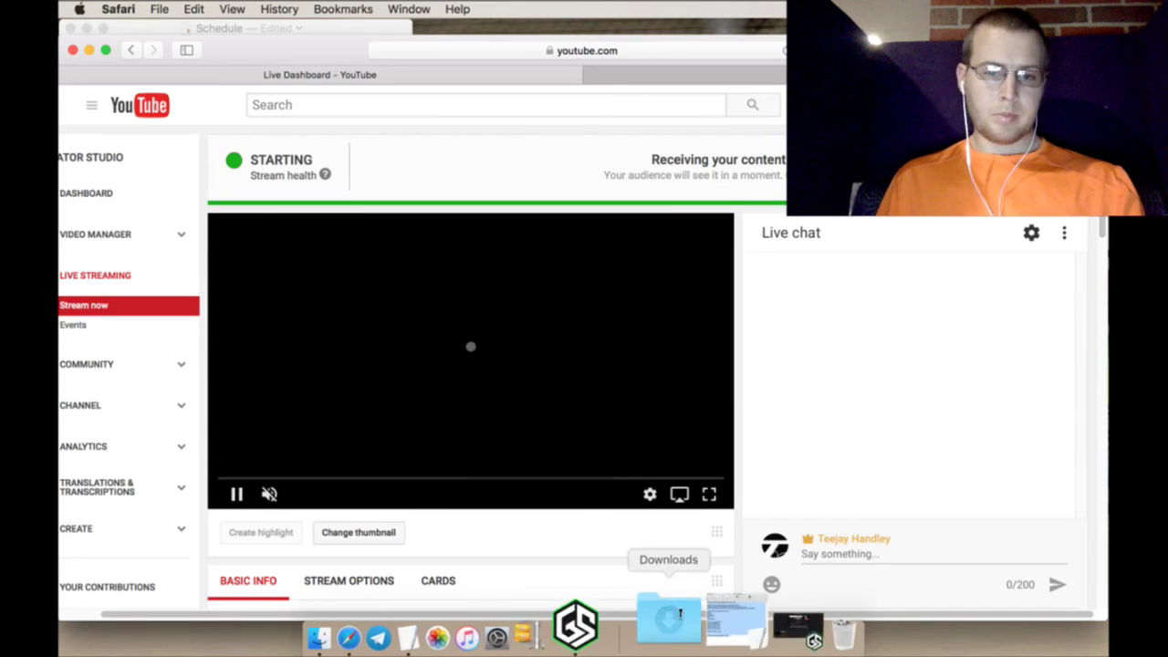
Launch Adobe Photoshop CC 2017 through a system search, reopen its previous windows and open the recent file 2015_Chevy.psd
{"action": "left_click", "coordinate": [488, 636]}
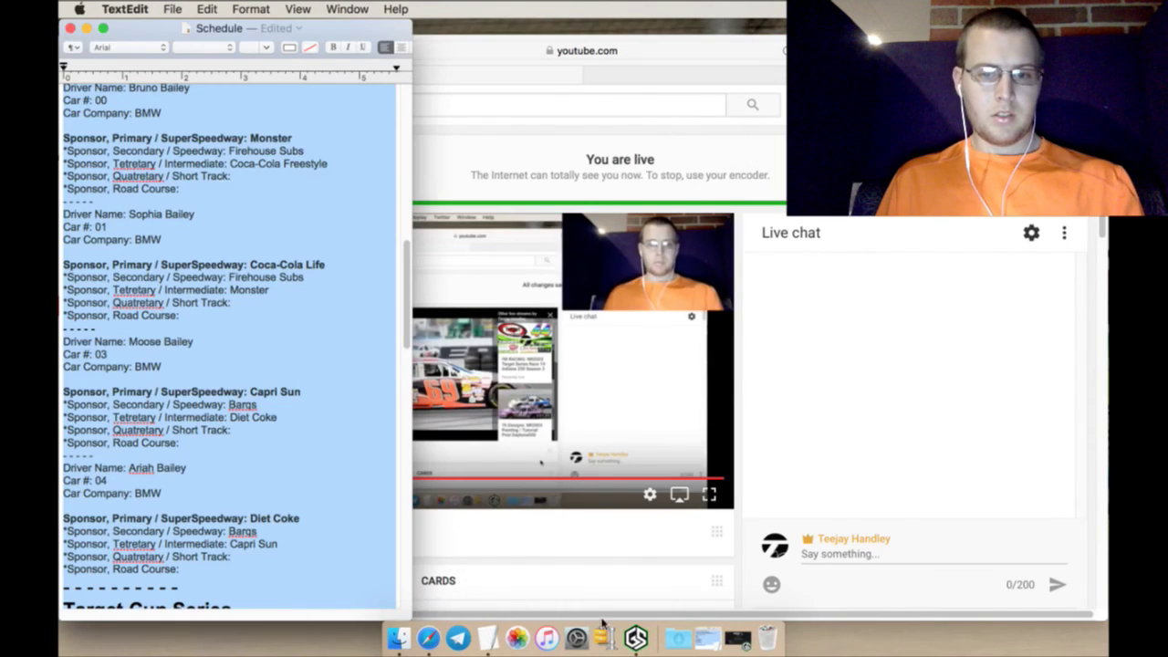
{"action": "key", "text": "super+space"}
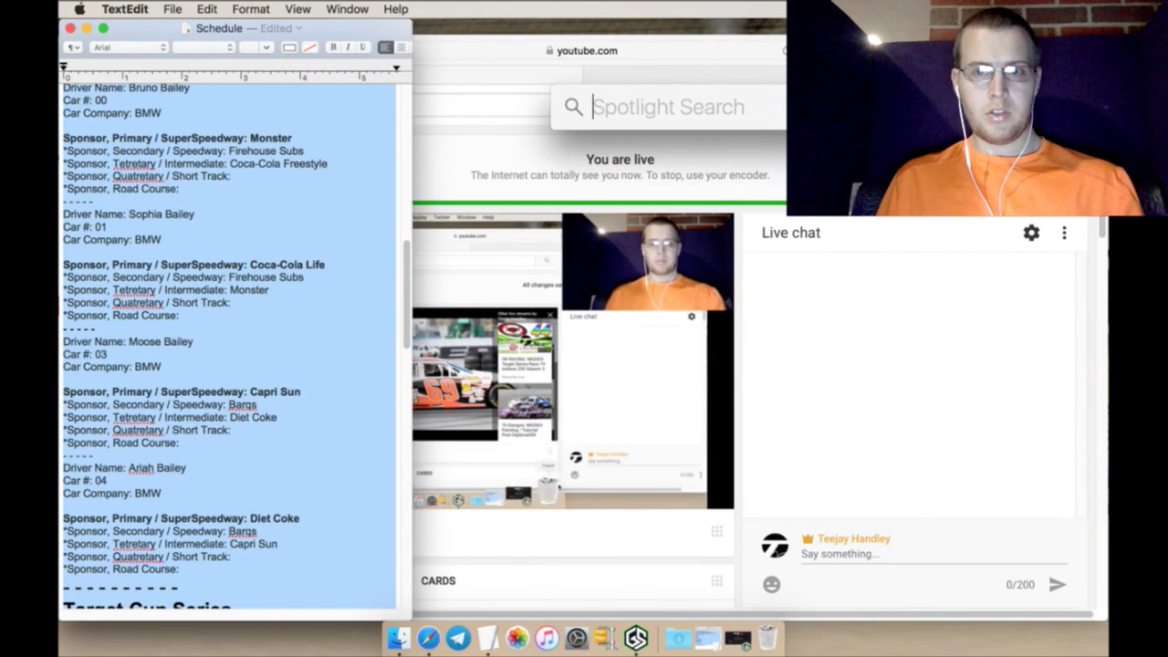
{"action": "type", "text": "photo"}
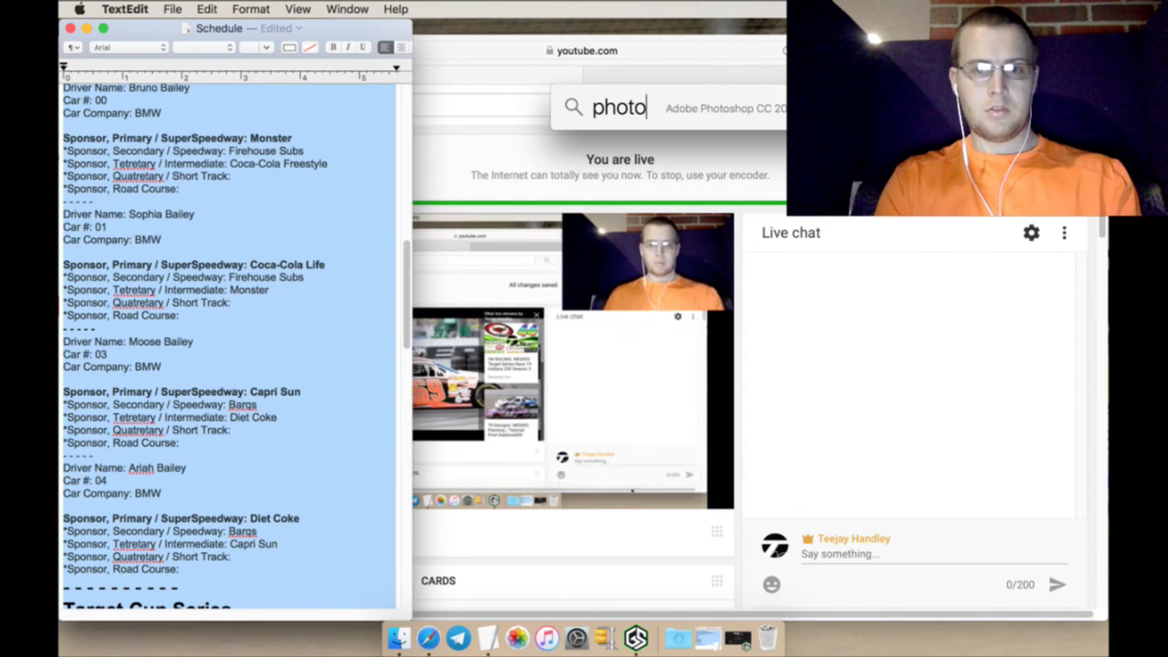
{"action": "key", "text": "Return"}
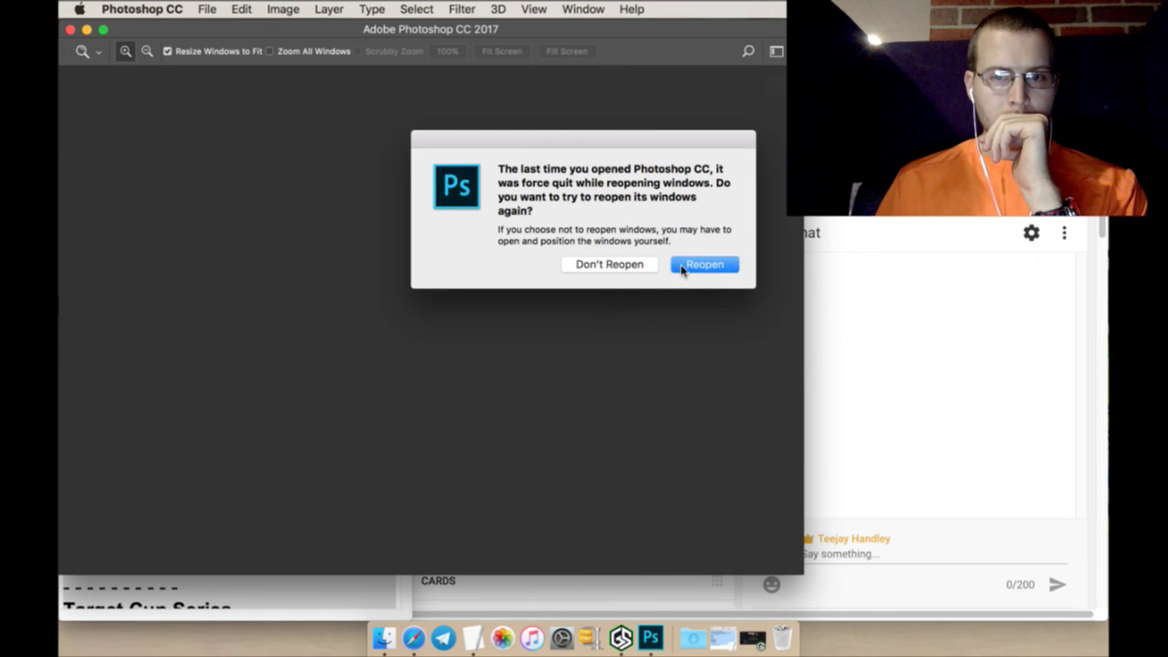
{"action": "left_click", "coordinate": [701, 264]}
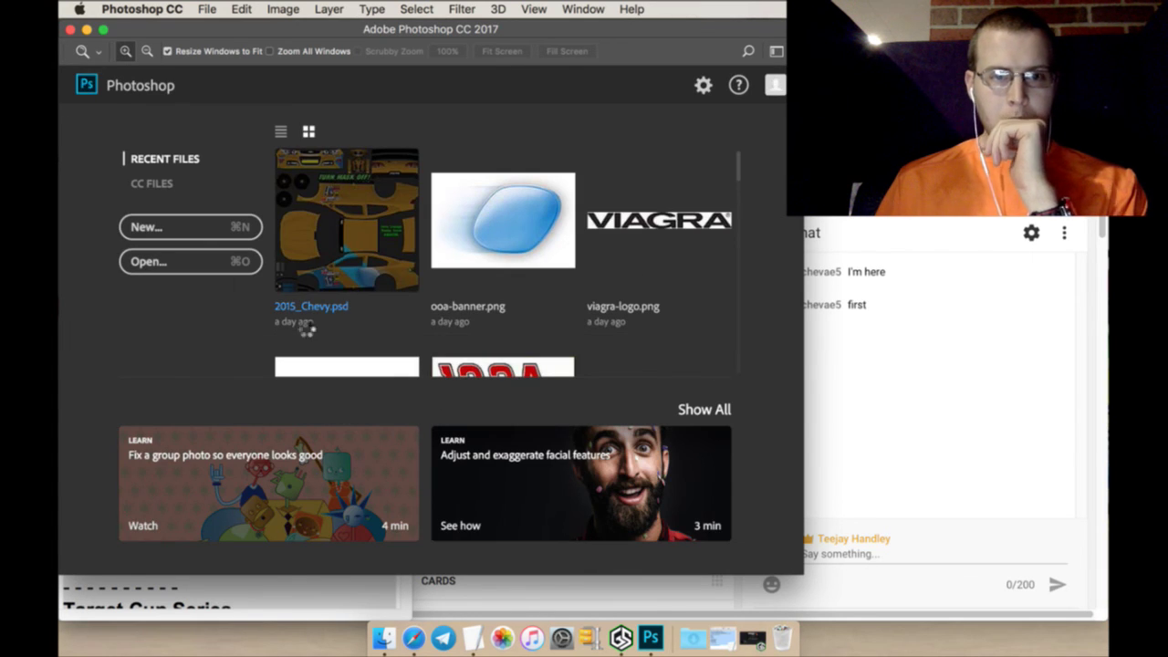
{"action": "left_click", "coordinate": [307, 328]}
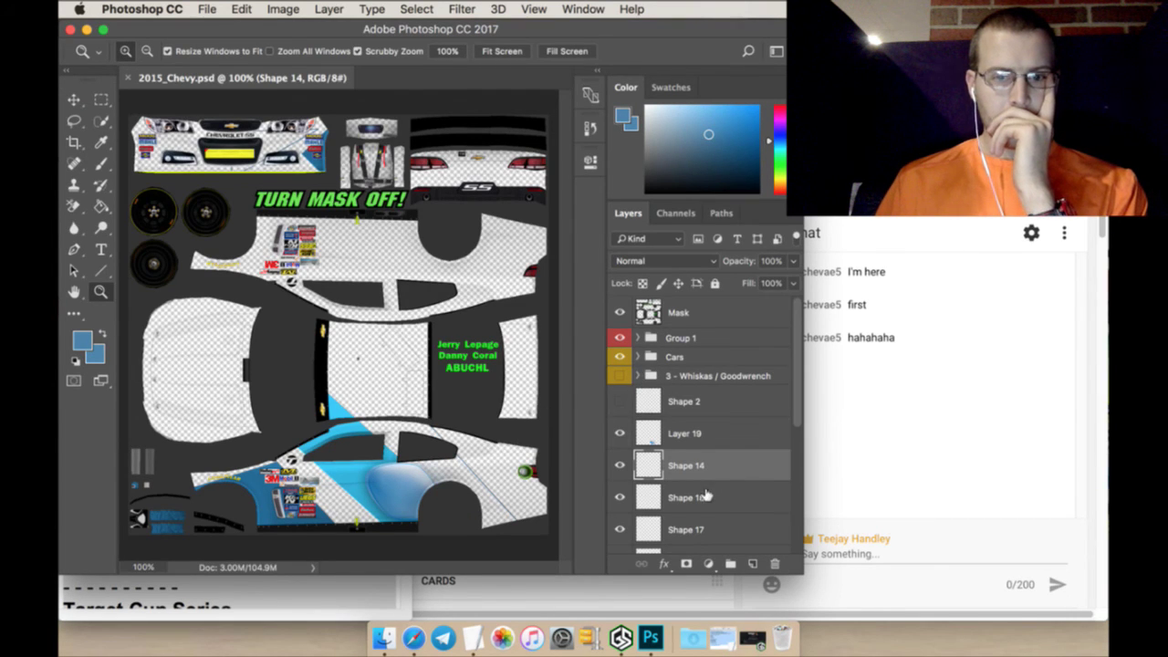
Fill Layer 1 with a golden orange sampled from the Chevrolet emblem on the car's front bumper
{"action": "scroll", "coordinate": [705, 494], "scroll_direction": "down", "scroll_amount": 5}
{"action": "left_click", "coordinate": [698, 537]}
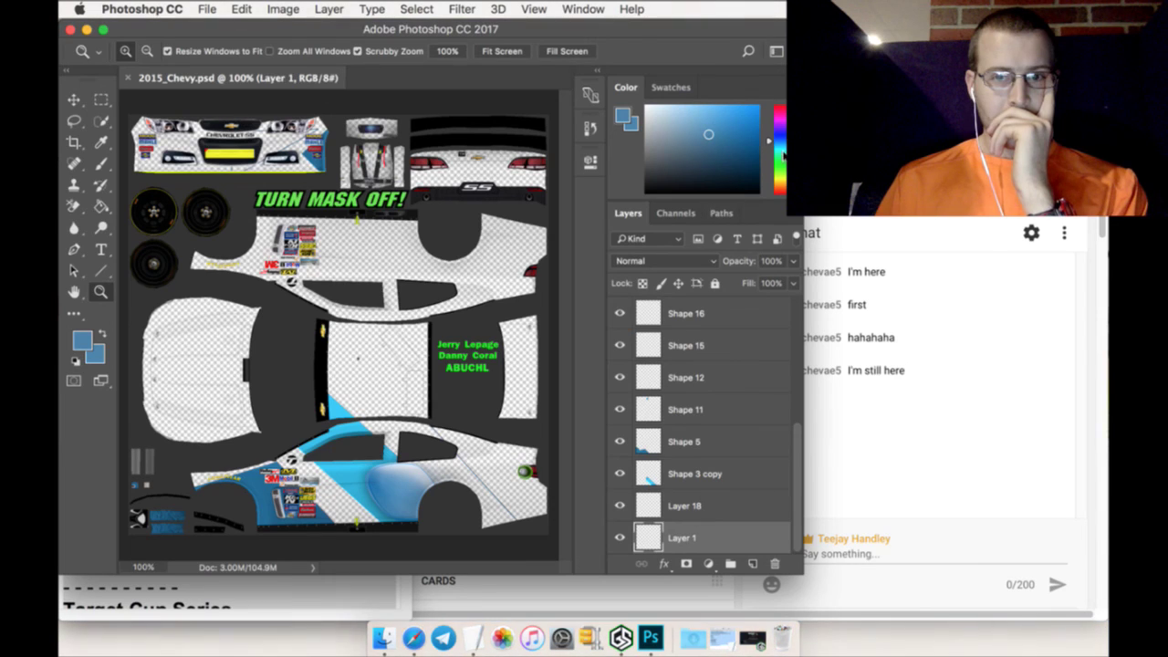
{"action": "left_click_drag", "start_coordinate": [782, 157], "coordinate": [781, 181]}
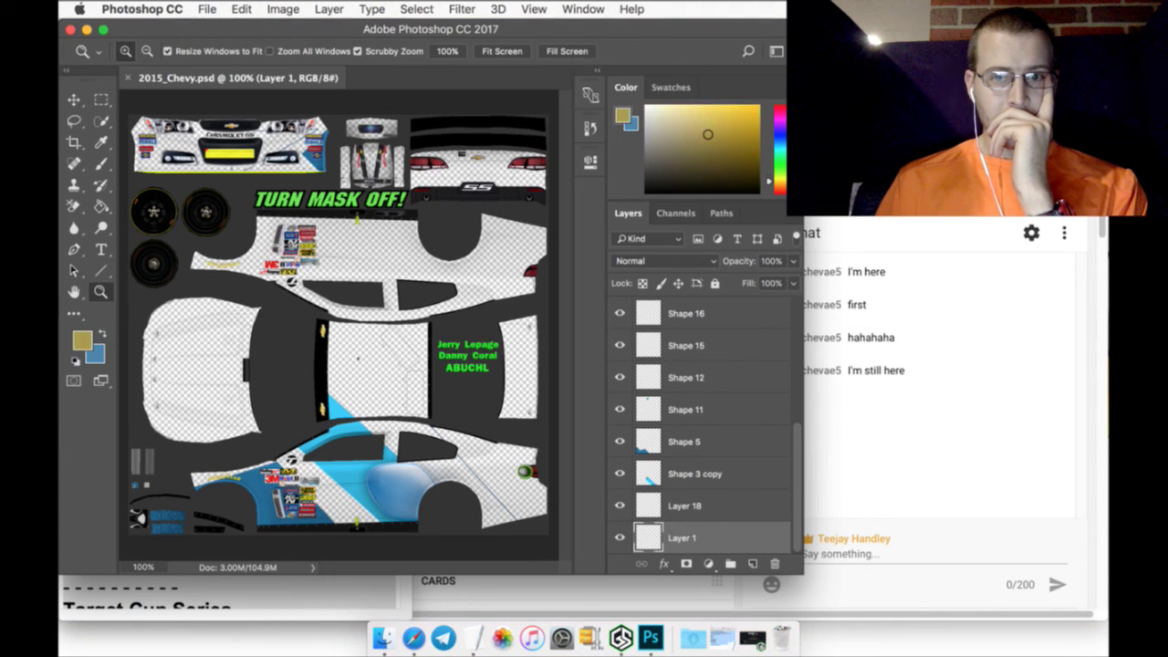
{"action": "left_click", "coordinate": [100, 141]}
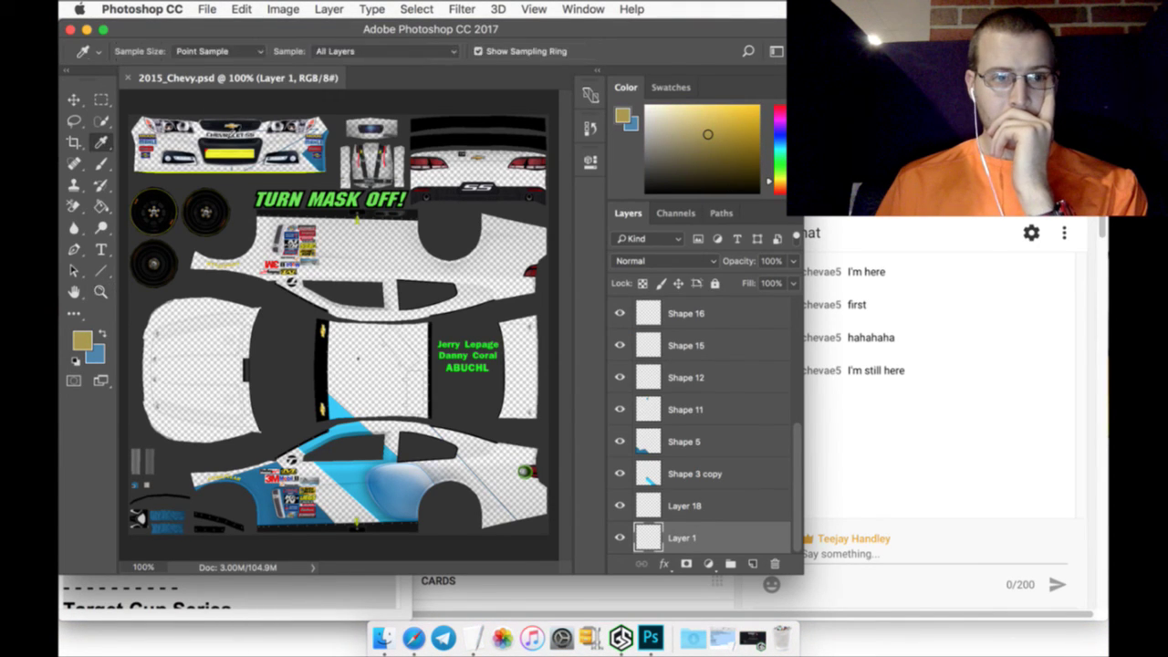
{"action": "left_click", "coordinate": [231, 132]}
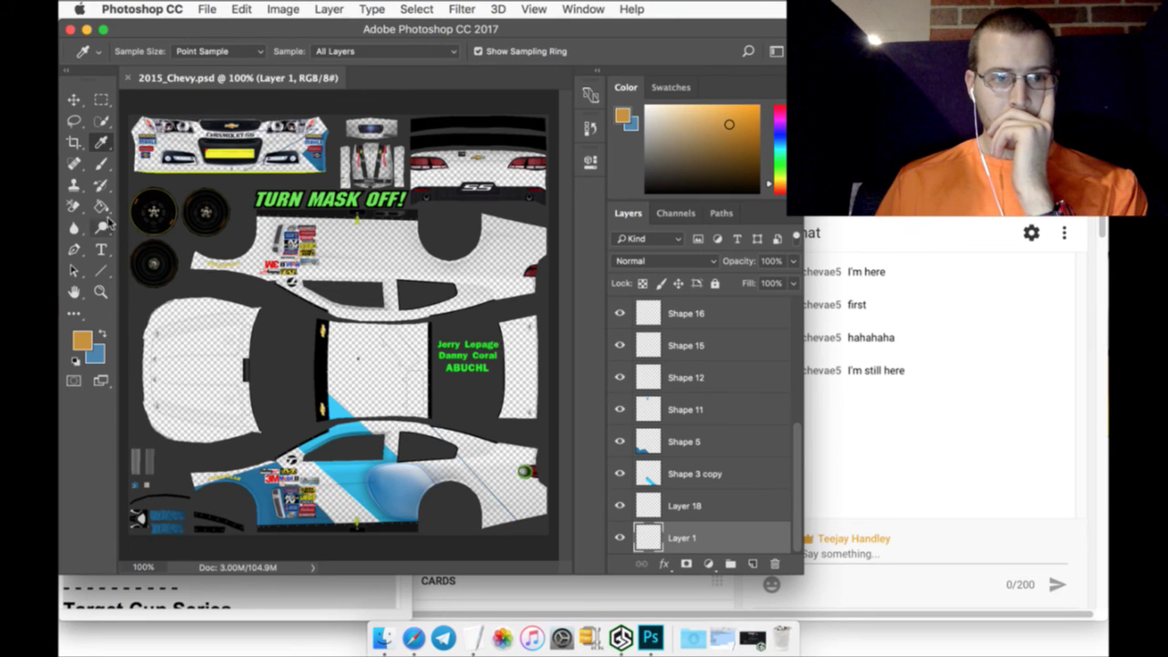
{"action": "left_click", "coordinate": [101, 207]}
{"action": "left_click", "coordinate": [174, 362]}
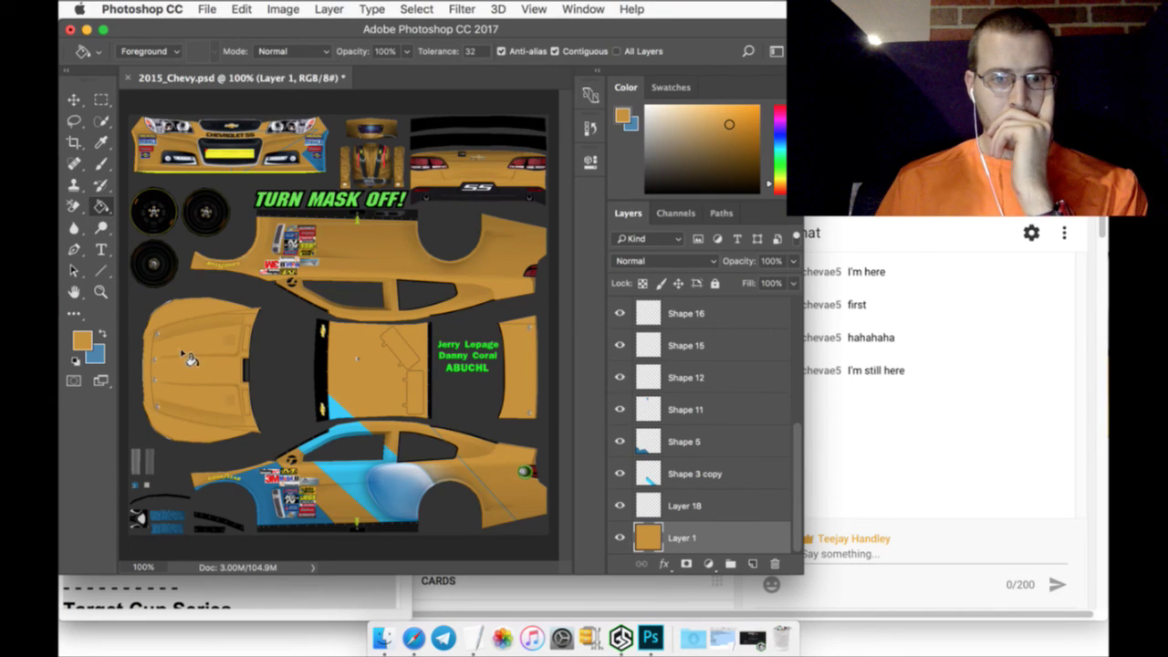
Fill Layer 18 with pure white as the car's base colour
{"action": "left_click", "coordinate": [647, 503]}
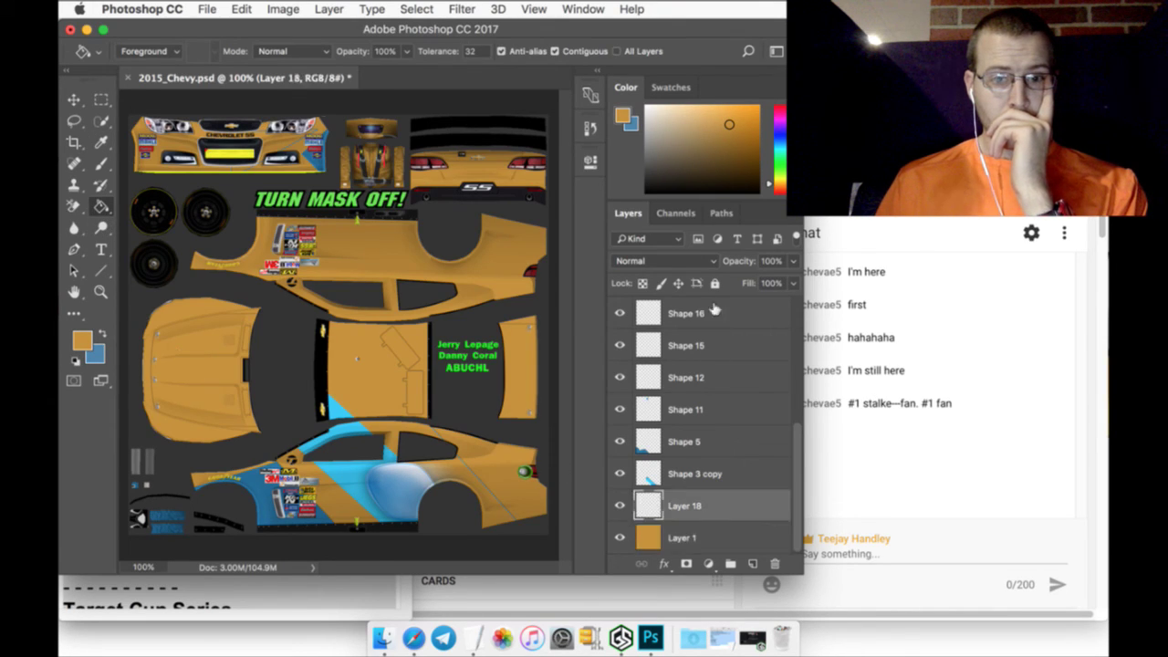
{"action": "left_click_drag", "start_coordinate": [702, 168], "coordinate": [523, 43]}
{"action": "left_click", "coordinate": [230, 369]}
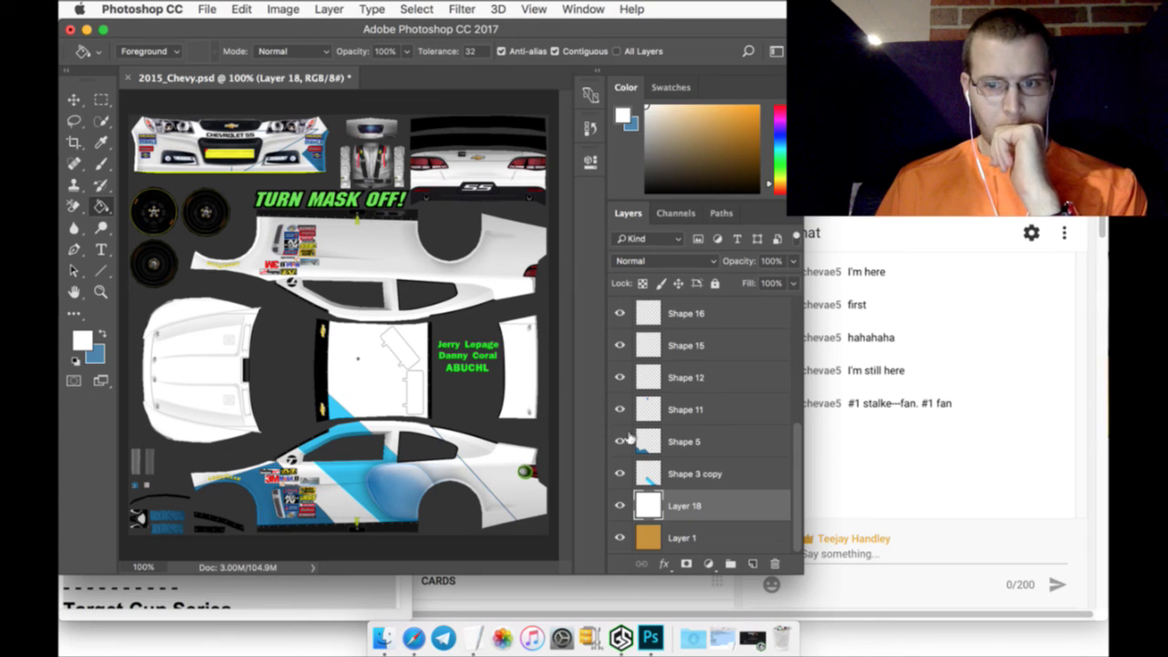
Show the 3 - Whiskas / Goodwrench group, expand it and fill its Layer 12 with black
{"action": "scroll", "coordinate": [675, 466], "scroll_direction": "up", "scroll_amount": 2}
{"action": "scroll", "coordinate": [675, 466], "scroll_direction": "up", "scroll_amount": 6}
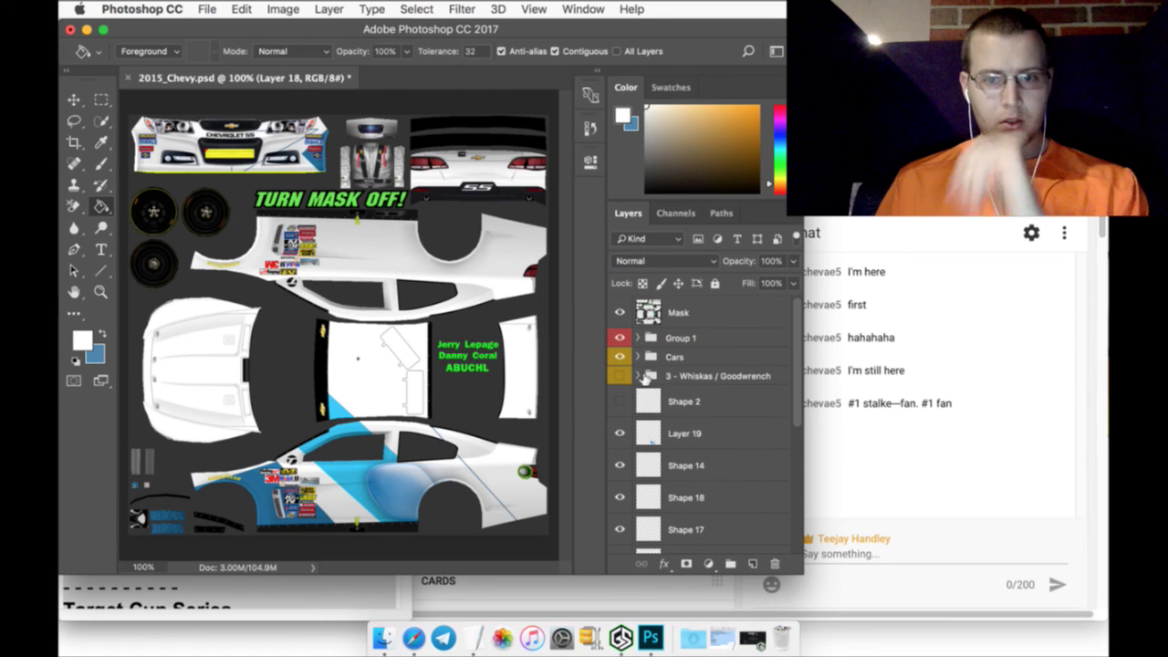
{"action": "left_click", "coordinate": [624, 375]}
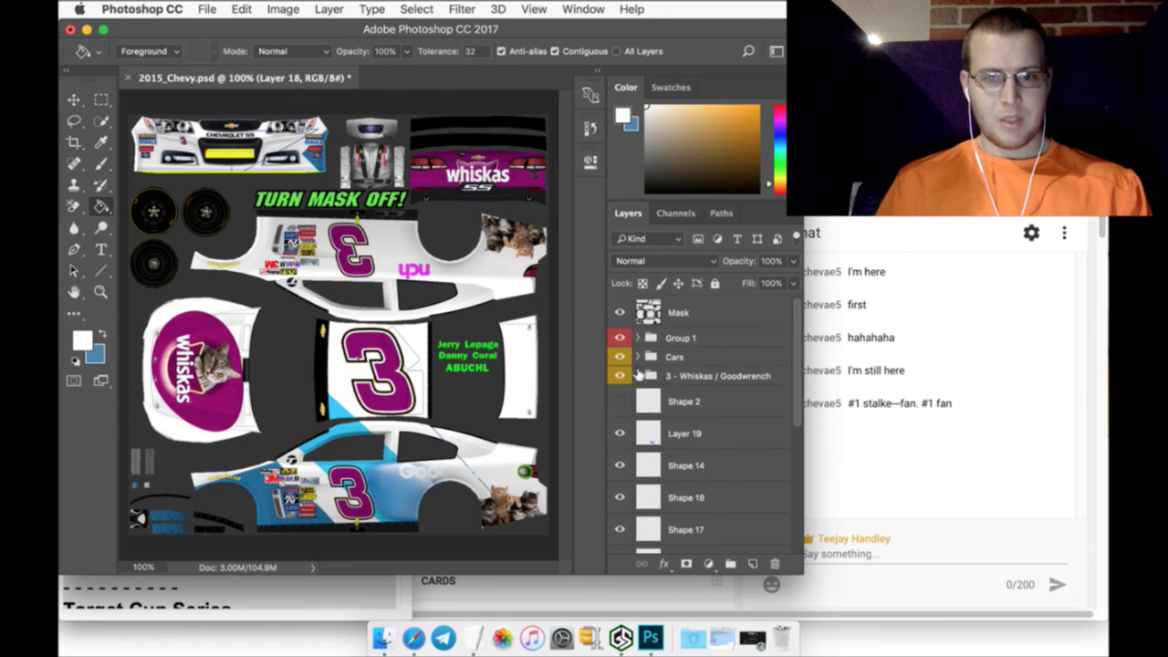
{"action": "left_click", "coordinate": [639, 375]}
{"action": "scroll", "coordinate": [675, 411], "scroll_direction": "down", "scroll_amount": 10}
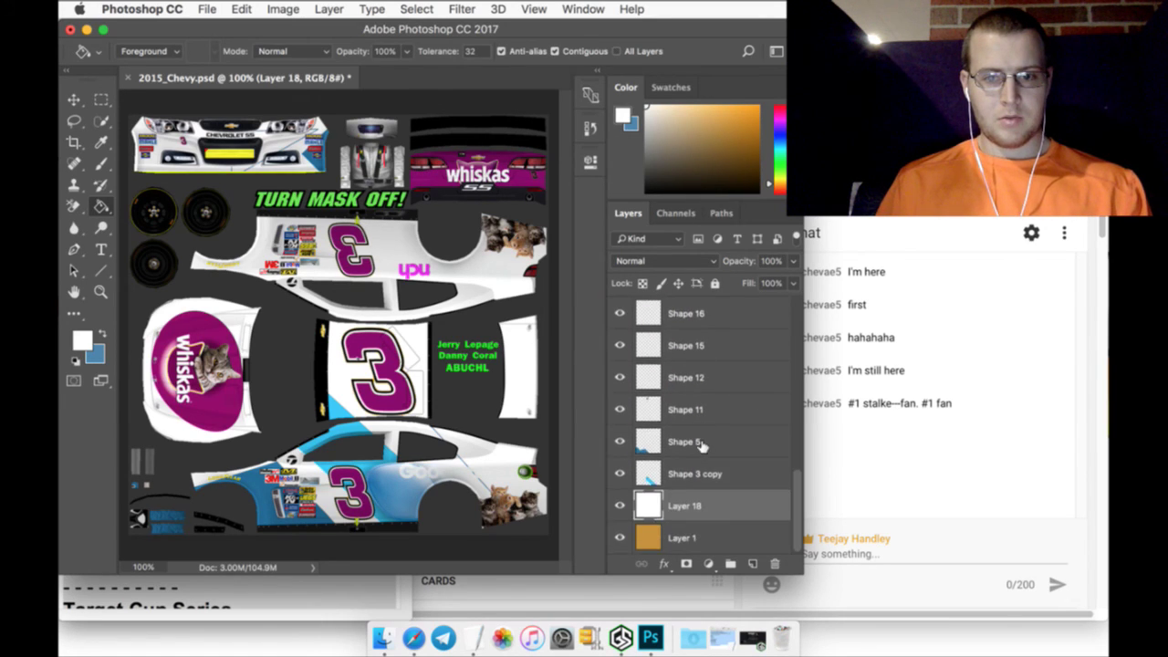
{"action": "scroll", "coordinate": [701, 444], "scroll_direction": "up", "scroll_amount": 5}
{"action": "left_click", "coordinate": [702, 363]}
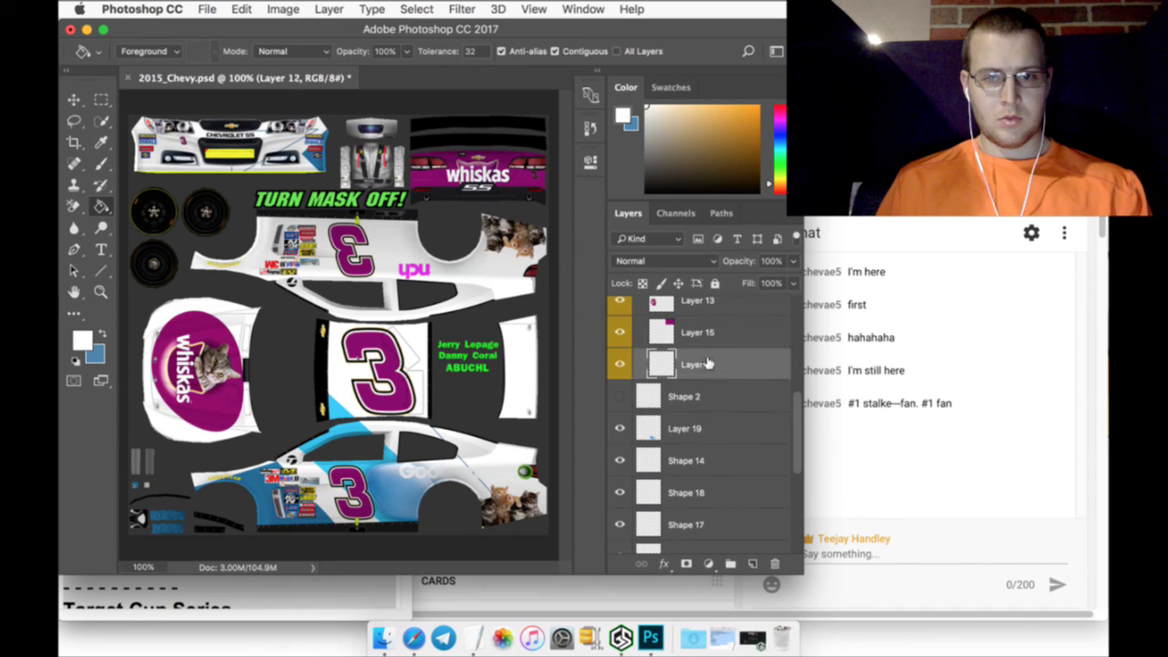
{"action": "left_click", "coordinate": [665, 189]}
{"action": "left_click", "coordinate": [534, 390]}
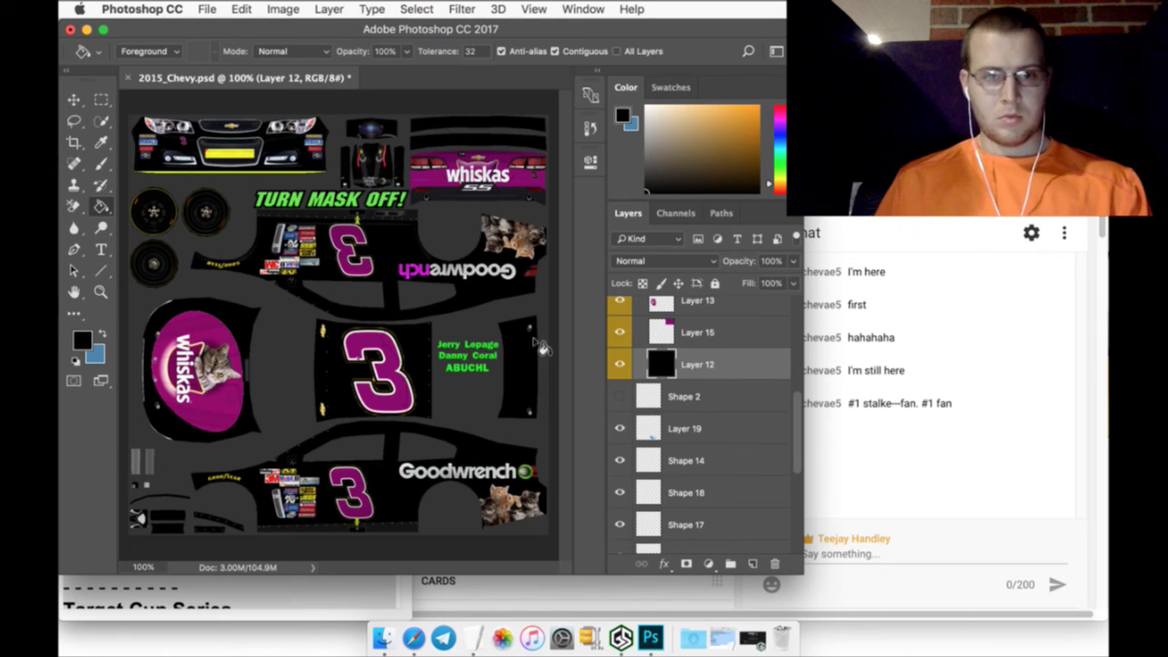
Collapse and hide the 3 - Whiskas / Goodwrench group, and save the document
{"action": "scroll", "coordinate": [670, 383], "scroll_direction": "up", "scroll_amount": 5}
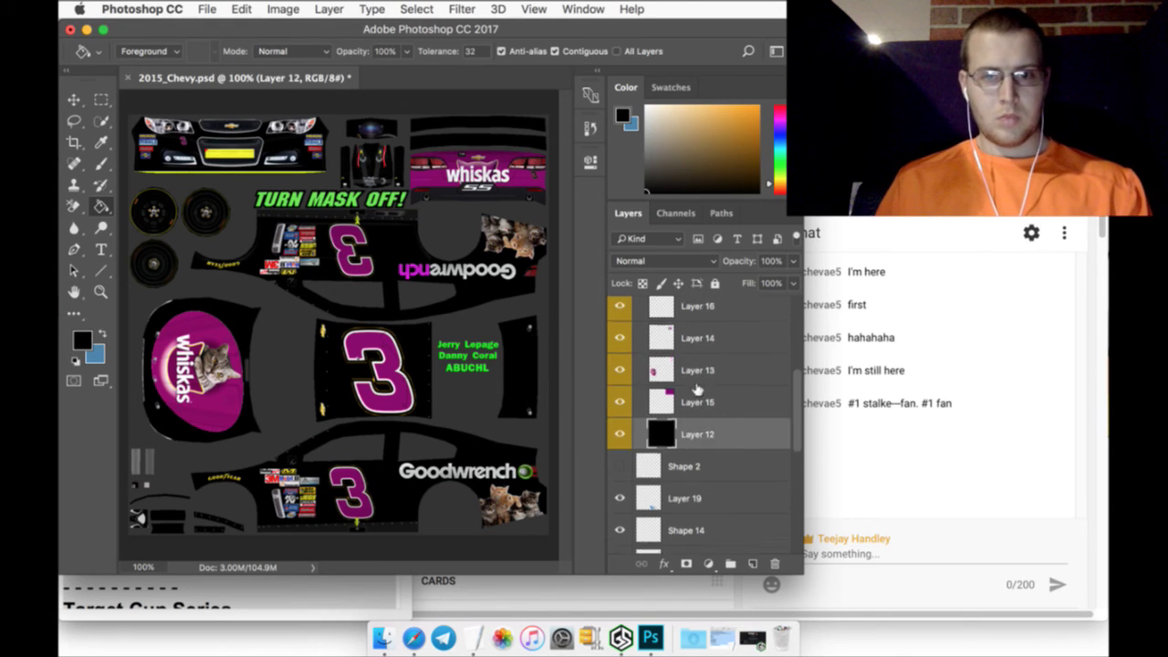
{"action": "left_click", "coordinate": [640, 374]}
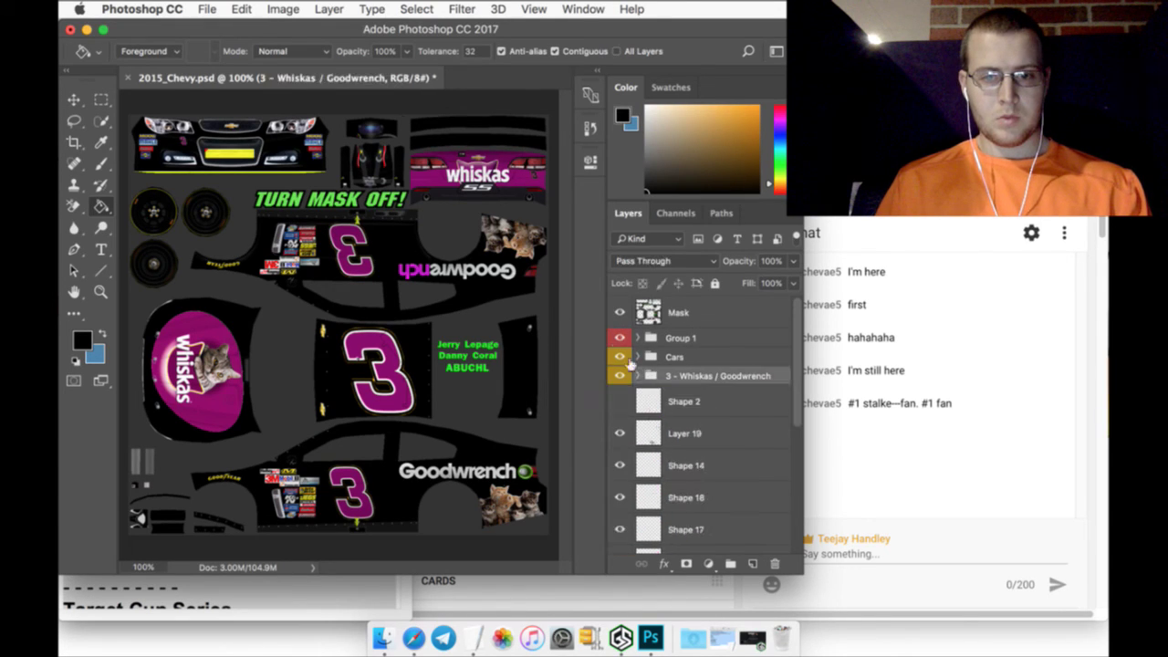
{"action": "left_click", "coordinate": [619, 374]}
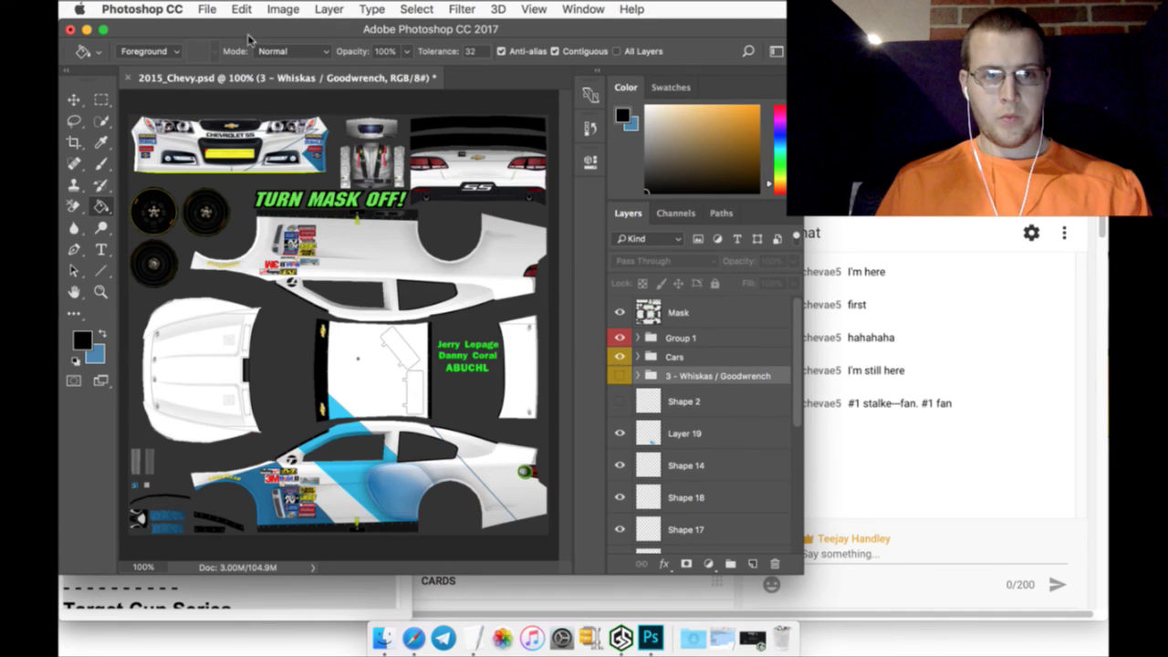
{"action": "left_click", "coordinate": [209, 9]}
{"action": "left_click", "coordinate": [220, 161]}
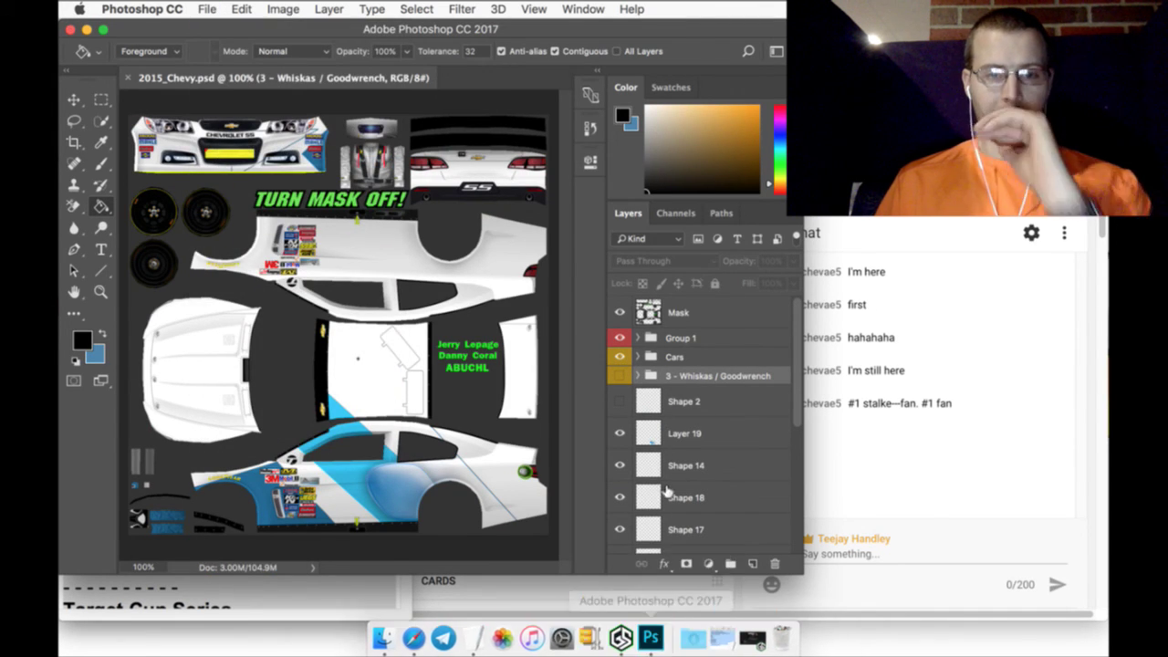
Check Shape 11 by toggling its visibility, and move Shape 15 in the layer stack to directly above Shape 5
{"action": "scroll", "coordinate": [703, 507], "scroll_direction": "down", "scroll_amount": 5}
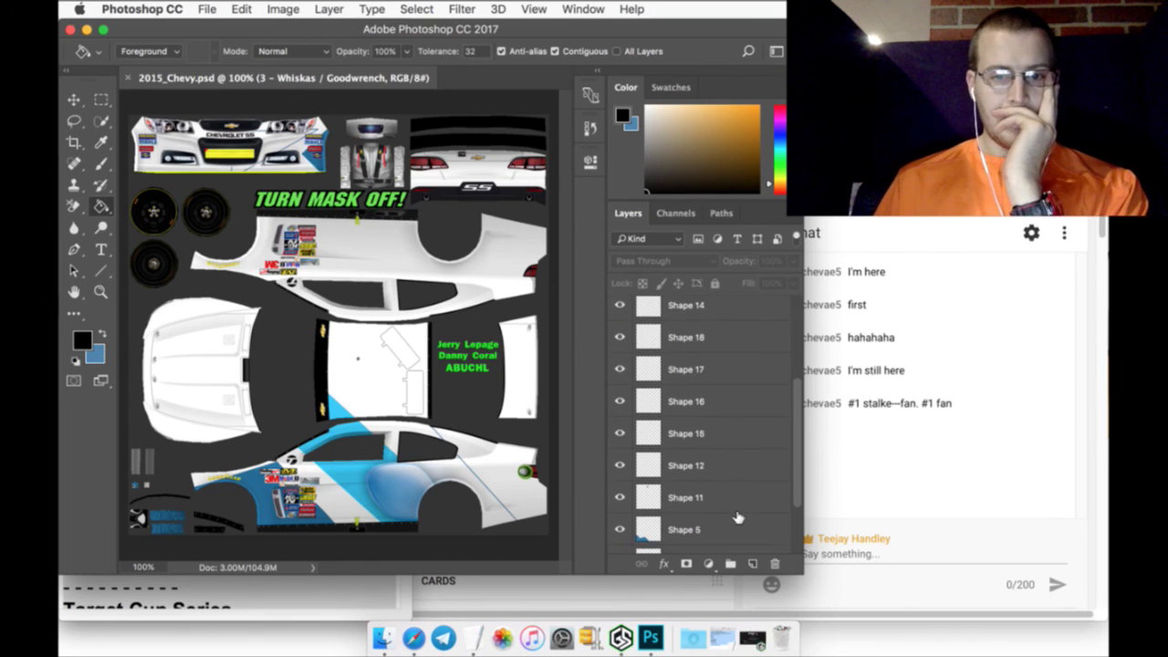
{"action": "scroll", "coordinate": [737, 517], "scroll_direction": "down", "scroll_amount": 1}
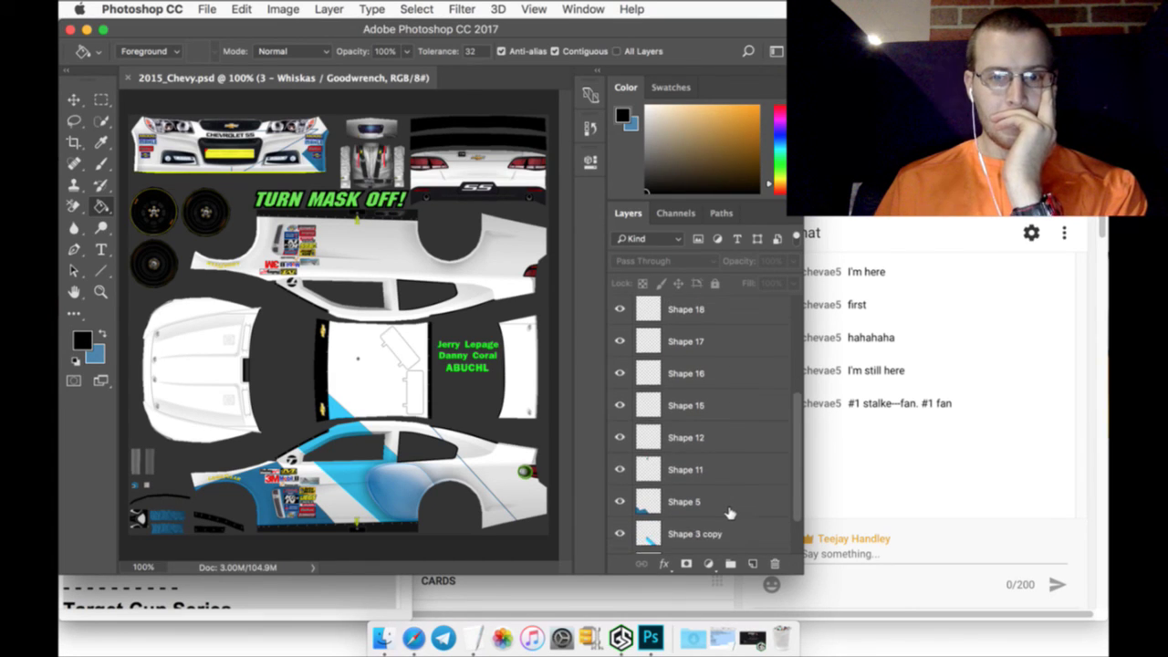
{"action": "scroll", "coordinate": [693, 498], "scroll_direction": "down", "scroll_amount": 1}
{"action": "left_click", "coordinate": [620, 451]}
{"action": "left_click", "coordinate": [620, 451]}
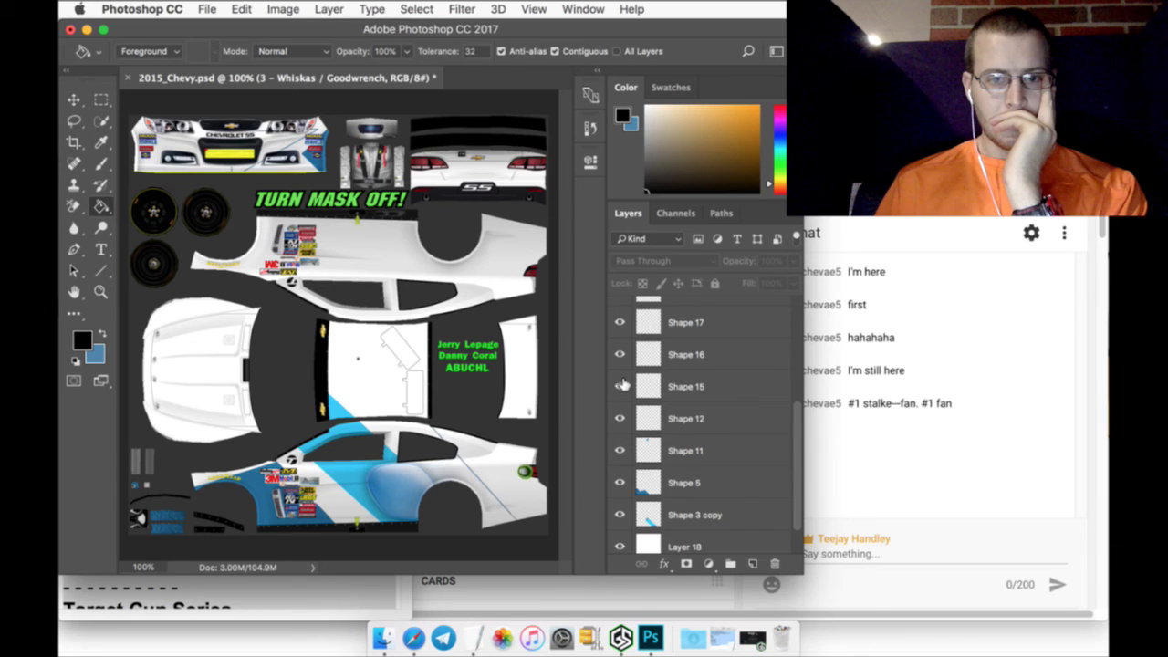
{"action": "left_click_drag", "start_coordinate": [683, 385], "coordinate": [712, 467]}
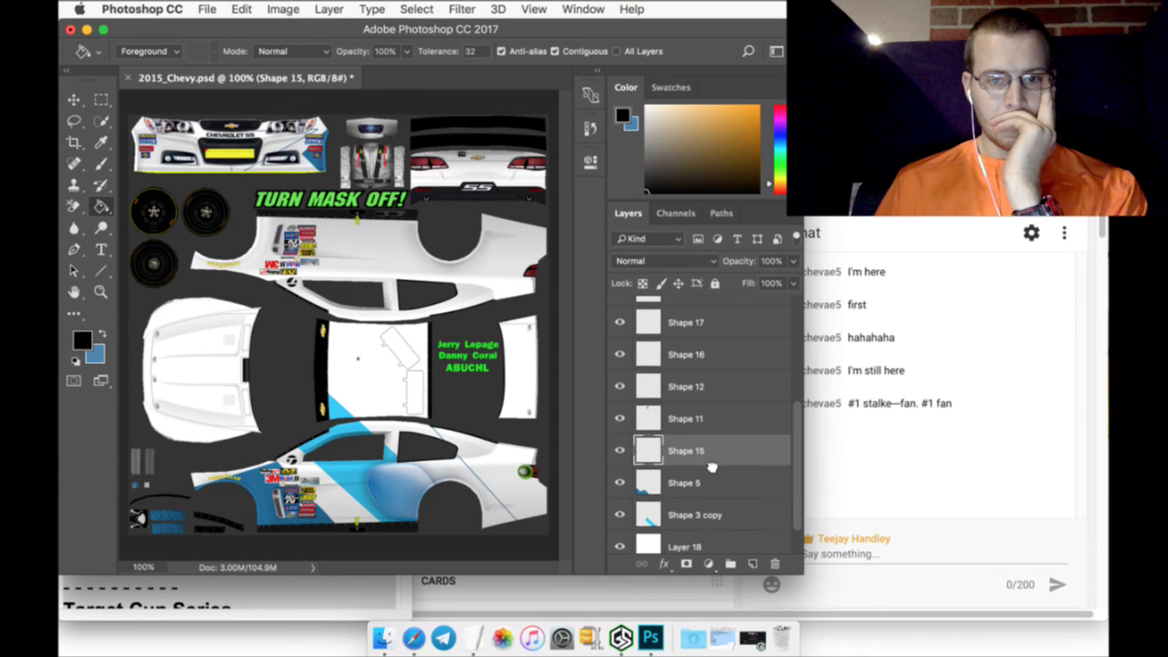
Select Shape 16, switch to the Quick Selection tool and move the layer to between Shape 15 and Shape 5
{"action": "left_click", "coordinate": [643, 354]}
{"action": "left_click", "coordinate": [425, 9]}
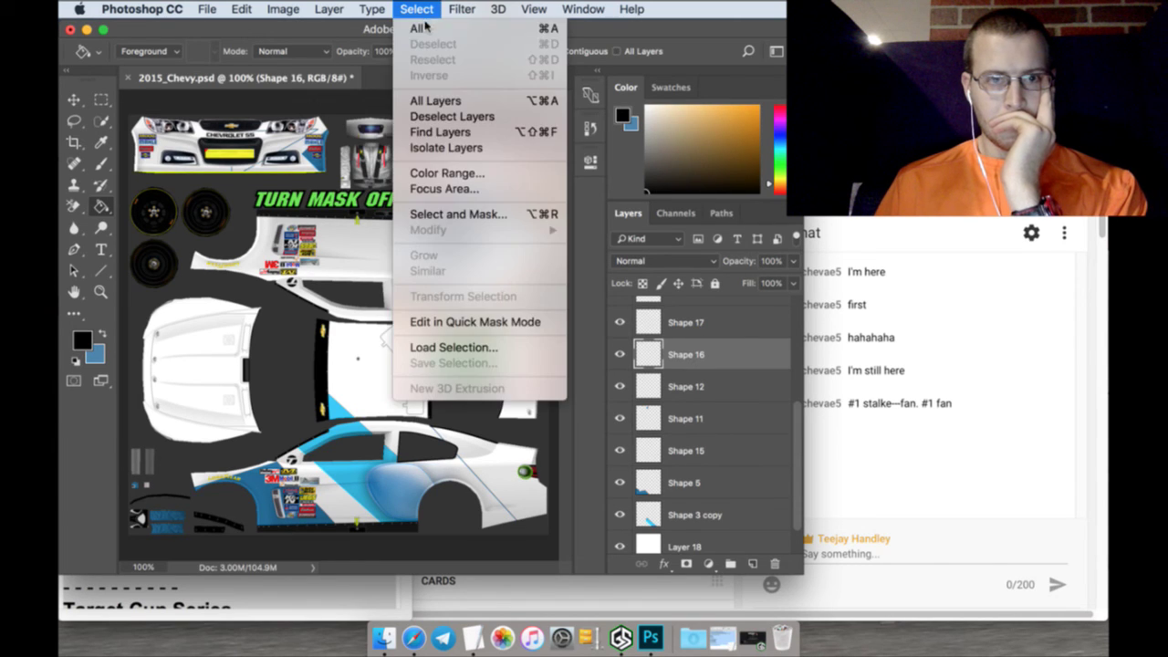
{"action": "left_click", "coordinate": [203, 103]}
{"action": "key", "text": "w"}
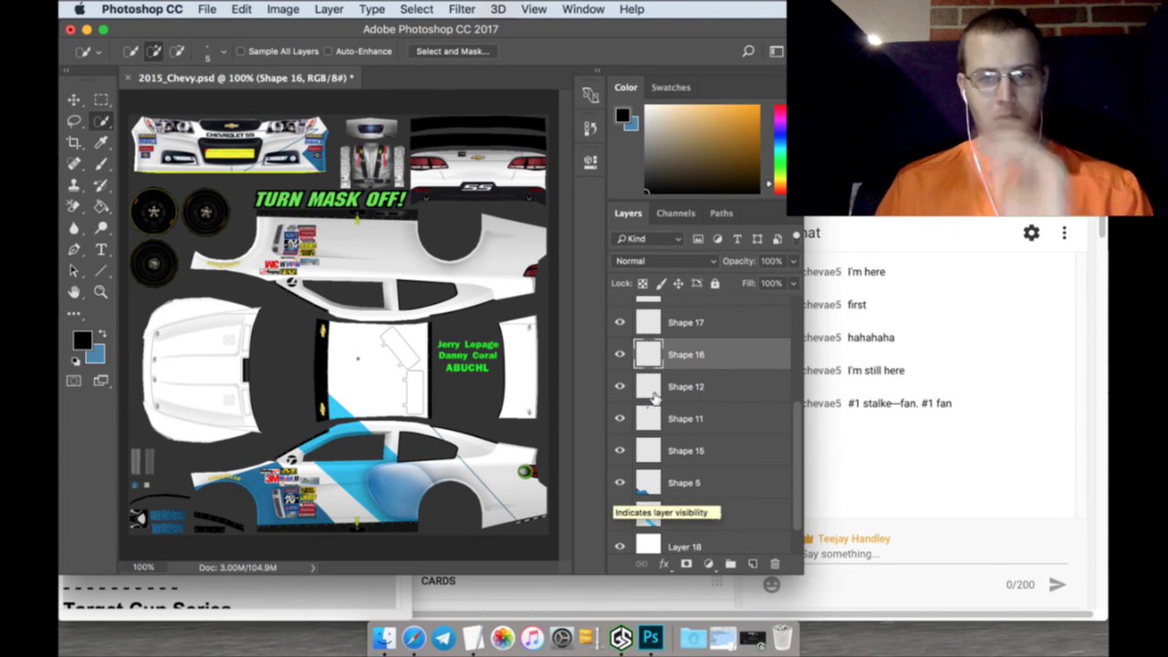
{"action": "left_click_drag", "start_coordinate": [703, 352], "coordinate": [705, 456]}
Select the whole canvas while checking Shape 17 and Shape 18, and move both layers together to directly below Shape 15
{"action": "scroll", "coordinate": [703, 456], "scroll_direction": "up", "scroll_amount": 2}
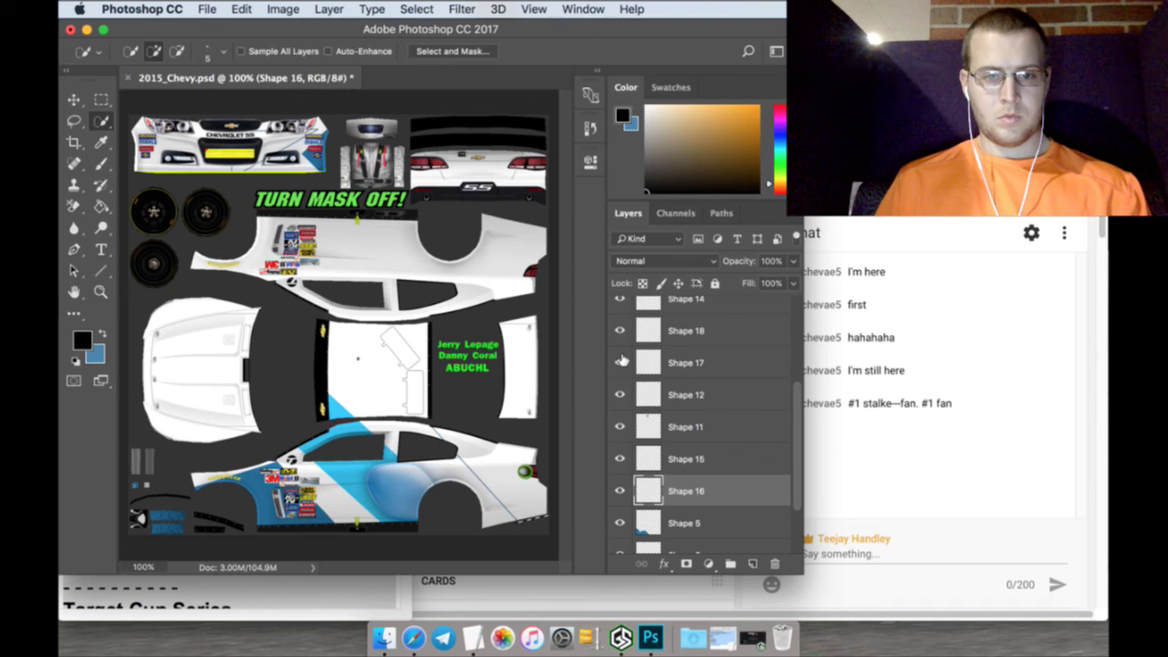
{"action": "left_click", "coordinate": [652, 358]}
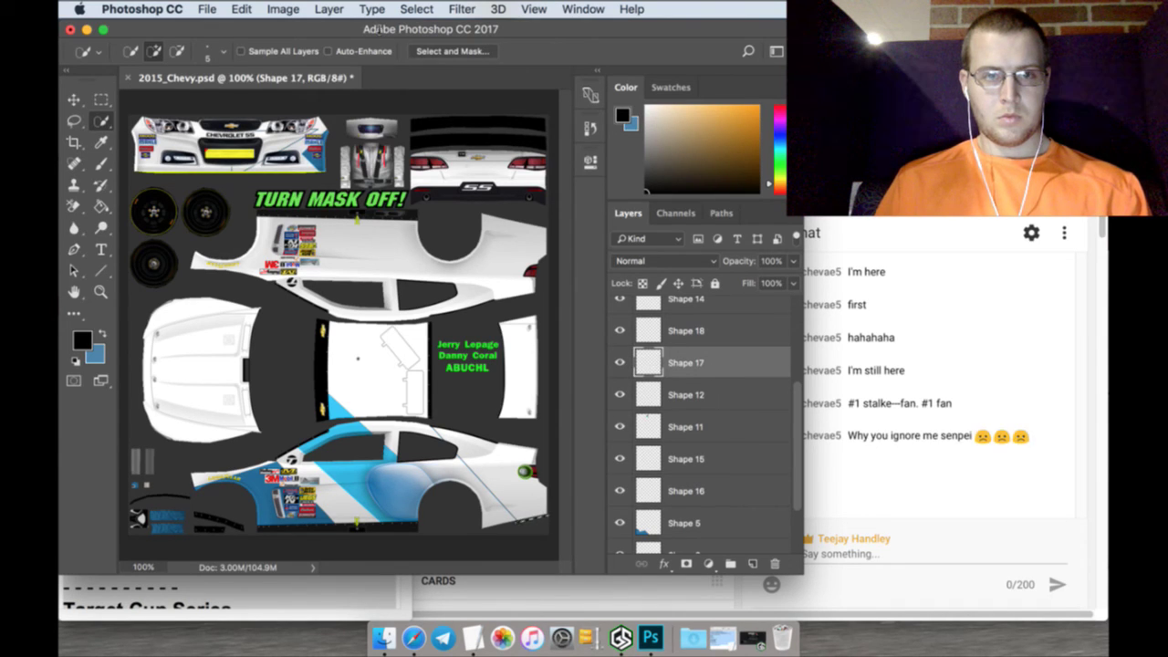
{"action": "left_click", "coordinate": [417, 9]}
{"action": "left_click", "coordinate": [422, 23]}
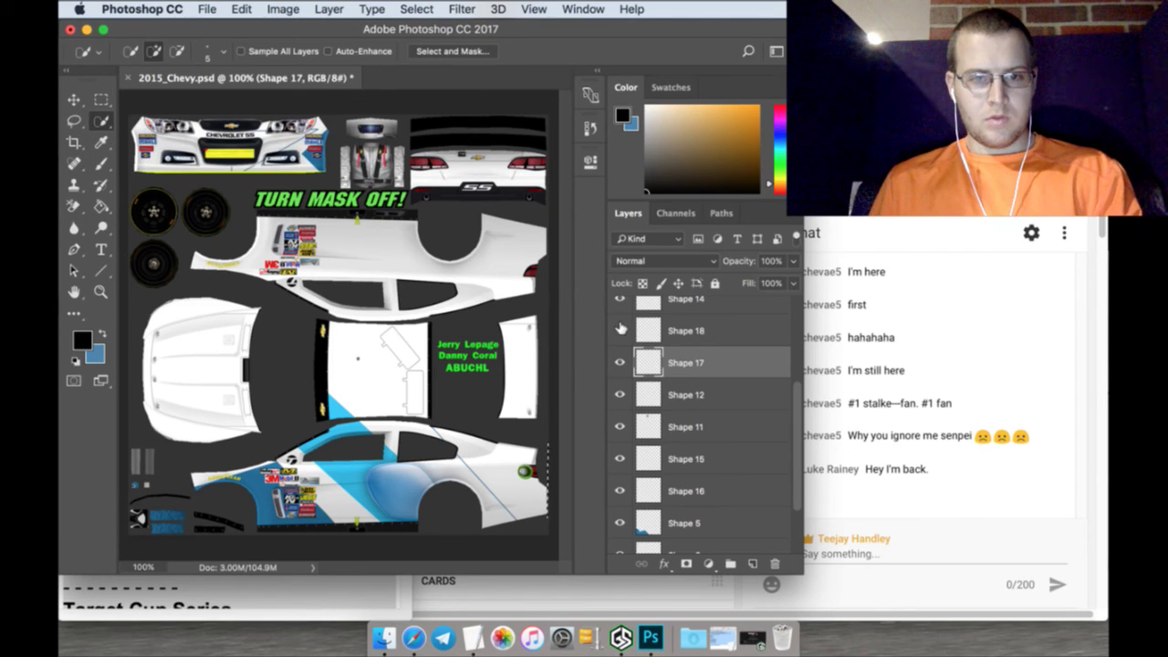
{"action": "left_click", "coordinate": [656, 333]}
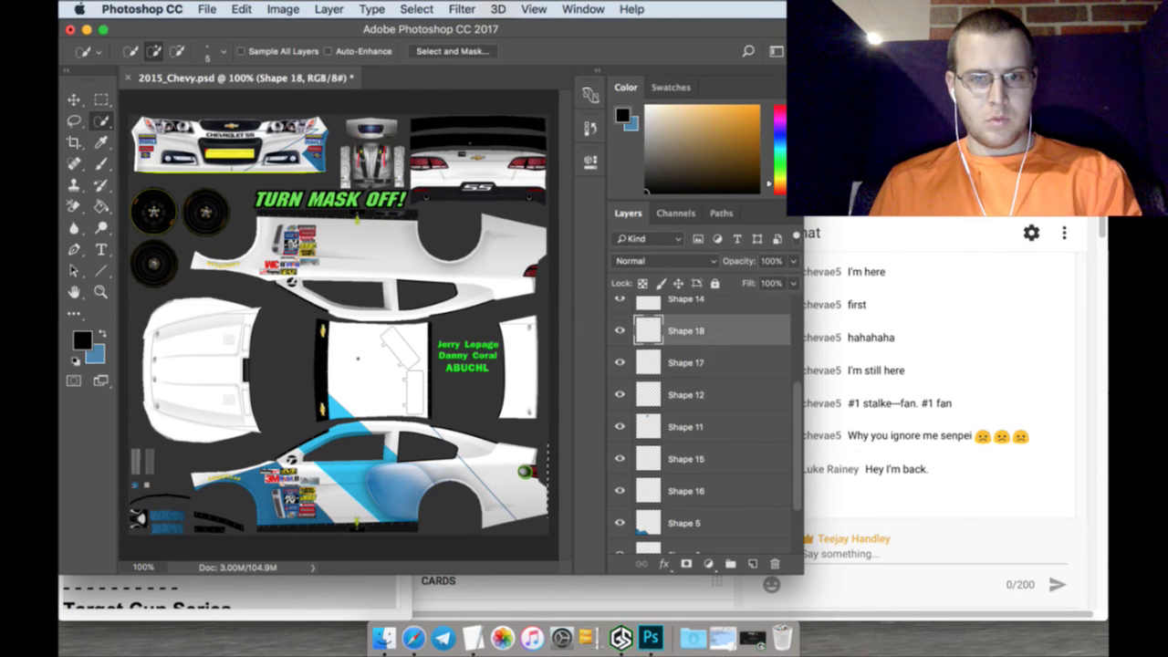
{"action": "left_click", "coordinate": [423, 14]}
{"action": "left_click", "coordinate": [425, 28]}
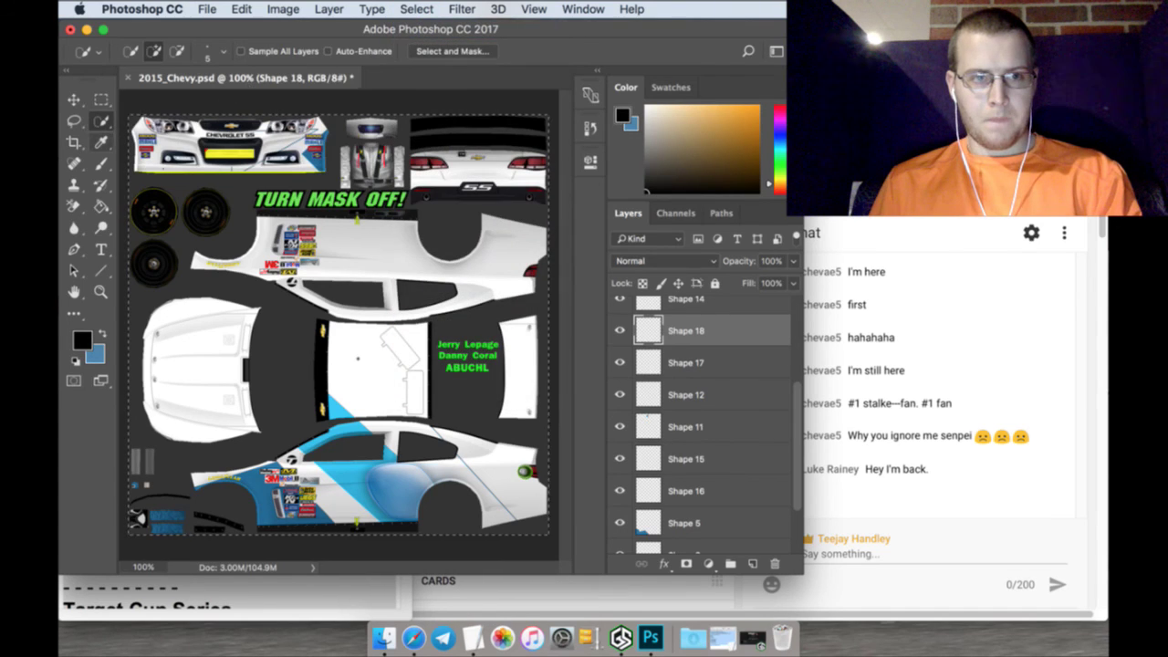
{"action": "left_click", "coordinate": [719, 363], "text": "shift"}
{"action": "left_click_drag", "start_coordinate": [739, 362], "coordinate": [719, 467]}
Check Layer 19 by toggling its visibility, and rename the layer as Blue Pill
{"action": "scroll", "coordinate": [718, 461], "scroll_direction": "up", "scroll_amount": 4}
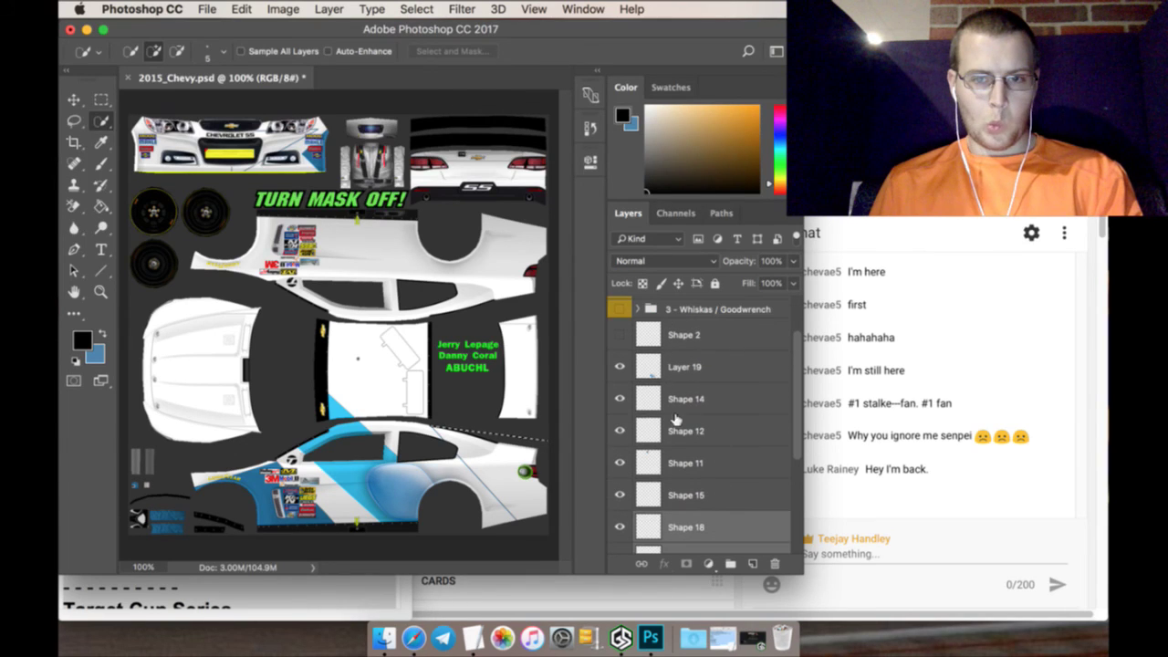
{"action": "left_click", "coordinate": [621, 366]}
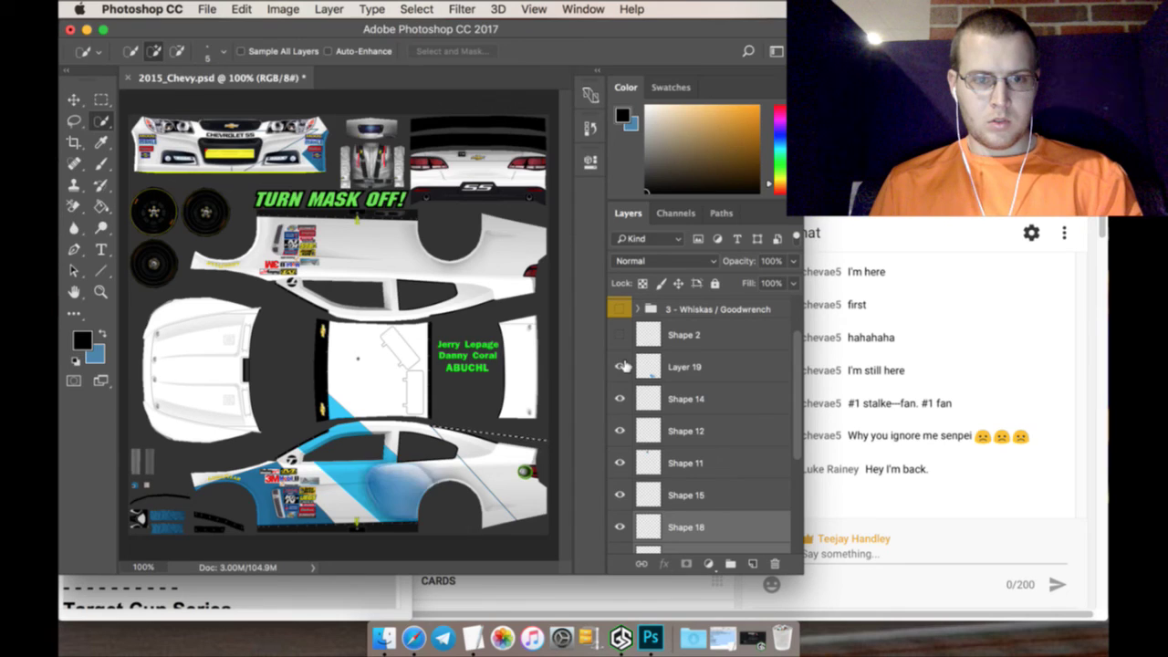
{"action": "double_click", "coordinate": [684, 365]}
{"action": "type", "text": "Bl"}
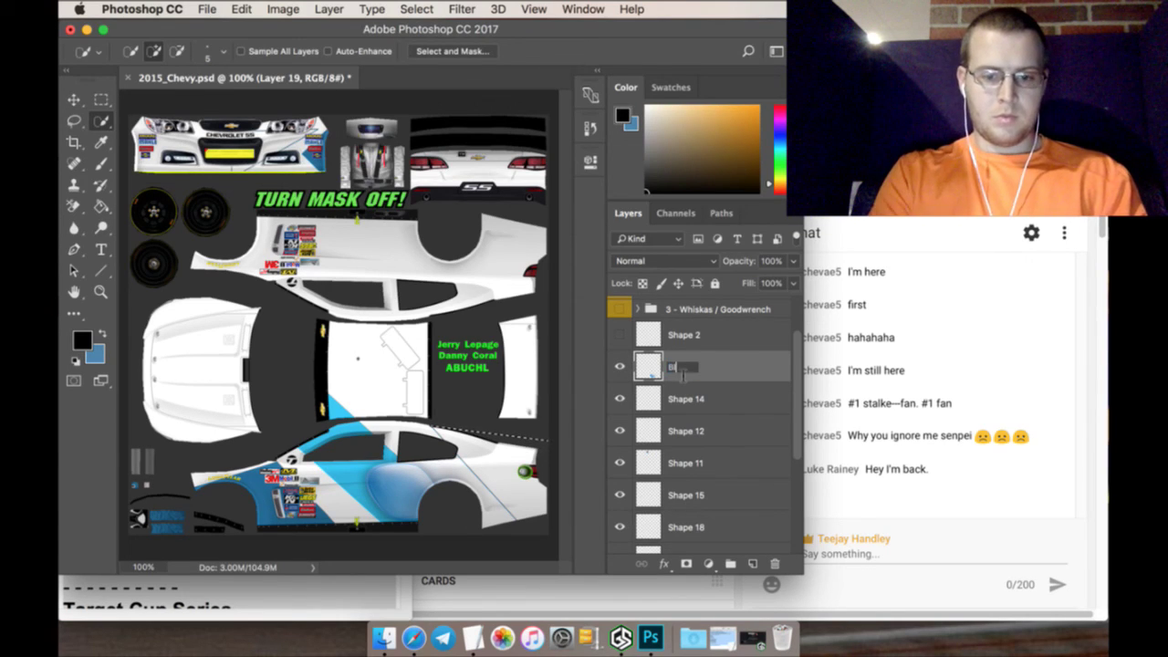
{"action": "type", "text": "ur Pill"}
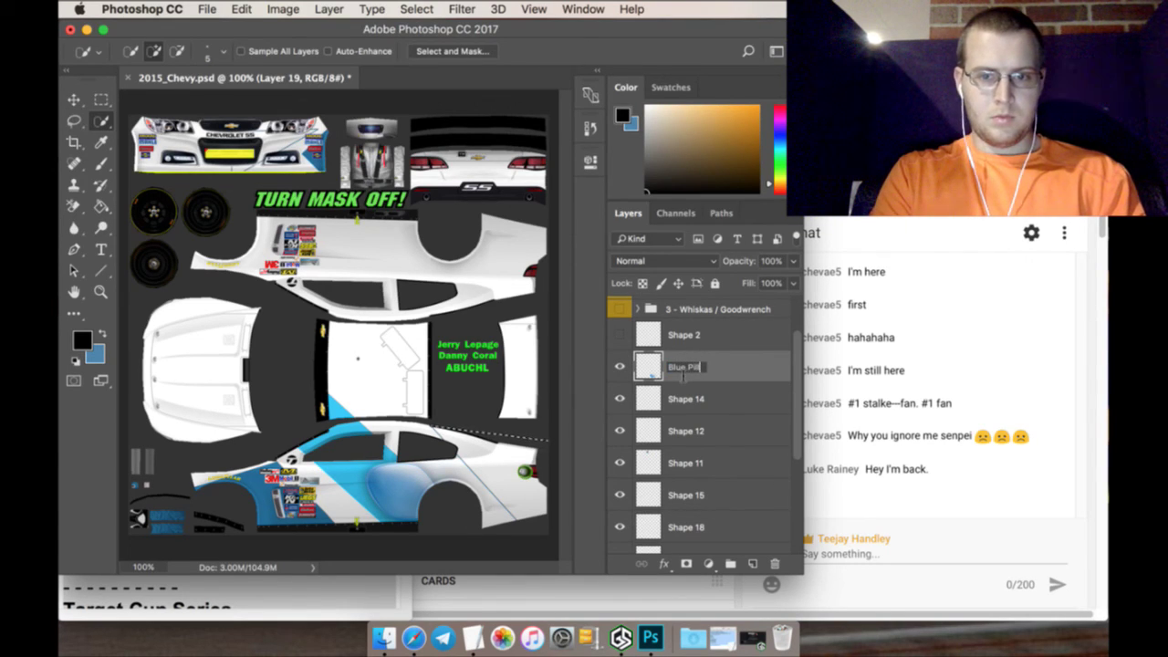
{"action": "key", "text": "Return"}
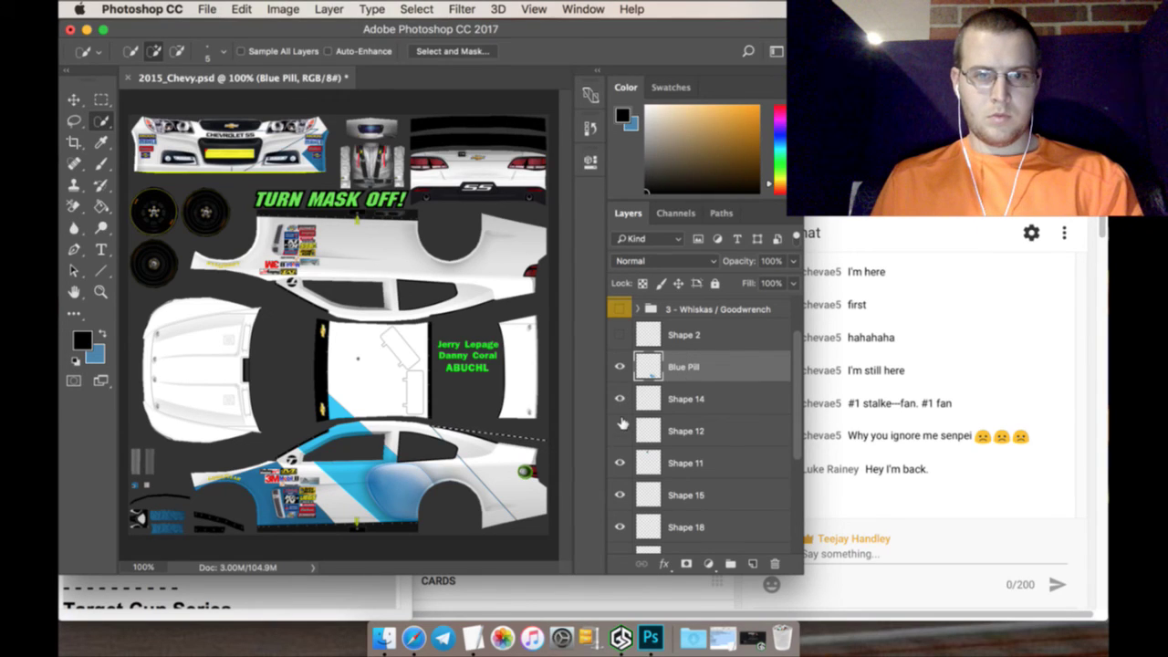
Select the Shape 12 and Shape 14 layers and merge them into one layer
{"action": "left_click", "coordinate": [680, 428]}
{"action": "left_click", "coordinate": [693, 399], "text": "shift"}
{"action": "right_click", "coordinate": [700, 394]}
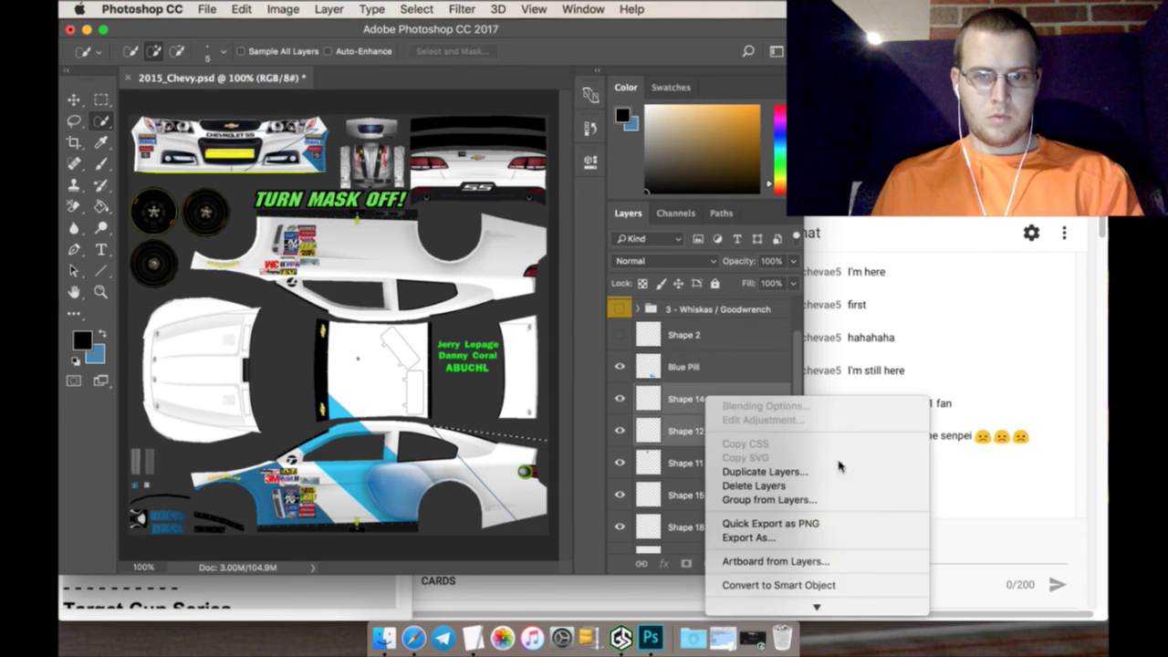
{"action": "left_click", "coordinate": [758, 396]}
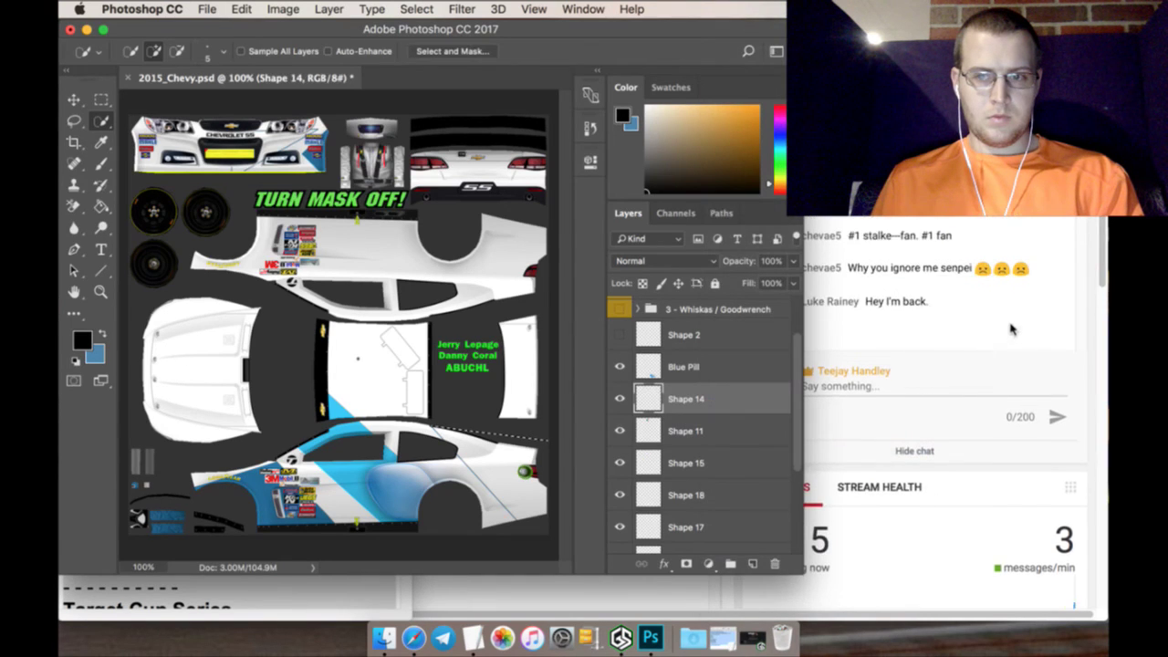
{"action": "scroll", "coordinate": [1068, 476], "scroll_direction": "up", "scroll_amount": 3}
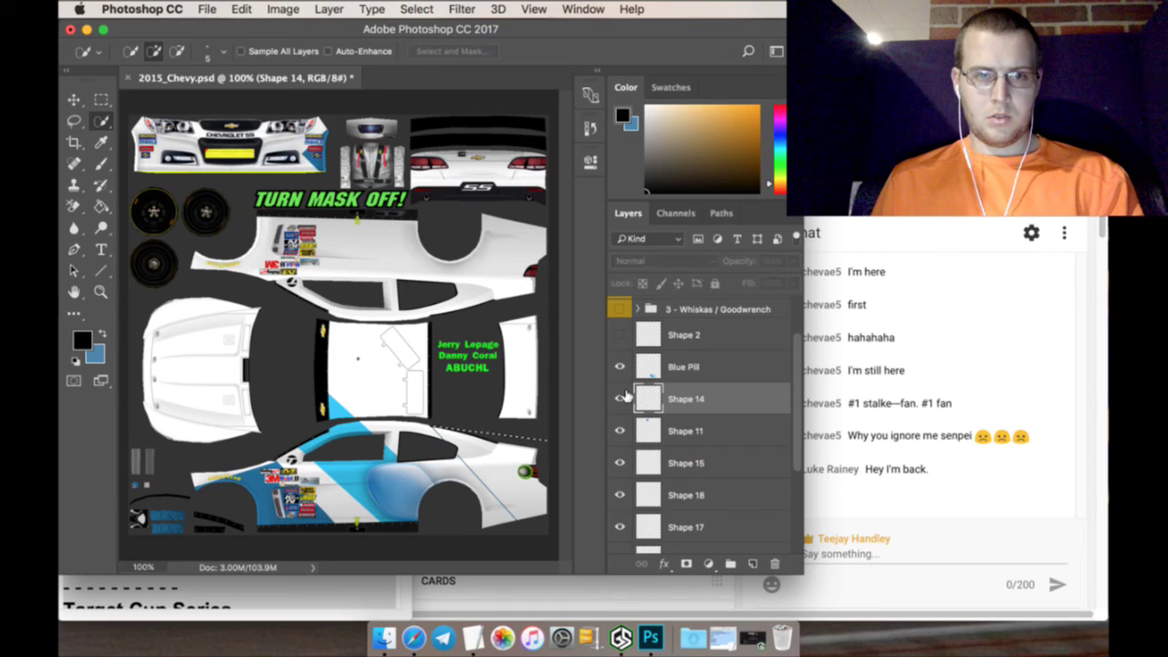
Sample the blue from the front bumper's corner and fill the bumper area beside the grille with it on the Shape 14 layer
{"action": "left_click", "coordinate": [101, 143]}
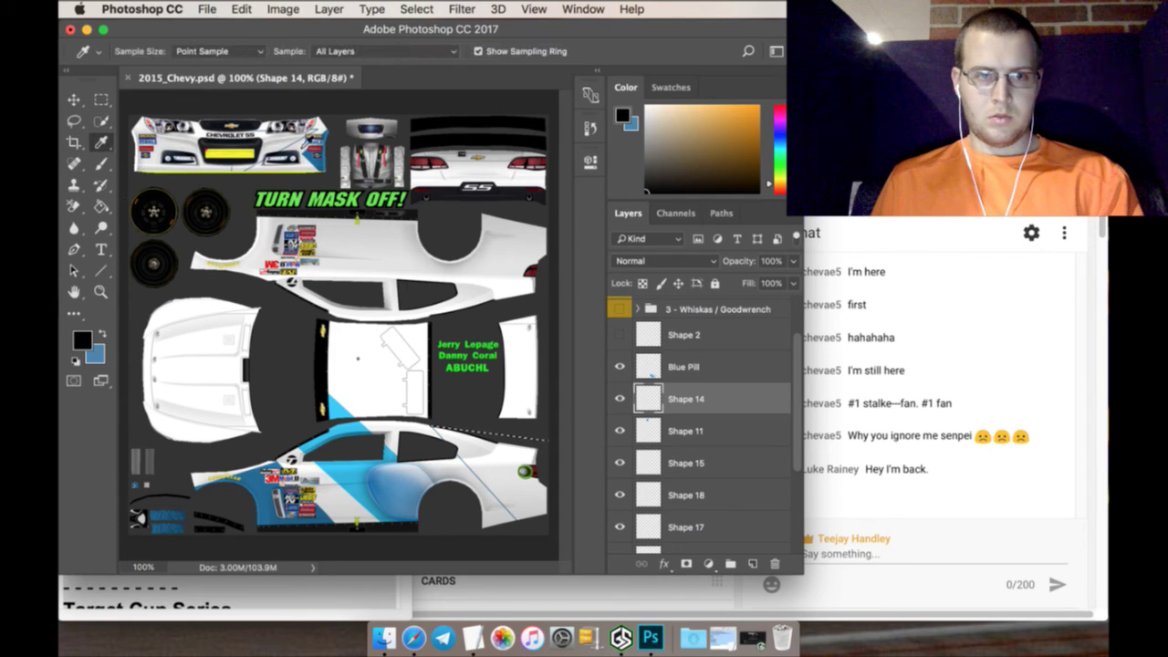
{"action": "left_click", "coordinate": [315, 129]}
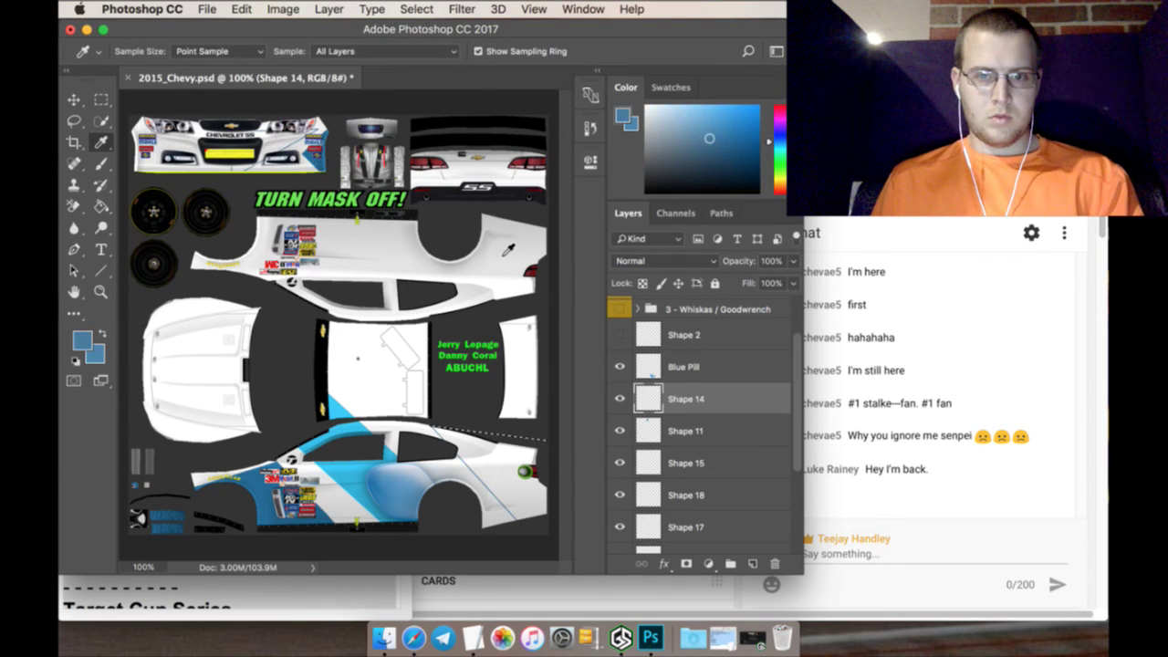
{"action": "left_click", "coordinate": [101, 206]}
{"action": "key", "text": "m"}
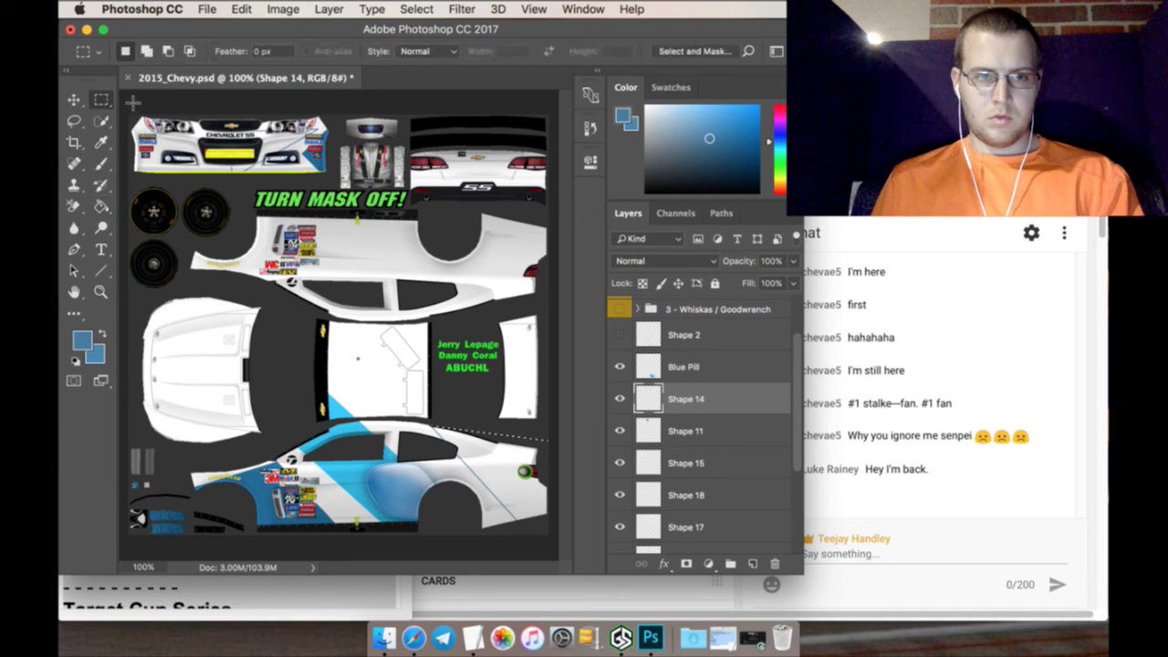
{"action": "left_click", "coordinate": [101, 206]}
{"action": "left_click", "coordinate": [270, 148]}
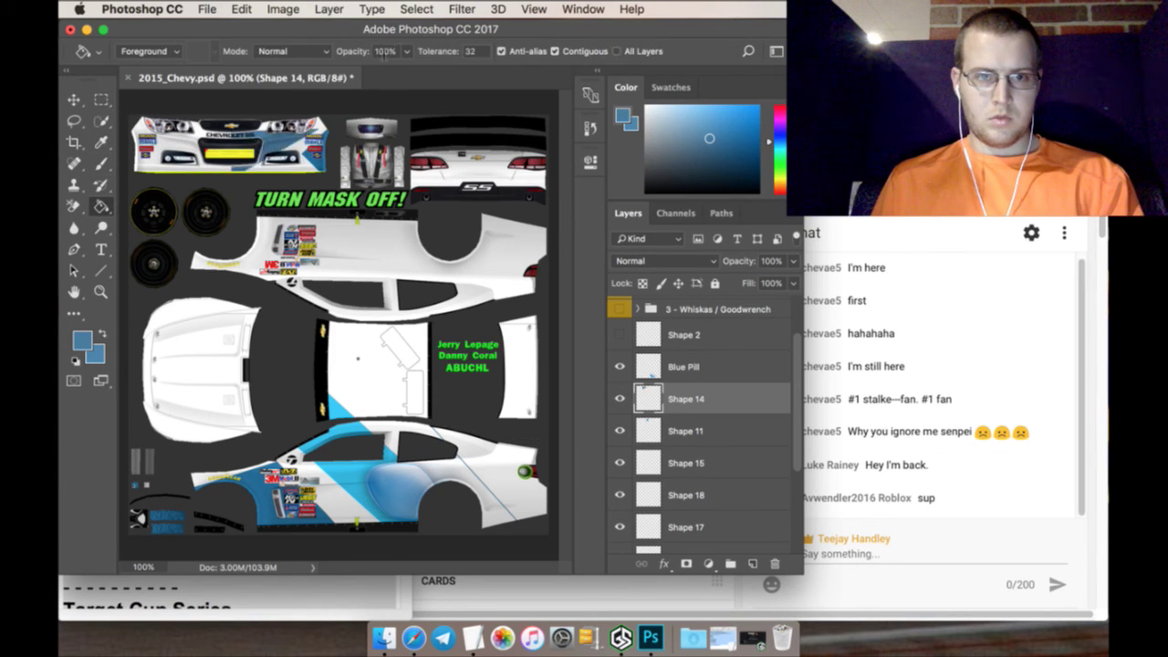
{"action": "left_click", "coordinate": [437, 9]}
{"action": "left_click", "coordinate": [421, 14]}
{"action": "left_click", "coordinate": [101, 120]}
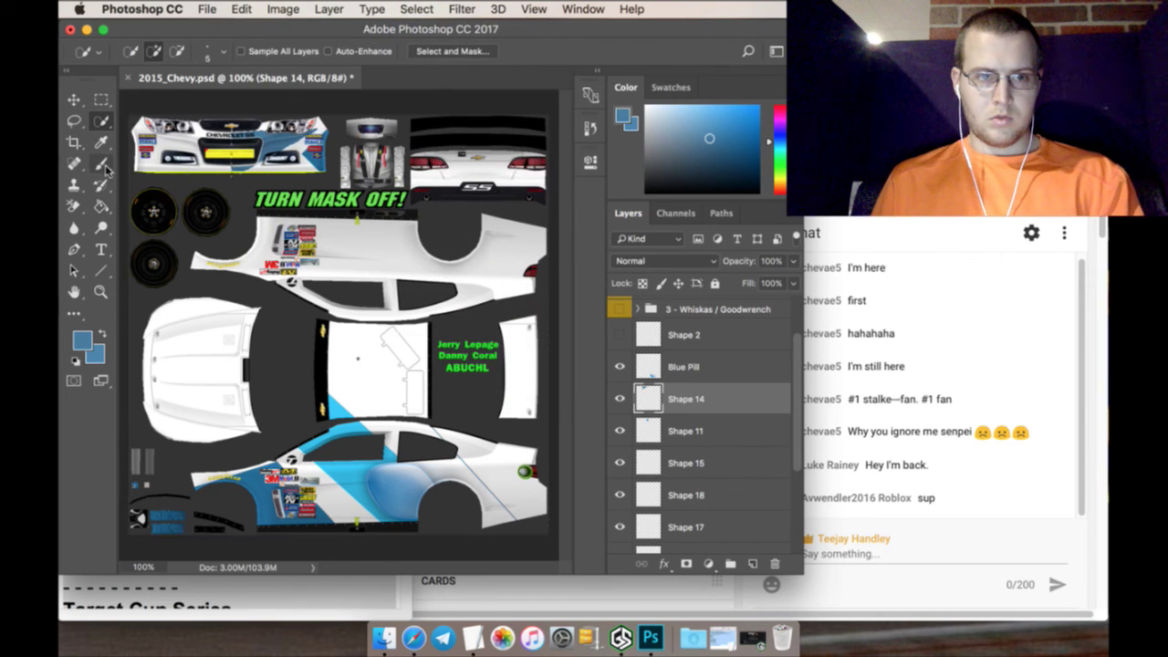
{"action": "left_click", "coordinate": [101, 163]}
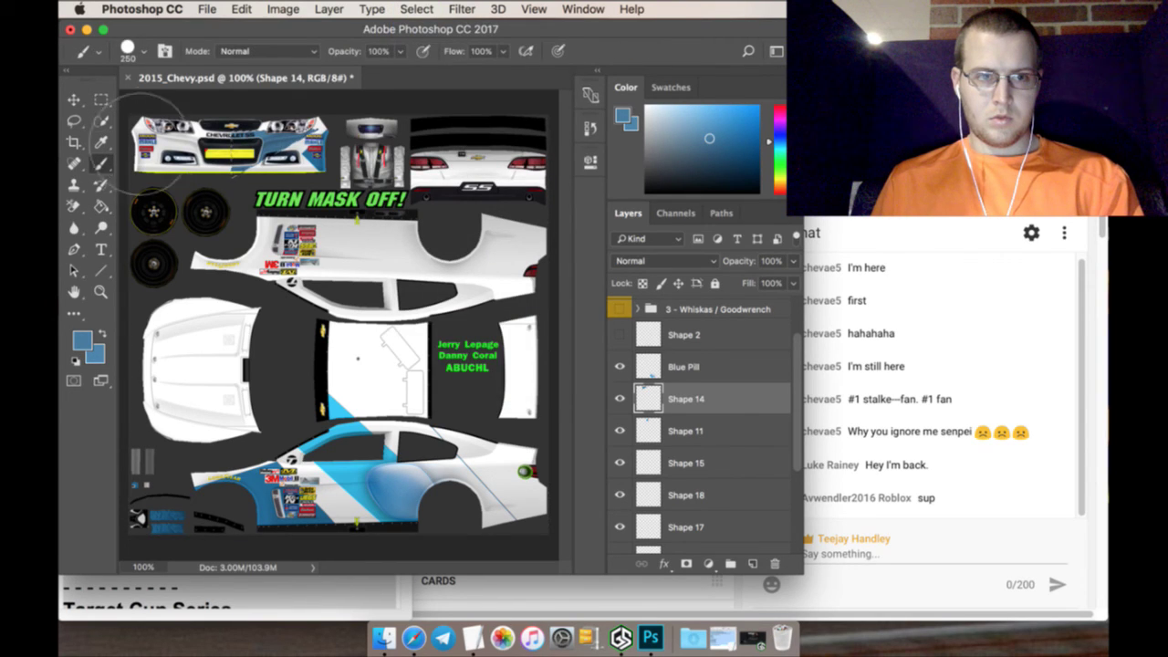
Switch to the Rectangular Marquee tool and merge the Shape 14 and Shape 11 layers into one
{"action": "left_click", "coordinate": [106, 103]}
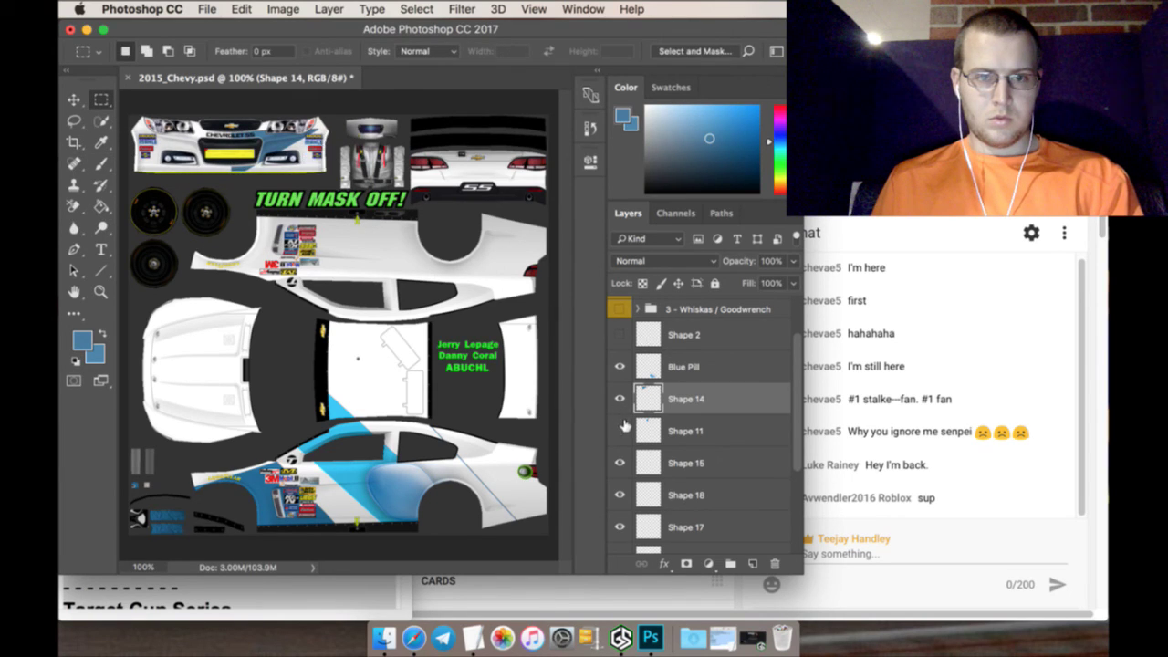
{"action": "left_click", "coordinate": [695, 426]}
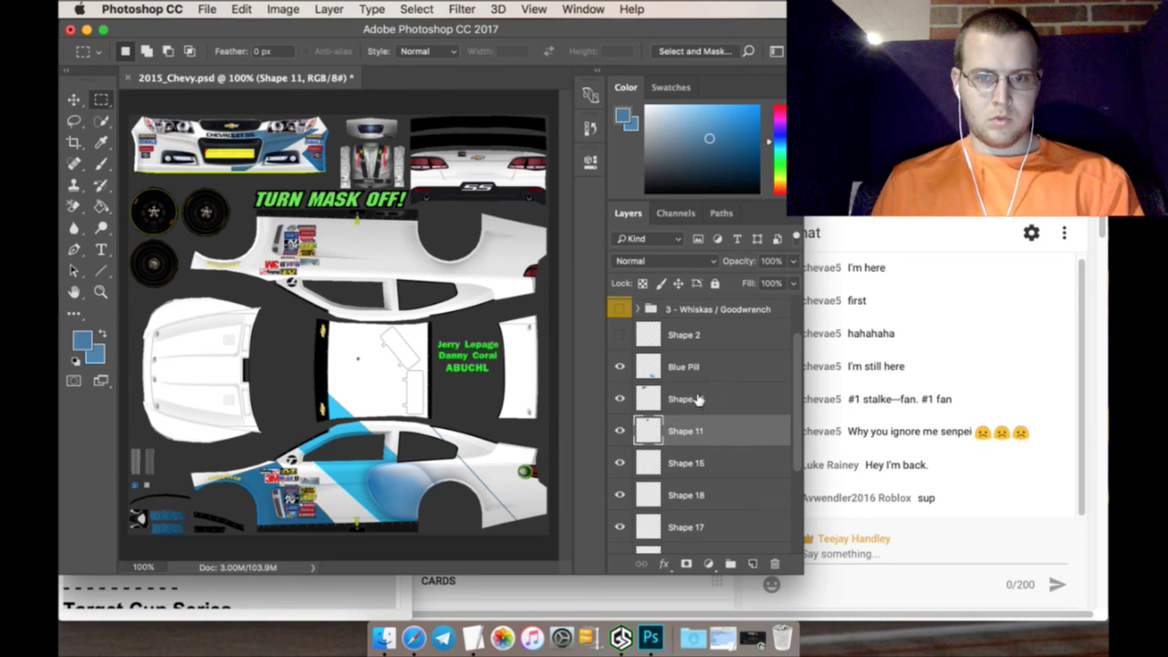
{"action": "left_click", "coordinate": [697, 399]}
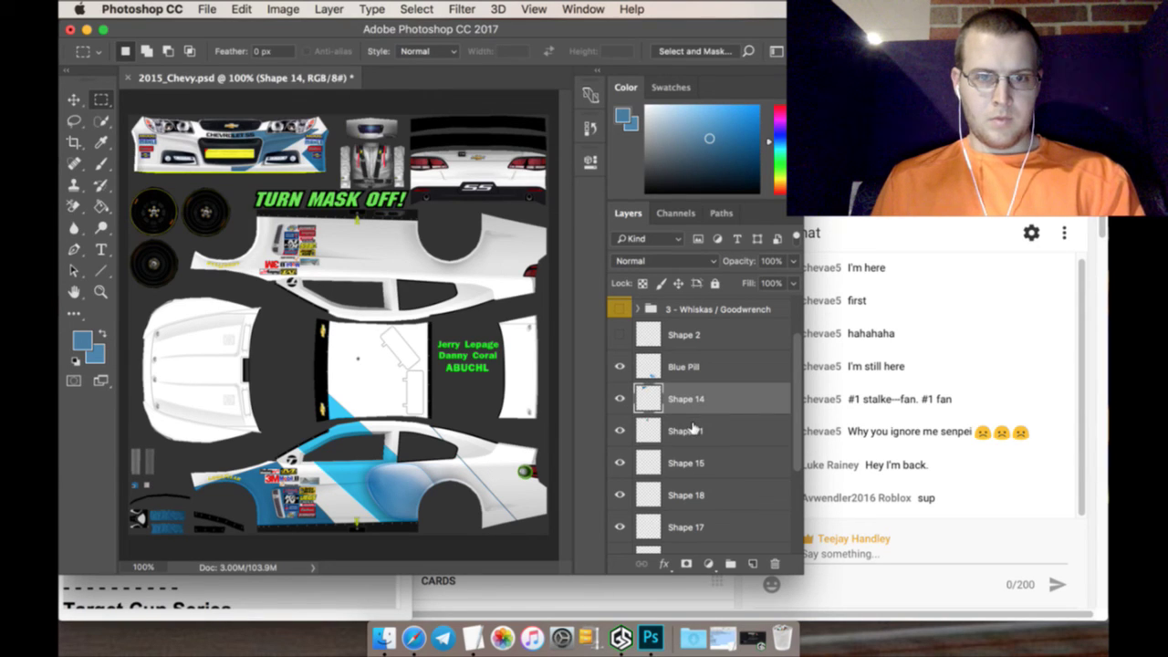
{"action": "left_click", "coordinate": [691, 429], "text": "shift"}
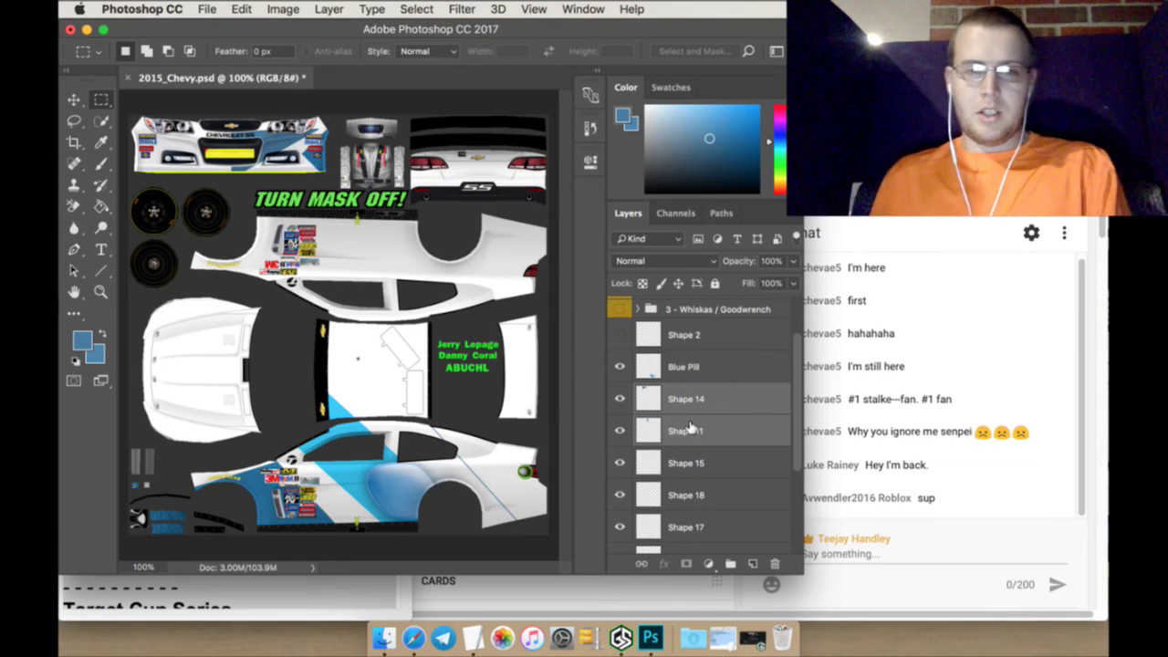
{"action": "right_click", "coordinate": [690, 424]}
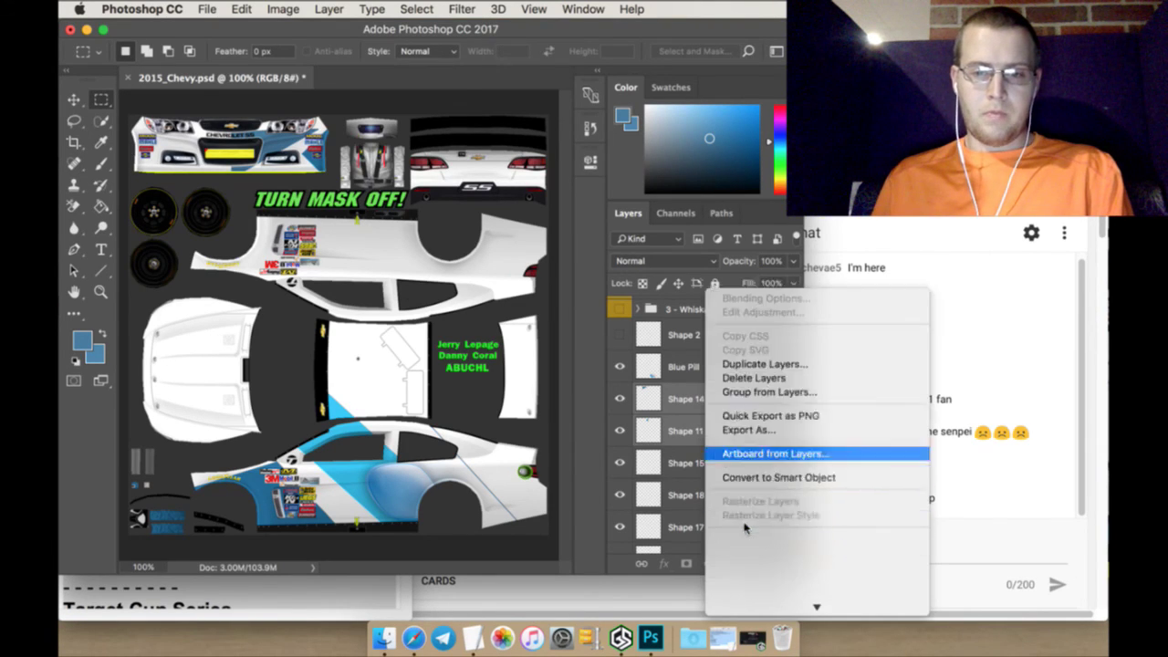
{"action": "left_click", "coordinate": [740, 393]}
Duplicate the merged Shape 14 layer
{"action": "right_click", "coordinate": [712, 396]}
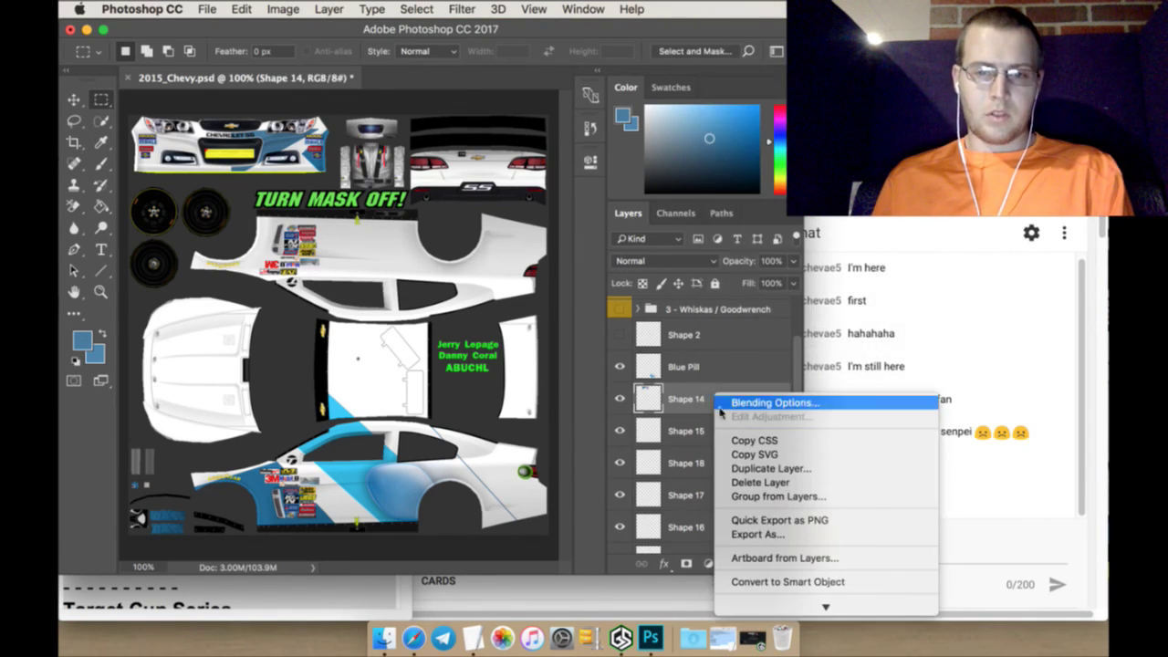
{"action": "left_click", "coordinate": [748, 468]}
{"action": "left_click", "coordinate": [739, 245]}
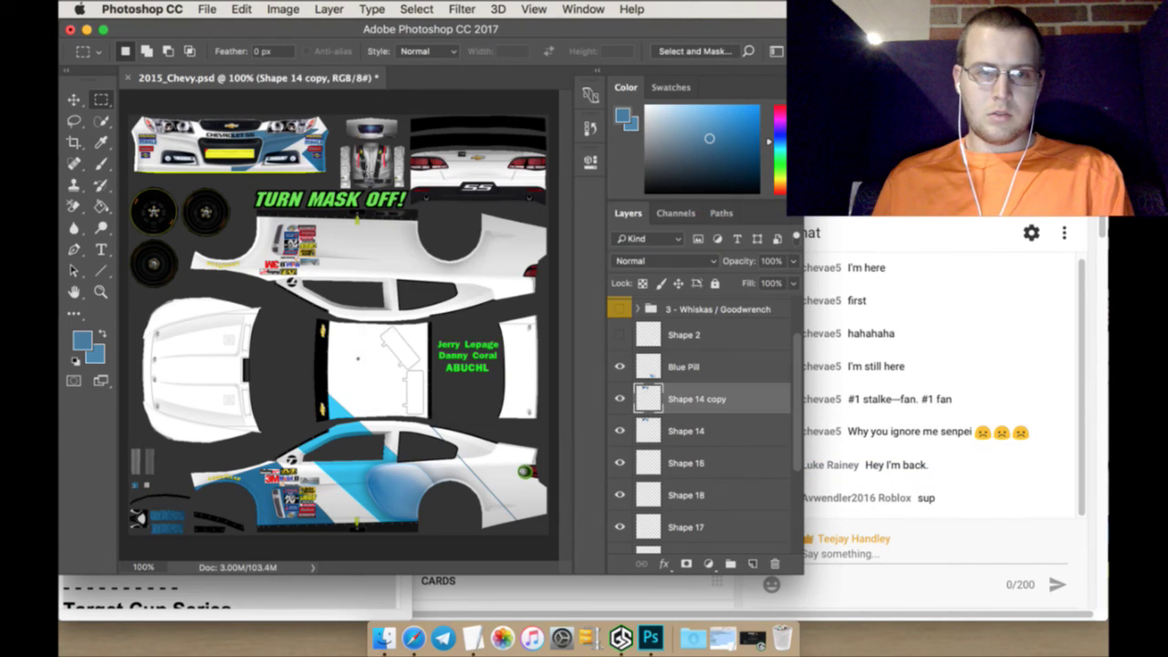
Flip the Shape 14 copy horizontally about its inner edge to mirror the front bumper design, and apply the transformation
{"action": "left_click", "coordinate": [74, 100]}
{"action": "key", "text": "cmd+t"}
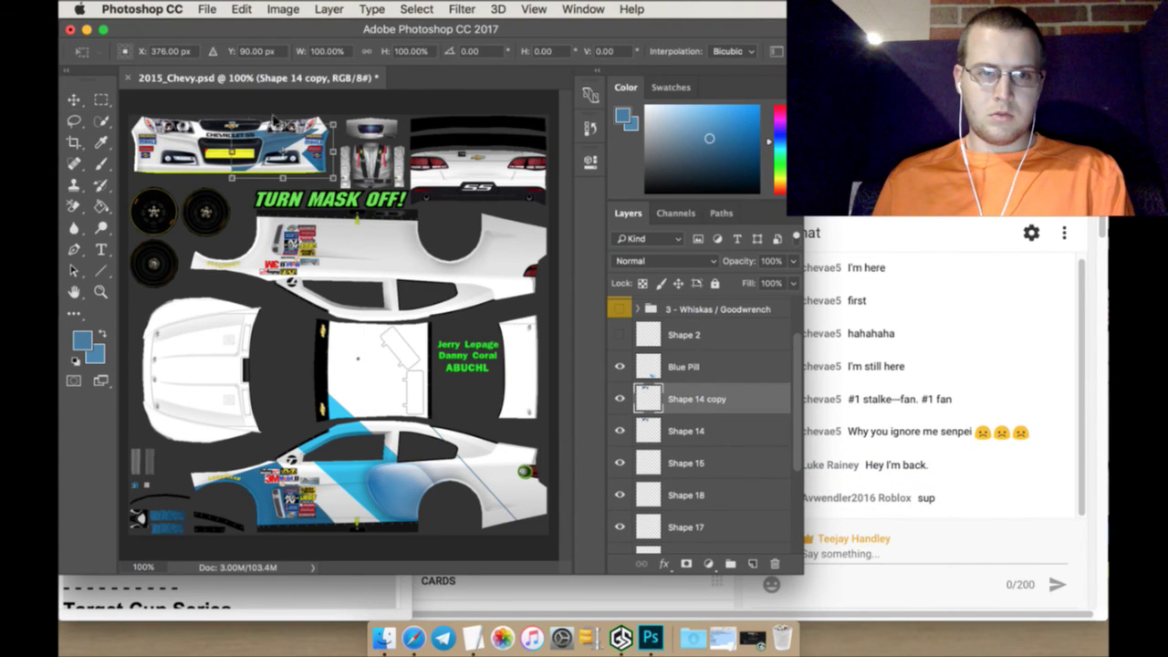
{"action": "left_click", "coordinate": [239, 11]}
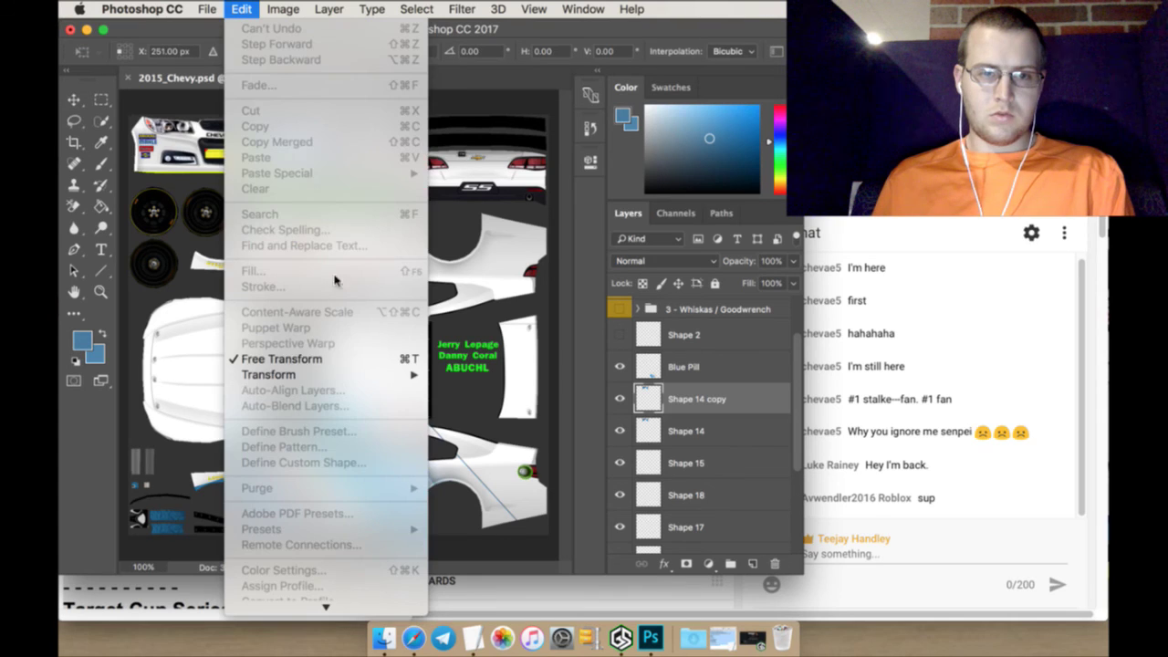
{"action": "mouse_move", "coordinate": [400, 376]}
{"action": "left_click", "coordinate": [489, 561]}
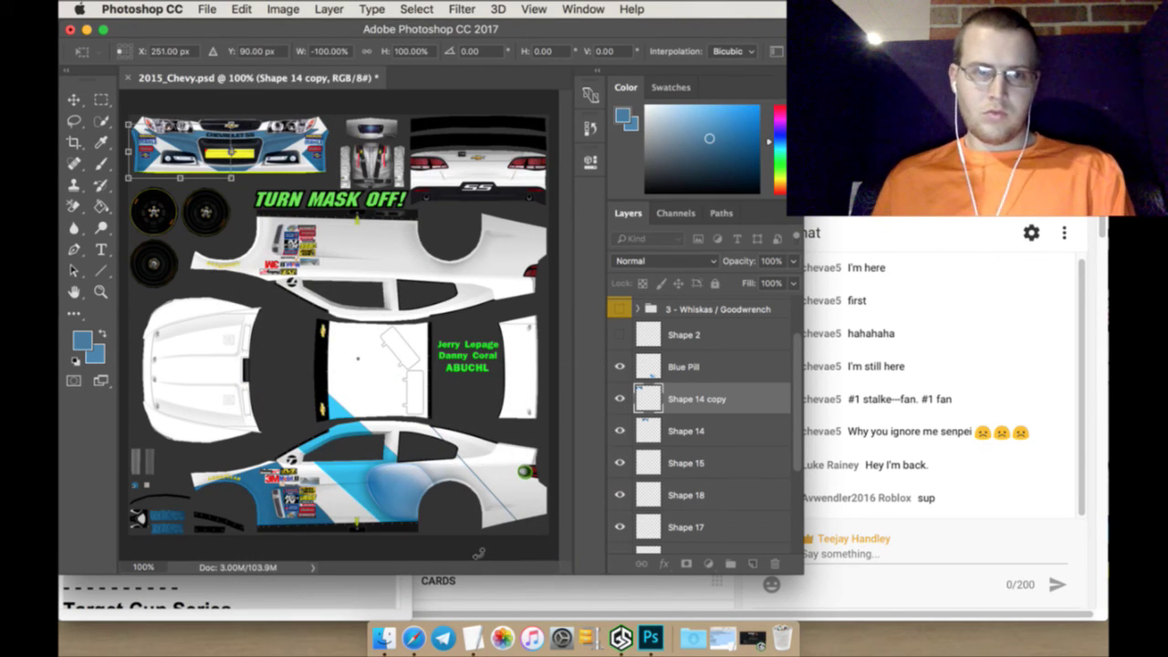
{"action": "key", "text": "Right"}
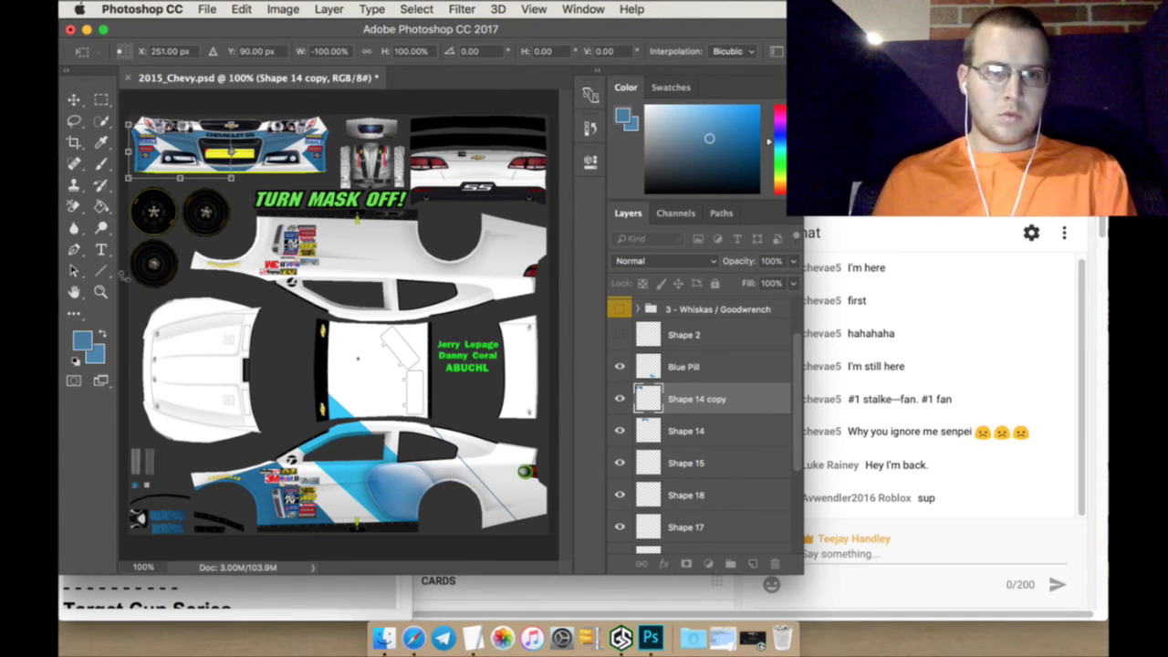
{"action": "left_click", "coordinate": [106, 108]}
{"action": "left_click", "coordinate": [734, 241]}
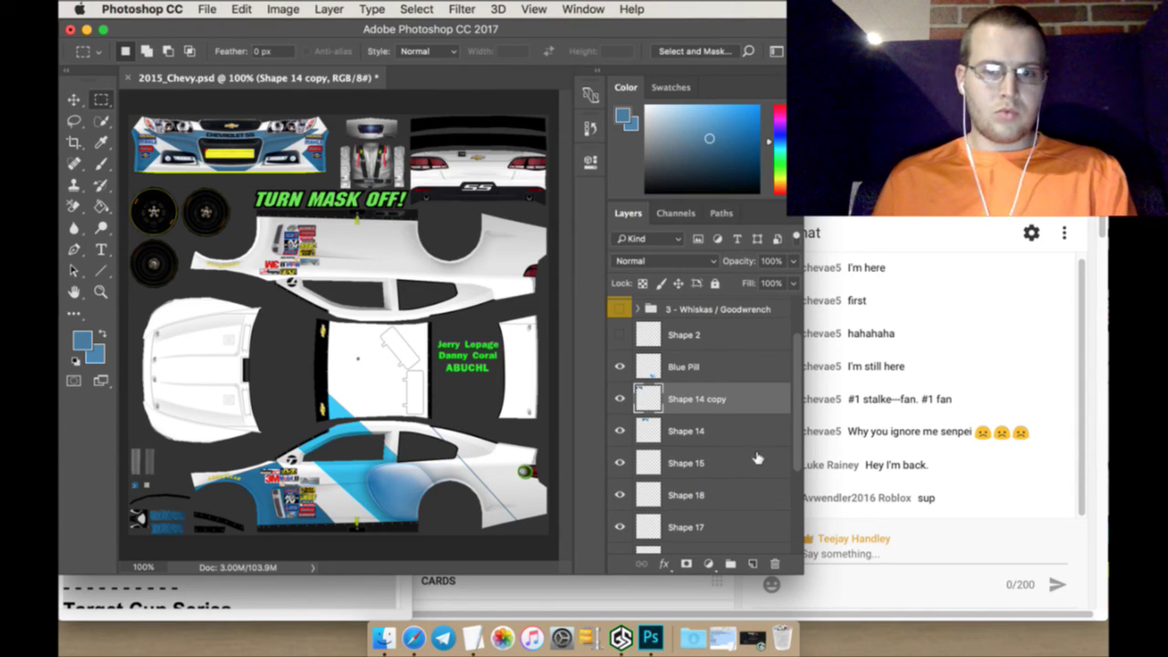
Merge the Shape 14 copy and Shape 14 layers, and rename the merged layer as Front
{"action": "left_click", "coordinate": [727, 431], "text": "shift"}
{"action": "right_click", "coordinate": [727, 430]}
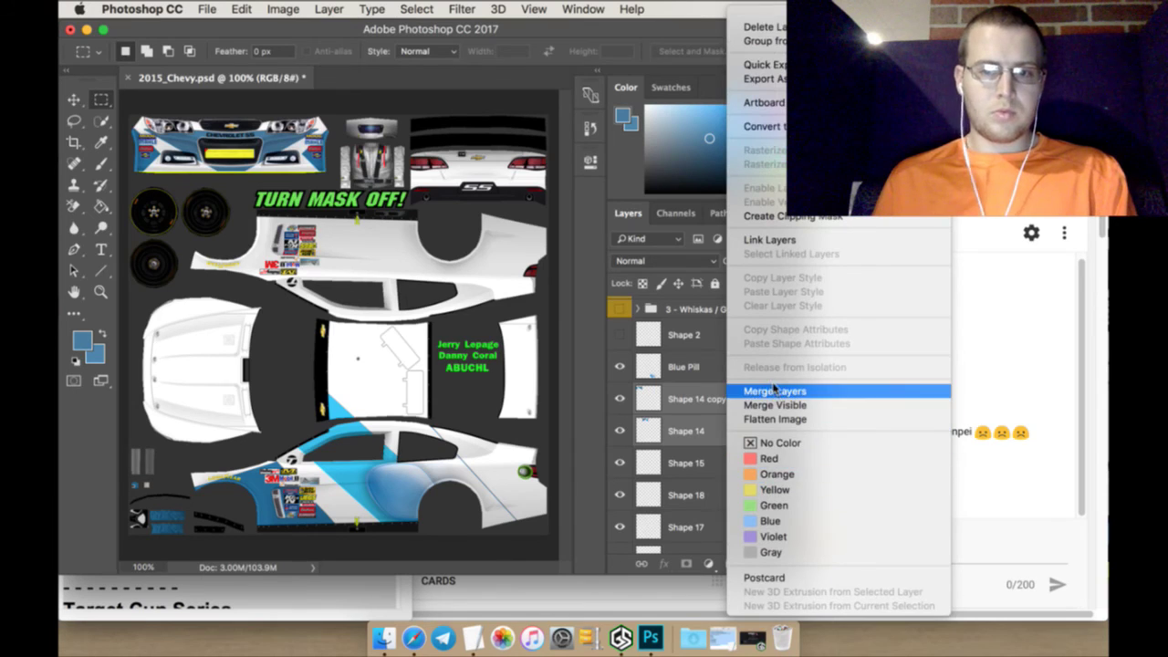
{"action": "left_click", "coordinate": [774, 390]}
{"action": "double_click", "coordinate": [708, 399]}
{"action": "type", "text": "Front"}
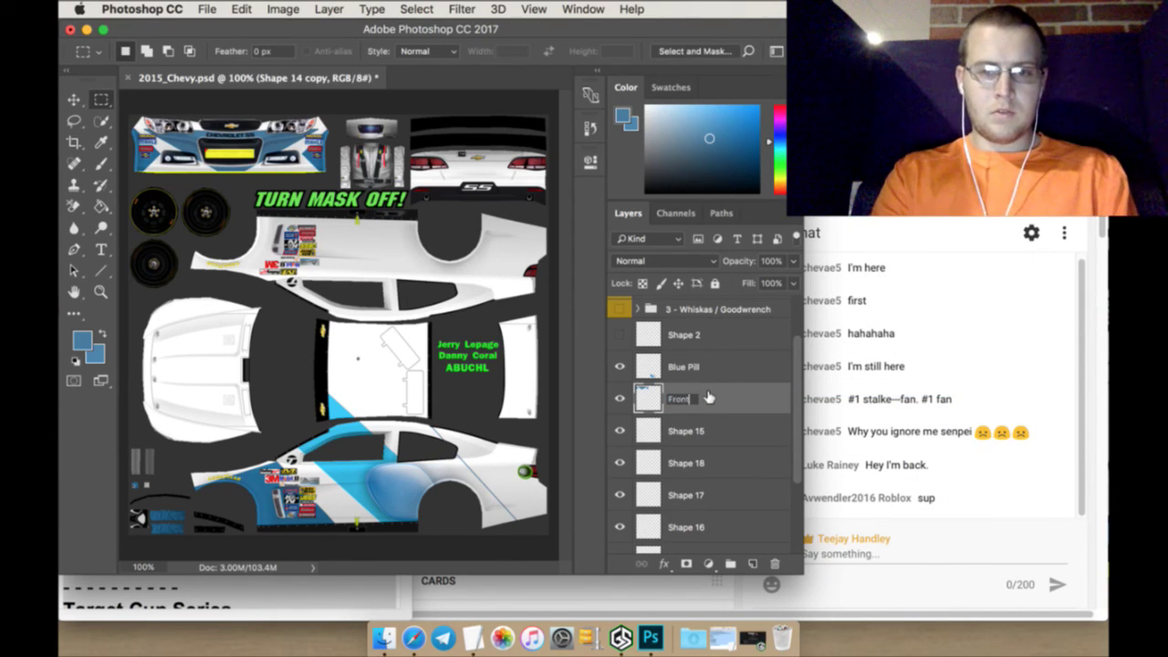
{"action": "key", "text": "Return"}
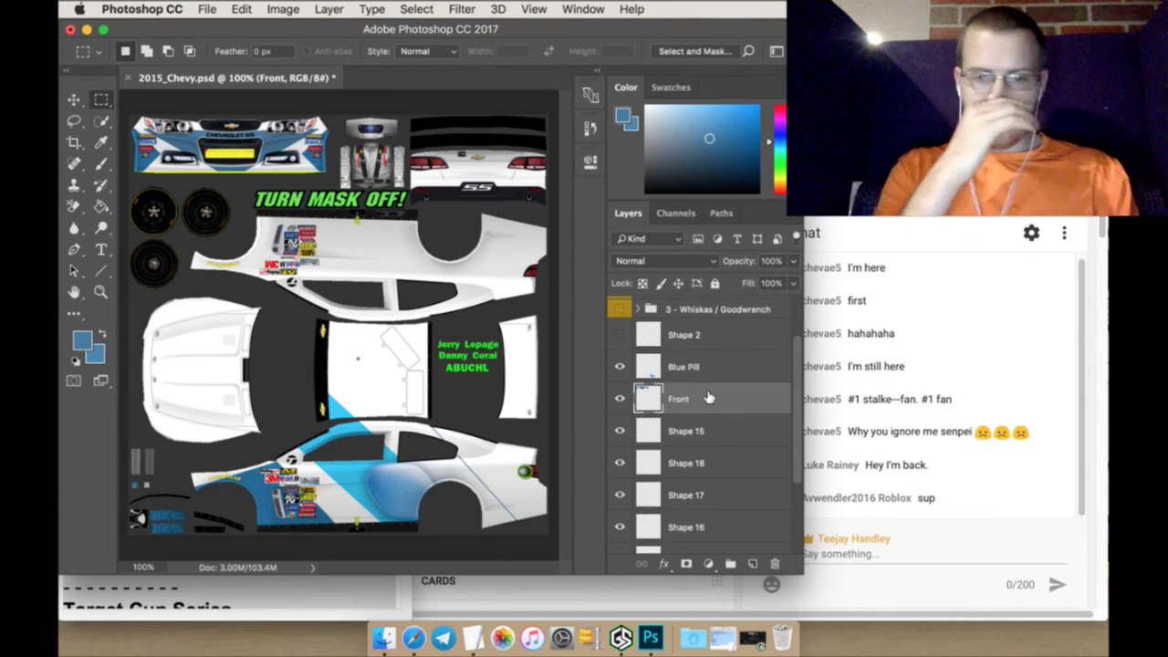
Select Shape 15, Shape 18, Shape 17 and Shape 16 and merge them into one layer
{"action": "scroll", "coordinate": [720, 444], "scroll_direction": "down", "scroll_amount": 2}
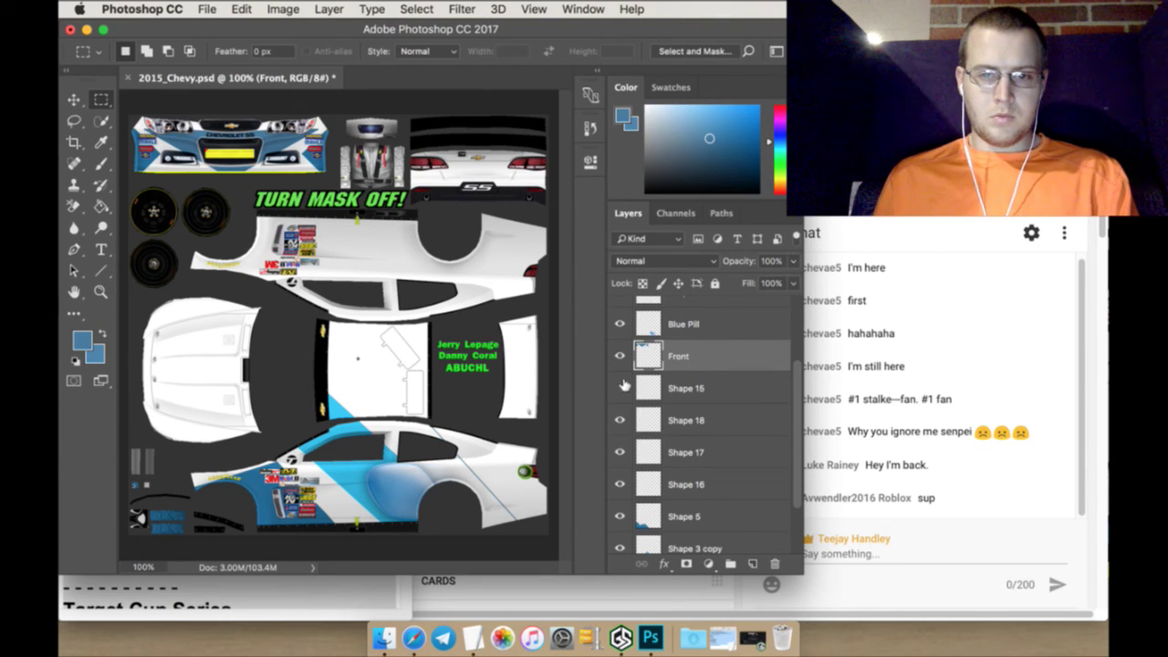
{"action": "left_click", "coordinate": [673, 387]}
{"action": "left_click", "coordinate": [695, 480], "text": "shift"}
{"action": "right_click", "coordinate": [696, 481]}
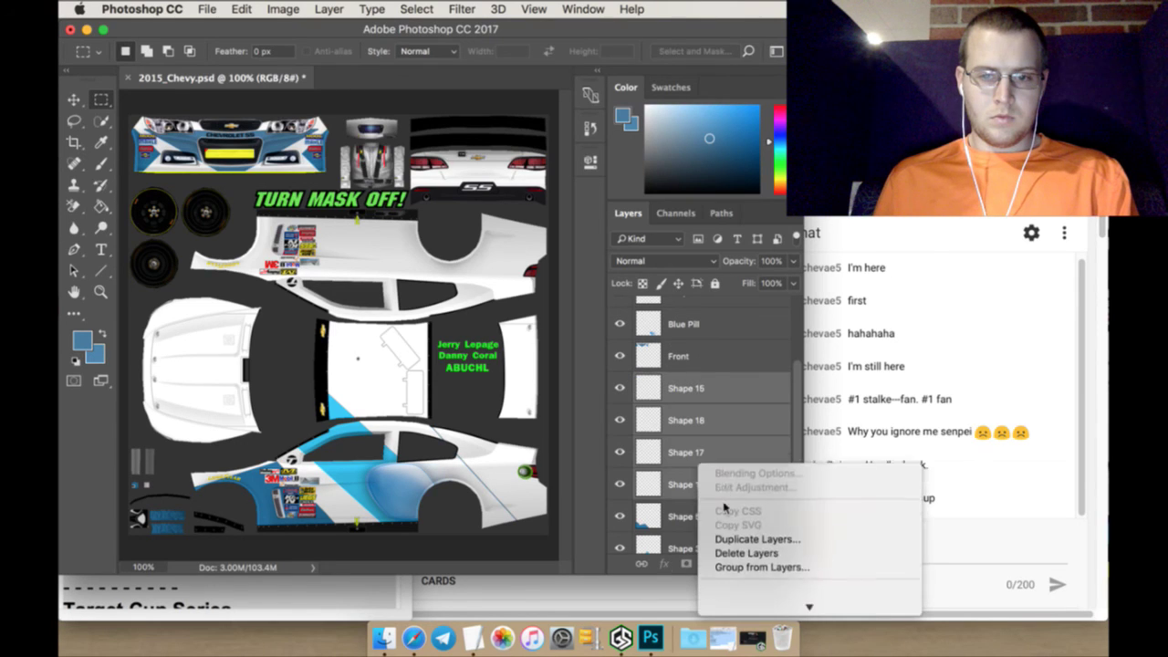
{"action": "left_click", "coordinate": [748, 391]}
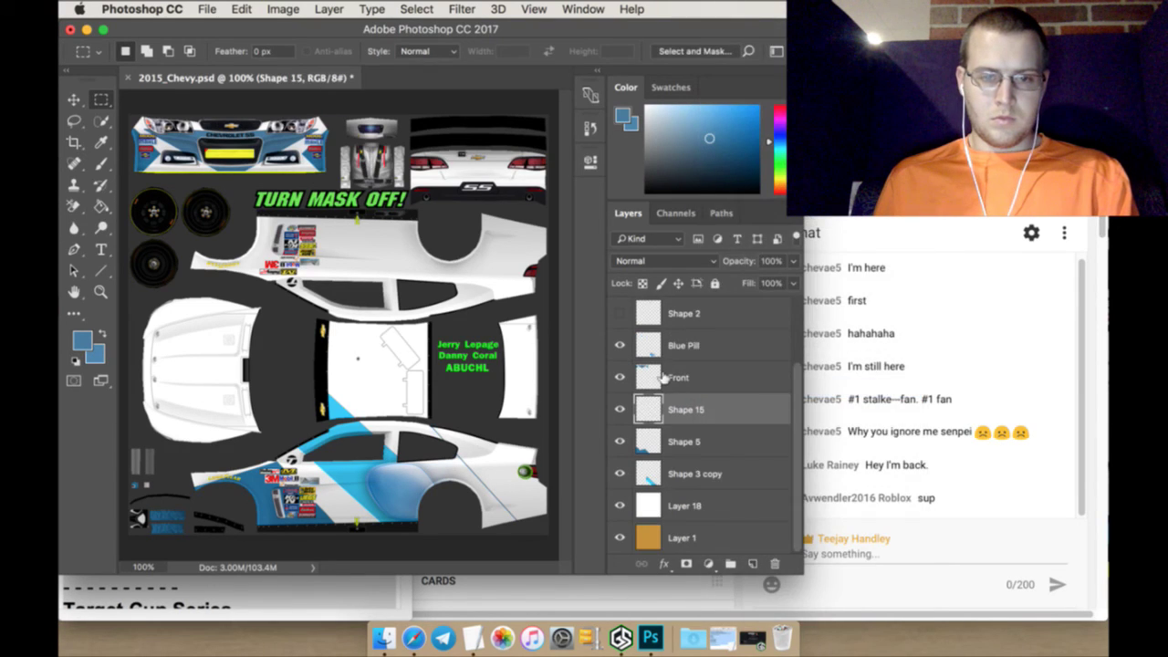
Sample the blue of the rear-quarter outline and fill the lower car side's rear area with it on the Shape 15 layer
{"action": "left_click", "coordinate": [100, 142]}
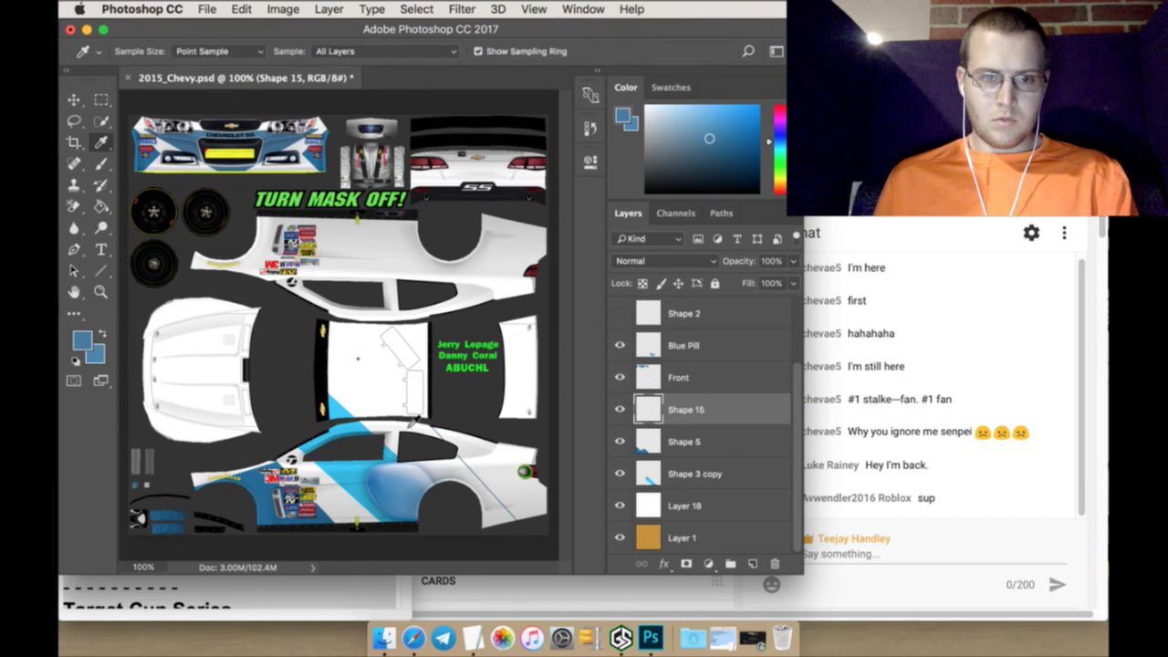
{"action": "left_click_drag", "start_coordinate": [462, 466], "coordinate": [466, 468]}
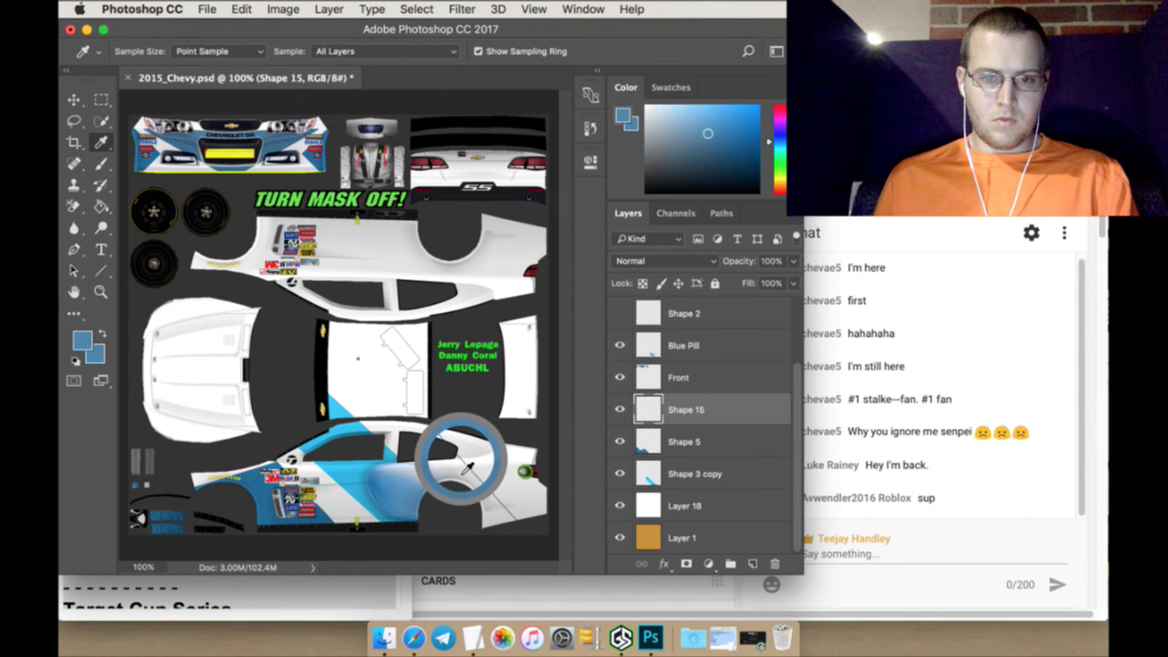
{"action": "left_click", "coordinate": [101, 207]}
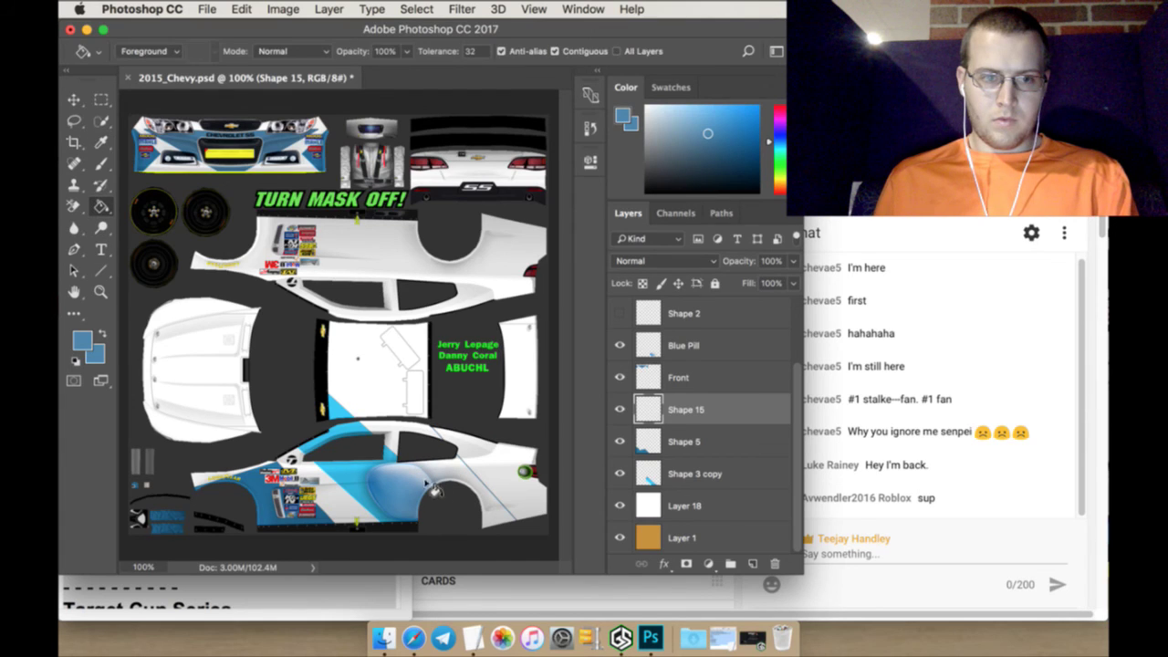
{"action": "left_click", "coordinate": [499, 470]}
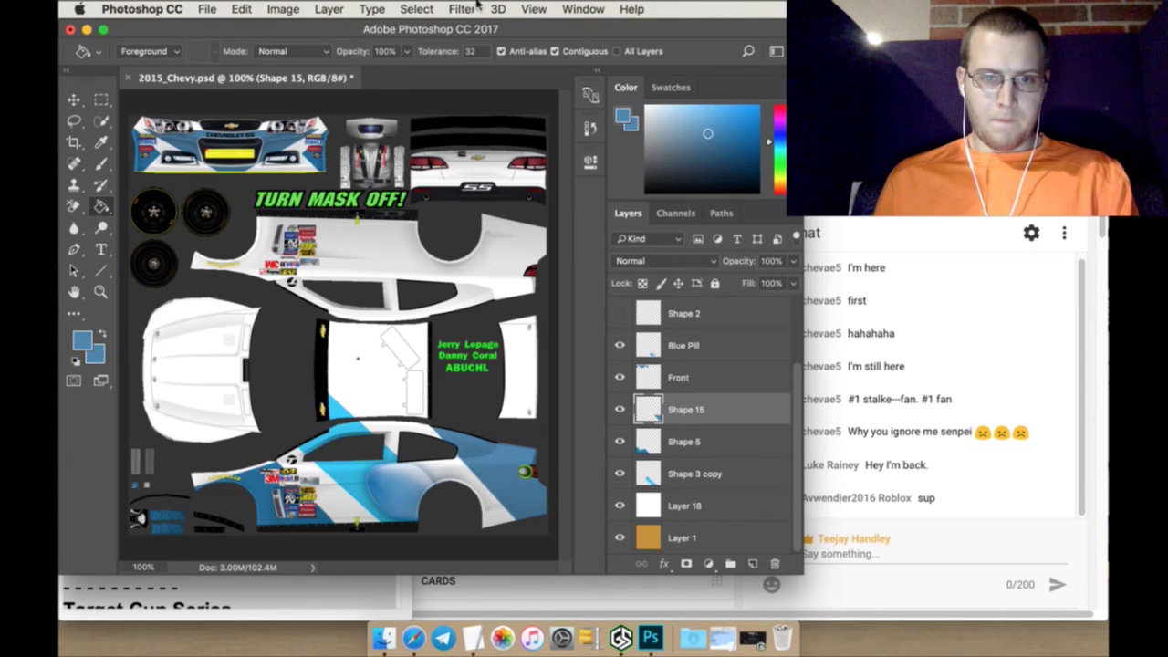
{"action": "left_click", "coordinate": [418, 9]}
{"action": "left_click", "coordinate": [421, 28]}
{"action": "key", "text": "w"}
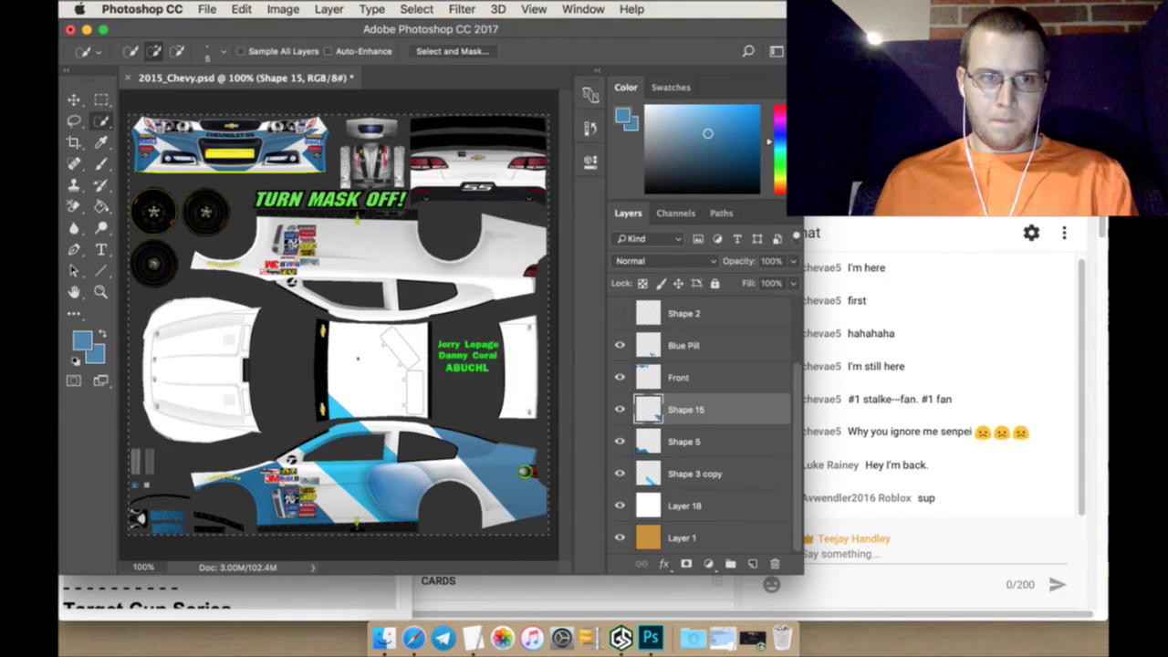
{"action": "key", "text": "b"}
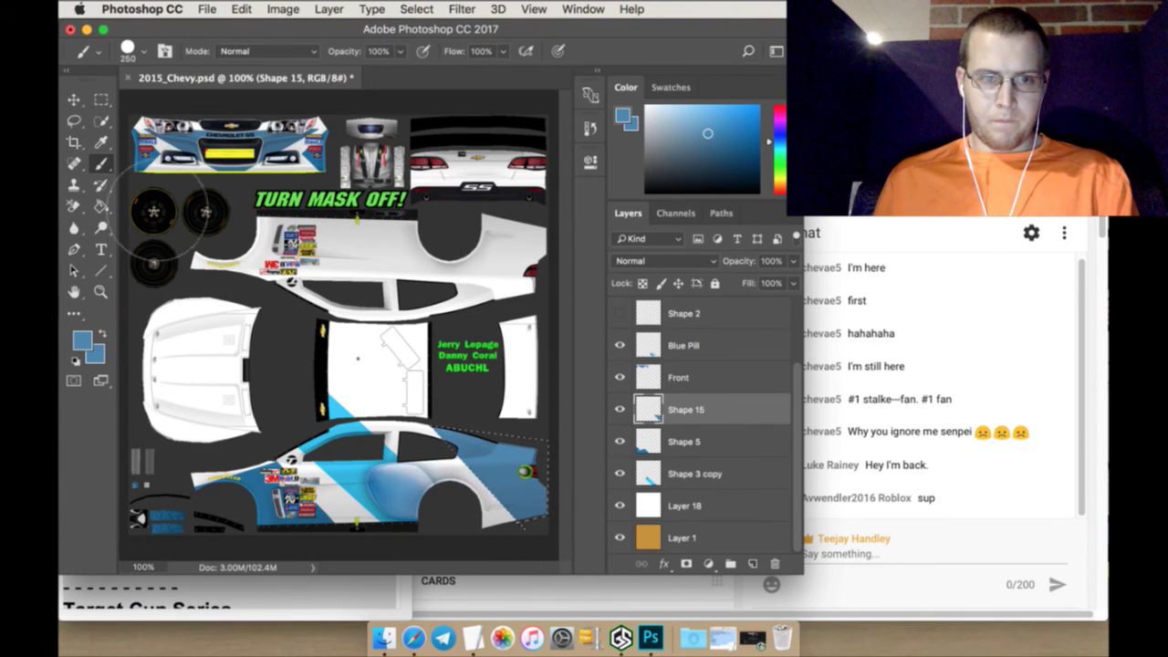
{"action": "left_click", "coordinate": [102, 99]}
{"action": "left_click", "coordinate": [537, 331]}
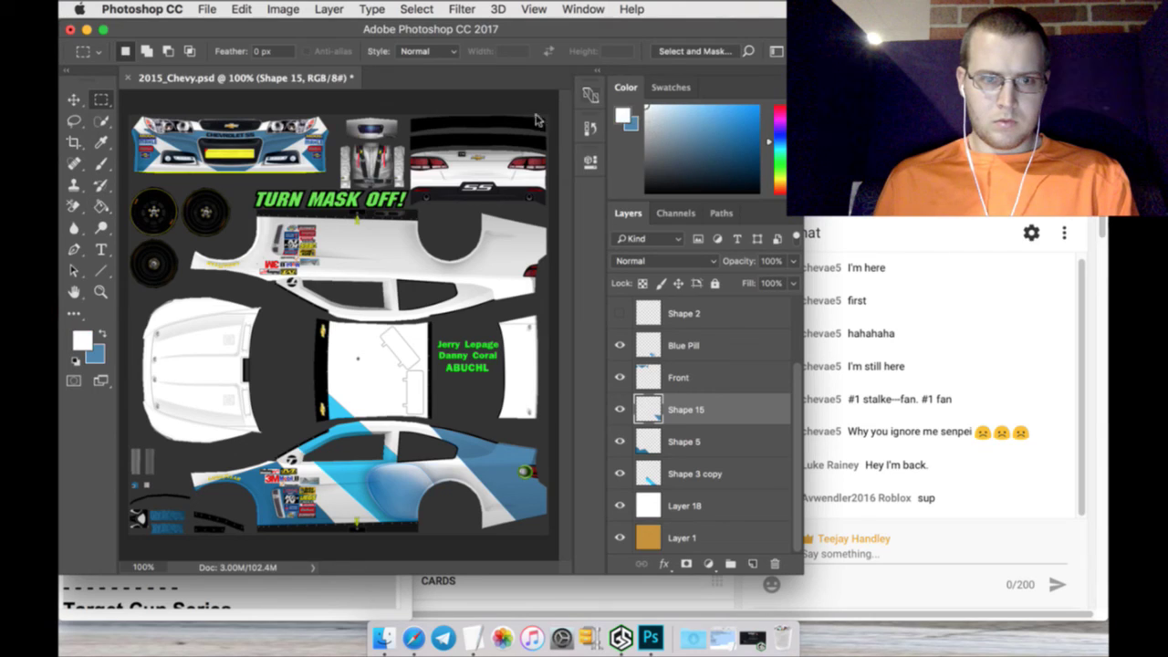
Sample the darker blue from the rear quarter and the light blue from the door stripe as the background and foreground colours
{"action": "left_click", "coordinate": [102, 333]}
{"action": "left_click", "coordinate": [102, 330]}
{"action": "left_click", "coordinate": [102, 330]}
{"action": "left_click", "coordinate": [102, 330]}
{"action": "left_click", "coordinate": [103, 330]}
{"action": "left_click", "coordinate": [100, 144]}
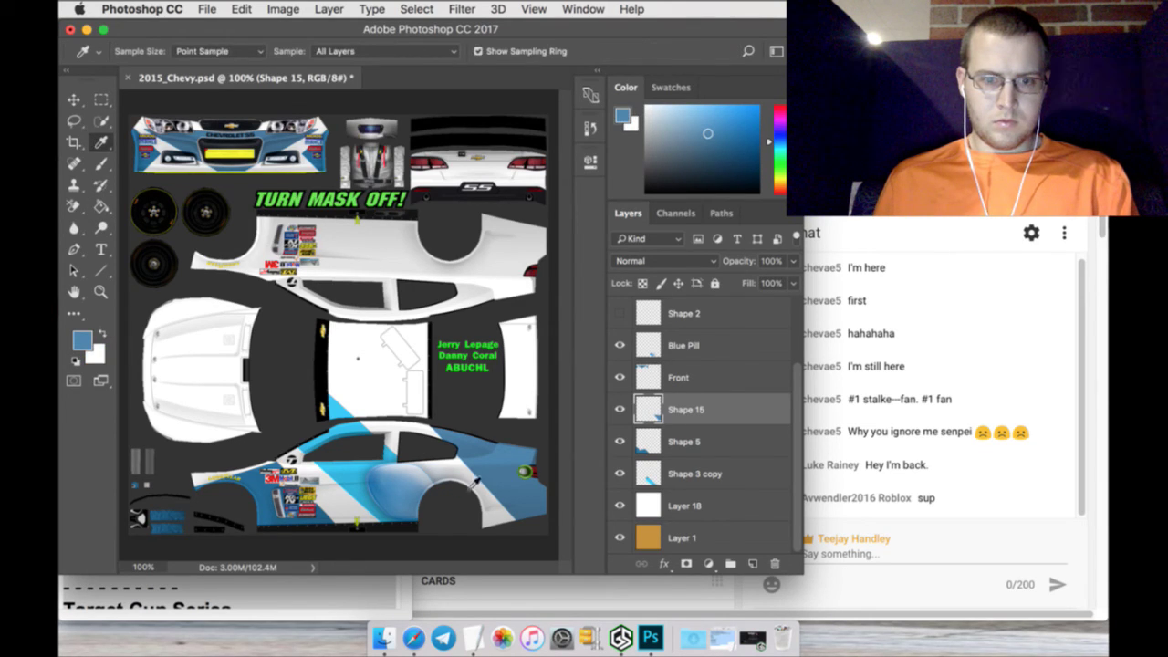
{"action": "left_click", "coordinate": [474, 483]}
{"action": "left_click", "coordinate": [103, 333]}
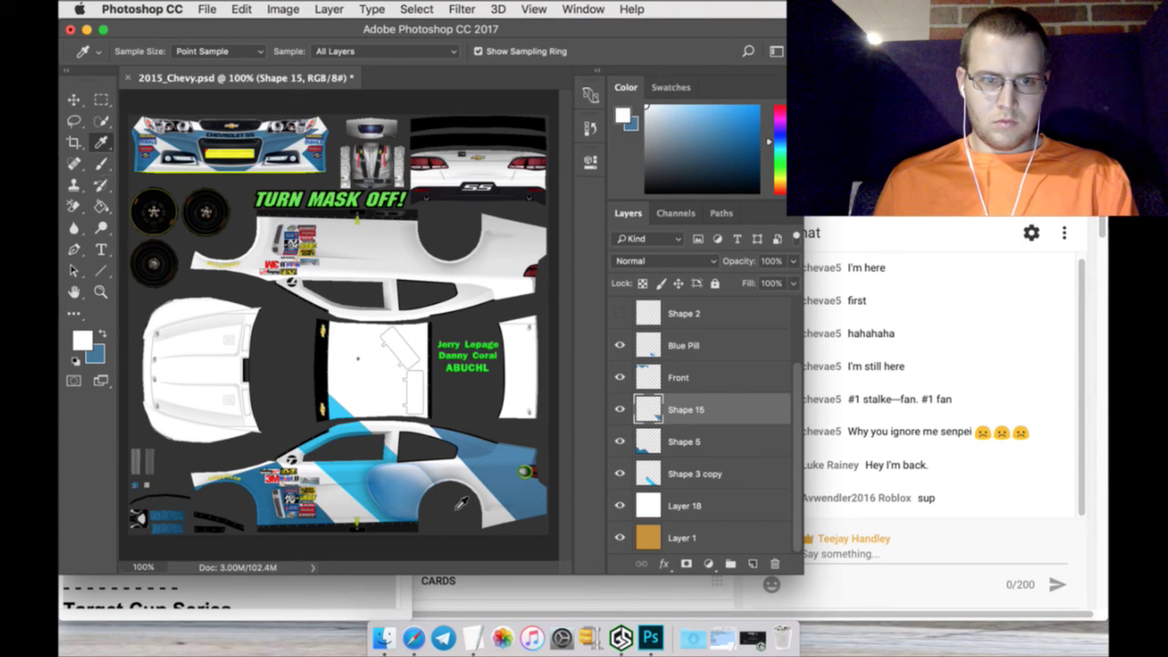
{"action": "left_click", "coordinate": [358, 485]}
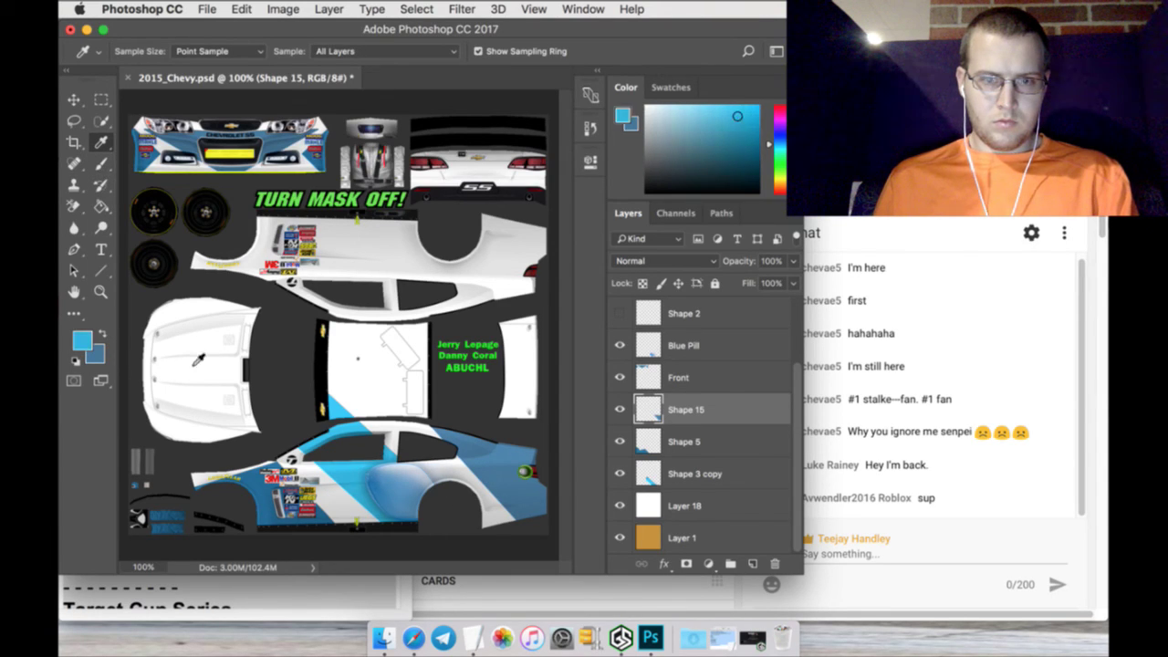
Swap the foreground and background colours repeatedly to compare the darker blue with the light blue
{"action": "left_click", "coordinate": [105, 336]}
{"action": "left_click", "coordinate": [105, 336]}
{"action": "left_click", "coordinate": [104, 336]}
{"action": "left_click", "coordinate": [105, 335]}
{"action": "left_click", "coordinate": [105, 336]}
{"action": "left_click", "coordinate": [105, 335]}
{"action": "left_click", "coordinate": [105, 336]}
{"action": "left_click", "coordinate": [105, 336]}
{"action": "left_click", "coordinate": [105, 335]}
{"action": "left_click", "coordinate": [105, 335]}
{"action": "left_click", "coordinate": [105, 335]}
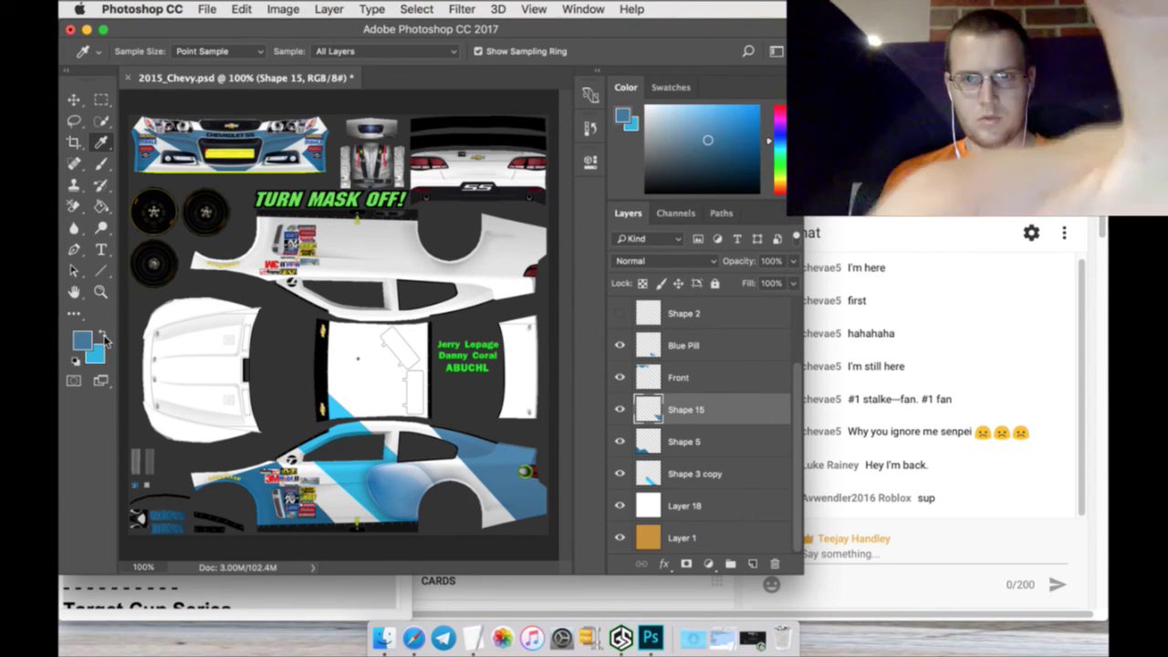
{"action": "left_click", "coordinate": [105, 336]}
{"action": "left_click", "coordinate": [105, 336]}
{"action": "left_click", "coordinate": [105, 336]}
{"action": "left_click", "coordinate": [105, 335]}
{"action": "left_click", "coordinate": [105, 336]}
{"action": "left_click", "coordinate": [105, 336]}
{"action": "left_click", "coordinate": [105, 335]}
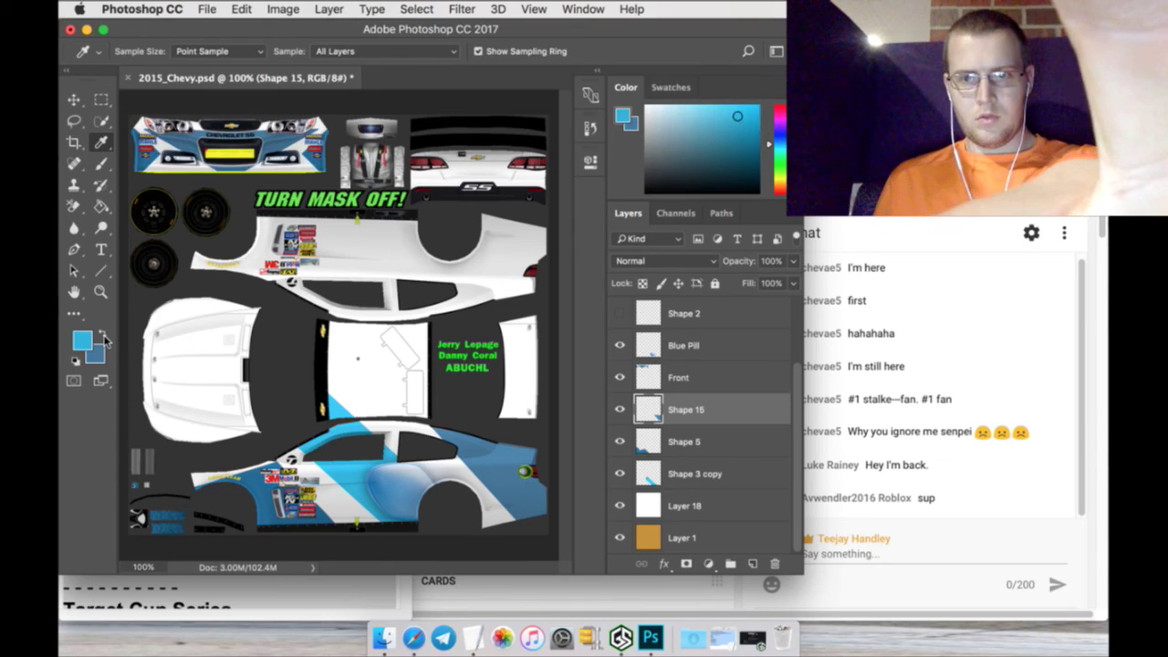
{"action": "left_click", "coordinate": [105, 336]}
{"action": "left_click", "coordinate": [105, 336]}
{"action": "left_click", "coordinate": [104, 335]}
{"action": "left_click", "coordinate": [105, 336]}
{"action": "left_click", "coordinate": [105, 335]}
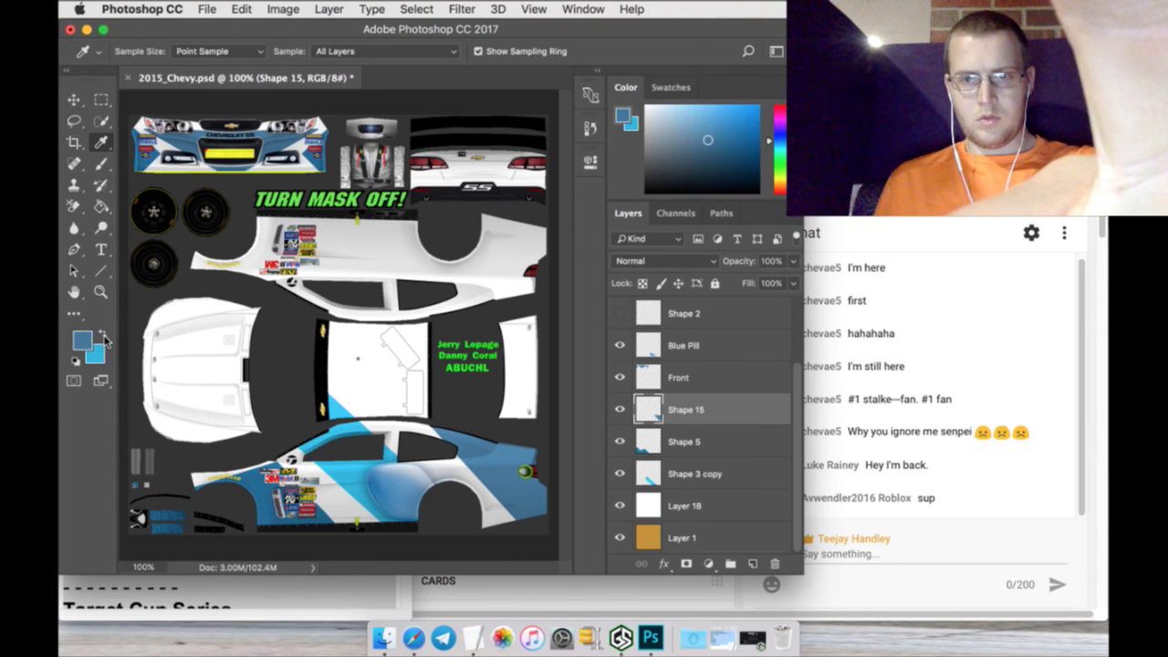
{"action": "left_click", "coordinate": [105, 335]}
{"action": "left_click", "coordinate": [105, 336]}
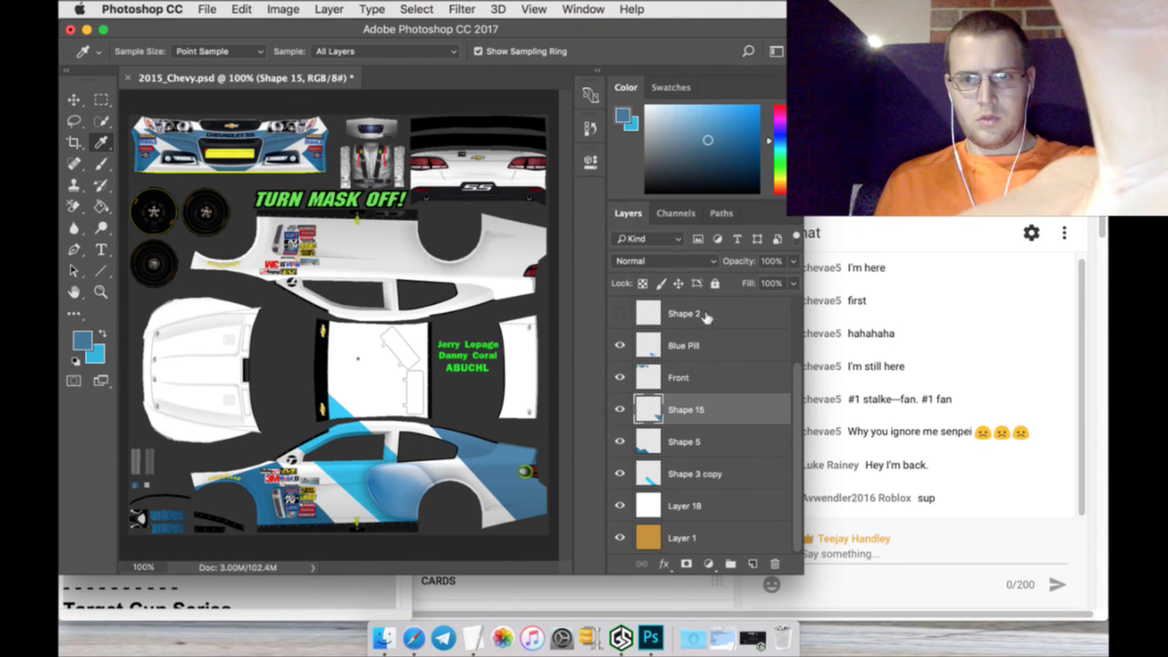
Set the foreground colour to a medium blue between the two shades, and add a new layer directly above Layer 18
{"action": "left_click", "coordinate": [777, 149]}
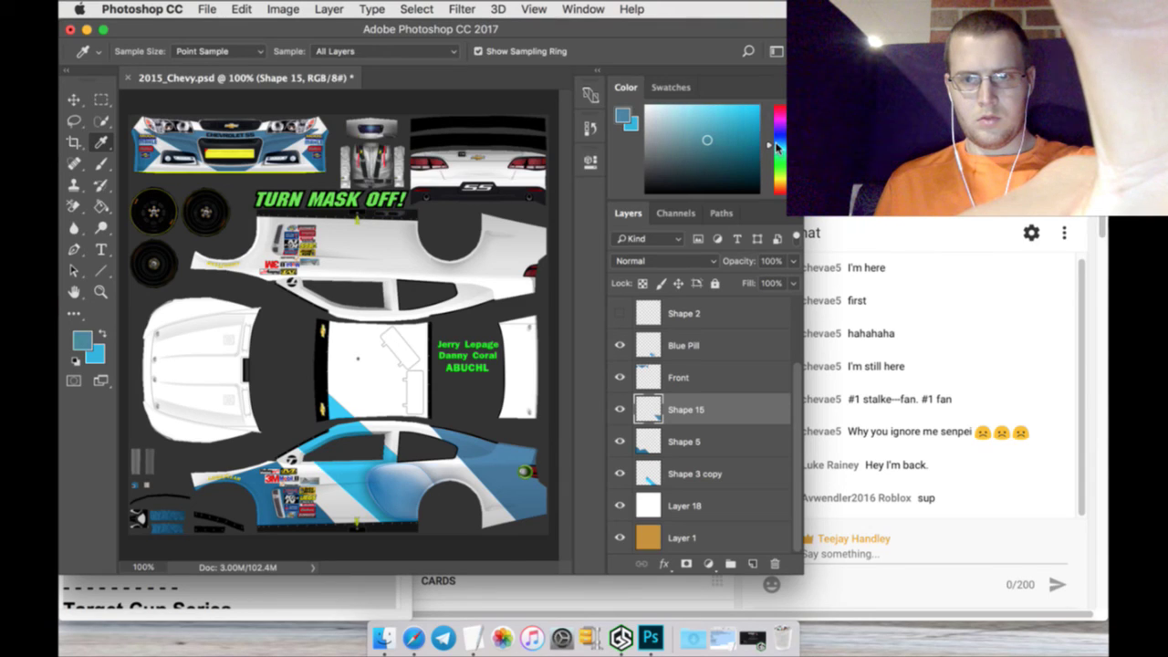
{"action": "left_click", "coordinate": [777, 149]}
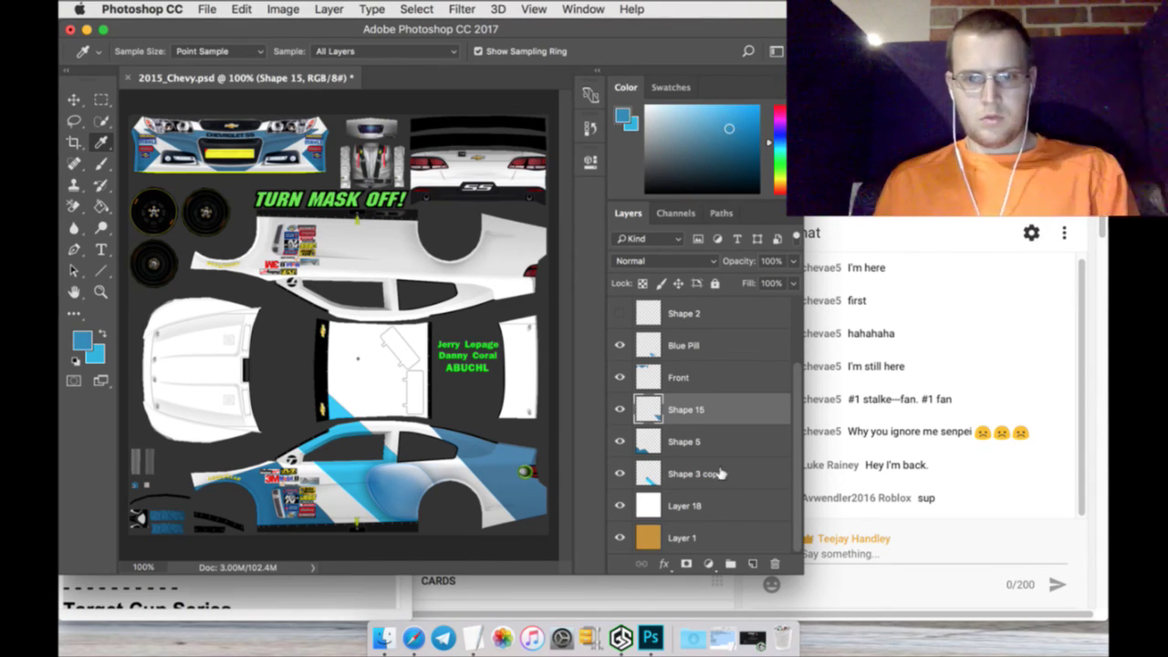
{"action": "left_click", "coordinate": [720, 504]}
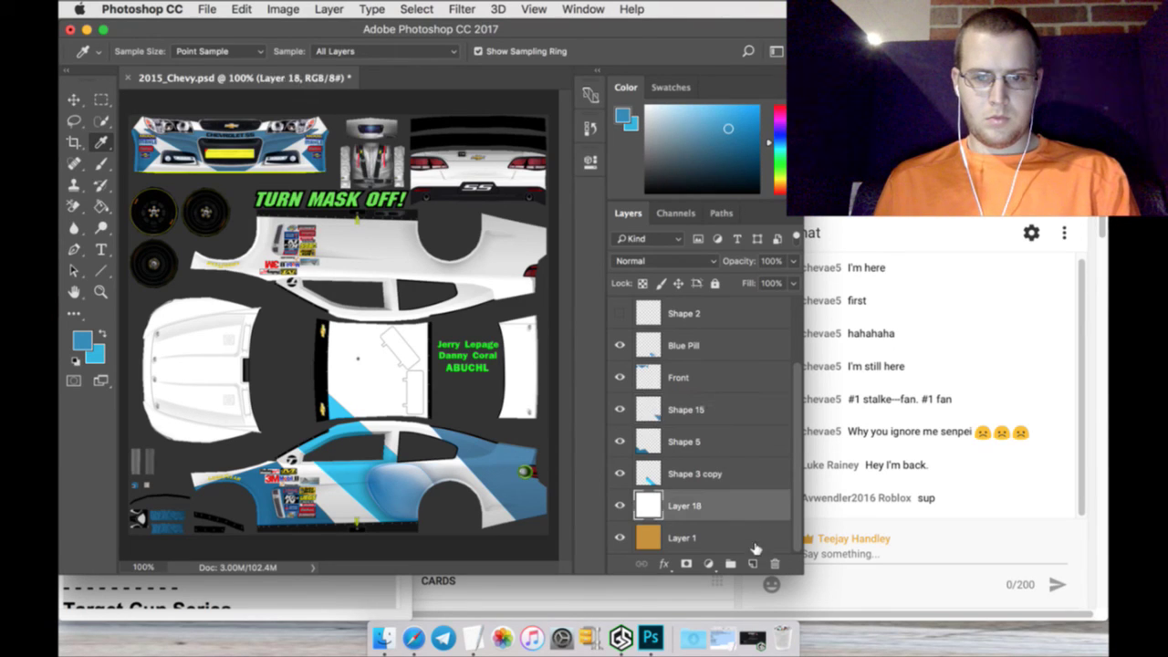
{"action": "left_click", "coordinate": [751, 563]}
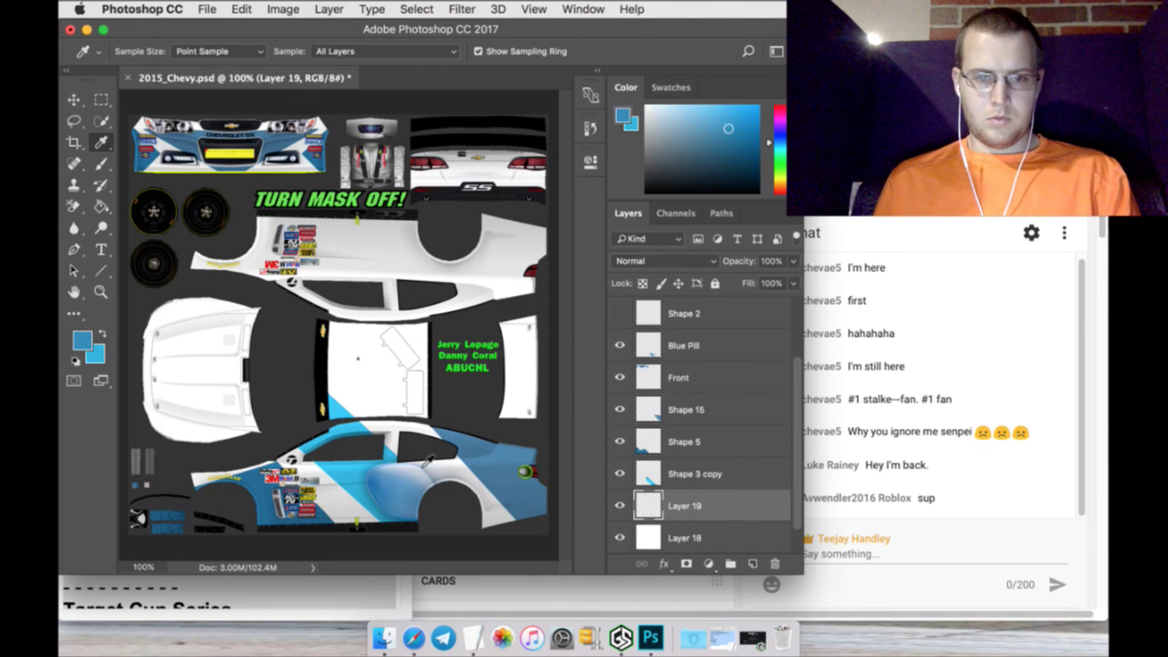
Paint the white areas around the rear window, roofline and rear wheel arch medium blue on Layer 19 with the 25 px brush
{"action": "left_click", "coordinate": [100, 291]}
{"action": "left_click", "coordinate": [431, 499]}
{"action": "scroll", "coordinate": [474, 570], "scroll_direction": "right", "scroll_amount": 5}
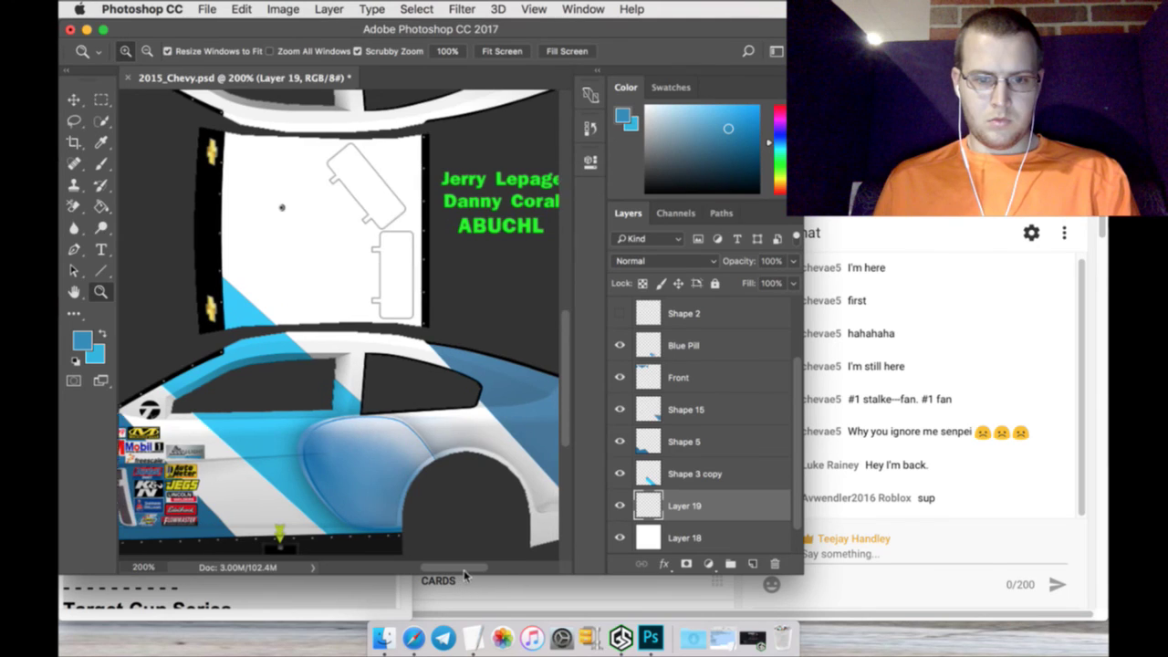
{"action": "scroll", "coordinate": [475, 570], "scroll_direction": "right", "scroll_amount": 1}
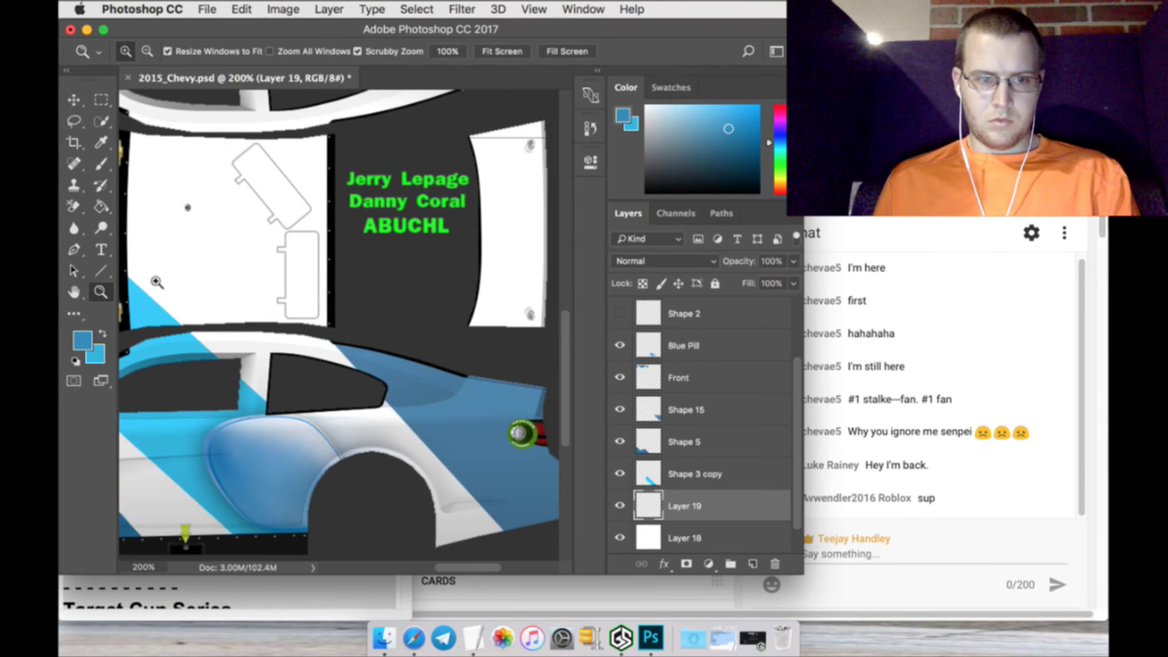
{"action": "left_click", "coordinate": [102, 165]}
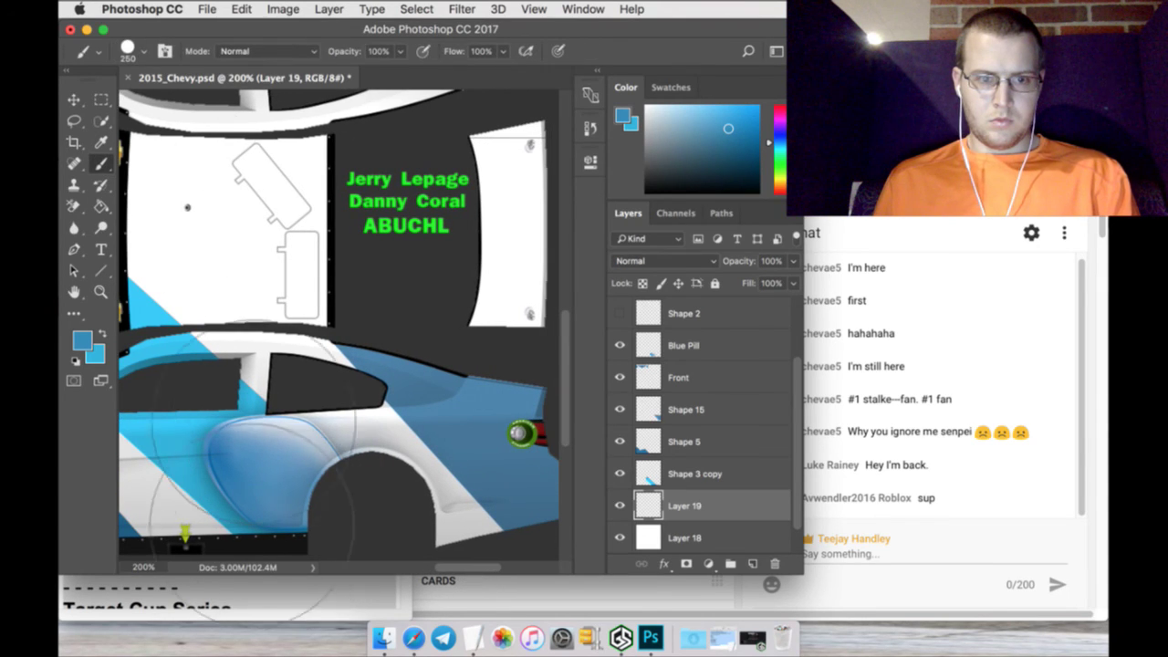
{"action": "left_click", "coordinate": [133, 54]}
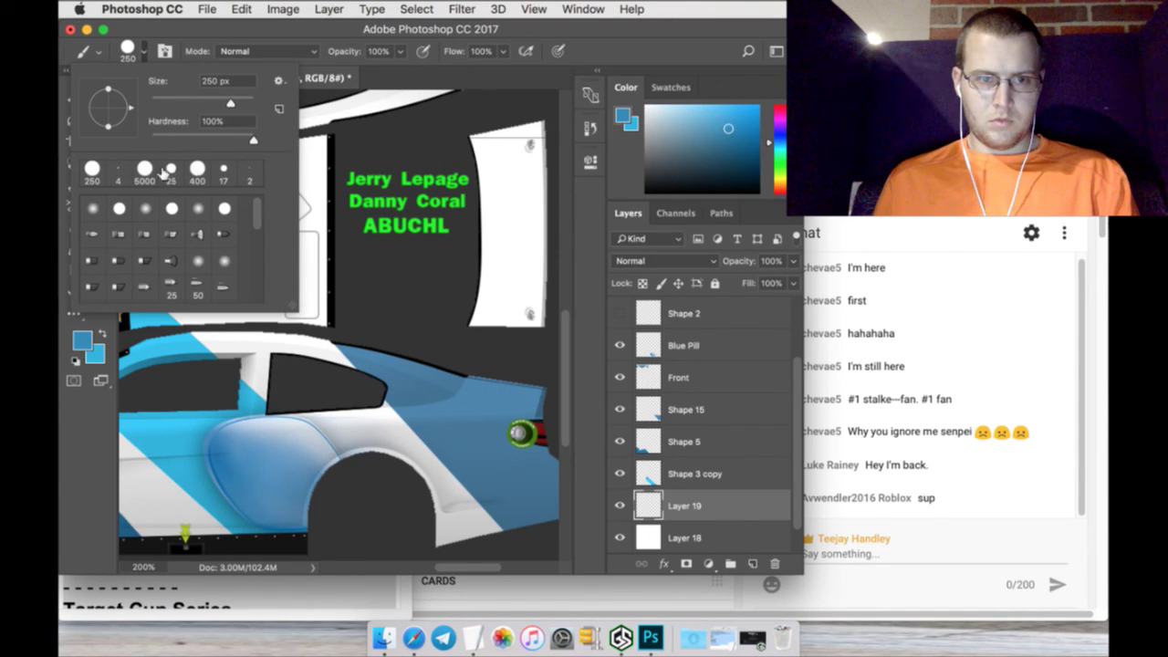
{"action": "left_click", "coordinate": [170, 171]}
{"action": "left_click", "coordinate": [333, 355]}
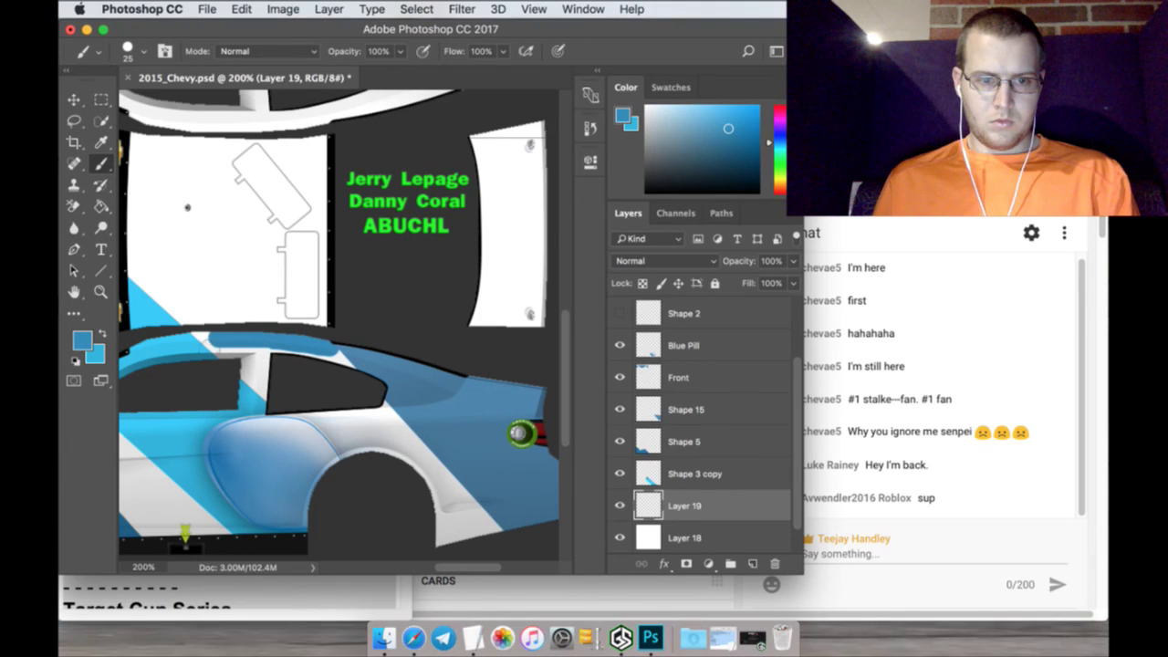
{"action": "left_click_drag", "start_coordinate": [240, 364], "coordinate": [265, 420]}
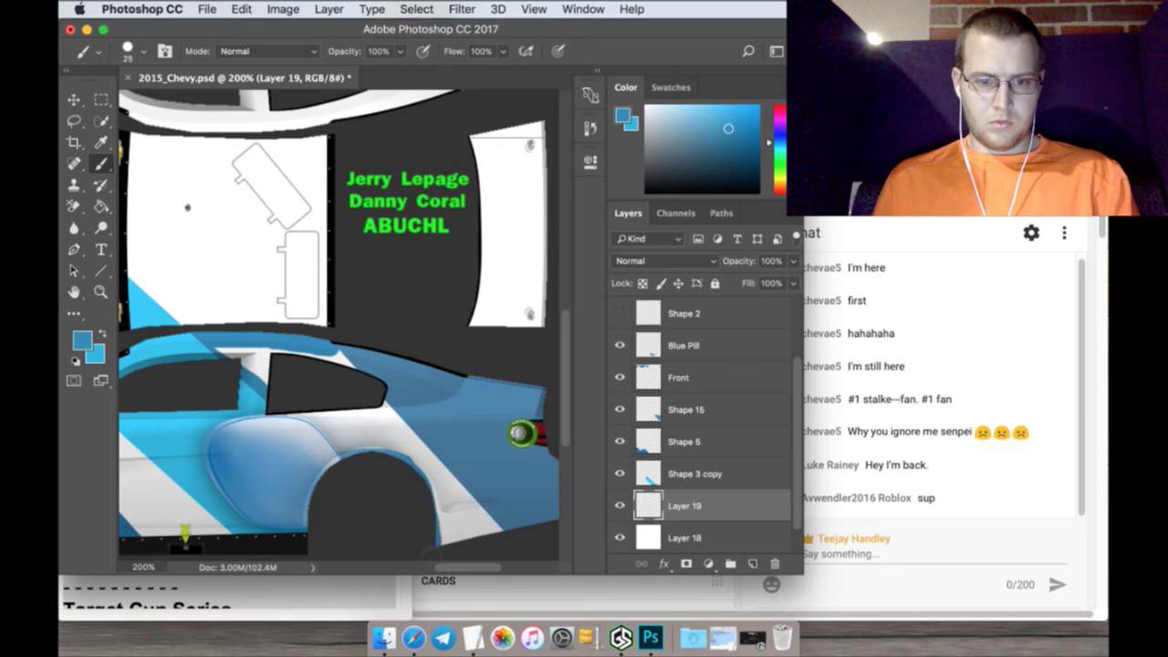
{"action": "mouse_move", "coordinate": [476, 518]}
{"action": "left_mouse_down"}
{"action": "mouse_move", "coordinate": [416, 453]}
{"action": "mouse_move", "coordinate": [383, 423]}
{"action": "left_mouse_up"}
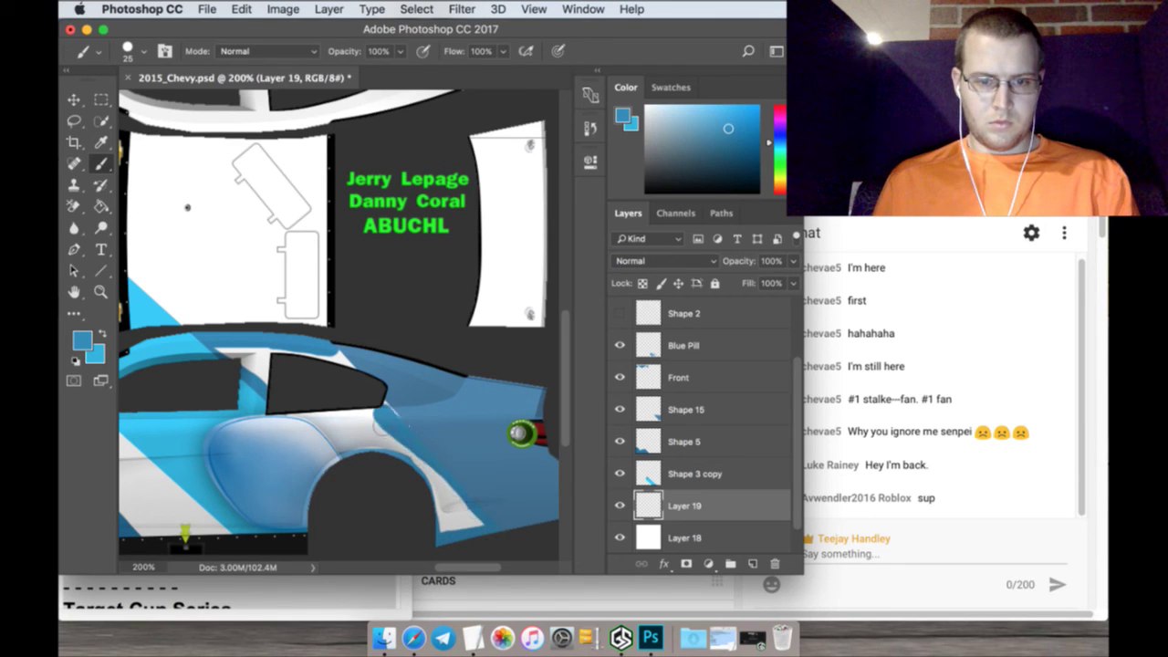
{"action": "mouse_move", "coordinate": [342, 367]}
{"action": "left_mouse_down"}
{"action": "mouse_move", "coordinate": [223, 359]}
{"action": "mouse_move", "coordinate": [266, 365]}
{"action": "left_mouse_up"}
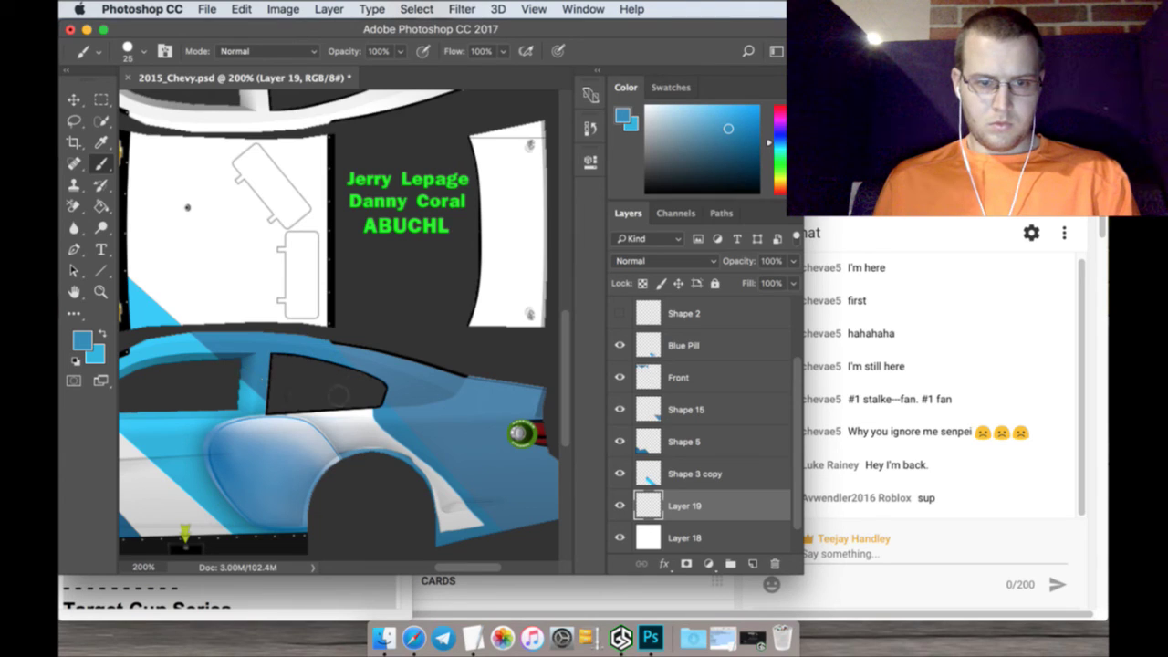
{"action": "mouse_move", "coordinate": [273, 420]}
{"action": "left_mouse_down"}
{"action": "mouse_move", "coordinate": [365, 424]}
{"action": "mouse_move", "coordinate": [291, 435]}
{"action": "mouse_move", "coordinate": [326, 473]}
{"action": "mouse_move", "coordinate": [418, 490]}
{"action": "mouse_move", "coordinate": [470, 525]}
{"action": "left_mouse_up"}
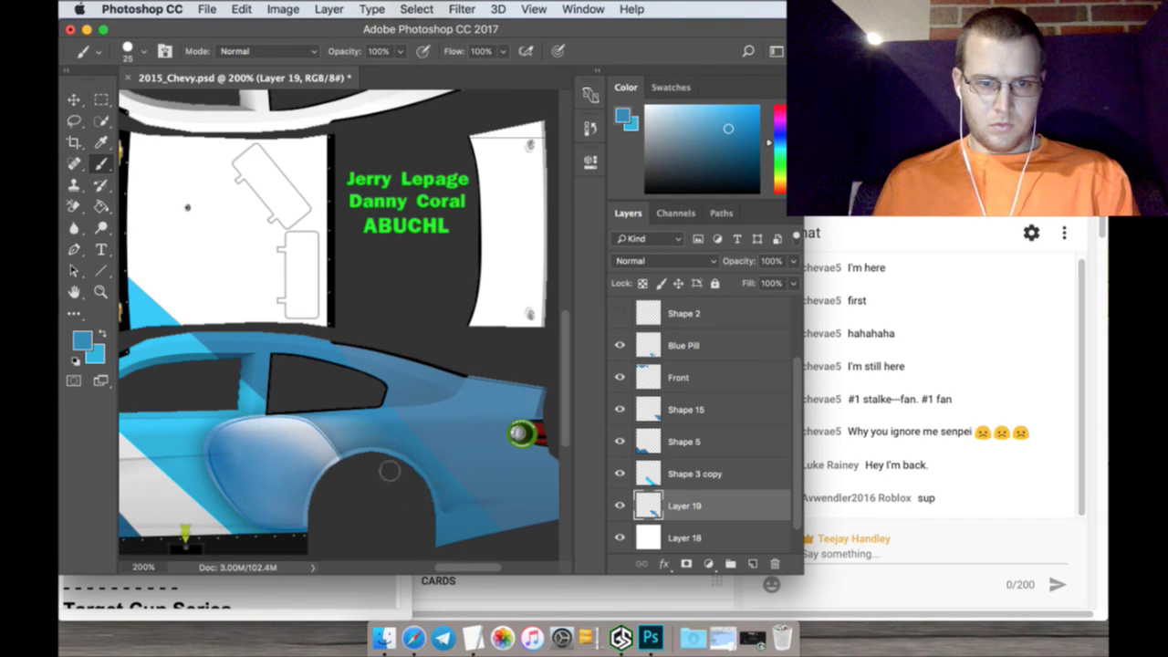
Group Shape 15, Shape 5, Shape 3 copy and Layer 19, and name the group Left Side
{"action": "left_click", "coordinate": [105, 296]}
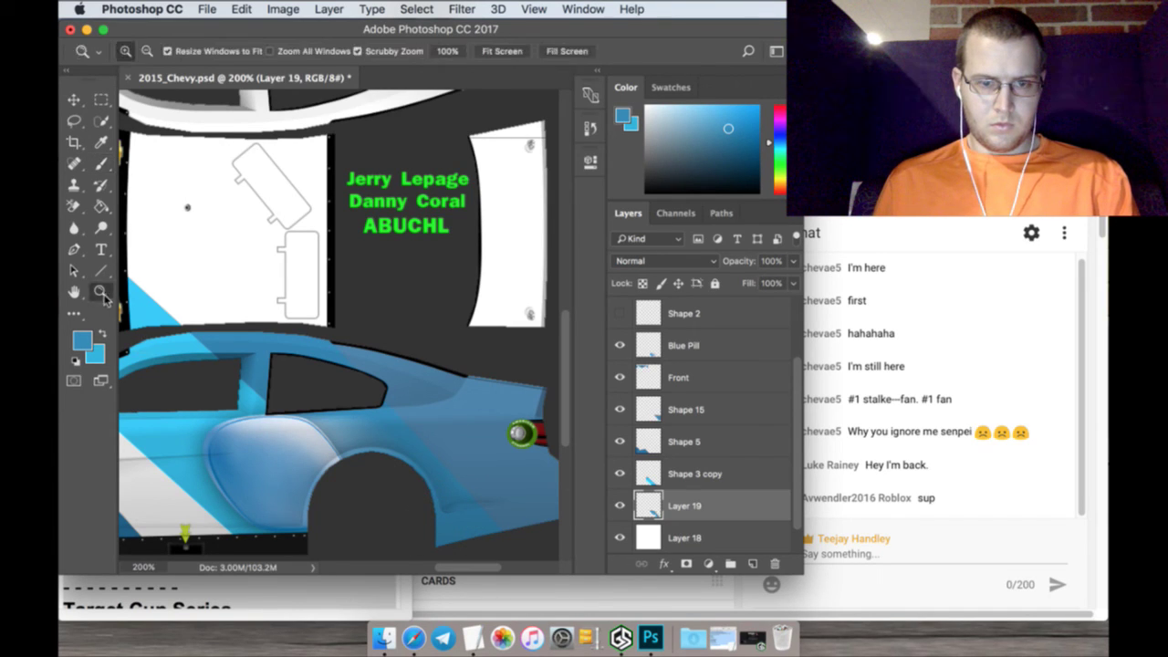
{"action": "left_click", "coordinate": [501, 51]}
{"action": "scroll", "coordinate": [700, 501], "scroll_direction": "down", "scroll_amount": 1}
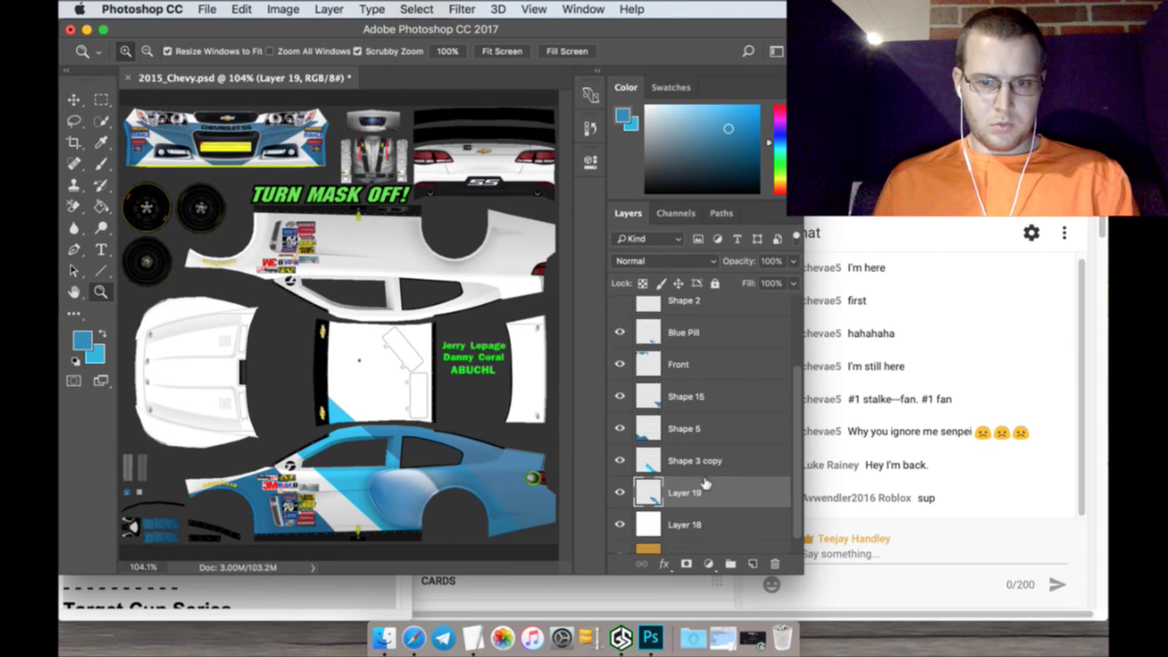
{"action": "left_click", "coordinate": [716, 400], "text": "shift"}
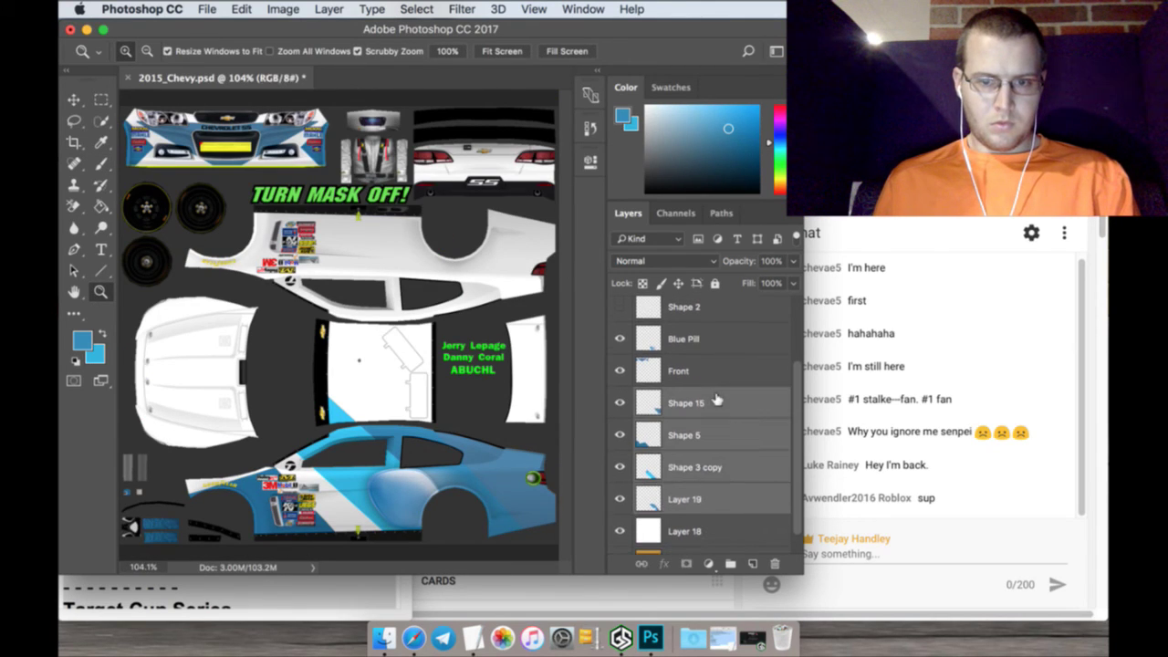
{"action": "left_click", "coordinate": [730, 564]}
{"action": "double_click", "coordinate": [680, 479]}
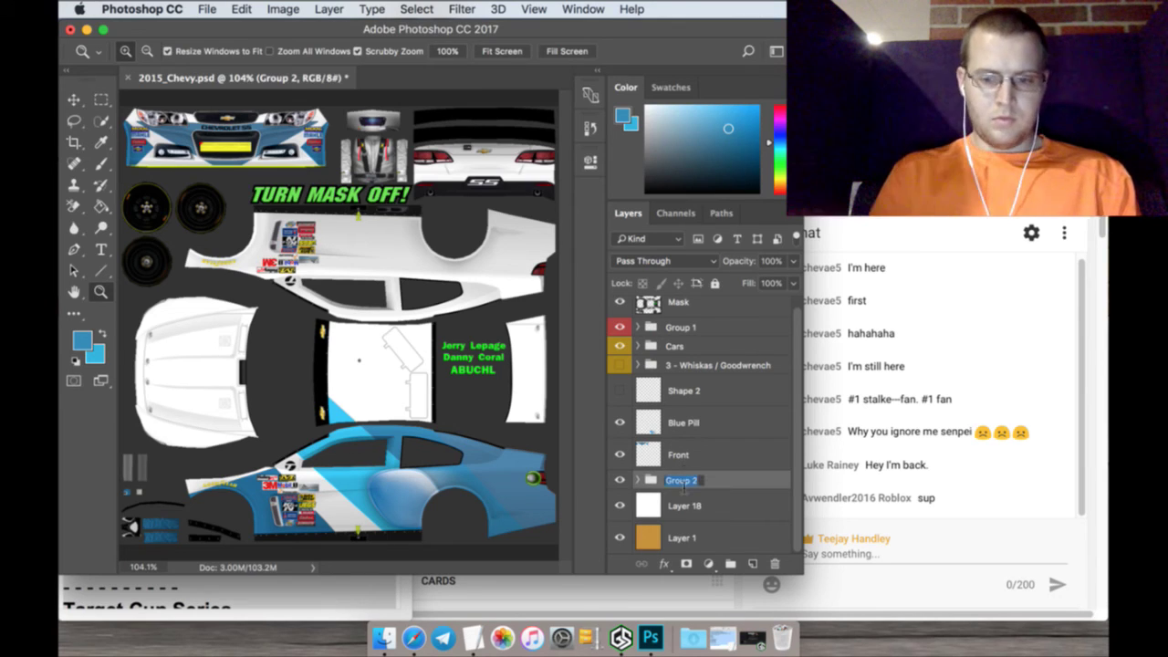
{"action": "type", "text": "Left S"}
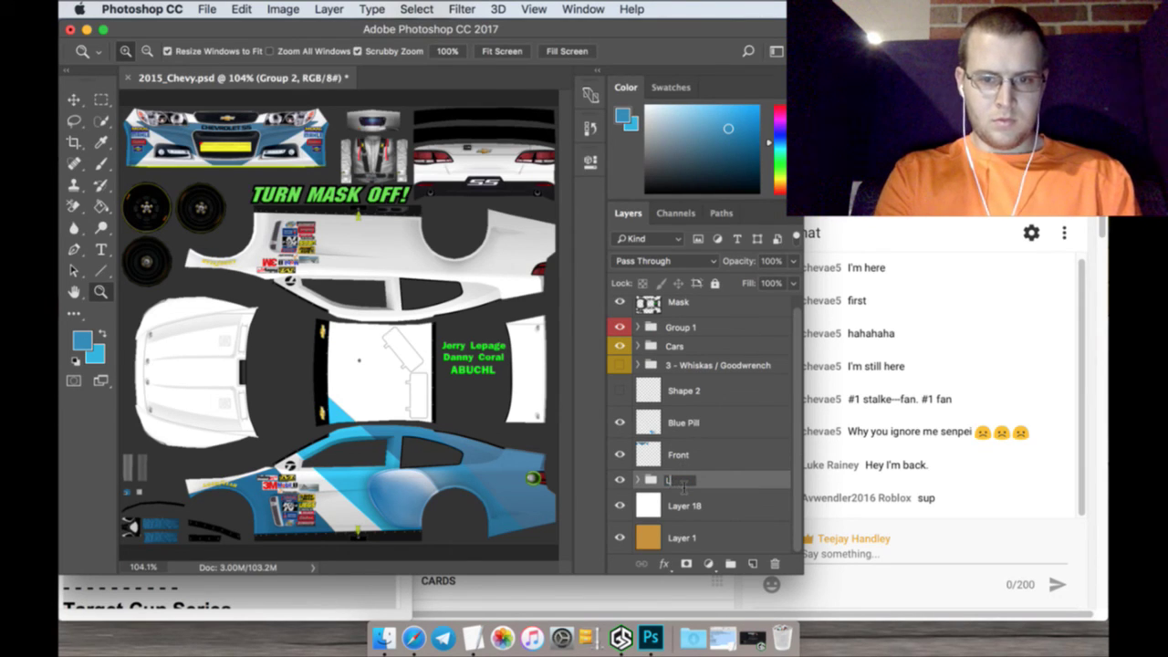
{"action": "type", "text": "ide"}
{"action": "key", "text": "Return"}
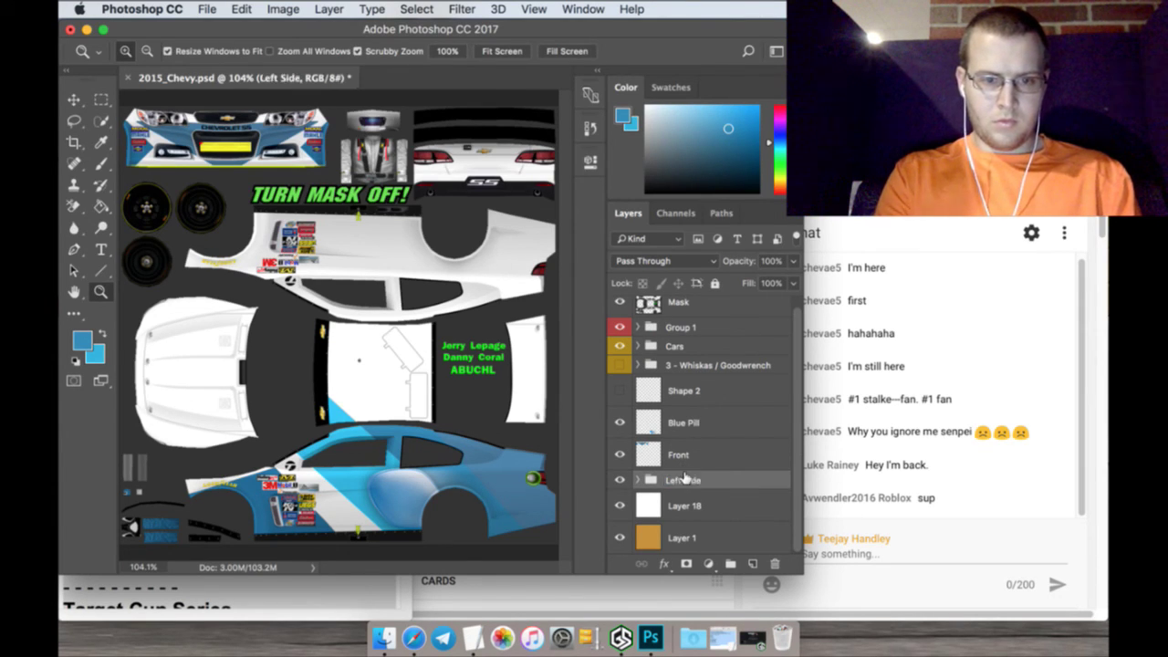
Add a new layer directly above Layer 19 inside the Left Side group
{"action": "left_click", "coordinate": [638, 480]}
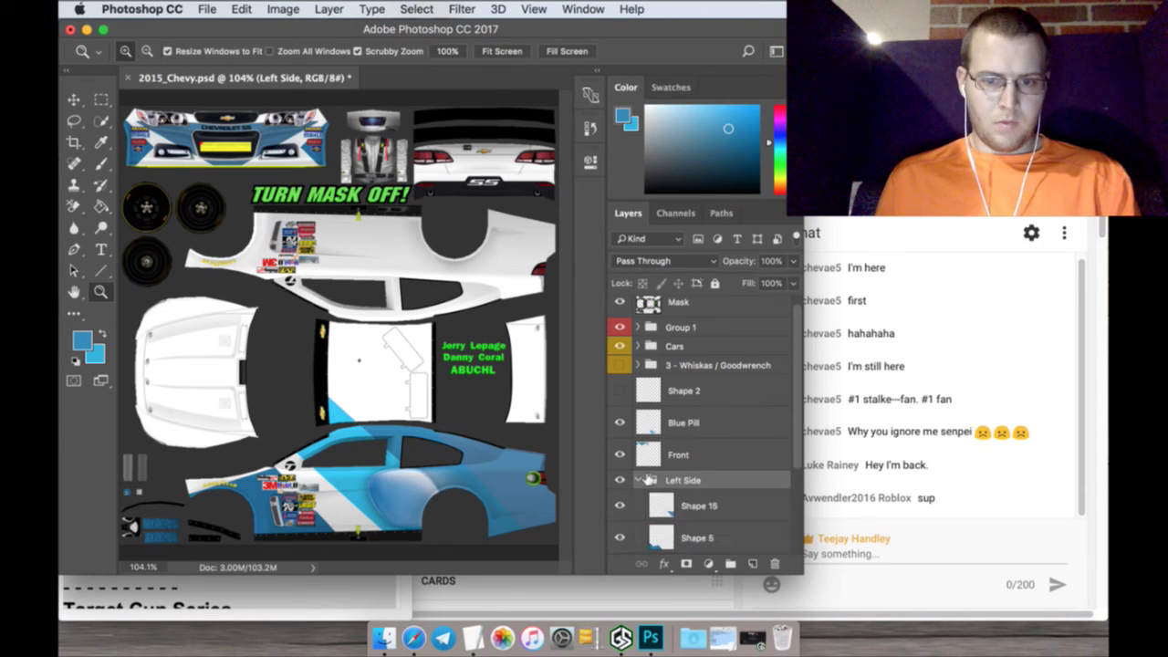
{"action": "scroll", "coordinate": [708, 516], "scroll_direction": "down", "scroll_amount": 3}
{"action": "left_click", "coordinate": [709, 475]}
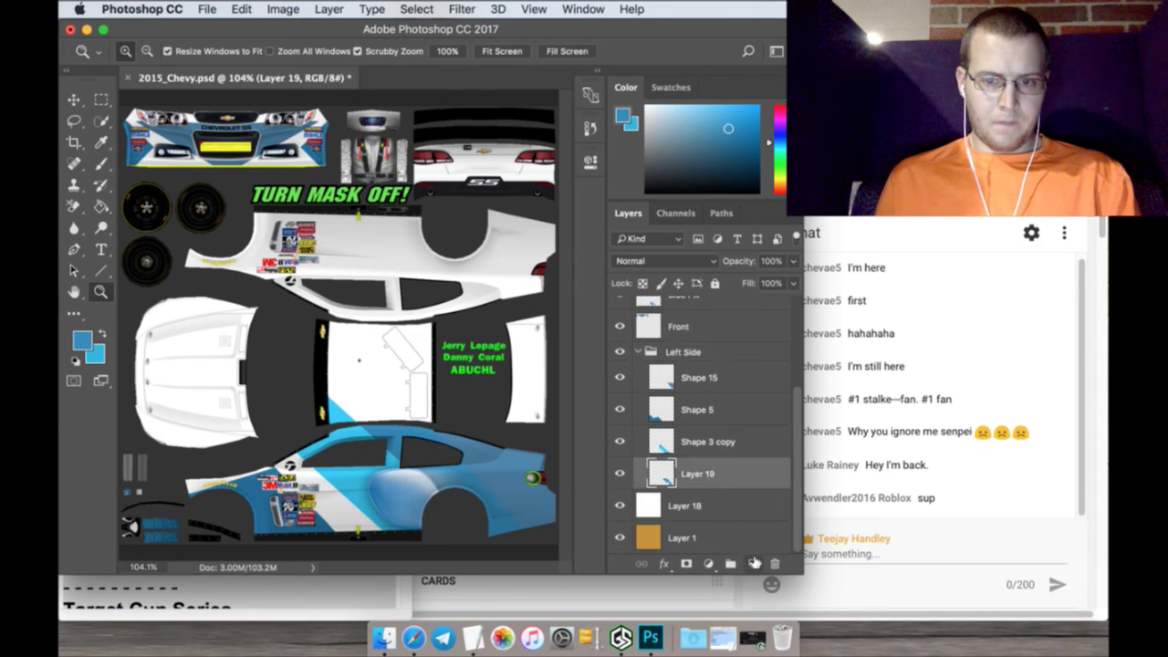
{"action": "left_click", "coordinate": [754, 563]}
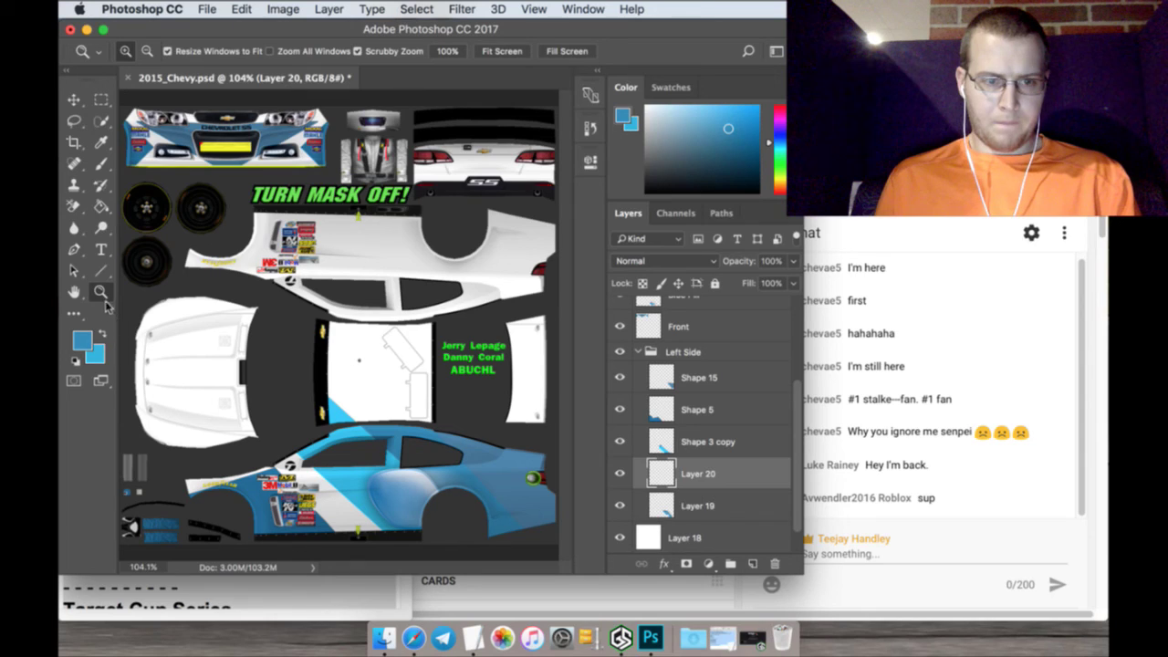
Sample the light blue and the darker blue from the car's left side as the background and foreground colours
{"action": "left_click", "coordinate": [103, 333]}
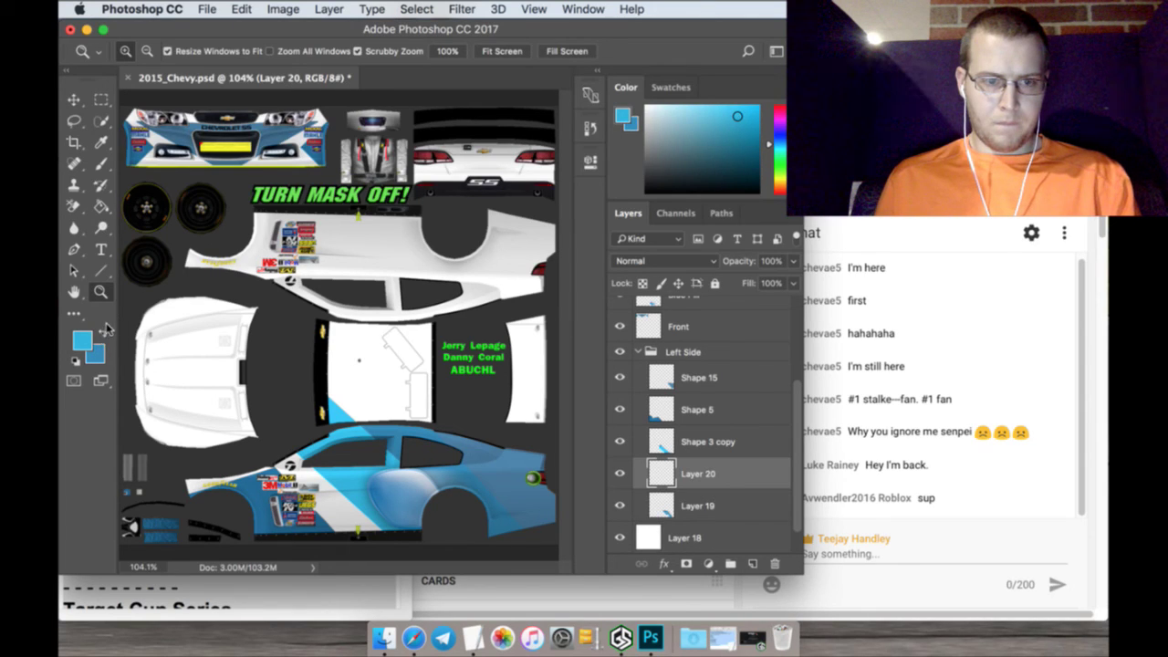
{"action": "left_click", "coordinate": [106, 334]}
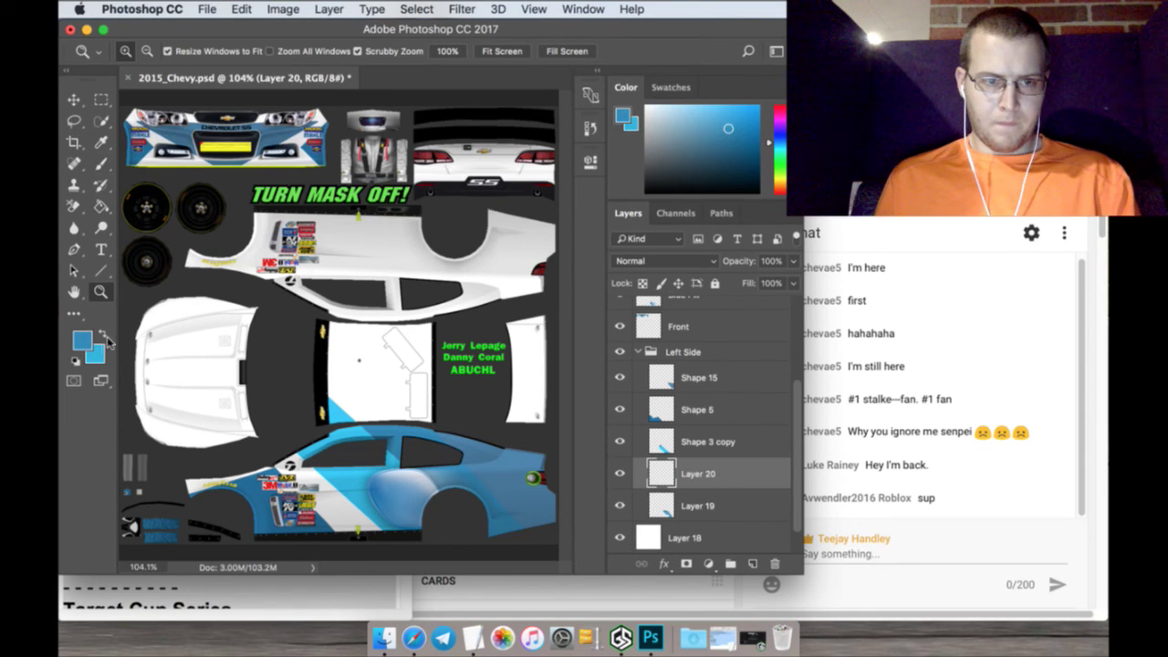
{"action": "left_click", "coordinate": [103, 338]}
{"action": "left_click", "coordinate": [100, 145]}
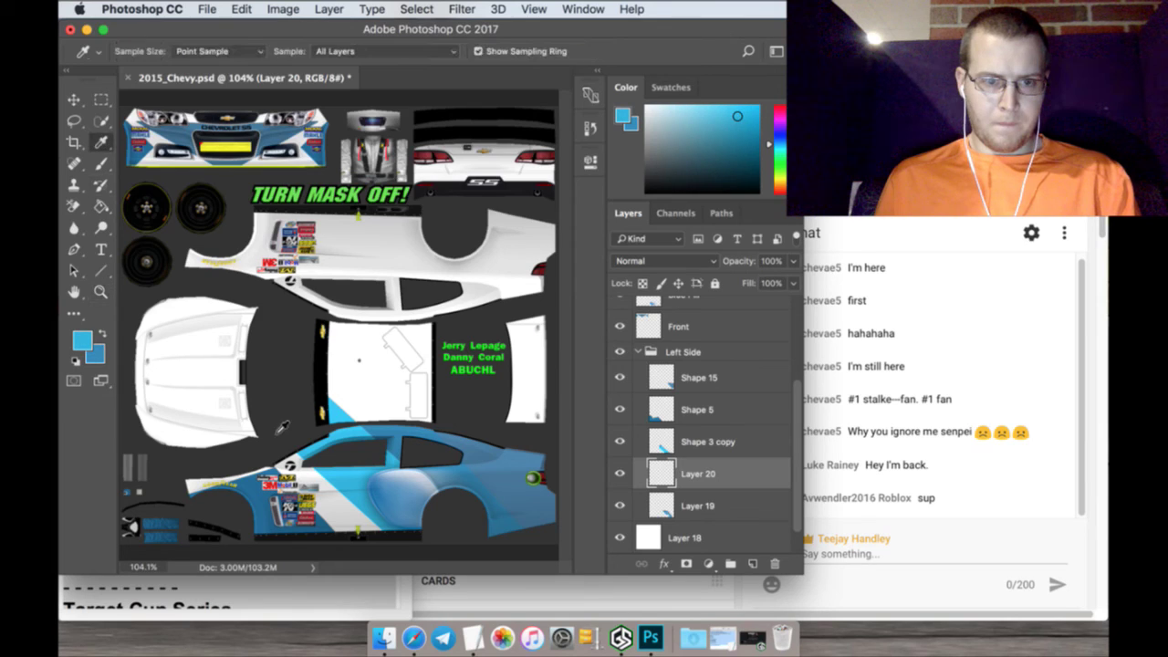
{"action": "left_click", "coordinate": [334, 491]}
{"action": "left_click", "coordinate": [105, 335]}
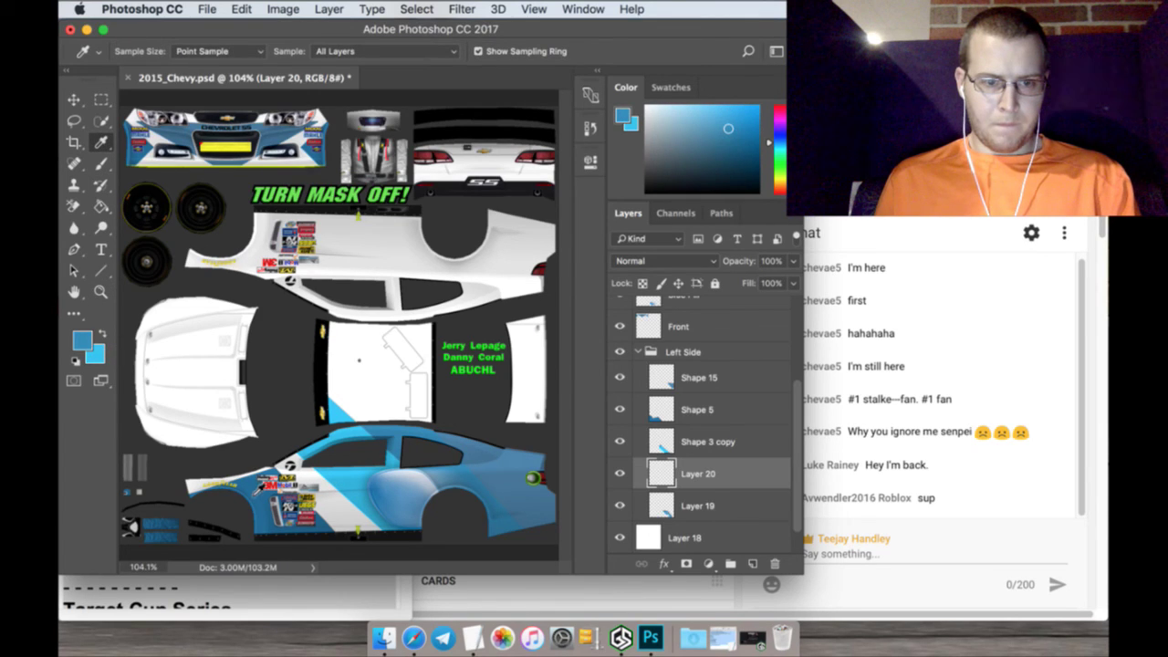
{"action": "left_click", "coordinate": [334, 490]}
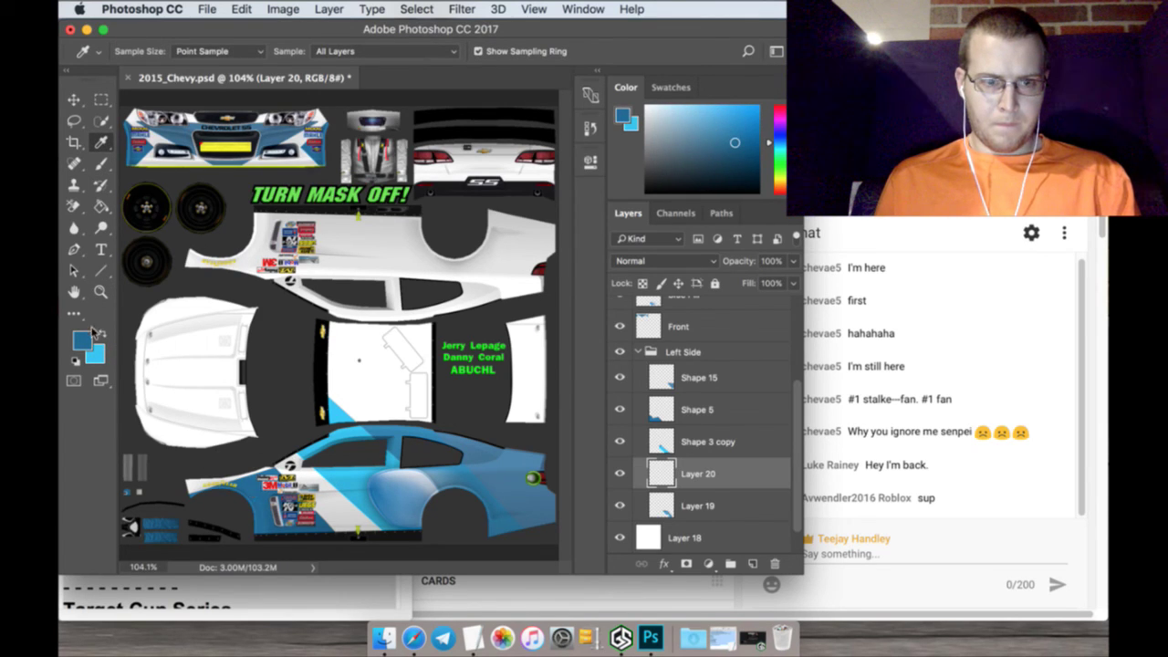
Swap the foreground and background colours repeatedly to compare the sampled dark blue with the light blue
{"action": "left_click", "coordinate": [106, 335]}
{"action": "left_click", "coordinate": [106, 335]}
{"action": "left_click", "coordinate": [105, 335]}
{"action": "left_click", "coordinate": [106, 335]}
{"action": "left_click", "coordinate": [106, 335]}
{"action": "left_click", "coordinate": [106, 335]}
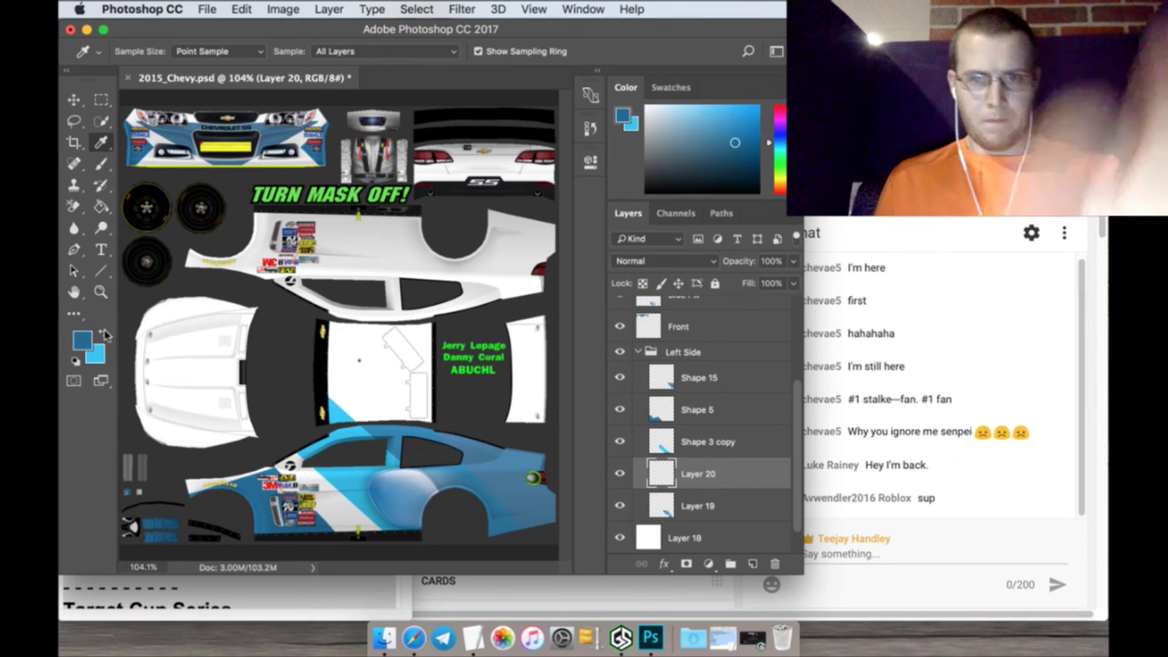
{"action": "left_click", "coordinate": [106, 335]}
{"action": "left_click", "coordinate": [105, 335]}
{"action": "left_click", "coordinate": [105, 335]}
{"action": "left_click", "coordinate": [106, 334]}
{"action": "left_click", "coordinate": [106, 335]}
{"action": "left_click", "coordinate": [106, 334]}
{"action": "left_click", "coordinate": [105, 335]}
{"action": "left_click", "coordinate": [106, 335]}
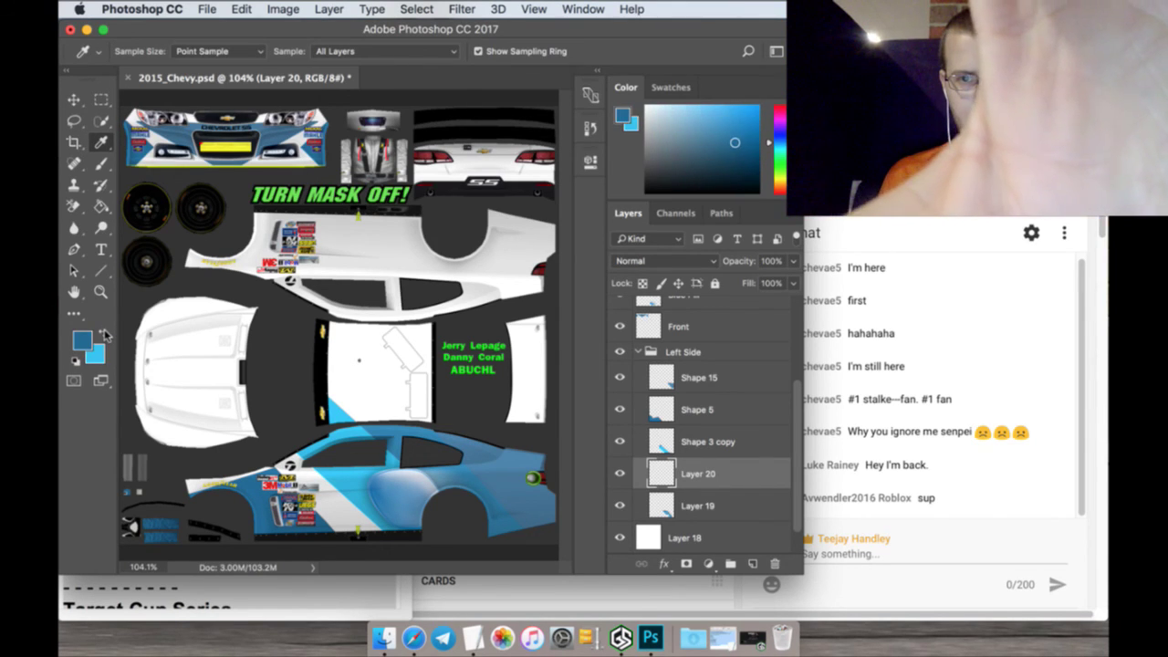
{"action": "left_click", "coordinate": [106, 335]}
{"action": "left_click", "coordinate": [106, 335]}
{"action": "left_click", "coordinate": [106, 335]}
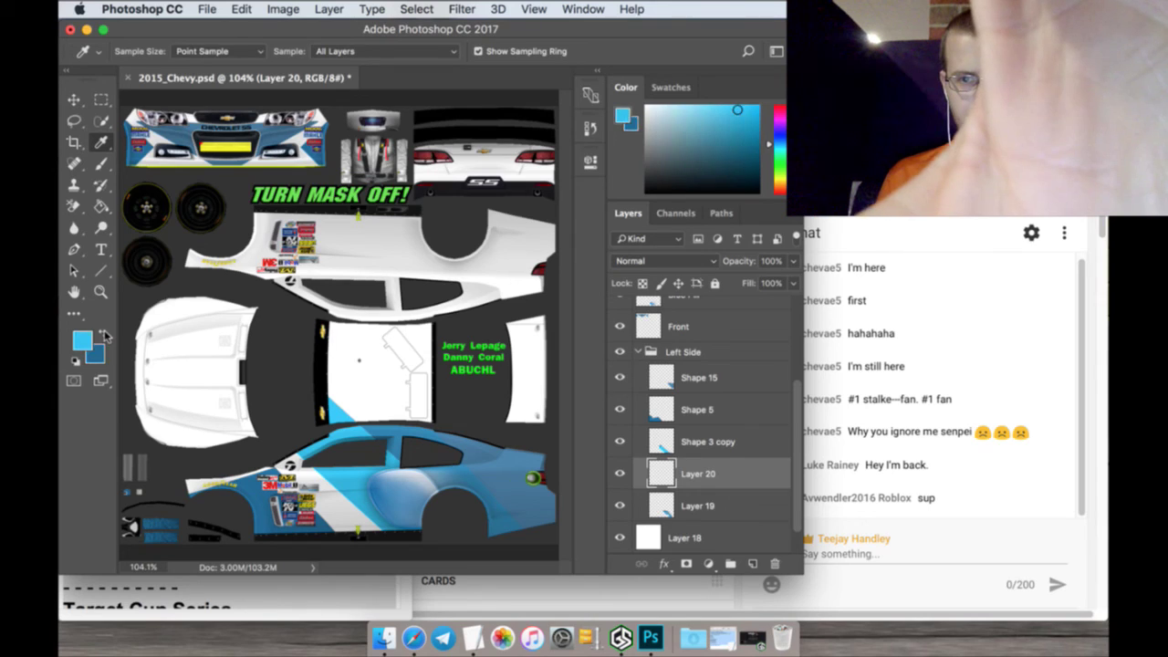
{"action": "left_click", "coordinate": [106, 335]}
{"action": "left_click", "coordinate": [105, 335]}
{"action": "left_click", "coordinate": [106, 335]}
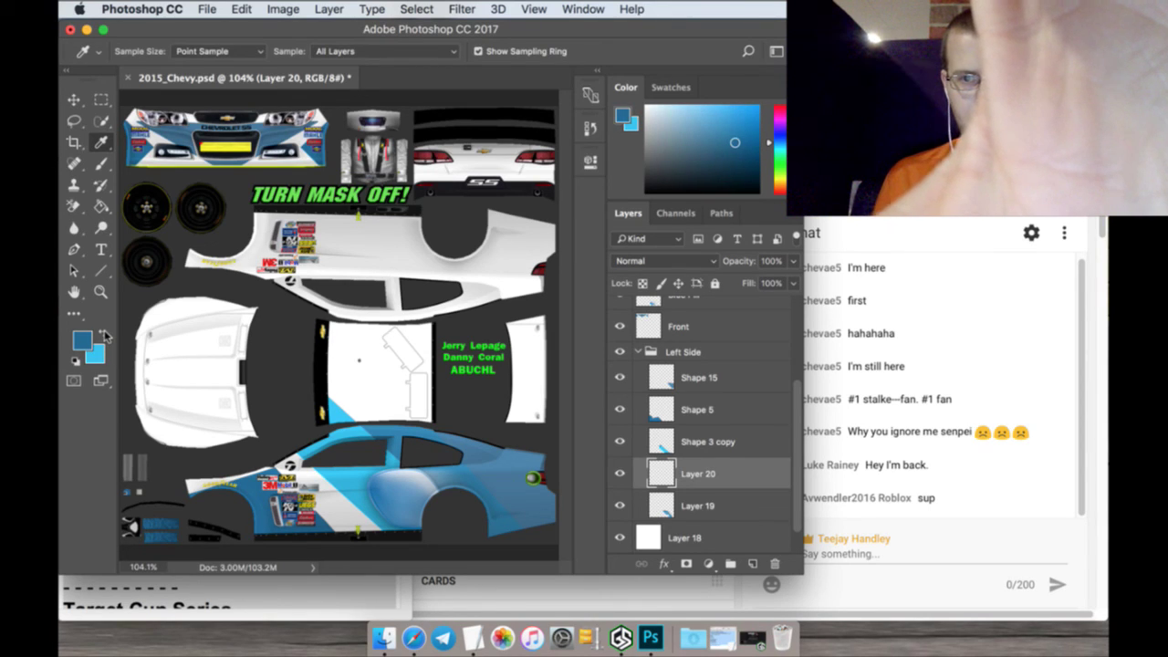
{"action": "left_click", "coordinate": [106, 334]}
{"action": "left_click", "coordinate": [106, 335]}
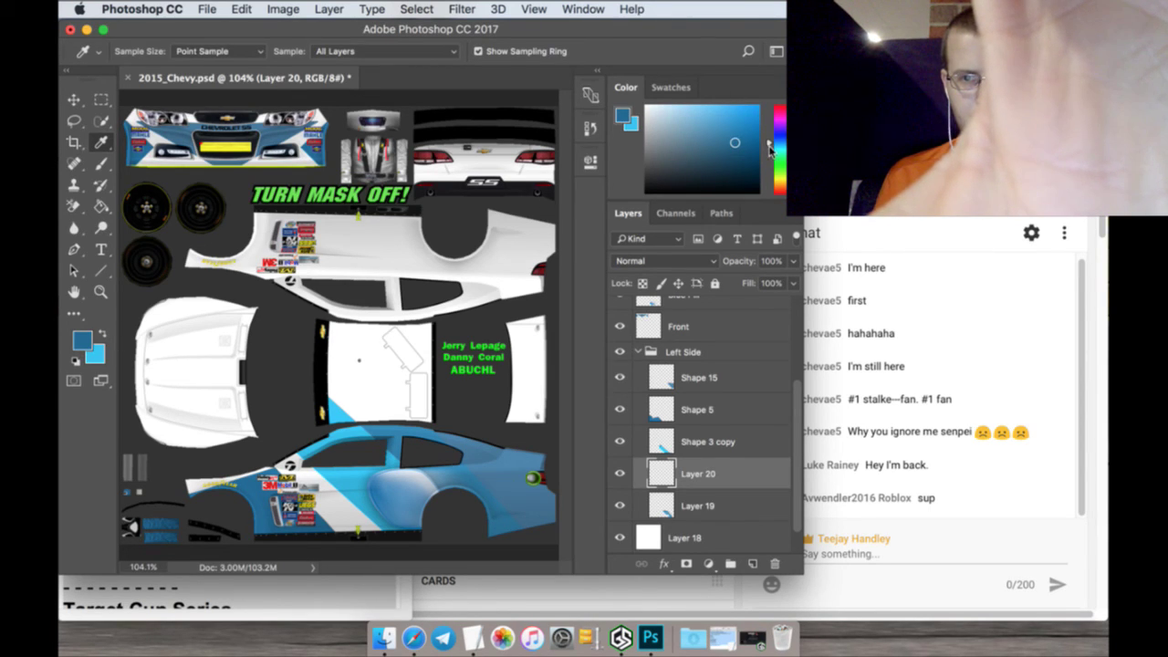
Set the foreground colour to a medium teal and paint the white door stripe and front window pillar on Layer 20 with the 25 px brush
{"action": "left_click", "coordinate": [771, 152]}
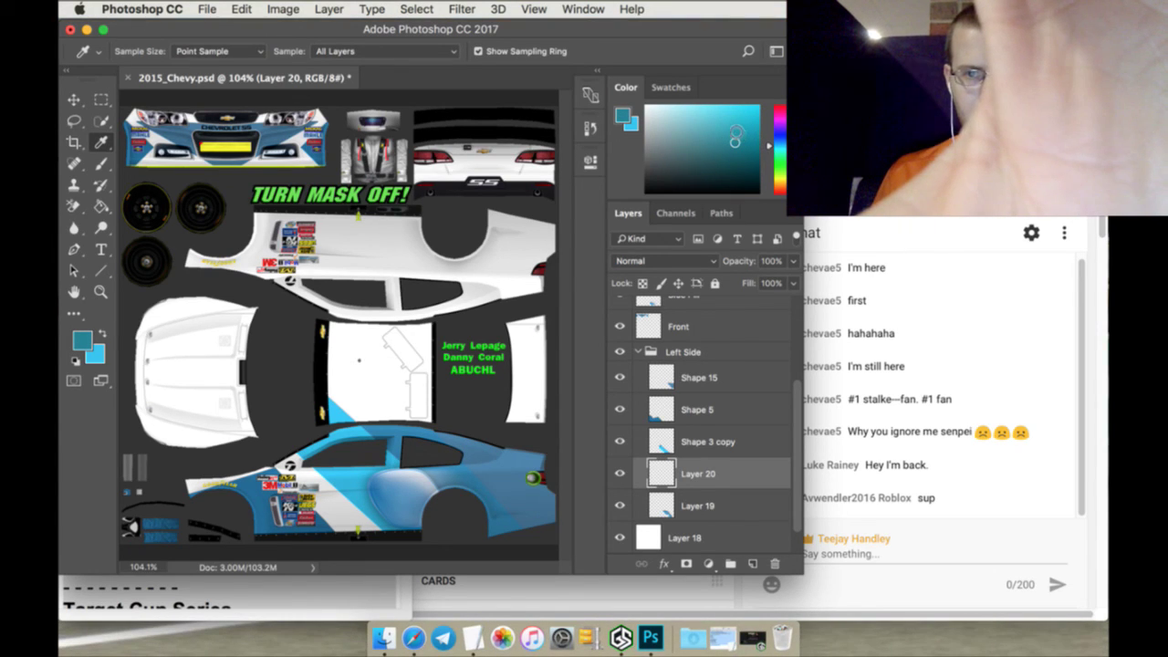
{"action": "left_click", "coordinate": [735, 129]}
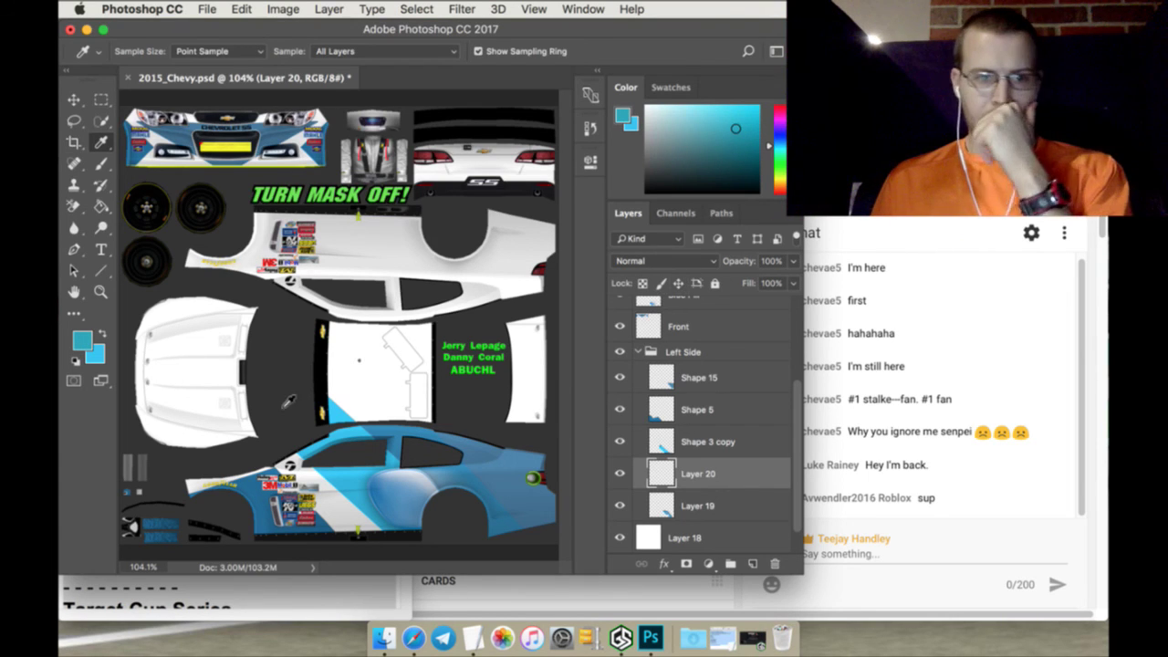
{"action": "left_click", "coordinate": [100, 293]}
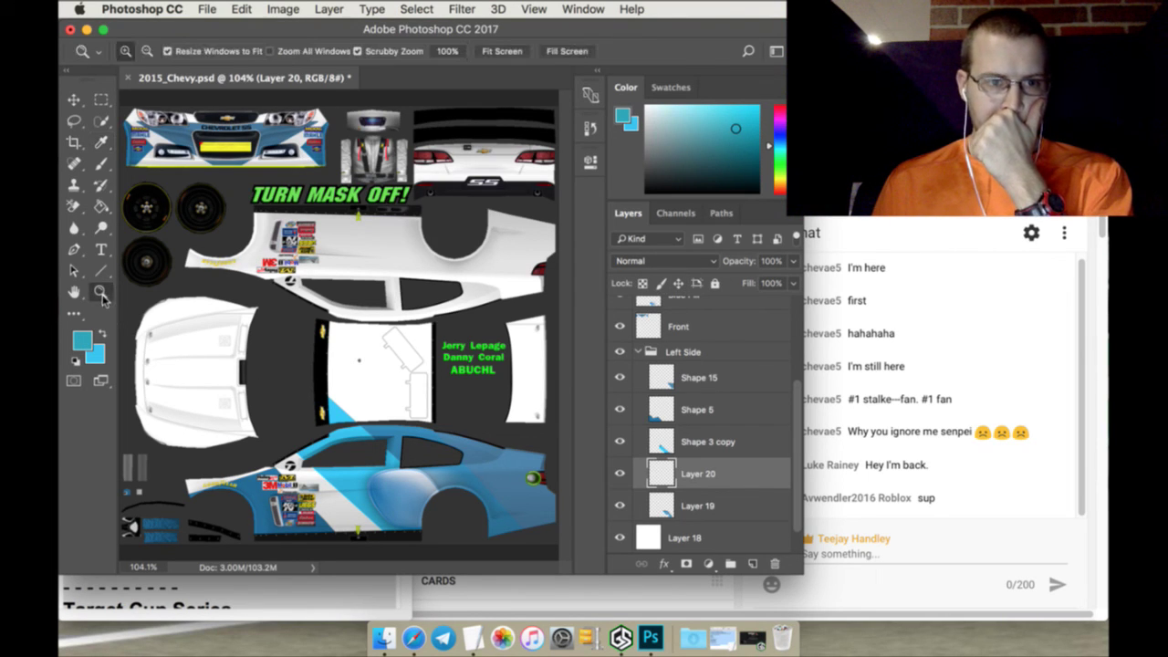
{"action": "left_click", "coordinate": [442, 244]}
{"action": "scroll", "coordinate": [319, 512], "scroll_direction": "down", "scroll_amount": 3}
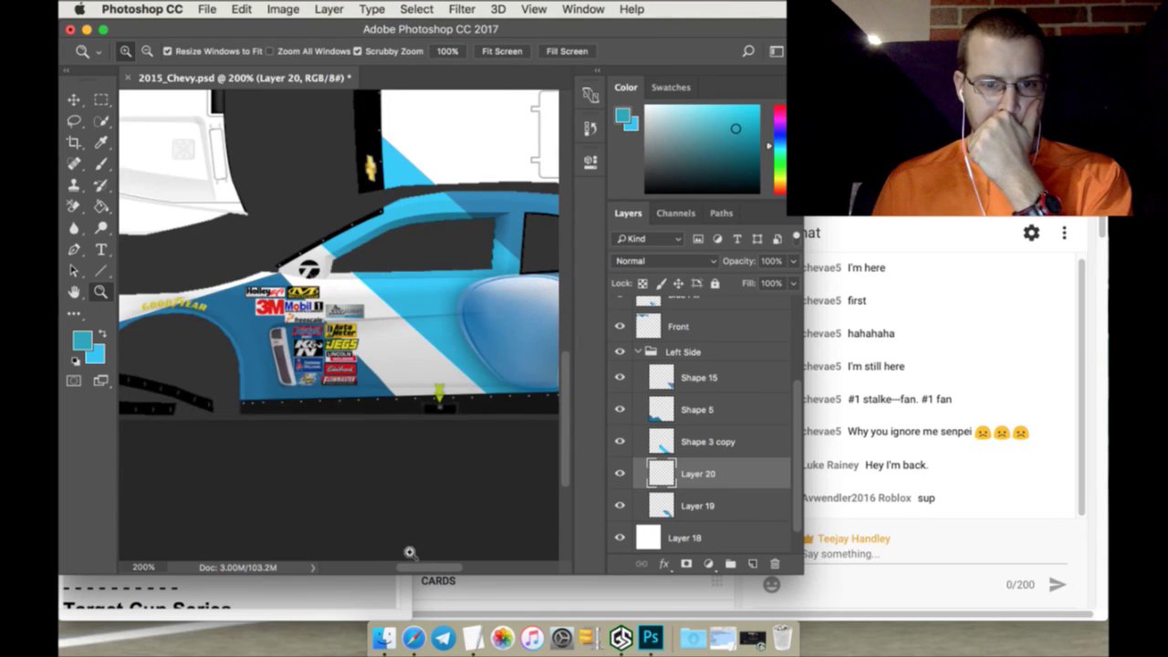
{"action": "scroll", "coordinate": [419, 569], "scroll_direction": "right", "scroll_amount": 2}
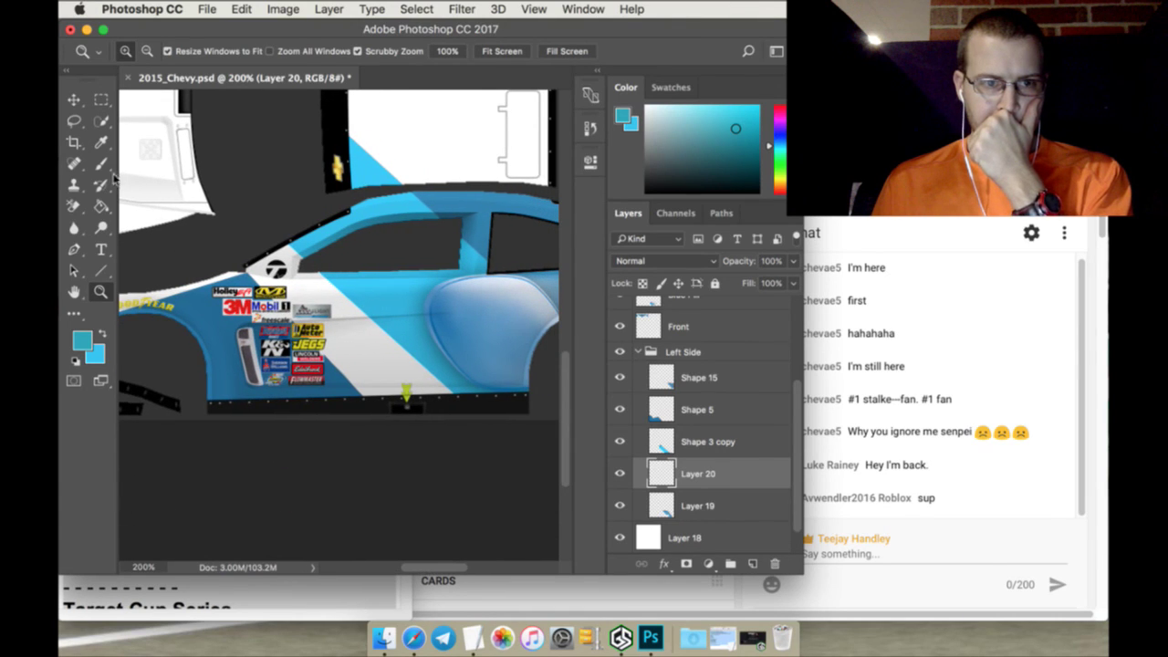
{"action": "key", "text": "b"}
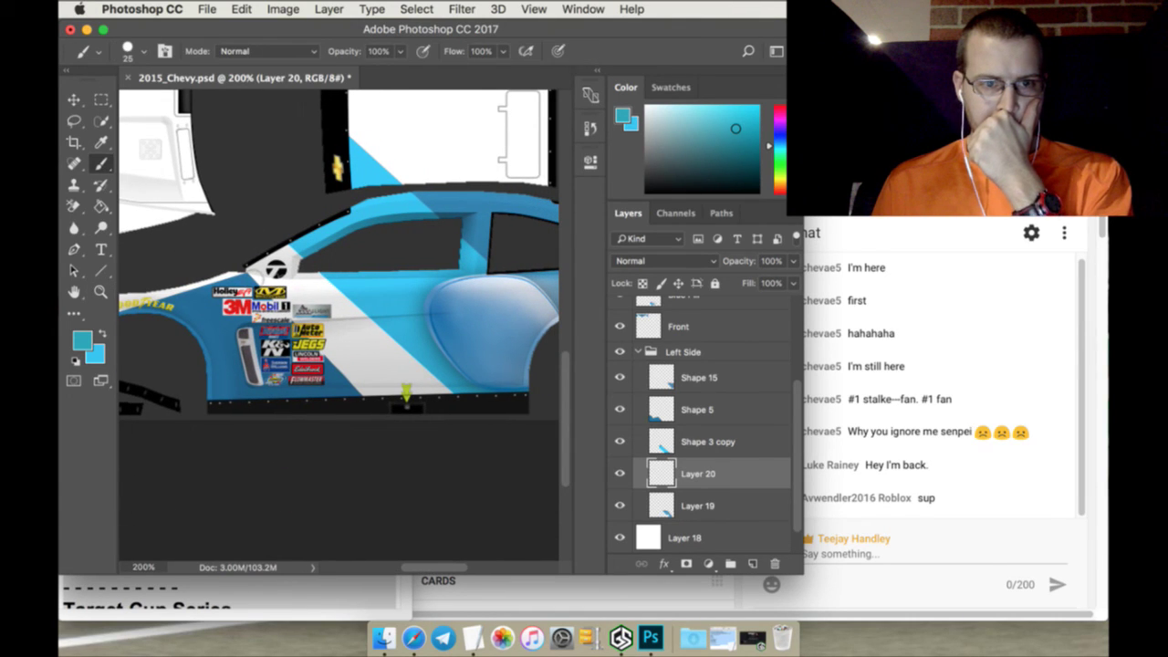
{"action": "mouse_move", "coordinate": [265, 270]}
{"action": "left_mouse_down"}
{"action": "mouse_move", "coordinate": [347, 312]}
{"action": "mouse_move", "coordinate": [445, 408]}
{"action": "mouse_move", "coordinate": [387, 399]}
{"action": "mouse_move", "coordinate": [342, 365]}
{"action": "left_mouse_up"}
{"action": "mouse_move", "coordinate": [288, 305]}
{"action": "left_mouse_down"}
{"action": "mouse_move", "coordinate": [363, 372]}
{"action": "mouse_move", "coordinate": [401, 369]}
{"action": "mouse_move", "coordinate": [273, 269]}
{"action": "mouse_move", "coordinate": [351, 351]}
{"action": "left_mouse_up"}
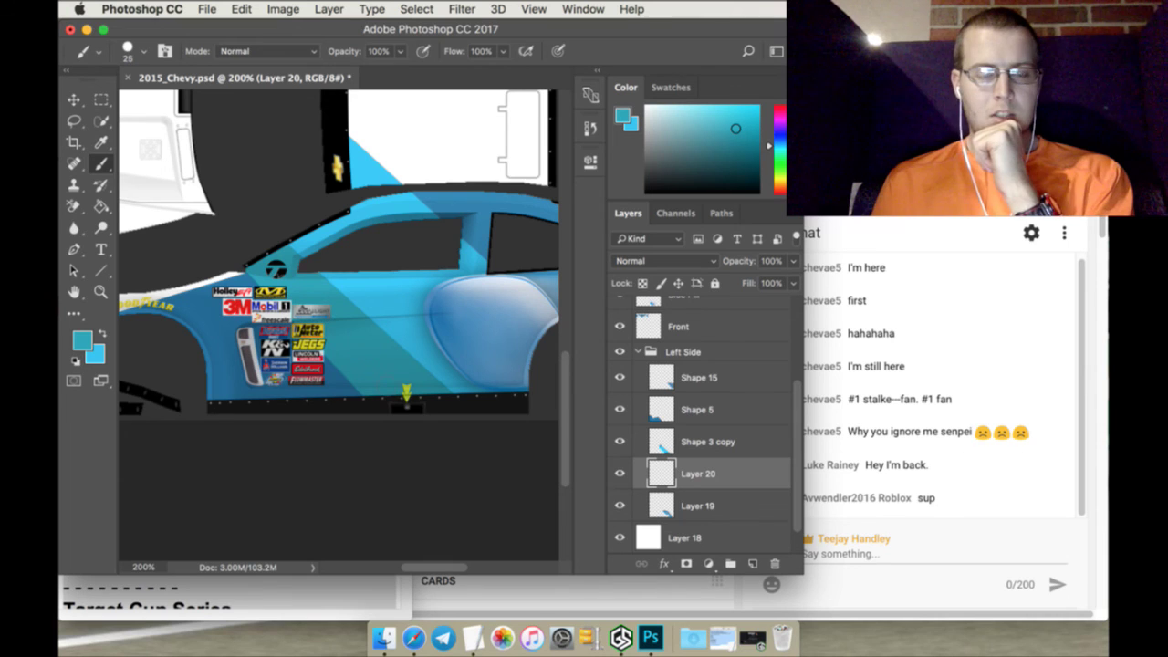
{"action": "left_click", "coordinate": [101, 291]}
{"action": "left_click", "coordinate": [501, 52]}
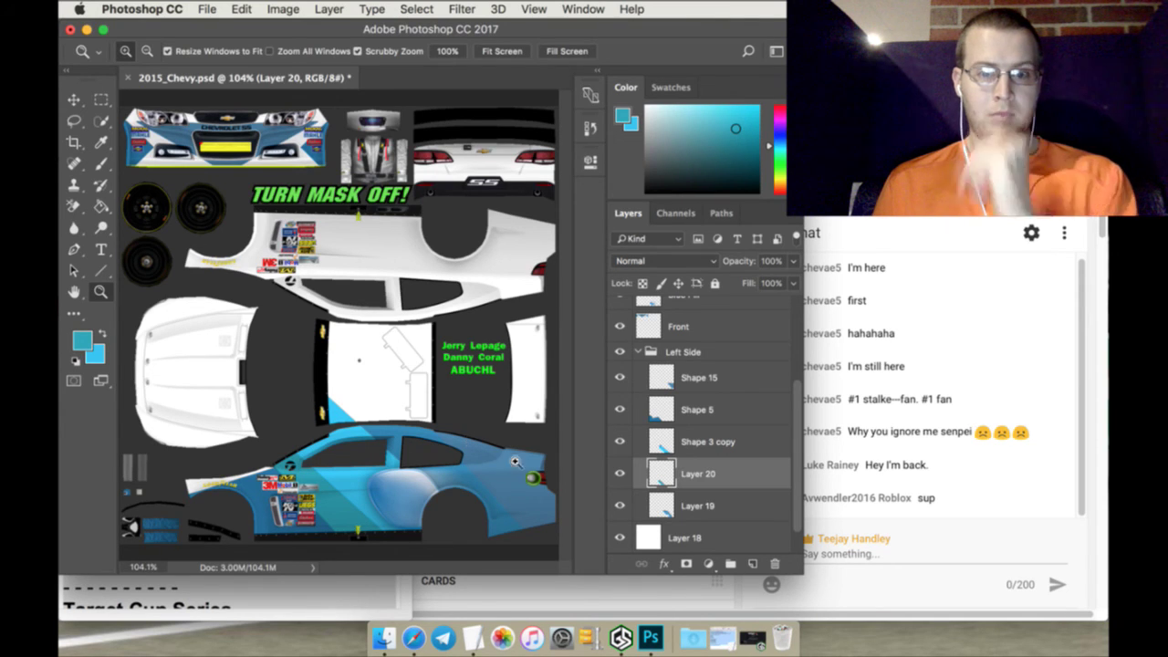
Duplicate the Left Side group within 2015_Chevy.psd and name the copy Right Side
{"action": "left_click", "coordinate": [641, 351]}
{"action": "right_click", "coordinate": [709, 480]}
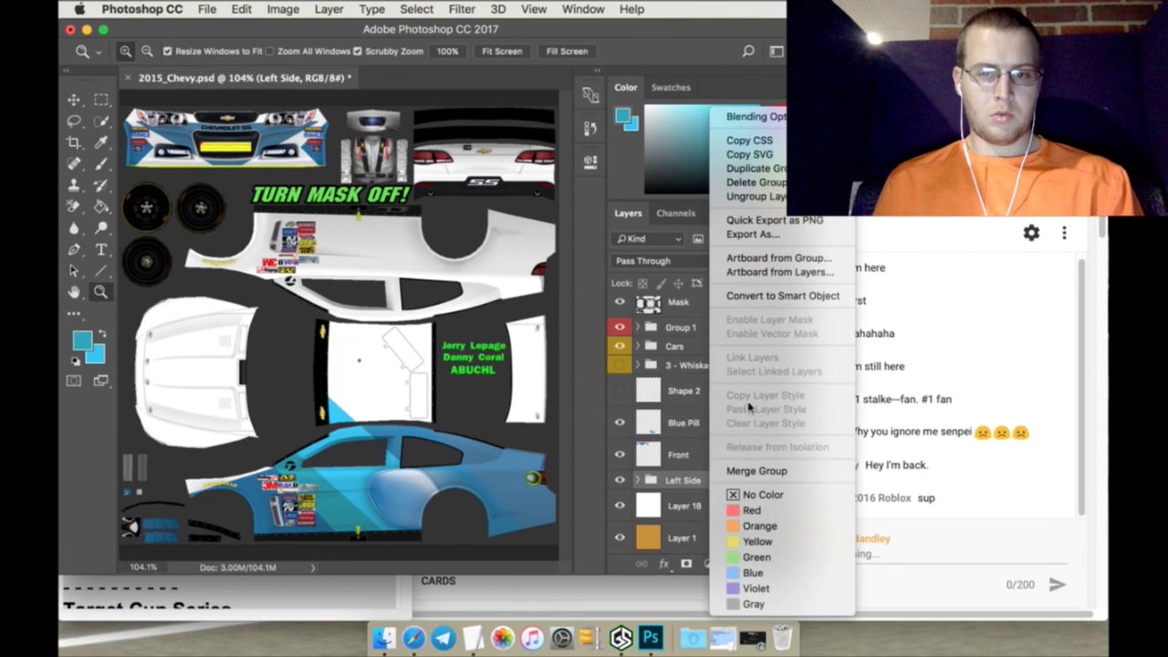
{"action": "left_click", "coordinate": [750, 170]}
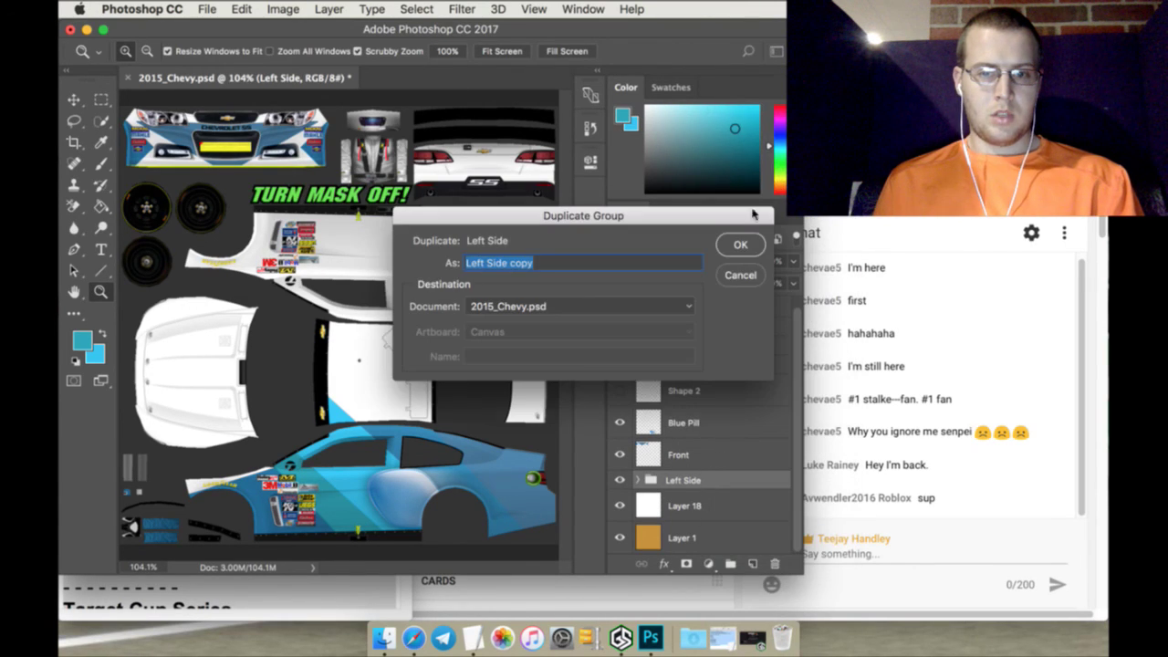
{"action": "left_click", "coordinate": [749, 241]}
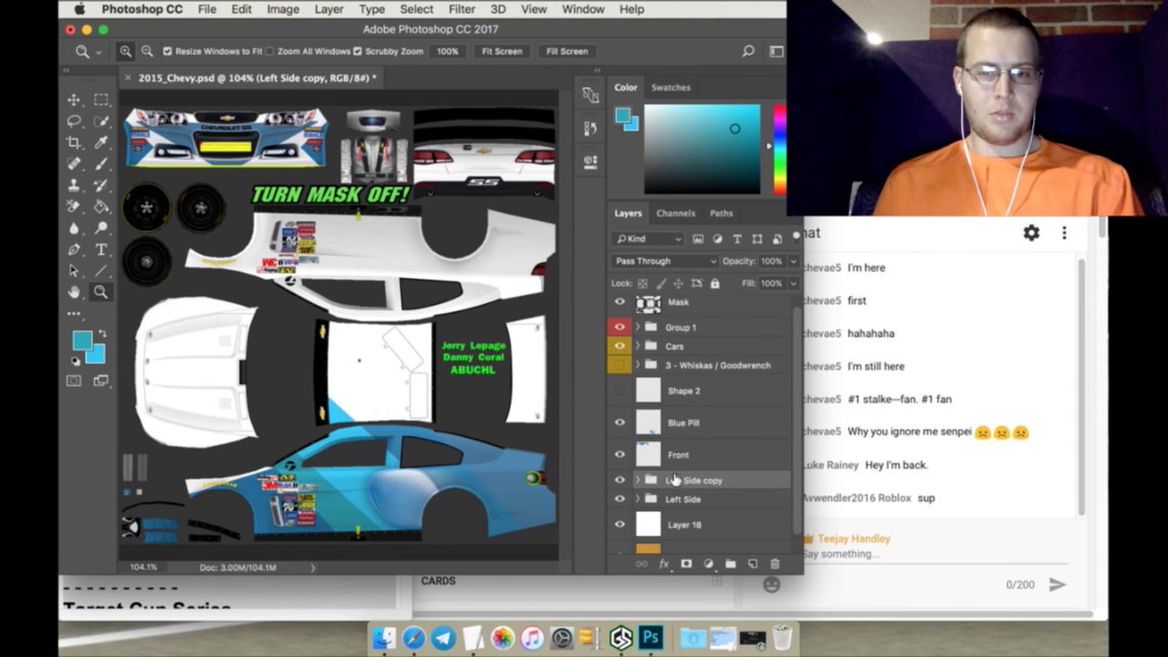
{"action": "double_click", "coordinate": [693, 480]}
{"action": "type", "text": "Right"}
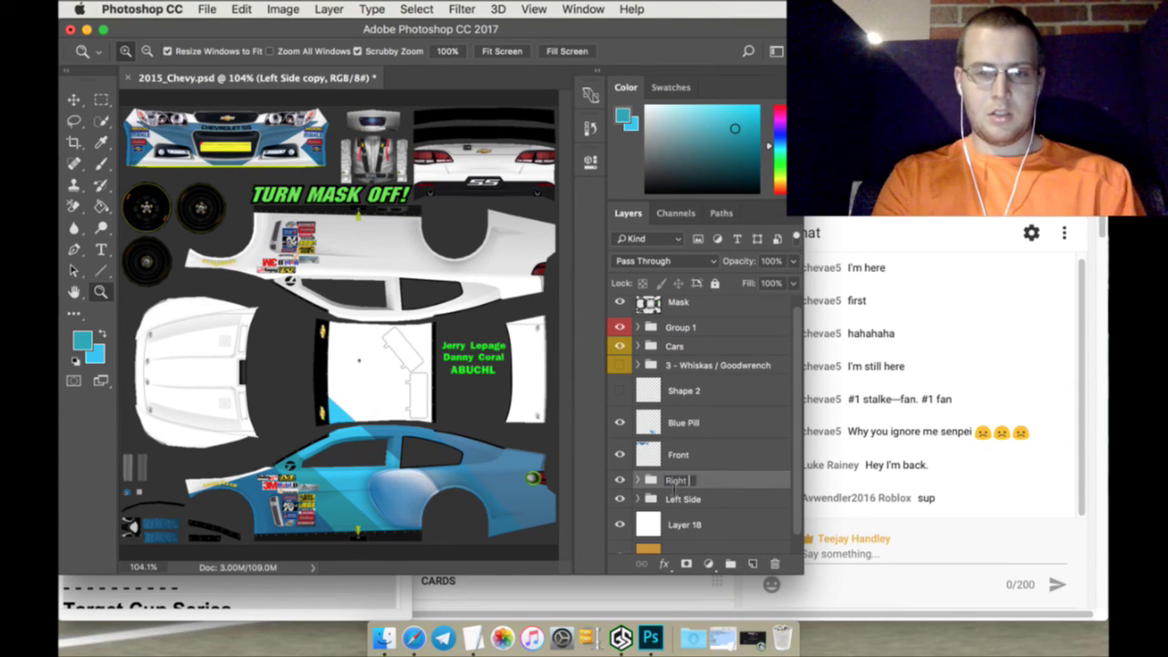
{"action": "type", "text": " Side"}
{"action": "key", "text": "Return"}
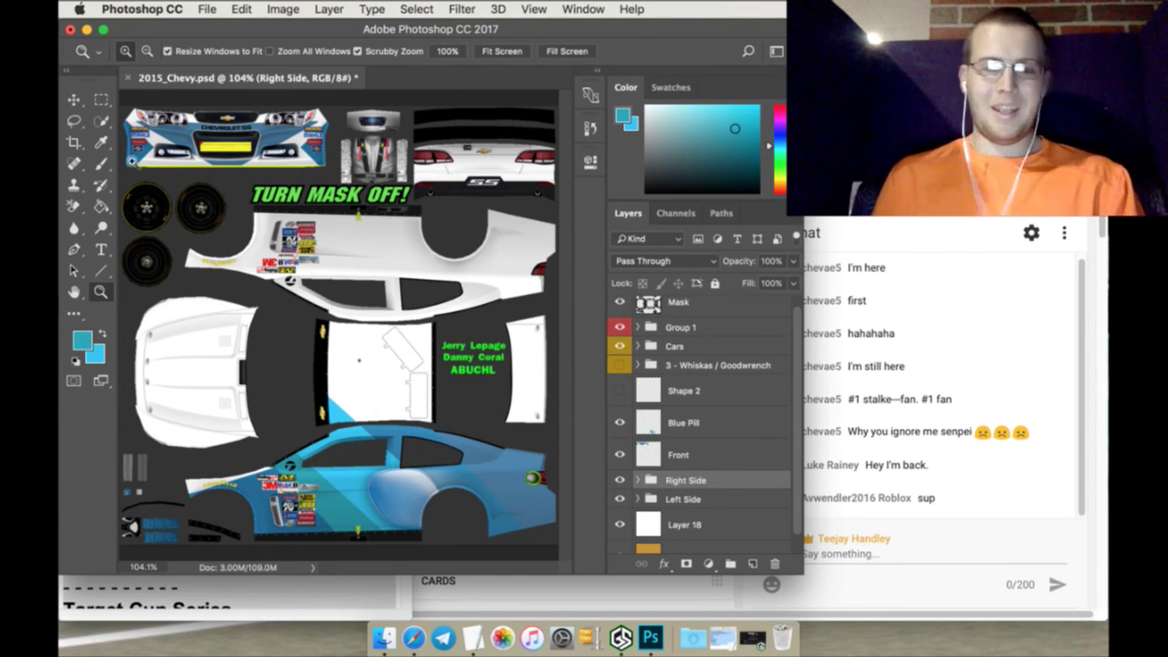
Flip the Right Side group vertically with Free Transform
{"action": "left_click", "coordinate": [79, 102]}
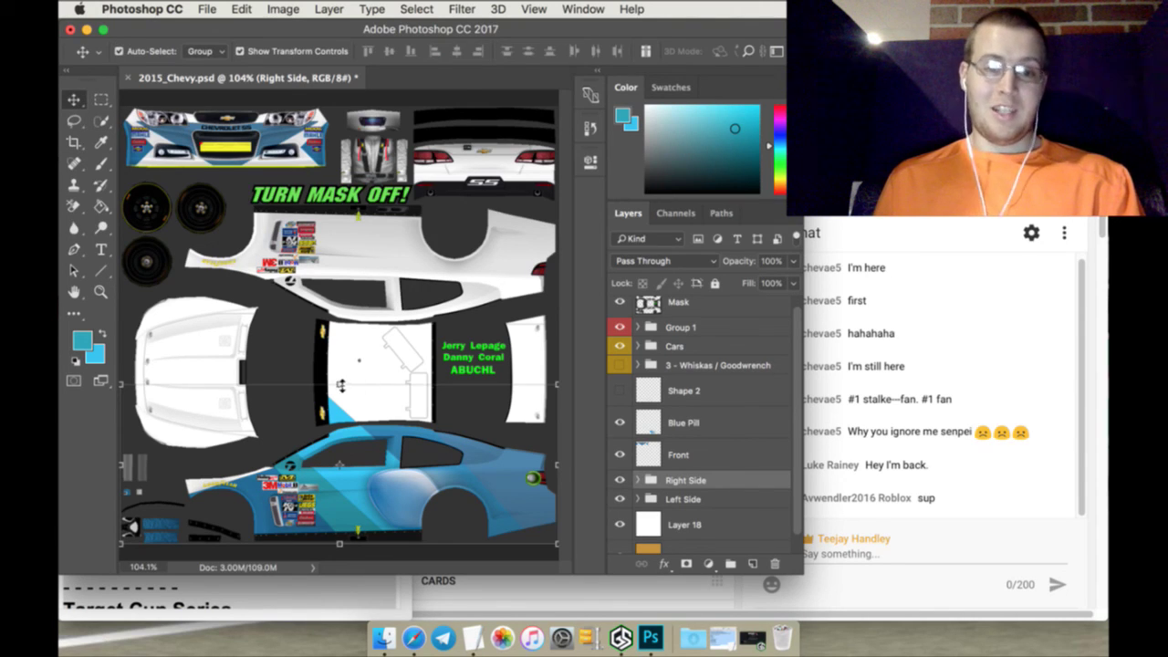
{"action": "key", "text": "ctrl+t"}
{"action": "left_click", "coordinate": [128, 47]}
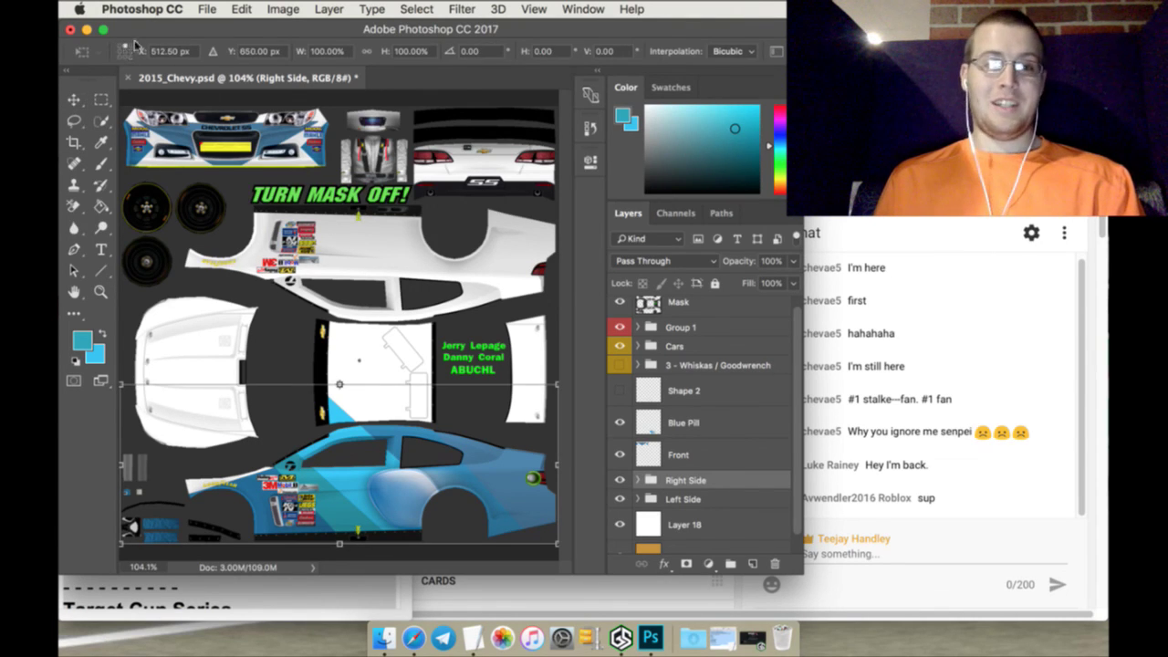
{"action": "left_click", "coordinate": [237, 13]}
{"action": "mouse_move", "coordinate": [326, 375]}
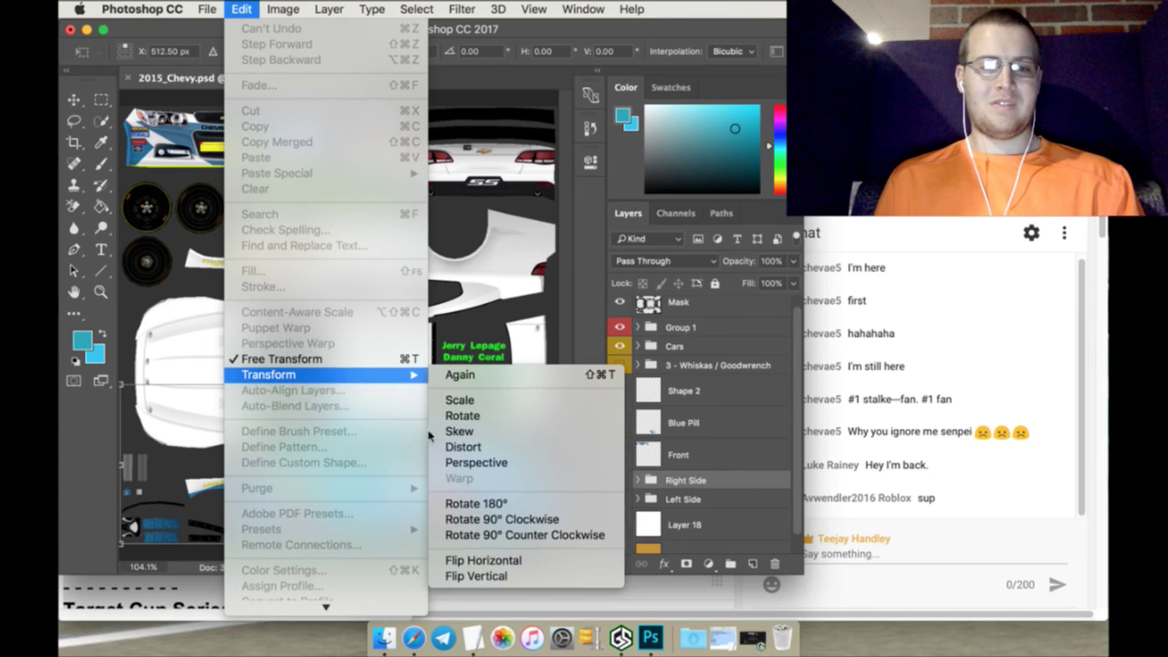
{"action": "left_click", "coordinate": [501, 575]}
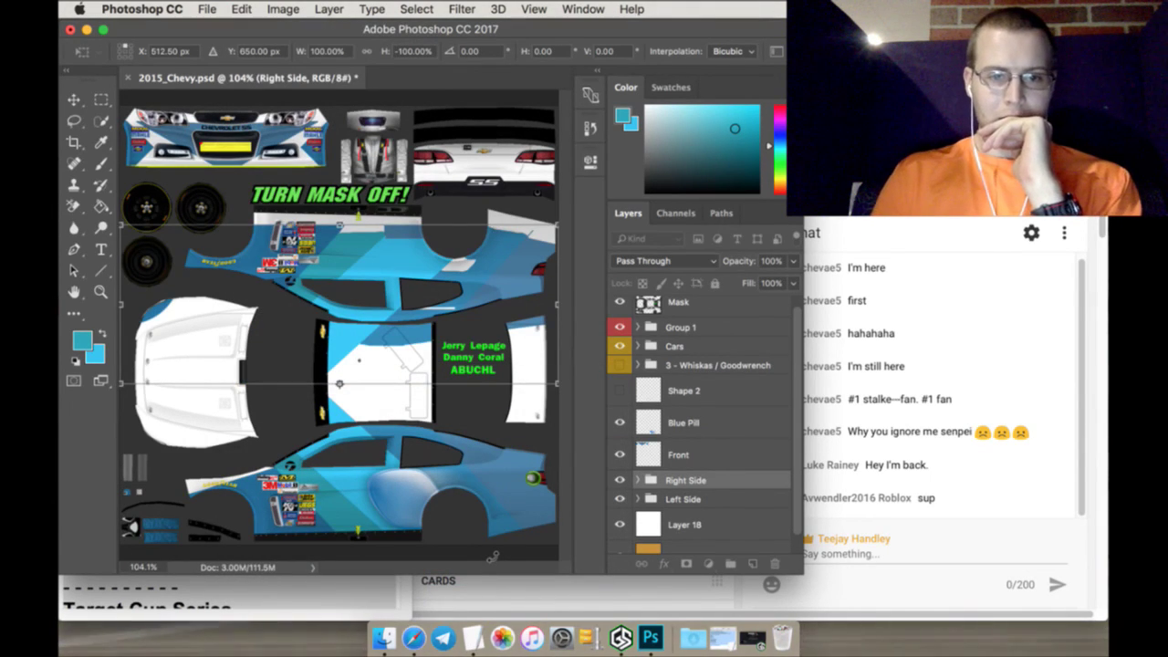
Nudge the flipped Right Side group up to Y 603 px so its paint covers the car's right side
{"action": "key", "text": "Up"}
{"action": "key", "text": "Up"}
{"action": "key", "text": "Up"}
{"action": "key", "text": "Up"}
{"action": "key", "text": "Up"}
{"action": "key", "text": "Up"}
{"action": "key", "text": "Up"}
{"action": "key", "text": "Up"}
{"action": "key", "text": "Up"}
{"action": "key", "text": "Up"}
{"action": "key", "text": "Up"}
{"action": "key", "text": "Up"}
{"action": "key", "text": "Up"}
{"action": "key", "text": "Up"}
{"action": "key", "text": "Up"}
{"action": "key", "text": "Up"}
{"action": "key", "text": "Up"}
{"action": "key", "text": "Up"}
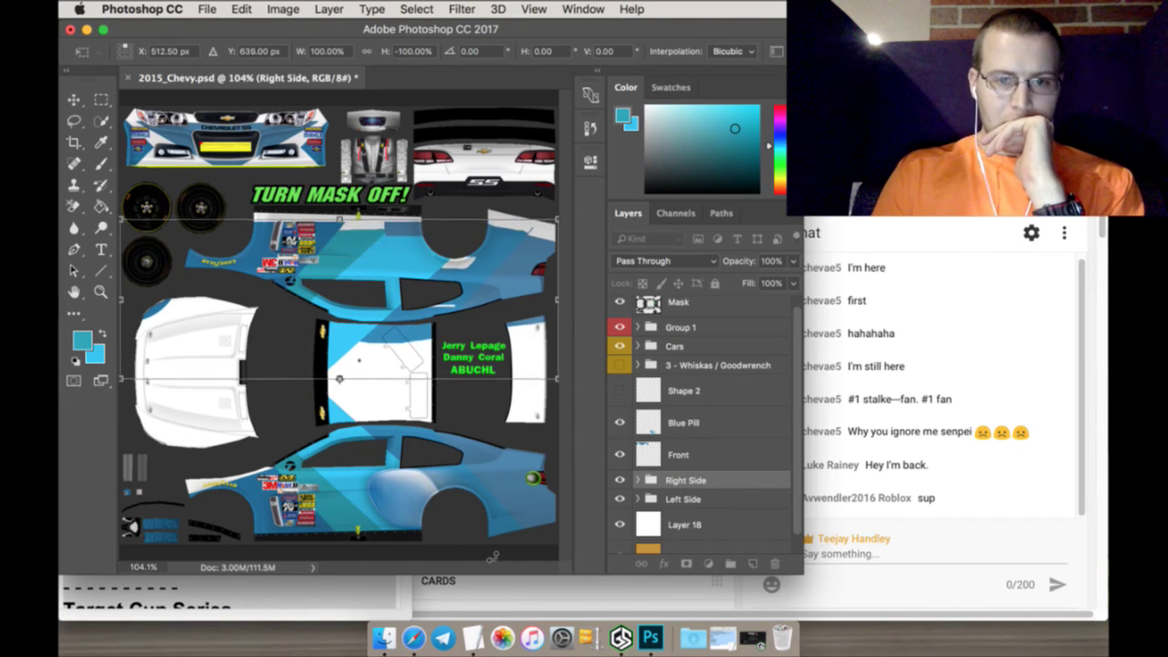
{"action": "key", "text": "Up"}
{"action": "key", "text": "Up"}
{"action": "key", "text": "Up"}
{"action": "key", "text": "Up"}
{"action": "key", "text": "Up"}
{"action": "key", "text": "Up"}
{"action": "key", "text": "Up"}
{"action": "key", "text": "Up"}
{"action": "key", "text": "Up"}
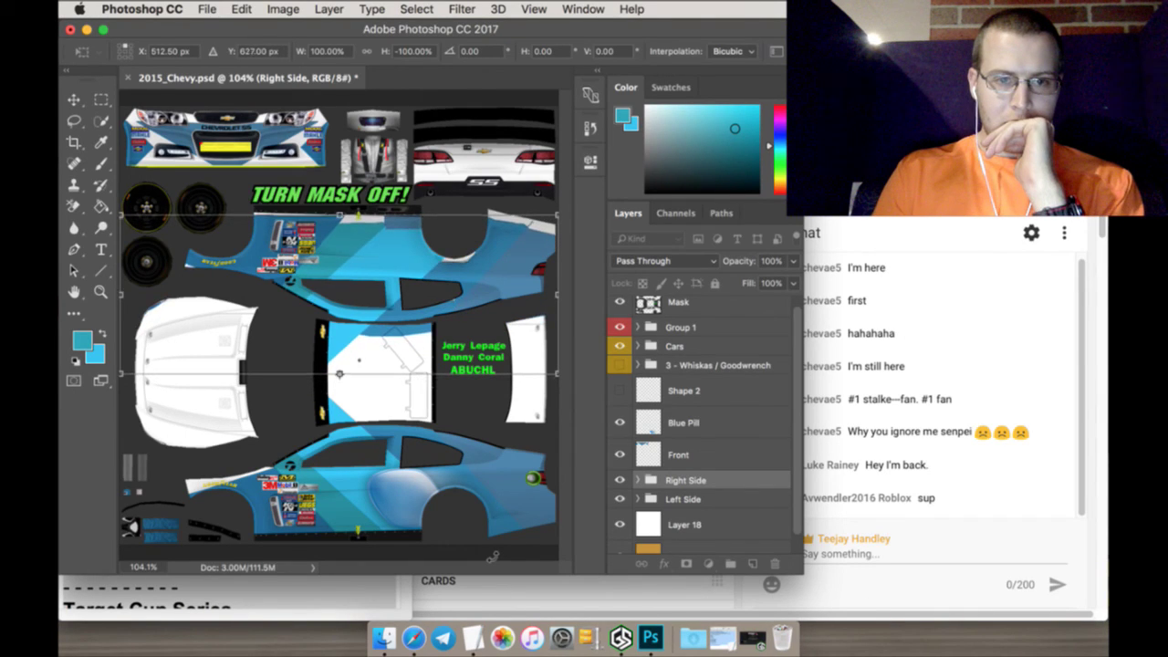
{"action": "key", "text": "Up"}
{"action": "key", "text": "Up"}
{"action": "key", "text": "Up"}
{"action": "key", "text": "Up"}
{"action": "key", "text": "Up"}
{"action": "key", "text": "Up"}
{"action": "key", "text": "Up"}
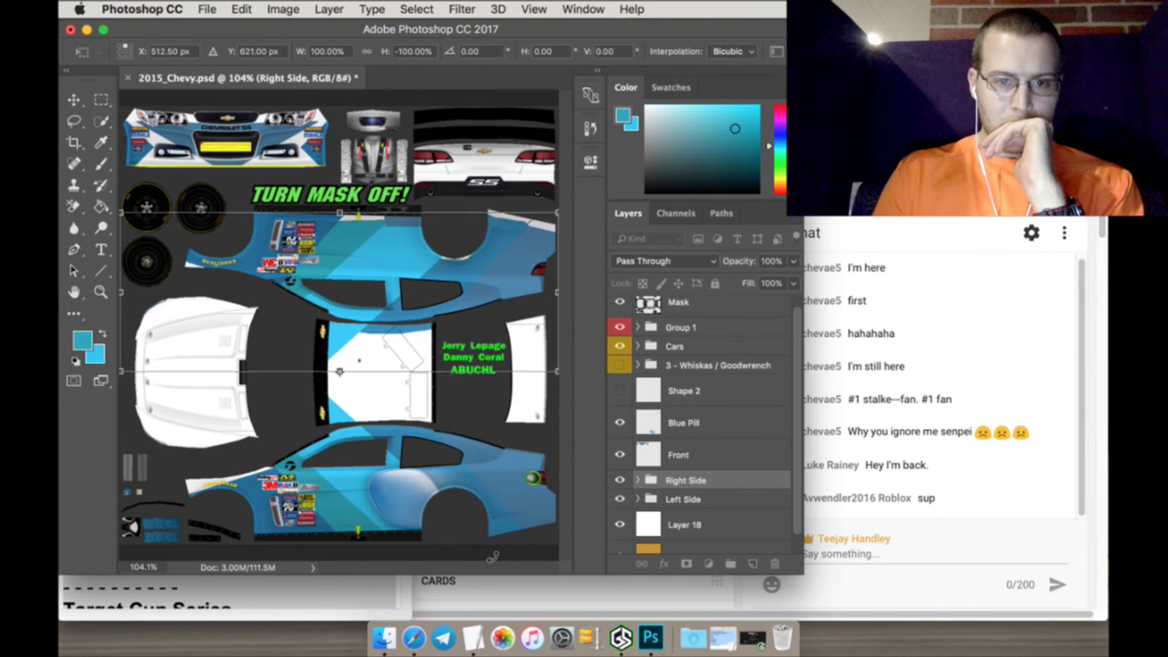
{"action": "key", "text": "Up"}
{"action": "key", "text": "Up"}
{"action": "key", "text": "Up"}
{"action": "key", "text": "Up"}
{"action": "key", "text": "Up"}
{"action": "key", "text": "Up"}
{"action": "key", "text": "Up"}
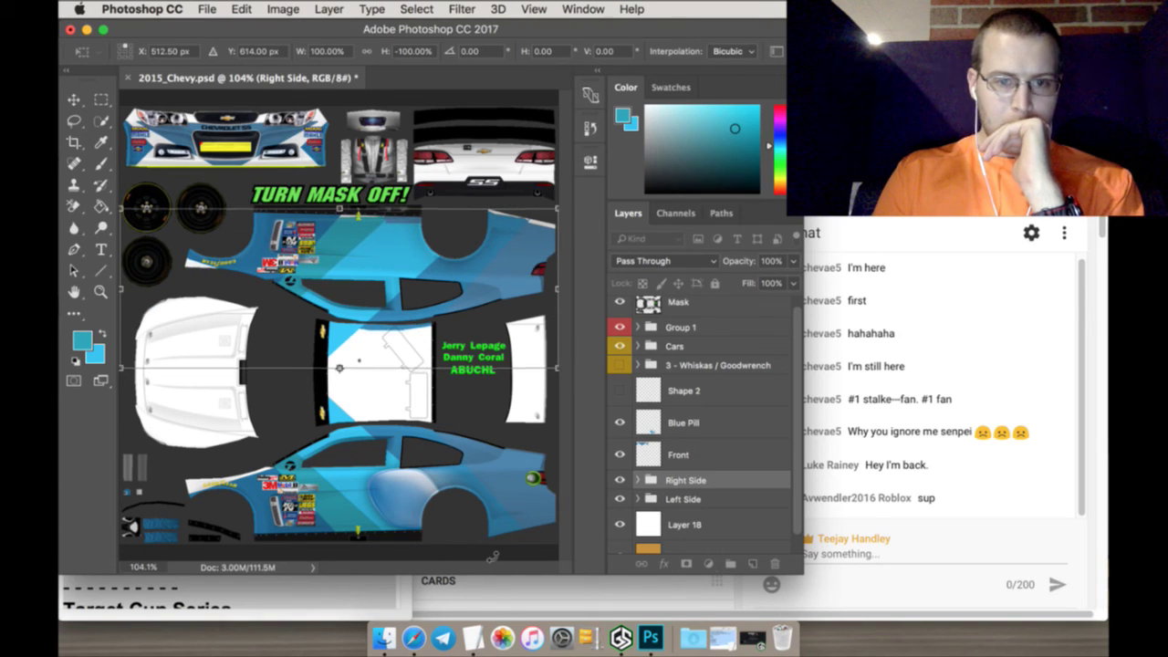
{"action": "key", "text": "Up"}
{"action": "key", "text": "Up"}
{"action": "key", "text": "Up"}
{"action": "key", "text": "Up"}
{"action": "key", "text": "Up"}
{"action": "key", "text": "Up"}
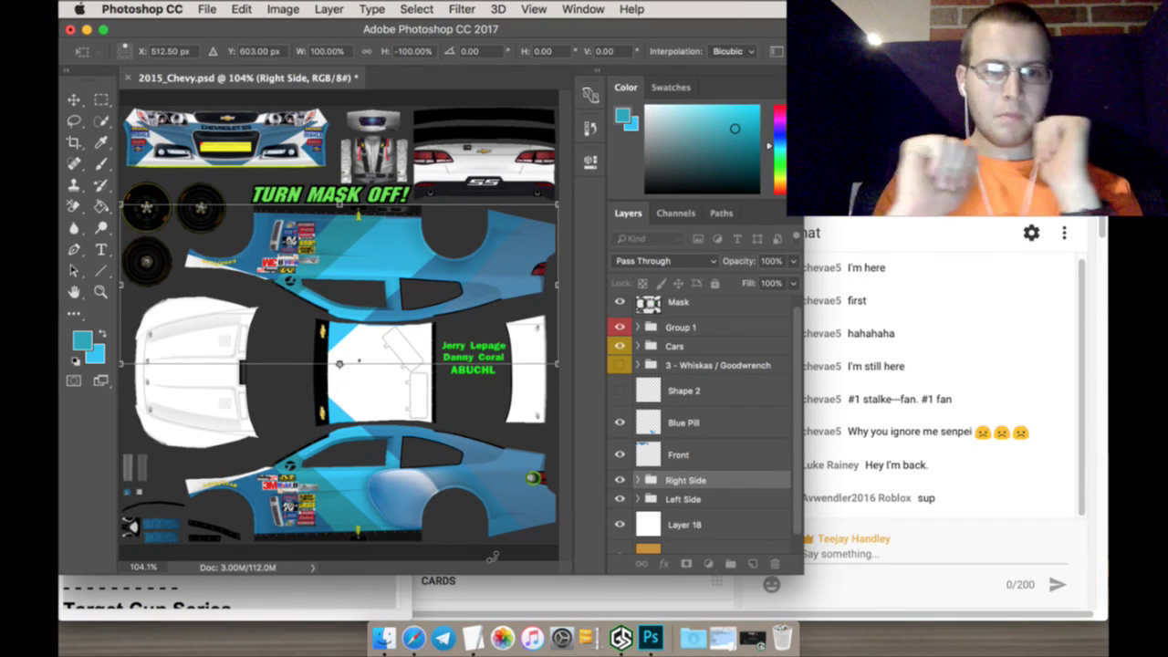
Nudge the flipped Right Side group up to Y 600 px and apply the transformation
{"action": "key", "text": "Up"}
{"action": "key", "text": "Up"}
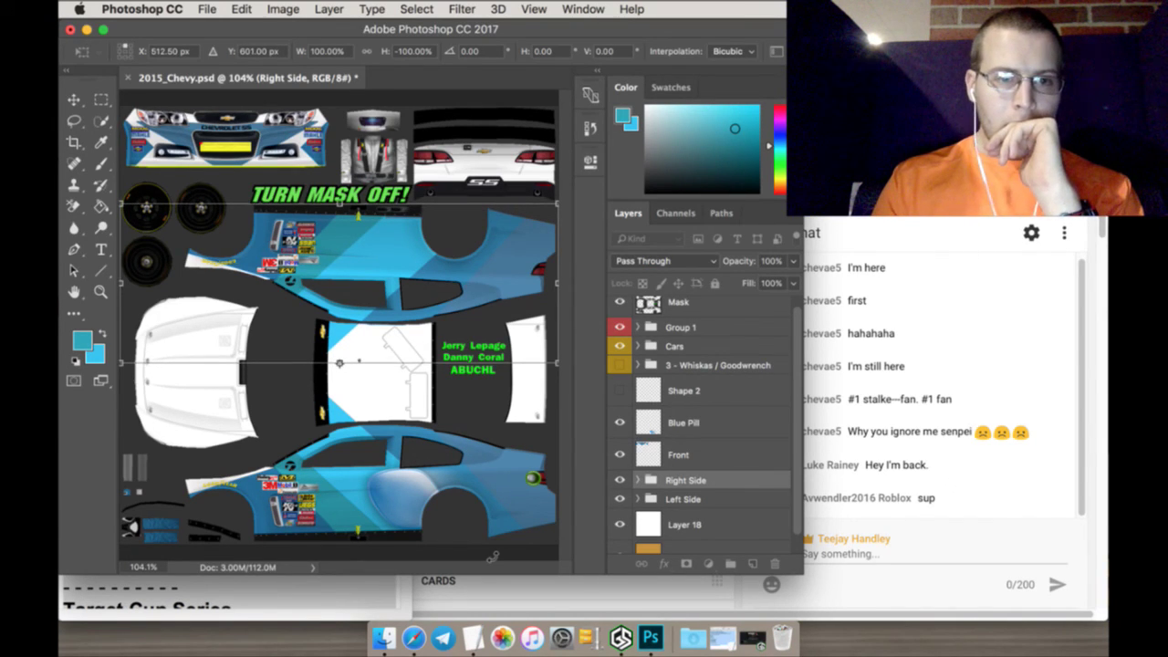
{"action": "key", "text": "Up"}
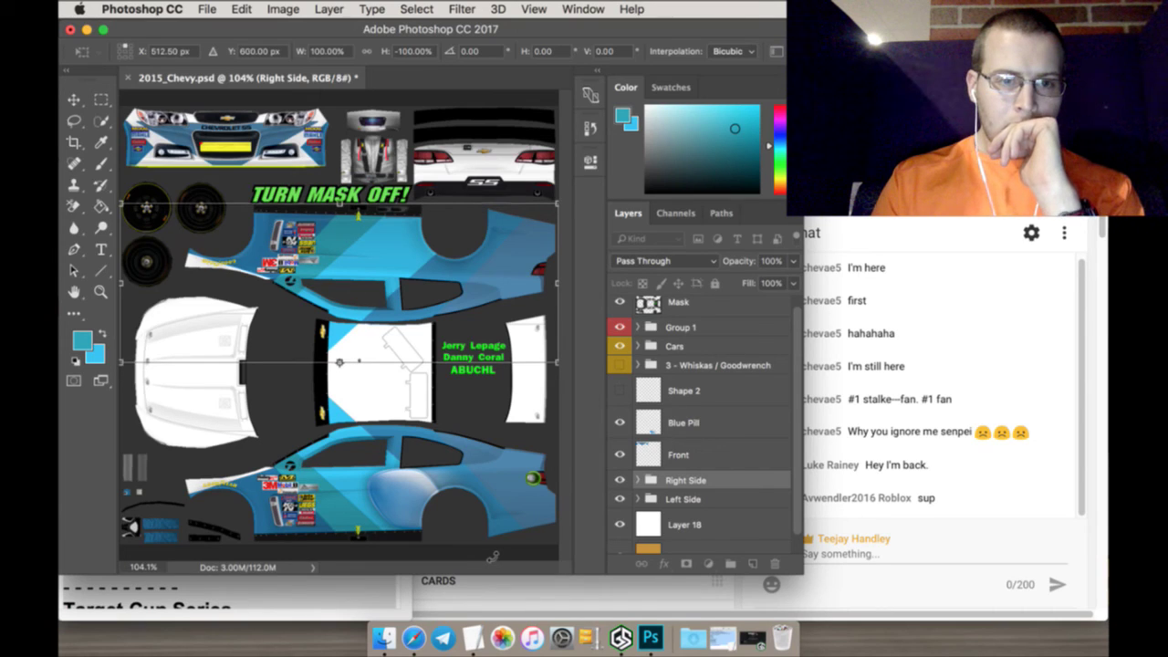
{"action": "left_click", "coordinate": [104, 101]}
{"action": "left_click", "coordinate": [722, 240]}
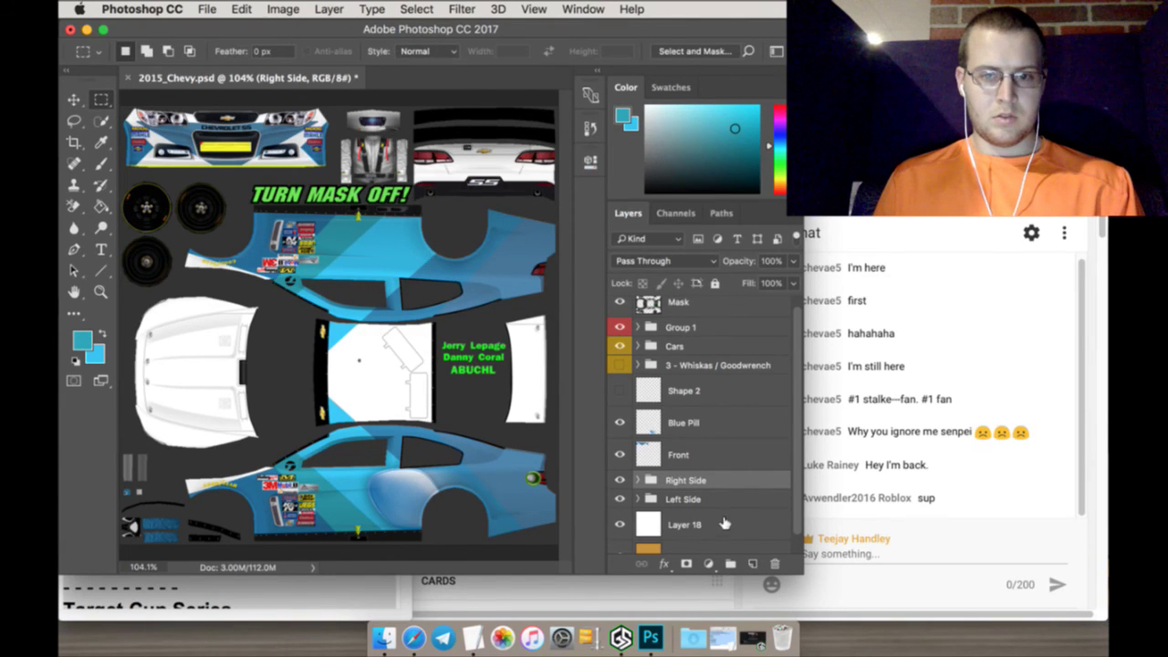
Add a new layer above Layer 18 and sample the rear quarter's blue as foreground colour with Group 1 temporarily hidden
{"action": "left_click", "coordinate": [724, 524]}
{"action": "left_click", "coordinate": [753, 563]}
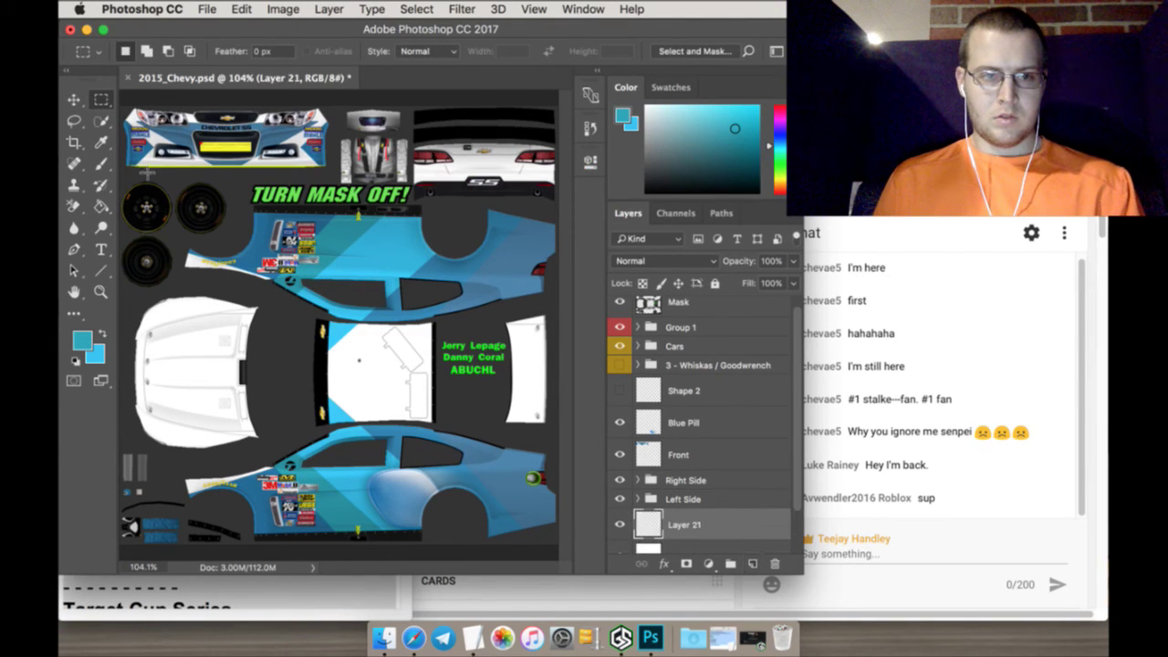
{"action": "left_click", "coordinate": [102, 143]}
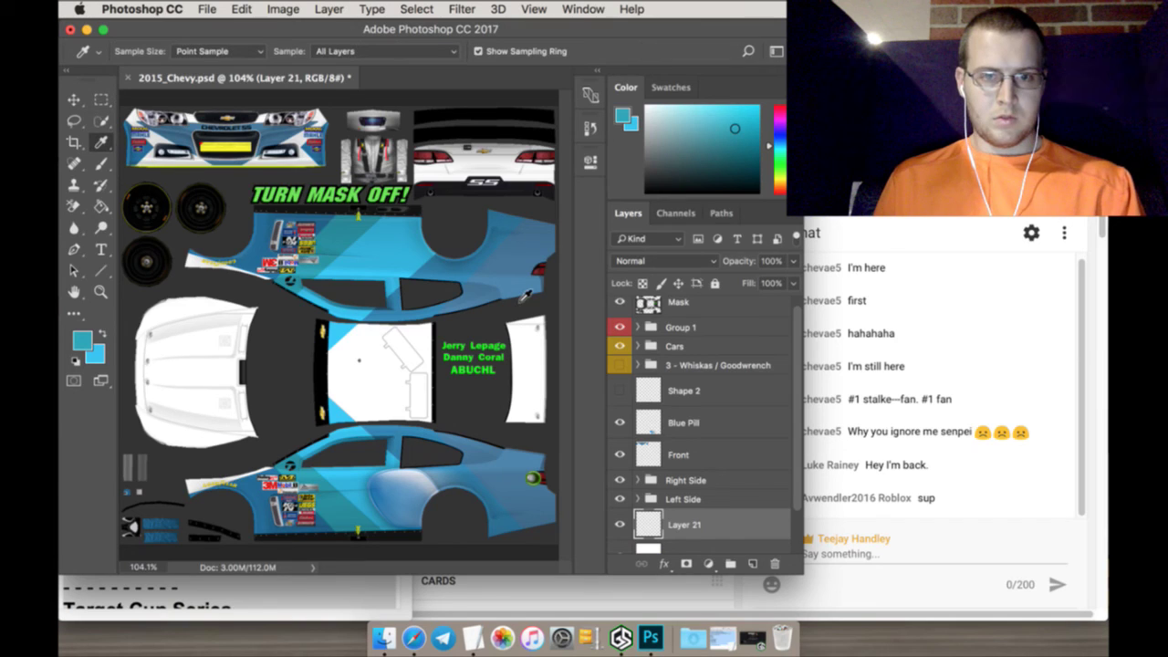
{"action": "left_click", "coordinate": [527, 266]}
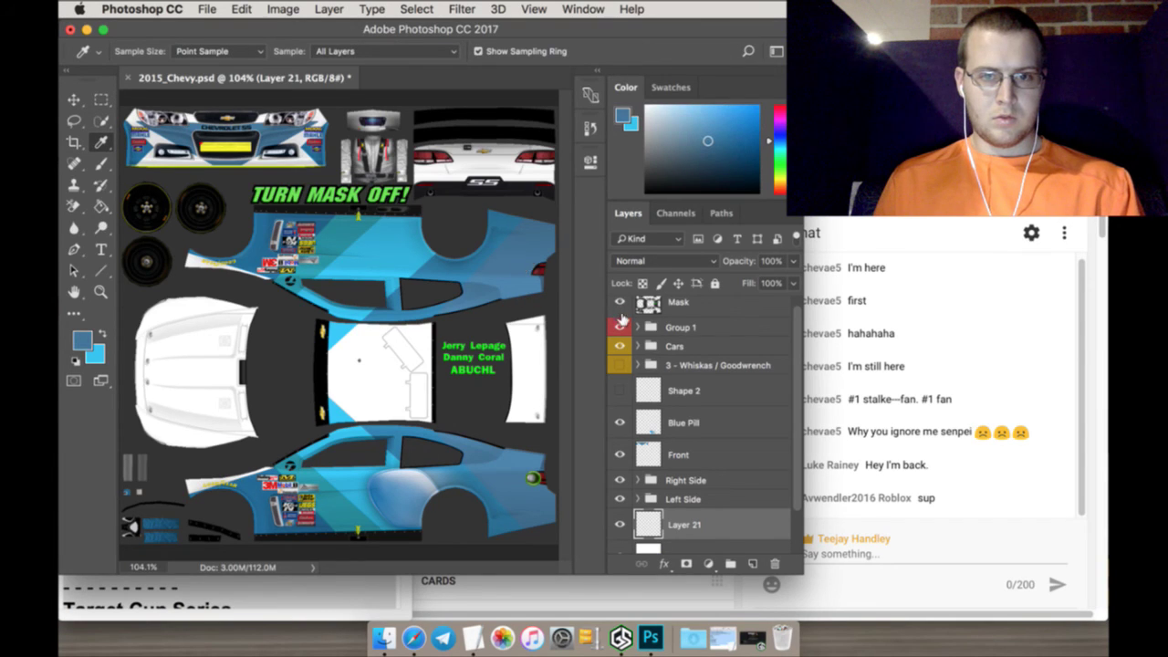
{"action": "left_click", "coordinate": [620, 327]}
{"action": "left_click", "coordinate": [535, 265]}
{"action": "left_click", "coordinate": [619, 326]}
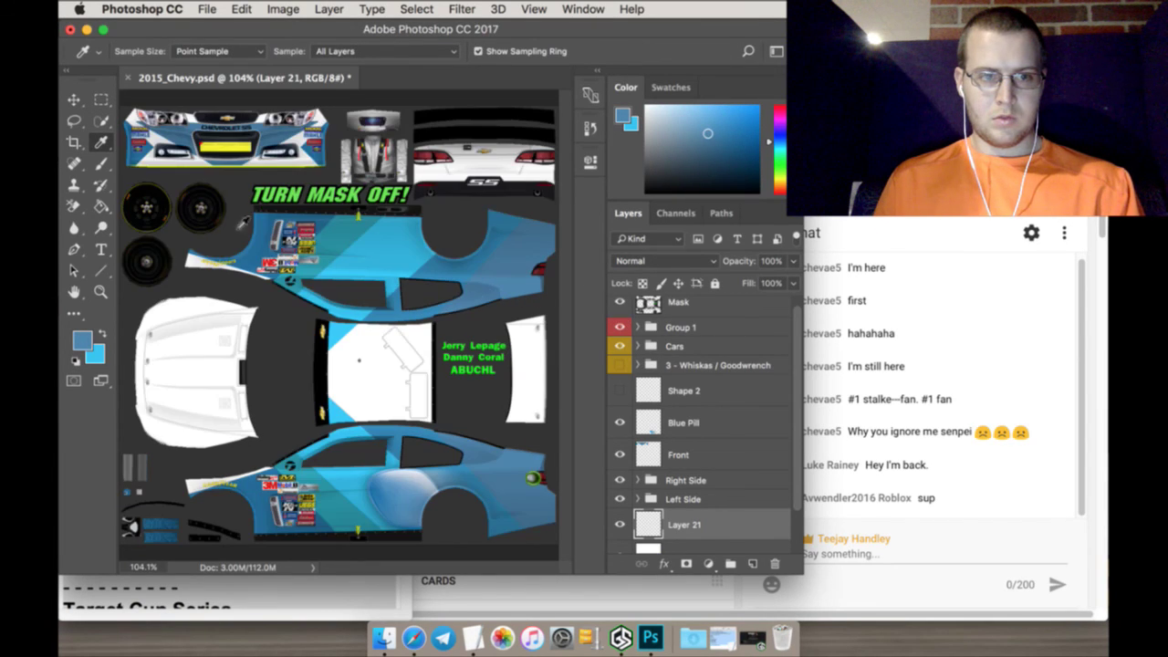
Select a rectangle around the rear bumper and paint it blue on Layer 21 with the 250 px hard brush
{"action": "left_click", "coordinate": [102, 101]}
{"action": "left_click_drag", "start_coordinate": [412, 202], "coordinate": [638, 46]}
{"action": "left_click", "coordinate": [100, 163]}
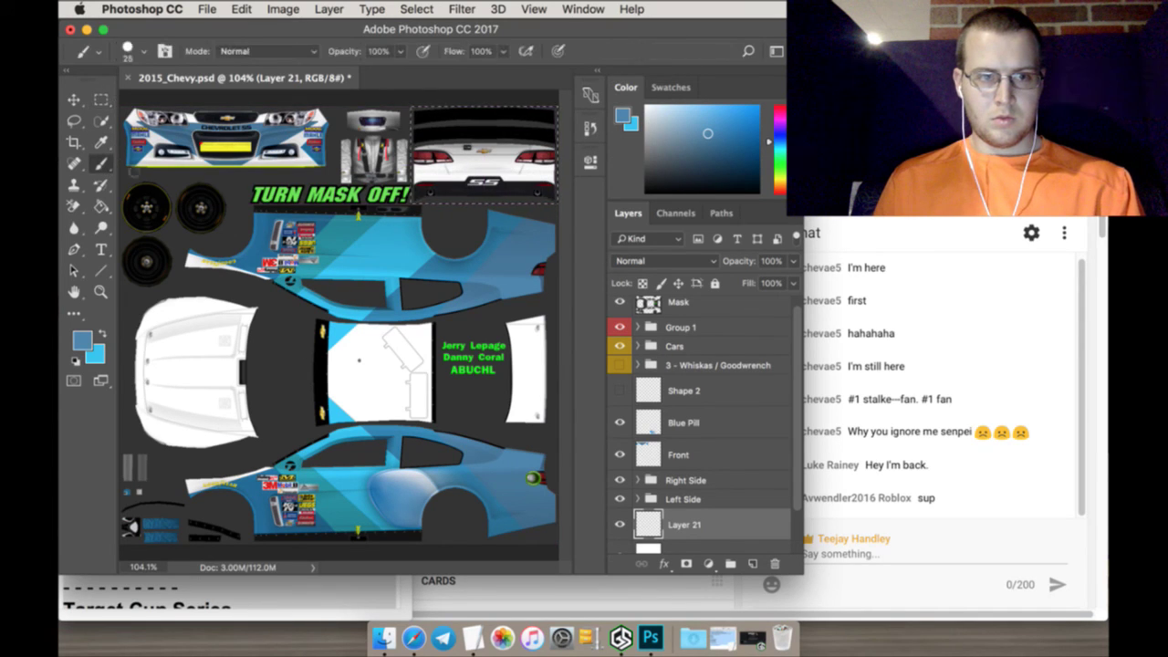
{"action": "left_click", "coordinate": [137, 51]}
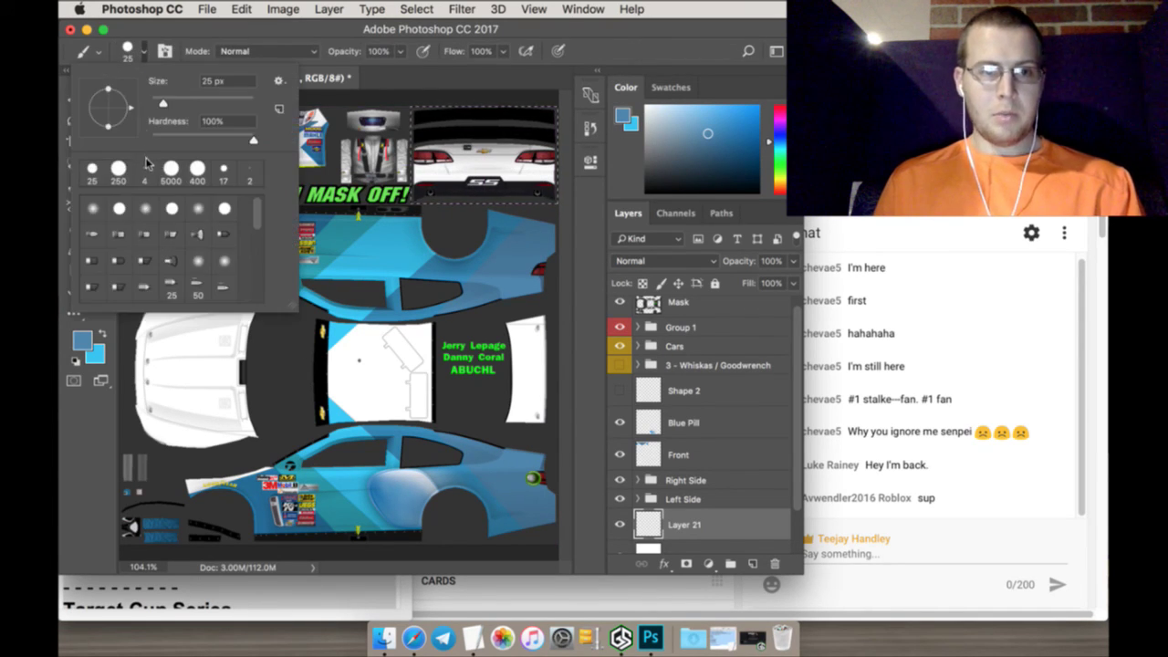
{"action": "left_click", "coordinate": [119, 169]}
{"action": "left_click", "coordinate": [452, 196]}
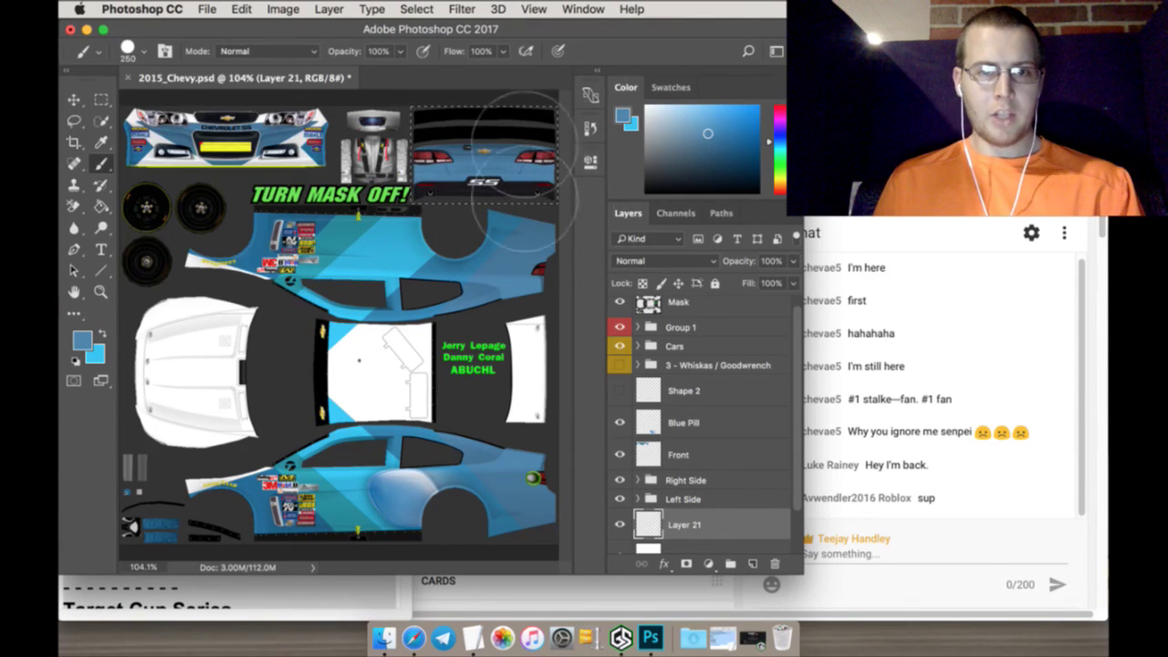
Select a rectangle around the white rear deck lid, paint it the same blue on Layer 21, and clear the selection
{"action": "left_click", "coordinate": [102, 101]}
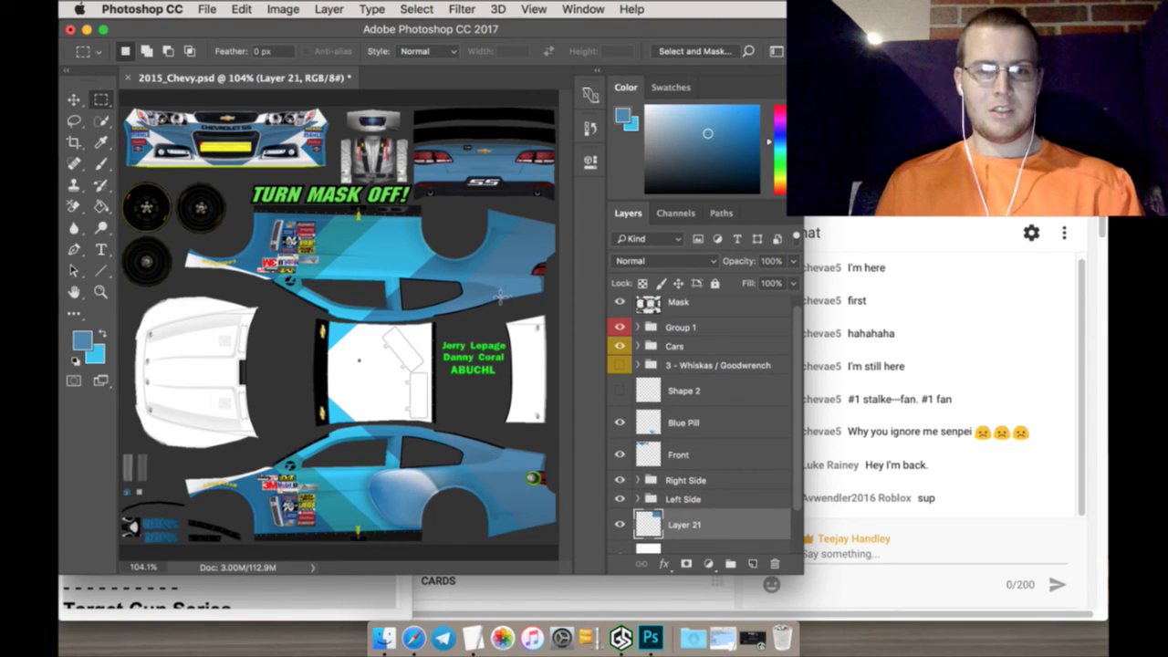
{"action": "left_click_drag", "start_coordinate": [500, 297], "coordinate": [639, 459]}
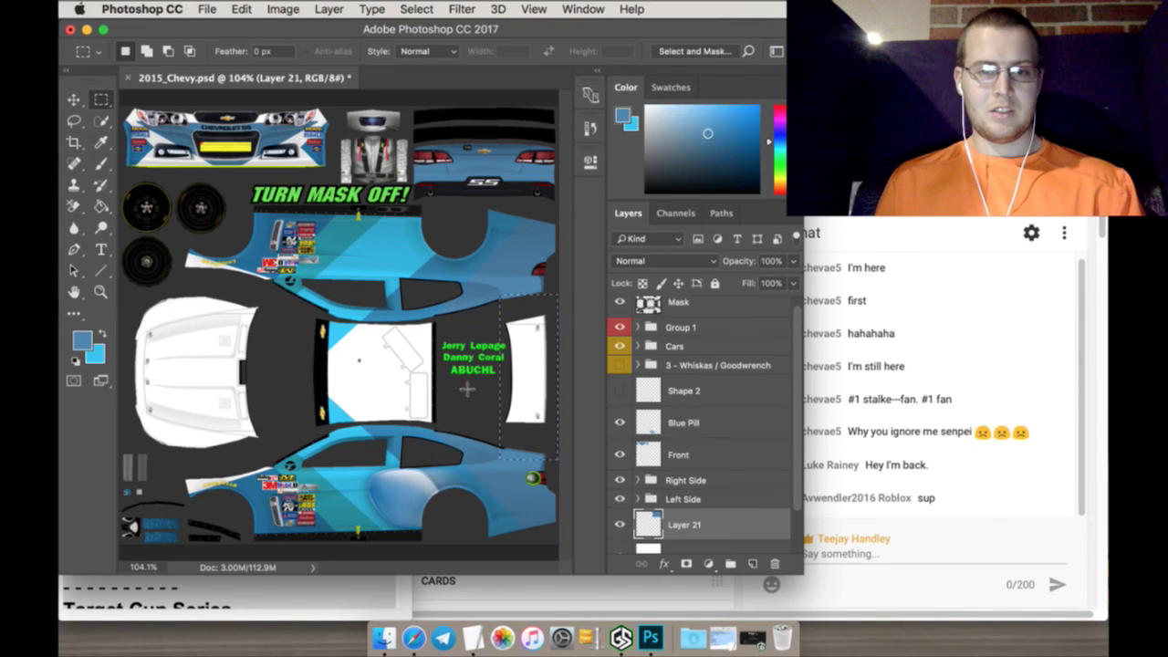
{"action": "left_click", "coordinate": [100, 163]}
{"action": "left_click_drag", "start_coordinate": [515, 310], "coordinate": [529, 411]}
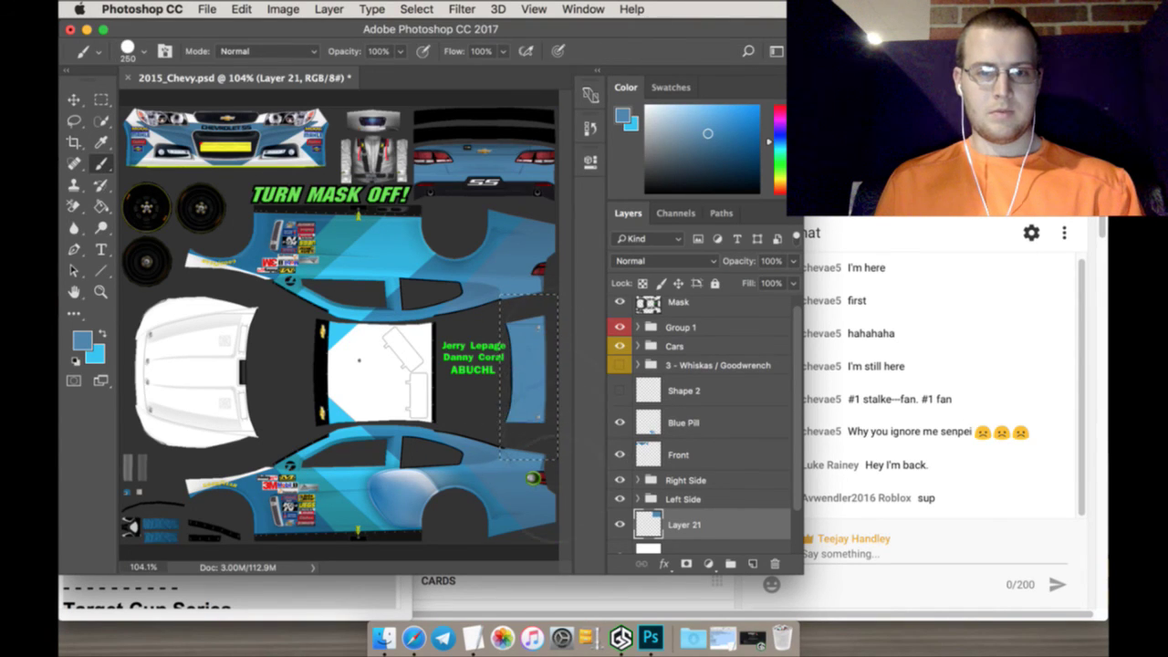
{"action": "left_click", "coordinate": [101, 99]}
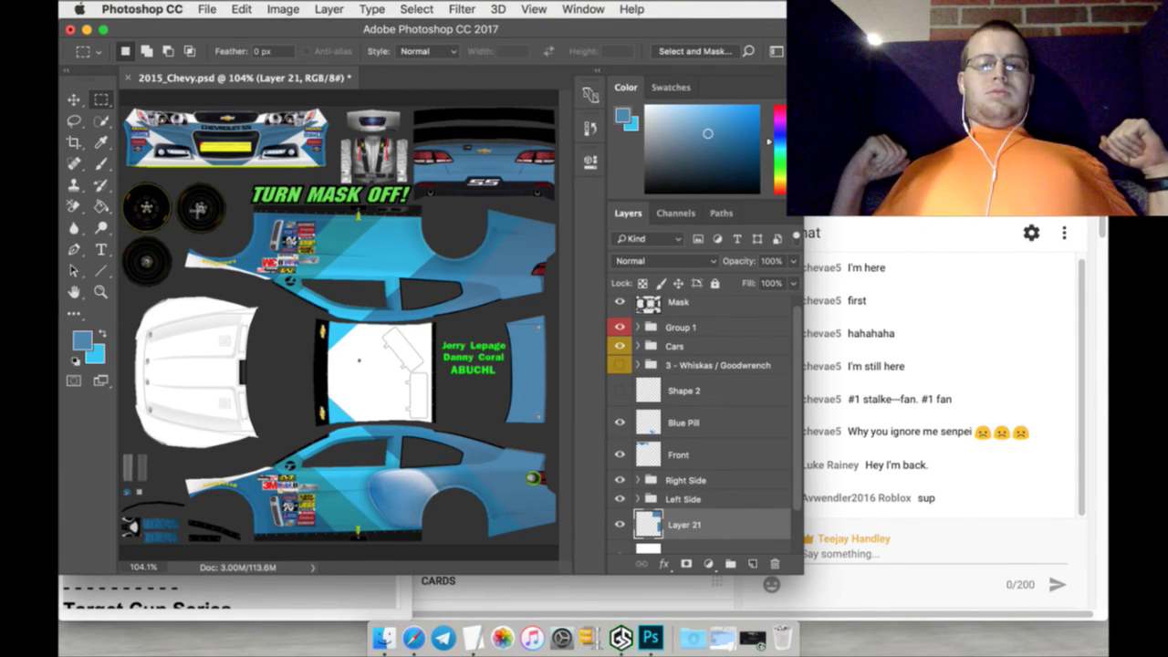
Switch to the Schedule document in TextEdit, examine the teams' car numbers and sponsors, and return to Photoshop
{"action": "left_click", "coordinate": [242, 591]}
{"action": "scroll", "coordinate": [213, 421], "scroll_direction": "up", "scroll_amount": 3}
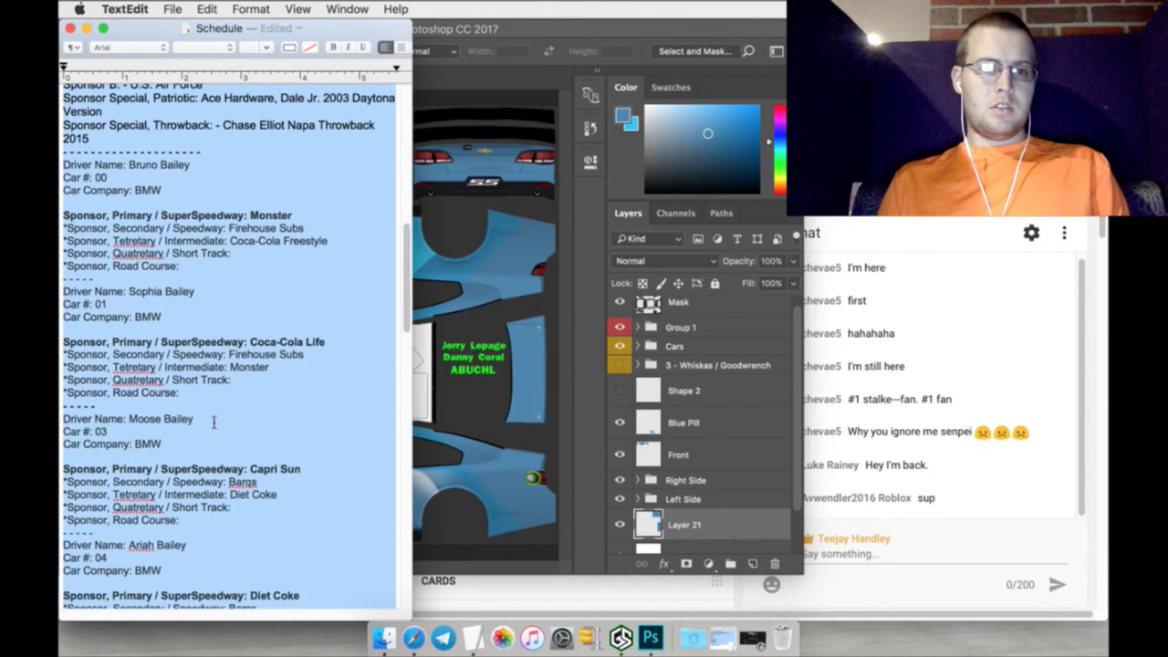
{"action": "scroll", "coordinate": [213, 421], "scroll_direction": "down", "scroll_amount": 5}
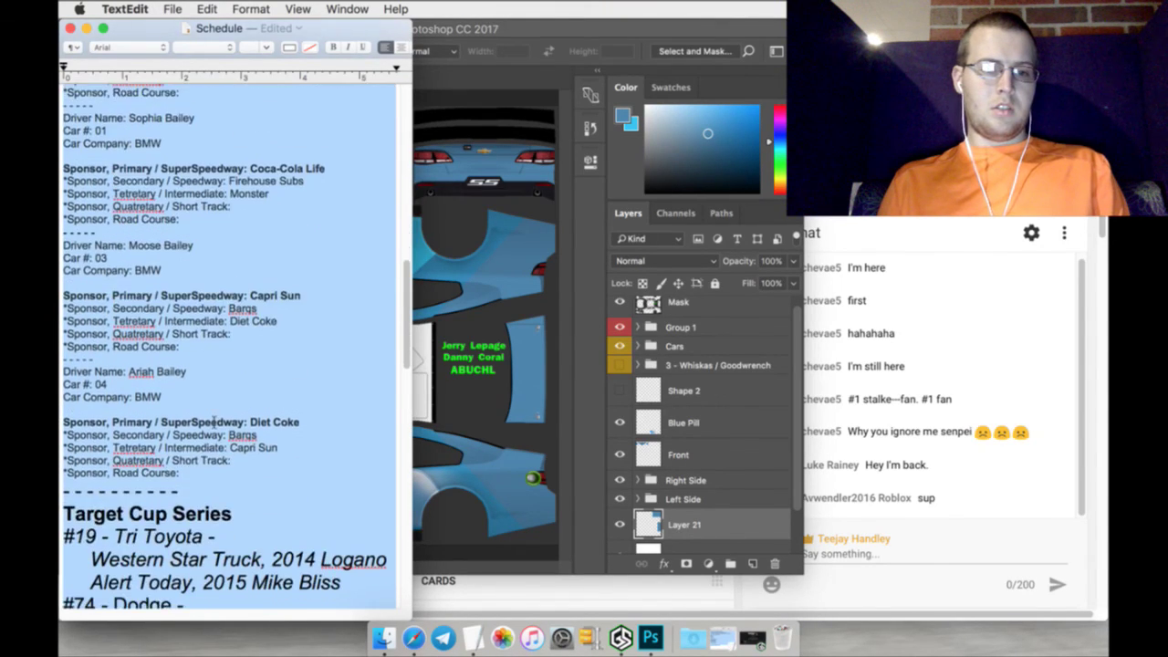
{"action": "scroll", "coordinate": [213, 421], "scroll_direction": "up", "scroll_amount": 15}
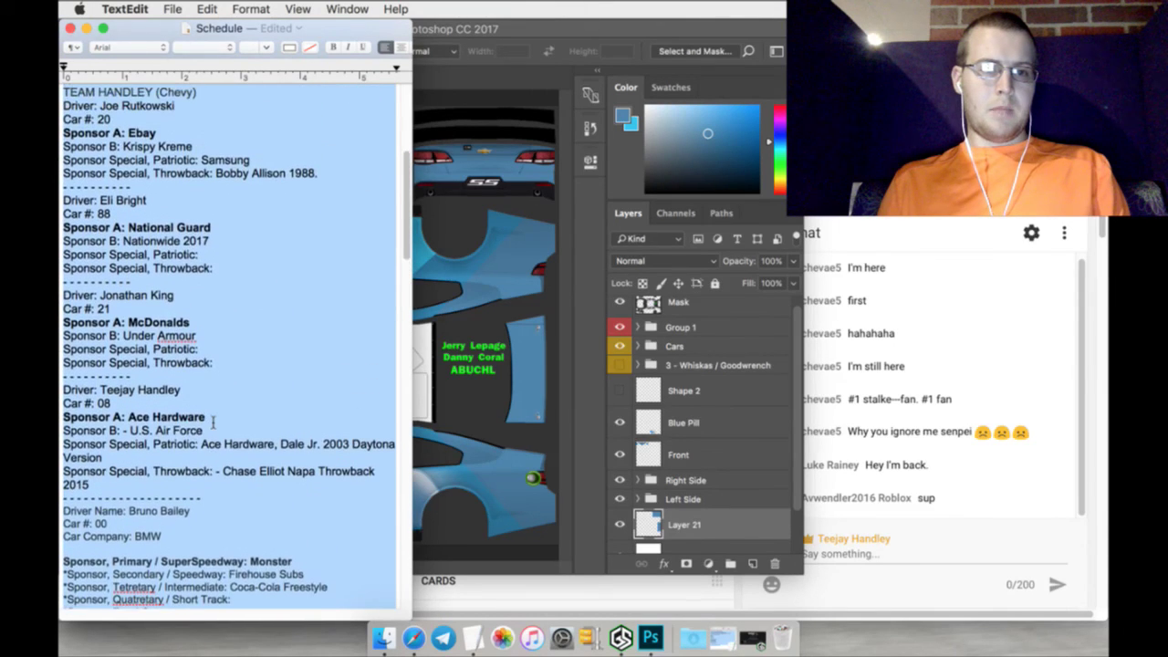
{"action": "scroll", "coordinate": [213, 421], "scroll_direction": "down", "scroll_amount": 10}
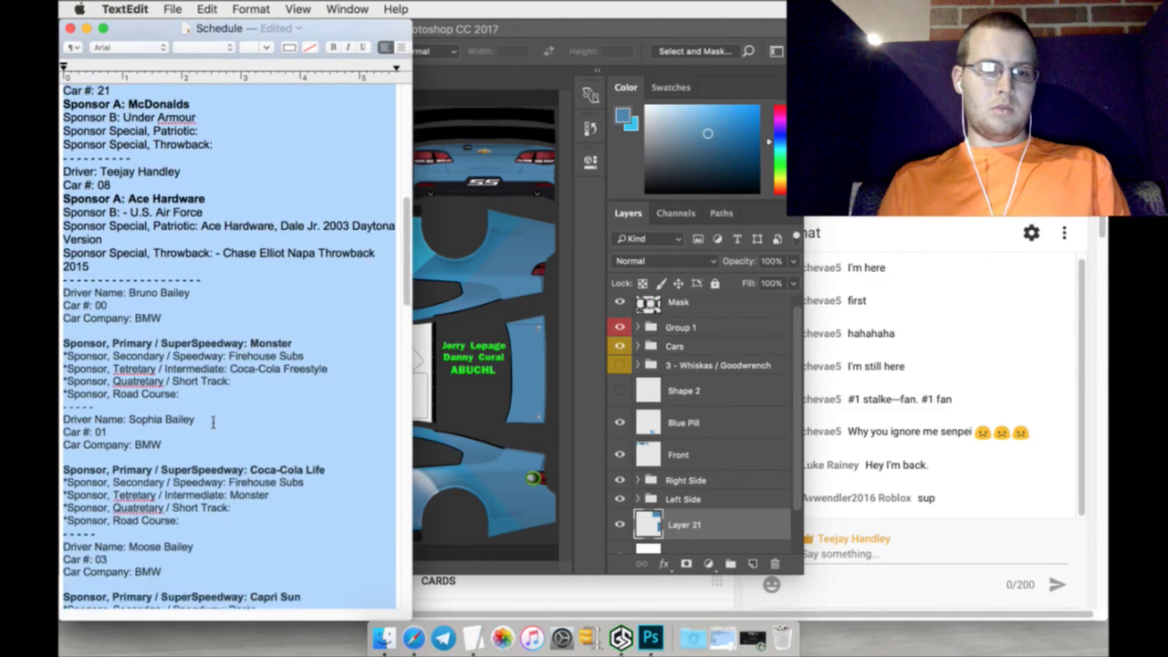
{"action": "scroll", "coordinate": [191, 459], "scroll_direction": "up", "scroll_amount": 15}
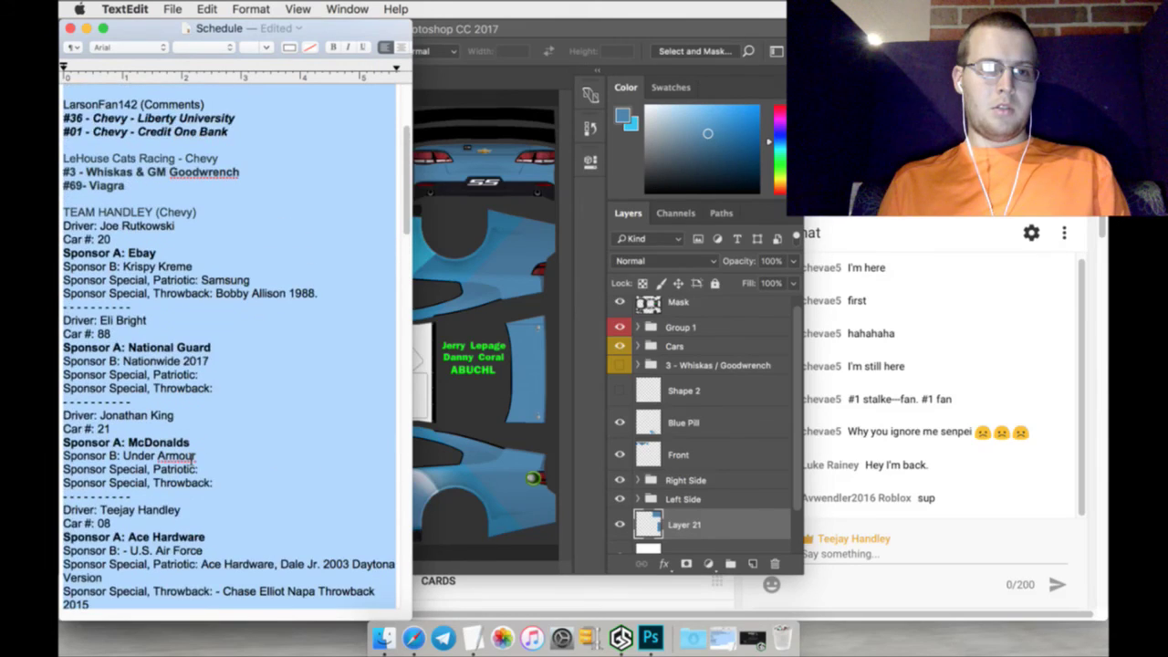
{"action": "scroll", "coordinate": [190, 459], "scroll_direction": "up", "scroll_amount": 4}
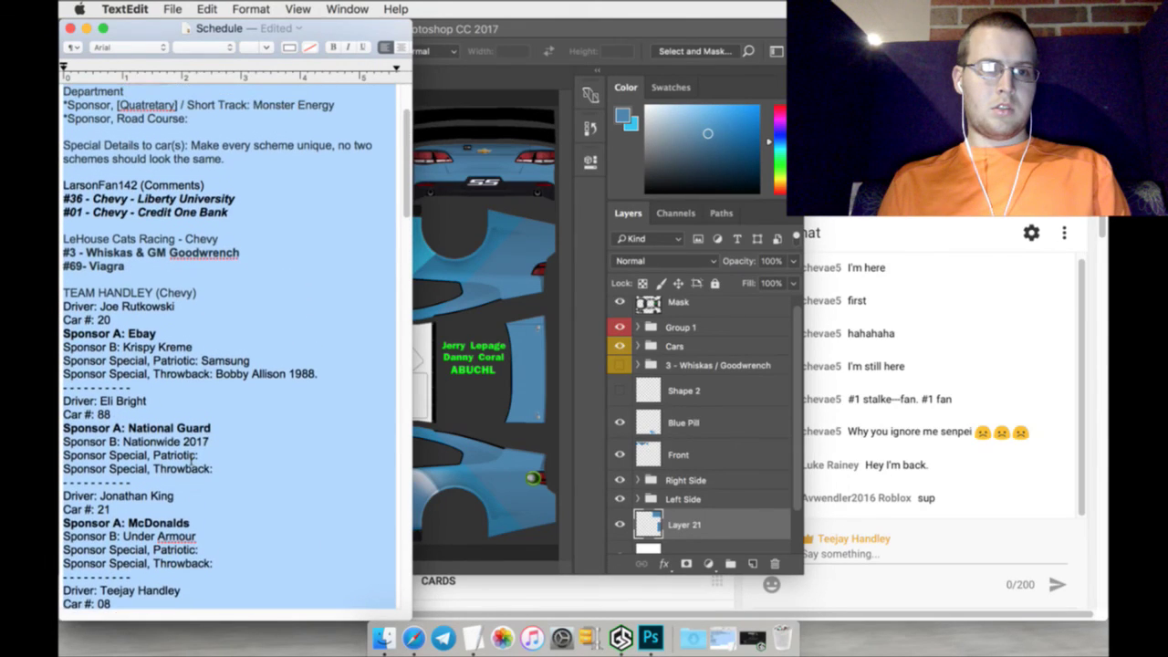
{"action": "scroll", "coordinate": [178, 292], "scroll_direction": "up", "scroll_amount": 1}
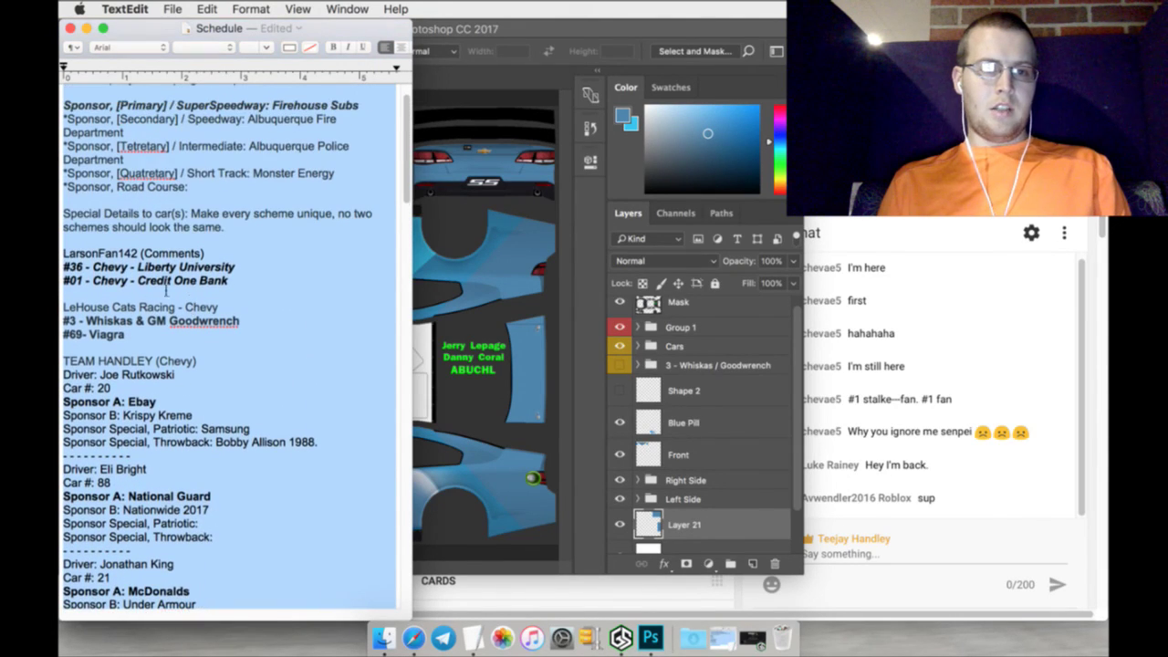
{"action": "scroll", "coordinate": [174, 292], "scroll_direction": "up", "scroll_amount": 2}
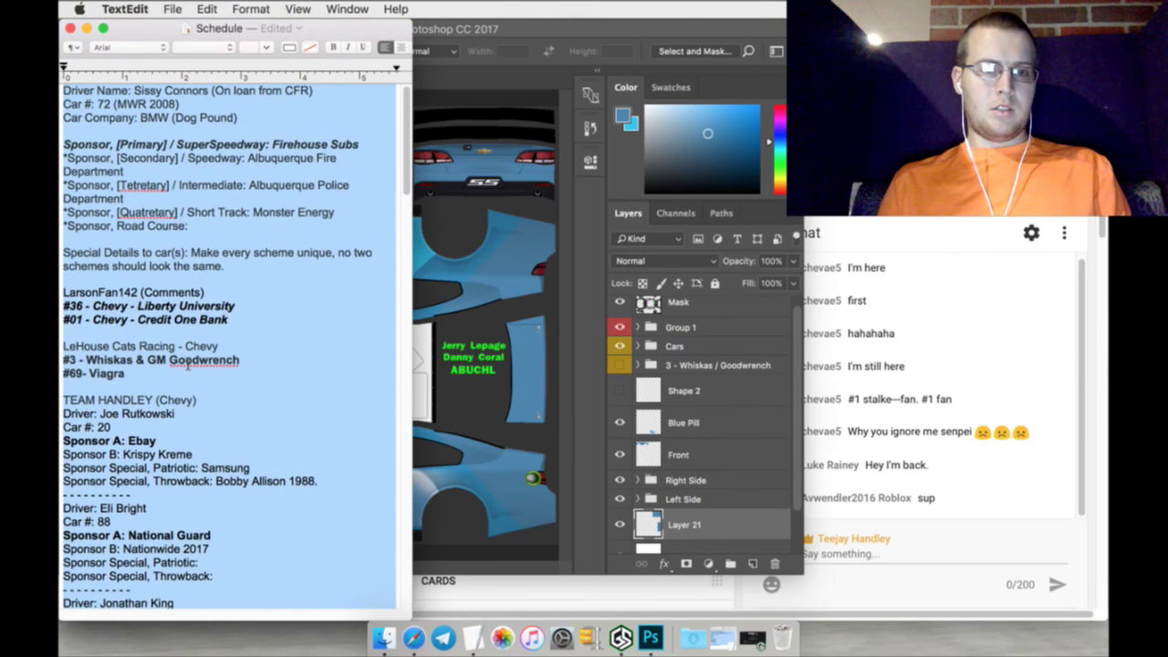
{"action": "left_click", "coordinate": [232, 382]}
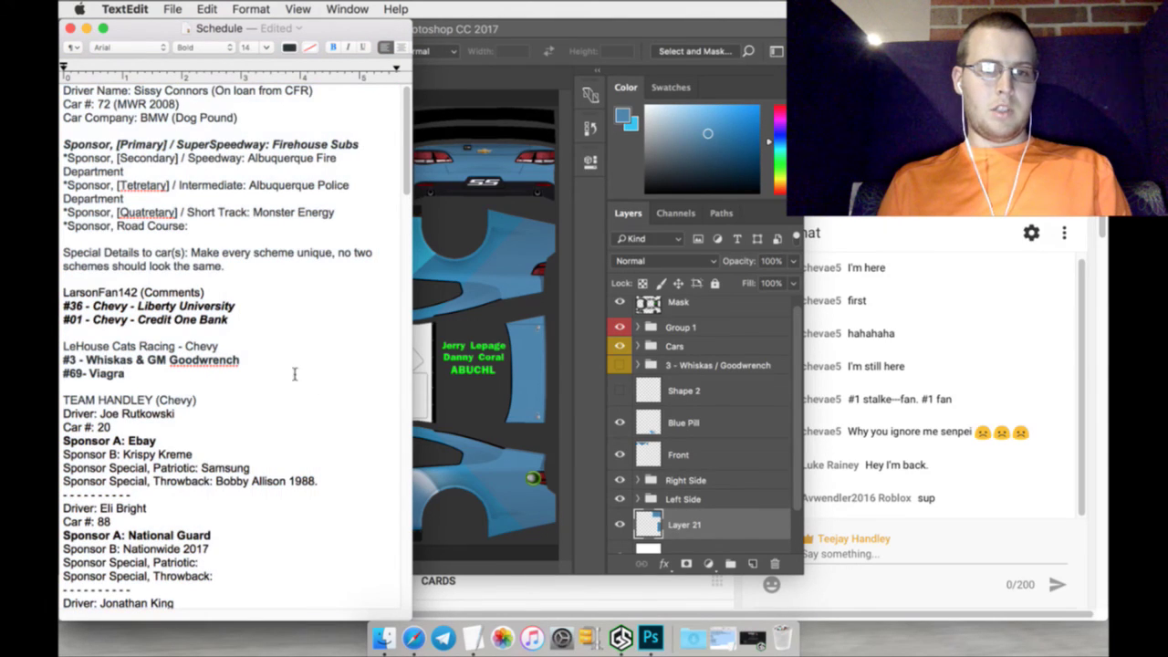
{"action": "left_click", "coordinate": [568, 245]}
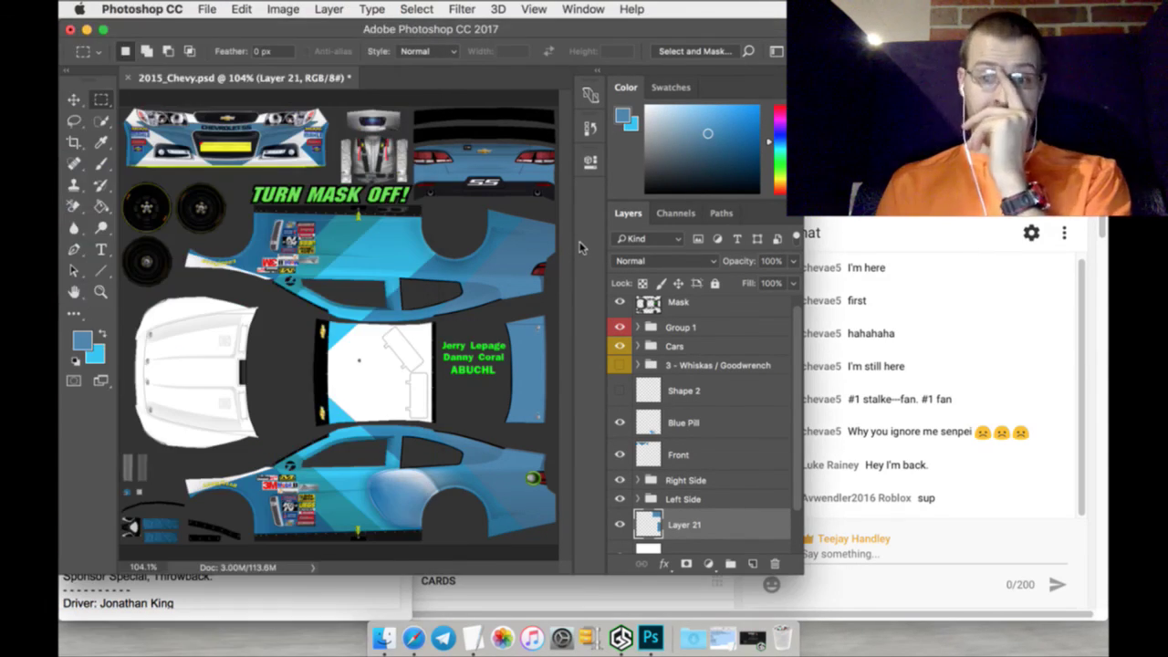
{"action": "left_click", "coordinate": [216, 9]}
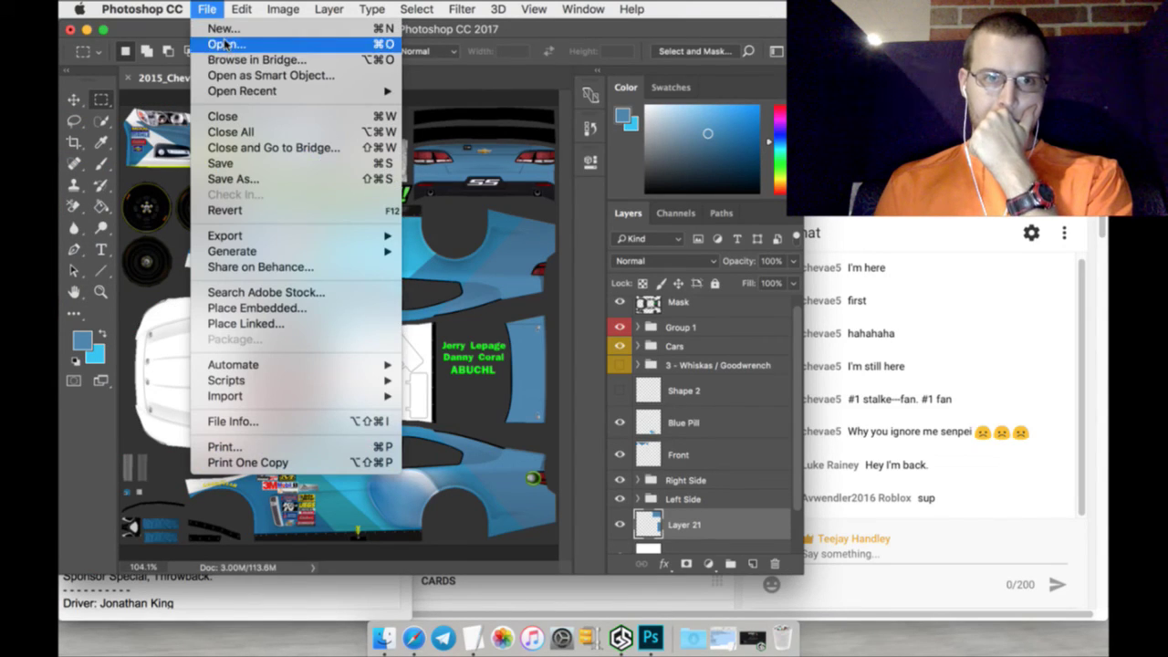
{"action": "left_click", "coordinate": [226, 43]}
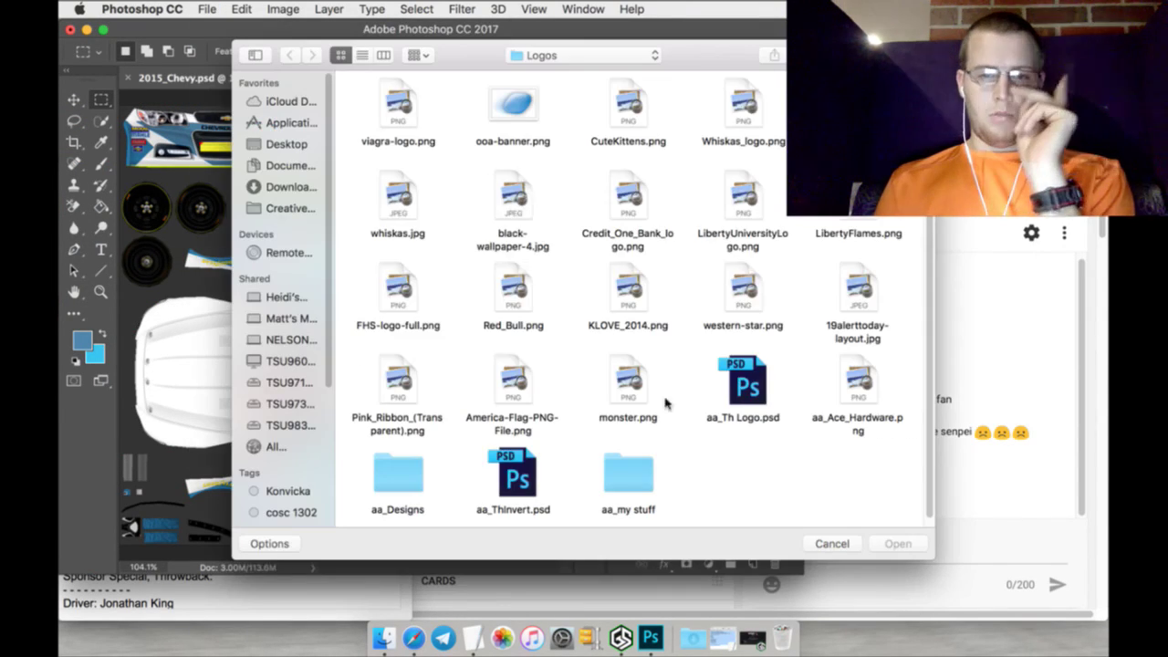
{"action": "left_click", "coordinate": [812, 542]}
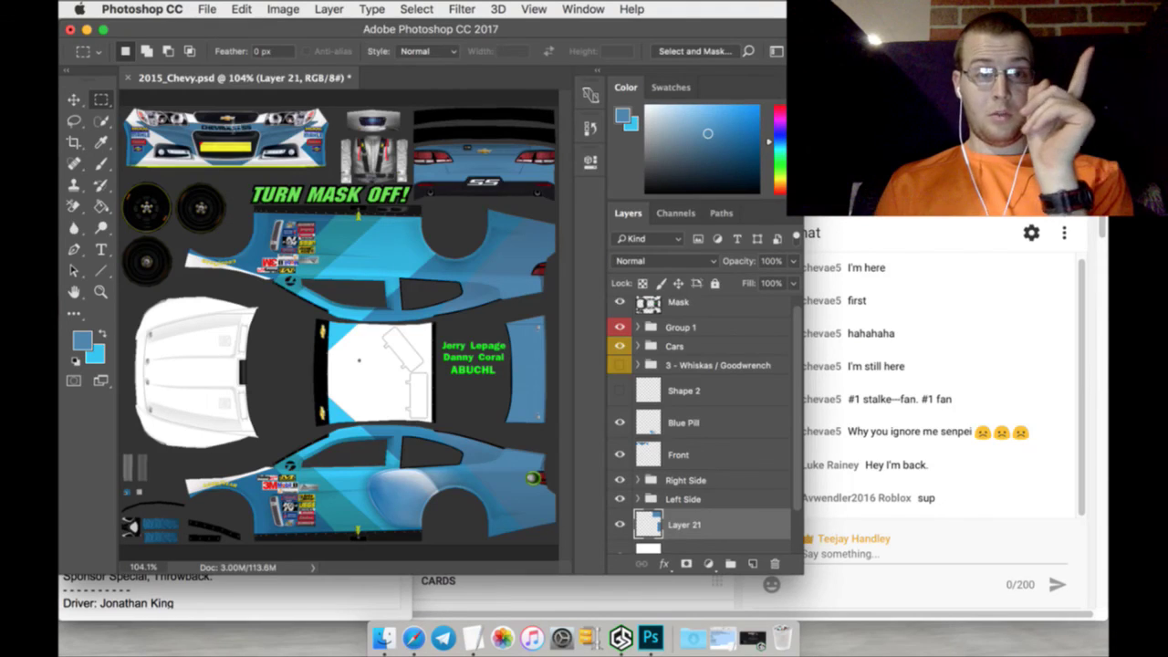
Save 2015_Chevy.psd, show the hidden Shape 2 layer and delete it
{"action": "left_click", "coordinate": [208, 9]}
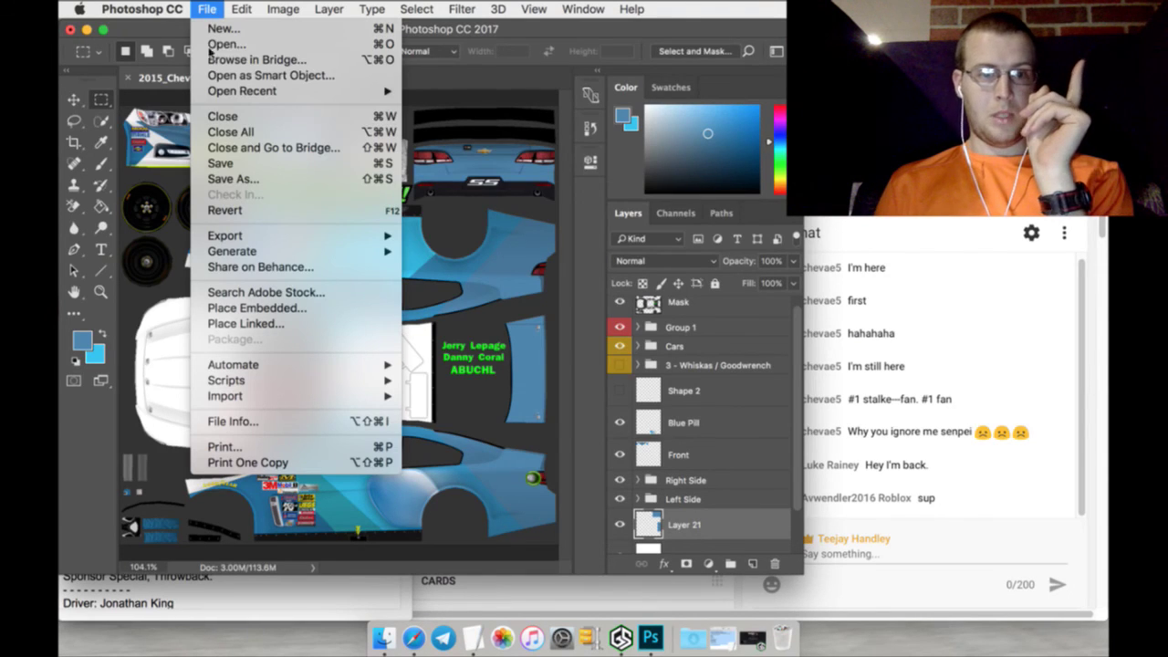
{"action": "left_click", "coordinate": [218, 165]}
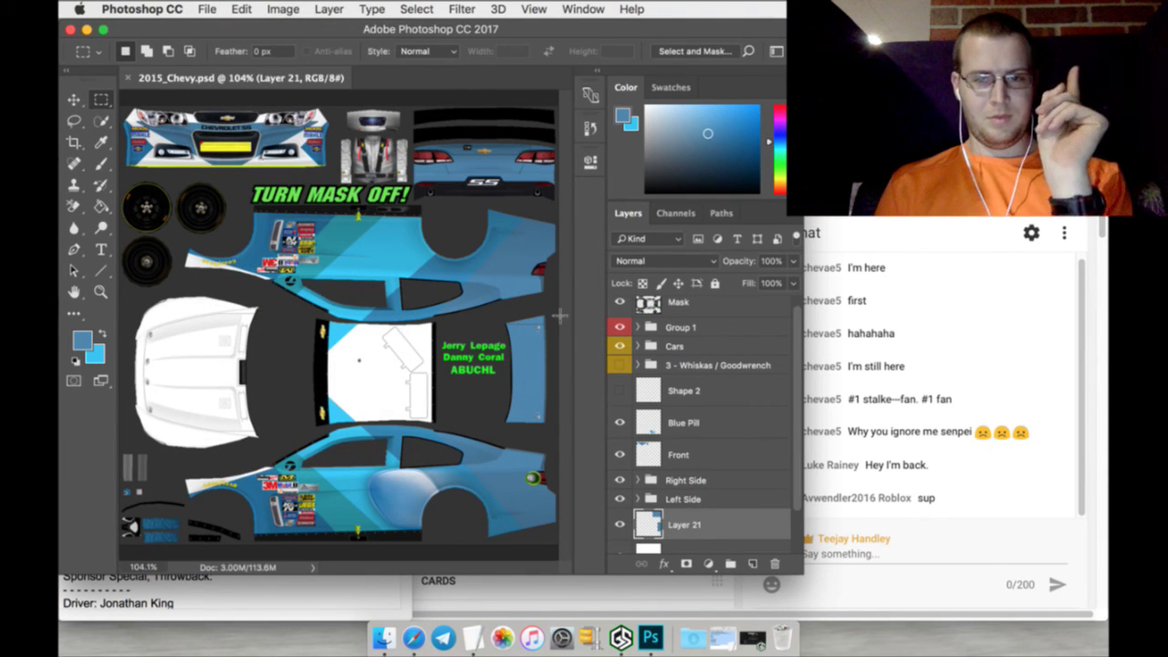
{"action": "left_click", "coordinate": [620, 390]}
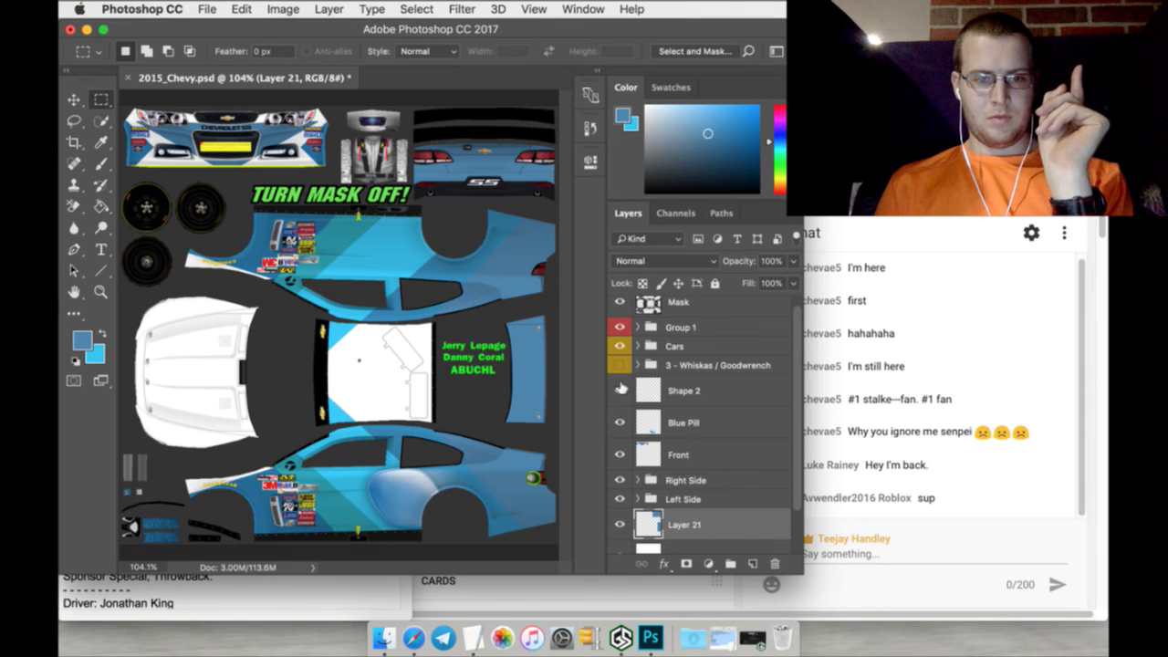
{"action": "left_click", "coordinate": [661, 389]}
{"action": "left_click", "coordinate": [774, 564]}
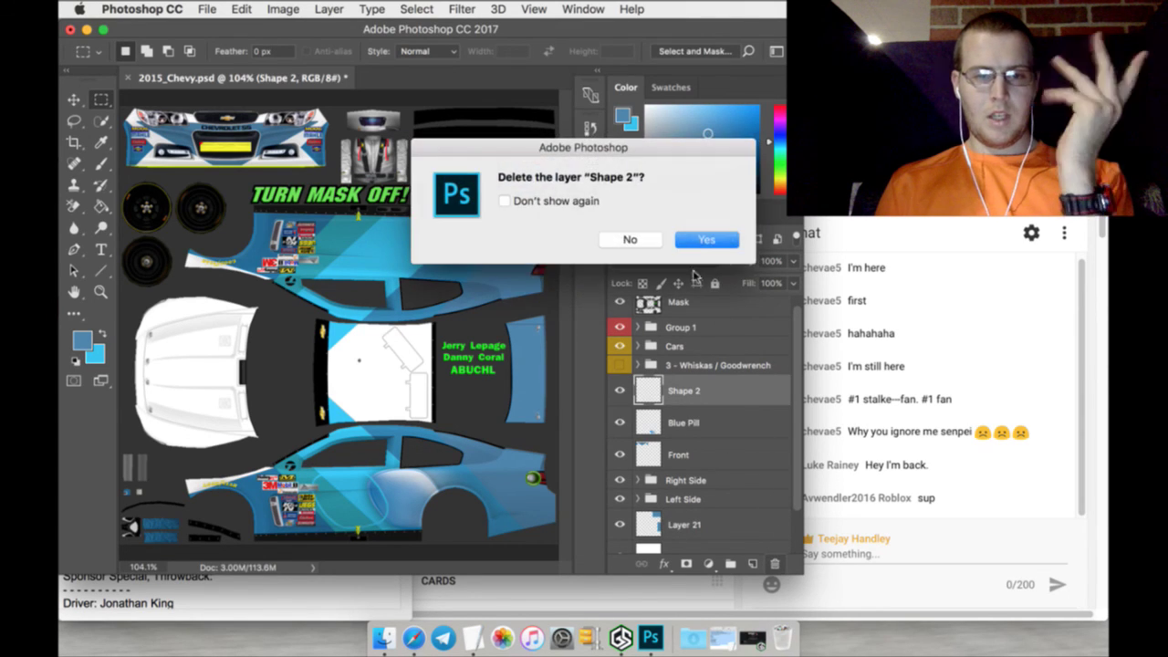
{"action": "left_click", "coordinate": [702, 240]}
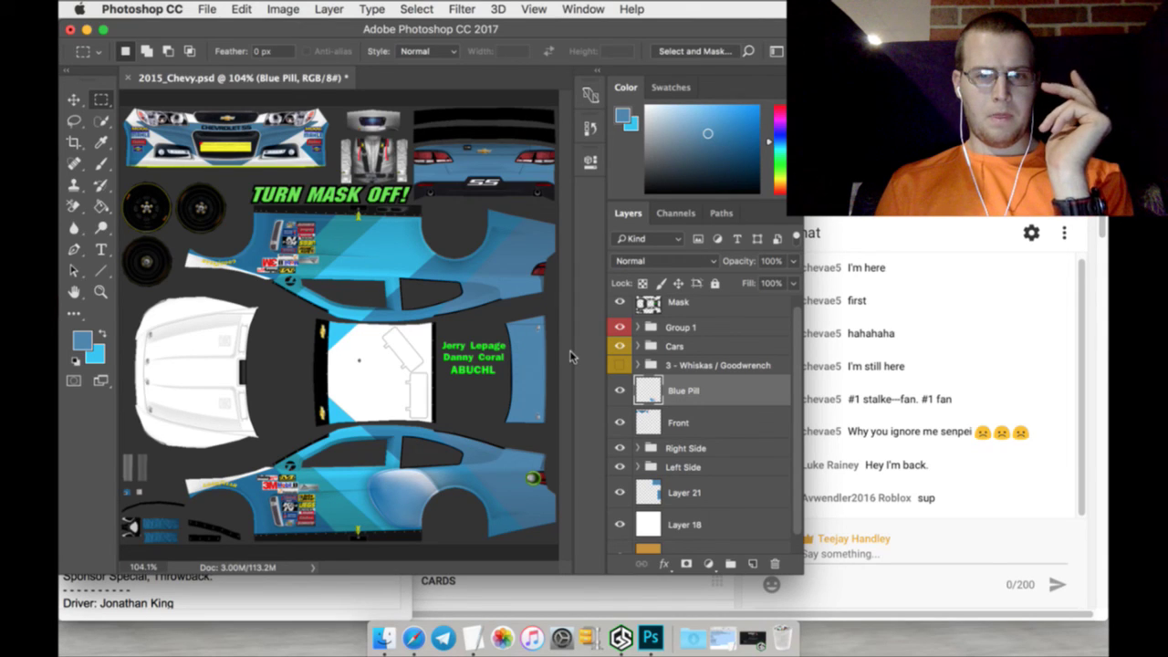
Duplicate the Blue Pill layer within the document and activate the Move tool on the copy
{"action": "right_click", "coordinate": [704, 392]}
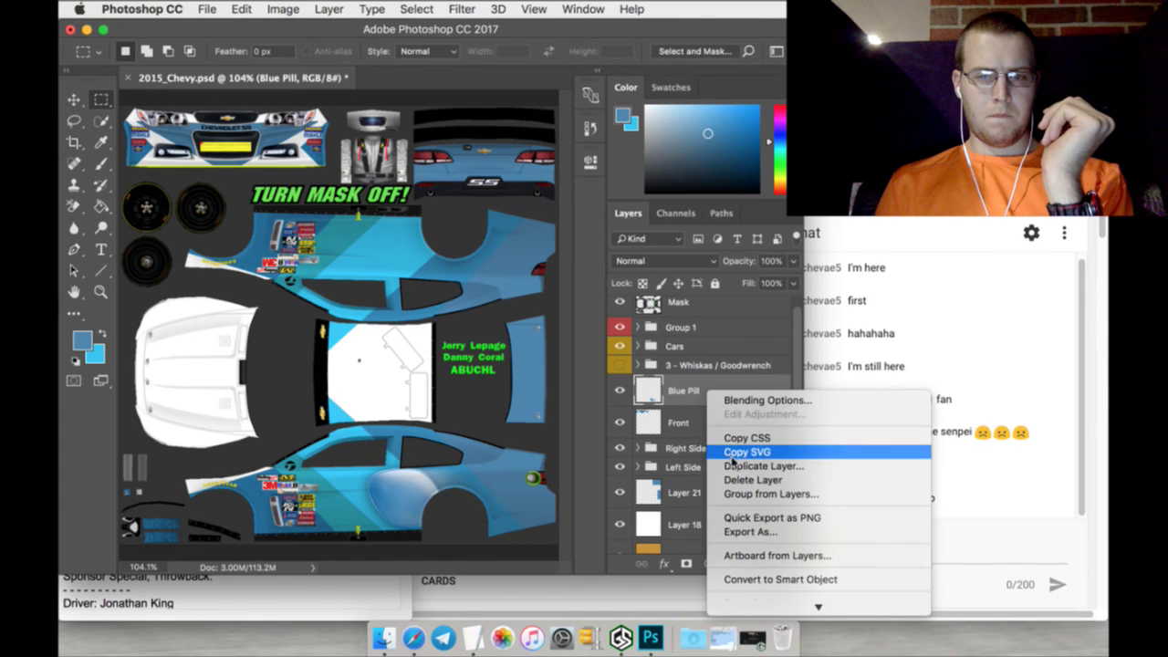
{"action": "left_click", "coordinate": [716, 465]}
{"action": "left_click", "coordinate": [739, 244]}
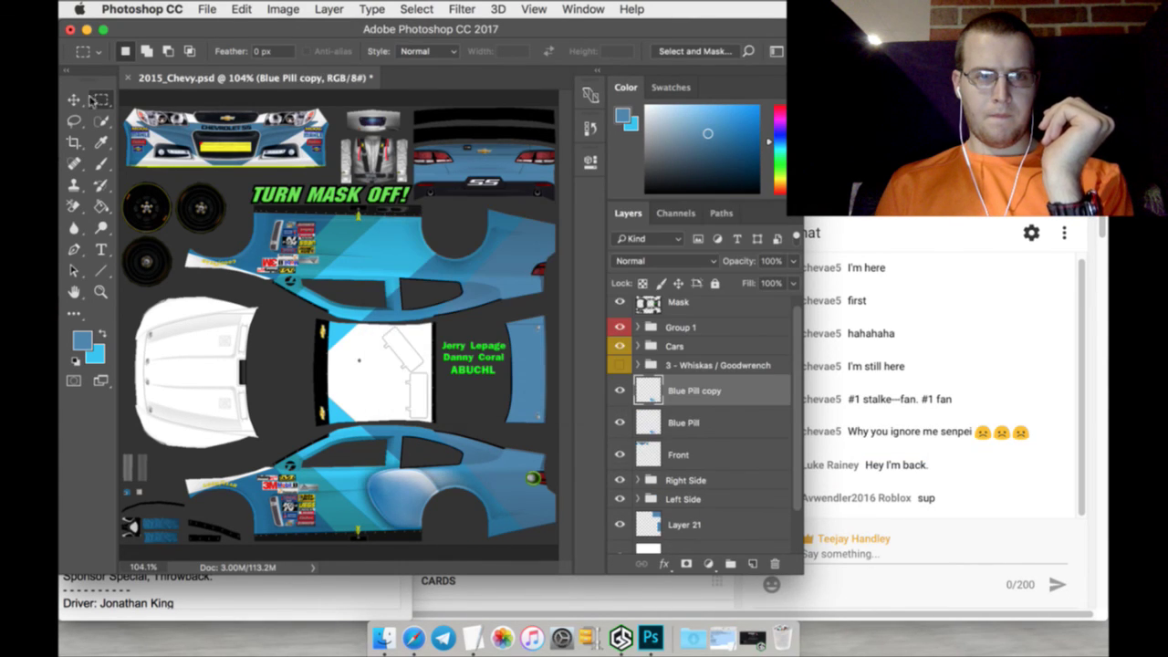
{"action": "left_click", "coordinate": [73, 100]}
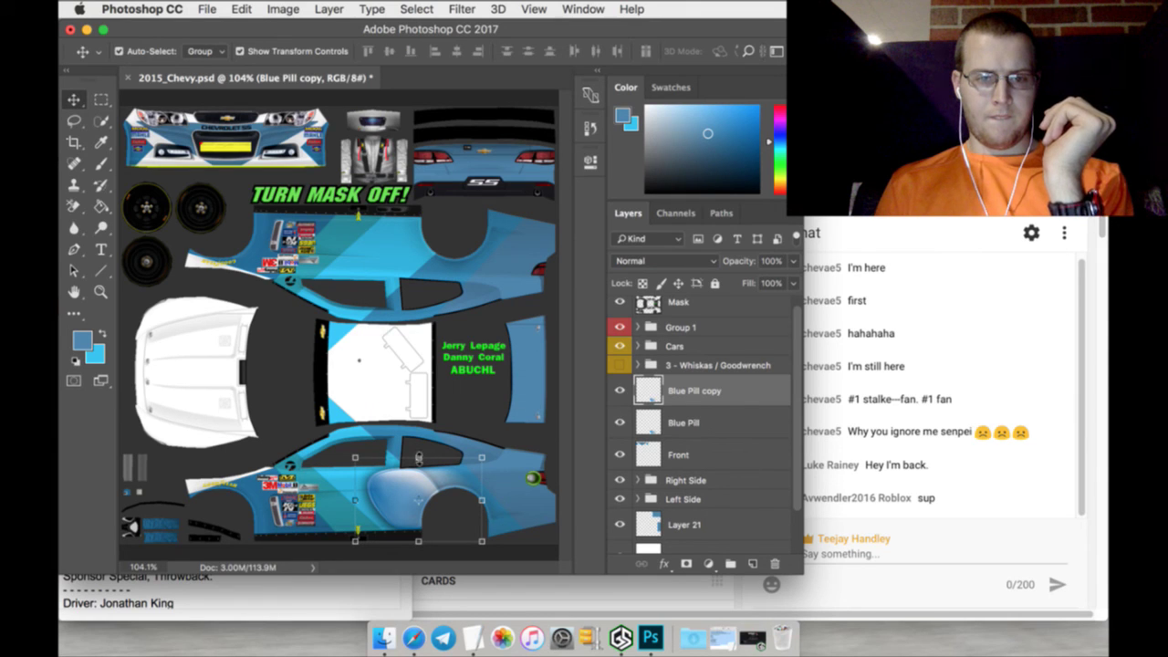
Flip the Blue Pill copy layer vertically and set its vertical position to 320 px
{"action": "key", "text": "super+t"}
{"action": "left_click", "coordinate": [243, 10]}
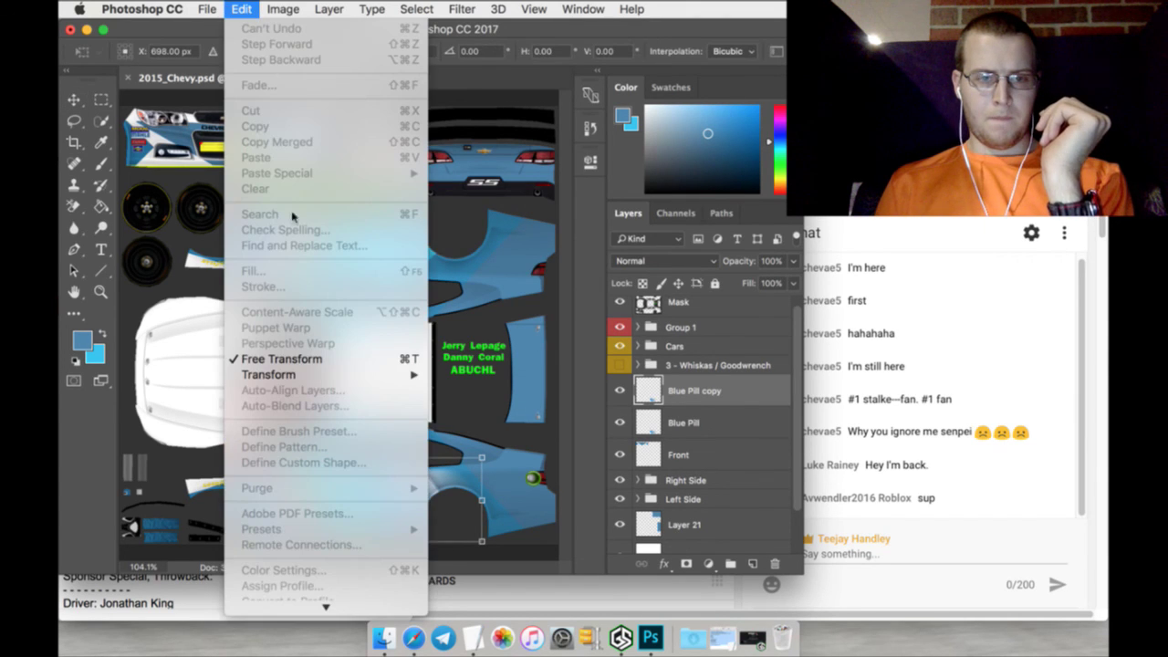
{"action": "mouse_move", "coordinate": [374, 374]}
{"action": "left_click", "coordinate": [470, 576]}
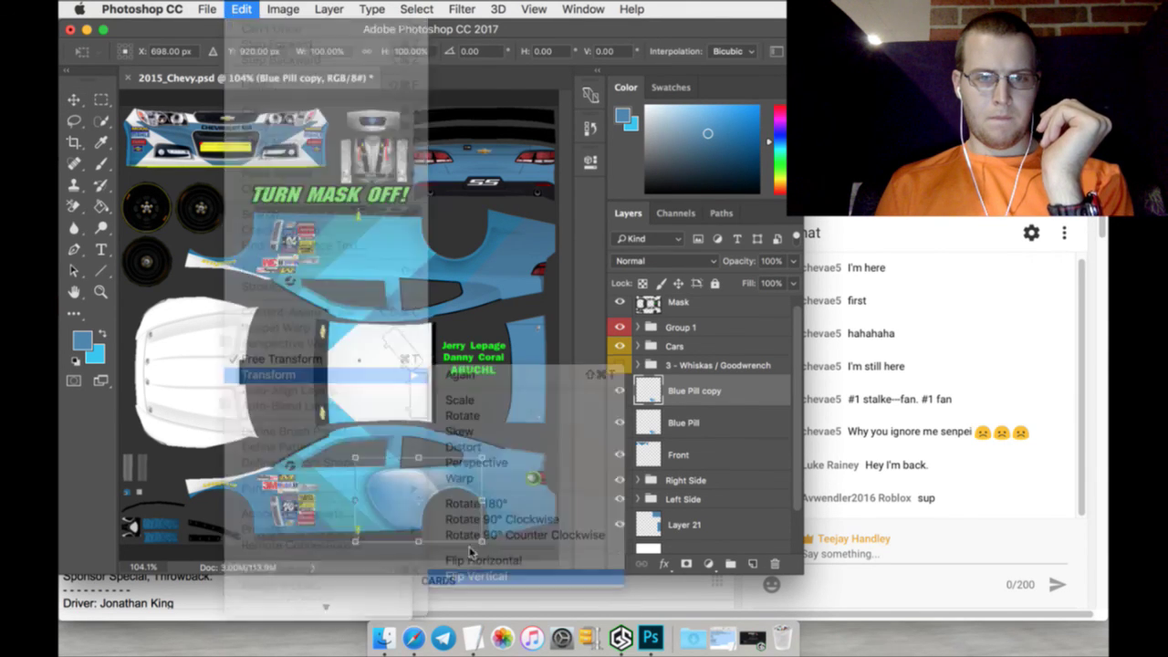
{"action": "left_click", "coordinate": [272, 52]}
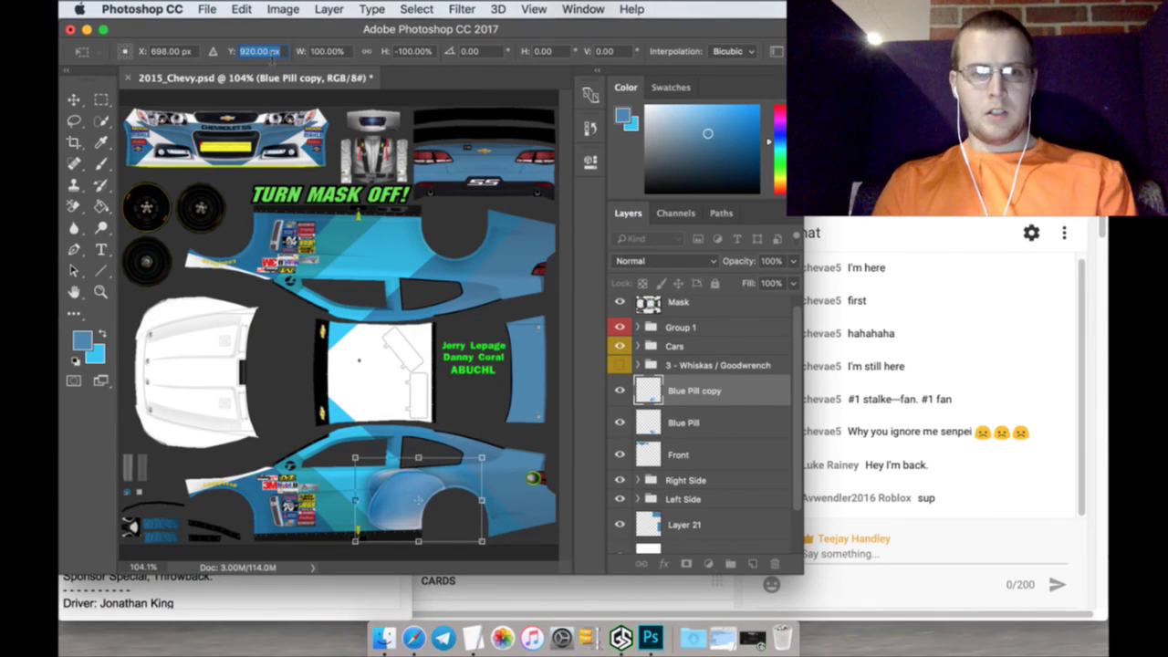
{"action": "type", "text": "320"}
{"action": "key", "text": "Return"}
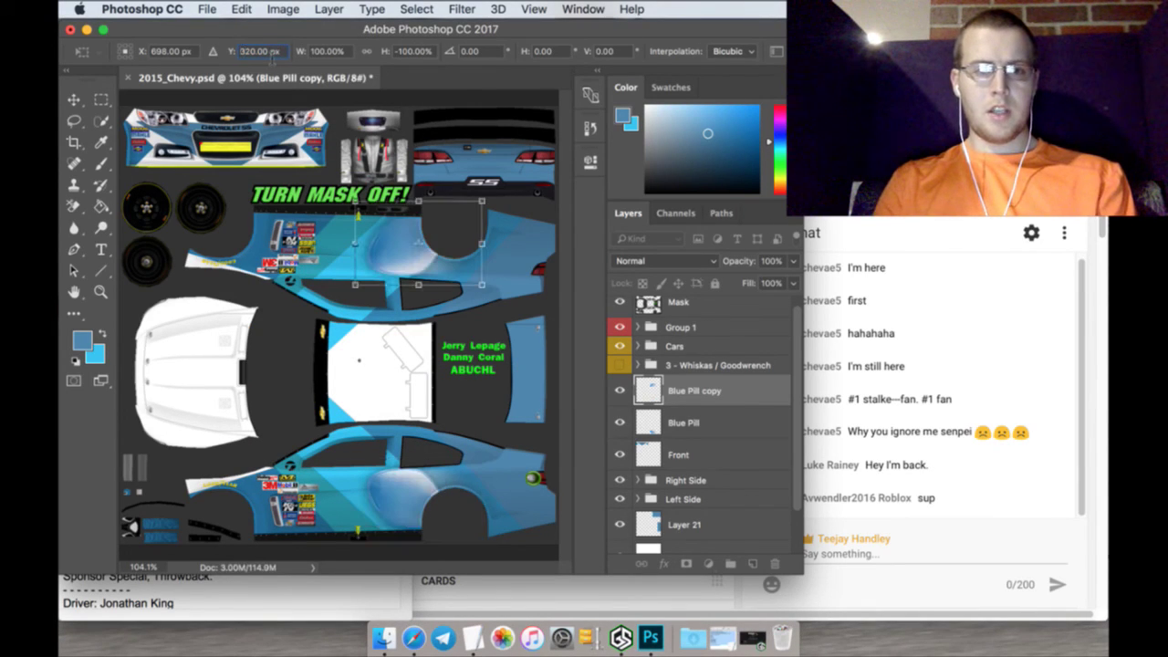
Fine-tune the flipped pill's vertical position to 327 px and apply the transformation
{"action": "key", "text": "Up"}
{"action": "key", "text": "Up"}
{"action": "key", "text": "Up"}
{"action": "key", "text": "Up"}
{"action": "key", "text": "Up"}
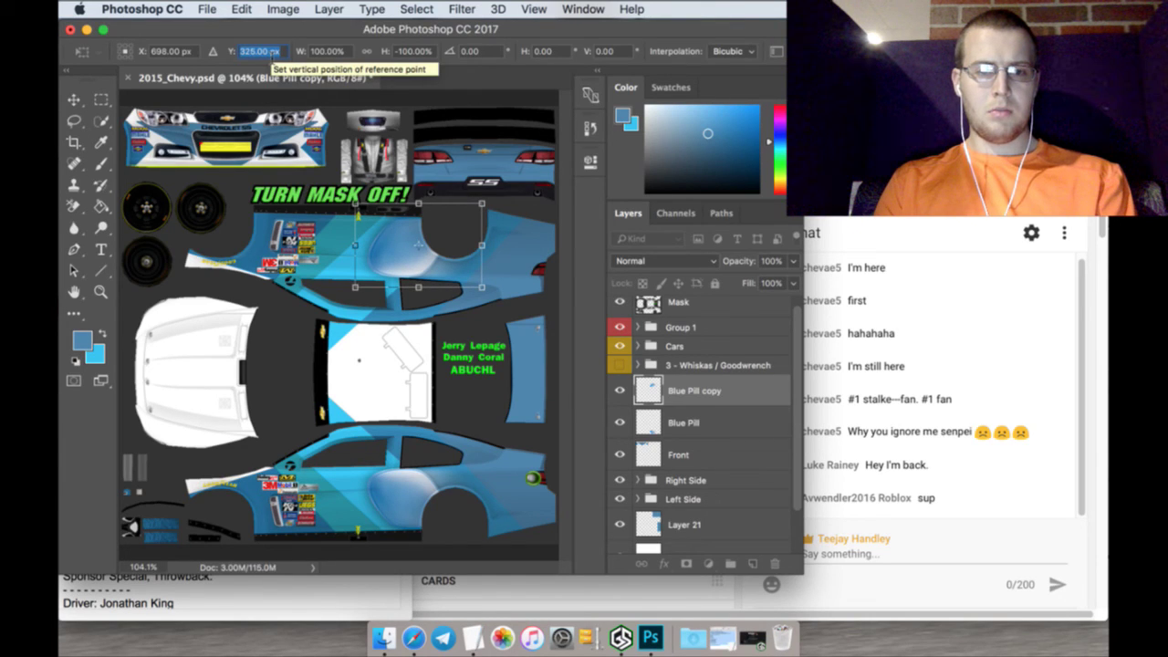
{"action": "key", "text": "Up"}
{"action": "key", "text": "Up"}
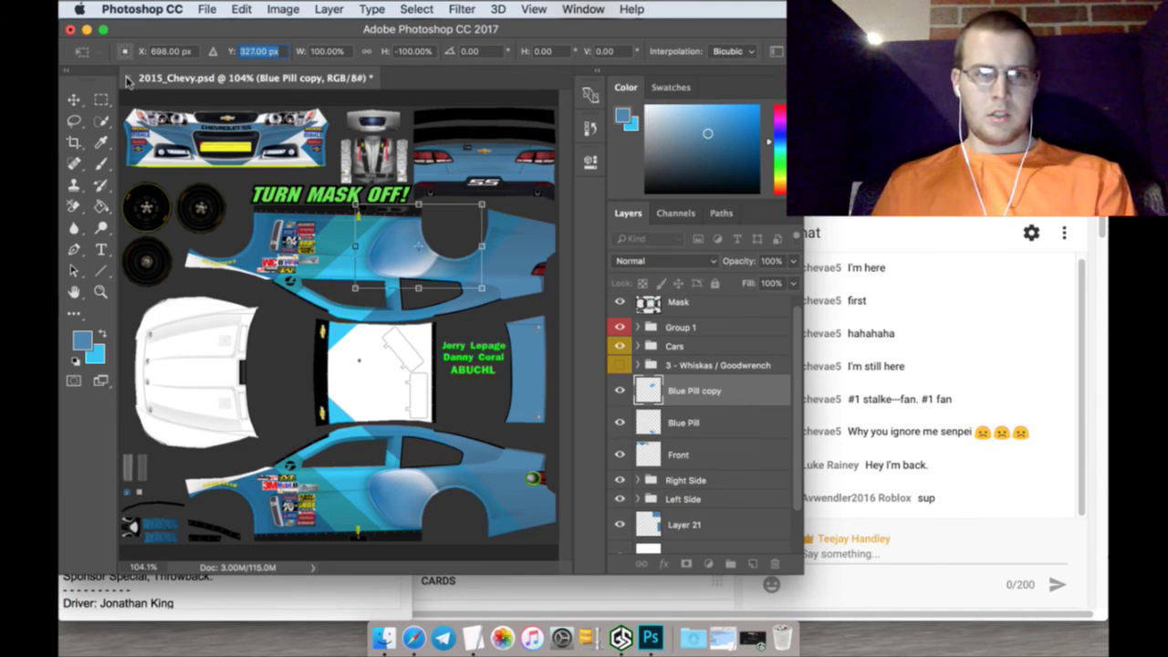
{"action": "left_click", "coordinate": [102, 101]}
{"action": "left_click", "coordinate": [721, 239]}
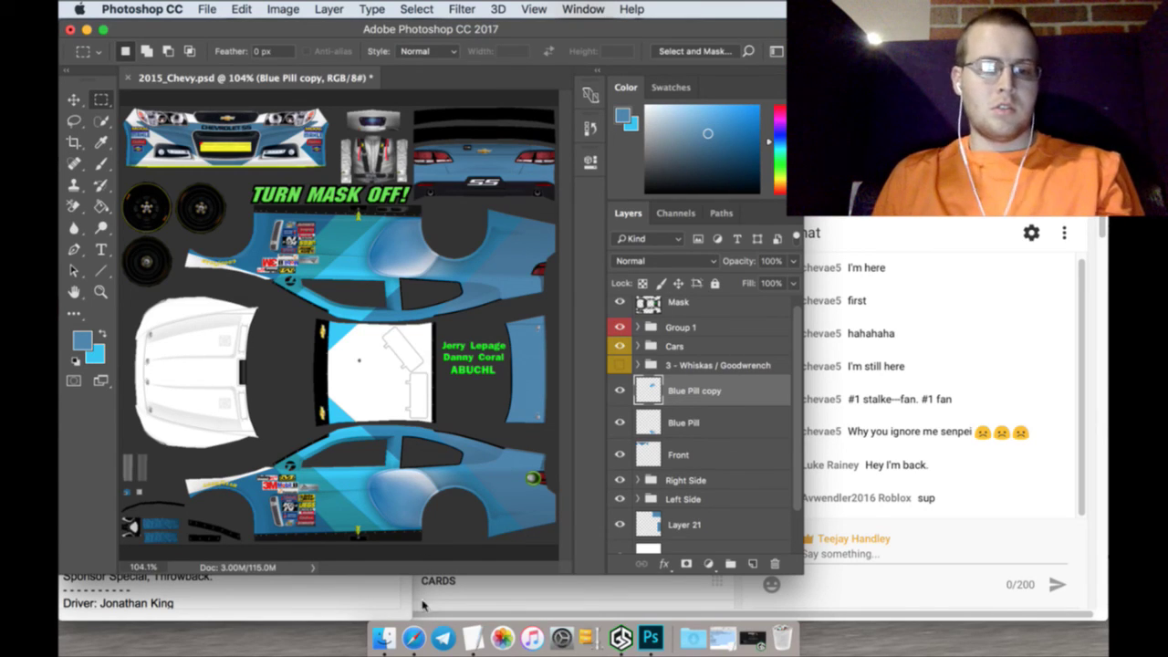
Check the #69 car's sponsor in the Schedule document, return to Photoshop and open viagra-logo.png from the Logos folder
{"action": "left_click", "coordinate": [316, 604]}
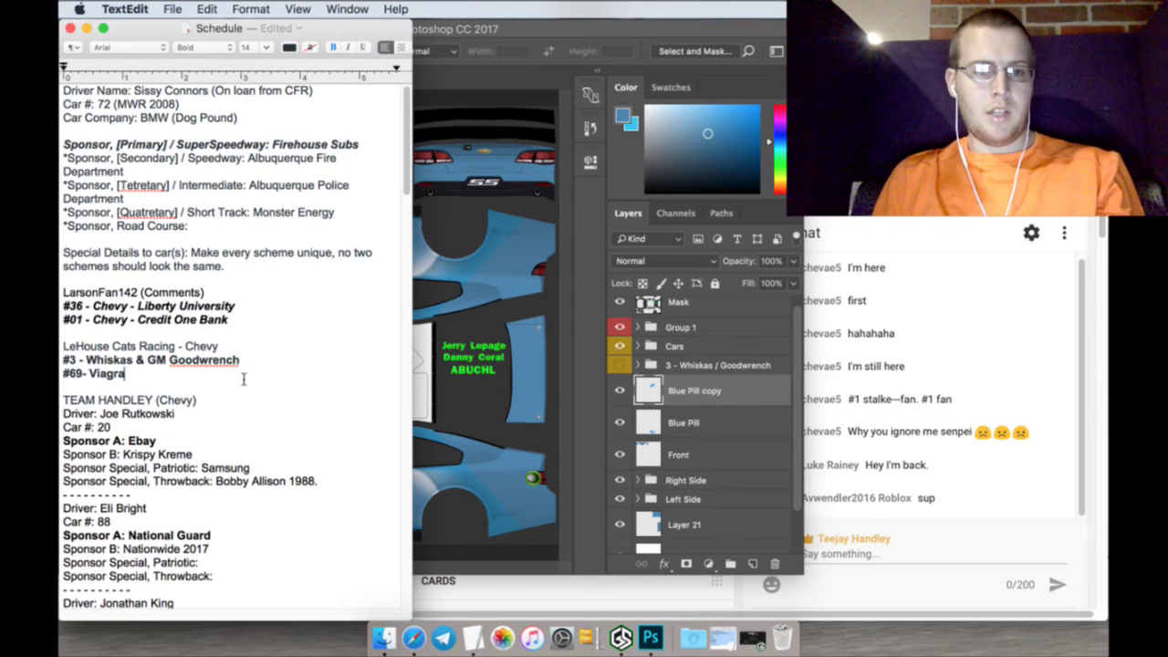
{"action": "left_click", "coordinate": [447, 83]}
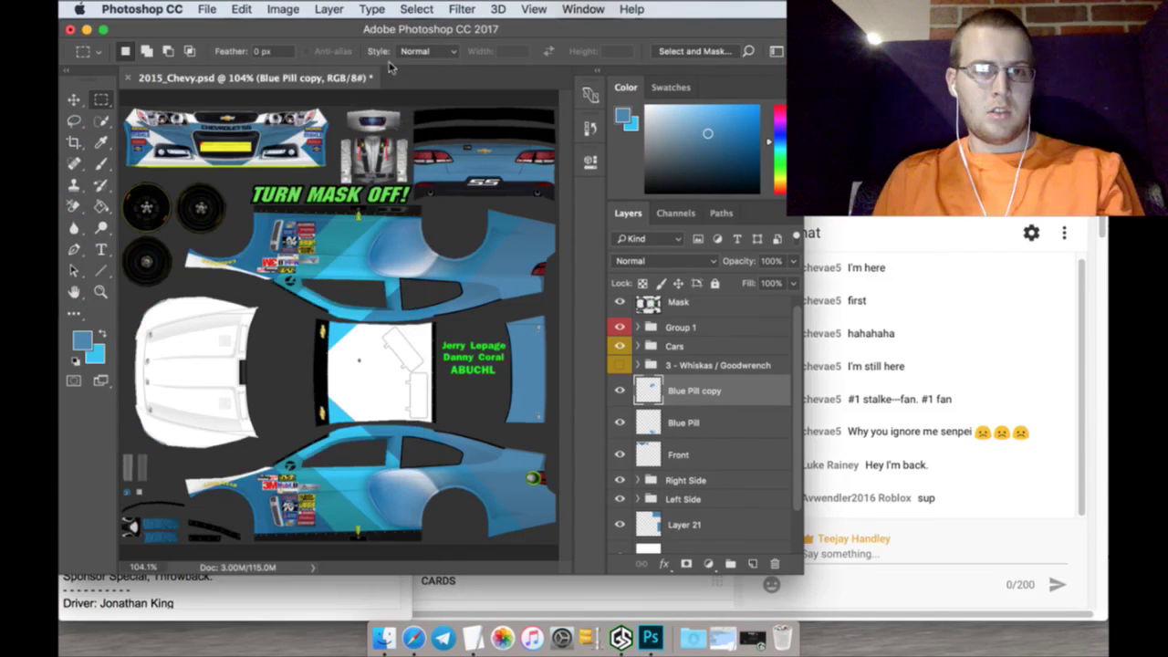
{"action": "left_click", "coordinate": [207, 9]}
{"action": "left_click", "coordinate": [223, 44]}
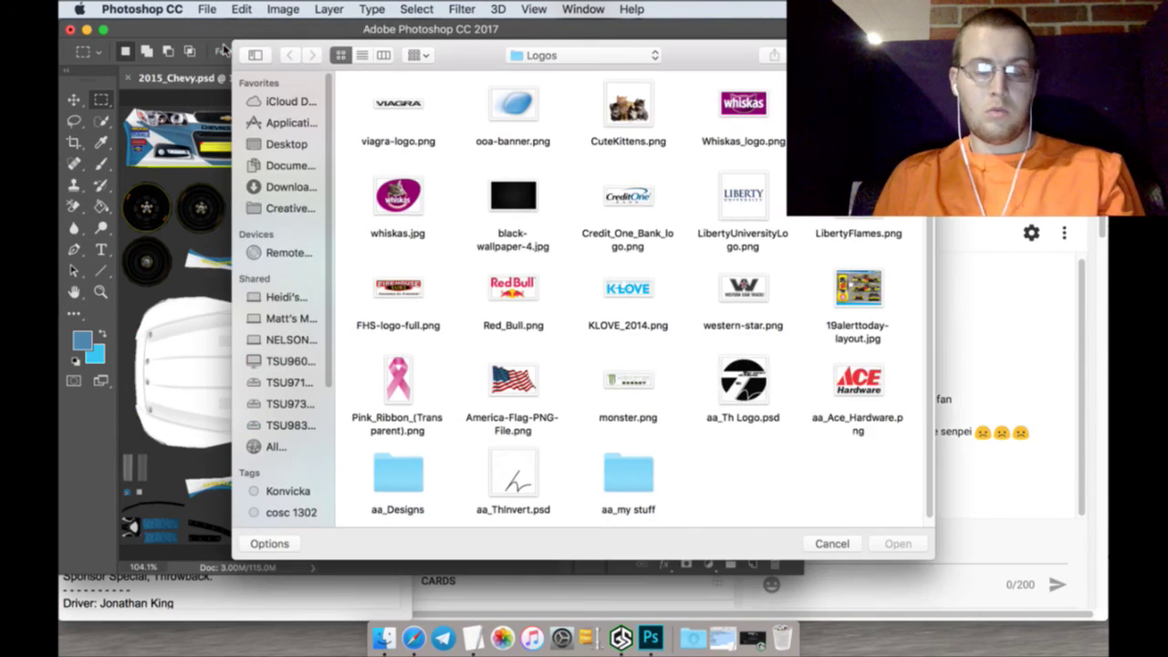
{"action": "left_click", "coordinate": [392, 104]}
{"action": "left_click", "coordinate": [887, 547]}
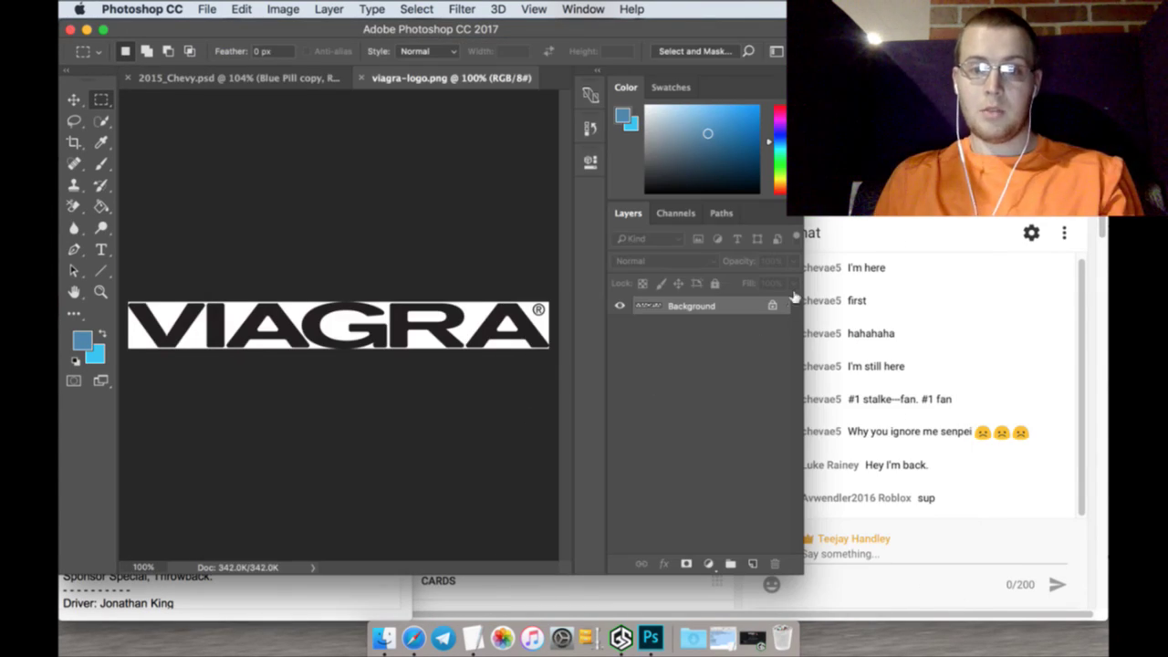
Unlock the Background layer of viagra-logo.png and remove the white around the lettering with the Background Eraser
{"action": "left_click", "coordinate": [771, 306]}
{"action": "left_click", "coordinate": [102, 120]}
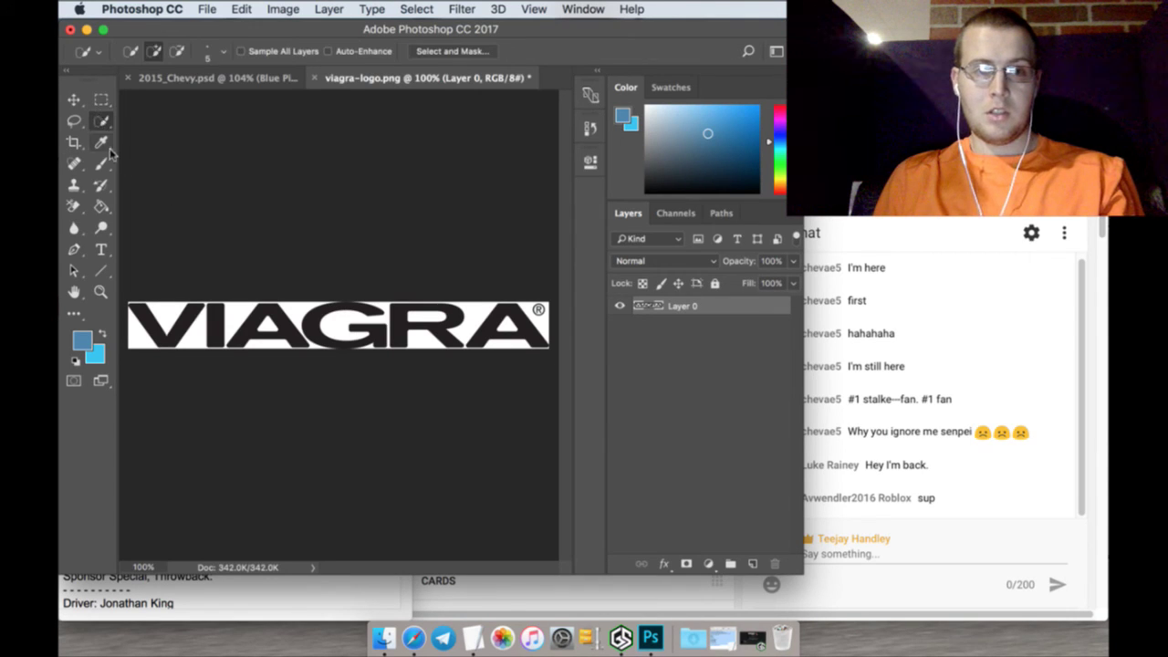
{"action": "left_click", "coordinate": [74, 205]}
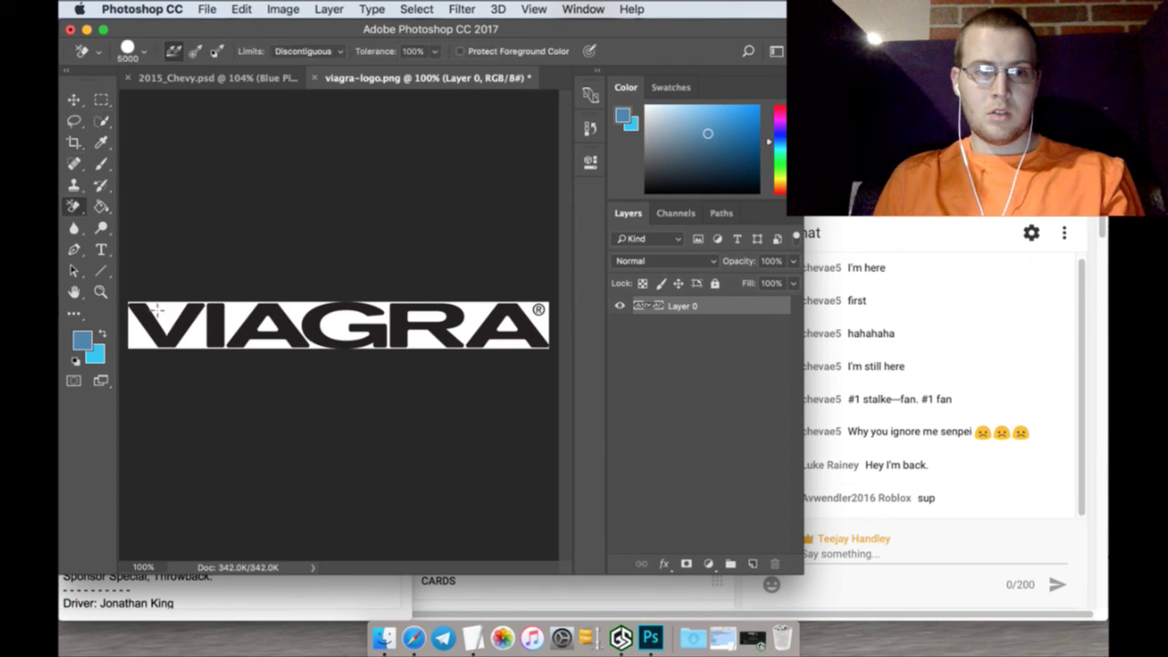
{"action": "left_click", "coordinate": [163, 303]}
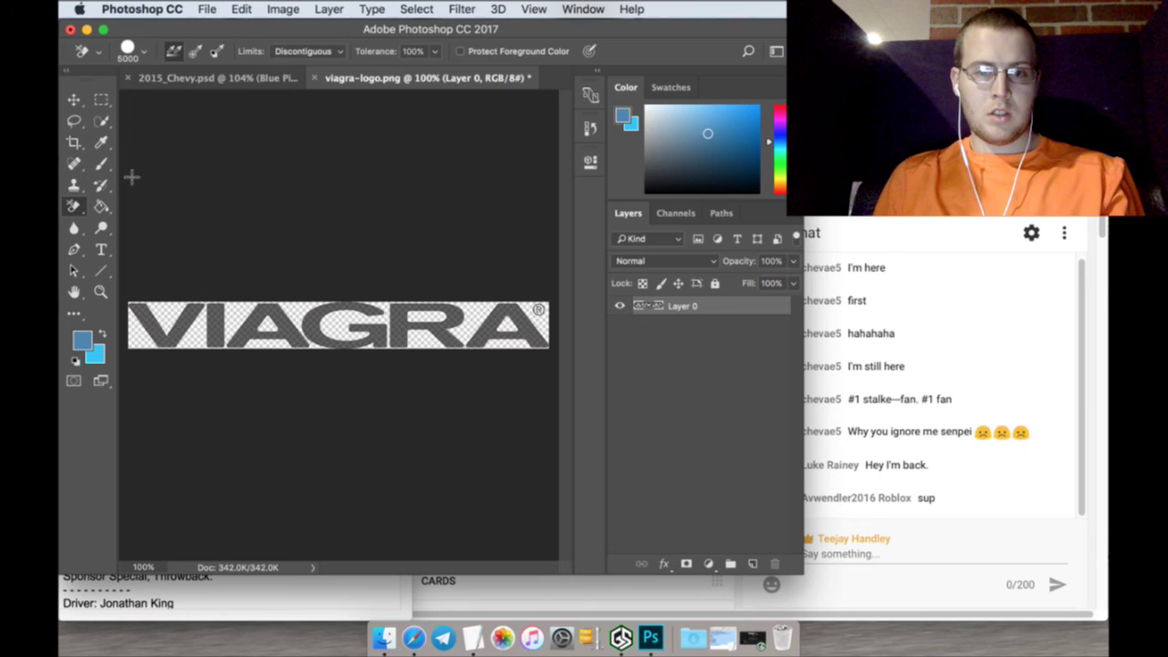
Copy the VIAGRA logo into 2015_Chevy.psd by moving its layer across documents
{"action": "left_click", "coordinate": [77, 100]}
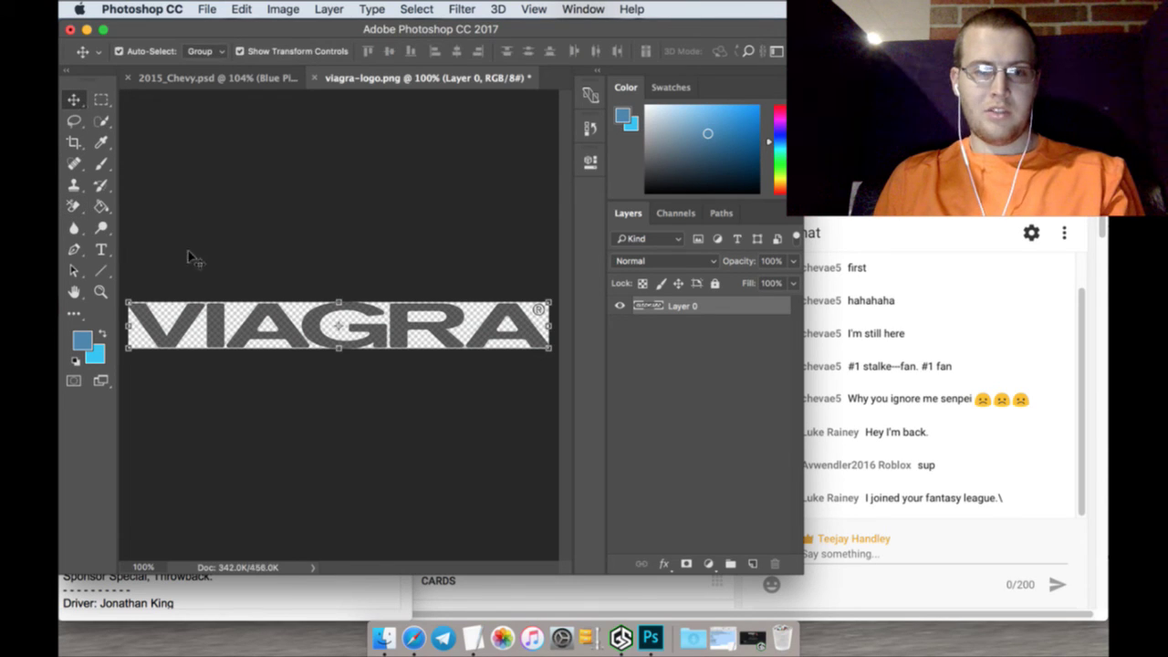
{"action": "left_click_drag", "start_coordinate": [219, 304], "coordinate": [222, 141]}
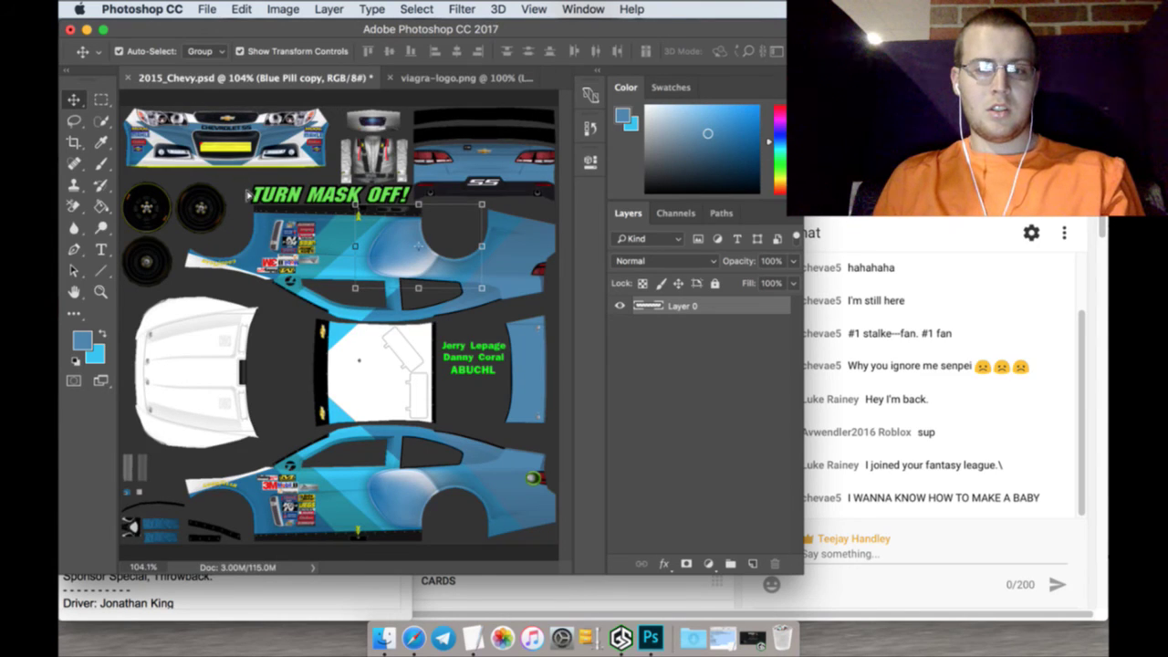
{"action": "left_click_drag", "start_coordinate": [251, 196], "coordinate": [256, 206]}
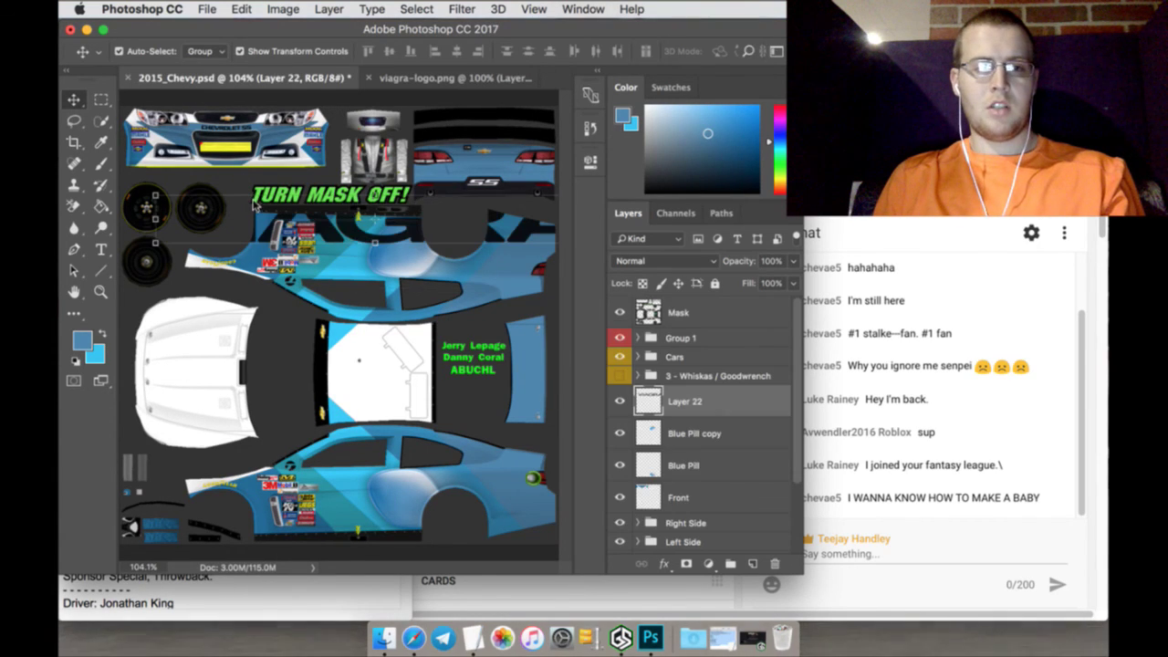
Scale the VIAGRA logo to about 28%, place it on the lower side's rear quarter and apply the transformation
{"action": "key", "text": "super+t"}
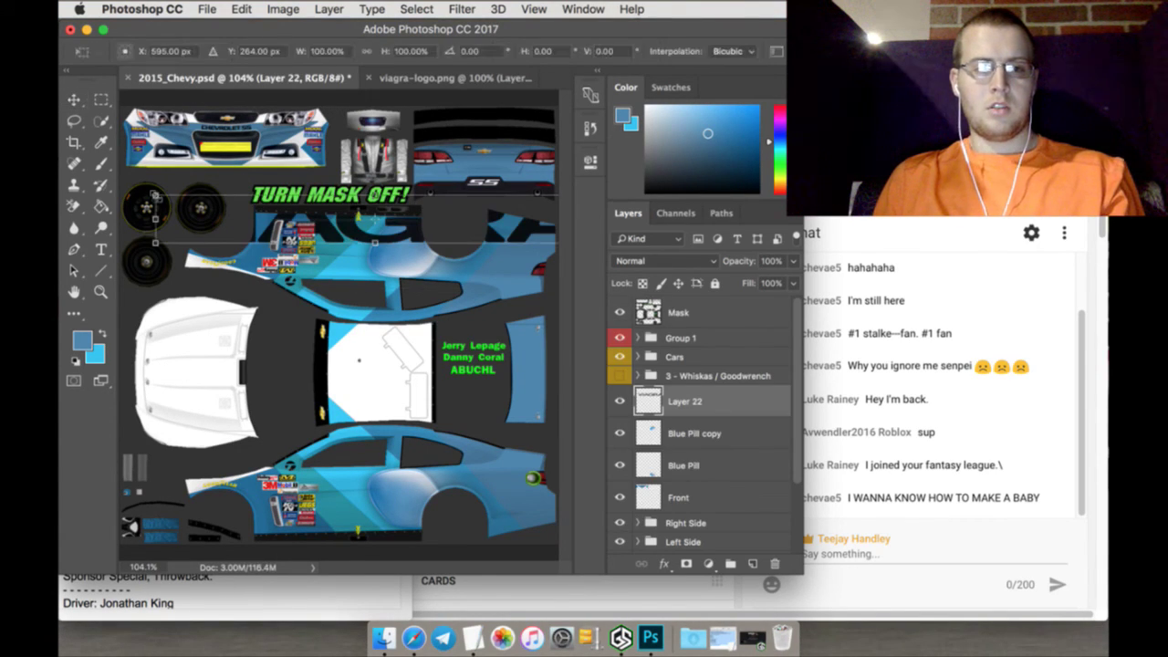
{"action": "left_click_drag", "start_coordinate": [156, 195], "coordinate": [322, 475]}
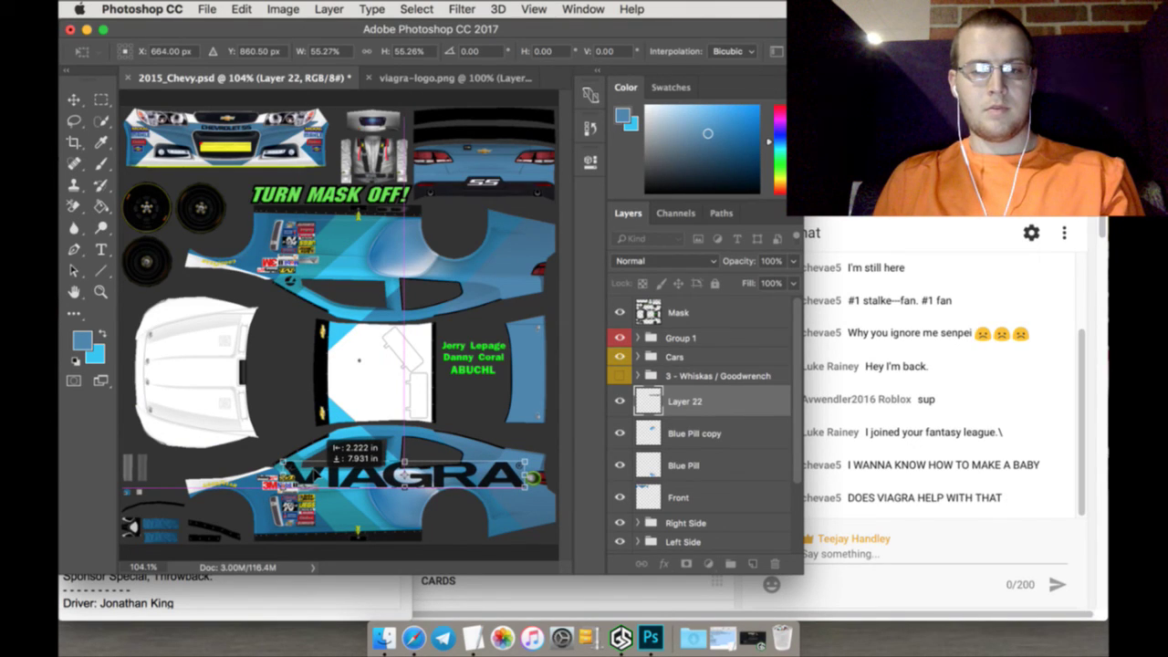
{"action": "left_click_drag", "start_coordinate": [315, 473], "coordinate": [406, 492]}
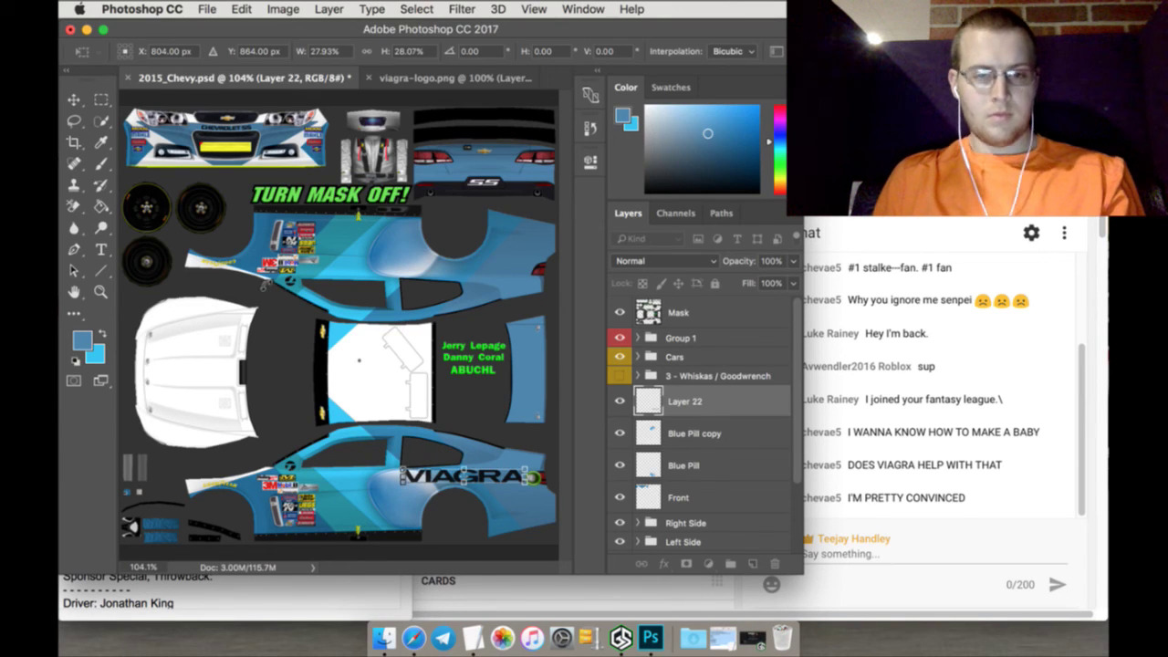
{"action": "left_click", "coordinate": [105, 100]}
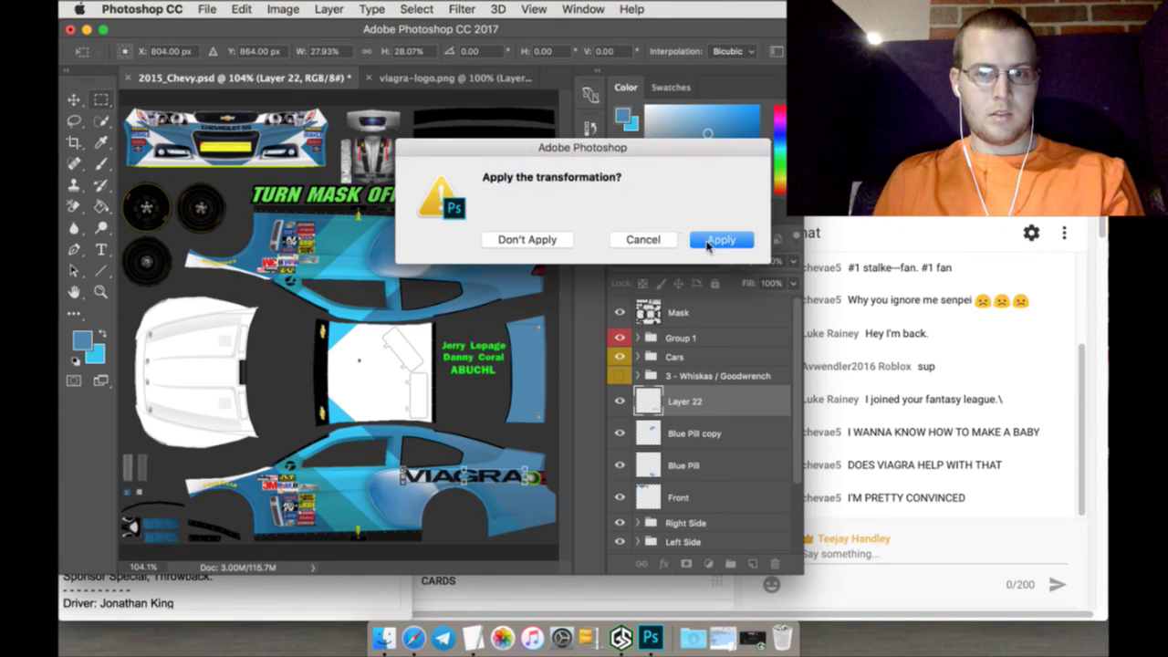
{"action": "left_click", "coordinate": [719, 240]}
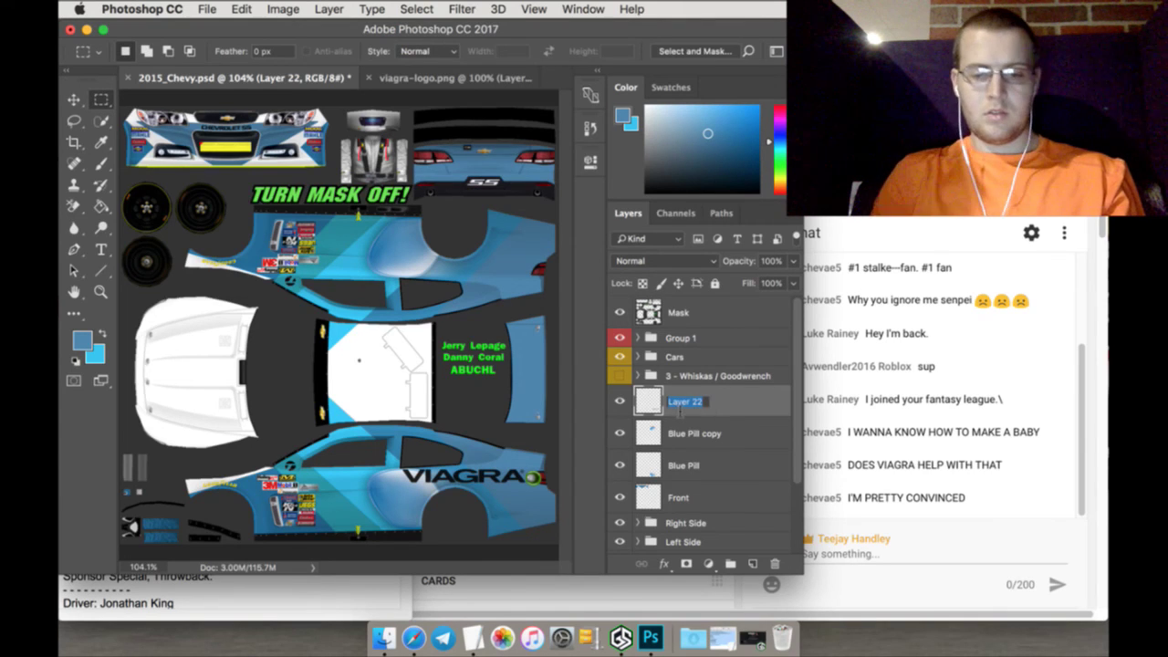
Rename the VIAGRA logo layer as Side Sponsor
{"action": "type", "text": "Side Spon"}
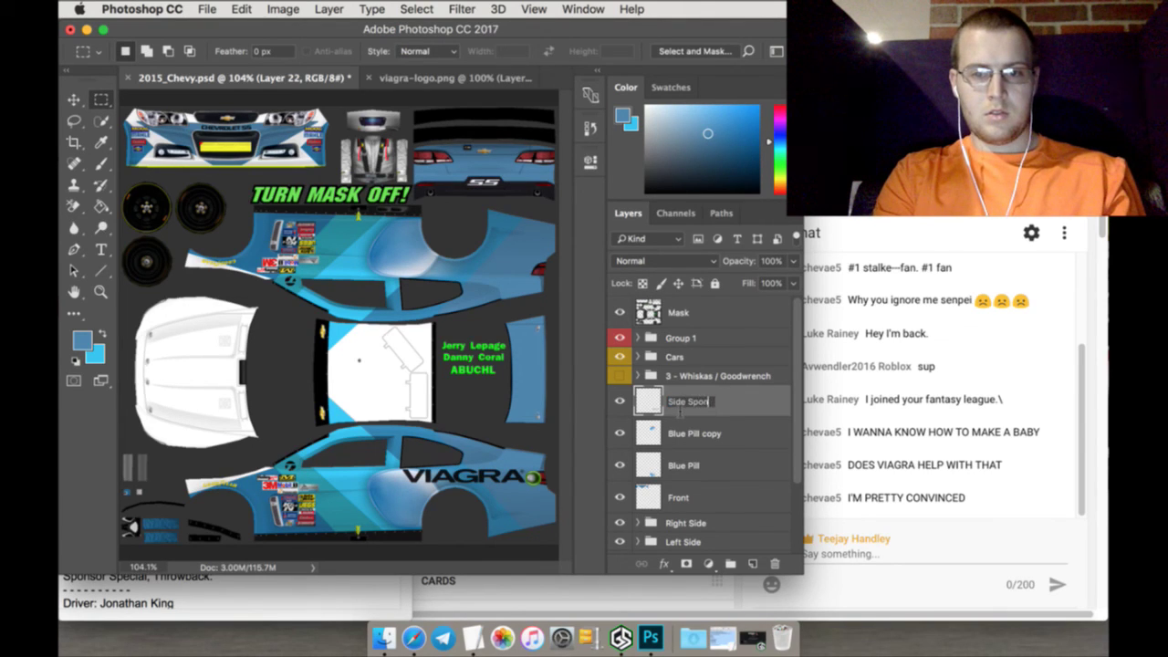
{"action": "type", "text": "sor"}
{"action": "key", "text": "Return"}
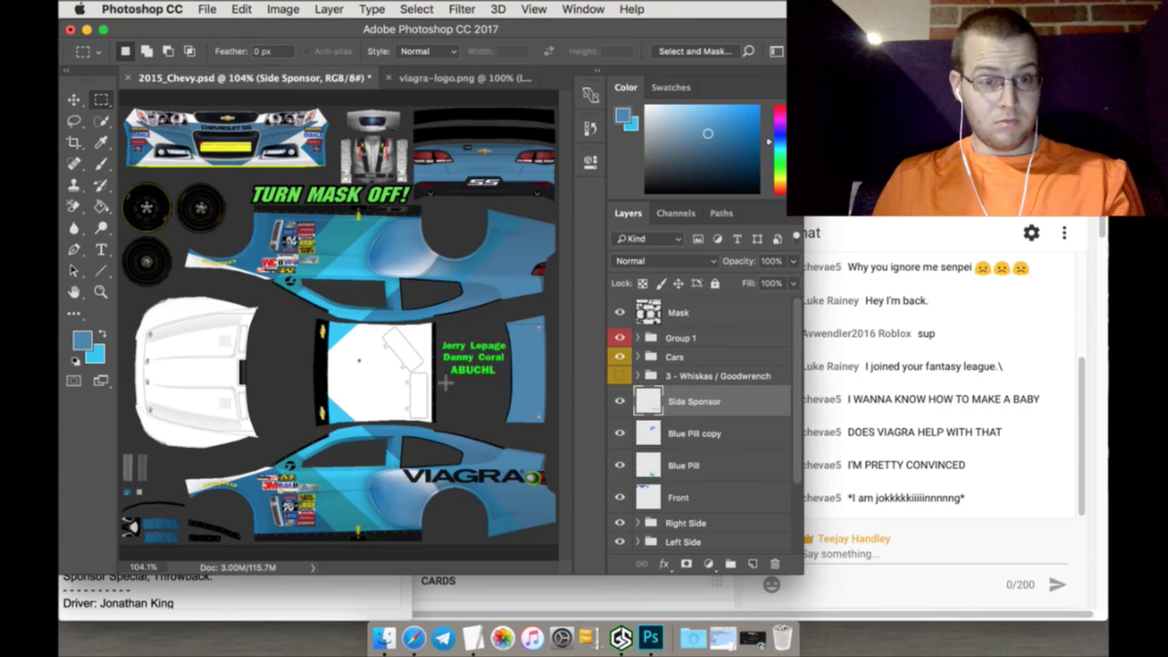
Select the VIAGRA lettering on the Side Sponsor layer, paint it white with a 250 px brush, and clear the selection
{"action": "left_click", "coordinate": [646, 135]}
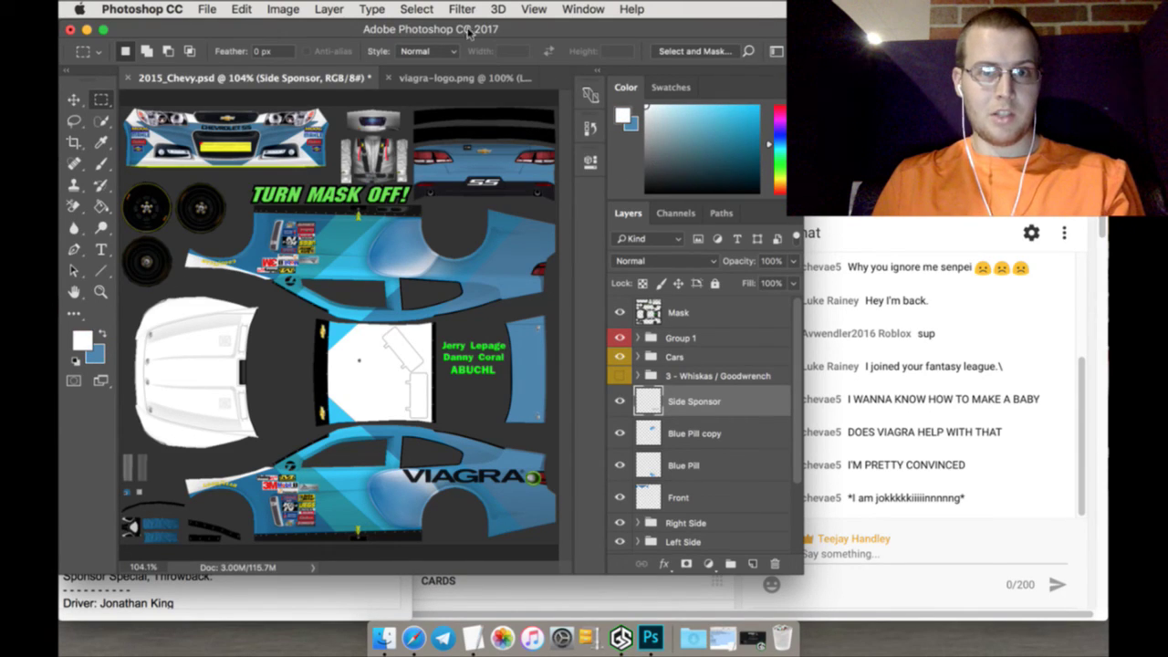
{"action": "left_click", "coordinate": [416, 9]}
{"action": "left_click", "coordinate": [71, 160]}
{"action": "left_click", "coordinate": [101, 123]}
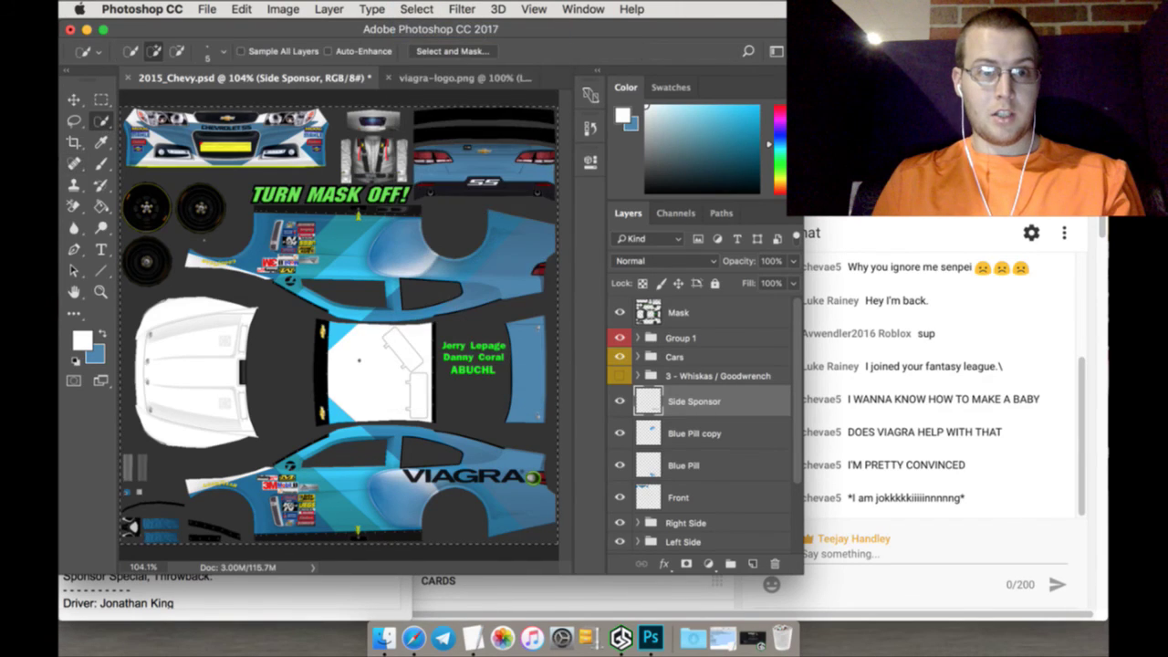
{"action": "left_click", "coordinate": [101, 166]}
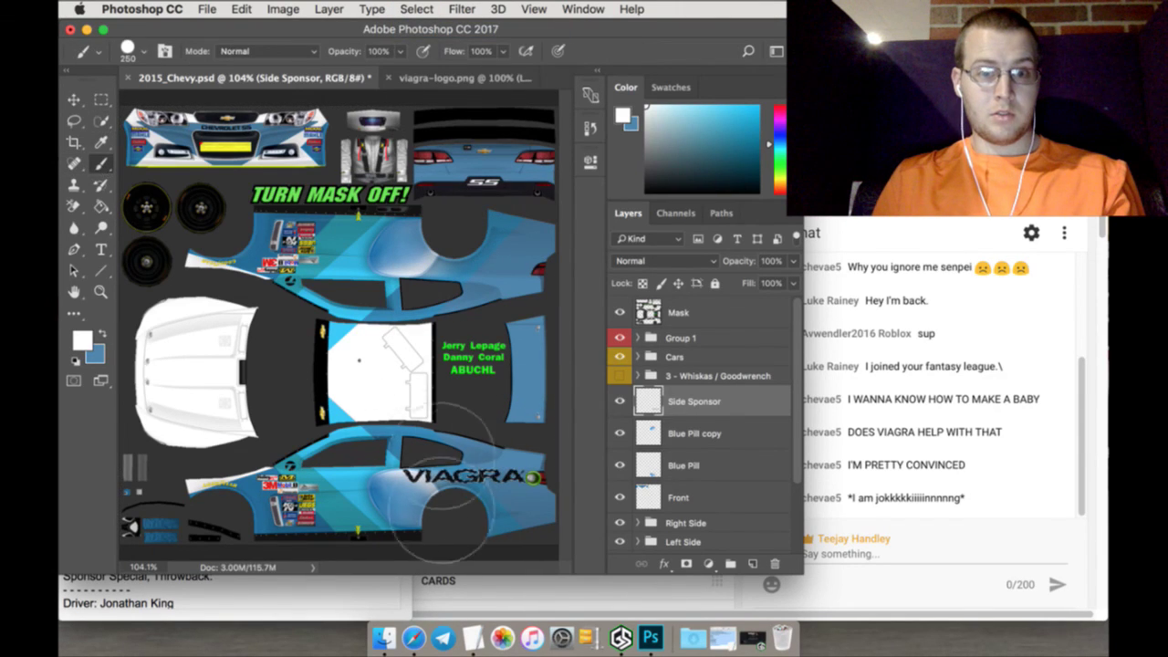
{"action": "left_click_drag", "start_coordinate": [461, 510], "coordinate": [621, 501]}
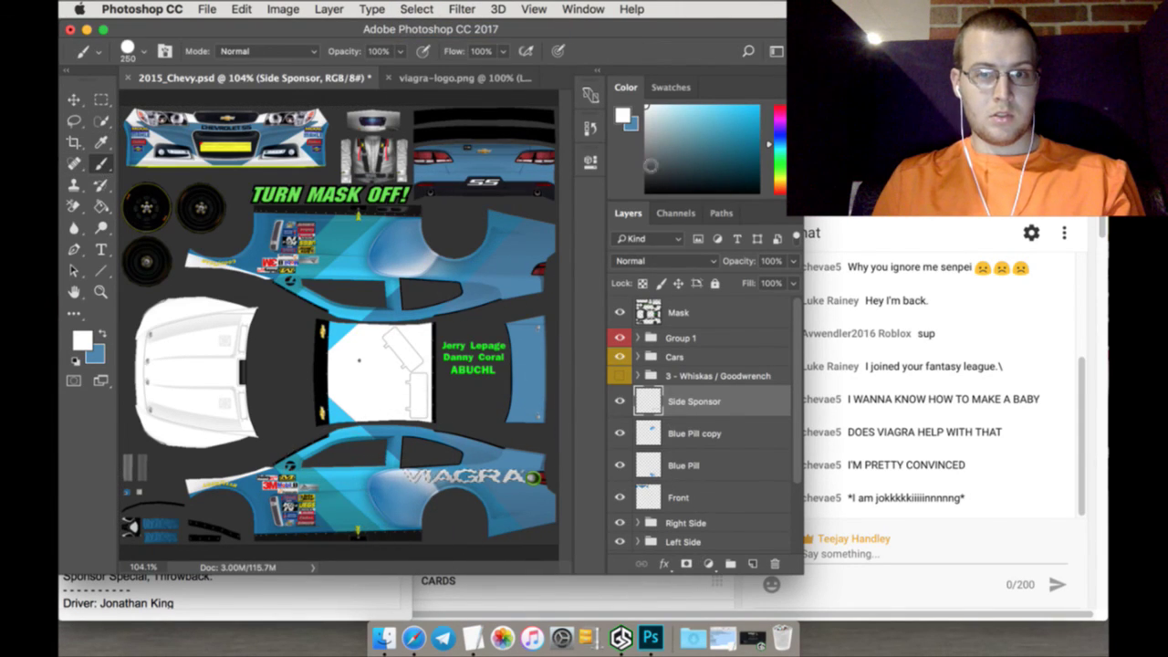
{"action": "left_click", "coordinate": [102, 100]}
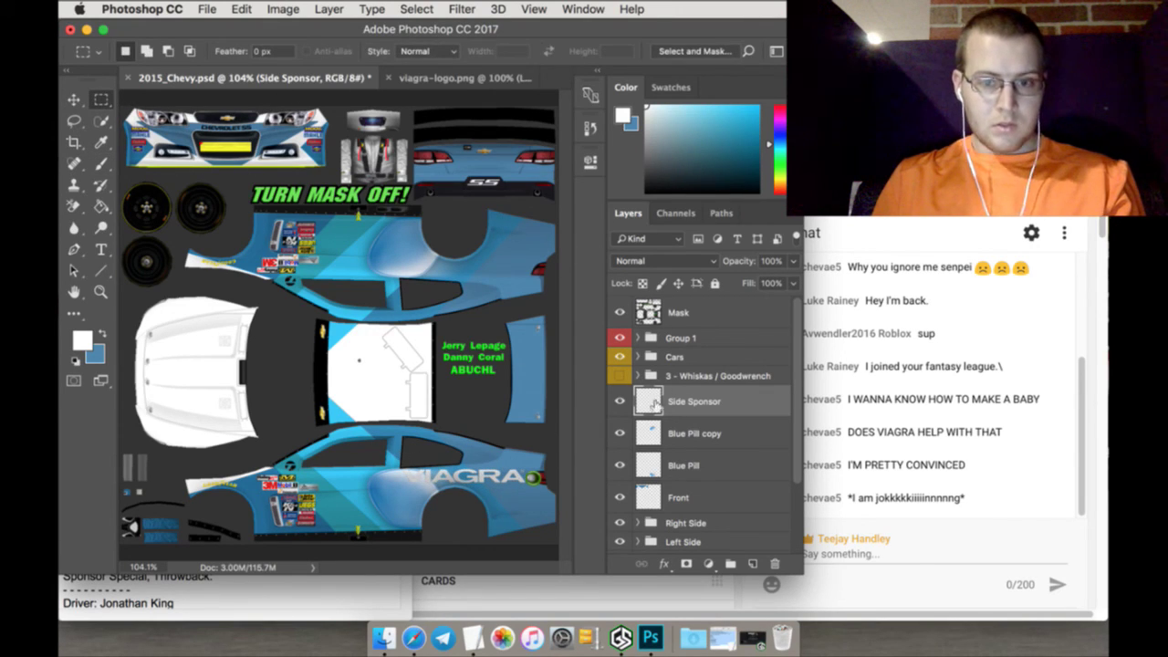
Duplicate the Side Sponsor layer within 2015_Chevy.psd and hide the copy
{"action": "right_click", "coordinate": [685, 394]}
{"action": "left_click", "coordinate": [705, 461]}
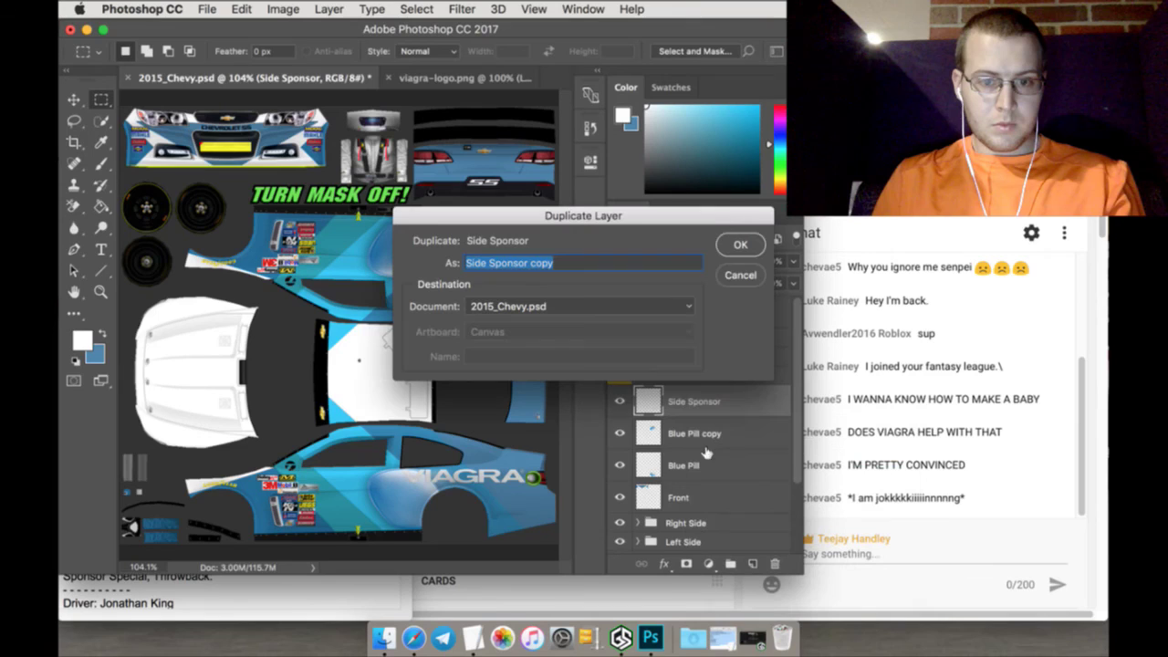
{"action": "left_click", "coordinate": [737, 247]}
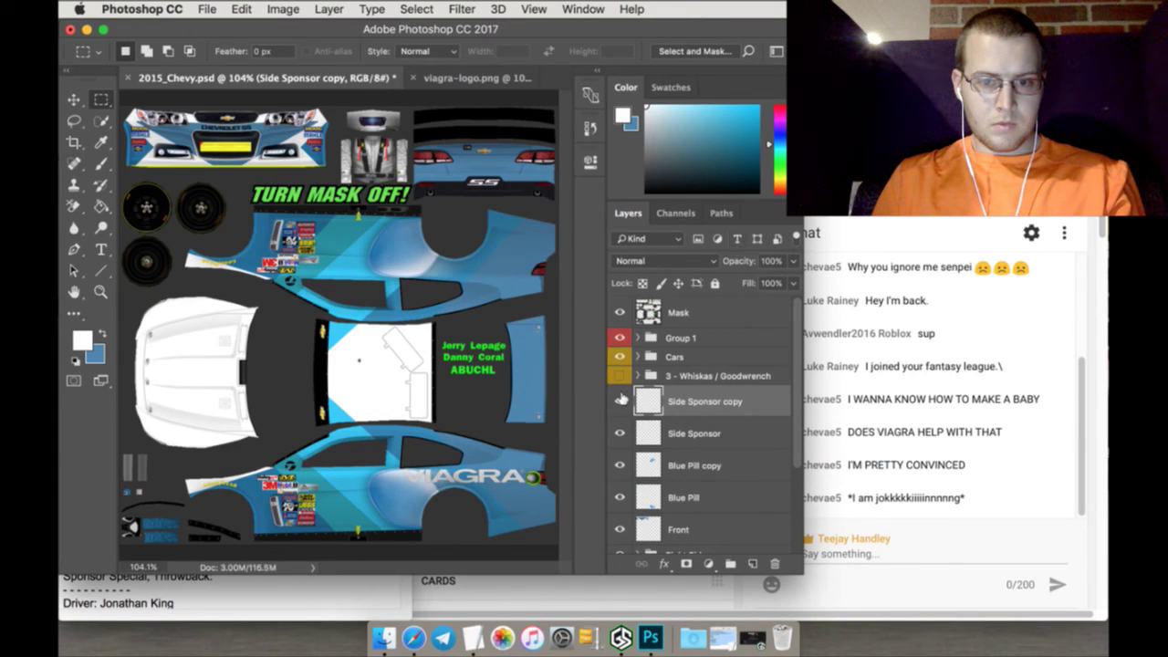
{"action": "left_click", "coordinate": [620, 398]}
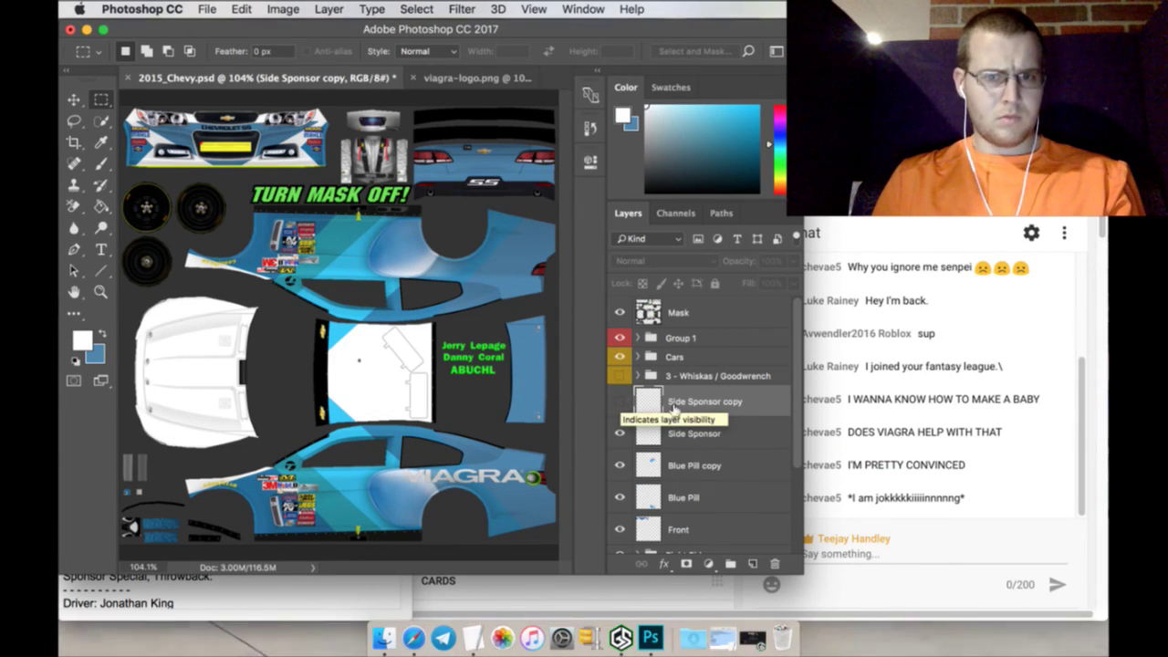
Select the VIAGRA lettering on the original Side Sponsor layer, paint over it again in white with the 250 px brush, and clear the selection
{"action": "left_click", "coordinate": [686, 434]}
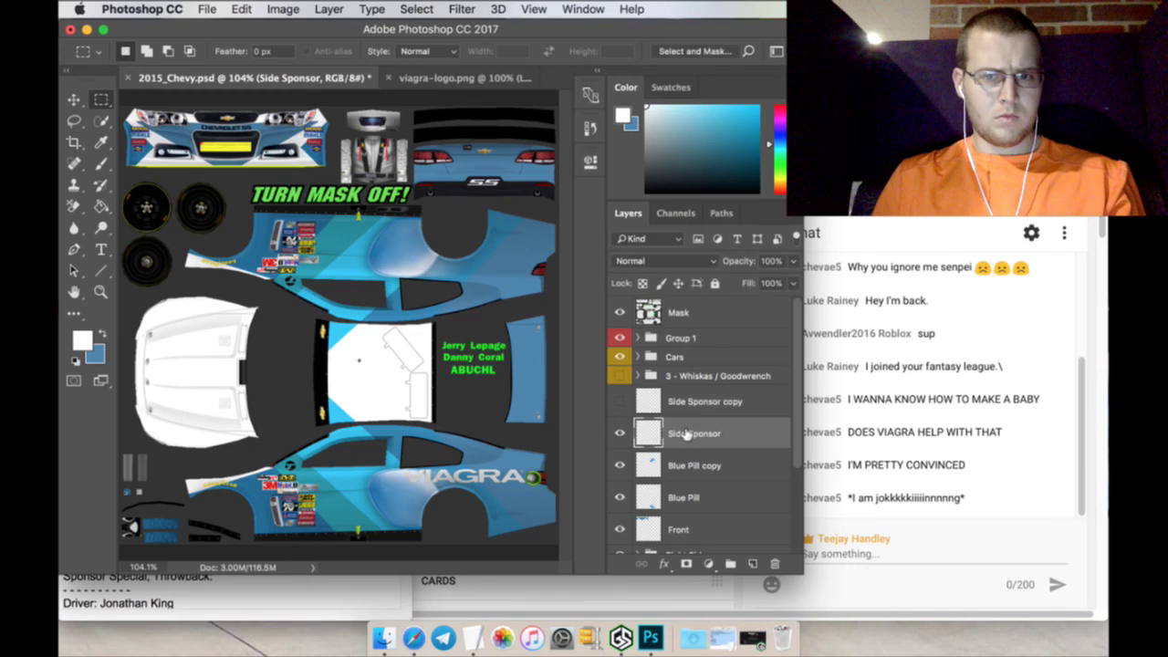
{"action": "left_click", "coordinate": [418, 9]}
{"action": "left_click", "coordinate": [421, 25]}
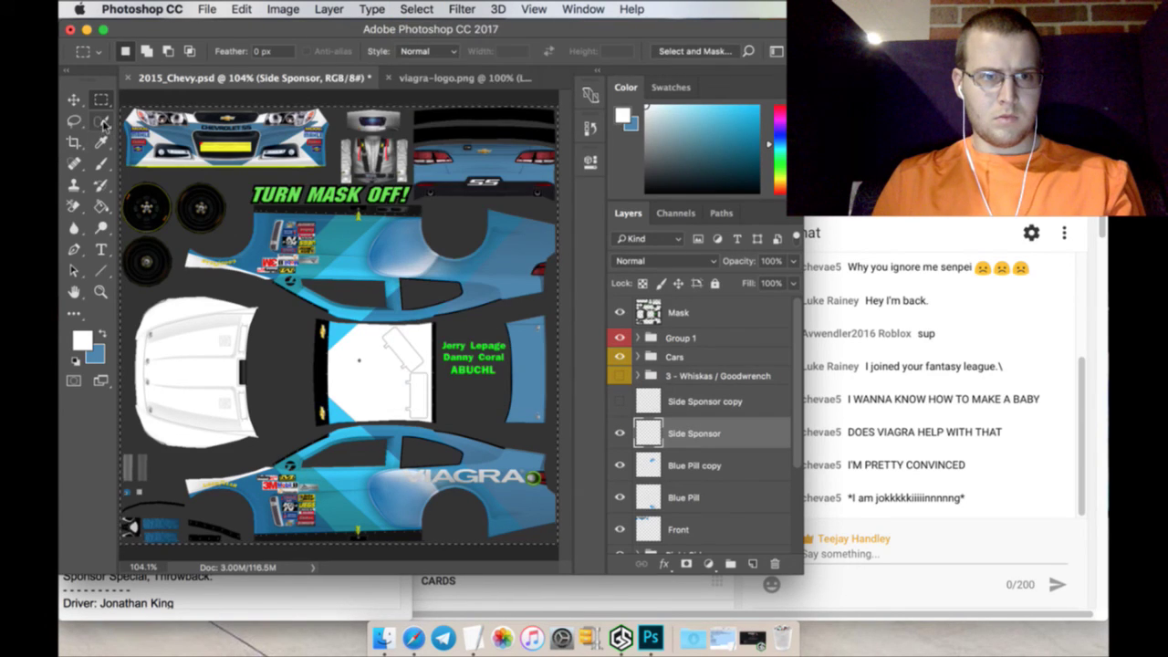
{"action": "left_click", "coordinate": [102, 122]}
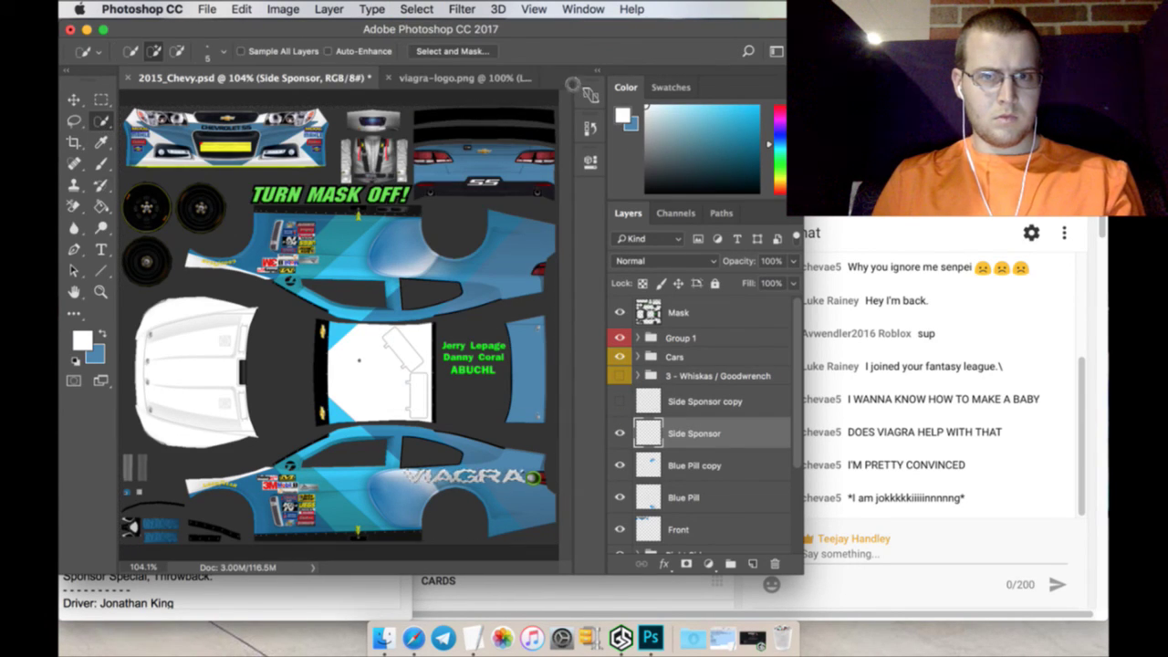
{"action": "key", "text": "b"}
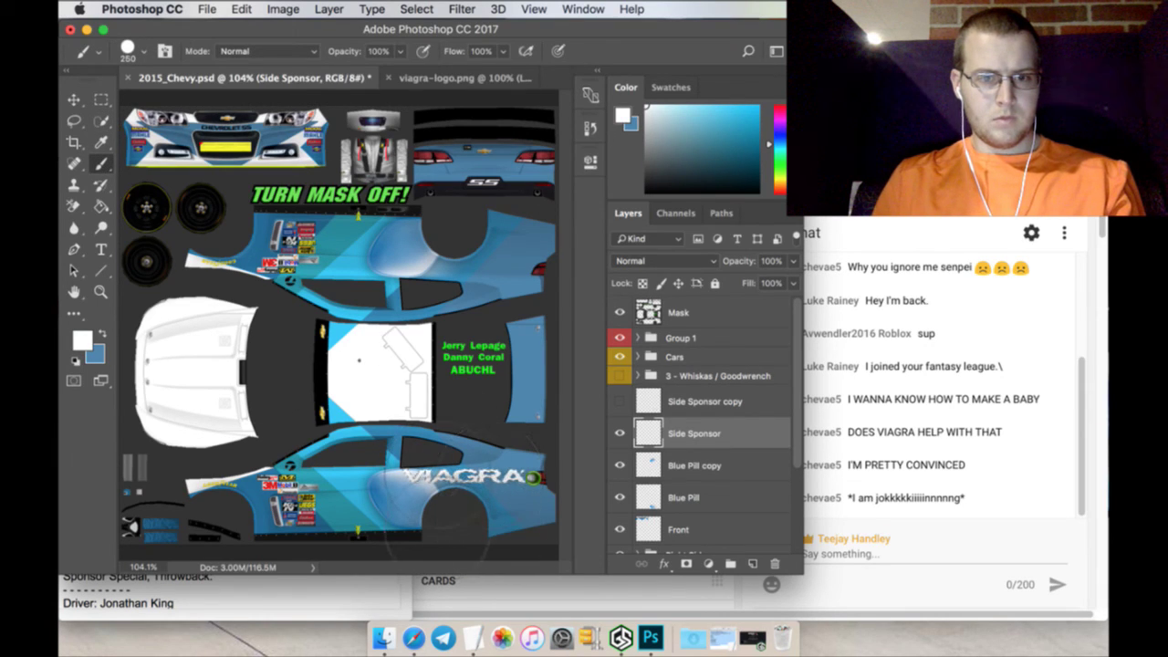
{"action": "left_click_drag", "start_coordinate": [465, 515], "coordinate": [511, 527]}
{"action": "key", "text": "super+z"}
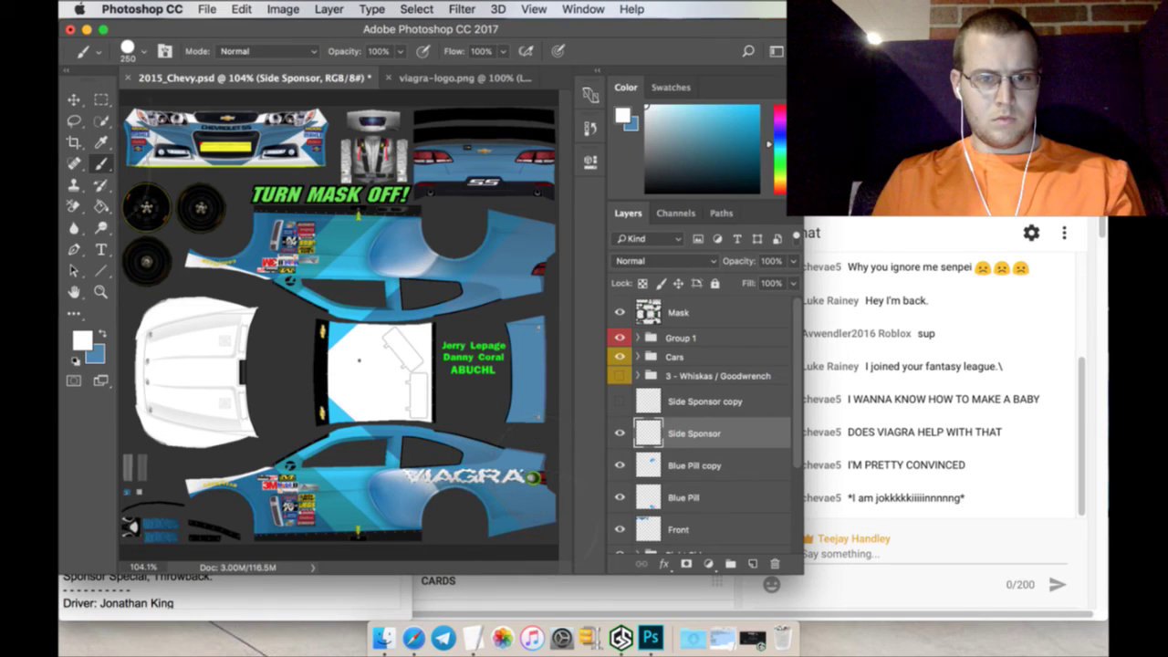
{"action": "key", "text": "m"}
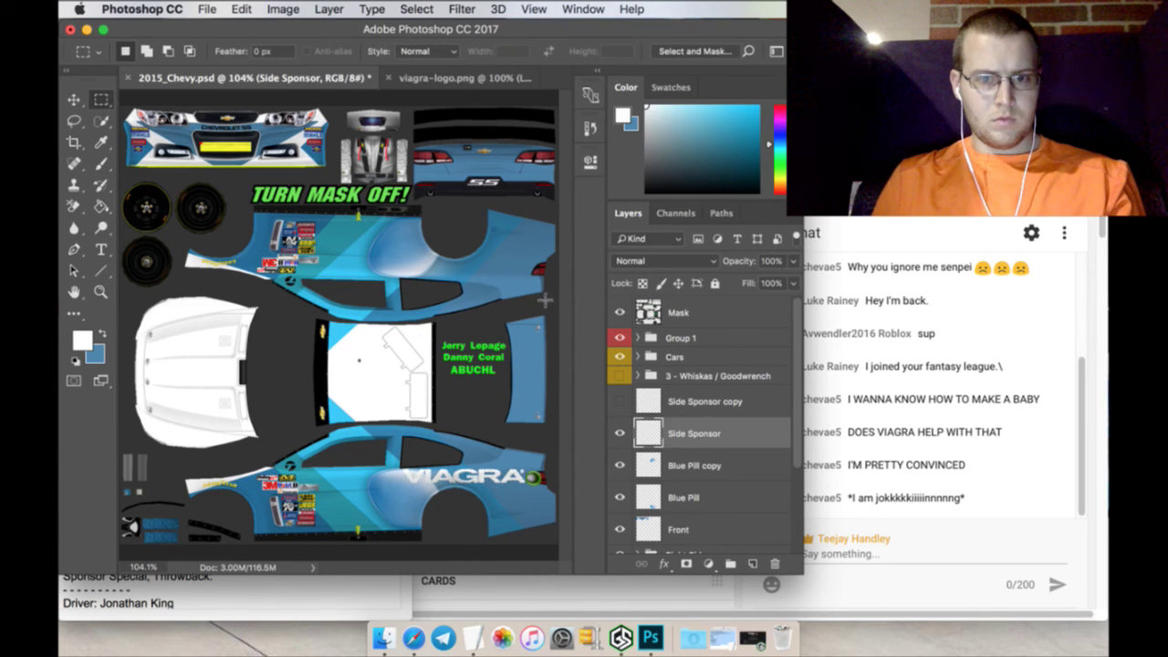
Delete the hidden Side Sponsor copy layer and confirm the deletion
{"action": "left_click", "coordinate": [650, 402]}
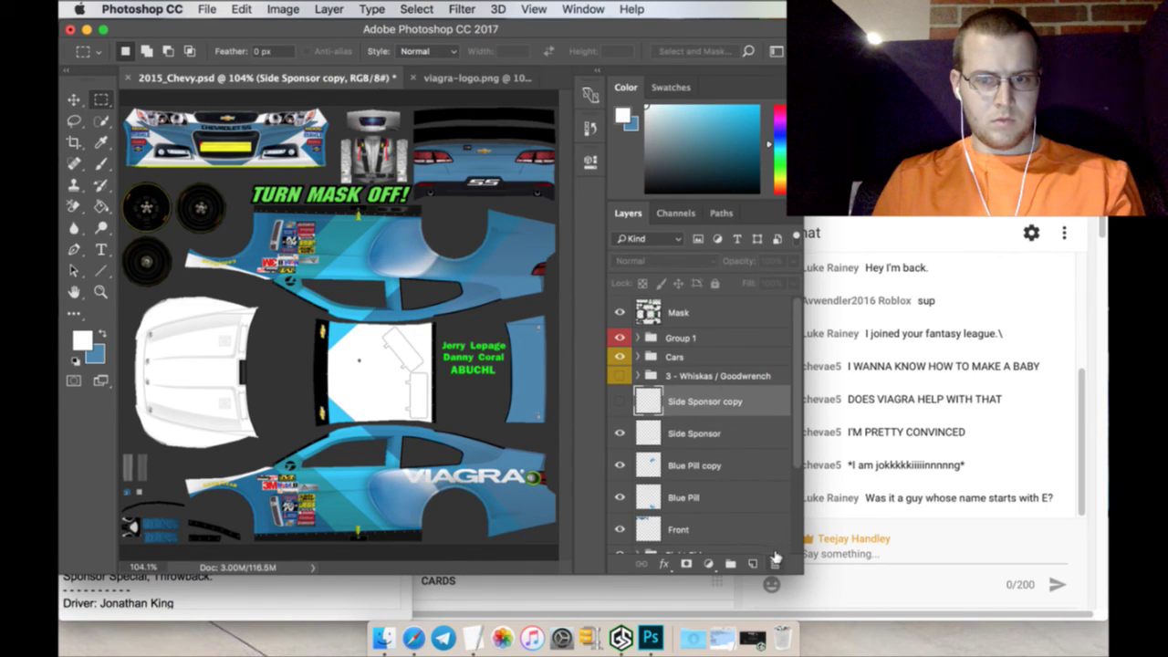
{"action": "left_click", "coordinate": [774, 560]}
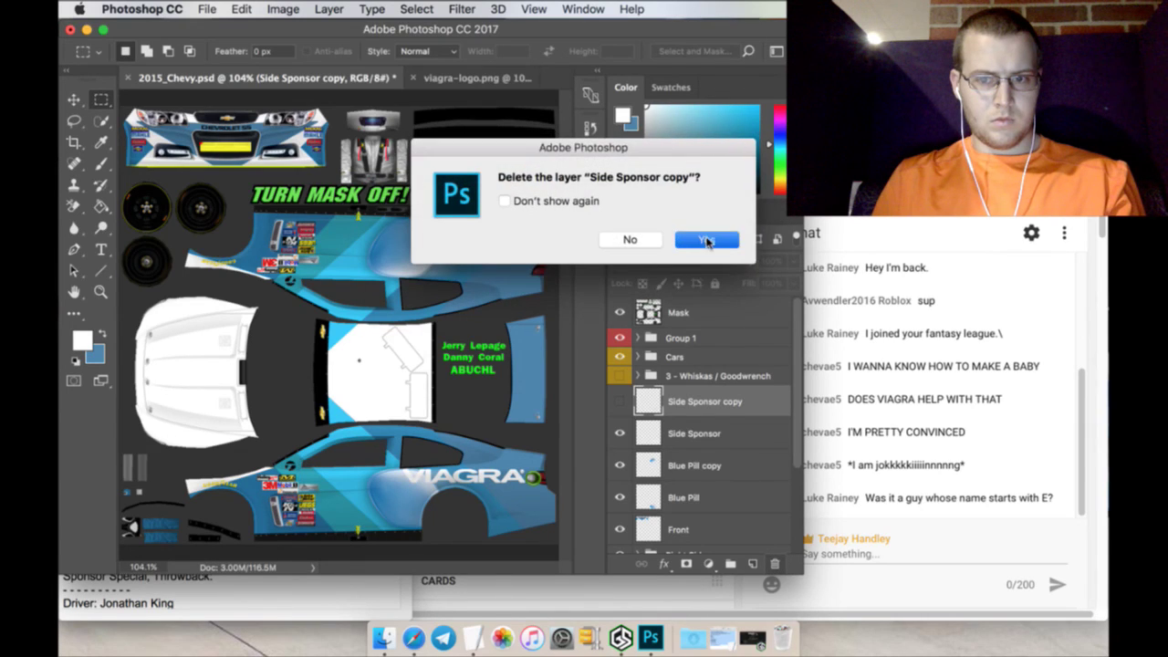
{"action": "left_click", "coordinate": [707, 241]}
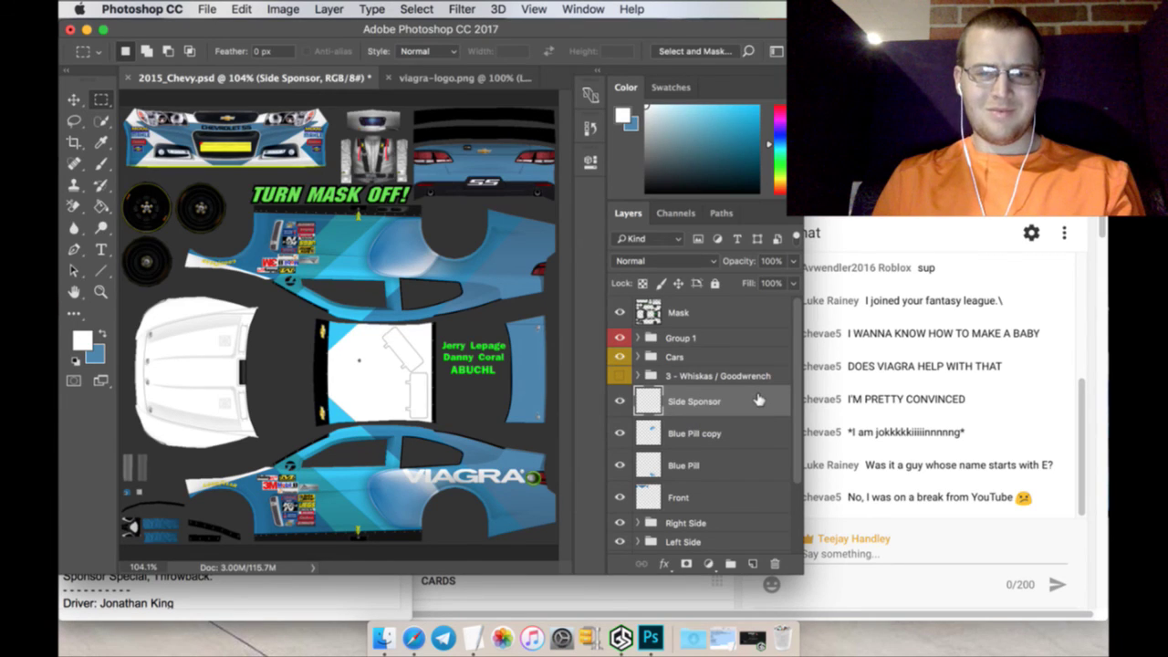
Add an Outer Glow effect to the Side Sponsor layer and set the glow size to 5 px
{"action": "double_click", "coordinate": [758, 400]}
{"action": "left_click", "coordinate": [565, 361]}
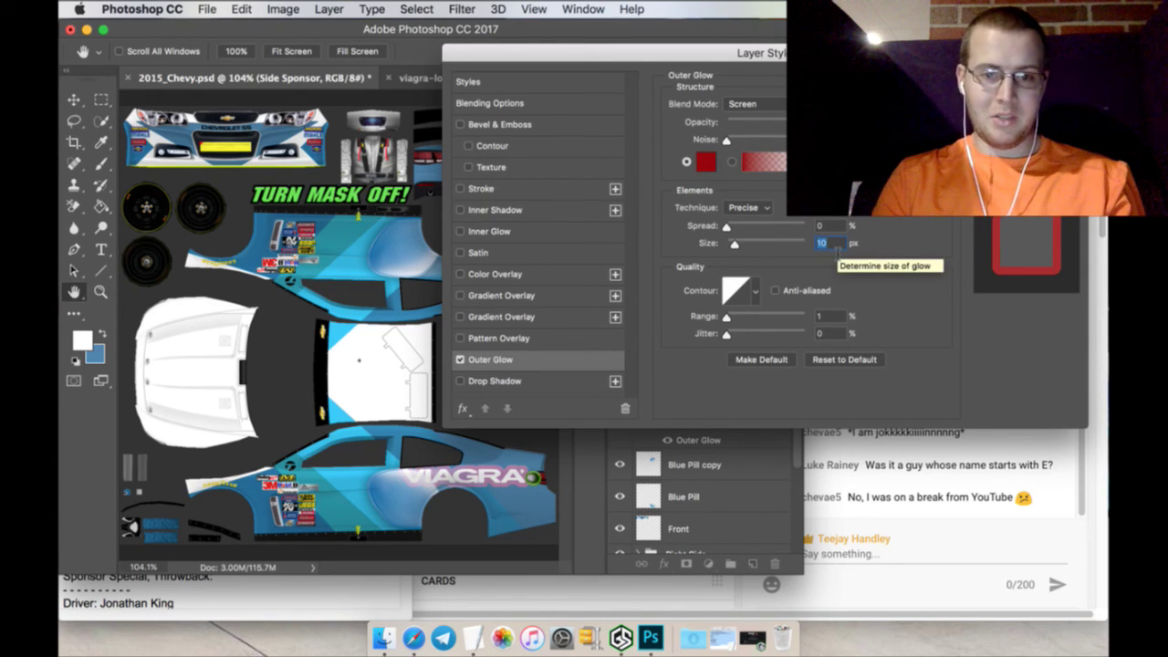
{"action": "key", "text": "Down"}
{"action": "key", "text": "Down"}
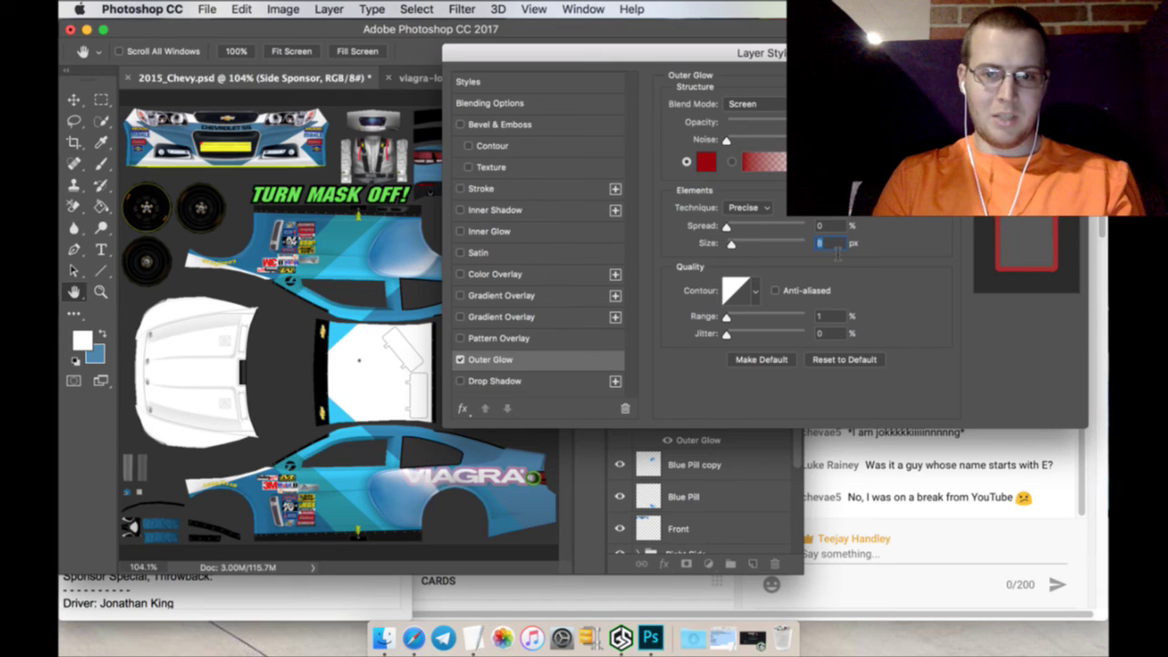
{"action": "key", "text": "Down"}
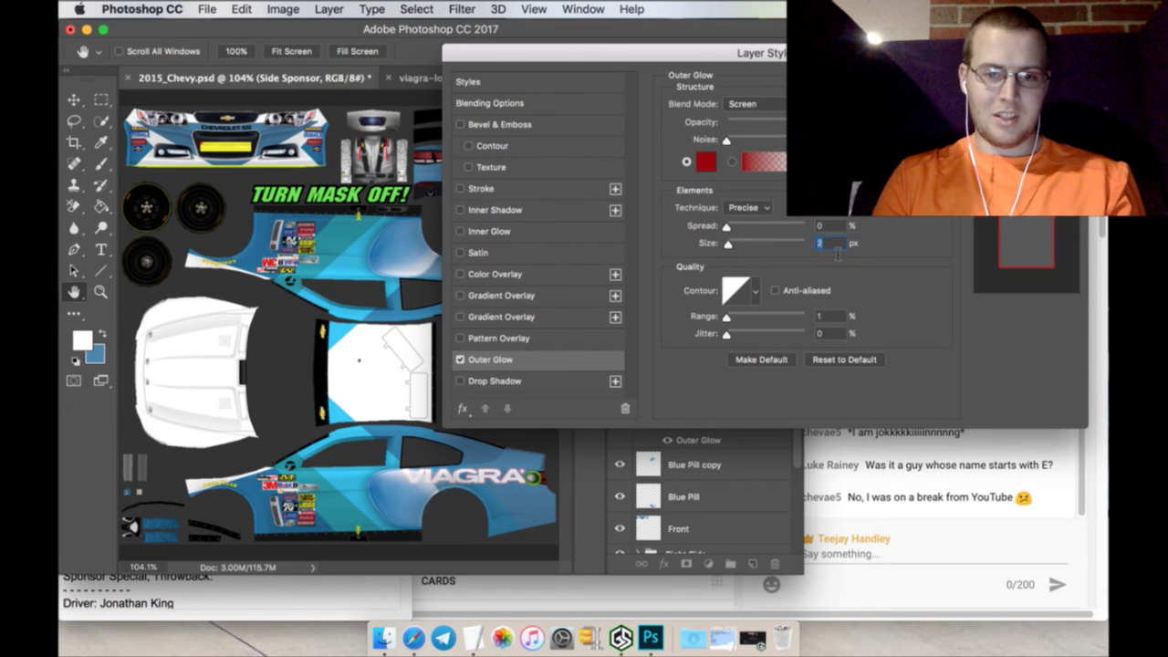
{"action": "key", "text": "Up"}
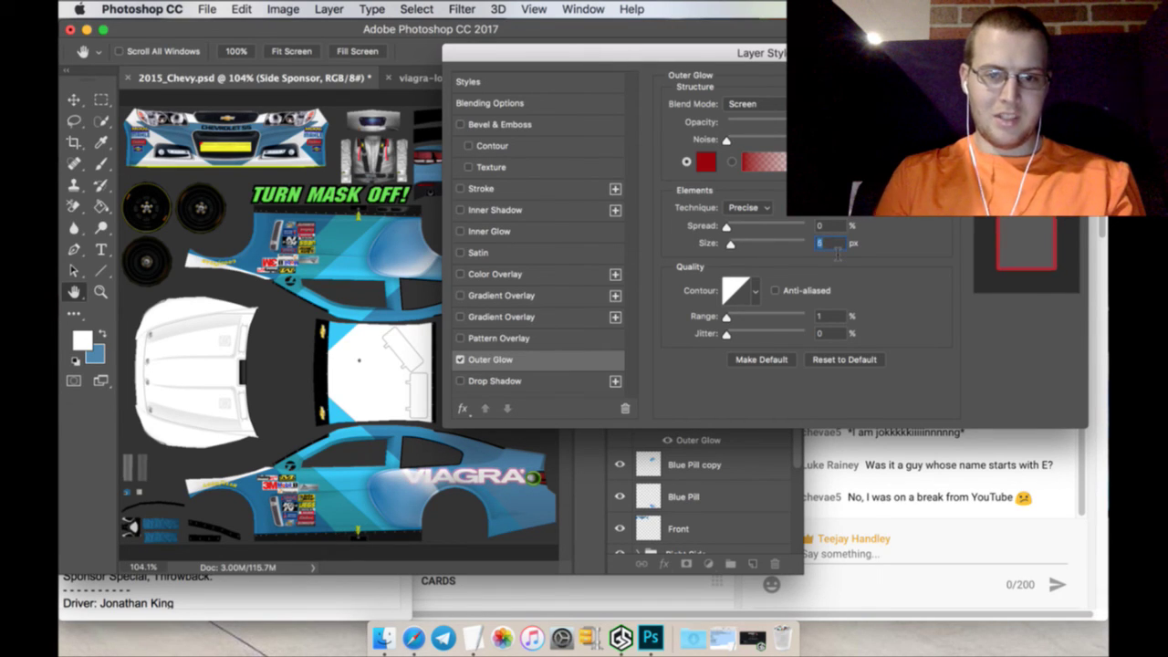
Set the glow color to black (000000), apply the effect, and rasterize the Side Sponsor layer style
{"action": "left_click", "coordinate": [705, 164]}
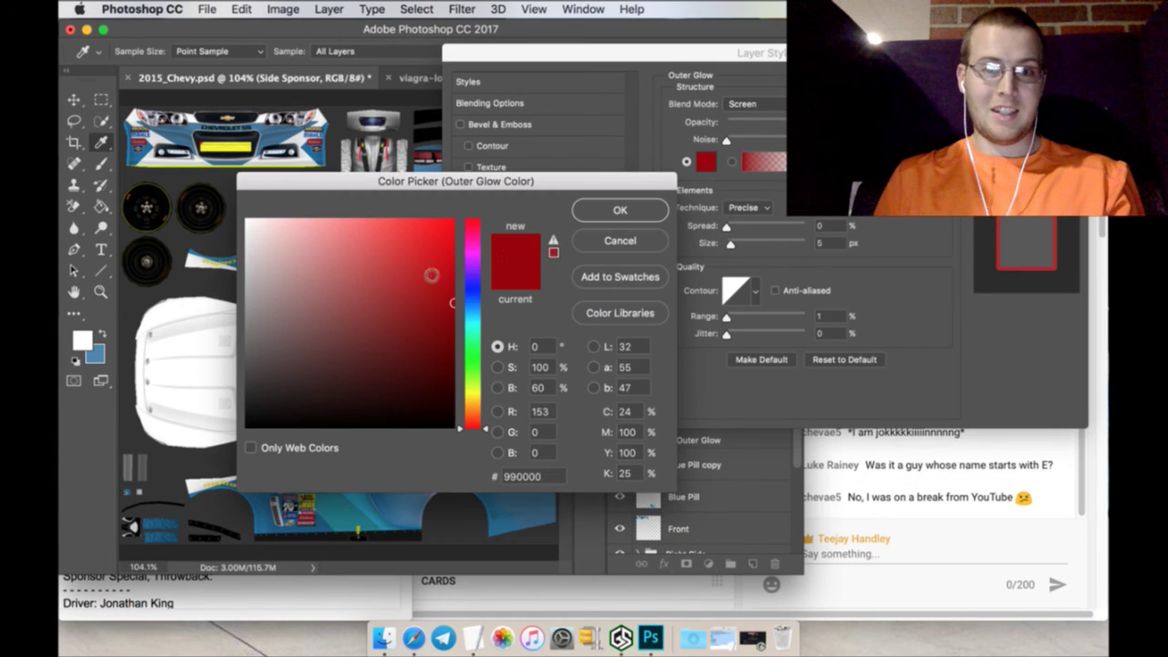
{"action": "left_click", "coordinate": [186, 553]}
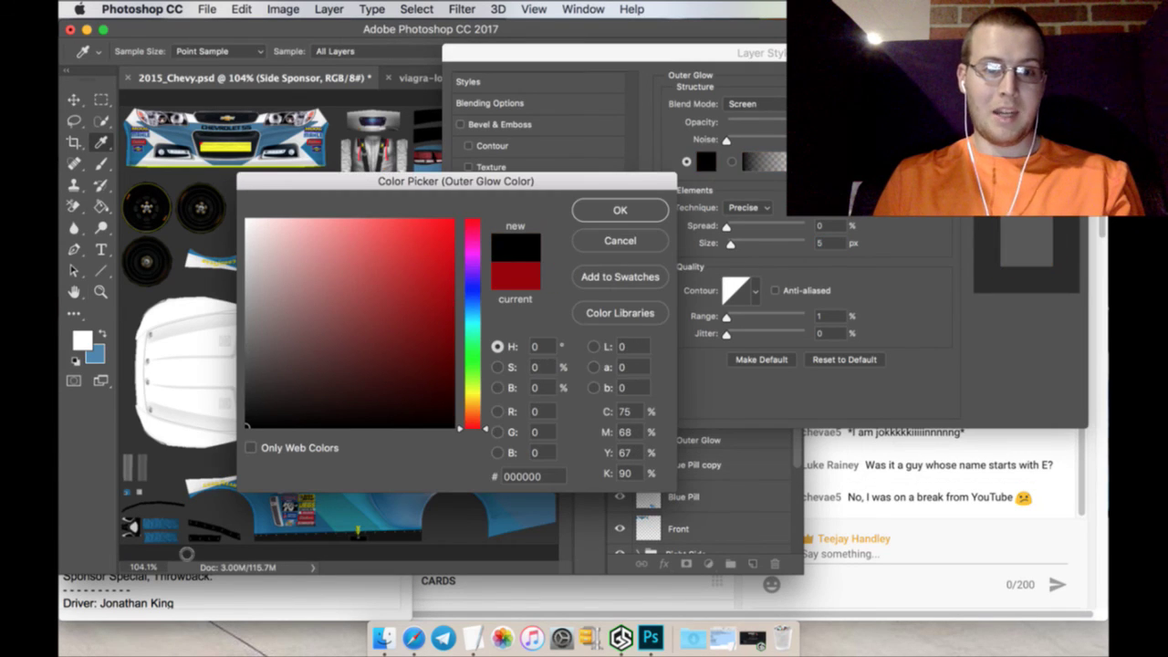
{"action": "left_click", "coordinate": [585, 219]}
{"action": "key", "text": "Return"}
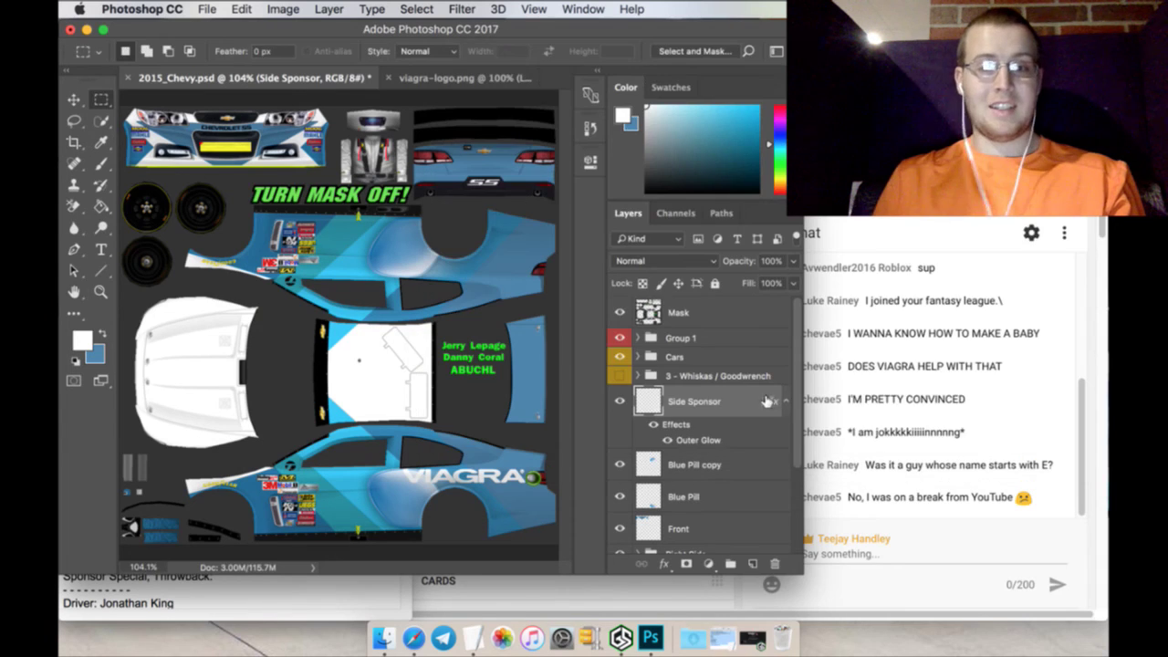
{"action": "right_click", "coordinate": [743, 401]}
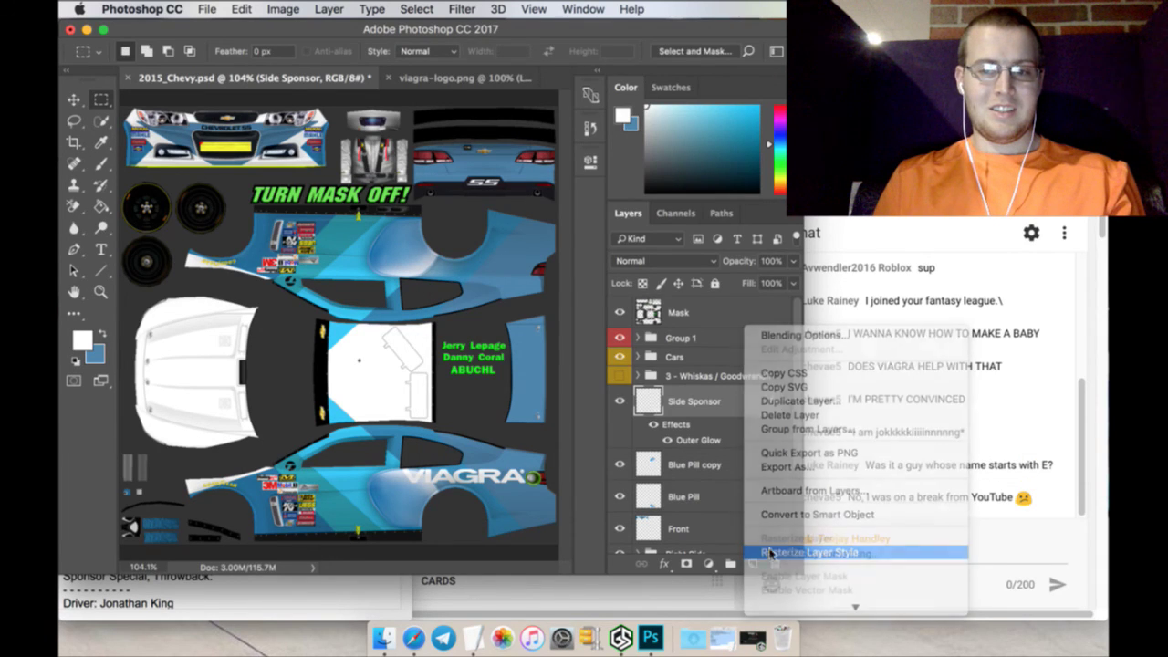
{"action": "left_click", "coordinate": [796, 552]}
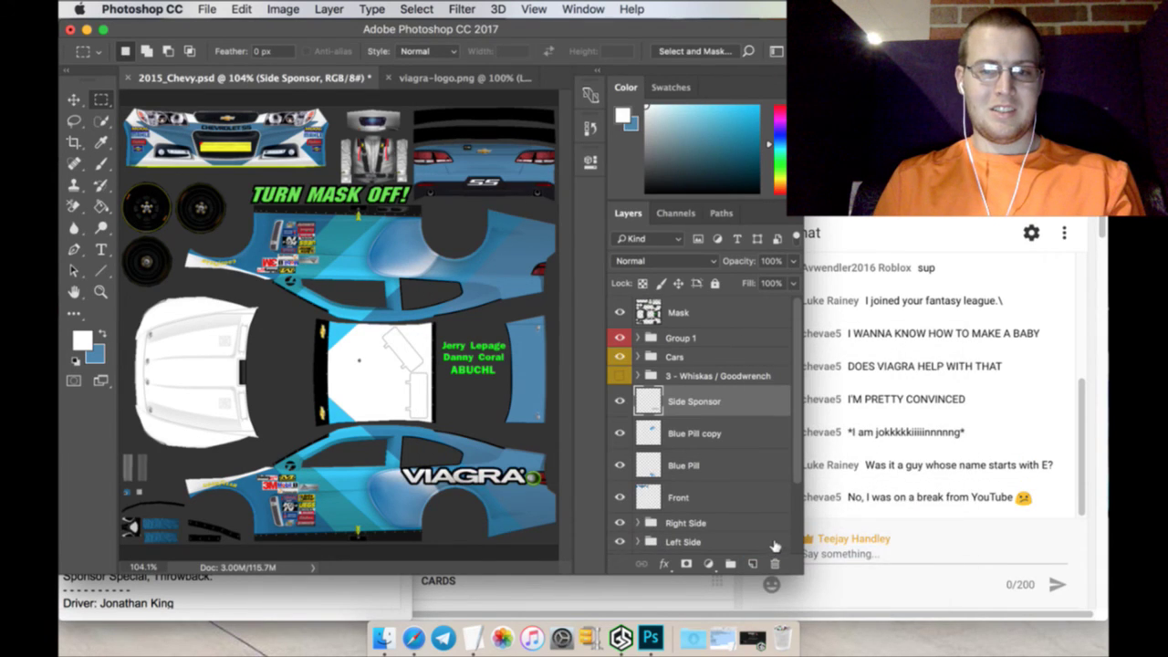
Create a new layer beneath Side Sponsor and fill the gaps in the VIAGRA lettering's outline in black with a 4 px brush
{"action": "left_click", "coordinate": [100, 293]}
{"action": "left_click_drag", "start_coordinate": [445, 493], "coordinate": [463, 490]}
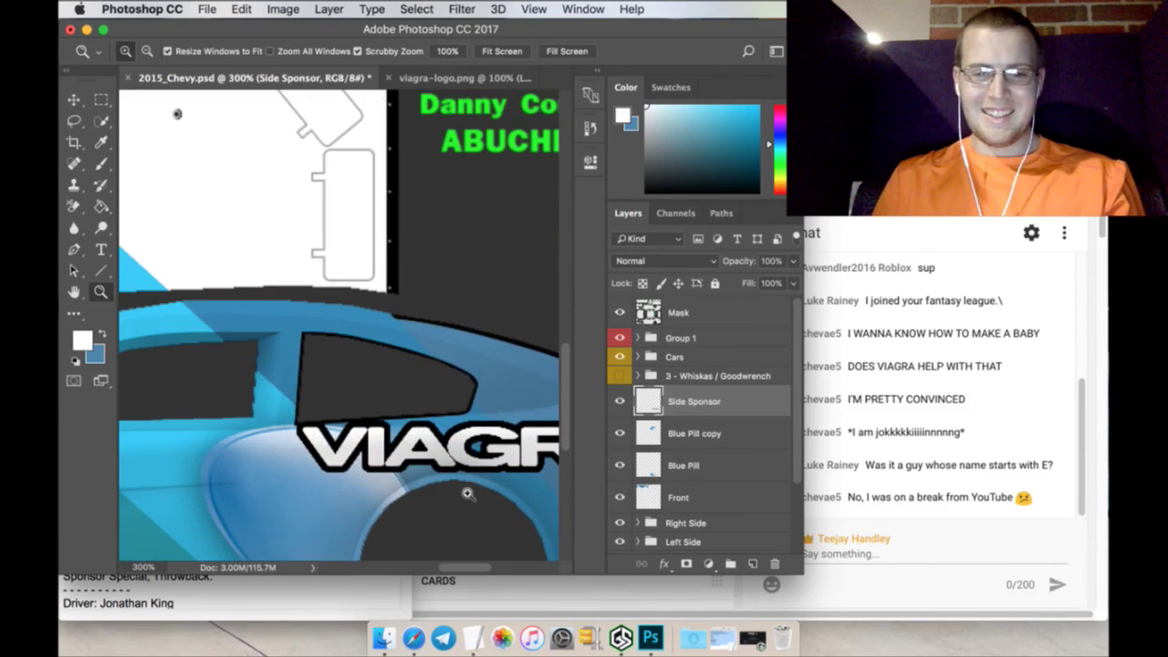
{"action": "left_click_drag", "start_coordinate": [481, 569], "coordinate": [489, 571]}
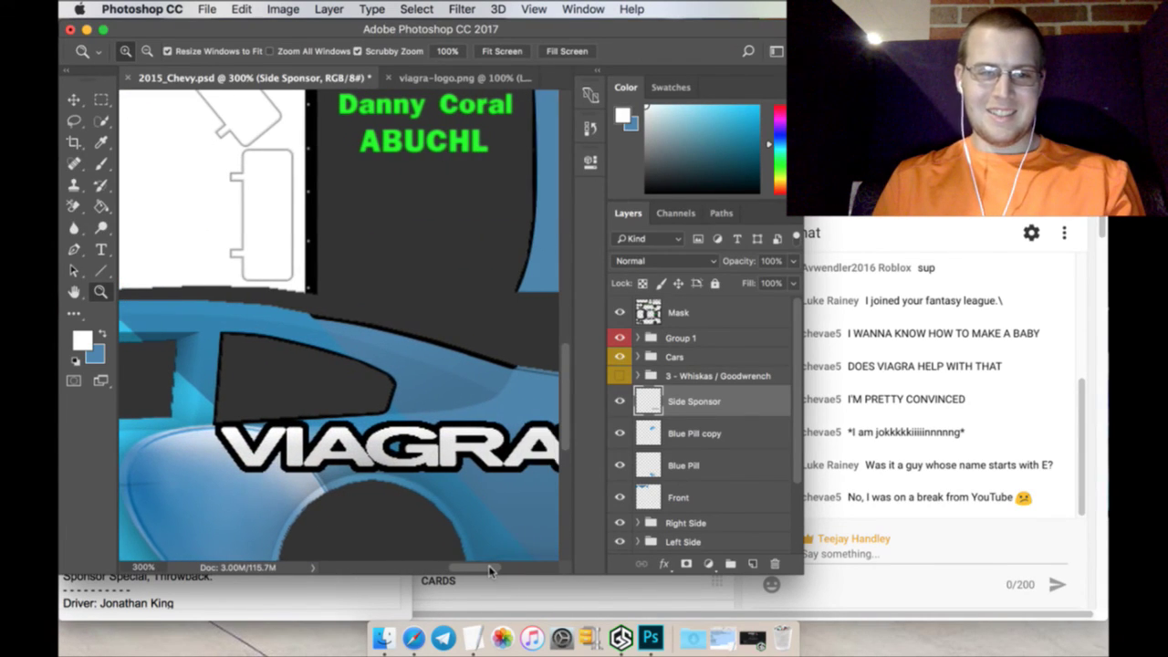
{"action": "left_click", "coordinate": [713, 433]}
{"action": "left_click", "coordinate": [752, 564]}
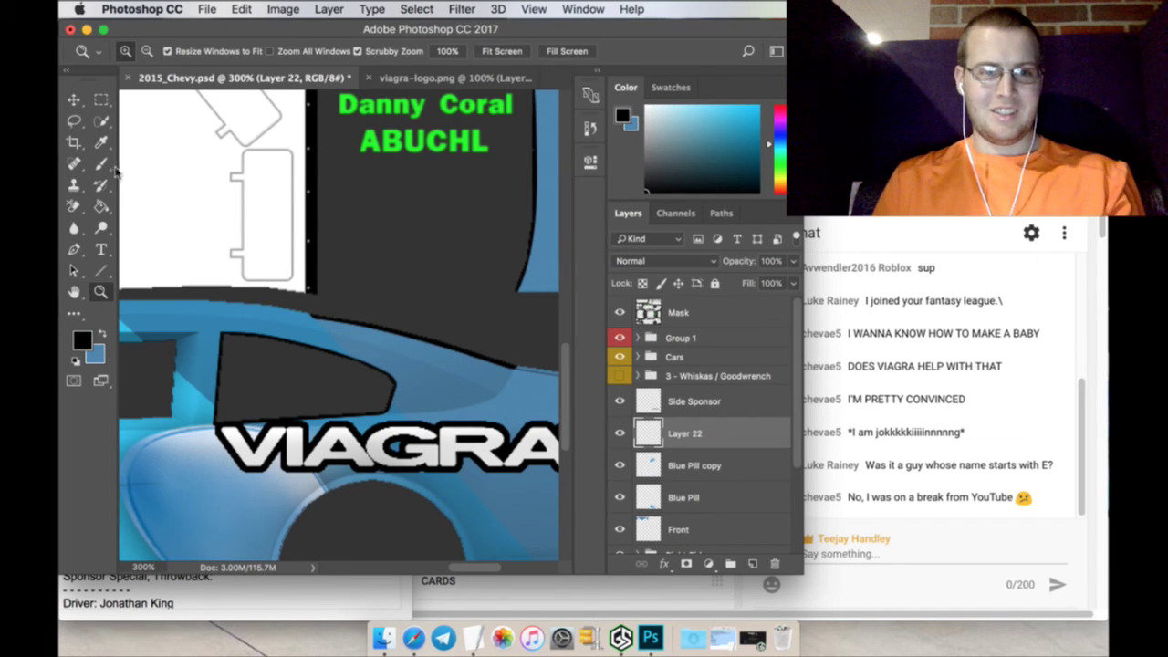
{"action": "left_click", "coordinate": [101, 165]}
{"action": "left_click", "coordinate": [135, 53]}
{"action": "left_click", "coordinate": [144, 171]}
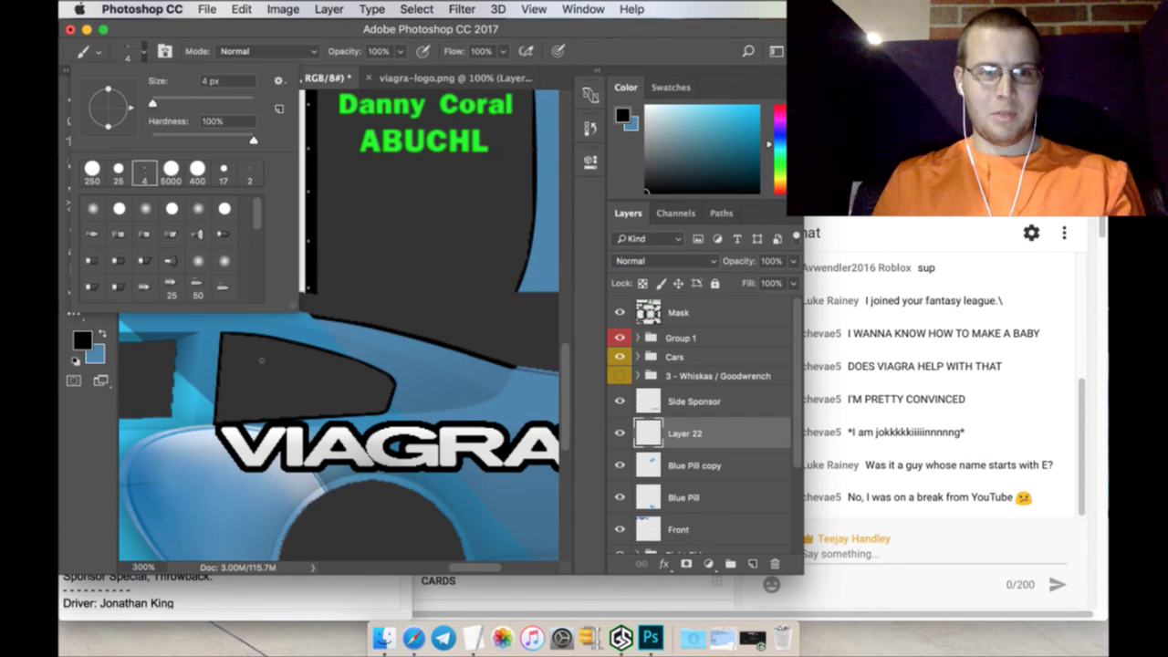
{"action": "key", "text": "Return"}
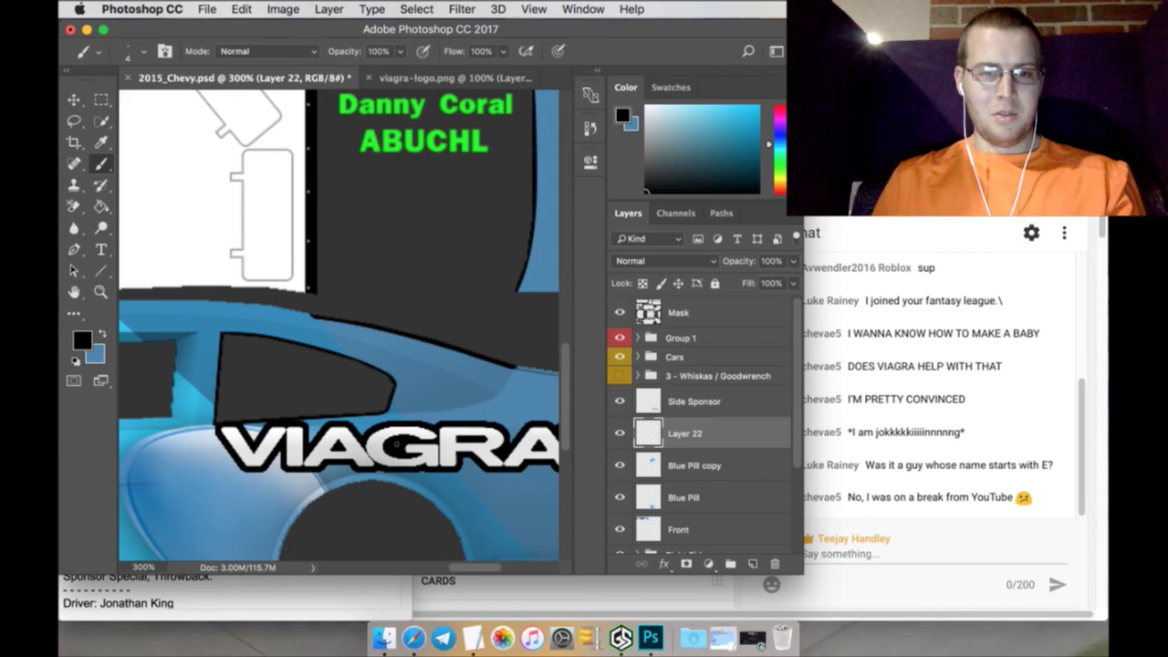
{"action": "left_click_drag", "start_coordinate": [461, 570], "coordinate": [467, 571]}
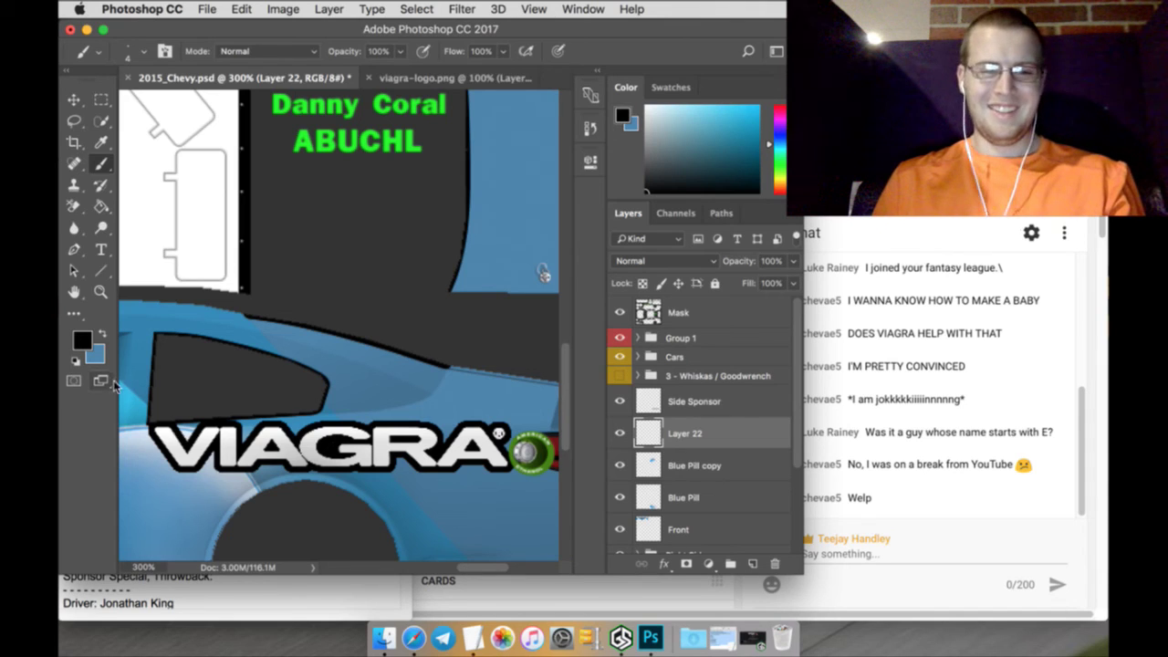
Merge the new outline-fill layer with the Side Sponsor layer
{"action": "left_click", "coordinate": [100, 292]}
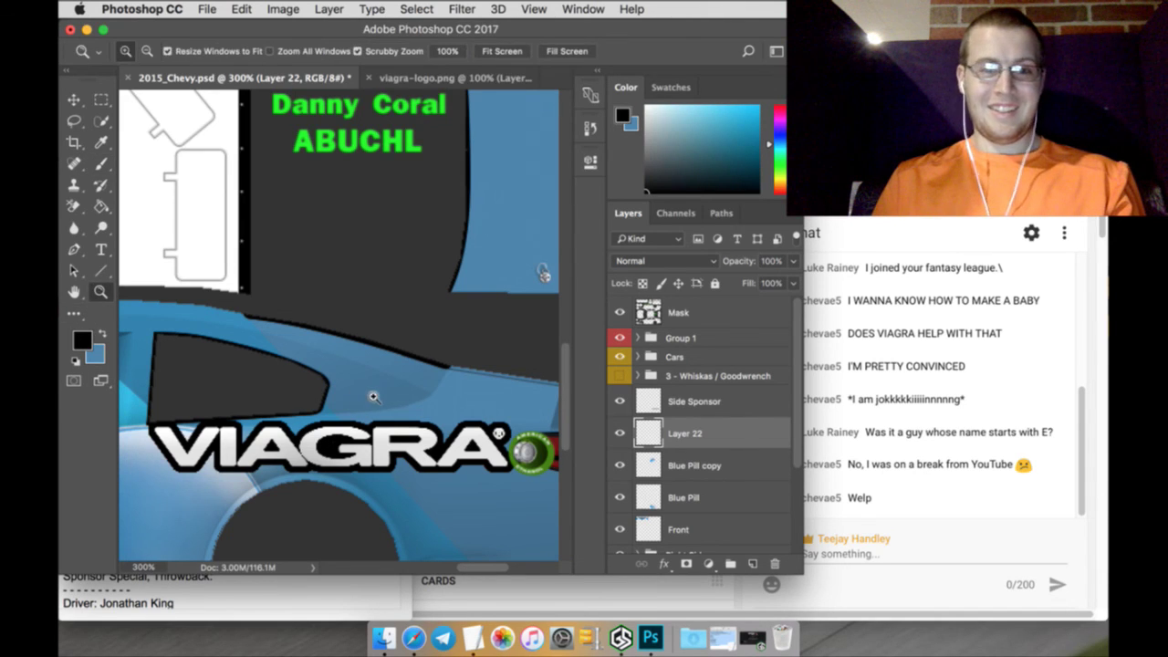
{"action": "left_click_drag", "start_coordinate": [373, 396], "coordinate": [333, 392]}
{"action": "left_click", "coordinate": [718, 404], "text": "shift"}
{"action": "right_click", "coordinate": [718, 404]}
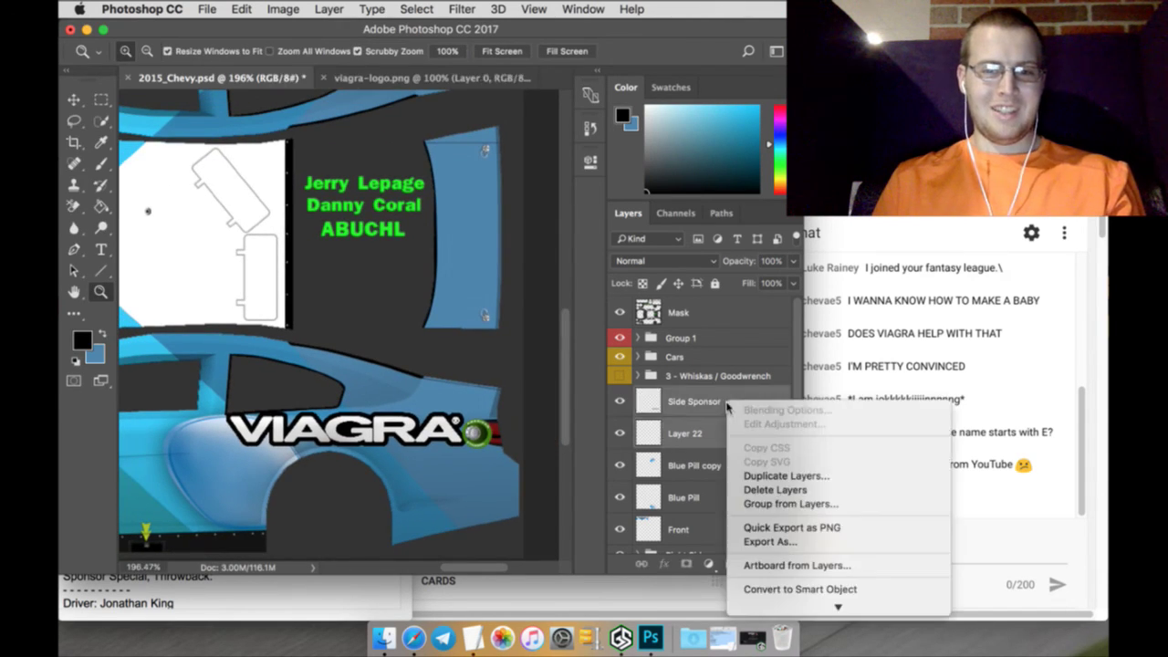
{"action": "left_click", "coordinate": [789, 533]}
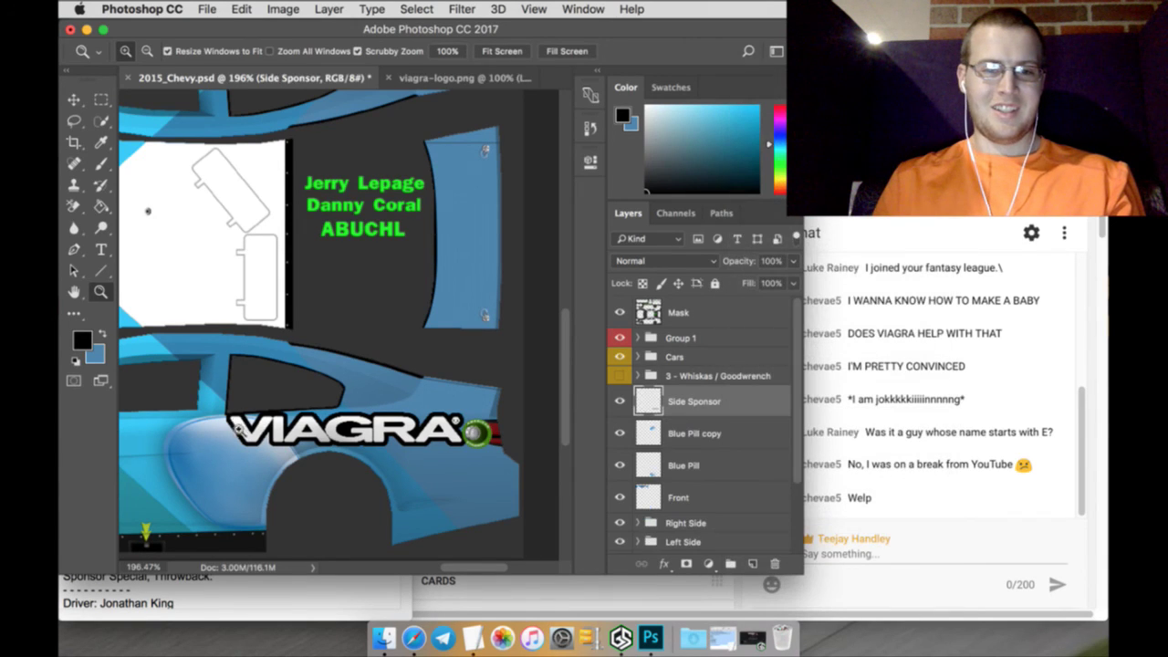
Duplicate the merged Side Sponsor layer within the car template
{"action": "scroll", "coordinate": [410, 318], "scroll_direction": "up", "scroll_amount": 3}
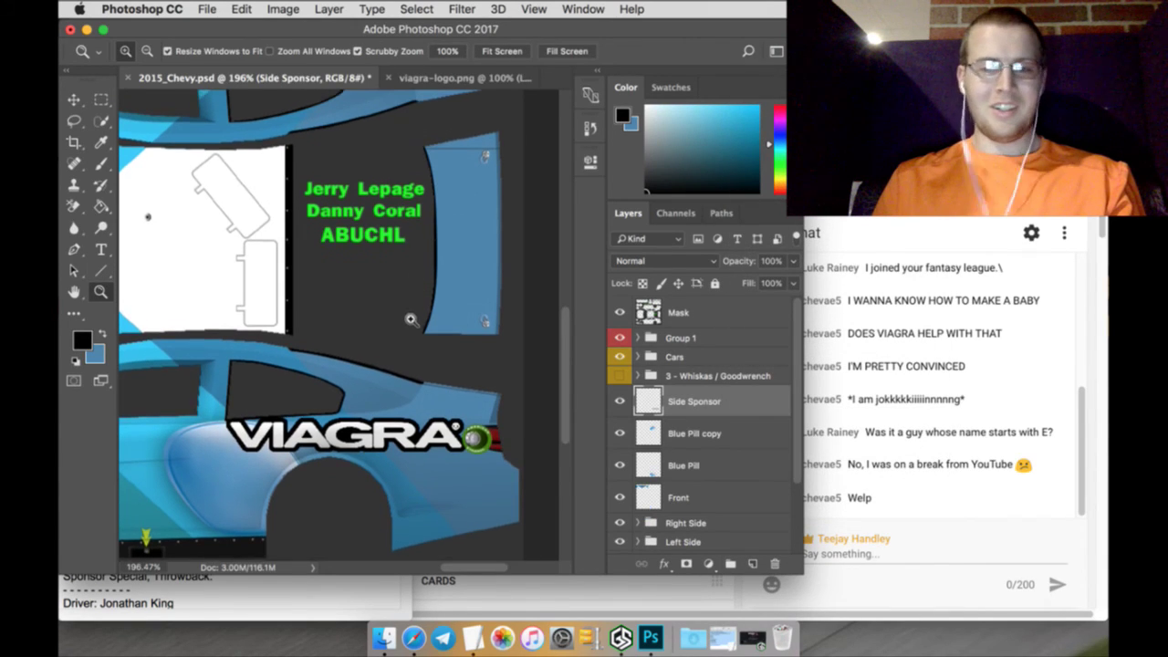
{"action": "scroll", "coordinate": [409, 324], "scroll_direction": "up", "scroll_amount": 3}
{"action": "scroll", "coordinate": [430, 339], "scroll_direction": "down", "scroll_amount": 3}
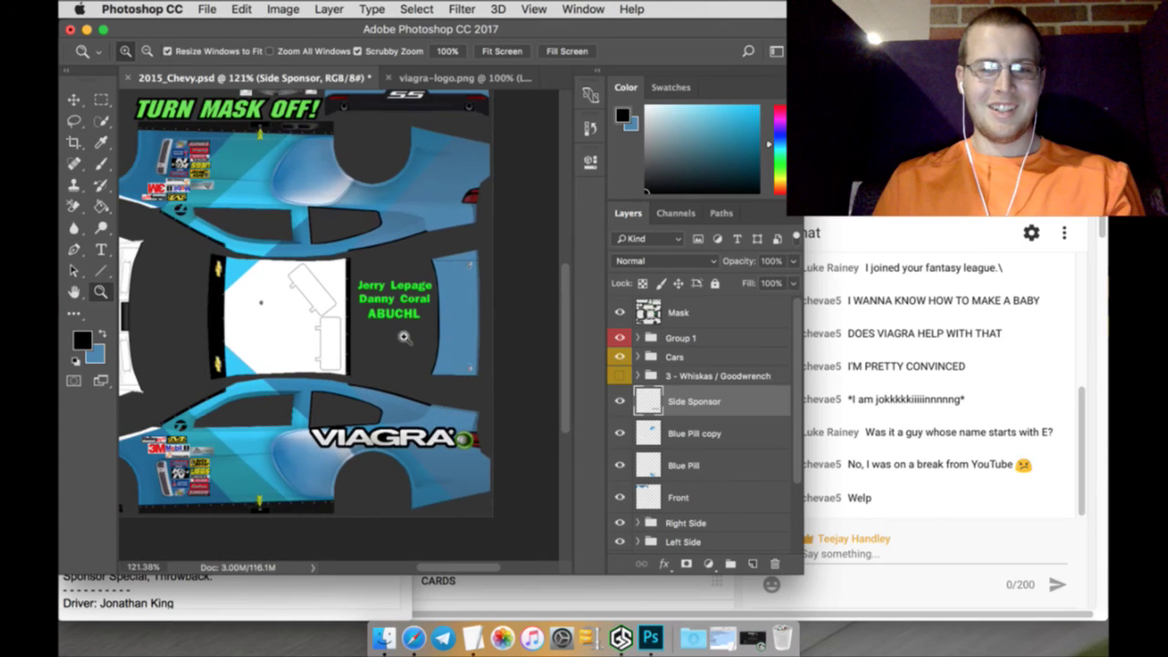
{"action": "scroll", "coordinate": [430, 339], "scroll_direction": "up", "scroll_amount": 1}
{"action": "right_click", "coordinate": [702, 406]}
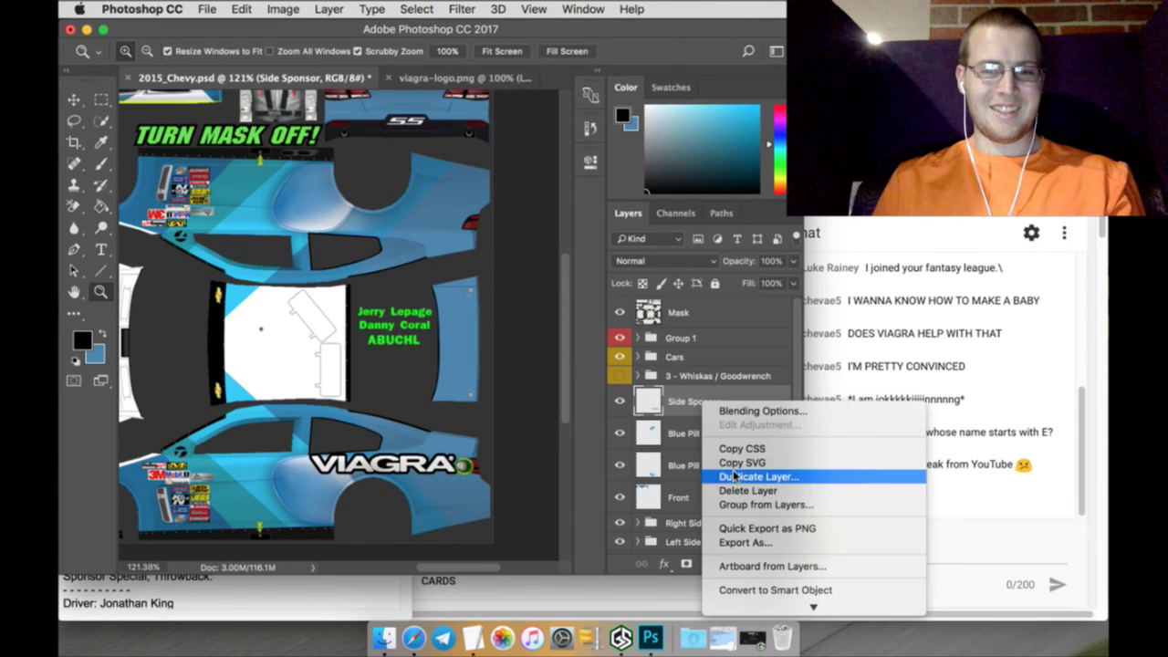
{"action": "left_click", "coordinate": [737, 475]}
{"action": "left_click", "coordinate": [730, 245]}
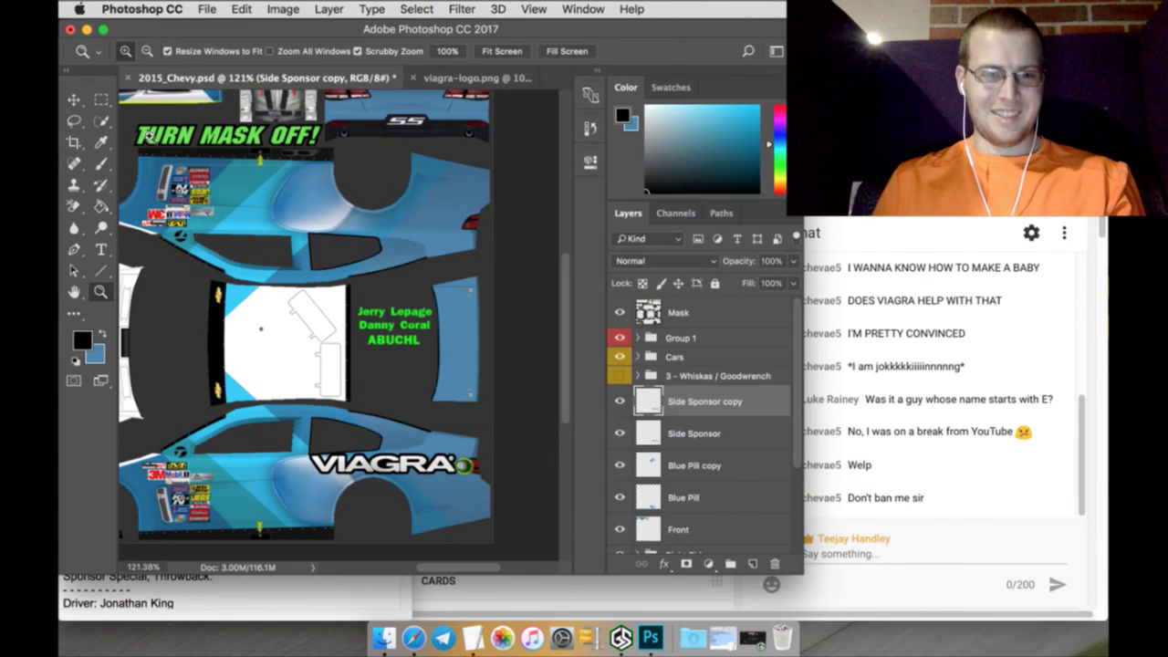
Rotate the VIAGRA lettering on the Side Sponsor copy layer by 180 degrees with Free Transform
{"action": "left_click", "coordinate": [74, 99]}
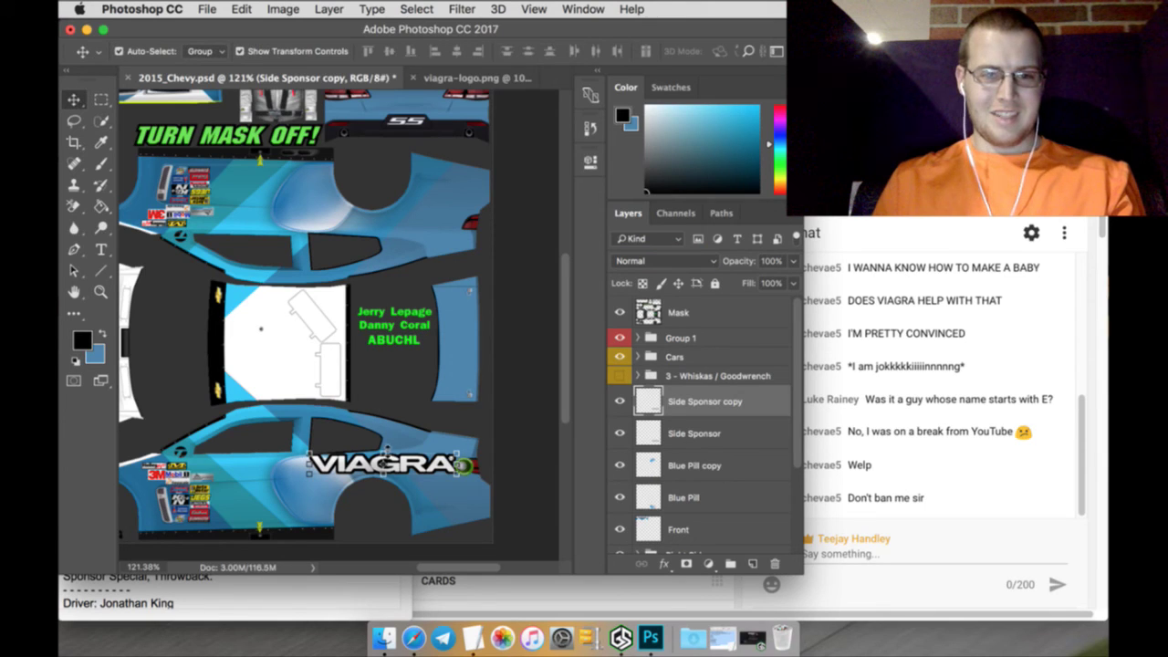
{"action": "left_click", "coordinate": [385, 451]}
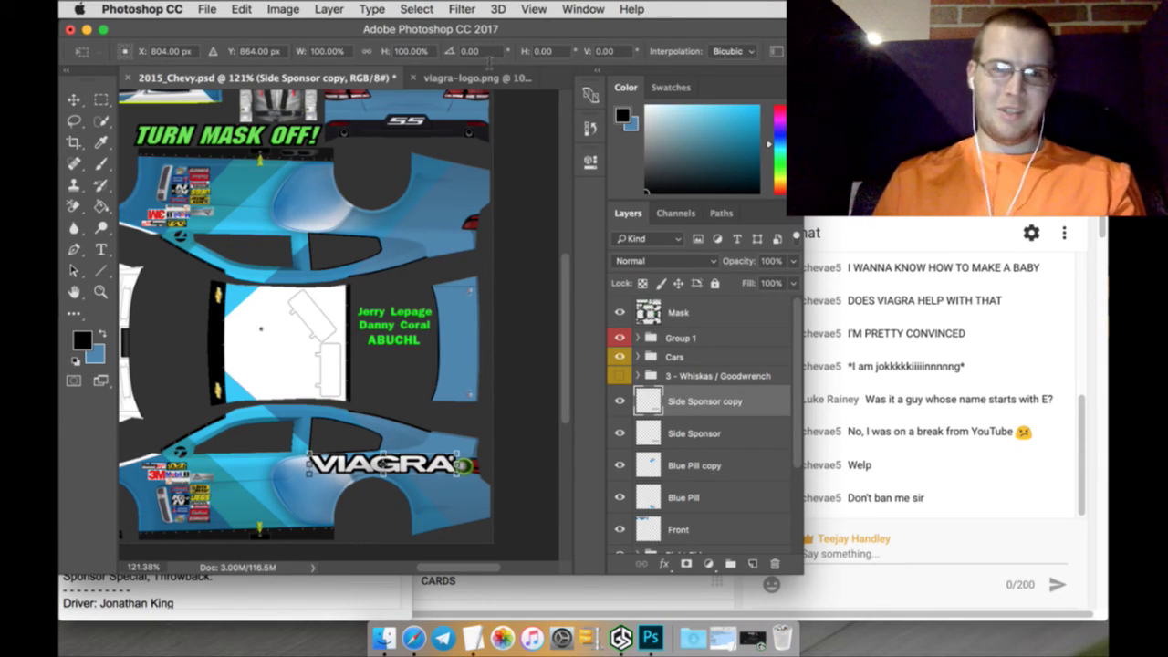
{"action": "type", "text": "180"}
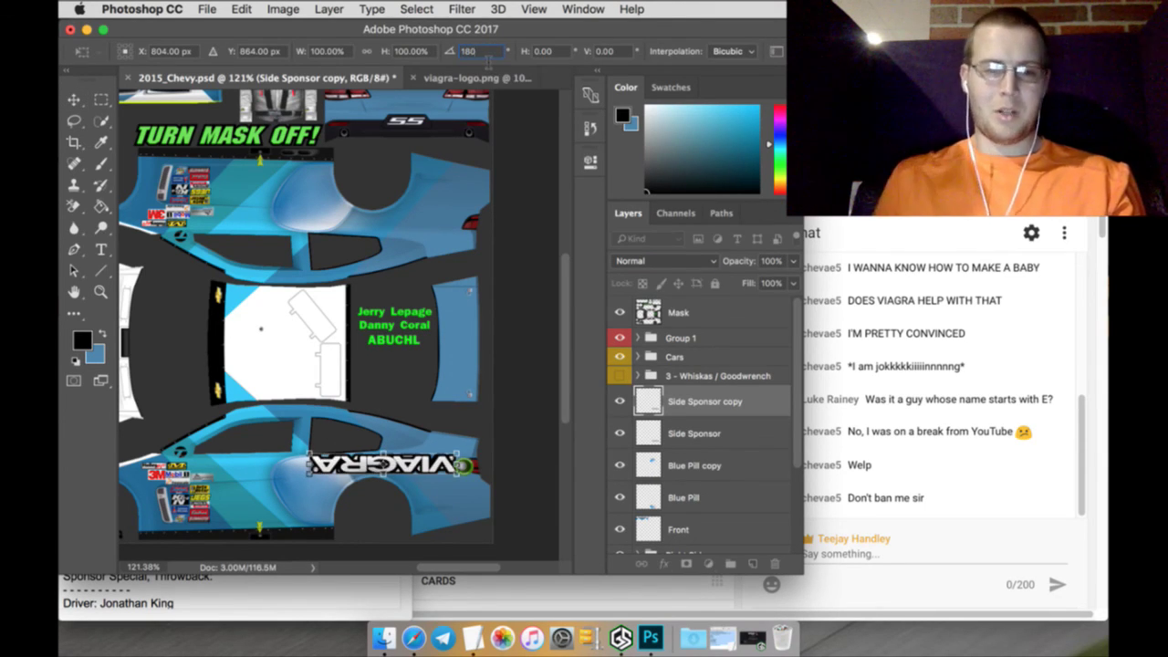
Move the rotated Side Sponsor copy to the opposite side of the car at a vertical position of 380 px and apply the transformation
{"action": "left_click", "coordinate": [258, 52]}
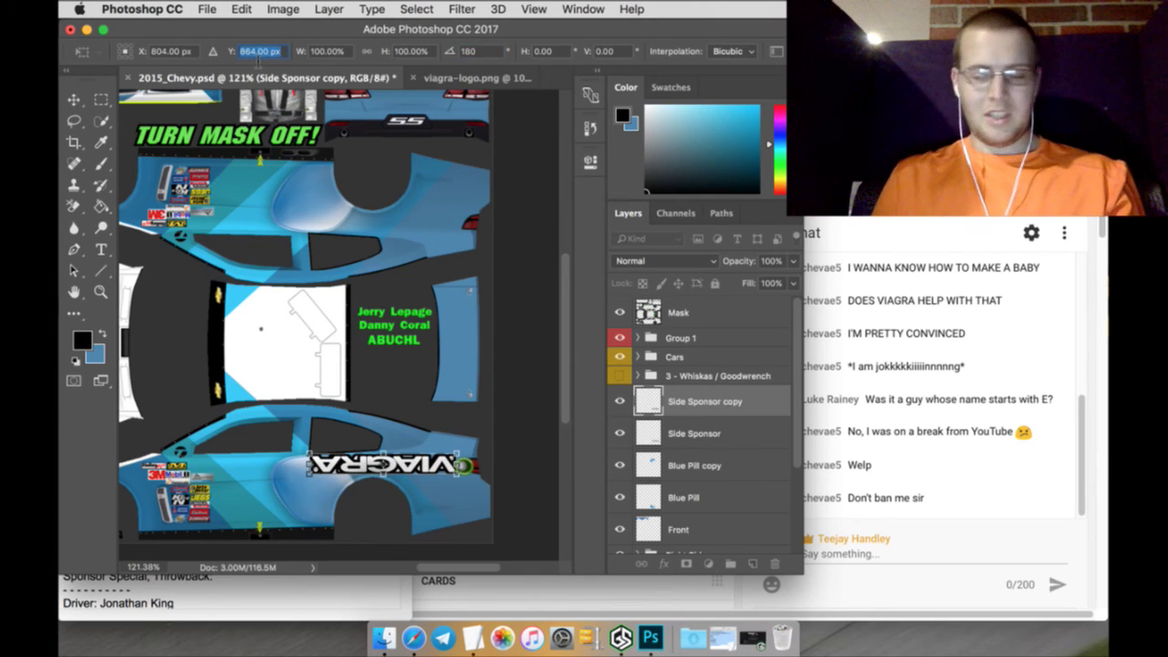
{"action": "type", "text": "365"}
{"action": "key", "text": "Return"}
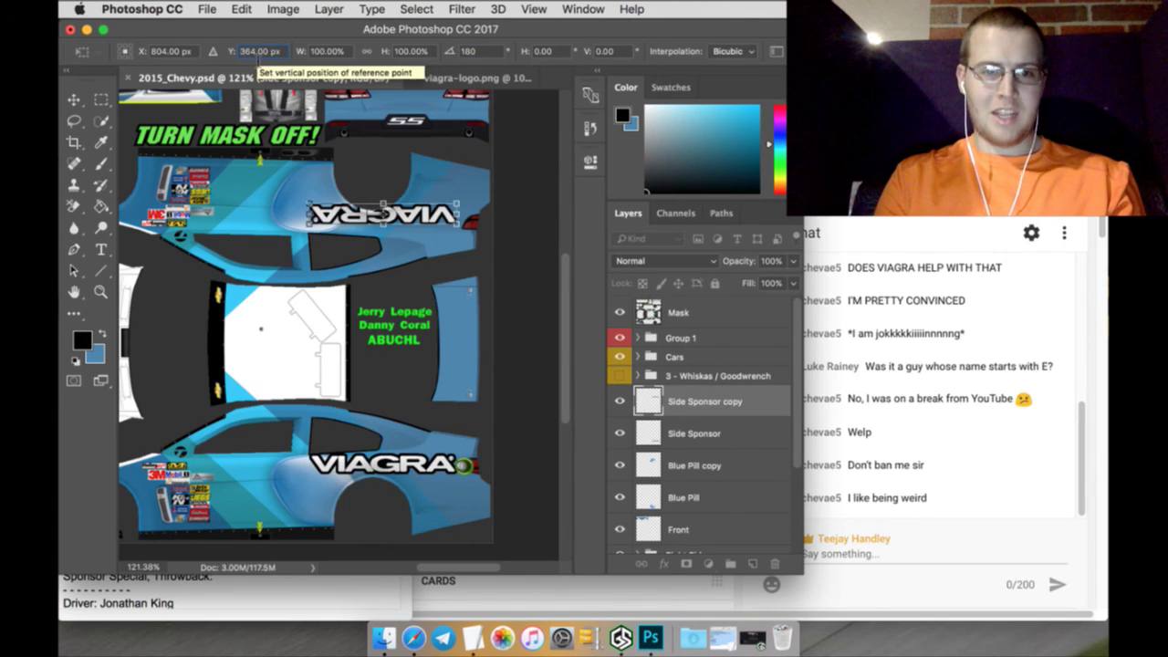
{"action": "key", "text": "Up"}
{"action": "key", "text": "Up"}
{"action": "key", "text": "Up"}
{"action": "key", "text": "Up"}
{"action": "key", "text": "Up"}
{"action": "key", "text": "Up"}
{"action": "key", "text": "Up"}
{"action": "key", "text": "Up"}
{"action": "key", "text": "Up"}
{"action": "key", "text": "Up"}
{"action": "key", "text": "Up"}
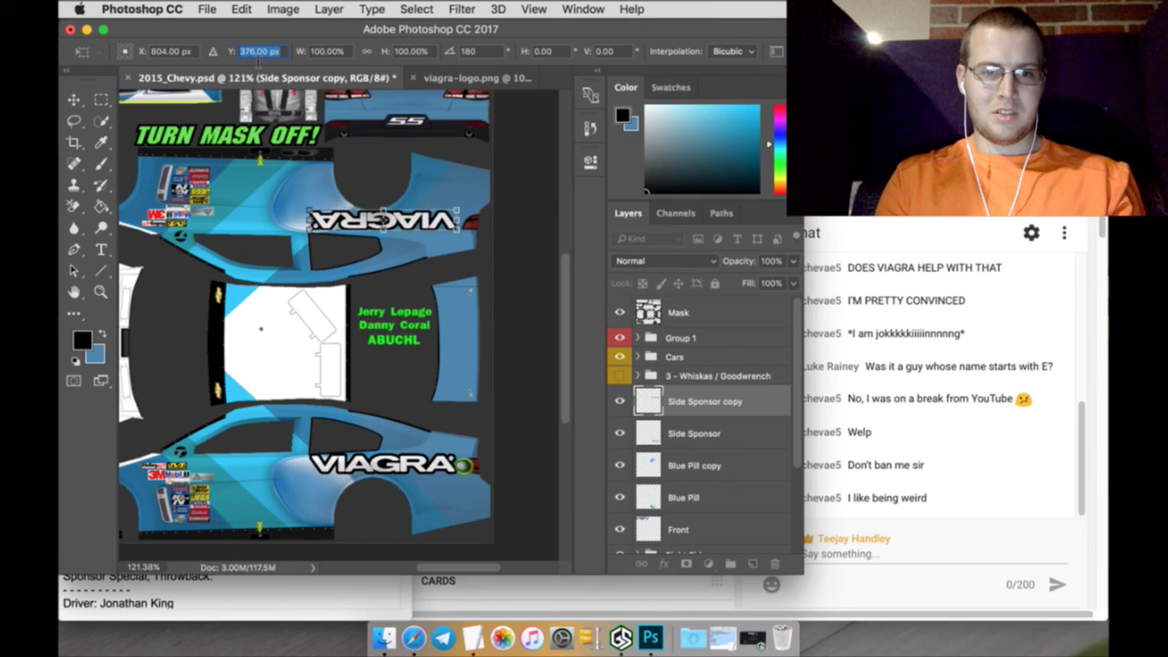
{"action": "key", "text": "Up"}
{"action": "key", "text": "Up"}
{"action": "key", "text": "Up"}
{"action": "key", "text": "Up"}
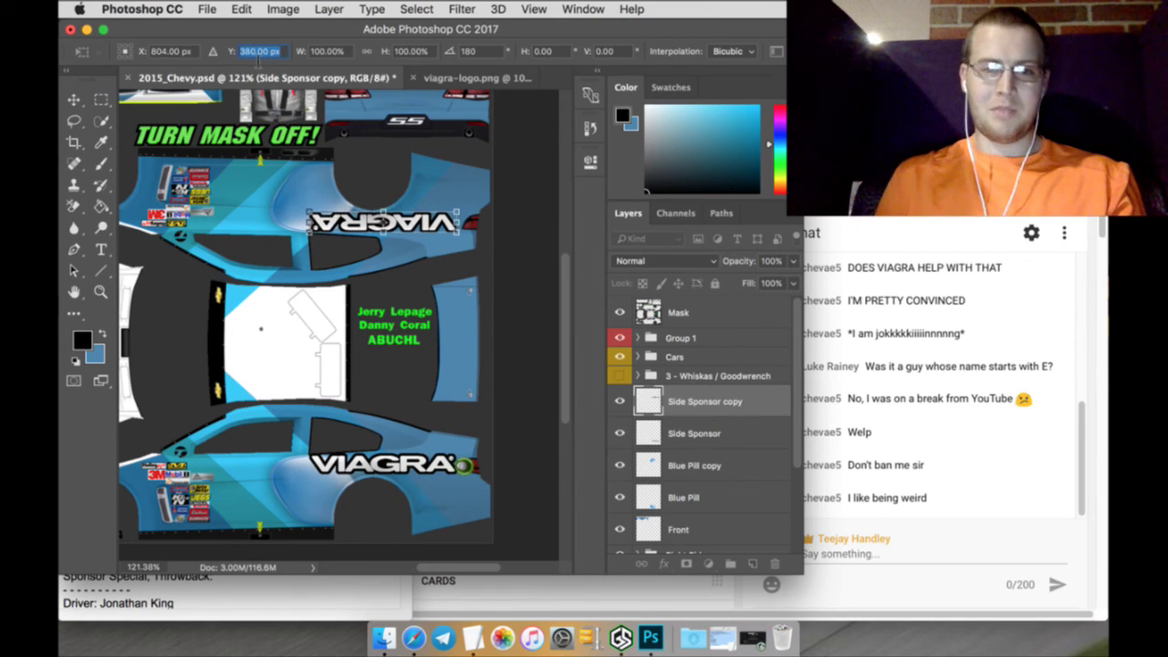
{"action": "left_click", "coordinate": [99, 99]}
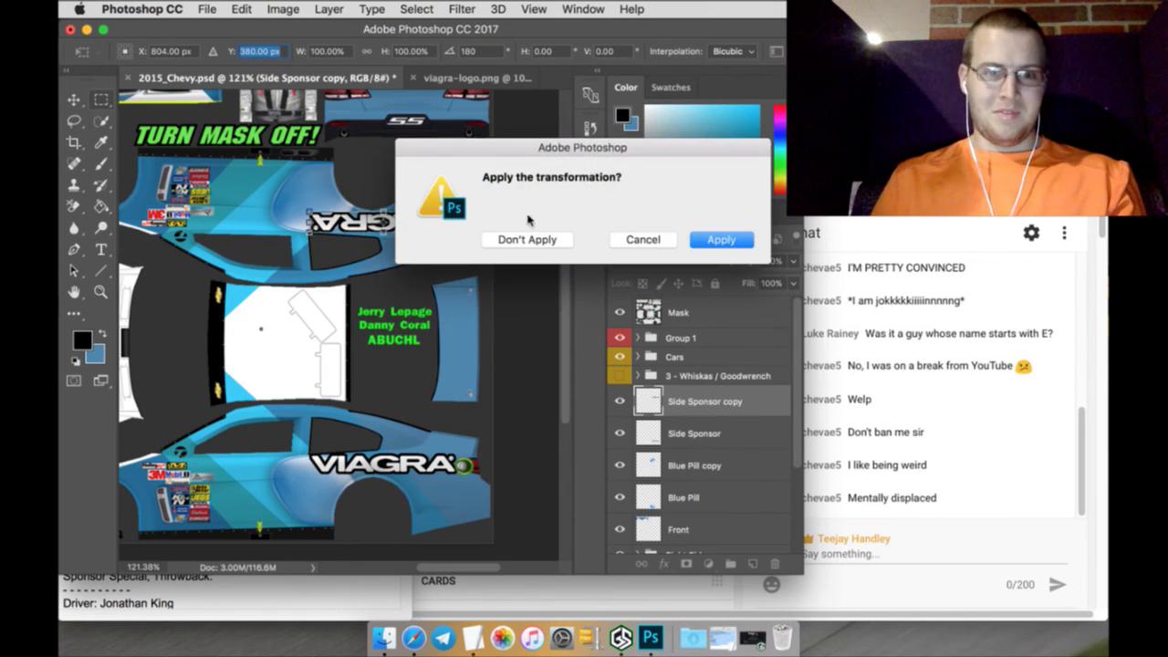
{"action": "left_click", "coordinate": [717, 248]}
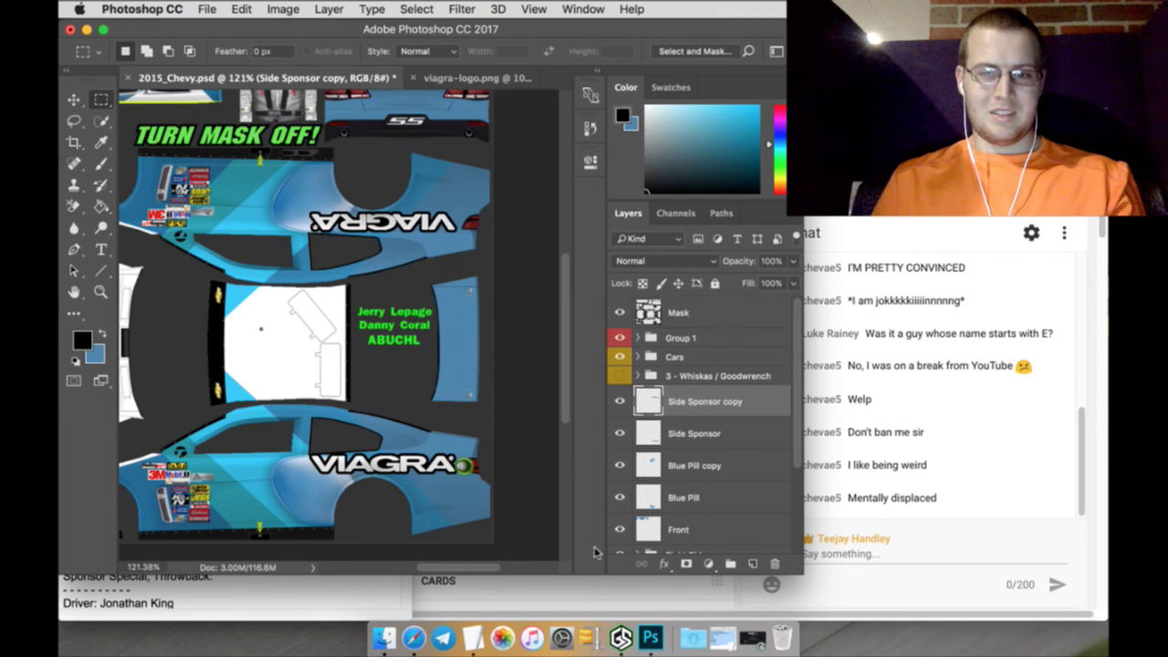
Sample the light blue from the car's side stripe as the foreground color
{"action": "left_click_drag", "start_coordinate": [495, 571], "coordinate": [468, 572]}
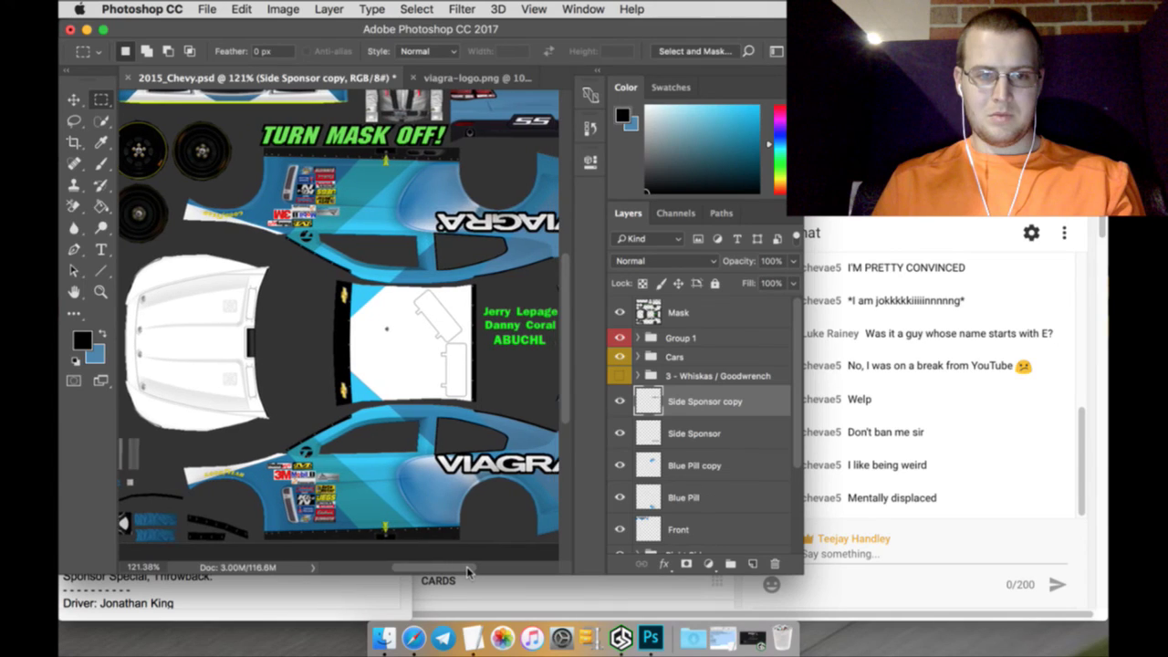
{"action": "left_click", "coordinate": [102, 142]}
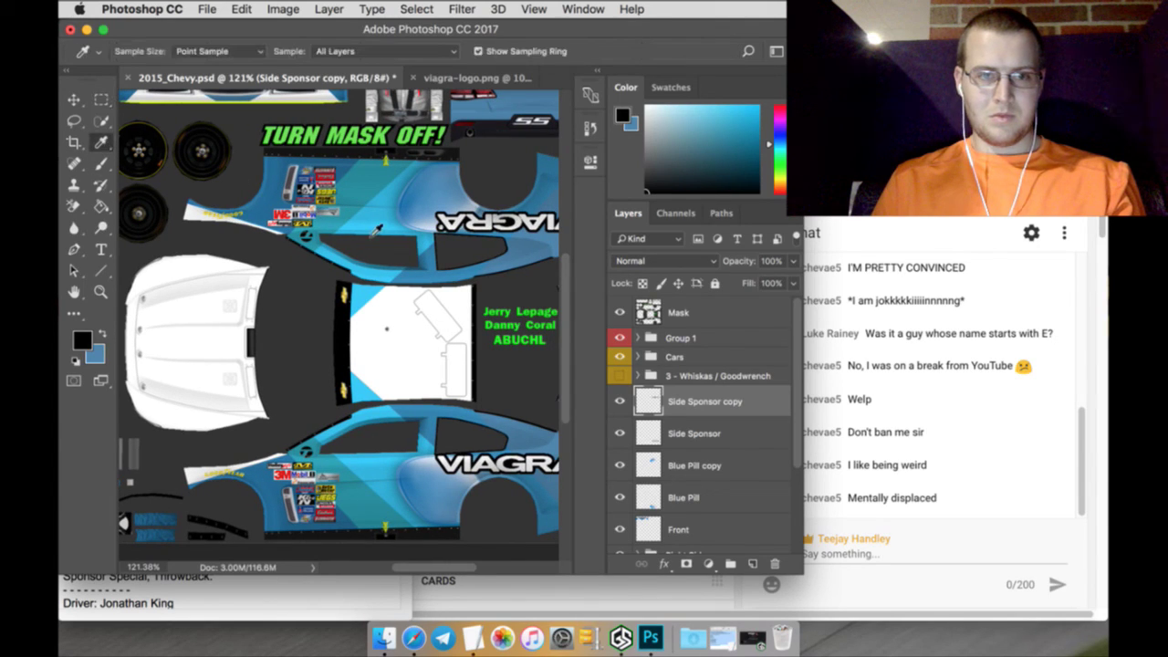
{"action": "left_click", "coordinate": [374, 230]}
Bring the VIAGRA logo from viagra-logo.png into 2015_Chevy.psd and scale it to about 38% over the hood
{"action": "left_click", "coordinate": [462, 80]}
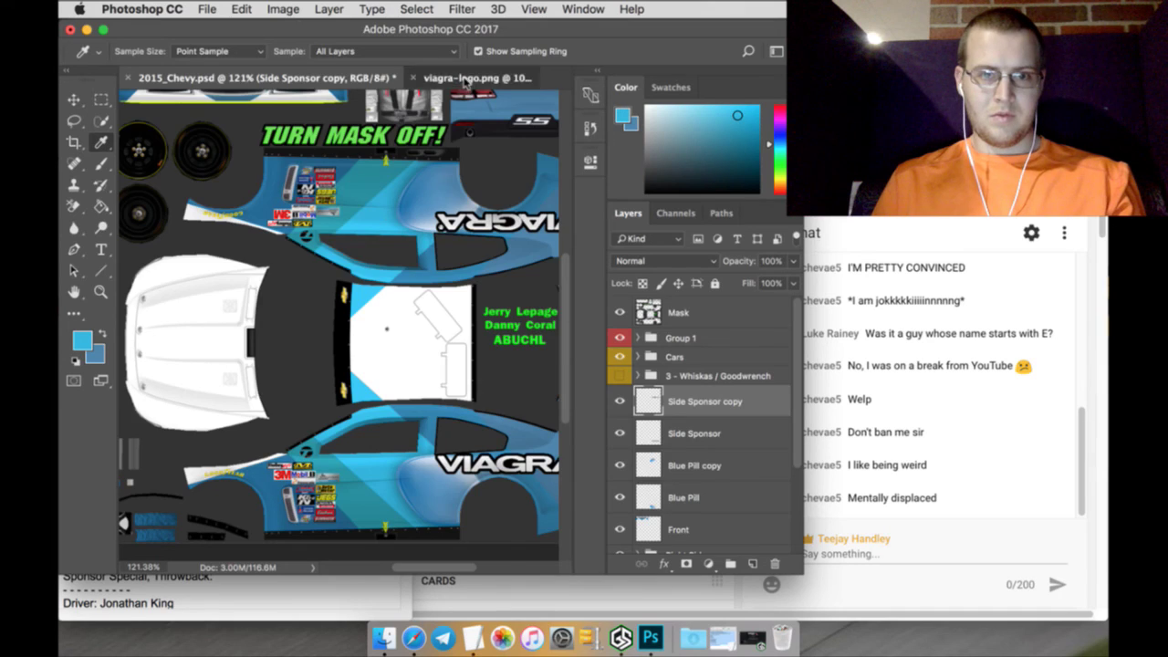
{"action": "left_click", "coordinate": [75, 101]}
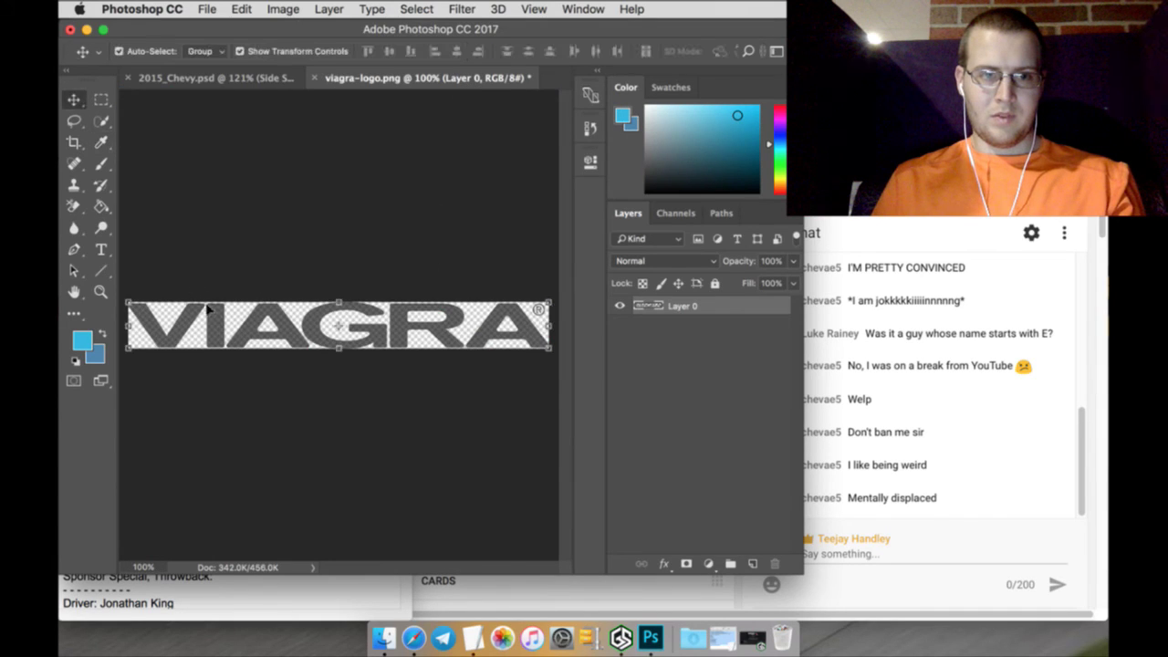
{"action": "left_click_drag", "start_coordinate": [208, 310], "coordinate": [209, 253]}
{"action": "left_click_drag", "start_coordinate": [185, 73], "coordinate": [189, 326]}
{"action": "left_click_drag", "start_coordinate": [340, 341], "coordinate": [231, 279]}
{"action": "left_click_drag", "start_coordinate": [152, 278], "coordinate": [144, 353]}
Rotate the new VIAGRA logo 90 degrees and move it across the white hood
{"action": "left_click", "coordinate": [471, 53]}
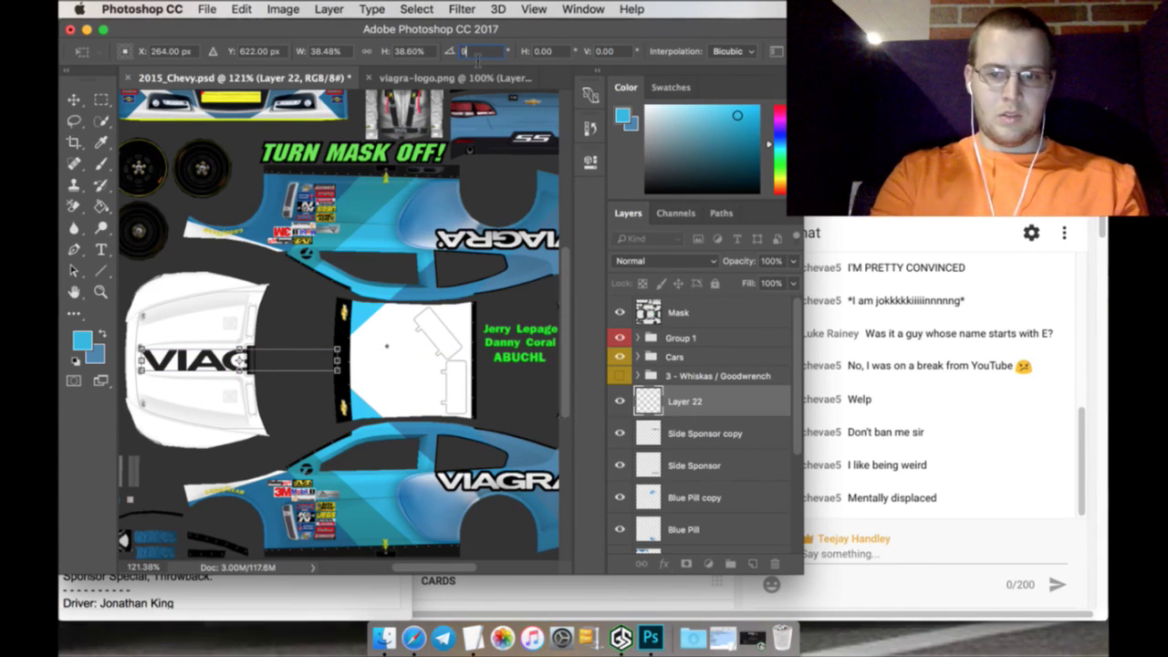
{"action": "type", "text": "90"}
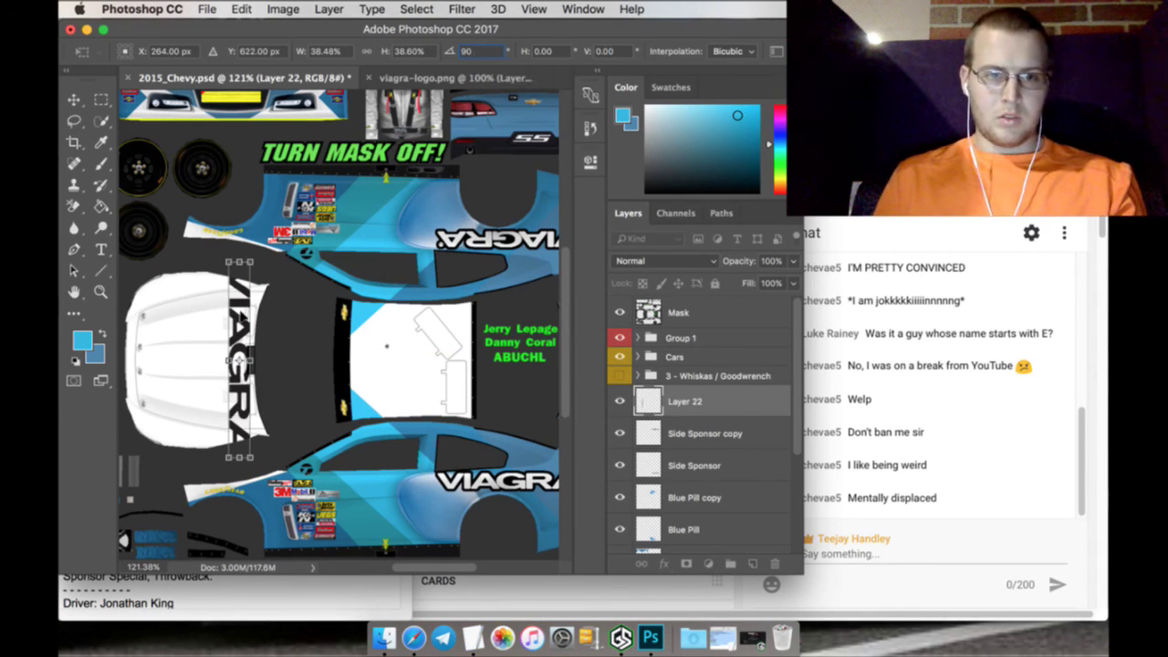
{"action": "left_click_drag", "start_coordinate": [236, 318], "coordinate": [189, 319]}
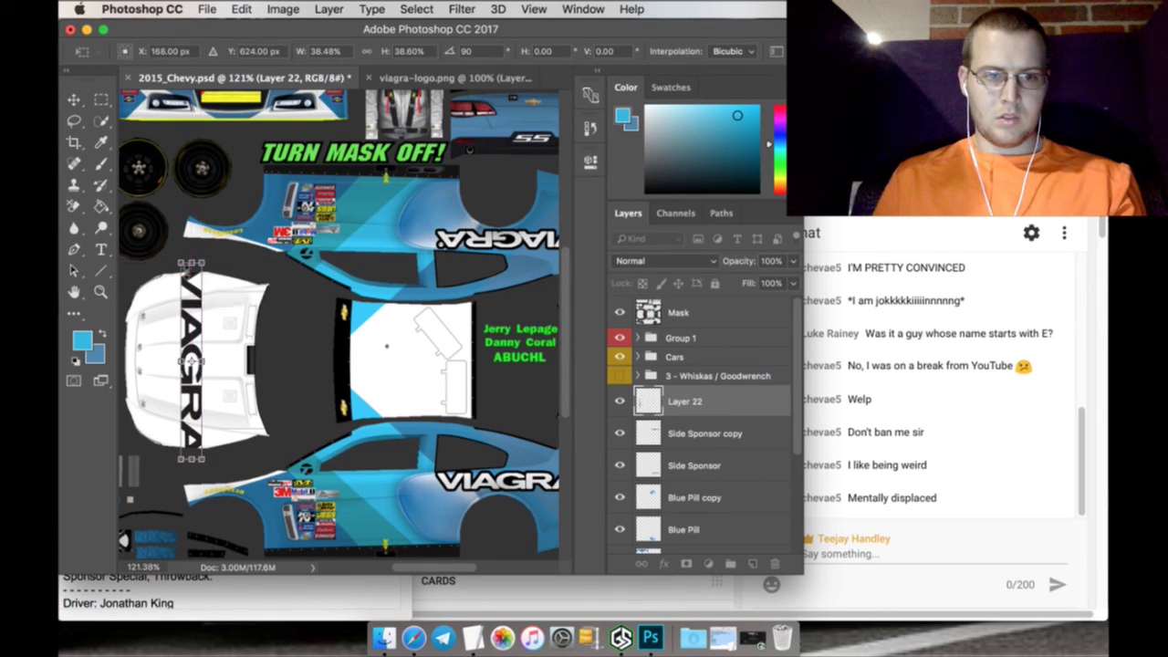
Scale the hood logo to about 27% width and 28% height, position it at X 176 px, Y 623.5 px, and apply the transformation
{"action": "left_click_drag", "start_coordinate": [180, 264], "coordinate": [231, 302]}
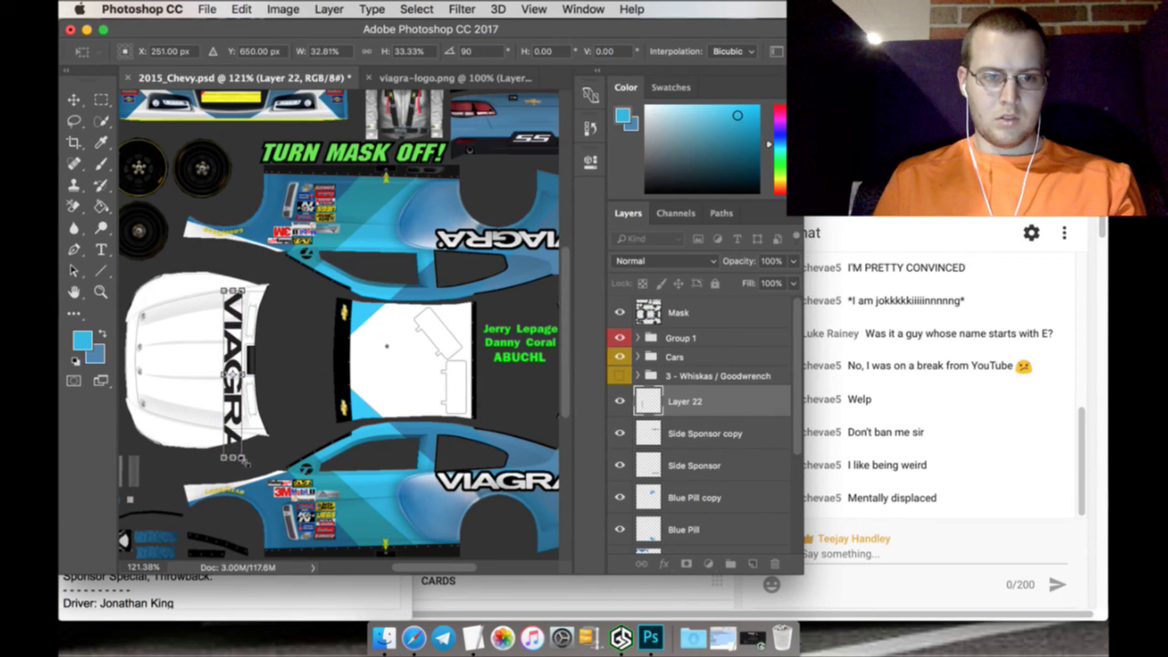
{"action": "left_click_drag", "start_coordinate": [245, 459], "coordinate": [242, 434]}
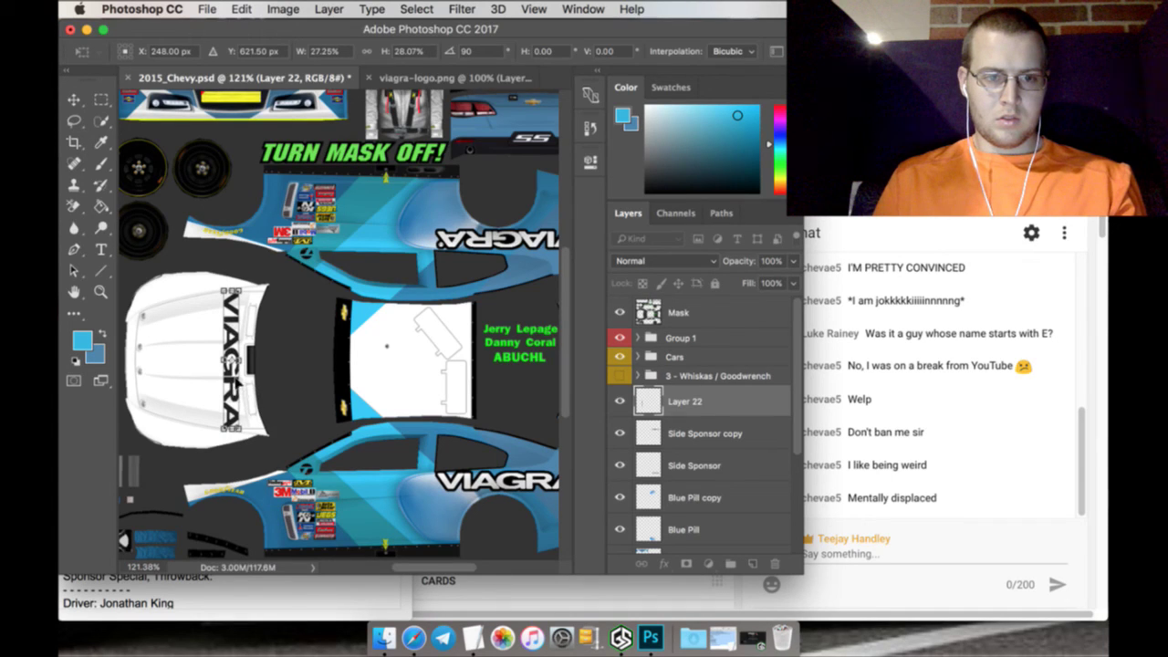
{"action": "left_click_drag", "start_coordinate": [232, 359], "coordinate": [226, 360]}
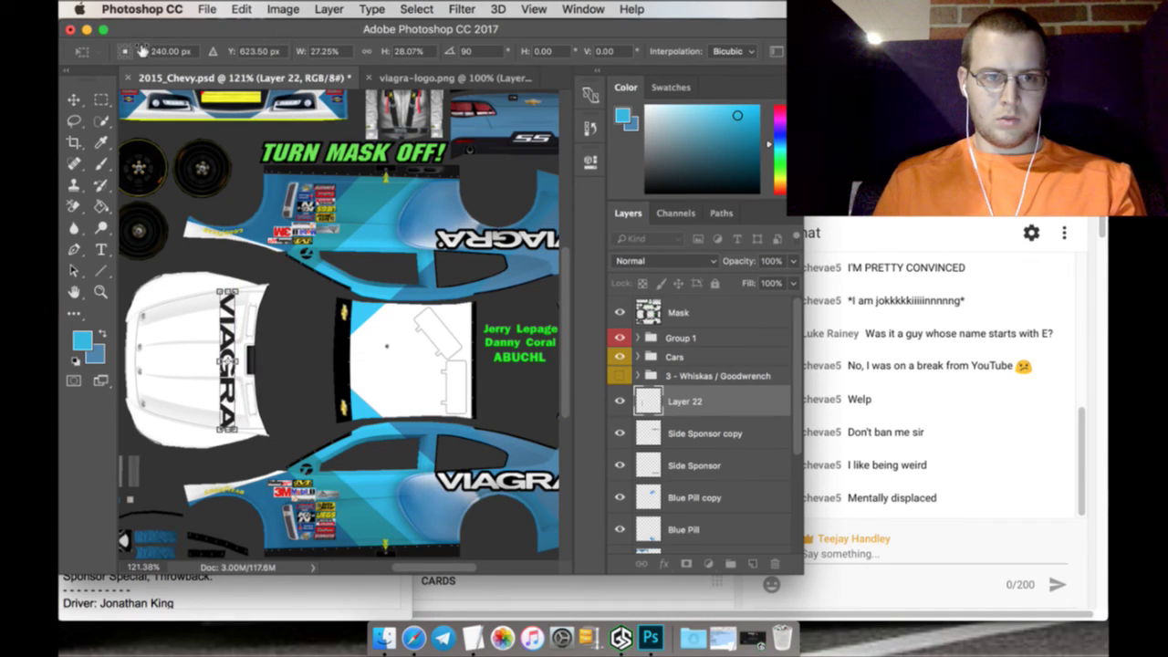
{"action": "left_click_drag", "start_coordinate": [142, 51], "coordinate": [69, 51]}
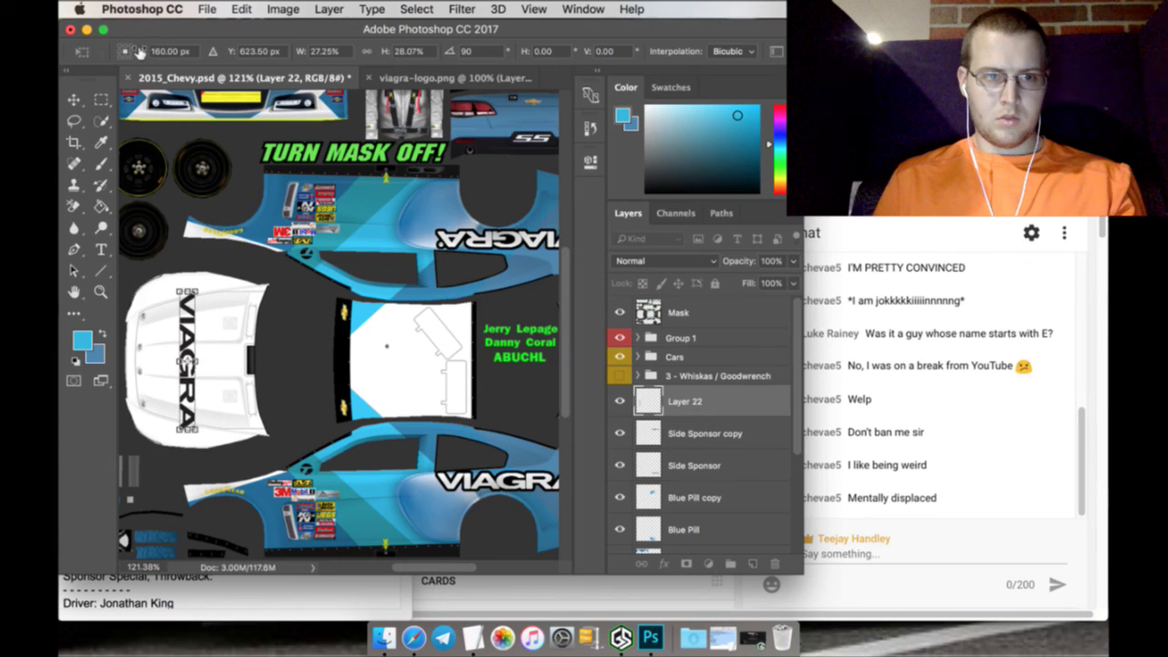
{"action": "left_click_drag", "start_coordinate": [141, 51], "coordinate": [158, 50]}
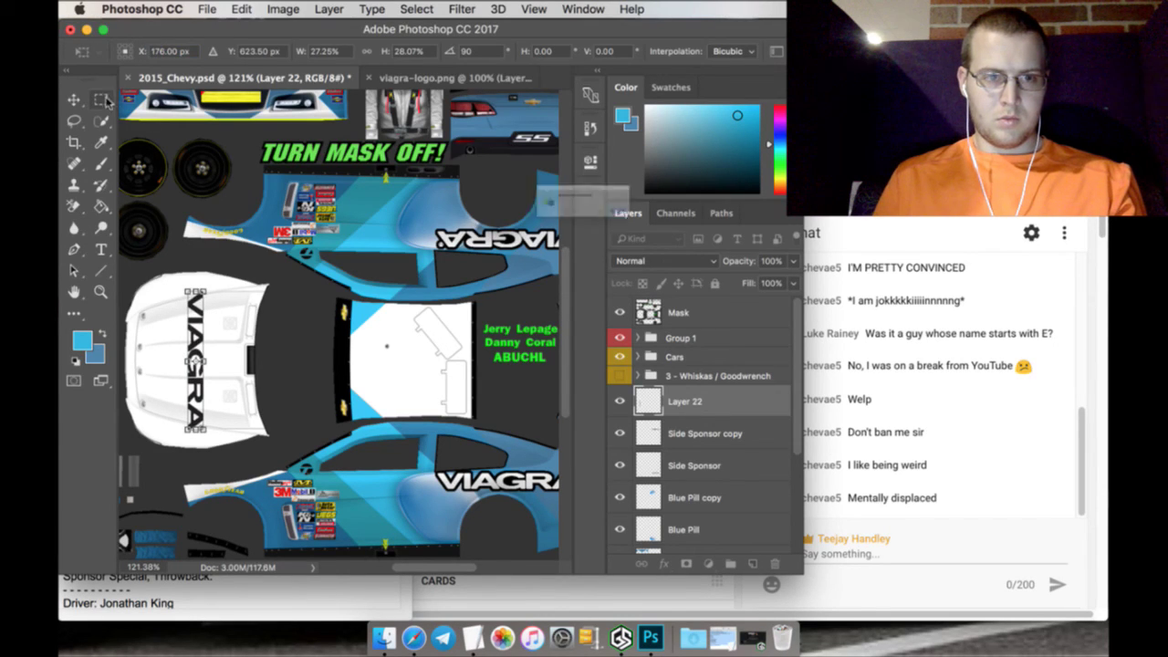
{"action": "left_click", "coordinate": [103, 100]}
{"action": "left_click", "coordinate": [710, 239]}
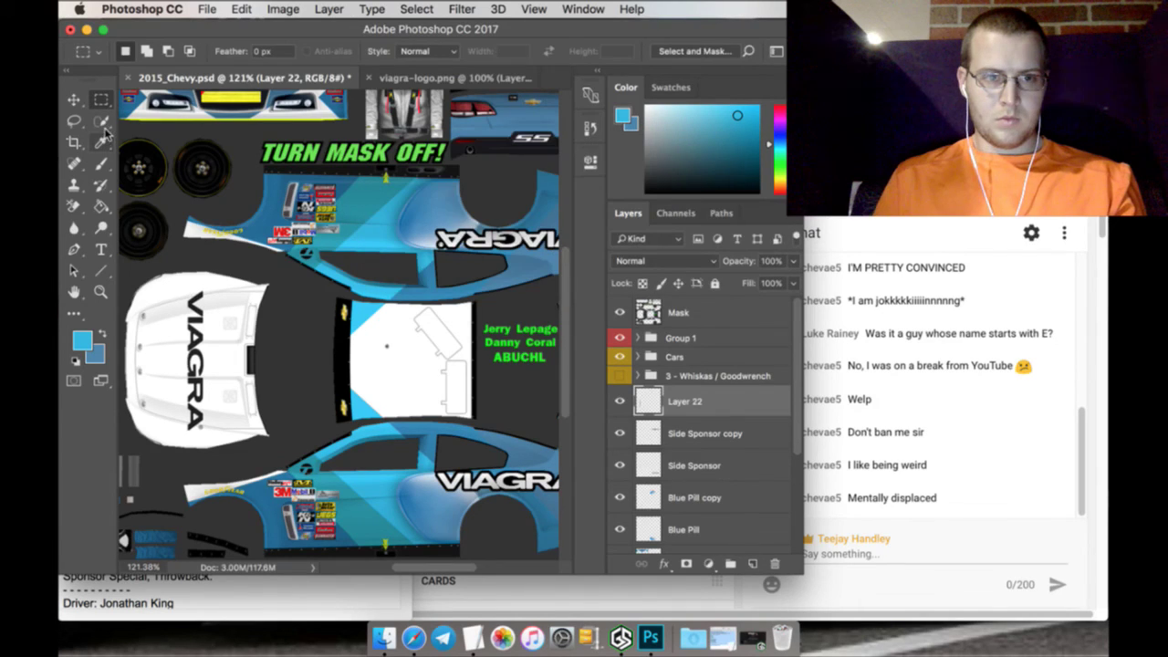
Recolor the hood's VIAGRA lettering in the sampled light blue with a 250 px brush
{"action": "key", "text": "super+d"}
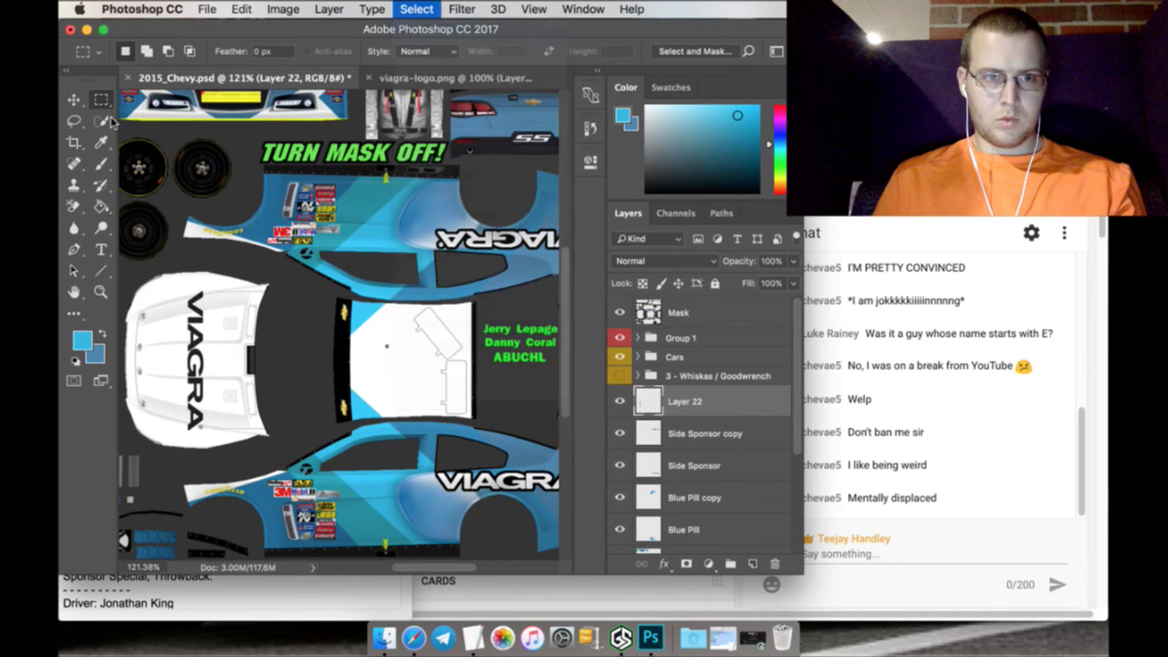
{"action": "left_click", "coordinate": [104, 121]}
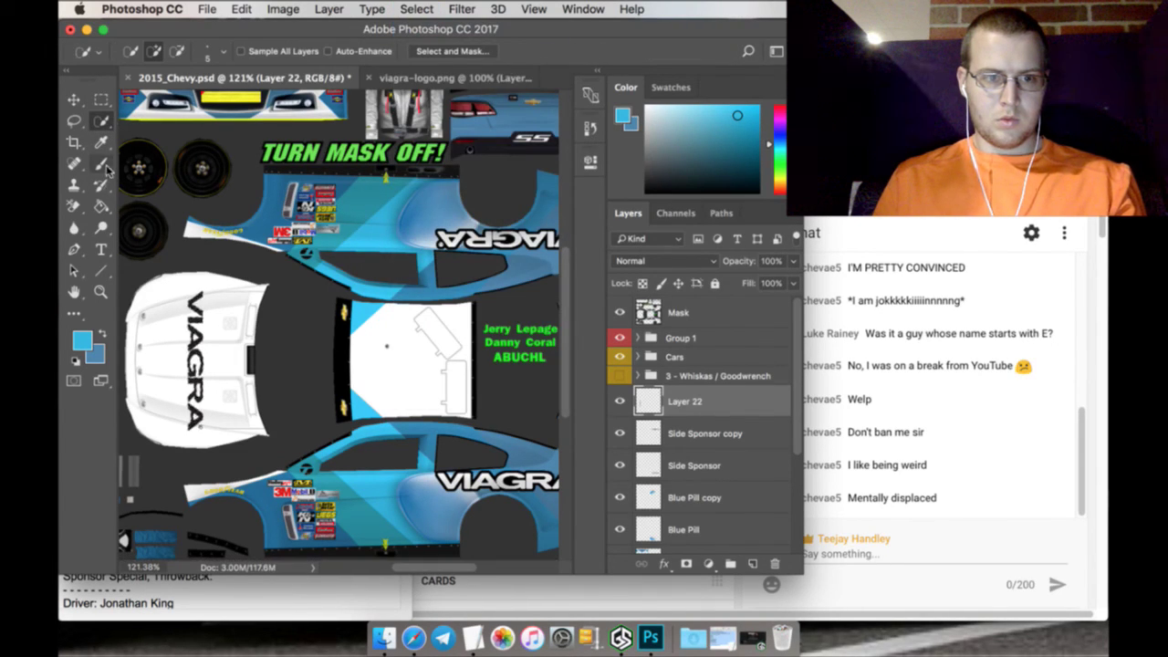
{"action": "left_click", "coordinate": [103, 164]}
{"action": "left_click", "coordinate": [132, 51]}
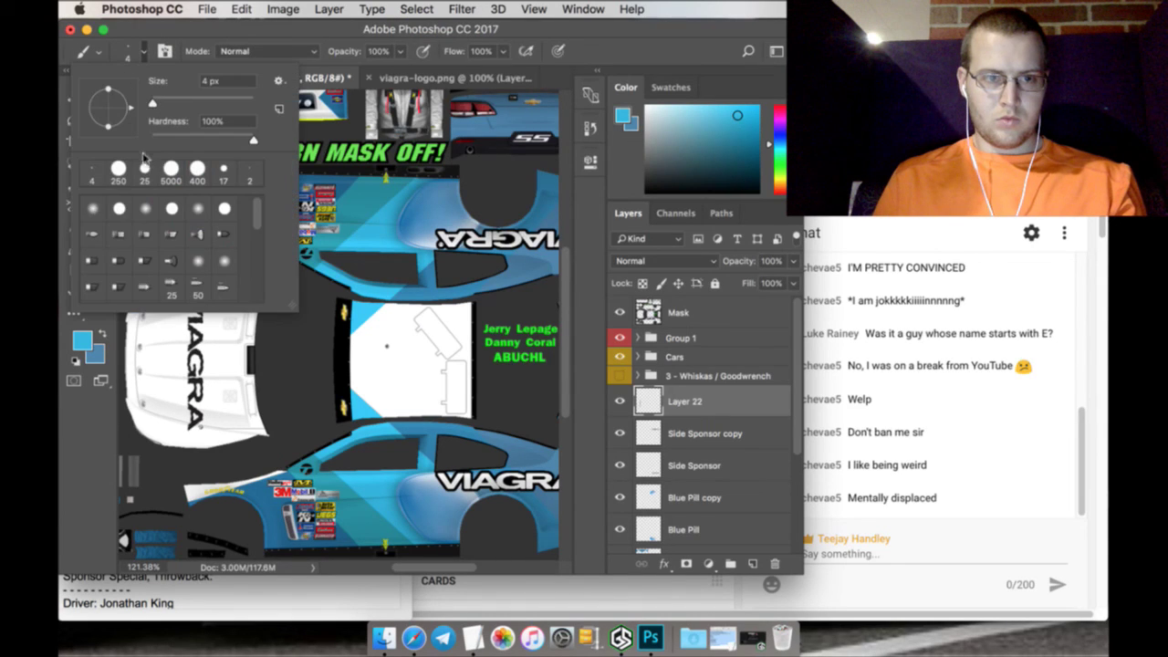
{"action": "double_click", "coordinate": [118, 168]}
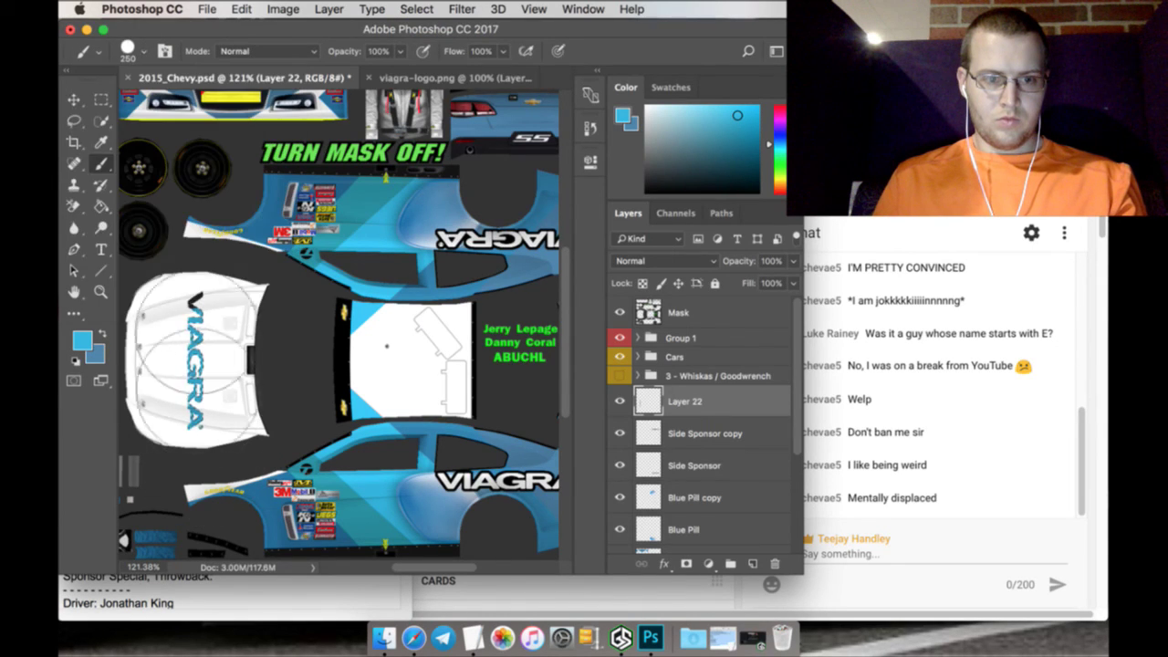
{"action": "left_click", "coordinate": [101, 99]}
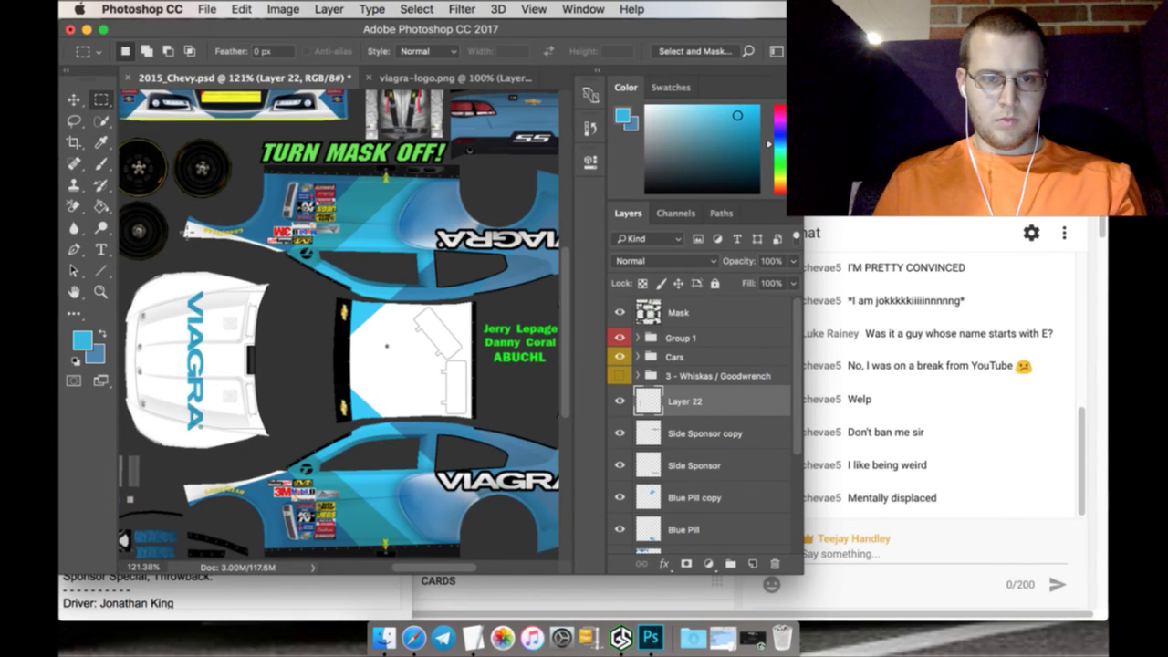
Fit the whole template in view and rename the hood logo's layer to Hood Sponsor
{"action": "left_click", "coordinate": [100, 291]}
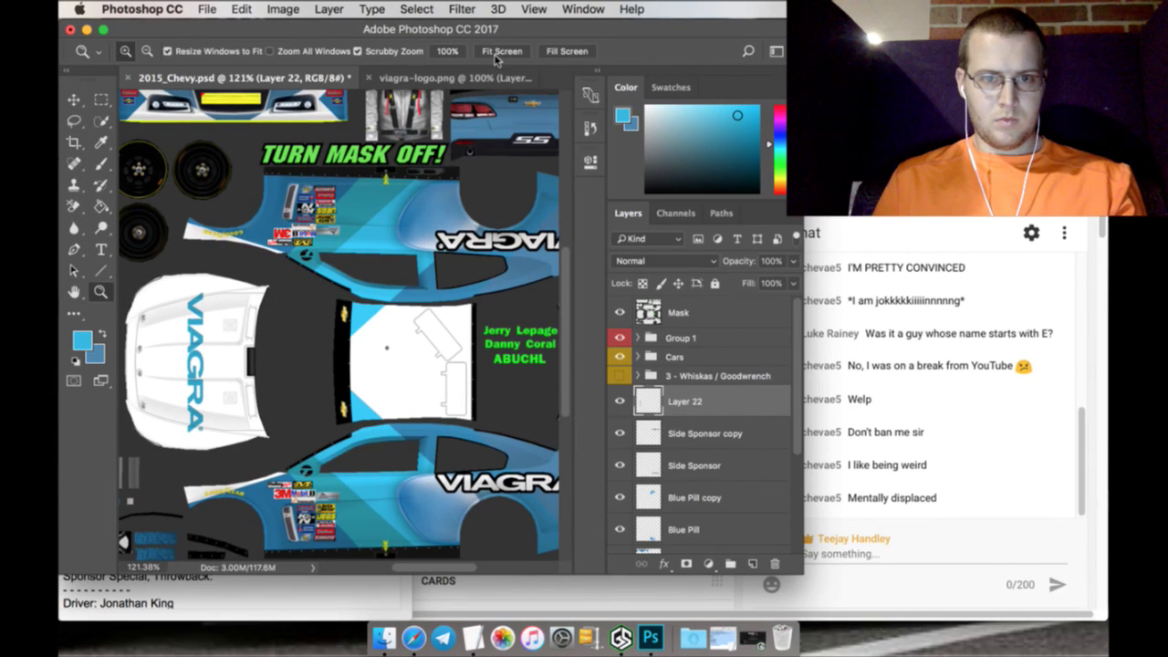
{"action": "left_click", "coordinate": [501, 52]}
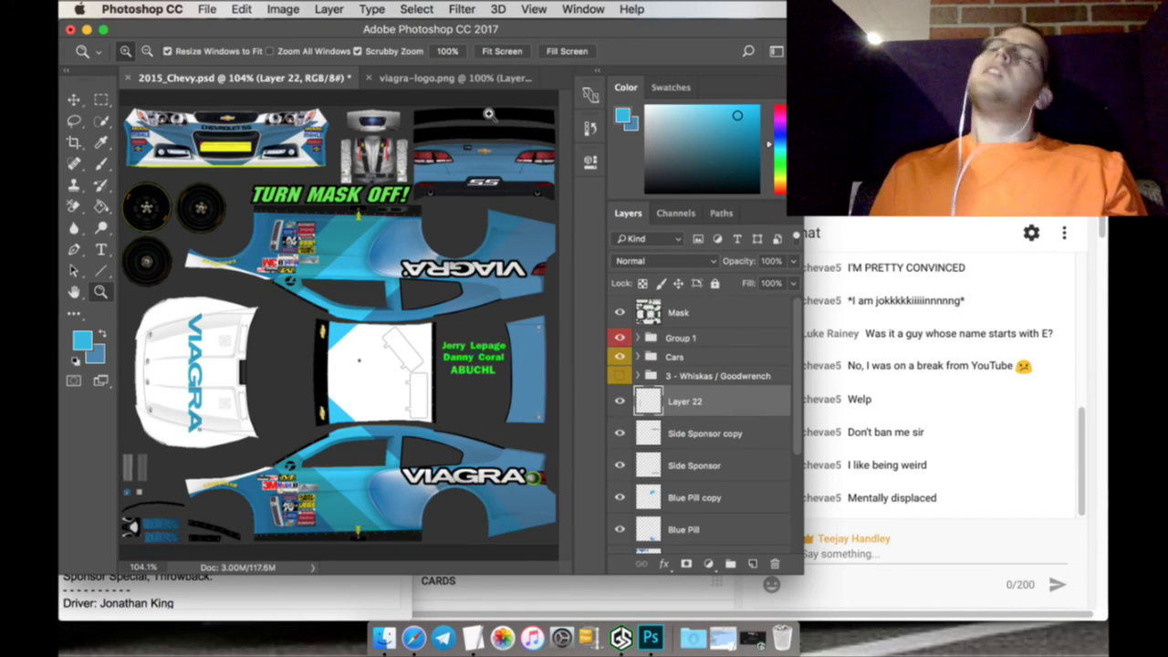
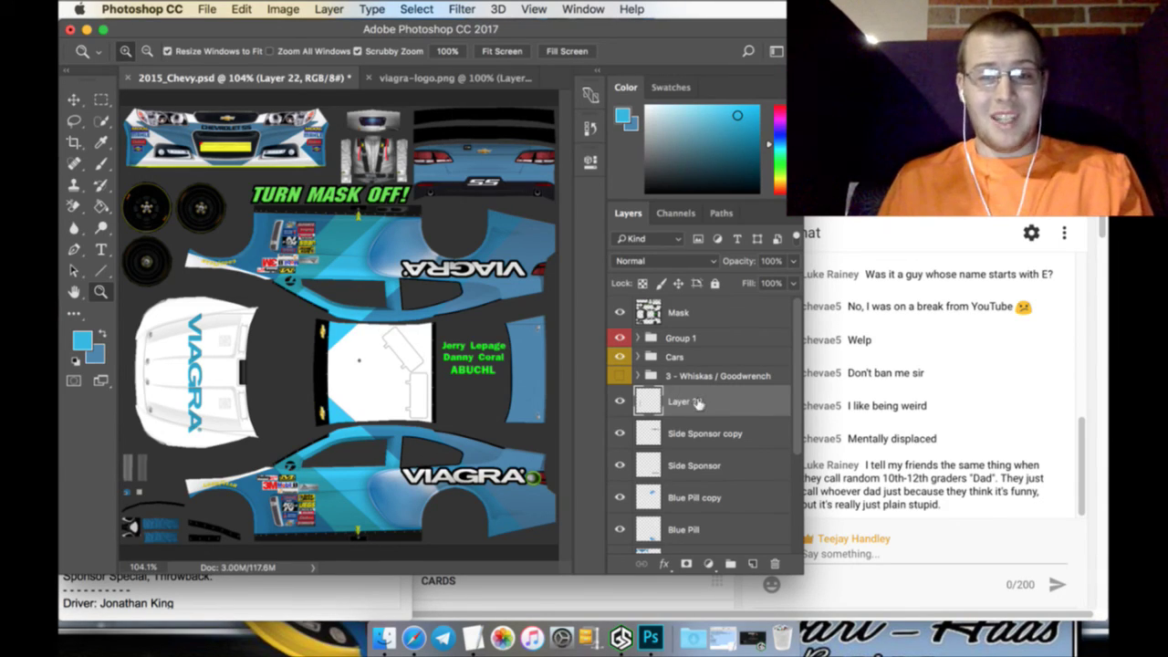
{"action": "type", "text": "Hood"}
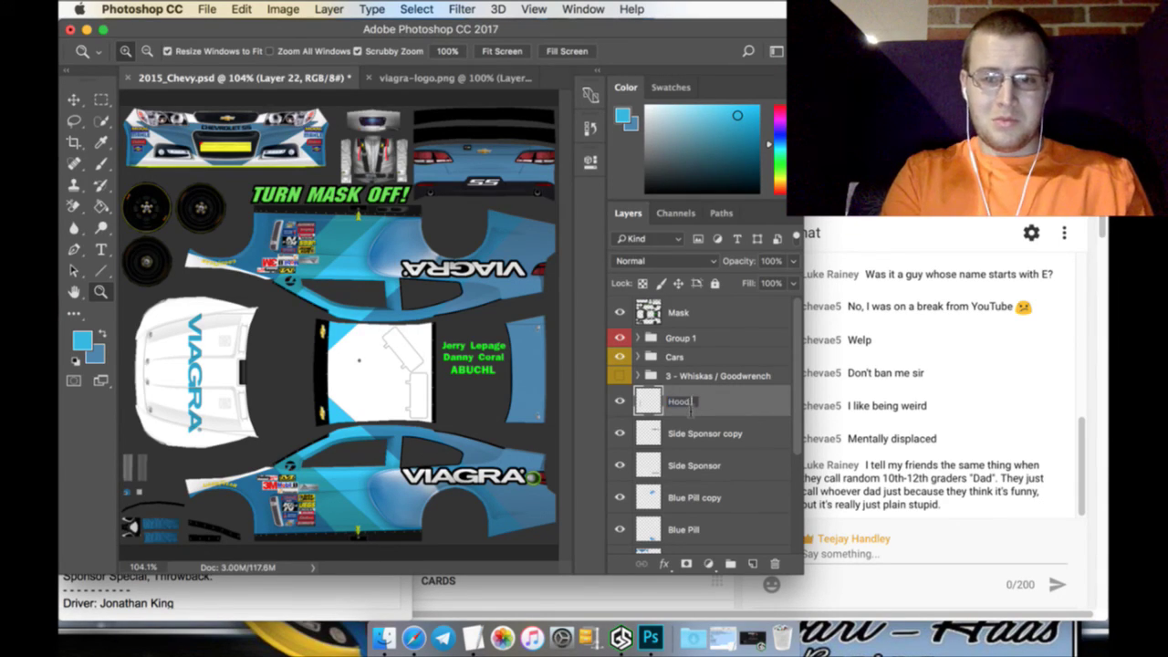
{"action": "type", "text": " Sponsor"}
{"action": "key", "text": "Return"}
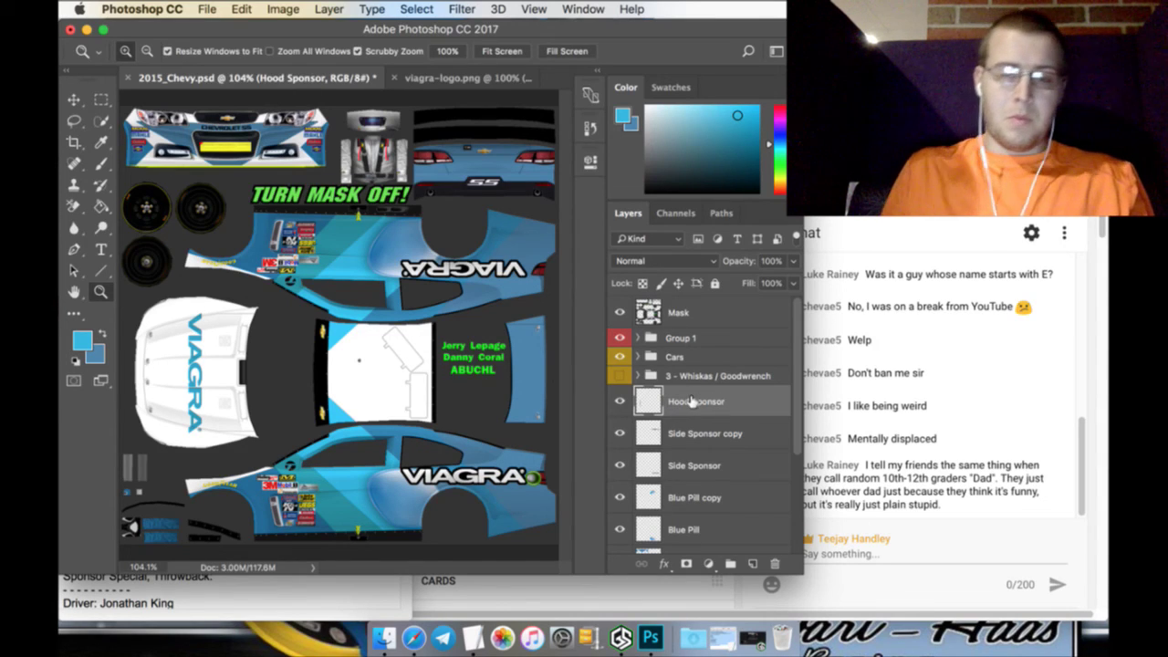
Authorize the Creative Cloud changes by entering the account password, and return to the Photoshop document
{"action": "left_click", "coordinate": [207, 9]}
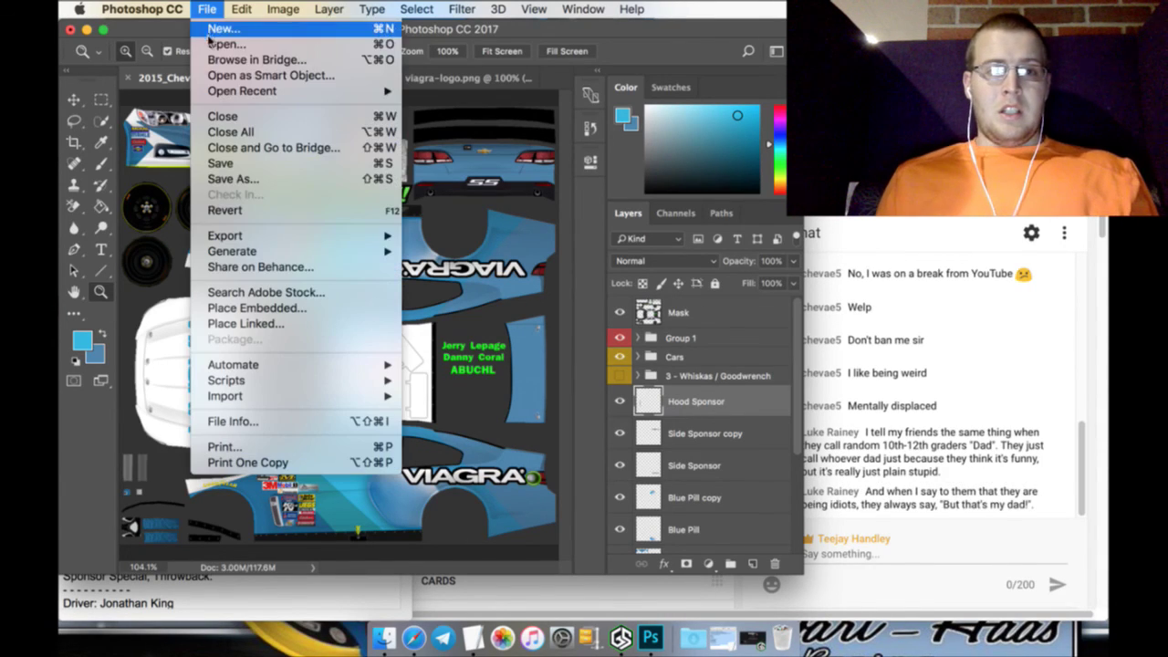
{"action": "left_click", "coordinate": [210, 58]}
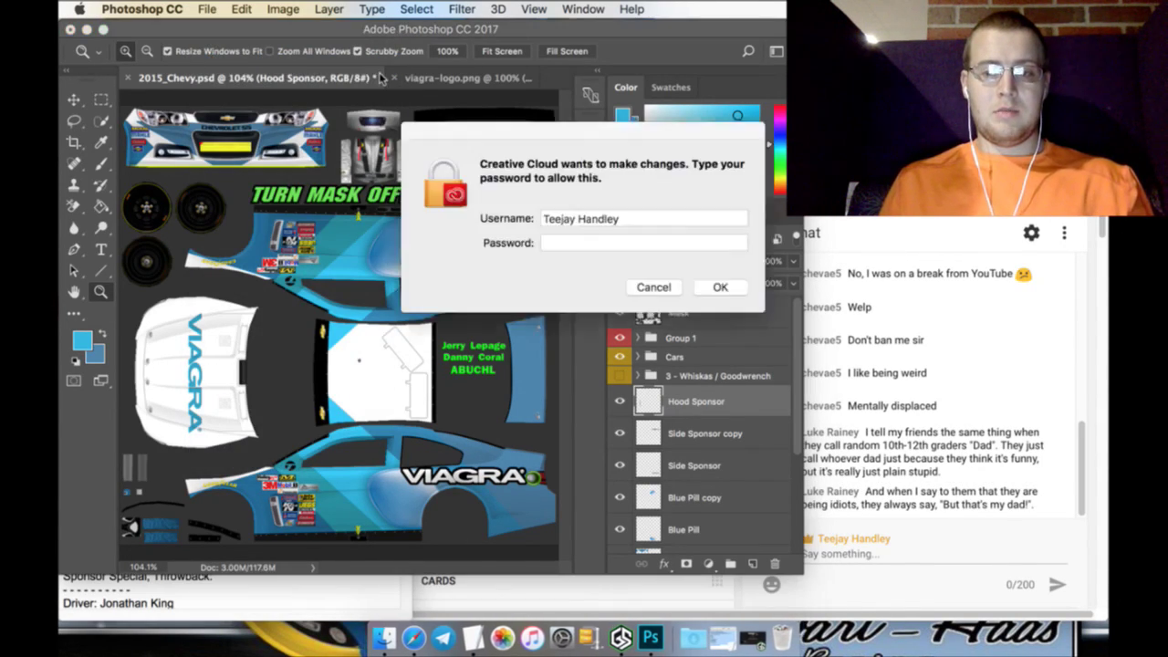
{"action": "left_click", "coordinate": [592, 248]}
{"action": "key", "text": "Caps_Lock"}
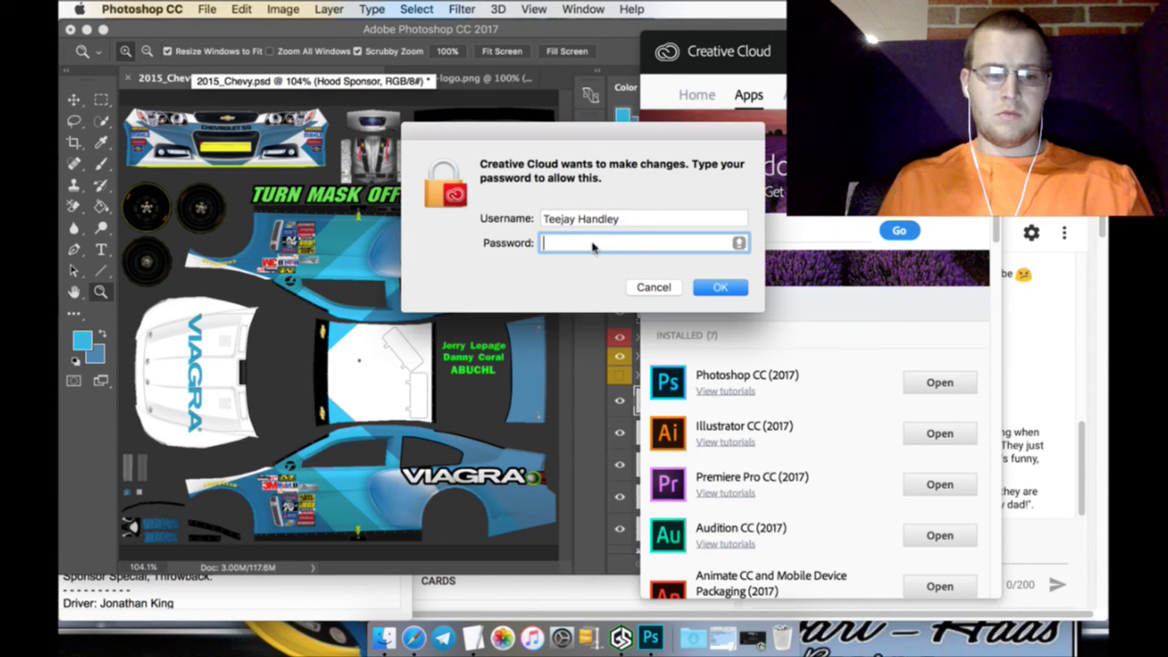
{"action": "type", "text": "T••••••••"}
{"action": "key", "text": "Return"}
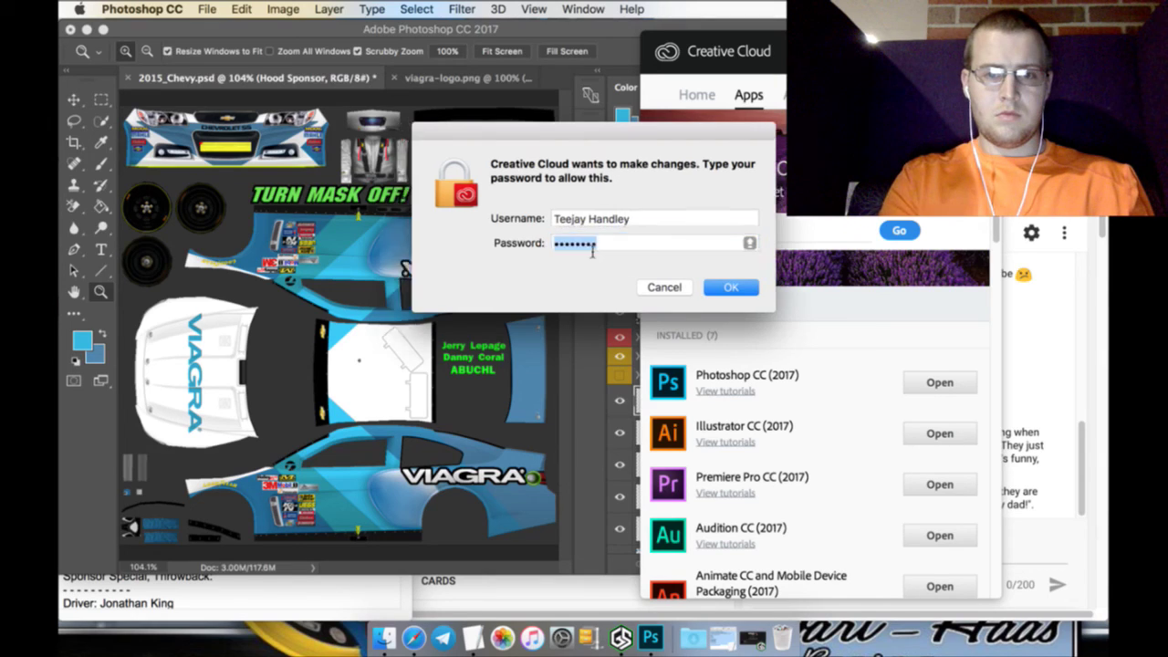
{"action": "type", "text": "••••"}
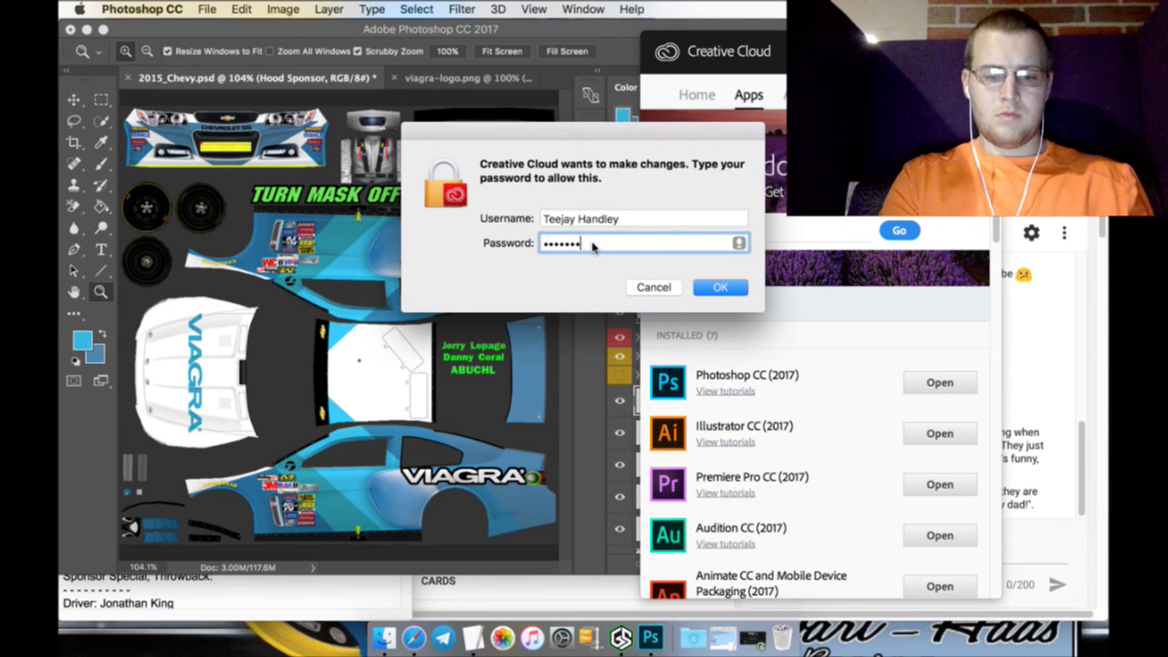
{"action": "type", "text": "••••••"}
{"action": "key", "text": "Return"}
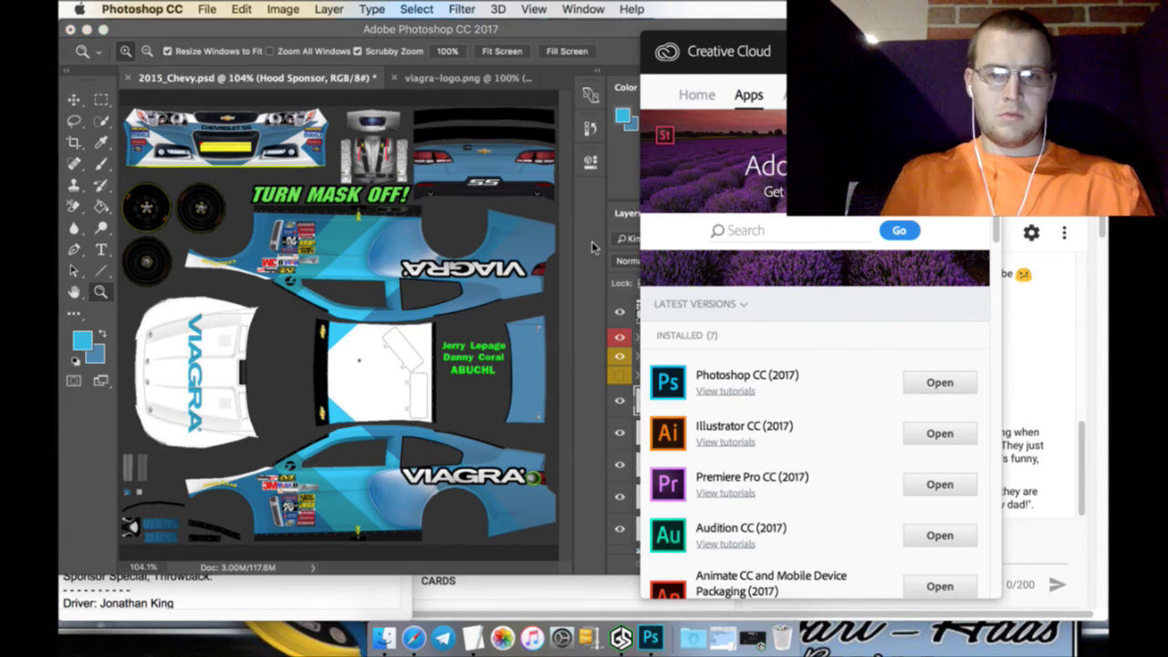
{"action": "left_click", "coordinate": [944, 383]}
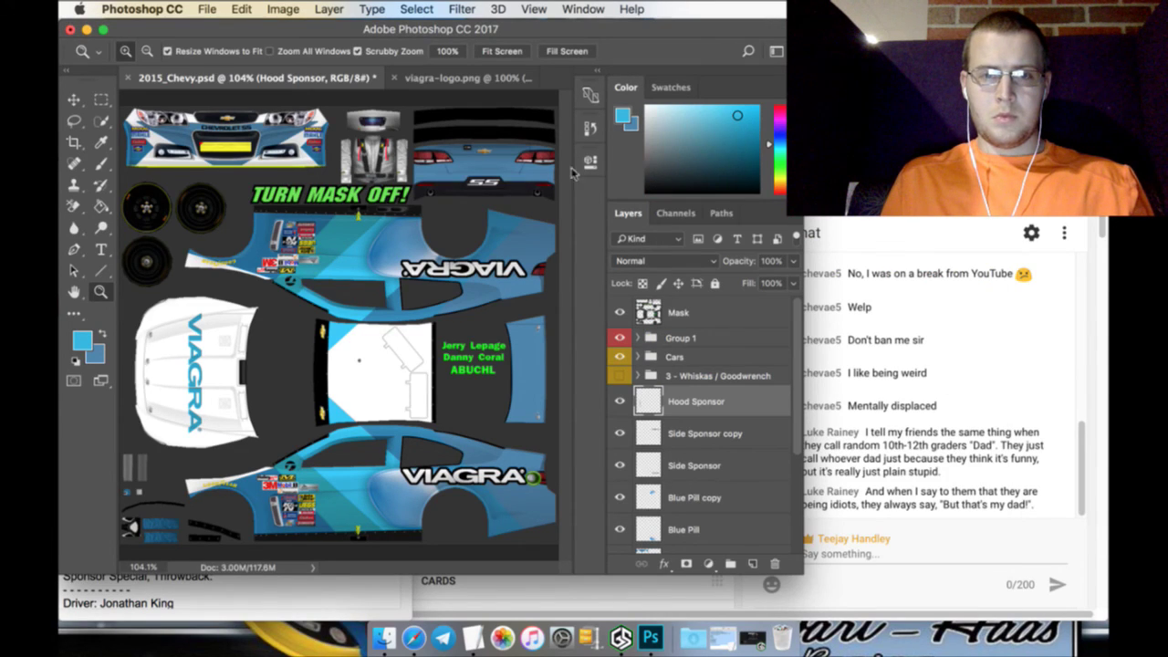
Open the number sheet RCR Set.png from the Numbers folder
{"action": "left_click", "coordinate": [212, 9]}
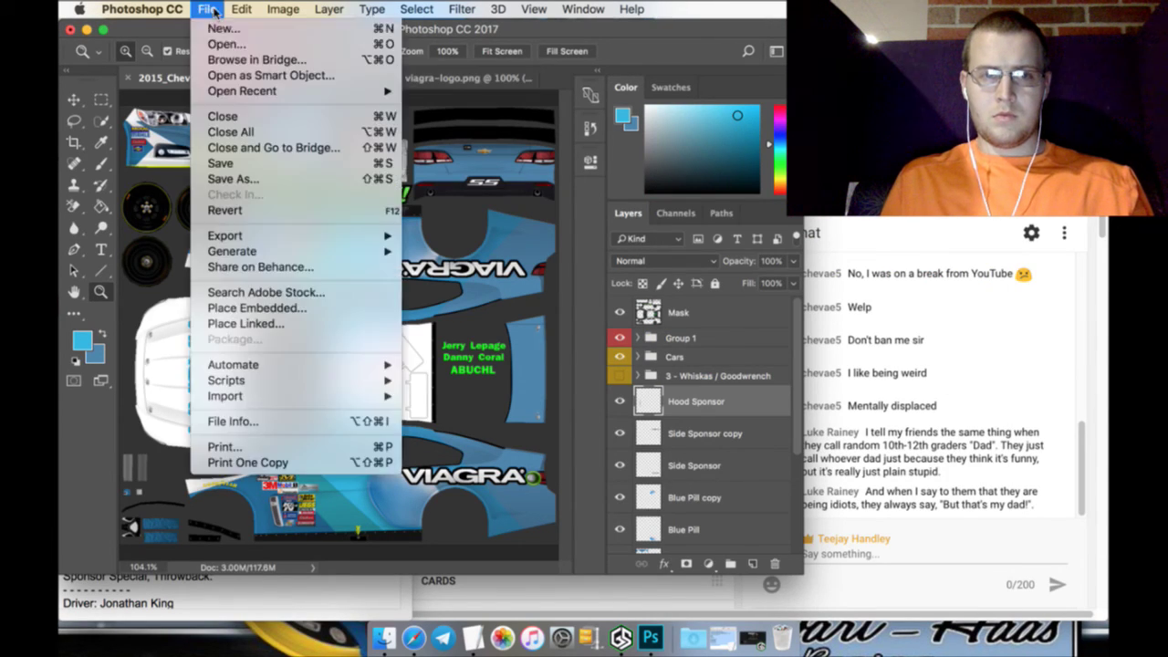
{"action": "left_click", "coordinate": [219, 43]}
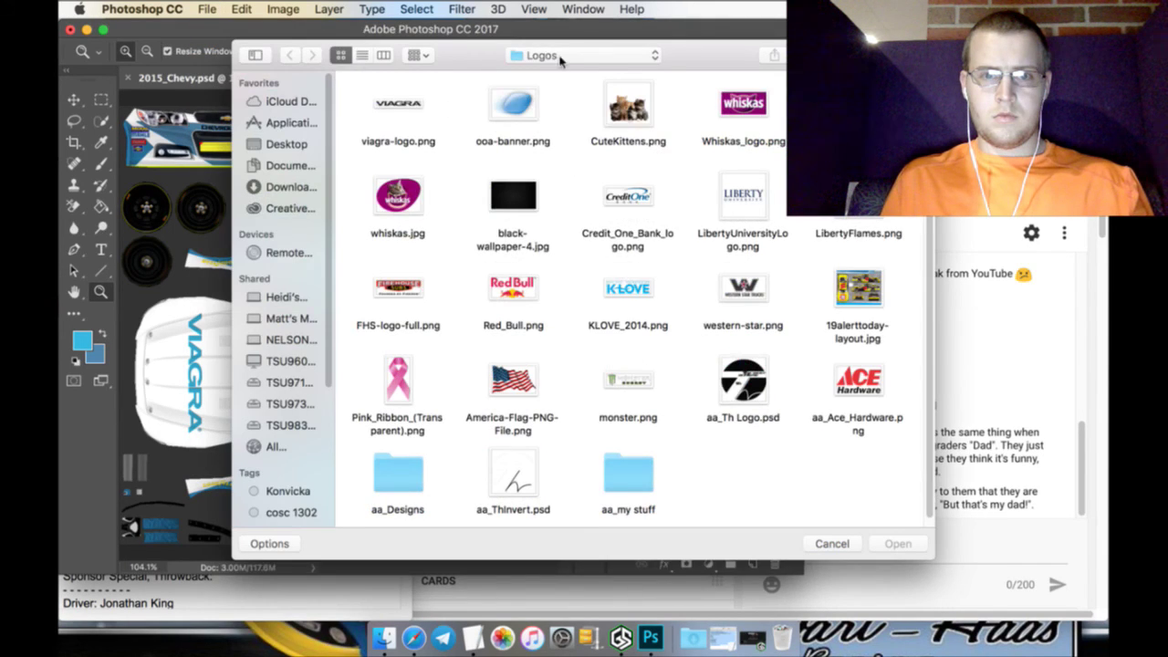
{"action": "left_click", "coordinate": [560, 55]}
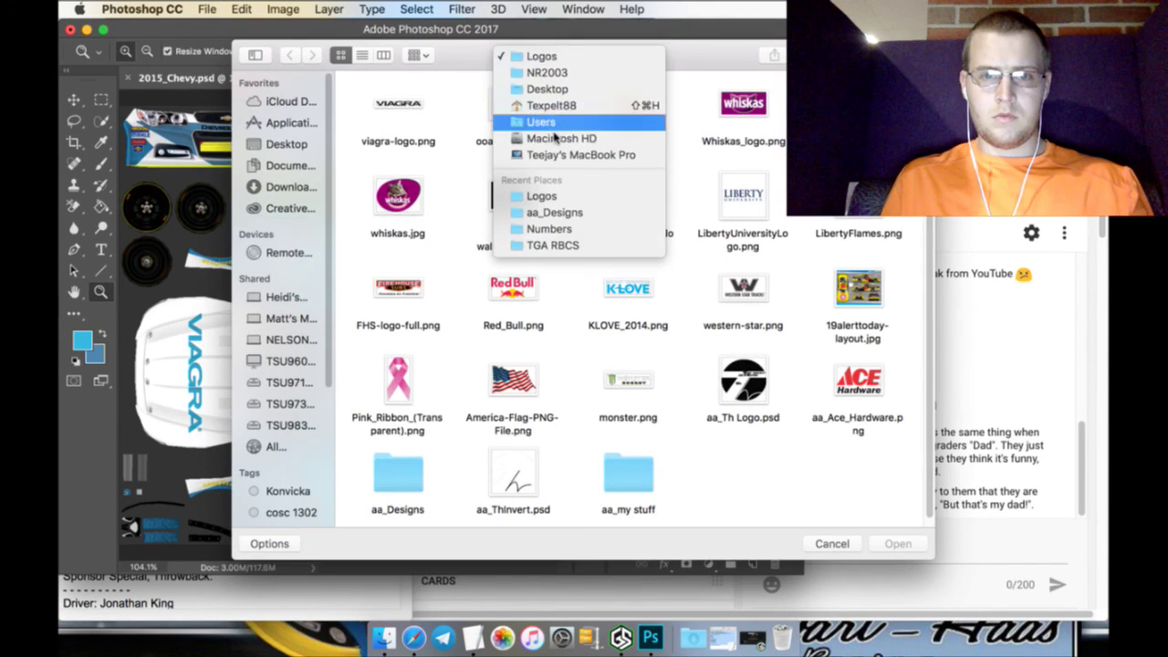
{"action": "left_click", "coordinate": [547, 228]}
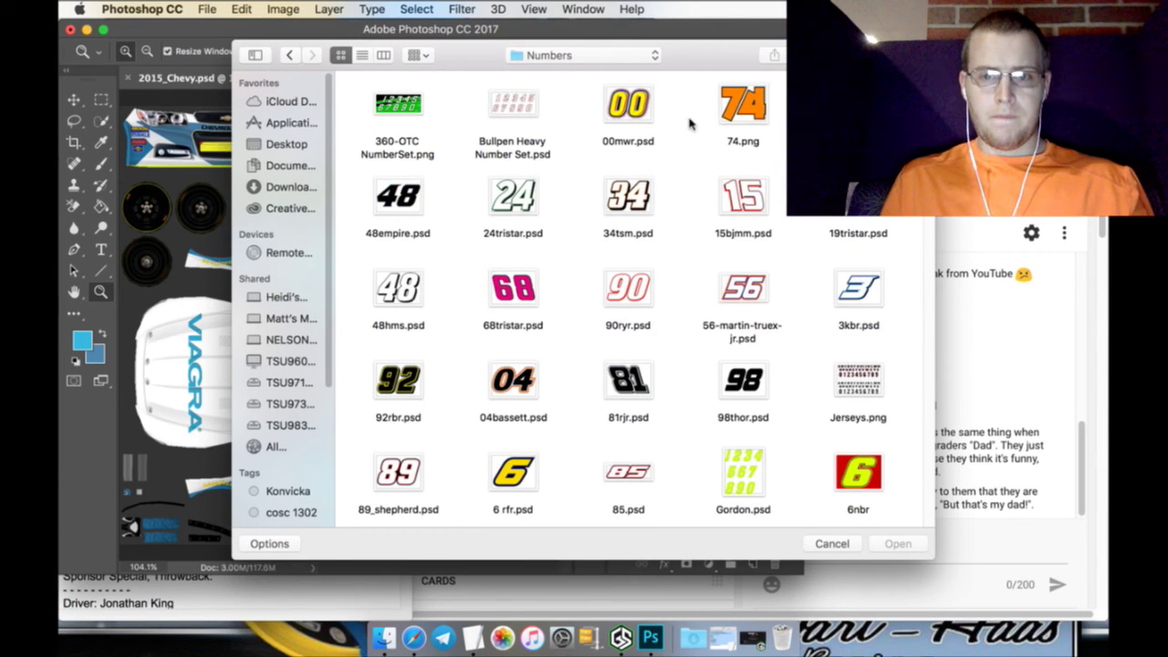
{"action": "scroll", "coordinate": [694, 392], "scroll_direction": "down", "scroll_amount": 10}
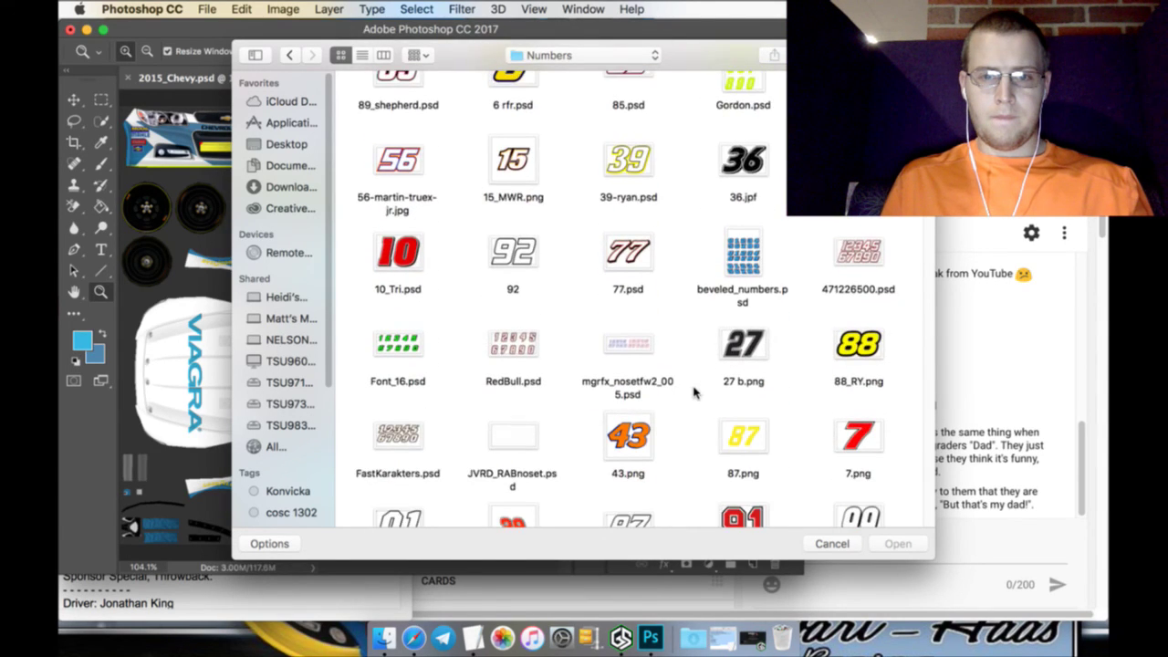
{"action": "scroll", "coordinate": [693, 392], "scroll_direction": "down", "scroll_amount": 10}
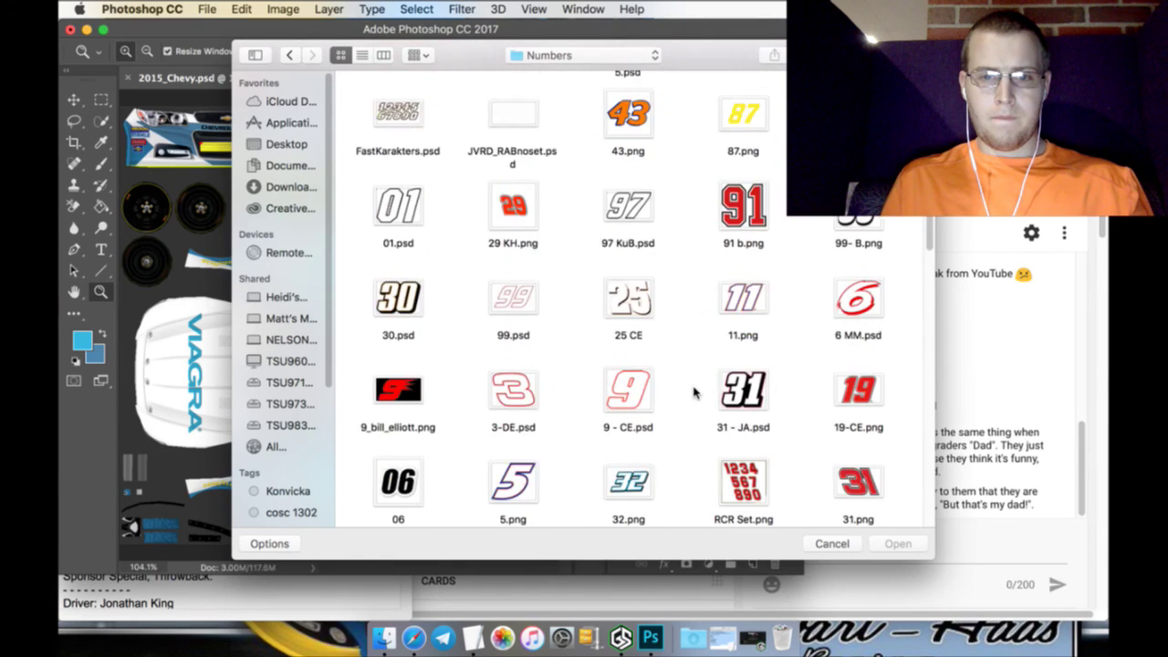
{"action": "scroll", "coordinate": [693, 392], "scroll_direction": "down", "scroll_amount": 3}
{"action": "left_click", "coordinate": [744, 232]}
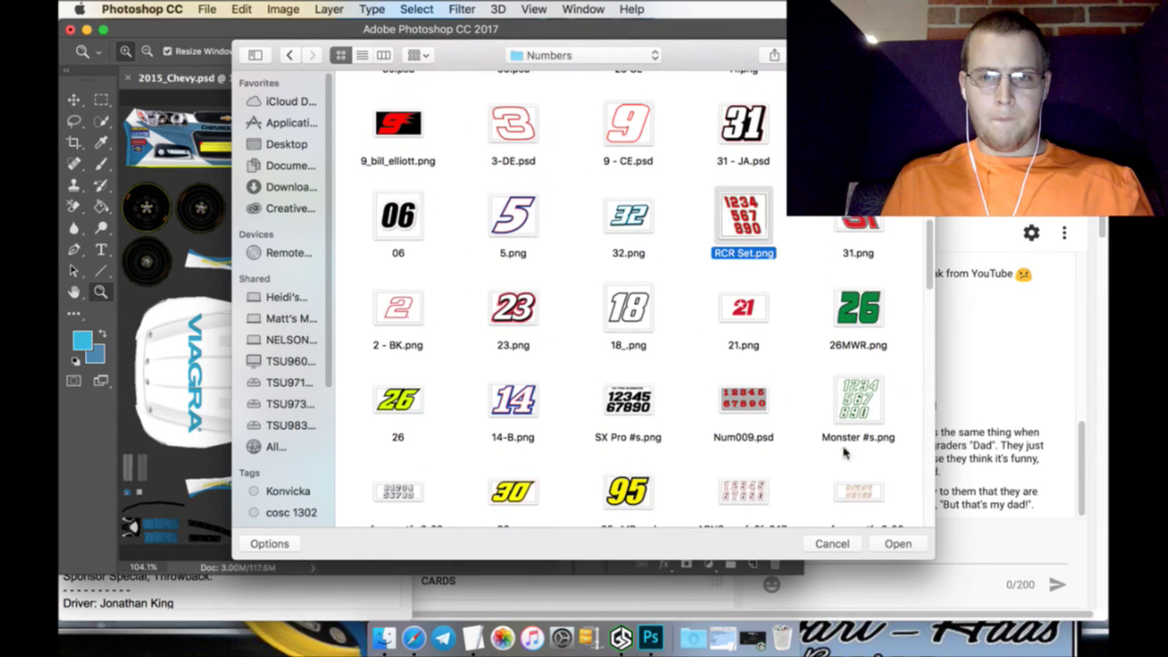
{"action": "left_click", "coordinate": [894, 543]}
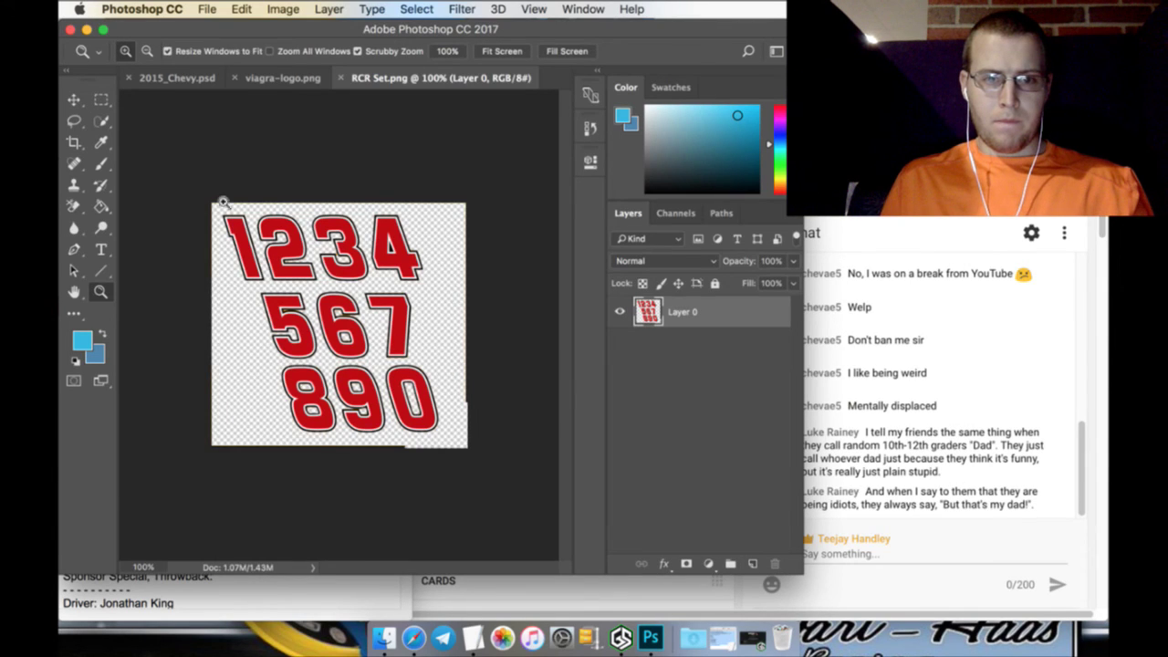
Crop the RCR Set.png canvas closer around the digits on all sides and save the file
{"action": "left_click", "coordinate": [74, 142]}
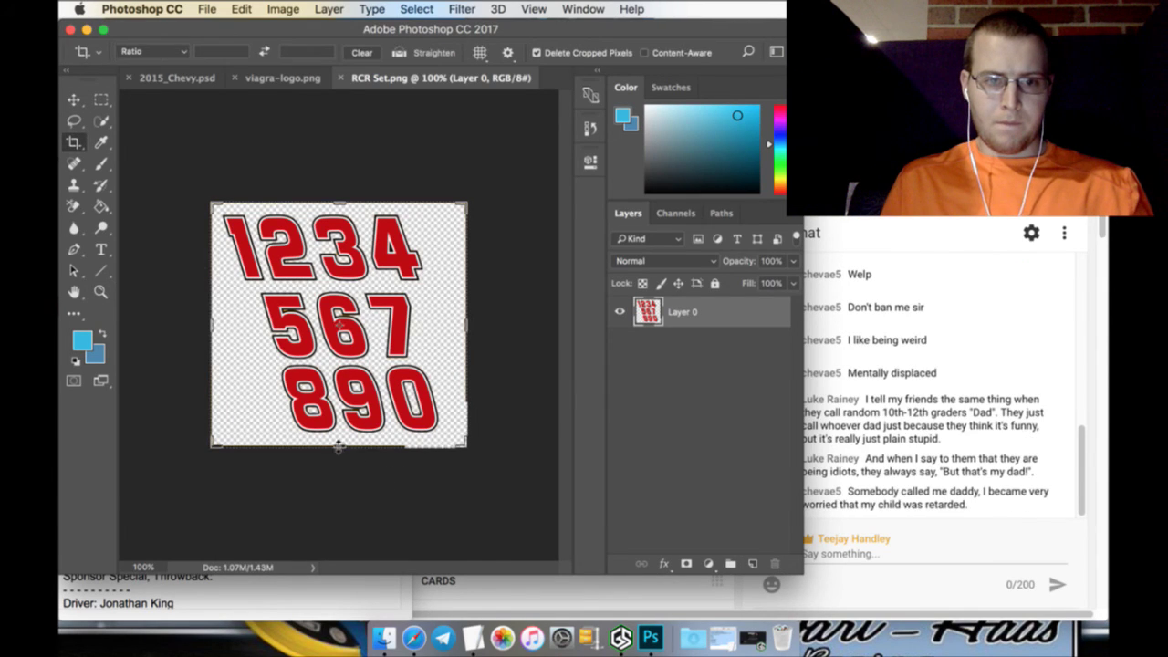
{"action": "mouse_move", "coordinate": [339, 447]}
{"action": "left_mouse_down"}
{"action": "mouse_move", "coordinate": [341, 434]}
{"action": "mouse_move", "coordinate": [345, 445]}
{"action": "left_mouse_up"}
{"action": "left_click_drag", "start_coordinate": [469, 320], "coordinate": [458, 324]}
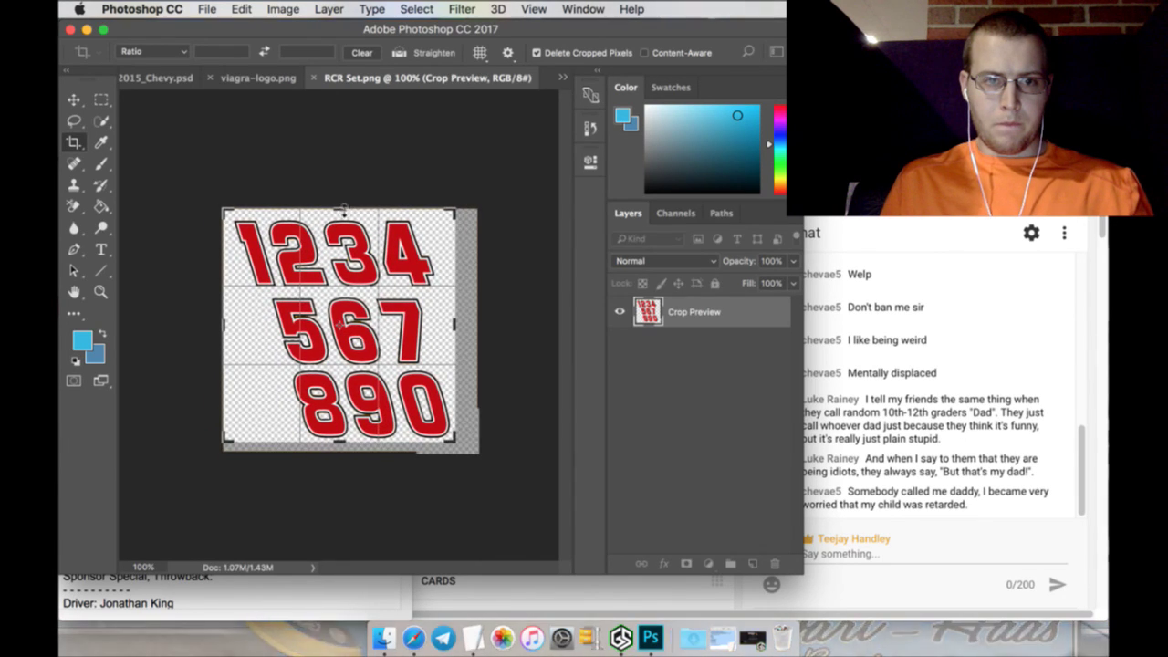
{"action": "left_click_drag", "start_coordinate": [340, 211], "coordinate": [341, 206]}
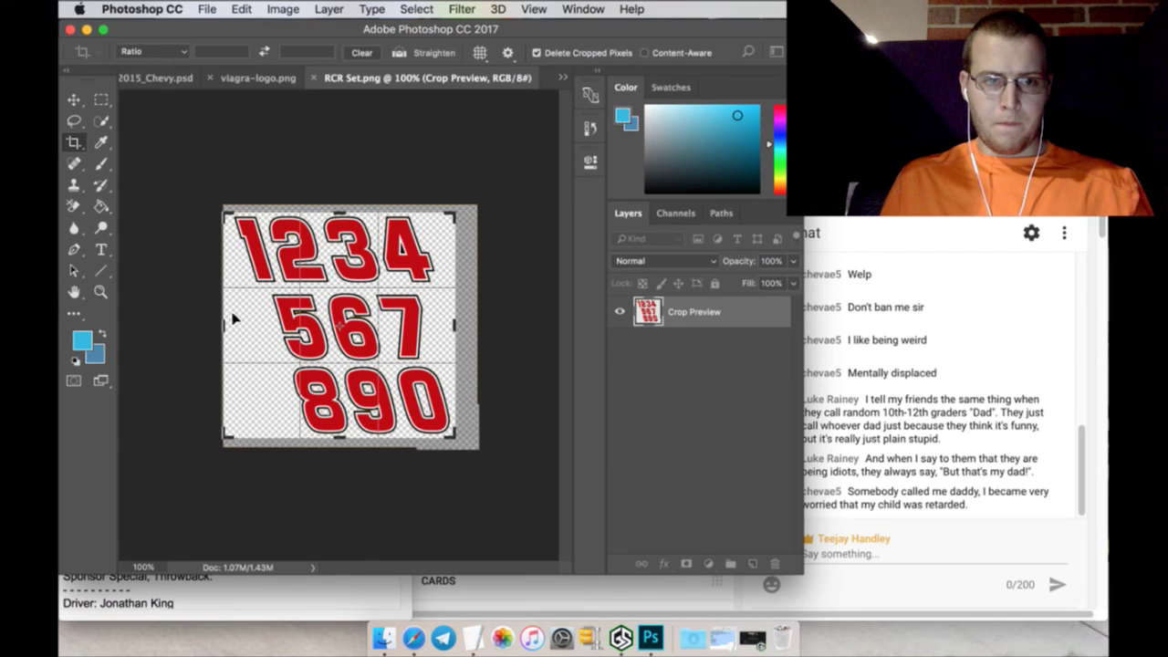
{"action": "left_click_drag", "start_coordinate": [225, 326], "coordinate": [221, 326]}
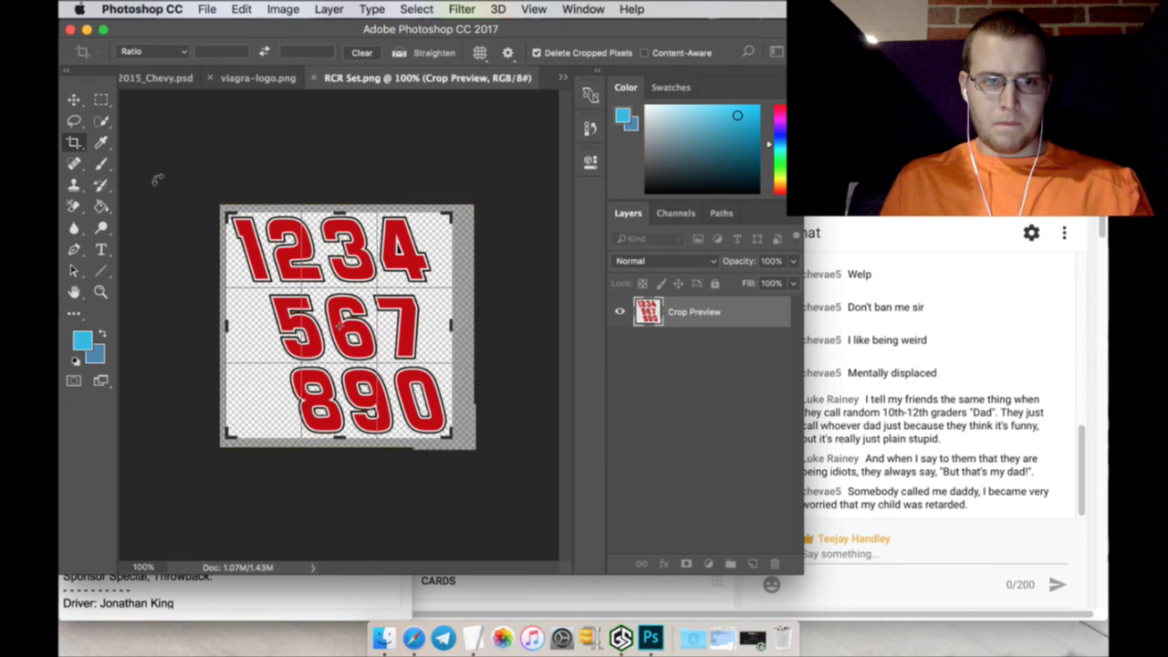
{"action": "left_click", "coordinate": [93, 97]}
{"action": "left_click", "coordinate": [719, 240]}
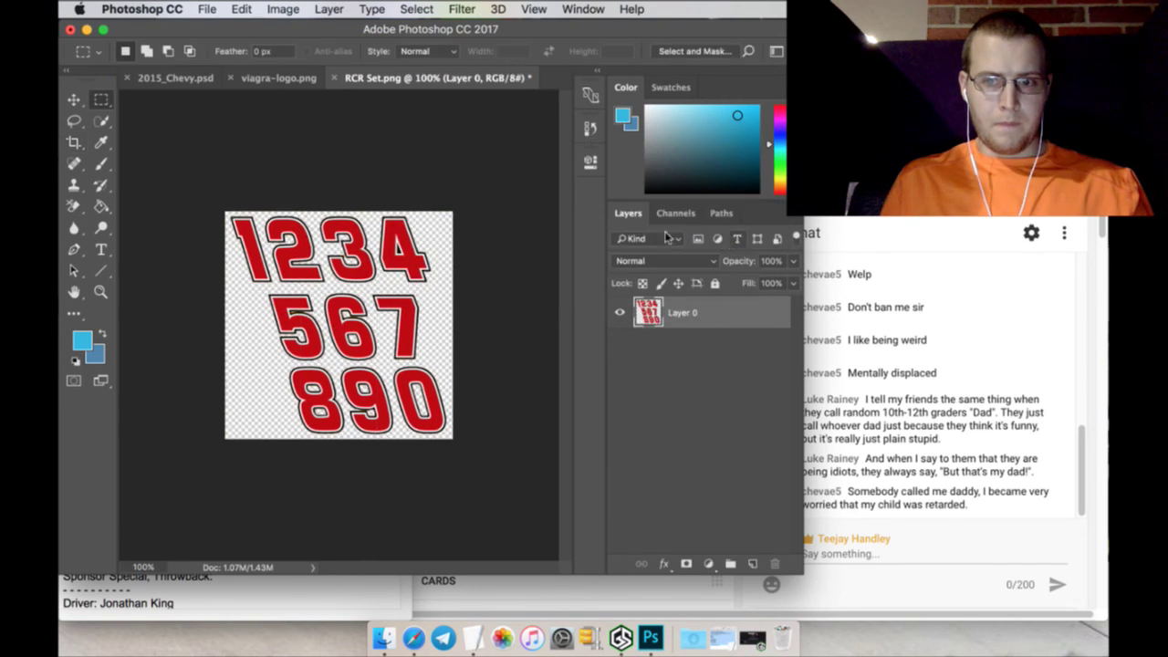
{"action": "left_click", "coordinate": [206, 9]}
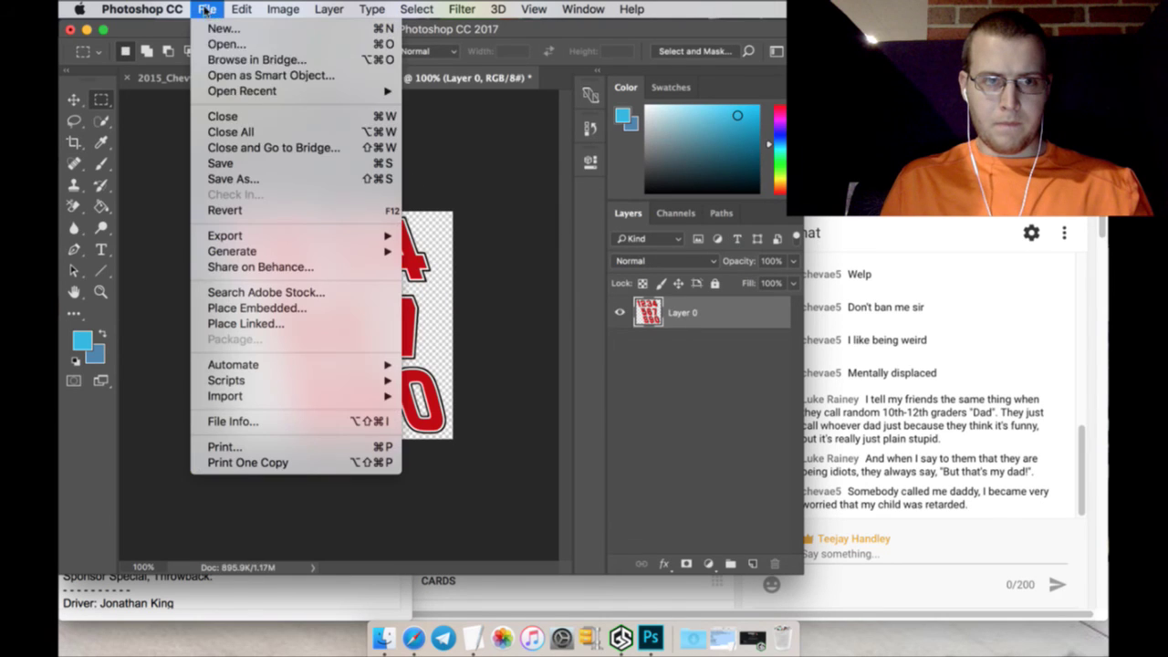
{"action": "left_click", "coordinate": [220, 162]}
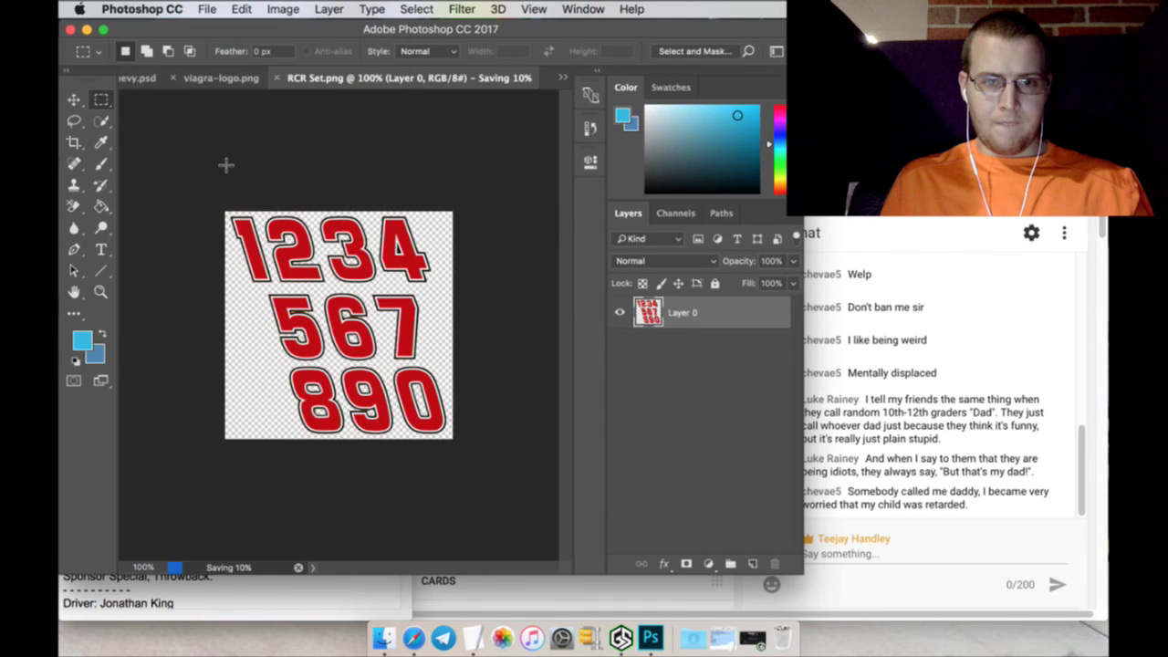
Select the red number 6 in the number sheet with a freehand Lasso outline around it
{"action": "left_click", "coordinate": [100, 292]}
{"action": "left_click", "coordinate": [362, 310]}
{"action": "left_click", "coordinate": [363, 311]}
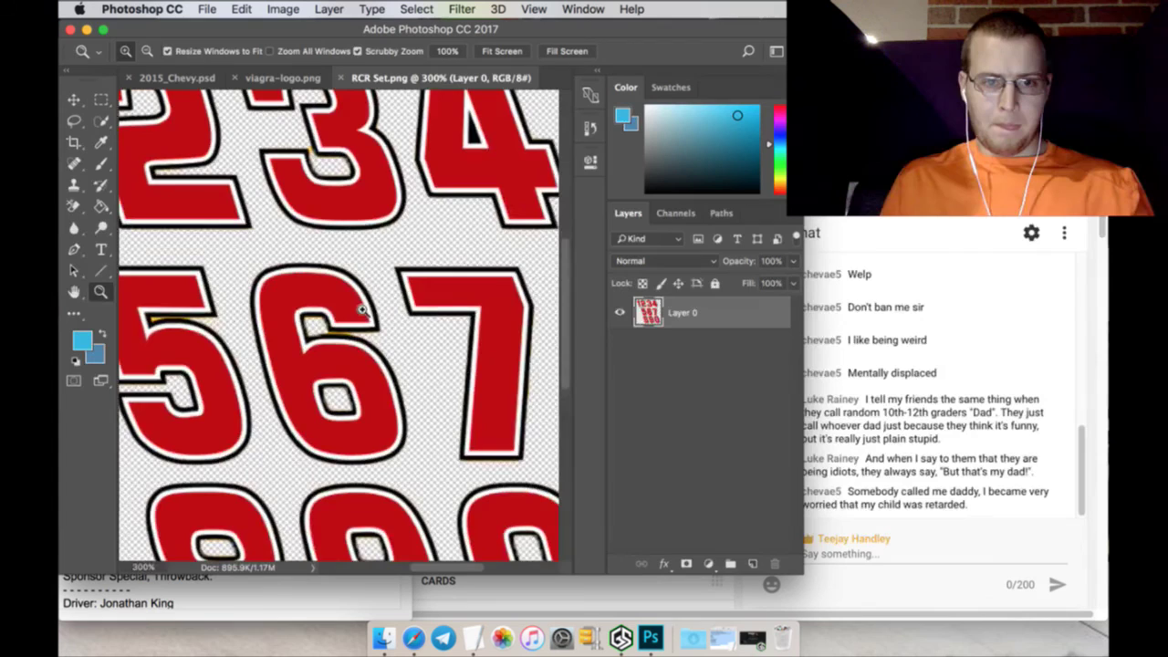
{"action": "left_click", "coordinate": [306, 436]}
{"action": "left_click", "coordinate": [74, 121]}
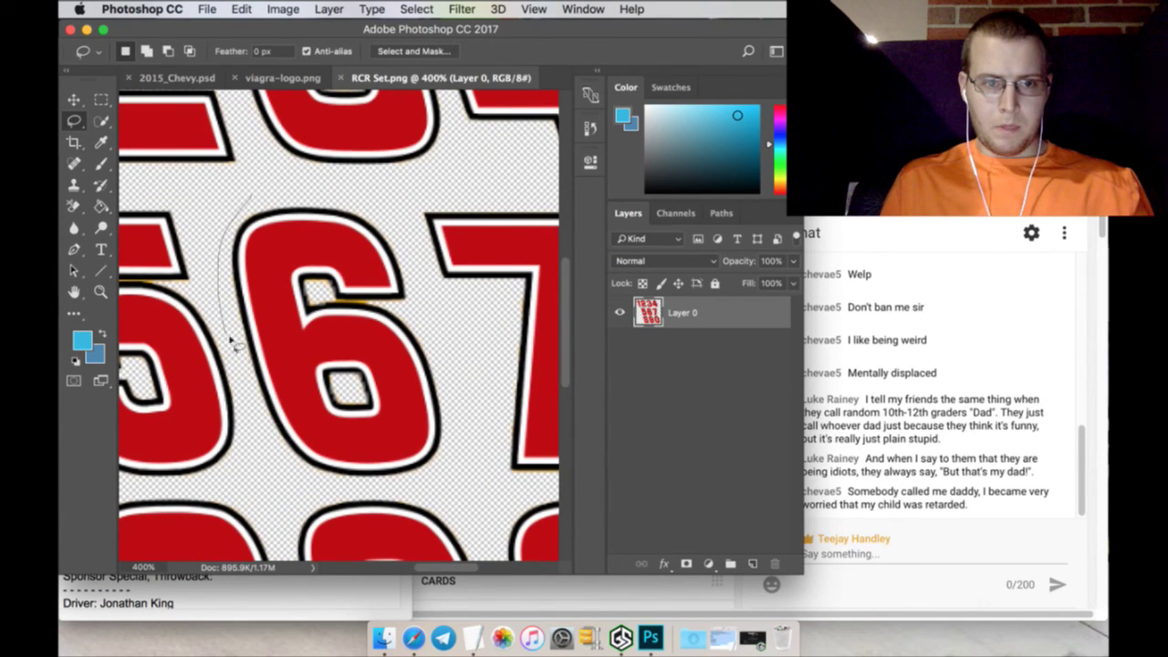
{"action": "mouse_move", "coordinate": [257, 419]}
{"action": "left_mouse_down"}
{"action": "mouse_move", "coordinate": [282, 455]}
{"action": "mouse_move", "coordinate": [358, 479]}
{"action": "mouse_move", "coordinate": [454, 461]}
{"action": "left_mouse_up"}
{"action": "left_click_drag", "start_coordinate": [469, 376], "coordinate": [398, 217]}
{"action": "left_click_drag", "start_coordinate": [340, 189], "coordinate": [288, 187]}
Move the selected 6 into 2015_Chevy.psd, place it on the white roof at X 557.5 px, Y 625.5 px, and apply the transformation
{"action": "key", "text": "v"}
{"action": "left_click_drag", "start_coordinate": [286, 252], "coordinate": [177, 73]}
{"action": "left_click", "coordinate": [177, 78]}
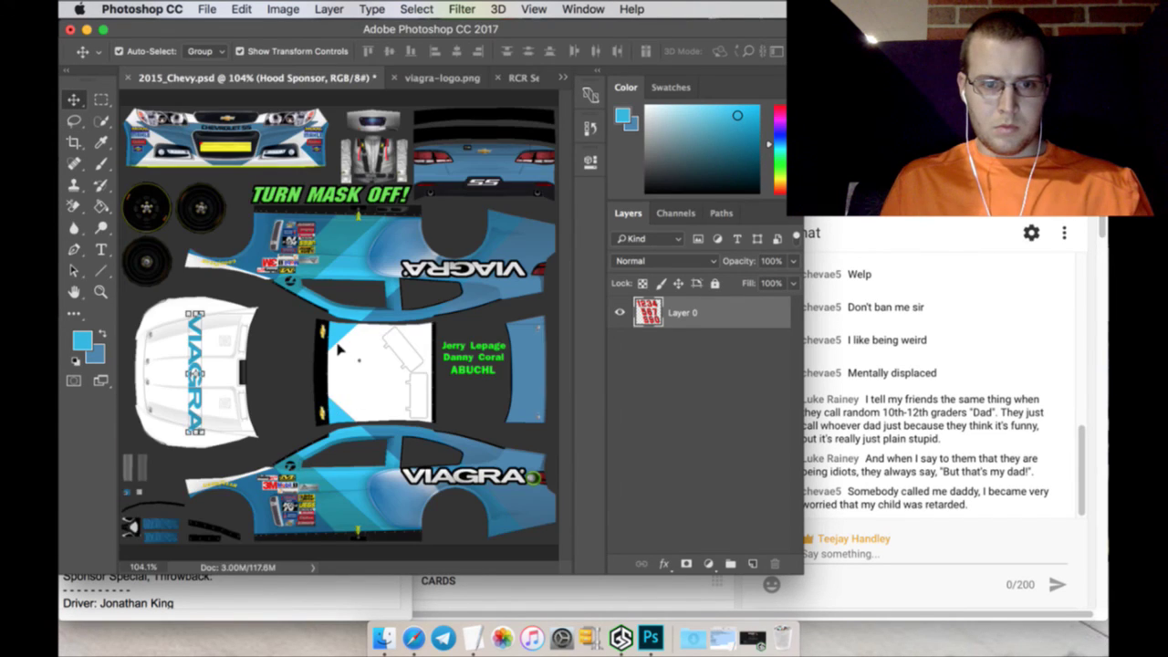
{"action": "left_click_drag", "start_coordinate": [338, 350], "coordinate": [365, 345]}
{"action": "left_click", "coordinate": [95, 117]}
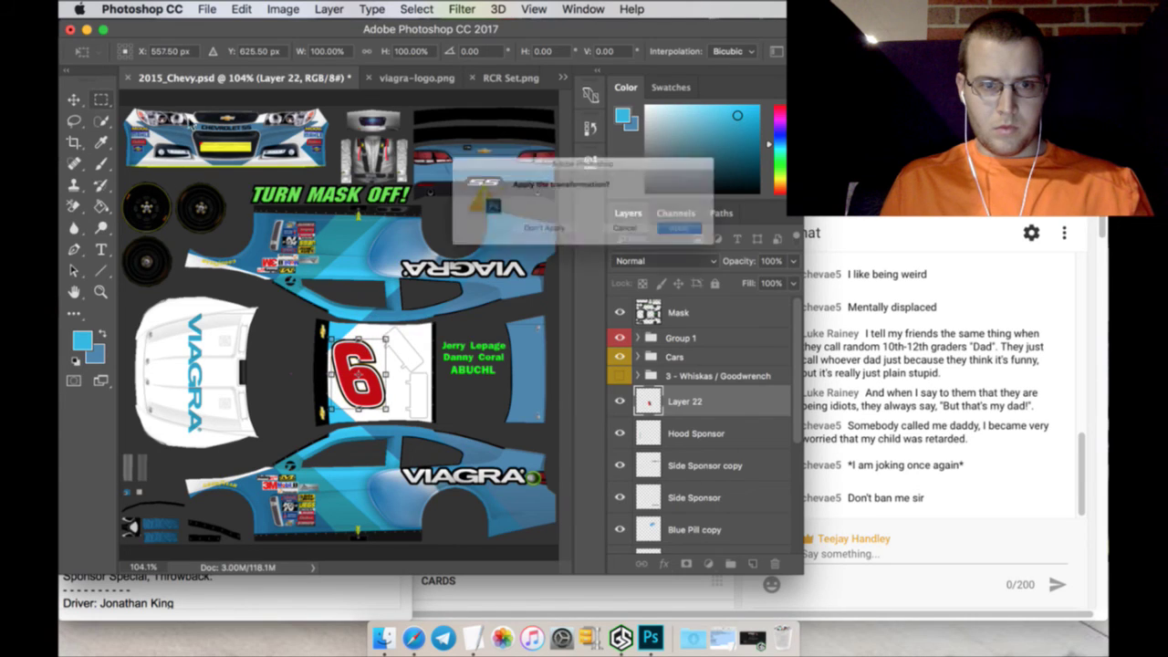
{"action": "left_click", "coordinate": [722, 240]}
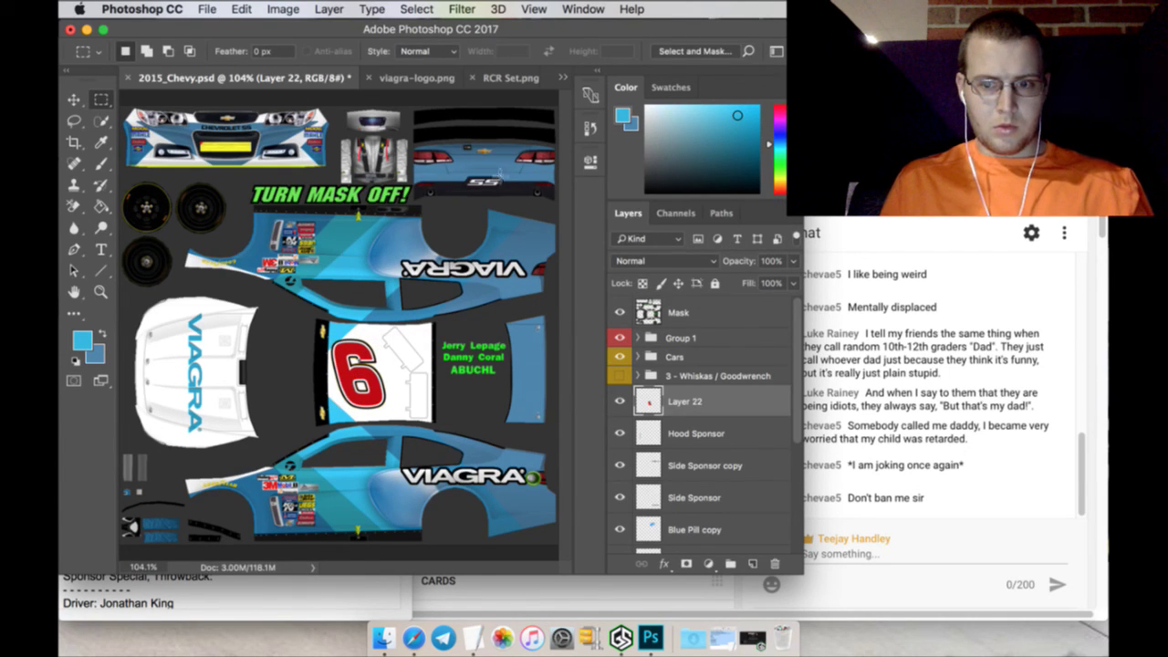
Examine the 6, 8 and 9 in RCR Set.png and return to 2015_Chevy.psd
{"action": "left_click", "coordinate": [511, 78]}
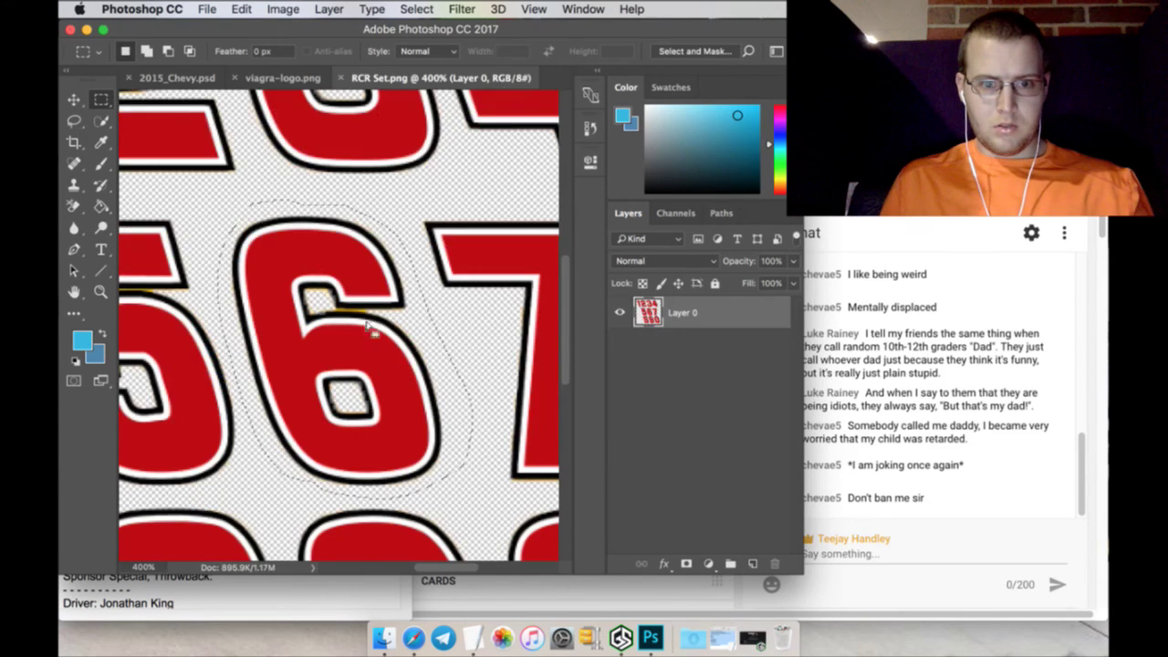
{"action": "scroll", "coordinate": [422, 413], "scroll_direction": "down", "scroll_amount": 5}
{"action": "scroll", "coordinate": [419, 424], "scroll_direction": "up", "scroll_amount": 2}
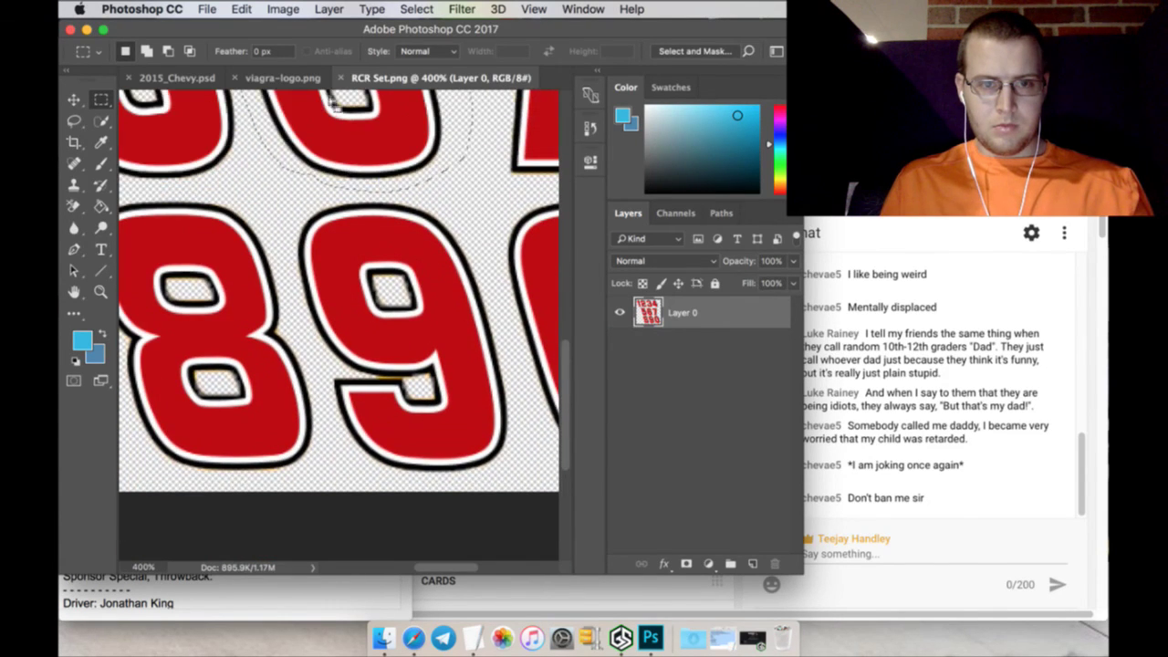
{"action": "scroll", "coordinate": [341, 341], "scroll_direction": "up", "scroll_amount": 3}
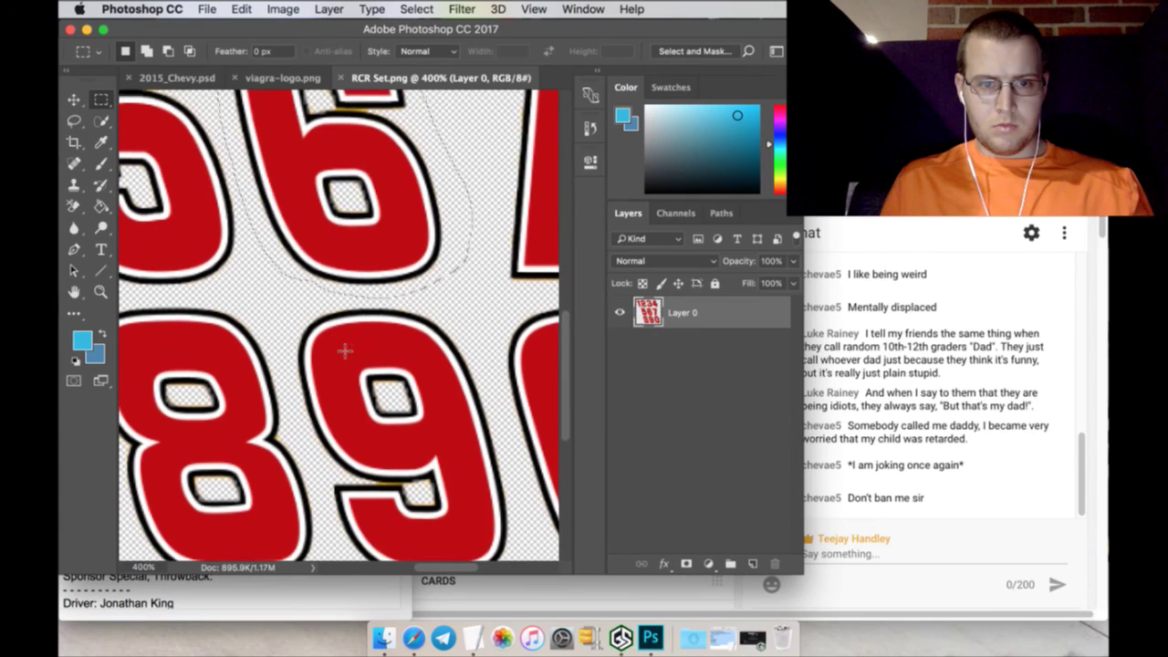
{"action": "scroll", "coordinate": [344, 358], "scroll_direction": "down", "scroll_amount": 2}
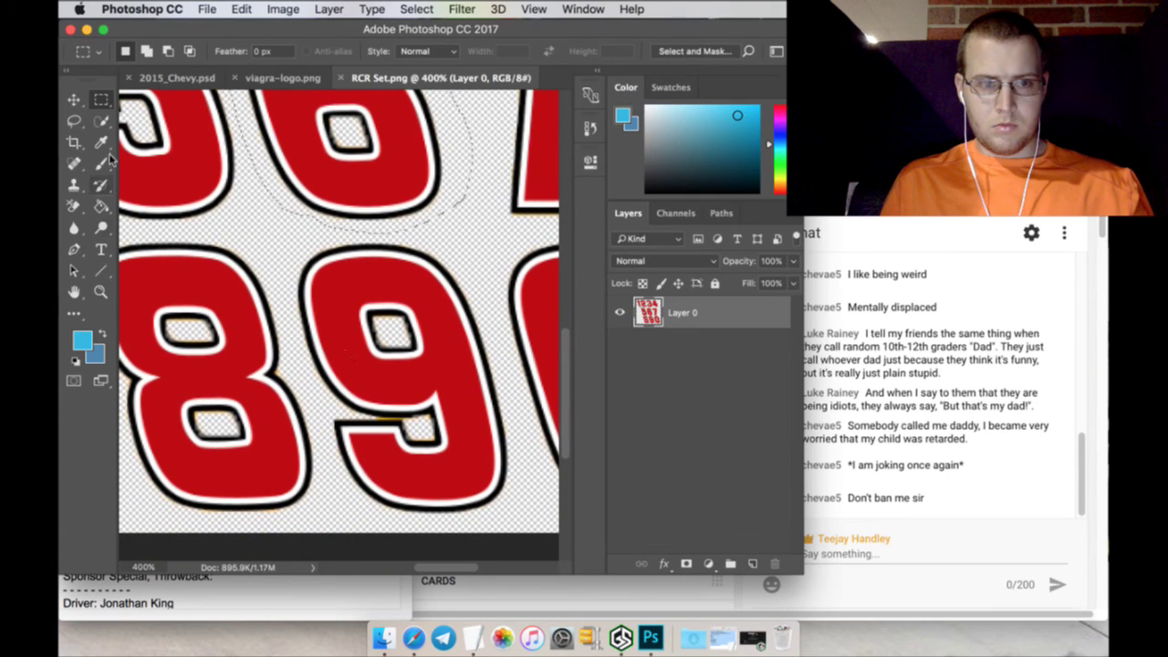
{"action": "left_click", "coordinate": [176, 79]}
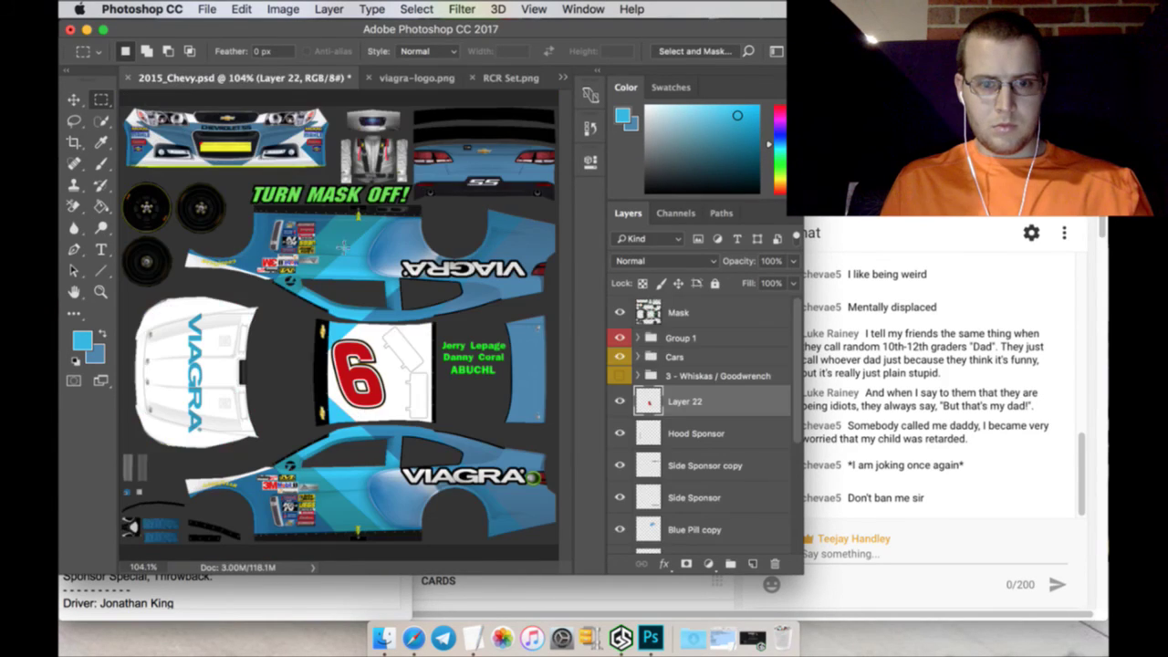
Duplicate the red 6 layer on the roof and rotate the copy 180° to form a 9
{"action": "right_click", "coordinate": [720, 402]}
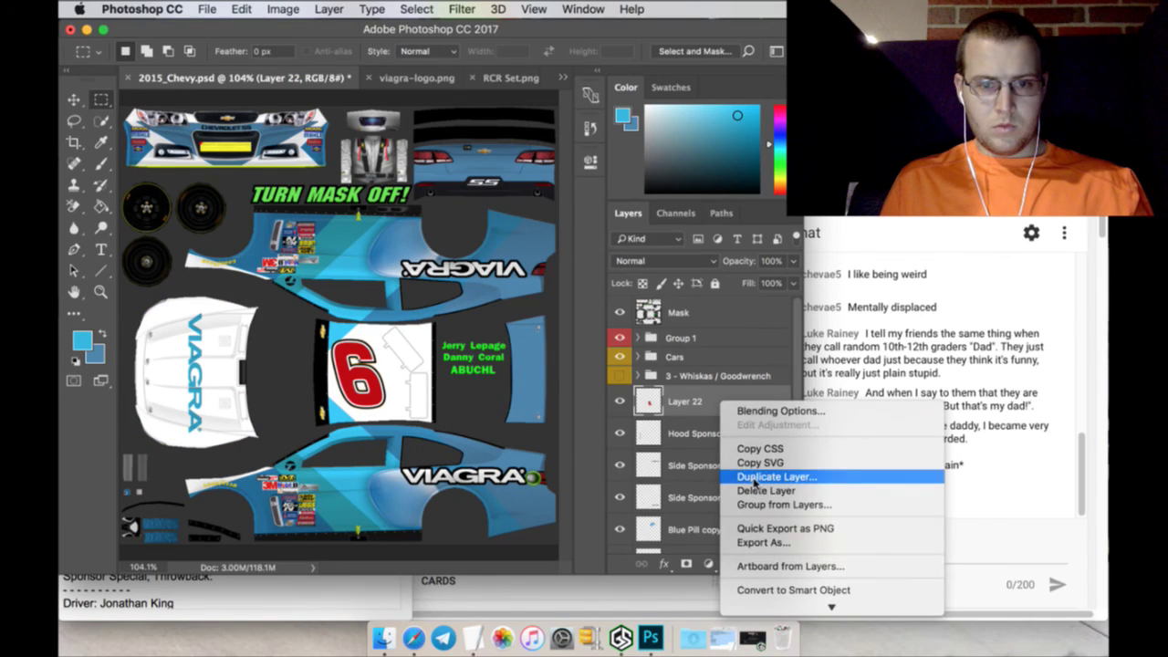
{"action": "left_click", "coordinate": [757, 474]}
{"action": "left_click", "coordinate": [737, 245]}
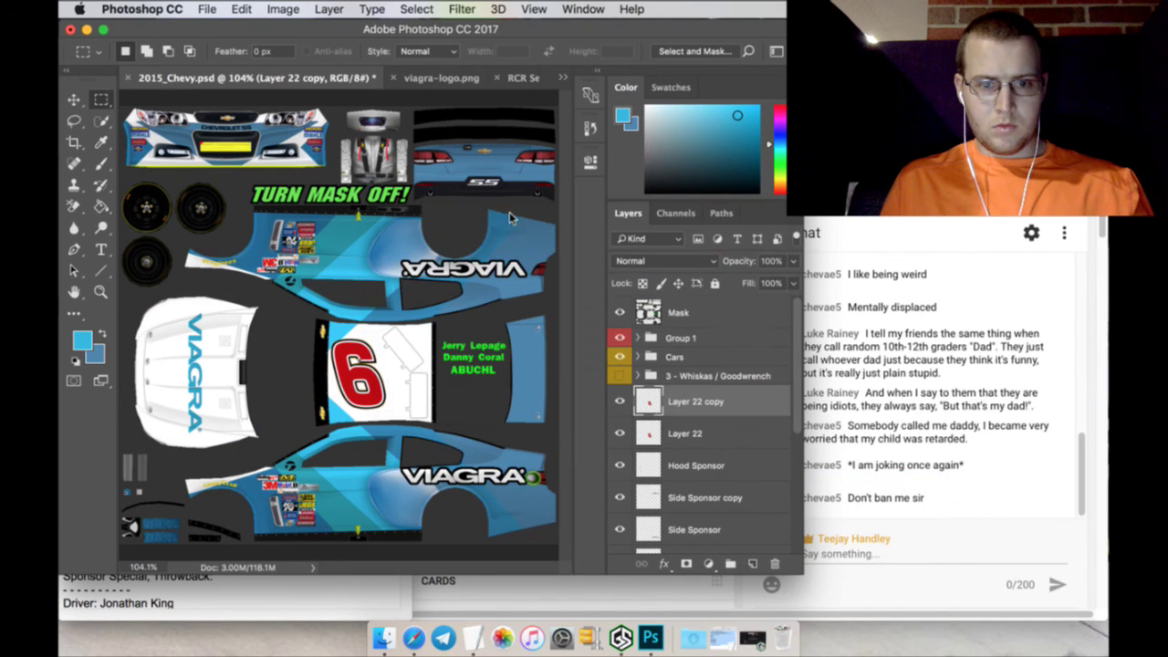
{"action": "left_click", "coordinate": [75, 100]}
{"action": "key", "text": "ctrl+t"}
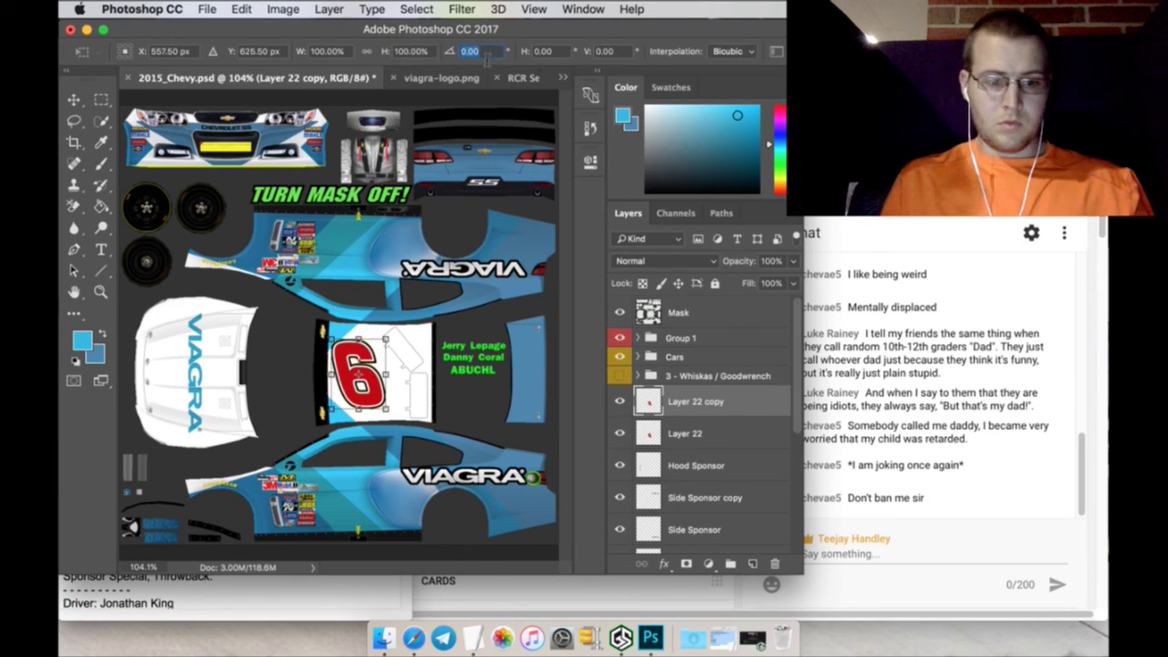
{"action": "type", "text": "180"}
{"action": "key", "text": "Return"}
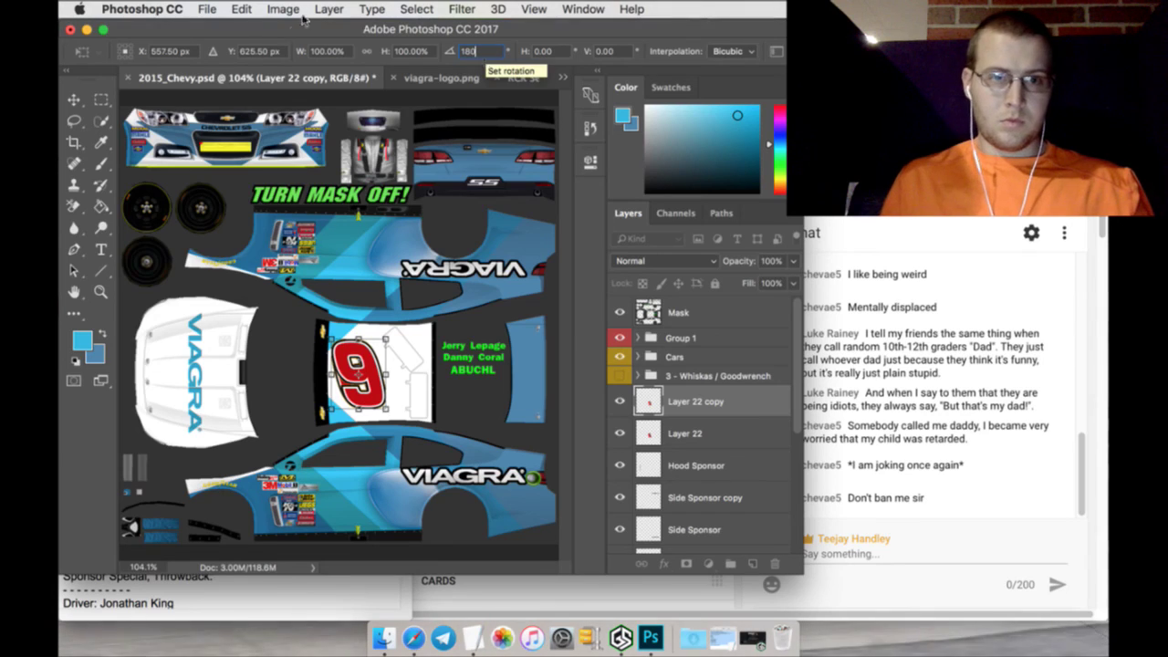
Move the rotated digit beside the 6 to X 661.5 px and apply the transformation
{"action": "left_click_drag", "start_coordinate": [143, 51], "coordinate": [224, 50]}
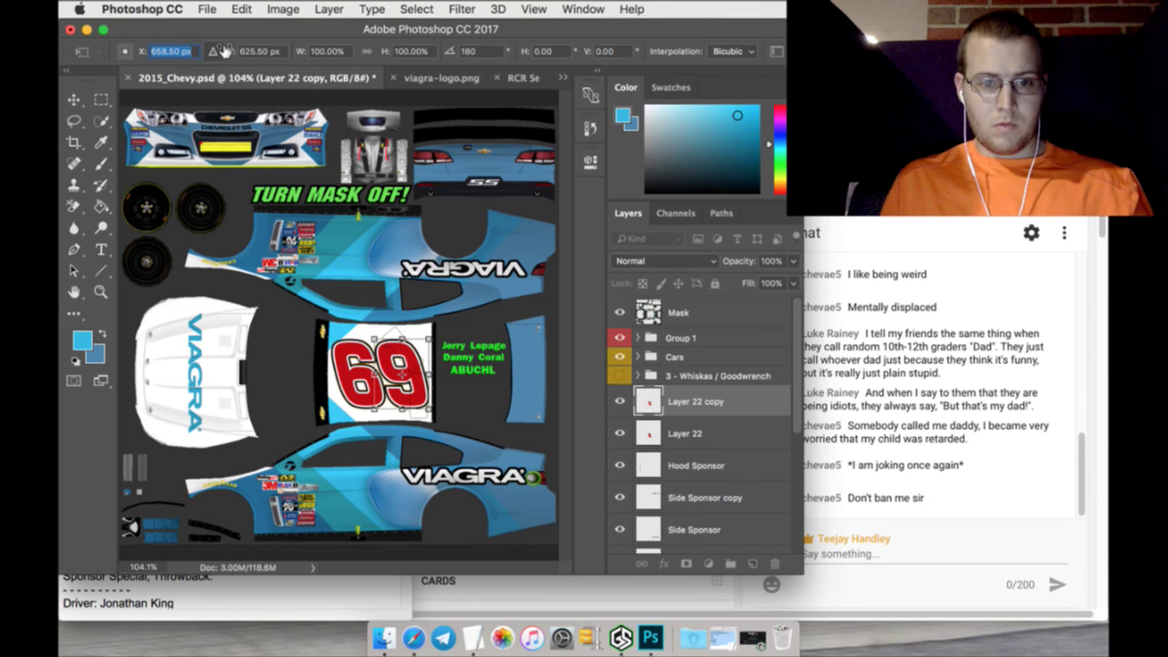
{"action": "key", "text": "Up"}
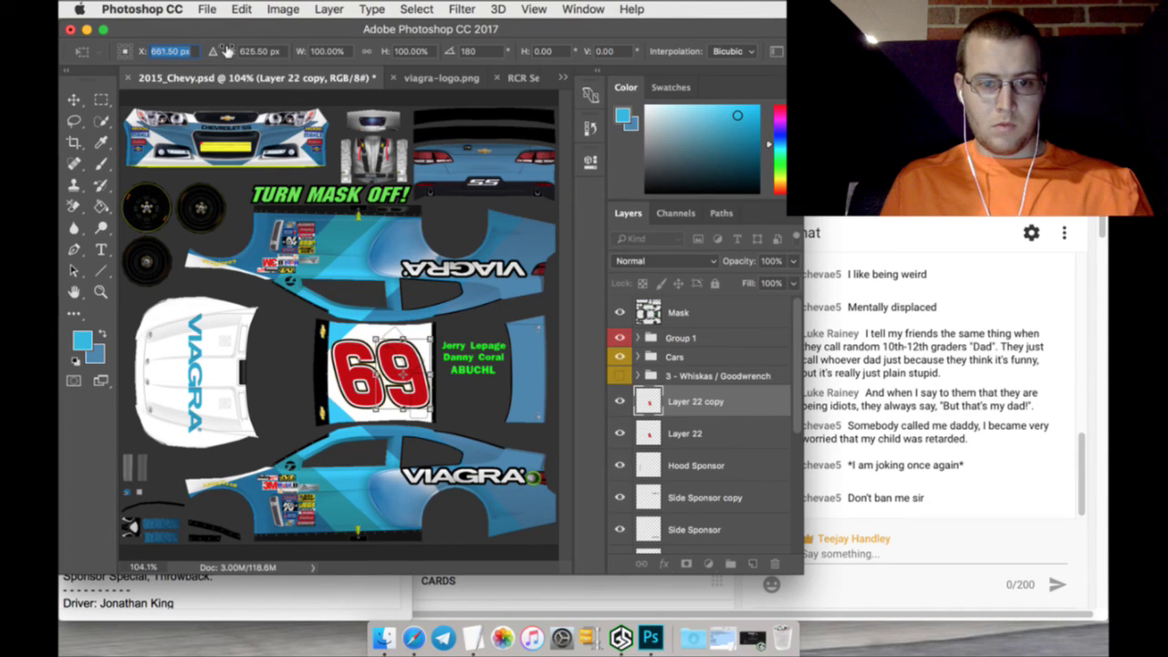
{"action": "left_click", "coordinate": [106, 101]}
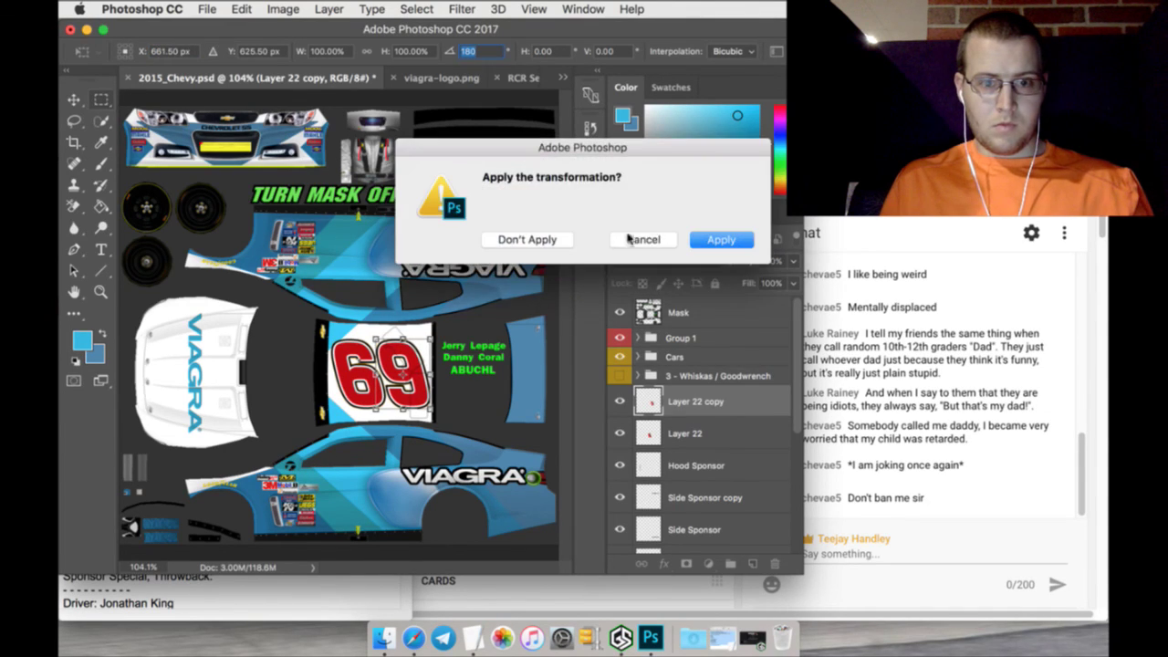
{"action": "left_click", "coordinate": [718, 239]}
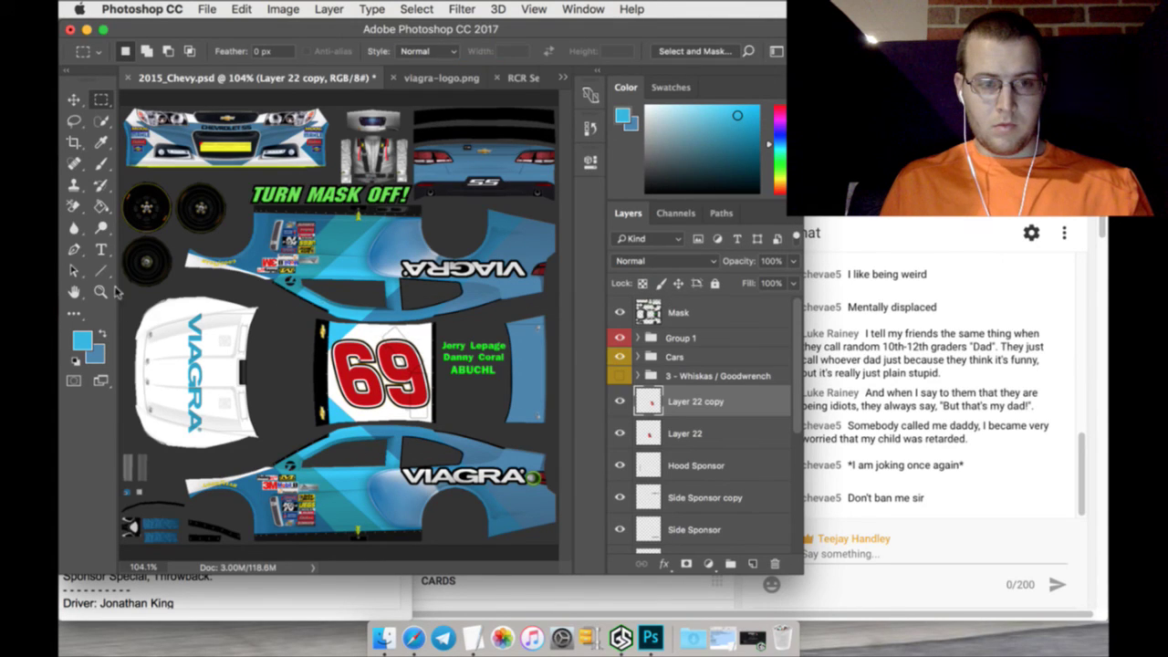
Merge the two digit layers, Layer 22 copy and Layer 22, and rename the merged layer #69
{"action": "left_click", "coordinate": [100, 291]}
{"action": "left_click", "coordinate": [377, 404]}
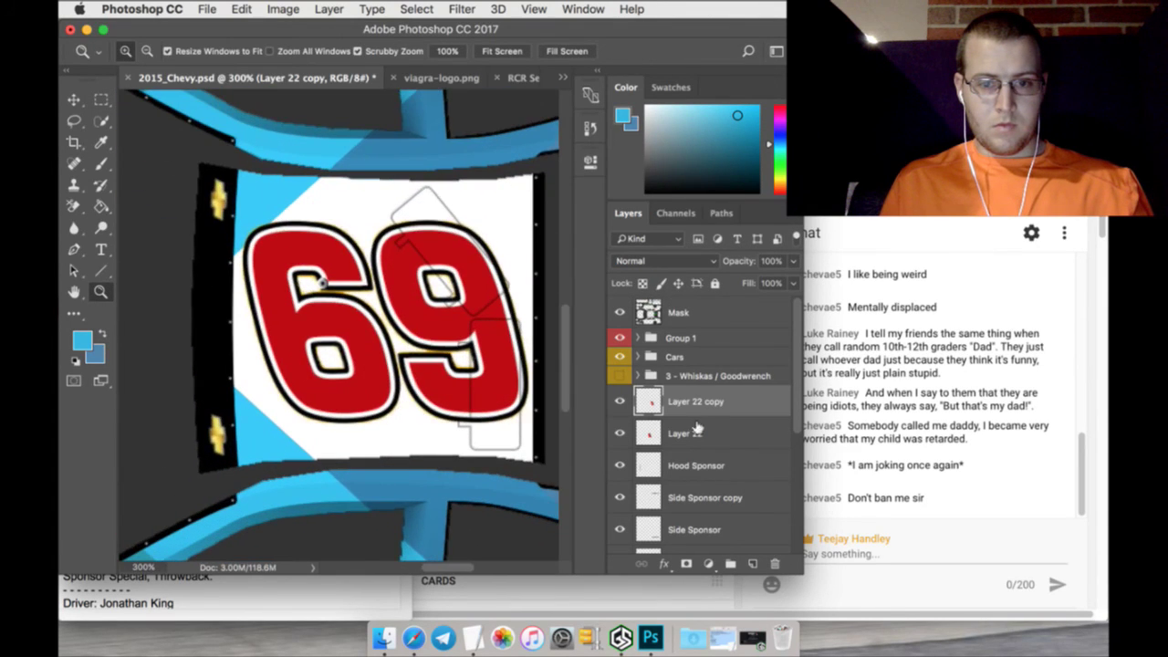
{"action": "left_click", "coordinate": [708, 434], "text": "shift"}
{"action": "right_click", "coordinate": [723, 431]}
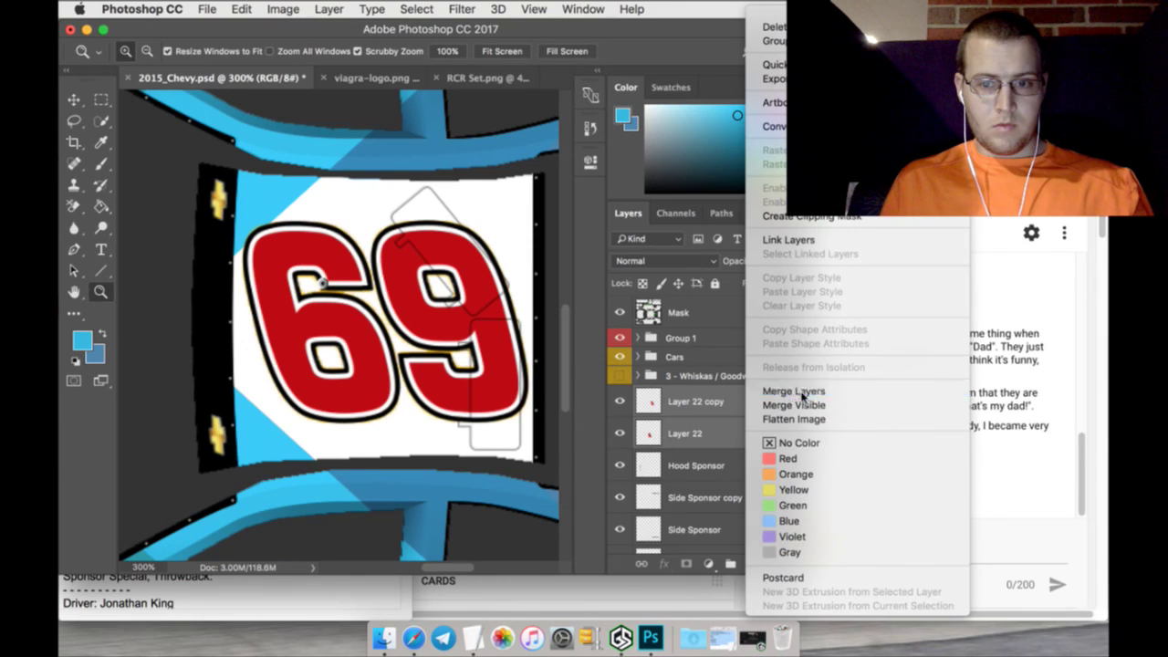
{"action": "left_click", "coordinate": [793, 391]}
{"action": "type", "text": "#6"}
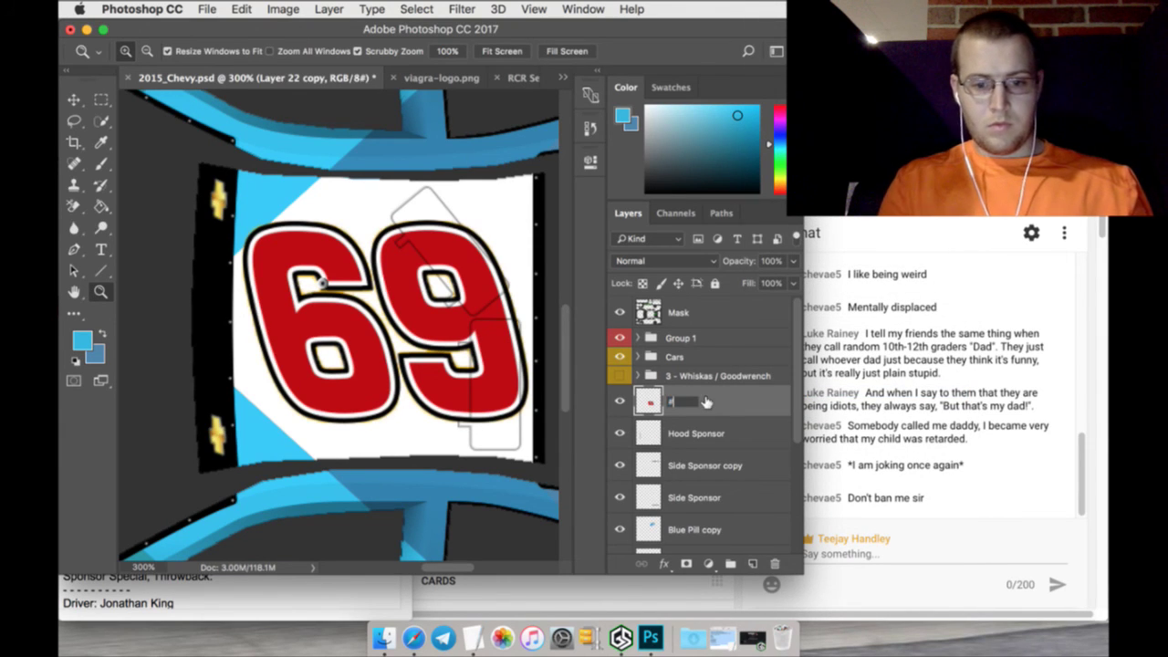
{"action": "type", "text": "9"}
{"action": "key", "text": "Return"}
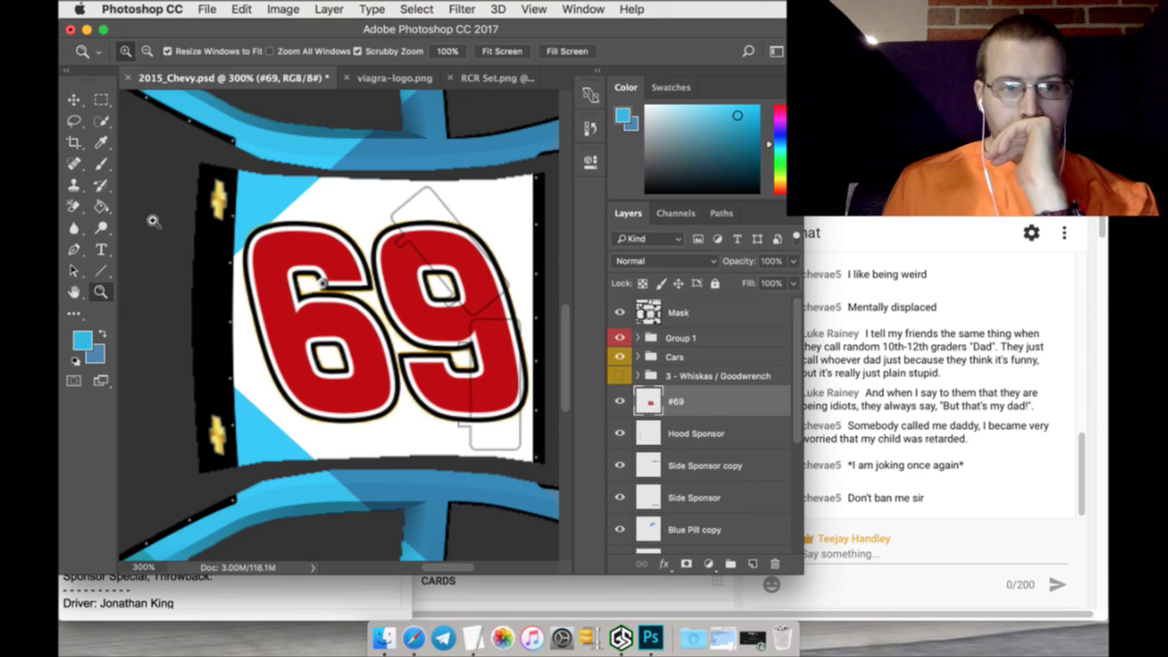
Fill the white inner outlines of the 6 and the 9, including around their inner holes, with the light blue foreground color
{"action": "left_click", "coordinate": [101, 206]}
{"action": "left_click", "coordinate": [286, 232]}
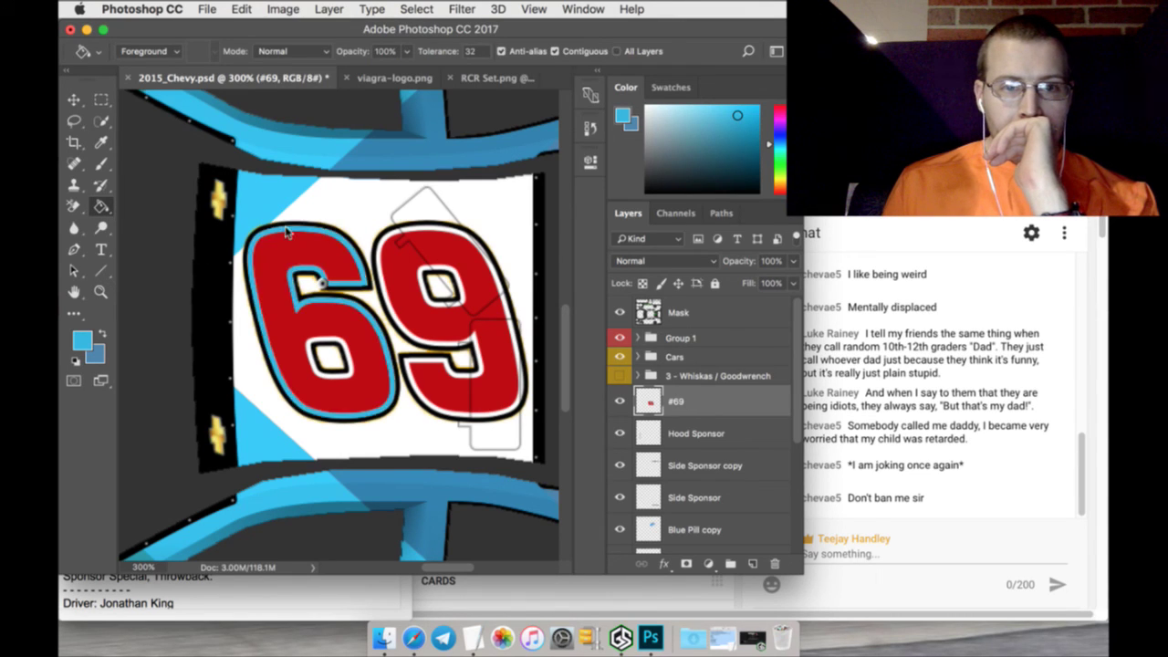
{"action": "left_click", "coordinate": [403, 231]}
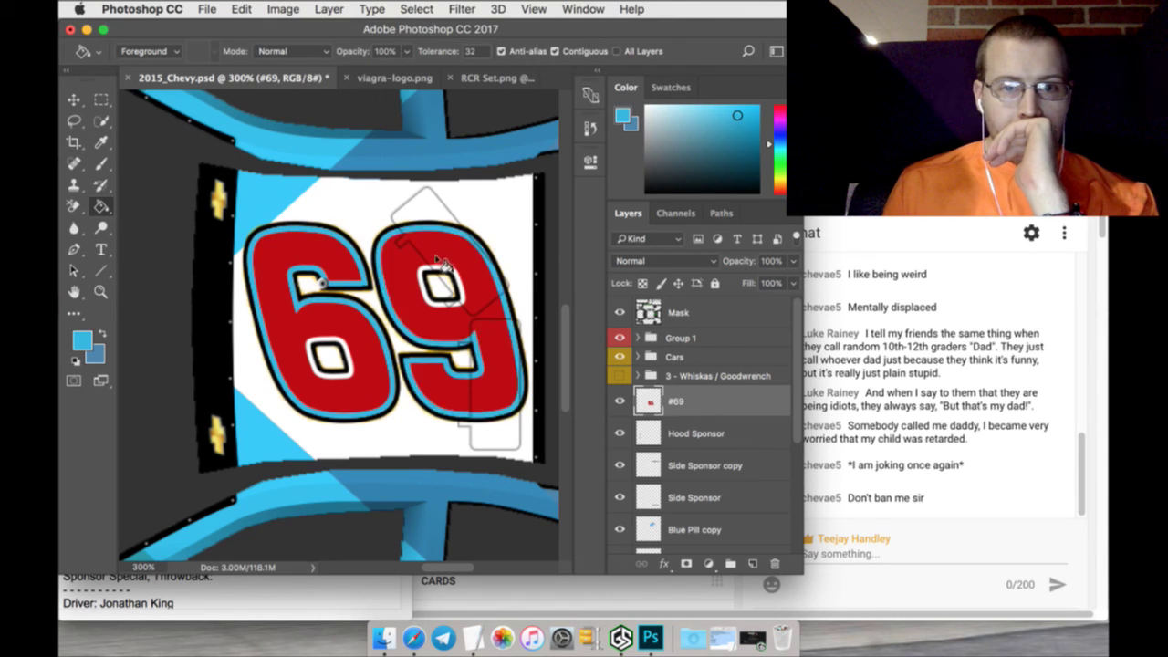
{"action": "left_click", "coordinate": [437, 270]}
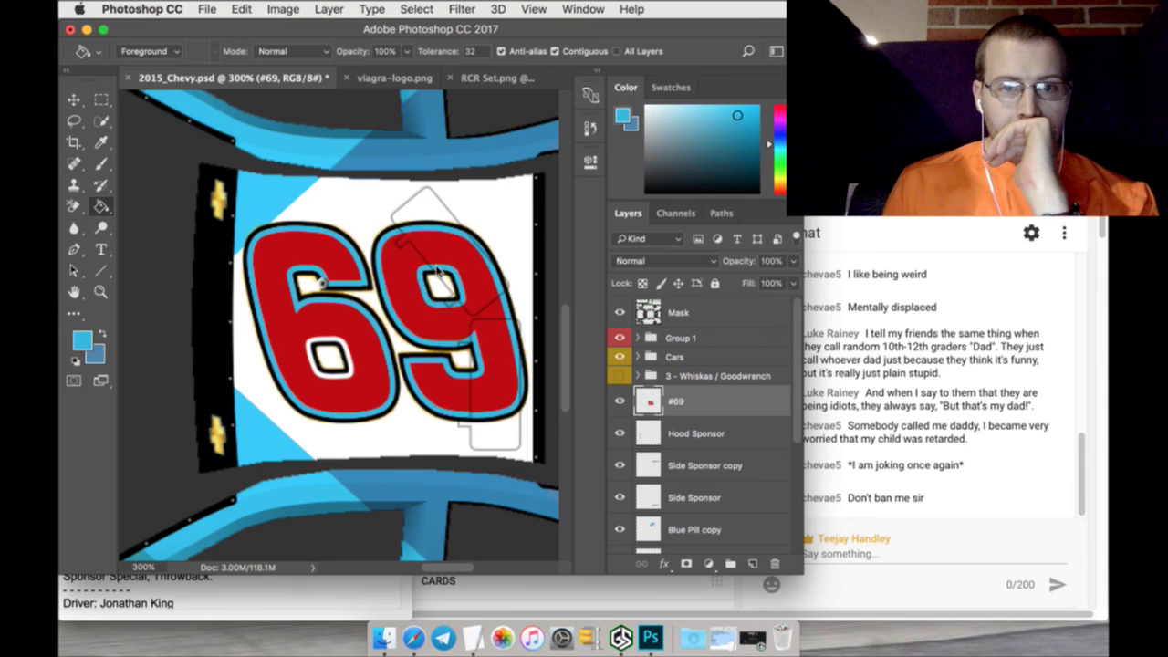
{"action": "left_click", "coordinate": [343, 337]}
Set the foreground color to white and fill the red bodies of the 6 and the 9 with it
{"action": "left_click", "coordinate": [645, 107]}
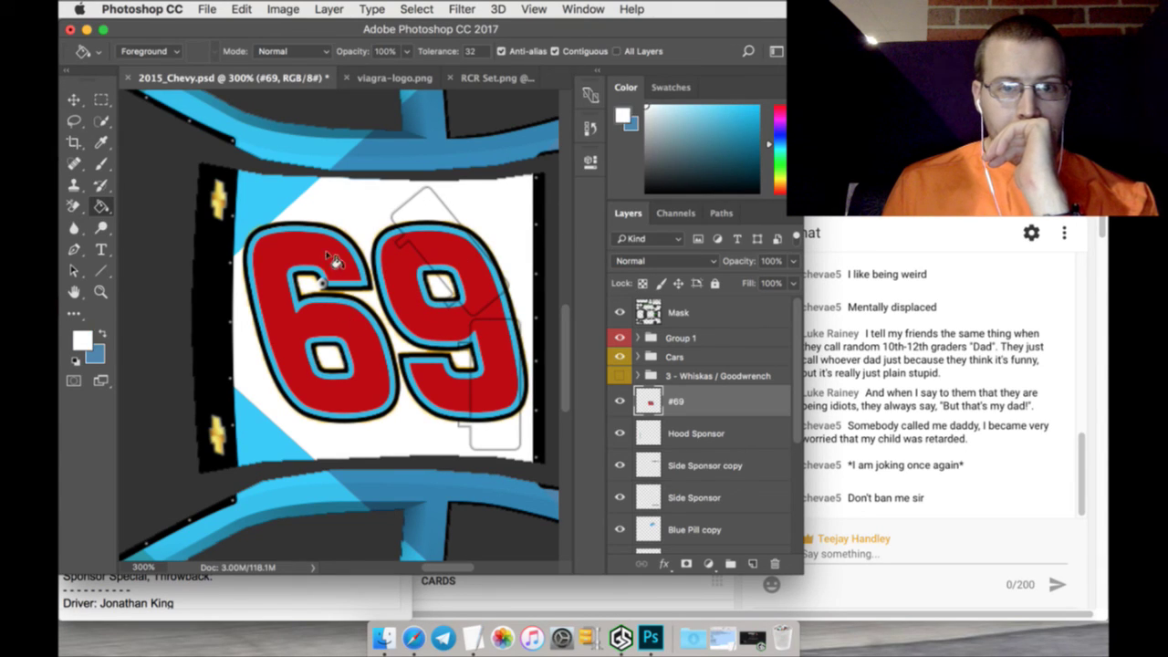
{"action": "left_click", "coordinate": [344, 250]}
{"action": "left_click", "coordinate": [416, 244]}
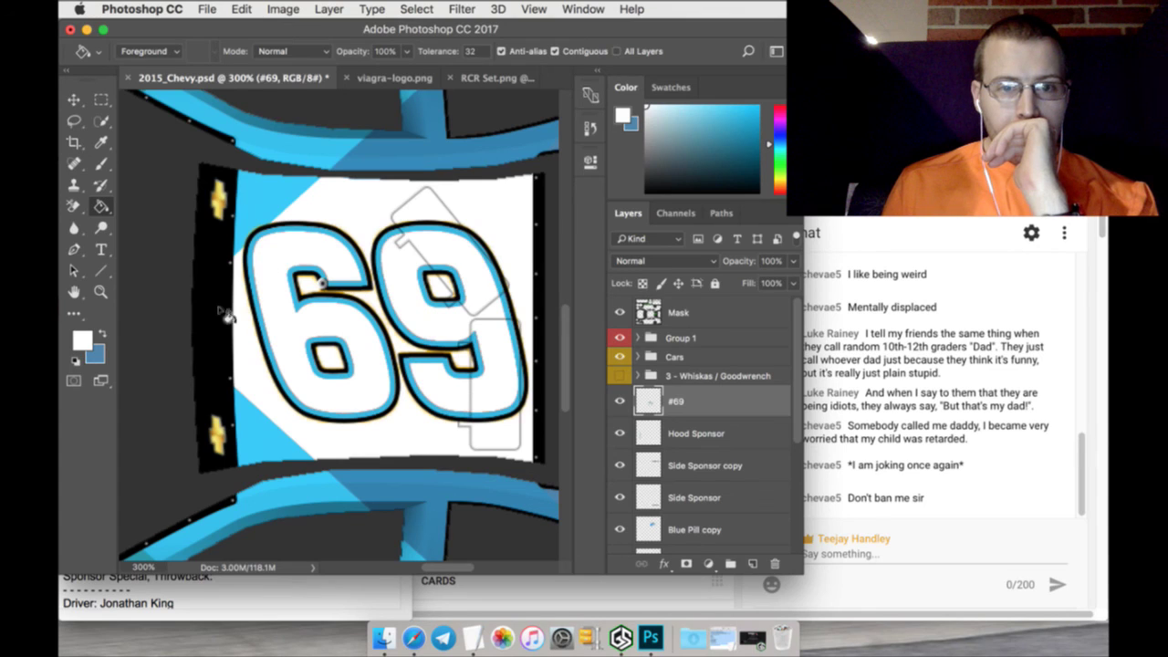
Move the #69 artwork from the roof onto the door of the lower car side, at X 575.5 px, Y 908.5 px
{"action": "left_click", "coordinate": [101, 292]}
{"action": "left_click", "coordinate": [503, 52]}
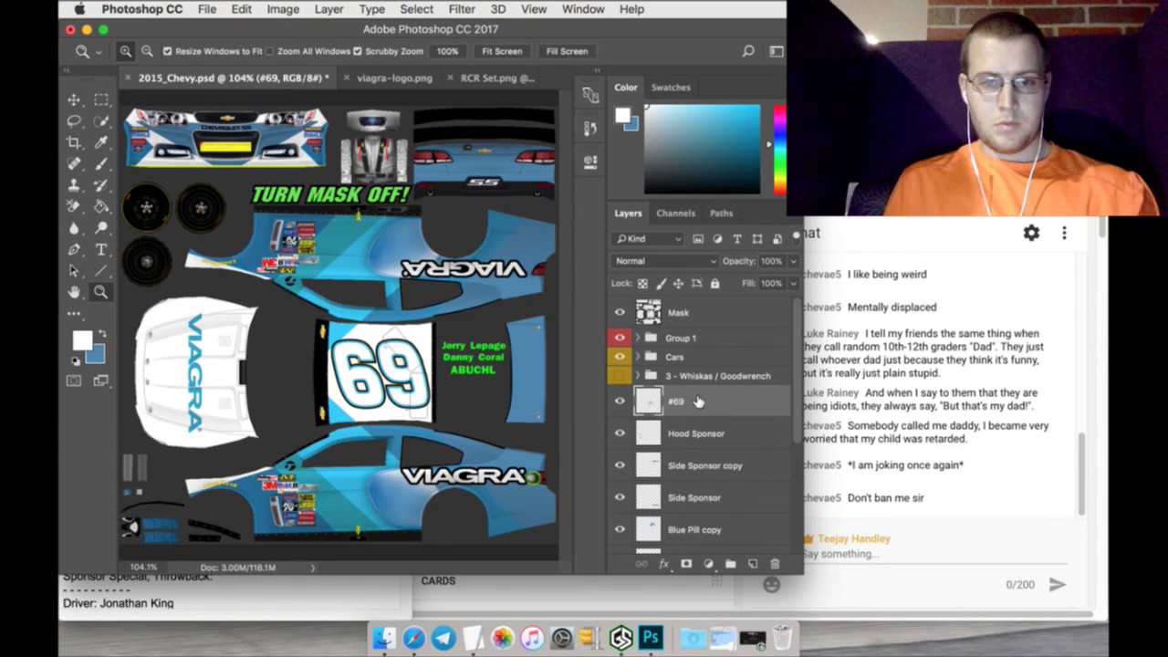
{"action": "left_click", "coordinate": [72, 101]}
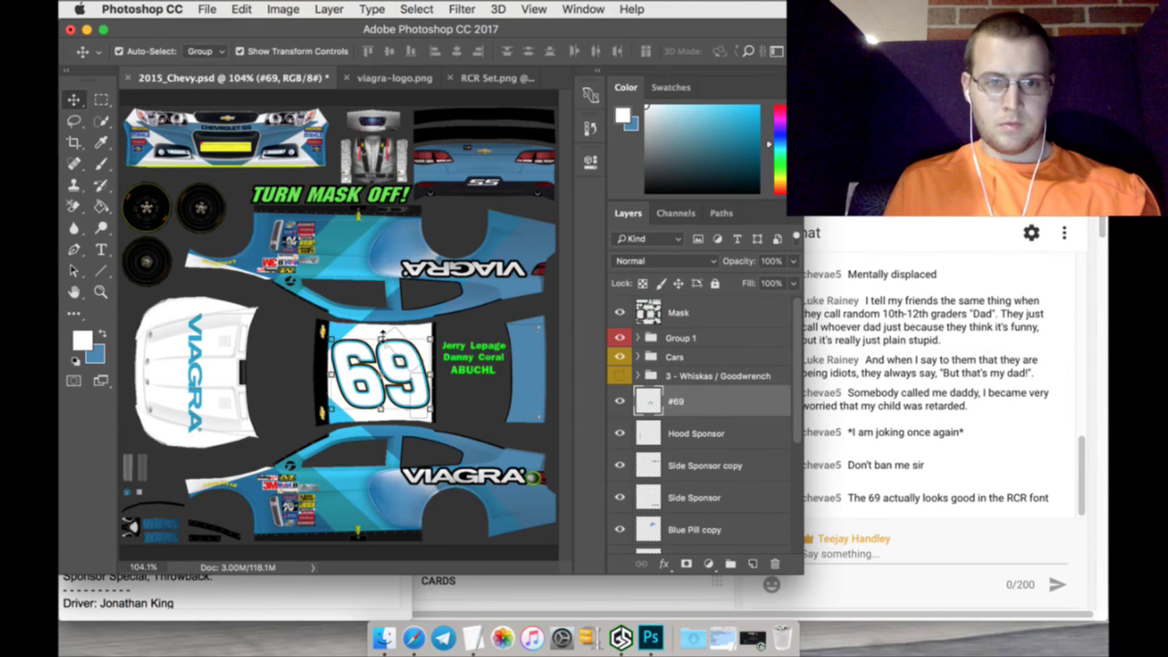
{"action": "left_click", "coordinate": [381, 336]}
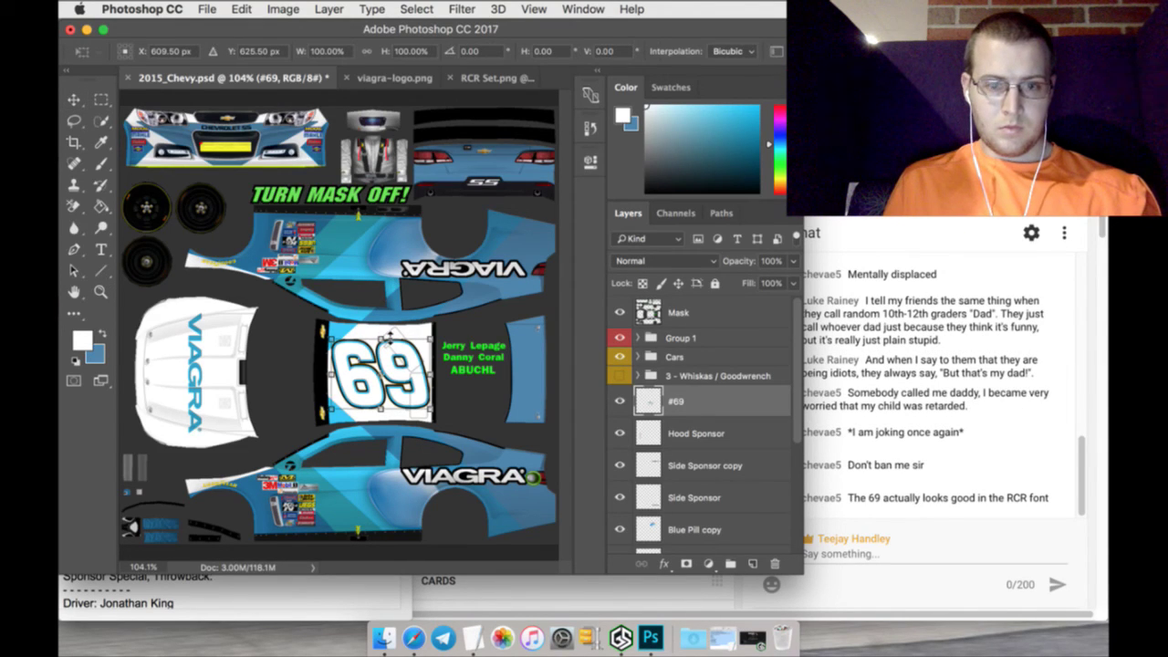
{"action": "left_click_drag", "start_coordinate": [407, 348], "coordinate": [397, 464]}
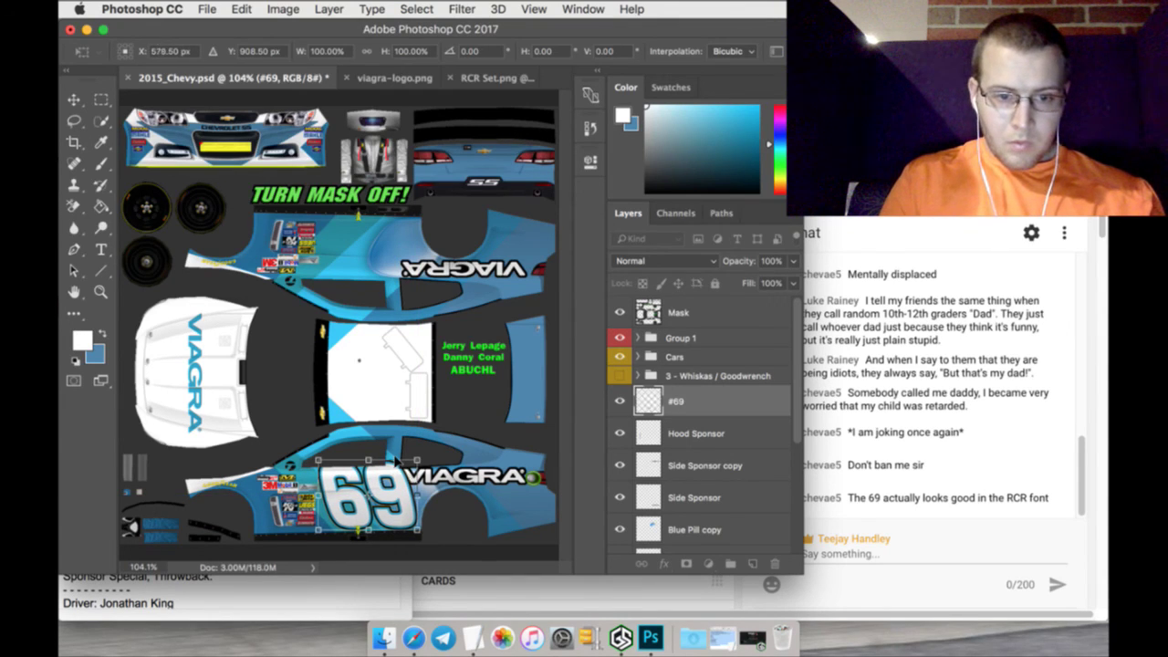
{"action": "key", "text": "Left"}
{"action": "key", "text": "Left"}
{"action": "key", "text": "Left"}
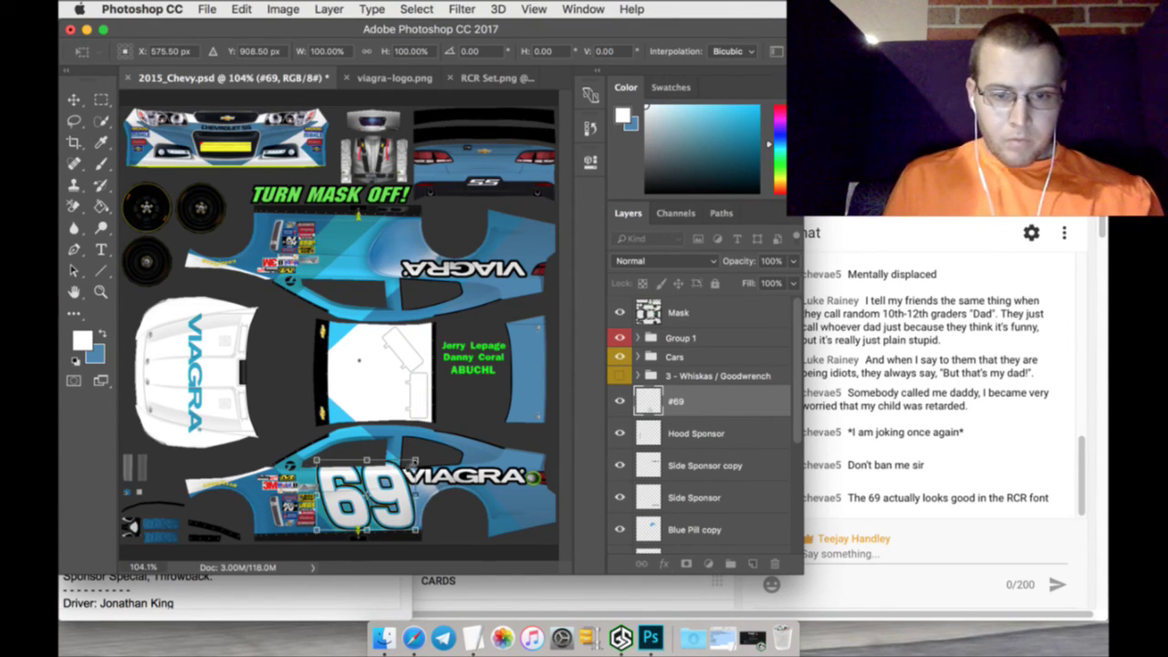
Scale the door number down to about 85% at X 558.5 px, Y 920.5 px, and apply the transformation
{"action": "left_click_drag", "start_coordinate": [416, 460], "coordinate": [399, 471]}
{"action": "left_click", "coordinate": [104, 101]}
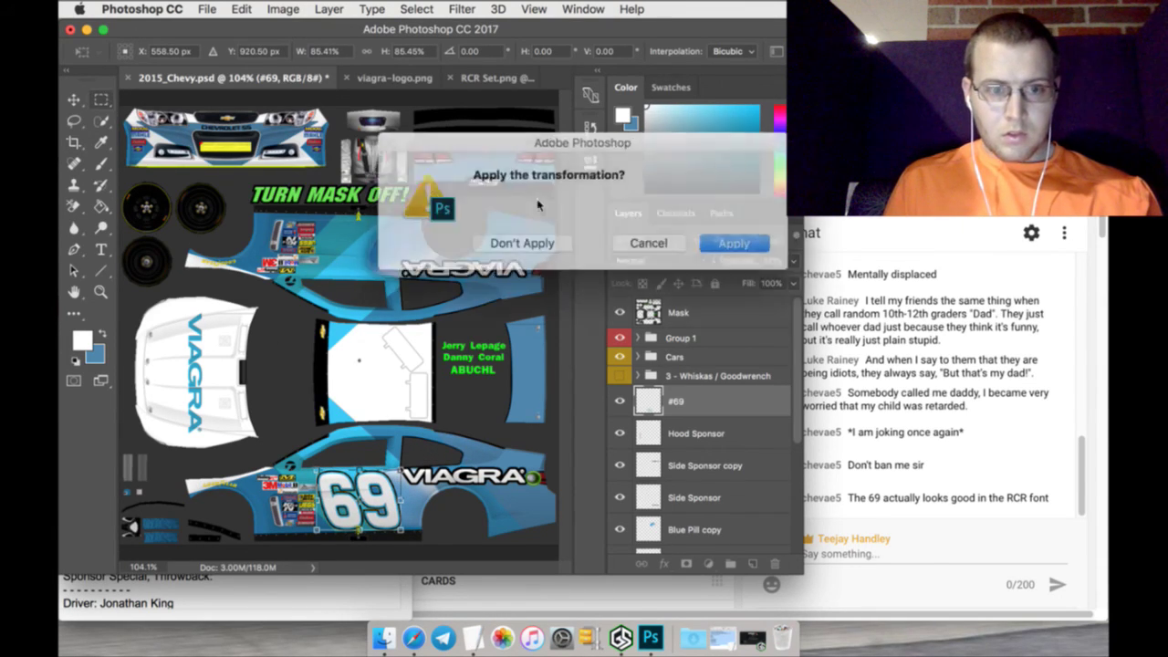
{"action": "left_click", "coordinate": [723, 243]}
Duplicate the #69 layer and set the copy's rotation to 180°
{"action": "right_click", "coordinate": [707, 404]}
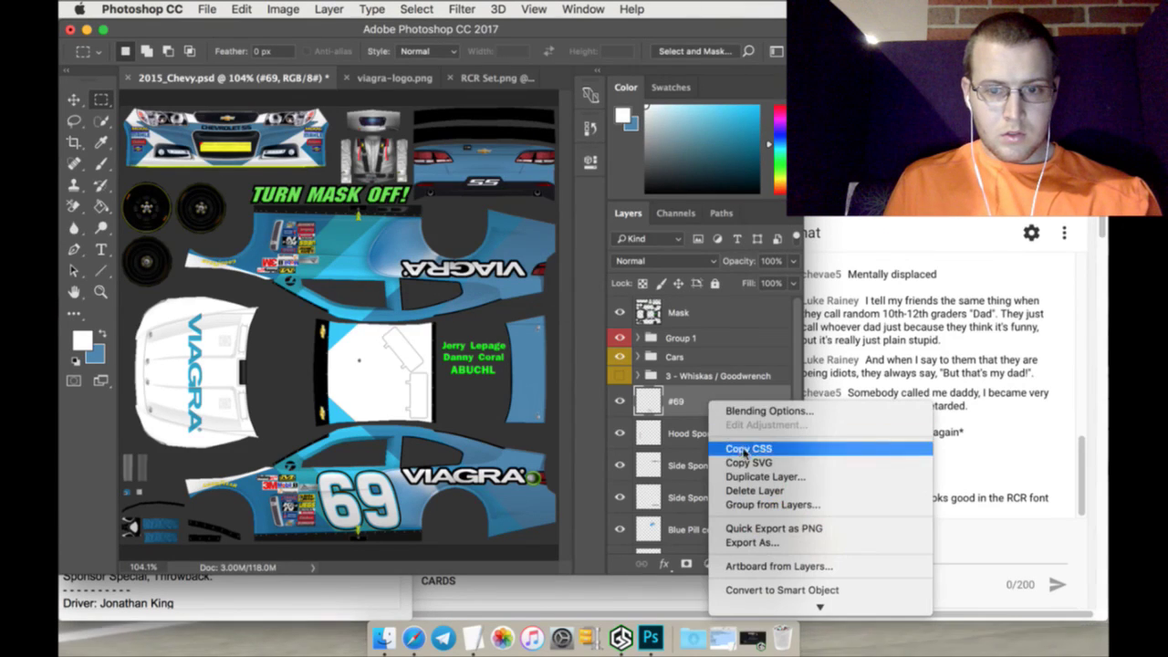
{"action": "left_click", "coordinate": [746, 473]}
{"action": "left_click", "coordinate": [736, 247]}
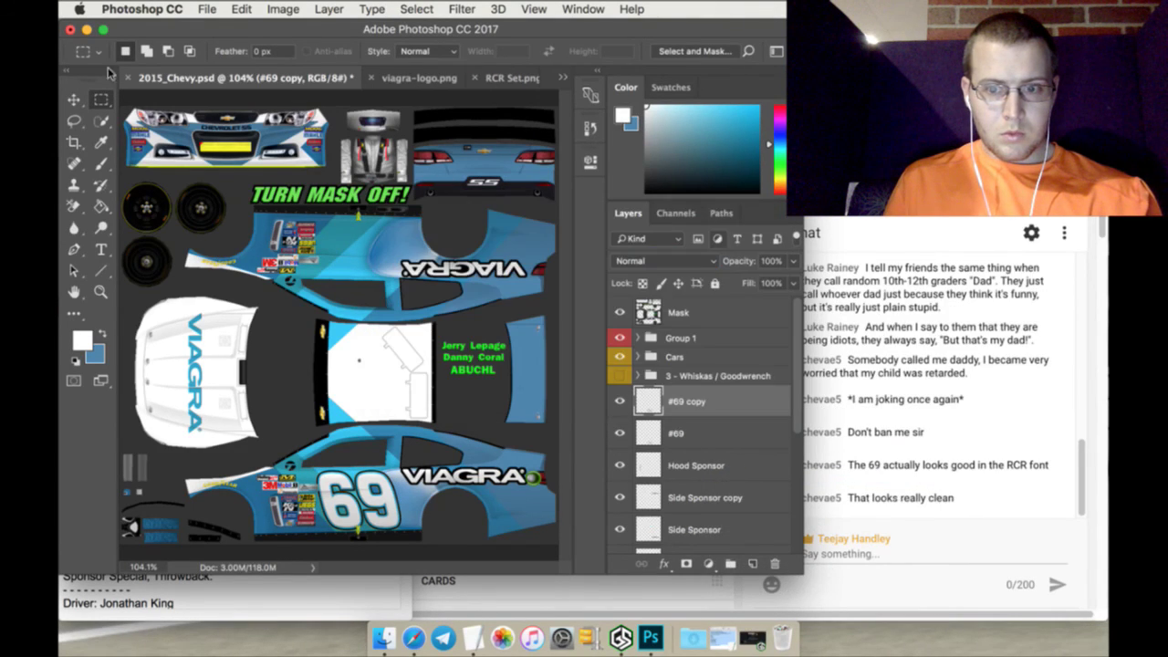
{"action": "left_click", "coordinate": [74, 99]}
{"action": "key", "text": "super+t"}
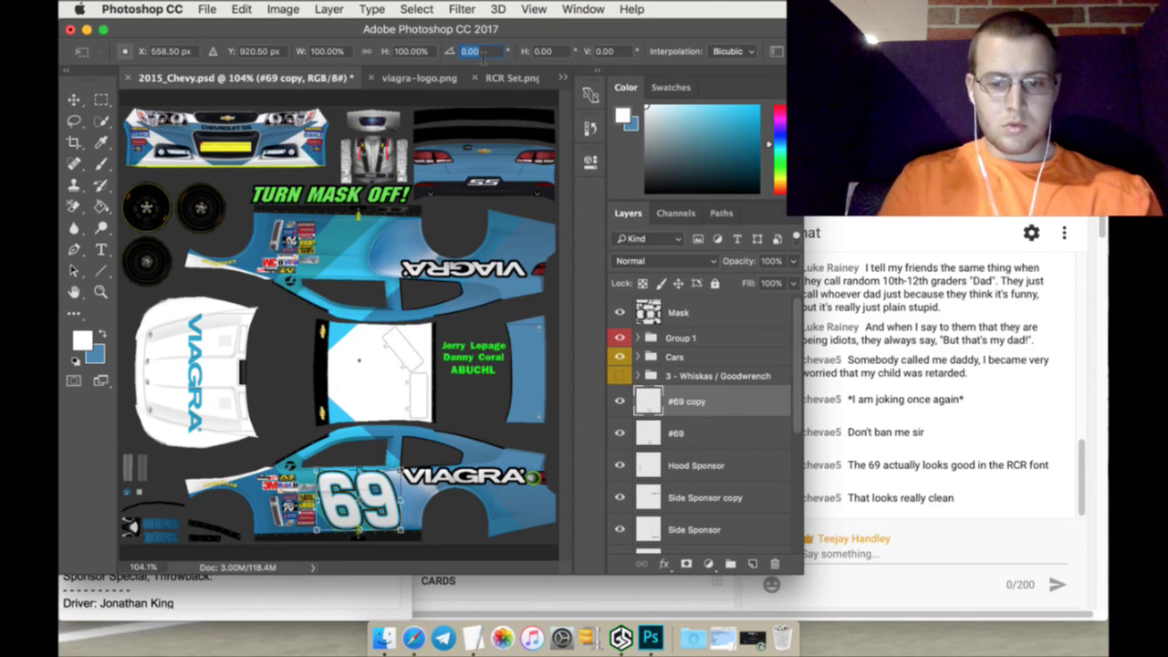
{"action": "type", "text": "180"}
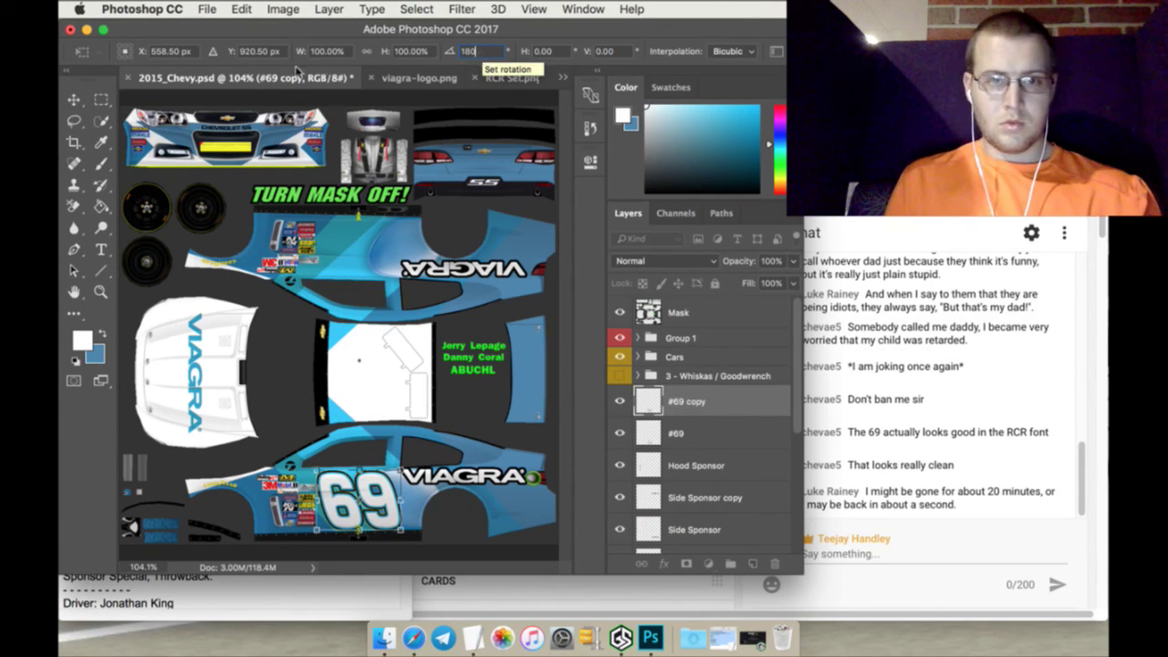
Position the rotated number copy on the upper car side's door at Y 327.5 px and apply the transformation
{"action": "left_click", "coordinate": [270, 52]}
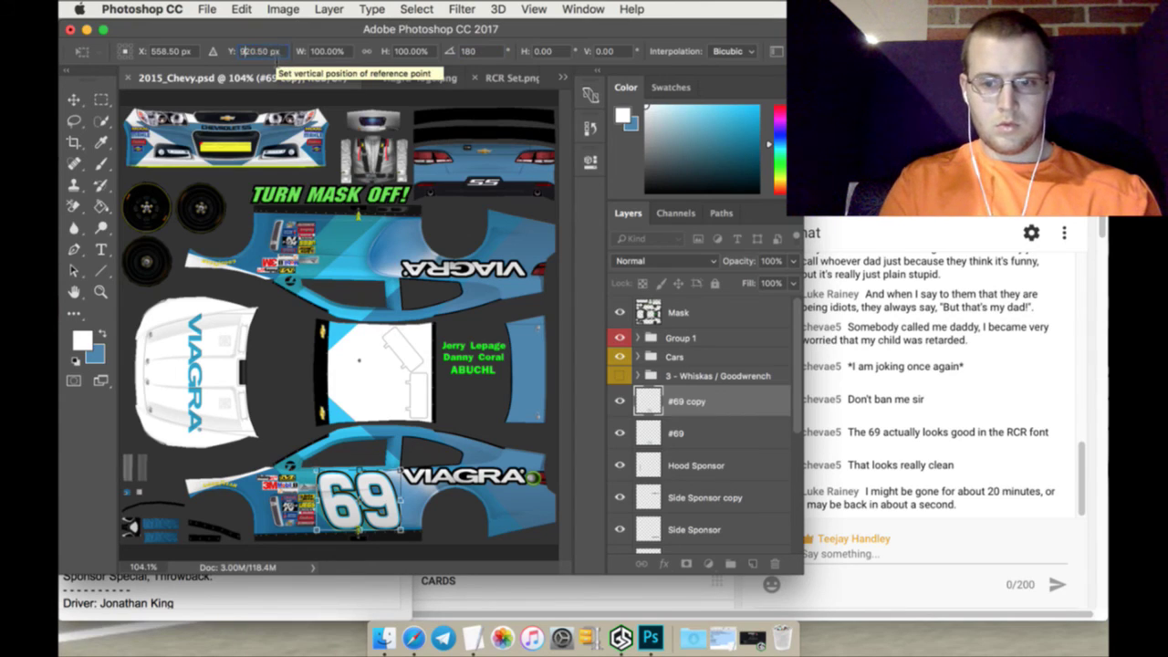
{"action": "type", "text": "321.5"}
{"action": "key", "text": "Return"}
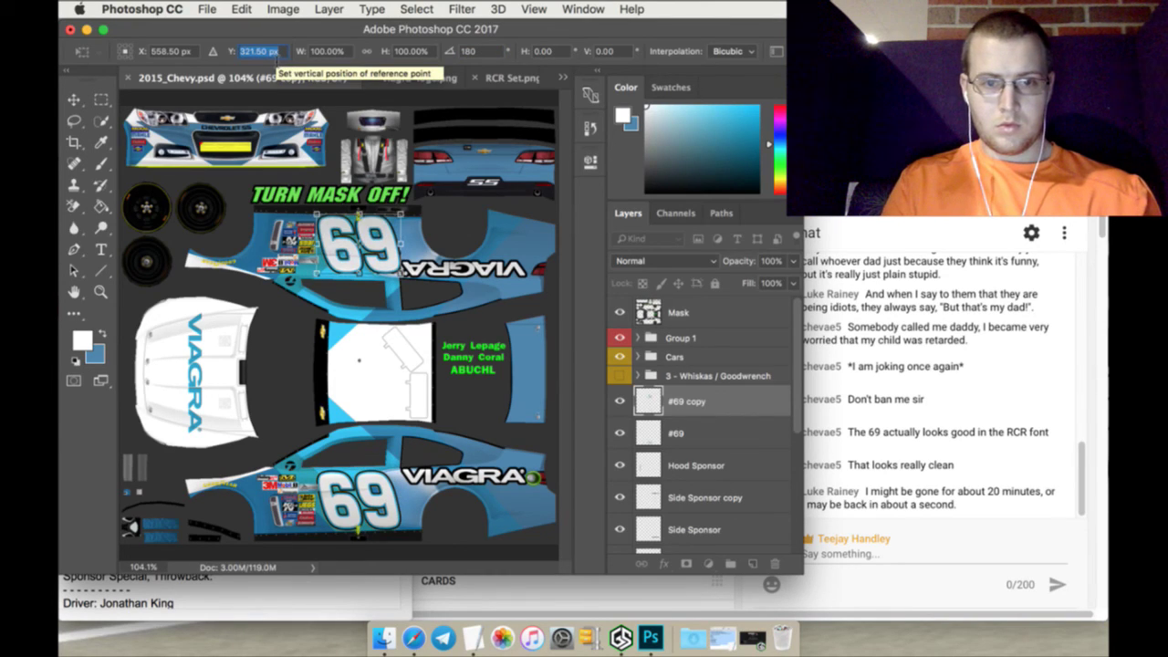
{"action": "key", "text": "Up"}
{"action": "key", "text": "Up"}
{"action": "key", "text": "Up"}
{"action": "key", "text": "Up"}
{"action": "key", "text": "Up"}
{"action": "key", "text": "Up"}
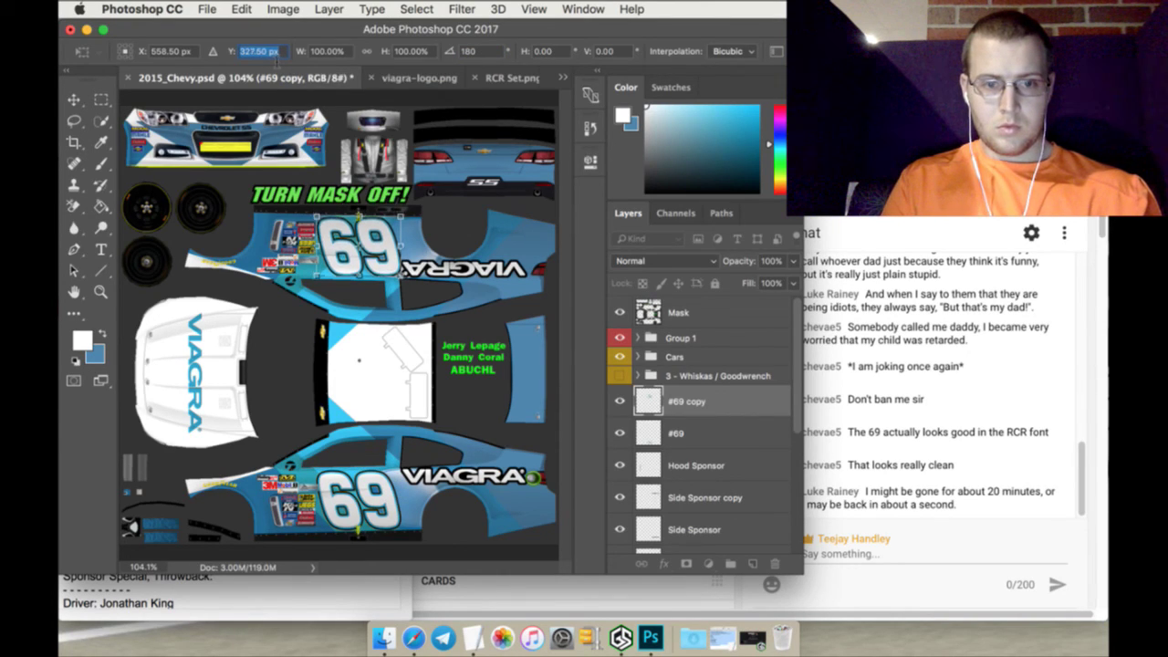
{"action": "key", "text": "Up"}
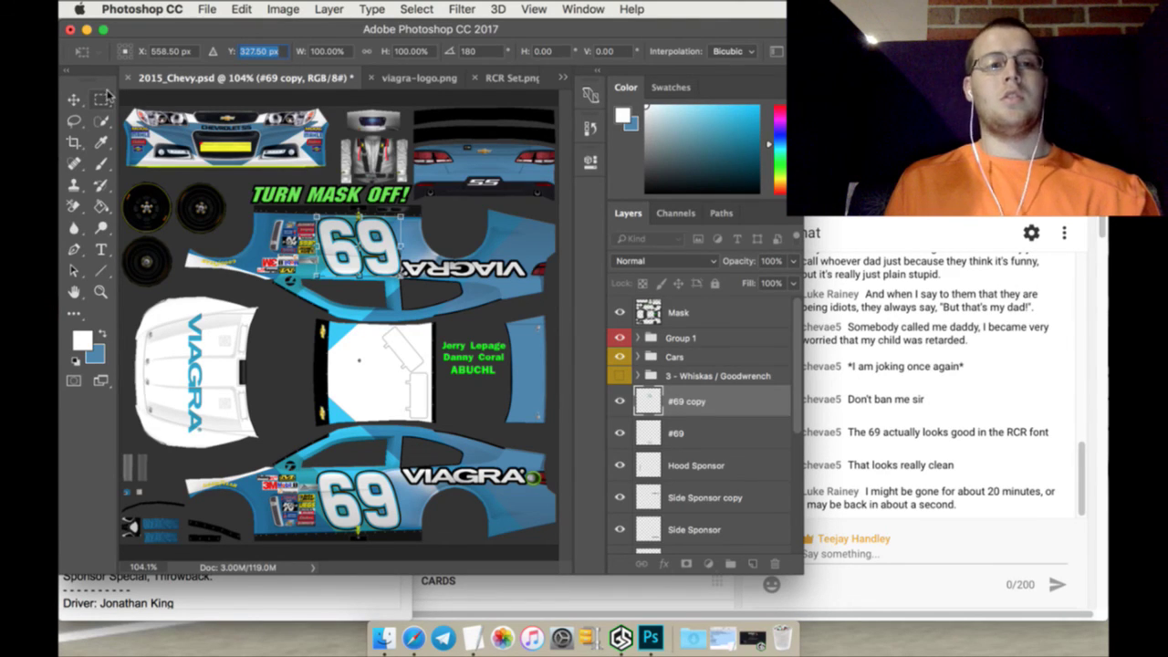
{"action": "left_click", "coordinate": [108, 94]}
{"action": "left_click", "coordinate": [743, 242]}
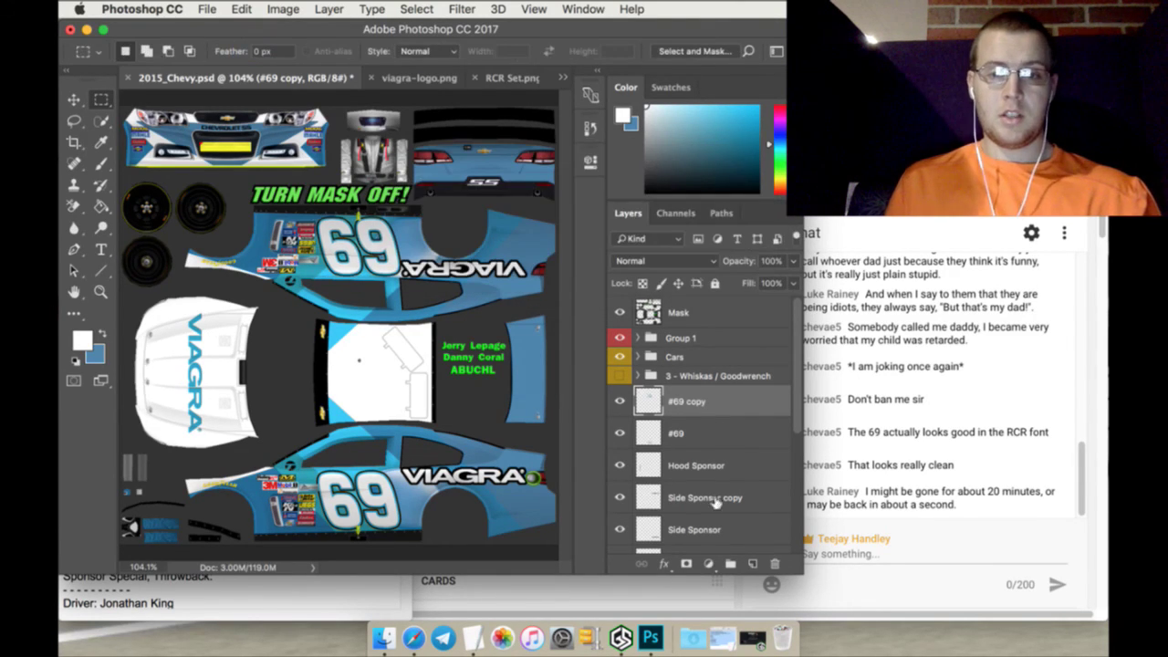
Duplicate the #69 layer and place the copy on the roof, scaled to about 123% at X 608.5 px, Y 624.5 px
{"action": "left_click", "coordinate": [719, 435]}
{"action": "right_click", "coordinate": [719, 434]}
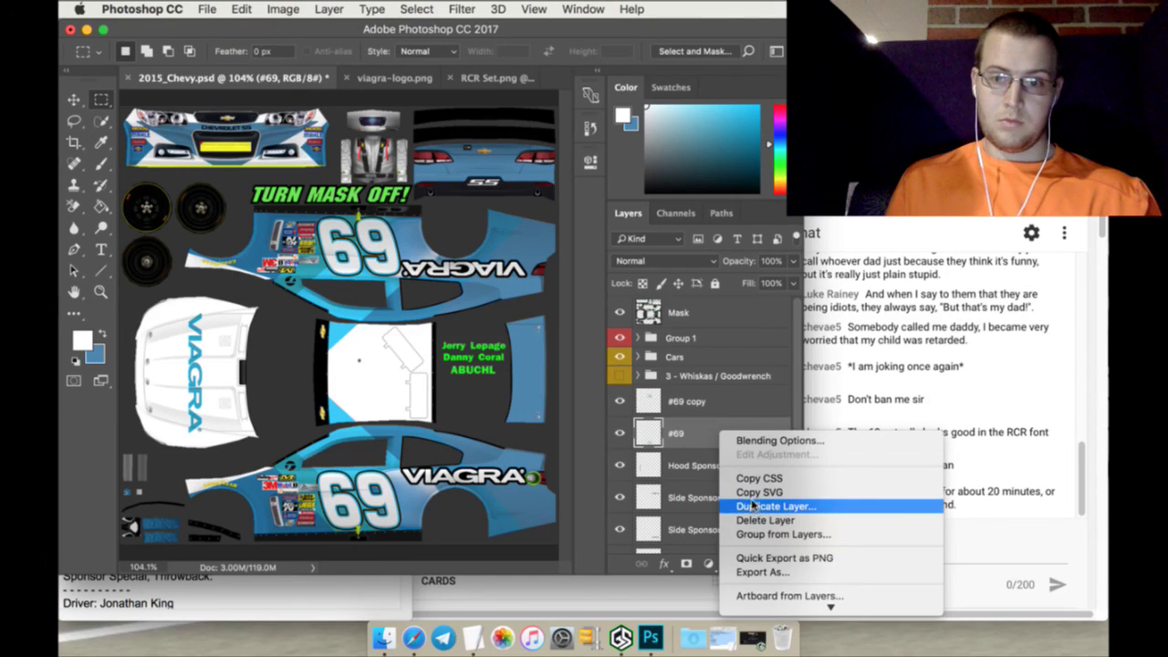
{"action": "left_click", "coordinate": [753, 506]}
{"action": "left_click", "coordinate": [741, 245]}
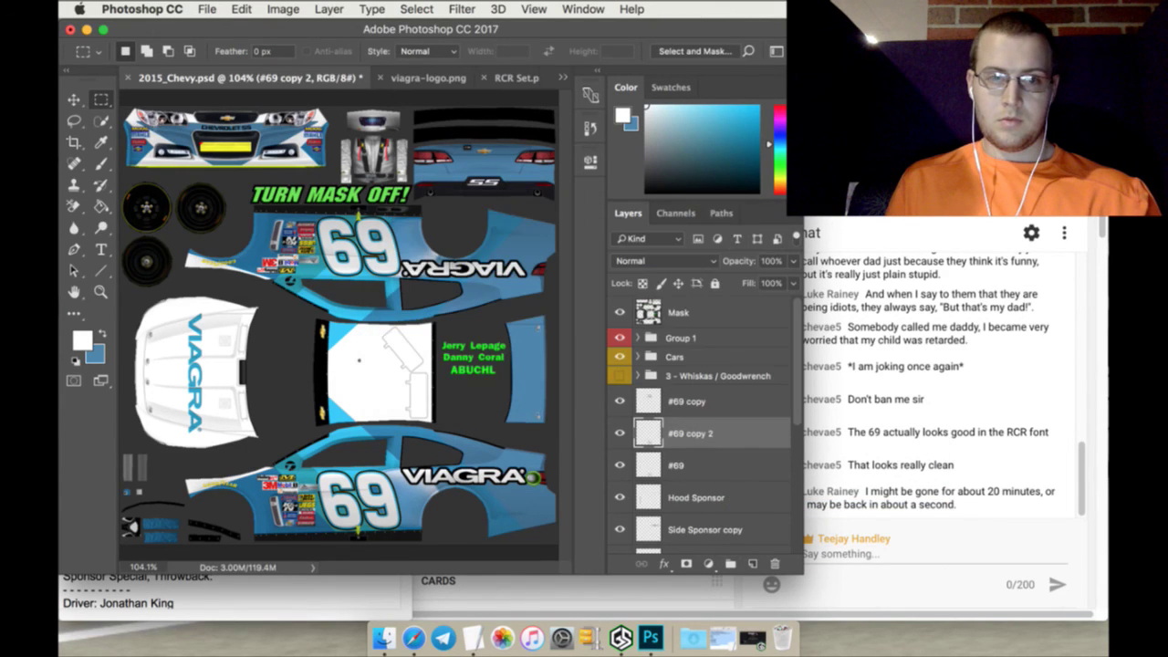
{"action": "left_click", "coordinate": [75, 100]}
{"action": "key", "text": "super+t"}
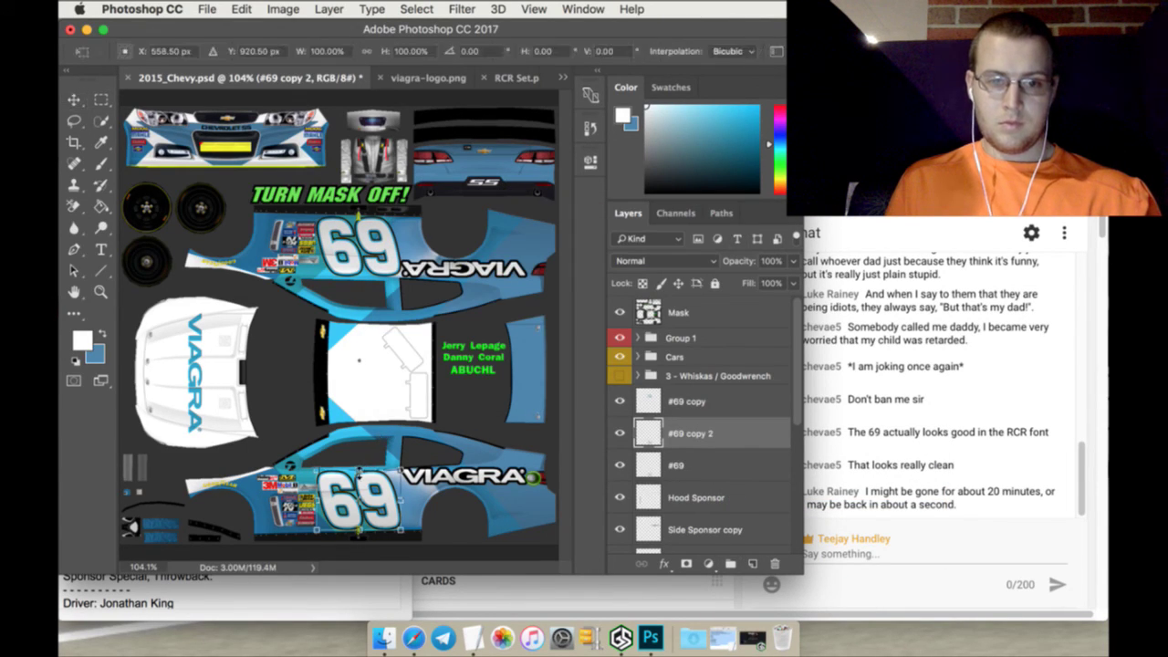
{"action": "left_click_drag", "start_coordinate": [384, 473], "coordinate": [417, 356]}
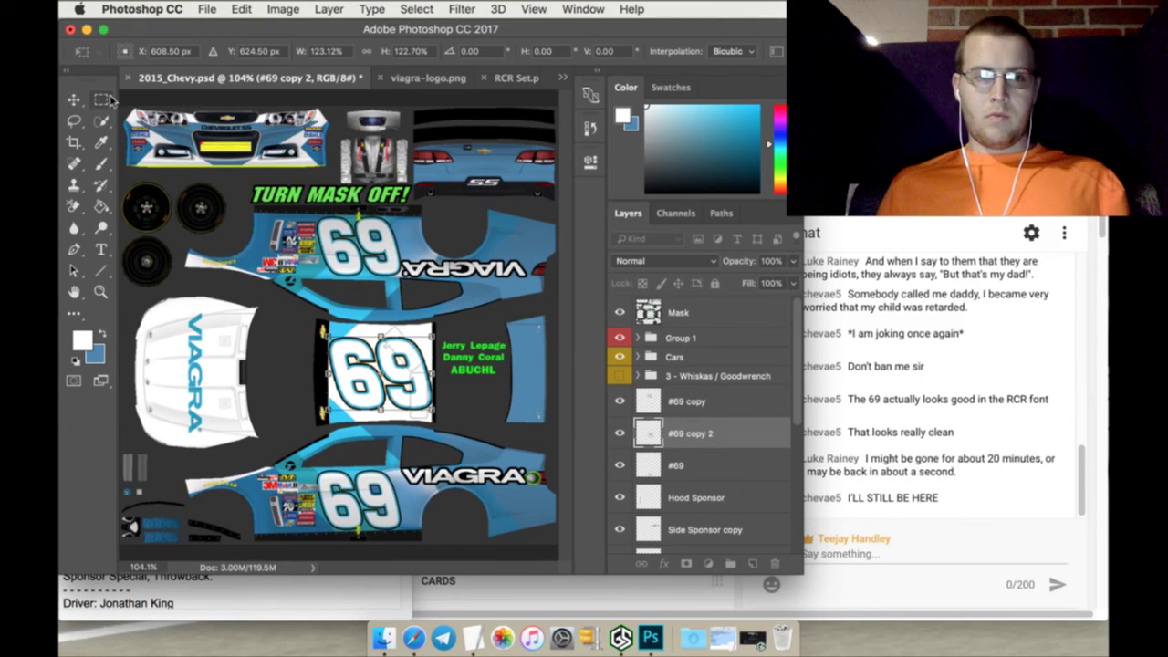
{"action": "left_click", "coordinate": [104, 99]}
{"action": "left_click", "coordinate": [718, 239]}
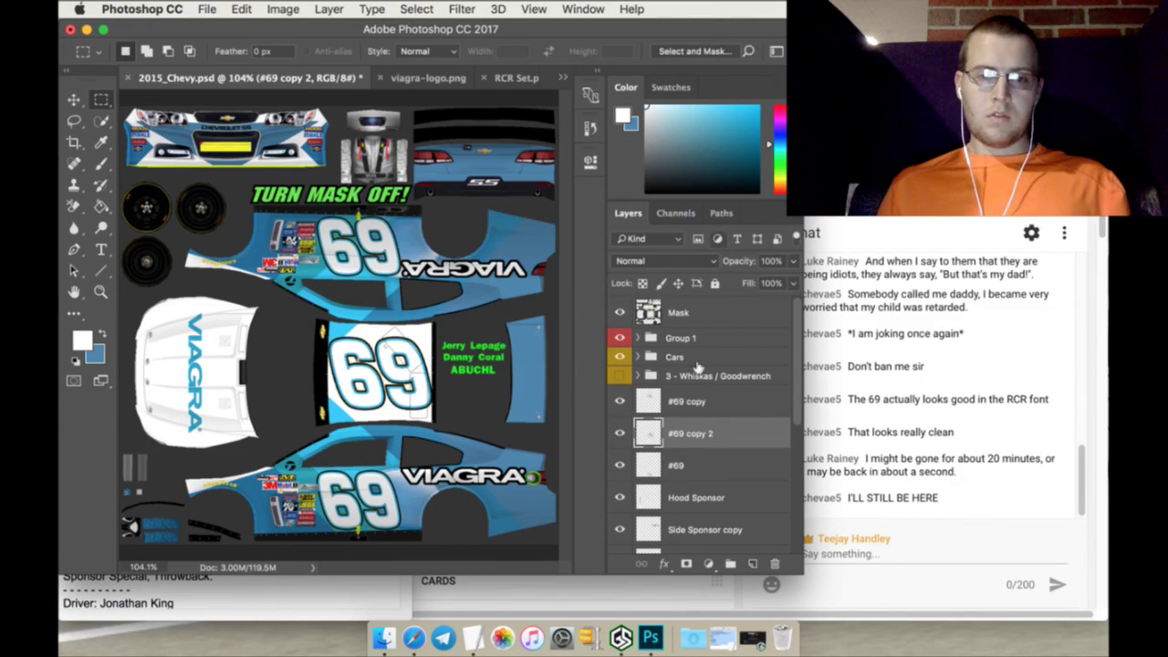
Duplicate the #69 layer again and shrink the copy to about 12% on the rear bumper at X 990.5 px, Y 167.5 px
{"action": "left_click", "coordinate": [702, 463]}
{"action": "right_click", "coordinate": [703, 463]}
{"action": "left_click", "coordinate": [735, 541]}
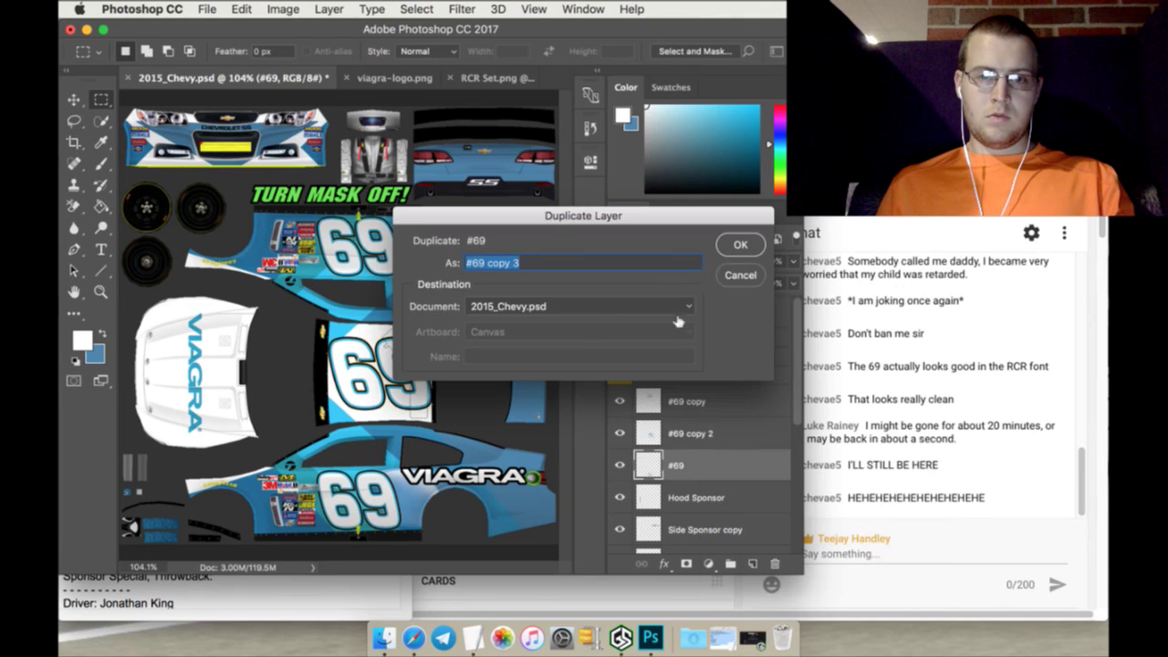
{"action": "left_click", "coordinate": [737, 245]}
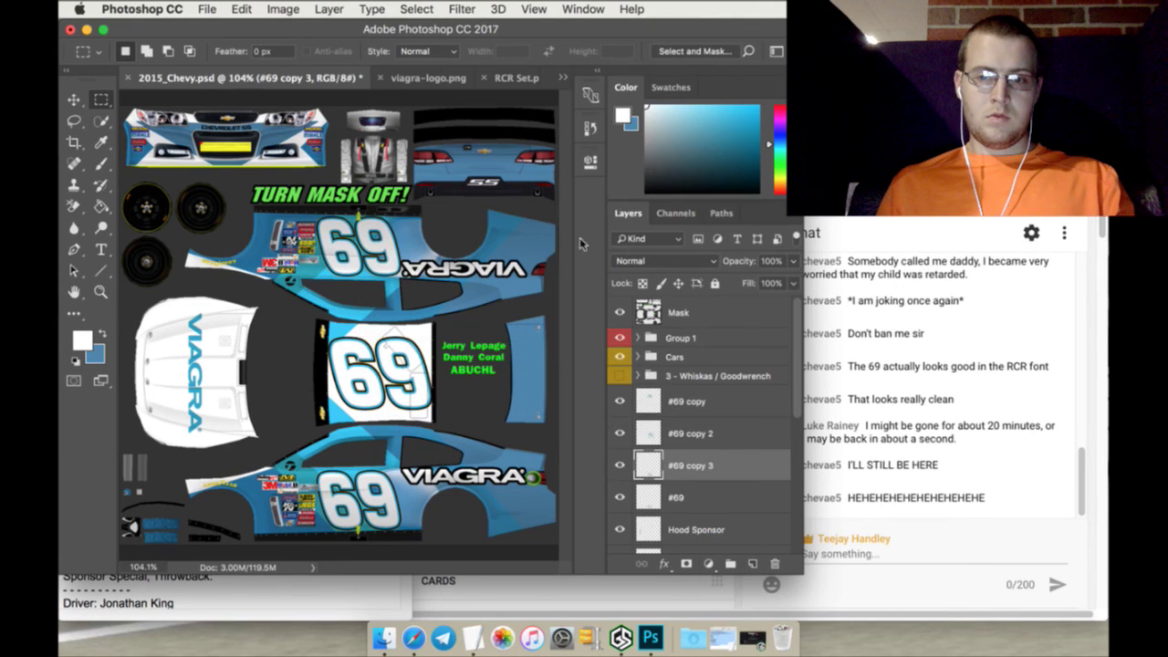
{"action": "left_click", "coordinate": [73, 99]}
{"action": "key", "text": "ctrl+t"}
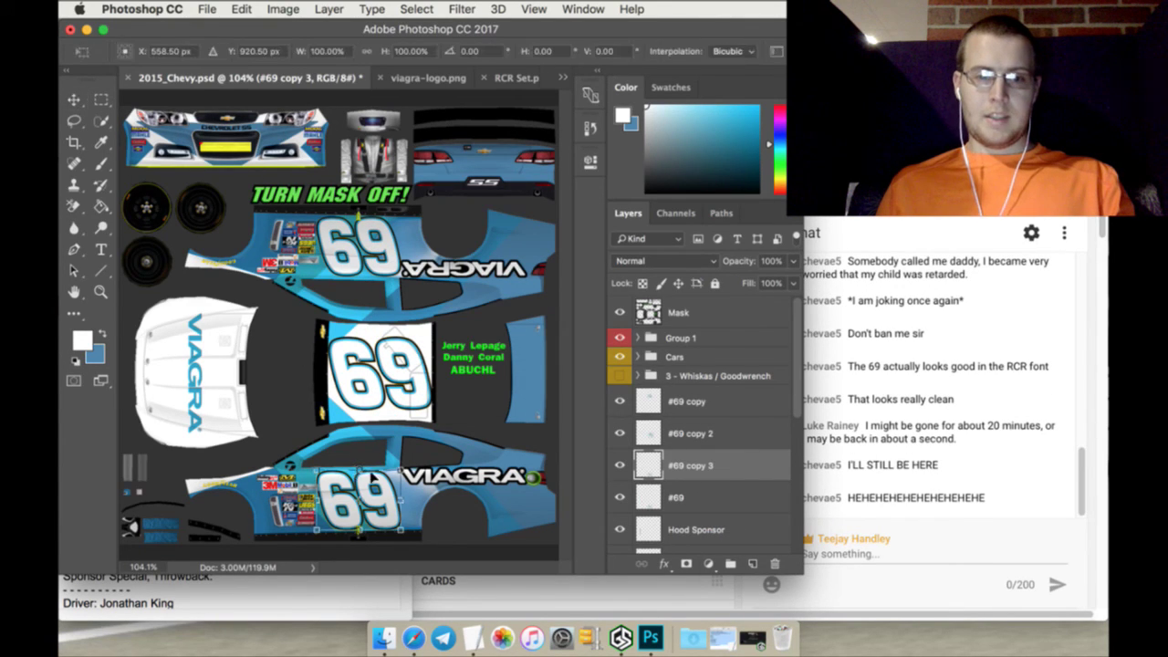
{"action": "left_click_drag", "start_coordinate": [374, 477], "coordinate": [537, 172]}
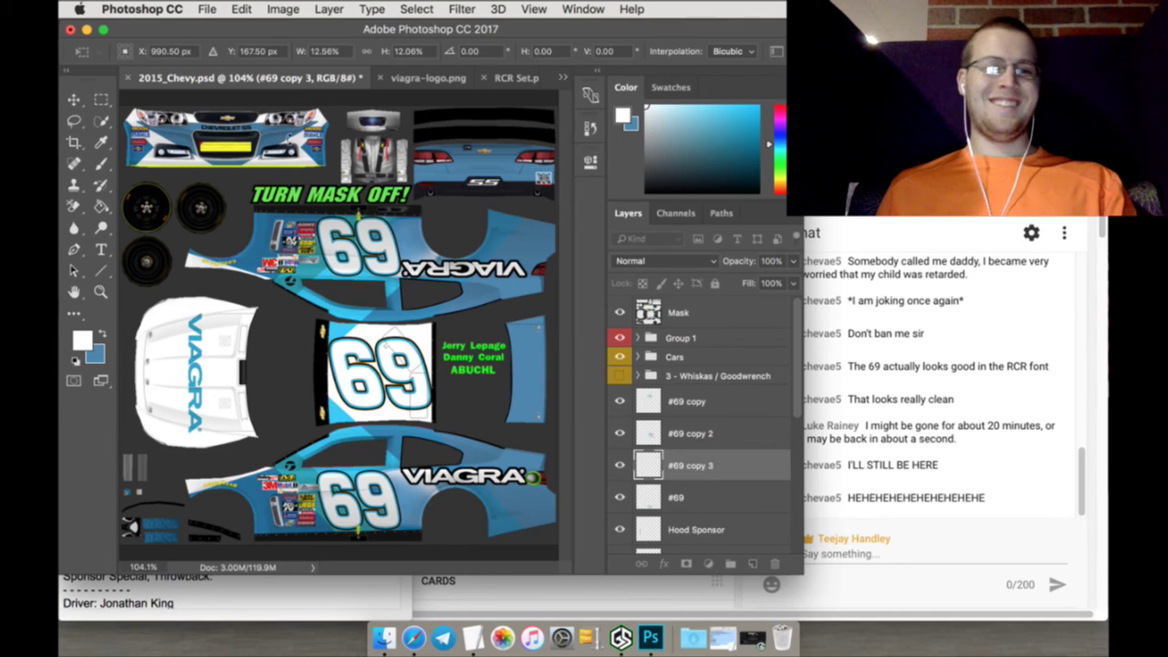
{"action": "left_click", "coordinate": [103, 100]}
{"action": "left_click", "coordinate": [721, 239]}
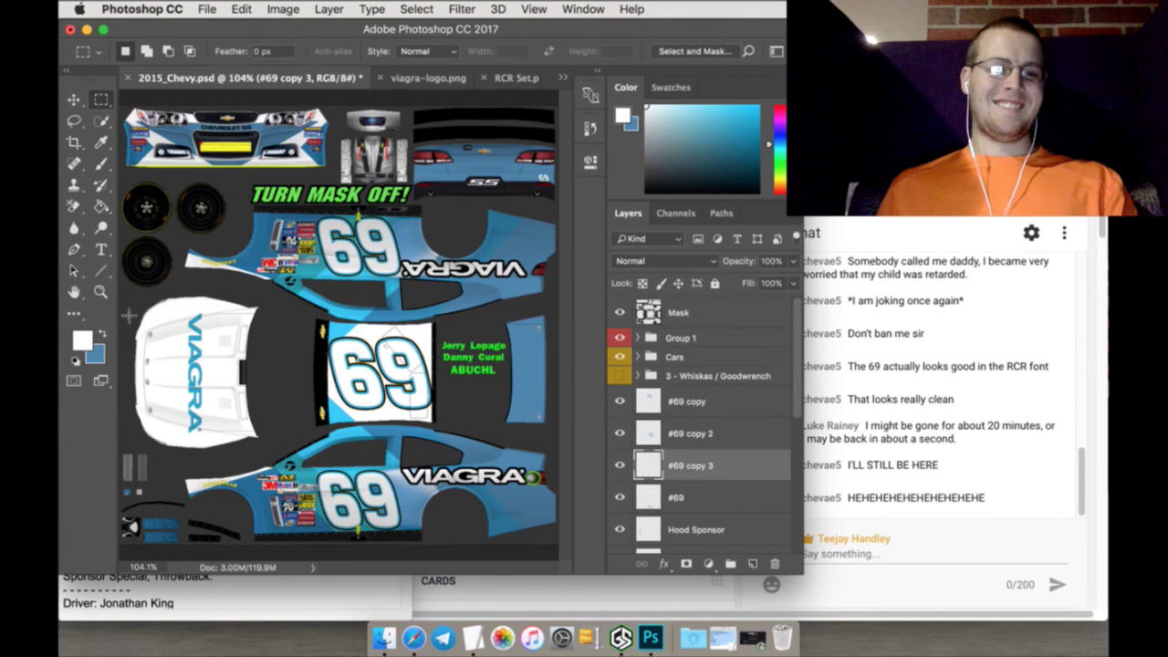
Nudge the small rear bumper number up to sit between the taillight and the black lower bumper
{"action": "left_click", "coordinate": [101, 292]}
{"action": "left_click_drag", "start_coordinate": [547, 172], "coordinate": [446, 529]}
{"action": "left_click_drag", "start_coordinate": [518, 570], "coordinate": [524, 570]}
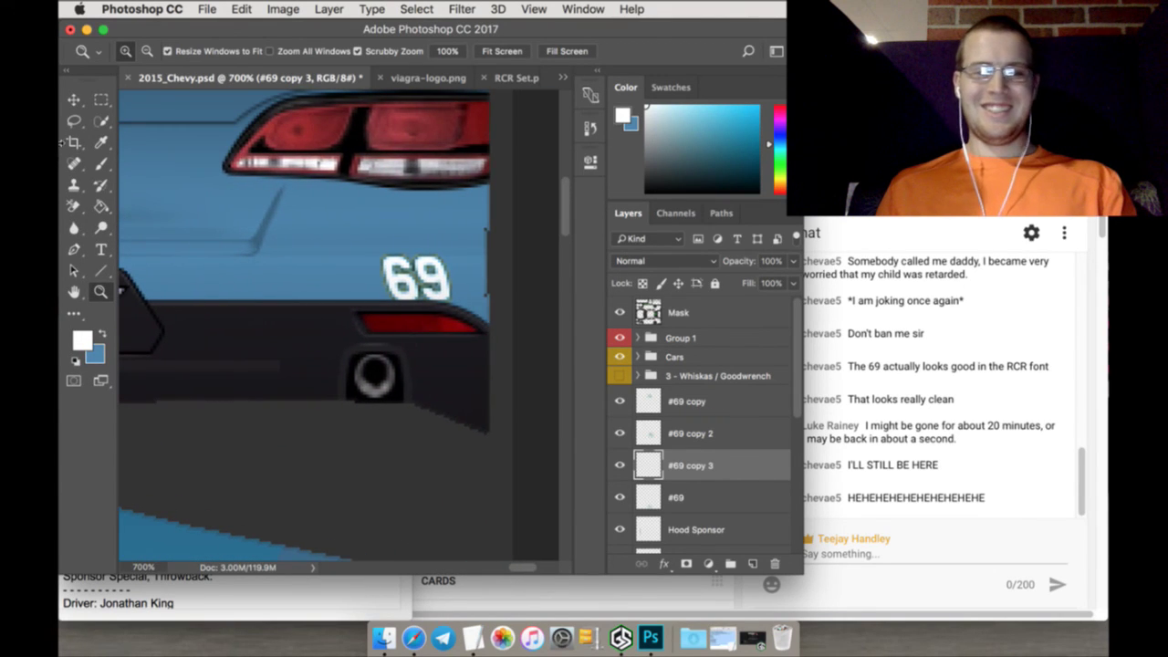
{"action": "left_click", "coordinate": [73, 103]}
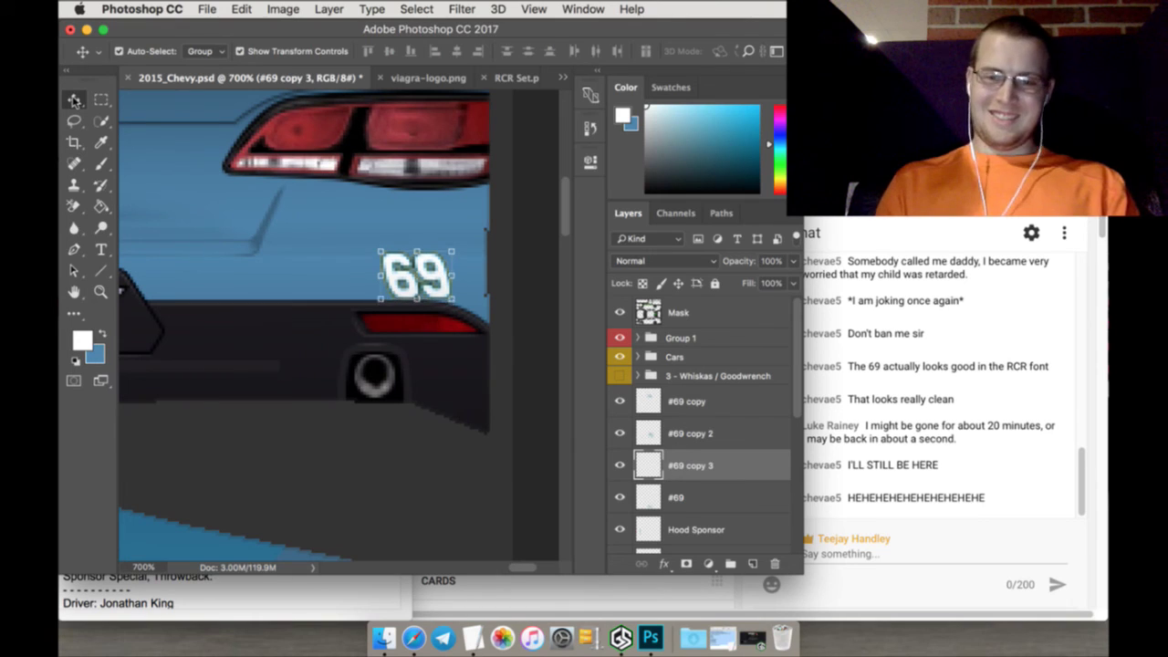
{"action": "key", "text": "Up"}
{"action": "key", "text": "Up"}
{"action": "key", "text": "Up"}
{"action": "key", "text": "Up"}
{"action": "key", "text": "Up"}
{"action": "key", "text": "Up"}
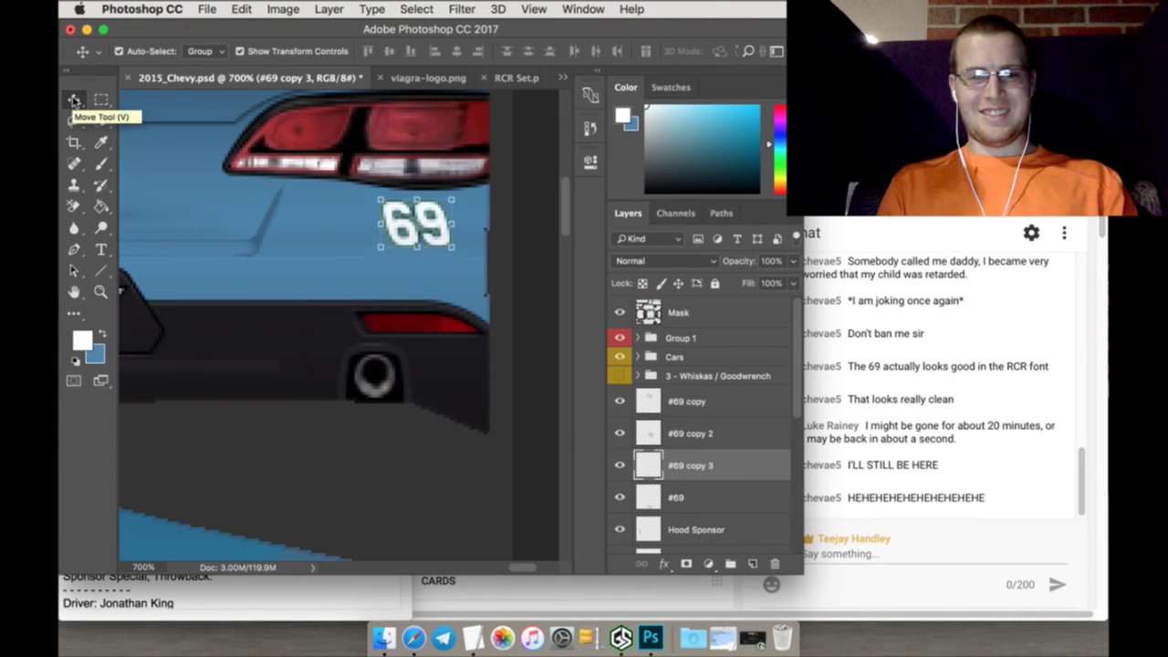
{"action": "key", "text": "Down"}
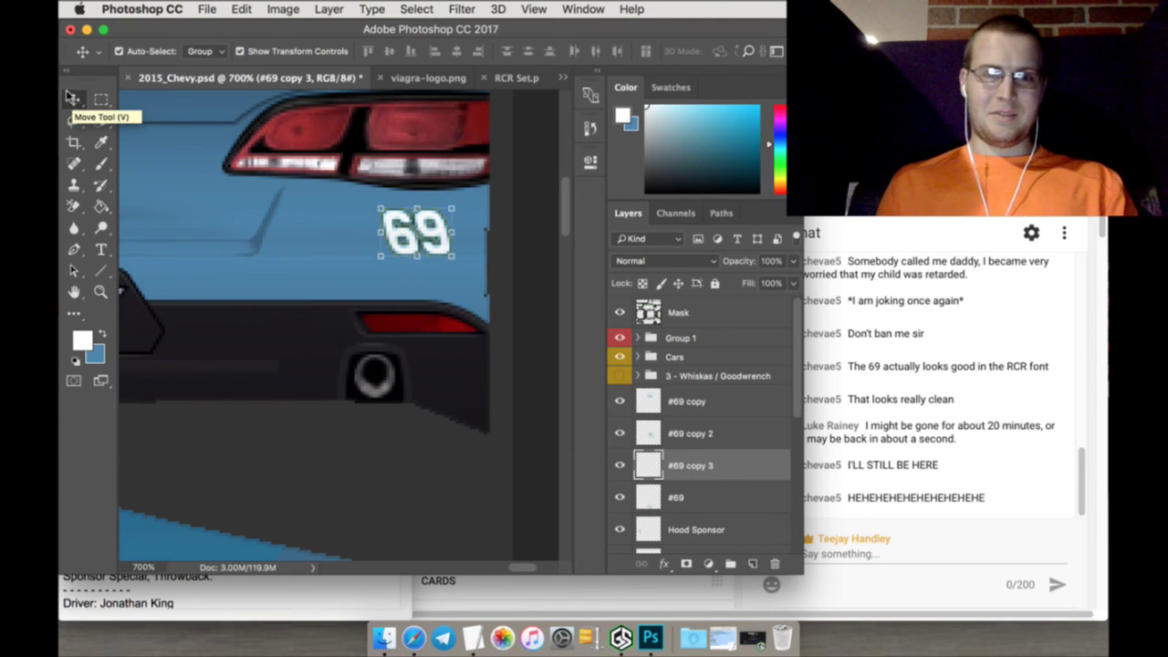
Enlarge the rear bumper number to about 136% at X 989 px, Y 148.5 px, and apply the transformation
{"action": "left_click_drag", "start_coordinate": [376, 206], "coordinate": [348, 197]}
{"action": "left_click_drag", "start_coordinate": [427, 207], "coordinate": [431, 199]}
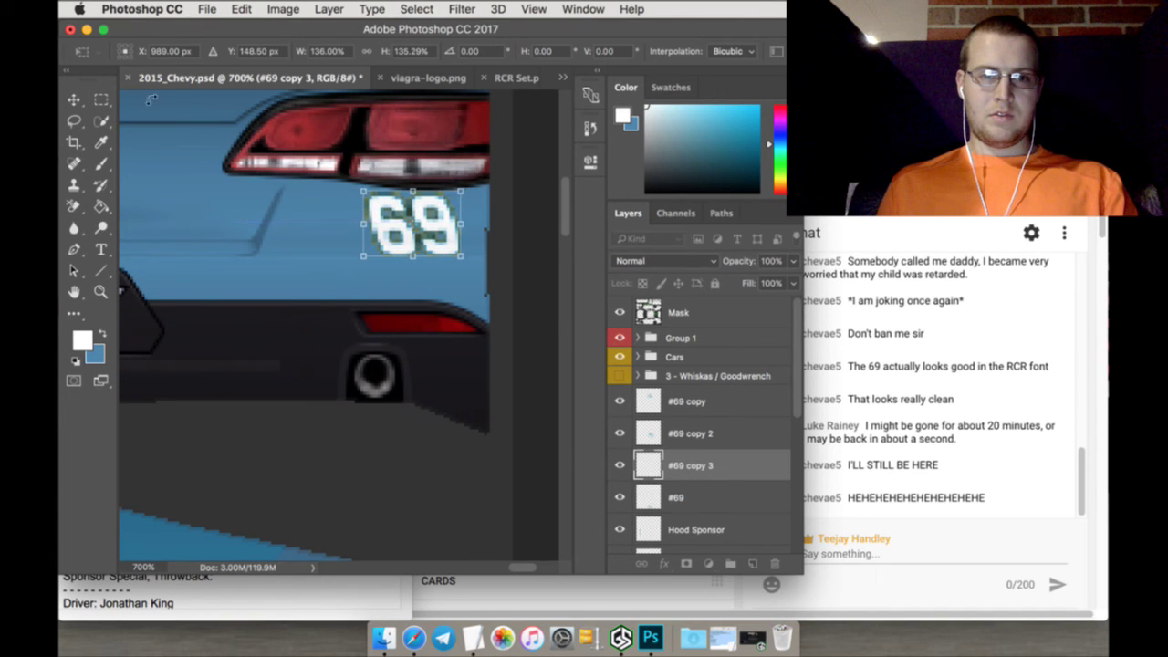
{"action": "left_click", "coordinate": [101, 100]}
{"action": "left_click", "coordinate": [719, 238]}
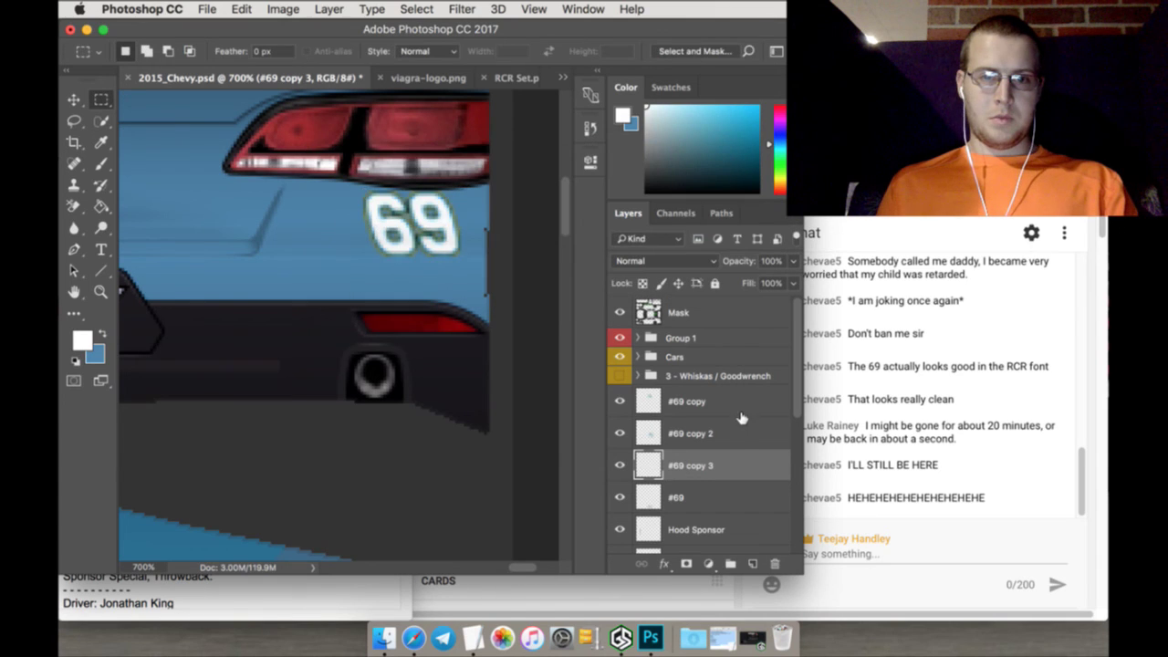
Duplicate the small rear number and place the copy on the front bumper below the headlight at X 135 px, Y 76.5 px
{"action": "right_click", "coordinate": [743, 467]}
{"action": "left_click", "coordinate": [811, 539]}
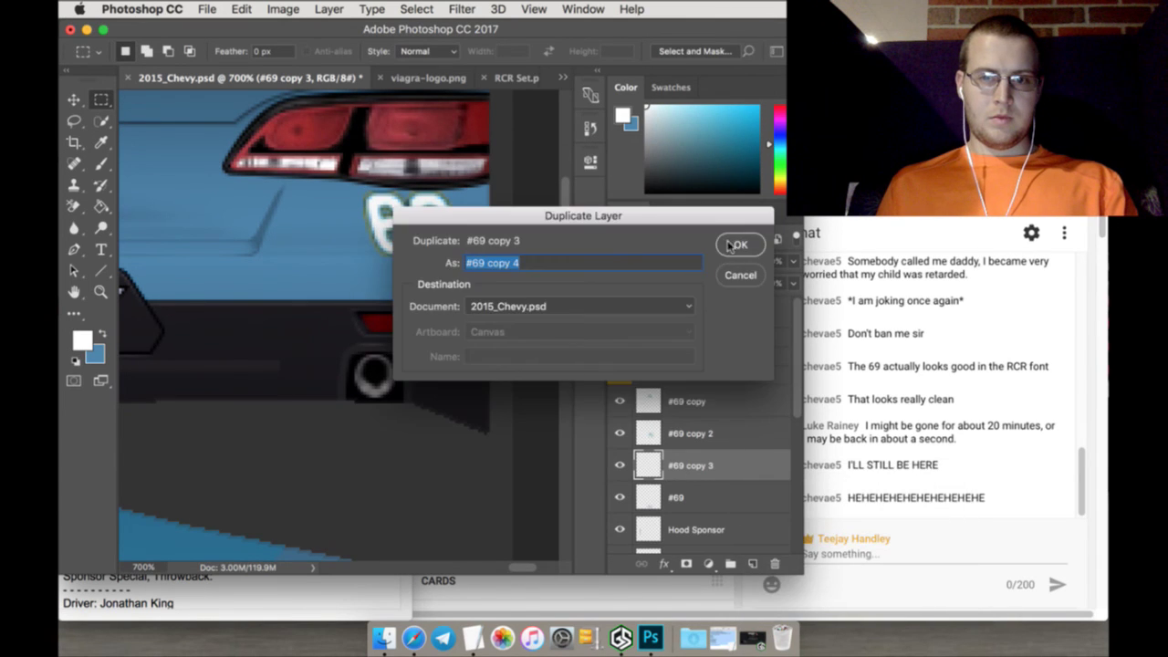
{"action": "left_click", "coordinate": [735, 246]}
{"action": "left_click", "coordinate": [75, 100]}
{"action": "left_click", "coordinate": [362, 191]}
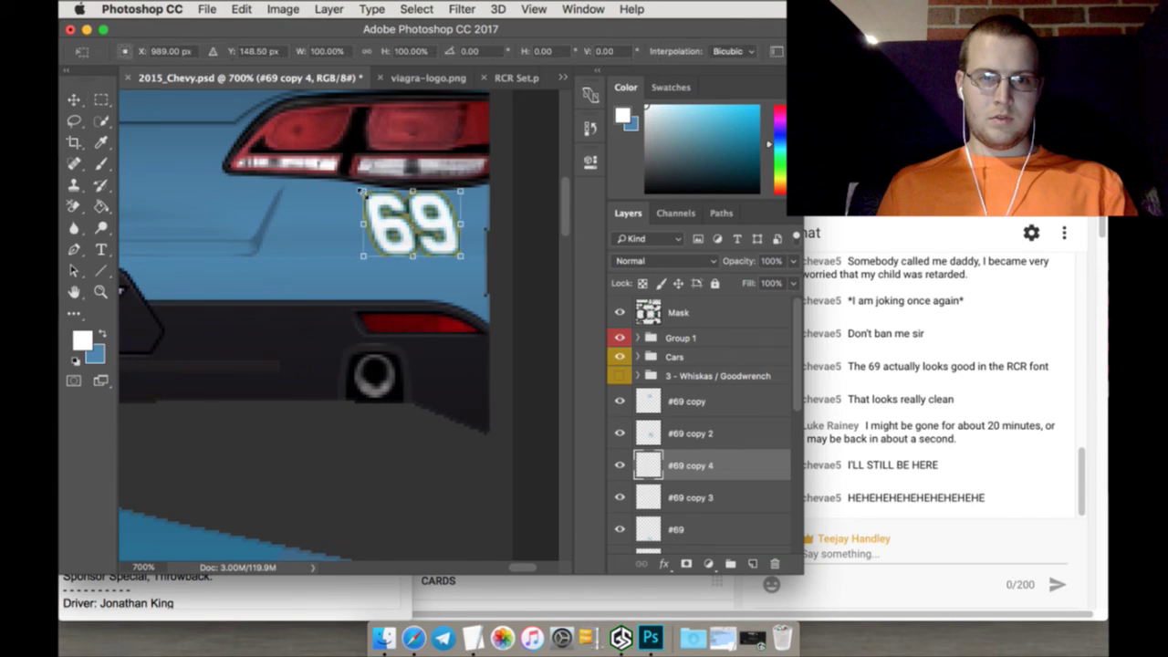
{"action": "left_click_drag", "start_coordinate": [376, 190], "coordinate": [418, 303]}
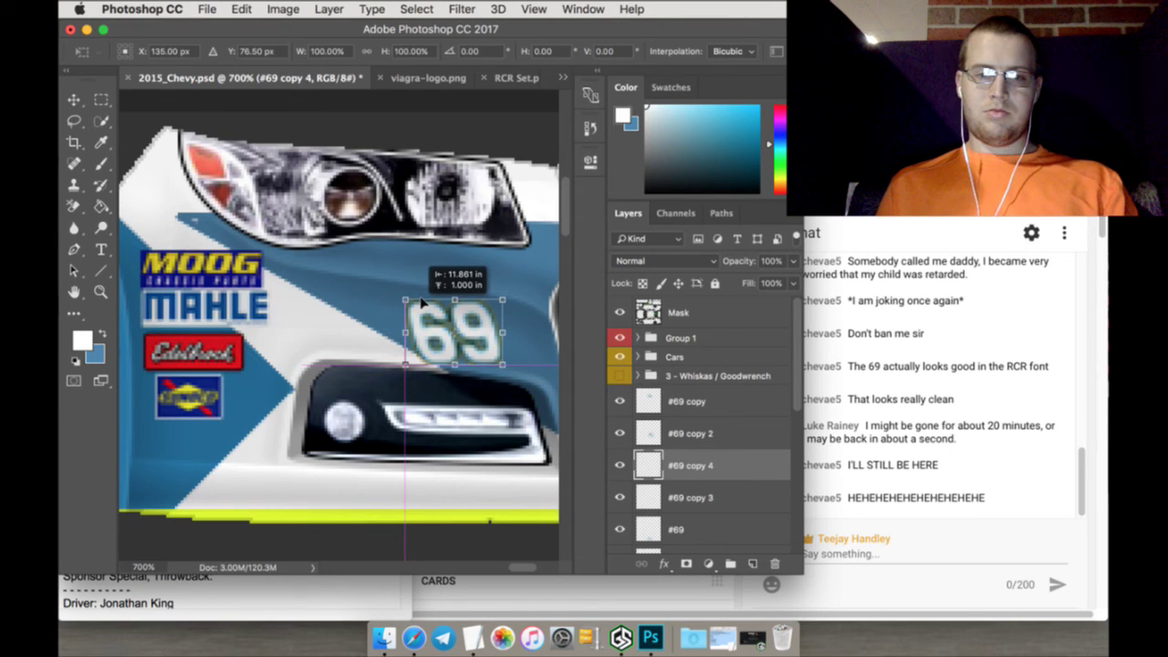
{"action": "left_click_drag", "start_coordinate": [422, 304], "coordinate": [421, 304]}
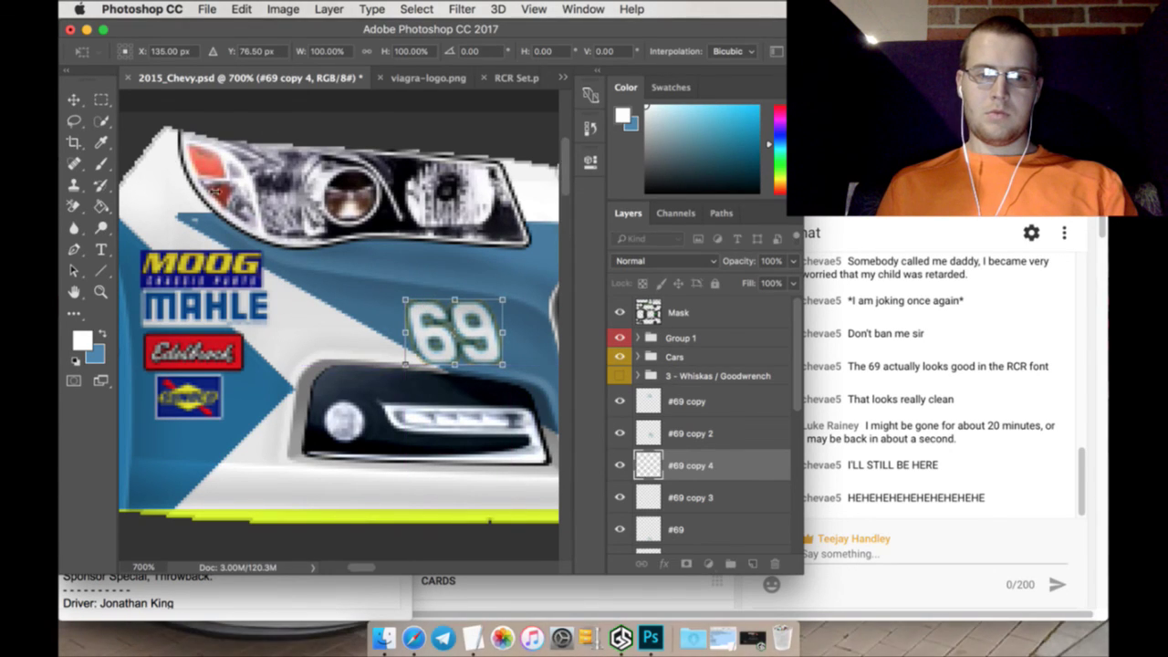
{"action": "left_click", "coordinate": [103, 101]}
{"action": "left_click", "coordinate": [721, 240]}
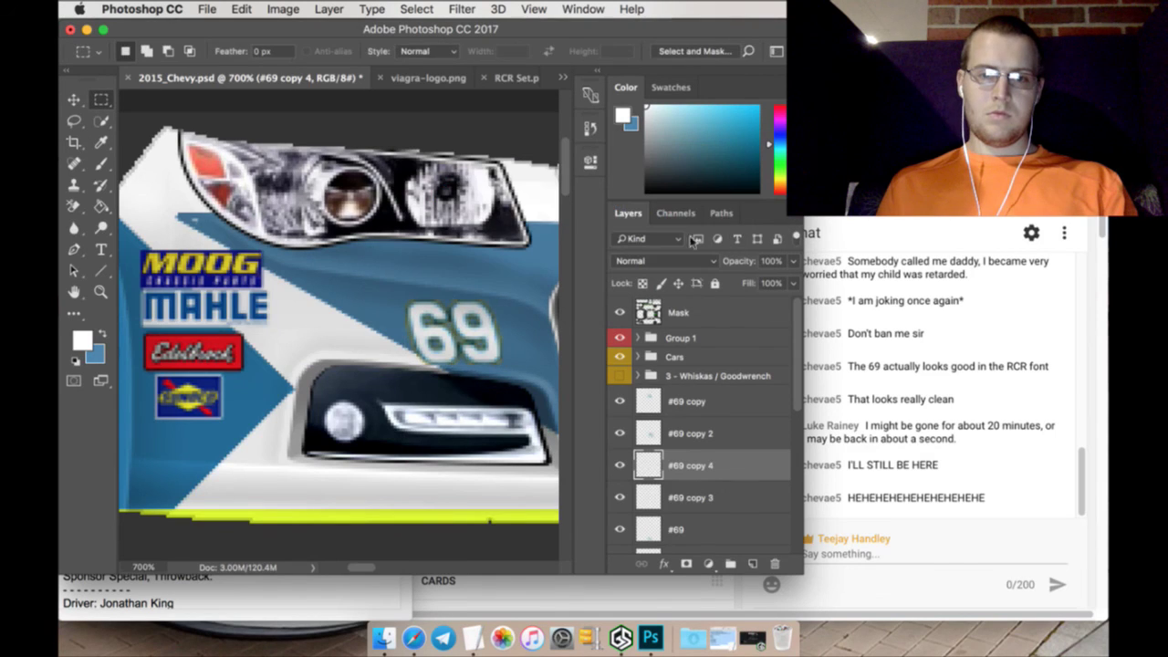
Move the #69 layer above its four copies and merge all five number layers into one
{"action": "left_click", "coordinate": [101, 292]}
{"action": "left_click", "coordinate": [502, 51]}
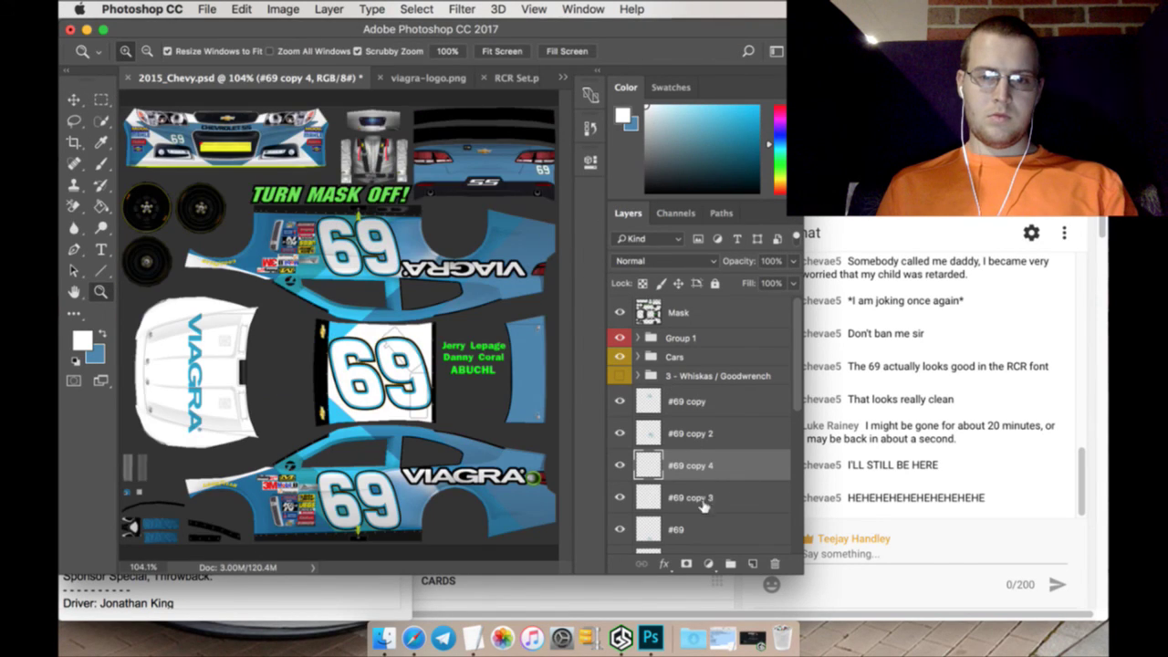
{"action": "left_click_drag", "start_coordinate": [706, 525], "coordinate": [715, 406]}
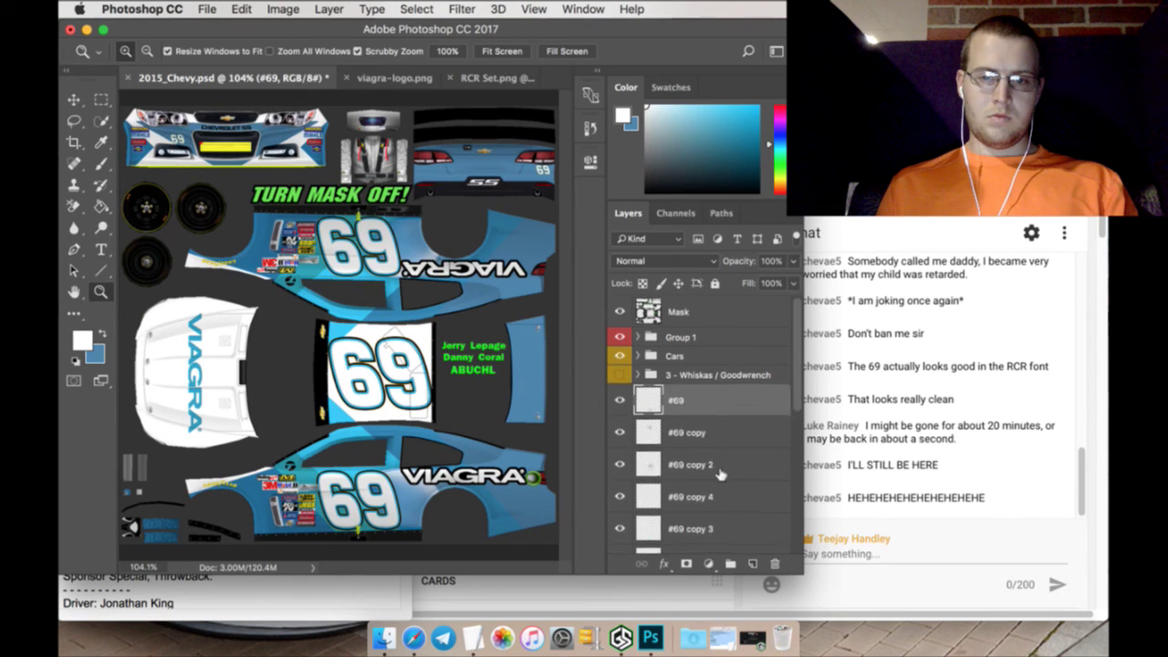
{"action": "scroll", "coordinate": [720, 473], "scroll_direction": "down", "scroll_amount": 1}
{"action": "left_click", "coordinate": [716, 492], "text": "shift"}
{"action": "right_click", "coordinate": [717, 492]}
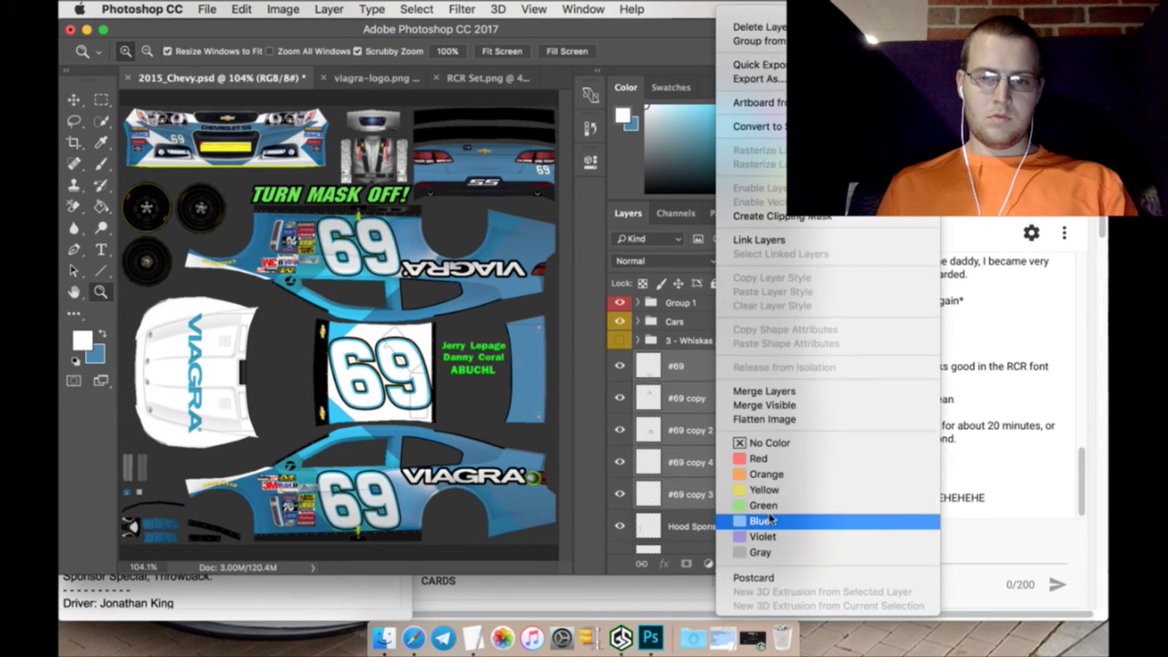
{"action": "left_click", "coordinate": [764, 391]}
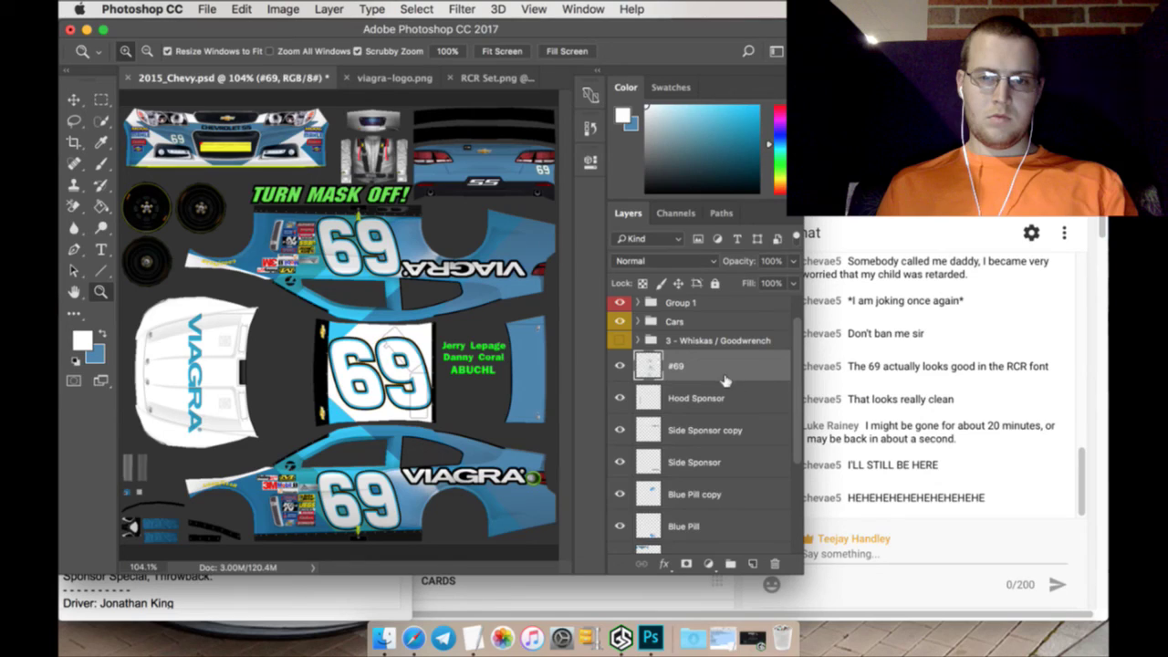
Group the layers from #69 down to Layer 18 and name the group "69 - Viagra Chevy"
{"action": "scroll", "coordinate": [715, 470], "scroll_direction": "down", "scroll_amount": 5}
{"action": "left_click", "coordinate": [714, 504], "text": "shift"}
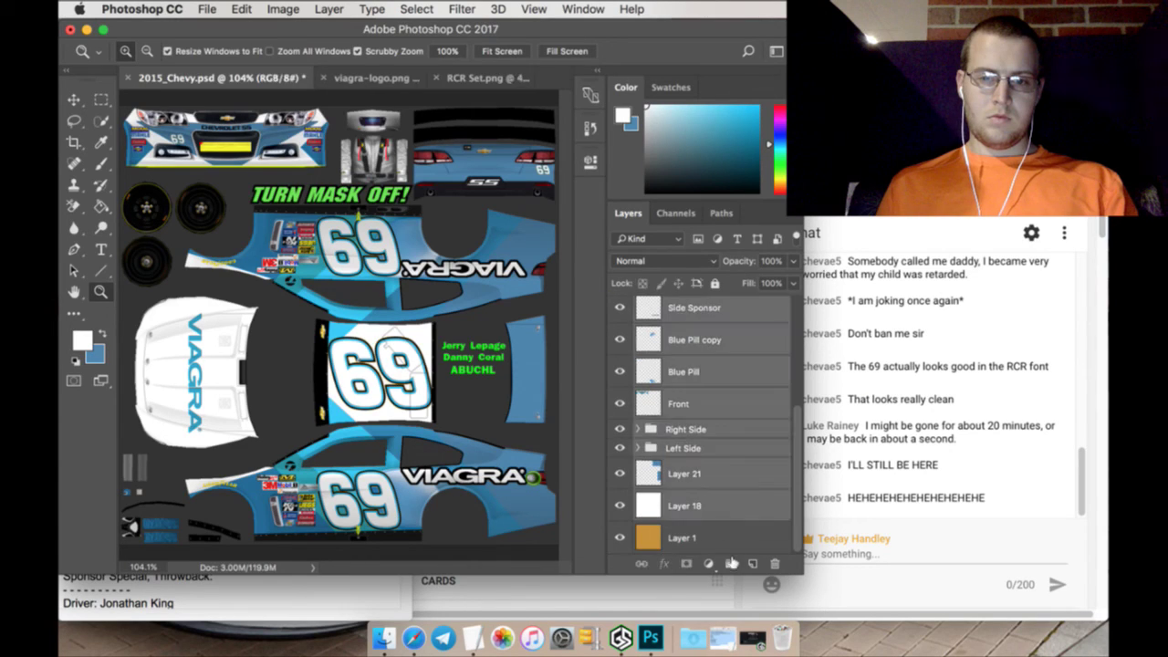
{"action": "key", "text": "super+g"}
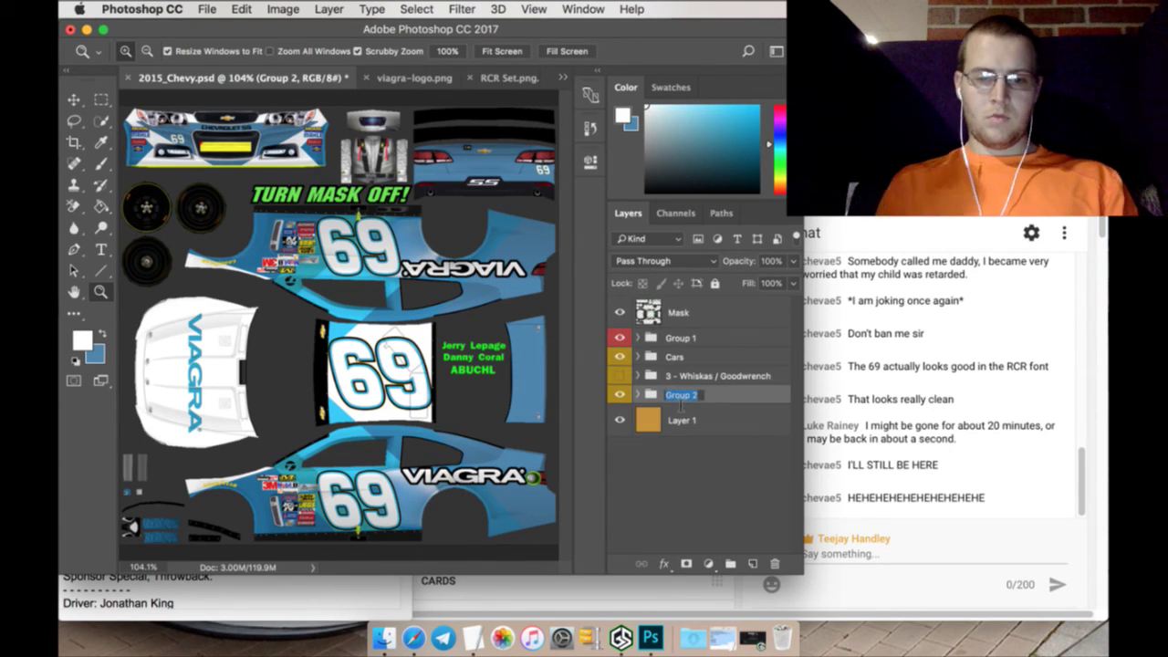
{"action": "type", "text": "69"}
{"action": "key", "text": "BackSpace"}
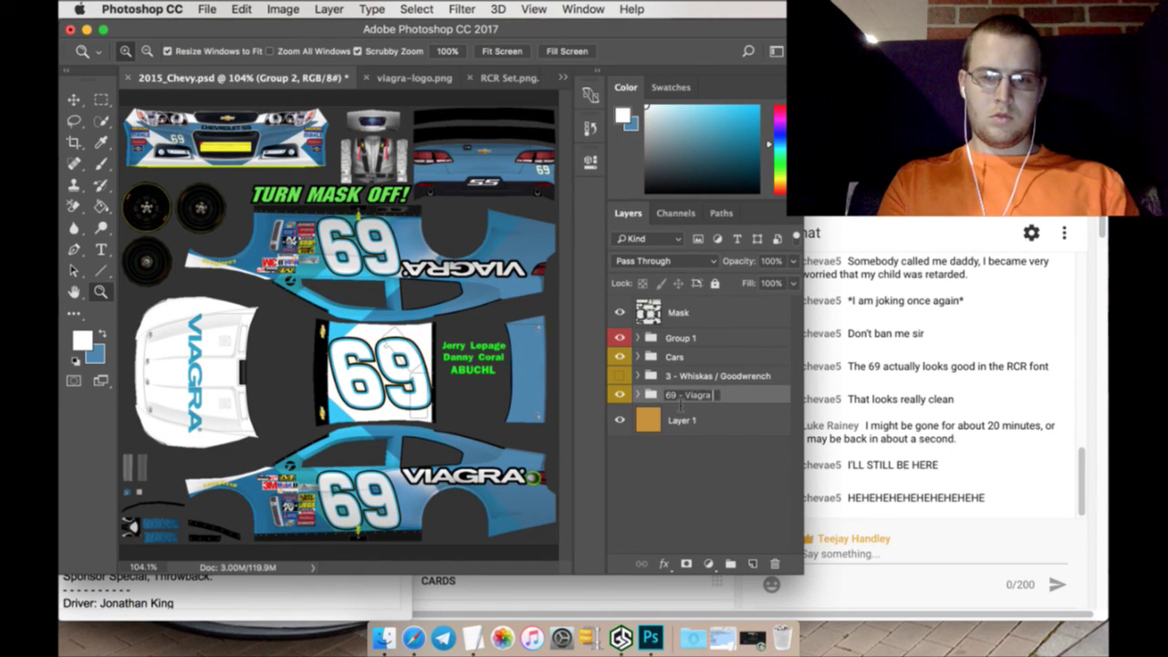
{"action": "key", "text": "Return"}
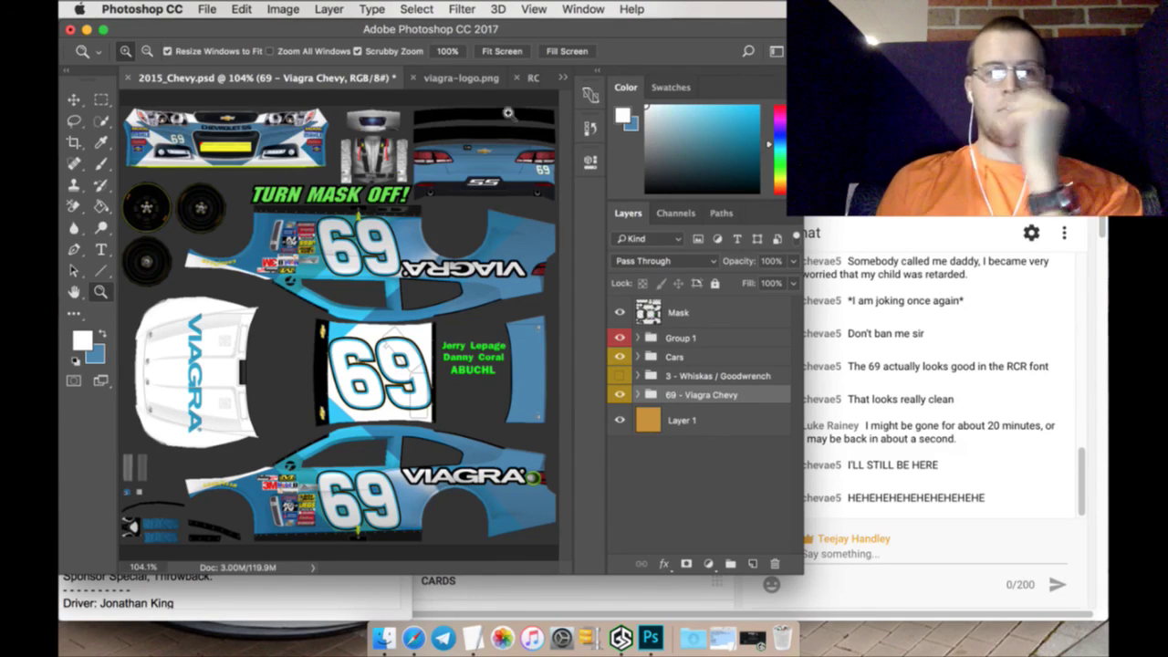
Close viagra-logo.png without saving its changes, and close the RCR Set.png document
{"action": "left_click", "coordinate": [412, 77]}
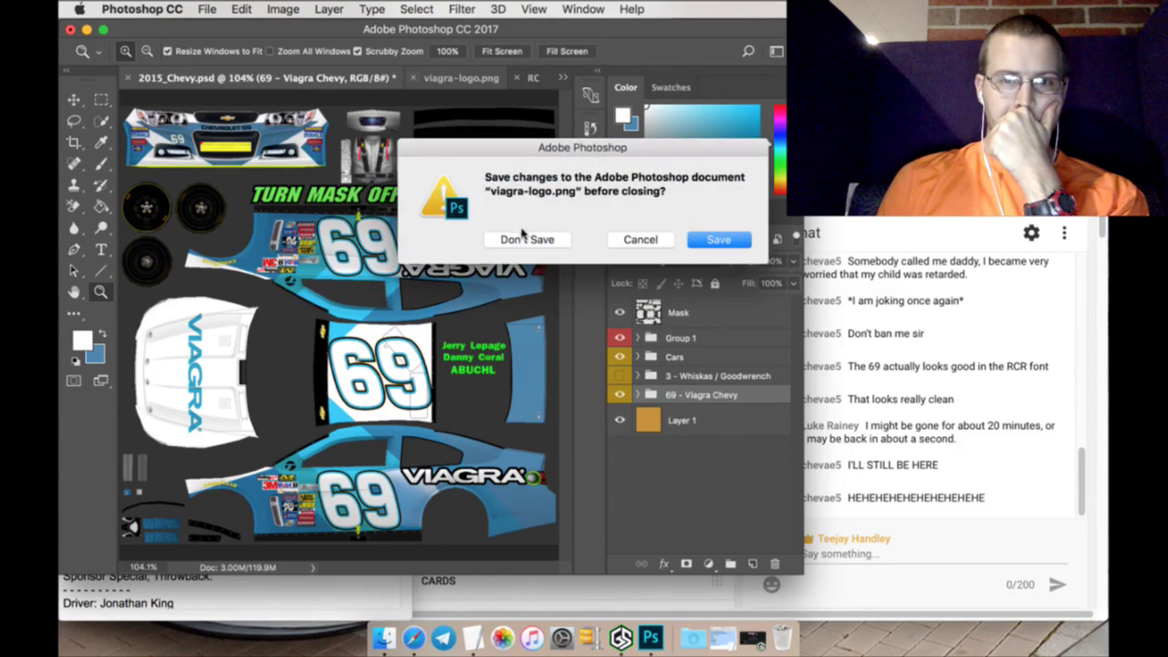
{"action": "left_click", "coordinate": [524, 240]}
{"action": "left_click", "coordinate": [414, 78]}
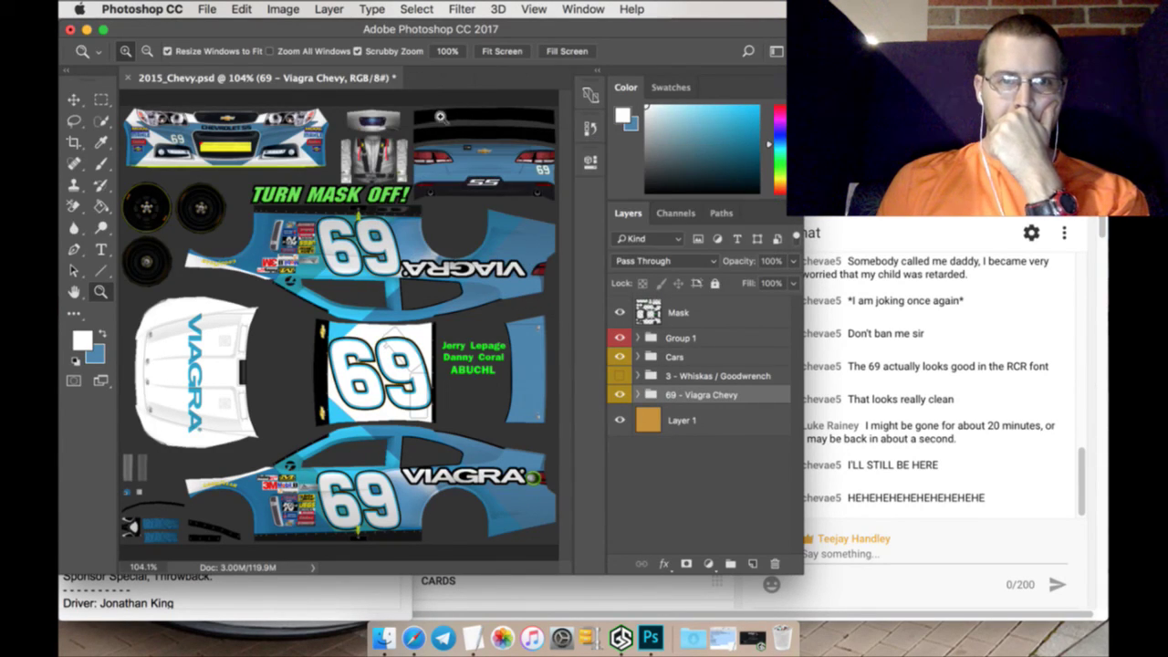
Switch to the Schedule document in TextEdit and copy the words "LeHouse Cats" from the Chevy team heading
{"action": "left_click", "coordinate": [305, 613]}
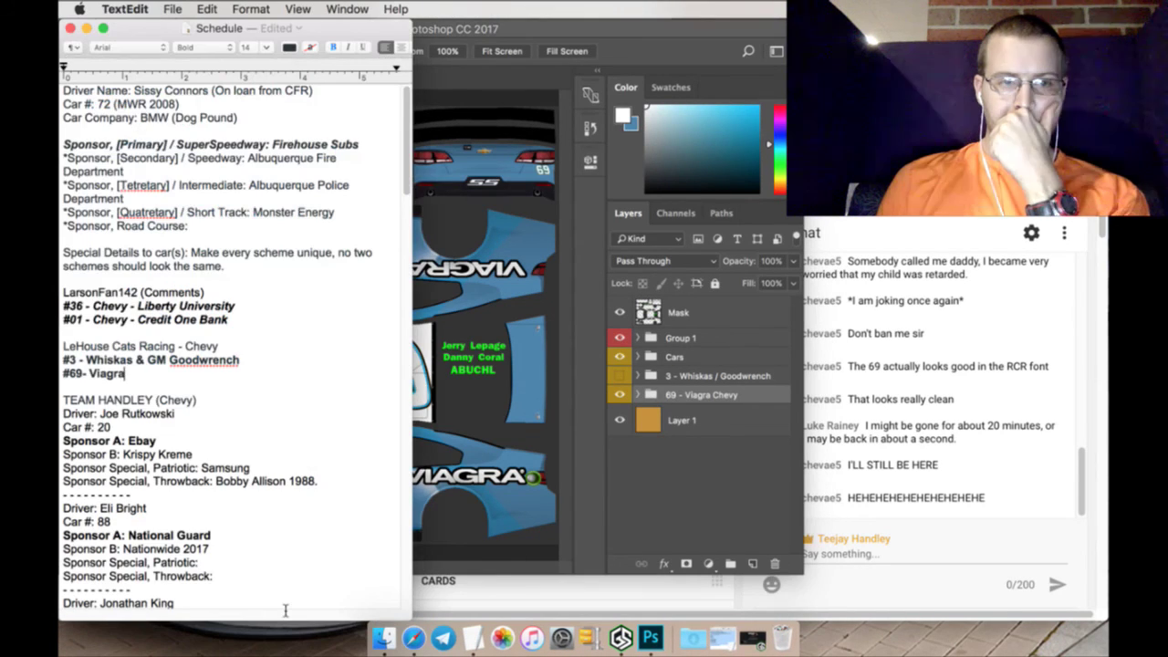
{"action": "scroll", "coordinate": [217, 381], "scroll_direction": "down", "scroll_amount": 3}
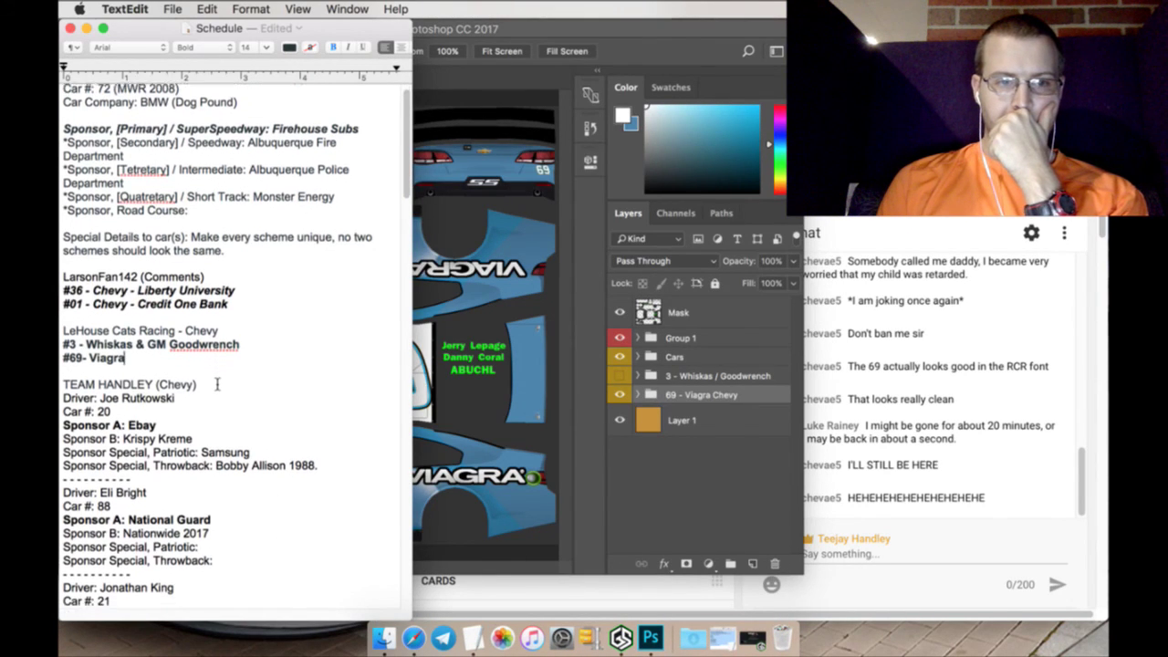
{"action": "left_click", "coordinate": [125, 321]}
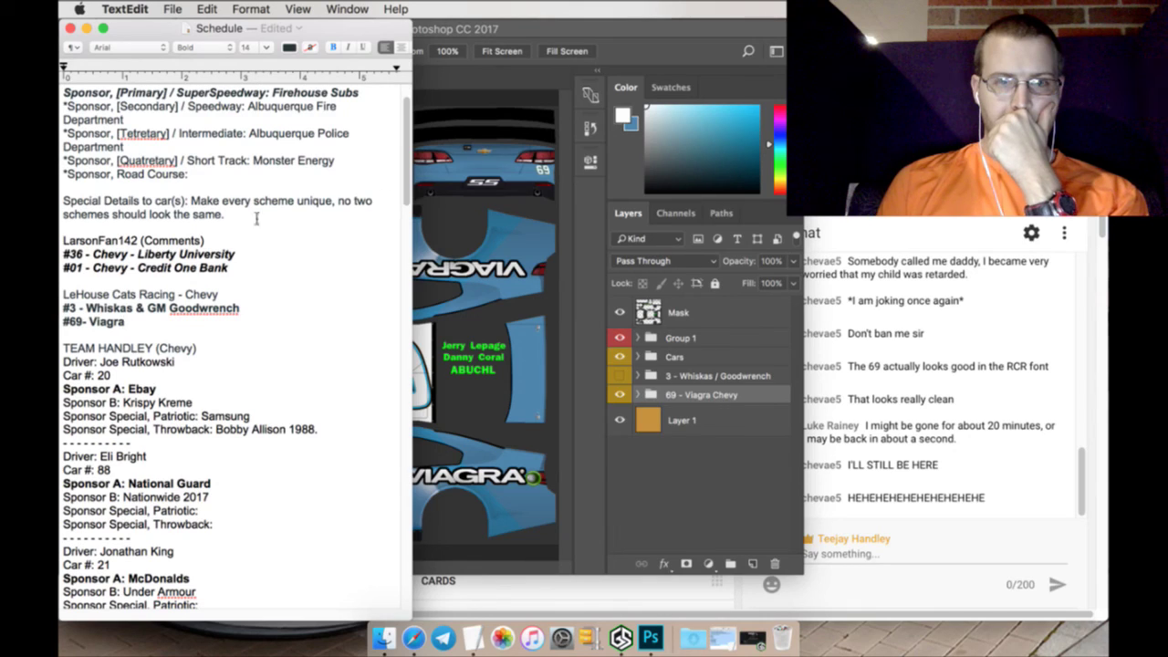
{"action": "left_click_drag", "start_coordinate": [65, 295], "coordinate": [138, 304]}
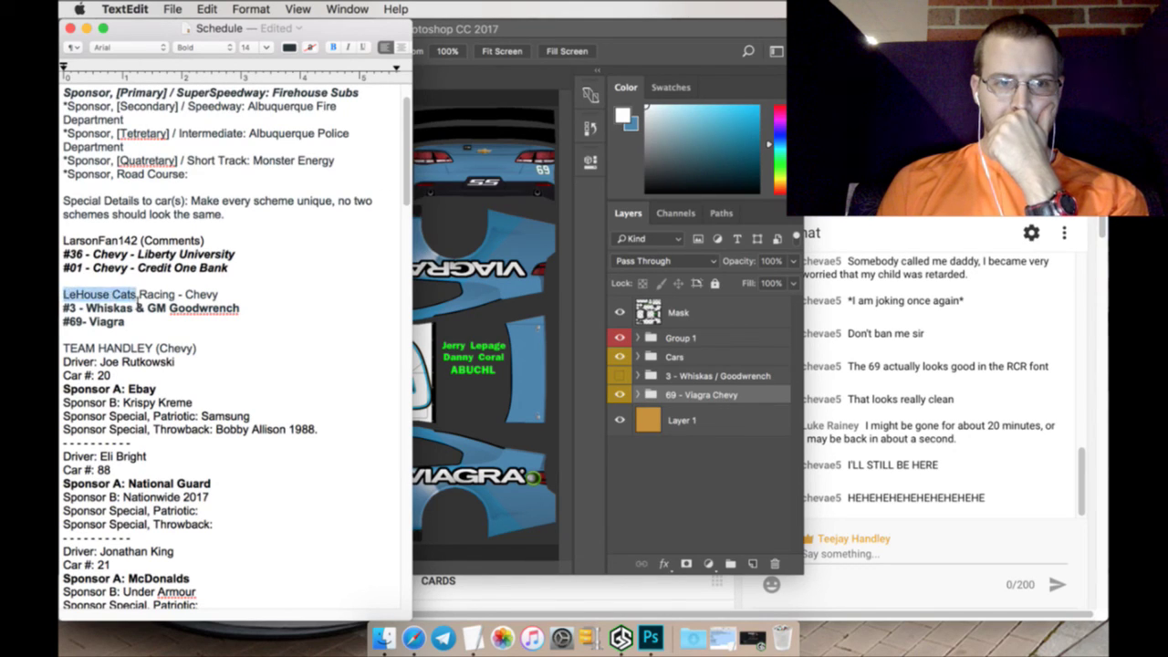
{"action": "right_click", "coordinate": [137, 305]}
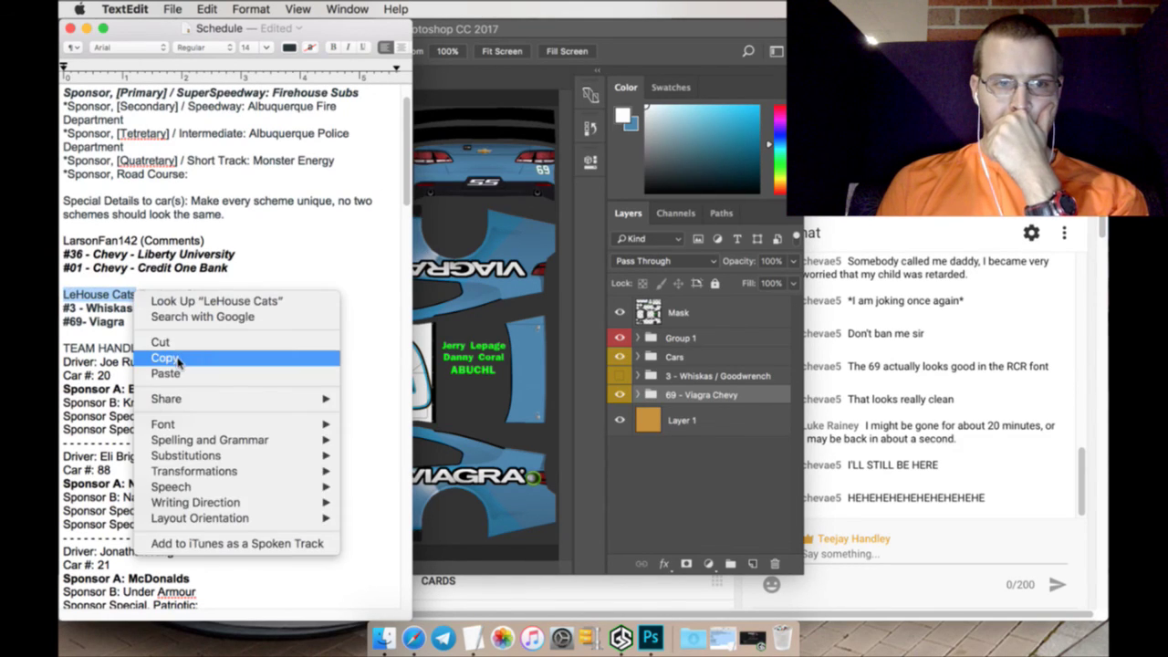
{"action": "left_click", "coordinate": [173, 357]}
Switch to Safari, open Google Images in a new tab, and enter the copied text "LeHouse Cats" as the image search
{"action": "key", "text": "super+Tab"}
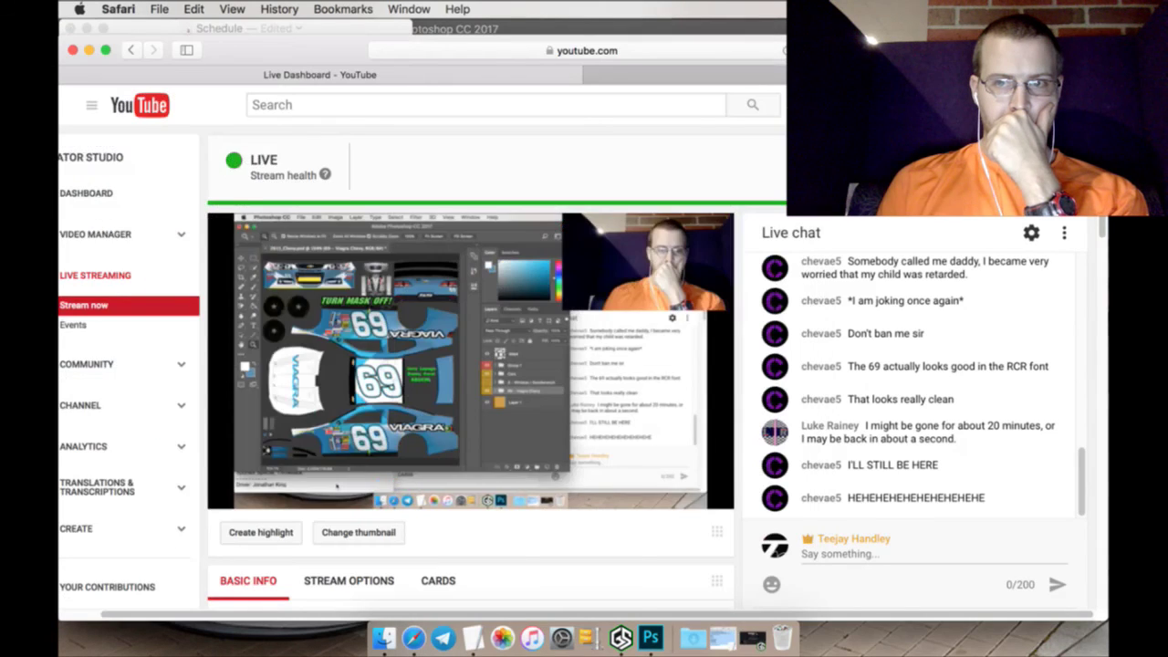
{"action": "key", "text": "ctrl+Tab"}
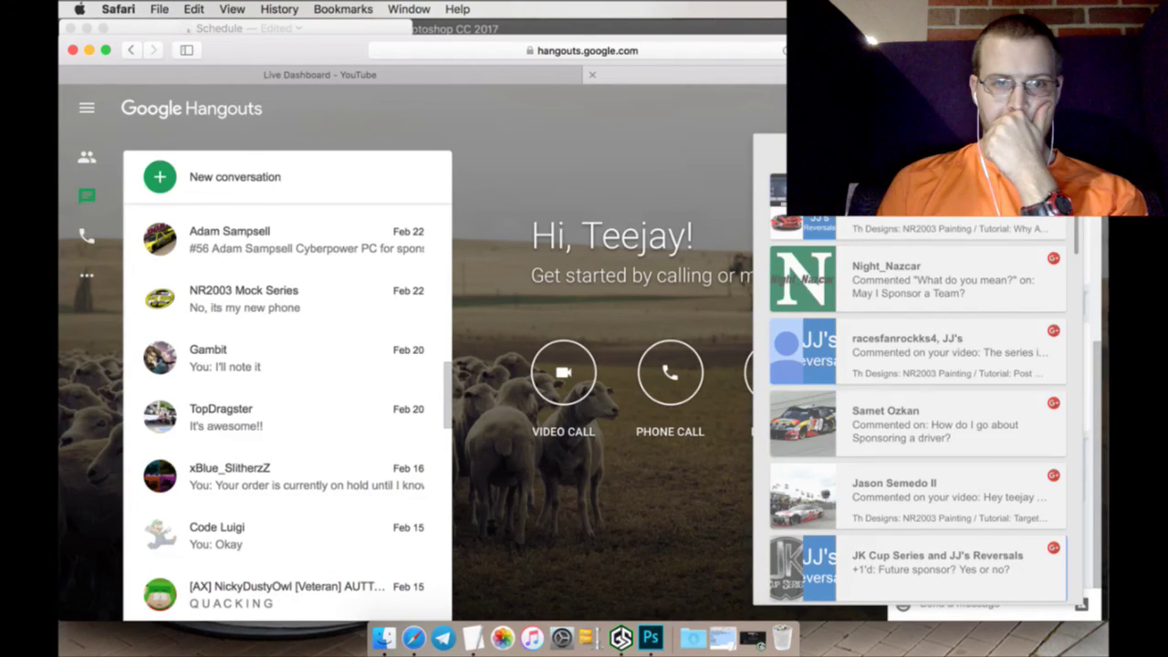
{"action": "key", "text": "super+t"}
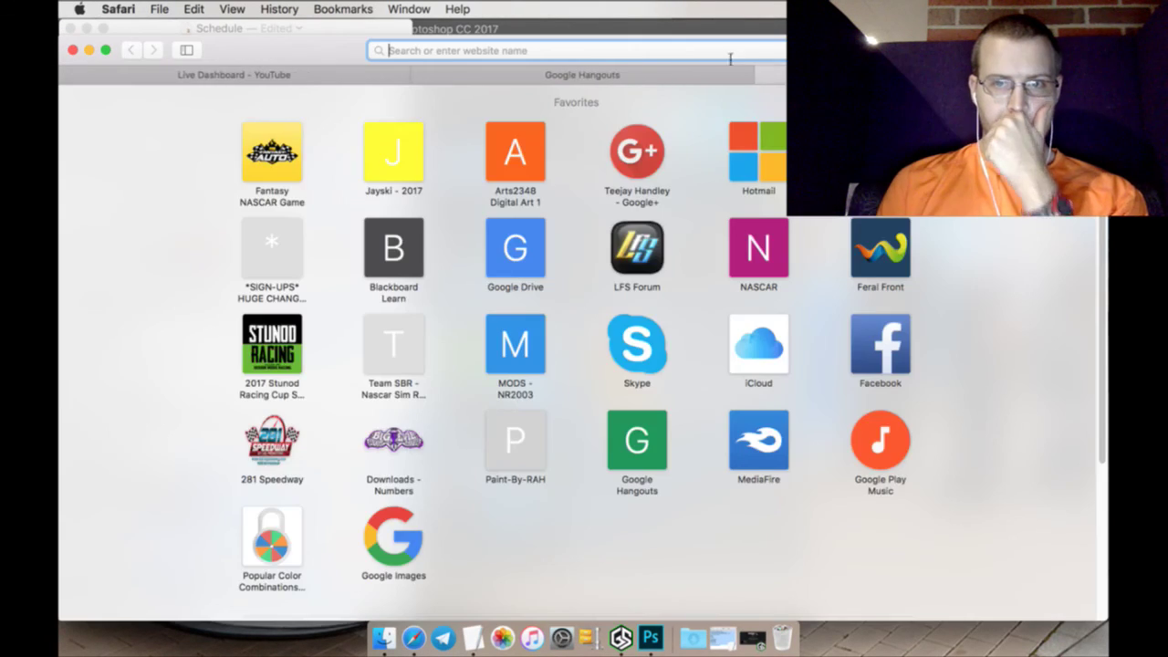
{"action": "left_click", "coordinate": [412, 538]}
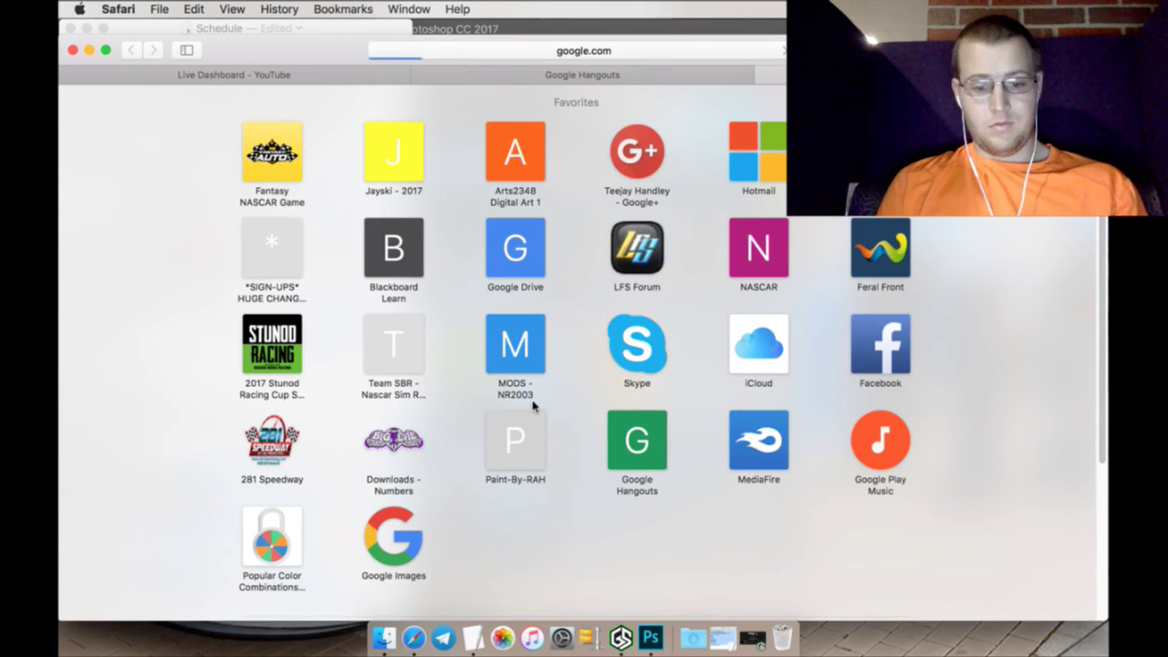
{"action": "key", "text": "super+v"}
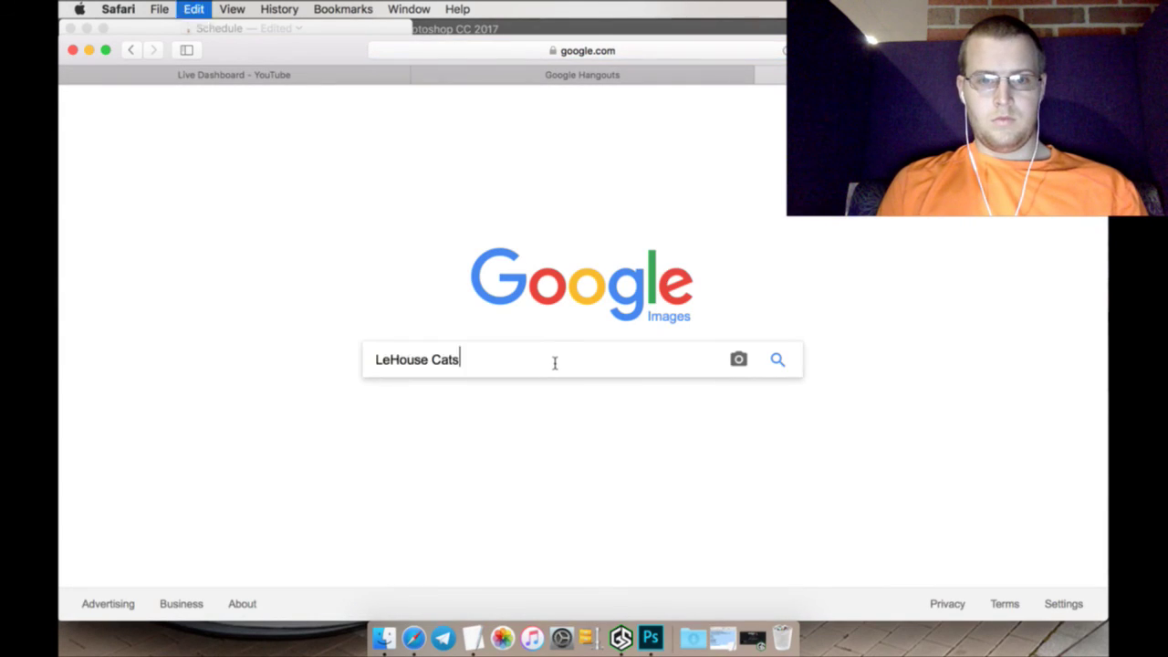
Run the image search for "LeHouse Cats" and browse the resulting cat photos
{"action": "key", "text": "Return"}
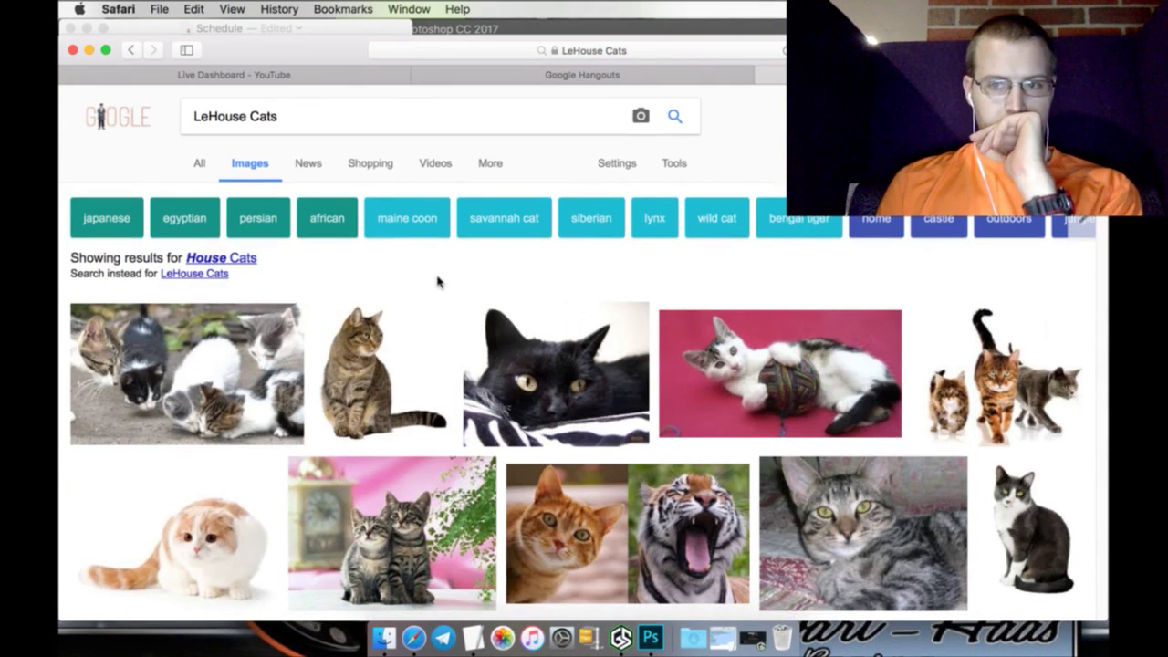
{"action": "scroll", "coordinate": [437, 281], "scroll_direction": "down", "scroll_amount": 5}
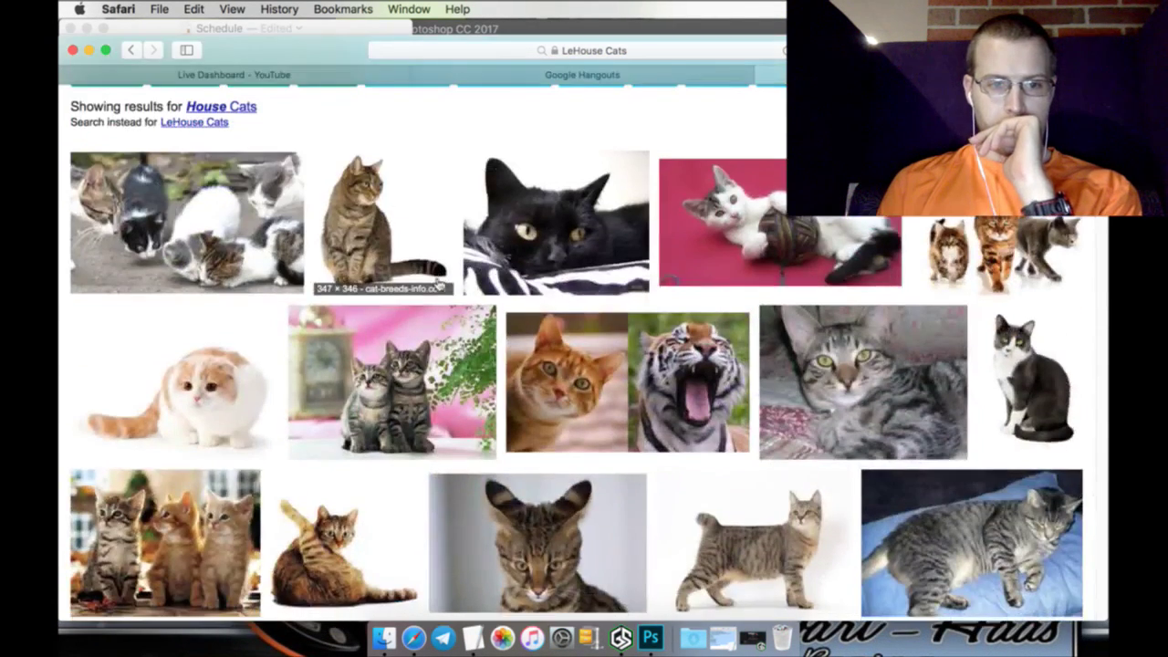
{"action": "scroll", "coordinate": [437, 284], "scroll_direction": "down", "scroll_amount": 3}
{"action": "scroll", "coordinate": [438, 285], "scroll_direction": "down", "scroll_amount": 8}
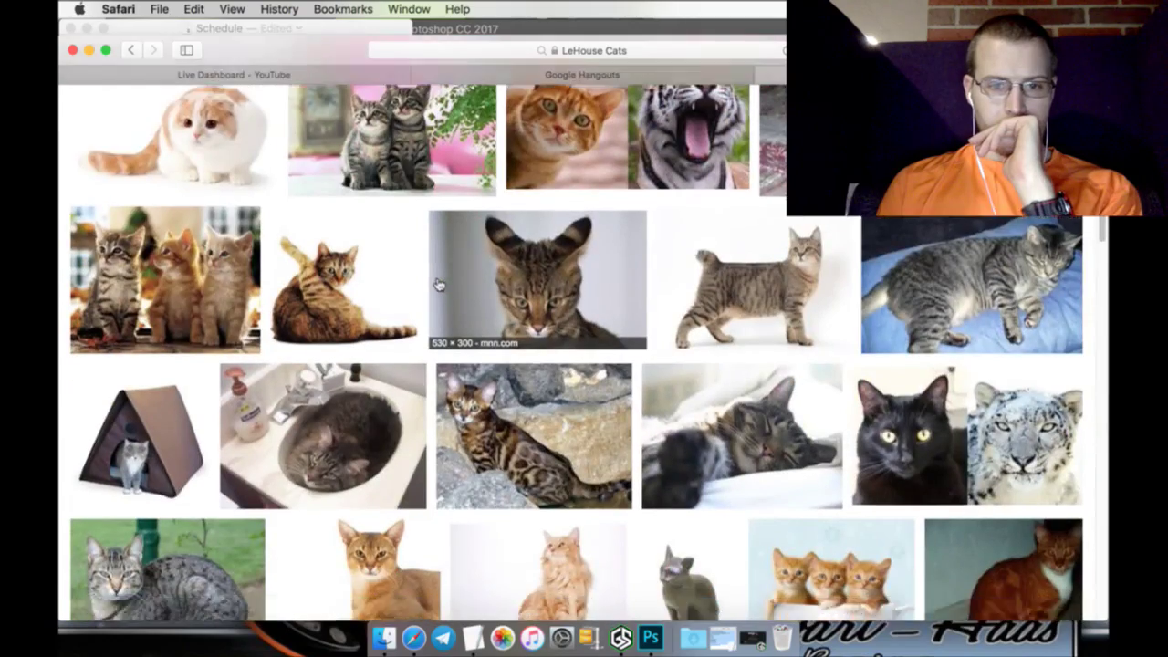
{"action": "scroll", "coordinate": [437, 285], "scroll_direction": "down", "scroll_amount": 4}
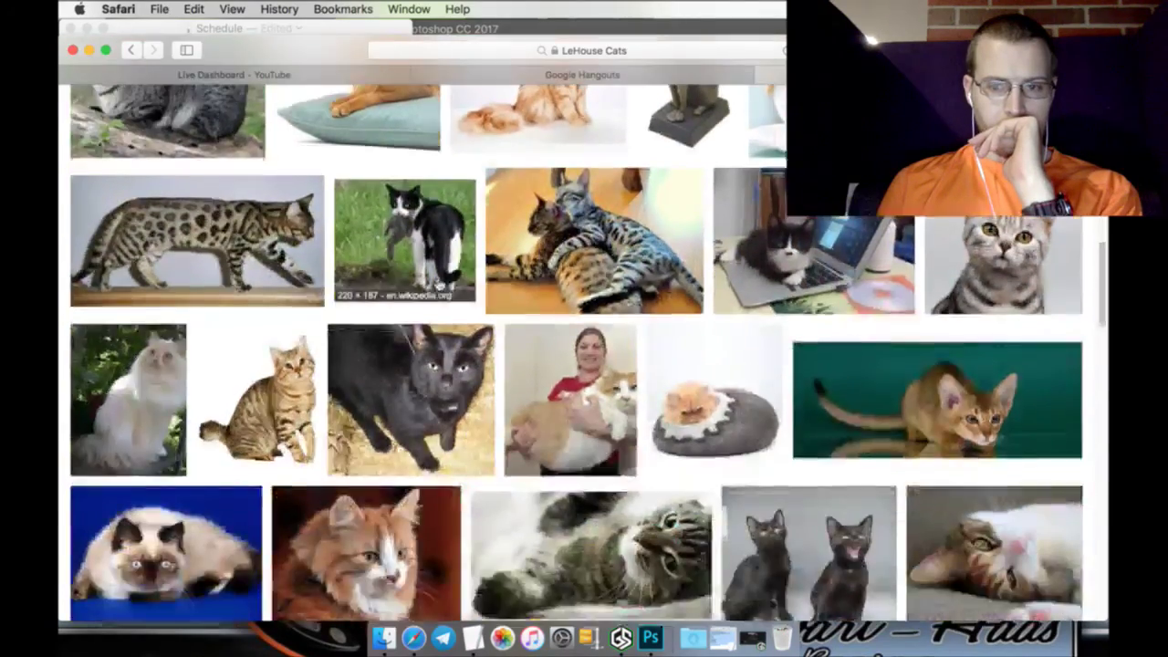
Replace the image search query with "cat driving a car" and run the search
{"action": "scroll", "coordinate": [372, 162], "scroll_direction": "up", "scroll_amount": 20}
{"action": "triple_click", "coordinate": [344, 125]}
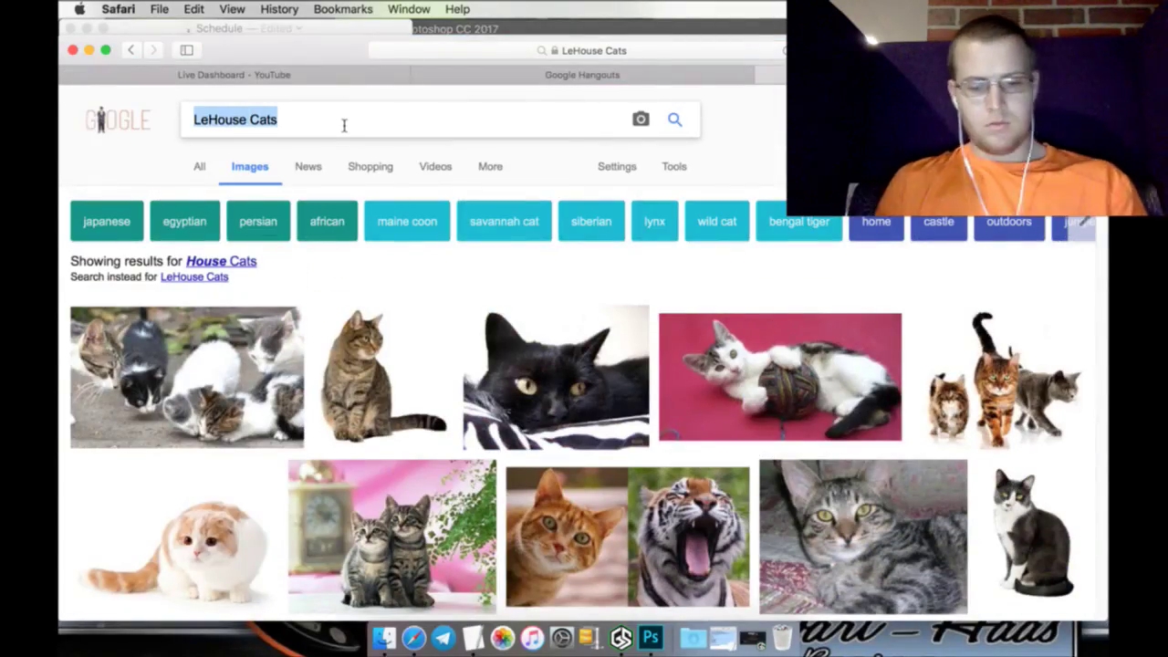
{"action": "type", "text": "cat driving a c"}
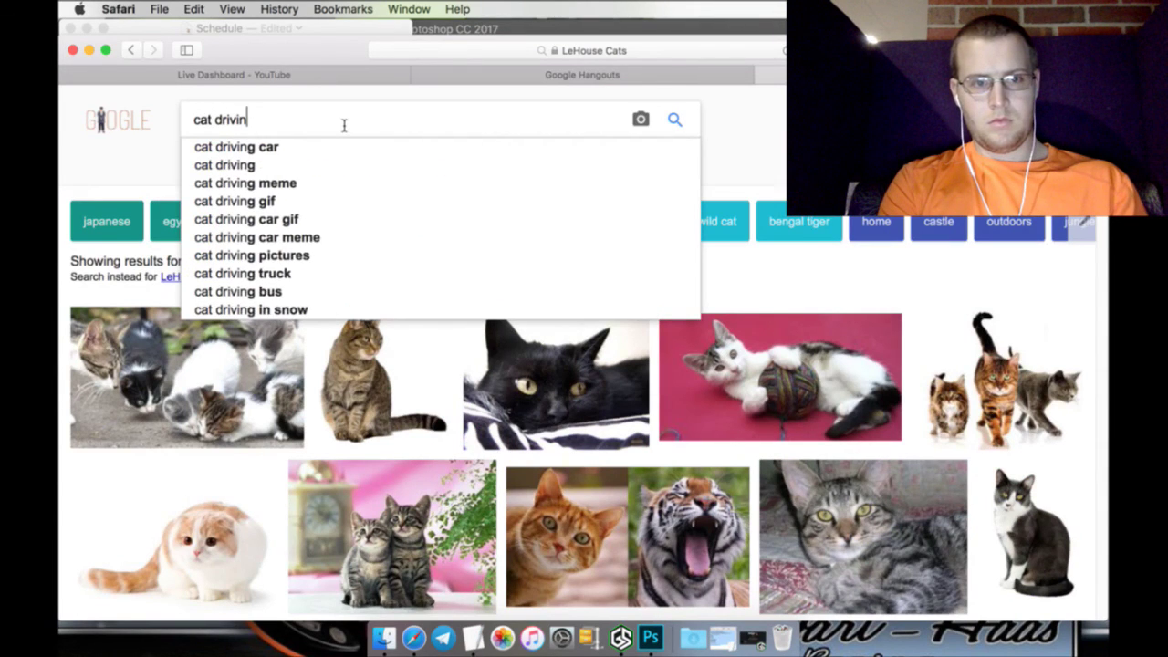
{"action": "type", "text": "ar"}
{"action": "key", "text": "Return"}
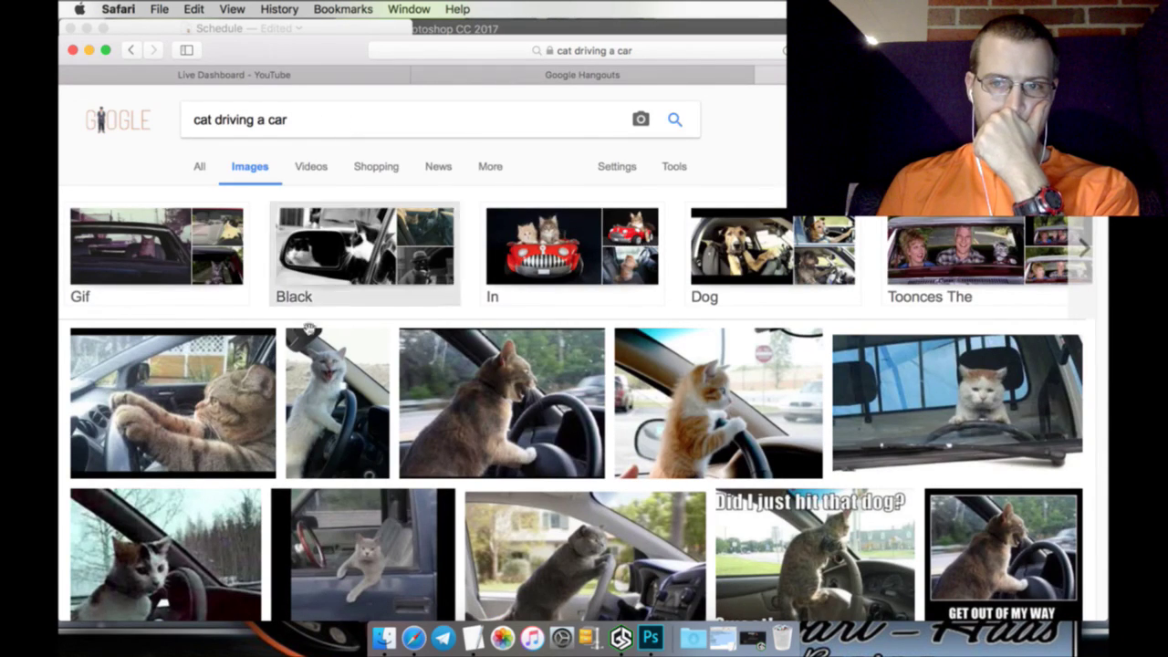
Browse the image results for a suitable photo of a cat at the wheel of a car
{"action": "scroll", "coordinate": [271, 389], "scroll_direction": "down", "scroll_amount": 3}
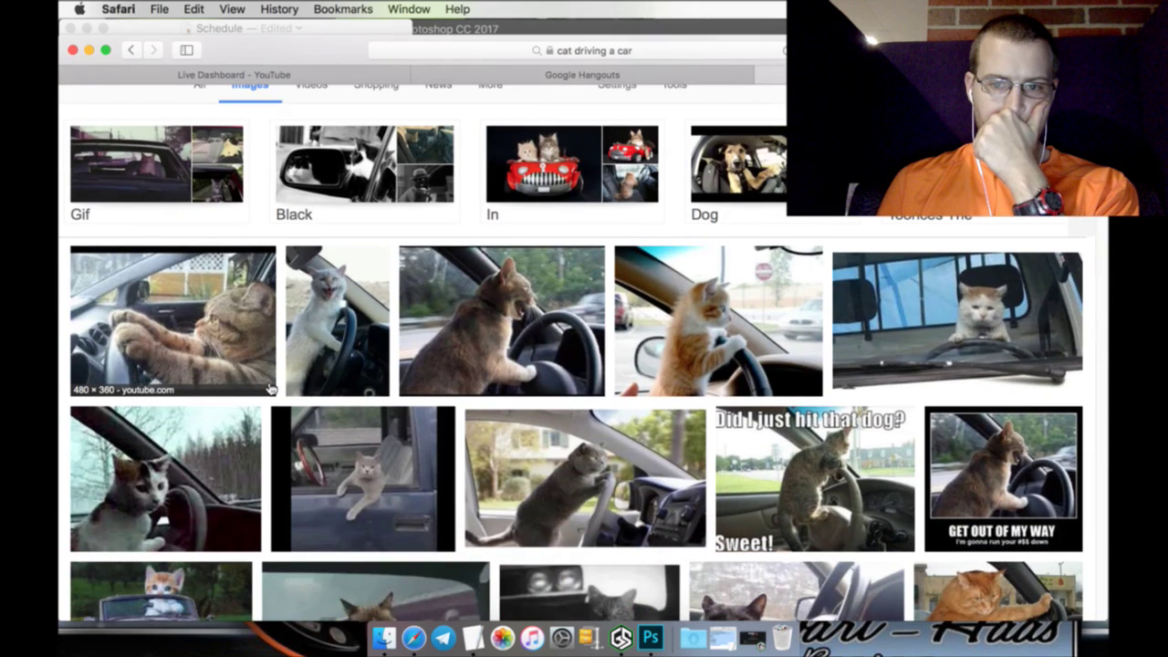
{"action": "scroll", "coordinate": [271, 389], "scroll_direction": "down", "scroll_amount": 3}
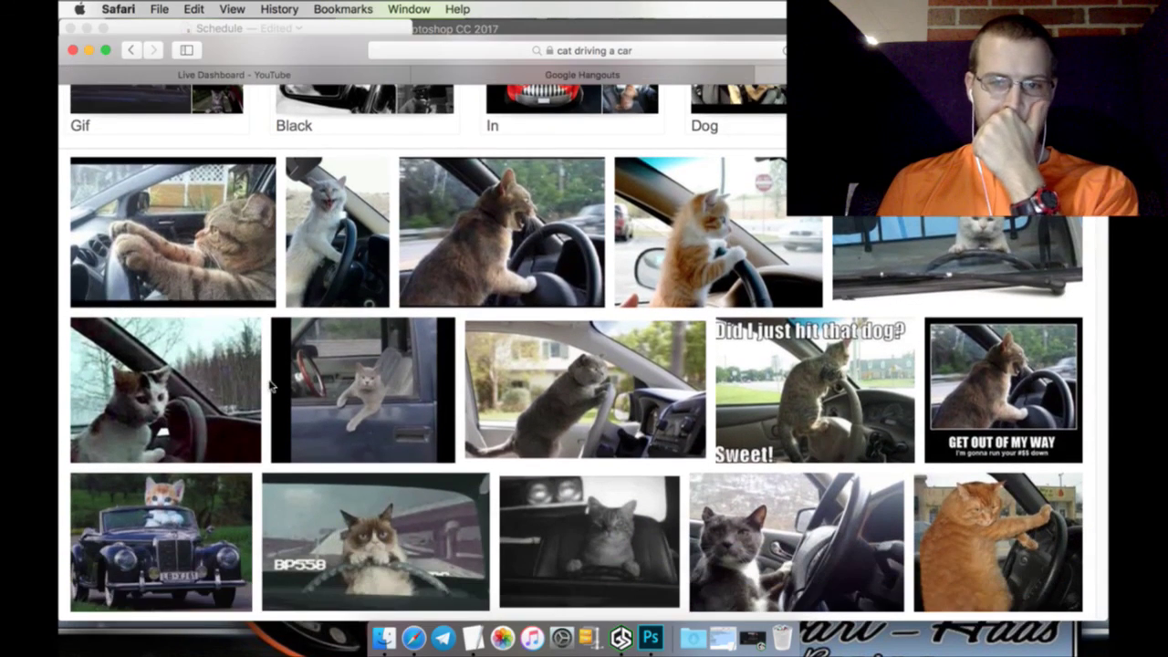
{"action": "scroll", "coordinate": [271, 389], "scroll_direction": "down", "scroll_amount": 3}
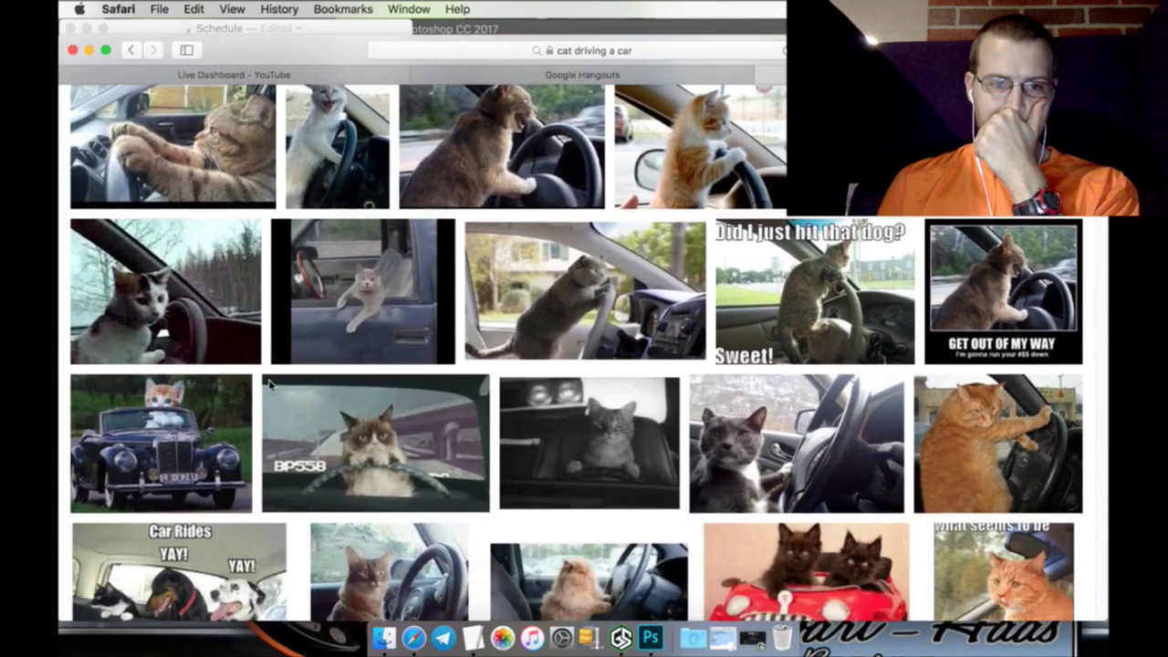
{"action": "scroll", "coordinate": [271, 388], "scroll_direction": "down", "scroll_amount": 8}
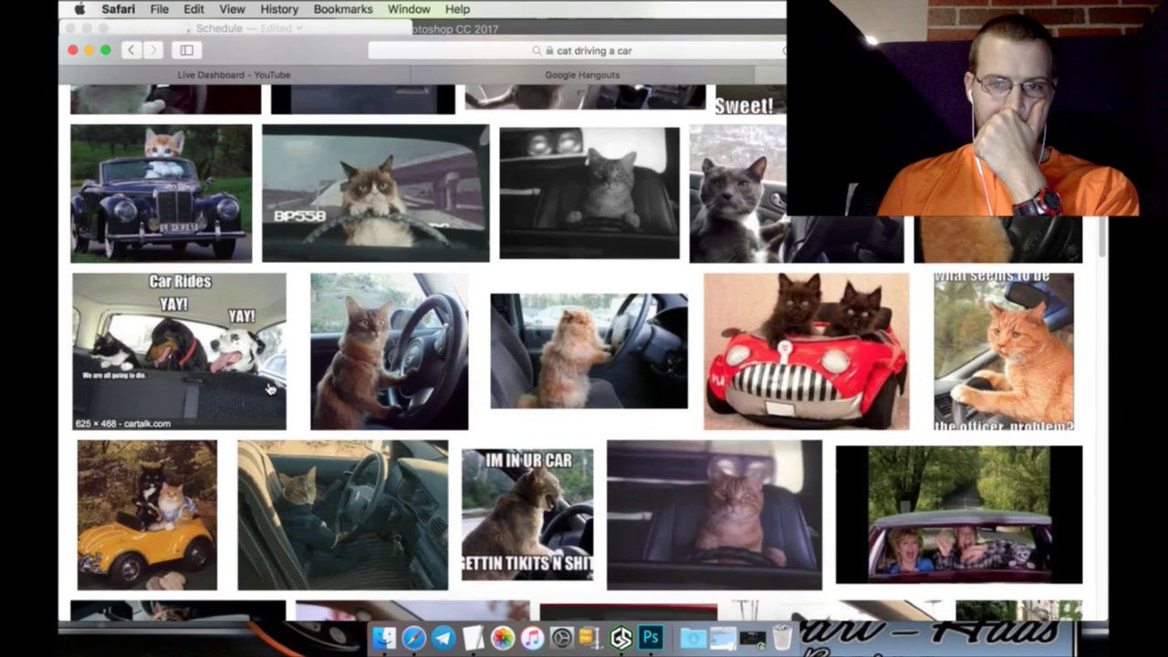
{"action": "scroll", "coordinate": [271, 389], "scroll_direction": "down", "scroll_amount": 4}
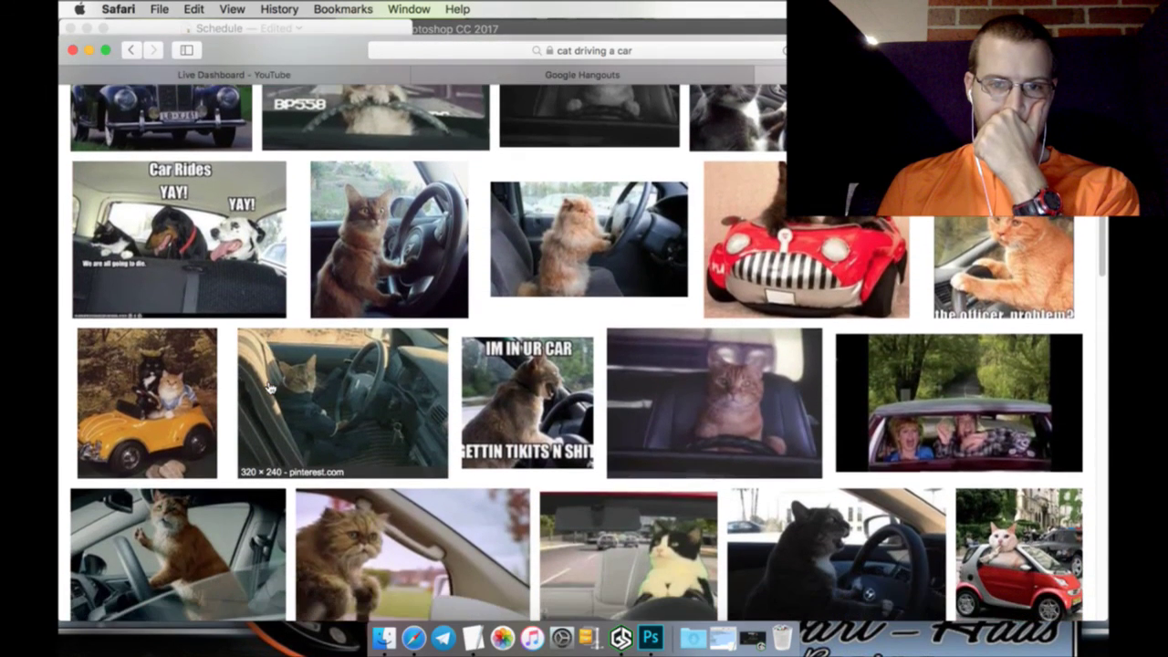
{"action": "scroll", "coordinate": [271, 389], "scroll_direction": "down", "scroll_amount": 1}
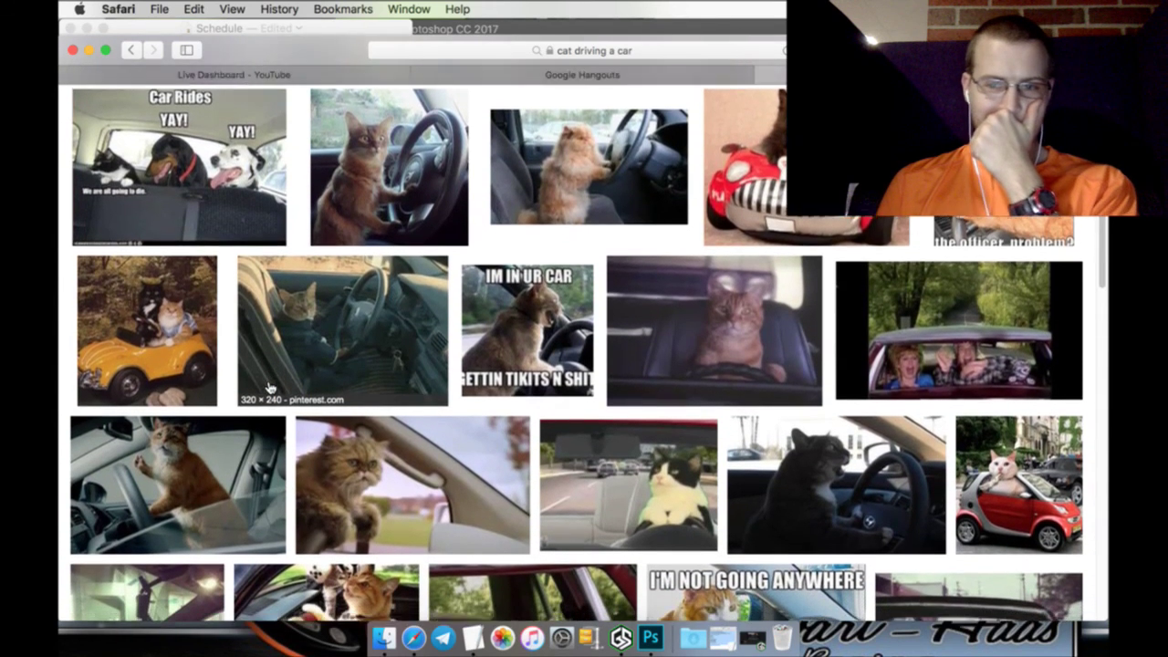
{"action": "scroll", "coordinate": [271, 389], "scroll_direction": "down", "scroll_amount": 7}
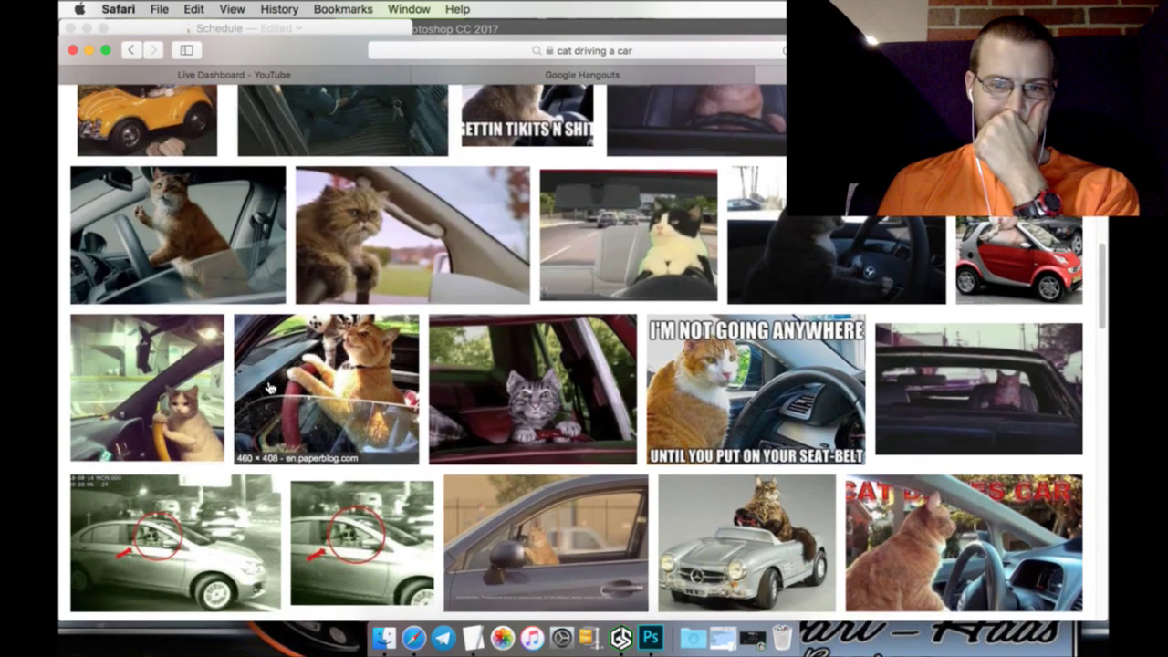
{"action": "scroll", "coordinate": [271, 389], "scroll_direction": "down", "scroll_amount": 2}
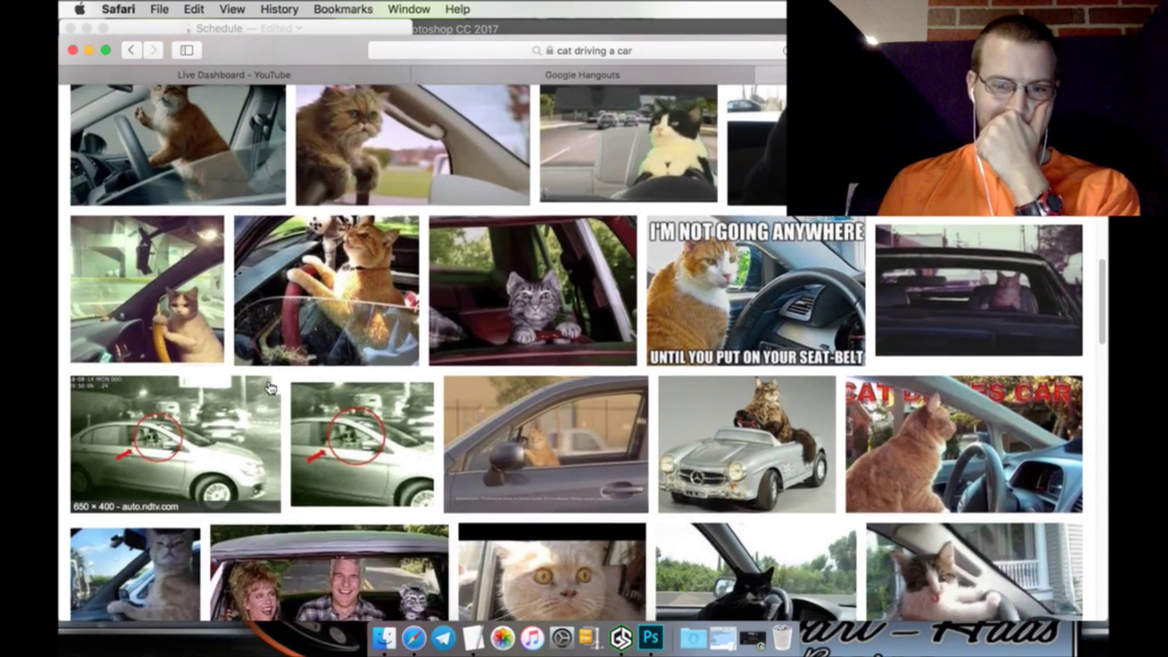
{"action": "scroll", "coordinate": [271, 388], "scroll_direction": "down", "scroll_amount": 3}
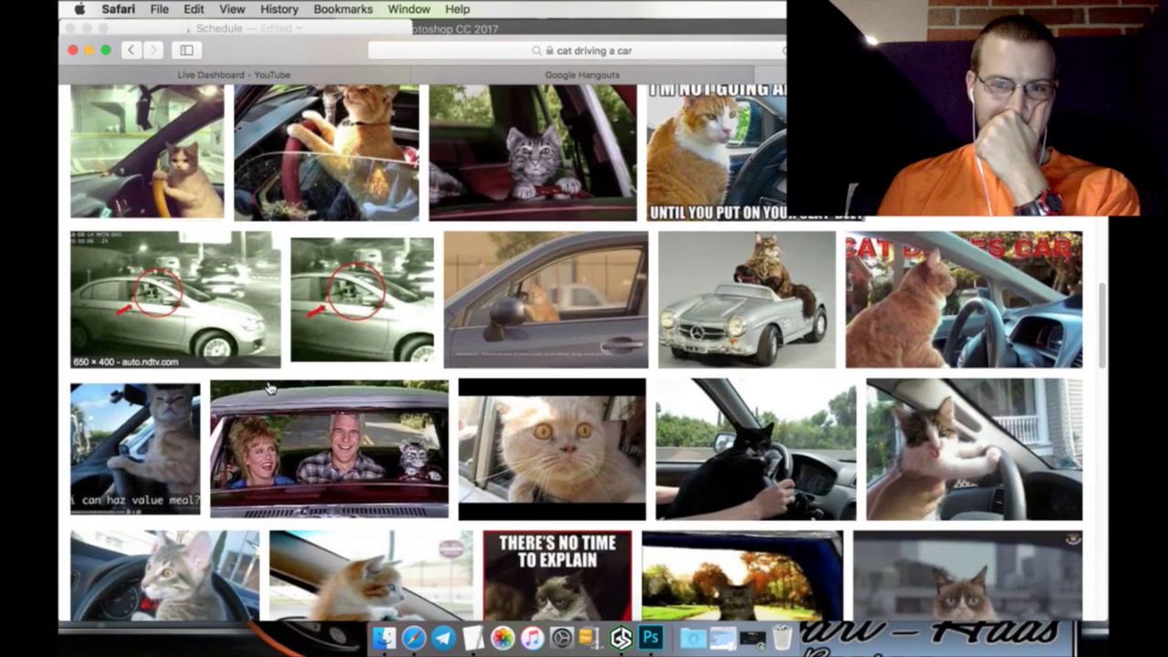
{"action": "scroll", "coordinate": [271, 389], "scroll_direction": "down", "scroll_amount": 1}
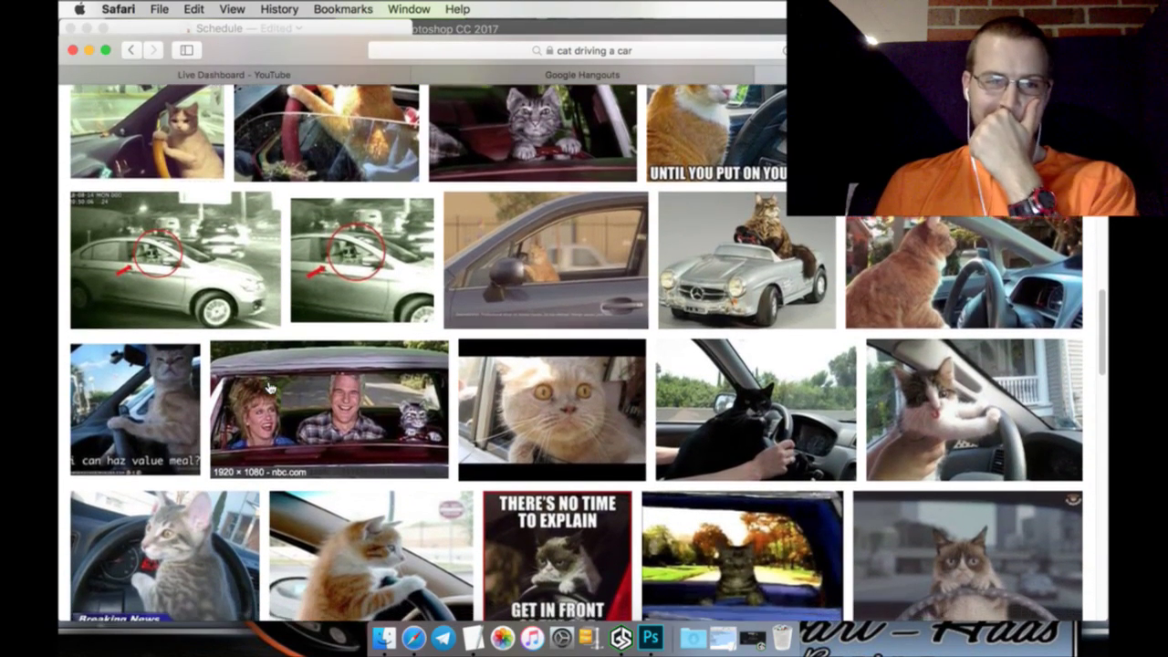
{"action": "scroll", "coordinate": [271, 389], "scroll_direction": "down", "scroll_amount": 4}
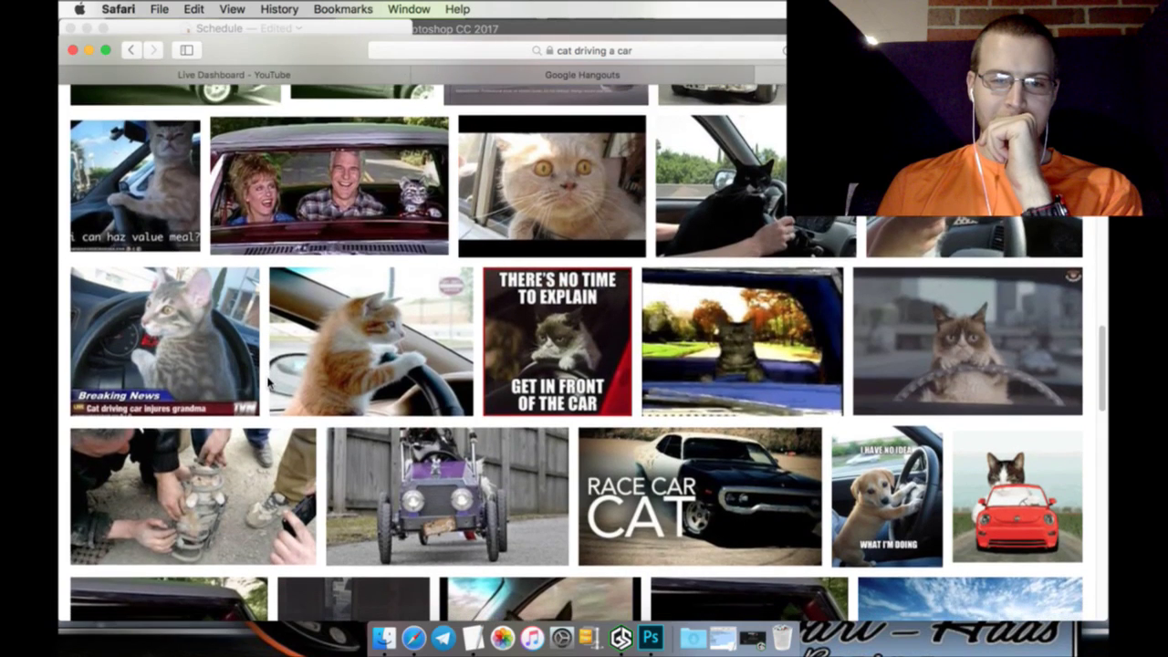
{"action": "scroll", "coordinate": [584, 346], "scroll_direction": "down", "scroll_amount": 4}
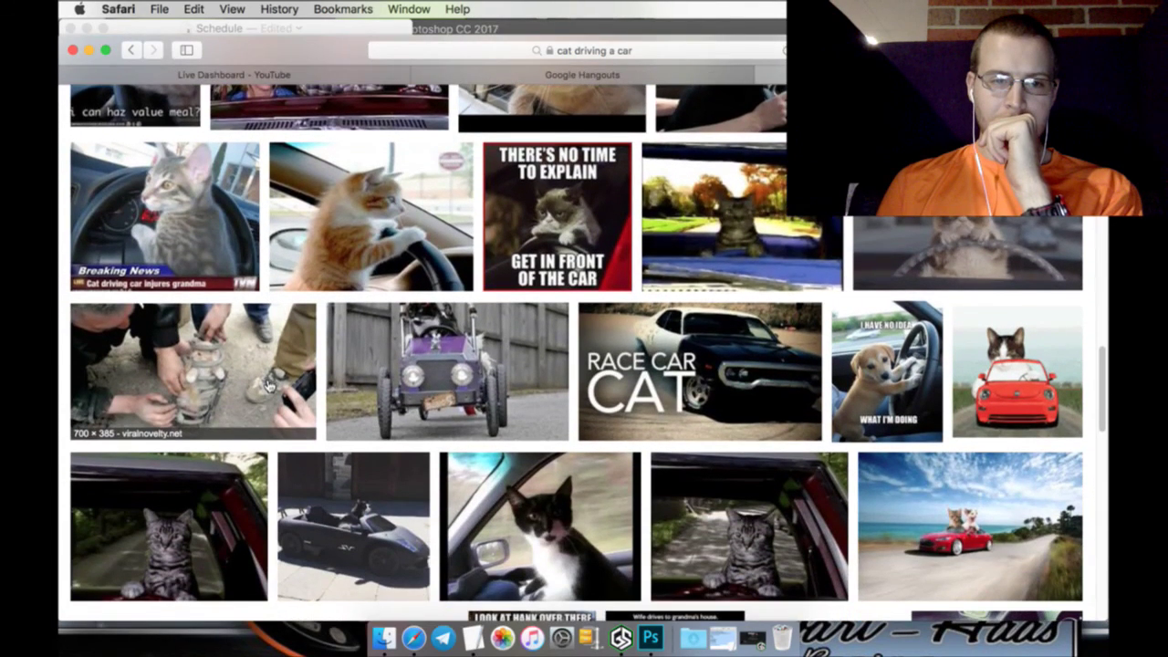
{"action": "scroll", "coordinate": [269, 385], "scroll_direction": "down", "scroll_amount": 5}
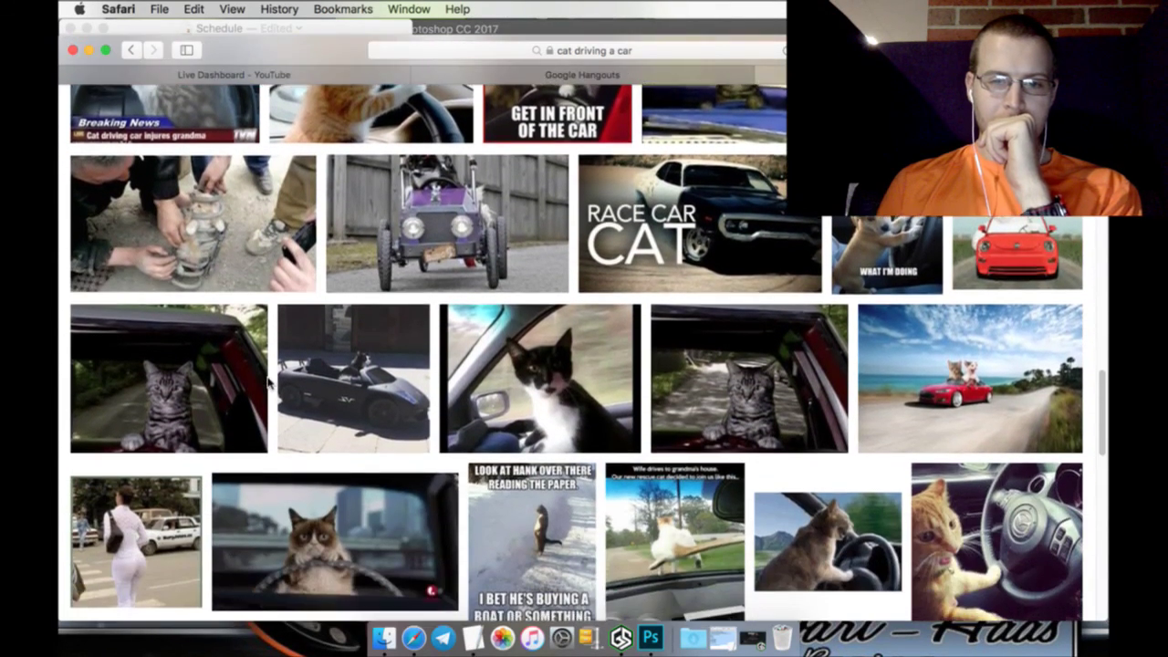
{"action": "scroll", "coordinate": [269, 386], "scroll_direction": "down", "scroll_amount": 1}
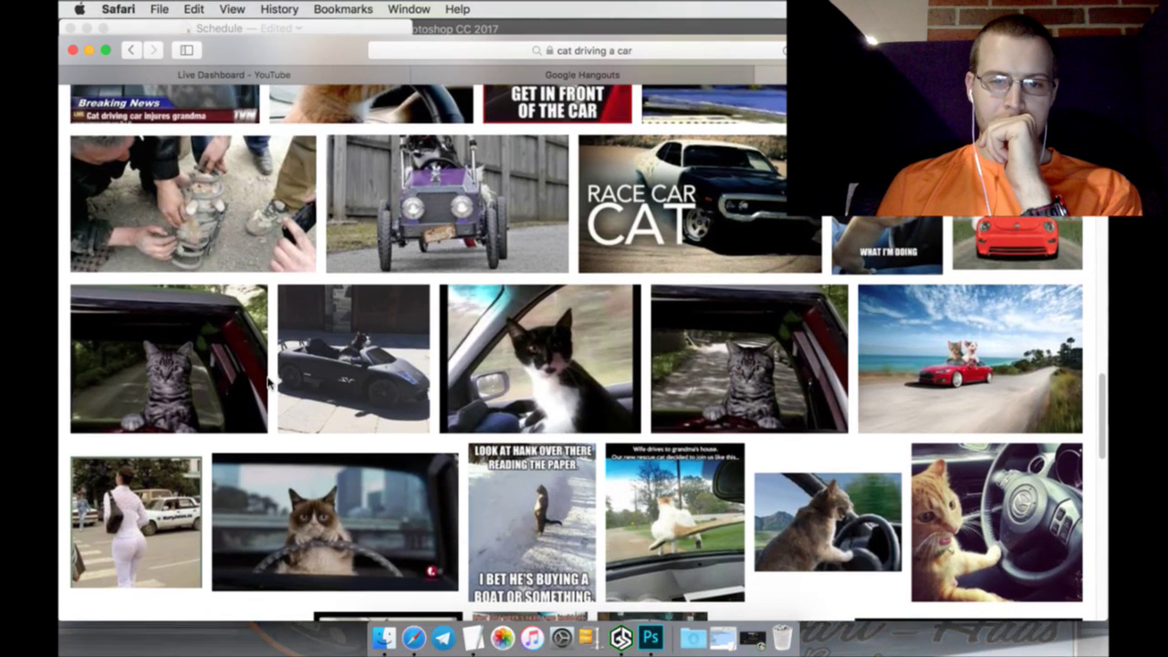
{"action": "scroll", "coordinate": [270, 385], "scroll_direction": "down", "scroll_amount": 1}
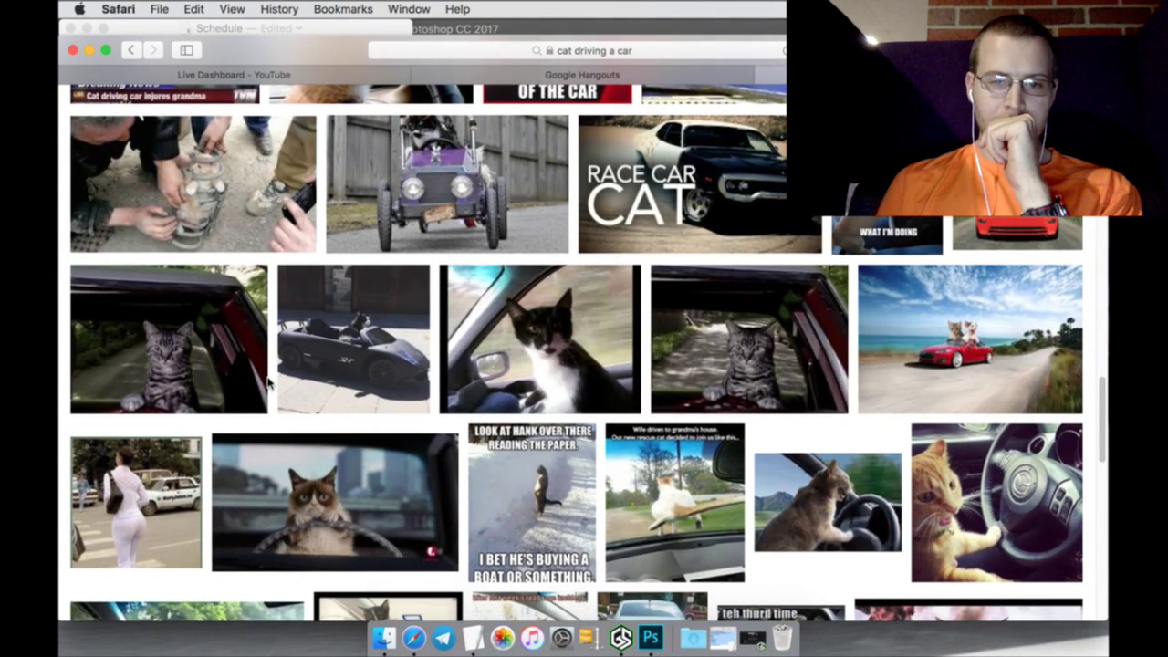
{"action": "scroll", "coordinate": [269, 386], "scroll_direction": "down", "scroll_amount": 5}
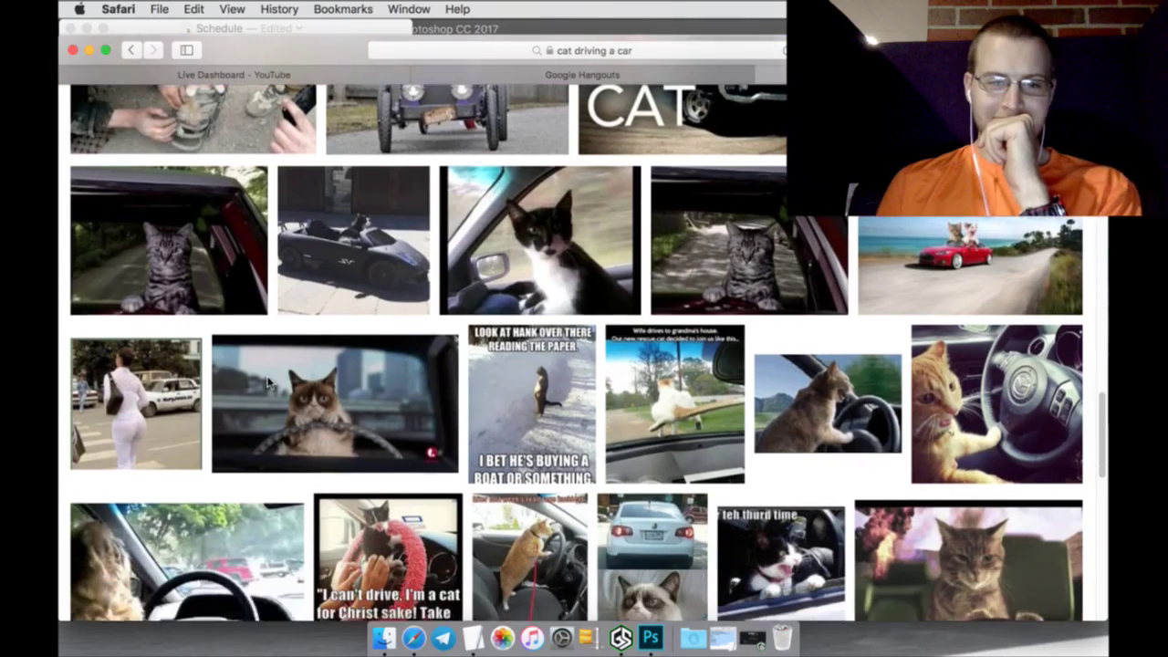
{"action": "scroll", "coordinate": [269, 386], "scroll_direction": "up", "scroll_amount": 1}
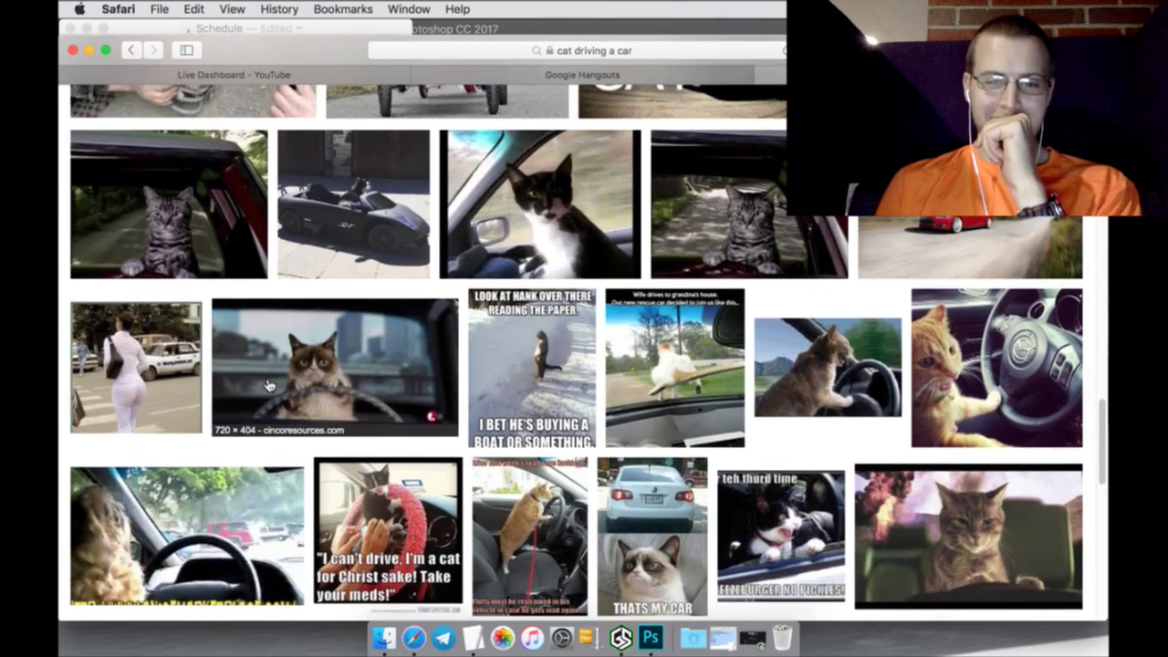
{"action": "scroll", "coordinate": [270, 386], "scroll_direction": "up", "scroll_amount": 15}
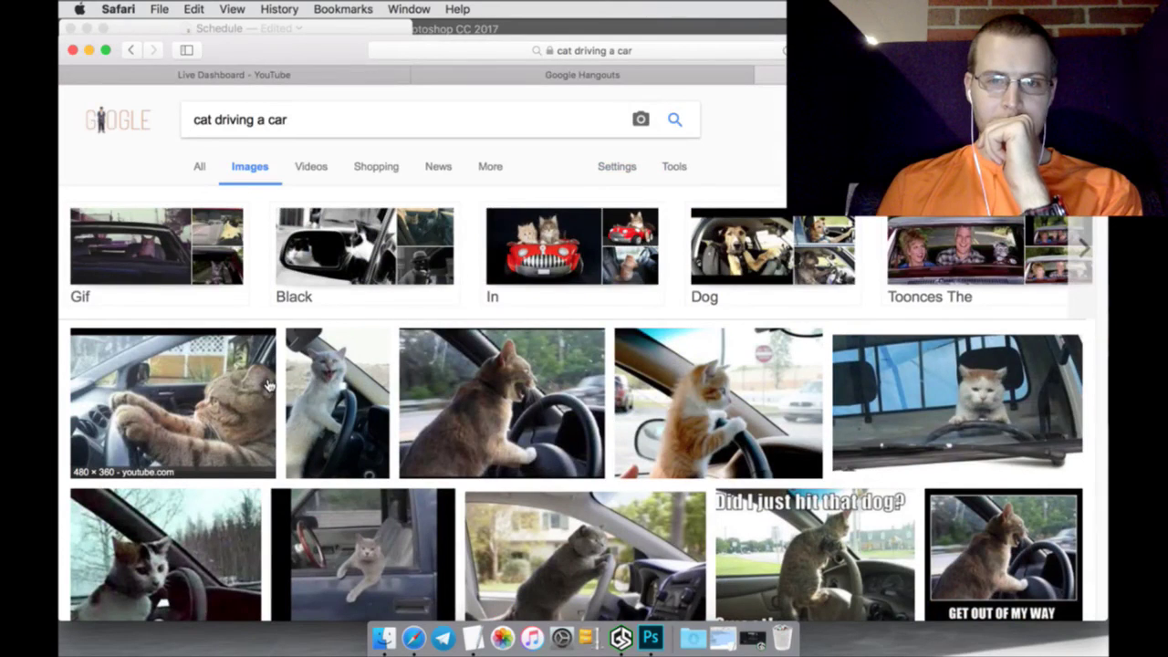
Look through the related categories and further rows of driving-cat results for a usable photo
{"action": "left_click", "coordinate": [1084, 265]}
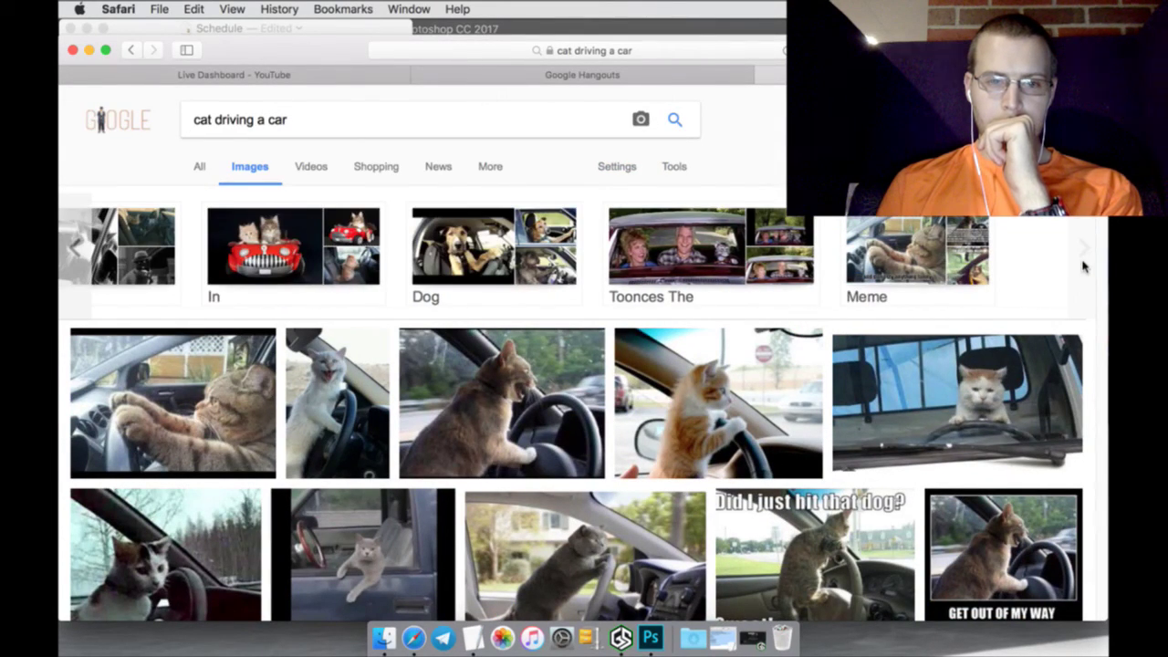
{"action": "scroll", "coordinate": [1003, 285], "scroll_direction": "down", "scroll_amount": 1}
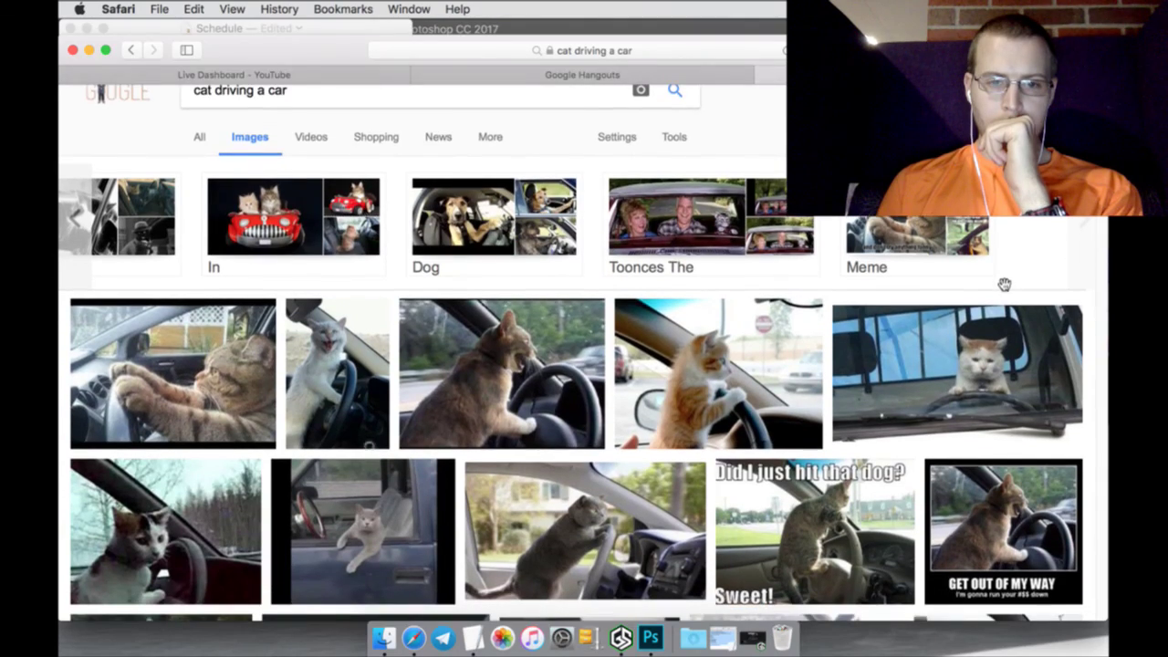
{"action": "scroll", "coordinate": [1004, 285], "scroll_direction": "down", "scroll_amount": 5}
{"action": "scroll", "coordinate": [998, 316], "scroll_direction": "up", "scroll_amount": 5}
{"action": "scroll", "coordinate": [999, 316], "scroll_direction": "down", "scroll_amount": 15}
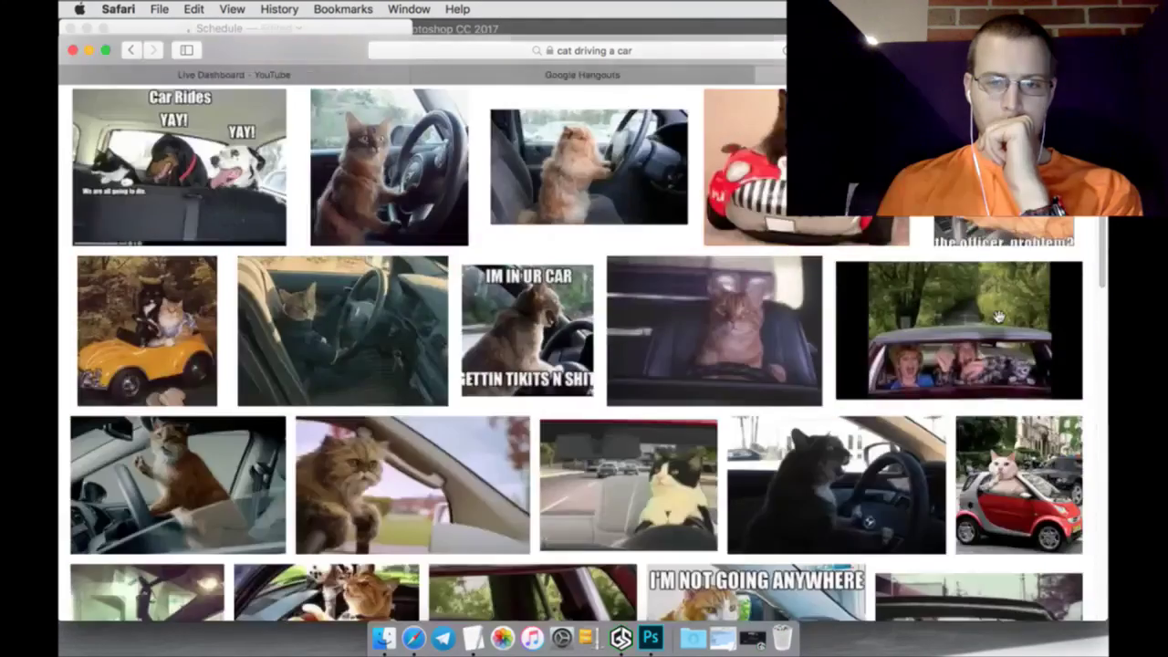
{"action": "scroll", "coordinate": [998, 316], "scroll_direction": "up", "scroll_amount": 15}
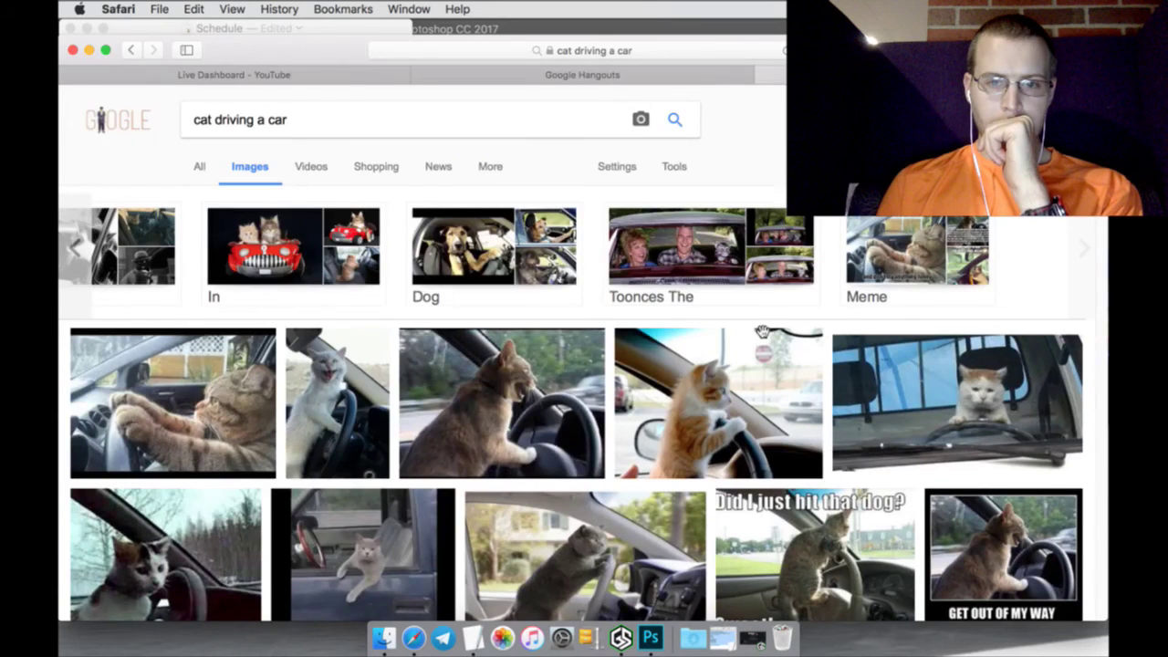
{"action": "left_click", "coordinate": [532, 129]}
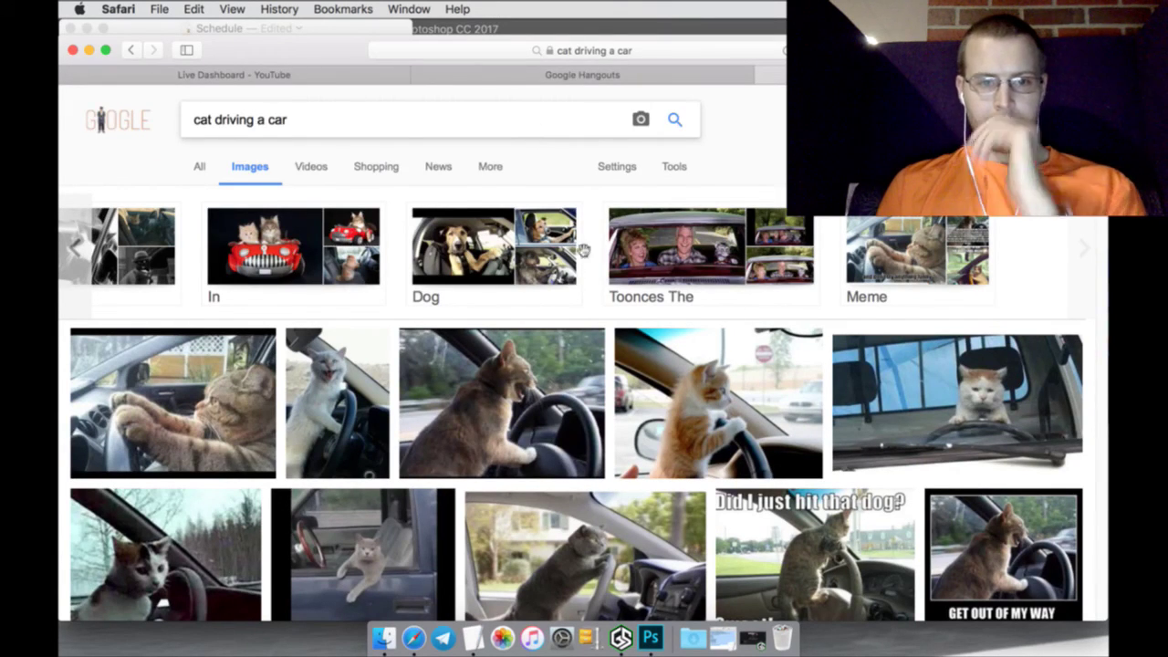
{"action": "scroll", "coordinate": [620, 301], "scroll_direction": "down", "scroll_amount": 8}
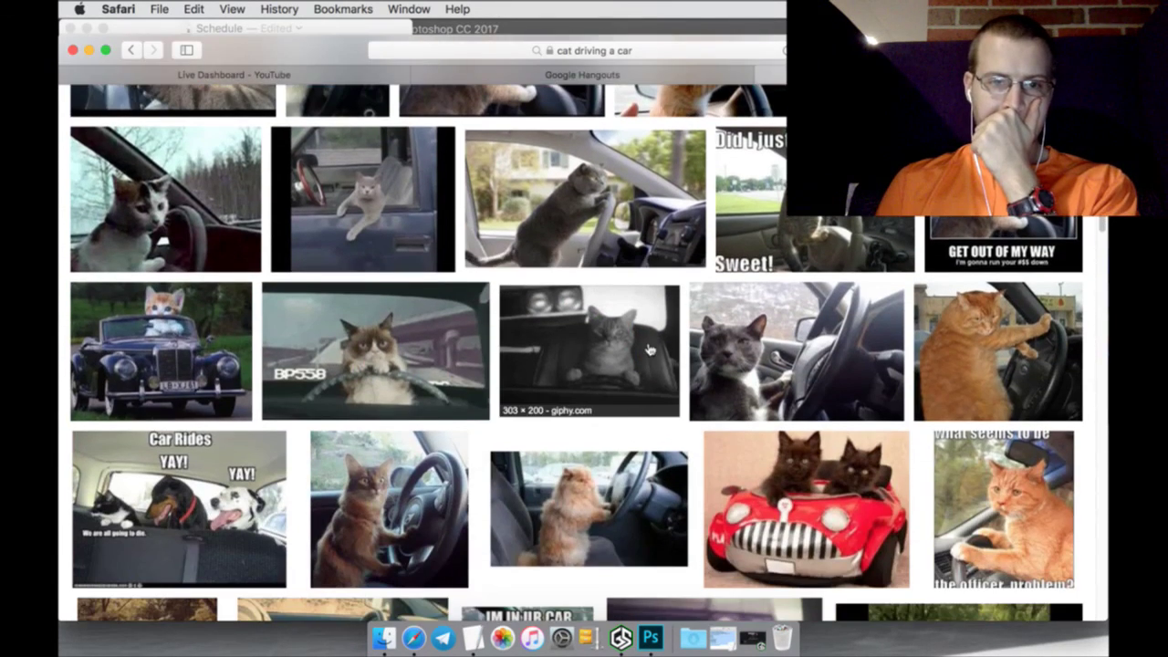
{"action": "scroll", "coordinate": [651, 349], "scroll_direction": "down", "scroll_amount": 1}
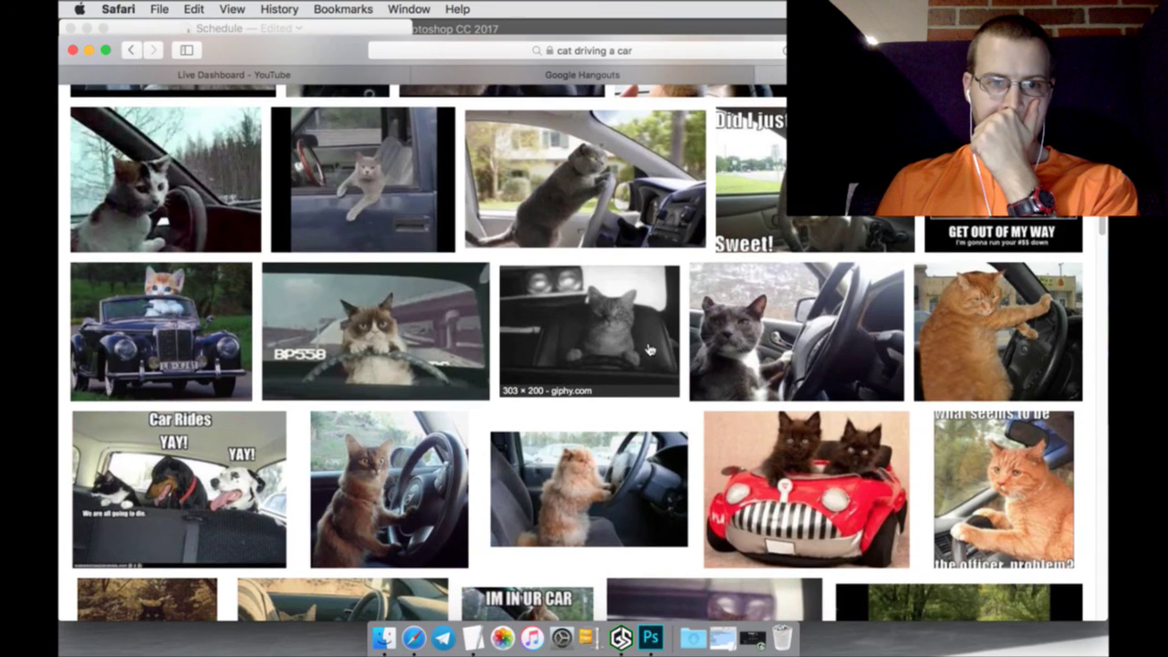
{"action": "scroll", "coordinate": [651, 349], "scroll_direction": "down", "scroll_amount": 1}
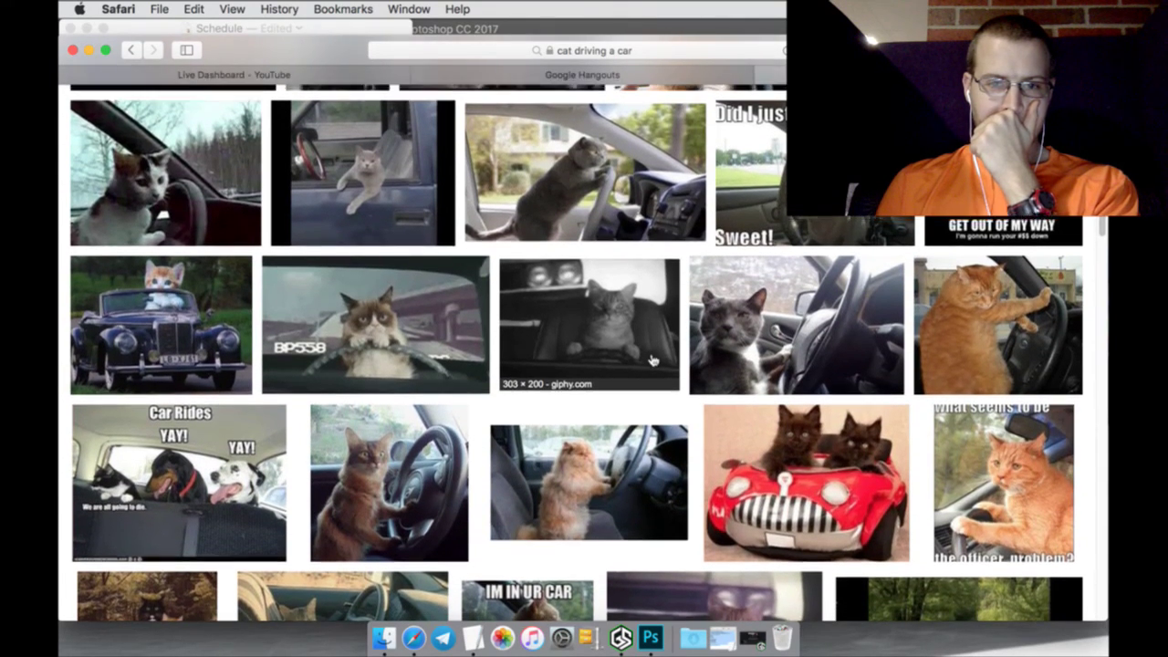
{"action": "scroll", "coordinate": [650, 360], "scroll_direction": "down", "scroll_amount": 5}
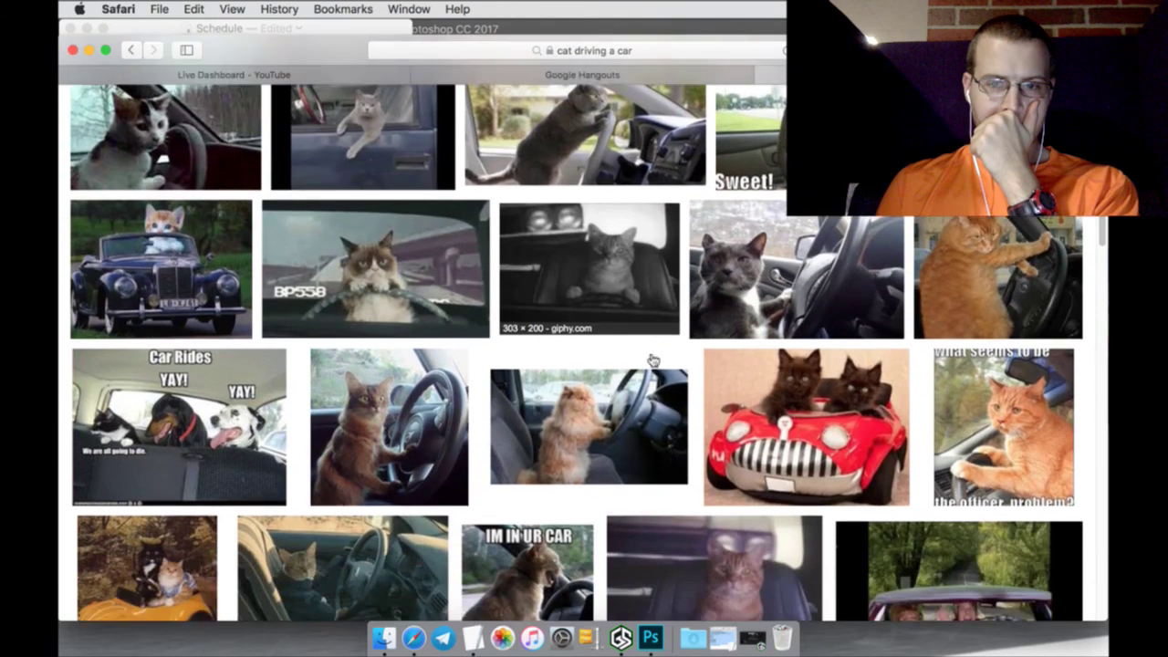
{"action": "scroll", "coordinate": [651, 360], "scroll_direction": "up", "scroll_amount": 1}
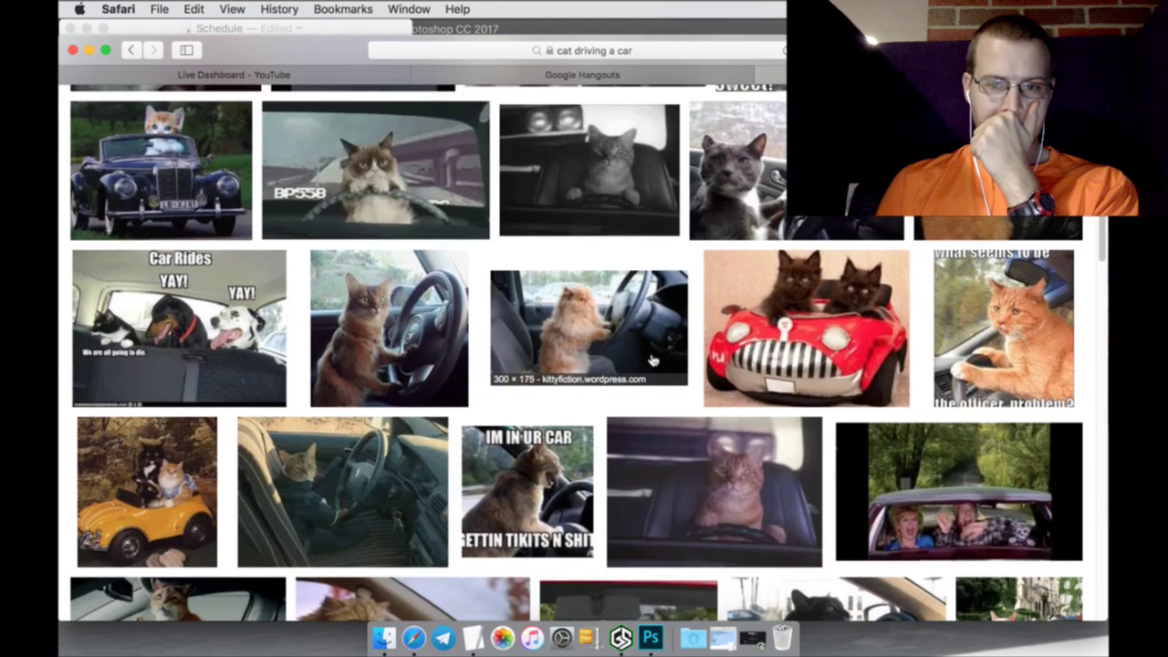
Open the full-size BuzzFeed image of the orange cat facing the camera behind a steering wheel in its own tab
{"action": "left_click", "coordinate": [740, 462]}
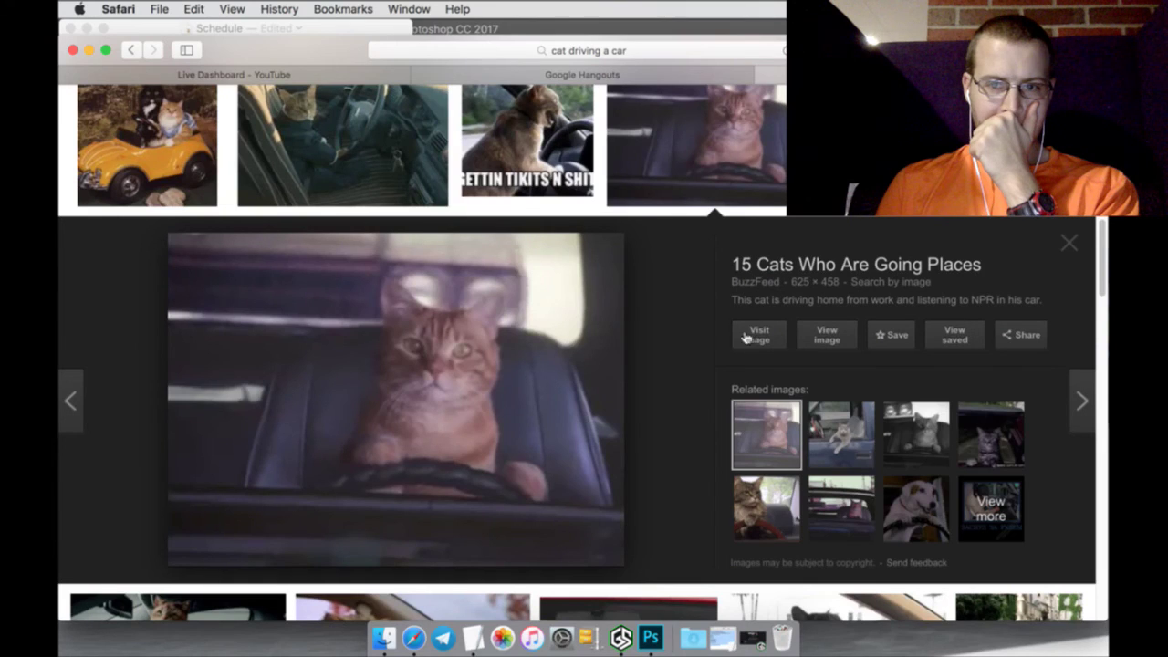
{"action": "right_click", "coordinate": [825, 339]}
{"action": "left_click", "coordinate": [867, 340]}
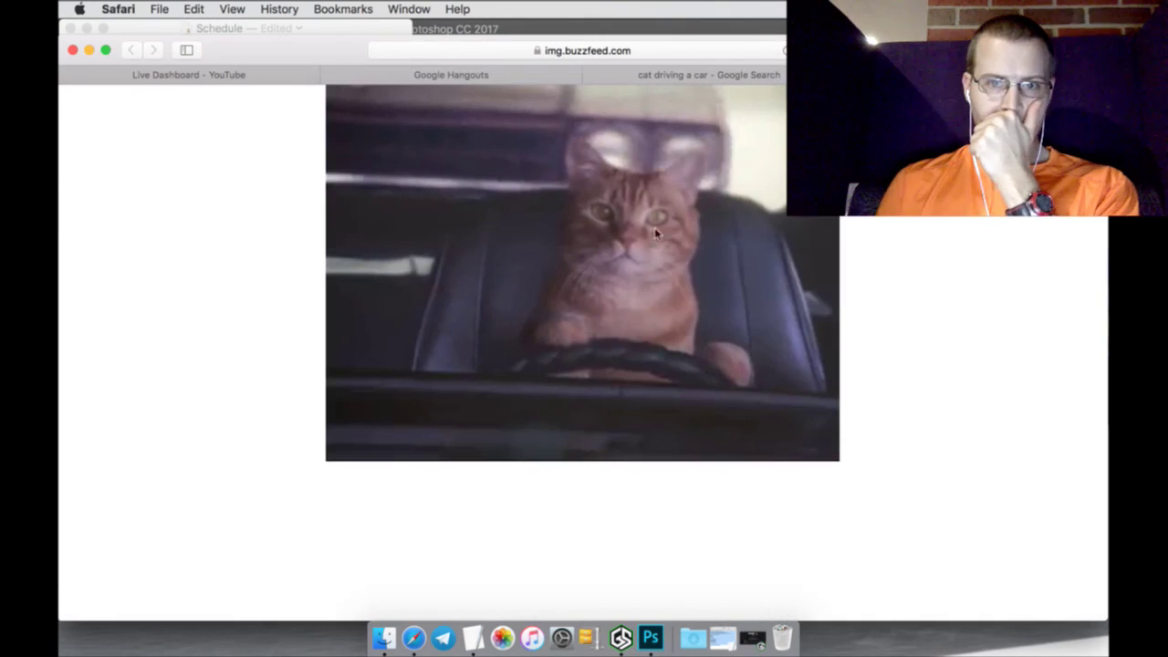
Save the full-size cat image as catDrivin.jpg in the Logos folder and close its tab
{"action": "right_click", "coordinate": [646, 228]}
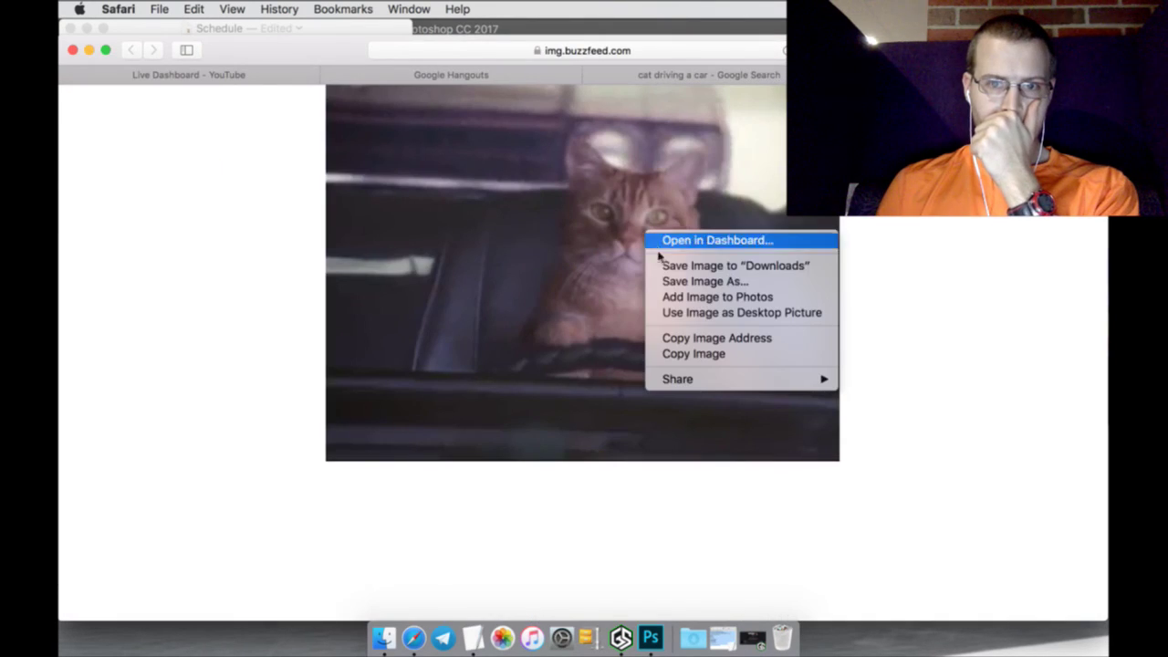
{"action": "left_click", "coordinate": [672, 281]}
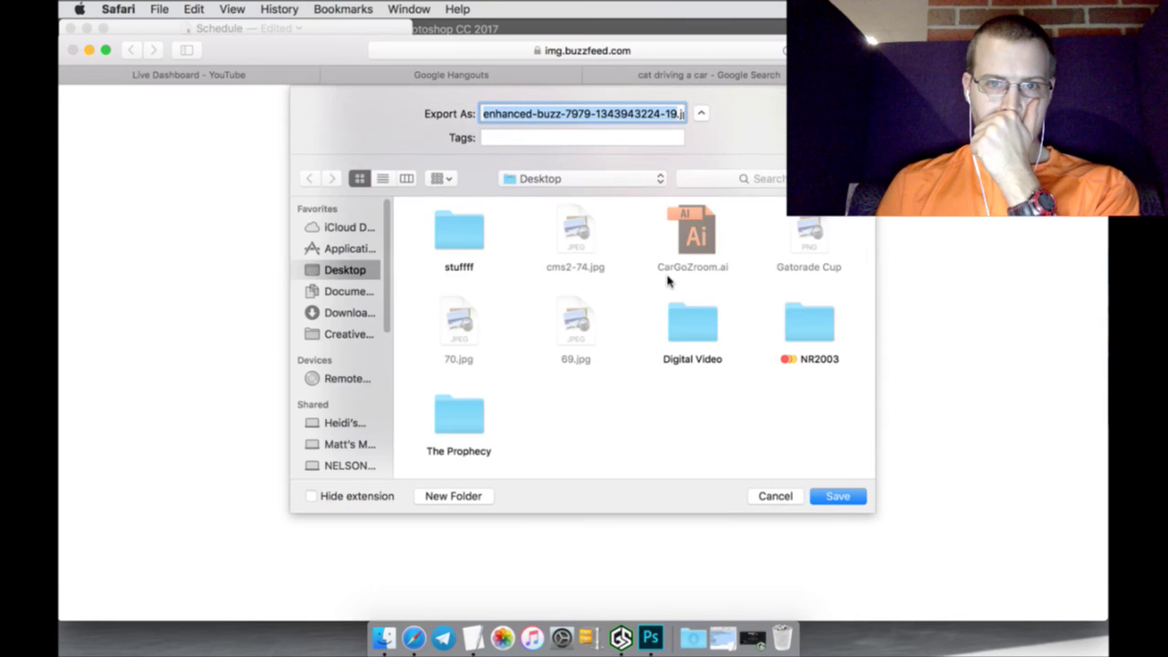
{"action": "type", "text": "catDrivin.jpg"}
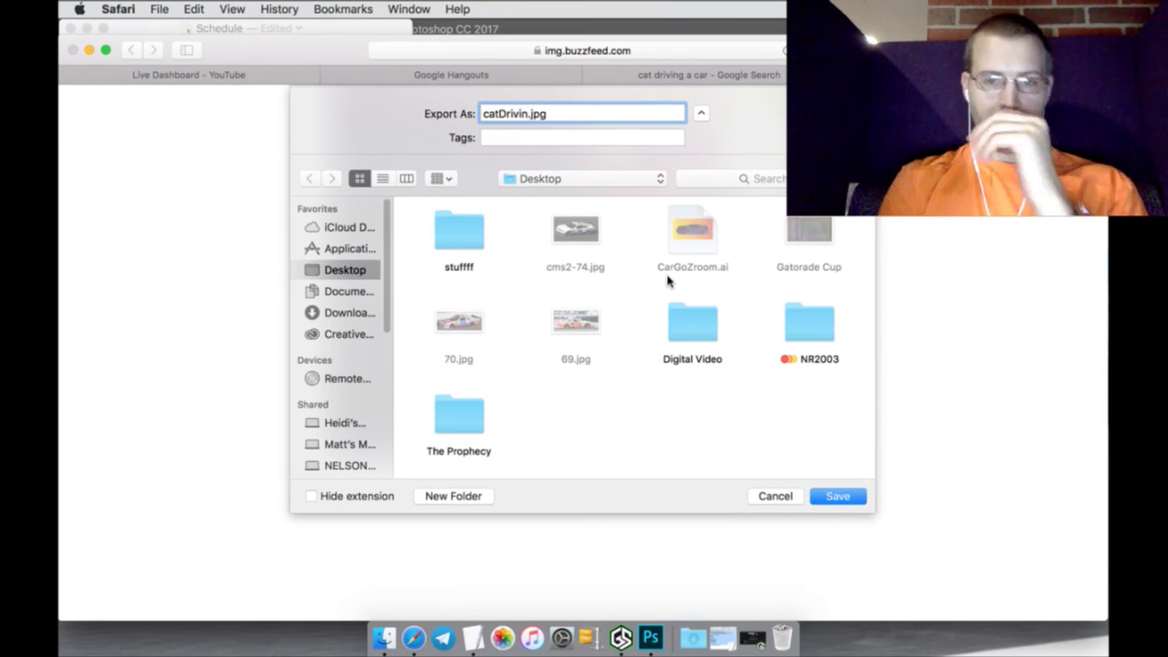
{"action": "left_click", "coordinate": [635, 179]}
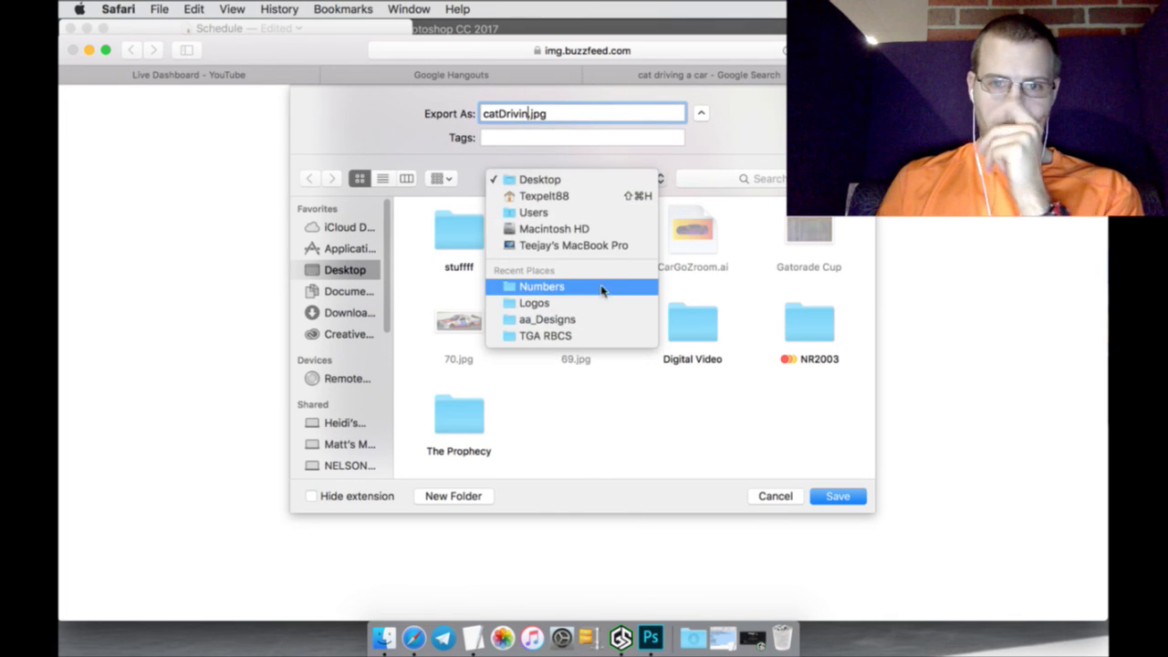
{"action": "left_click", "coordinate": [599, 304]}
{"action": "left_click", "coordinate": [831, 497]}
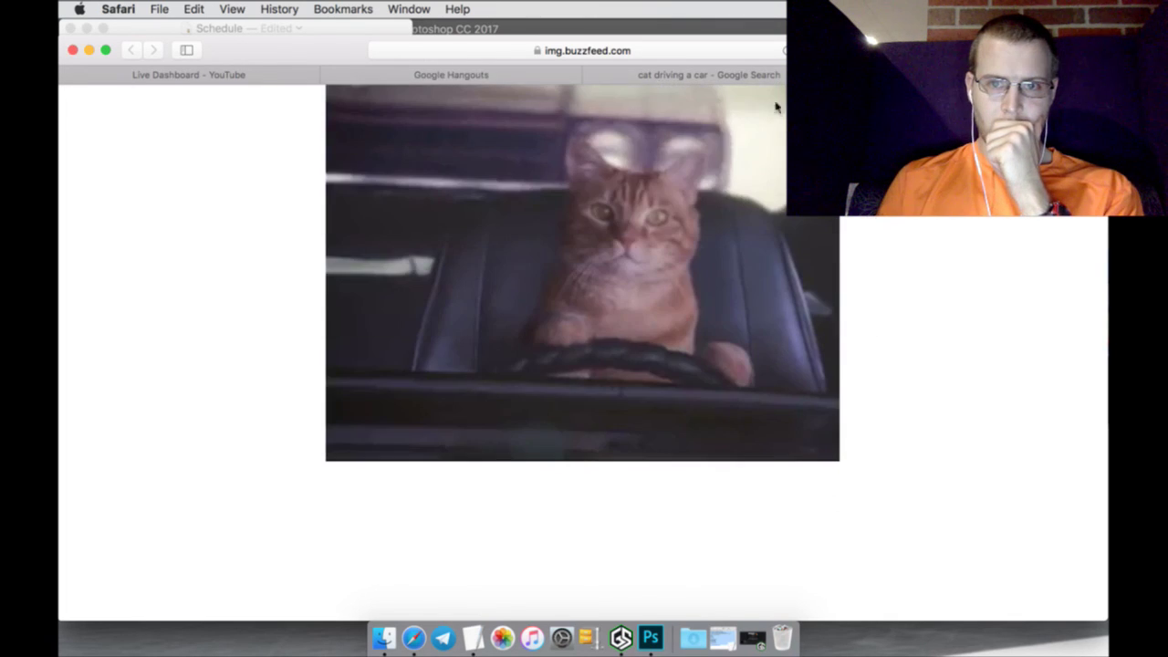
{"action": "key", "text": "cmd+w"}
Leave the browser on the Live Dashboard tab, switch to Photoshop and open catDrivin.jpg from the Logos folder
{"action": "left_click", "coordinate": [334, 76]}
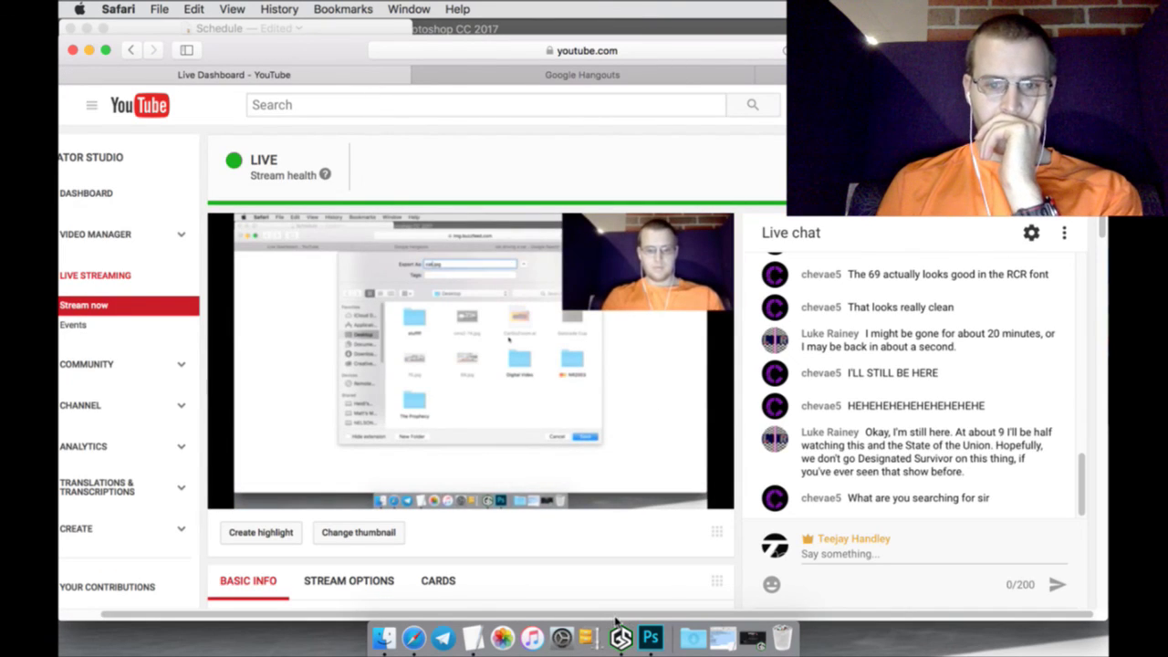
{"action": "left_click", "coordinate": [649, 630]}
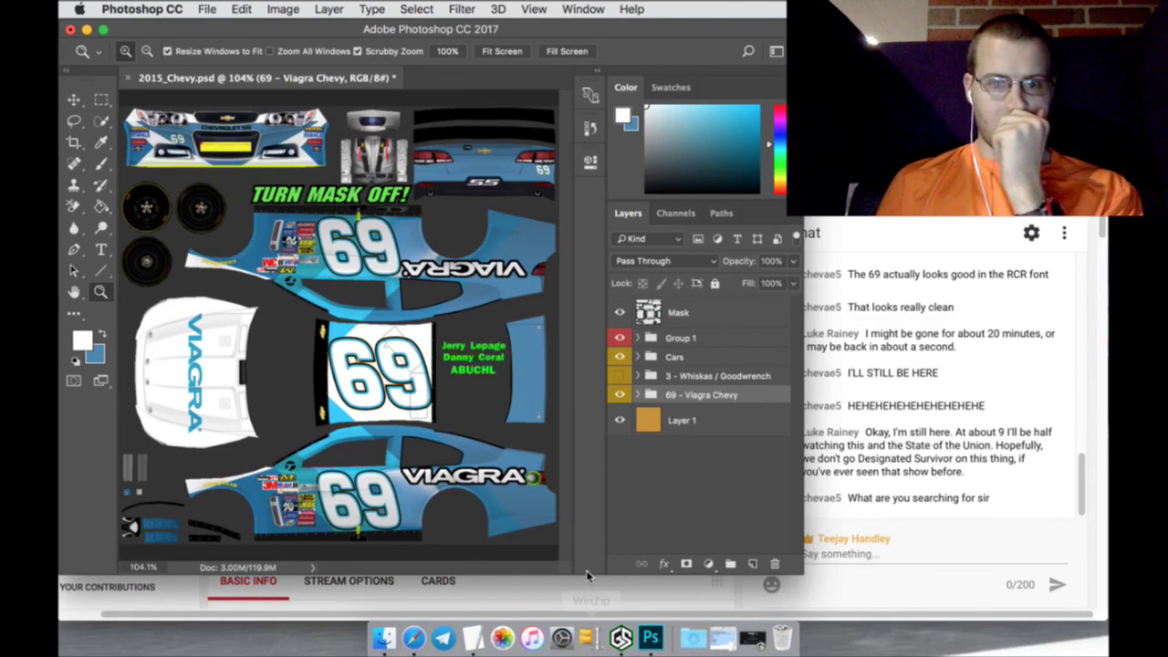
{"action": "left_click", "coordinate": [207, 9]}
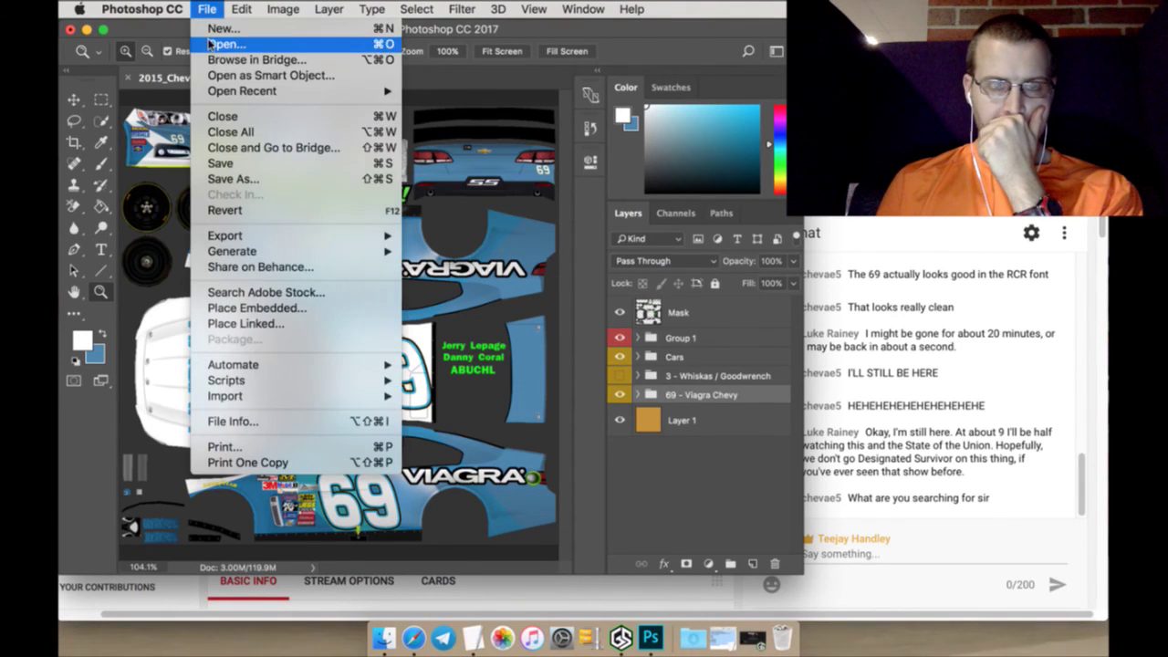
{"action": "key", "text": "Escape"}
{"action": "key", "text": "super+o"}
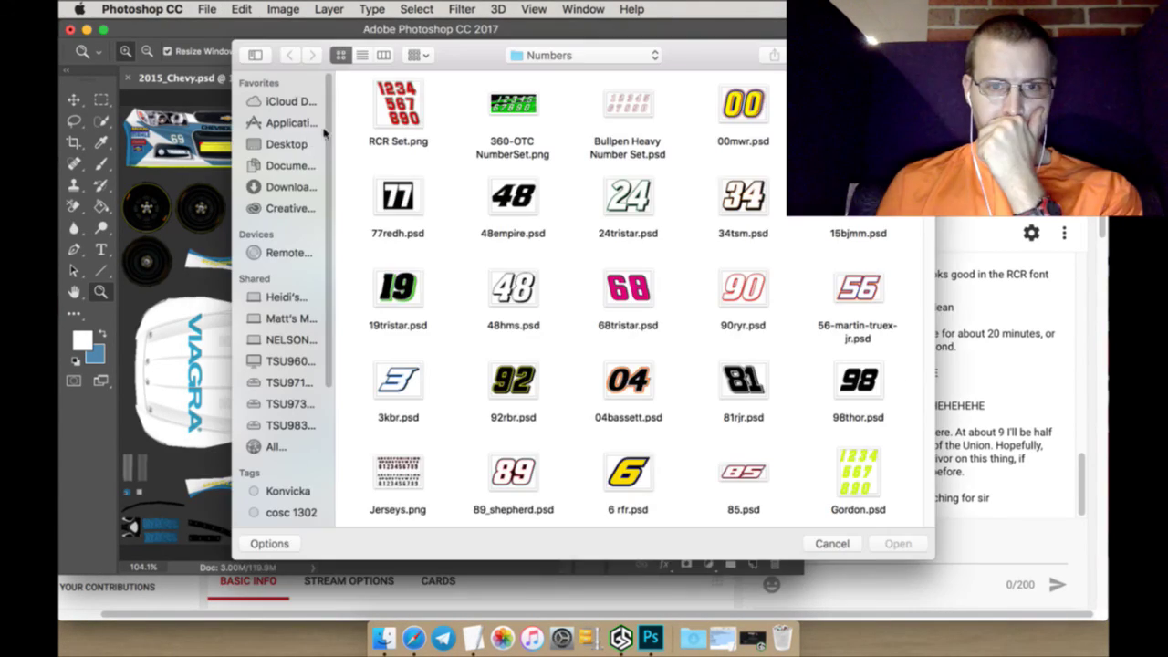
{"action": "left_click", "coordinate": [526, 58]}
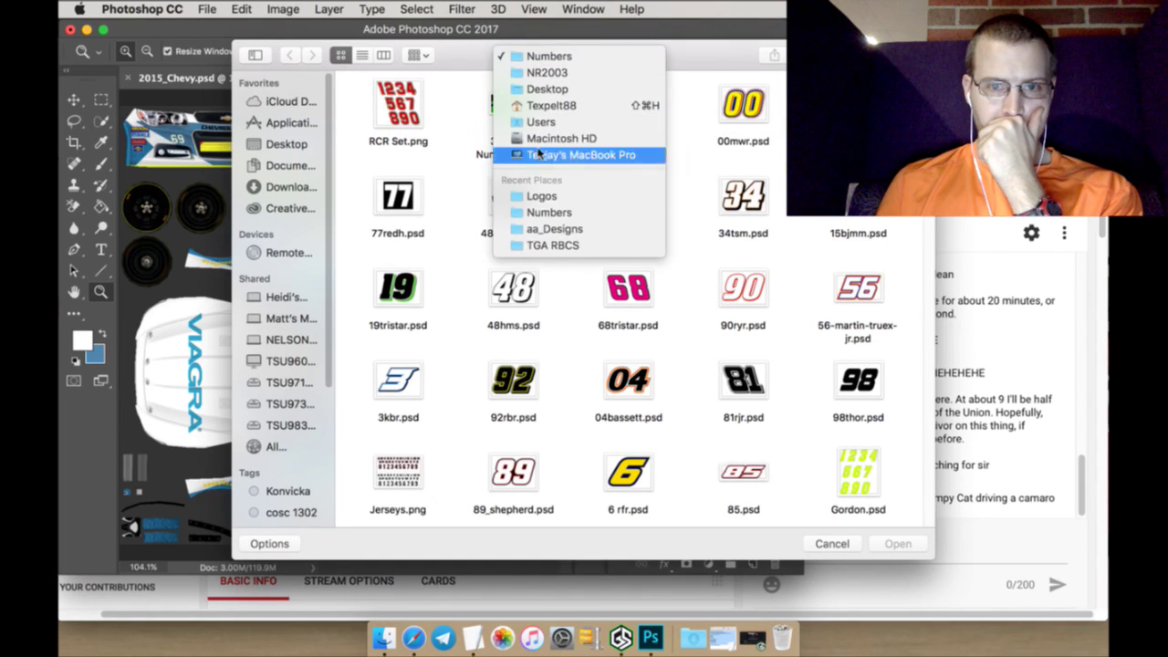
{"action": "left_click", "coordinate": [540, 197]}
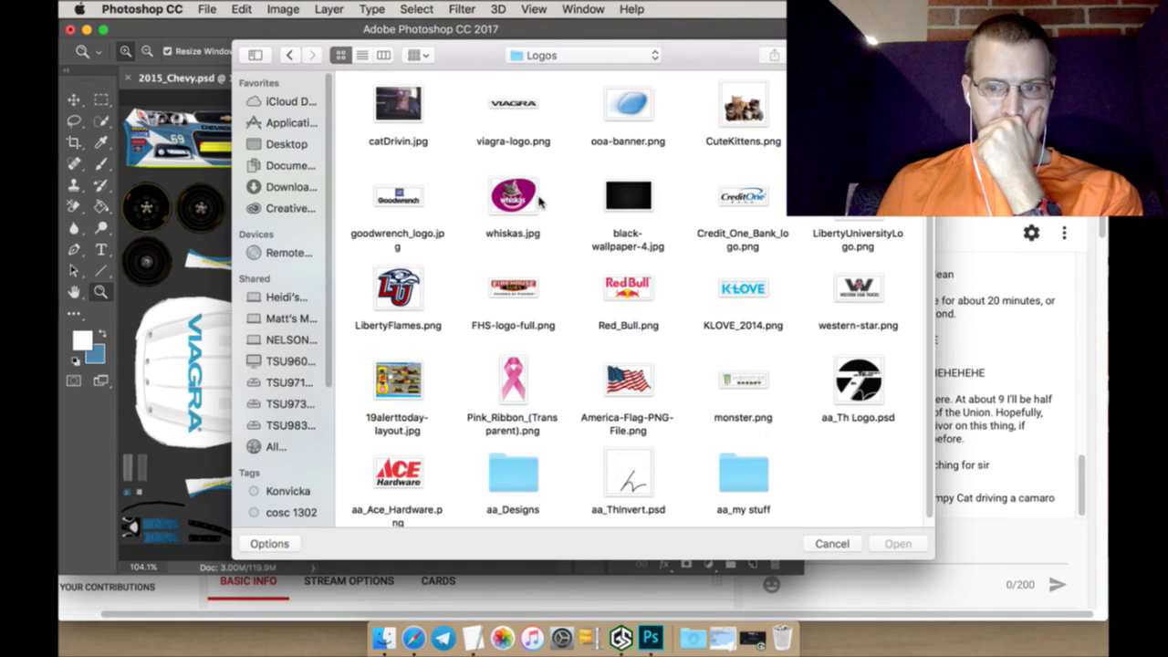
{"action": "left_click", "coordinate": [407, 110]}
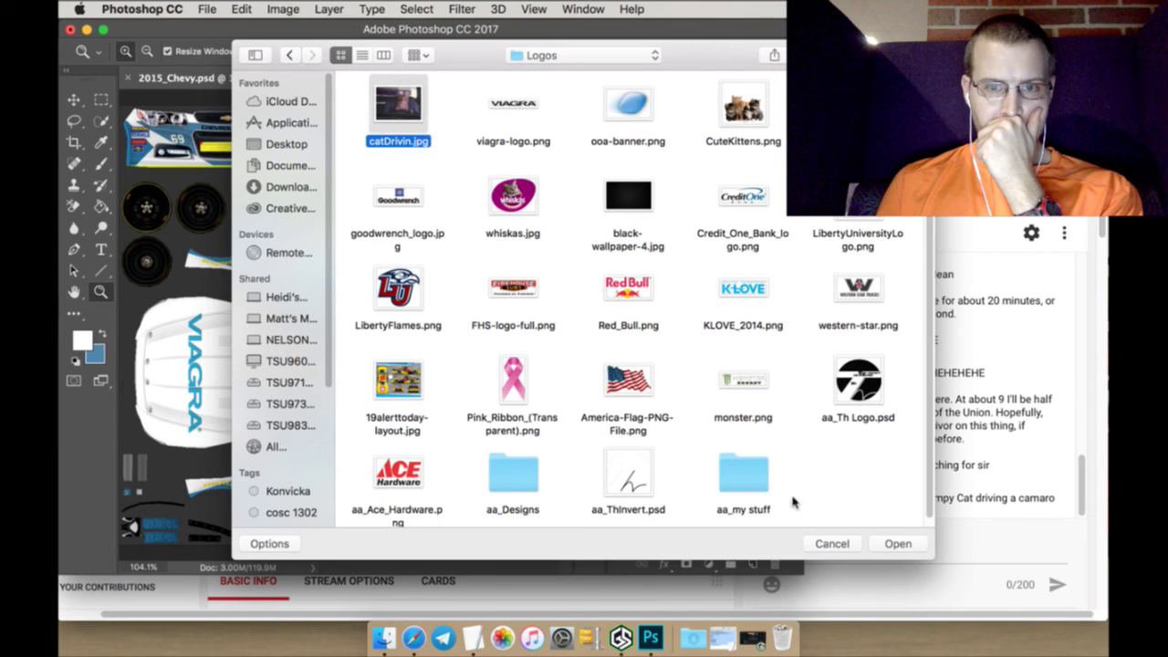
{"action": "left_click", "coordinate": [885, 544]}
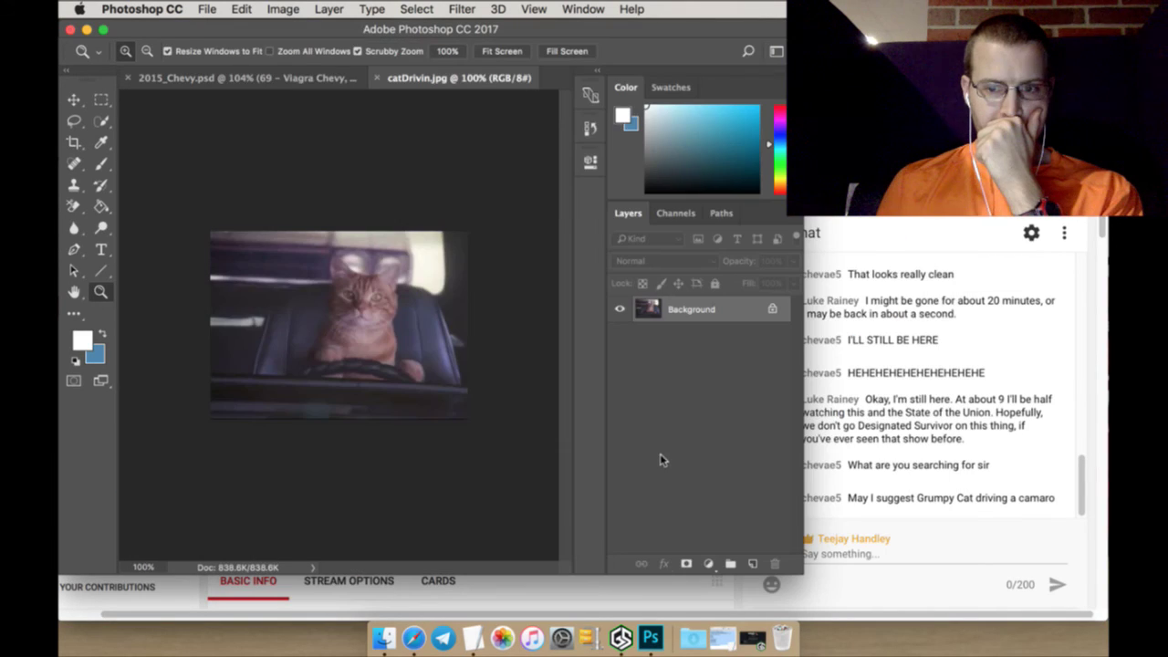
Unlock the photo's background layer and crop the image tightly around the cat and steering wheel
{"action": "left_click", "coordinate": [772, 307]}
{"action": "left_click", "coordinate": [73, 143]}
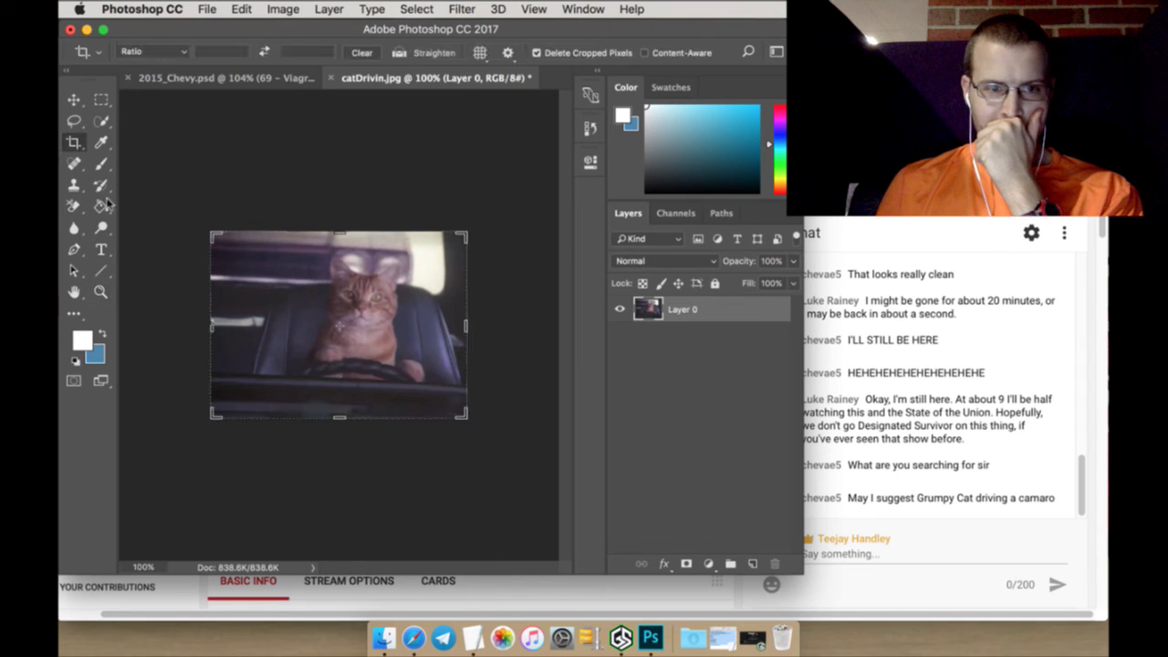
{"action": "left_click_drag", "start_coordinate": [211, 326], "coordinate": [251, 332]}
{"action": "left_click_drag", "start_coordinate": [341, 234], "coordinate": [338, 256]}
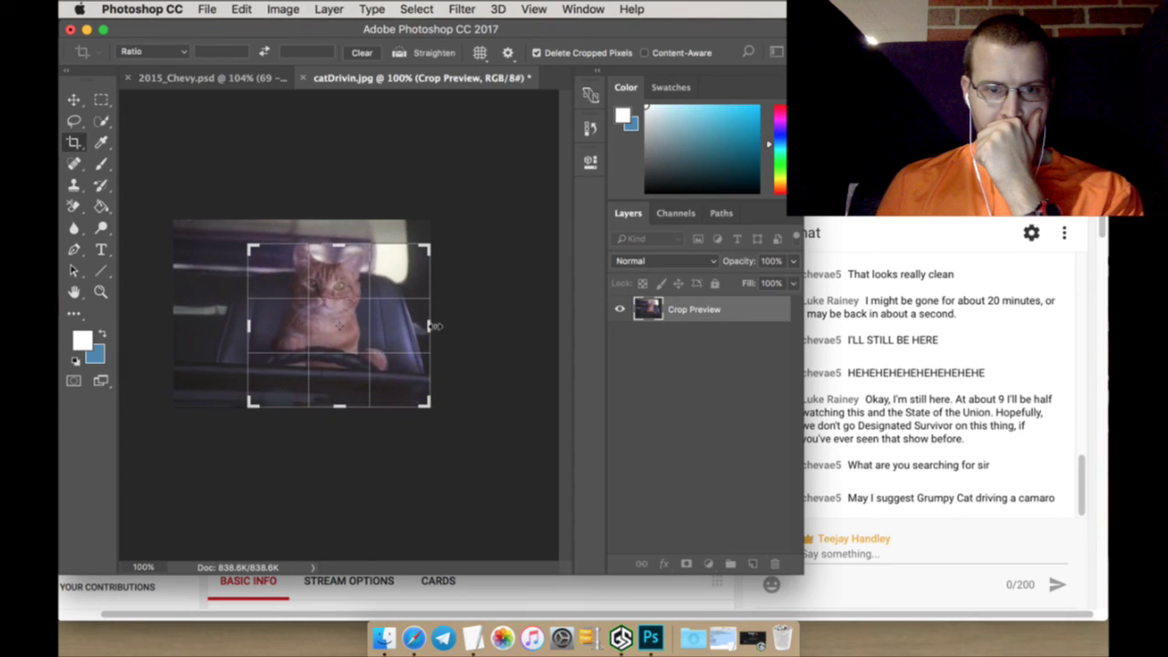
{"action": "left_click_drag", "start_coordinate": [434, 326], "coordinate": [396, 325]}
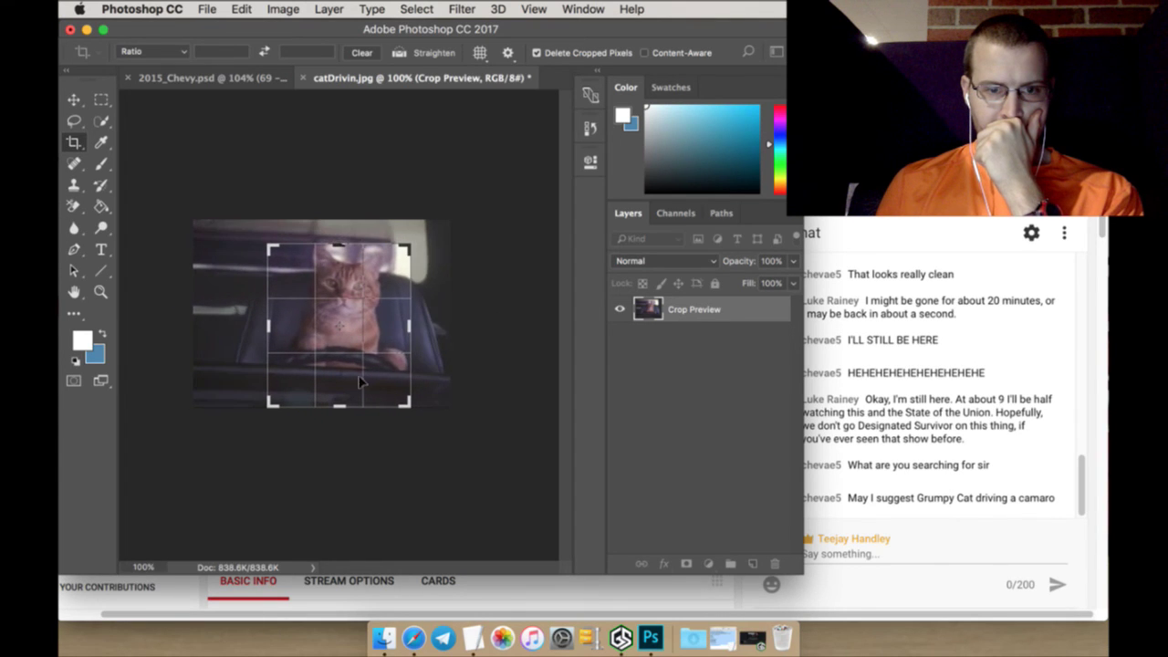
{"action": "left_click_drag", "start_coordinate": [339, 411], "coordinate": [347, 392]}
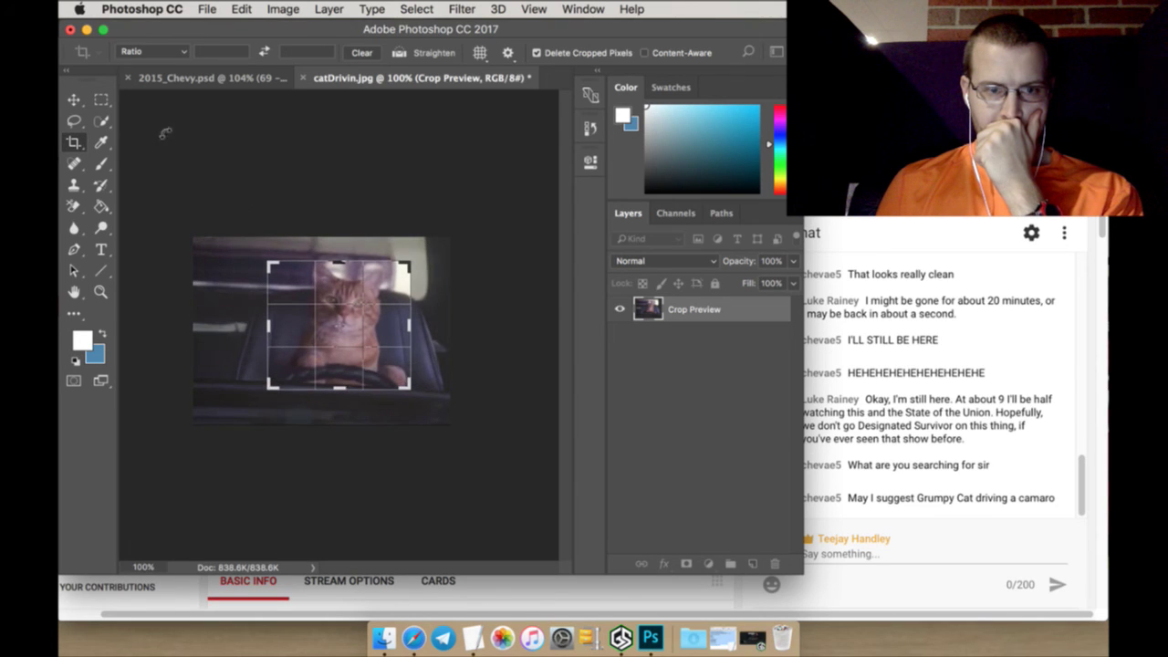
{"action": "left_click", "coordinate": [102, 100]}
{"action": "left_click", "coordinate": [699, 238]}
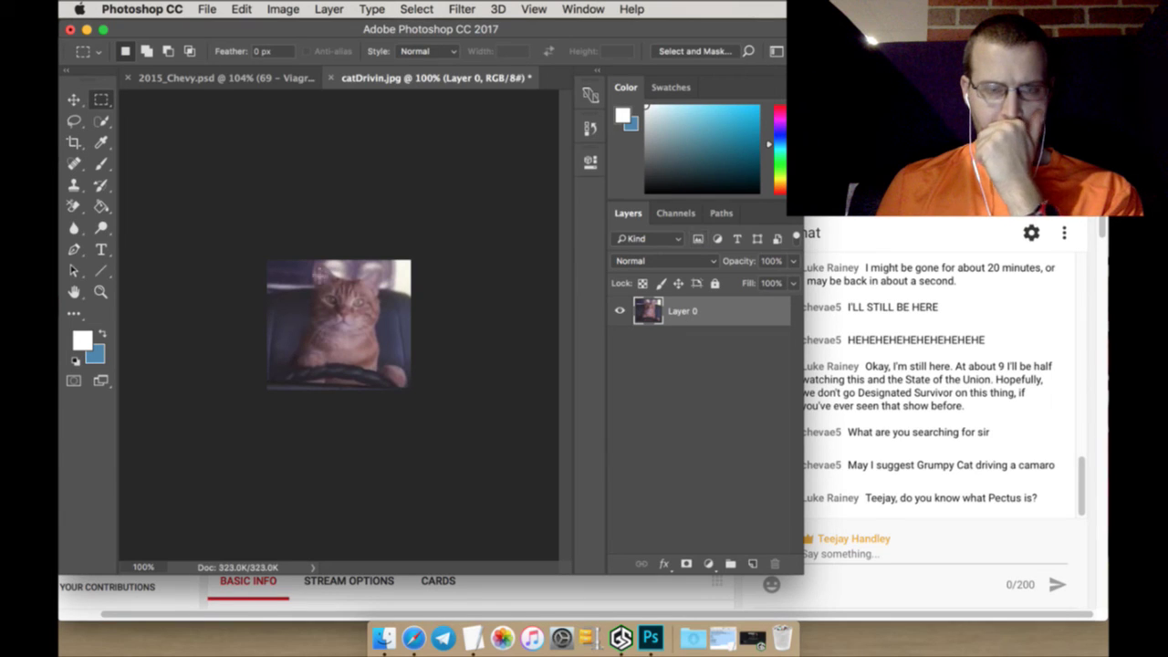
Add a new empty layer above the cat photo and set the foreground colour to black
{"action": "left_click", "coordinate": [751, 563]}
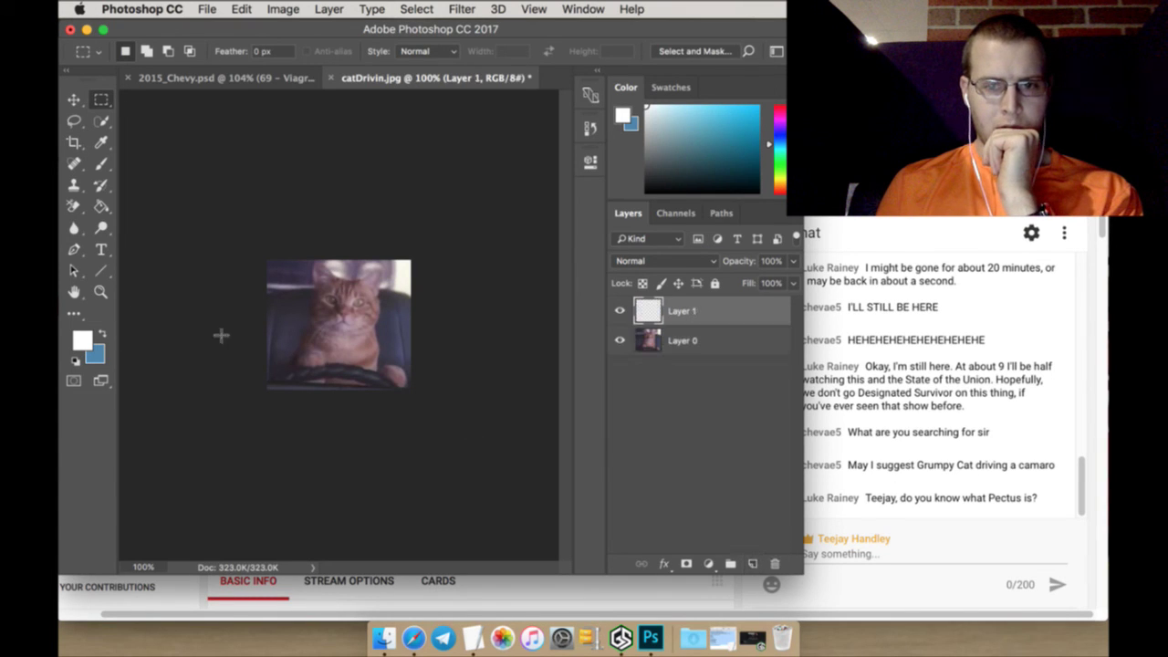
{"action": "key", "text": "z"}
{"action": "left_click", "coordinate": [334, 317]}
{"action": "left_click", "coordinate": [341, 338]}
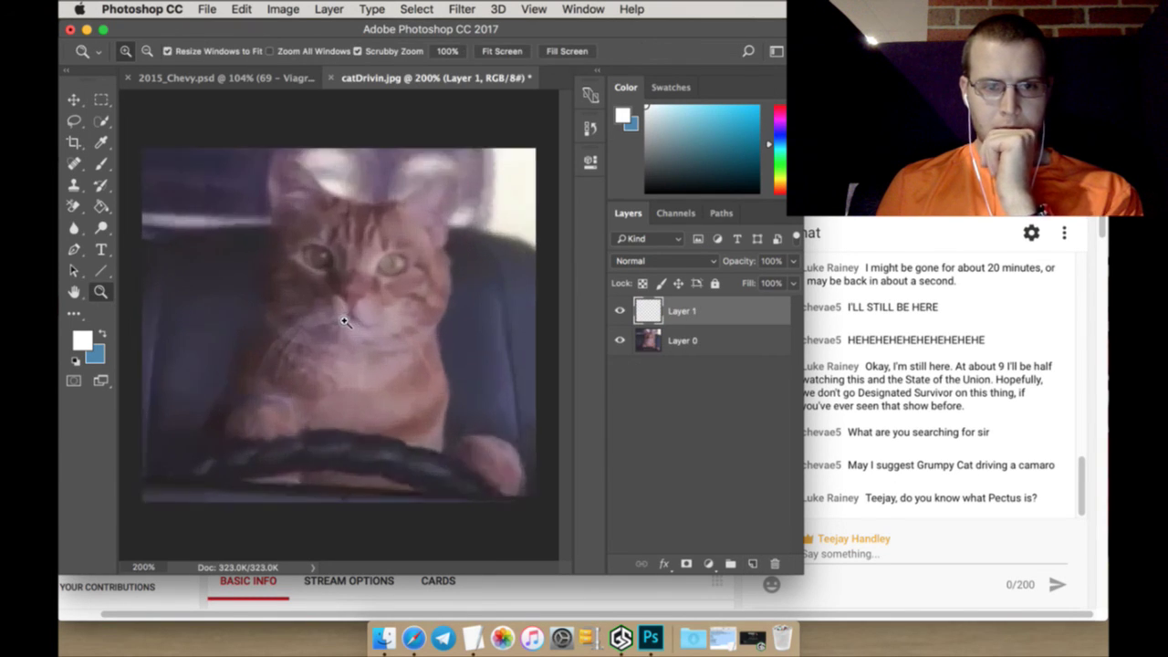
{"action": "left_click_drag", "start_coordinate": [653, 125], "coordinate": [593, 220]}
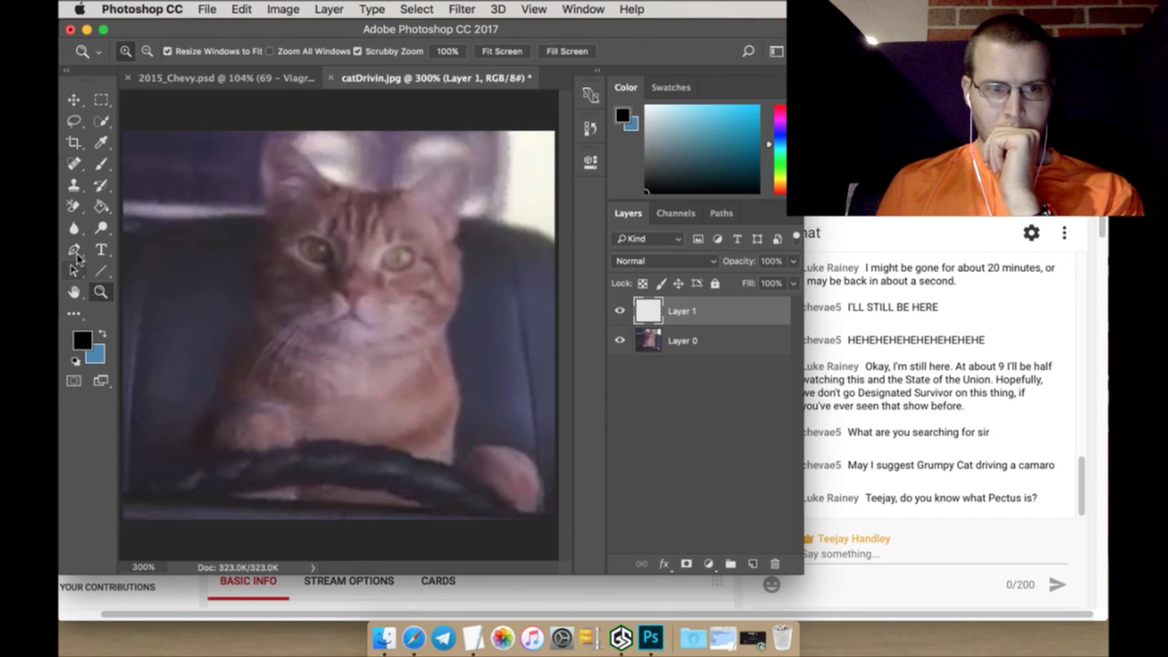
Set the Pen tool's shape style to no fill with a 1 px black stroke
{"action": "left_click", "coordinate": [75, 250]}
{"action": "left_click", "coordinate": [260, 53]}
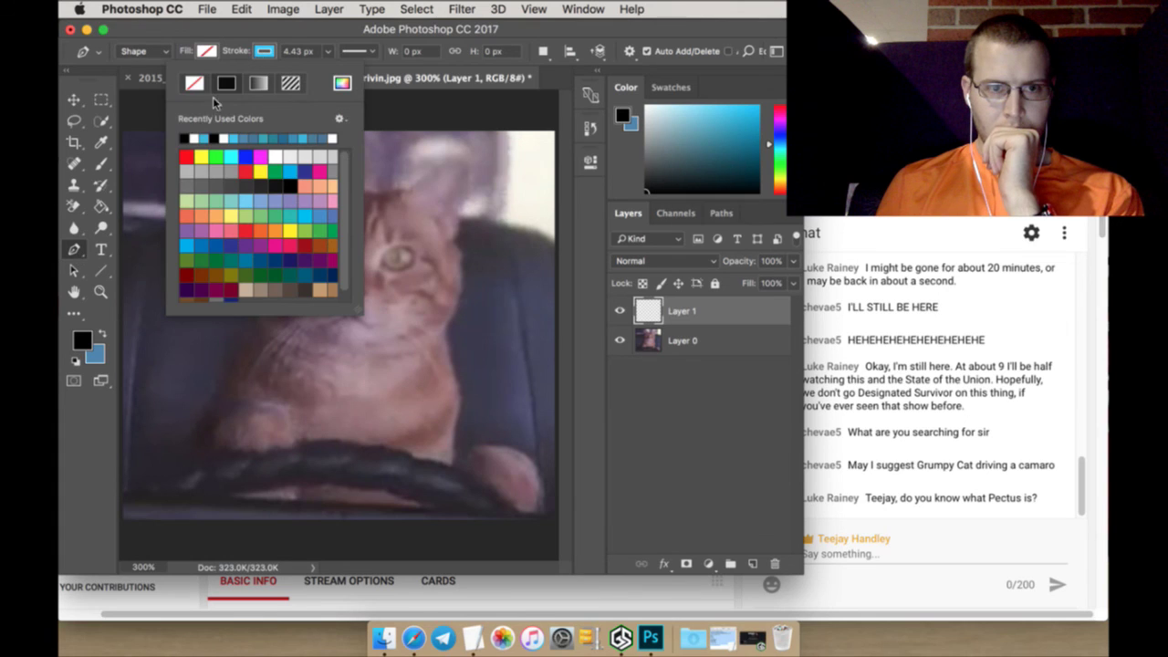
{"action": "left_click", "coordinate": [298, 51]}
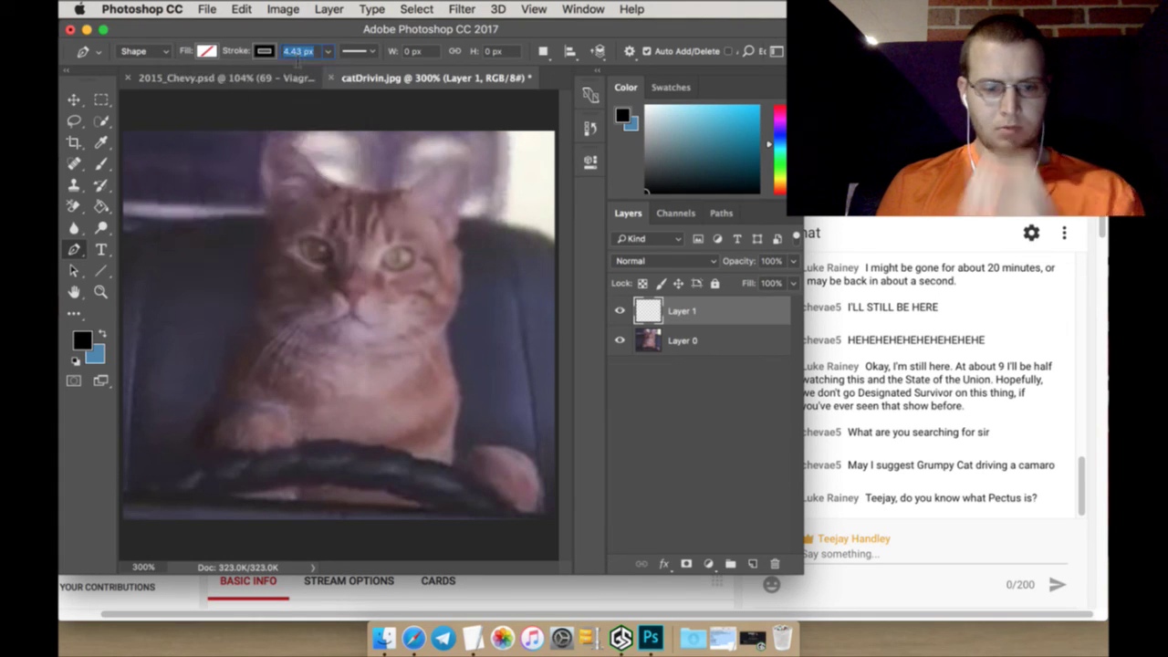
{"action": "type", "text": "1"}
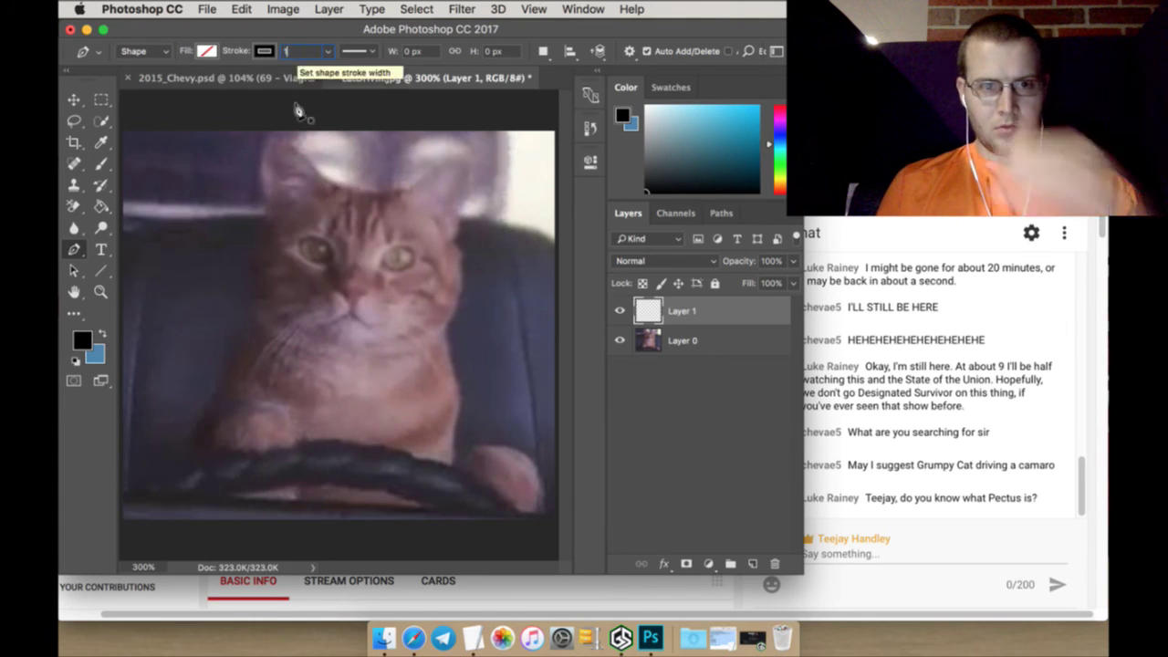
Trace the cat's left-hand ear in the photo, from its inner base over the tip and down to the side of the head
{"action": "left_click", "coordinate": [318, 162]}
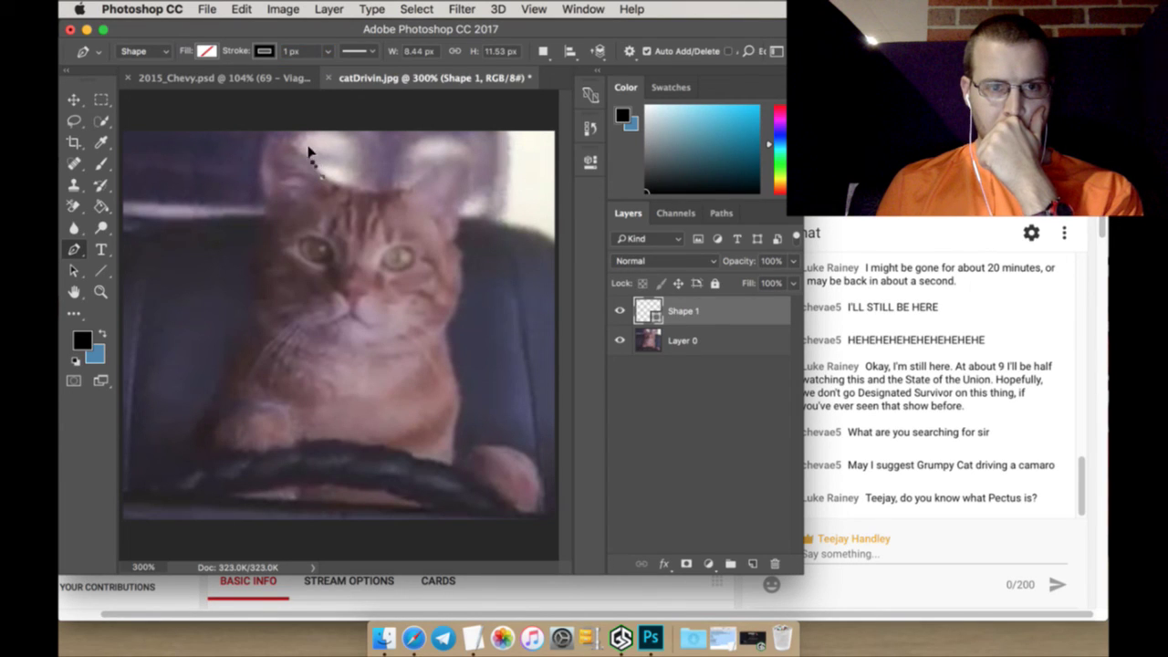
{"action": "left_click_drag", "start_coordinate": [308, 151], "coordinate": [265, 164]}
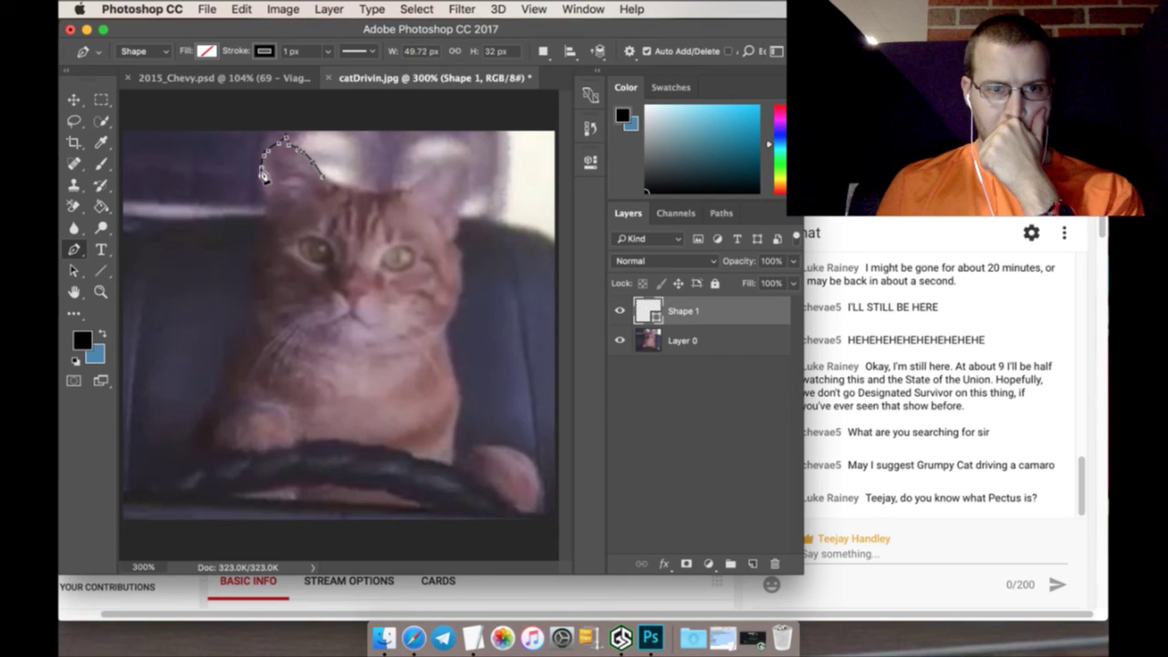
{"action": "left_click_drag", "start_coordinate": [261, 175], "coordinate": [265, 181]}
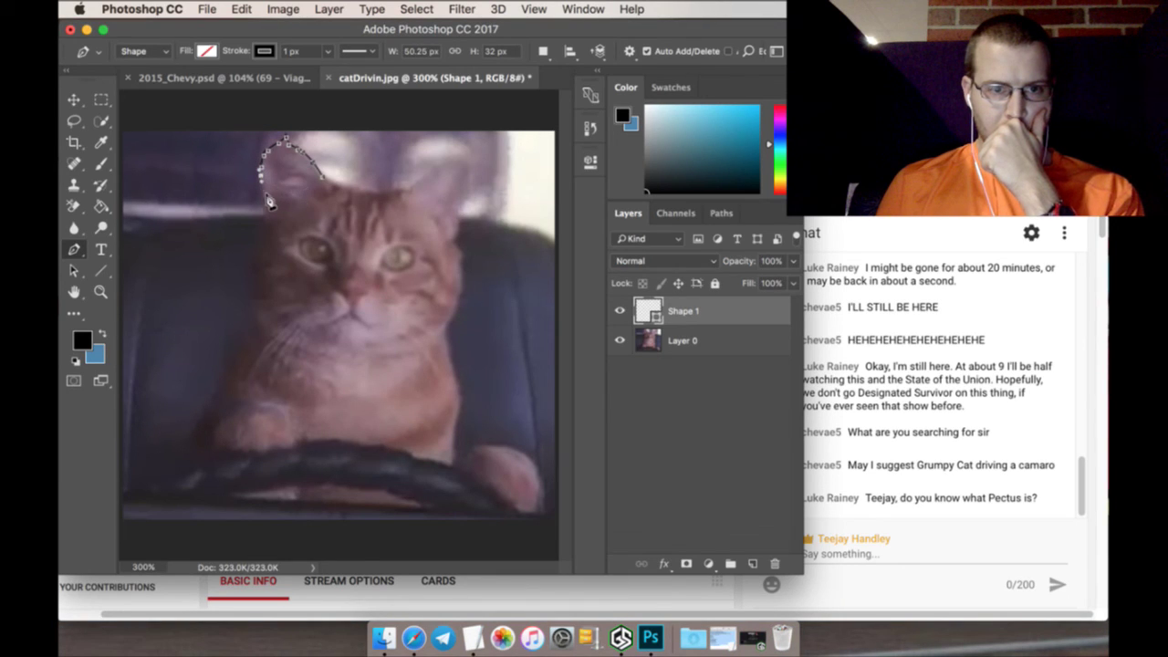
{"action": "left_click", "coordinate": [265, 195]}
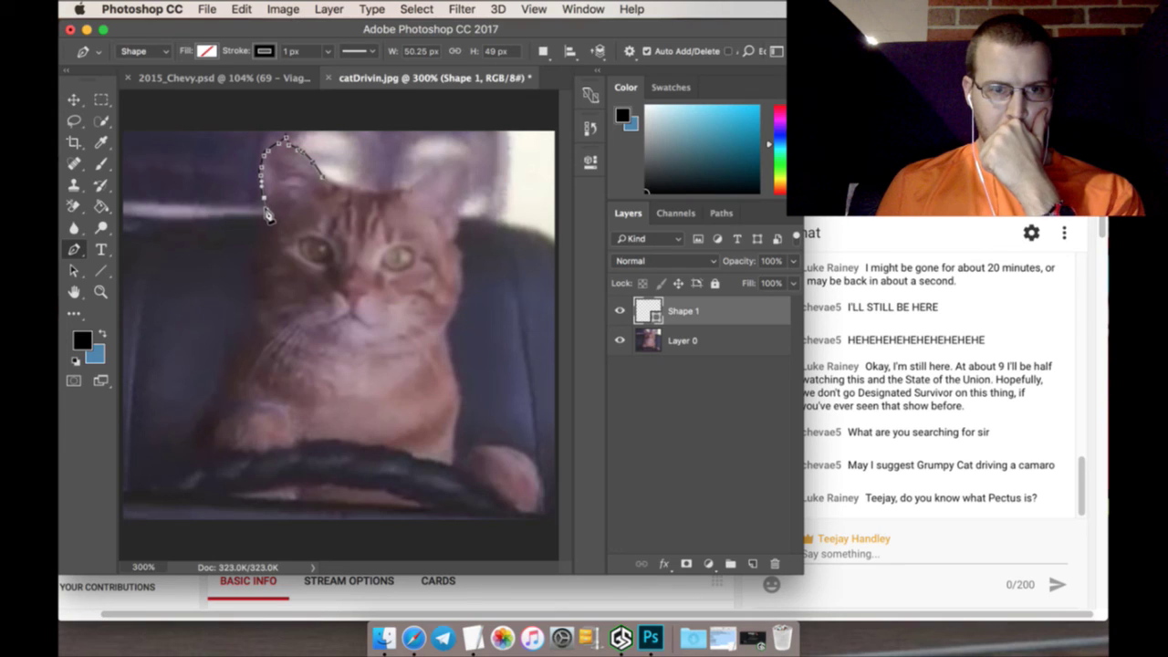
{"action": "left_click", "coordinate": [263, 224]}
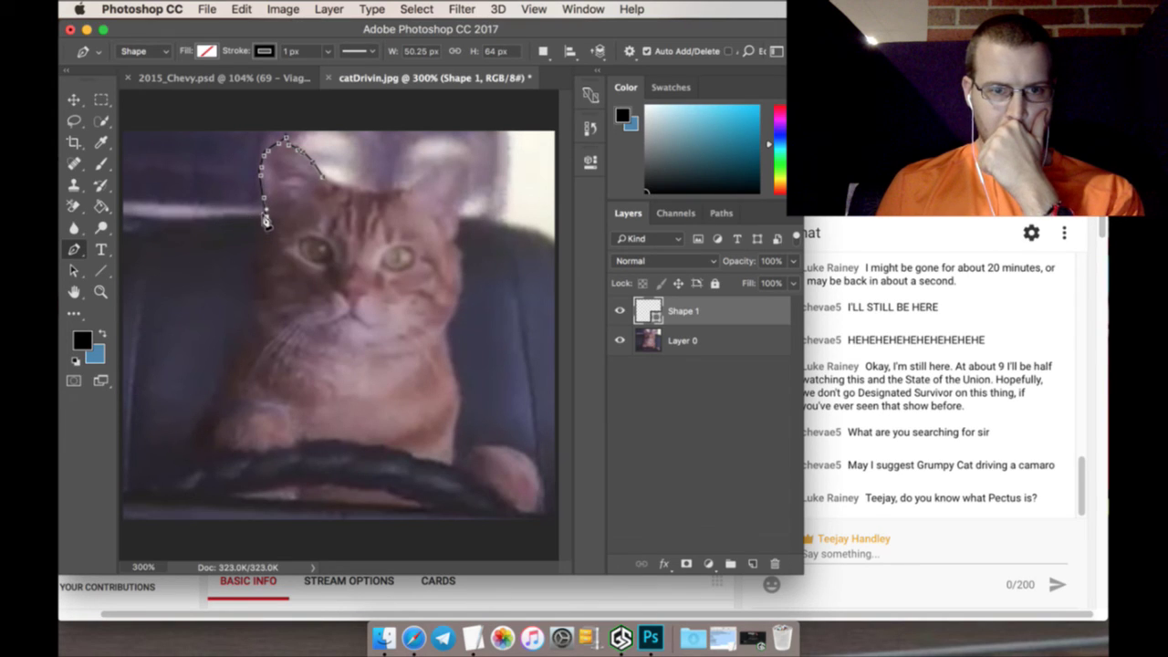
{"action": "left_click", "coordinate": [263, 228]}
{"action": "left_click", "coordinate": [266, 238]}
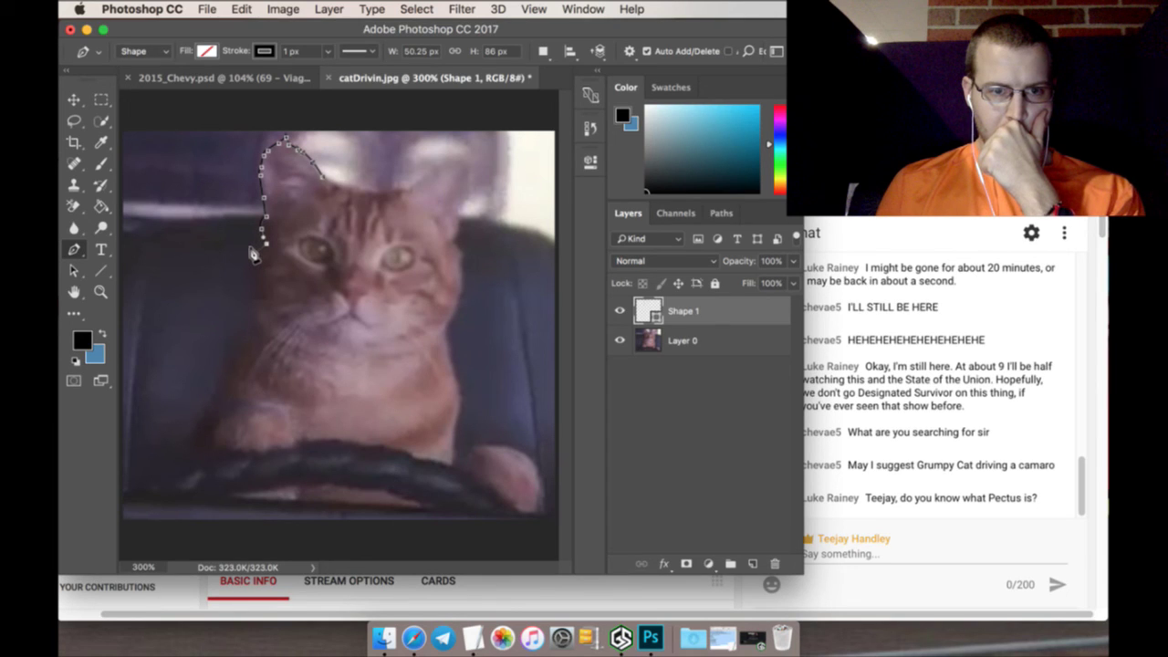
Continue the head outline around the left-hand cheek fur and along the jaw beneath the chin
{"action": "left_click", "coordinate": [256, 254]}
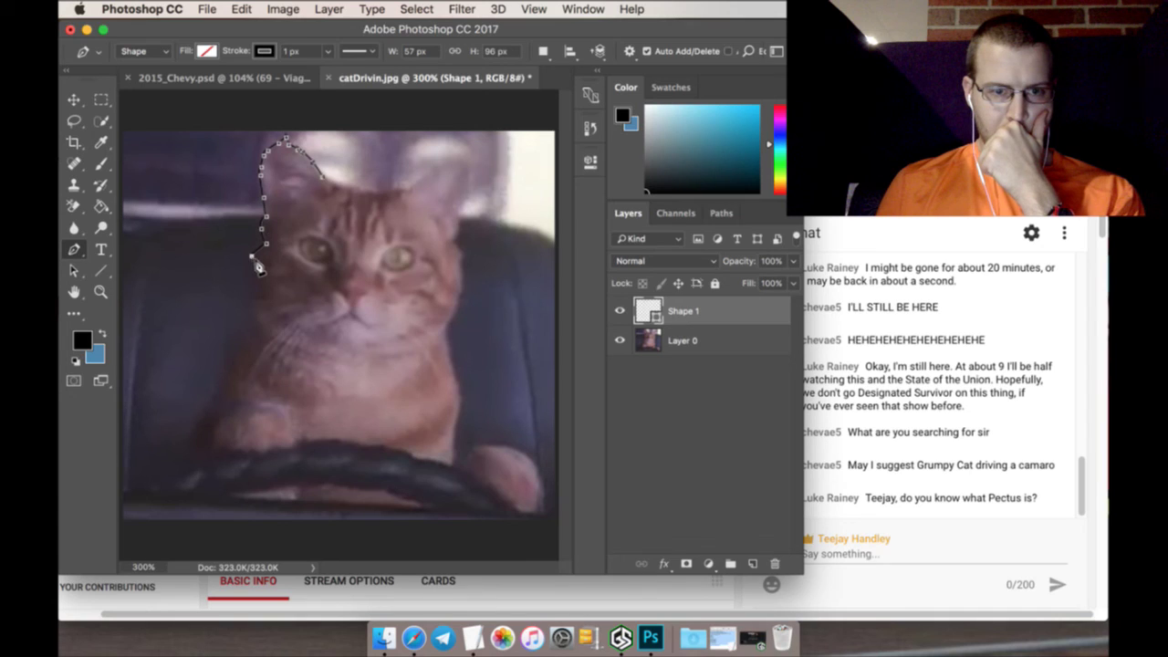
{"action": "left_click", "coordinate": [249, 280]}
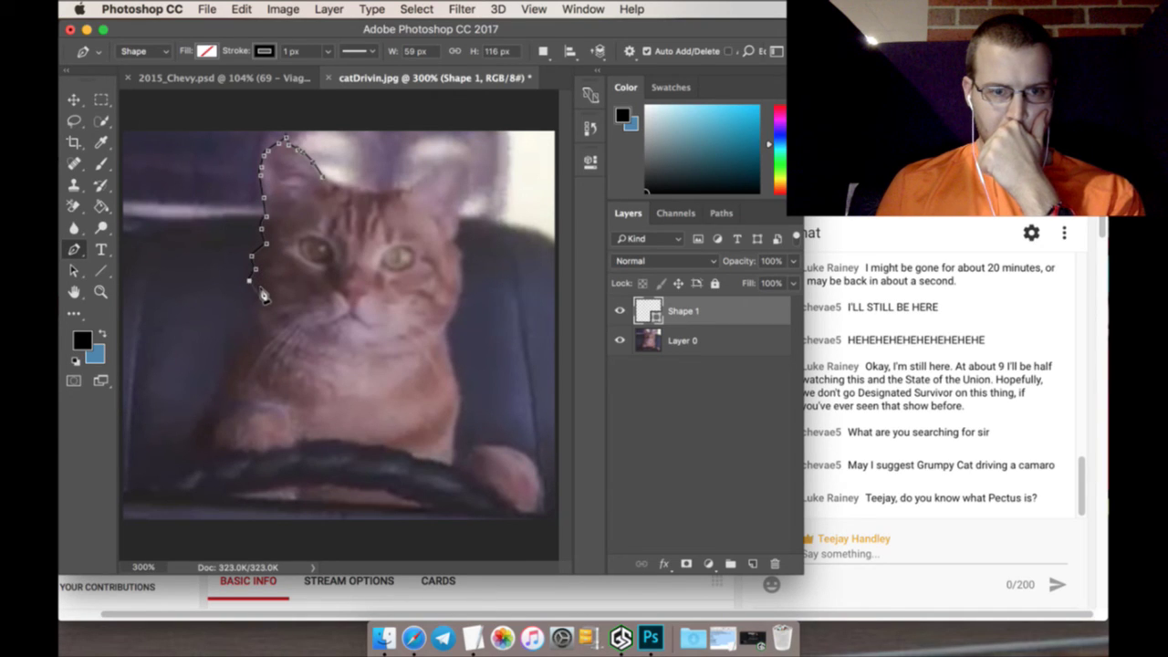
{"action": "left_click", "coordinate": [260, 297]}
{"action": "left_click", "coordinate": [285, 316]}
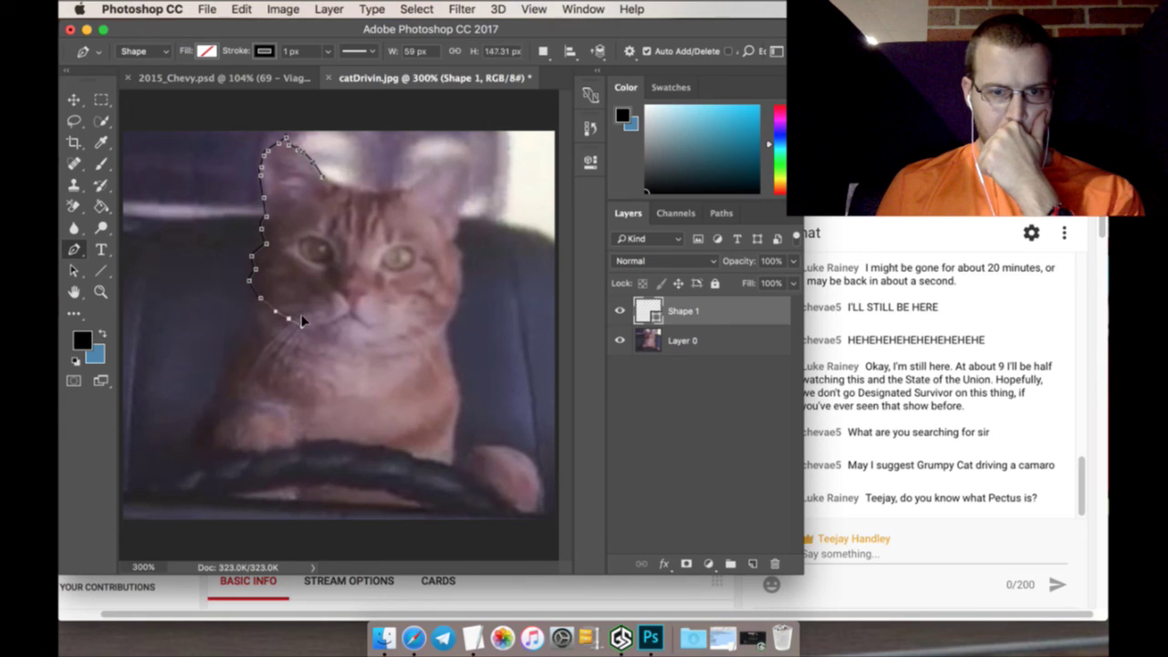
{"action": "left_click", "coordinate": [302, 327]}
{"action": "left_click", "coordinate": [326, 338]}
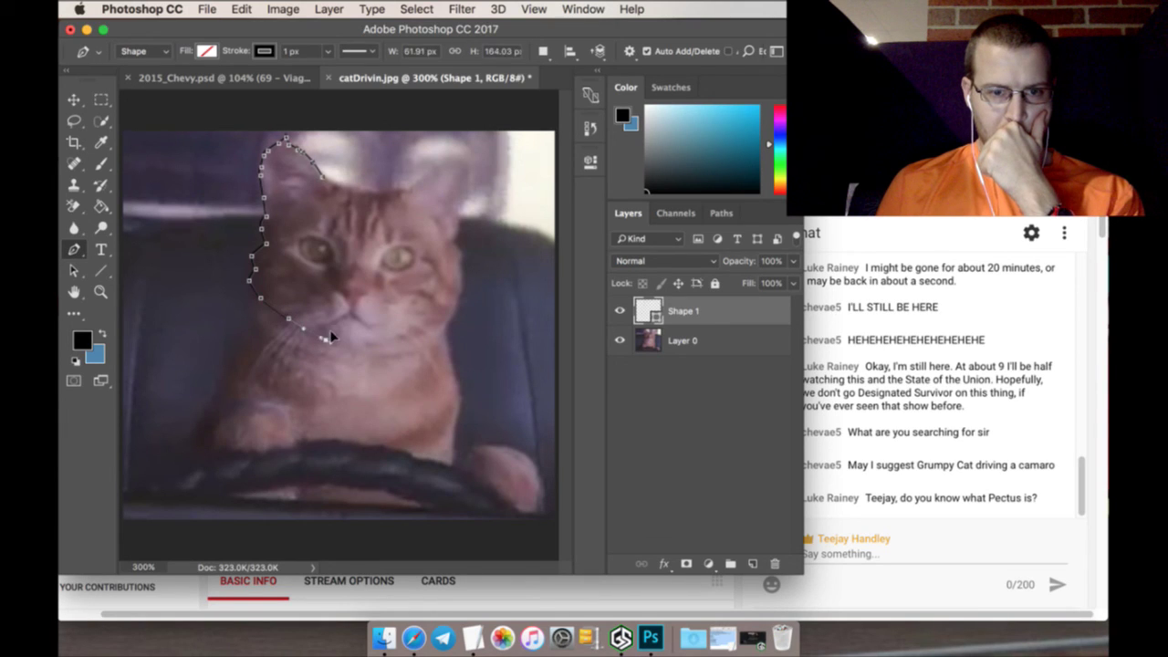
{"action": "left_click", "coordinate": [340, 346]}
{"action": "left_click", "coordinate": [354, 350]}
{"action": "left_click", "coordinate": [365, 348]}
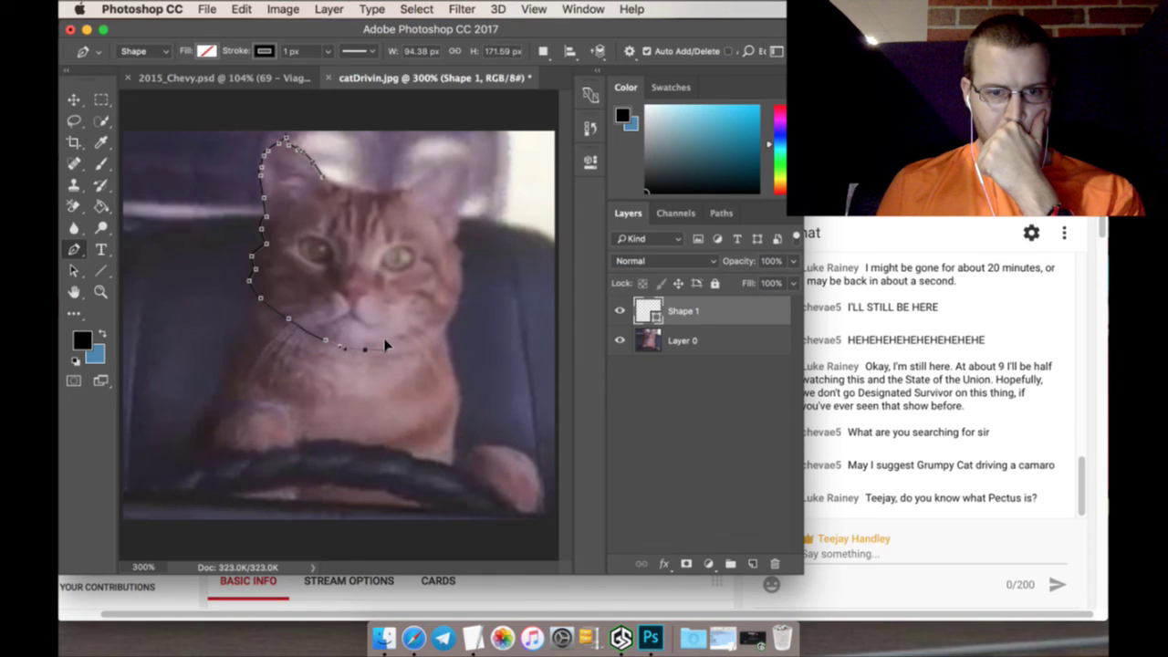
{"action": "left_click", "coordinate": [384, 349]}
Extend the outline along the right-hand jaw and up the side of the face towards the ear
{"action": "left_click", "coordinate": [455, 315]}
{"action": "left_click", "coordinate": [459, 301]}
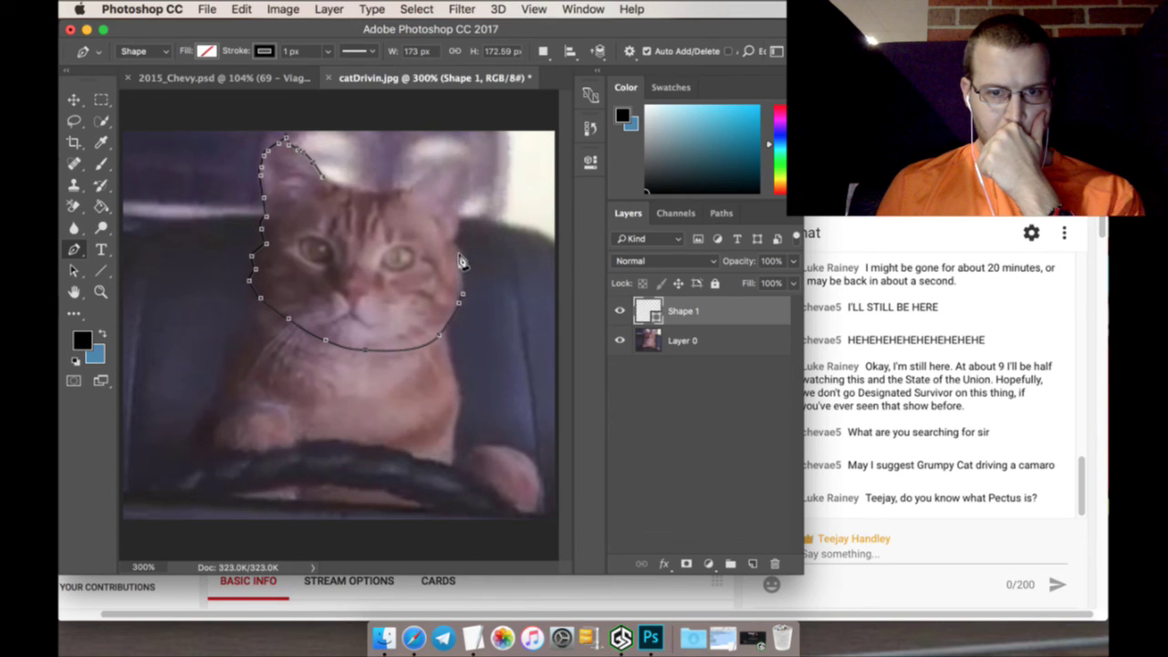
{"action": "left_click", "coordinate": [460, 264]}
{"action": "left_click", "coordinate": [457, 239]}
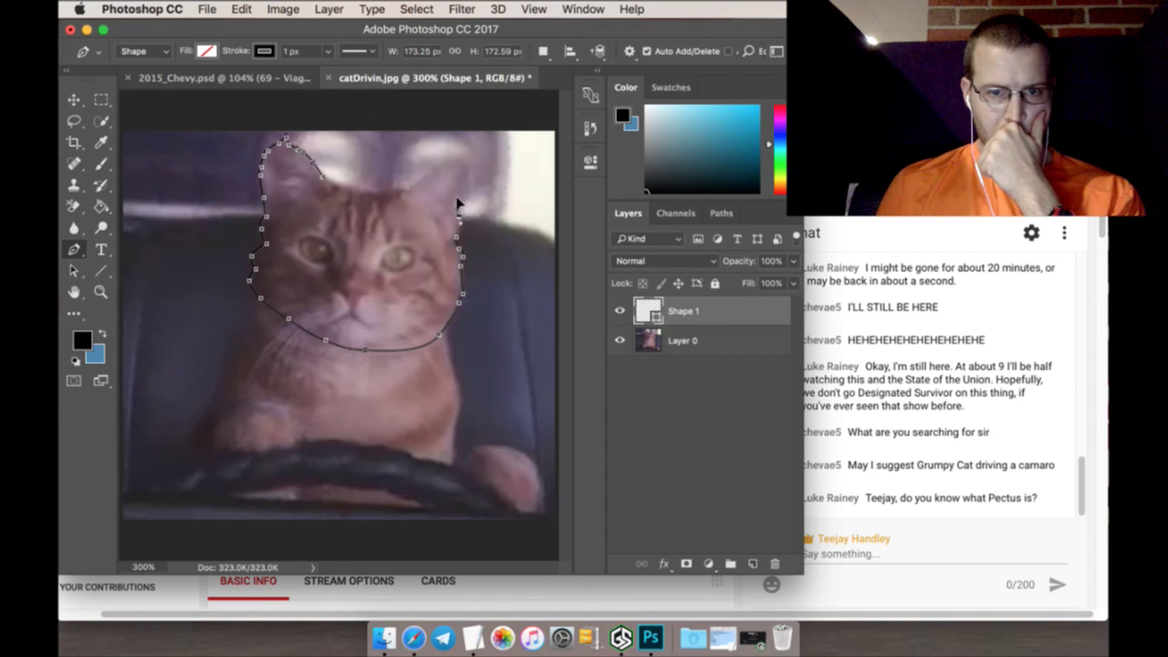
Trace the right-hand ear and the top of the head, closing the head outline at about 180 × 173 px
{"action": "left_click", "coordinate": [472, 184]}
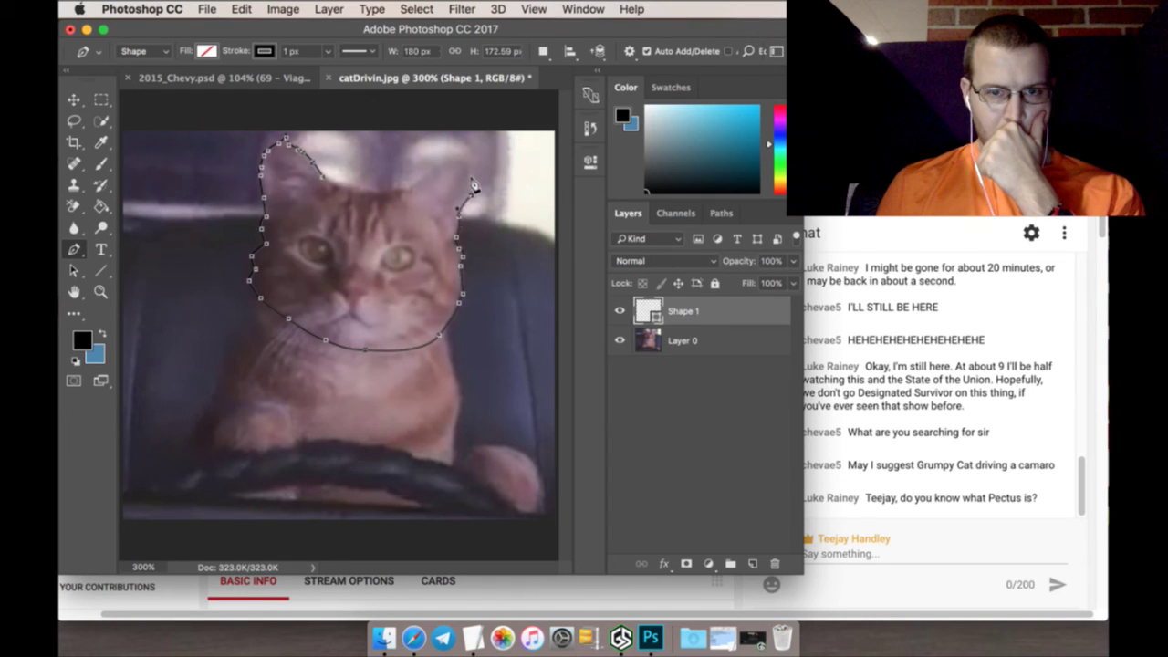
{"action": "left_click", "coordinate": [469, 168]}
{"action": "left_click", "coordinate": [405, 186]}
{"action": "left_click", "coordinate": [379, 191]}
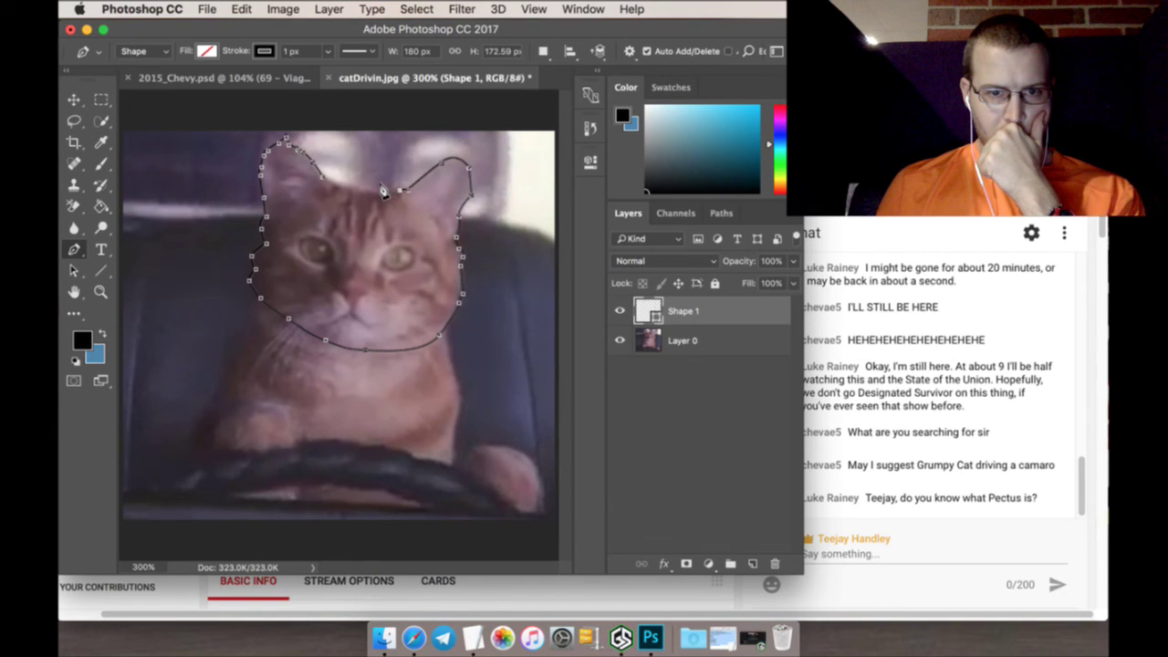
{"action": "left_click", "coordinate": [334, 185]}
{"action": "left_click", "coordinate": [325, 174]}
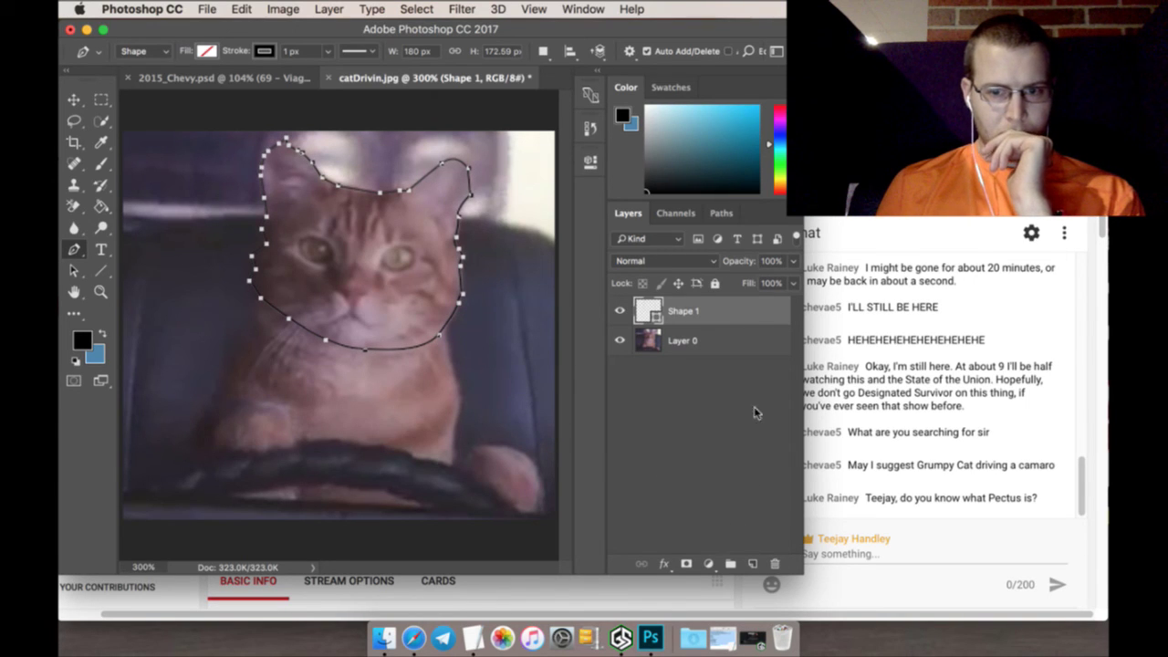
Add a new layer above the head outline and trace the outer and lower-left edge of the left-hand eye with the Pen tool
{"action": "left_click", "coordinate": [753, 563]}
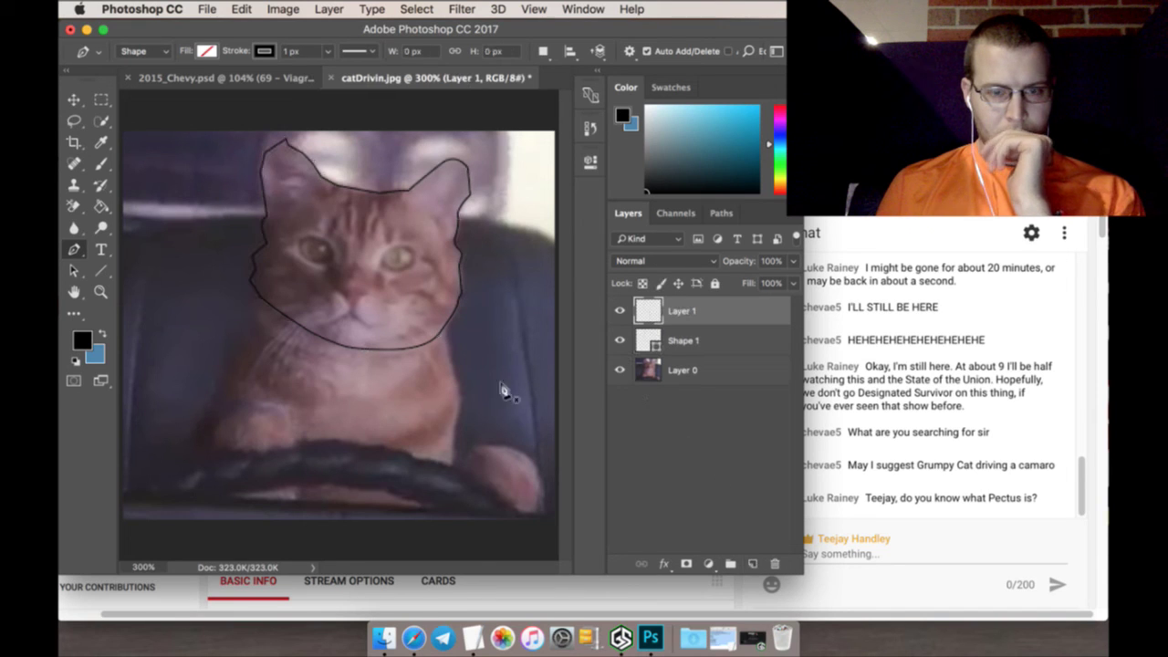
{"action": "key", "text": "z"}
{"action": "left_click", "coordinate": [311, 253]}
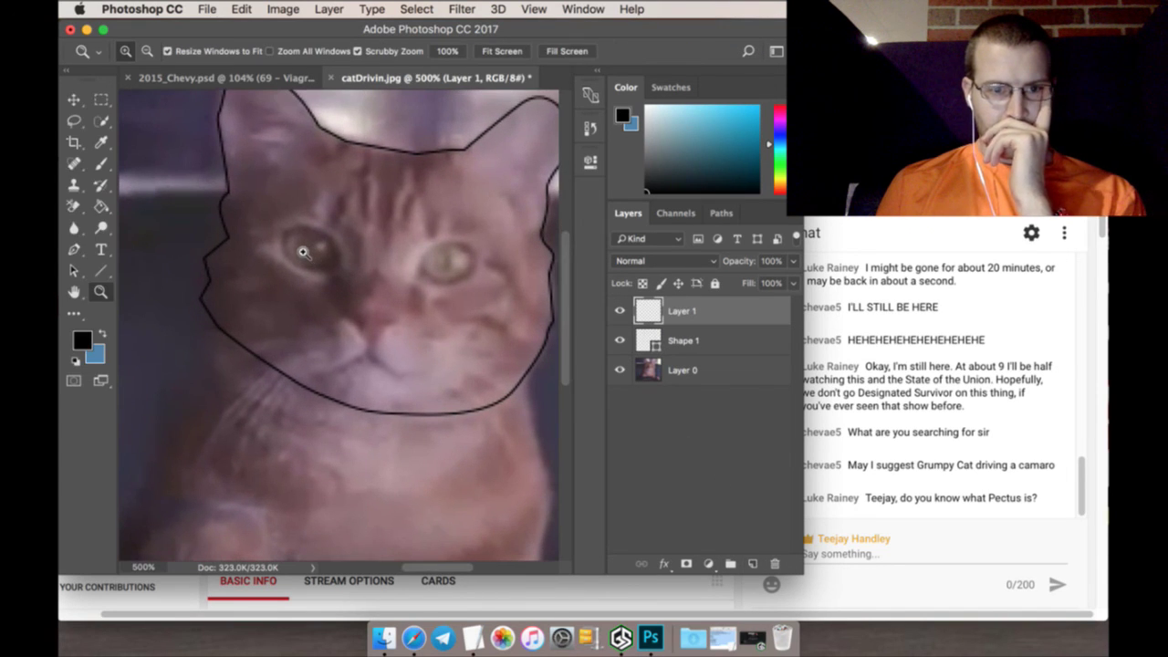
{"action": "left_click", "coordinate": [377, 347]}
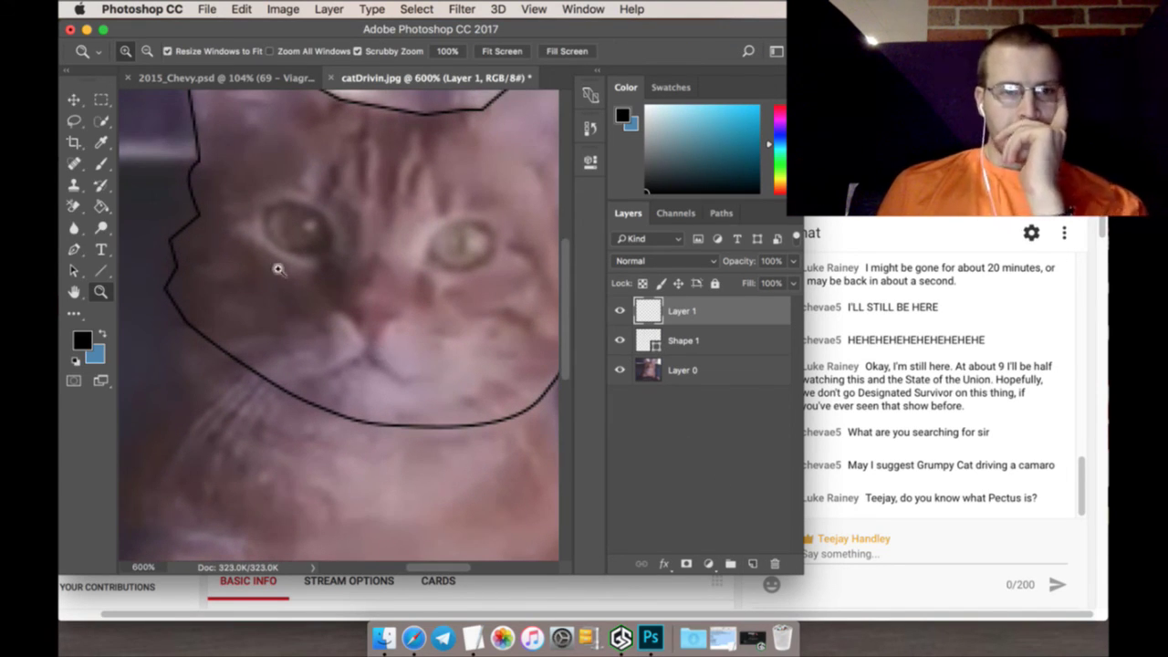
{"action": "left_click", "coordinate": [261, 222]}
{"action": "left_click", "coordinate": [128, 246]}
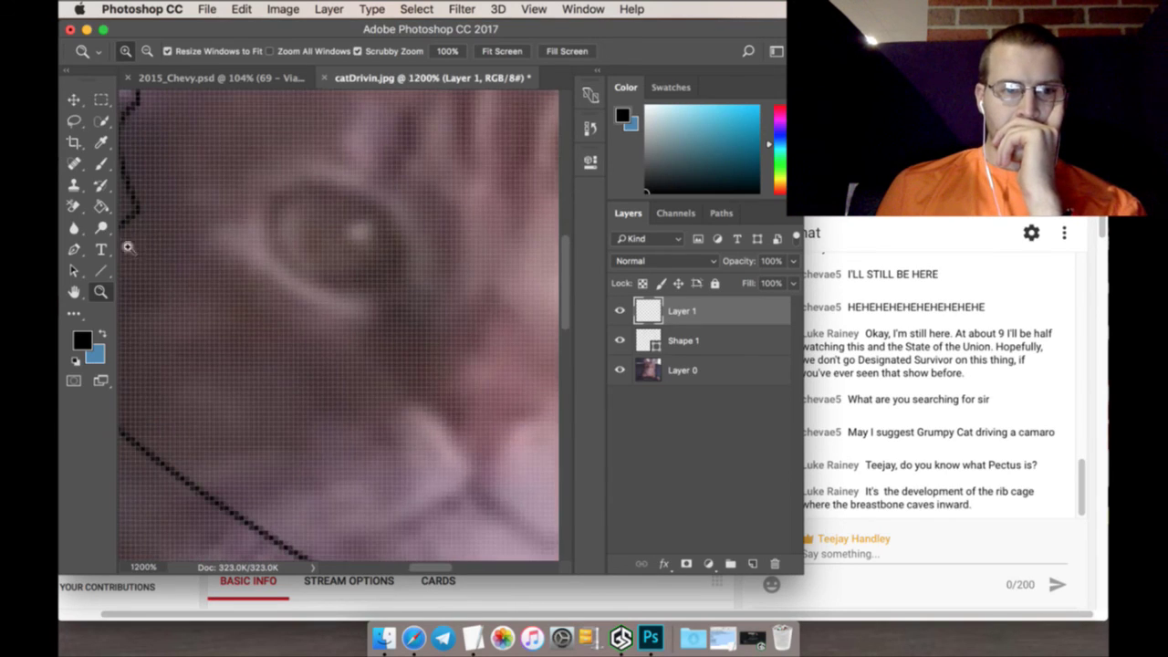
{"action": "left_click", "coordinate": [74, 271]}
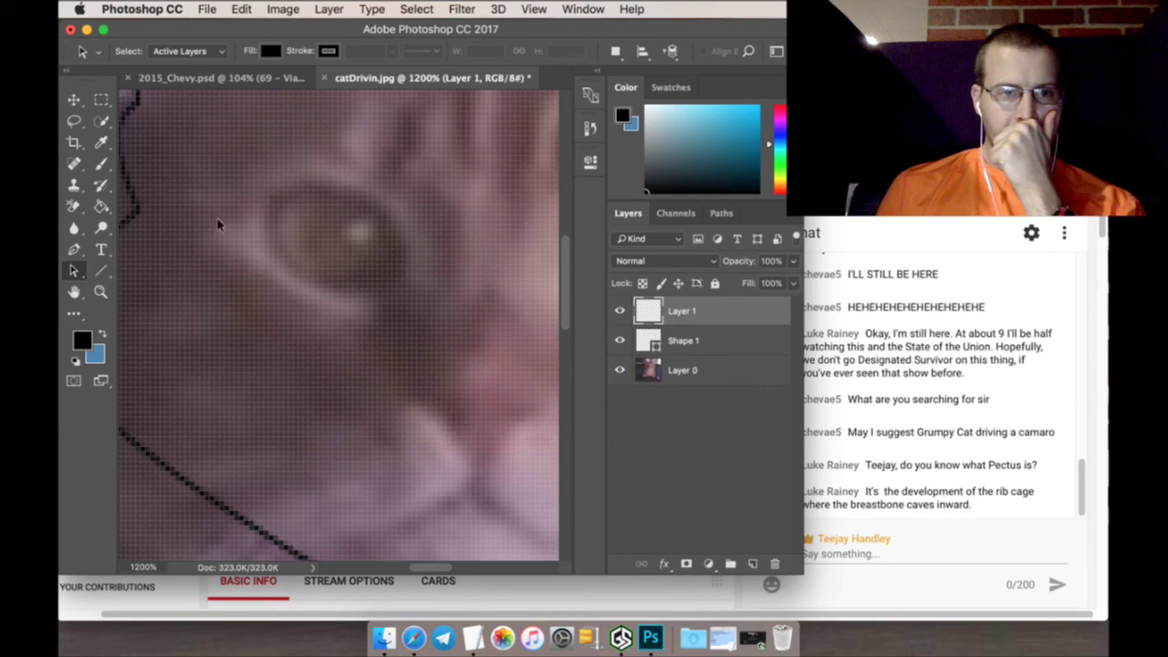
{"action": "left_click", "coordinate": [75, 251]}
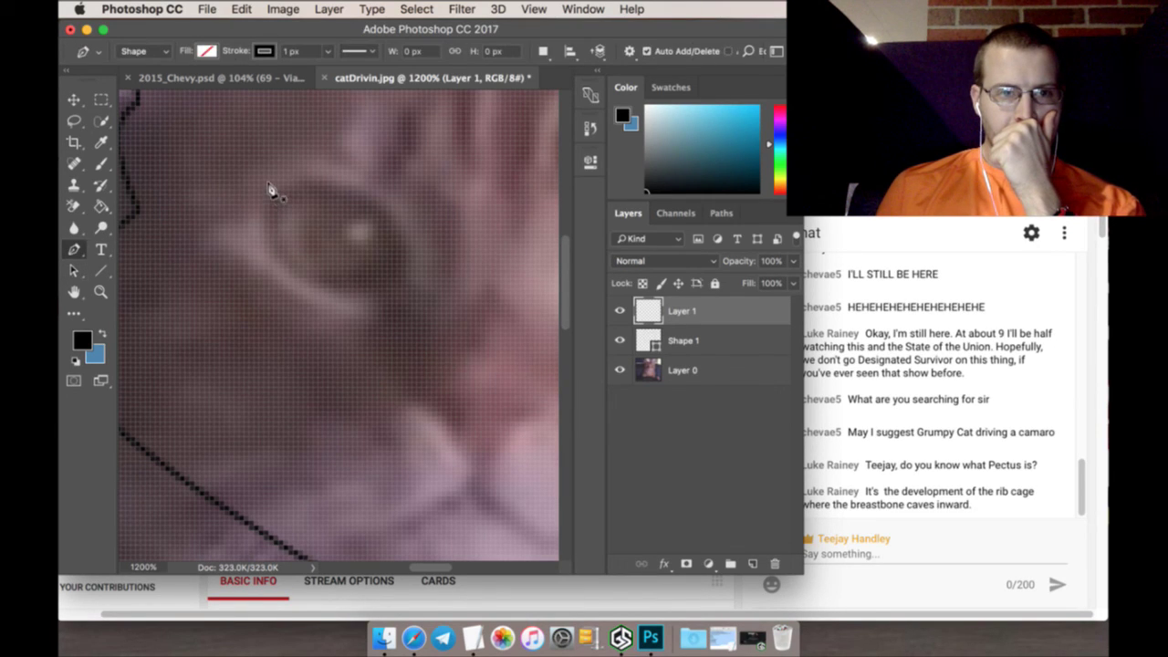
{"action": "left_click_drag", "start_coordinate": [264, 190], "coordinate": [294, 264]}
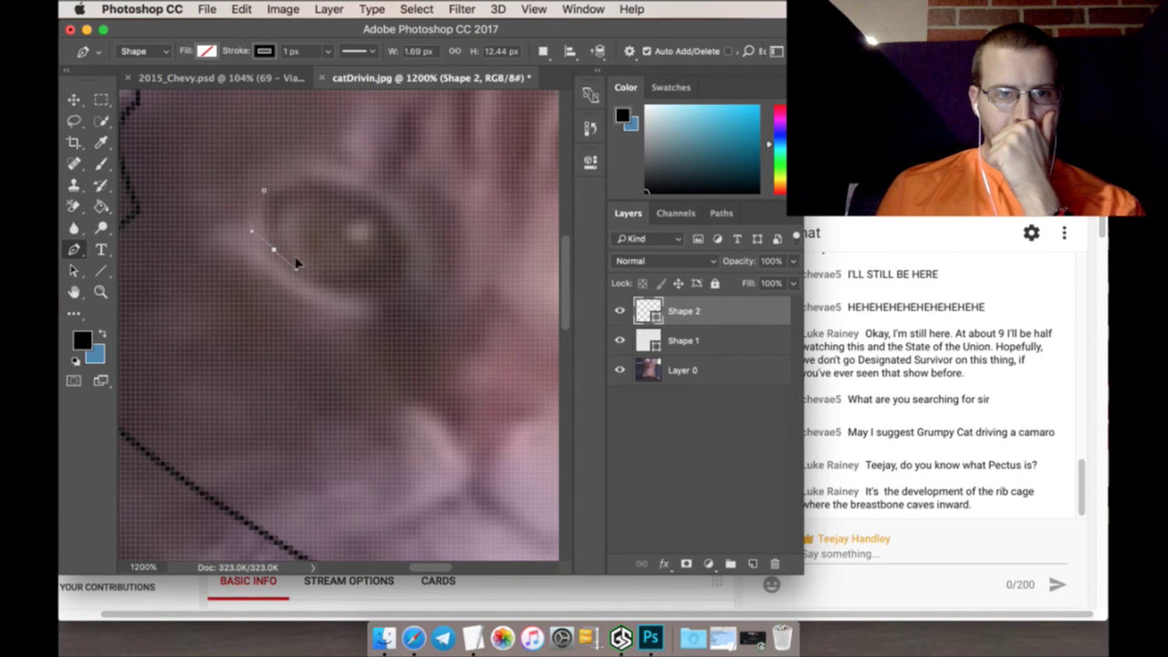
{"action": "left_click_drag", "start_coordinate": [296, 264], "coordinate": [300, 263]}
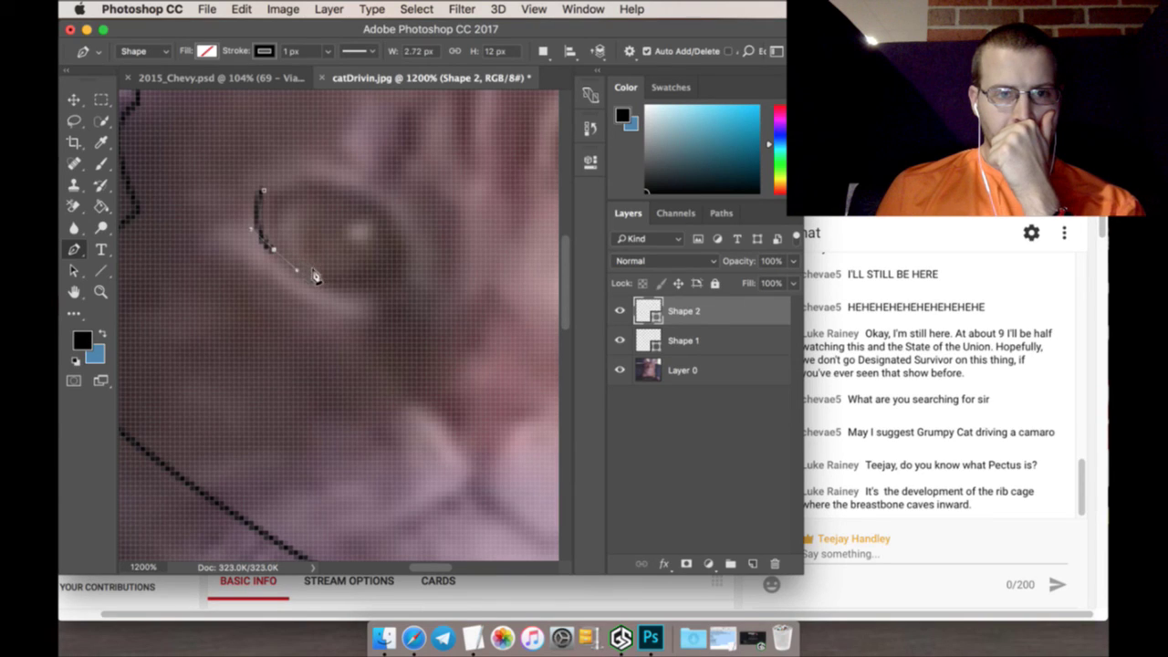
{"action": "left_click", "coordinate": [325, 282]}
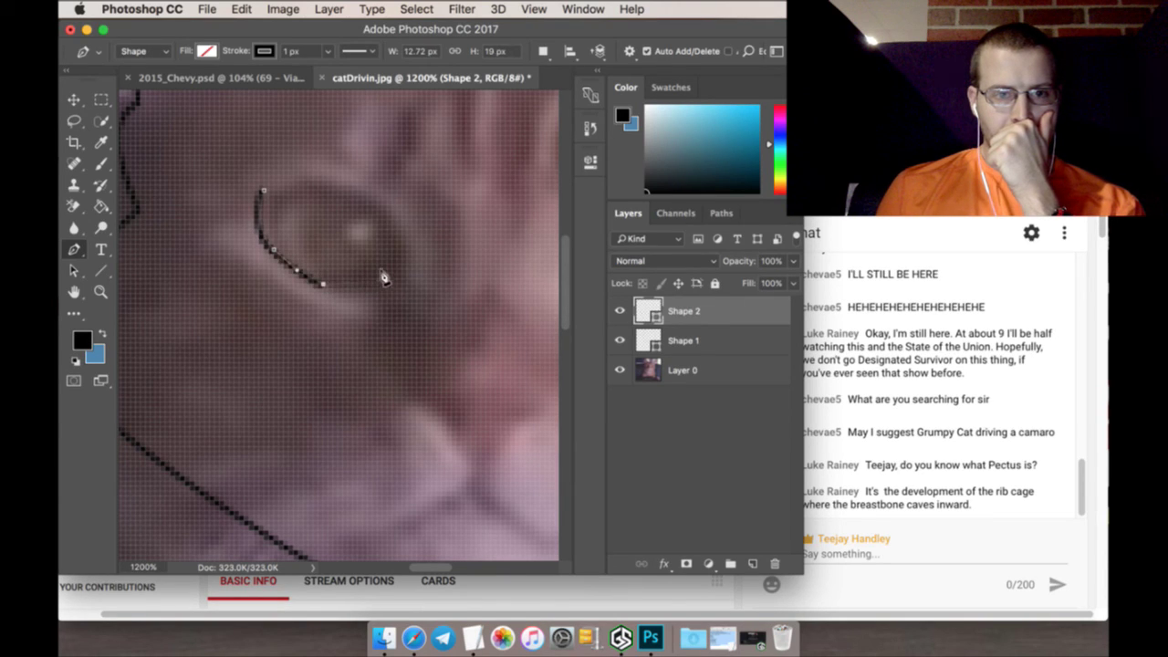
Trace the inner corner and upper lid of the left-hand eye and close the outline at about 30 × 22 px
{"action": "left_click_drag", "start_coordinate": [406, 253], "coordinate": [389, 198]}
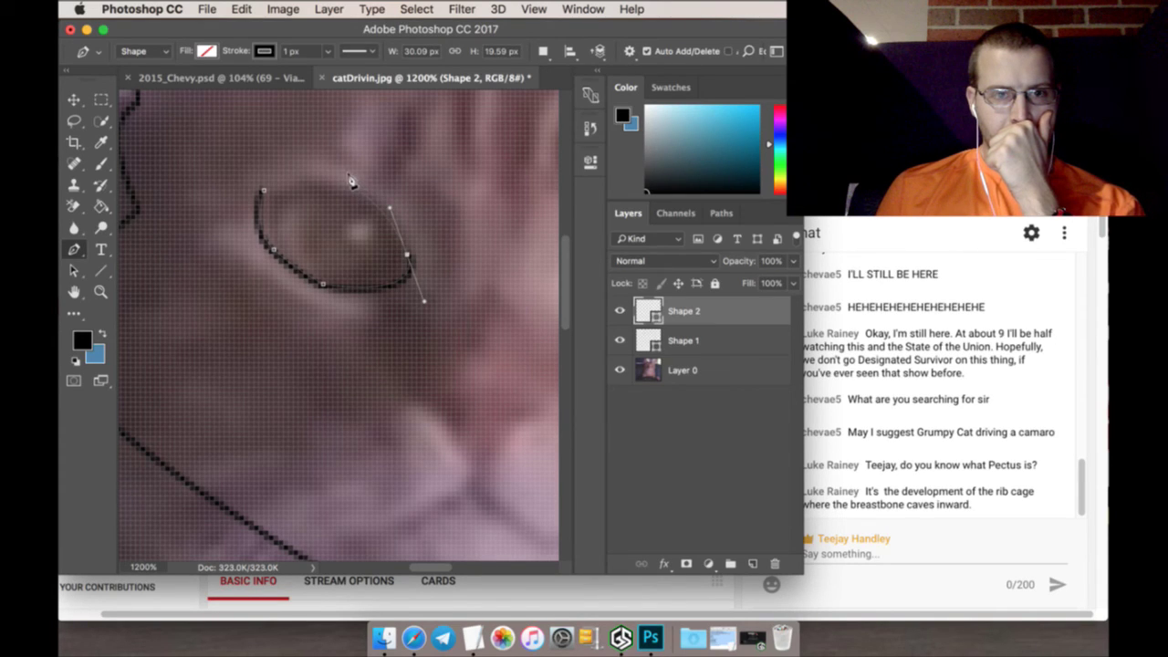
{"action": "left_click", "coordinate": [355, 185]}
{"action": "left_click_drag", "start_coordinate": [336, 168], "coordinate": [294, 175]}
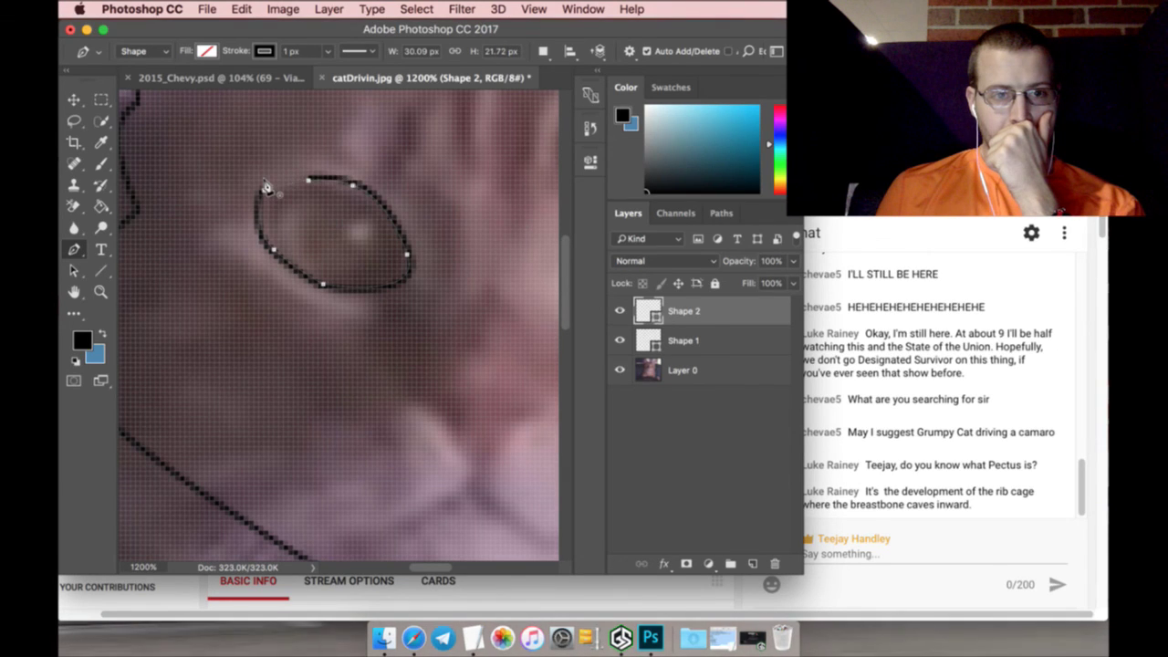
{"action": "left_click", "coordinate": [264, 190]}
Add a new layer above the left-hand eye outline and trace the lower and outer edge of the right-hand eye with the Pen tool
{"action": "scroll", "coordinate": [390, 507], "scroll_direction": "down", "scroll_amount": 2}
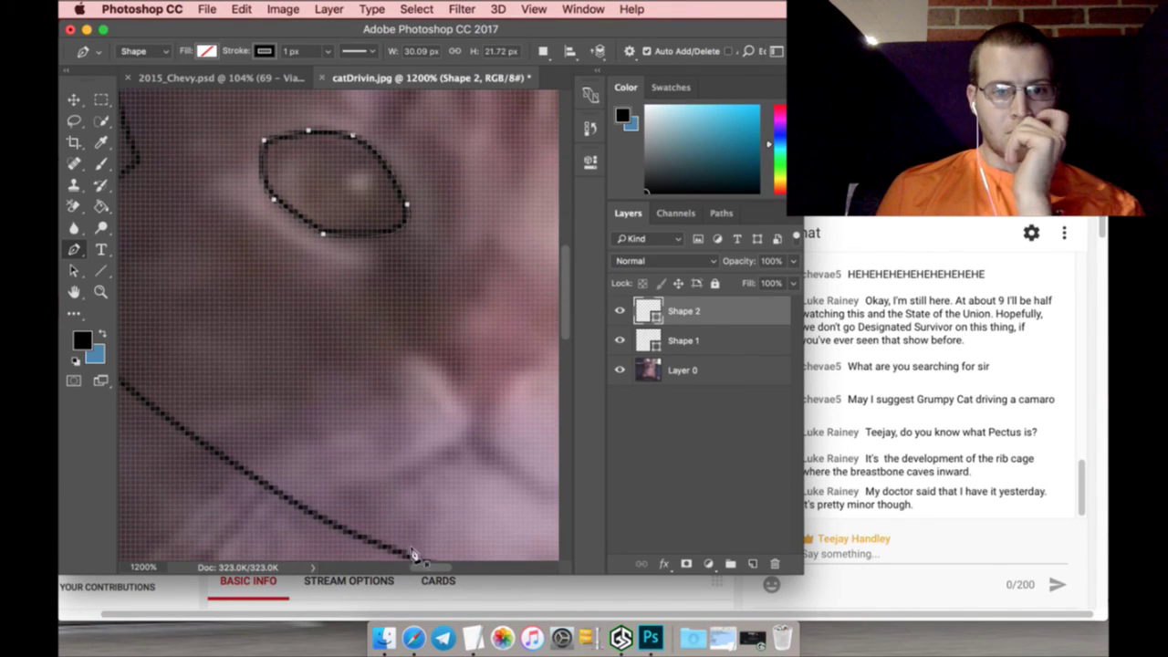
{"action": "scroll", "coordinate": [406, 538], "scroll_direction": "right", "scroll_amount": 4}
{"action": "scroll", "coordinate": [428, 569], "scroll_direction": "right", "scroll_amount": 4}
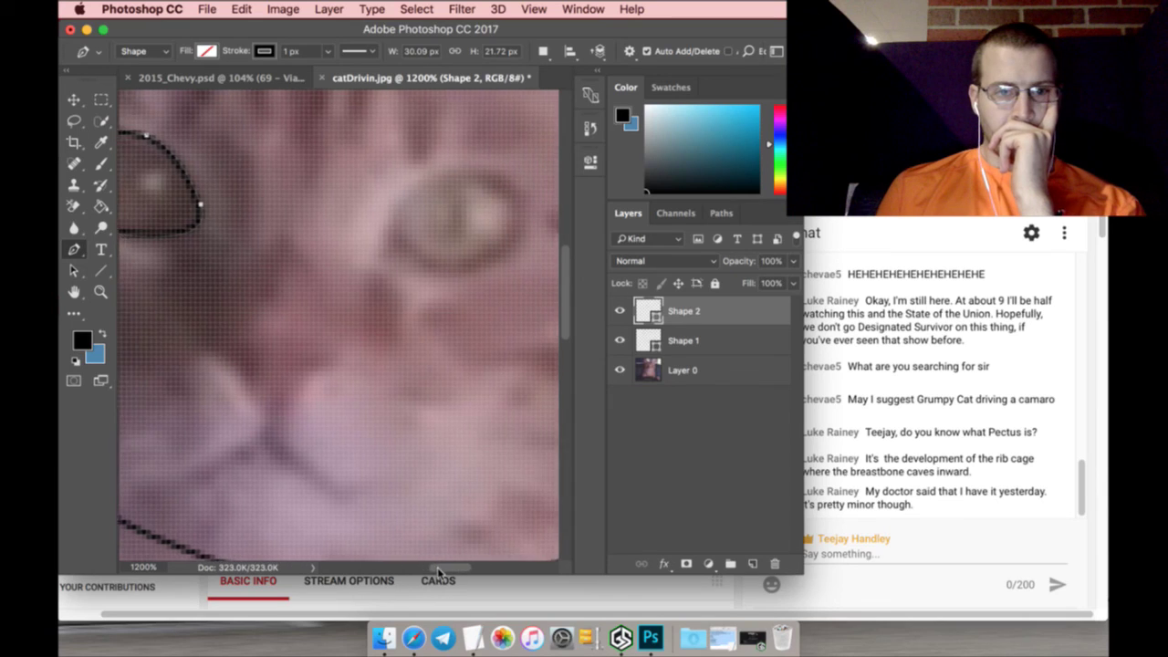
{"action": "left_click", "coordinate": [753, 564]}
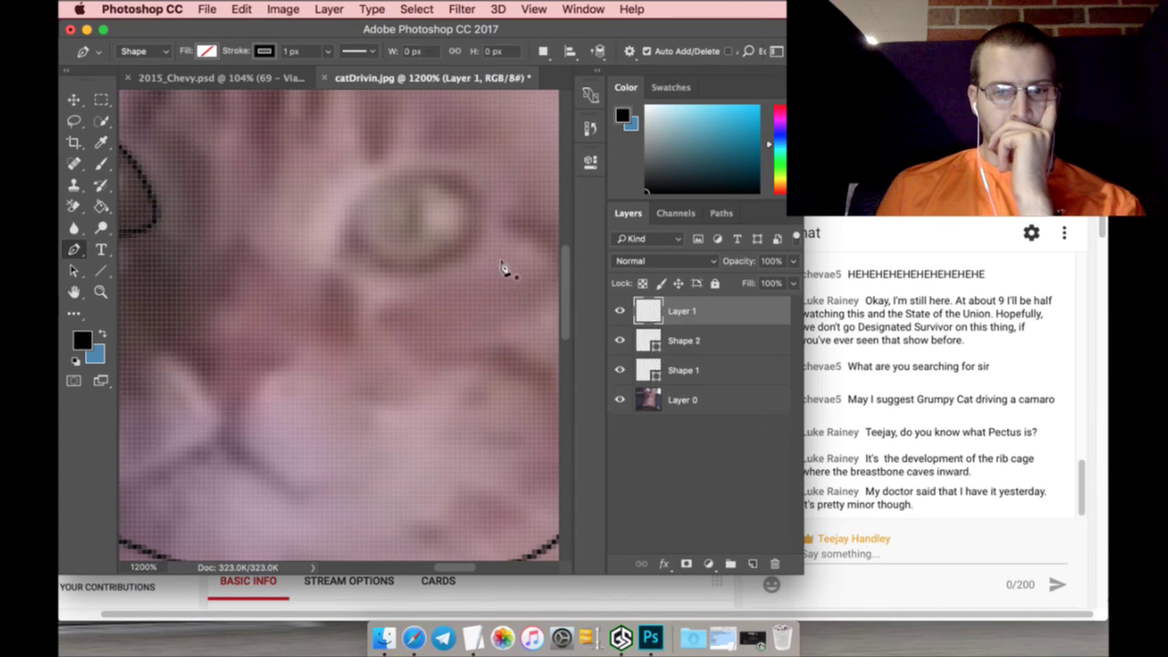
{"action": "left_click", "coordinate": [338, 217]}
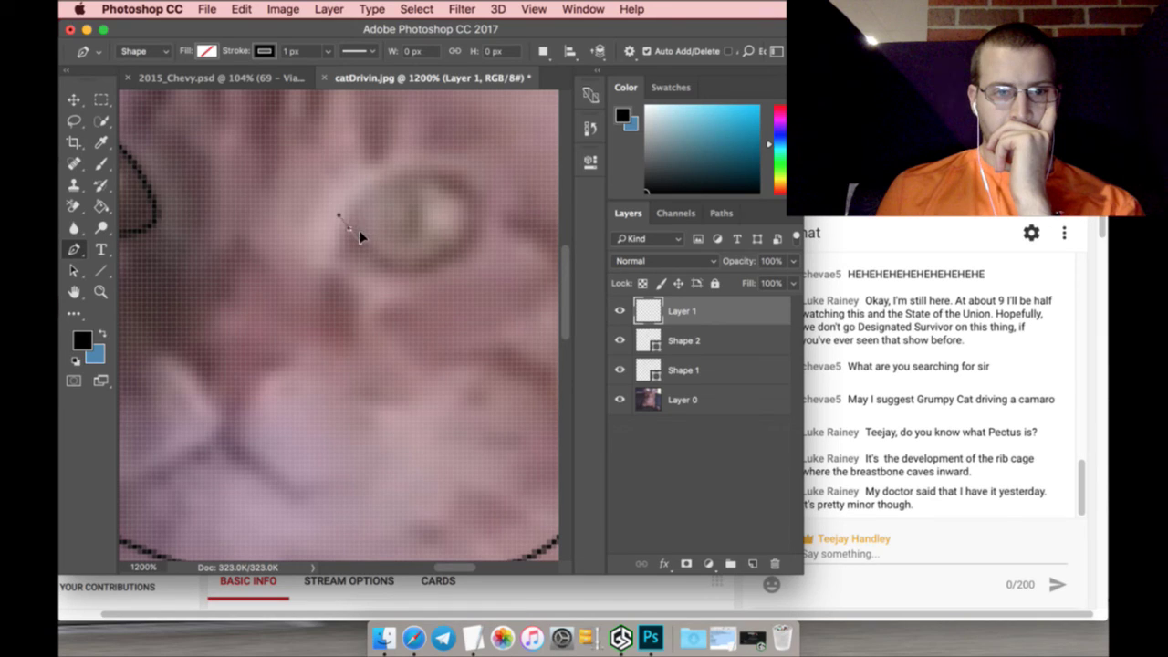
{"action": "left_click_drag", "start_coordinate": [363, 236], "coordinate": [380, 257]}
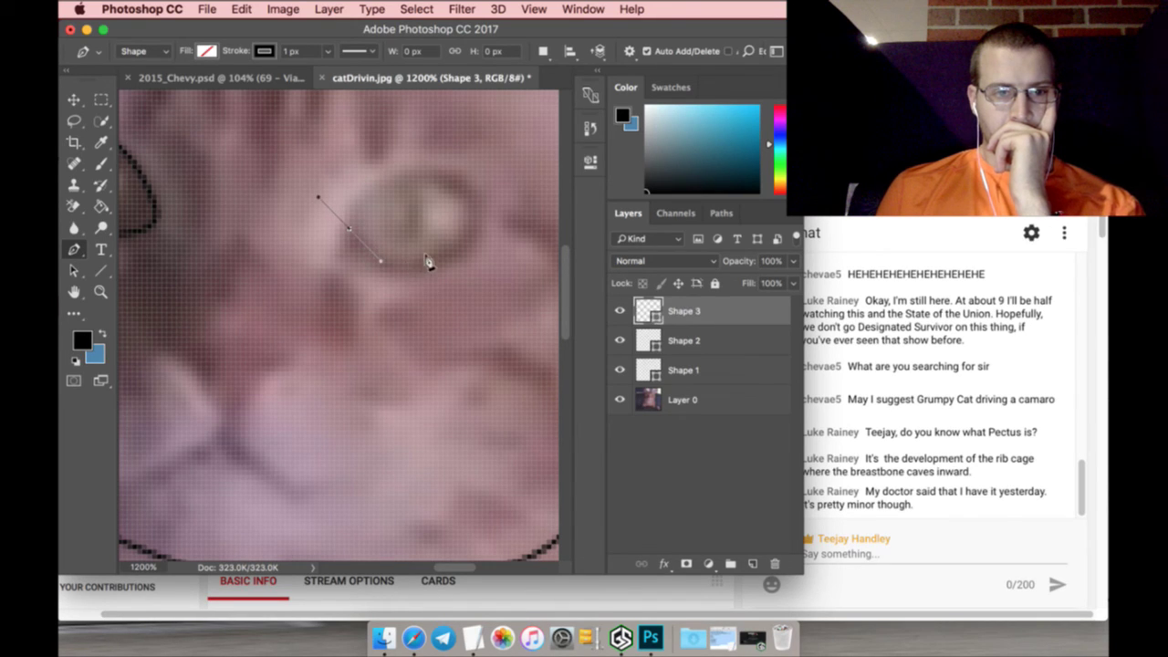
{"action": "left_click_drag", "start_coordinate": [443, 263], "coordinate": [474, 241]}
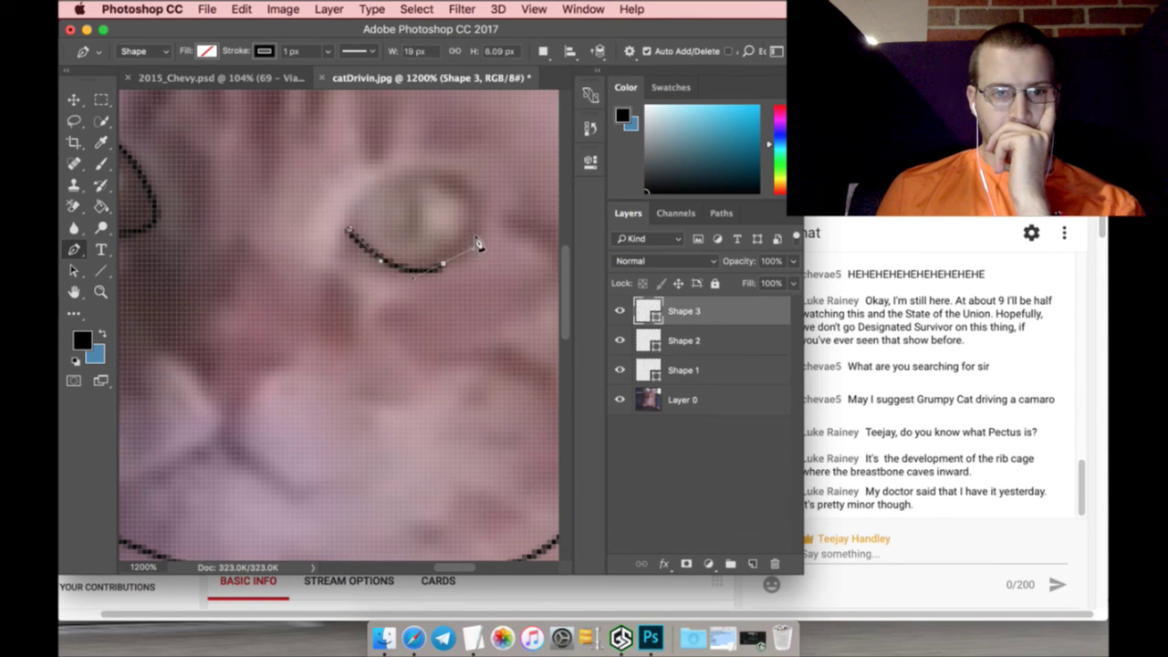
{"action": "left_click_drag", "start_coordinate": [483, 203], "coordinate": [471, 172]}
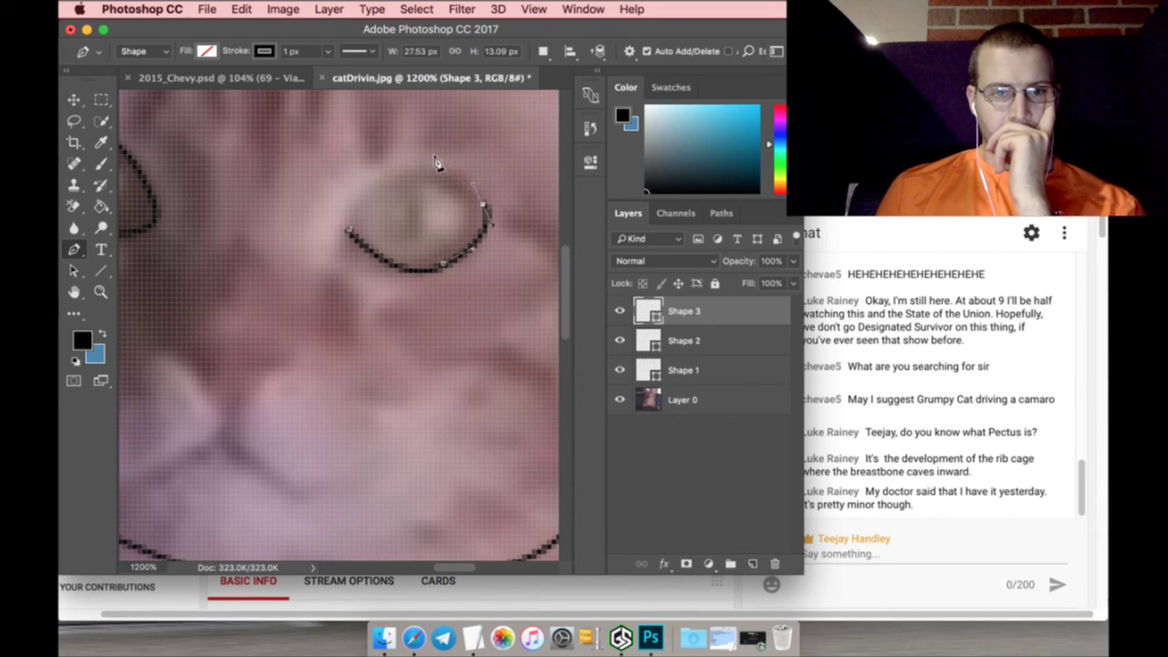
Trace the upper lid of the right-hand eye and close the outline at about 28 × 21 px
{"action": "left_click_drag", "start_coordinate": [435, 163], "coordinate": [410, 171]}
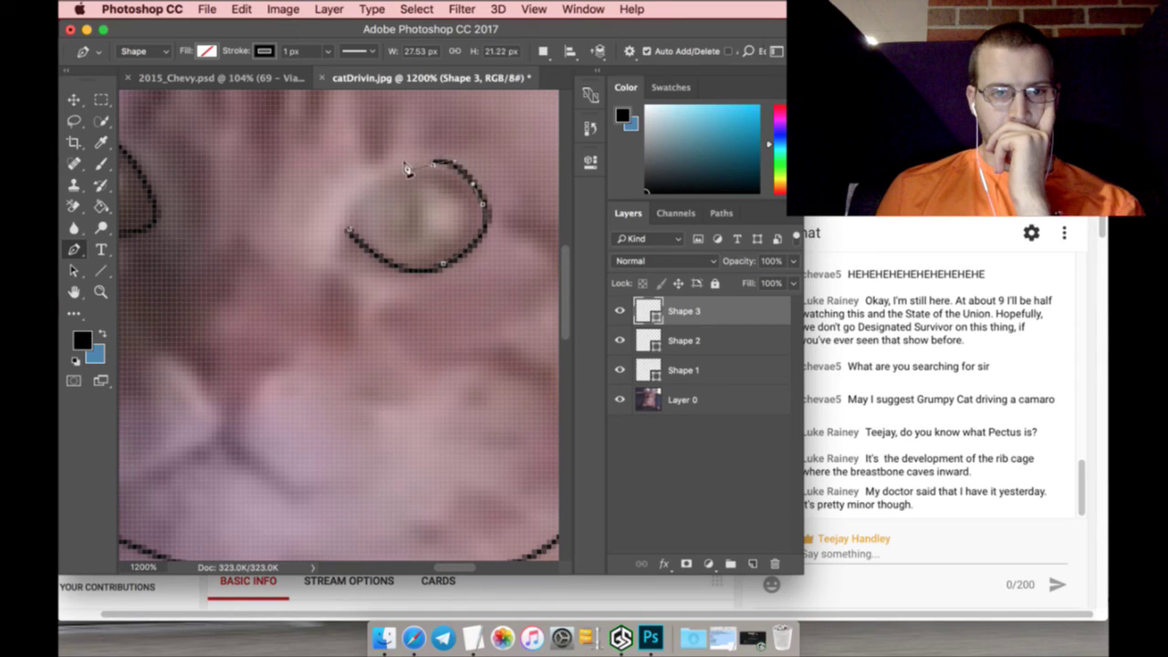
{"action": "left_click_drag", "start_coordinate": [364, 189], "coordinate": [364, 189]}
{"action": "left_click", "coordinate": [364, 193]}
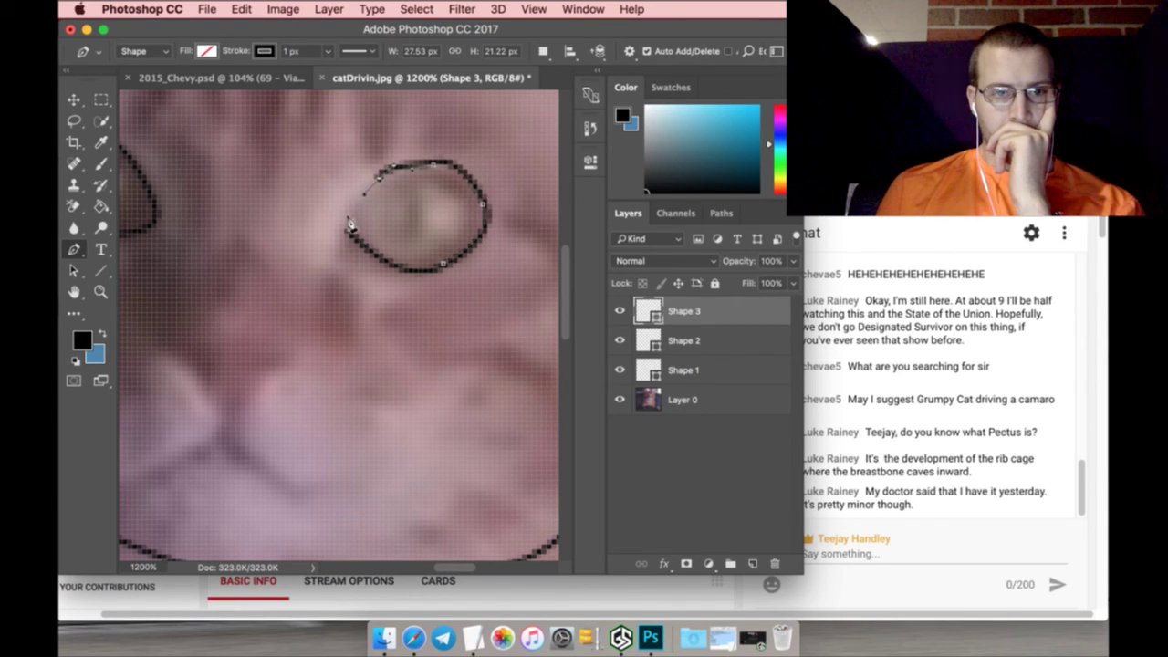
{"action": "left_click", "coordinate": [310, 212]}
{"action": "key", "text": "super+z"}
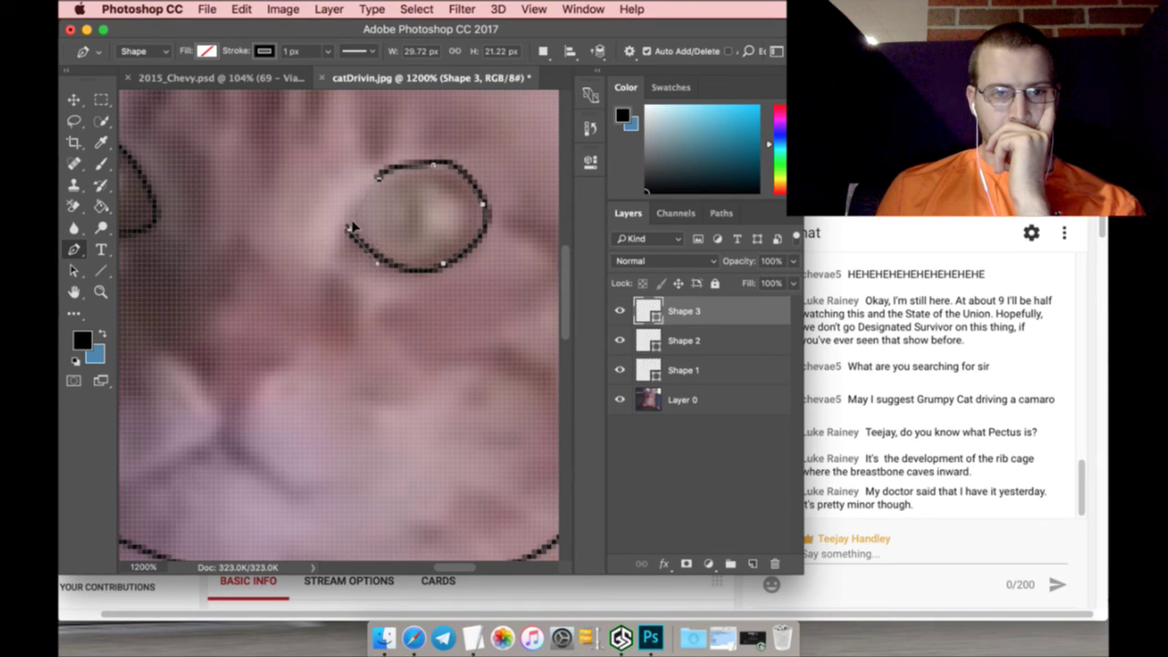
{"action": "left_click", "coordinate": [351, 228]}
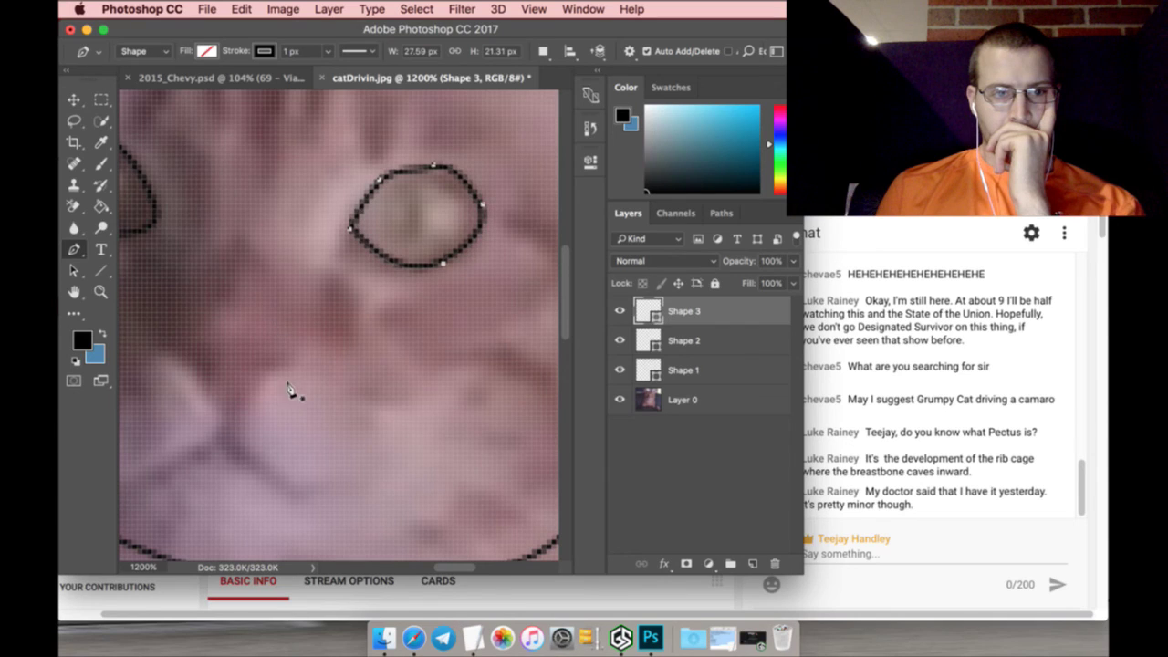
Add a new layer and trace the left side of the nose and the upper edge of the left-hand mouth line with straight segments
{"action": "scroll", "coordinate": [289, 391], "scroll_direction": "down", "scroll_amount": 2}
{"action": "left_click", "coordinate": [751, 562]}
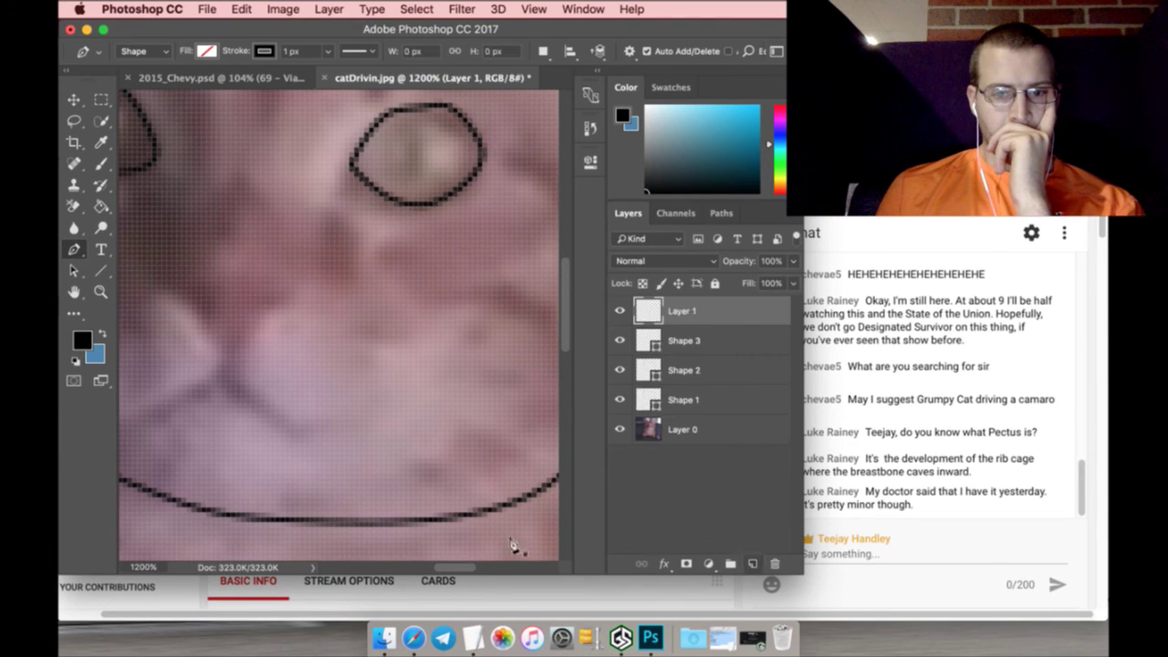
{"action": "scroll", "coordinate": [447, 567], "scroll_direction": "left", "scroll_amount": 5}
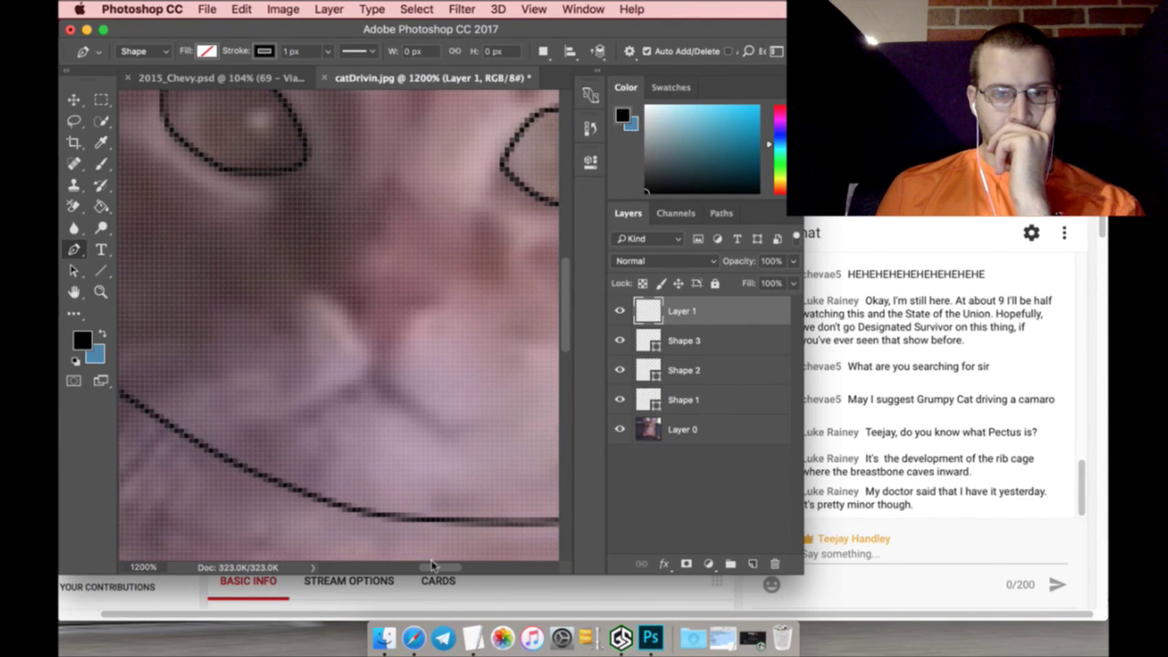
{"action": "left_click", "coordinate": [317, 286]}
{"action": "left_click", "coordinate": [371, 348]}
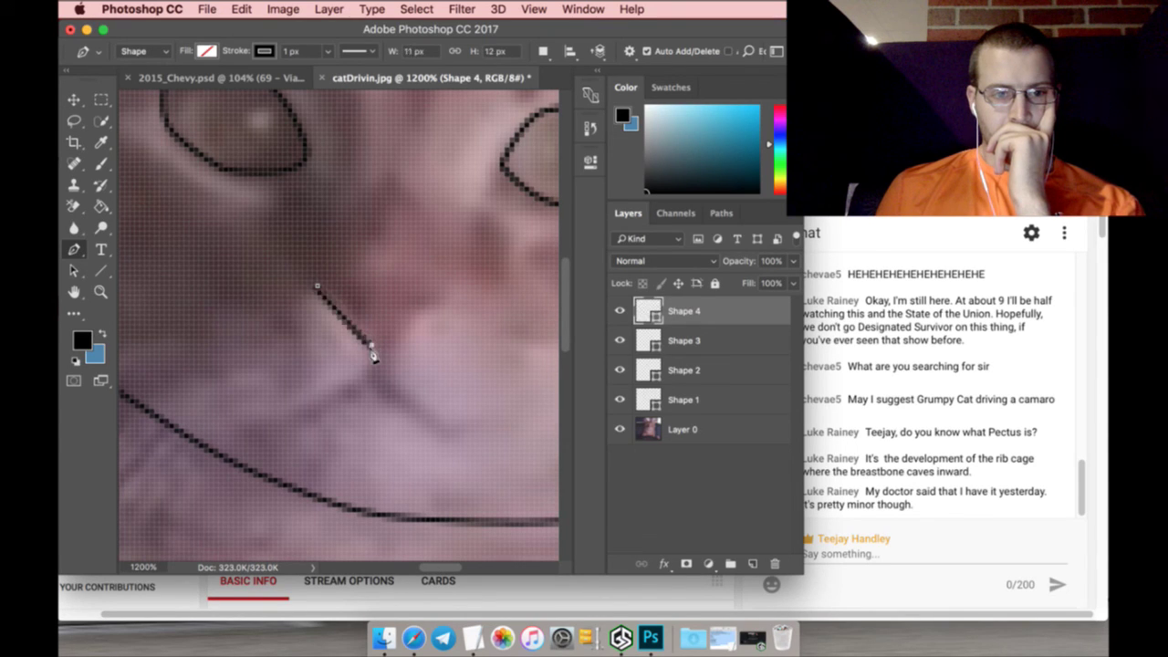
{"action": "left_click", "coordinate": [366, 365]}
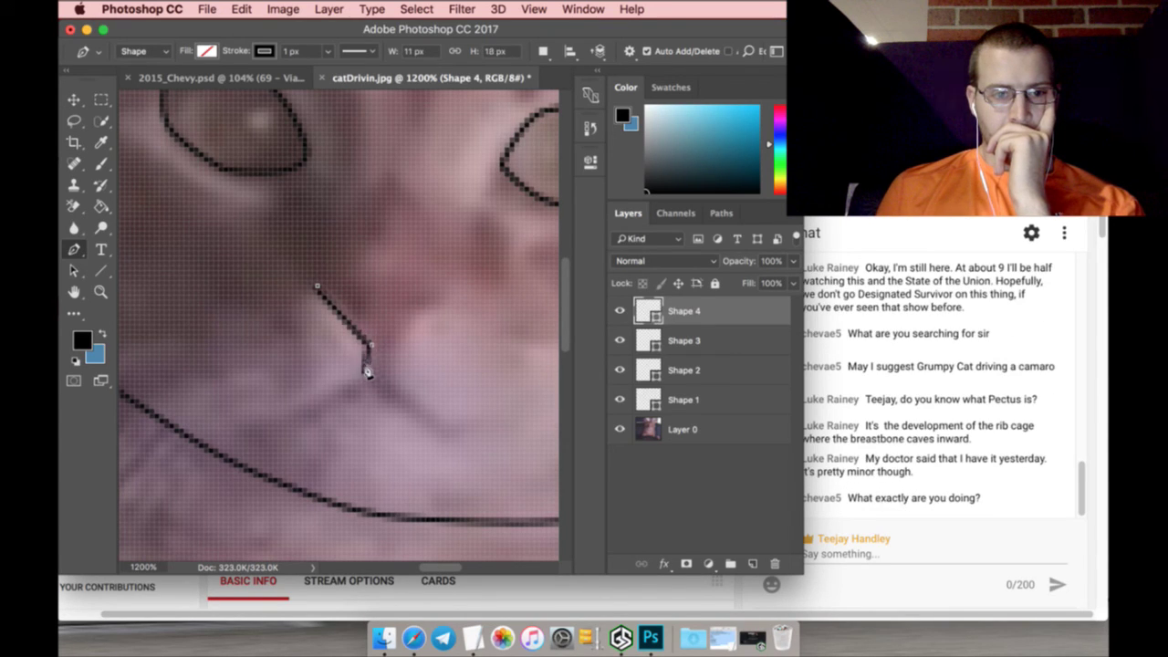
{"action": "left_click", "coordinate": [264, 437]}
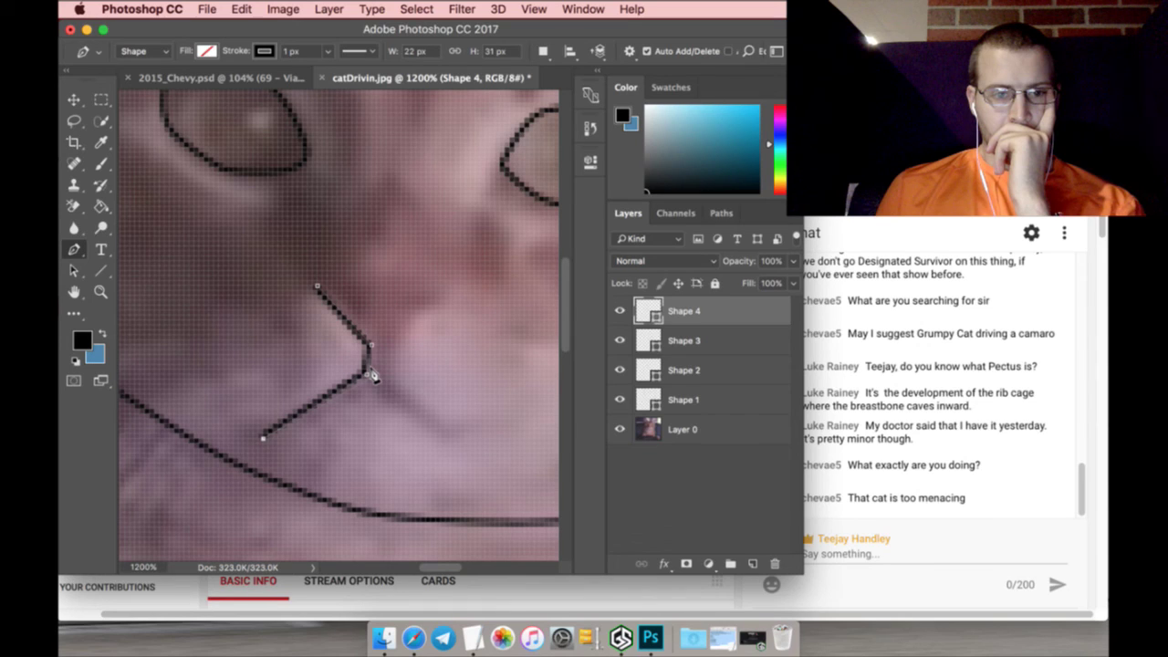
Trace back along the lower edge of the left-hand mouth line, then outline both edges of the right-hand mouth line
{"action": "left_click", "coordinate": [372, 376]}
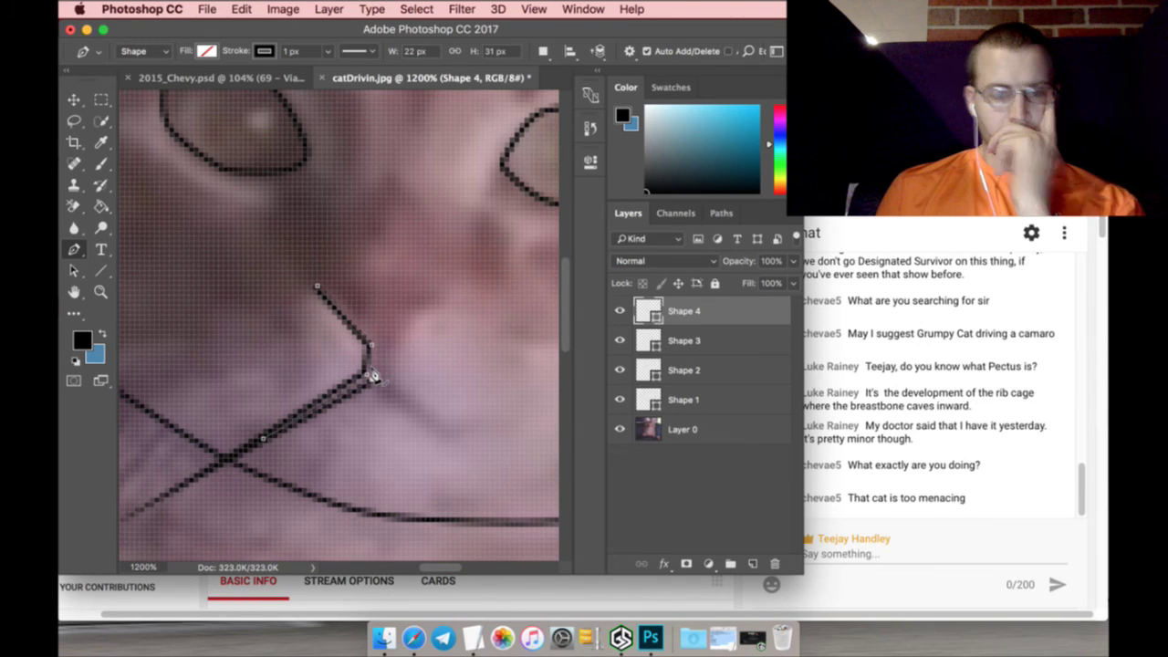
{"action": "left_click", "coordinate": [264, 438]}
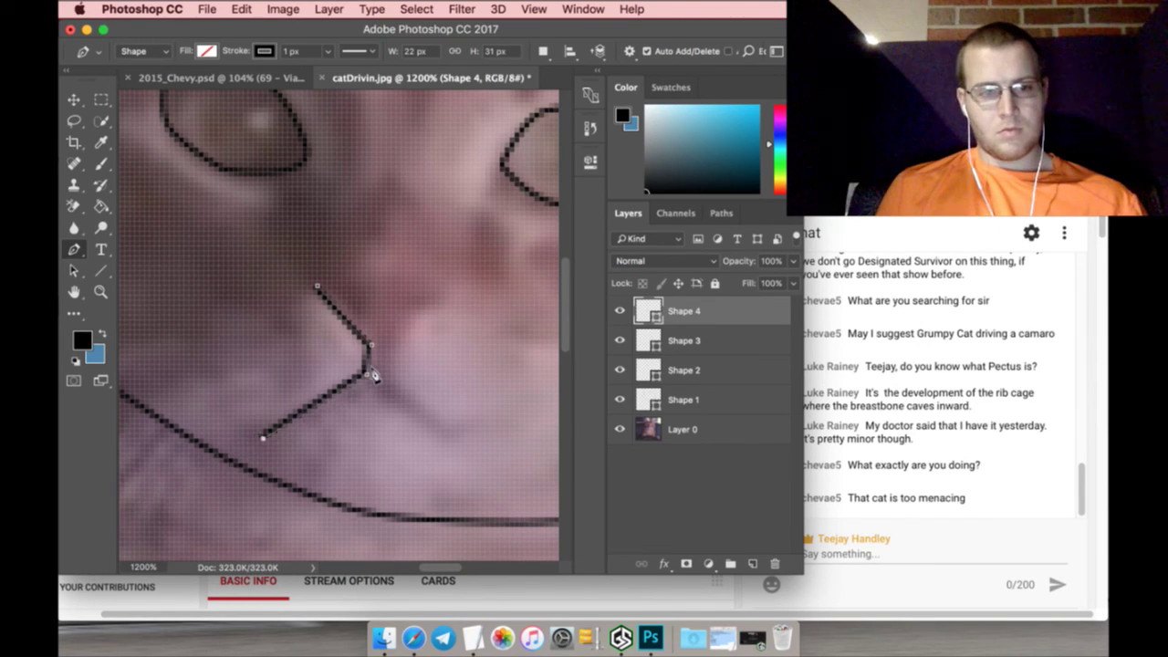
{"action": "left_click", "coordinate": [267, 440]}
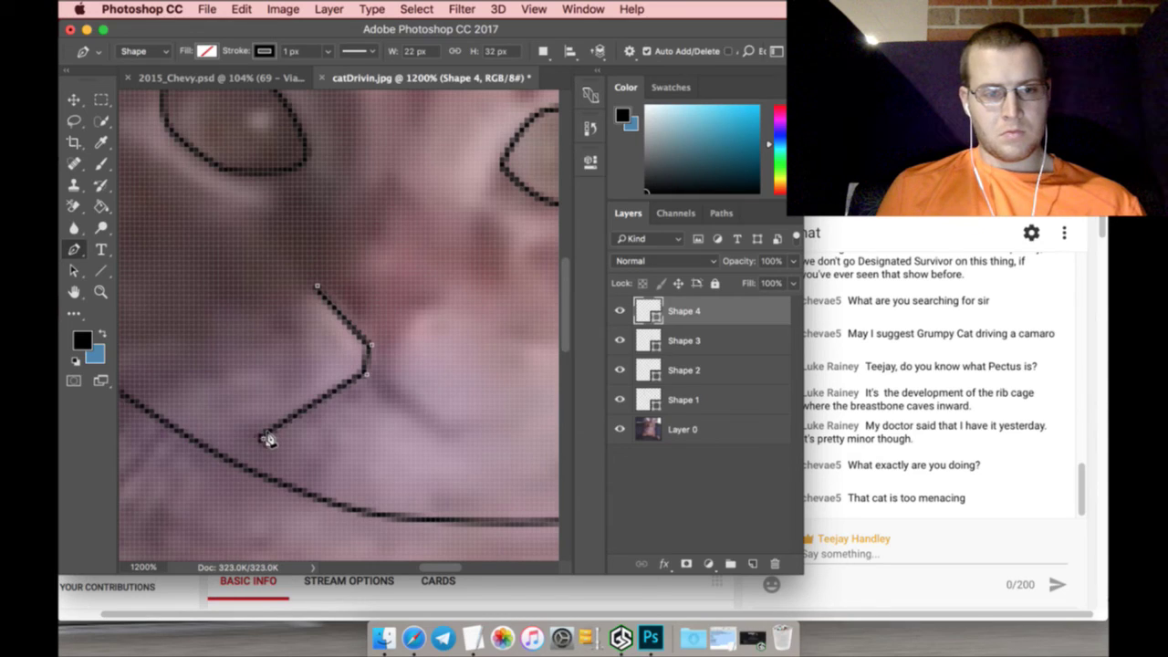
{"action": "left_click", "coordinate": [371, 375]}
{"action": "left_click", "coordinate": [428, 420]}
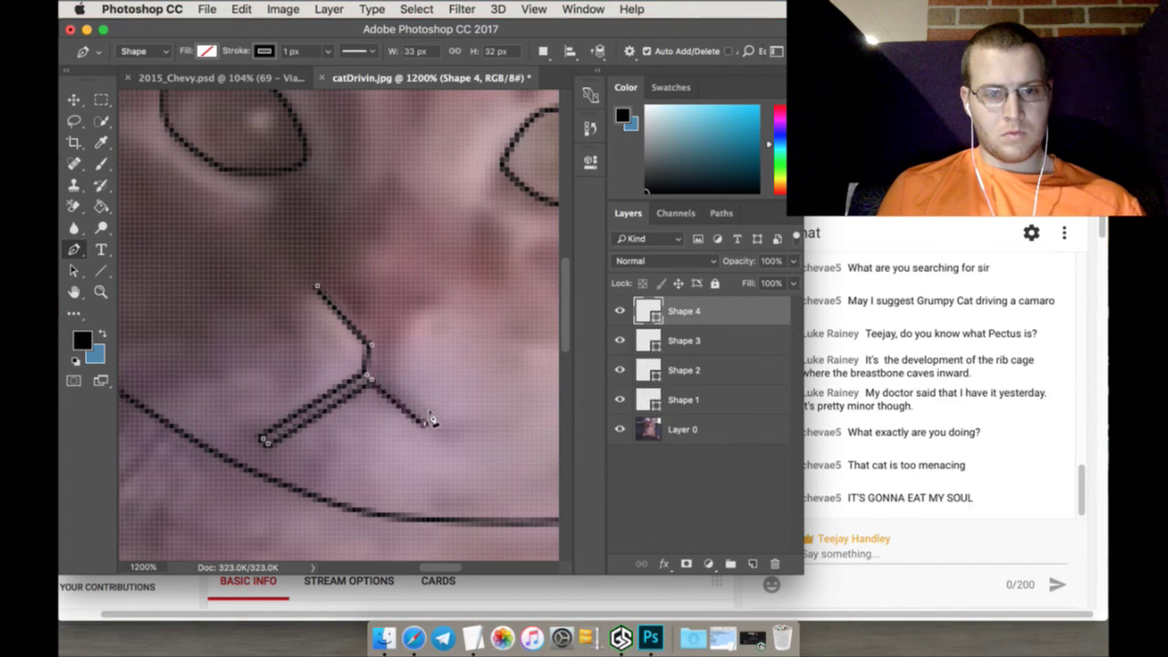
{"action": "left_click", "coordinate": [382, 369]}
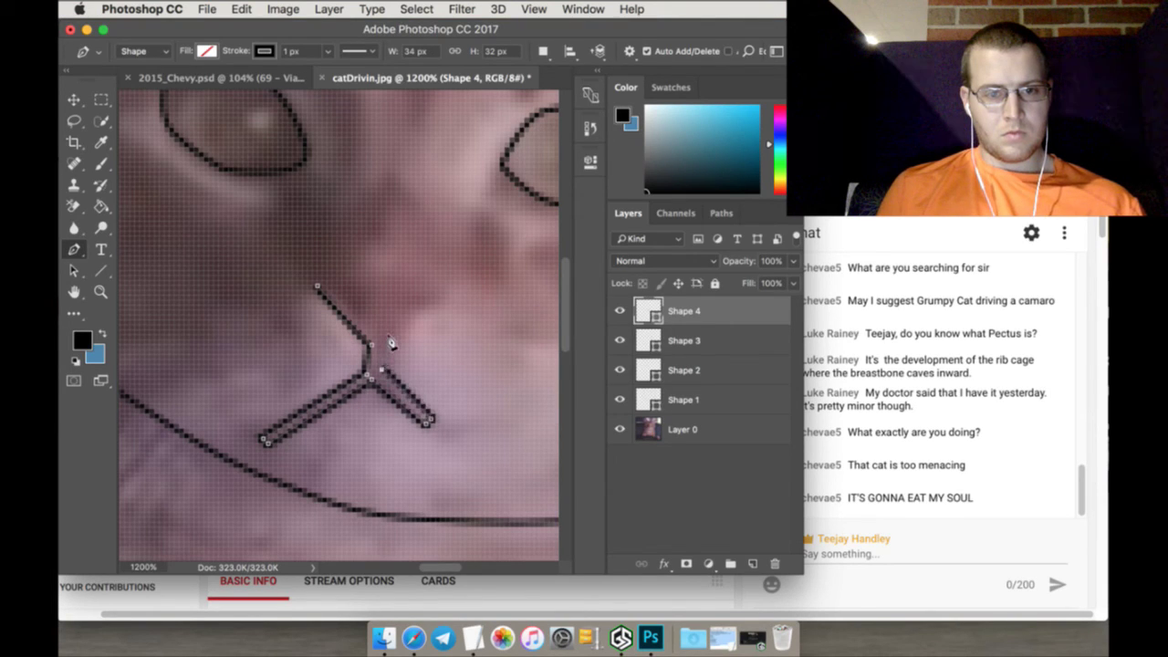
Trace the right side and notched top of the nose, closing the nose and mouth outline at about 35 × 34 px
{"action": "left_click", "coordinate": [386, 344]}
{"action": "left_click_drag", "start_coordinate": [423, 304], "coordinate": [377, 299]}
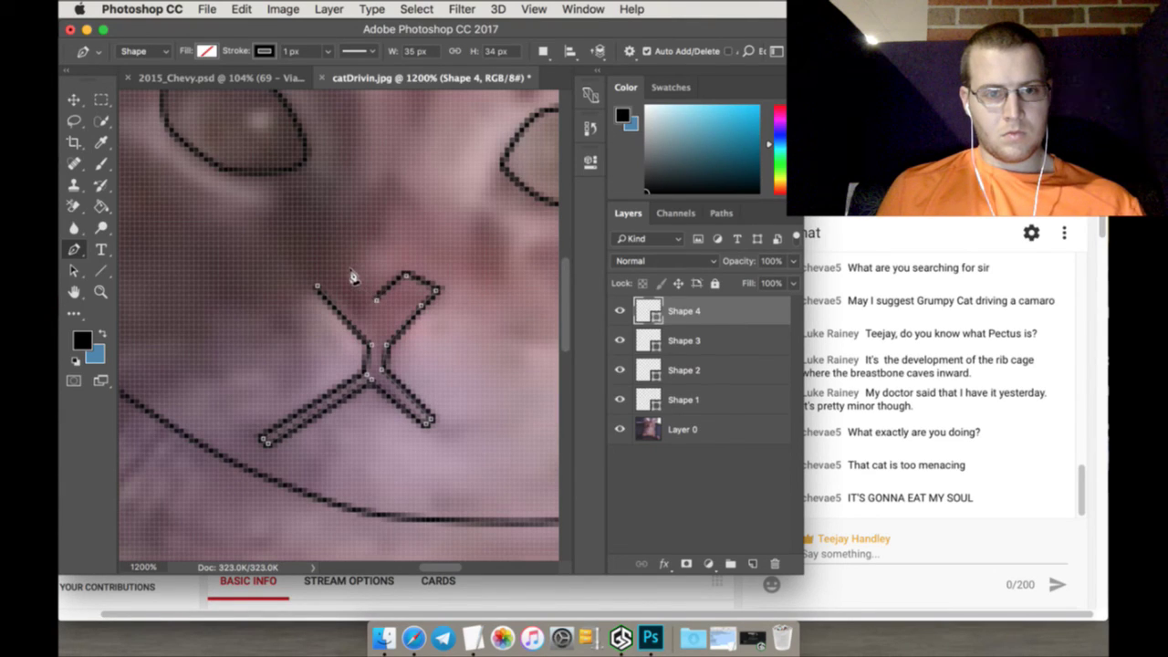
{"action": "left_click", "coordinate": [352, 279]}
{"action": "left_click", "coordinate": [318, 287]}
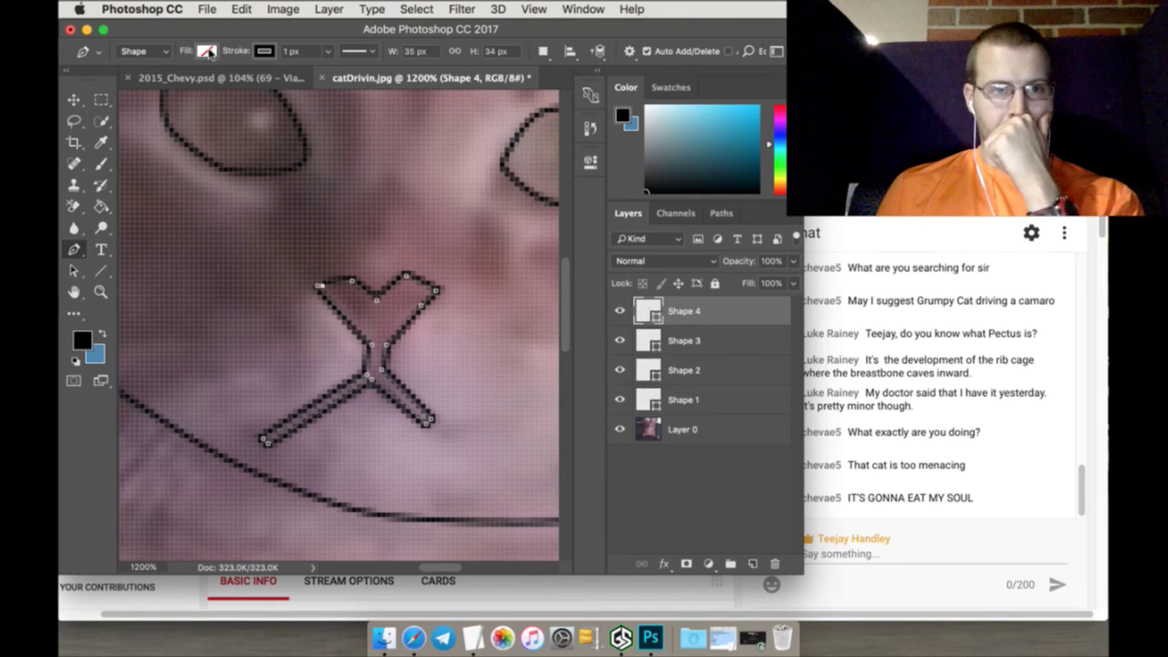
Fill the nose and mouth shape with black
{"action": "left_click", "coordinate": [208, 52]}
{"action": "left_click", "coordinate": [131, 141]}
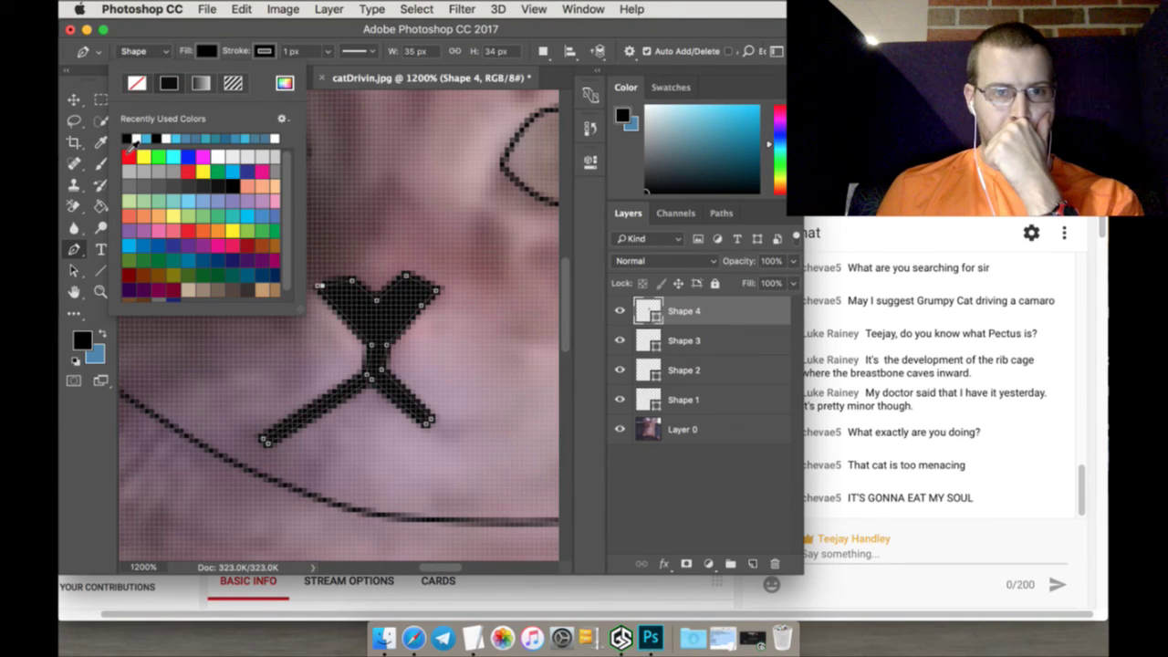
{"action": "left_click", "coordinate": [101, 98]}
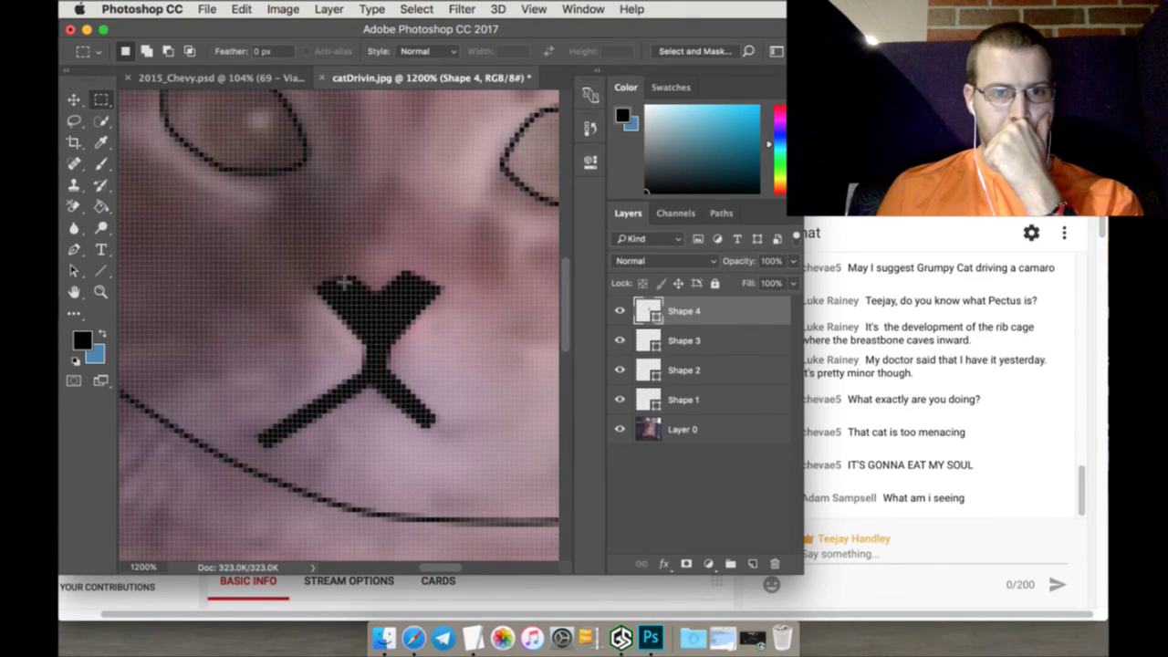
Add a new layer and trace the left side of the cat's body from the cheek to the elbow, about 37 × 91 px
{"action": "scroll", "coordinate": [363, 335], "scroll_direction": "up", "scroll_amount": 1}
{"action": "scroll", "coordinate": [363, 334], "scroll_direction": "up", "scroll_amount": 1}
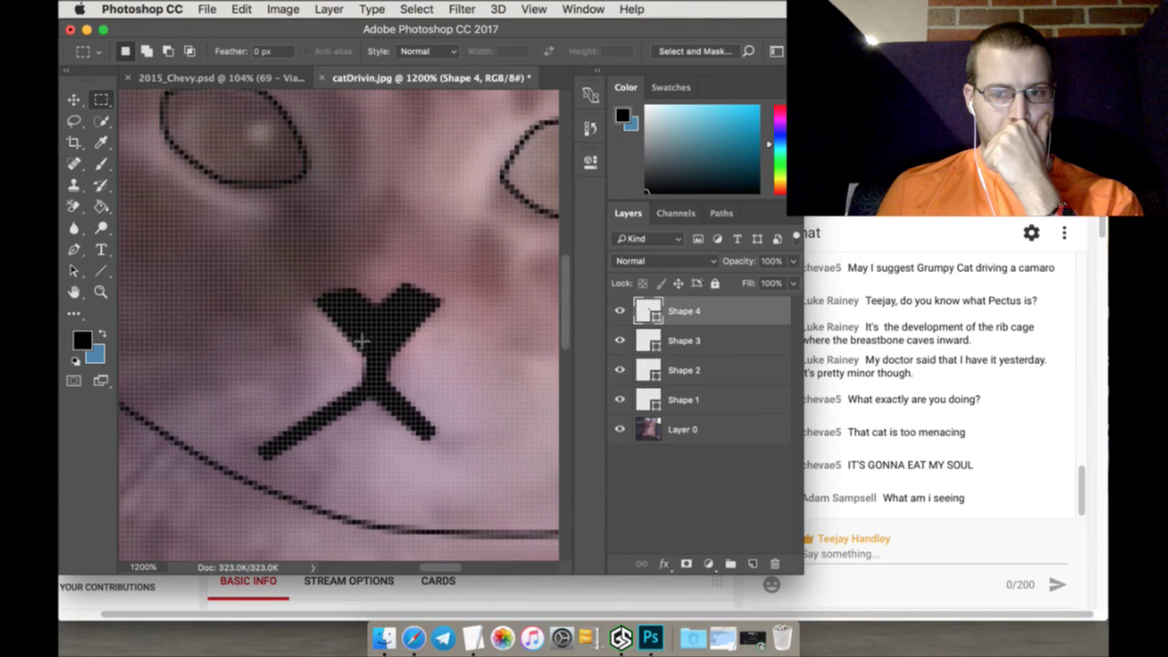
{"action": "scroll", "coordinate": [362, 339], "scroll_direction": "down", "scroll_amount": 5}
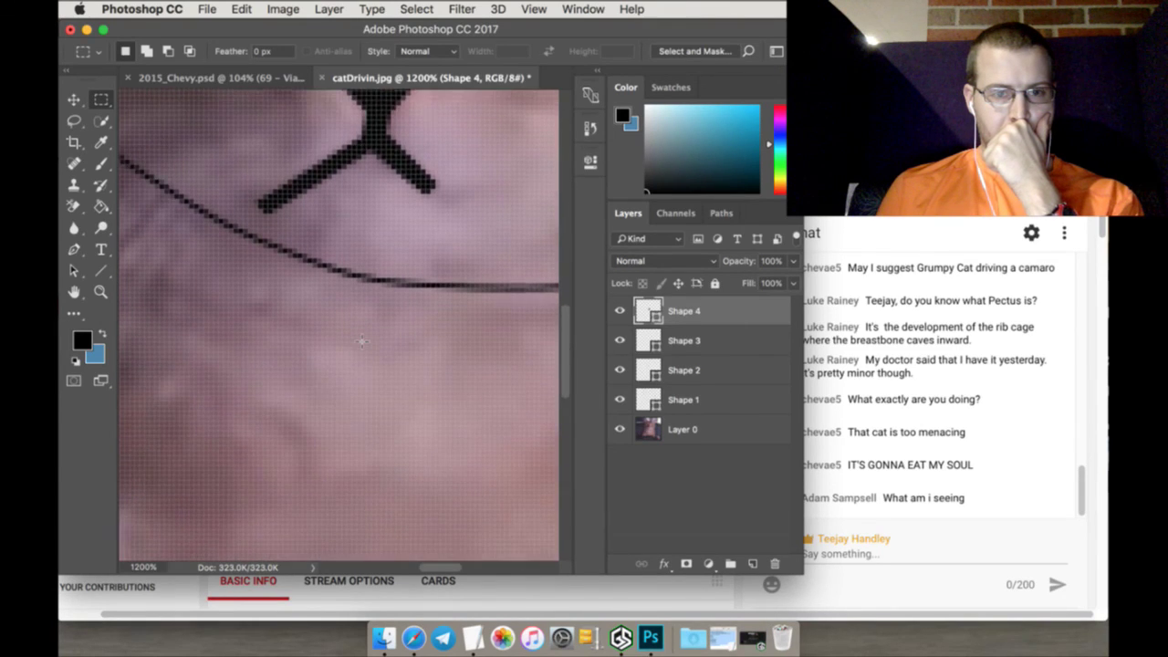
{"action": "left_click", "coordinate": [100, 292]}
{"action": "left_click_drag", "start_coordinate": [433, 333], "coordinate": [373, 334]}
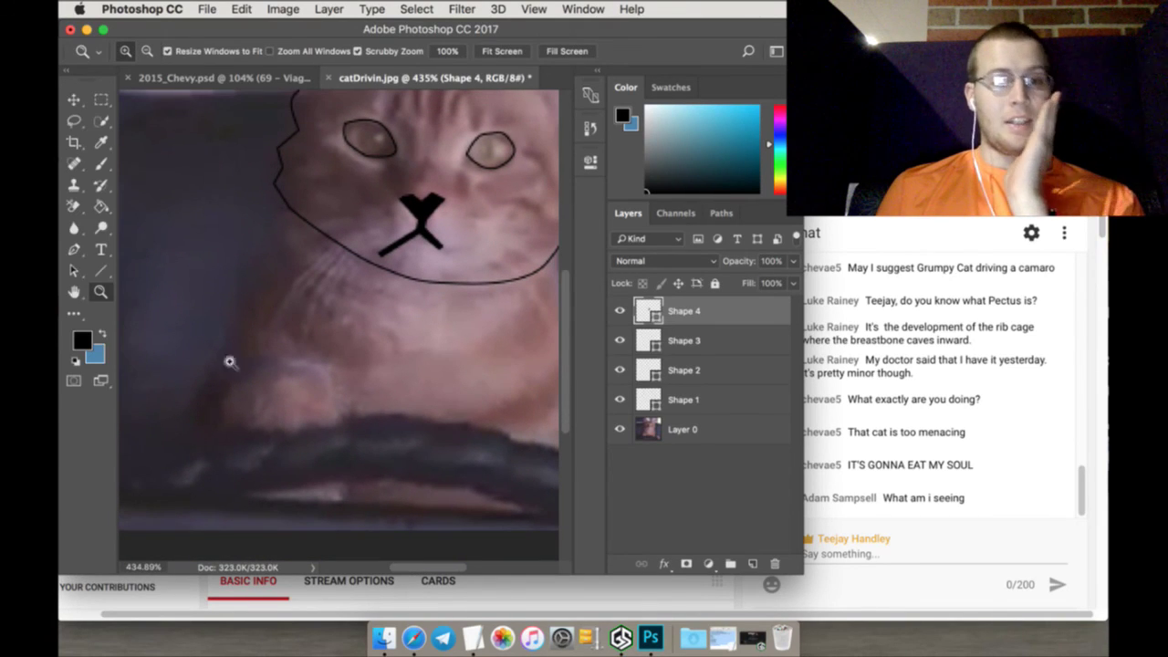
{"action": "left_click", "coordinate": [212, 321]}
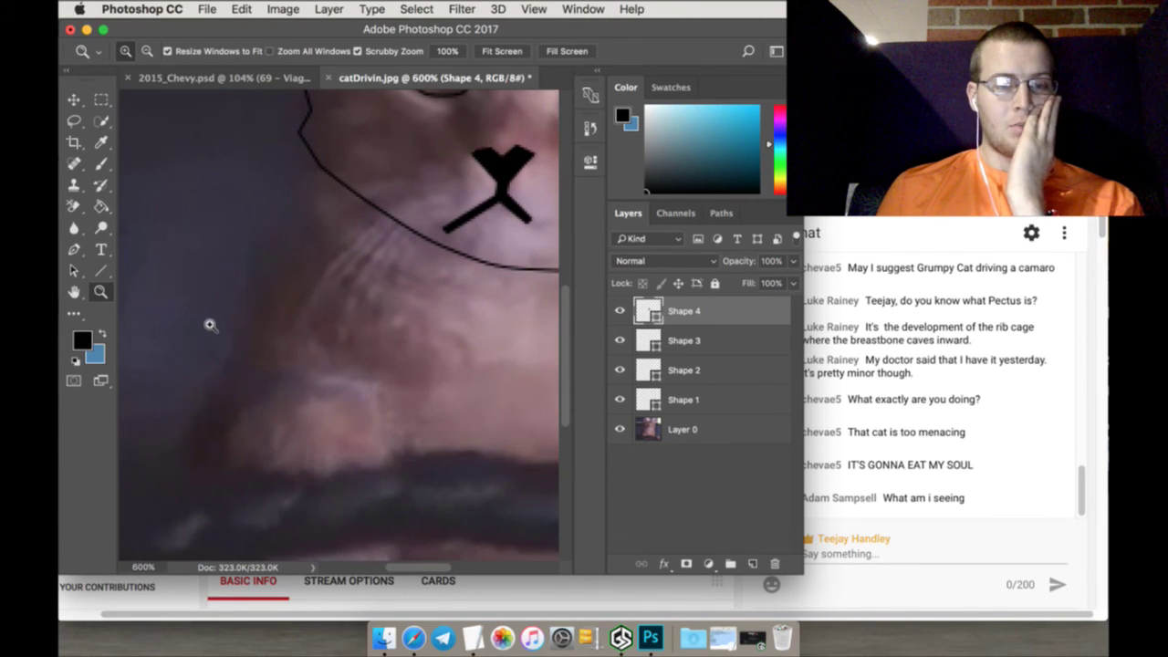
{"action": "scroll", "coordinate": [212, 327], "scroll_direction": "down", "scroll_amount": 5}
{"action": "scroll", "coordinate": [219, 332], "scroll_direction": "up", "scroll_amount": 3}
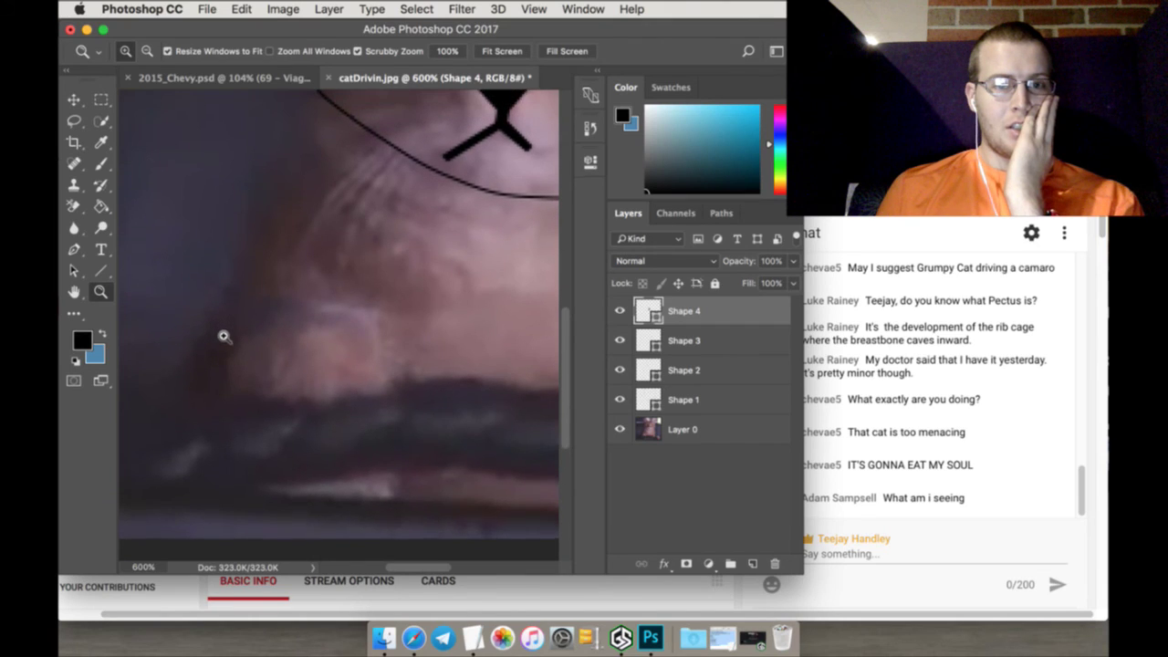
{"action": "scroll", "coordinate": [222, 335], "scroll_direction": "up", "scroll_amount": 3}
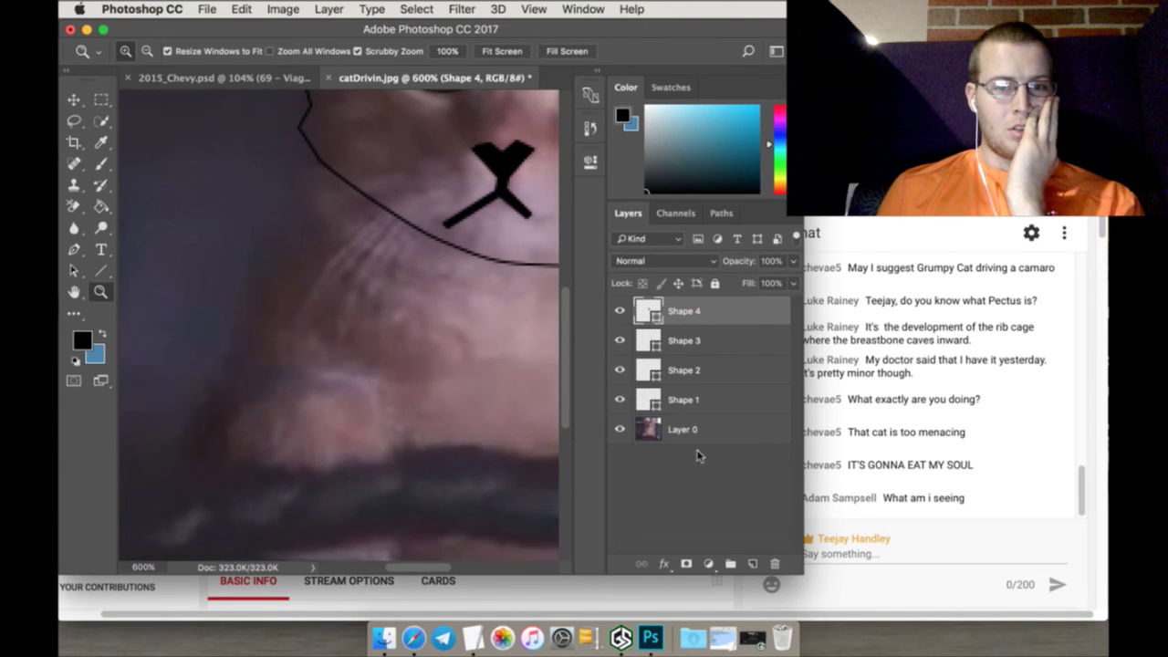
{"action": "left_click", "coordinate": [751, 563]}
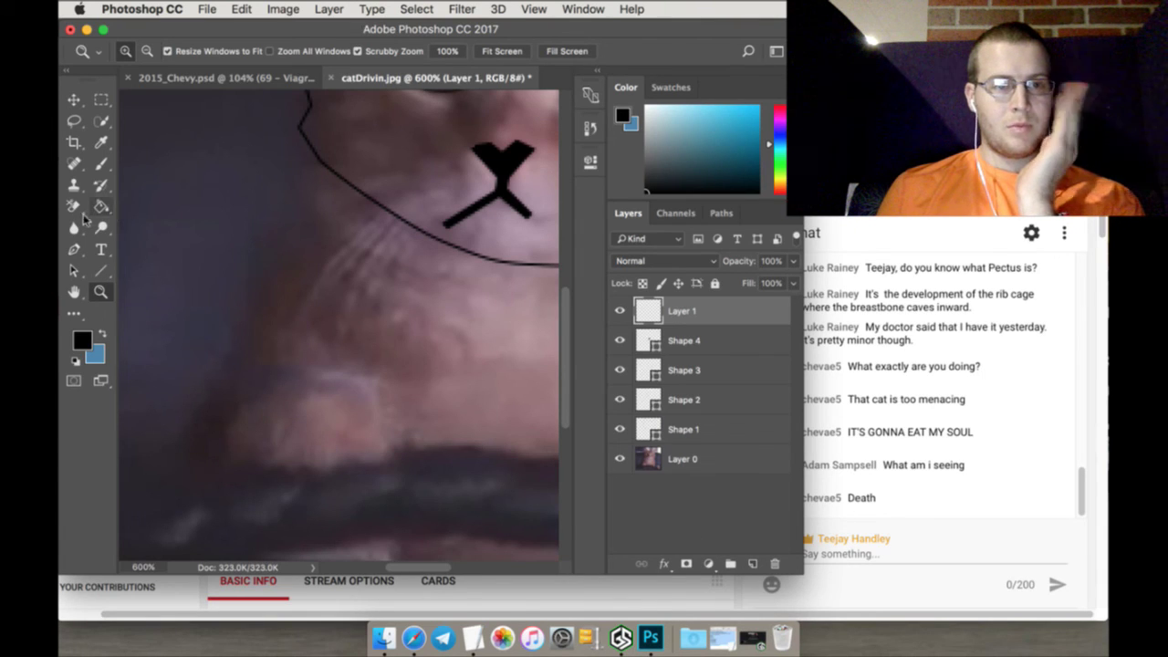
{"action": "left_click", "coordinate": [81, 270]}
{"action": "left_click", "coordinate": [76, 249]}
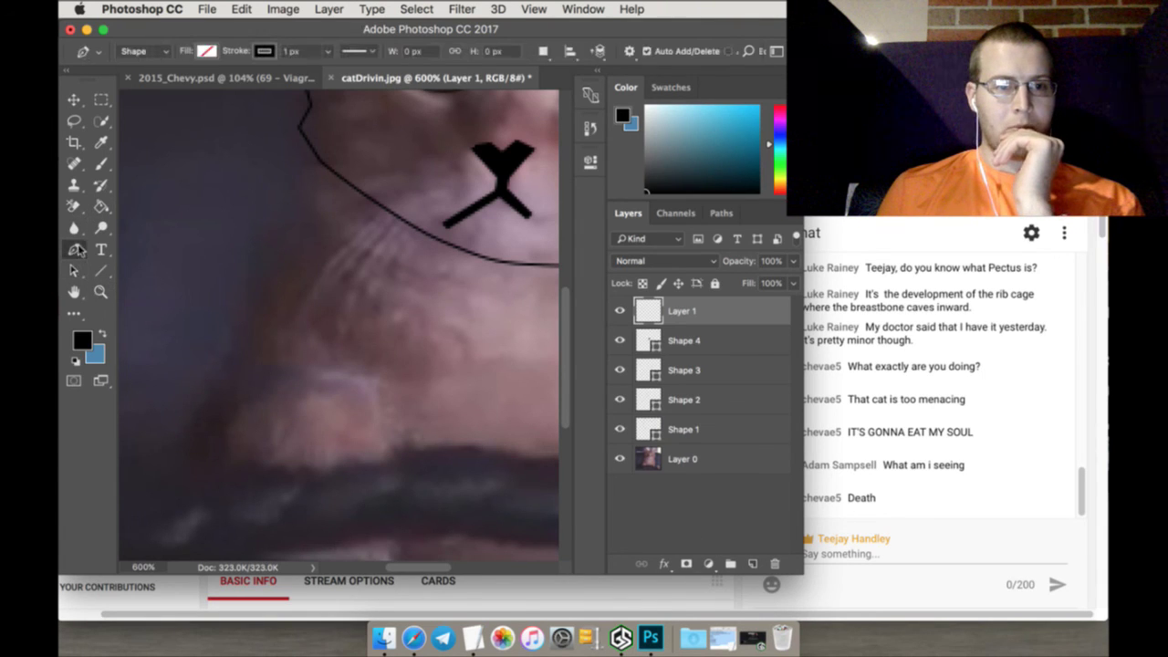
{"action": "left_click", "coordinate": [300, 126]}
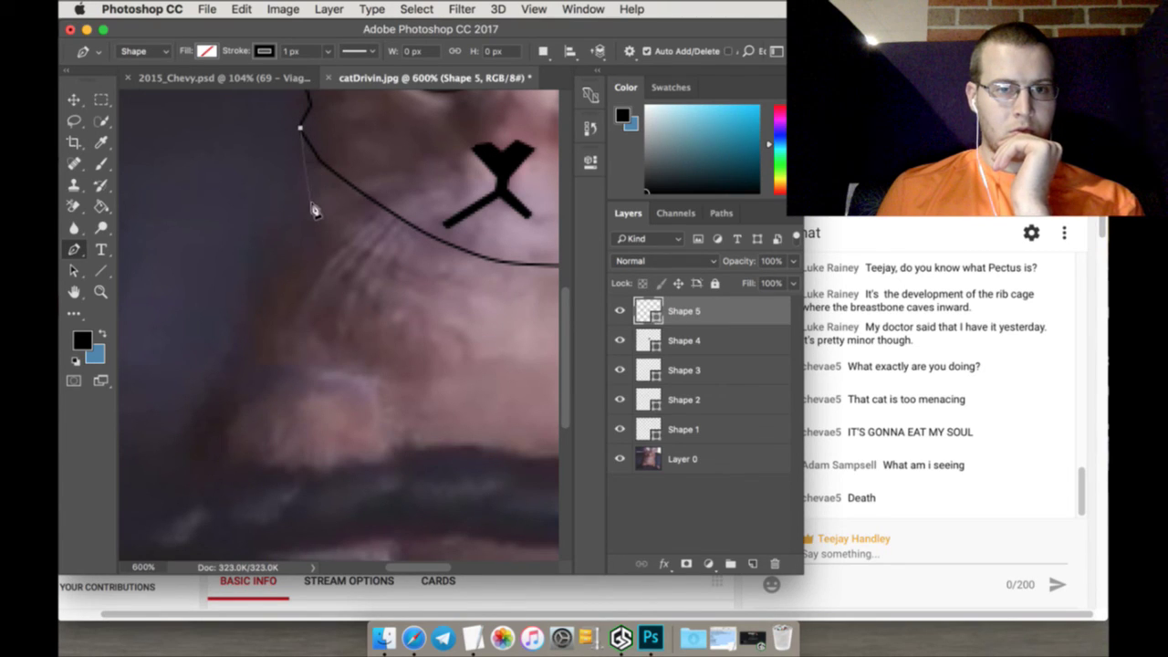
{"action": "left_click_drag", "start_coordinate": [298, 185], "coordinate": [325, 243]}
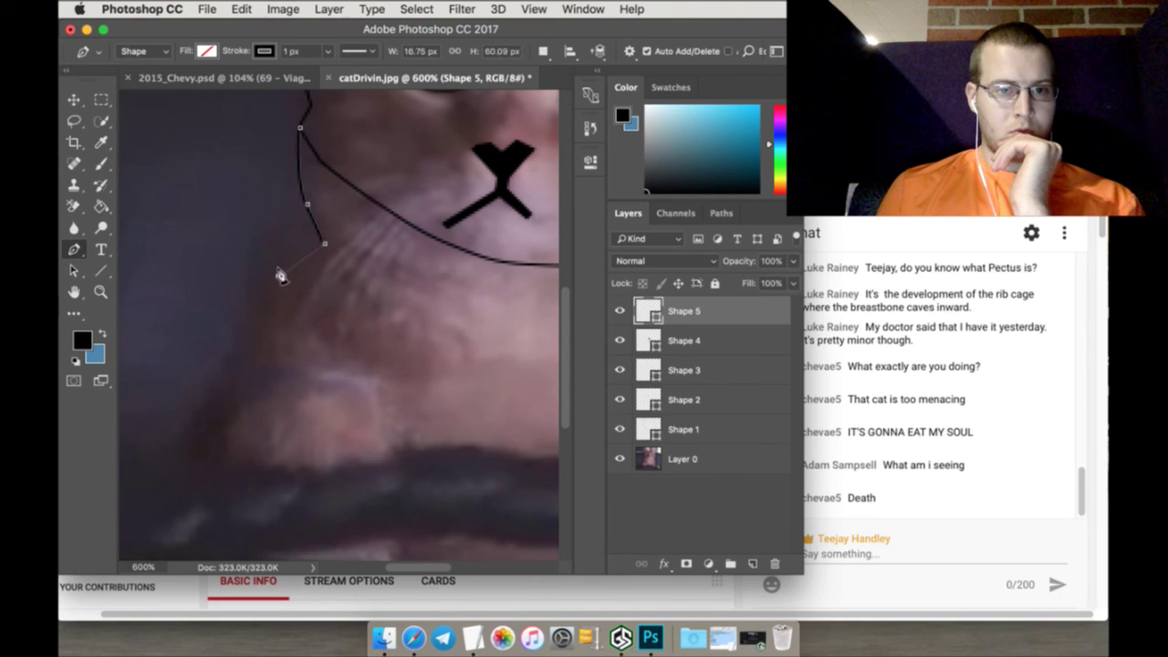
{"action": "left_click_drag", "start_coordinate": [278, 273], "coordinate": [259, 313]}
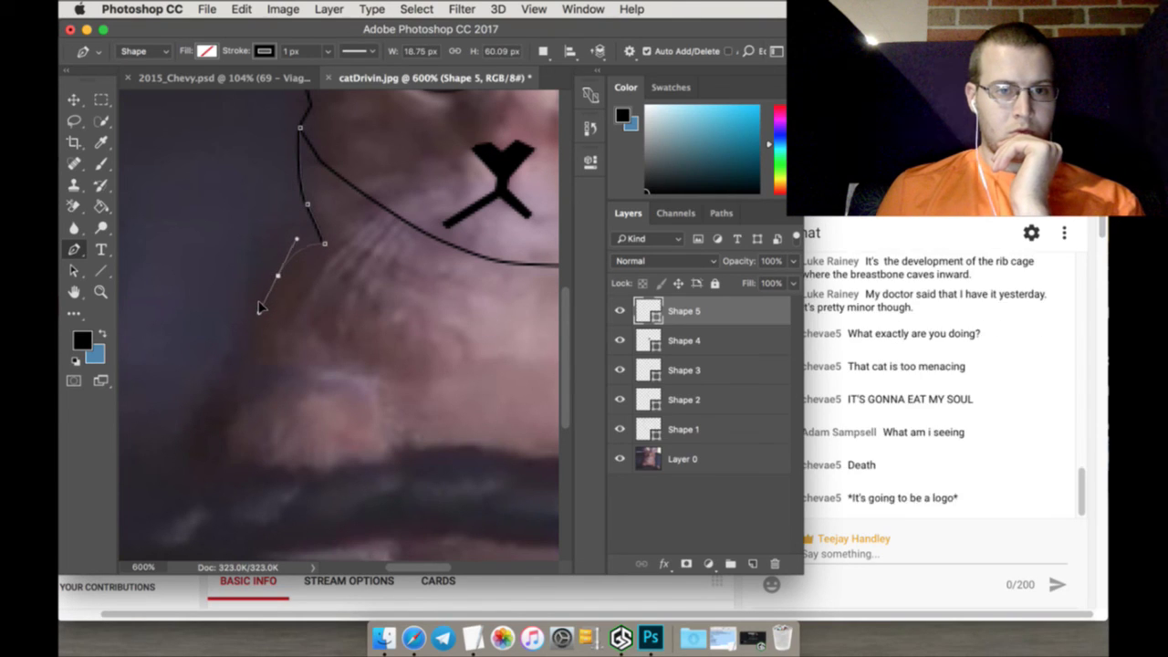
{"action": "left_click", "coordinate": [234, 352]}
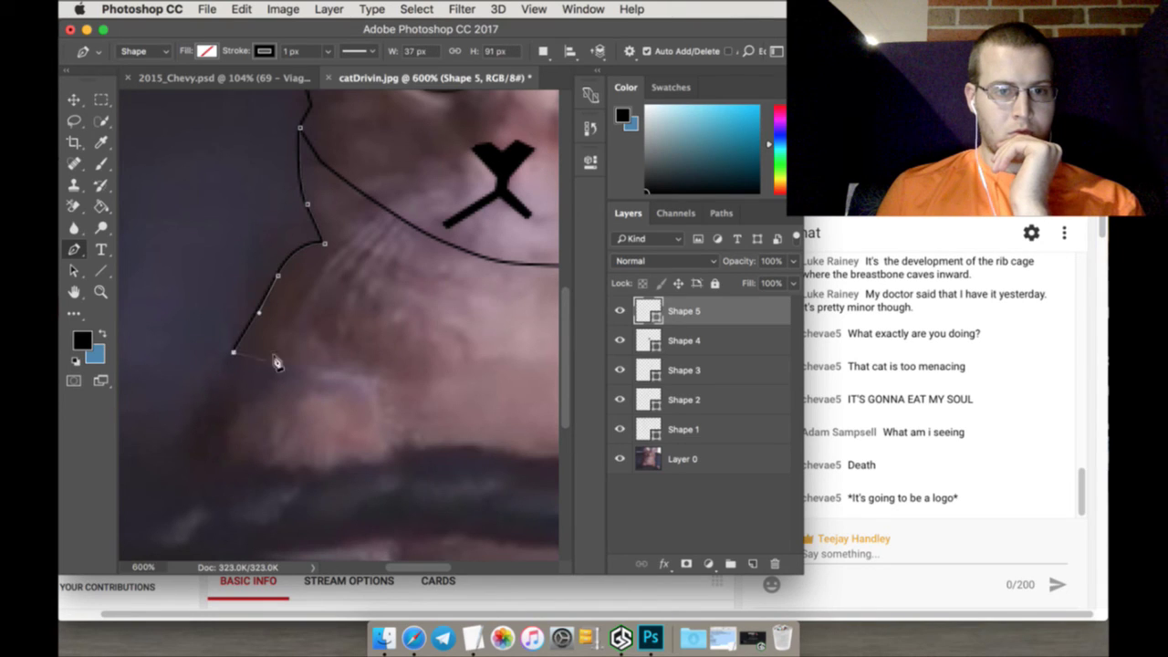
Continue the path from the elbow along the lower edge of the arm and curve it down the right side of the left-hand paw
{"action": "left_click_drag", "start_coordinate": [301, 363], "coordinate": [334, 366]}
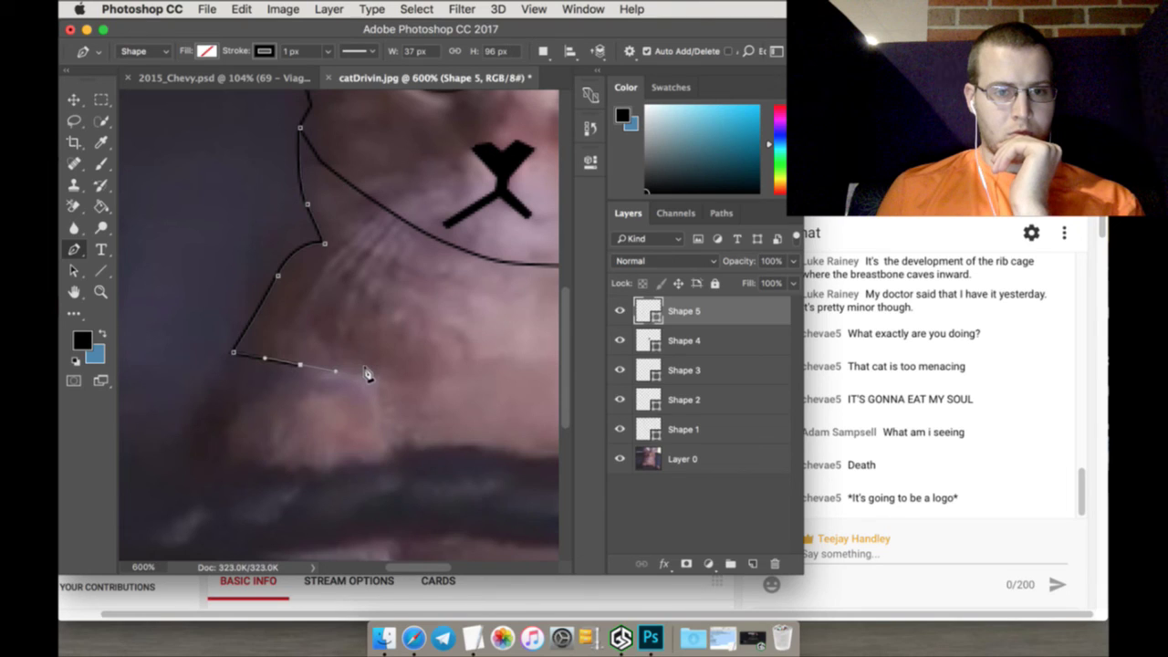
{"action": "left_click", "coordinate": [364, 377]}
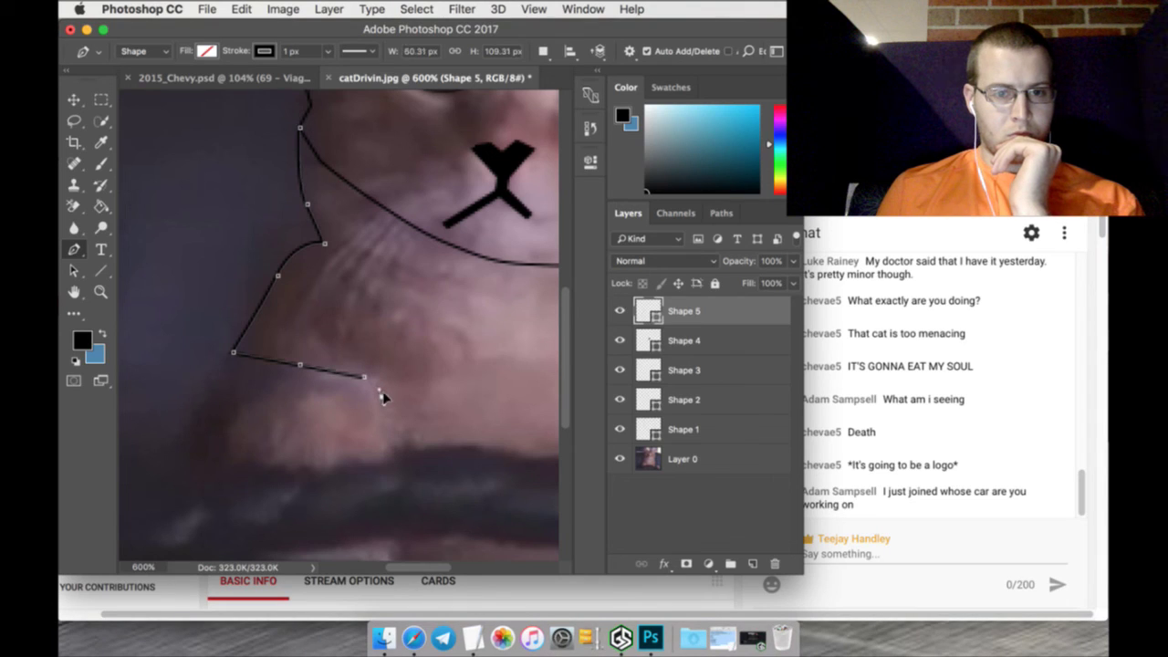
{"action": "left_click_drag", "start_coordinate": [383, 401], "coordinate": [379, 424]}
{"action": "left_click", "coordinate": [376, 427]}
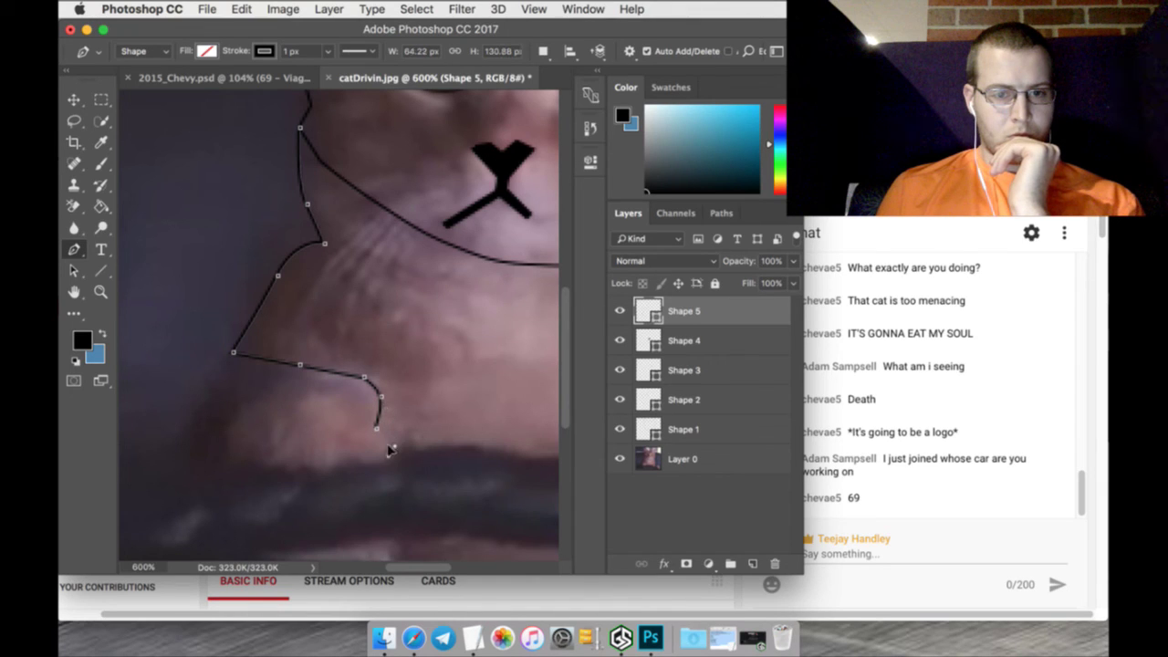
Trace the small bump at the paw's right end and the scalloped toe edge along its underside to the lower-left corner
{"action": "mouse_move", "coordinate": [374, 460]}
{"action": "left_mouse_down"}
{"action": "mouse_move", "coordinate": [381, 467]}
{"action": "mouse_move", "coordinate": [370, 463]}
{"action": "left_mouse_up"}
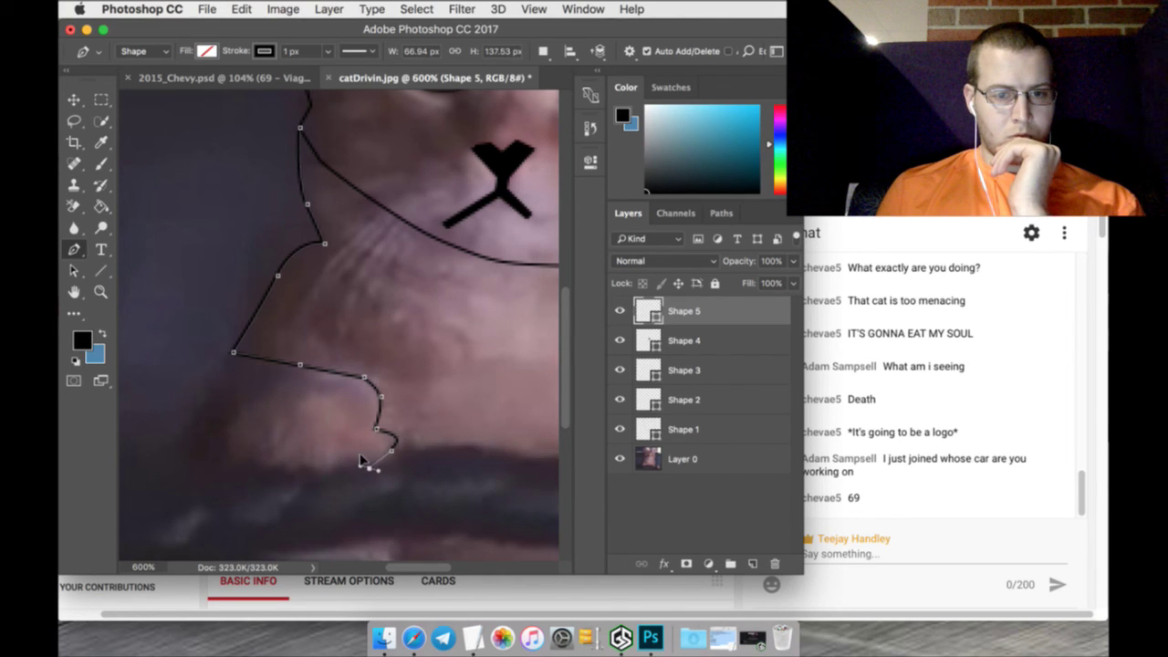
{"action": "left_click_drag", "start_coordinate": [358, 455], "coordinate": [287, 465]}
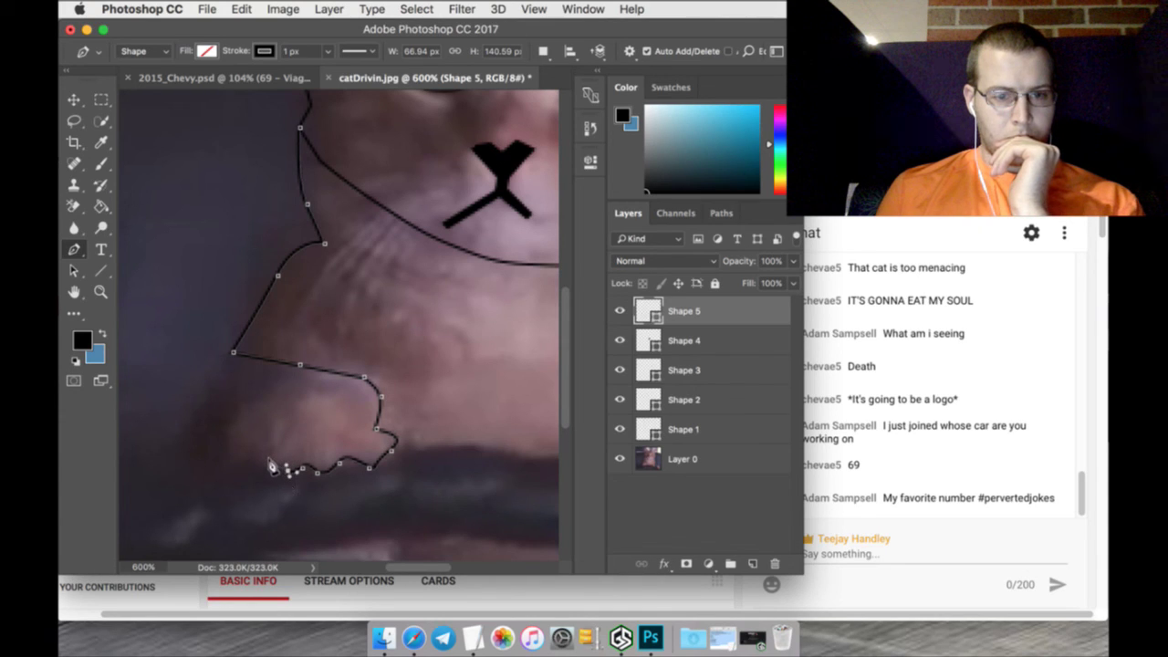
{"action": "left_click", "coordinate": [268, 467]}
{"action": "left_click", "coordinate": [243, 459]}
{"action": "left_click", "coordinate": [226, 468]}
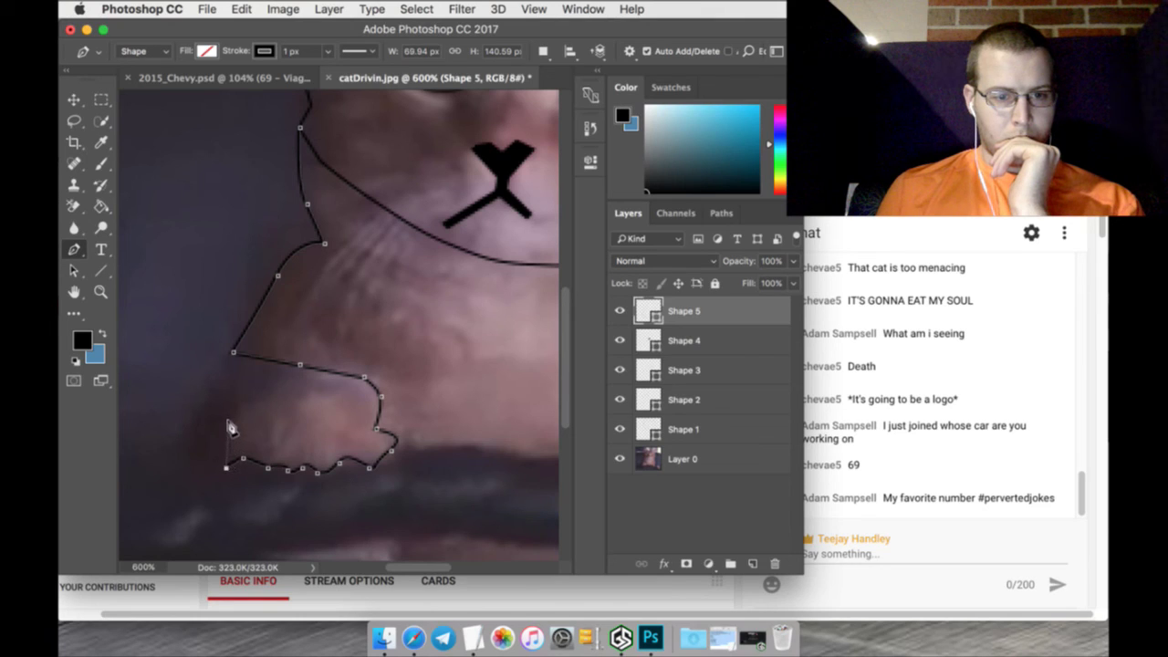
Trace up the left side of the paw and over its rounded top to meet the arm line
{"action": "left_click", "coordinate": [225, 427]}
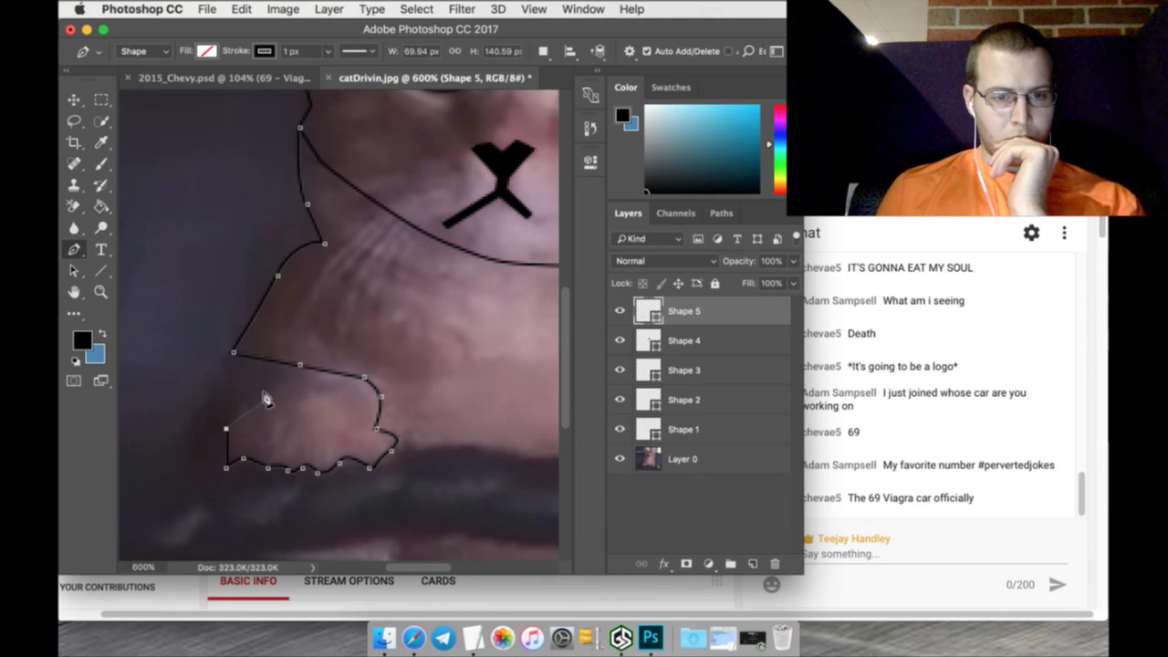
{"action": "left_click_drag", "start_coordinate": [250, 405], "coordinate": [255, 403]}
{"action": "left_click", "coordinate": [272, 384]}
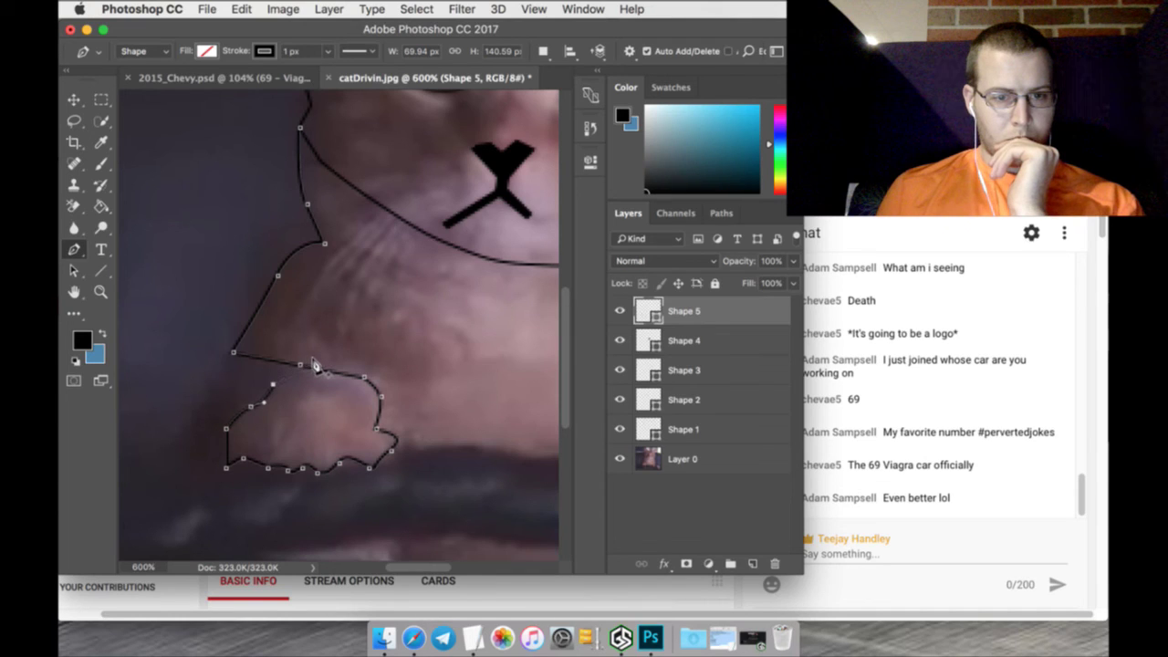
{"action": "left_click", "coordinate": [313, 366]}
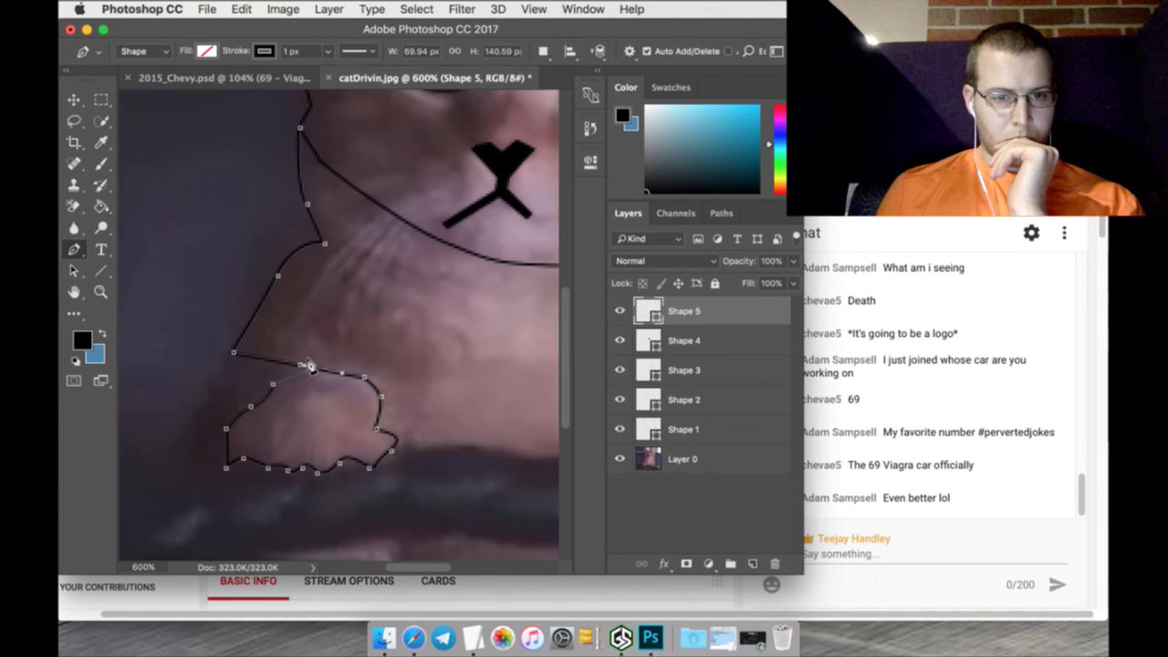
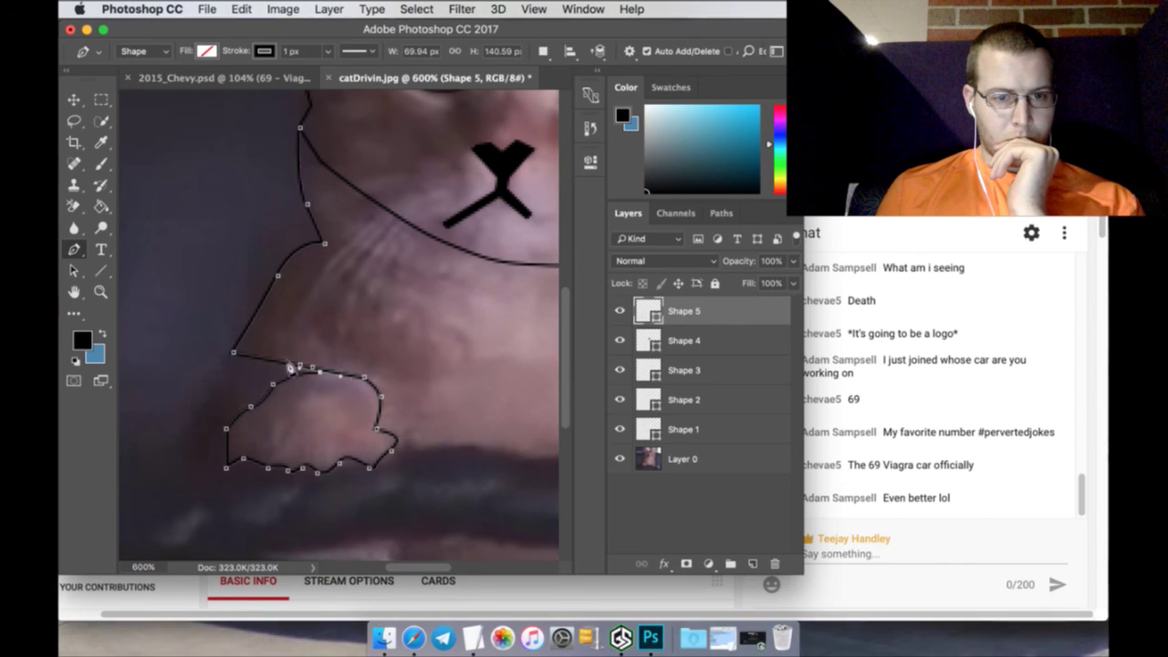
Run the path back to the elbow and curve it around the outer forearm to the paw's underside, making the shape about 90 × 145 px
{"action": "left_click", "coordinate": [234, 353]}
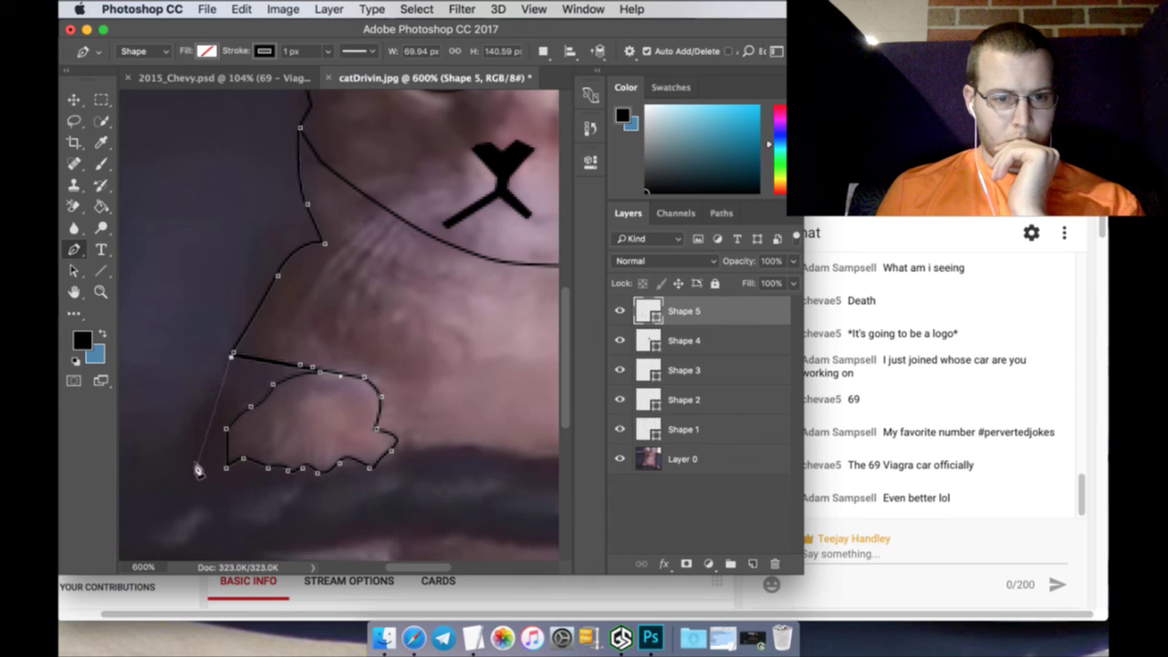
{"action": "left_click_drag", "start_coordinate": [194, 484], "coordinate": [250, 484]}
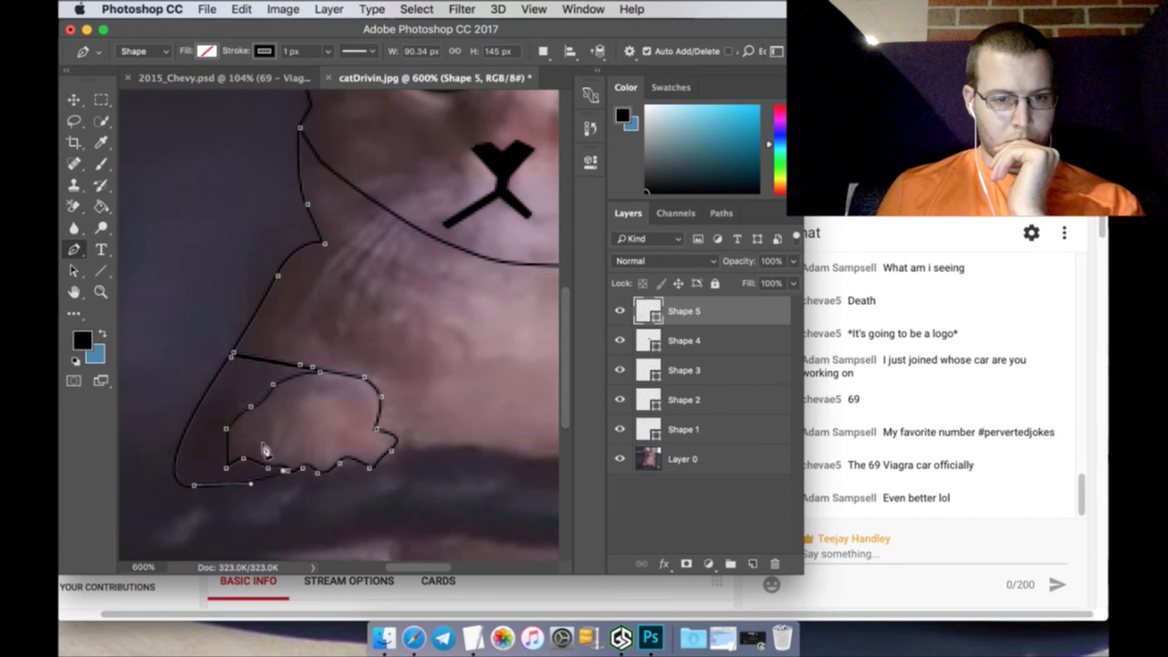
{"action": "left_click", "coordinate": [102, 99]}
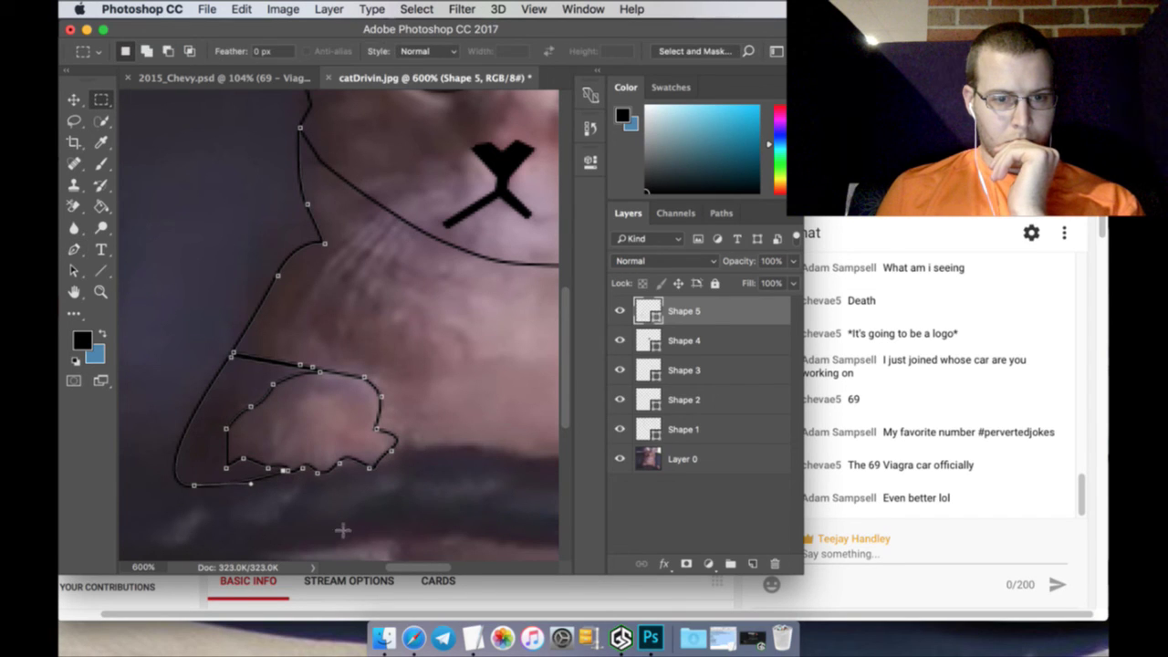
Add a new layer and trace the right side of the cat's body from the chin to the right-hand paw, about 26 × 107 px
{"action": "left_click_drag", "start_coordinate": [407, 567], "coordinate": [453, 573]}
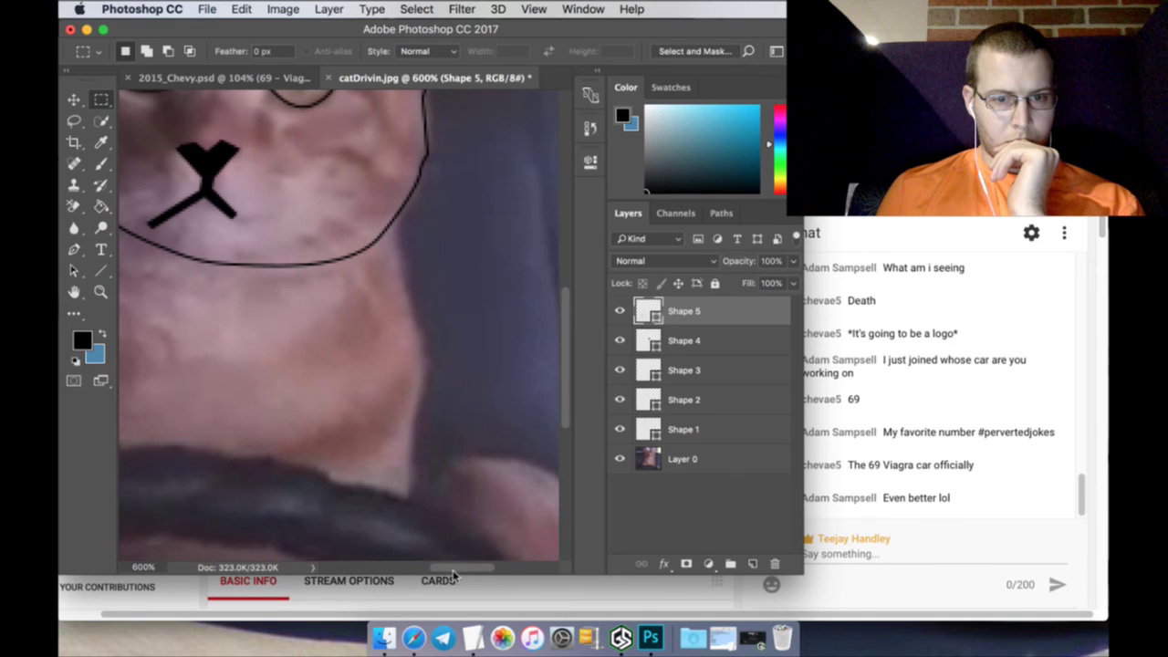
{"action": "left_click", "coordinate": [752, 563]}
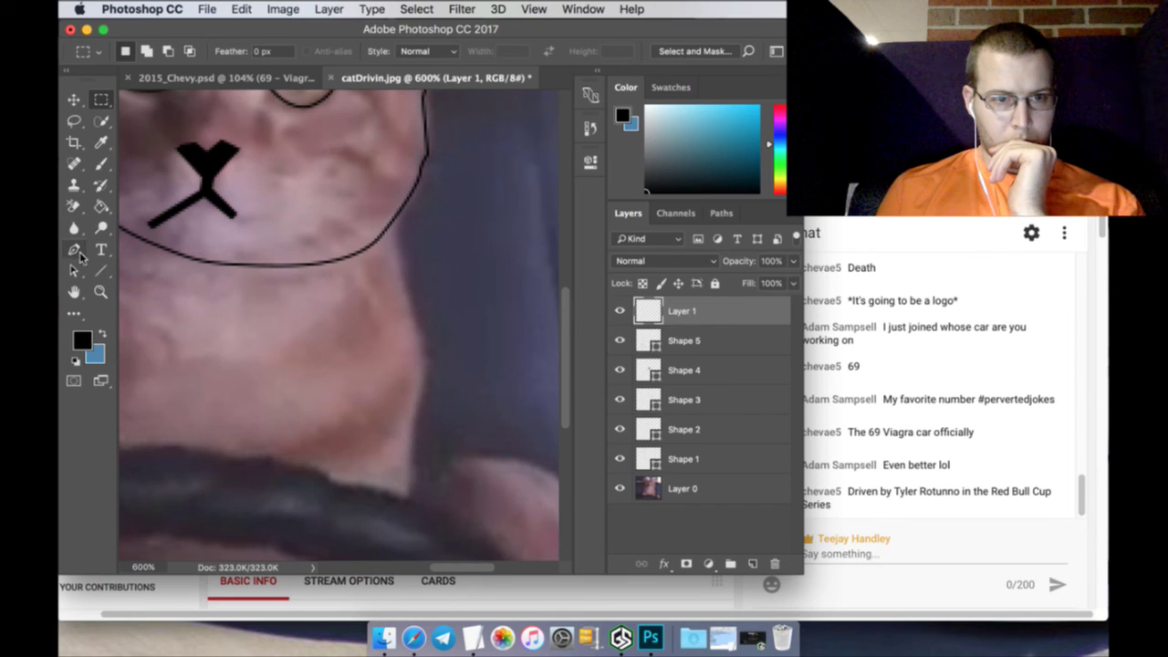
{"action": "left_click", "coordinate": [76, 252]}
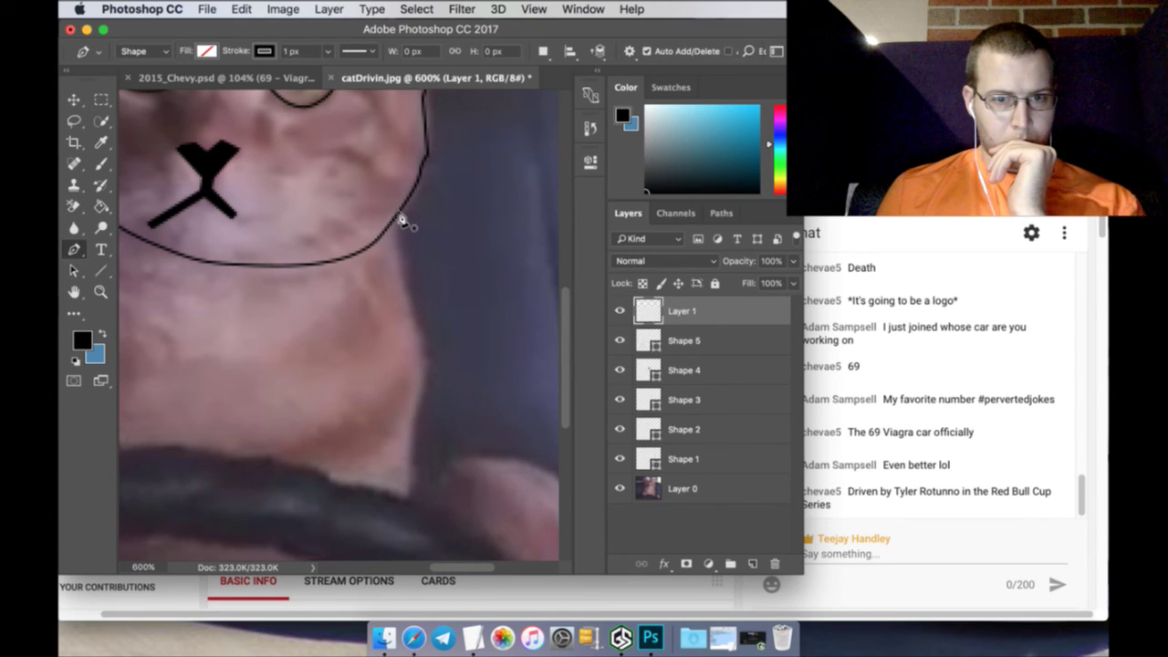
{"action": "left_click", "coordinate": [399, 219]}
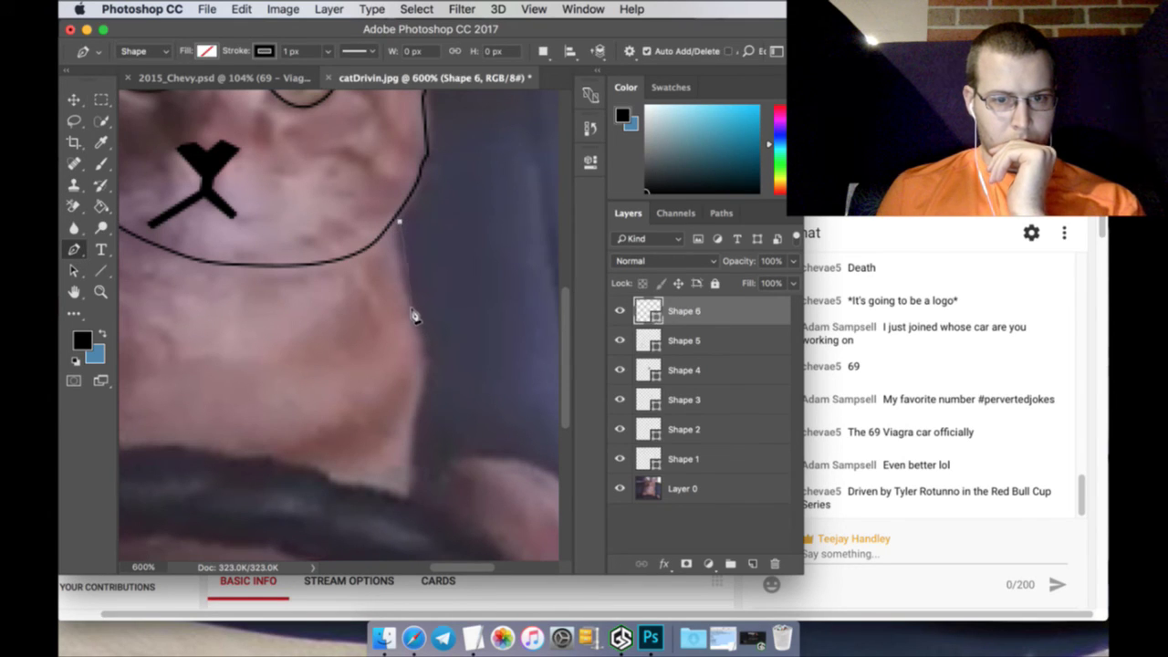
{"action": "left_click_drag", "start_coordinate": [412, 317], "coordinate": [428, 351]}
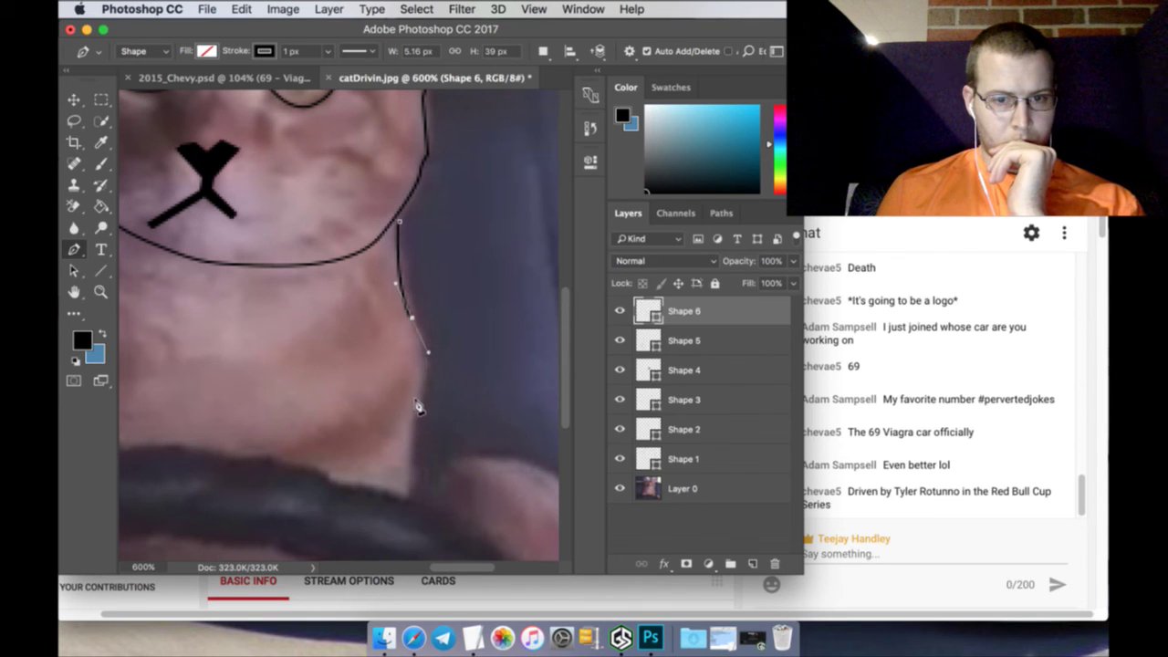
{"action": "left_click_drag", "start_coordinate": [414, 418], "coordinate": [461, 457]}
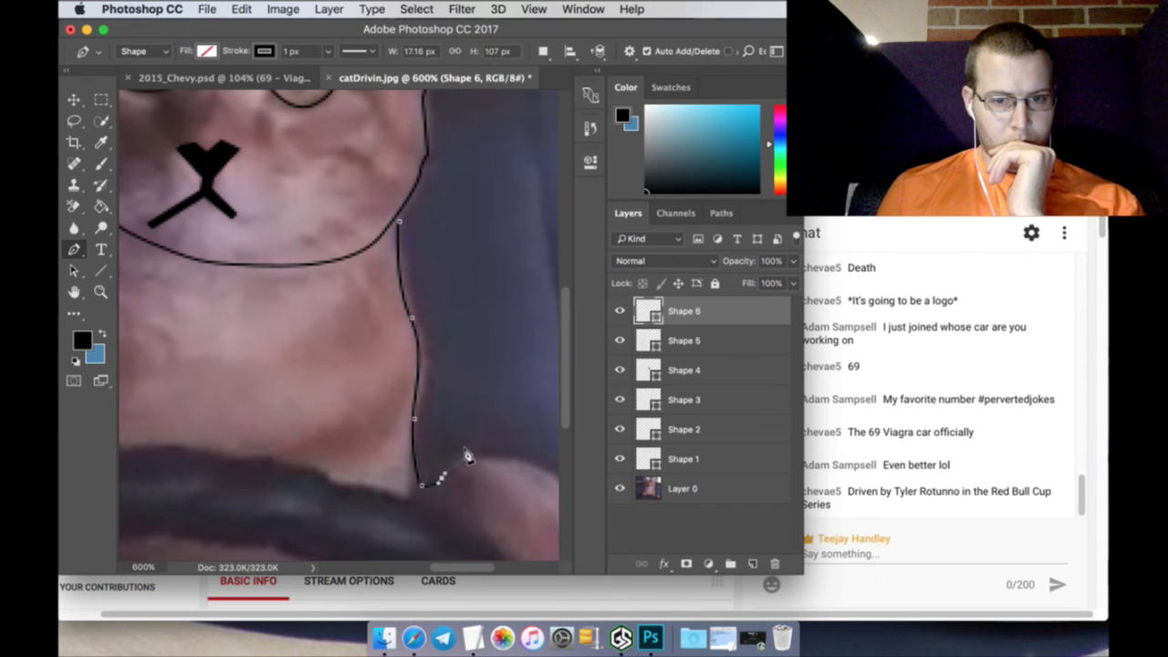
{"action": "left_click", "coordinate": [461, 457]}
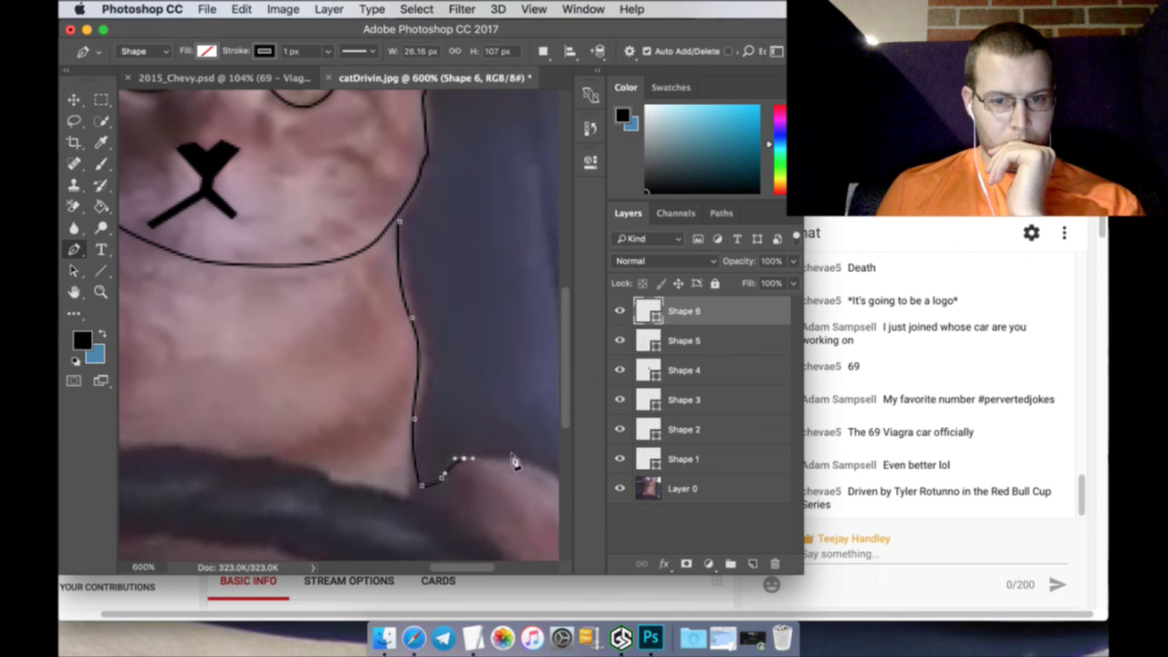
Trace the right-hand paw's rounded top, outer edge and bottom end with the Pen tool, extending the shape to about 74 × 150 px
{"action": "left_click_drag", "start_coordinate": [482, 566], "coordinate": [493, 567]}
{"action": "scroll", "coordinate": [485, 472], "scroll_direction": "down", "scroll_amount": 5}
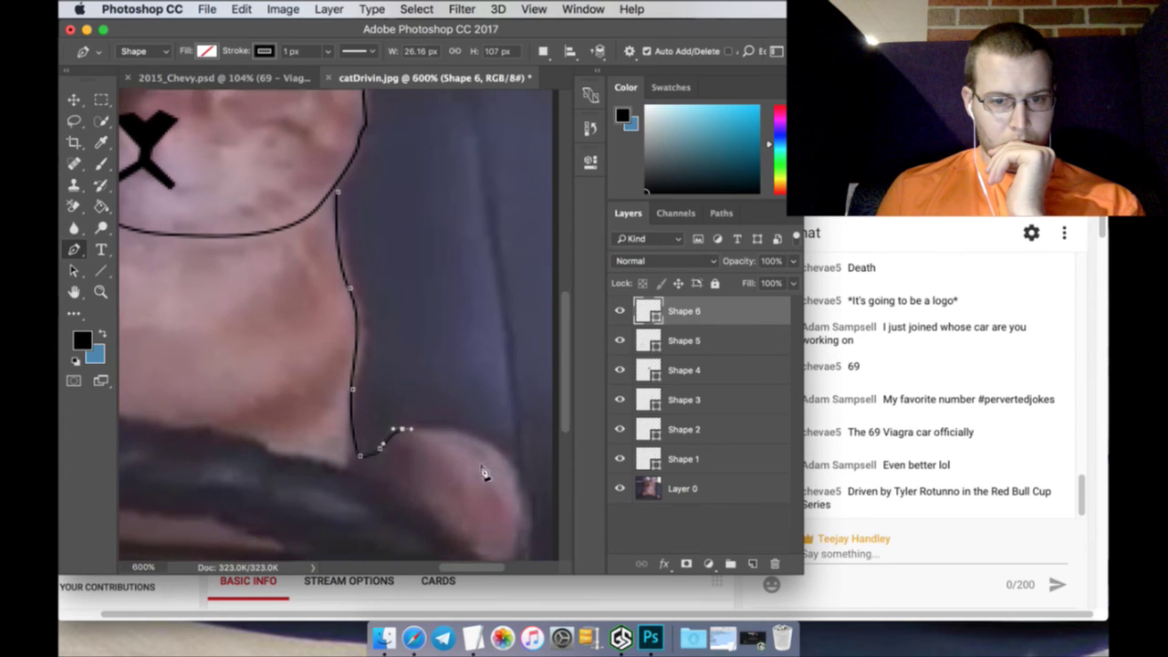
{"action": "left_click", "coordinate": [453, 374]}
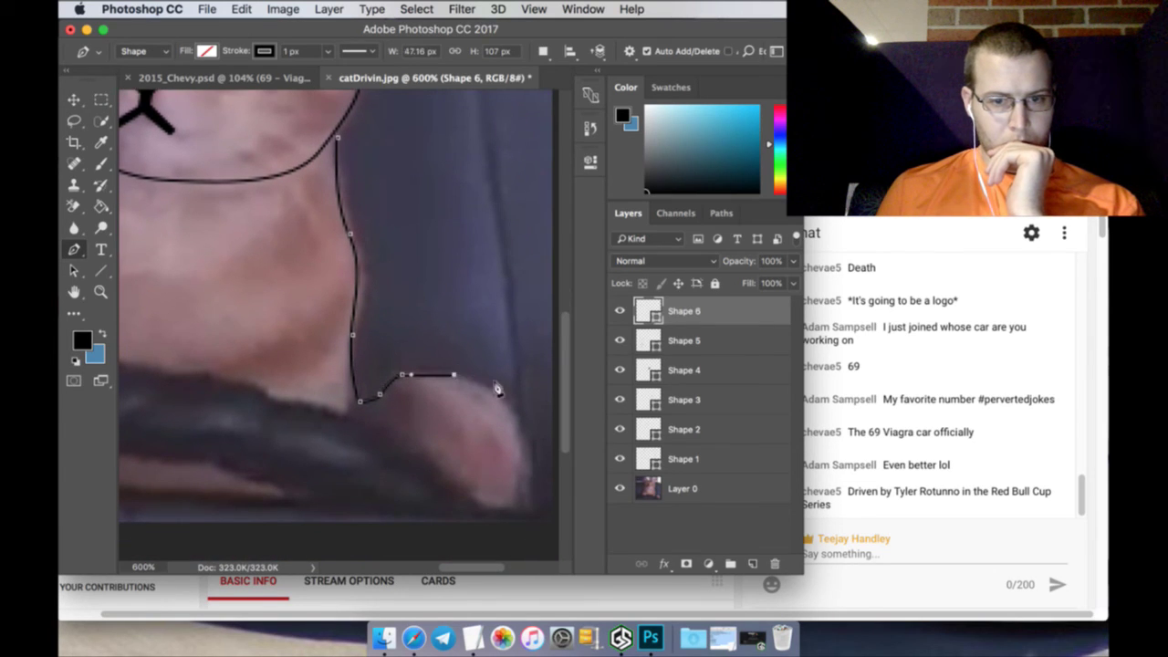
{"action": "left_click_drag", "start_coordinate": [513, 415], "coordinate": [520, 444]}
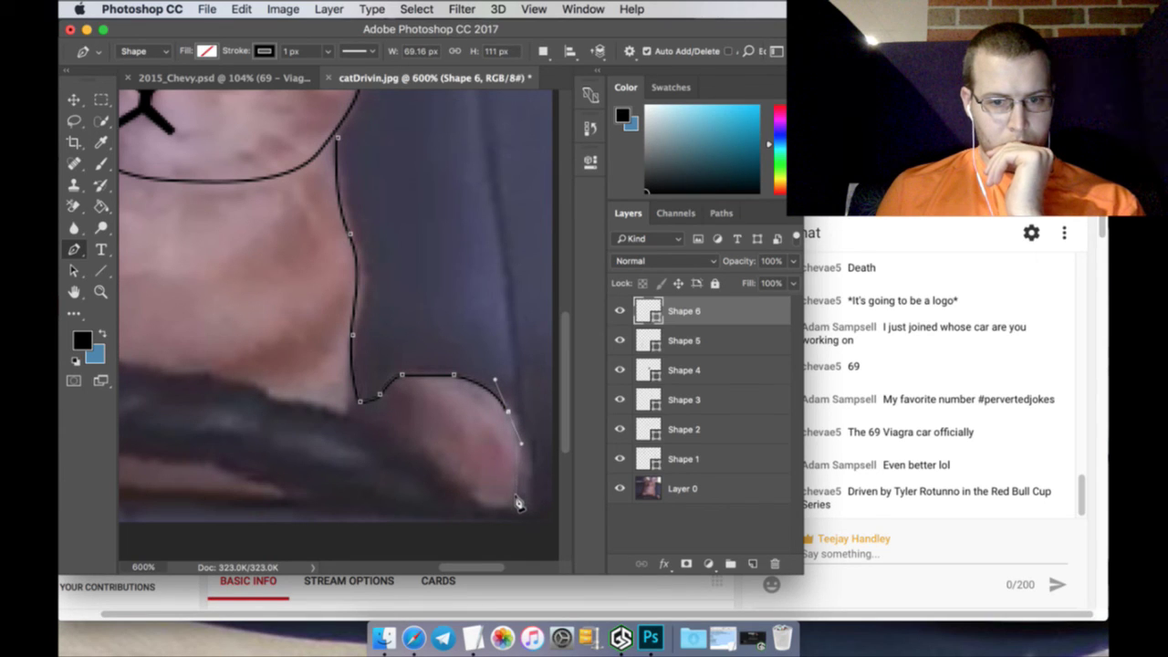
{"action": "left_click", "coordinate": [517, 504]}
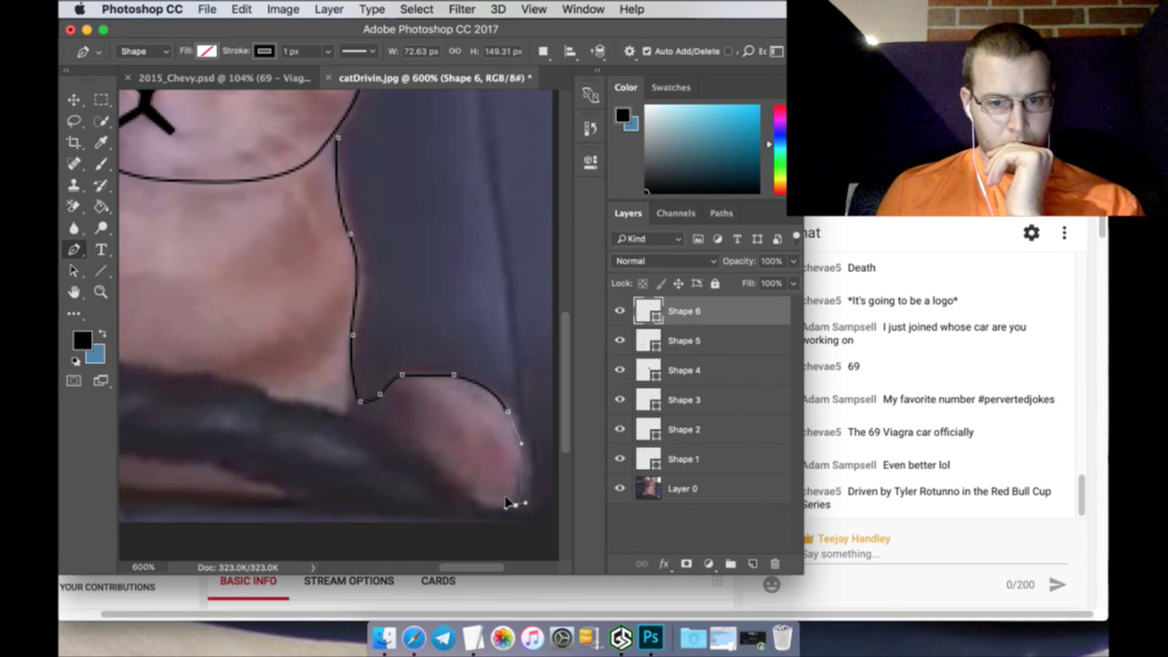
{"action": "left_click", "coordinate": [507, 505]}
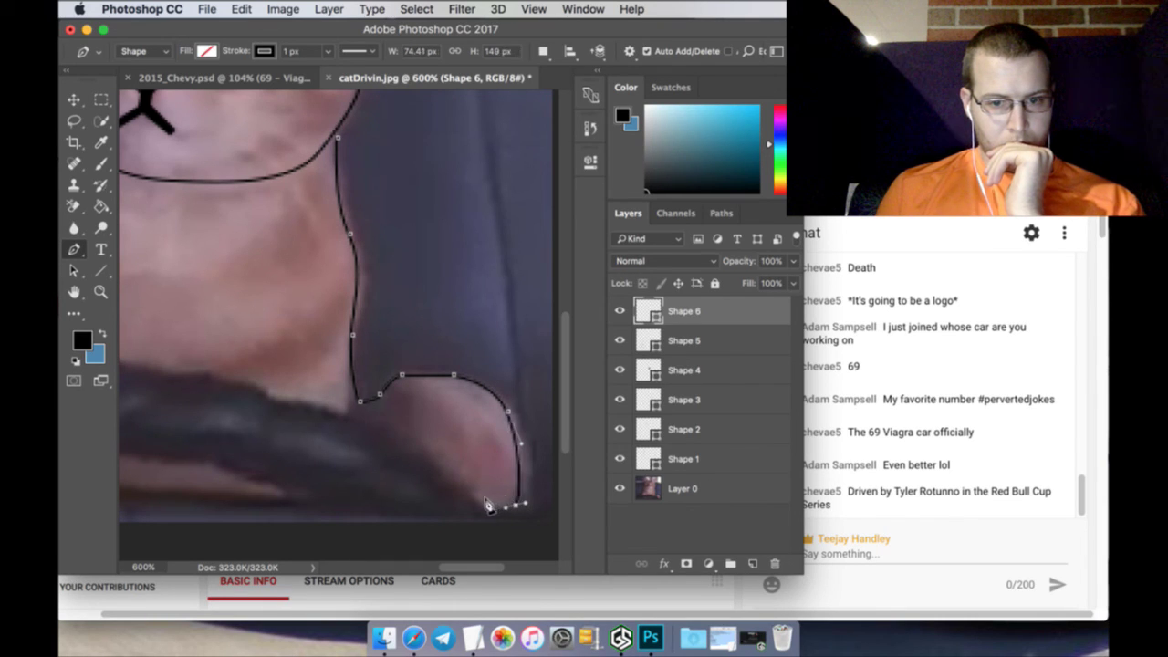
{"action": "left_click", "coordinate": [486, 507]}
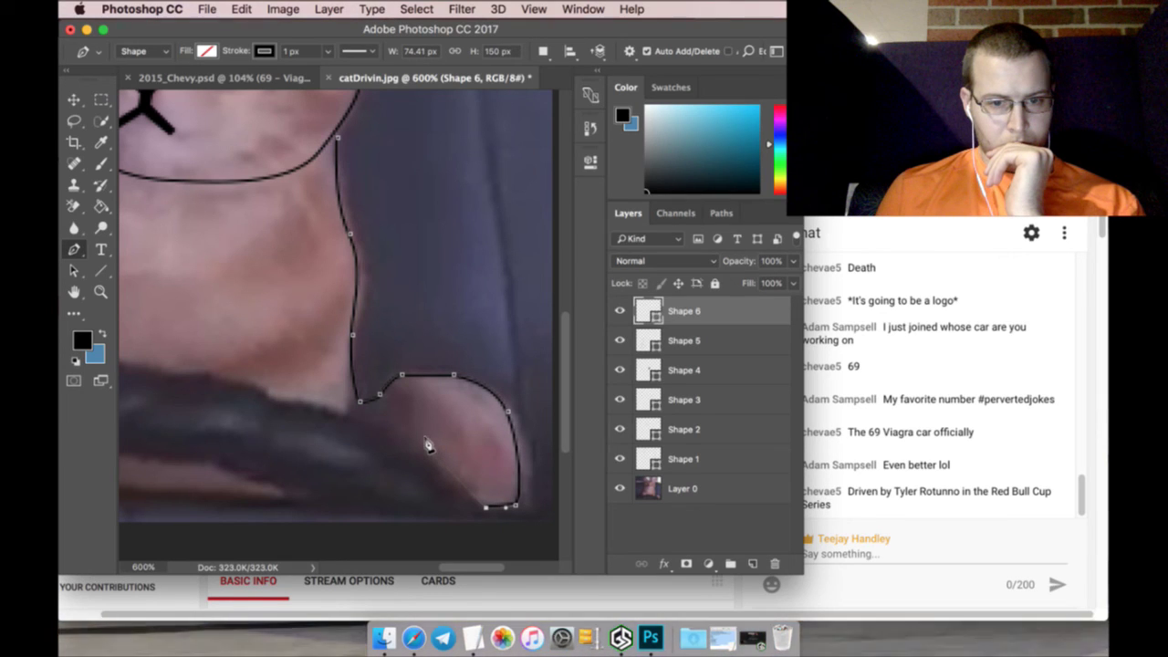
Trace the right-hand paw's inner edge with its small notch back up to the body line and end the path
{"action": "left_click_drag", "start_coordinate": [427, 445], "coordinate": [417, 426]}
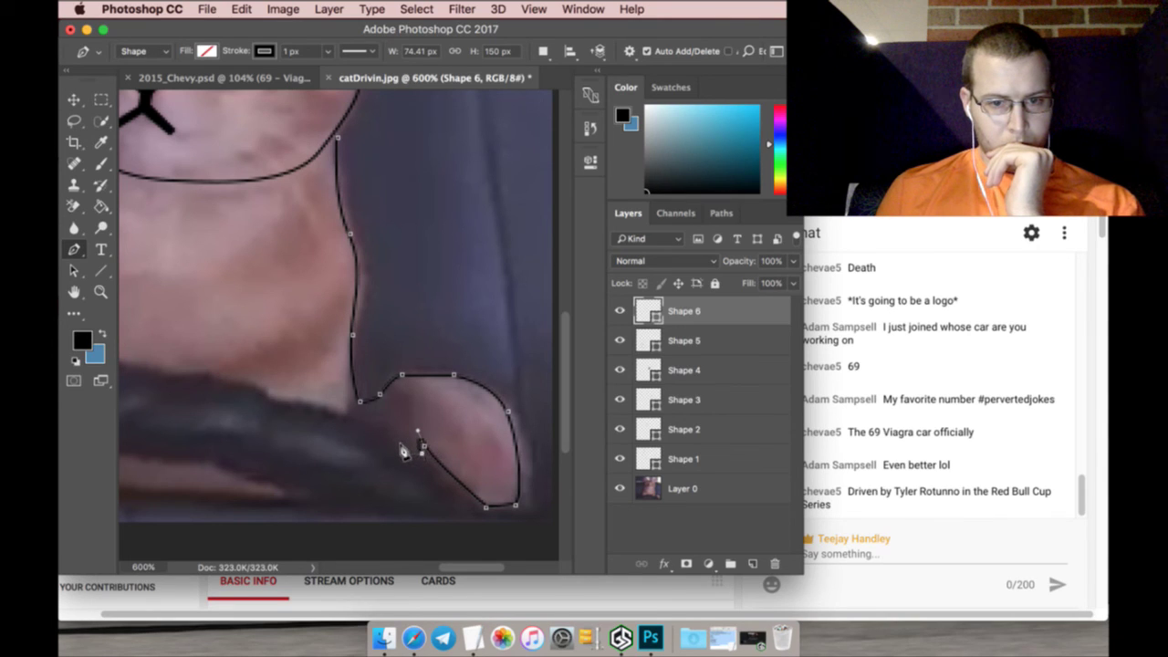
{"action": "left_click", "coordinate": [400, 452]}
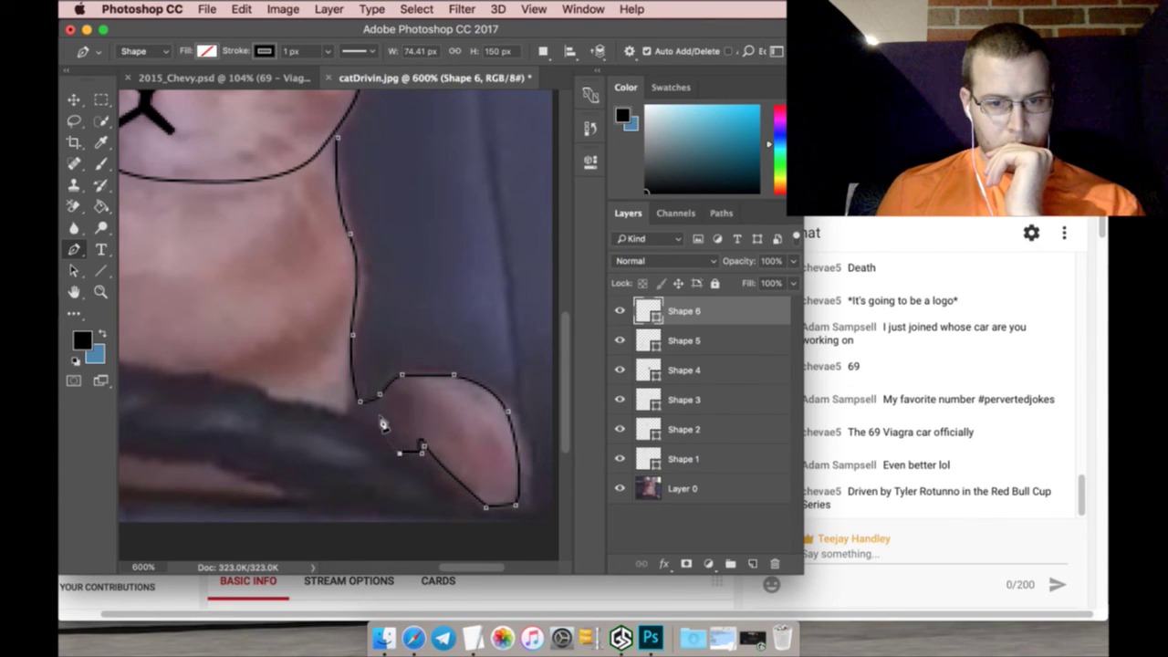
{"action": "left_click_drag", "start_coordinate": [372, 407], "coordinate": [368, 390]}
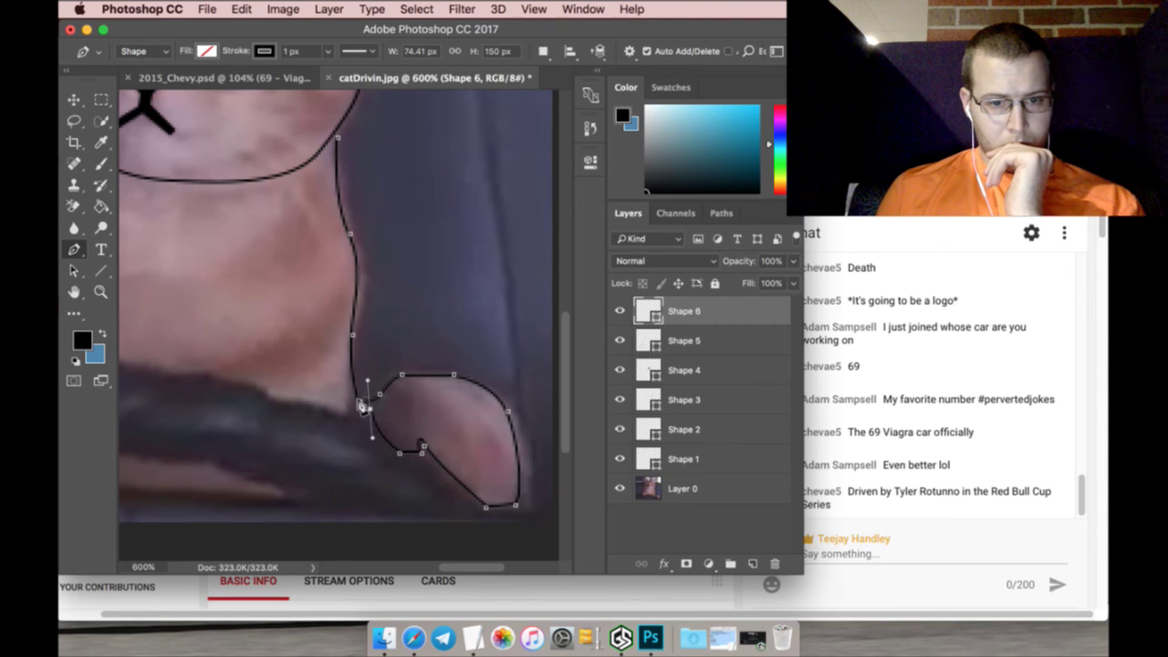
{"action": "left_click", "coordinate": [101, 99]}
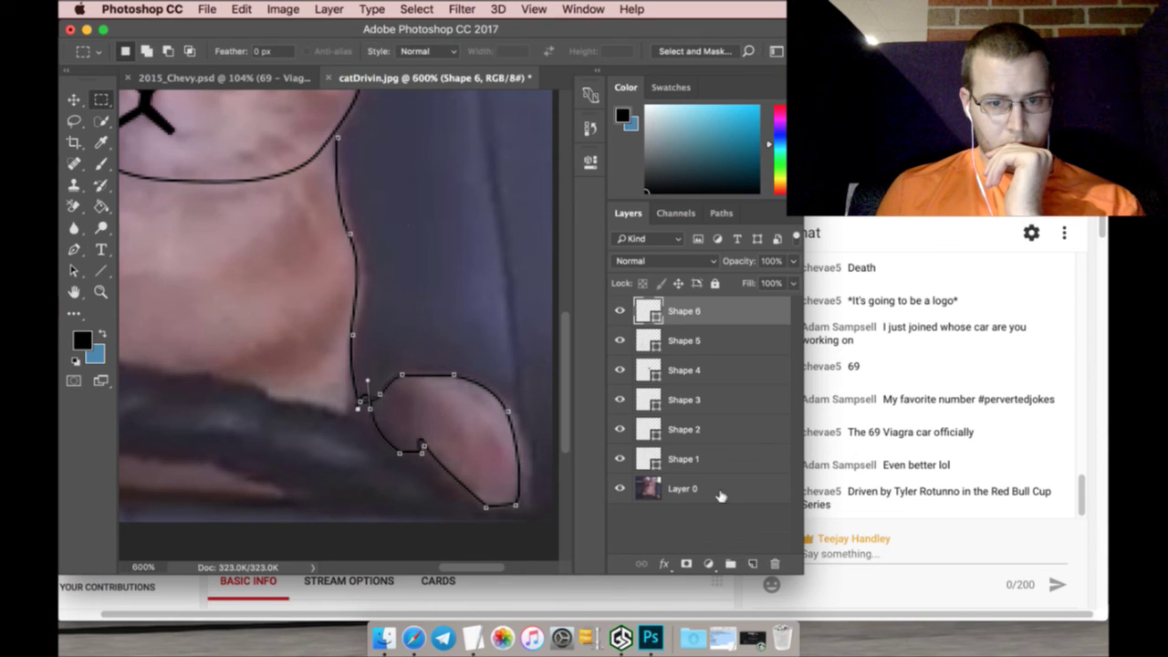
Add a new layer to catDrivin.jpg, review the whole tracing, and close the document without saving
{"action": "left_click", "coordinate": [754, 560]}
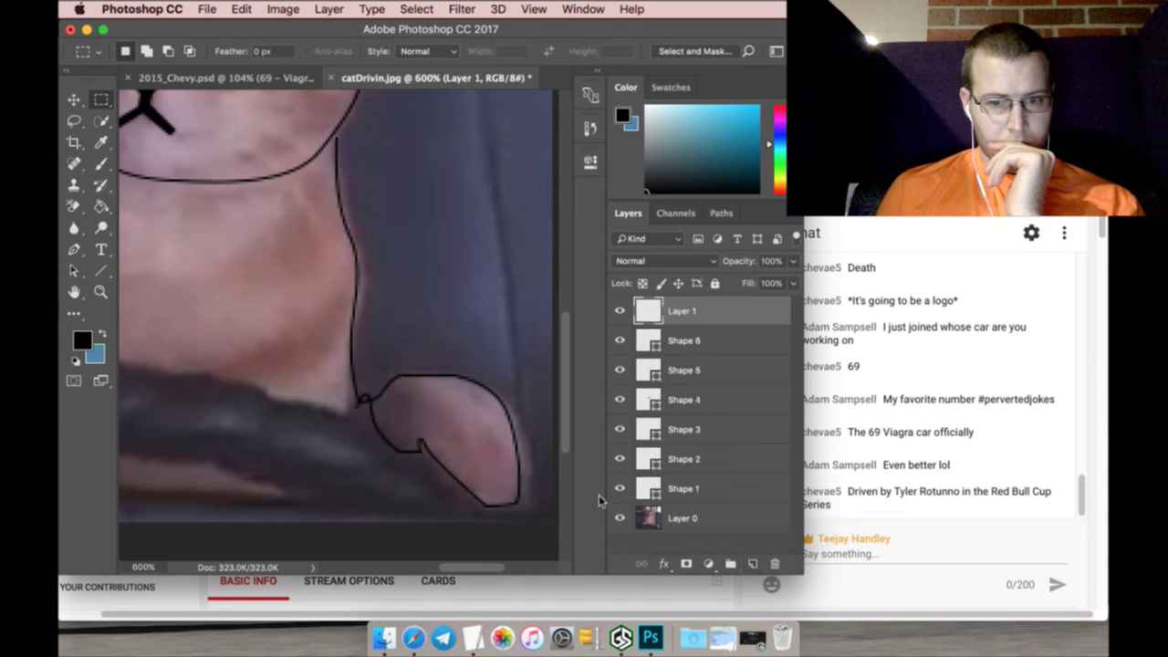
{"action": "mouse_move", "coordinate": [490, 569]}
{"action": "left_mouse_down"}
{"action": "mouse_move", "coordinate": [438, 565]}
{"action": "mouse_move", "coordinate": [459, 561]}
{"action": "mouse_move", "coordinate": [448, 562]}
{"action": "left_mouse_up"}
{"action": "key", "text": "z"}
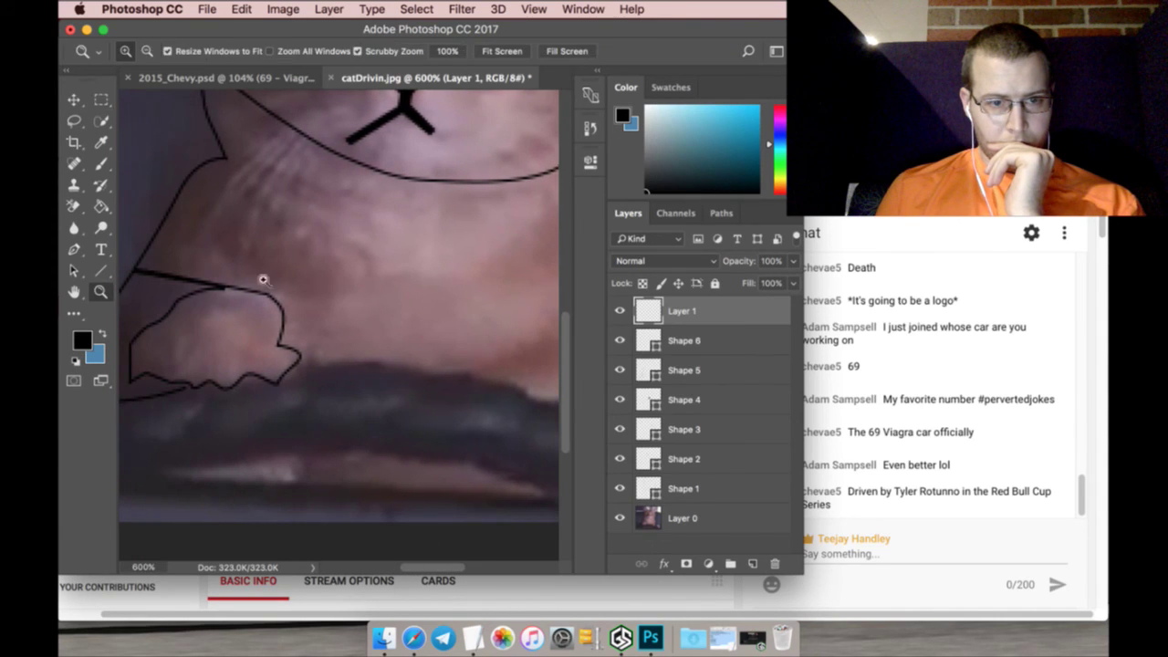
{"action": "scroll", "coordinate": [422, 307], "scroll_direction": "down", "scroll_amount": 5}
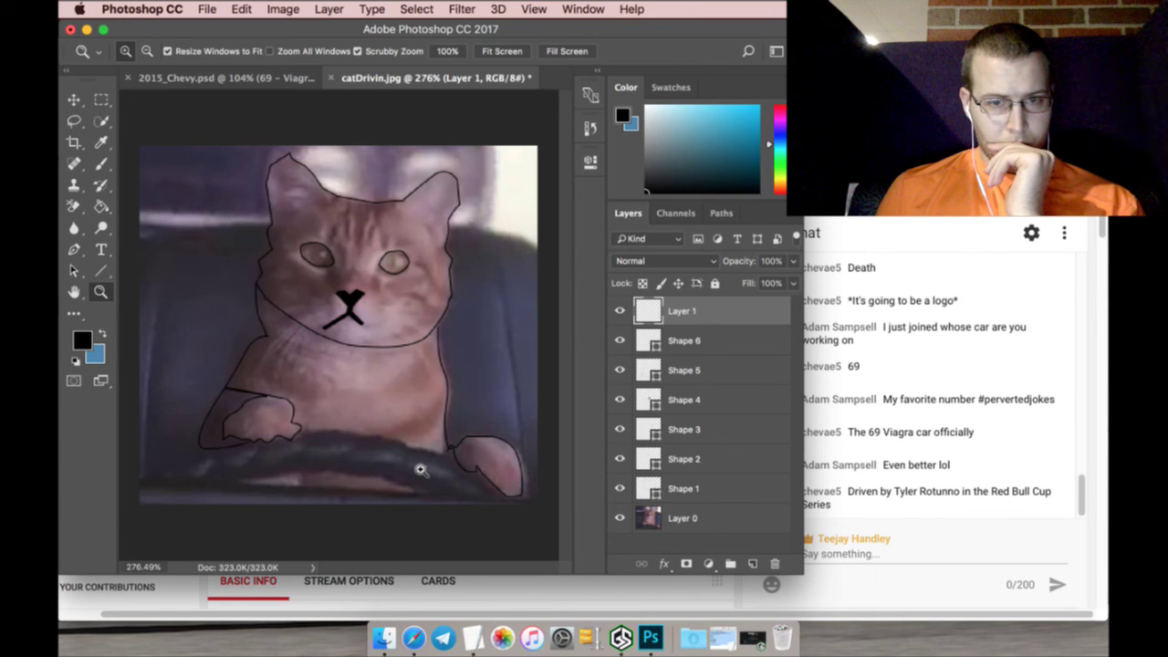
{"action": "left_click", "coordinate": [333, 78]}
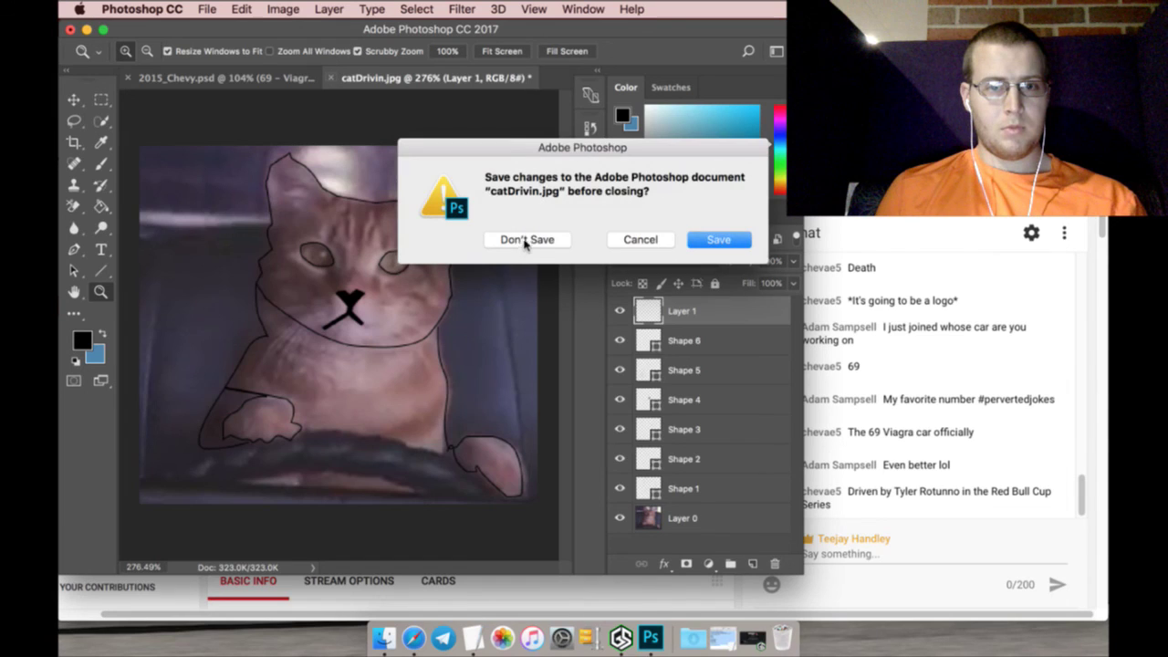
{"action": "left_click", "coordinate": [525, 240]}
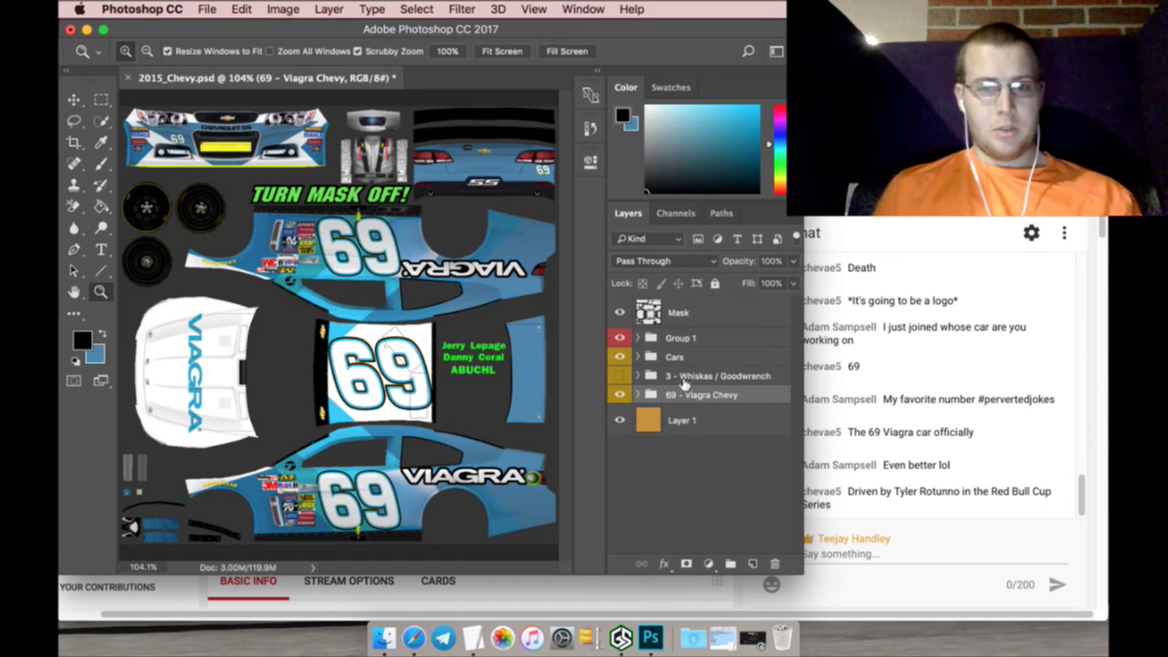
Add a layer above the 3 - Whiskas / Goodwrench group and enter "LeHouse" in a text box between the nose's right headlight and fog light
{"action": "left_click", "coordinate": [683, 386]}
{"action": "left_click", "coordinate": [752, 564]}
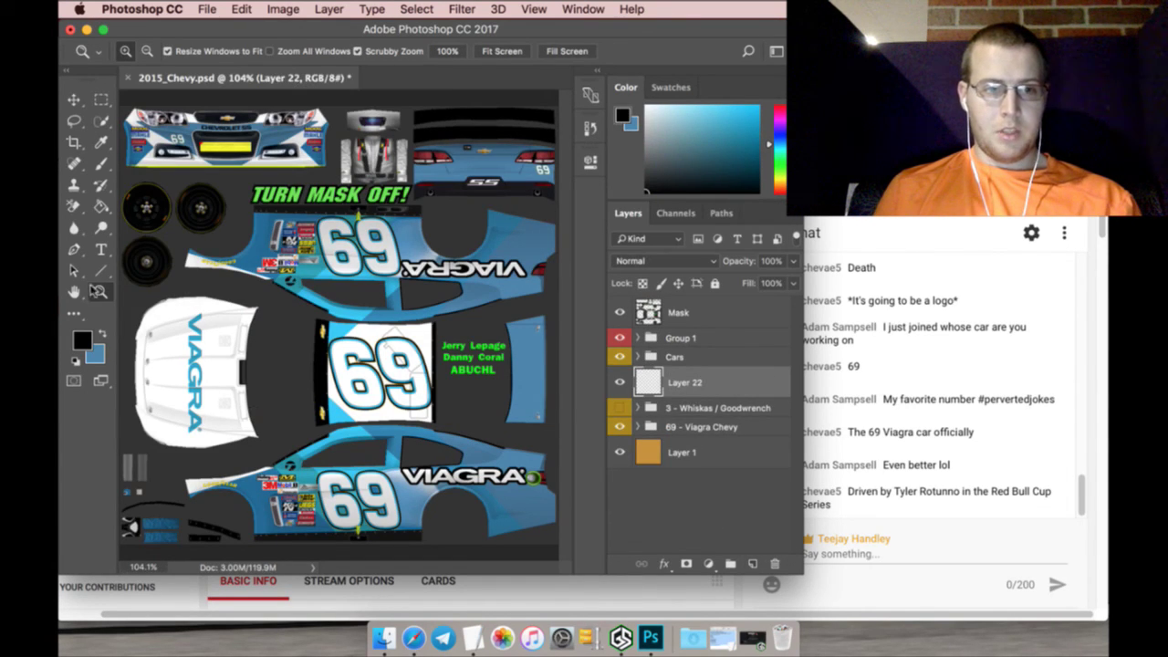
{"action": "left_click_drag", "start_coordinate": [269, 146], "coordinate": [350, 164]}
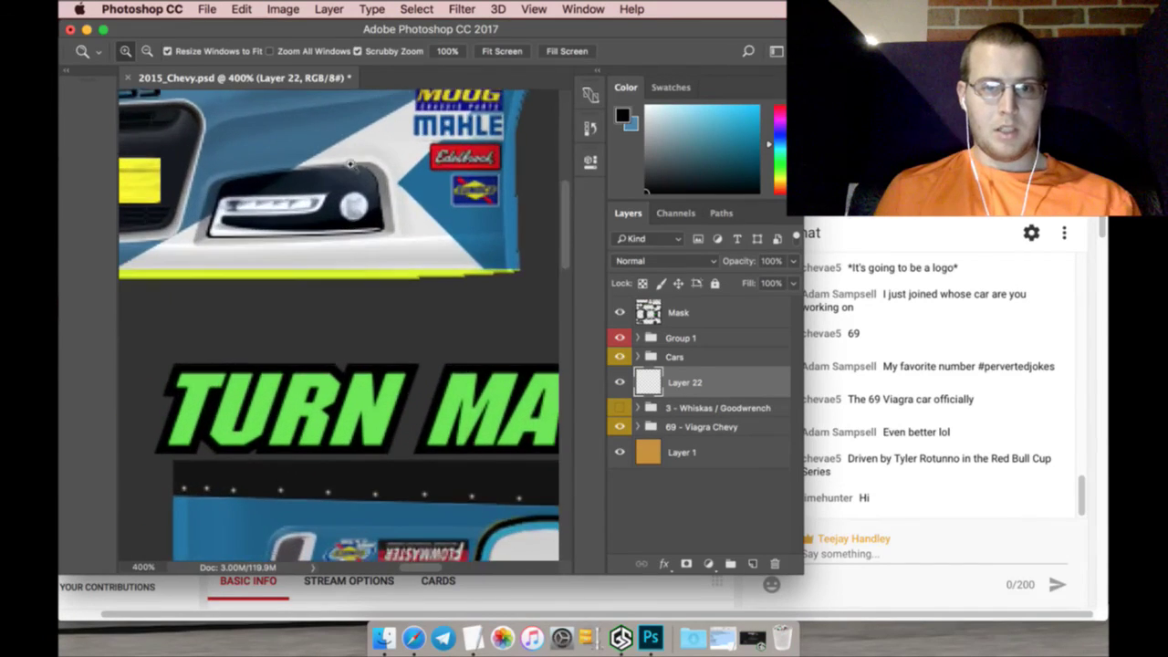
{"action": "scroll", "coordinate": [350, 165], "scroll_direction": "up", "scroll_amount": 5}
{"action": "left_click", "coordinate": [280, 328]}
{"action": "left_click", "coordinate": [264, 326]}
{"action": "left_click", "coordinate": [249, 326]}
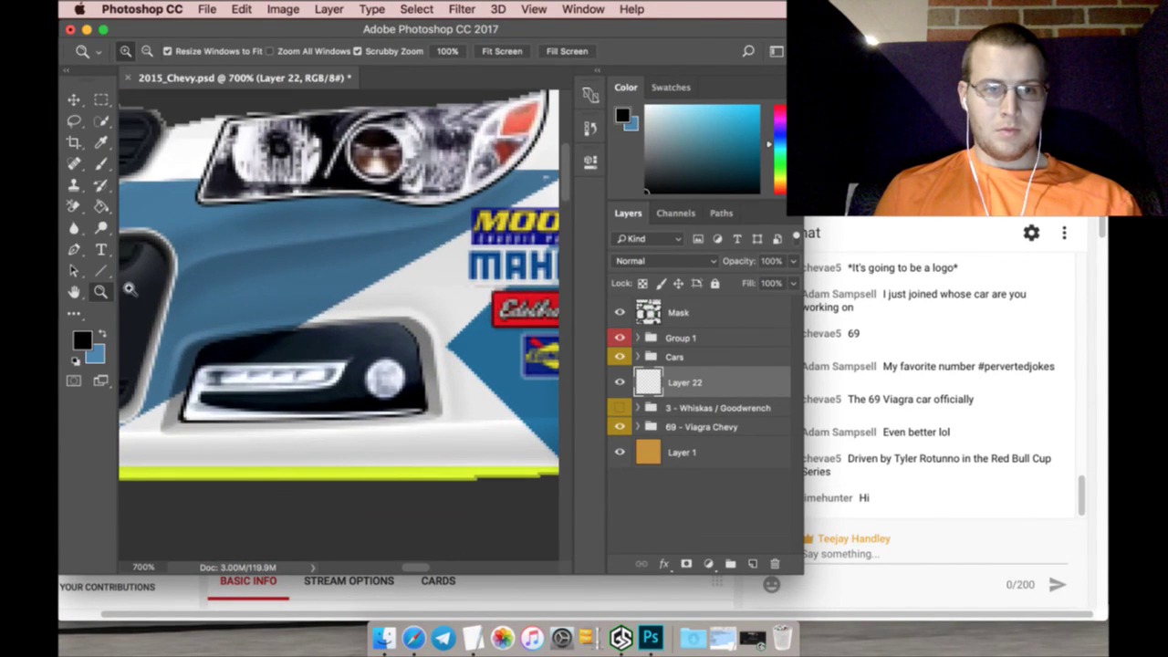
{"action": "left_click", "coordinate": [101, 249]}
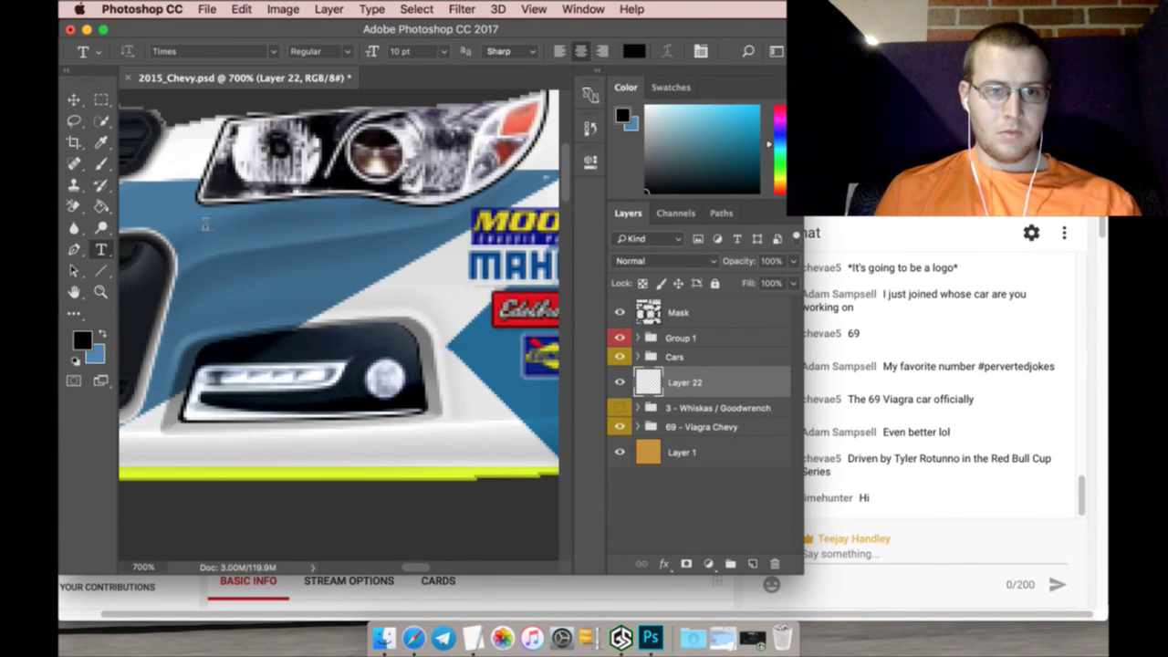
{"action": "left_click_drag", "start_coordinate": [205, 221], "coordinate": [461, 281]}
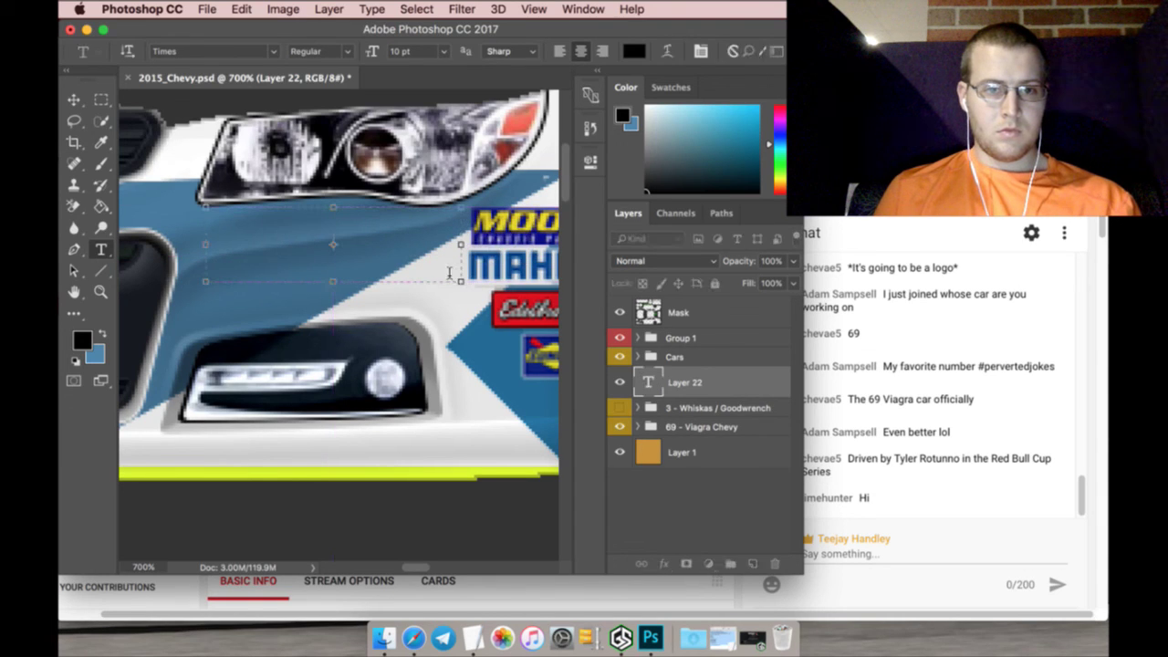
{"action": "type", "text": "L"}
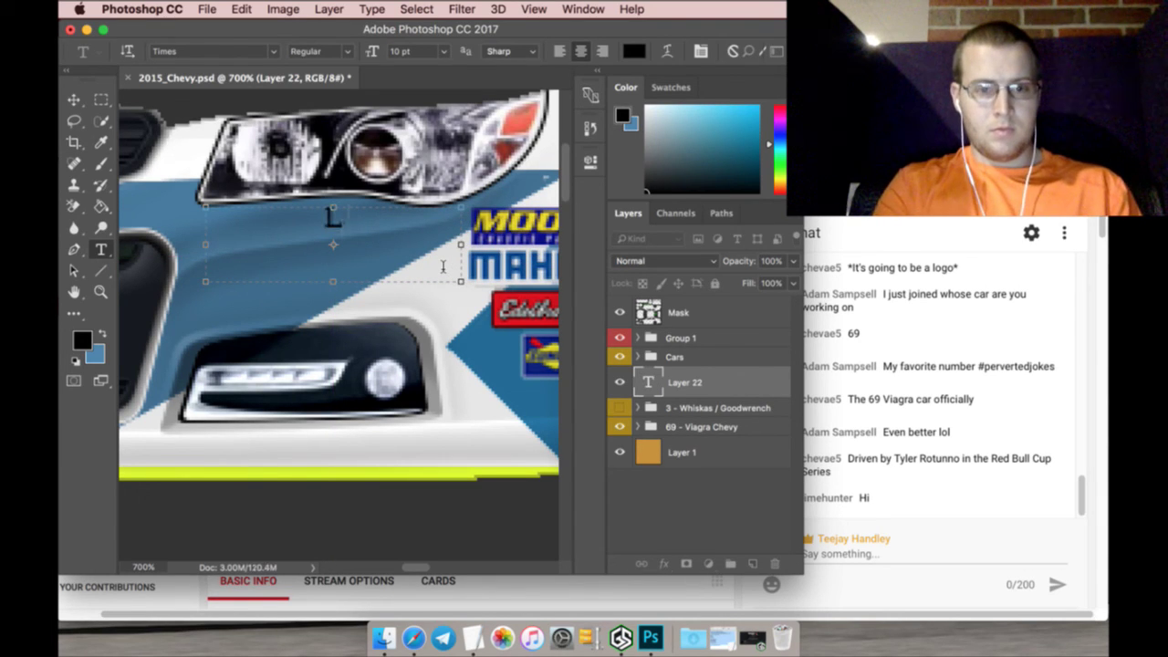
{"action": "type", "text": "eHouse"}
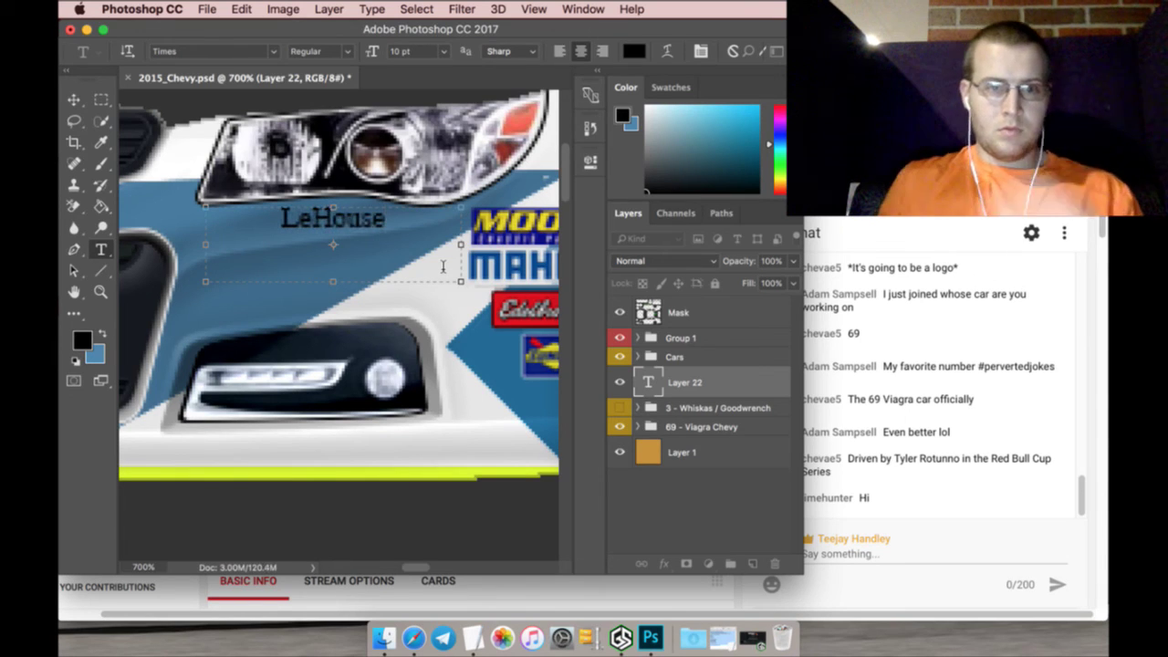
Set the whole LeHouse text in the Hemmet Personal Use Only font
{"action": "key", "text": "super+a"}
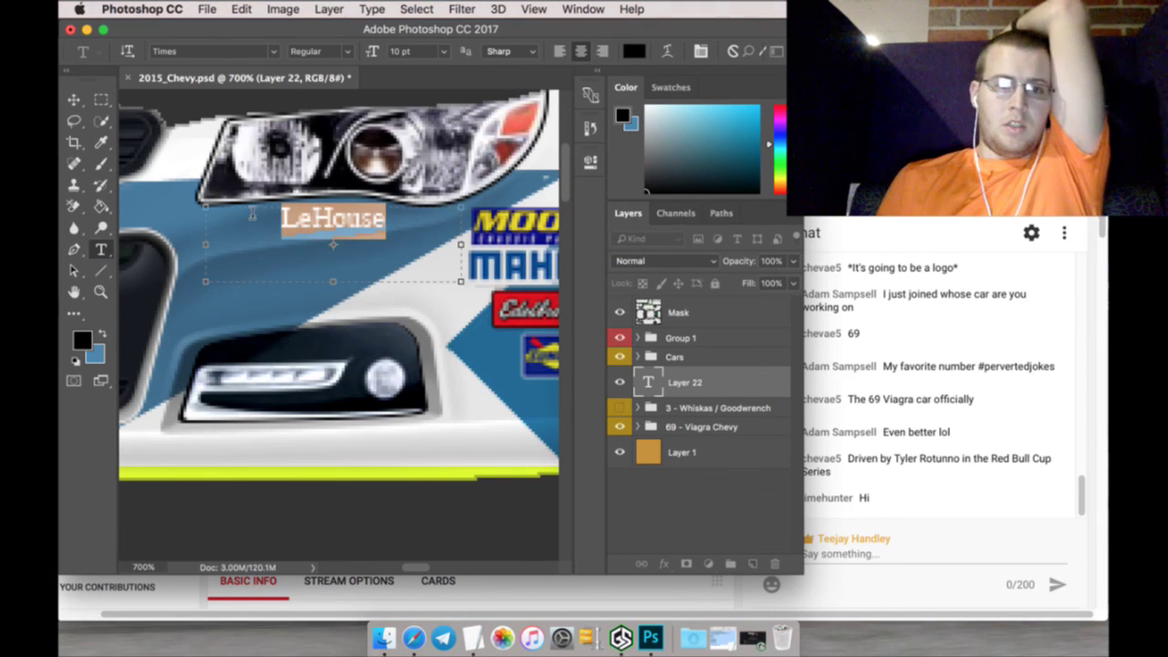
{"action": "left_click", "coordinate": [274, 52]}
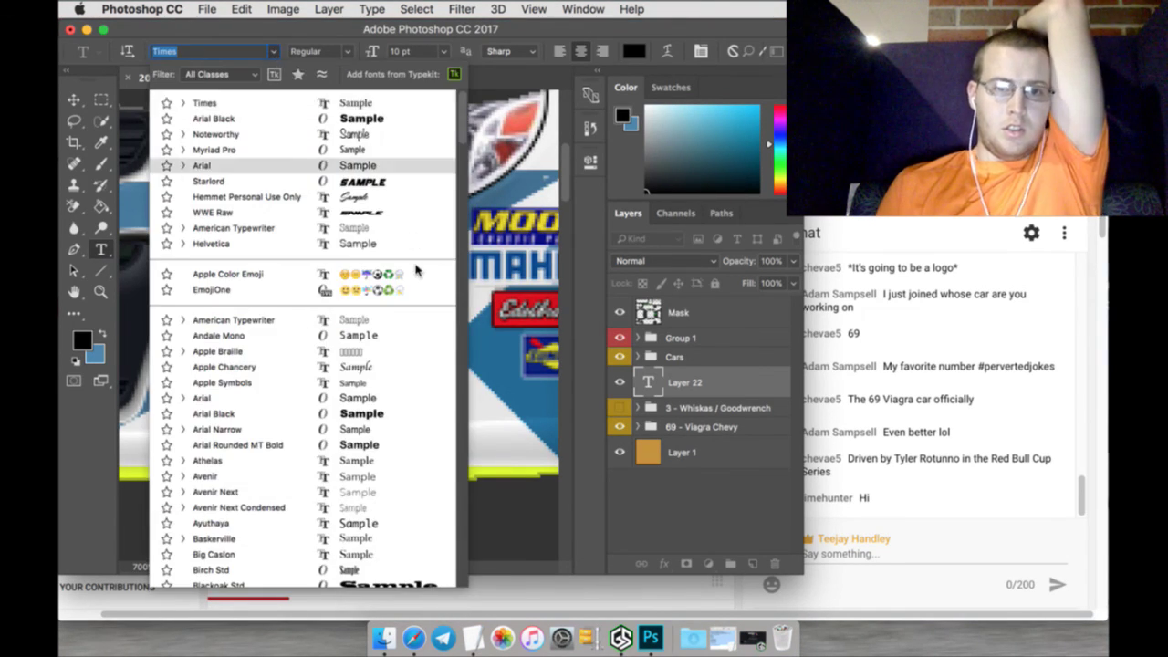
{"action": "left_click", "coordinate": [366, 198]}
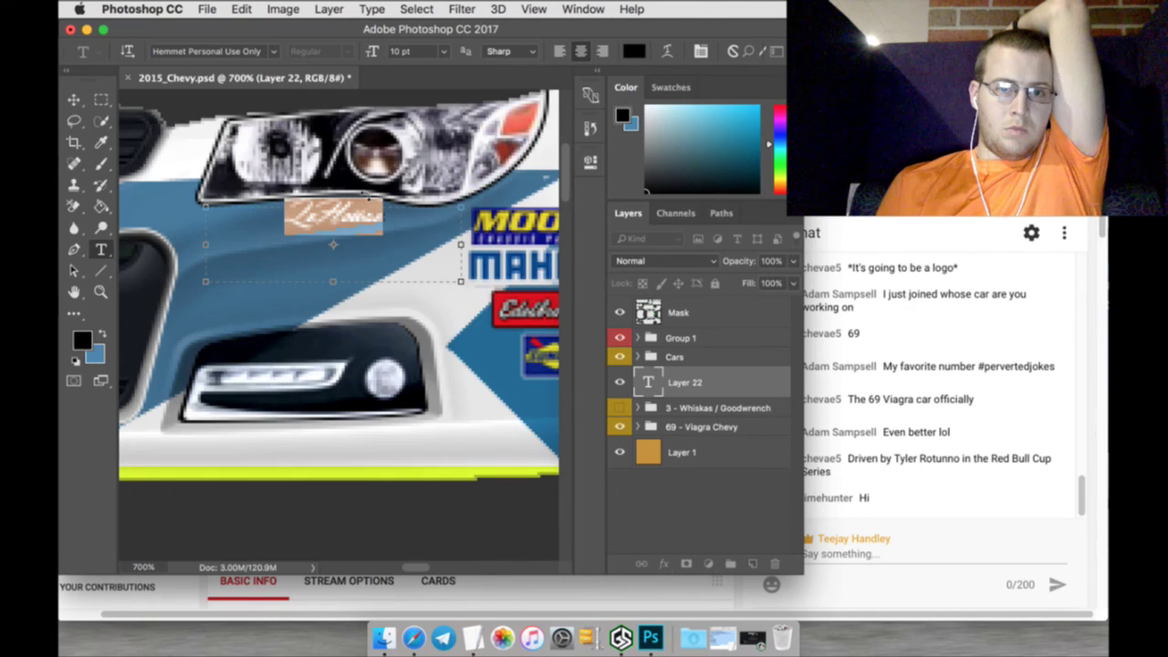
Enlarge the LeHouse text to 17 pt and left-align it in its text box
{"action": "left_click", "coordinate": [419, 238]}
{"action": "left_click_drag", "start_coordinate": [416, 232], "coordinate": [284, 219]}
{"action": "left_click", "coordinate": [444, 52]}
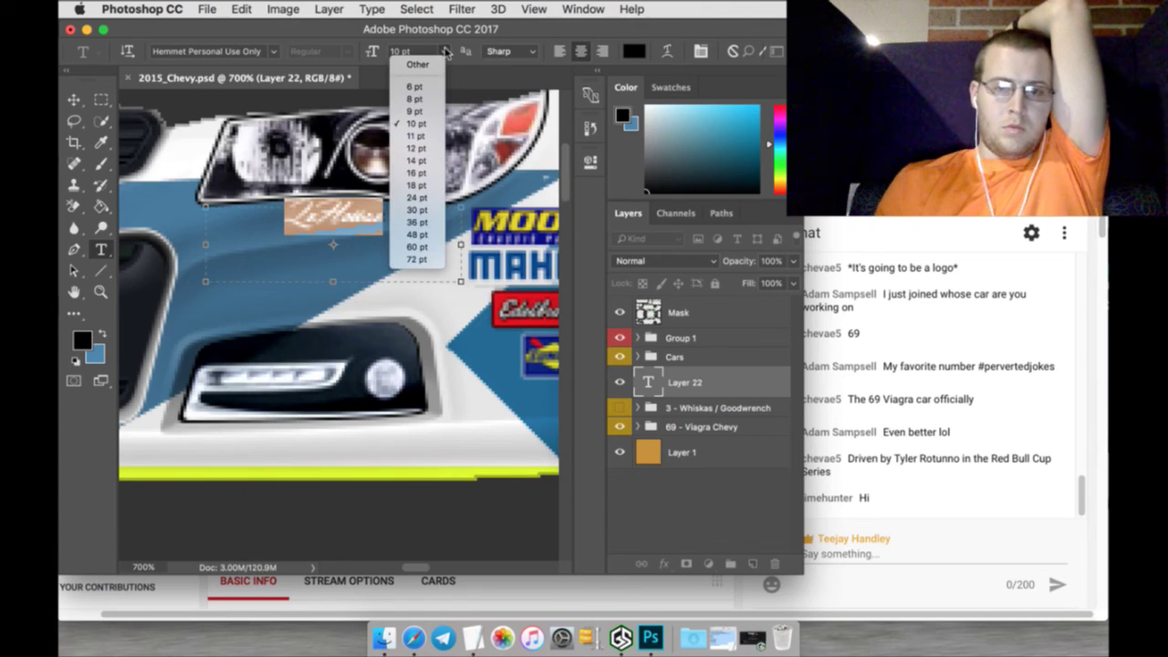
{"action": "left_click", "coordinate": [428, 50]}
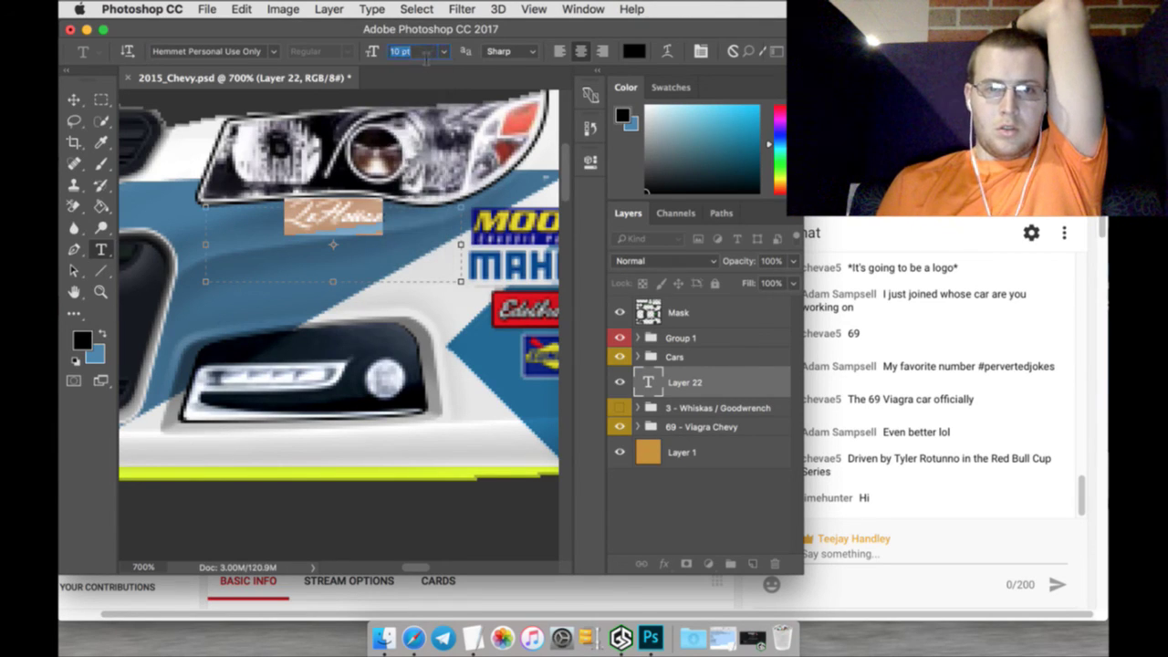
{"action": "key", "text": "Up"}
{"action": "key", "text": "Up"}
{"action": "key", "text": "Up"}
{"action": "key", "text": "Up"}
{"action": "key", "text": "Up"}
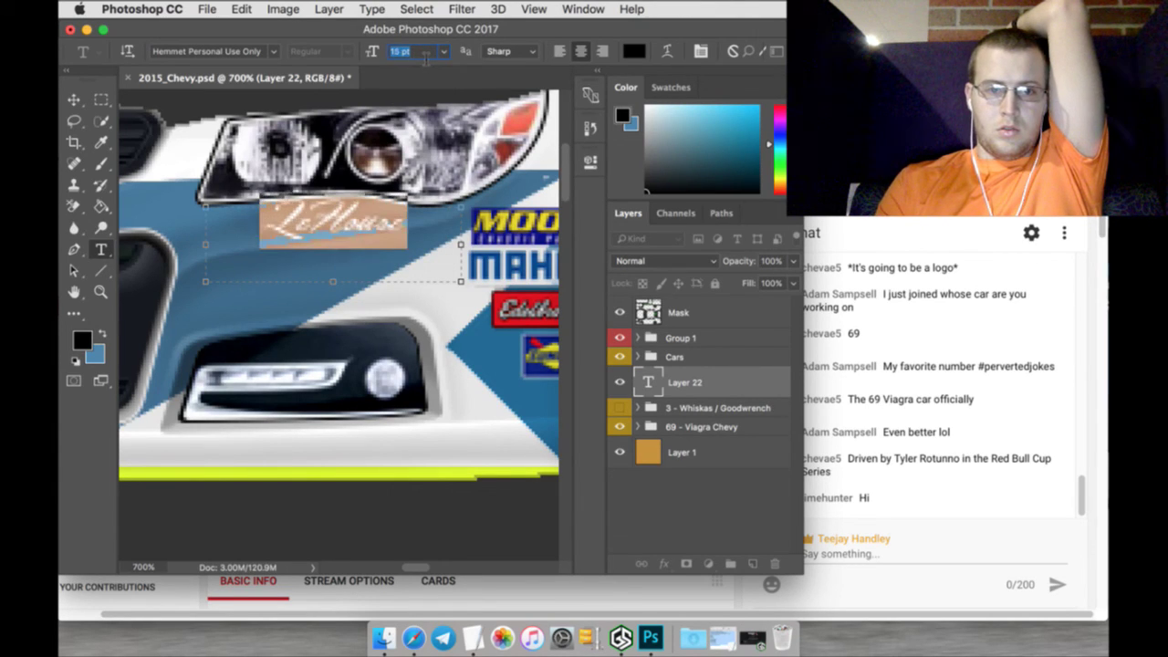
{"action": "key", "text": "Up"}
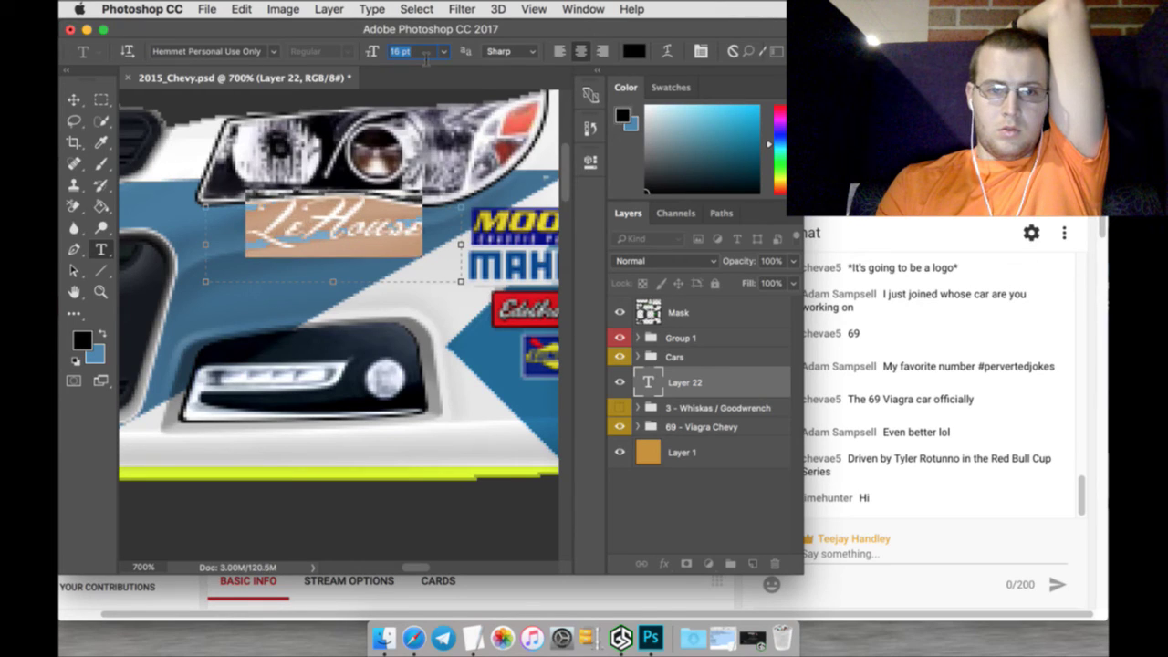
{"action": "key", "text": "Up"}
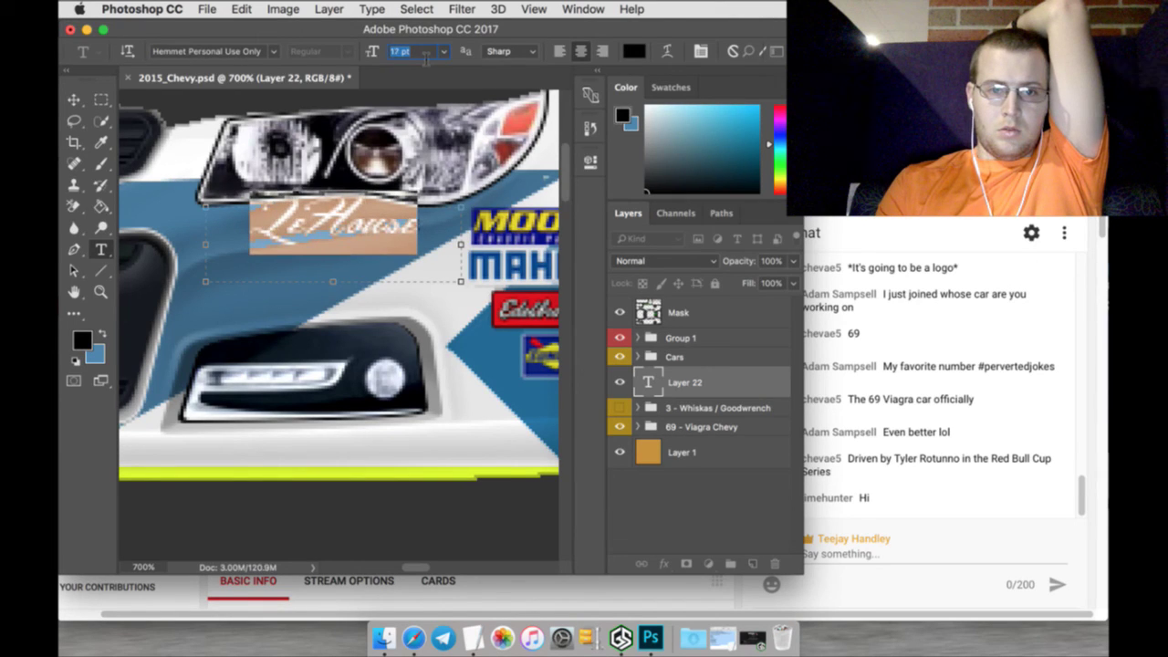
{"action": "left_click", "coordinate": [561, 52]}
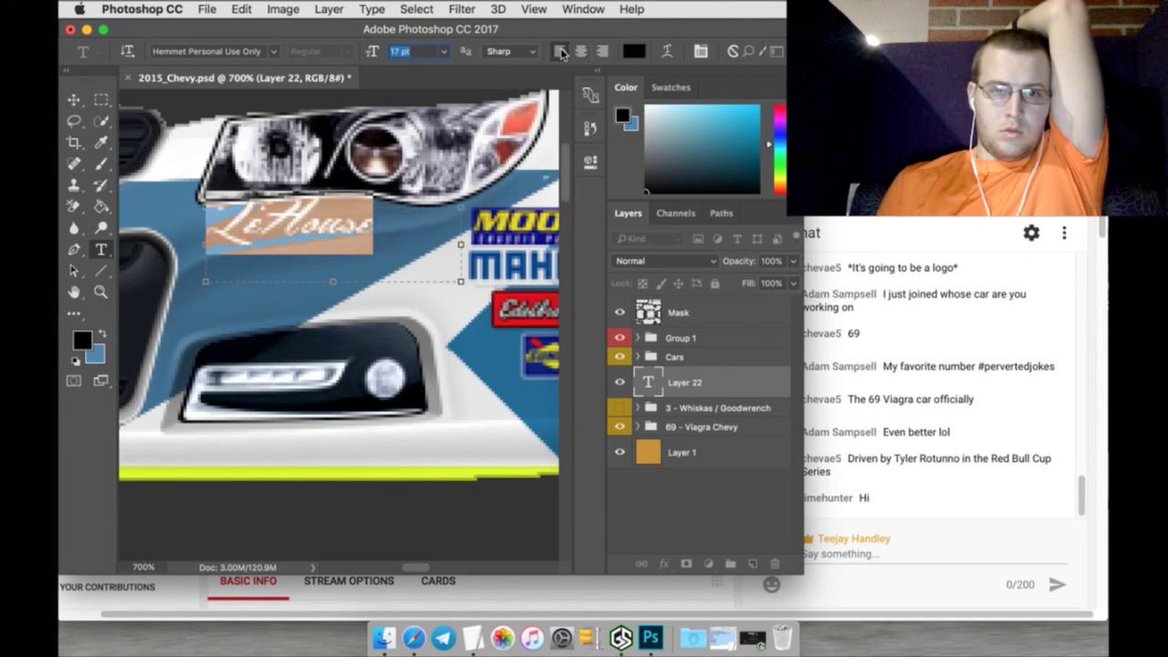
{"action": "left_click", "coordinate": [407, 244]}
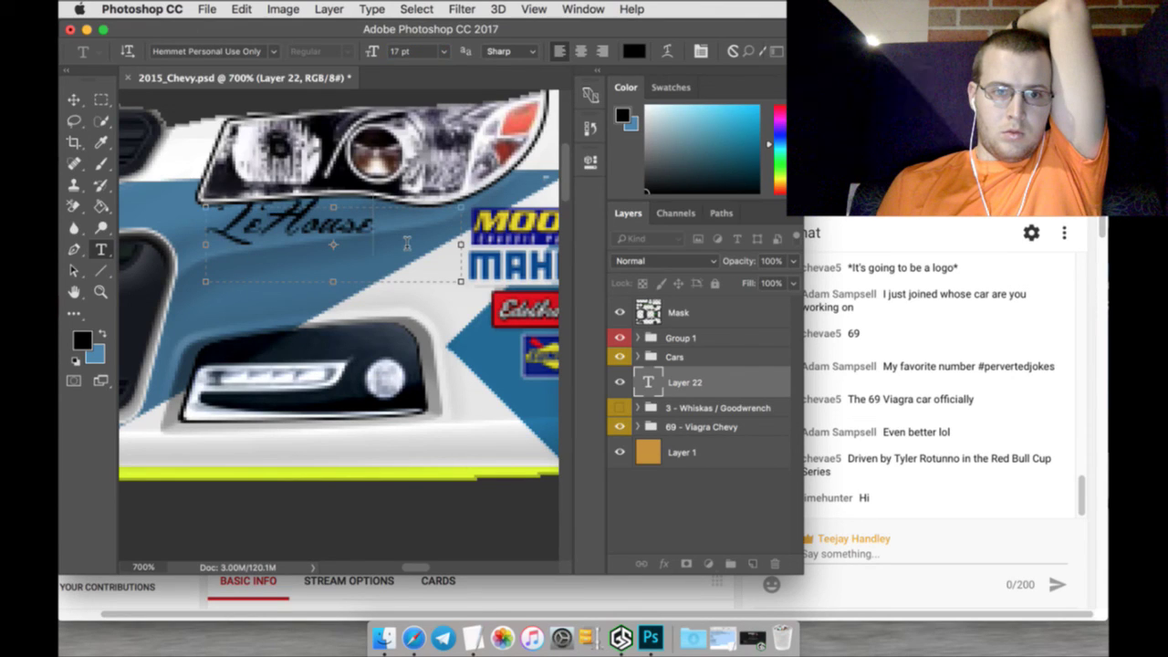
Nudge the LeHouse text slightly down so it sits clear of the headlight
{"action": "left_click", "coordinate": [75, 100]}
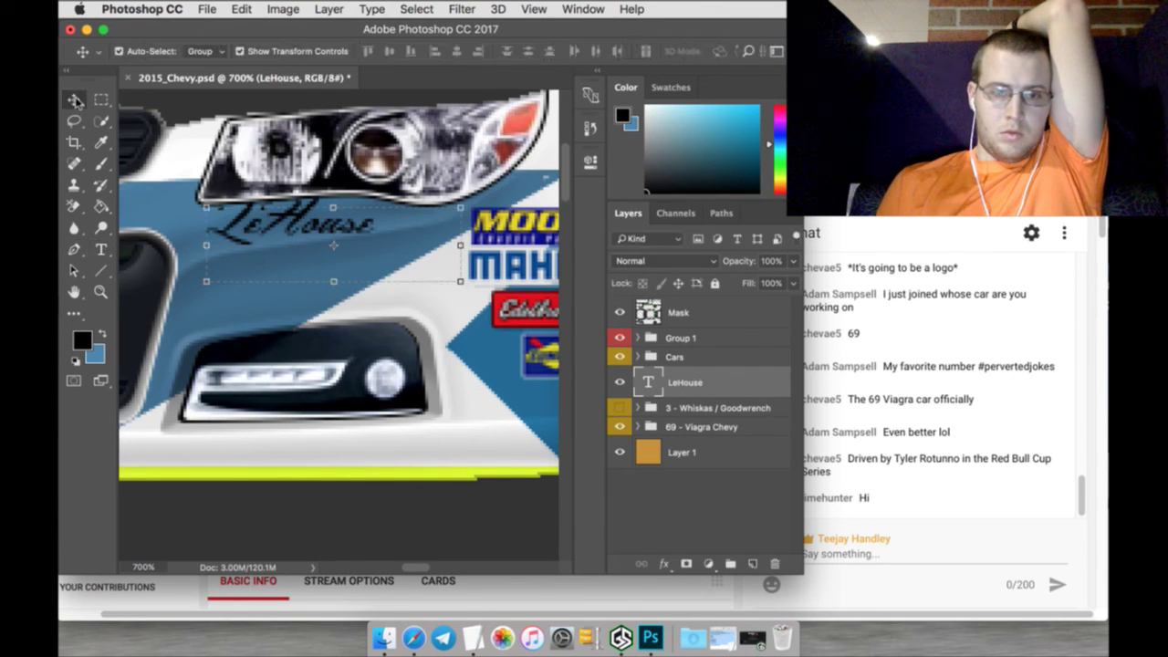
{"action": "key", "text": "Down"}
{"action": "key", "text": "Down"}
{"action": "key", "text": "Down"}
{"action": "key", "text": "Down"}
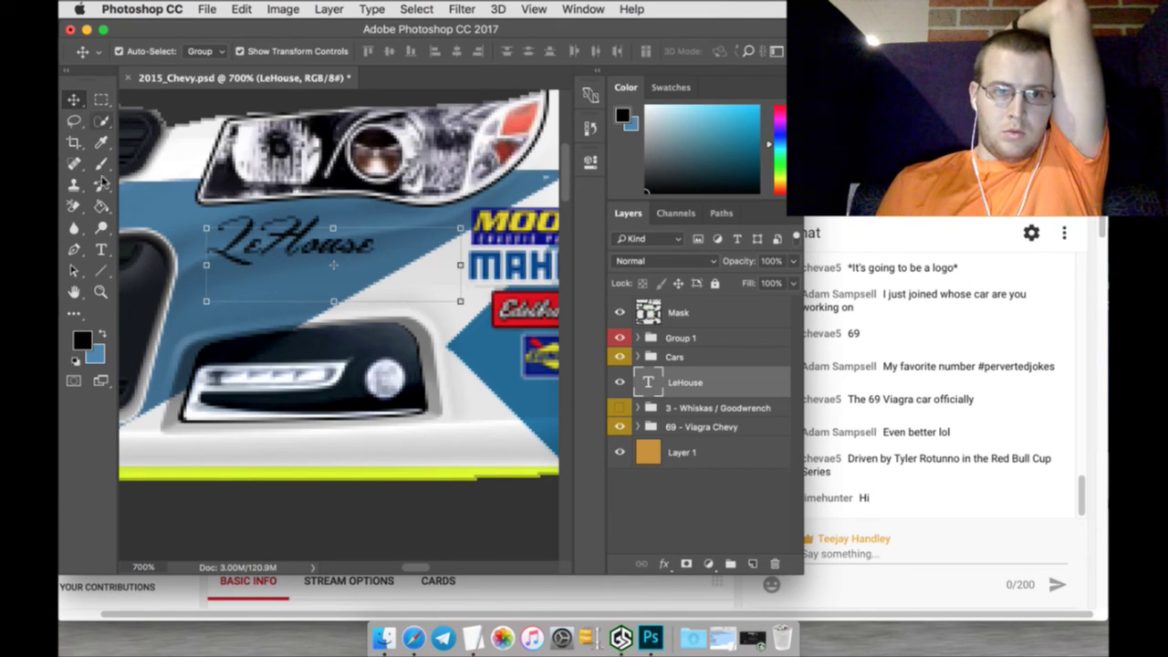
Enlarge the LeHouse text to 22 pt
{"action": "left_click", "coordinate": [103, 248]}
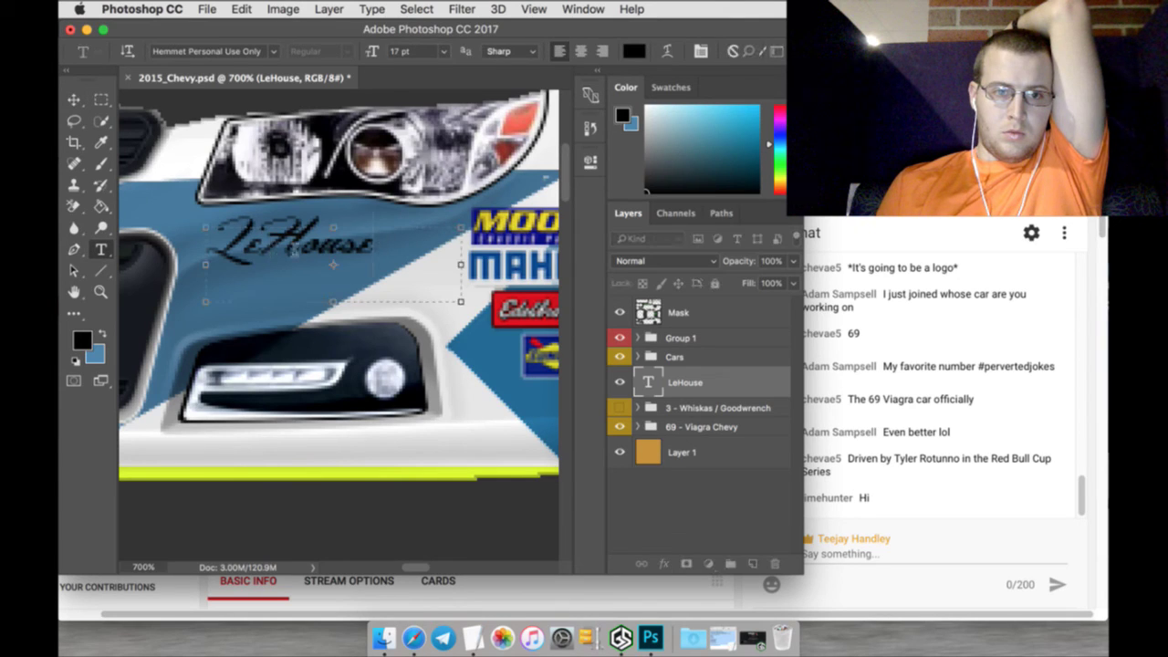
{"action": "double_click", "coordinate": [294, 248]}
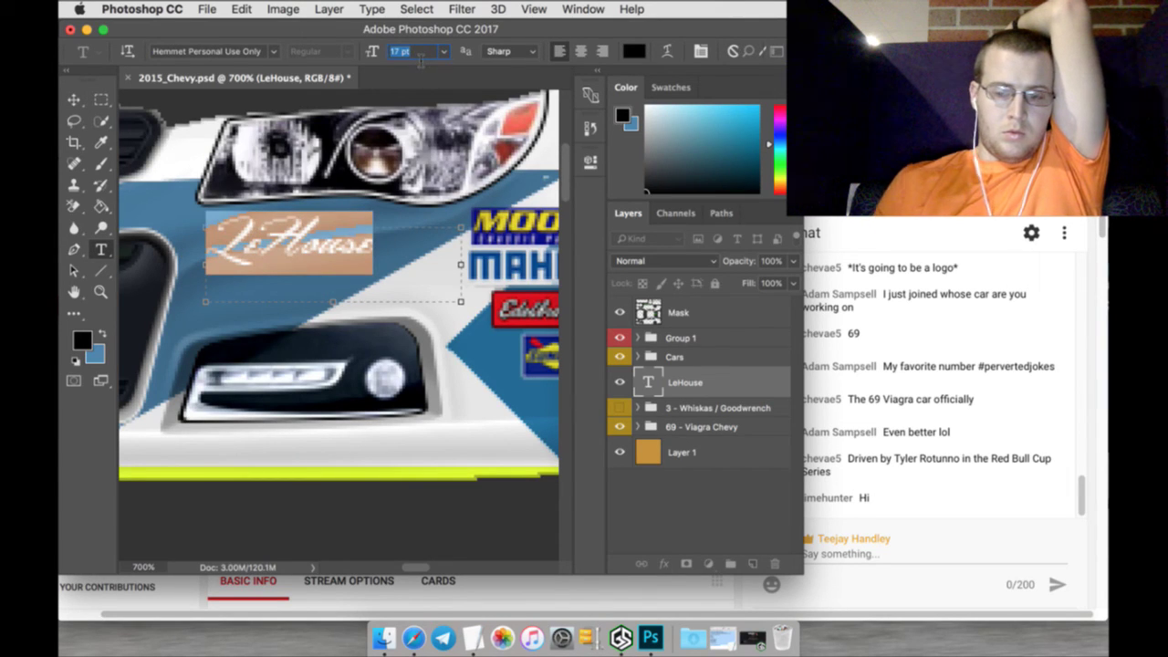
{"action": "key", "text": "Up"}
{"action": "key", "text": "Up"}
{"action": "key", "text": "Up"}
{"action": "key", "text": "Up"}
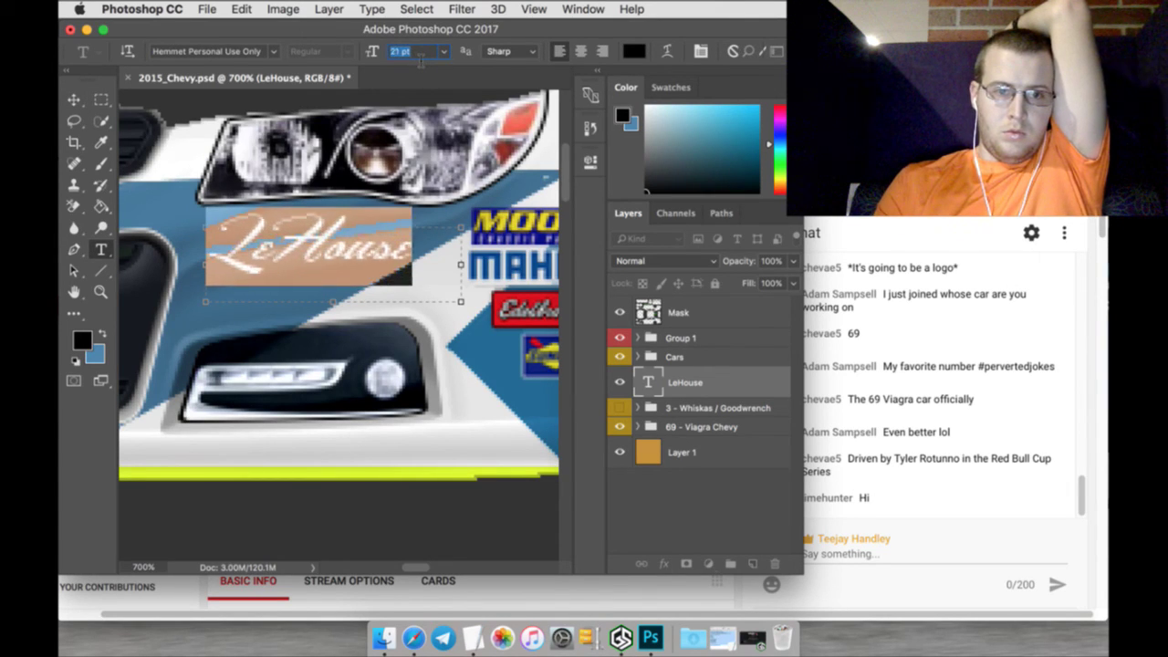
{"action": "key", "text": "Up"}
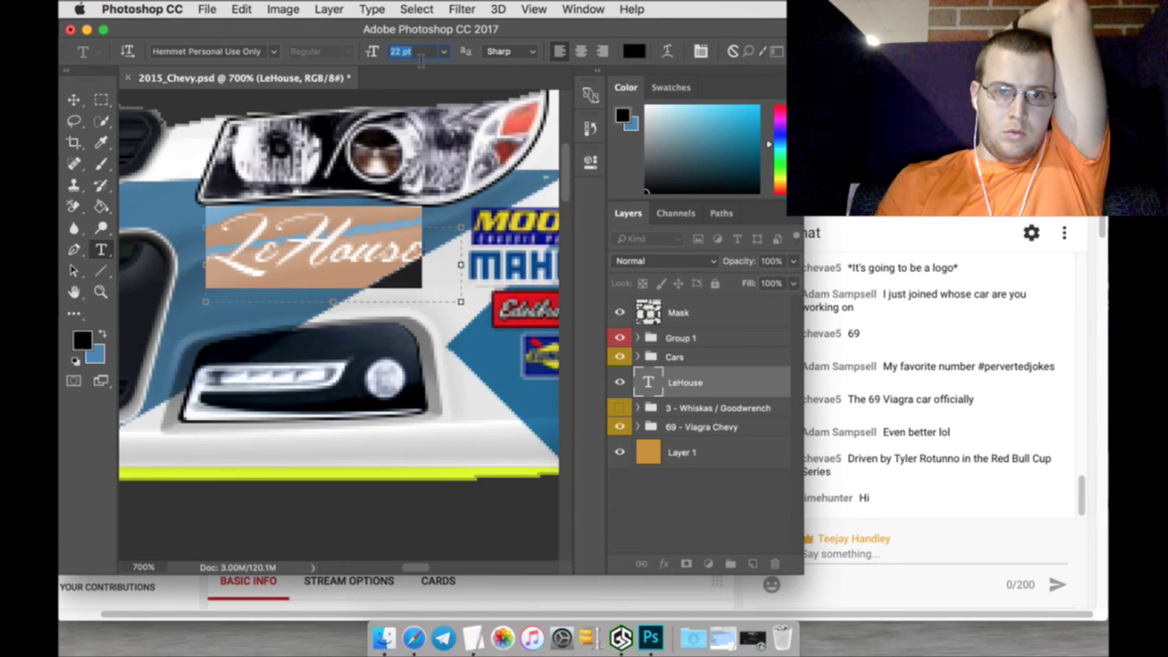
Commit the LeHouse text and rasterize its type layer
{"action": "left_click", "coordinate": [104, 101]}
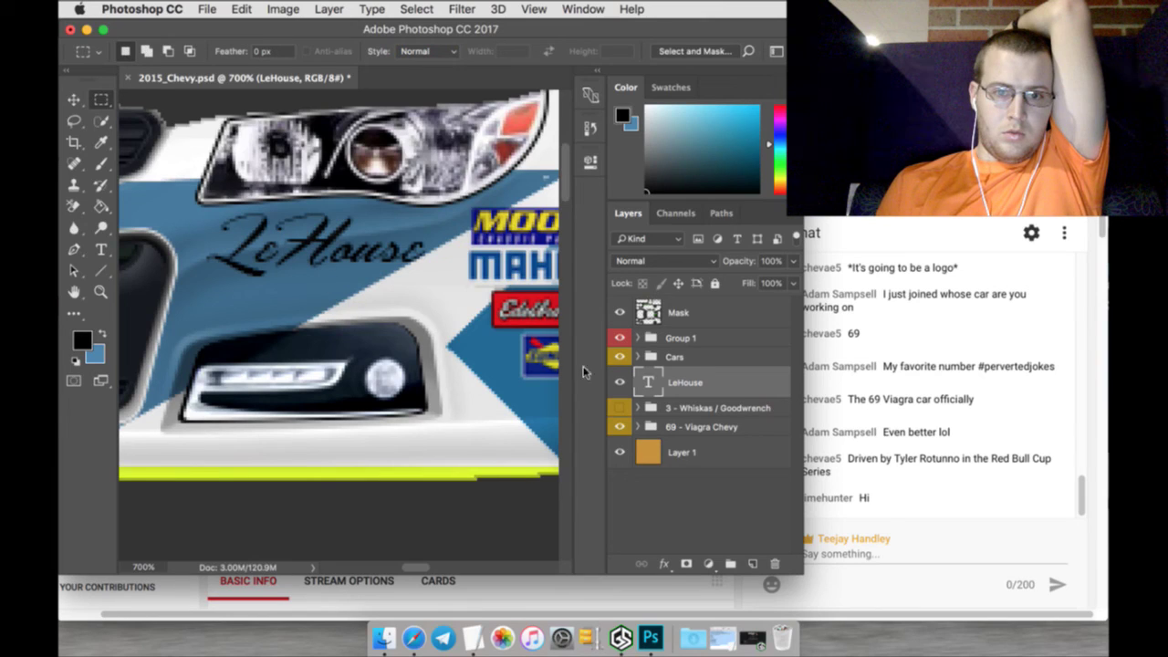
{"action": "right_click", "coordinate": [735, 379]}
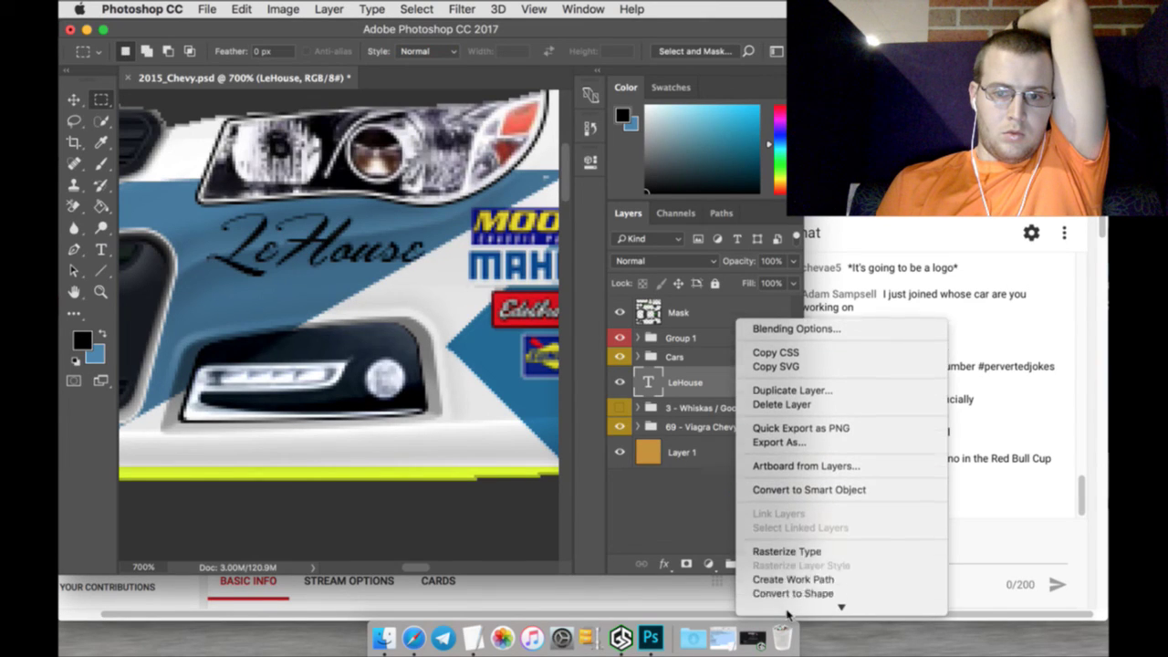
{"action": "left_click", "coordinate": [786, 509]}
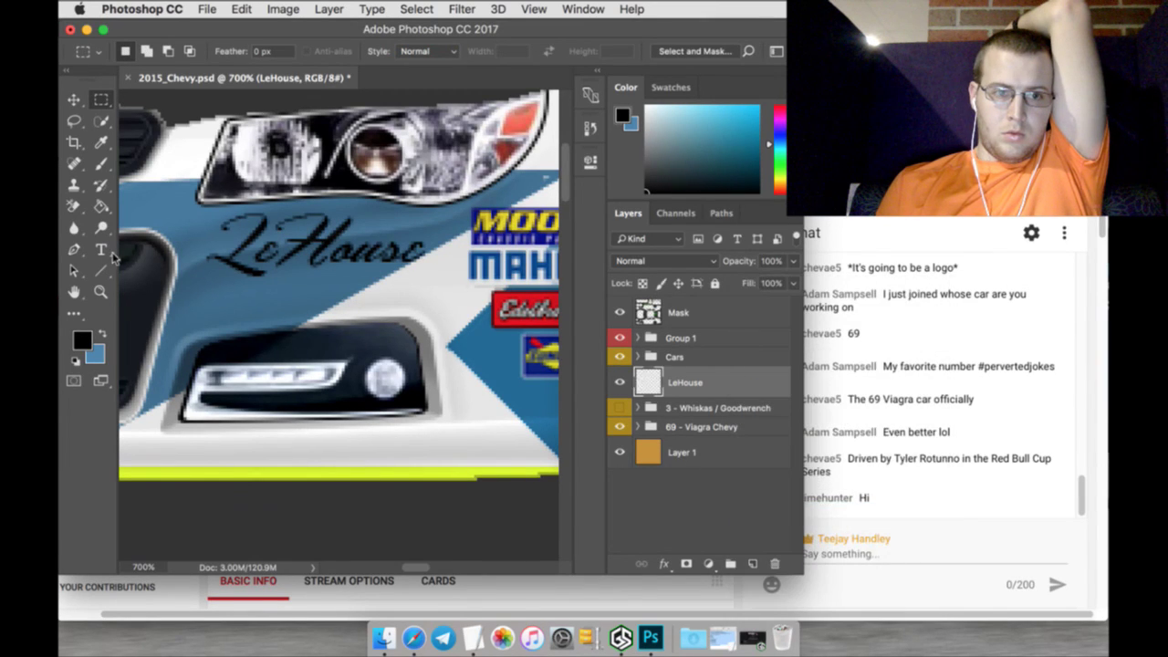
Add a text box just below LeHouse reading "Cats" in 22 pt Hemmet Personal Use Only and widen the box to about 1.18 in
{"action": "left_click", "coordinate": [100, 249]}
{"action": "left_click_drag", "start_coordinate": [270, 277], "coordinate": [440, 319]}
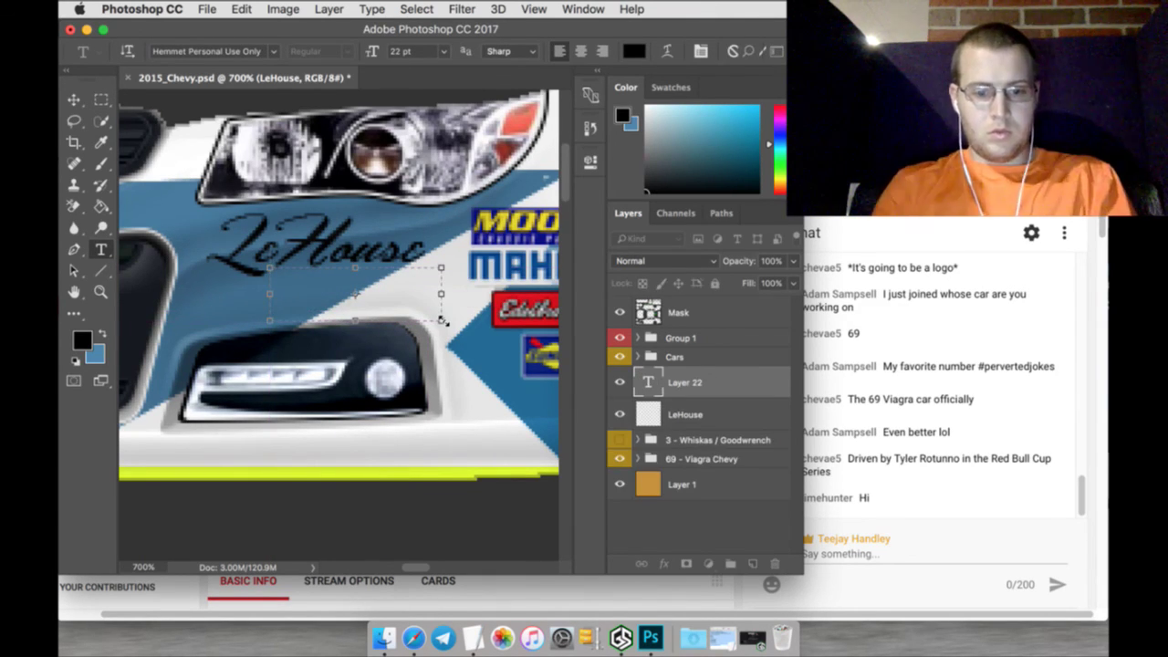
{"action": "type", "text": "Cars"}
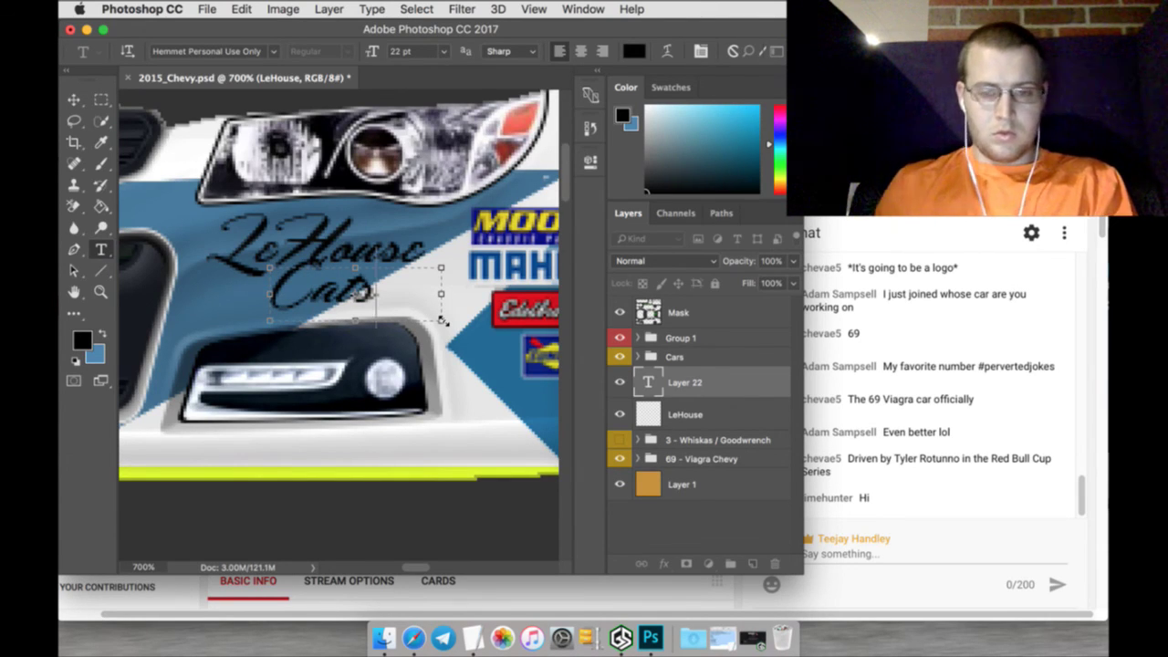
{"action": "left_click_drag", "start_coordinate": [444, 296], "coordinate": [516, 294]}
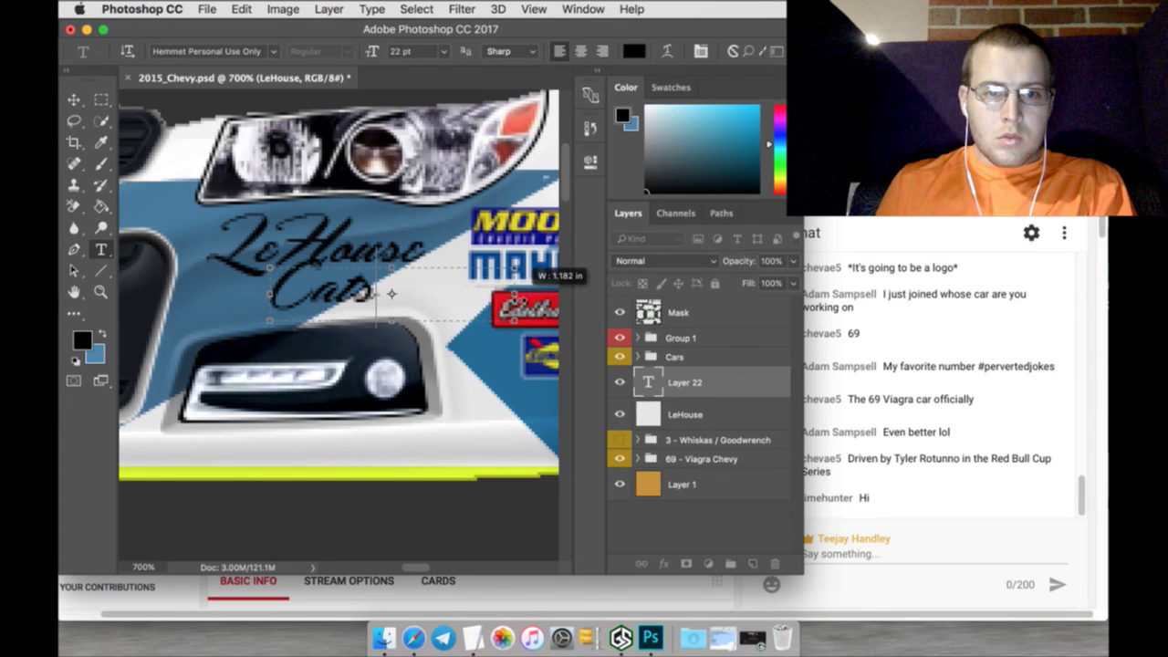
Append "Racing" at 10 pt directly after "Cats" in the same text box
{"action": "left_click", "coordinate": [444, 52]}
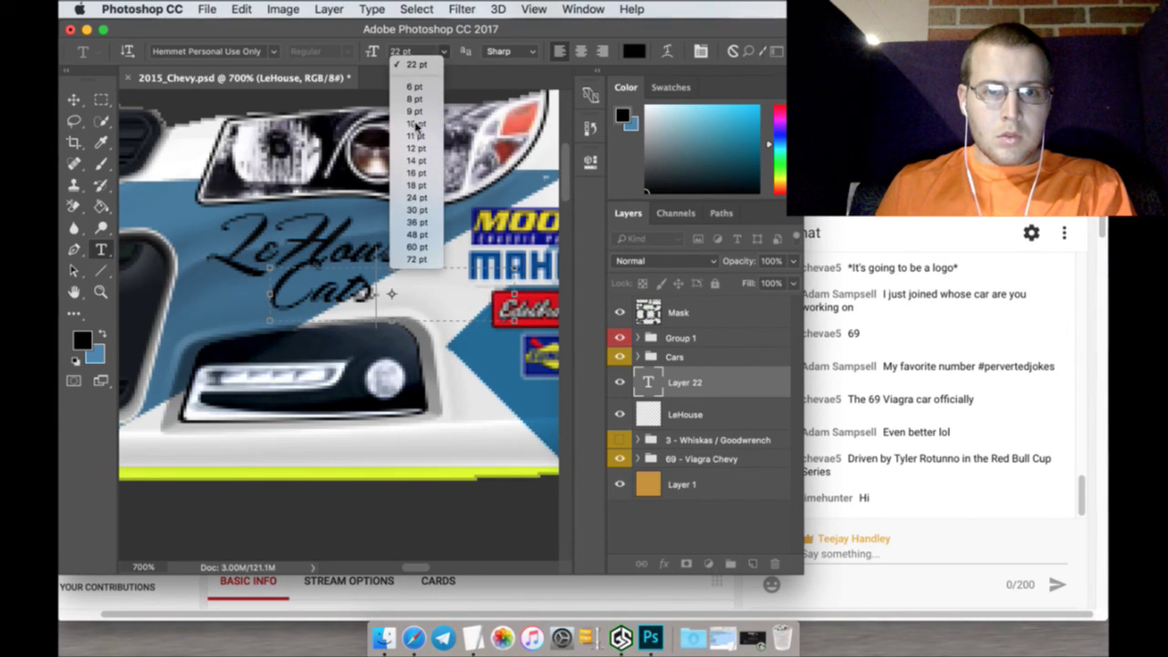
{"action": "left_click", "coordinate": [415, 124]}
{"action": "type", "text": "Racing"}
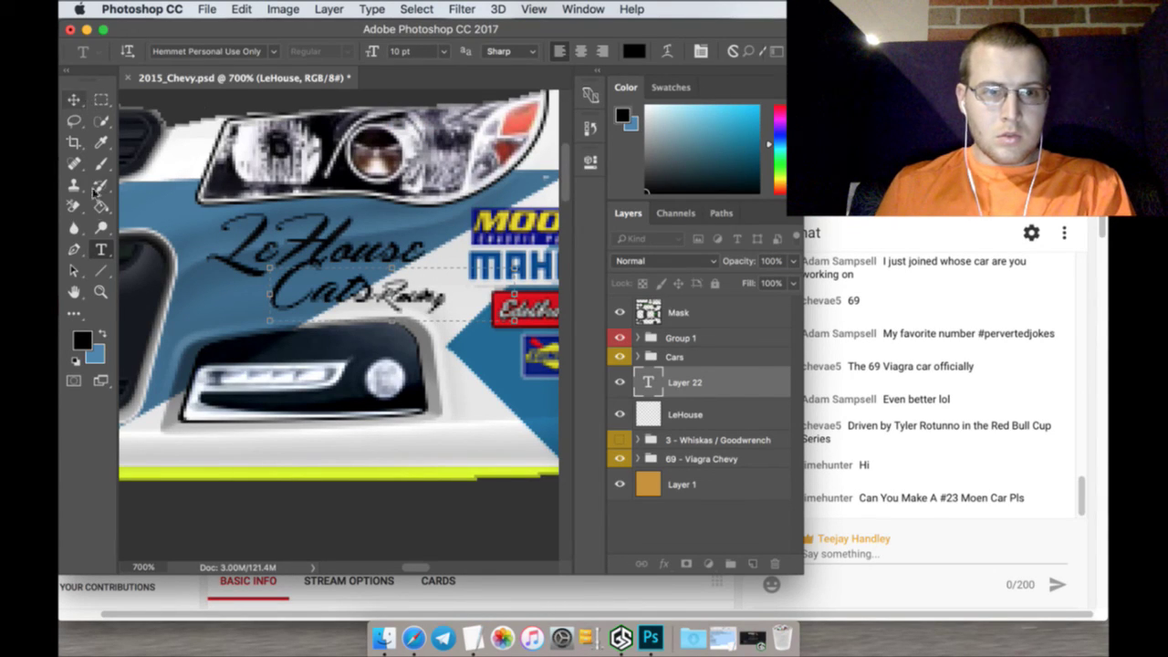
Commit the Cats Racing text and nudge it left so it sits centred beneath LeHouse
{"action": "left_click", "coordinate": [77, 101]}
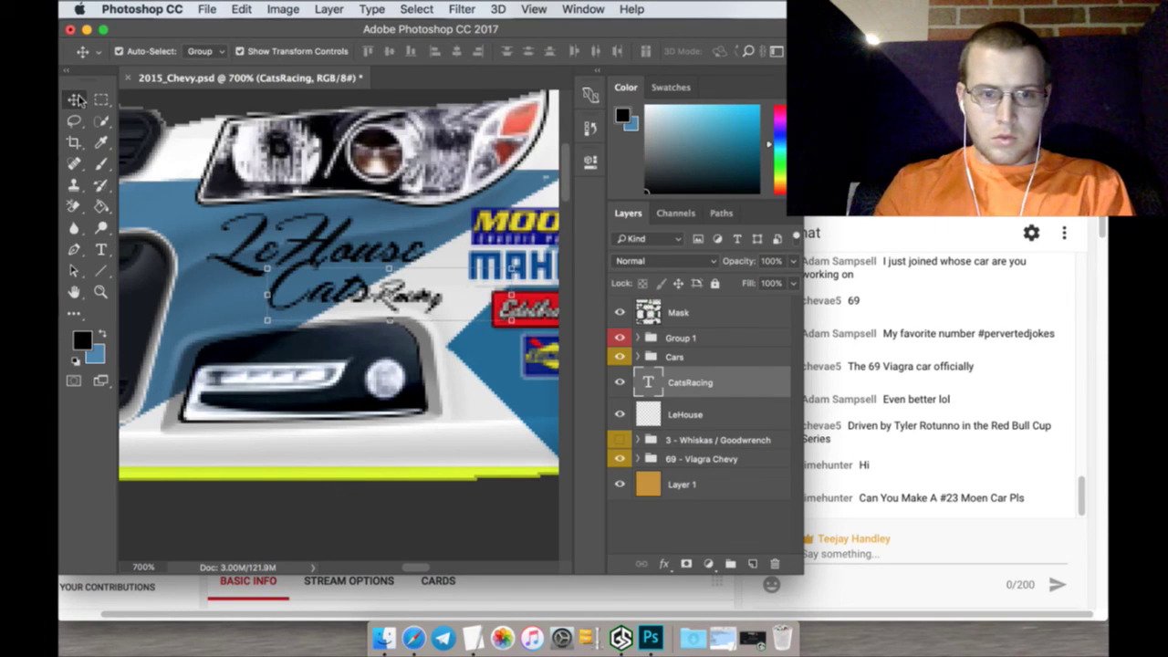
{"action": "key", "text": "Left"}
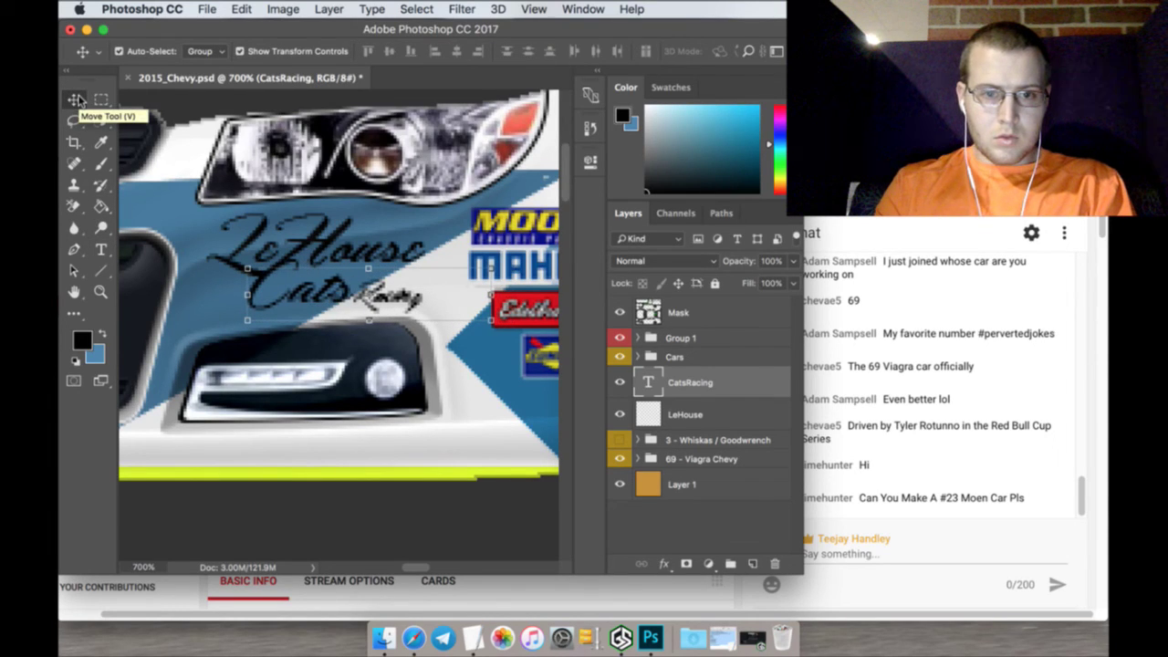
{"action": "key", "text": "Left"}
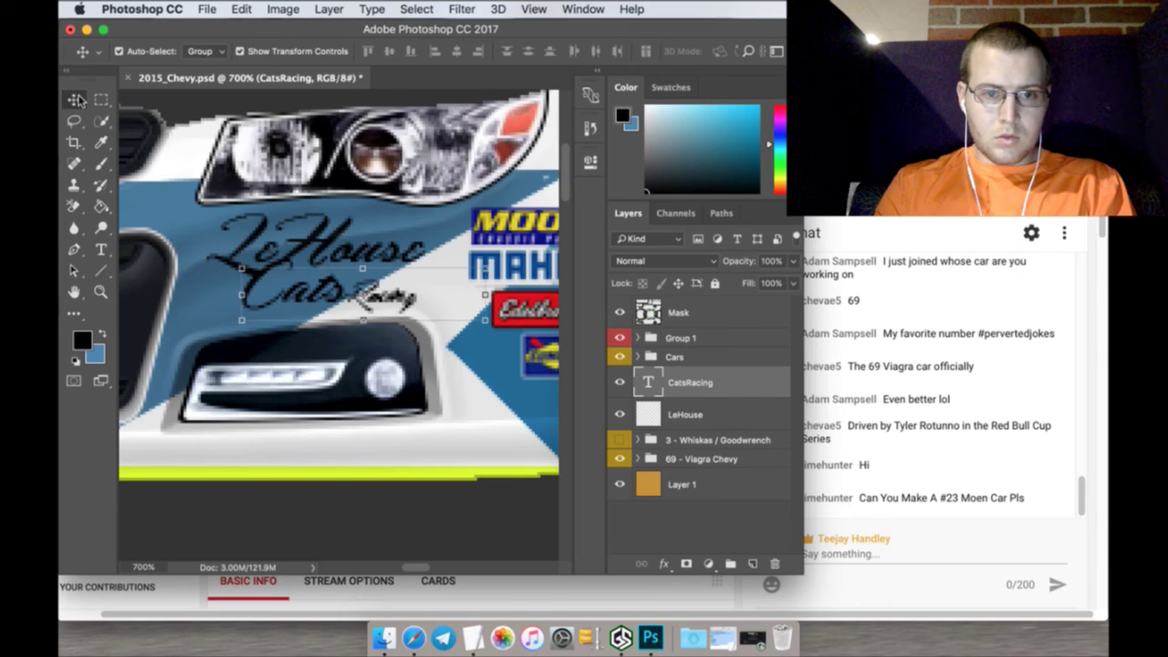
Rasterize the CatsRacing type layer and merge it with the LeHouse layer
{"action": "left_click", "coordinate": [101, 98]}
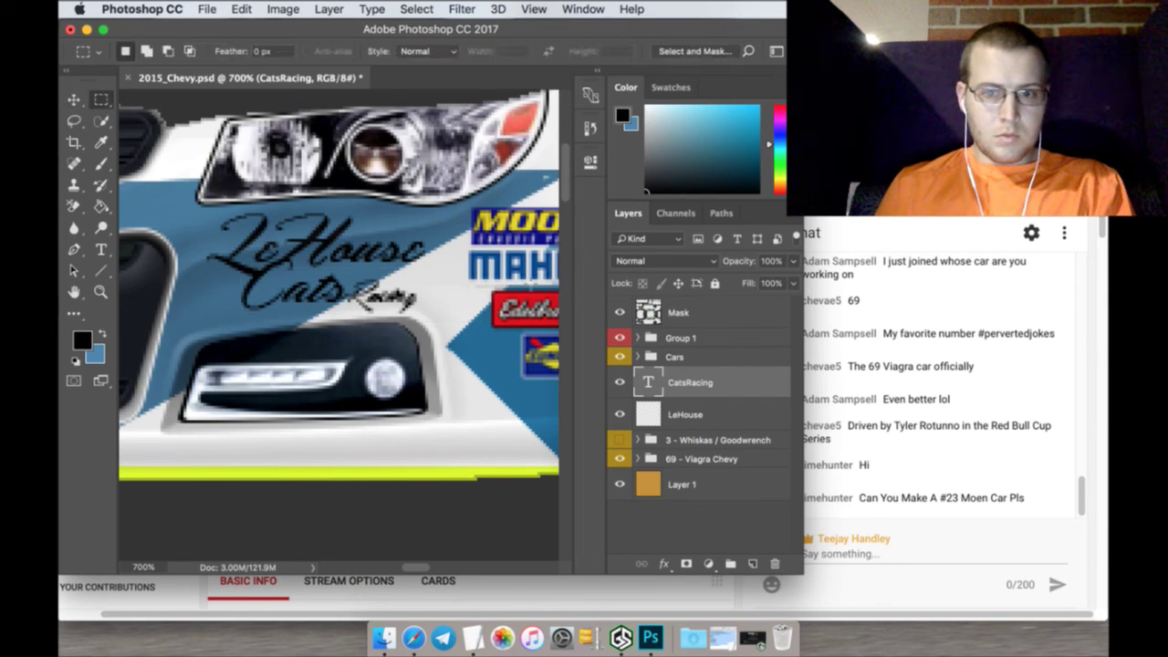
{"action": "right_click", "coordinate": [731, 381]}
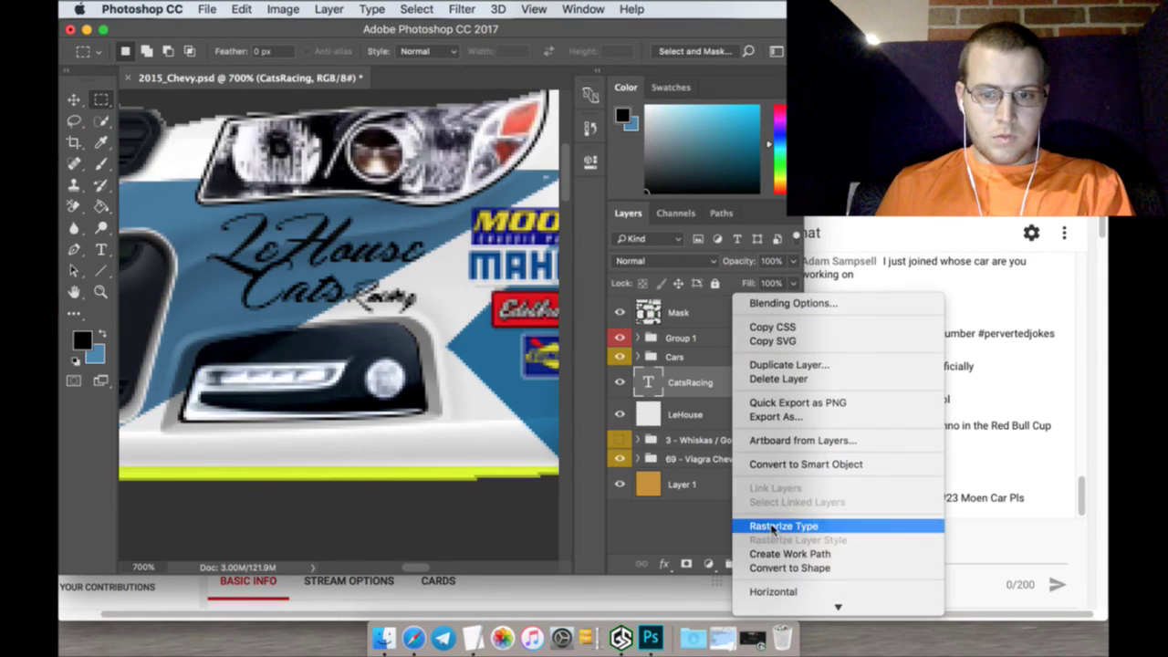
{"action": "left_click", "coordinate": [762, 524]}
{"action": "left_click", "coordinate": [717, 414], "text": "shift"}
{"action": "right_click", "coordinate": [716, 412]}
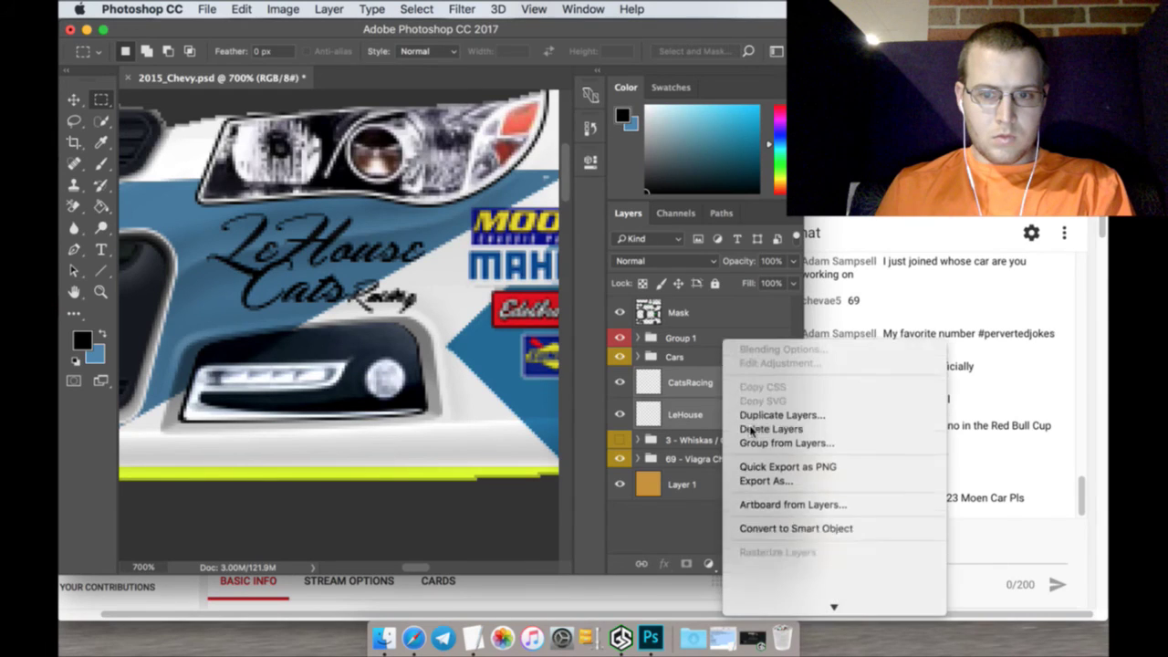
{"action": "left_click", "coordinate": [759, 392]}
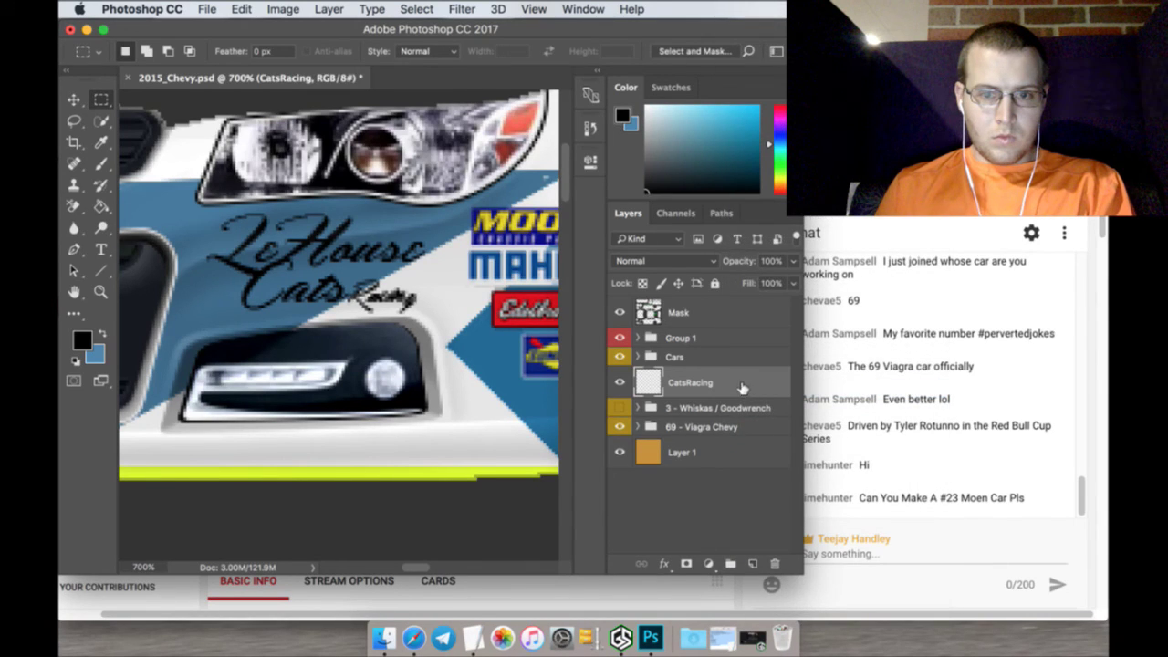
Give the merged CatsRacing layer an Outer Glow in white
{"action": "double_click", "coordinate": [764, 382]}
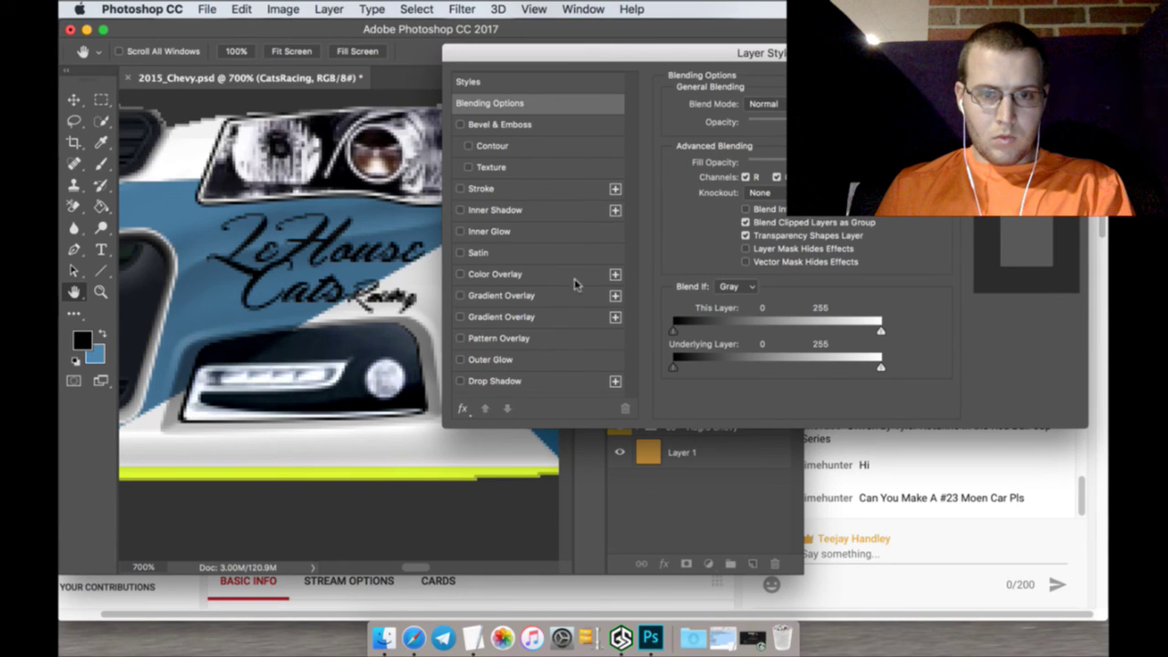
{"action": "left_click", "coordinate": [521, 361]}
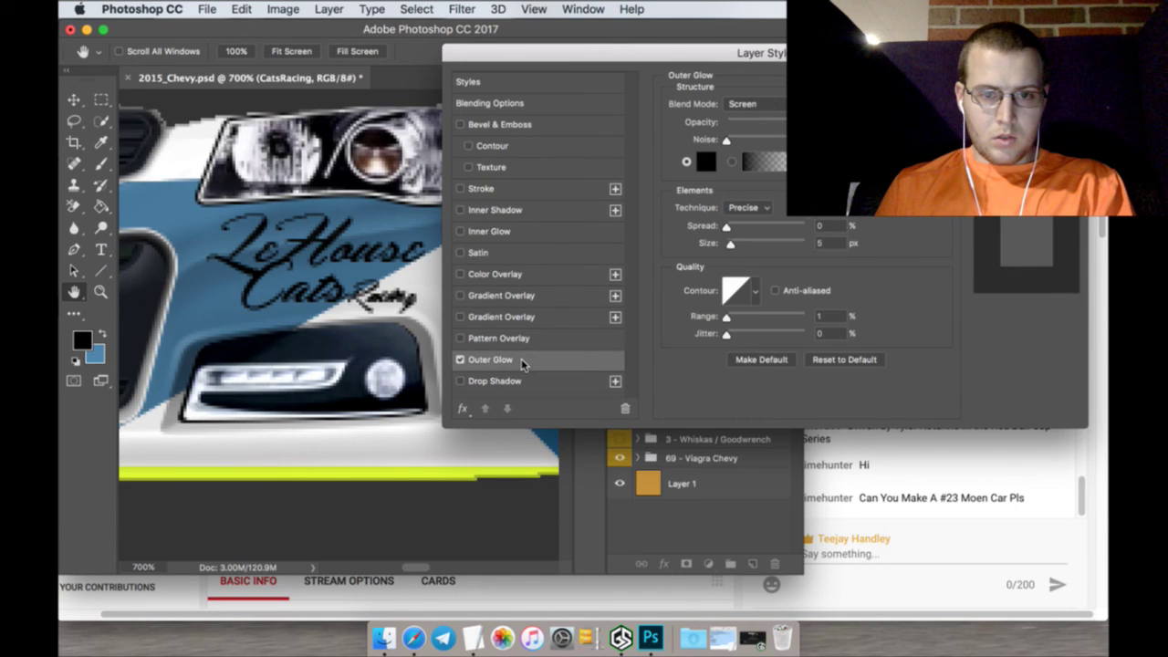
{"action": "left_click", "coordinate": [709, 161]}
{"action": "left_click_drag", "start_coordinate": [310, 301], "coordinate": [246, 219]}
{"action": "left_click", "coordinate": [608, 212]}
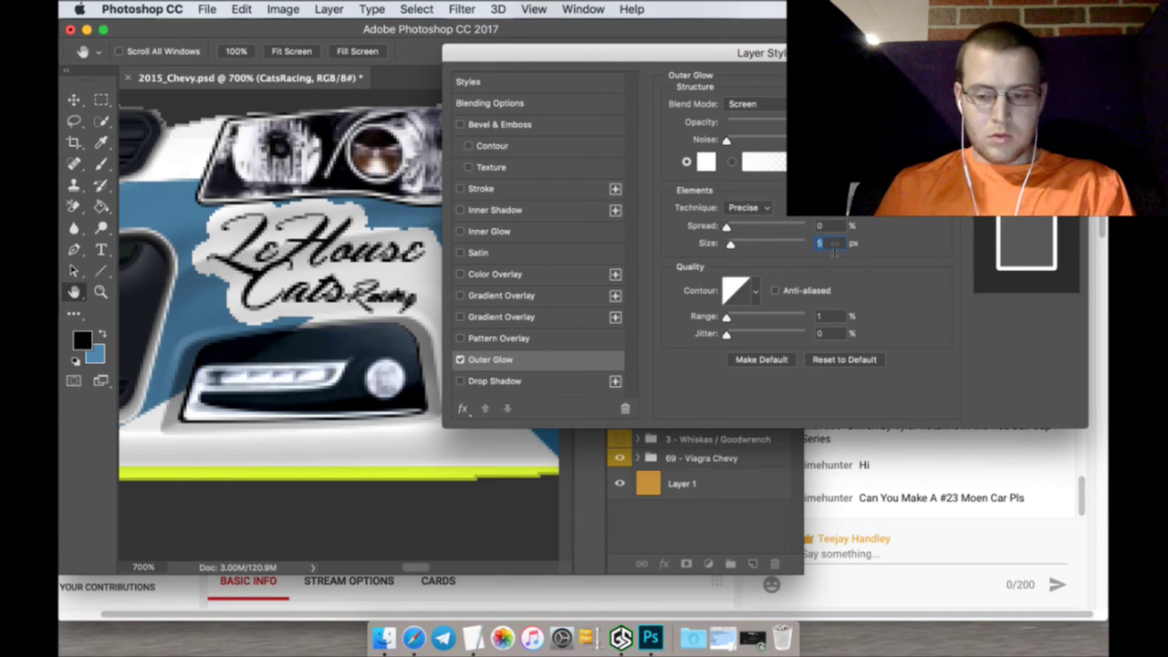
Set the outer glow's size to 2 px
{"action": "key", "text": "Down"}
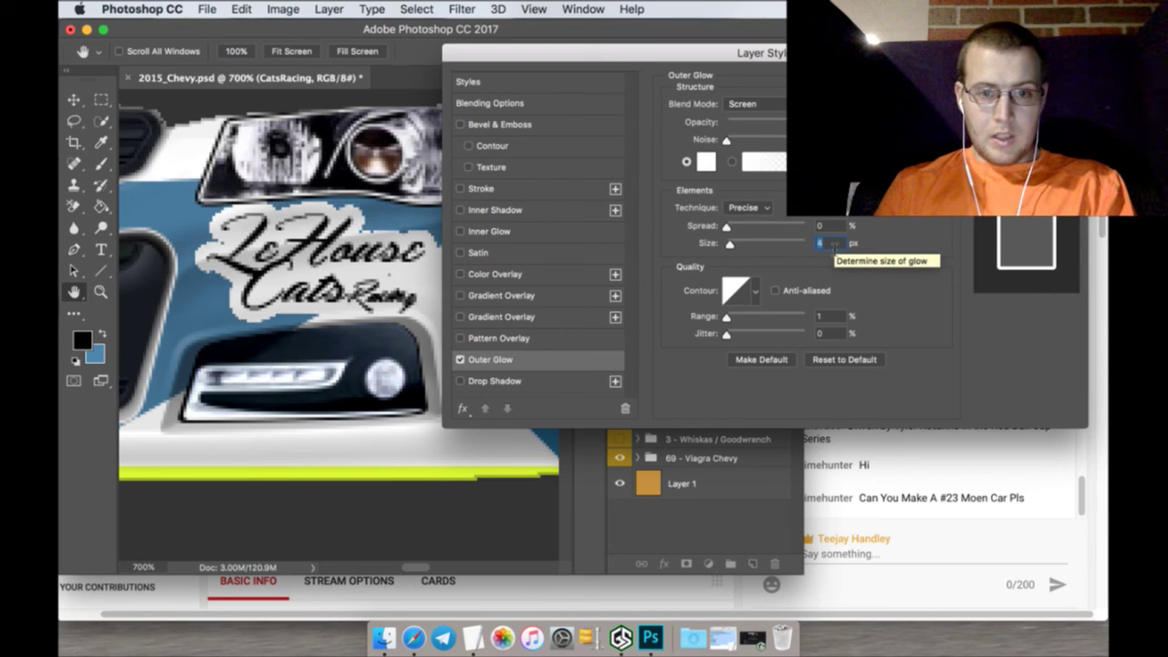
{"action": "key", "text": "Down"}
{"action": "key", "text": "Down"}
{"action": "key", "text": "Up"}
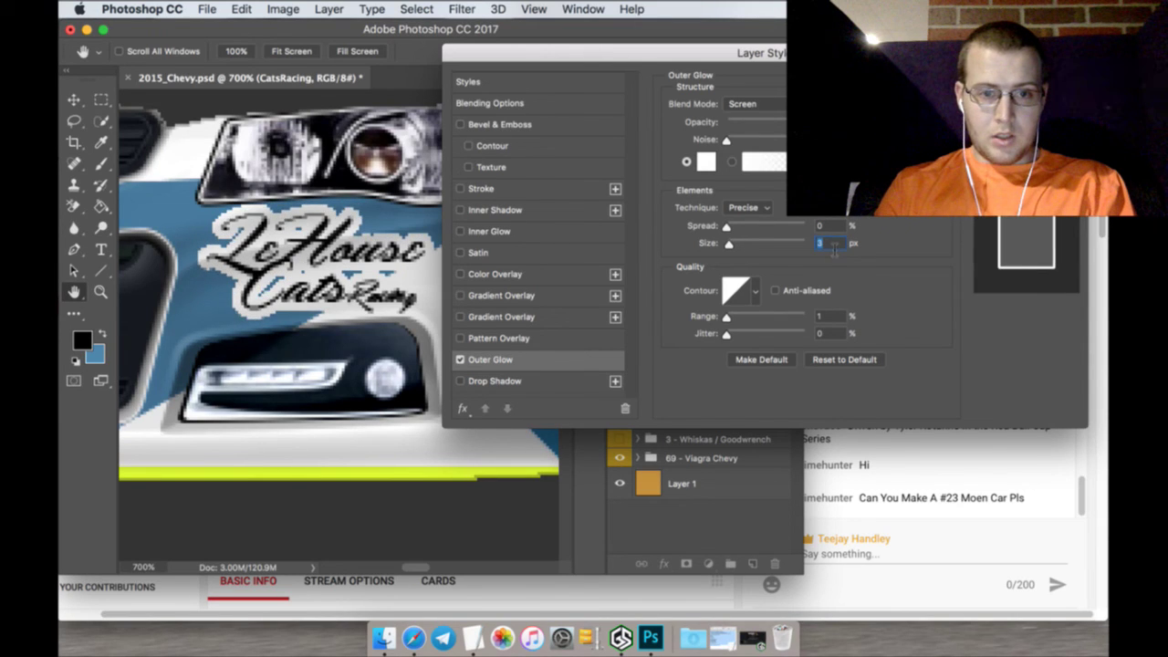
{"action": "key", "text": "Up"}
{"action": "key", "text": "Down"}
{"action": "key", "text": "Down"}
{"action": "key", "text": "Down"}
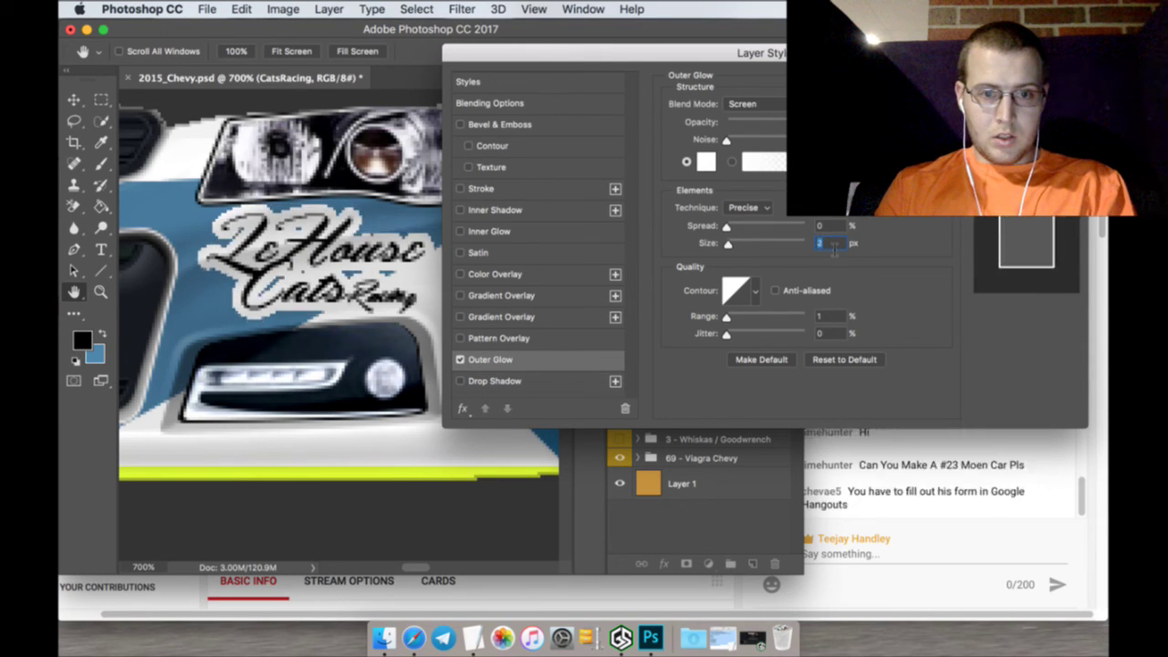
{"action": "key", "text": "Up"}
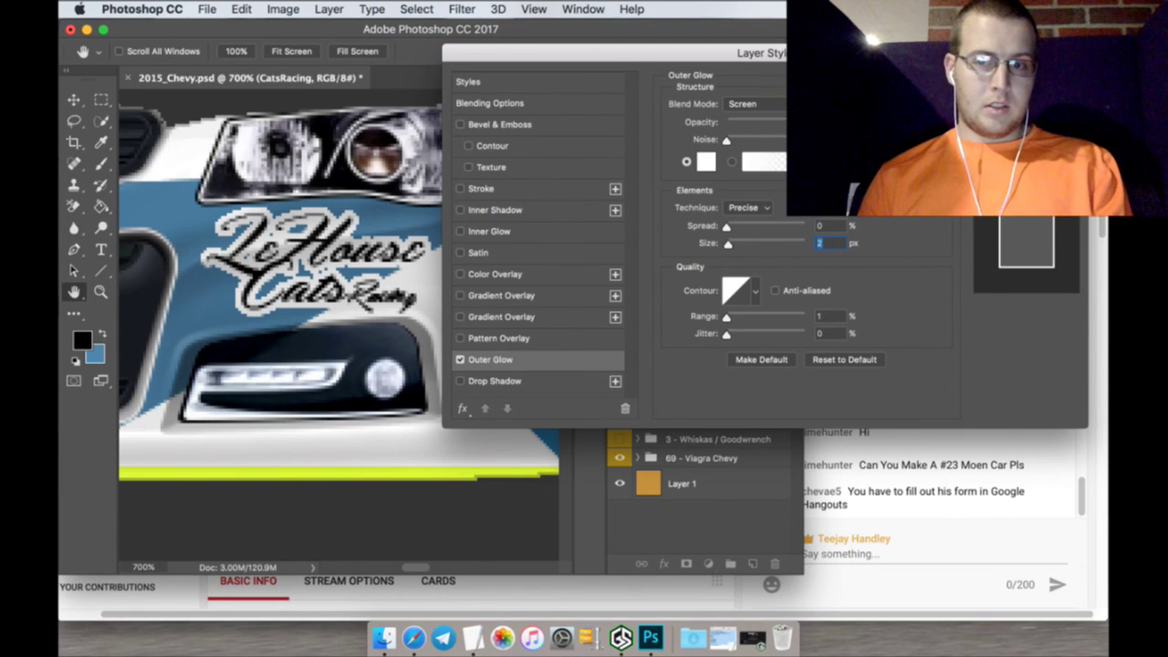
Apply the outer glow and rasterize the CatsRacing layer's style
{"action": "key", "text": "Return"}
{"action": "right_click", "coordinate": [714, 384]}
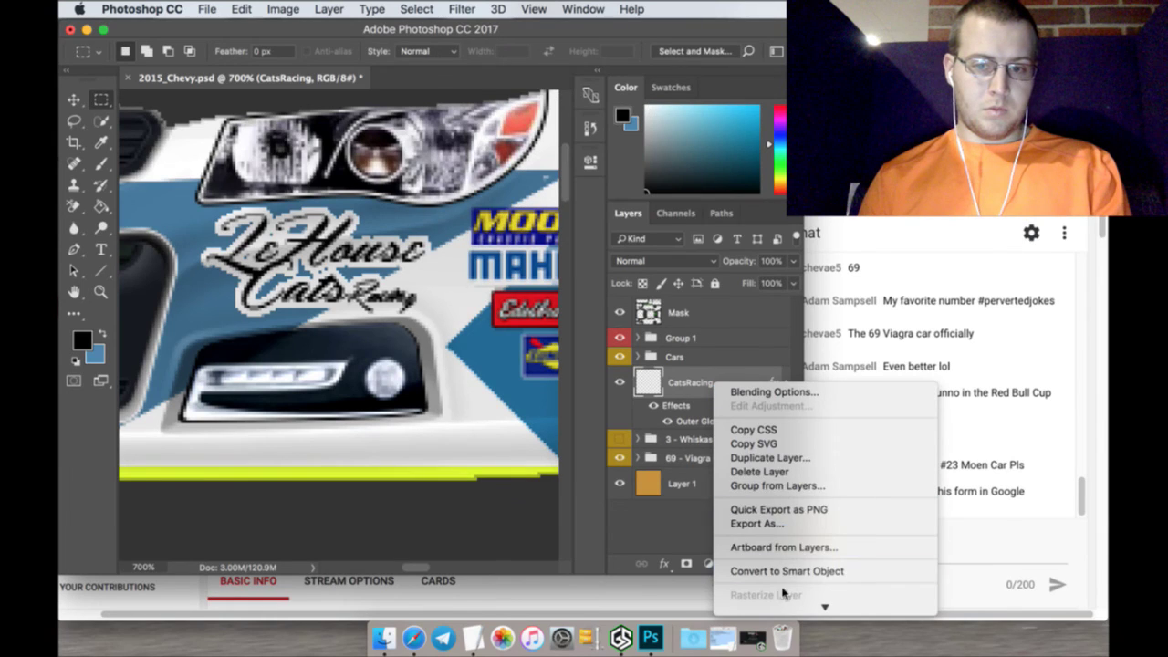
{"action": "left_click", "coordinate": [769, 512]}
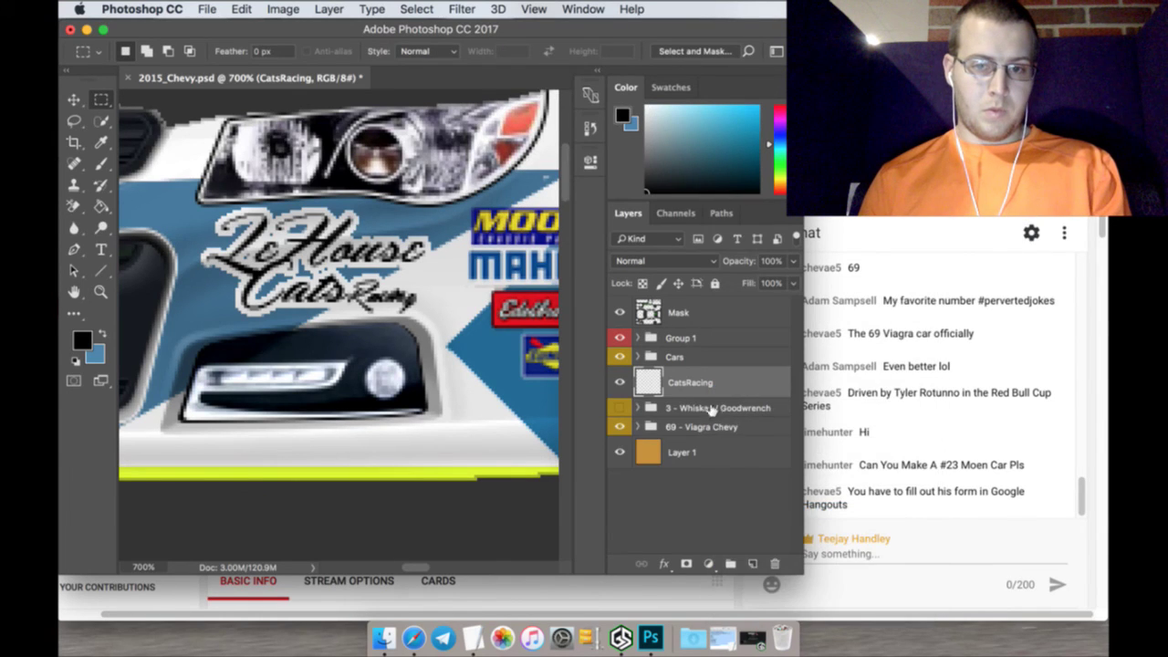
Add an empty layer beneath CatsRacing and set the foreground colour to white
{"action": "left_click", "coordinate": [752, 564]}
{"action": "left_click_drag", "start_coordinate": [721, 416], "coordinate": [723, 383]}
{"action": "left_click_drag", "start_coordinate": [646, 157], "coordinate": [536, 70]}
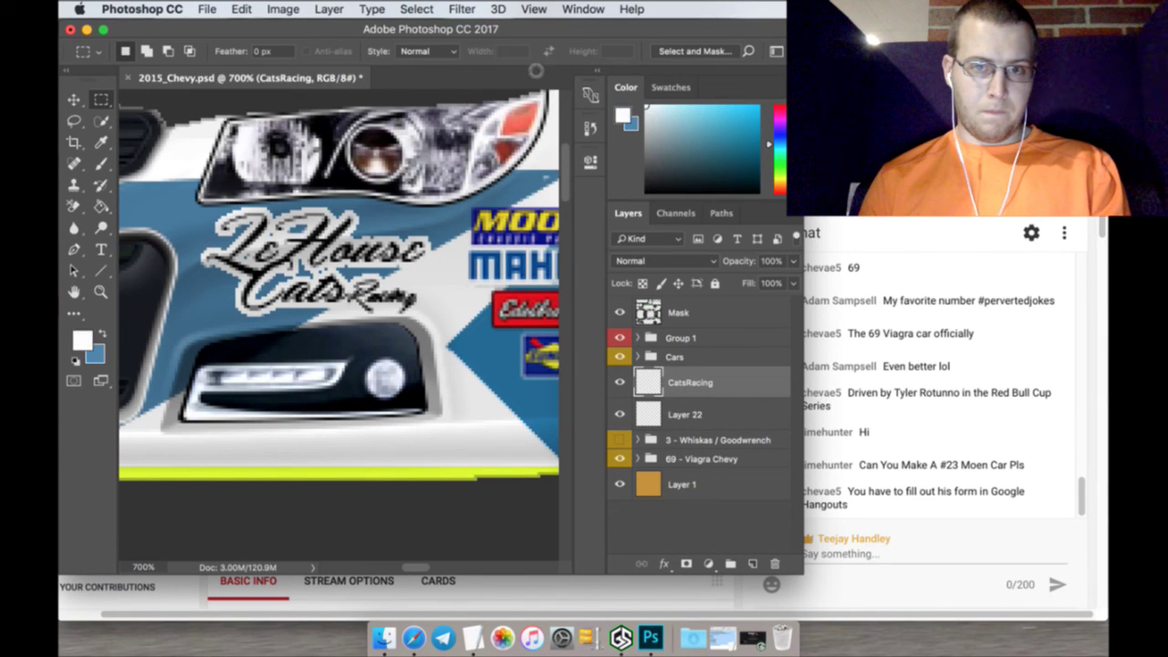
Try painting white over the lettering on the CatsRacing layer with a 25 px hard brush, and undo the stroke
{"action": "left_click", "coordinate": [100, 164]}
{"action": "left_click", "coordinate": [134, 53]}
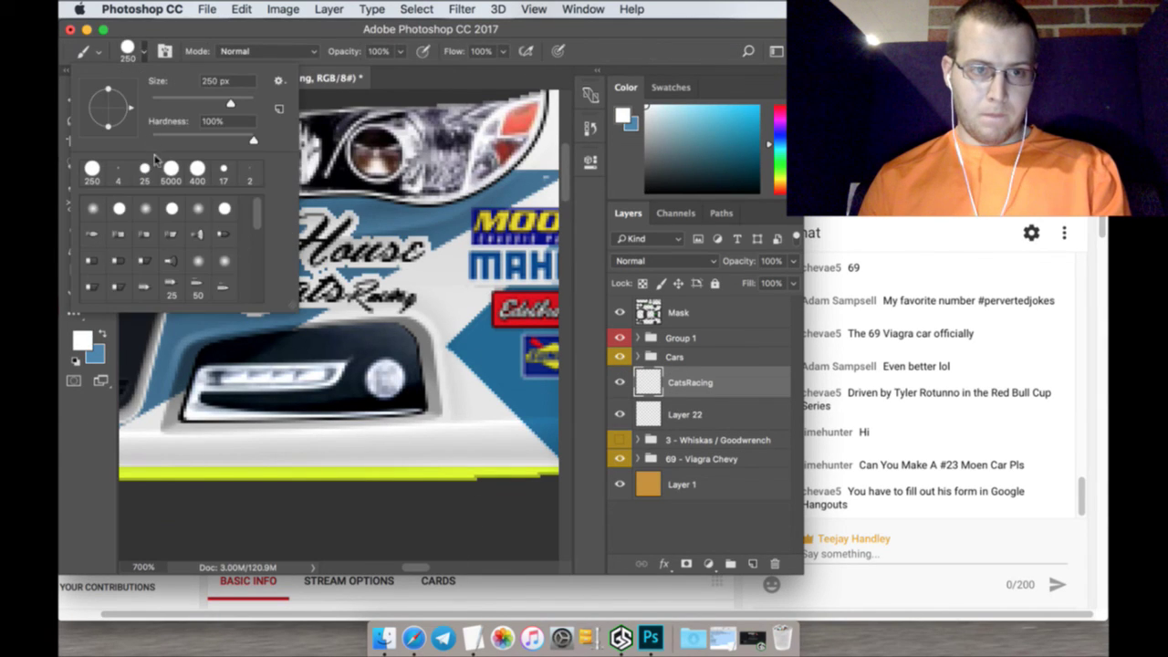
{"action": "left_click", "coordinate": [145, 168]}
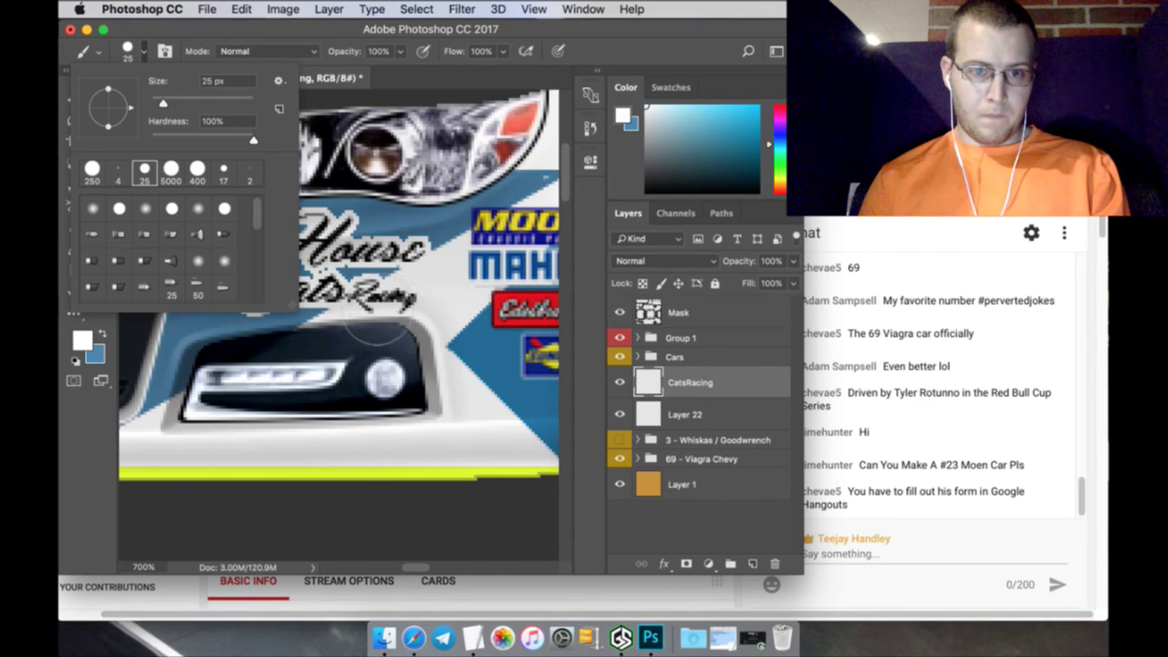
{"action": "left_click", "coordinate": [378, 328]}
{"action": "left_click_drag", "start_coordinate": [352, 252], "coordinate": [410, 252]}
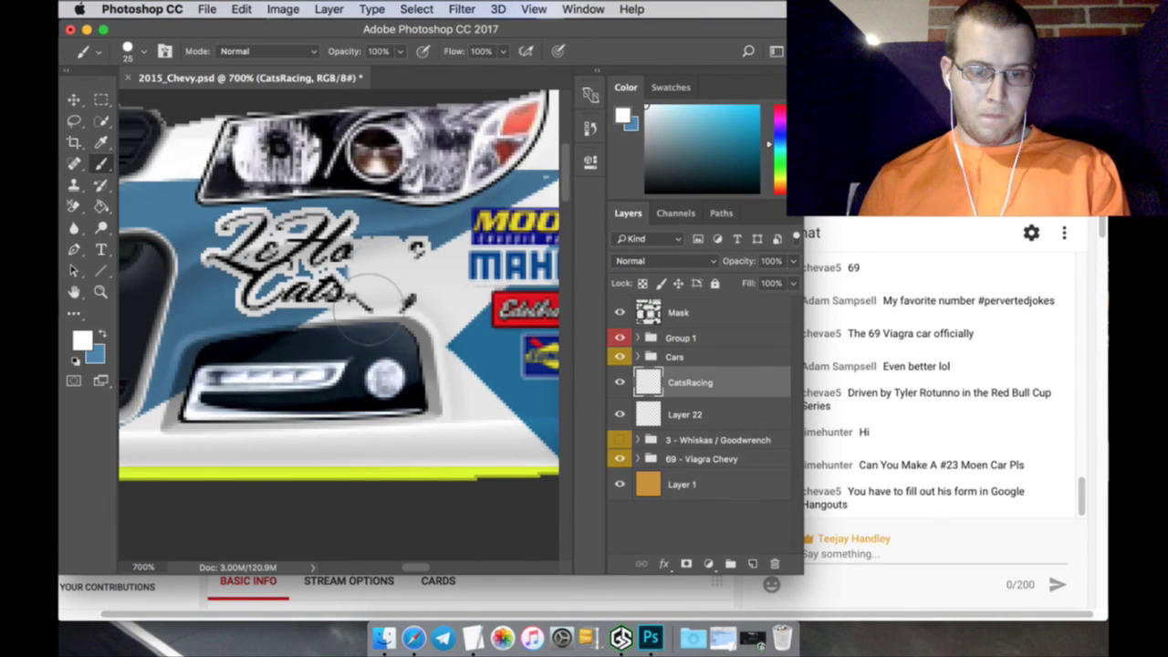
{"action": "key", "text": "super+z"}
Activate the empty layer beneath CatsRacing with a 4 px hard brush, and show the 3 - Whiskas / Goodwrench group
{"action": "left_click", "coordinate": [693, 411]}
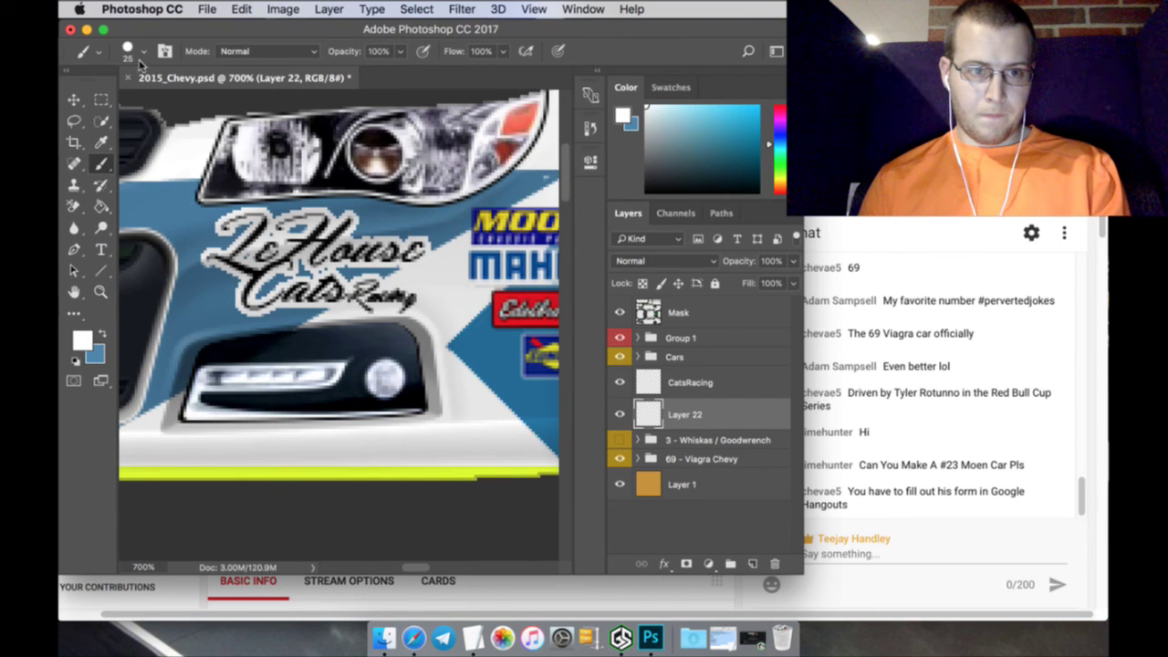
{"action": "left_click", "coordinate": [135, 51]}
{"action": "left_click", "coordinate": [145, 171]}
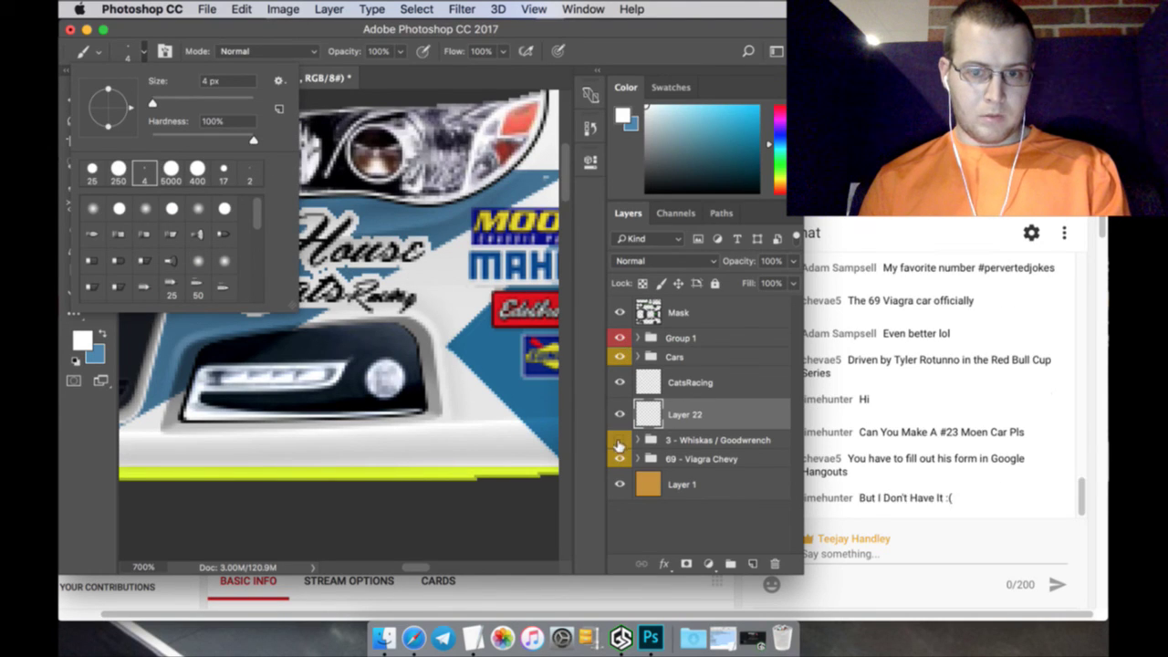
{"action": "left_click", "coordinate": [619, 441]}
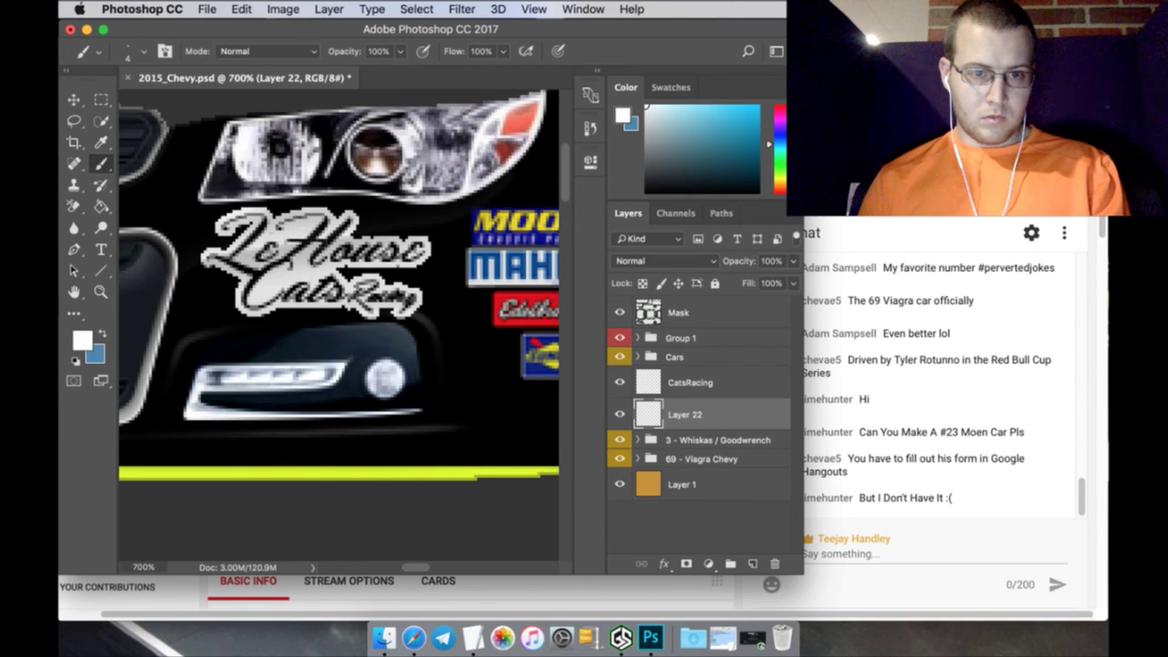
Paint white behind the LeHouse Cats Racing lettering on the layer beneath CatsRacing and merge the two layers
{"action": "left_click_drag", "start_coordinate": [225, 257], "coordinate": [236, 230]}
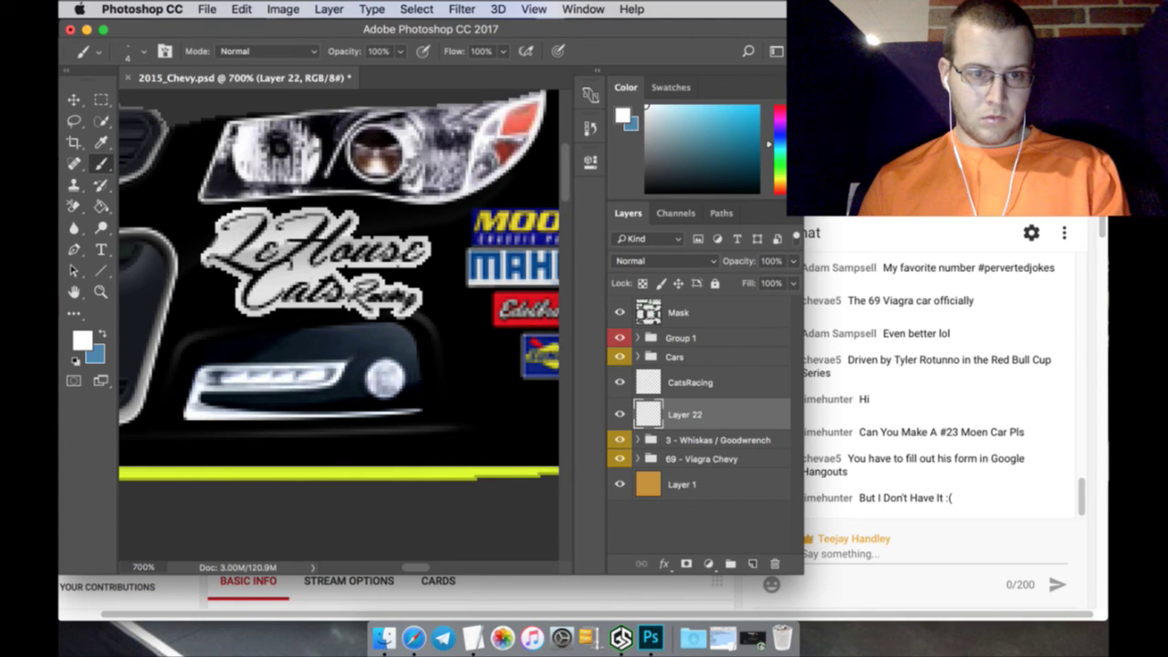
{"action": "left_click_drag", "start_coordinate": [219, 248], "coordinate": [218, 237]}
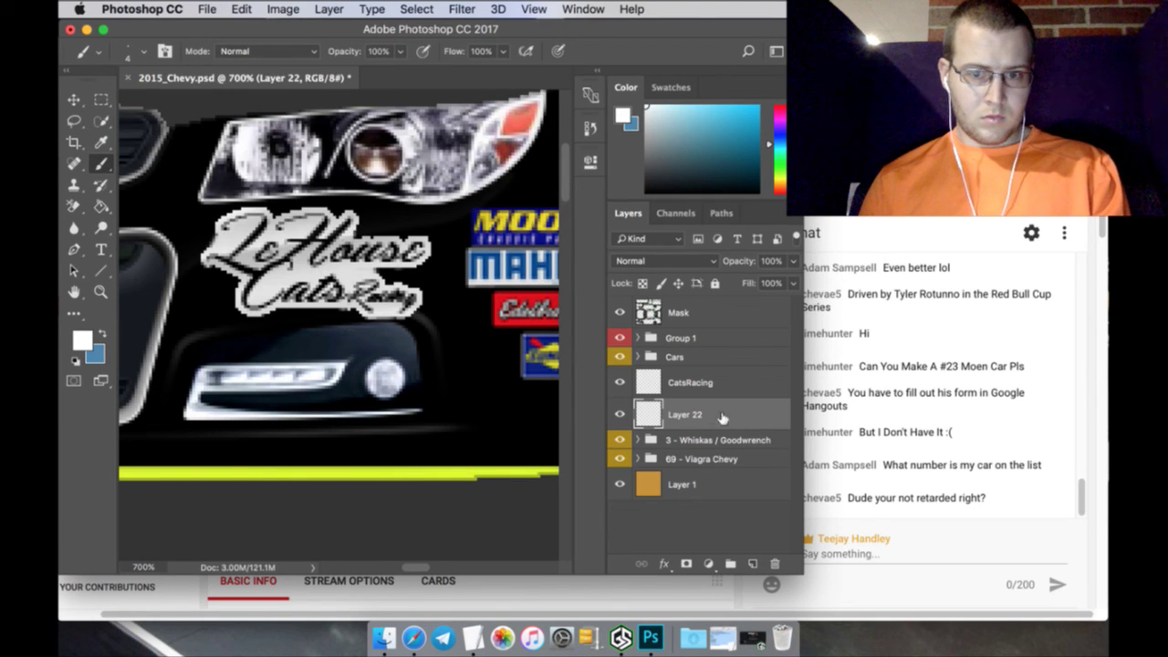
{"action": "left_click", "coordinate": [730, 383], "text": "shift"}
{"action": "right_click", "coordinate": [730, 383]}
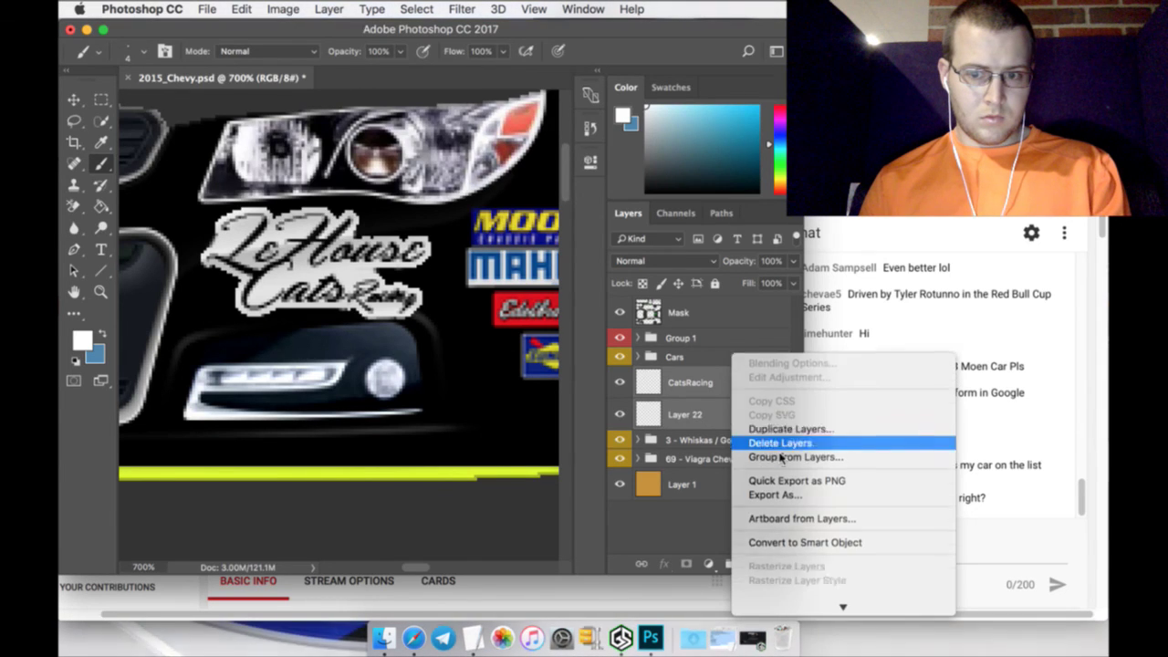
{"action": "left_click", "coordinate": [780, 391]}
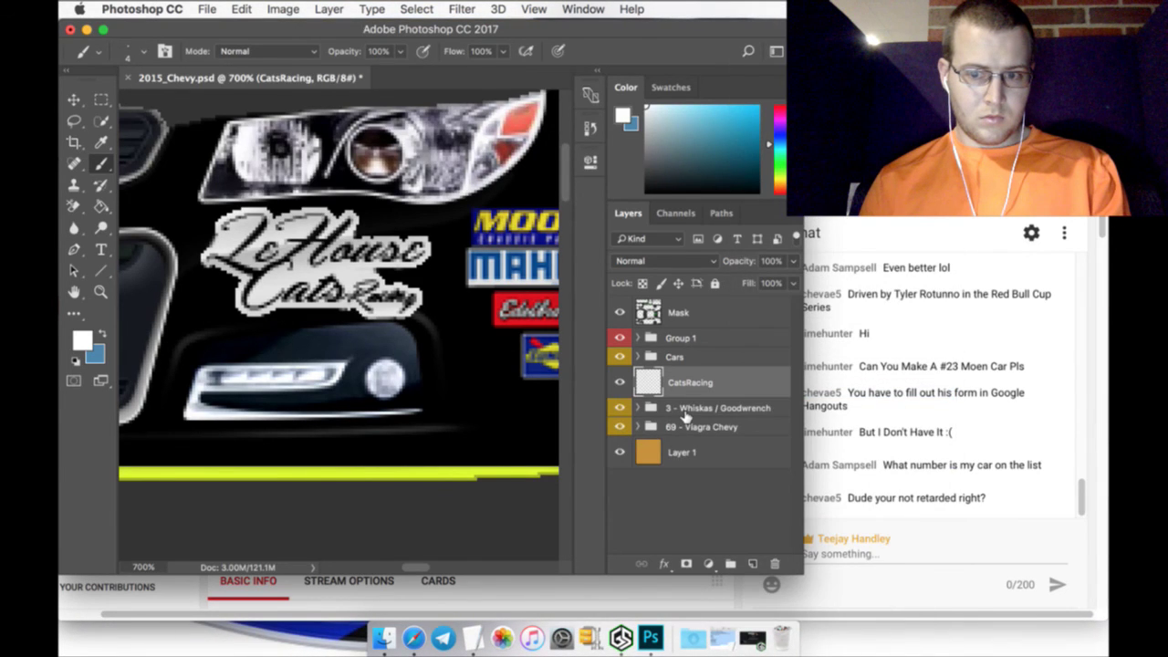
Duplicate the merged CatsRacing layer within 2015_Chevy.psd, keeping the suggested name CatsRacing copy
{"action": "left_click", "coordinate": [100, 292]}
{"action": "left_click", "coordinate": [501, 51]}
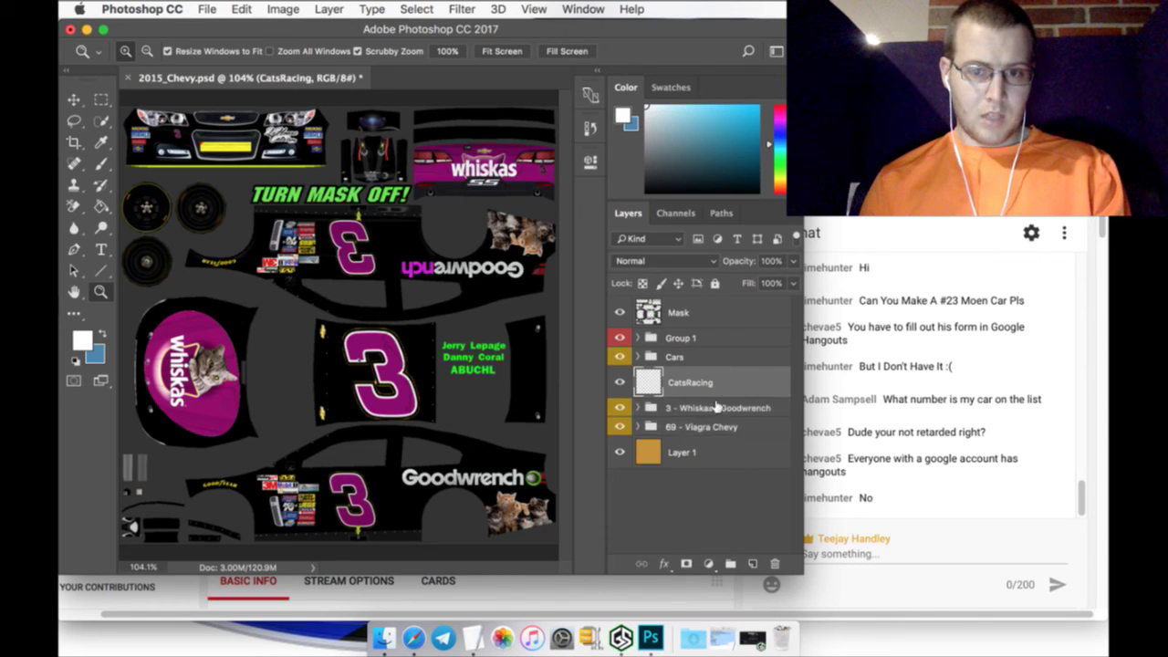
{"action": "right_click", "coordinate": [735, 377]}
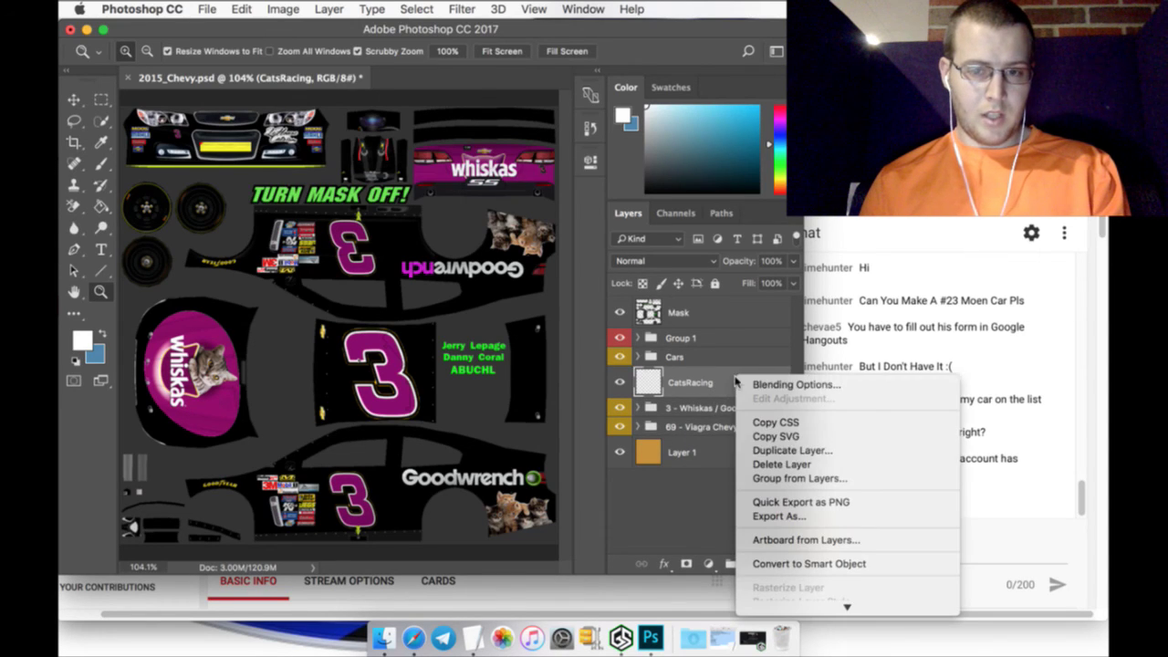
{"action": "left_click", "coordinate": [743, 454]}
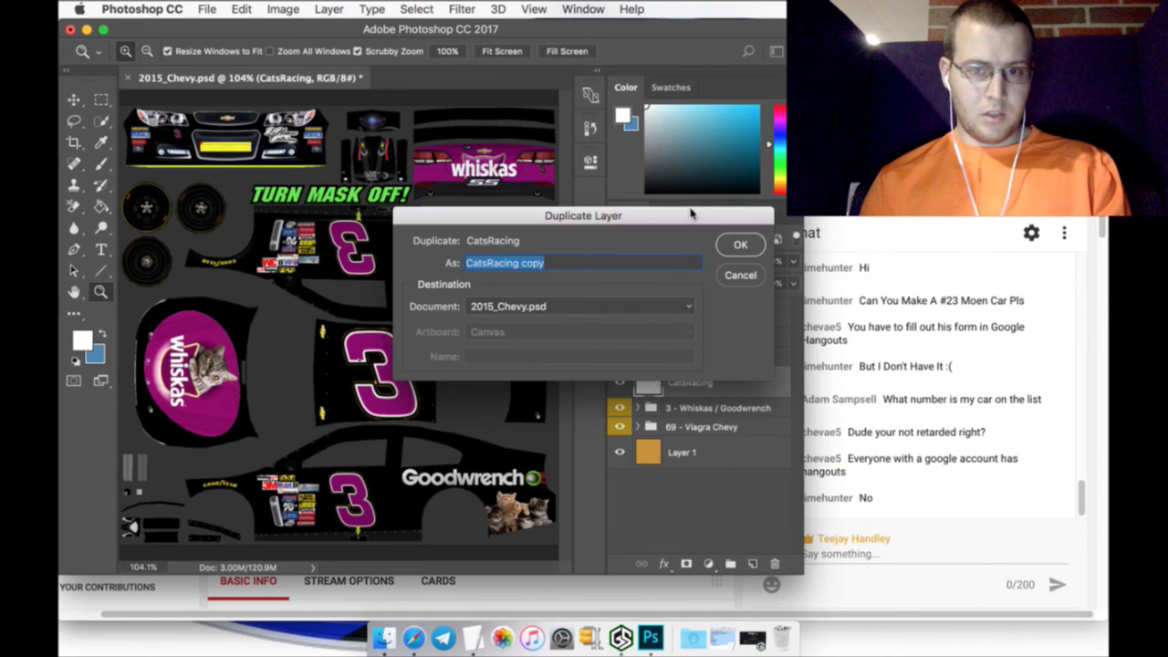
{"action": "left_click", "coordinate": [738, 244]}
Move the original CatsRacing layer into the 3 - Whiskas / Goodwrench group and the copy into the 69 - Viagra Chevy group
{"action": "left_click", "coordinate": [730, 415]}
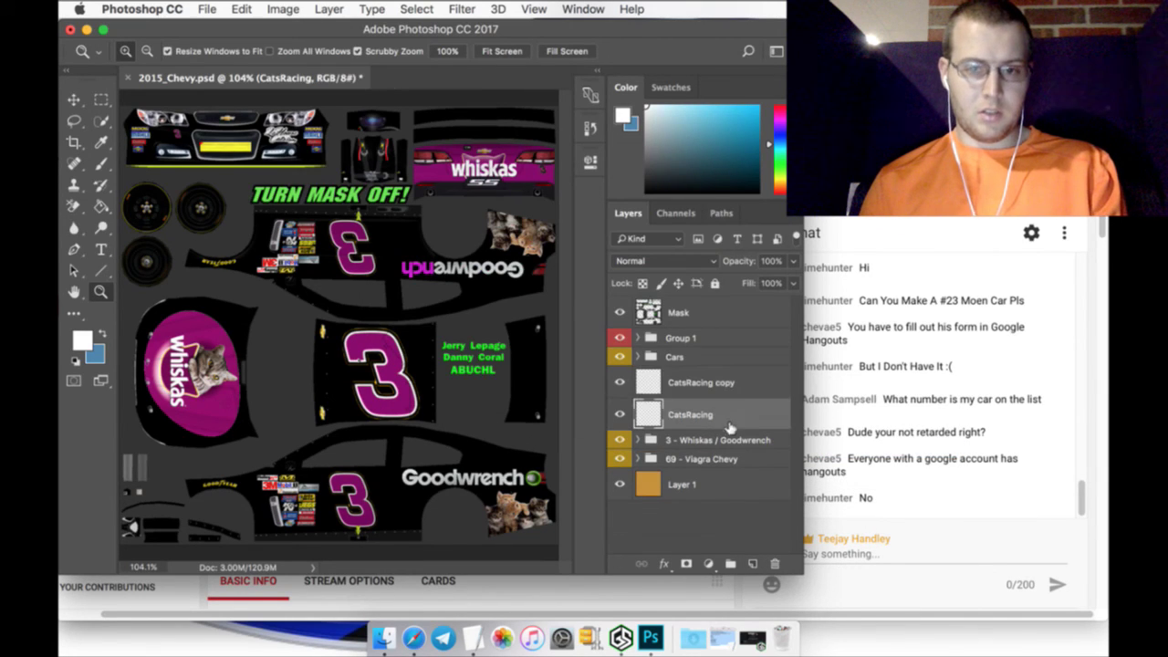
{"action": "left_click_drag", "start_coordinate": [730, 413], "coordinate": [729, 443]}
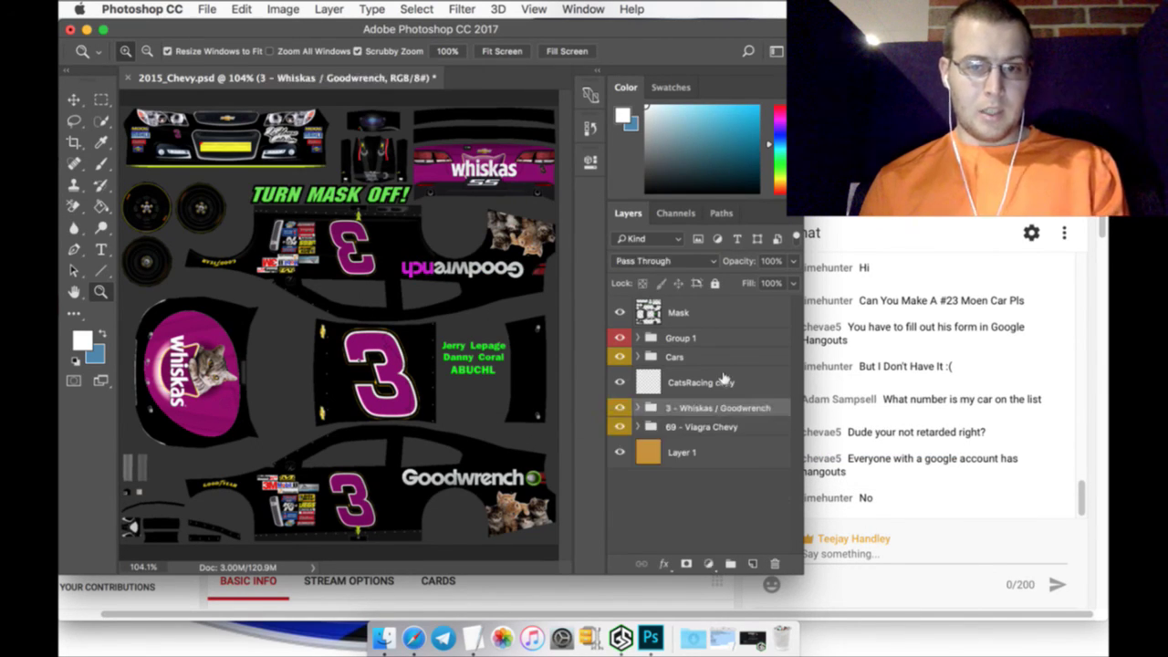
{"action": "left_click_drag", "start_coordinate": [751, 378], "coordinate": [754, 425]}
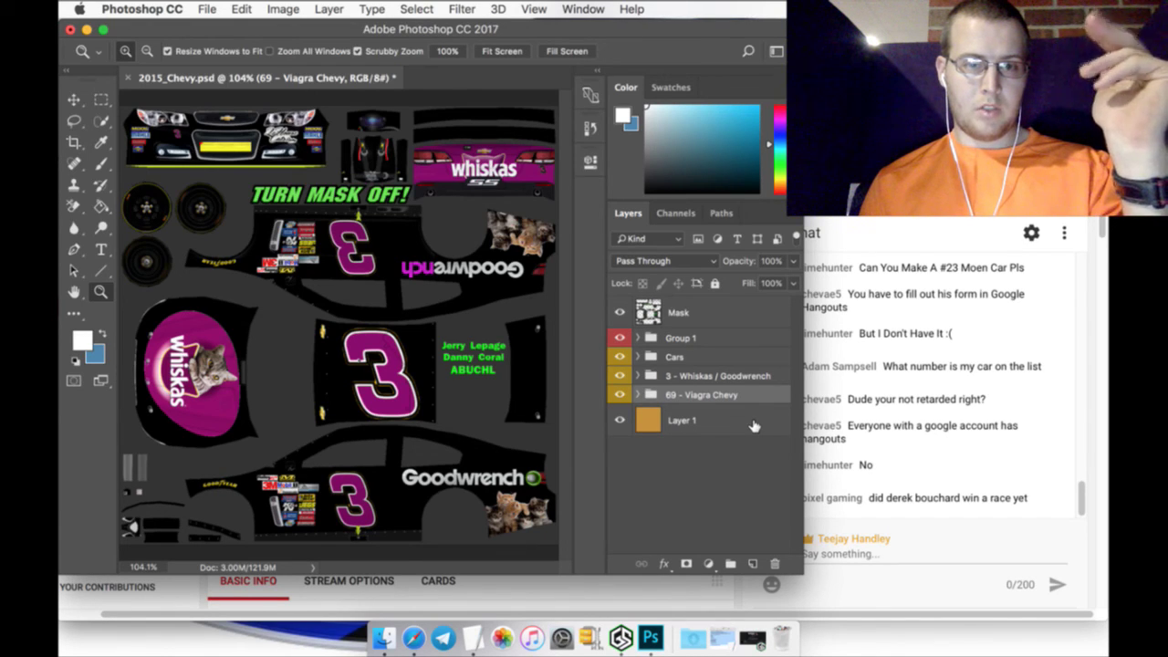
Compare the two paint schemes by repeatedly hiding and showing the 3 - Whiskas / Goodwrench group
{"action": "left_click", "coordinate": [619, 374]}
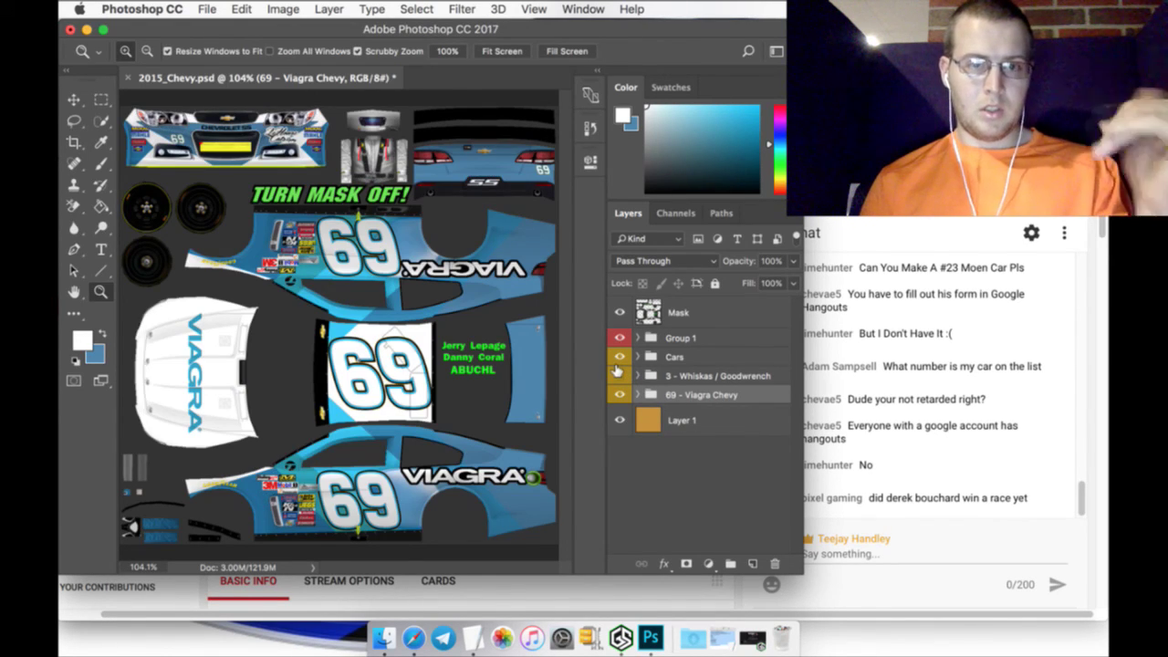
{"action": "left_click", "coordinate": [618, 374]}
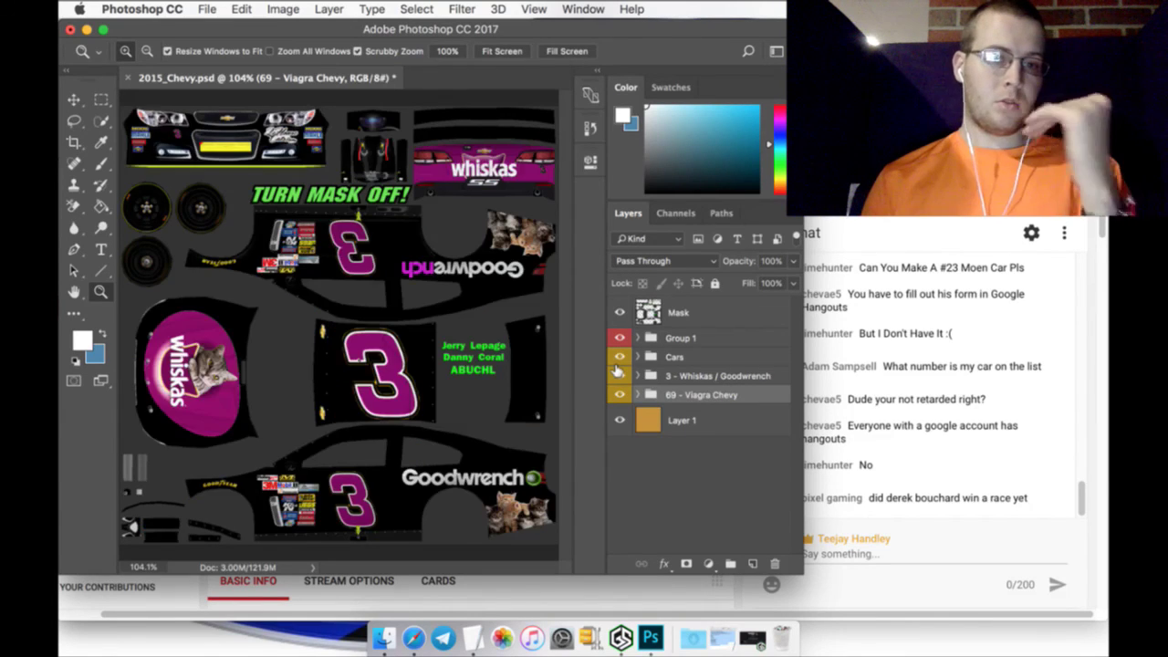
{"action": "left_click", "coordinate": [618, 374]}
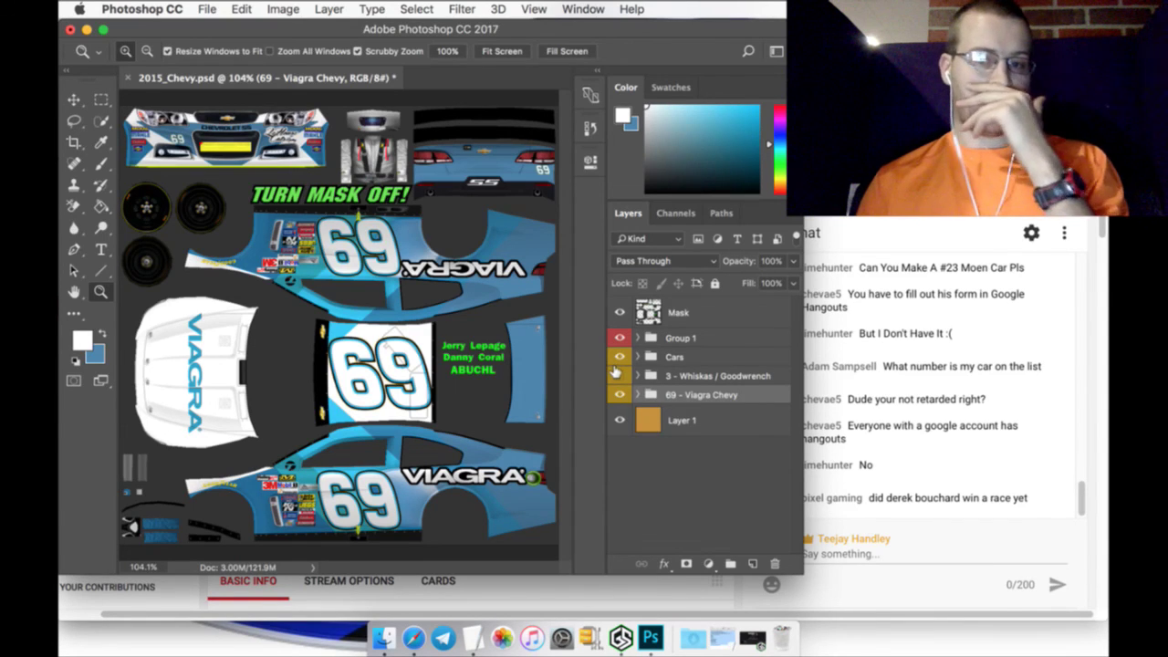
{"action": "left_click", "coordinate": [617, 374]}
{"action": "left_click", "coordinate": [618, 375]}
{"action": "left_click", "coordinate": [617, 374]}
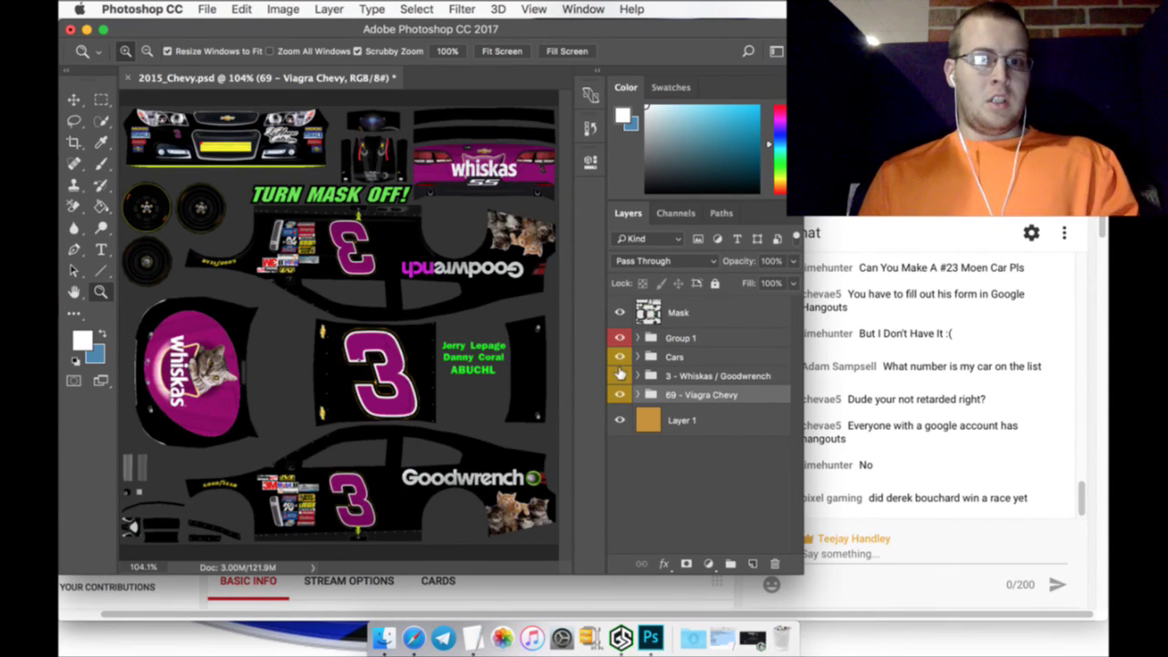
{"action": "left_click", "coordinate": [618, 374]}
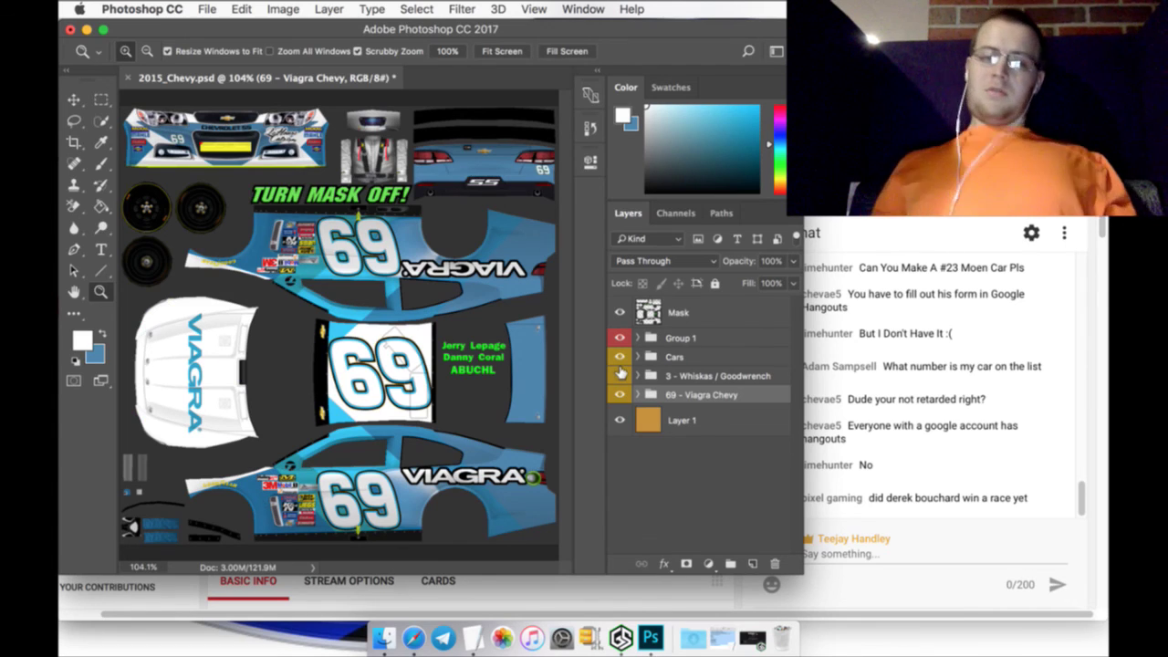
{"action": "left_click", "coordinate": [619, 374]}
{"action": "left_click", "coordinate": [619, 374]}
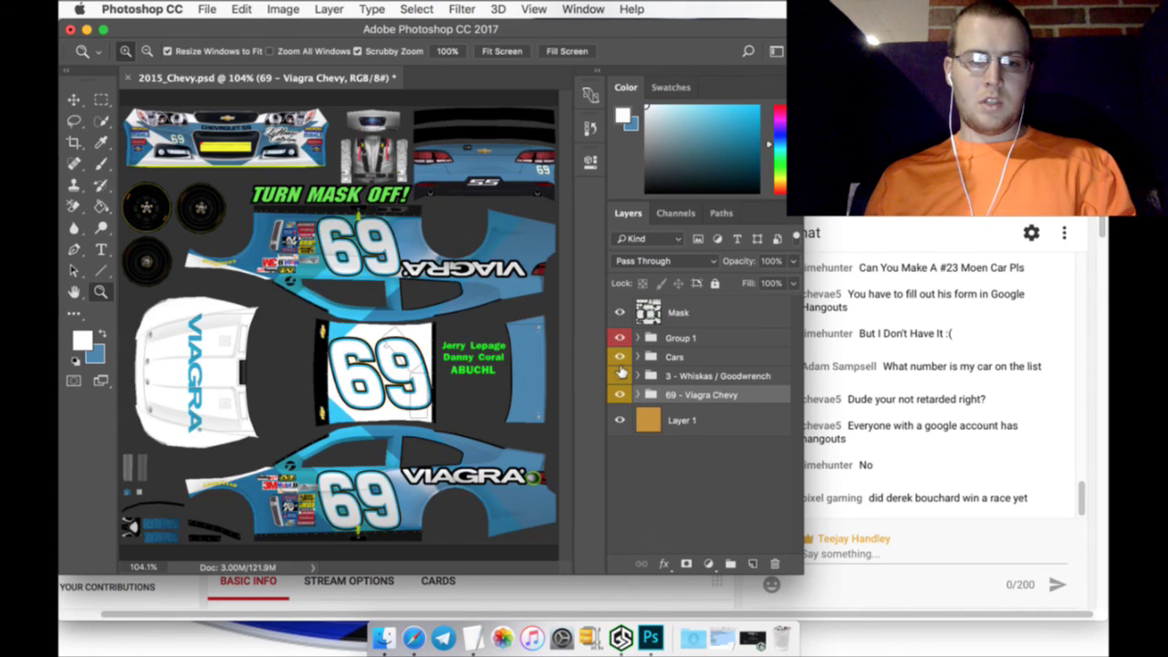
{"action": "left_click", "coordinate": [620, 374]}
{"action": "left_click", "coordinate": [619, 374]}
{"action": "left_click", "coordinate": [619, 374]}
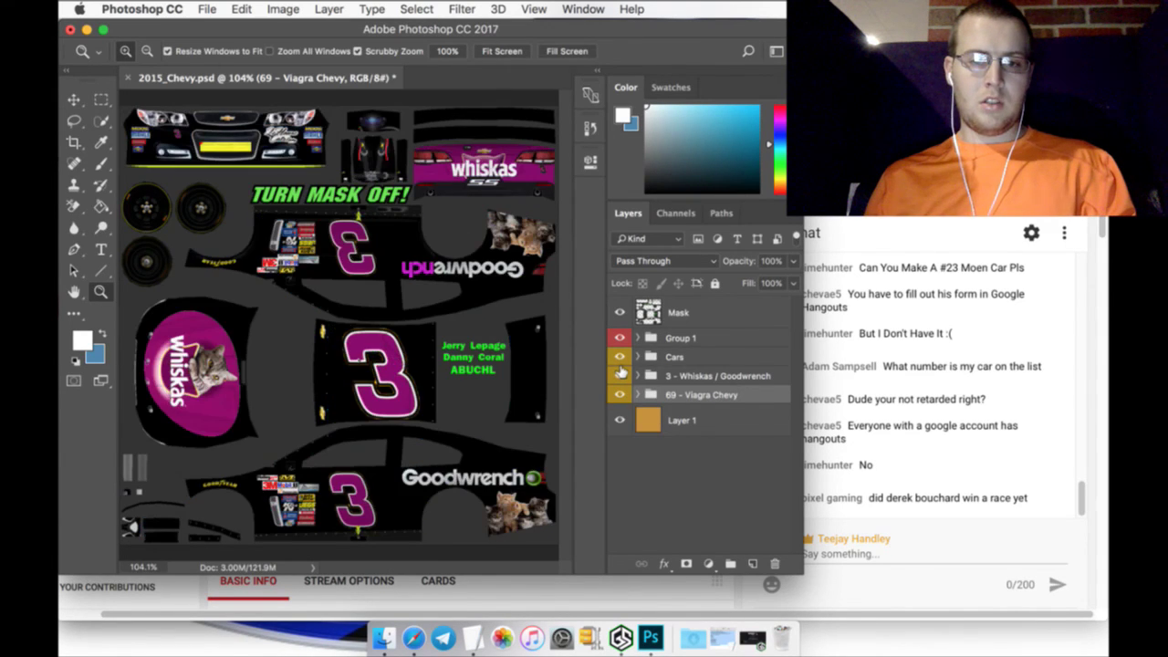
Activate the Th Designs layer inside Group 1 and choose the 25 px hard brush for the round logo
{"action": "left_click", "coordinate": [637, 335]}
{"action": "scroll", "coordinate": [715, 500], "scroll_direction": "down", "scroll_amount": 10}
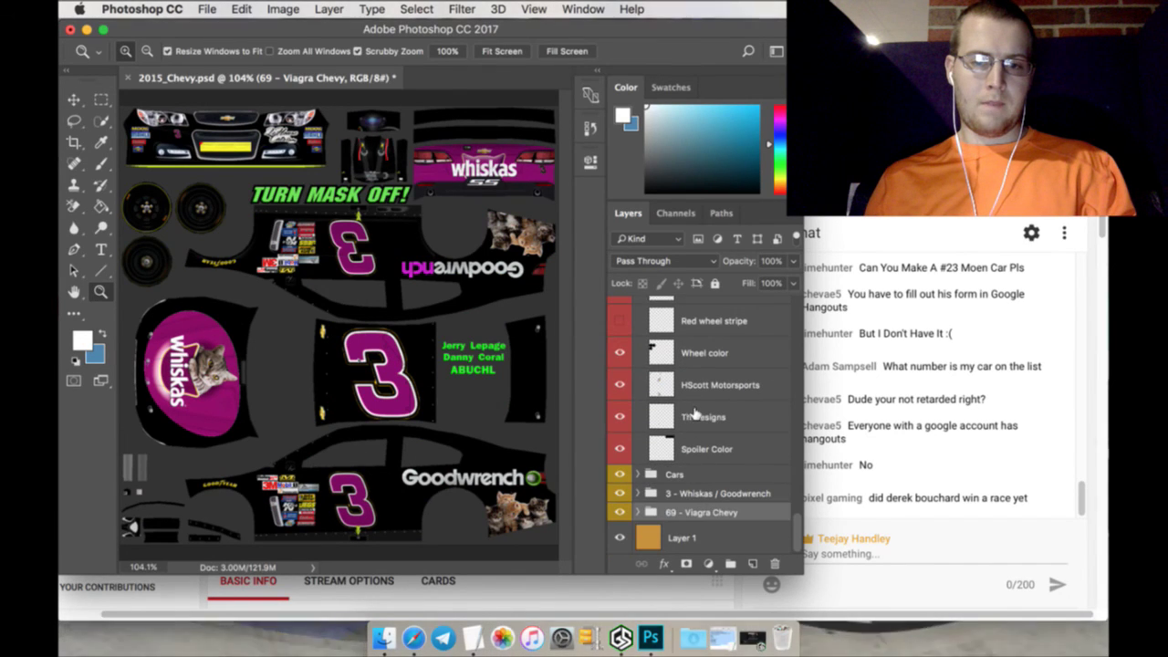
{"action": "left_click", "coordinate": [704, 417]}
{"action": "left_click_drag", "start_coordinate": [298, 452], "coordinate": [299, 453]}
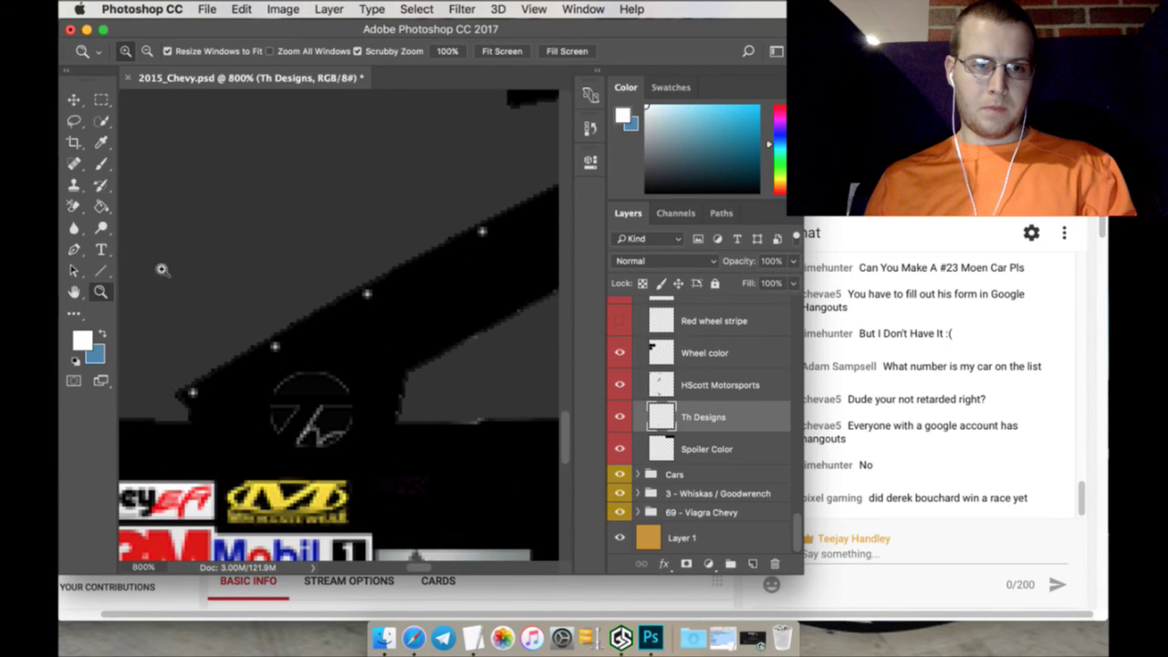
{"action": "key", "text": "b"}
{"action": "left_click", "coordinate": [128, 55]}
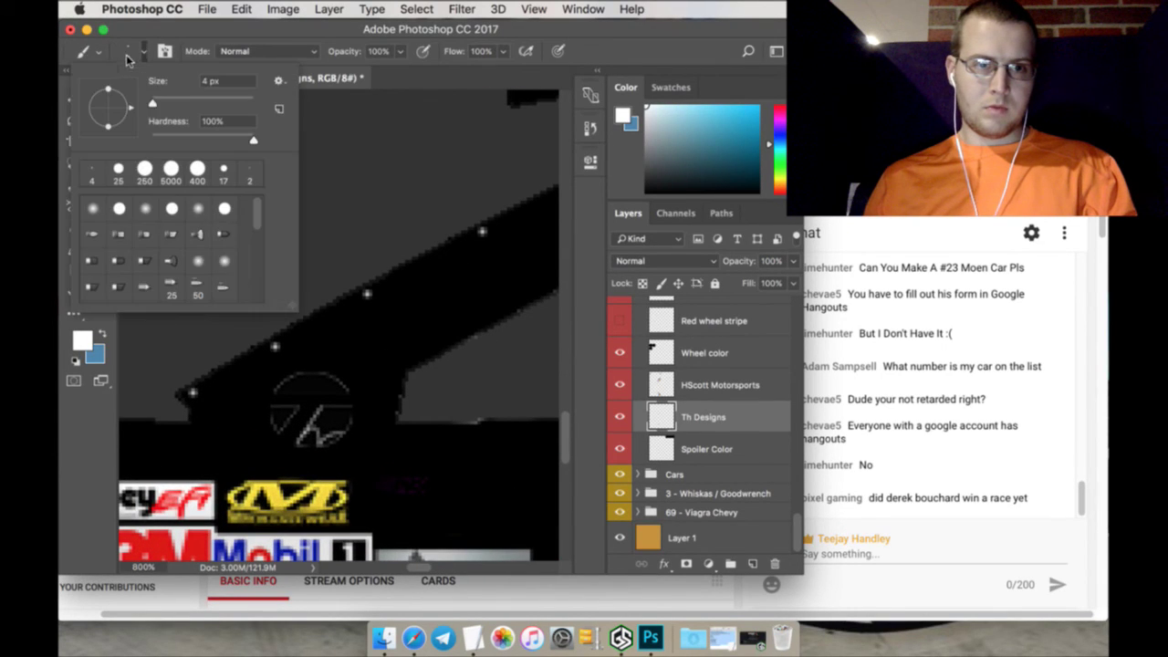
{"action": "left_click", "coordinate": [118, 169]}
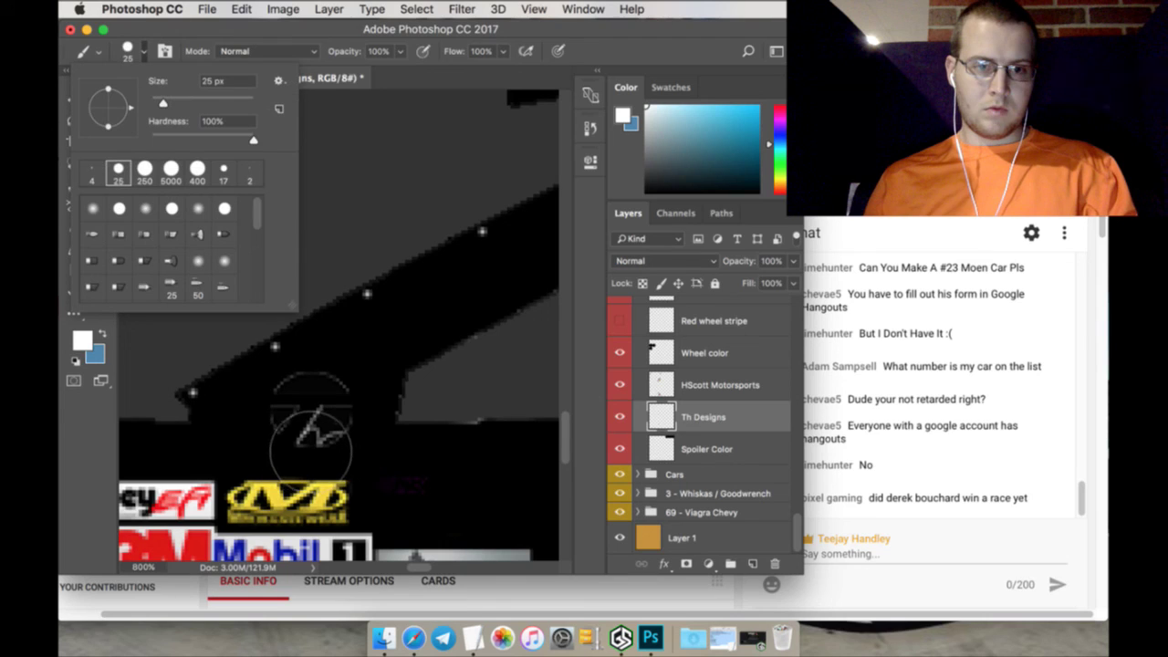
Try a white brush dab over the round logo on the Th Designs layer, and undo it
{"action": "left_click", "coordinate": [311, 409]}
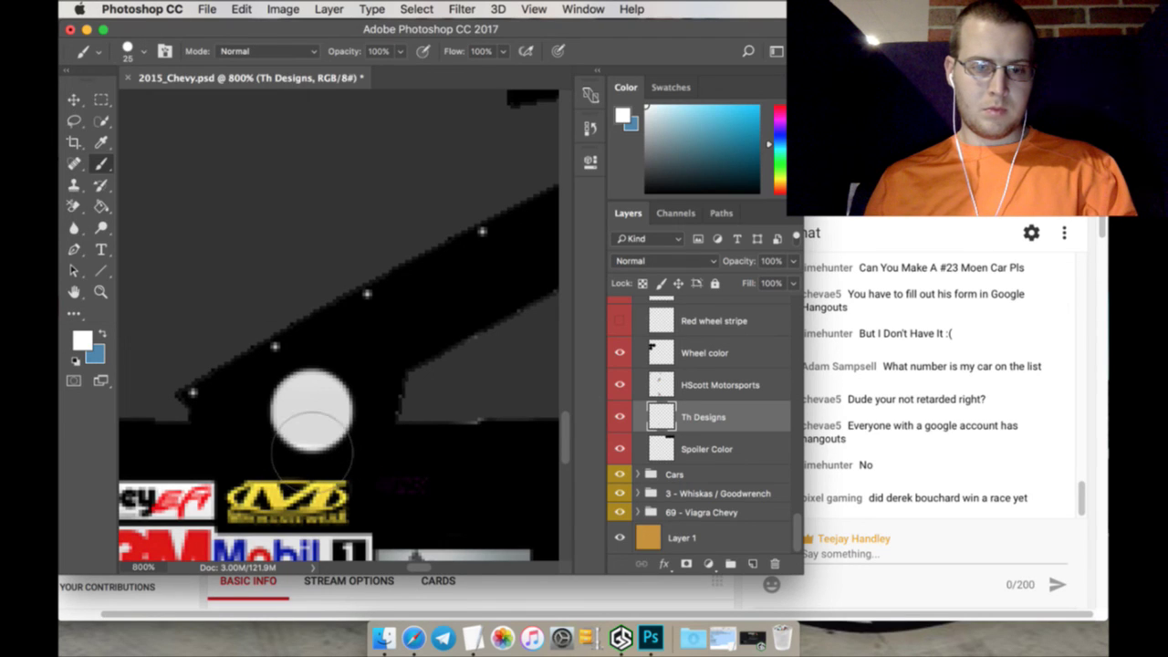
{"action": "key", "text": "cmd+z"}
Add a layer beneath Th Designs and paint a white 25 px dot behind the round logo on both car sides
{"action": "left_click", "coordinate": [704, 449]}
{"action": "left_click", "coordinate": [751, 563]}
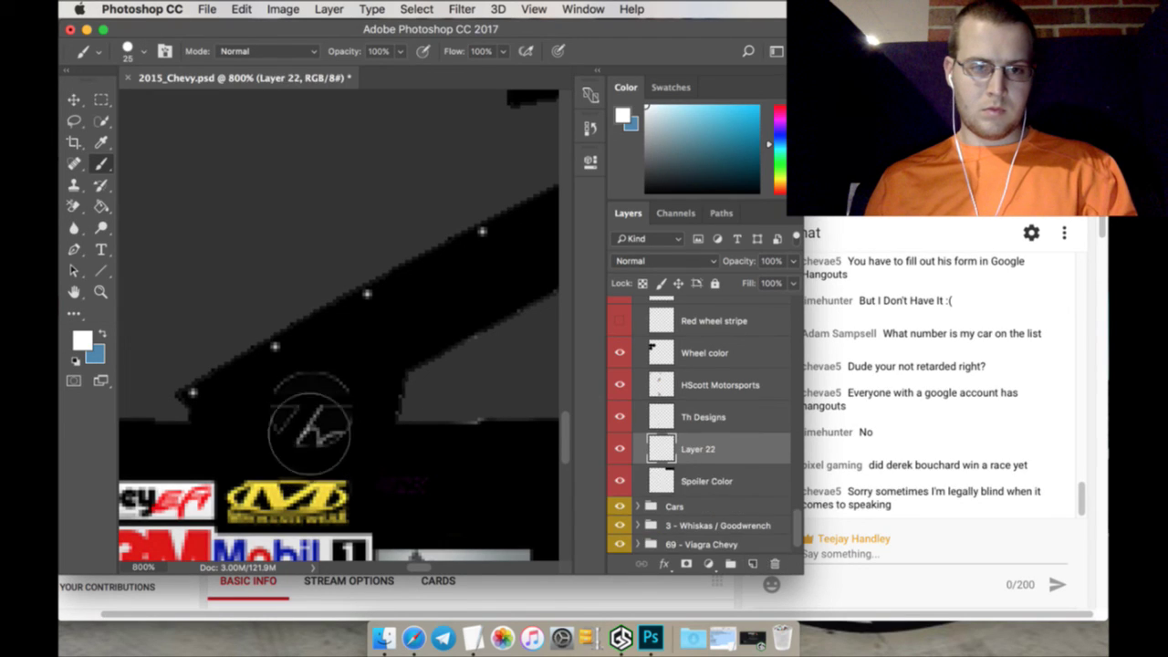
{"action": "left_click_drag", "start_coordinate": [311, 416], "coordinate": [310, 422]}
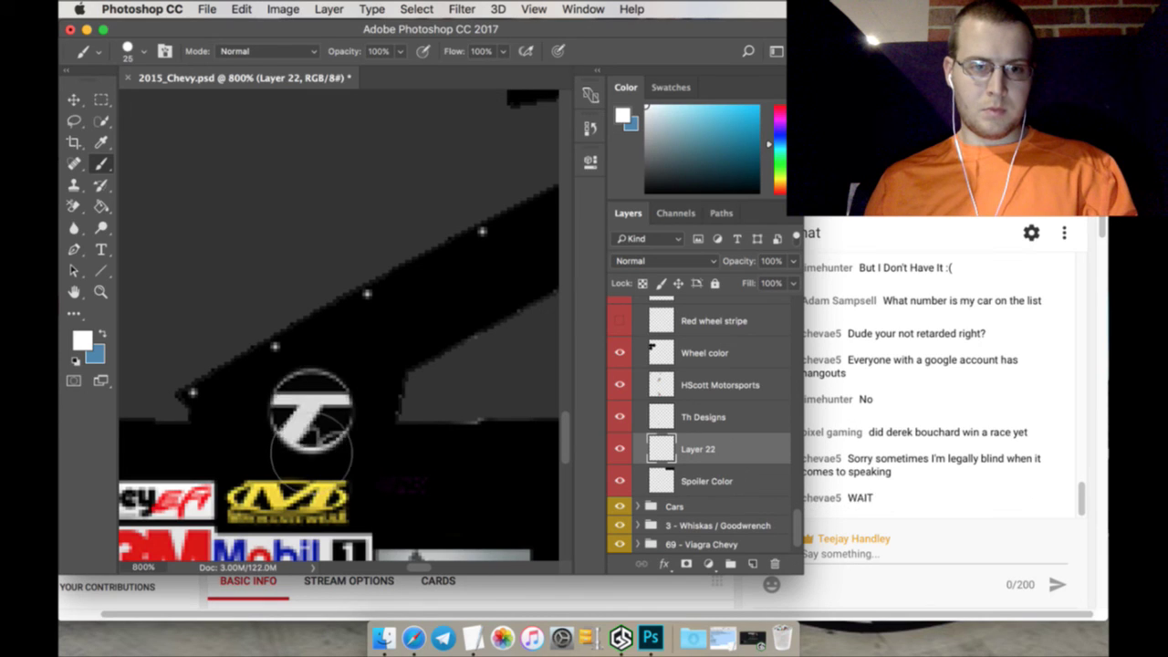
{"action": "scroll", "coordinate": [442, 447], "scroll_direction": "up", "scroll_amount": 5}
{"action": "scroll", "coordinate": [440, 463], "scroll_direction": "down", "scroll_amount": 5}
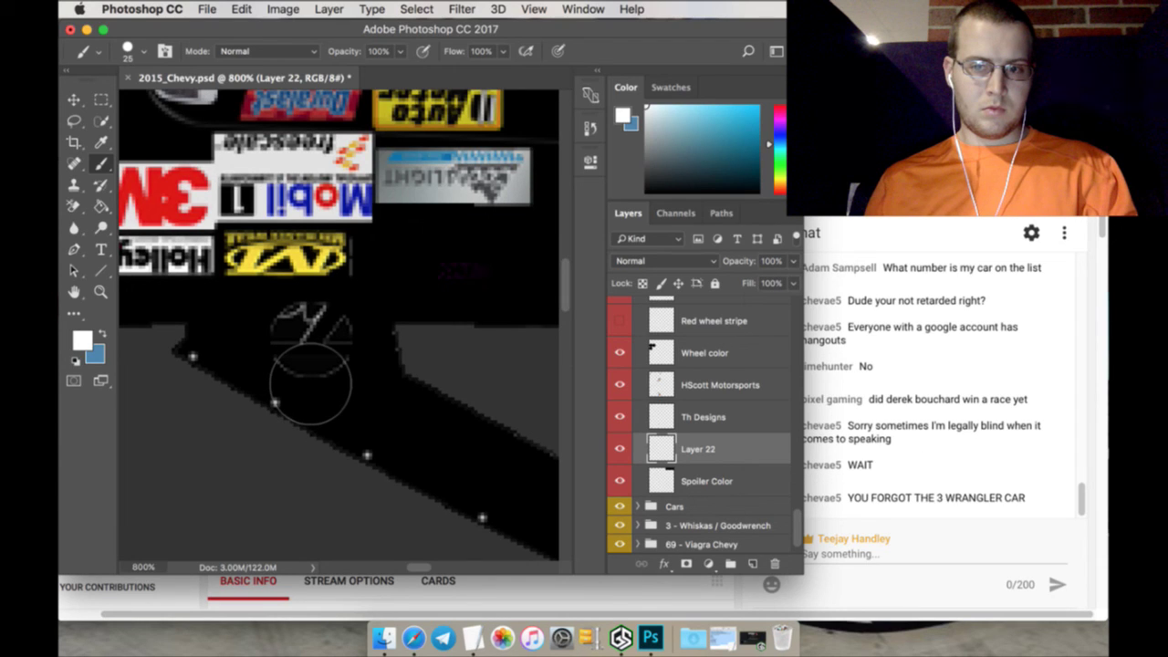
{"action": "left_click", "coordinate": [310, 331]}
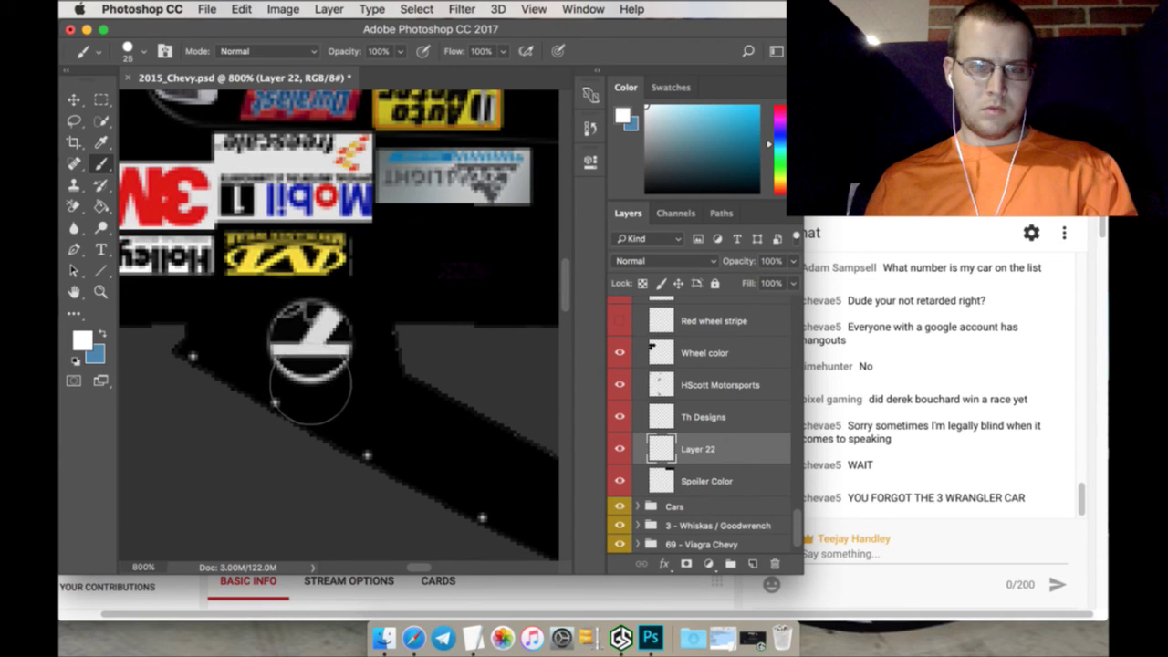
Merge the layer holding the white dots with the Th Designs layer
{"action": "scroll", "coordinate": [356, 469], "scroll_direction": "up", "scroll_amount": 10}
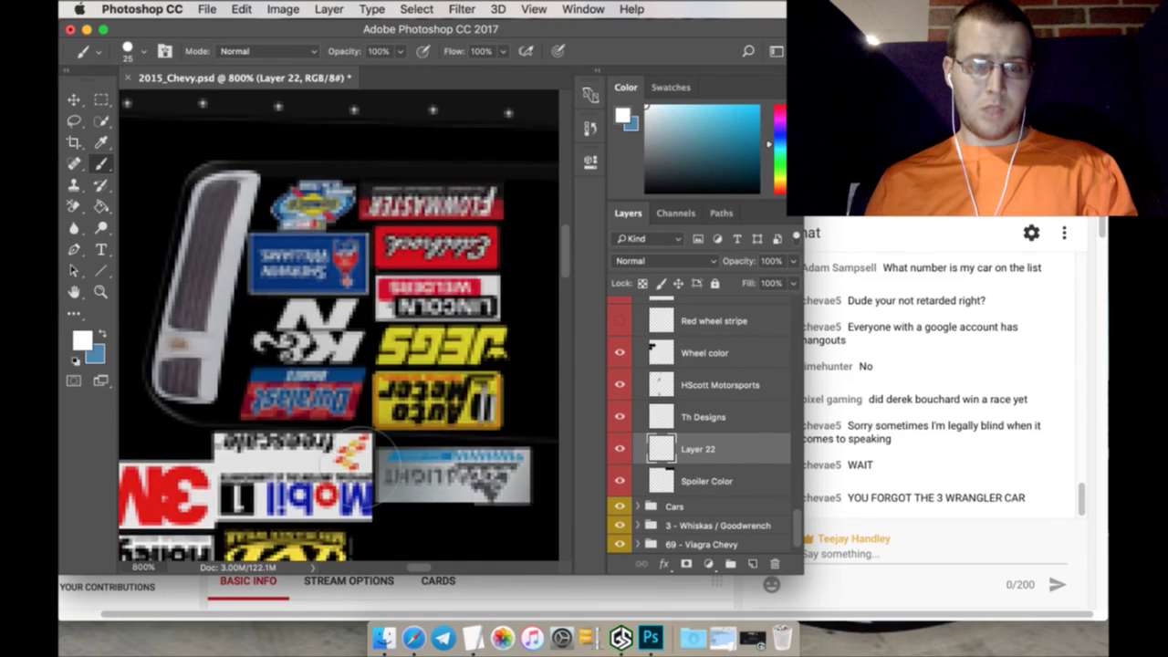
{"action": "scroll", "coordinate": [356, 469], "scroll_direction": "up", "scroll_amount": 15}
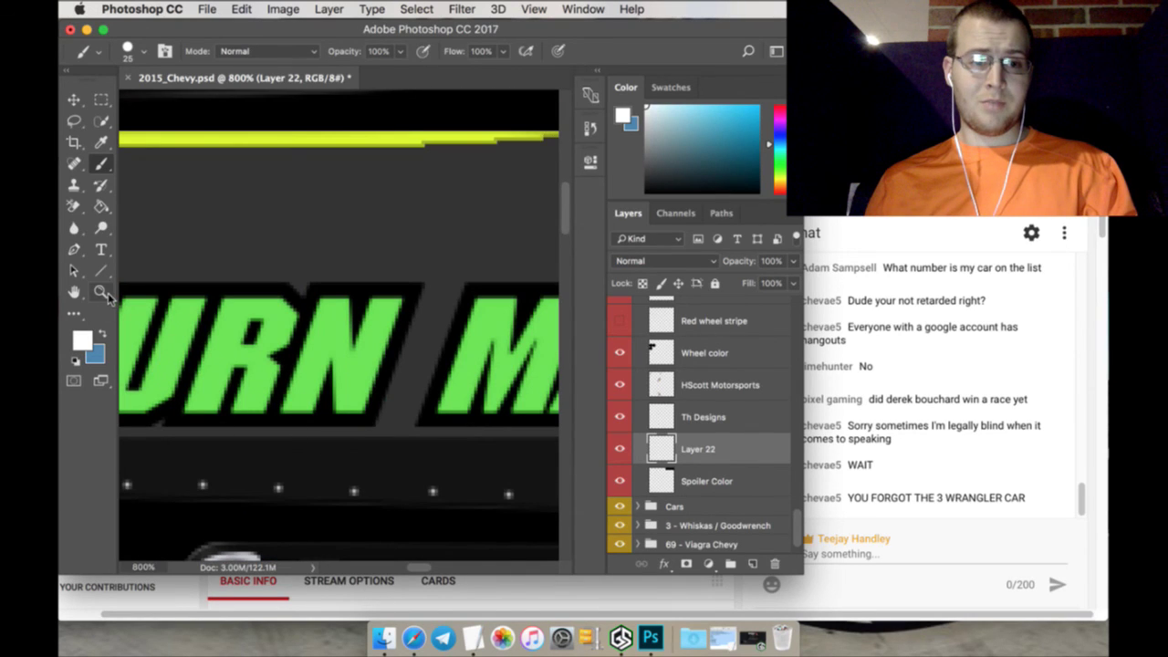
{"action": "left_click", "coordinate": [102, 293]}
{"action": "left_click_drag", "start_coordinate": [448, 276], "coordinate": [389, 271]}
{"action": "scroll", "coordinate": [430, 391], "scroll_direction": "up", "scroll_amount": 5}
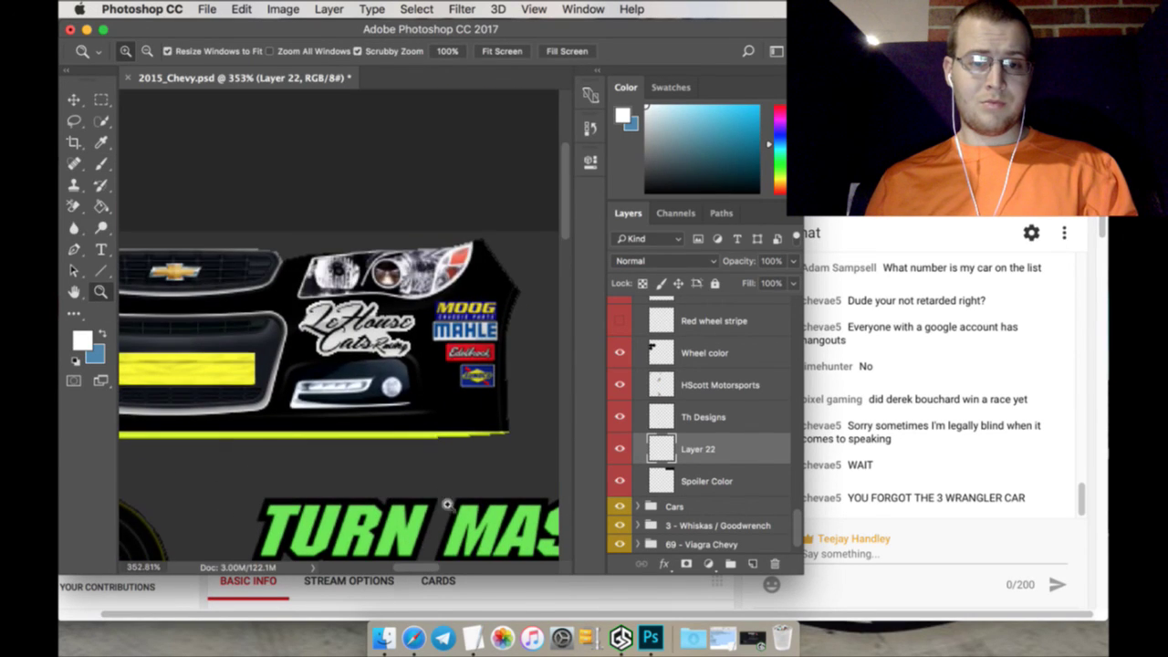
{"action": "left_click_drag", "start_coordinate": [434, 570], "coordinate": [497, 572]}
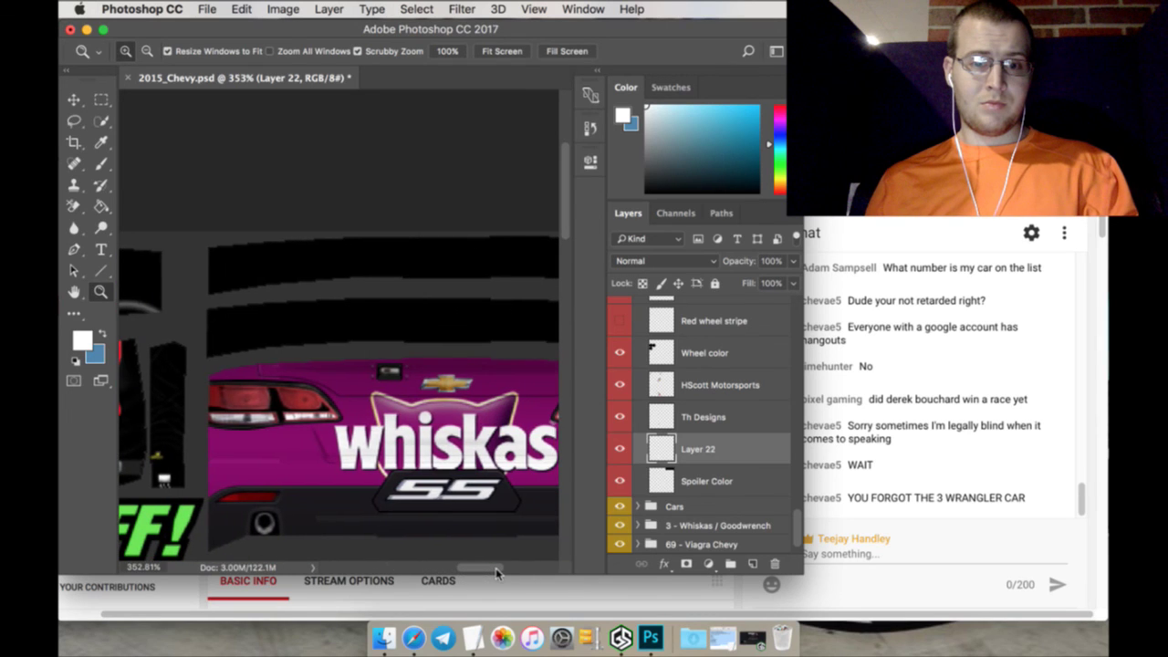
{"action": "left_click", "coordinate": [502, 51]}
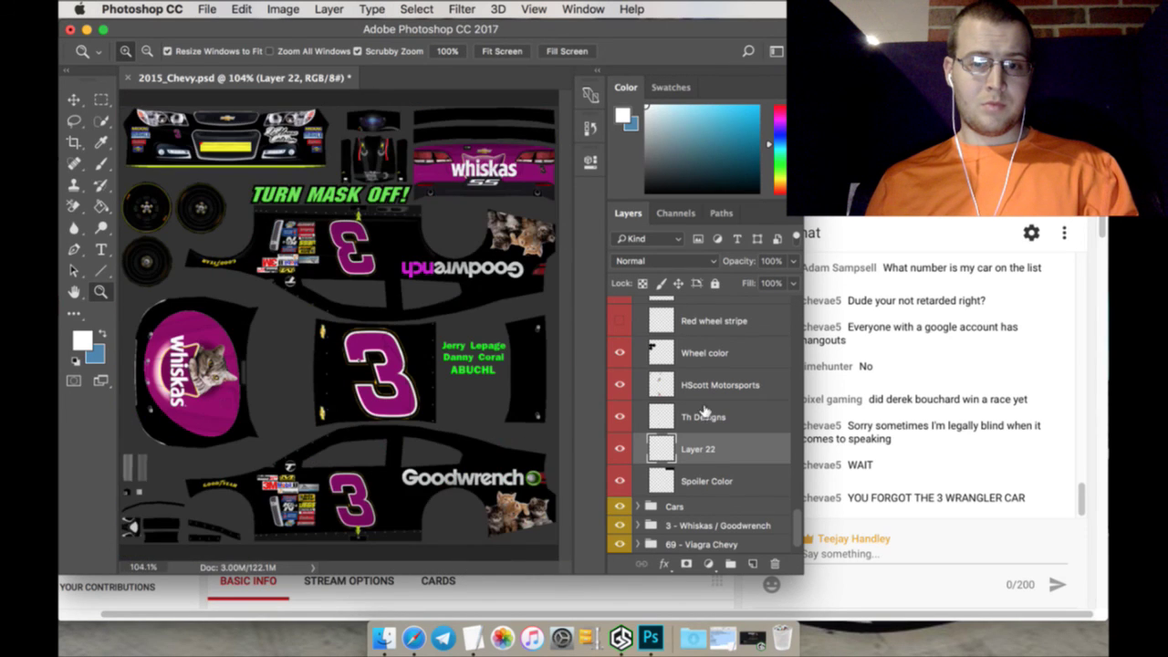
{"action": "left_click", "coordinate": [707, 412], "text": "shift"}
{"action": "right_click", "coordinate": [707, 413]}
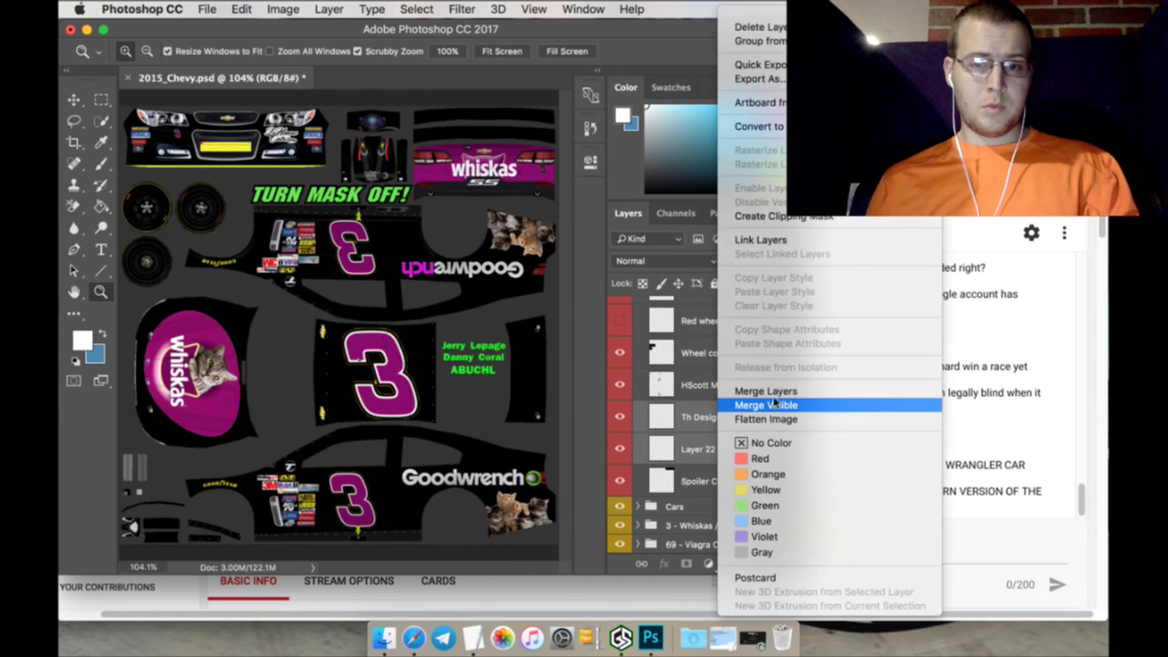
{"action": "left_click", "coordinate": [773, 390]}
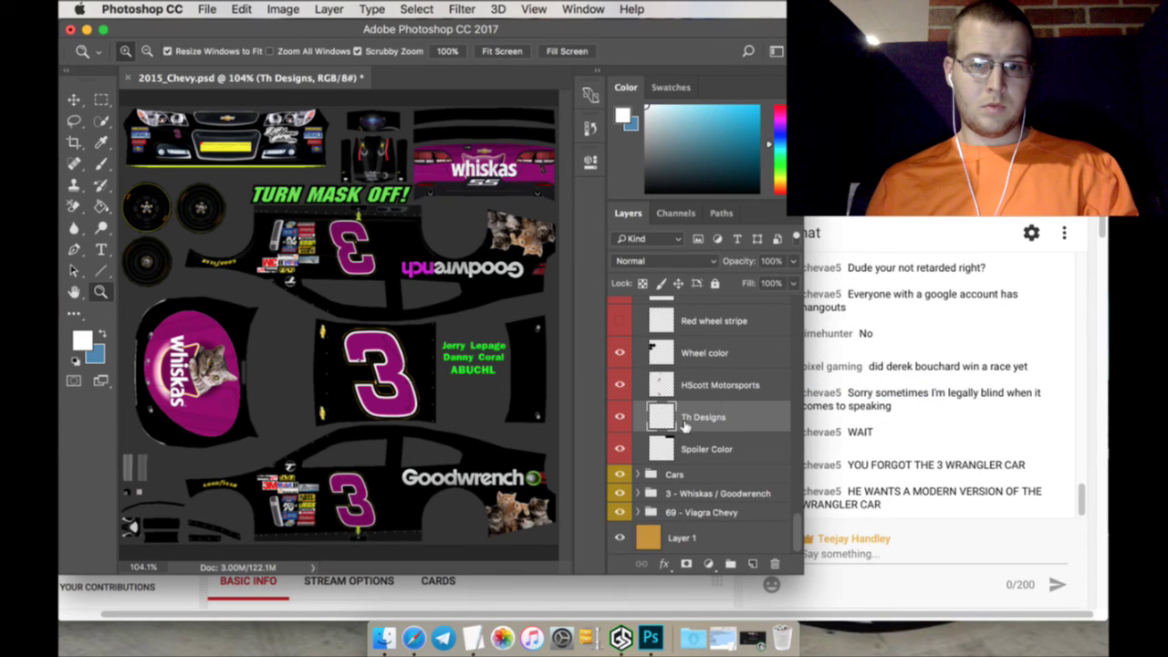
Collapse Group 1 in the layer stack
{"action": "scroll", "coordinate": [684, 424], "scroll_direction": "up", "scroll_amount": 10}
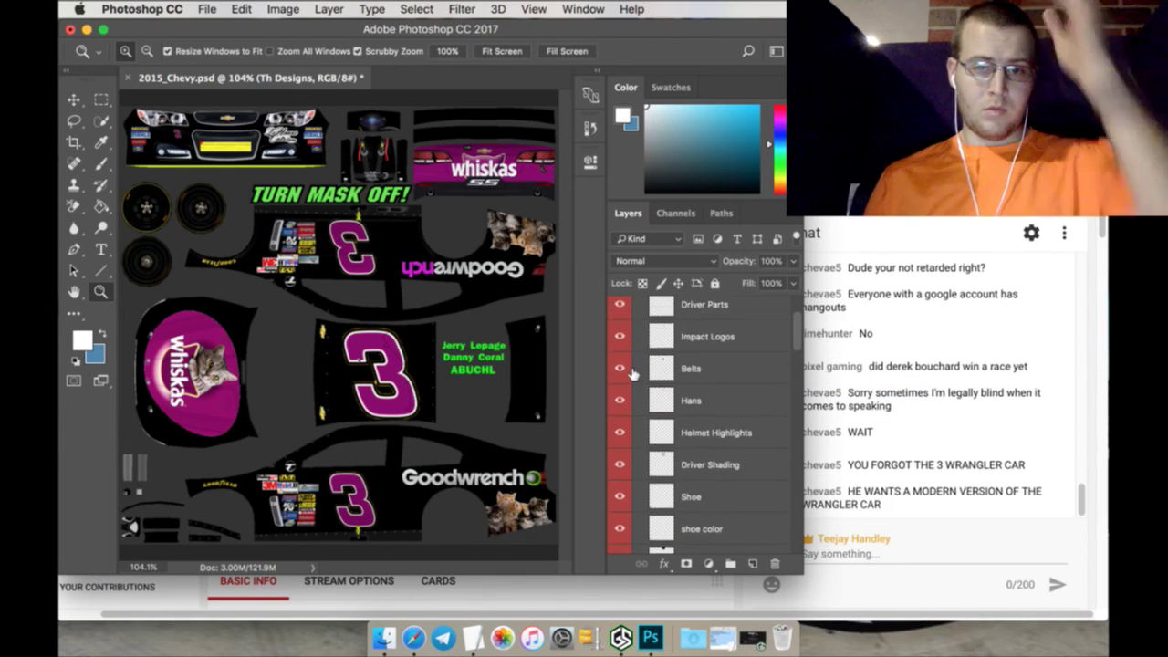
{"action": "scroll", "coordinate": [632, 372], "scroll_direction": "up", "scroll_amount": 3}
{"action": "left_click", "coordinate": [637, 338]}
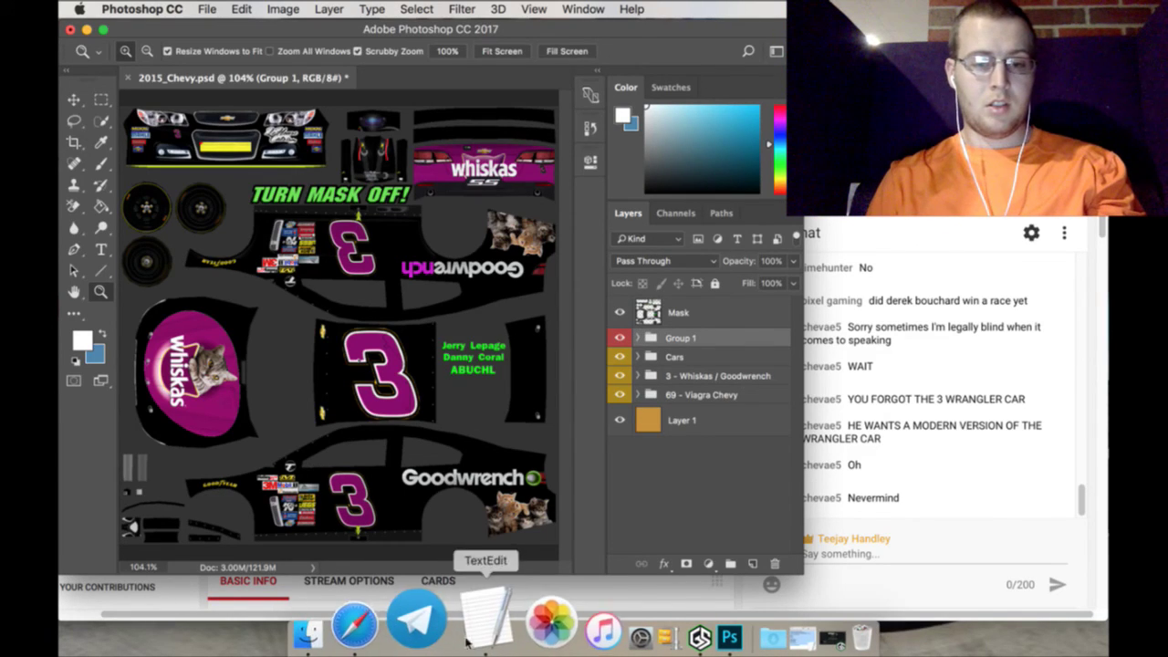
Switch to the Schedule document in TextEdit and add "Modern Wrangler" in non-bold text after the #3 Whiskas & GM Goodwrench entry
{"action": "left_click", "coordinate": [509, 589]}
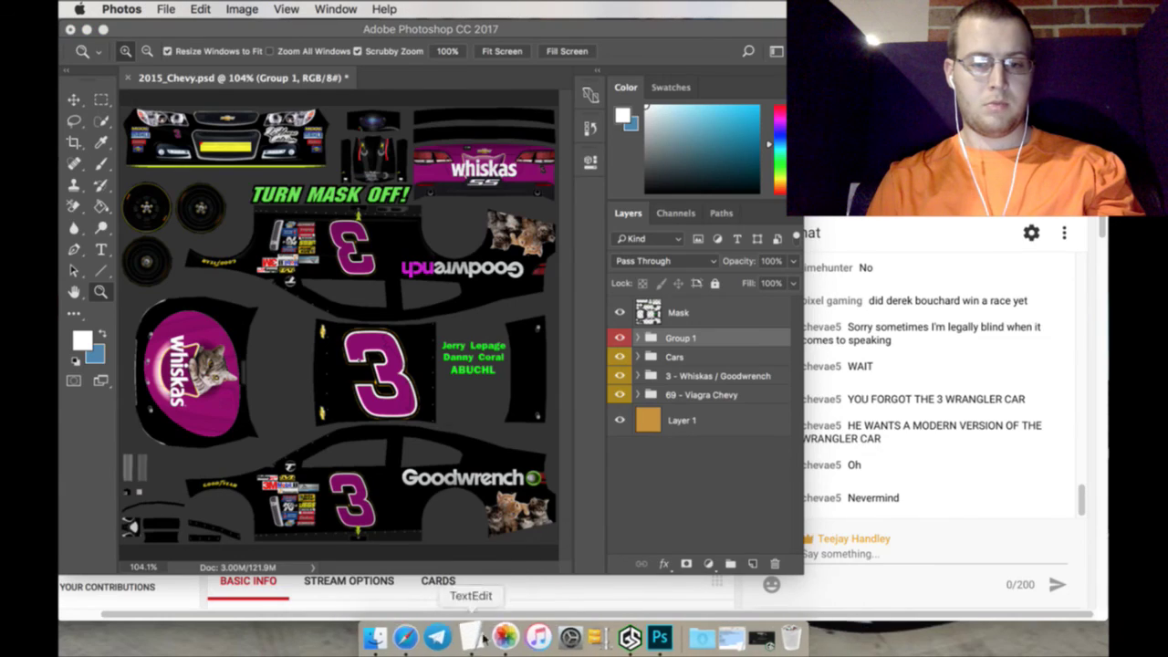
{"action": "right_click", "coordinate": [509, 588]}
{"action": "left_click", "coordinate": [511, 550]}
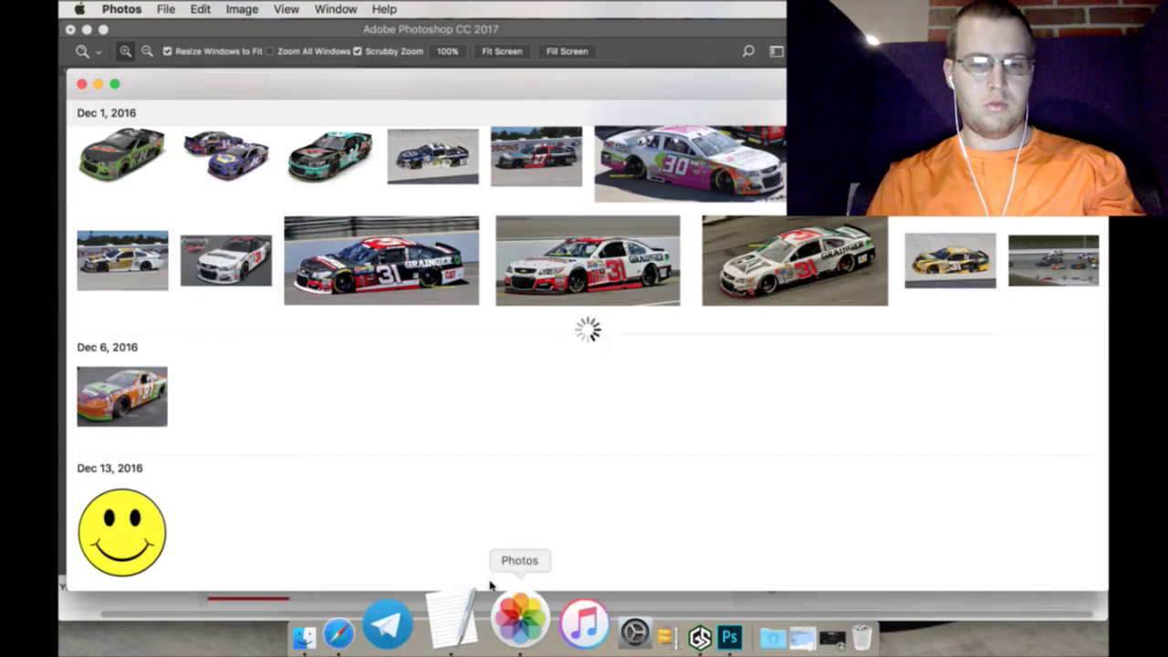
{"action": "left_click", "coordinate": [472, 618]}
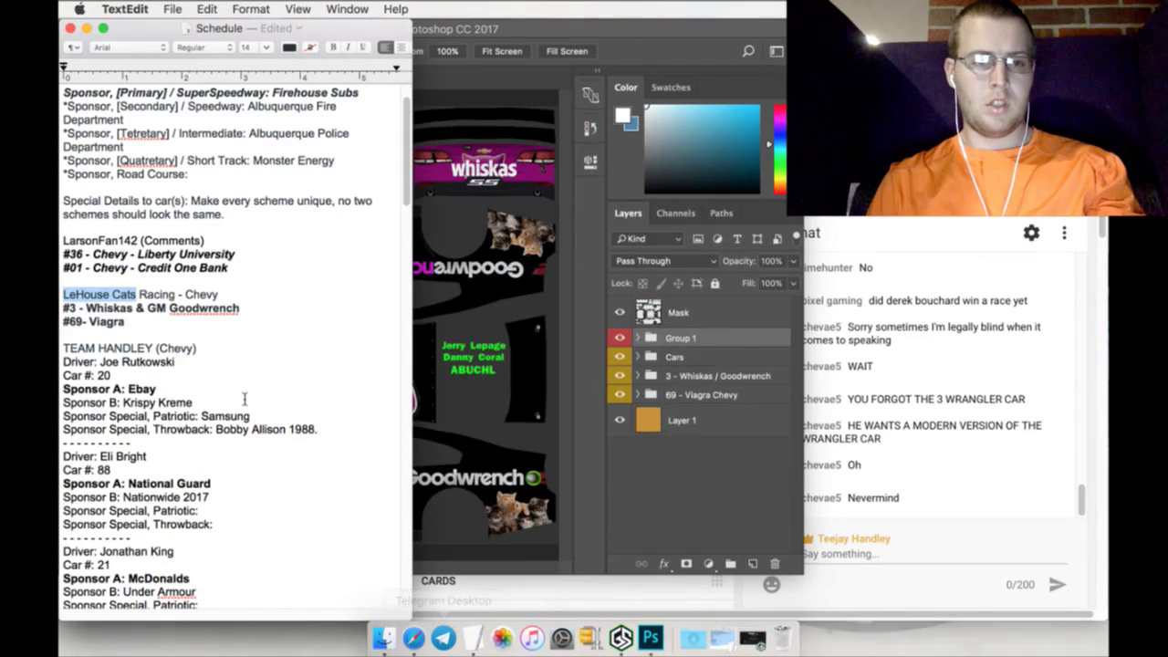
{"action": "left_click", "coordinate": [282, 323]}
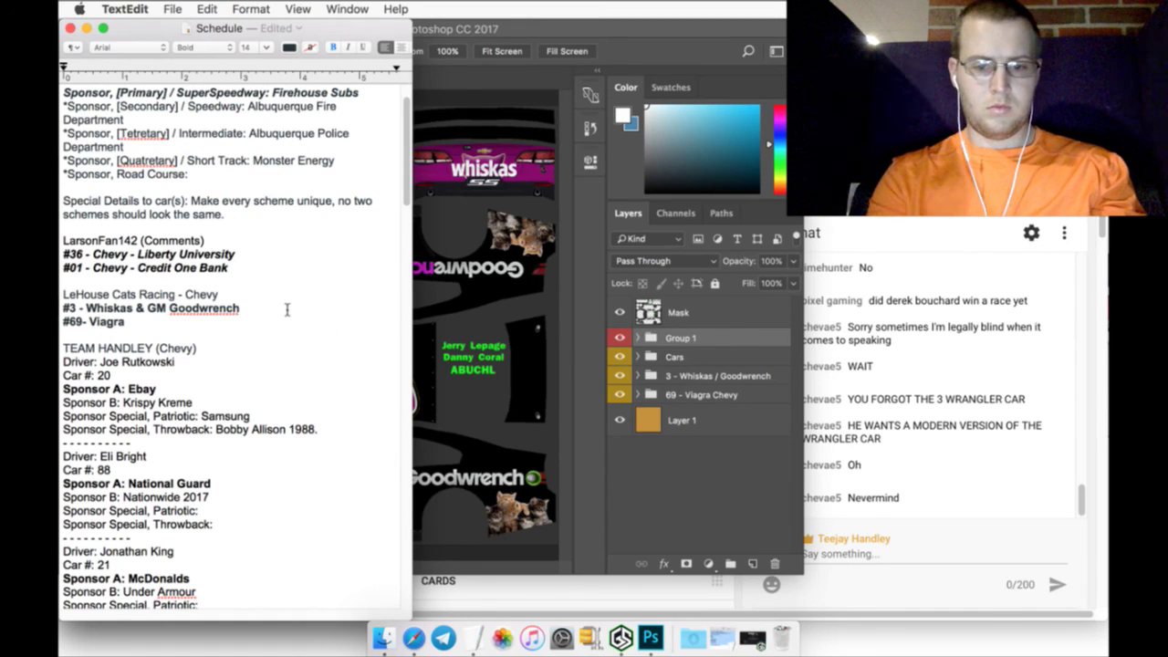
{"action": "key", "text": "super+b"}
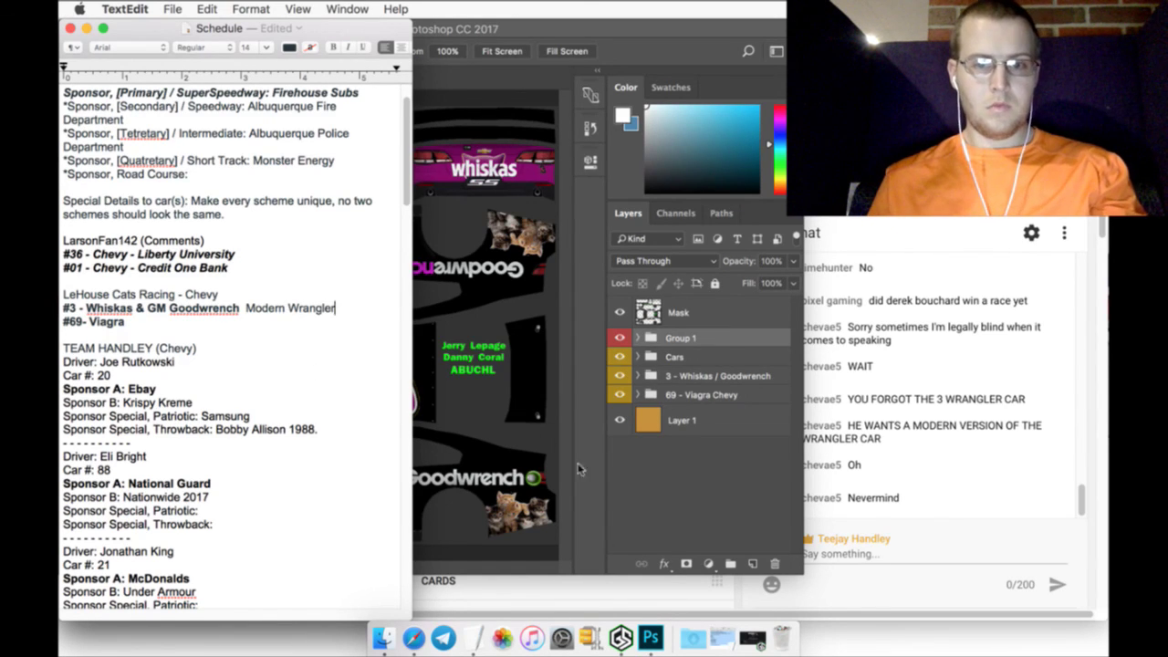
Switch to Photoshop, hide the Mask layer, and save the #3 car in the TGA RBCS folder as 3_GMWhiskas, in 24 bits/pixel Targa format
{"action": "left_click", "coordinate": [629, 480]}
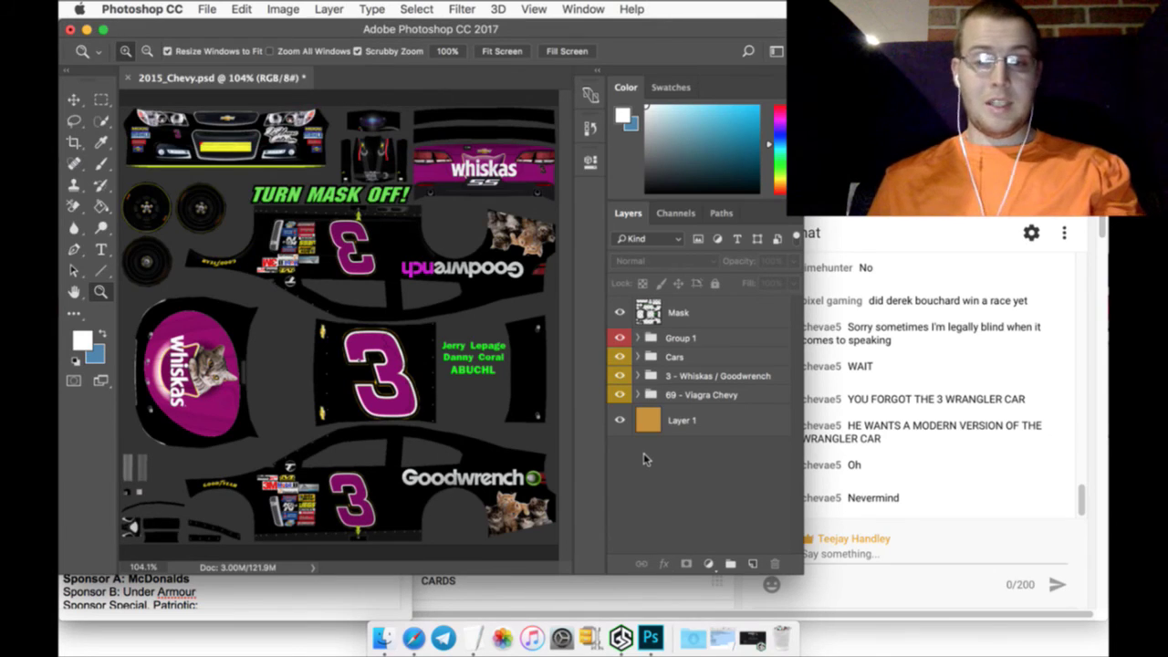
{"action": "left_click", "coordinate": [620, 313]}
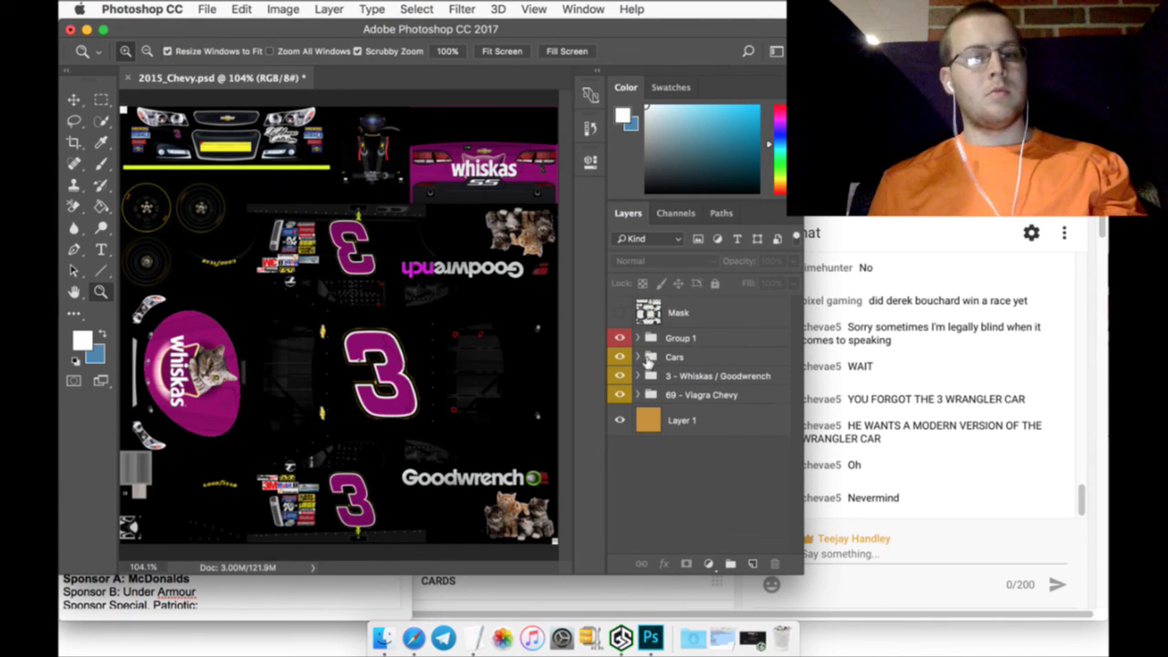
{"action": "left_click", "coordinate": [208, 8]}
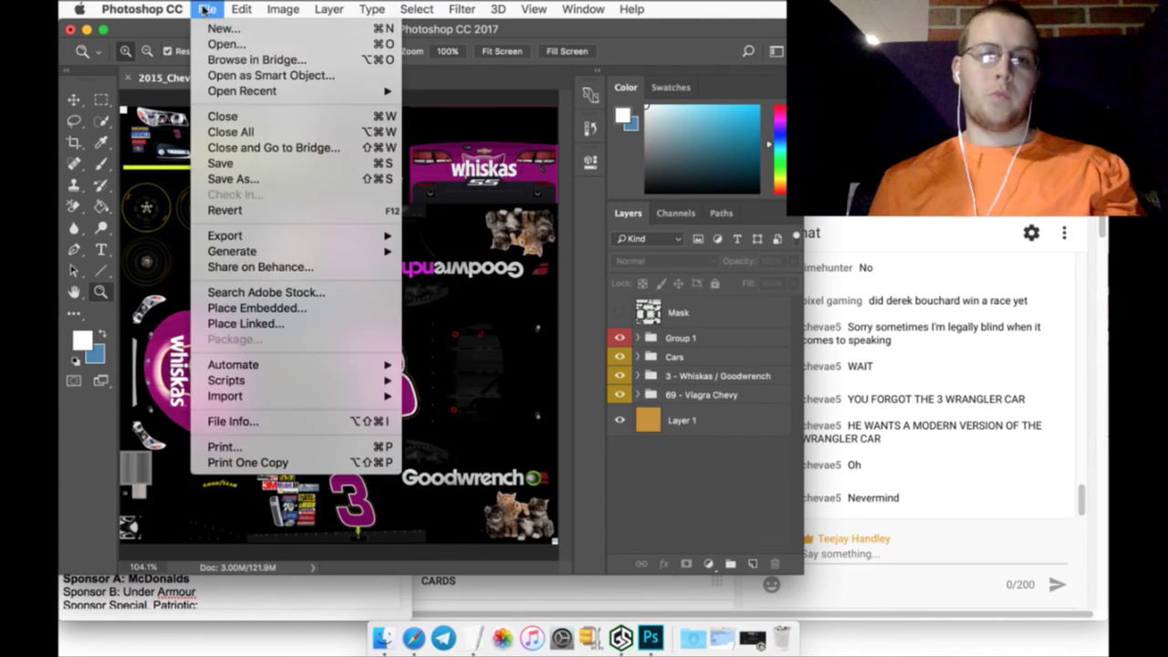
{"action": "left_click", "coordinate": [236, 178]}
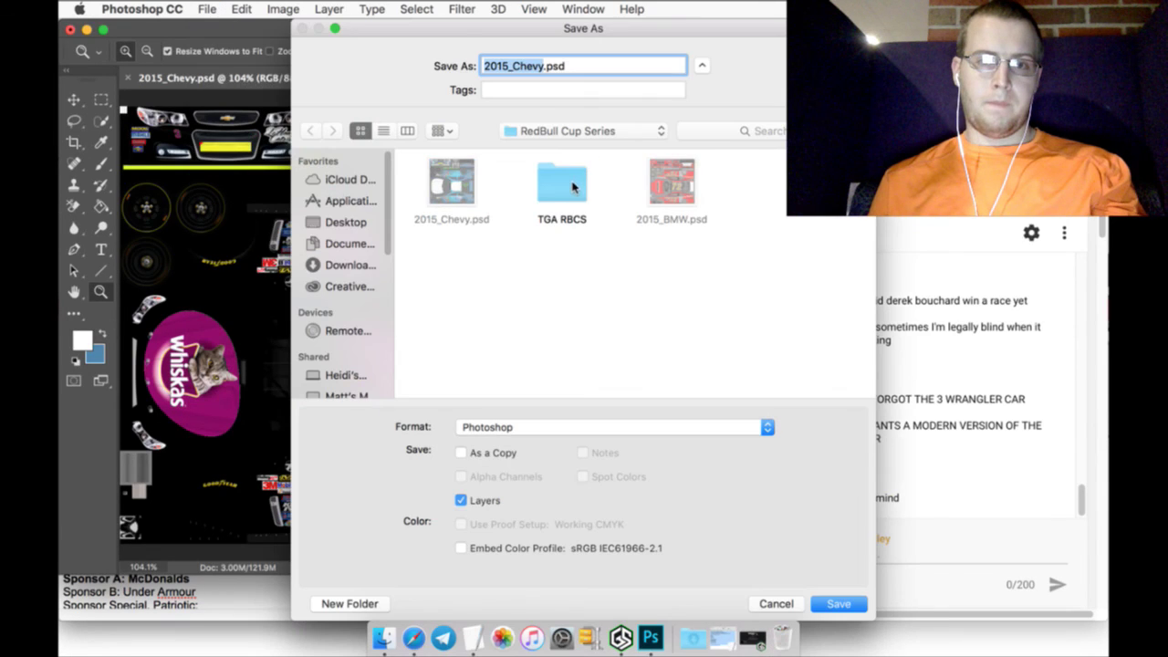
{"action": "double_click", "coordinate": [568, 188]}
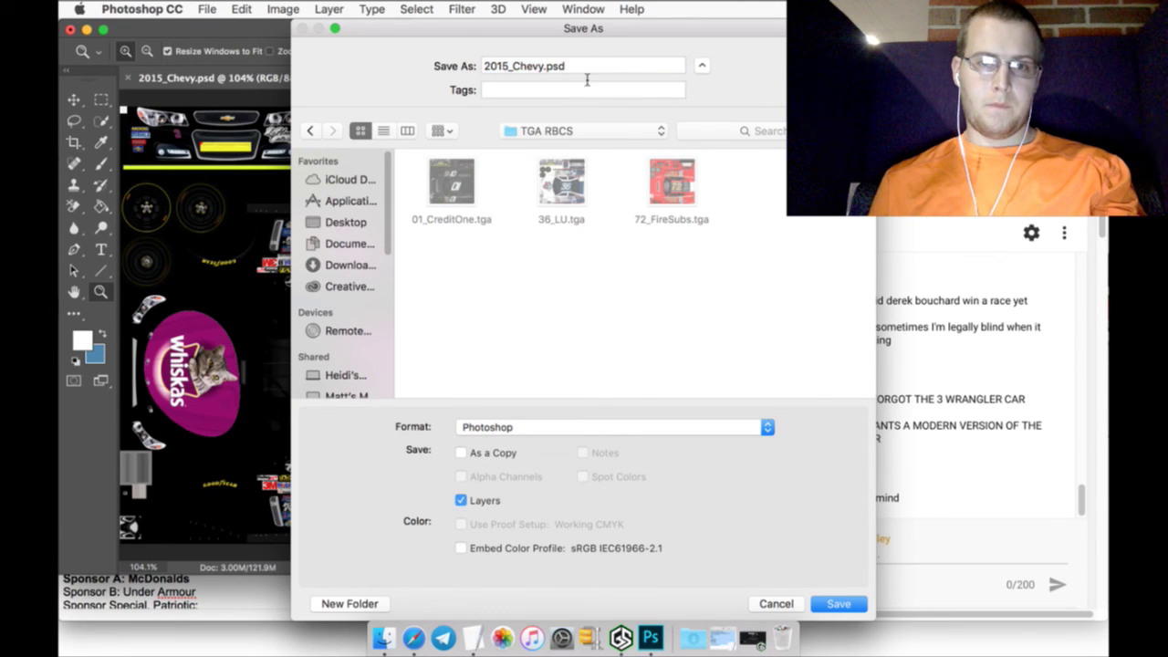
{"action": "key", "text": "Tab"}
{"action": "type", "text": "3_"}
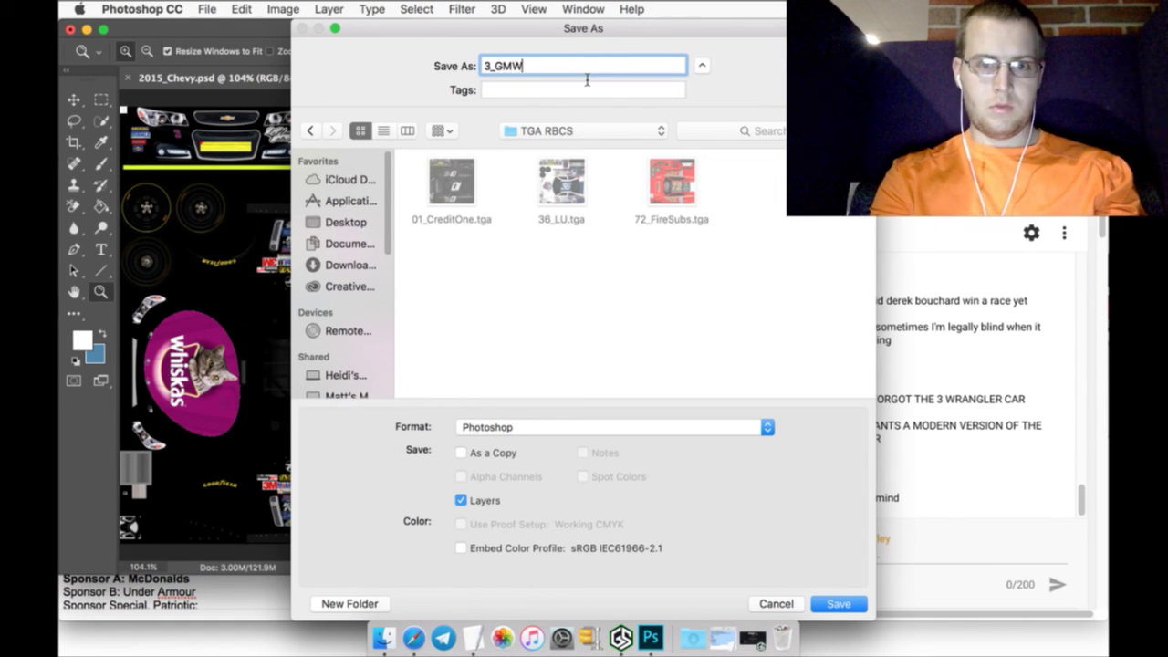
{"action": "type", "text": "GMWhiskas"}
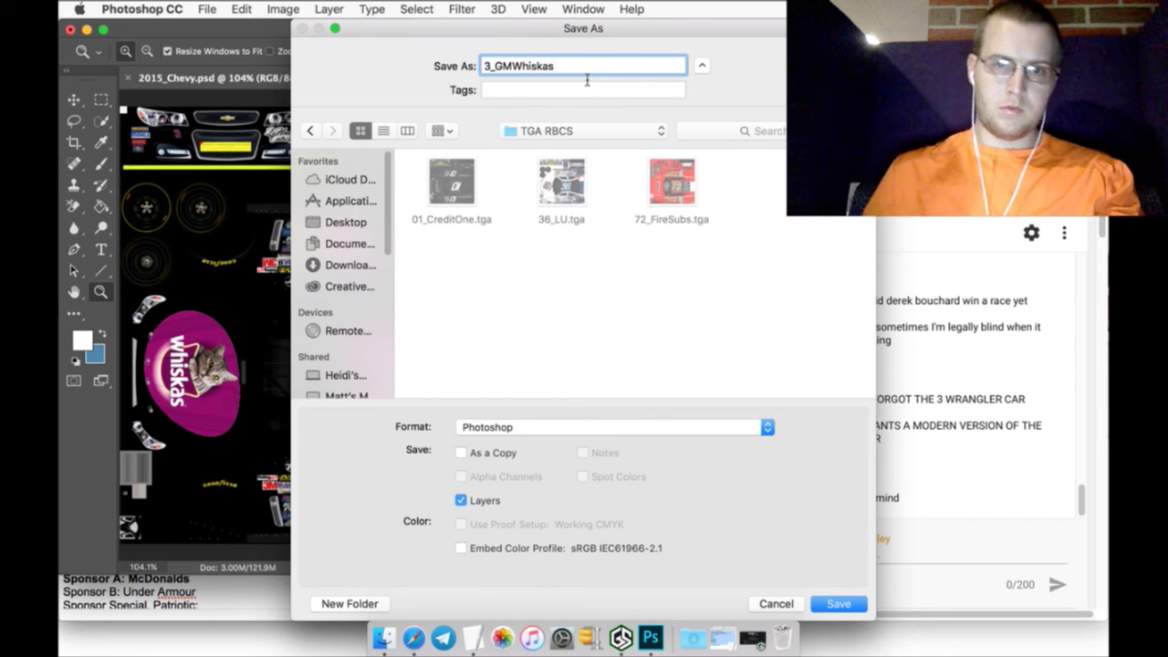
{"action": "left_click", "coordinate": [746, 430]}
{"action": "key", "text": "t"}
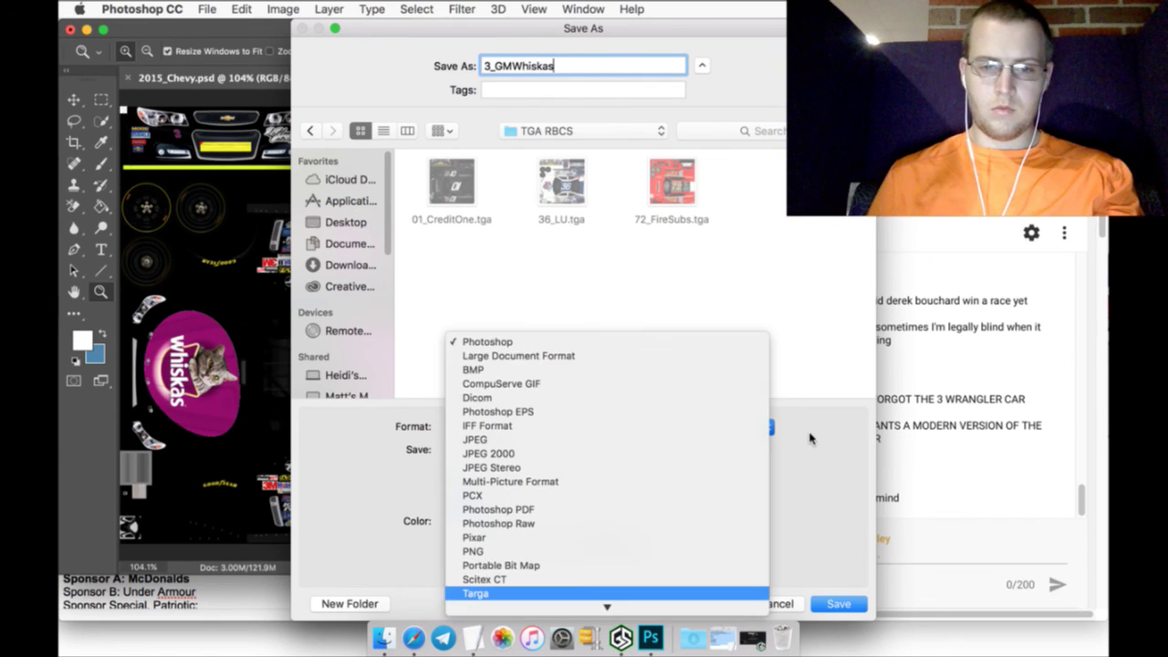
{"action": "key", "text": "Return"}
{"action": "key", "text": "Return"}
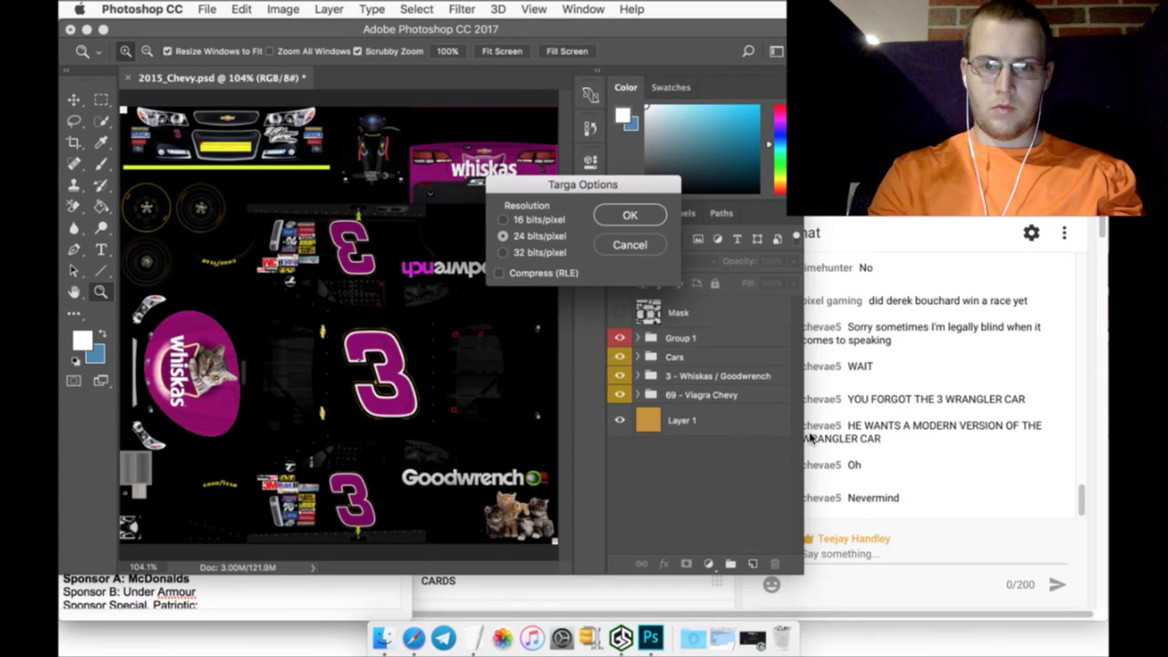
{"action": "key", "text": "Return"}
Hide the 3 - Whiskas / Goodwrench group and save the #69 car in the TGA RBCS folder as 69_BluePill in Targa format
{"action": "left_click", "coordinate": [619, 375]}
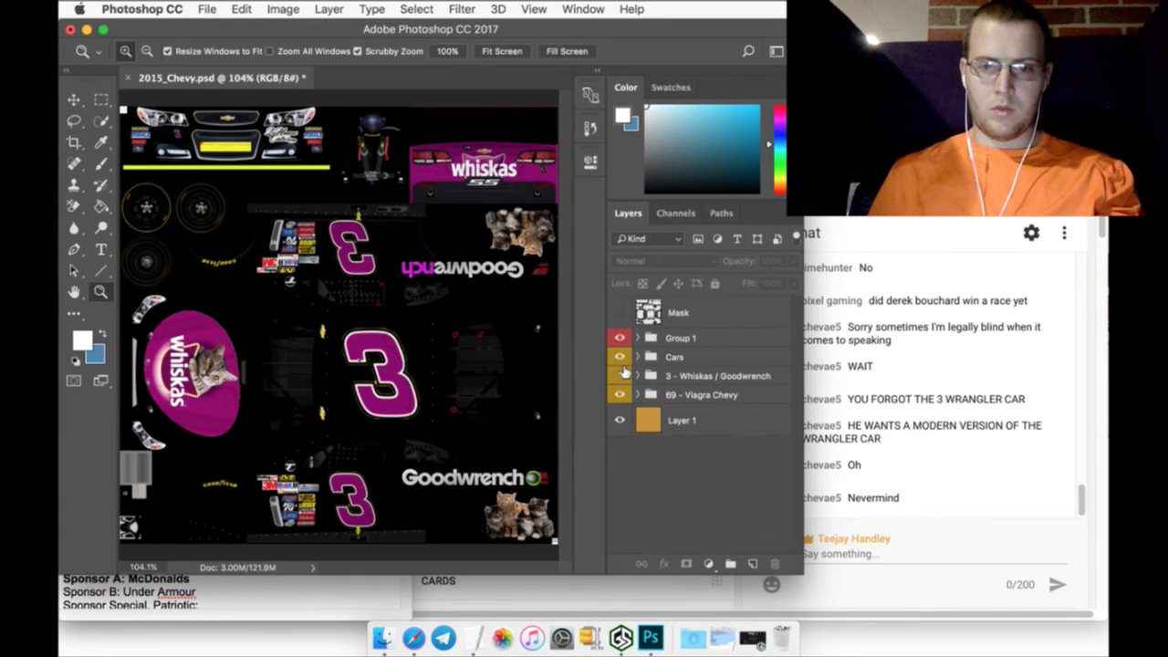
{"action": "left_click", "coordinate": [210, 9]}
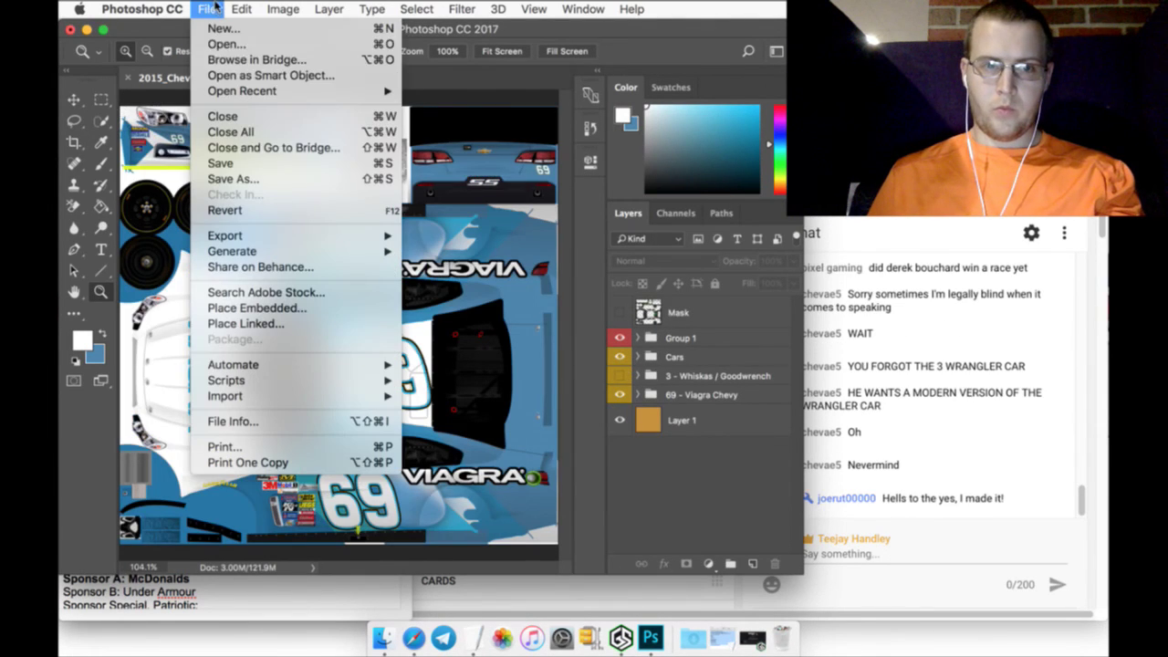
{"action": "left_click", "coordinate": [230, 179]}
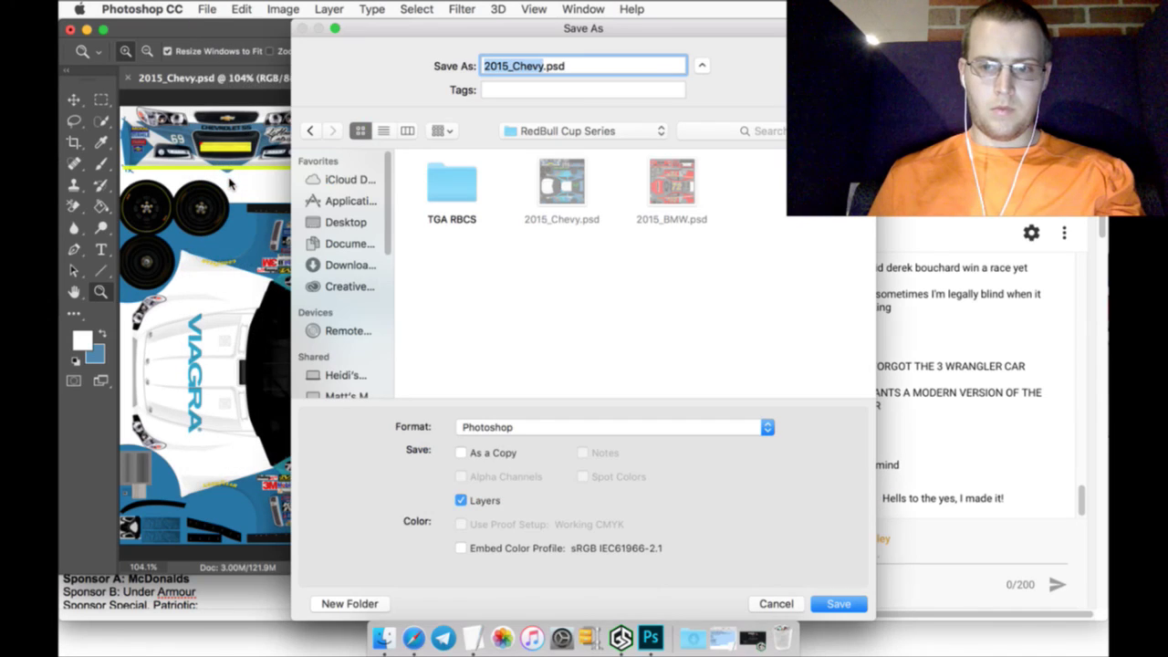
{"action": "double_click", "coordinate": [432, 191]}
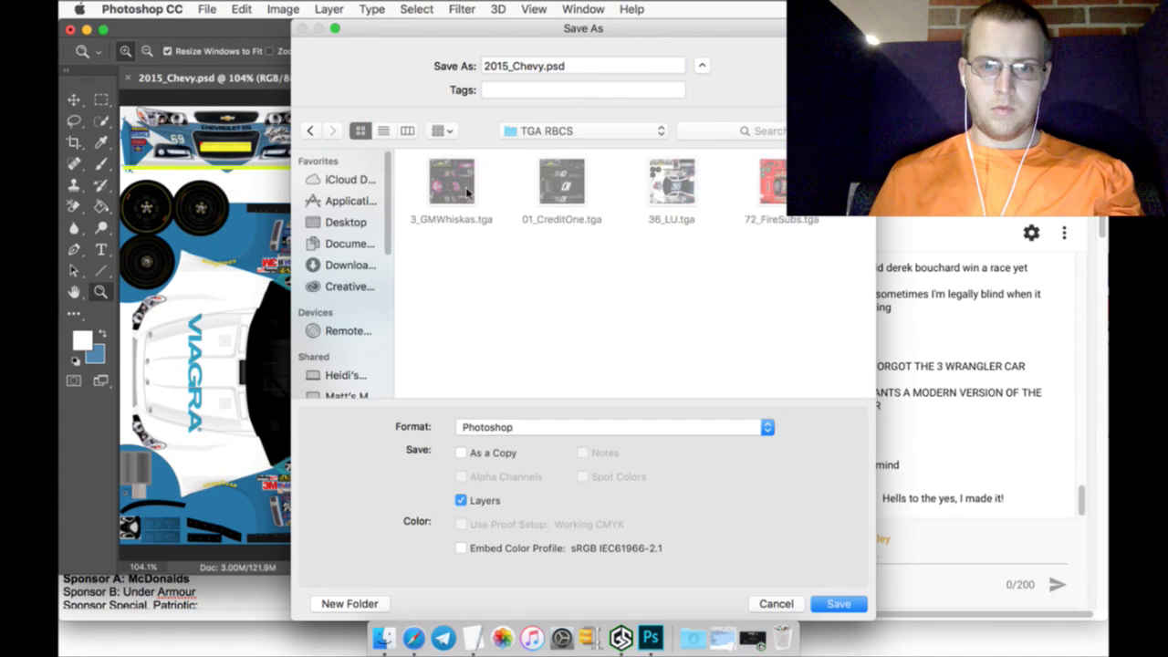
{"action": "triple_click", "coordinate": [584, 72]}
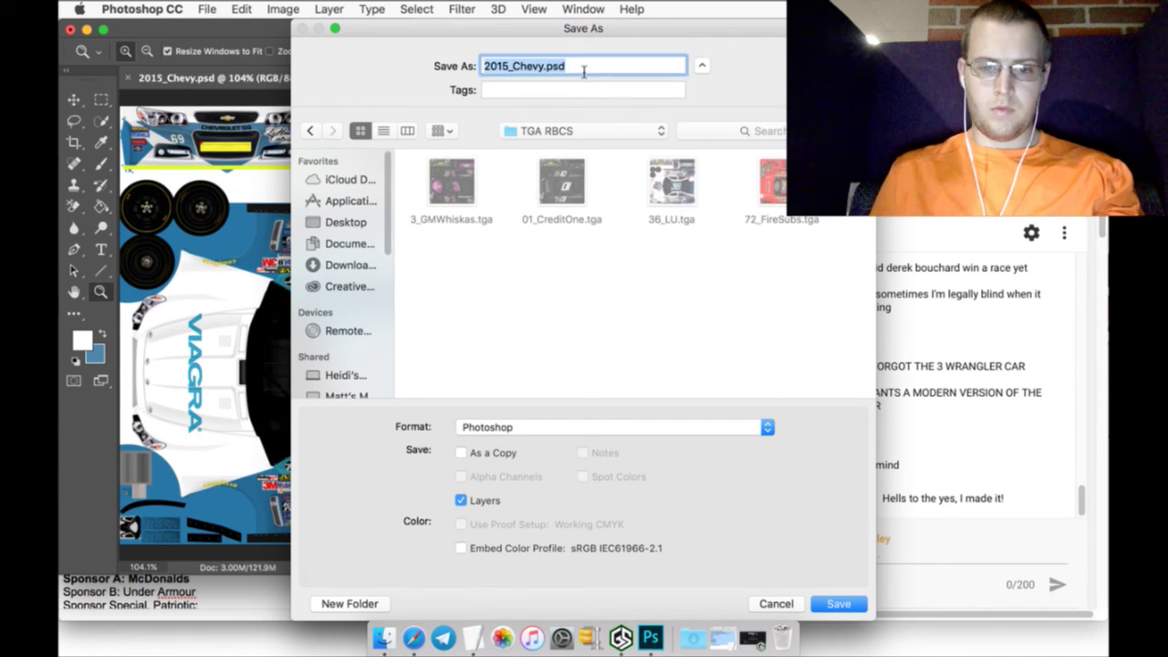
{"action": "type", "text": "69_BluePill"}
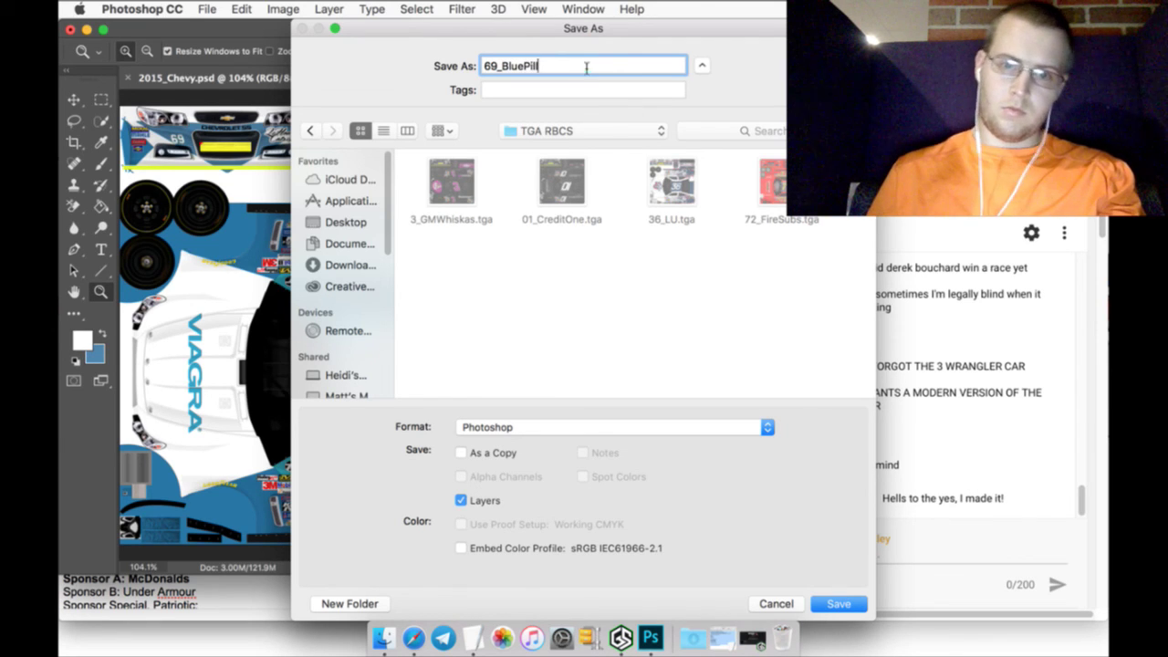
{"action": "left_click", "coordinate": [744, 428]}
{"action": "key", "text": "t"}
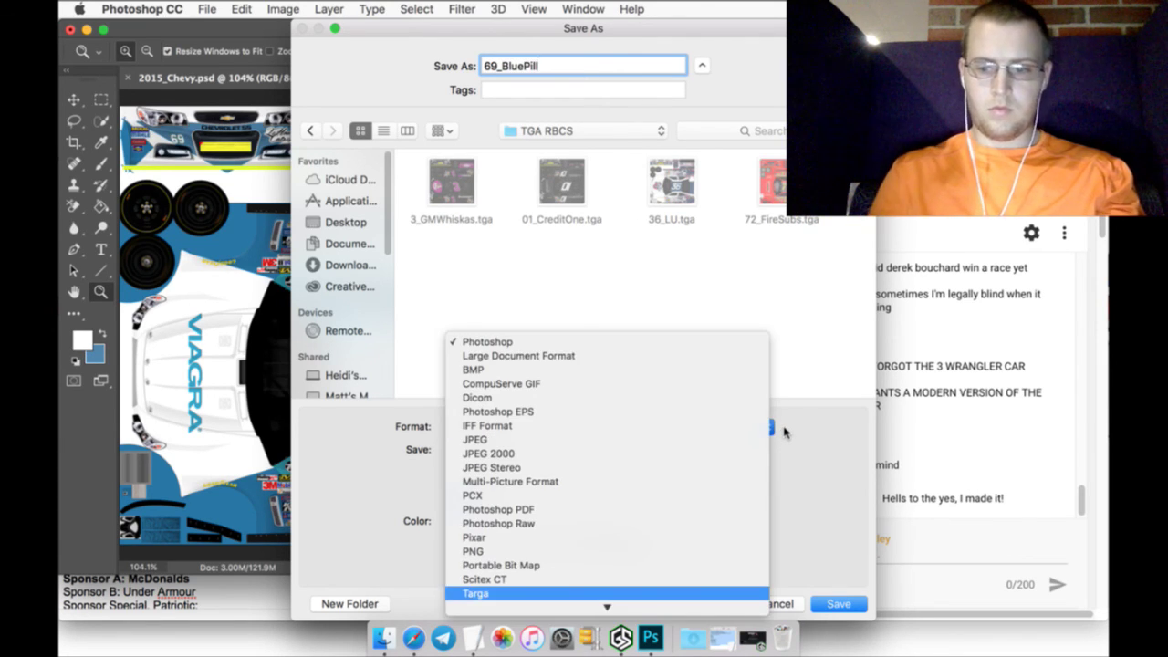
{"action": "key", "text": "Return"}
{"action": "key", "text": "Return"}
{"action": "key", "text": "Return"}
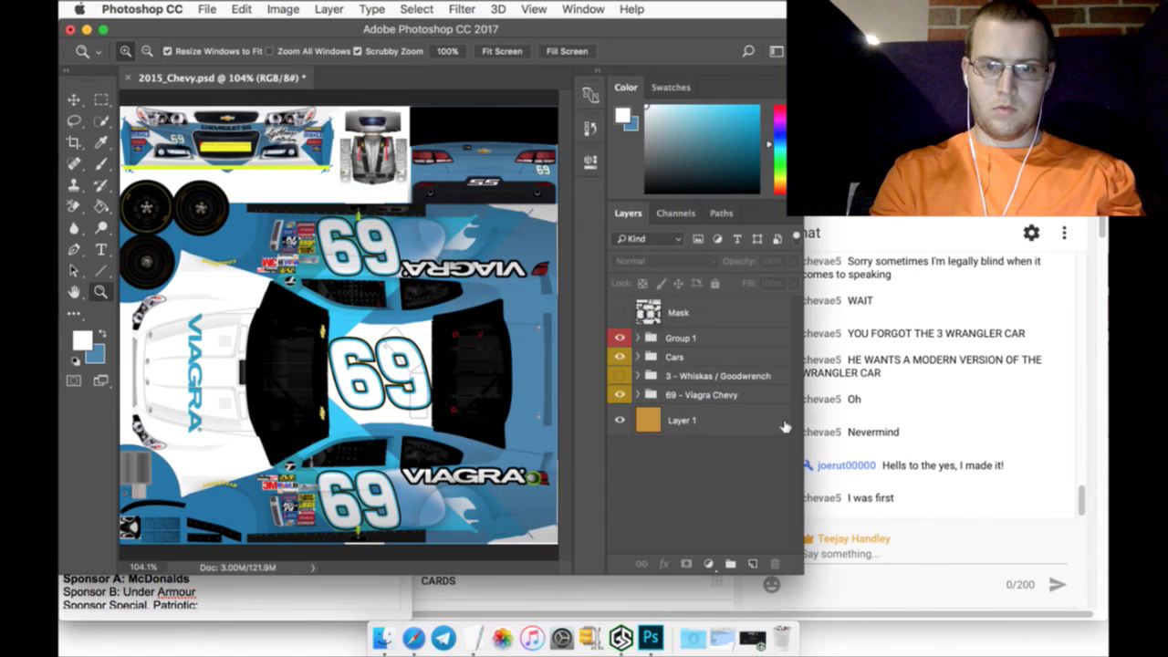
Hide both finished car groups, 3 and 69, and move them into the expanded Cars group, with the Mask layer shown again
{"action": "left_click", "coordinate": [620, 375]}
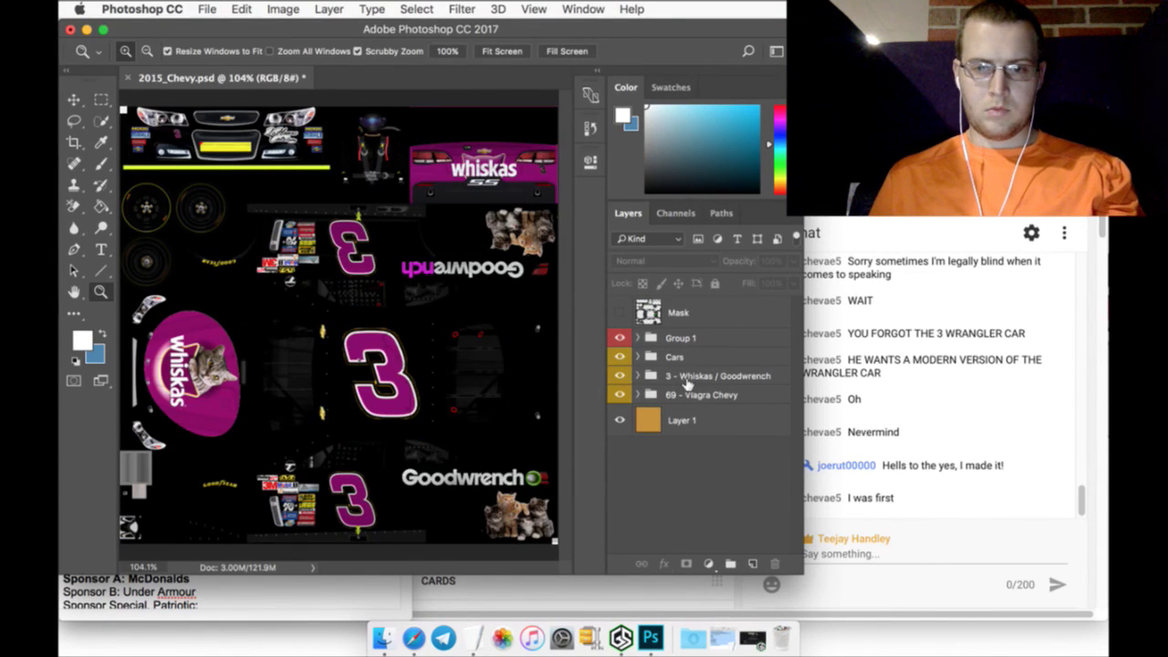
{"action": "left_click", "coordinate": [687, 389]}
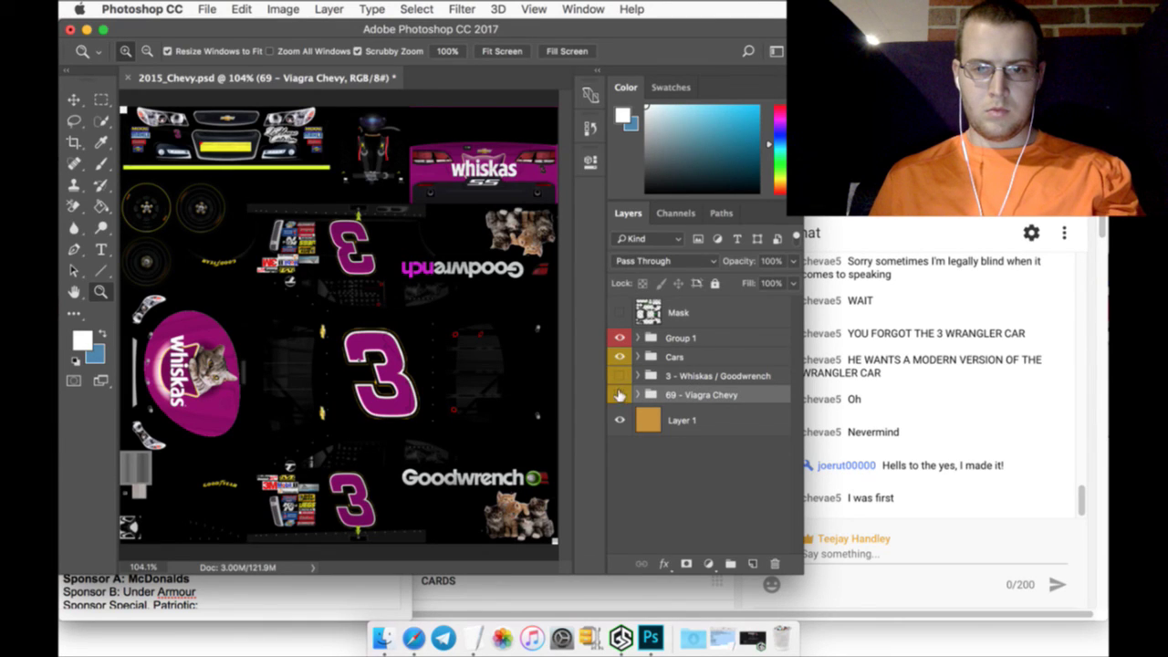
{"action": "left_click", "coordinate": [620, 394]}
{"action": "left_click_drag", "start_coordinate": [666, 374], "coordinate": [671, 357]}
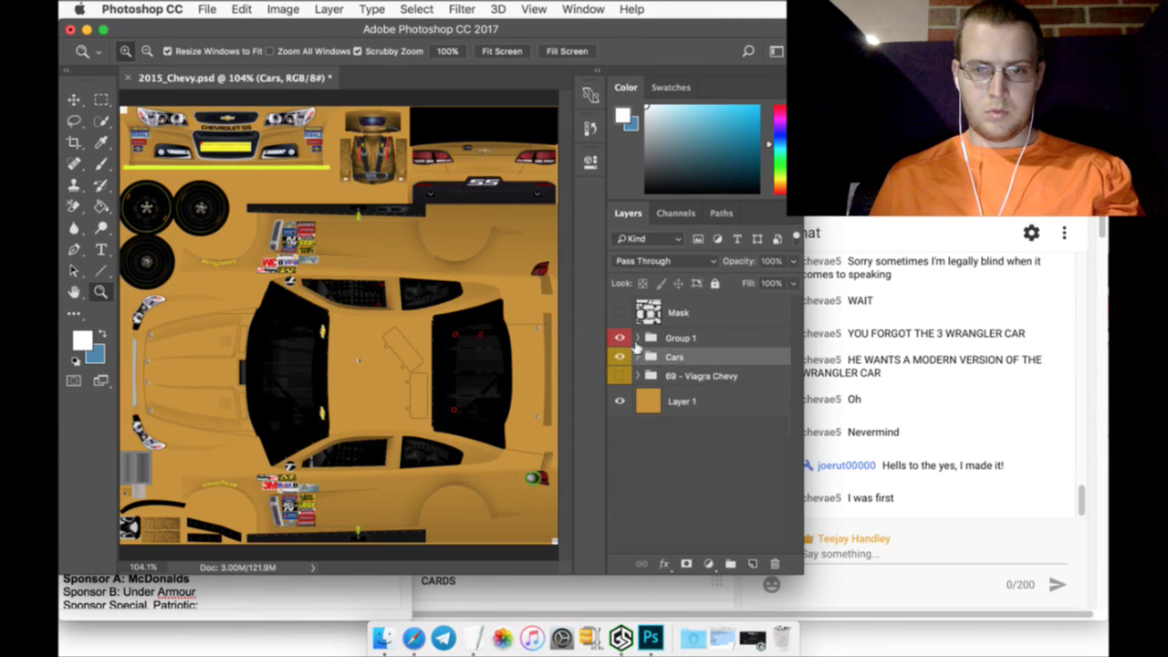
{"action": "left_click", "coordinate": [620, 312]}
{"action": "left_click", "coordinate": [207, 9]}
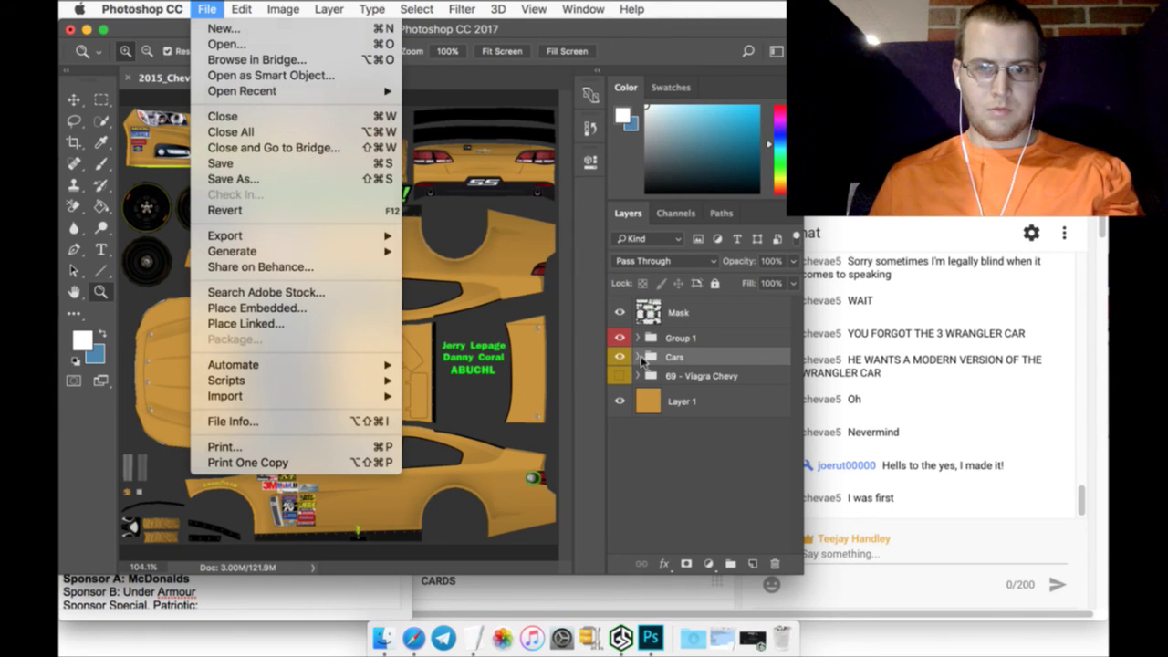
{"action": "left_click", "coordinate": [640, 358]}
{"action": "mouse_move", "coordinate": [672, 369]}
{"action": "left_mouse_down"}
{"action": "mouse_move", "coordinate": [695, 374]}
{"action": "mouse_move", "coordinate": [697, 360]}
{"action": "mouse_move", "coordinate": [672, 359]}
{"action": "left_mouse_up"}
{"action": "left_click", "coordinate": [638, 356]}
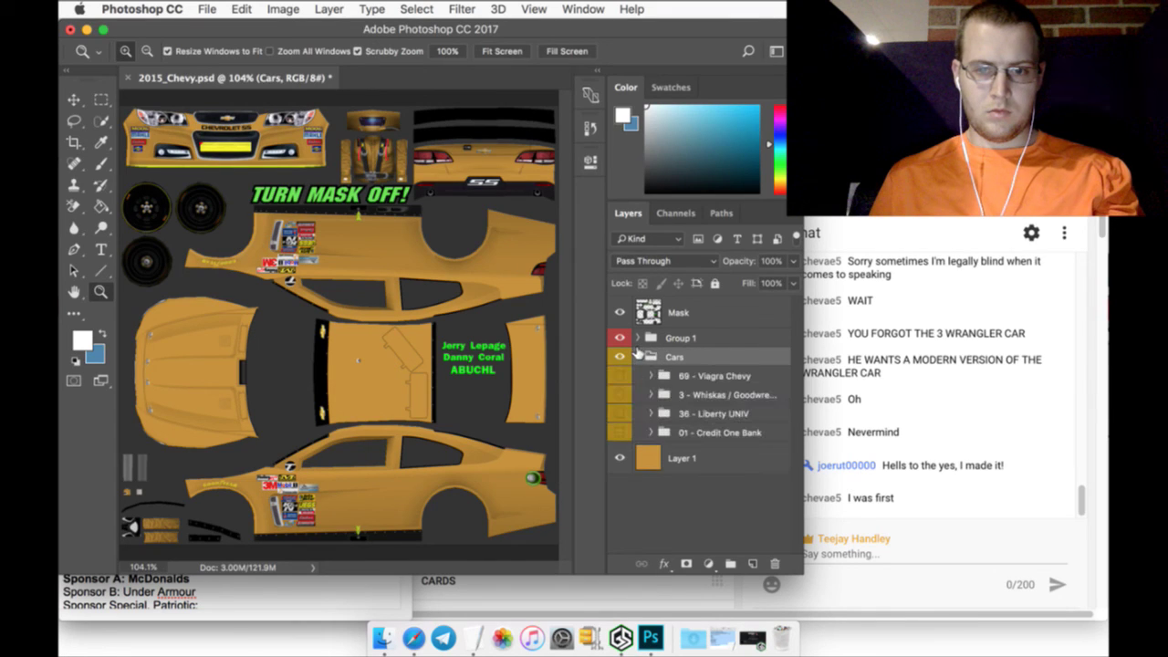
Expand and show the 01 - Credit One Bank group inside Cars, leaving the 36 - Liberty UNIV group hidden
{"action": "left_click", "coordinate": [620, 413]}
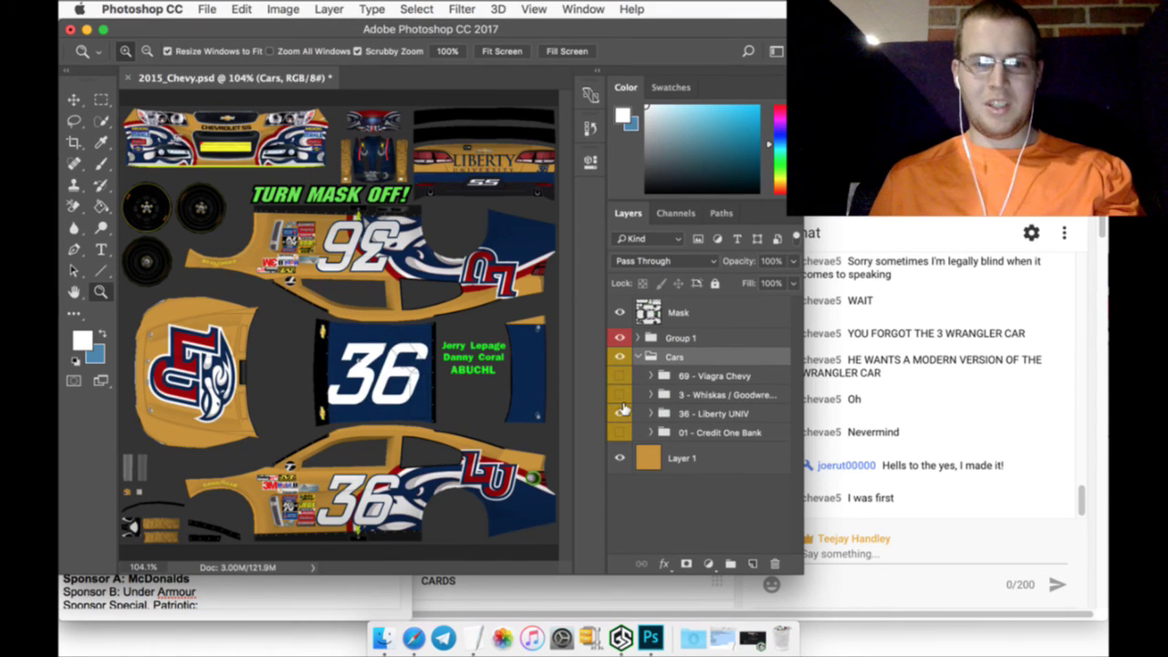
{"action": "left_click", "coordinate": [650, 431]}
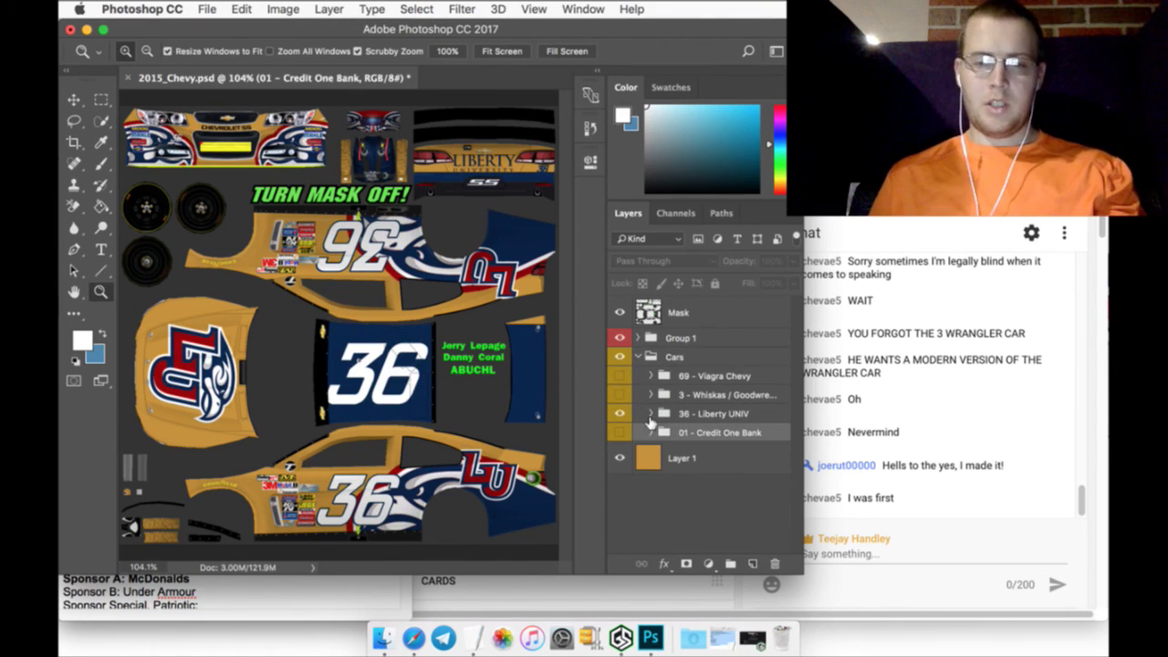
{"action": "left_click", "coordinate": [650, 431]}
{"action": "scroll", "coordinate": [657, 383], "scroll_direction": "down", "scroll_amount": 2}
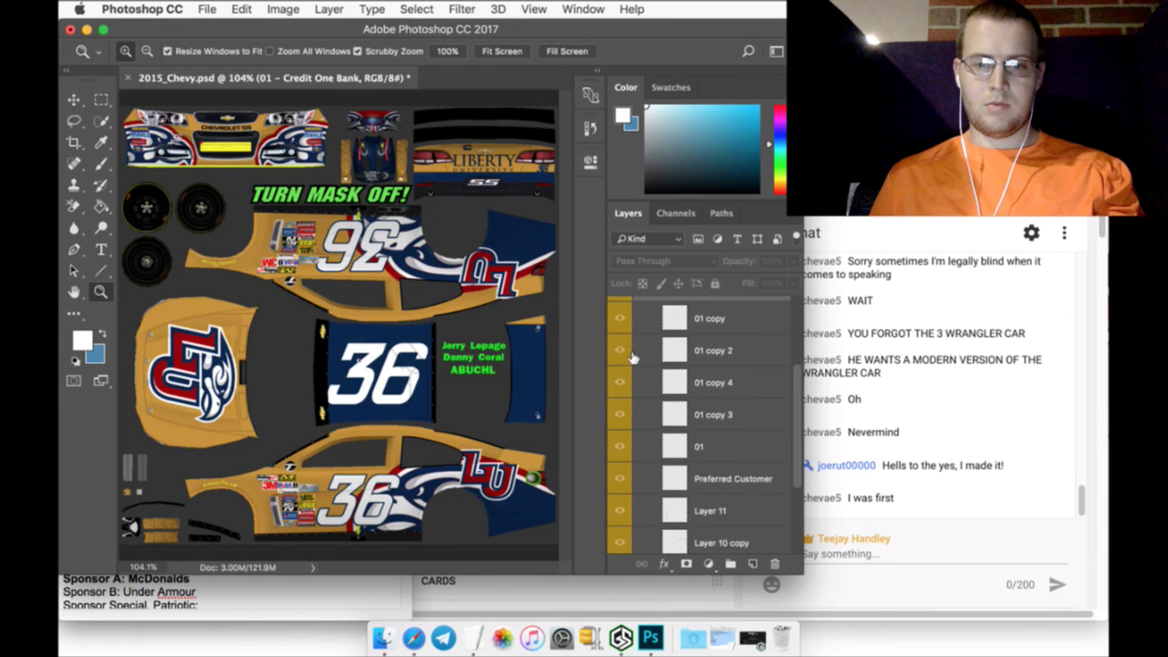
{"action": "scroll", "coordinate": [639, 347], "scroll_direction": "up", "scroll_amount": 2}
{"action": "left_click", "coordinate": [620, 332]}
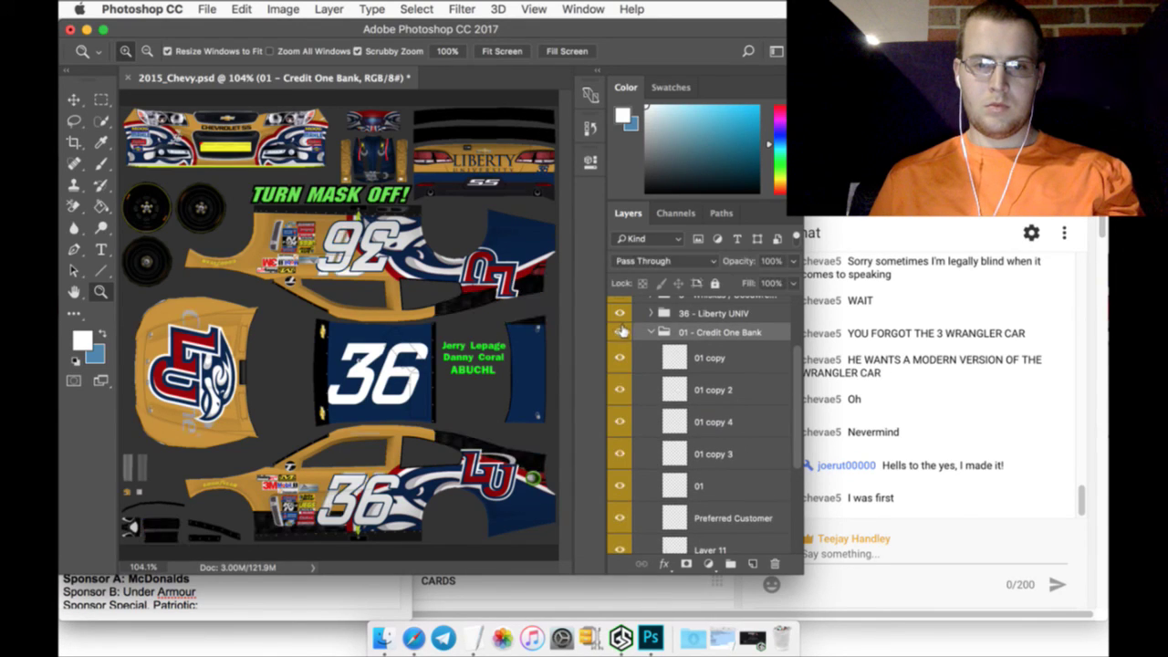
{"action": "left_click", "coordinate": [620, 312]}
Fill Layer 8 in the 01 - Credit One Bank group with black as the car's base colour
{"action": "scroll", "coordinate": [680, 472], "scroll_direction": "down", "scroll_amount": 4}
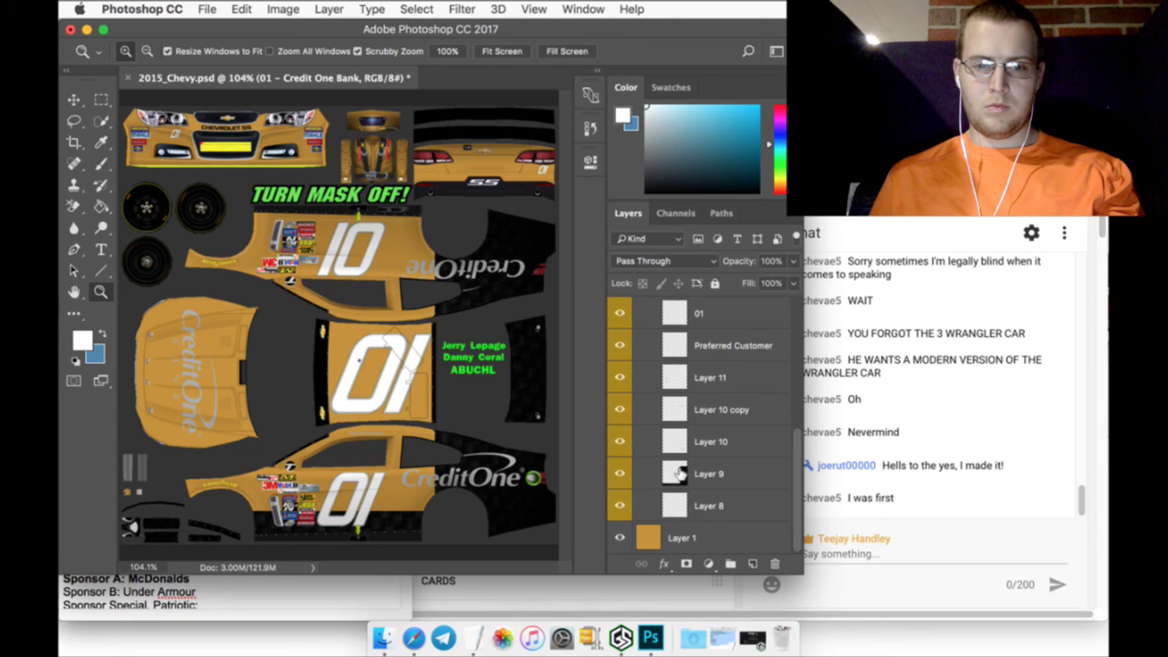
{"action": "left_click", "coordinate": [700, 503]}
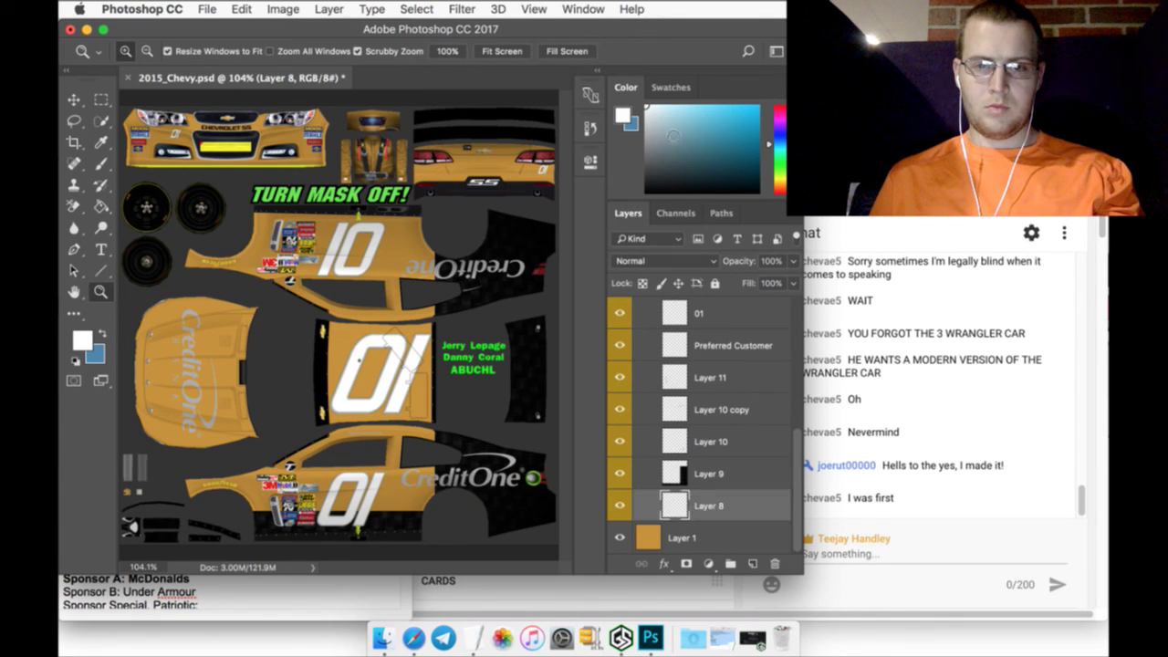
{"action": "left_click", "coordinate": [646, 192]}
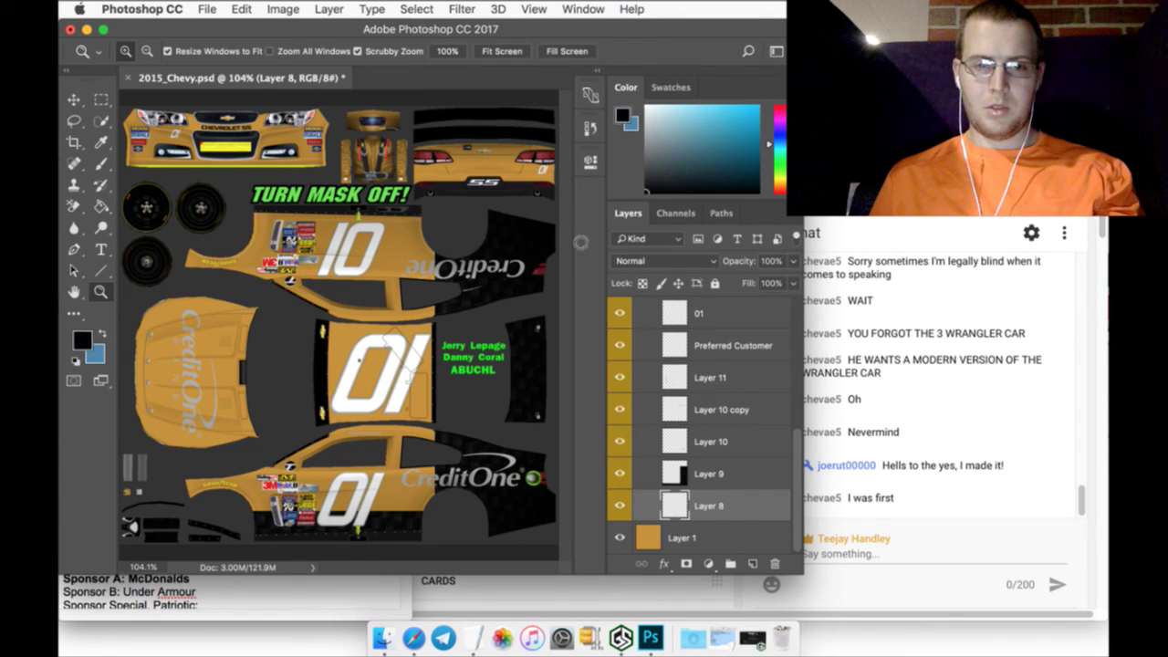
{"action": "left_click", "coordinate": [101, 207]}
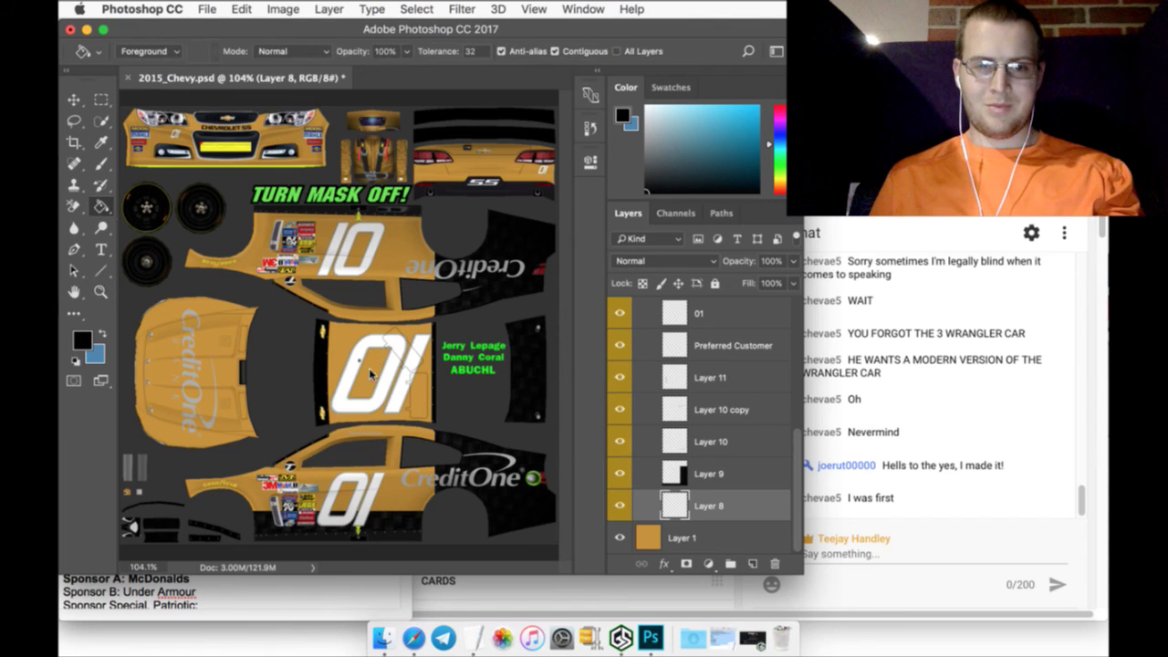
{"action": "left_click", "coordinate": [369, 374]}
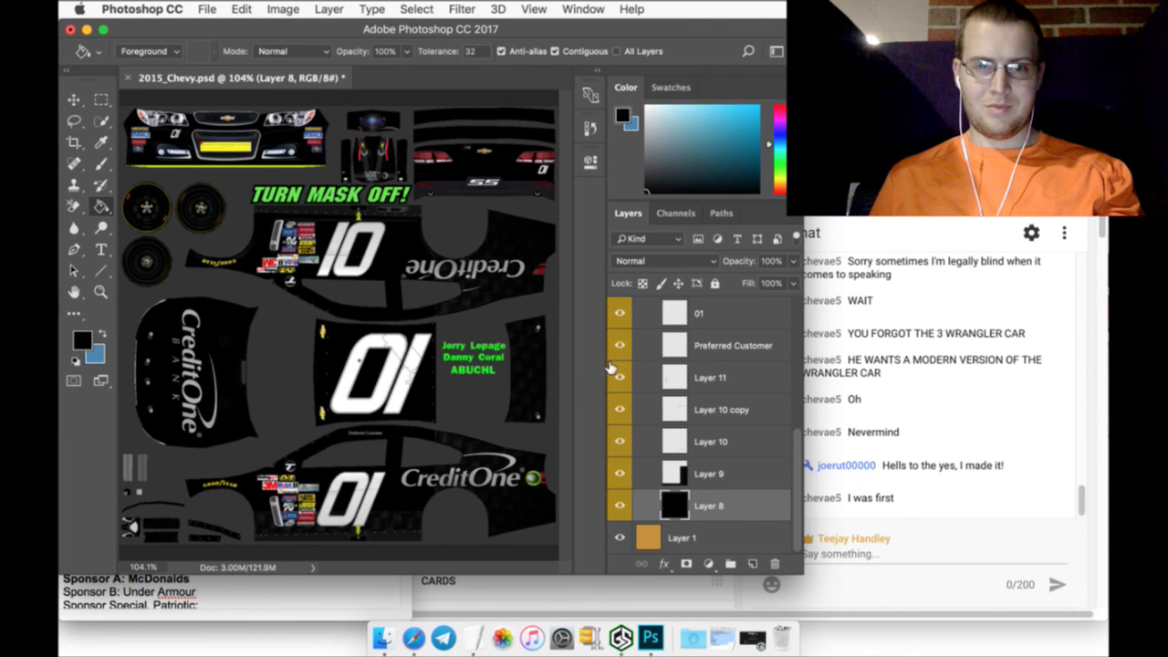
Collapse and hide the 01 - Credit One Bank group, and show and expand the 36 - Liberty UNIV group
{"action": "scroll", "coordinate": [675, 429], "scroll_direction": "up", "scroll_amount": 5}
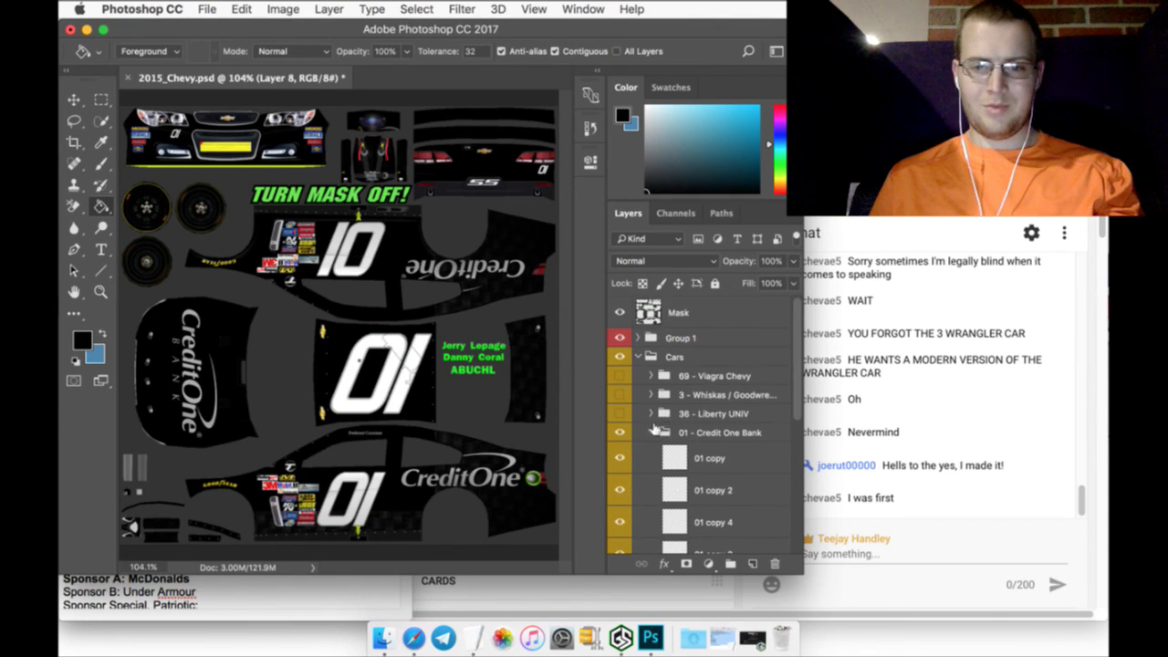
{"action": "left_click", "coordinate": [652, 432]}
{"action": "left_click", "coordinate": [619, 413]}
{"action": "left_click", "coordinate": [650, 413]}
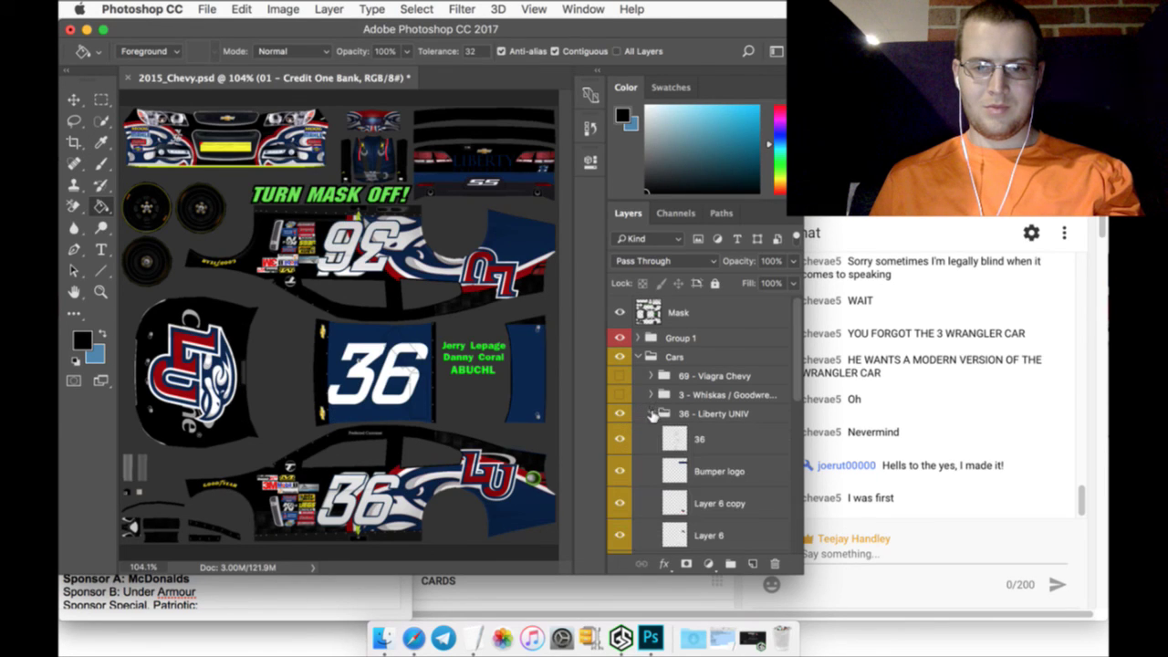
{"action": "scroll", "coordinate": [652, 413], "scroll_direction": "down", "scroll_amount": 5}
{"action": "left_click", "coordinate": [620, 511]}
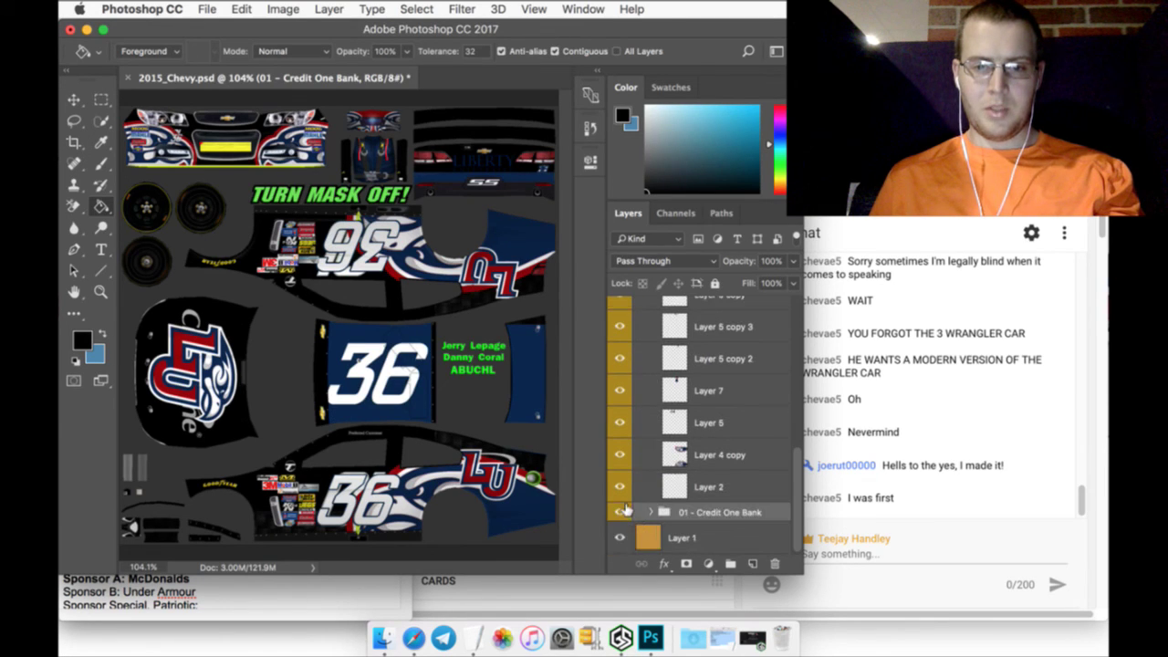
Fill Layer 2 in the 36 - Liberty UNIV group with white as the car's base colour
{"action": "left_click", "coordinate": [646, 107]}
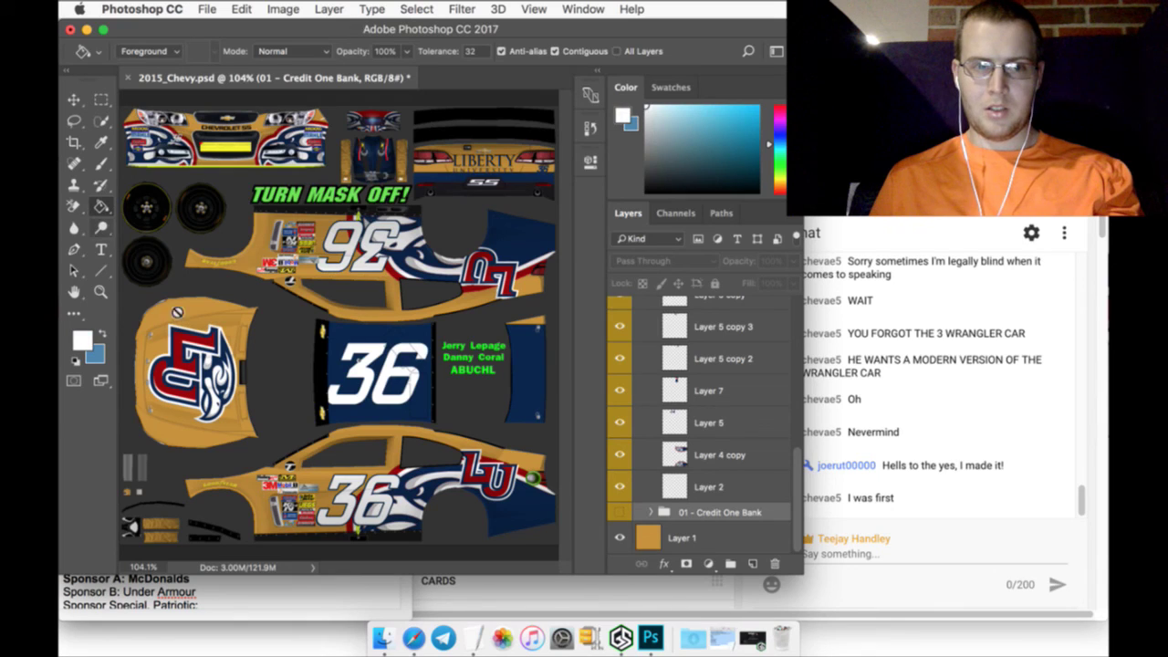
{"action": "left_click", "coordinate": [276, 356]}
{"action": "left_click", "coordinate": [686, 240]}
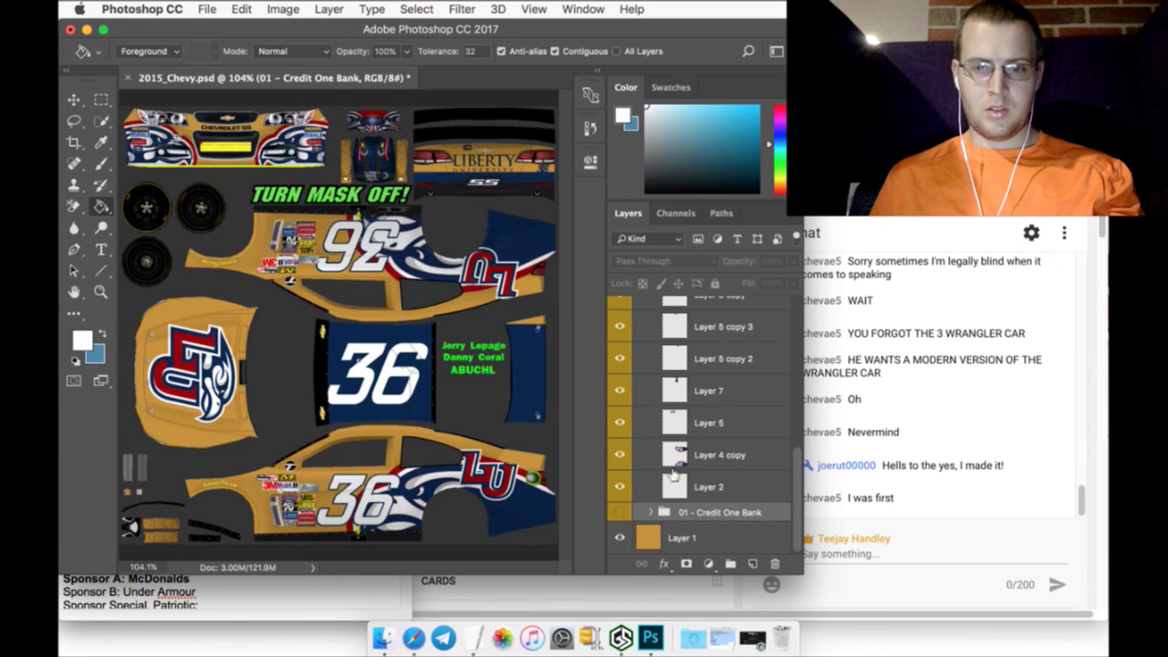
{"action": "left_click", "coordinate": [672, 482]}
{"action": "left_click", "coordinate": [451, 364]}
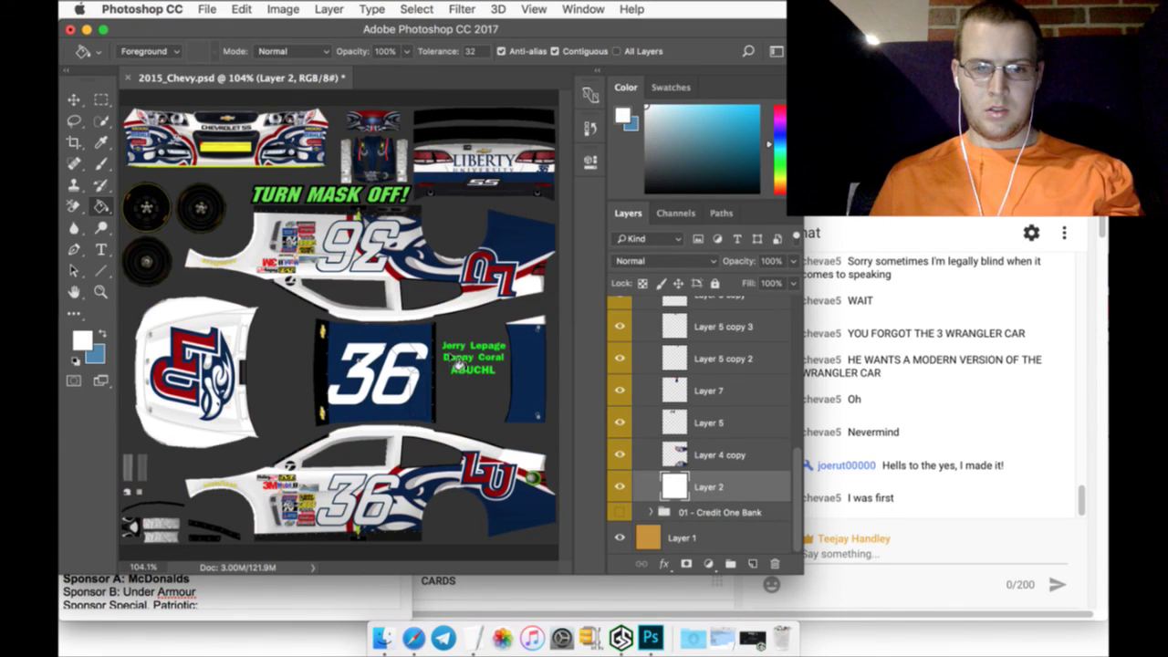
Collapse the 36 - Liberty UNIV group and save the 2015_Chevy.psd document
{"action": "left_click", "coordinate": [101, 98]}
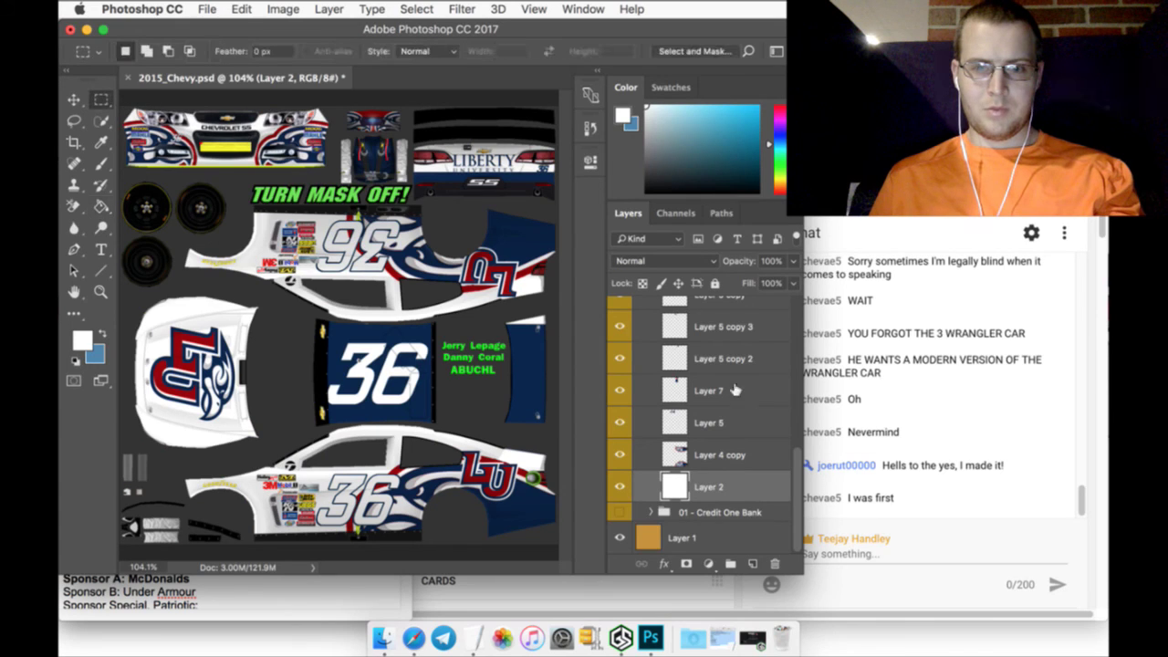
{"action": "scroll", "coordinate": [678, 442], "scroll_direction": "up", "scroll_amount": 5}
{"action": "left_click", "coordinate": [654, 413]}
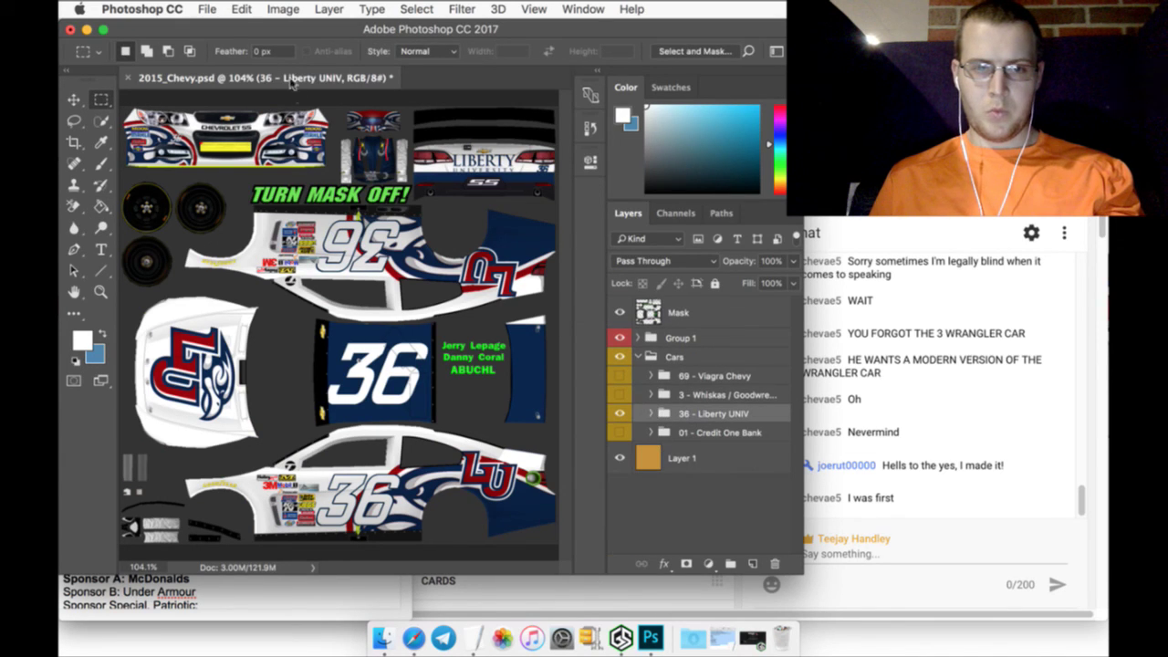
{"action": "left_click", "coordinate": [208, 10]}
{"action": "left_click", "coordinate": [222, 162]}
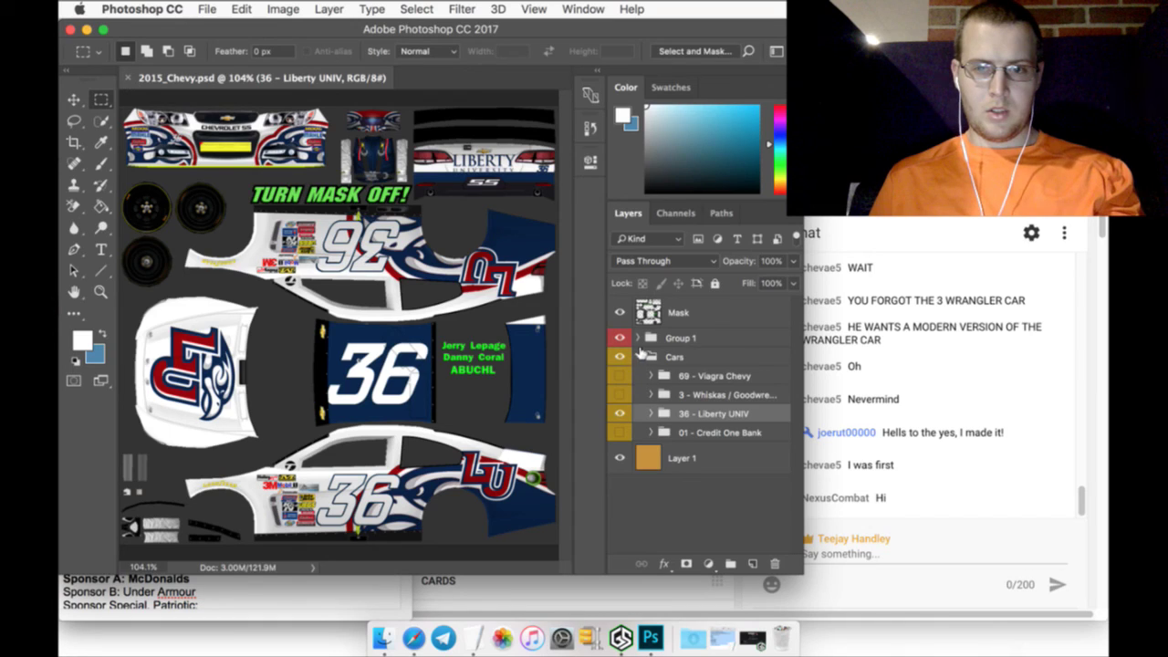
Hide the 36 - Liberty UNIV group and collapse the Cars group, leaving the blank template on display
{"action": "left_click", "coordinate": [639, 353]}
{"action": "left_click", "coordinate": [620, 412]}
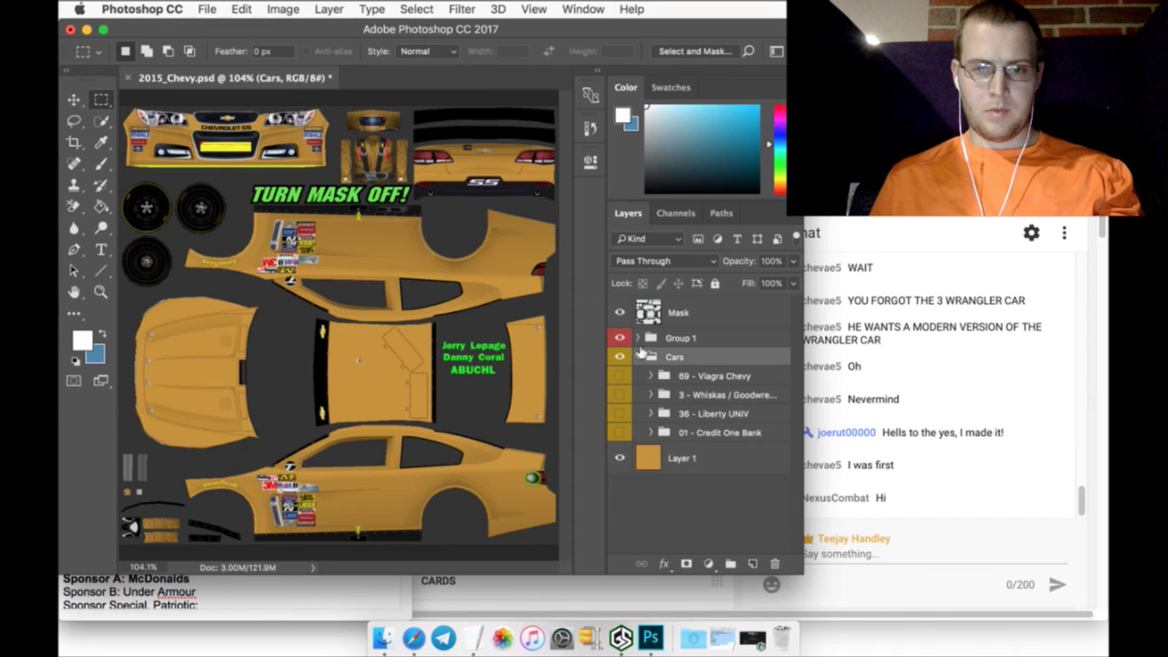
{"action": "left_click", "coordinate": [639, 356]}
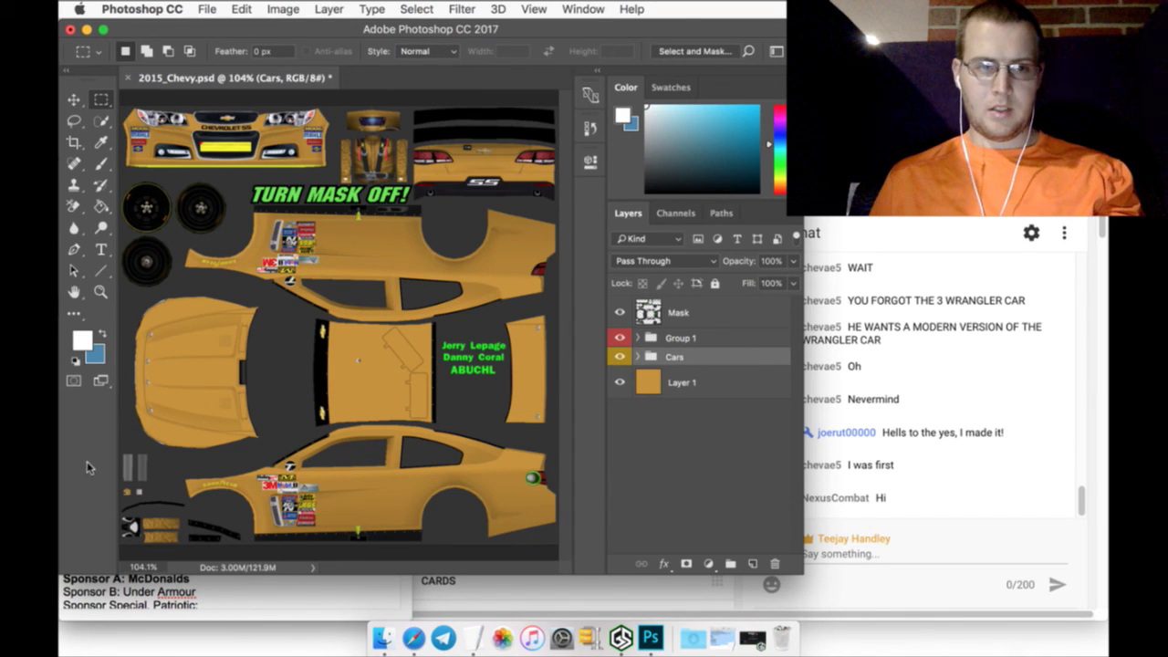
Switch to the Schedule document in TextEdit and review the car numbers and sponsors of the next Chevy team
{"action": "left_click", "coordinate": [248, 621]}
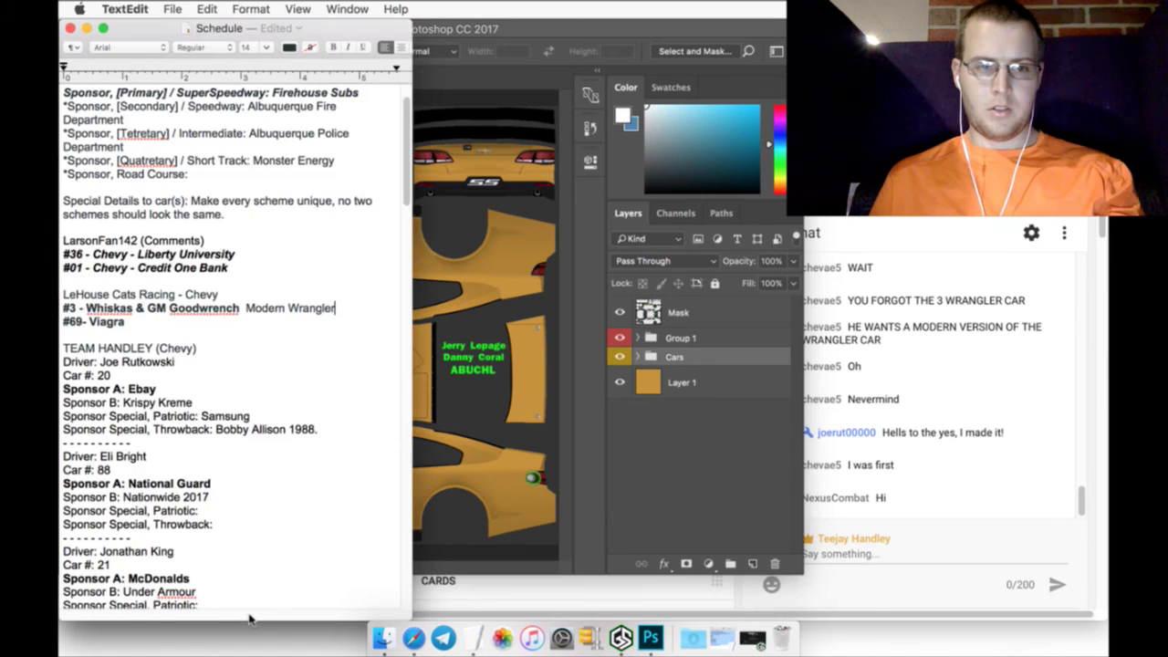
{"action": "scroll", "coordinate": [268, 507], "scroll_direction": "down", "scroll_amount": 10}
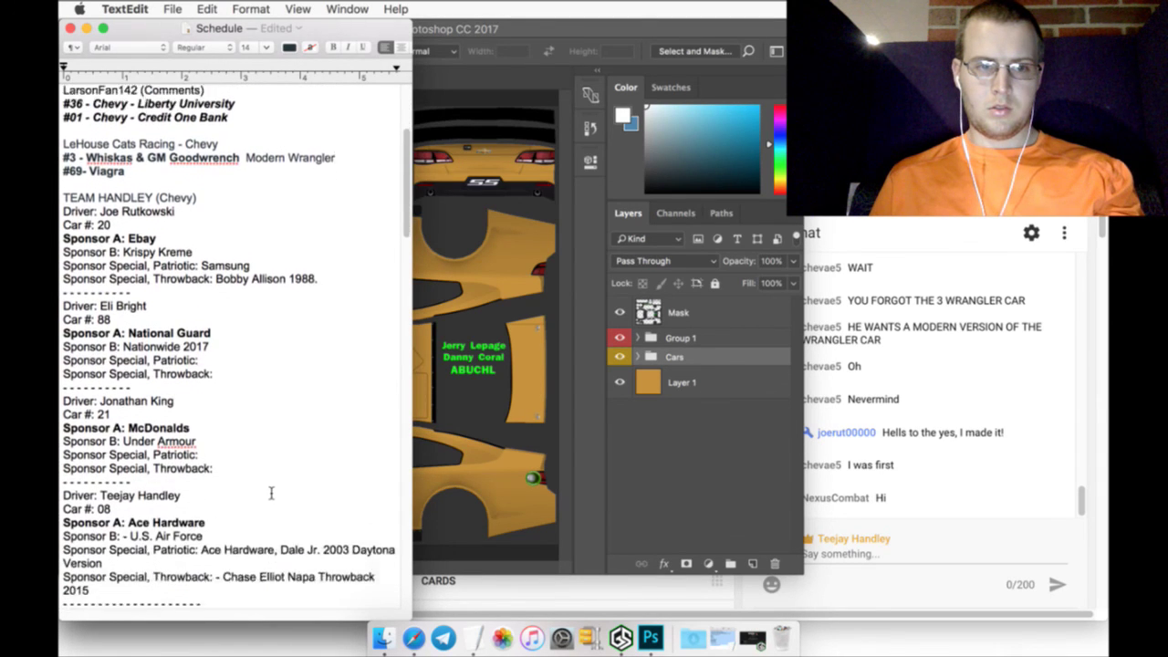
{"action": "scroll", "coordinate": [278, 493], "scroll_direction": "down", "scroll_amount": 5}
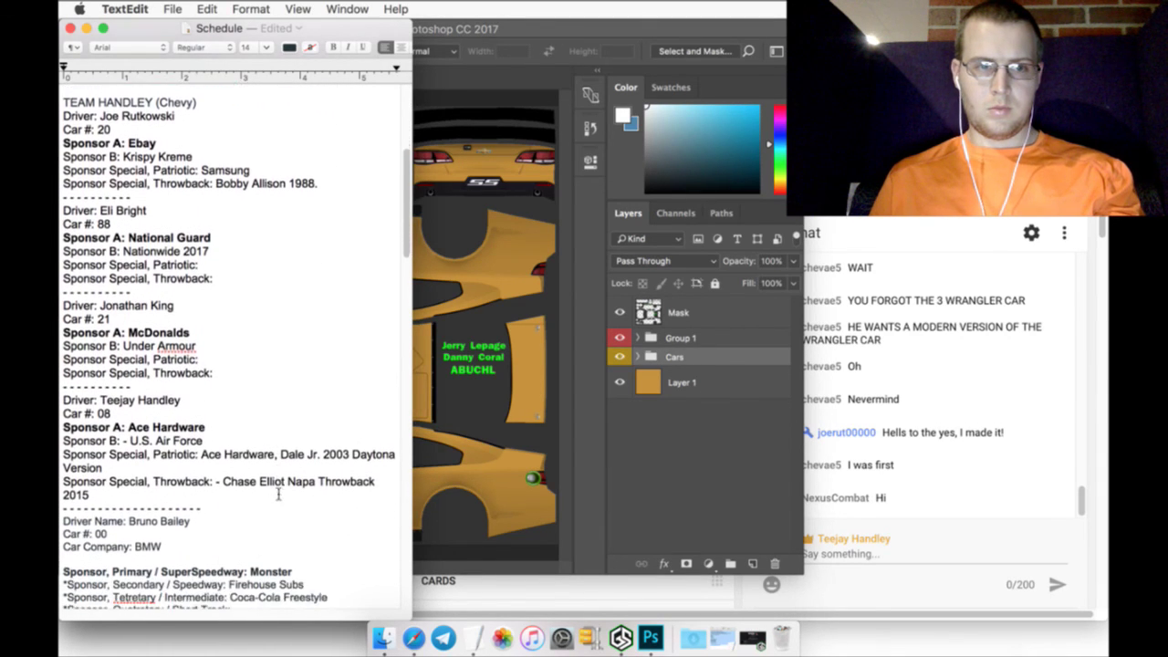
{"action": "scroll", "coordinate": [278, 492], "scroll_direction": "down", "scroll_amount": 1}
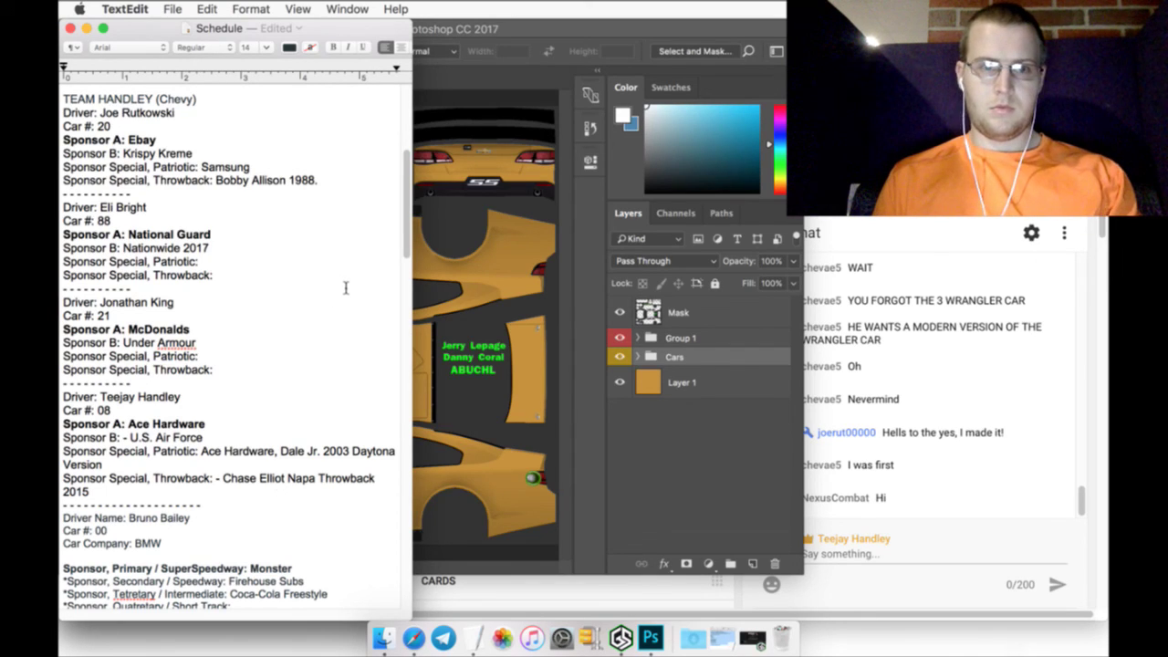
{"action": "scroll", "coordinate": [342, 272], "scroll_direction": "down", "scroll_amount": 1}
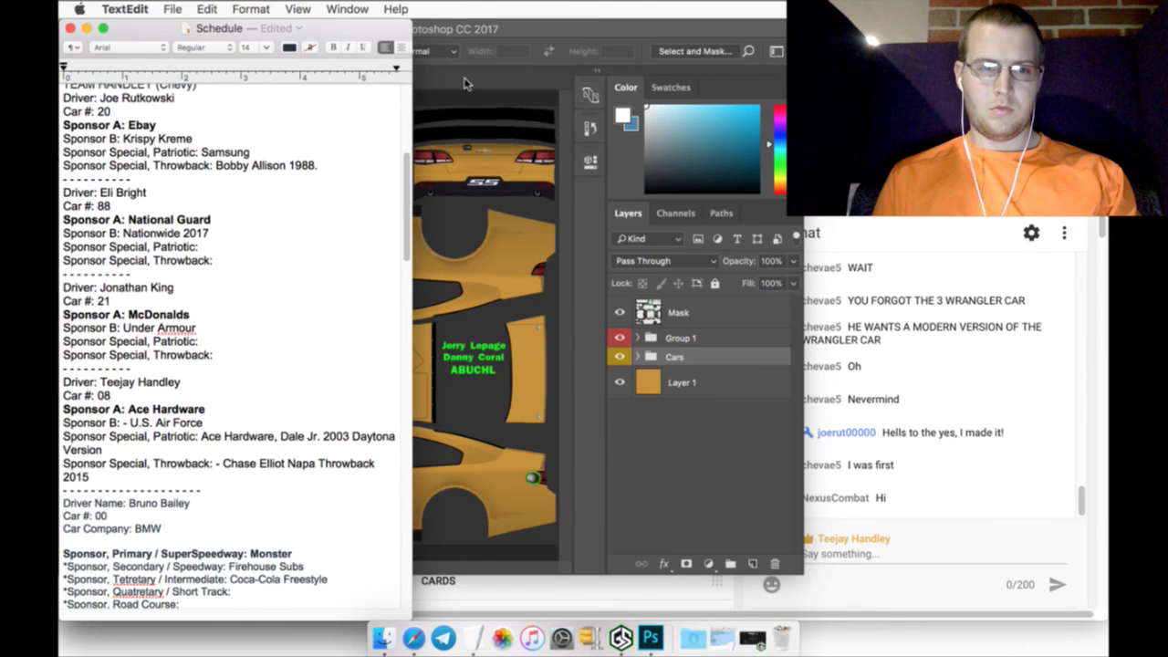
Switch to Safari and search Google Images for "ebay logo png"
{"action": "left_click", "coordinate": [463, 83]}
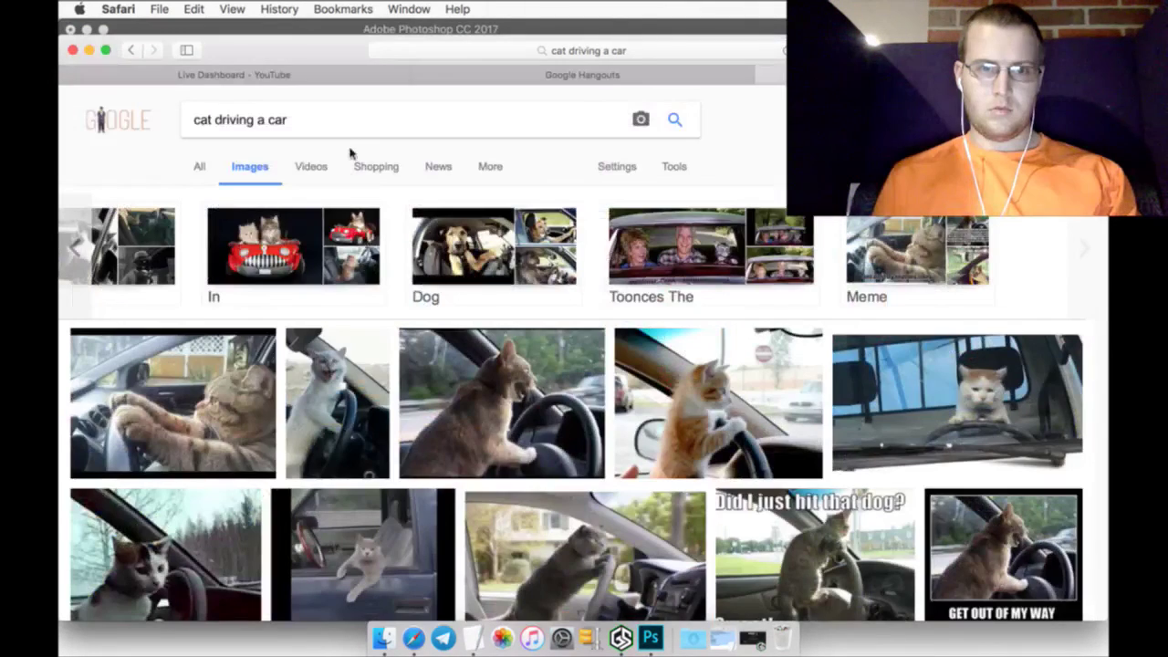
{"action": "left_click_drag", "start_coordinate": [269, 120], "coordinate": [350, 131]}
{"action": "key", "text": "super+a"}
{"action": "type", "text": "ebay lo"}
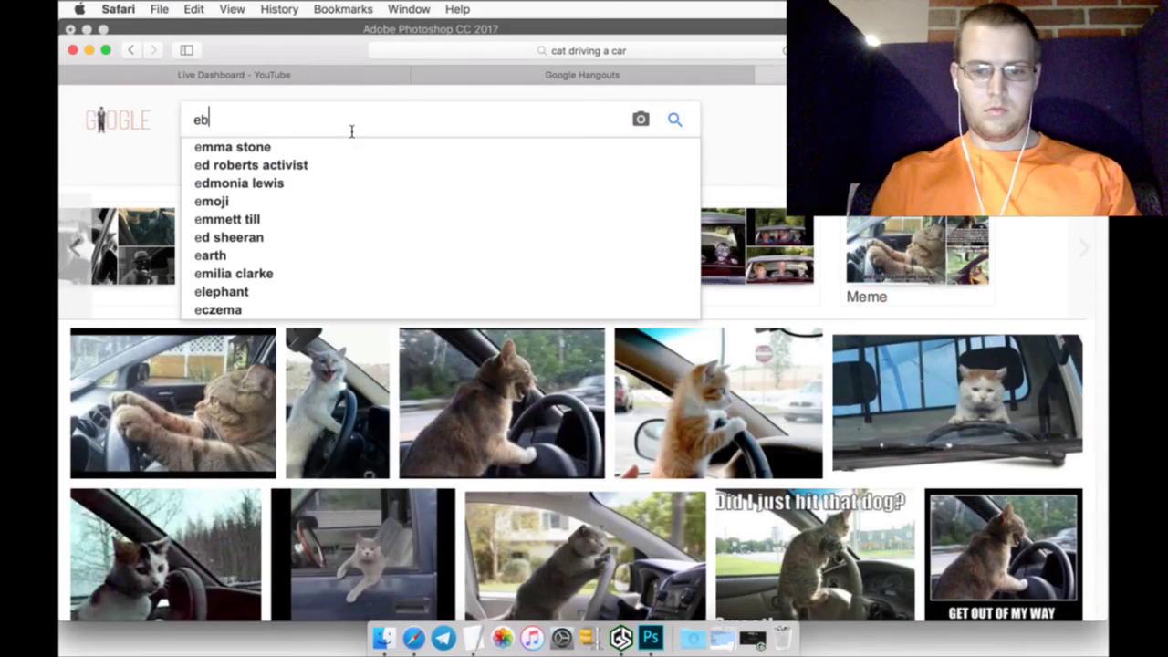
{"action": "type", "text": "go png"}
{"action": "key", "text": "Return"}
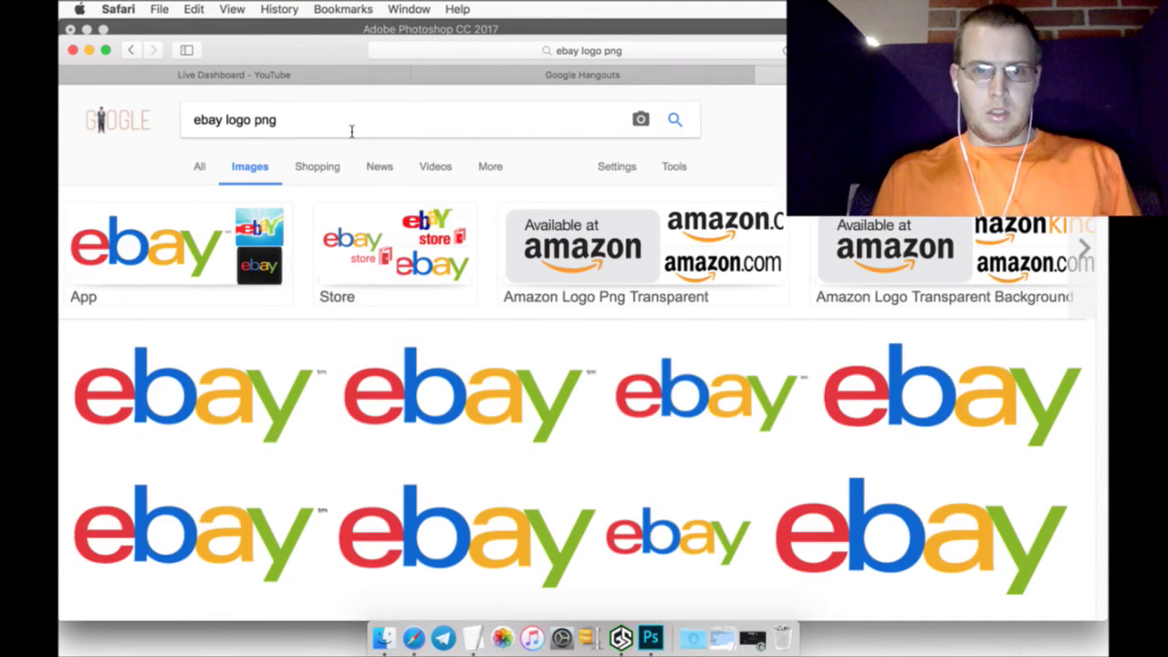
Preview the first eBay logo from Wikimedia Commons and open its full image in a new tab
{"action": "left_click", "coordinate": [283, 395]}
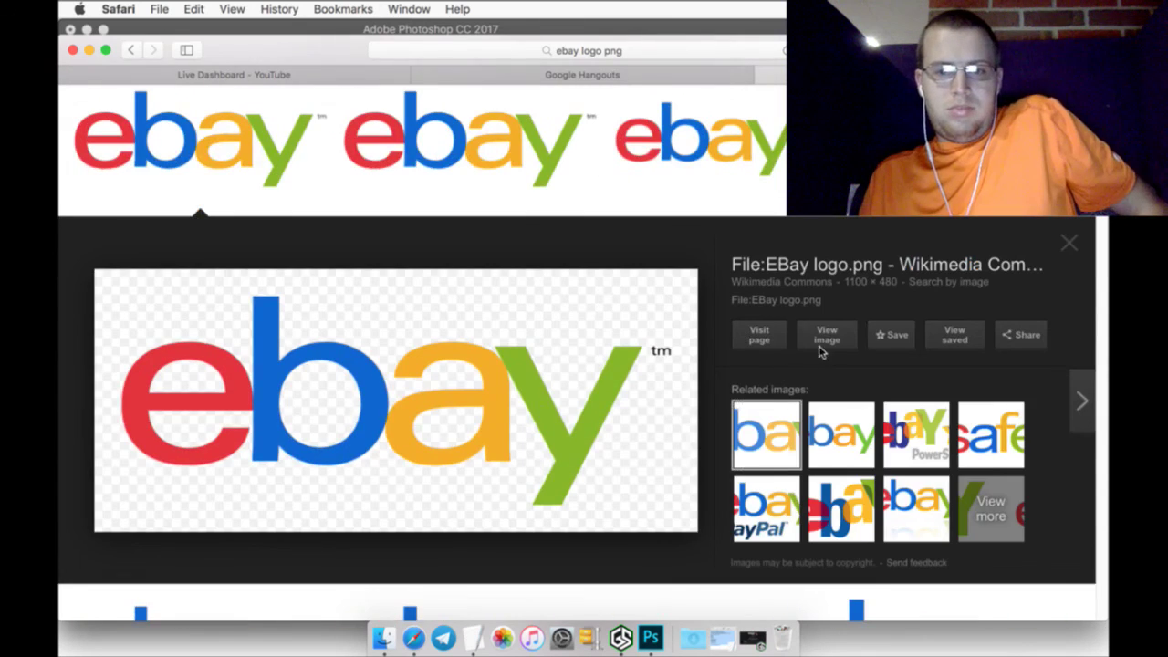
{"action": "right_click", "coordinate": [828, 334]}
{"action": "left_click", "coordinate": [847, 338]}
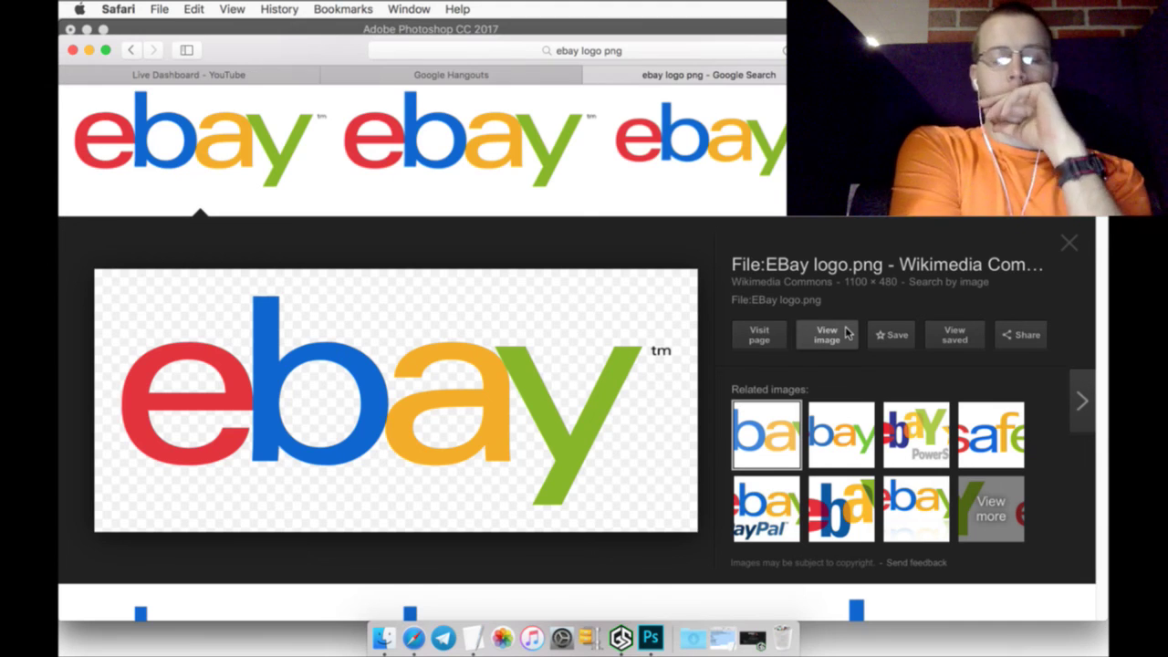
Search Google Images for "ebay nascar car" and browse the results for eBay paint scheme references
{"action": "scroll", "coordinate": [858, 328], "scroll_direction": "up", "scroll_amount": 5}
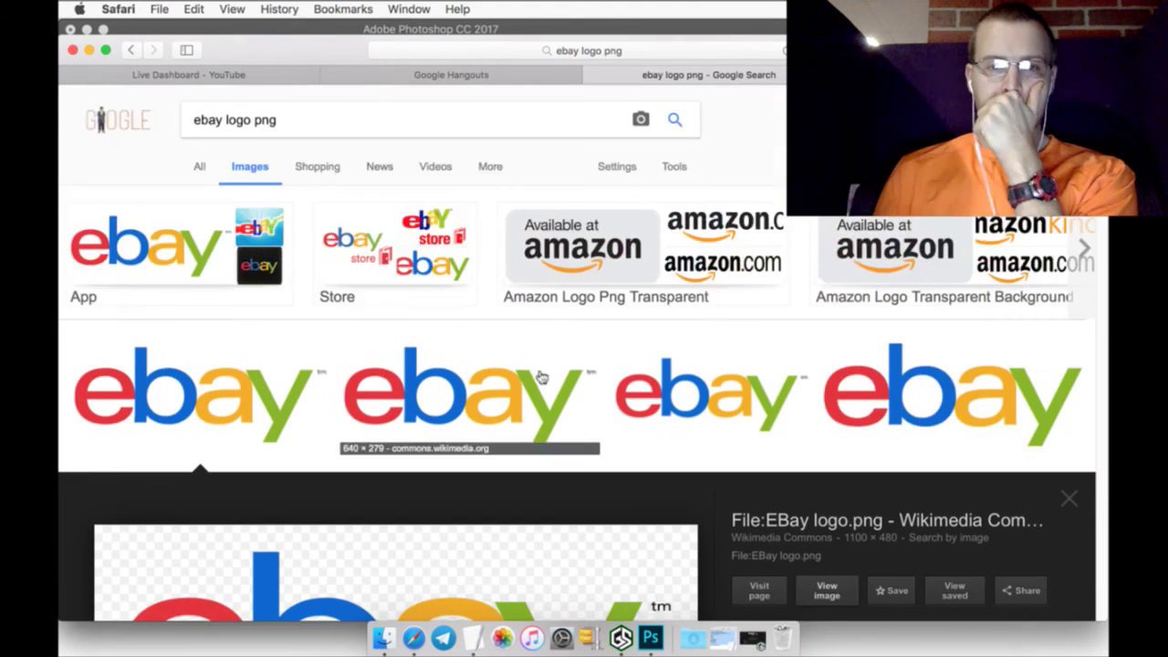
{"action": "left_click_drag", "start_coordinate": [277, 121], "coordinate": [227, 124]}
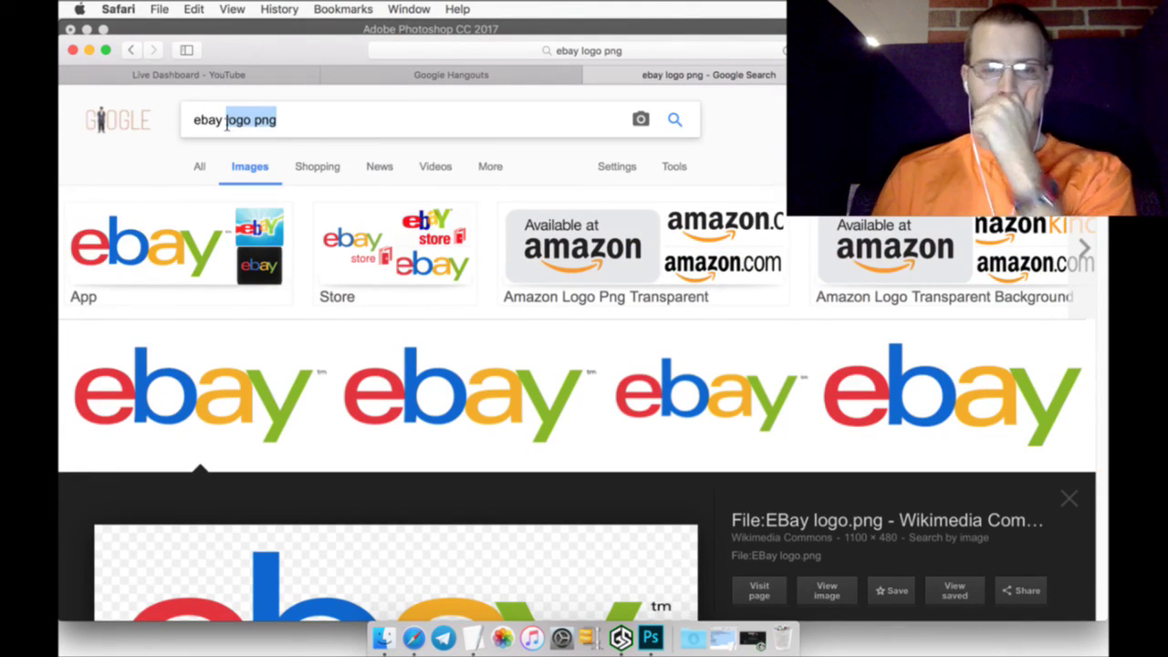
{"action": "type", "text": "nascar car"}
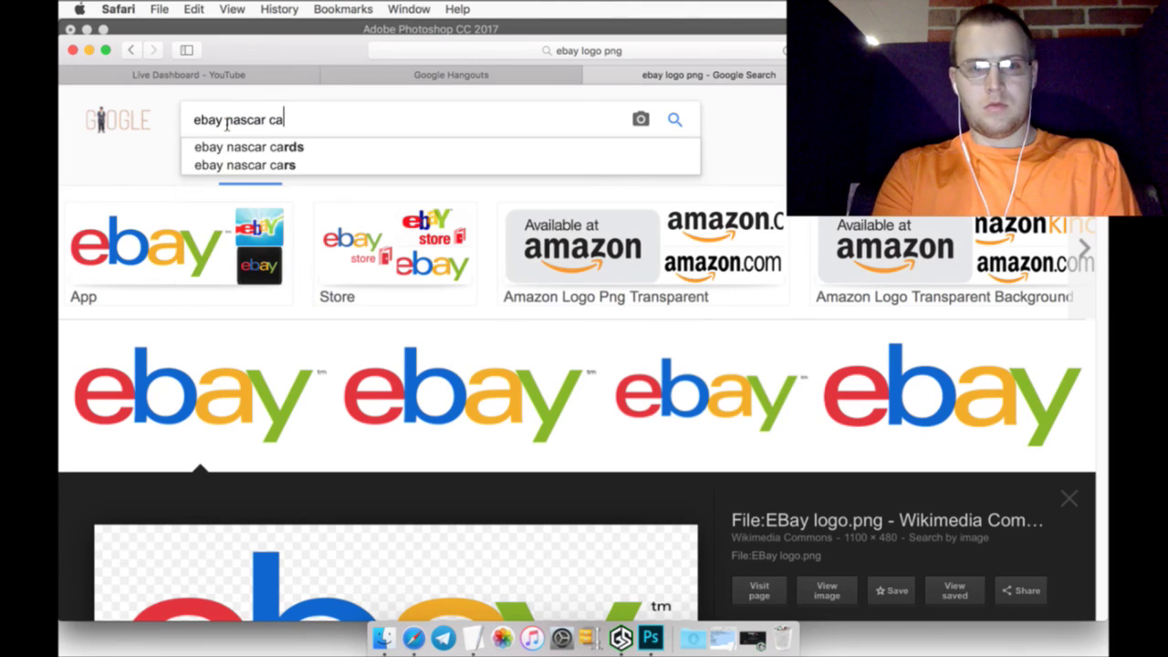
{"action": "key", "text": "Return"}
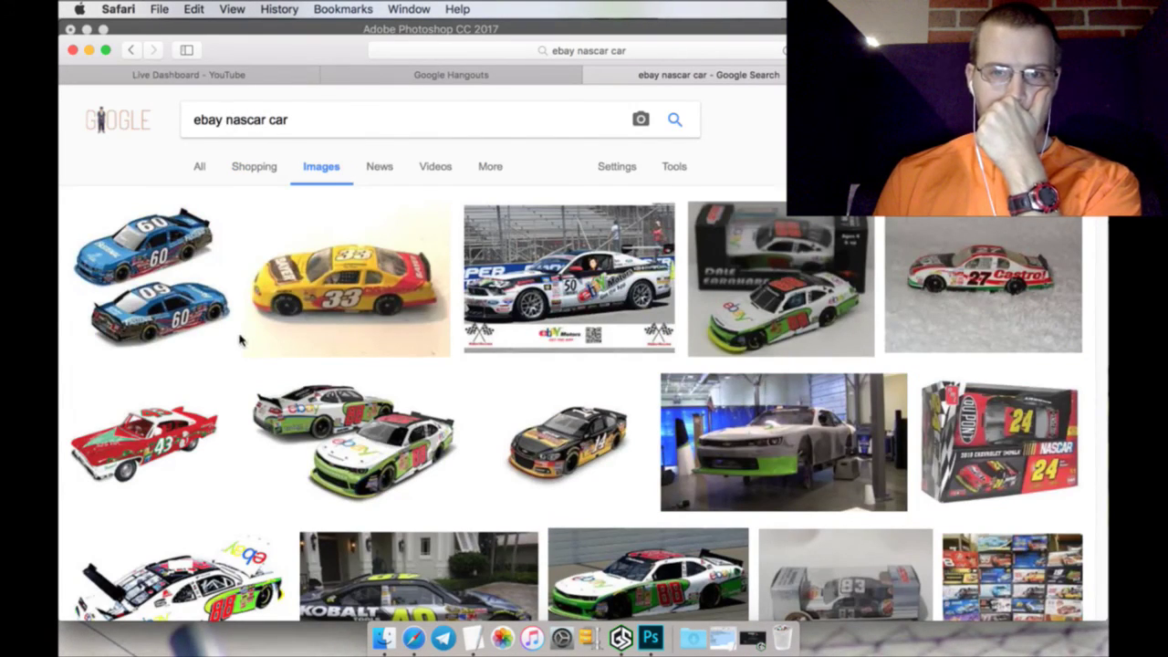
{"action": "scroll", "coordinate": [240, 335], "scroll_direction": "down", "scroll_amount": 1}
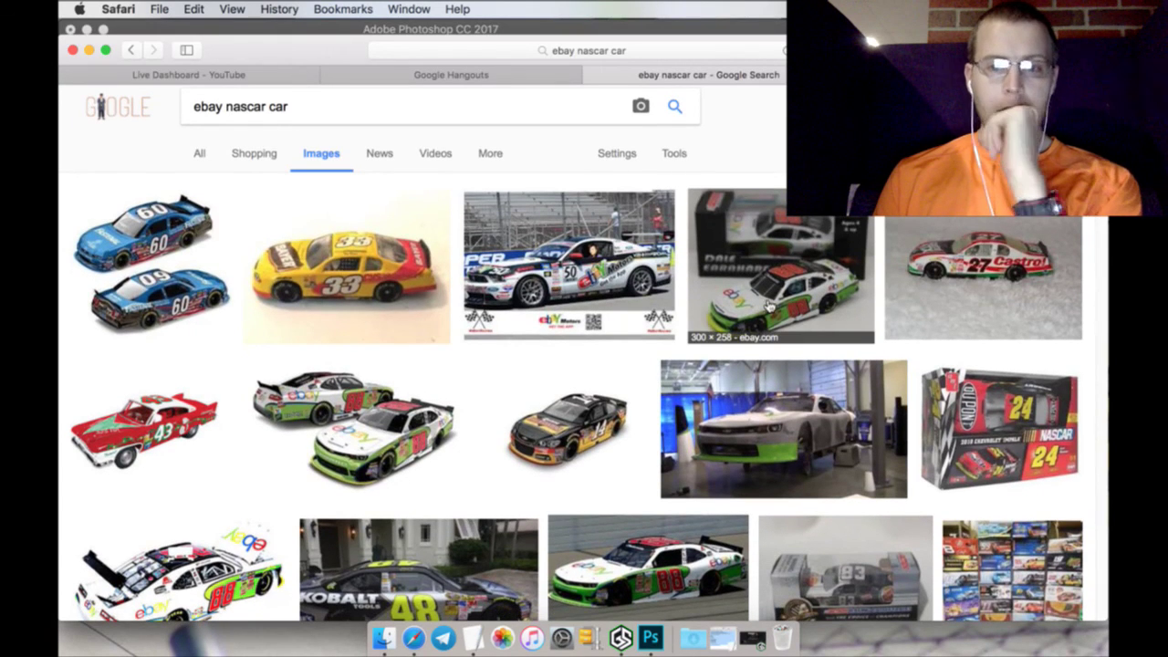
{"action": "scroll", "coordinate": [769, 307], "scroll_direction": "down", "scroll_amount": 5}
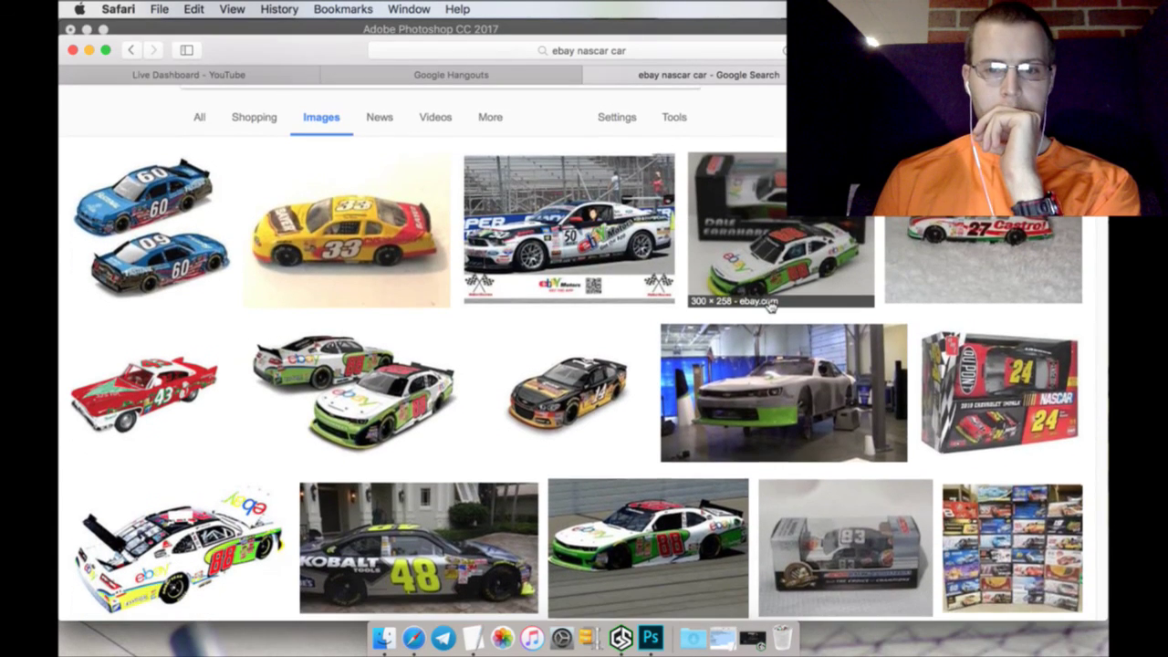
{"action": "scroll", "coordinate": [769, 307], "scroll_direction": "down", "scroll_amount": 4}
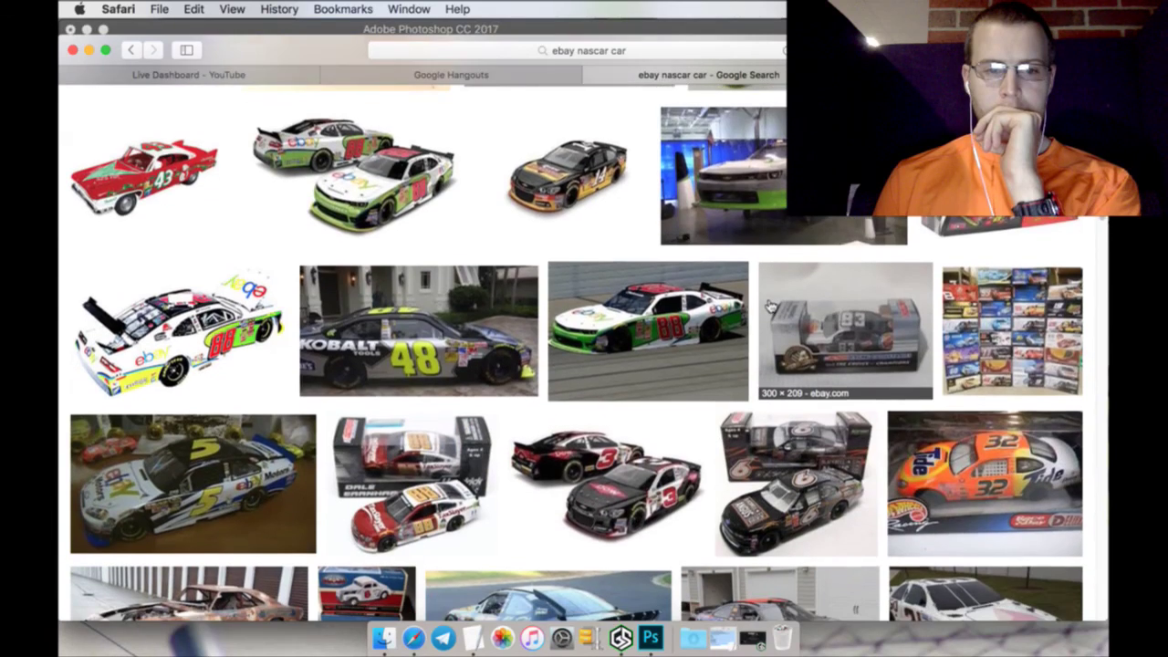
{"action": "scroll", "coordinate": [769, 308], "scroll_direction": "down", "scroll_amount": 4}
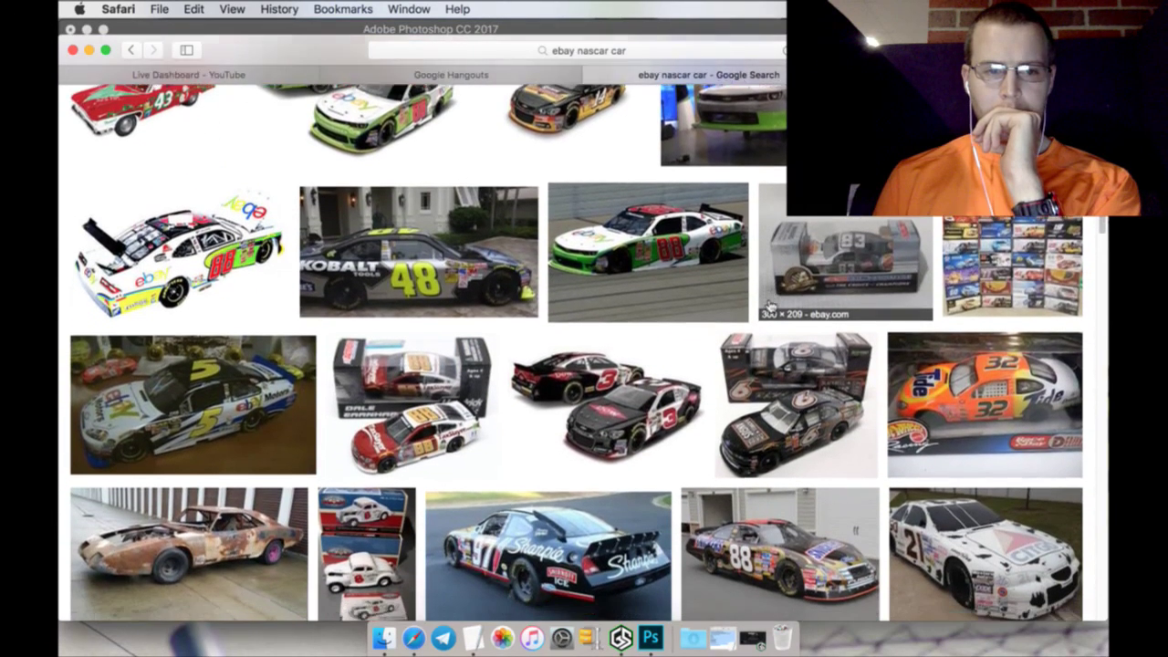
{"action": "scroll", "coordinate": [768, 308], "scroll_direction": "down", "scroll_amount": 3}
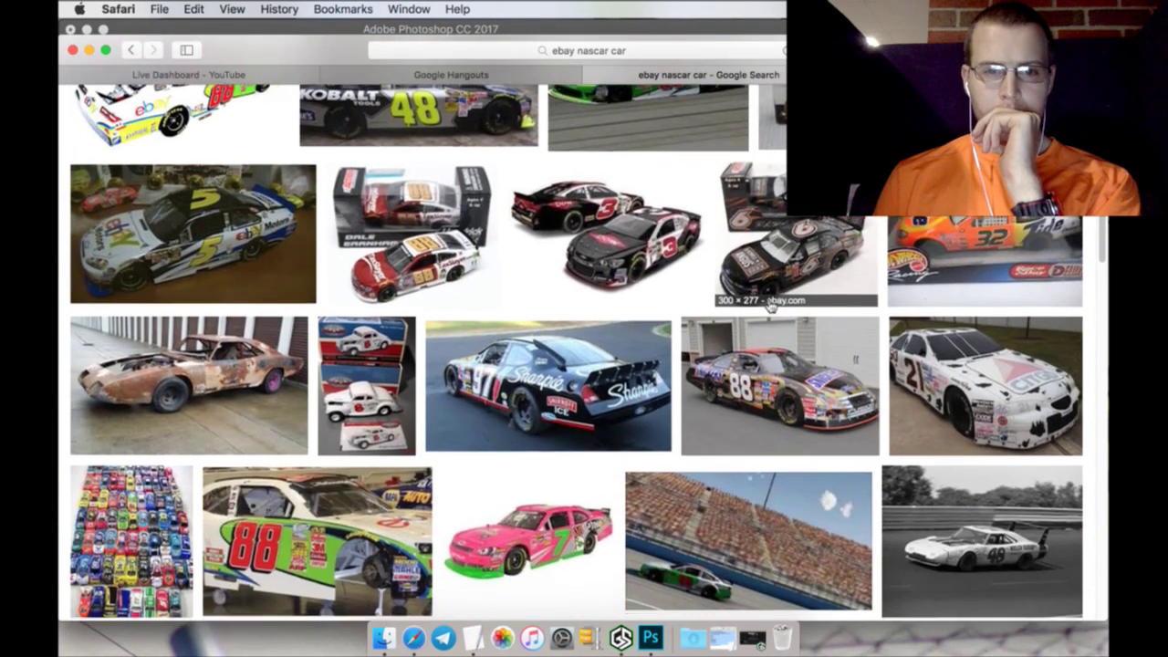
Browse the "ebay nascar car" image results for eBay paint scheme references
{"action": "scroll", "coordinate": [769, 307], "scroll_direction": "down", "scroll_amount": 5}
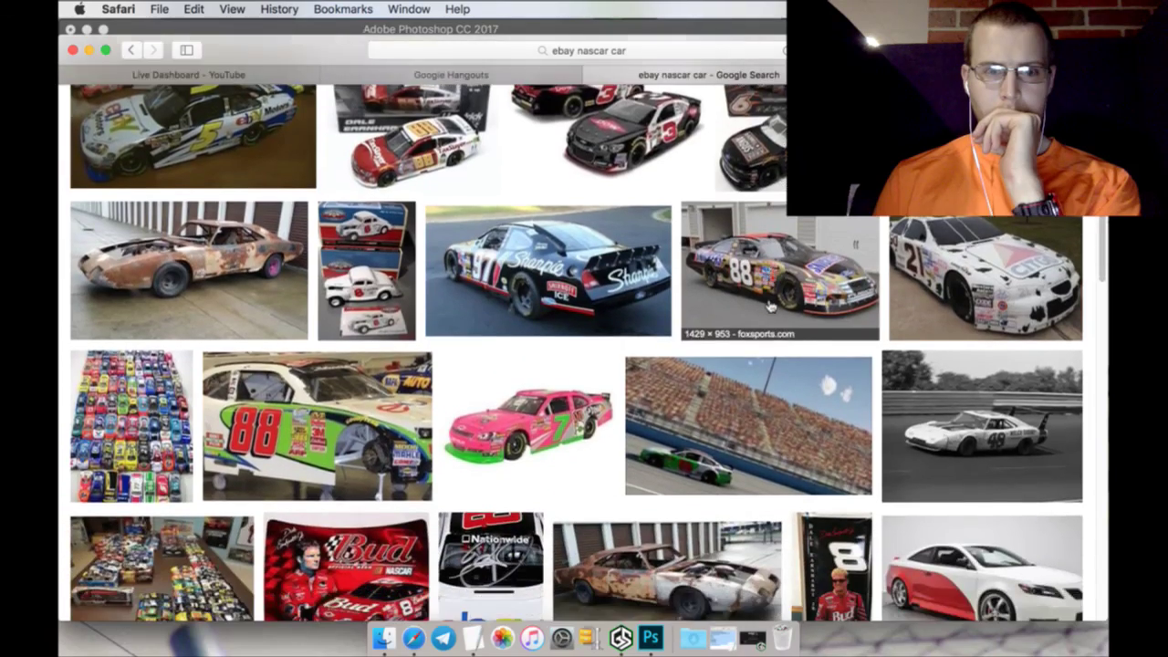
{"action": "scroll", "coordinate": [769, 308], "scroll_direction": "down", "scroll_amount": 12}
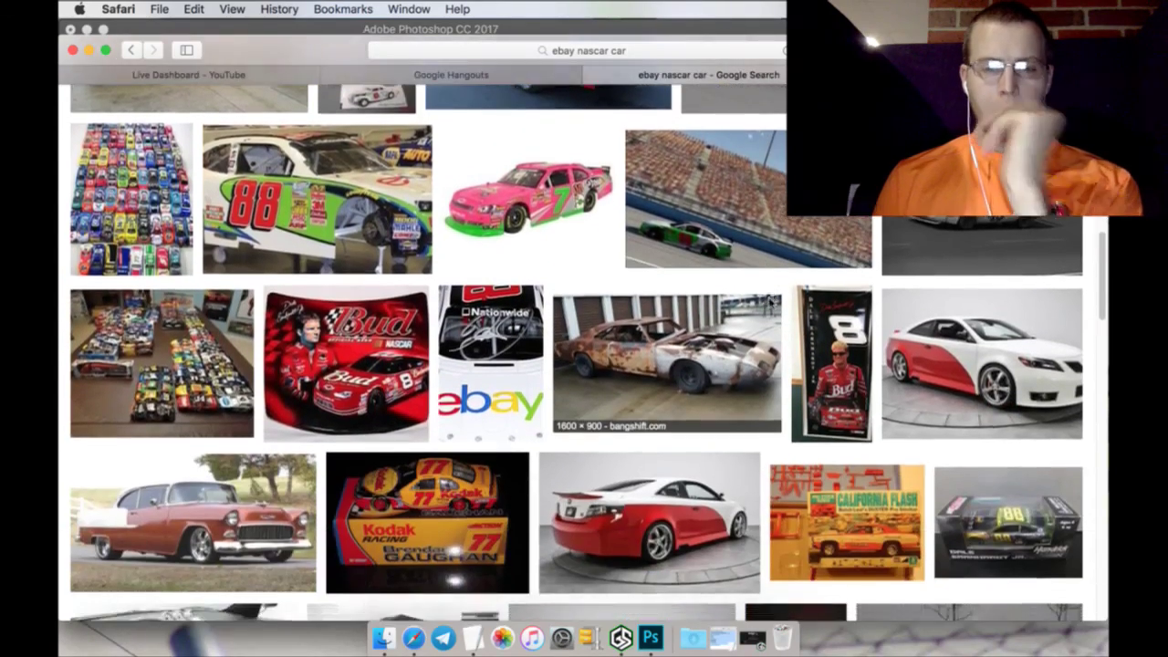
{"action": "scroll", "coordinate": [771, 307], "scroll_direction": "down", "scroll_amount": 13}
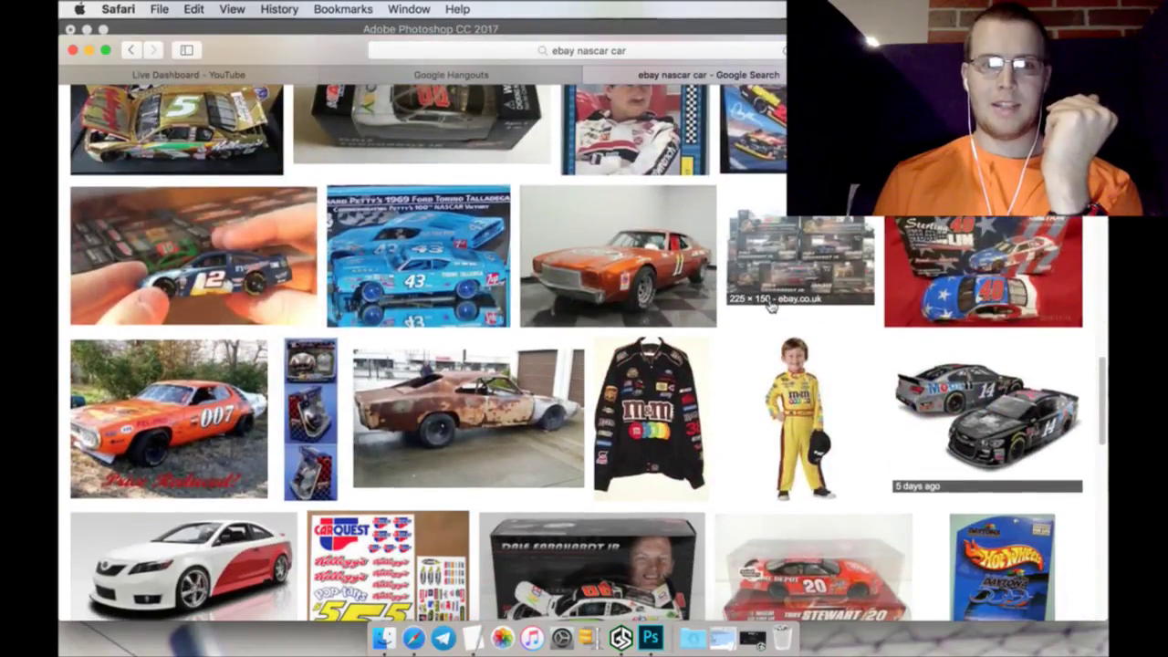
{"action": "scroll", "coordinate": [769, 307], "scroll_direction": "down", "scroll_amount": 8}
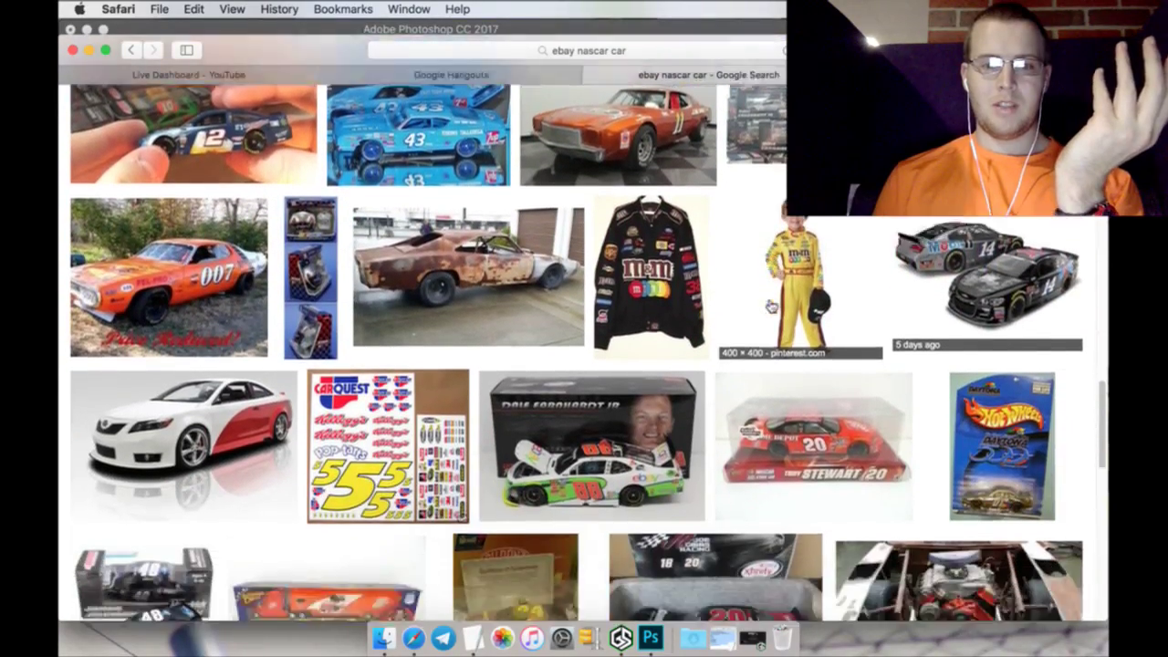
{"action": "scroll", "coordinate": [770, 308], "scroll_direction": "down", "scroll_amount": 1}
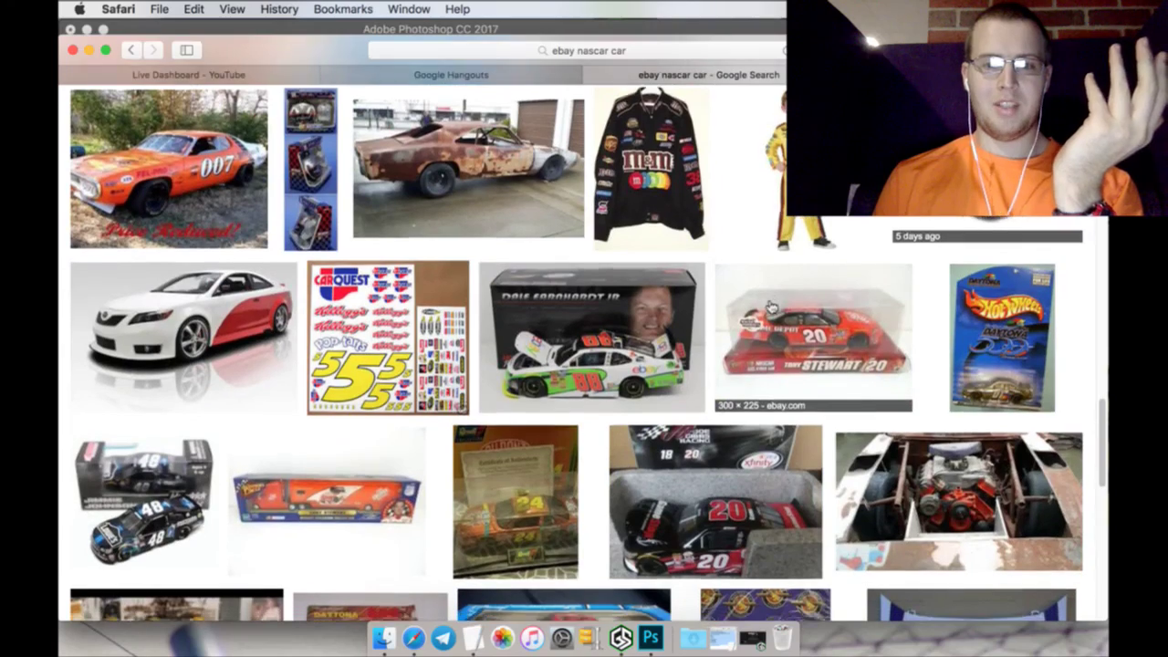
{"action": "scroll", "coordinate": [771, 308], "scroll_direction": "down", "scroll_amount": 12}
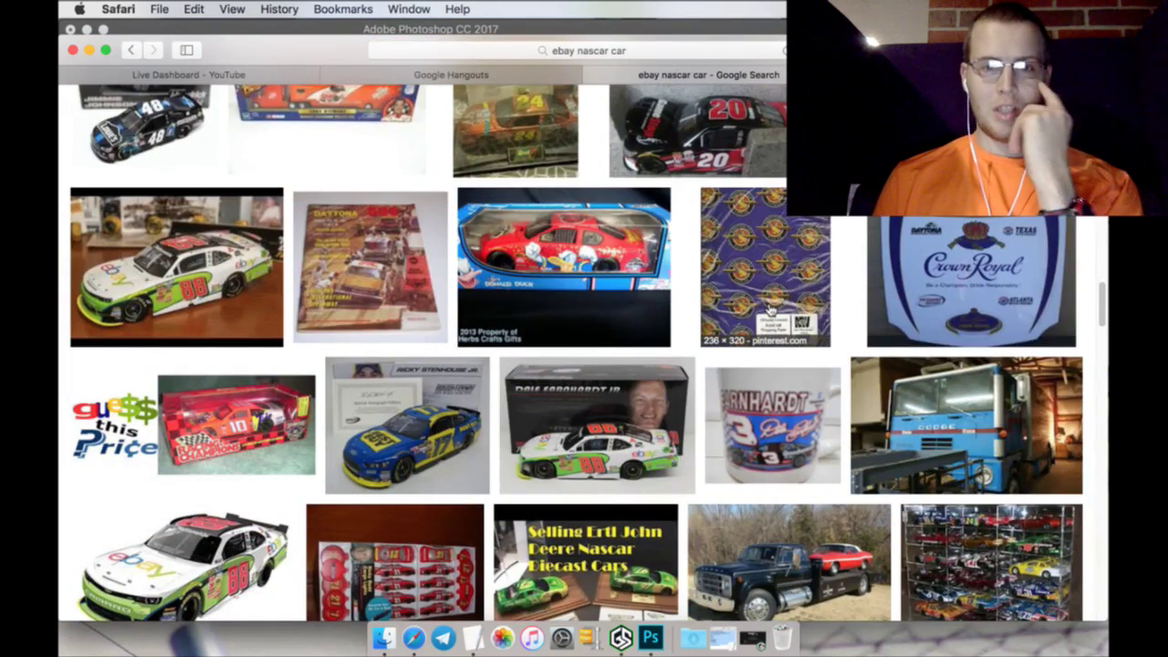
{"action": "scroll", "coordinate": [770, 307], "scroll_direction": "down", "scroll_amount": 6}
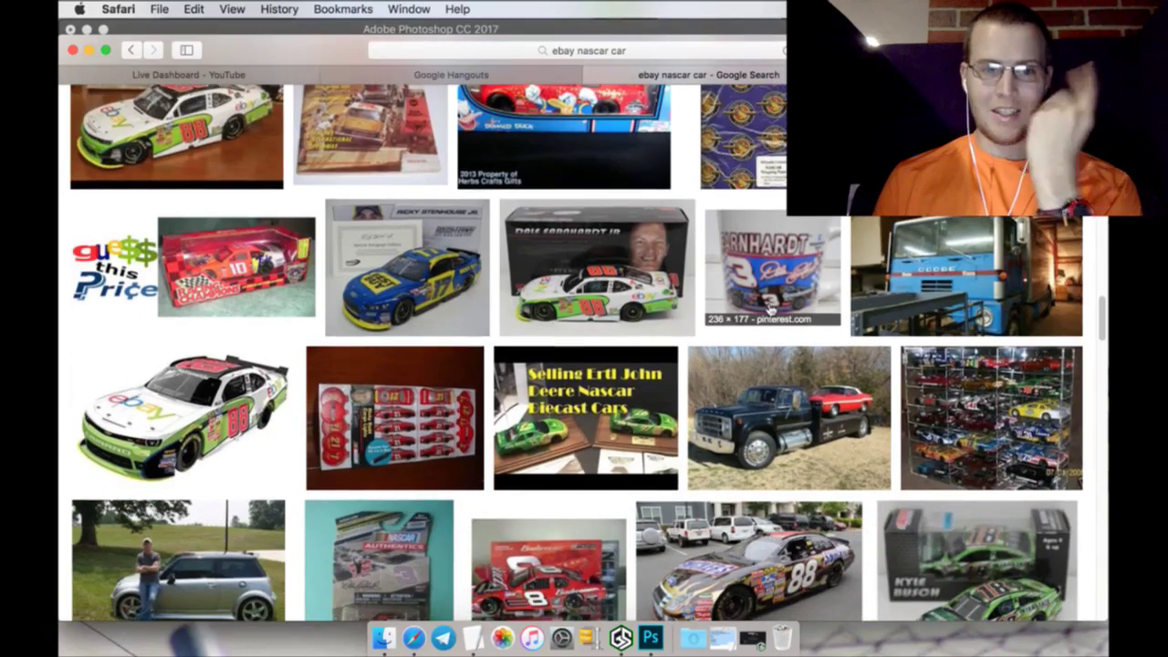
{"action": "scroll", "coordinate": [771, 310], "scroll_direction": "down", "scroll_amount": 9}
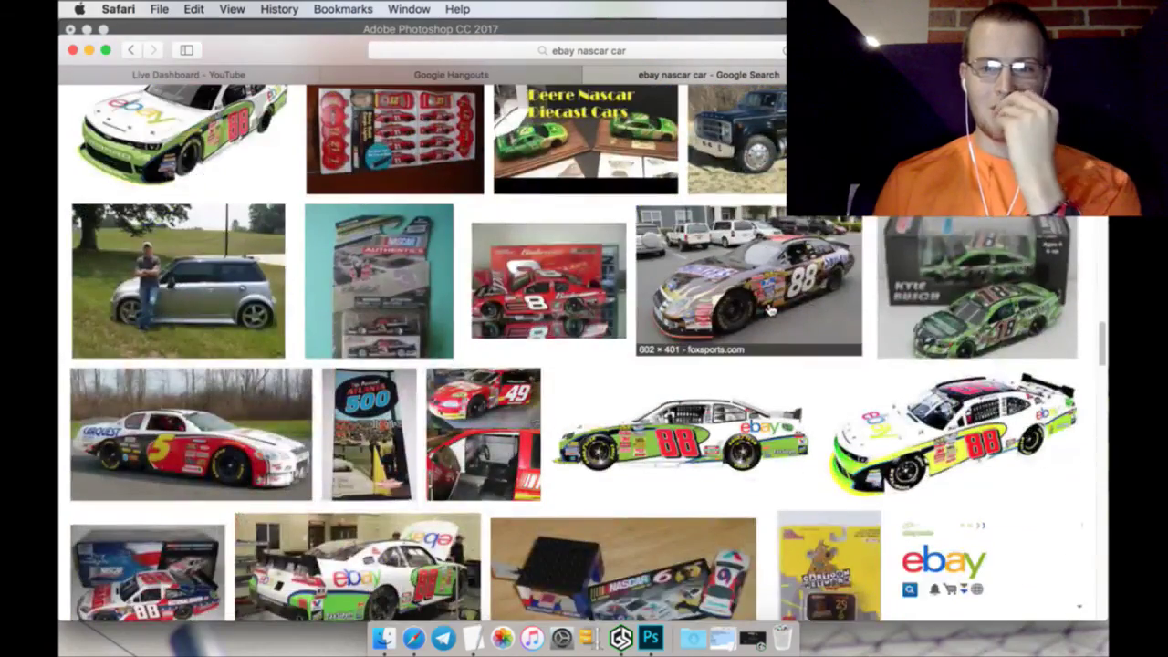
{"action": "scroll", "coordinate": [771, 311], "scroll_direction": "down", "scroll_amount": 5}
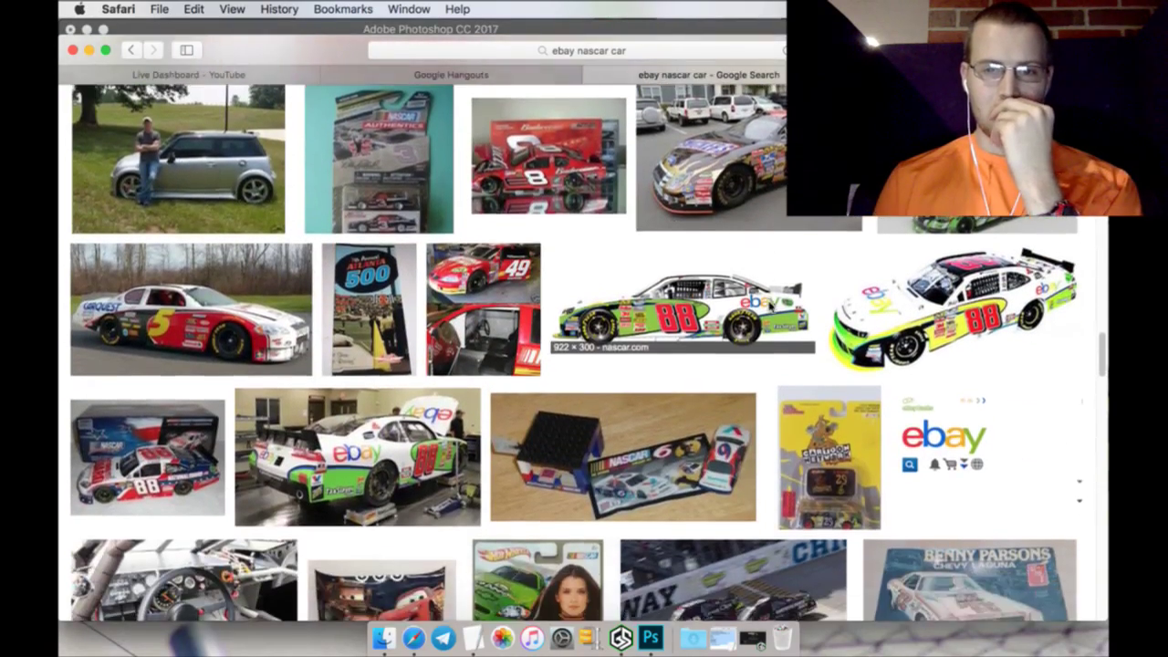
{"action": "scroll", "coordinate": [771, 311], "scroll_direction": "down", "scroll_amount": 15}
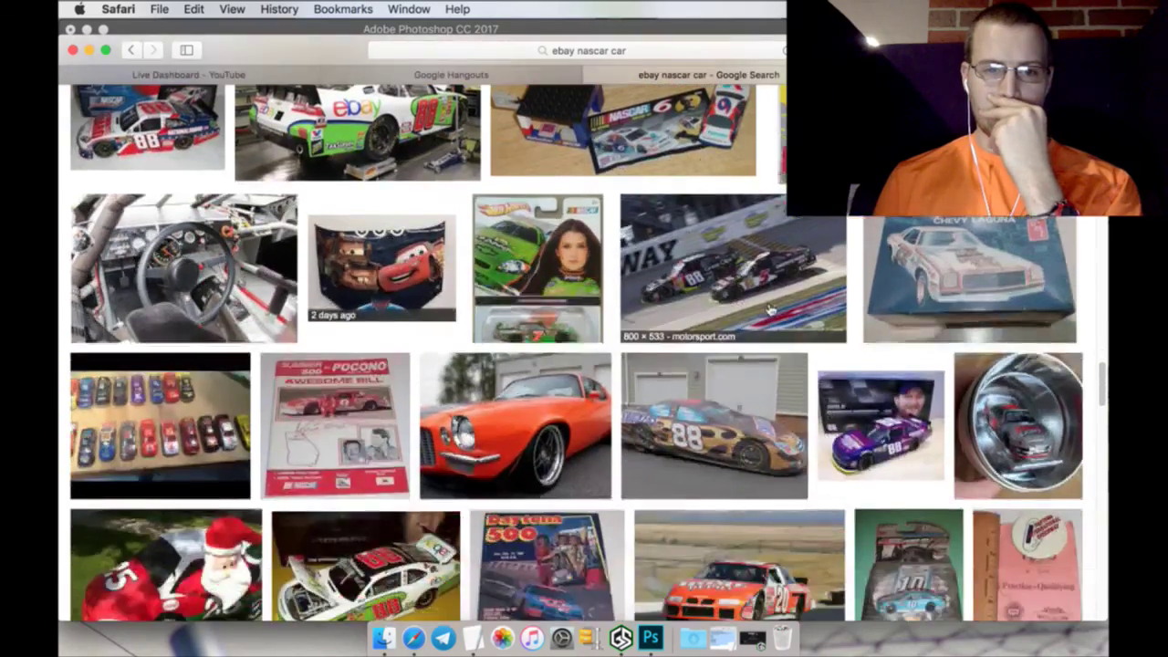
{"action": "scroll", "coordinate": [770, 311], "scroll_direction": "up", "scroll_amount": 20}
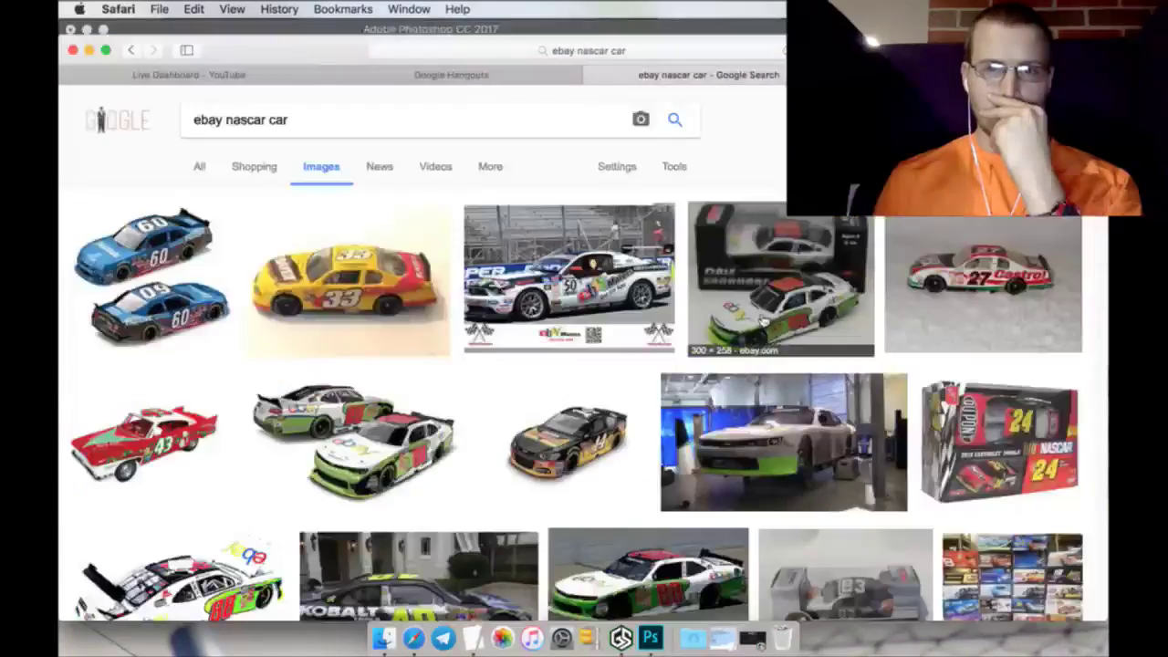
Save the full-size Wikimedia eBay logo as EBay_logo.png in the Logos folder and close its browser tab
{"action": "key", "text": "ctrl+Tab"}
{"action": "right_click", "coordinate": [721, 259]}
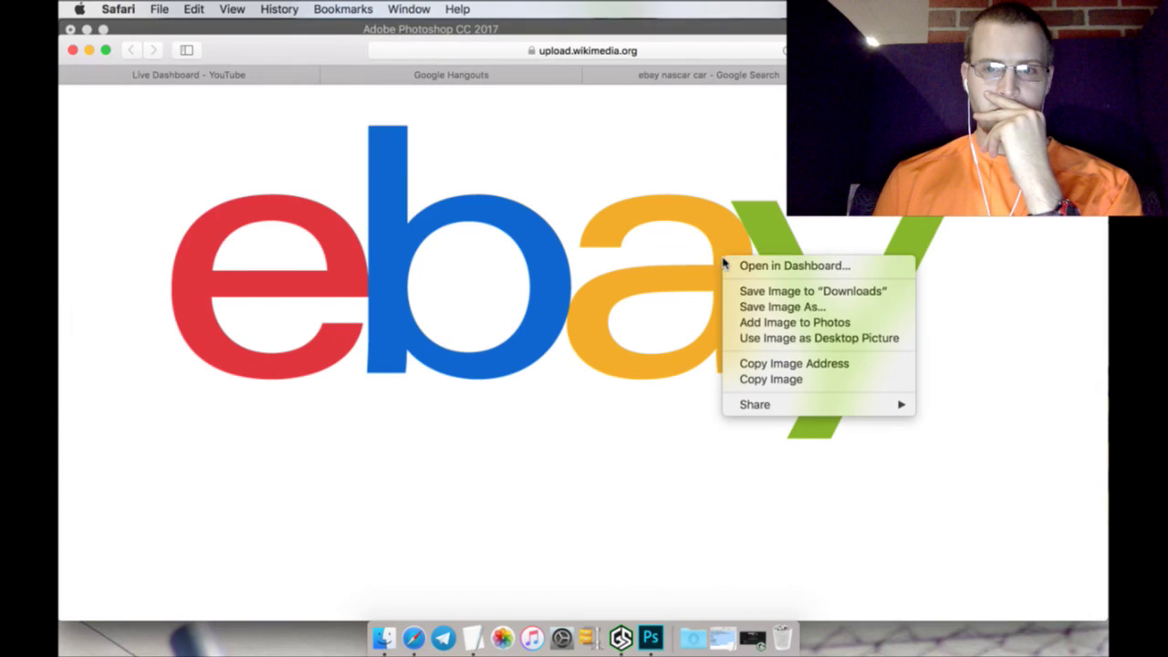
{"action": "left_click", "coordinate": [735, 306]}
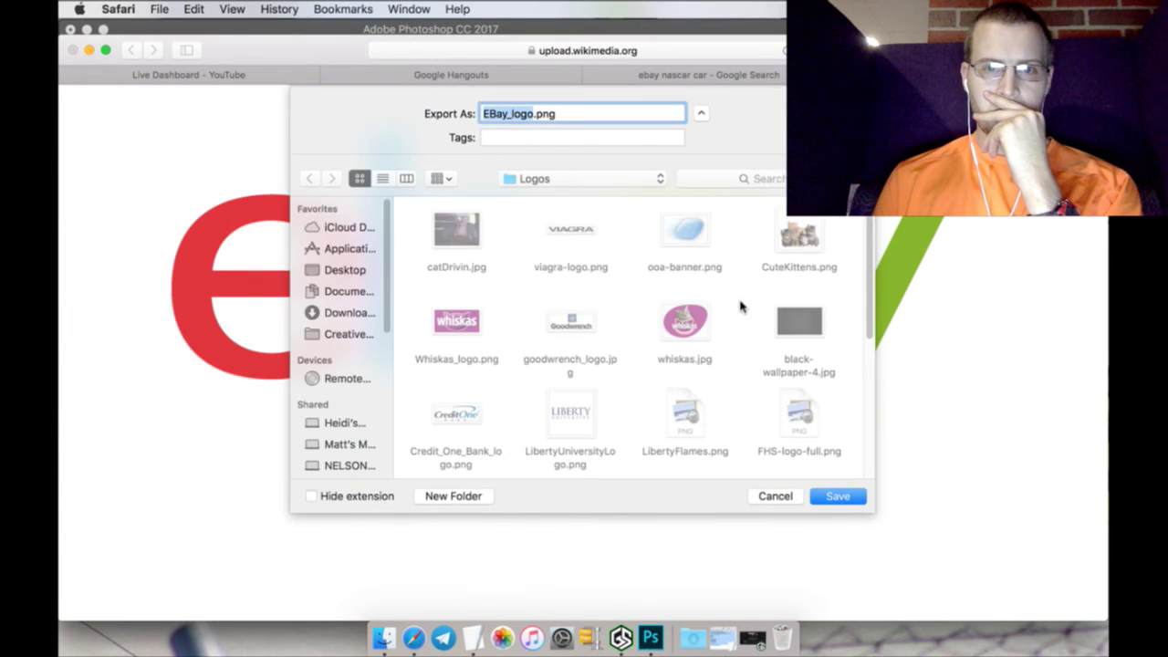
{"action": "left_click", "coordinate": [836, 496]}
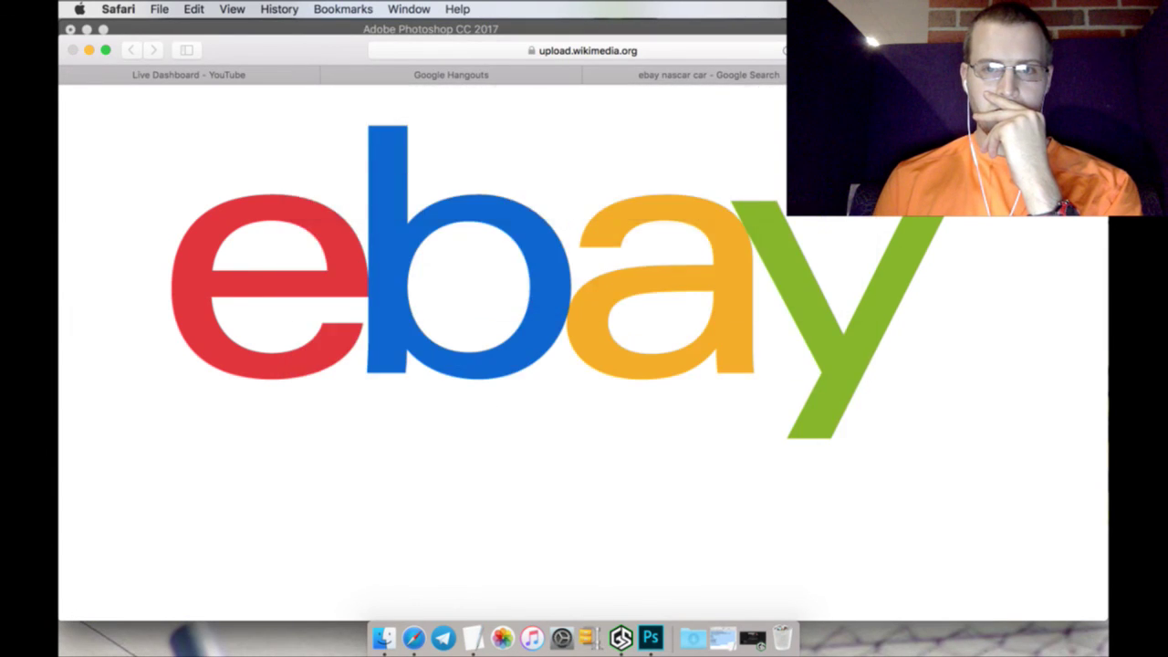
{"action": "key", "text": "super+w"}
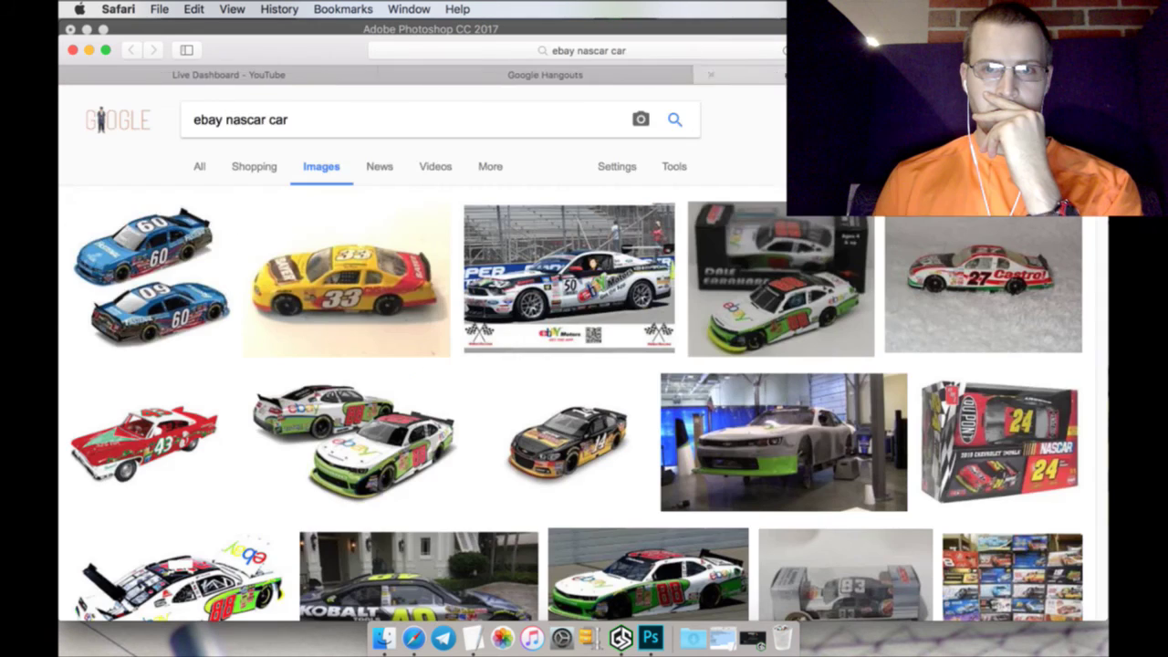
Switch to Photoshop and add a new empty layer directly above the gold base layer of 2015_Chevy.psd
{"action": "left_click", "coordinate": [374, 74]}
{"action": "left_click", "coordinate": [645, 629]}
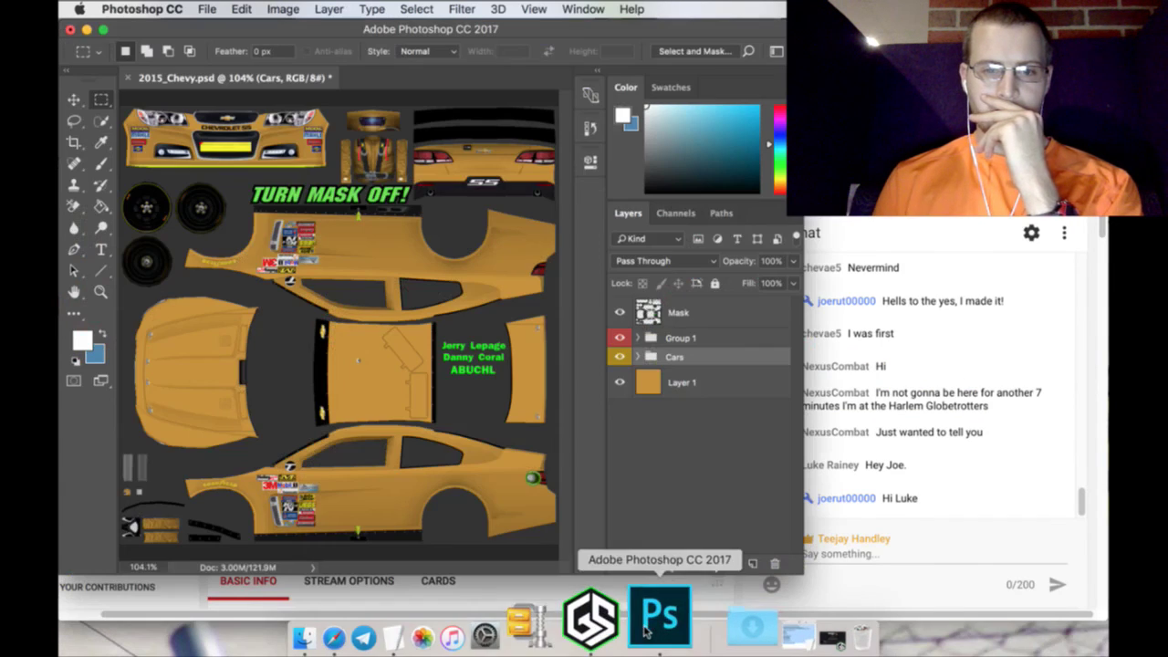
{"action": "left_click", "coordinate": [689, 378]}
{"action": "left_click", "coordinate": [753, 563]}
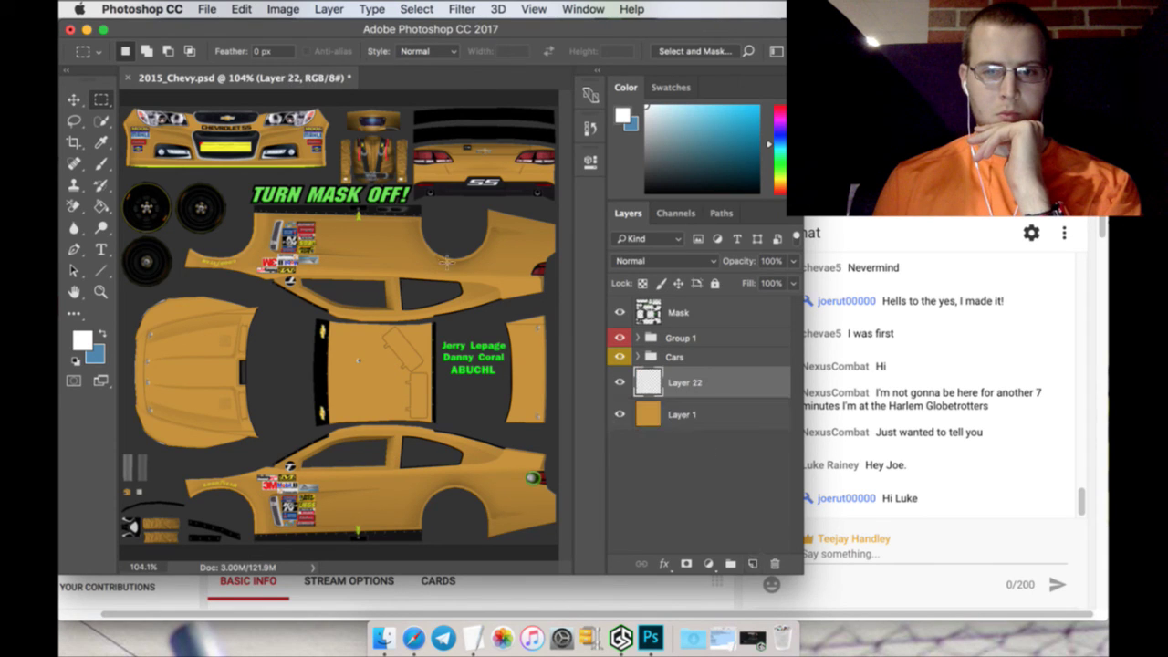
Open EBay_logo.png from the Logos folder as a separate document
{"action": "left_click", "coordinate": [205, 10]}
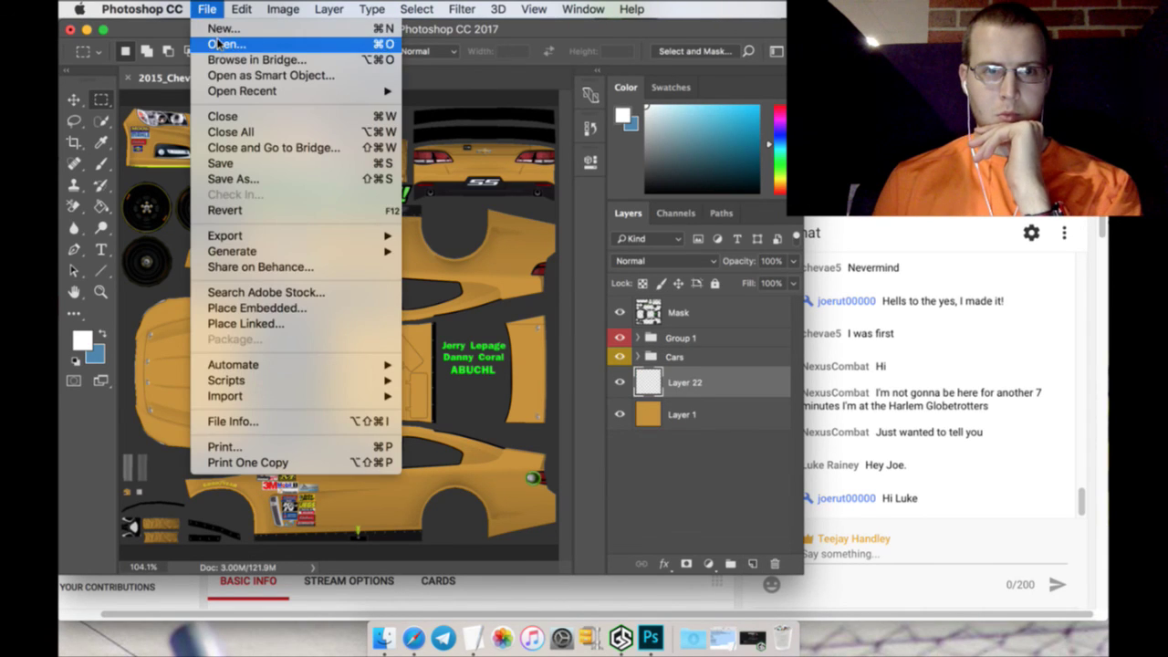
{"action": "left_click", "coordinate": [219, 44]}
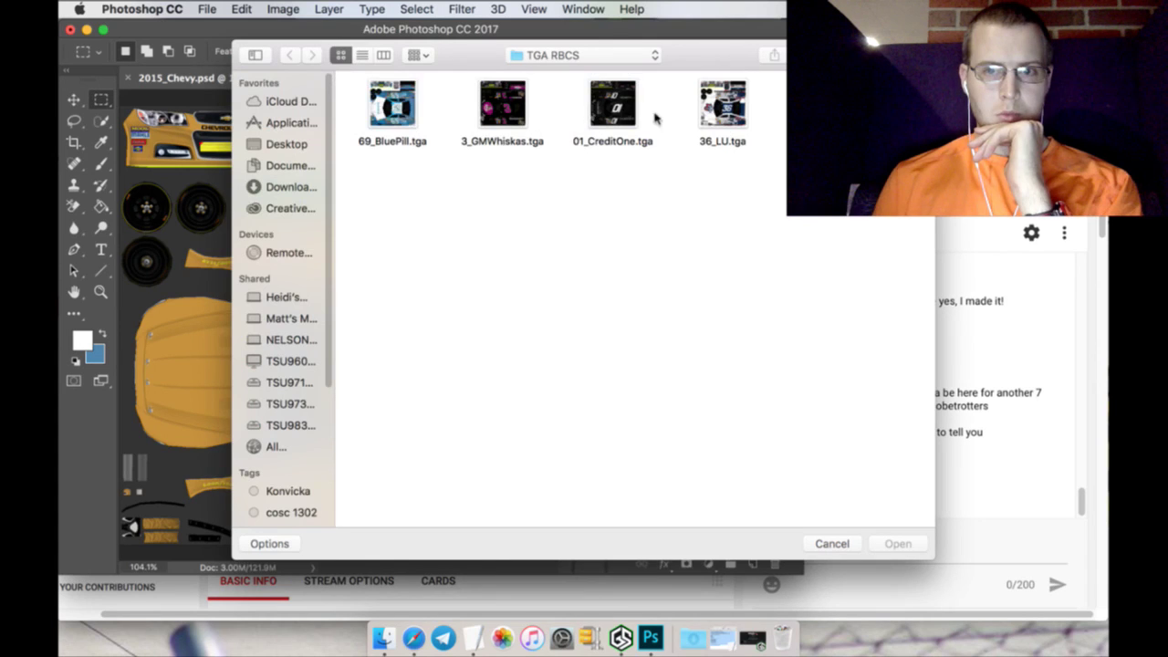
{"action": "left_click", "coordinate": [563, 57]}
{"action": "left_click", "coordinate": [543, 226]}
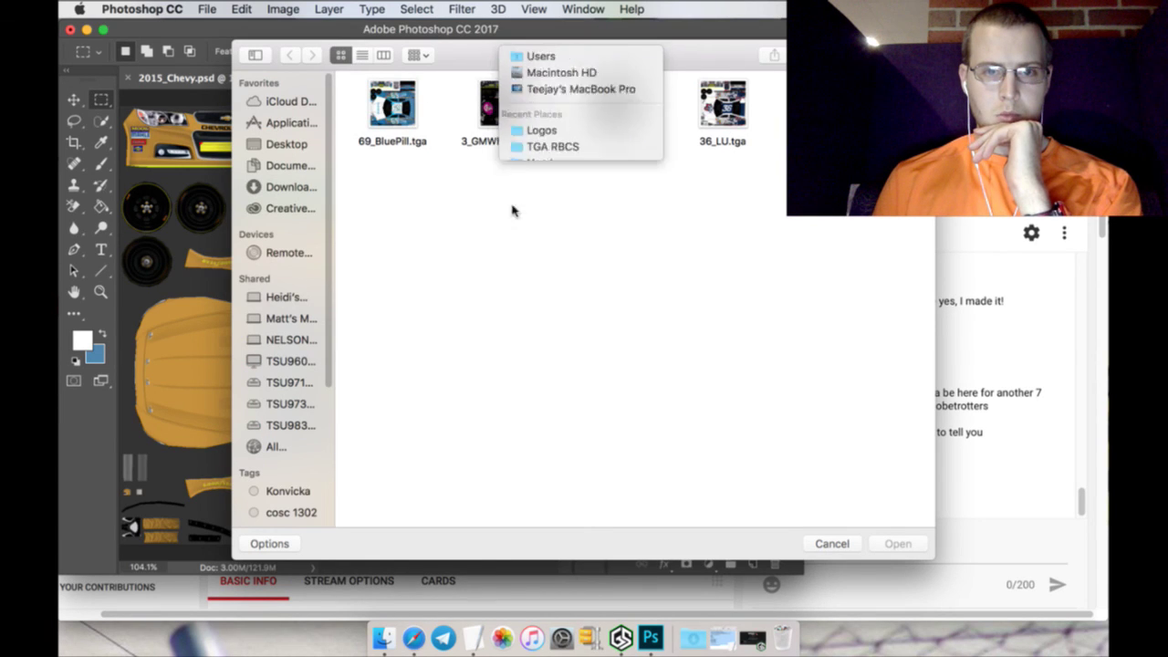
{"action": "left_click", "coordinate": [407, 110]}
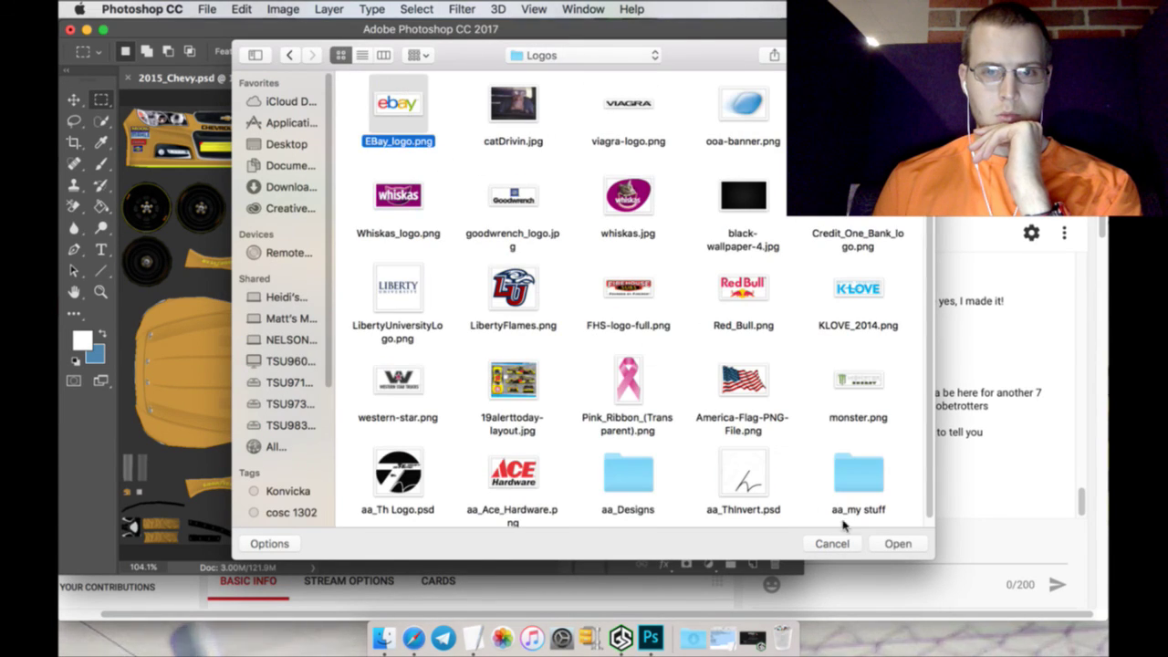
{"action": "left_click", "coordinate": [894, 544]}
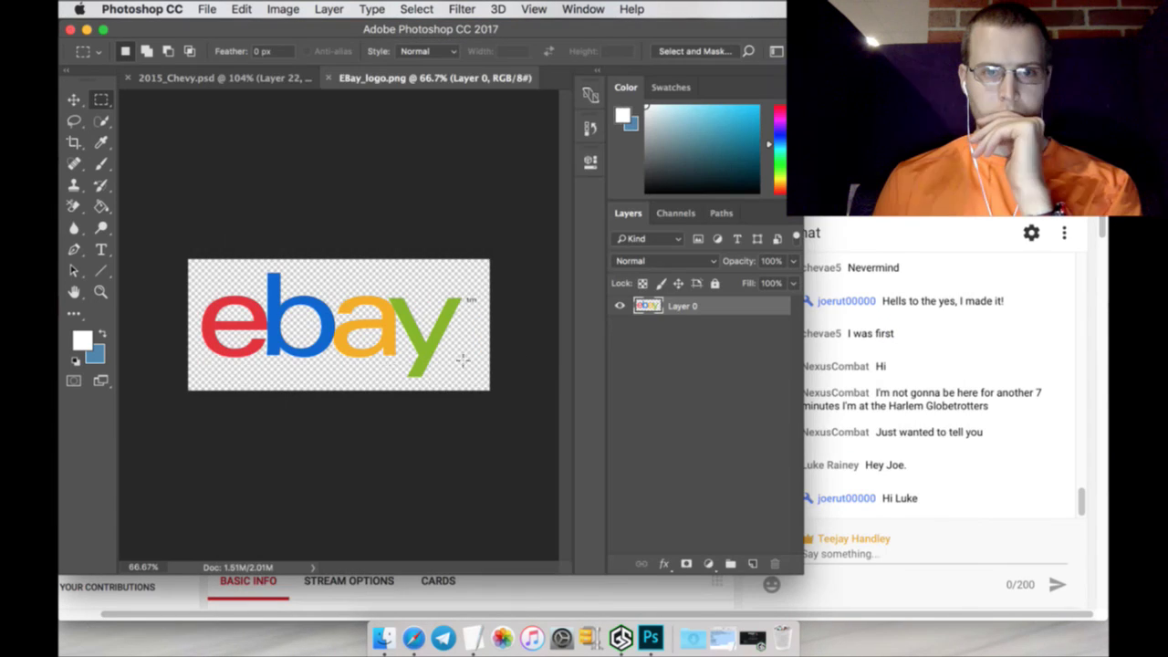
Copy the eBay logo from its document into 2015_Chevy.psd with the Move tool
{"action": "left_click", "coordinate": [74, 101]}
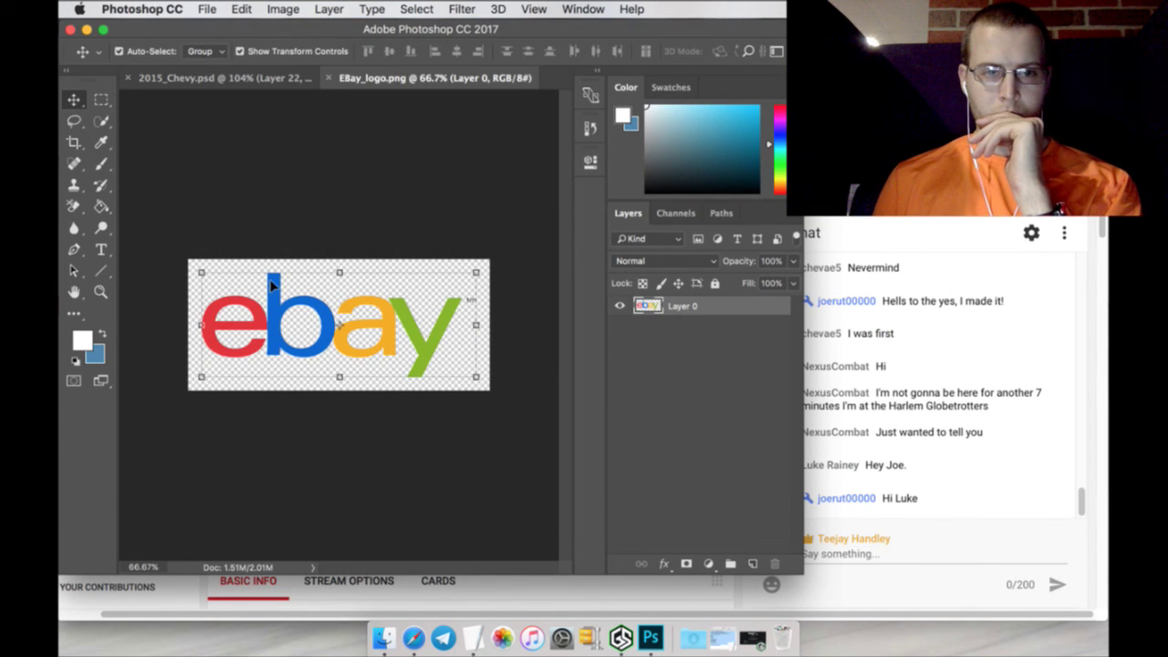
{"action": "left_click_drag", "start_coordinate": [271, 286], "coordinate": [226, 116]}
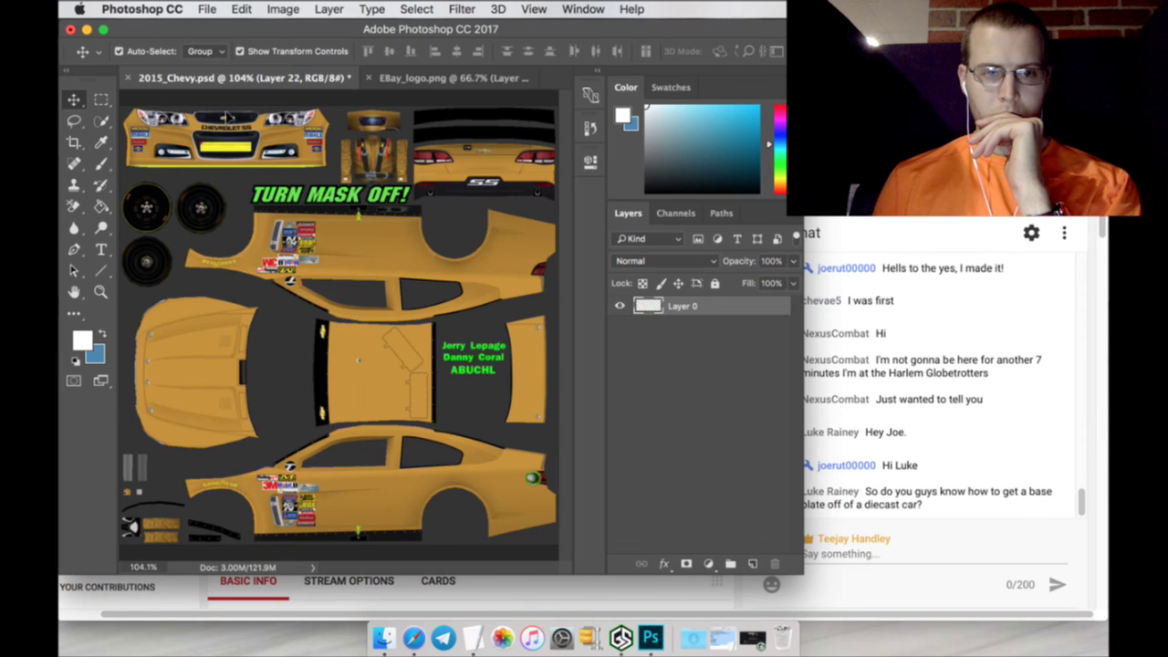
{"action": "left_click_drag", "start_coordinate": [315, 303], "coordinate": [390, 281]}
Scale the eBay logo to about 20% and place it on the lower car side's rear quarter panel above the wheel arch
{"action": "left_click", "coordinate": [415, 281]}
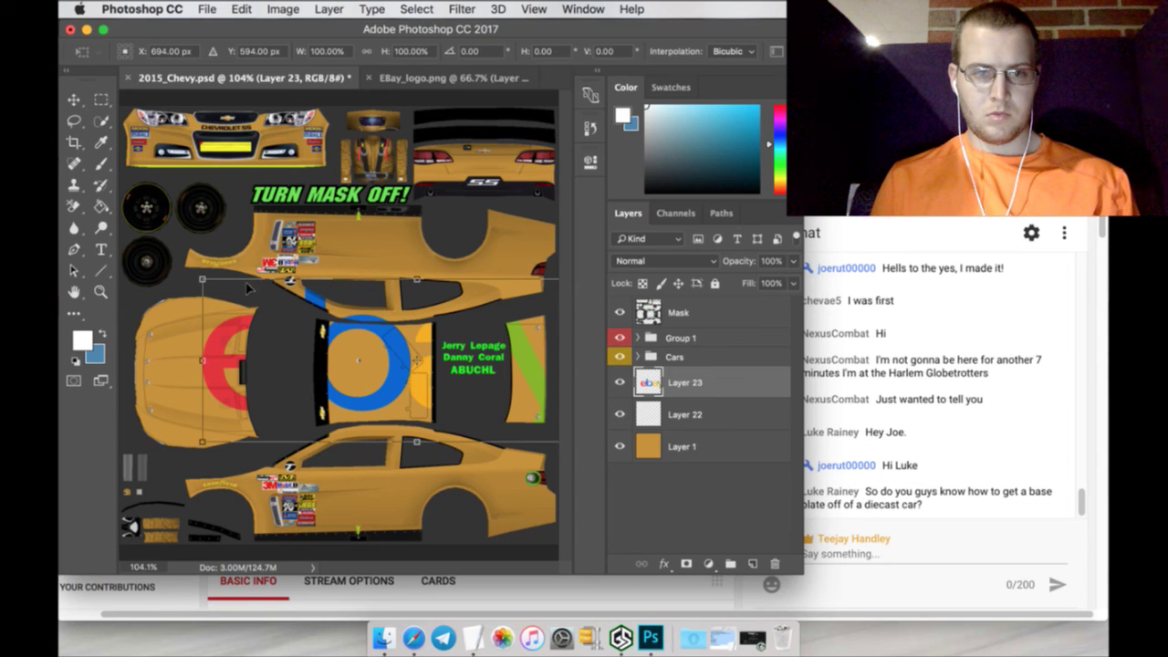
{"action": "left_click_drag", "start_coordinate": [210, 286], "coordinate": [406, 356]}
{"action": "left_click_drag", "start_coordinate": [453, 384], "coordinate": [396, 446]}
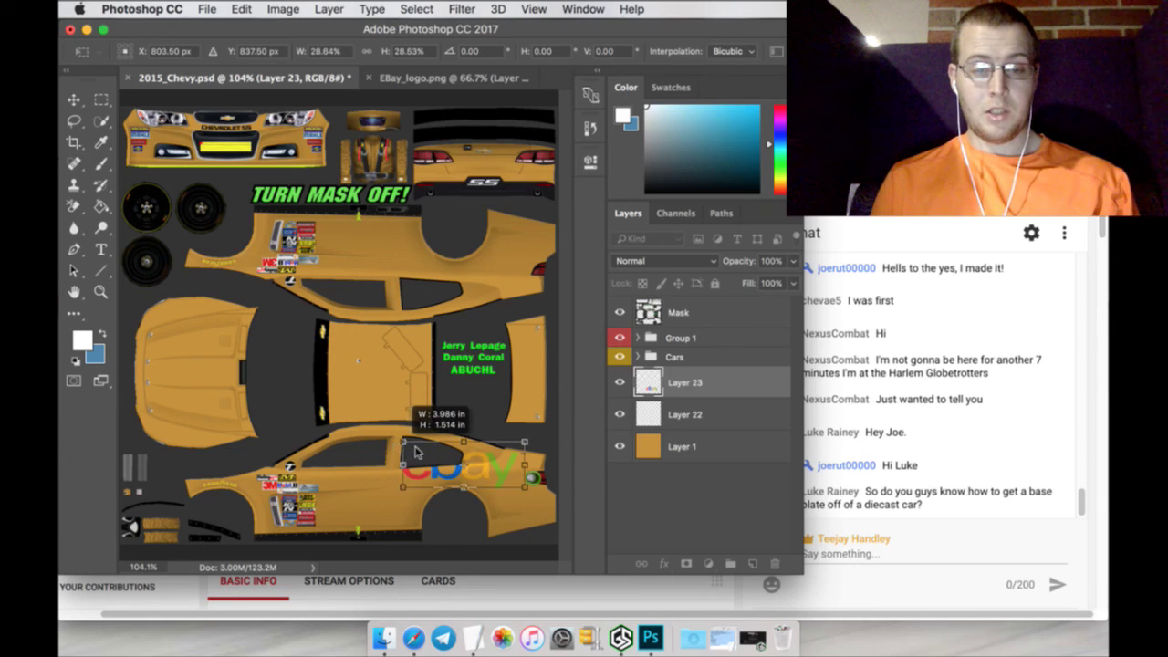
{"action": "left_click_drag", "start_coordinate": [405, 442], "coordinate": [427, 457]}
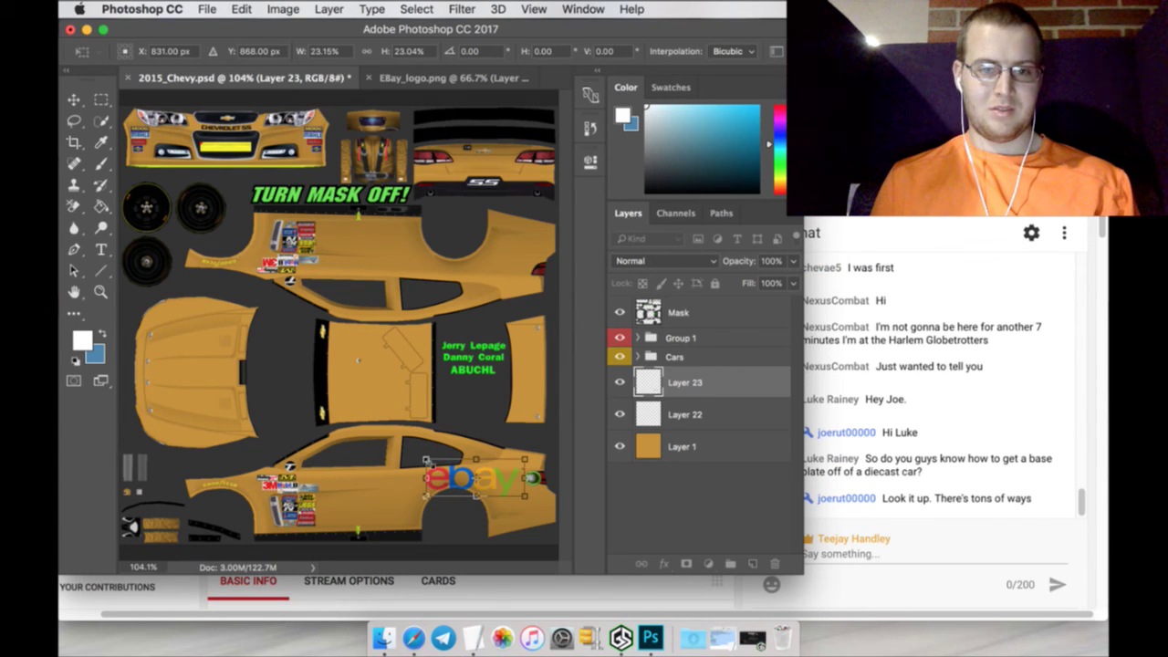
{"action": "left_click_drag", "start_coordinate": [425, 459], "coordinate": [440, 467]}
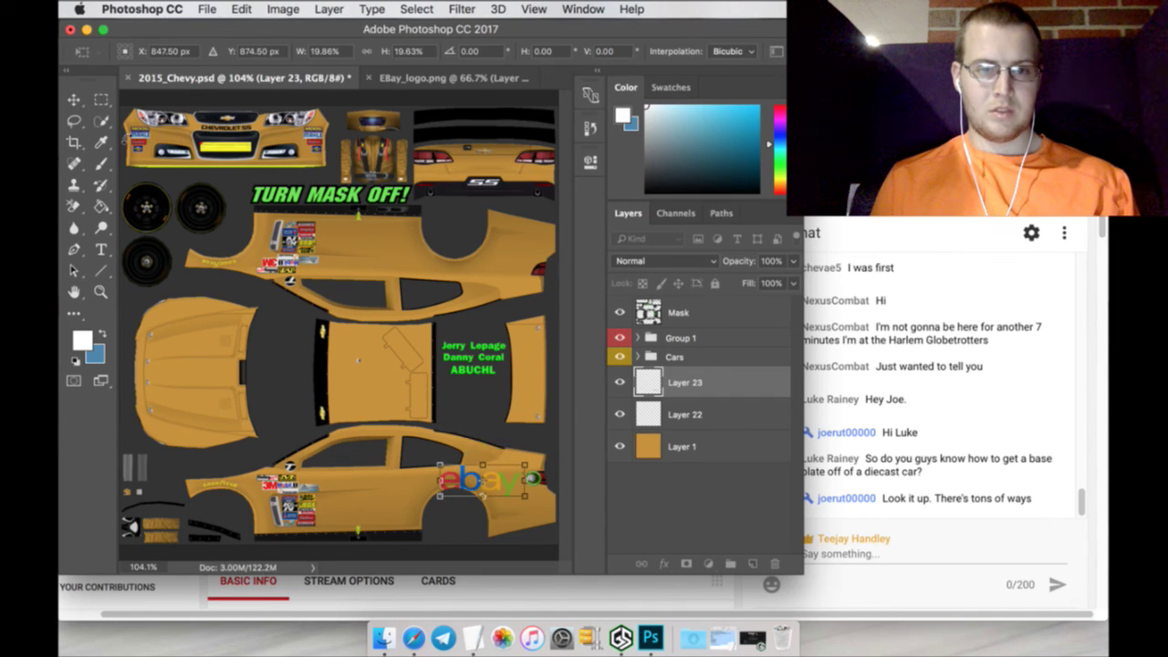
{"action": "left_click", "coordinate": [101, 99]}
{"action": "left_click", "coordinate": [743, 240]}
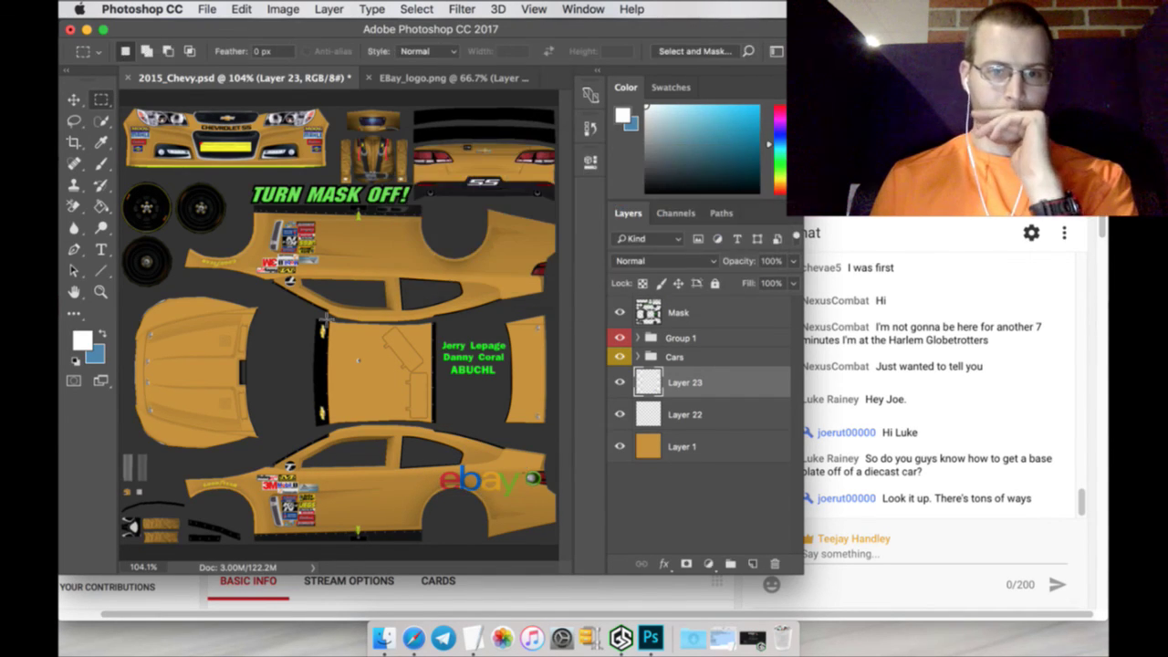
Fill the empty layer beneath the eBay logo with white as the car's base colour
{"action": "left_click", "coordinate": [101, 292]}
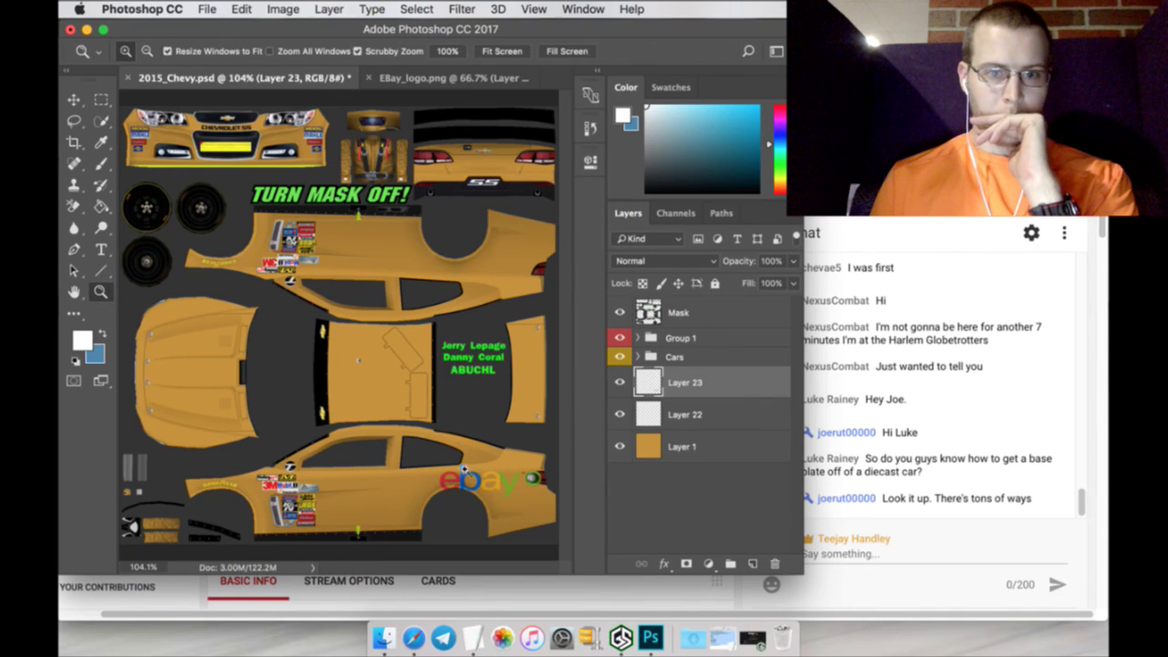
{"action": "left_click", "coordinate": [513, 508]}
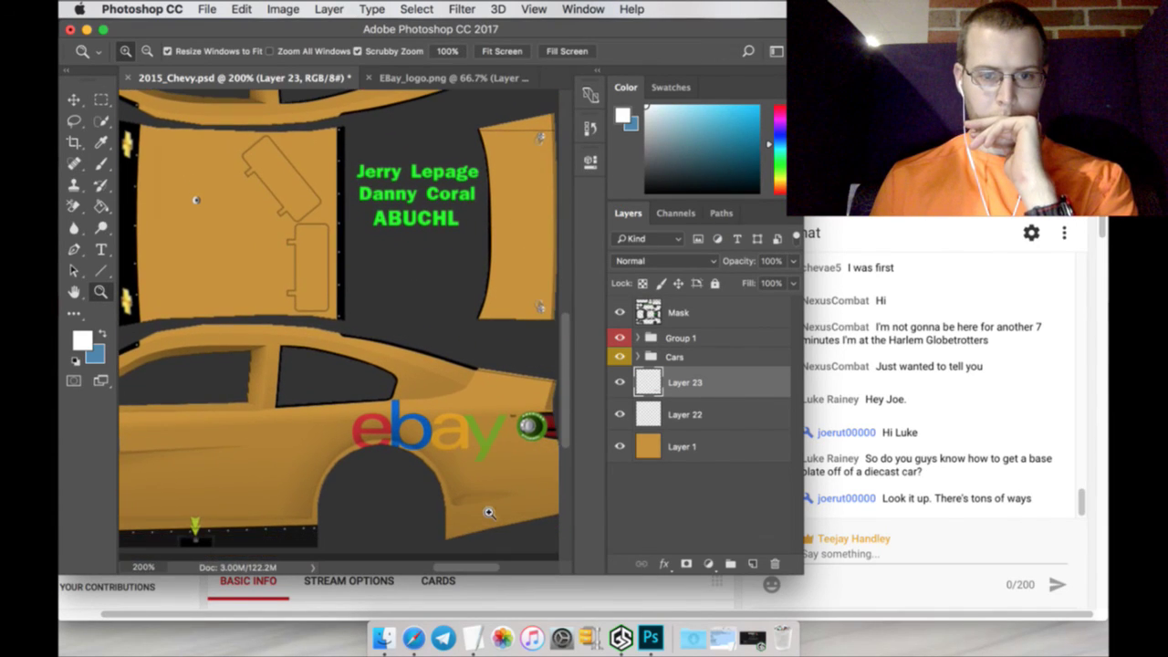
{"action": "left_click", "coordinate": [644, 411]}
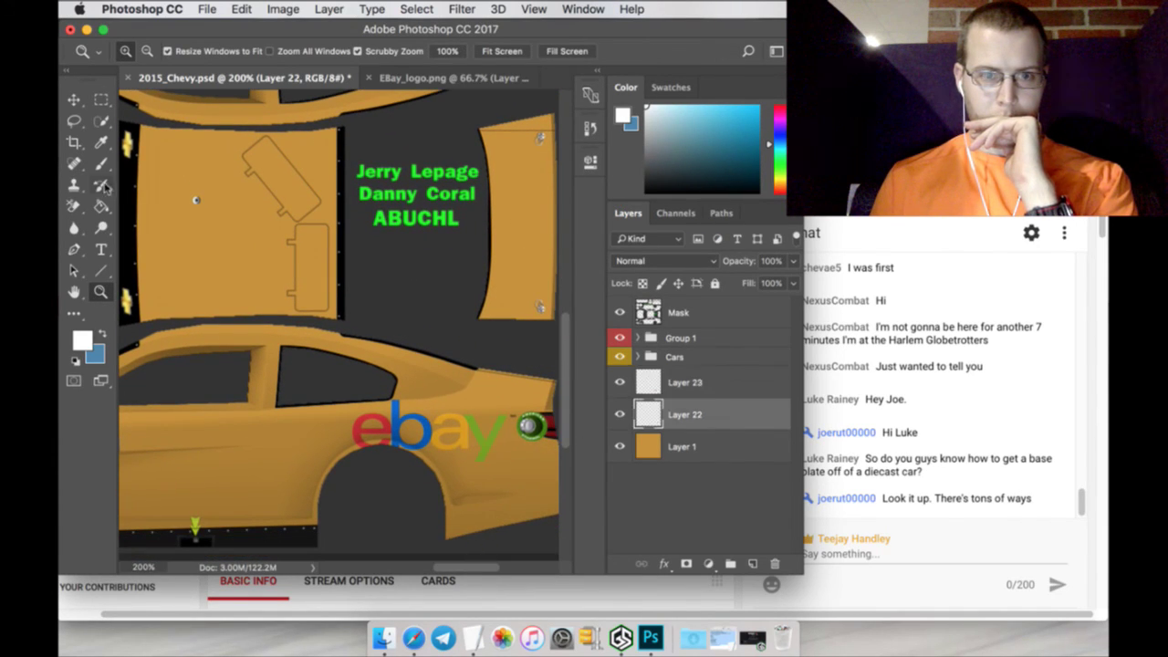
{"action": "left_click", "coordinate": [101, 207]}
{"action": "left_click", "coordinate": [210, 212]}
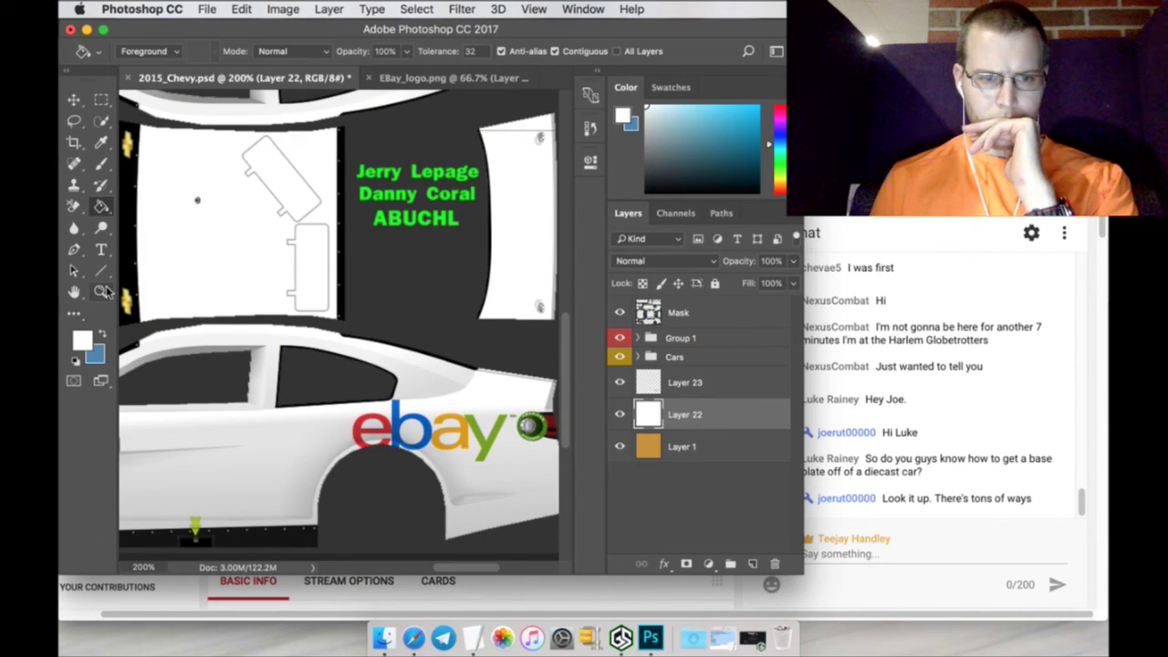
Sample the red of the letter "e" in EBay_logo.png as the foreground colour
{"action": "key", "text": "ctrl+Tab"}
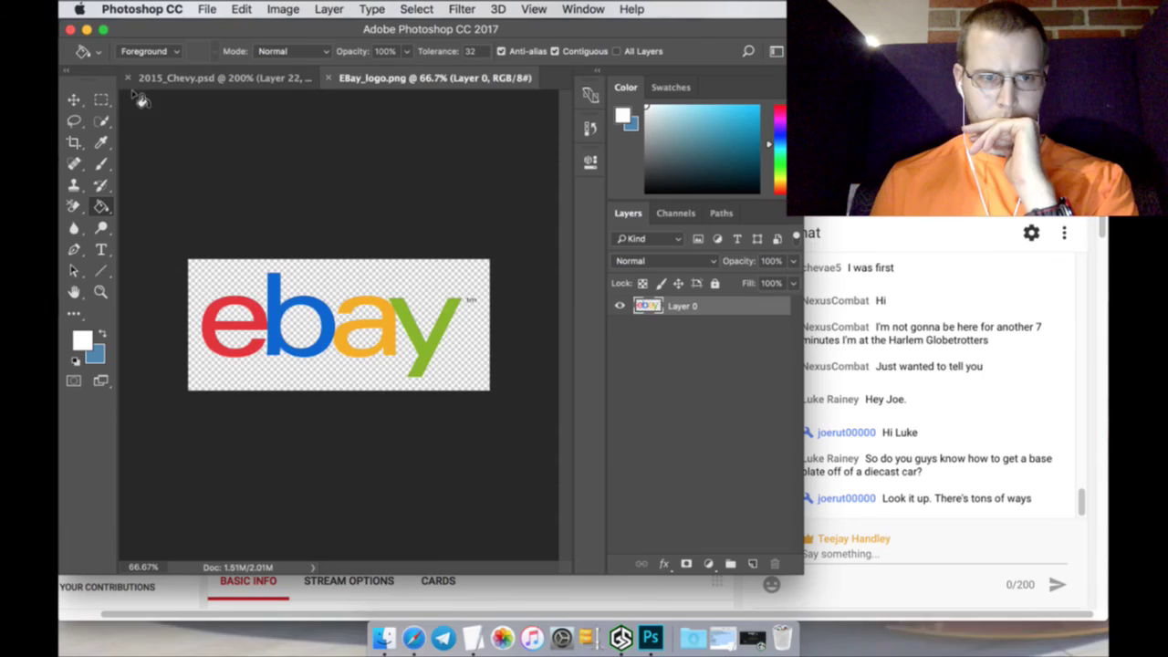
{"action": "left_click", "coordinate": [102, 141]}
{"action": "left_click", "coordinate": [216, 316]}
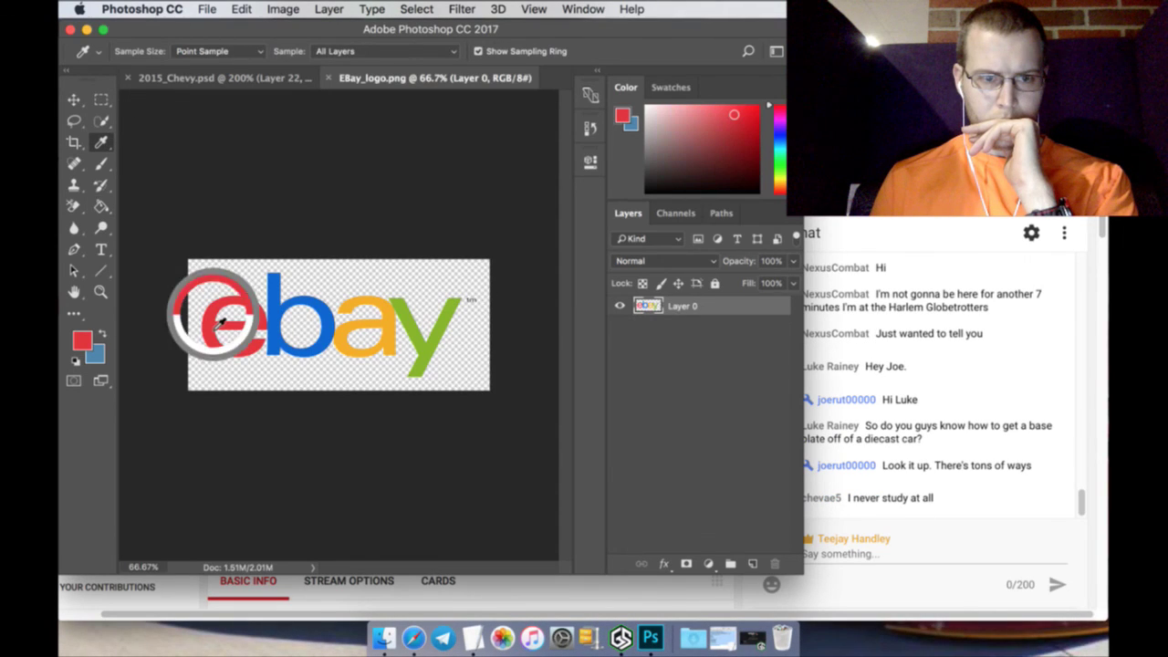
In 2015_Chevy.psd, add a new layer above the white base and set the Pen tool's shape stroke to red
{"action": "left_click", "coordinate": [194, 82]}
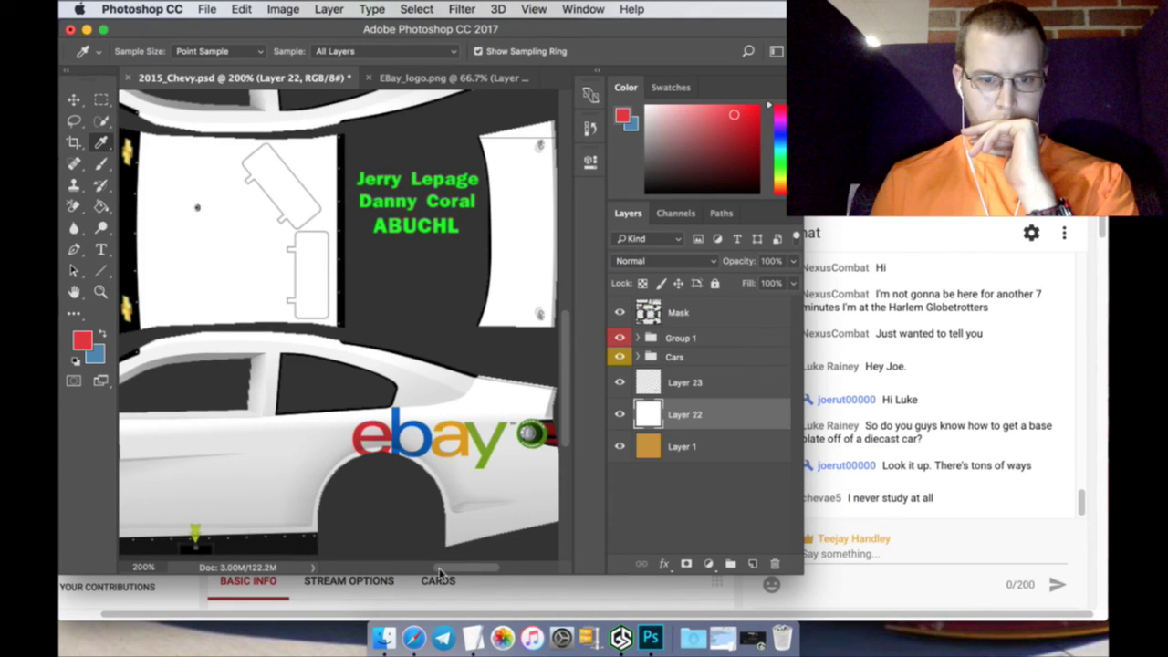
{"action": "scroll", "coordinate": [438, 573], "scroll_direction": "right", "scroll_amount": 3}
{"action": "scroll", "coordinate": [438, 526], "scroll_direction": "down", "scroll_amount": 3}
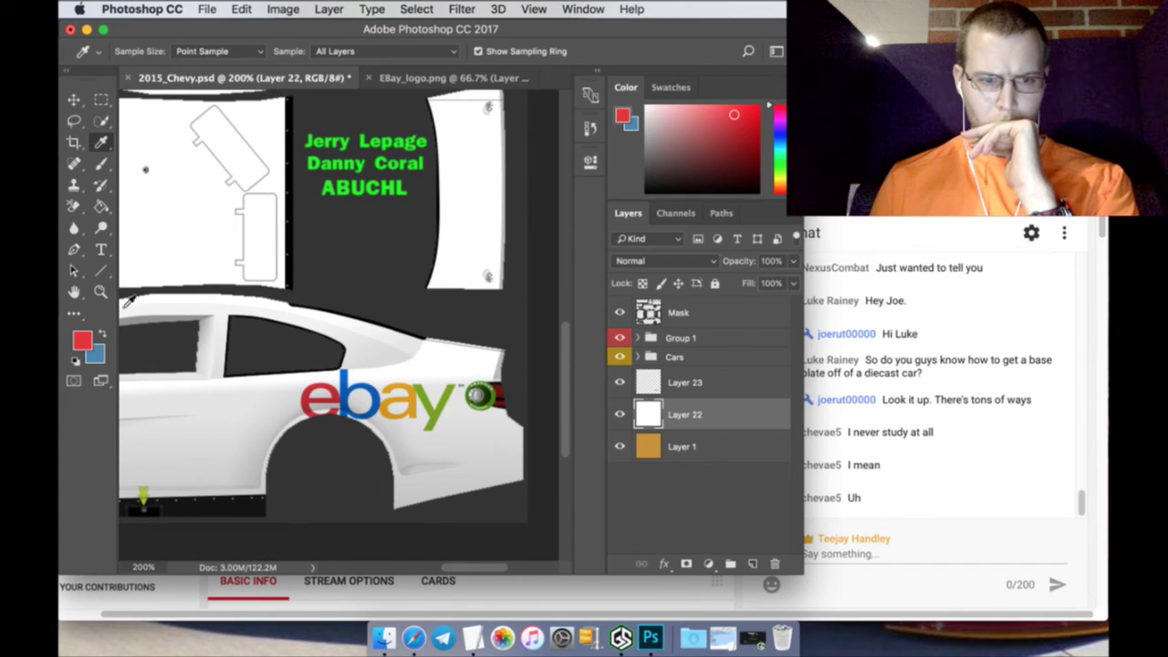
{"action": "left_click", "coordinate": [80, 255]}
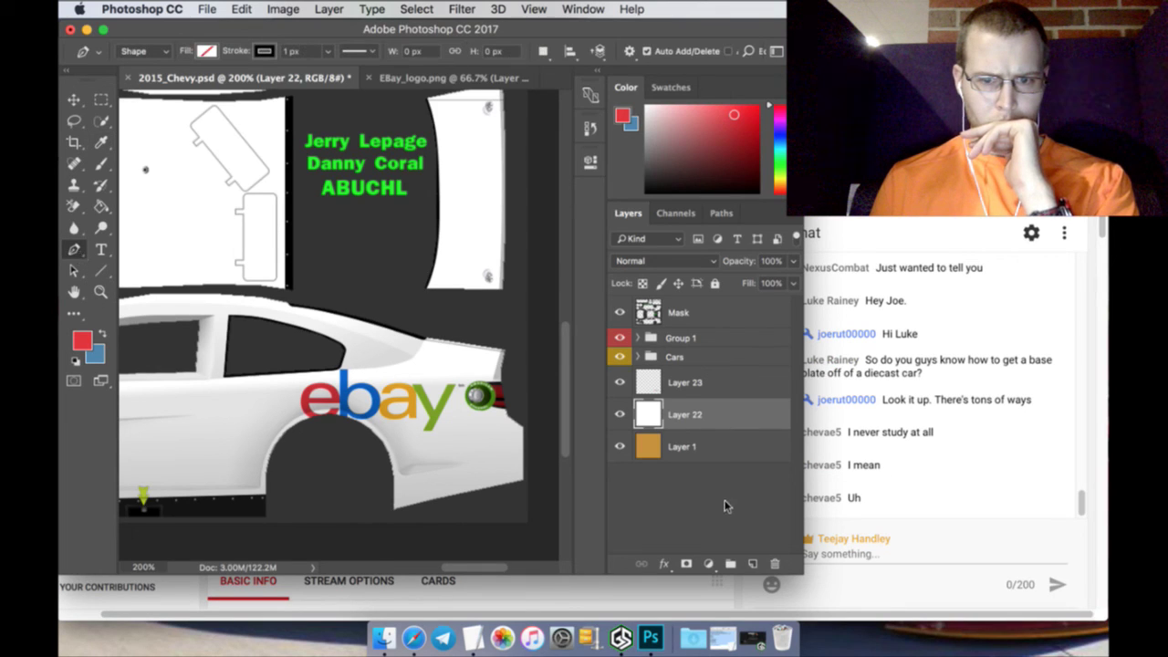
{"action": "left_click", "coordinate": [752, 564]}
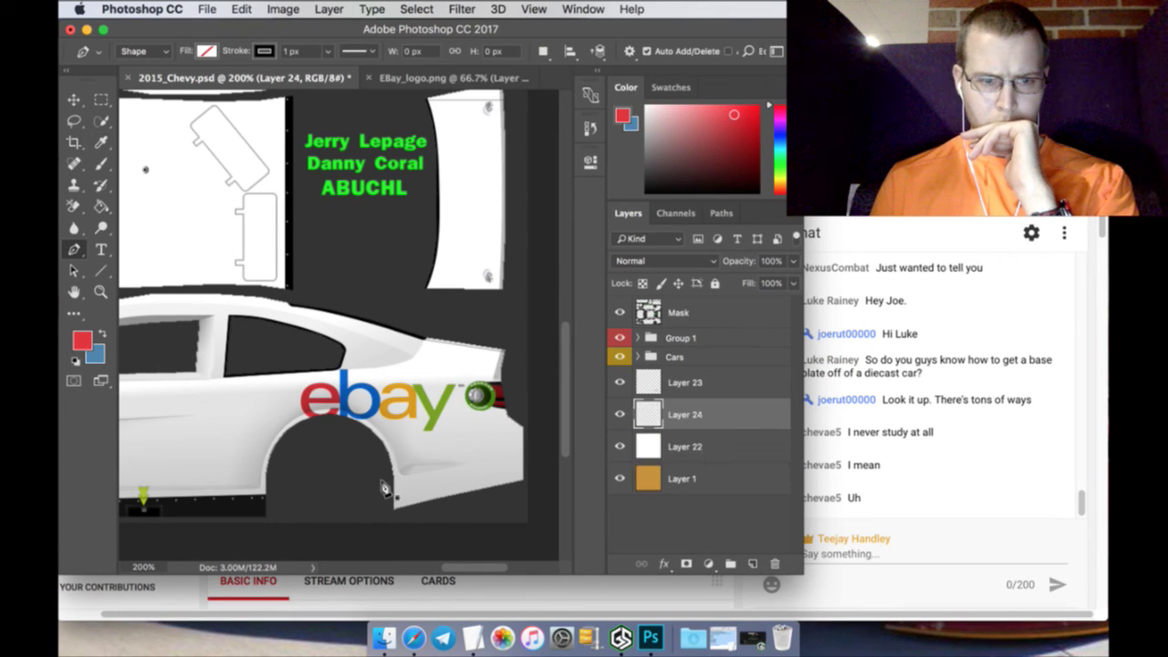
{"action": "left_click", "coordinate": [264, 52]}
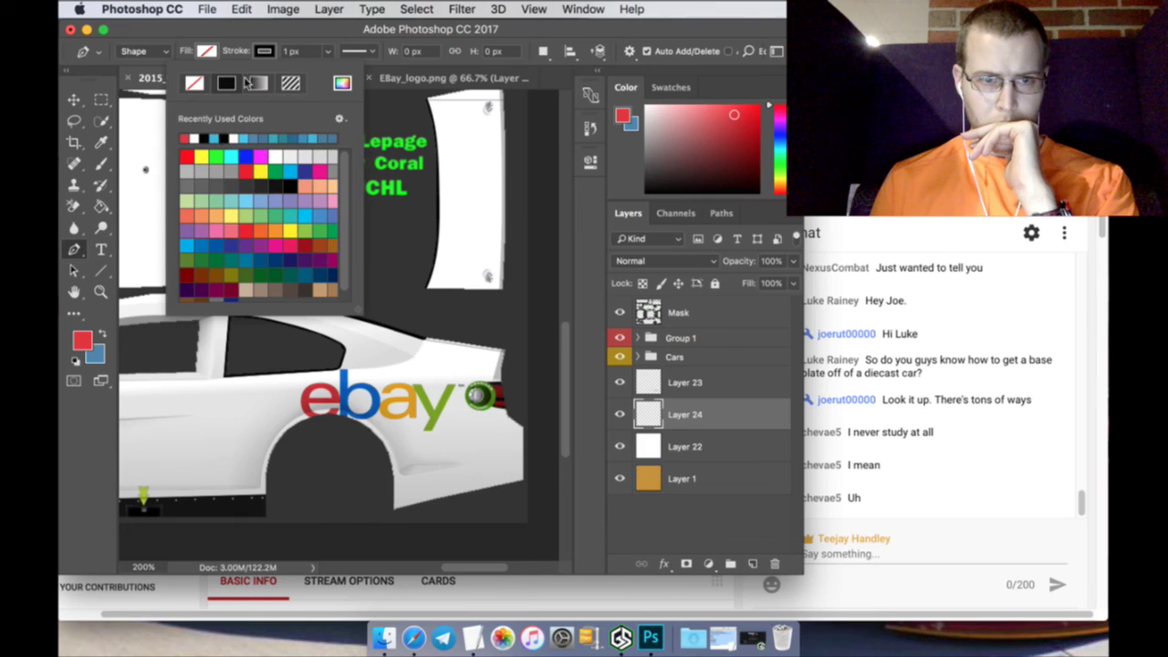
{"action": "left_click", "coordinate": [187, 157]}
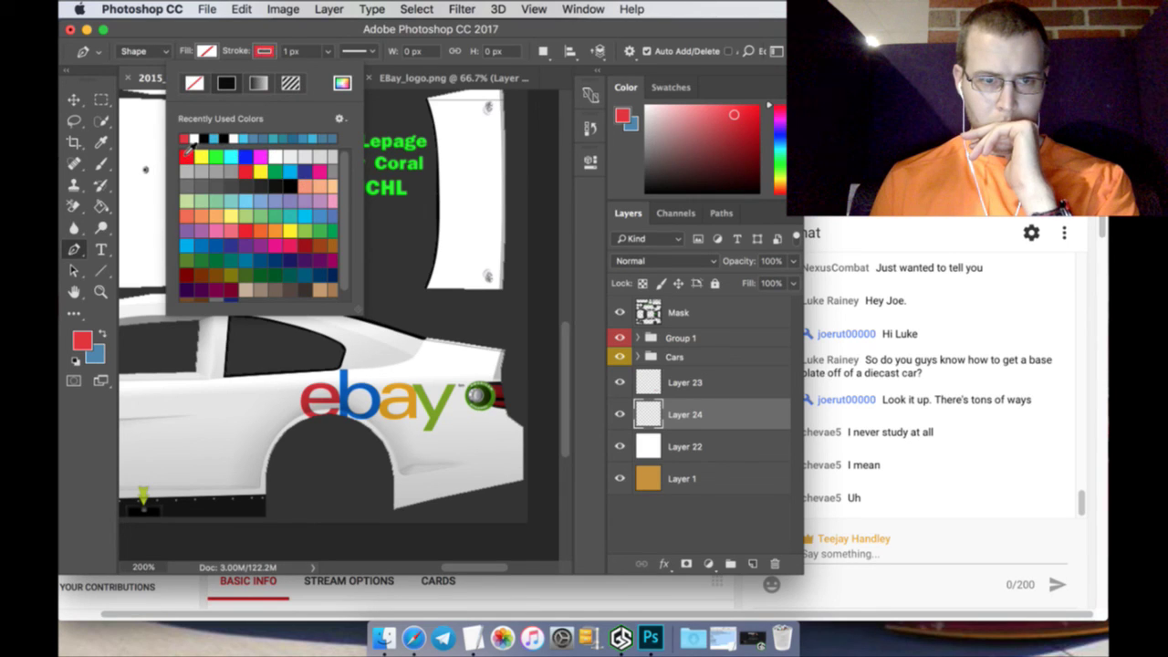
{"action": "left_click", "coordinate": [113, 89]}
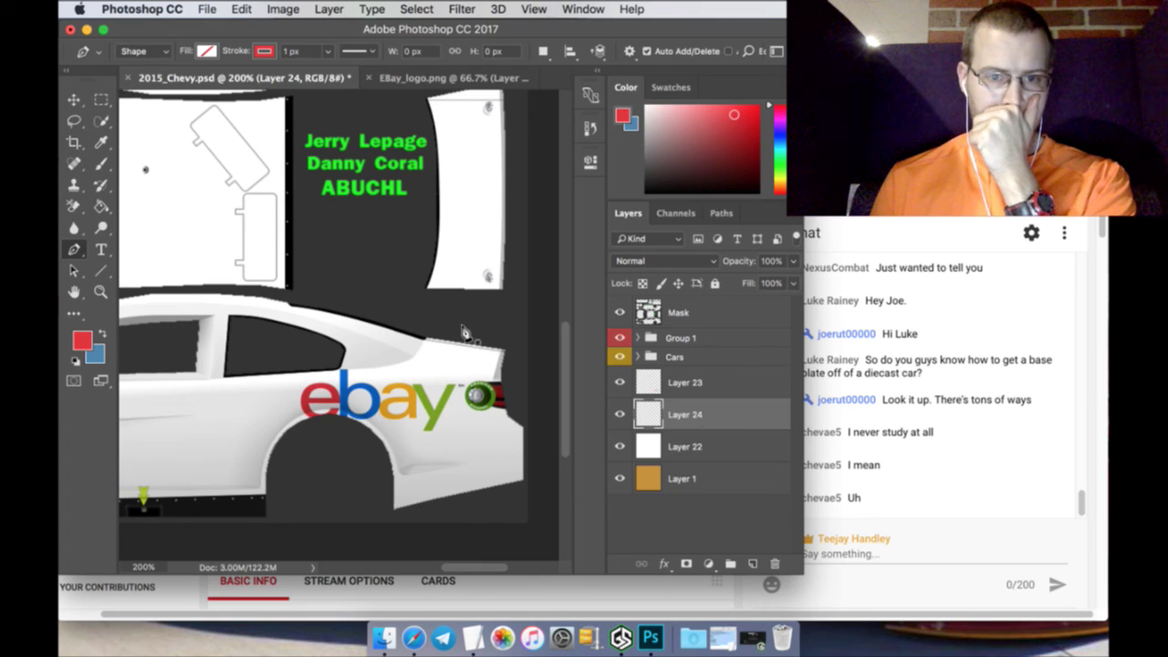
Draw a closed Pen shape about 168 by 227 px around the lower car side's rear end, with an S-curved front edge behind the eBay logo
{"action": "left_click_drag", "start_coordinate": [462, 332], "coordinate": [436, 329]}
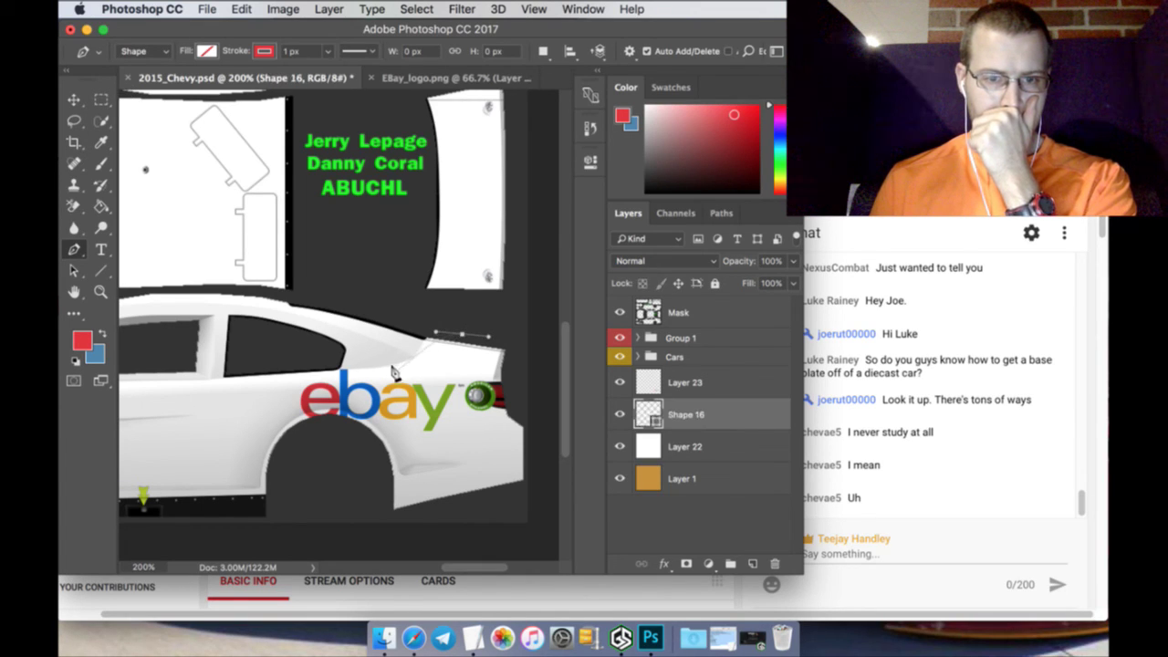
{"action": "left_click_drag", "start_coordinate": [388, 364], "coordinate": [450, 510]}
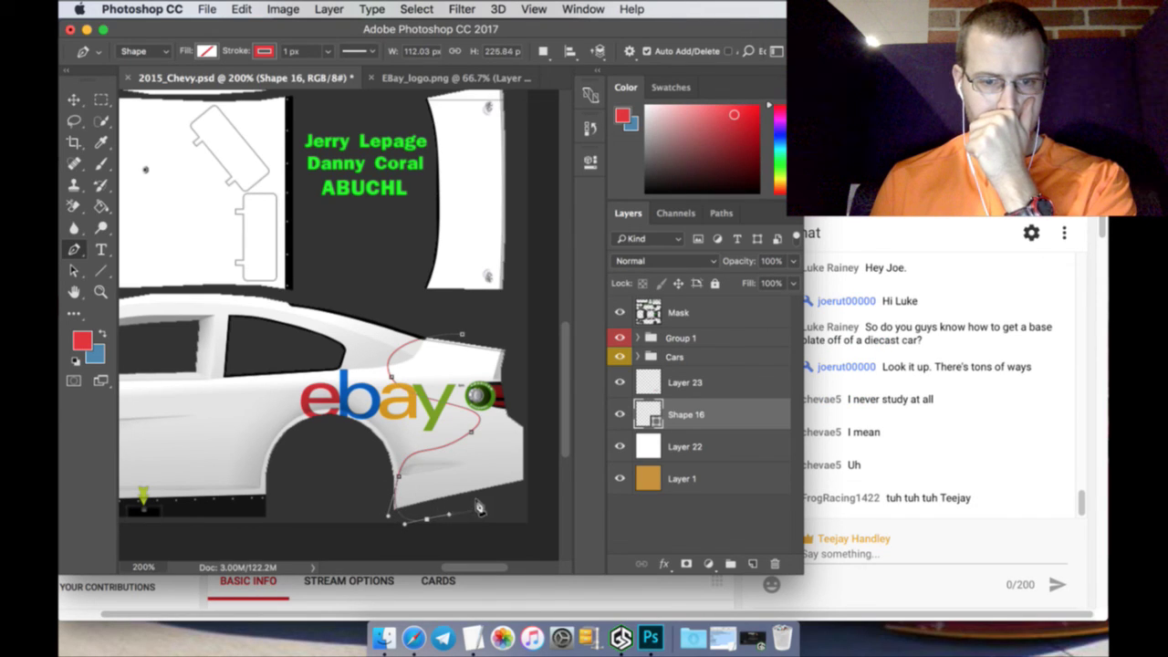
{"action": "left_click", "coordinate": [525, 484]}
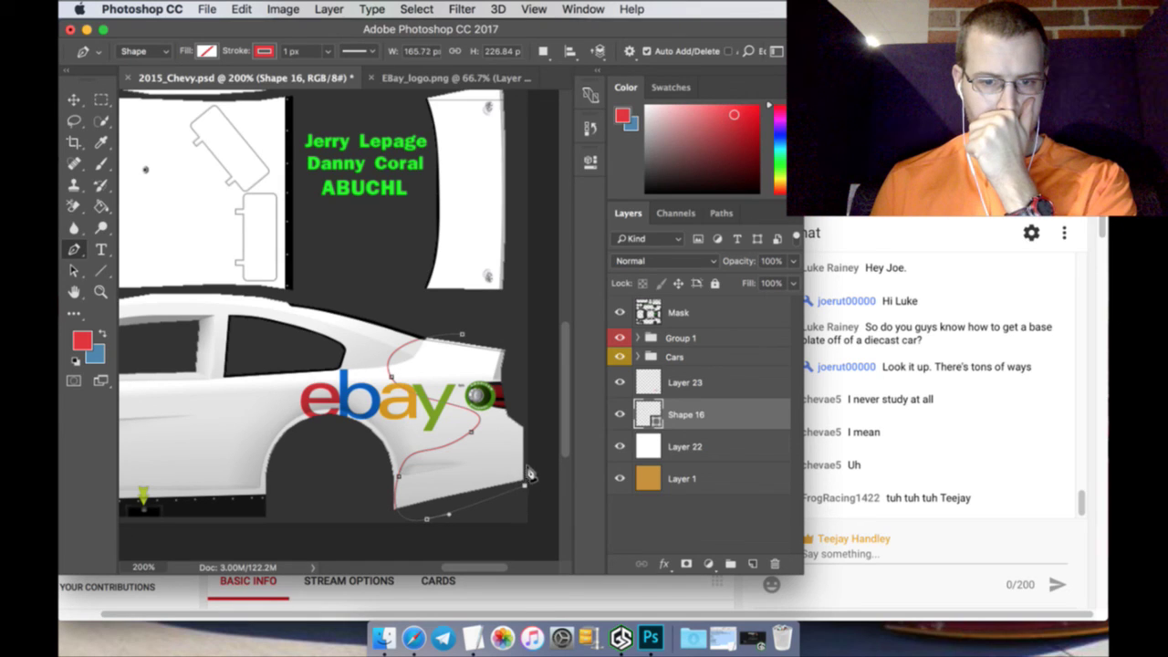
{"action": "left_click", "coordinate": [525, 422]}
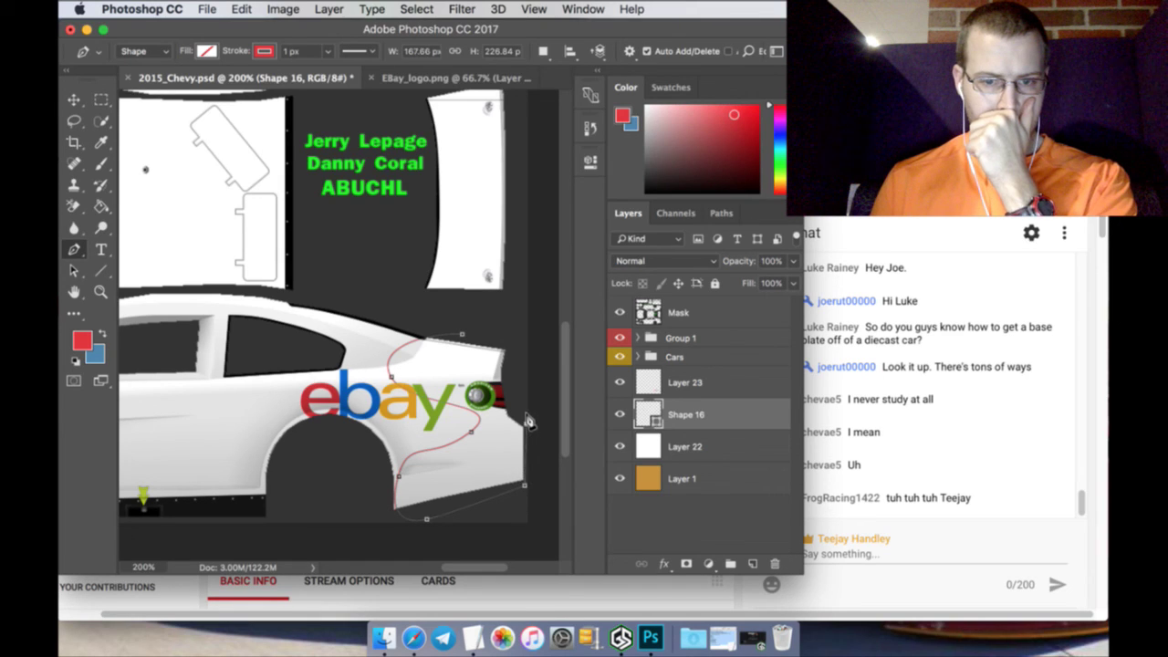
{"action": "left_click", "coordinate": [524, 349]}
{"action": "left_click", "coordinate": [463, 331]}
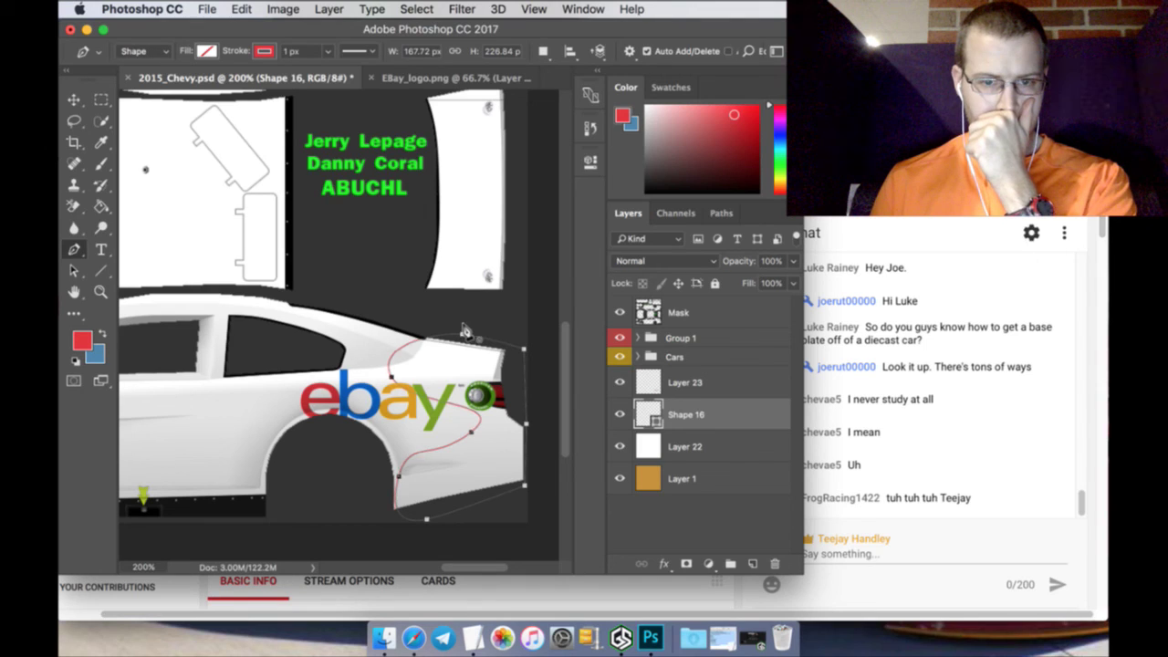
Fill the rear-end shape with the eBay red, RGB 229, 50, 56
{"action": "left_click", "coordinate": [208, 51]}
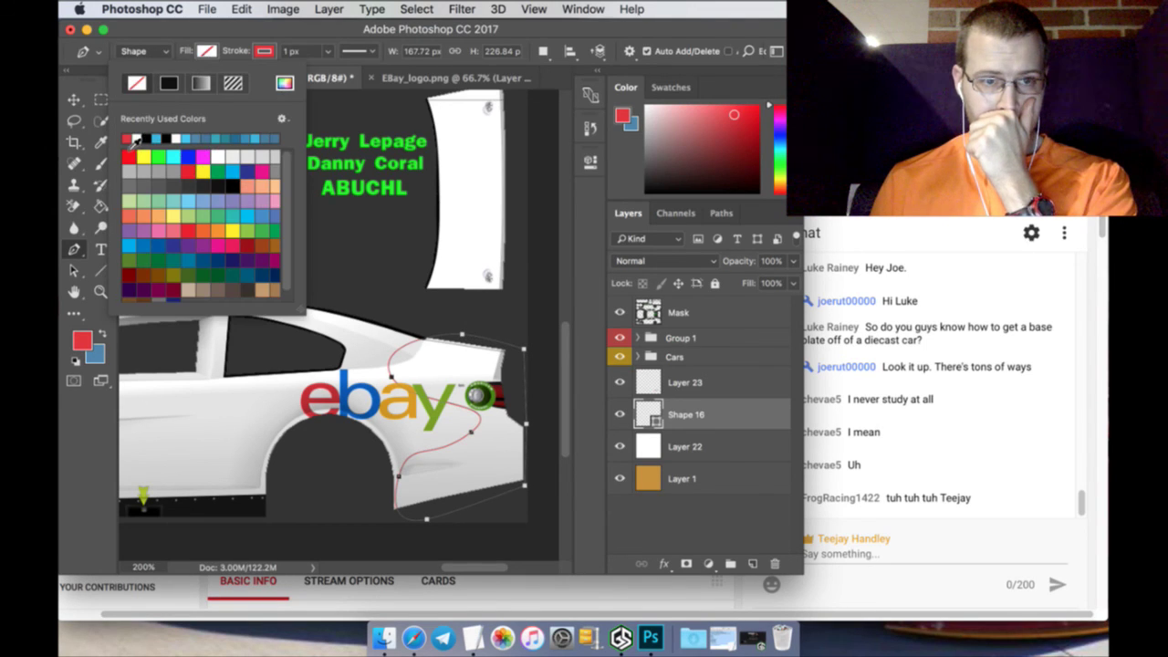
{"action": "left_click", "coordinate": [131, 139]}
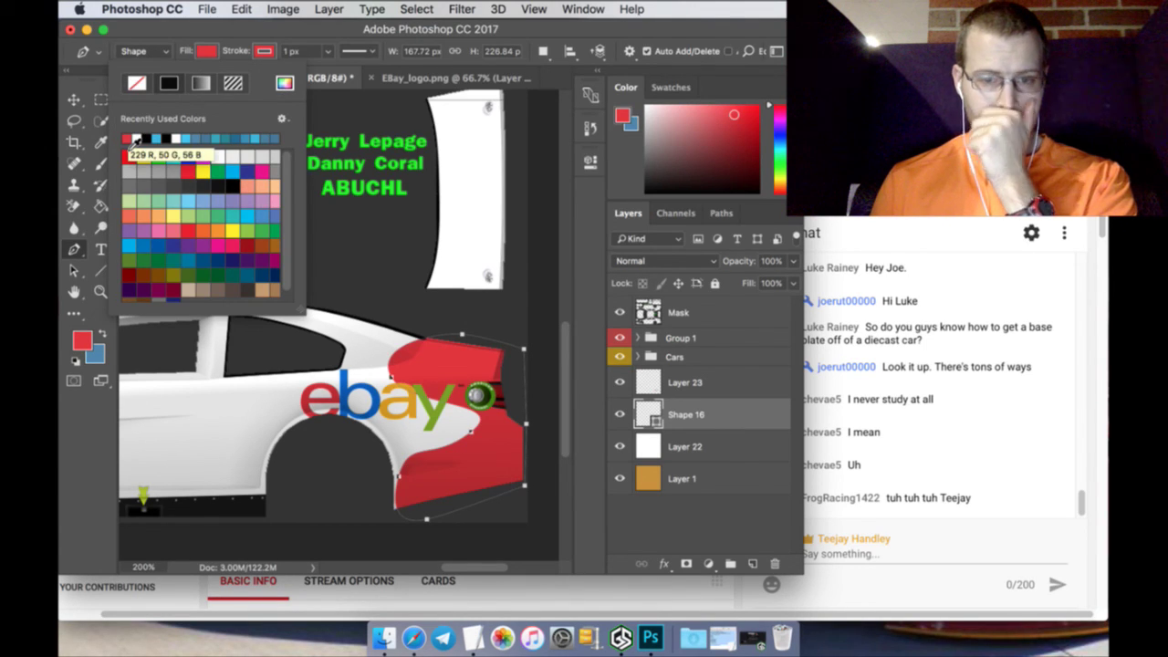
{"action": "left_click", "coordinate": [101, 100]}
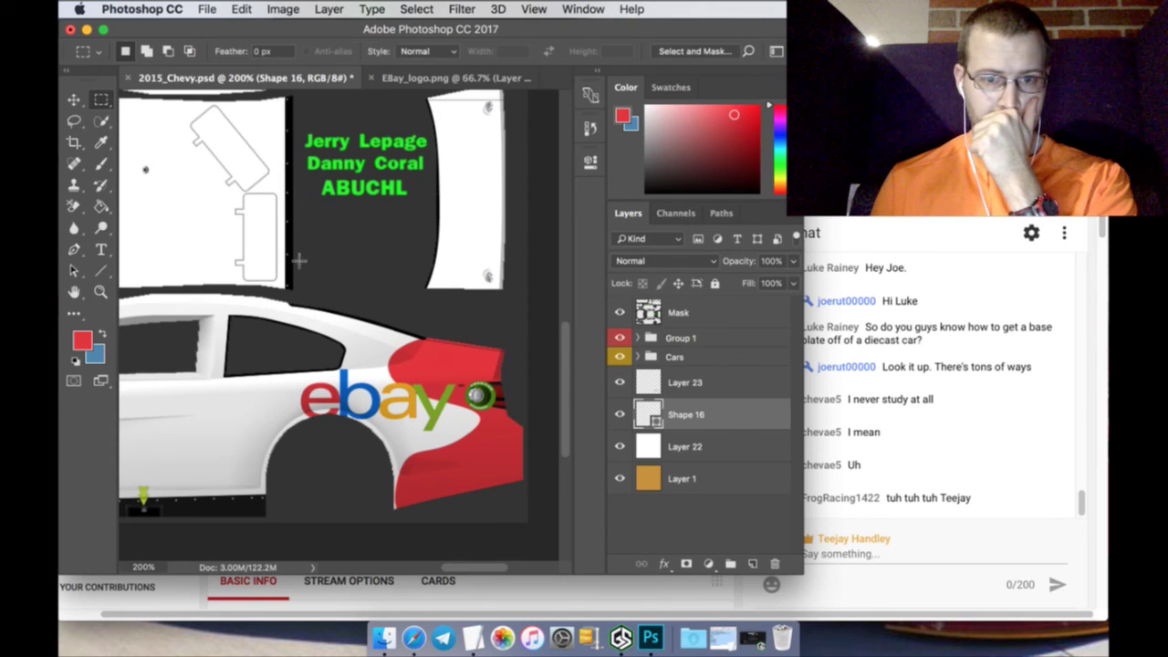
Add an empty layer between the white base and the red rear shape, and select the red shape's layer
{"action": "left_click", "coordinate": [701, 446]}
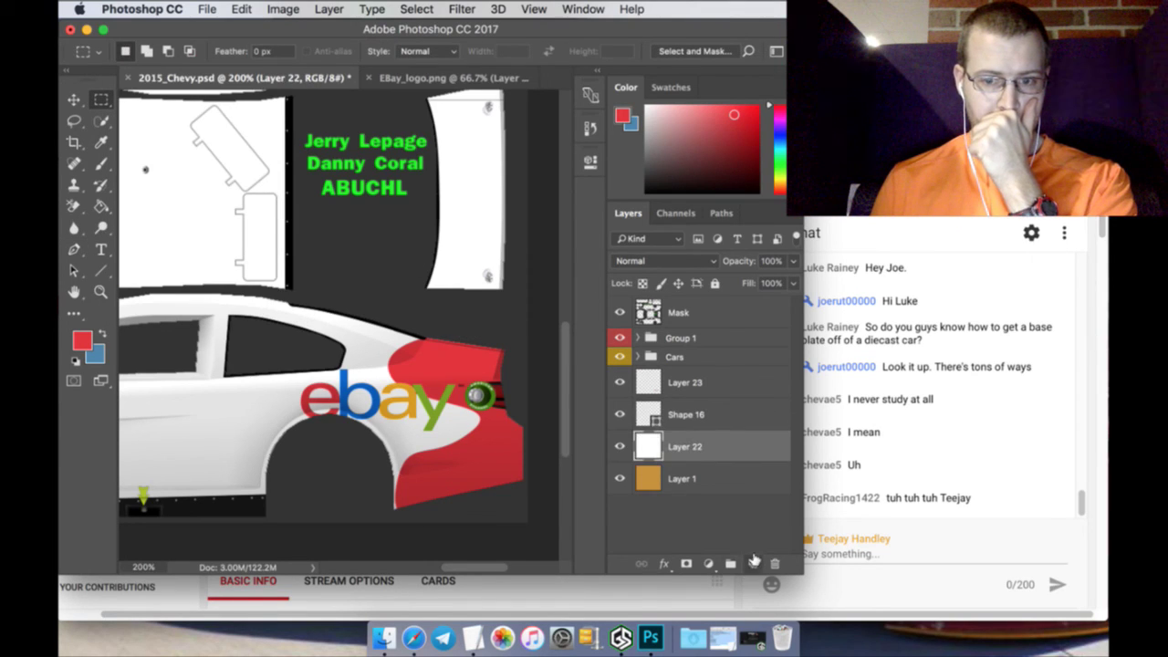
{"action": "left_click", "coordinate": [751, 564]}
{"action": "left_click", "coordinate": [676, 416]}
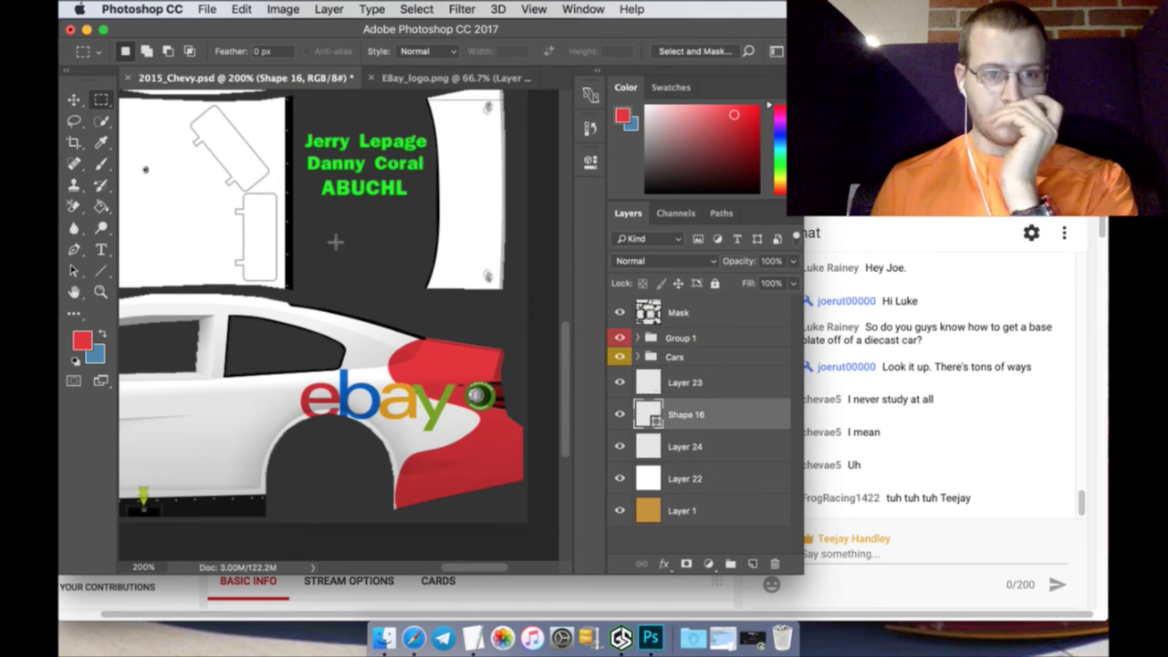
Sample the blue of the letter "b" in EBay_logo.png as the foreground colour
{"action": "left_click", "coordinate": [438, 77]}
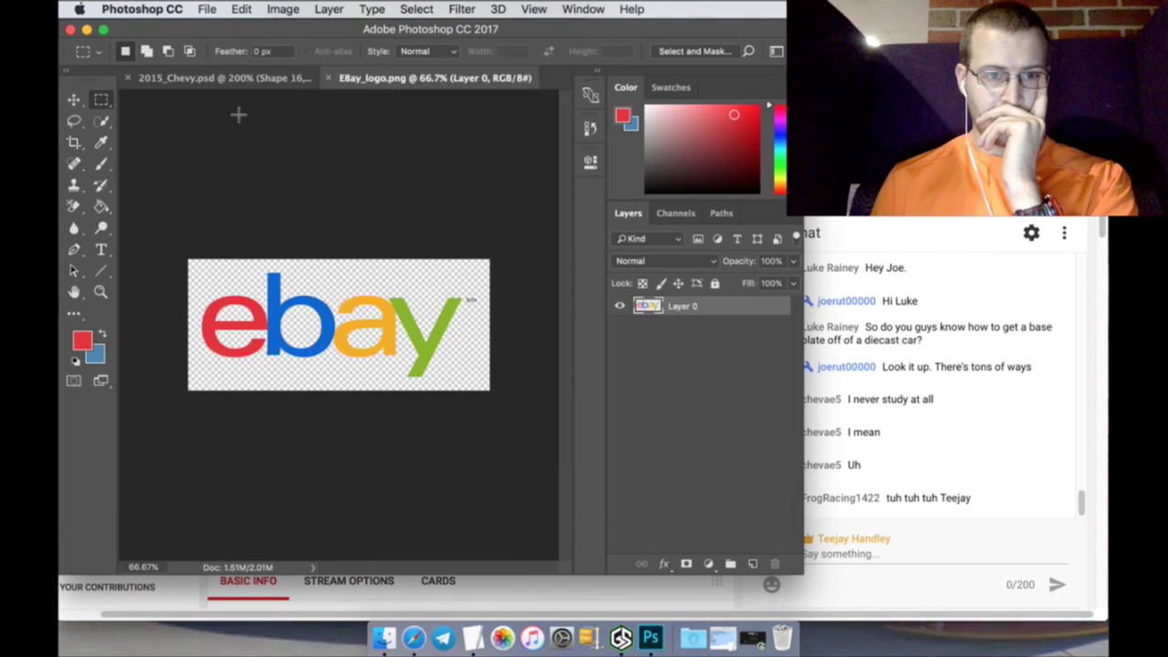
{"action": "left_click", "coordinate": [101, 142]}
{"action": "left_click", "coordinate": [270, 284]}
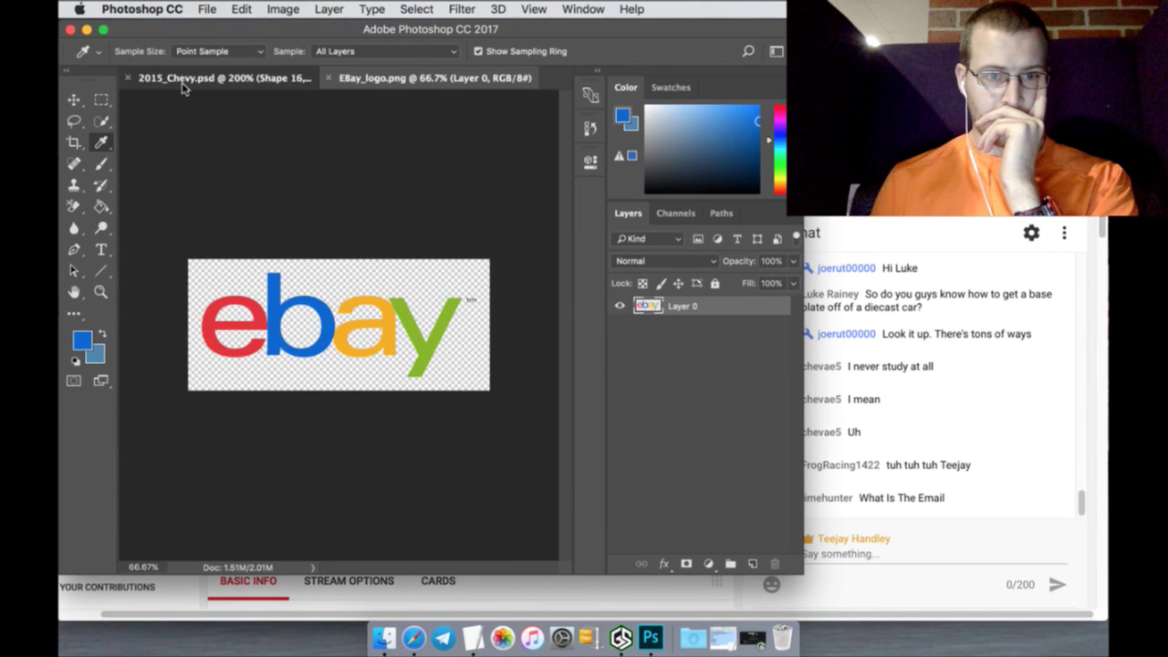
Switch to the 2015_Chevy.psd document and choose a brighter blue as the foreground colour
{"action": "left_click", "coordinate": [223, 78]}
{"action": "scroll", "coordinate": [338, 461], "scroll_direction": "down", "scroll_amount": 2}
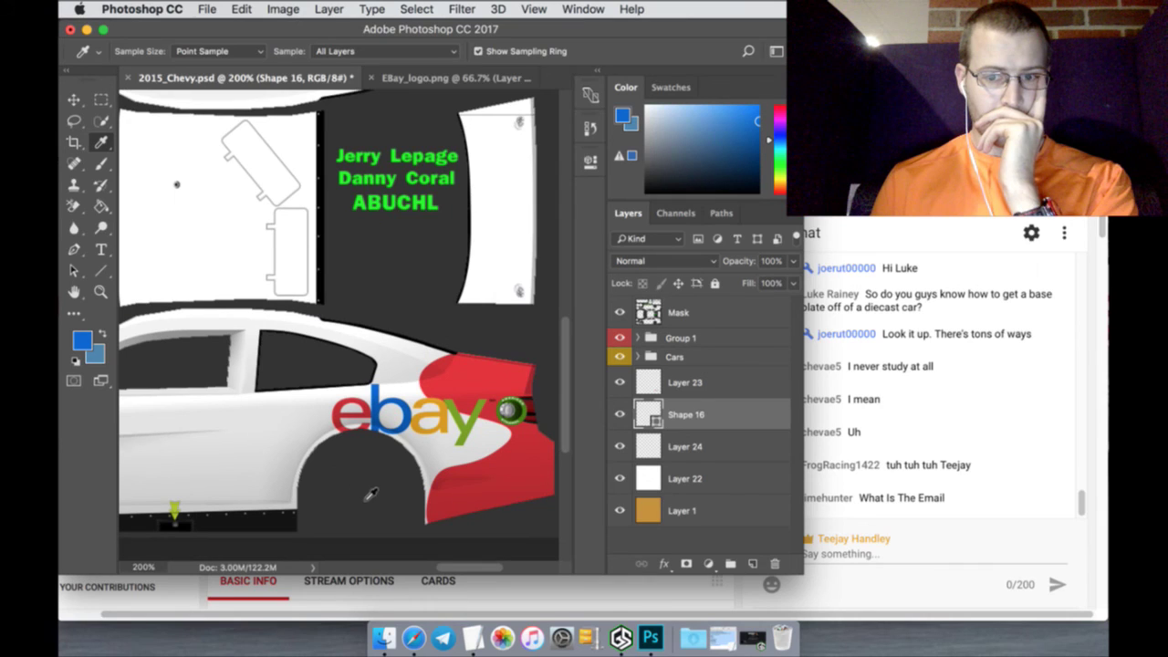
{"action": "left_click_drag", "start_coordinate": [481, 569], "coordinate": [448, 573]}
{"action": "scroll", "coordinate": [462, 567], "scroll_direction": "left", "scroll_amount": 2}
{"action": "scroll", "coordinate": [459, 567], "scroll_direction": "down", "scroll_amount": 2}
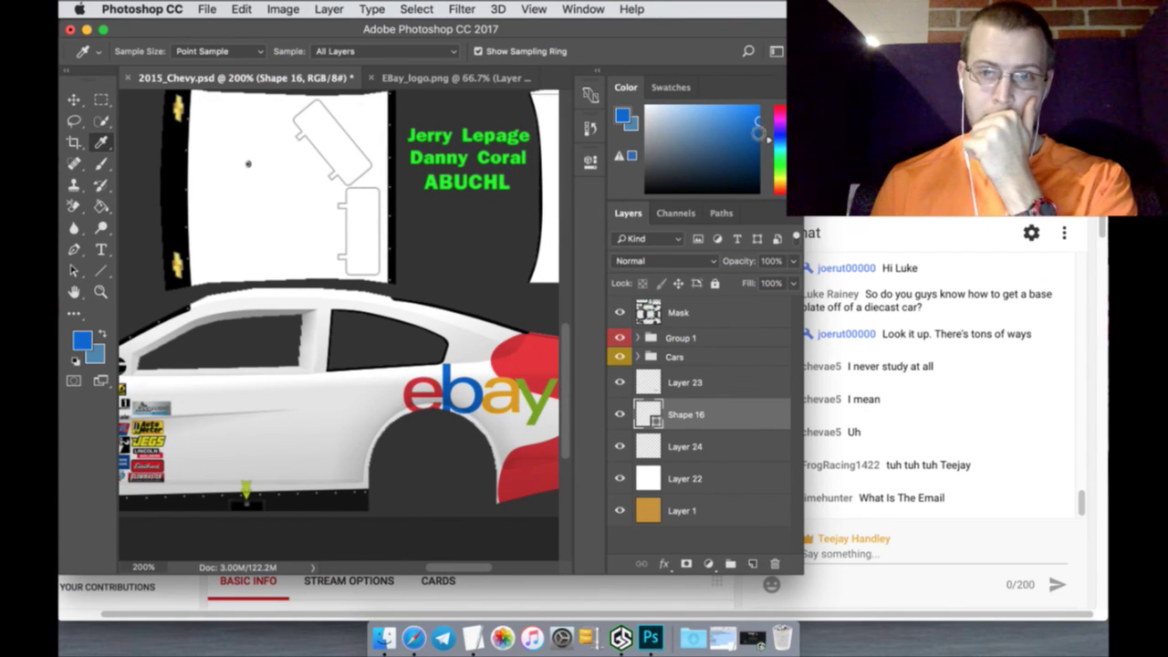
{"action": "left_click_drag", "start_coordinate": [757, 115], "coordinate": [758, 105]}
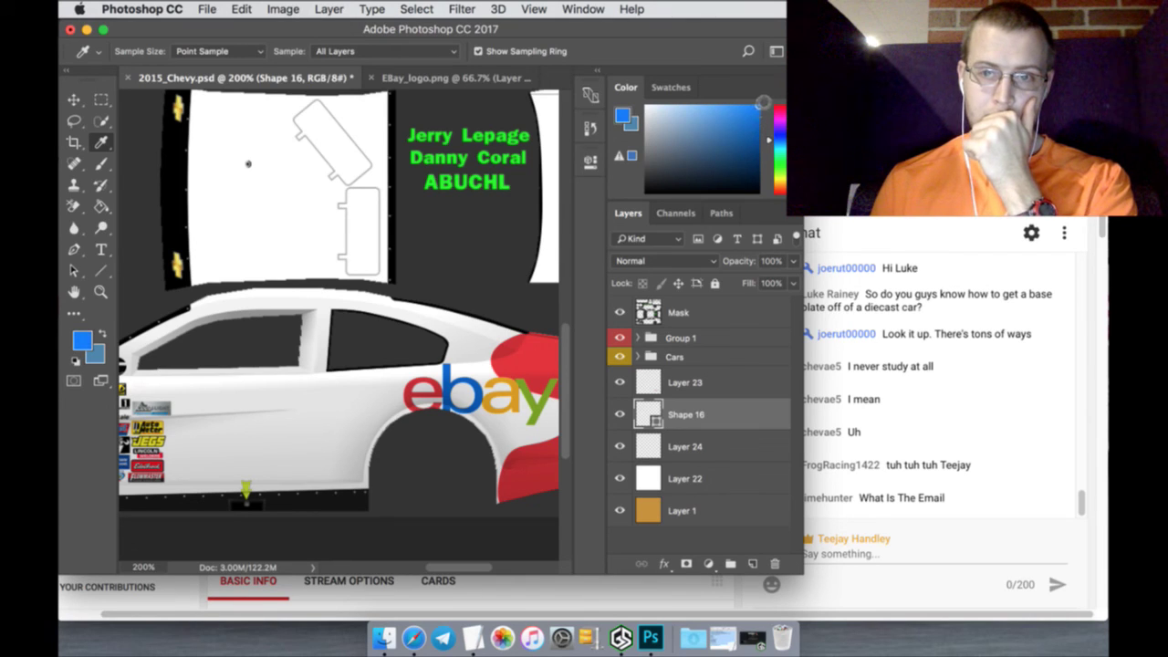
Try to remove the fill from Shape 16 and change its stroke to blue
{"action": "left_click", "coordinate": [77, 251]}
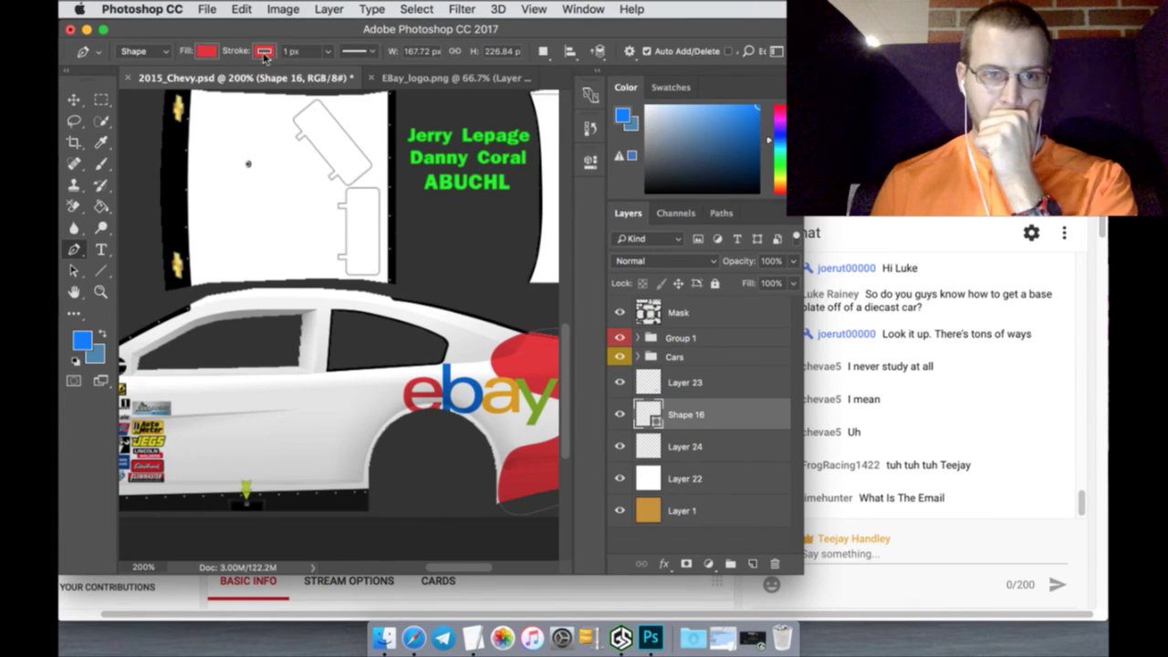
{"action": "left_click", "coordinate": [208, 52]}
{"action": "left_click", "coordinate": [135, 84]}
{"action": "left_click", "coordinate": [265, 52]}
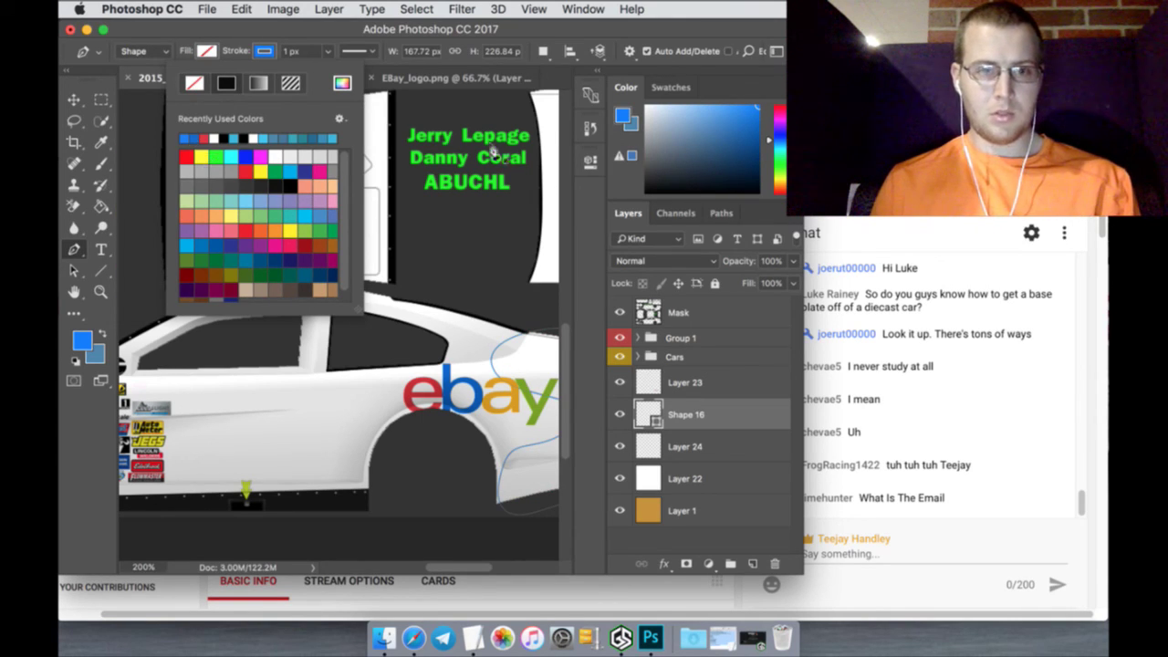
Revert the document history to the Set Shape Layer Fill state that precedes the new layer
{"action": "left_click", "coordinate": [589, 130]}
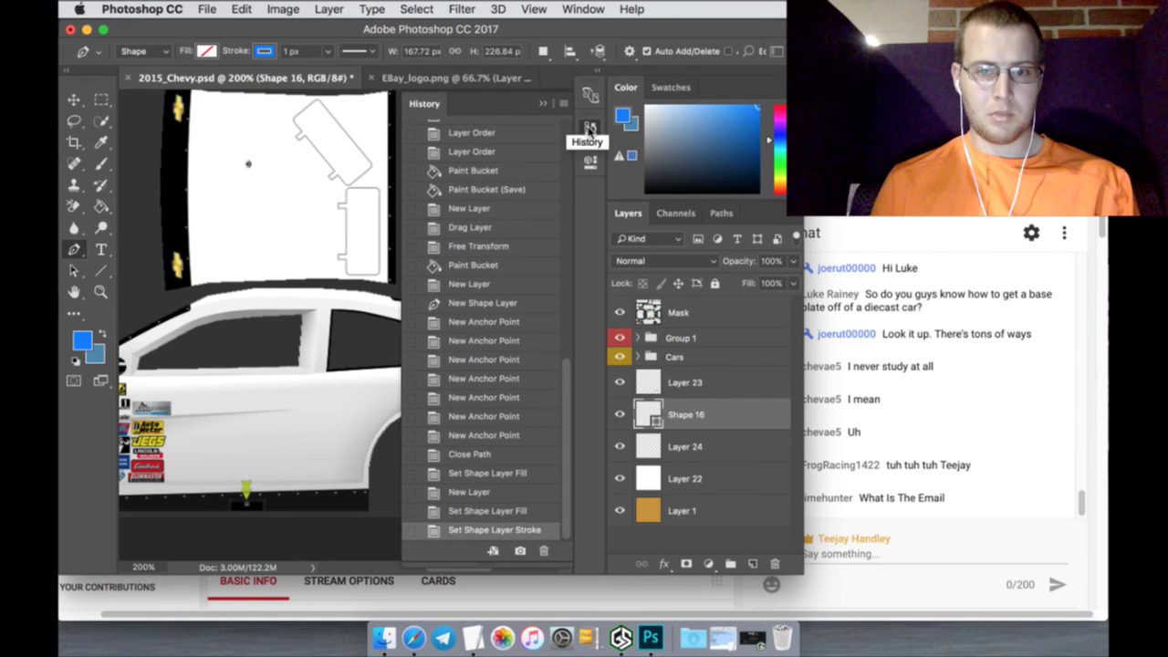
{"action": "left_click", "coordinate": [492, 491]}
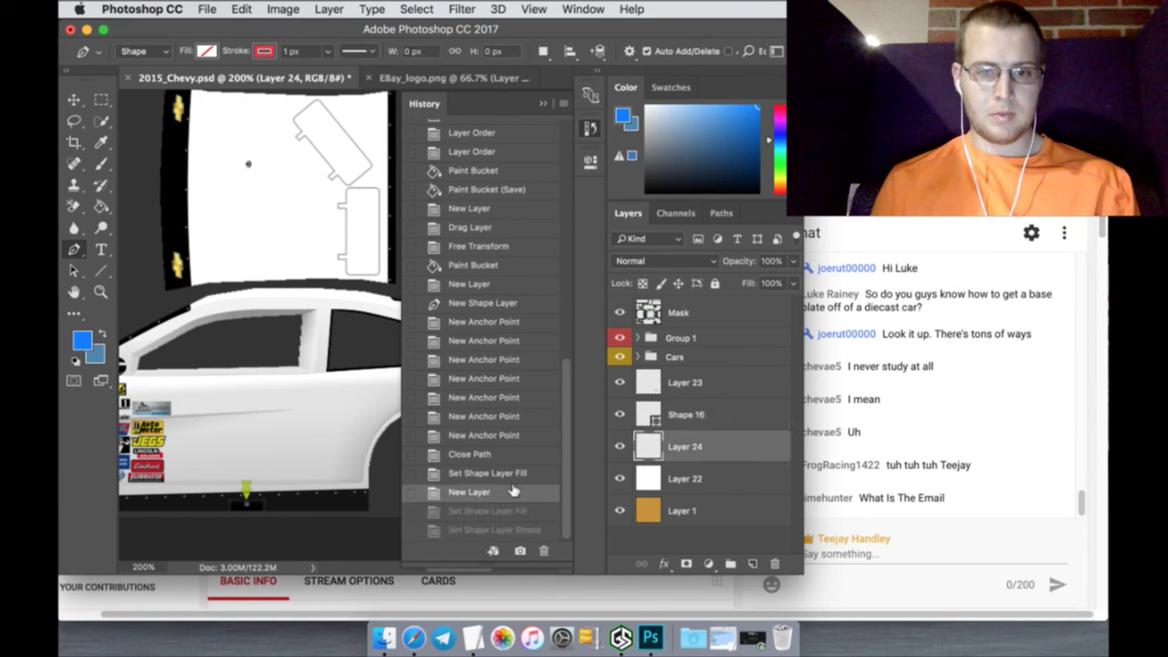
{"action": "left_click", "coordinate": [512, 473]}
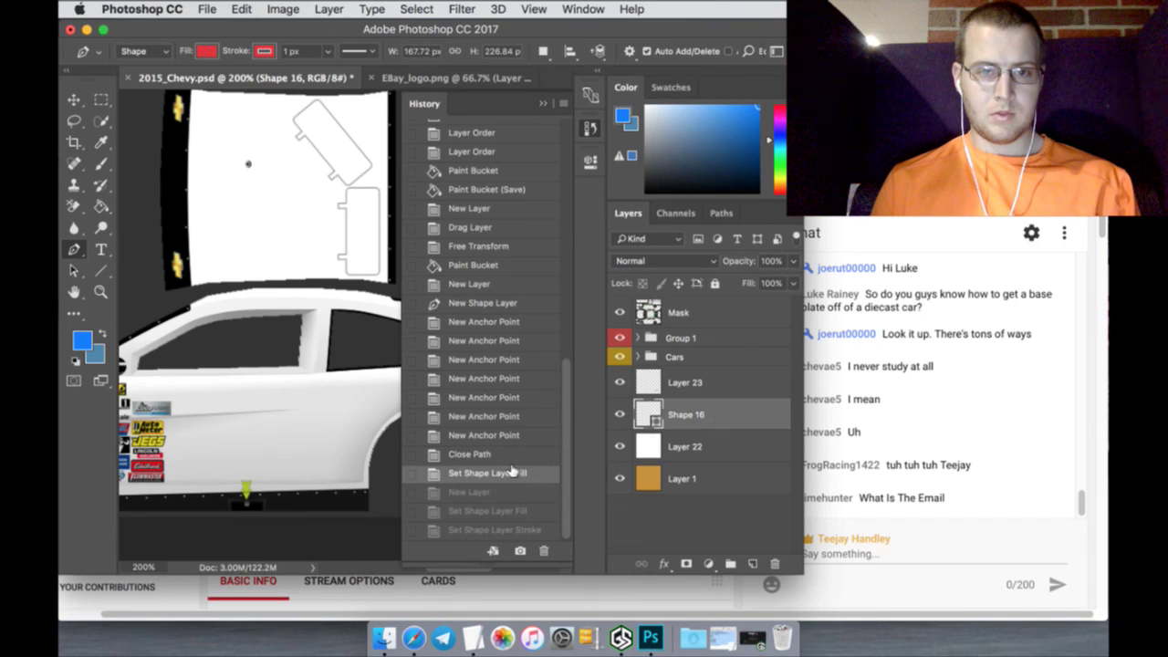
{"action": "left_click", "coordinate": [542, 103]}
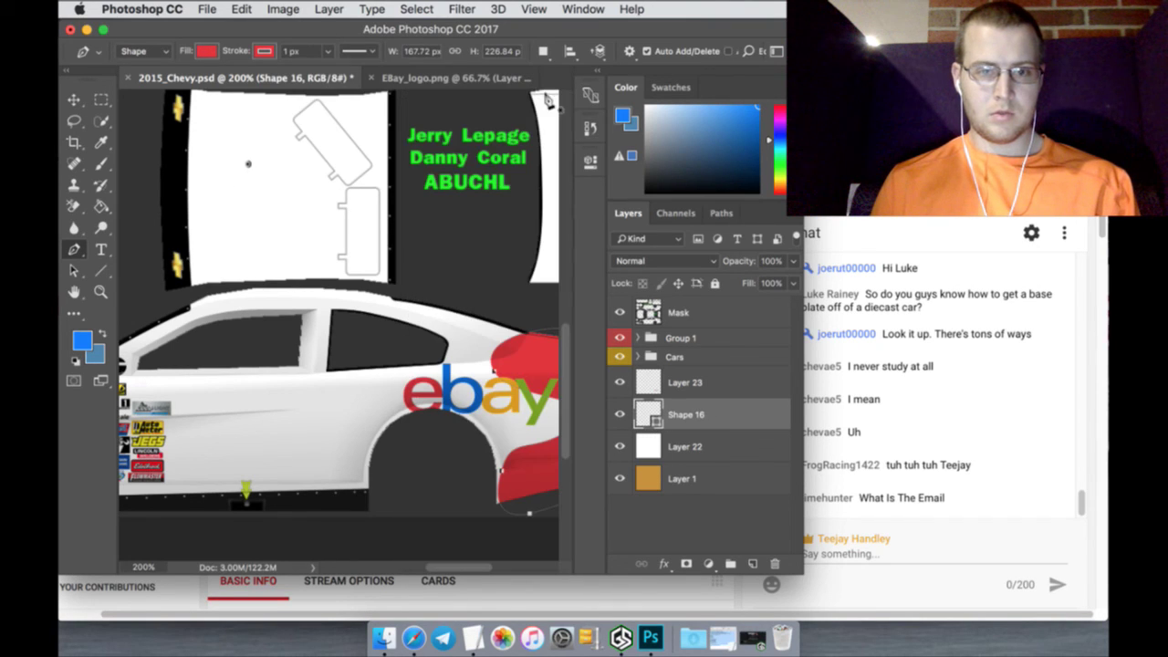
Rasterize the Shape 16 layer and add a new empty layer directly above Layer 22
{"action": "right_click", "coordinate": [703, 415]}
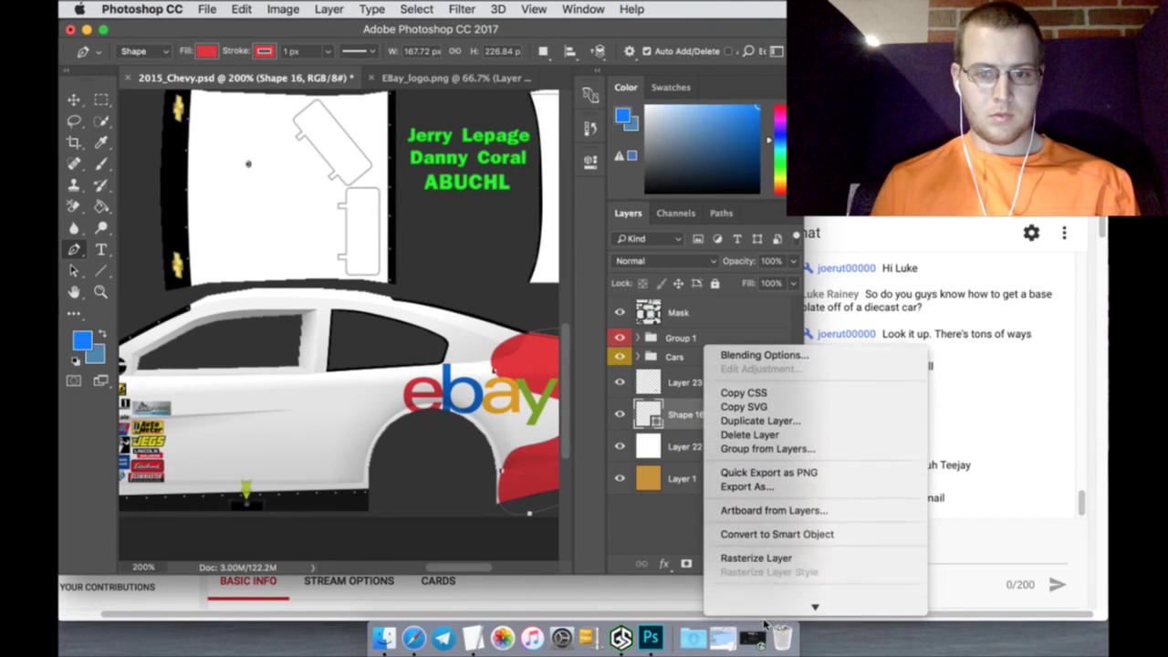
{"action": "left_click", "coordinate": [750, 540]}
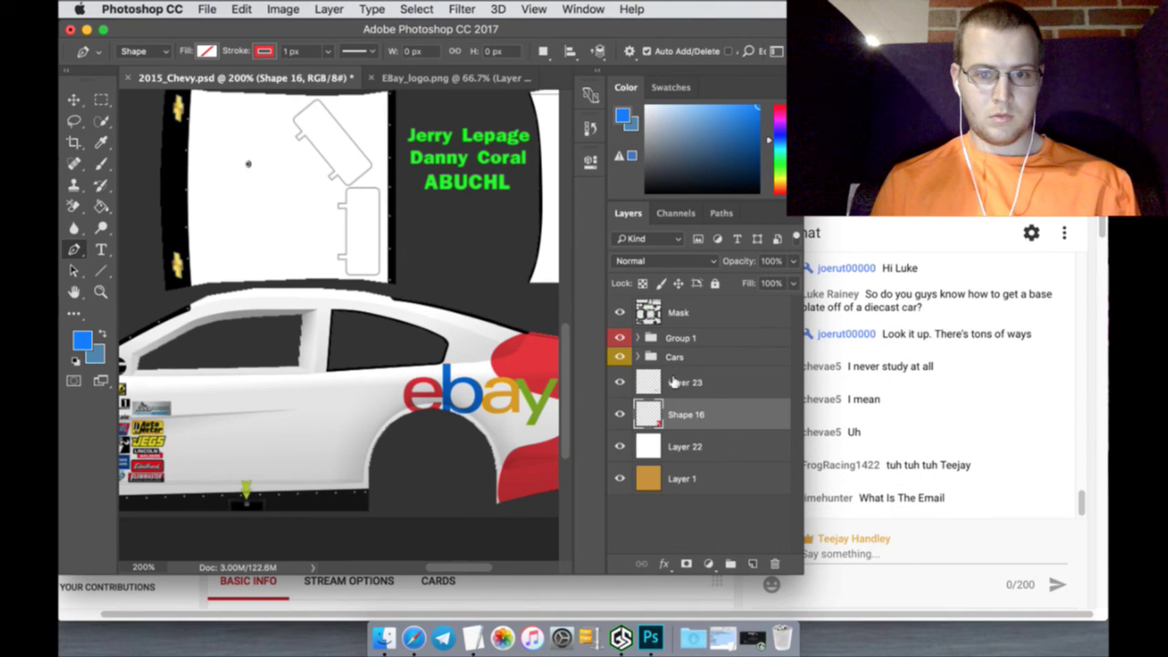
{"action": "left_click", "coordinate": [701, 446]}
{"action": "left_click", "coordinate": [752, 563]}
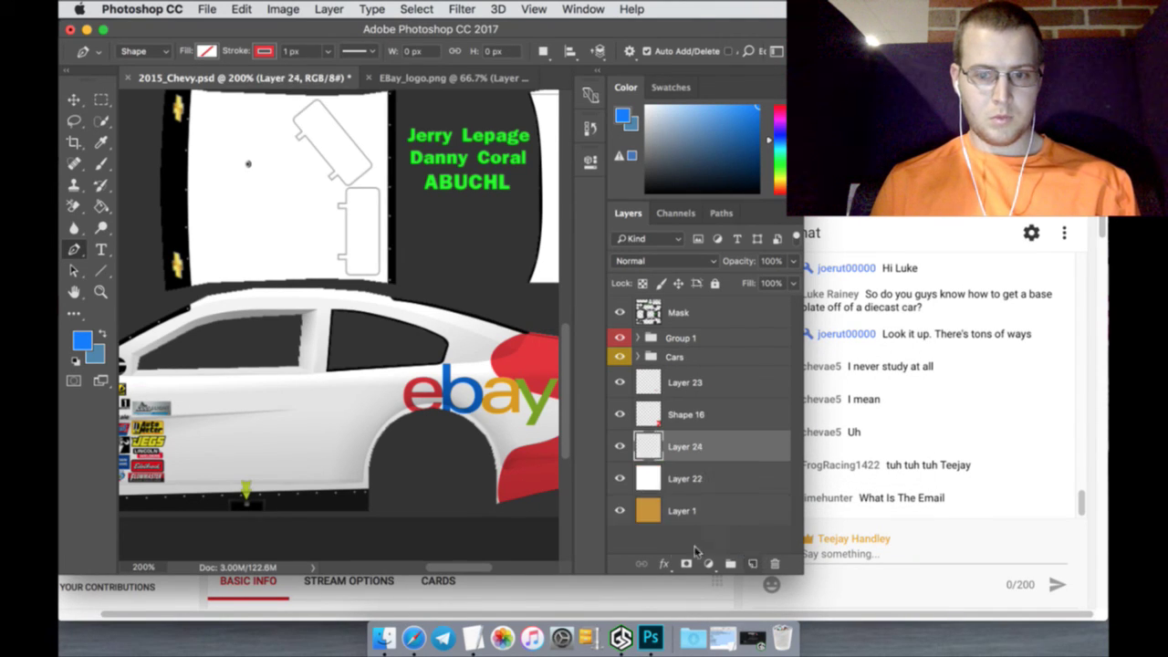
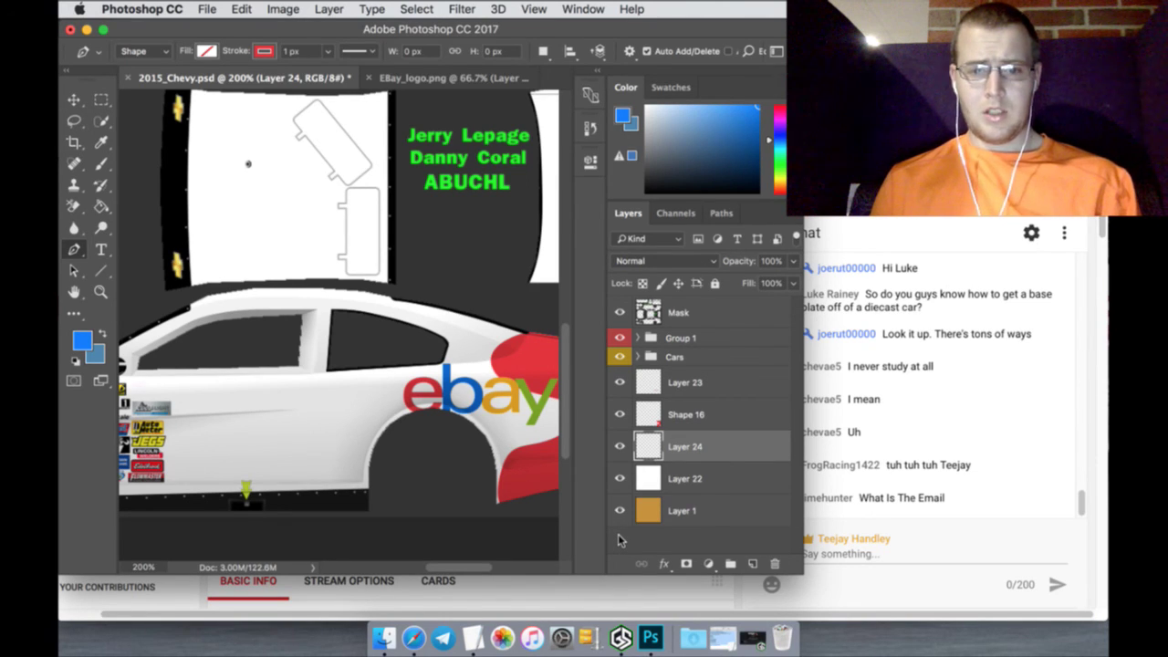
Draw a curved Pen tool shape about 358 by 203 px around the lower car side's rear wheel arch, with no fill and a blue stroke
{"action": "left_click_drag", "start_coordinate": [483, 569], "coordinate": [488, 568]}
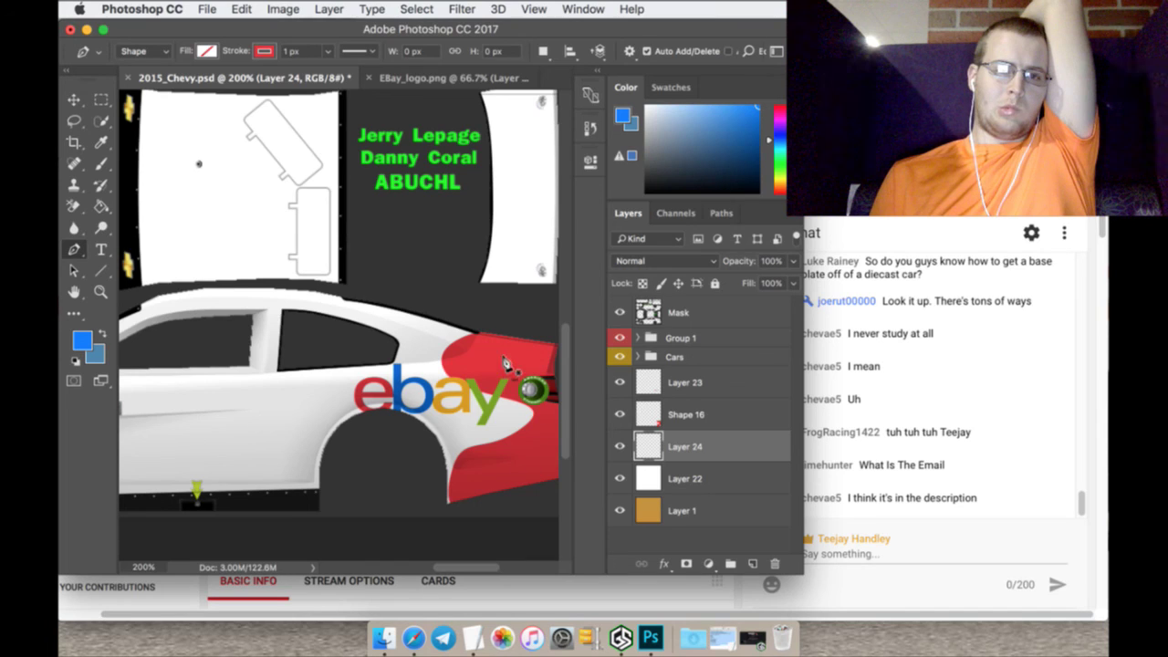
{"action": "left_click", "coordinate": [265, 51]}
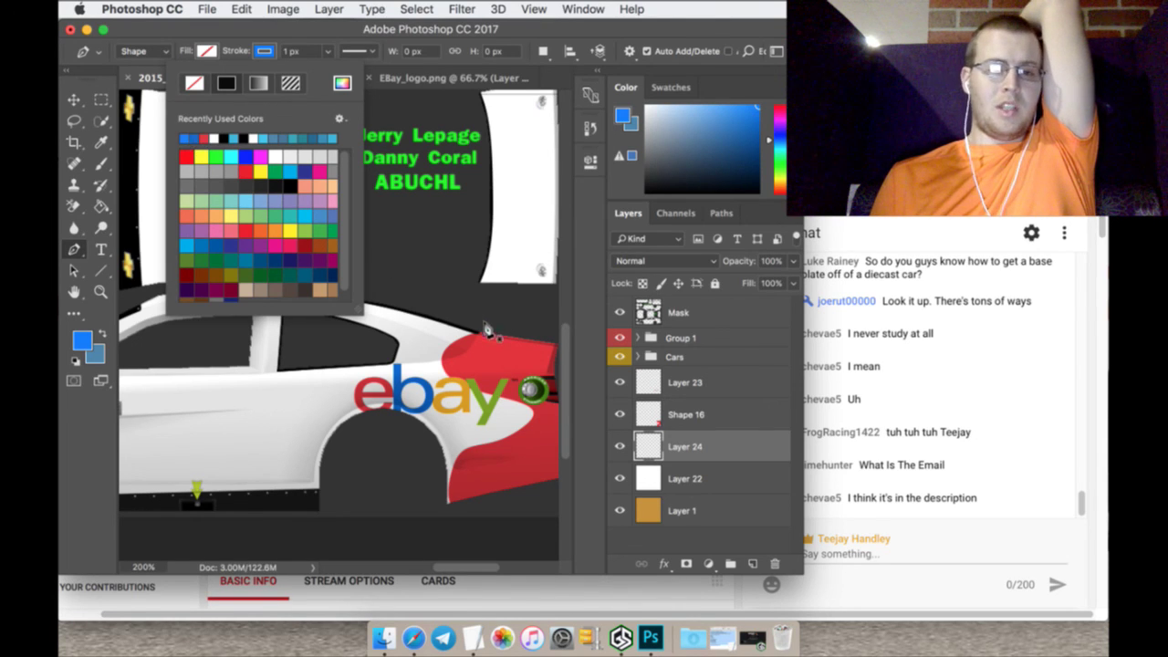
{"action": "left_click", "coordinate": [264, 53]}
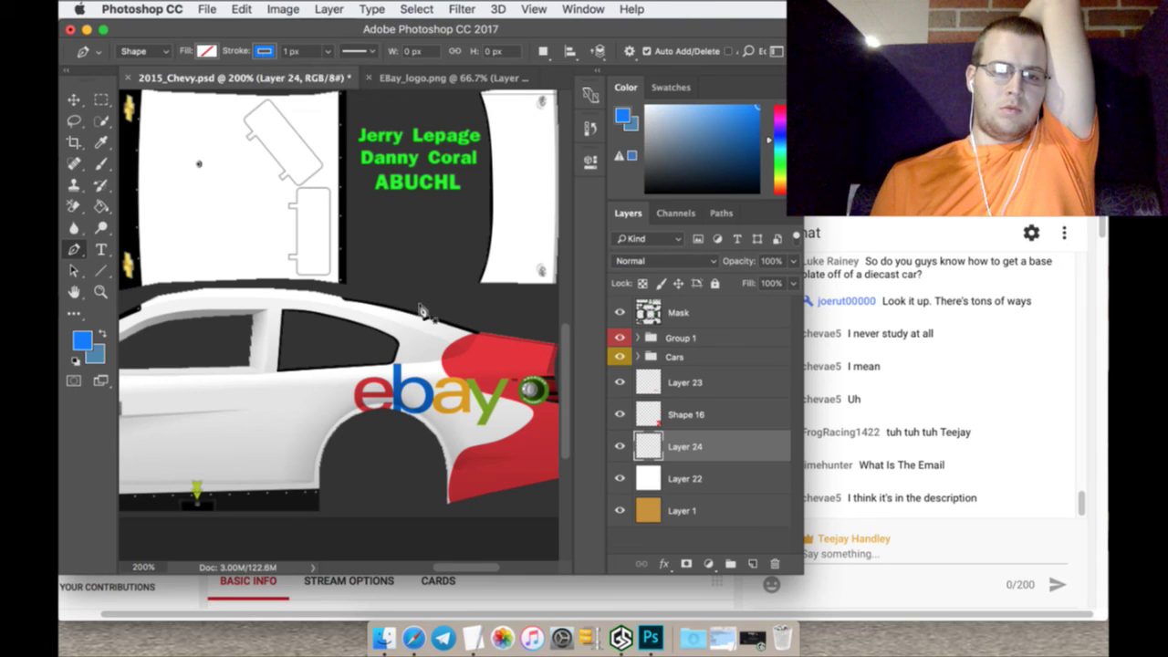
{"action": "left_click", "coordinate": [466, 351]}
{"action": "left_click", "coordinate": [445, 357]}
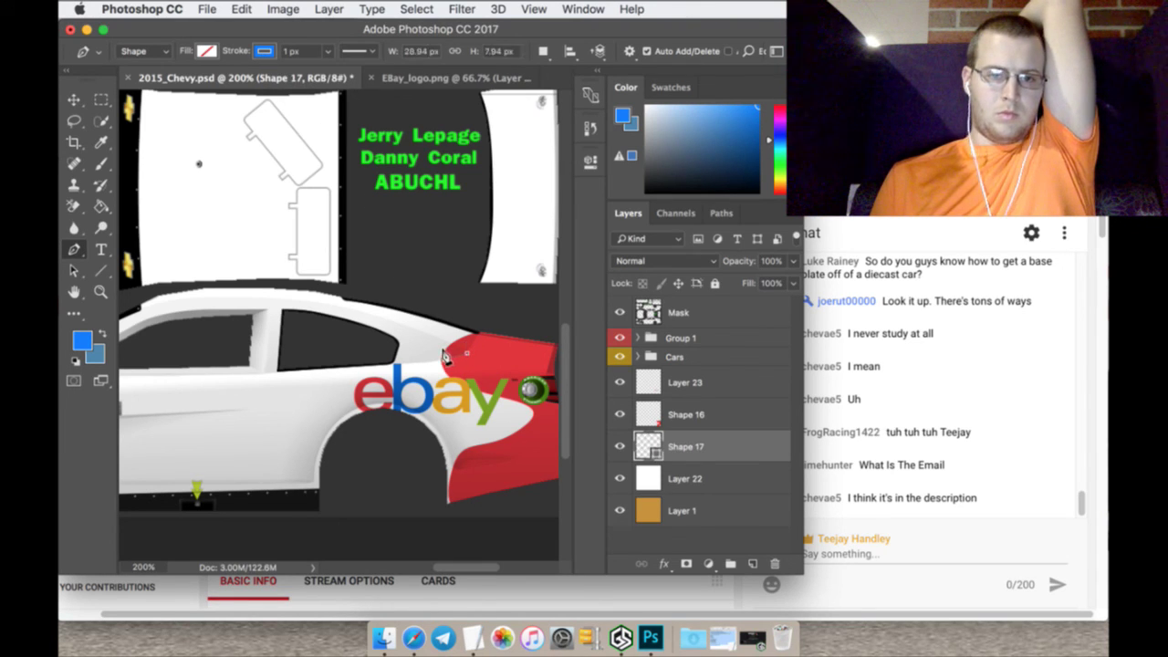
{"action": "left_click", "coordinate": [368, 363]}
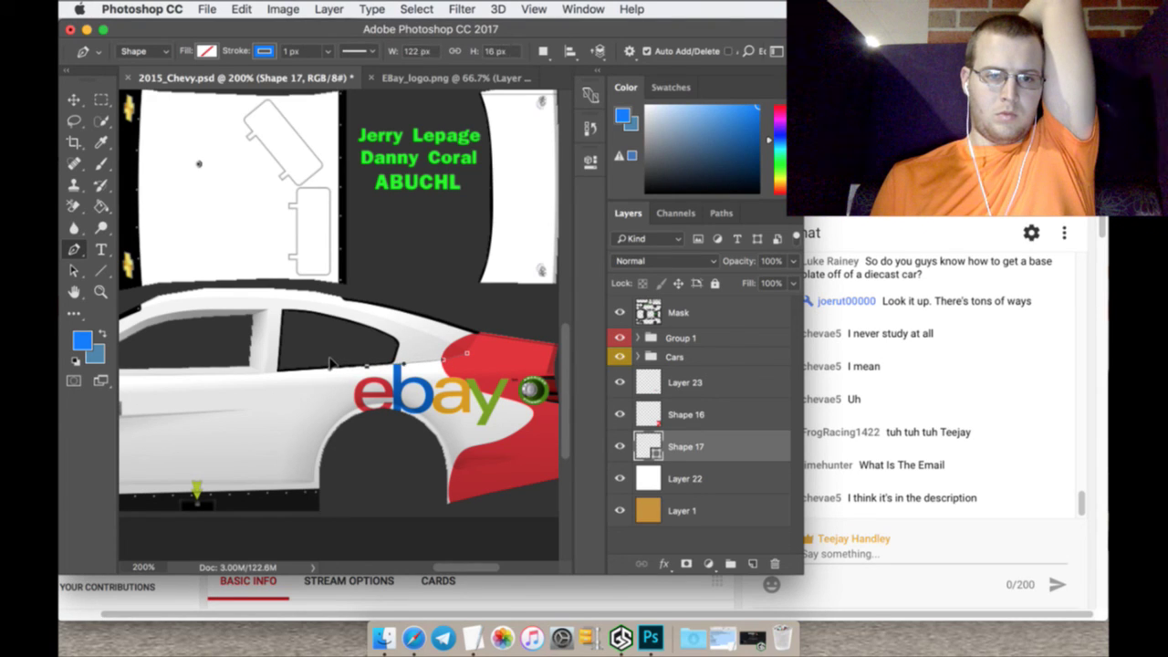
{"action": "left_click", "coordinate": [329, 367]}
{"action": "left_click_drag", "start_coordinate": [318, 483], "coordinate": [478, 535]}
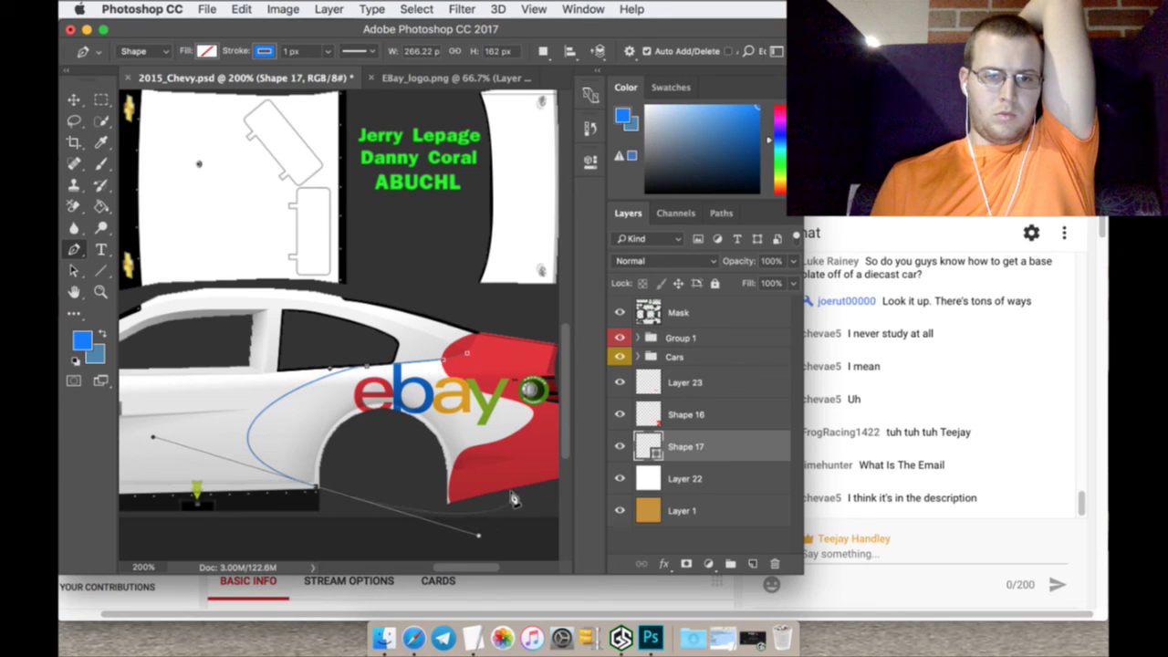
{"action": "left_click_drag", "start_coordinate": [513, 488], "coordinate": [540, 478]}
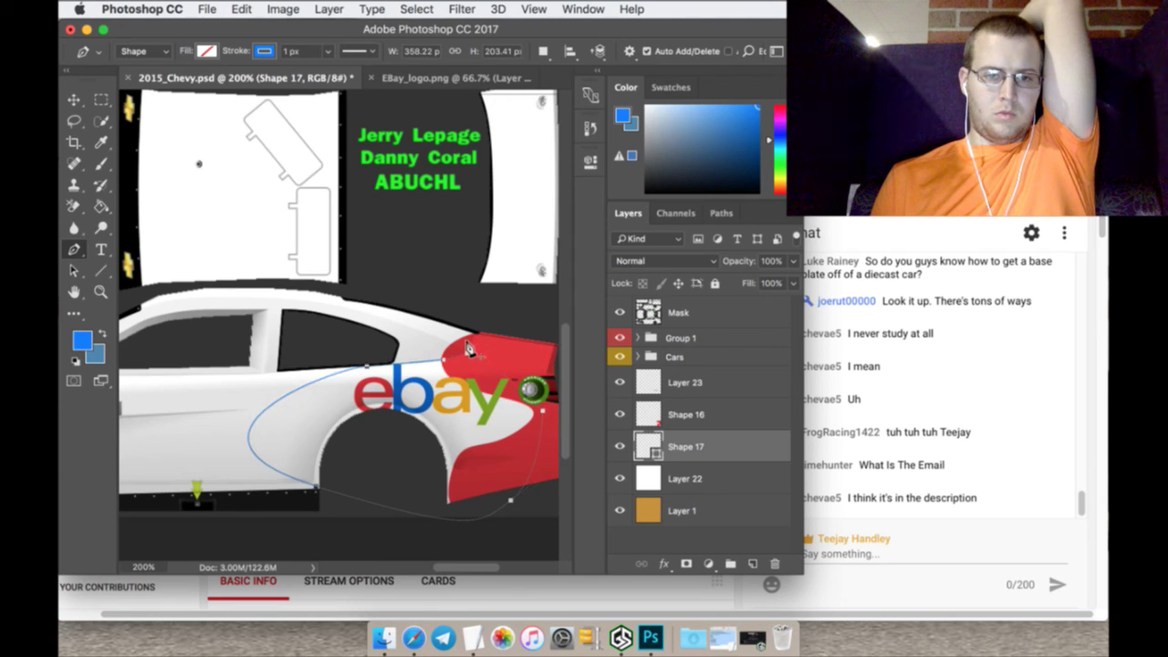
Fill the new shape around the rear wheel arch with the recently used bright blue and rasterize its layer
{"action": "left_click", "coordinate": [208, 52]}
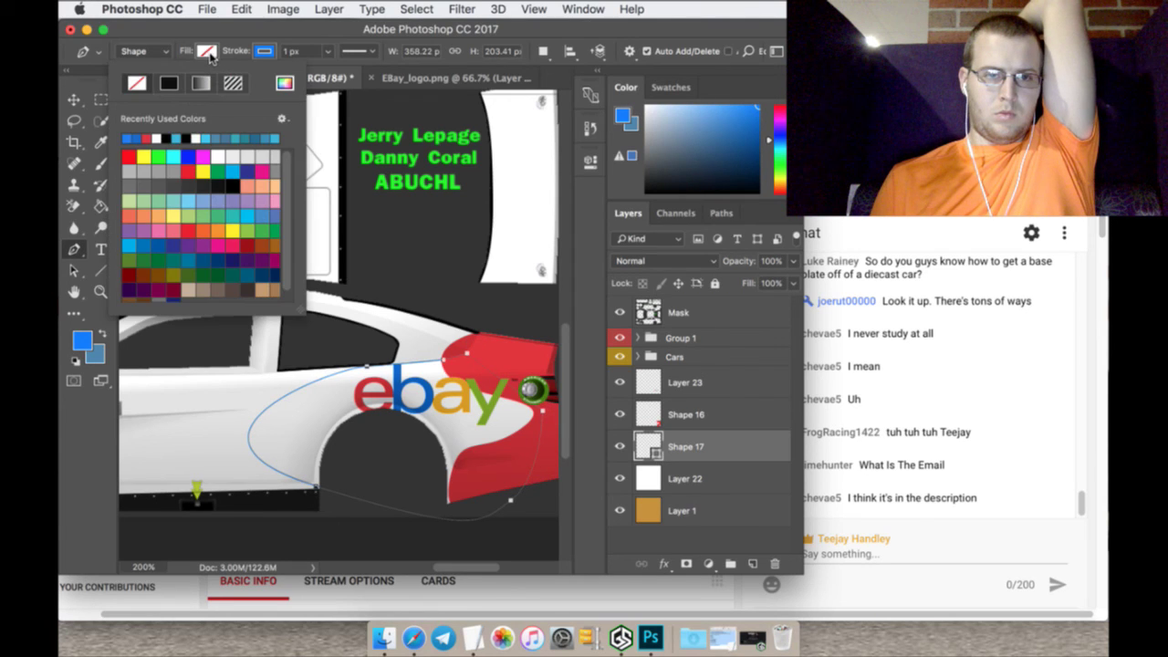
{"action": "left_click", "coordinate": [133, 140]}
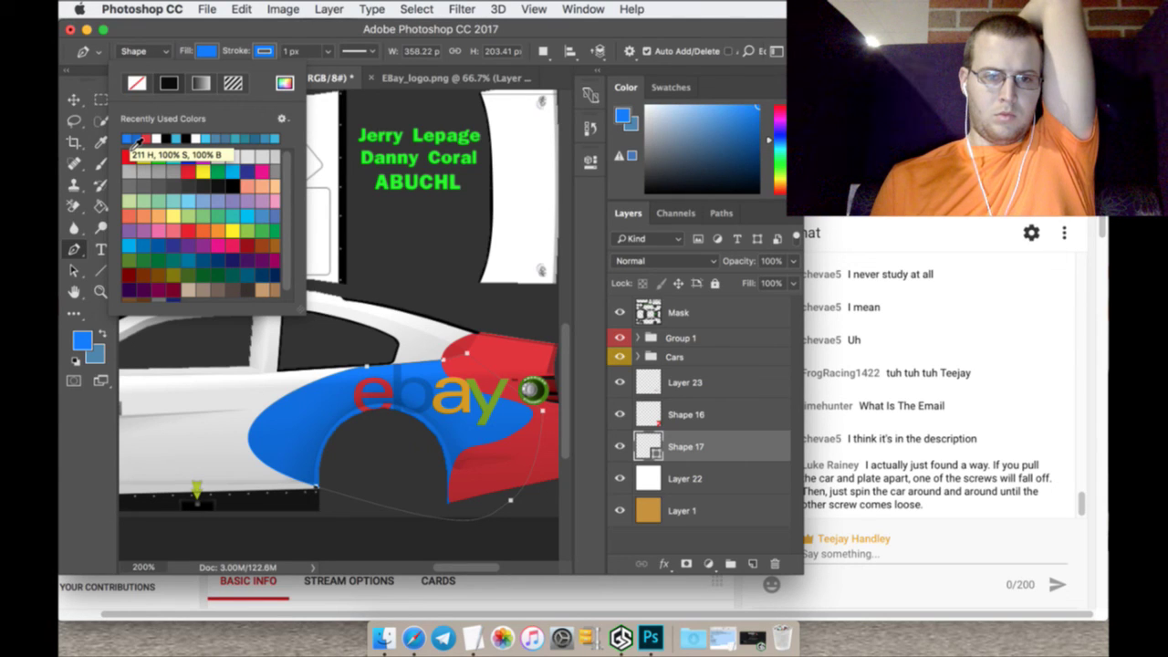
{"action": "left_click", "coordinate": [101, 99]}
{"action": "right_click", "coordinate": [700, 447]}
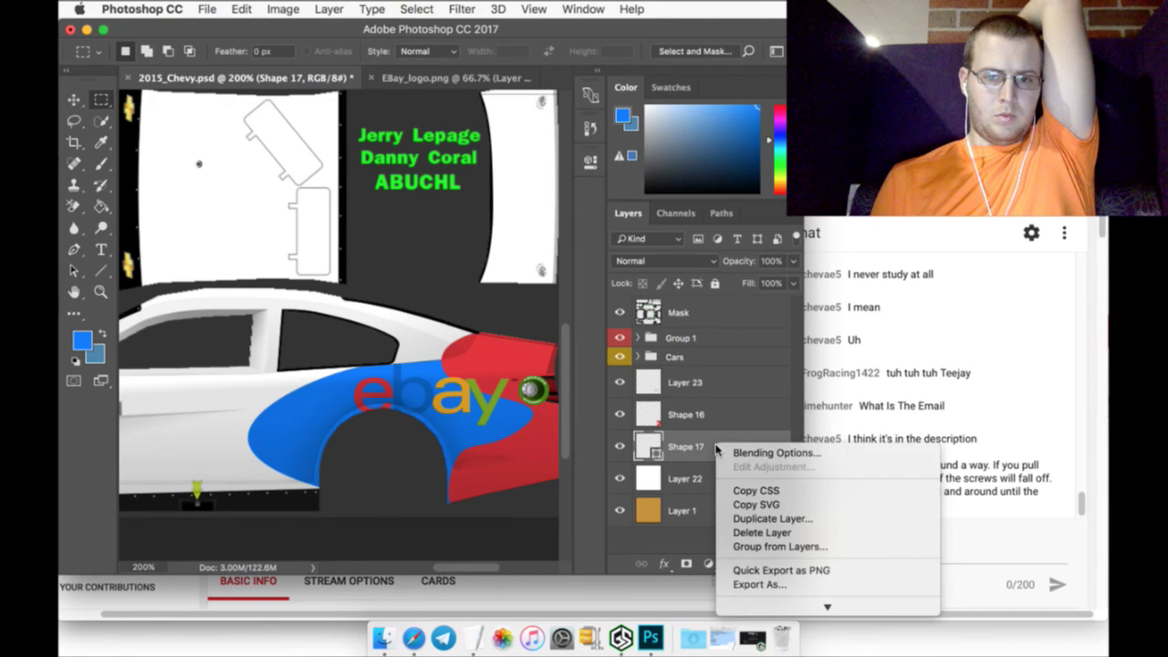
{"action": "left_click", "coordinate": [752, 572]}
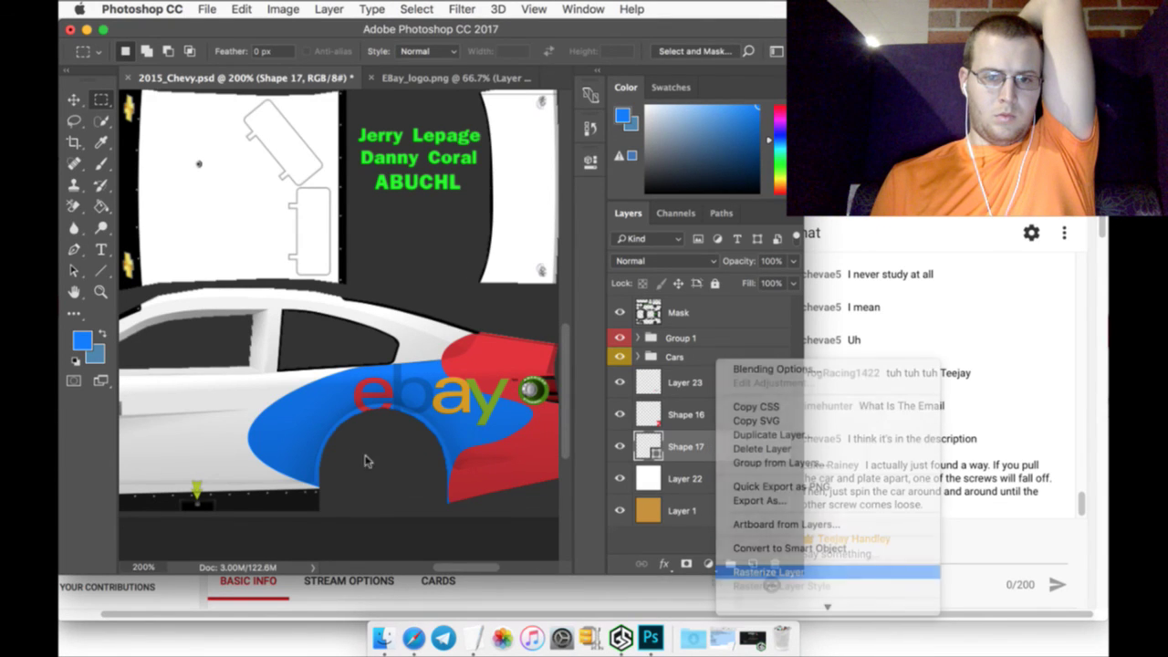
Delete the Shape 16 and Shape 17 layers together
{"action": "scroll", "coordinate": [355, 511], "scroll_direction": "down", "scroll_amount": 2}
{"action": "mouse_move", "coordinate": [450, 570]}
{"action": "left_mouse_down"}
{"action": "mouse_move", "coordinate": [431, 574]}
{"action": "mouse_move", "coordinate": [447, 574]}
{"action": "left_mouse_up"}
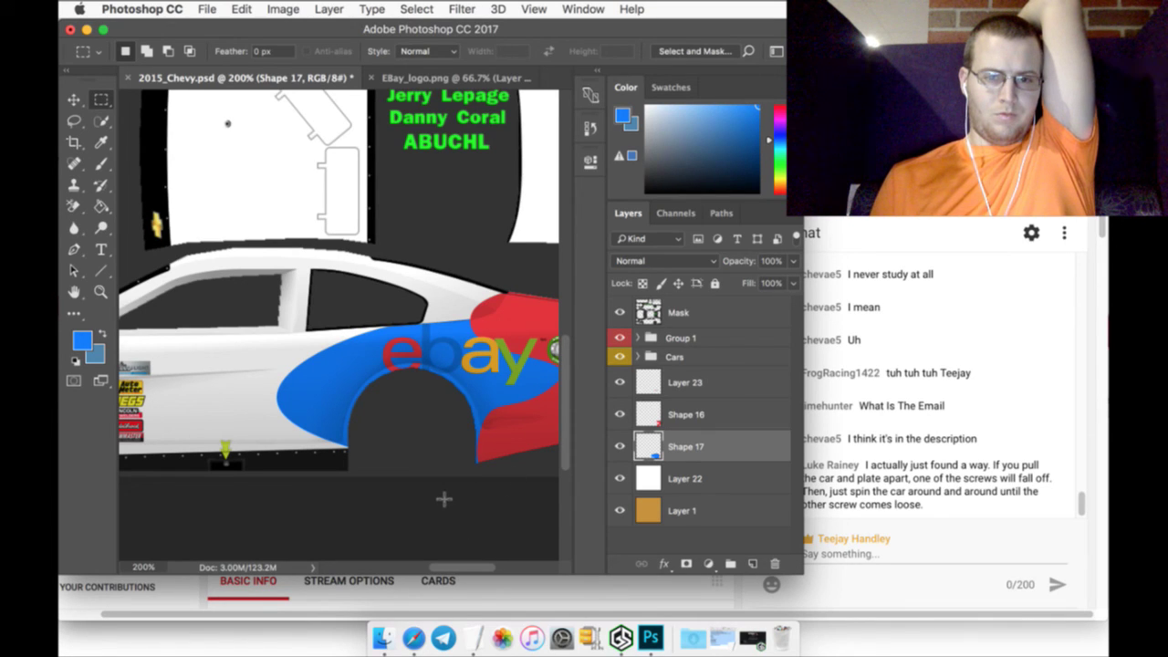
{"action": "left_click", "coordinate": [697, 414], "text": "shift"}
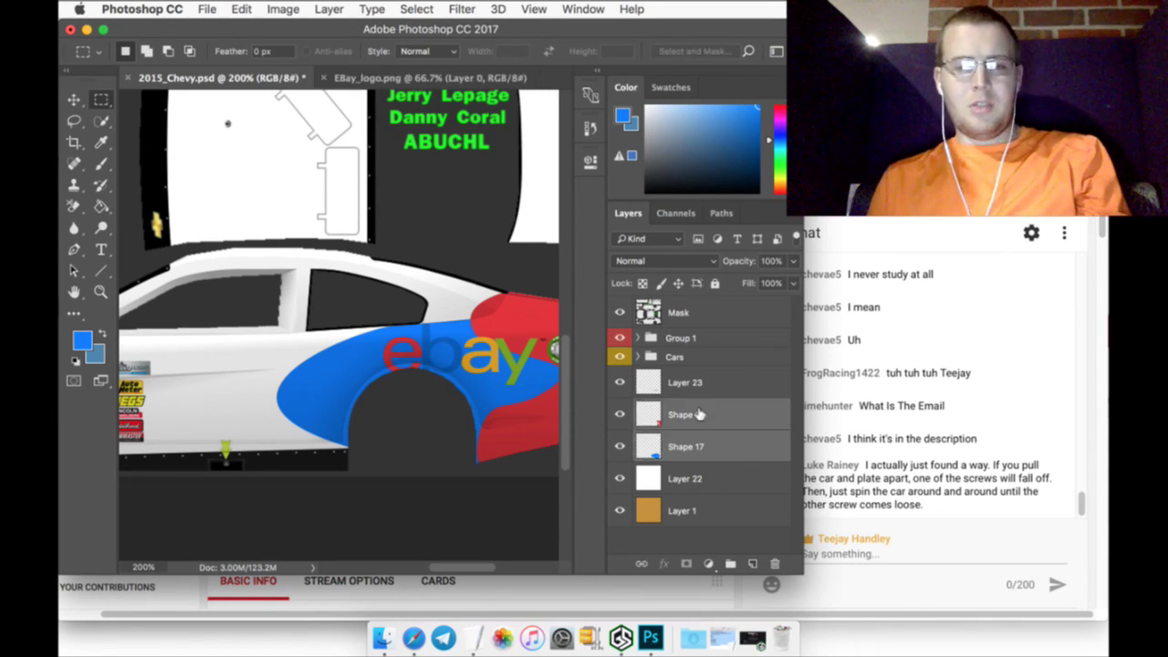
{"action": "left_click", "coordinate": [774, 563]}
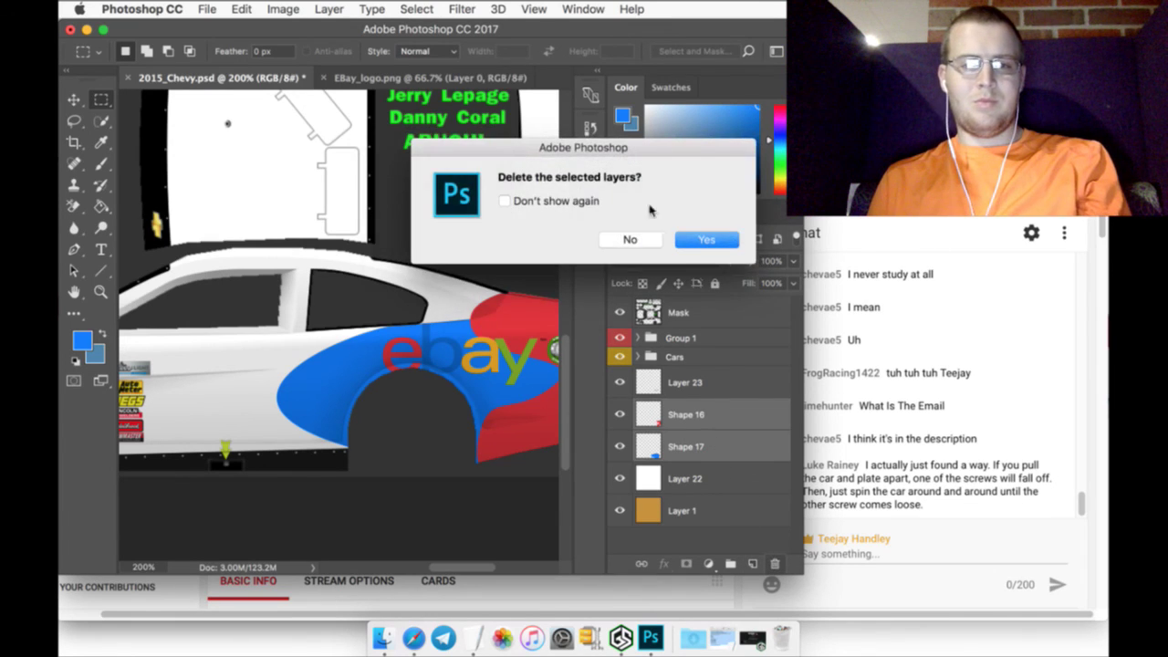
{"action": "left_click", "coordinate": [699, 238]}
{"action": "key", "text": "z"}
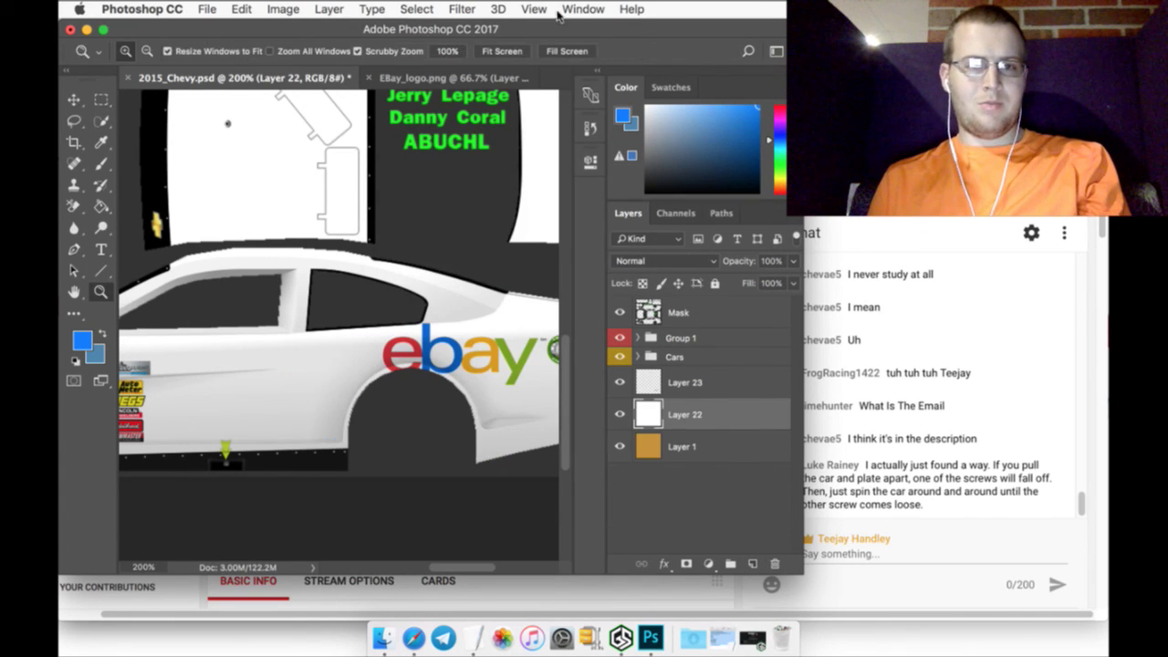
{"action": "left_click", "coordinate": [502, 52]}
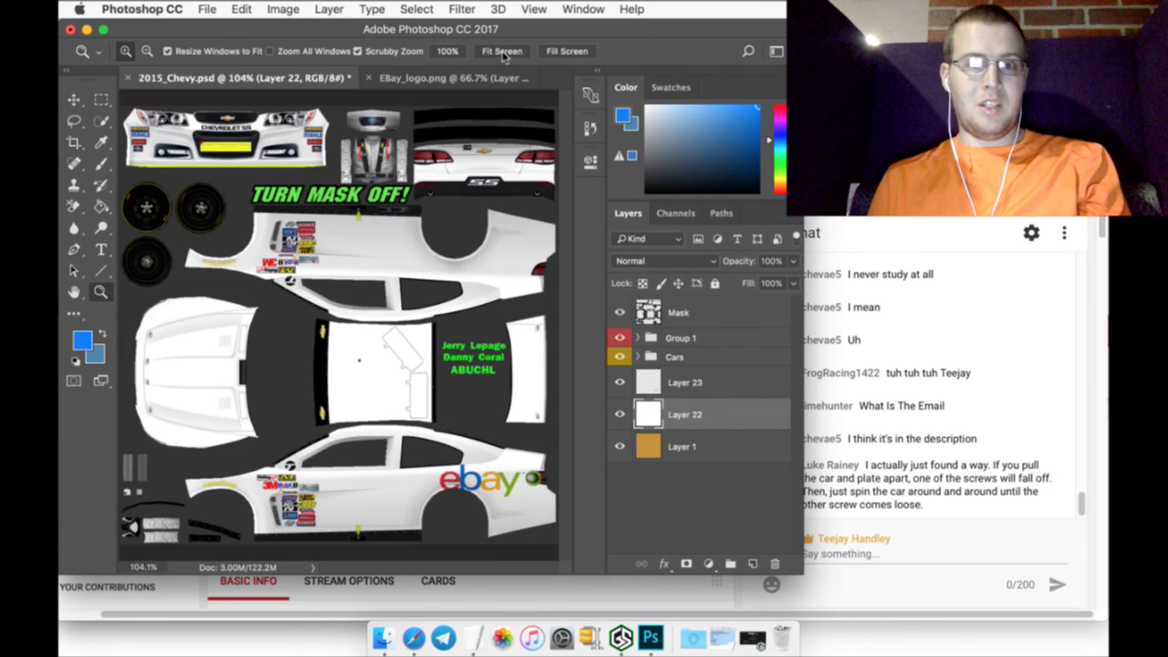
Start opening a file and browse to the Cup Series folder inside NR2003's Bases folder
{"action": "left_click", "coordinate": [206, 9]}
{"action": "left_click", "coordinate": [224, 44]}
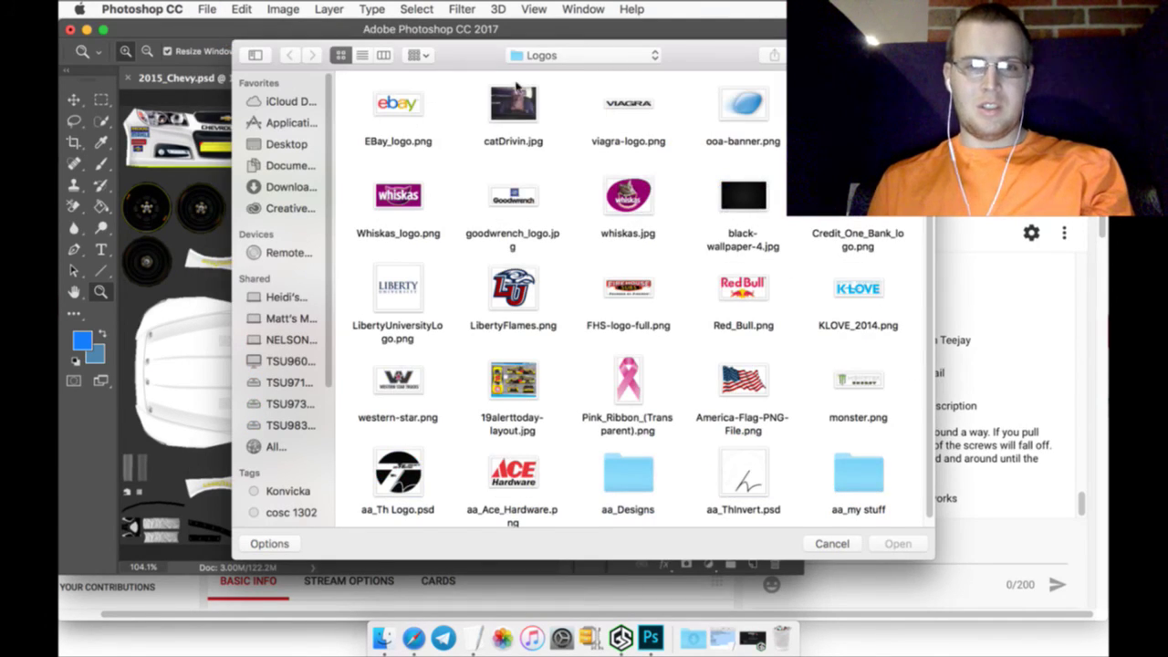
{"action": "left_click", "coordinate": [531, 57]}
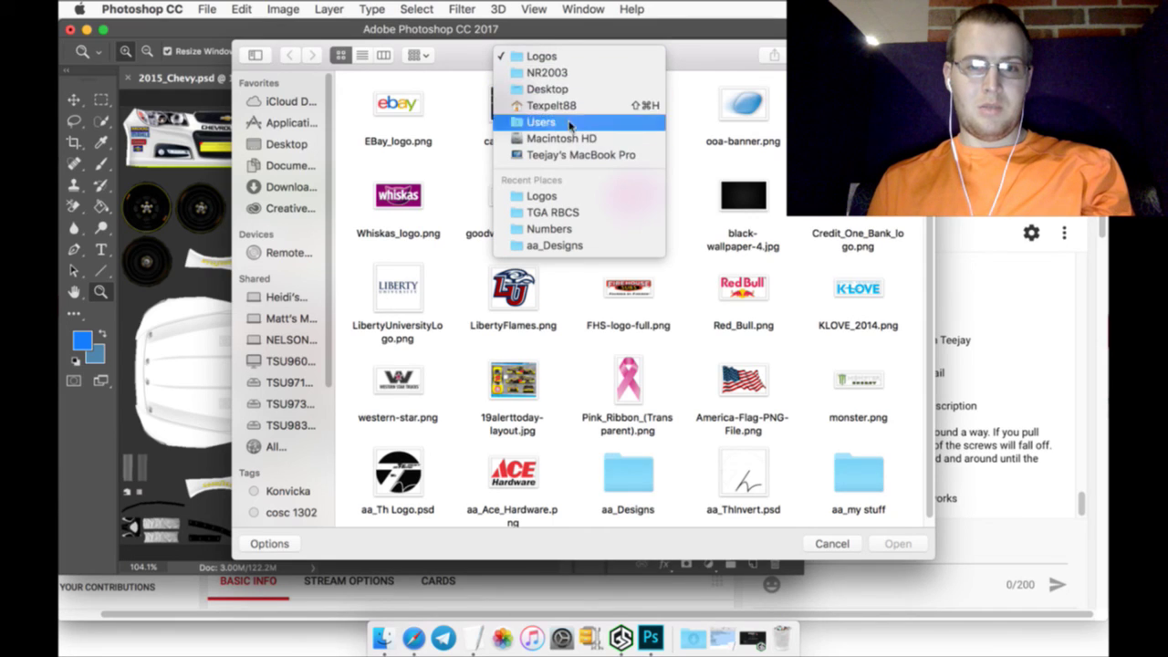
{"action": "left_click", "coordinate": [547, 73]}
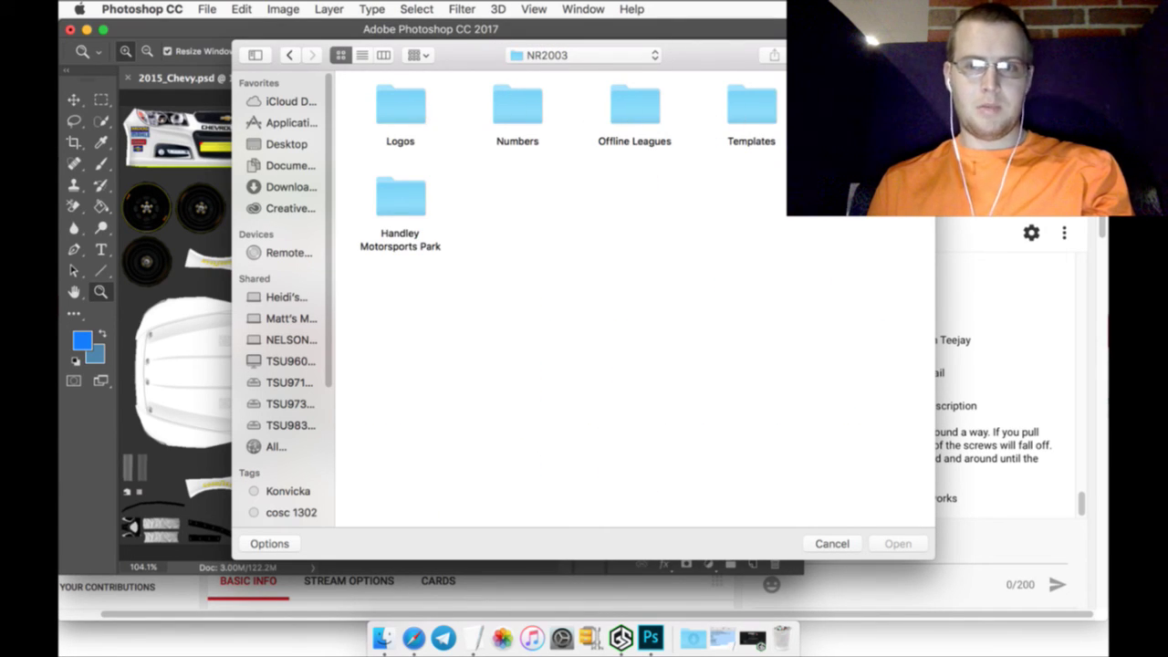
{"action": "double_click", "coordinate": [867, 108]}
{"action": "double_click", "coordinate": [394, 106]}
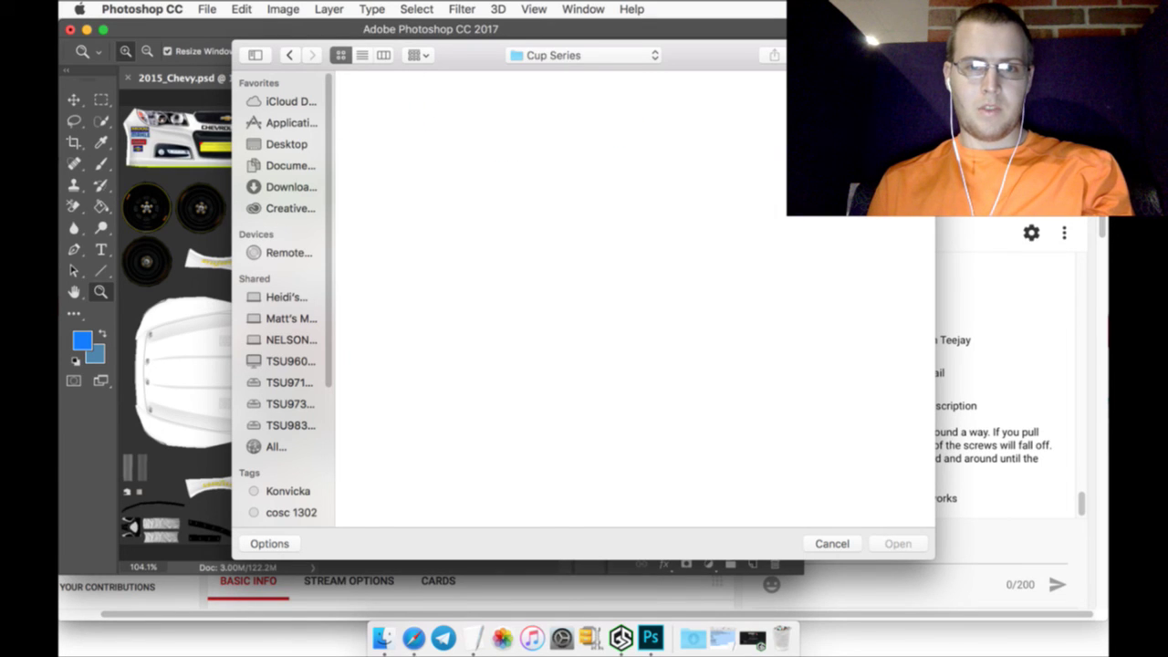
Search the Cup Series folder for Chevy templates and look through the paint scheme thumbnails for a suitable base
{"action": "key", "text": "super+f"}
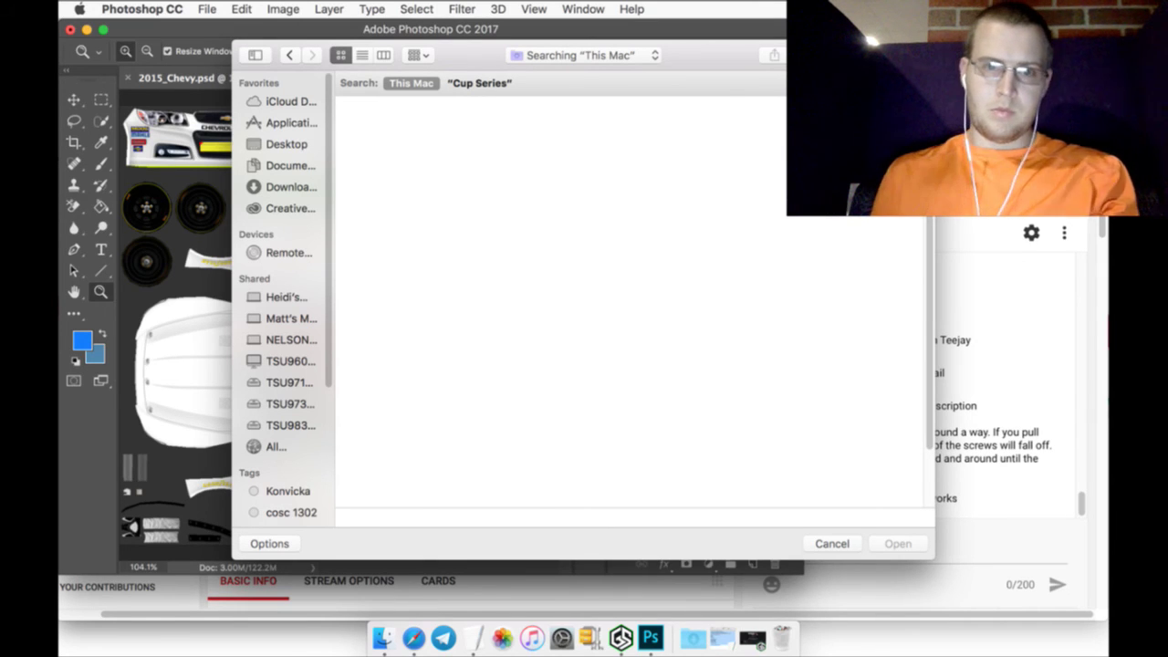
{"action": "left_click", "coordinate": [502, 80]}
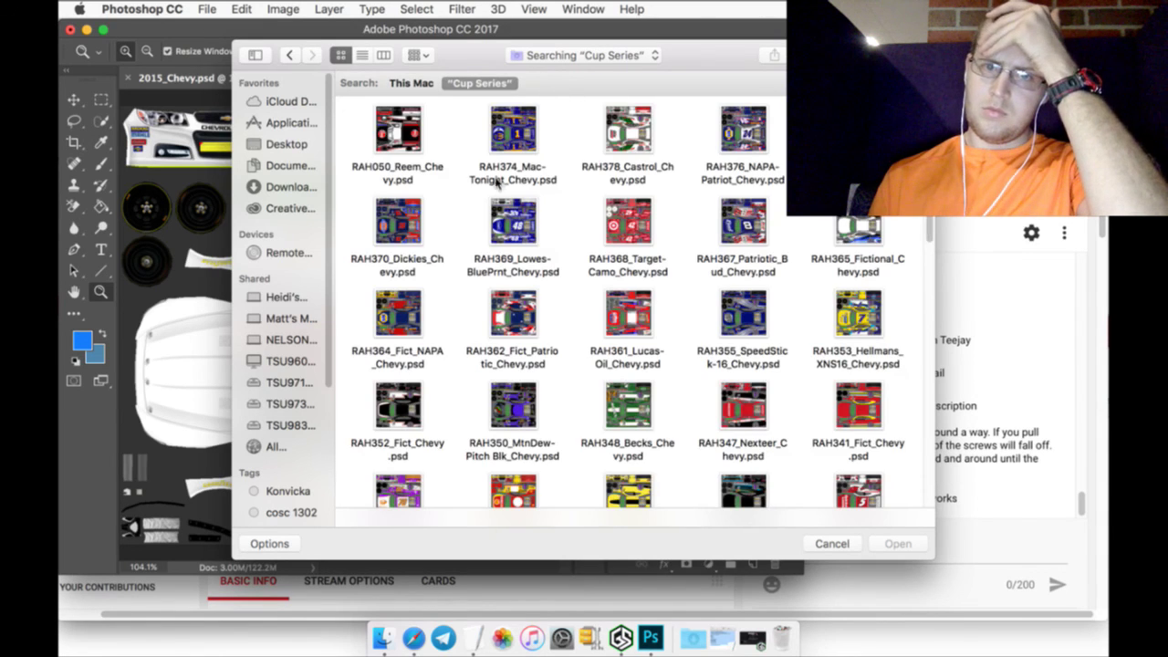
{"action": "scroll", "coordinate": [365, 268], "scroll_direction": "down", "scroll_amount": 6}
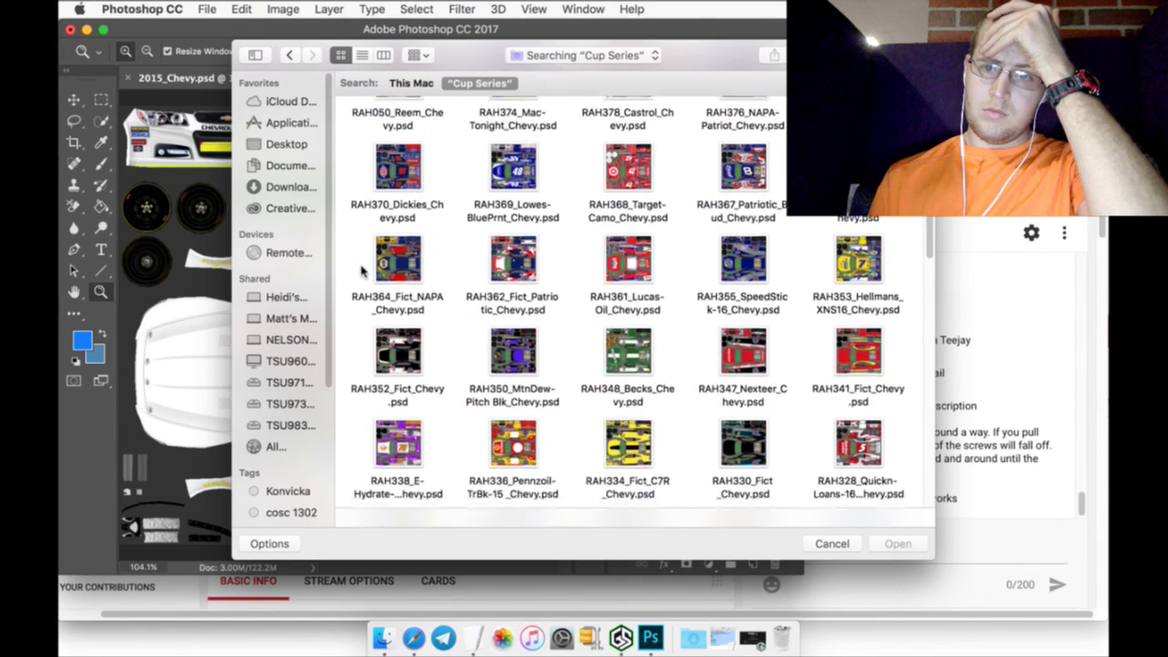
{"action": "scroll", "coordinate": [364, 267], "scroll_direction": "down", "scroll_amount": 4}
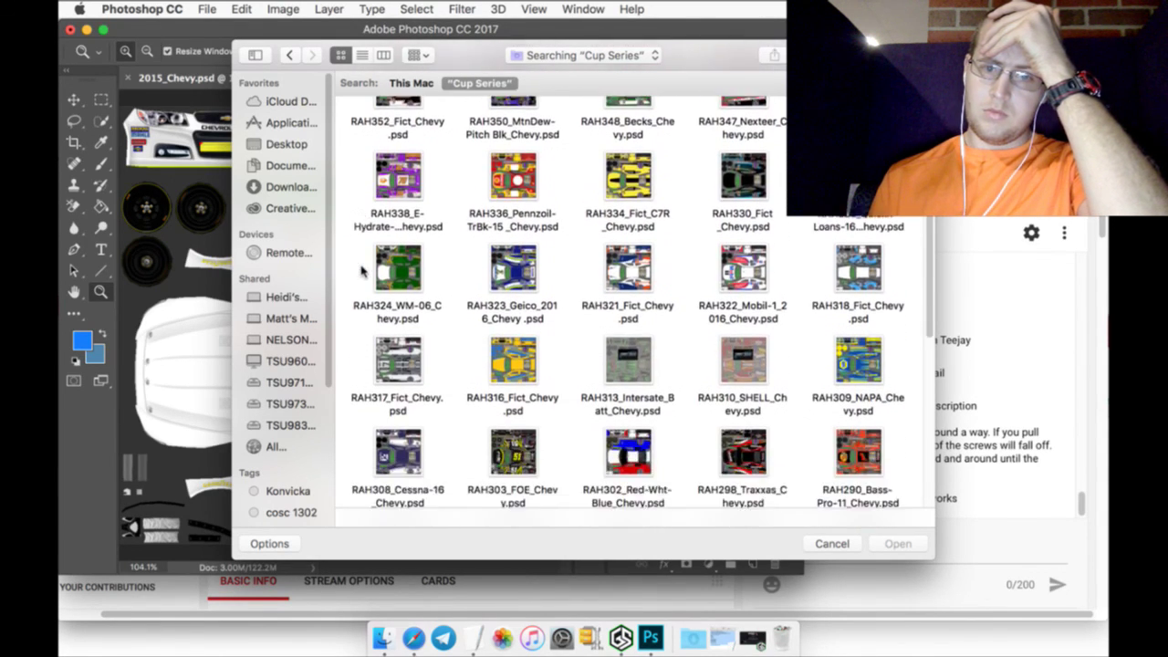
{"action": "scroll", "coordinate": [361, 270], "scroll_direction": "down", "scroll_amount": 4}
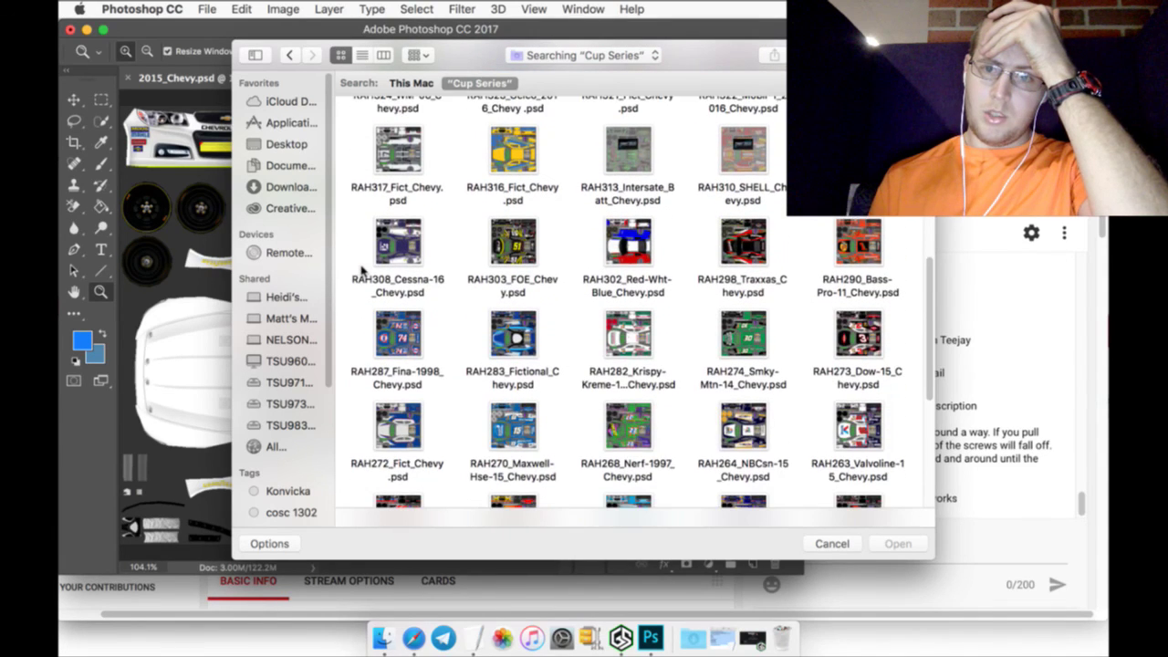
{"action": "scroll", "coordinate": [362, 270], "scroll_direction": "down", "scroll_amount": 5}
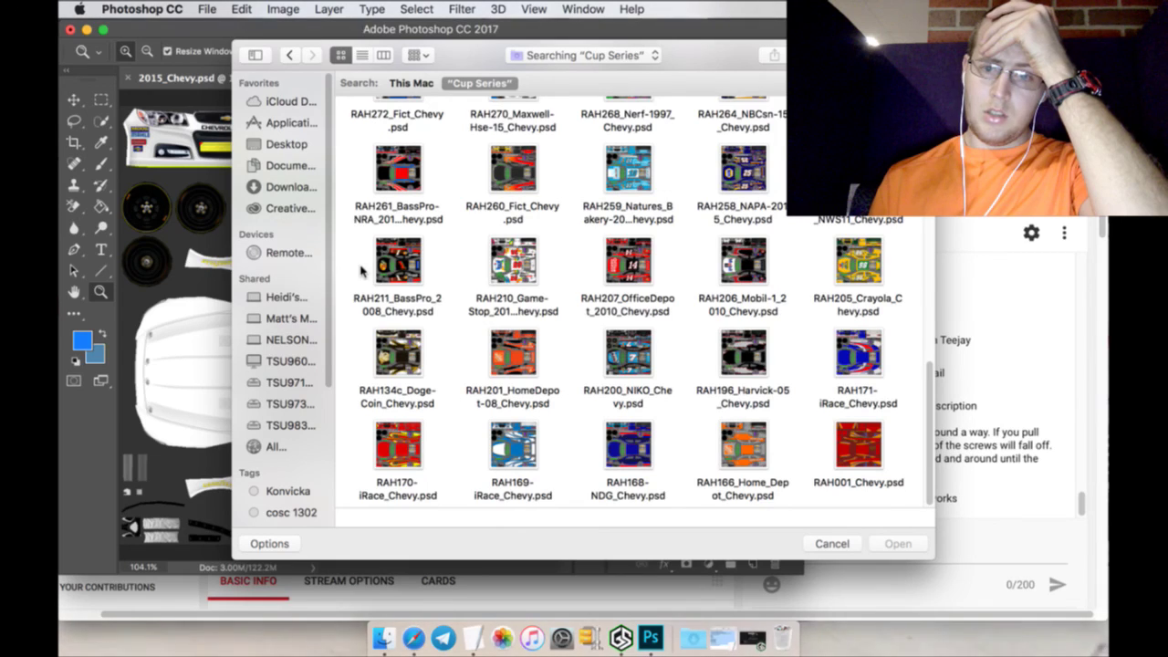
{"action": "scroll", "coordinate": [361, 270], "scroll_direction": "up", "scroll_amount": 1}
{"action": "scroll", "coordinate": [361, 270], "scroll_direction": "up", "scroll_amount": 1}
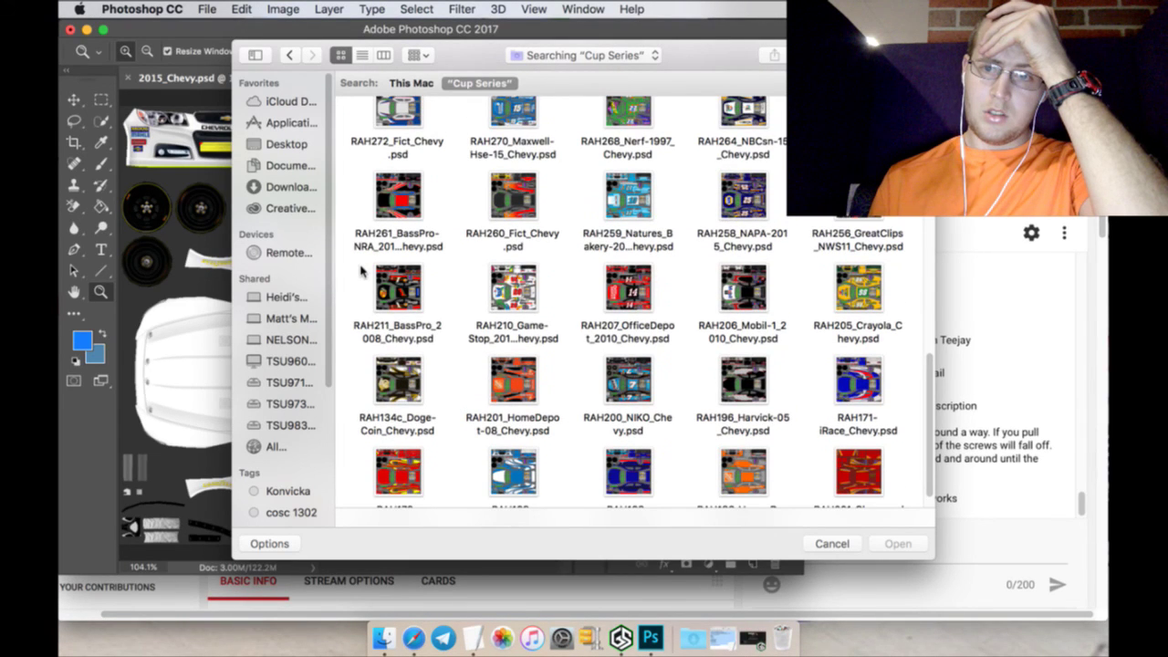
{"action": "scroll", "coordinate": [361, 270], "scroll_direction": "up", "scroll_amount": 1}
{"action": "scroll", "coordinate": [361, 270], "scroll_direction": "up", "scroll_amount": 1}
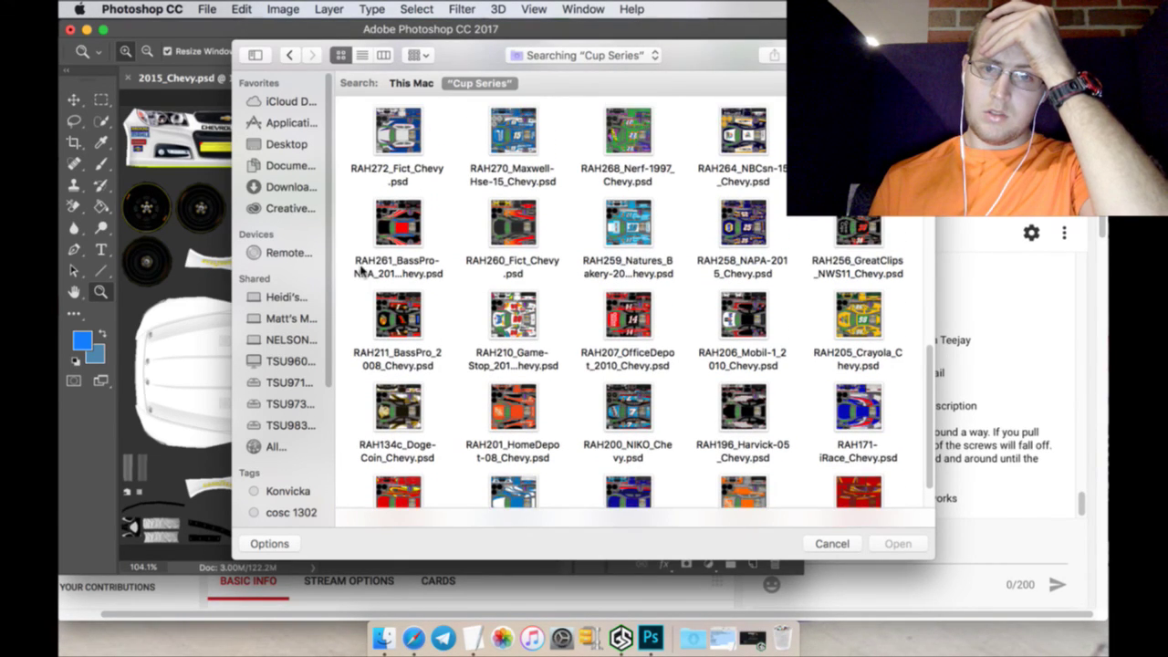
{"action": "scroll", "coordinate": [362, 270], "scroll_direction": "up", "scroll_amount": 4}
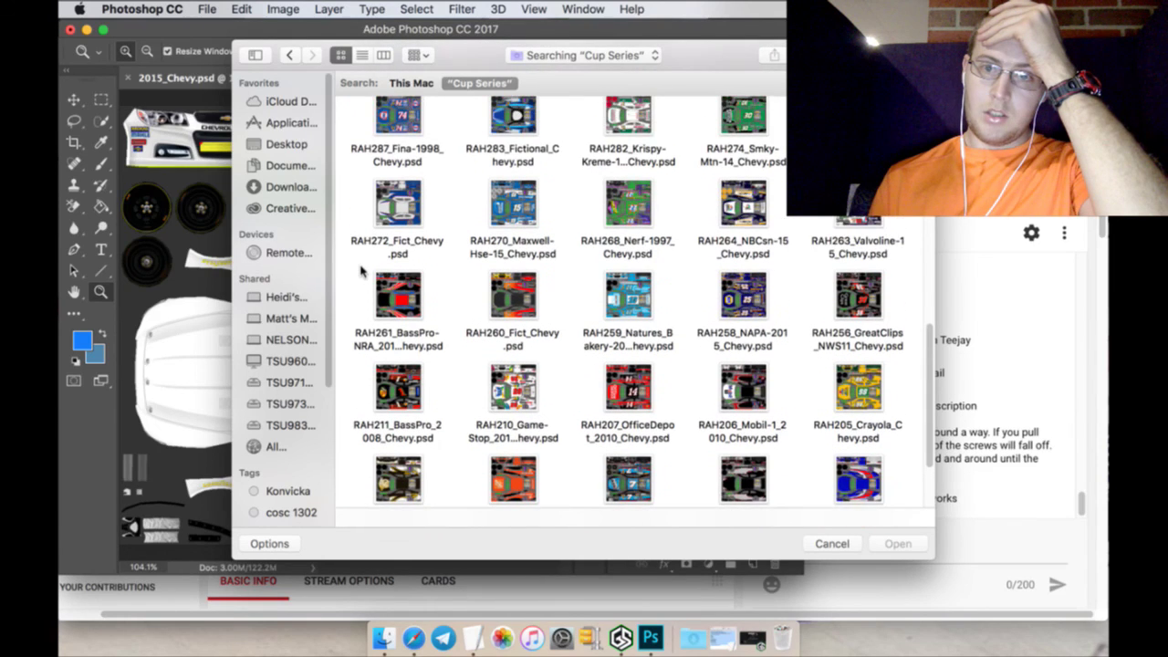
{"action": "scroll", "coordinate": [362, 270], "scroll_direction": "up", "scroll_amount": 8}
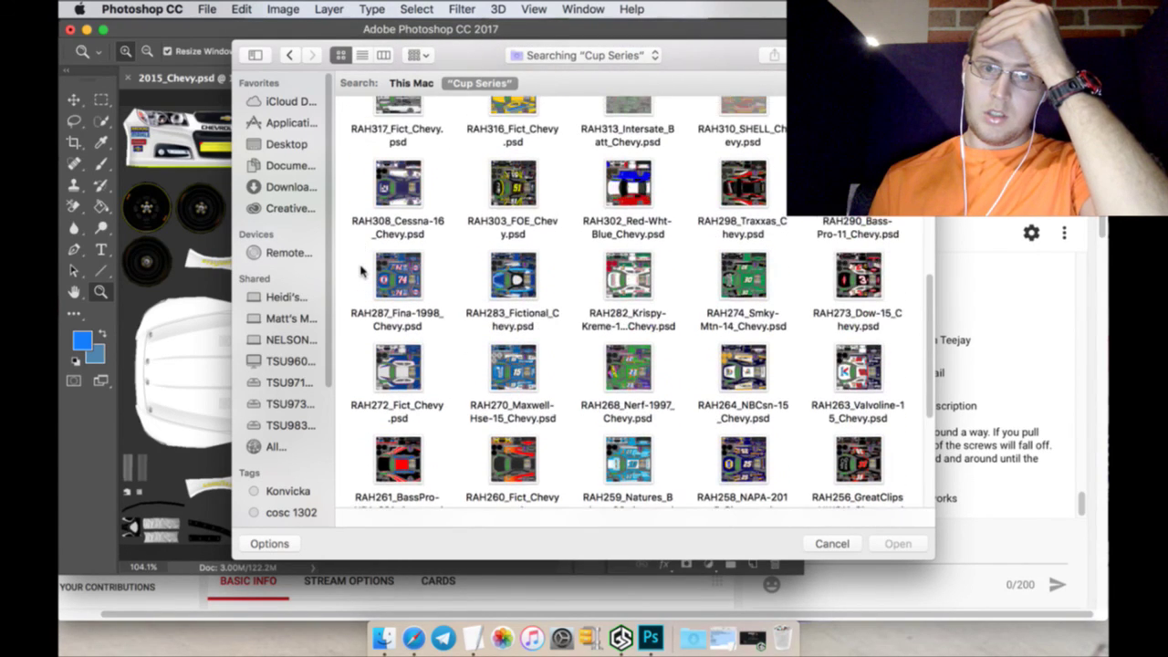
{"action": "scroll", "coordinate": [361, 270], "scroll_direction": "up", "scroll_amount": 20}
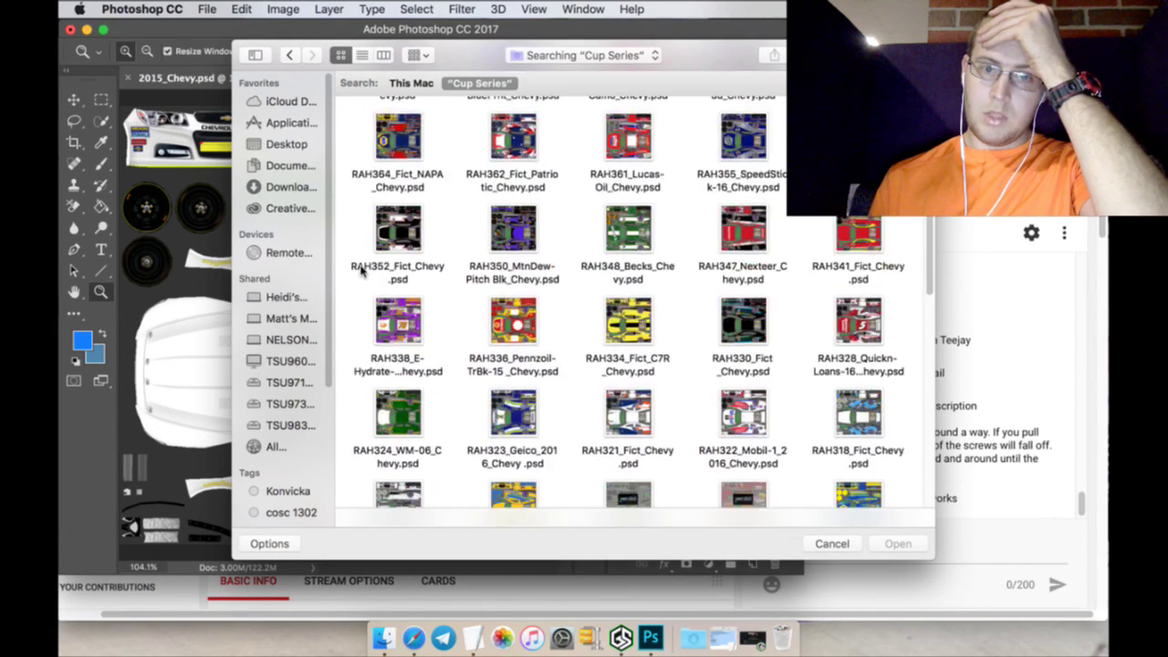
{"action": "scroll", "coordinate": [361, 270], "scroll_direction": "up", "scroll_amount": 8}
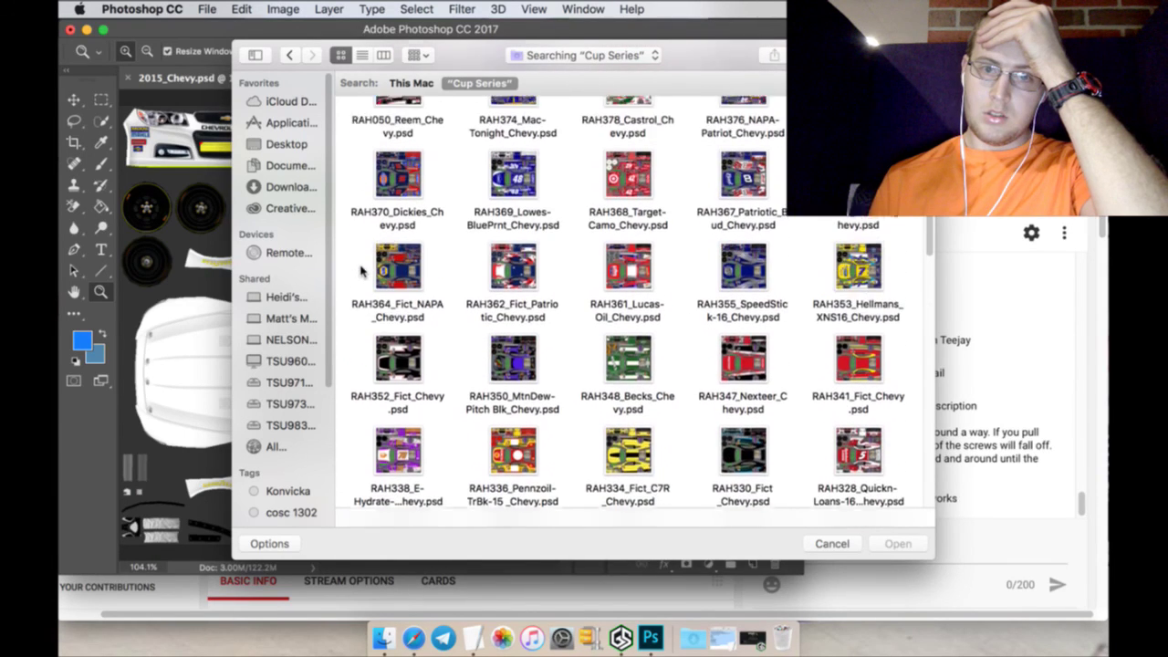
Search the Cup Series folder for Great Clips designs and open RAH039_Great-Clips-12B_Camaro.psd
{"action": "left_click", "coordinate": [425, 83]}
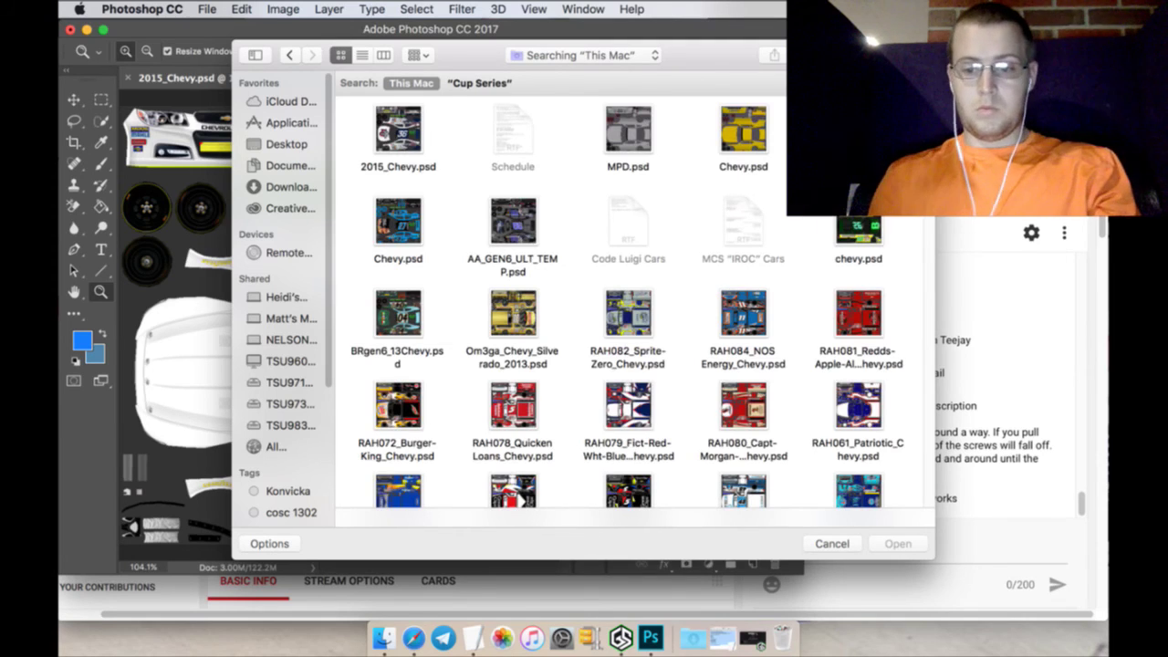
{"action": "key", "text": "super+bracketleft"}
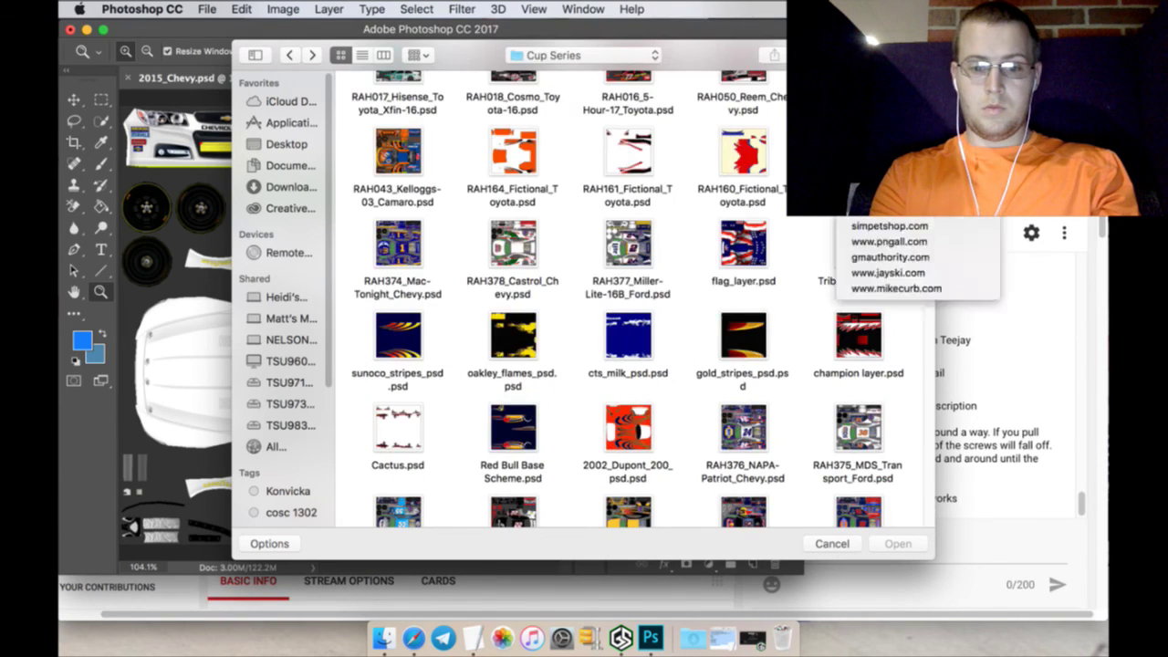
{"action": "key", "text": "super+bracketright"}
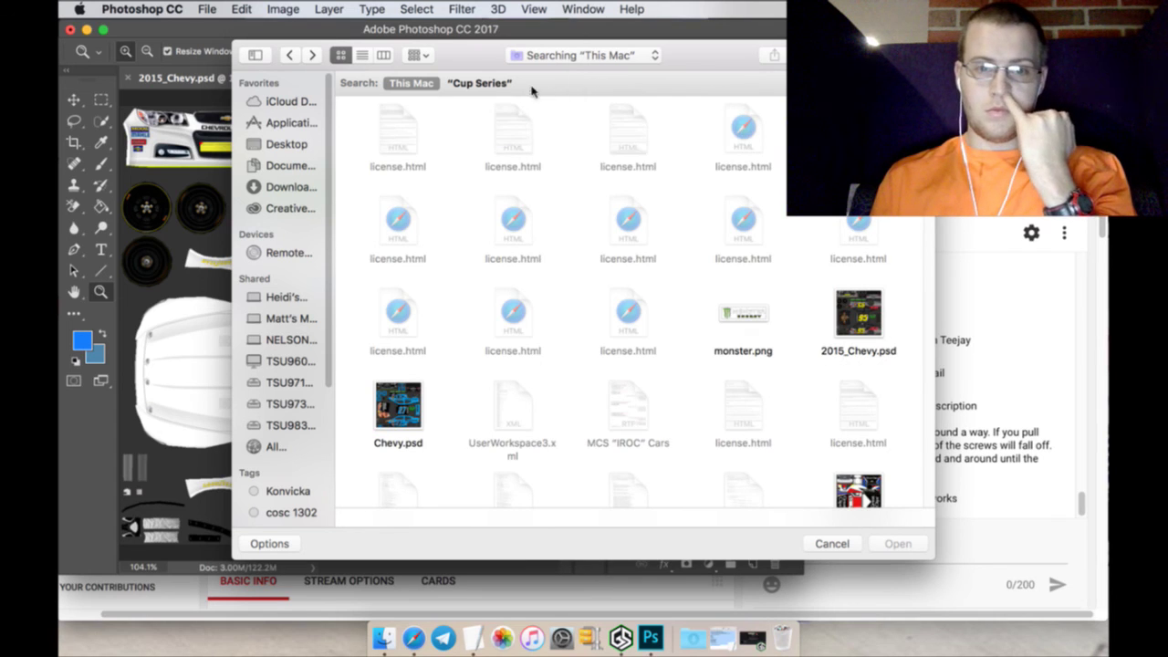
{"action": "left_click", "coordinate": [502, 85]}
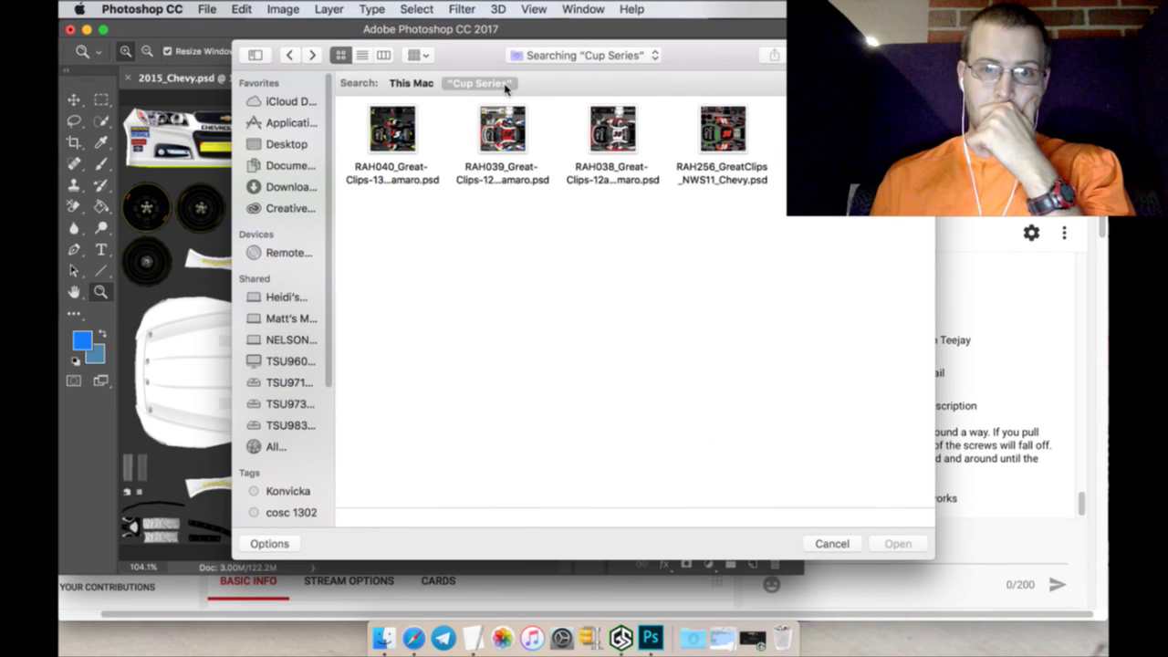
{"action": "left_click", "coordinate": [513, 146]}
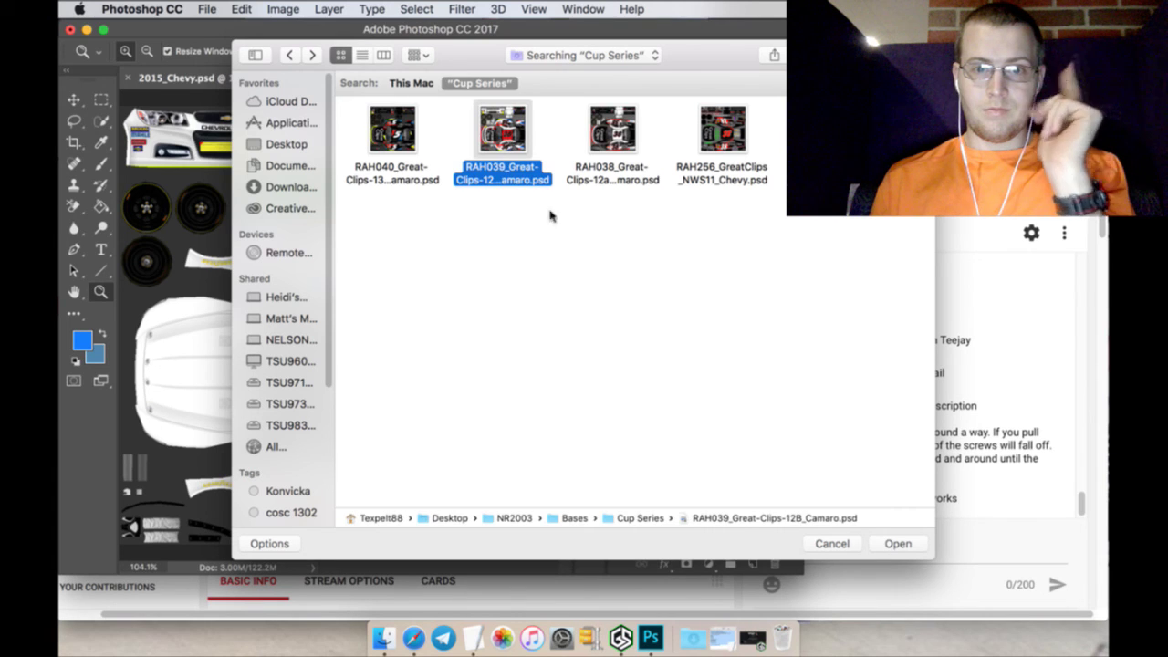
{"action": "left_click", "coordinate": [895, 544]}
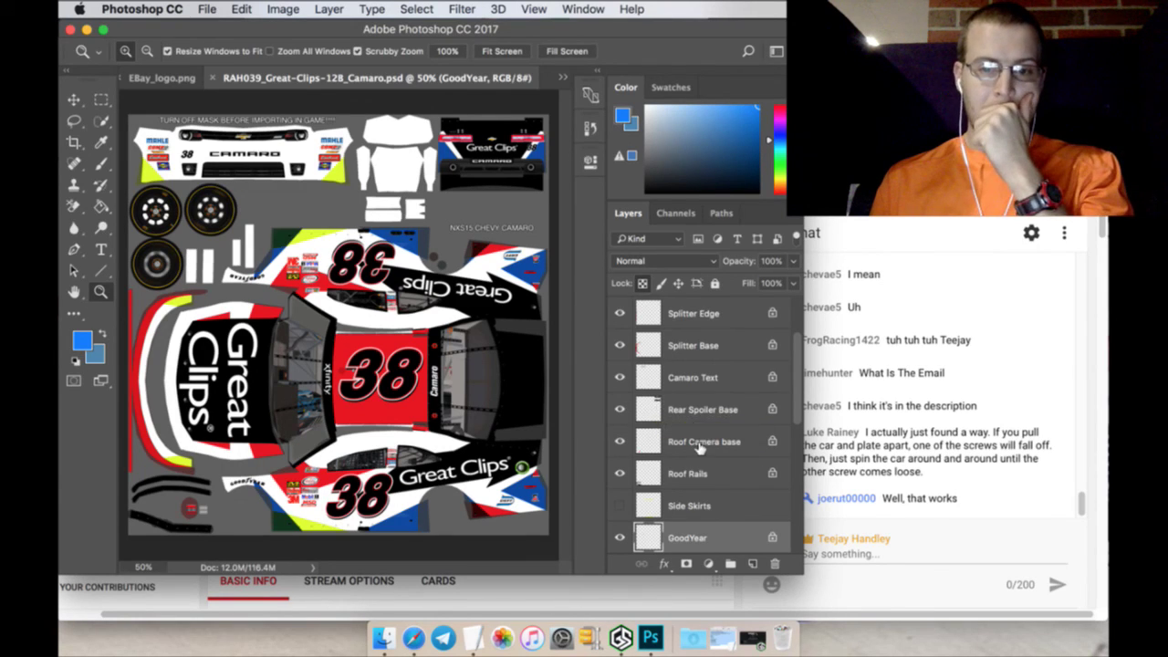
Hide the CAR NUMBER layer and all layers above it in the Great Clips Camaro file
{"action": "scroll", "coordinate": [699, 445], "scroll_direction": "down", "scroll_amount": 5}
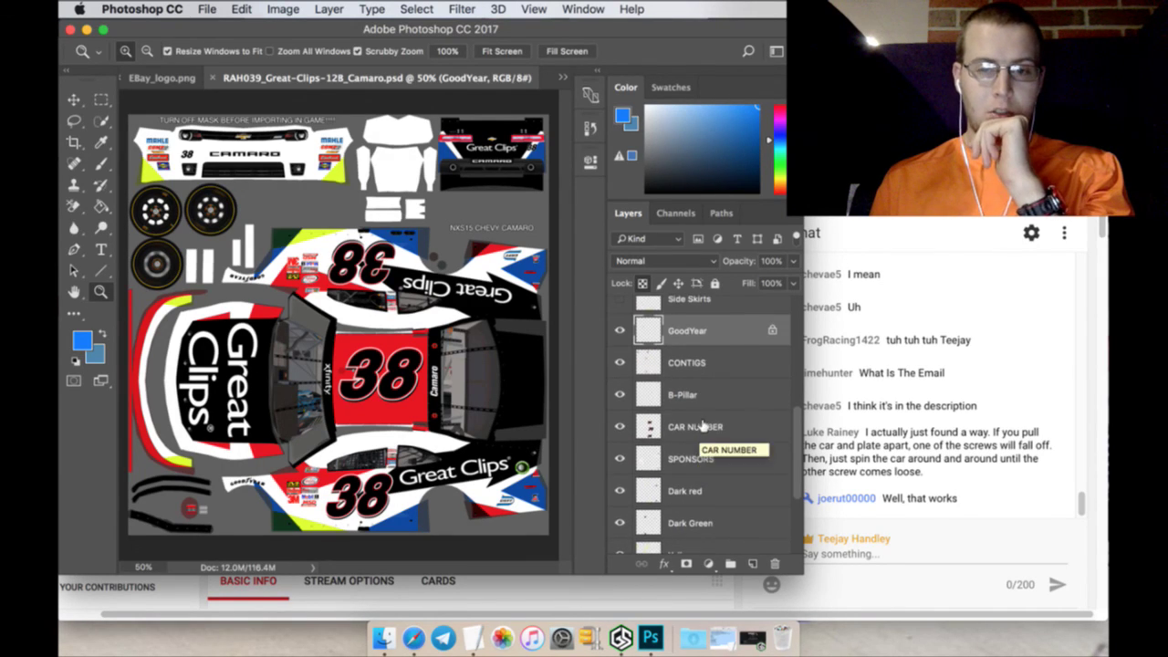
{"action": "scroll", "coordinate": [702, 425], "scroll_direction": "down", "scroll_amount": 1}
{"action": "scroll", "coordinate": [634, 402], "scroll_direction": "down", "scroll_amount": 1}
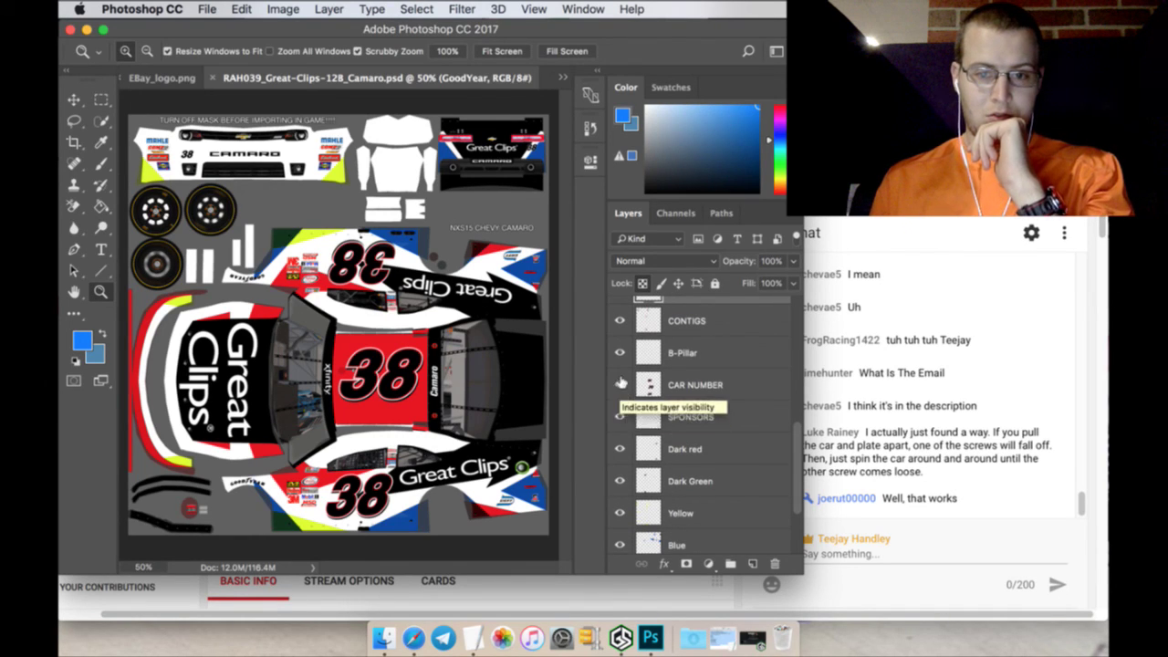
{"action": "left_click_drag", "start_coordinate": [623, 391], "coordinate": [620, 286]}
Group the layers from SPONSORS down to Base in the Great Clips Camaro file
{"action": "scroll", "coordinate": [691, 440], "scroll_direction": "down", "scroll_amount": 5}
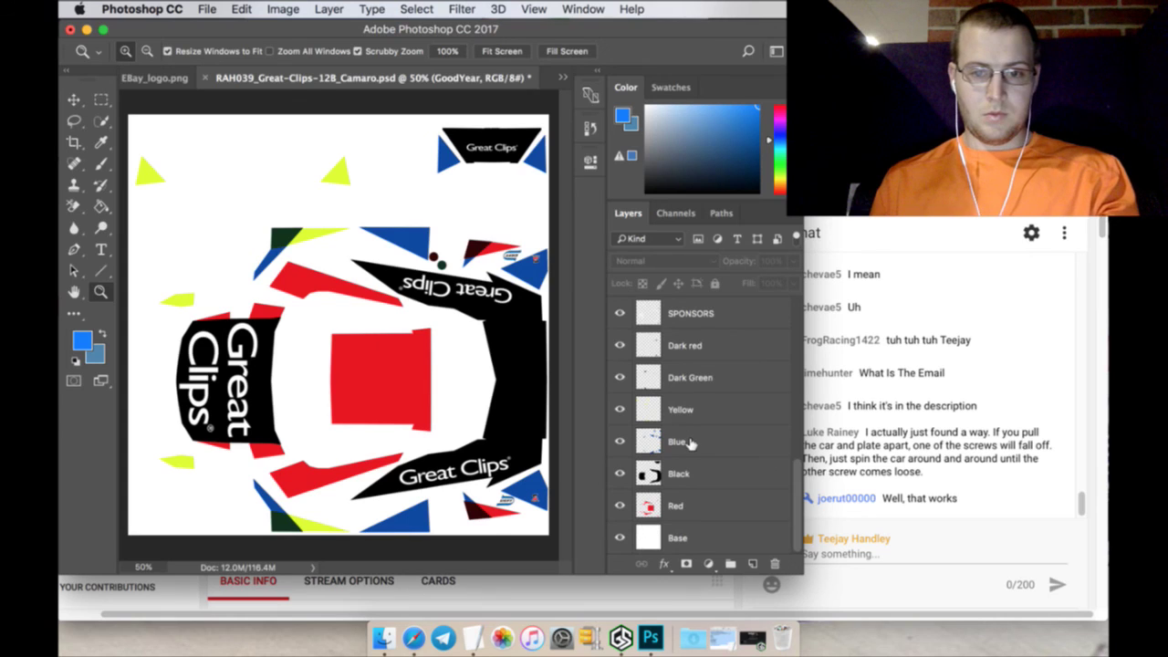
{"action": "left_click", "coordinate": [695, 504]}
{"action": "scroll", "coordinate": [695, 497], "scroll_direction": "up", "scroll_amount": 3}
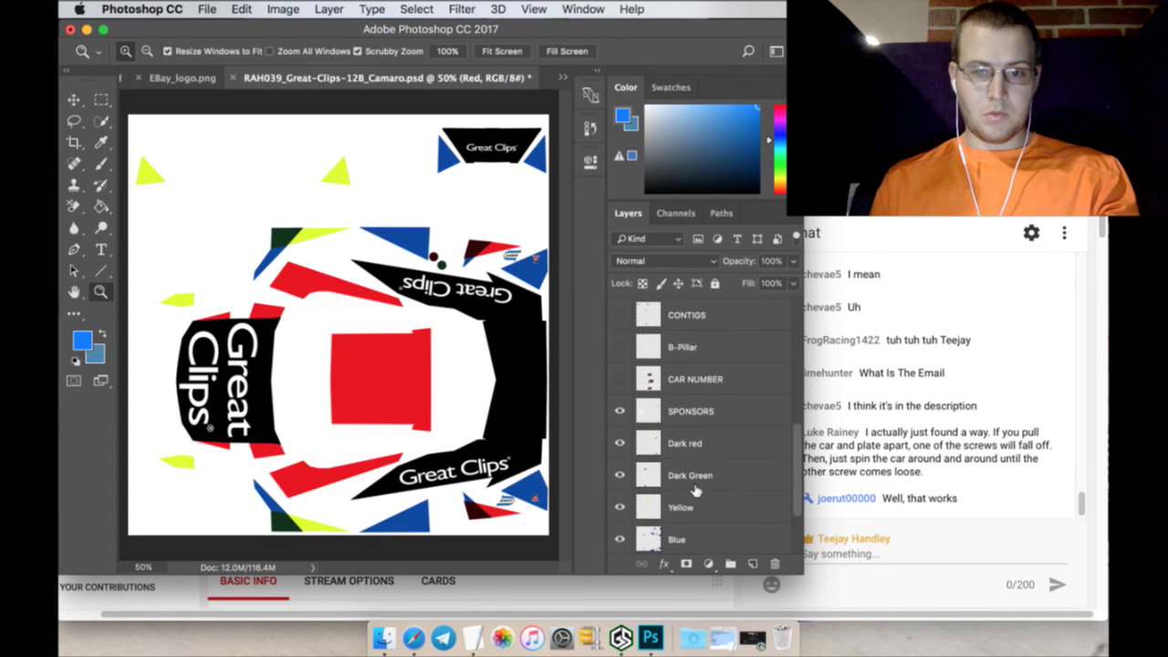
{"action": "scroll", "coordinate": [703, 428], "scroll_direction": "down", "scroll_amount": 3}
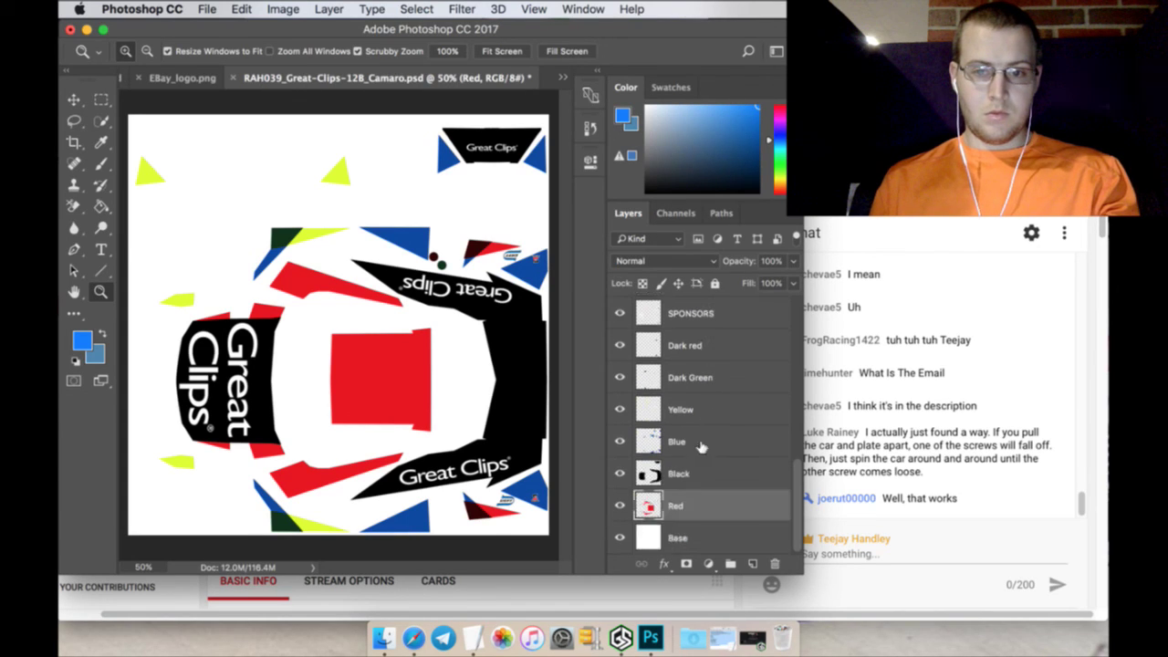
{"action": "left_click", "coordinate": [689, 533]}
{"action": "scroll", "coordinate": [693, 429], "scroll_direction": "up", "scroll_amount": 1}
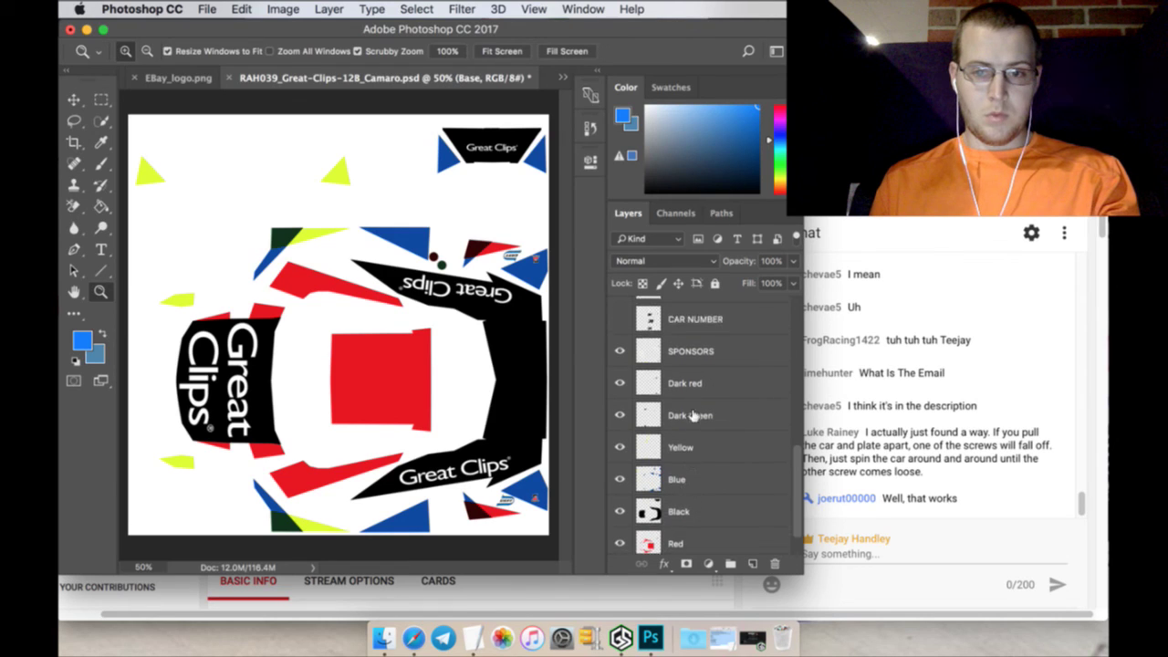
{"action": "left_click", "coordinate": [690, 351], "text": "shift"}
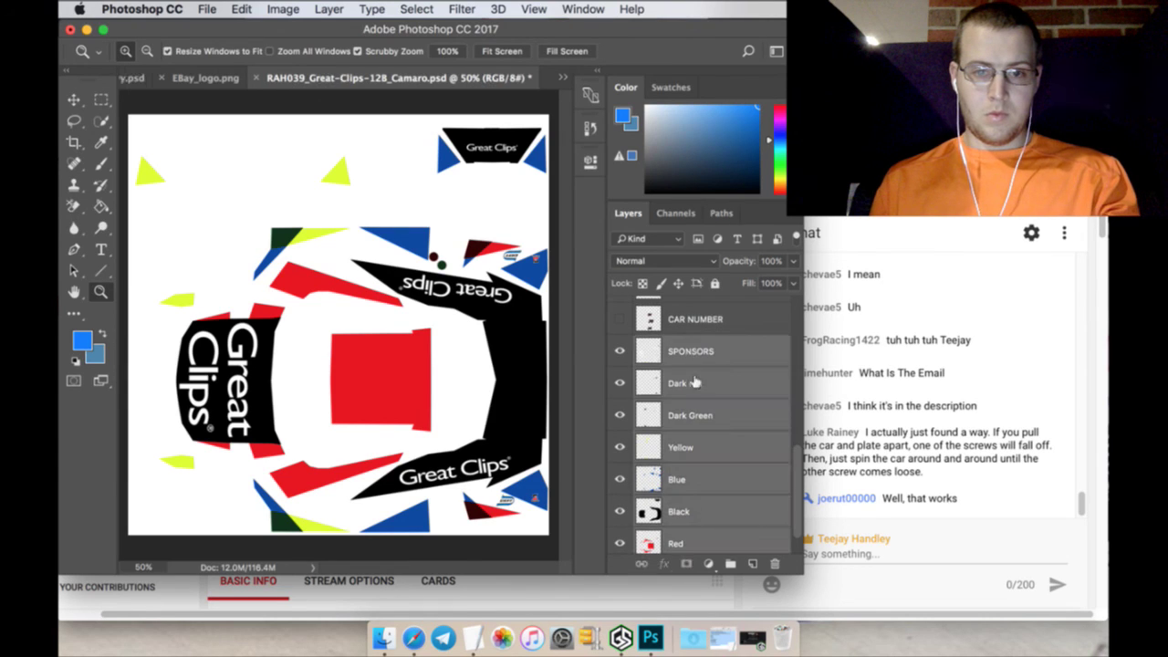
{"action": "left_click", "coordinate": [732, 563]}
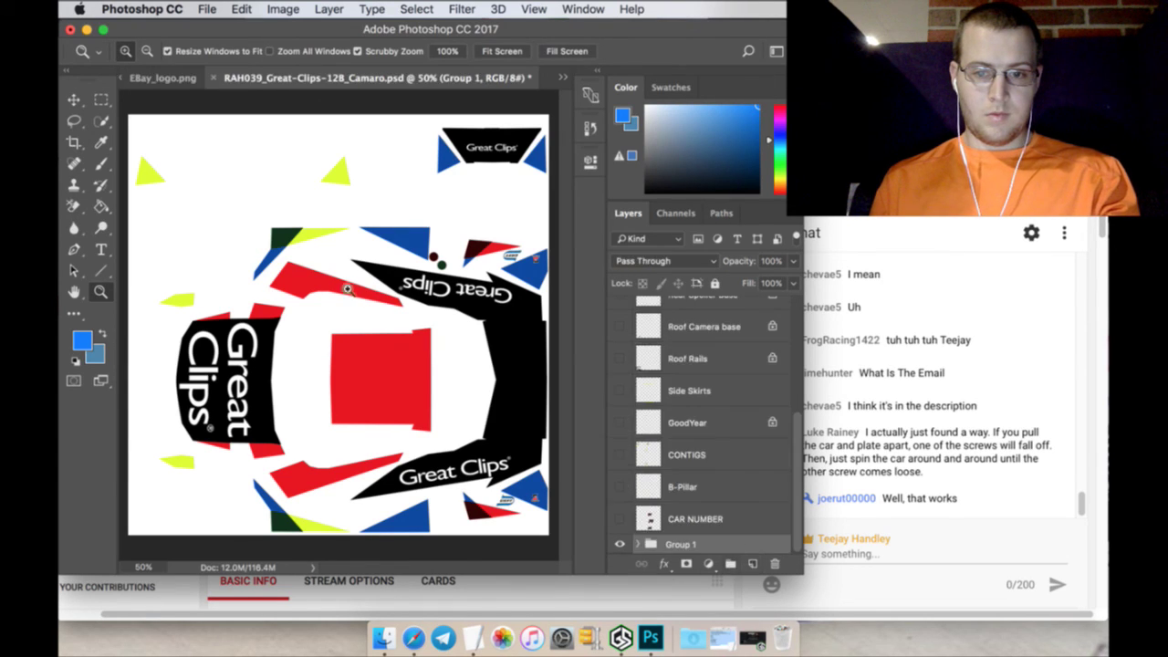
Copy the grouped Great Clips design into 2015_Chevy.psd, after arranging the open documents so both are within reach
{"action": "left_click", "coordinate": [81, 102]}
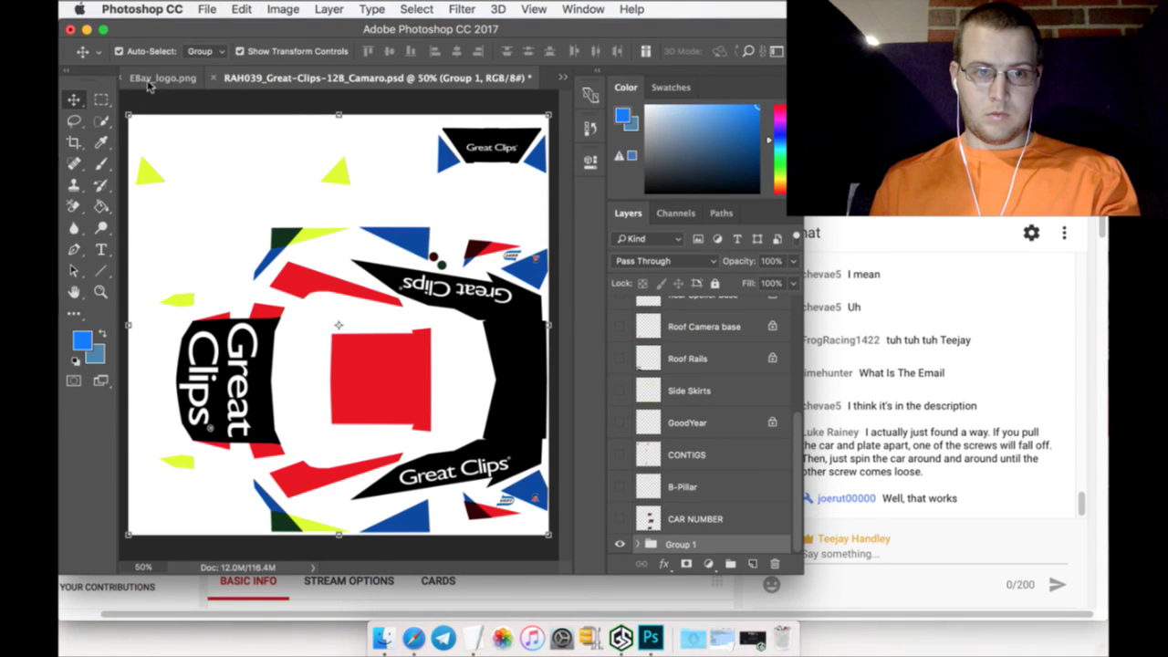
{"action": "left_click_drag", "start_coordinate": [161, 79], "coordinate": [429, 76]}
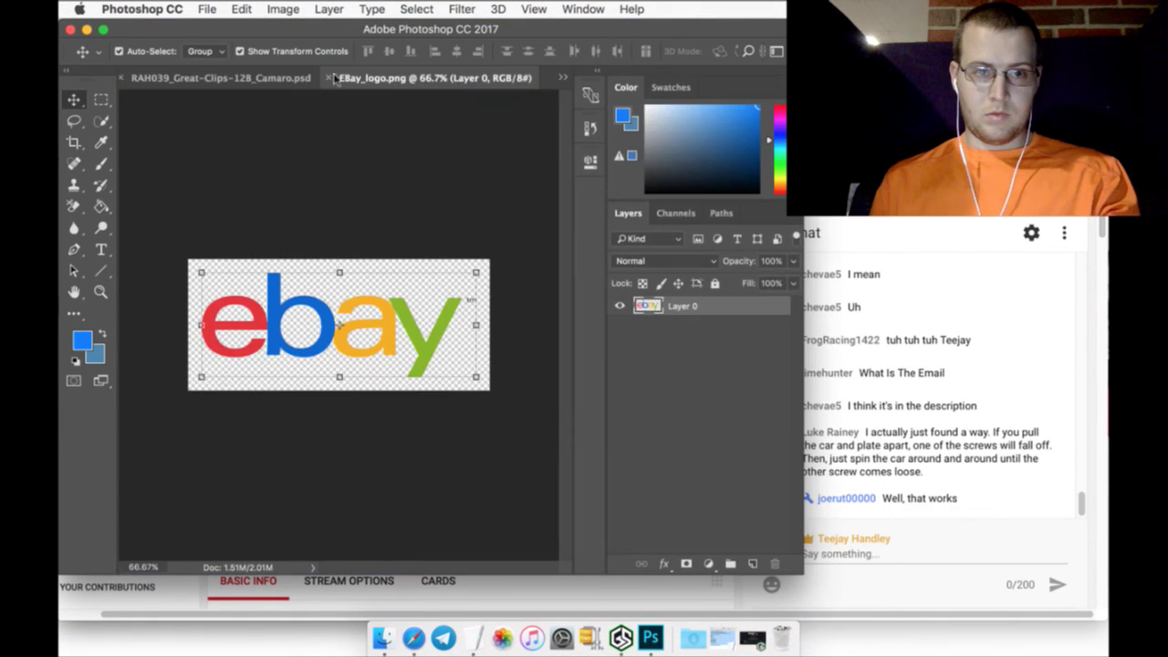
{"action": "left_click", "coordinate": [422, 77]}
{"action": "left_click", "coordinate": [563, 78]}
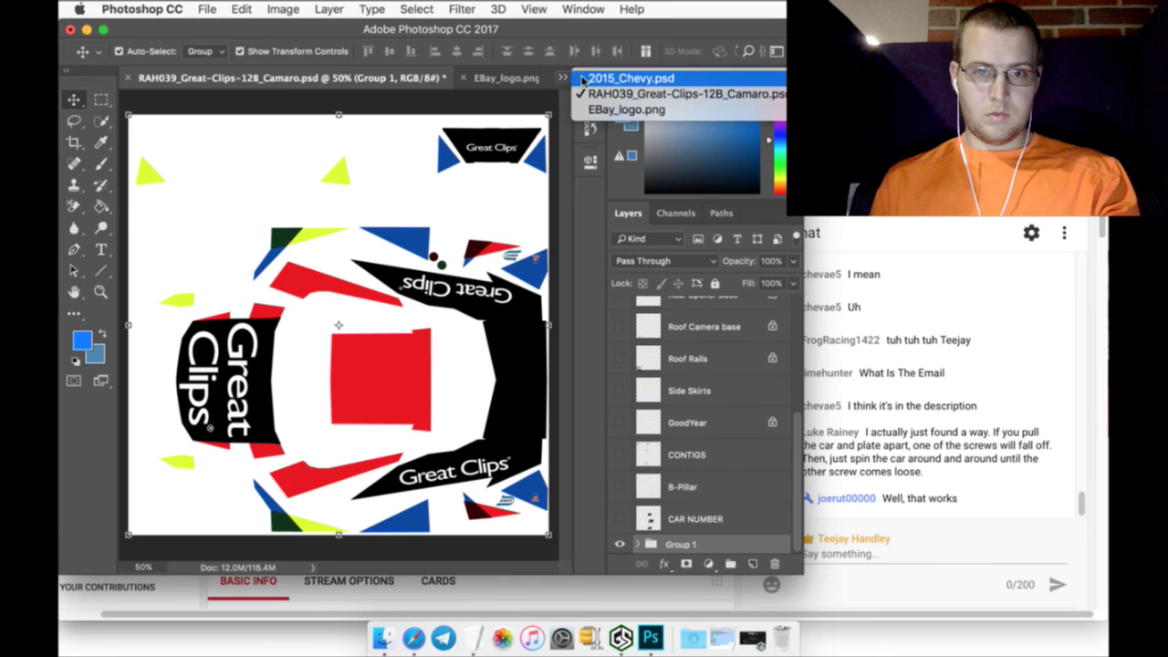
{"action": "left_click", "coordinate": [675, 75]}
{"action": "left_click", "coordinate": [429, 77]}
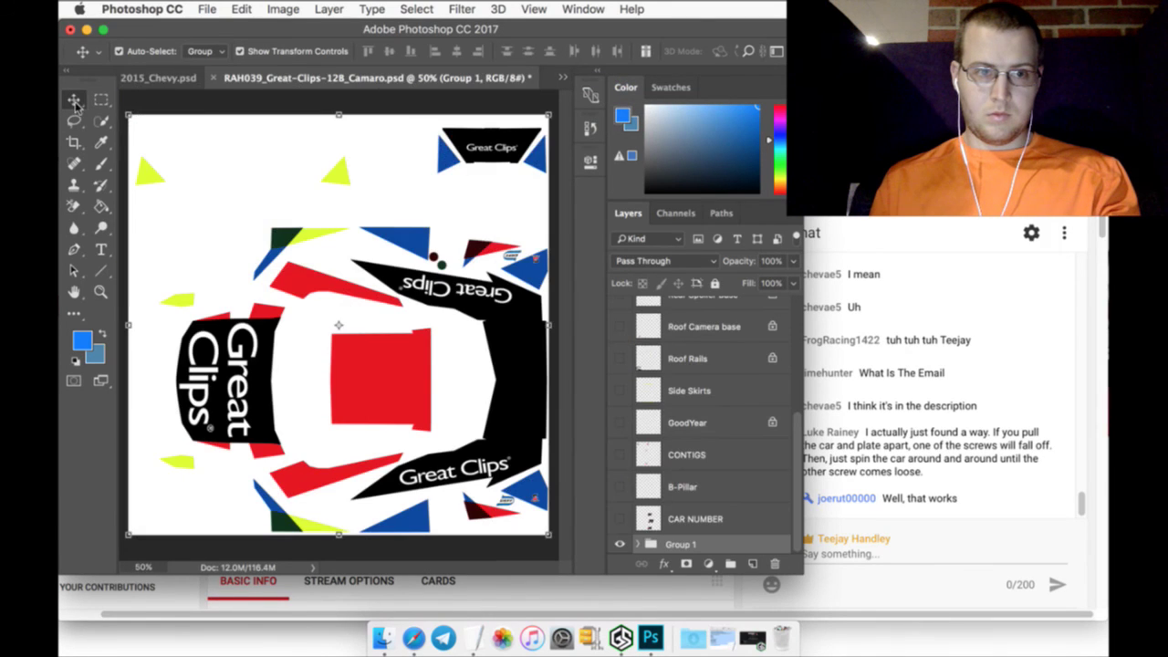
{"action": "mouse_move", "coordinate": [137, 119]}
{"action": "left_mouse_down"}
{"action": "mouse_move", "coordinate": [136, 81]}
{"action": "mouse_move", "coordinate": [141, 108]}
{"action": "mouse_move", "coordinate": [129, 101]}
{"action": "left_mouse_up"}
Scale the copied Great Clips group to 50% and position its upper-left corner at X 0, Y 0
{"action": "left_click", "coordinate": [129, 100]}
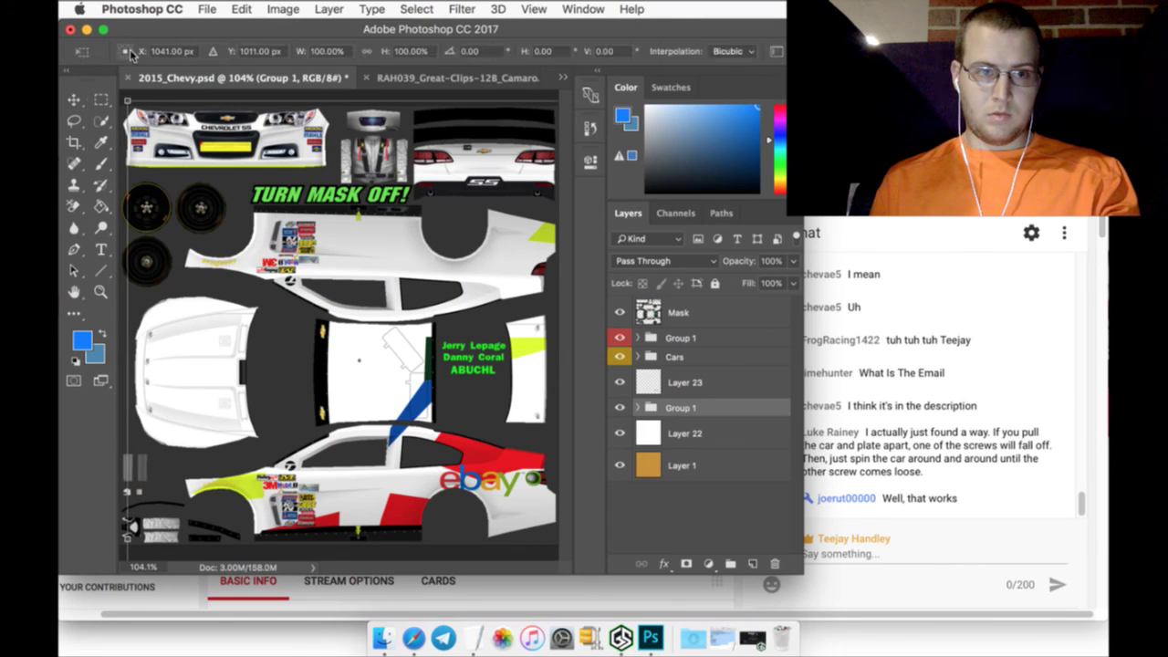
{"action": "type", "text": "0"}
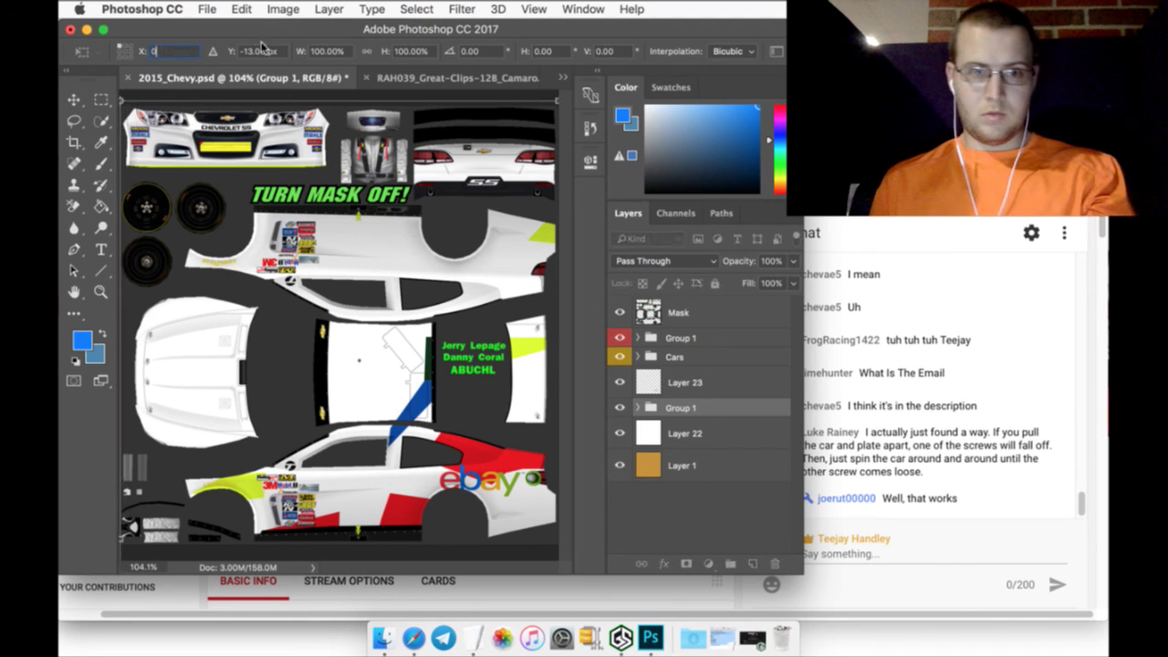
{"action": "key", "text": "Tab"}
{"action": "type", "text": "0"}
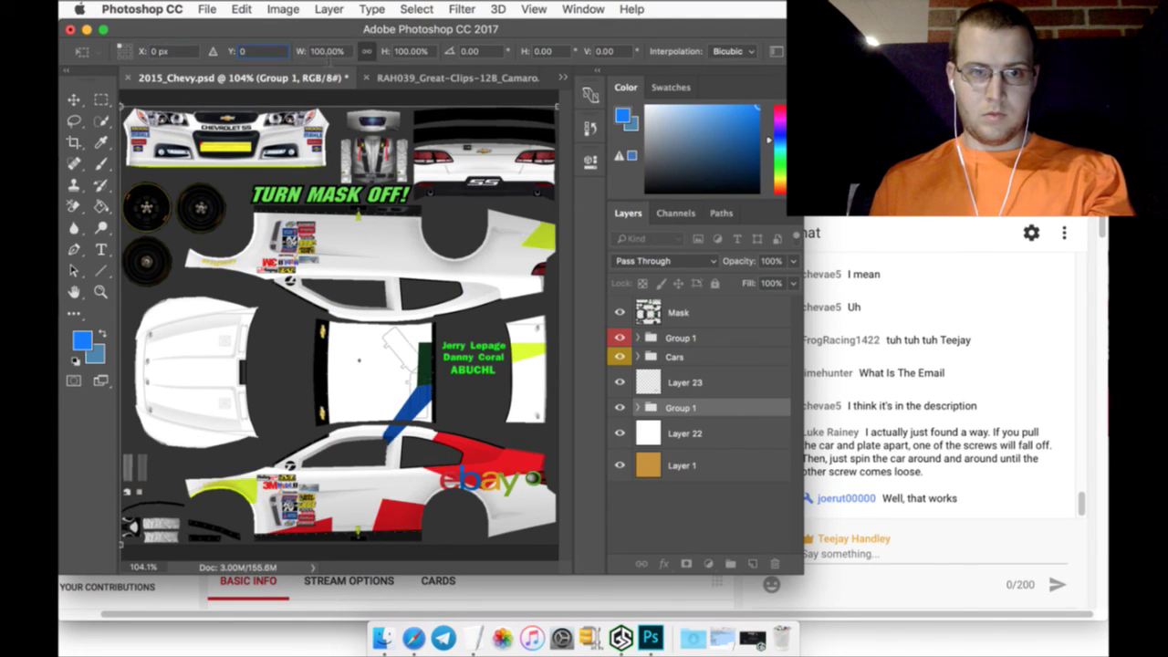
{"action": "type", "text": "50"}
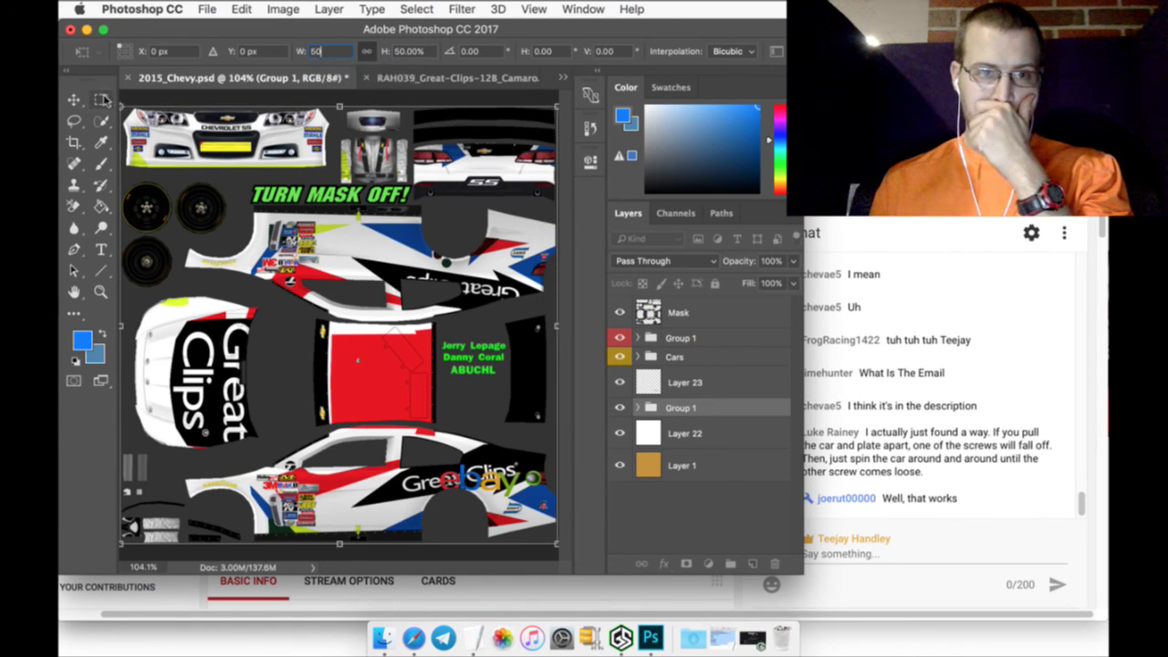
{"action": "left_click", "coordinate": [103, 98]}
{"action": "left_click", "coordinate": [716, 242]}
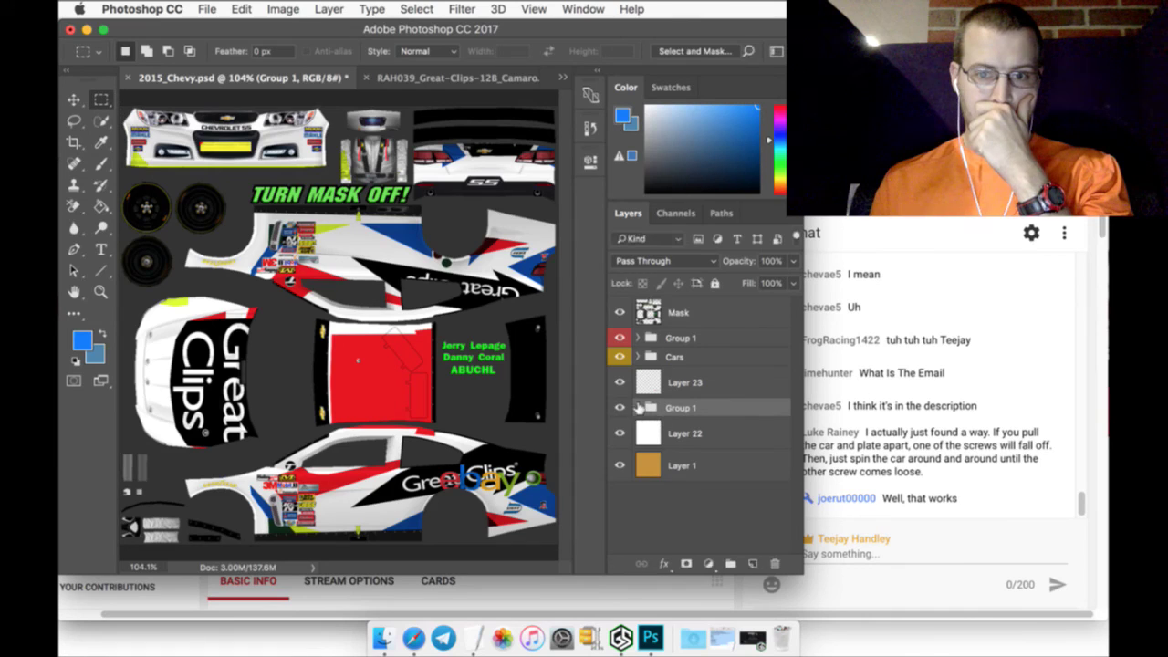
Delete the Base layer from the copied Great Clips group and collapse the group
{"action": "left_click", "coordinate": [637, 408]}
{"action": "scroll", "coordinate": [689, 444], "scroll_direction": "down", "scroll_amount": 5}
{"action": "left_click", "coordinate": [696, 474]}
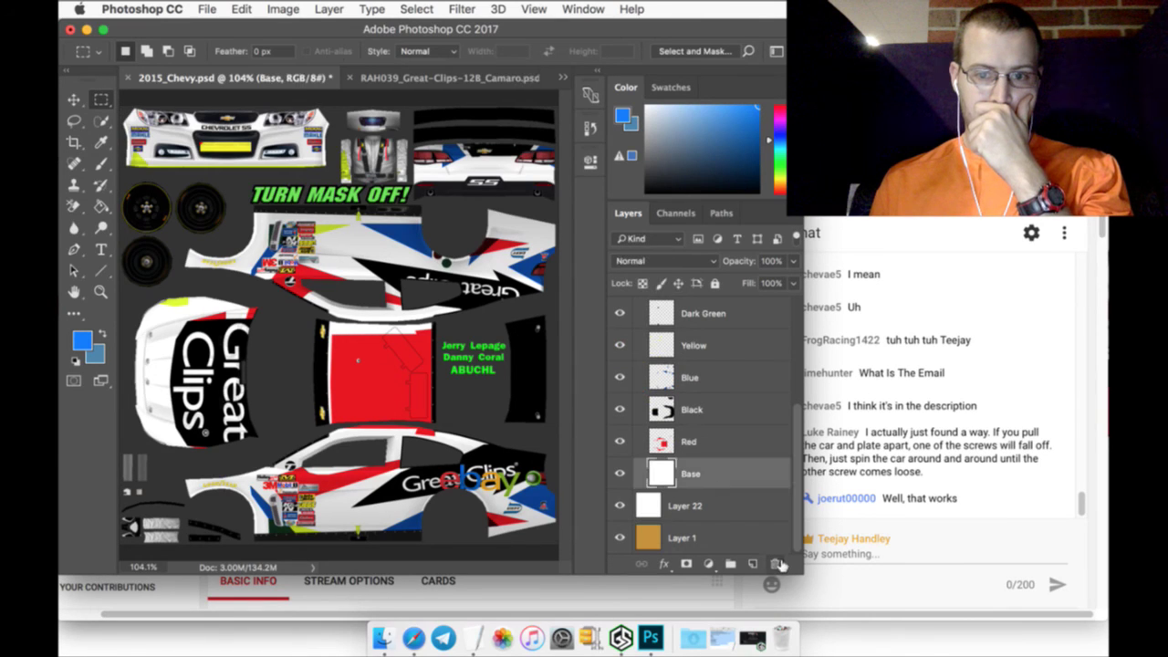
{"action": "left_click", "coordinate": [775, 564]}
{"action": "left_click", "coordinate": [703, 242]}
{"action": "scroll", "coordinate": [710, 407], "scroll_direction": "up", "scroll_amount": 3}
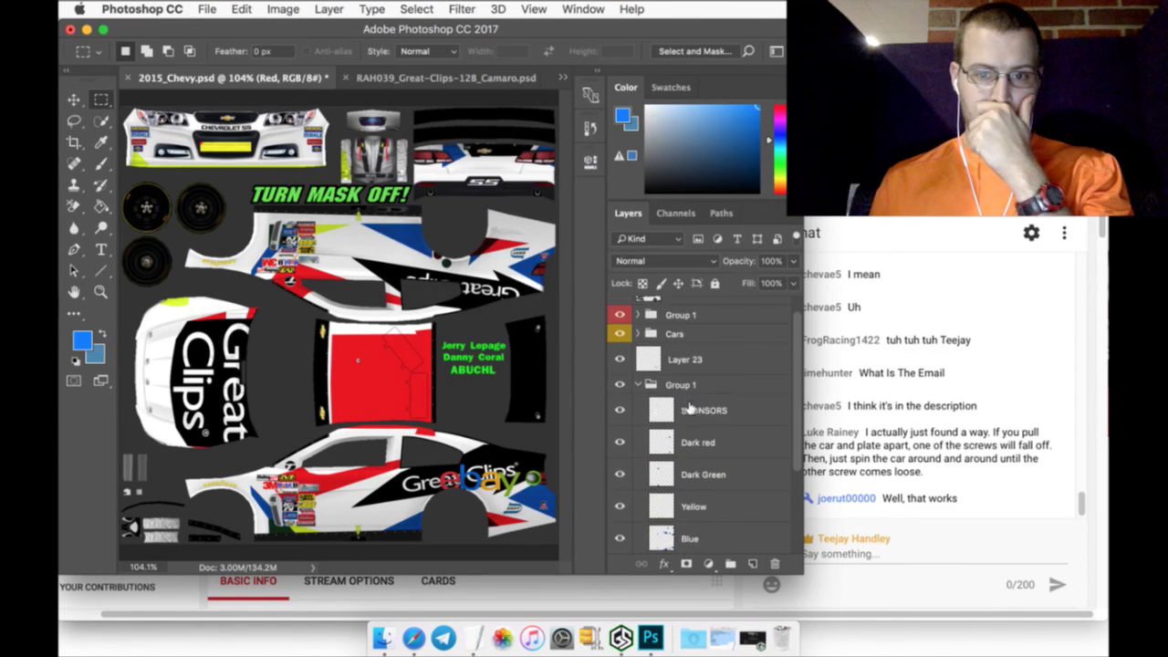
{"action": "left_click", "coordinate": [638, 384]}
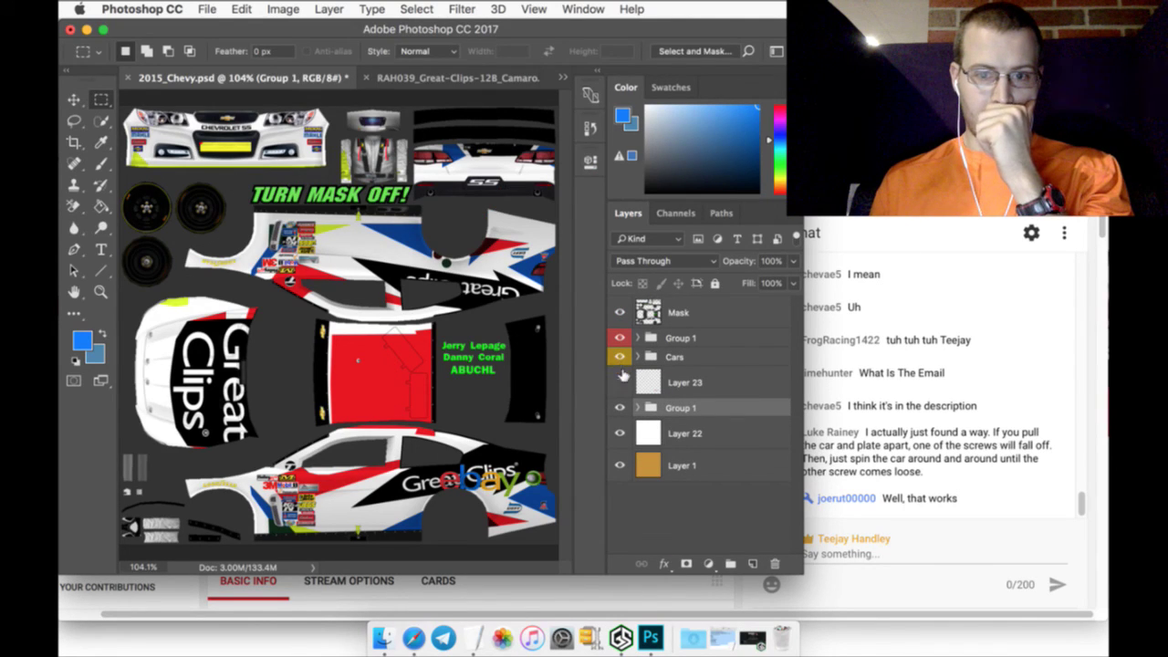
Hide Layer 23 and nudge the Great Clips group upward to line up with the Chevy body panels
{"action": "left_click", "coordinate": [620, 381]}
{"action": "left_click", "coordinate": [75, 101]}
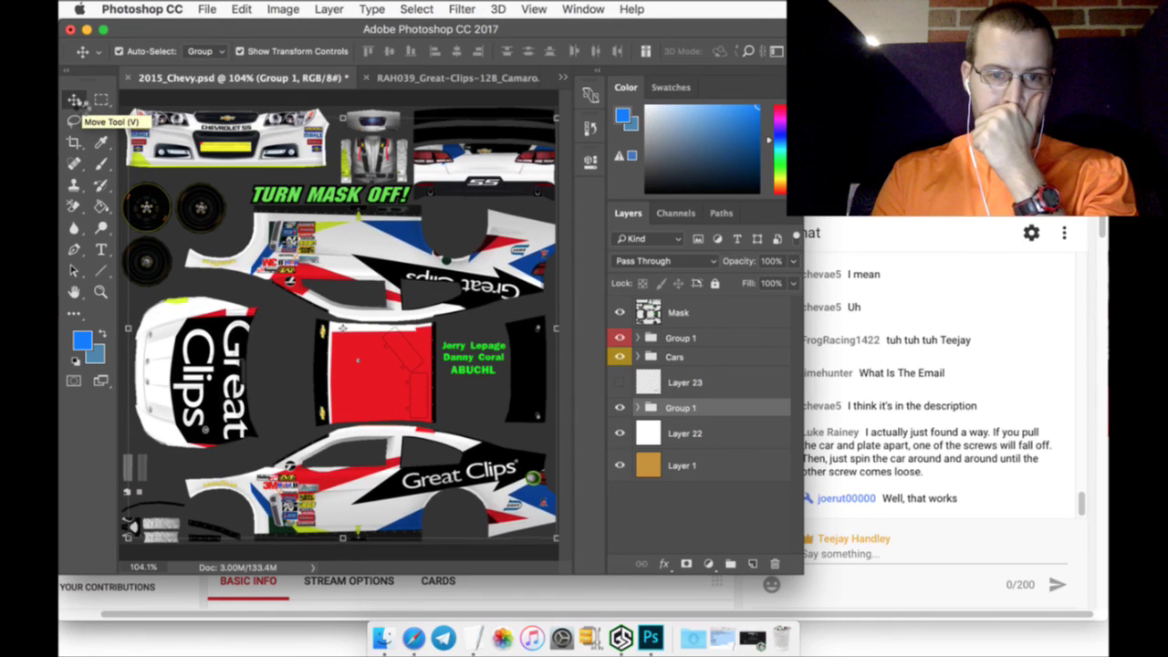
{"action": "key", "text": "Up"}
{"action": "key", "text": "Up"}
{"action": "key", "text": "Up"}
{"action": "key", "text": "Up"}
{"action": "key", "text": "Up"}
{"action": "key", "text": "Up"}
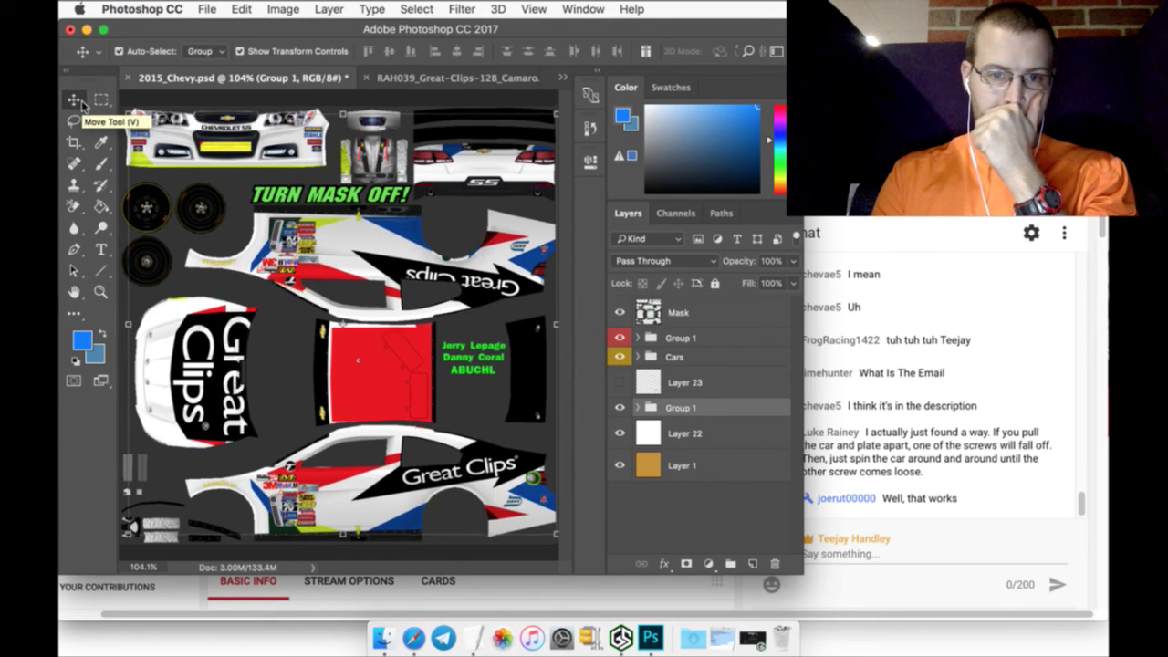
{"action": "key", "text": "Up"}
{"action": "key", "text": "Up"}
{"action": "key", "text": "Up"}
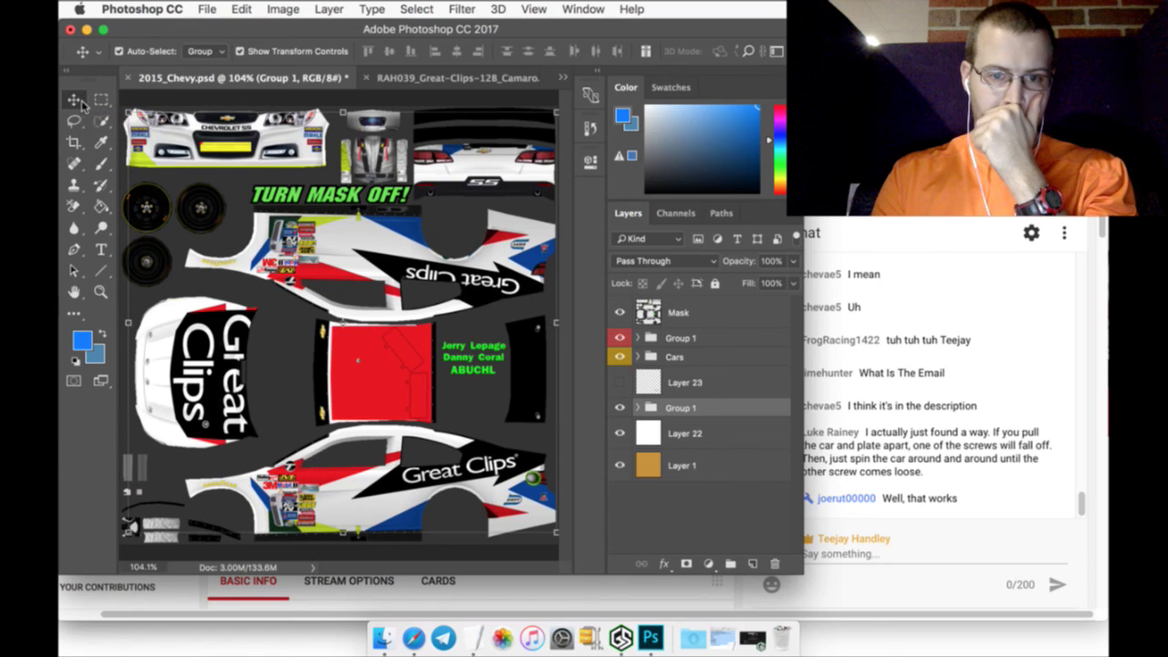
{"action": "key", "text": "Up"}
{"action": "key", "text": "Up"}
Fine-tune the Great Clips group's horizontal position with small nudges, shifting it slightly left over the Chevy's hood, roof and sides
{"action": "key", "text": "Left"}
{"action": "key", "text": "Left"}
{"action": "key", "text": "Left"}
{"action": "key", "text": "Left"}
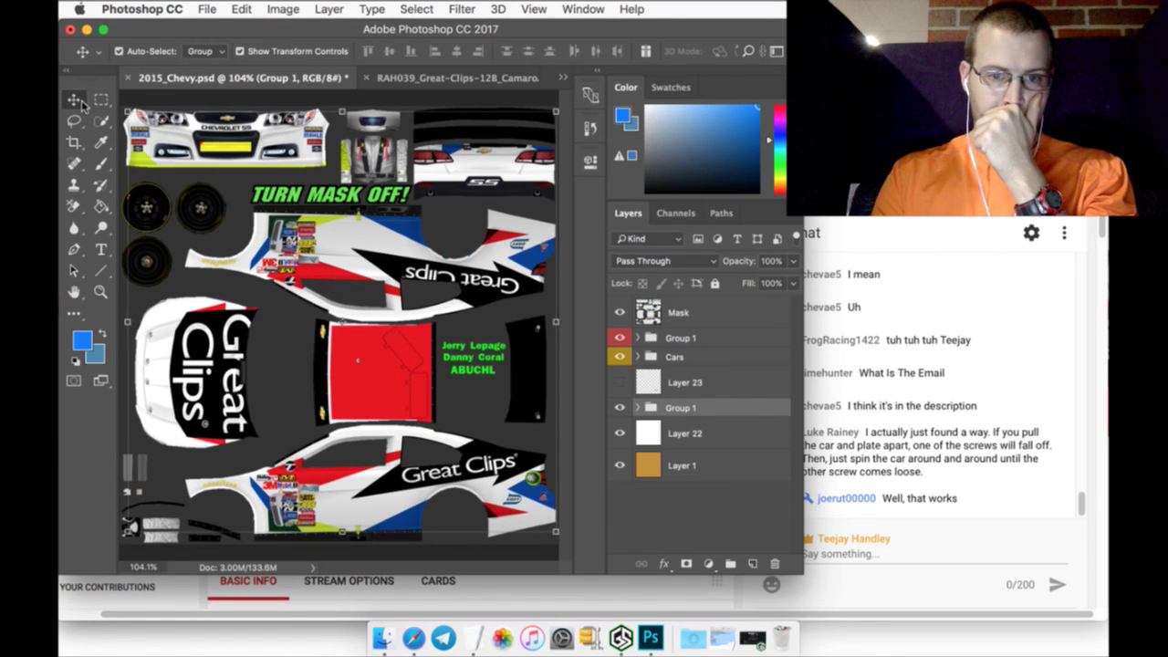
{"action": "key", "text": "Left"}
{"action": "key", "text": "Left"}
{"action": "key", "text": "Left"}
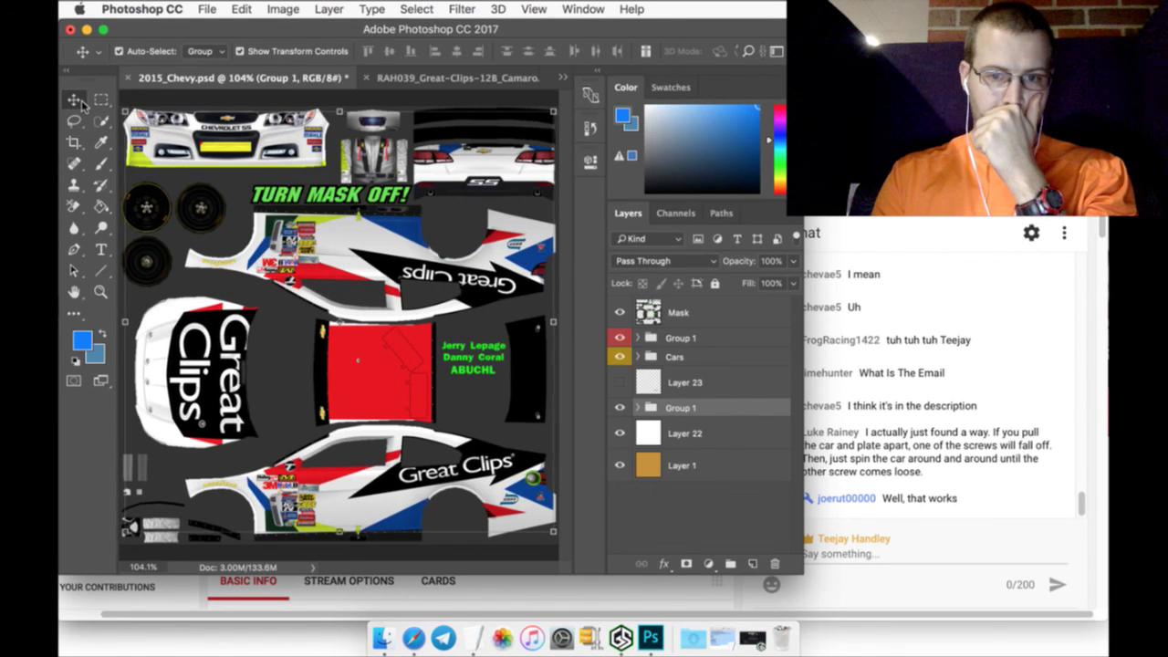
{"action": "key", "text": "Left"}
{"action": "key", "text": "Left"}
{"action": "key", "text": "Left"}
{"action": "key", "text": "Left"}
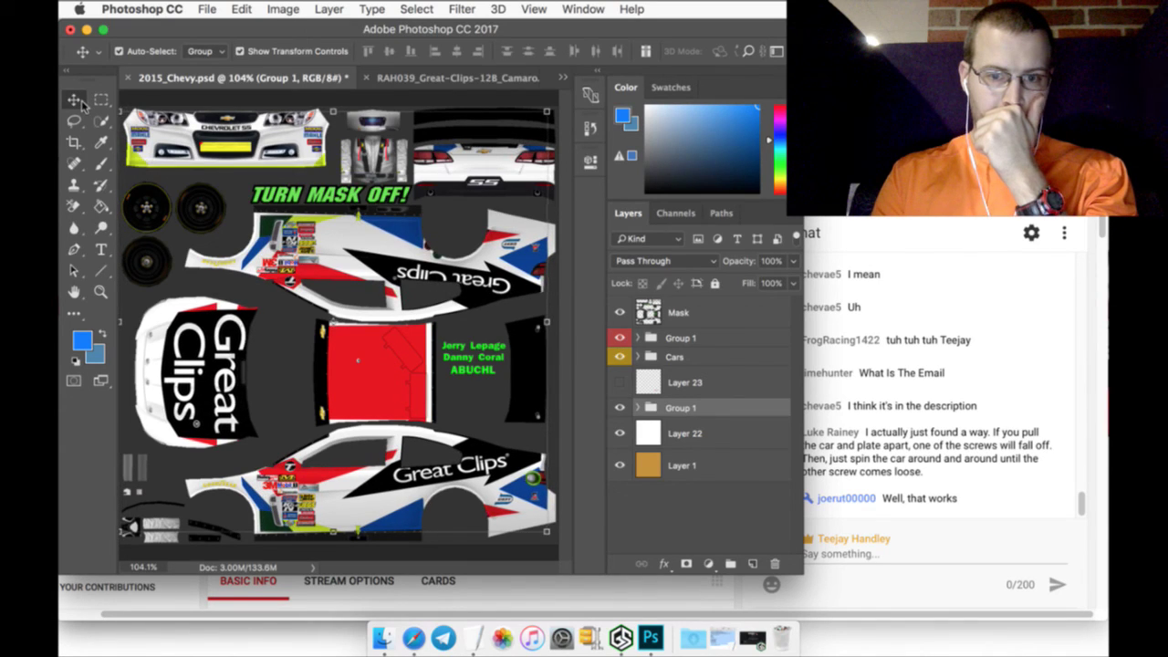
{"action": "key", "text": "Left"}
{"action": "key", "text": "Left"}
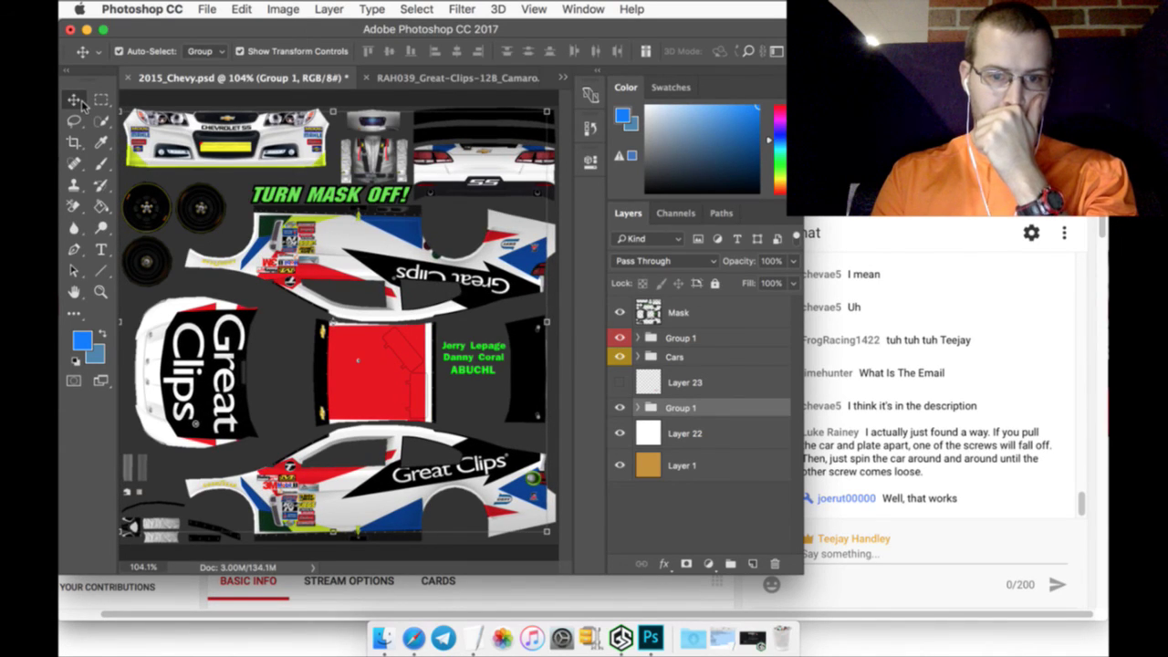
{"action": "key", "text": "Left"}
{"action": "key", "text": "Left"}
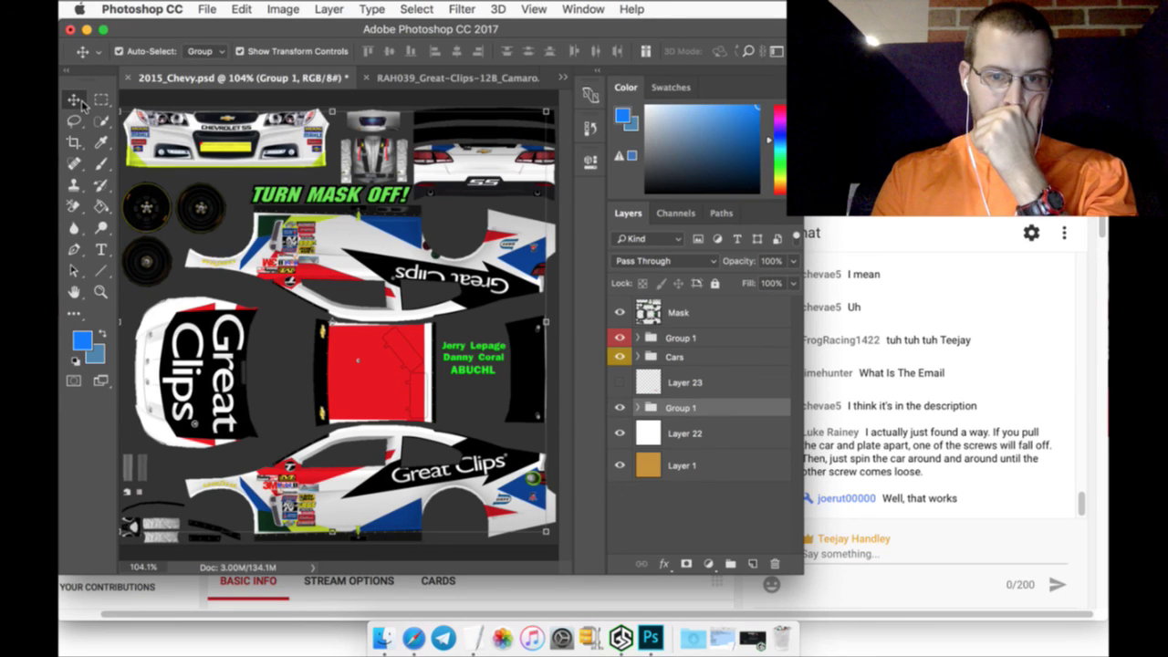
{"action": "key", "text": "Left"}
{"action": "key", "text": "Left"}
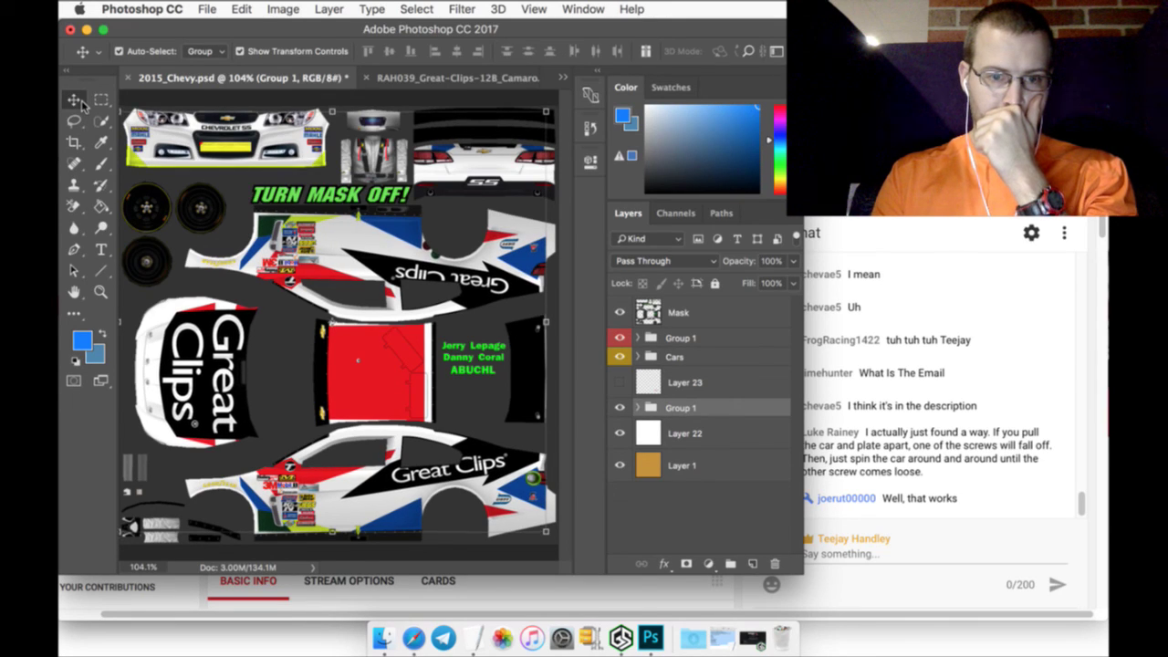
{"action": "key", "text": "Left"}
{"action": "key", "text": "Left"}
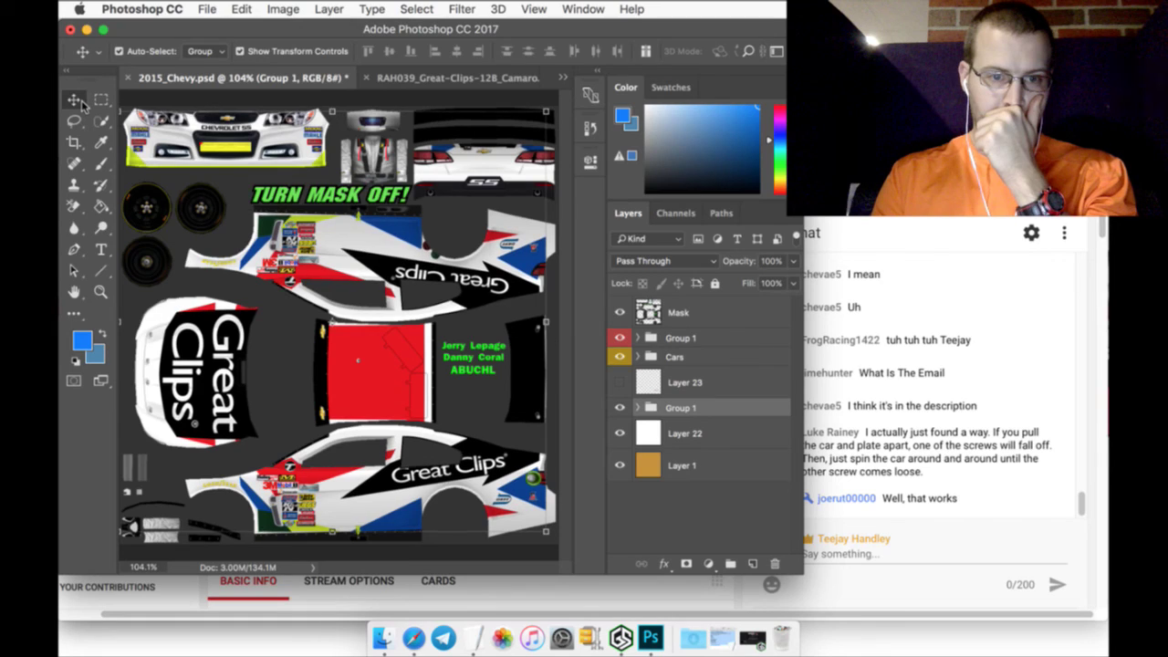
{"action": "key", "text": "Left"}
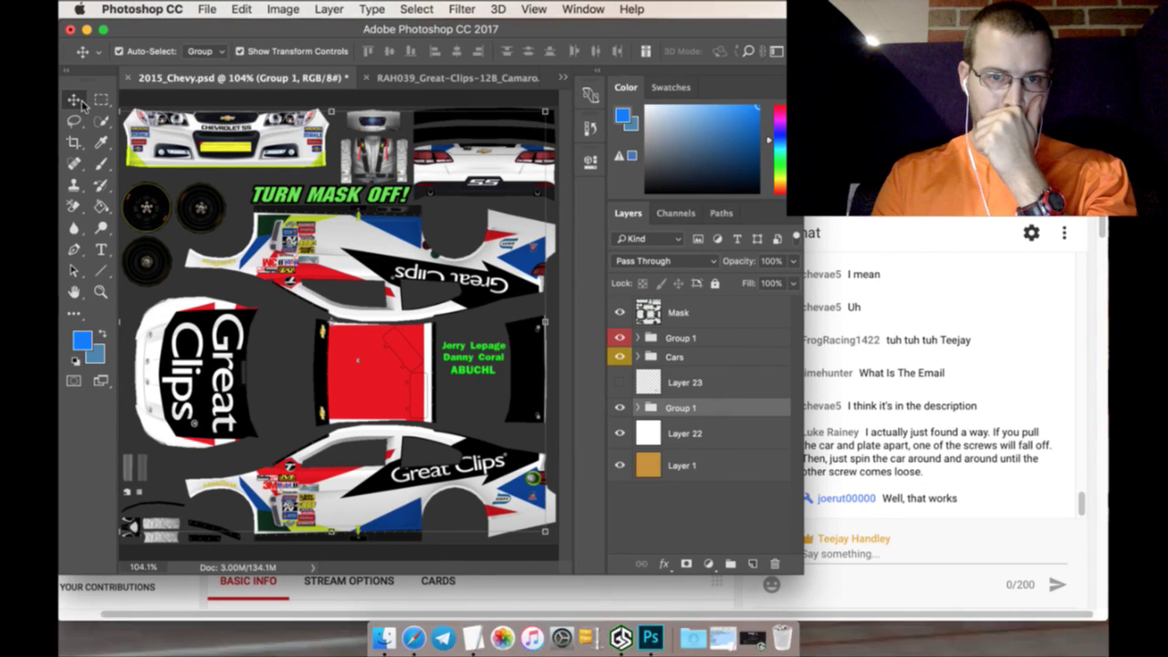
{"action": "key", "text": "Right"}
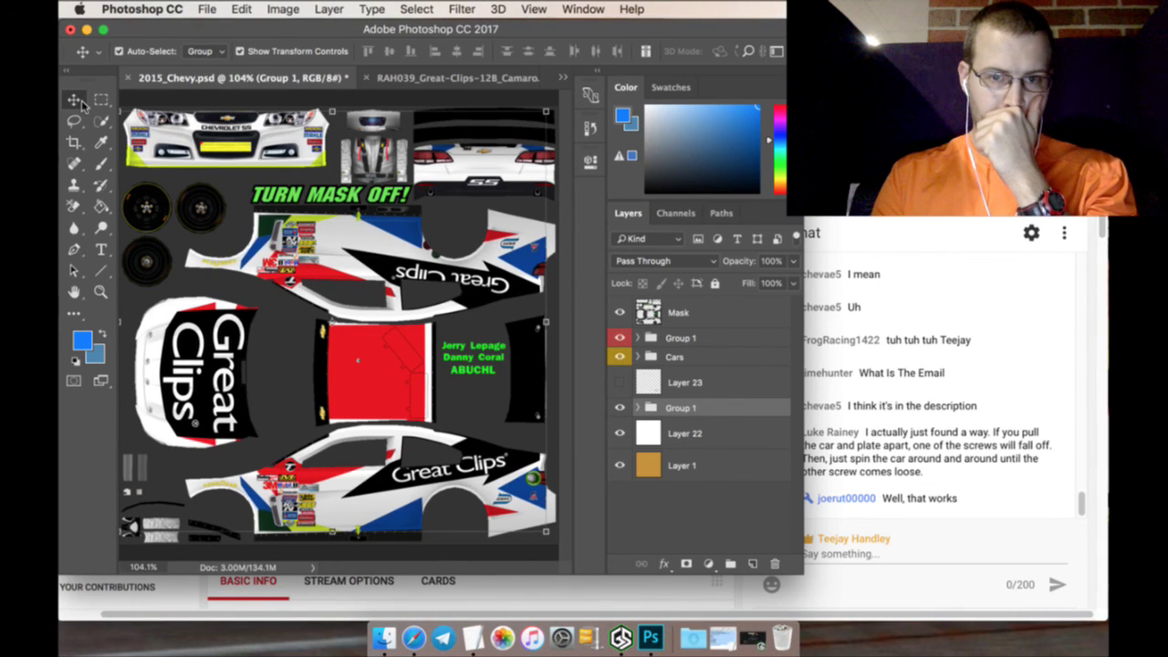
{"action": "key", "text": "Left"}
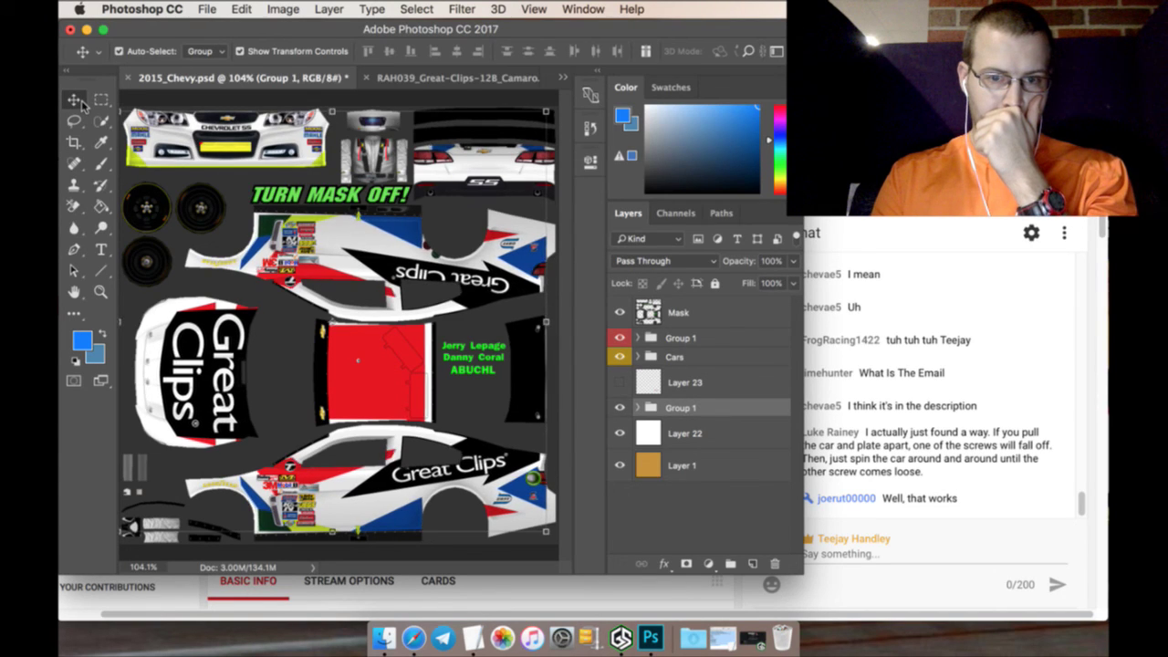
{"action": "key", "text": "Right"}
{"action": "key", "text": "Right"}
{"action": "key", "text": "Right"}
{"action": "key", "text": "Right"}
{"action": "key", "text": "Right"}
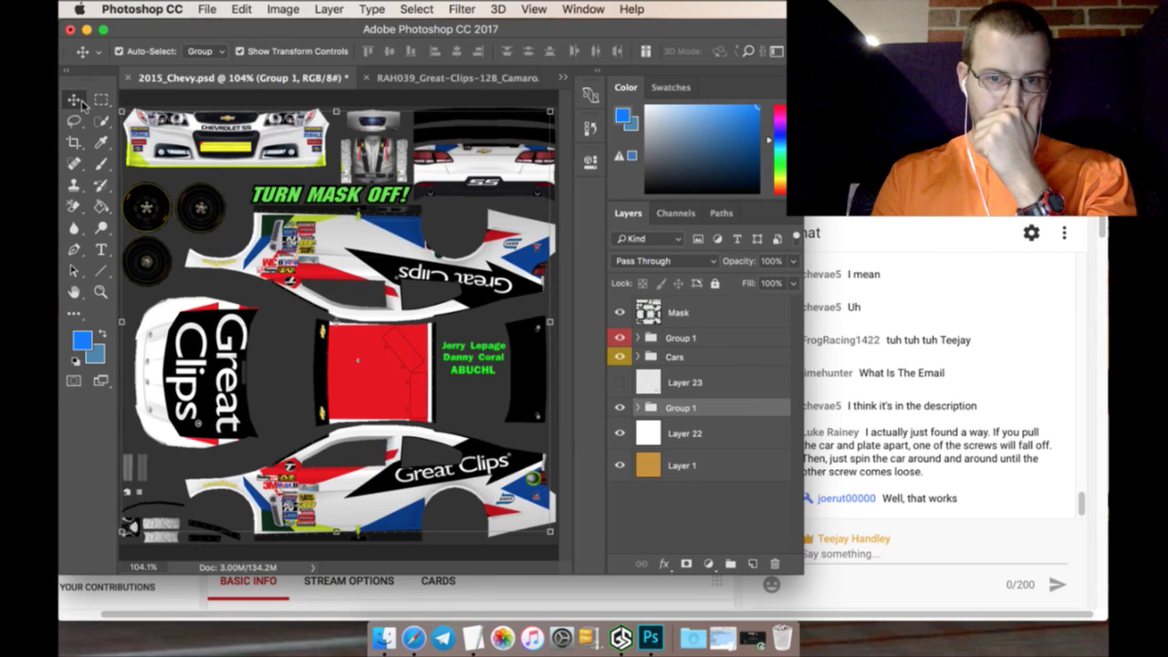
{"action": "key", "text": "Right"}
{"action": "key", "text": "Right"}
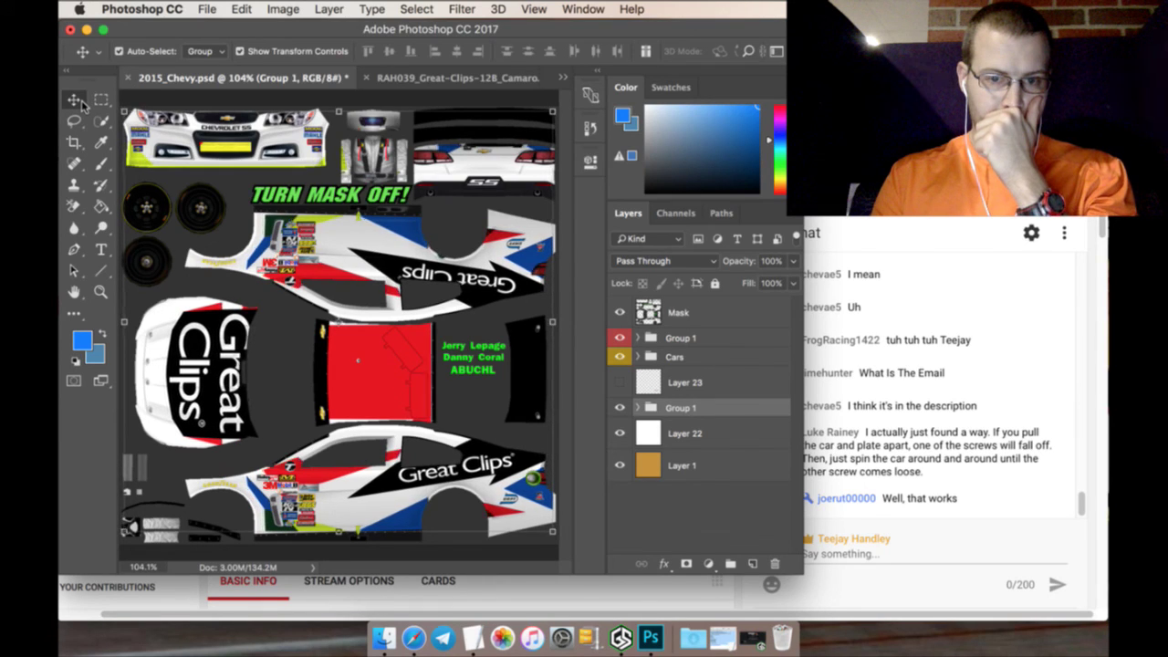
{"action": "key", "text": "Right"}
{"action": "key", "text": "Right"}
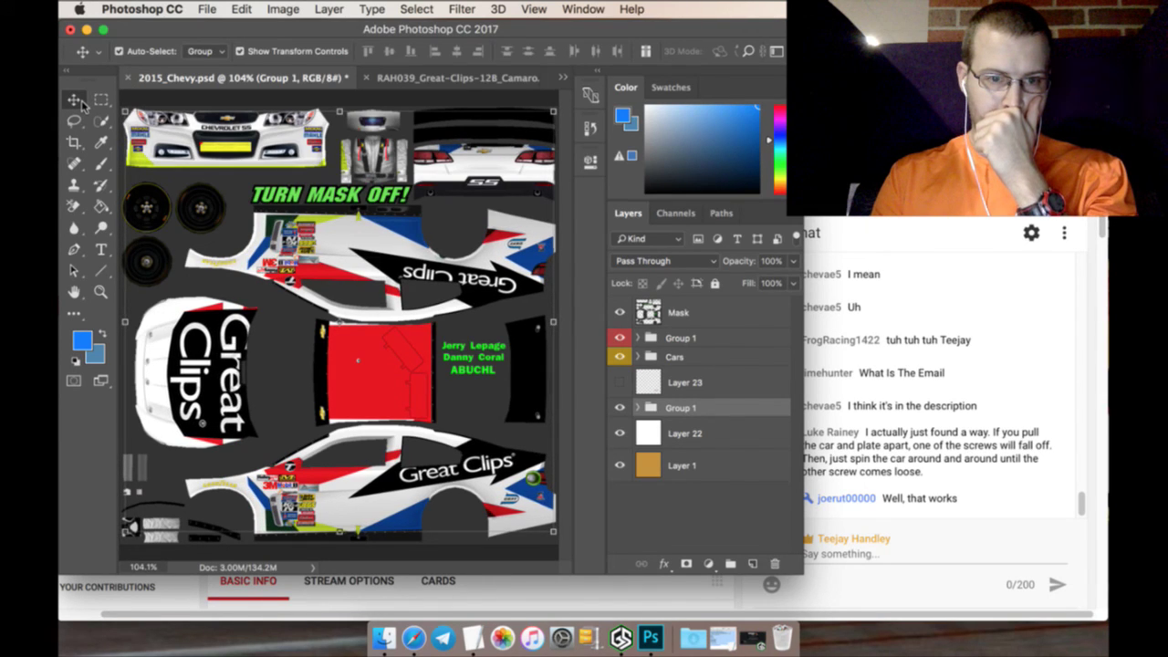
{"action": "key", "text": "Left"}
{"action": "key", "text": "Left"}
{"action": "key", "text": "Left"}
{"action": "key", "text": "Left"}
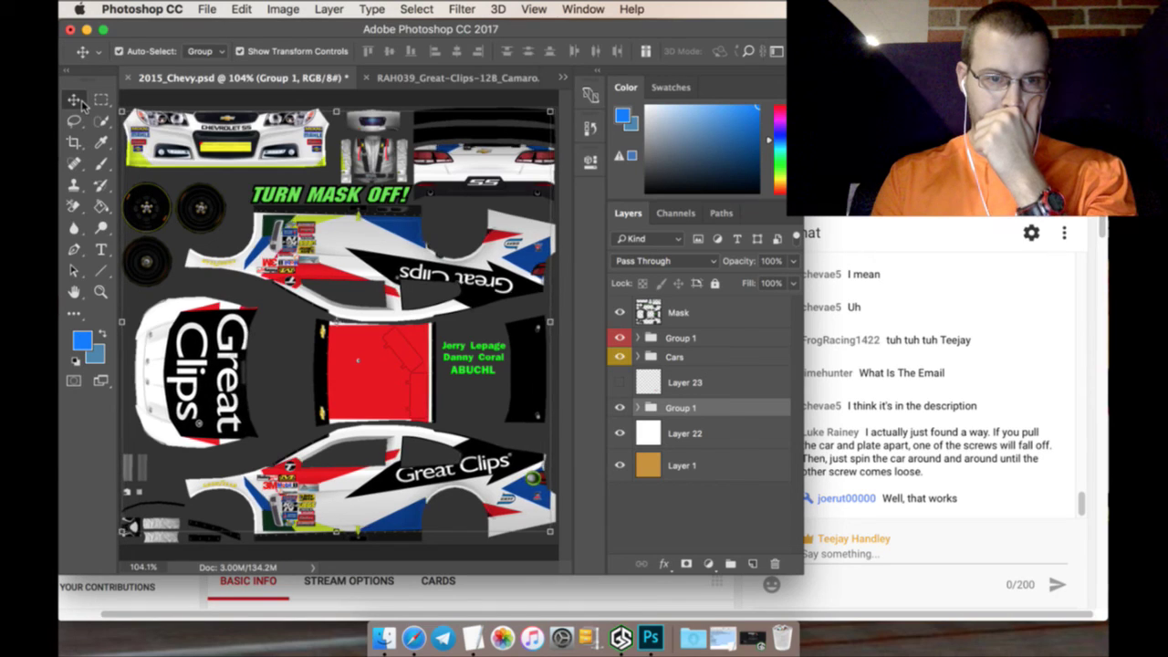
{"action": "key", "text": "Left"}
{"action": "key", "text": "Left"}
{"action": "key", "text": "Left"}
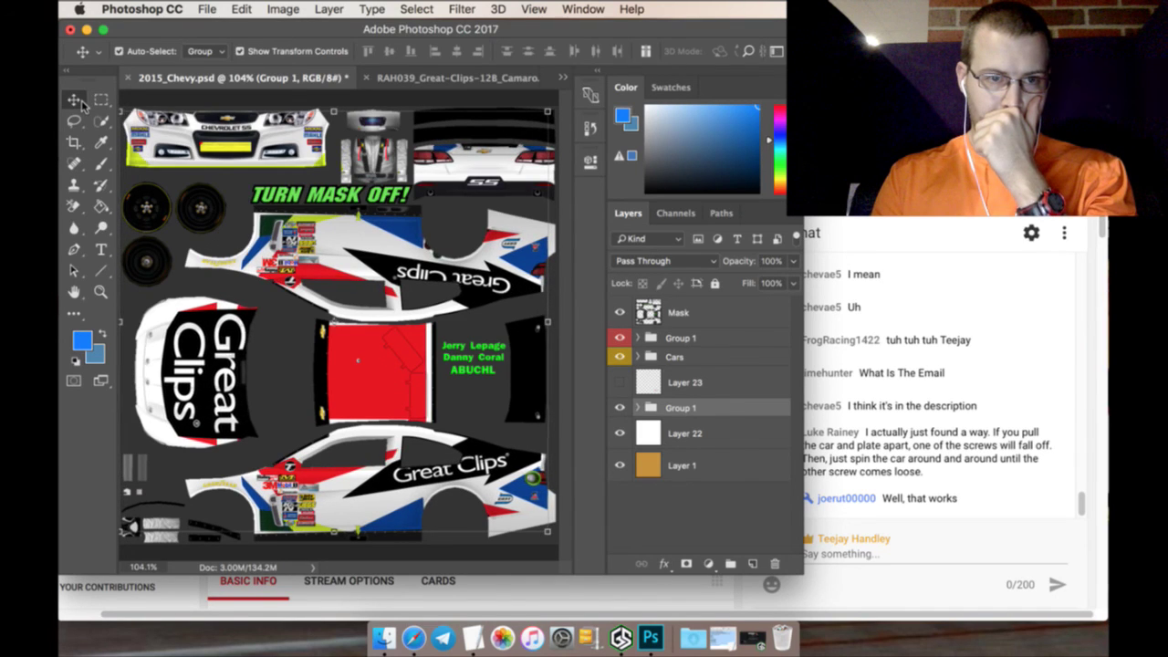
{"action": "key", "text": "Left"}
{"action": "key", "text": "Left"}
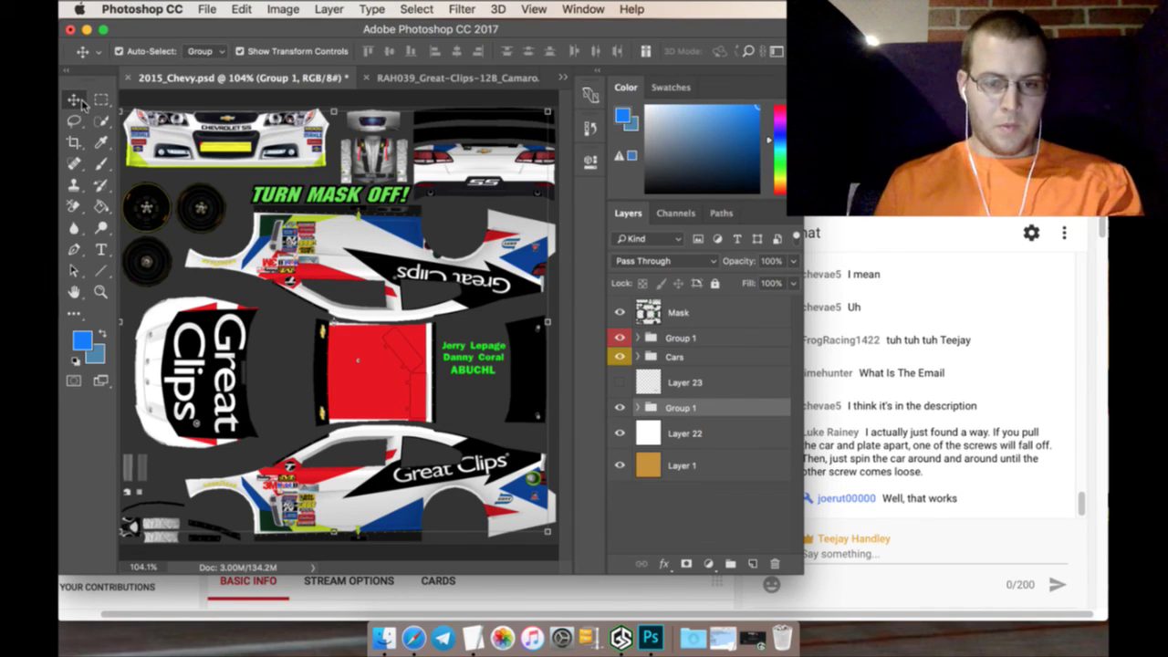
Expand the Great Clips group and hide its SPONSORS layer
{"action": "left_click", "coordinate": [102, 100]}
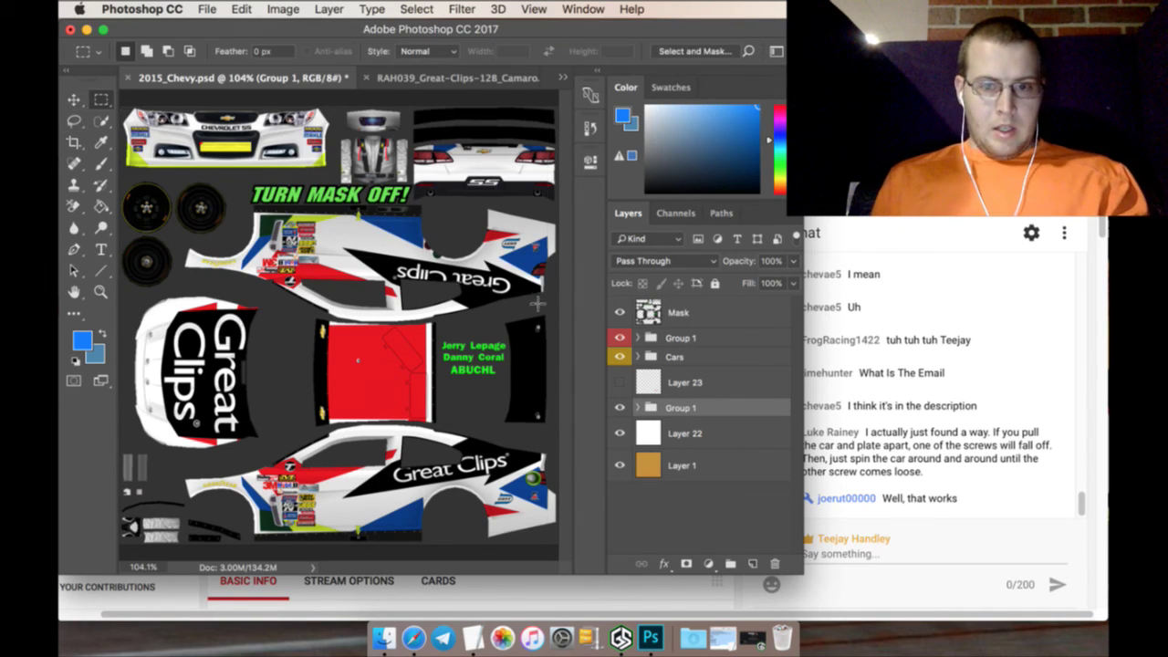
{"action": "left_click", "coordinate": [637, 408]}
{"action": "scroll", "coordinate": [629, 393], "scroll_direction": "down", "scroll_amount": 2}
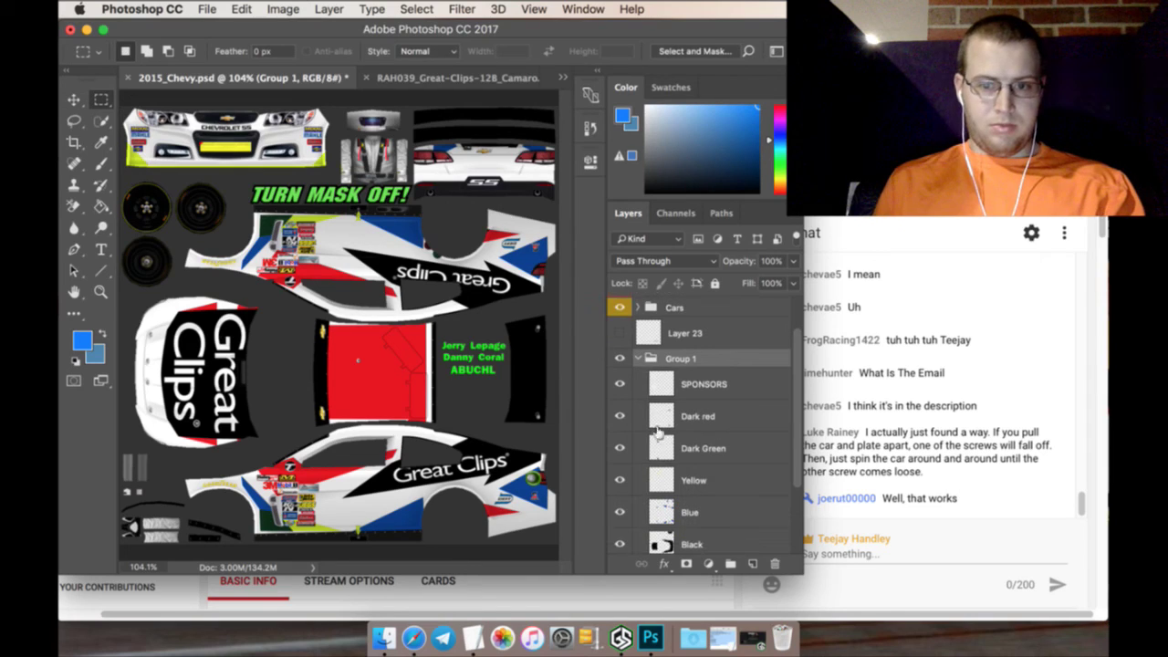
{"action": "left_click", "coordinate": [620, 383]}
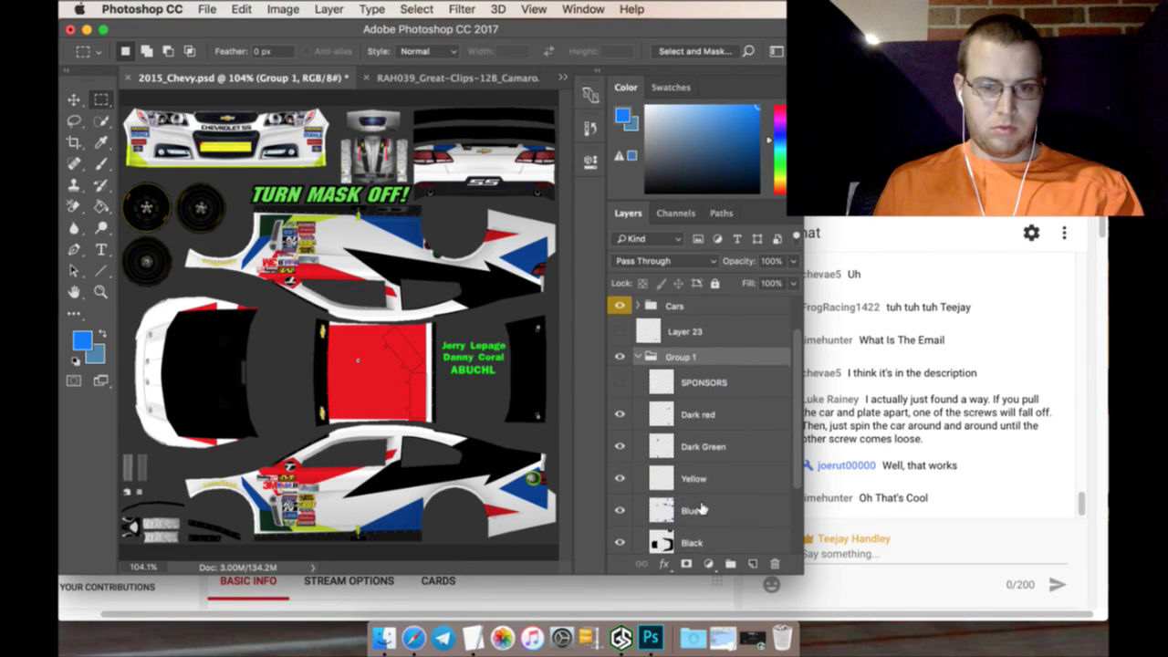
{"action": "scroll", "coordinate": [701, 509], "scroll_direction": "down", "scroll_amount": 1}
{"action": "scroll", "coordinate": [700, 509], "scroll_direction": "down", "scroll_amount": 3}
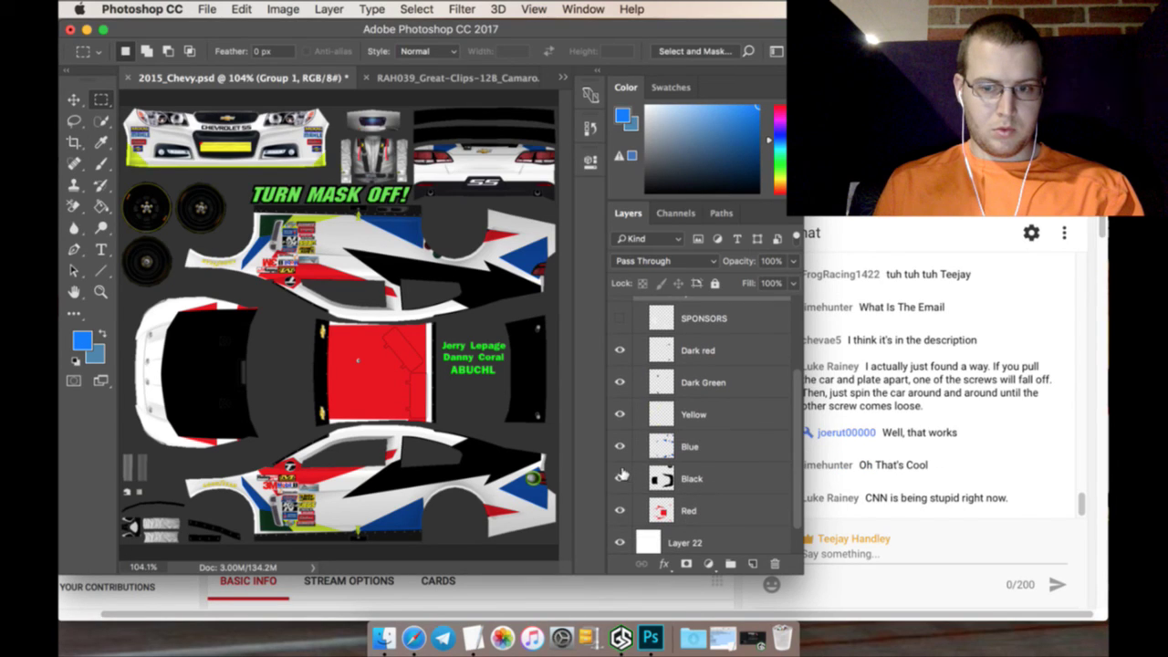
Toggle the Black layer's visibility to compare the design with and without it, leaving the layer hidden
{"action": "left_click", "coordinate": [620, 476]}
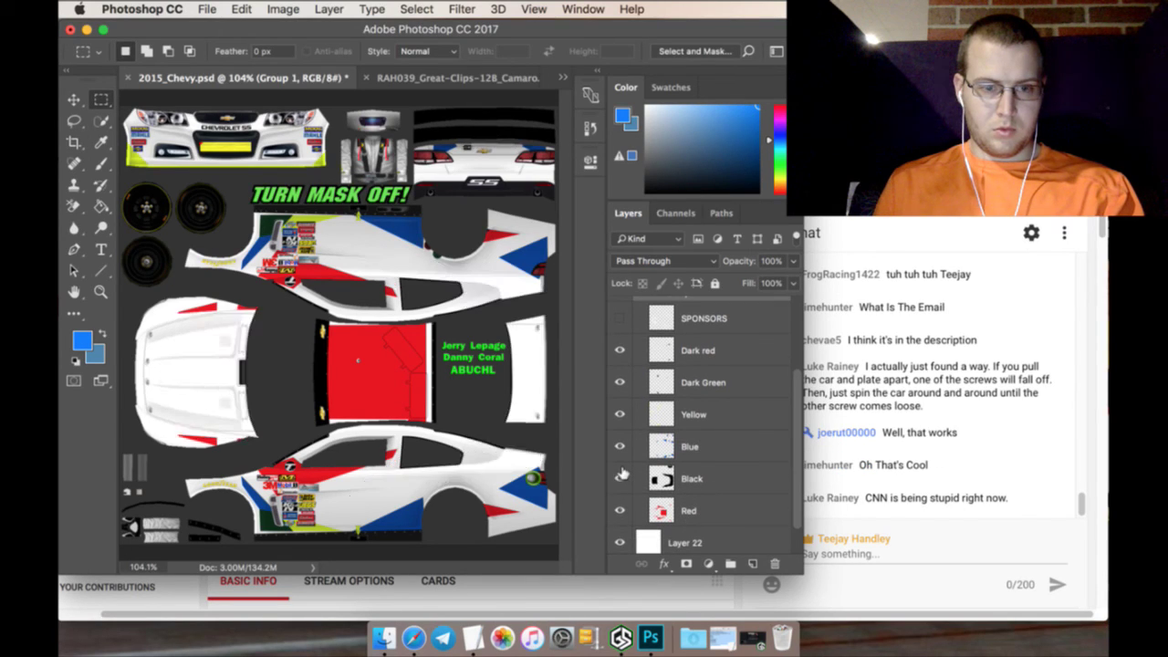
{"action": "left_click", "coordinate": [620, 477]}
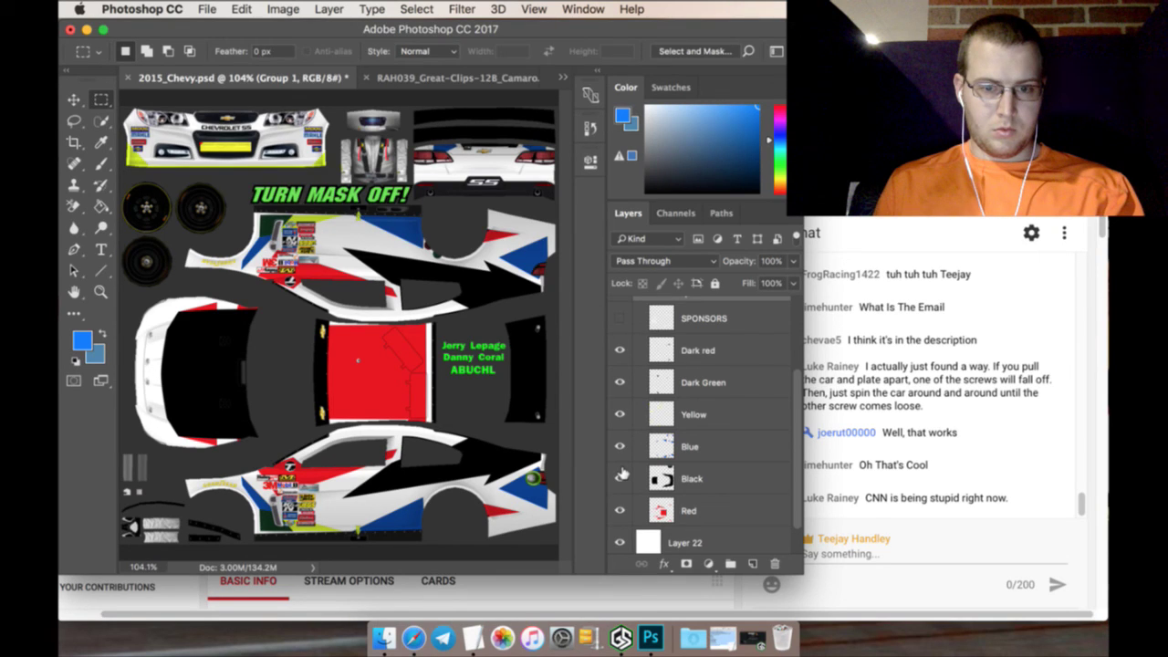
{"action": "left_click", "coordinate": [620, 476]}
Lasso the hood on the Red layer and erase the red shapes inside that selection
{"action": "left_click", "coordinate": [675, 502]}
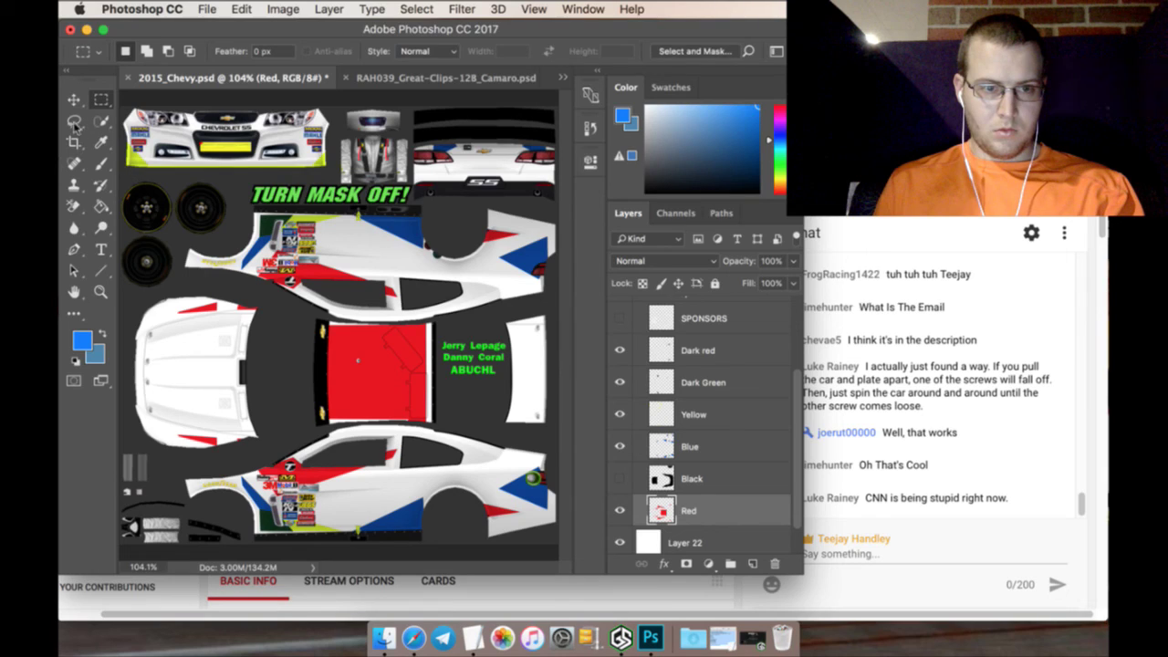
{"action": "left_click", "coordinate": [75, 122]}
{"action": "mouse_move", "coordinate": [249, 278]}
{"action": "left_mouse_down"}
{"action": "mouse_move", "coordinate": [282, 312]}
{"action": "mouse_move", "coordinate": [292, 349]}
{"action": "mouse_move", "coordinate": [280, 431]}
{"action": "mouse_move", "coordinate": [239, 458]}
{"action": "mouse_move", "coordinate": [180, 456]}
{"action": "mouse_move", "coordinate": [158, 432]}
{"action": "mouse_move", "coordinate": [145, 354]}
{"action": "mouse_move", "coordinate": [165, 303]}
{"action": "mouse_move", "coordinate": [219, 280]}
{"action": "left_mouse_up"}
{"action": "left_click", "coordinate": [74, 208]}
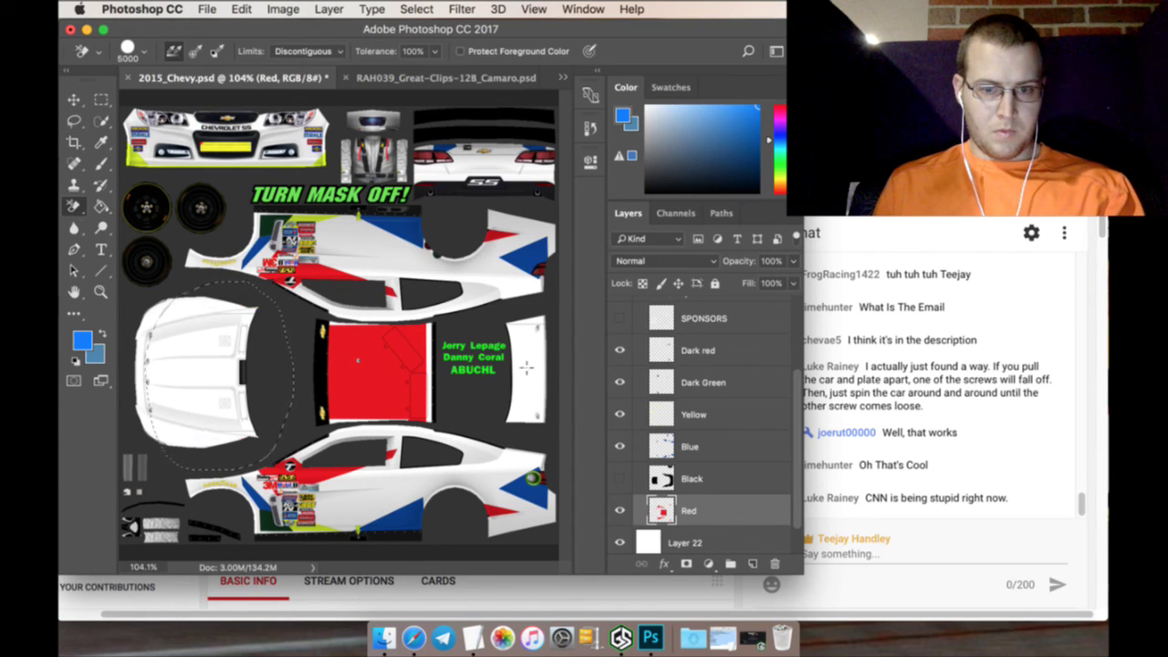
Select a rectangle around the rear bumper on the Blue layer and erase the blue shapes inside it
{"action": "scroll", "coordinate": [648, 443], "scroll_direction": "up", "scroll_amount": 2}
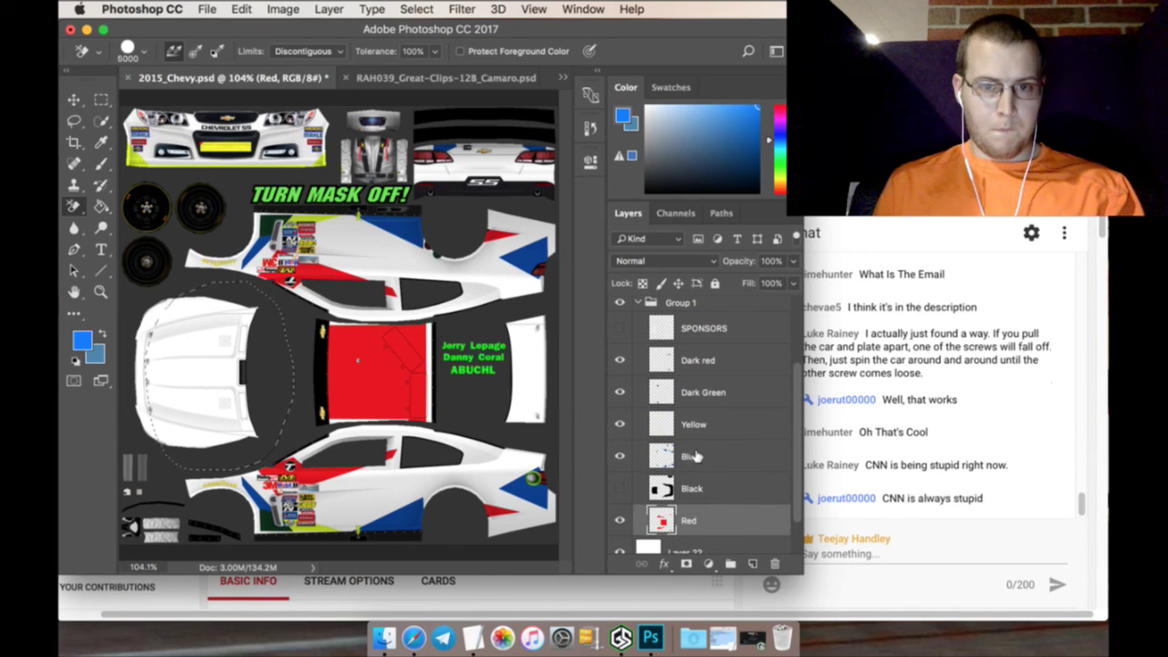
{"action": "left_click", "coordinate": [692, 456]}
{"action": "left_click", "coordinate": [102, 100]}
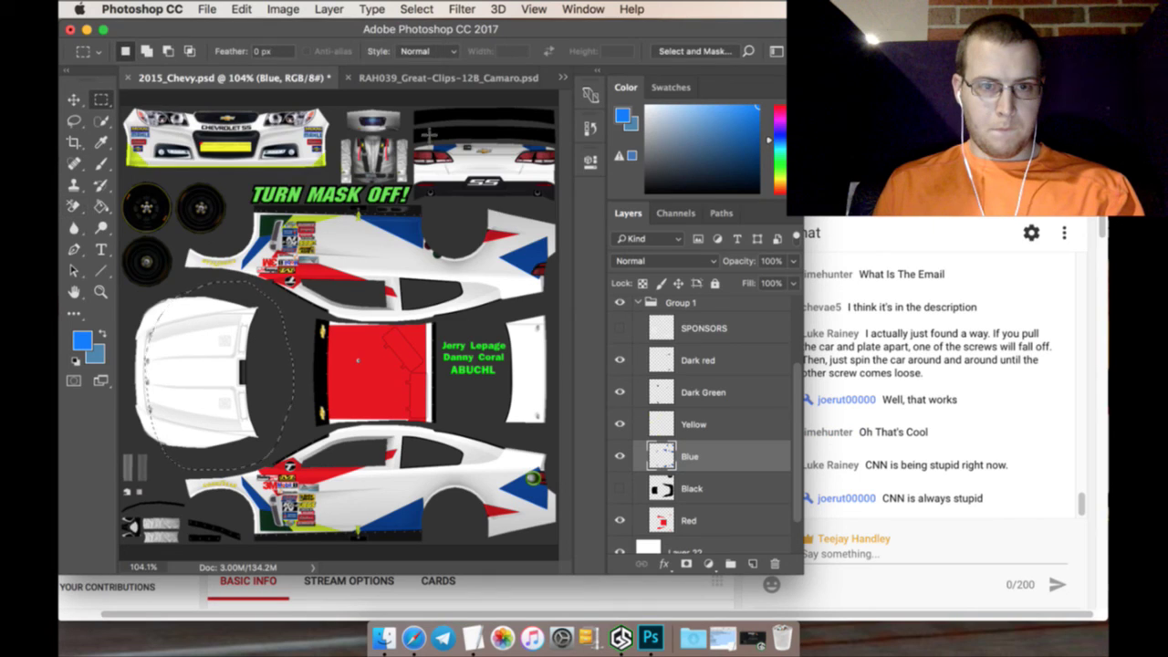
{"action": "left_click_drag", "start_coordinate": [416, 107], "coordinate": [570, 197]}
{"action": "left_click", "coordinate": [74, 206]}
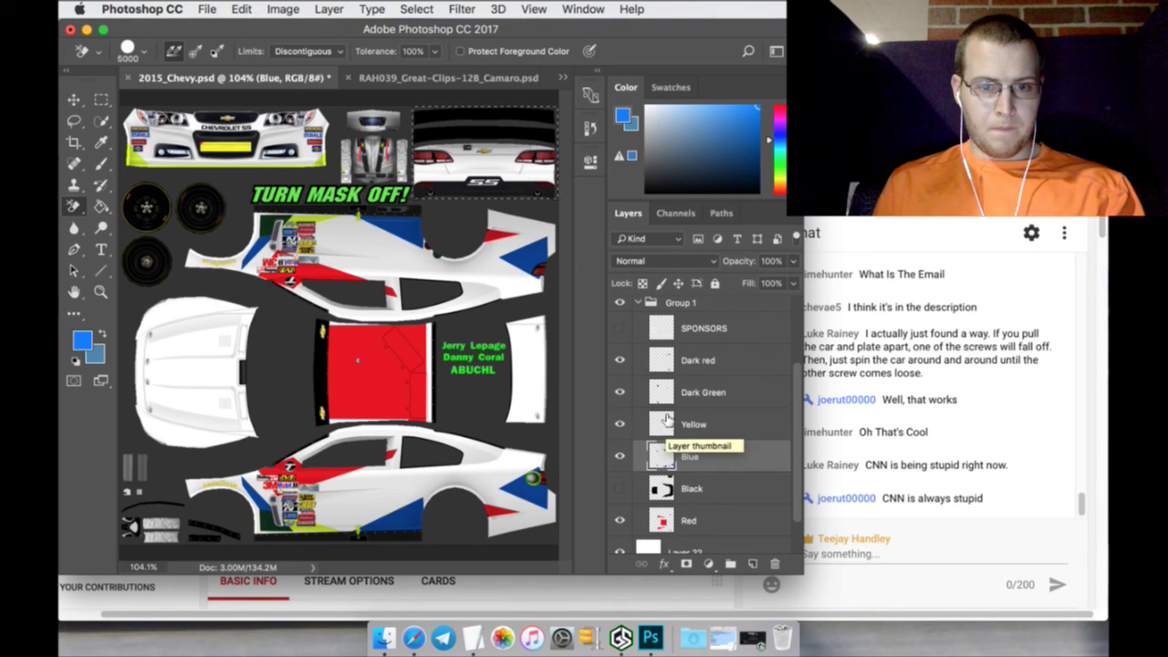
Move the Black layer above the Dark red layer, directly beneath SPONSORS in the Great Clips group
{"action": "scroll", "coordinate": [680, 406], "scroll_direction": "up", "scroll_amount": 2}
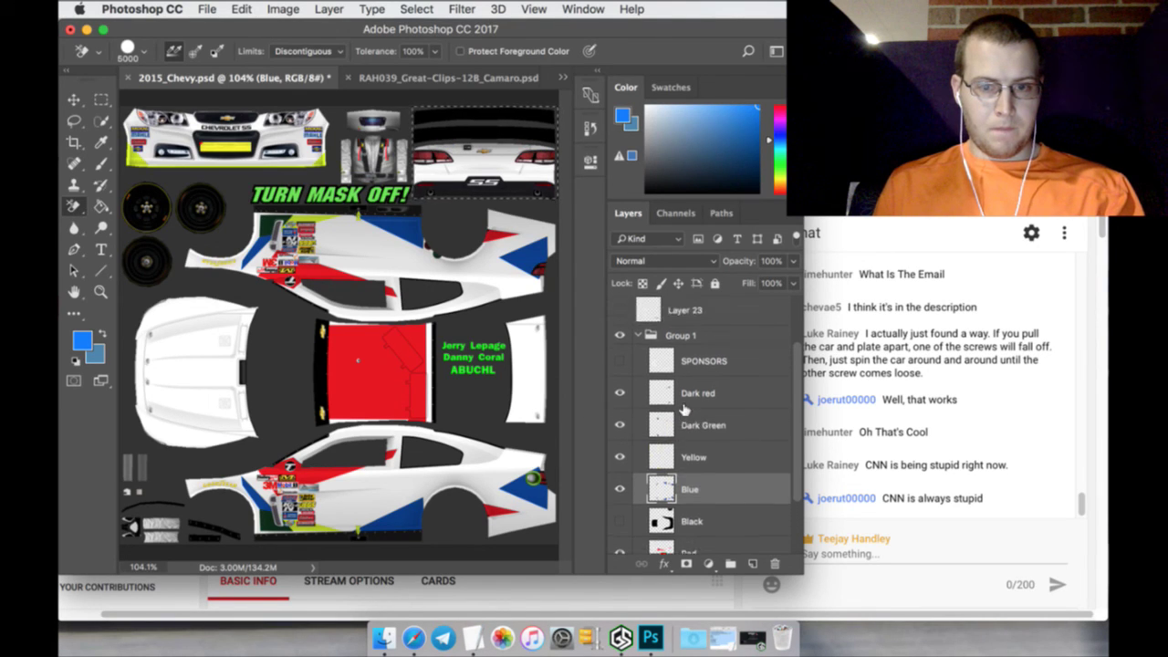
{"action": "left_click", "coordinate": [690, 392]}
{"action": "scroll", "coordinate": [693, 401], "scroll_direction": "down", "scroll_amount": 2}
{"action": "left_click", "coordinate": [697, 493]}
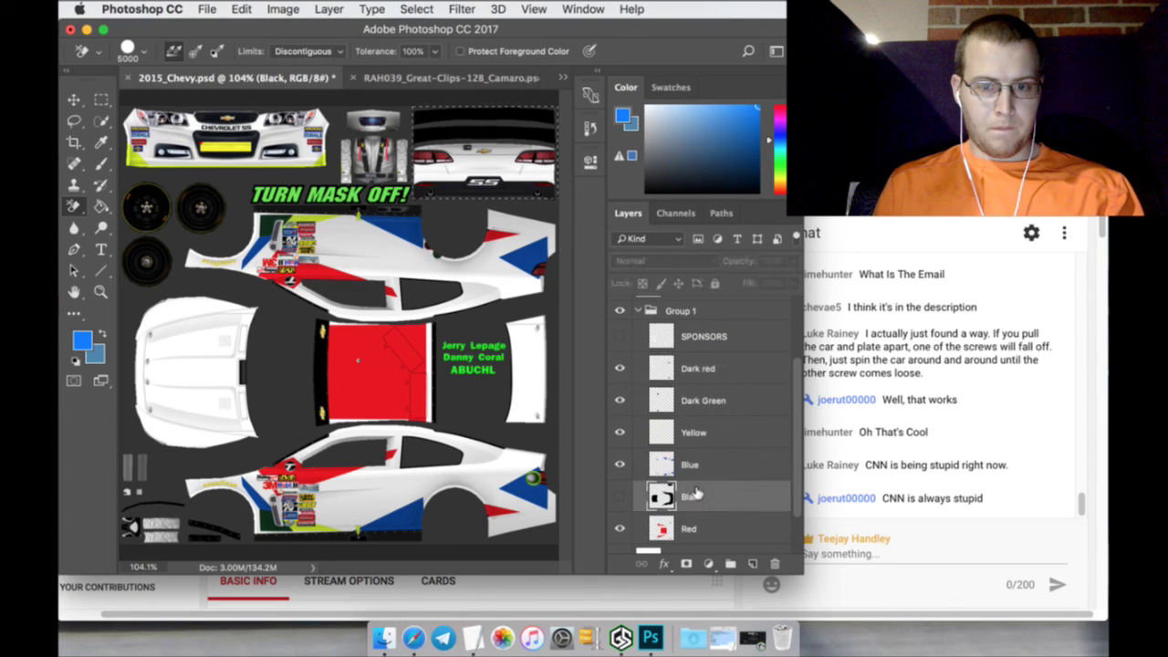
{"action": "left_click_drag", "start_coordinate": [720, 489], "coordinate": [728, 361]}
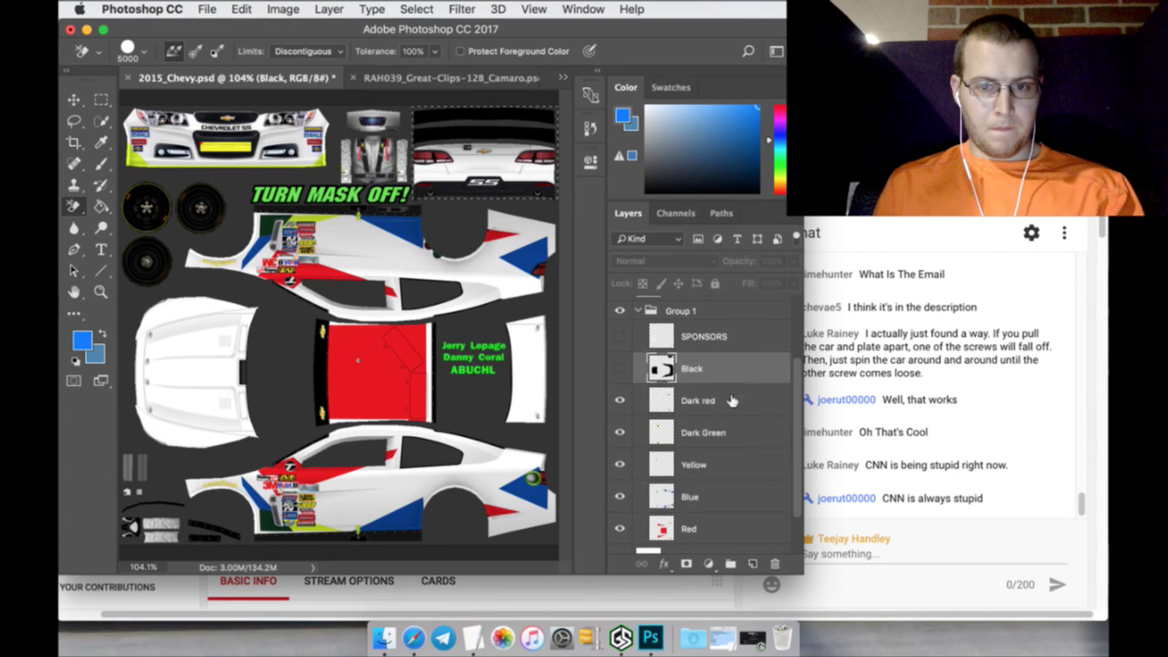
Merge the Dark red, Dark Green, Yellow, Blue and Red layers into one layer
{"action": "left_click", "coordinate": [720, 398]}
{"action": "scroll", "coordinate": [708, 438], "scroll_direction": "down", "scroll_amount": 1}
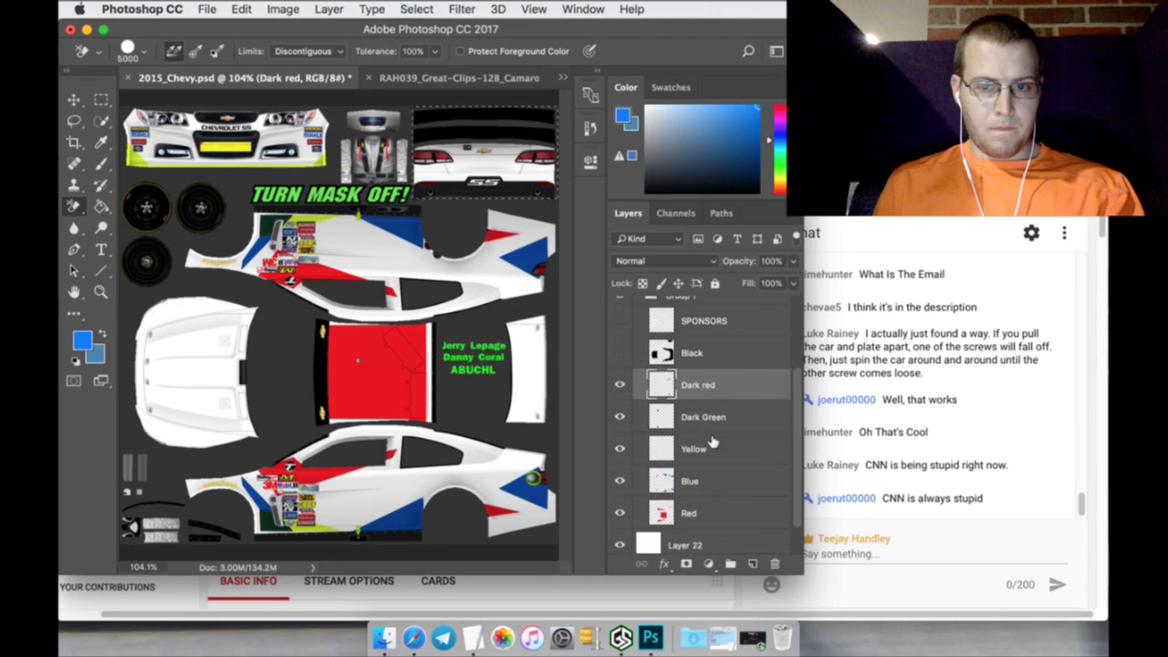
{"action": "left_click", "coordinate": [711, 493], "text": "shift"}
{"action": "right_click", "coordinate": [711, 493]}
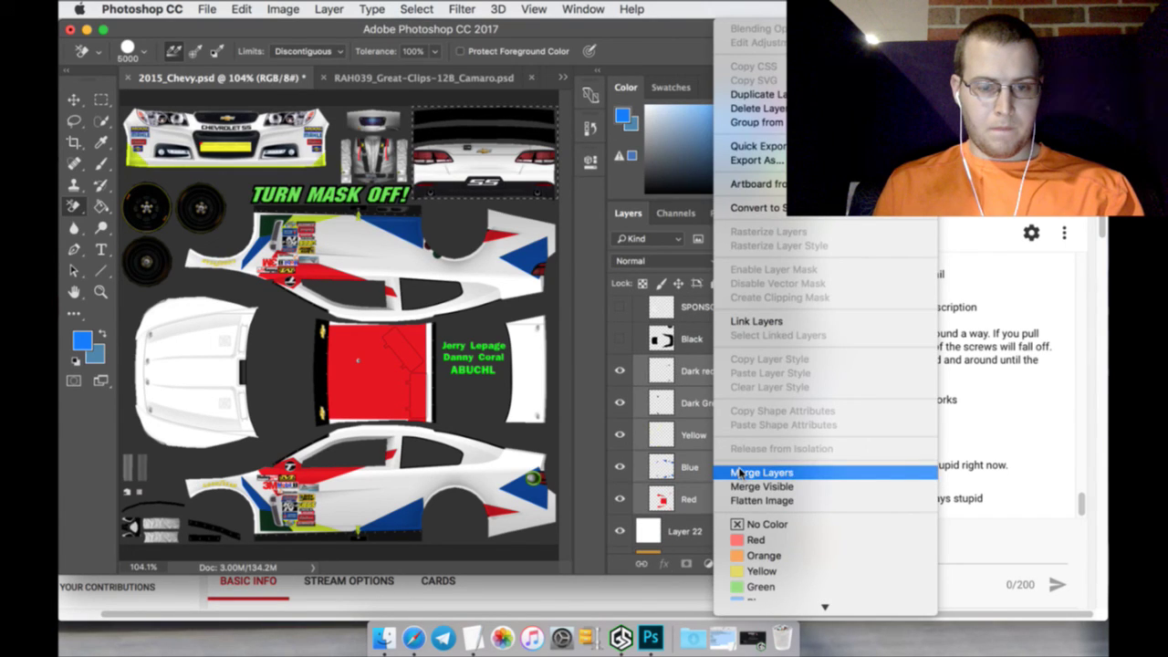
{"action": "left_click", "coordinate": [741, 473]}
Select the merged layer's shapes across the car sides and roof, below the bumpers, and nudge them to the right
{"action": "left_click", "coordinate": [101, 100]}
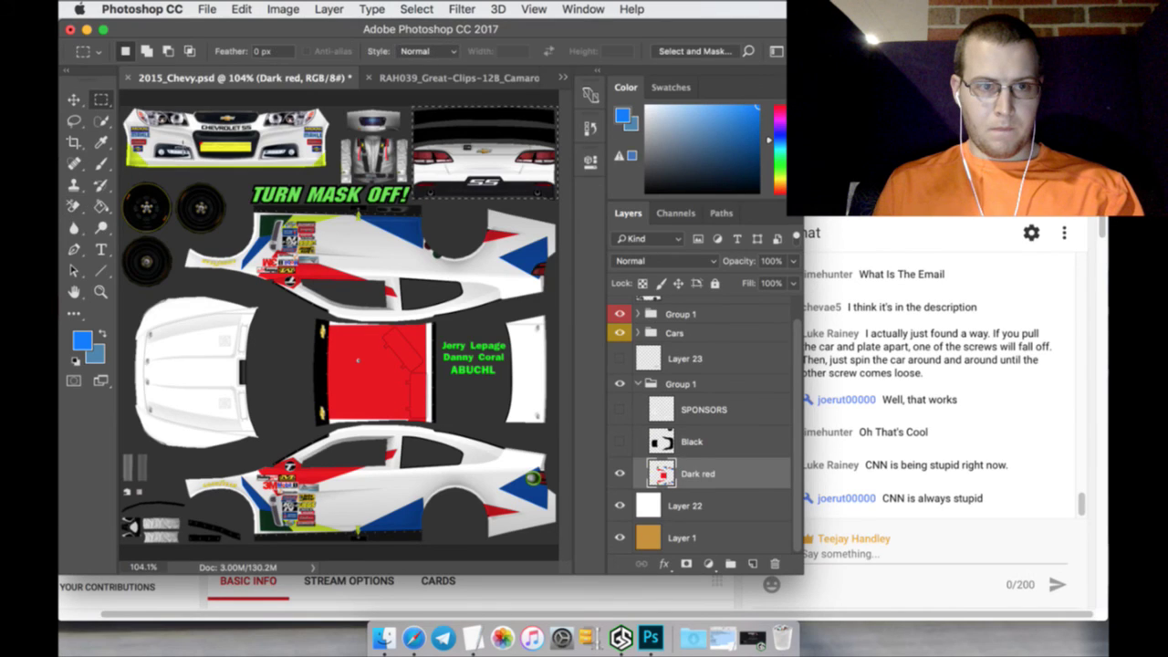
{"action": "left_click", "coordinate": [82, 101]}
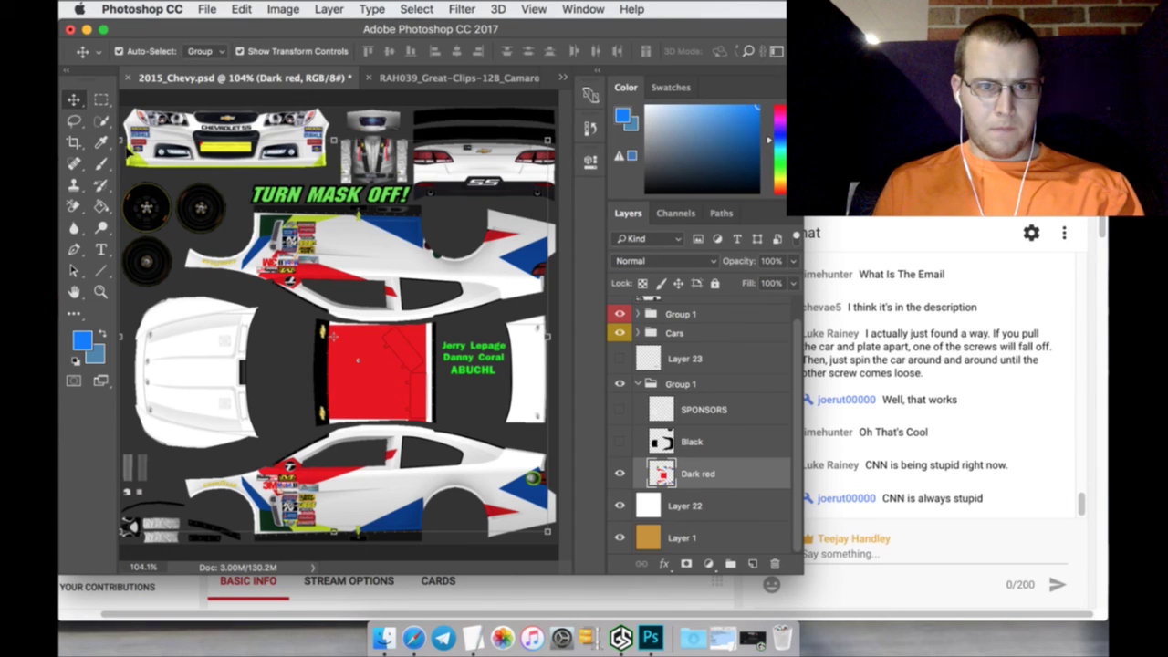
{"action": "left_click", "coordinate": [102, 103]}
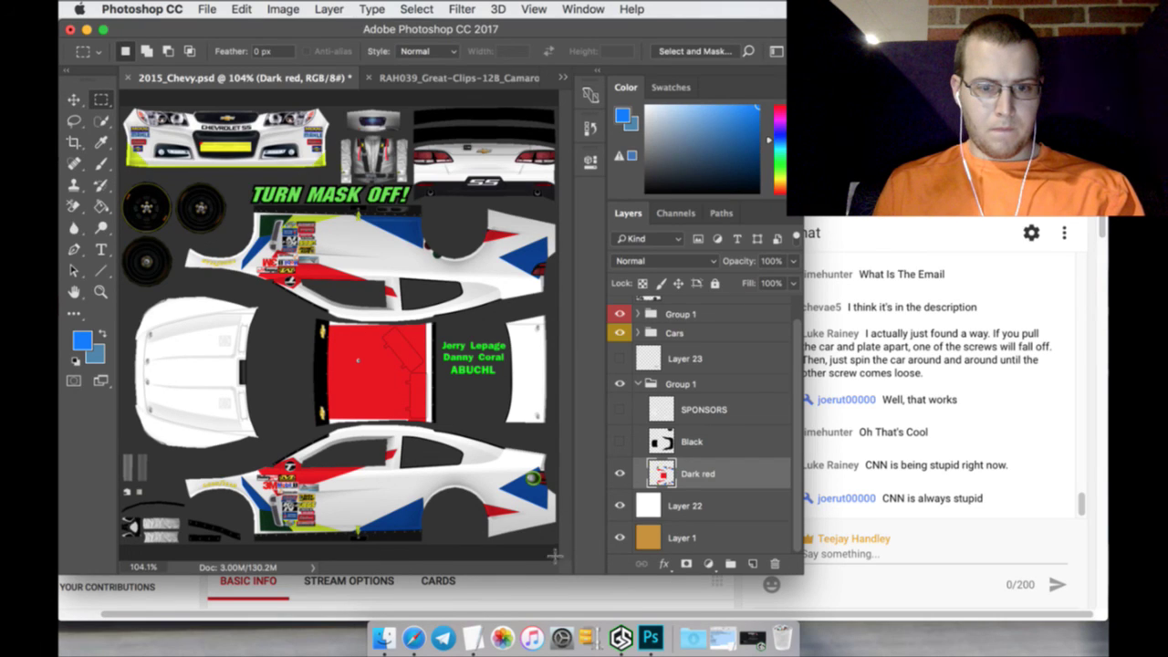
{"action": "left_click_drag", "start_coordinate": [557, 548], "coordinate": [68, 171]}
{"action": "left_click_drag", "start_coordinate": [63, 211], "coordinate": [66, 208]}
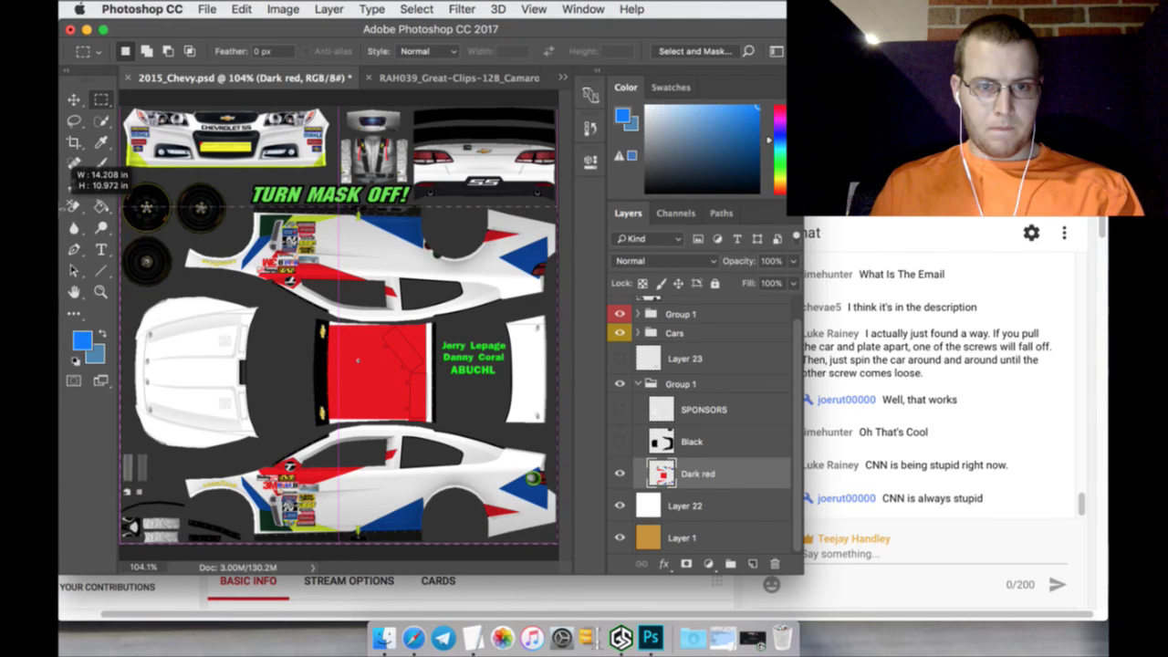
{"action": "left_click", "coordinate": [75, 99]}
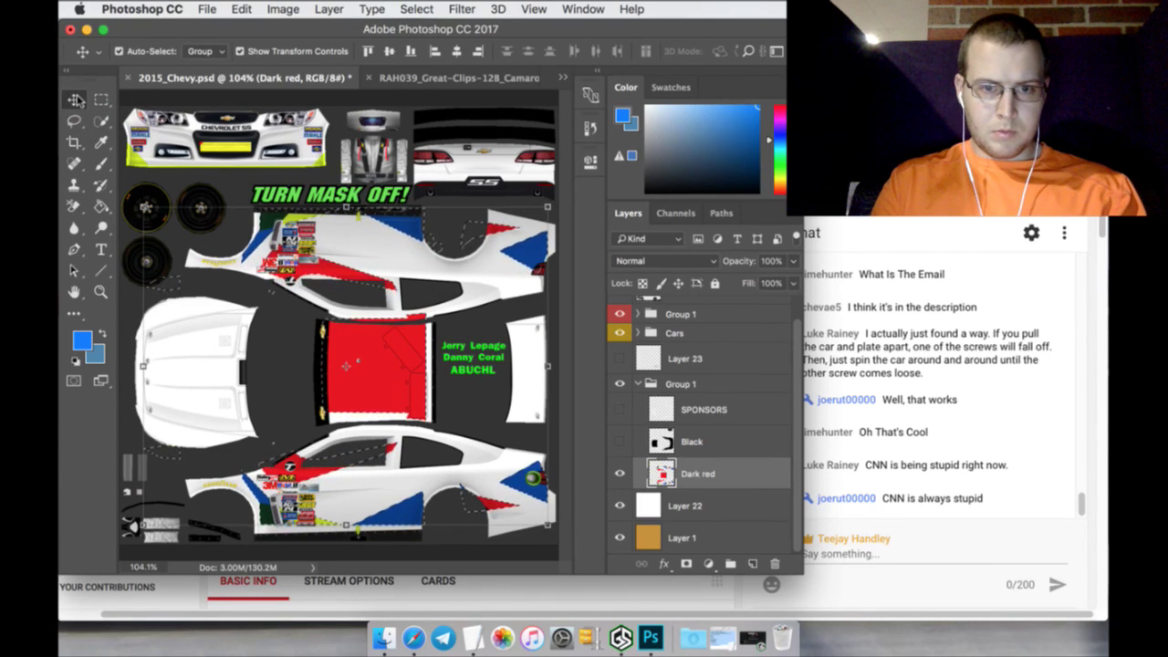
{"action": "key", "text": "Right"}
{"action": "key", "text": "Right"}
{"action": "key", "text": "Right"}
{"action": "key", "text": "Right"}
{"action": "key", "text": "Right"}
{"action": "key", "text": "Right"}
{"action": "key", "text": "Right"}
{"action": "key", "text": "Right"}
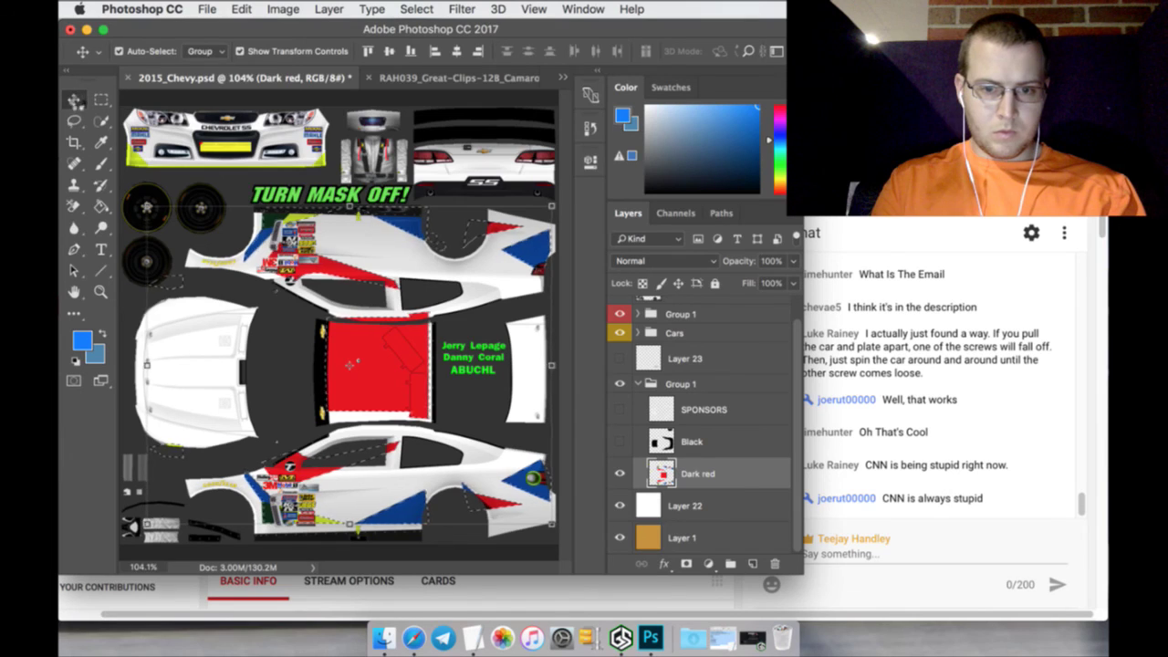
{"action": "key", "text": "Left"}
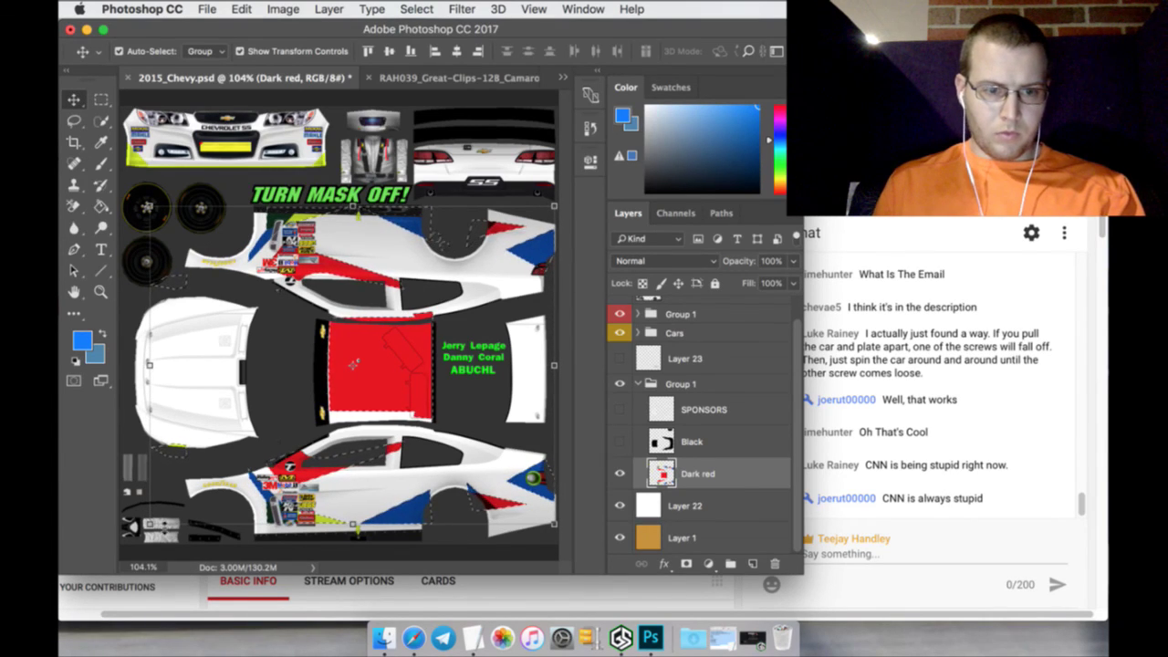
Scale the selected side and roof shapes up to about 105.4% and apply the transformation
{"action": "mouse_move", "coordinate": [149, 524]}
{"action": "left_mouse_down"}
{"action": "mouse_move", "coordinate": [128, 540]}
{"action": "mouse_move", "coordinate": [132, 527]}
{"action": "left_mouse_up"}
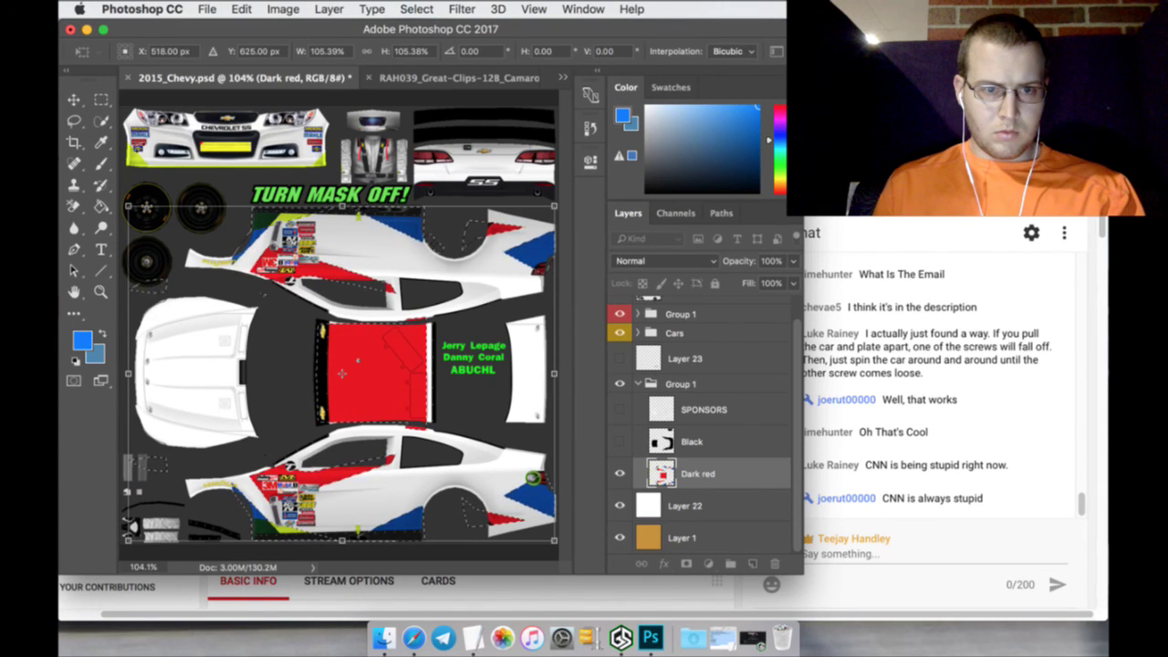
{"action": "left_click", "coordinate": [103, 101]}
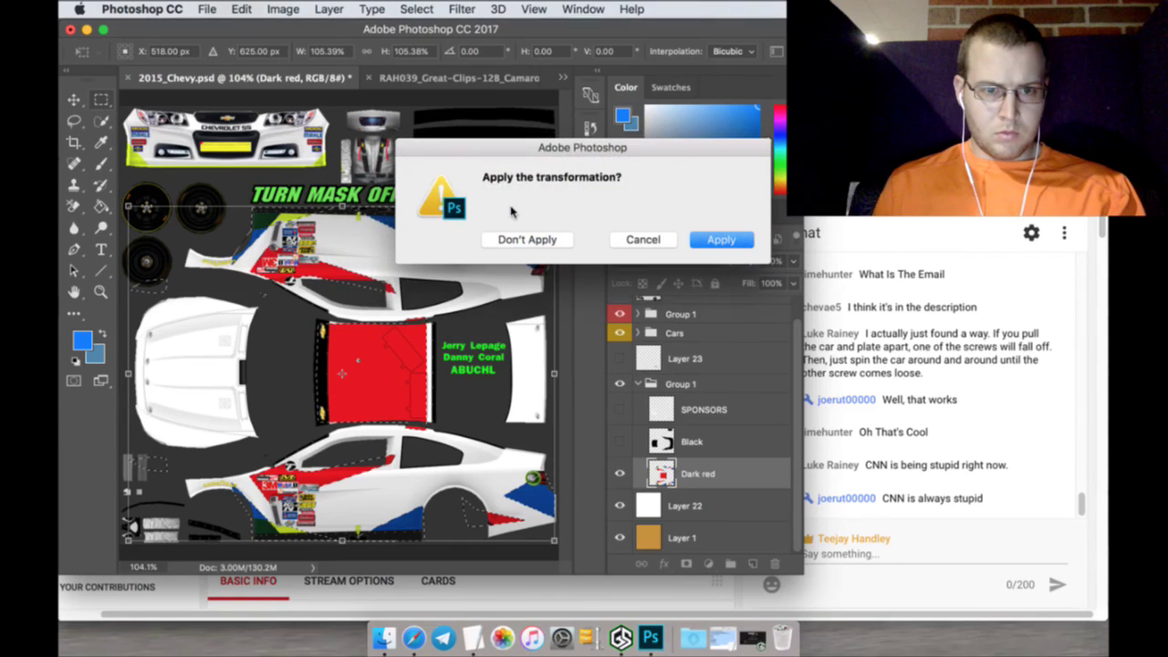
{"action": "left_click", "coordinate": [703, 239]}
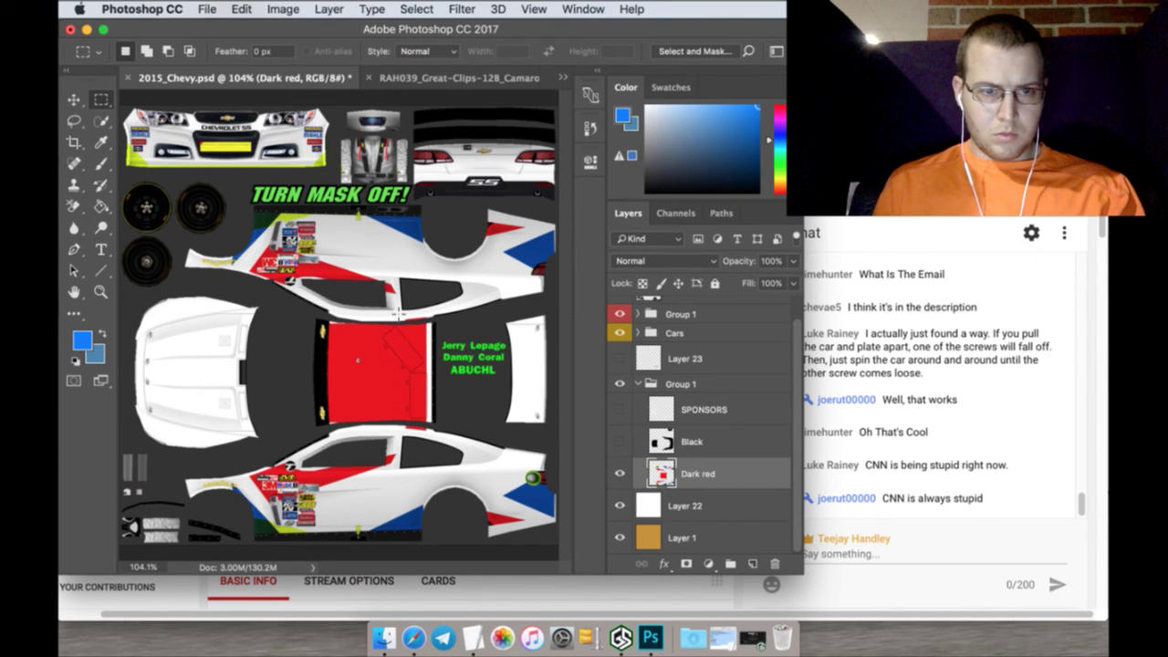
Erase the stray red slivers on the body edges above and below the rear of the roof
{"action": "left_click_drag", "start_coordinate": [399, 315], "coordinate": [442, 322]}
{"action": "key", "text": "e"}
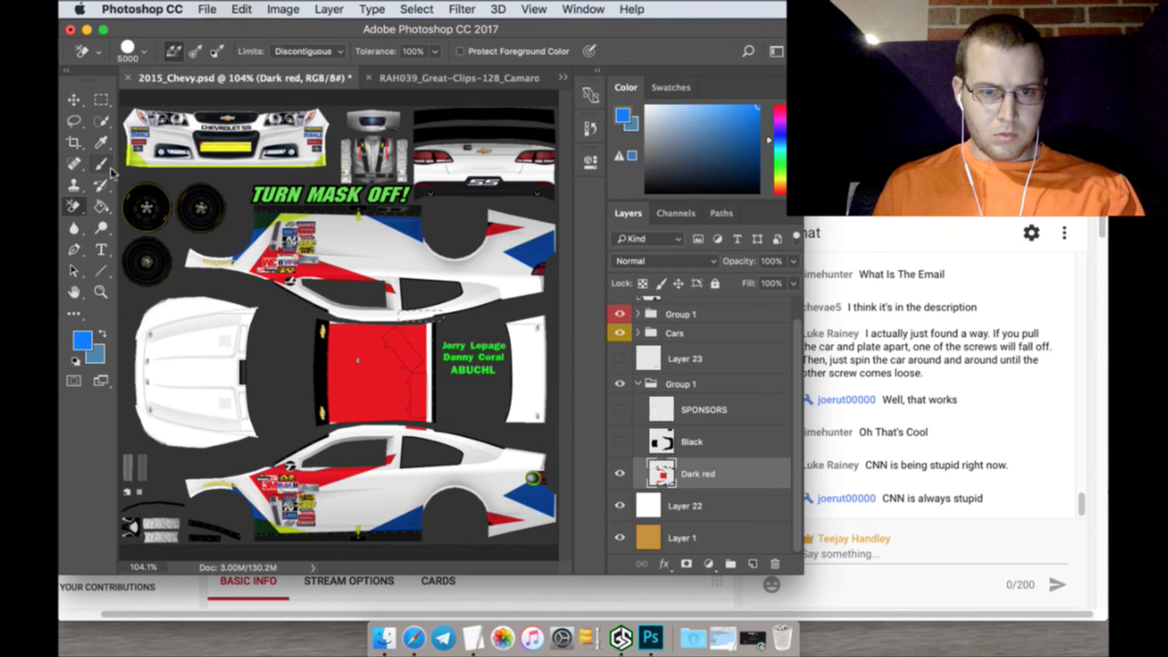
{"action": "left_click", "coordinate": [101, 98]}
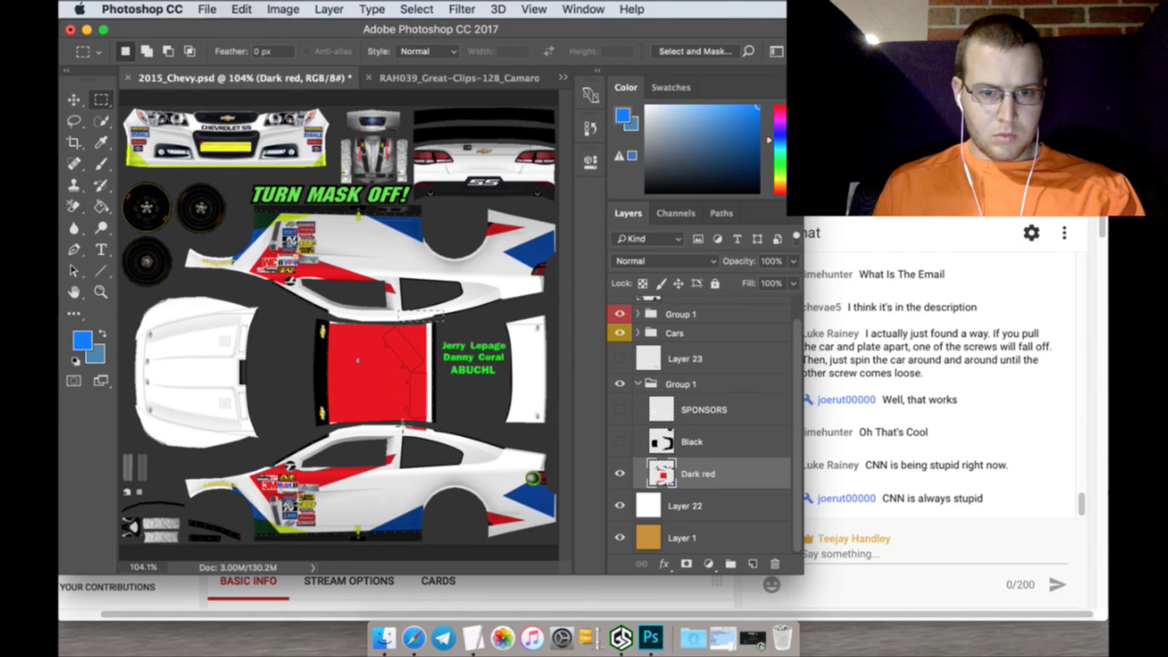
{"action": "left_click_drag", "start_coordinate": [406, 425], "coordinate": [434, 438]}
{"action": "left_click", "coordinate": [72, 207]}
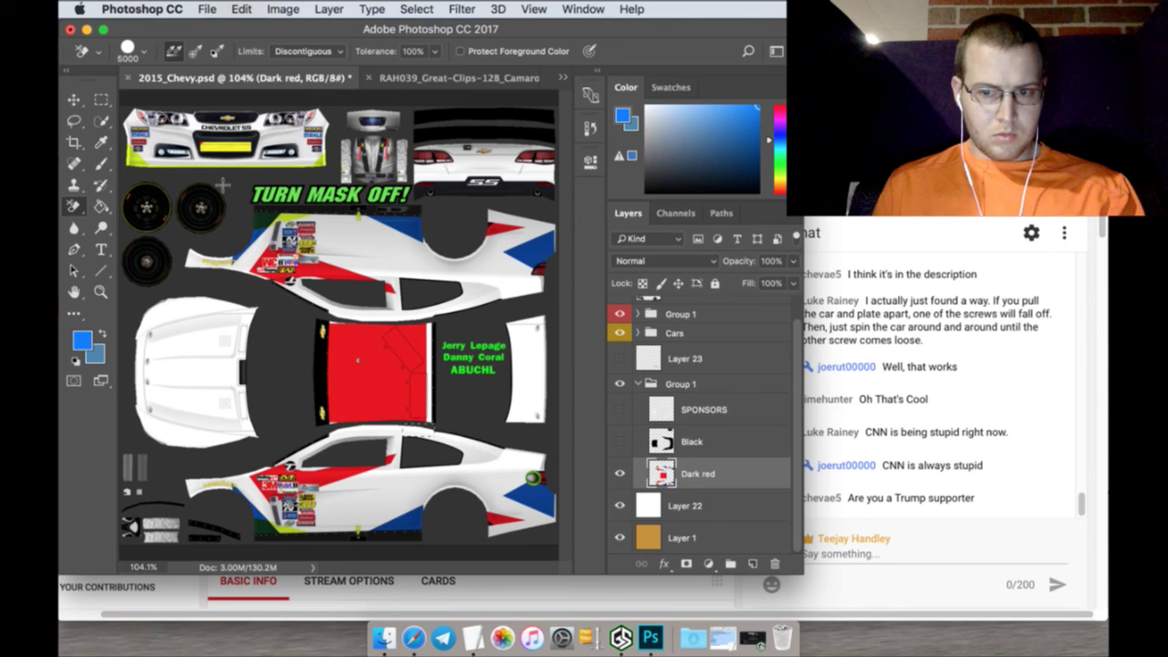
Select the yellow corner shapes on the front bumper and fit them to the bumper's corners
{"action": "left_click", "coordinate": [100, 100]}
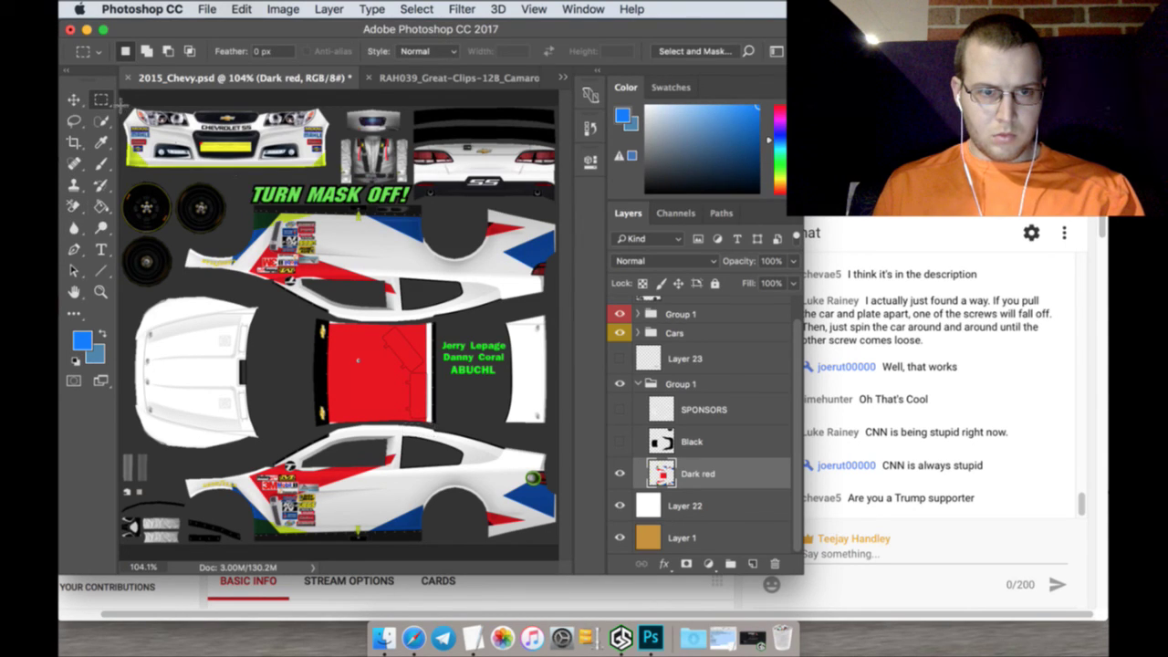
{"action": "key", "text": "ctrl+a"}
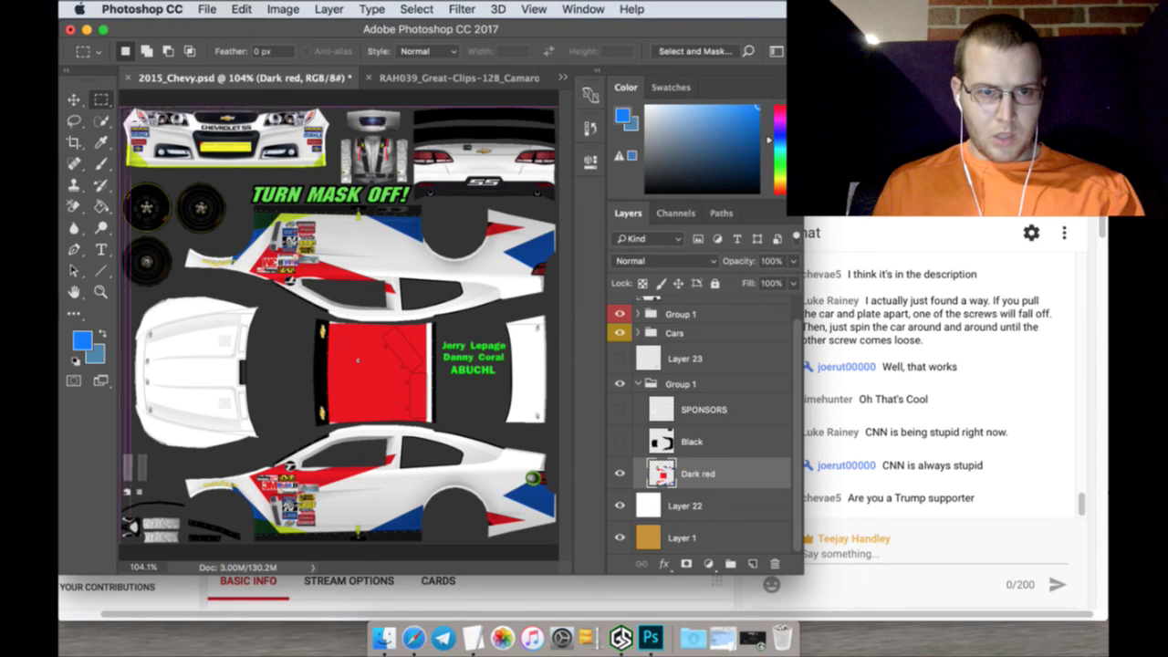
{"action": "left_click", "coordinate": [73, 100]}
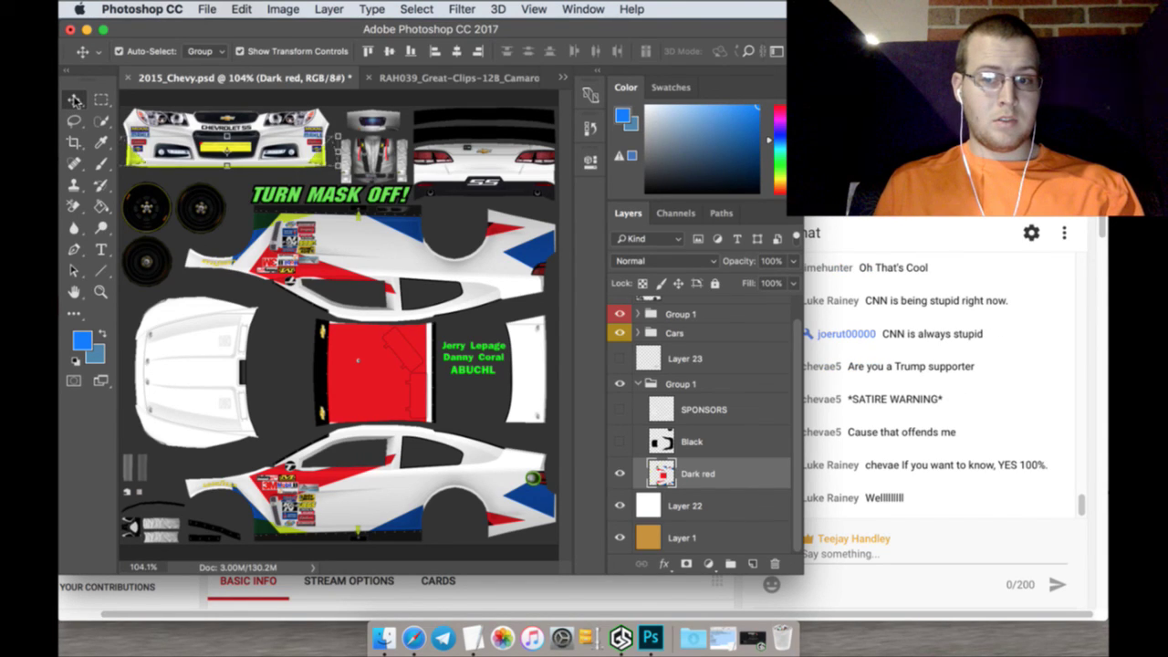
{"action": "left_click", "coordinate": [102, 100]}
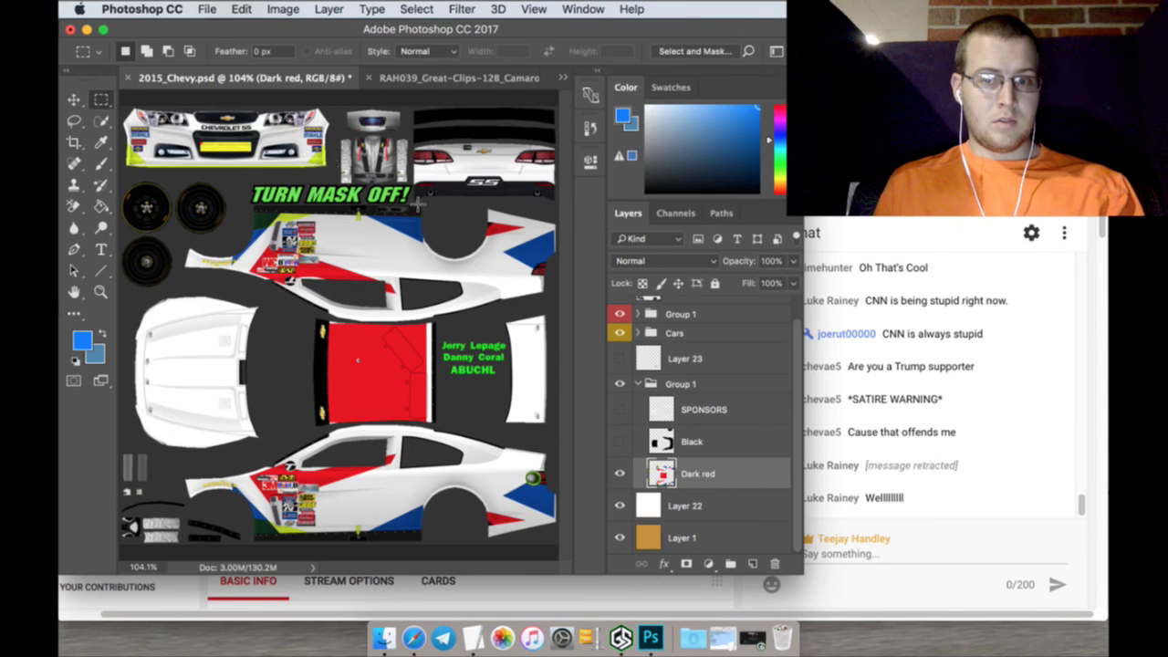
Show Layer 23 with the eBay logo, and close the Great Clips Camaro document without saving it
{"action": "left_click", "coordinate": [619, 358]}
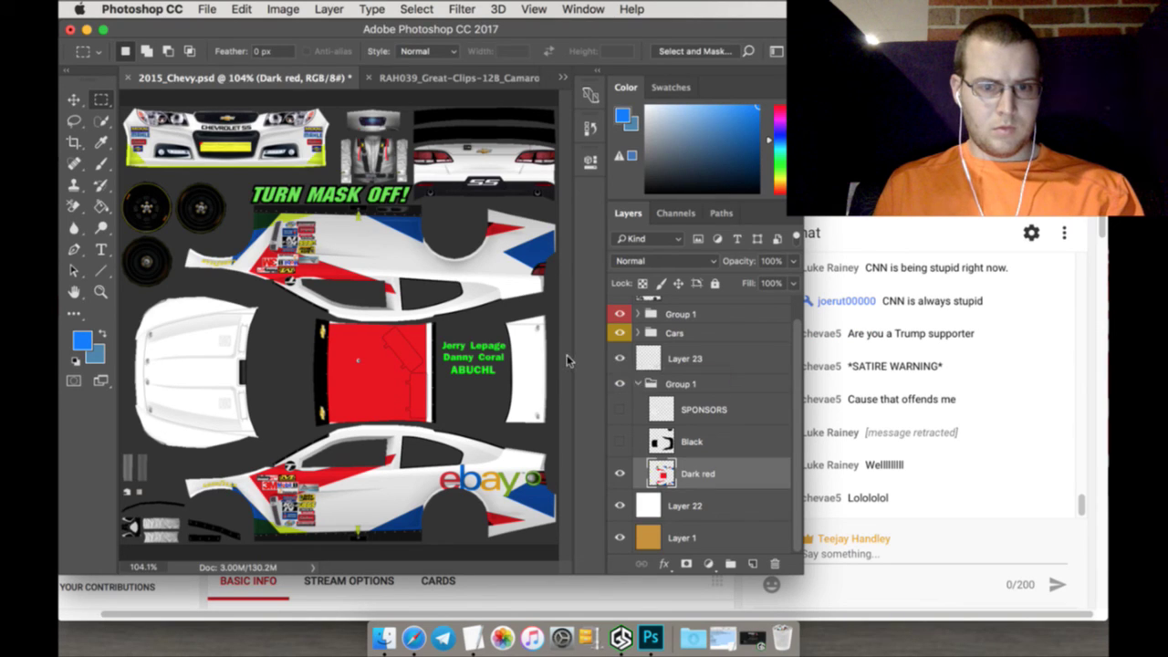
{"action": "left_click", "coordinate": [518, 82]}
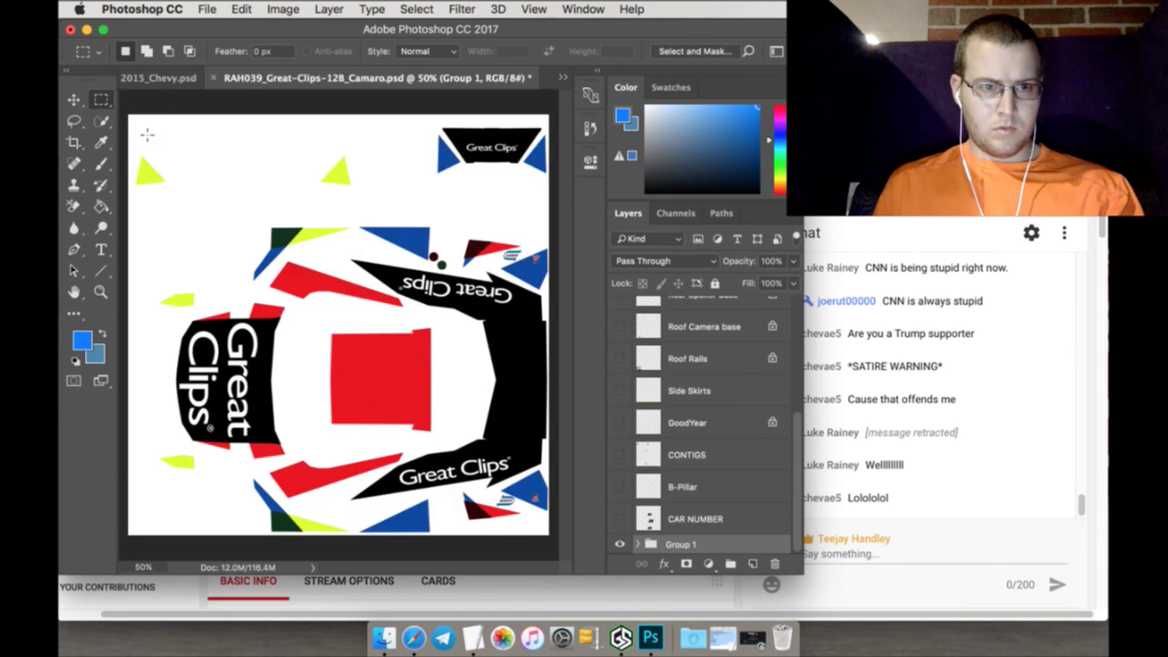
{"action": "left_click", "coordinate": [215, 79]}
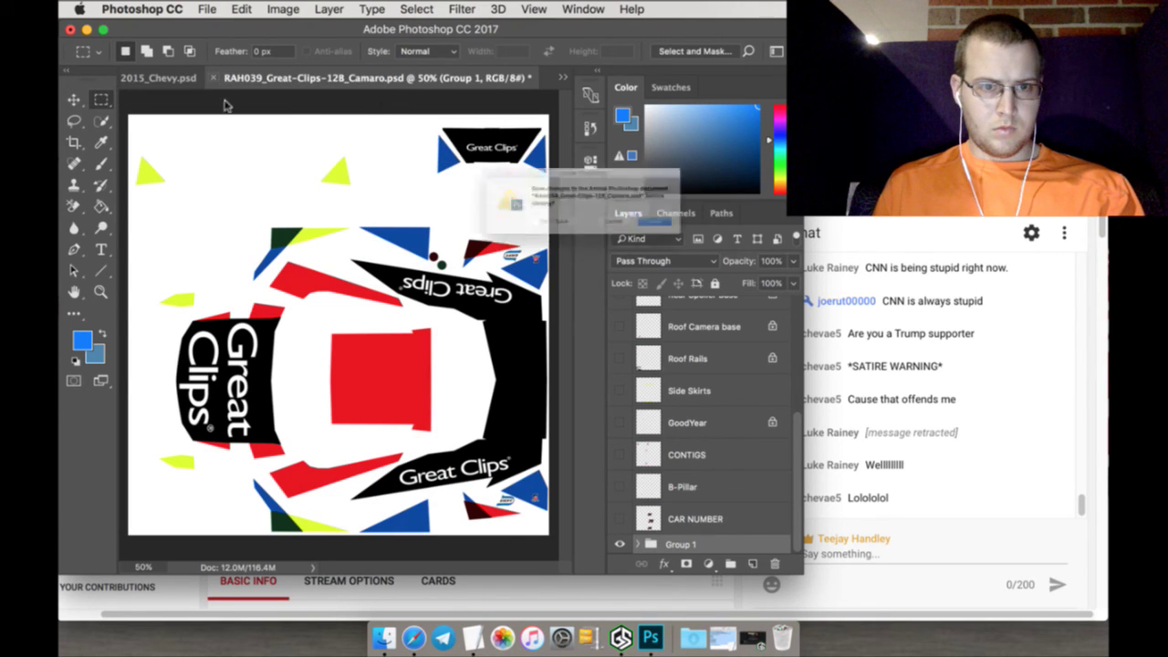
{"action": "left_click", "coordinate": [510, 241]}
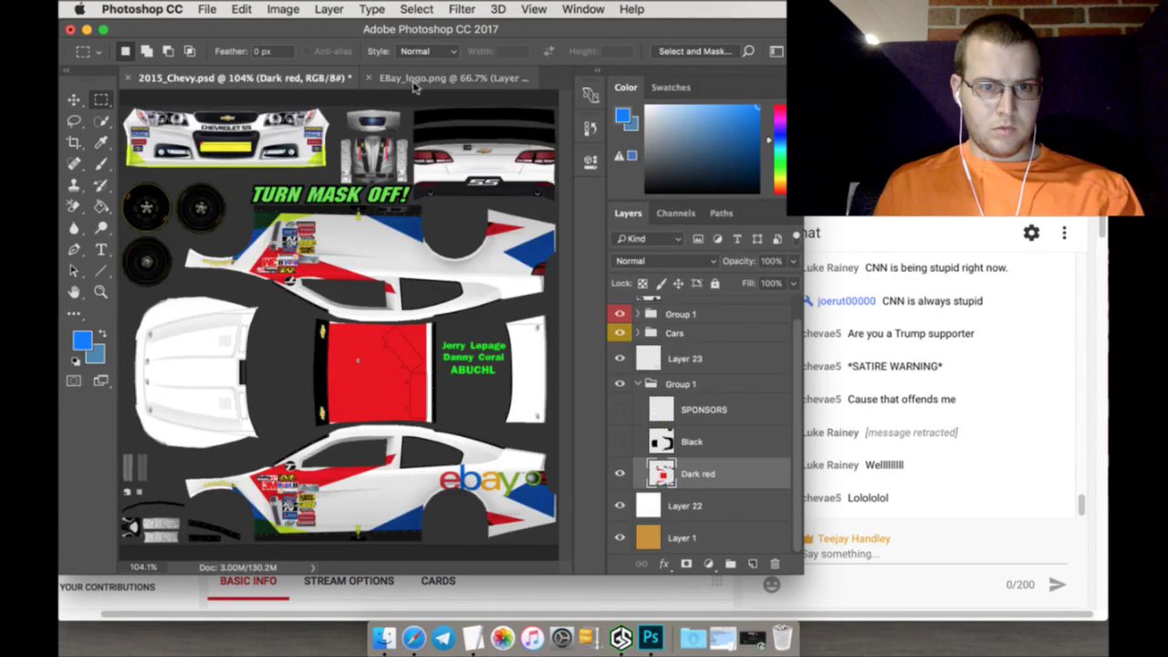
Sample the blue of the letter b in the eBay logo document and return to the 2015 Chevy template
{"action": "left_click", "coordinate": [411, 84]}
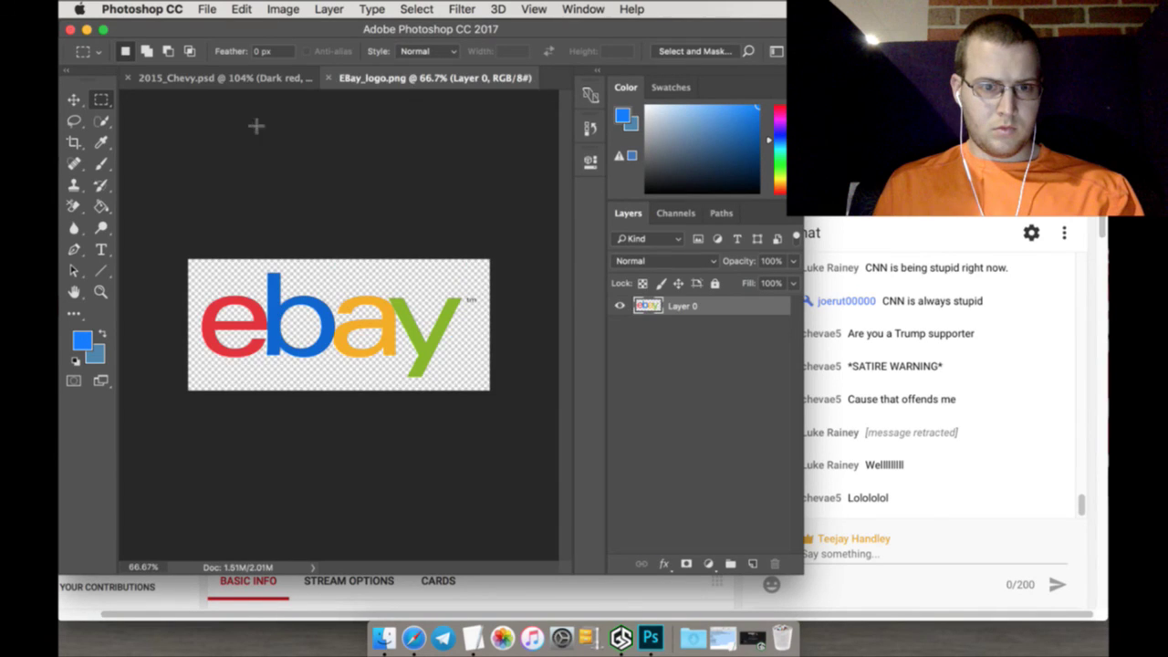
{"action": "left_click", "coordinate": [102, 143]}
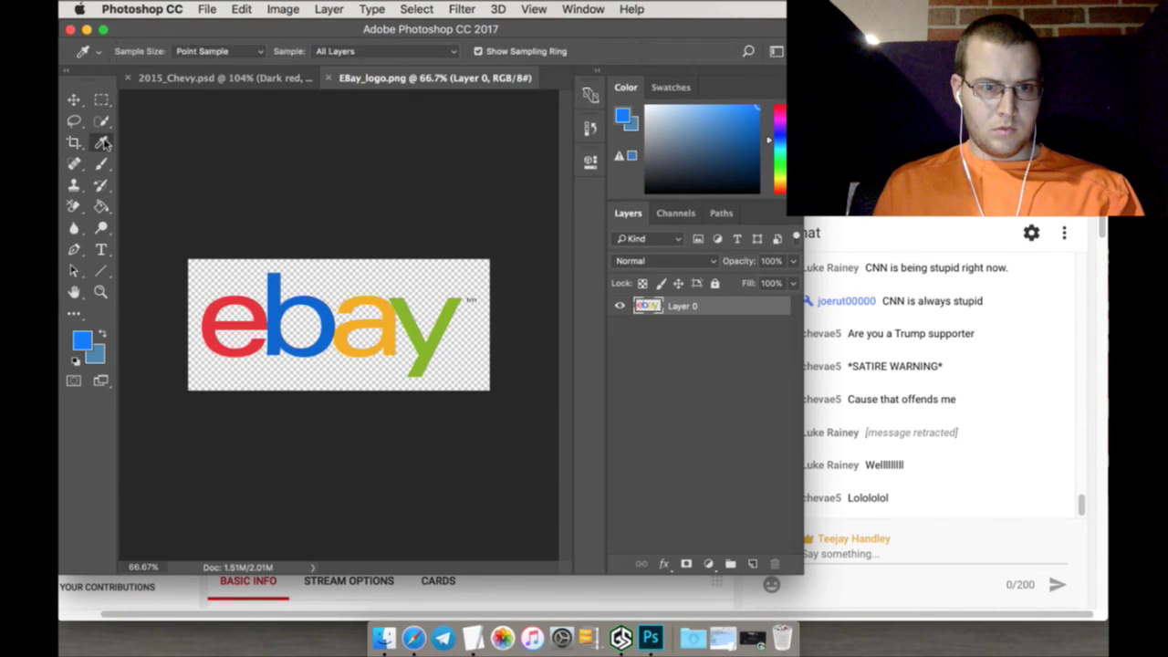
{"action": "left_click", "coordinate": [278, 286]}
{"action": "left_click", "coordinate": [267, 80]}
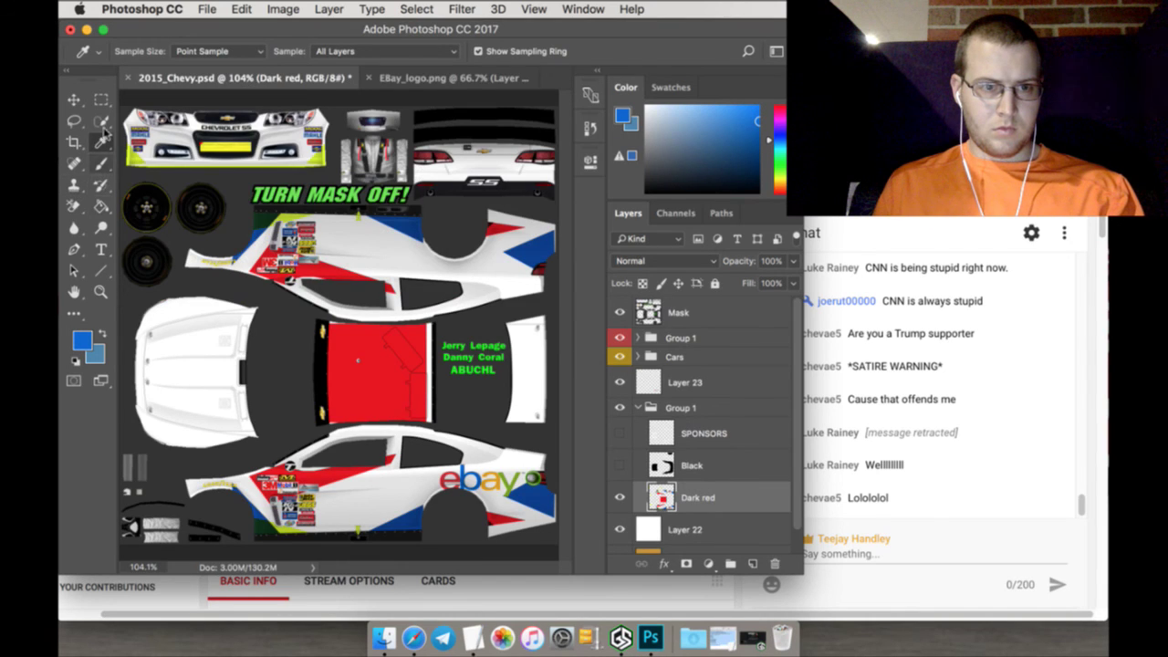
Select the blue shapes on both car sides and paint them in the sampled blue with a 5000 px brush, then deselect
{"action": "left_click", "coordinate": [102, 122]}
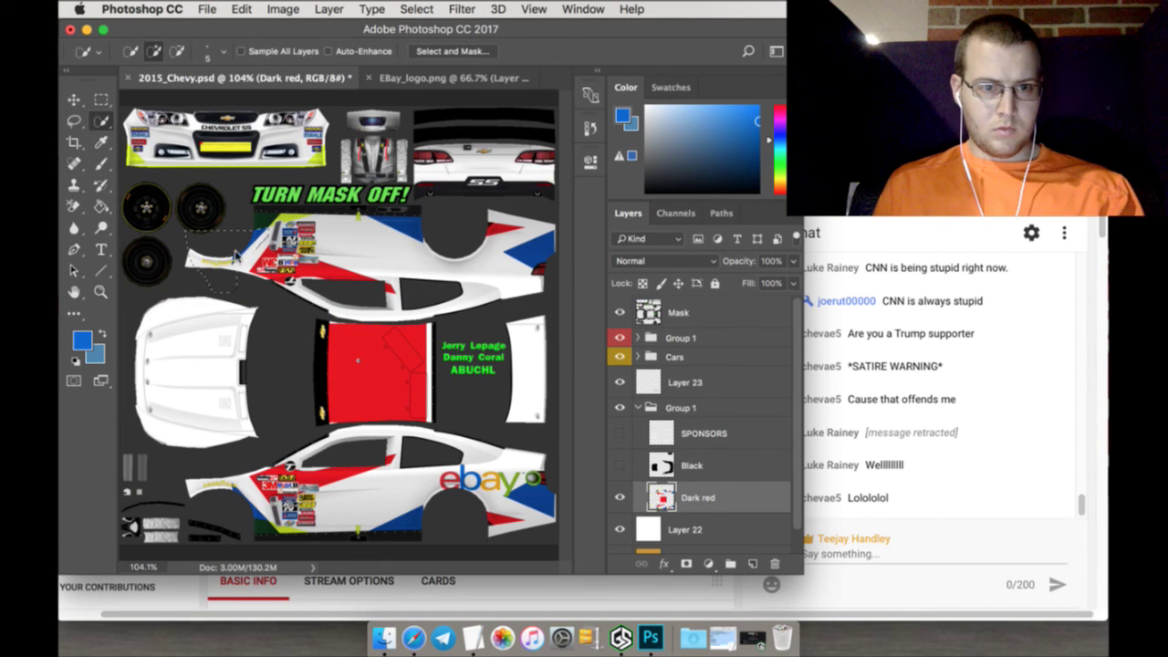
{"action": "key", "text": "super+d"}
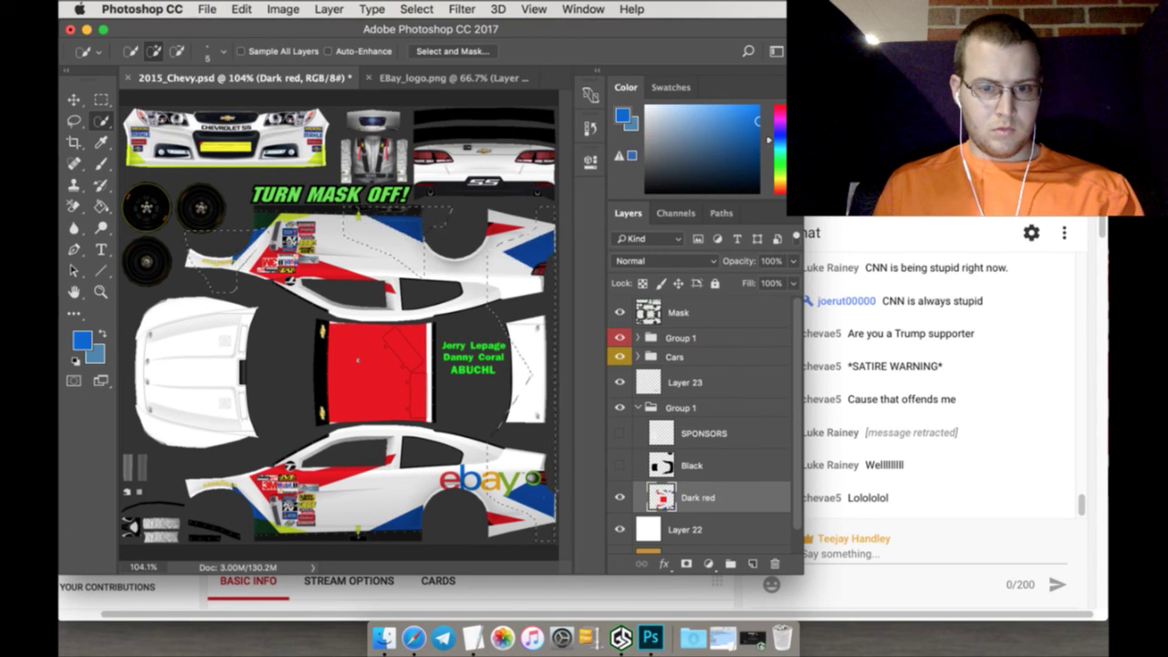
{"action": "left_click", "coordinate": [357, 360]}
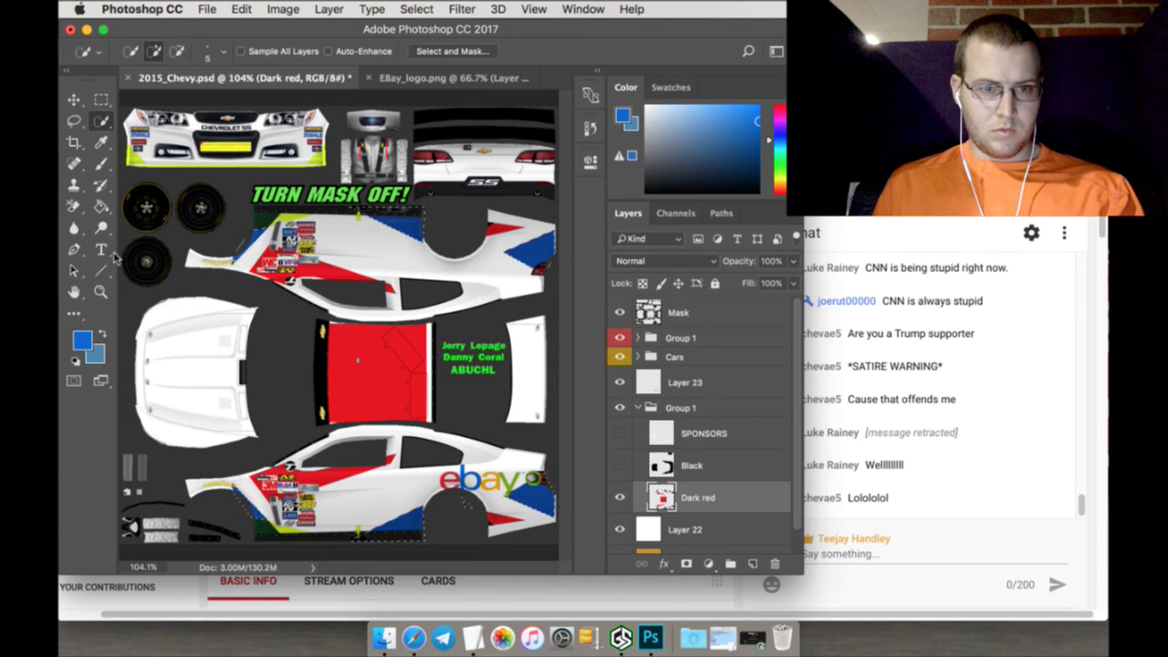
{"action": "left_click", "coordinate": [102, 165]}
{"action": "left_click", "coordinate": [129, 53]}
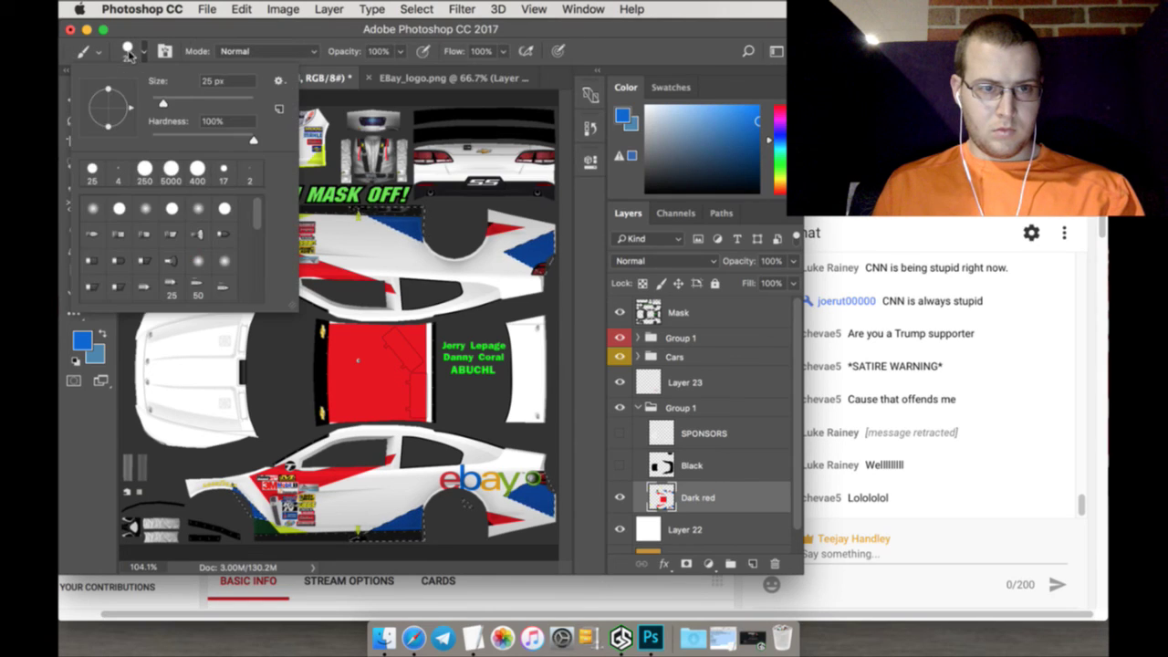
{"action": "left_click", "coordinate": [171, 170]}
{"action": "left_click", "coordinate": [382, 398]}
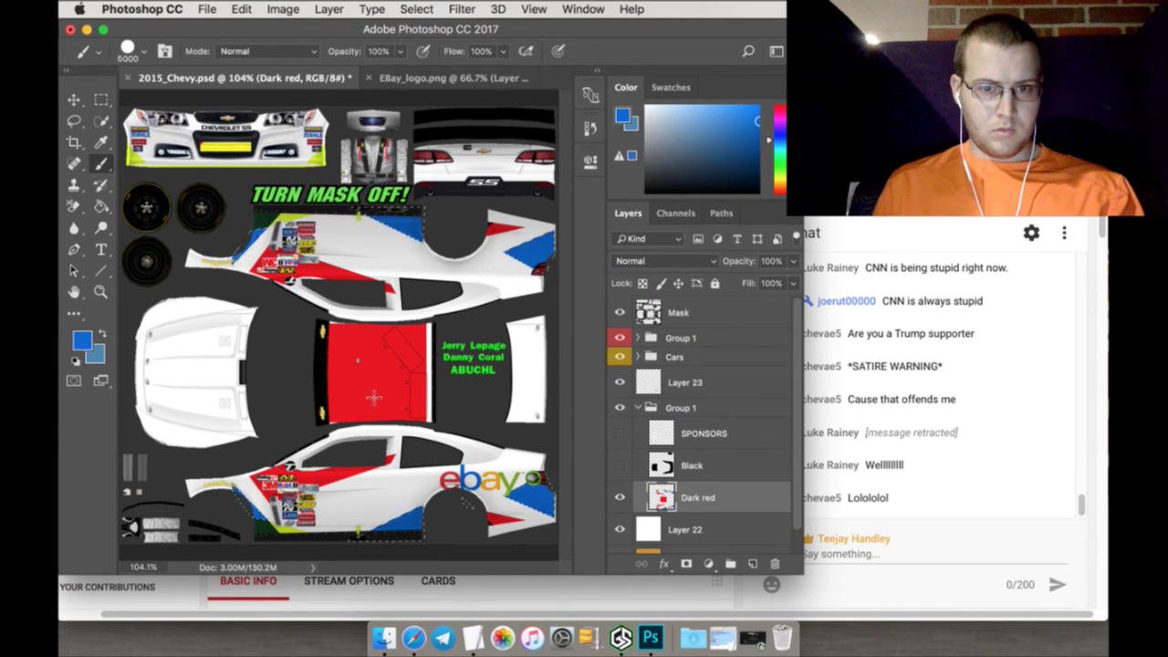
{"action": "left_click", "coordinate": [101, 99]}
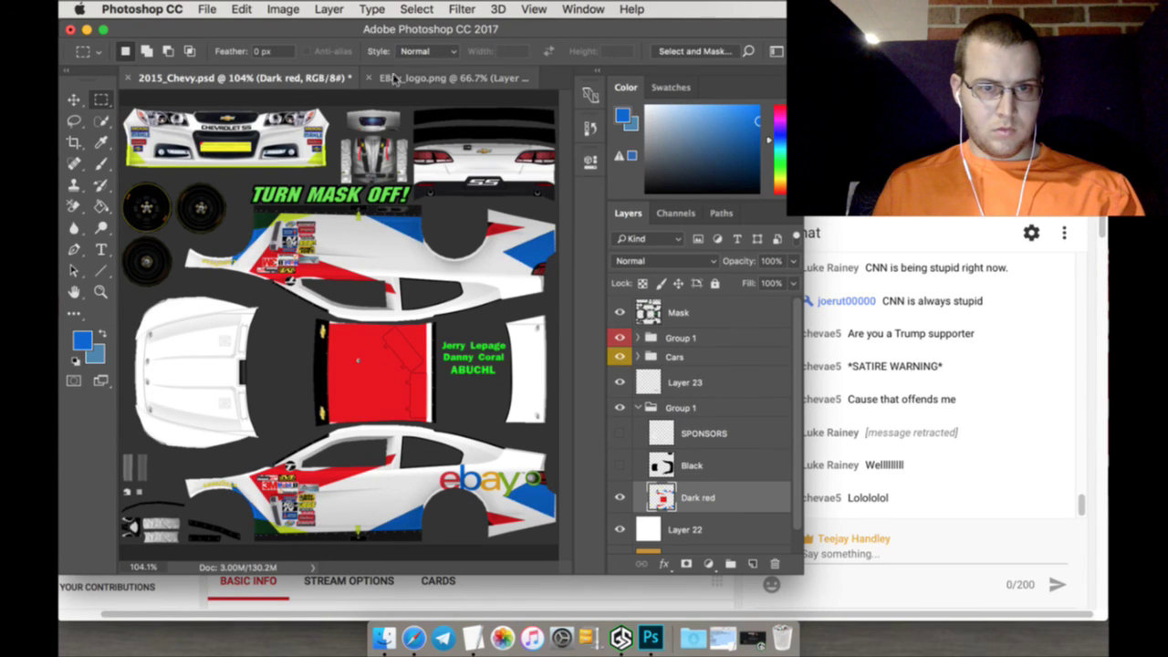
Sample the red of the eBay logo's letter e and repaint the red side and roof shapes with it
{"action": "left_click", "coordinate": [438, 78]}
{"action": "key", "text": "i"}
{"action": "left_click", "coordinate": [228, 326]}
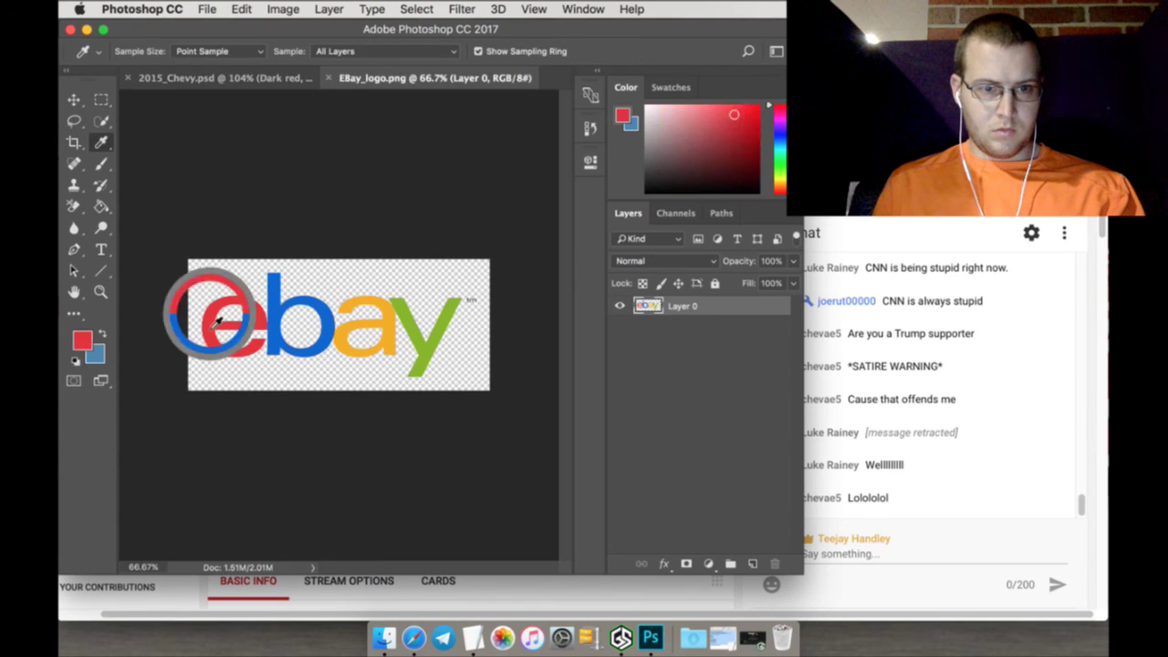
{"action": "left_click", "coordinate": [206, 78]}
{"action": "left_click", "coordinate": [103, 122]}
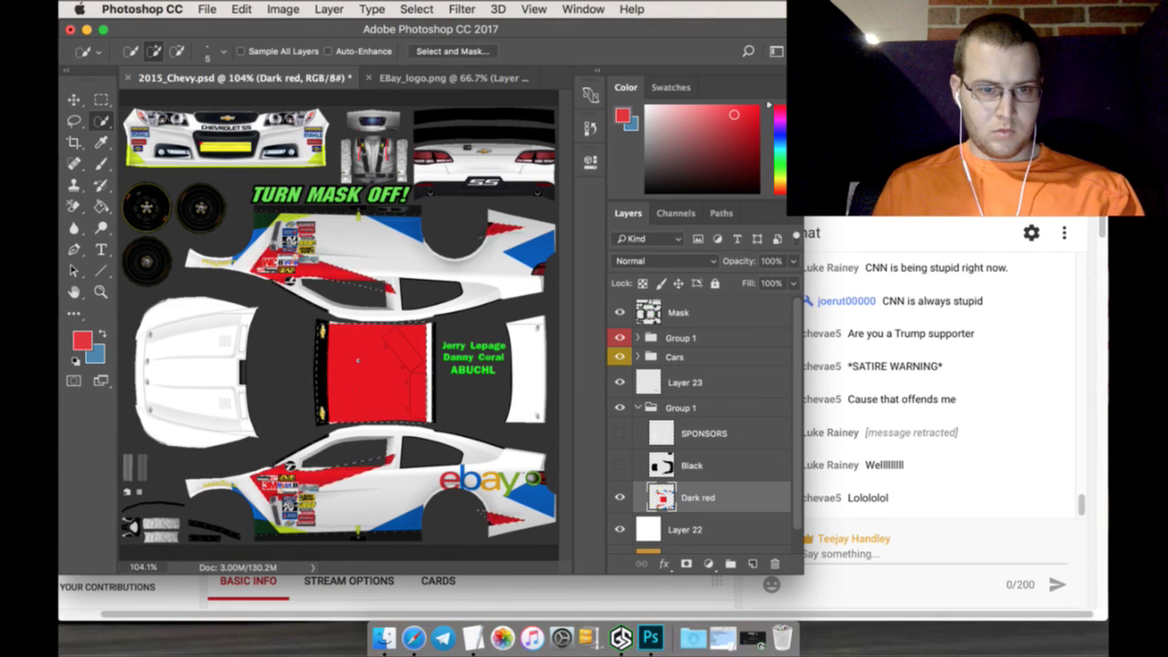
{"action": "left_click", "coordinate": [101, 164]}
{"action": "left_click", "coordinate": [376, 363]}
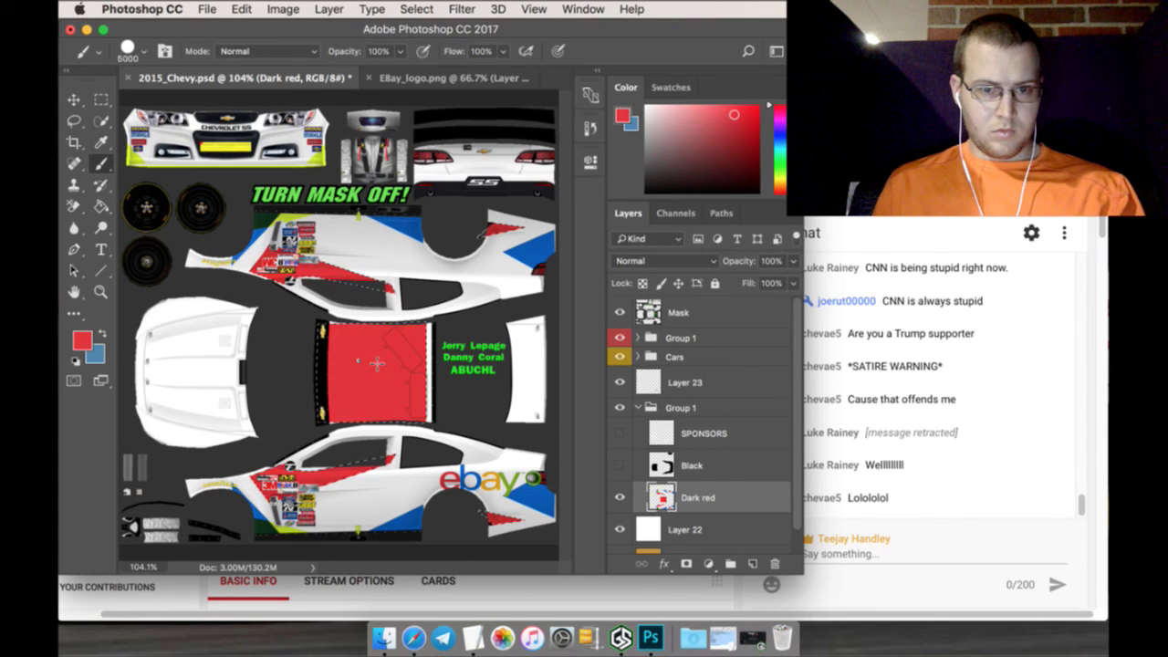
{"action": "left_click", "coordinate": [102, 100]}
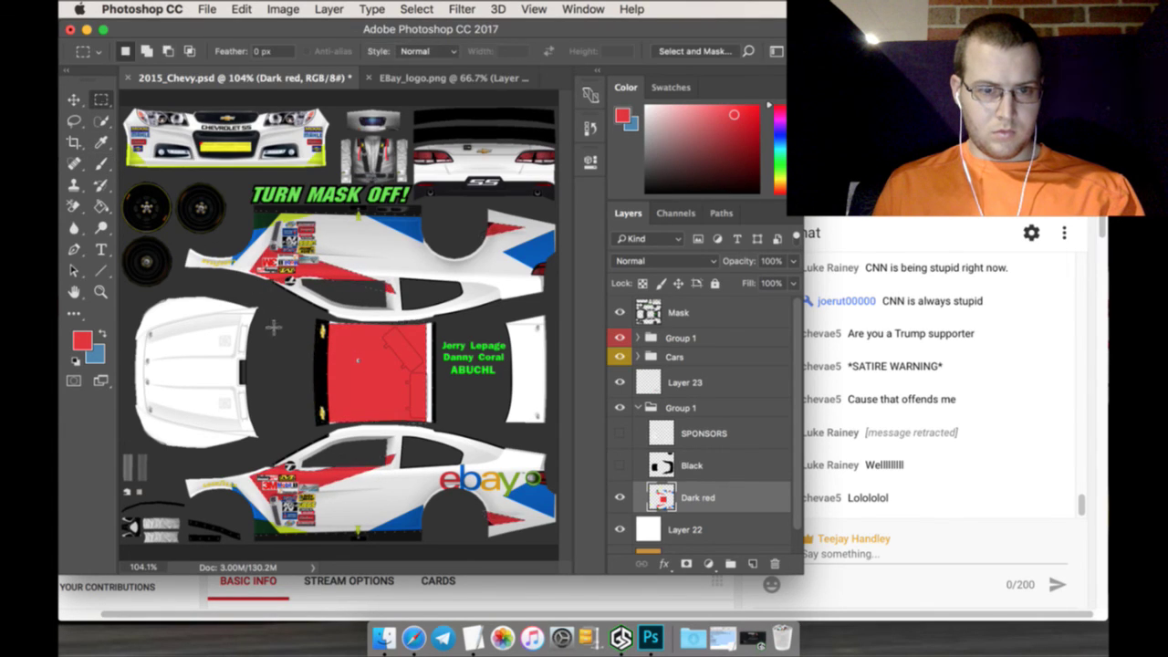
Select the white strip along the roof's rear edge with a rectangular marquee and paint it in the sampled red
{"action": "left_click", "coordinate": [101, 291]}
{"action": "left_click", "coordinate": [384, 392]}
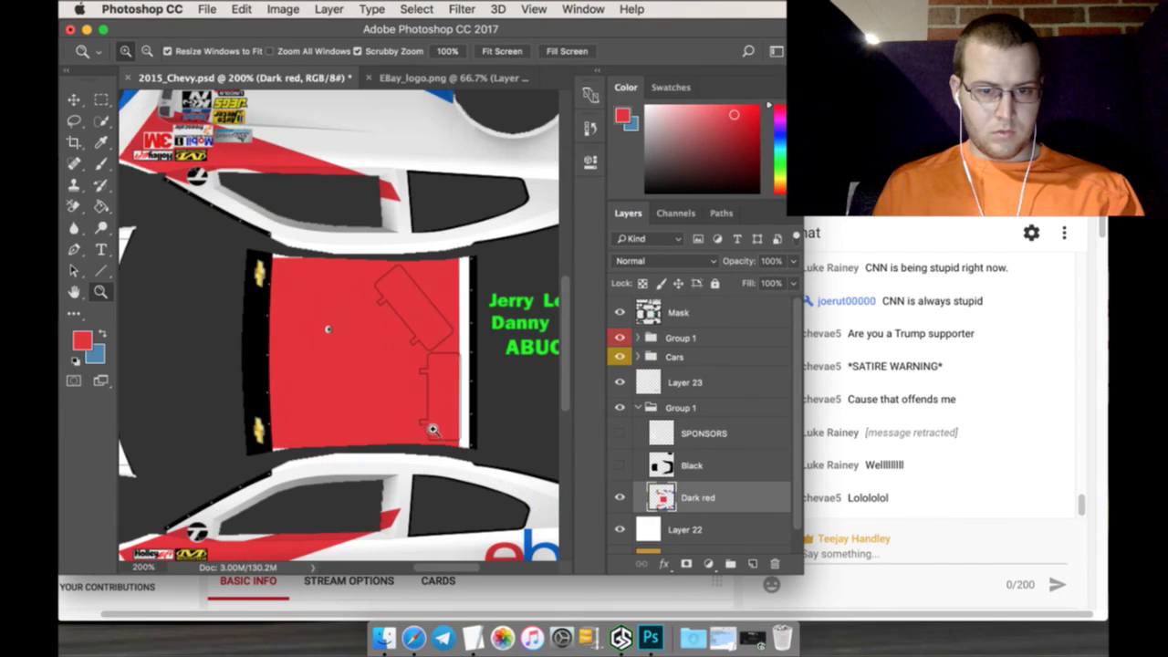
{"action": "key", "text": "m"}
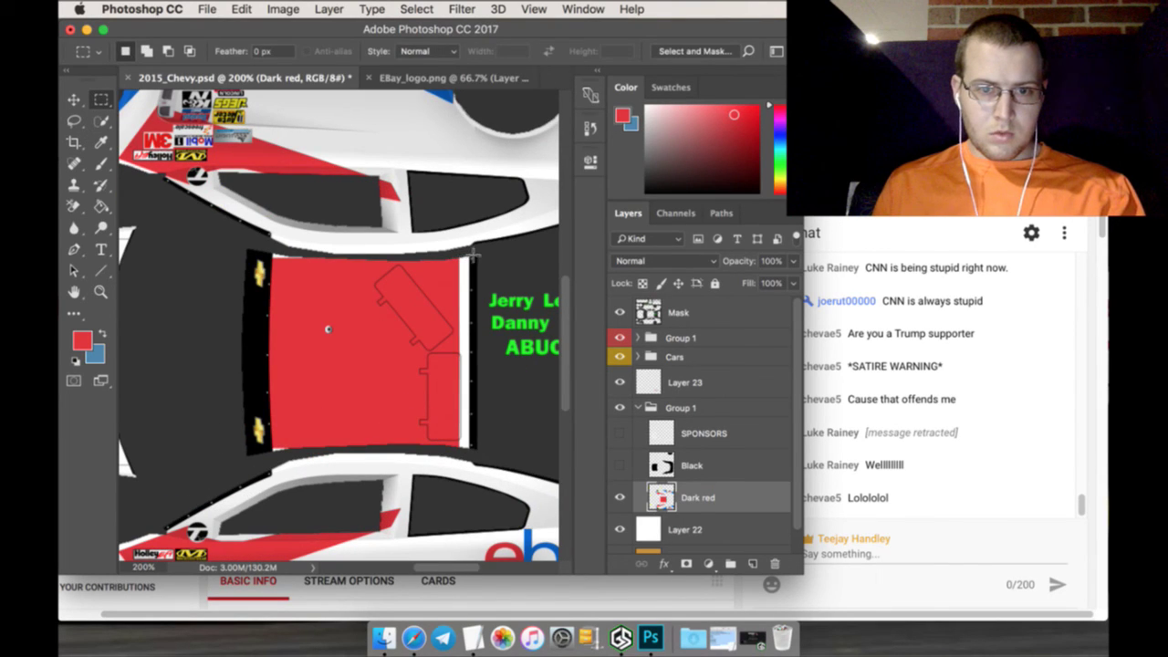
{"action": "left_click_drag", "start_coordinate": [473, 255], "coordinate": [454, 449]}
{"action": "left_click", "coordinate": [102, 164]}
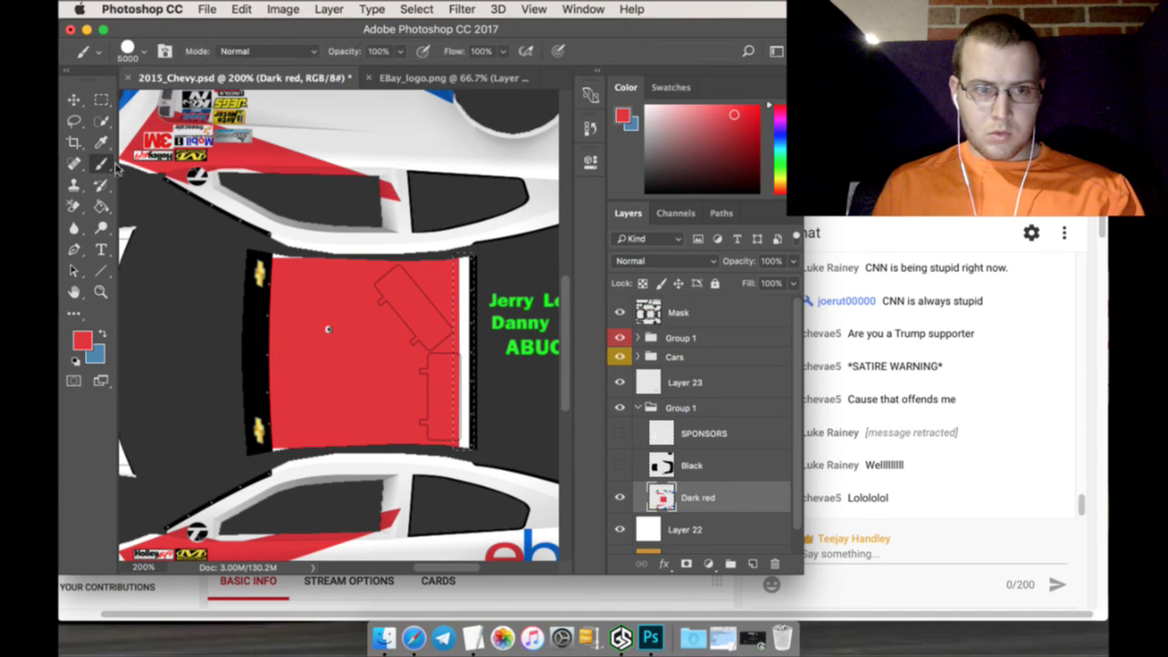
{"action": "left_click", "coordinate": [299, 279]}
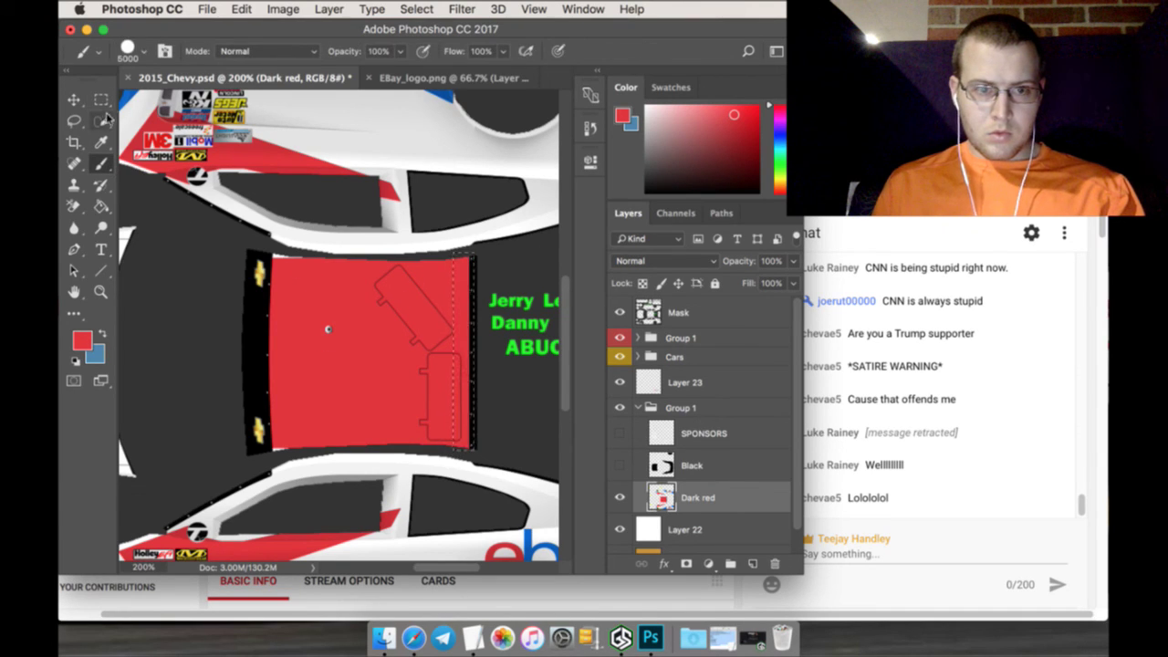
Lasso the front part of the roof and paint it in the same red, then deselect
{"action": "key", "text": "l"}
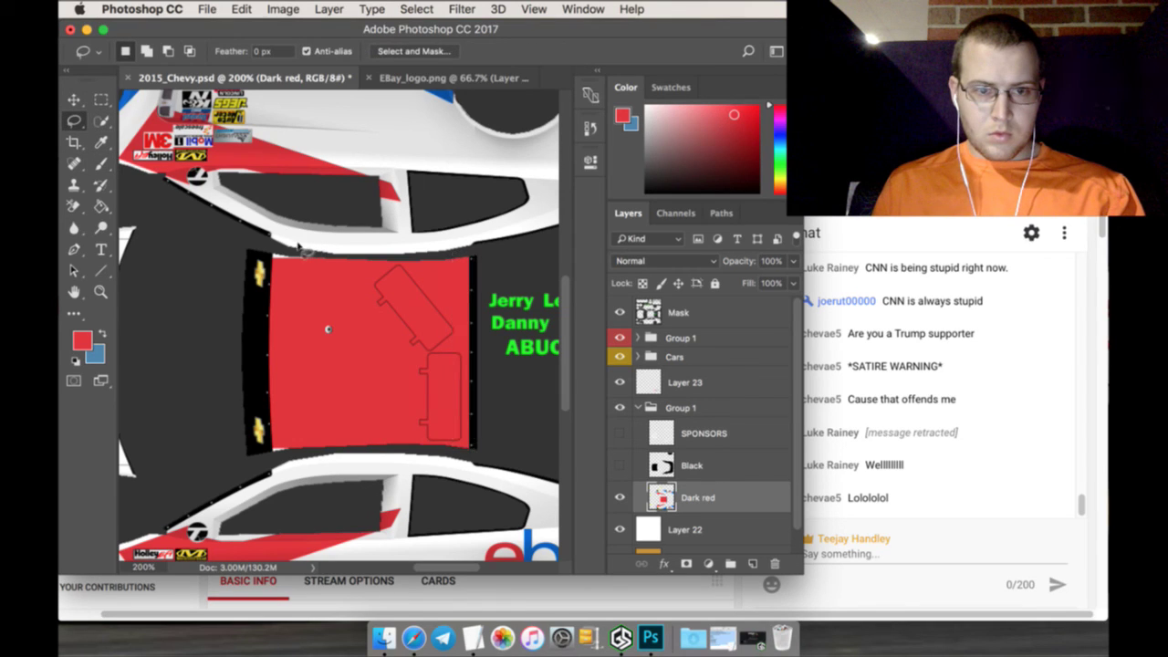
{"action": "mouse_move", "coordinate": [300, 250]}
{"action": "left_mouse_down"}
{"action": "mouse_move", "coordinate": [266, 241]}
{"action": "mouse_move", "coordinate": [246, 259]}
{"action": "mouse_move", "coordinate": [241, 421]}
{"action": "mouse_move", "coordinate": [258, 449]}
{"action": "mouse_move", "coordinate": [301, 435]}
{"action": "mouse_move", "coordinate": [330, 386]}
{"action": "mouse_move", "coordinate": [342, 301]}
{"action": "mouse_move", "coordinate": [319, 263]}
{"action": "left_mouse_up"}
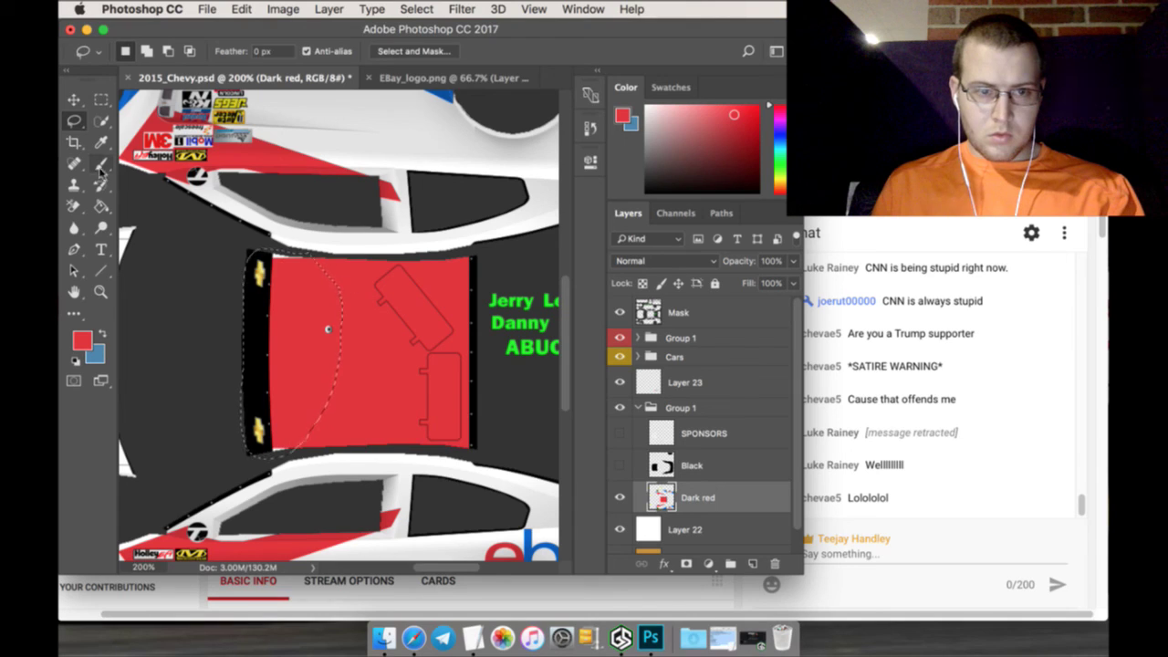
{"action": "left_click", "coordinate": [100, 166]}
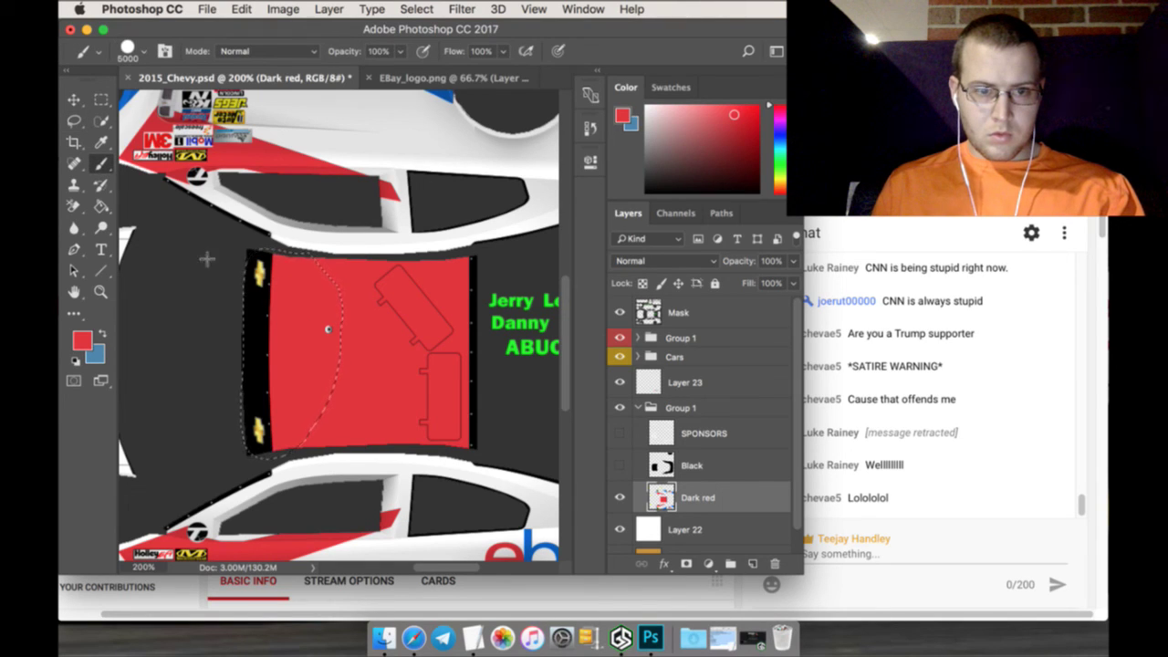
{"action": "left_click", "coordinate": [102, 102]}
{"action": "key", "text": "ctrl+d"}
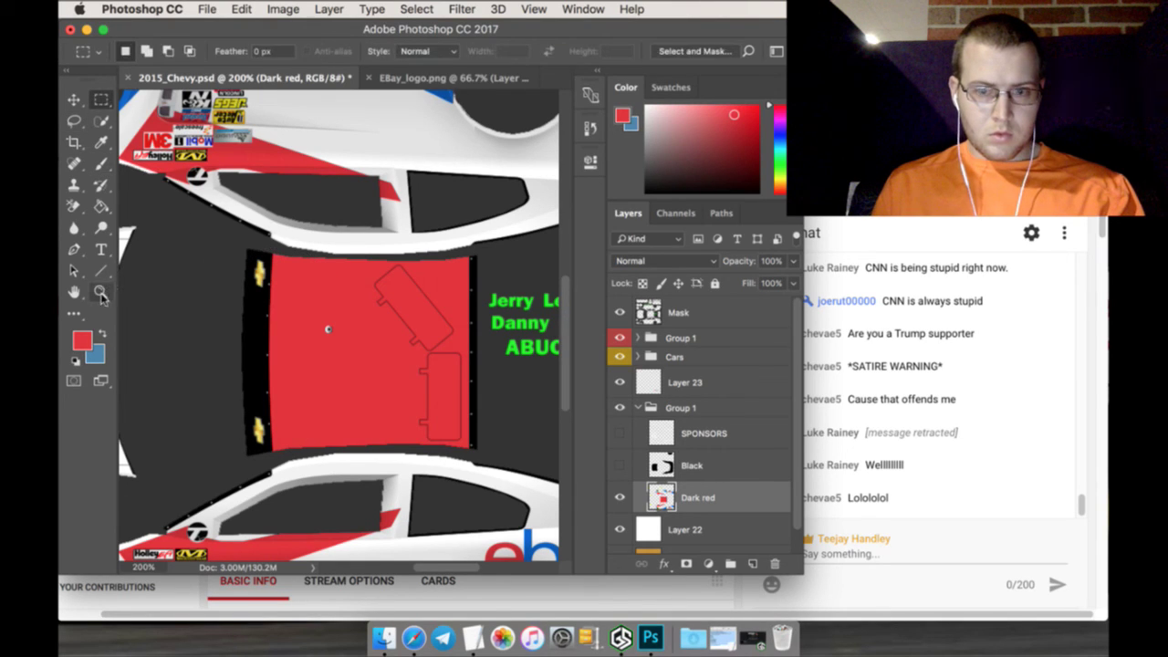
Sample the orange-yellow of the eBay logo's letter a and repaint the yellow shapes on the front bumper and both sides
{"action": "left_click", "coordinate": [101, 292]}
{"action": "left_click", "coordinate": [500, 52]}
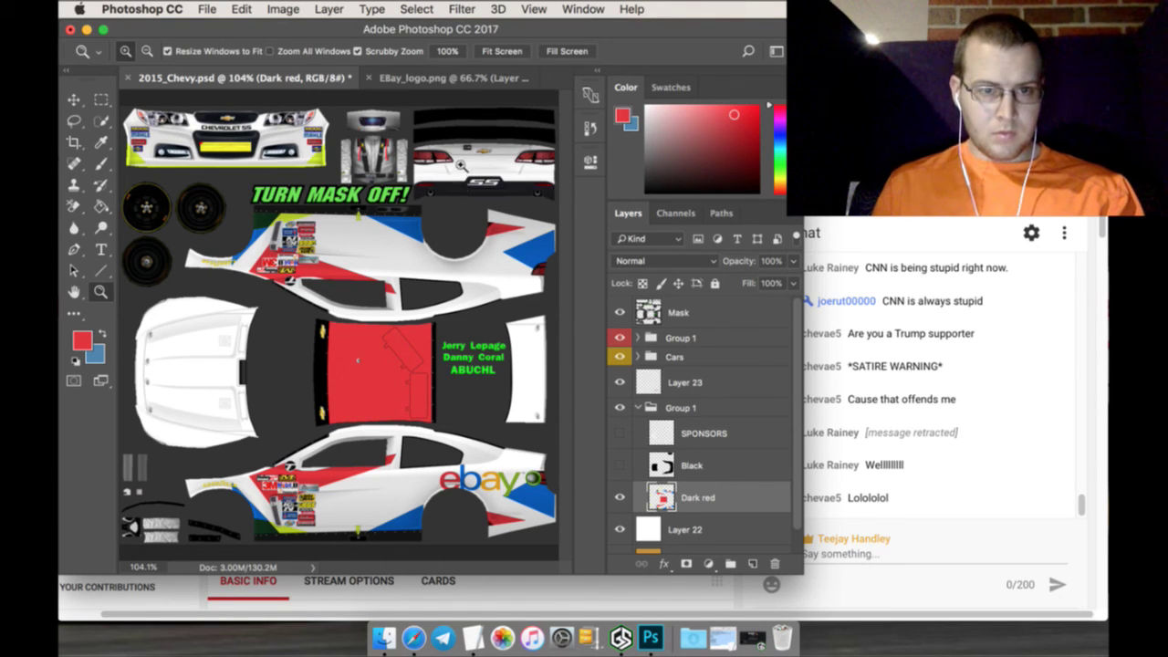
{"action": "left_click", "coordinate": [454, 77]}
{"action": "key", "text": "i"}
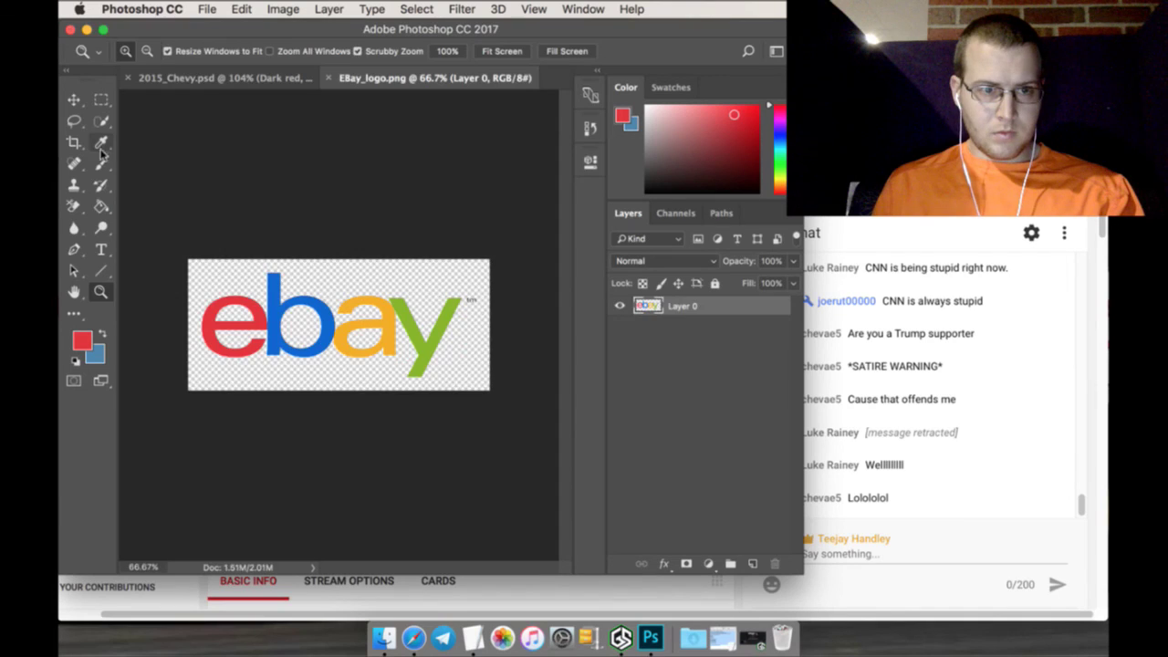
{"action": "left_click", "coordinate": [355, 312]}
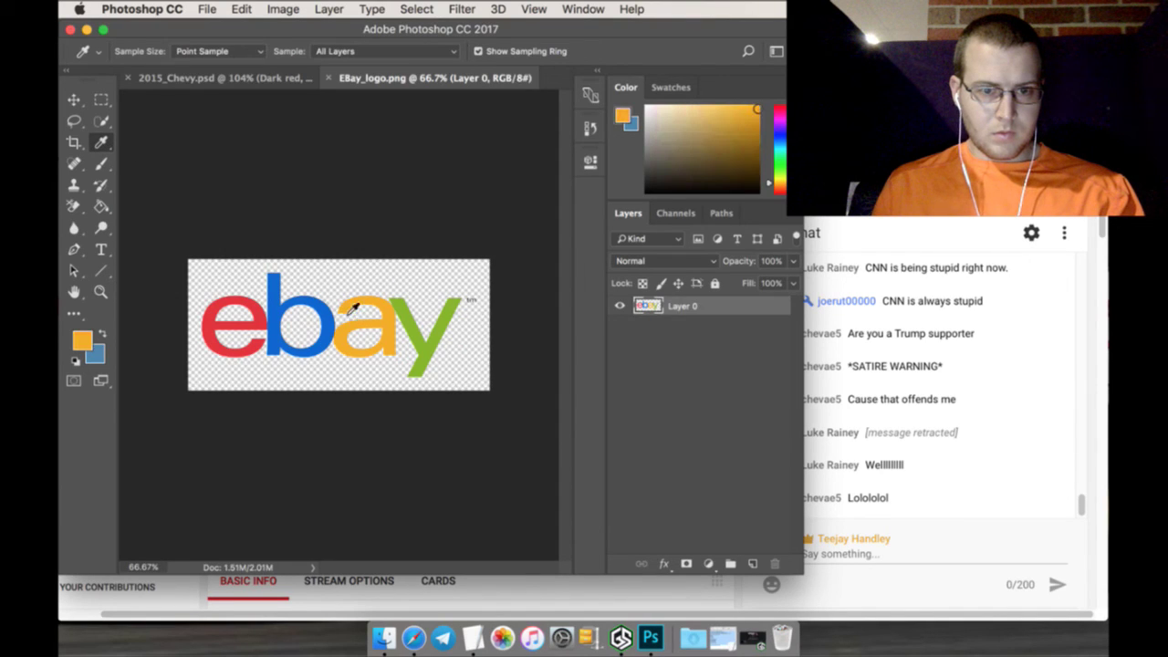
{"action": "left_click", "coordinate": [246, 78]}
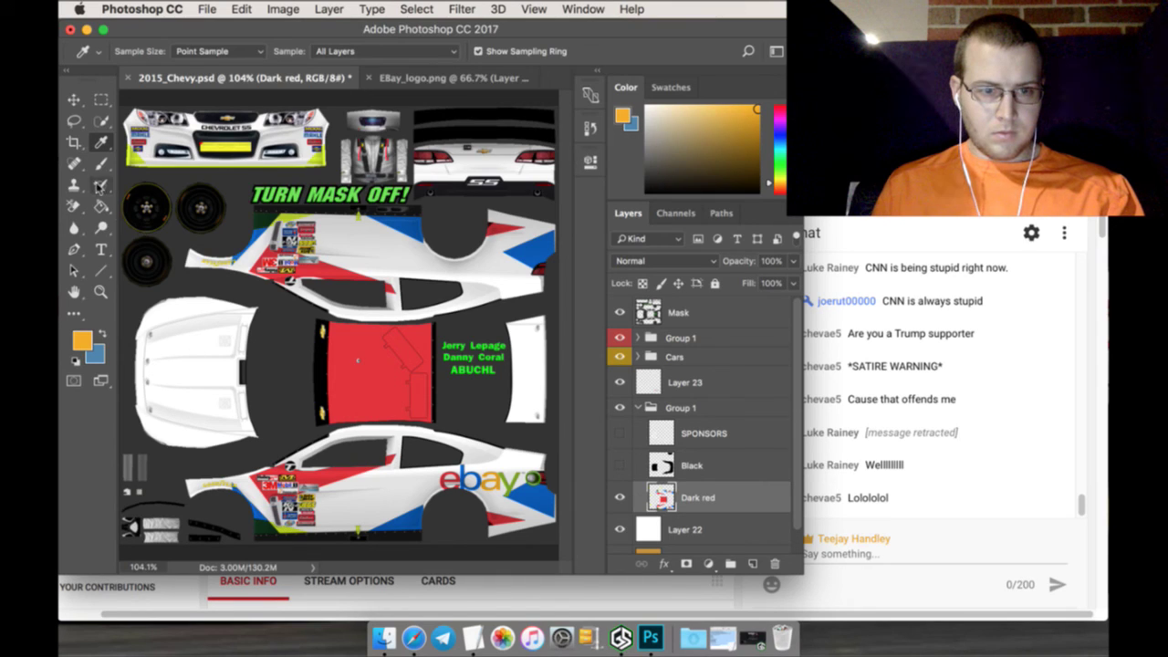
{"action": "left_click", "coordinate": [103, 124]}
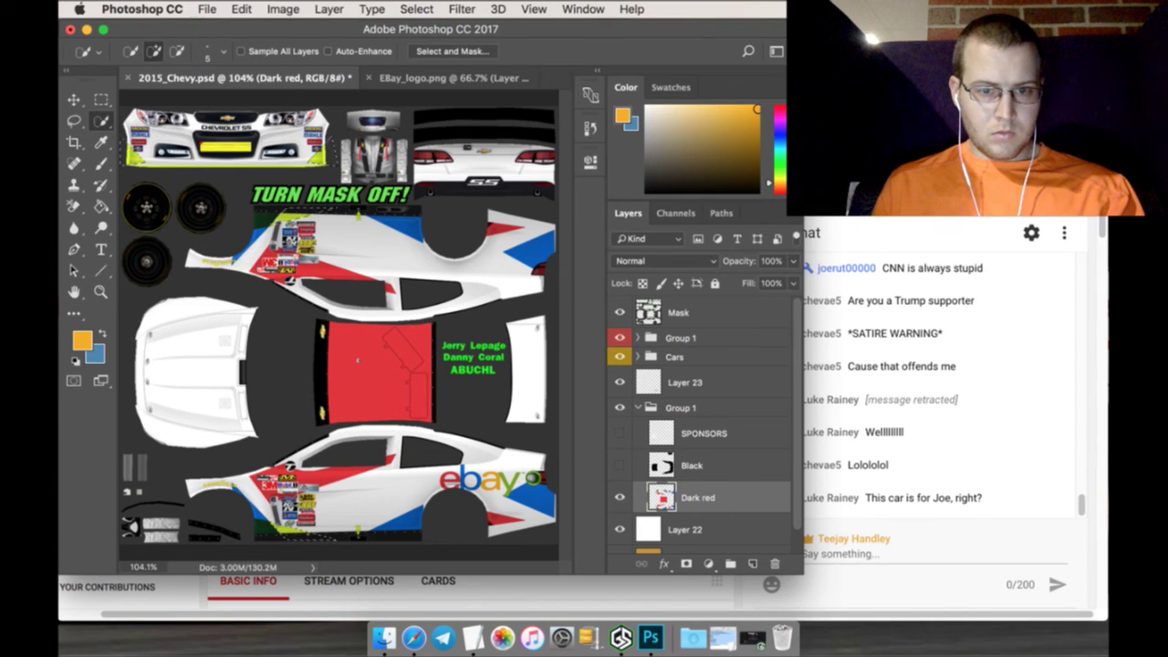
{"action": "left_click", "coordinate": [100, 164]}
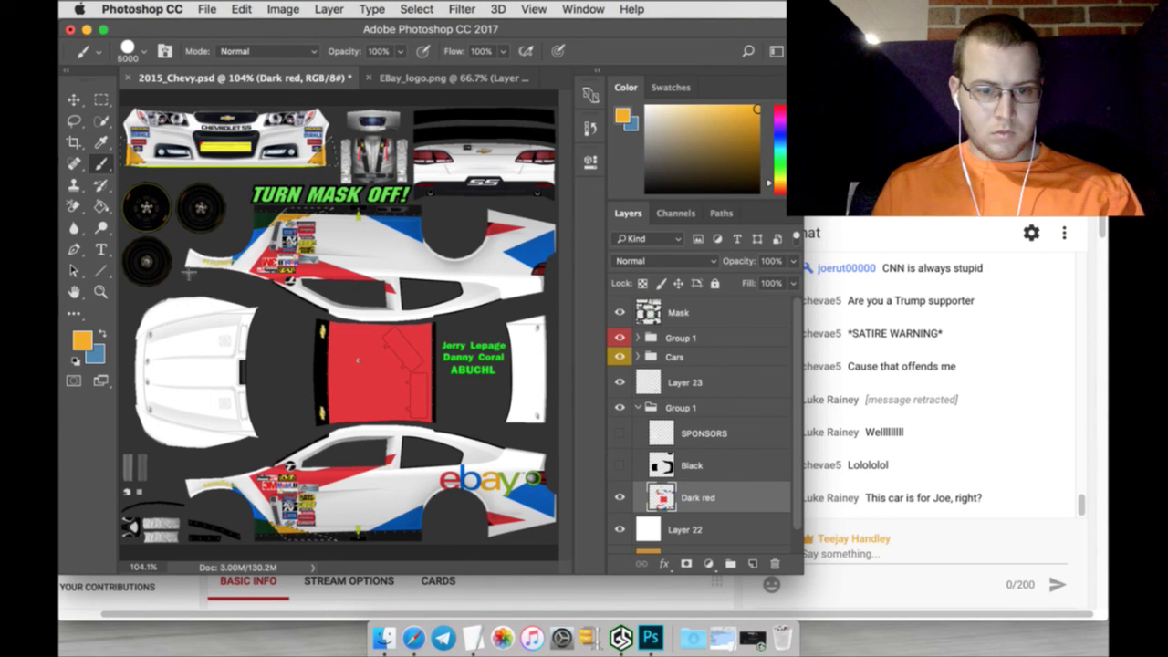
{"action": "left_click", "coordinate": [101, 98]}
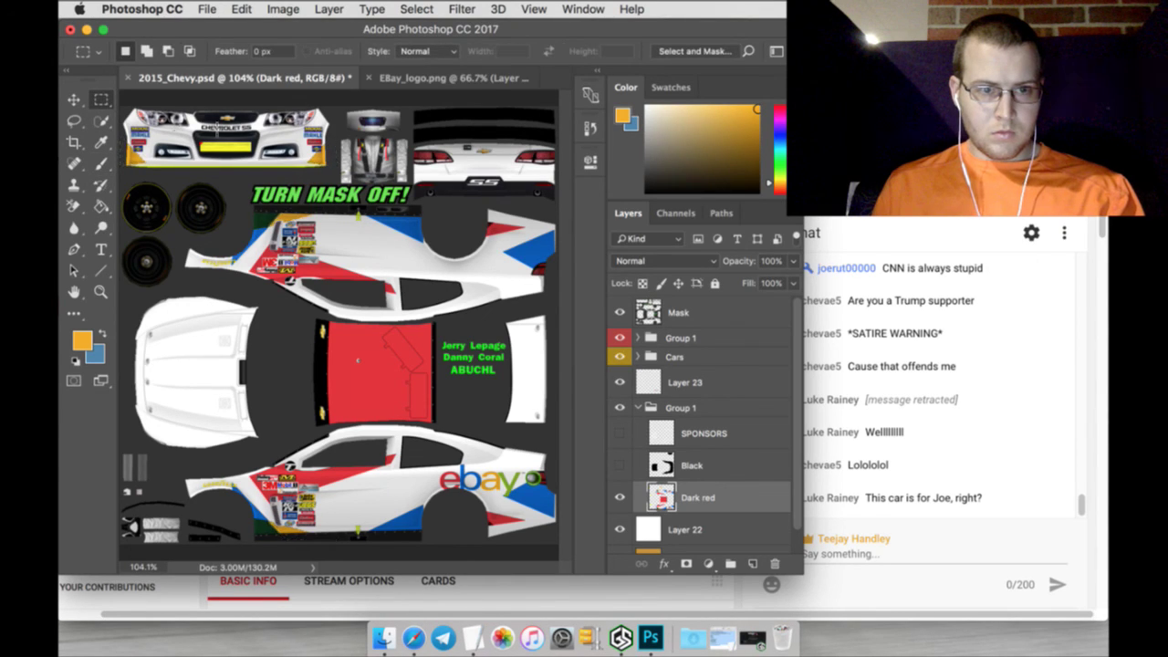
Sample the green of the eBay logo's letter y and repaint the dark green shapes at the front of both sides
{"action": "left_click", "coordinate": [447, 79]}
{"action": "left_click", "coordinate": [100, 142]}
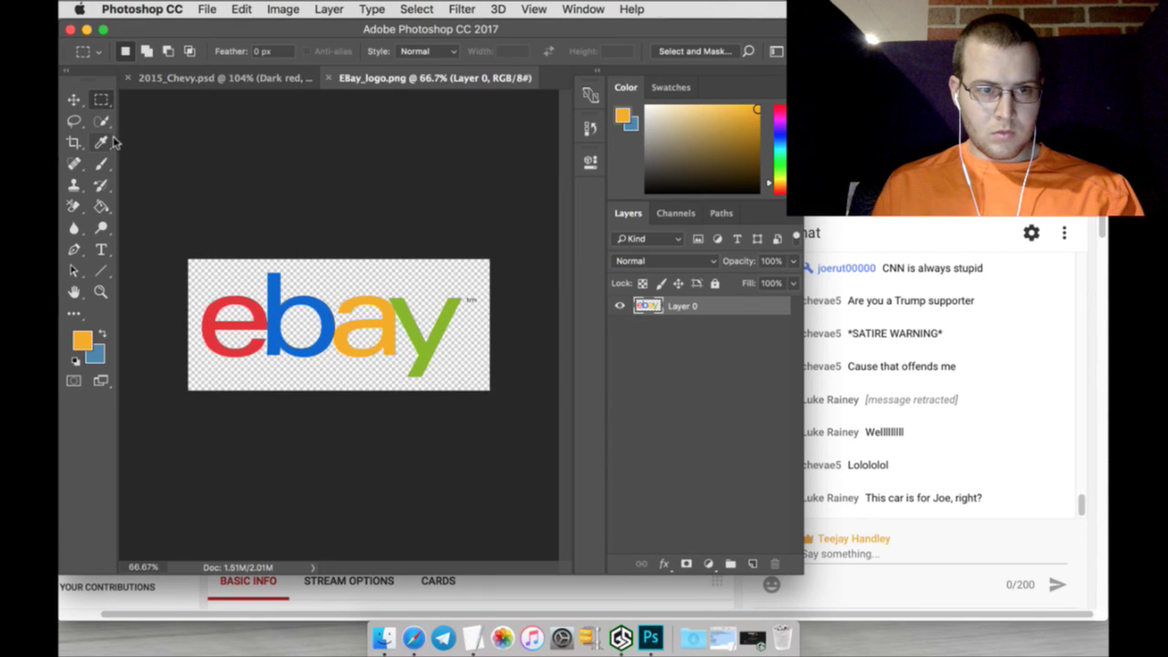
{"action": "left_click", "coordinate": [420, 352]}
{"action": "left_click", "coordinate": [223, 78]}
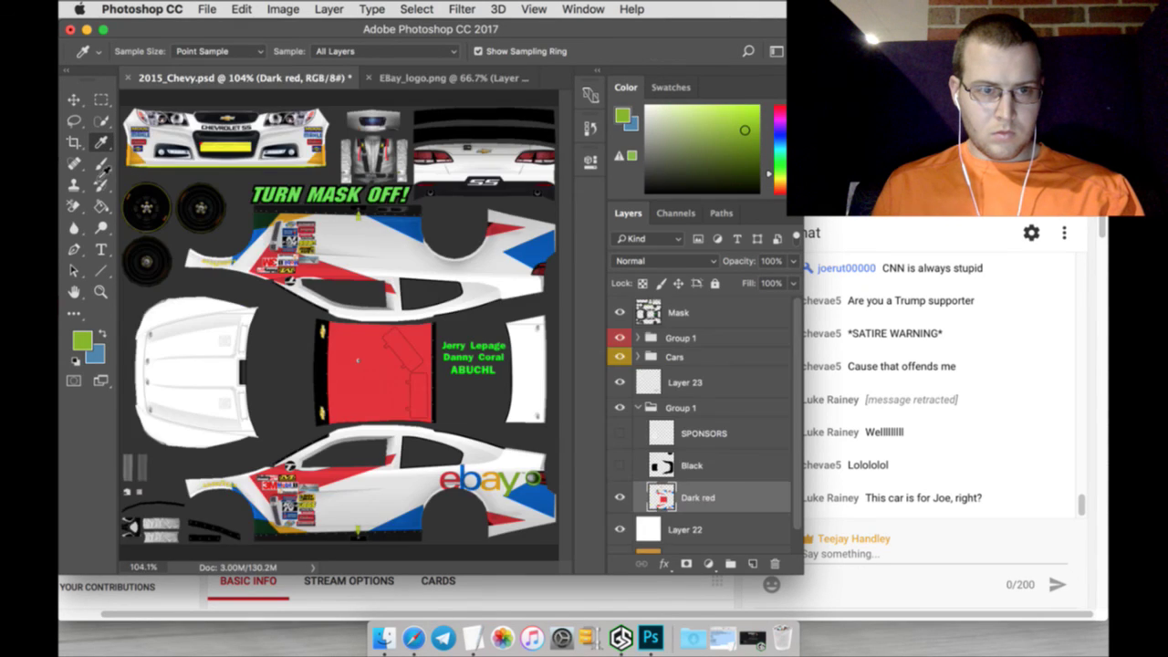
{"action": "left_click", "coordinate": [102, 122]}
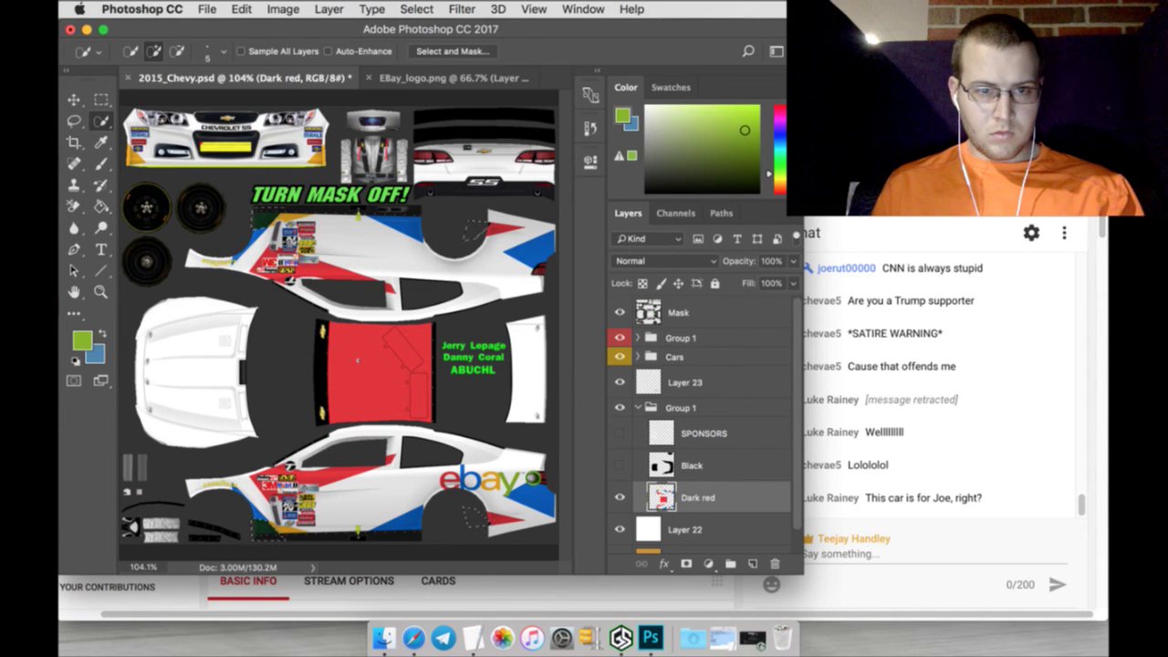
{"action": "left_click", "coordinate": [100, 164]}
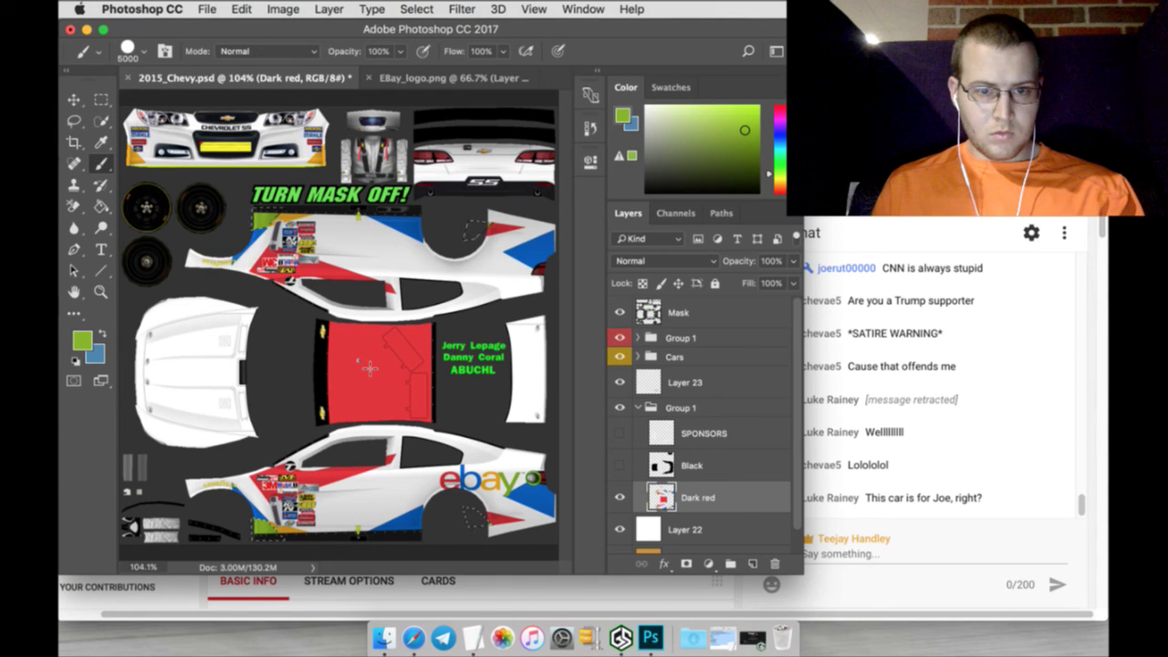
{"action": "key", "text": "m"}
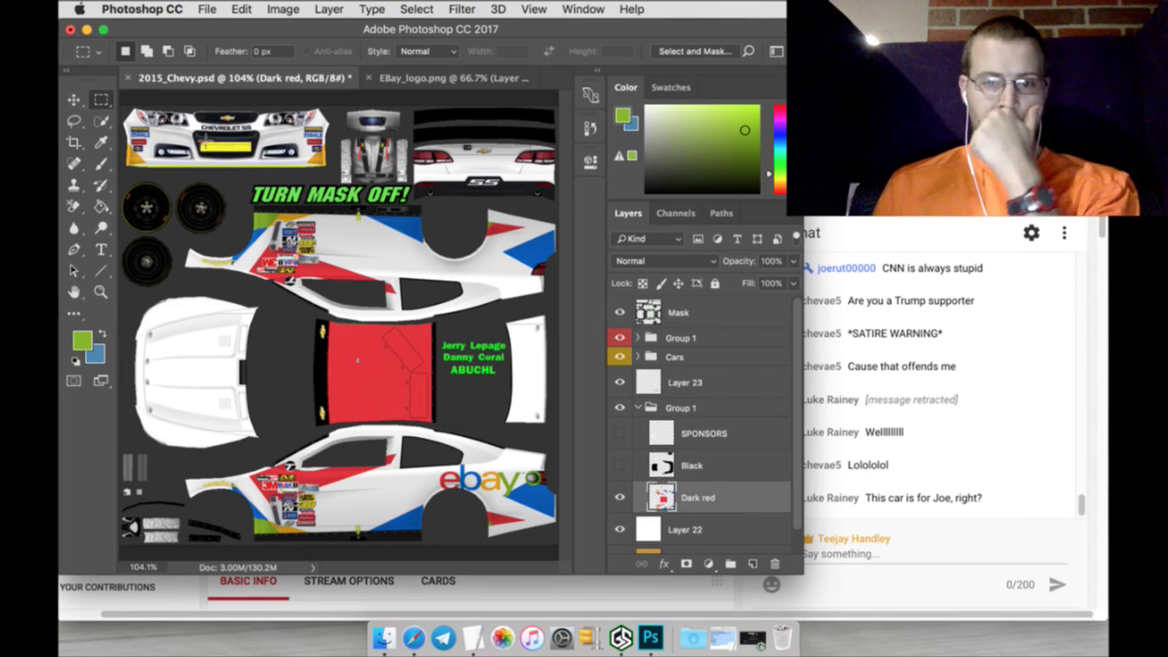
{"action": "scroll", "coordinate": [664, 507], "scroll_direction": "down", "scroll_amount": 1}
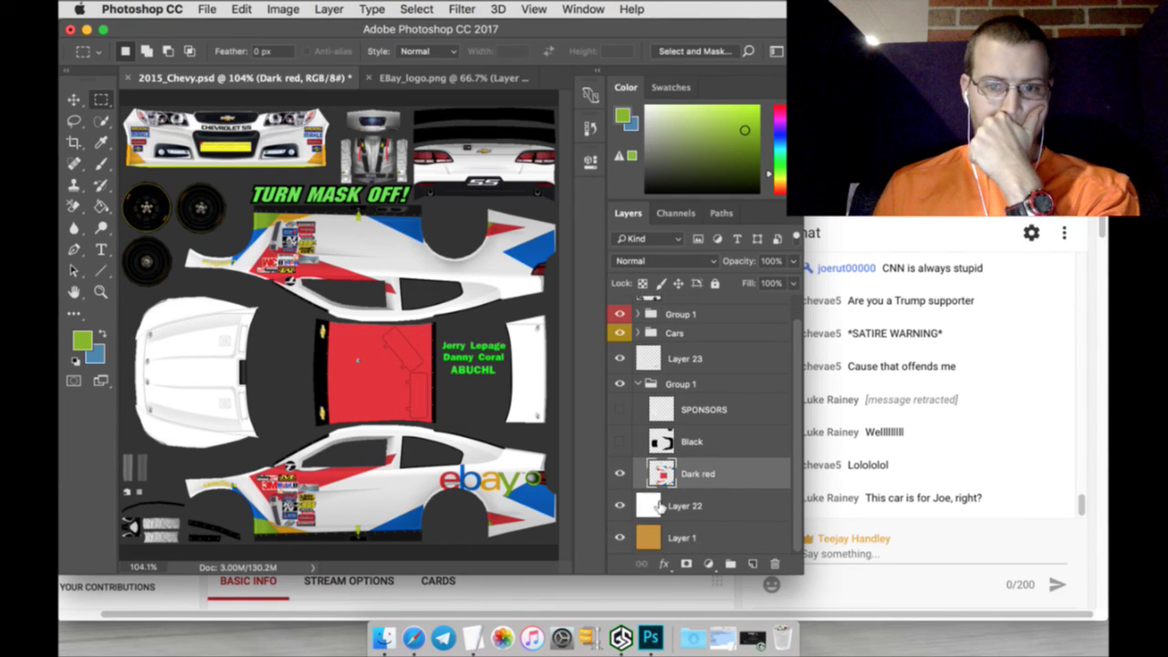
{"action": "right_click", "coordinate": [710, 467]}
{"action": "left_click", "coordinate": [699, 460]}
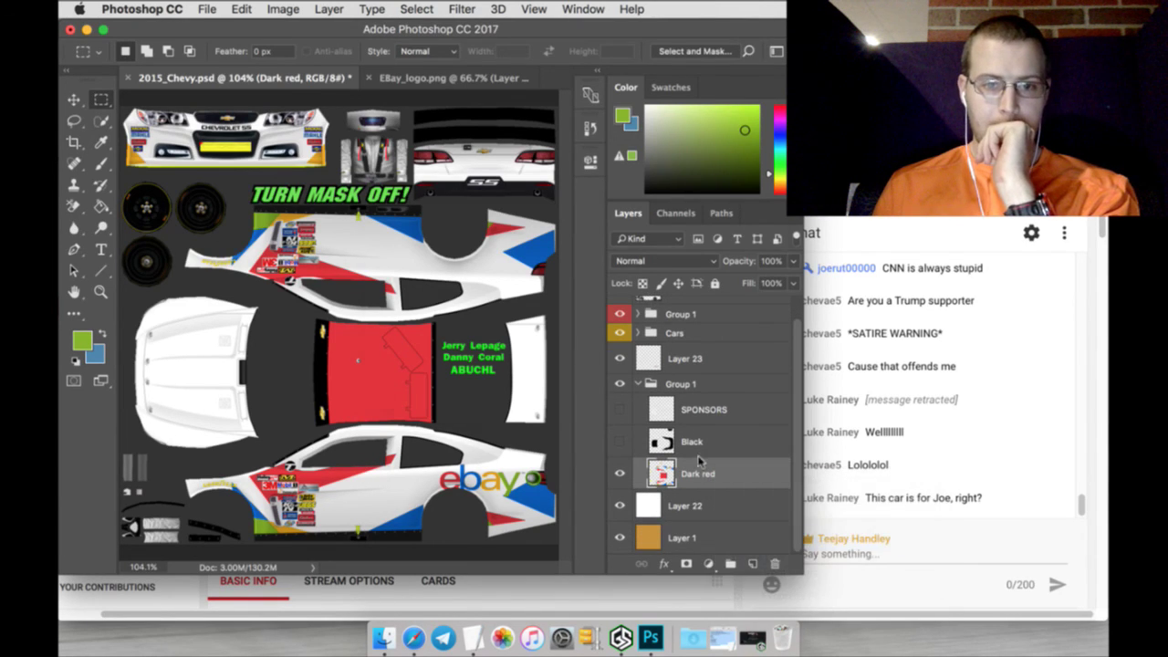
Duplicate the Dark red layer, select the original layer again and hide the copy
{"action": "left_click", "coordinate": [740, 247]}
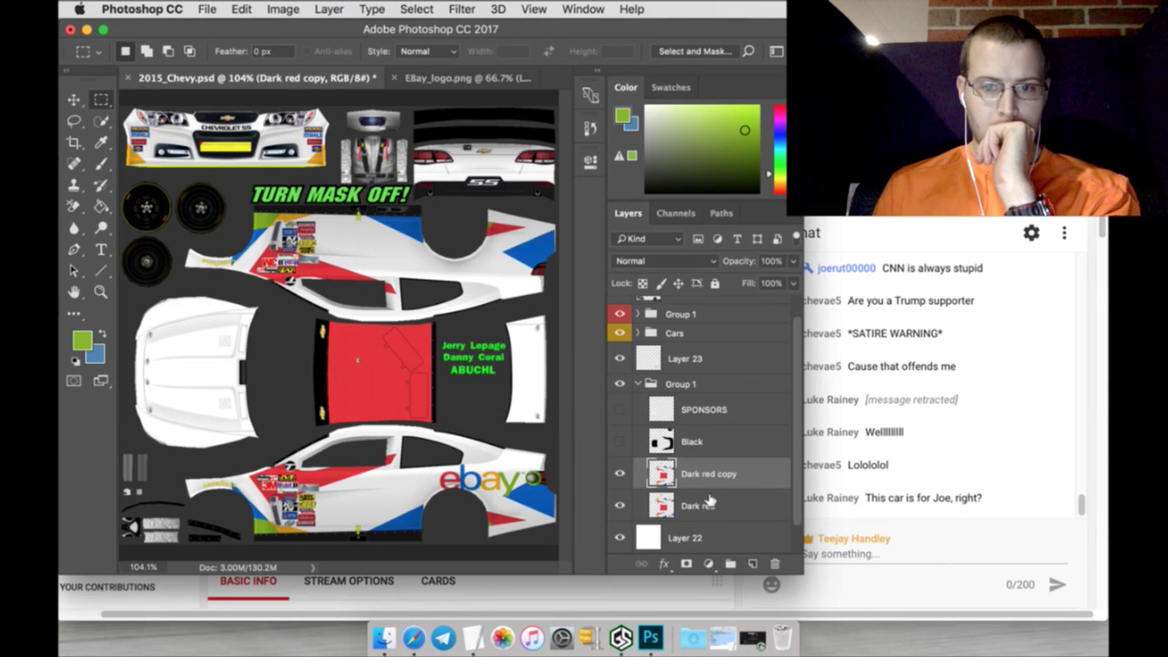
{"action": "left_click", "coordinate": [710, 500]}
{"action": "left_click", "coordinate": [78, 97]}
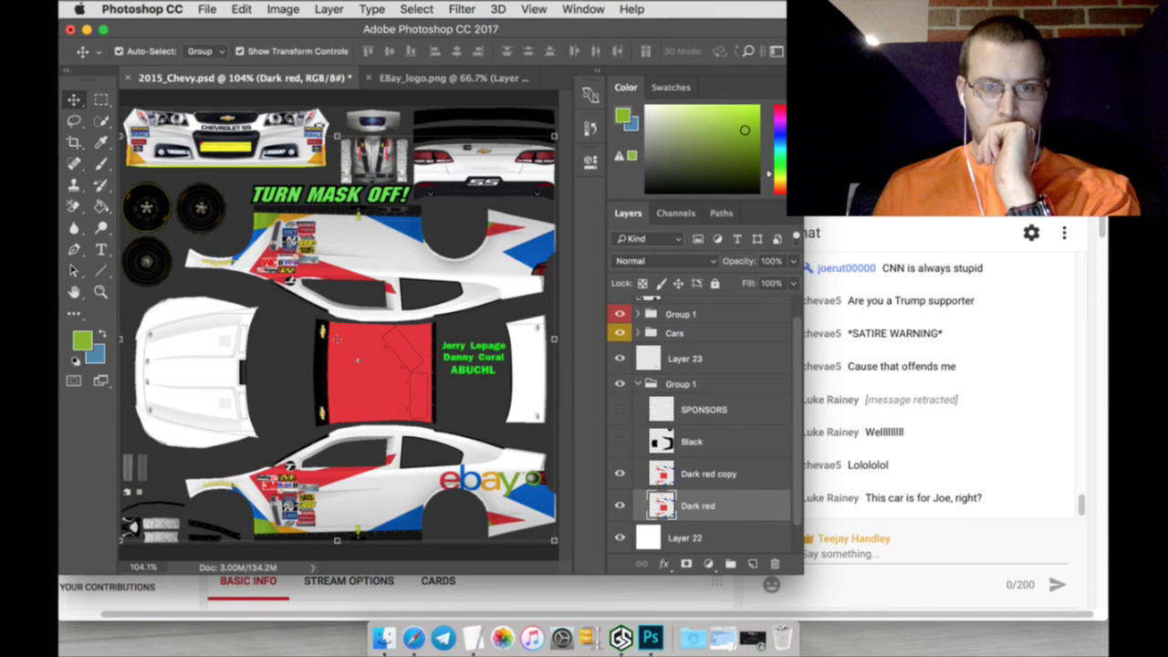
{"action": "left_click", "coordinate": [102, 100]}
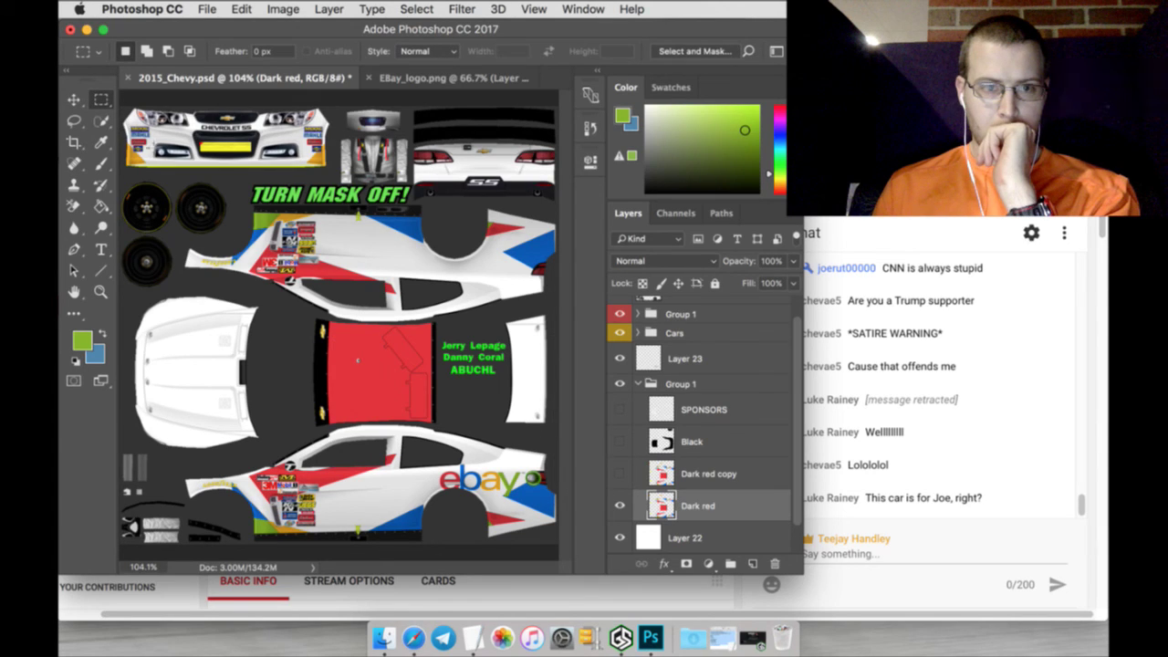
Marquee a band across the front and rear bumpers on the Dark red layer and erase the orange bumper shapes inside it
{"action": "mouse_move", "coordinate": [119, 130]}
{"action": "left_mouse_down"}
{"action": "mouse_move", "coordinate": [137, 146]}
{"action": "mouse_move", "coordinate": [605, 193]}
{"action": "mouse_move", "coordinate": [608, 180]}
{"action": "left_mouse_up"}
{"action": "left_click", "coordinate": [74, 205]}
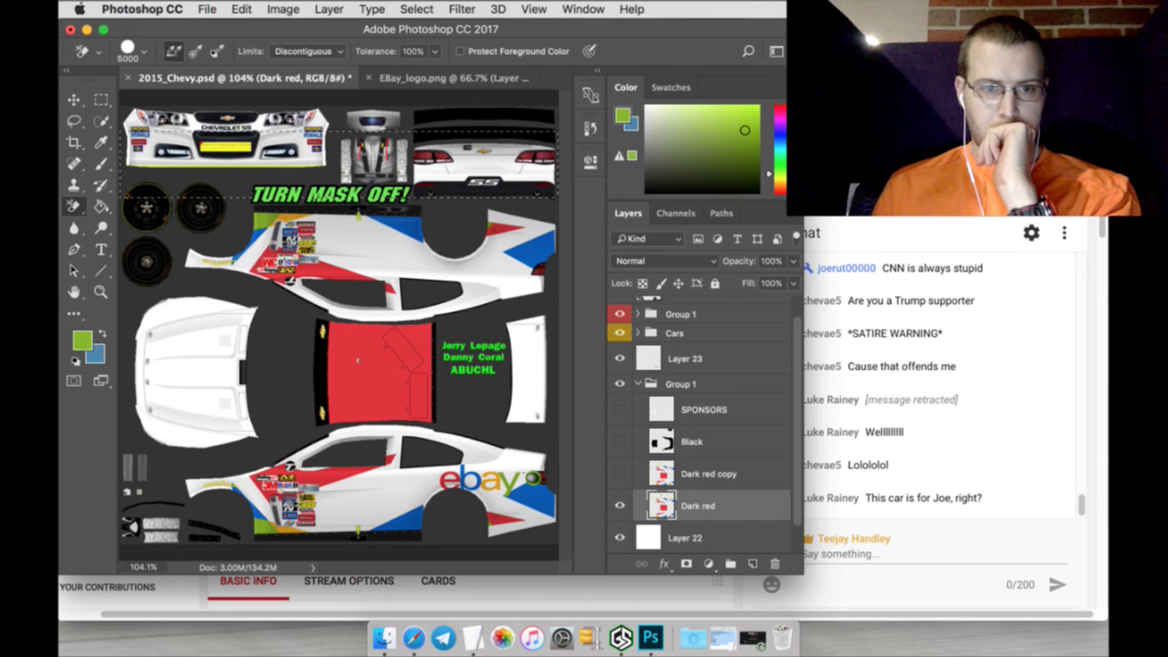
{"action": "left_click", "coordinate": [100, 98]}
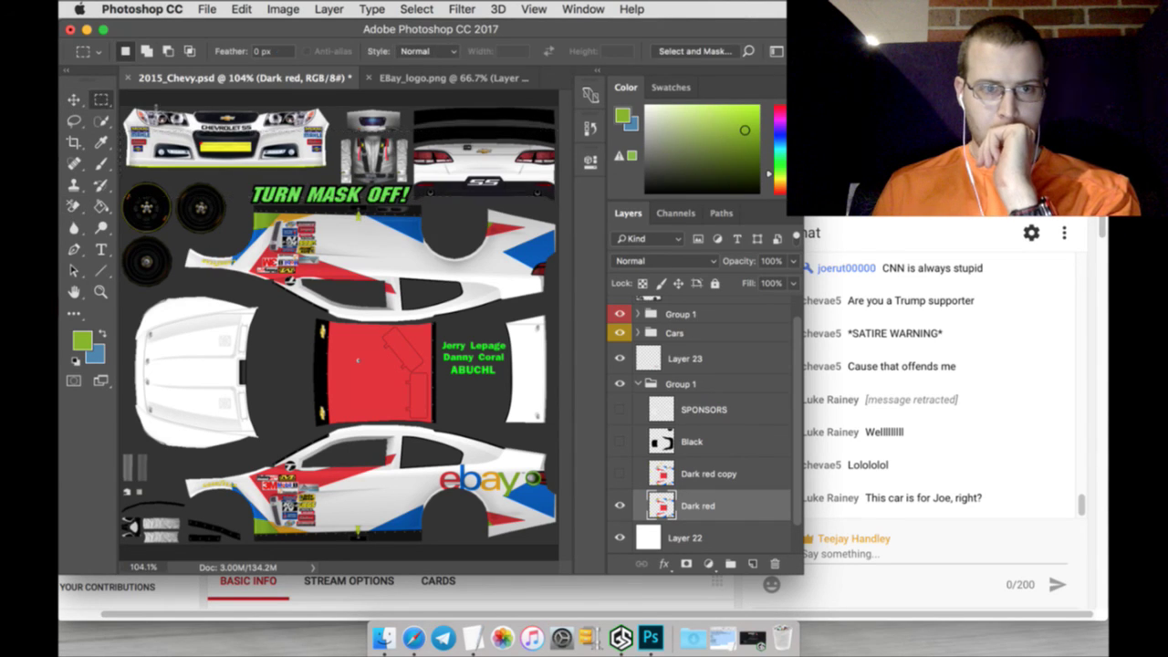
Flip the original Dark red layer horizontally, move it to X 688.50 px and apply the transformation
{"action": "left_click", "coordinate": [75, 101]}
{"action": "left_click", "coordinate": [339, 136]}
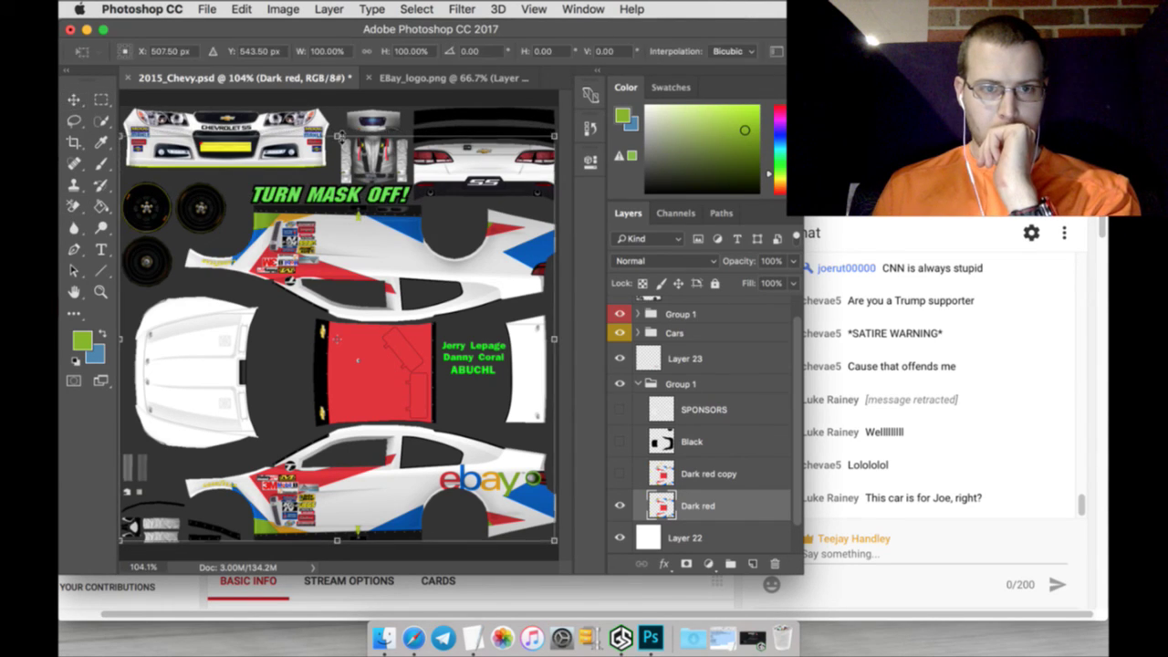
{"action": "left_click", "coordinate": [242, 9]}
{"action": "mouse_move", "coordinate": [392, 374]}
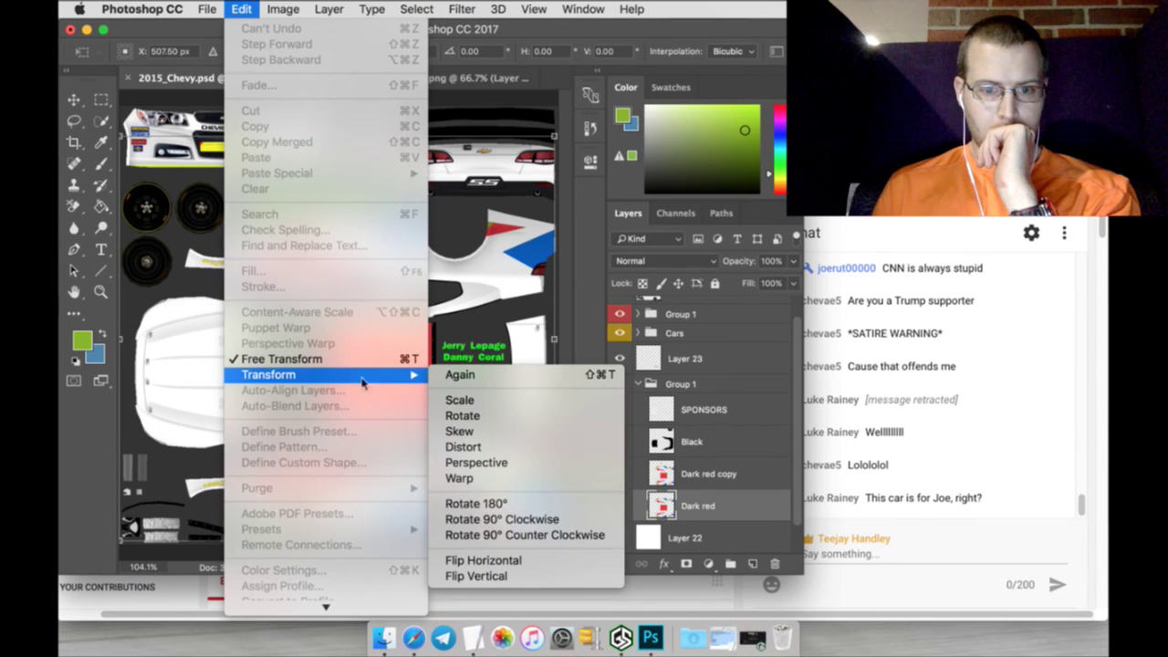
{"action": "left_click", "coordinate": [515, 560]}
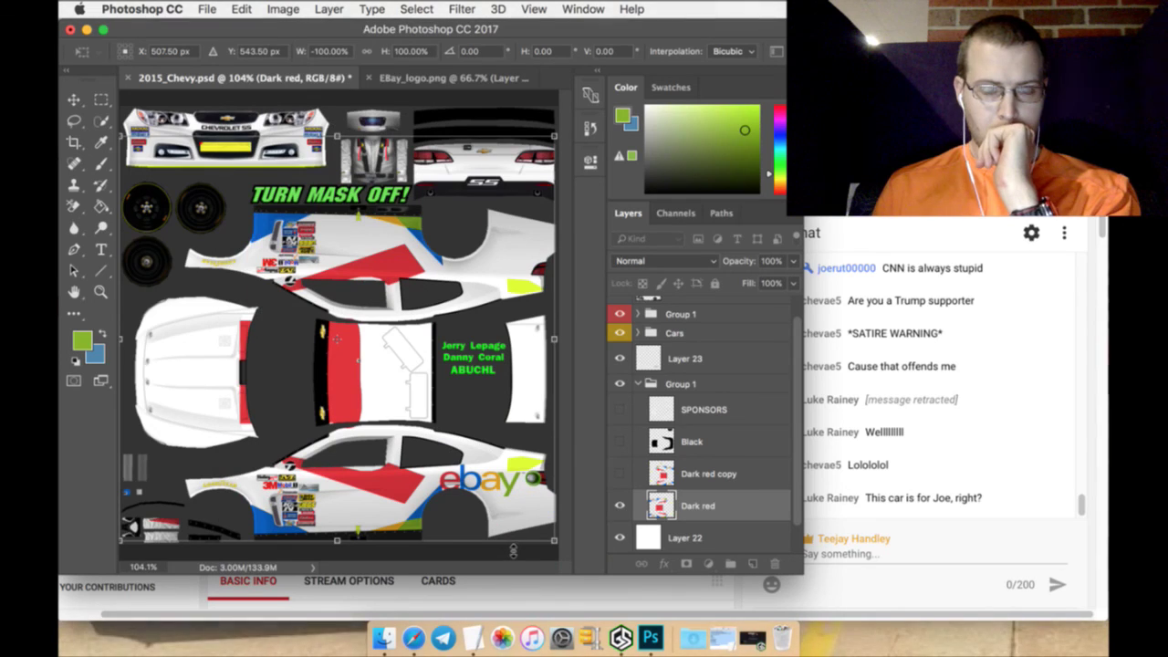
{"action": "left_click", "coordinate": [153, 47]}
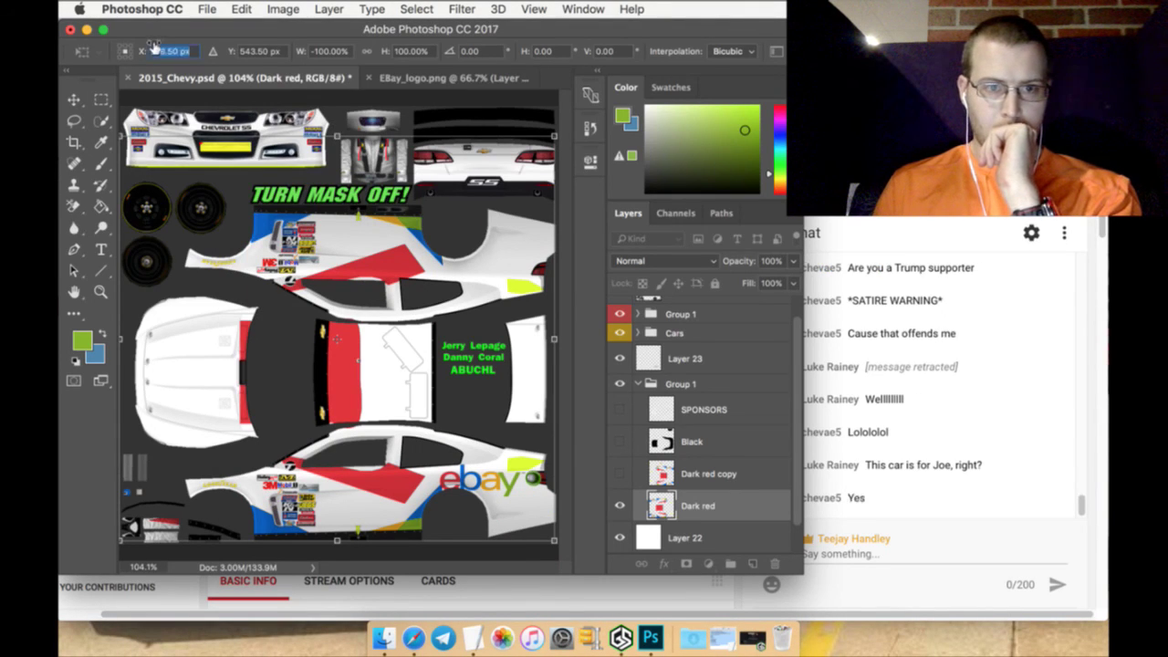
{"action": "left_click_drag", "start_coordinate": [155, 48], "coordinate": [290, 55]}
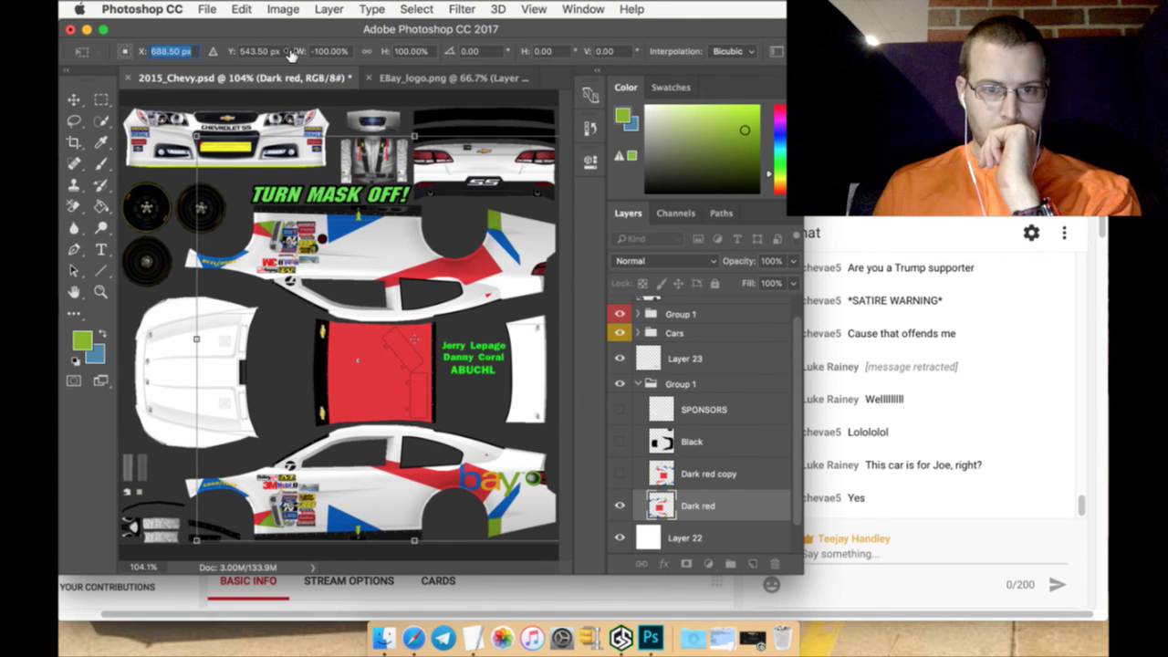
{"action": "left_click", "coordinate": [102, 100]}
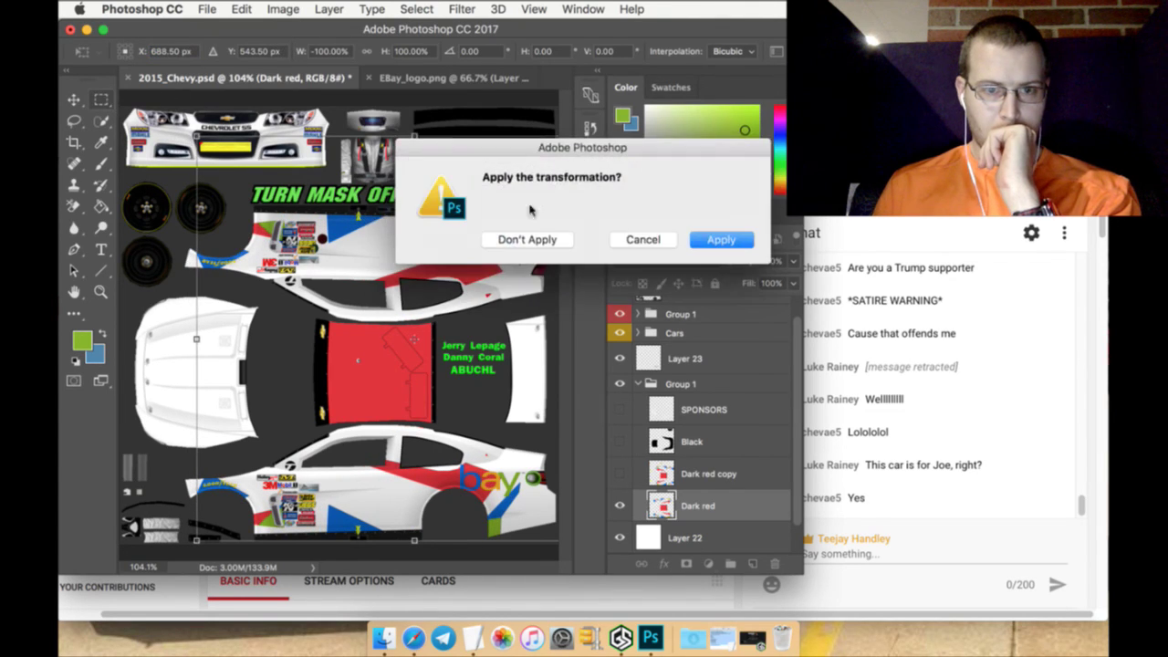
{"action": "left_click", "coordinate": [716, 239]}
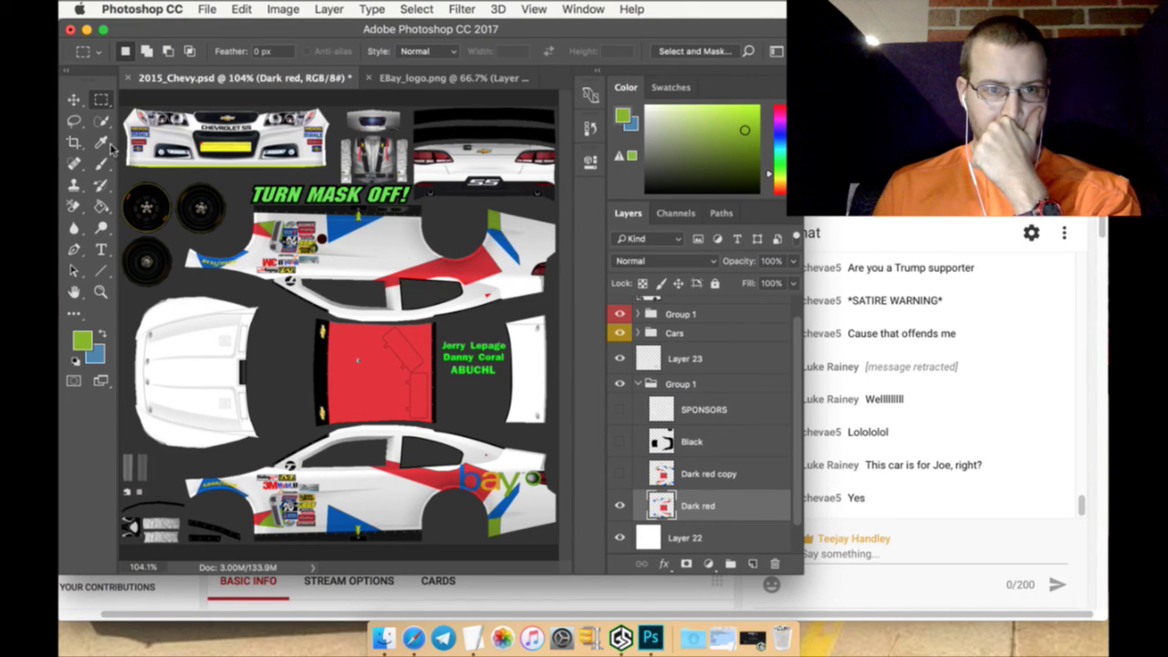
Lasso around the red shapes on the rear half of both sides, erase them from the flipped layer and deselect
{"action": "left_click", "coordinate": [75, 121]}
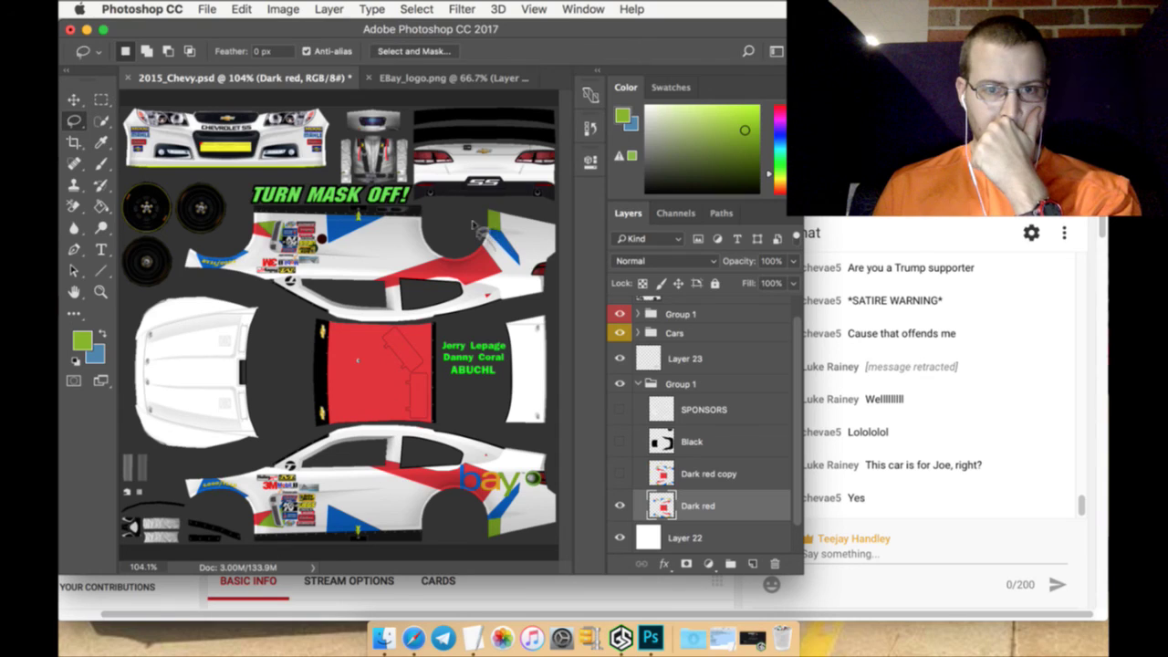
{"action": "mouse_move", "coordinate": [472, 223]}
{"action": "left_mouse_down"}
{"action": "mouse_move", "coordinate": [392, 254]}
{"action": "mouse_move", "coordinate": [353, 286]}
{"action": "mouse_move", "coordinate": [442, 308]}
{"action": "mouse_move", "coordinate": [461, 388]}
{"action": "mouse_move", "coordinate": [452, 422]}
{"action": "mouse_move", "coordinate": [361, 458]}
{"action": "mouse_move", "coordinate": [402, 502]}
{"action": "mouse_move", "coordinate": [479, 504]}
{"action": "mouse_move", "coordinate": [529, 442]}
{"action": "mouse_move", "coordinate": [535, 361]}
{"action": "mouse_move", "coordinate": [511, 264]}
{"action": "left_mouse_up"}
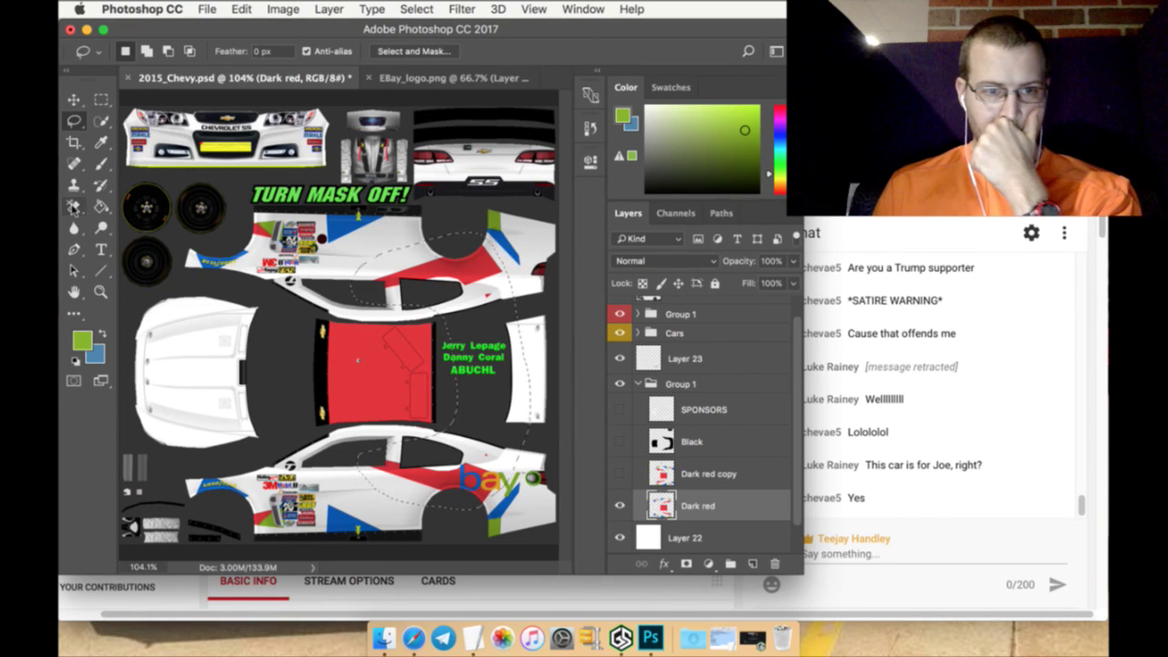
{"action": "left_click", "coordinate": [73, 206]}
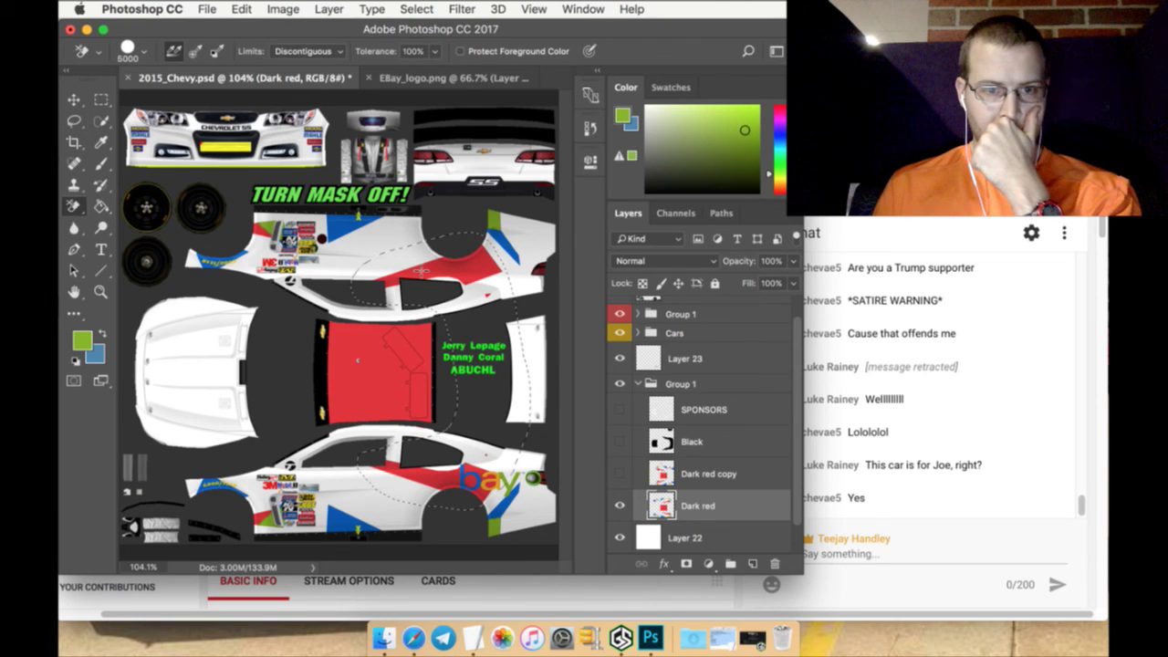
{"action": "left_click", "coordinate": [421, 271]}
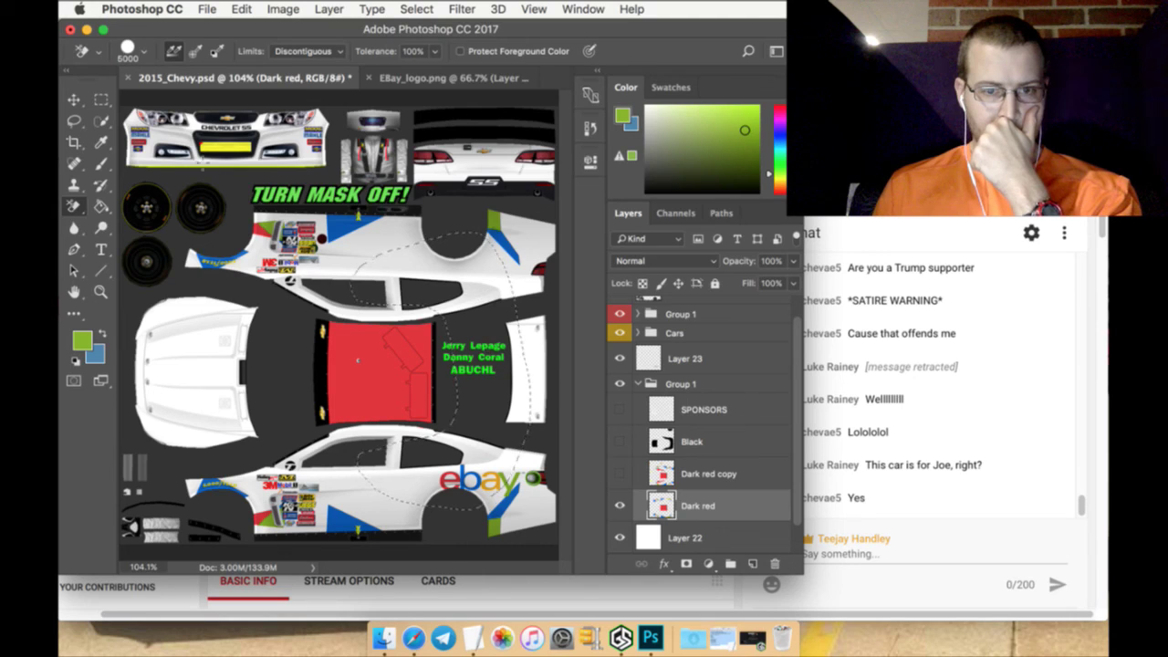
{"action": "left_click", "coordinate": [101, 99]}
{"action": "key", "text": "super+d"}
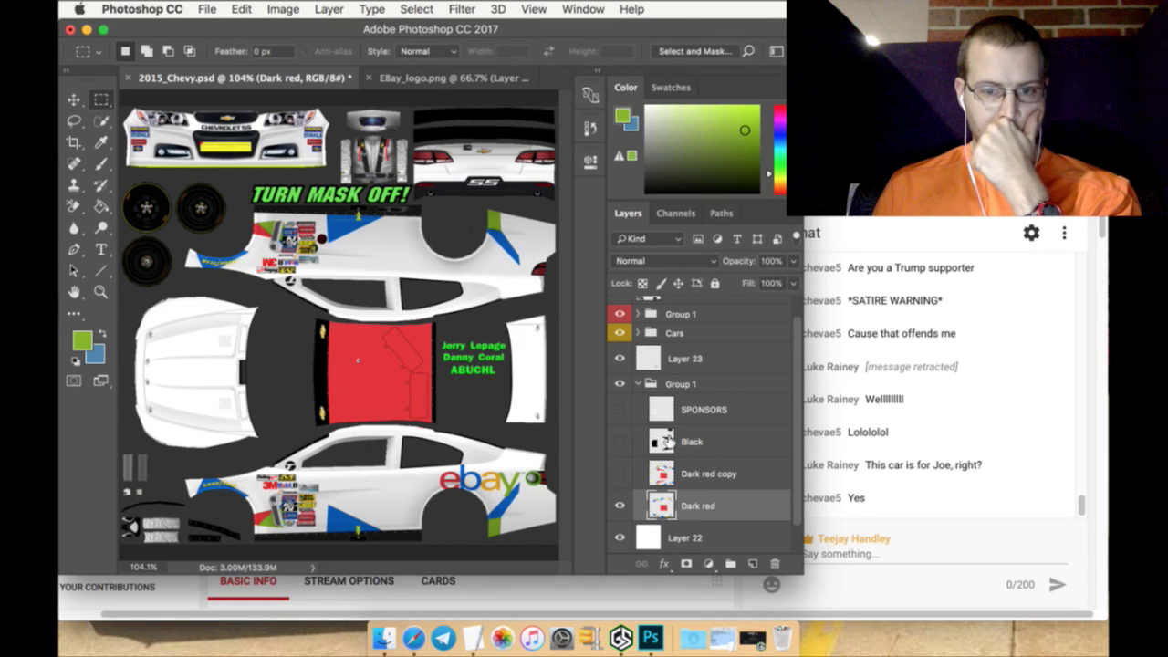
Show the Dark red copy layer again, switching it off and on to compare the design with and without it
{"action": "left_click", "coordinate": [619, 472]}
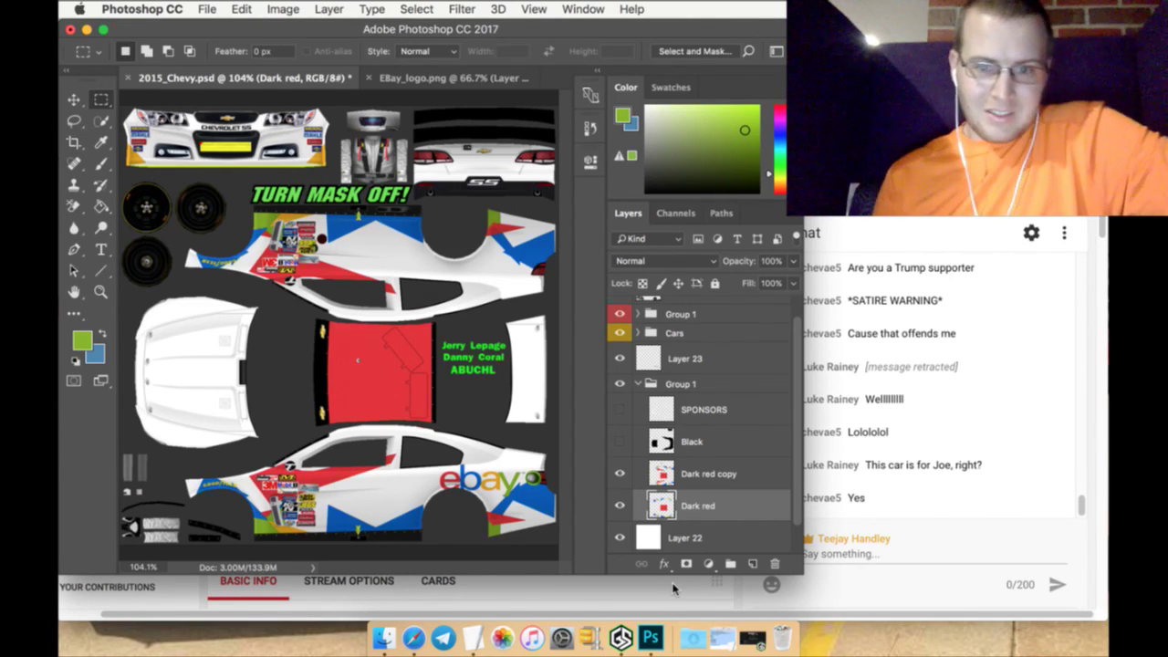
{"action": "left_click", "coordinate": [620, 474]}
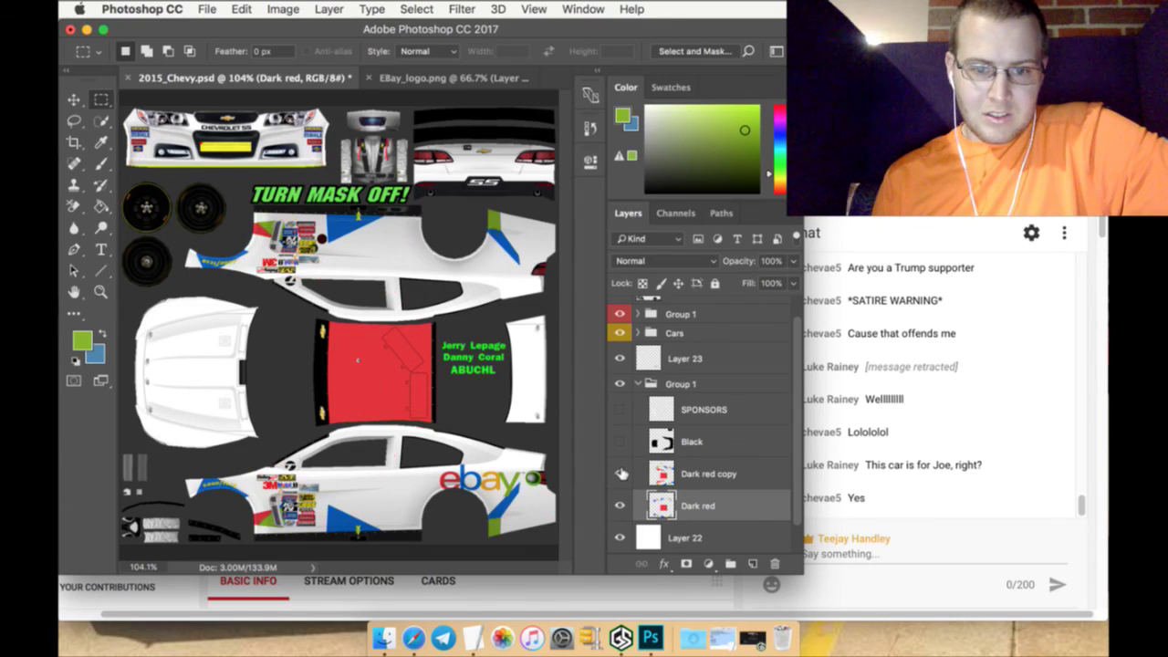
{"action": "left_click", "coordinate": [621, 473]}
{"action": "left_click", "coordinate": [621, 473]}
{"action": "left_click", "coordinate": [621, 473]}
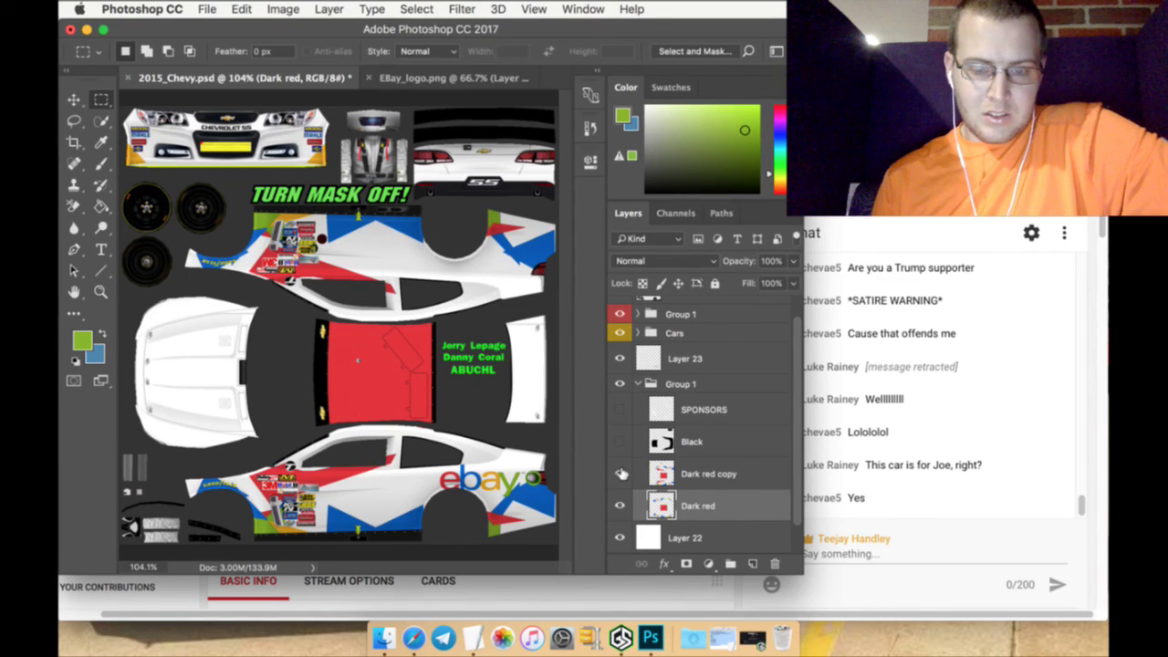
{"action": "left_click", "coordinate": [621, 473]}
{"action": "left_click", "coordinate": [621, 473]}
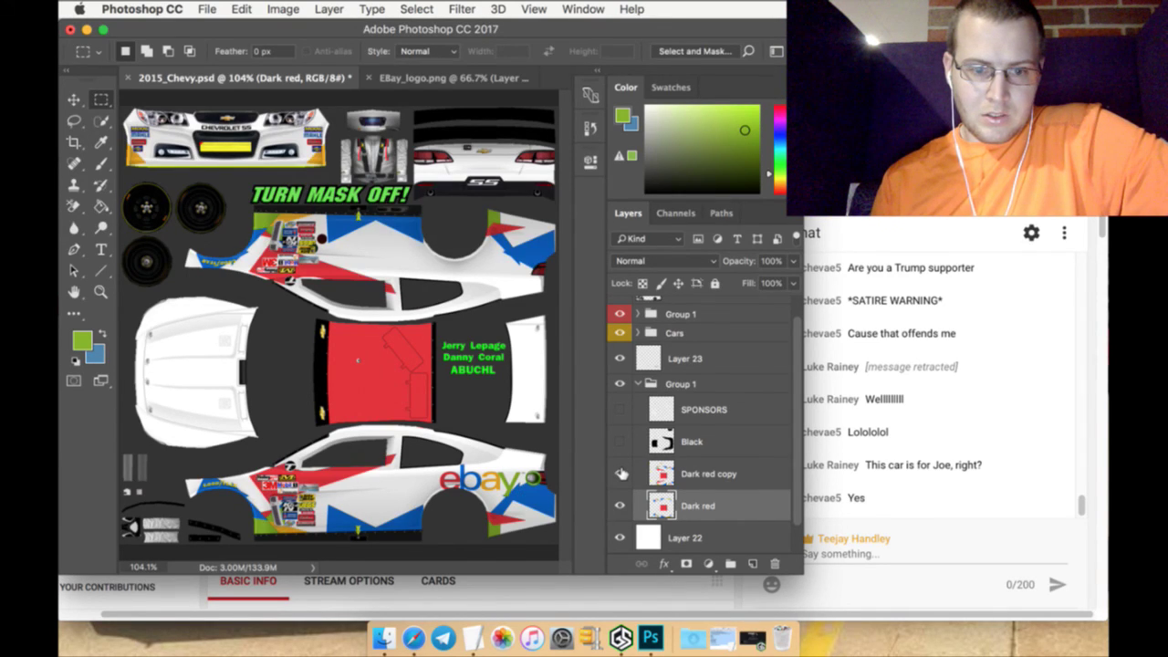
{"action": "left_click", "coordinate": [621, 473]}
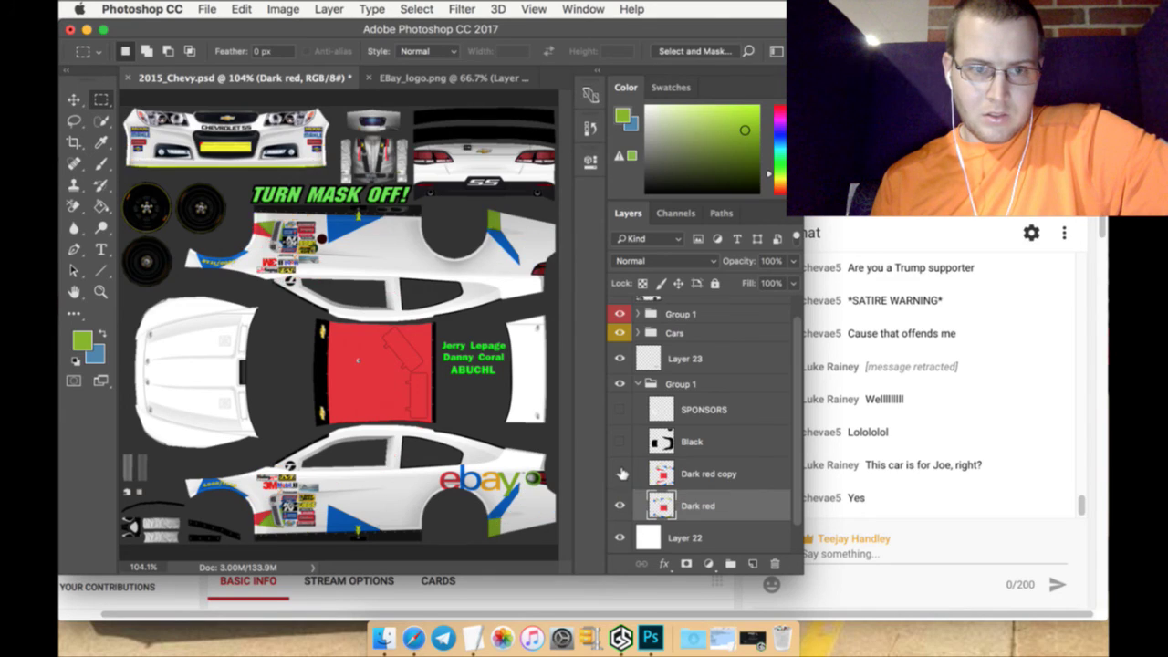
{"action": "left_click", "coordinate": [621, 473]}
{"action": "left_click", "coordinate": [622, 473]}
{"action": "left_click", "coordinate": [621, 473]}
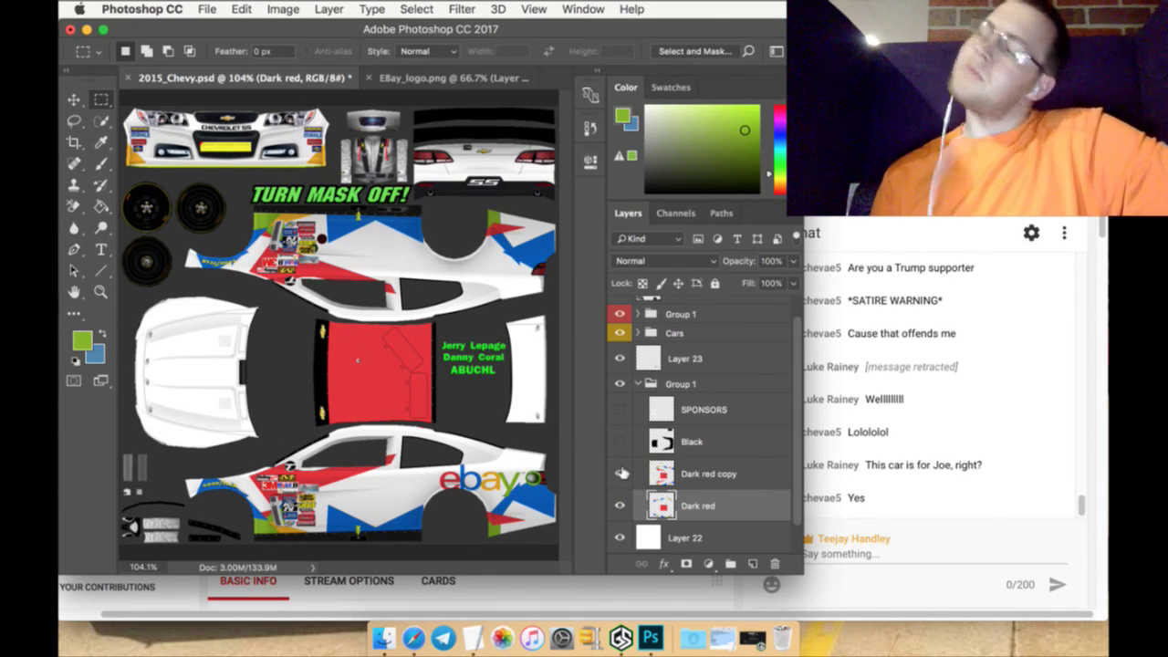
Select the Dark red copy and Dark red layers together and merge them into one
{"action": "left_click", "coordinate": [704, 473], "text": "shift"}
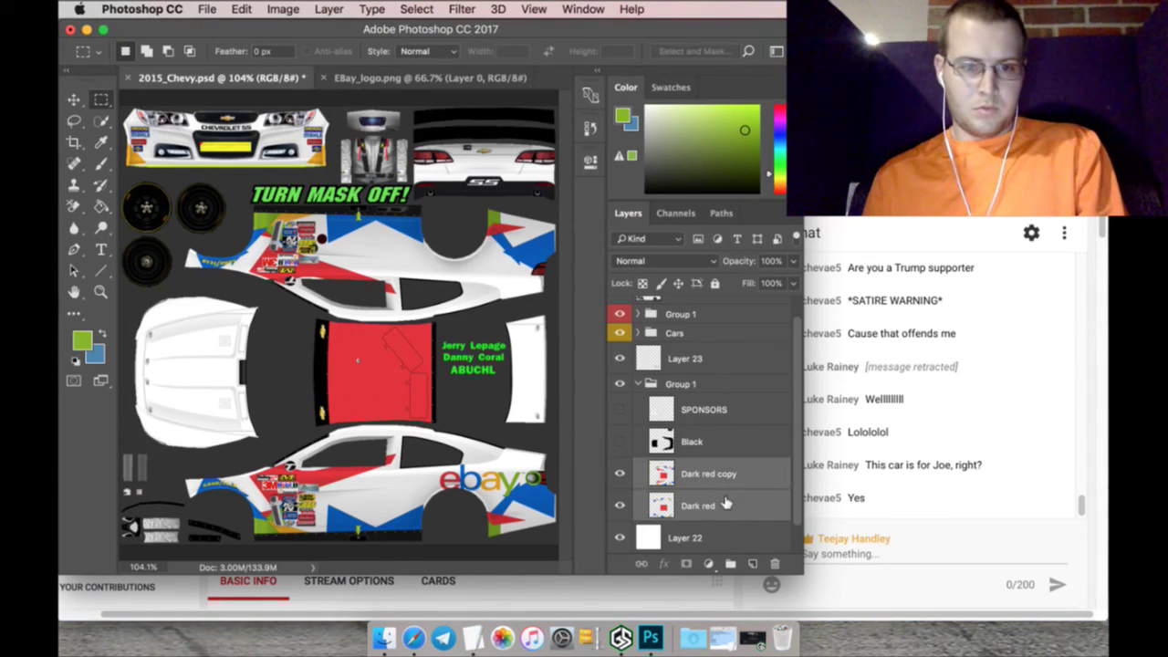
{"action": "right_click", "coordinate": [725, 503]}
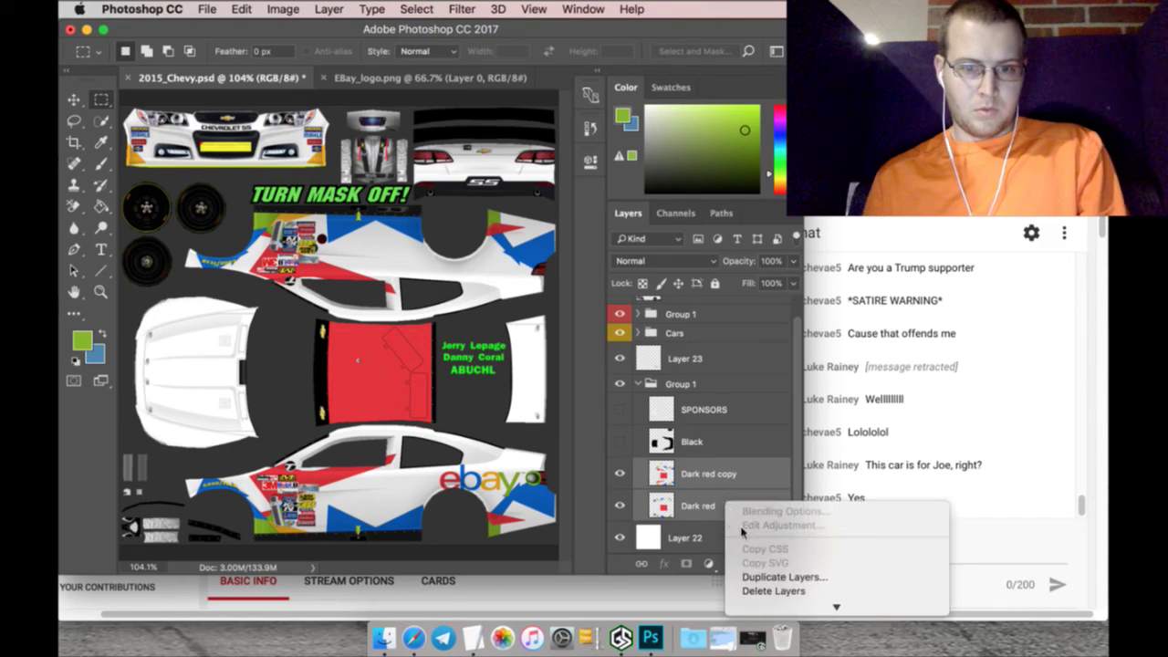
{"action": "left_click", "coordinate": [767, 392]}
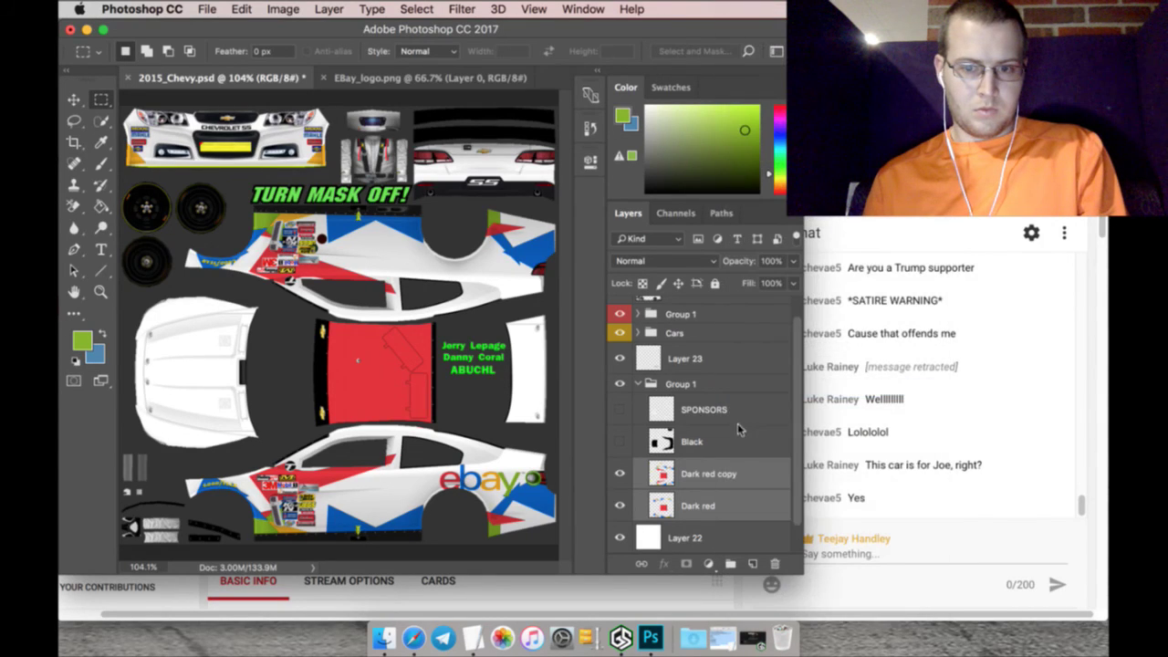
Show the Black layer, marquee its black hood shape and nudge that shape toward the front edge of the hood
{"action": "left_click", "coordinate": [620, 441]}
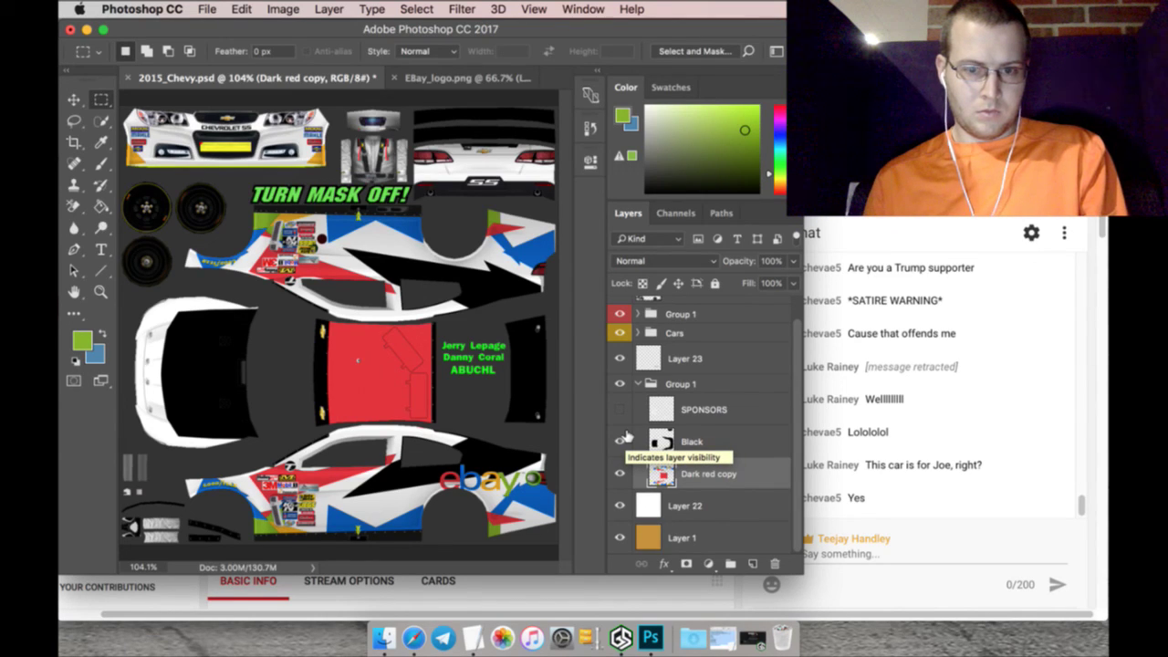
{"action": "left_click", "coordinate": [661, 441]}
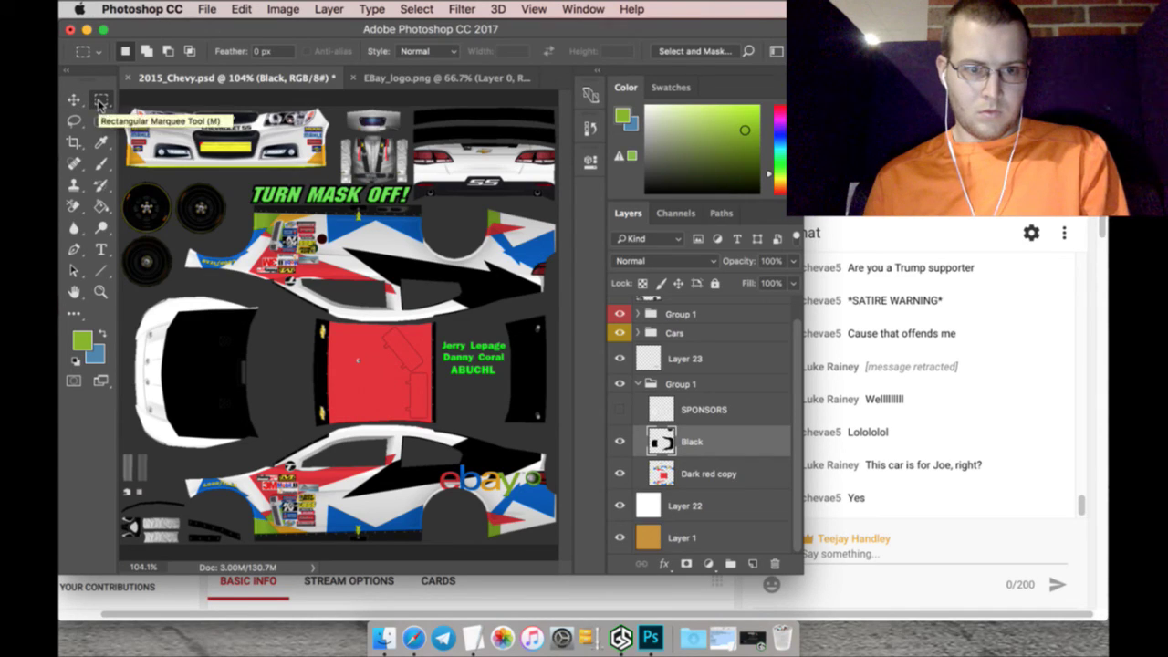
{"action": "left_click_drag", "start_coordinate": [143, 304], "coordinate": [354, 467]}
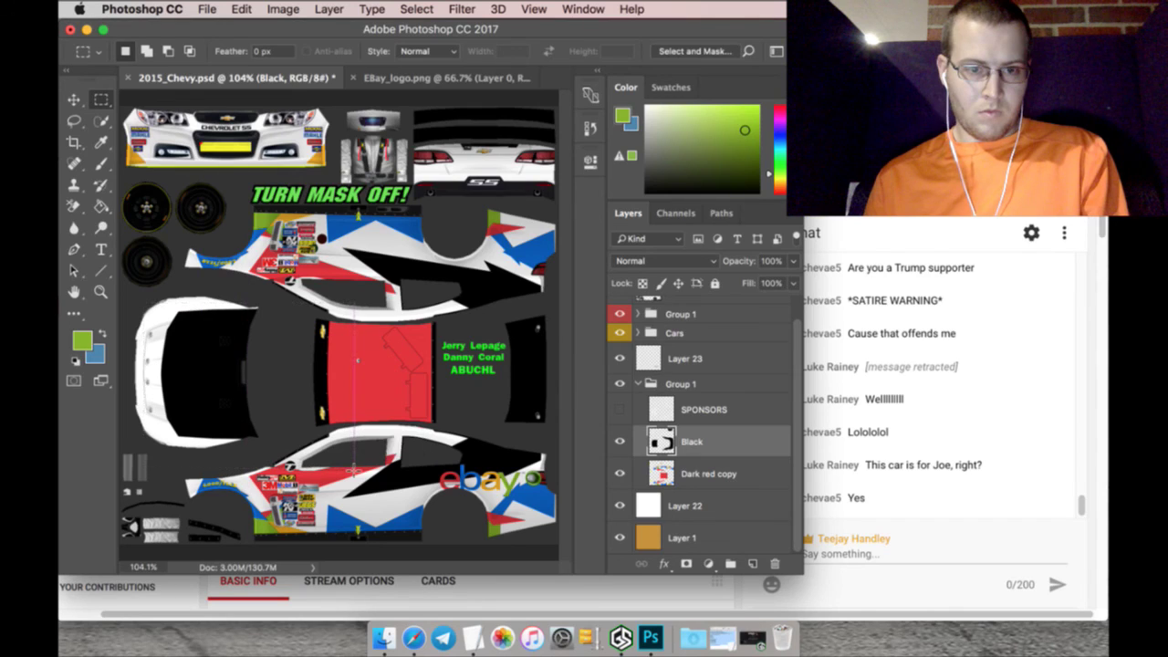
{"action": "left_click", "coordinate": [74, 100]}
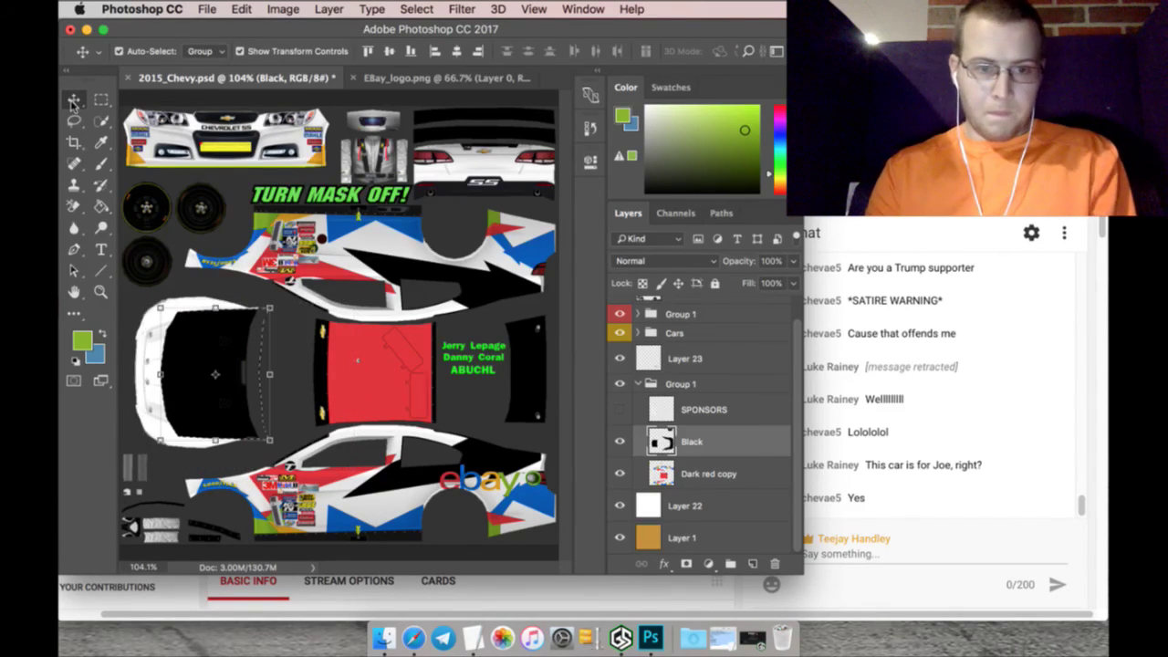
{"action": "key", "text": "Left"}
{"action": "key", "text": "Left"}
{"action": "key", "text": "Left"}
{"action": "key", "text": "Left"}
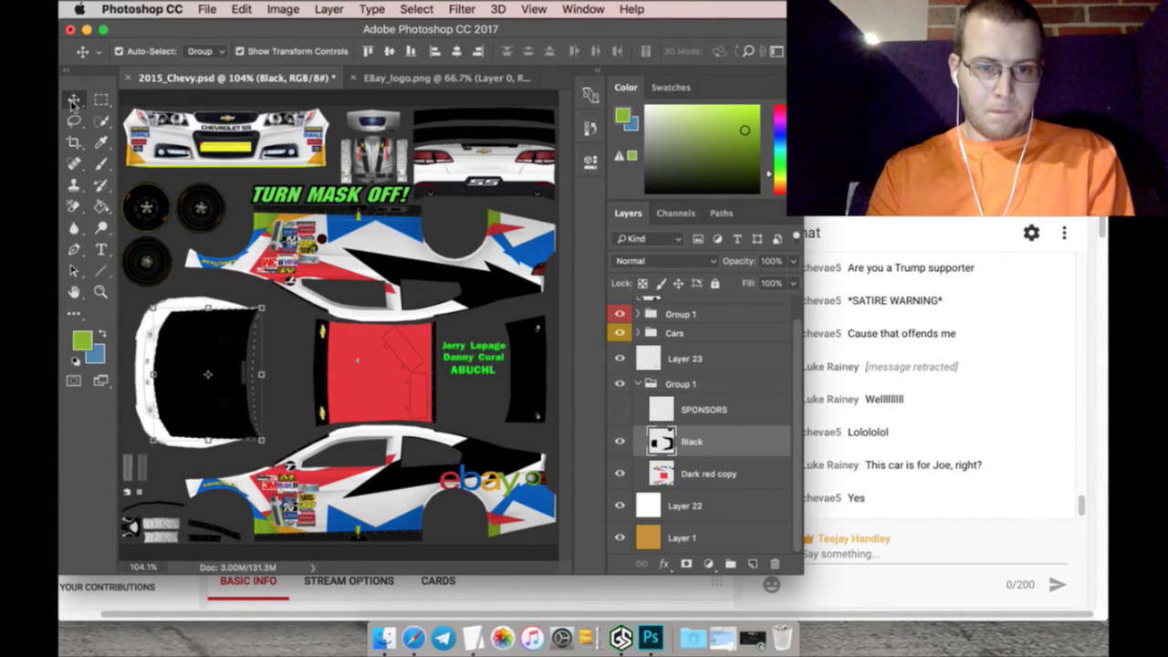
{"action": "key", "text": "Left"}
{"action": "key", "text": "Left"}
{"action": "key", "text": "Left"}
{"action": "key", "text": "Left"}
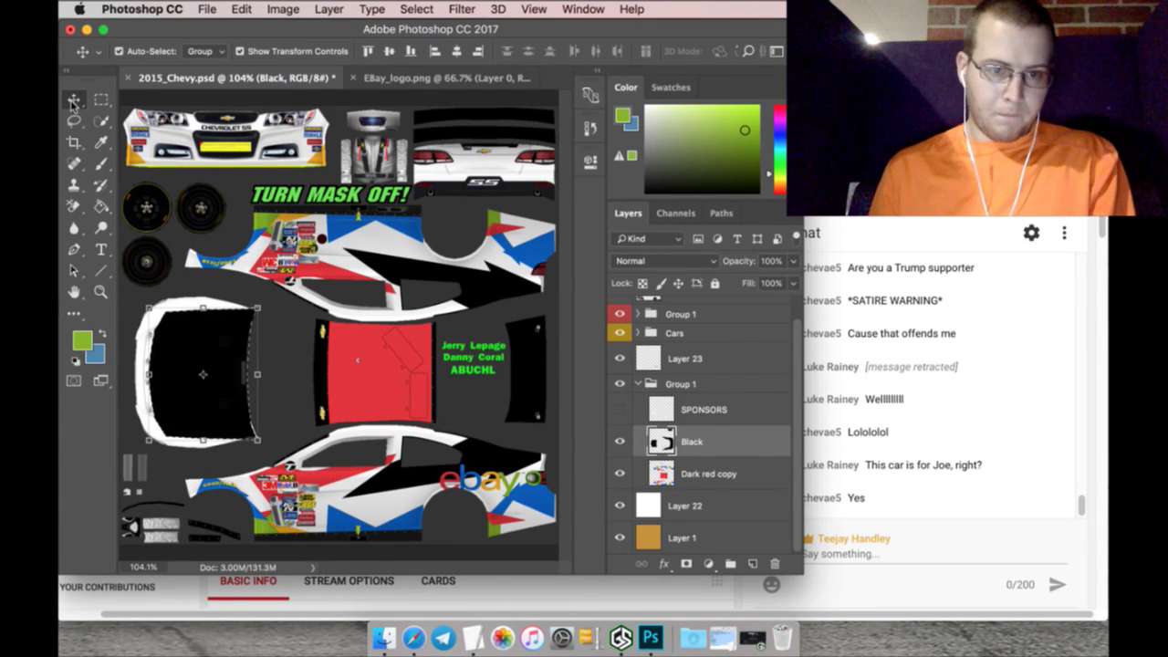
Stretch the black hood shape to the hood's front edge at 115.23% width and apply the transformation
{"action": "left_click", "coordinate": [149, 374]}
{"action": "left_click_drag", "start_coordinate": [150, 374], "coordinate": [134, 374]}
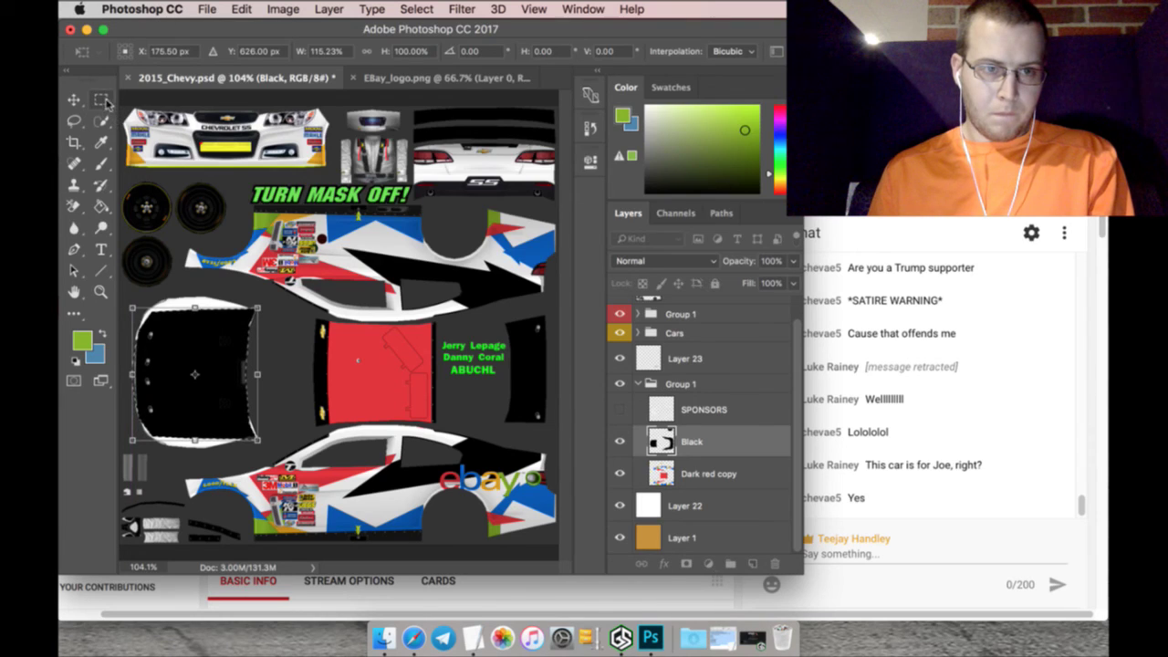
{"action": "left_click", "coordinate": [101, 99]}
{"action": "left_click", "coordinate": [721, 240]}
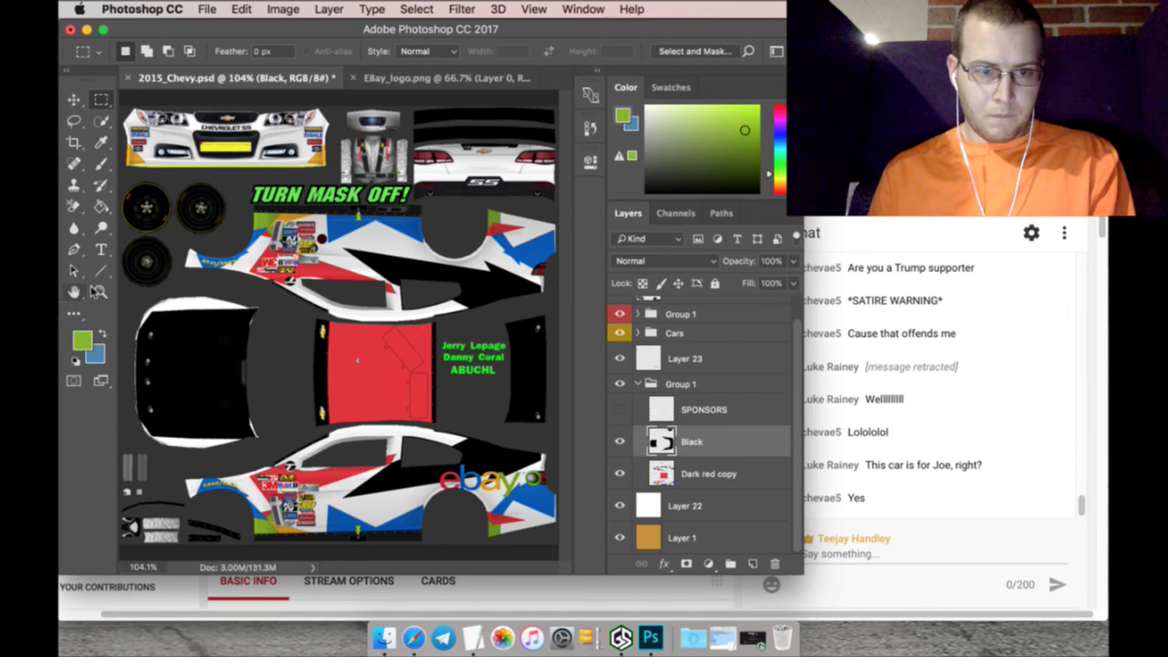
Hide the eBay logo on Layer 23 and set the Pen tool to draw shapes with a black 1 px stroke
{"action": "key", "text": "z"}
{"action": "left_click", "coordinate": [436, 531]}
{"action": "scroll", "coordinate": [445, 548], "scroll_direction": "down", "scroll_amount": 1}
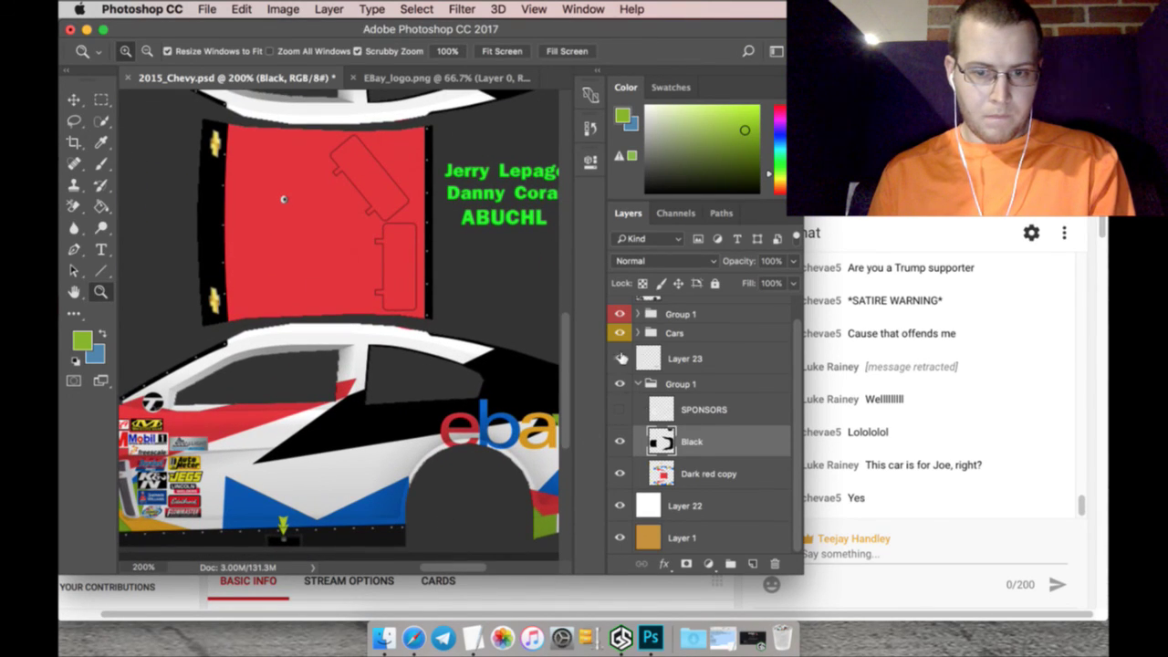
{"action": "left_click", "coordinate": [621, 359]}
{"action": "left_click", "coordinate": [419, 528]}
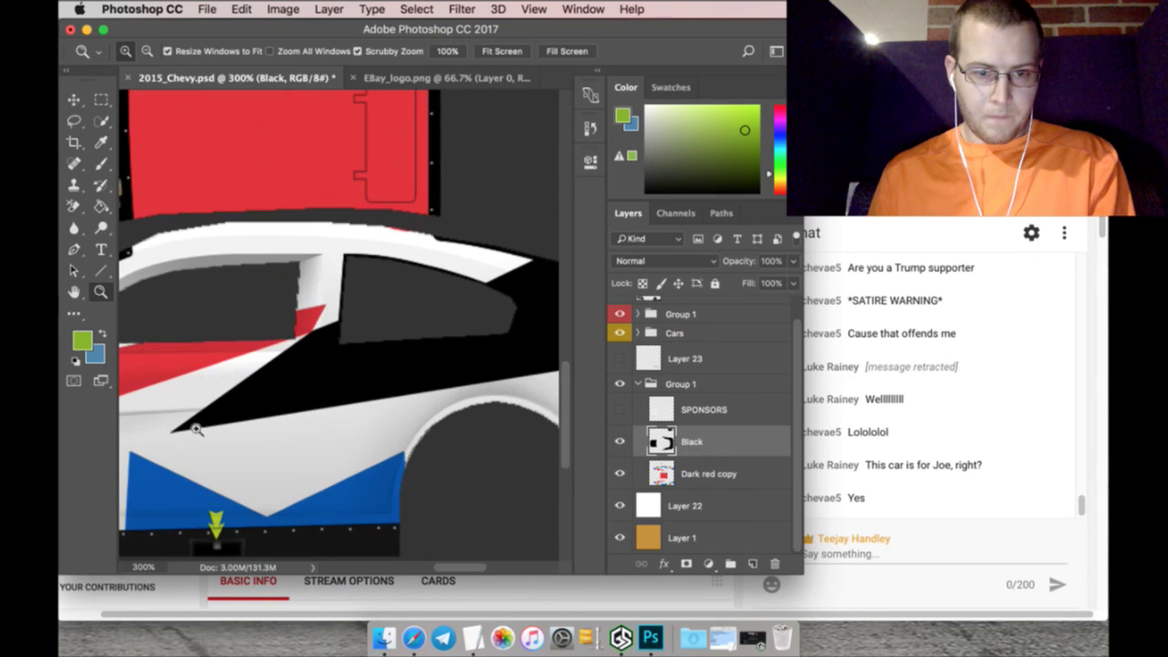
{"action": "left_click", "coordinate": [645, 191]}
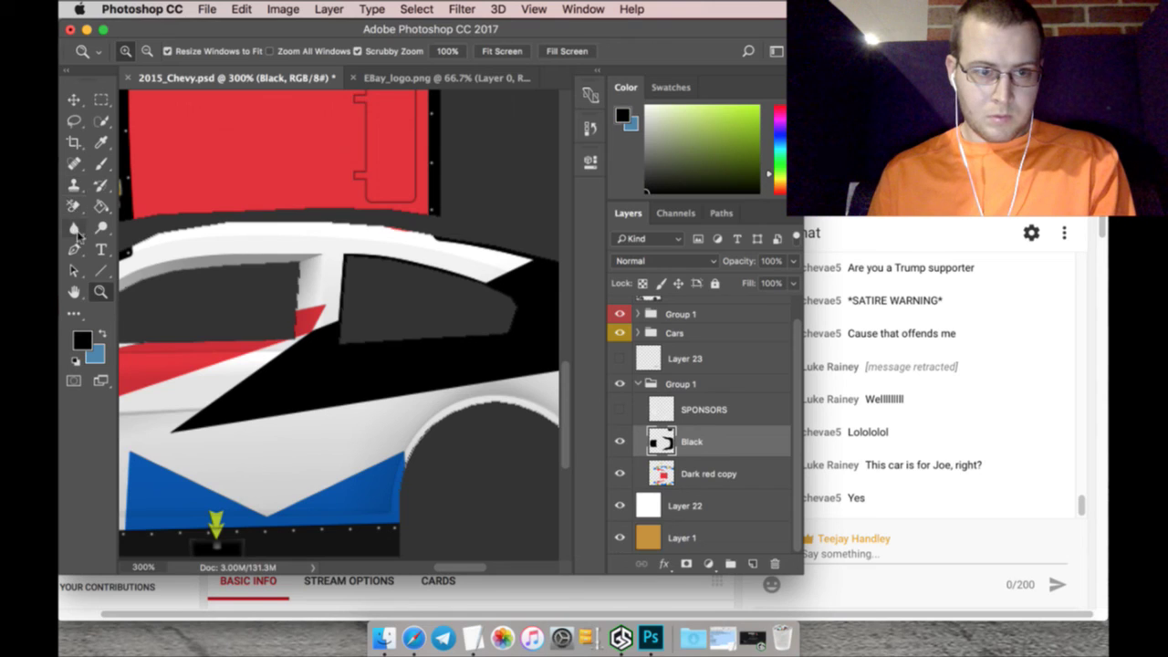
{"action": "left_click", "coordinate": [74, 249]}
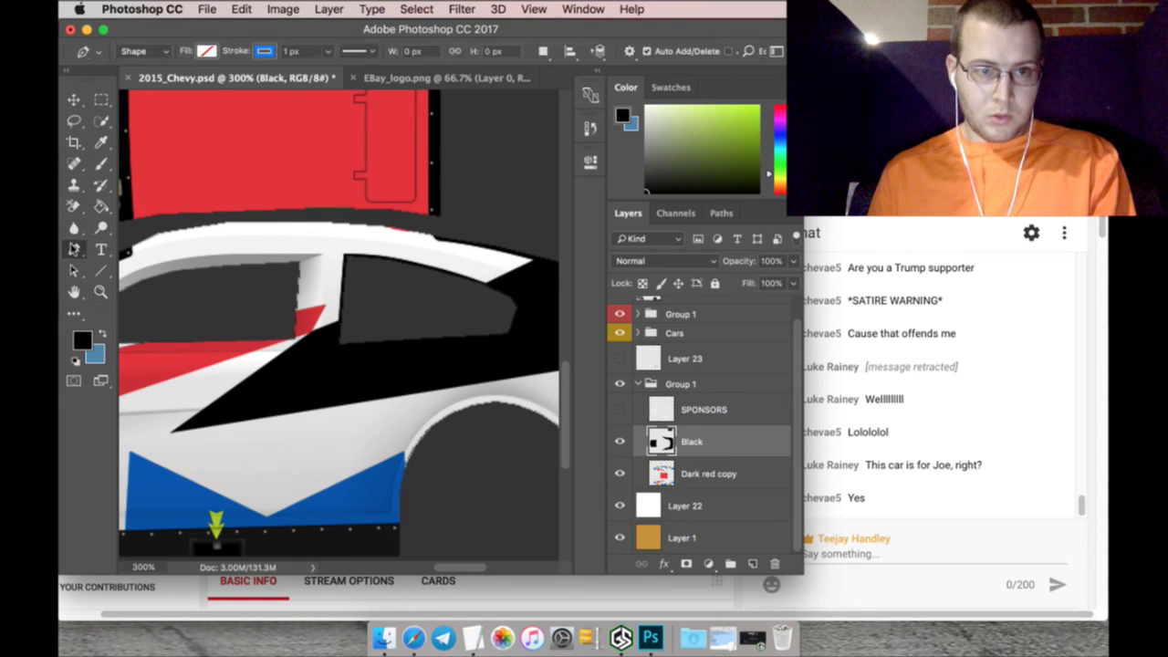
{"action": "left_click", "coordinate": [264, 52]}
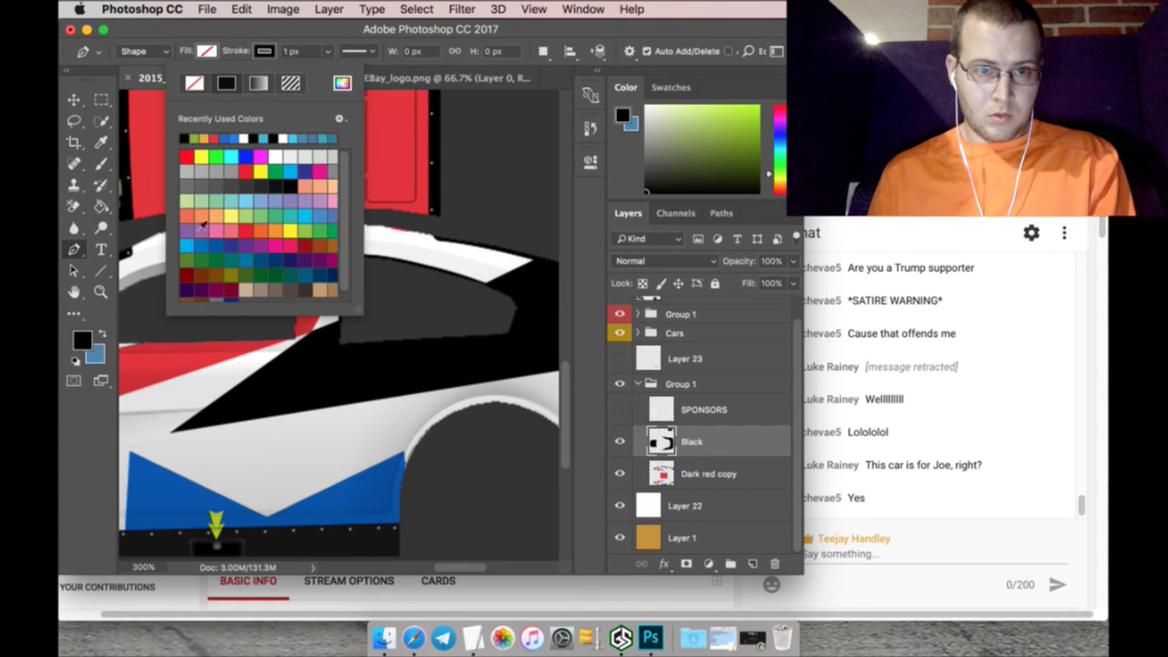
Draw a closed pen shape about 382 × 66 px along the lower edge of the black area on the lower car side
{"action": "left_click", "coordinate": [175, 429]}
{"action": "left_click", "coordinate": [174, 427]}
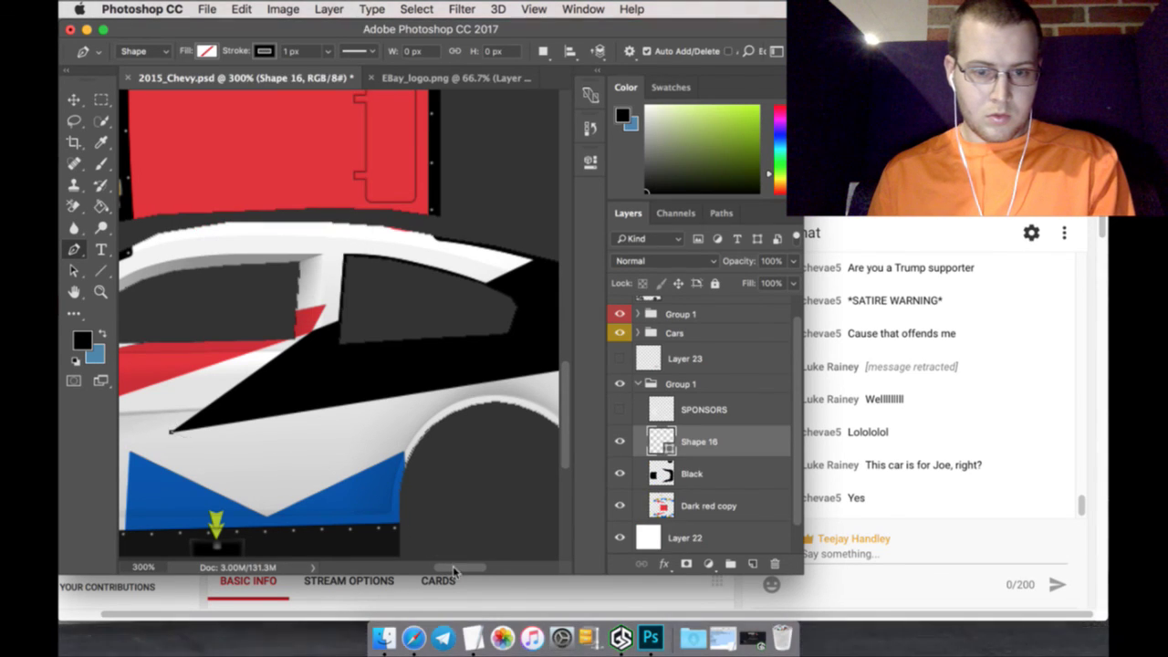
{"action": "scroll", "coordinate": [453, 565], "scroll_direction": "right", "scroll_amount": 5}
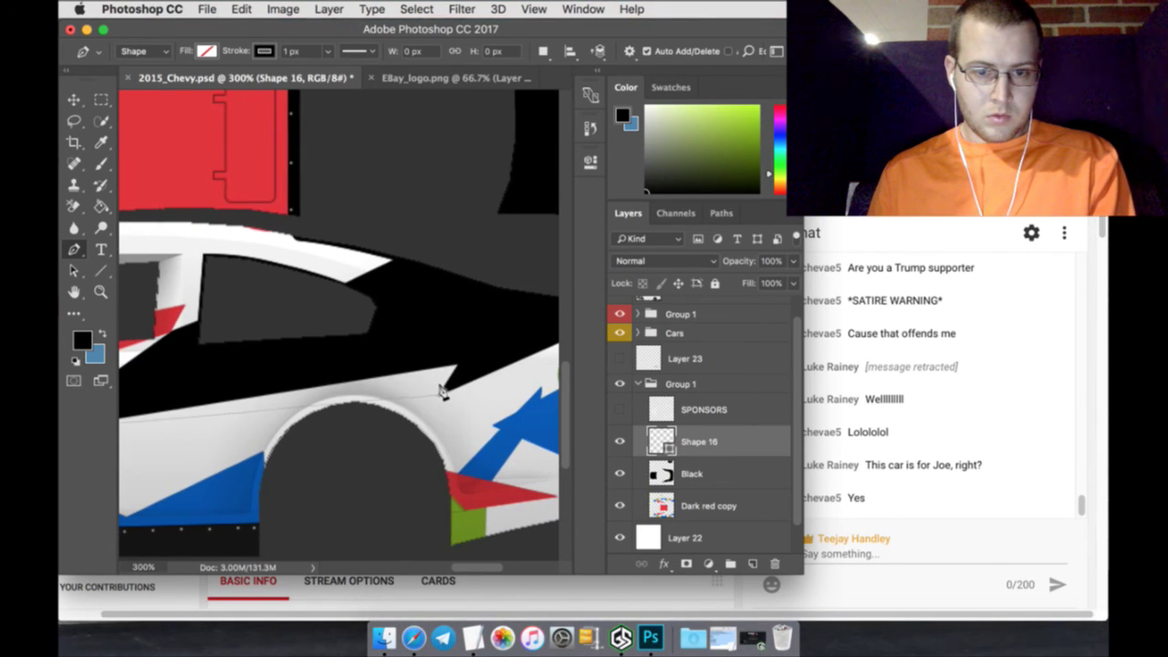
{"action": "left_click", "coordinate": [442, 394]}
{"action": "left_click", "coordinate": [501, 350]}
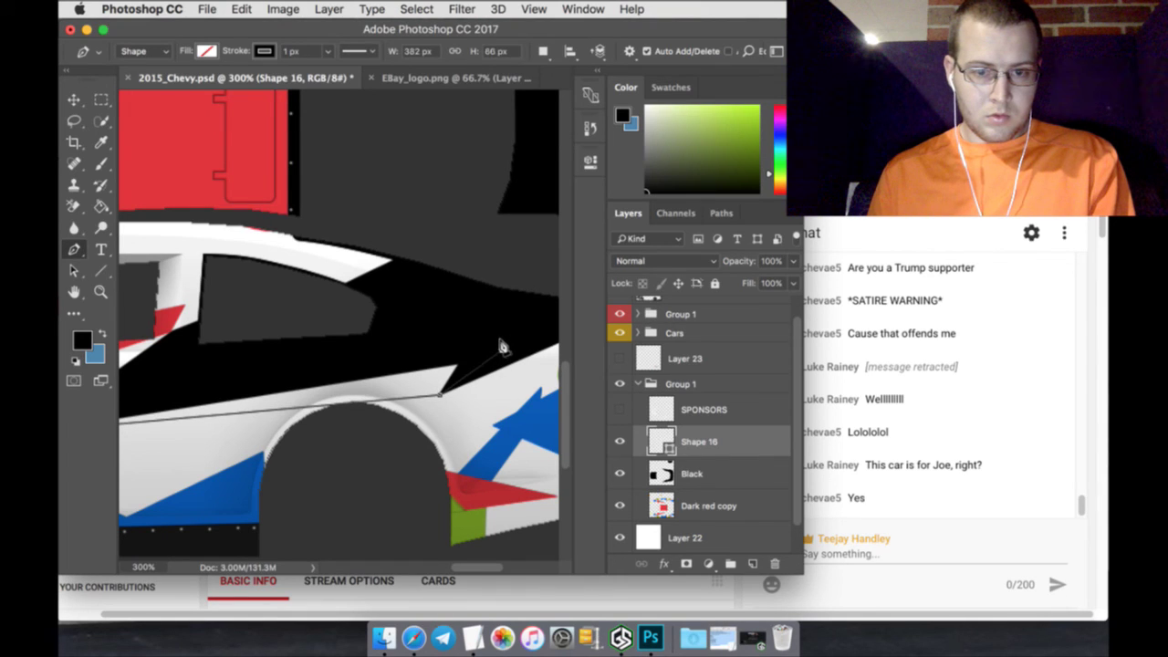
{"action": "left_click", "coordinate": [392, 360]}
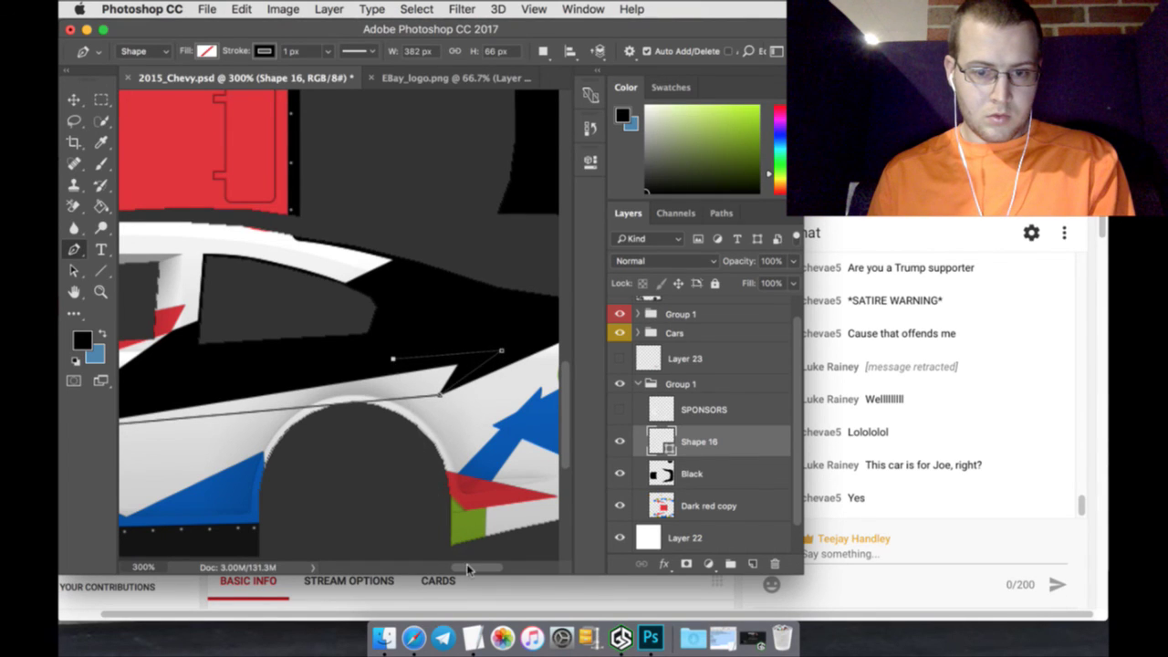
{"action": "scroll", "coordinate": [467, 570], "scroll_direction": "left", "scroll_amount": 10}
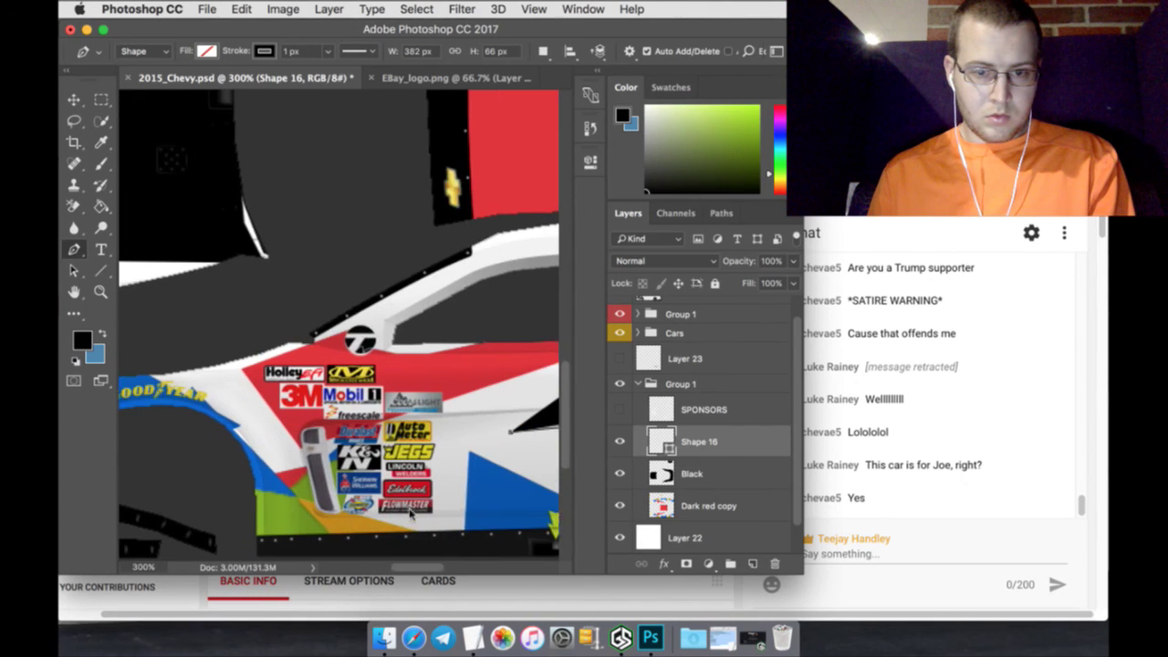
{"action": "scroll", "coordinate": [410, 514], "scroll_direction": "right", "scroll_amount": 5}
{"action": "scroll", "coordinate": [428, 492], "scroll_direction": "right", "scroll_amount": 4}
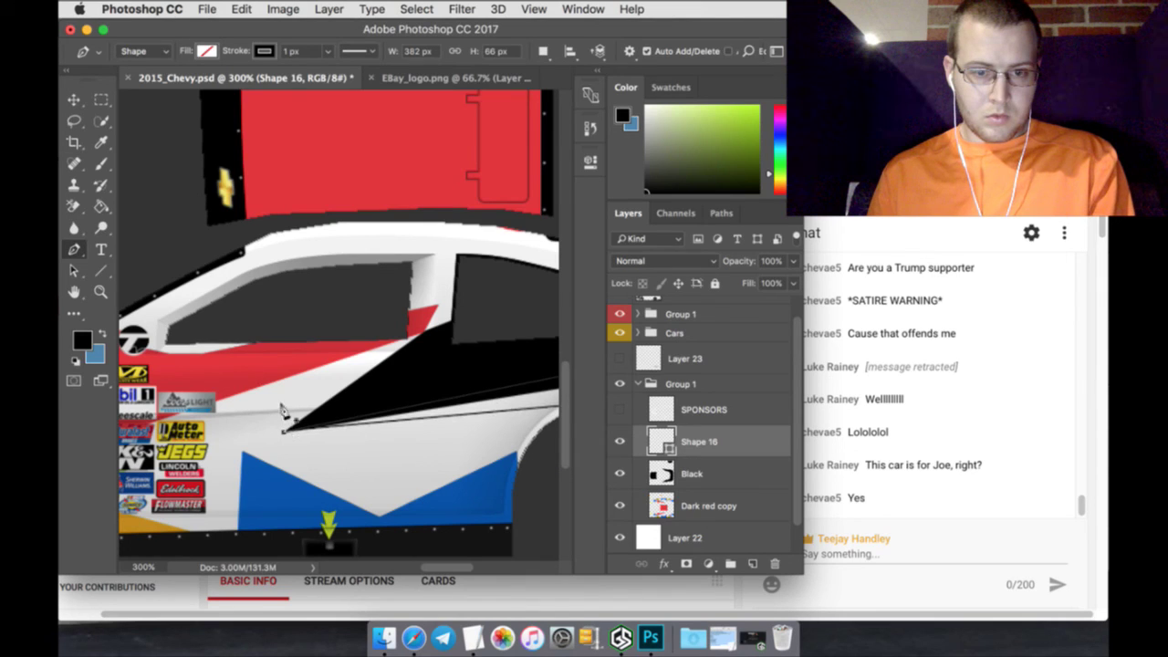
Fill the new lower-side pen shape with black and show the eBay logo on Layer 23 again
{"action": "left_click", "coordinate": [208, 51]}
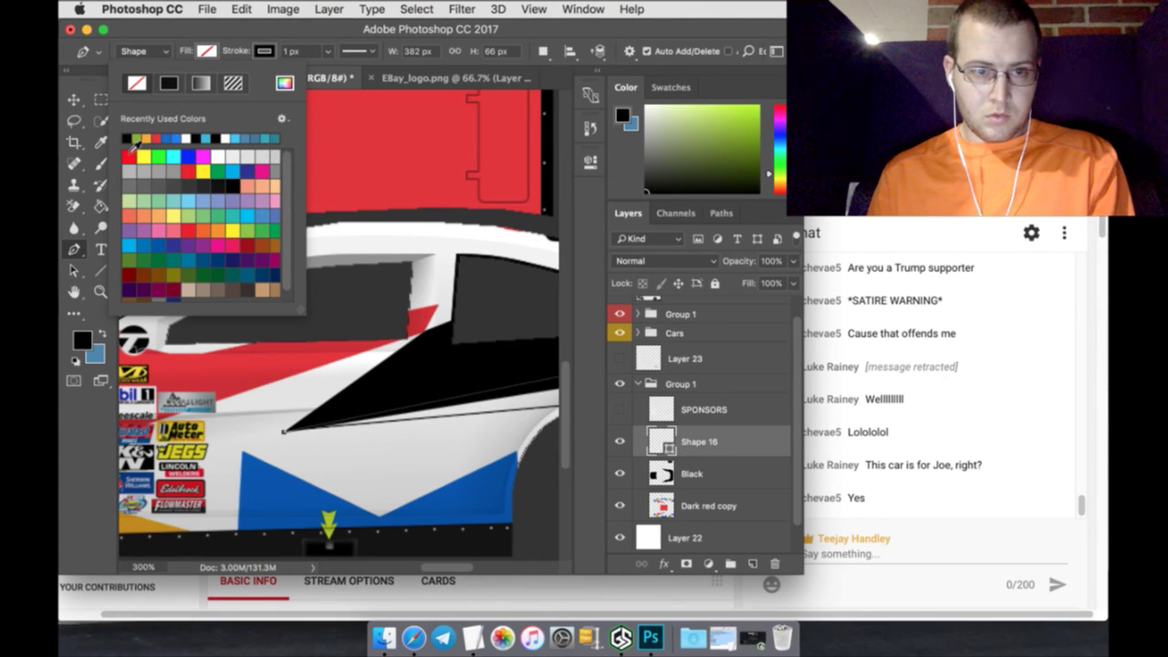
{"action": "left_click", "coordinate": [128, 140]}
{"action": "left_click_drag", "start_coordinate": [445, 565], "coordinate": [493, 587]}
{"action": "left_click", "coordinate": [620, 357]}
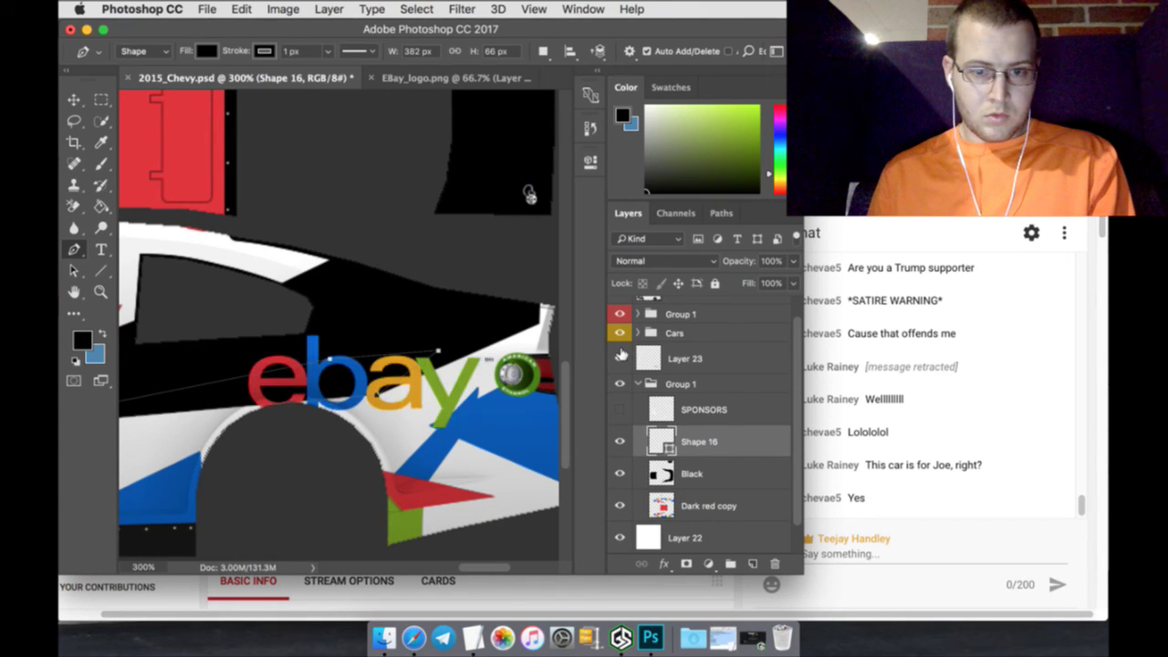
Select Layer 23 and move its eBay logo toward the front of the car, setting X to 788.50 px
{"action": "key", "text": "v"}
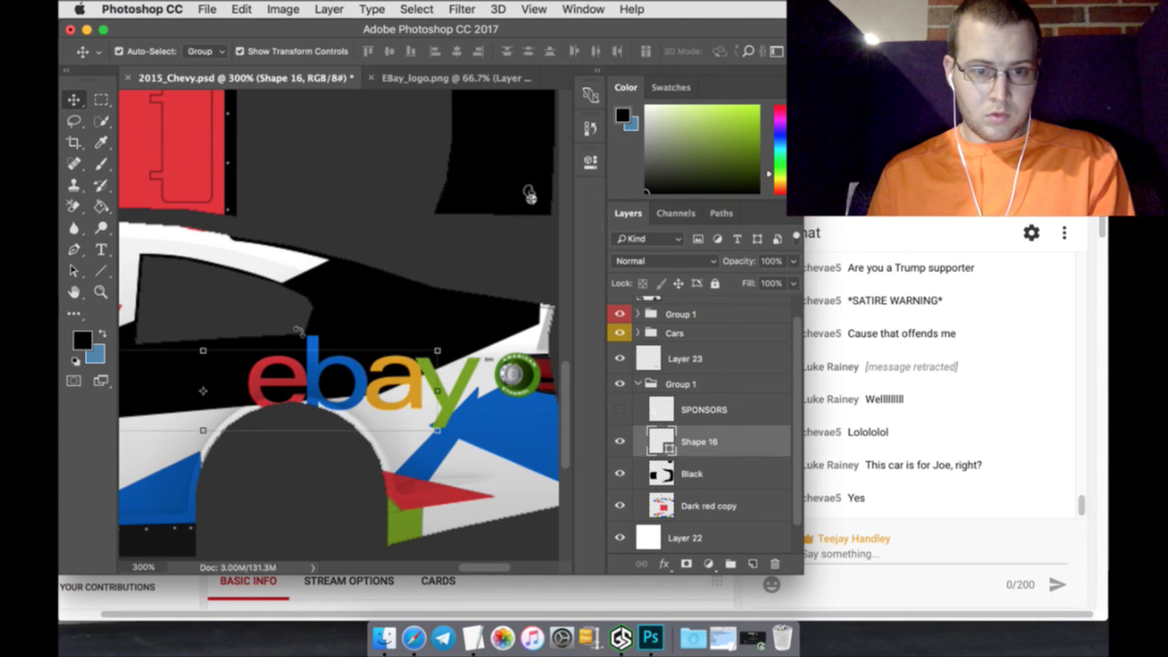
{"action": "left_click", "coordinate": [690, 410]}
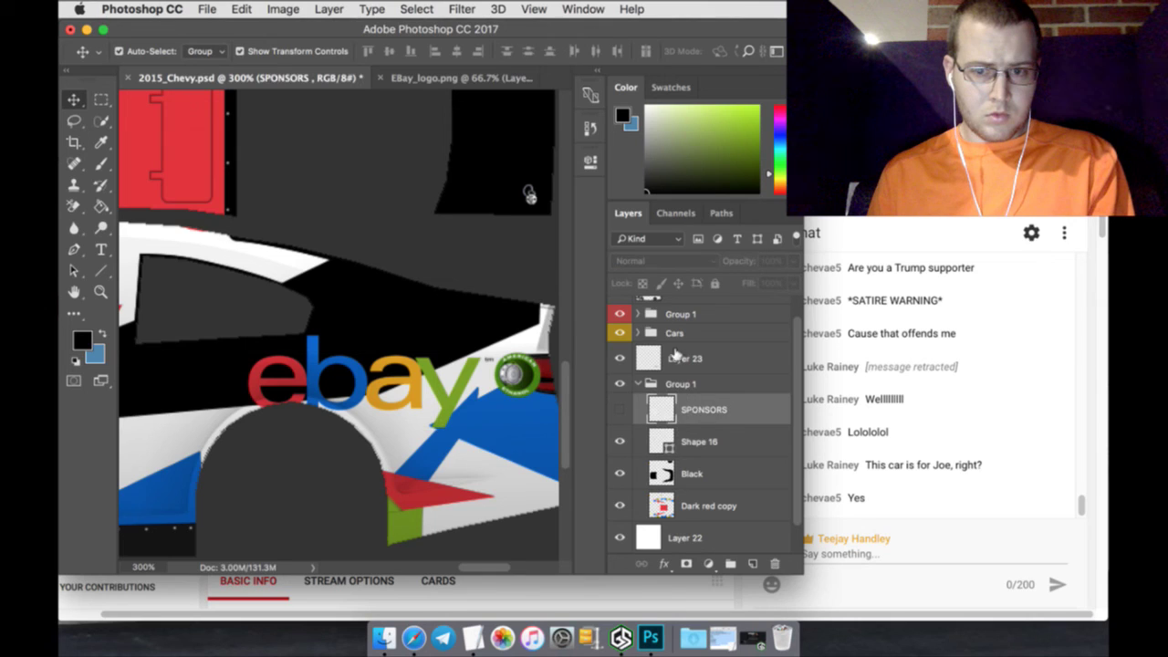
{"action": "left_click", "coordinate": [675, 355]}
{"action": "left_click", "coordinate": [371, 337]}
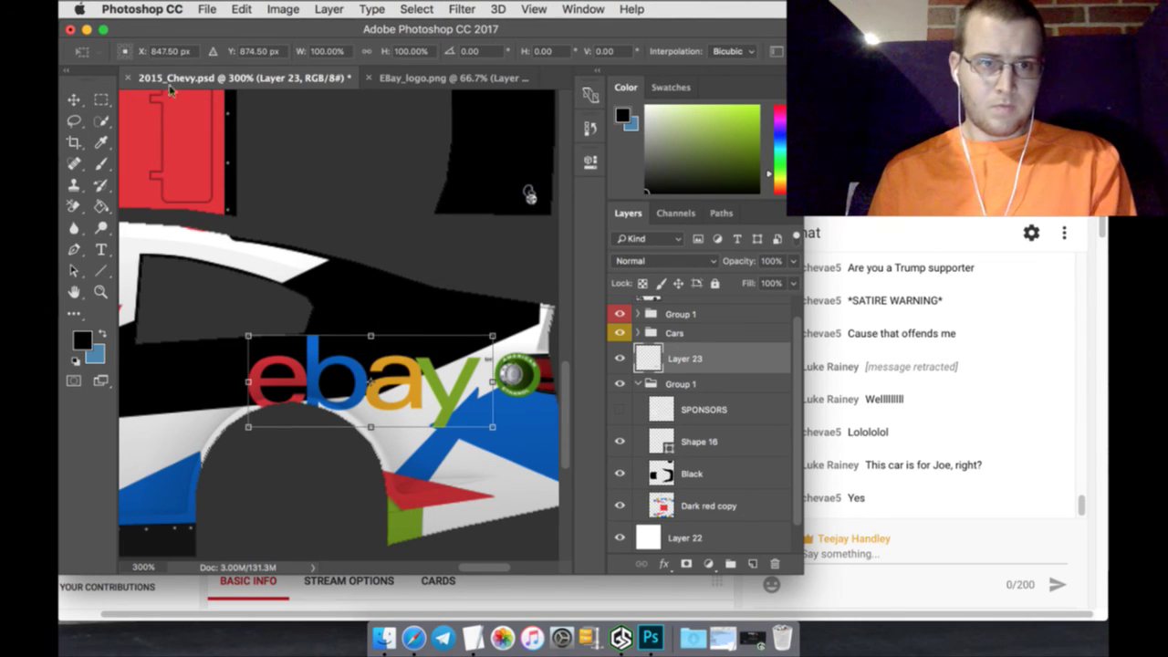
{"action": "left_click", "coordinate": [127, 51]}
{"action": "left_click_drag", "start_coordinate": [127, 50], "coordinate": [87, 51]}
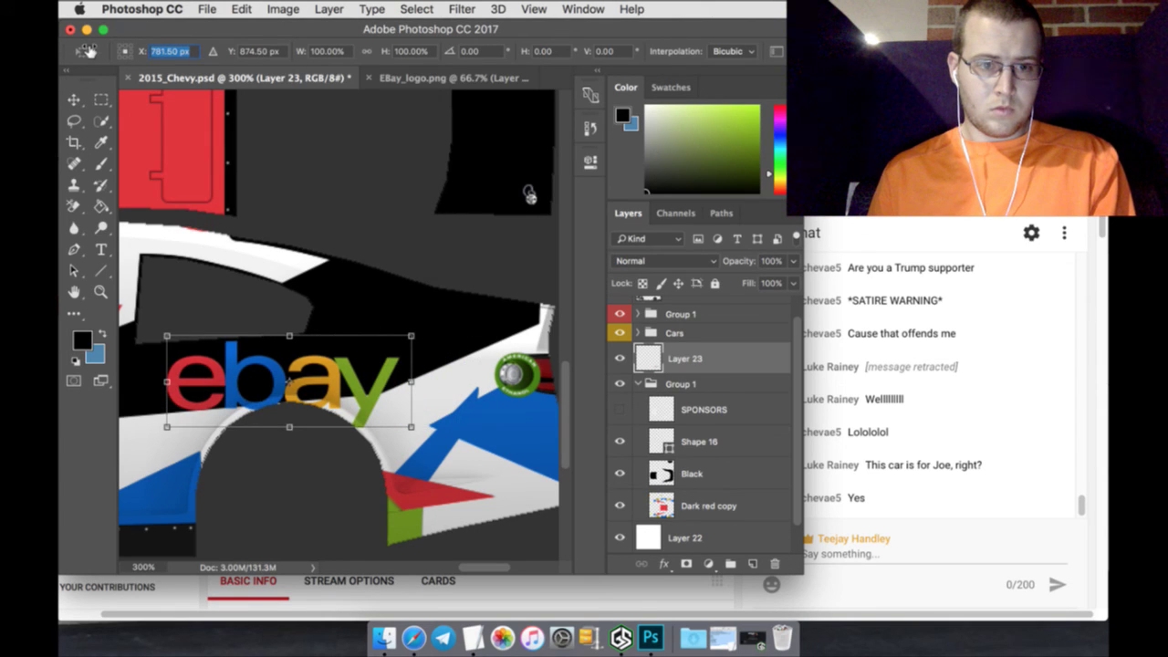
{"action": "left_click_drag", "start_coordinate": [87, 51], "coordinate": [95, 52]}
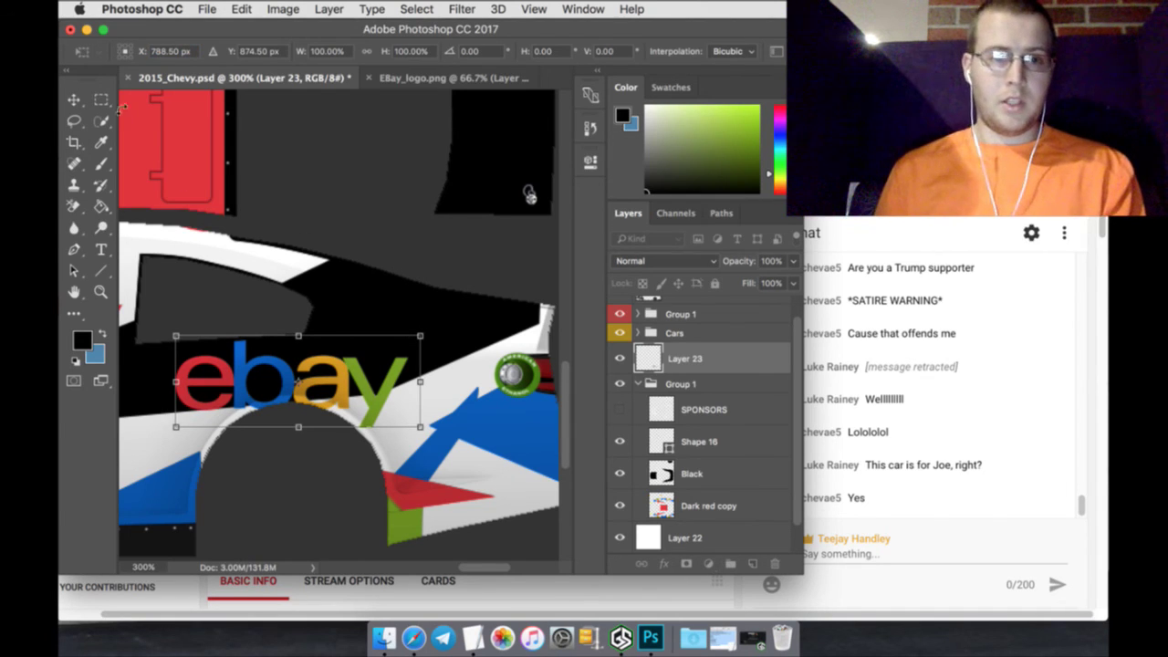
{"action": "key", "text": "m"}
{"action": "left_click", "coordinate": [708, 238]}
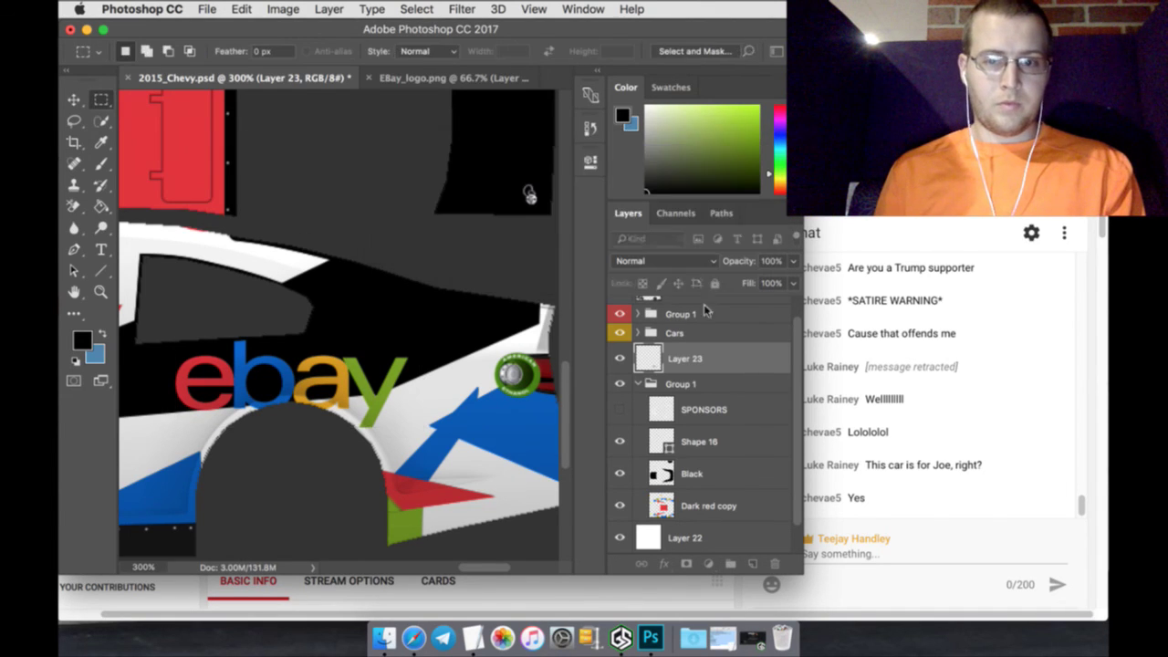
Above the Black layer, draw a matching pen shape about 349 × 60 px along the black area's wheel-side edge on the upper car side
{"action": "left_click", "coordinate": [702, 474]}
{"action": "scroll", "coordinate": [349, 469], "scroll_direction": "down", "scroll_amount": 8}
{"action": "scroll", "coordinate": [301, 428], "scroll_direction": "up", "scroll_amount": 1}
{"action": "scroll", "coordinate": [388, 490], "scroll_direction": "up", "scroll_amount": 1}
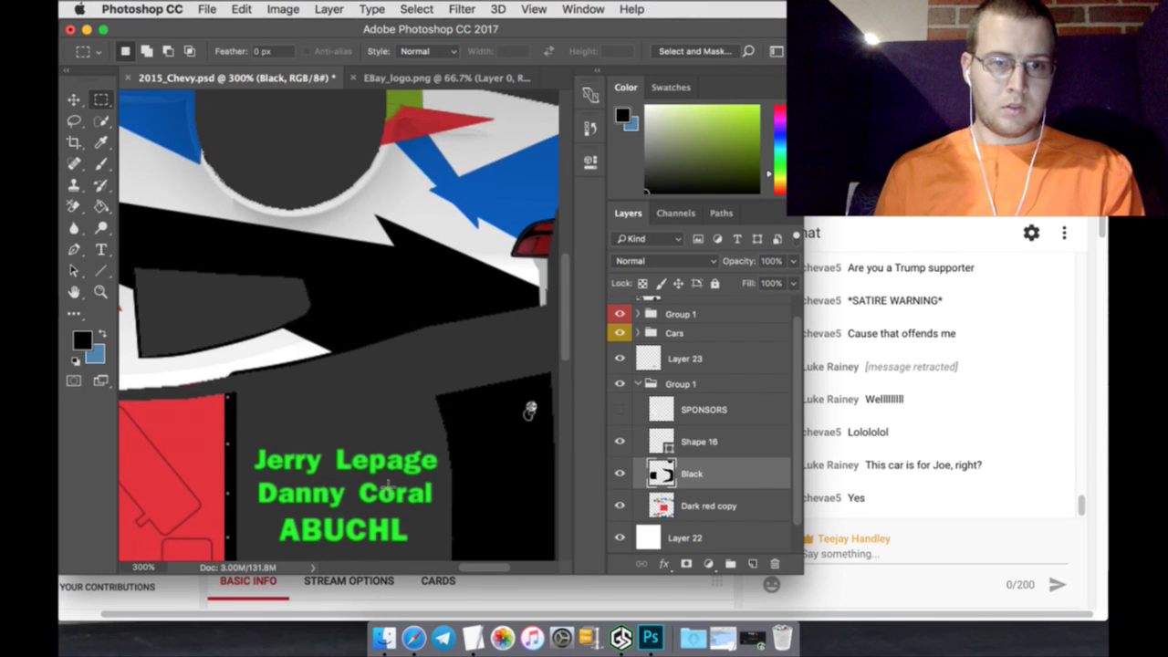
{"action": "scroll", "coordinate": [468, 570], "scroll_direction": "left", "scroll_amount": 6}
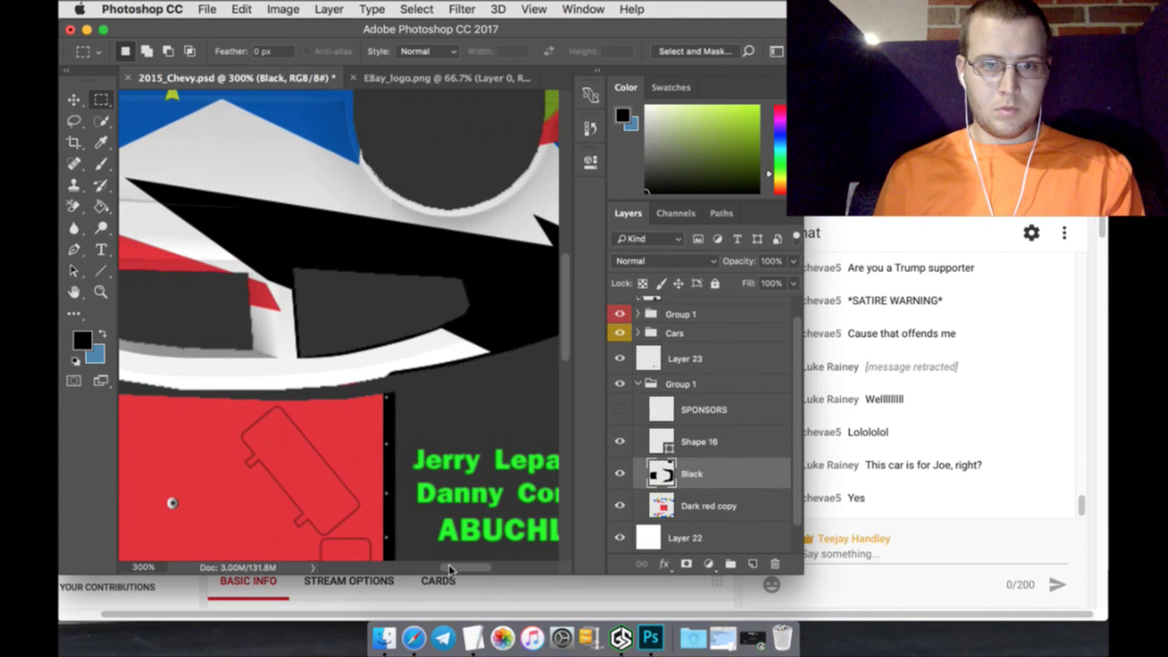
{"action": "key", "text": "p"}
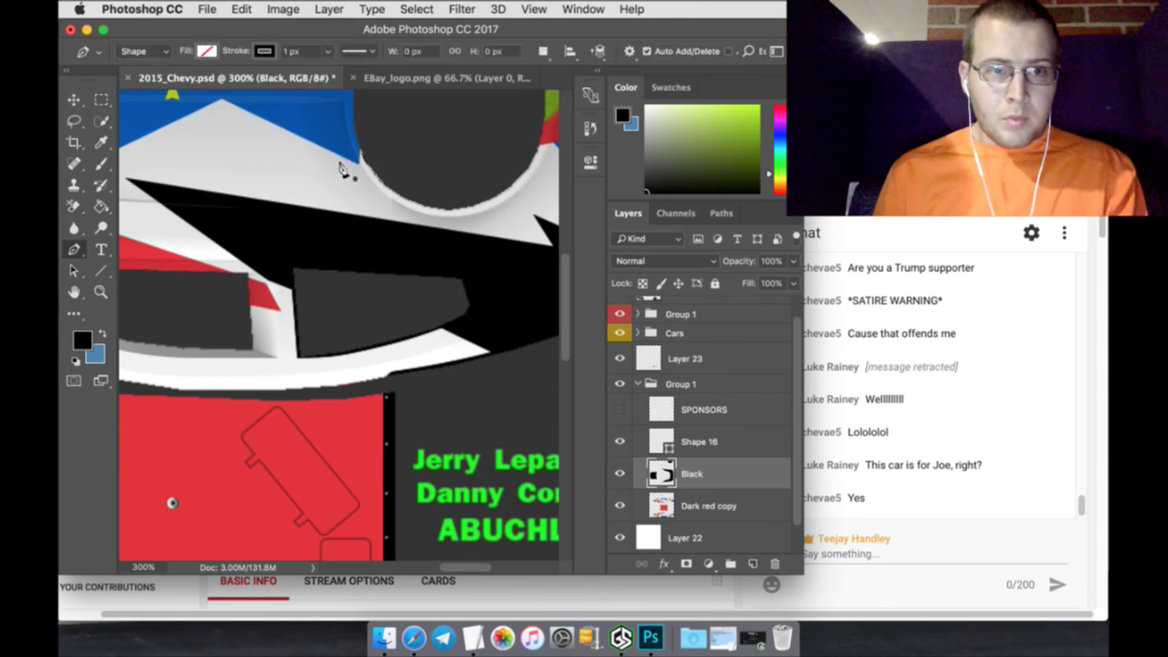
{"action": "left_click", "coordinate": [535, 215]}
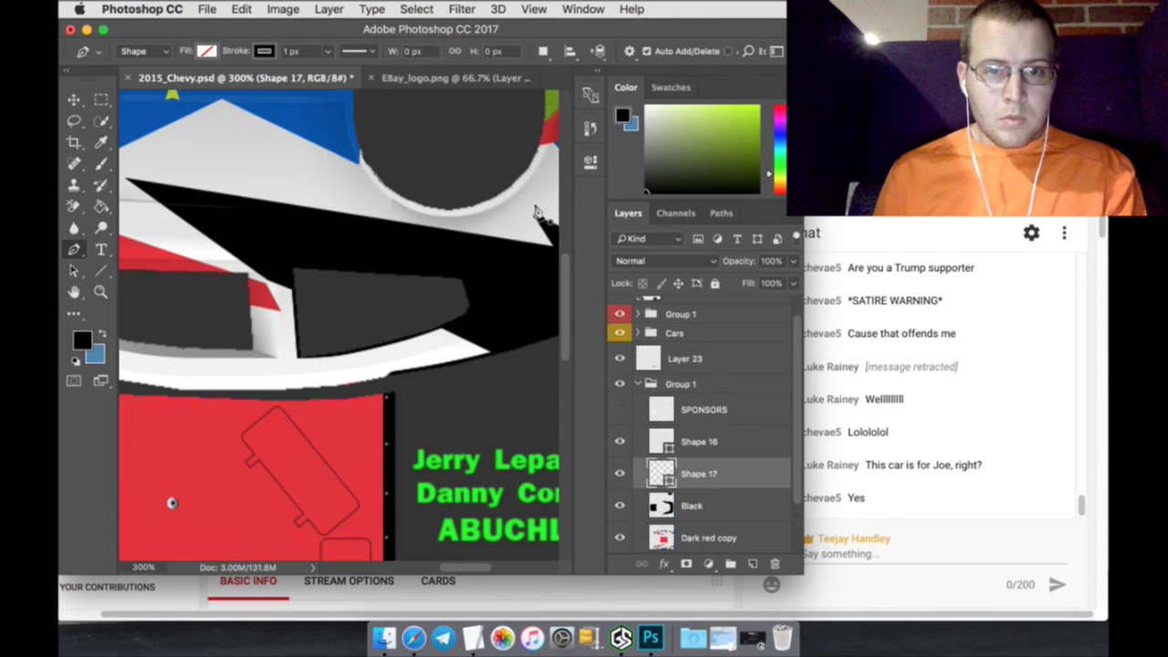
{"action": "left_click", "coordinate": [129, 176]}
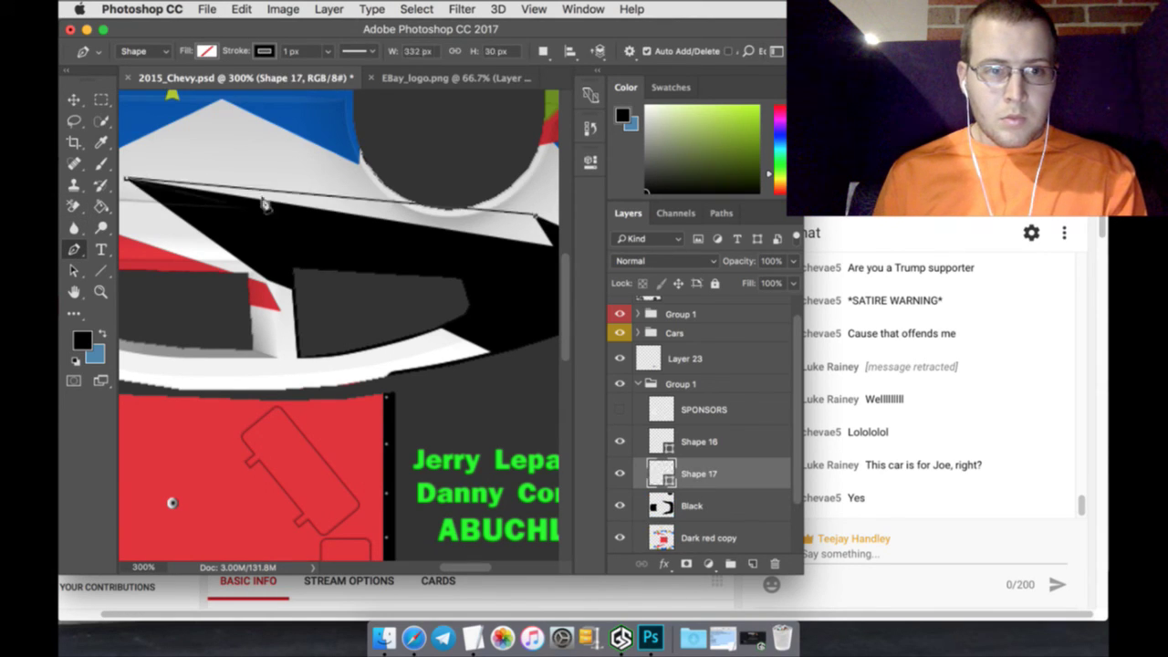
{"action": "left_click", "coordinate": [557, 250]}
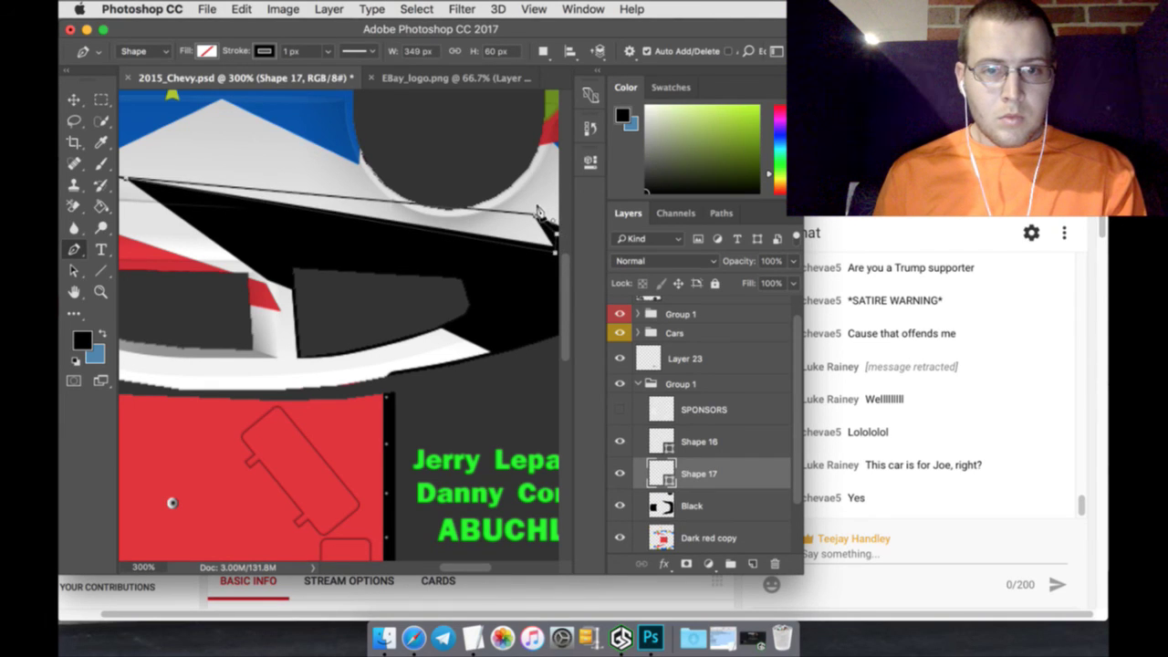
Fill the upper car side's new pen shape with black
{"action": "left_click", "coordinate": [209, 52]}
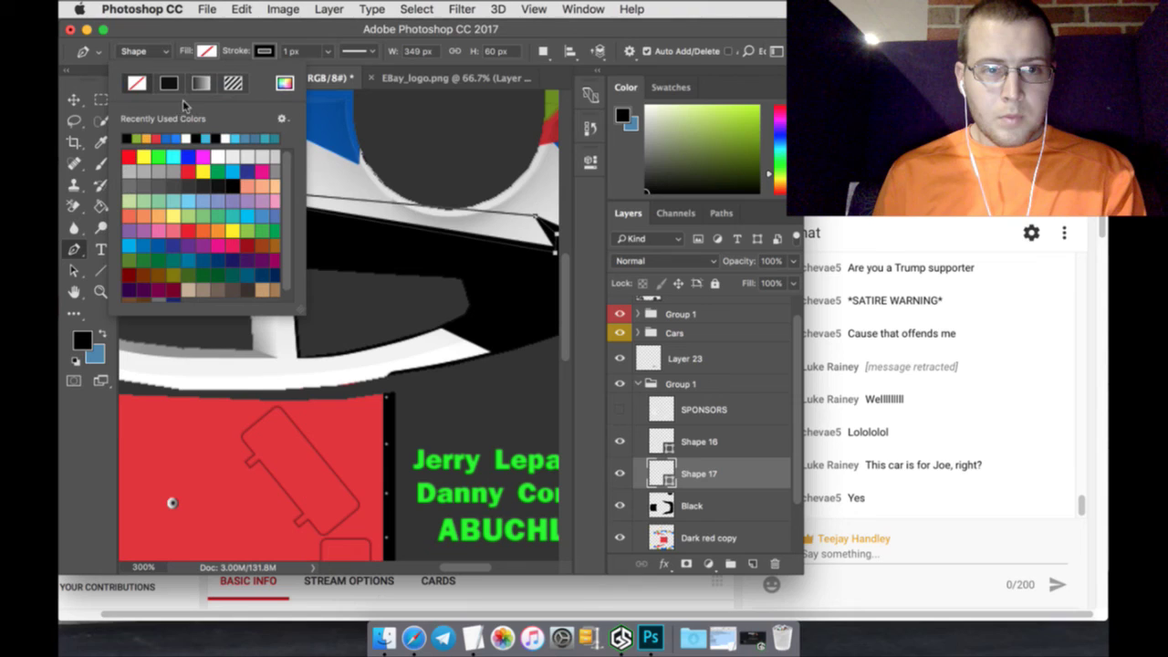
{"action": "left_click", "coordinate": [126, 140]}
{"action": "left_click", "coordinate": [100, 100]}
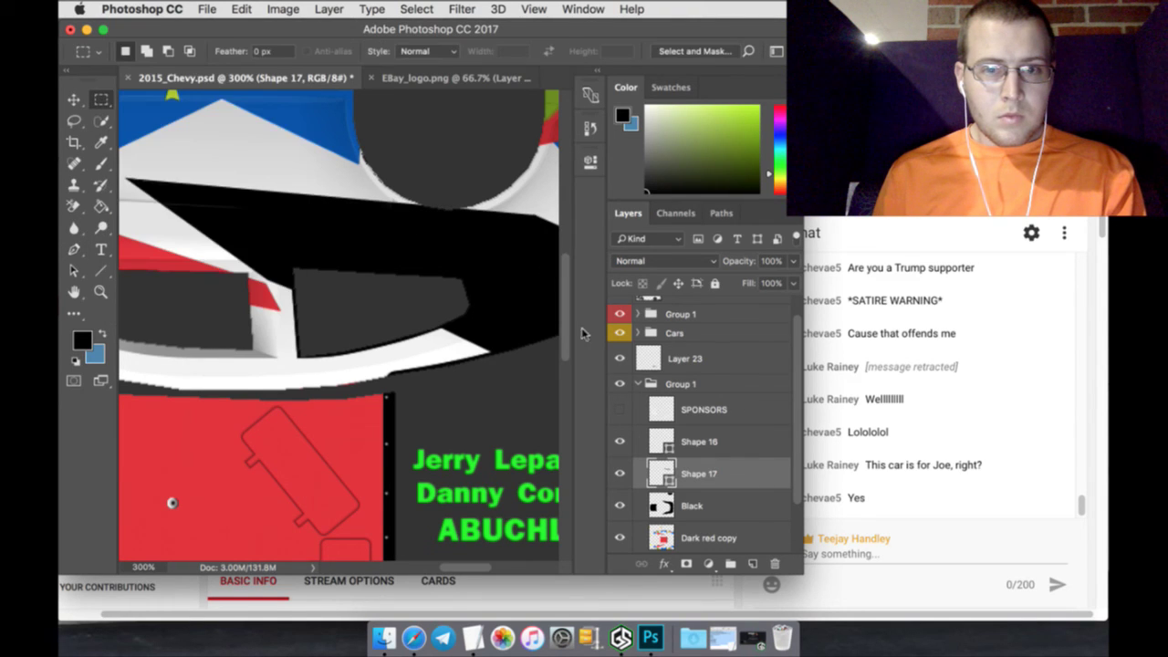
Select the Black, Shape 17 and Shape 16 layers together and merge them into one
{"action": "left_click", "coordinate": [717, 497]}
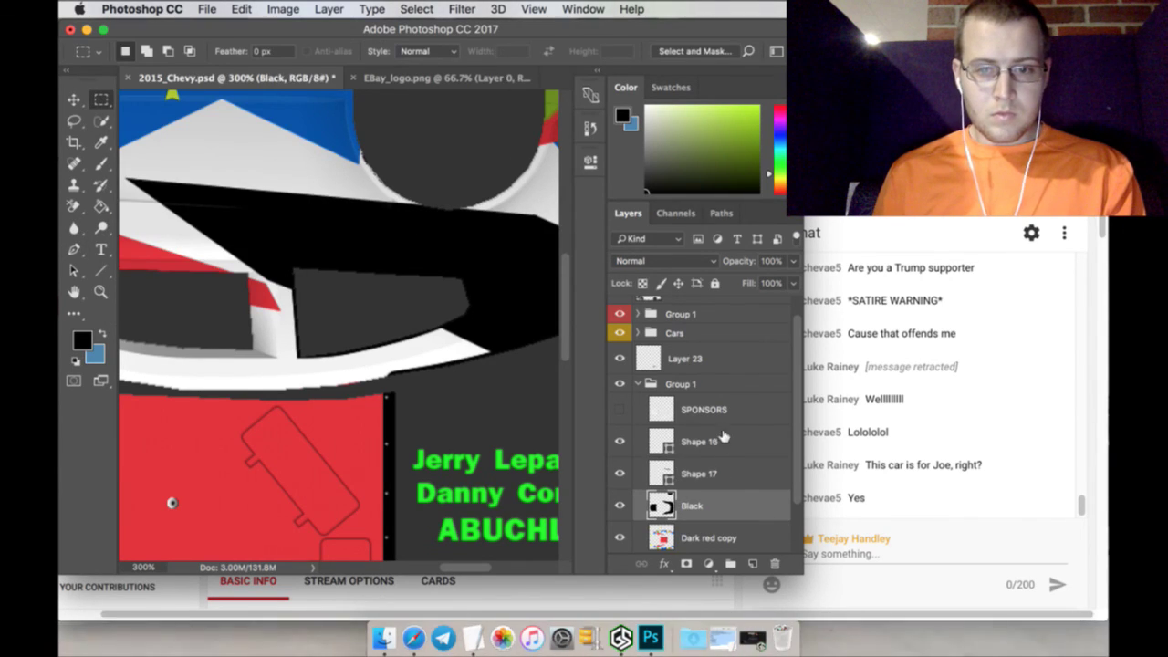
{"action": "left_click", "coordinate": [721, 441], "text": "shift"}
{"action": "right_click", "coordinate": [750, 501]}
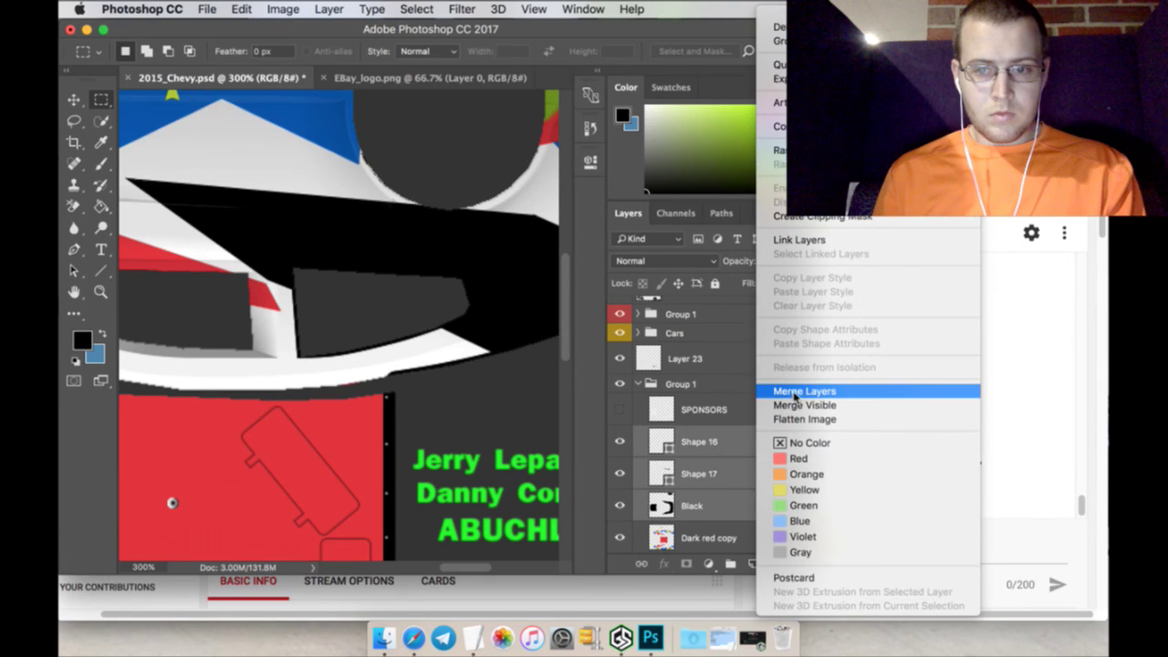
{"action": "left_click", "coordinate": [784, 388]}
Switch Layer 23 off and on to check its content, and rename that layer Ebay Side
{"action": "left_click", "coordinate": [100, 292]}
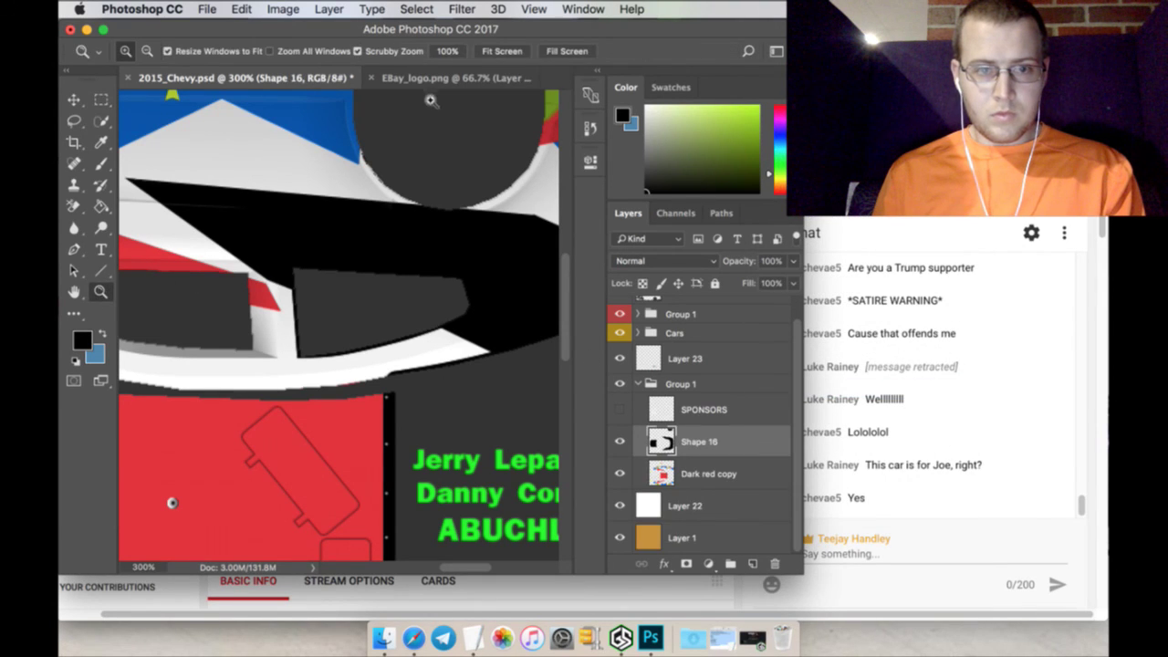
{"action": "left_click", "coordinate": [514, 54]}
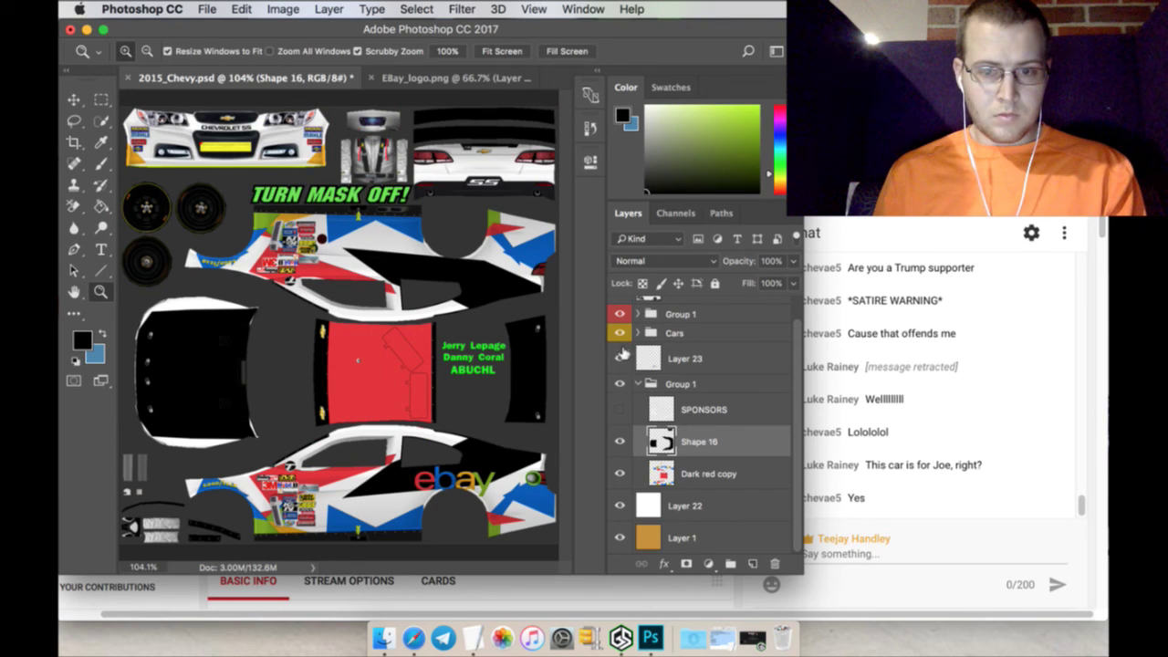
{"action": "left_click", "coordinate": [620, 356]}
{"action": "left_click", "coordinate": [620, 357]}
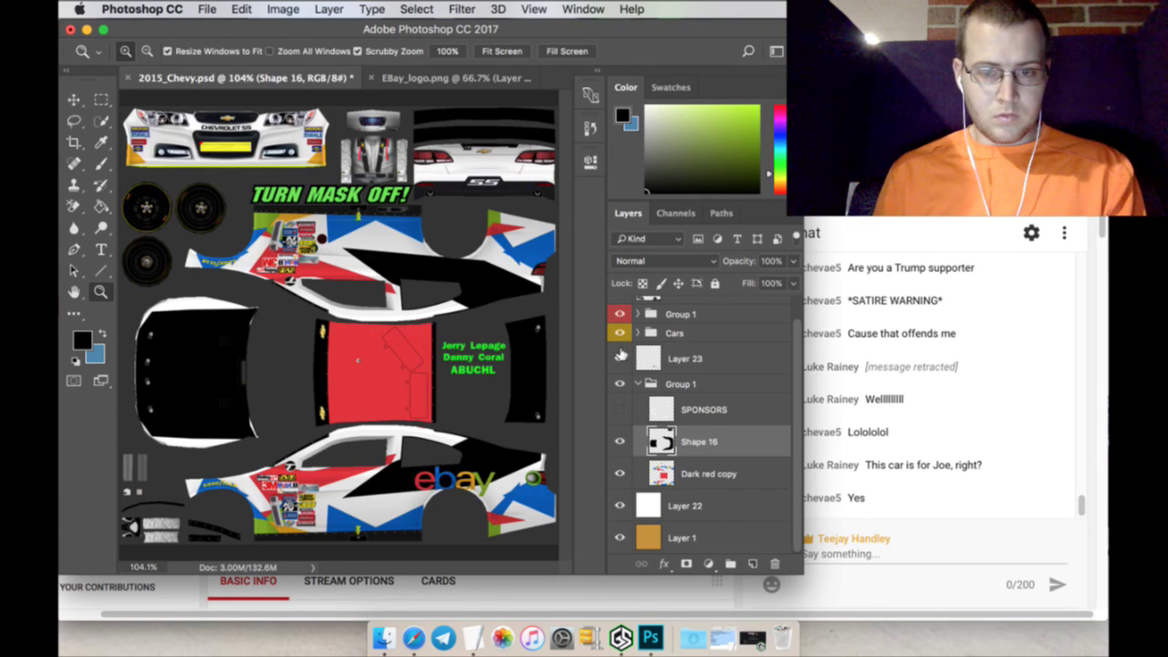
{"action": "double_click", "coordinate": [675, 359]}
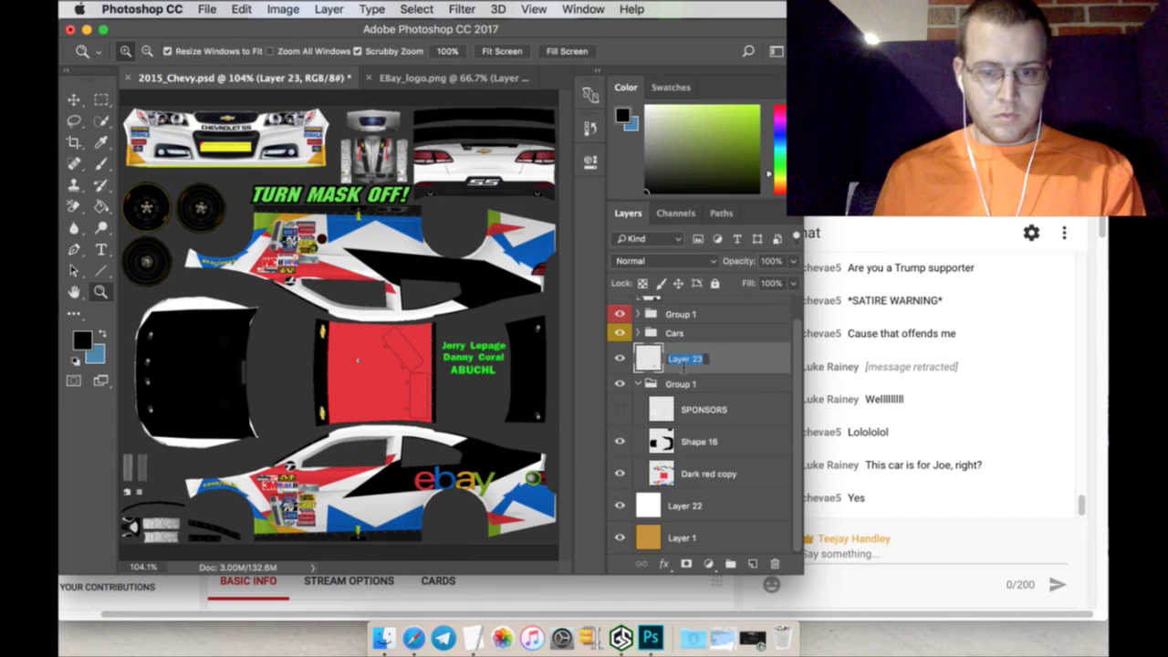
{"action": "type", "text": "Ebay Side"}
{"action": "key", "text": "Return"}
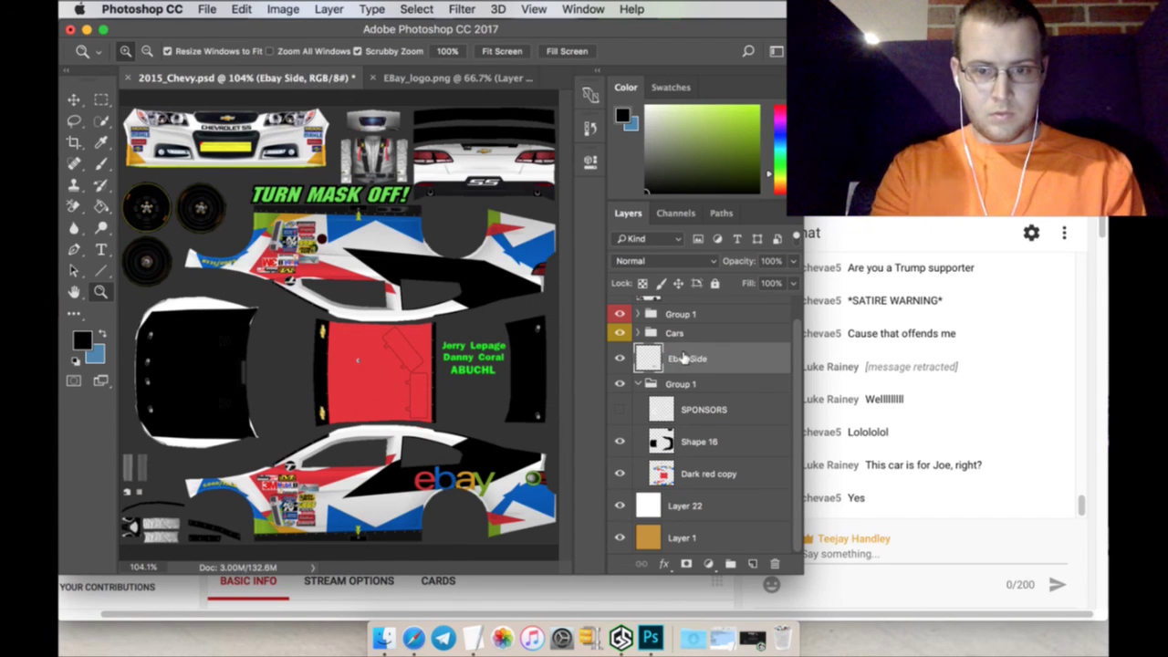
Duplicate the Ebay Side layer and rotate the copied logo 180°
{"action": "right_click", "coordinate": [739, 348]}
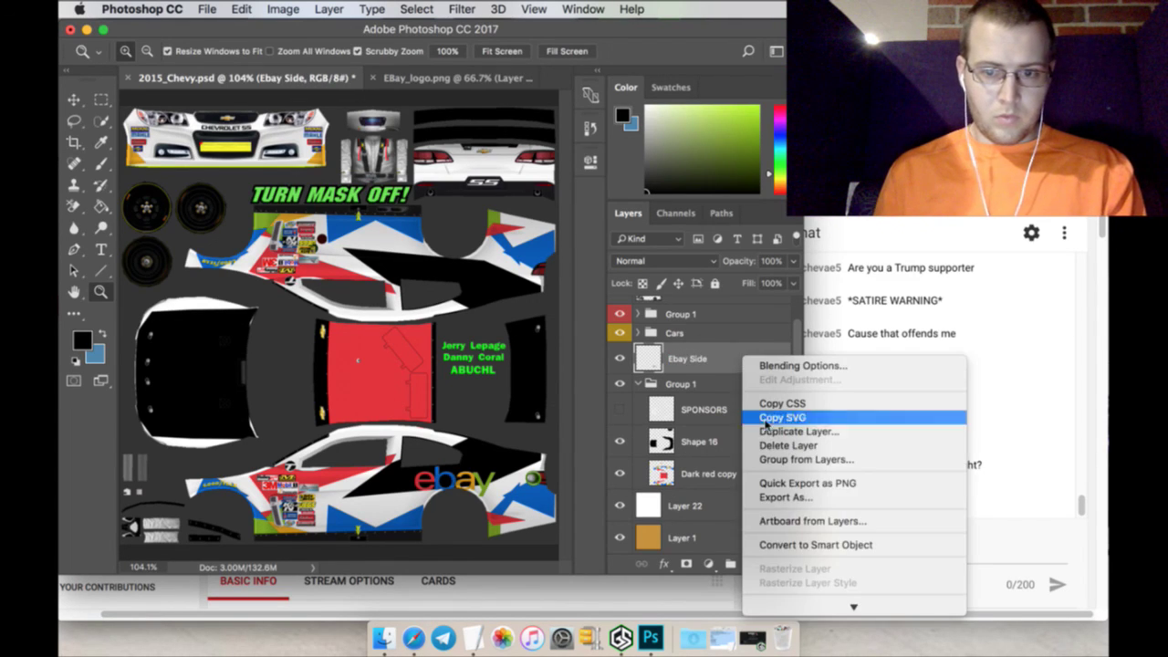
{"action": "left_click", "coordinate": [776, 430]}
{"action": "left_click", "coordinate": [740, 244]}
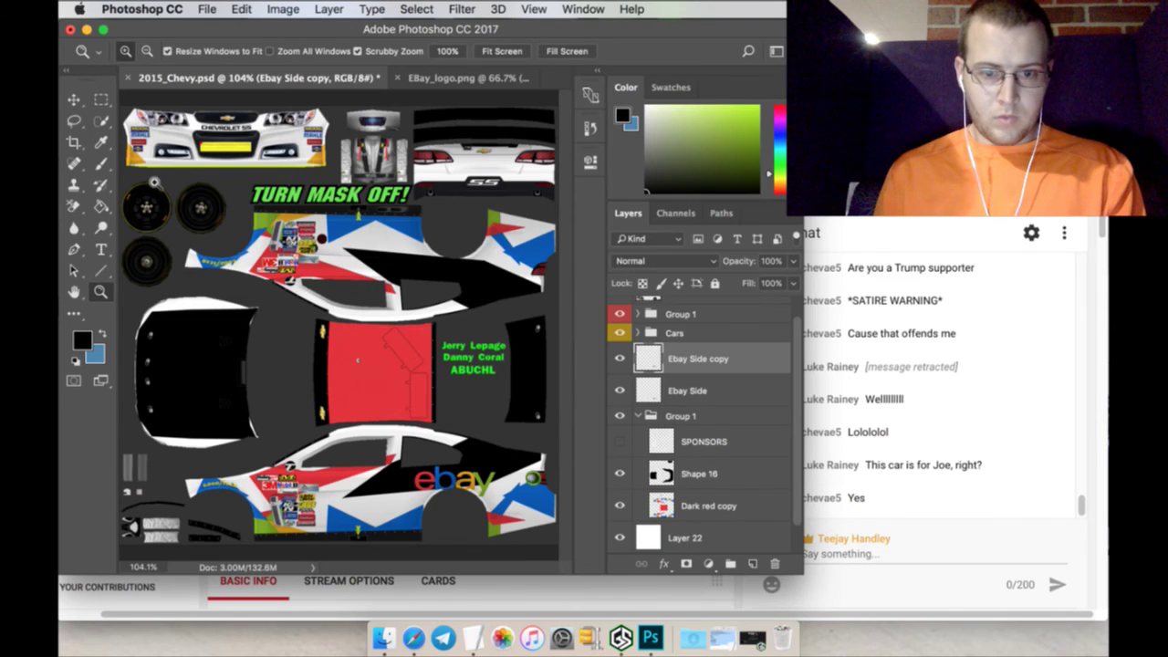
{"action": "key", "text": "v"}
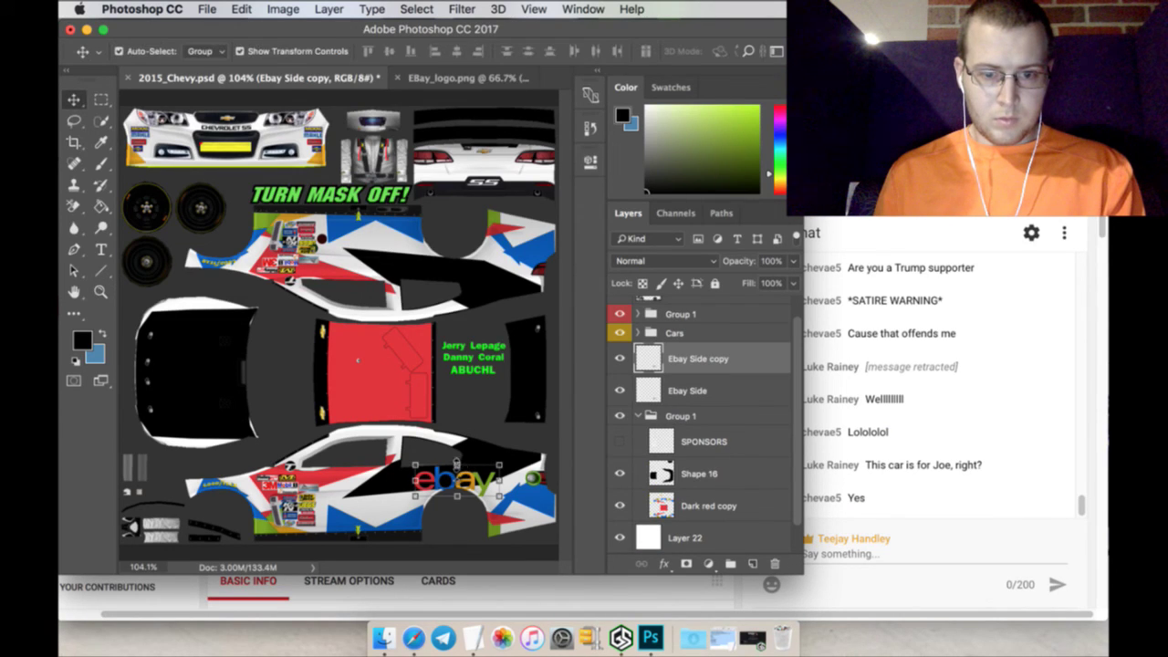
{"action": "key", "text": "super+t"}
{"action": "type", "text": "180"}
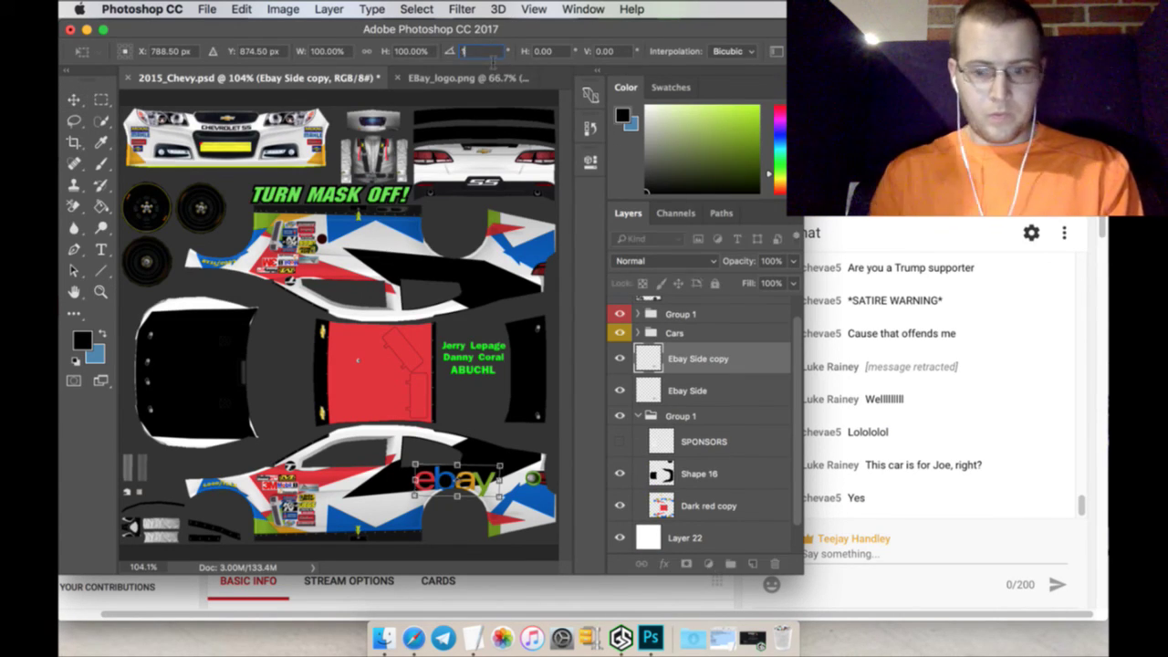
{"action": "key", "text": "Return"}
Move the rotated eBay logo onto the upper car side by setting its vertical position to 374.50 px
{"action": "left_click", "coordinate": [243, 52]}
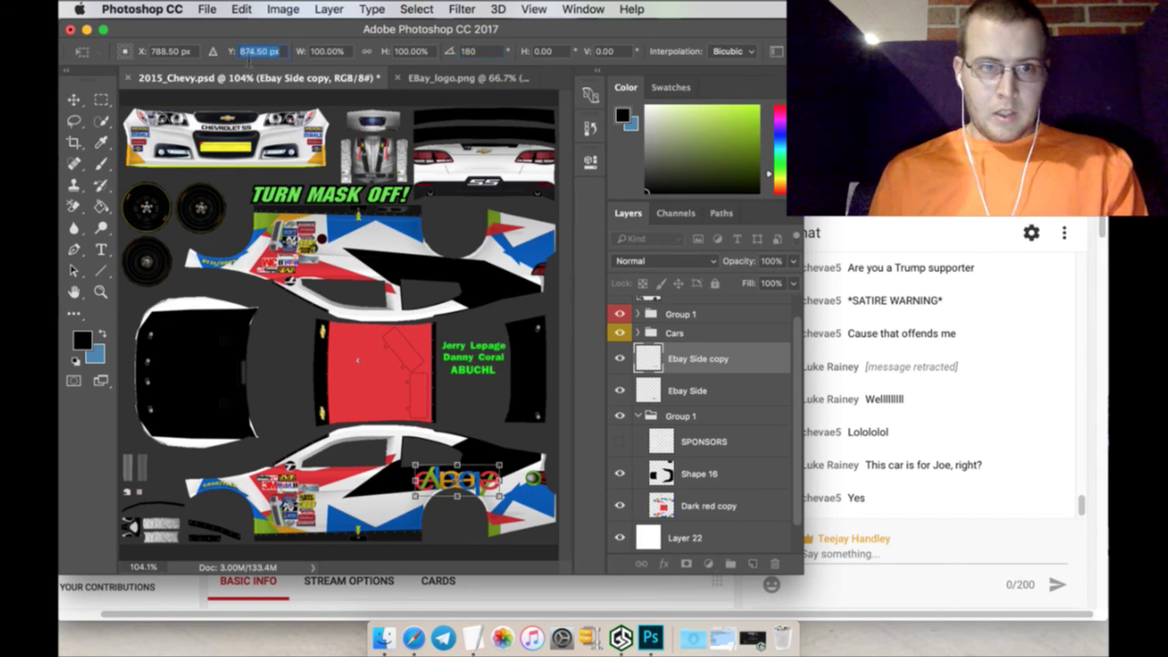
{"action": "key", "text": "Delete"}
{"action": "key", "text": "Return"}
{"action": "type", "text": "3"}
{"action": "key", "text": "Return"}
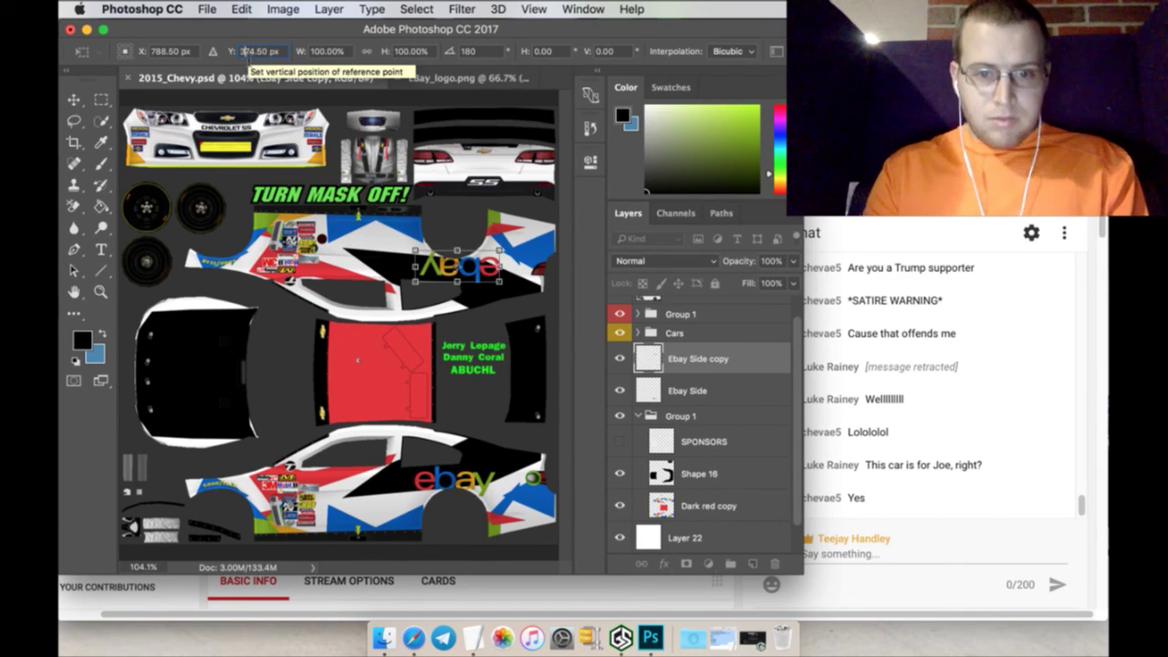
Adjust the rotated logo's vertical position to 386.50 px and apply the transformation
{"action": "key", "text": "Up"}
{"action": "key", "text": "Up"}
{"action": "key", "text": "Up"}
{"action": "key", "text": "Up"}
{"action": "key", "text": "Up"}
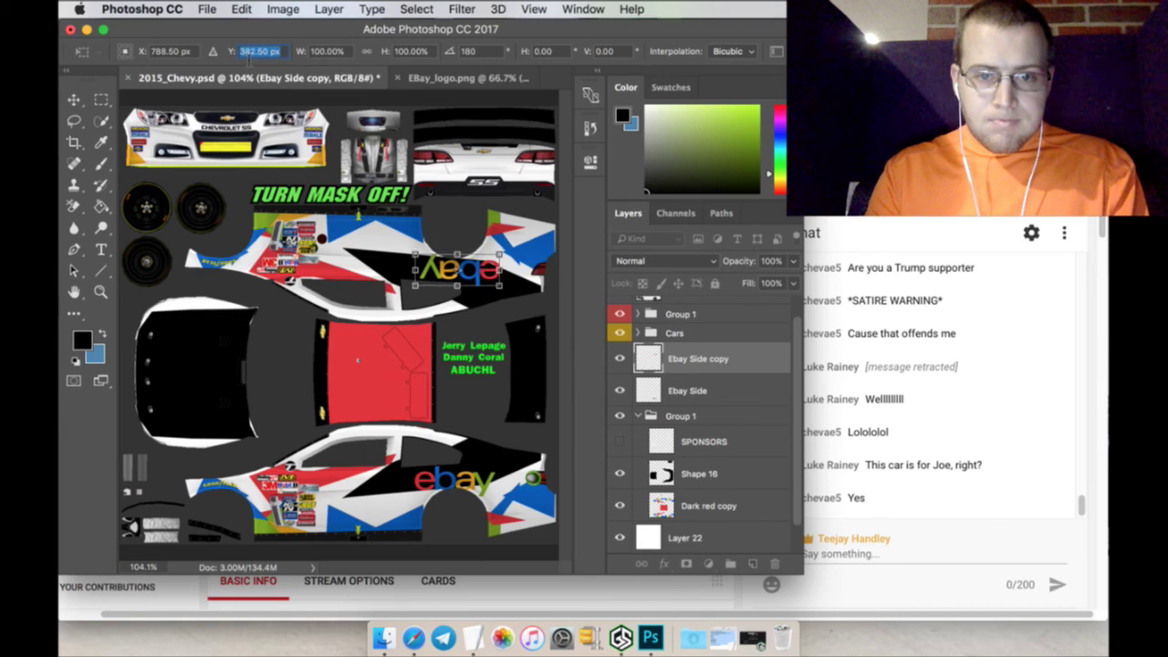
{"action": "key", "text": "Up"}
{"action": "key", "text": "Up"}
{"action": "key", "text": "Up"}
{"action": "key", "text": "Up"}
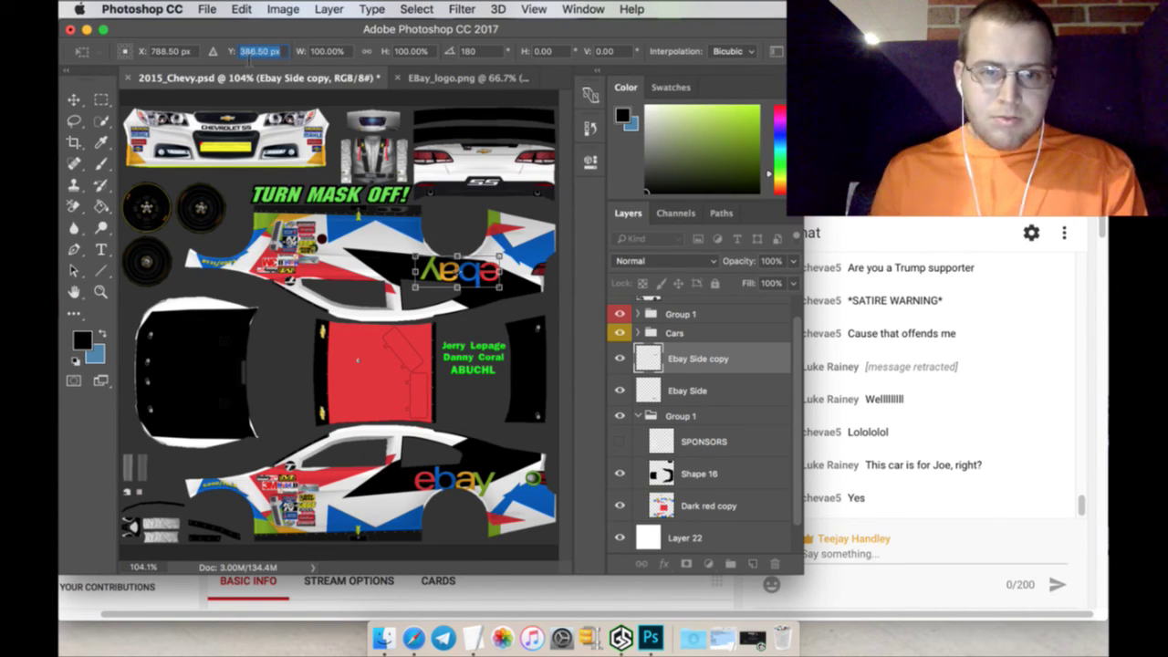
{"action": "left_click", "coordinate": [102, 101]}
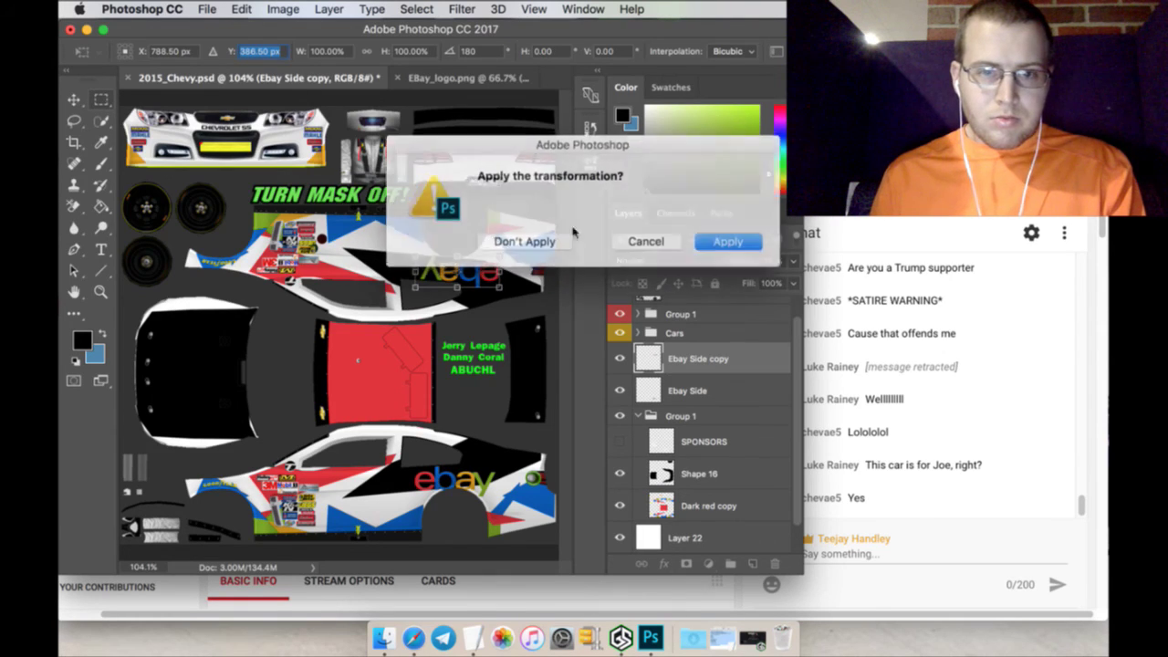
{"action": "left_click", "coordinate": [723, 241]}
Compare the placement of both eBay logos and nudge the Ebay Side copy up to a vertical position of 372.50 px
{"action": "left_click", "coordinate": [685, 389]}
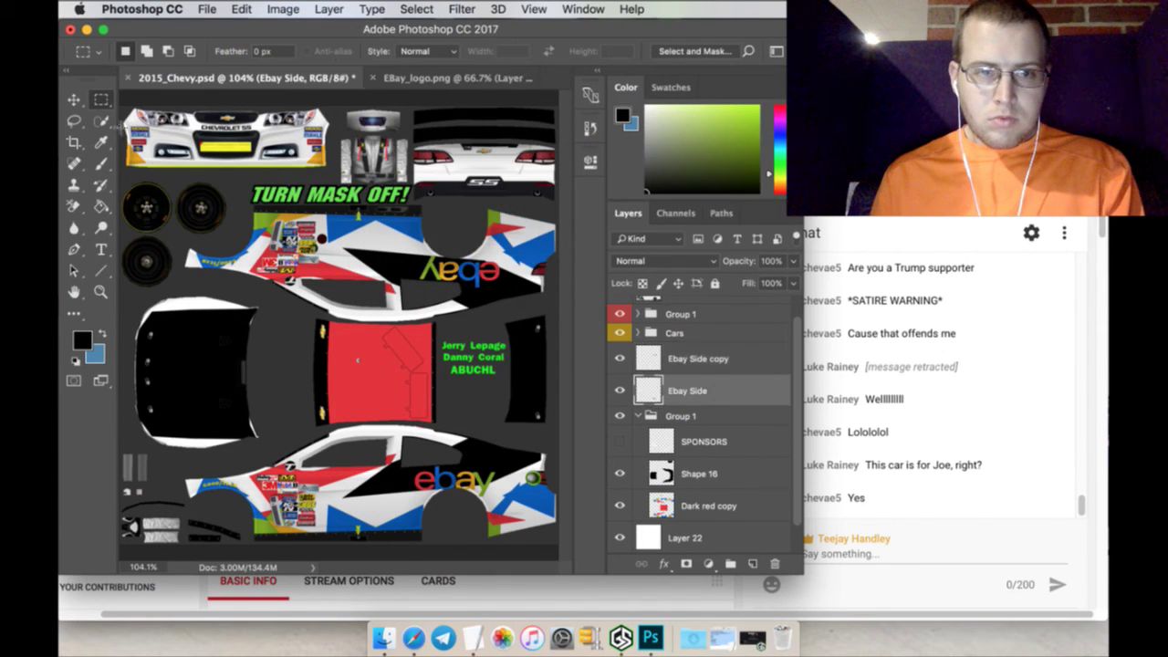
{"action": "left_click", "coordinate": [74, 98]}
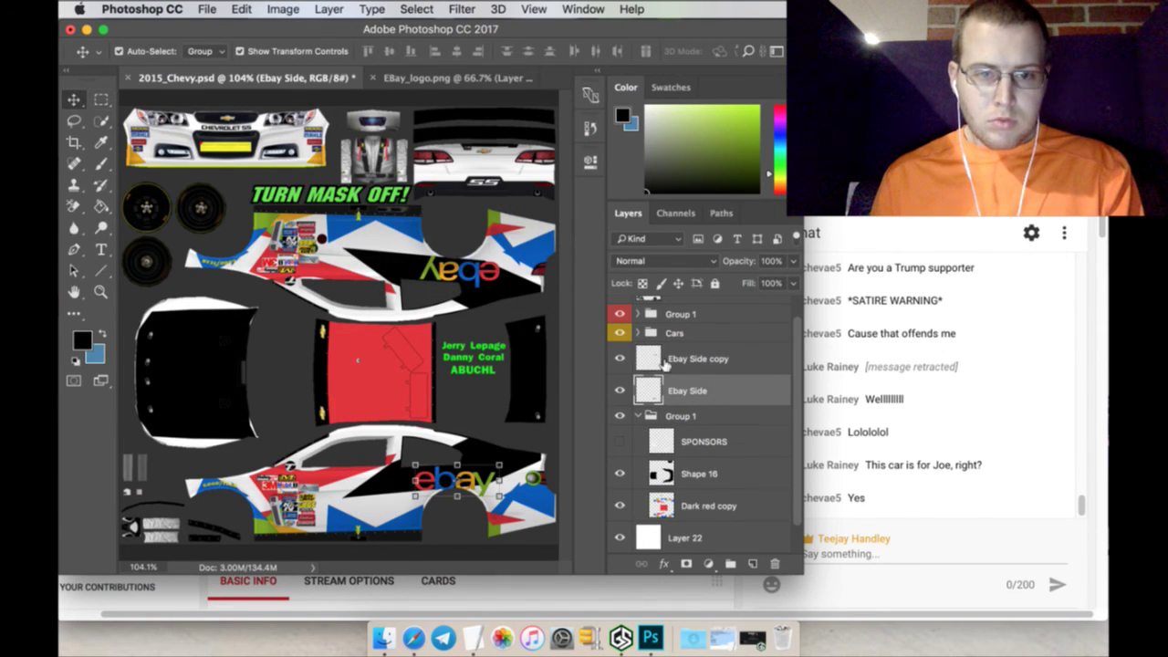
{"action": "left_click", "coordinate": [693, 362]}
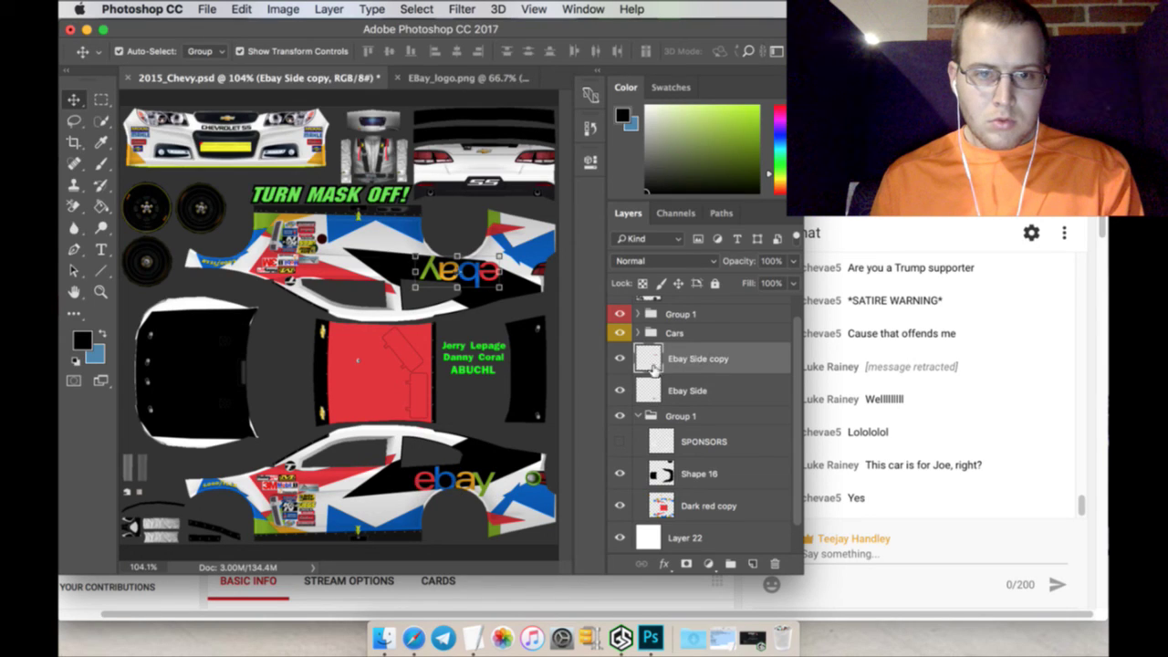
{"action": "left_click", "coordinate": [663, 388]}
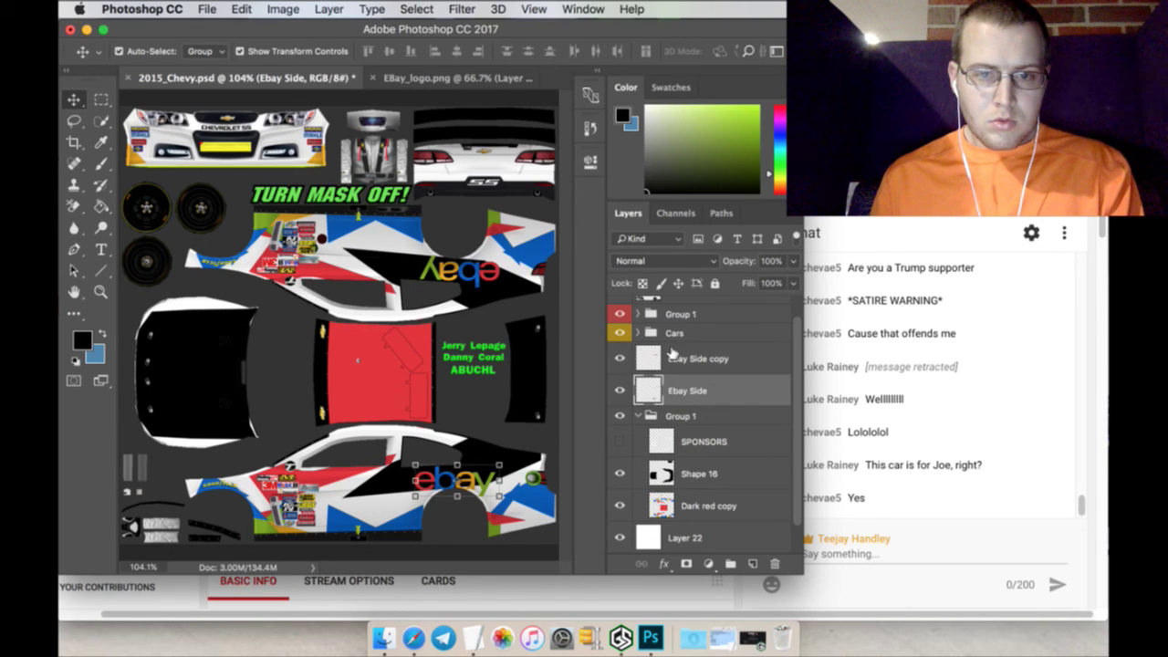
{"action": "left_click", "coordinate": [675, 359]}
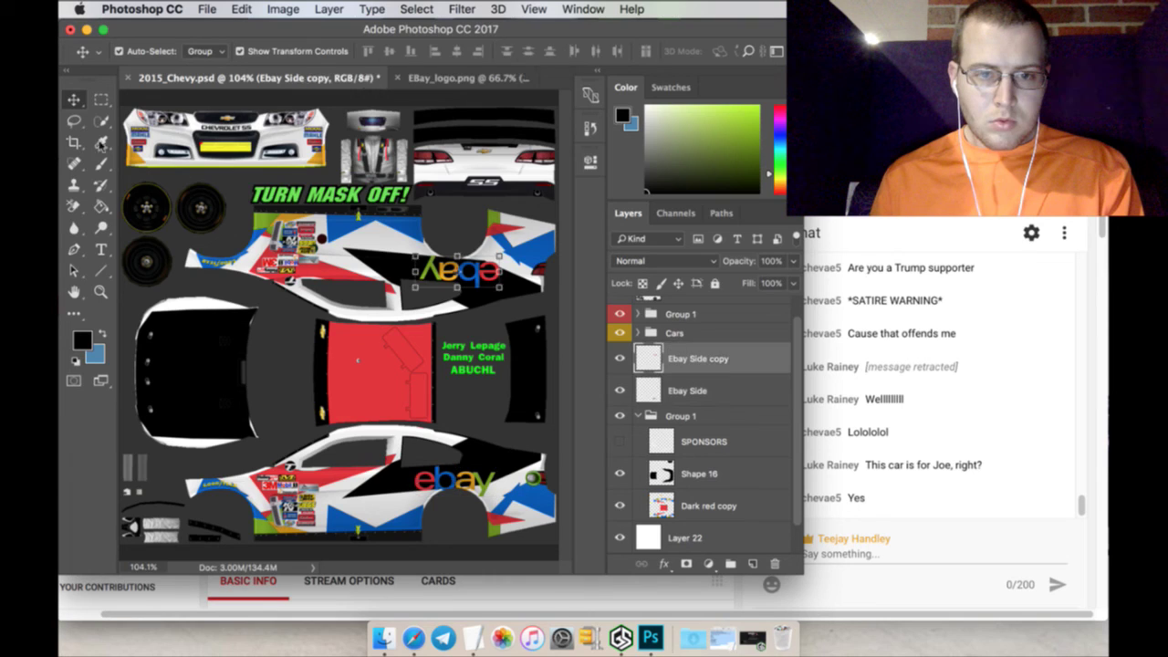
{"action": "key", "text": "Up"}
{"action": "key", "text": "Up"}
{"action": "key", "text": "Up"}
{"action": "key", "text": "Up"}
{"action": "key", "text": "Up"}
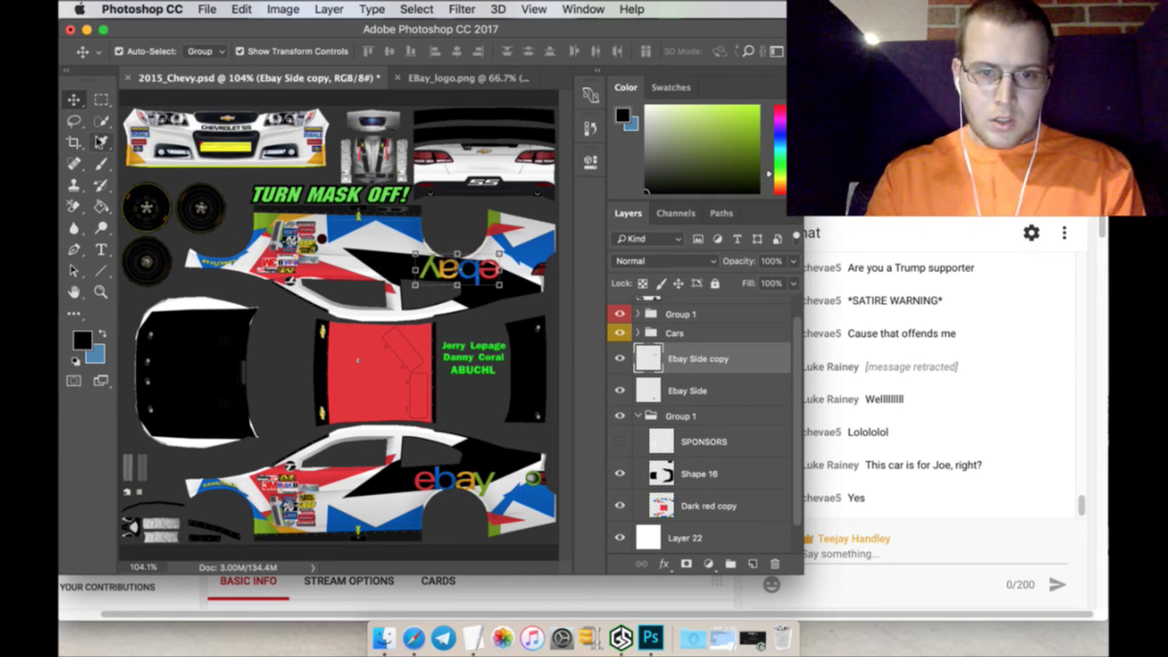
{"action": "key", "text": "Up"}
{"action": "key", "text": "Up"}
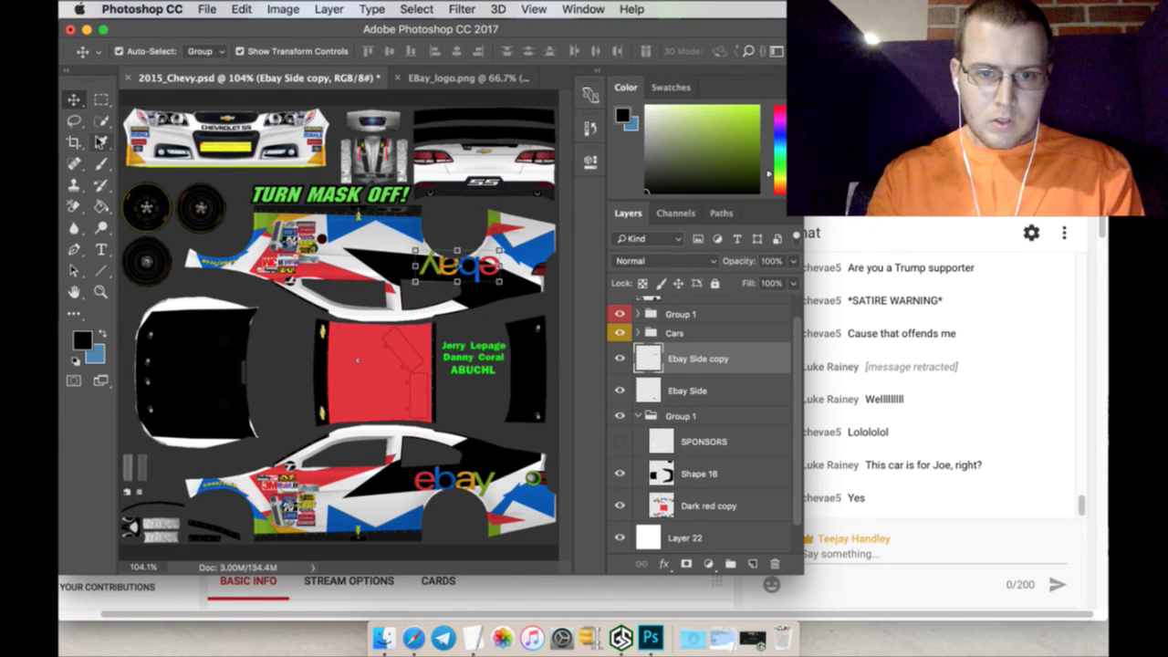
{"action": "left_click", "coordinate": [101, 99]}
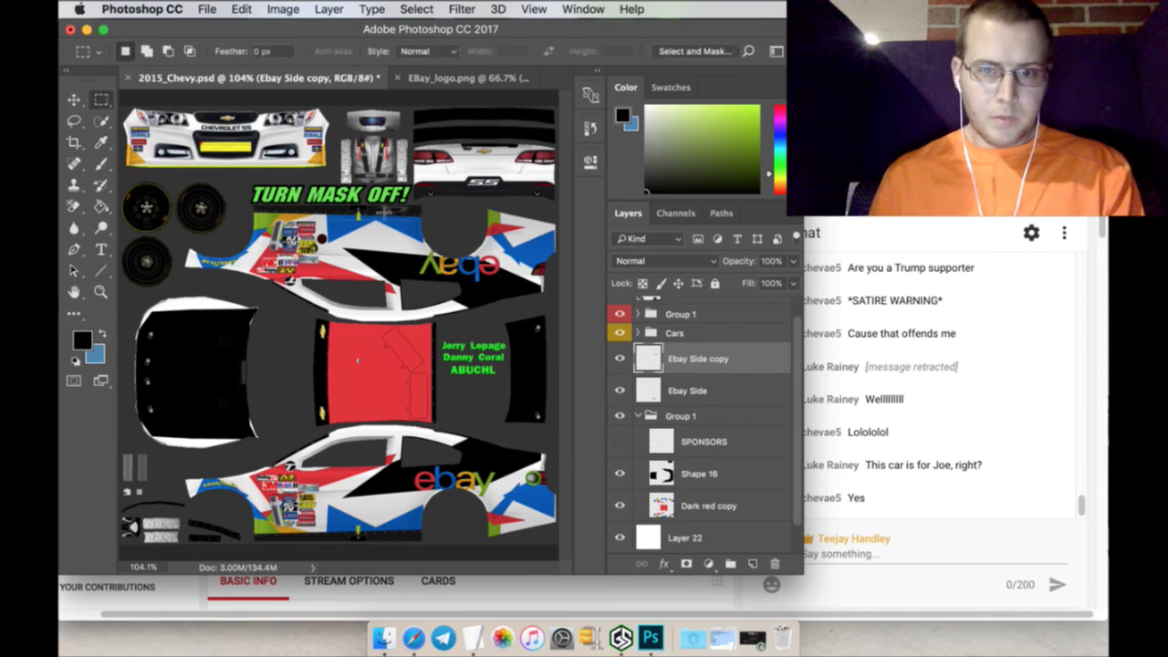
Rotate the Ebay Side logo on the lower car side by -5° and apply the transformation
{"action": "left_click", "coordinate": [684, 388]}
{"action": "key", "text": "v"}
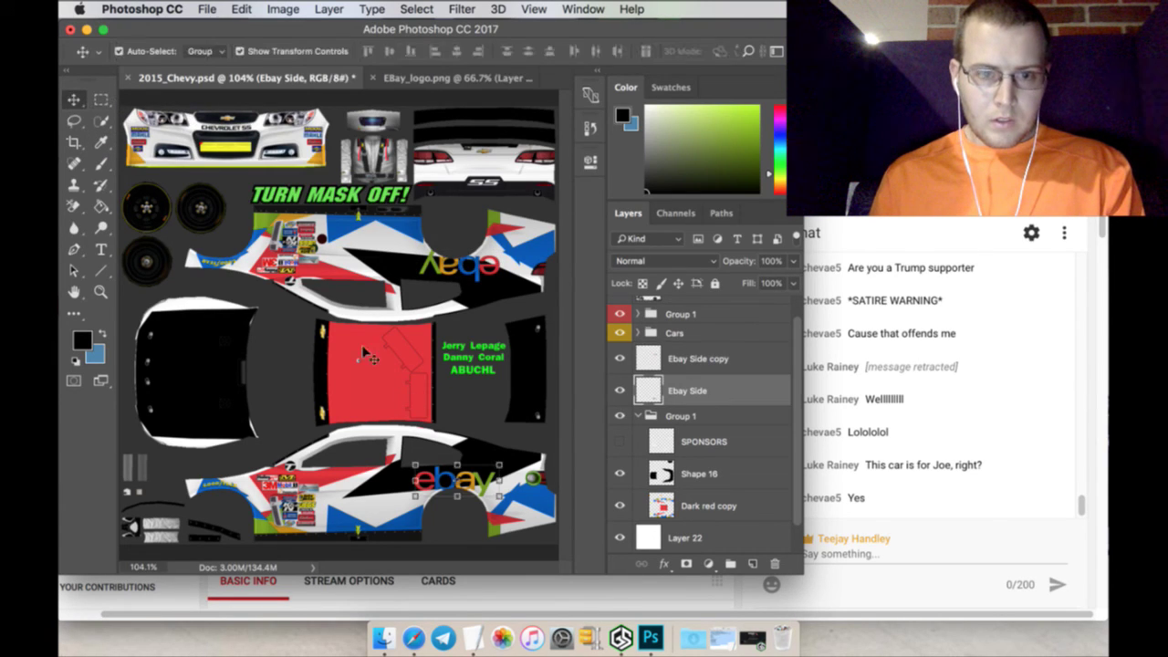
{"action": "left_click", "coordinate": [456, 463]}
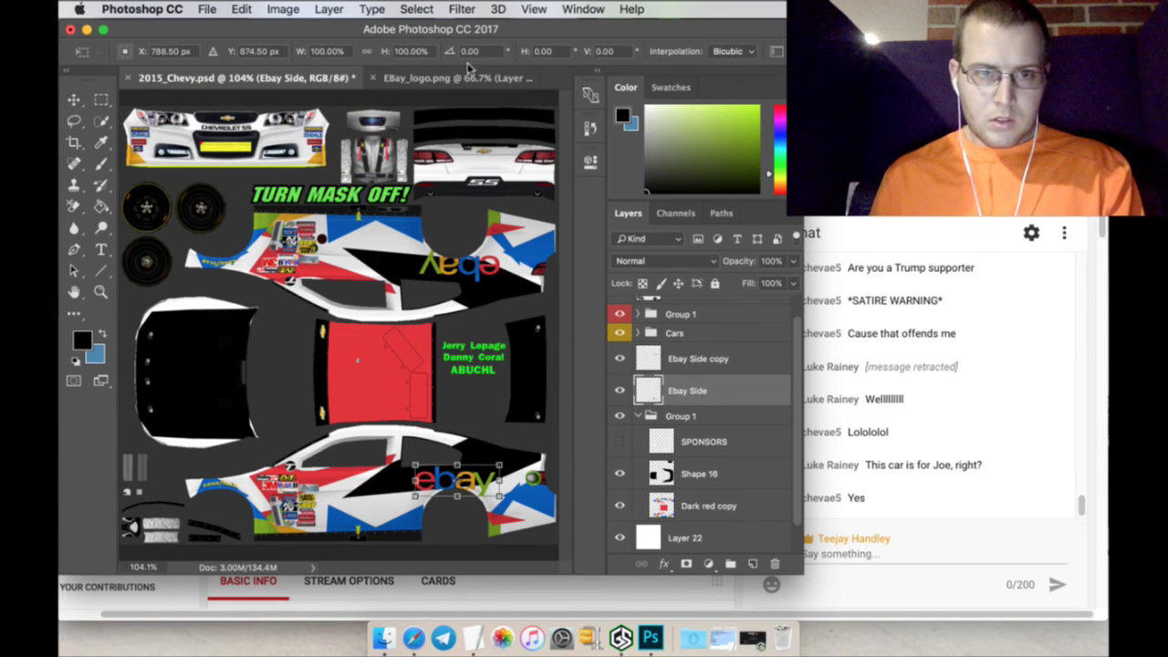
{"action": "left_click_drag", "start_coordinate": [447, 45], "coordinate": [90, 59]}
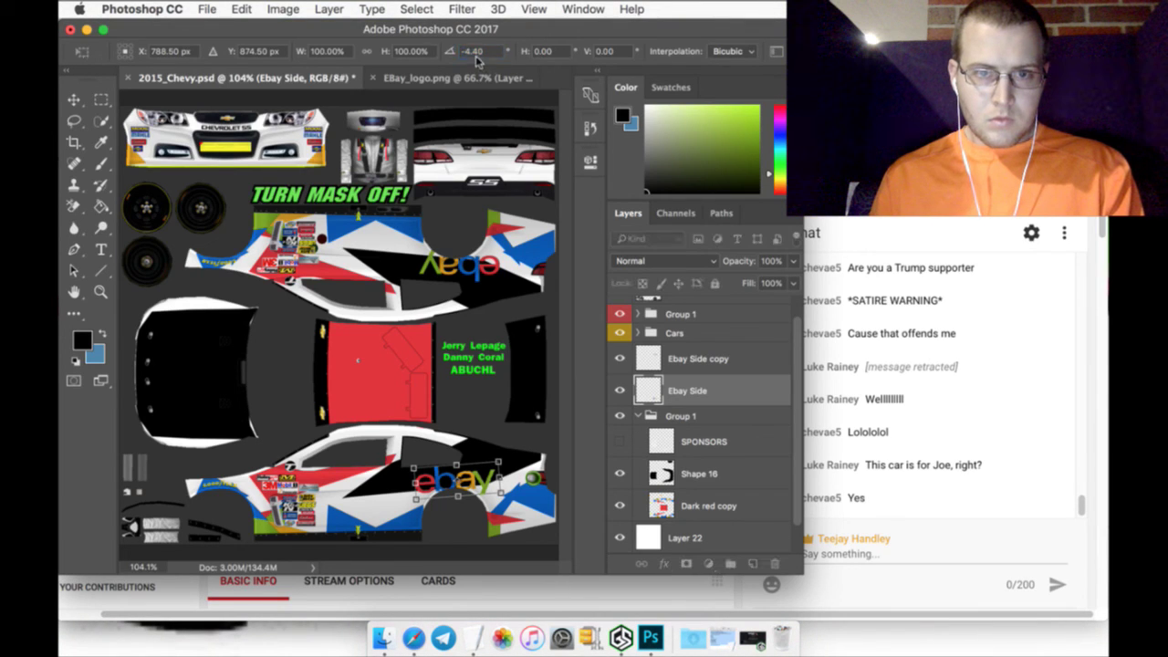
{"action": "type", "text": "-5"}
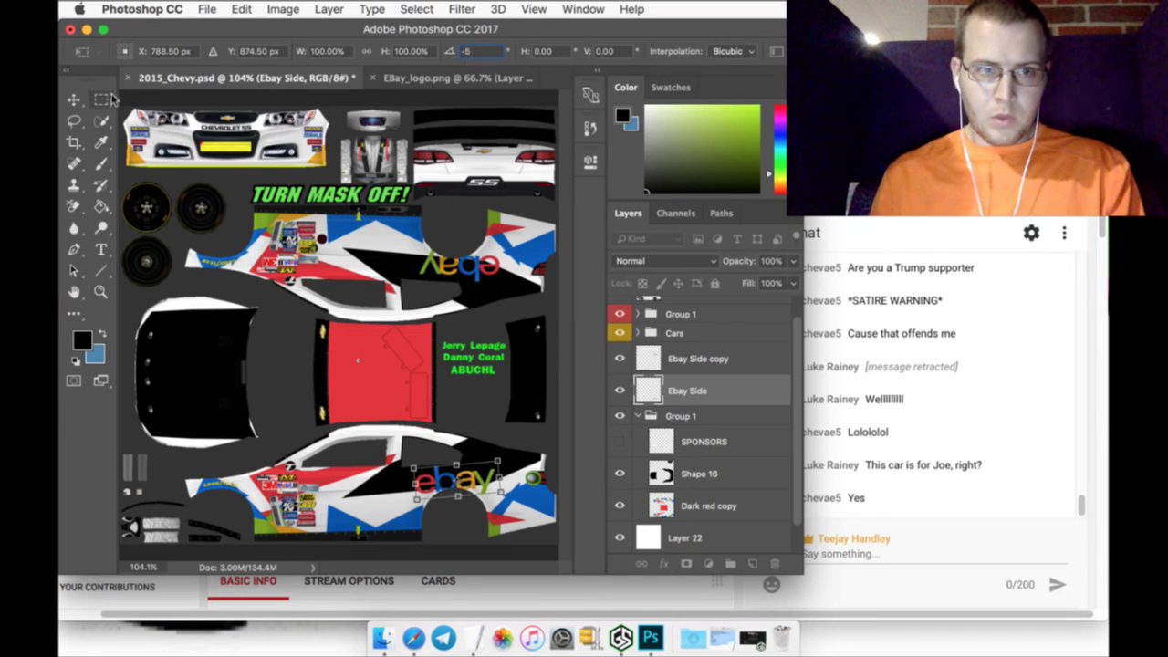
{"action": "left_click", "coordinate": [102, 99]}
{"action": "left_click", "coordinate": [721, 239]}
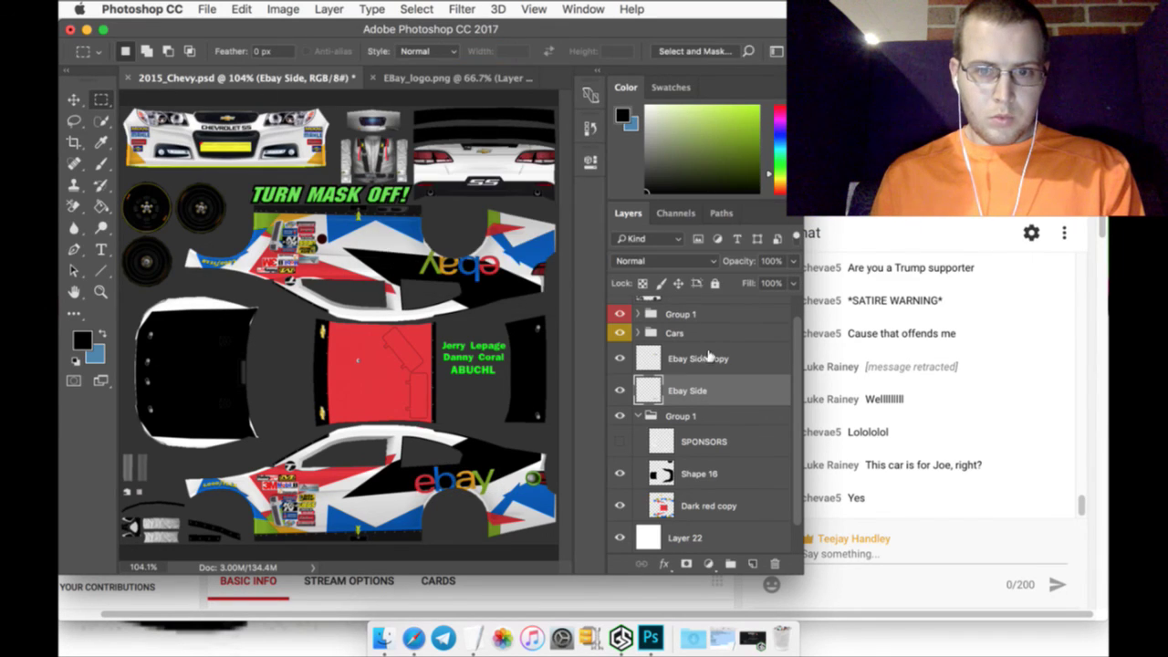
Rotate the Ebay Side copy logo on the upper car side by 5° and apply the transformation
{"action": "left_click", "coordinate": [699, 356]}
{"action": "left_click", "coordinate": [75, 99]}
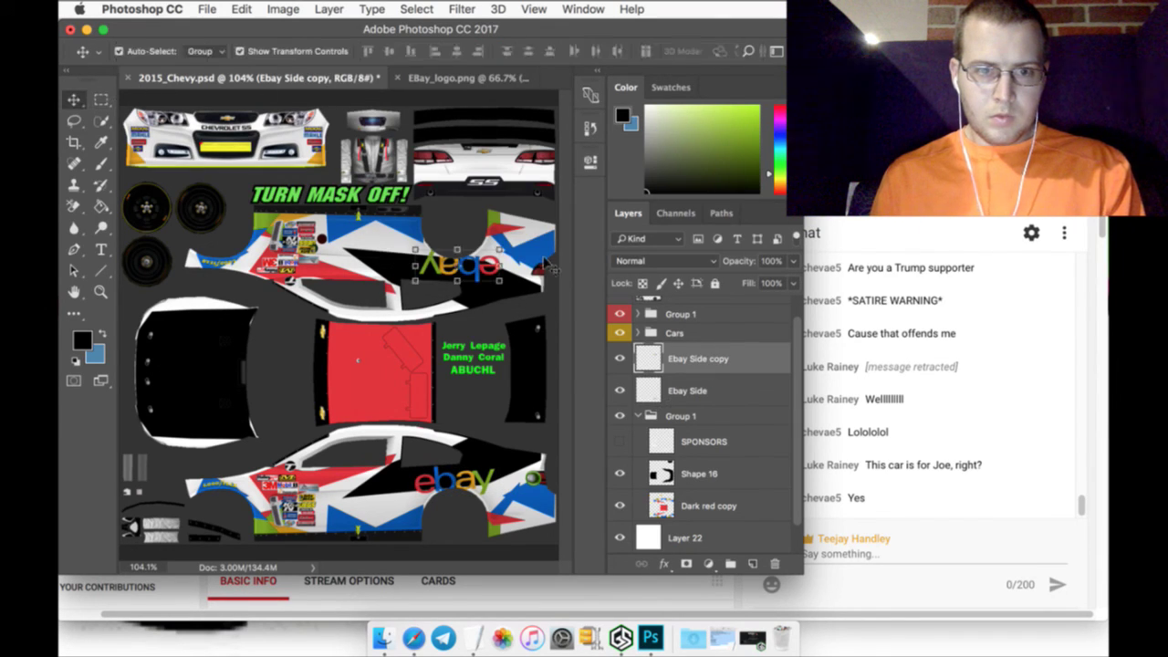
{"action": "key", "text": "ctrl+t"}
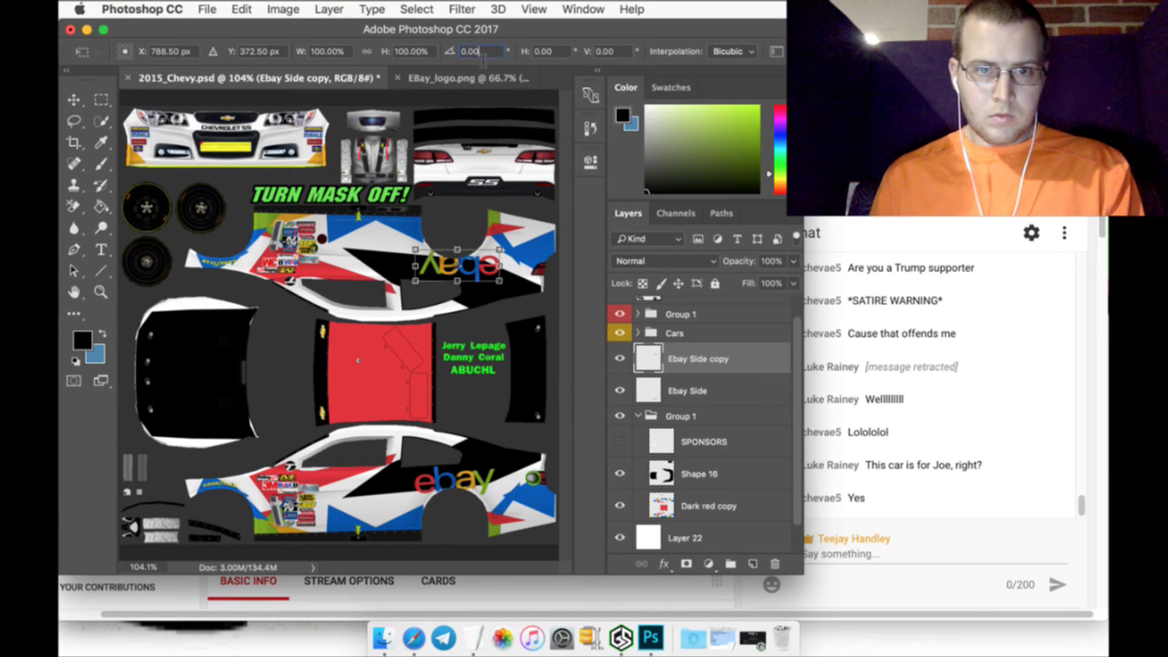
{"action": "left_click", "coordinate": [476, 52]}
{"action": "type", "text": "5"}
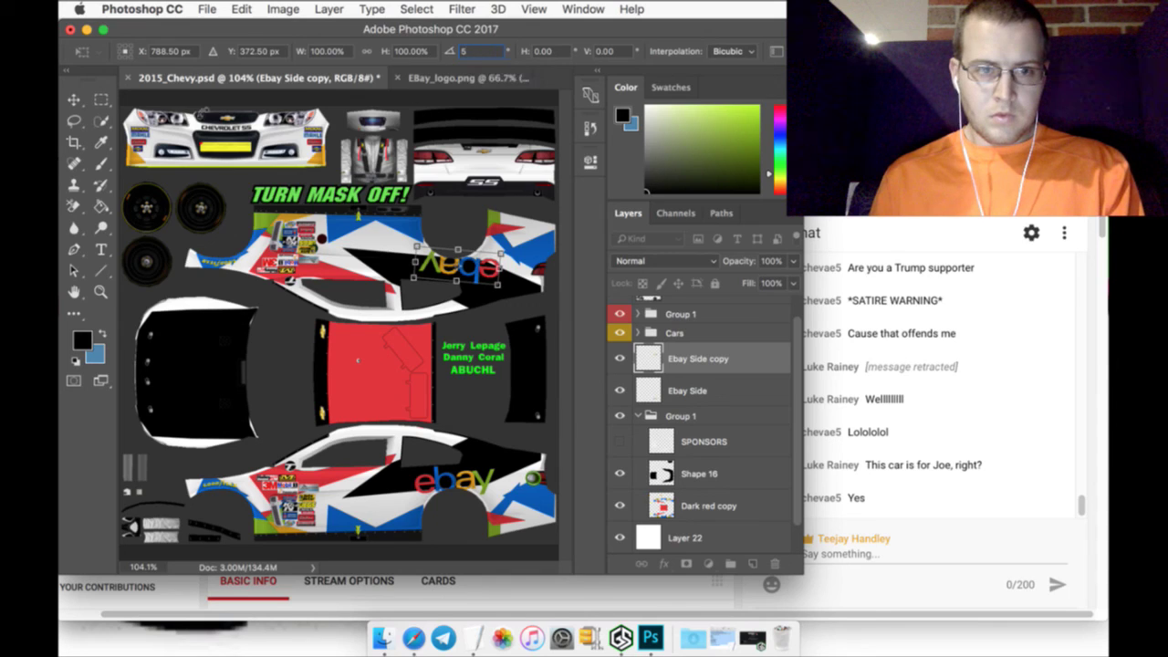
{"action": "left_click", "coordinate": [101, 101]}
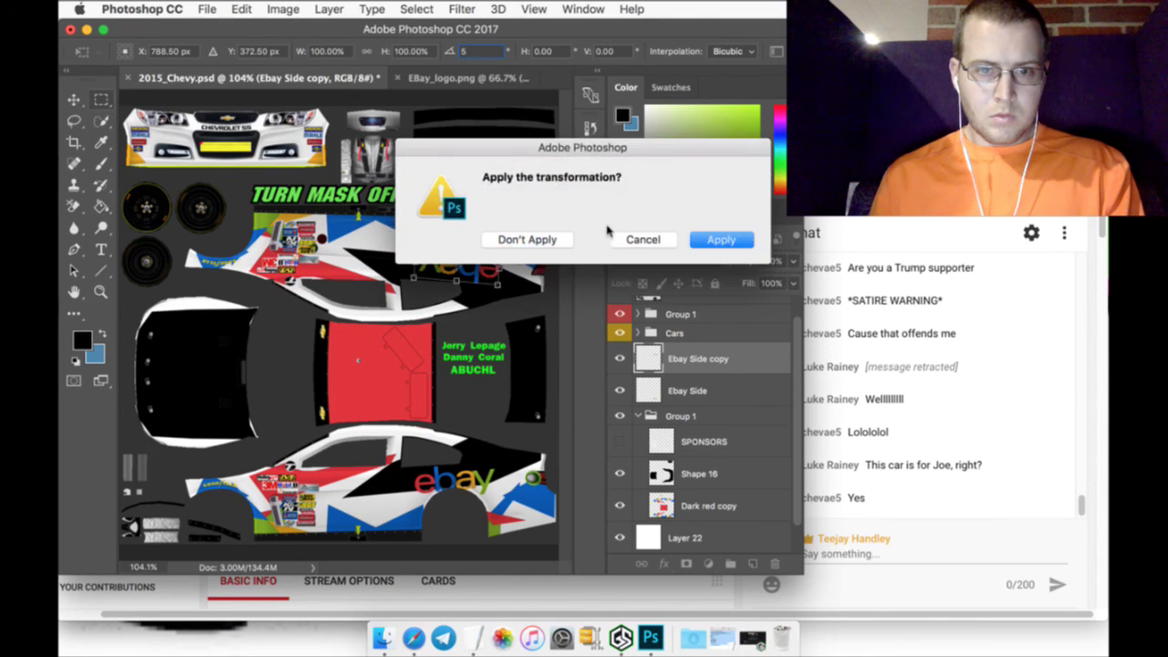
{"action": "left_click", "coordinate": [700, 242]}
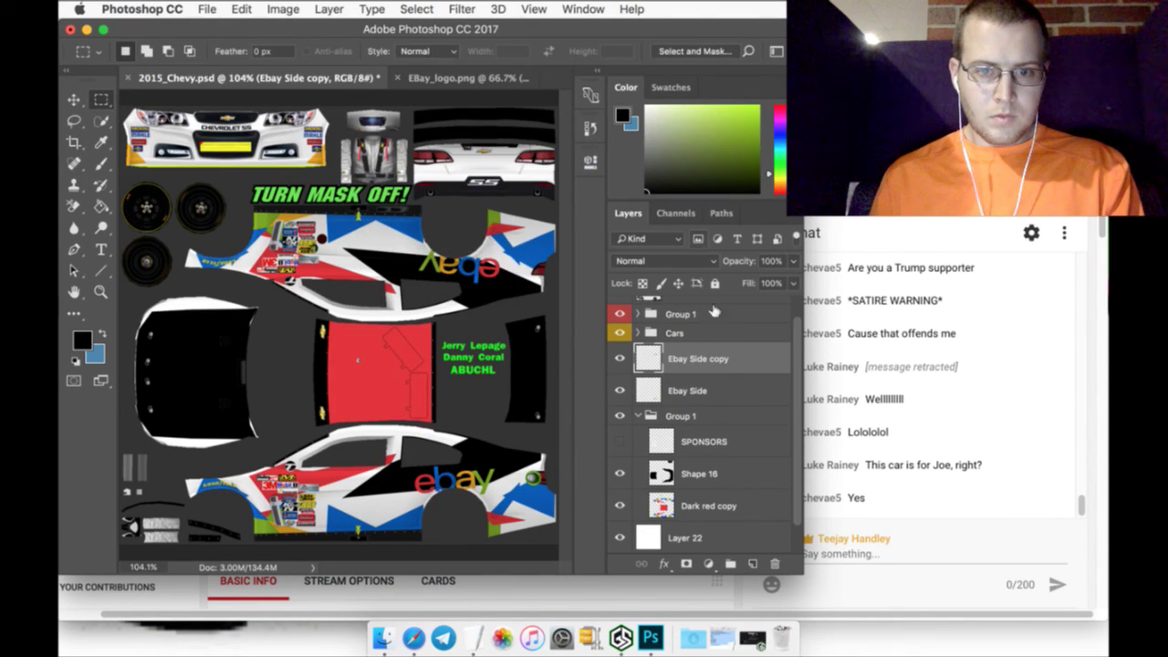
Nudge the lower car side's eBay logo slightly up and the upper side's logo slightly down, both toward the roof
{"action": "left_click", "coordinate": [704, 384]}
{"action": "left_click", "coordinate": [76, 100]}
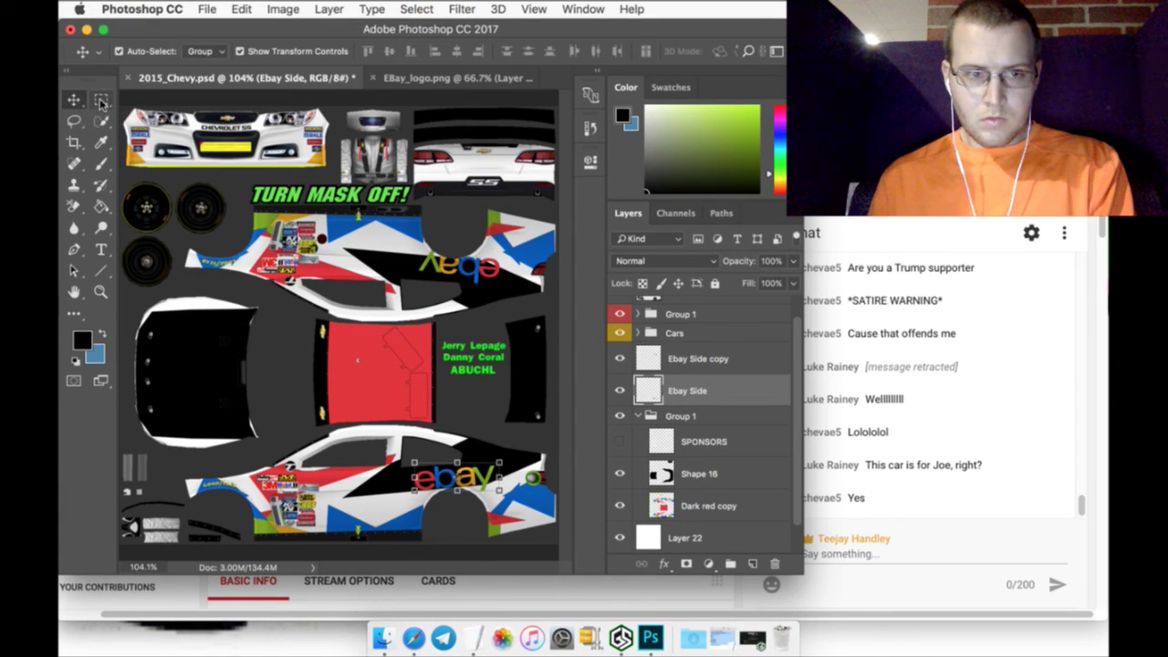
{"action": "left_click", "coordinate": [727, 351]}
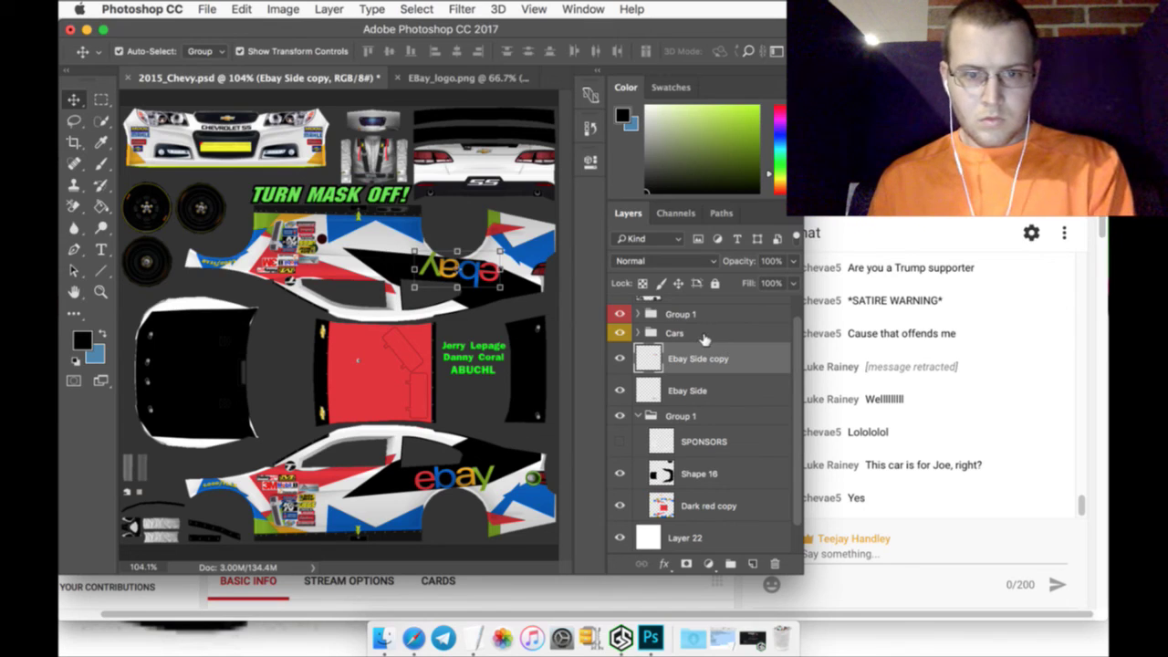
{"action": "key", "text": "m"}
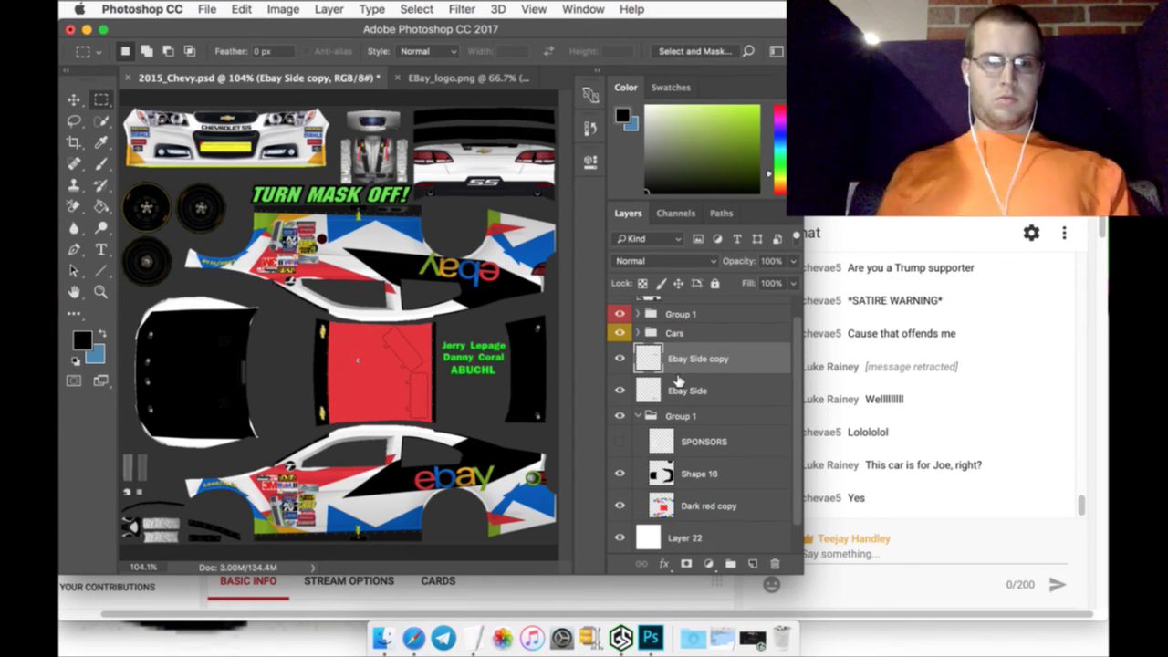
Show the SPONSORS layer and hide both the Ebay Side and Ebay Side copy layers
{"action": "left_click", "coordinate": [619, 441]}
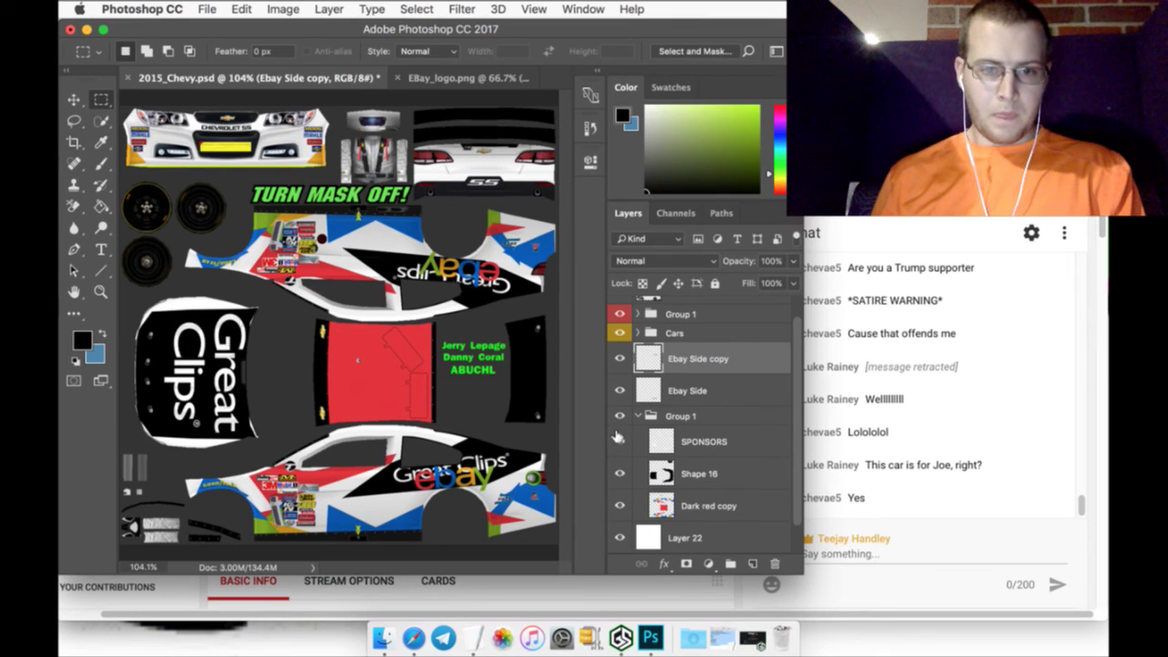
{"action": "left_click", "coordinate": [620, 359]}
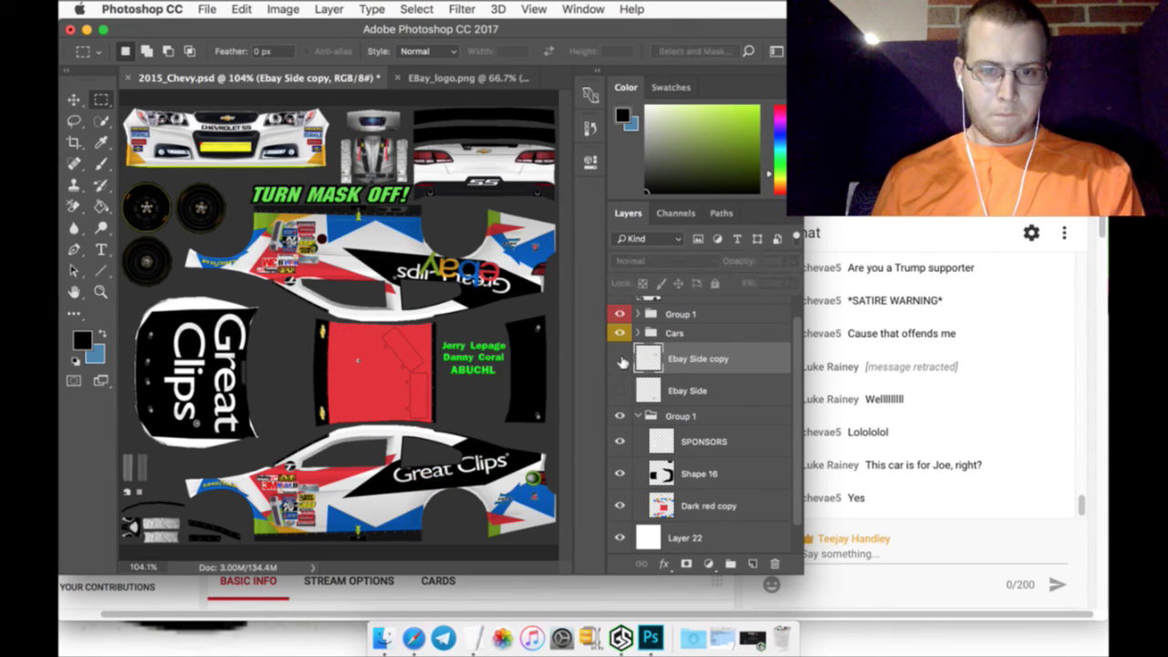
{"action": "left_click", "coordinate": [619, 391]}
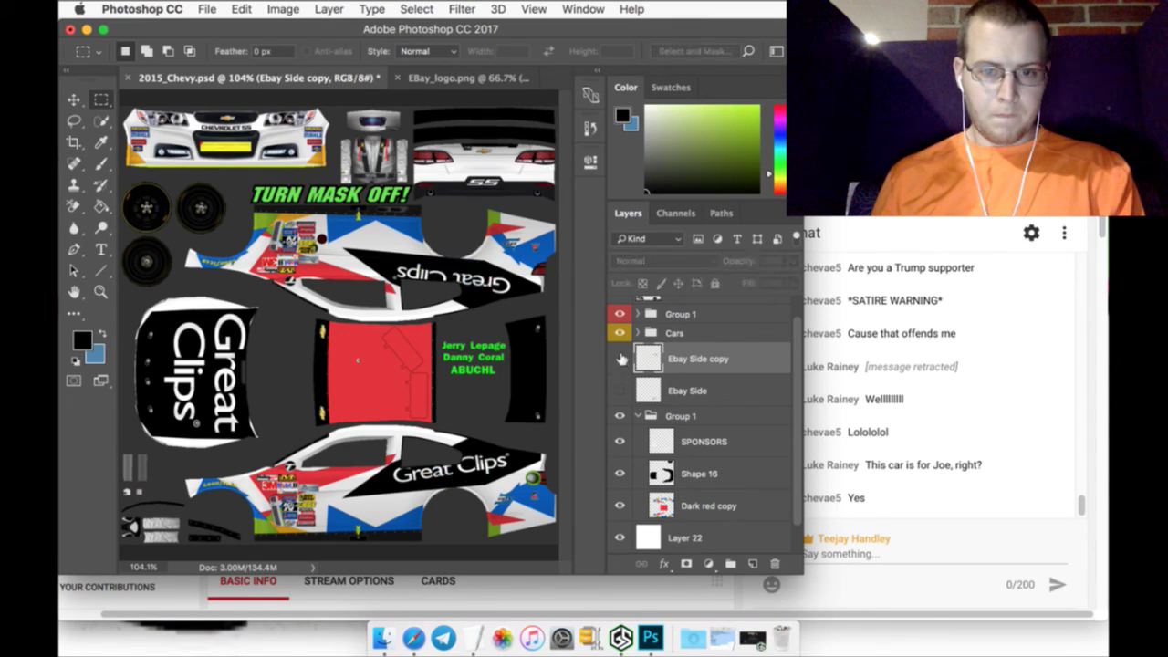
Lasso the Great Clips lettering on the hood and both sides, erase it from the SPONSORS layer, and clear the selection
{"action": "left_click", "coordinate": [74, 121]}
{"action": "mouse_move", "coordinate": [372, 269]}
{"action": "left_mouse_down"}
{"action": "mouse_move", "coordinate": [299, 302]}
{"action": "mouse_move", "coordinate": [185, 301]}
{"action": "mouse_move", "coordinate": [146, 340]}
{"action": "mouse_move", "coordinate": [139, 400]}
{"action": "mouse_move", "coordinate": [192, 430]}
{"action": "mouse_move", "coordinate": [331, 443]}
{"action": "mouse_move", "coordinate": [383, 475]}
{"action": "mouse_move", "coordinate": [481, 483]}
{"action": "mouse_move", "coordinate": [523, 454]}
{"action": "mouse_move", "coordinate": [532, 403]}
{"action": "mouse_move", "coordinate": [531, 308]}
{"action": "mouse_move", "coordinate": [498, 262]}
{"action": "left_mouse_up"}
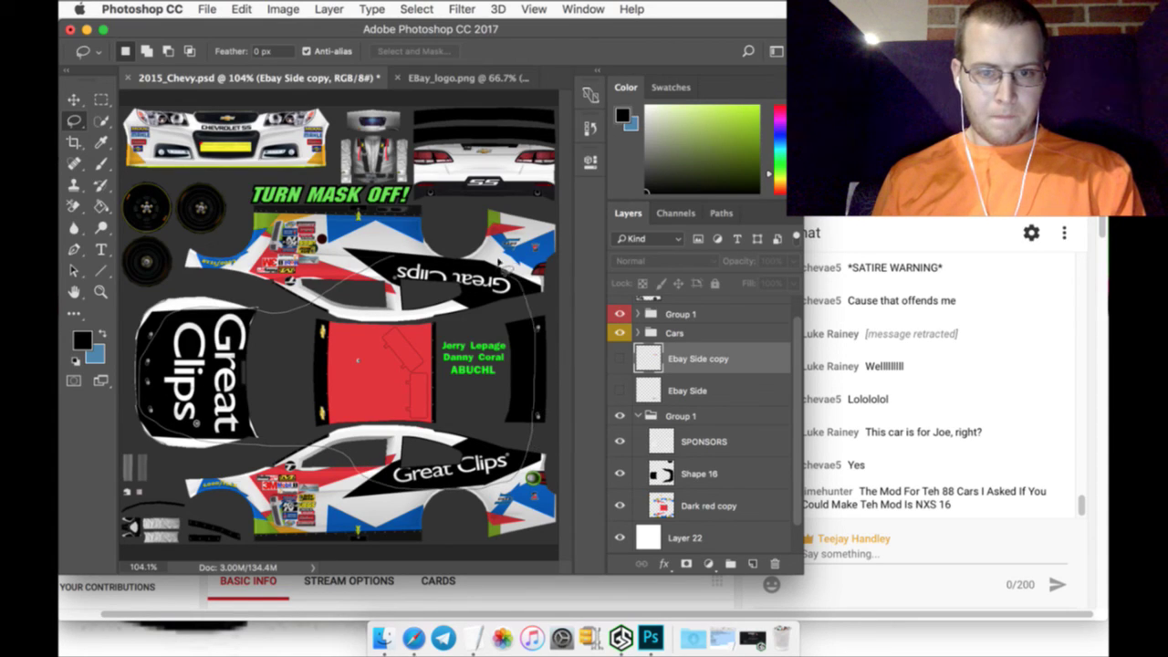
{"action": "left_click", "coordinate": [73, 207]}
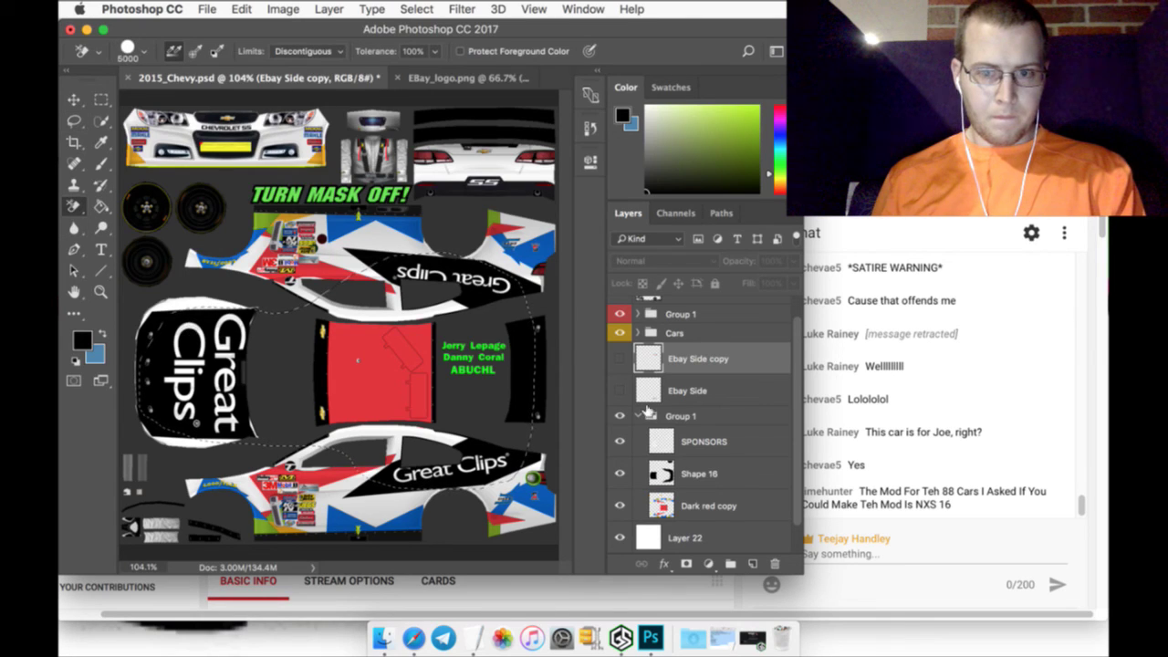
{"action": "left_click", "coordinate": [676, 443]}
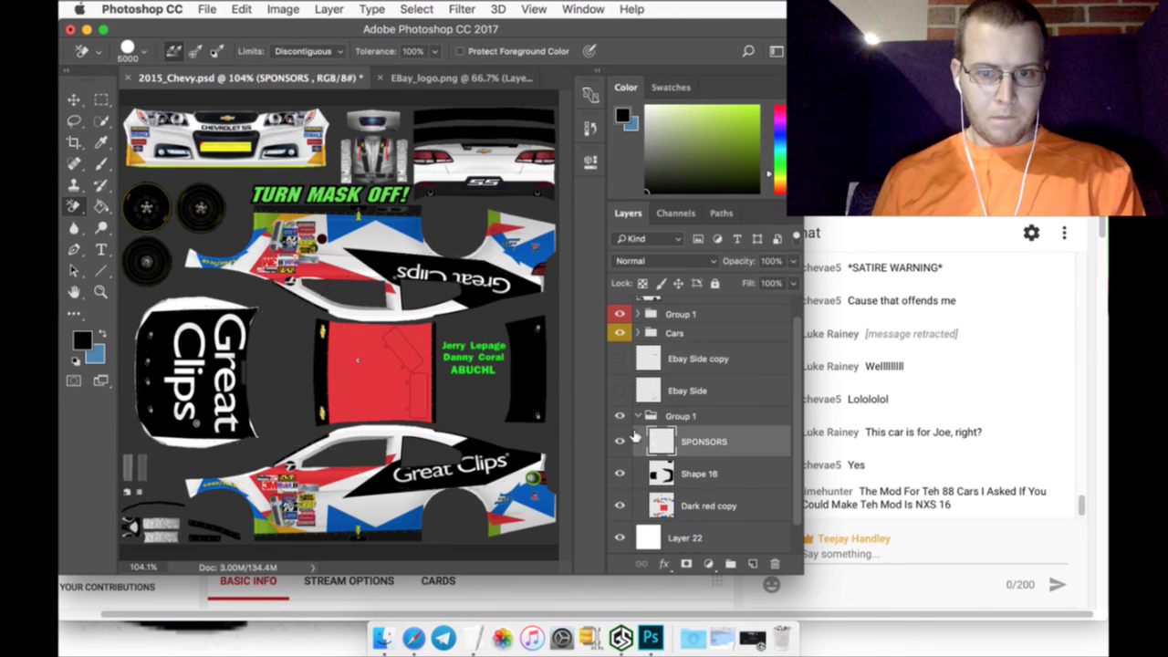
{"action": "left_click", "coordinate": [216, 336]}
{"action": "left_click", "coordinate": [103, 100]}
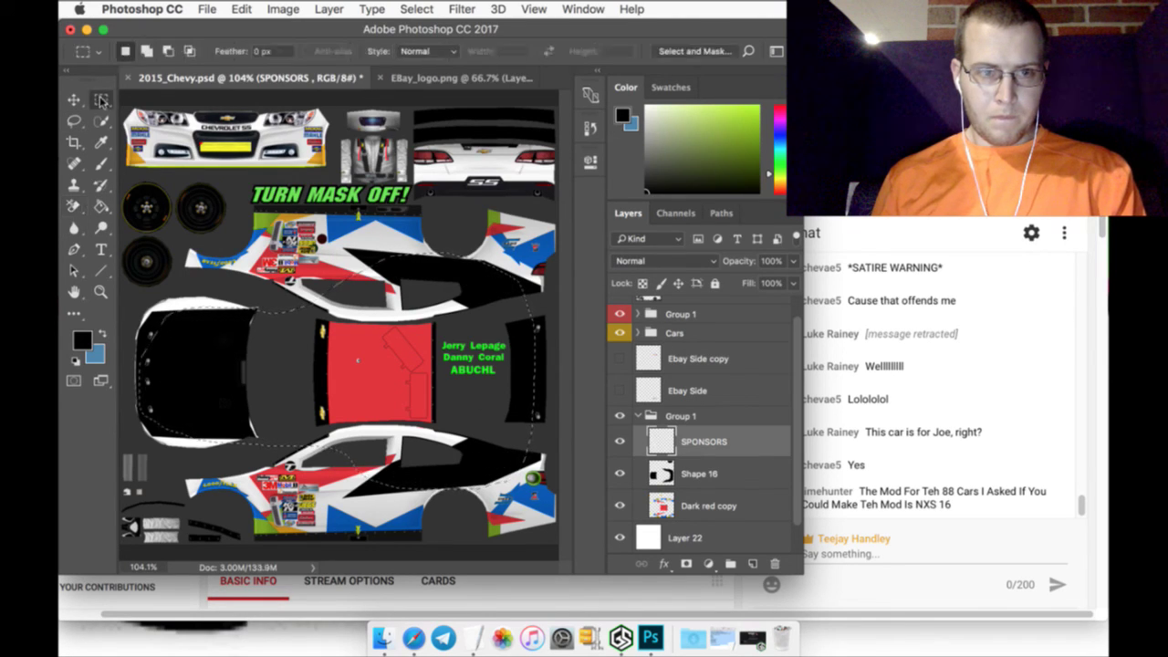
{"action": "left_click", "coordinate": [441, 302]}
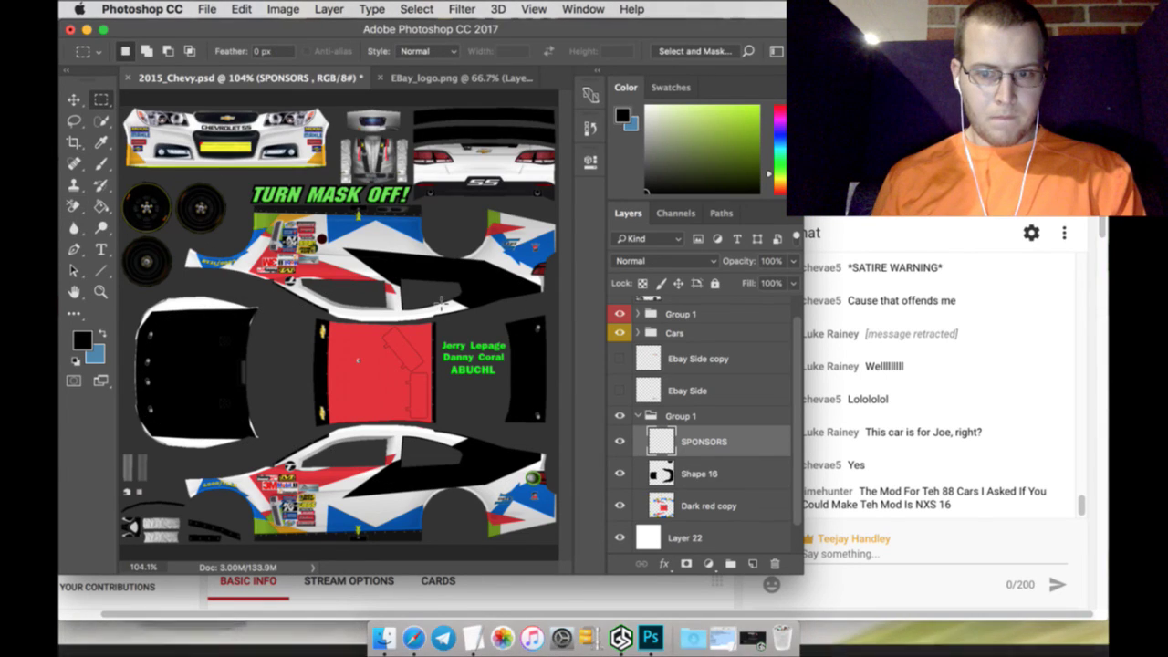
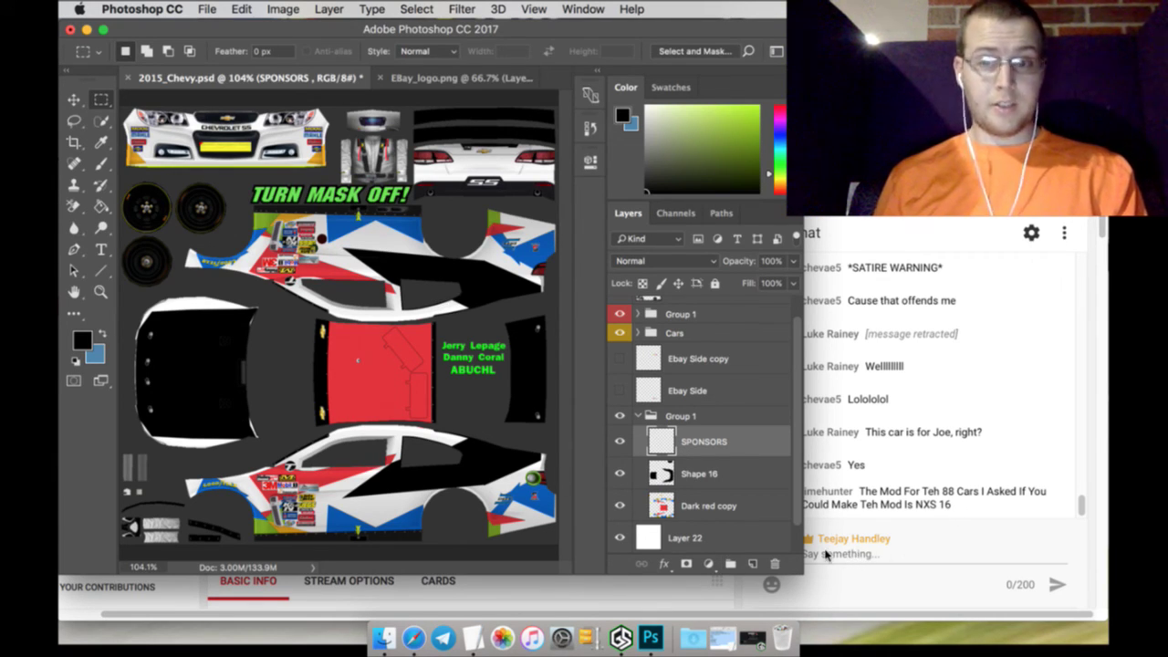
Show the Ebay Side and Ebay Side copy layers and copy the logo from EBay_logo.png into the 2015_Chevy.psd template
{"action": "left_click", "coordinate": [620, 391]}
{"action": "left_click", "coordinate": [619, 358]}
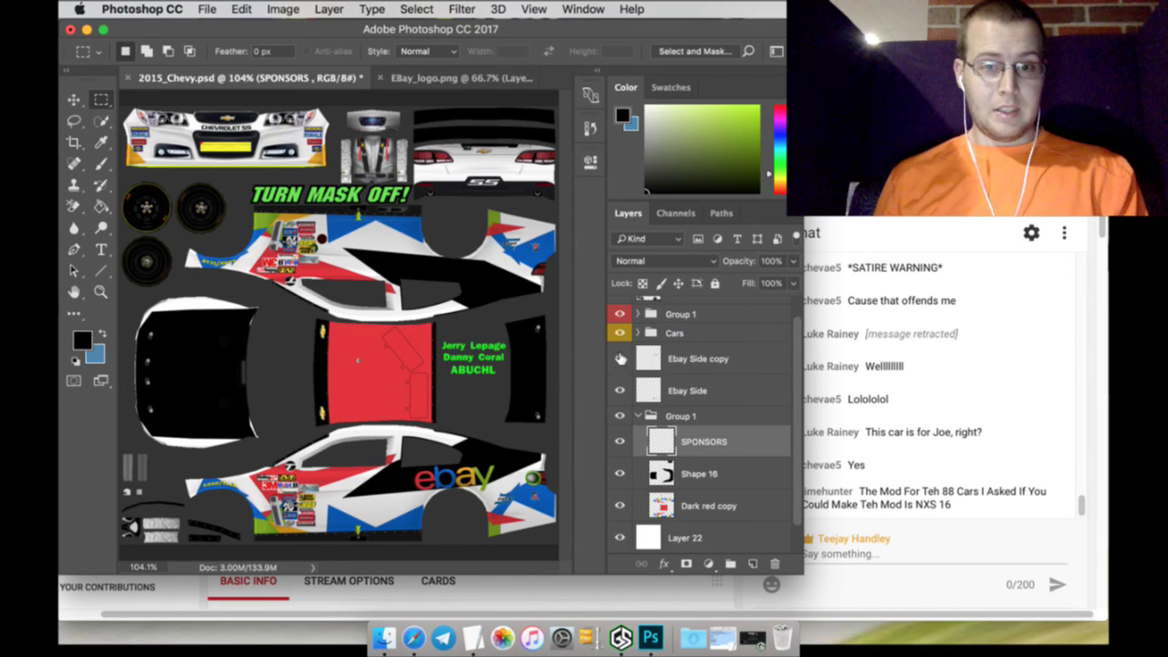
{"action": "left_click", "coordinate": [408, 80]}
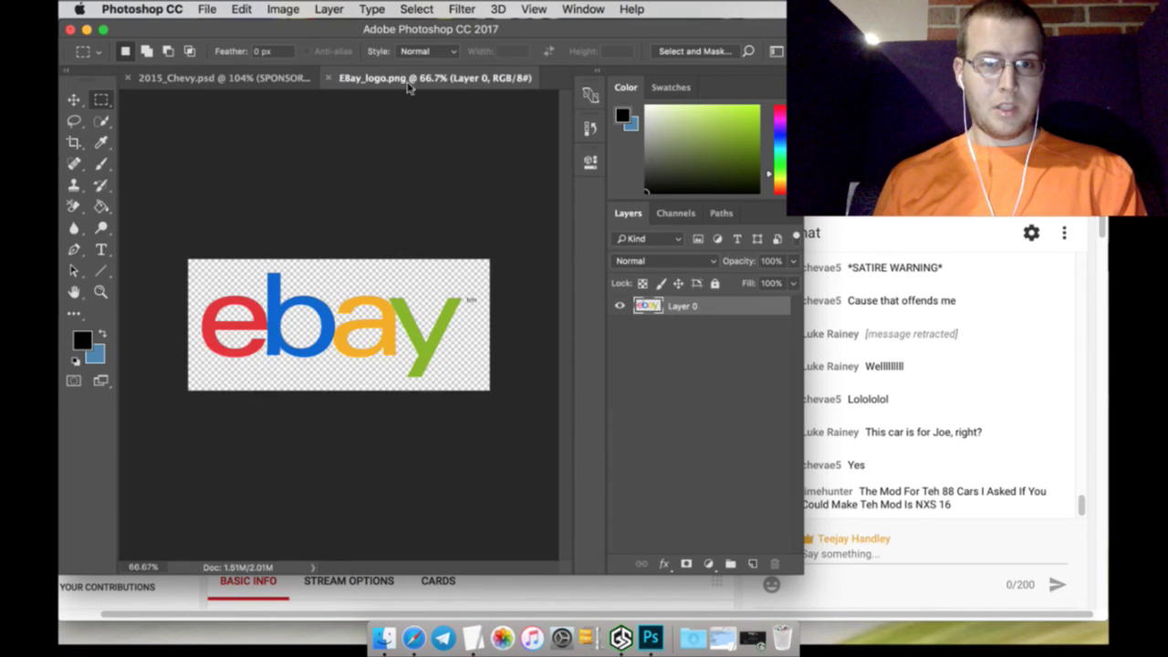
{"action": "left_click", "coordinate": [74, 100]}
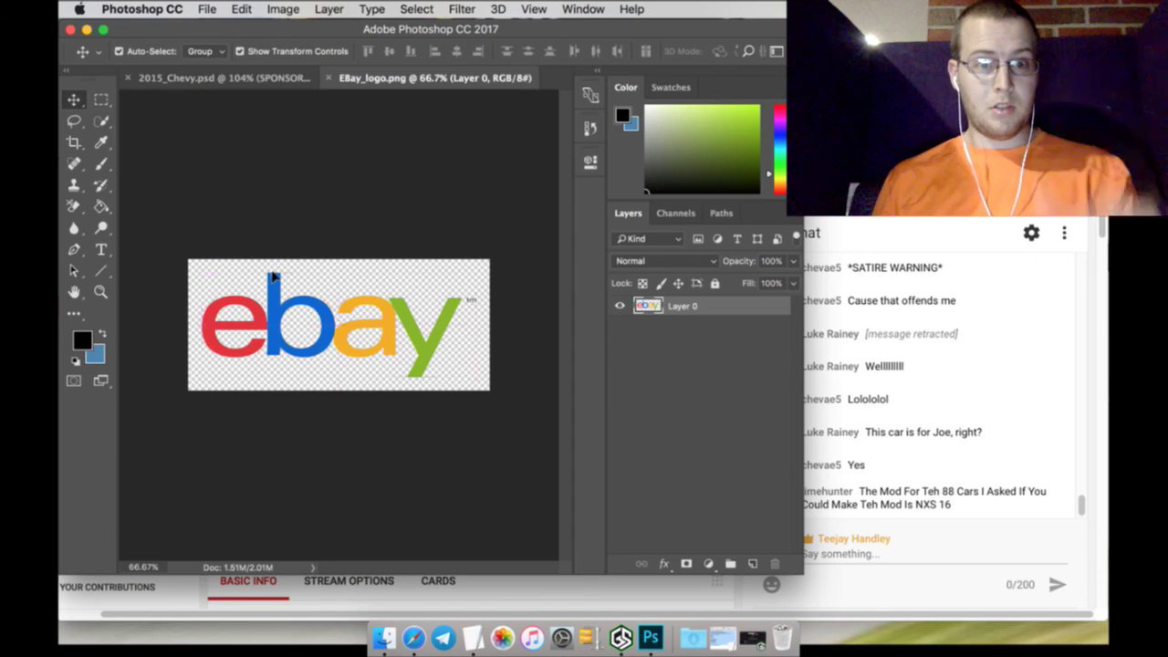
{"action": "left_click_drag", "start_coordinate": [271, 275], "coordinate": [209, 349]}
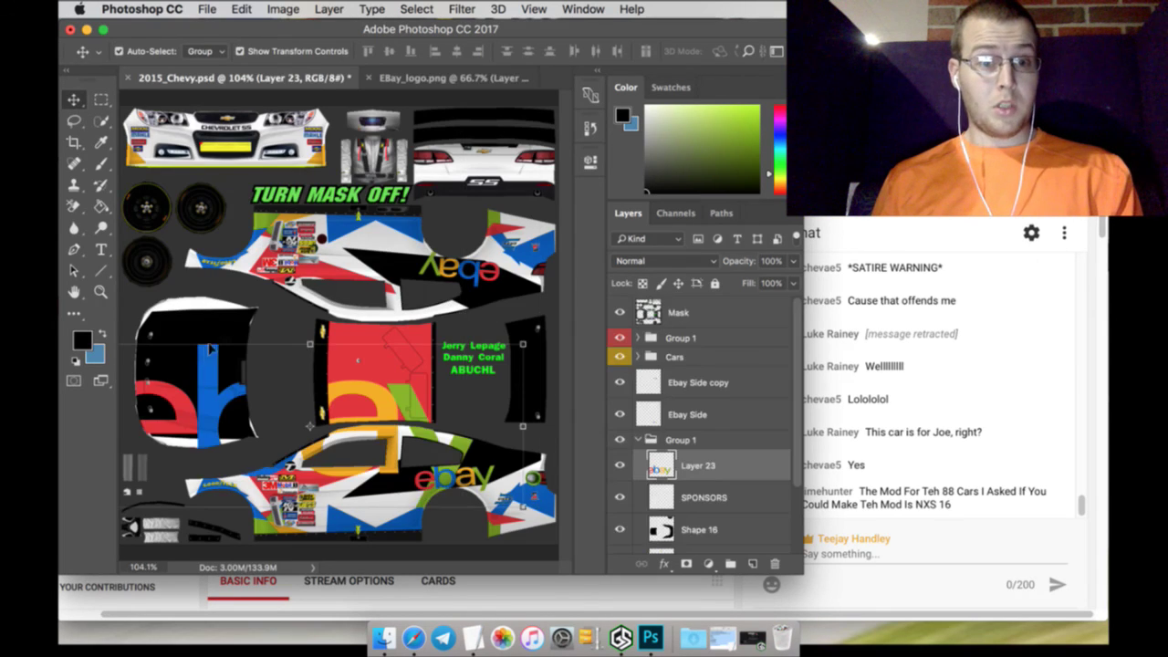
Scale the newly added eBay logo down to about 53% and move it over the hood
{"action": "key", "text": "super+t"}
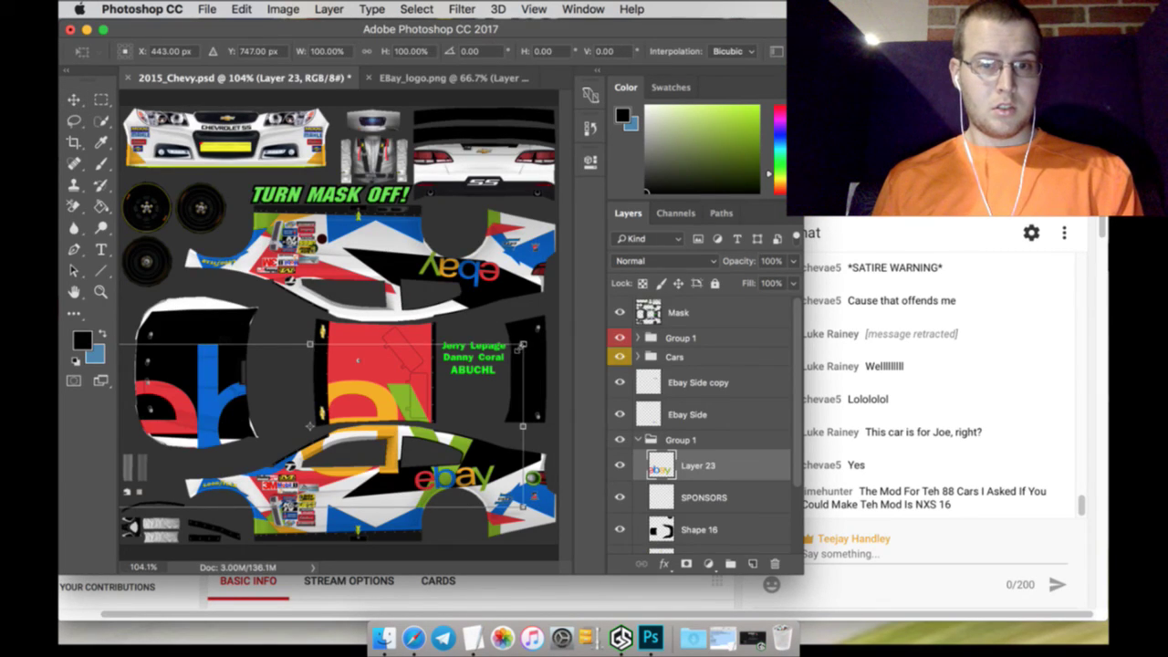
{"action": "left_click_drag", "start_coordinate": [309, 425], "coordinate": [330, 361]}
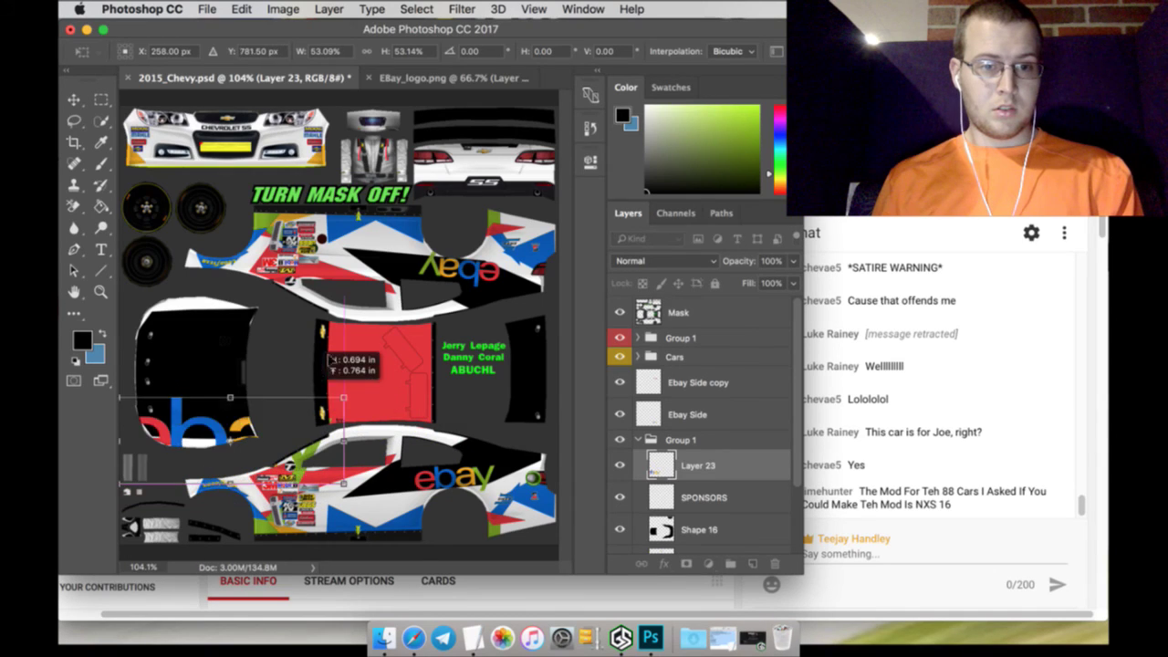
{"action": "left_click_drag", "start_coordinate": [299, 399], "coordinate": [337, 331]}
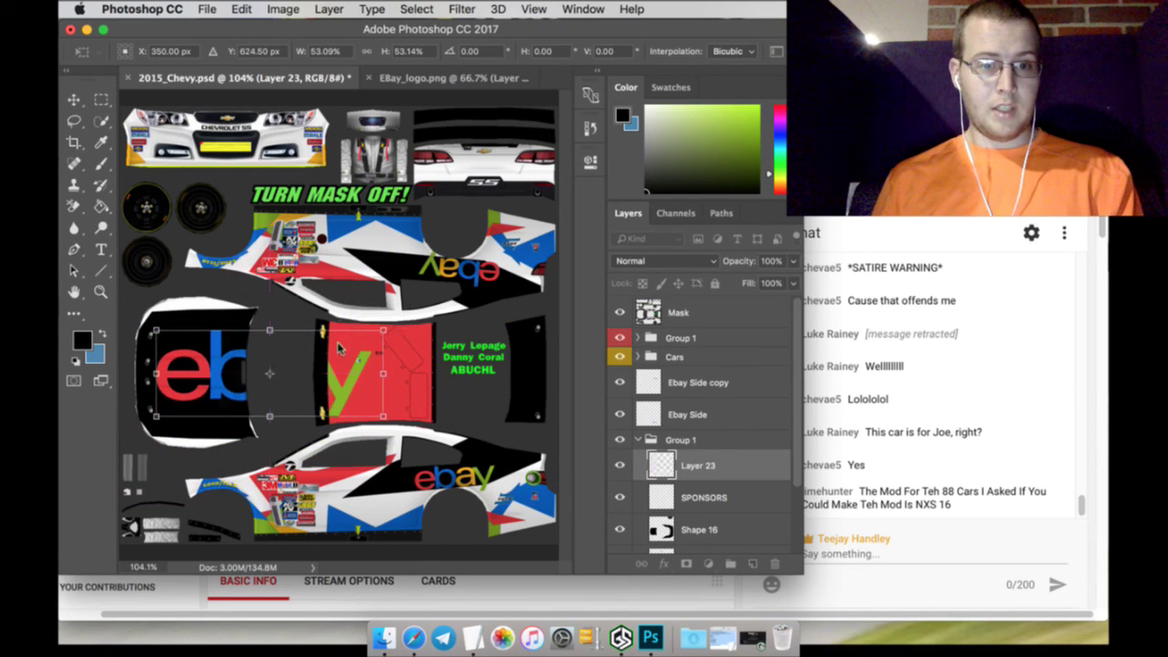
Rotate the hood's eBay logo 90°, shrink it to about 29%, center it across the hood, and apply the transformation
{"action": "left_click", "coordinate": [476, 53]}
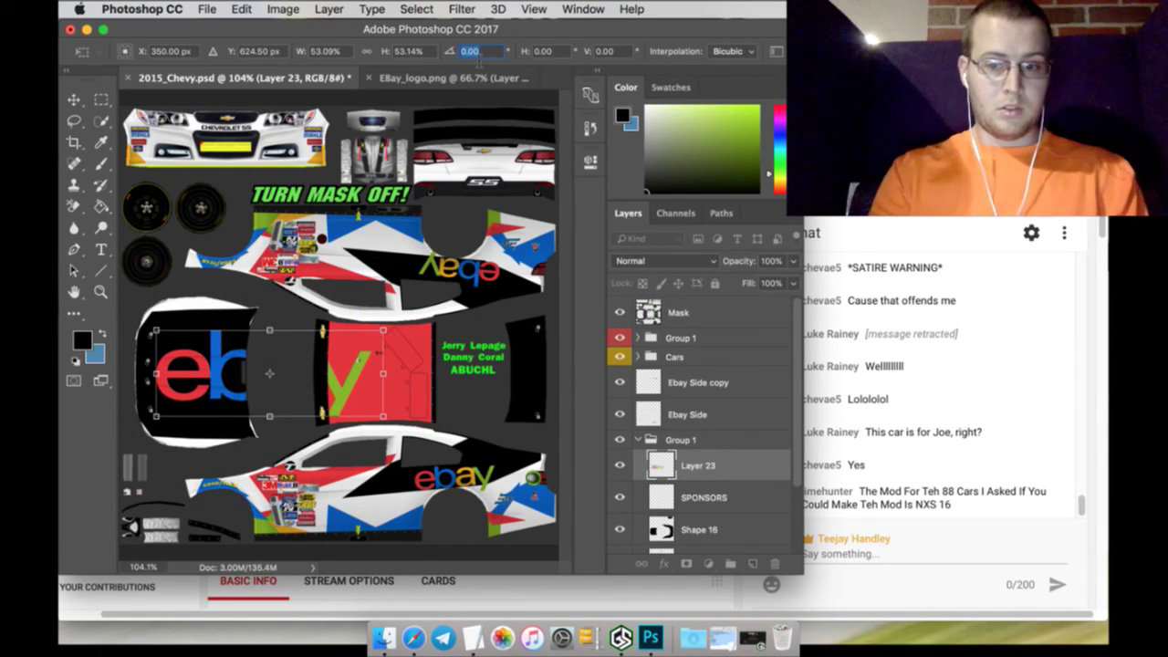
{"action": "type", "text": "90"}
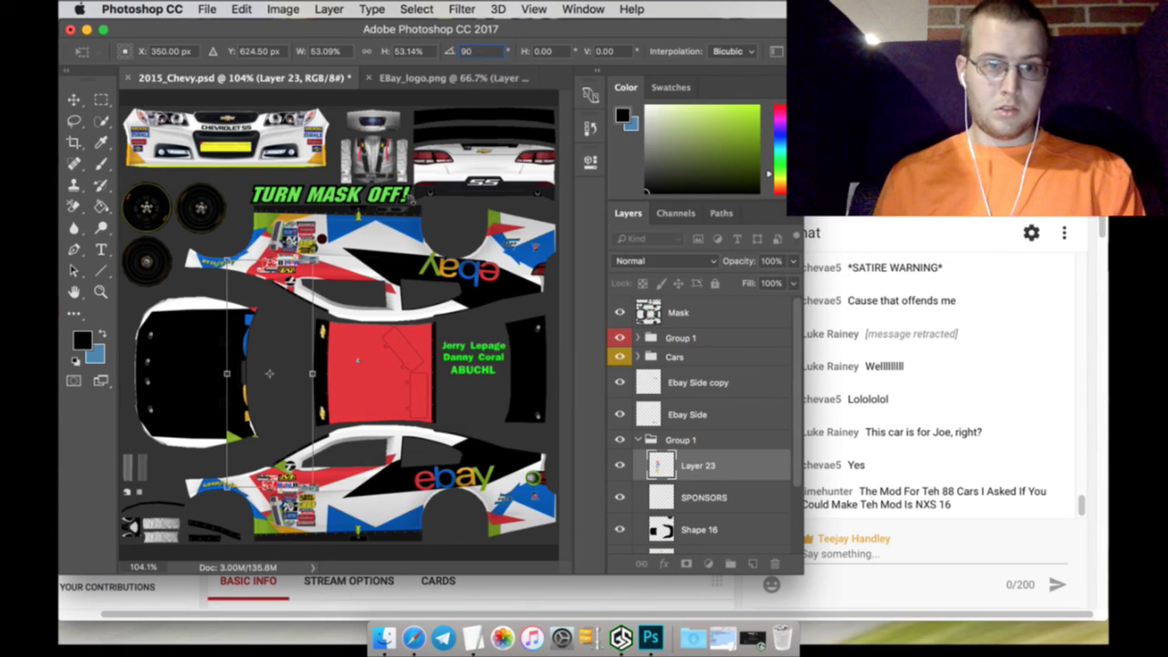
{"action": "left_click_drag", "start_coordinate": [285, 299], "coordinate": [221, 312]}
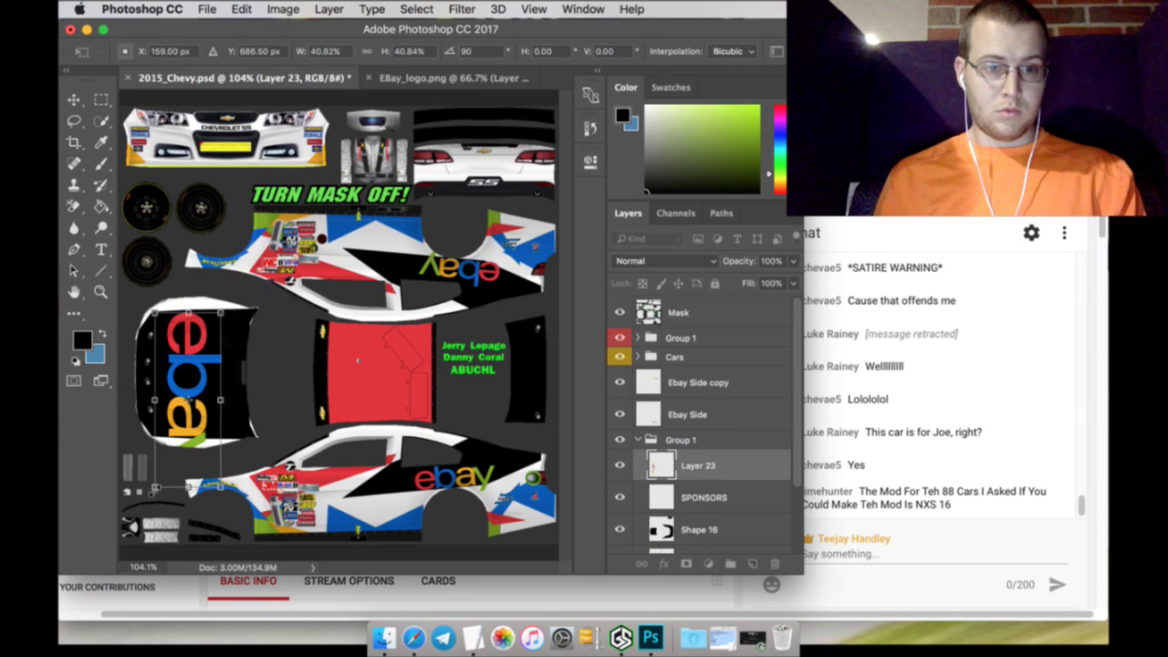
{"action": "left_click_drag", "start_coordinate": [168, 477], "coordinate": [208, 411]}
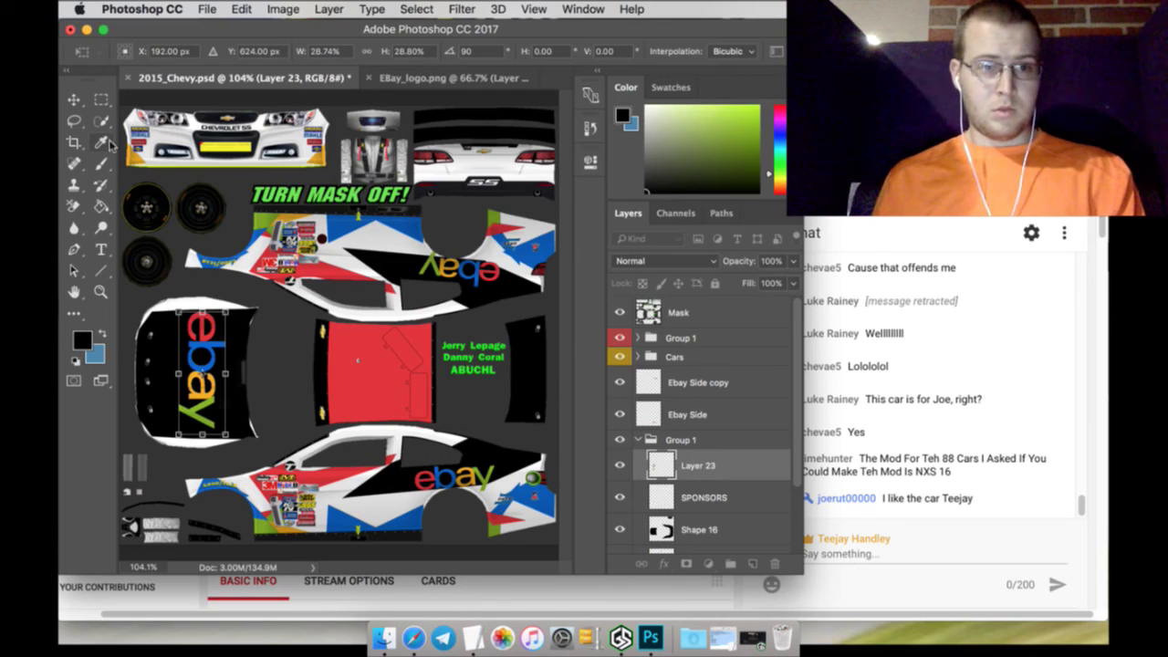
{"action": "left_click", "coordinate": [101, 142]}
{"action": "left_click", "coordinate": [693, 242]}
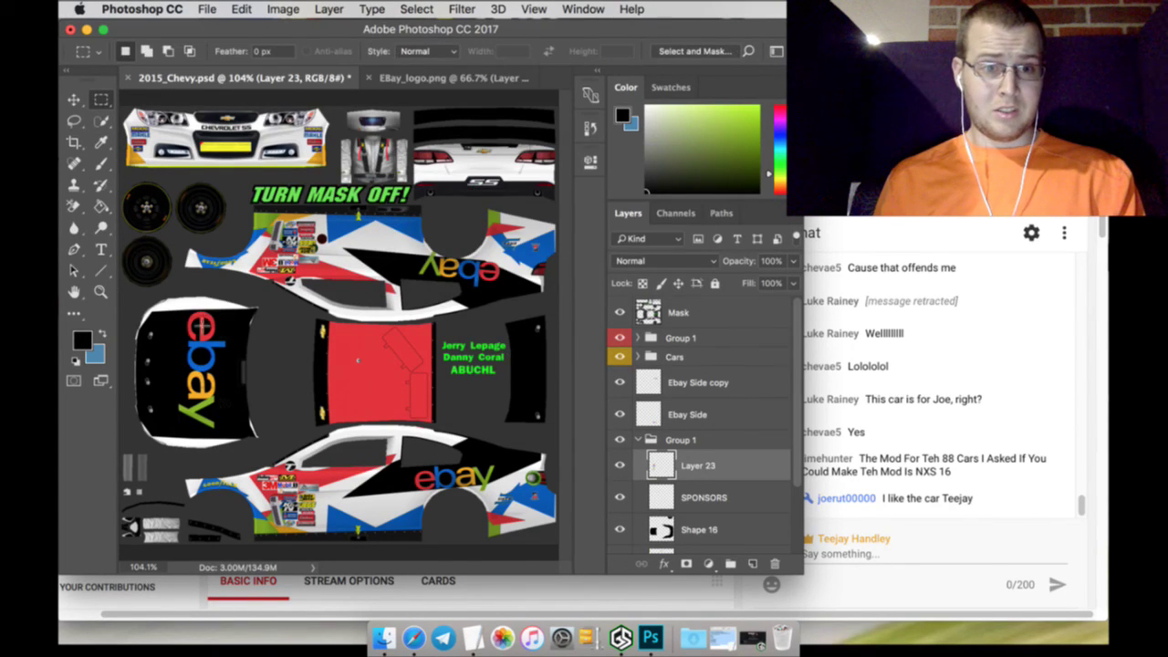
Add a new layer directly above Dark red copy for touching up the hood's rear edge
{"action": "left_click", "coordinate": [101, 291]}
{"action": "left_click", "coordinate": [248, 400]}
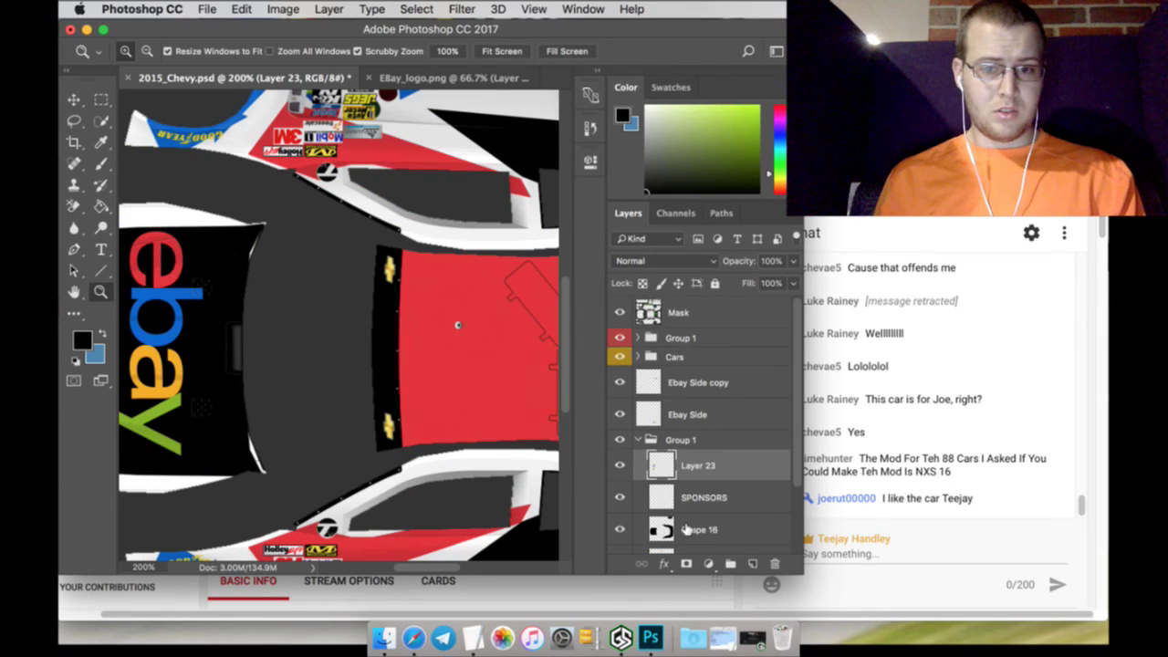
{"action": "scroll", "coordinate": [686, 529], "scroll_direction": "down", "scroll_amount": 2}
{"action": "left_click", "coordinate": [711, 491]}
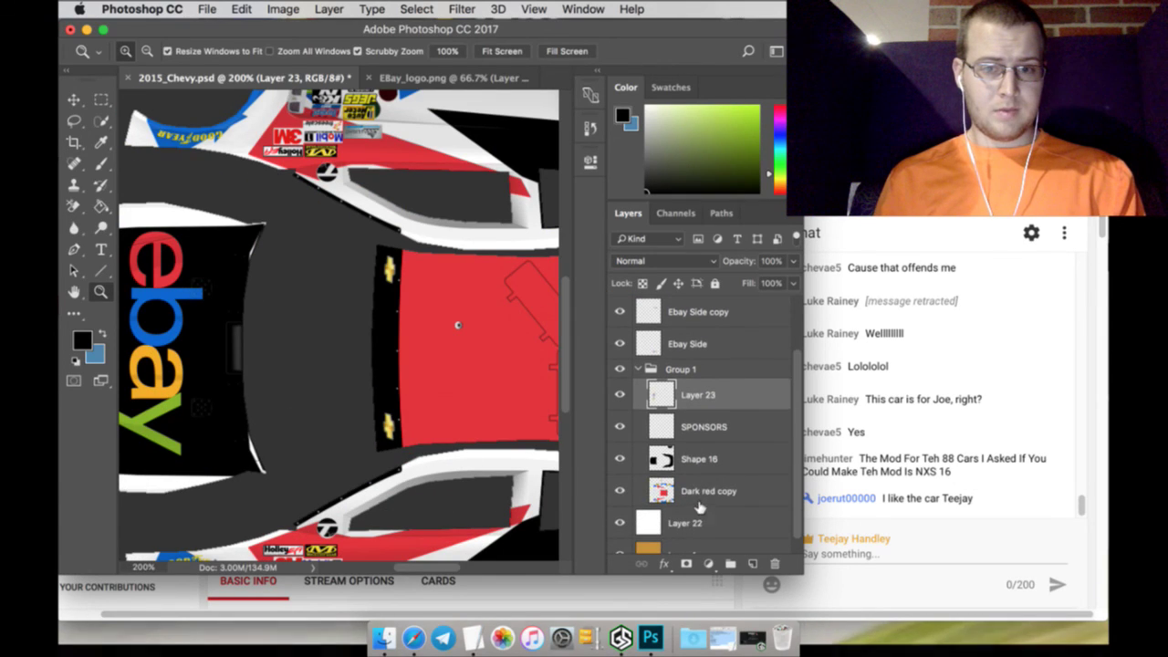
{"action": "left_click", "coordinate": [752, 563]}
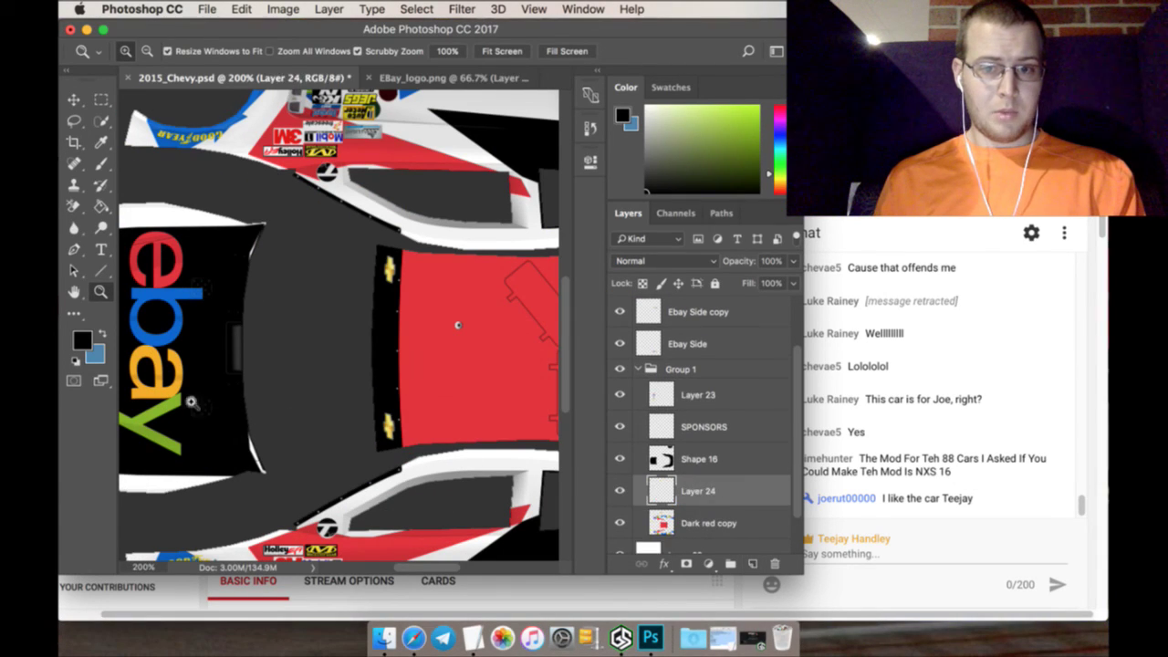
Paint over the thin white slivers at the hood's rear corners in black with a 25 px hard round brush
{"action": "left_click", "coordinate": [102, 164]}
{"action": "left_click", "coordinate": [129, 55]}
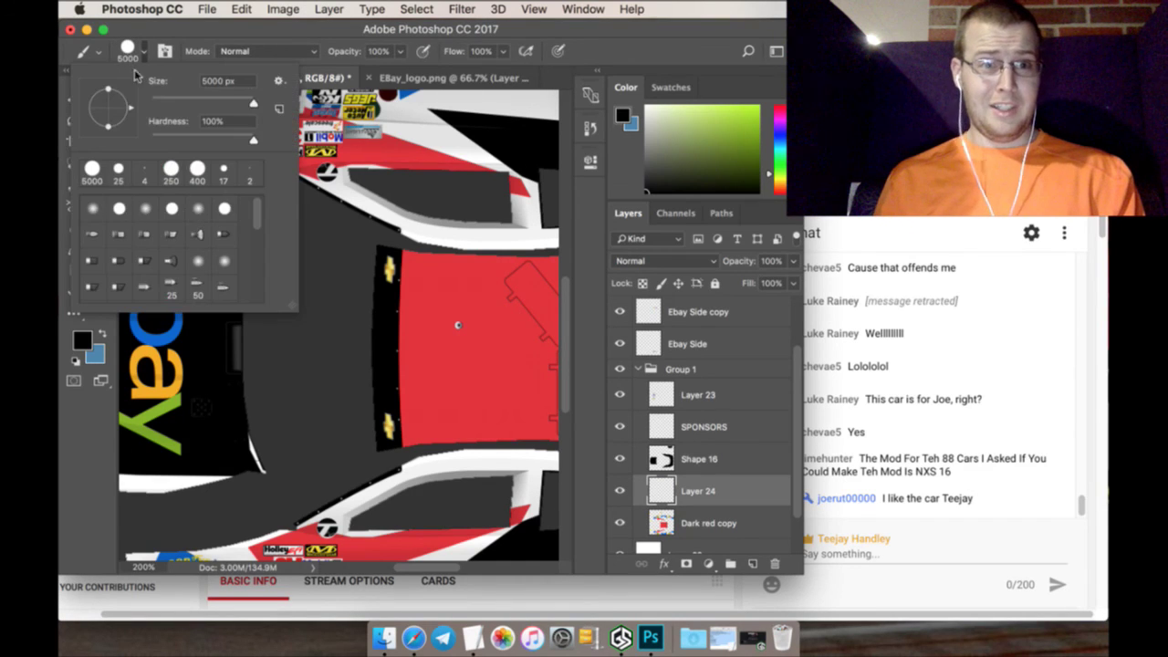
{"action": "left_click", "coordinate": [173, 173]}
{"action": "left_click", "coordinate": [100, 362]}
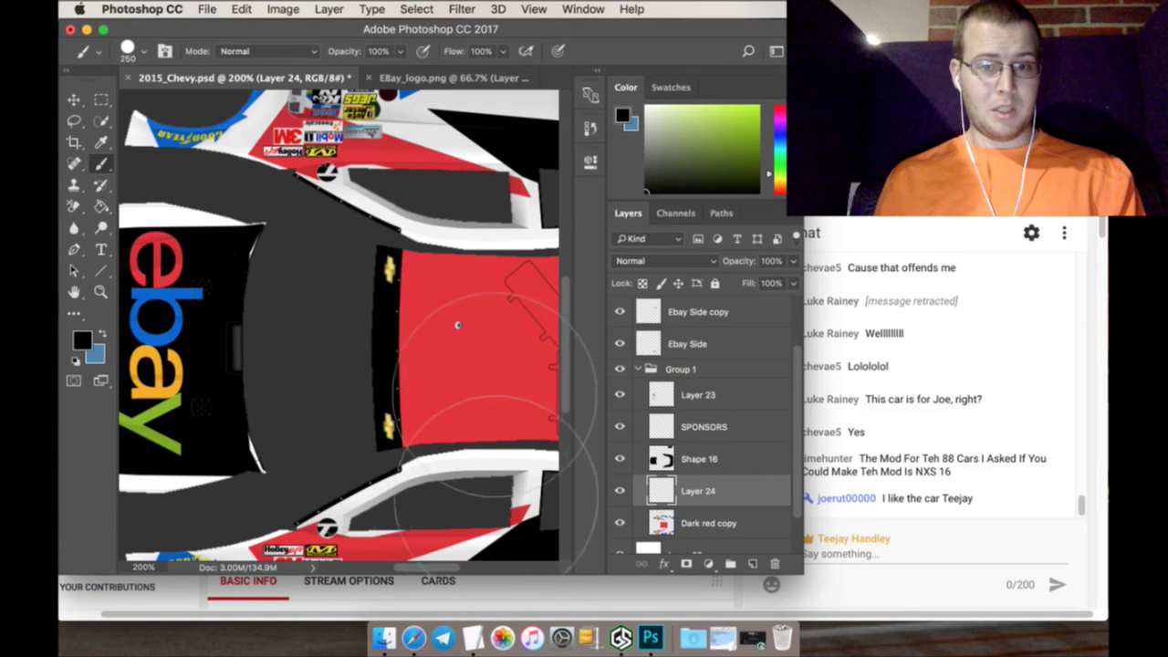
{"action": "left_click", "coordinate": [130, 53]}
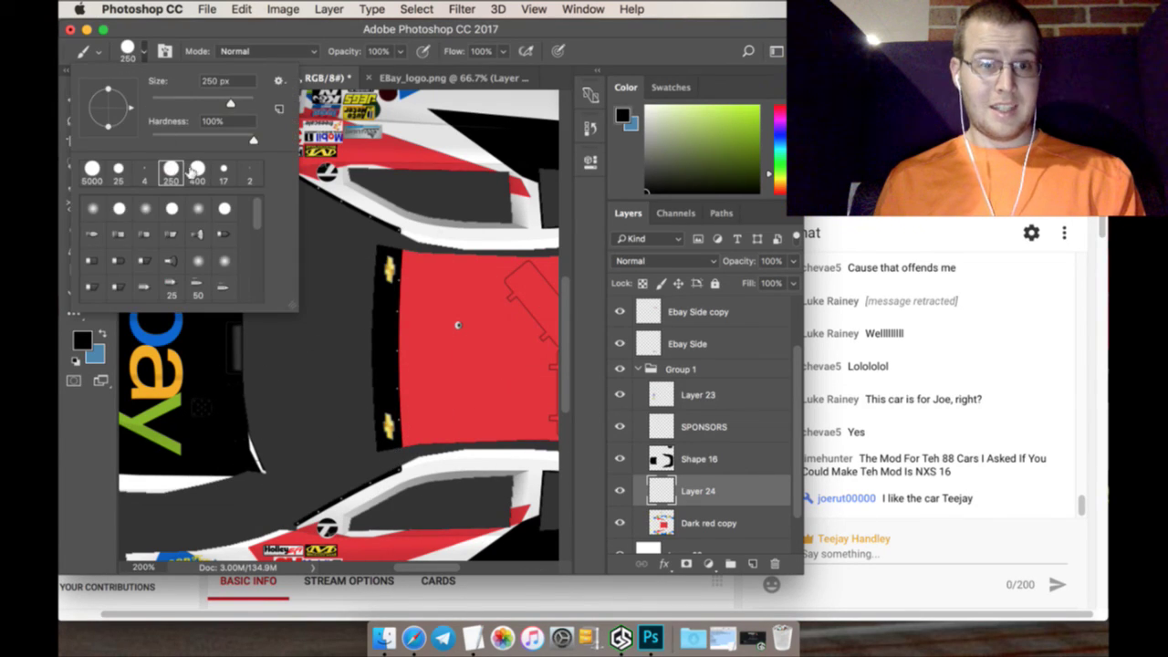
{"action": "left_click", "coordinate": [119, 170]}
{"action": "left_click", "coordinate": [255, 446]}
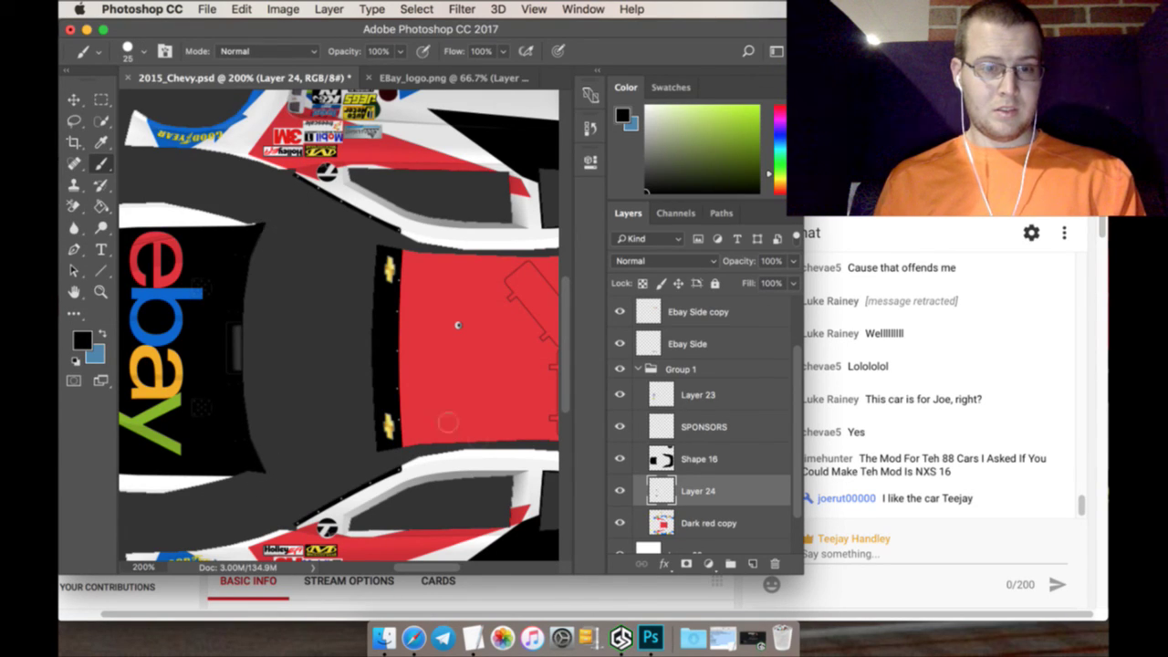
Select the hood area of the Shape 16 layer with a rectangular marquee around the whole hood
{"action": "key", "text": "alt+bracketright"}
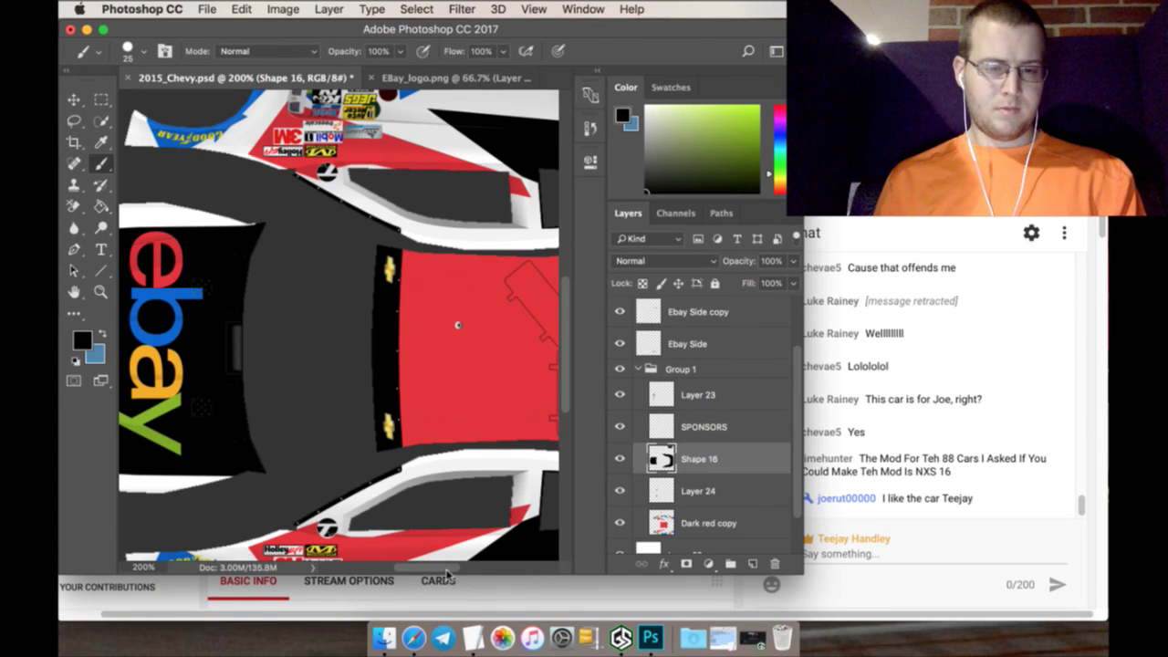
{"action": "scroll", "coordinate": [447, 573], "scroll_direction": "left", "scroll_amount": 5}
{"action": "key", "text": "m"}
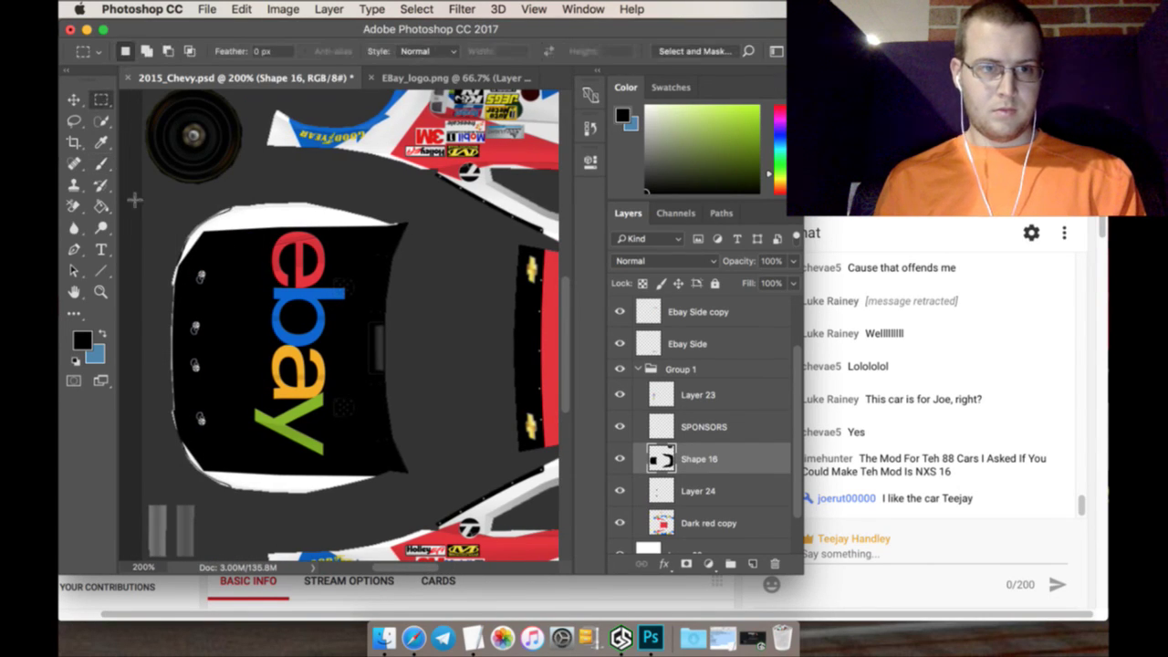
{"action": "left_click_drag", "start_coordinate": [141, 197], "coordinate": [447, 497]}
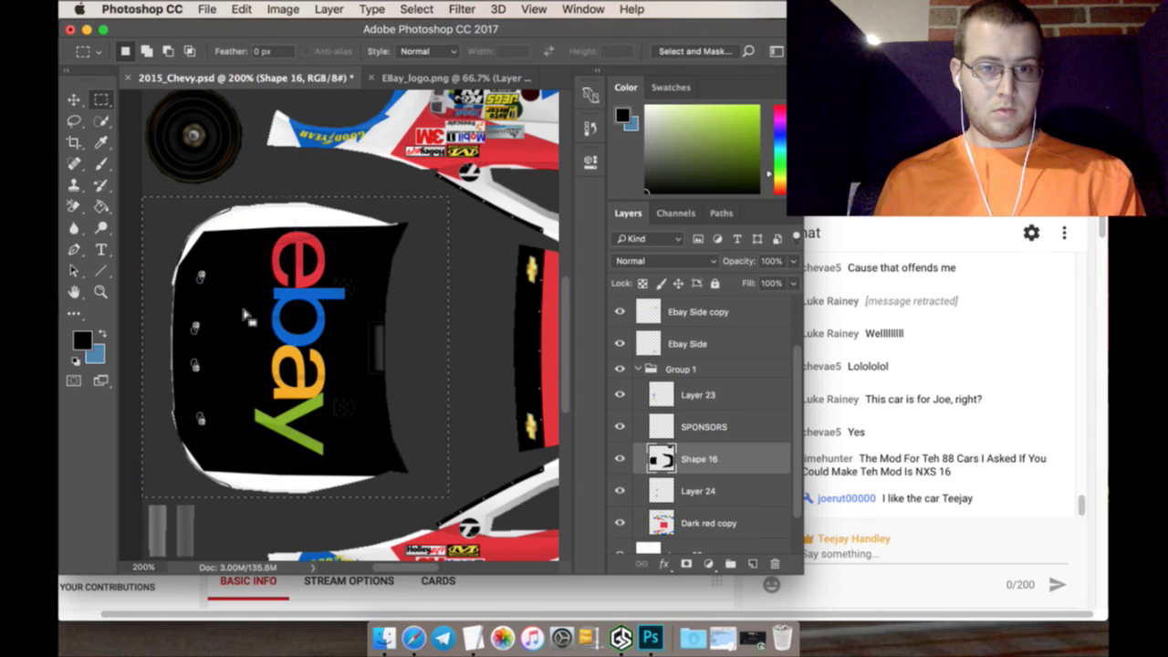
{"action": "key", "text": "v"}
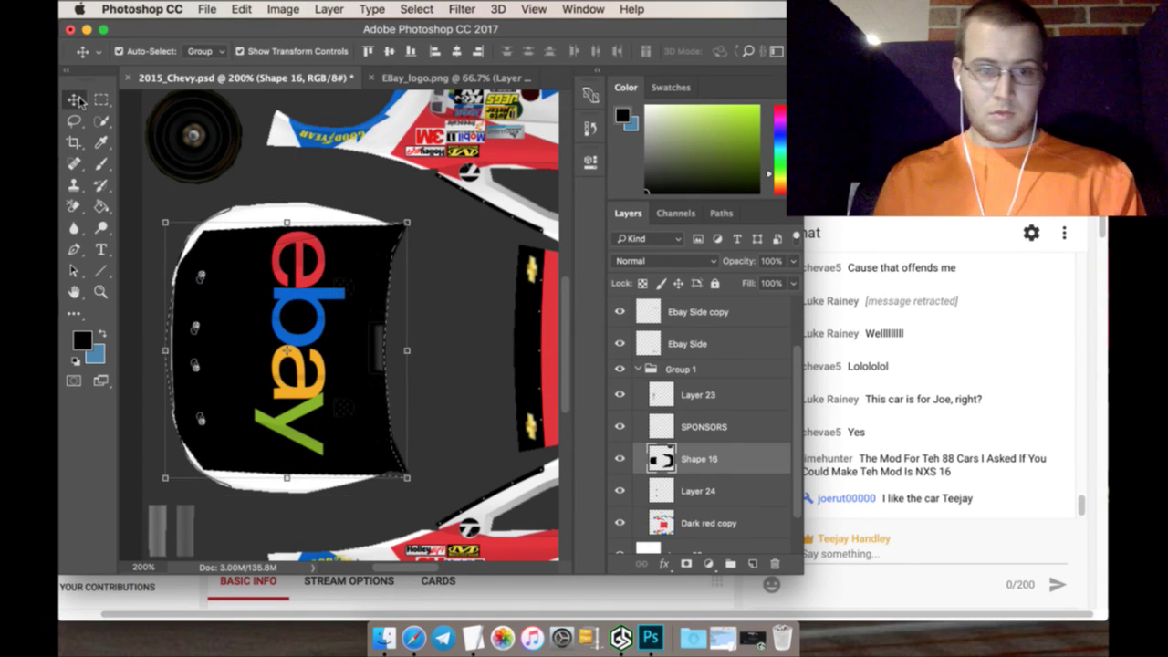
Shift the hood's black shape 1 px toward the windshield, apply the transformation, and clear the selection
{"action": "key", "text": "super+t"}
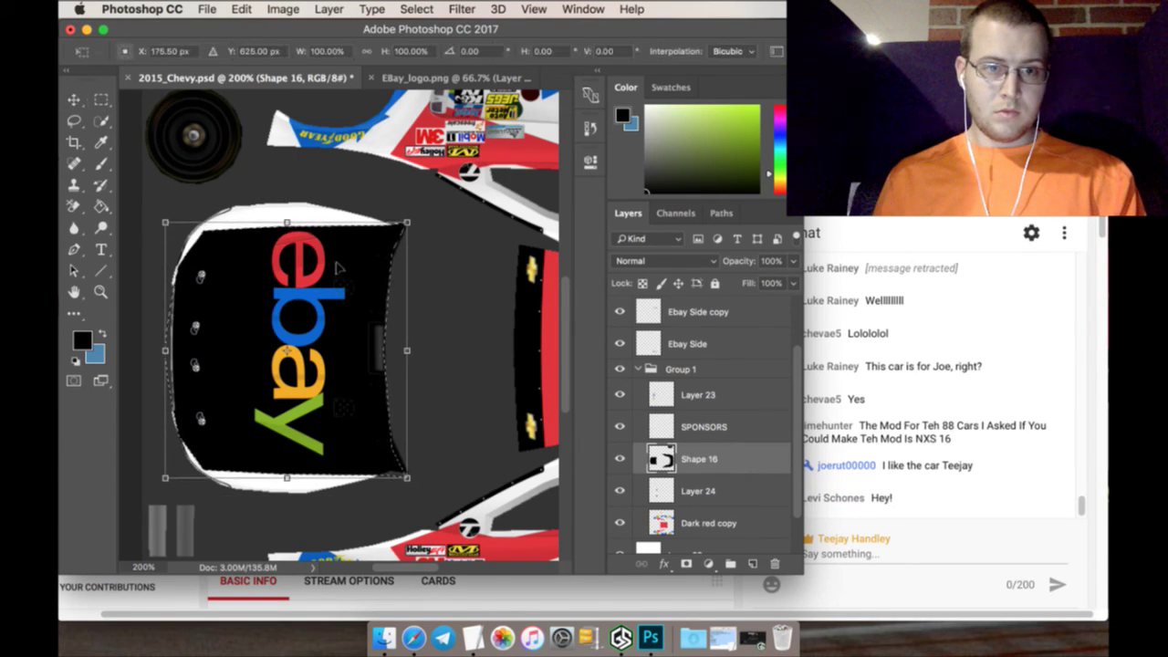
{"action": "key", "text": "Up"}
{"action": "key", "text": "Up"}
{"action": "key", "text": "Up"}
{"action": "key", "text": "Up"}
{"action": "key", "text": "Up"}
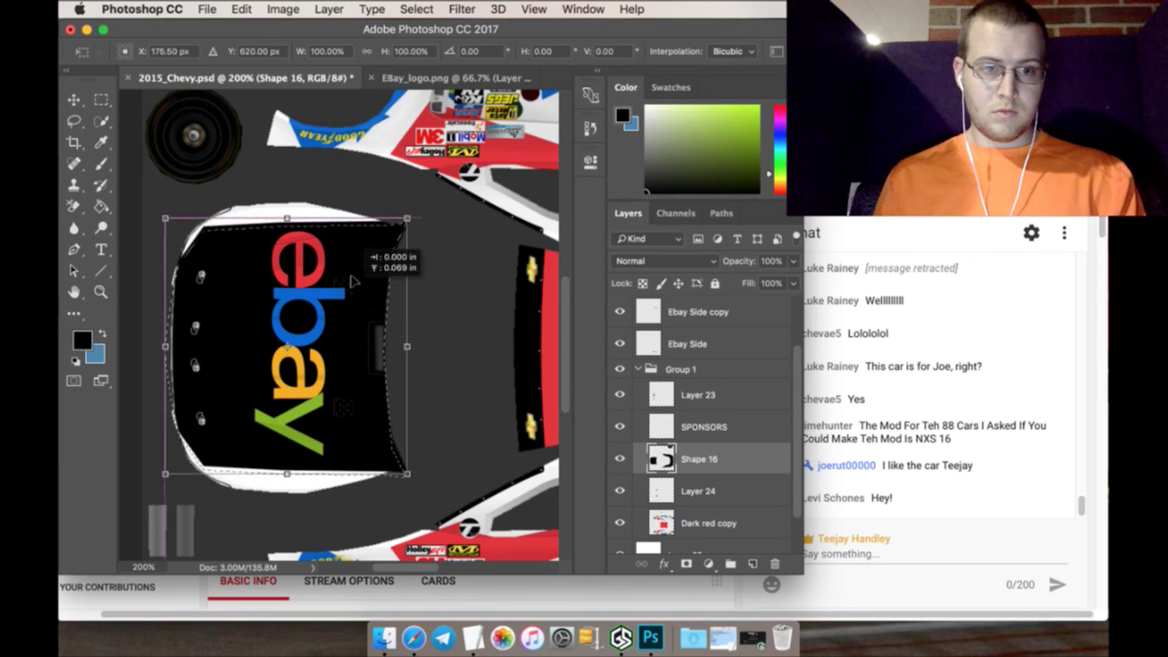
{"action": "key", "text": "Down"}
{"action": "key", "text": "Down"}
{"action": "key", "text": "Down"}
{"action": "key", "text": "Down"}
{"action": "key", "text": "Down"}
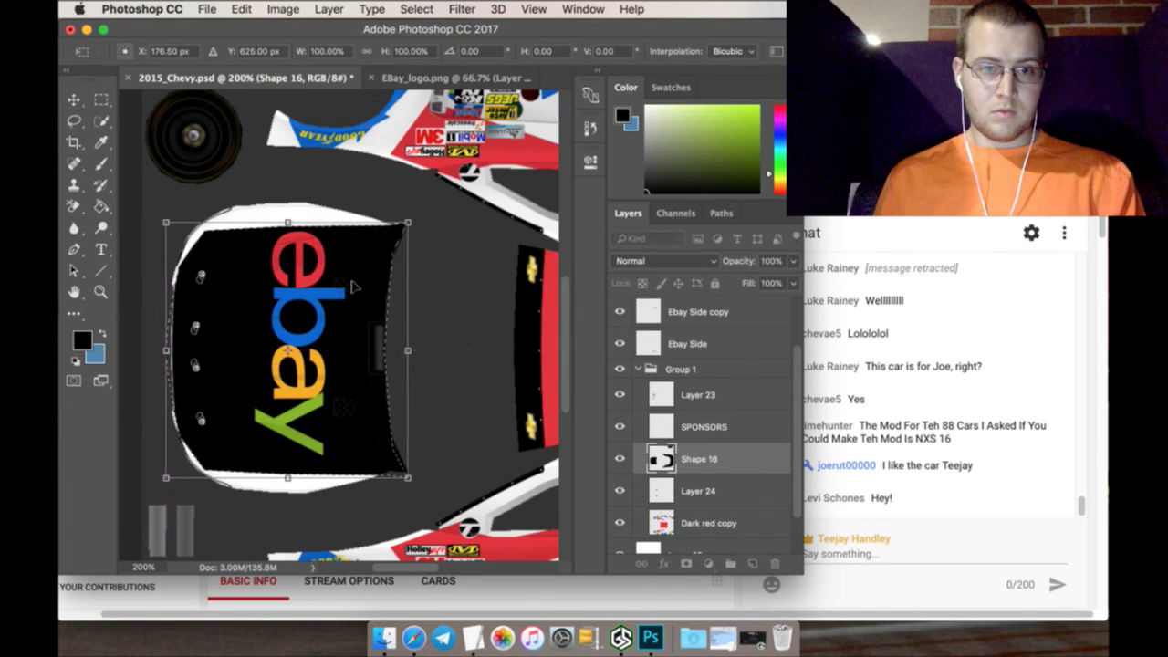
{"action": "left_click", "coordinate": [103, 100]}
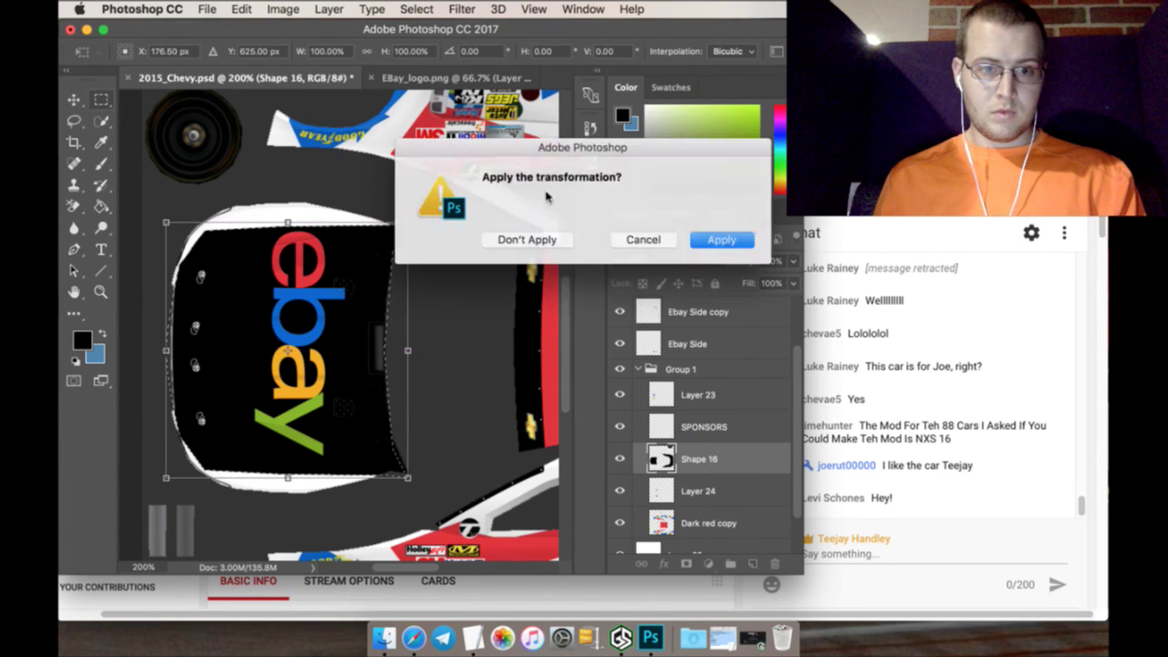
{"action": "left_click", "coordinate": [707, 240]}
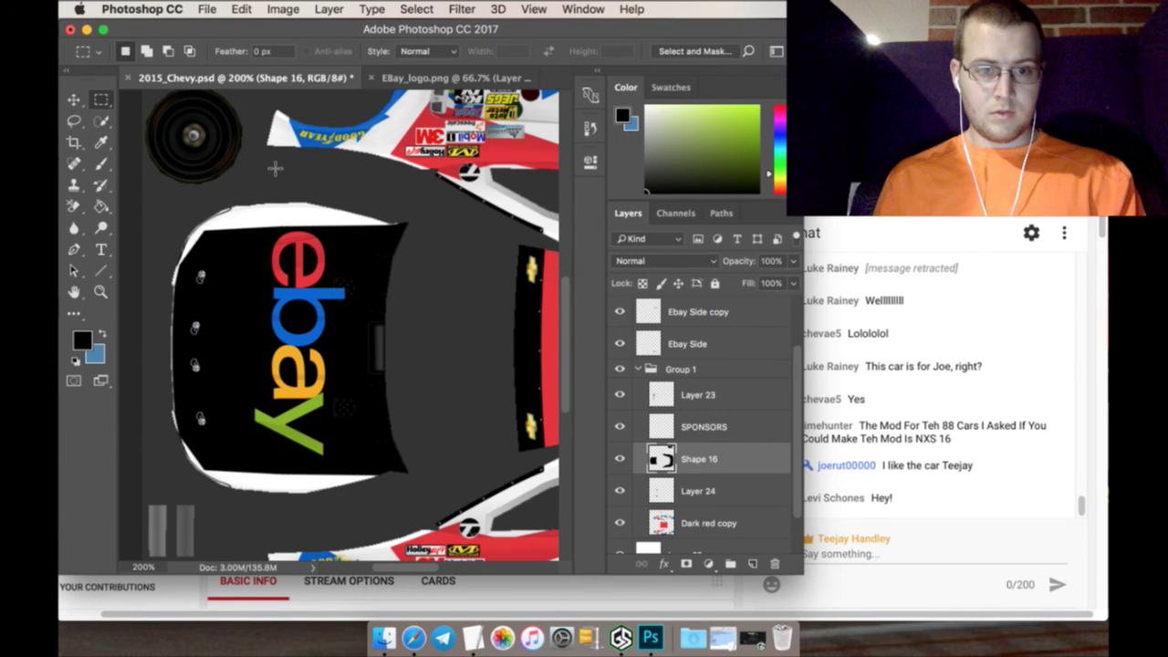
{"action": "left_click", "coordinate": [101, 291]}
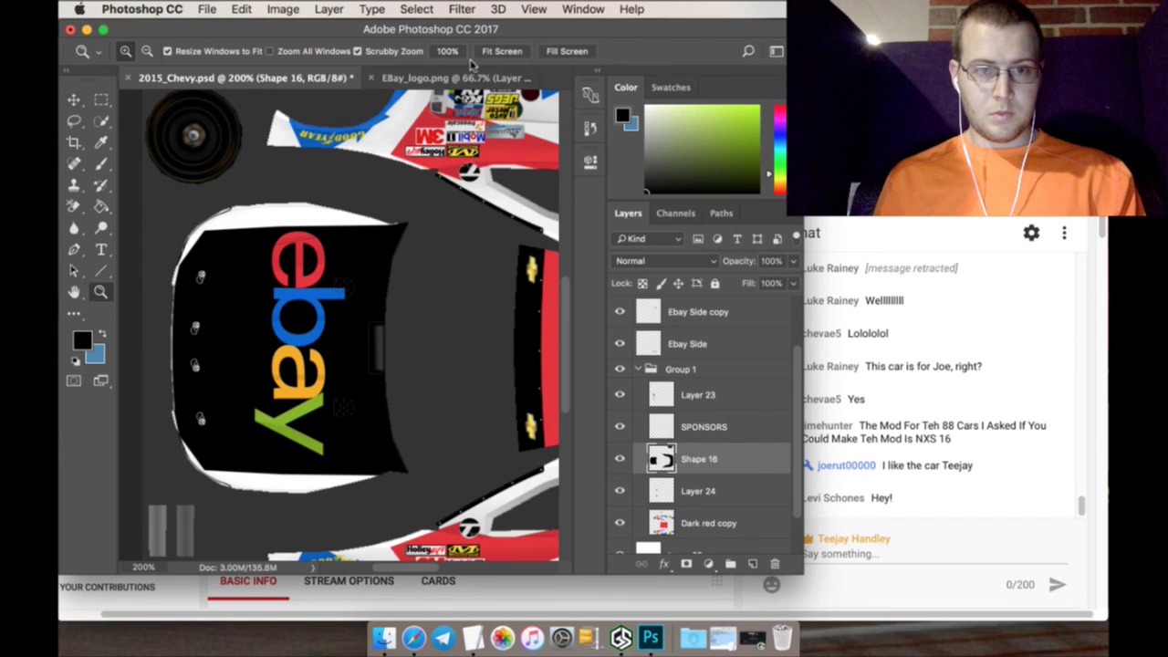
{"action": "left_click", "coordinate": [497, 52]}
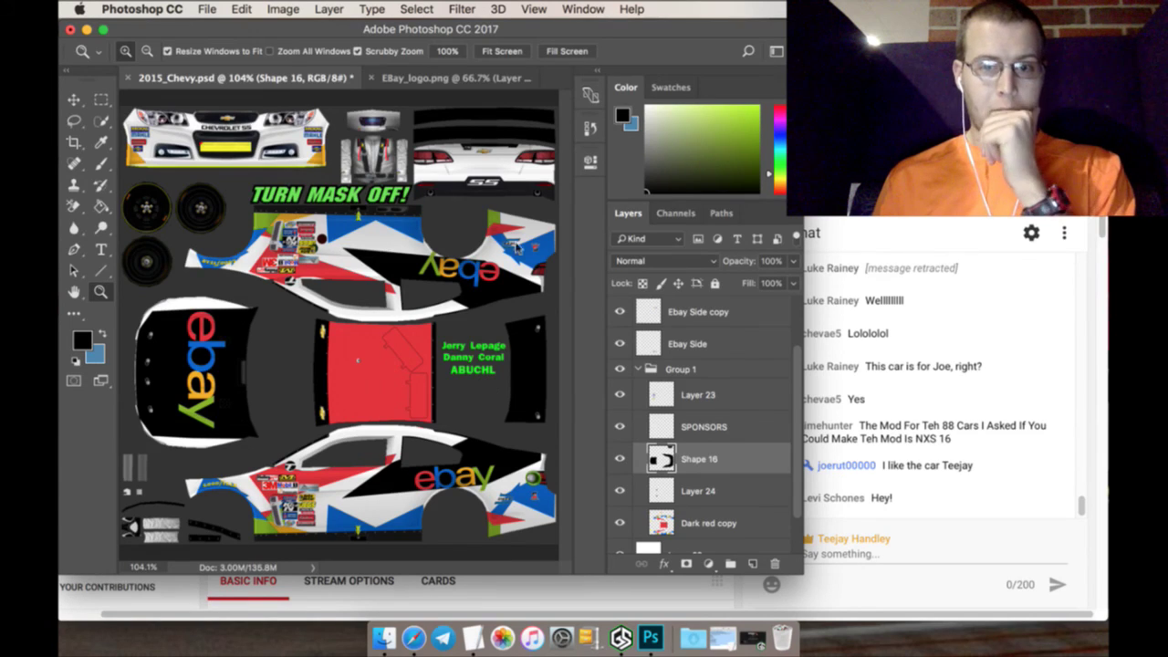
{"action": "key", "text": "m"}
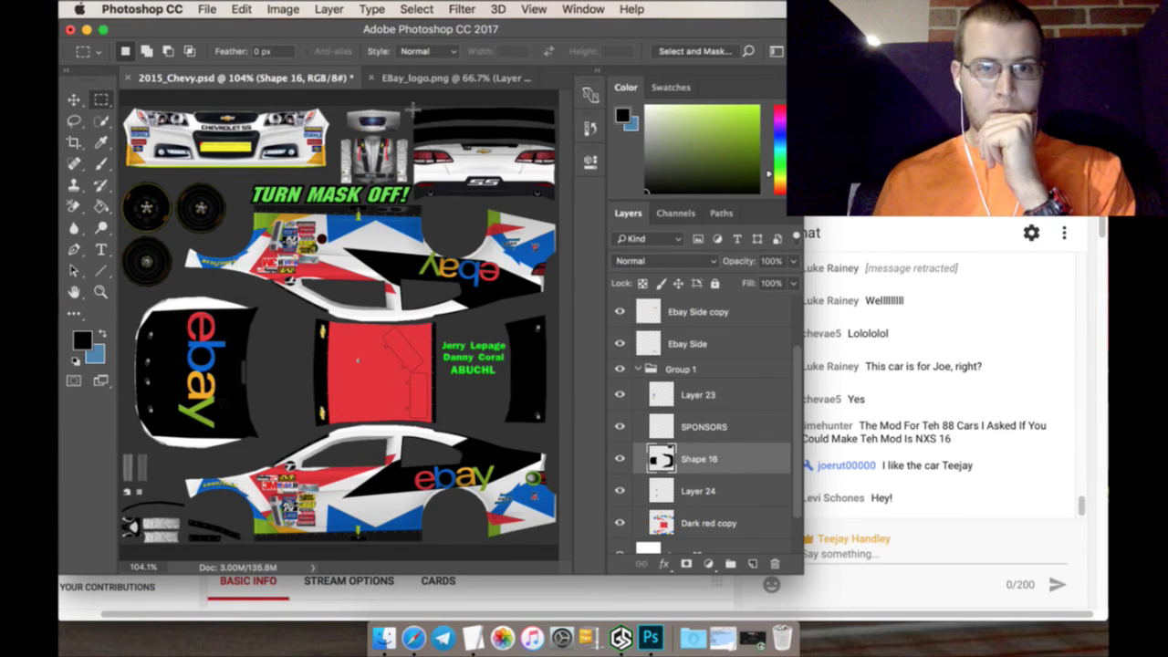
{"action": "left_click_drag", "start_coordinate": [412, 108], "coordinate": [629, 187]}
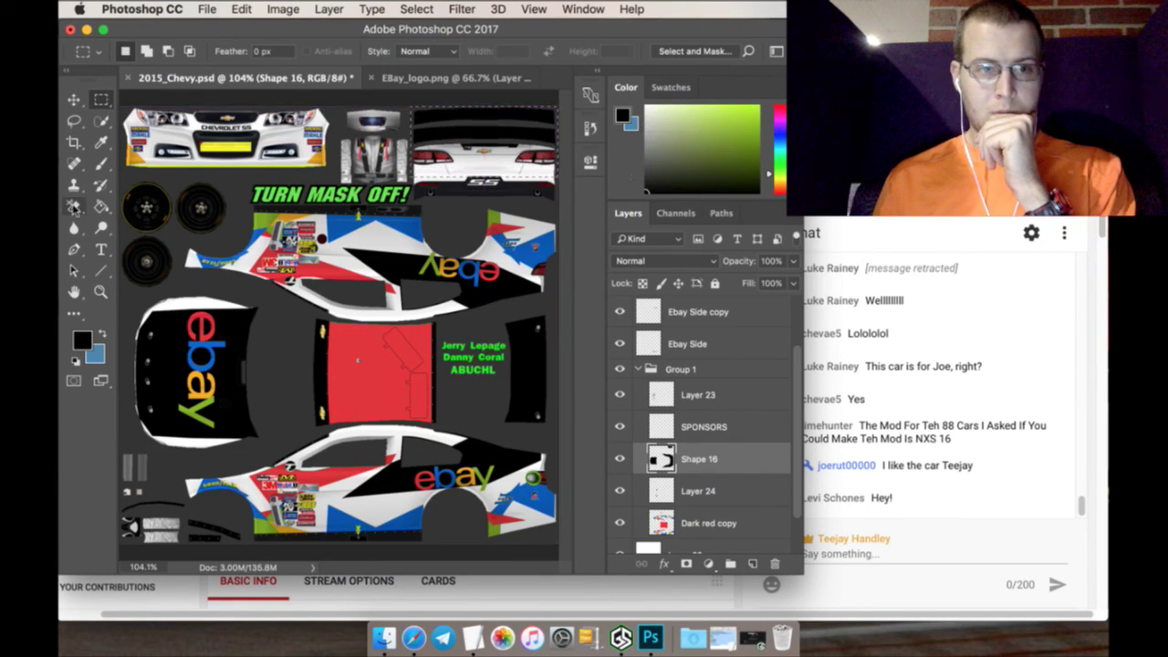
{"action": "left_click", "coordinate": [74, 207]}
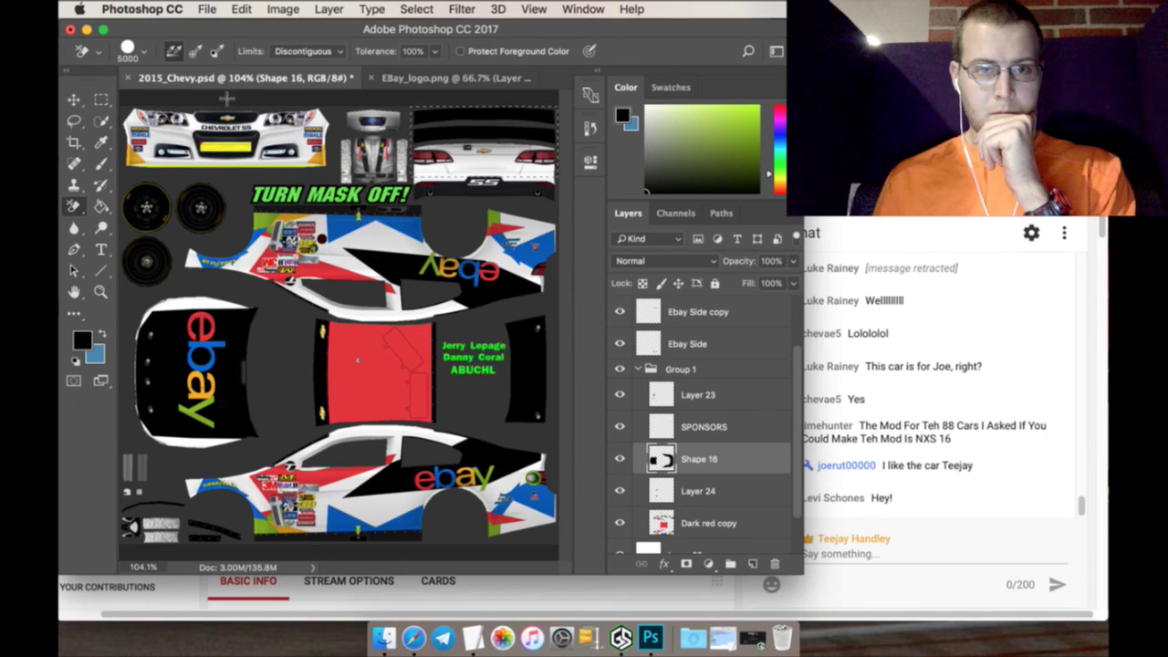
{"action": "left_click", "coordinate": [103, 100]}
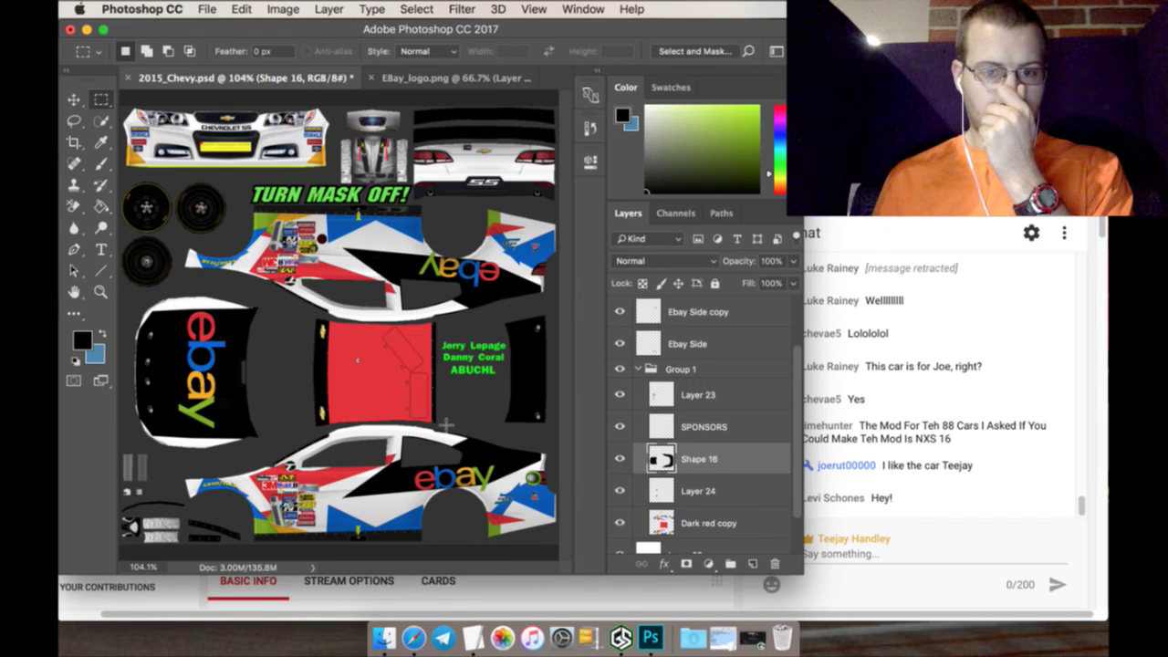
Move Layer 23, which holds the hood's eBay logo, out of the lower Group 1 to directly above that group
{"action": "left_click", "coordinate": [643, 368]}
{"action": "key", "text": "alt+bracketleft"}
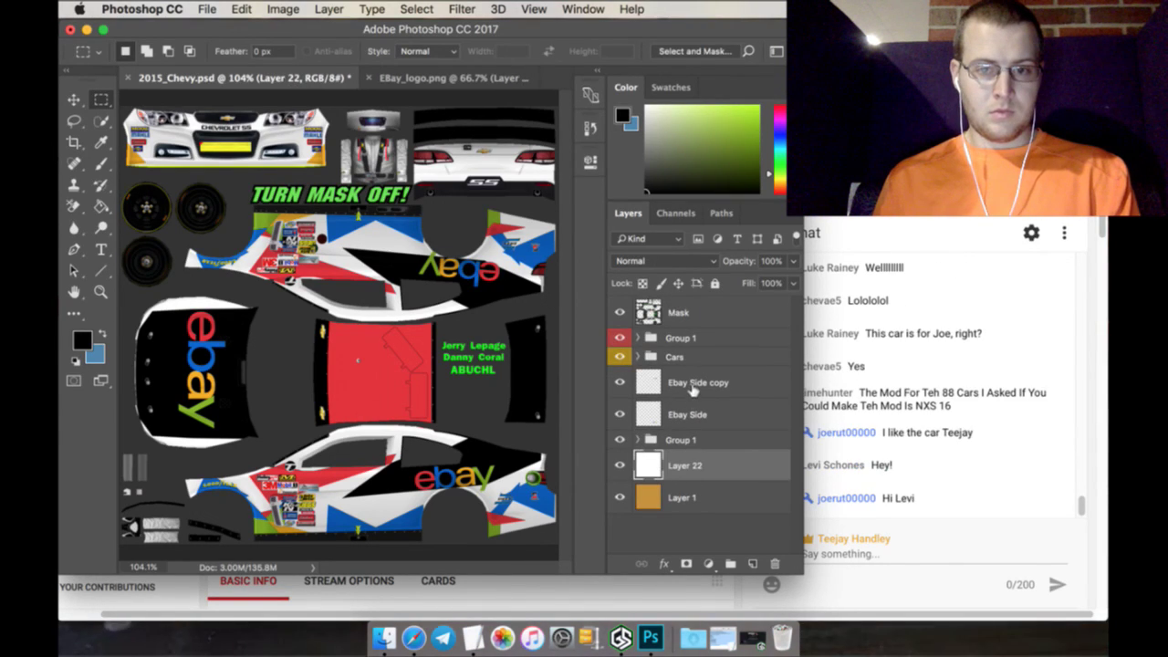
{"action": "left_click", "coordinate": [637, 440]}
{"action": "left_click_drag", "start_coordinate": [739, 459], "coordinate": [746, 425]}
Shift the hood's eBay logo slightly toward the nose of the car and apply the transformation
{"action": "left_click", "coordinate": [75, 100]}
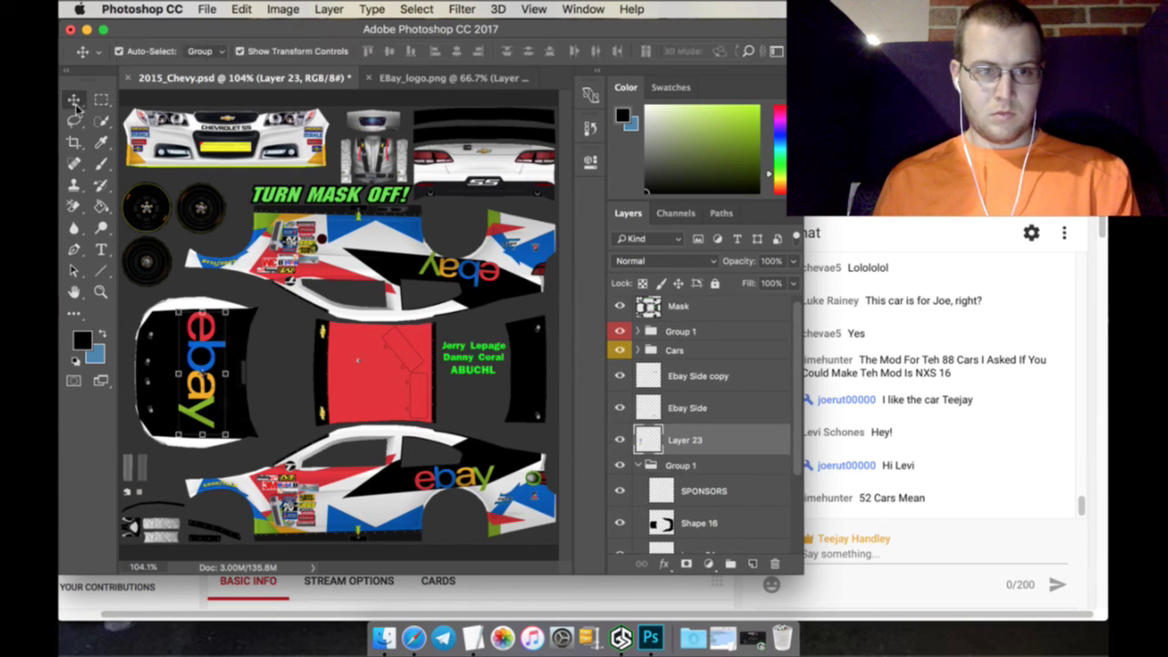
{"action": "left_click_drag", "start_coordinate": [206, 341], "coordinate": [195, 339]}
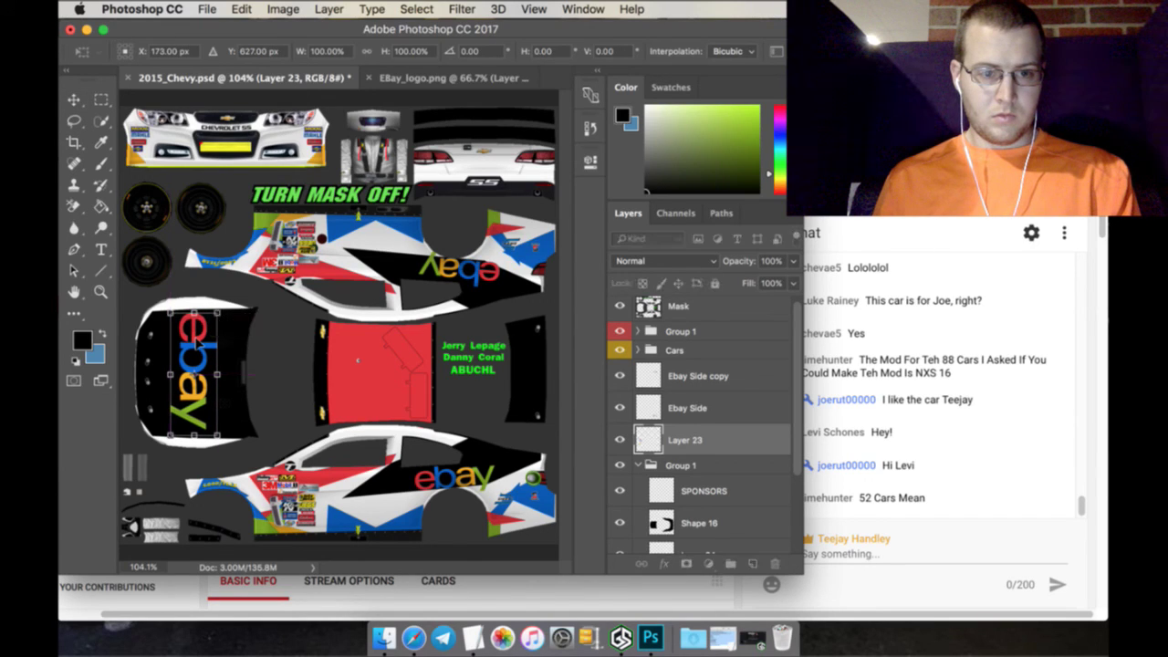
{"action": "left_click", "coordinate": [101, 99]}
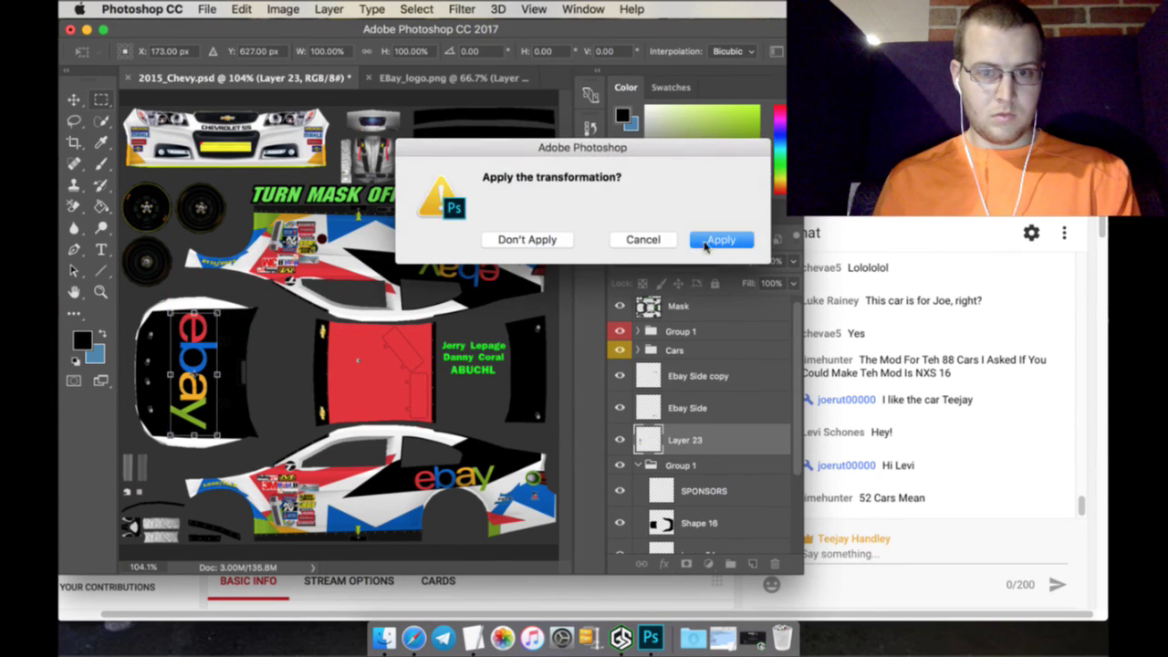
{"action": "left_click", "coordinate": [704, 241]}
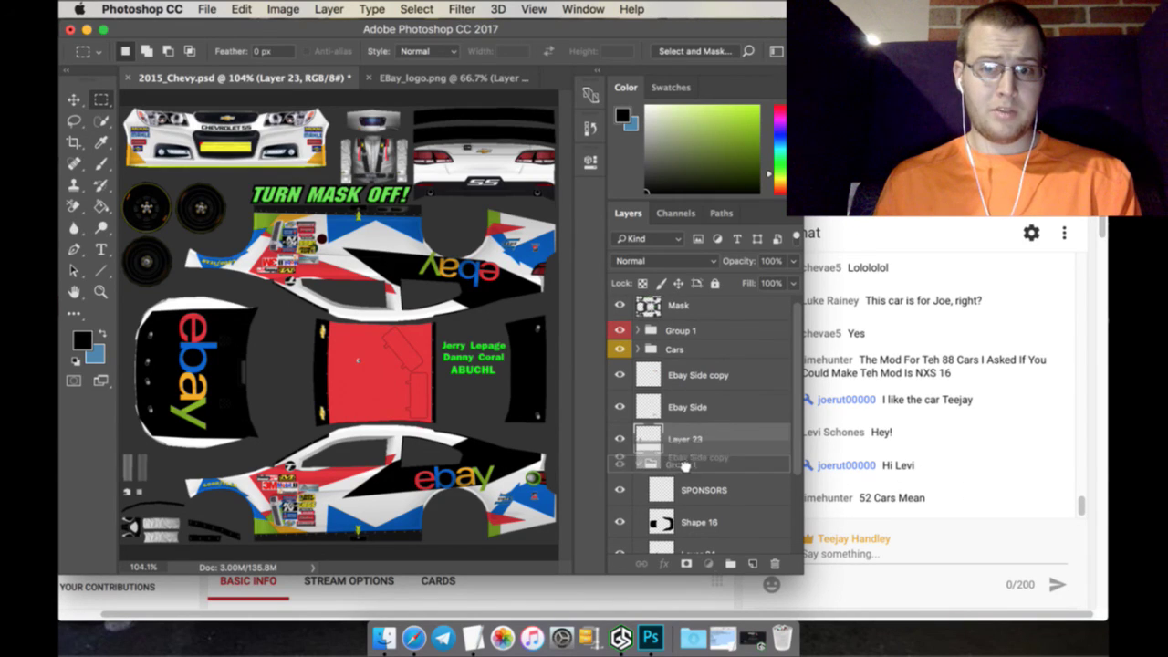
Merge Ebay Side, Ebay Side copy and Layer 23 into a single layer and rename it Ebay
{"action": "left_click_drag", "start_coordinate": [693, 376], "coordinate": [692, 418]}
{"action": "left_click", "coordinate": [692, 439]}
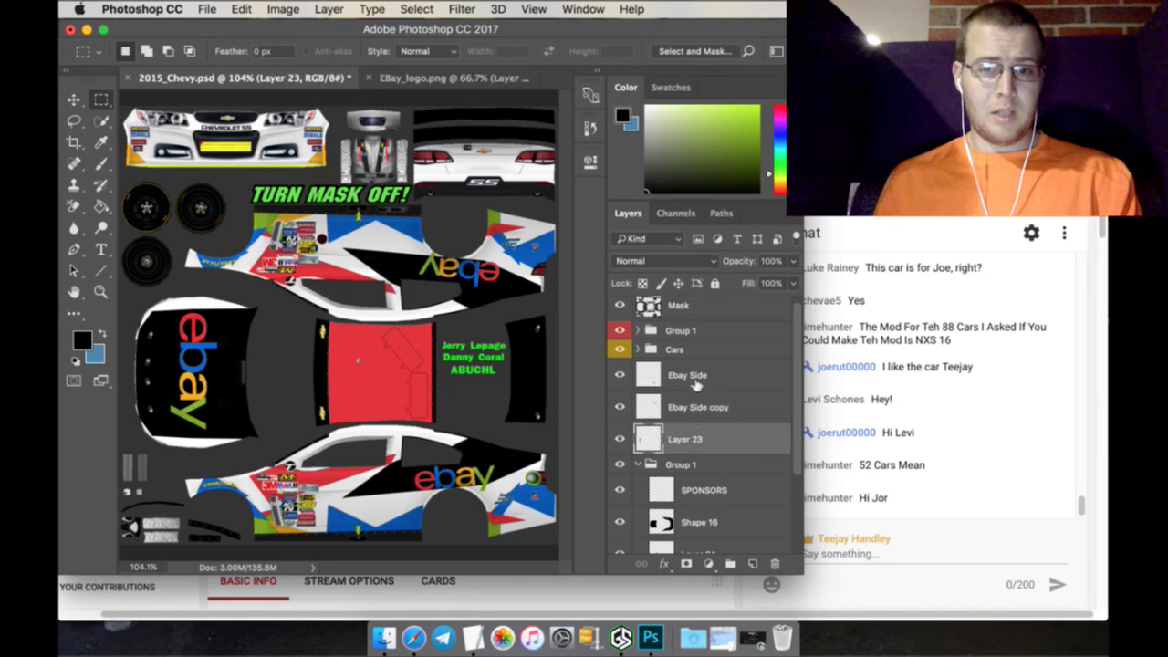
{"action": "left_click", "coordinate": [695, 375], "text": "shift"}
{"action": "right_click", "coordinate": [695, 375]}
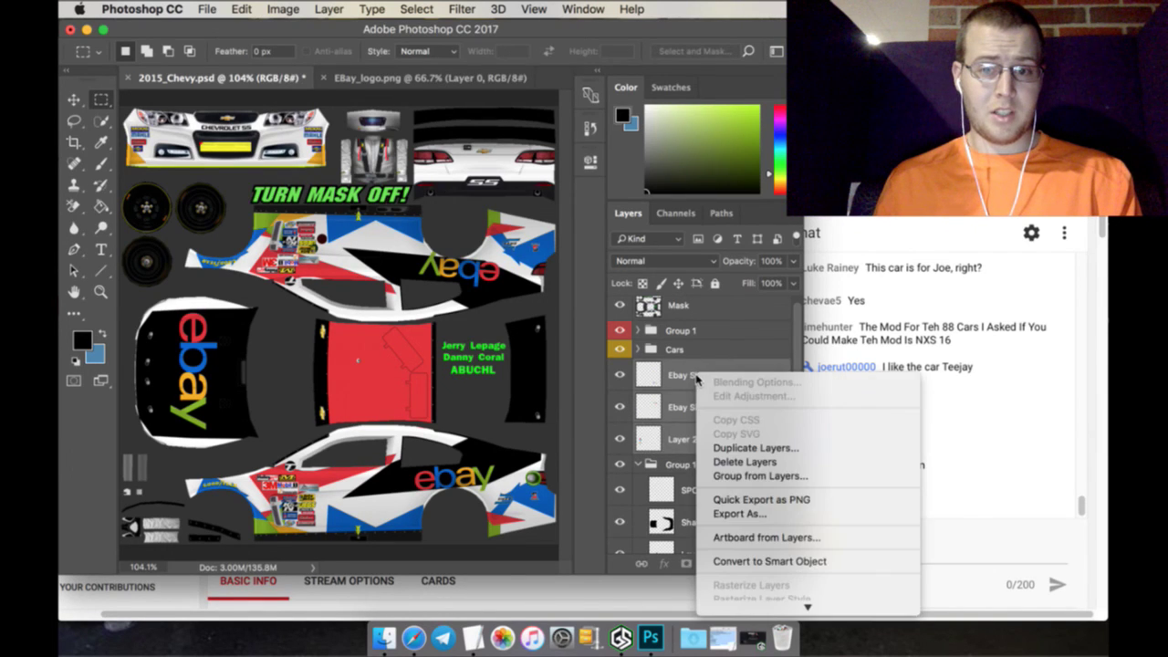
{"action": "mouse_move", "coordinate": [743, 620]}
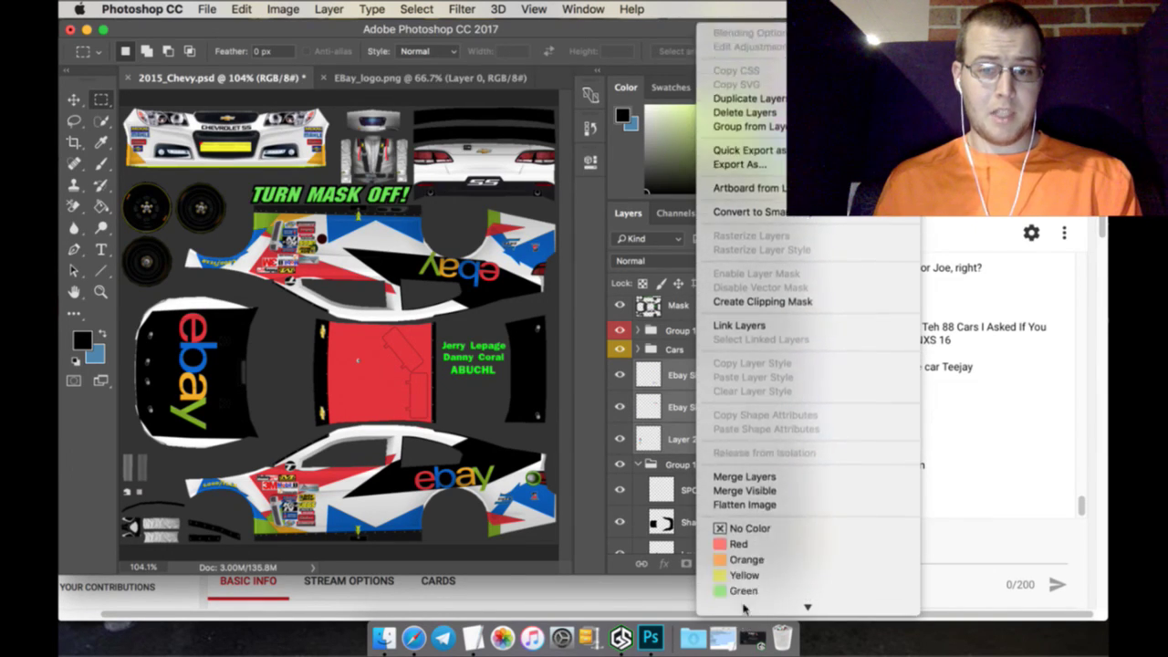
{"action": "left_click", "coordinate": [743, 464]}
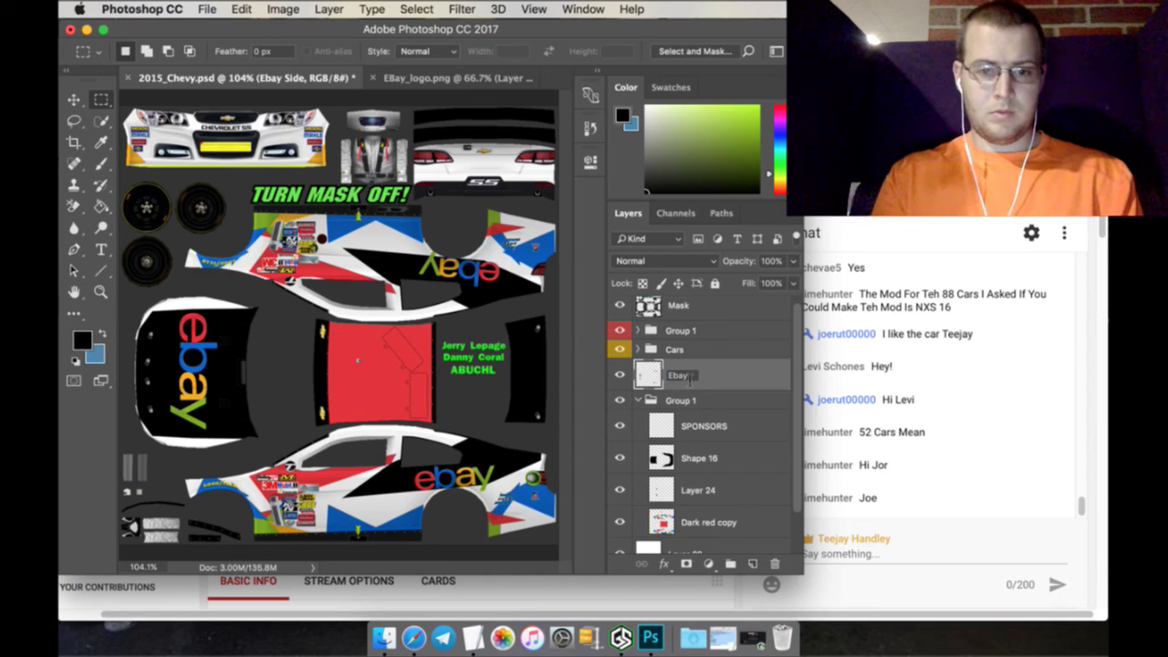
{"action": "key", "text": "Return"}
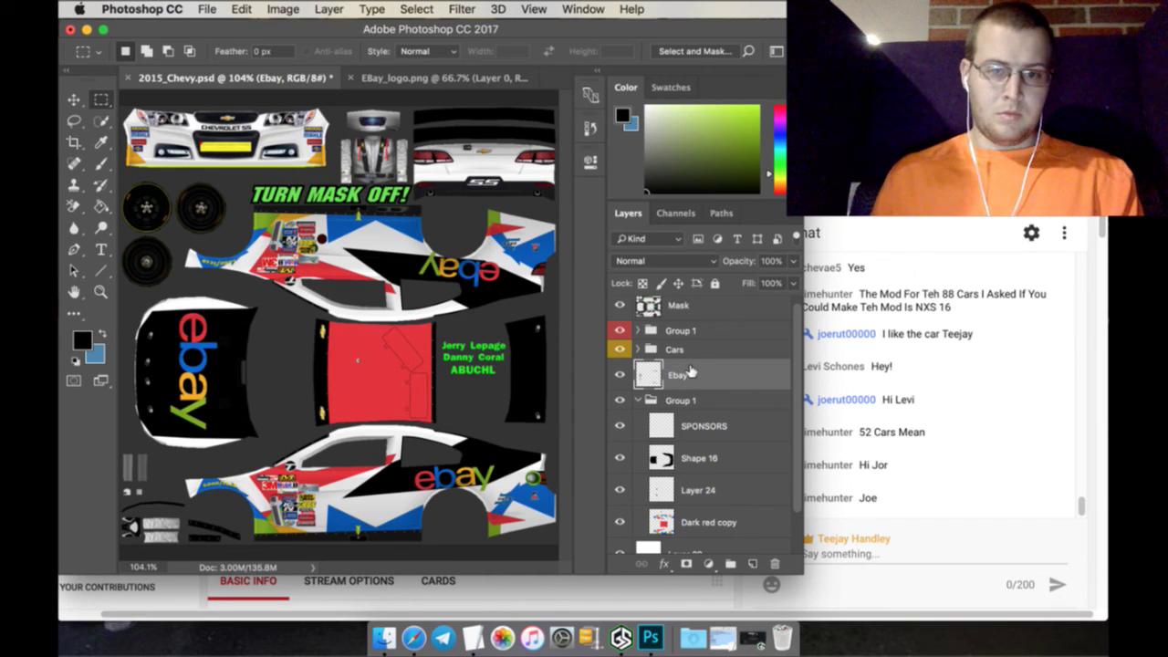
Group the Ebay layer, the lower Group 1 and Layer 22, naming the new group with car number 20 and the driver's first name
{"action": "left_click", "coordinate": [640, 399]}
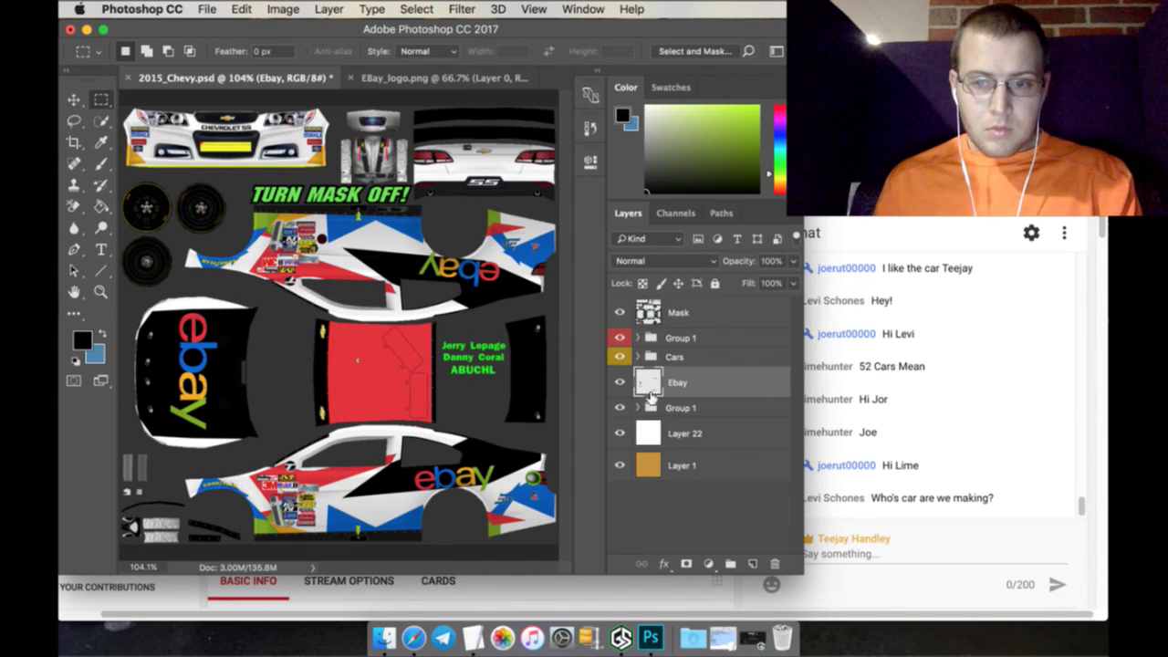
{"action": "left_click", "coordinate": [707, 425]}
{"action": "left_click", "coordinate": [702, 390], "text": "shift"}
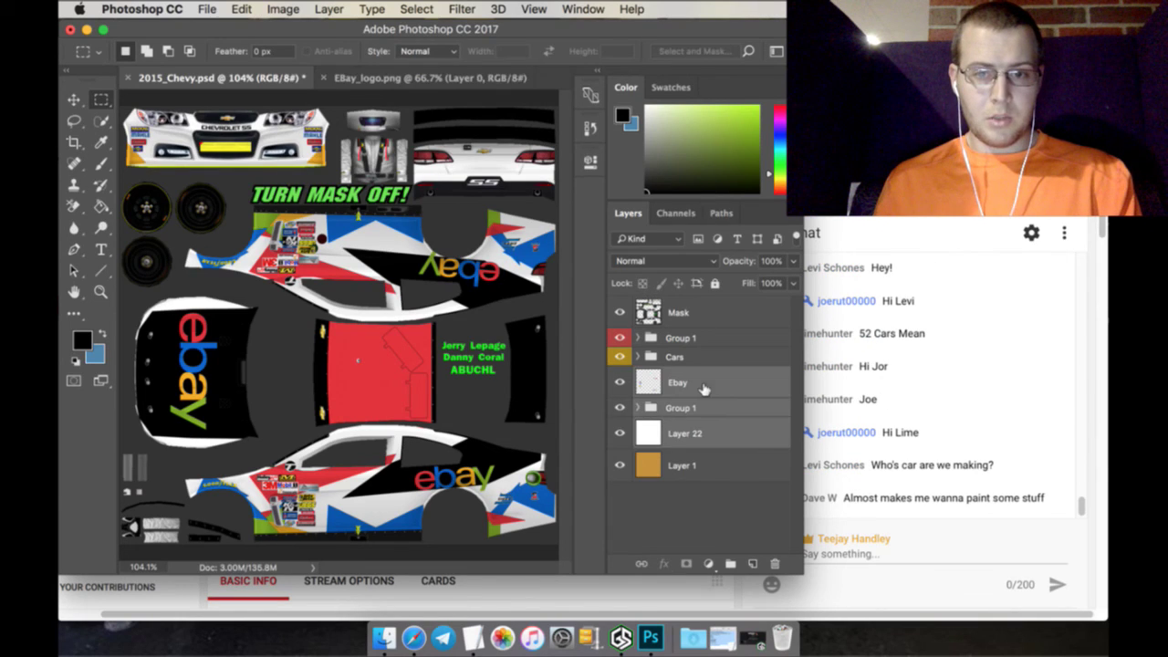
{"action": "left_click", "coordinate": [729, 562]}
{"action": "double_click", "coordinate": [682, 376]}
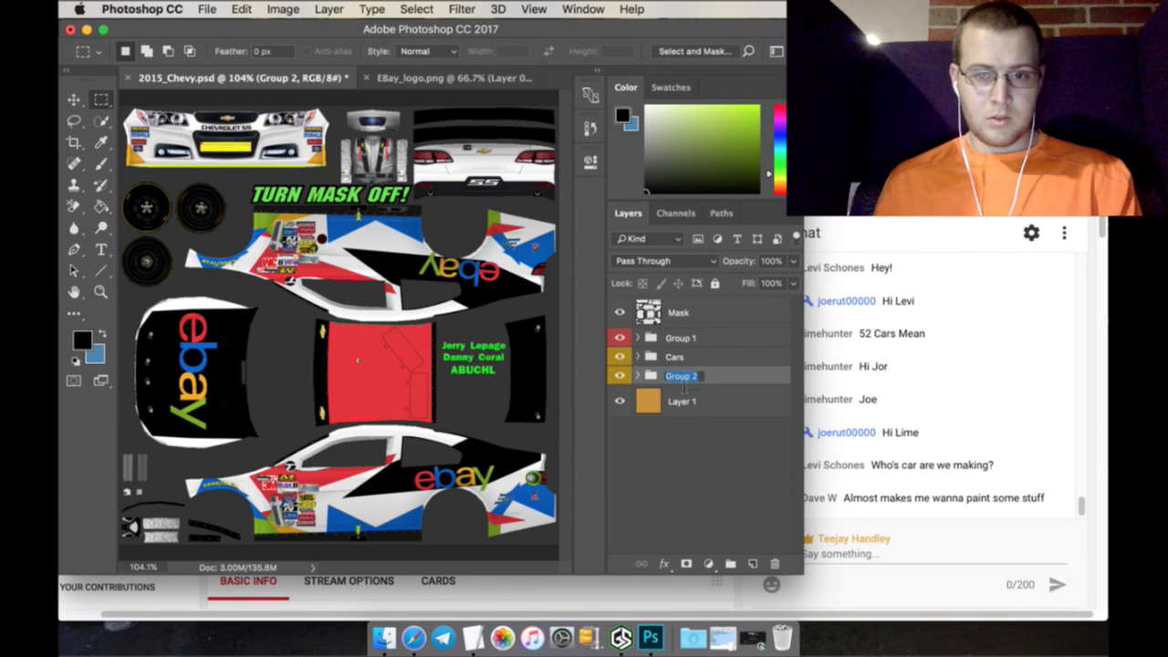
{"action": "type", "text": "E"}
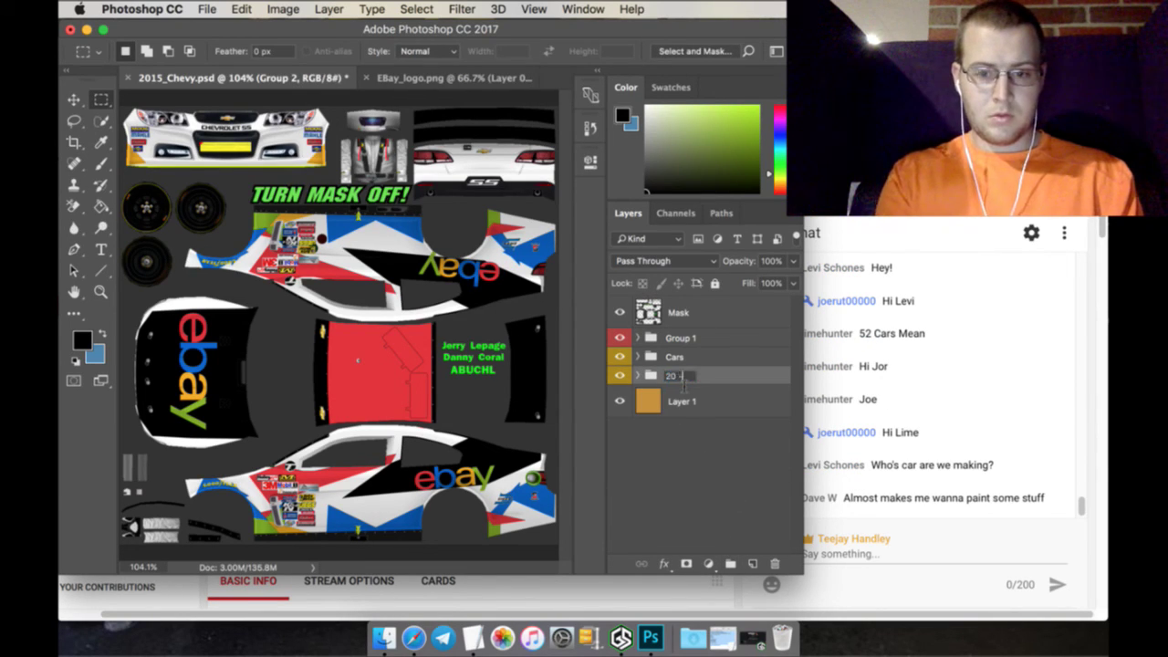
{"action": "type", "text": "0 - Joe"}
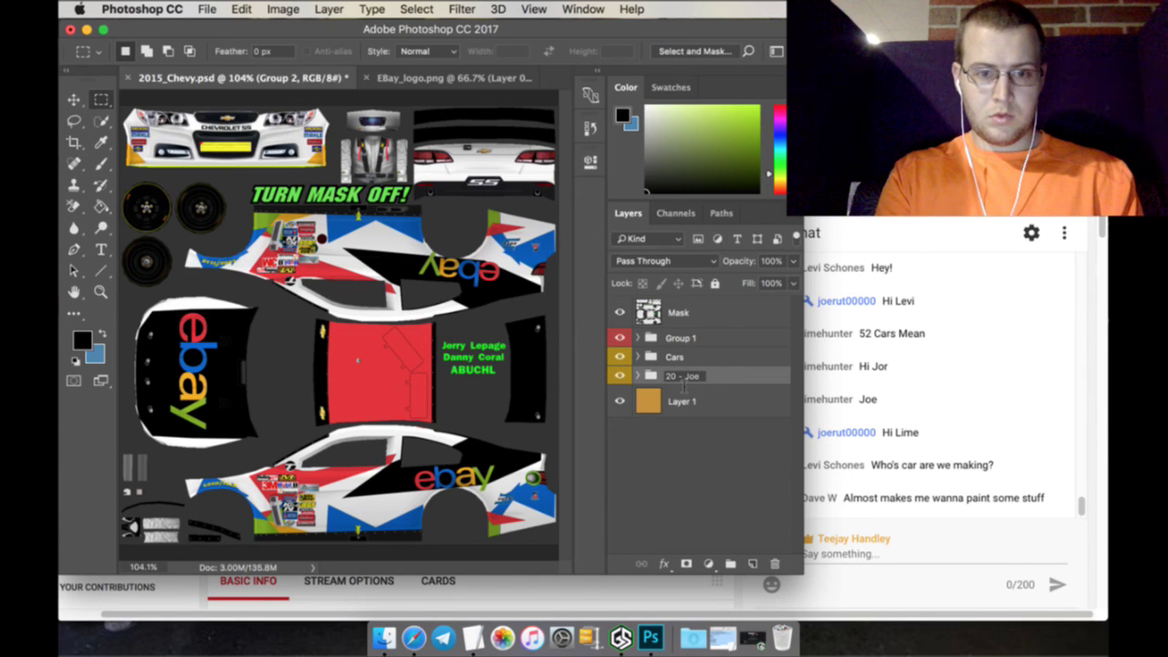
{"action": "key", "text": "Return"}
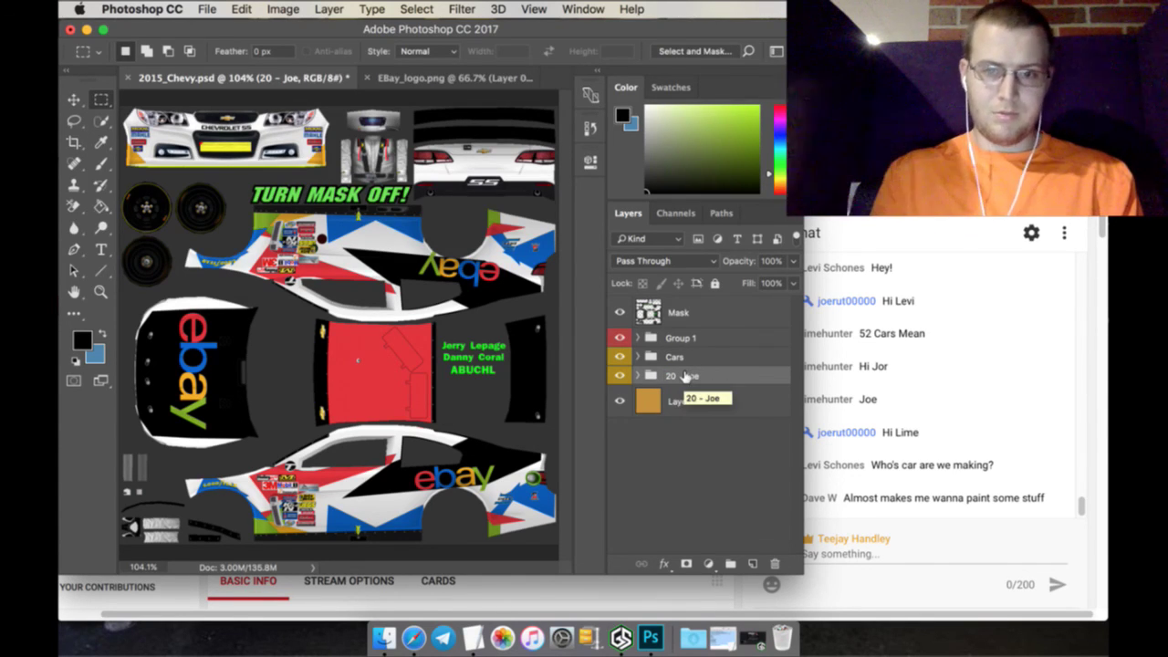
Close the EBay_logo.png document and hide the car 20 group in the Chevy template
{"action": "left_click", "coordinate": [370, 80]}
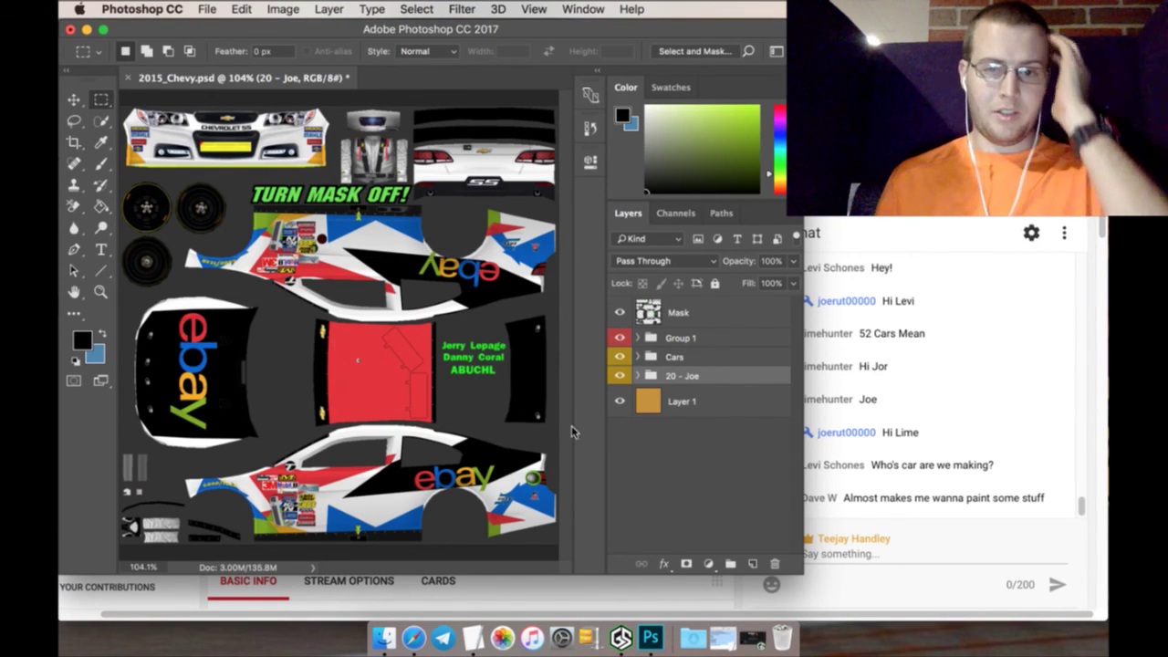
{"action": "left_click", "coordinate": [620, 375]}
Switch to the Schedule document in TextEdit and highlight the Sponsor A line for car 88
{"action": "left_click", "coordinate": [187, 604]}
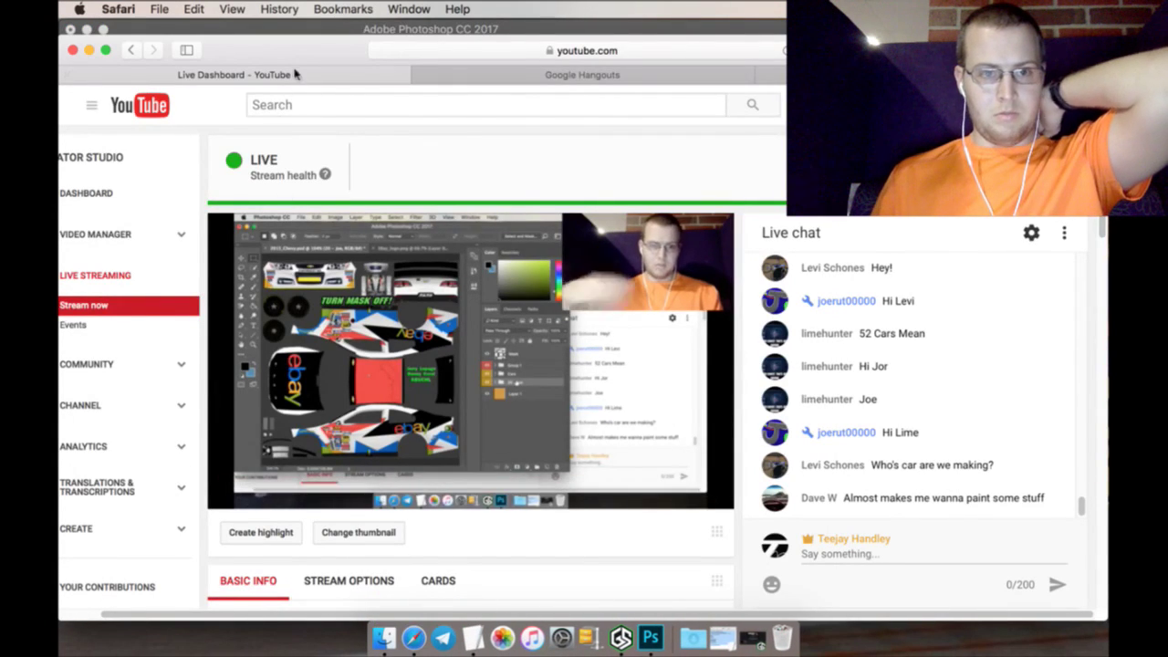
{"action": "left_click_drag", "start_coordinate": [294, 73], "coordinate": [294, 46]}
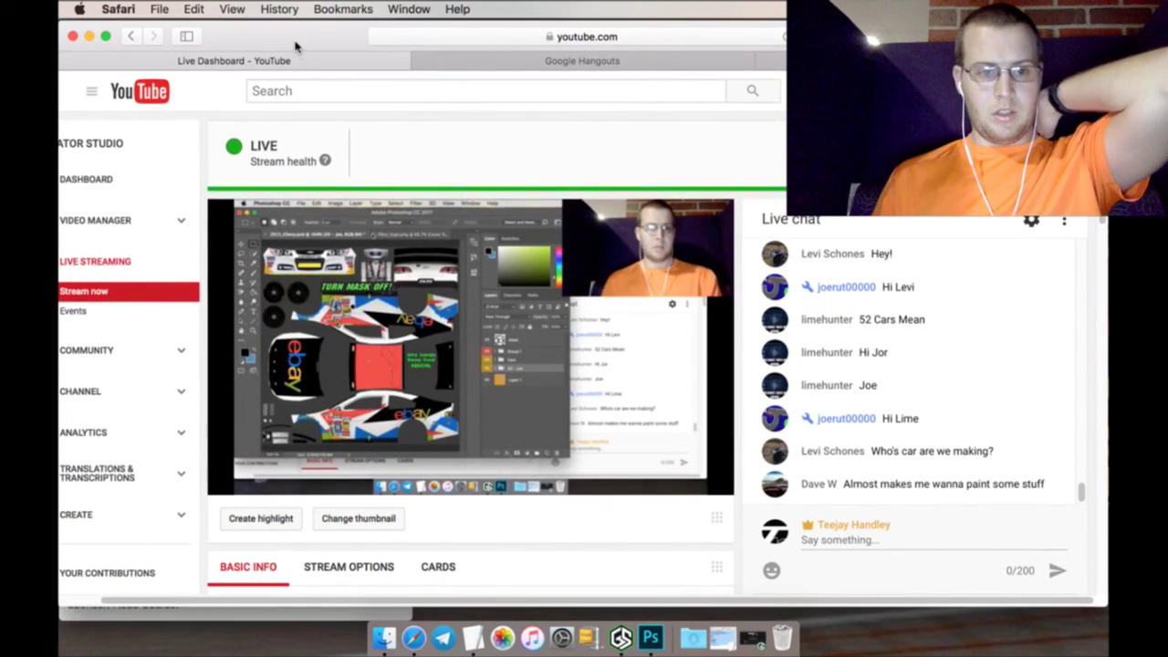
{"action": "left_click", "coordinate": [306, 616]}
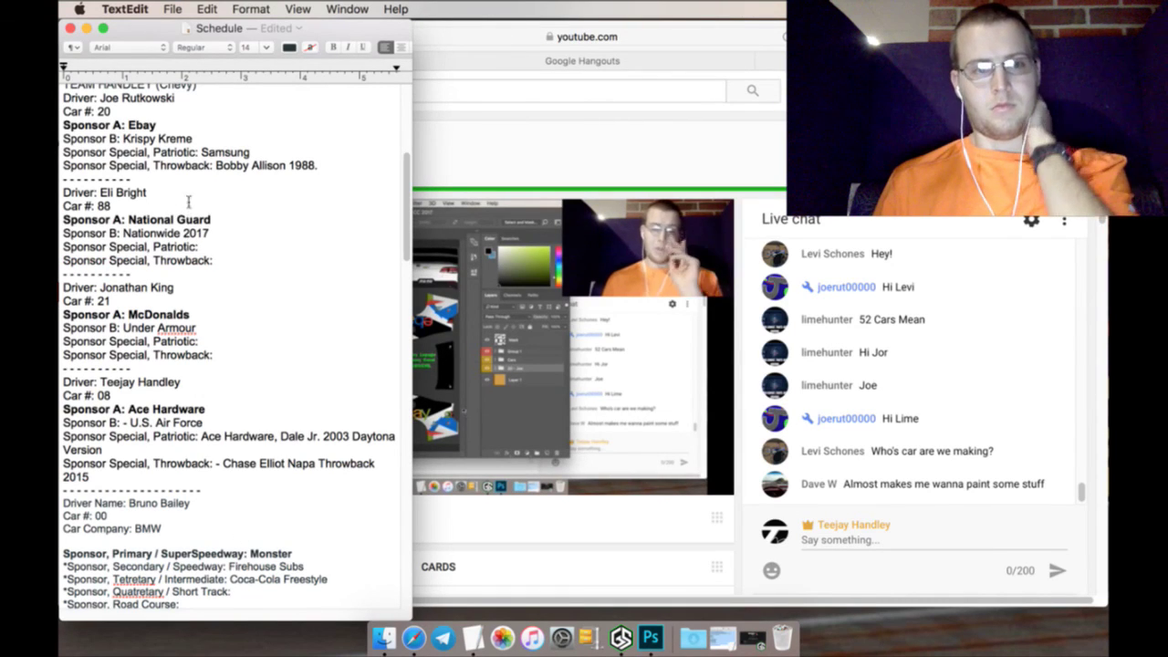
{"action": "left_click", "coordinate": [227, 225]}
{"action": "left_click_drag", "start_coordinate": [227, 226], "coordinate": [62, 220]}
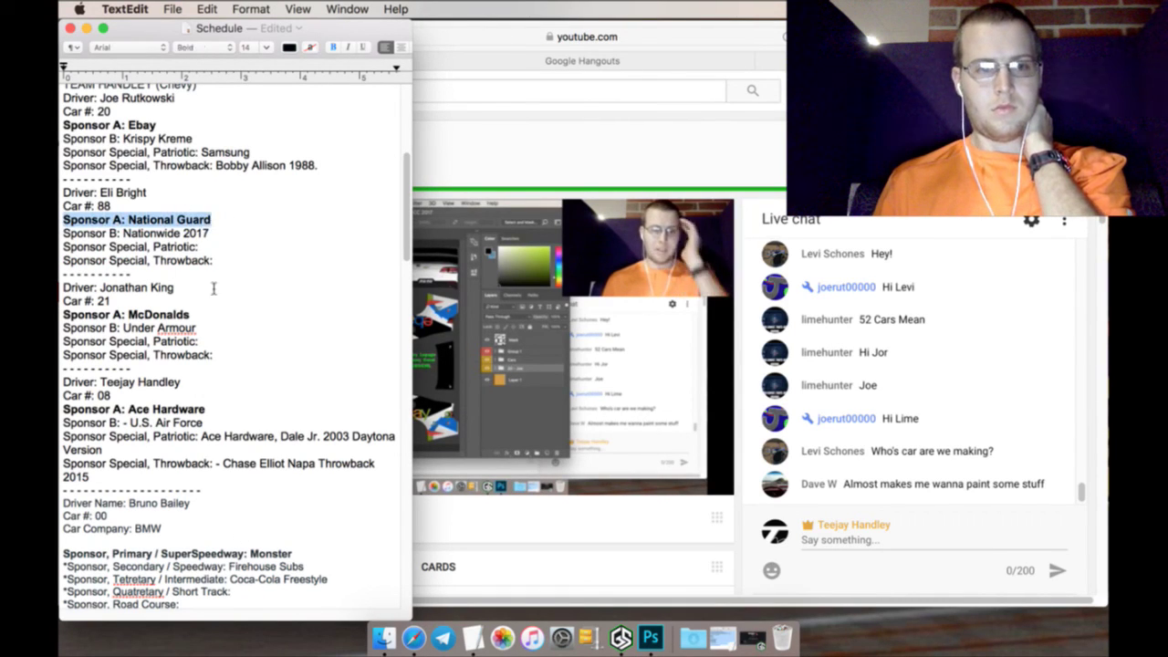
Return to Photoshop, search the Cup Series folder for National Guard schemes, and open RAH137_NatlGrd-14_Chev.psd
{"action": "left_click", "coordinate": [647, 628]}
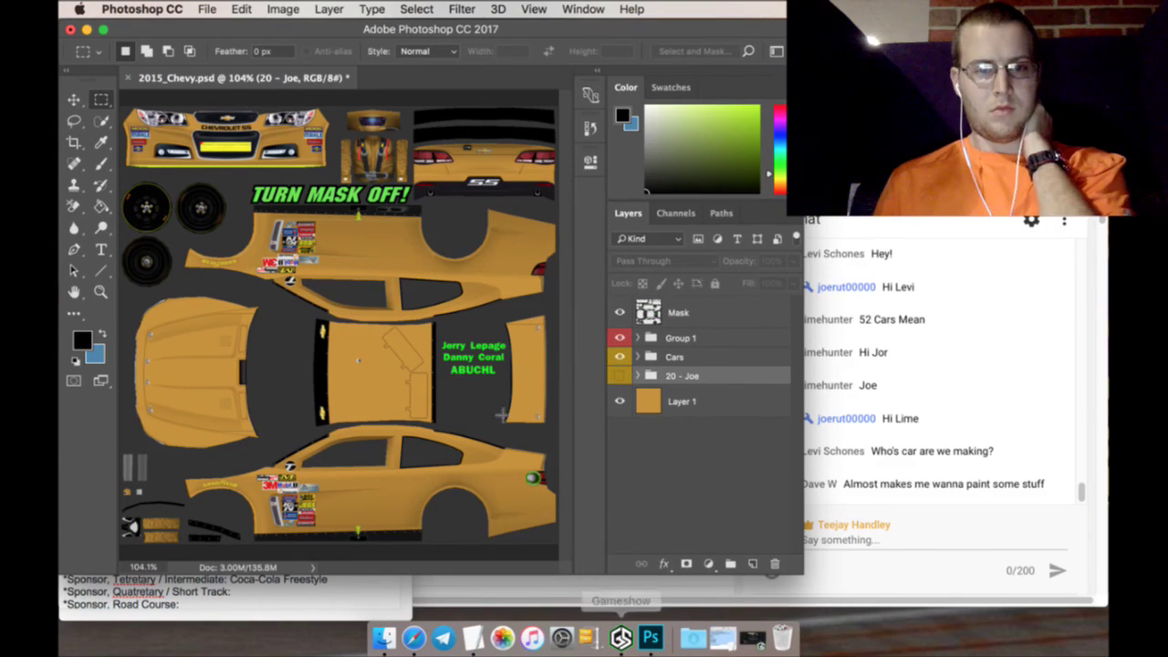
{"action": "left_click", "coordinate": [207, 9]}
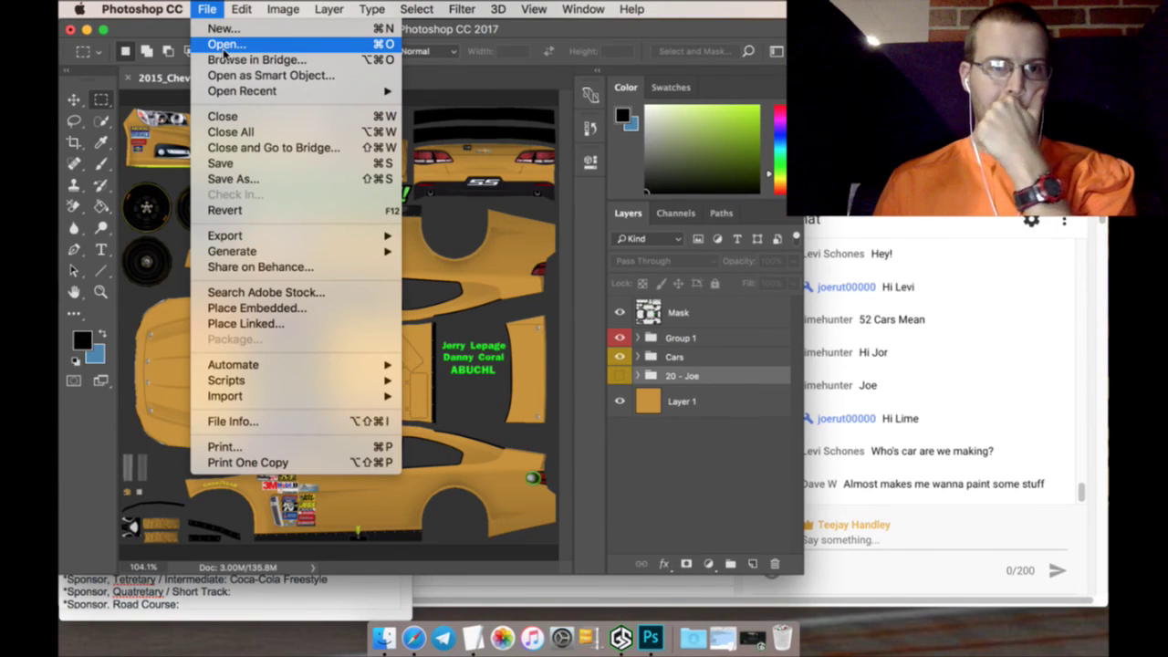
{"action": "left_click", "coordinate": [402, 150]}
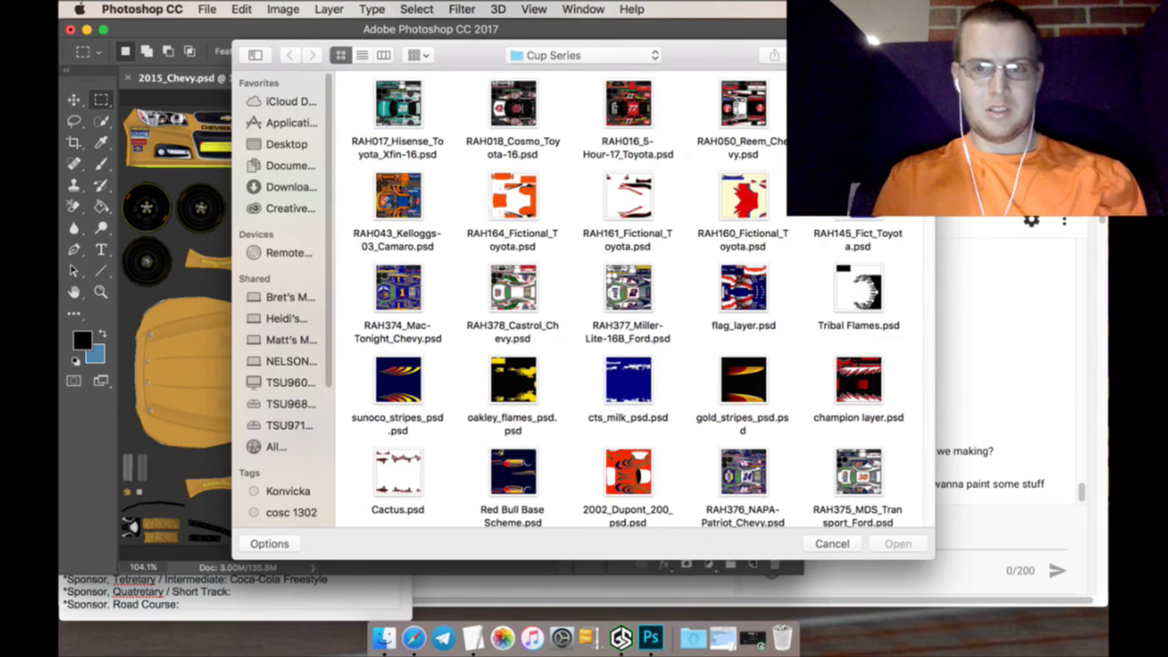
{"action": "key", "text": "super+f"}
{"action": "left_click", "coordinate": [480, 83]}
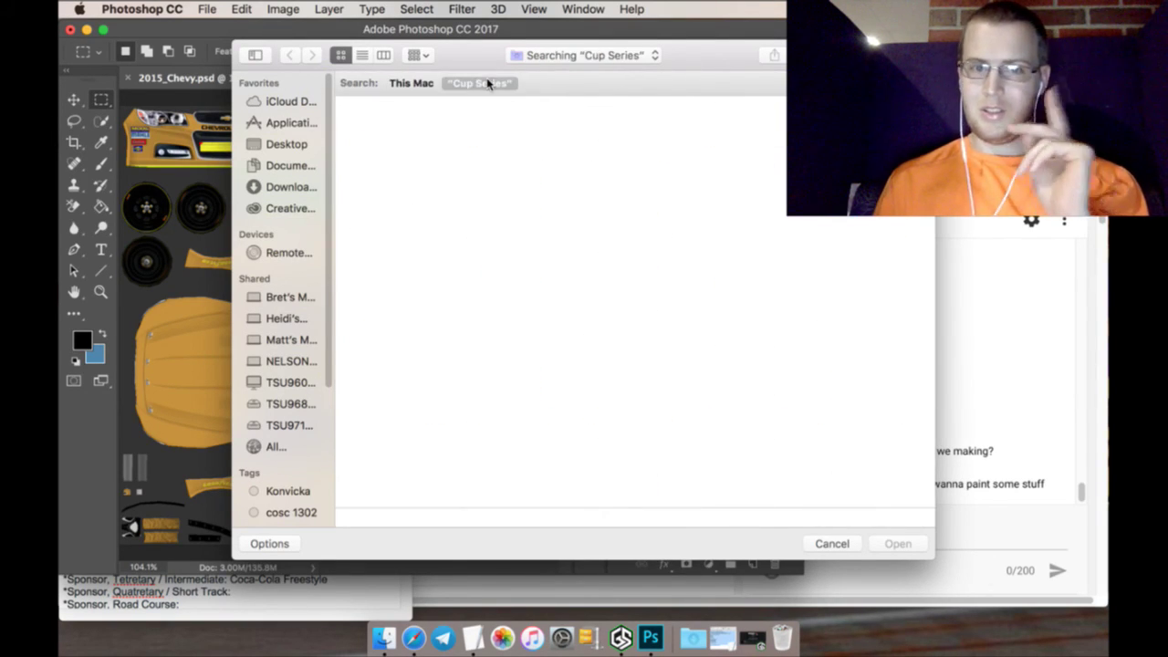
{"action": "left_click", "coordinate": [493, 119]}
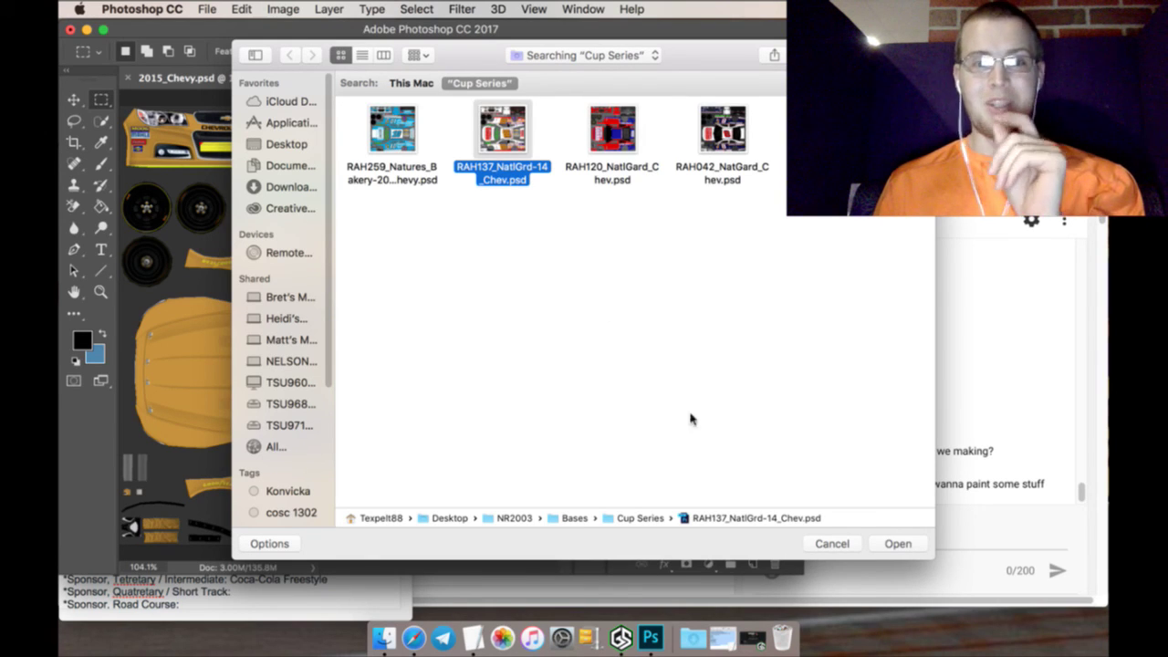
{"action": "left_click", "coordinate": [885, 545]}
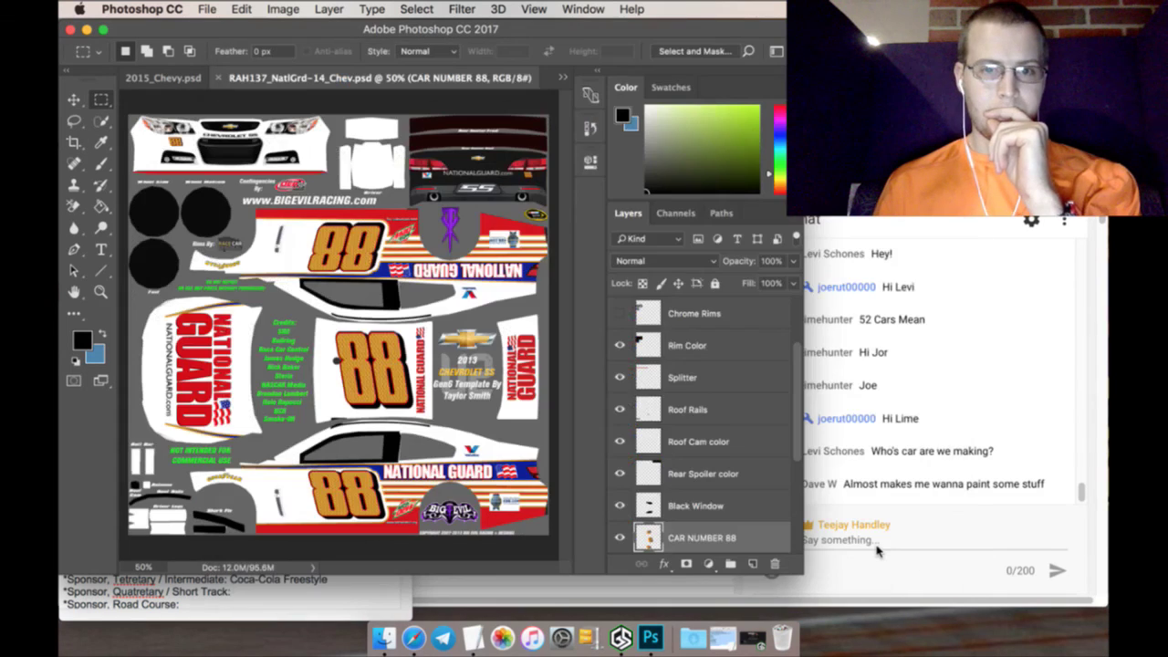
Save RAH137_NatlGrd-14_Chev.psd to the Desktop in Photoshop format with layers included
{"action": "left_click", "coordinate": [207, 8]}
{"action": "left_click", "coordinate": [229, 179]}
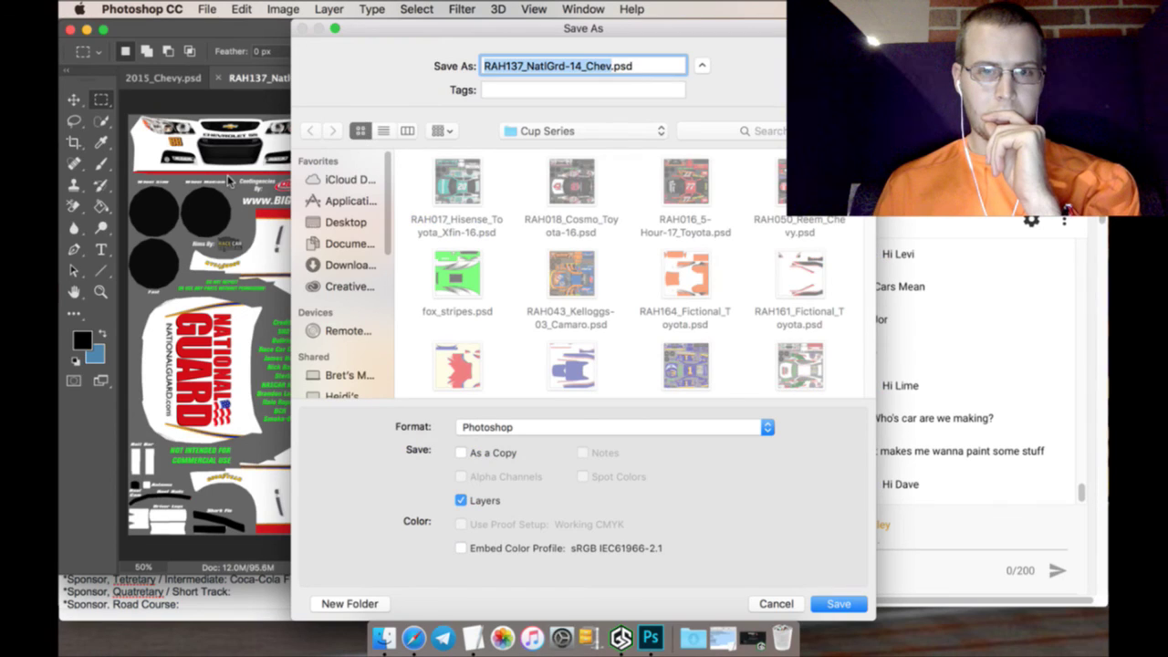
{"action": "left_click", "coordinate": [349, 224]}
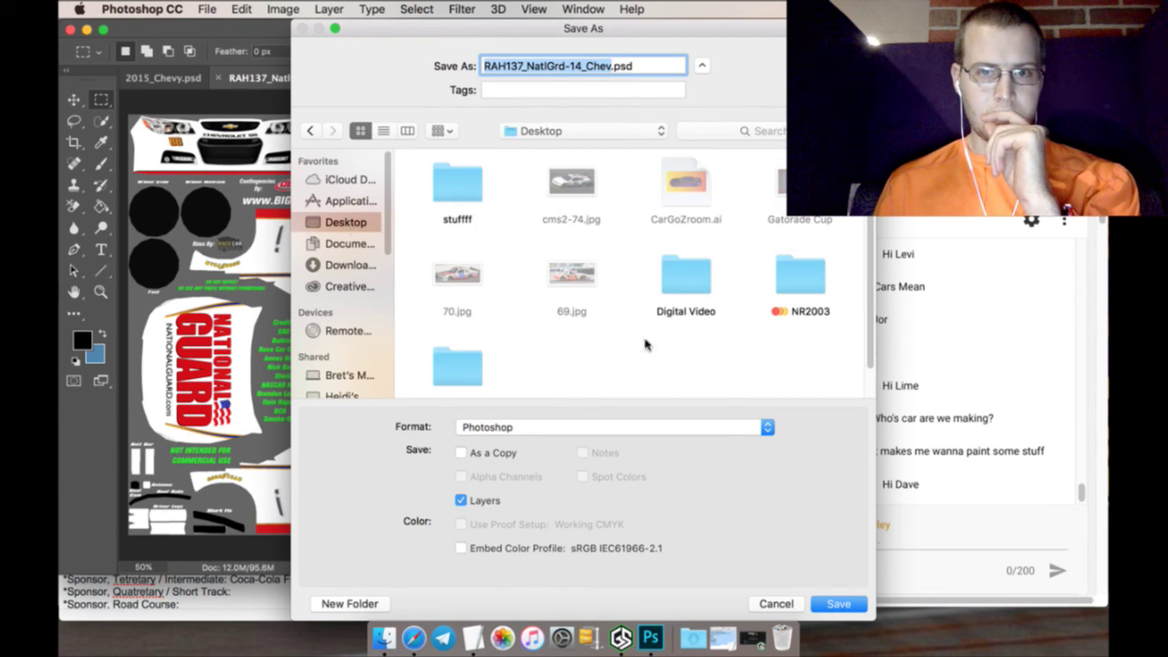
{"action": "left_click", "coordinate": [832, 602]}
{"action": "left_click", "coordinate": [777, 238]}
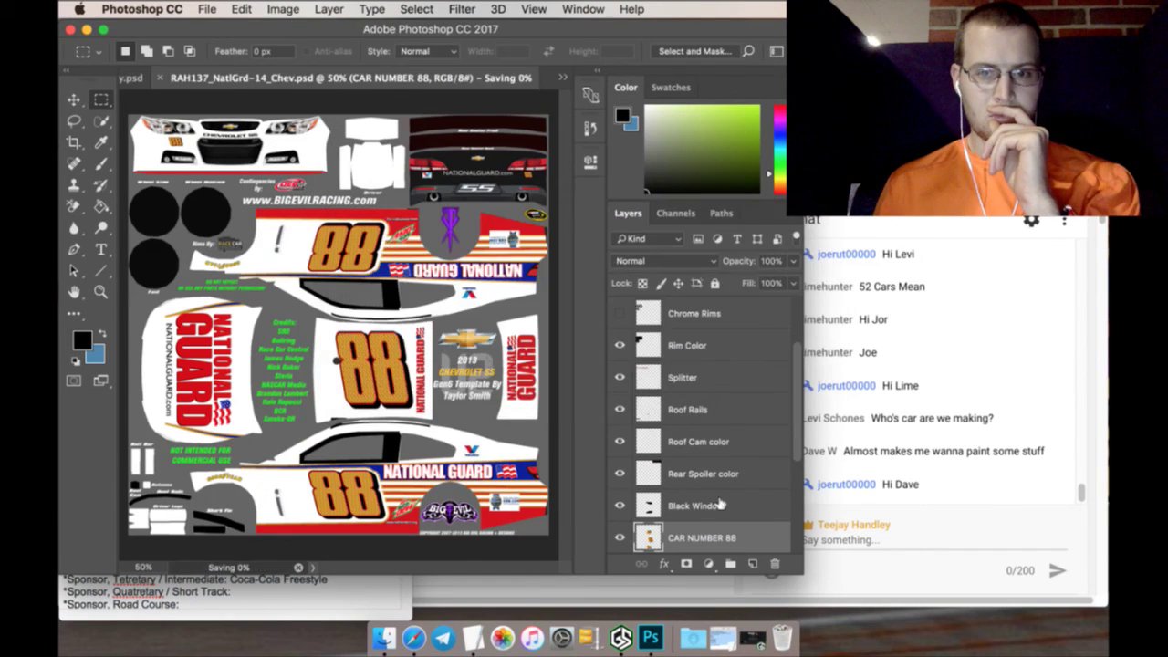
{"action": "scroll", "coordinate": [714, 505], "scroll_direction": "down", "scroll_amount": 1}
{"action": "scroll", "coordinate": [715, 504], "scroll_direction": "down", "scroll_amount": 2}
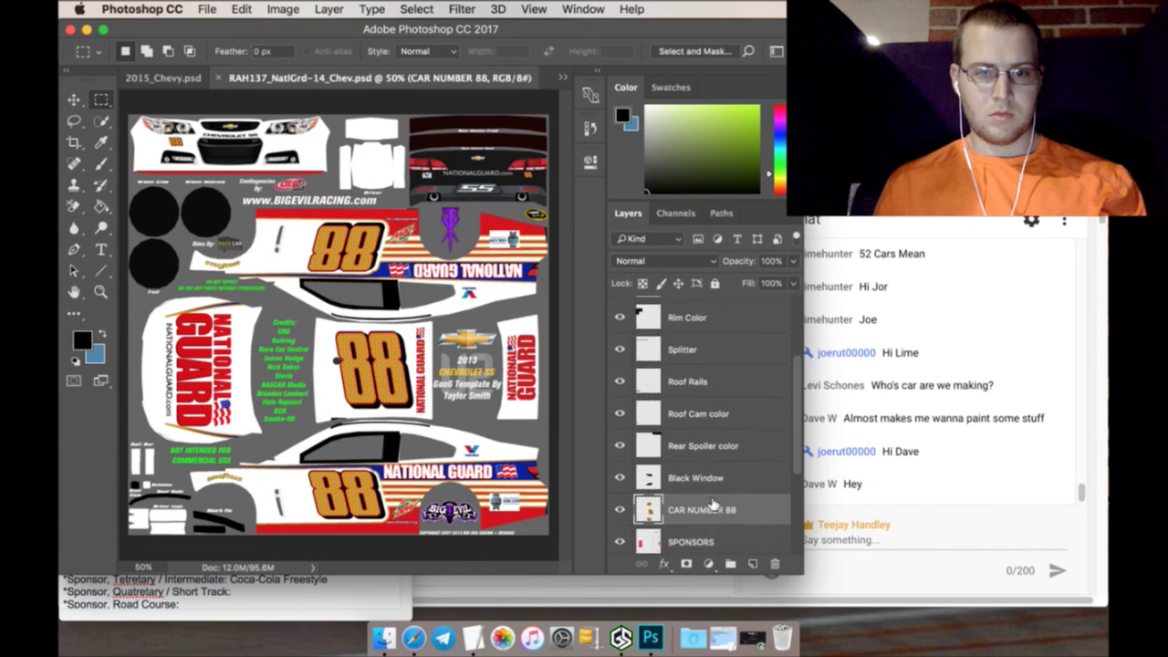
{"action": "scroll", "coordinate": [689, 500], "scroll_direction": "down", "scroll_amount": 4}
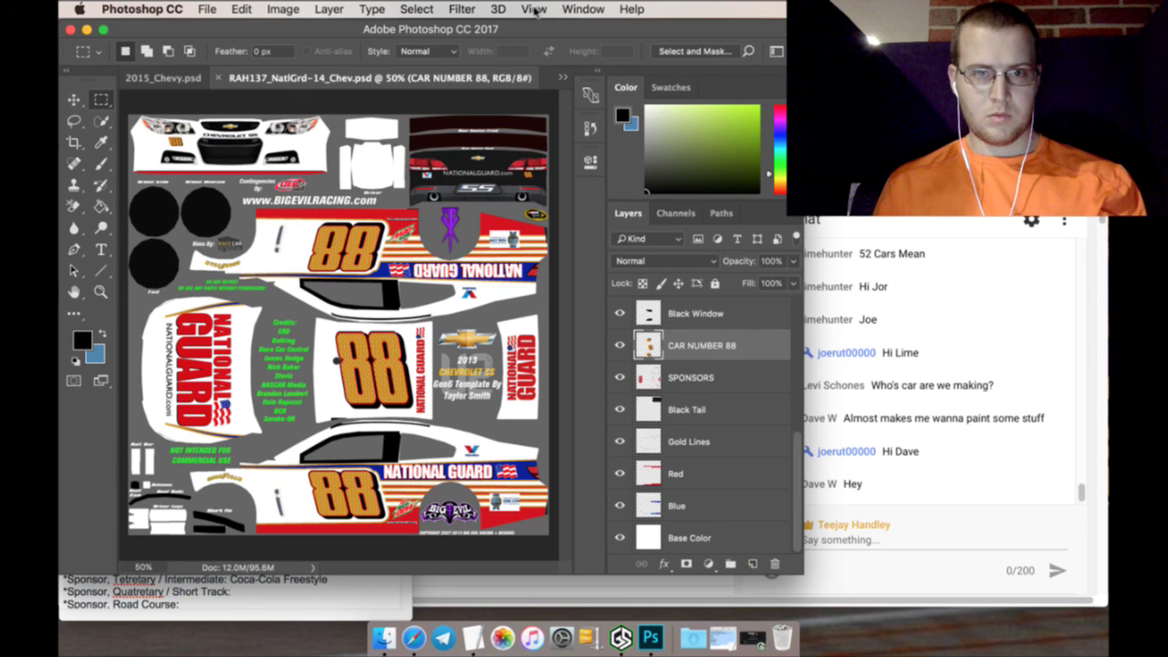
{"action": "left_click", "coordinate": [462, 9]}
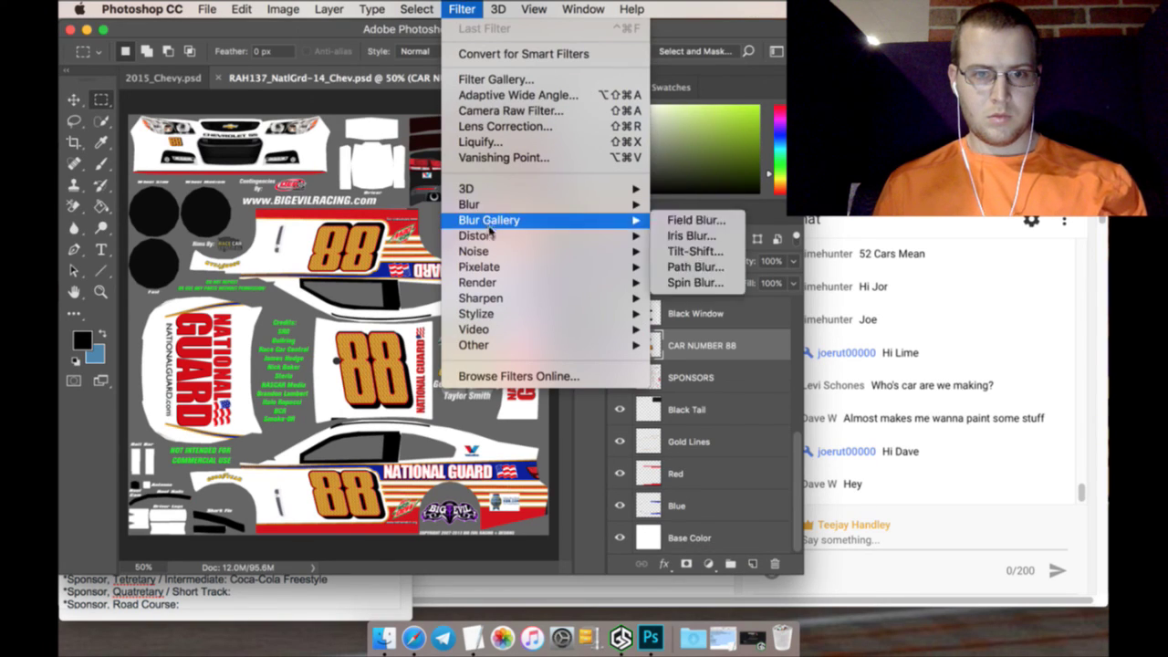
{"action": "mouse_move", "coordinate": [491, 237]}
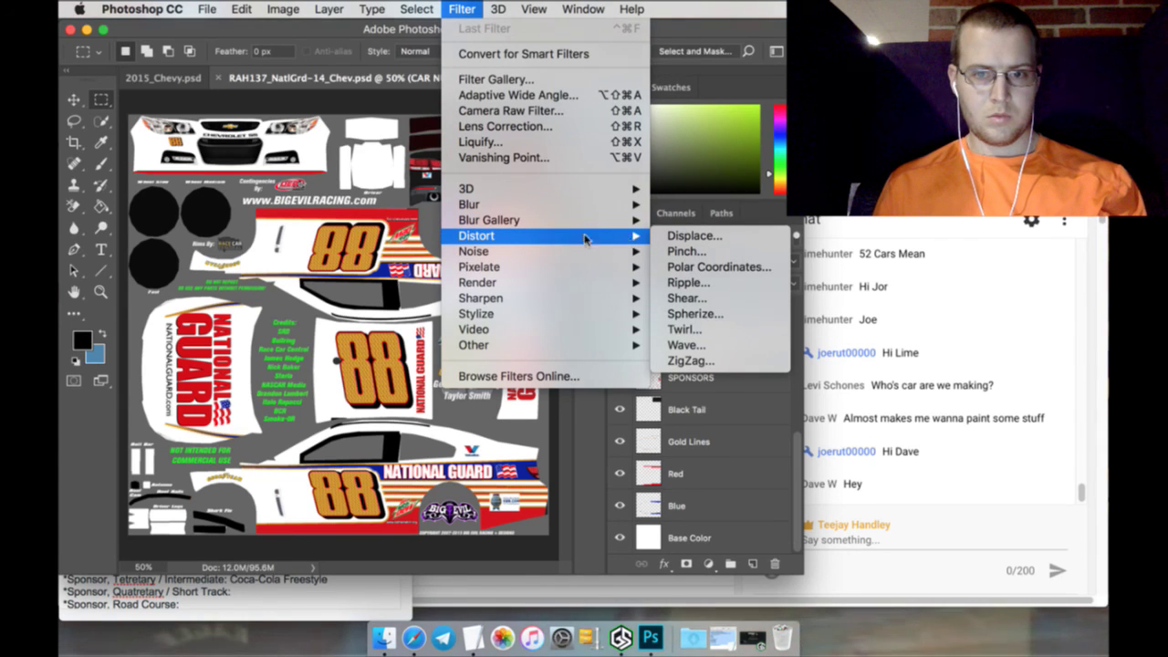
{"action": "mouse_move", "coordinate": [581, 257]}
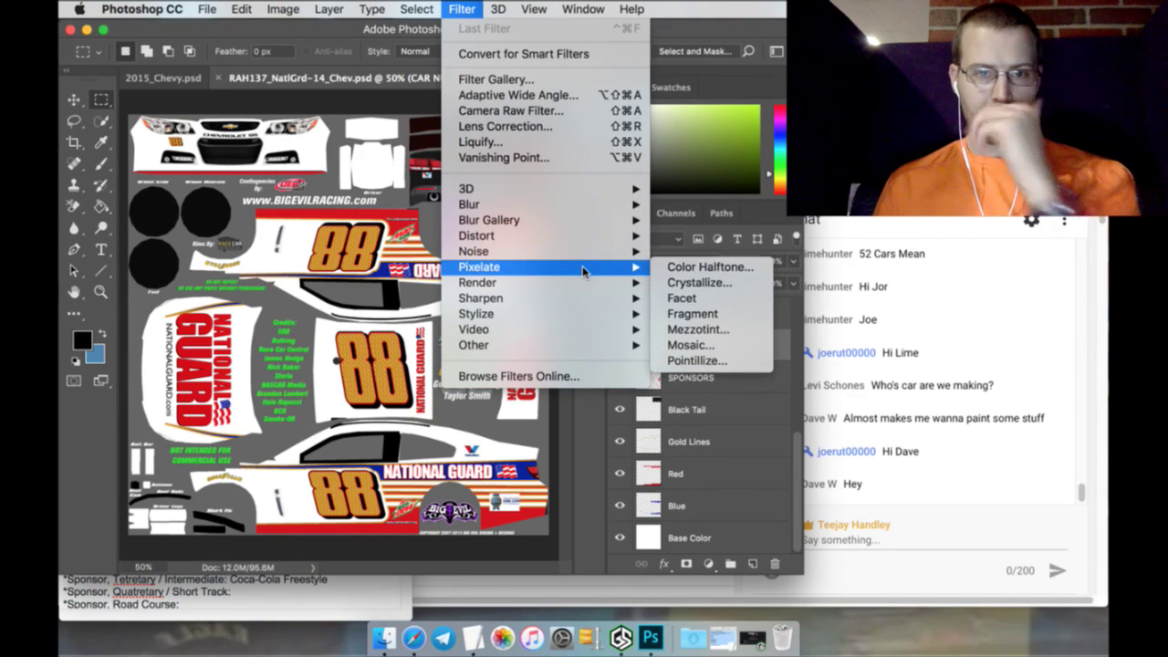
{"action": "mouse_move", "coordinate": [572, 313]}
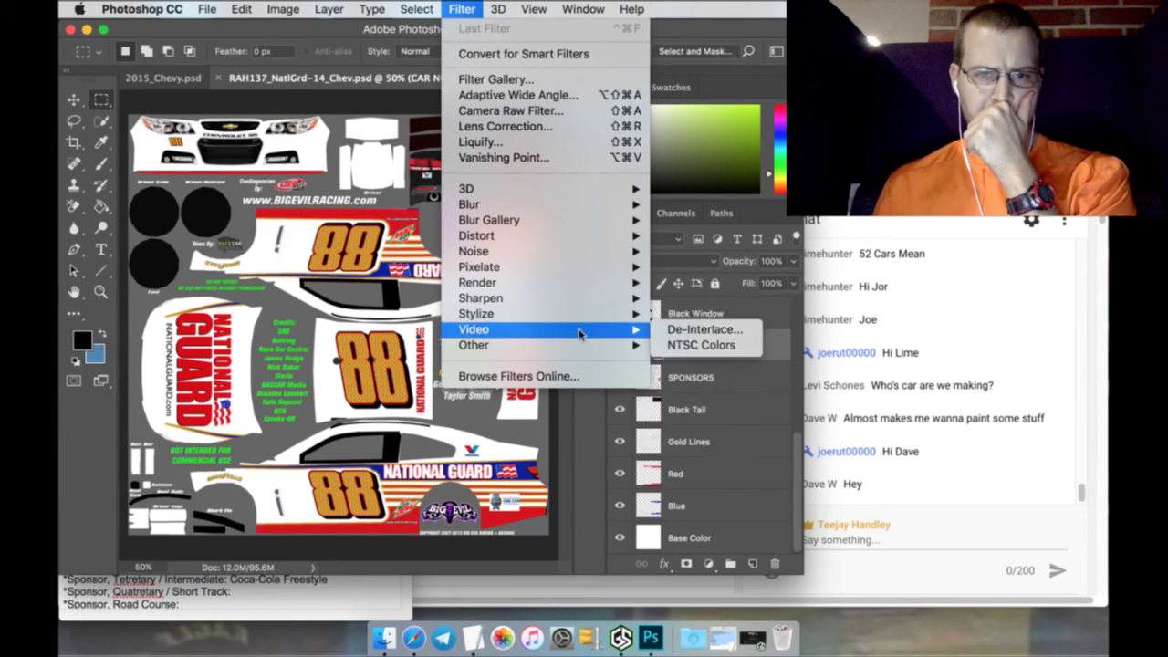
{"action": "mouse_move", "coordinate": [575, 355]}
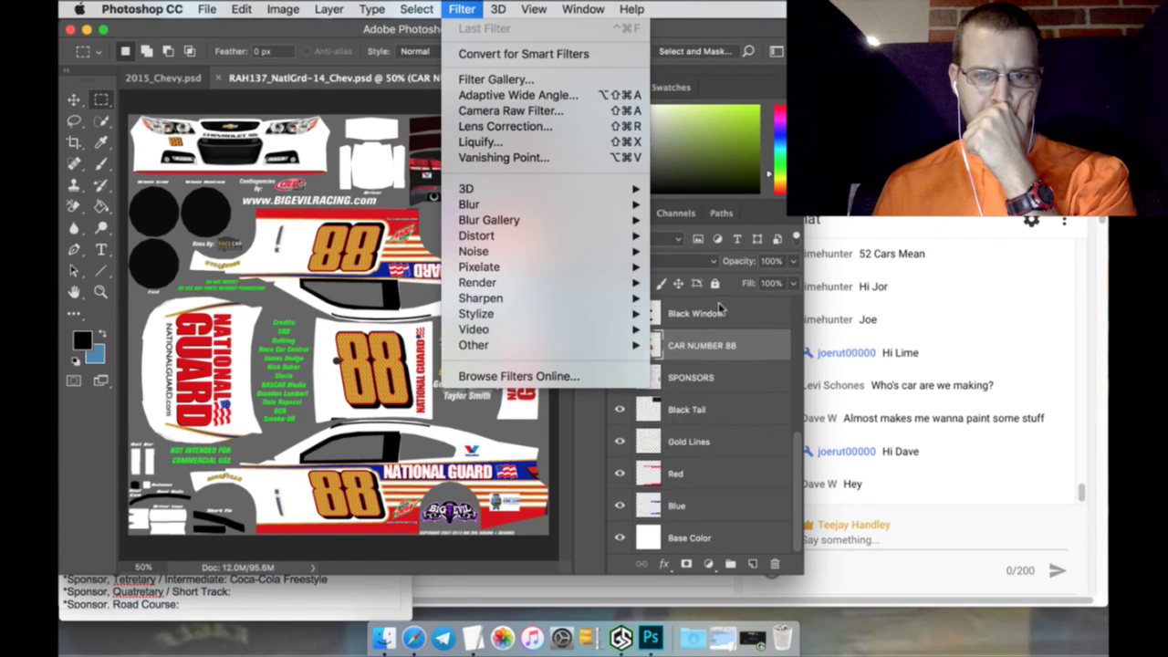
{"action": "left_click", "coordinate": [738, 410]}
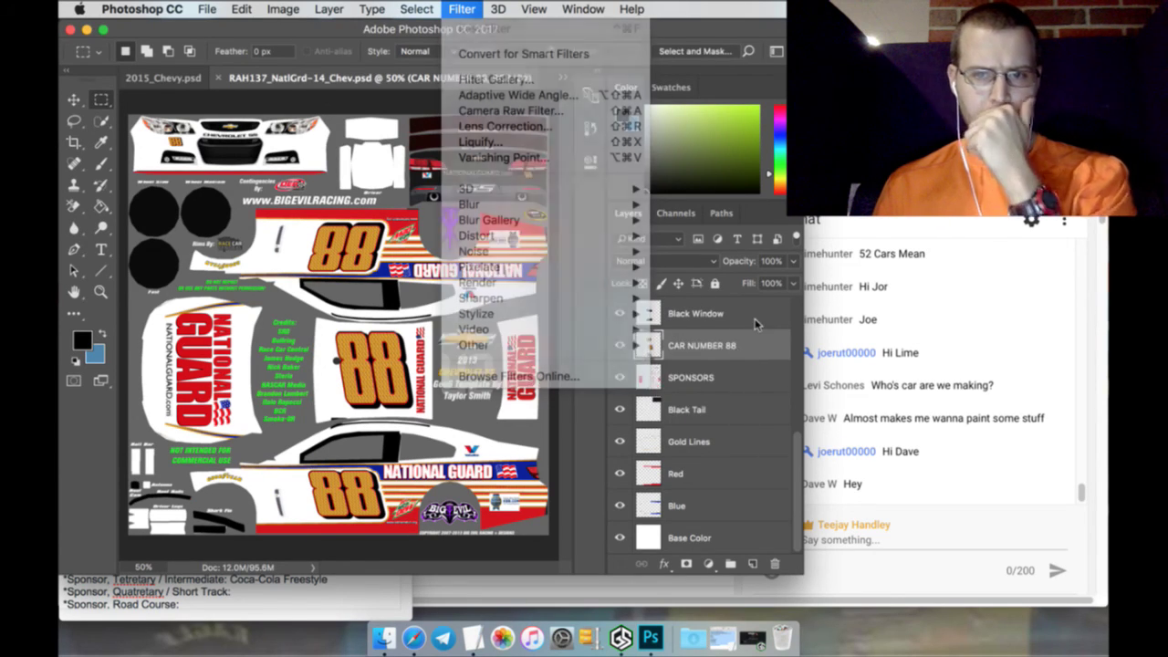
Hide the Car Mask, Chevy Parts and Chevrolet SS layers in the National Guard document
{"action": "left_click", "coordinate": [736, 313]}
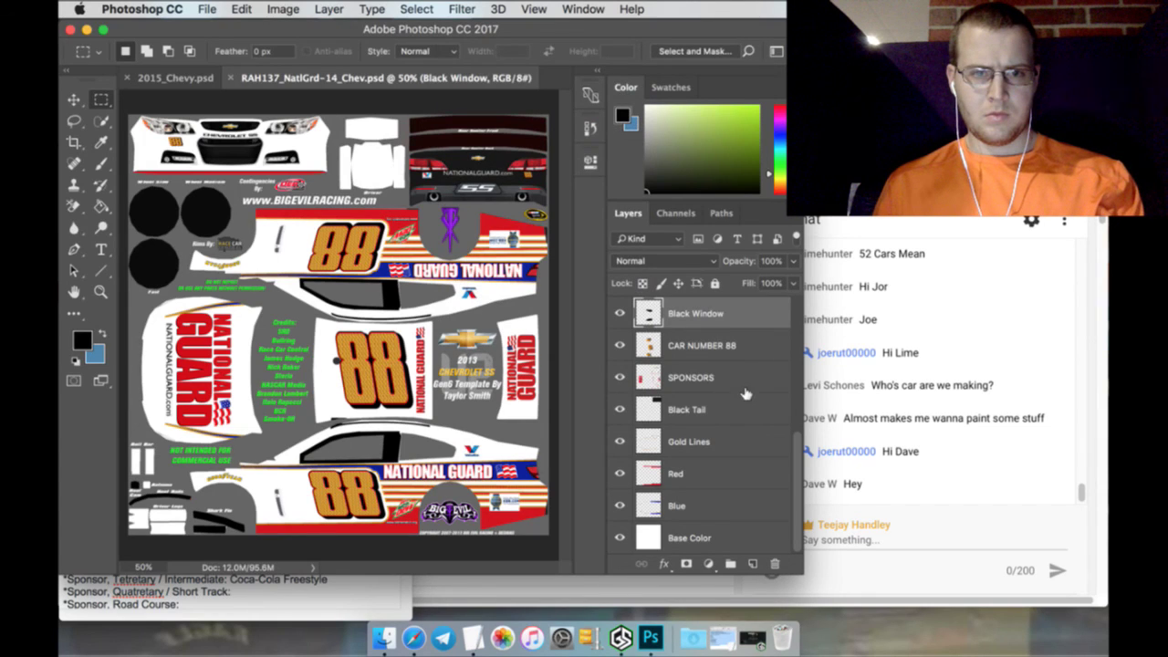
{"action": "scroll", "coordinate": [648, 356], "scroll_direction": "up", "scroll_amount": 8}
{"action": "left_click", "coordinate": [620, 312]}
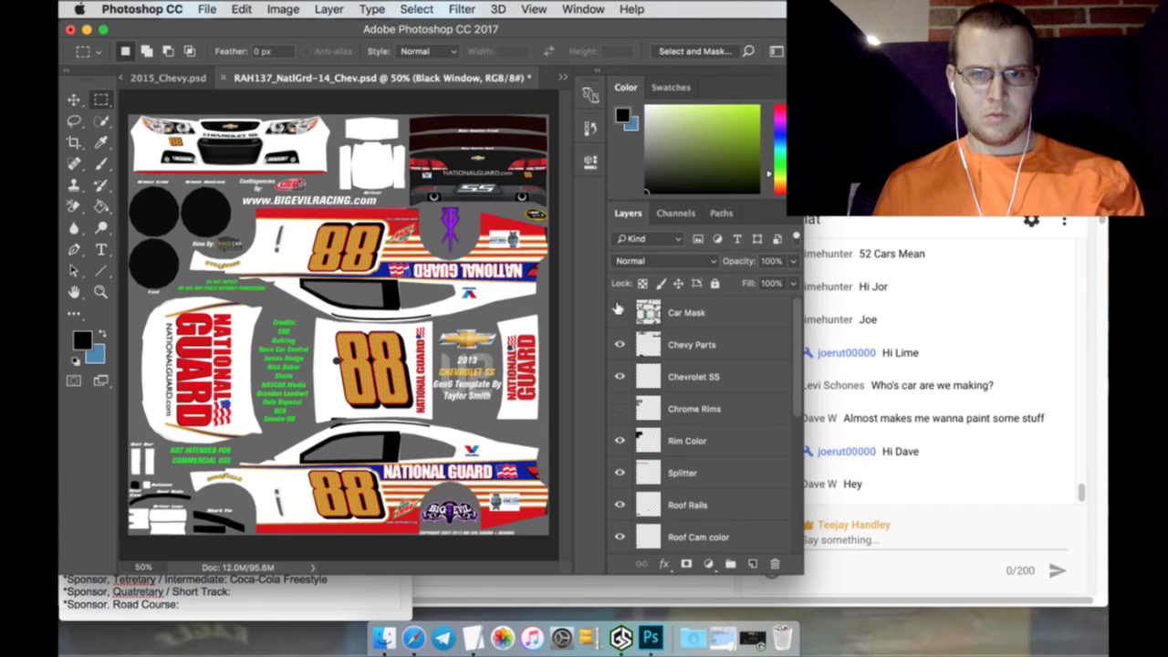
{"action": "left_click", "coordinate": [620, 312]}
{"action": "left_click", "coordinate": [716, 343]}
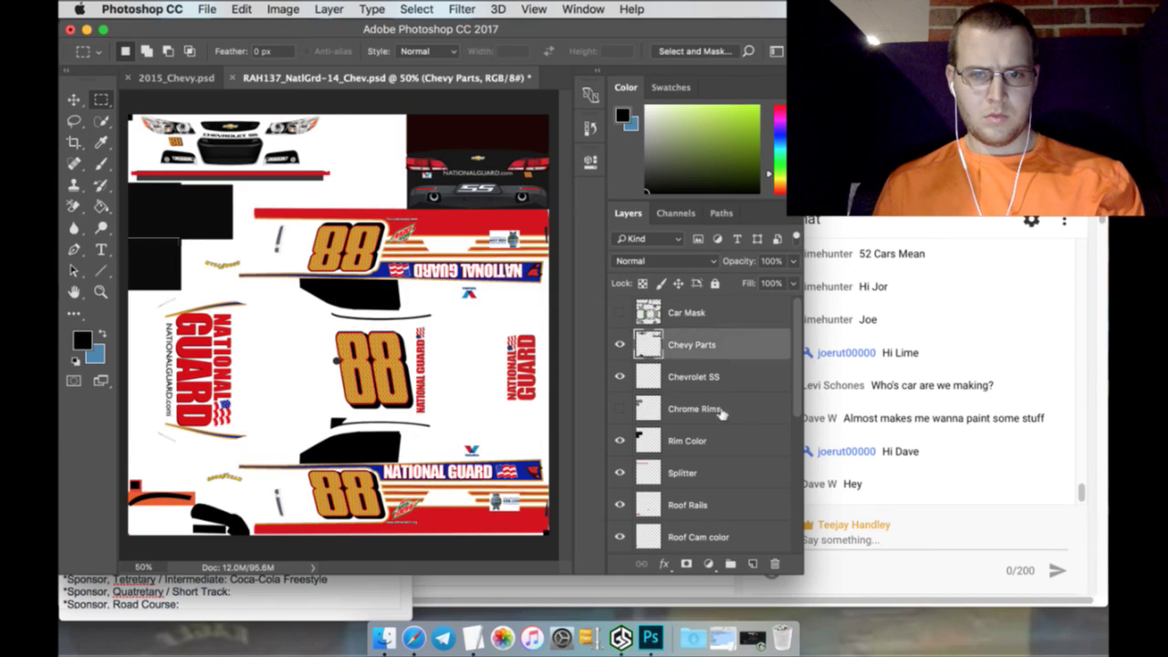
{"action": "scroll", "coordinate": [721, 420], "scroll_direction": "down", "scroll_amount": 8}
{"action": "scroll", "coordinate": [737, 531], "scroll_direction": "up", "scroll_amount": 8}
{"action": "left_click", "coordinate": [620, 374]}
{"action": "left_click", "coordinate": [620, 343]}
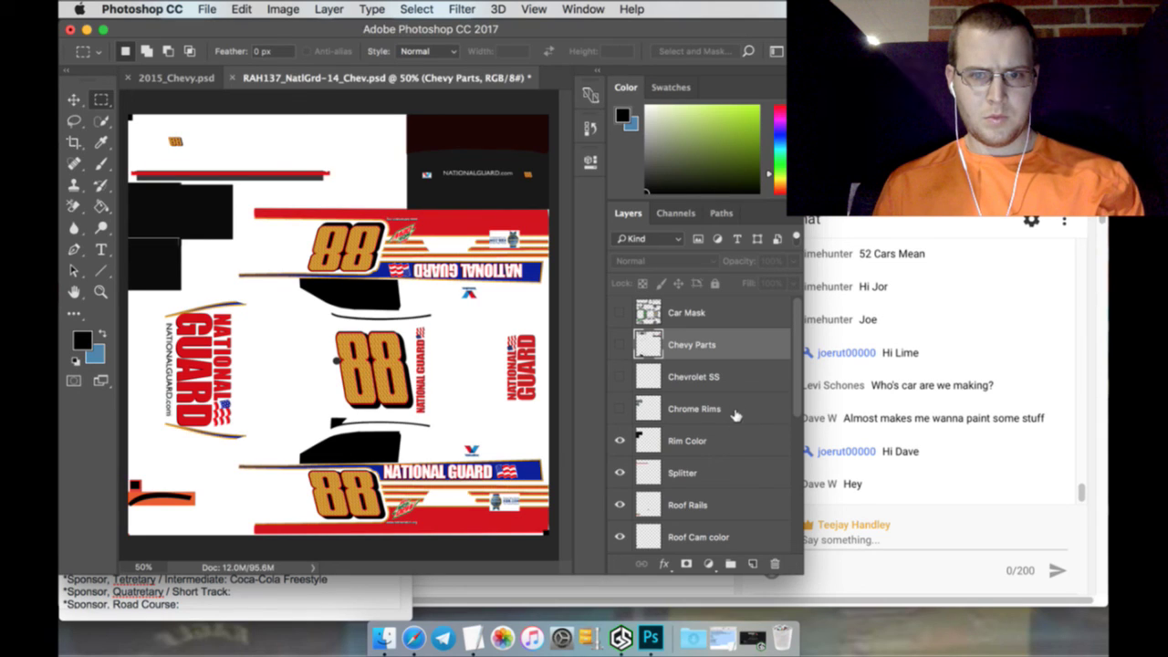
Group all layers from Rim Color down to Base Color
{"action": "left_click", "coordinate": [741, 442]}
{"action": "scroll", "coordinate": [746, 474], "scroll_direction": "down", "scroll_amount": 6}
{"action": "left_click", "coordinate": [751, 535], "text": "shift"}
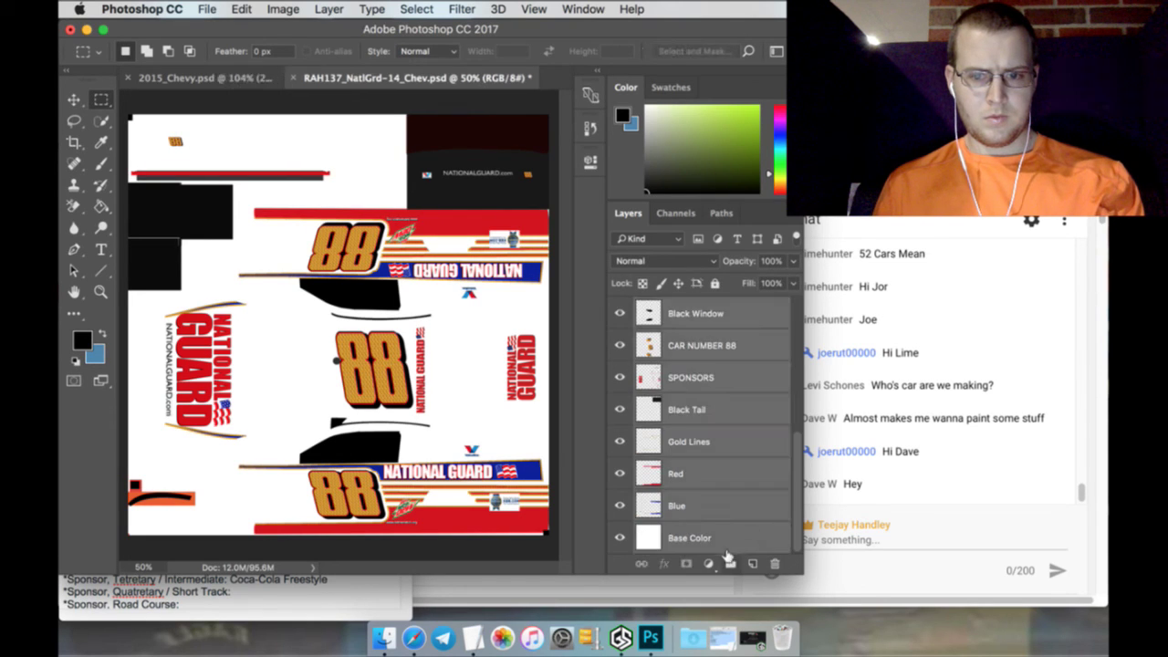
{"action": "left_click", "coordinate": [730, 561]}
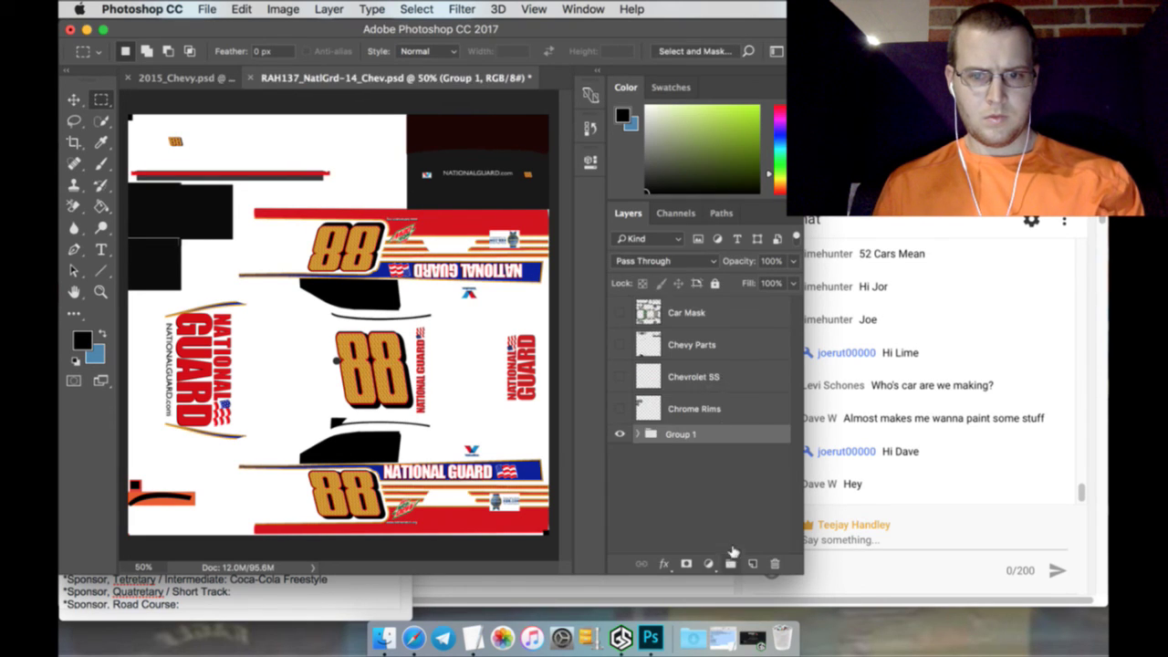
{"action": "double_click", "coordinate": [763, 433]}
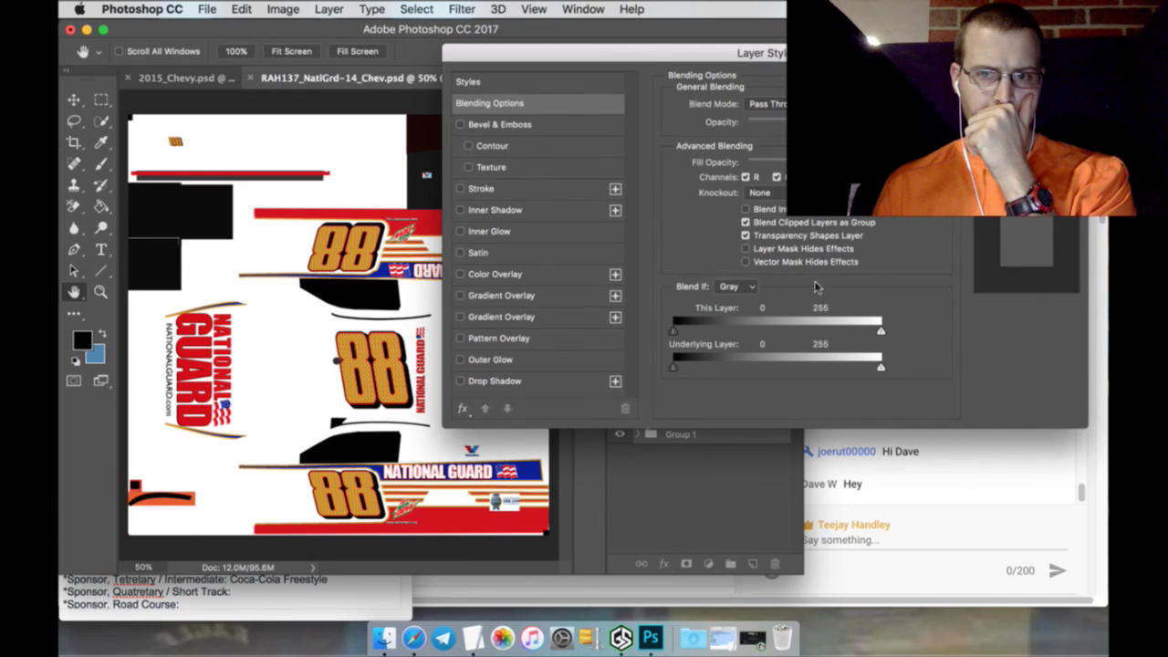
{"action": "key", "text": "Escape"}
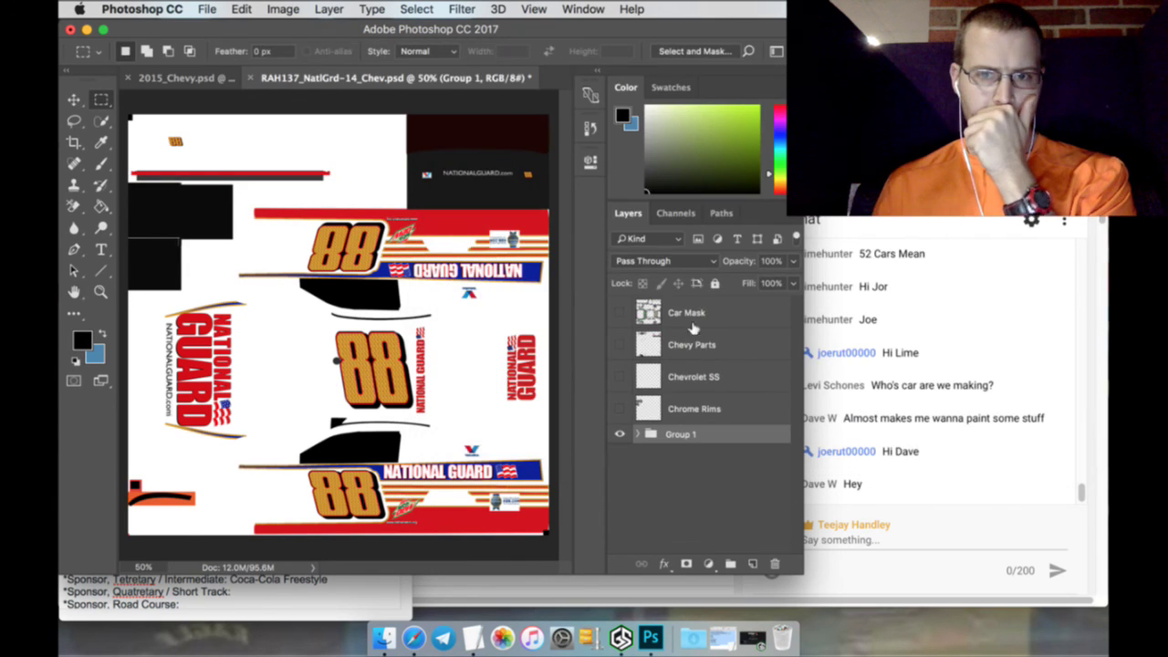
{"action": "left_click", "coordinate": [589, 162]}
{"action": "left_click", "coordinate": [589, 163]}
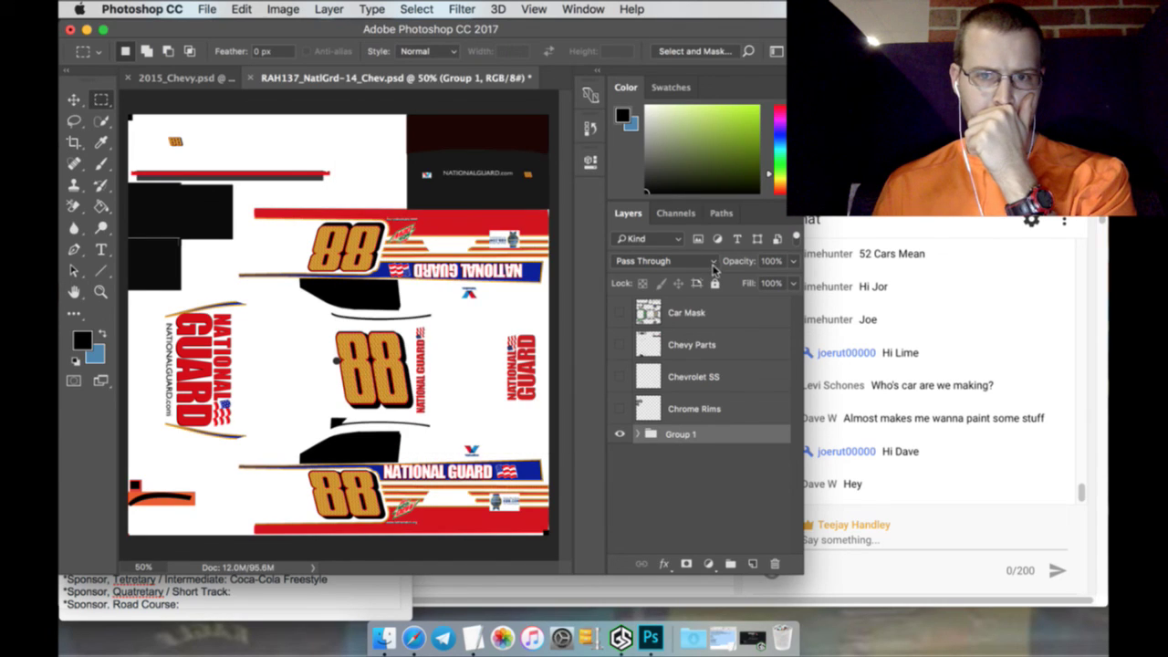
{"action": "right_click", "coordinate": [738, 441]}
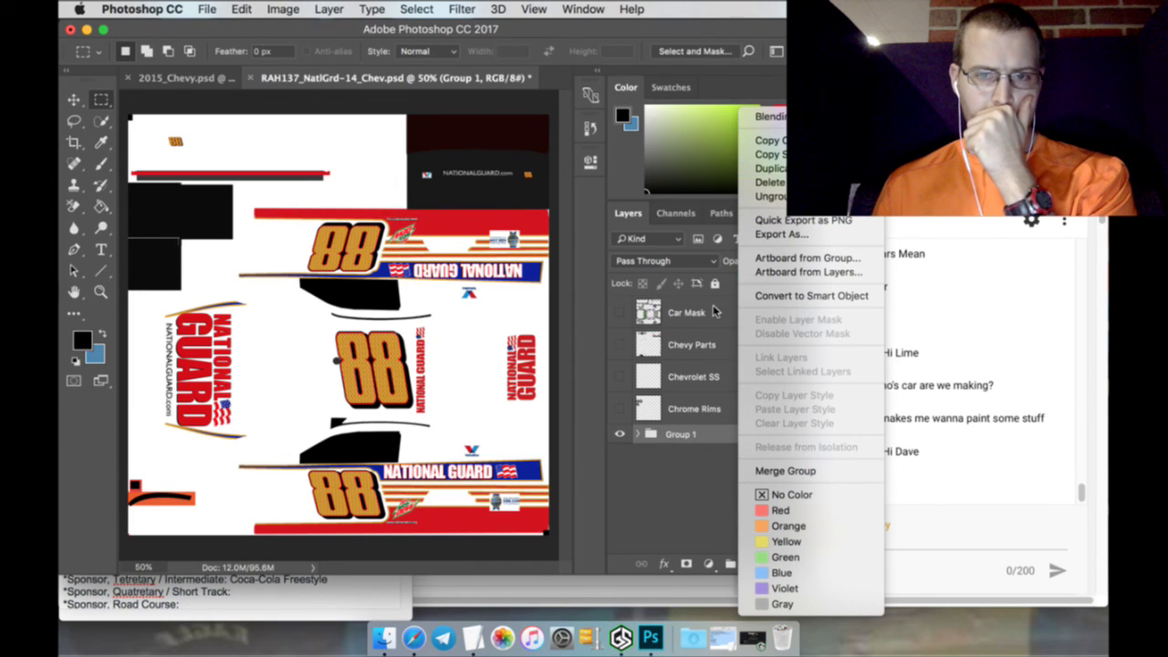
{"action": "left_click", "coordinate": [718, 332]}
Examine the red, green and blue channels of the National Guard scheme one at a time
{"action": "left_click", "coordinate": [686, 214]}
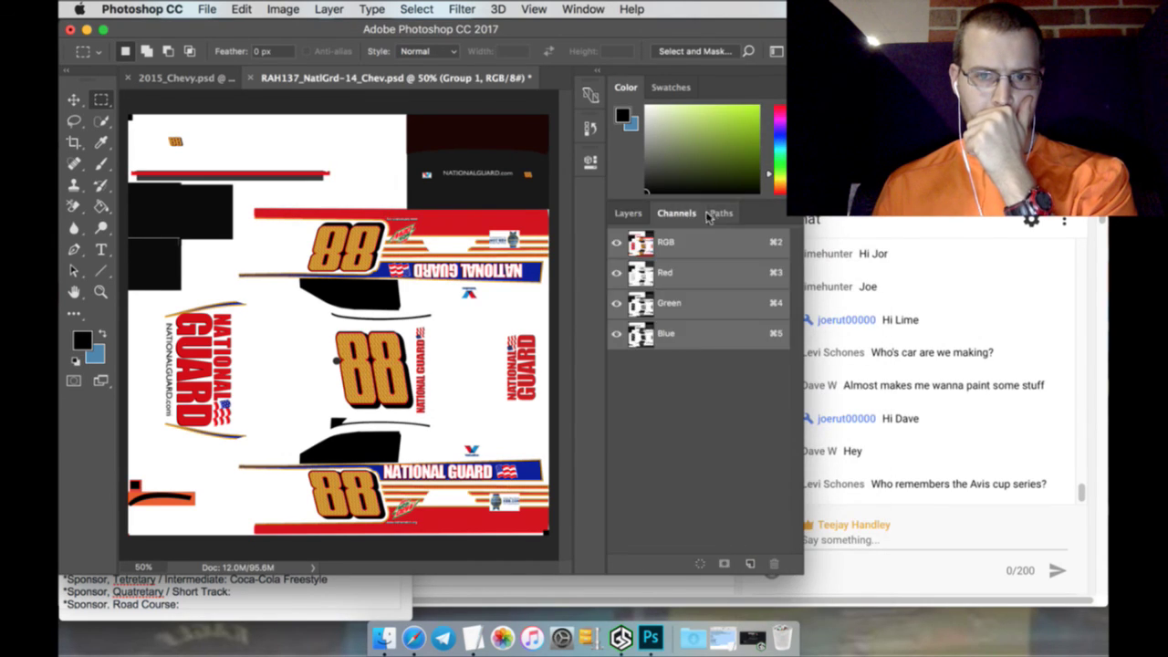
{"action": "left_click", "coordinate": [719, 213]}
{"action": "left_click", "coordinate": [683, 213]}
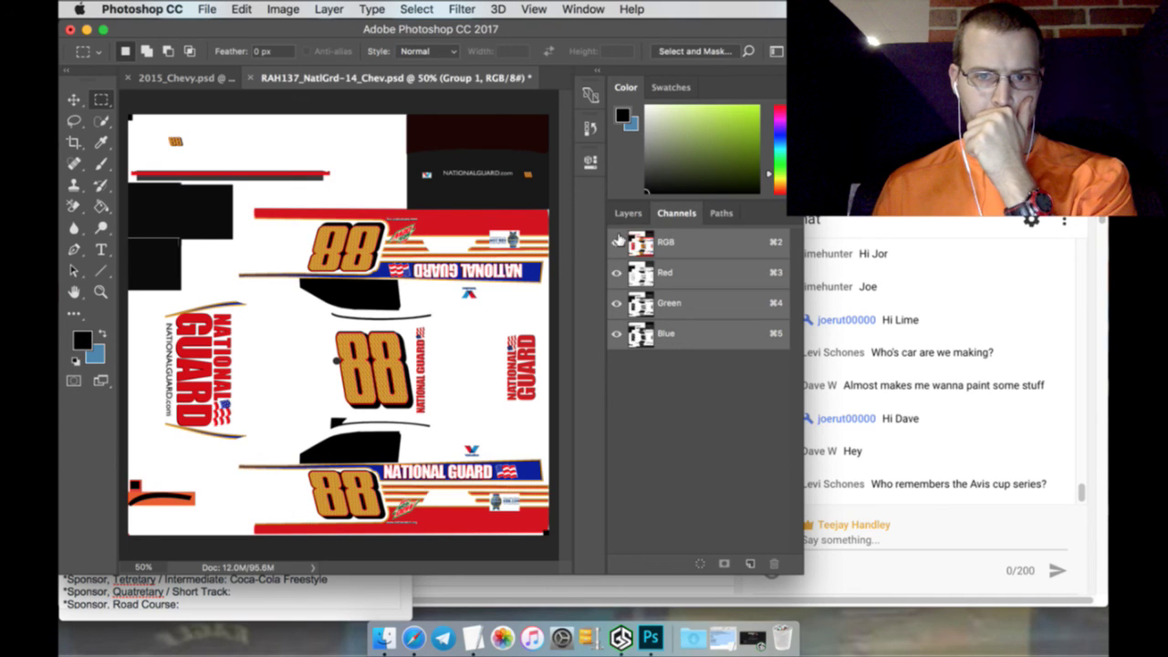
{"action": "left_click", "coordinate": [683, 268]}
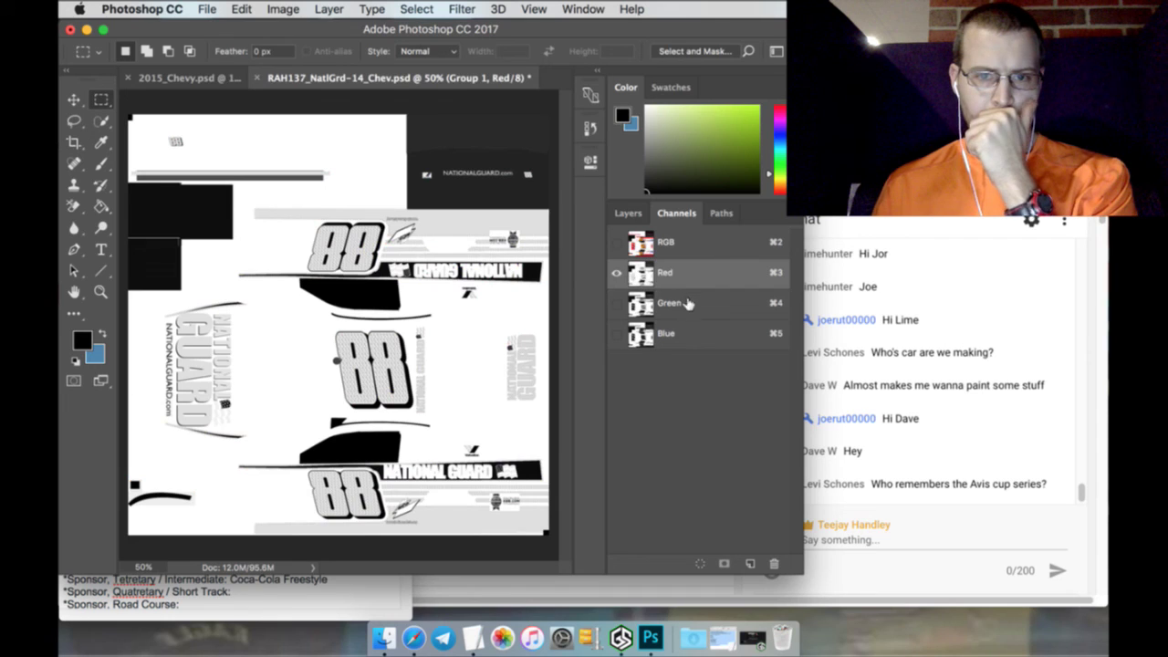
{"action": "left_click", "coordinate": [689, 305]}
{"action": "left_click", "coordinate": [696, 331]}
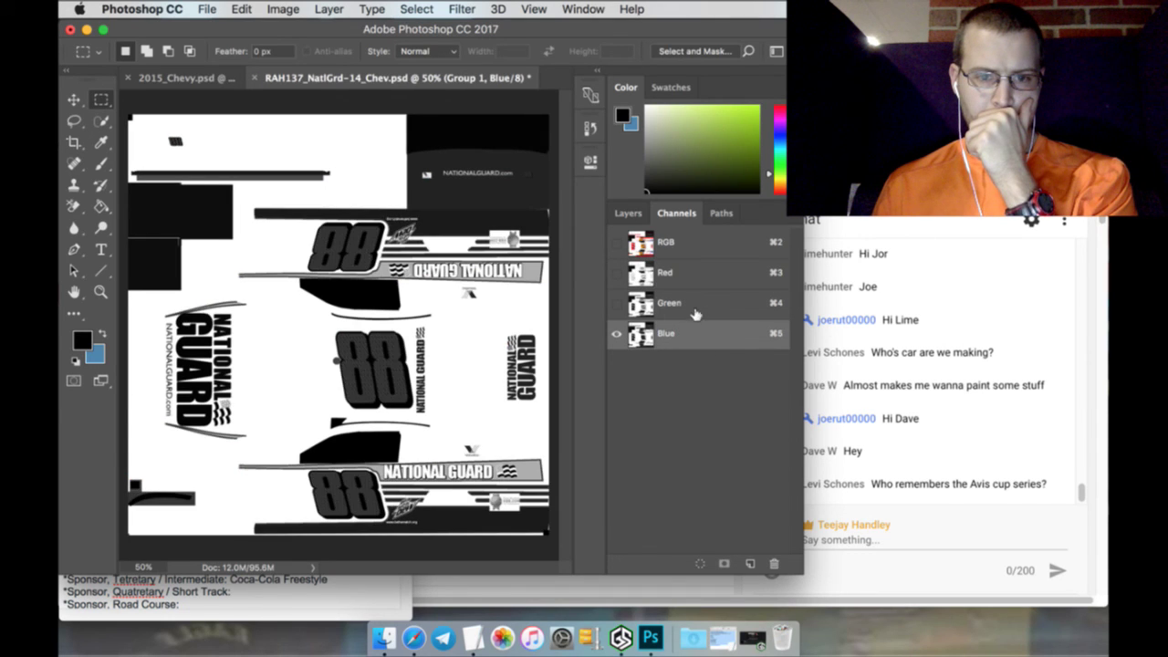
{"action": "left_click", "coordinate": [695, 304]}
{"action": "left_click", "coordinate": [695, 332]}
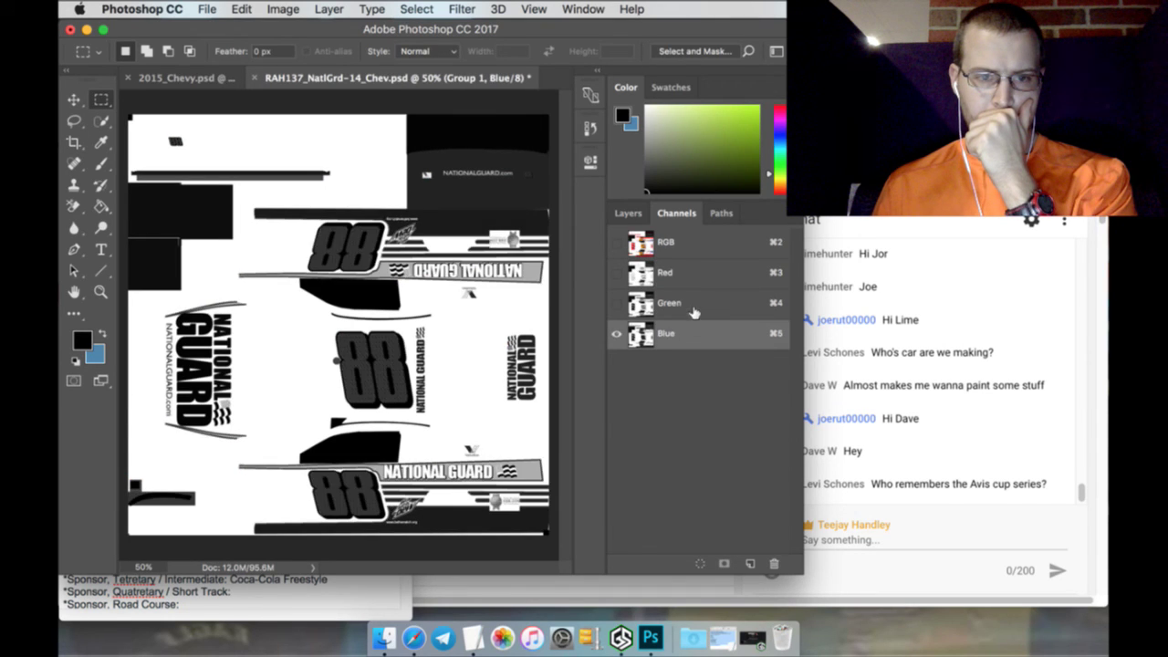
{"action": "left_click", "coordinate": [693, 313]}
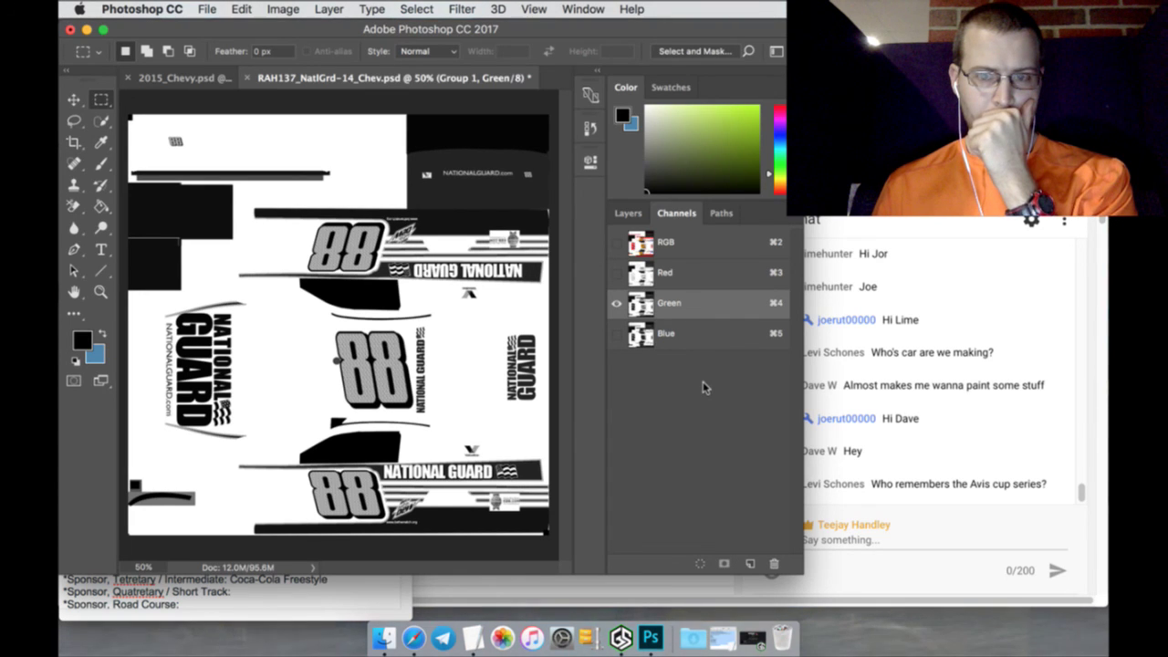
Return to the layer list and save RAH137_NatlGrd-14_Chev.psd with the Car Mask layer hidden
{"action": "left_click", "coordinate": [629, 214]}
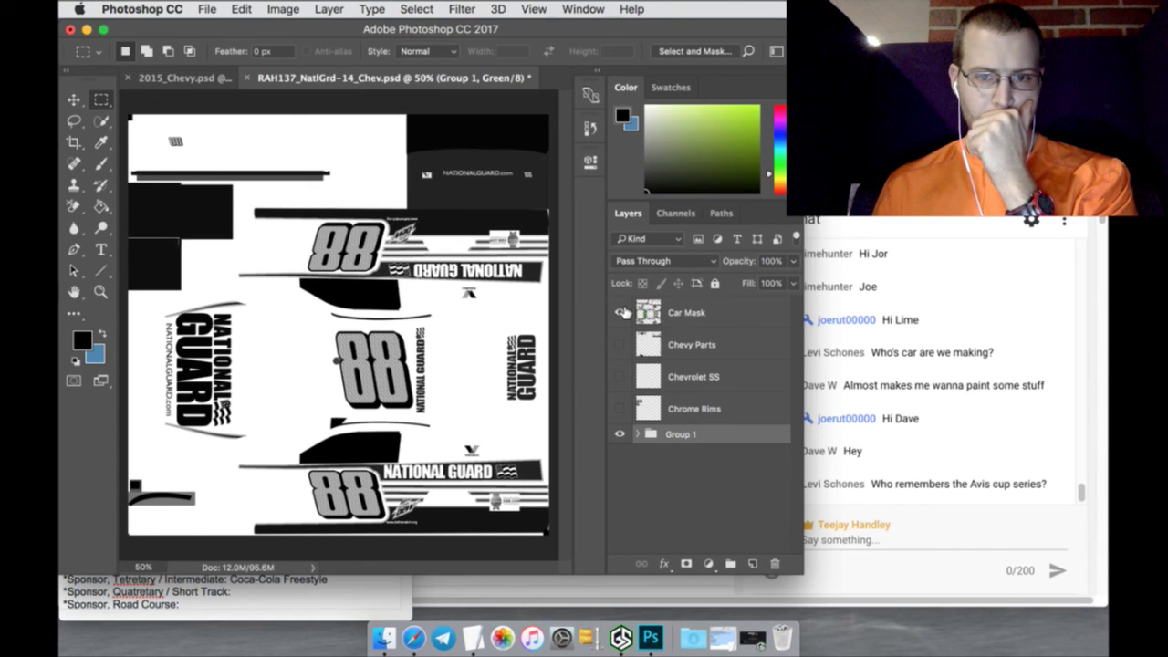
{"action": "left_click", "coordinate": [620, 312]}
{"action": "left_click", "coordinate": [621, 312]}
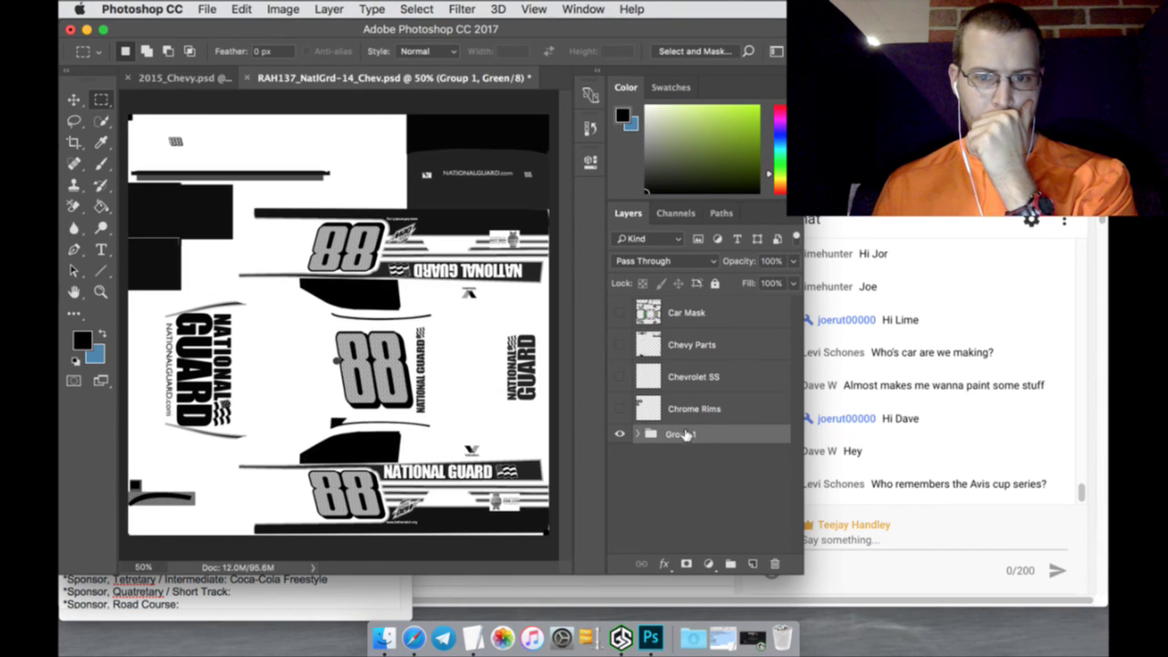
{"action": "left_click", "coordinate": [210, 9]}
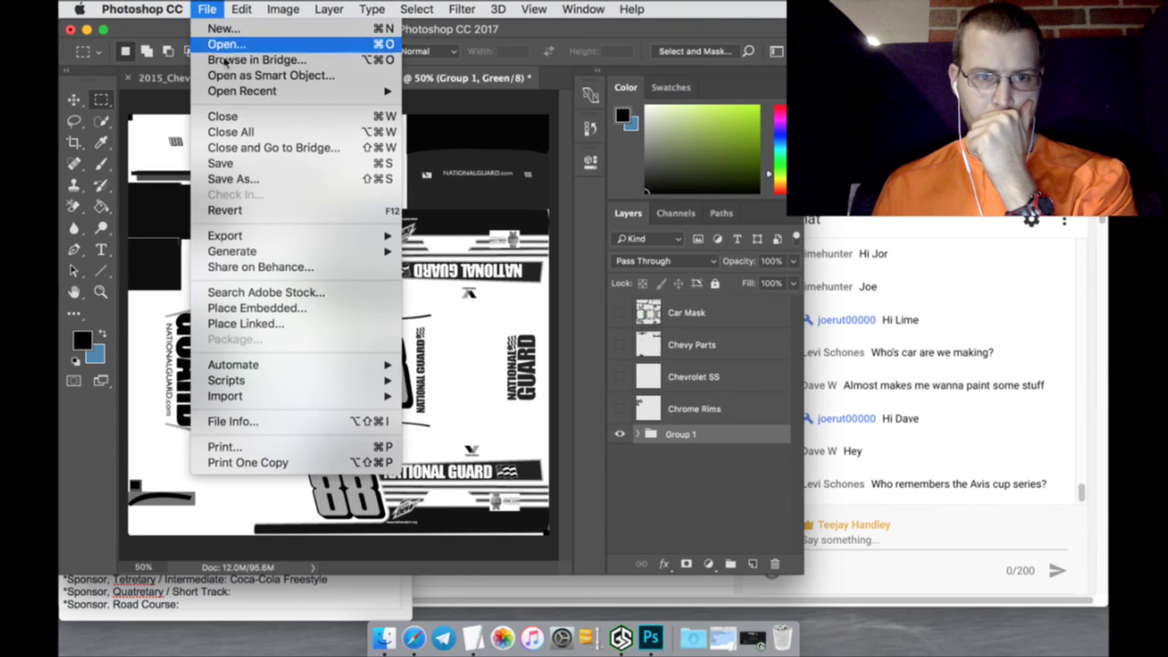
{"action": "left_click", "coordinate": [258, 163]}
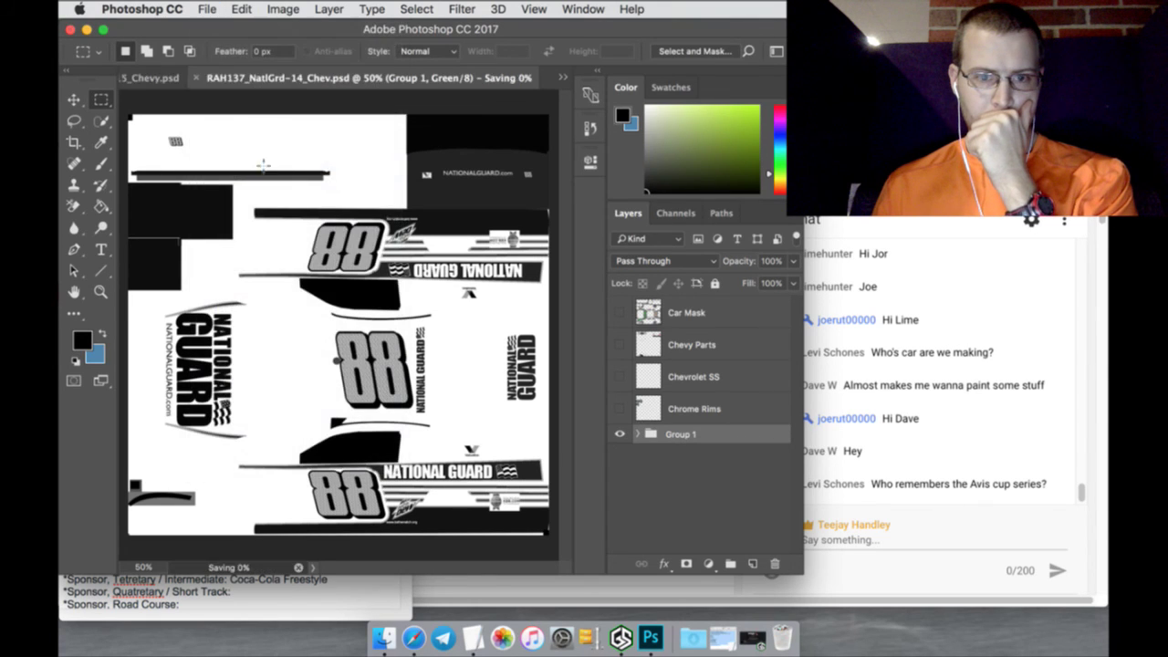
Convert the group of paint scheme layers to a smart object
{"action": "right_click", "coordinate": [713, 435]}
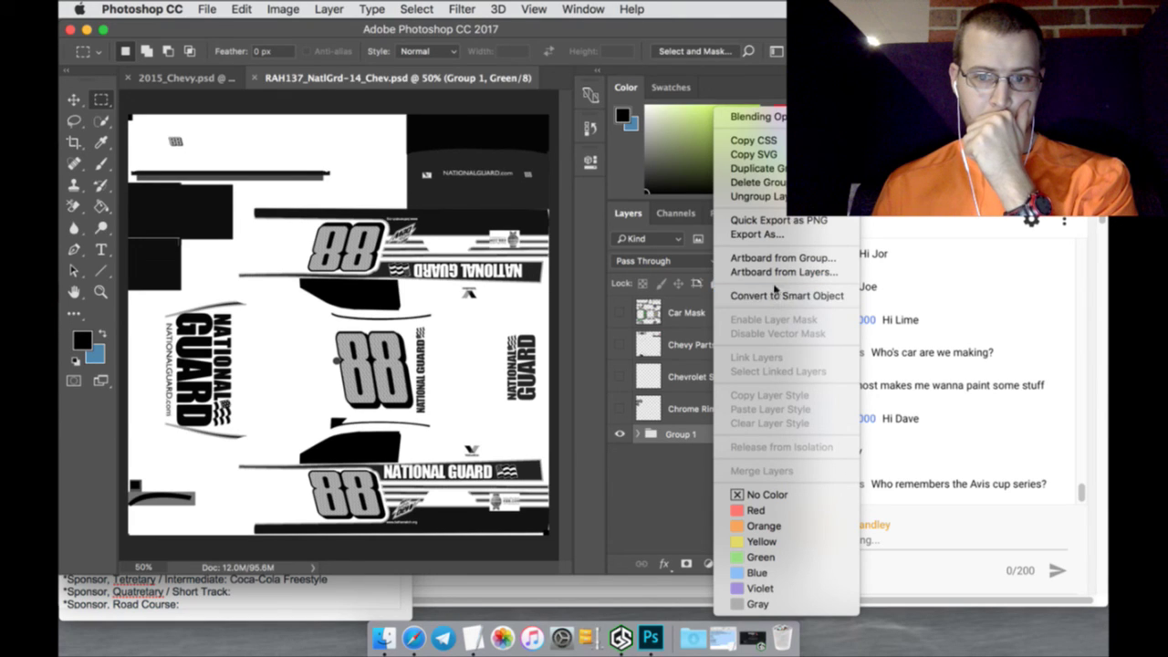
{"action": "left_click", "coordinate": [671, 434]}
{"action": "right_click", "coordinate": [680, 436]}
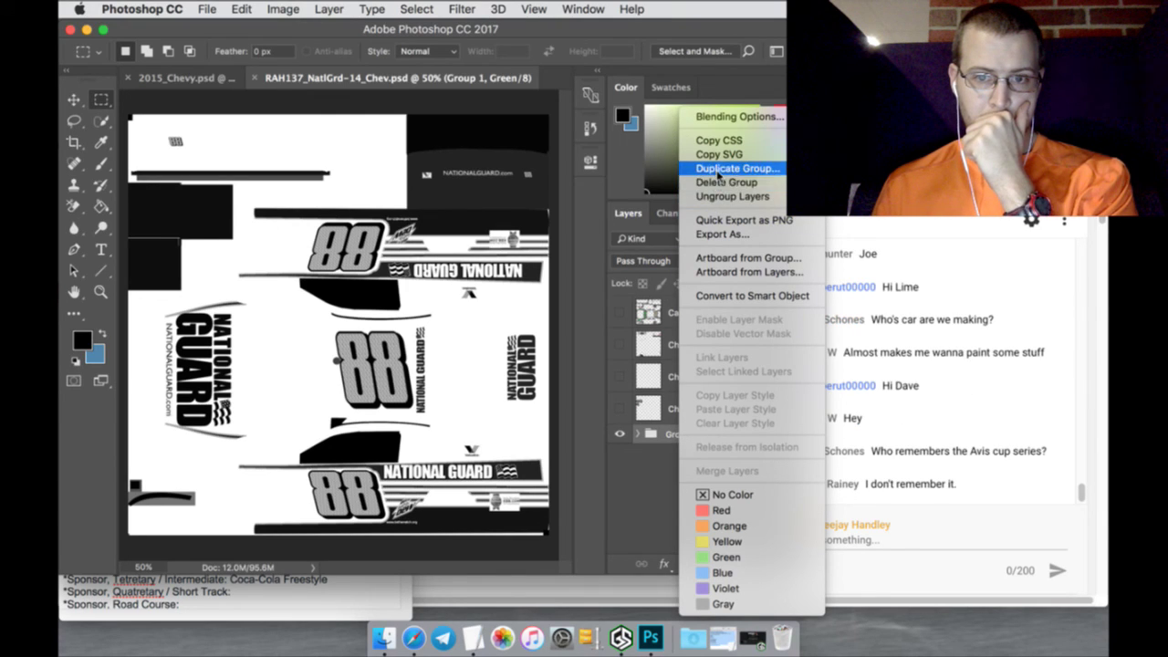
{"action": "left_click", "coordinate": [734, 297]}
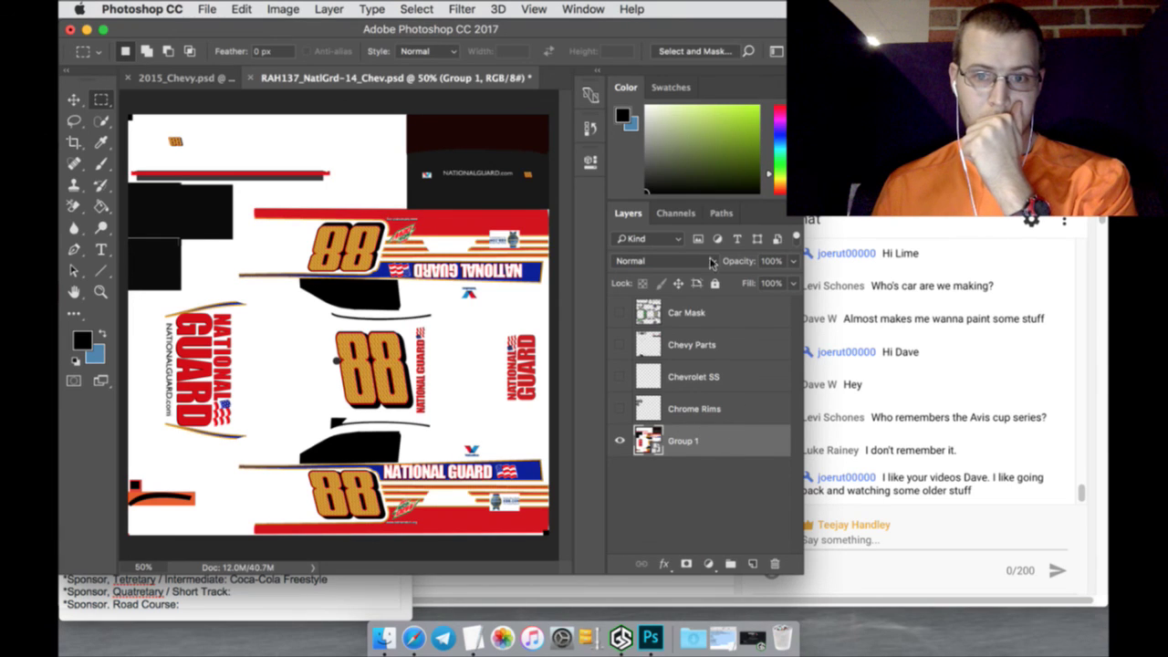
Toggle the visibility of the green, red and blue channels to compare their effect on the smart object
{"action": "left_click", "coordinate": [685, 219]}
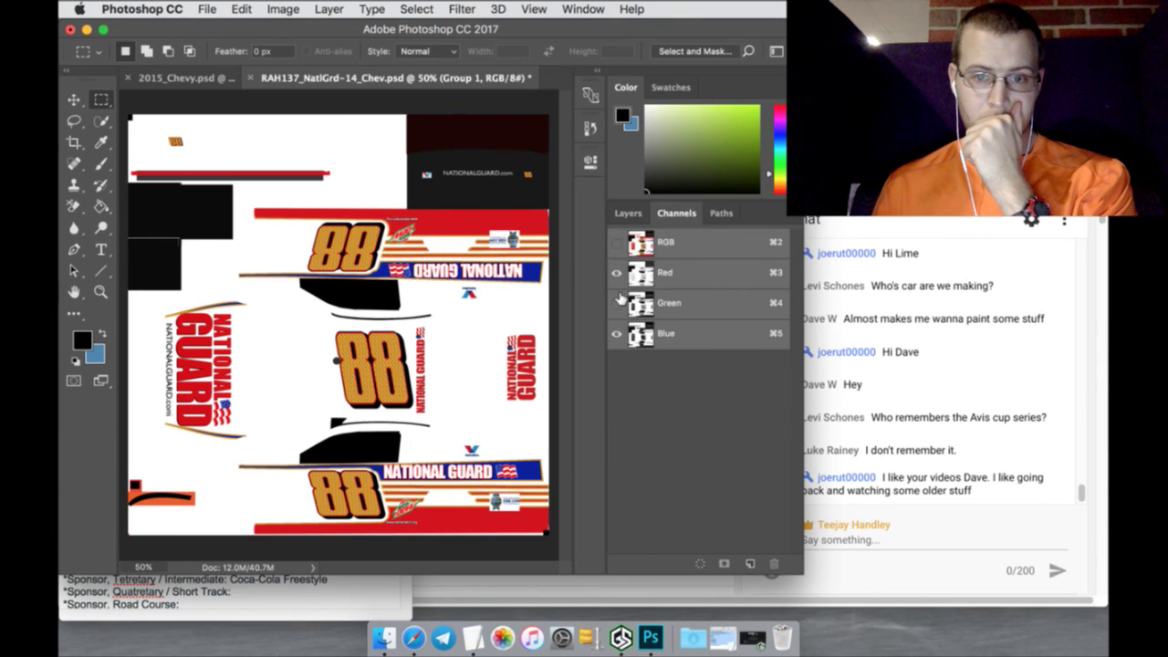
{"action": "left_click", "coordinate": [617, 302]}
{"action": "left_click", "coordinate": [616, 272]}
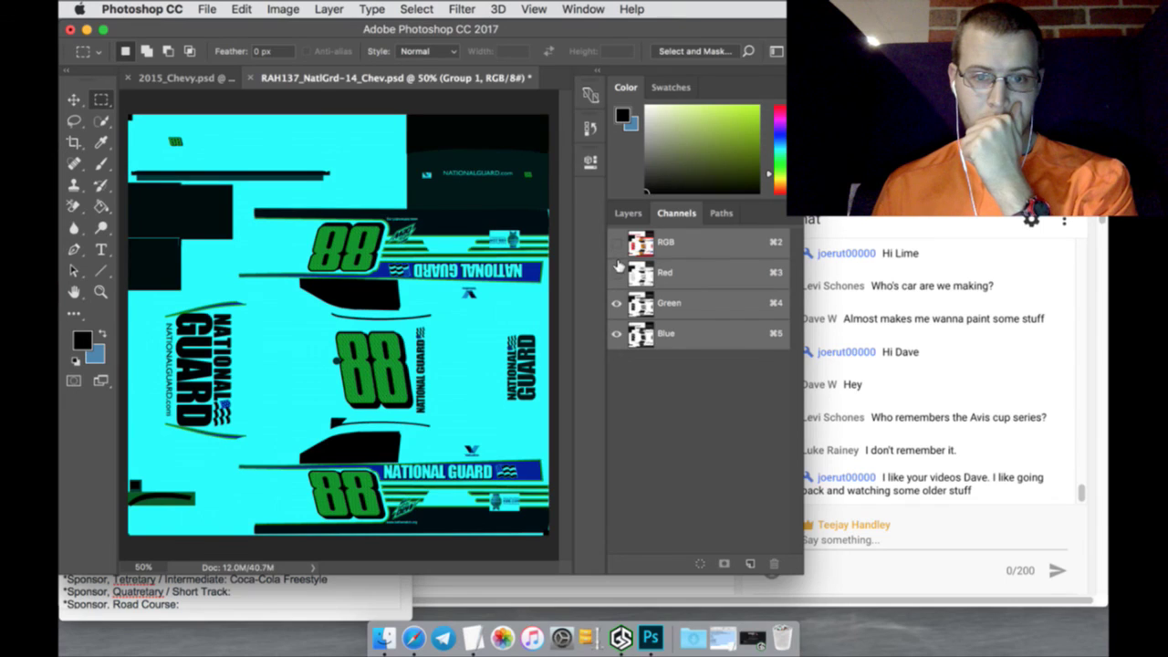
{"action": "left_click", "coordinate": [617, 333]}
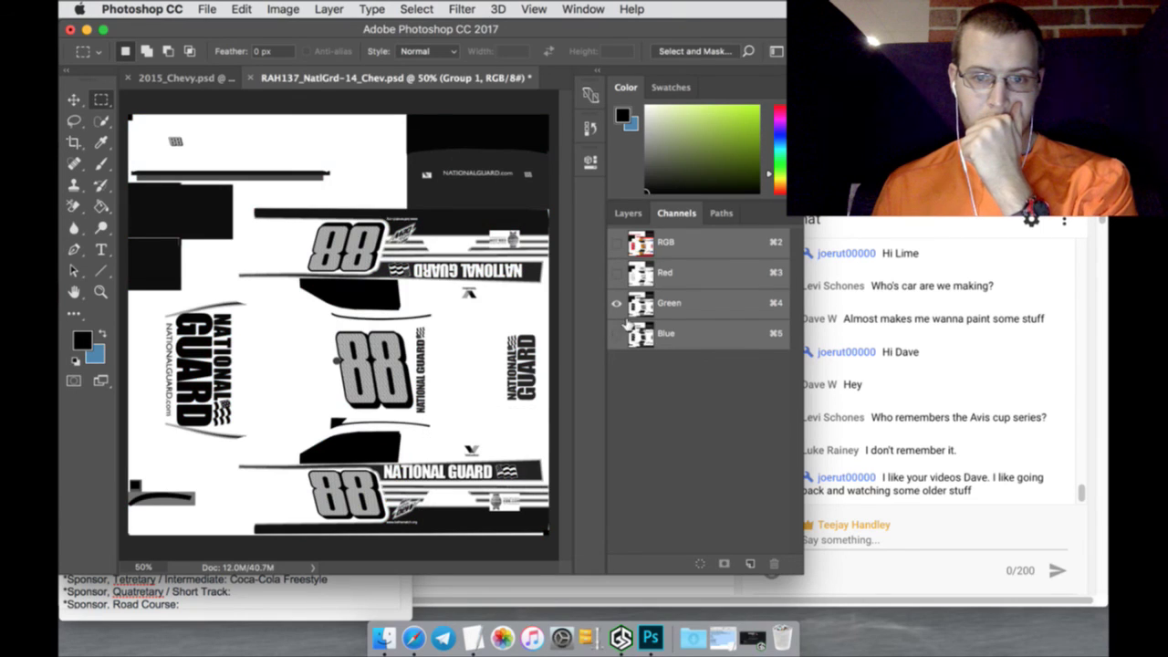
{"action": "left_click", "coordinate": [616, 333]}
{"action": "left_click", "coordinate": [617, 333]}
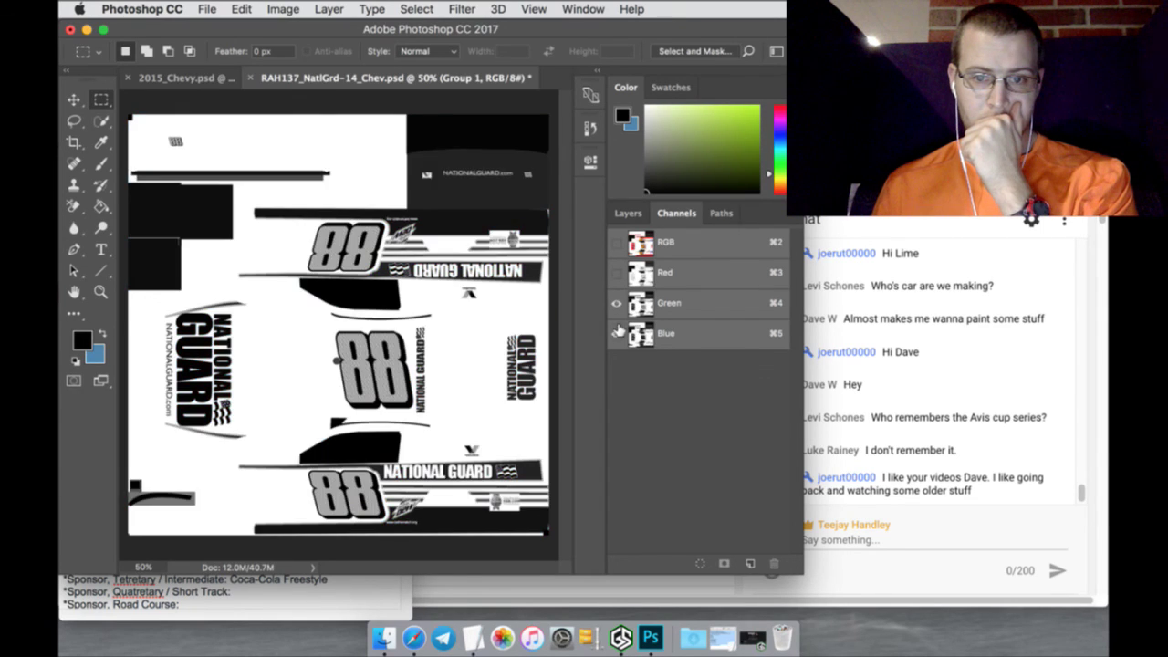
Compare the livery in the Green and Blue channels, leaving only the Green channel visible
{"action": "left_click", "coordinate": [617, 333]}
{"action": "left_click", "coordinate": [616, 302]}
{"action": "left_click", "coordinate": [617, 302]}
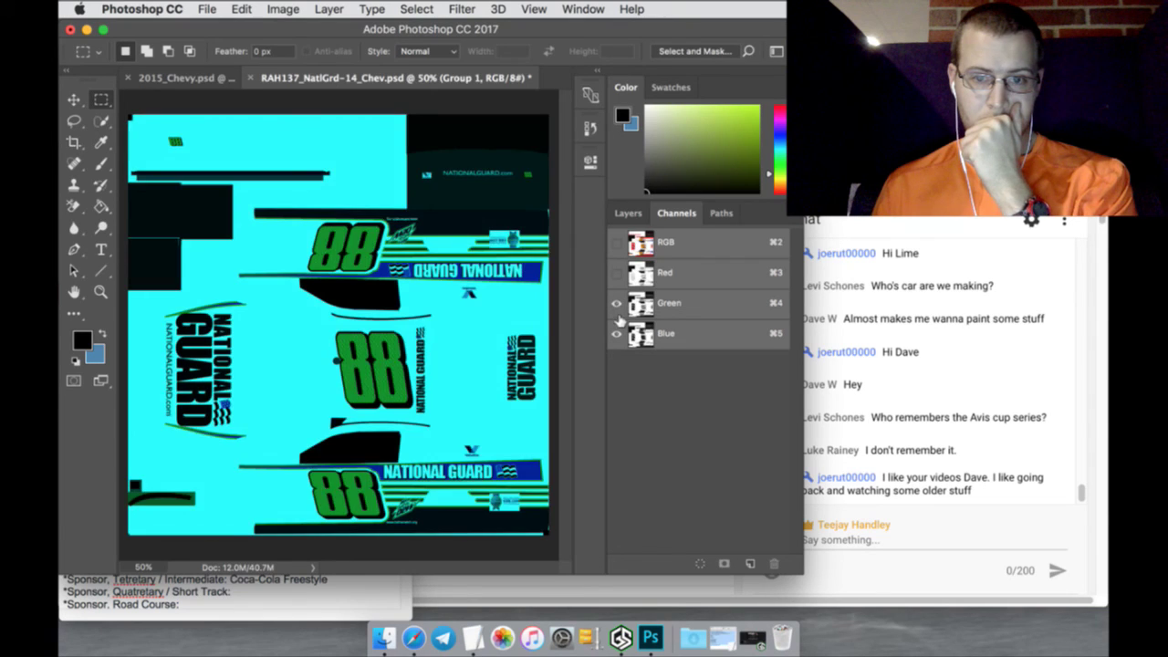
{"action": "left_click", "coordinate": [616, 333]}
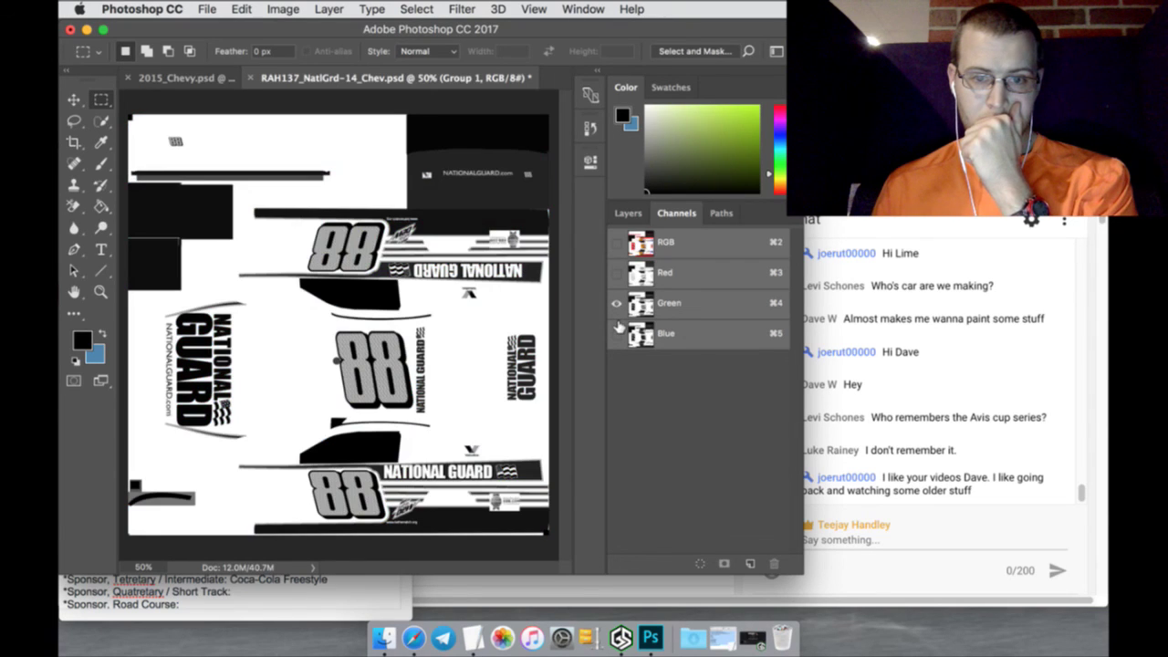
Copy the Group 1 livery layer from RAH137_NatlGrd-14_Chev.psd into the 2015_Chevy.psd document
{"action": "left_click", "coordinate": [627, 213]}
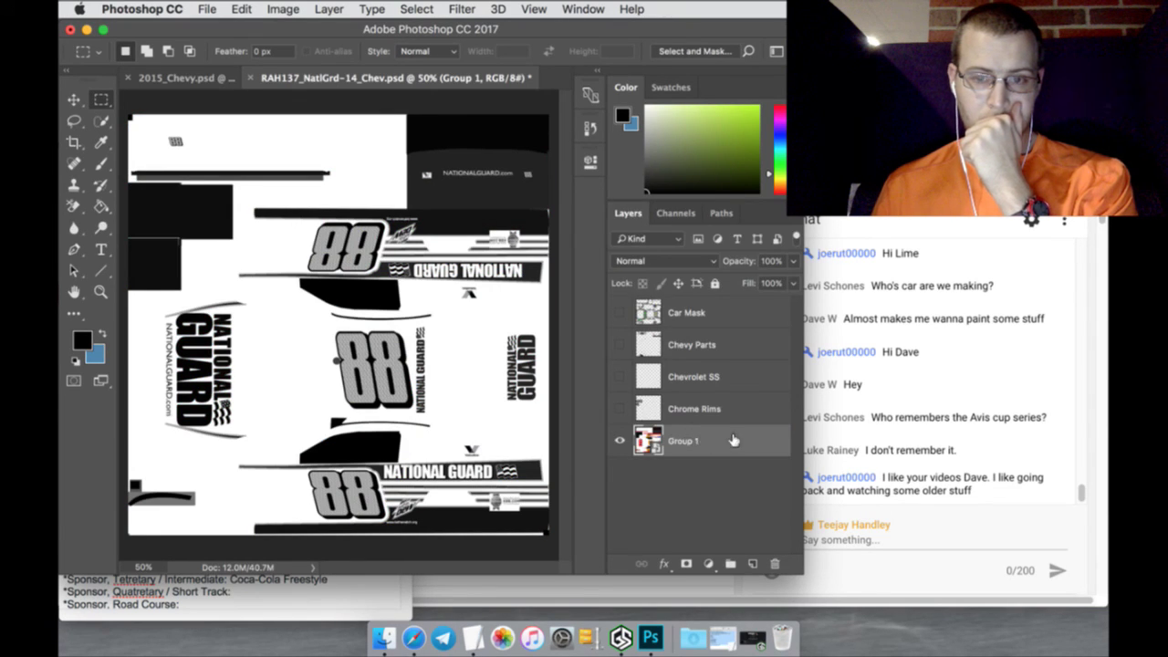
{"action": "left_click", "coordinate": [74, 99]}
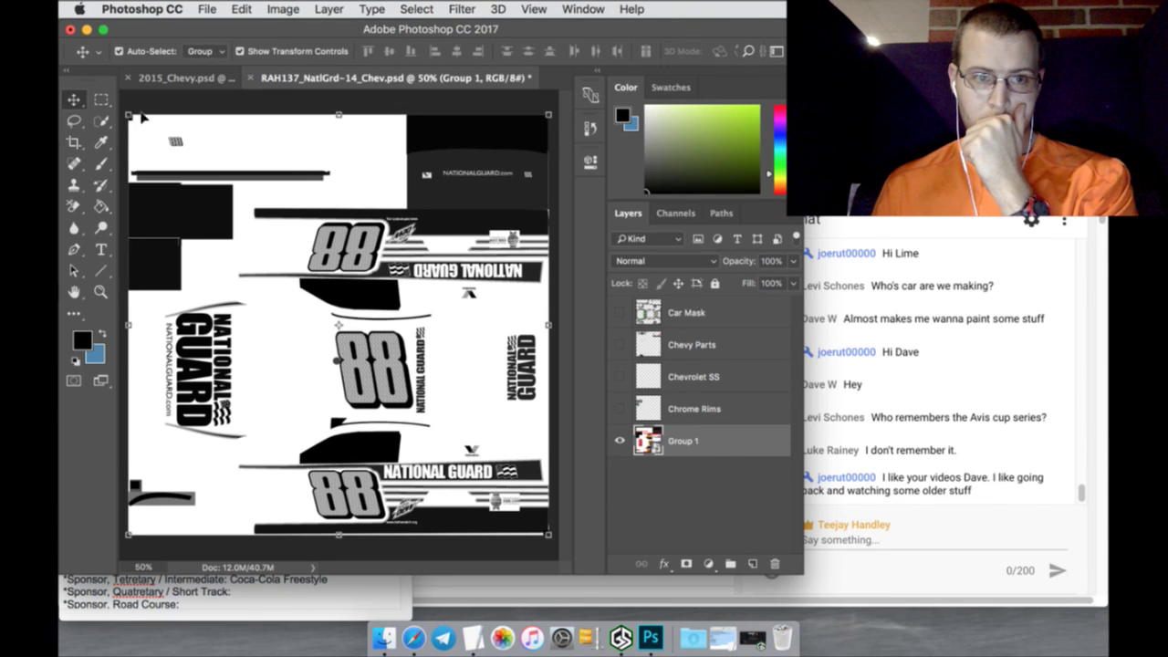
{"action": "mouse_move", "coordinate": [144, 118]}
{"action": "left_mouse_down"}
{"action": "mouse_move", "coordinate": [139, 73]}
{"action": "mouse_move", "coordinate": [151, 118]}
{"action": "left_mouse_up"}
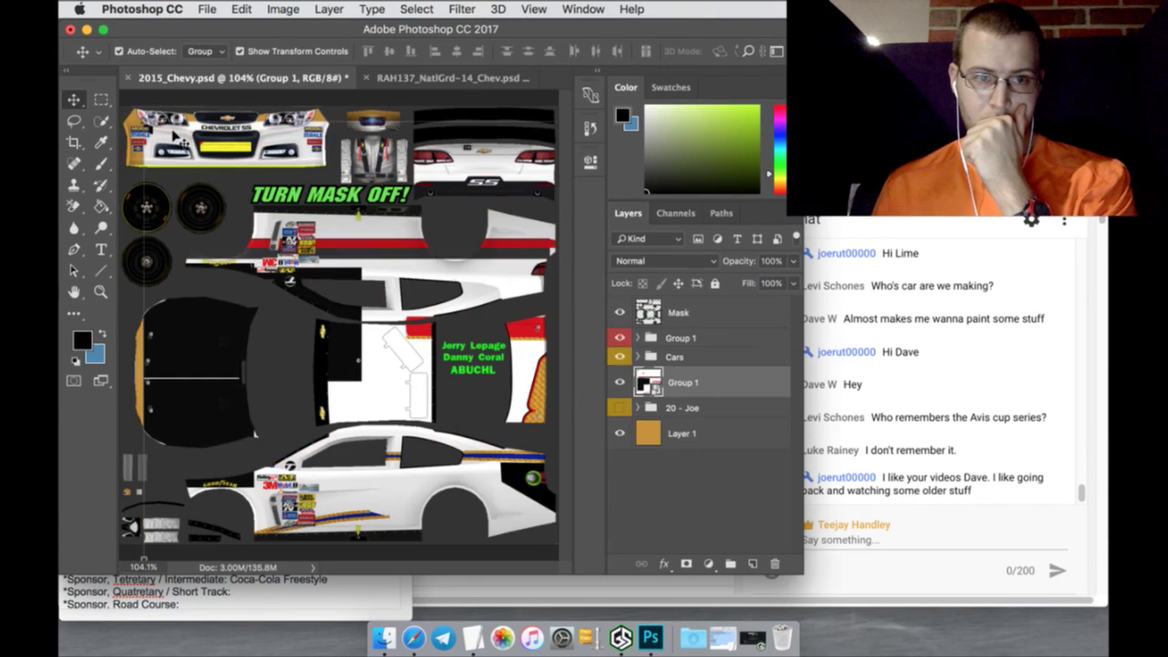
Transform the imported Group 1 layer to X 0, Y 0 at 50% scale, and place it beneath the 20 - Joe group
{"action": "key", "text": "ctrl+t"}
{"action": "left_click", "coordinate": [172, 51]}
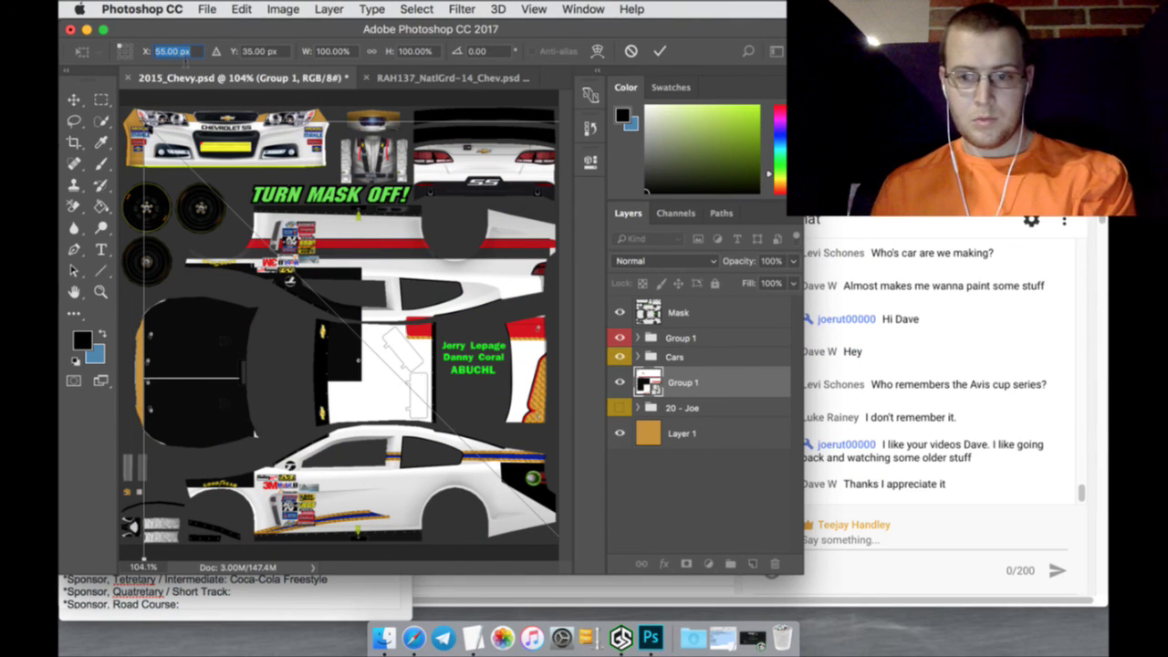
{"action": "type", "text": "0"}
{"action": "key", "text": "Tab"}
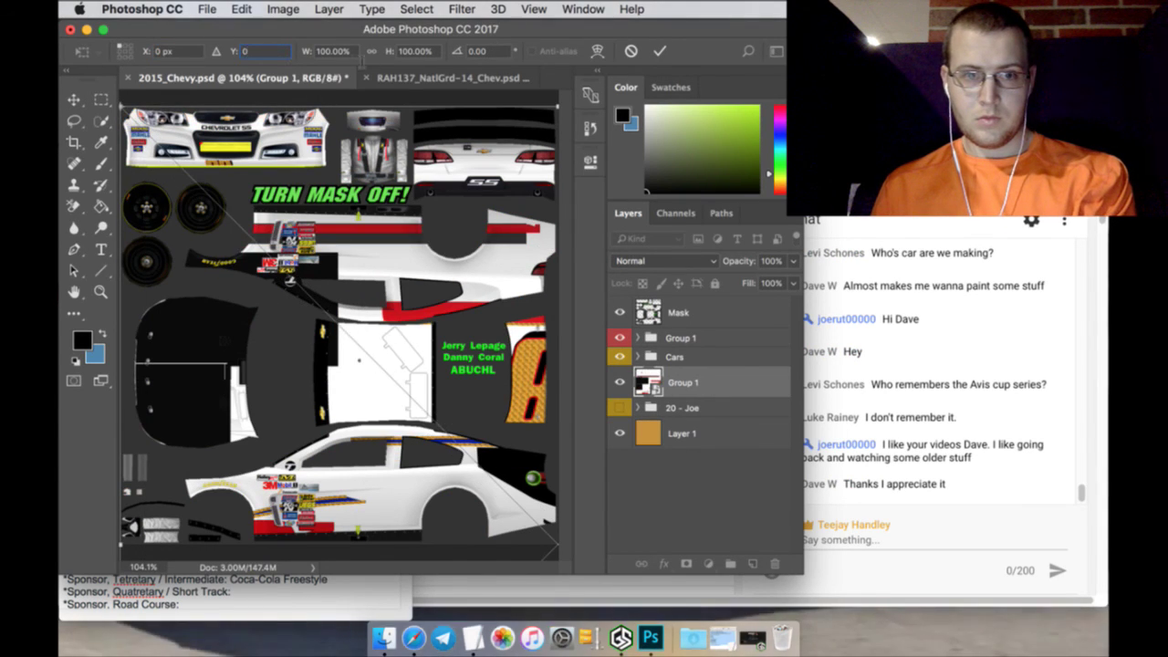
{"action": "type", "text": "0"}
{"action": "left_click", "coordinate": [347, 53]}
{"action": "type", "text": "50"}
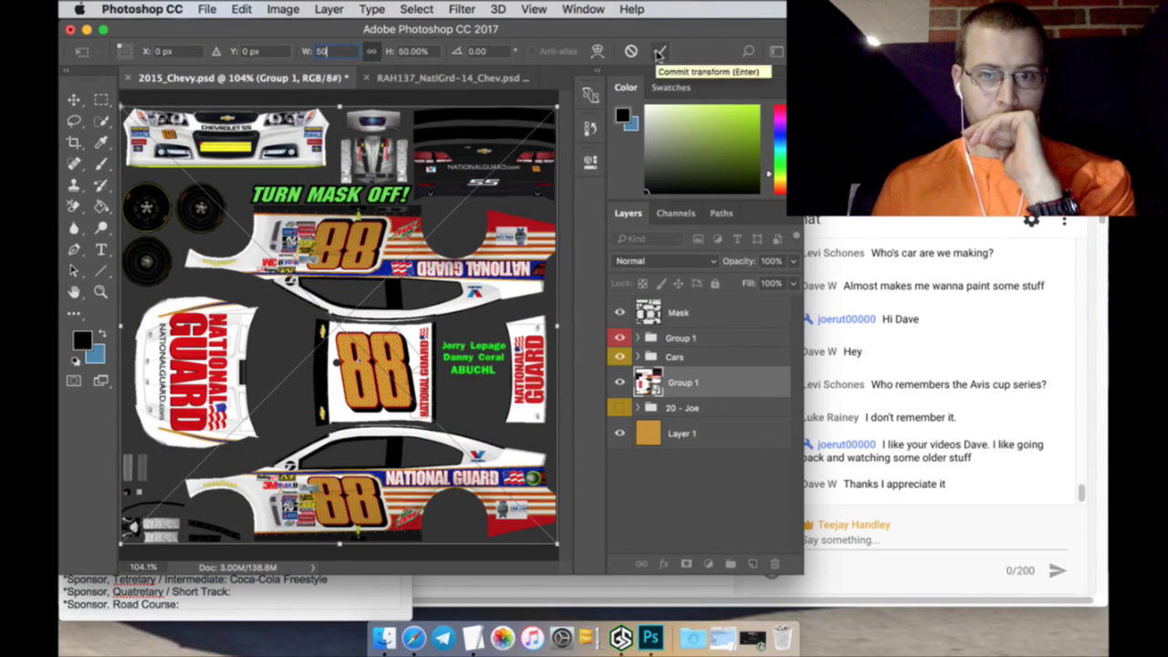
{"action": "left_click", "coordinate": [659, 51]}
{"action": "left_click_drag", "start_coordinate": [725, 385], "coordinate": [693, 403]}
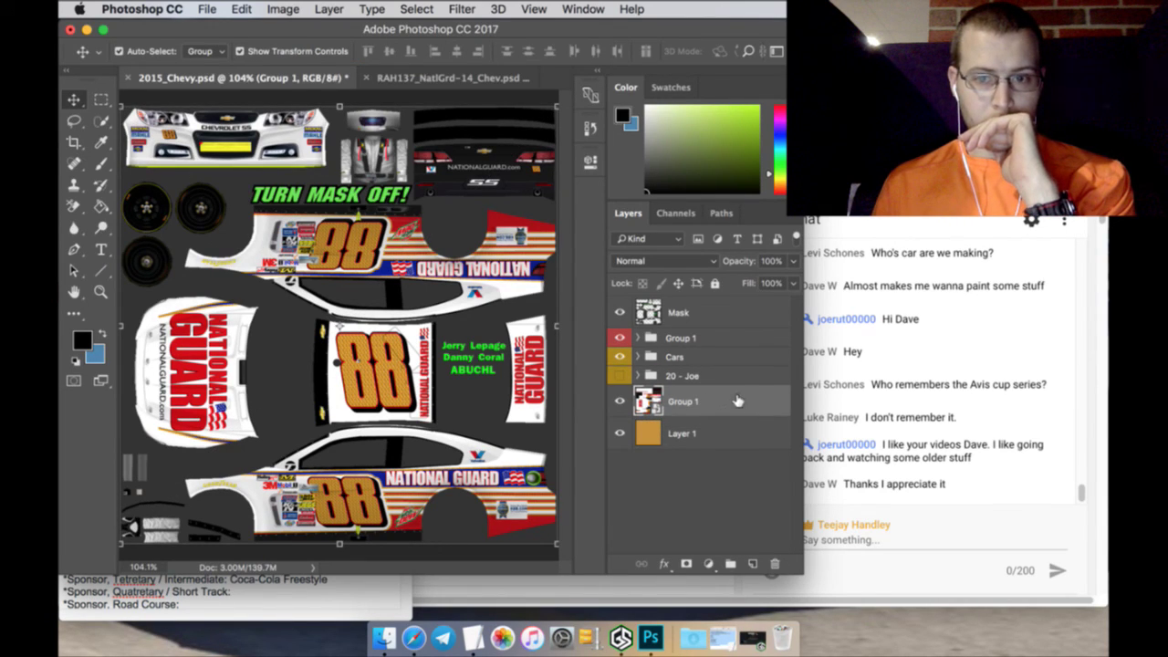
Hide the Blue and Red channels of 2015_Chevy.psd so only Green is displayed
{"action": "left_click", "coordinate": [675, 214]}
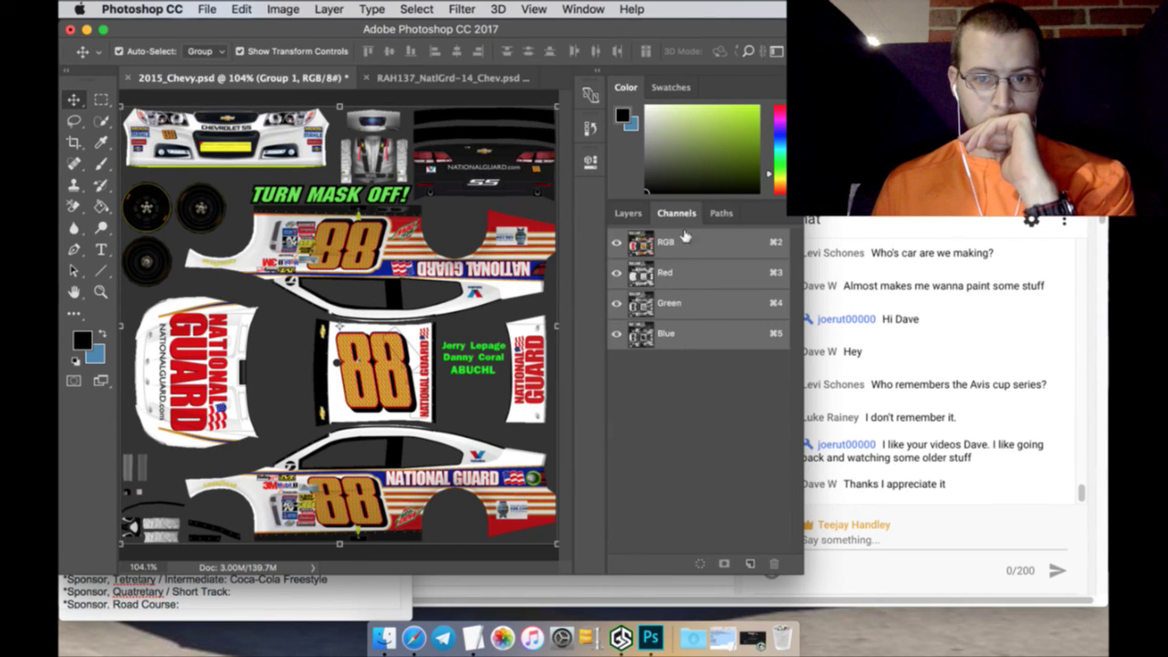
{"action": "left_click", "coordinate": [616, 333]}
{"action": "left_click", "coordinate": [616, 272]}
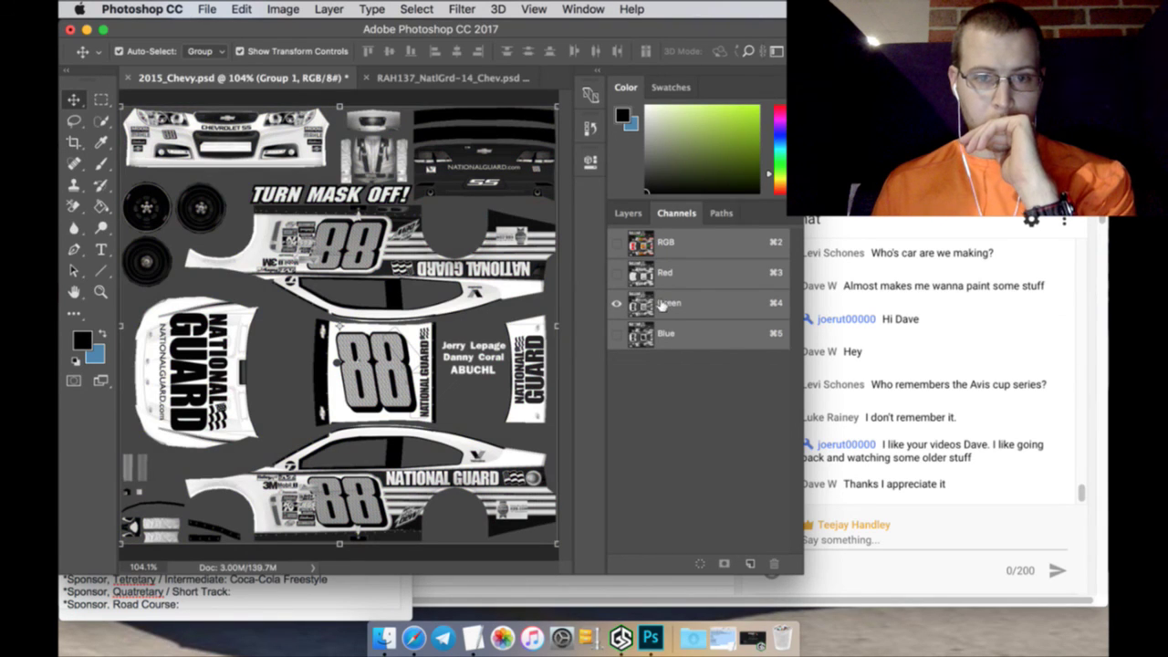
Rasterize the imported Group 1 livery layer
{"action": "left_click", "coordinate": [627, 213]}
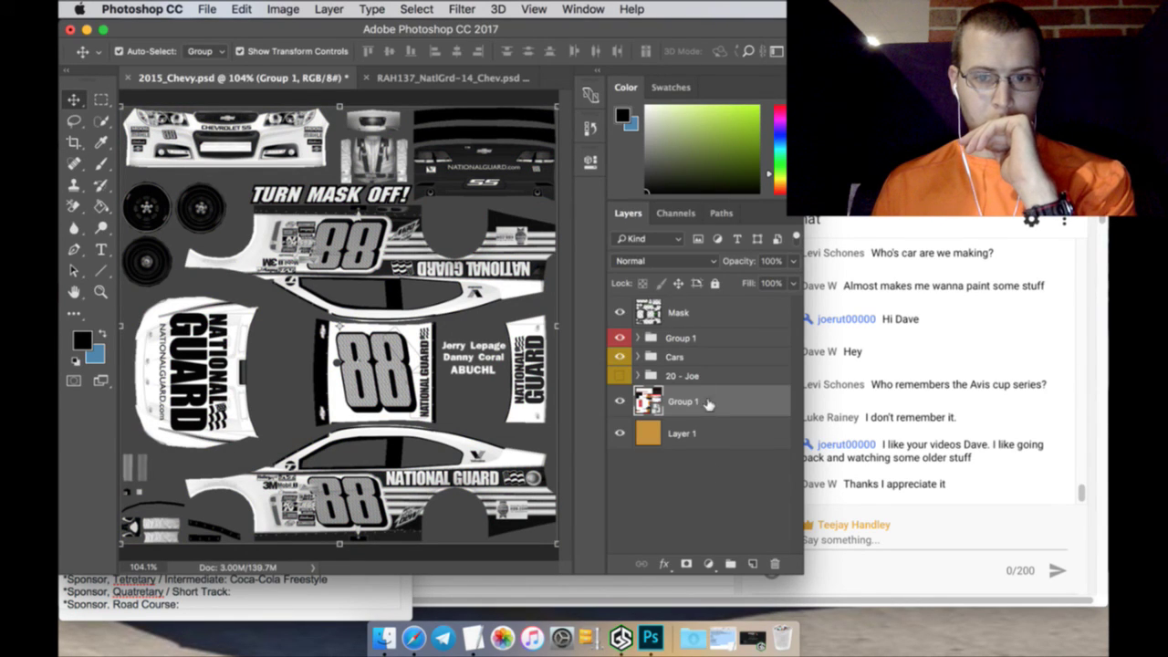
{"action": "right_click", "coordinate": [708, 405]}
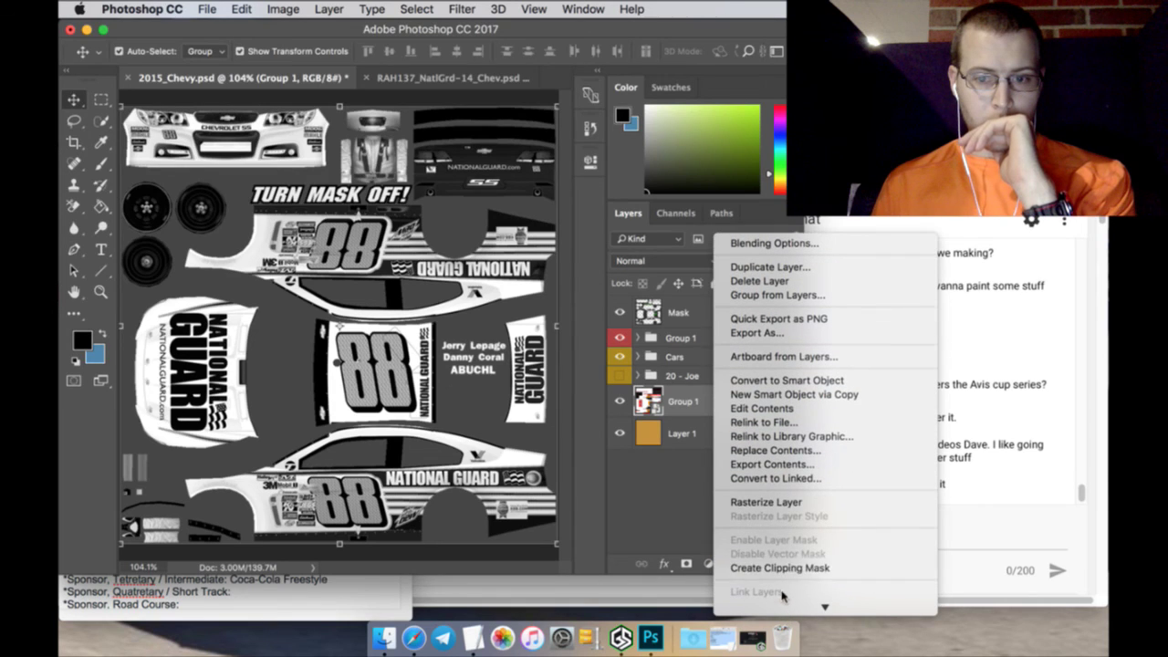
{"action": "left_click", "coordinate": [766, 501]}
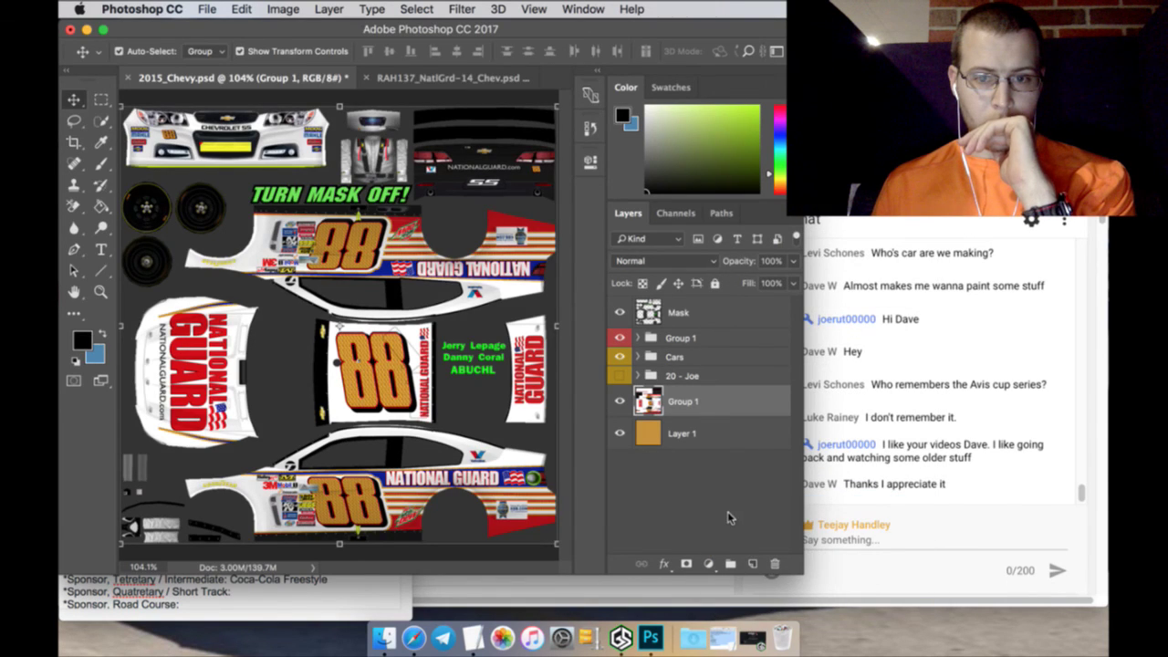
Display only the Green channel of the template by hiding Red and Blue
{"action": "left_click", "coordinate": [676, 212]}
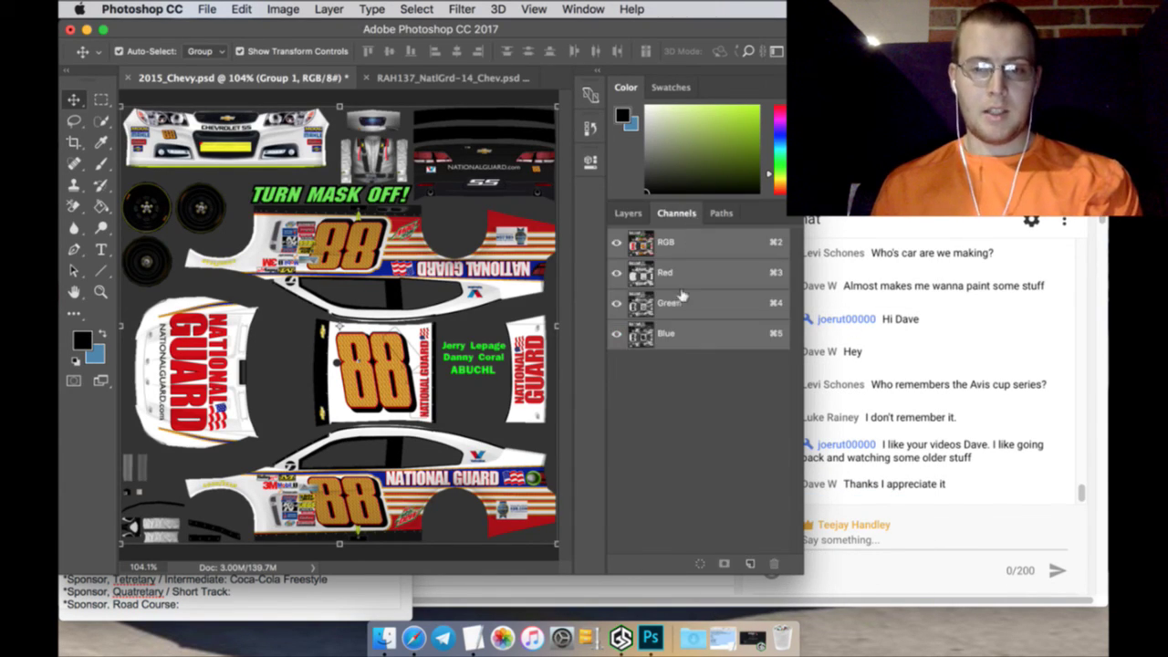
{"action": "left_click", "coordinate": [617, 272]}
{"action": "left_click", "coordinate": [617, 333]}
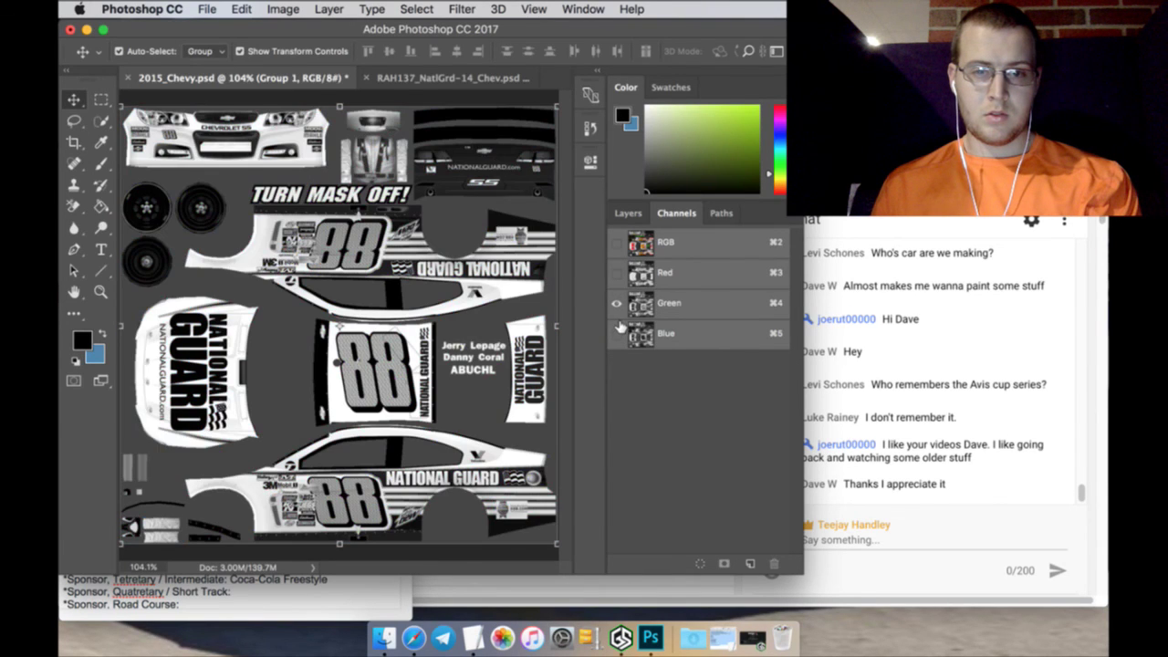
{"action": "left_click", "coordinate": [629, 212]}
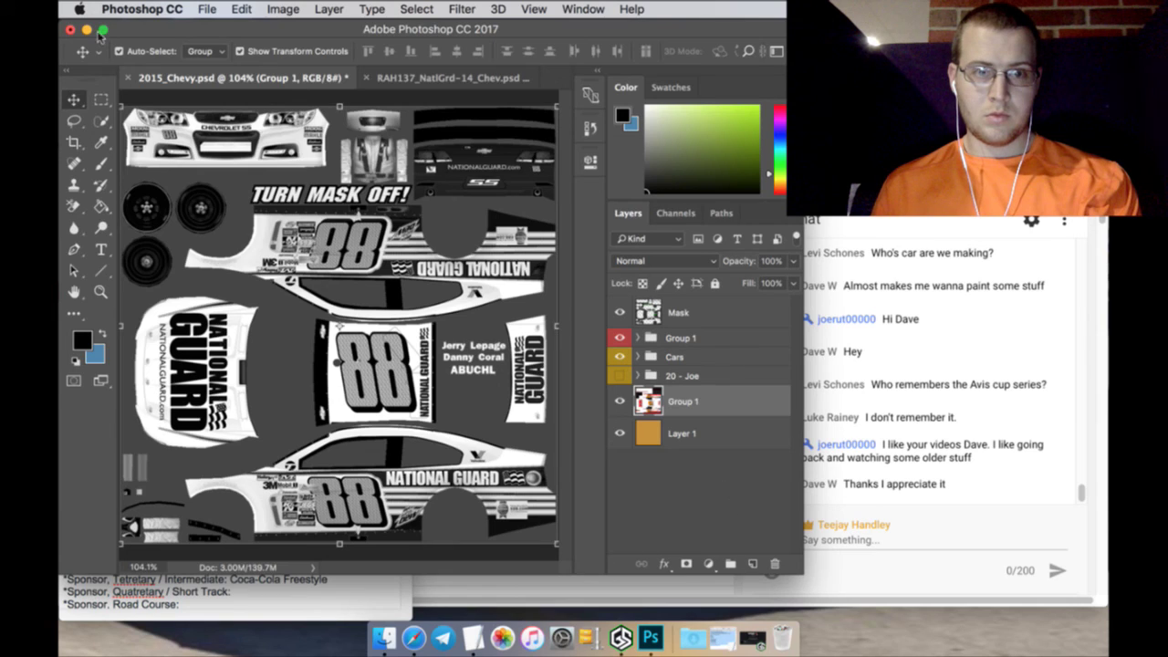
Rename the rasterized livery layer as Green Channel Only
{"action": "left_click", "coordinate": [100, 100]}
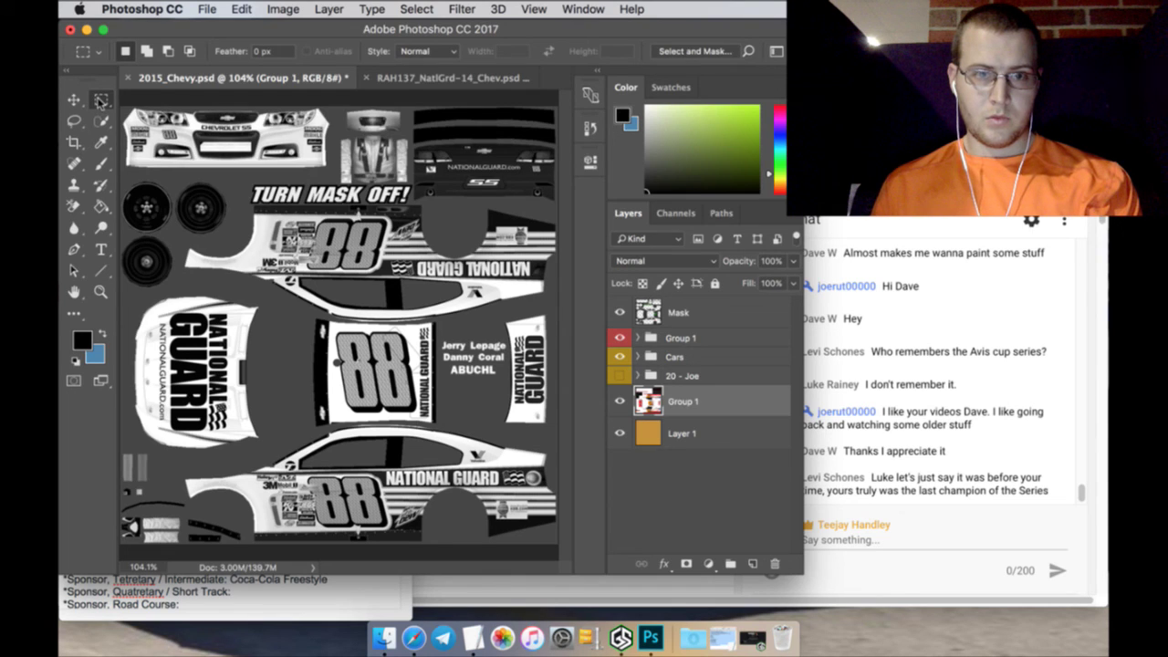
{"action": "double_click", "coordinate": [682, 402]}
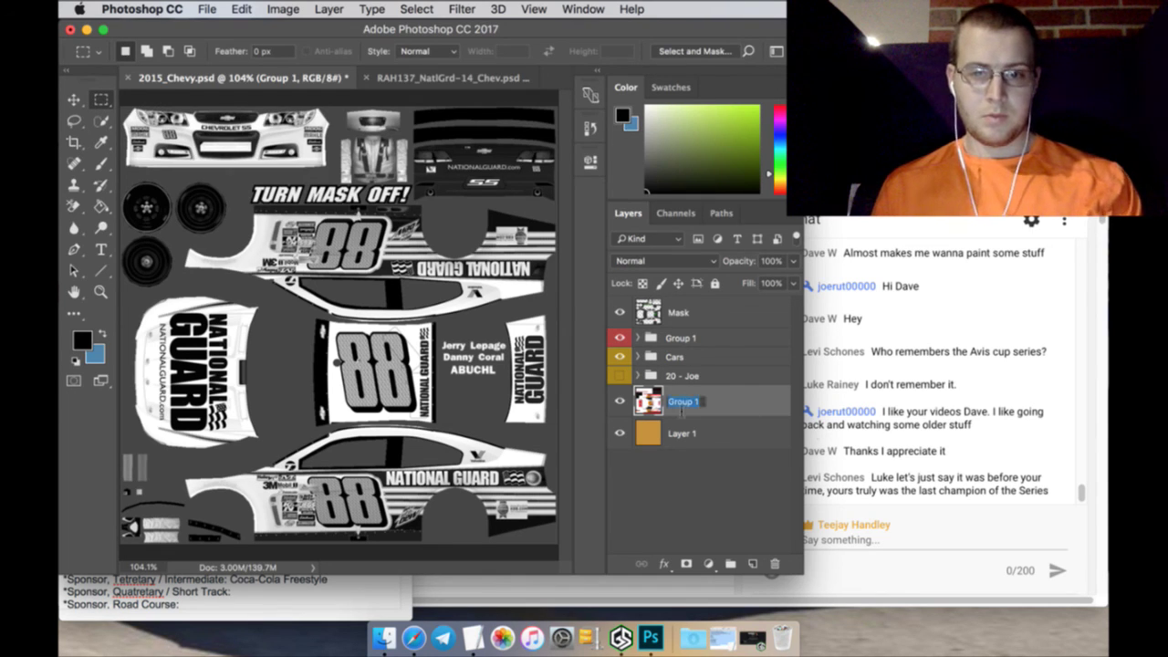
{"action": "type", "text": "Green C"}
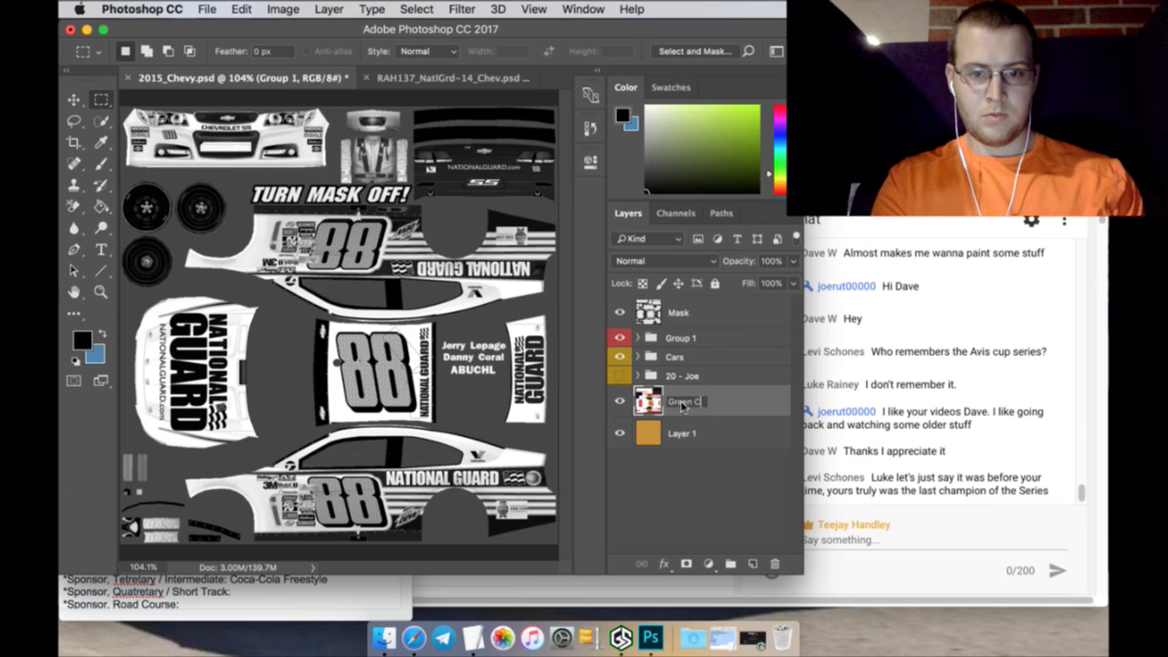
{"action": "type", "text": "hal"}
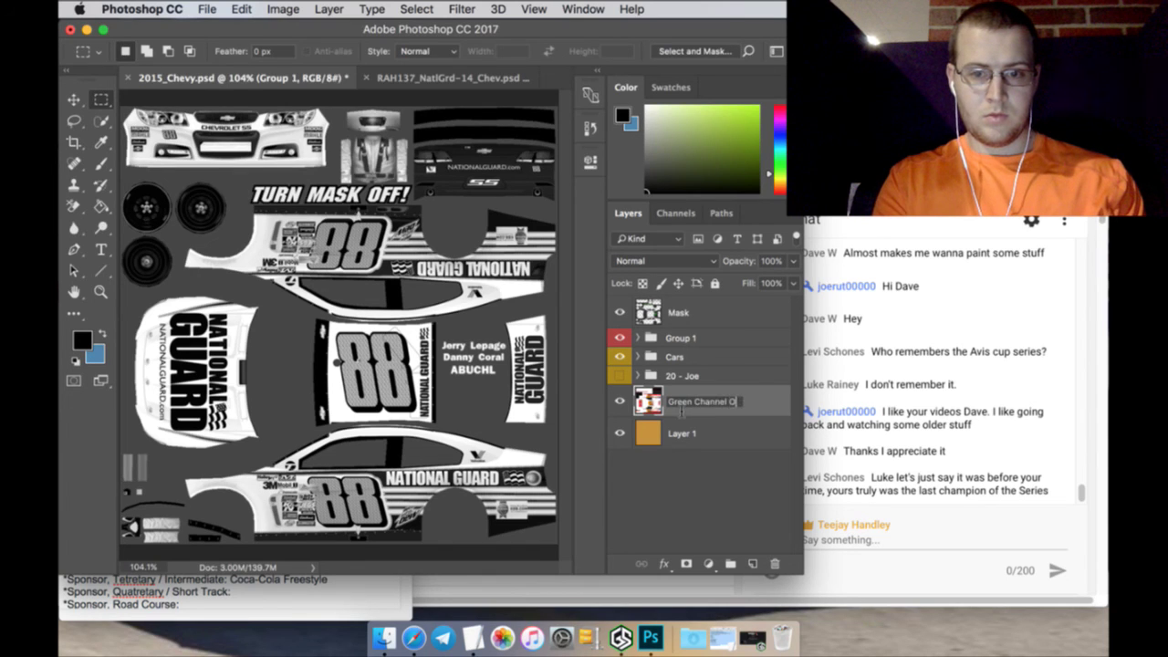
{"action": "type", "text": "nnel Only"}
{"action": "key", "text": "Return"}
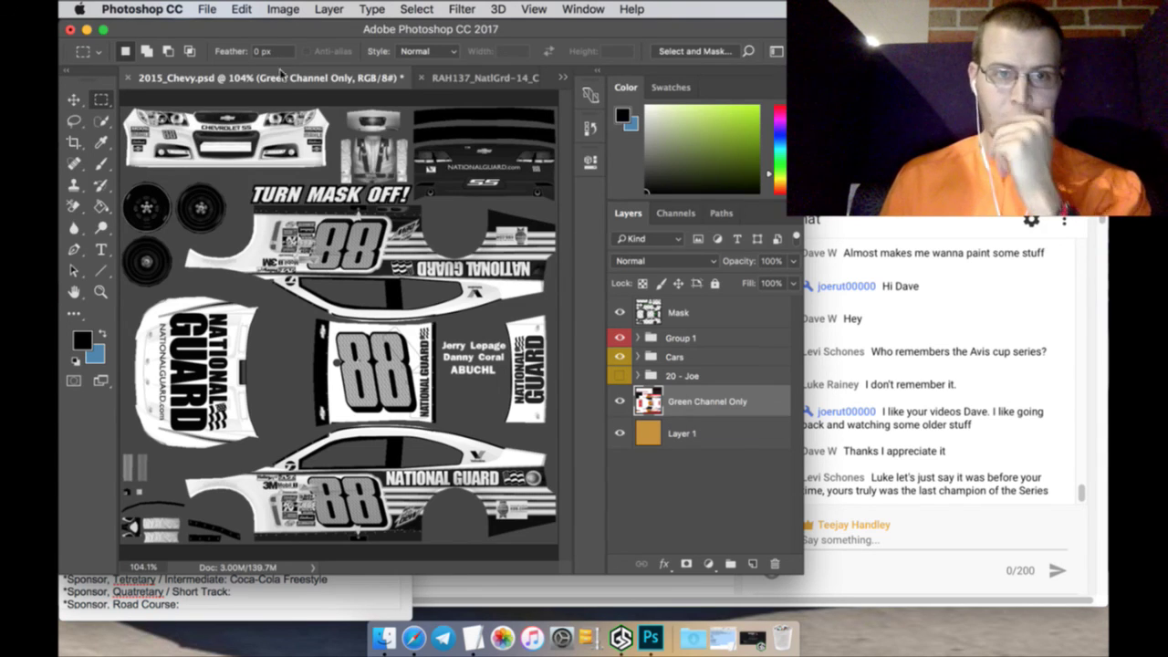
Save the livery without the Mask layer as a 24 bits/pixel Targa named 88_GrayNG in the TGA RBCS folder, and show the mask again
{"action": "left_click", "coordinate": [619, 311]}
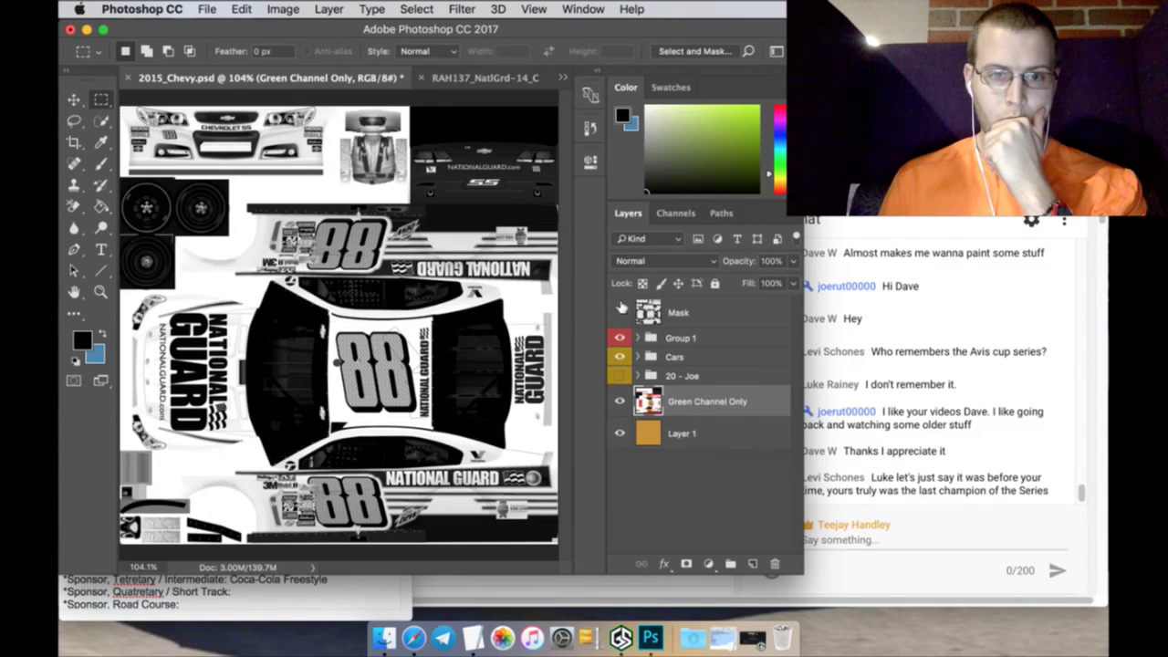
{"action": "left_click", "coordinate": [208, 9]}
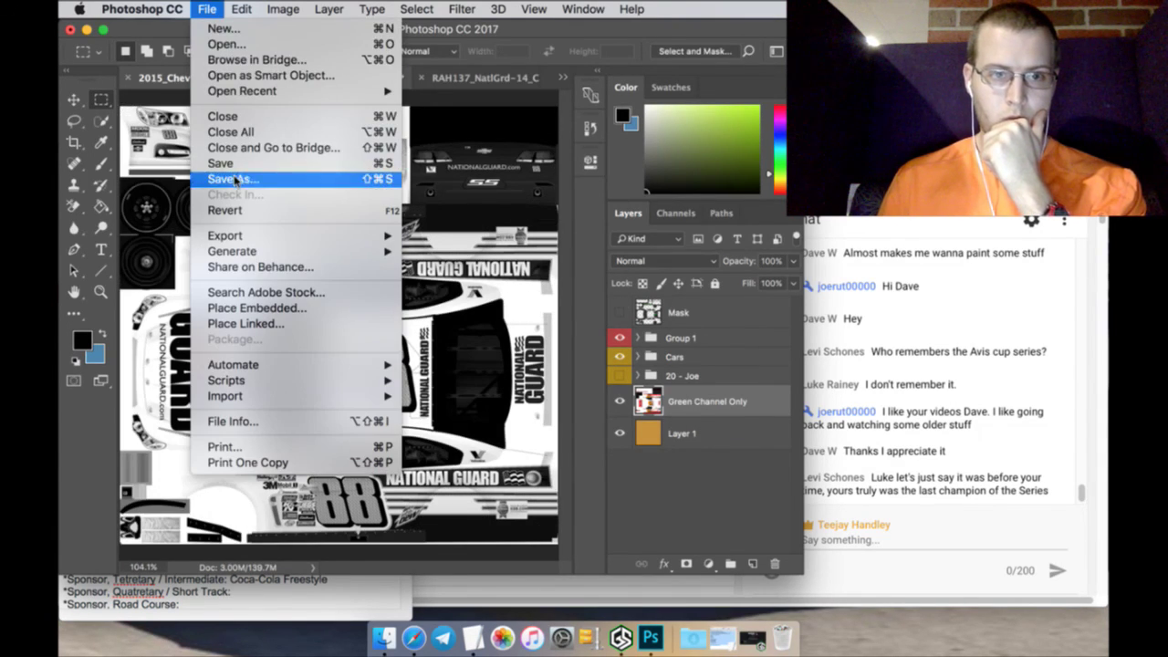
{"action": "left_click", "coordinate": [239, 179]}
{"action": "double_click", "coordinate": [561, 185]}
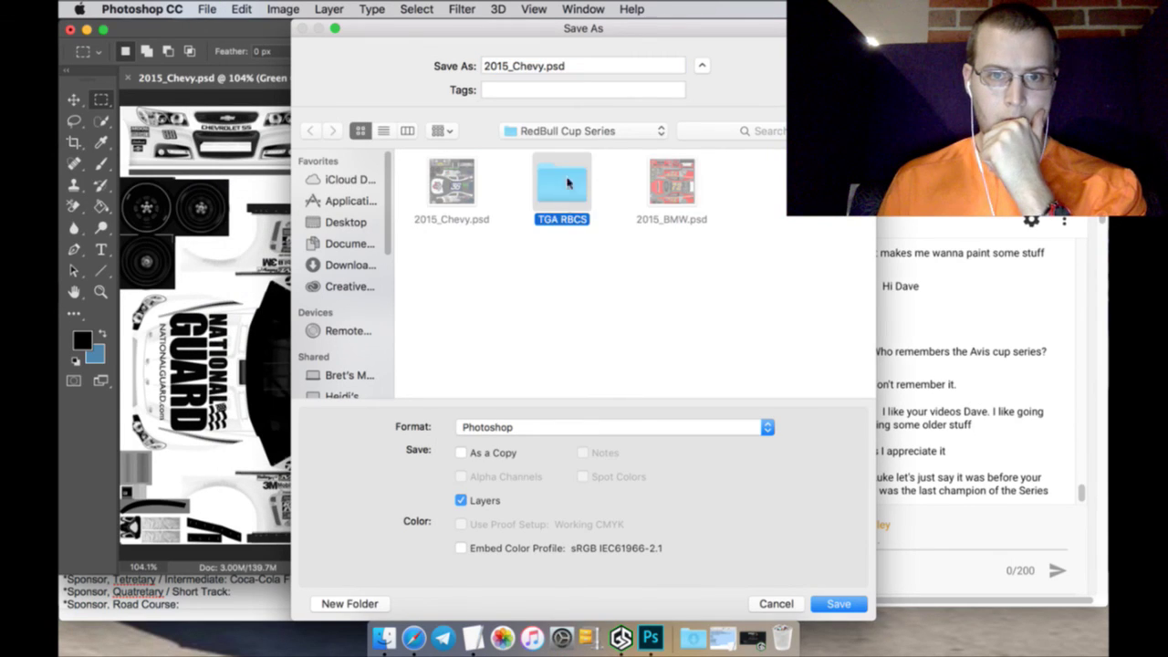
{"action": "triple_click", "coordinate": [589, 67]}
{"action": "type", "text": "8"}
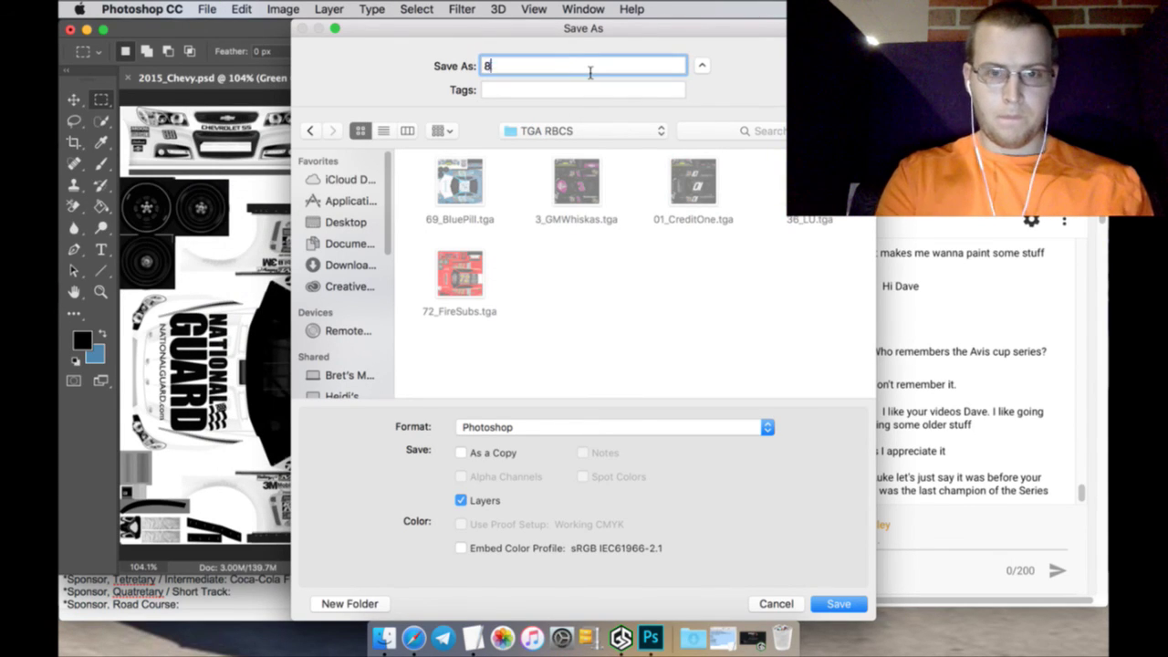
{"action": "type", "text": "8_GrayNG"}
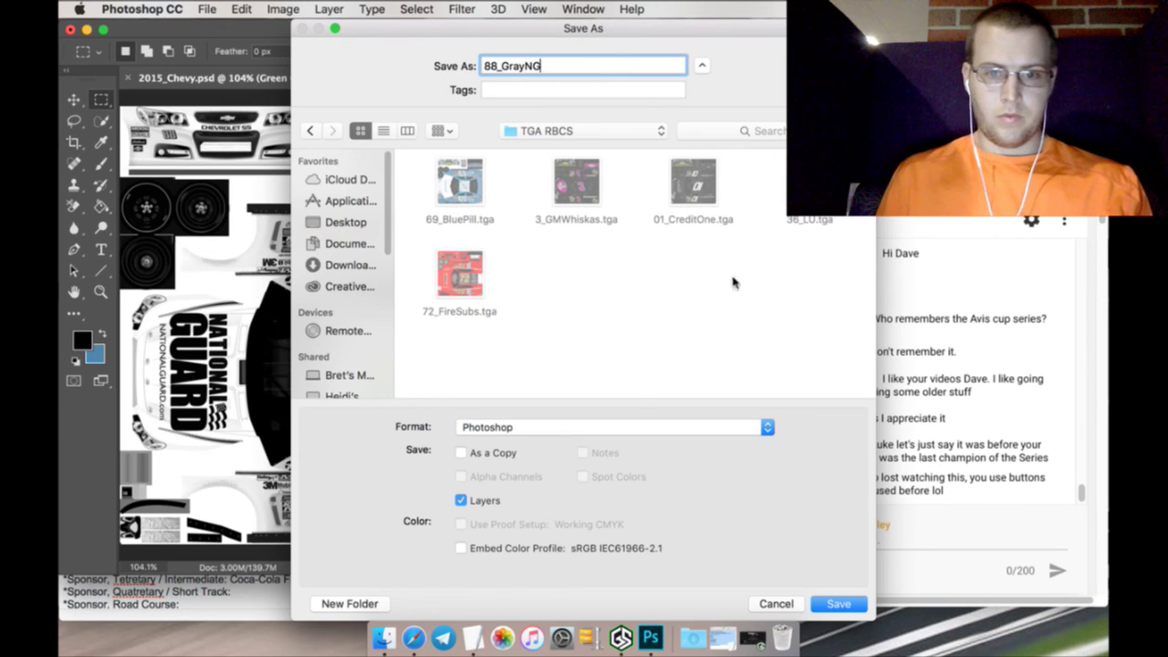
{"action": "left_click", "coordinate": [720, 426]}
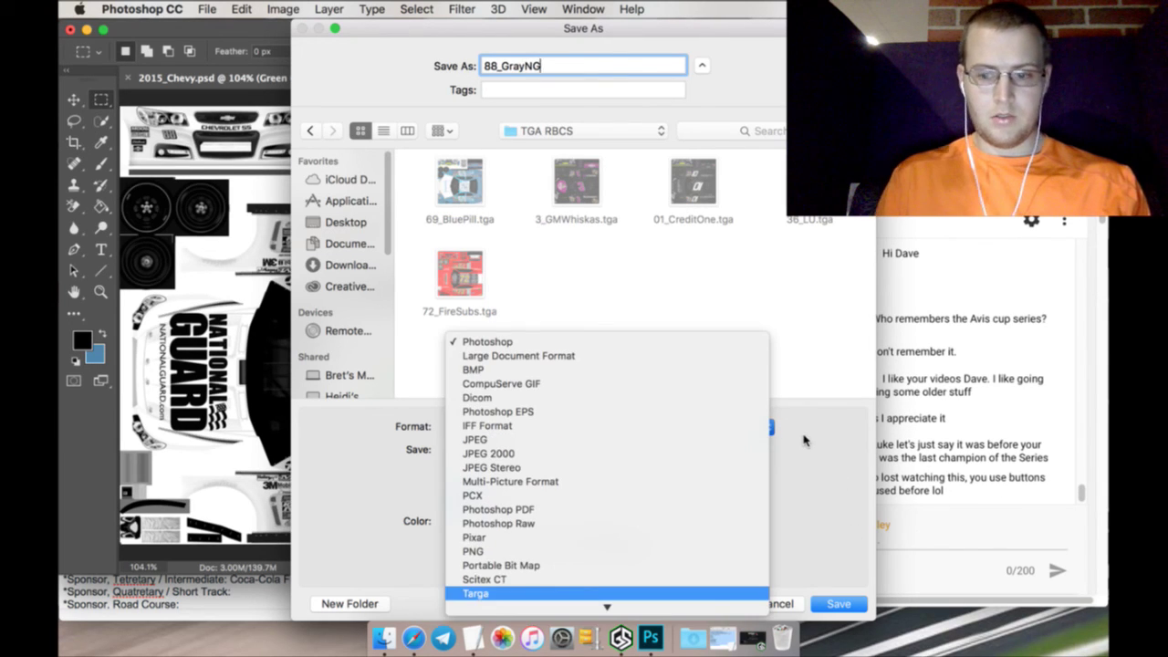
{"action": "left_click", "coordinate": [639, 591]}
{"action": "key", "text": "Return"}
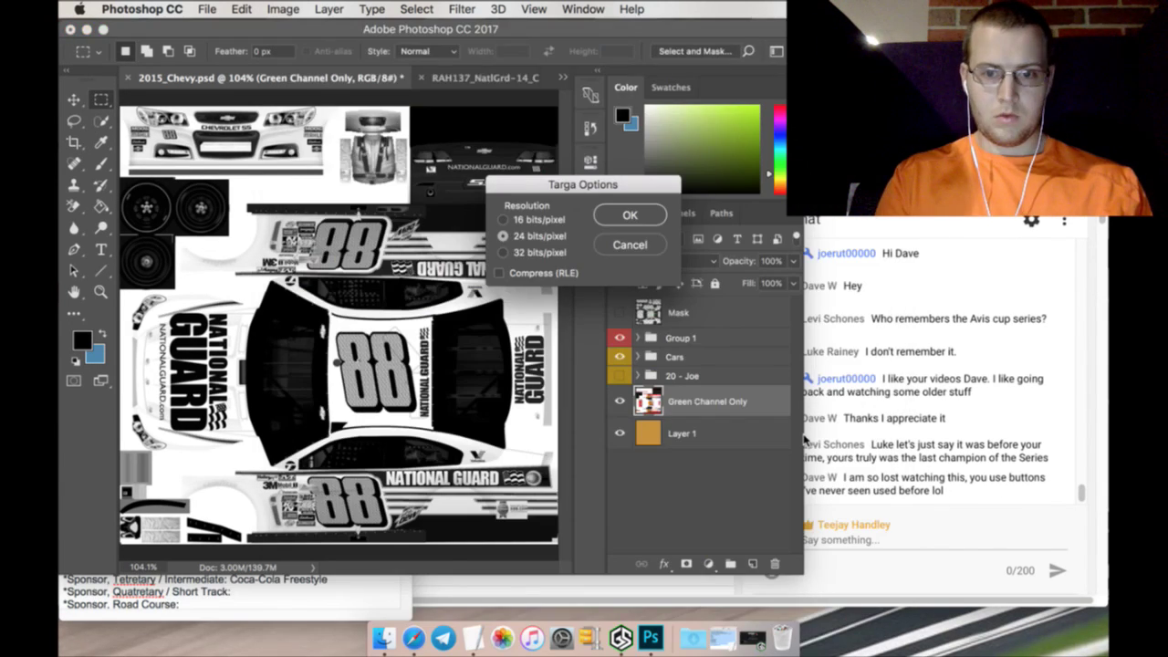
{"action": "key", "text": "Return"}
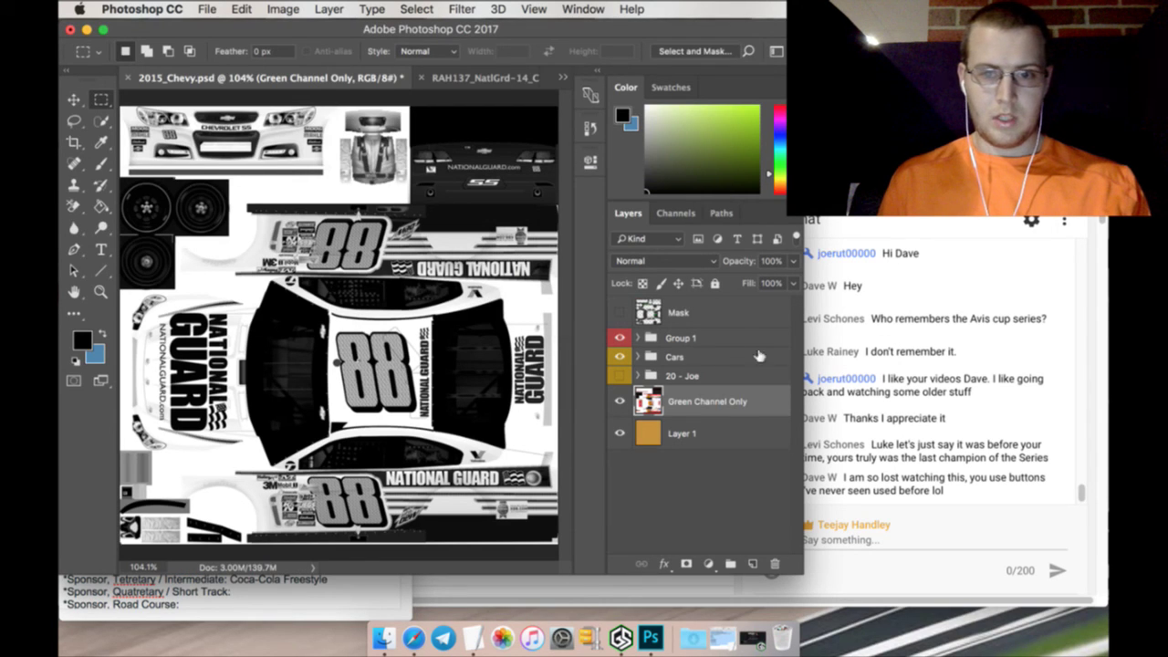
{"action": "left_click", "coordinate": [619, 312]}
Open the exported 88_GrayNG.tga from the TGA RBCS folder
{"action": "left_click", "coordinate": [206, 9]}
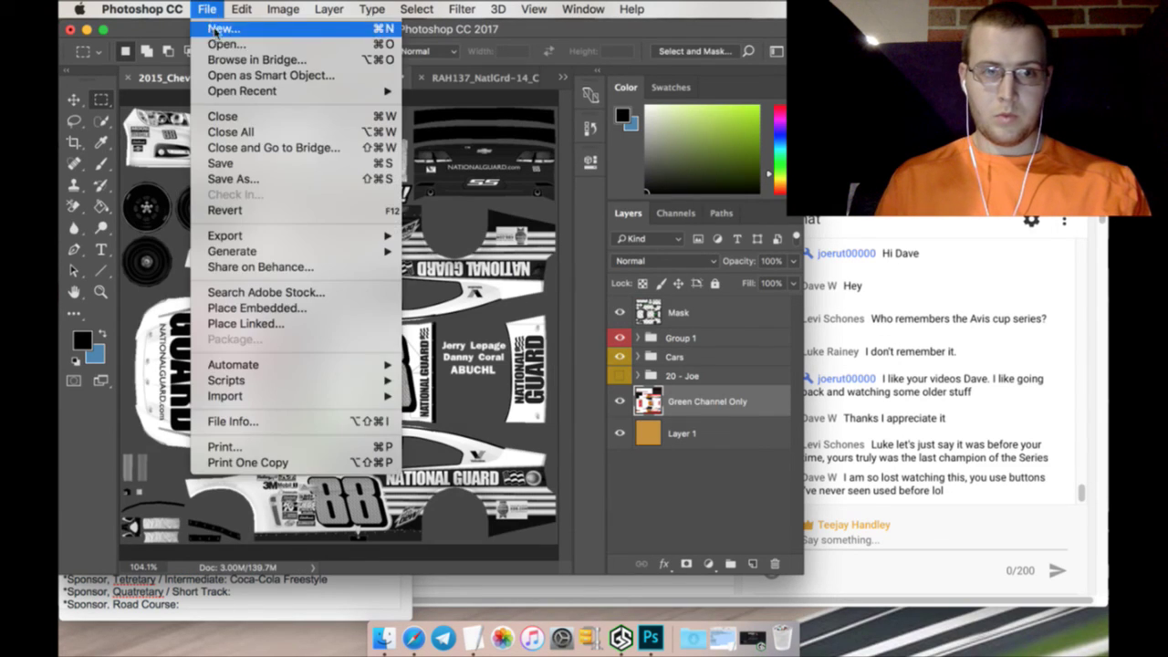
{"action": "left_click", "coordinate": [226, 44]}
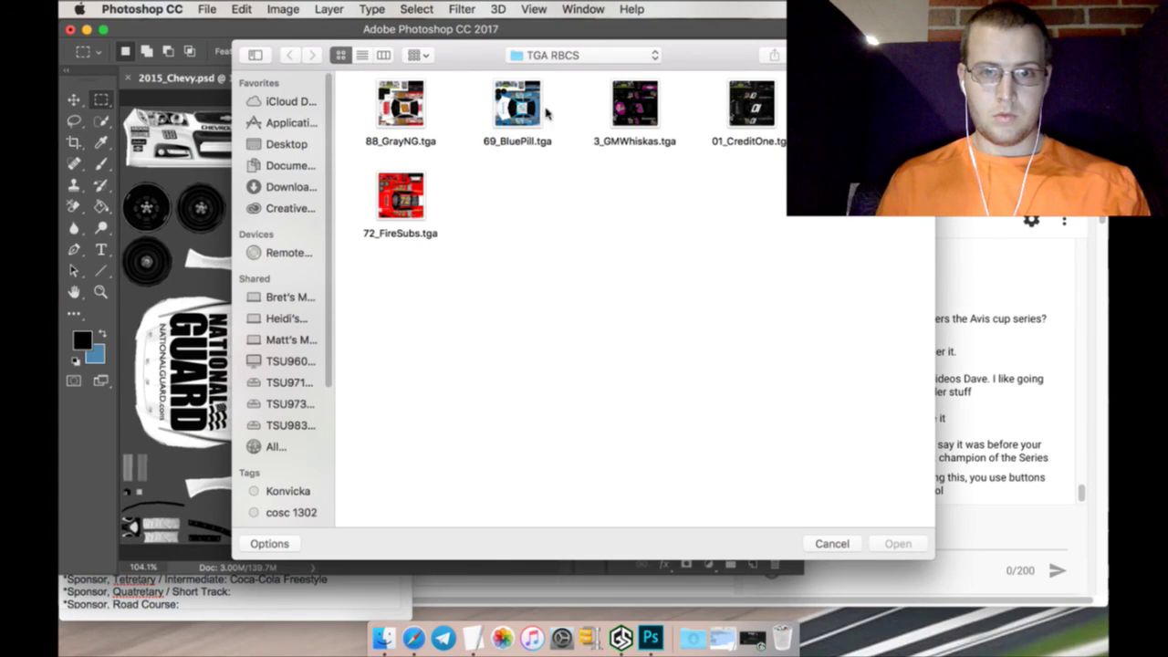
{"action": "left_click", "coordinate": [410, 107]}
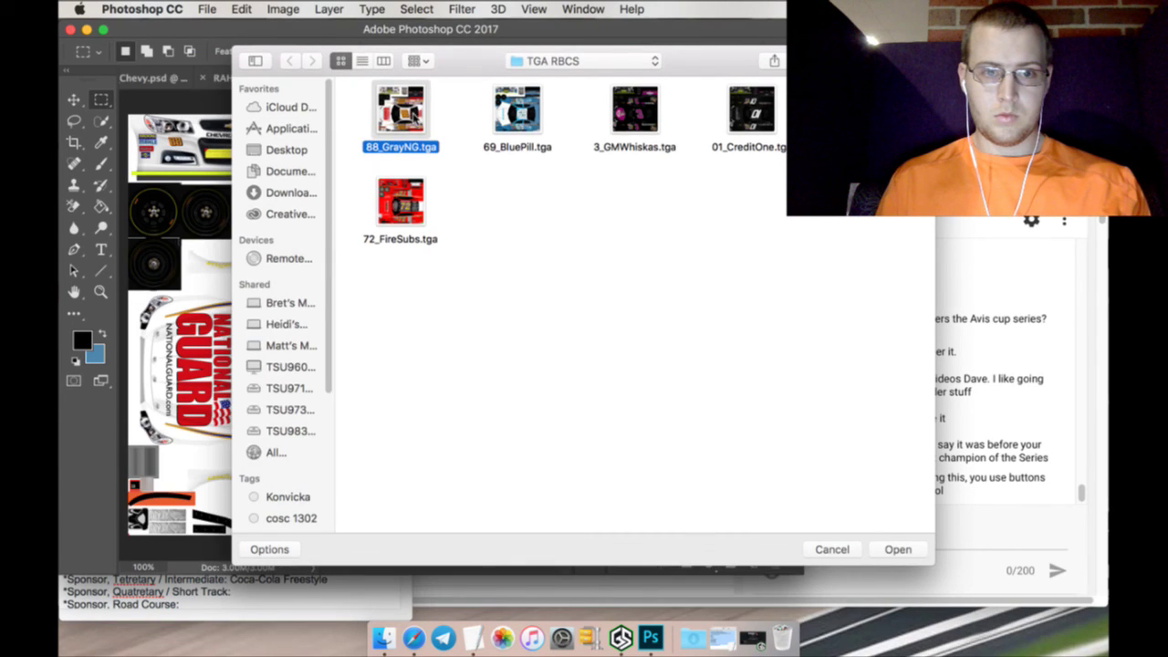
{"action": "double_click", "coordinate": [412, 115]}
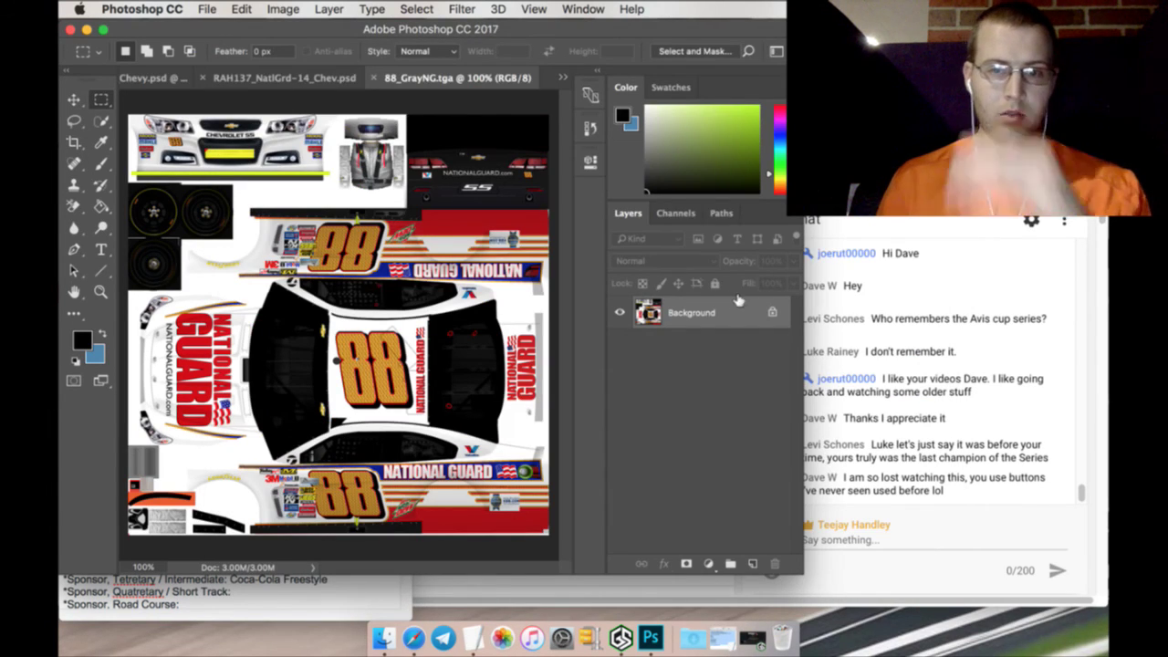
{"action": "left_click", "coordinate": [421, 10]}
{"action": "mouse_move", "coordinate": [533, 9]}
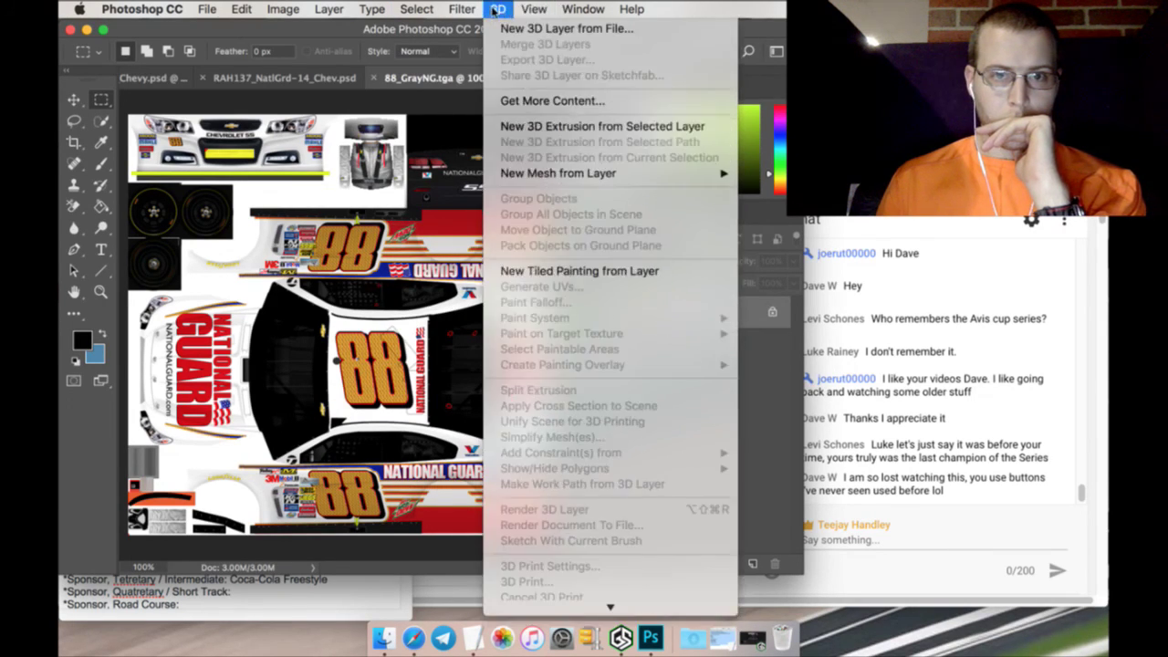
Add a Brightness/Contrast adjustment layer above the Background with brightness -150 and contrast -50
{"action": "mouse_move", "coordinate": [461, 11]}
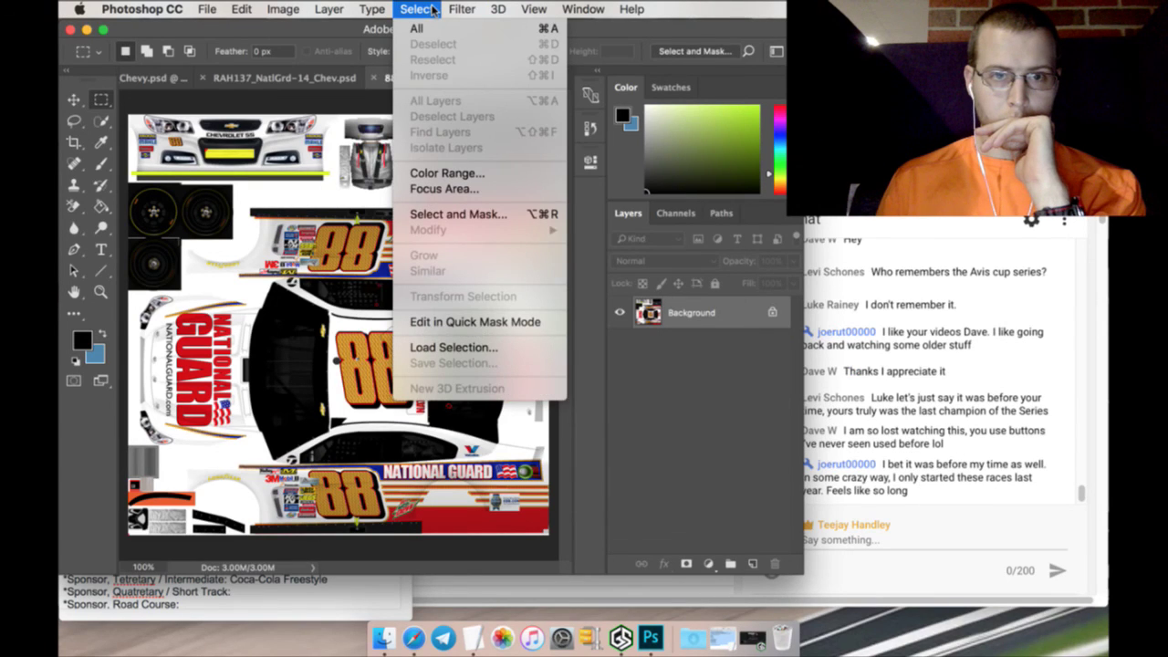
{"action": "mouse_move", "coordinate": [328, 9]}
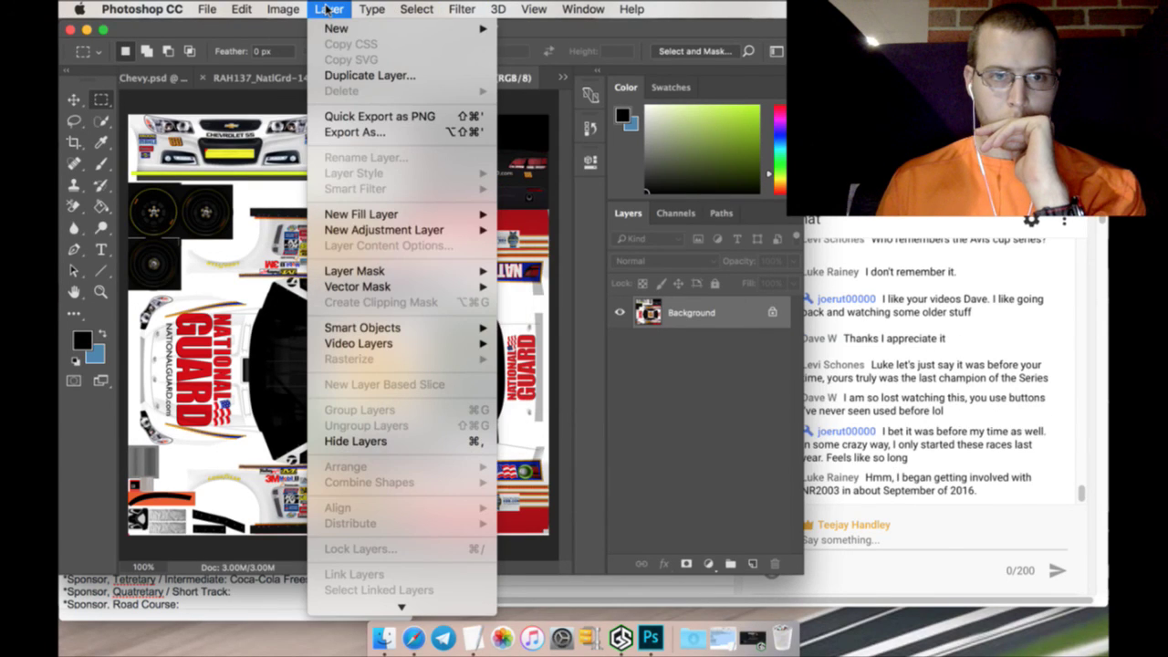
{"action": "mouse_move", "coordinate": [360, 232]}
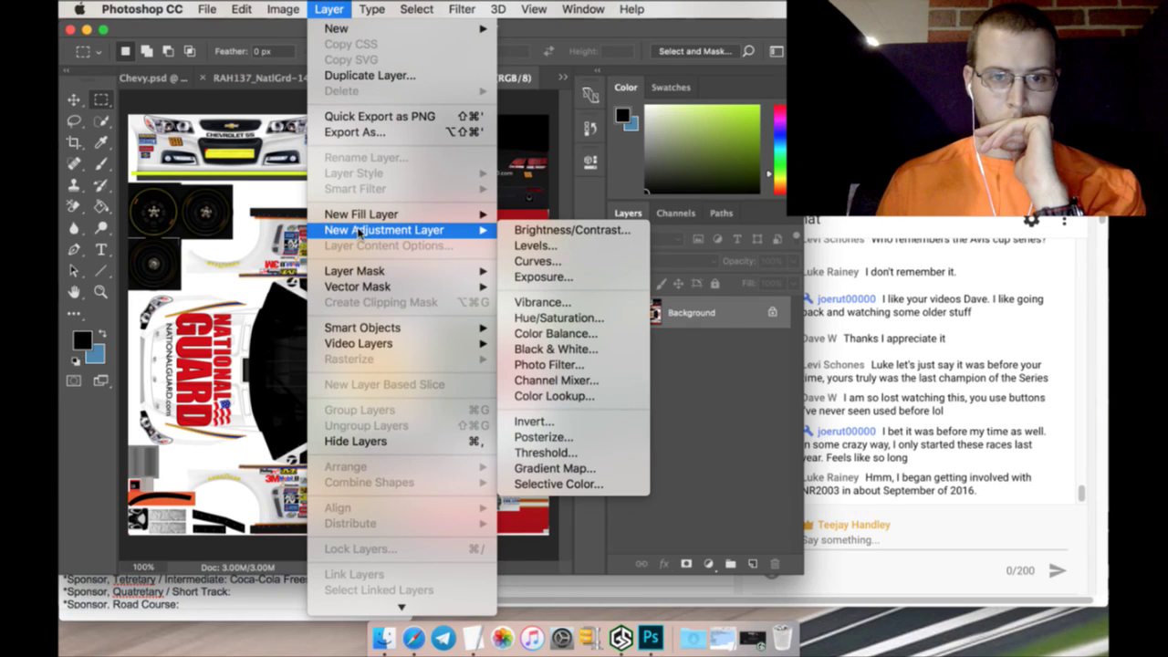
{"action": "left_click", "coordinate": [532, 235]}
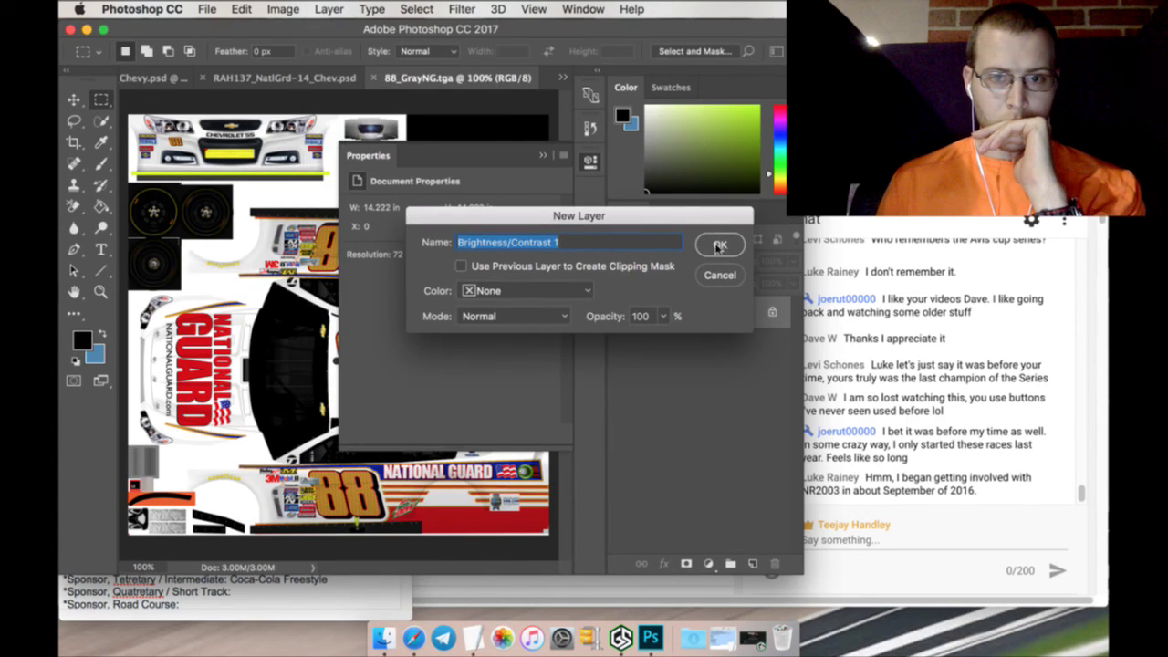
{"action": "left_click", "coordinate": [718, 247]}
{"action": "left_click_drag", "start_coordinate": [448, 248], "coordinate": [383, 283]}
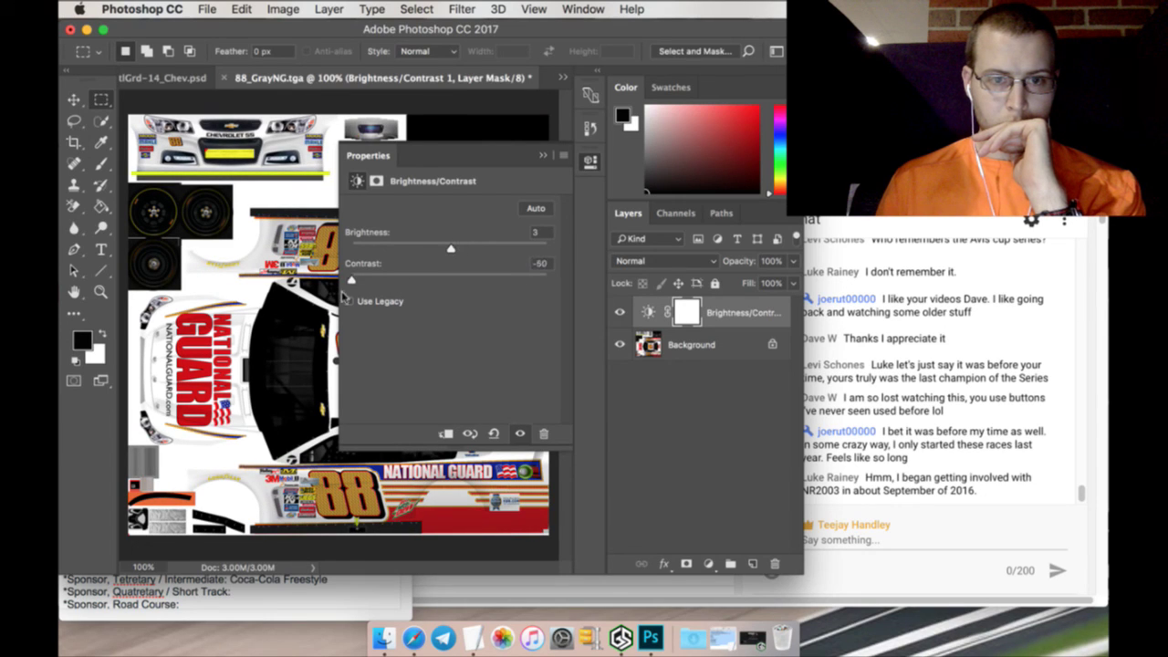
{"action": "left_click_drag", "start_coordinate": [450, 249], "coordinate": [308, 288]}
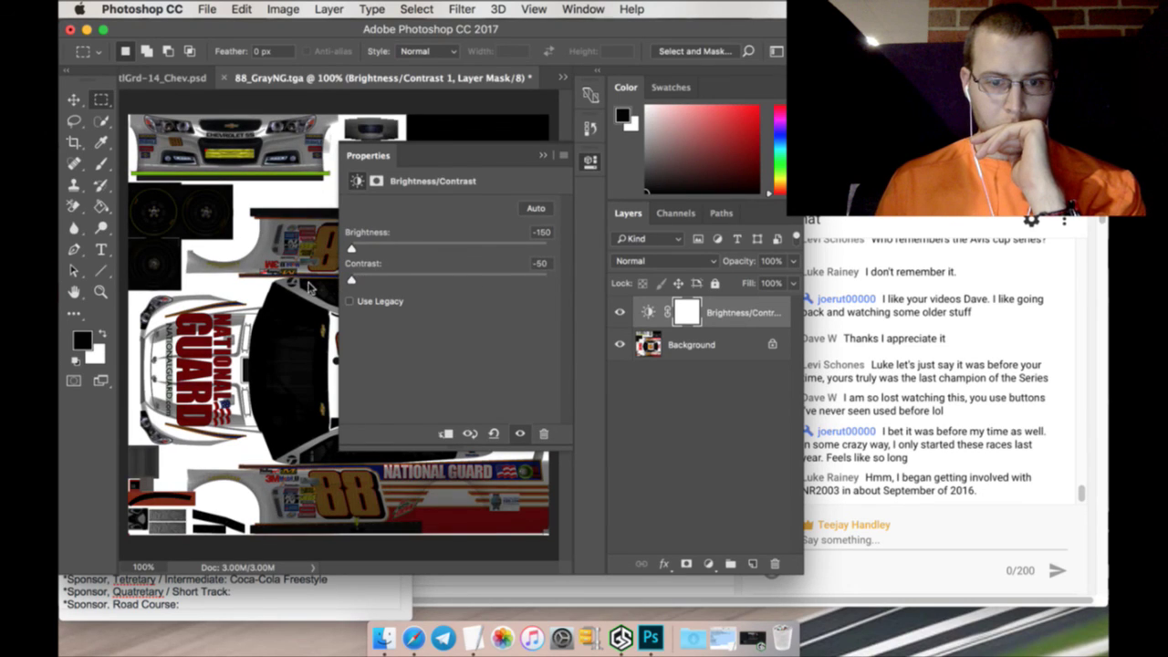
{"action": "left_click", "coordinate": [542, 157]}
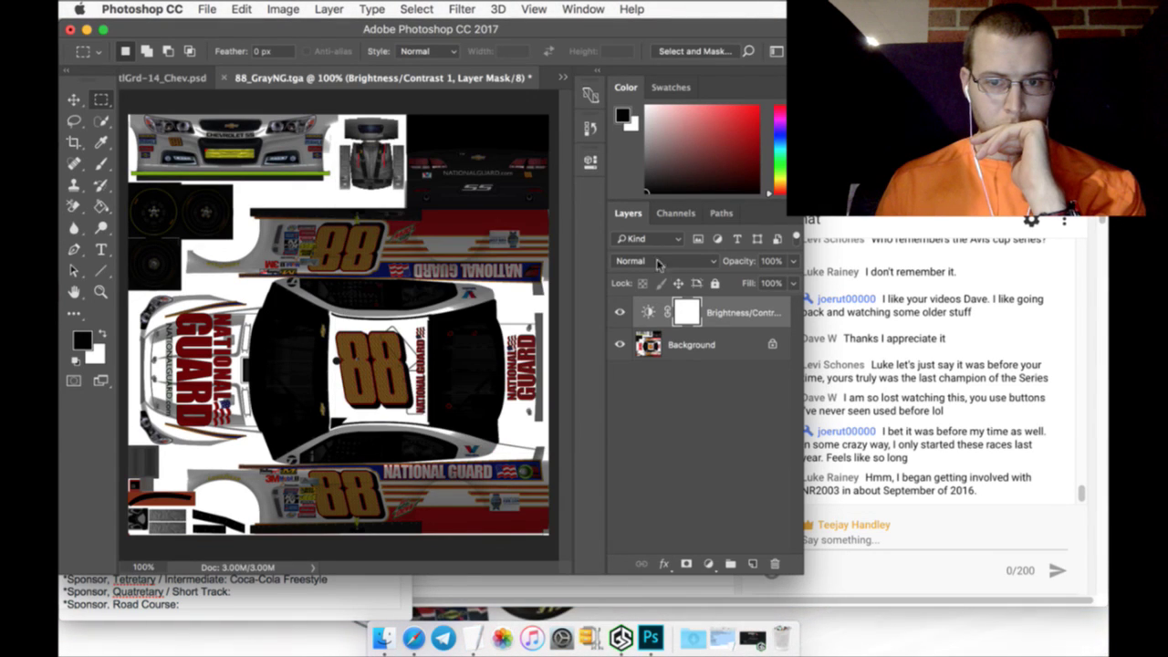
Hide the Brightness/Contrast adjustment layer
{"action": "left_click", "coordinate": [720, 216]}
{"action": "left_click", "coordinate": [687, 217]}
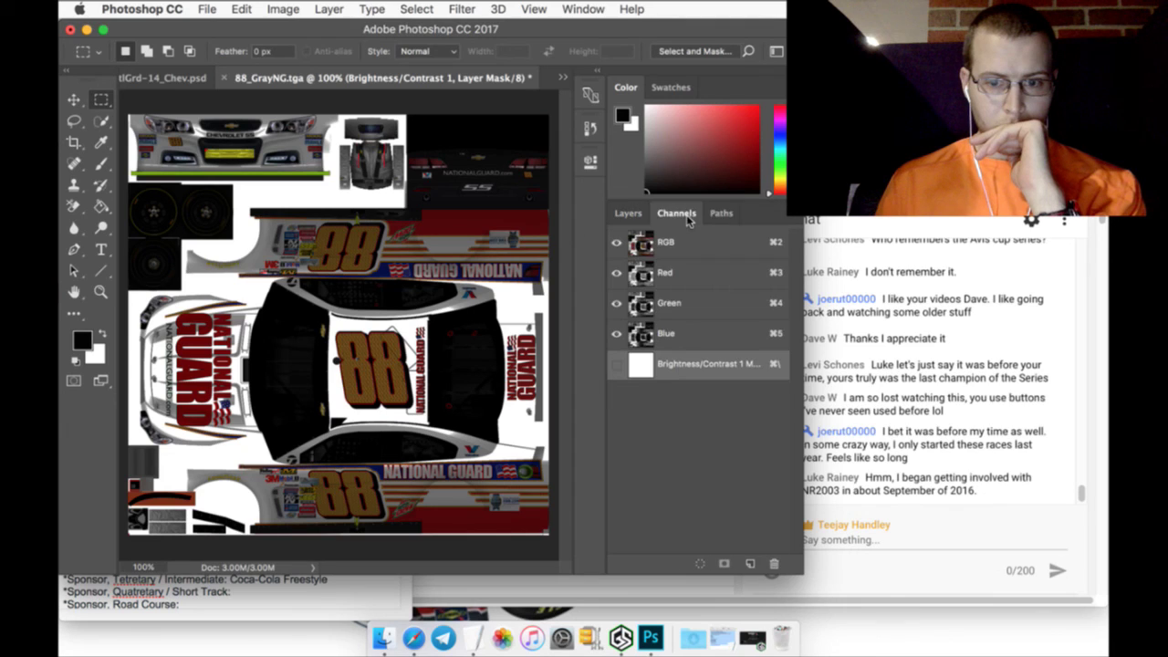
{"action": "left_click", "coordinate": [627, 213]}
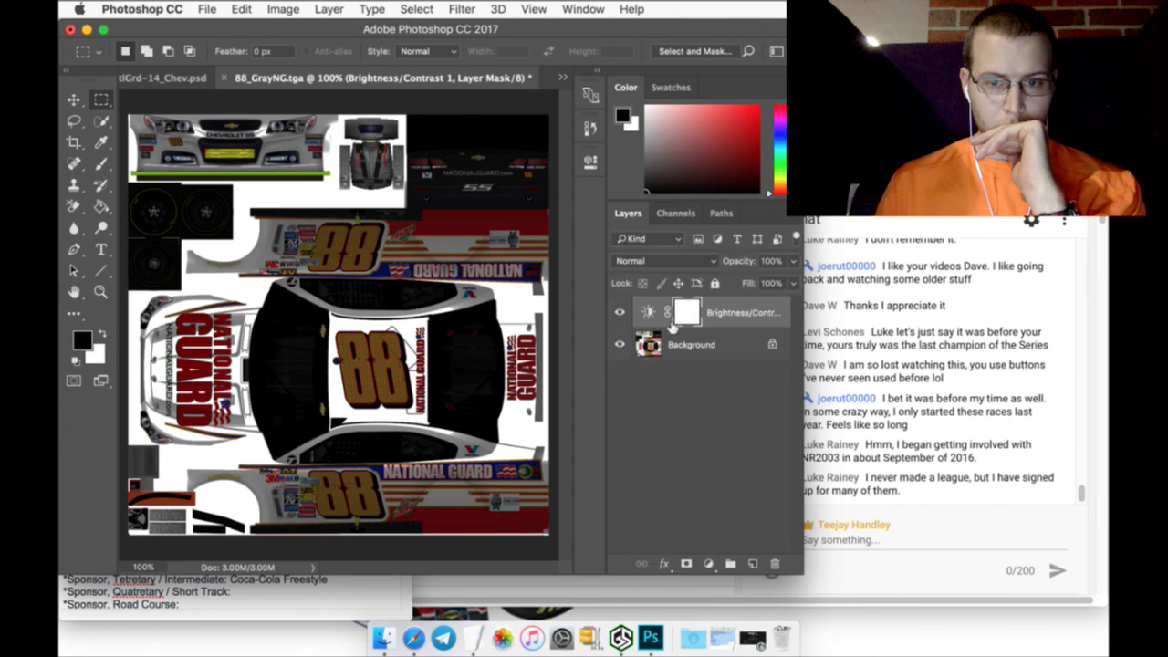
{"action": "left_click", "coordinate": [708, 563]}
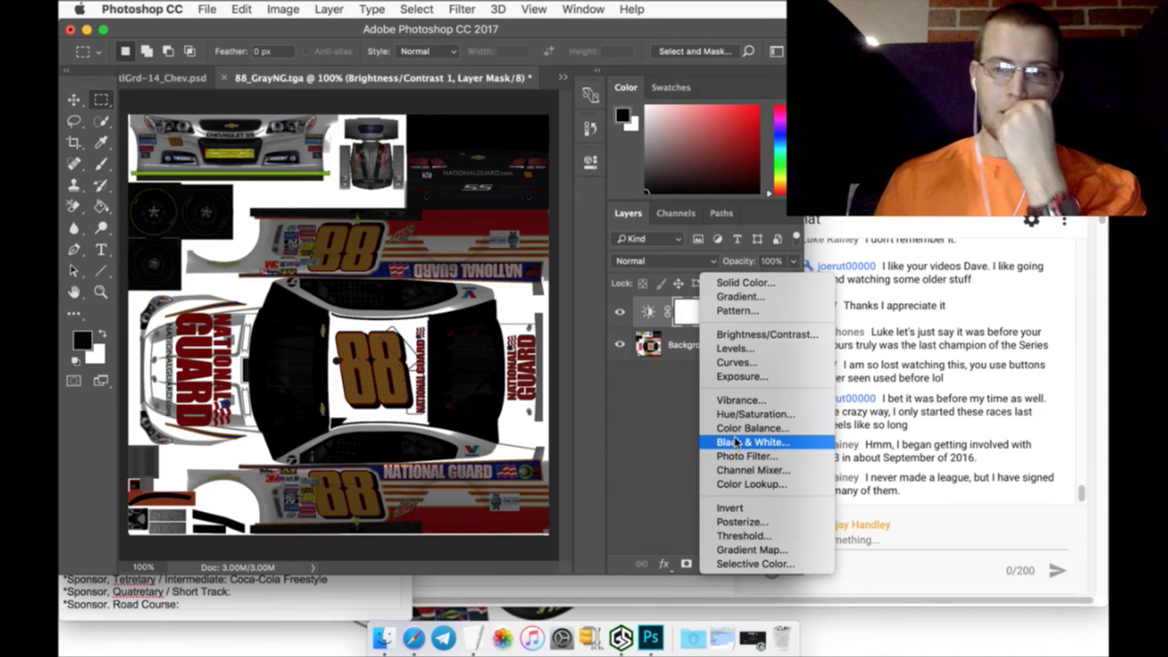
{"action": "left_click", "coordinate": [686, 410]}
{"action": "left_click", "coordinate": [620, 312]}
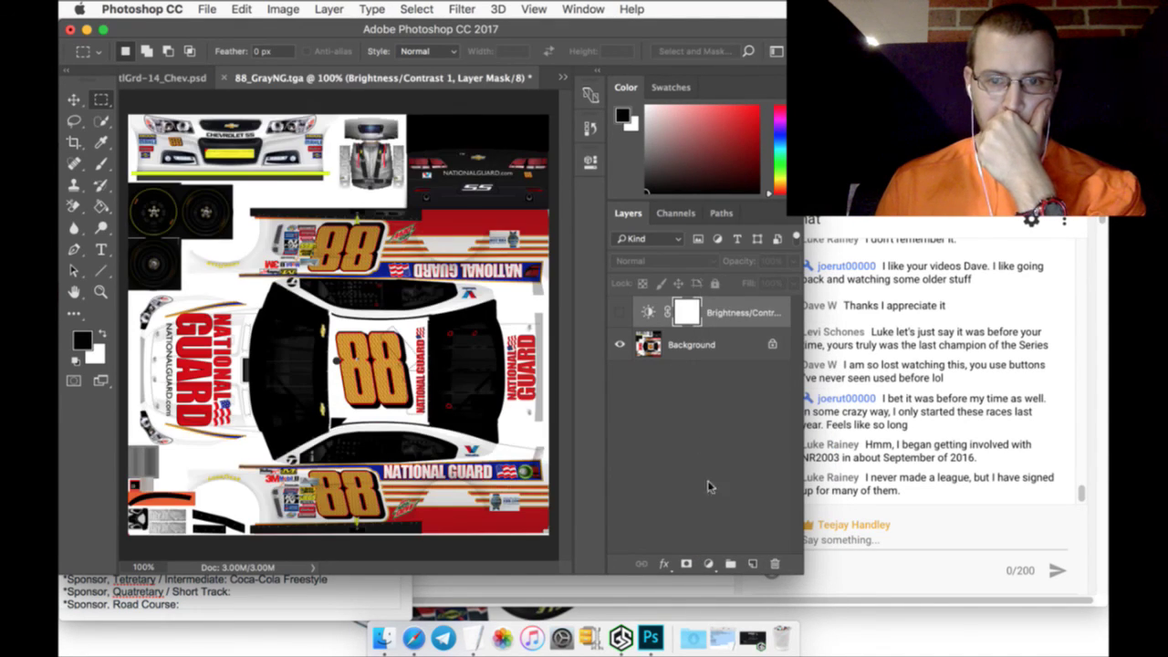
Add a Hue/Saturation adjustment layer with saturation -100 and lightness +21 to turn the livery gray
{"action": "left_click", "coordinate": [707, 564]}
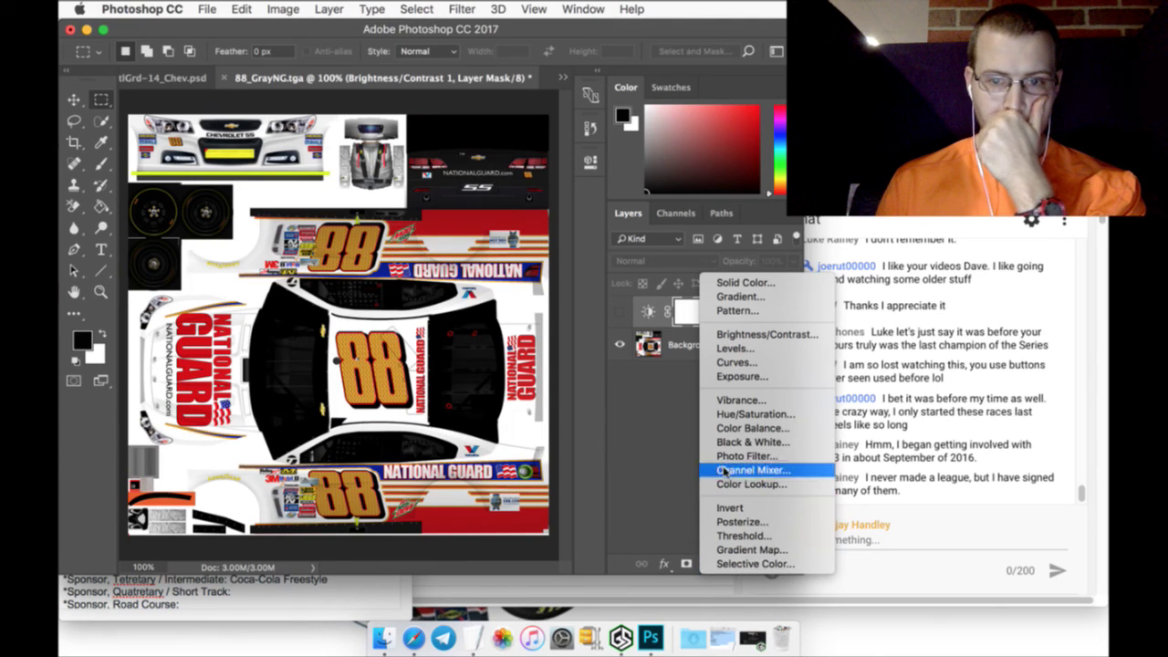
{"action": "left_click", "coordinate": [731, 416]}
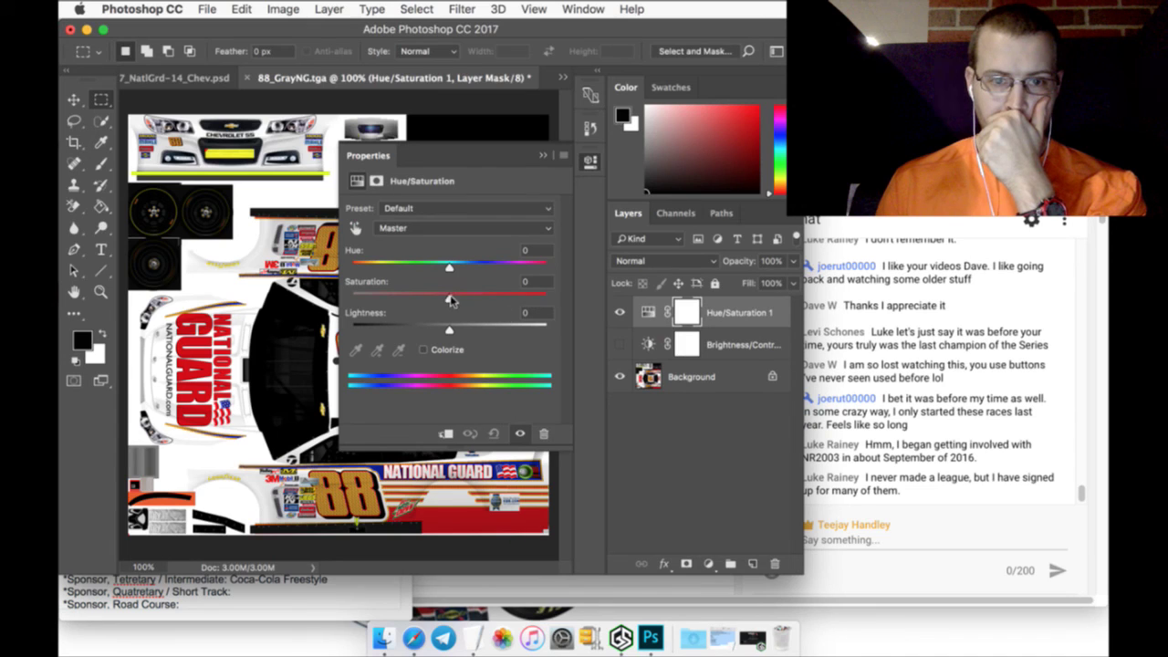
{"action": "left_click_drag", "start_coordinate": [449, 300], "coordinate": [353, 300]}
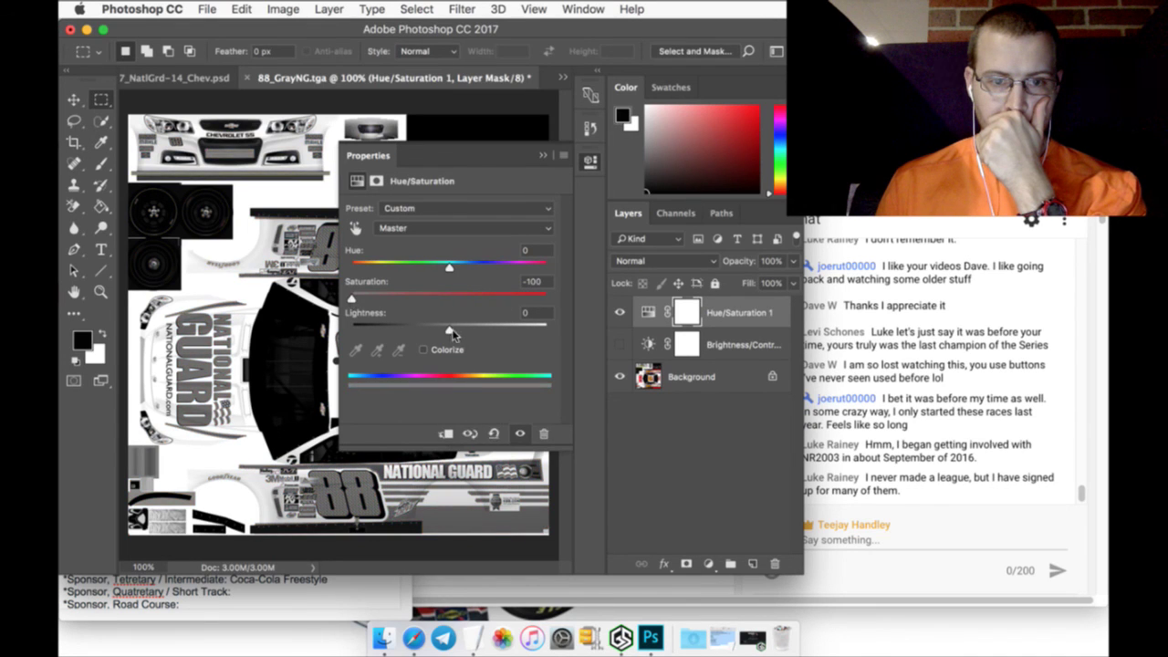
{"action": "mouse_move", "coordinate": [453, 335]}
{"action": "left_mouse_down"}
{"action": "mouse_move", "coordinate": [539, 334]}
{"action": "mouse_move", "coordinate": [470, 334]}
{"action": "left_mouse_up"}
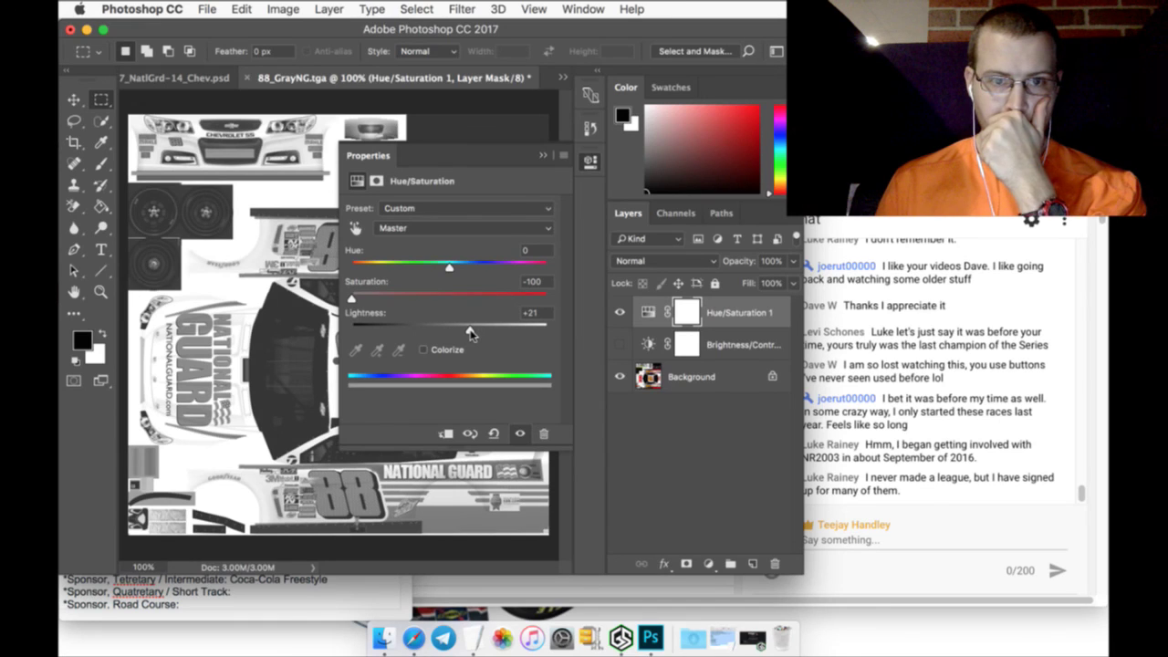
{"action": "left_click", "coordinate": [543, 155]}
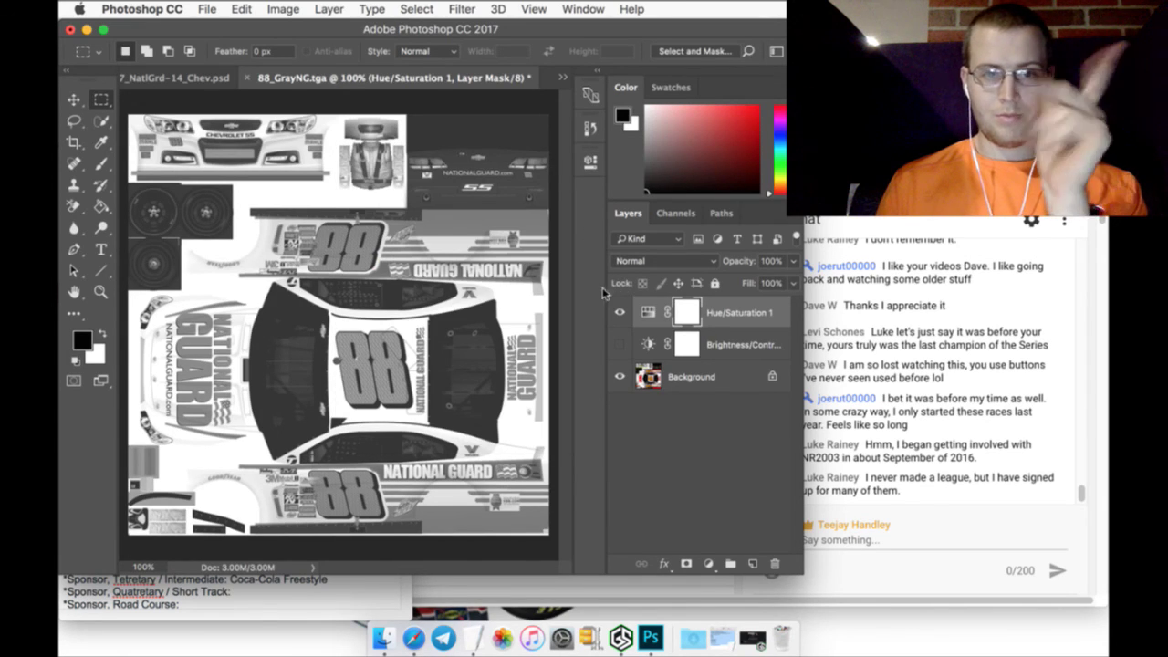
Save the gray livery as a Targa copy named 88_GrayNG copy.tga in the TGA RBCS folder
{"action": "left_click", "coordinate": [212, 9]}
{"action": "left_click", "coordinate": [217, 163]}
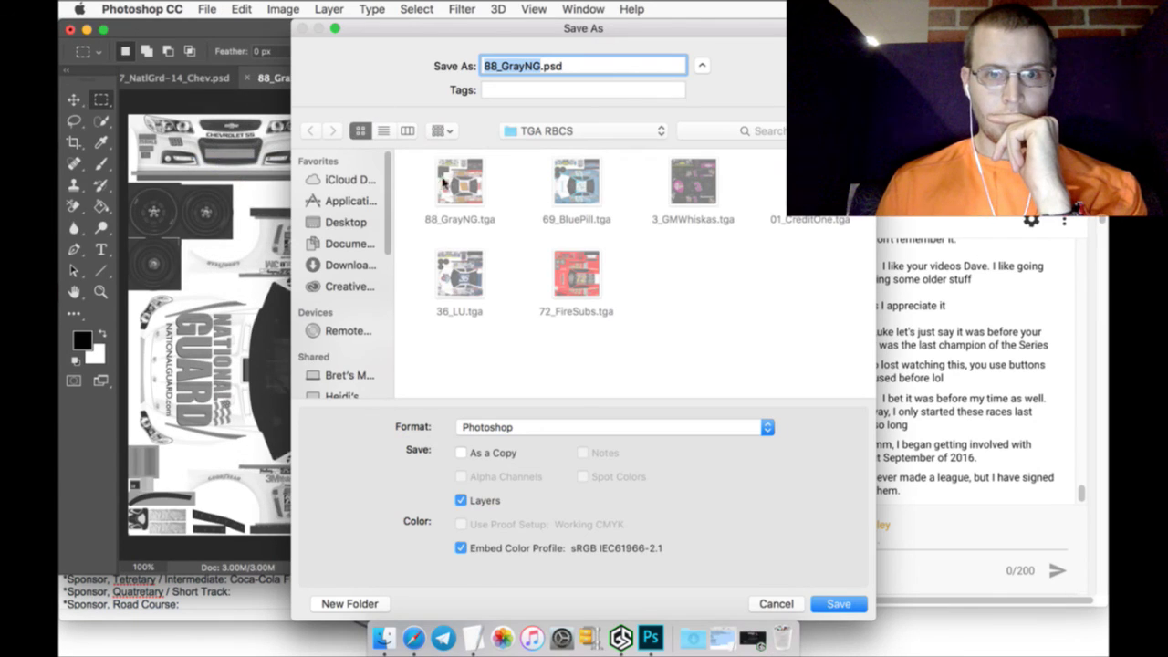
{"action": "left_click", "coordinate": [459, 184]}
{"action": "left_click", "coordinate": [720, 434]}
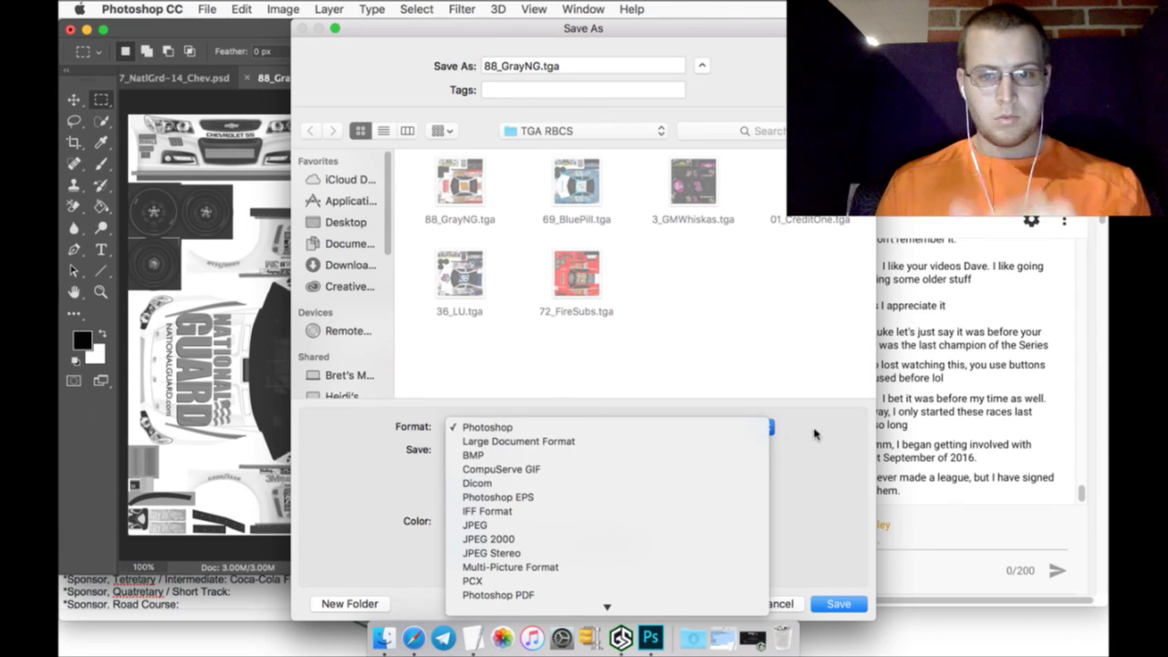
{"action": "key", "text": "t"}
{"action": "key", "text": "Return"}
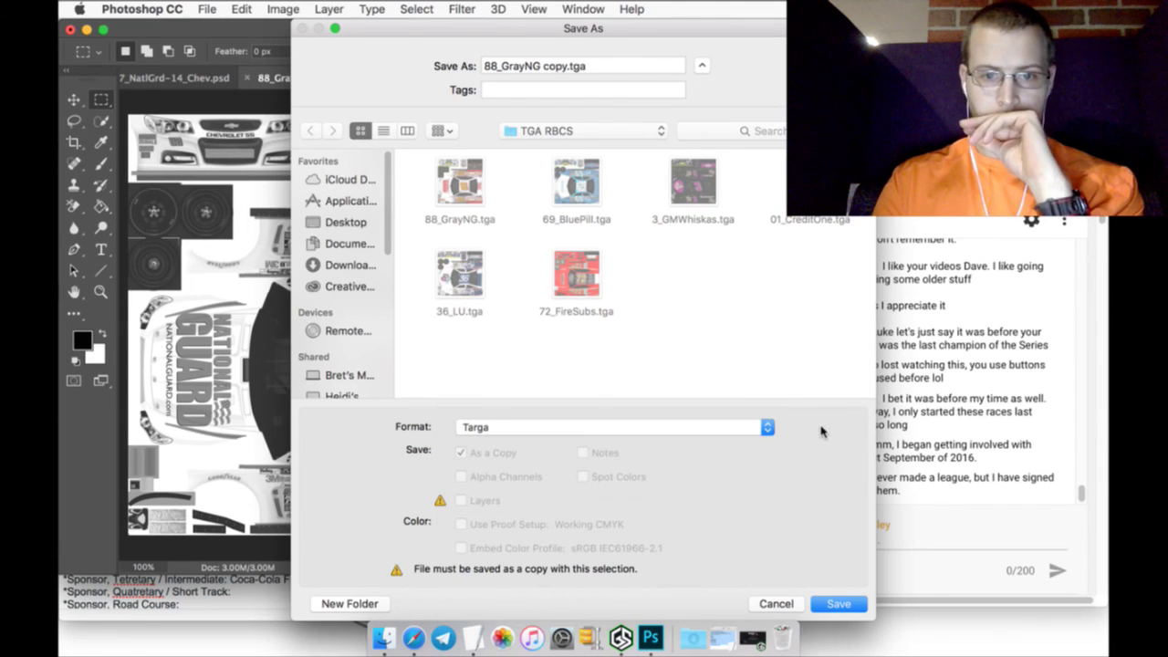
{"action": "key", "text": "Return"}
{"action": "key", "text": "Return"}
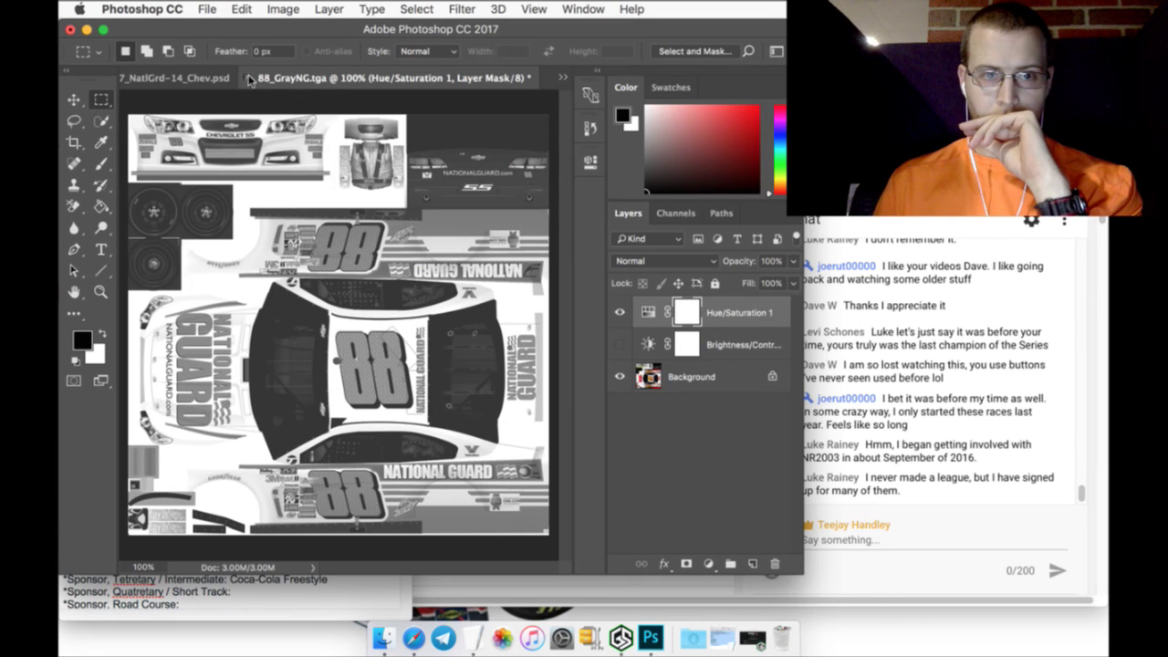
{"action": "left_click", "coordinate": [249, 78]}
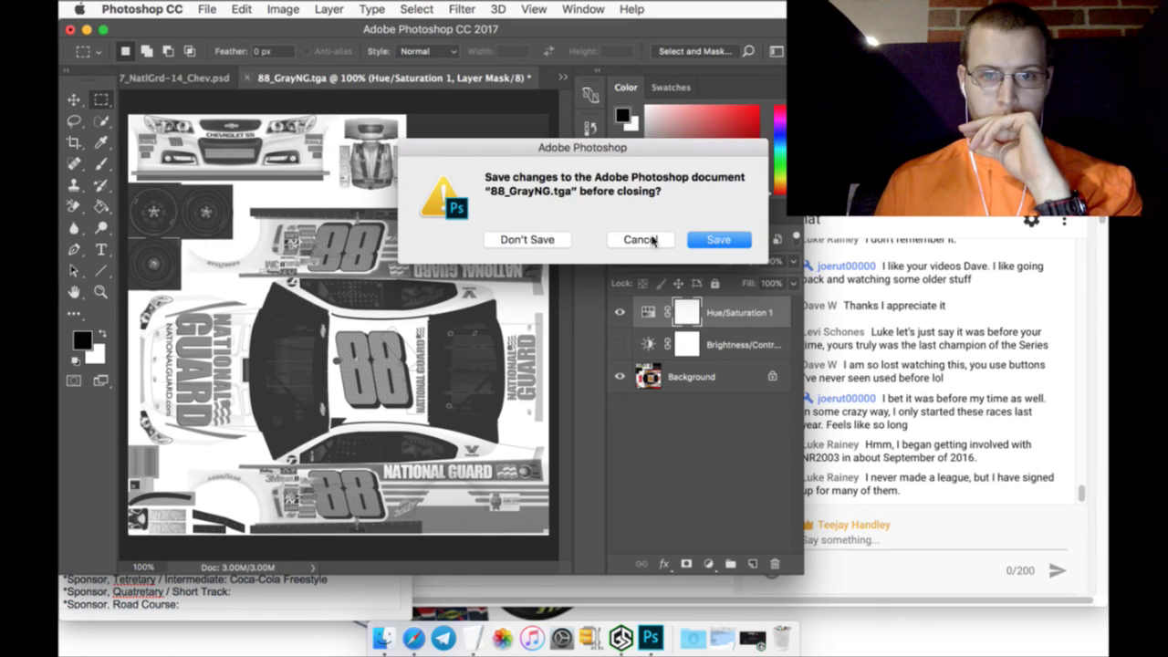
{"action": "left_click", "coordinate": [715, 239]}
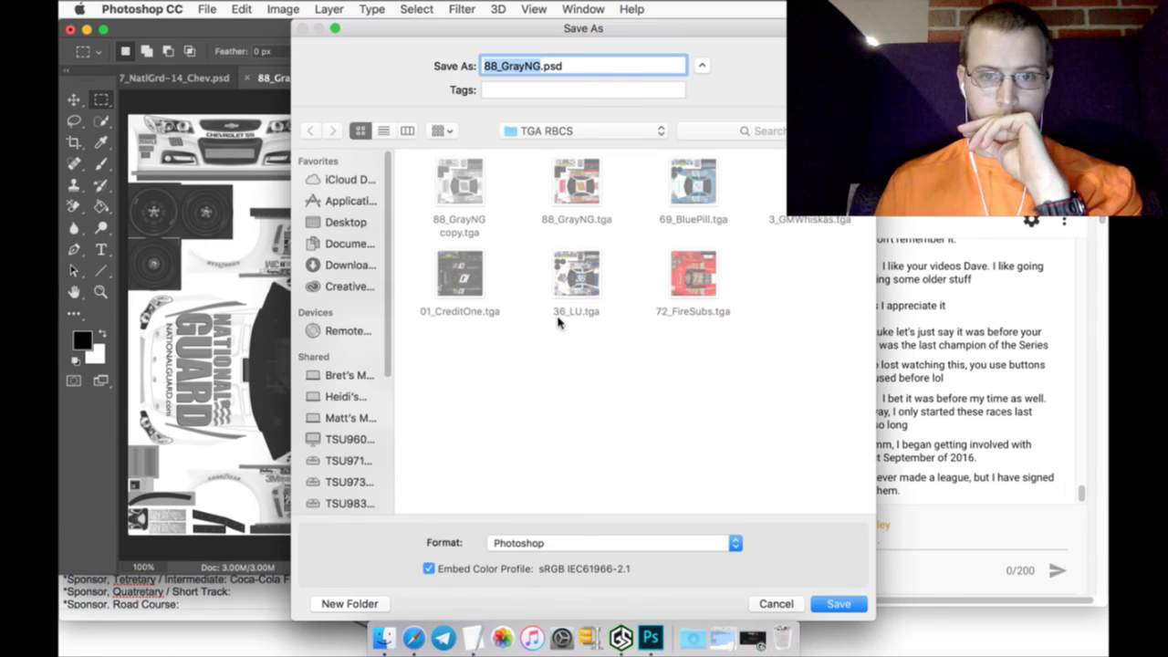
{"action": "left_click", "coordinate": [473, 194]}
{"action": "left_click", "coordinate": [592, 207]}
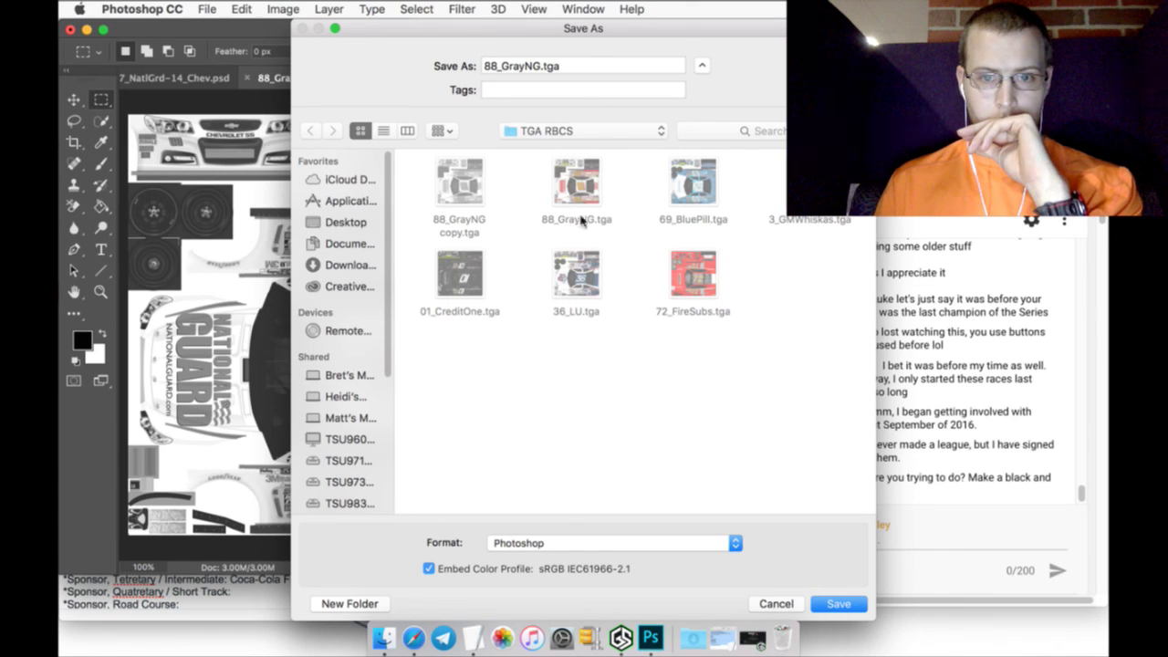
{"action": "left_click", "coordinate": [765, 610]}
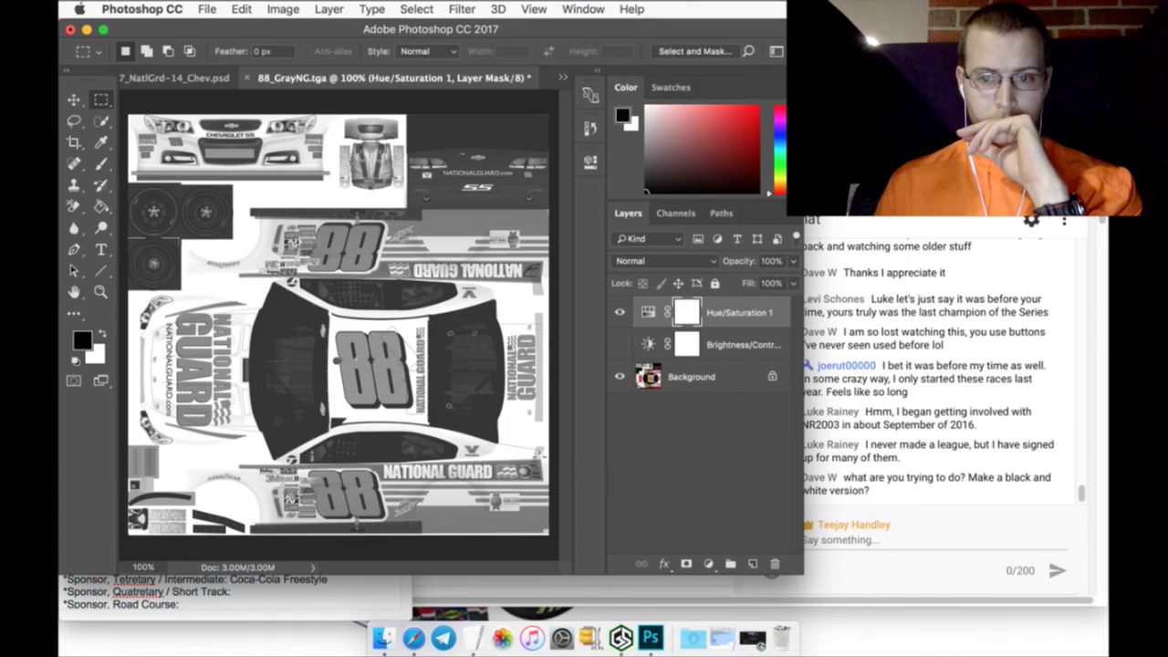
Close the 88_GrayNG.tga document without saving its changes
{"action": "left_click", "coordinate": [249, 78]}
{"action": "left_click", "coordinate": [526, 240]}
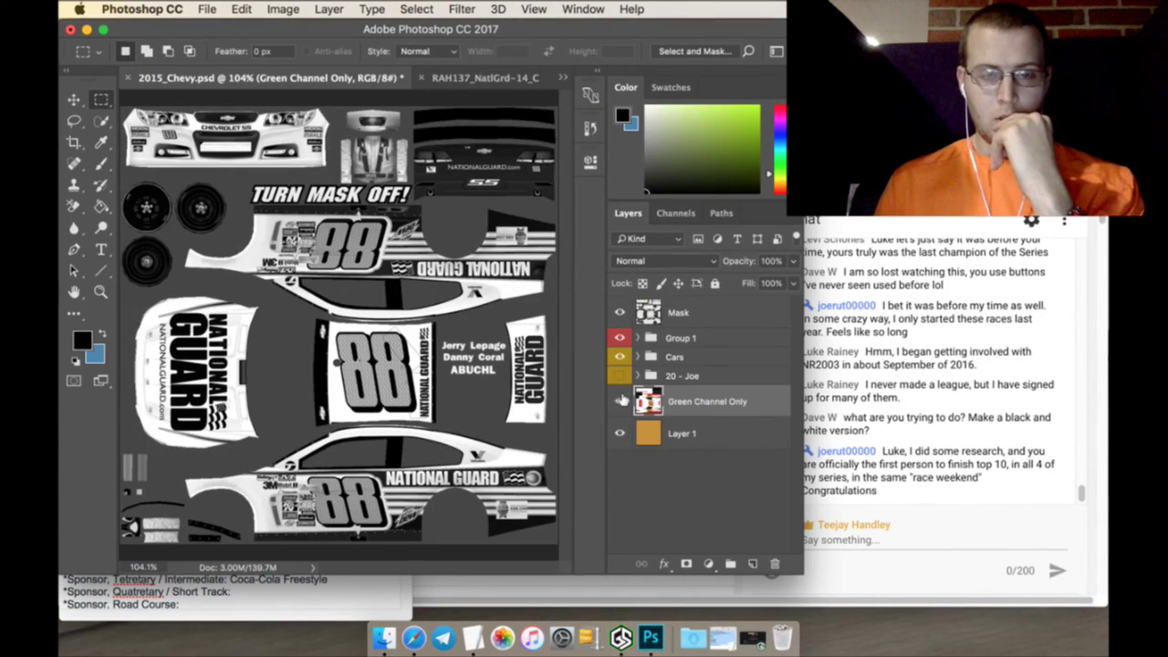
Show all RGB channels of the 2015_Chevy template again and hide the Green Channel Only layer
{"action": "left_click", "coordinate": [693, 217]}
{"action": "left_click", "coordinate": [629, 241]}
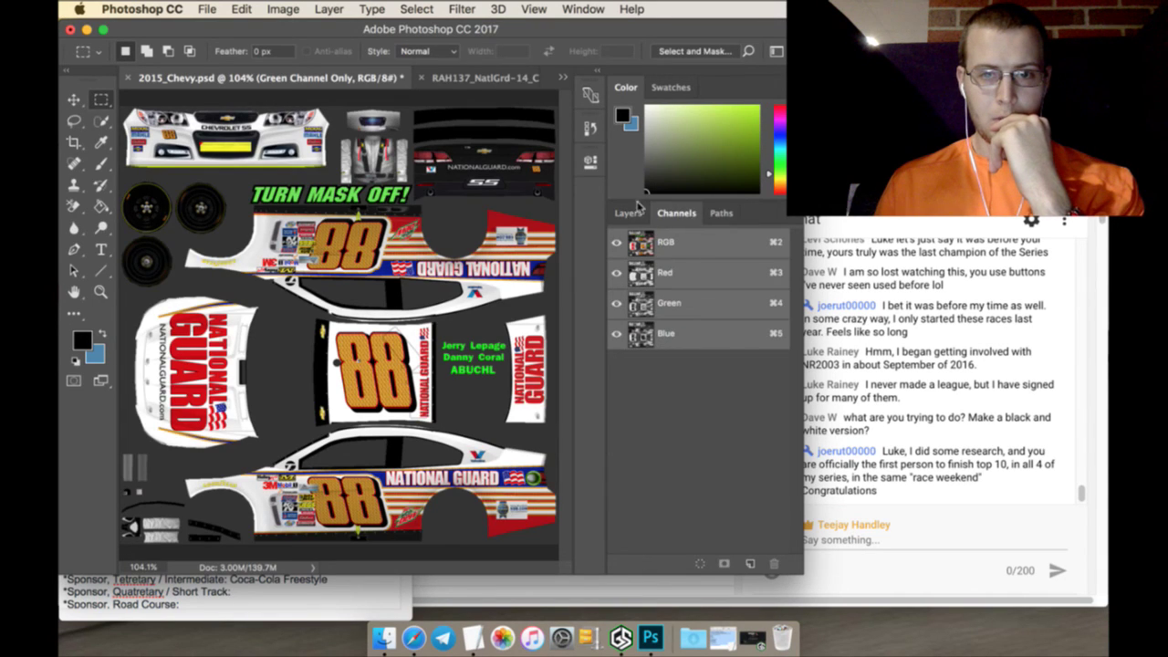
{"action": "left_click", "coordinate": [634, 211]}
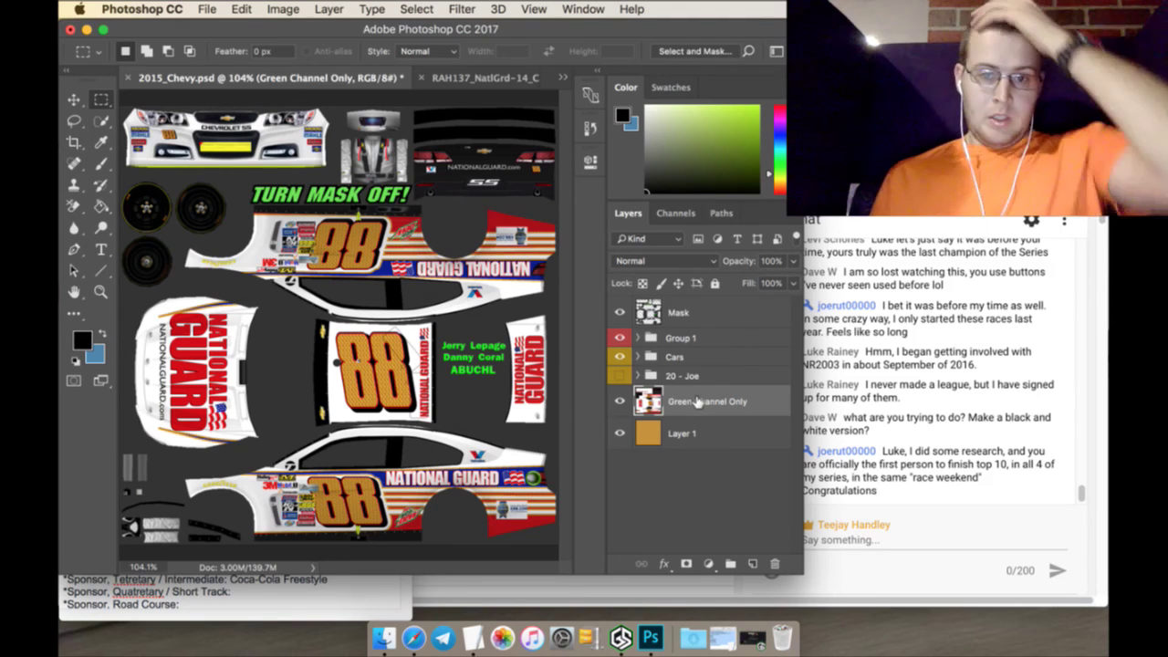
{"action": "left_click", "coordinate": [621, 399]}
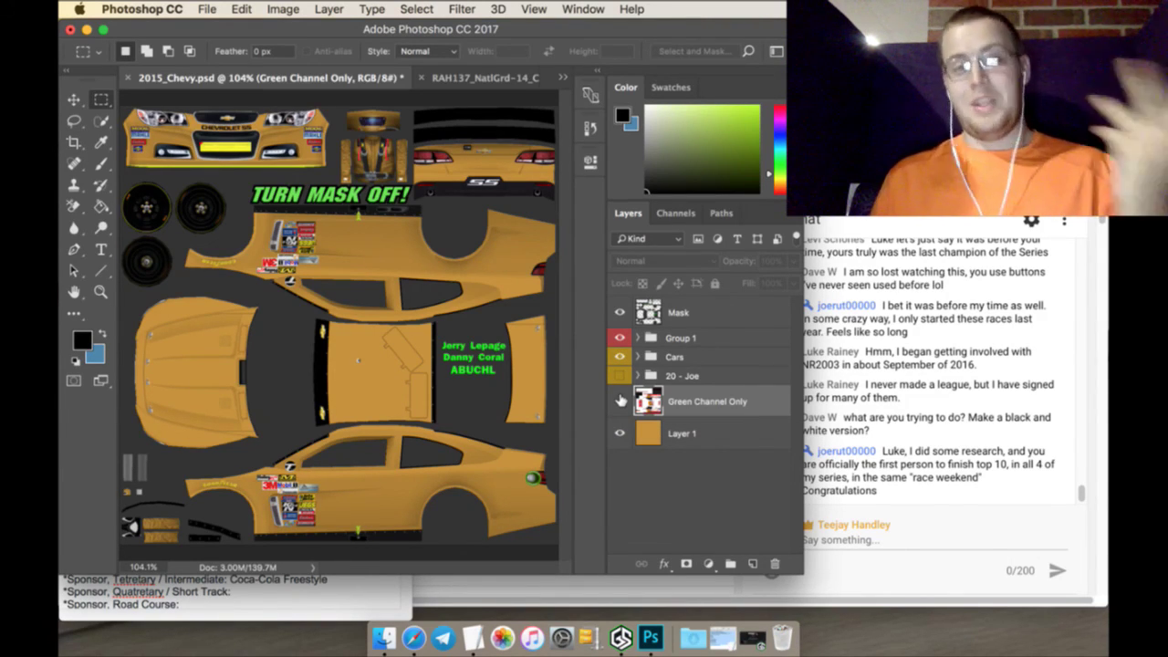
Close the RAH137_NatlGrd-14_Chev.psd document without saving its changes
{"action": "left_click", "coordinate": [499, 79]}
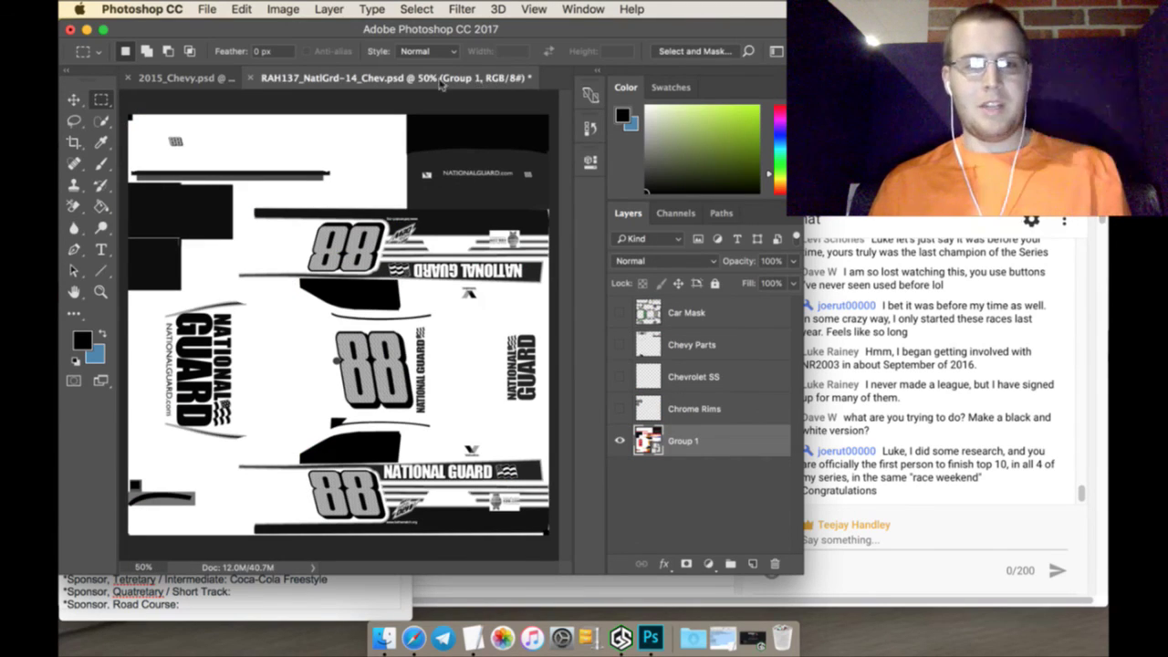
{"action": "left_click", "coordinate": [252, 77]}
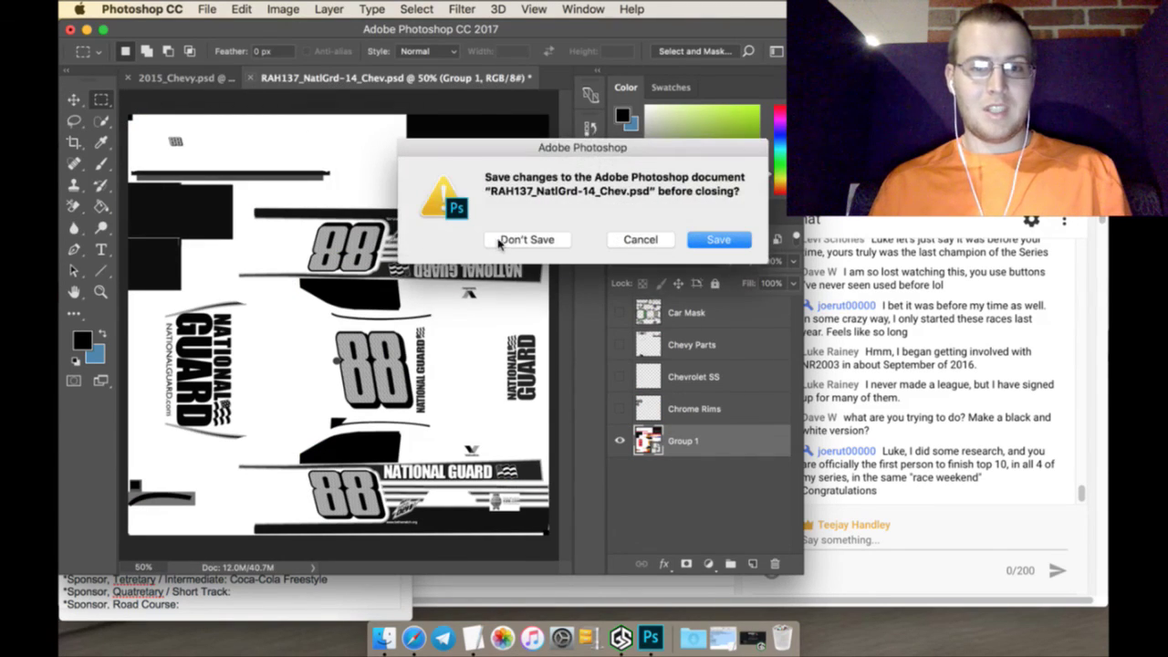
{"action": "left_click", "coordinate": [504, 240]}
Move the colored 88_GrayNG.tga from the TGA RBCS folder to the trash through the file-opening dialog
{"action": "left_click", "coordinate": [207, 9]}
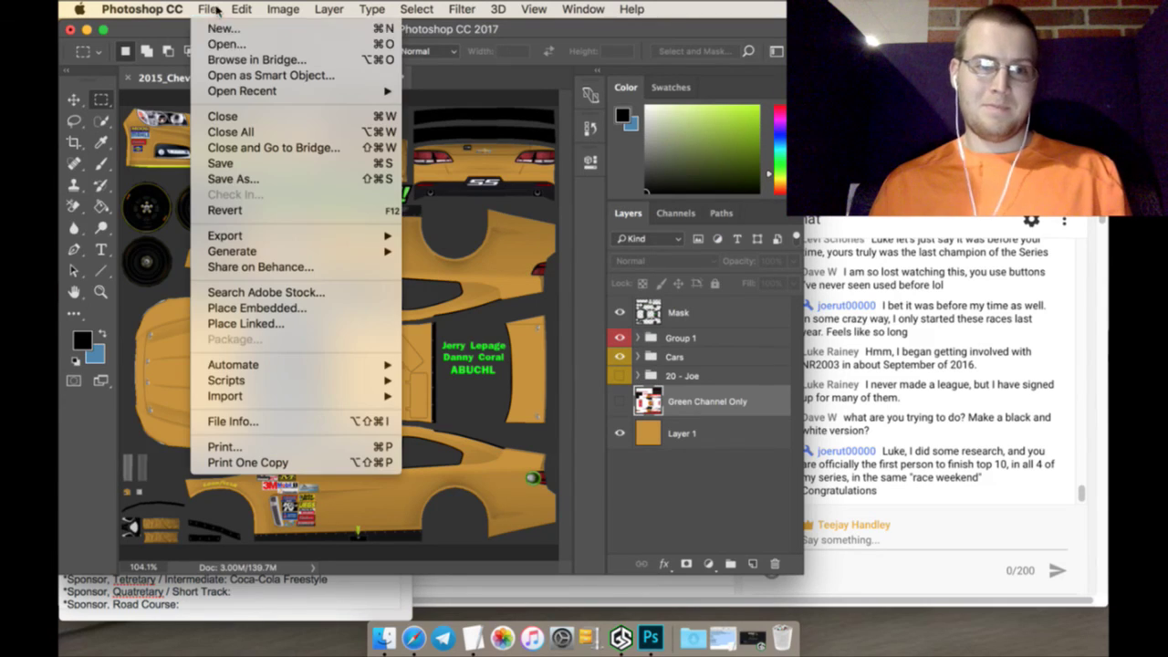
{"action": "left_click", "coordinate": [228, 44]}
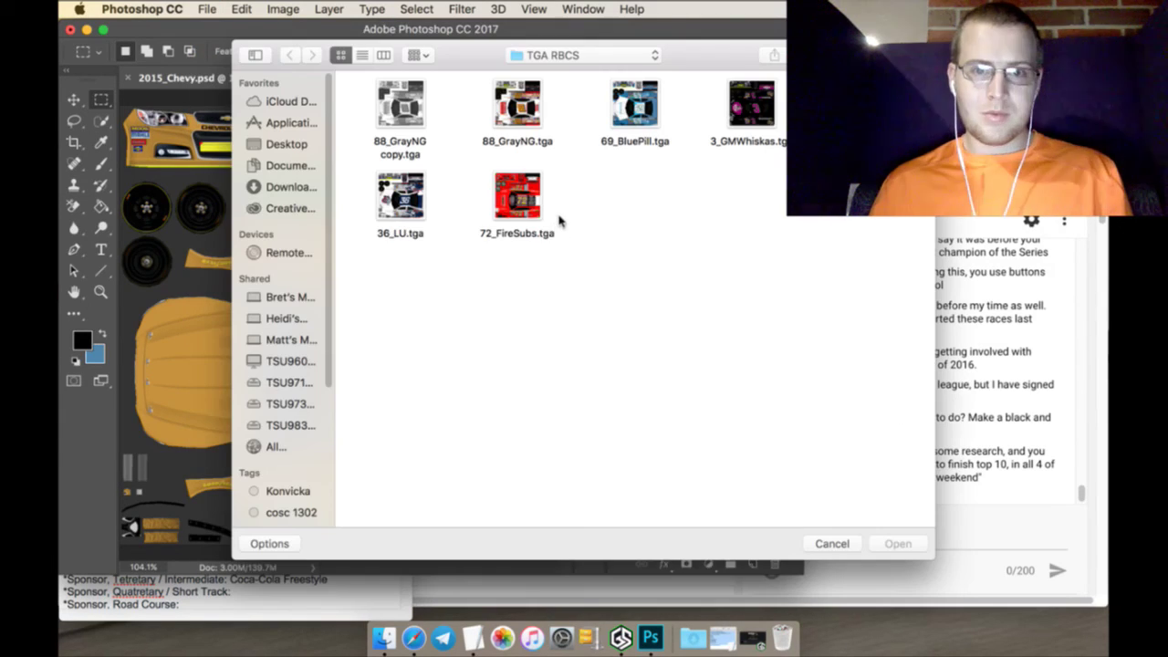
{"action": "left_click", "coordinate": [413, 110]}
{"action": "right_click", "coordinate": [531, 113]}
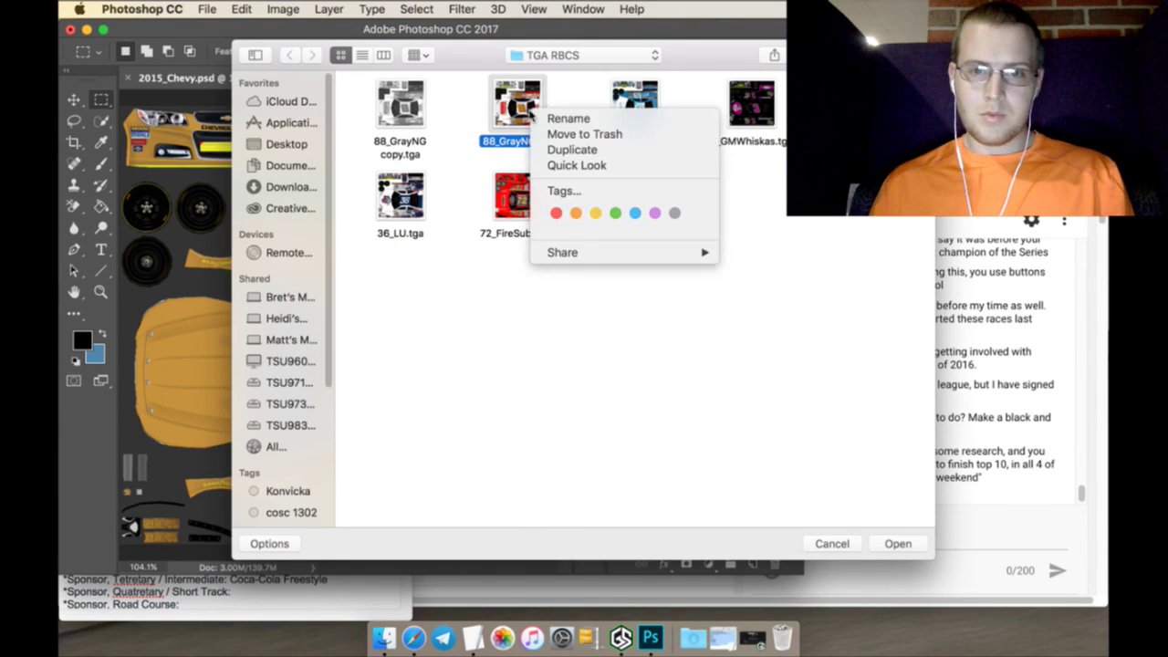
{"action": "left_click", "coordinate": [560, 137]}
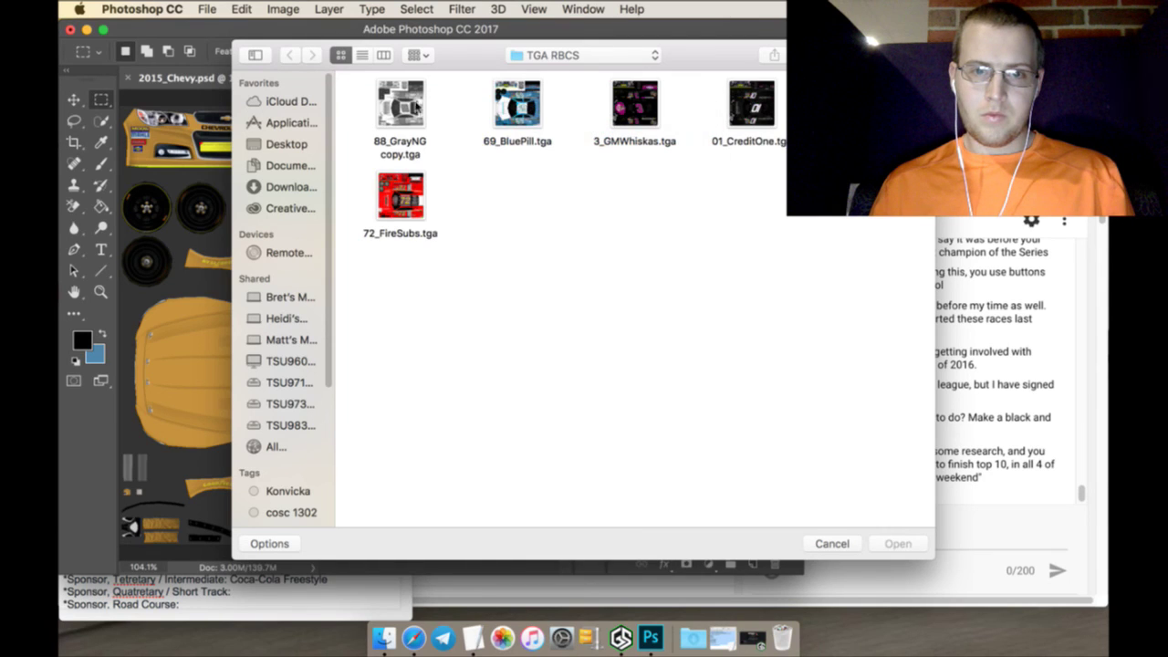
Rename "88_GrayNG copy.tga" in the TGA RBCS folder to 88_GrayNG.tga and leave the file-opening dialog without opening anything
{"action": "right_click", "coordinate": [415, 108]}
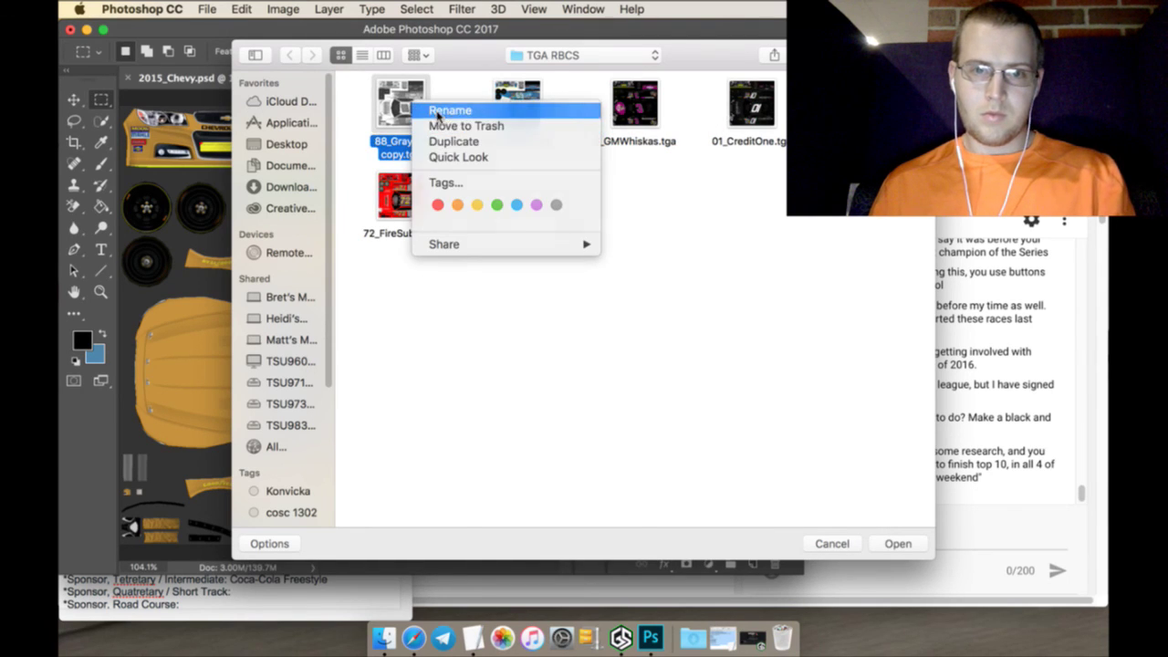
{"action": "left_click", "coordinate": [435, 110]}
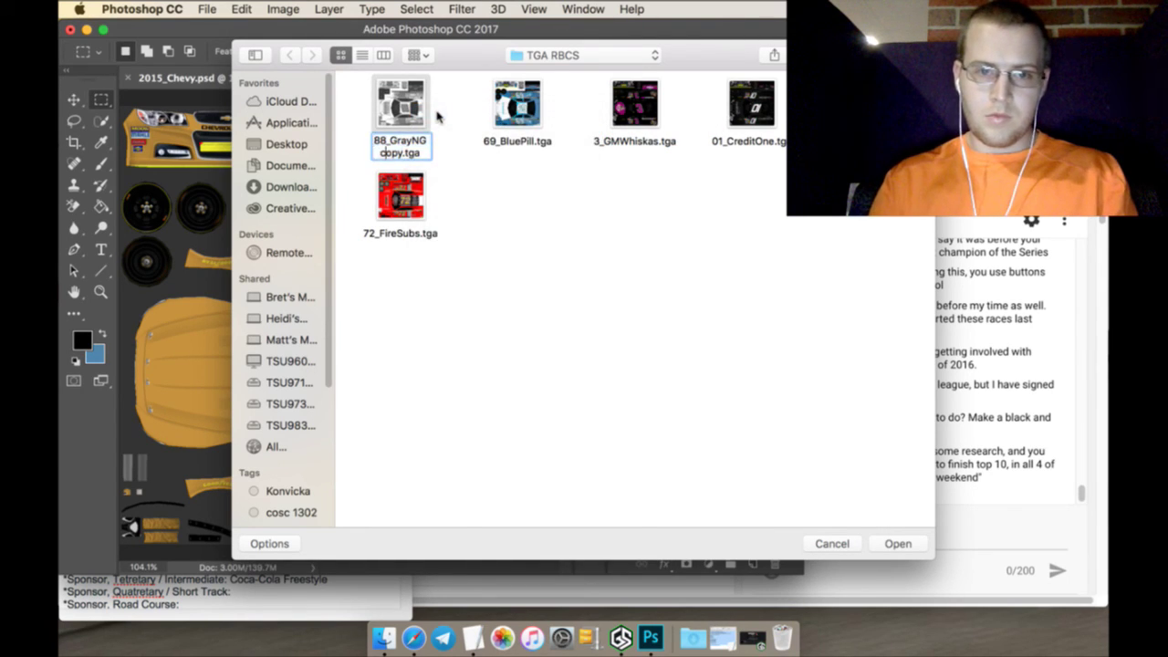
{"action": "key", "text": "BackSpace"}
{"action": "key", "text": "BackSpace"}
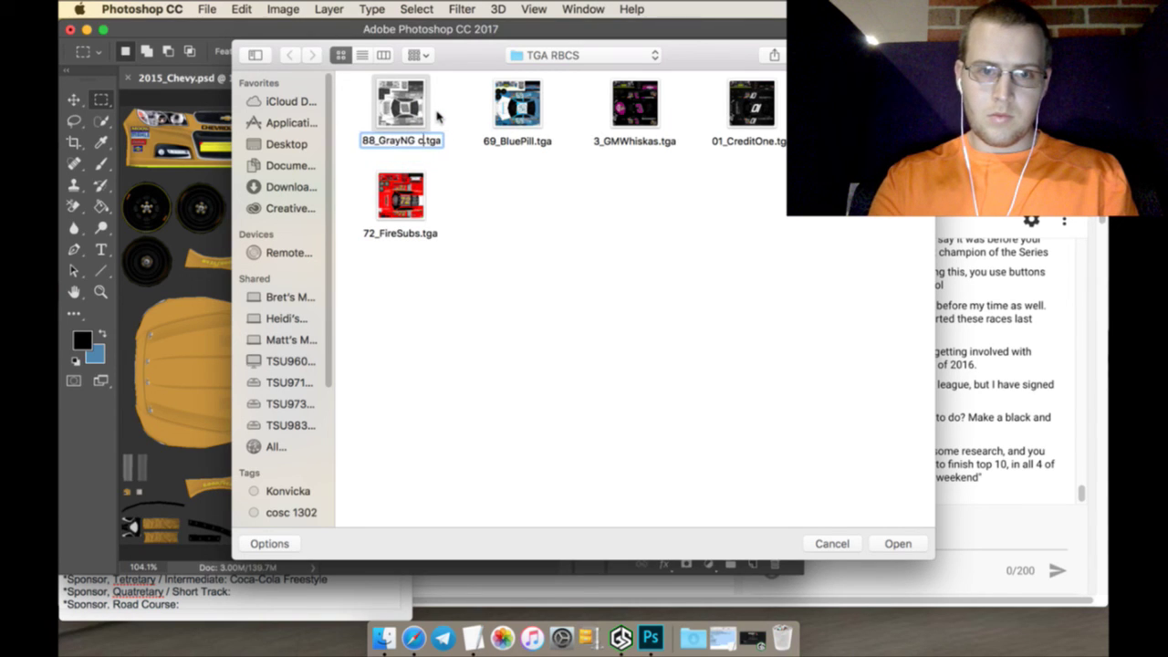
{"action": "key", "text": "Return"}
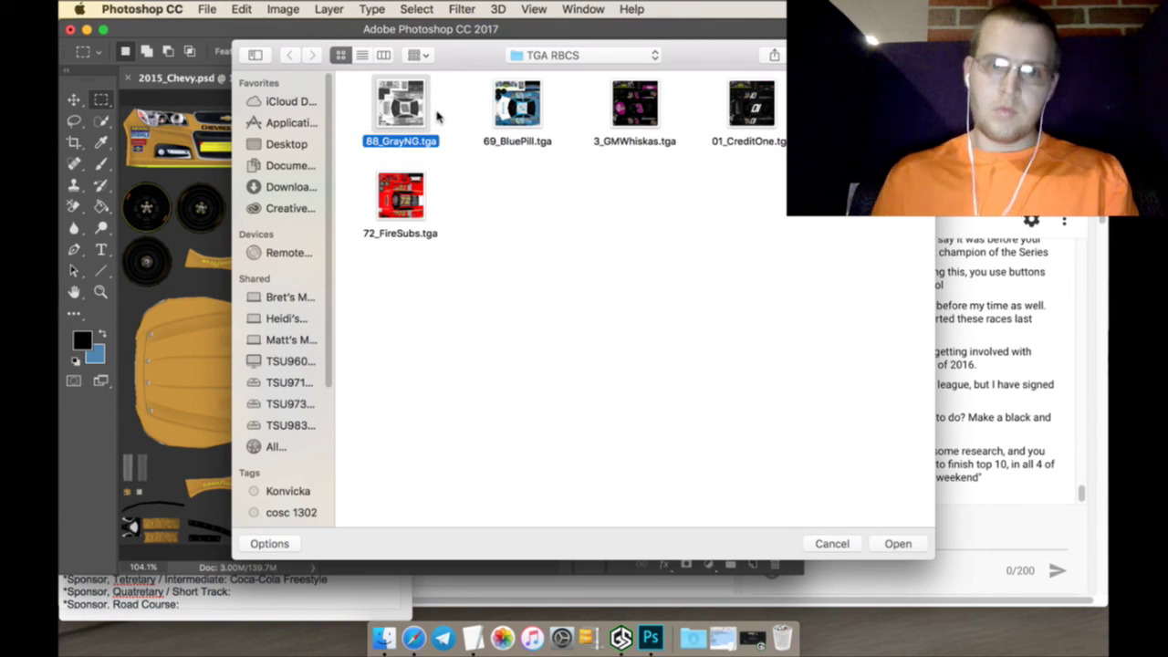
{"action": "left_click", "coordinate": [490, 271]}
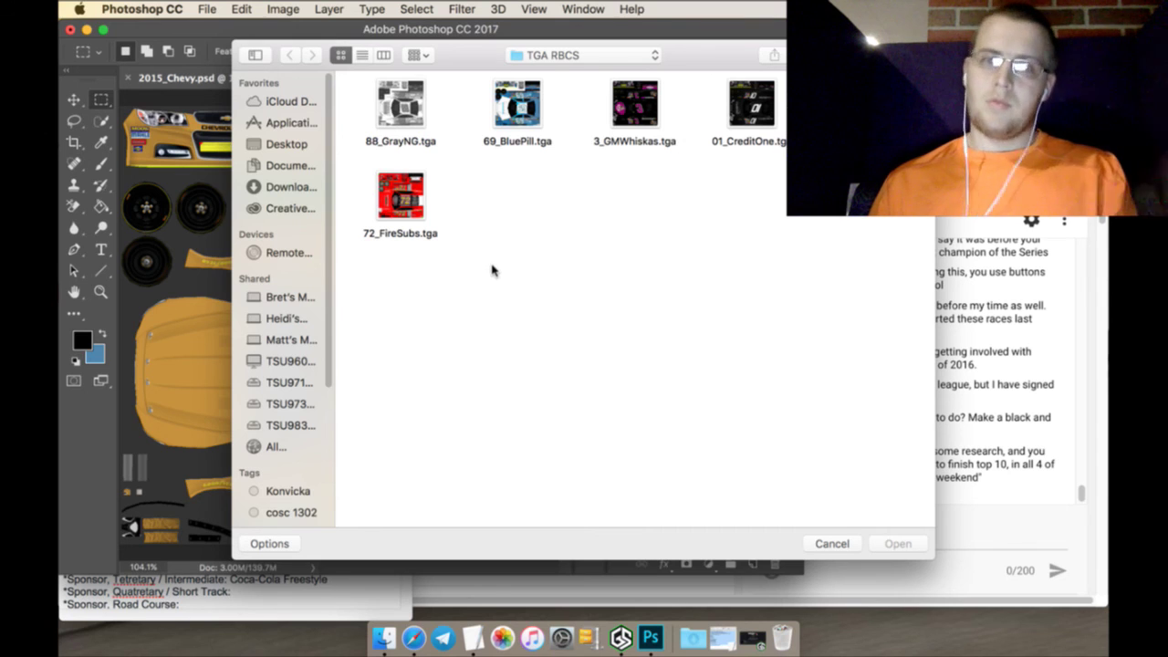
{"action": "left_click", "coordinate": [831, 544]}
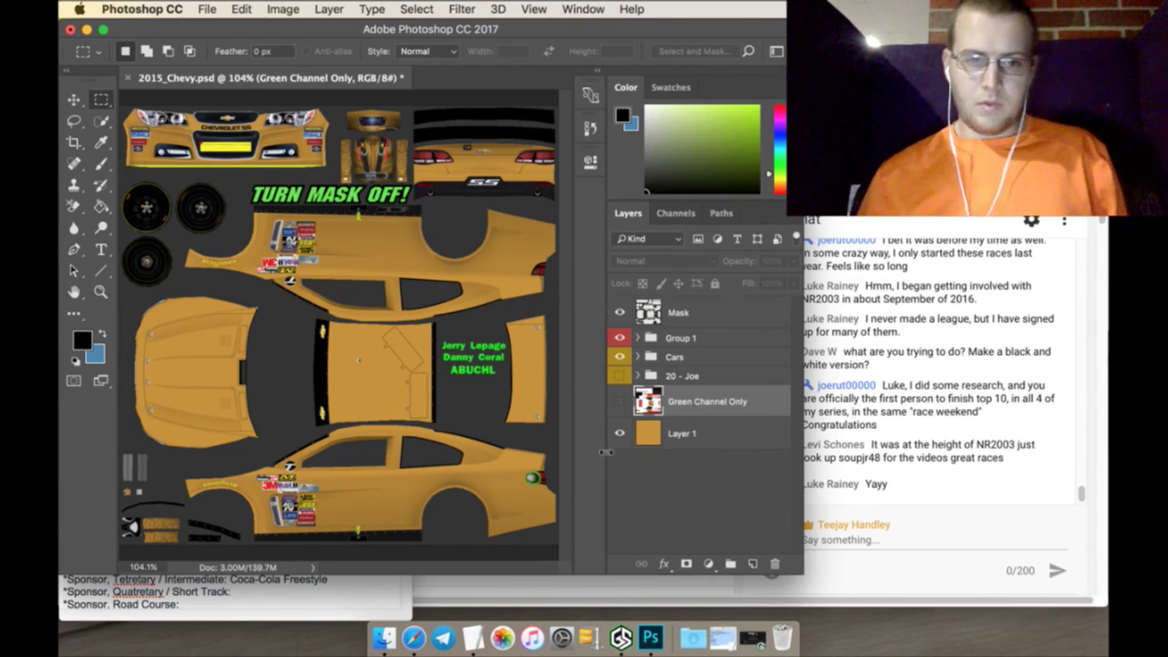
Highlight car 21's "Sponsor A: McDonalds" line in the TextEdit Schedule, and add a new layer above Layer 1 in Photoshop's 2015_Chevy template
{"action": "left_click", "coordinate": [249, 604]}
{"action": "left_click_drag", "start_coordinate": [193, 316], "coordinate": [69, 322]}
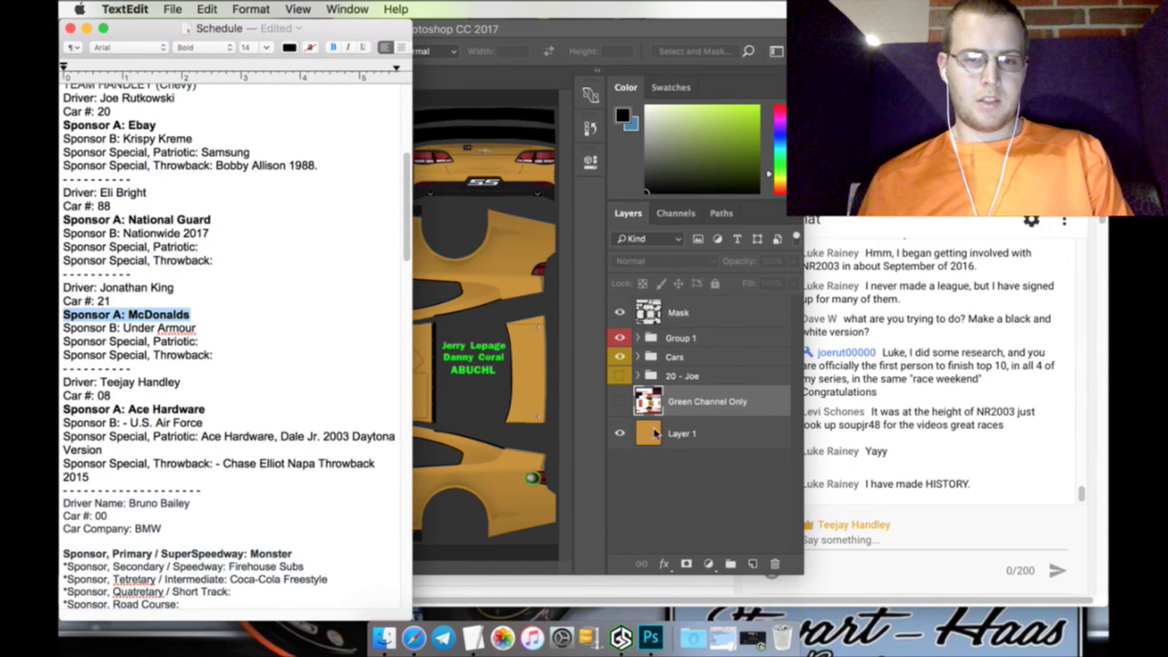
{"action": "left_click", "coordinate": [691, 436]}
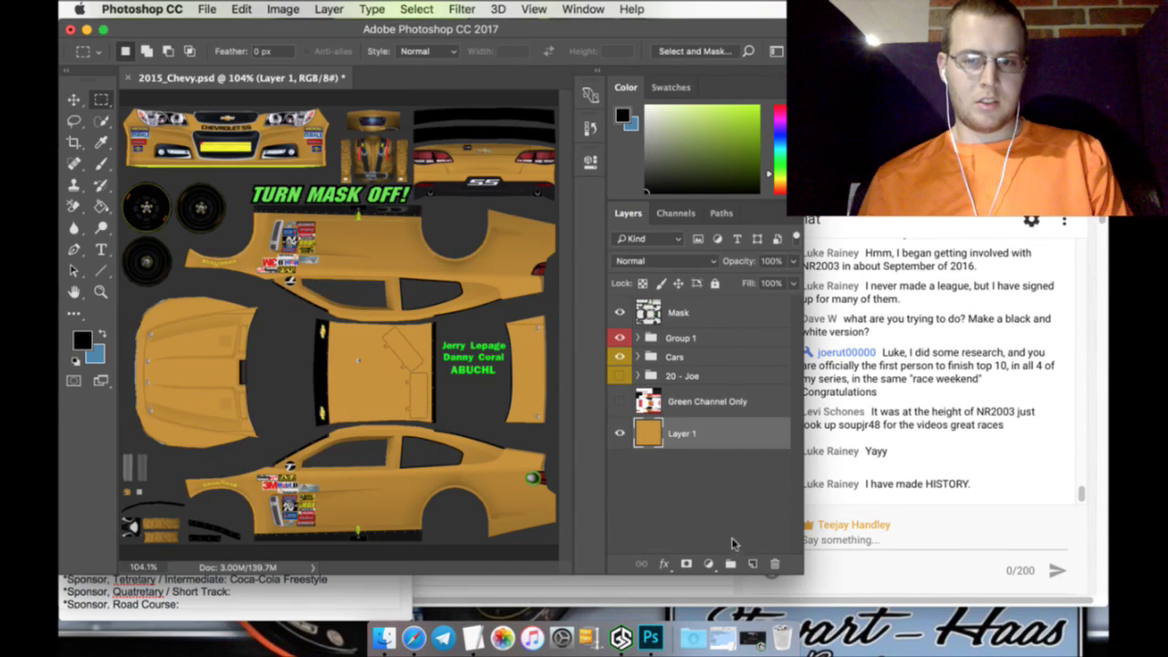
{"action": "left_click", "coordinate": [751, 562]}
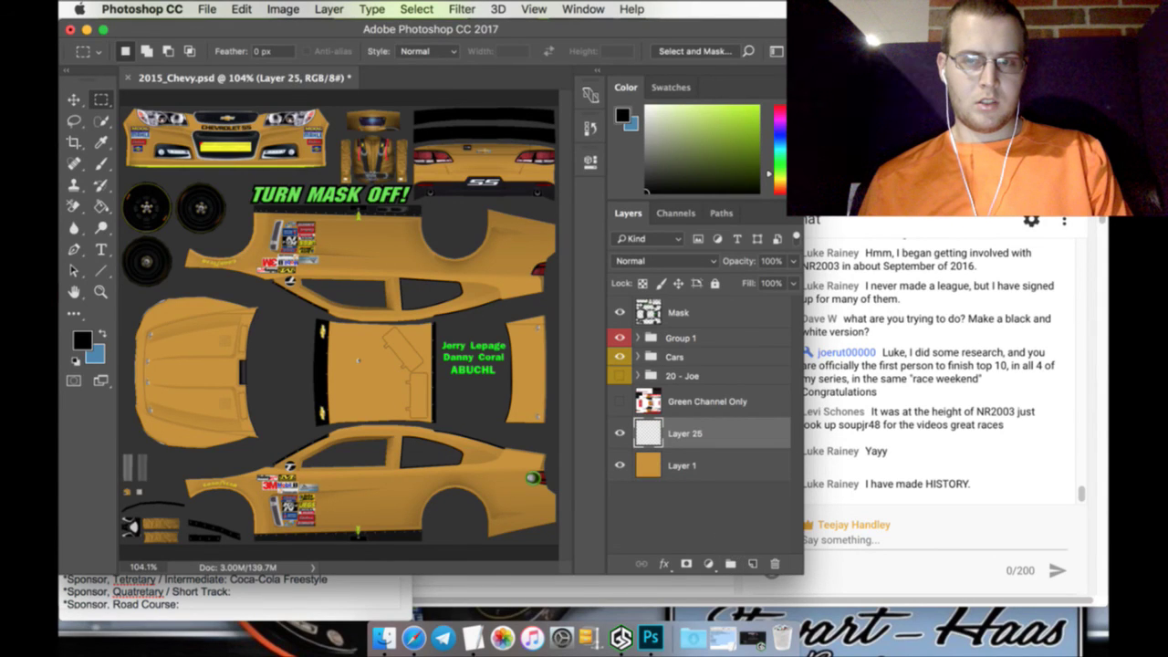
Switch to Safari and search Google Images for "mcdonalds logo png"
{"action": "key", "text": "super+Tab"}
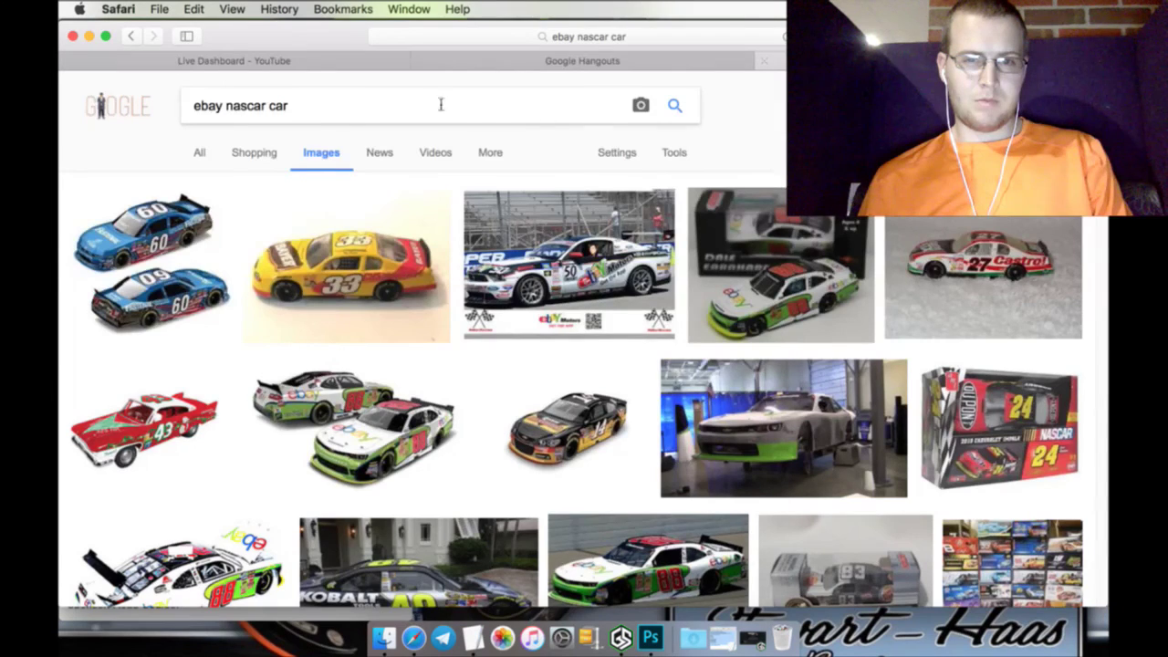
{"action": "triple_click", "coordinate": [377, 115]}
{"action": "type", "text": "mc"}
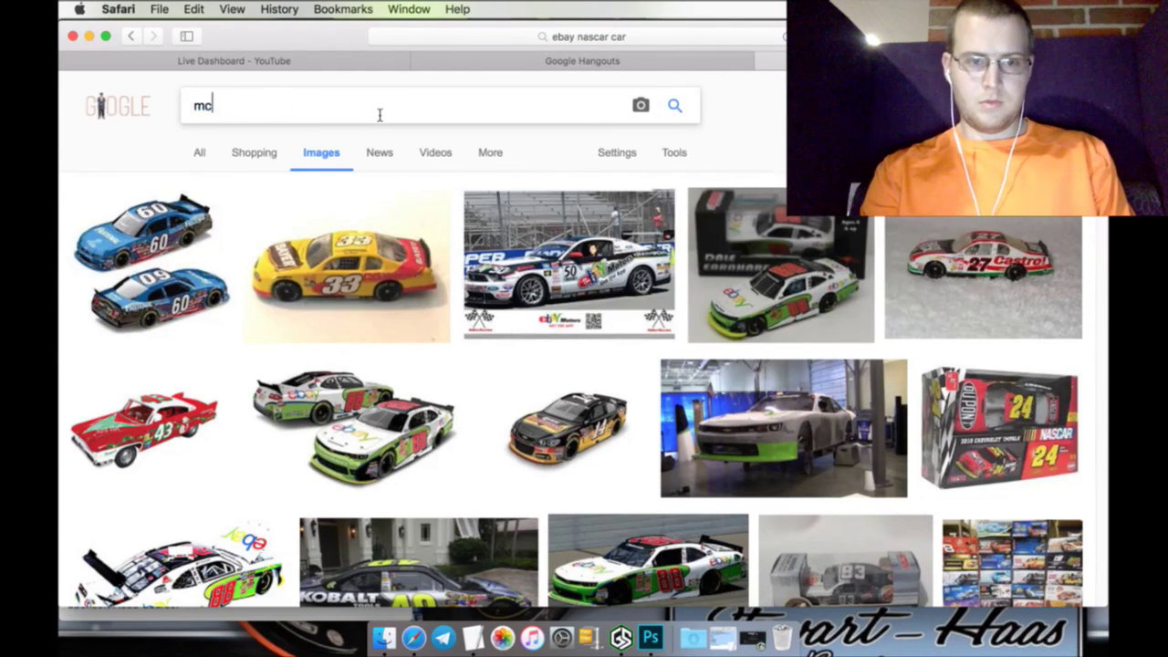
{"action": "type", "text": "Donalds"}
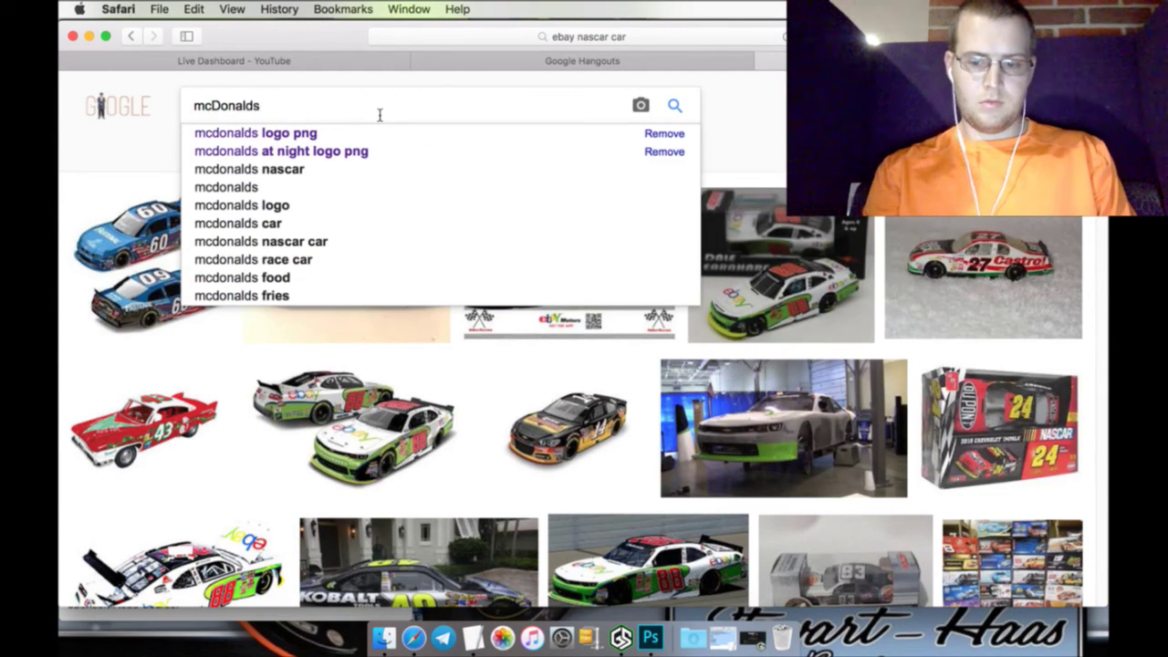
{"action": "key", "text": "Down"}
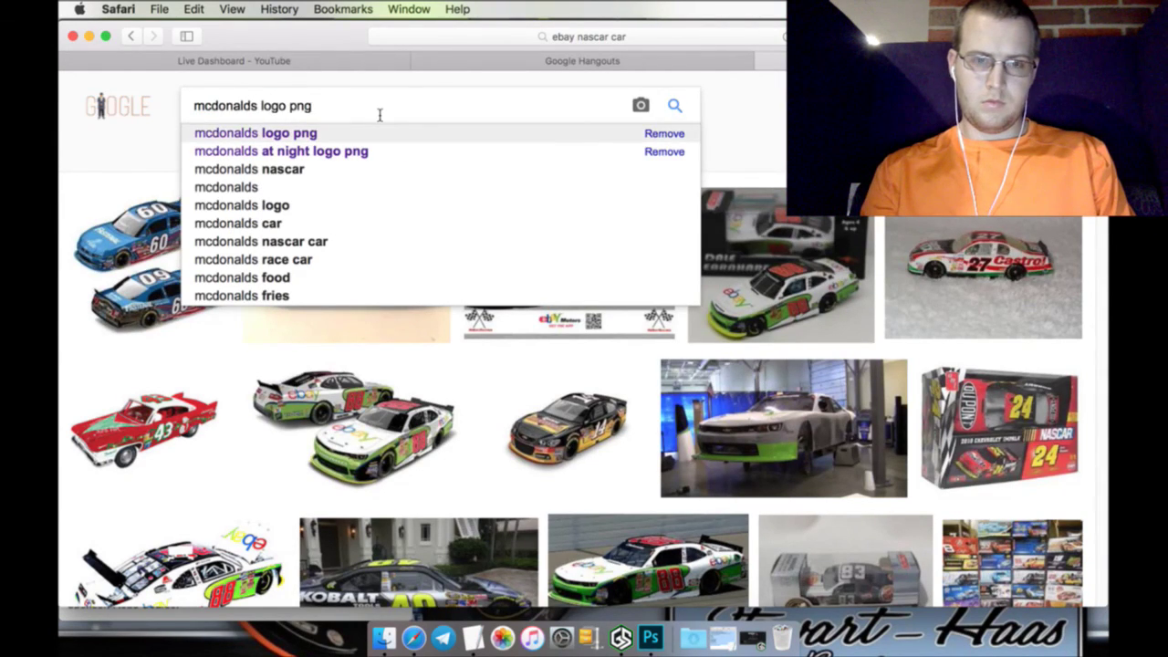
{"action": "key", "text": "Return"}
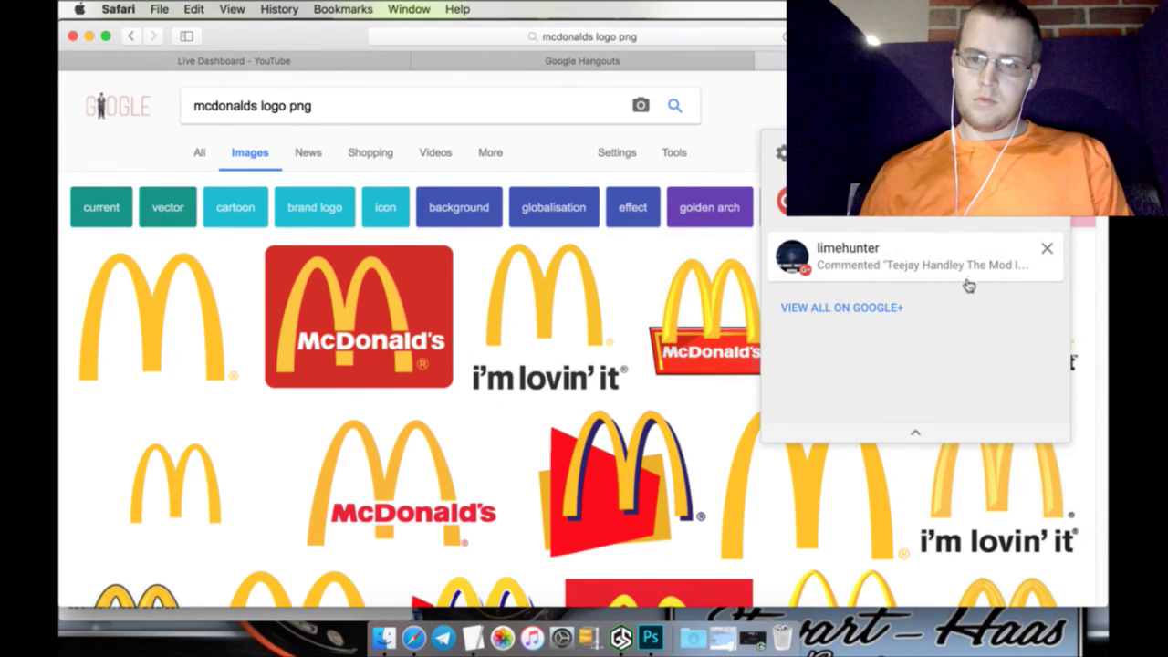
Open the comment notification about the #52 Nationwide Axalta car and read the reply naming the mod
{"action": "left_click", "coordinate": [970, 272]}
{"action": "scroll", "coordinate": [953, 300], "scroll_direction": "down", "scroll_amount": 3}
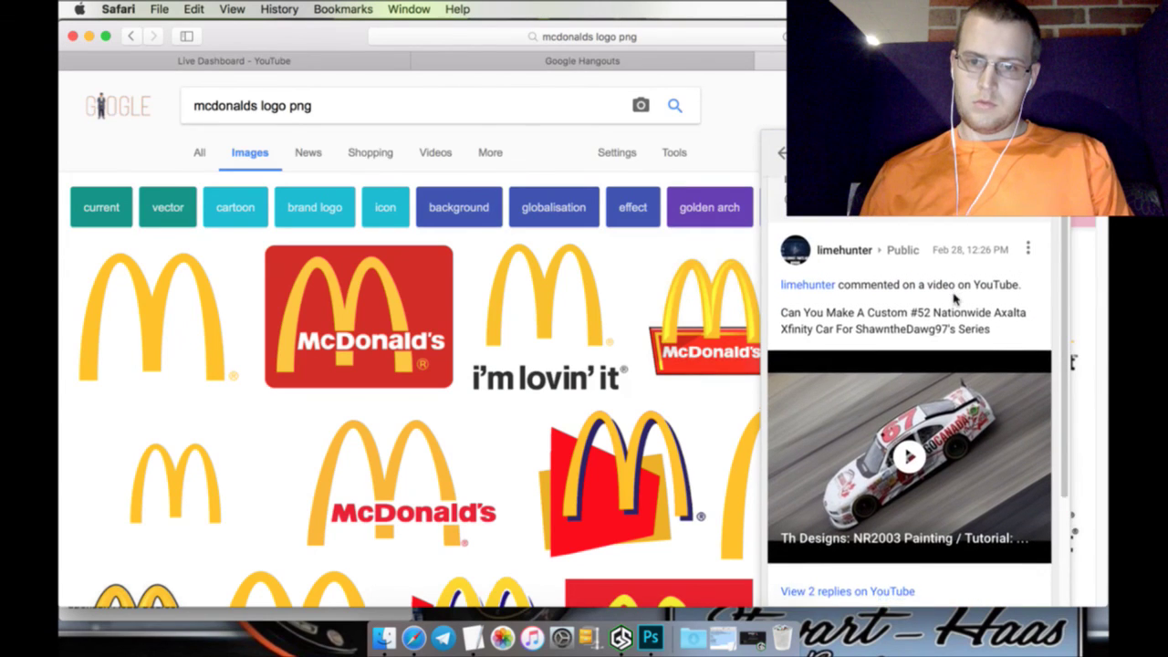
{"action": "scroll", "coordinate": [954, 299], "scroll_direction": "down", "scroll_amount": 4}
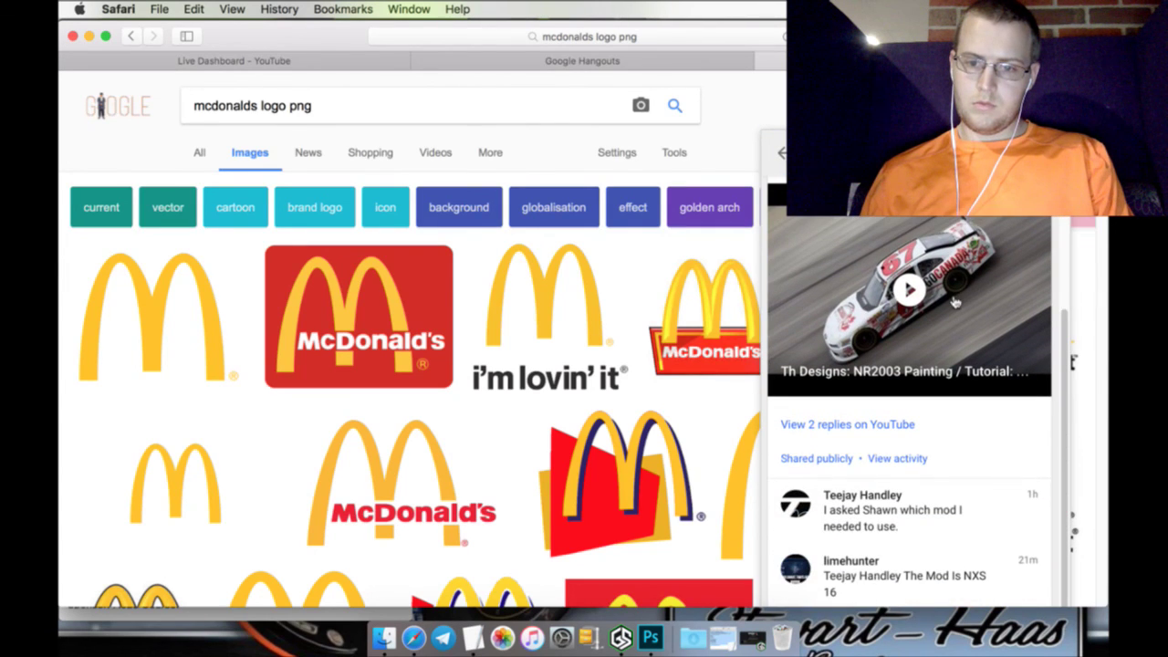
{"action": "left_click_drag", "start_coordinate": [859, 595], "coordinate": [825, 582]}
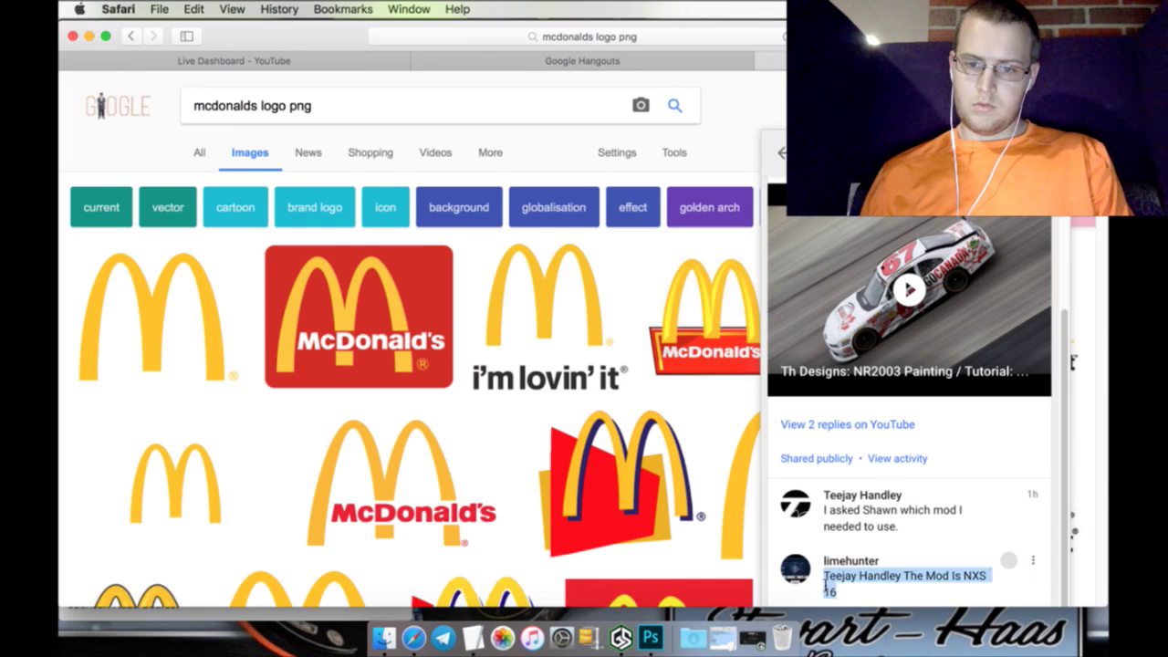
Set the mod to NXS16 in the heading of the #52 Nationwide / Axalta request in the TextEdit Schedule
{"action": "left_click", "coordinate": [467, 620]}
{"action": "scroll", "coordinate": [161, 433], "scroll_direction": "down", "scroll_amount": 10}
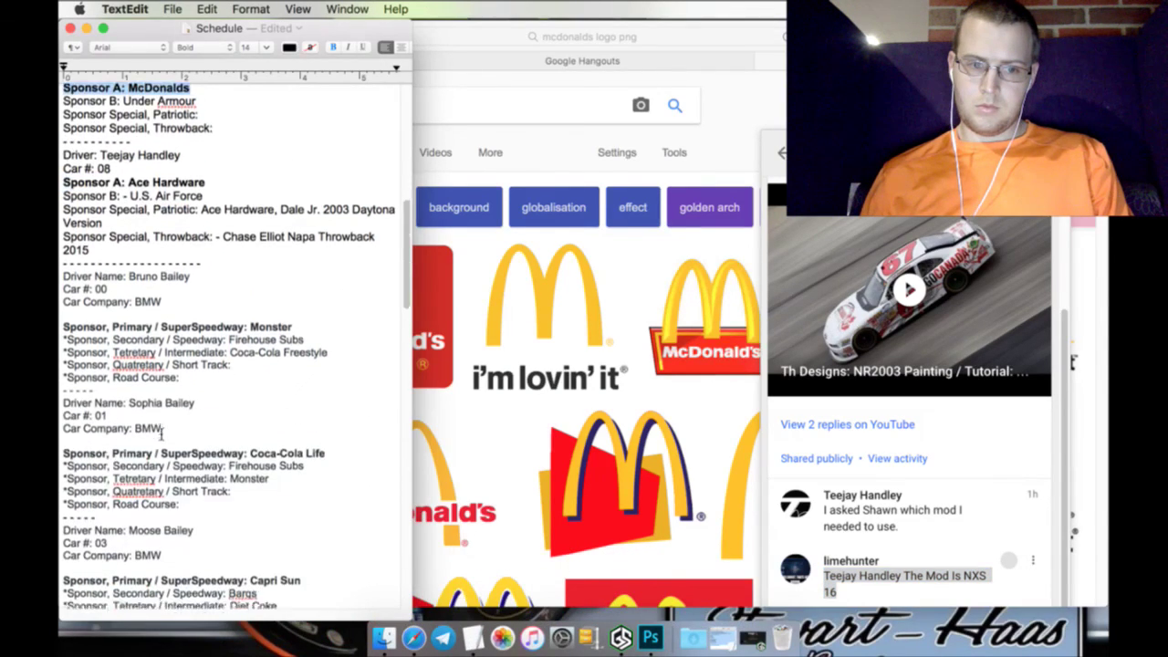
{"action": "scroll", "coordinate": [160, 432], "scroll_direction": "down", "scroll_amount": 15}
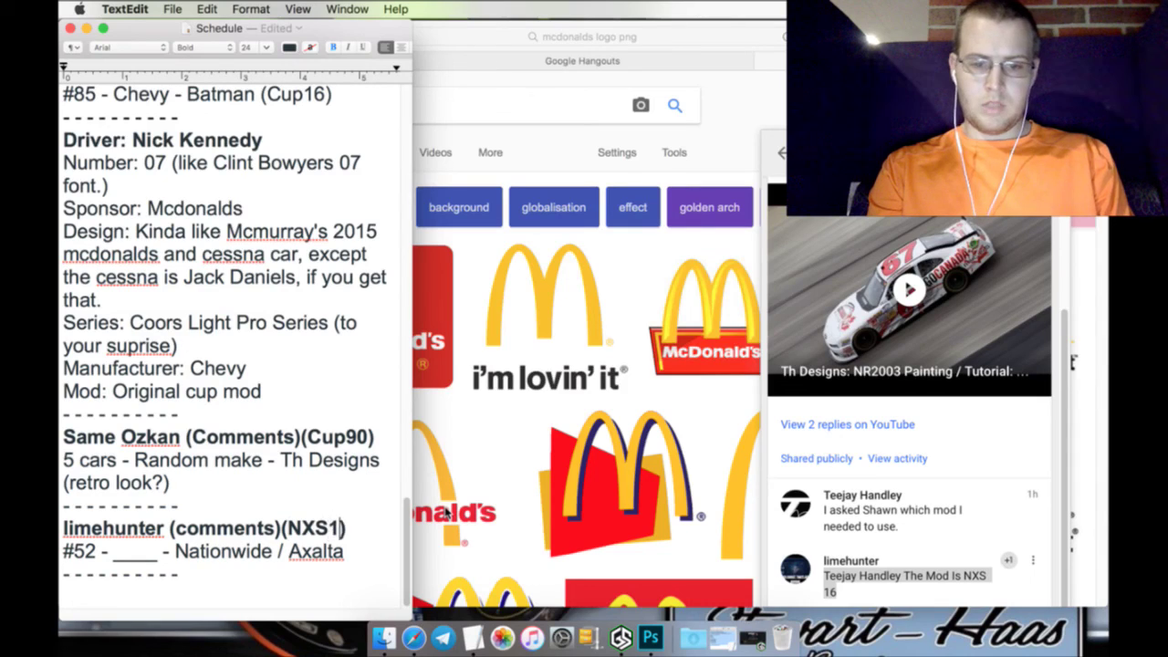
{"action": "type", "text": "6"}
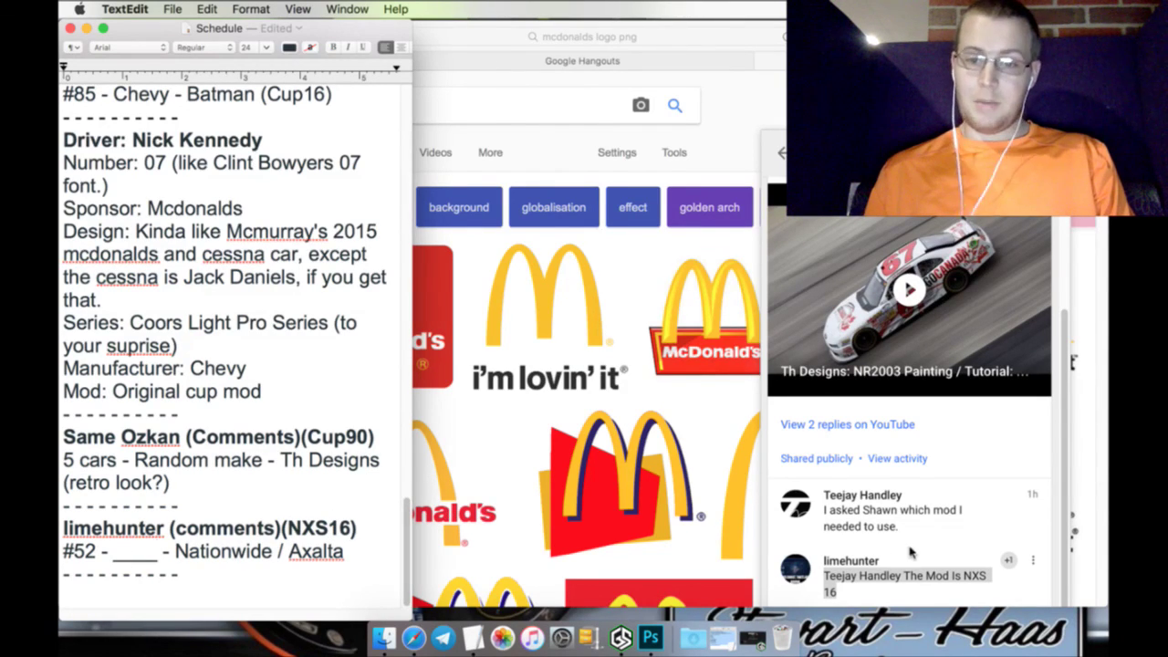
Return to Safari, dismiss the notification panel and look through the McDonald's logo image results for usable artwork
{"action": "scroll", "coordinate": [910, 548], "scroll_direction": "up", "scroll_amount": 3}
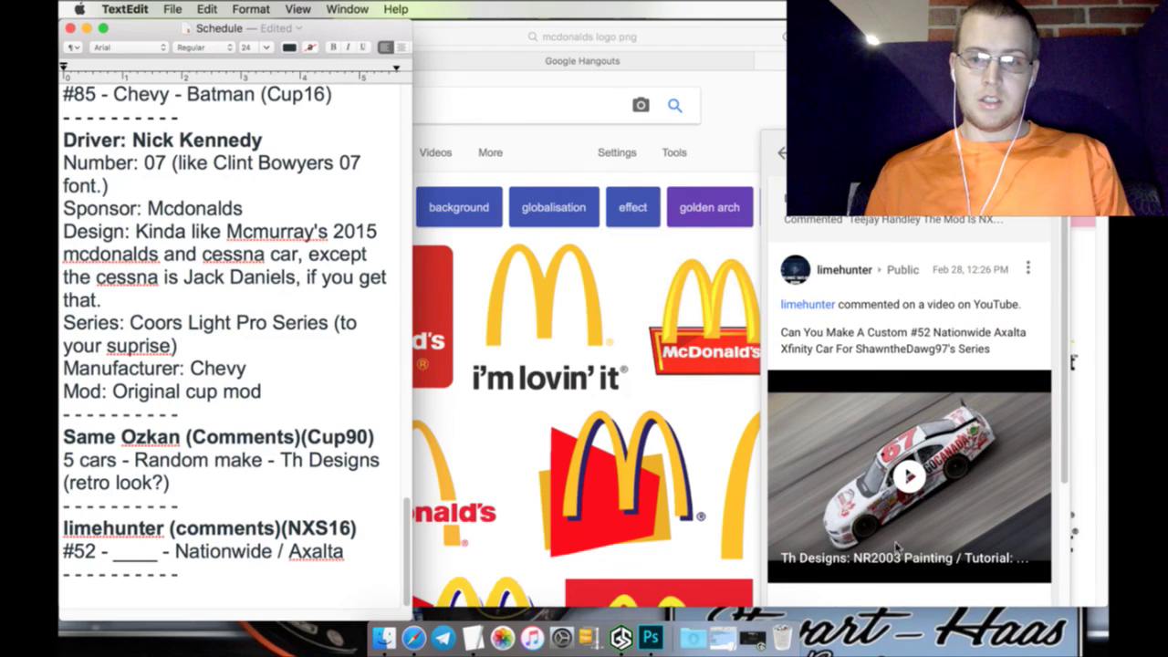
{"action": "key", "text": "super+Tab"}
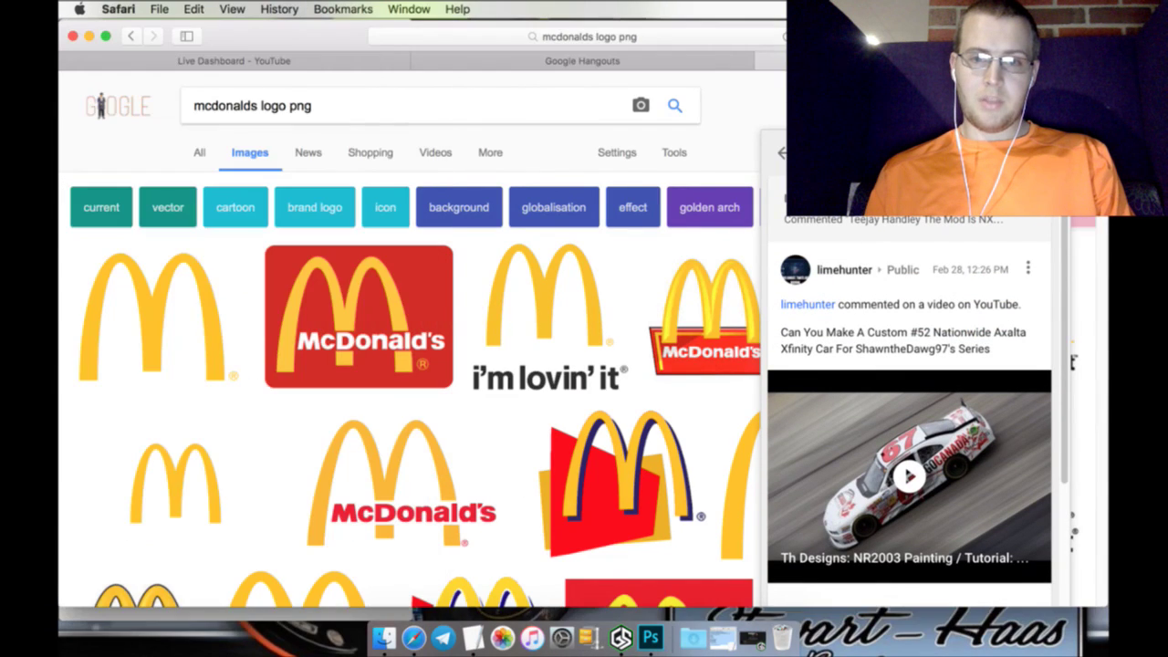
{"action": "left_click", "coordinate": [756, 339]}
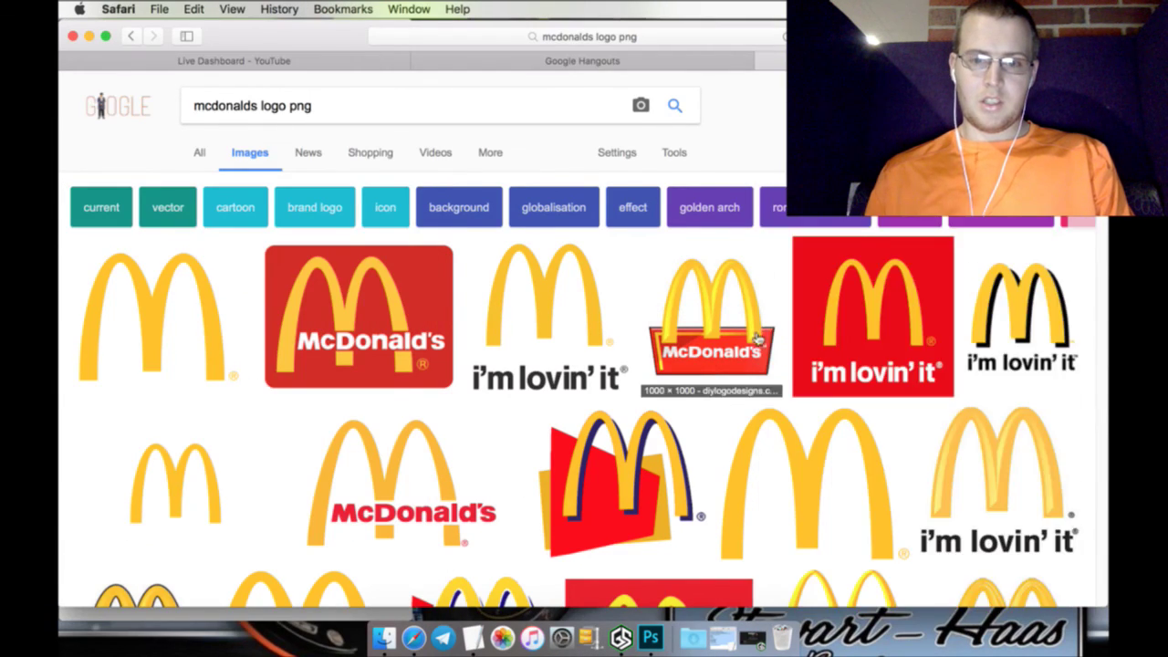
{"action": "scroll", "coordinate": [755, 339], "scroll_direction": "down", "scroll_amount": 5}
{"action": "scroll", "coordinate": [756, 339], "scroll_direction": "down", "scroll_amount": 10}
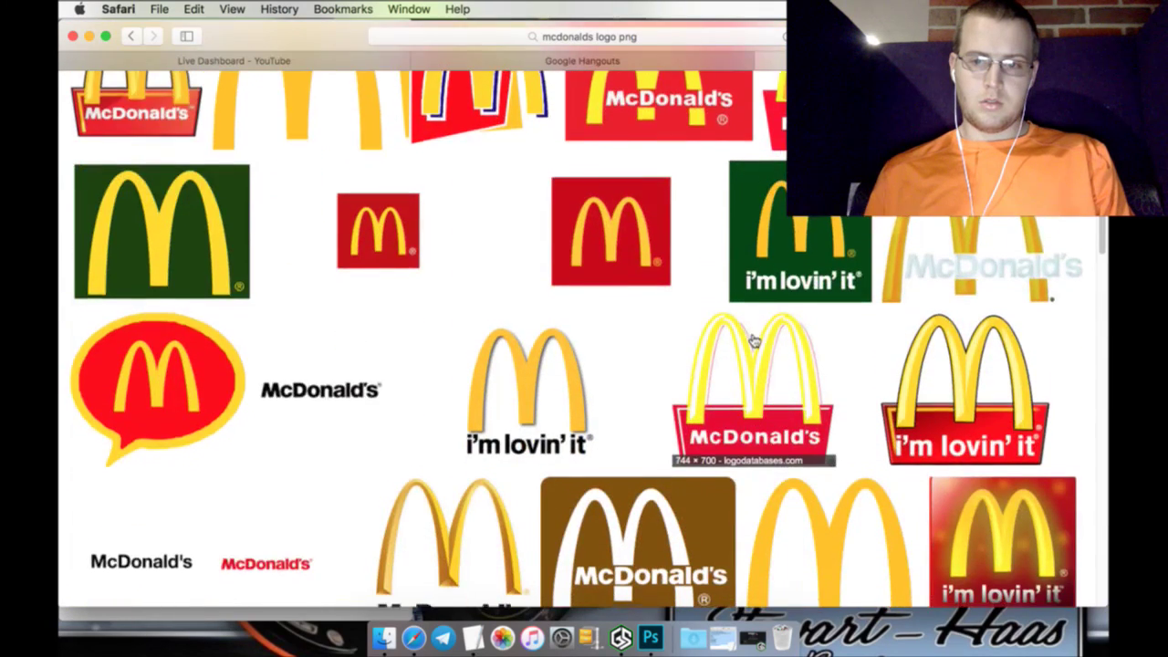
{"action": "scroll", "coordinate": [755, 340], "scroll_direction": "down", "scroll_amount": 12}
{"action": "scroll", "coordinate": [754, 339], "scroll_direction": "down", "scroll_amount": 5}
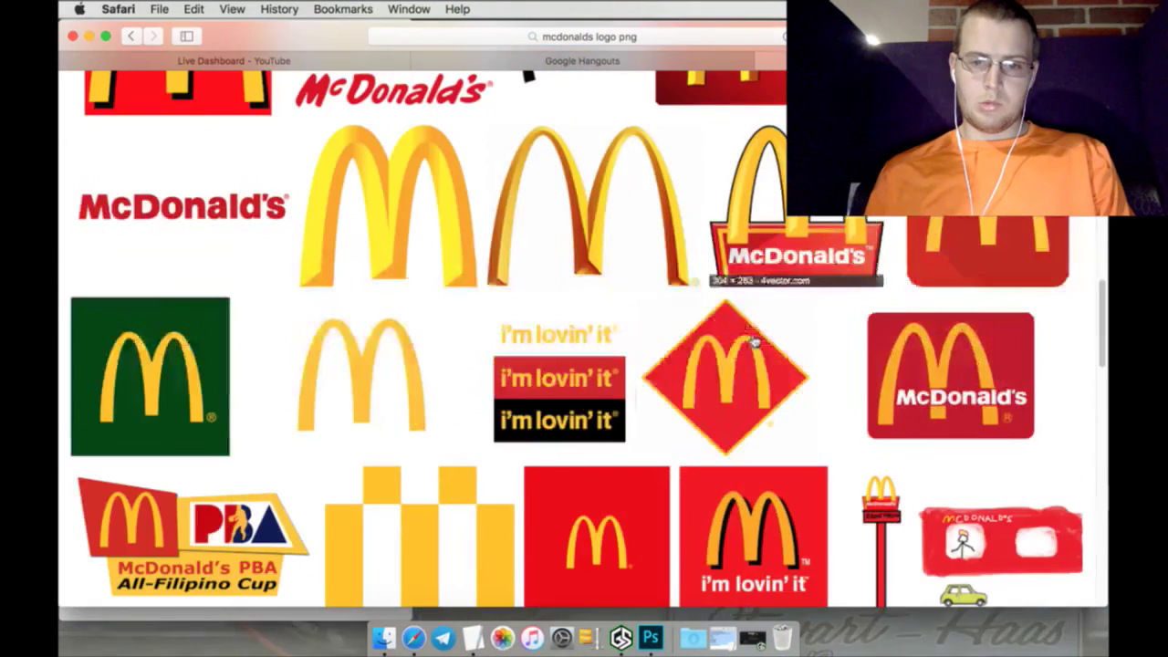
{"action": "scroll", "coordinate": [754, 340], "scroll_direction": "down", "scroll_amount": 4}
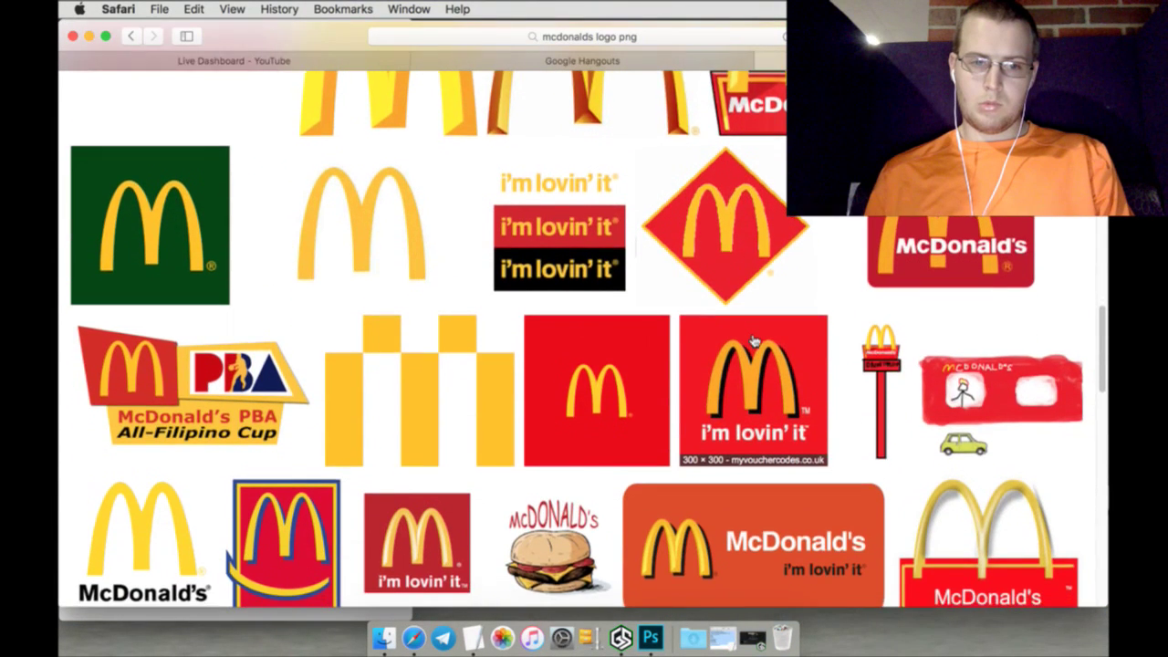
{"action": "scroll", "coordinate": [754, 340], "scroll_direction": "down", "scroll_amount": 2}
{"action": "scroll", "coordinate": [753, 339], "scroll_direction": "down", "scroll_amount": 2}
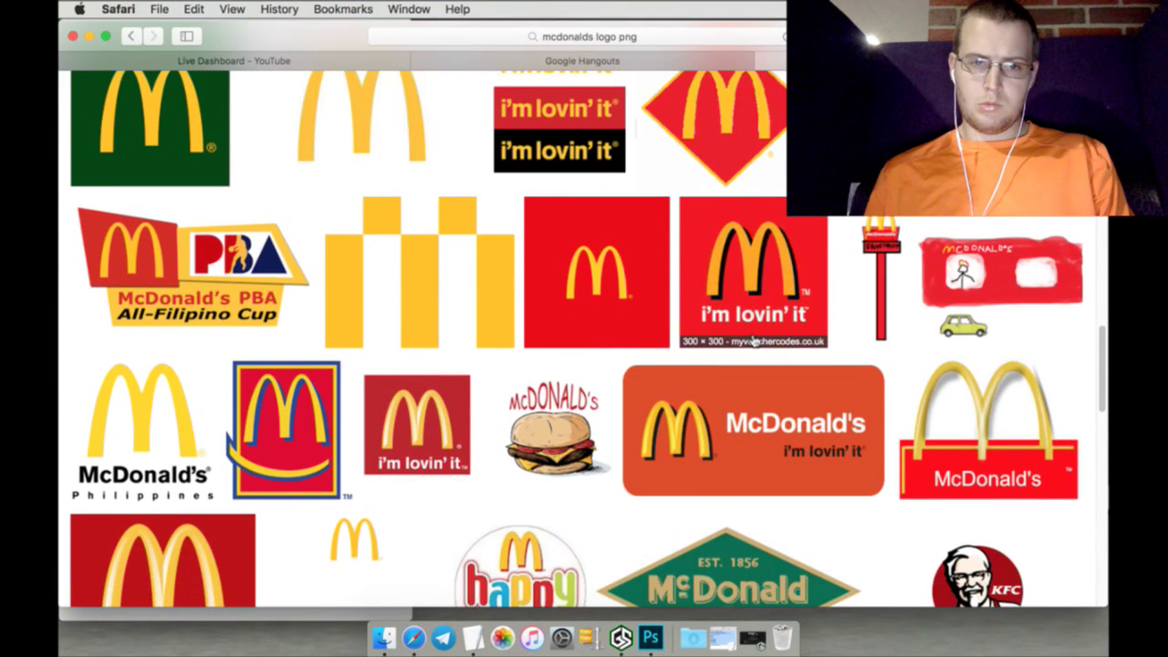
{"action": "scroll", "coordinate": [753, 339], "scroll_direction": "down", "scroll_amount": 5}
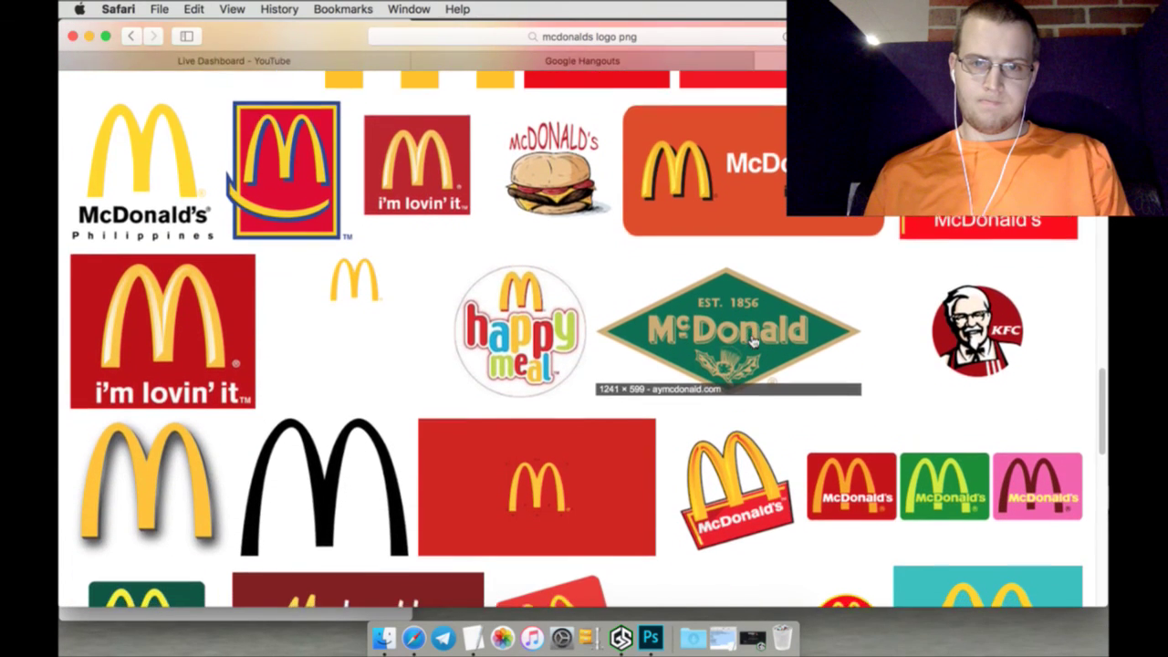
{"action": "scroll", "coordinate": [753, 339], "scroll_direction": "down", "scroll_amount": 7}
{"action": "scroll", "coordinate": [754, 340], "scroll_direction": "down", "scroll_amount": 9}
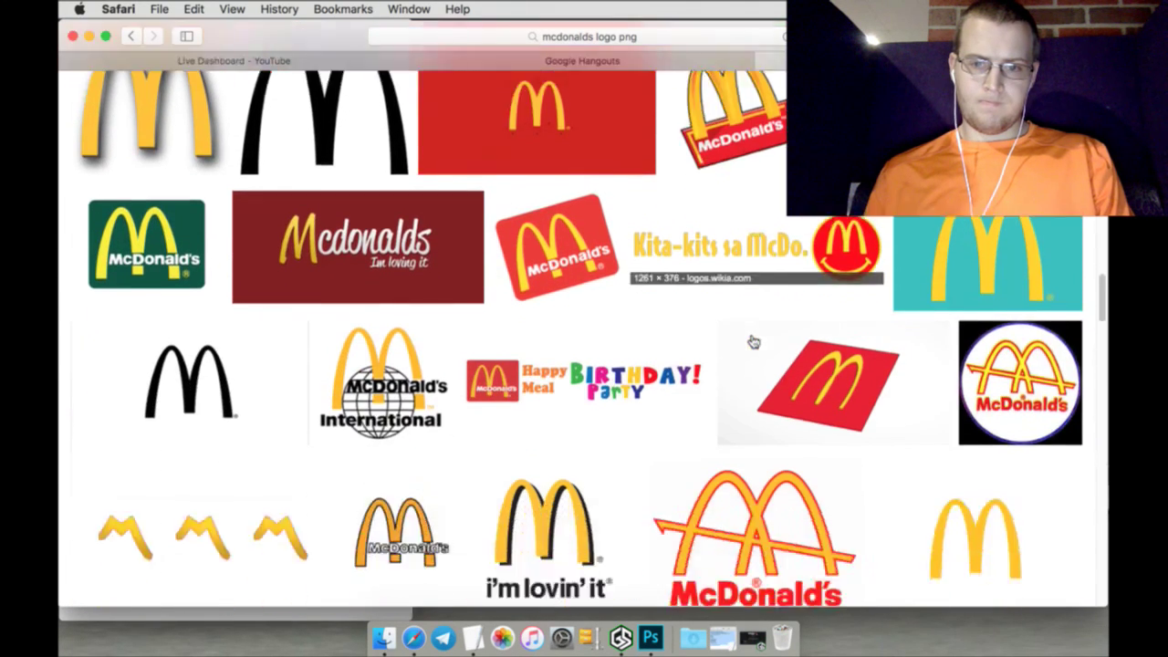
{"action": "scroll", "coordinate": [754, 339], "scroll_direction": "down", "scroll_amount": 7}
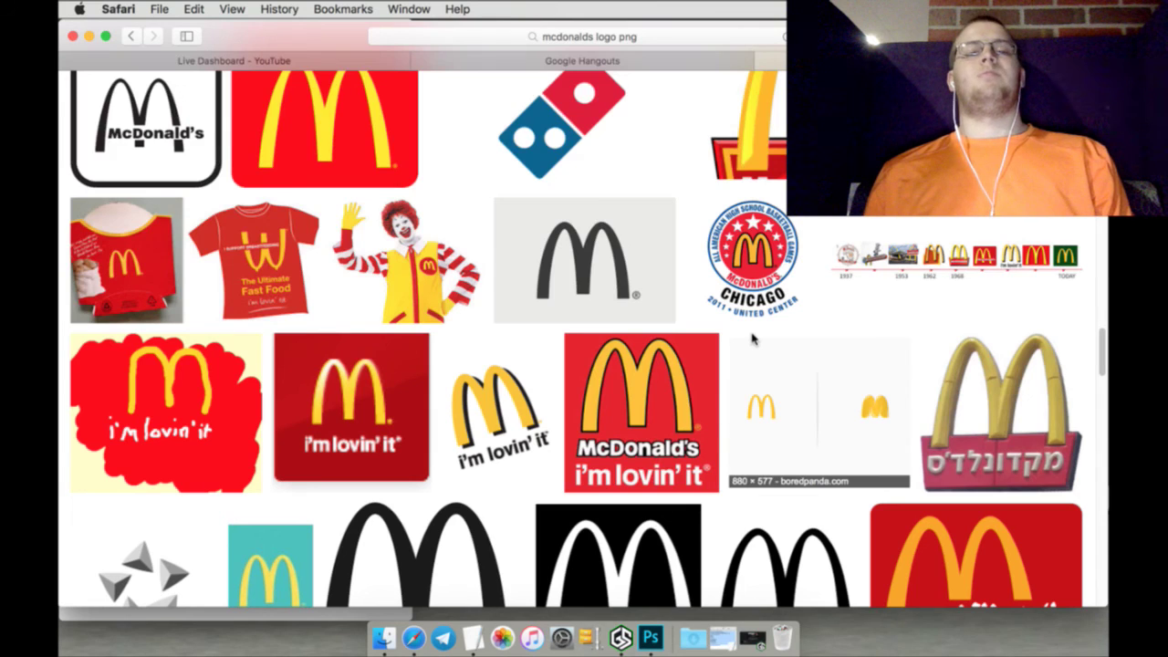
Open the full-size waving Ronald McDonald image in its own tab and save it as Ronald-McDonald.png in the Logos folder
{"action": "left_click", "coordinate": [425, 290]}
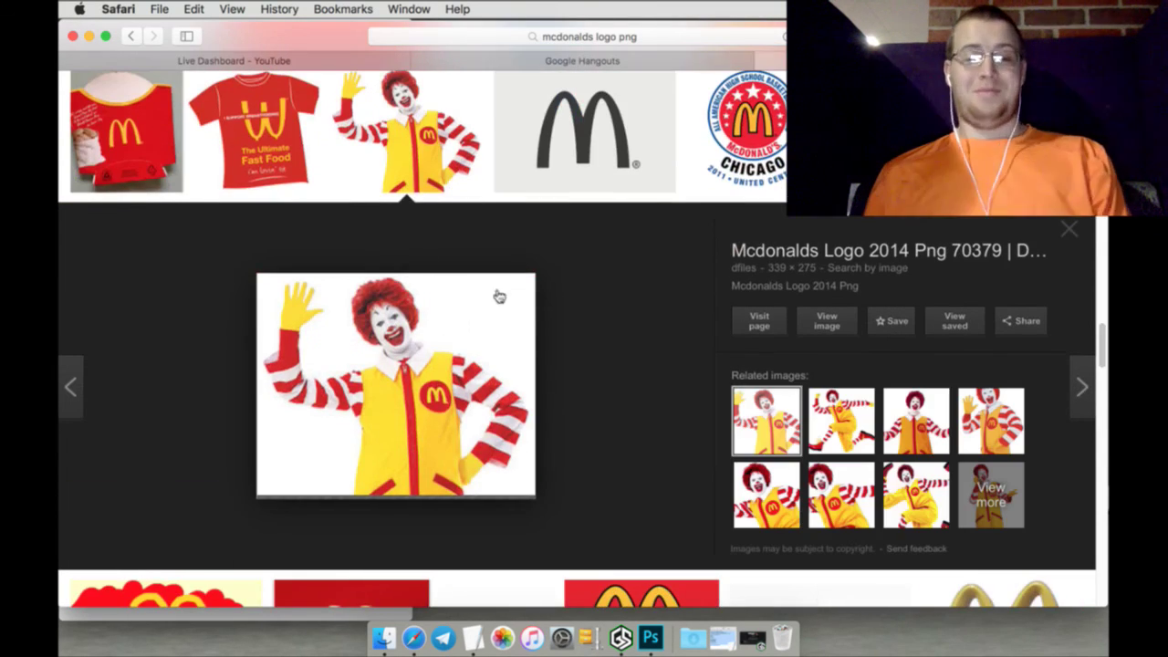
{"action": "right_click", "coordinate": [840, 326]}
{"action": "left_click", "coordinate": [908, 326]}
{"action": "key", "text": "super+shift+bracketright"}
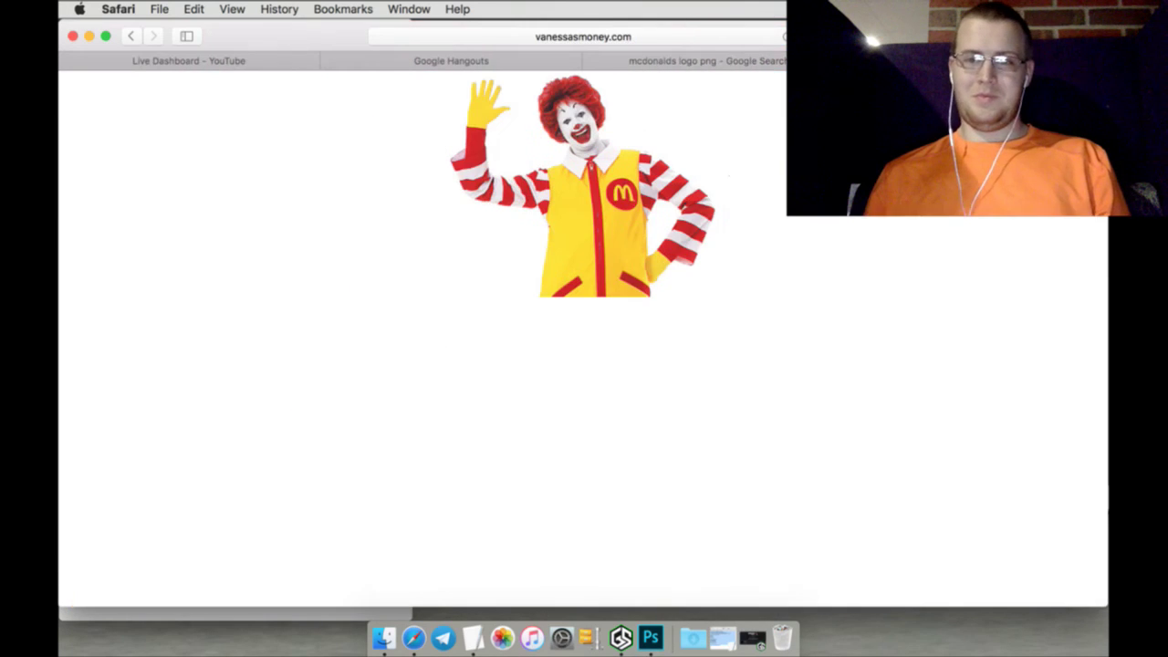
{"action": "right_click", "coordinate": [644, 195]}
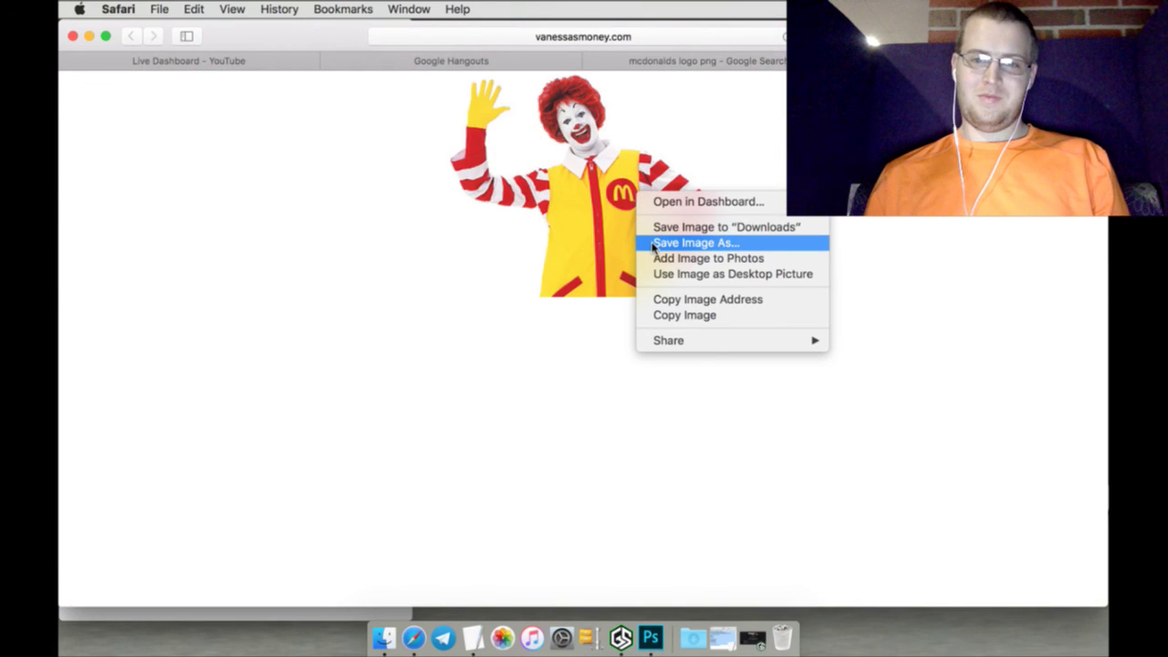
{"action": "left_click", "coordinate": [653, 243]}
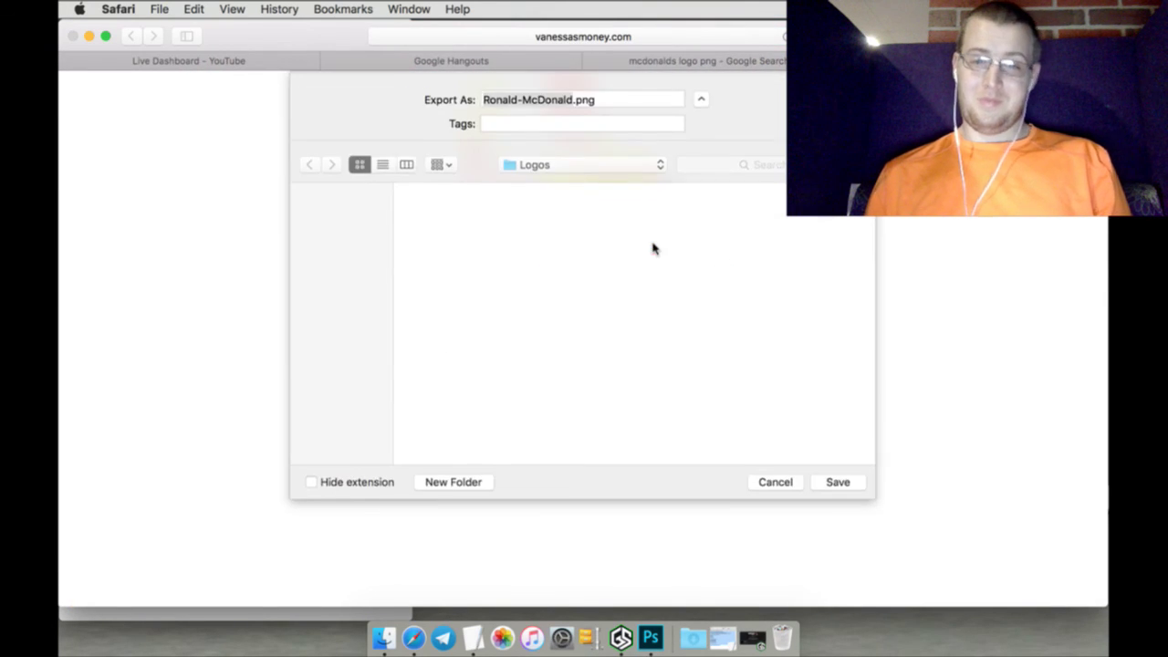
{"action": "left_click", "coordinate": [835, 482]}
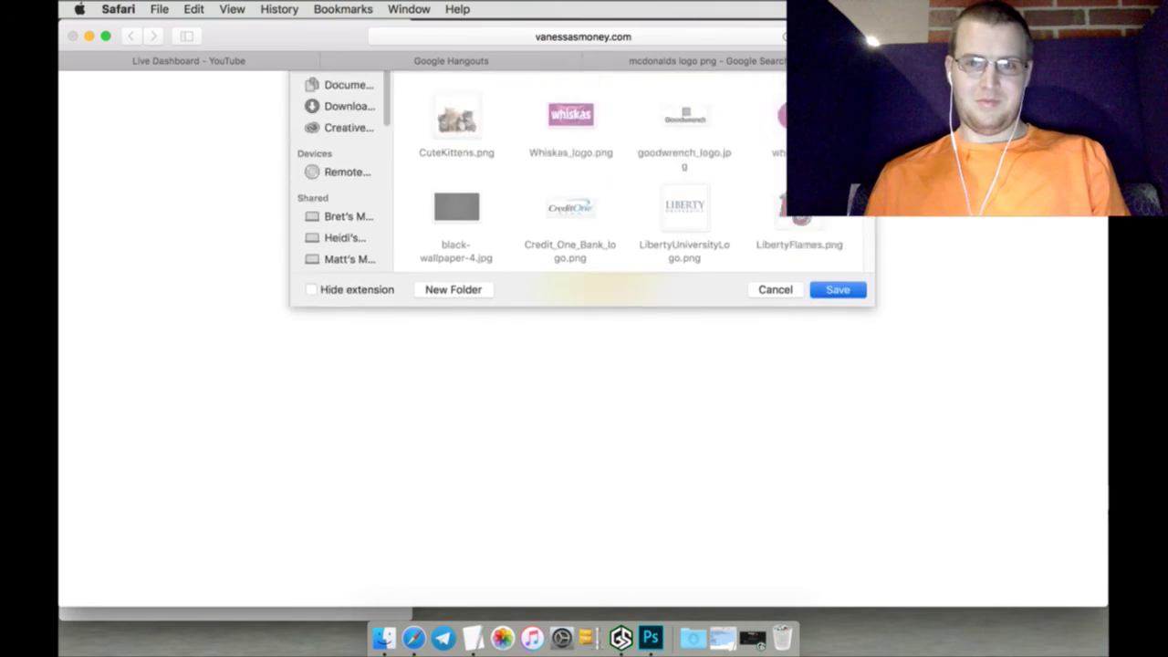
Close the saved Ronald McDonald image's tab and preview the plain golden arches logo in the McDonald's image results
{"action": "key", "text": "super+w"}
{"action": "scroll", "coordinate": [215, 311], "scroll_direction": "up", "scroll_amount": 10}
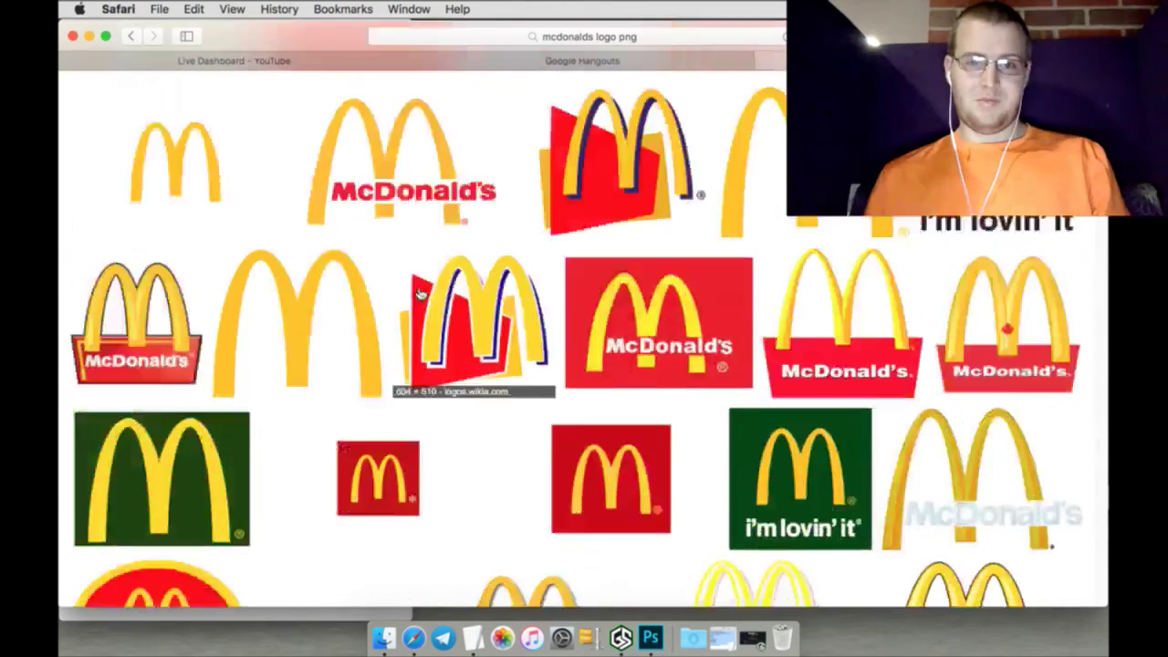
{"action": "left_click", "coordinate": [192, 305]}
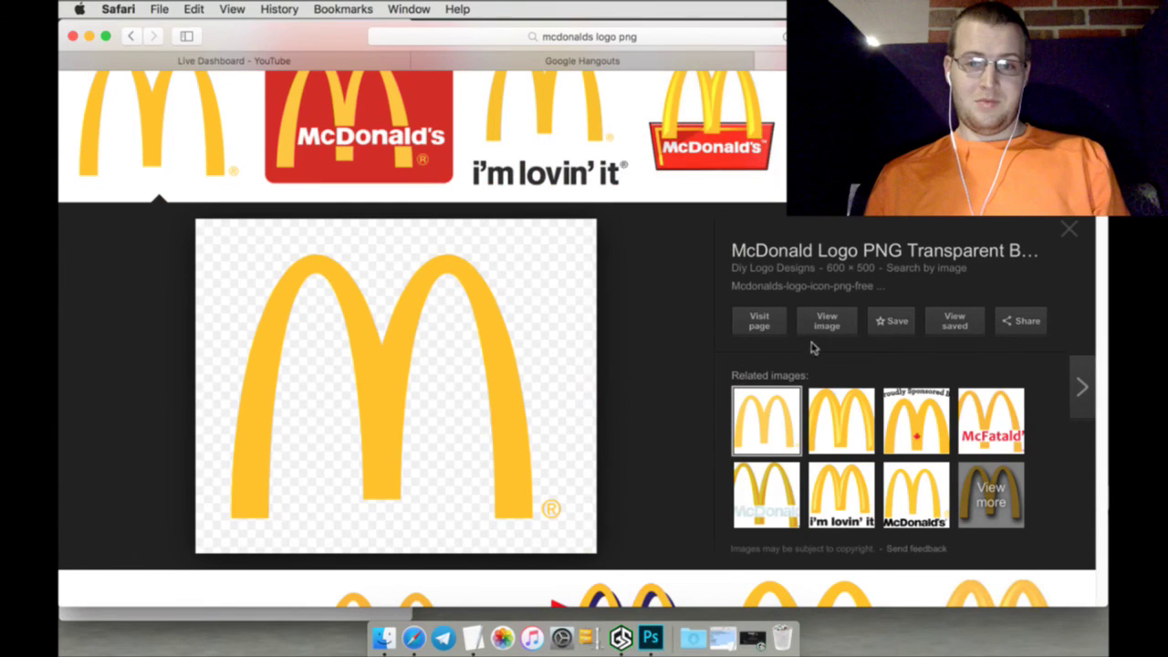
{"action": "right_click", "coordinate": [839, 319]}
{"action": "left_click", "coordinate": [876, 326]}
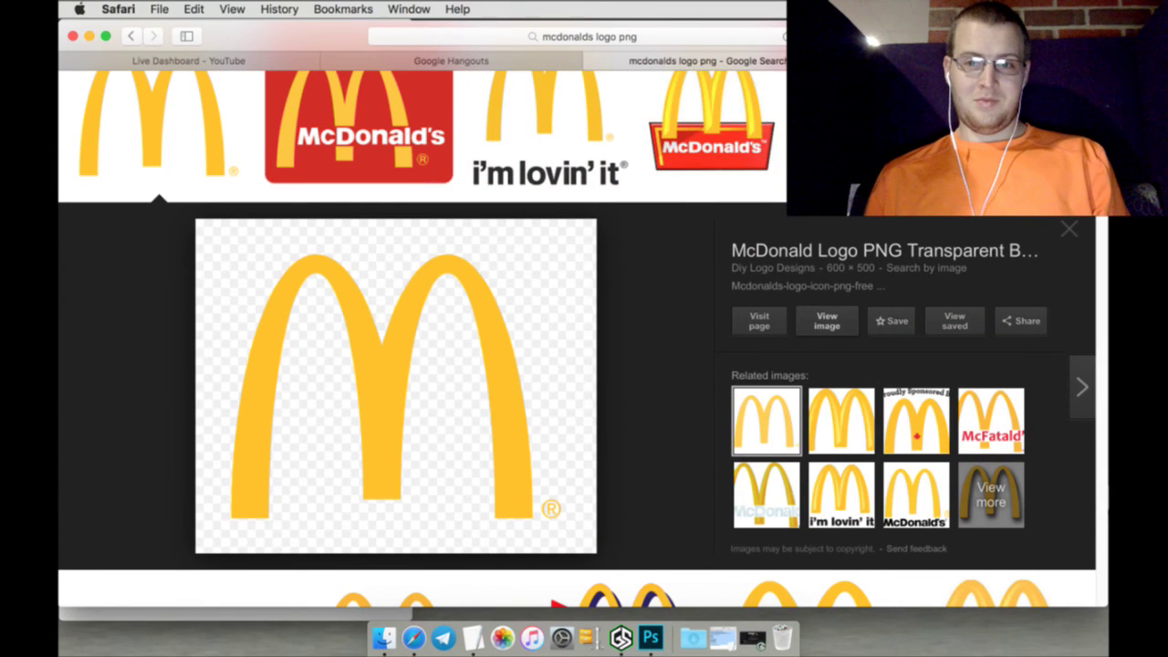
{"action": "left_click", "coordinate": [1065, 231]}
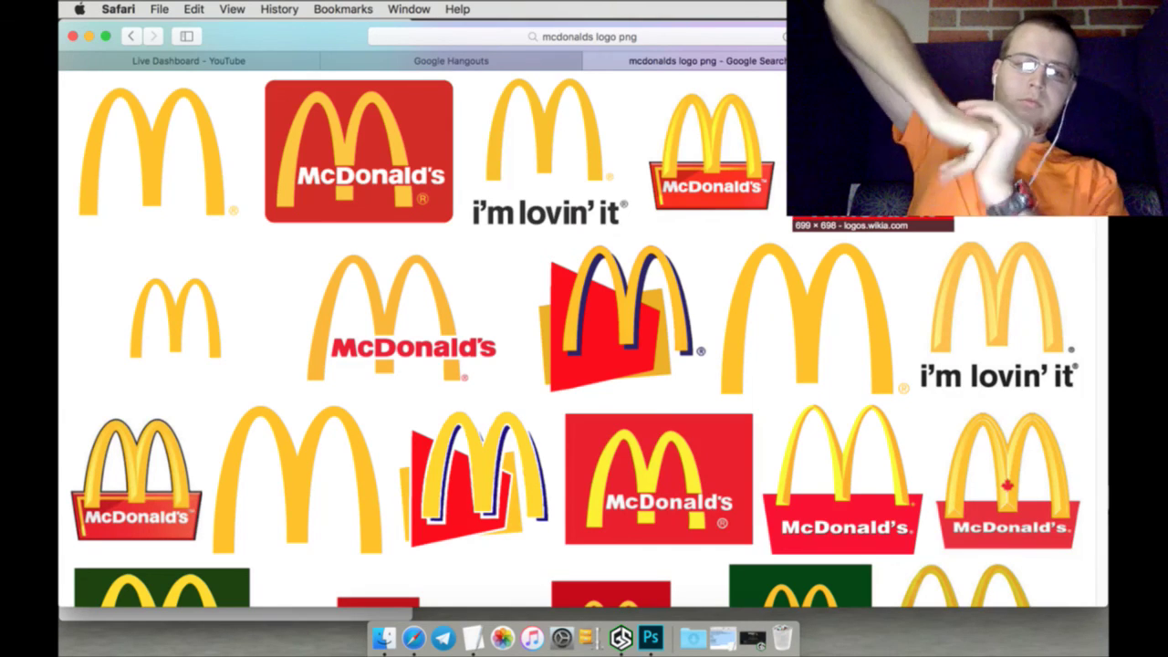
Open the full-size red McDonald's logo in its own tab, save it as Mcdonalds-logo-png-Transparent.png in the Logos folder, and close that tab
{"action": "left_click", "coordinate": [412, 129]}
{"action": "right_click", "coordinate": [818, 329]}
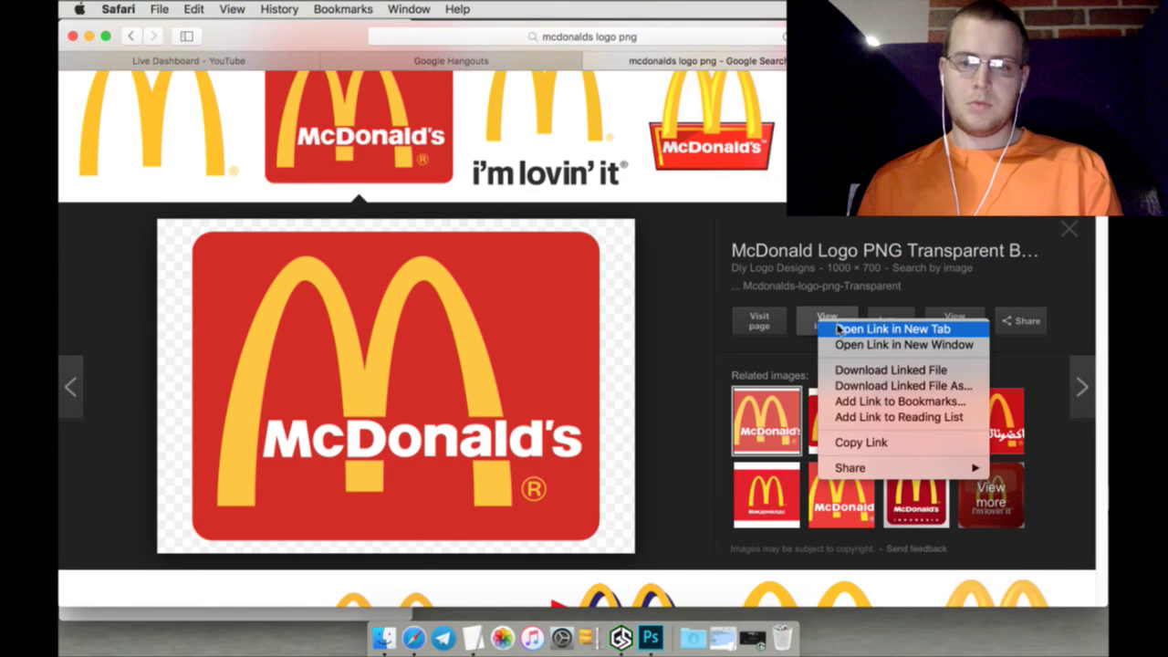
{"action": "left_click", "coordinate": [848, 326]}
{"action": "key", "text": "super+shift+bracketright"}
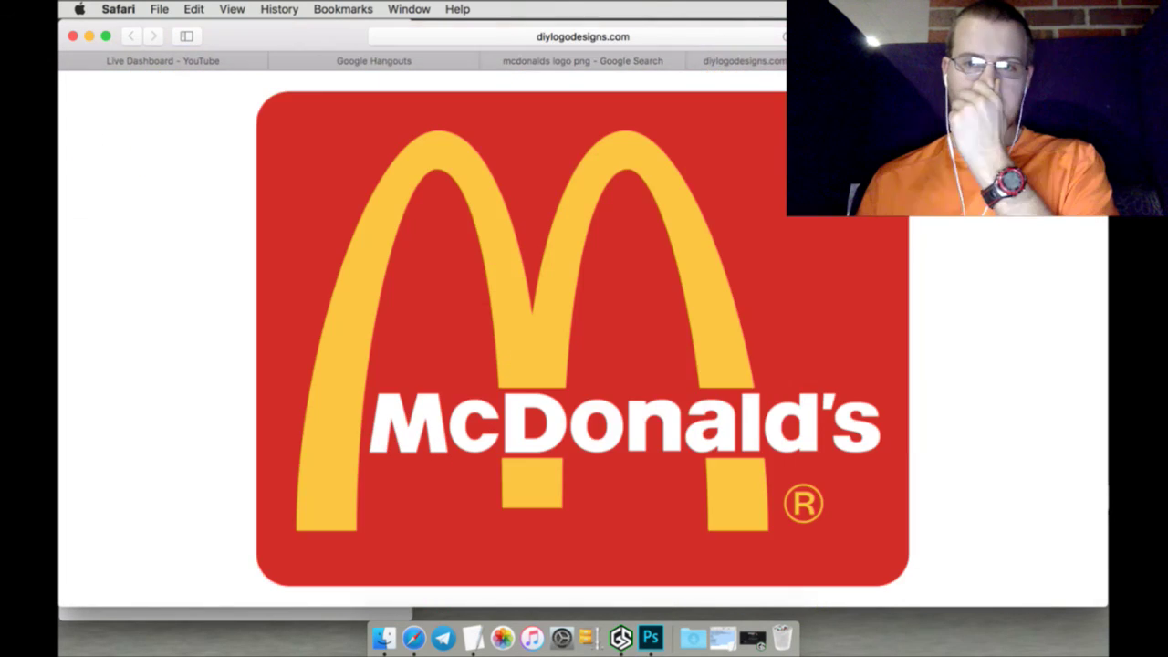
{"action": "left_click", "coordinate": [732, 64]}
{"action": "left_click", "coordinate": [695, 60]}
{"action": "right_click", "coordinate": [699, 191]}
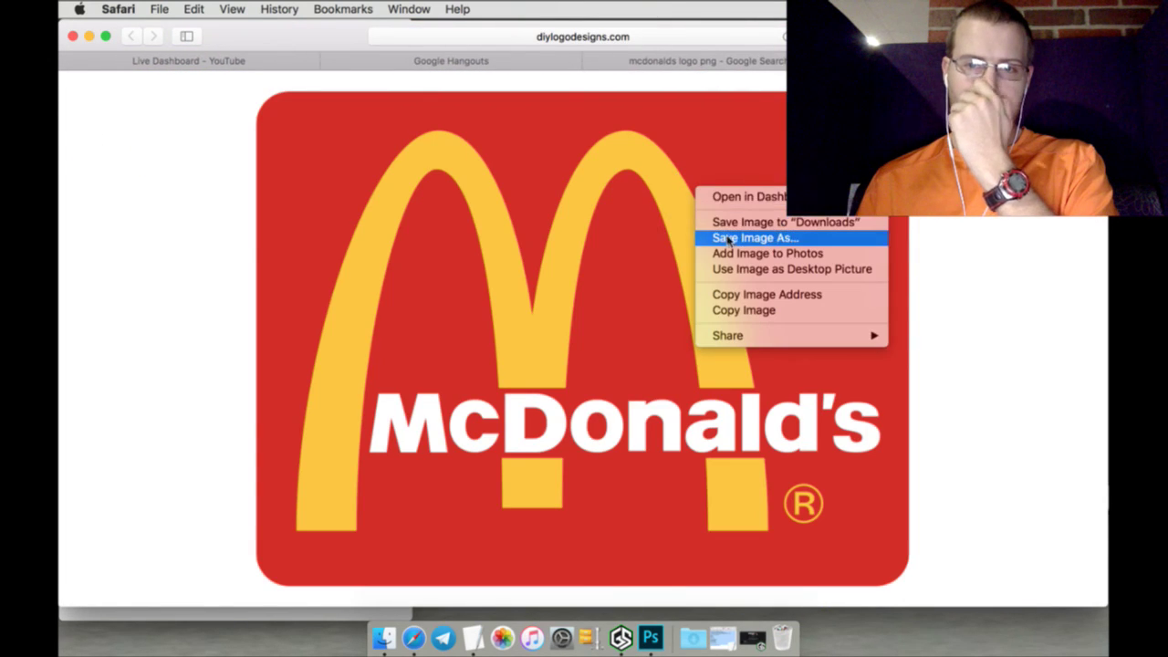
{"action": "left_click", "coordinate": [729, 238]}
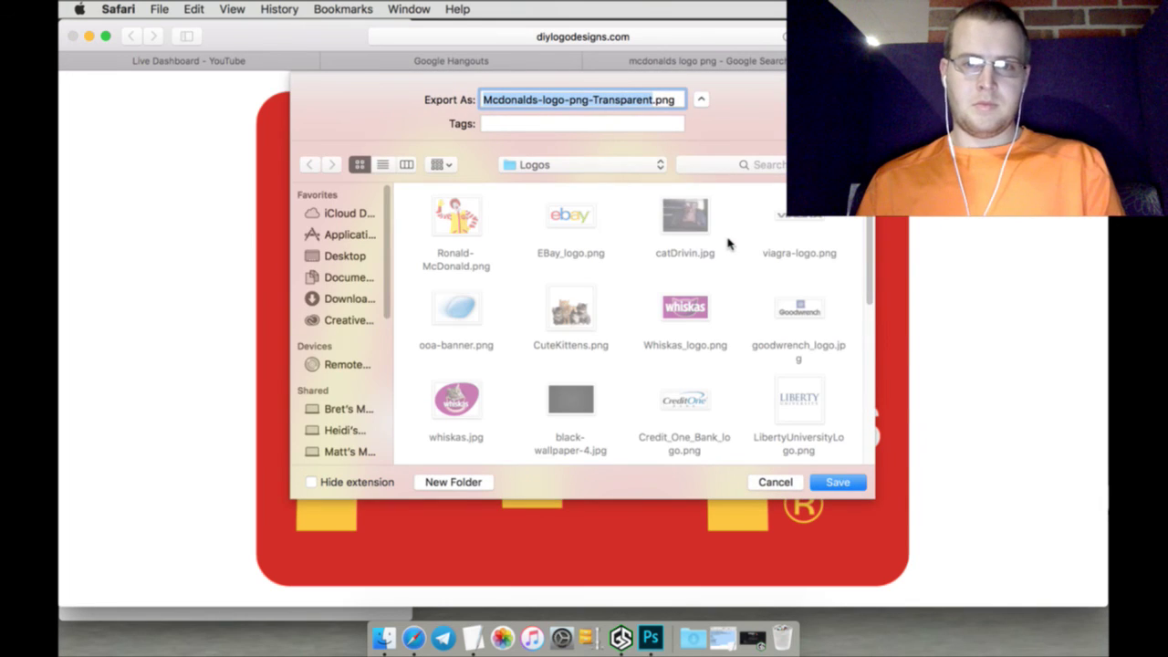
{"action": "left_click", "coordinate": [837, 482]}
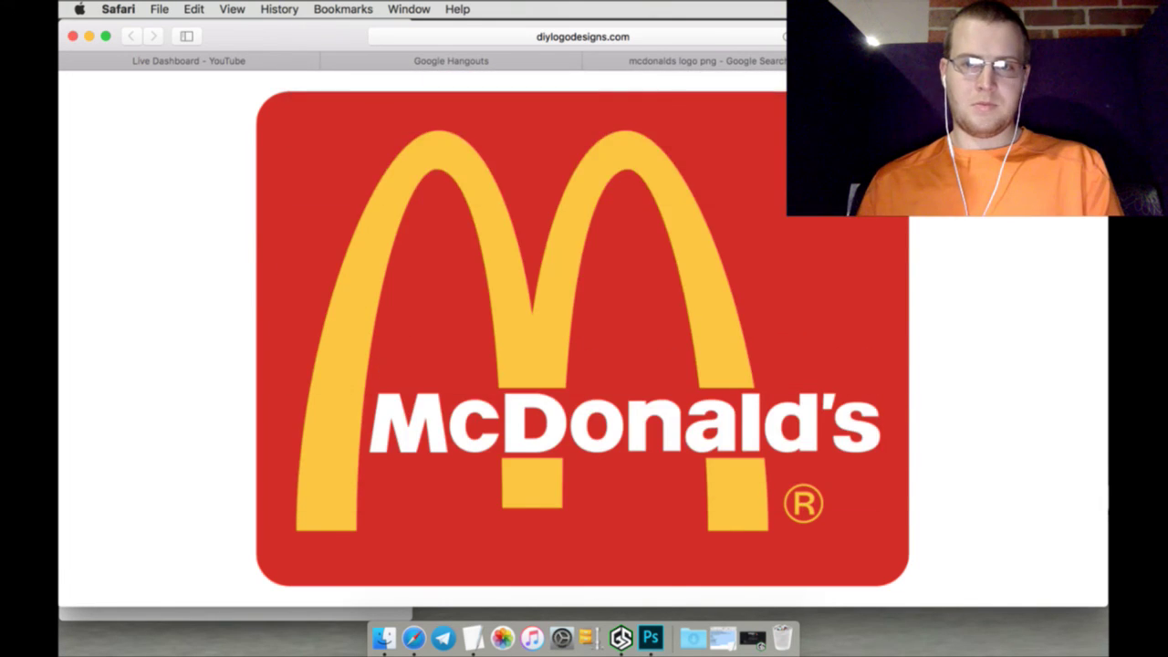
{"action": "key", "text": "super+w"}
Switch to Photoshop and open Mcdonalds-logo-png-Transparent.png and Ronald-McDonald.png from the Logos folder
{"action": "left_click", "coordinate": [321, 57]}
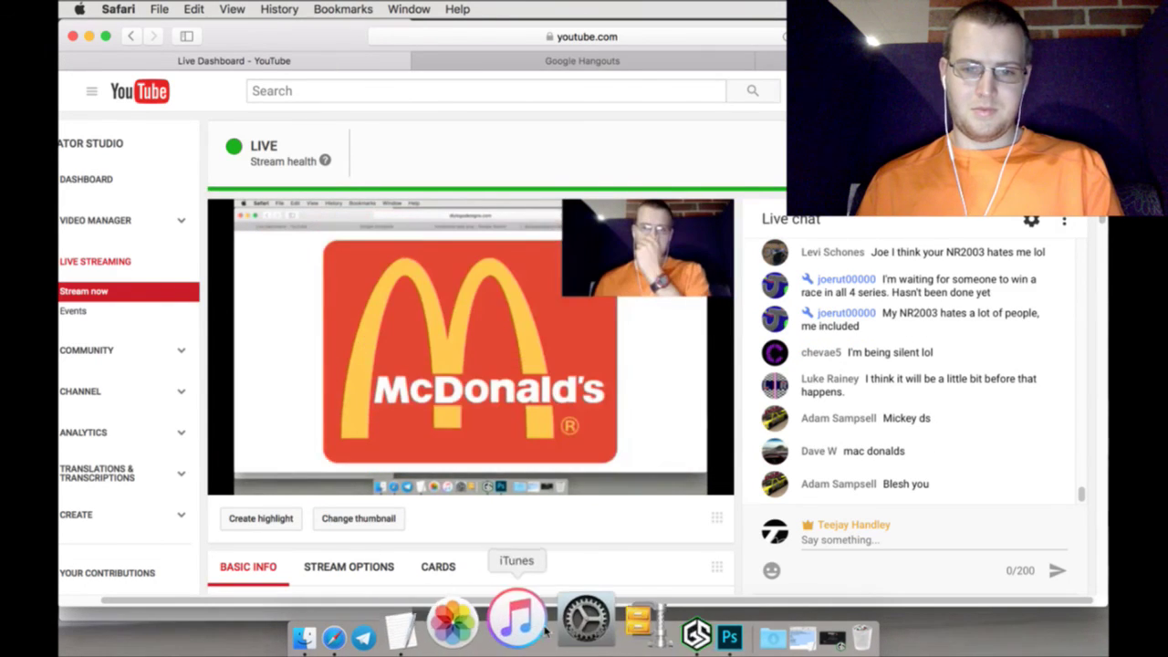
{"action": "left_click", "coordinate": [643, 629]}
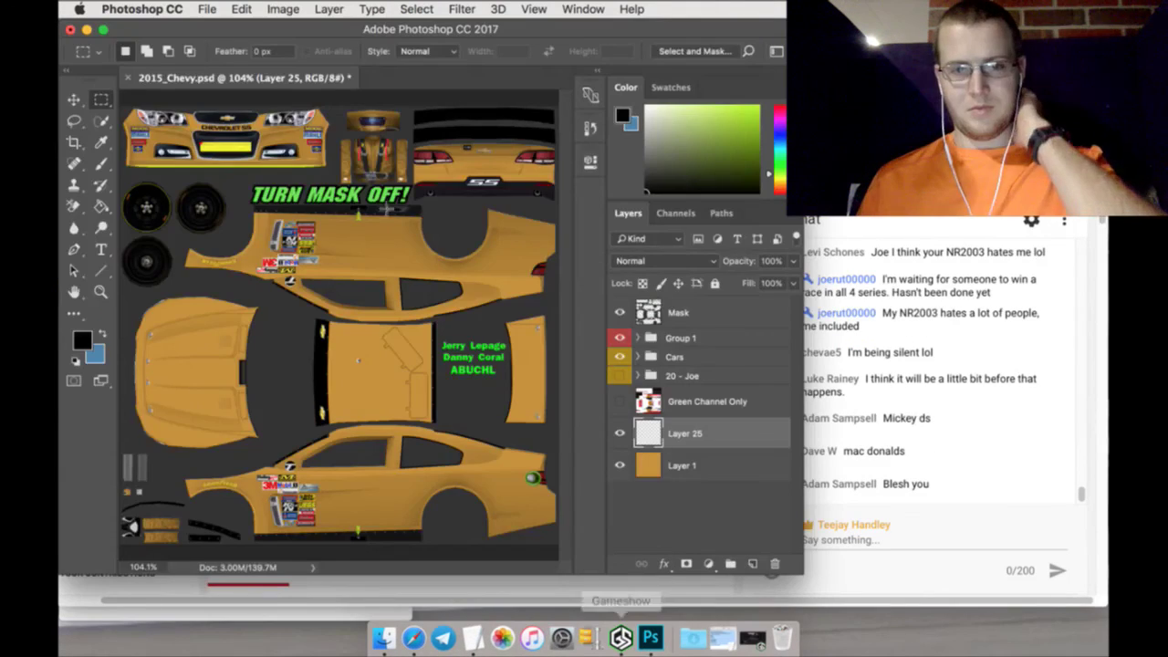
{"action": "left_click", "coordinate": [219, 11]}
{"action": "key", "text": "Escape"}
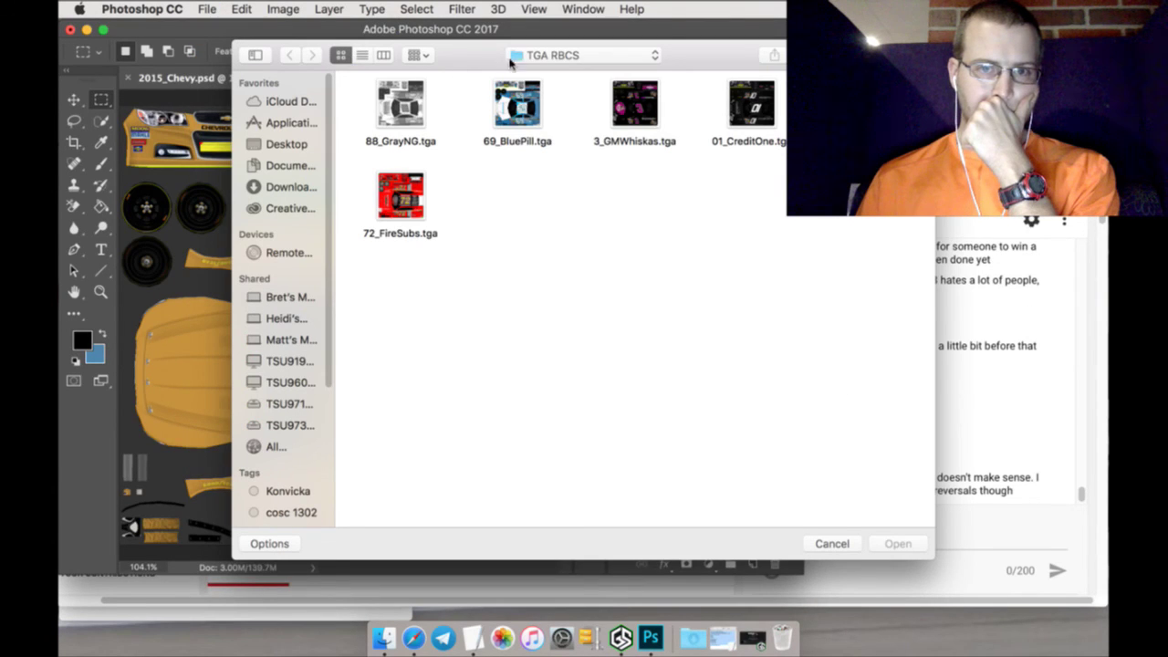
{"action": "left_click", "coordinate": [509, 61]}
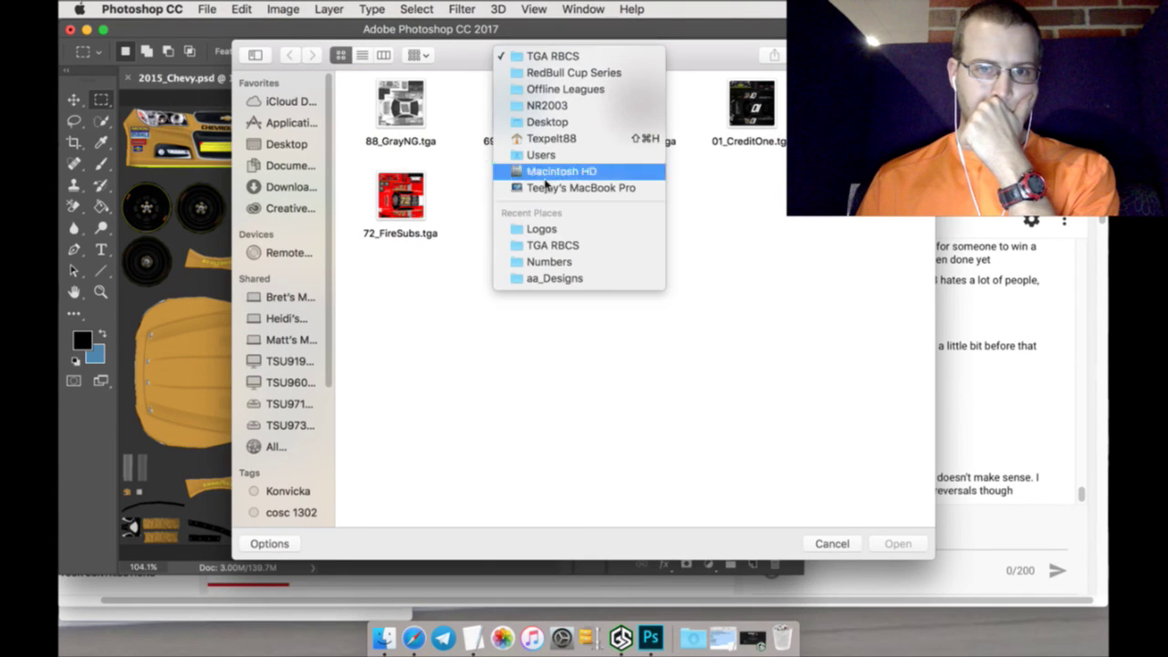
{"action": "left_click", "coordinate": [550, 227]}
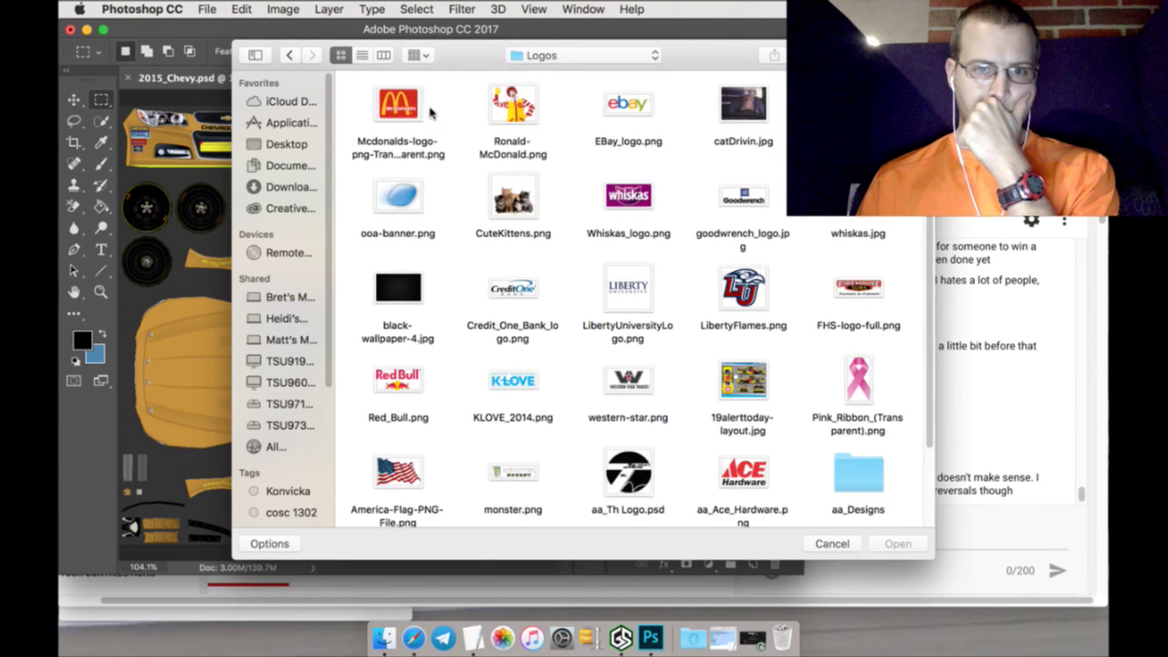
{"action": "left_click", "coordinate": [427, 112]}
{"action": "left_click", "coordinate": [512, 110], "text": "shift"}
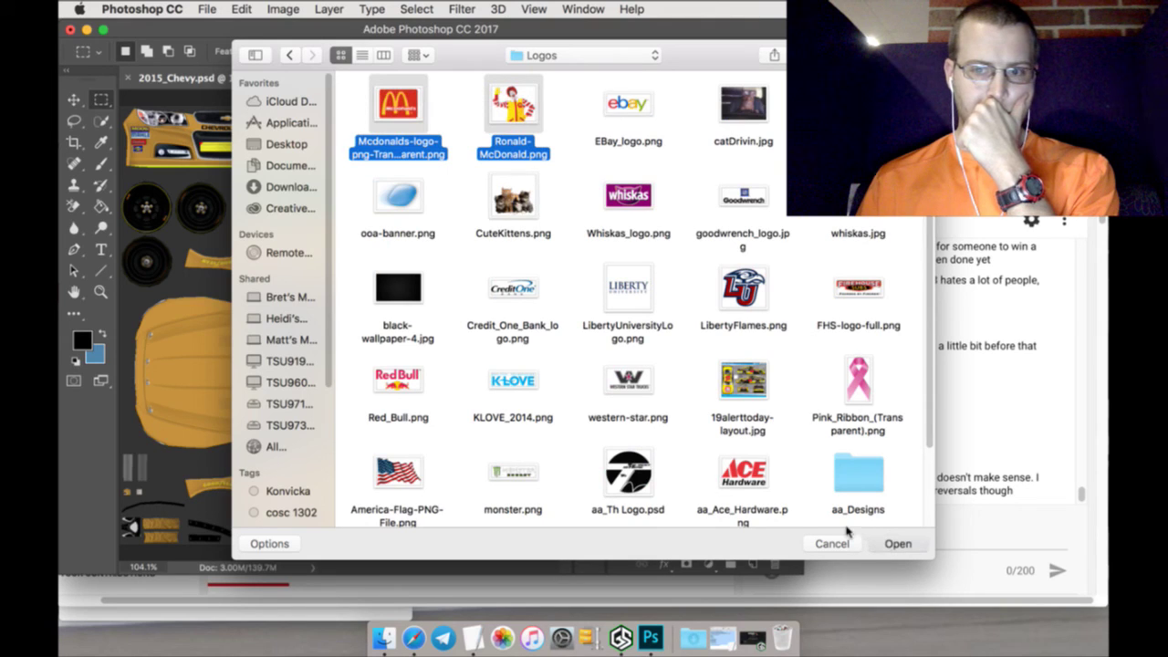
{"action": "key", "text": "Return"}
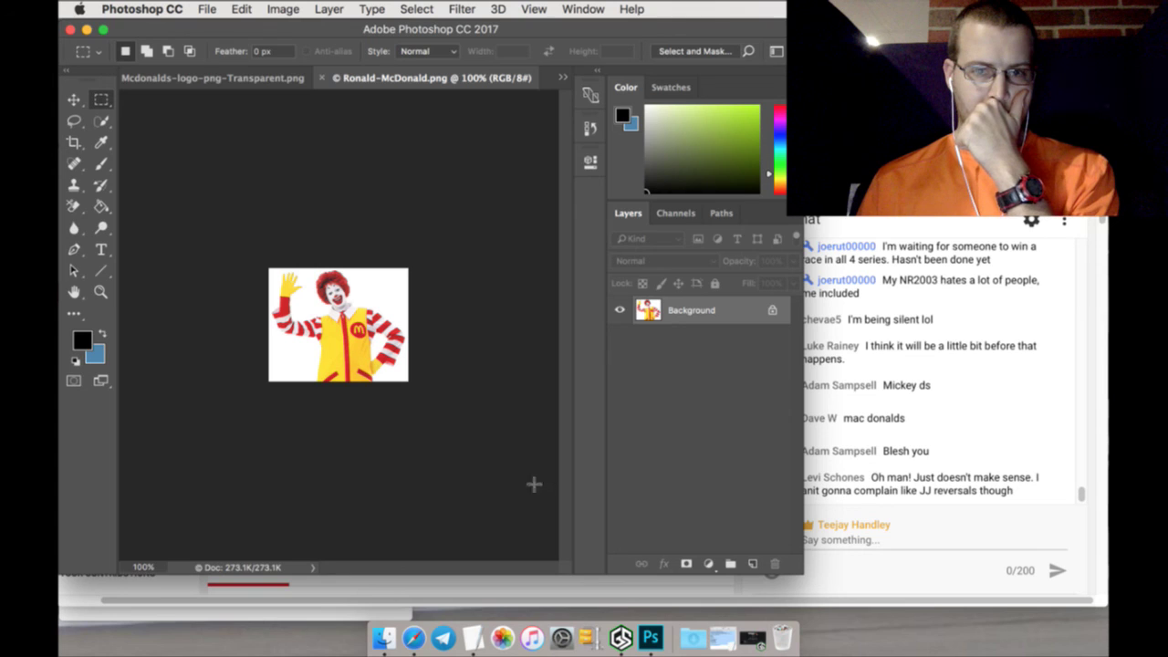
Move the Ronald-McDonald.png document ahead of the McDonald's logo document and fit the Ronald image to the screen
{"action": "left_click_drag", "start_coordinate": [391, 81], "coordinate": [441, 83]}
{"action": "left_click", "coordinate": [562, 78]}
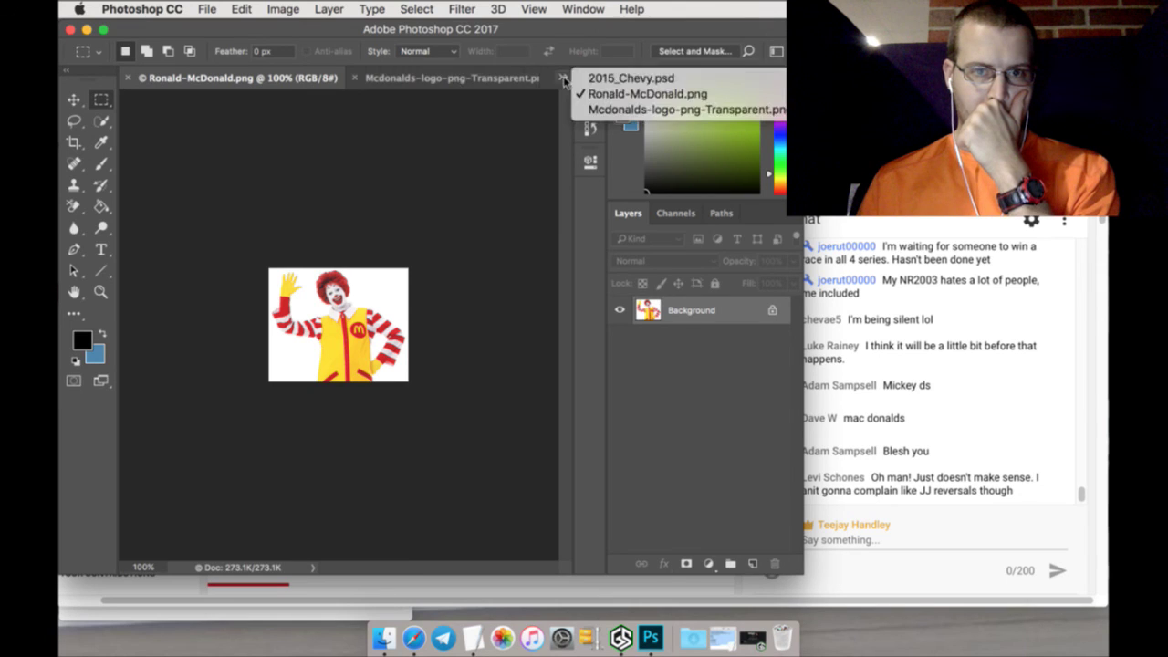
{"action": "left_click", "coordinate": [583, 79]}
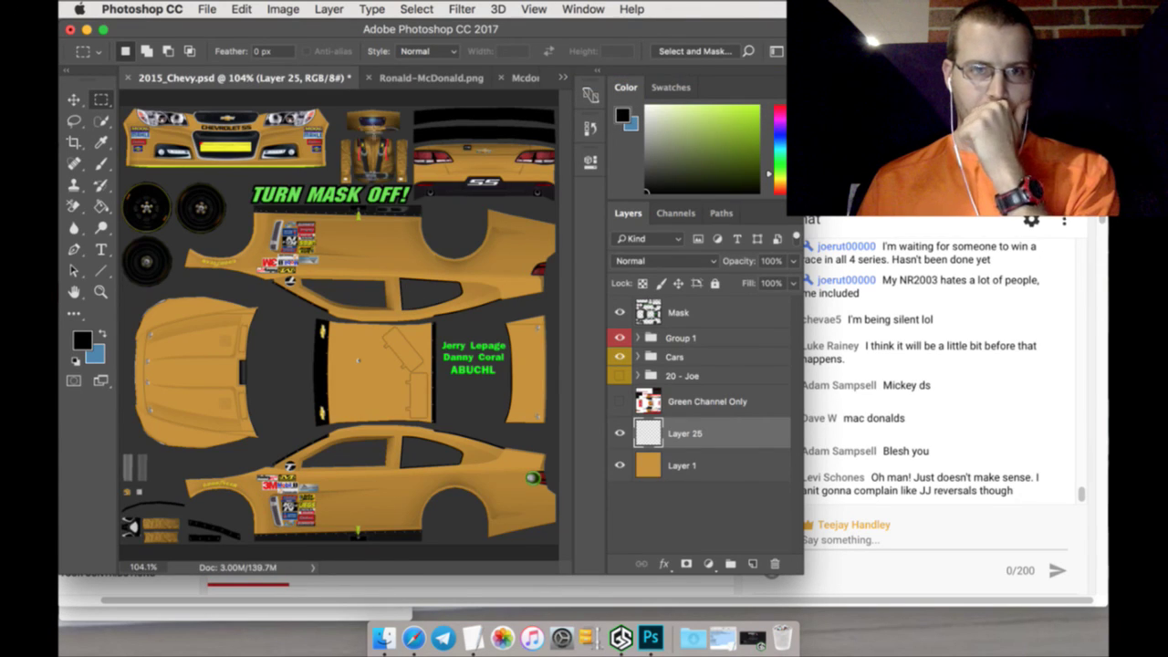
{"action": "left_click", "coordinate": [419, 82]}
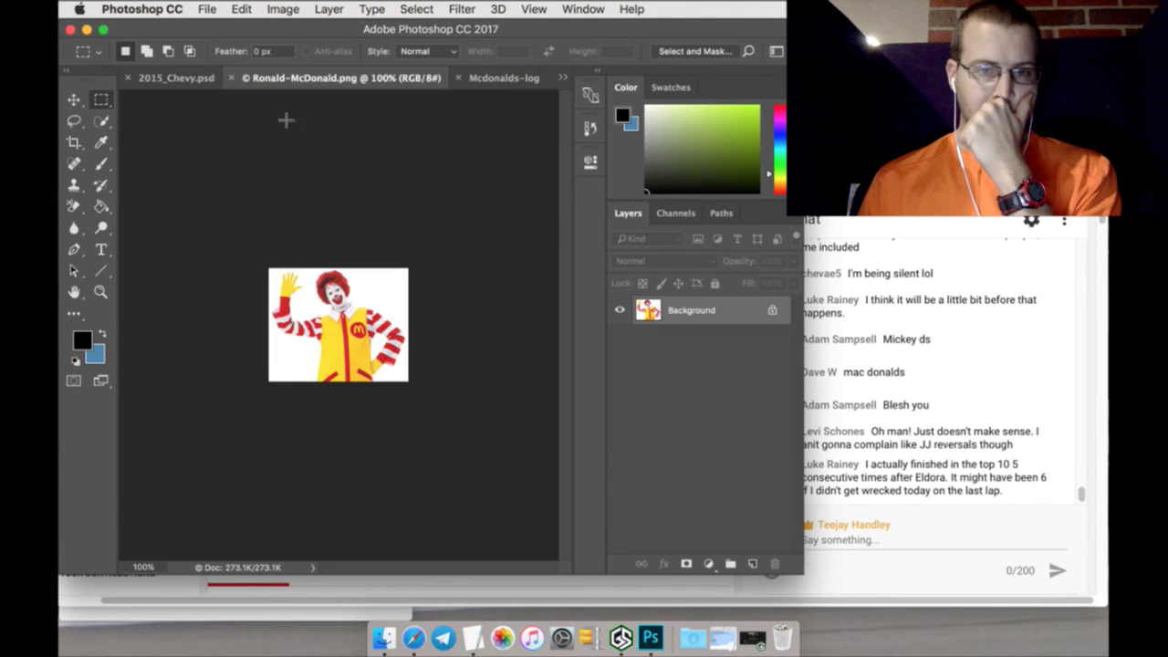
{"action": "left_click", "coordinate": [100, 292]}
{"action": "left_click", "coordinate": [502, 51]}
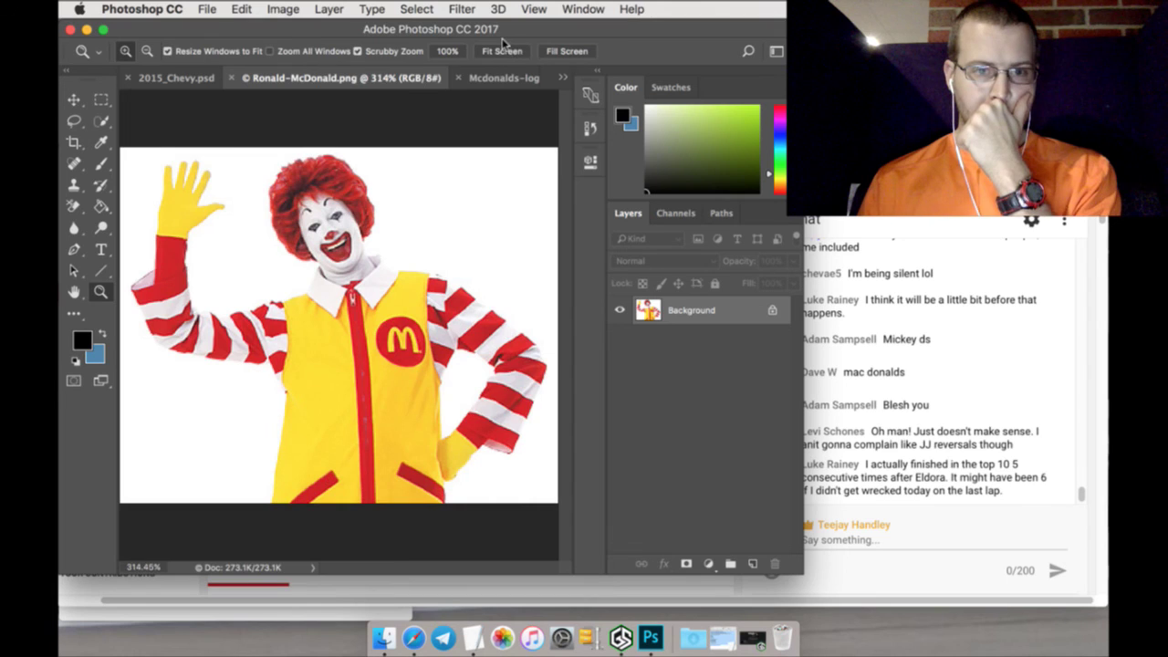
Fill Layer 25 of 2015_Chevy.psd with the golden yellow sampled from the McDonald's logo arches, and add a new empty layer above it
{"action": "left_click", "coordinate": [504, 78]}
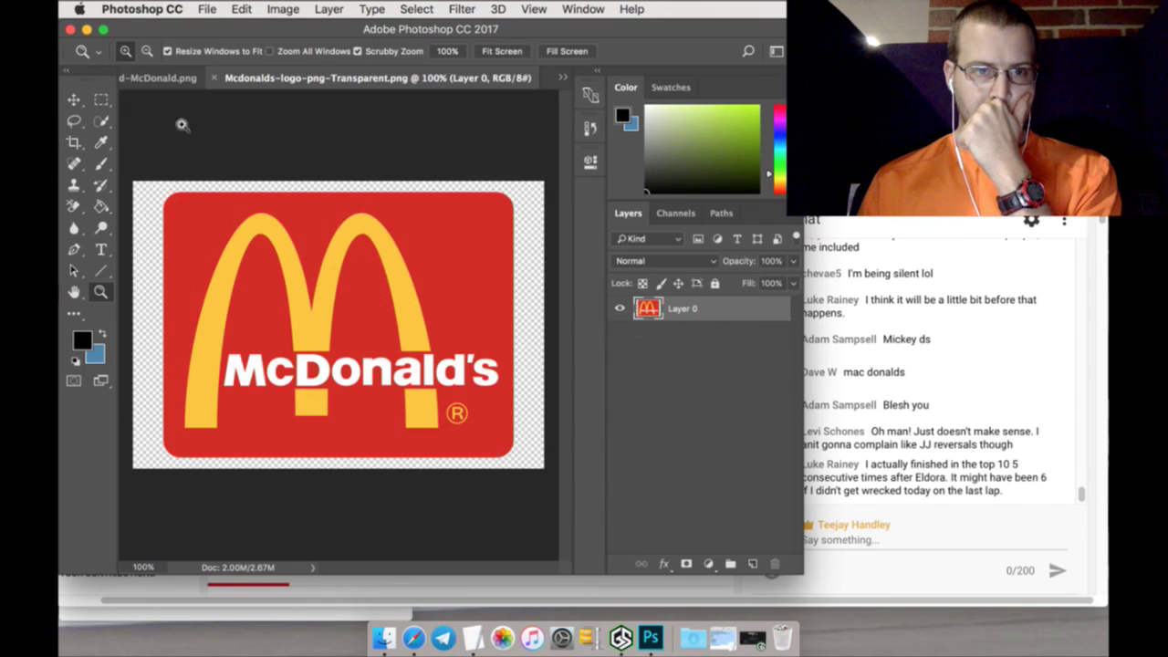
{"action": "left_click", "coordinate": [100, 142]}
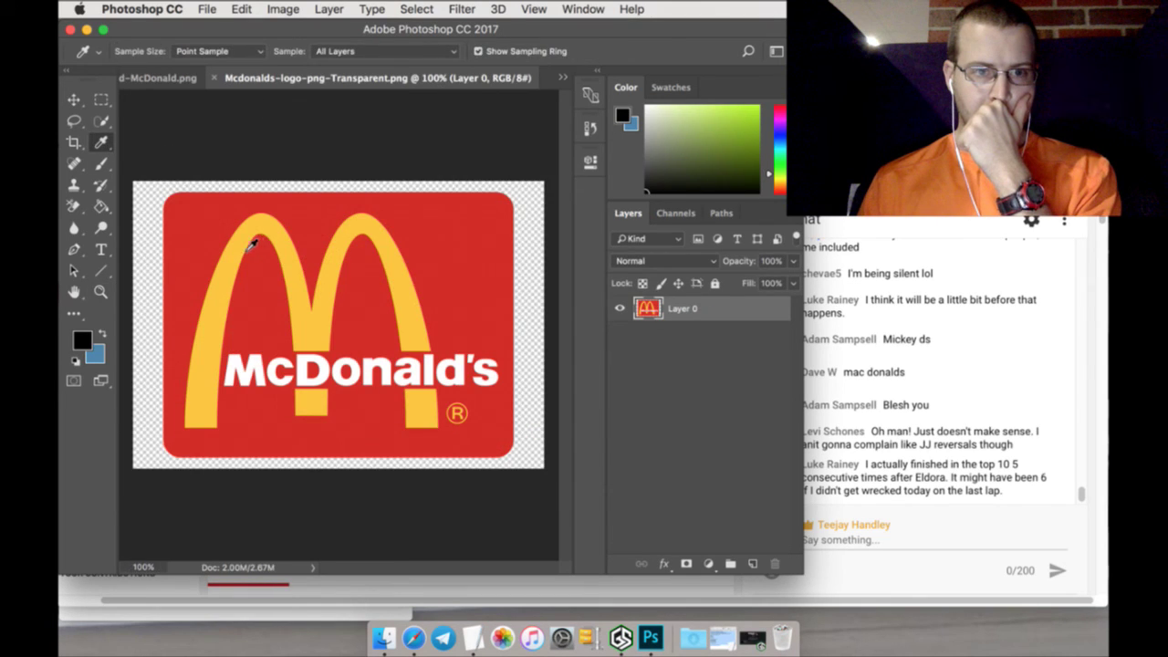
{"action": "left_click", "coordinate": [251, 244]}
{"action": "left_click", "coordinate": [157, 77]}
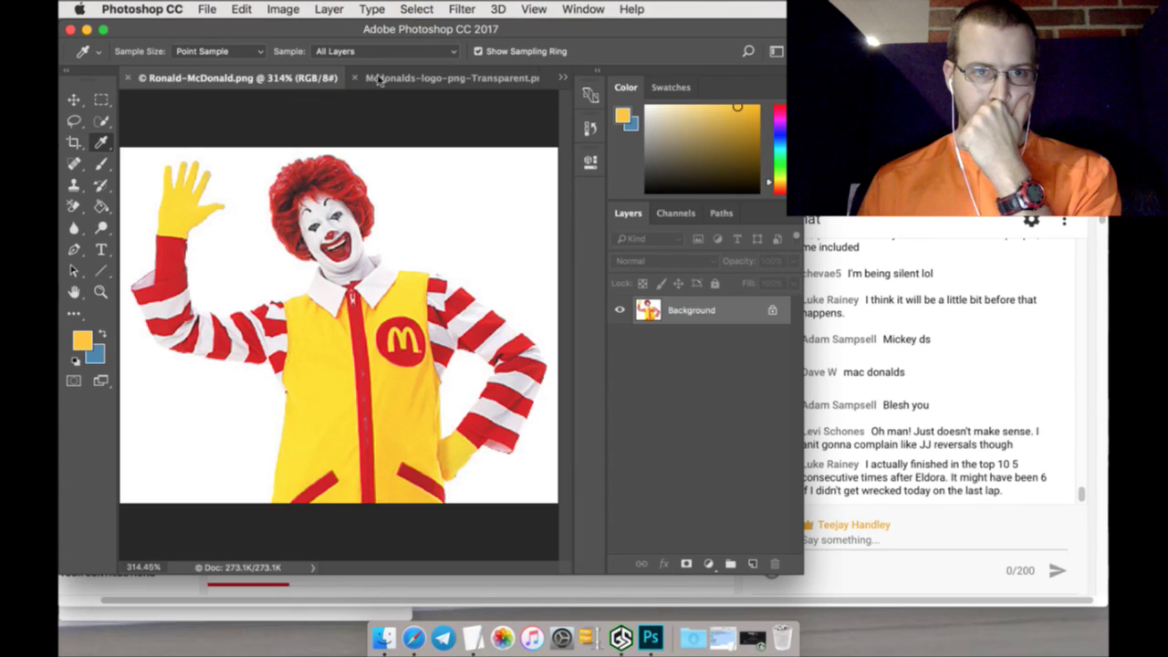
{"action": "left_click", "coordinate": [562, 79]}
{"action": "left_click", "coordinate": [629, 79]}
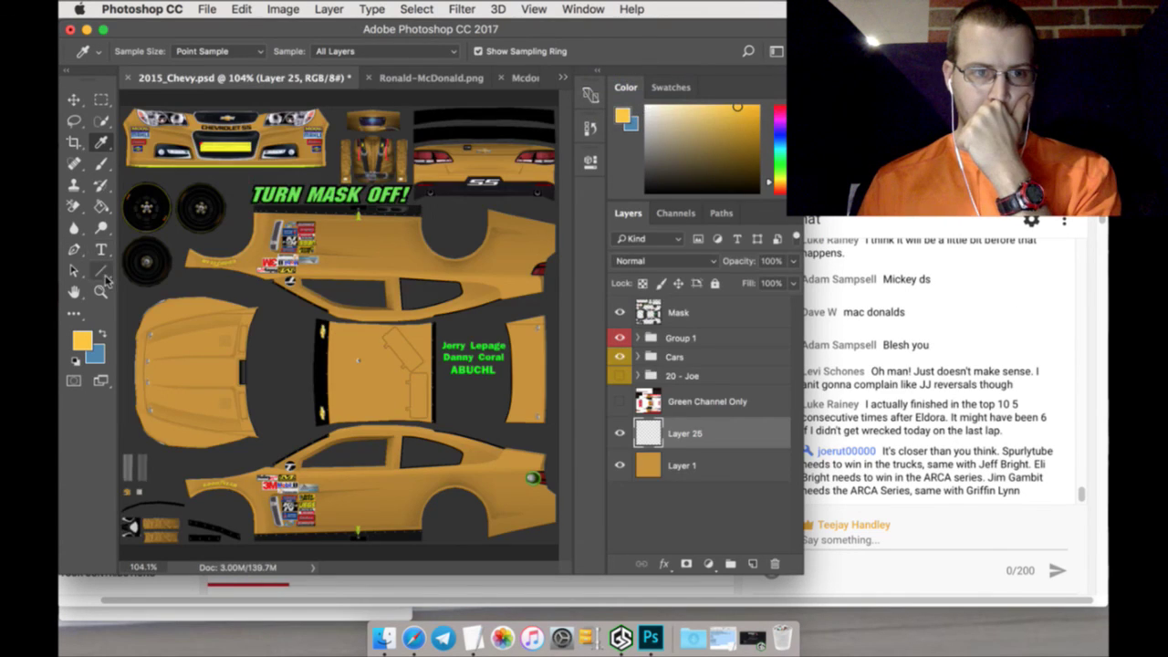
{"action": "left_click", "coordinate": [102, 208]}
{"action": "left_click", "coordinate": [222, 338]}
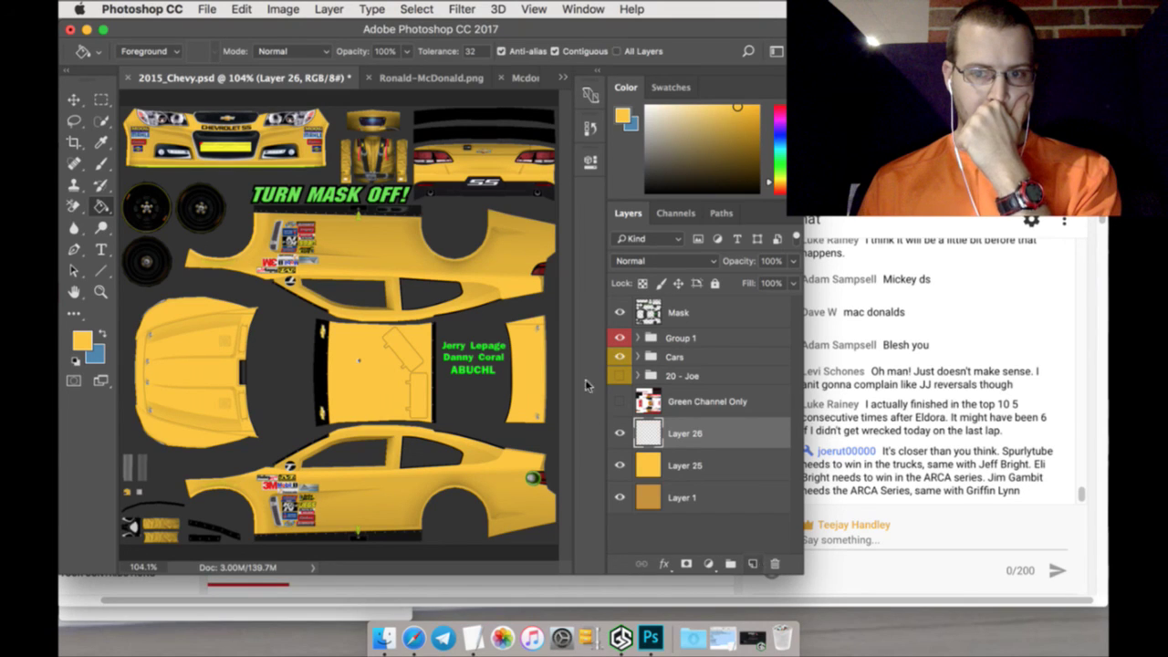
Keep the yellow as background color, sample the McDonald's logo's red as foreground color, and return to 2015_Chevy.psd
{"action": "left_click", "coordinate": [447, 79]}
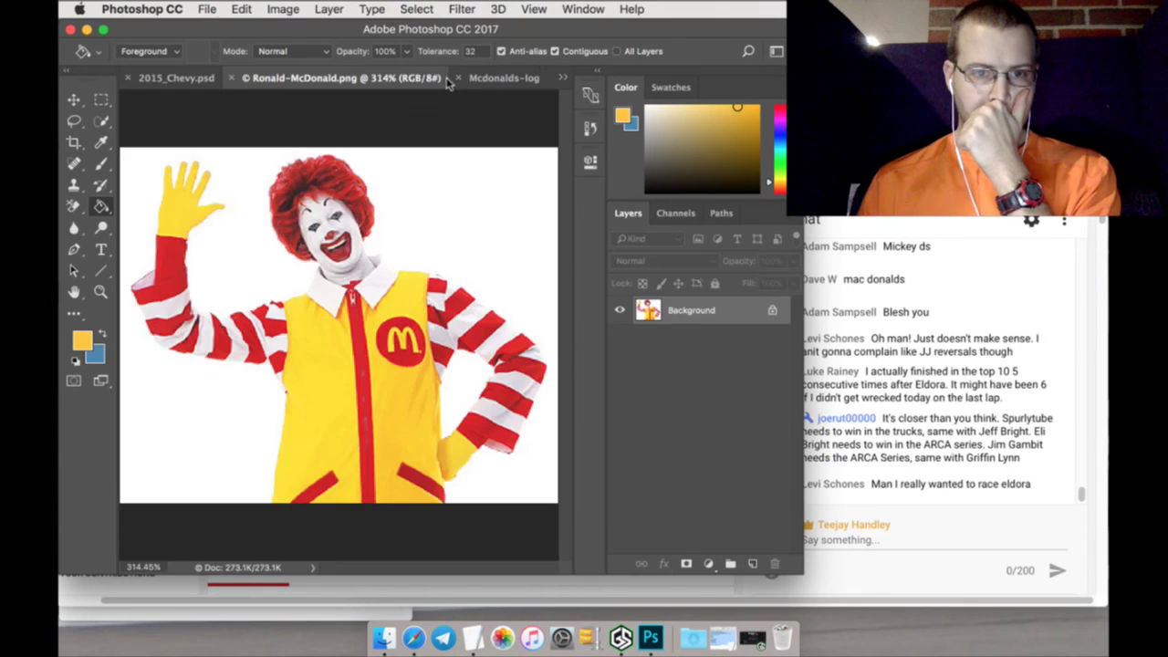
{"action": "left_click", "coordinate": [506, 79]}
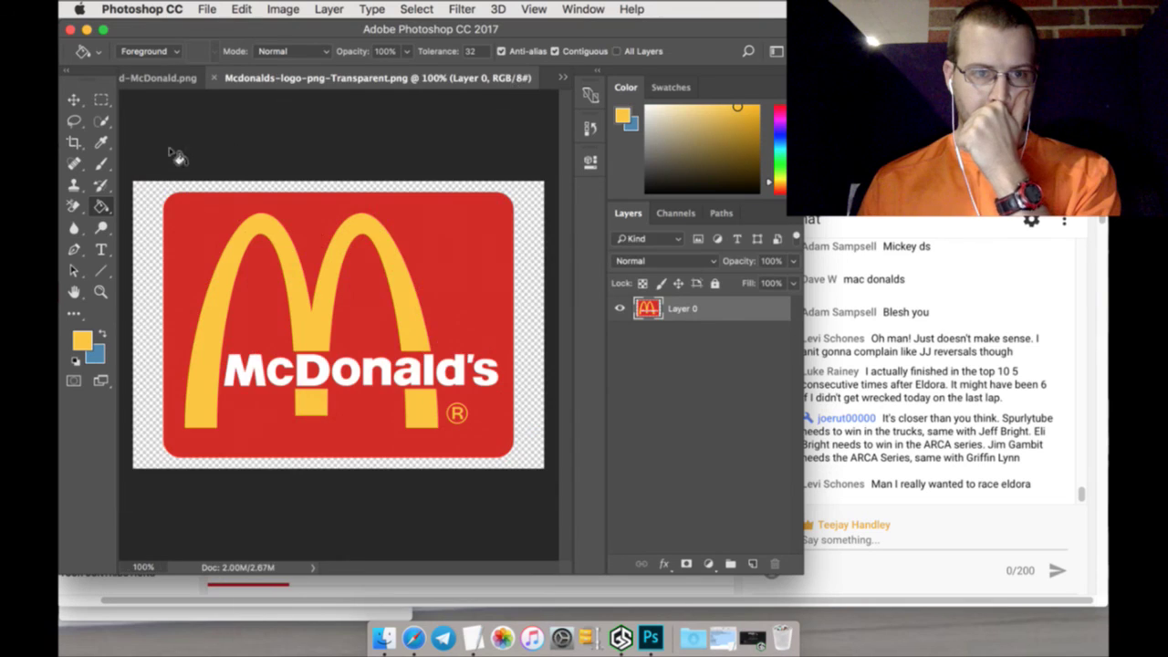
{"action": "left_click", "coordinate": [102, 334]}
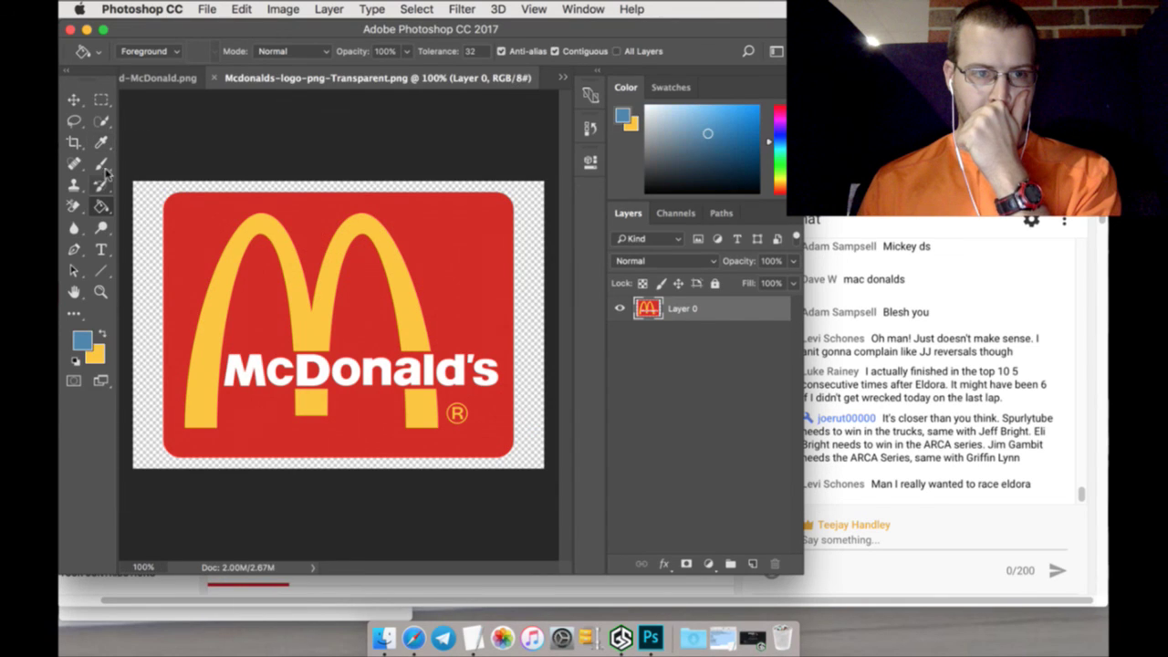
{"action": "left_click", "coordinate": [101, 142]}
{"action": "left_click", "coordinate": [183, 215]}
{"action": "left_click", "coordinate": [157, 78]}
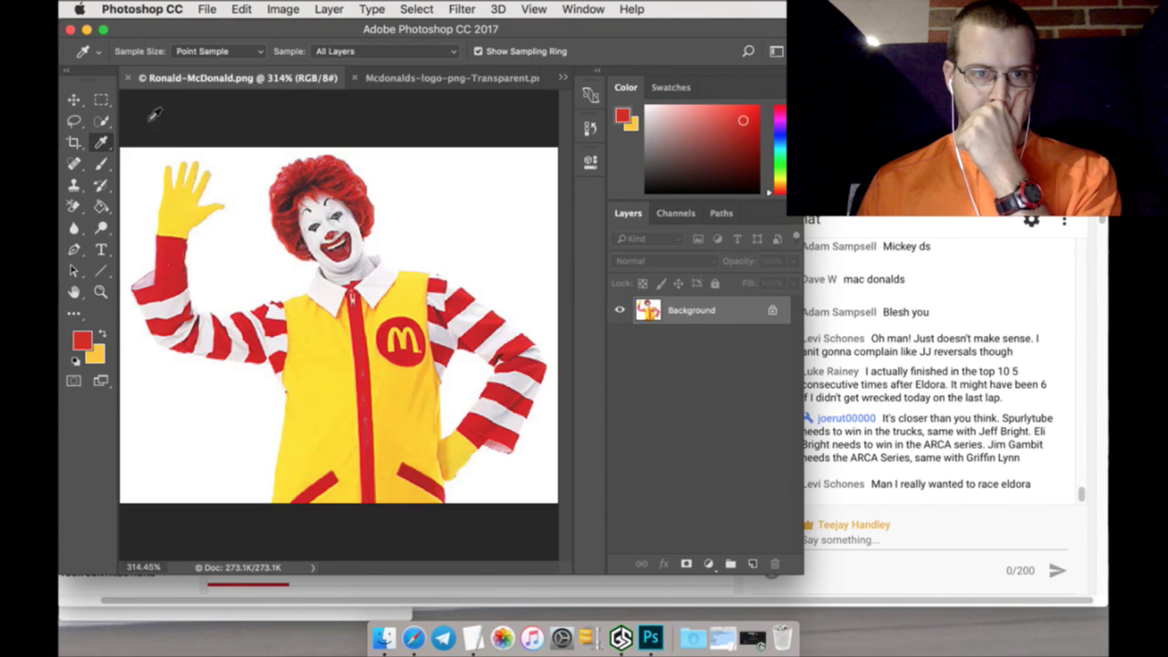
{"action": "left_click", "coordinate": [563, 78]}
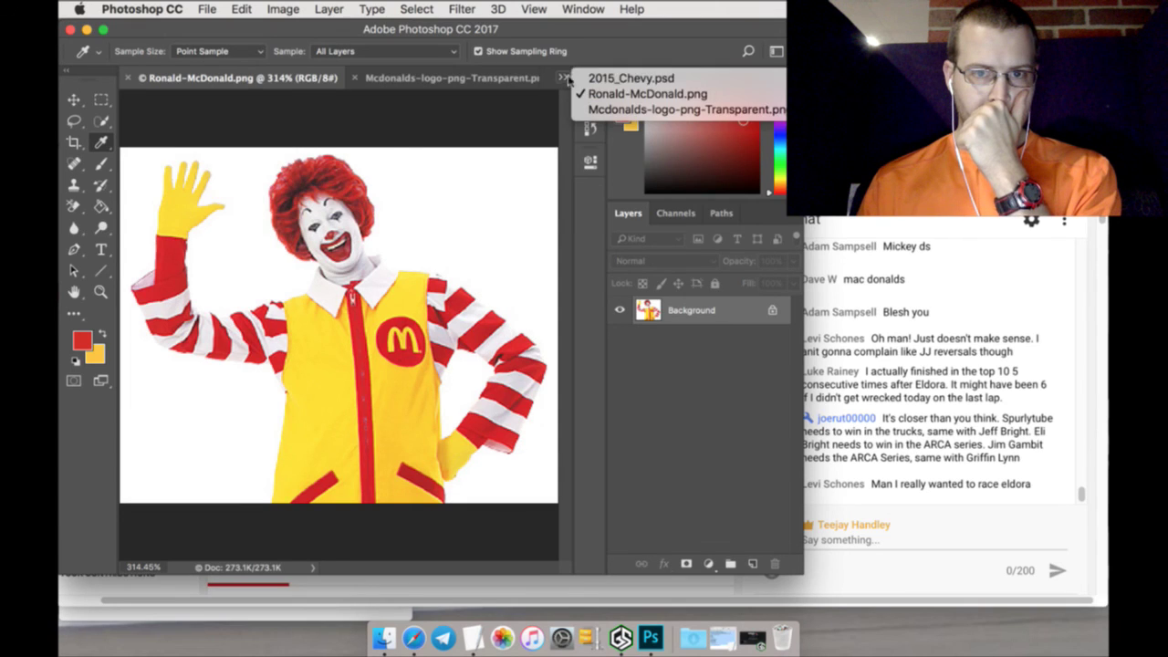
{"action": "left_click", "coordinate": [629, 79]}
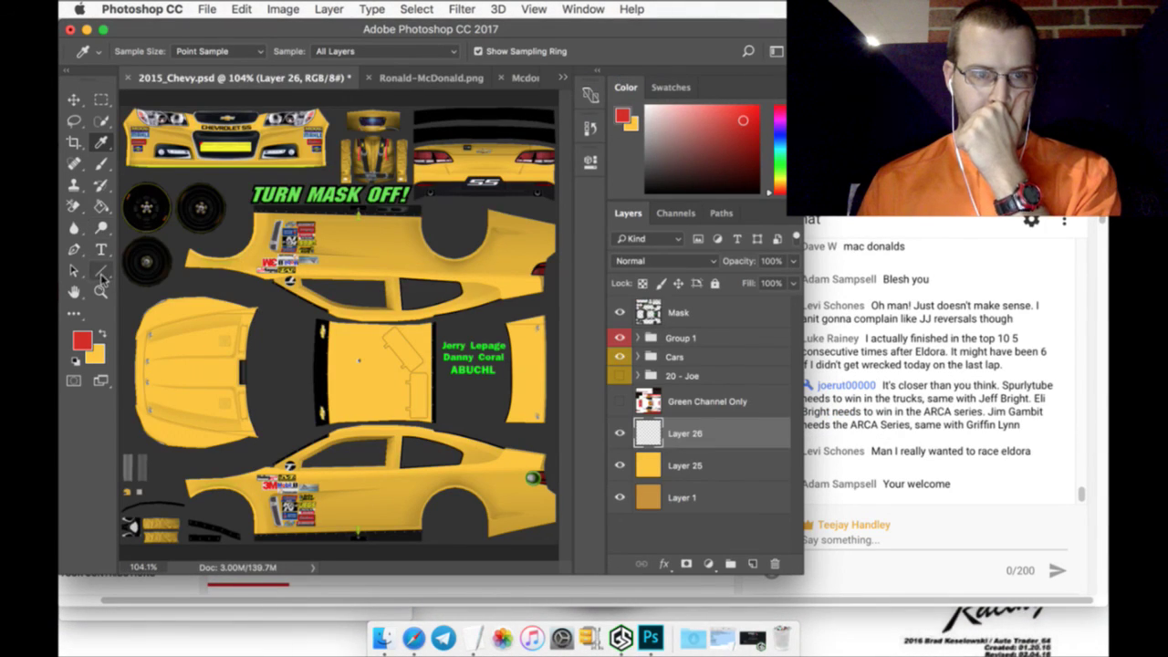
Select a horizontal band about 0.9 in high from the hood's rear edge across the roof and trunk lid on Layer 26, and fill it red
{"action": "left_click", "coordinate": [102, 102]}
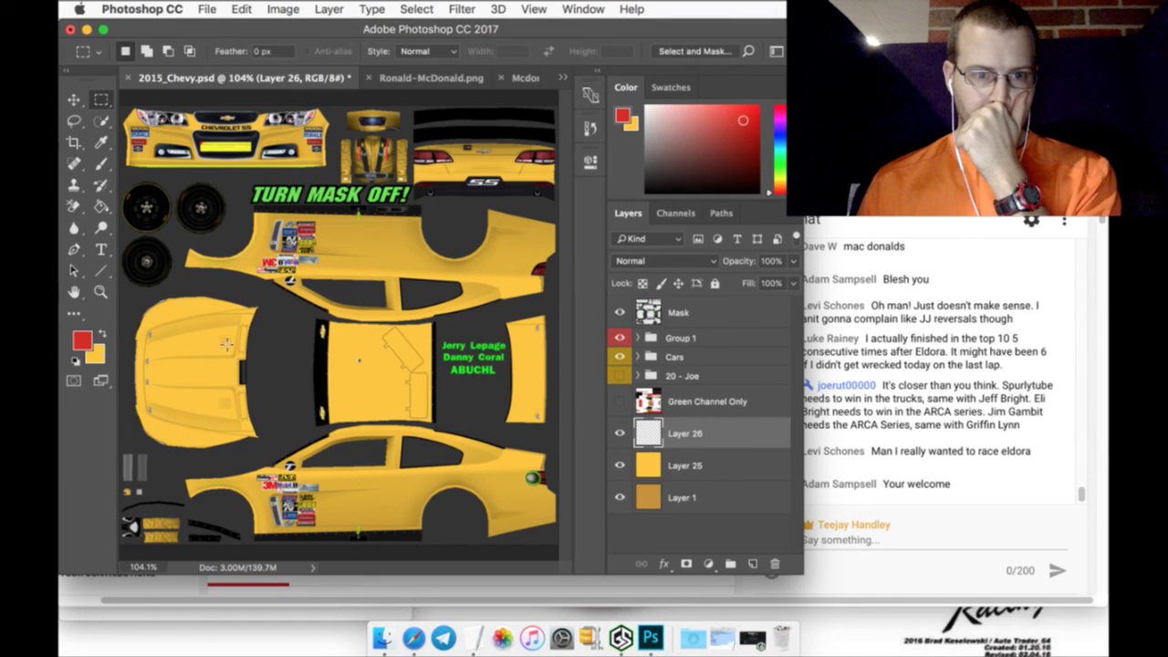
{"action": "left_click_drag", "start_coordinate": [239, 358], "coordinate": [629, 385]}
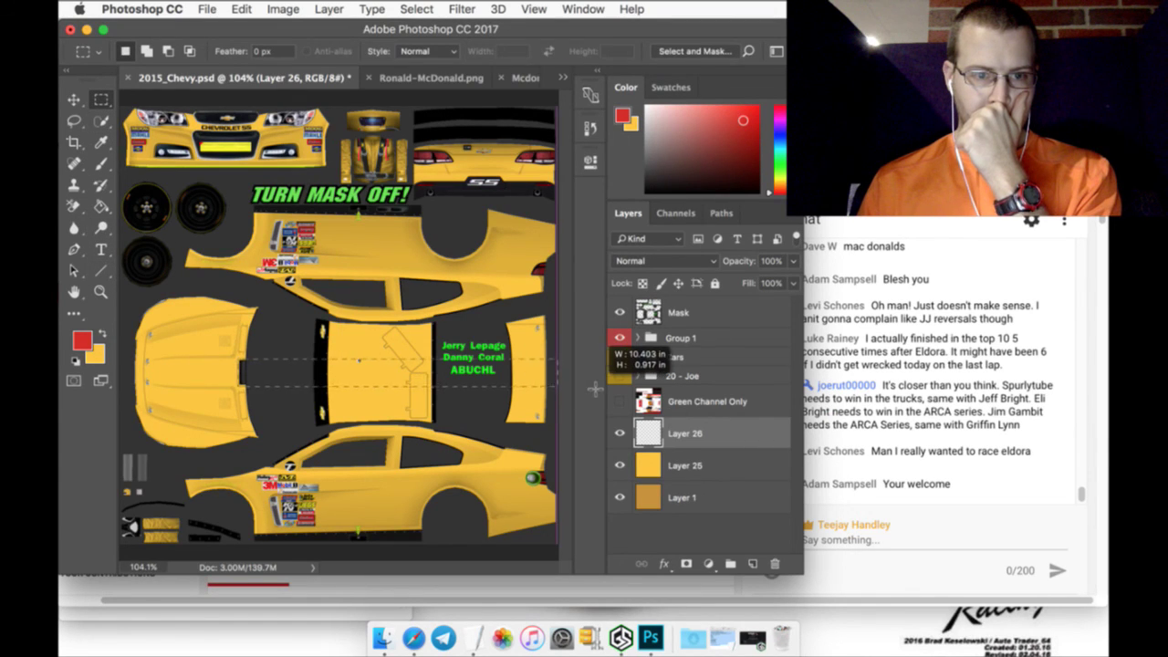
{"action": "left_click", "coordinate": [101, 164]}
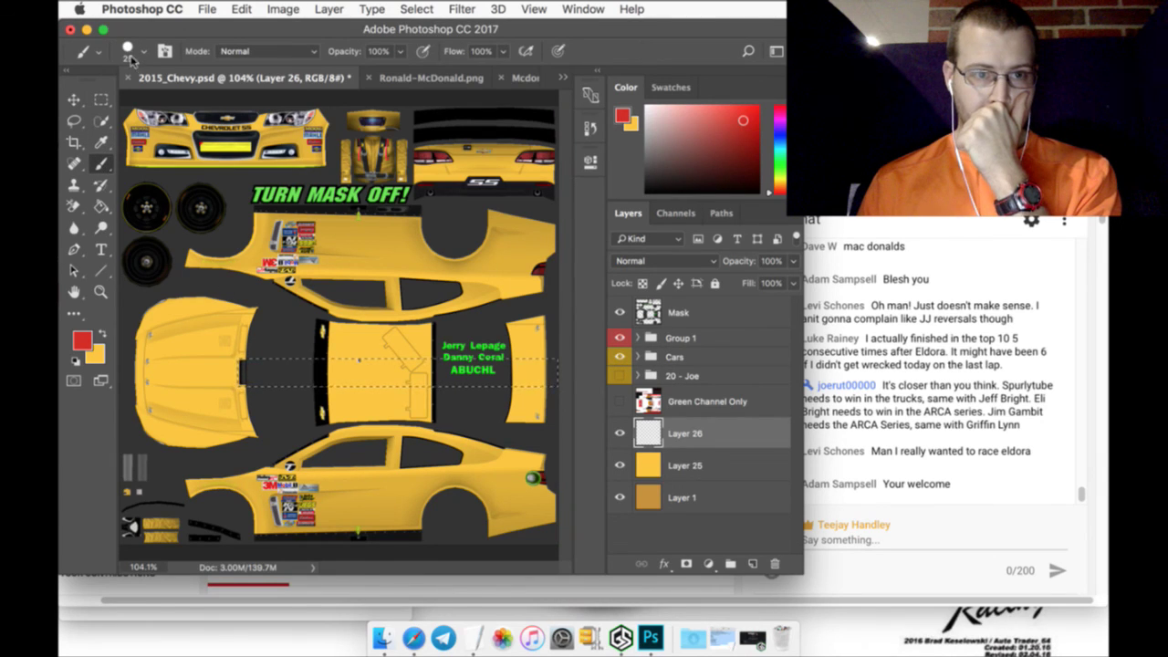
{"action": "left_click", "coordinate": [101, 206]}
{"action": "left_click", "coordinate": [278, 370]}
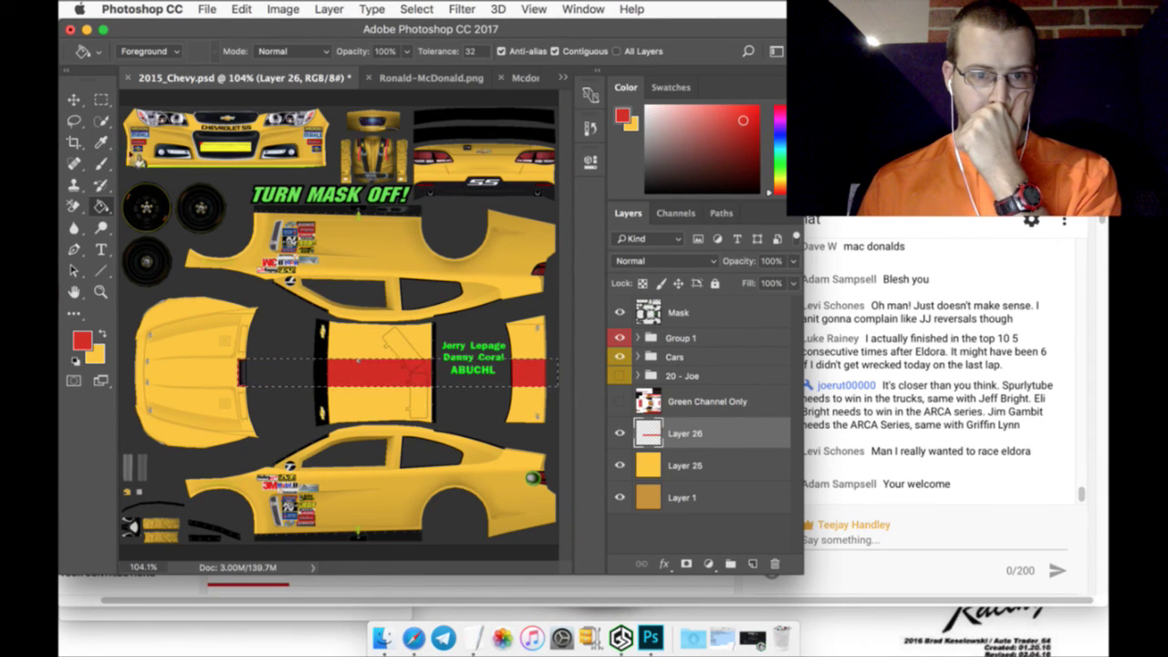
Stretch the red stripe on Layer 26 to 134.98% width so it runs across the hood to the car's front, and apply the transformation
{"action": "left_click", "coordinate": [74, 98]}
{"action": "key", "text": "ctrl+t"}
{"action": "left_click_drag", "start_coordinate": [239, 372], "coordinate": [120, 372]}
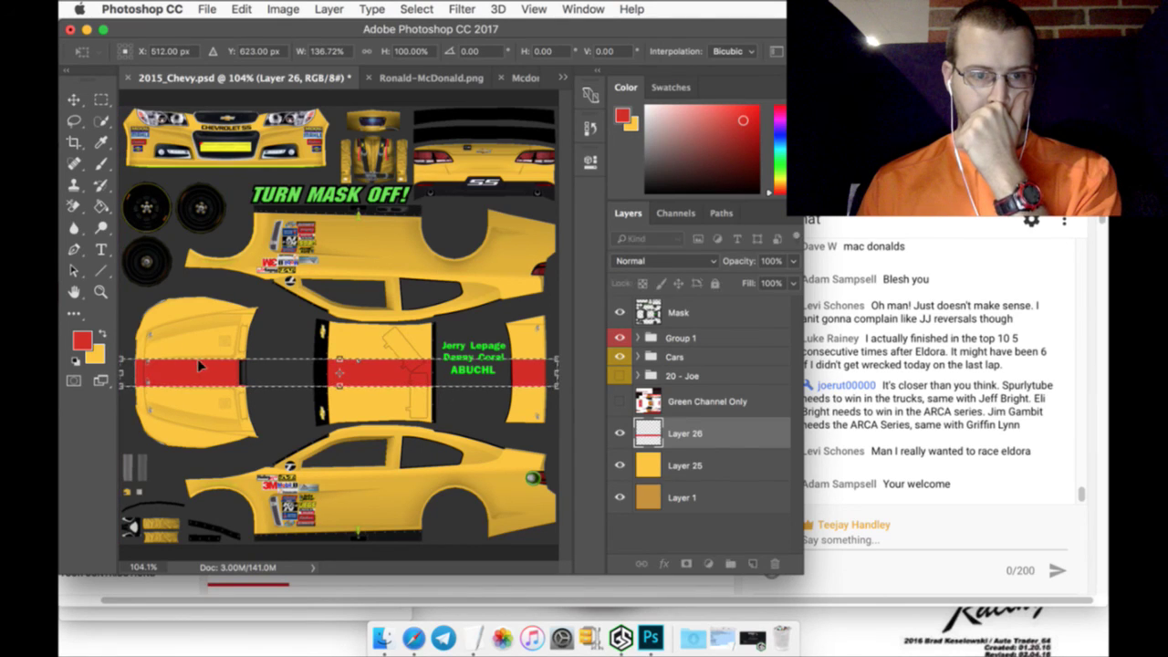
{"action": "left_click_drag", "start_coordinate": [202, 363], "coordinate": [202, 362]}
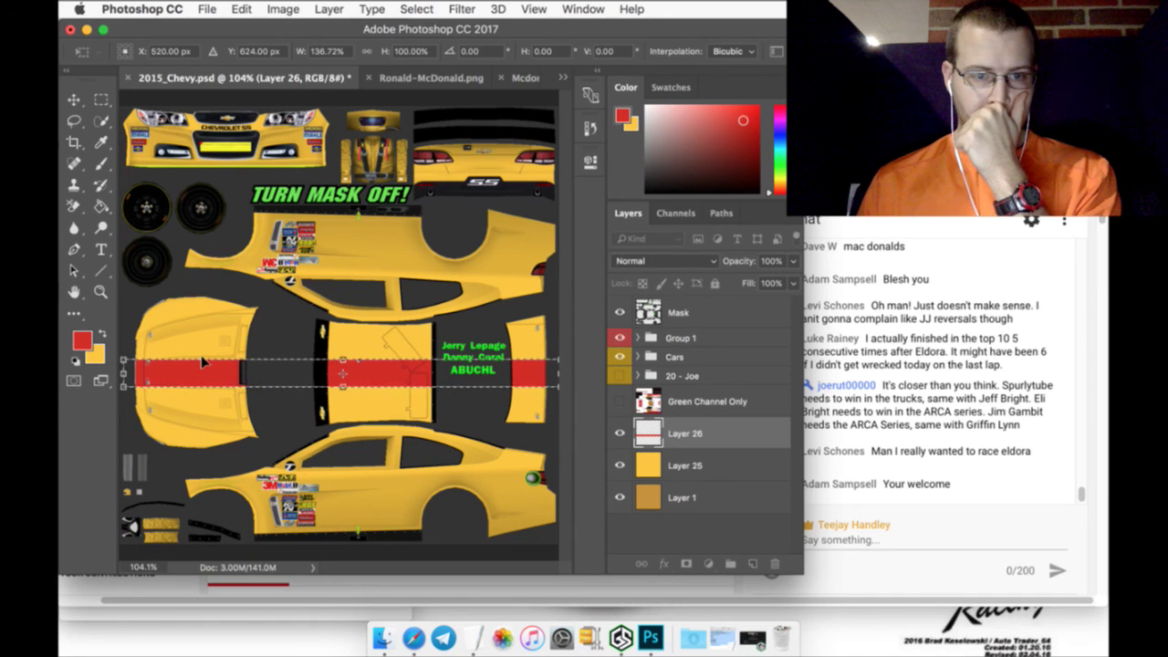
{"action": "left_click_drag", "start_coordinate": [553, 374], "coordinate": [552, 375]}
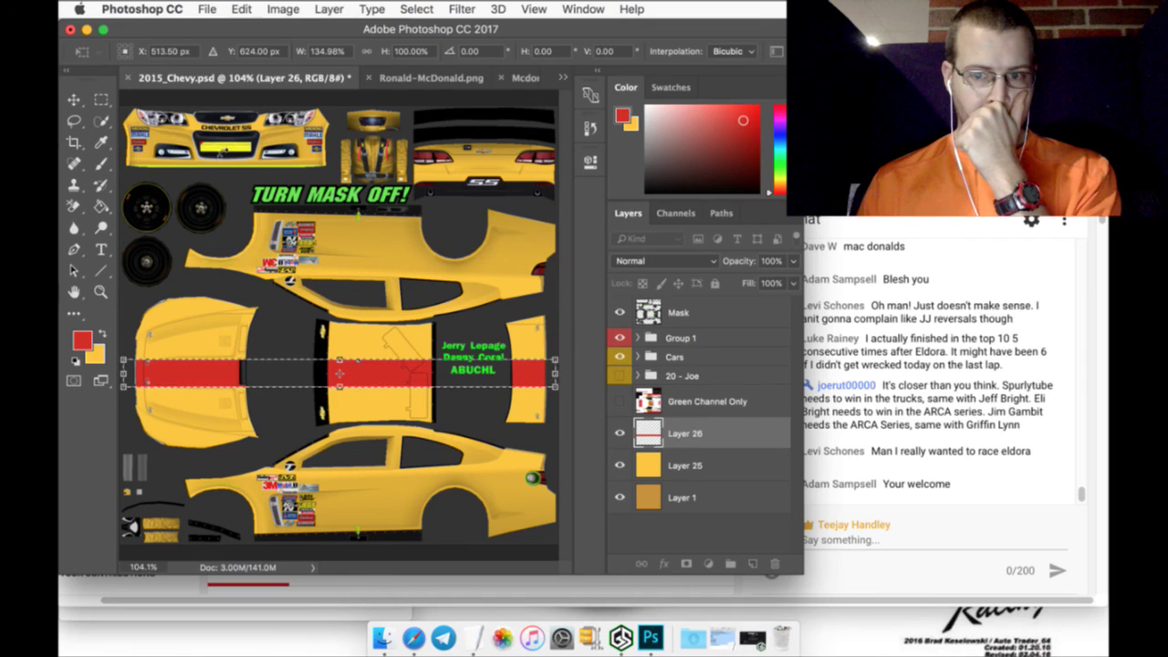
{"action": "left_click", "coordinate": [771, 235]}
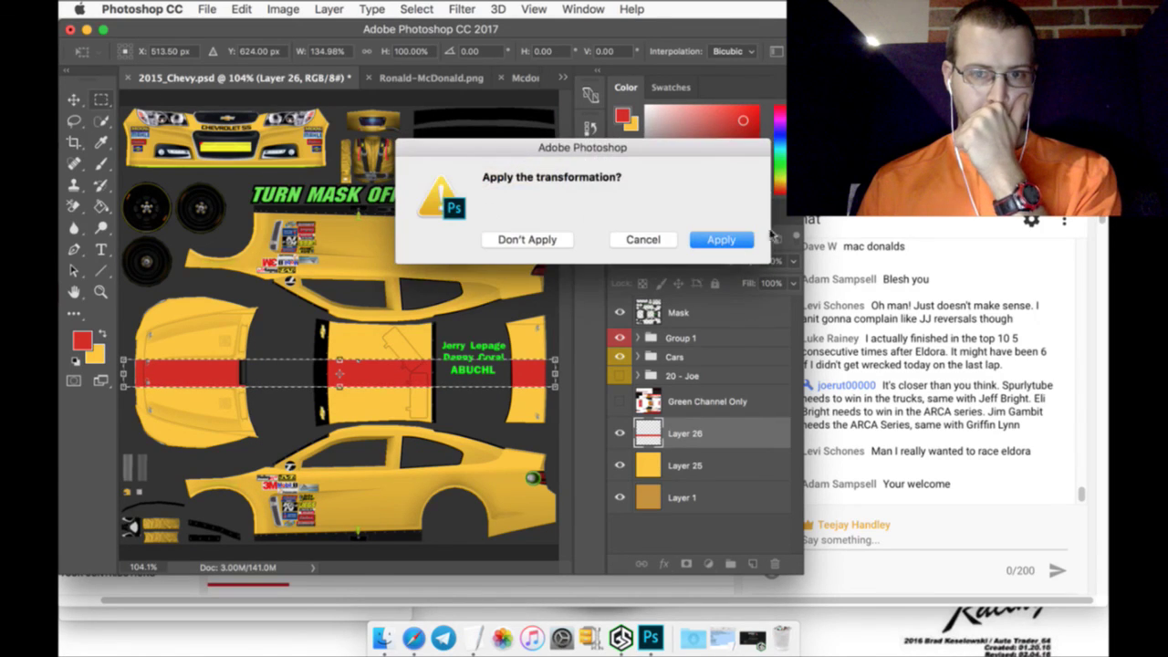
{"action": "left_click", "coordinate": [741, 241]}
Duplicate Layer 26, shorten the copied red stripe to 45.30% width and rotate it 90 degrees
{"action": "right_click", "coordinate": [720, 435]}
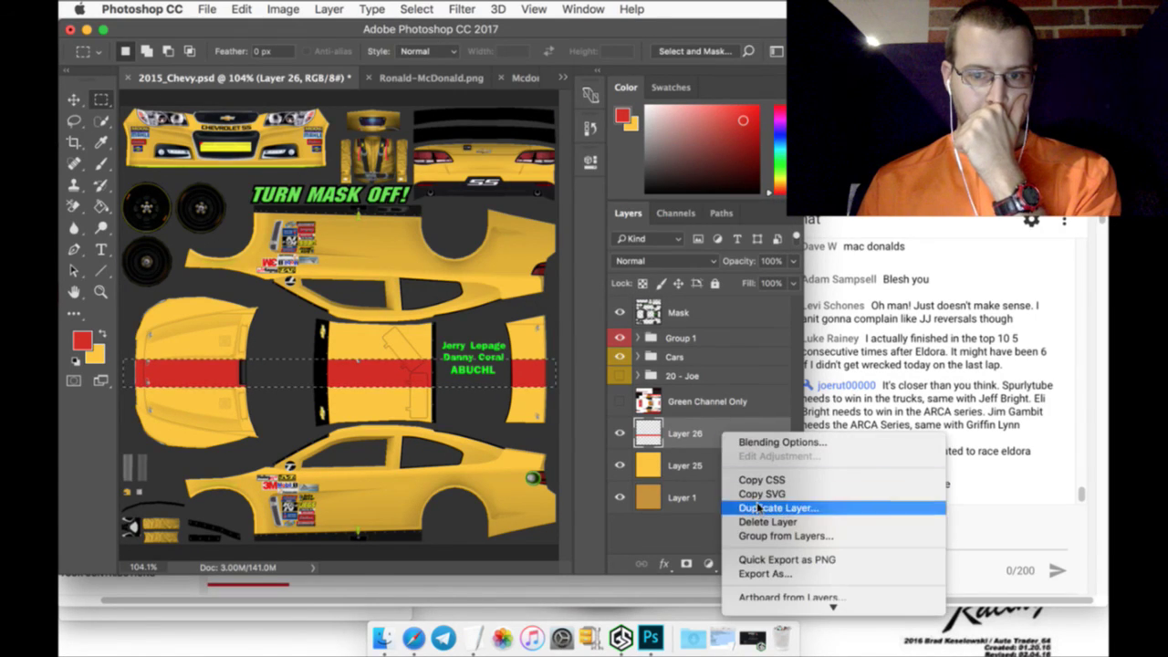
{"action": "left_click", "coordinate": [758, 507]}
{"action": "left_click", "coordinate": [743, 243]}
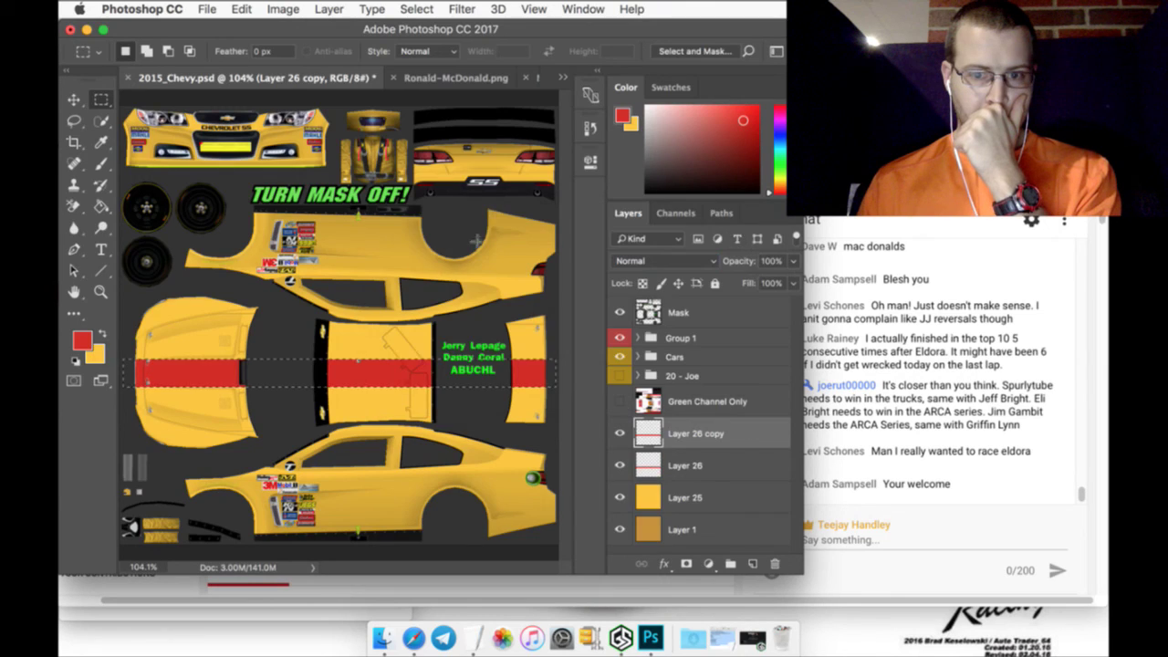
{"action": "left_click", "coordinate": [76, 101]}
{"action": "key", "text": "super+t"}
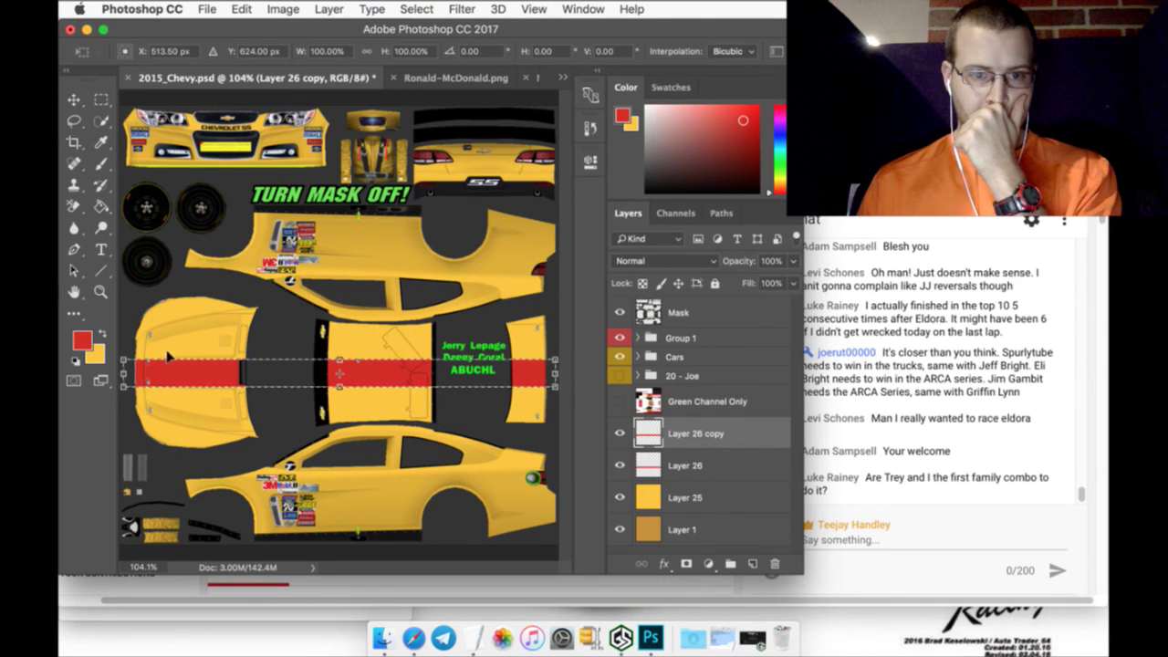
{"action": "left_click_drag", "start_coordinate": [124, 373], "coordinate": [361, 378]}
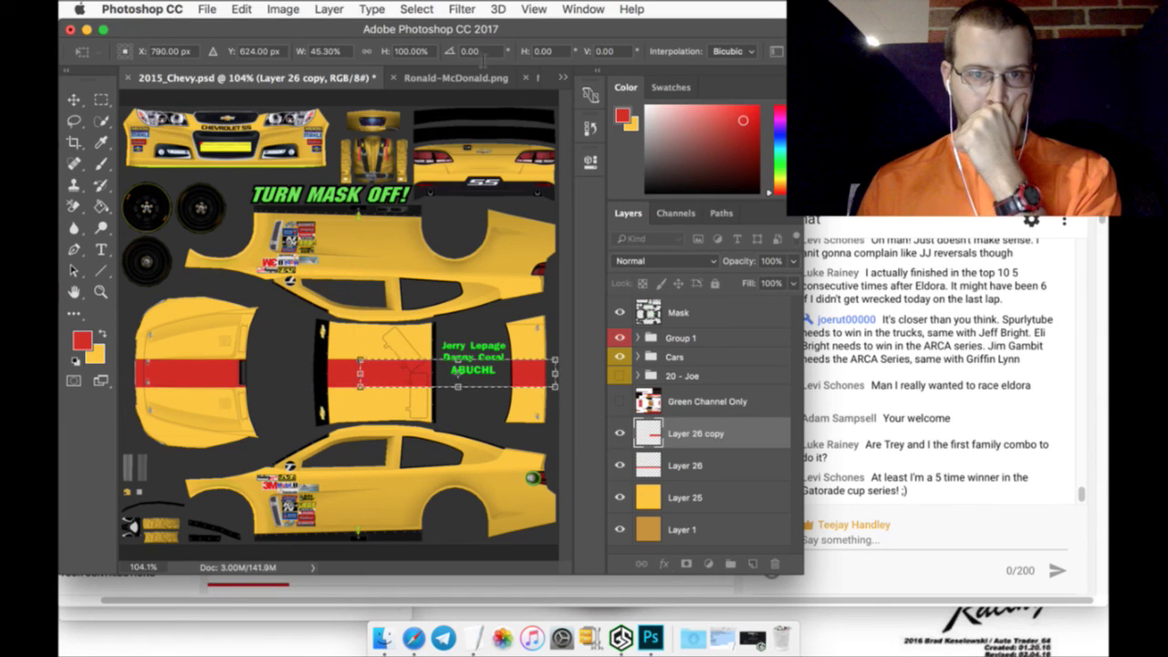
{"action": "left_click", "coordinate": [469, 52]}
{"action": "type", "text": "90"}
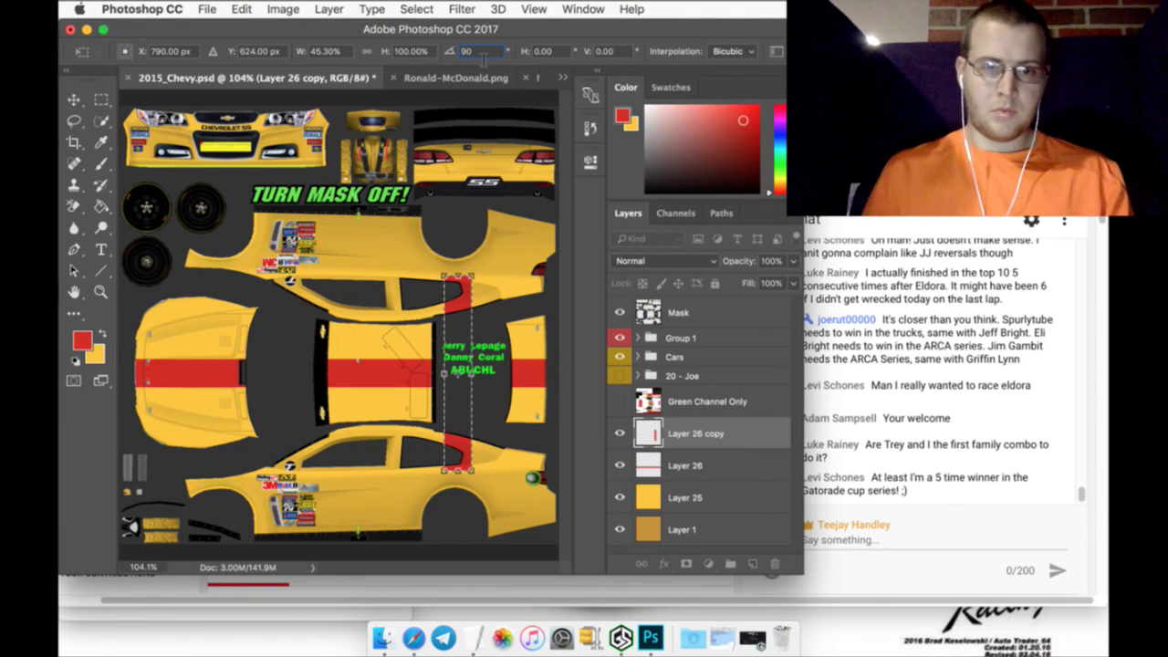
Move the rotated stripe to the center of the front bumper, shorten it to 14.74% to fit the bumper, and apply the transformation
{"action": "left_click_drag", "start_coordinate": [459, 291], "coordinate": [228, 124]}
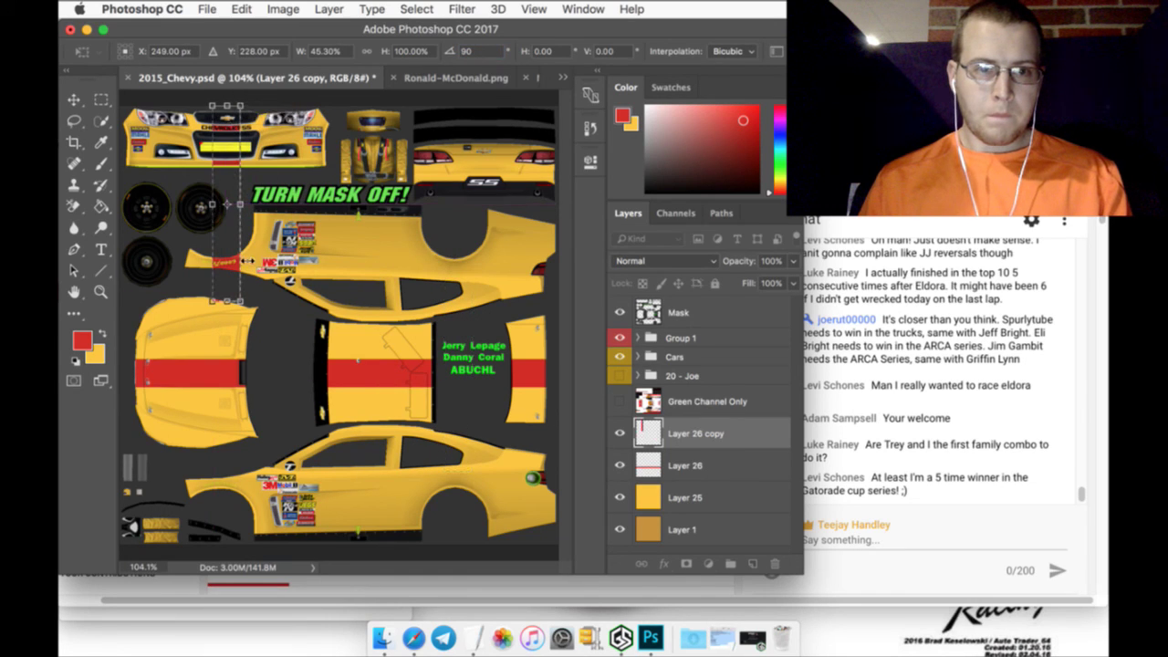
{"action": "left_click_drag", "start_coordinate": [229, 303], "coordinate": [225, 172]}
{"action": "left_click", "coordinate": [101, 98]}
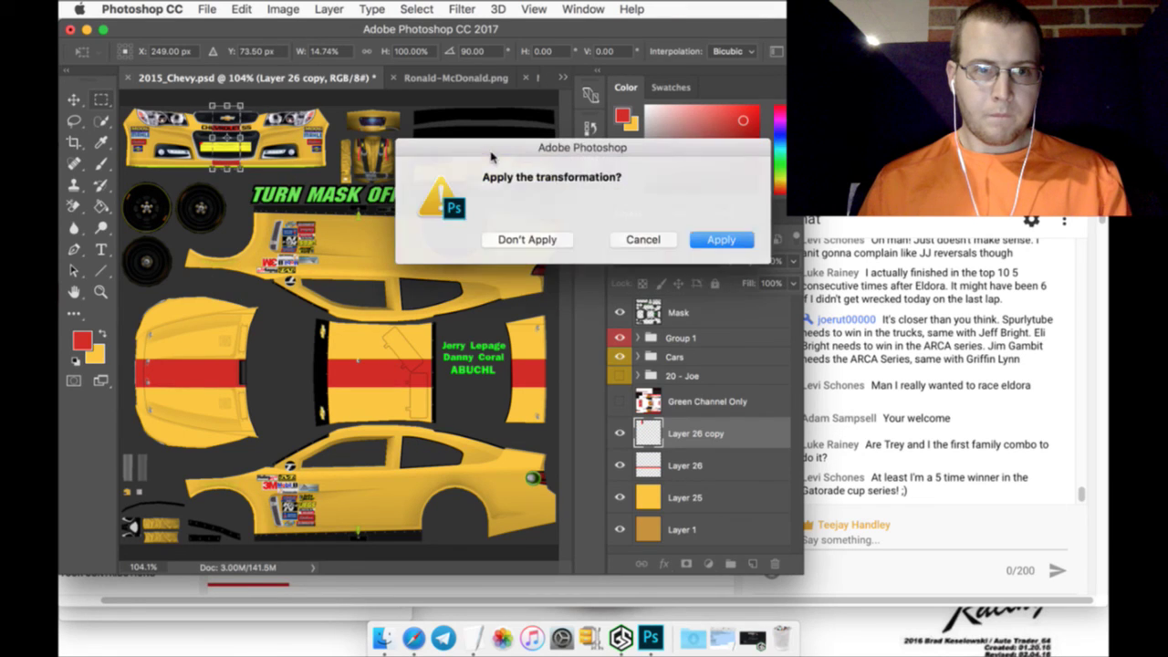
{"action": "left_click", "coordinate": [693, 240]}
Duplicate the front bumper stripe and place the copy over the center of the rear bumper at X 851, Y 135.5 px
{"action": "right_click", "coordinate": [697, 431]}
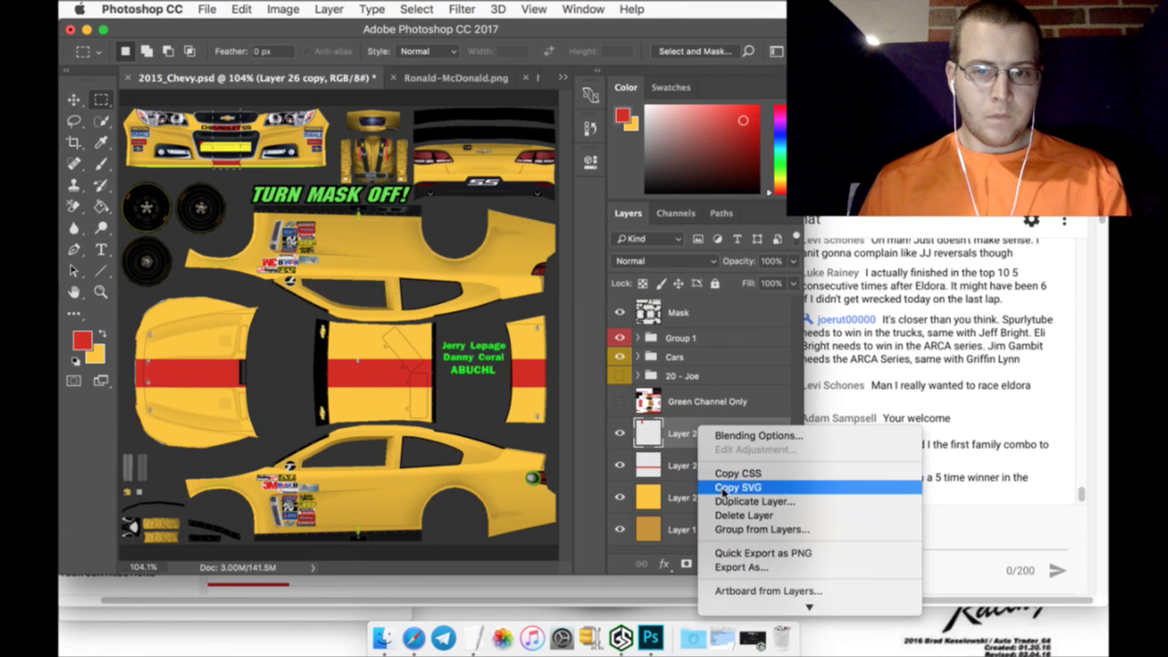
{"action": "left_click", "coordinate": [748, 501]}
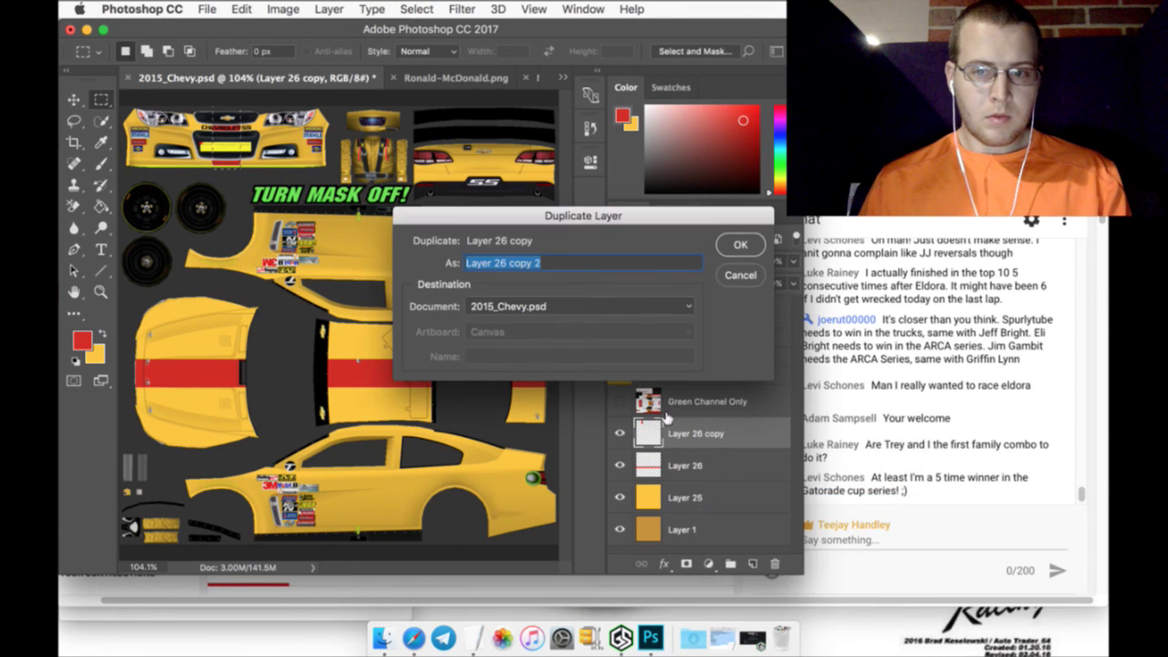
{"action": "left_click", "coordinate": [741, 241]}
{"action": "left_click", "coordinate": [76, 100]}
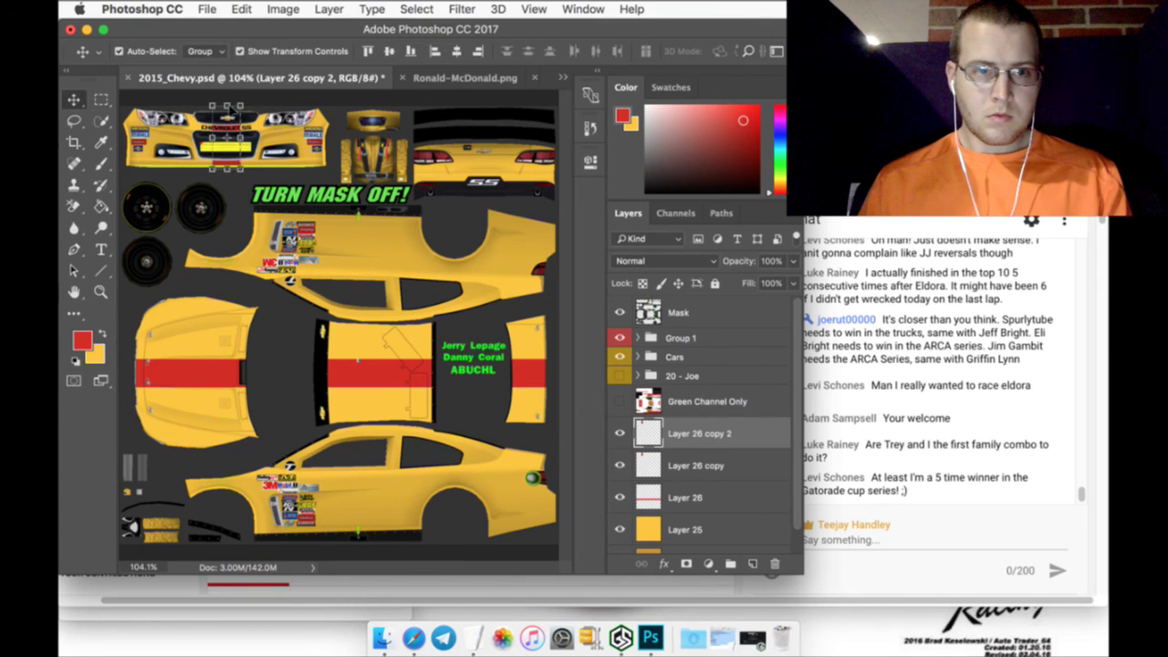
{"action": "key", "text": "ctrl+t"}
{"action": "left_click_drag", "start_coordinate": [228, 114], "coordinate": [485, 138]}
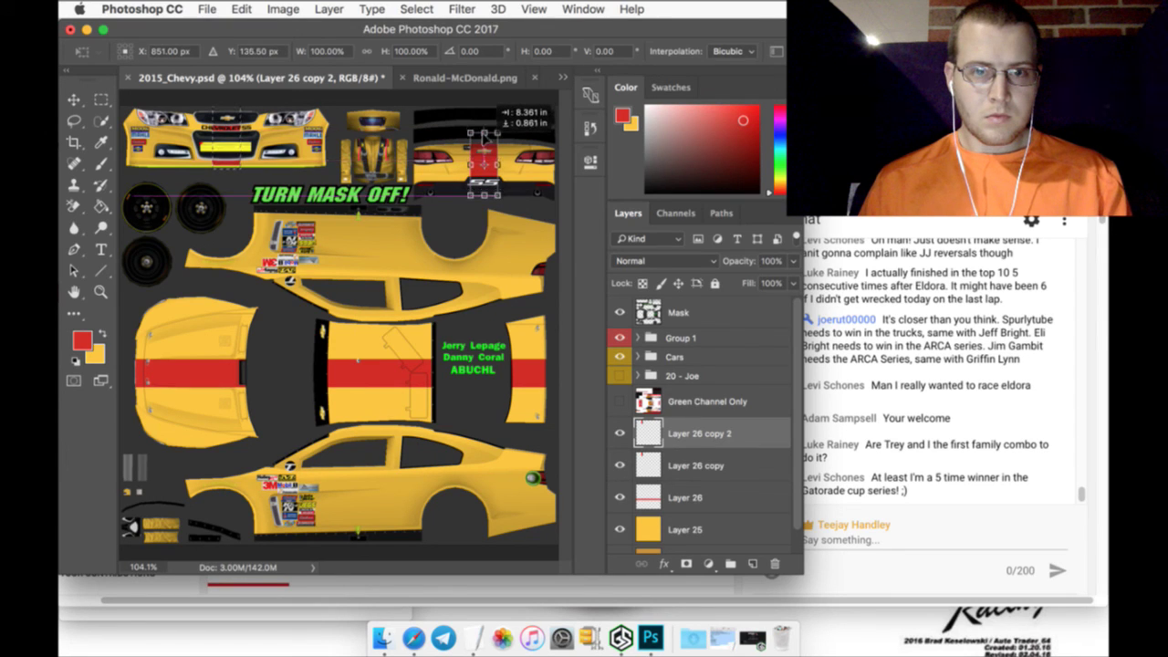
{"action": "left_click", "coordinate": [721, 261]}
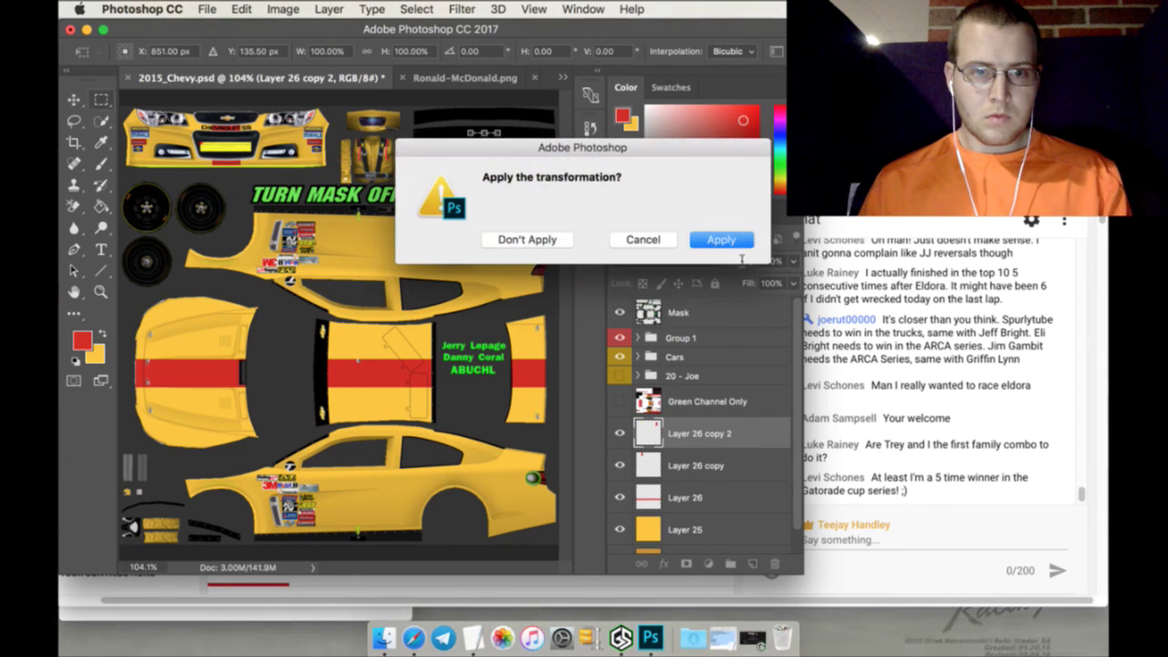
{"action": "left_click", "coordinate": [737, 241]}
Look at the Ronald-McDonald.png artwork, return to 2015_Chevy.psd, and add a new layer with white foreground and red background colors
{"action": "left_click", "coordinate": [482, 80]}
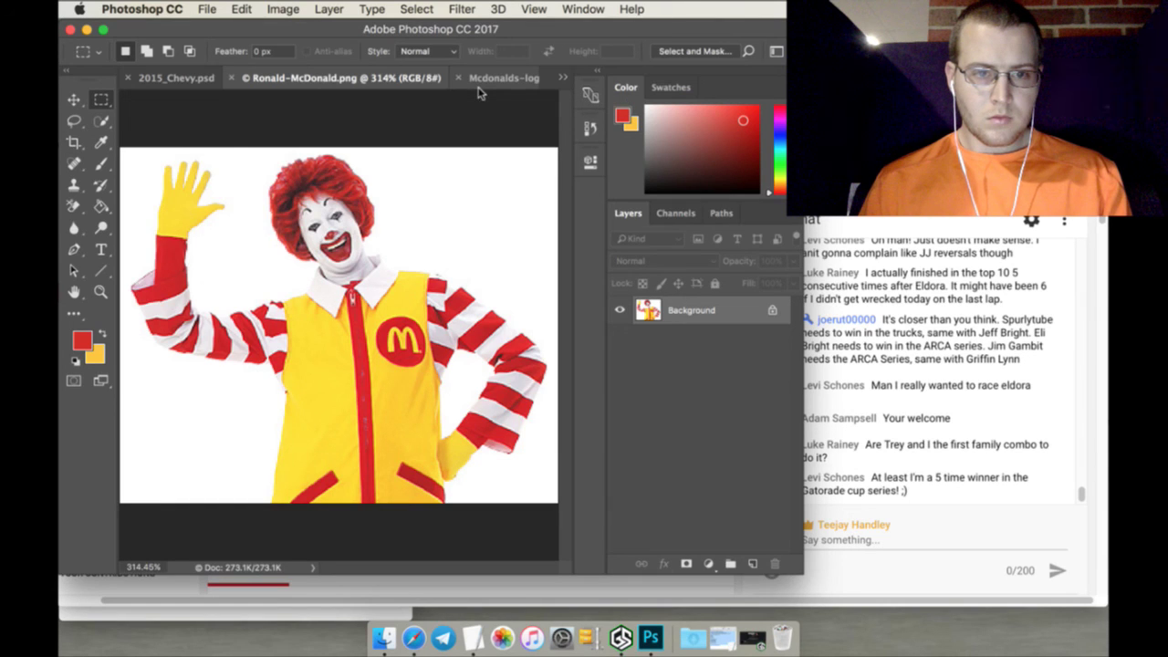
{"action": "left_click", "coordinate": [157, 82]}
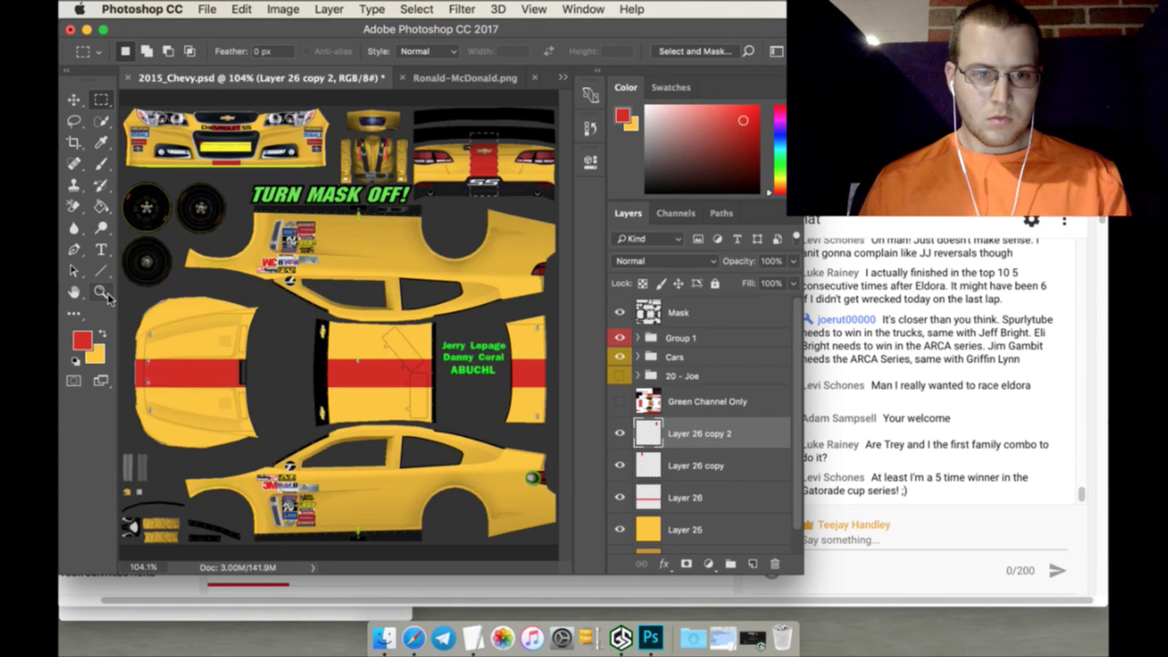
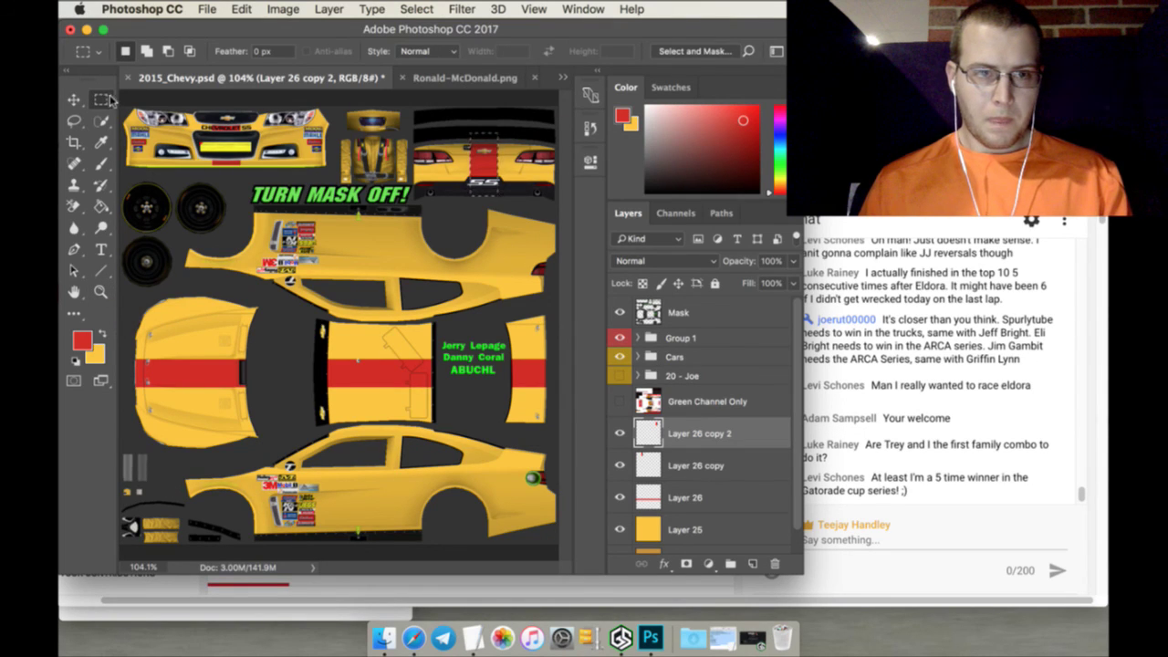
{"action": "left_click", "coordinate": [753, 561]}
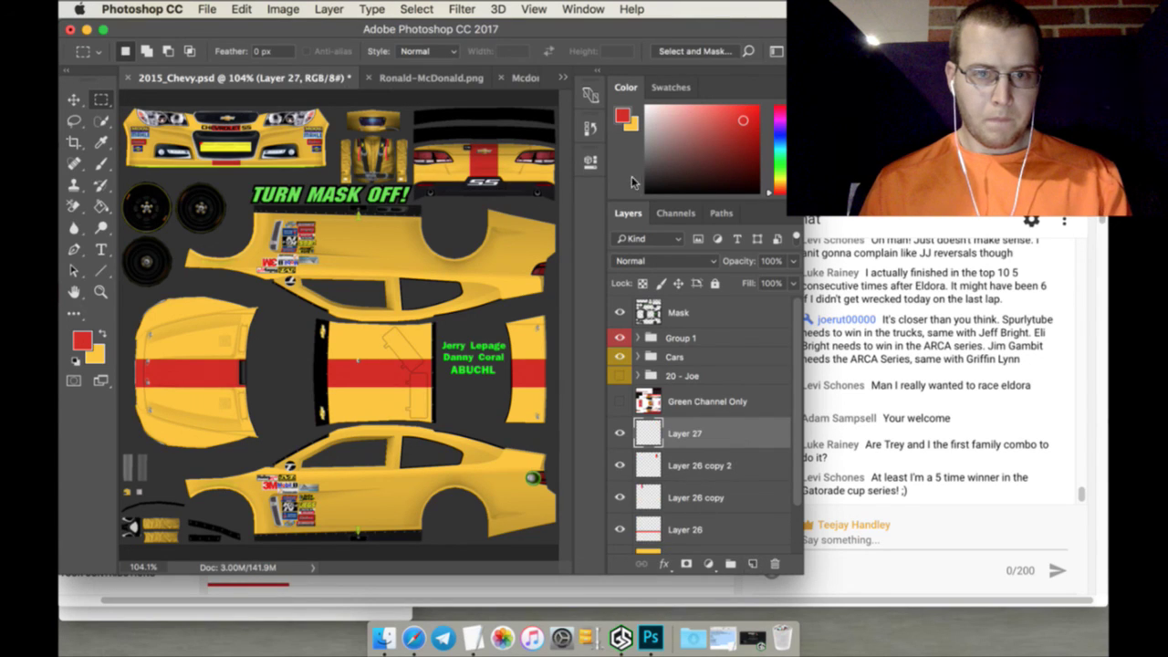
{"action": "left_click", "coordinate": [103, 334]}
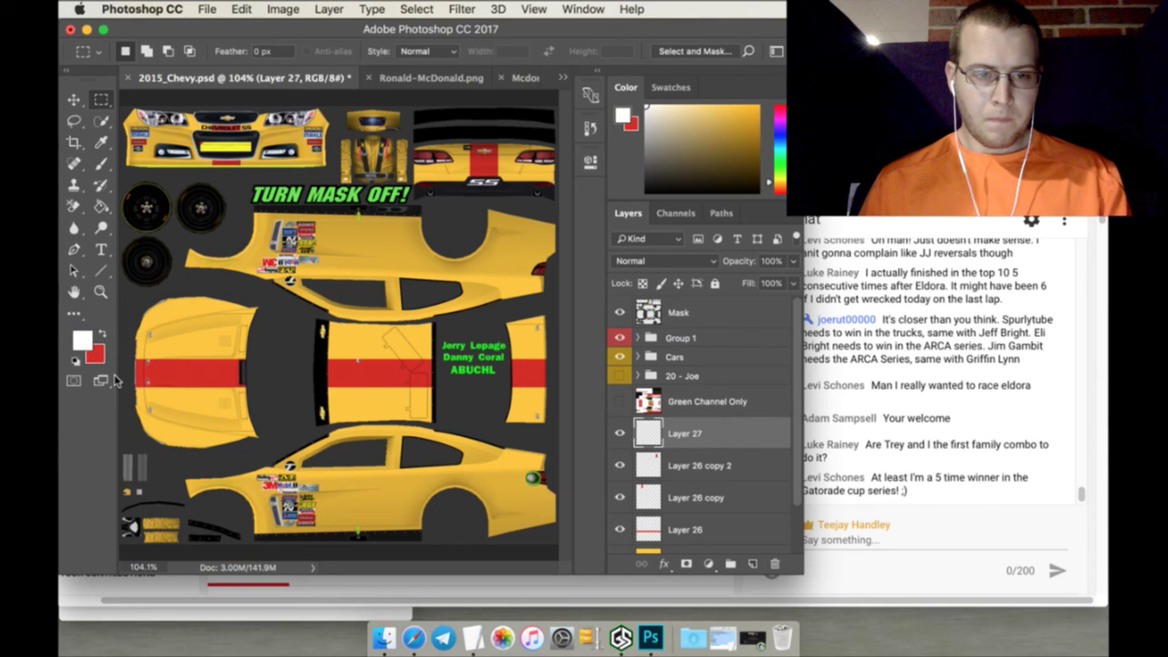
Draw a closed, curved Pen shape about 237 by 60 px along the hood's lower side edge, with no fill and a 1 px white stroke
{"action": "left_click", "coordinate": [101, 291]}
{"action": "left_click", "coordinate": [136, 454]}
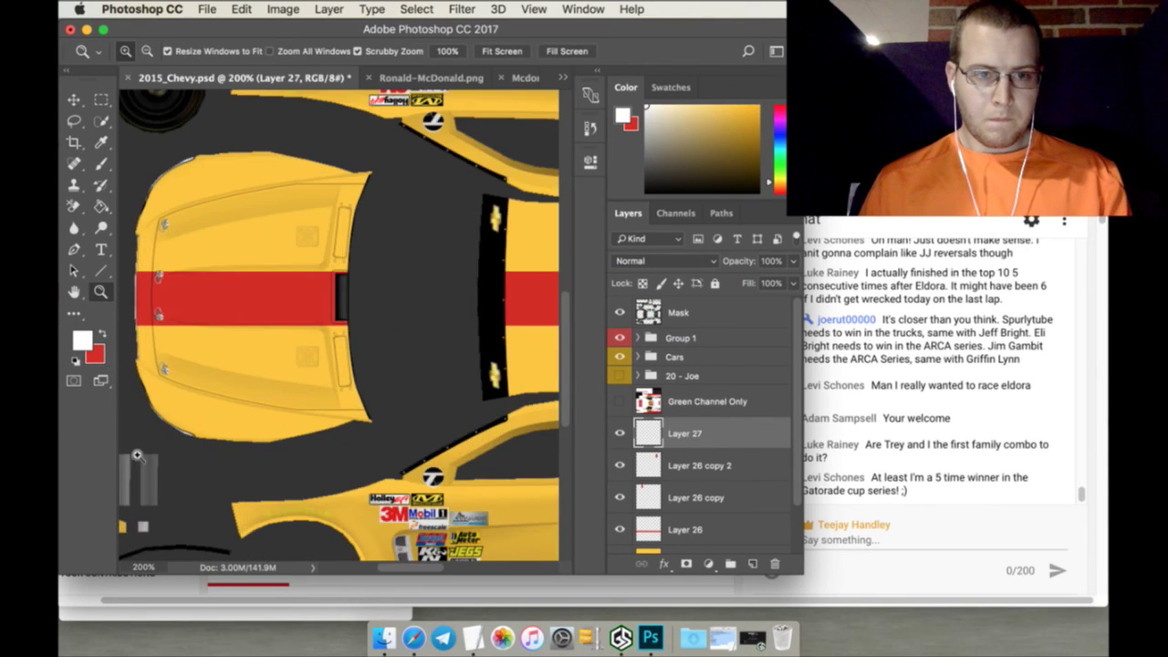
{"action": "scroll", "coordinate": [203, 462], "scroll_direction": "down", "scroll_amount": 2}
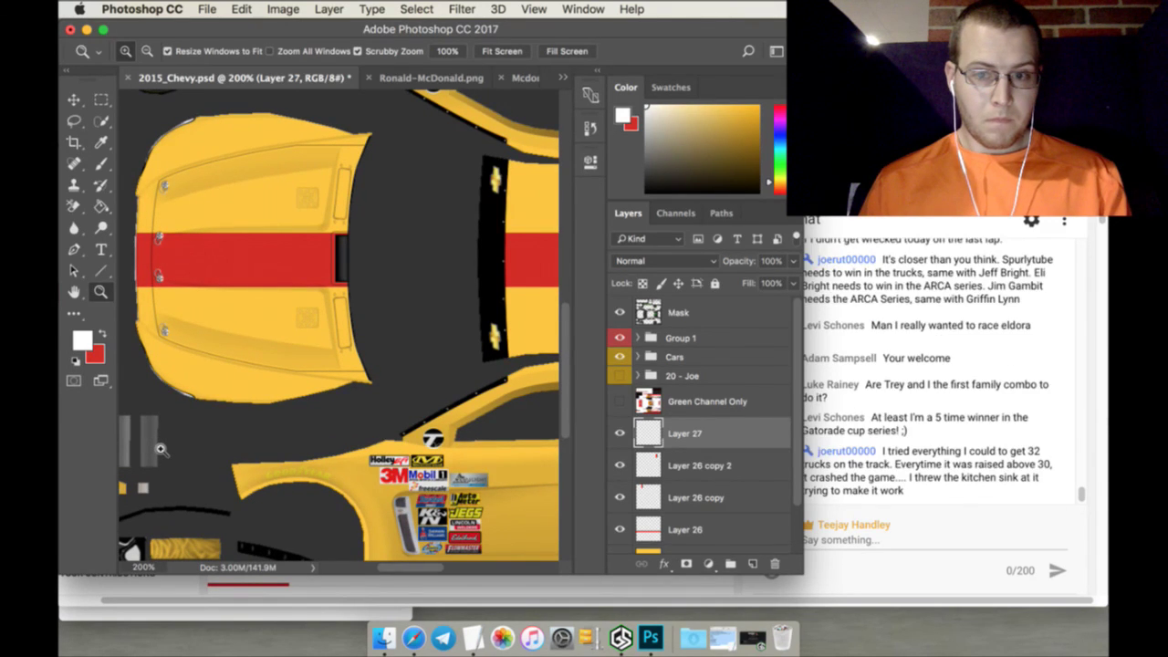
{"action": "left_click", "coordinate": [160, 448]}
{"action": "left_click", "coordinate": [160, 448]}
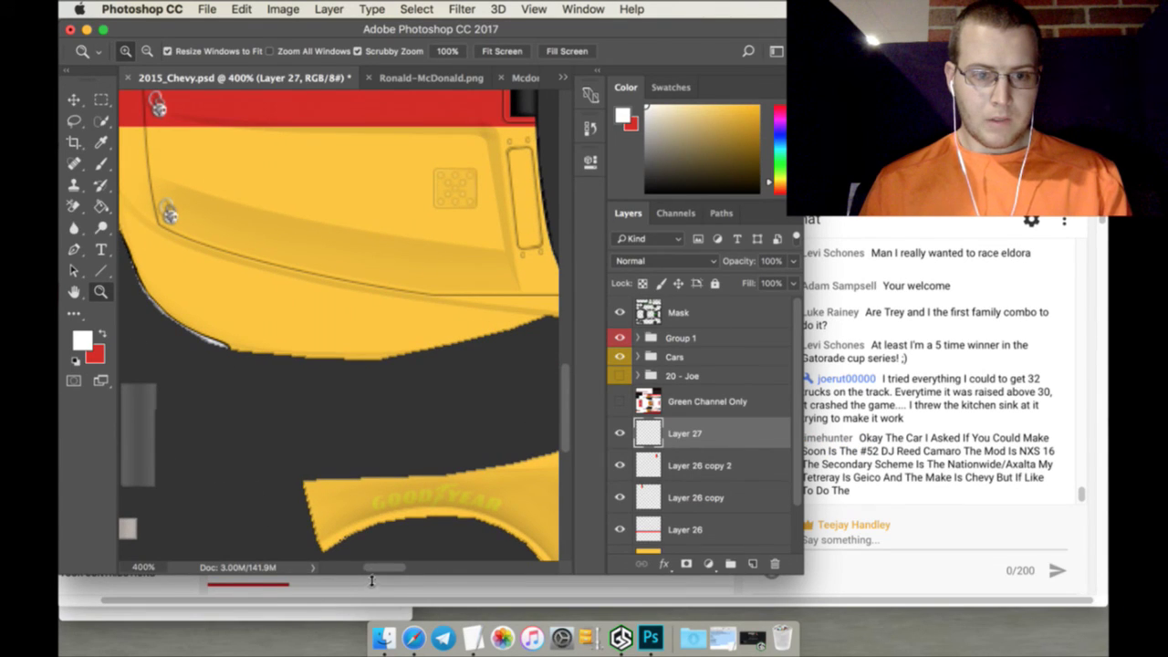
{"action": "left_click_drag", "start_coordinate": [373, 567], "coordinate": [376, 570]}
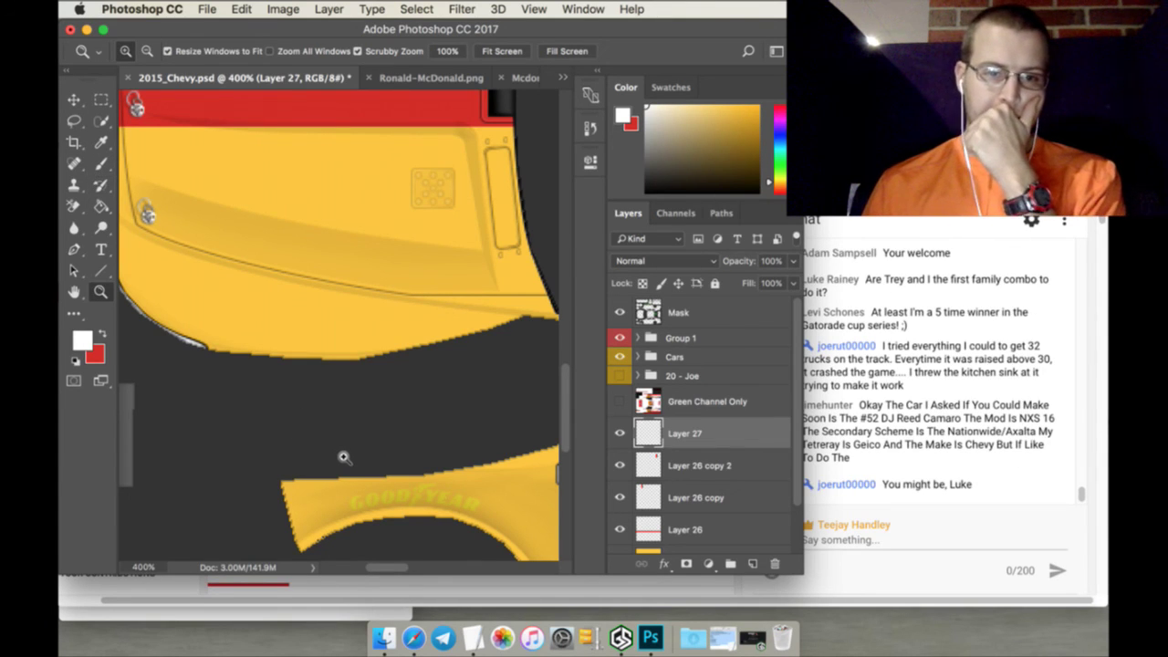
{"action": "scroll", "coordinate": [343, 457], "scroll_direction": "down", "scroll_amount": 1}
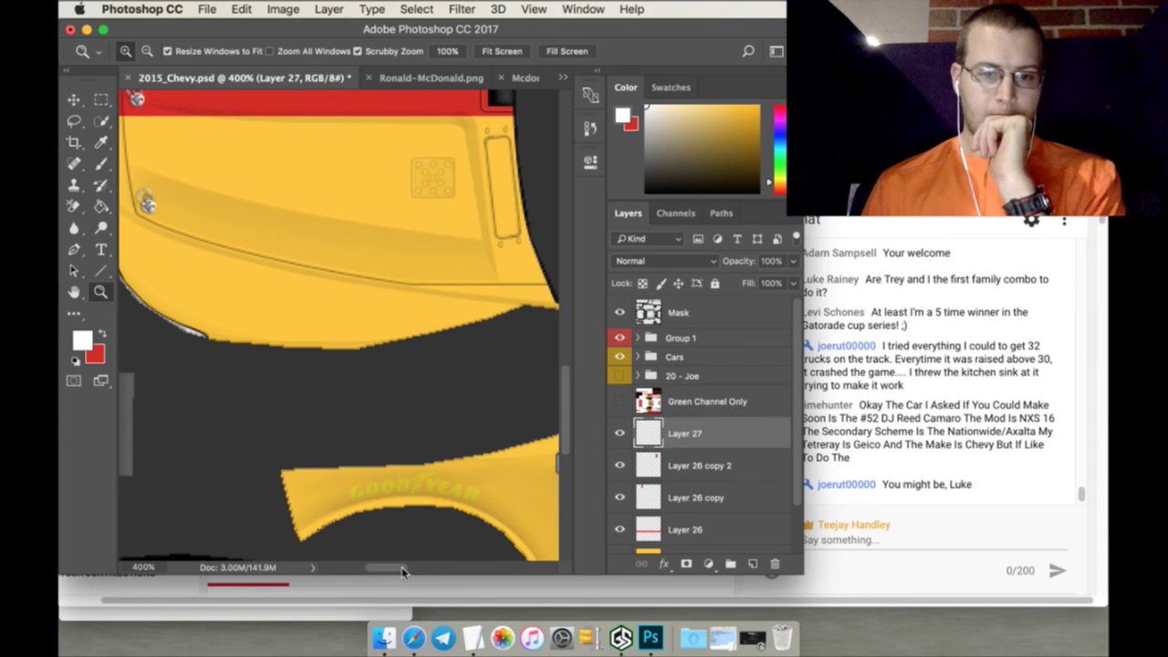
{"action": "scroll", "coordinate": [404, 569], "scroll_direction": "right", "scroll_amount": 2}
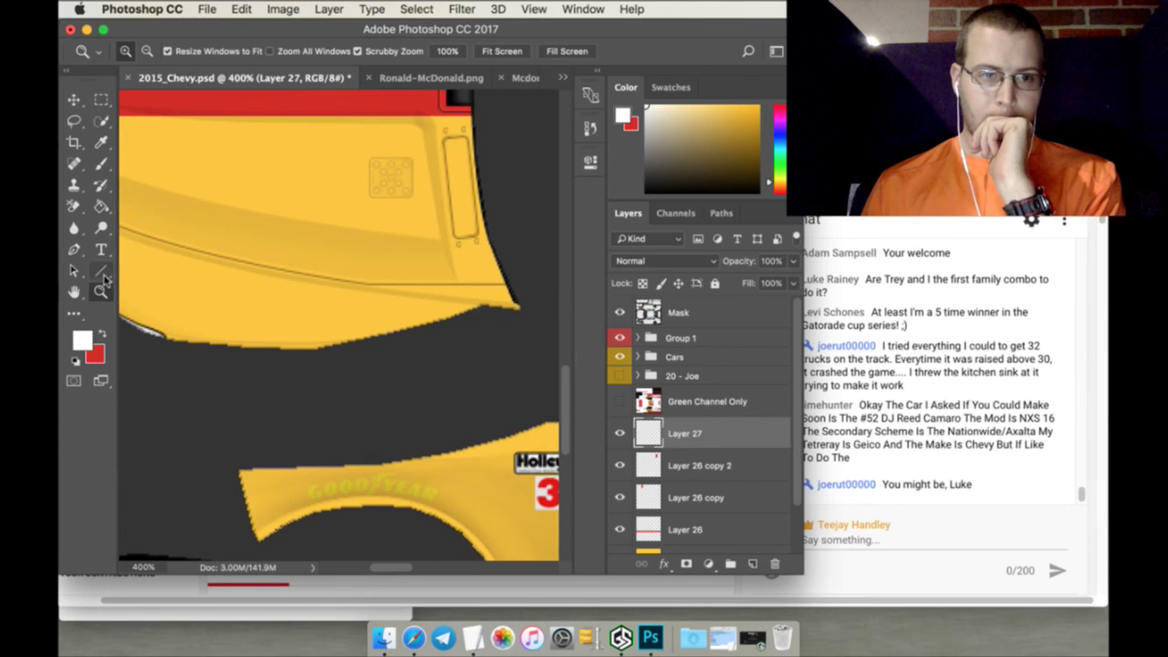
{"action": "left_click", "coordinate": [75, 250]}
{"action": "left_click", "coordinate": [264, 52]}
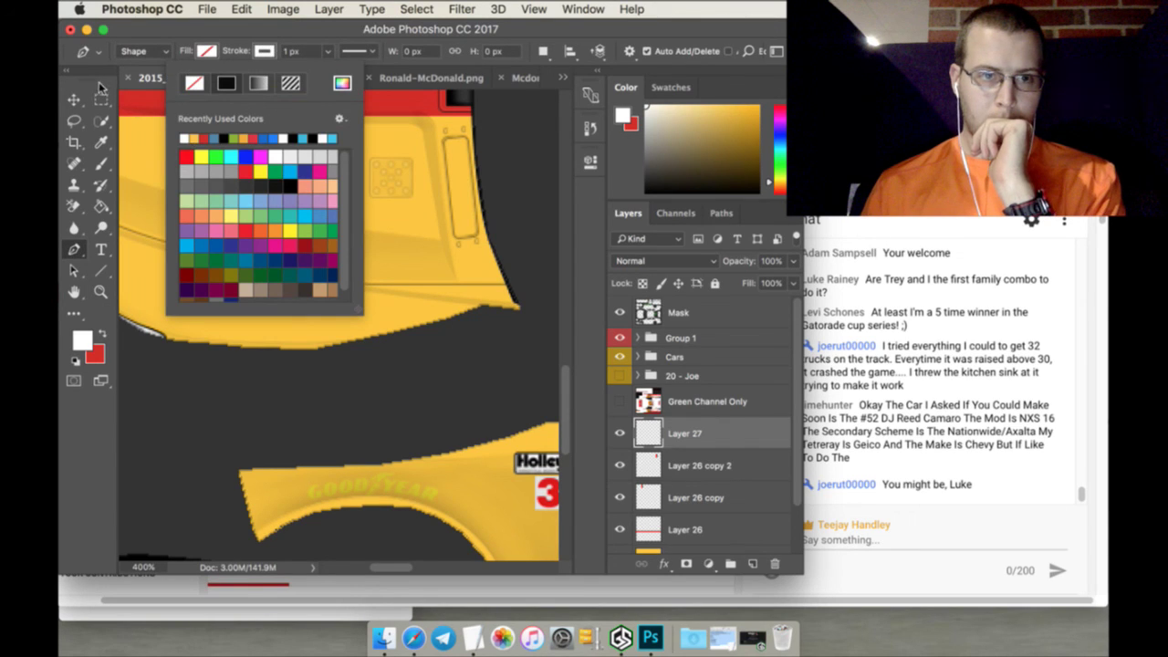
{"action": "left_click", "coordinate": [126, 109]}
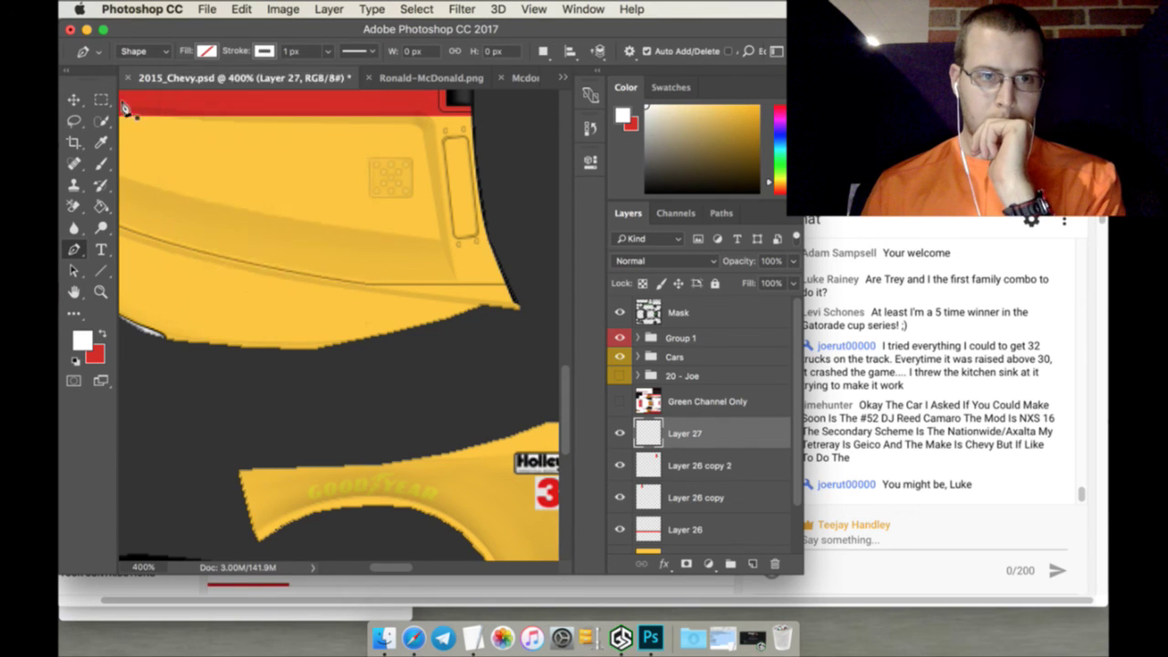
{"action": "left_click", "coordinate": [167, 335]}
{"action": "left_click_drag", "start_coordinate": [380, 568], "coordinate": [384, 570]}
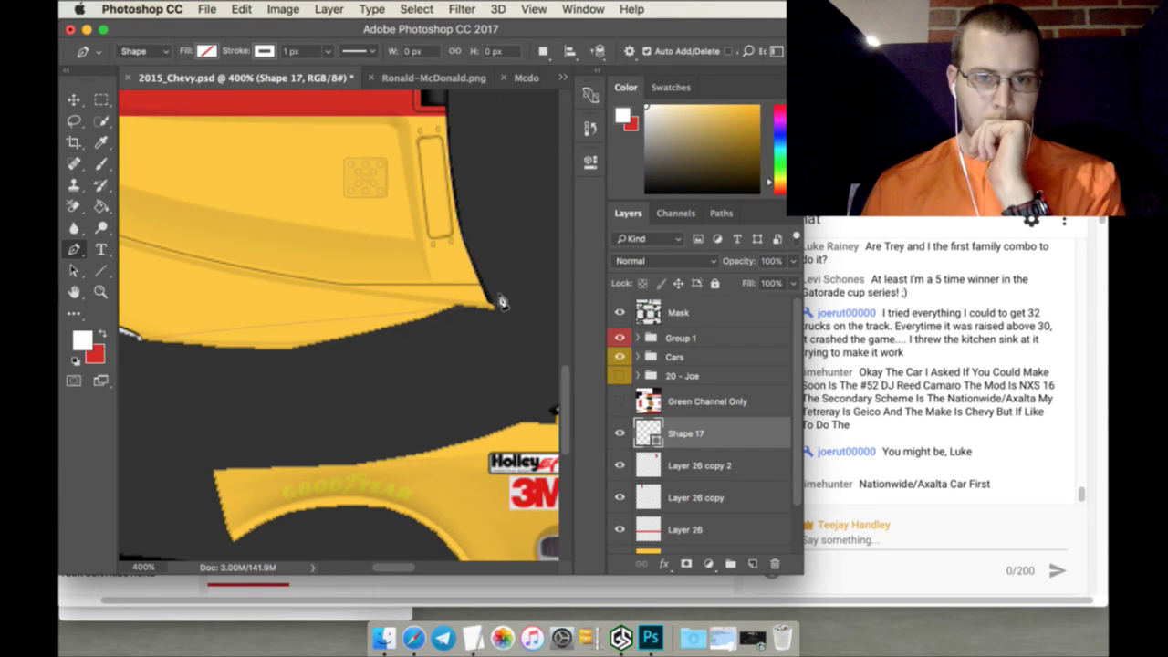
{"action": "left_click_drag", "start_coordinate": [497, 304], "coordinate": [561, 354]}
{"action": "left_click", "coordinate": [231, 387]}
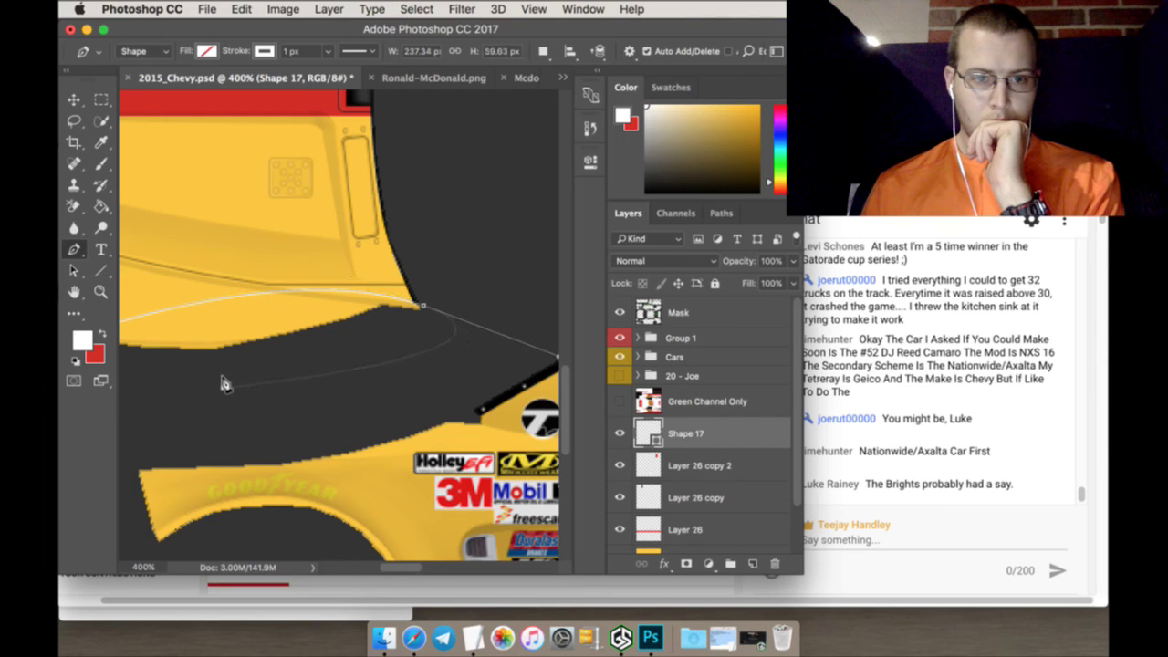
{"action": "left_click_drag", "start_coordinate": [415, 567], "coordinate": [394, 570]}
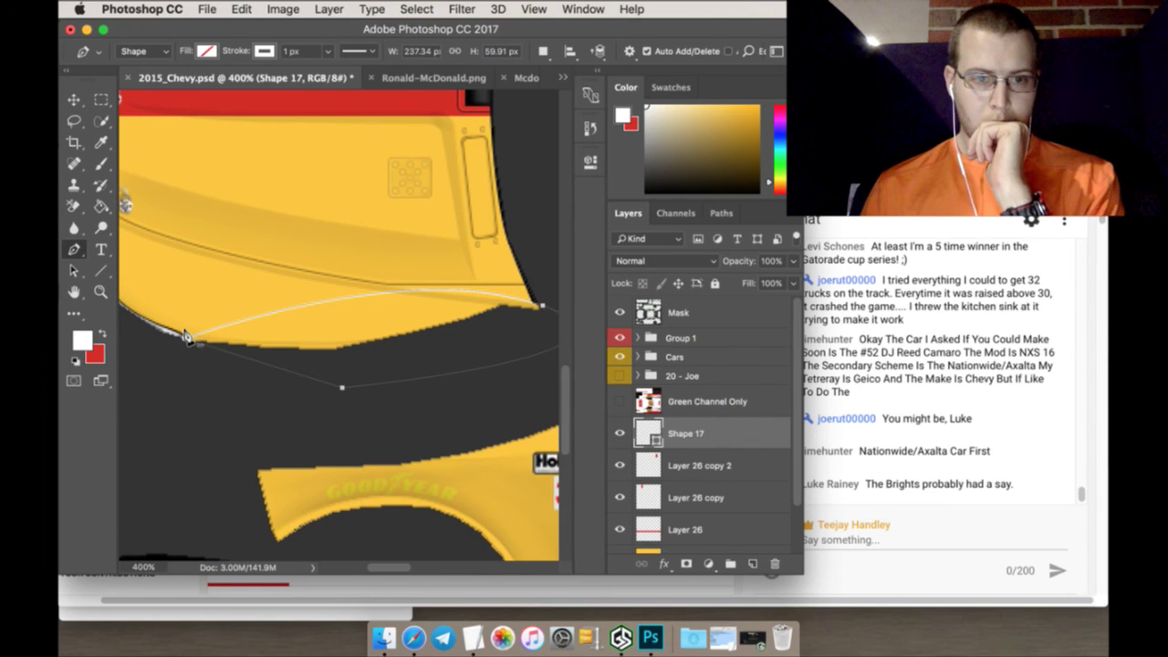
Fill the curved hood-edge shape with white and add a new empty layer above it
{"action": "left_click", "coordinate": [206, 52]}
{"action": "left_click", "coordinate": [128, 140]}
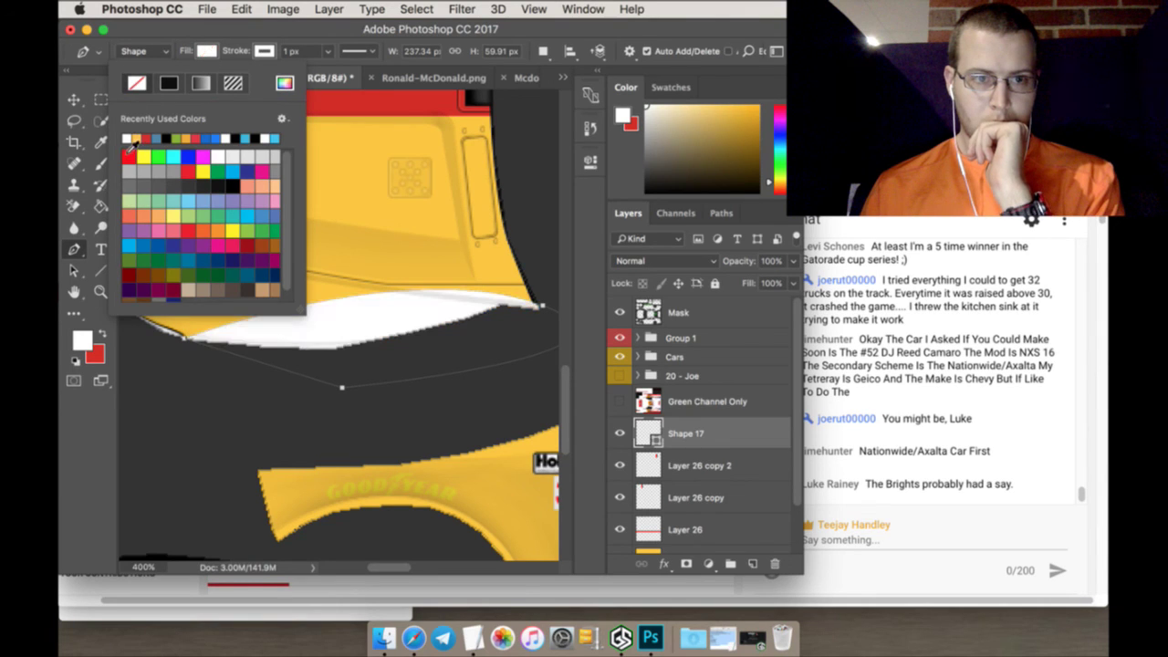
{"action": "left_click", "coordinate": [92, 435]}
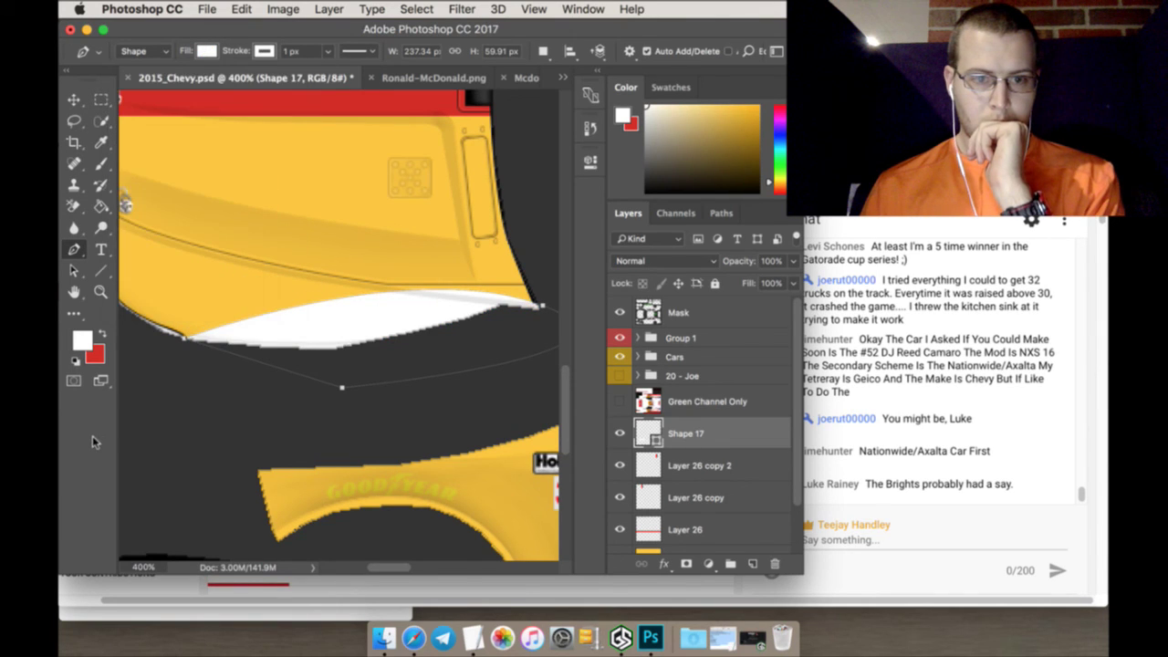
{"action": "left_click", "coordinate": [752, 562]}
{"action": "scroll", "coordinate": [408, 564], "scroll_direction": "down", "scroll_amount": 3}
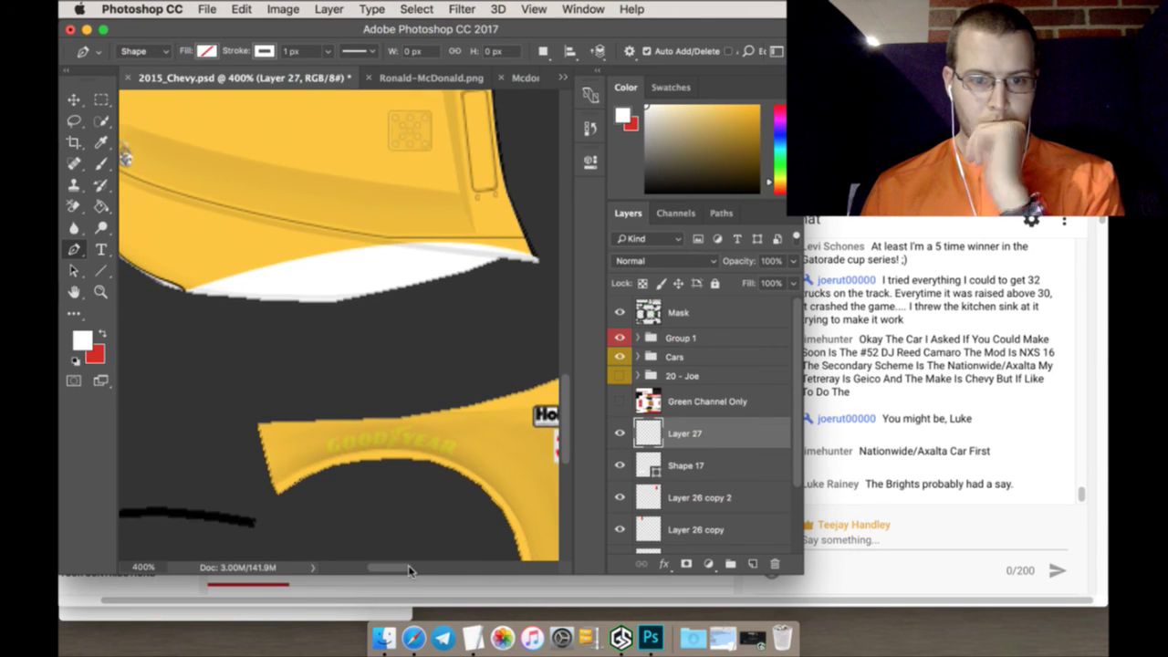
Start a Pen shape on the lower car side, tracing the beltline from the windshield base to the pillar behind the front window
{"action": "scroll", "coordinate": [407, 570], "scroll_direction": "right", "scroll_amount": 5}
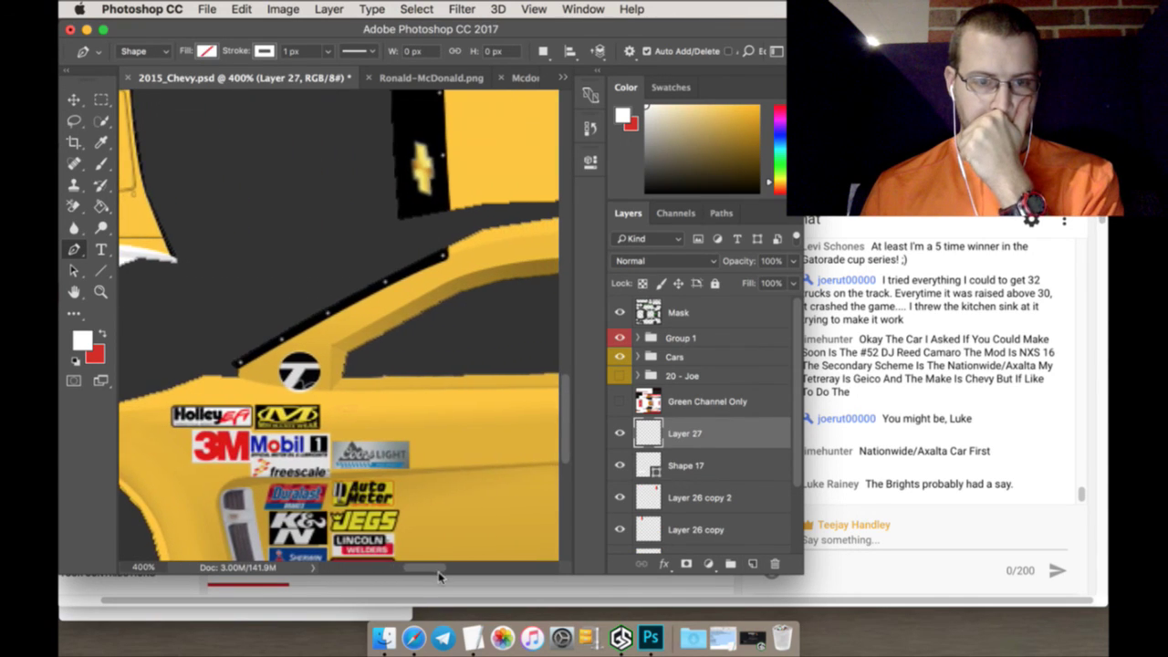
{"action": "scroll", "coordinate": [438, 574], "scroll_direction": "down", "scroll_amount": 2}
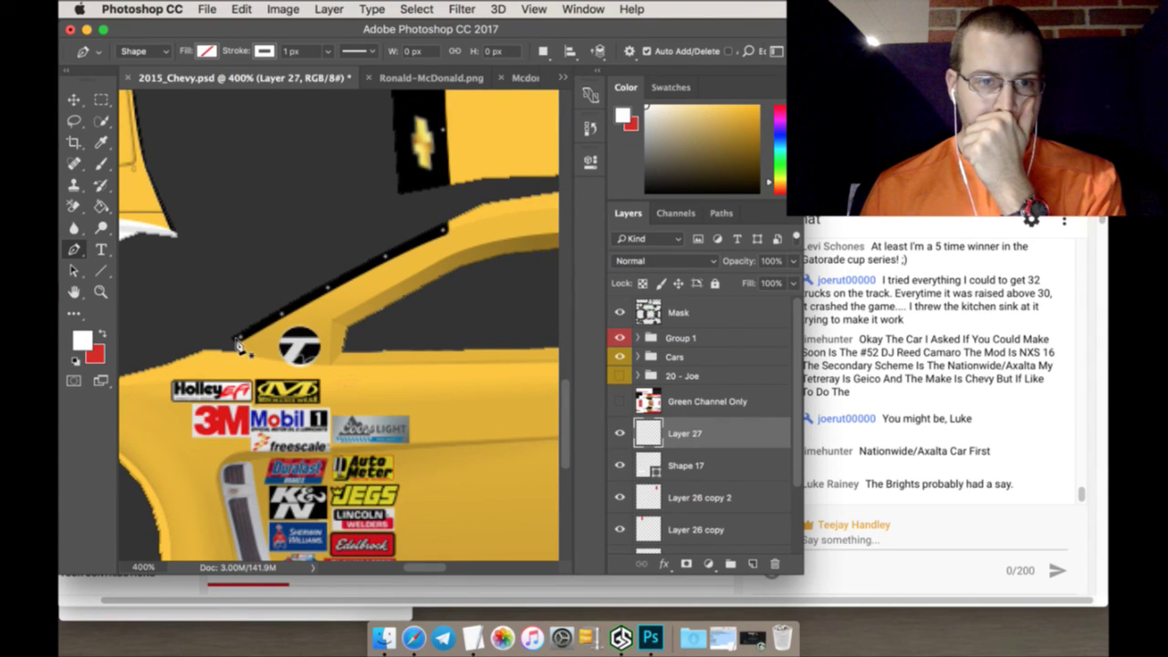
{"action": "left_click", "coordinate": [236, 345]}
{"action": "left_click", "coordinate": [263, 352]}
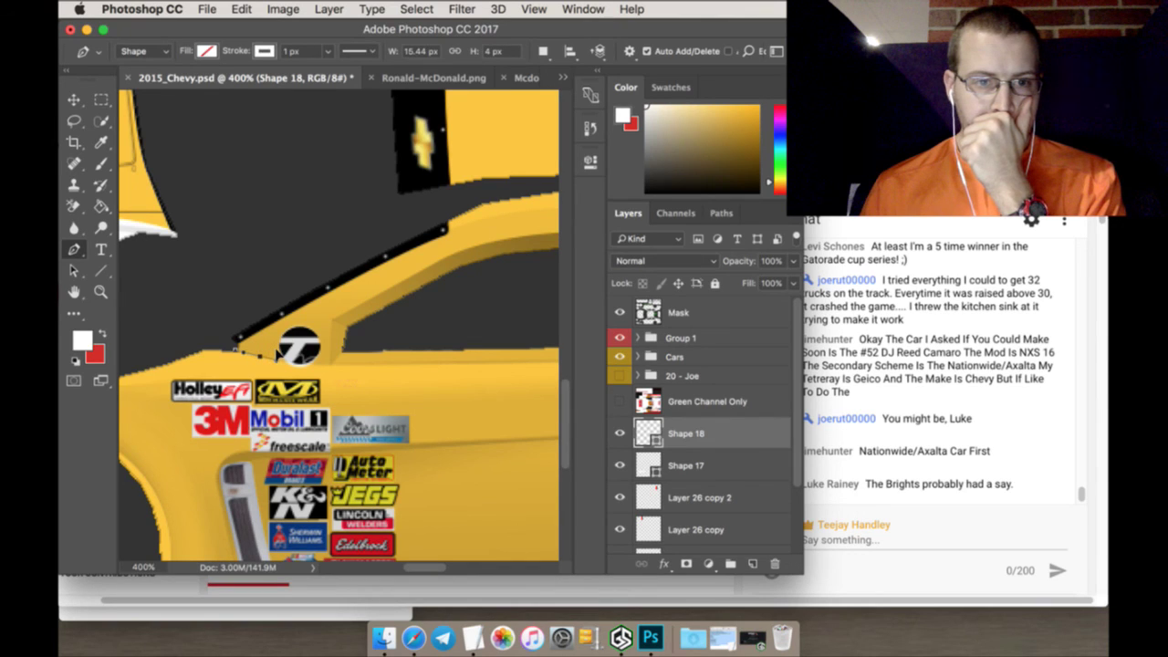
{"action": "left_click", "coordinate": [301, 359]}
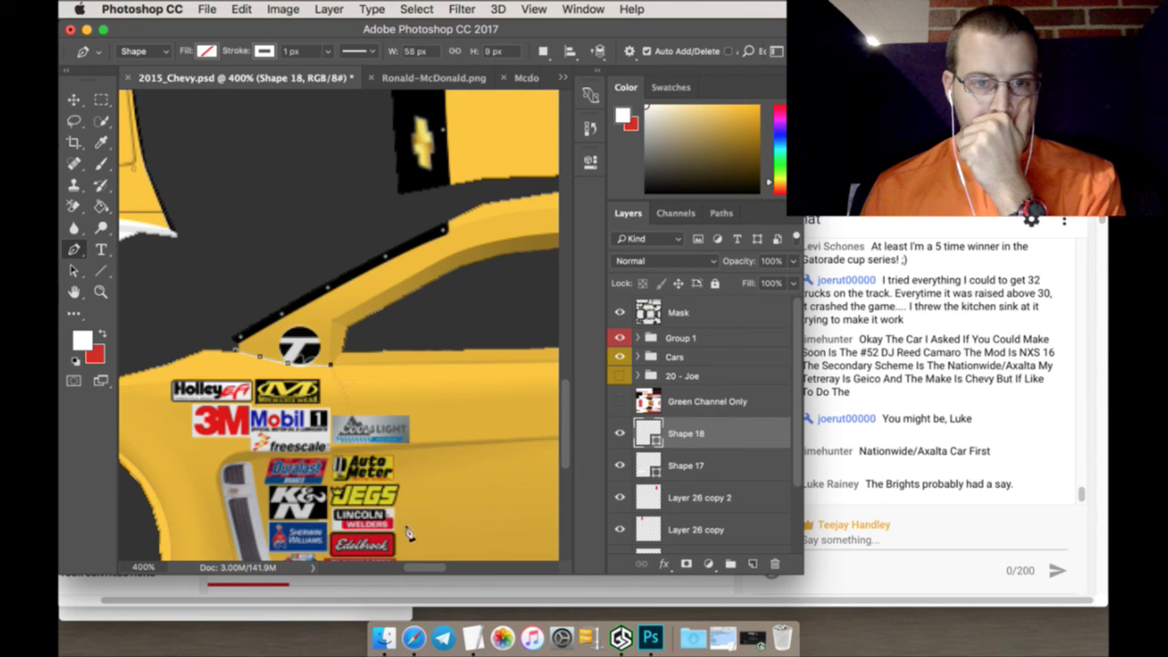
{"action": "left_click_drag", "start_coordinate": [422, 569], "coordinate": [449, 567]}
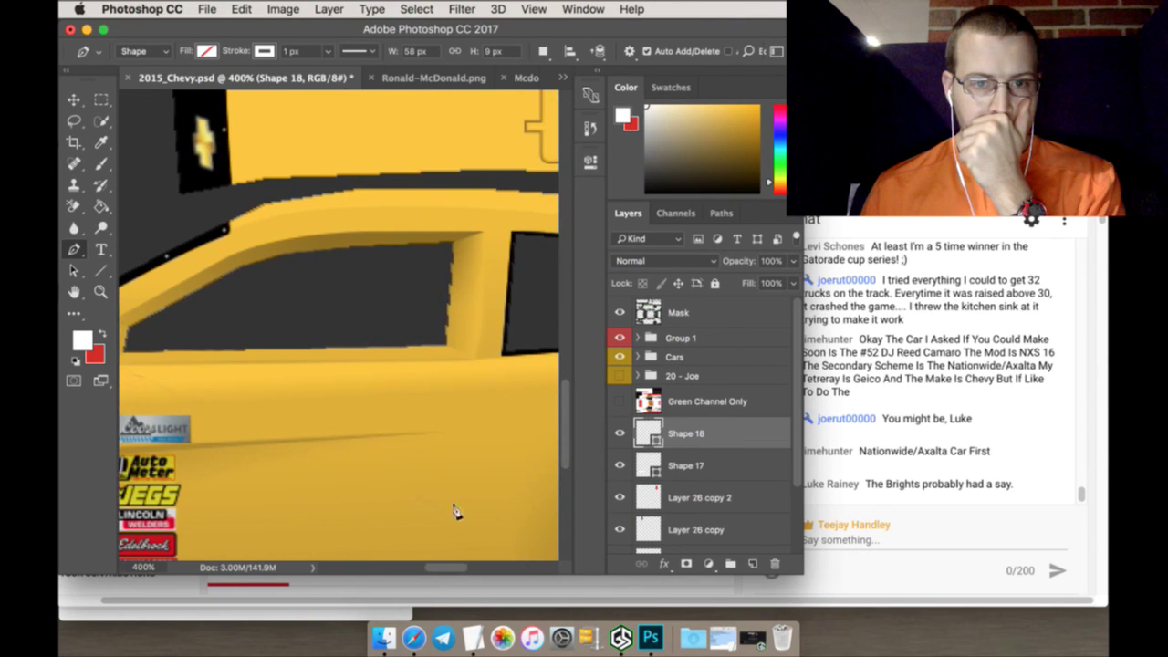
{"action": "left_click", "coordinate": [474, 359]}
{"action": "left_click", "coordinate": [508, 353]}
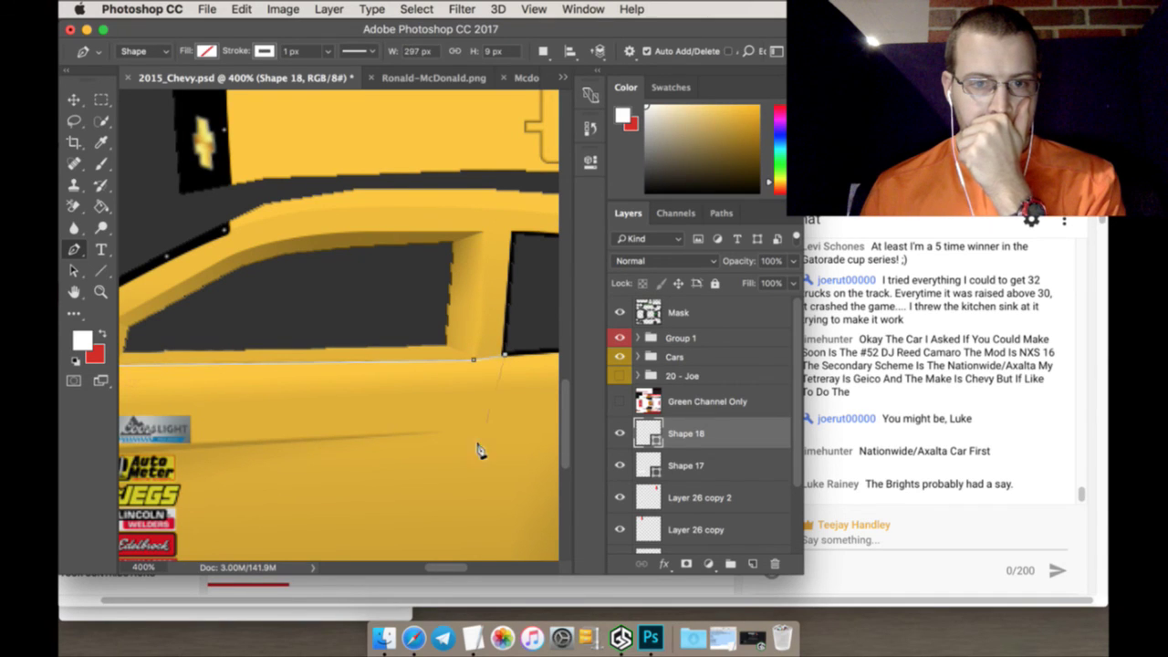
Extend the path beneath the rear quarter window and curve it up along the rear roof pillar's lower edge
{"action": "left_click_drag", "start_coordinate": [464, 565], "coordinate": [496, 567]}
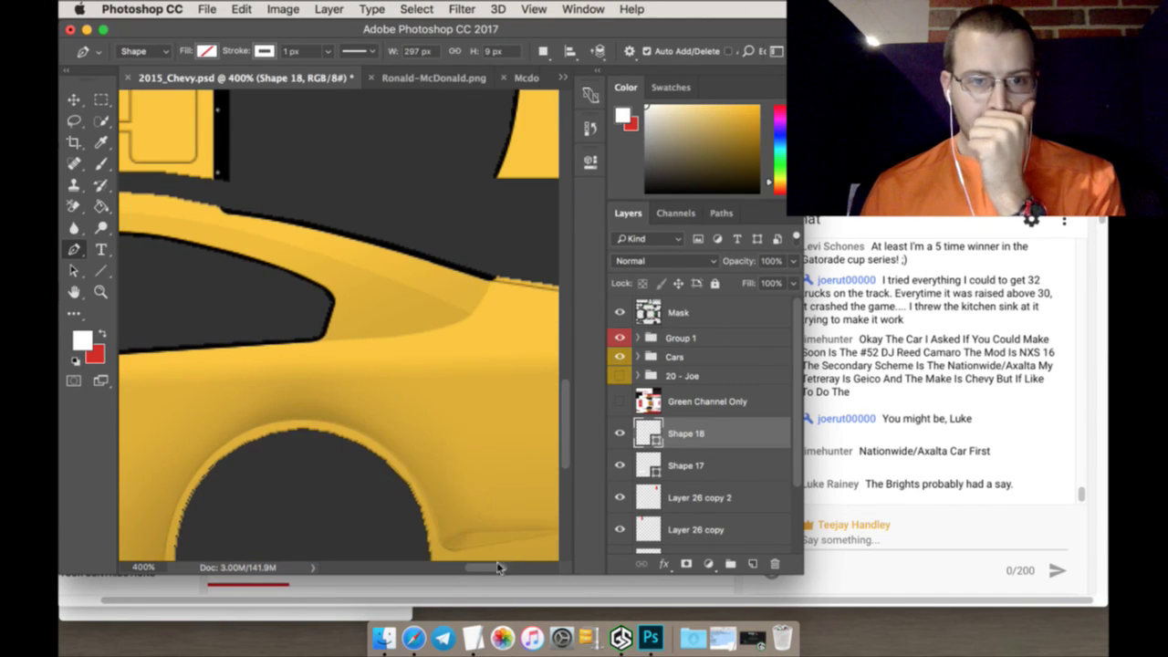
{"action": "left_click", "coordinate": [317, 338]}
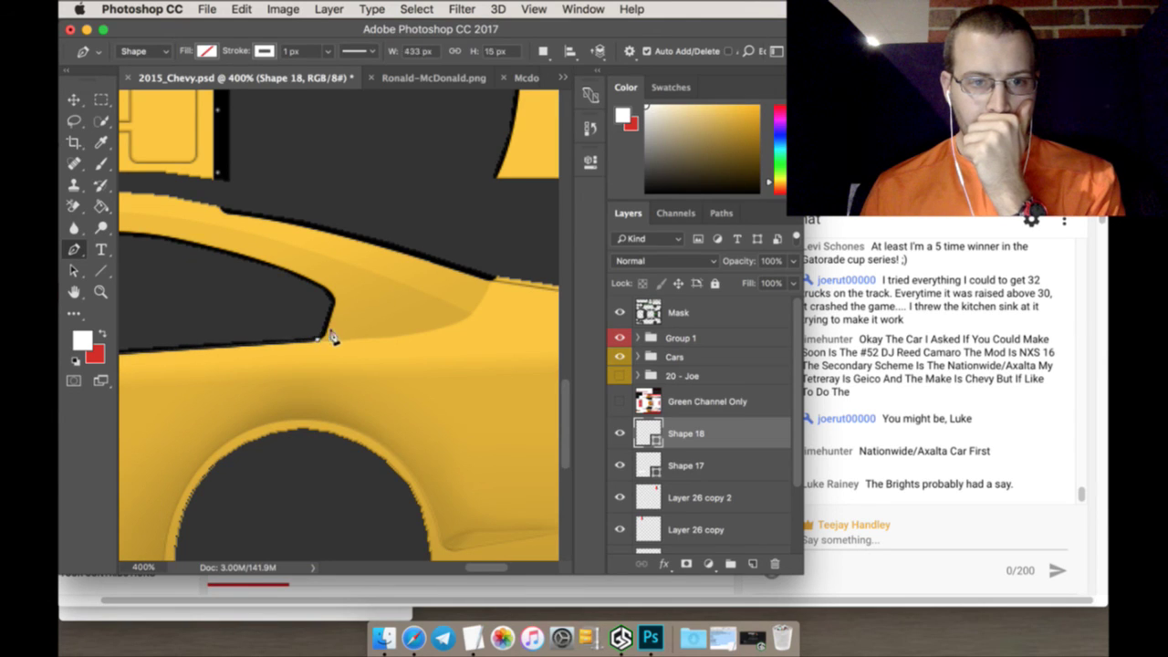
{"action": "left_click", "coordinate": [392, 336]}
{"action": "left_click_drag", "start_coordinate": [460, 316], "coordinate": [468, 314]}
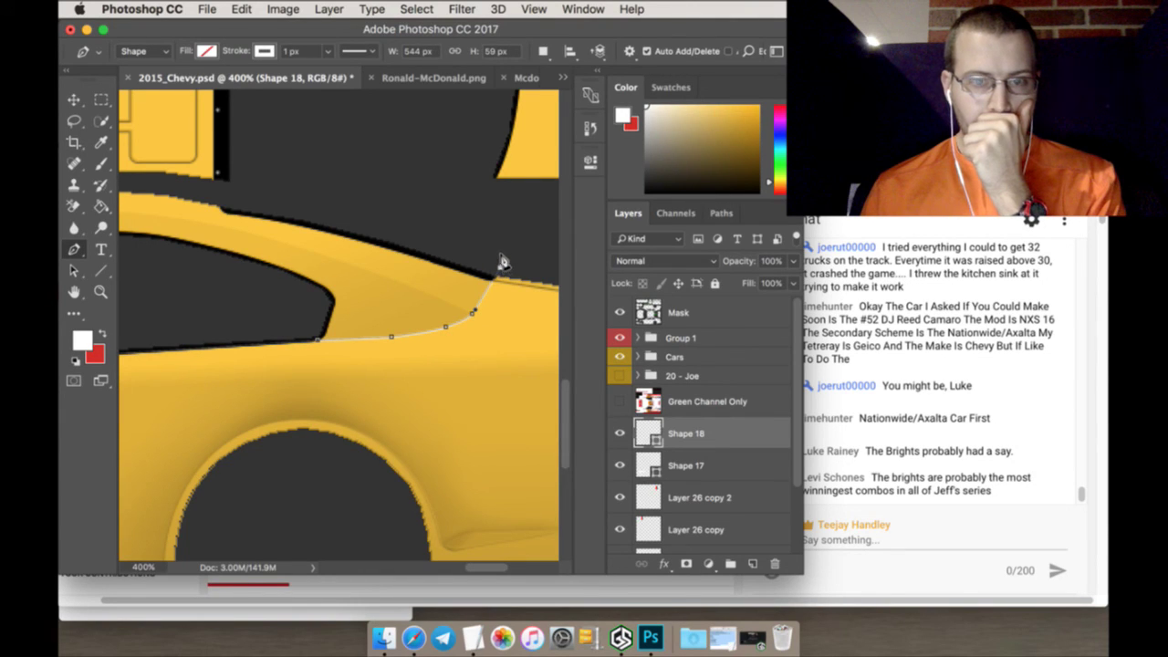
Continue the outline along the rear deck edge, around the tail and down to the lower corner behind the rear wheel
{"action": "left_click_drag", "start_coordinate": [475, 567], "coordinate": [503, 572]}
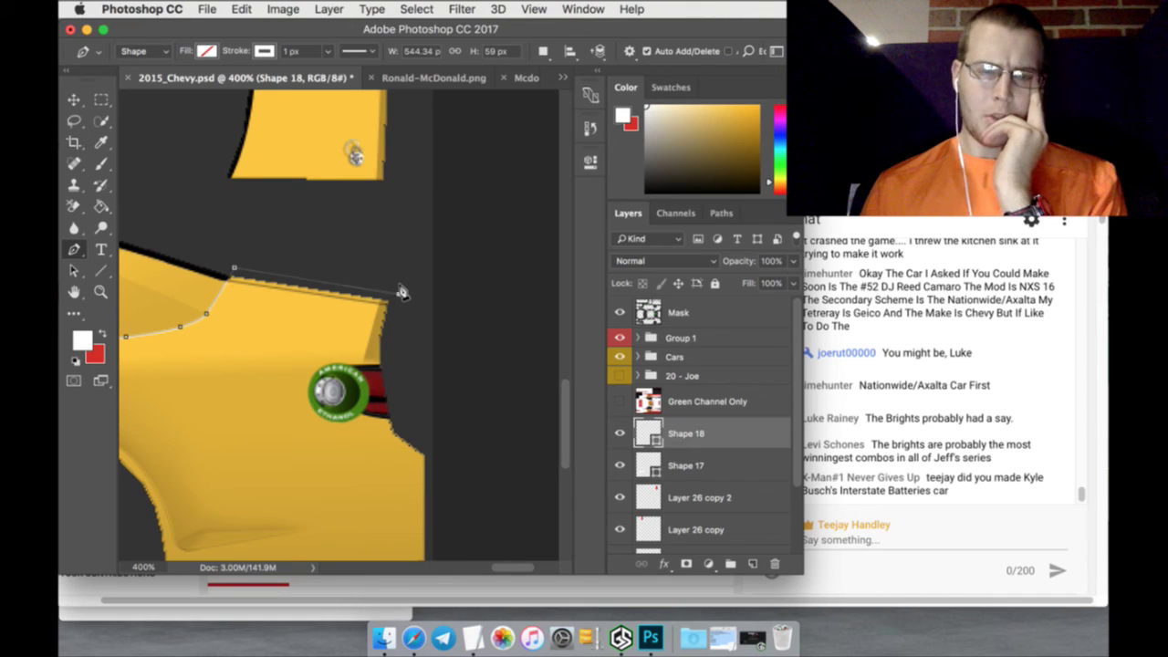
{"action": "left_click", "coordinate": [399, 293]}
{"action": "scroll", "coordinate": [406, 310], "scroll_direction": "down", "scroll_amount": 3}
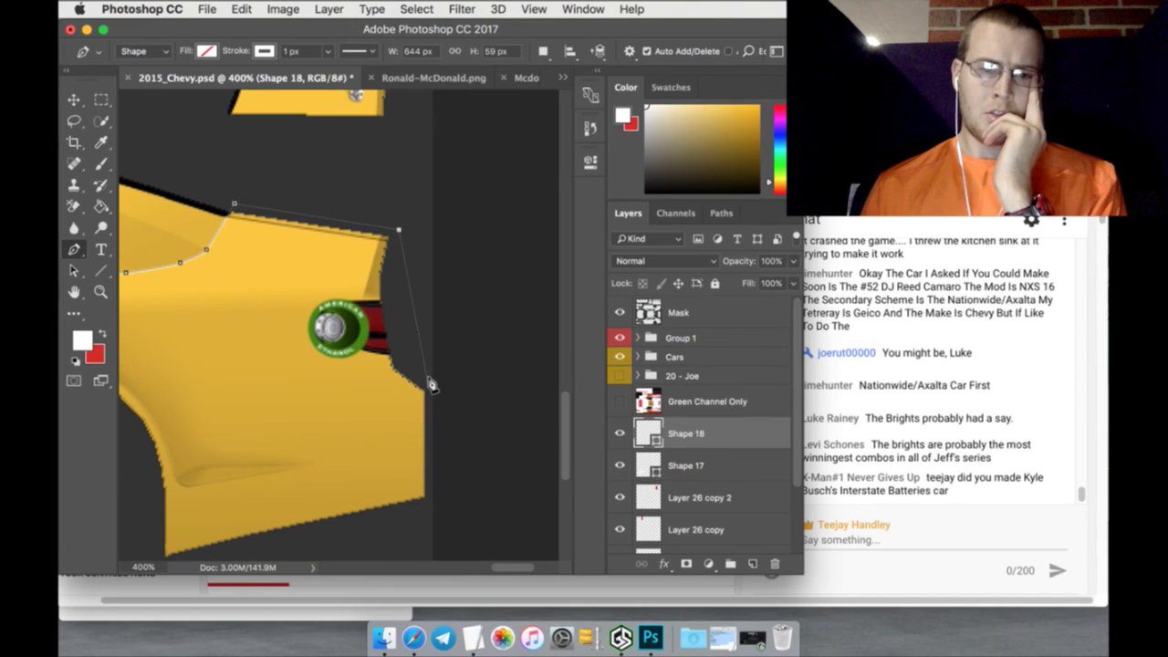
{"action": "left_click", "coordinate": [428, 387]}
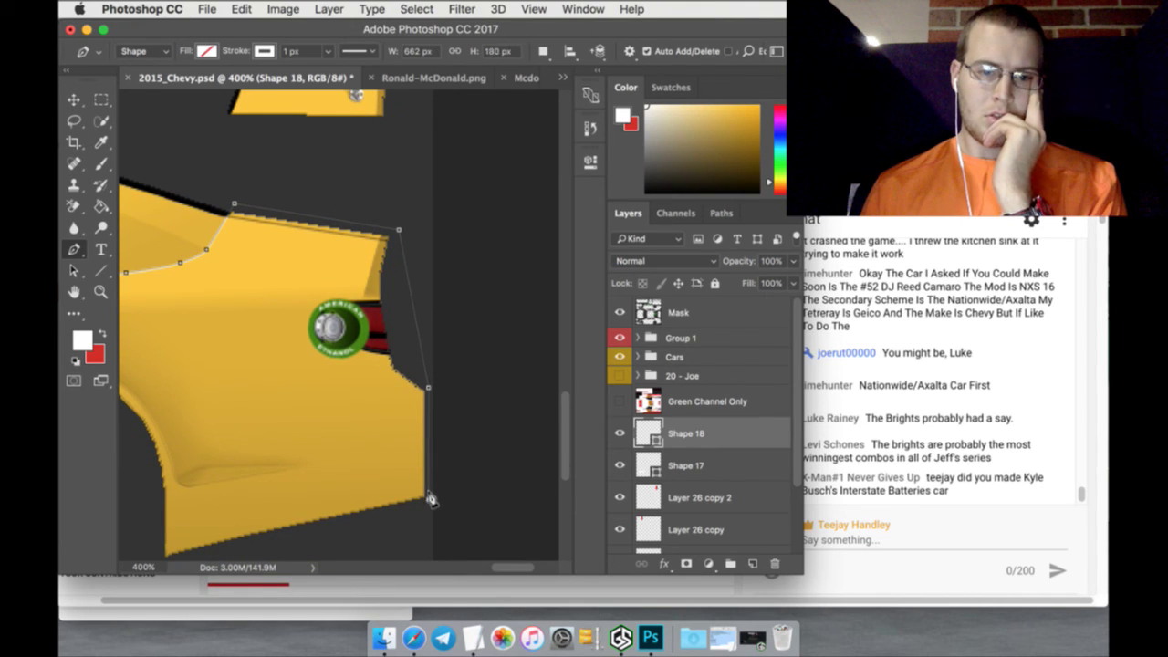
{"action": "scroll", "coordinate": [431, 499], "scroll_direction": "down", "scroll_amount": 5}
{"action": "left_click_drag", "start_coordinate": [508, 567], "coordinate": [492, 568]}
{"action": "left_click", "coordinate": [285, 463]}
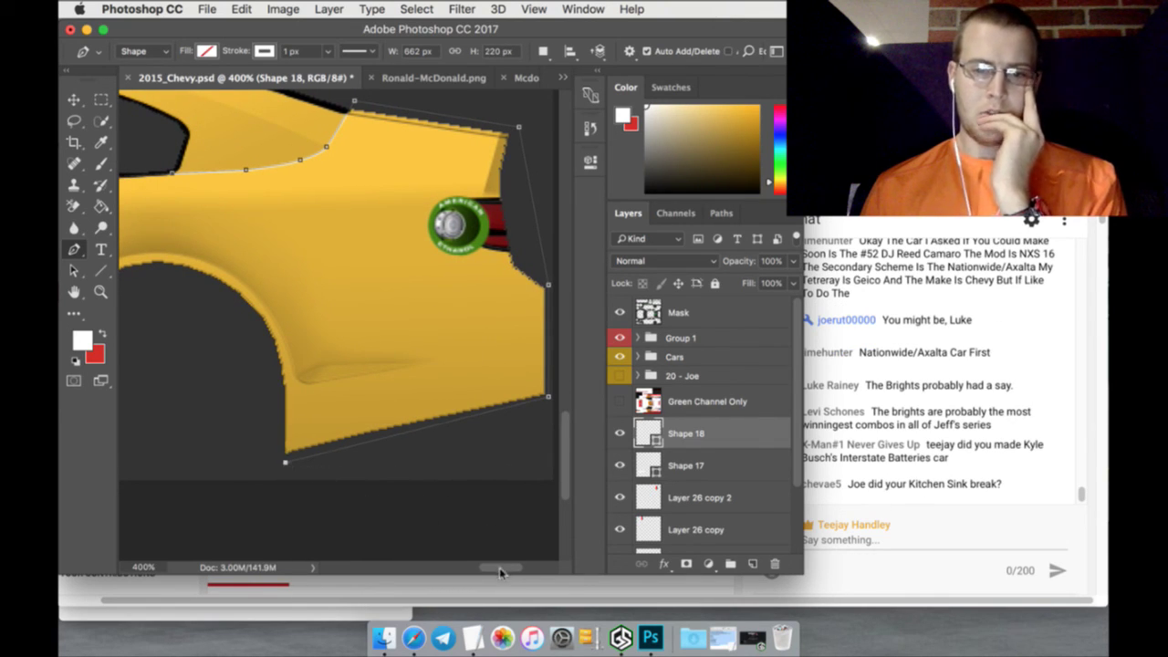
Run the outline below the rocker panel and around the front fender, closing it at the windshield base, about 876 by 227 px overall
{"action": "left_click_drag", "start_coordinate": [499, 568], "coordinate": [396, 567]}
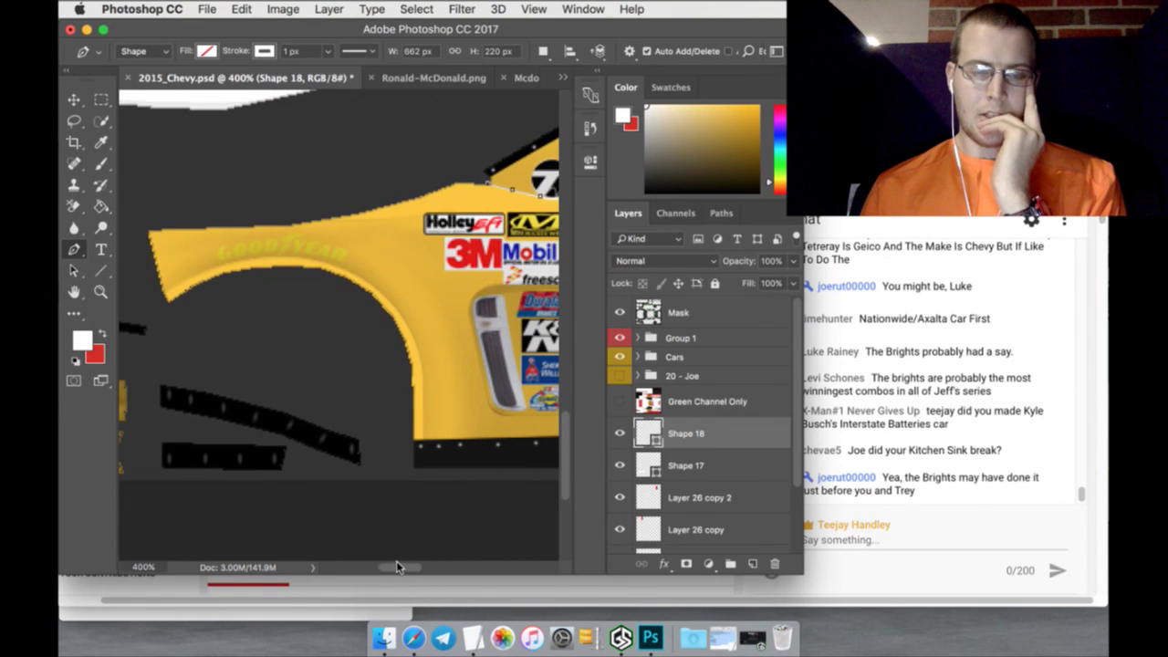
{"action": "left_click", "coordinate": [408, 472]}
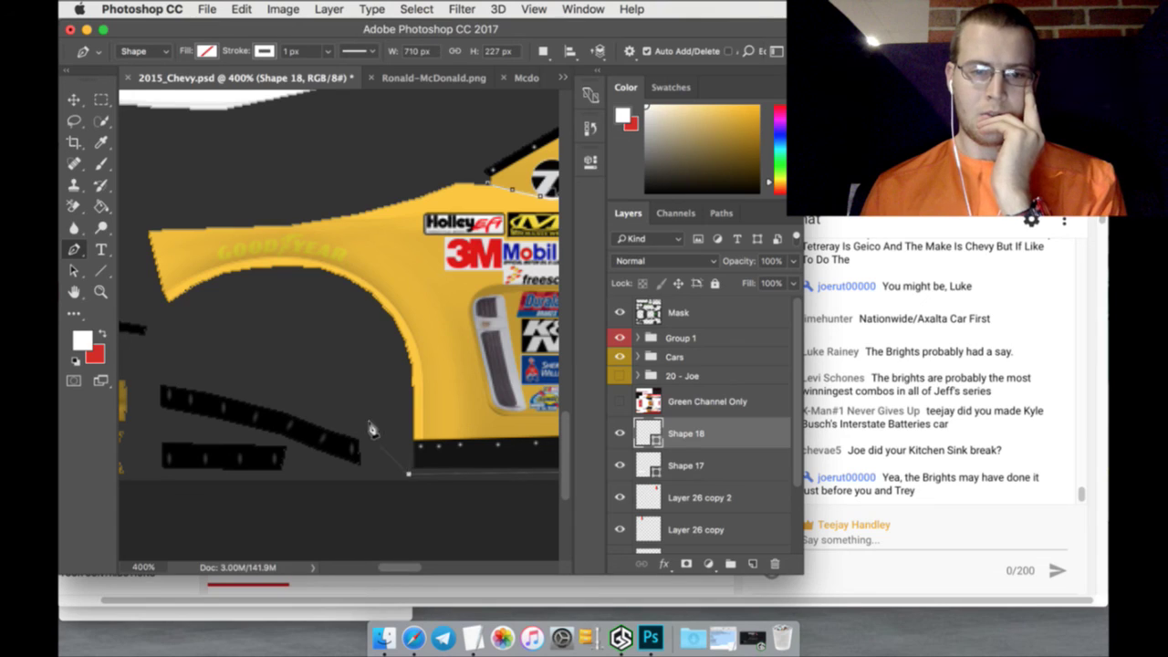
{"action": "left_click", "coordinate": [357, 424]}
{"action": "left_click", "coordinate": [168, 310]}
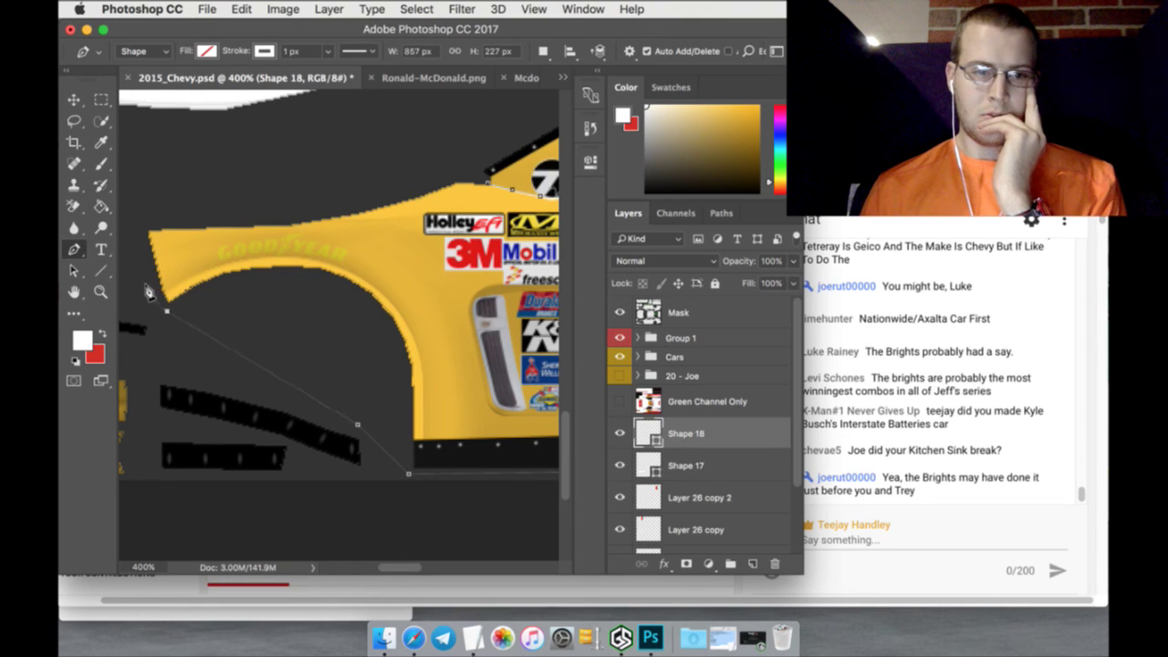
{"action": "left_click", "coordinate": [136, 217]}
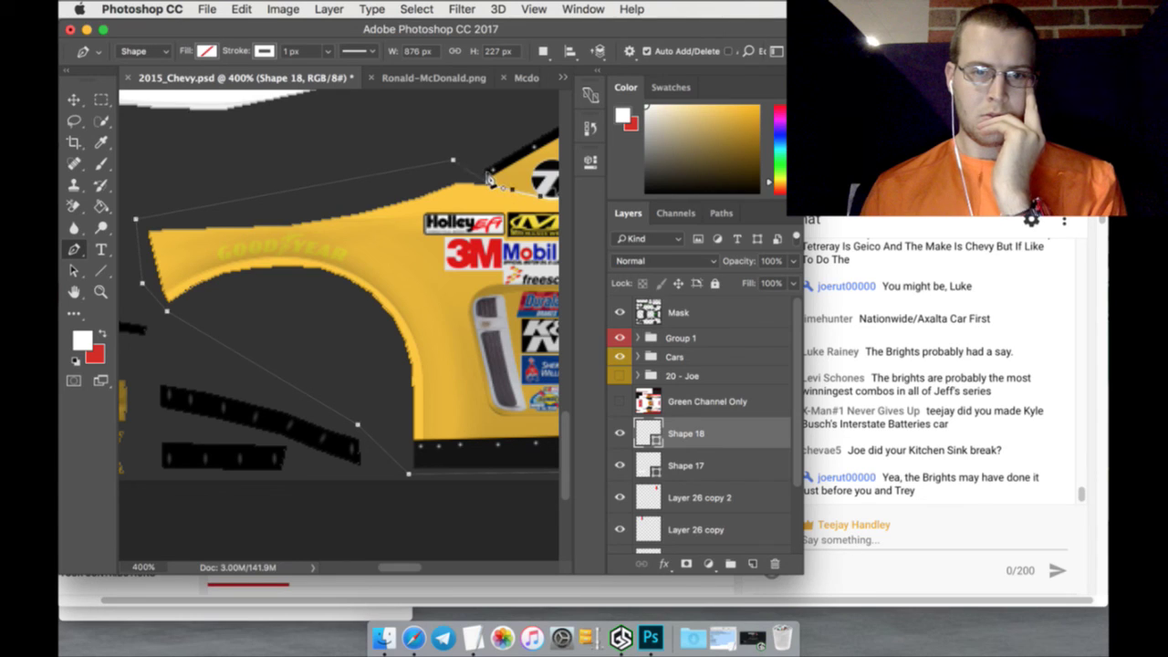
Fill the car-side shape with white and fit the whole template in view
{"action": "left_click", "coordinate": [208, 52]}
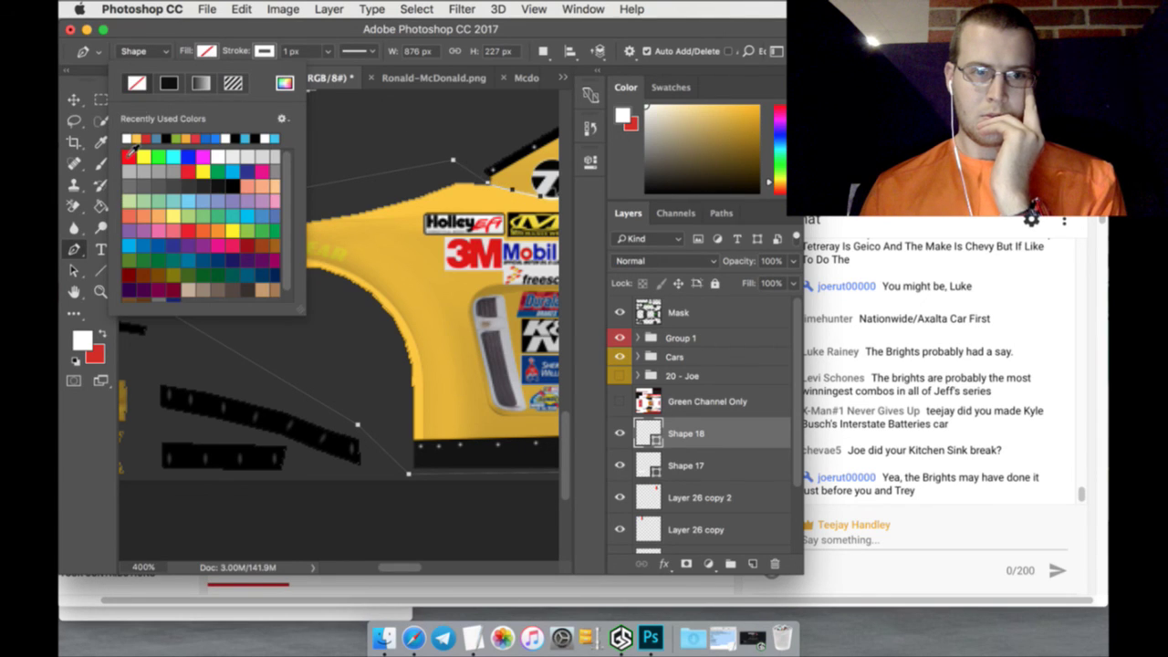
{"action": "left_click", "coordinate": [127, 139]}
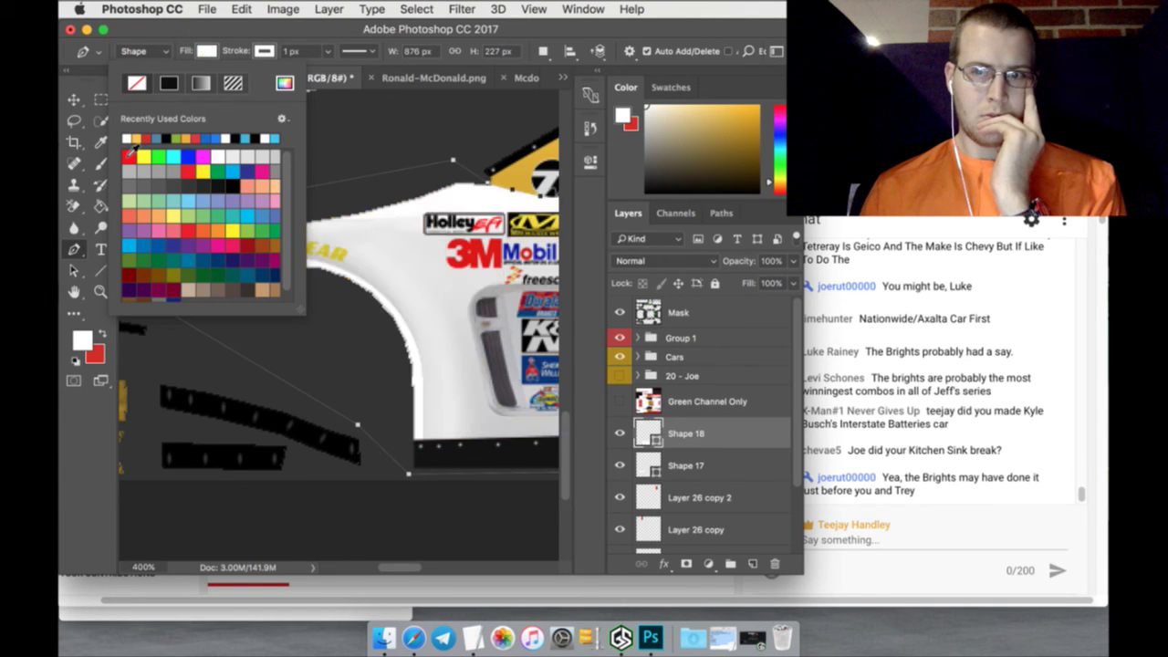
{"action": "left_click", "coordinate": [100, 100]}
{"action": "key", "text": "z"}
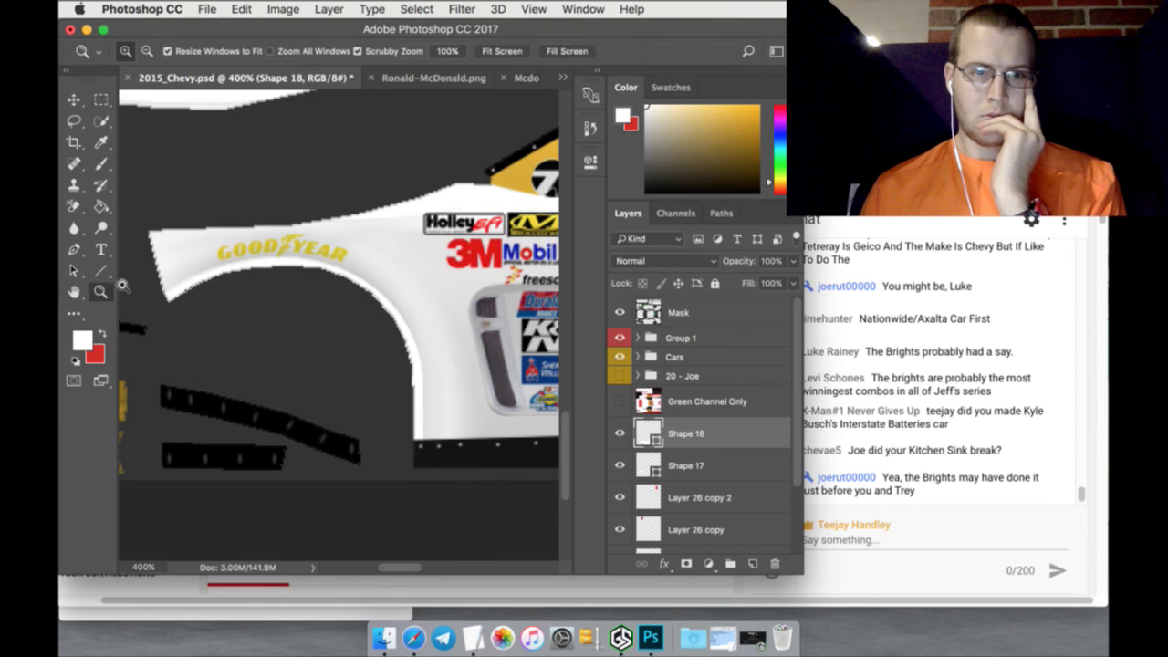
{"action": "left_click", "coordinate": [488, 52]}
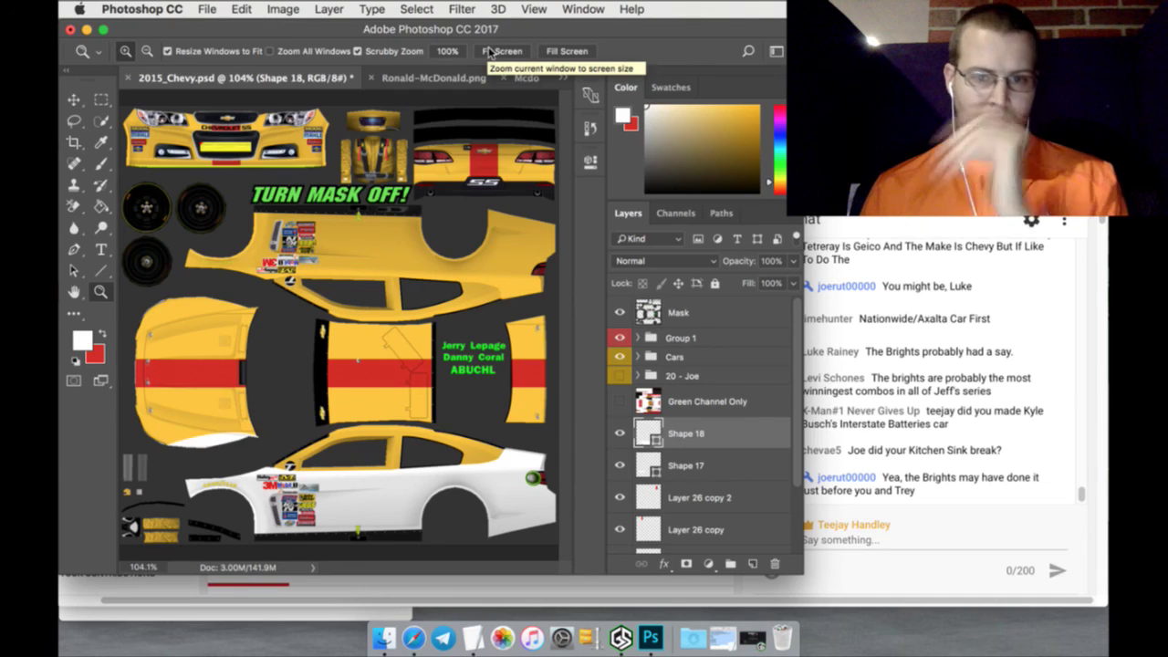
Merge the hood-edge shape Shape 17 with the side shape Shape 18 and rasterize the merged layer
{"action": "left_click", "coordinate": [720, 465], "text": "shift"}
{"action": "right_click", "coordinate": [721, 463]}
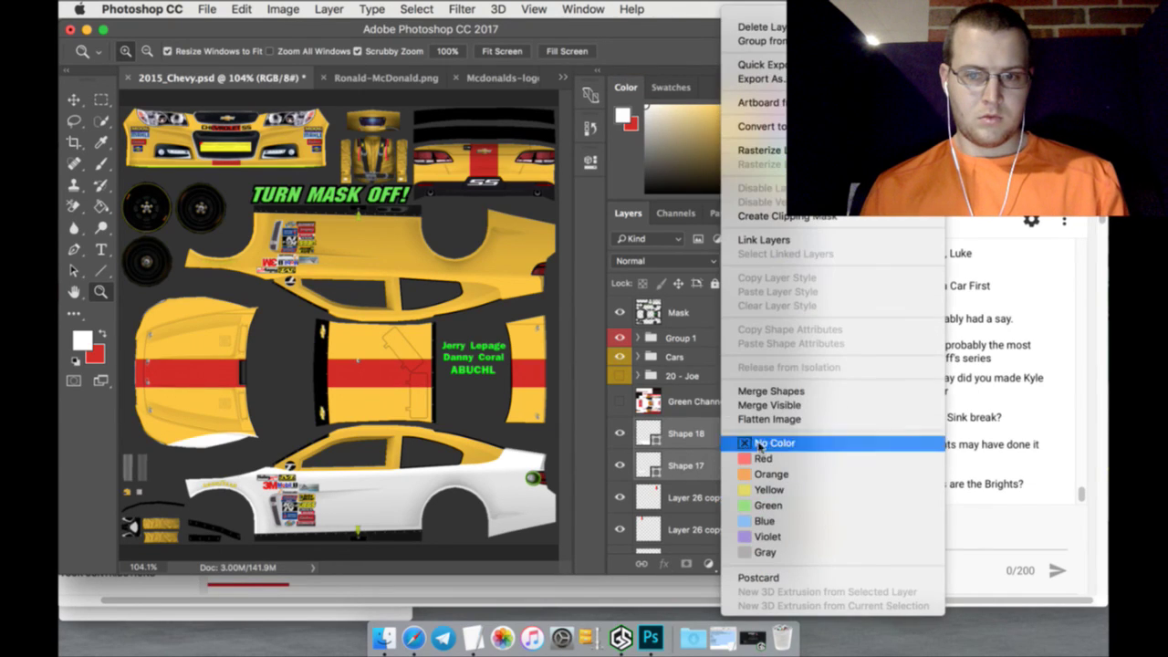
{"action": "left_click", "coordinate": [767, 394]}
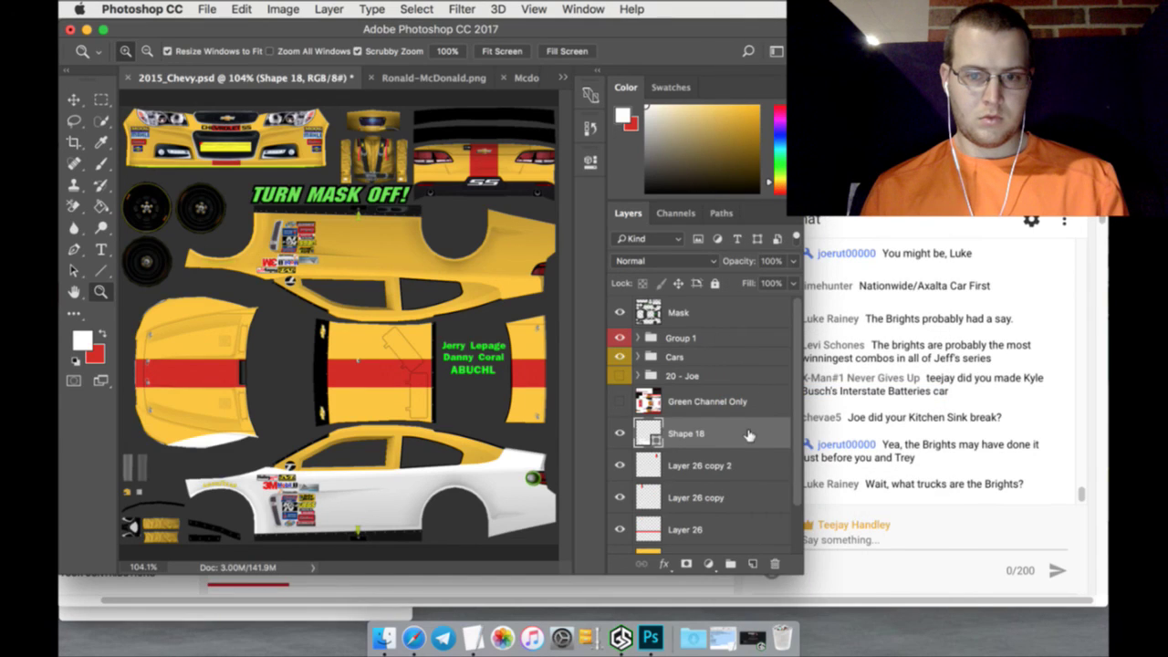
{"action": "right_click", "coordinate": [748, 435]}
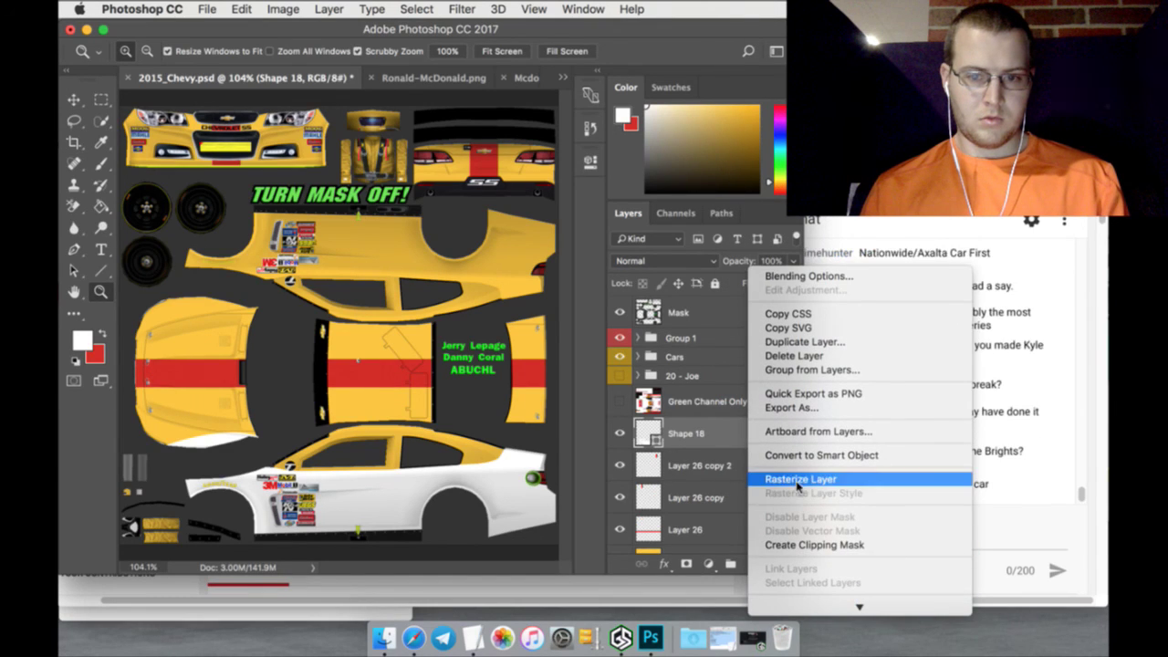
{"action": "left_click", "coordinate": [796, 482]}
Duplicate the rasterized Shape 18 layer within 2015_Chevy.psd and flip the copy vertically
{"action": "right_click", "coordinate": [746, 435]}
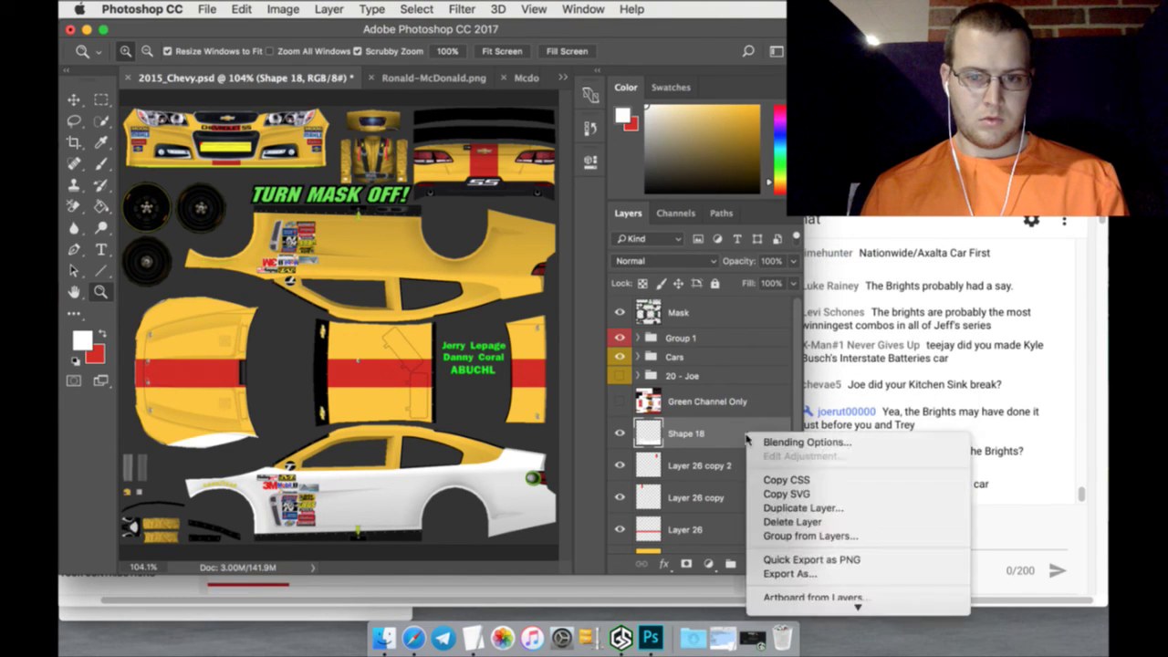
{"action": "left_click", "coordinate": [783, 507]}
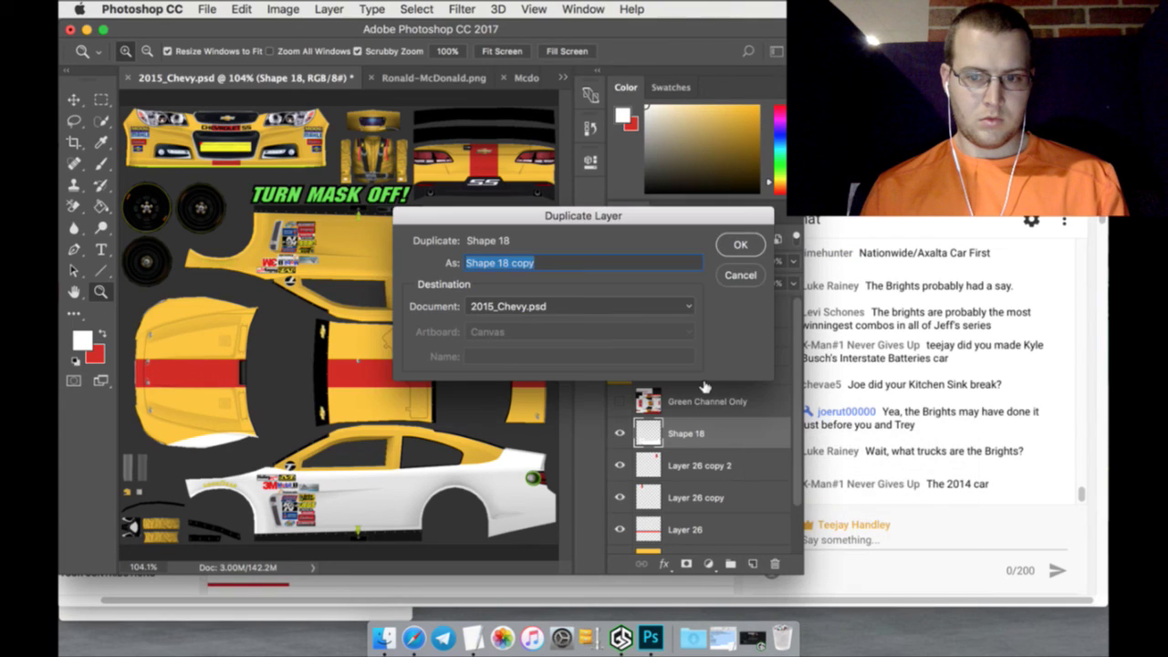
{"action": "left_click", "coordinate": [723, 247]}
{"action": "left_click", "coordinate": [74, 98]}
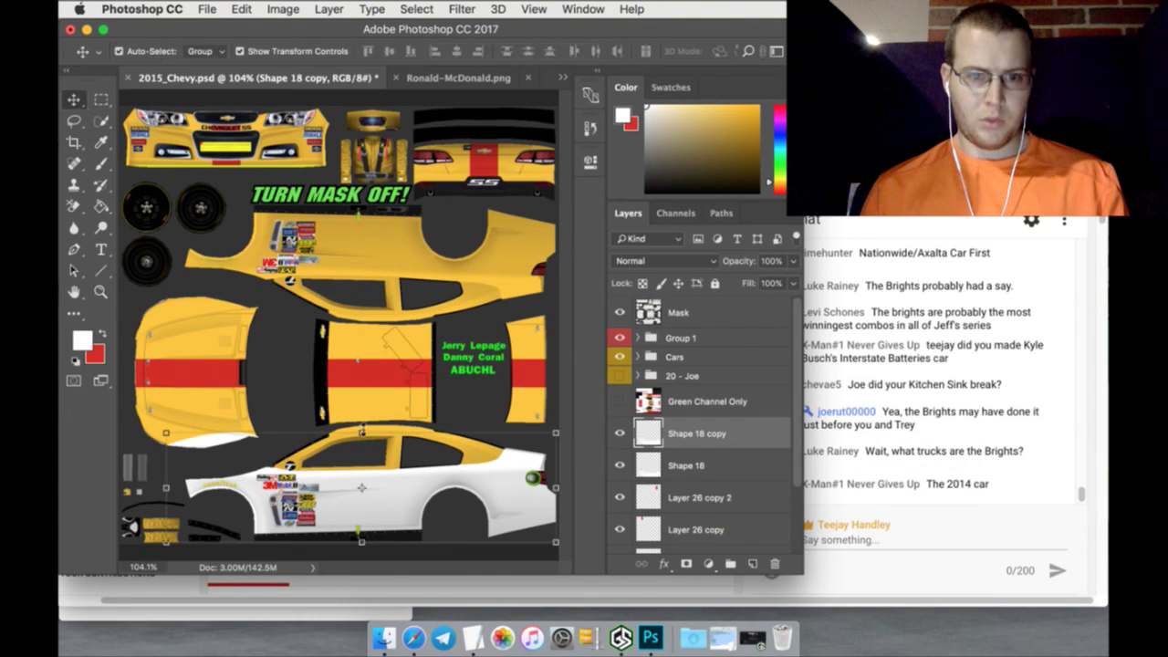
{"action": "left_click", "coordinate": [361, 430]}
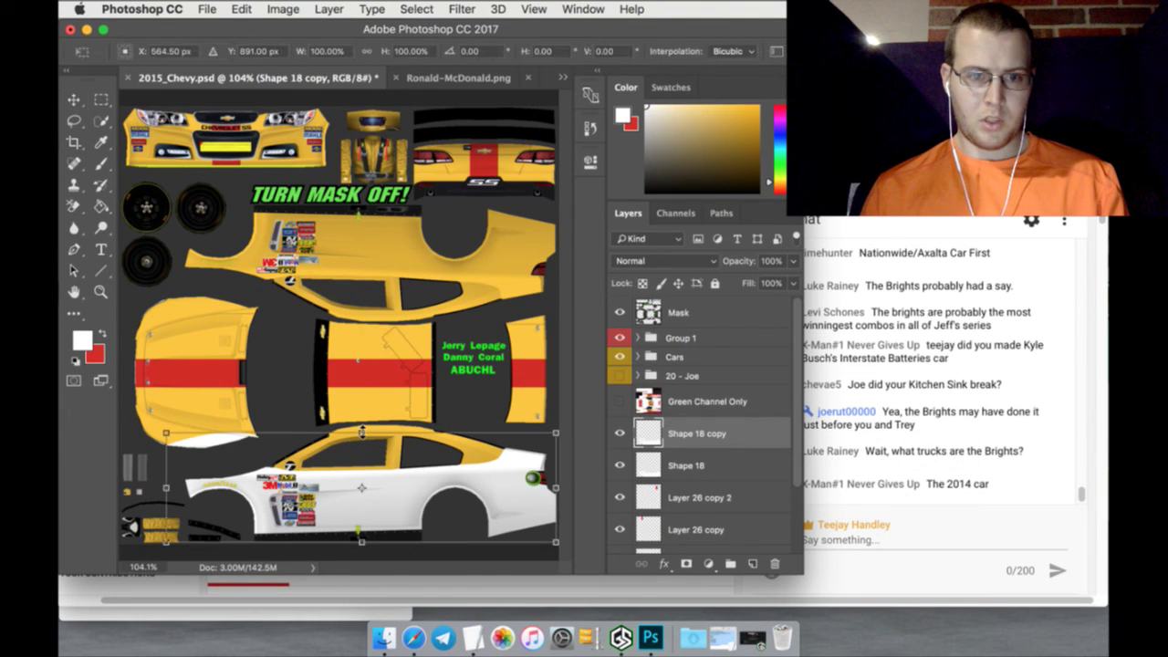
{"action": "left_click", "coordinate": [242, 10]}
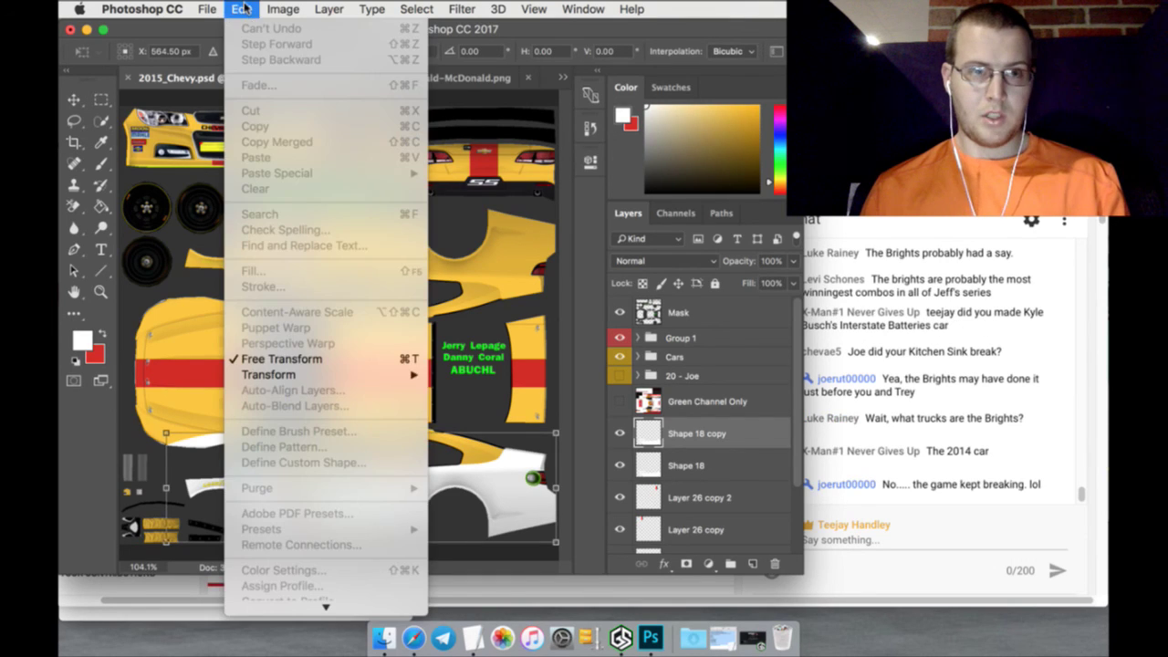
{"action": "mouse_move", "coordinate": [383, 375]}
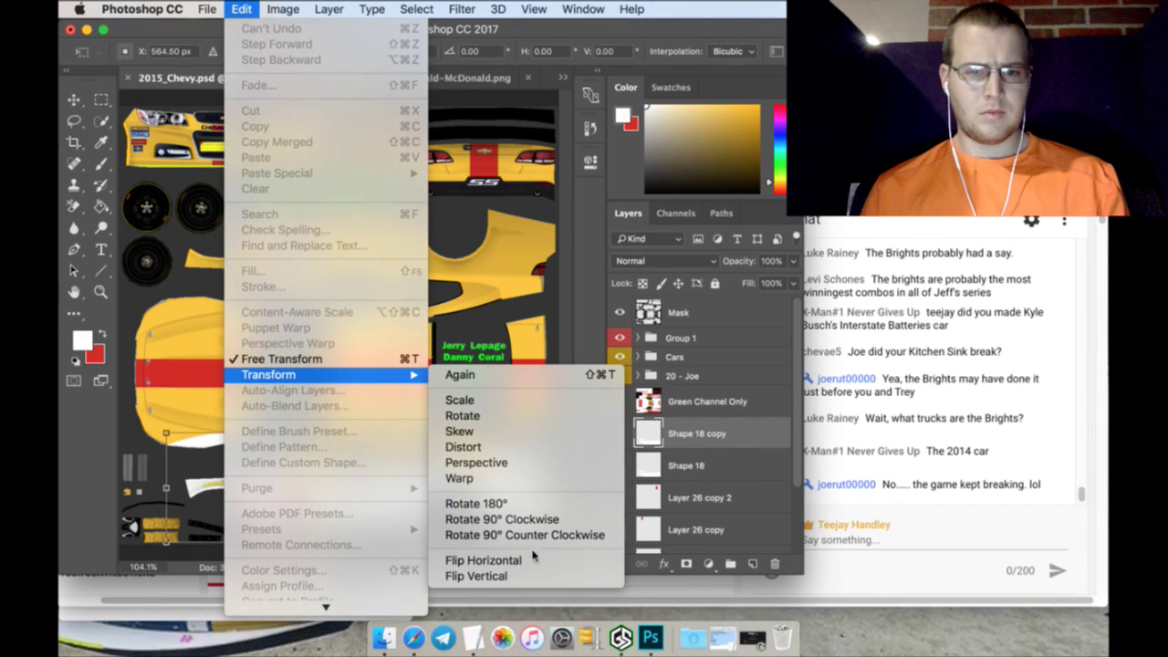
{"action": "left_click", "coordinate": [533, 578]}
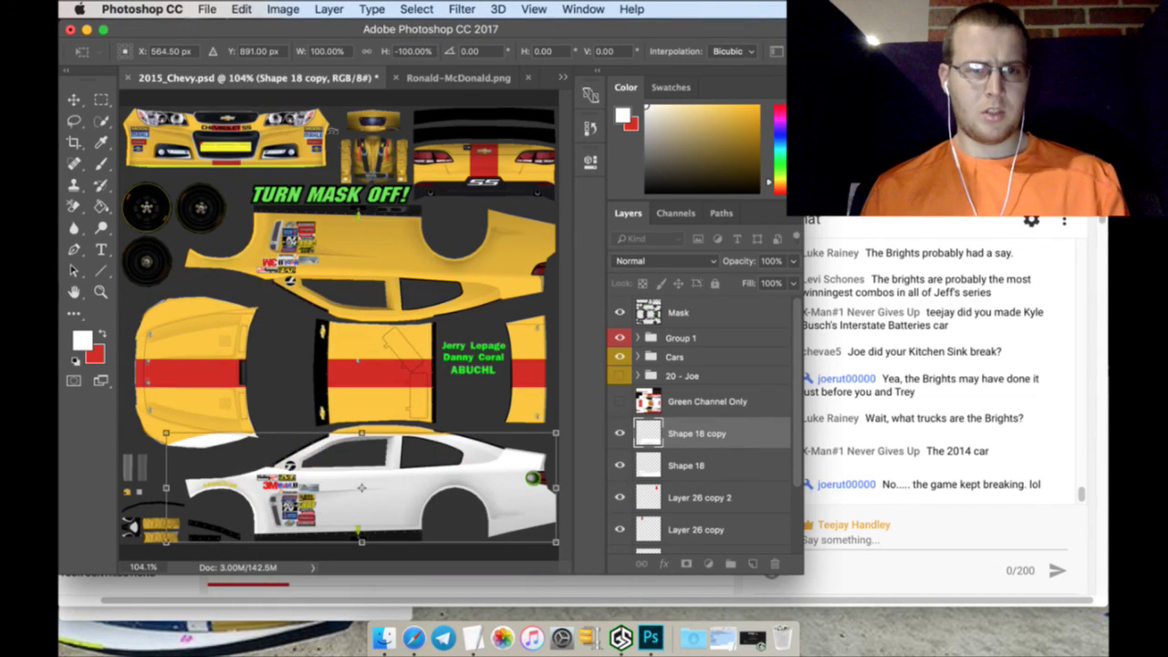
Move the flipped Shape 18 copy onto the opposite car side at a vertical position of 354 px and apply the transform
{"action": "left_click", "coordinate": [264, 52]}
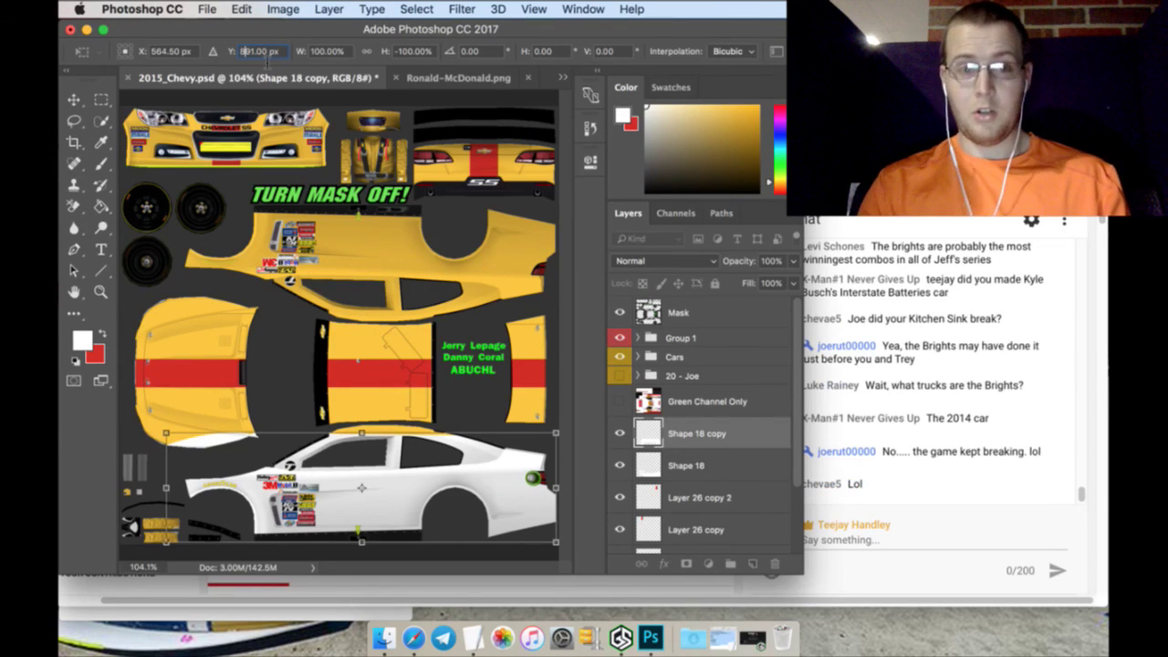
{"action": "type", "text": "388"}
{"action": "key", "text": "Return"}
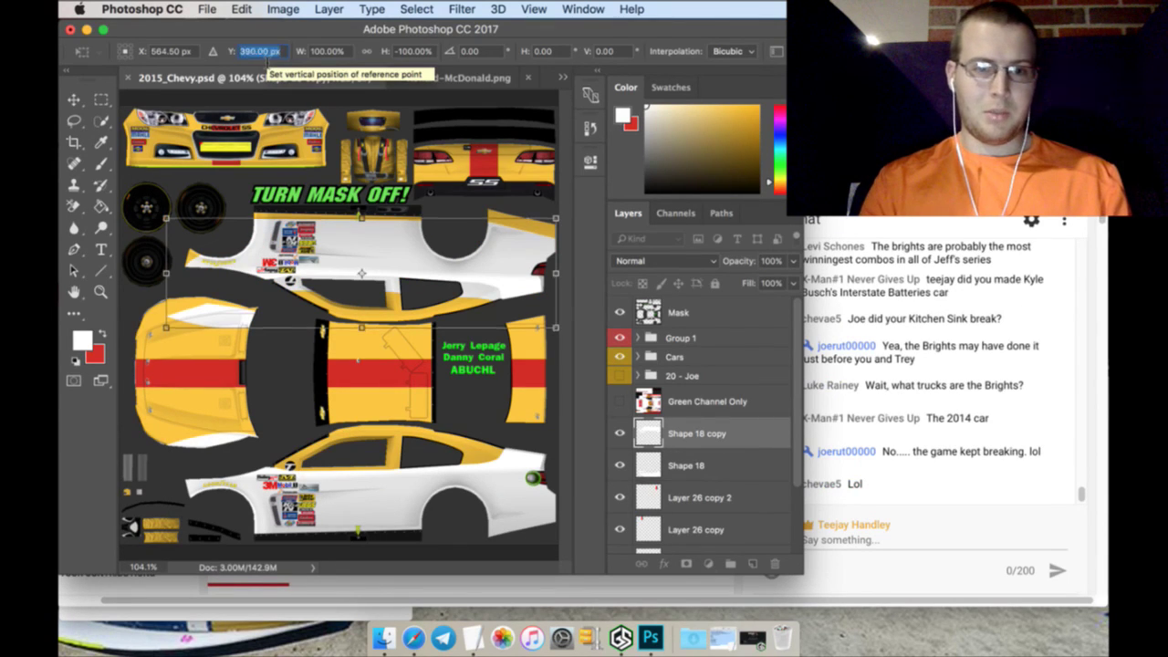
{"action": "key", "text": "Down"}
{"action": "key", "text": "Down"}
{"action": "key", "text": "Down"}
{"action": "key", "text": "Down"}
{"action": "key", "text": "Down"}
{"action": "key", "text": "Down"}
{"action": "key", "text": "Down"}
{"action": "key", "text": "Down"}
{"action": "key", "text": "Down"}
{"action": "key", "text": "Down"}
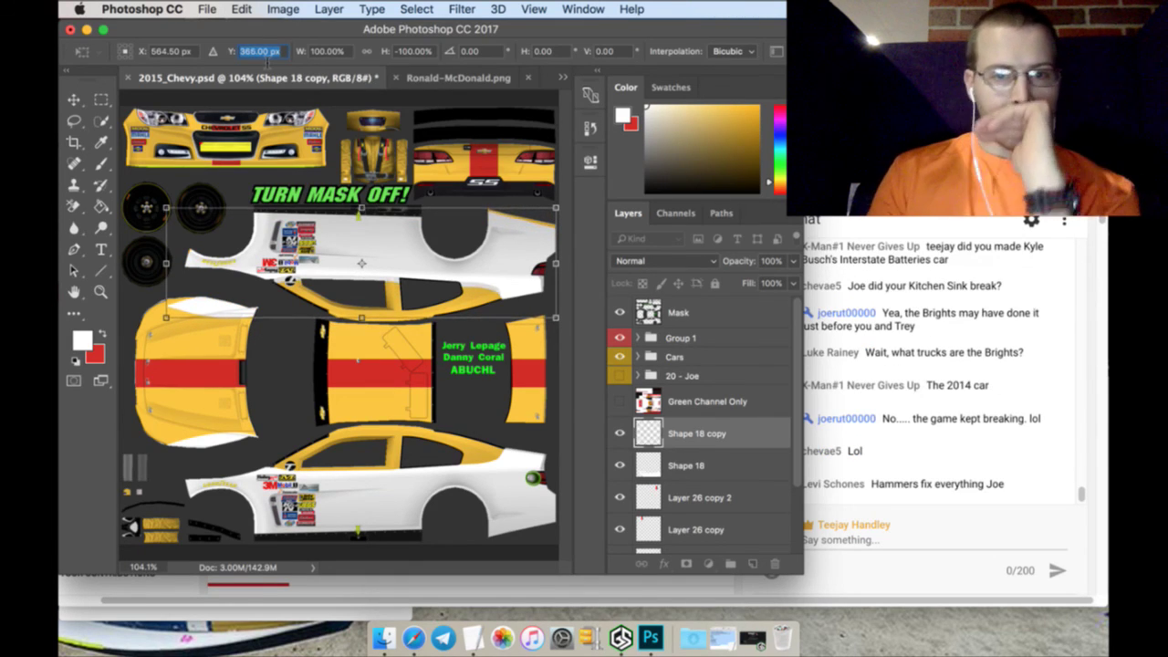
{"action": "key", "text": "Down"}
{"action": "key", "text": "Down"}
{"action": "key", "text": "Down"}
{"action": "key", "text": "Down"}
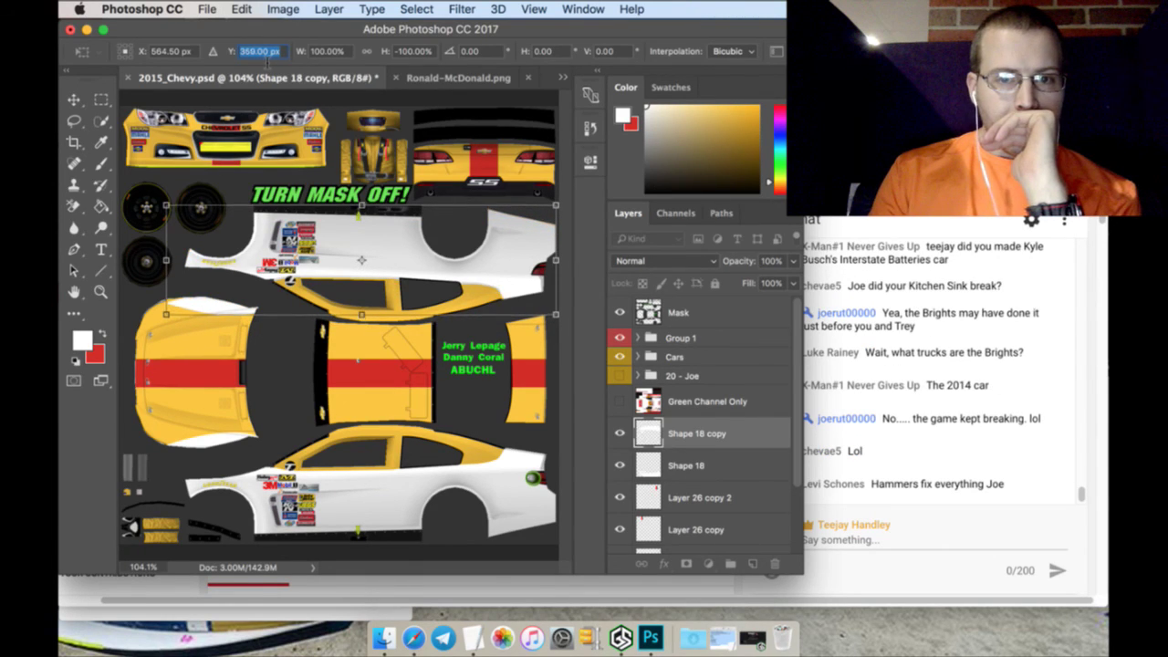
{"action": "key", "text": "Down"}
{"action": "key", "text": "Down"}
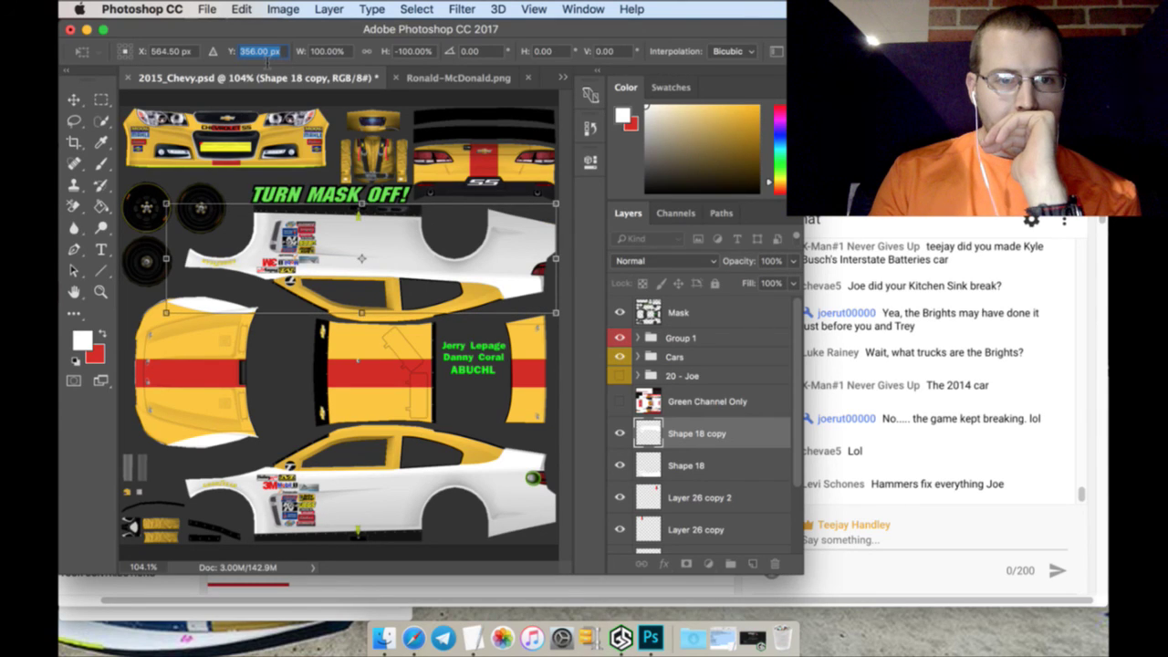
{"action": "key", "text": "Down"}
{"action": "key", "text": "Down"}
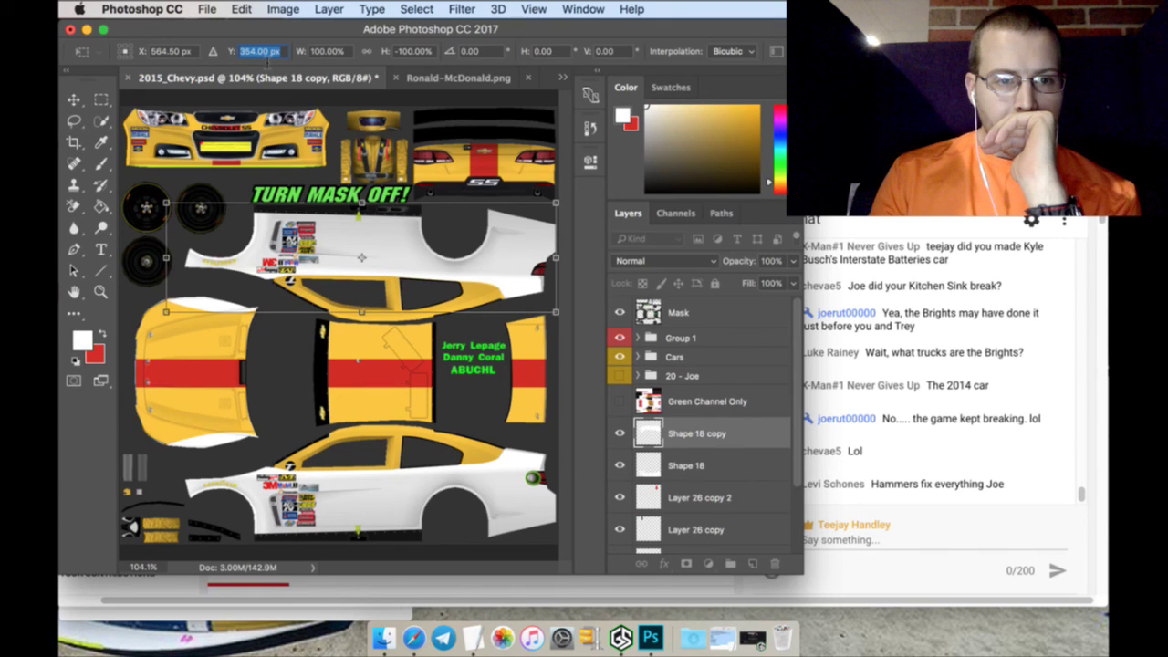
{"action": "key", "text": "Down"}
{"action": "key", "text": "Up"}
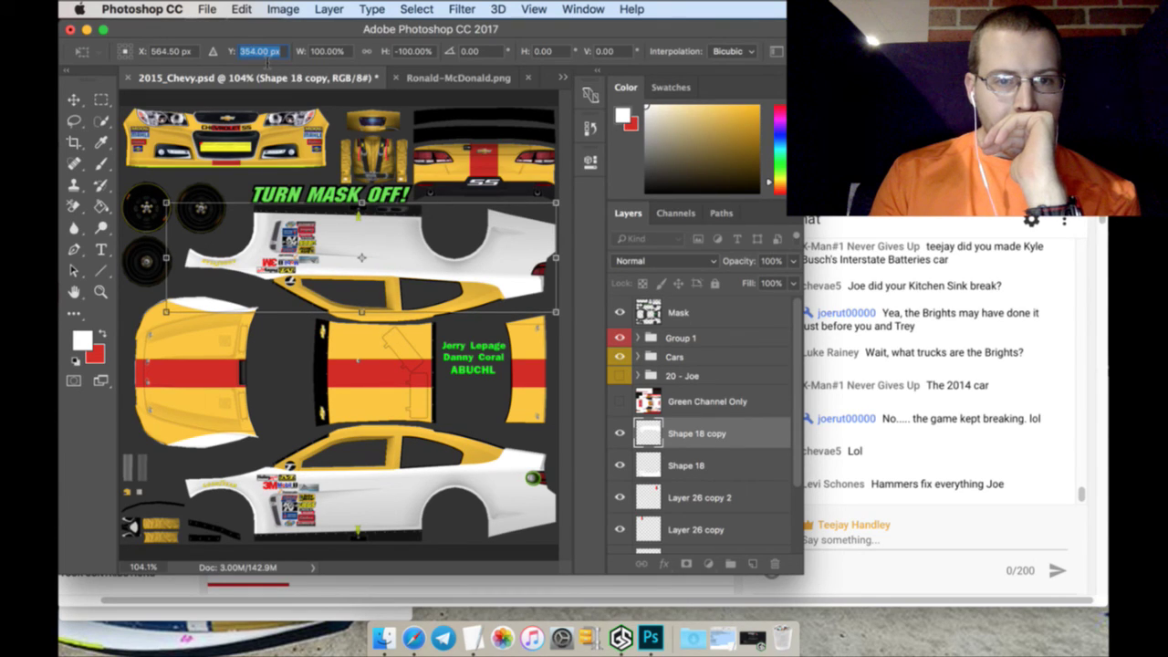
{"action": "left_click", "coordinate": [102, 99]}
{"action": "left_click", "coordinate": [735, 243]}
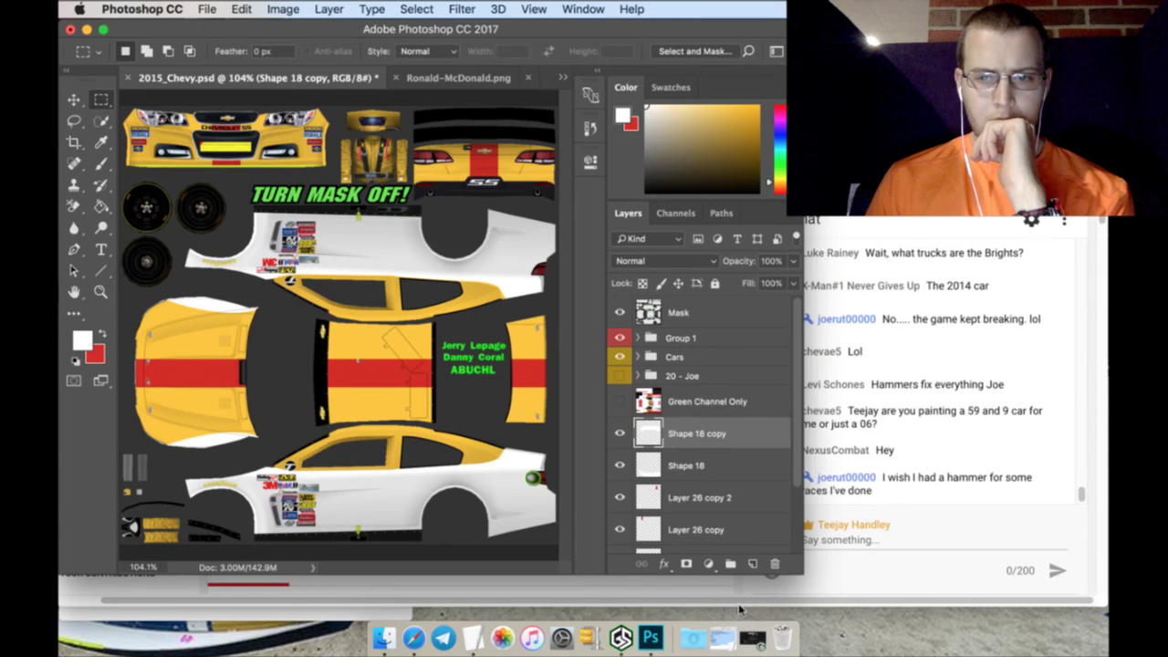
Switch to the Schedule document in TextEdit, review the sponsor entries for car 21 and its team, and return to Photoshop
{"action": "left_click", "coordinate": [473, 639]}
{"action": "scroll", "coordinate": [266, 340], "scroll_direction": "up", "scroll_amount": 2}
{"action": "scroll", "coordinate": [266, 339], "scroll_direction": "up", "scroll_amount": 15}
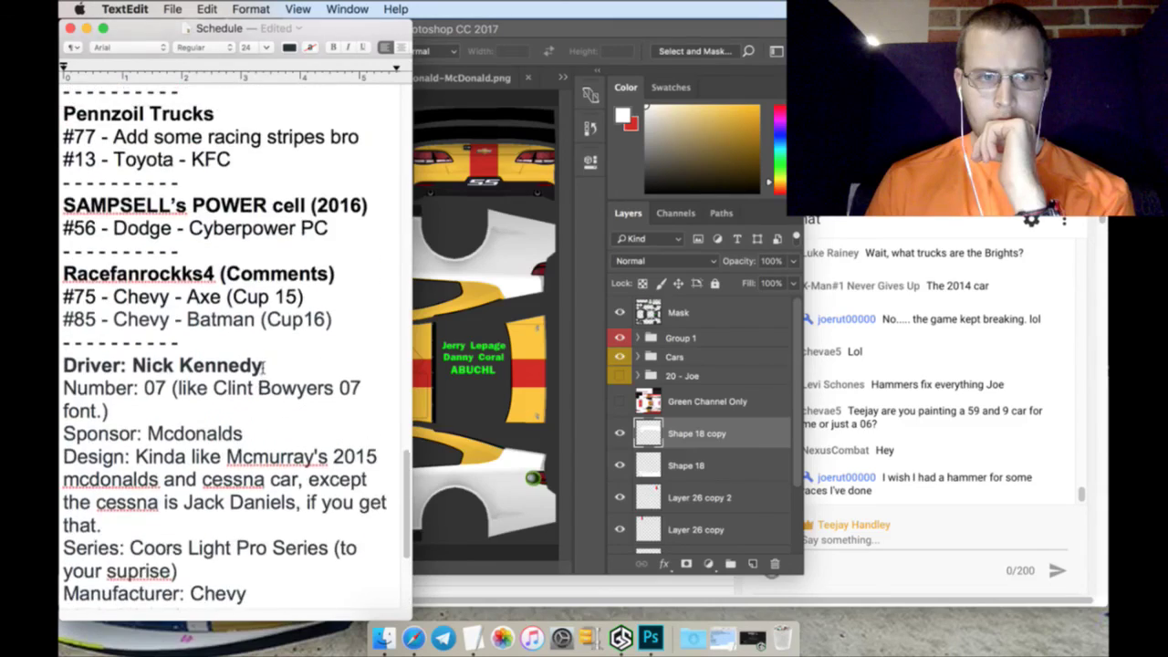
{"action": "scroll", "coordinate": [264, 368], "scroll_direction": "up", "scroll_amount": 6}
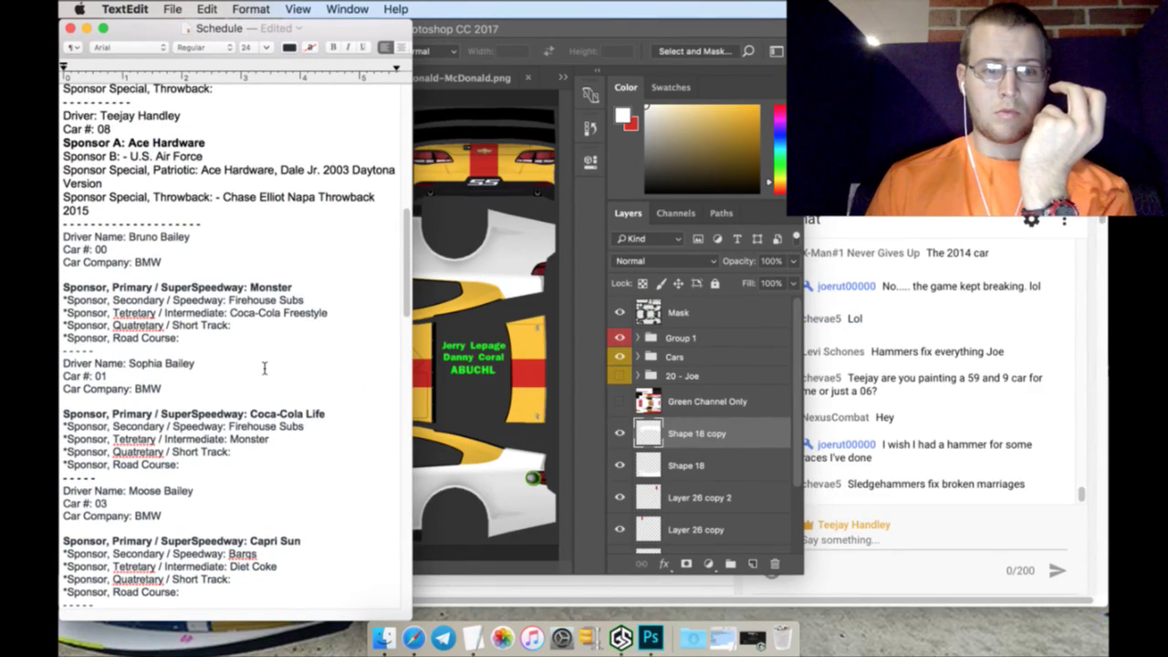
{"action": "scroll", "coordinate": [264, 368], "scroll_direction": "up", "scroll_amount": 5}
{"action": "scroll", "coordinate": [264, 367], "scroll_direction": "up", "scroll_amount": 5}
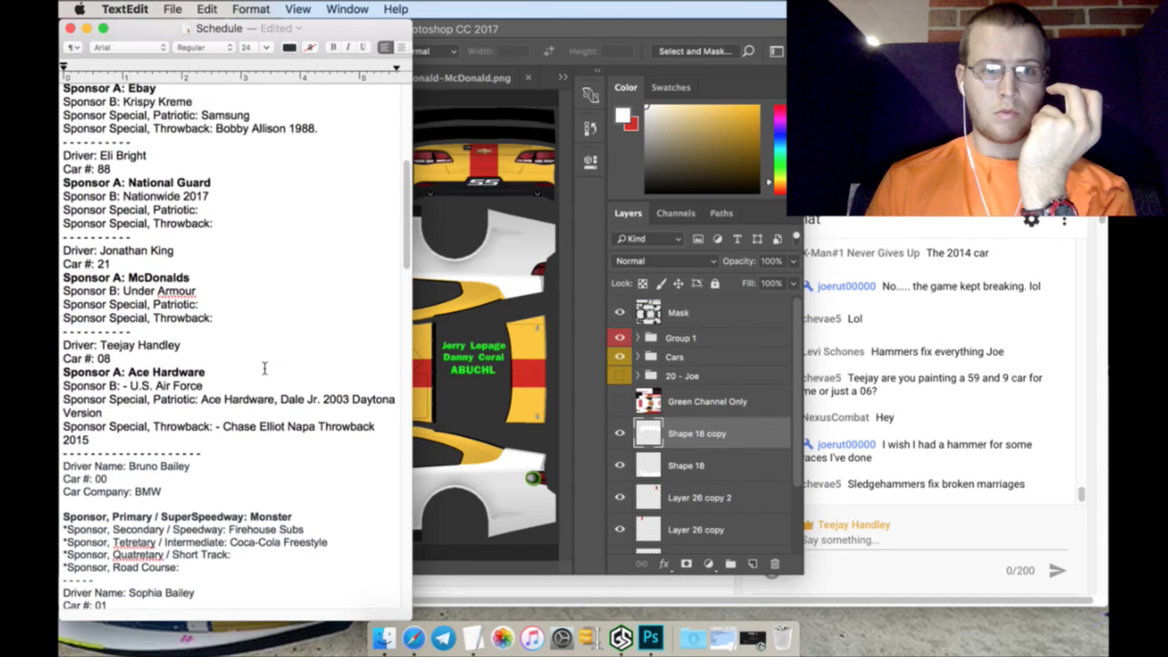
{"action": "scroll", "coordinate": [264, 368], "scroll_direction": "up", "scroll_amount": 5}
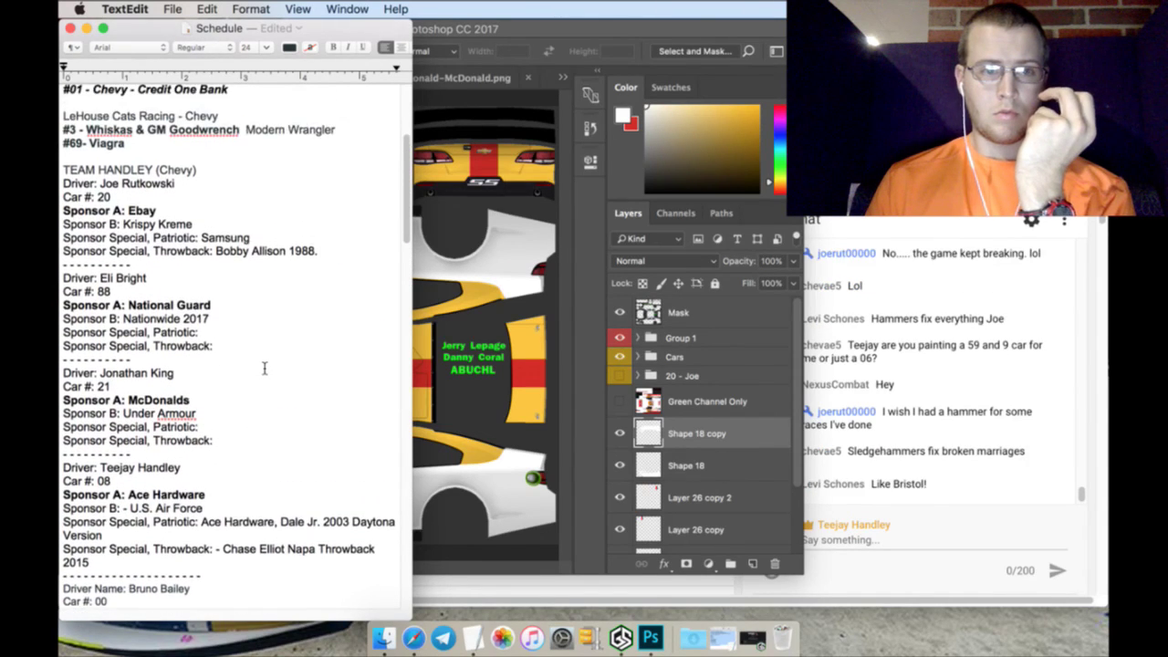
{"action": "scroll", "coordinate": [265, 368], "scroll_direction": "up", "scroll_amount": 5}
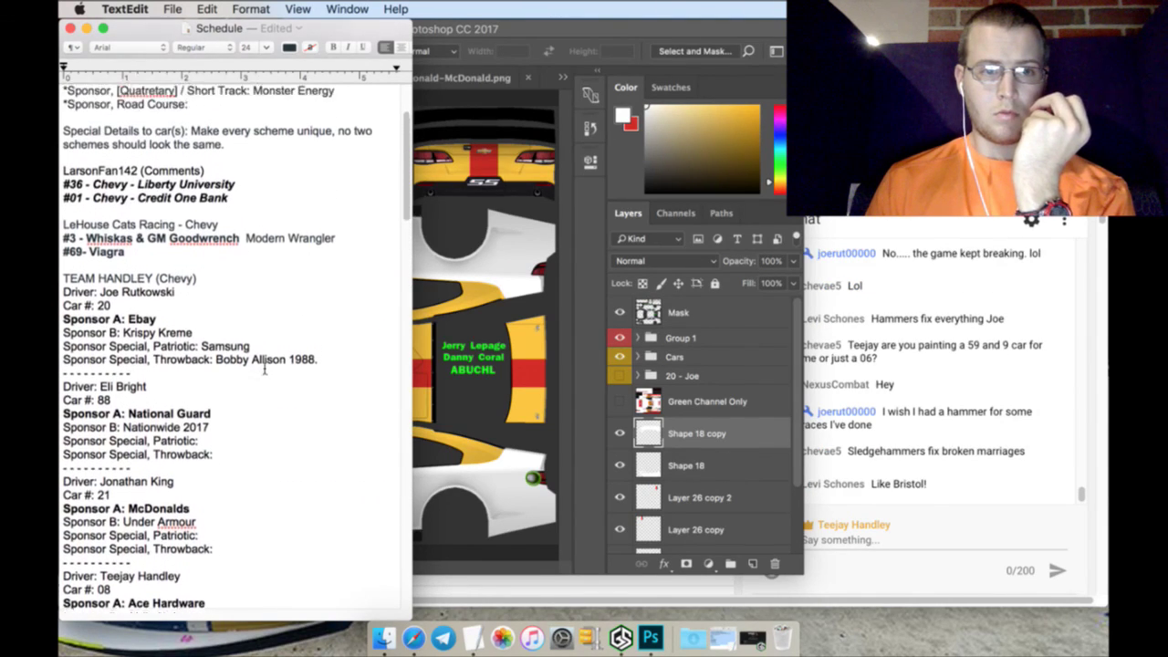
{"action": "scroll", "coordinate": [264, 368], "scroll_direction": "up", "scroll_amount": 2}
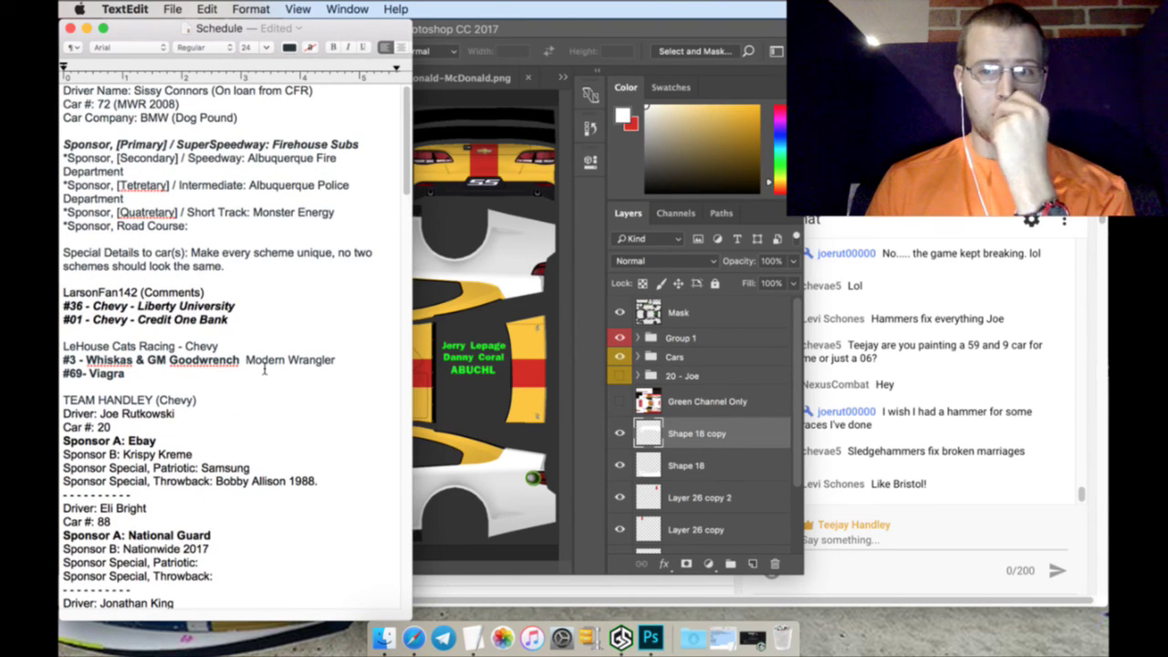
{"action": "scroll", "coordinate": [264, 368], "scroll_direction": "down", "scroll_amount": 3}
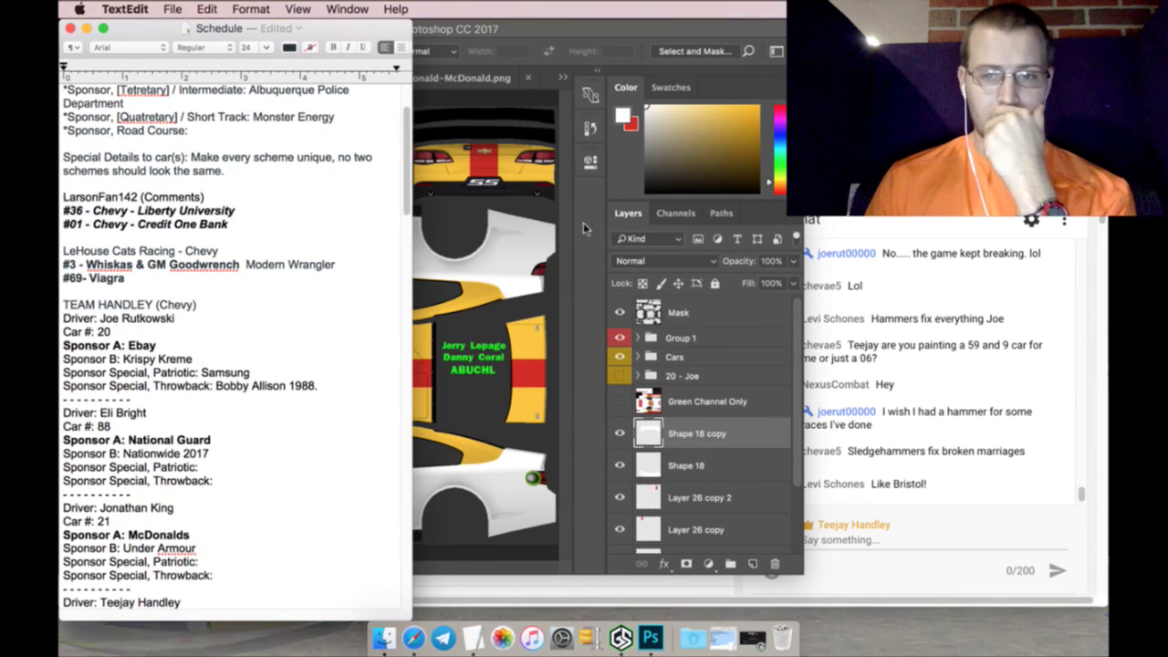
{"action": "left_click", "coordinate": [800, 383]}
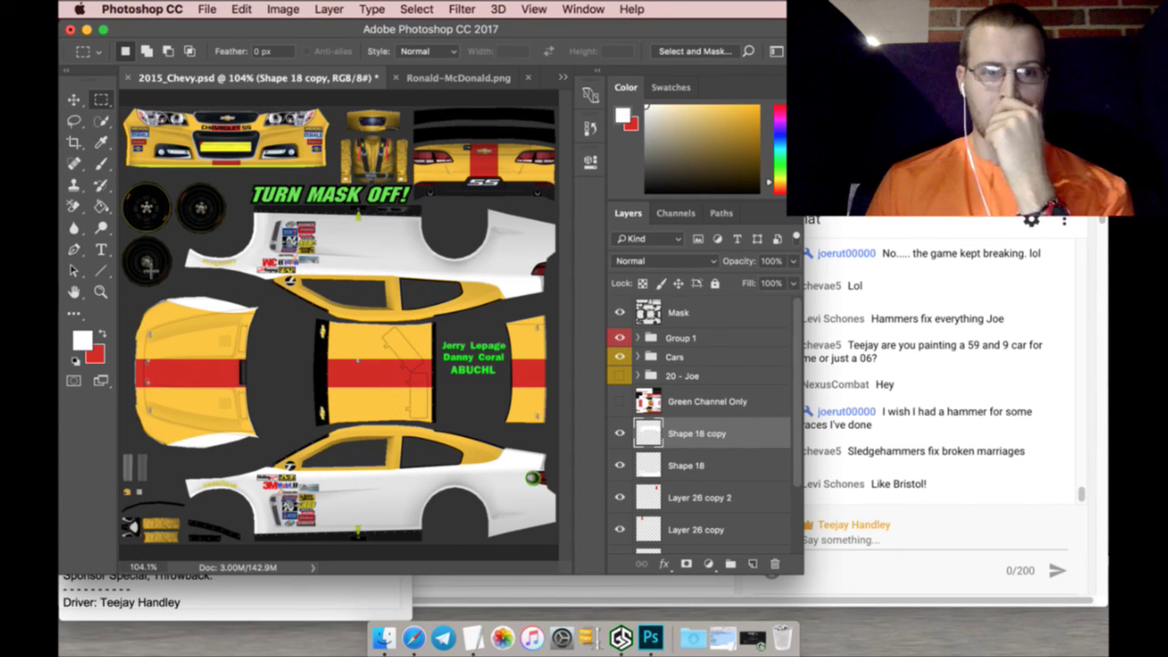
Add a layer and outline the front bumper's outer end with the Pen tool, from headlight tip past the lower edge, about 96 by 184 px
{"action": "left_click", "coordinate": [757, 563]}
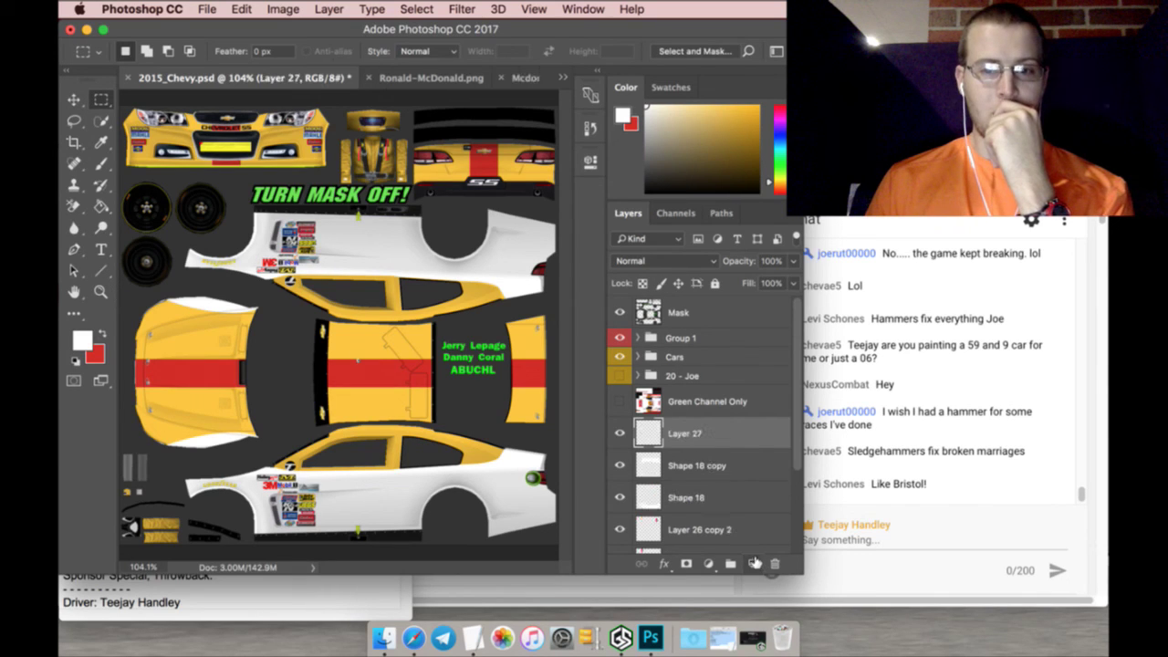
{"action": "left_click", "coordinate": [100, 292]}
{"action": "left_click", "coordinate": [355, 293]}
{"action": "left_click", "coordinate": [355, 293]}
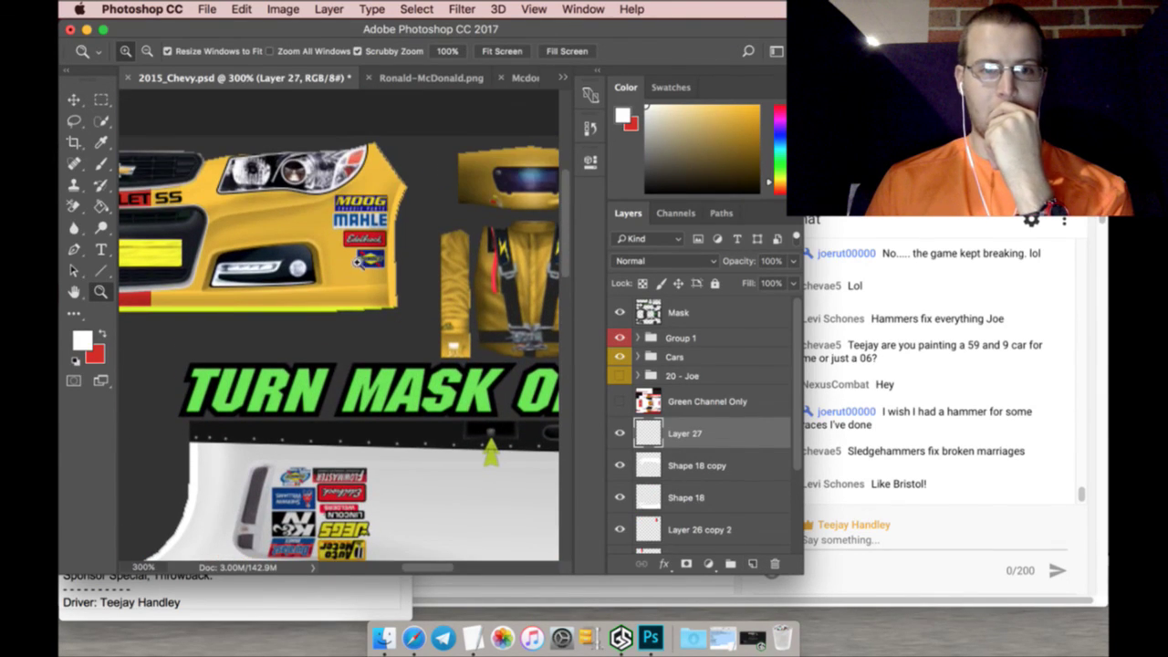
{"action": "left_click", "coordinate": [359, 260]}
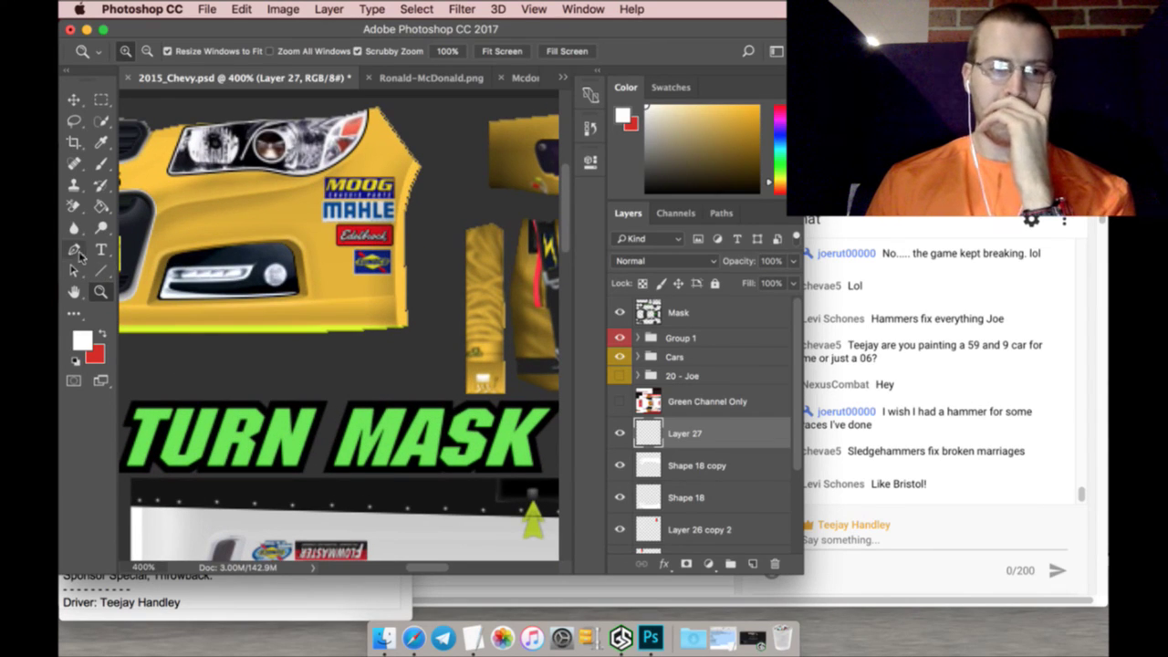
{"action": "left_click", "coordinate": [74, 249]}
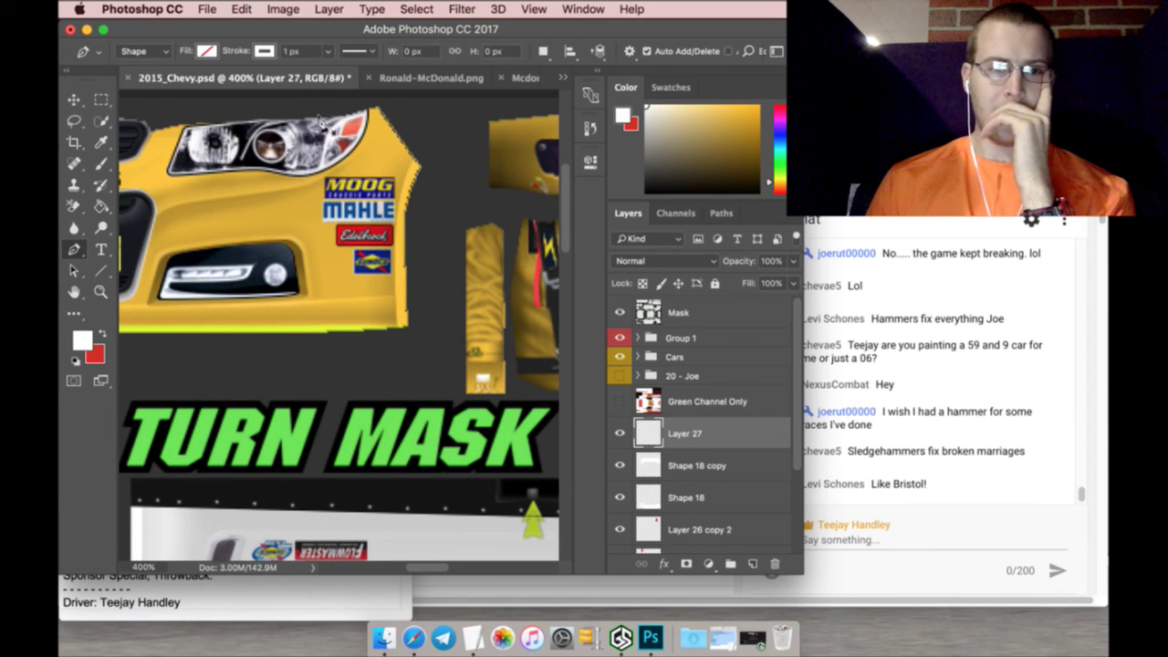
{"action": "left_click", "coordinate": [368, 105]}
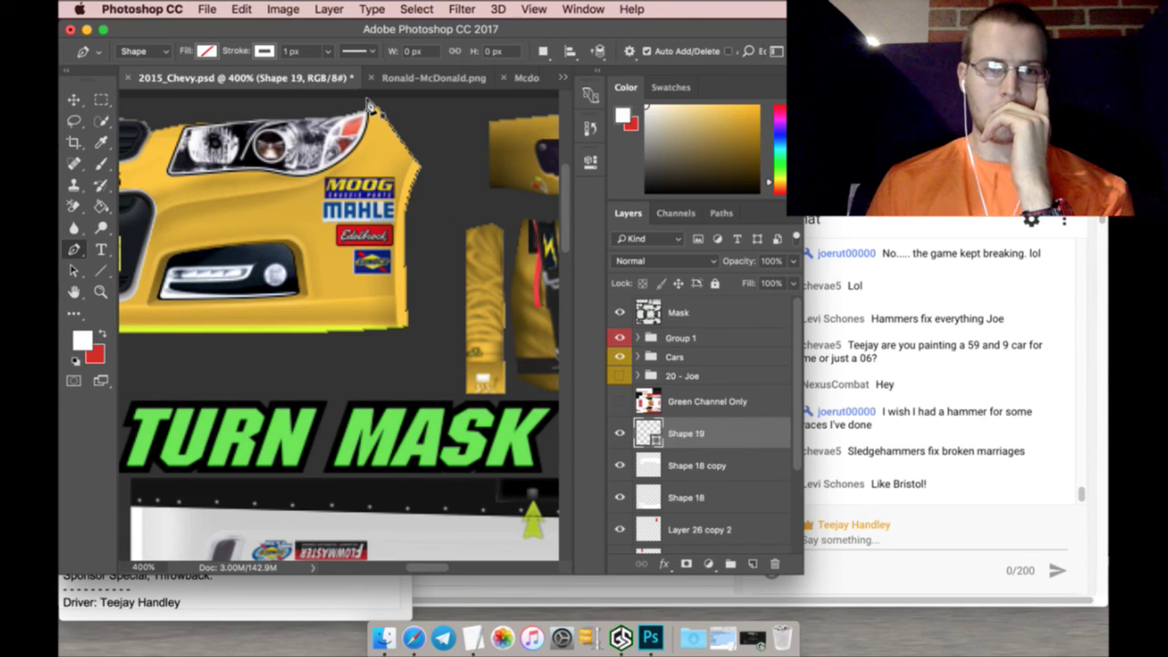
{"action": "left_click", "coordinate": [298, 332]}
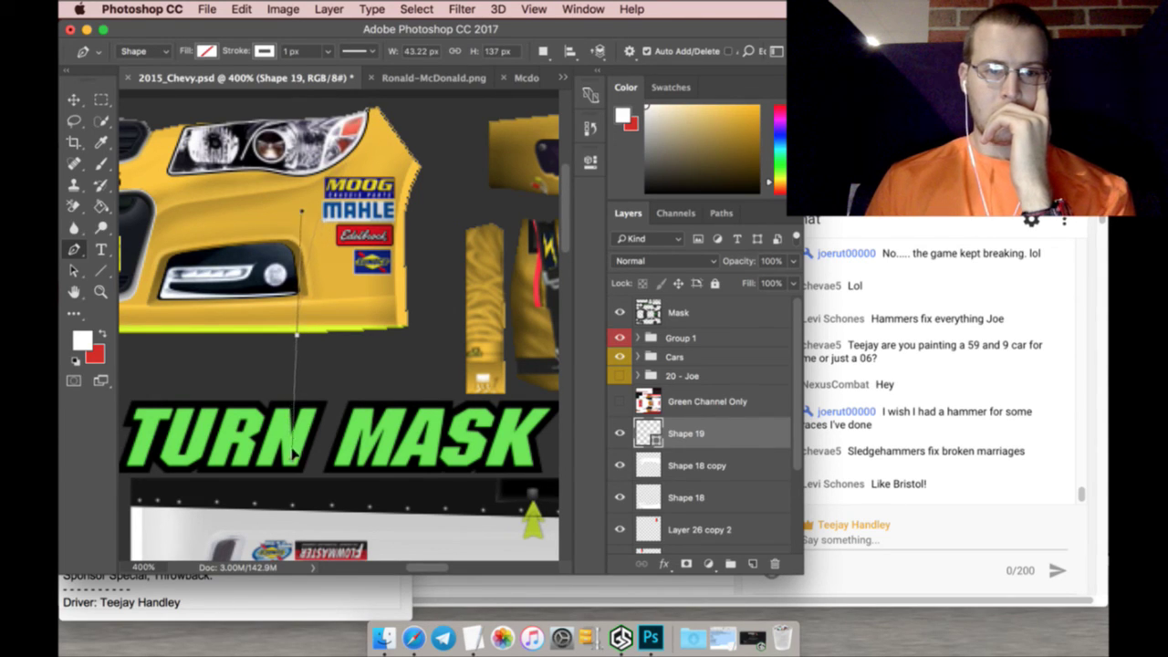
{"action": "left_click_drag", "start_coordinate": [294, 454], "coordinate": [334, 467]}
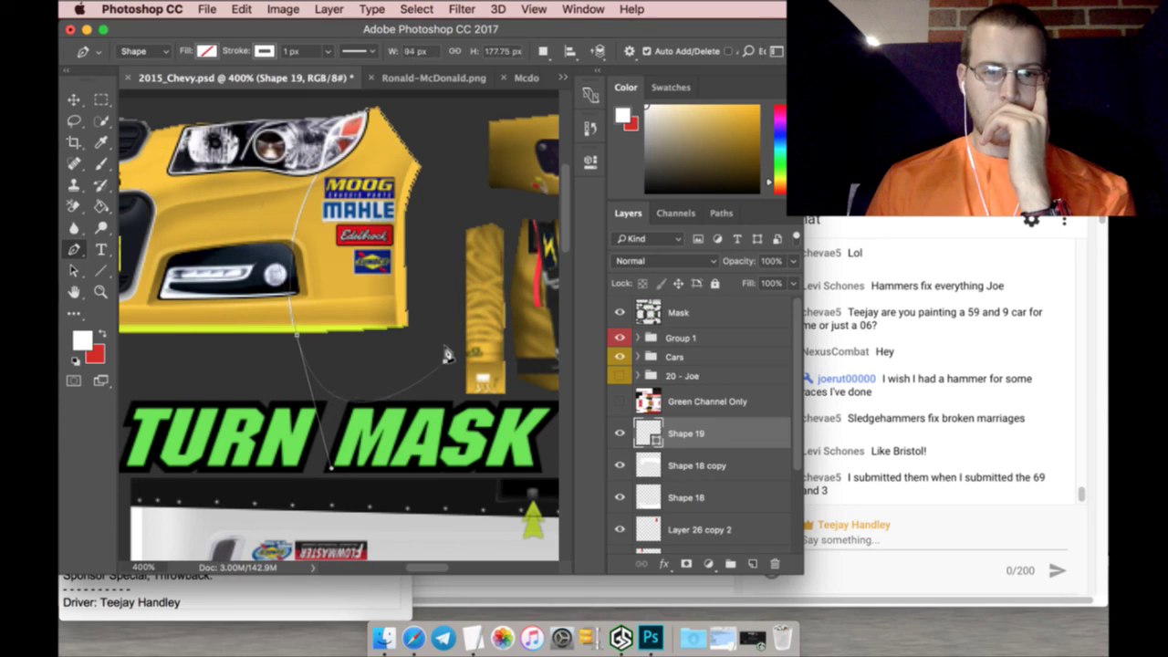
{"action": "left_click_drag", "start_coordinate": [445, 360], "coordinate": [448, 157]}
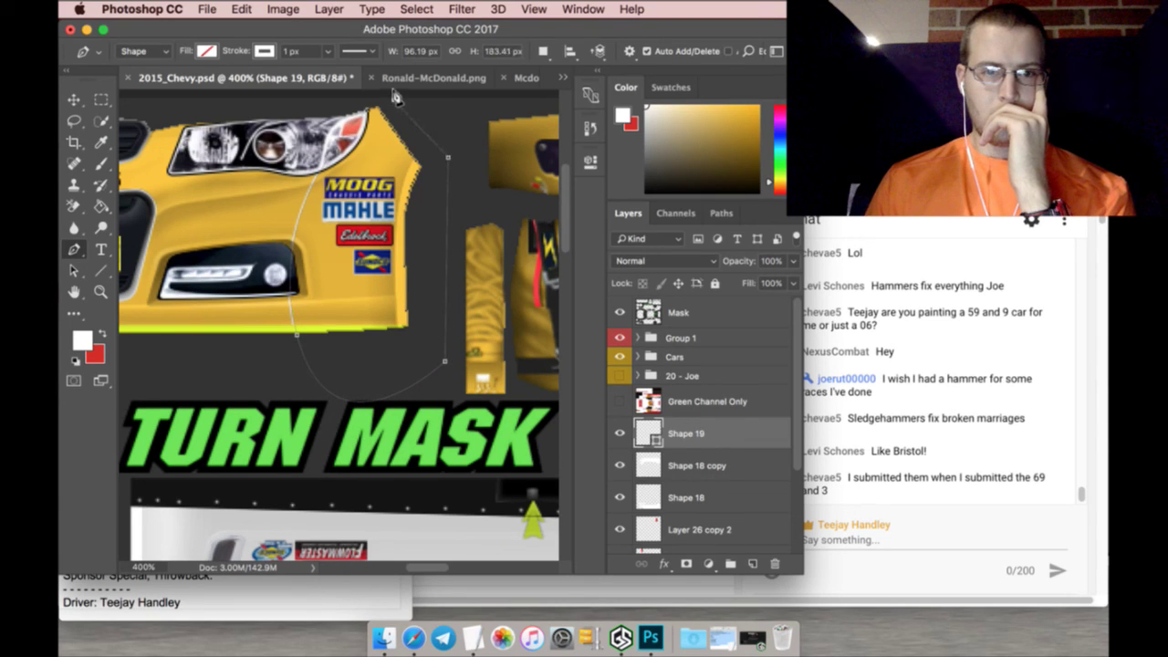
{"action": "left_click", "coordinate": [395, 99]}
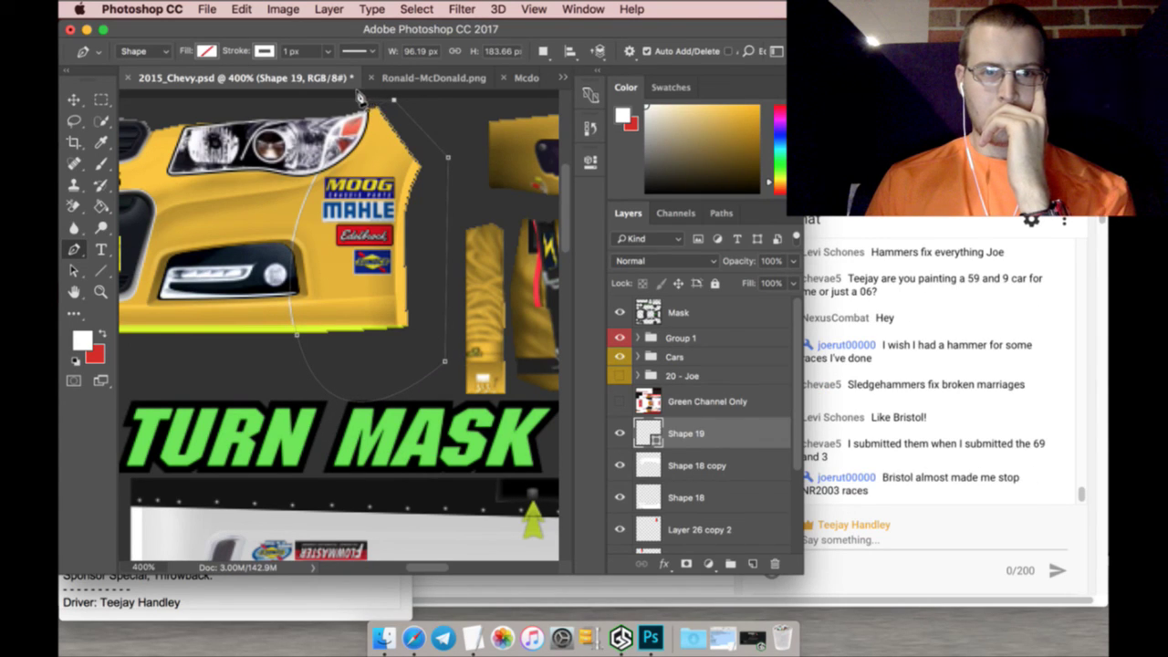
{"action": "left_click_drag", "start_coordinate": [347, 98], "coordinate": [372, 108]}
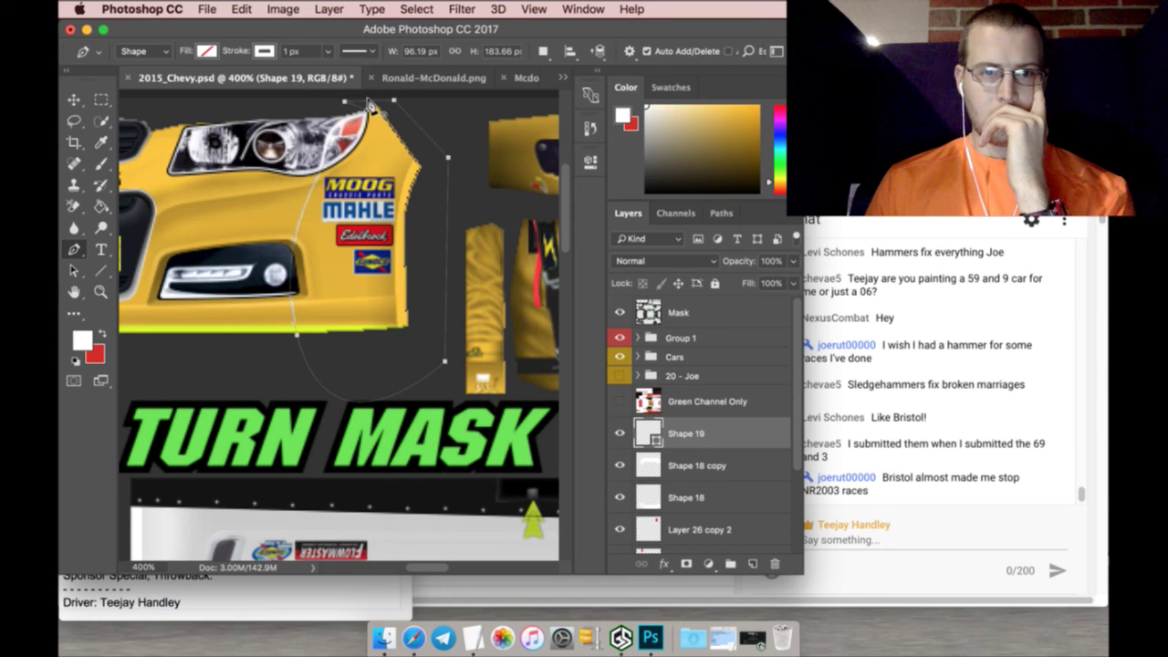
Fill the bumper-end shape Shape 19 with white and rasterize its layer
{"action": "left_click", "coordinate": [206, 51]}
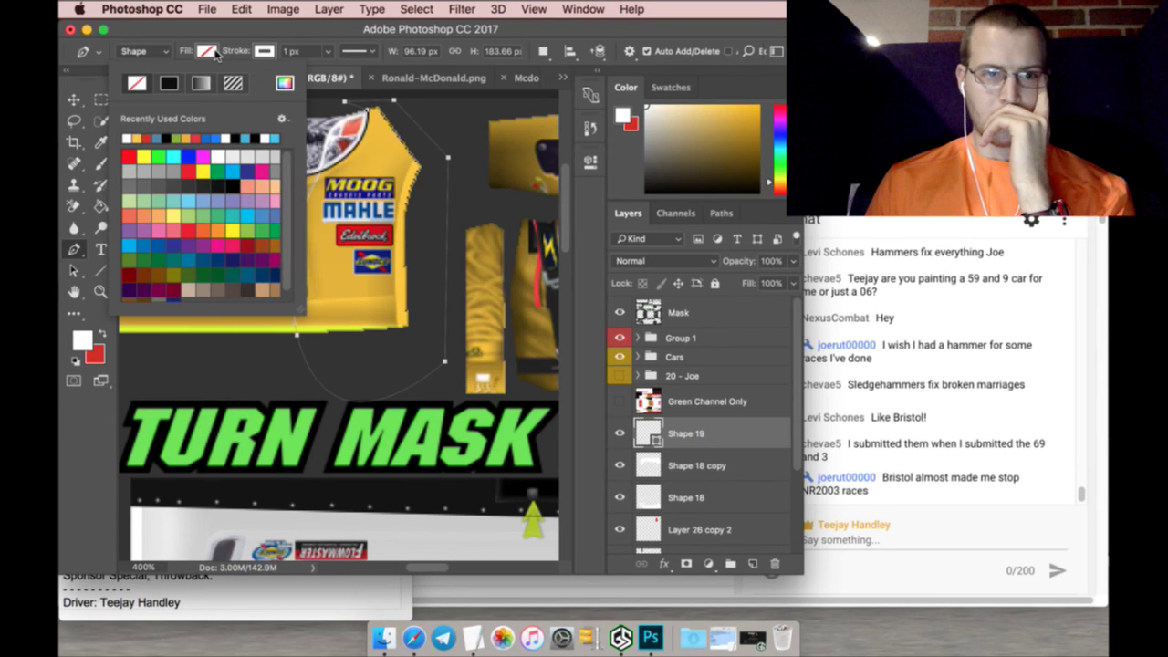
{"action": "left_click", "coordinate": [132, 140]}
{"action": "left_click", "coordinate": [79, 103]}
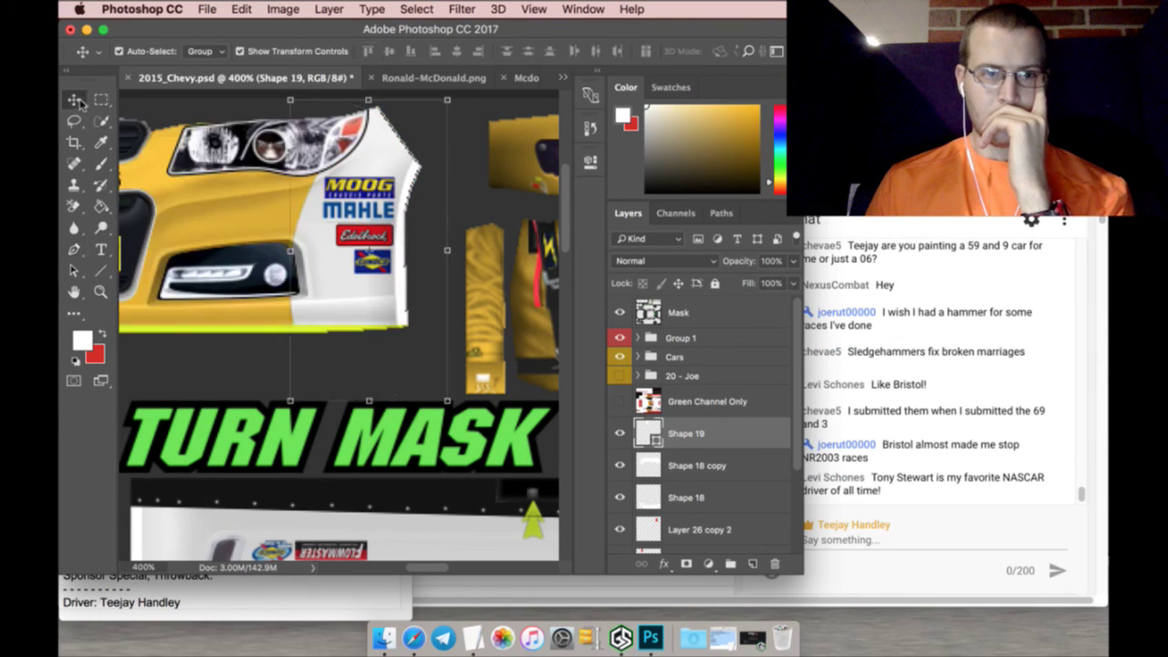
{"action": "right_click", "coordinate": [731, 444]}
{"action": "left_click", "coordinate": [775, 538]}
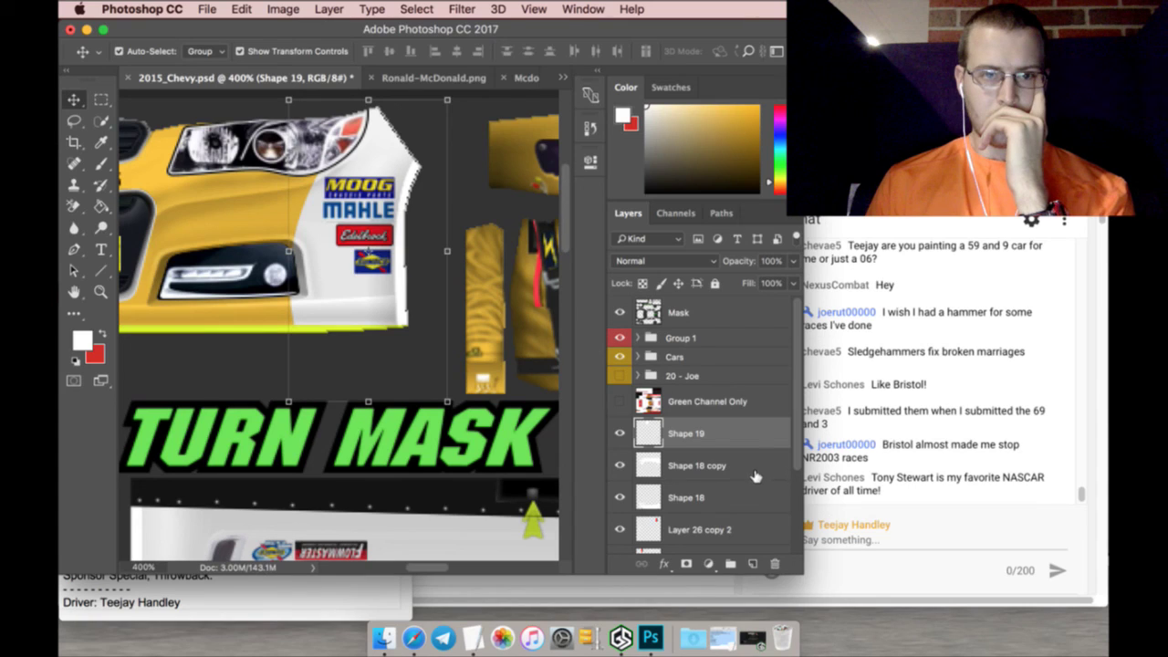
Duplicate the rasterized Shape 19 layer within 2015_Chevy.psd and flip the copy horizontally
{"action": "right_click", "coordinate": [728, 432]}
{"action": "left_click", "coordinate": [762, 502]}
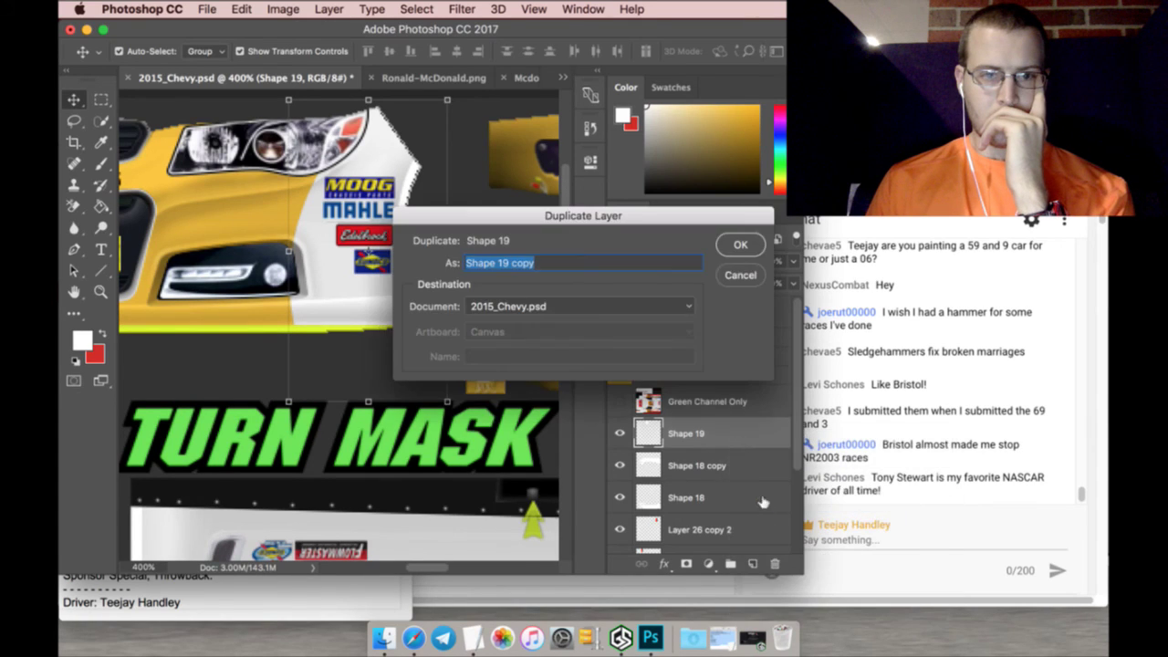
{"action": "left_click", "coordinate": [737, 248]}
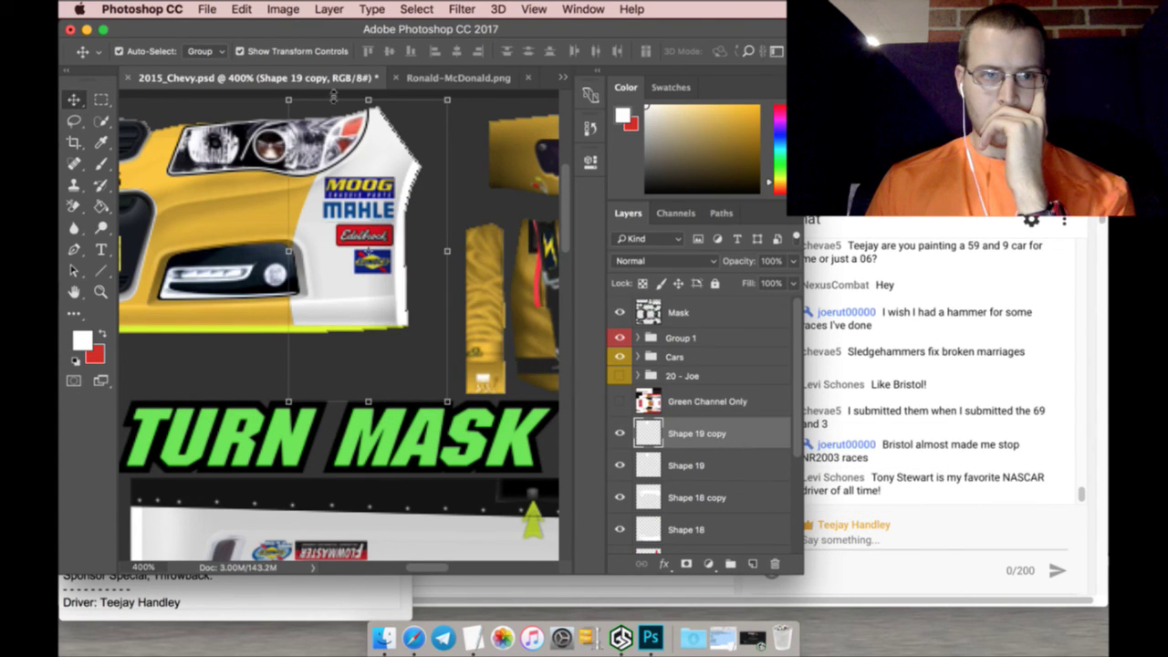
{"action": "left_click", "coordinate": [365, 101]}
{"action": "left_click", "coordinate": [243, 11]}
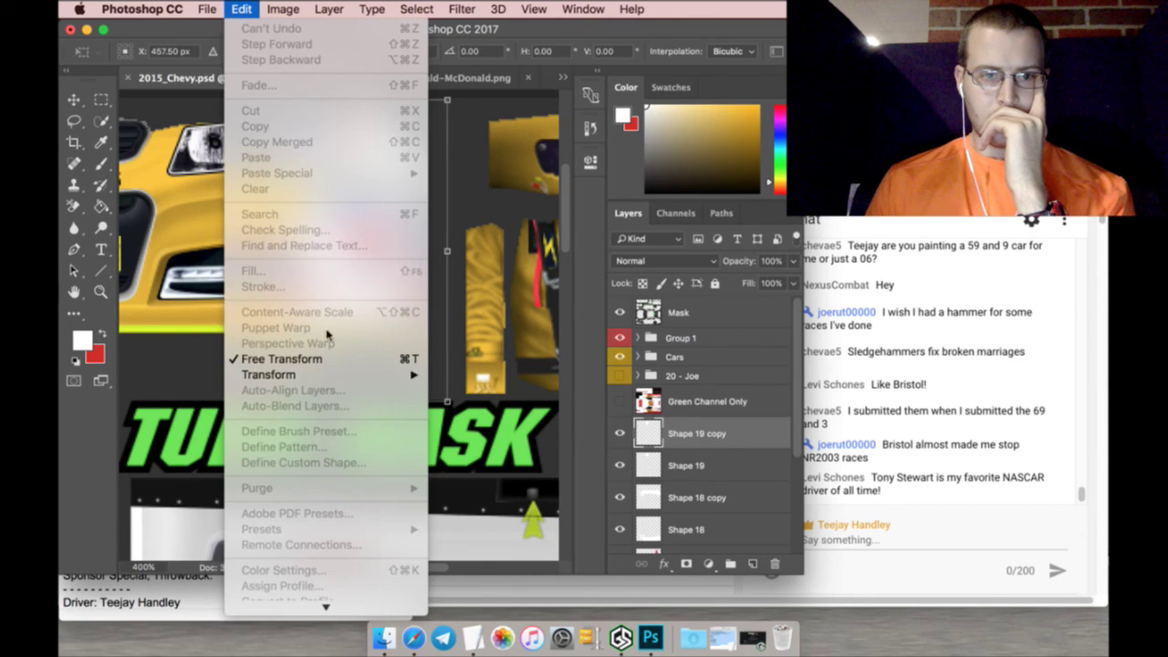
{"action": "mouse_move", "coordinate": [347, 376]}
{"action": "left_click", "coordinate": [482, 560]}
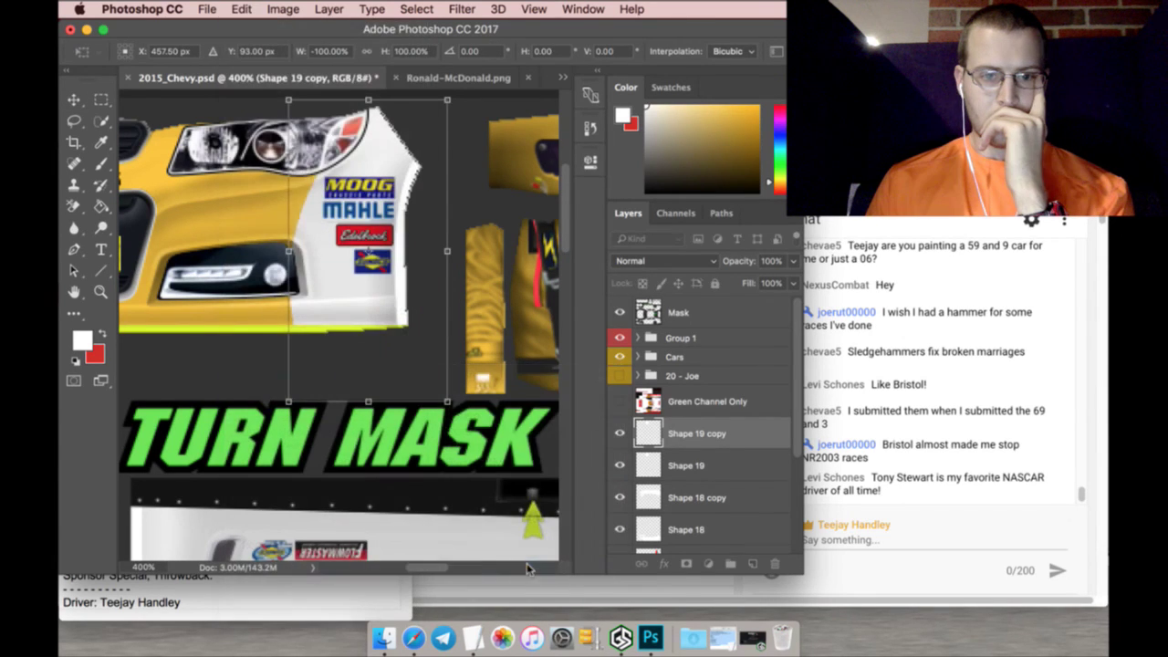
Move the flipped Shape 19 copy to the opposite bumper end at X 39.50 px and apply the transformation
{"action": "scroll", "coordinate": [397, 566], "scroll_direction": "left", "scroll_amount": 5}
{"action": "scroll", "coordinate": [396, 572], "scroll_direction": "left", "scroll_amount": 3}
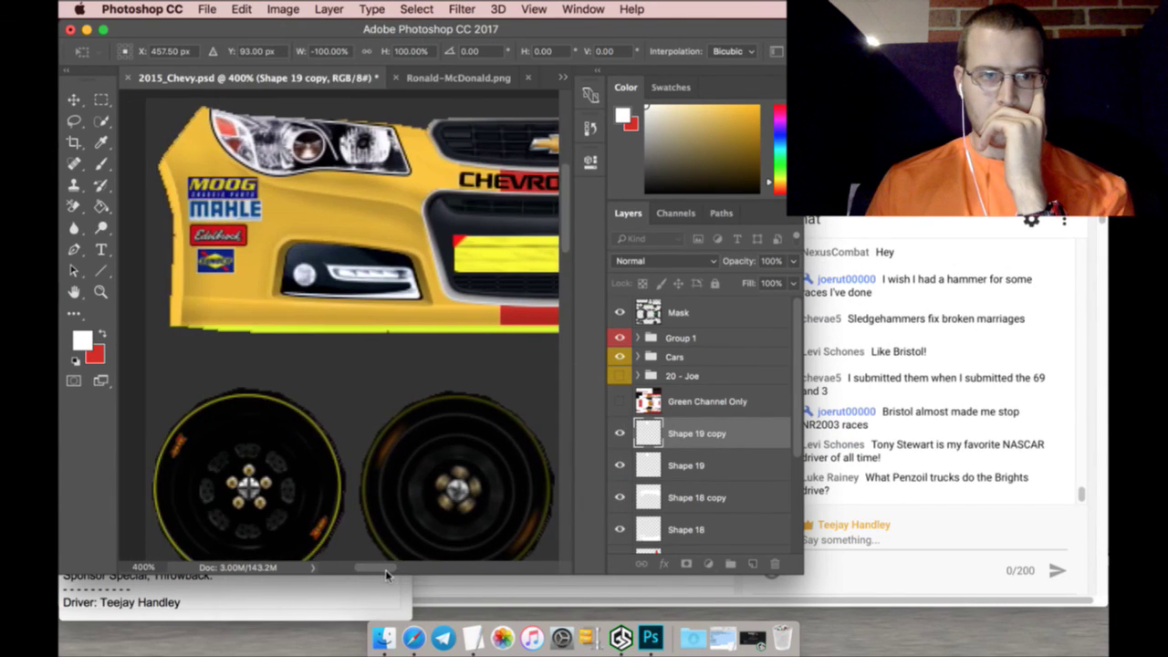
{"action": "left_click", "coordinate": [183, 53]}
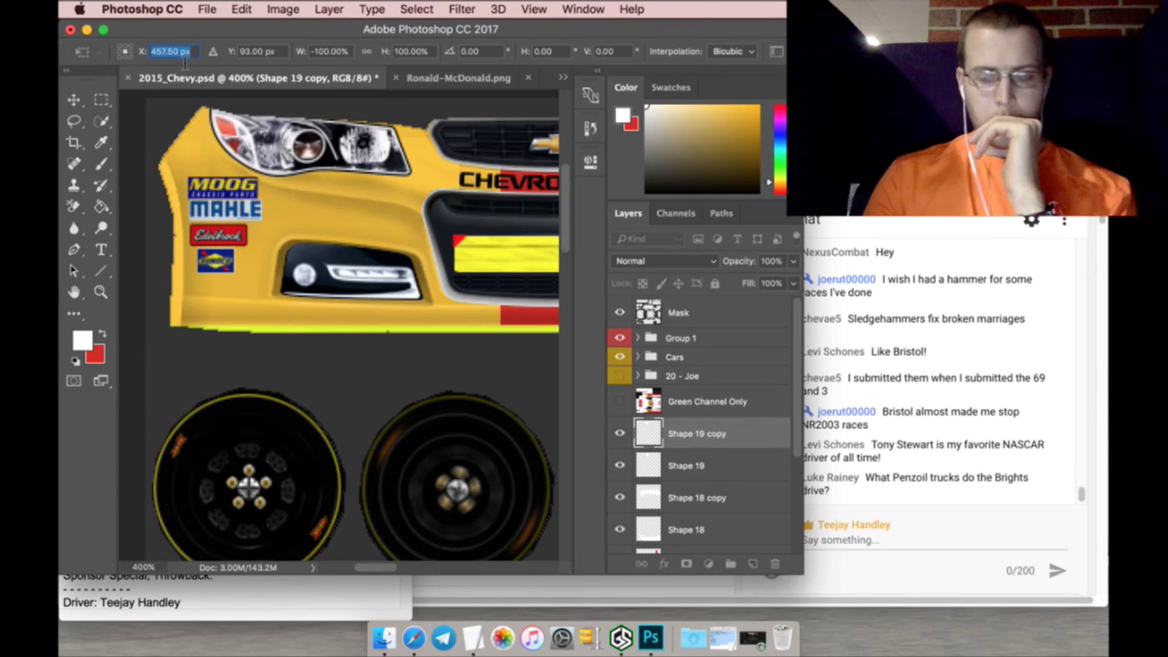
{"action": "type", "text": "57.50"}
{"action": "key", "text": "Return"}
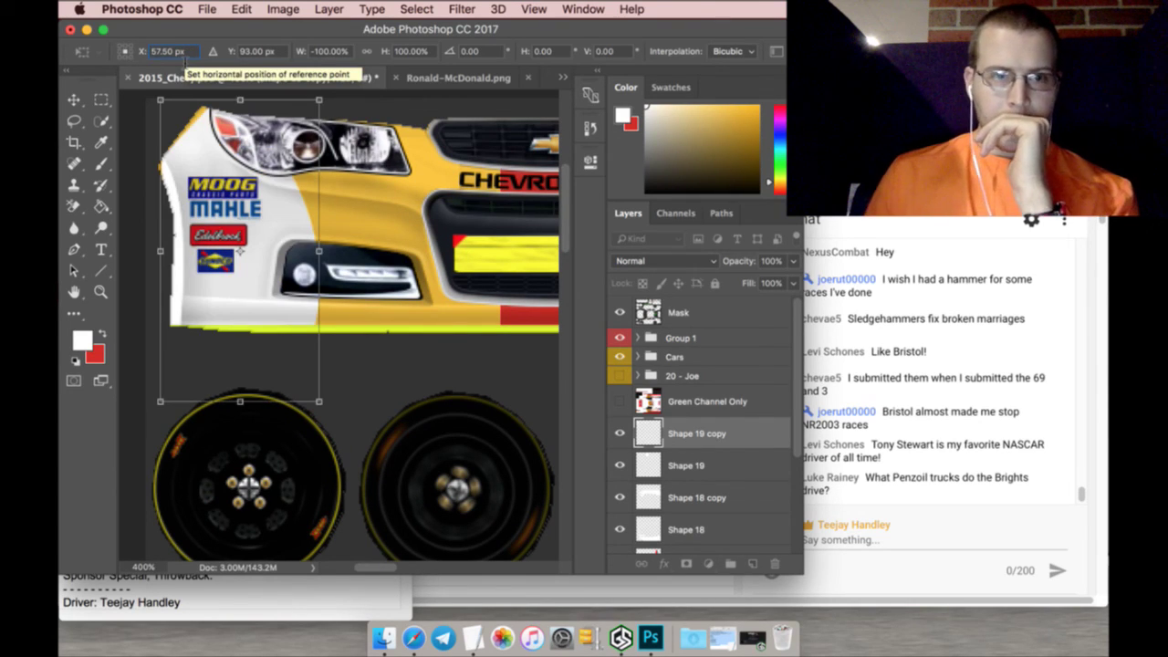
{"action": "left_click_drag", "start_coordinate": [142, 50], "coordinate": [139, 50]}
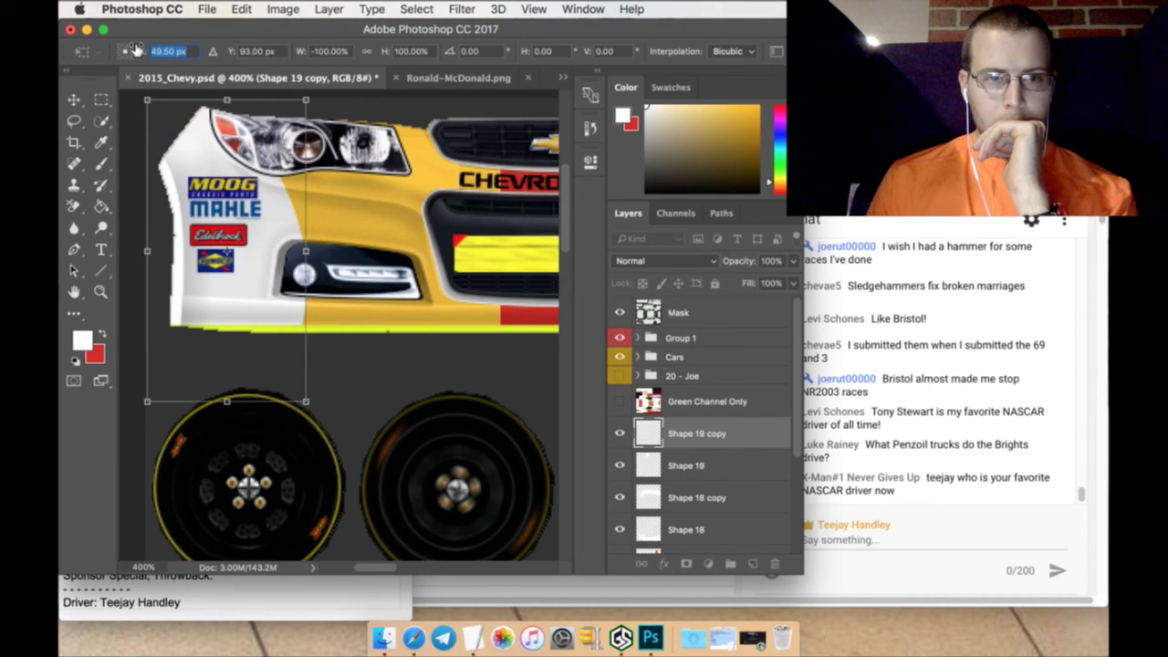
{"action": "left_click_drag", "start_coordinate": [135, 48], "coordinate": [127, 49]}
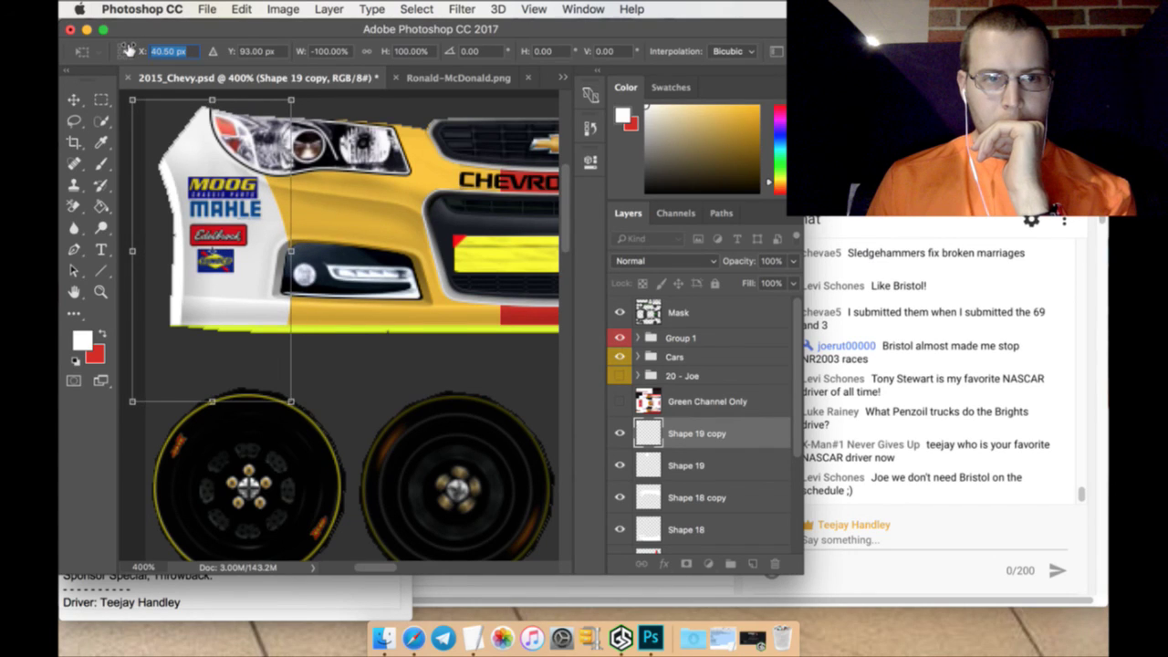
{"action": "key", "text": "Down"}
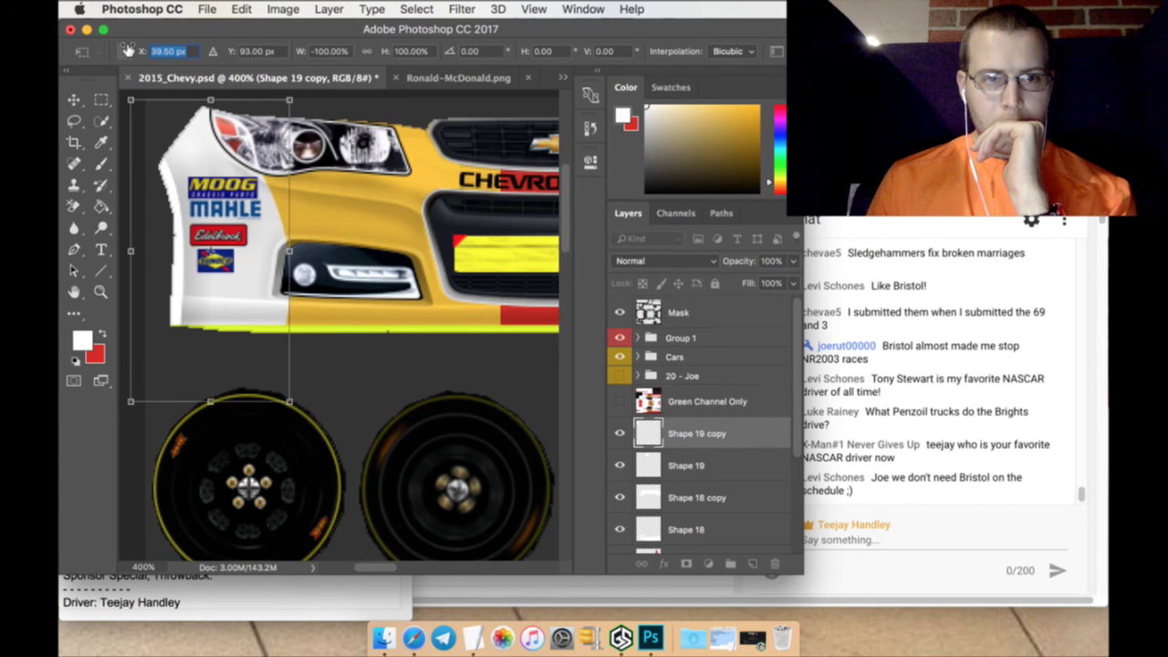
{"action": "left_click", "coordinate": [102, 100]}
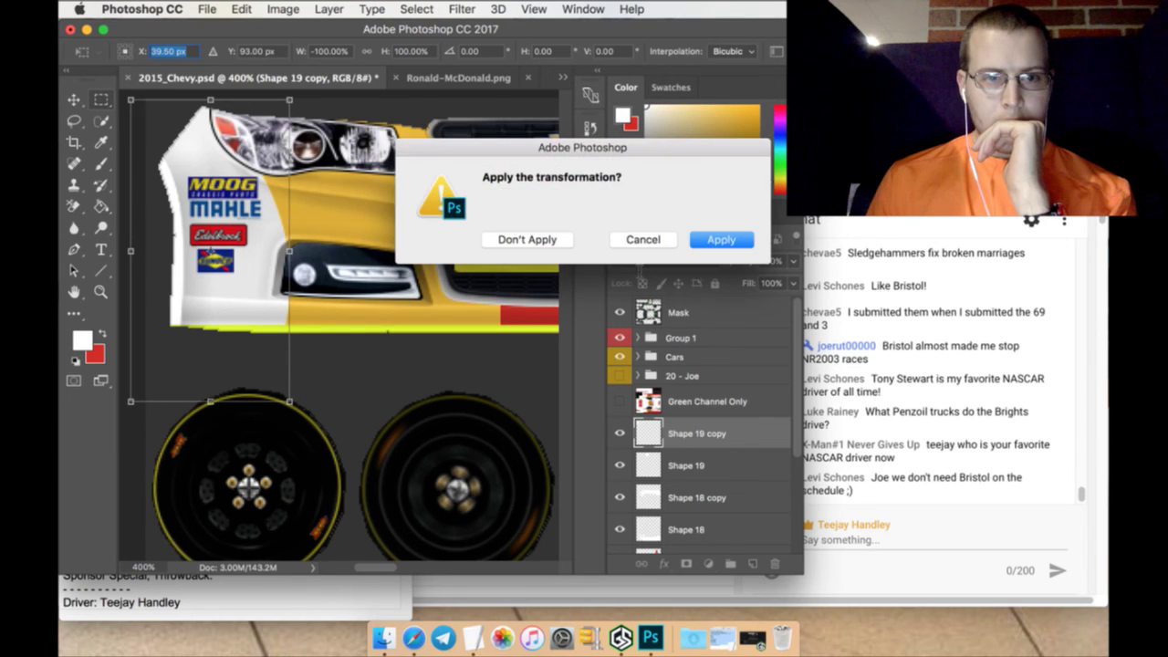
{"action": "left_click", "coordinate": [718, 239]}
Fit the whole car template in view and compare it with the artwork in Ronald-McDonald.png, returning to 2015_Chevy.psd
{"action": "left_click", "coordinate": [100, 291]}
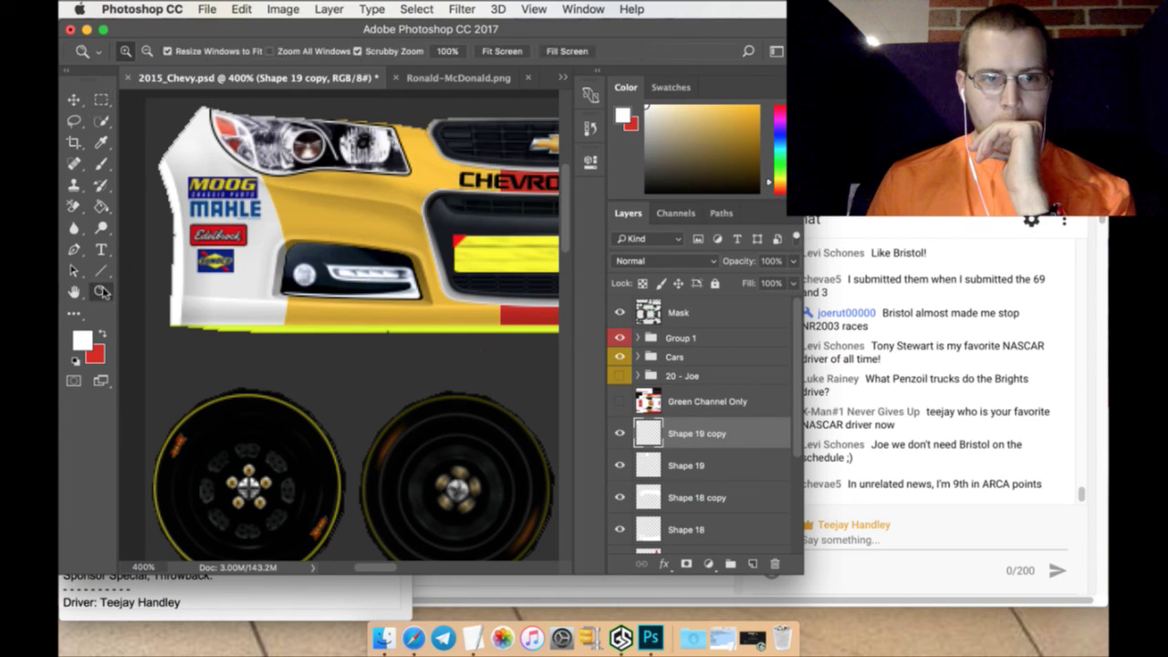
{"action": "left_click", "coordinate": [511, 52]}
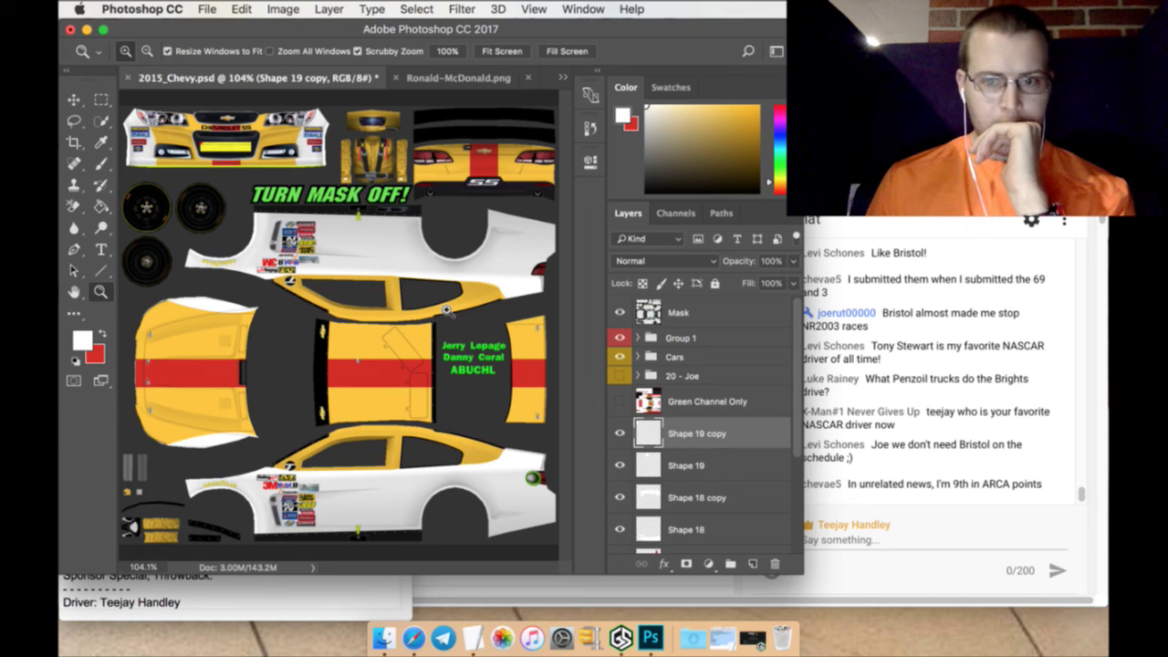
{"action": "left_click", "coordinate": [452, 80]}
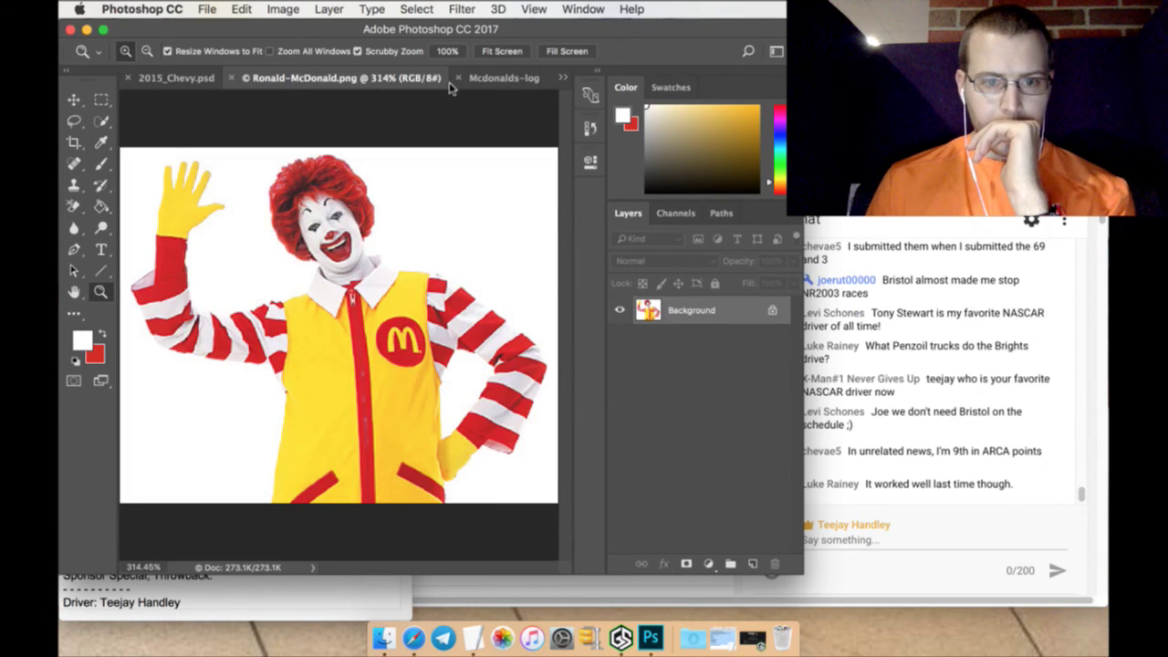
{"action": "left_click", "coordinate": [177, 78]}
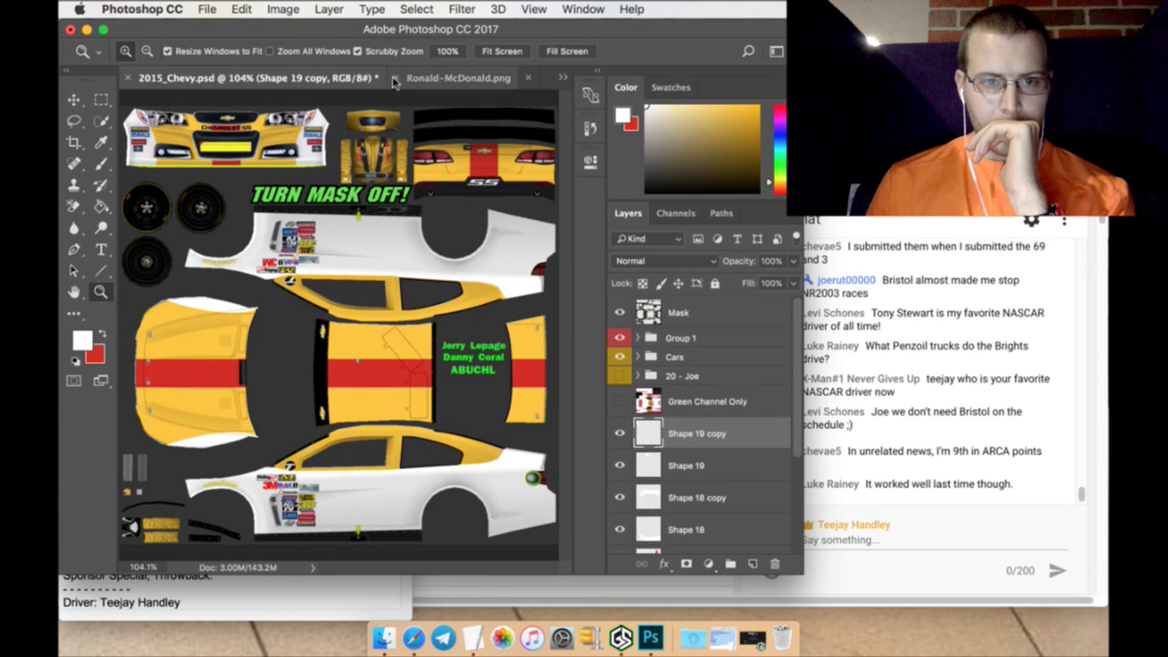
{"action": "left_click", "coordinate": [422, 79]}
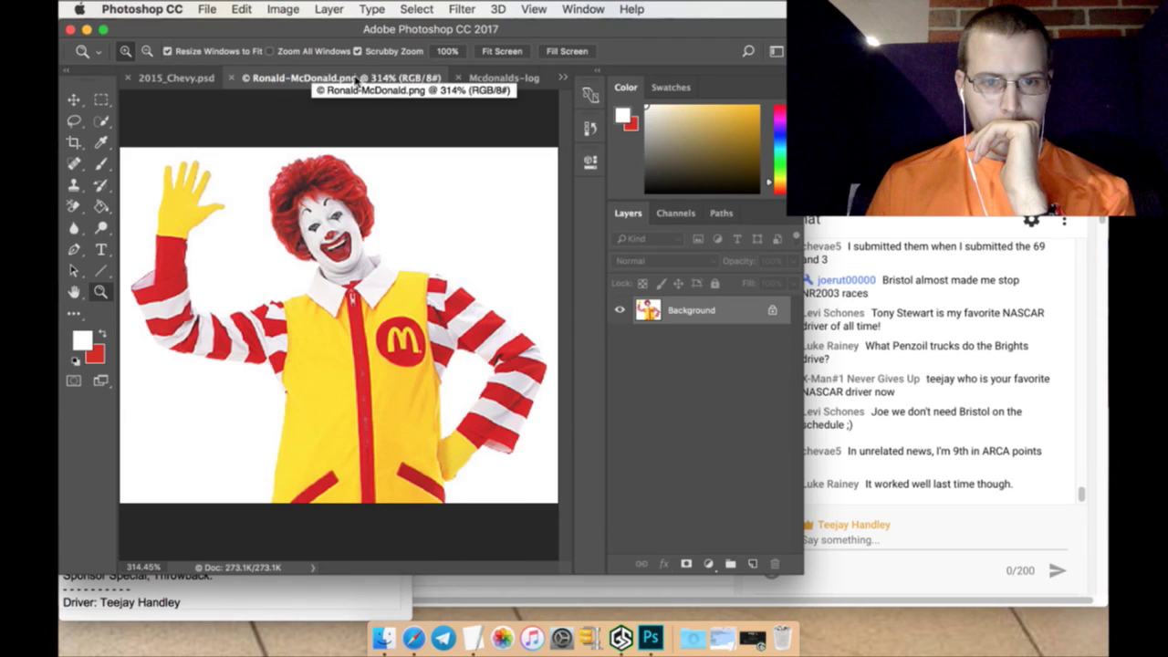
{"action": "left_click", "coordinate": [185, 79]}
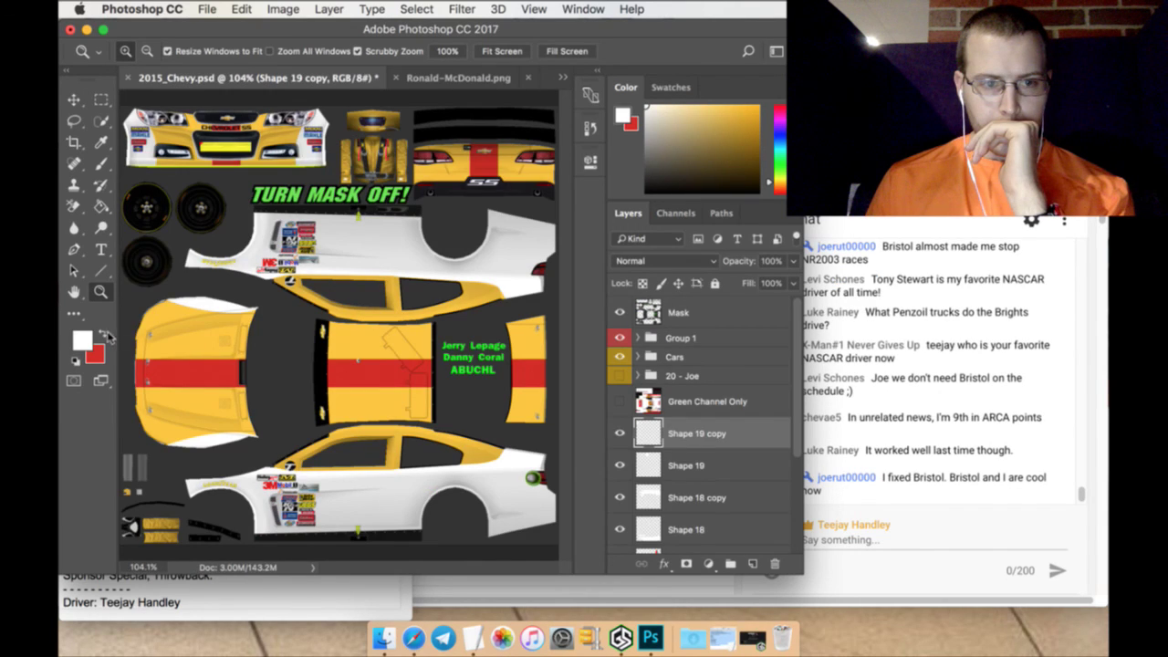
Swap the colors to make red the foreground and add a new layer directly above Layer 26 copy 2
{"action": "left_click", "coordinate": [108, 336]}
{"action": "left_click", "coordinate": [408, 472]}
{"action": "left_click", "coordinate": [368, 474]}
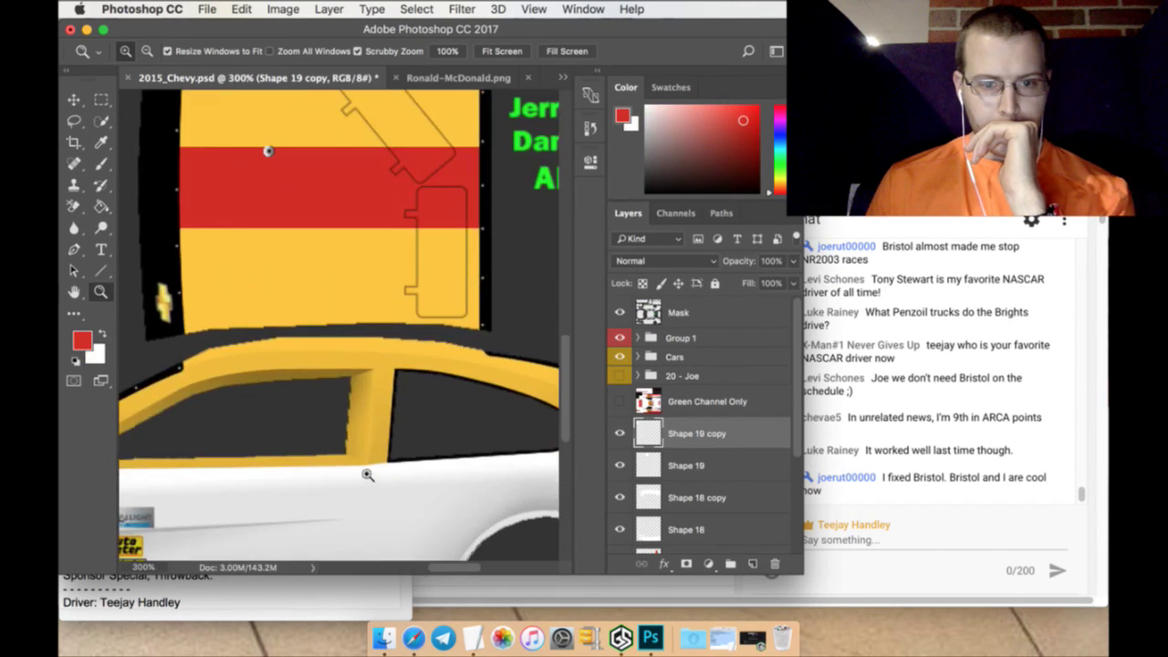
{"action": "left_click", "coordinate": [295, 477]}
{"action": "left_click", "coordinate": [298, 478]}
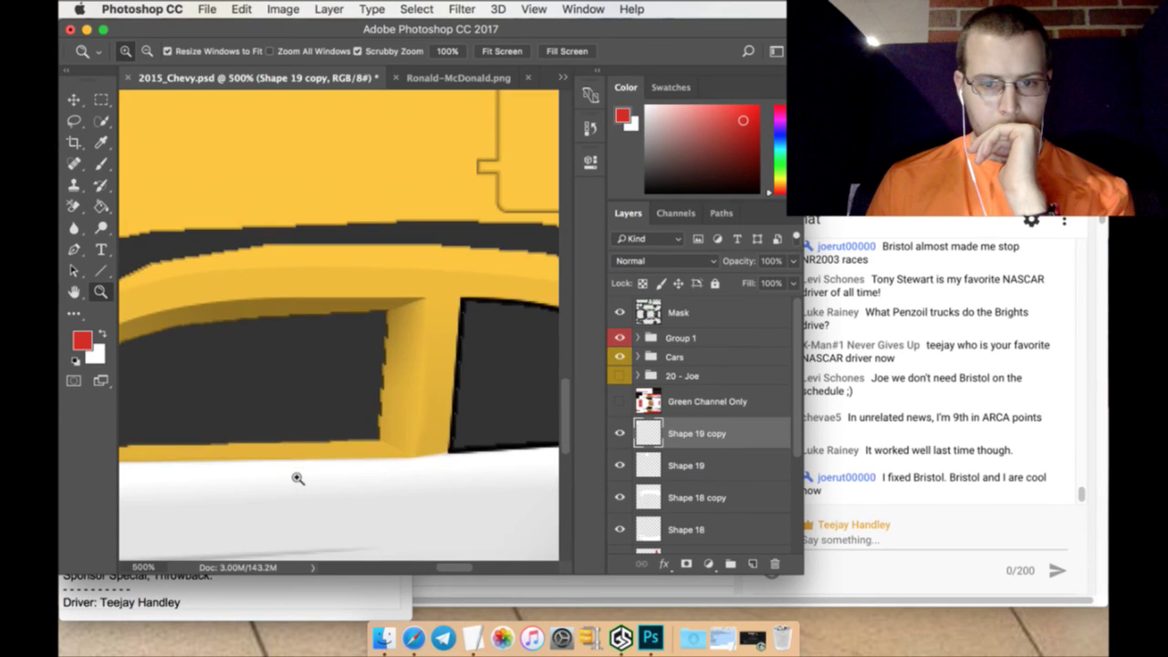
{"action": "left_click", "coordinate": [297, 478]}
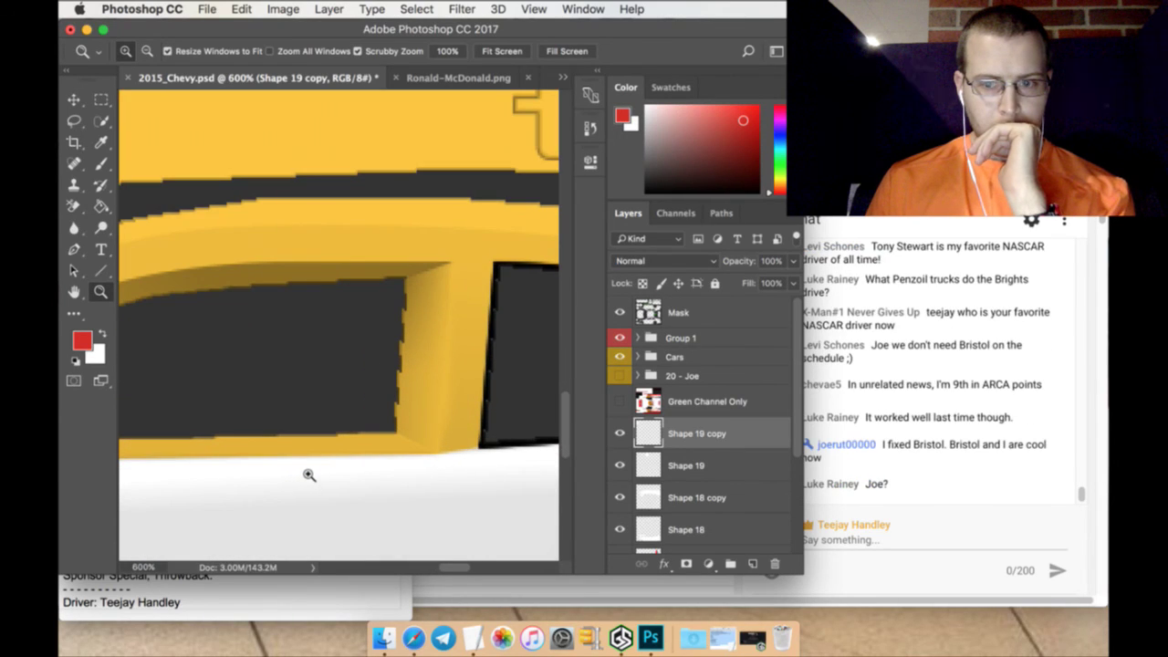
{"action": "scroll", "coordinate": [657, 486], "scroll_direction": "down", "scroll_amount": 3}
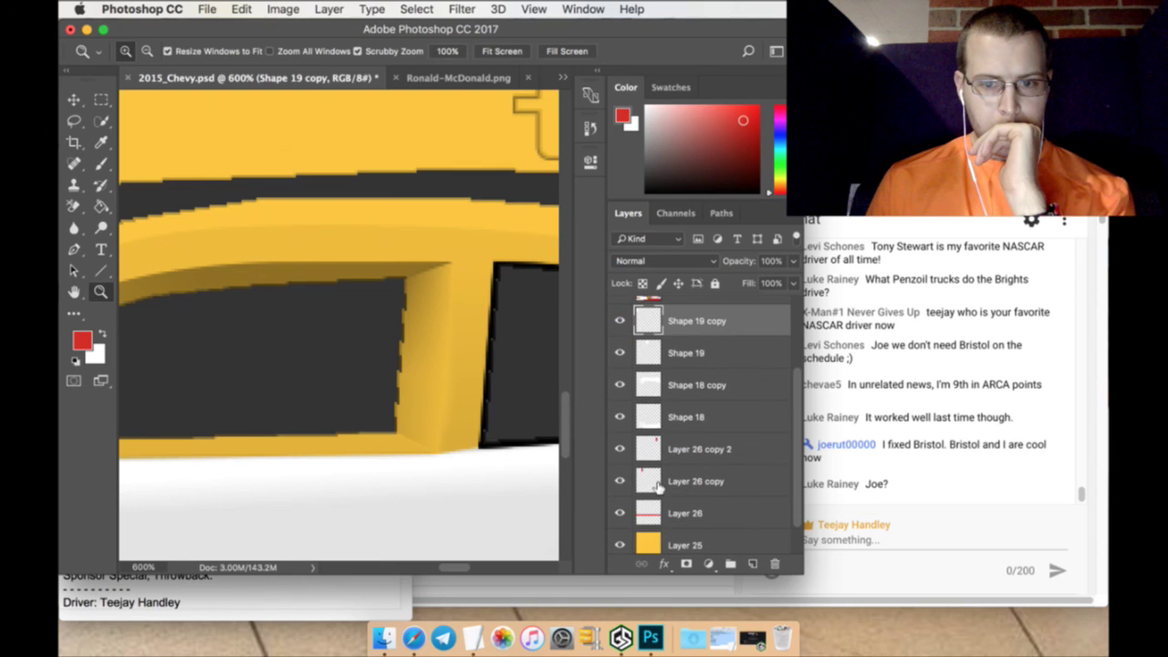
{"action": "left_click", "coordinate": [709, 448]}
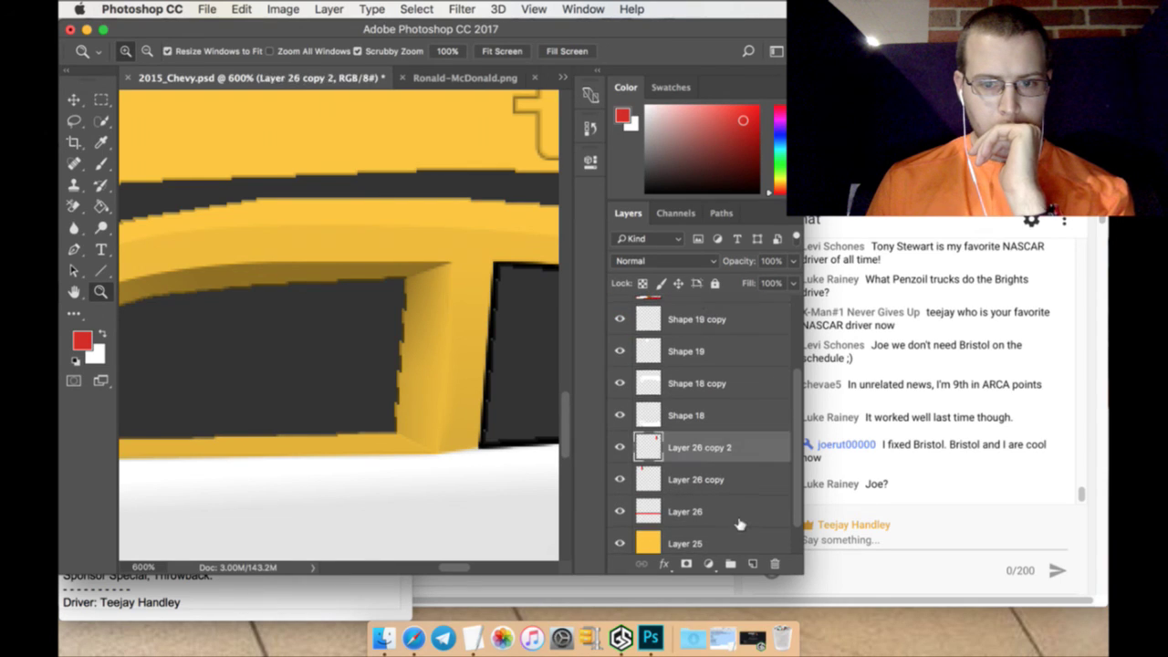
{"action": "left_click", "coordinate": [753, 563]}
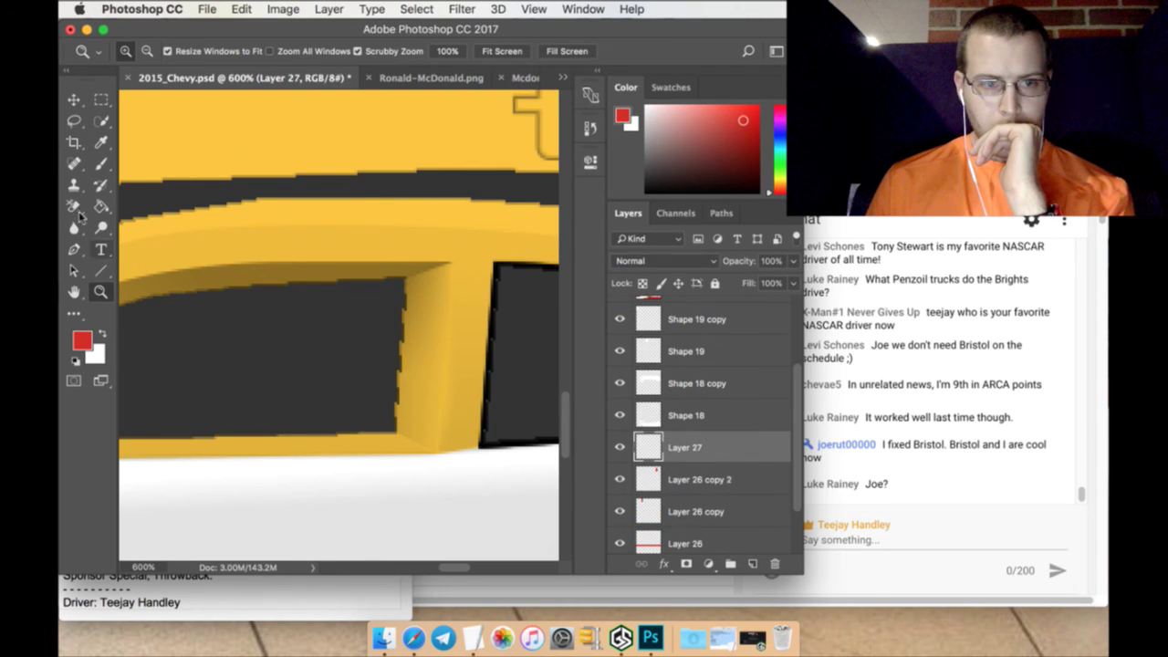
Start a Pen outline up the lower car side's window pillar and along the frame's top, about 78 by 80 px, with a red stroke
{"action": "left_click", "coordinate": [76, 251]}
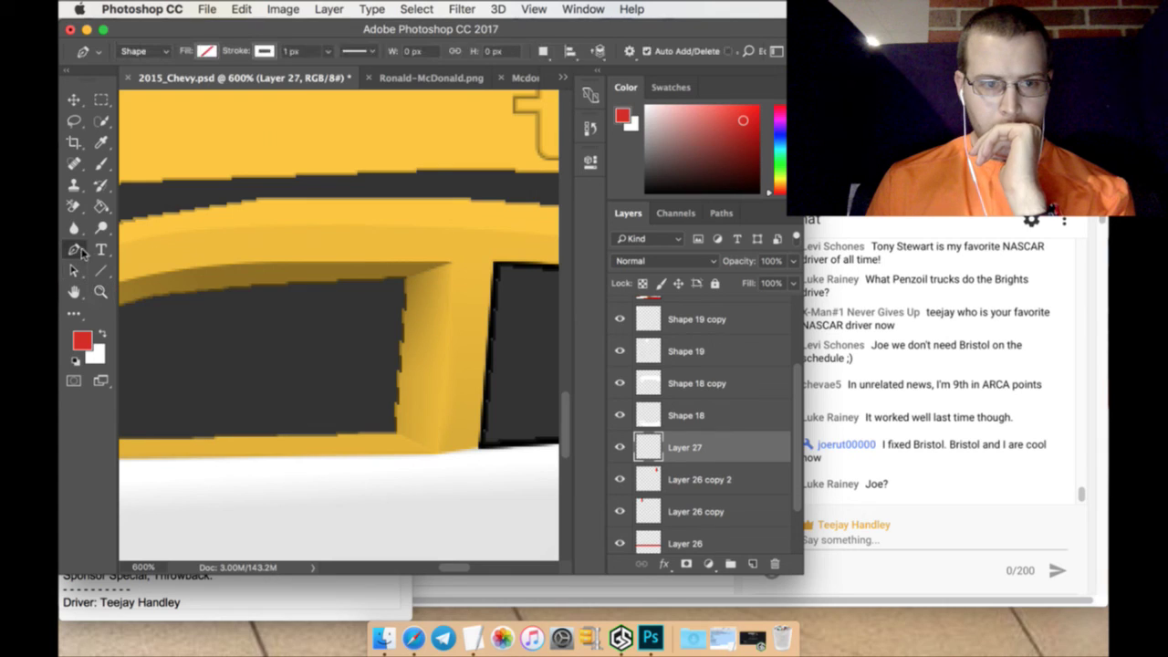
{"action": "left_click", "coordinate": [436, 456]}
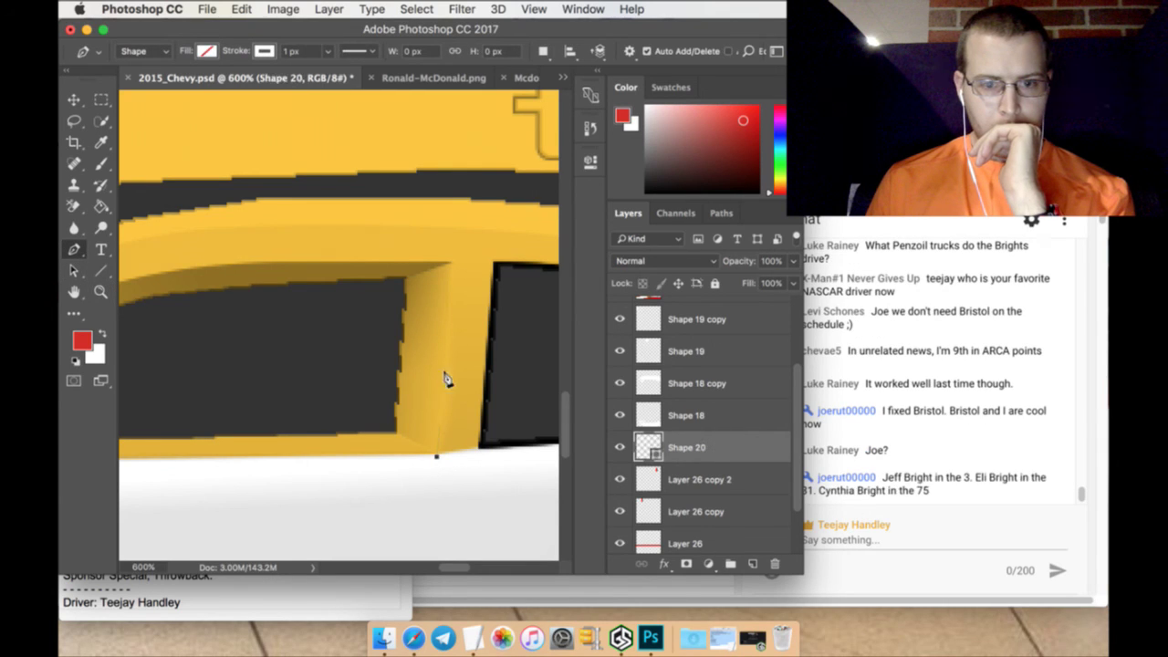
{"action": "left_click", "coordinate": [448, 260]}
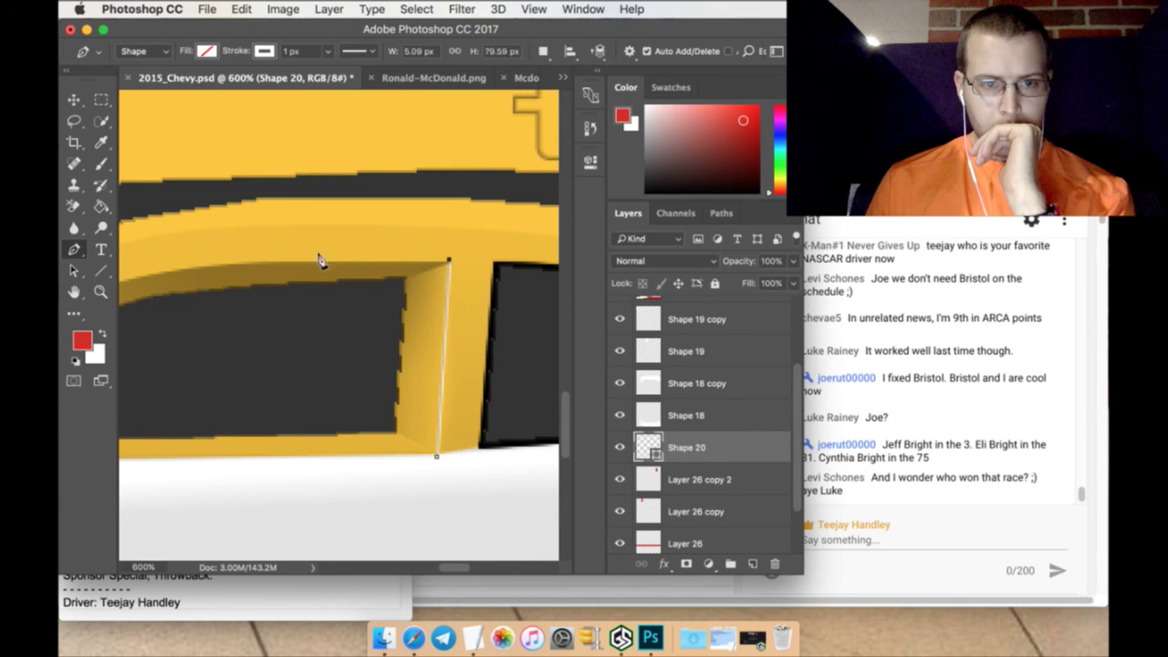
{"action": "left_click", "coordinate": [259, 260]}
{"action": "left_click", "coordinate": [264, 51]}
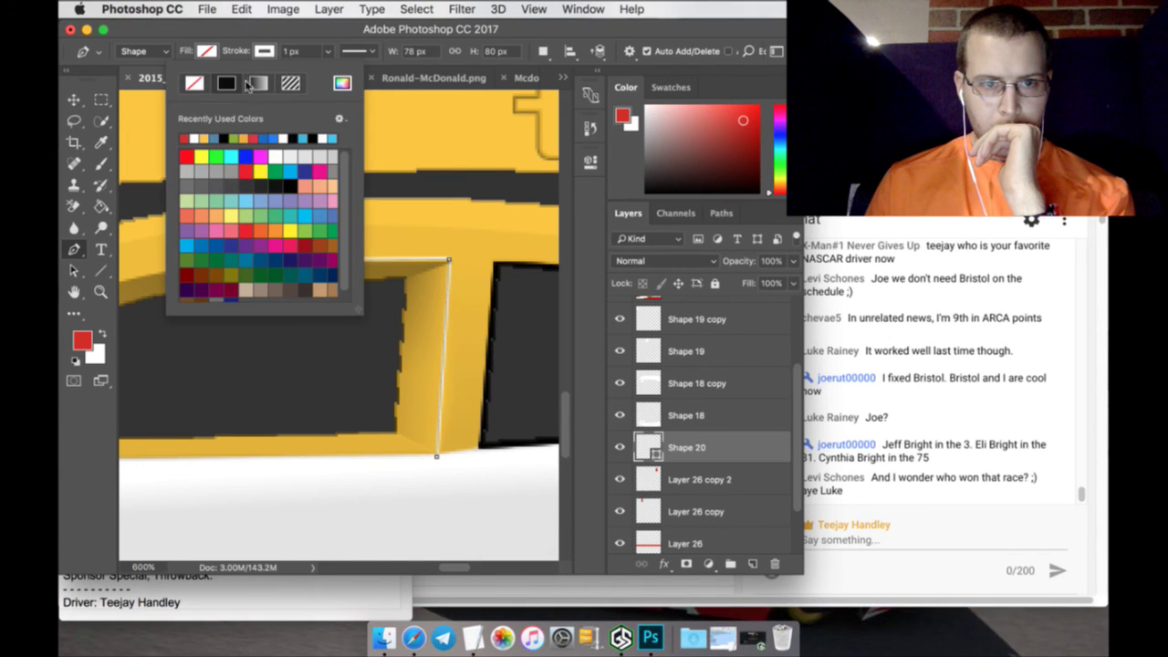
{"action": "left_click", "coordinate": [188, 139]}
{"action": "left_click", "coordinate": [263, 52]}
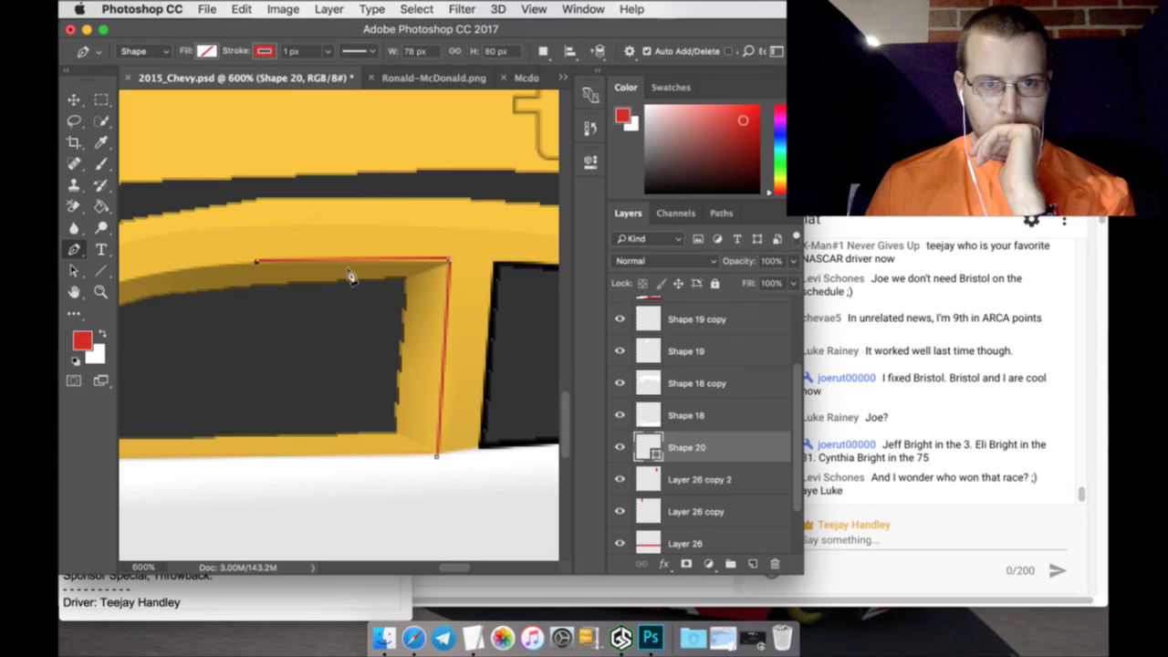
Continue the outline around the front window frame's sloped edge and front corner, then back below the sill to the pillar, about 225 by 90 px
{"action": "left_click_drag", "start_coordinate": [448, 567], "coordinate": [419, 562]}
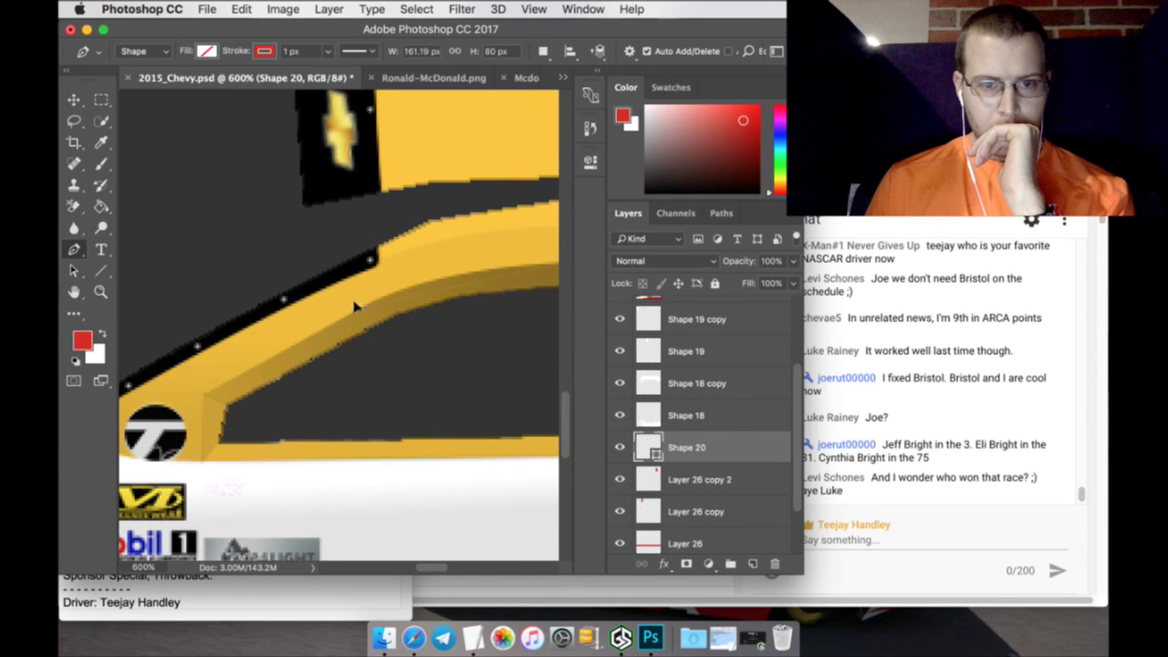
{"action": "left_click", "coordinate": [280, 349]}
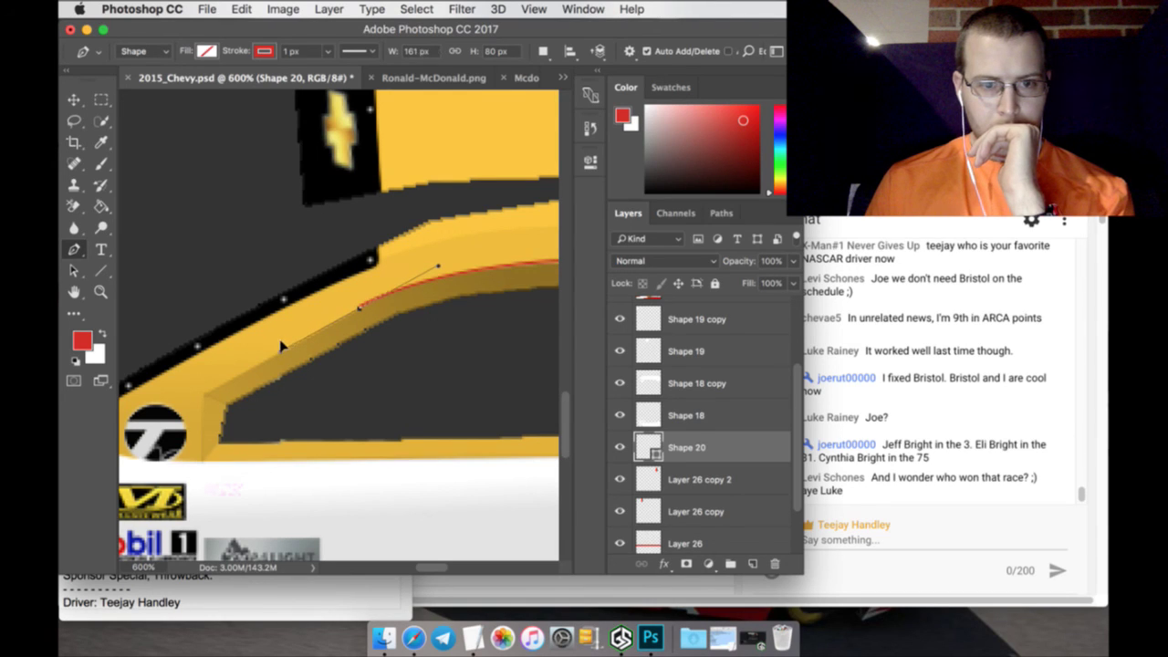
{"action": "left_click", "coordinate": [207, 390]}
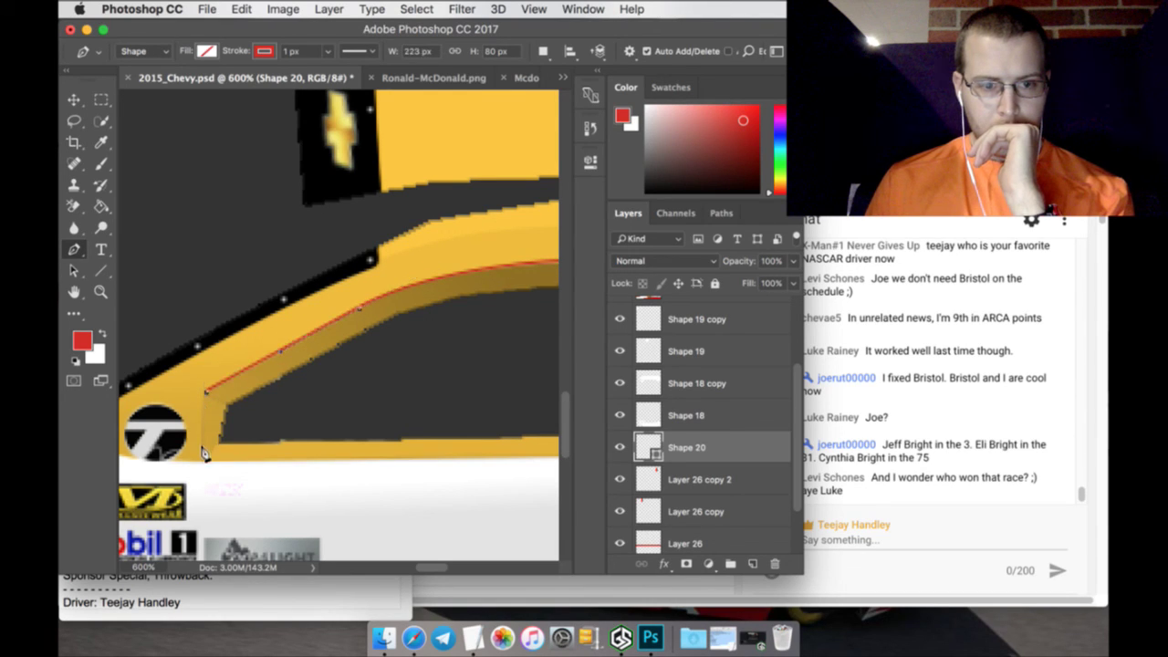
{"action": "left_click", "coordinate": [201, 455]}
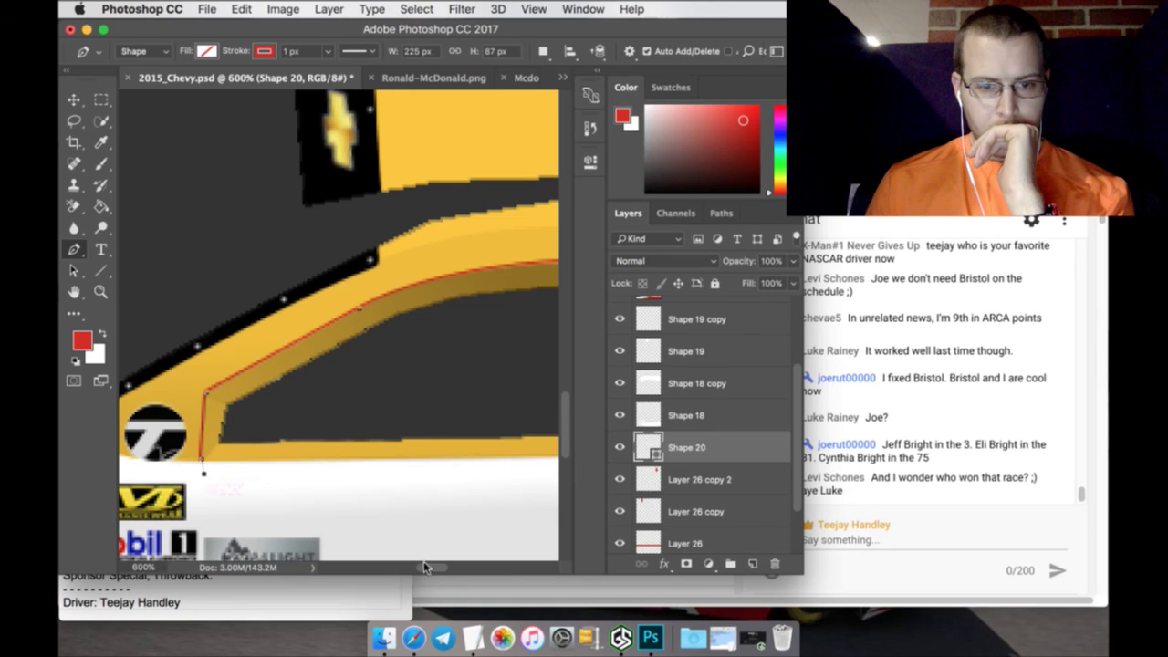
{"action": "left_click_drag", "start_coordinate": [428, 567], "coordinate": [461, 570]}
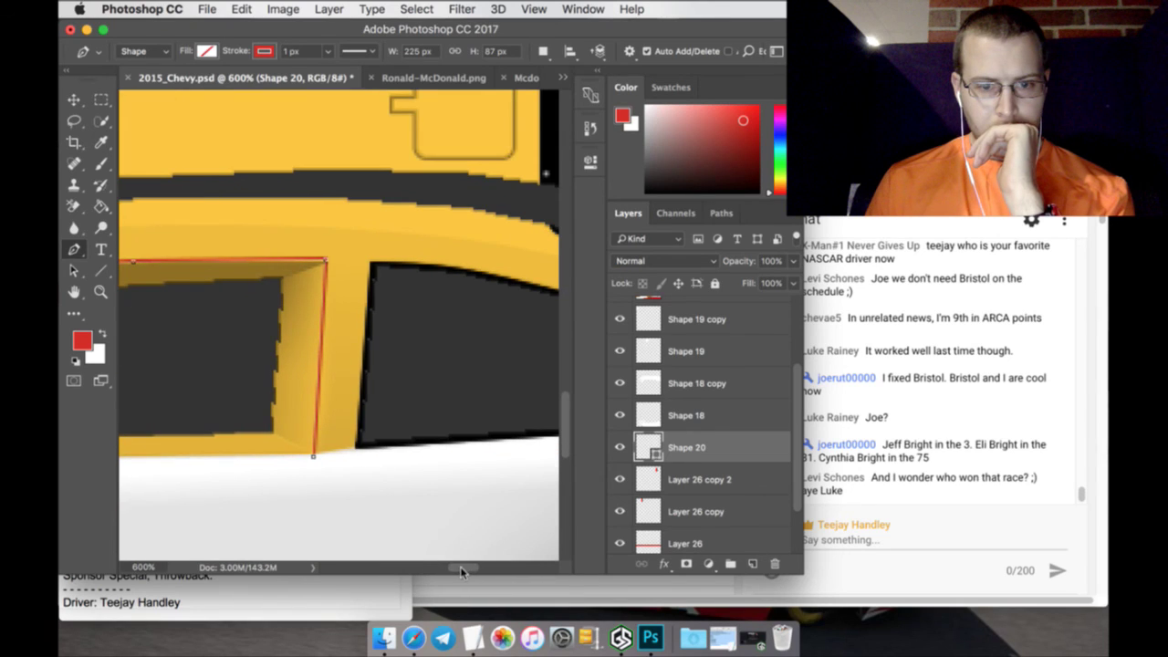
{"action": "left_click", "coordinate": [320, 479]}
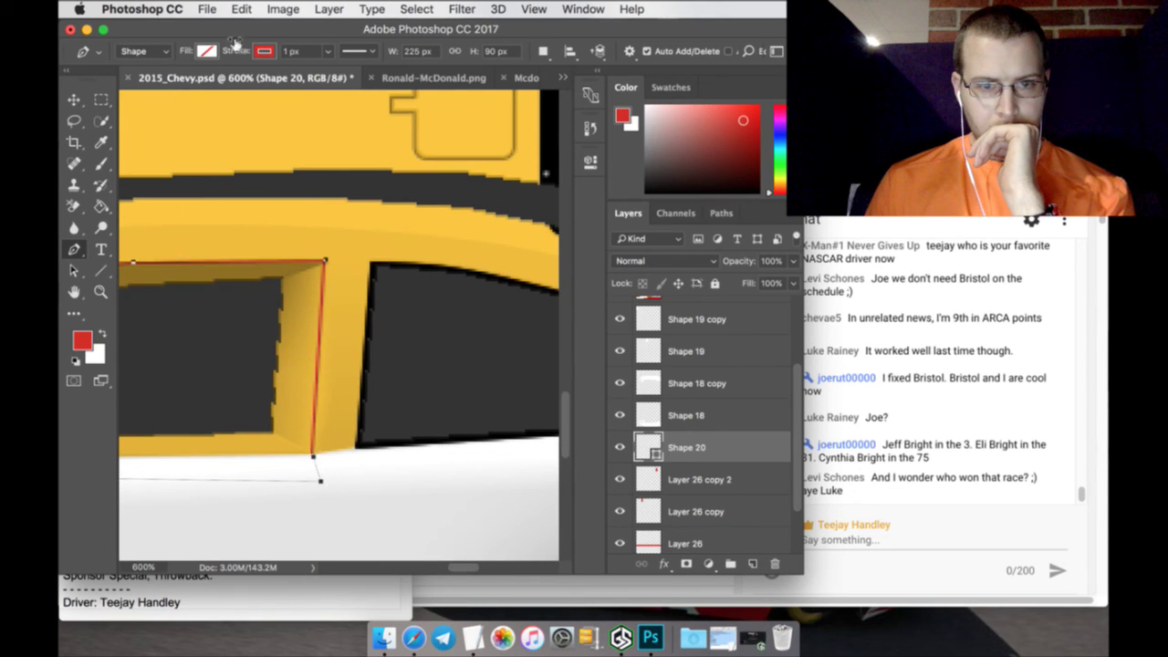
Fill the window-frame shape Shape 20 with red and rasterize its layer
{"action": "left_click", "coordinate": [208, 51]}
{"action": "left_click", "coordinate": [131, 139]}
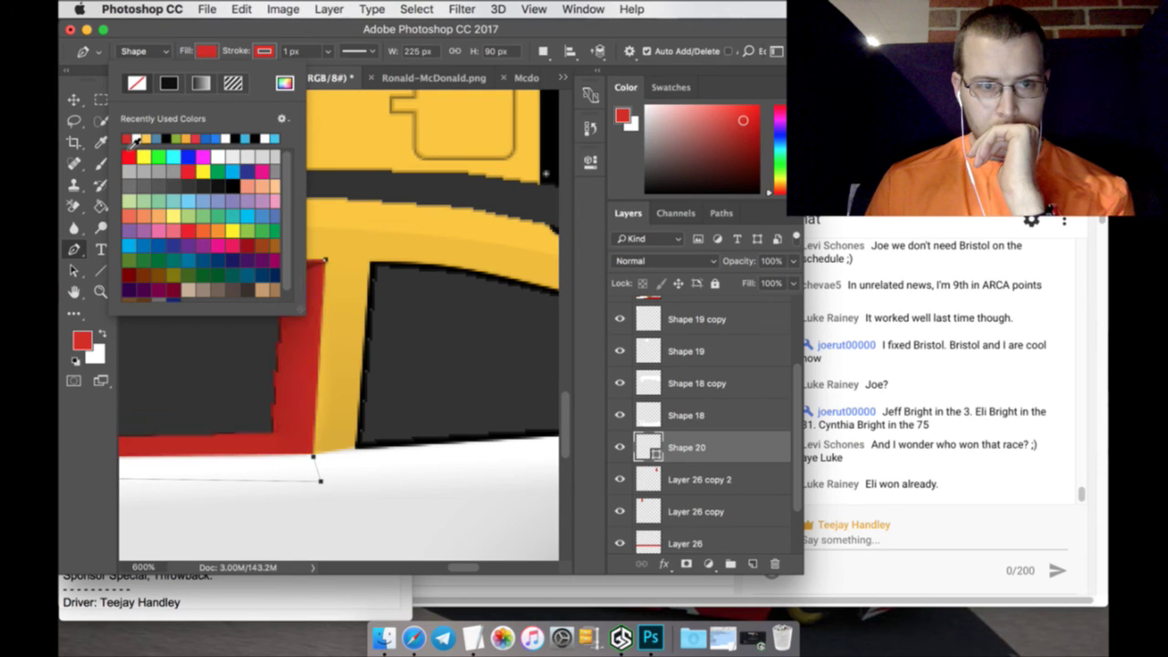
{"action": "left_click", "coordinate": [103, 104]}
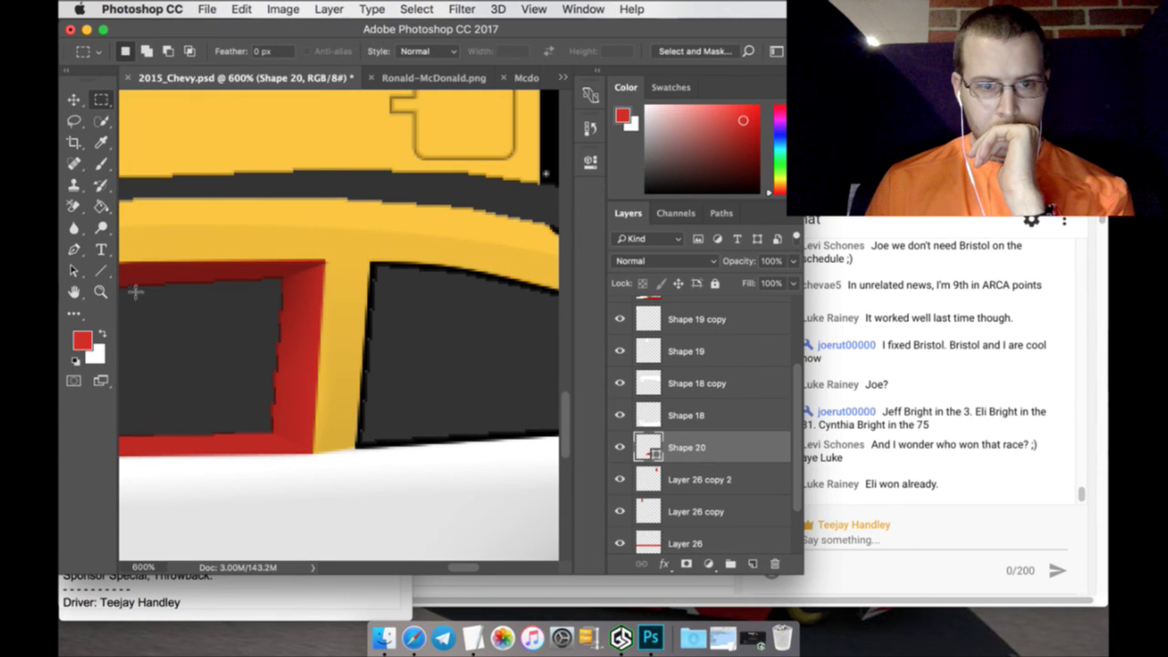
{"action": "right_click", "coordinate": [728, 448]}
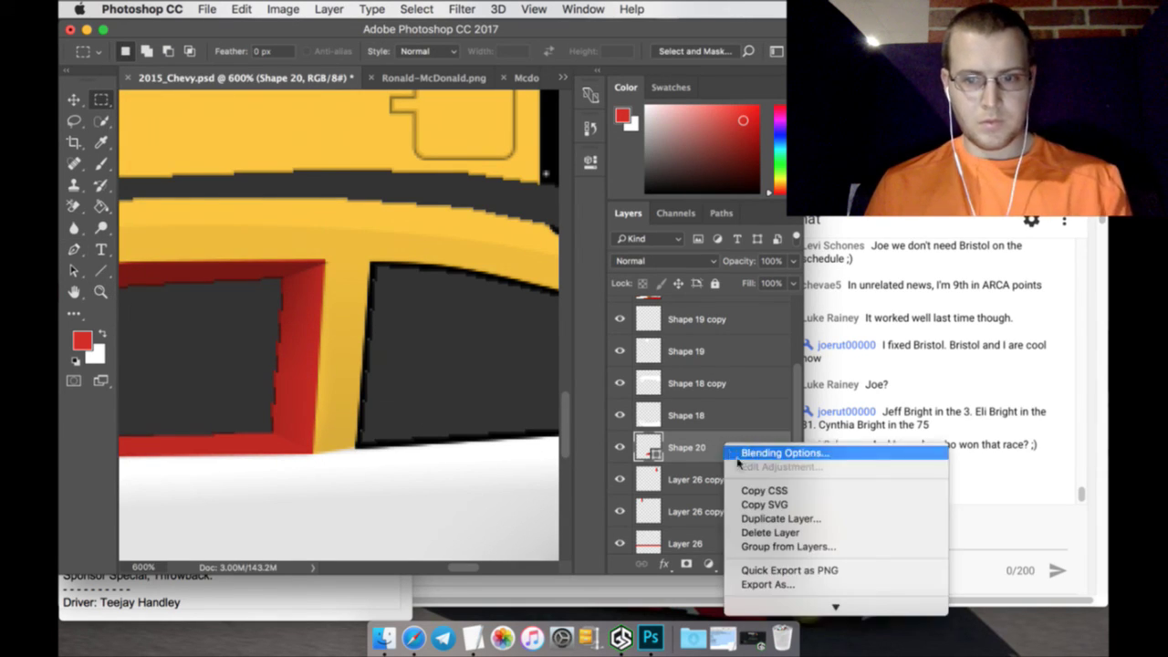
{"action": "scroll", "coordinate": [737, 463], "scroll_direction": "down", "scroll_amount": 3}
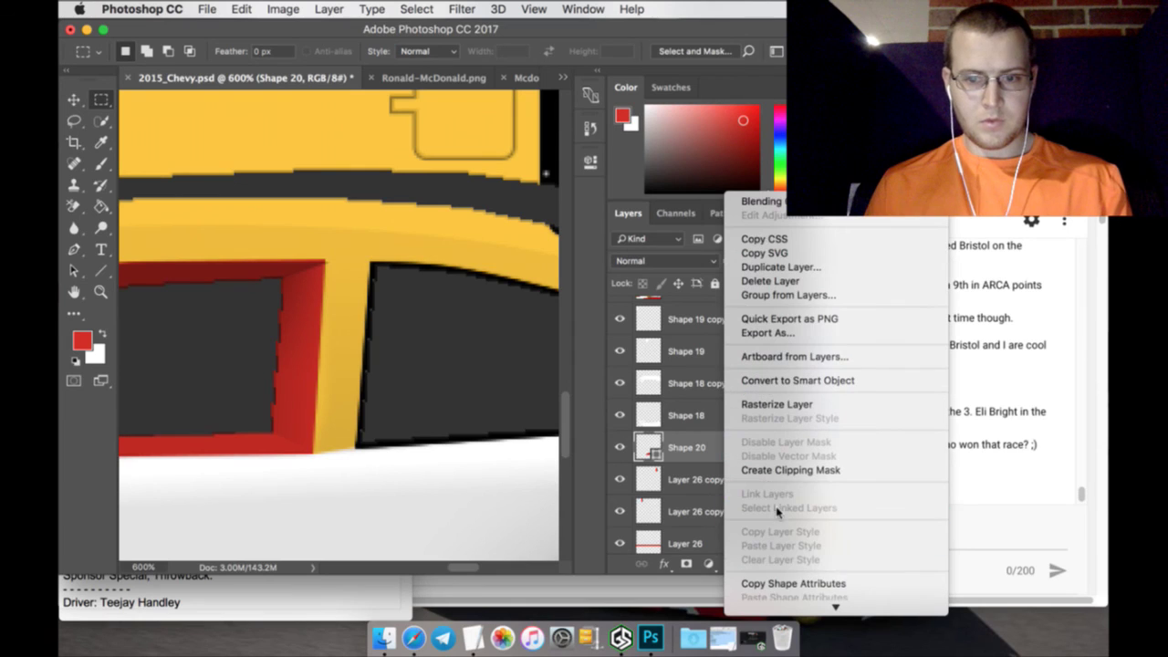
{"action": "left_click", "coordinate": [775, 404]}
Rename the Shape 20 layer as Window "Pocket"
{"action": "double_click", "coordinate": [686, 448]}
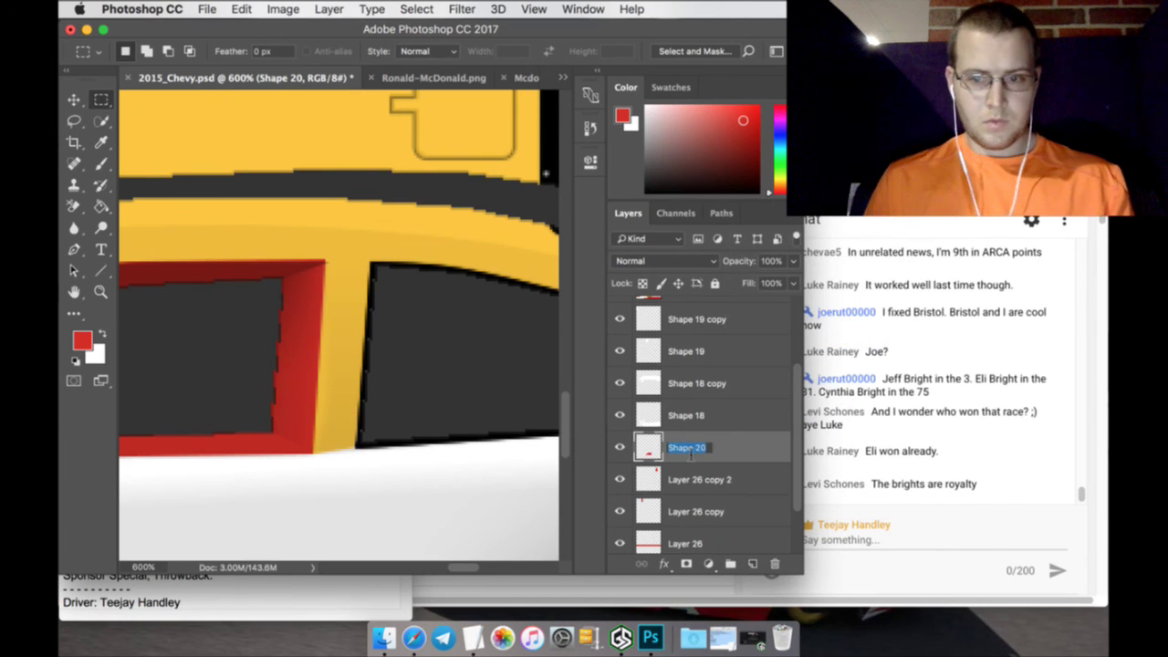
{"action": "type", "text": "Window"}
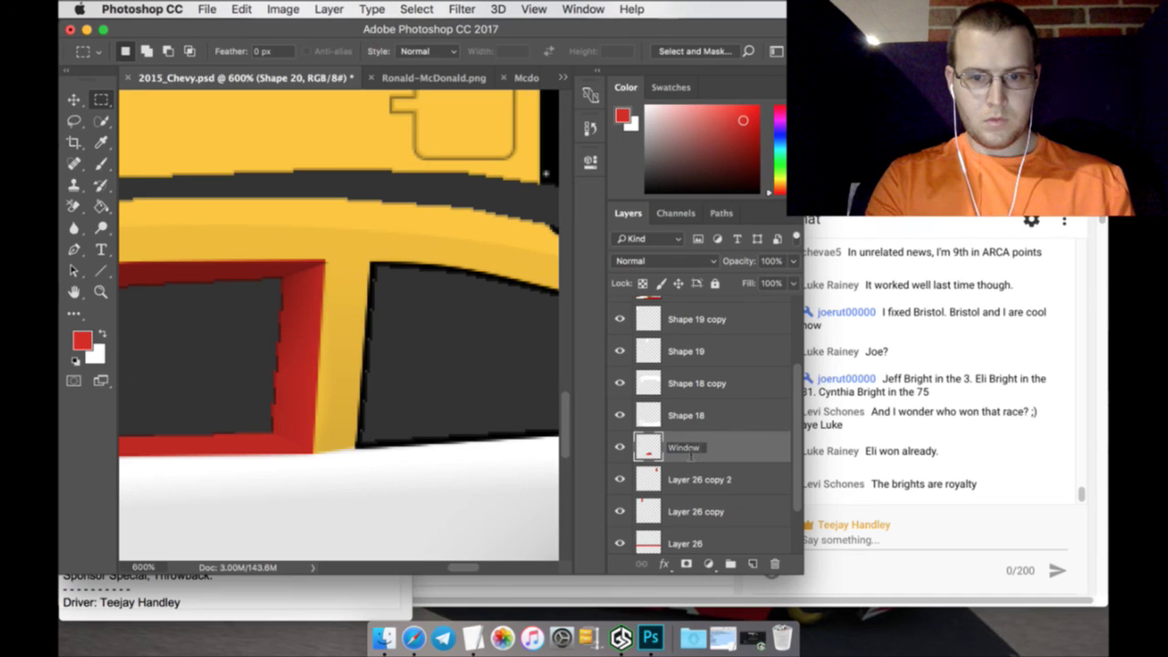
{"action": "type", "text": " \""}
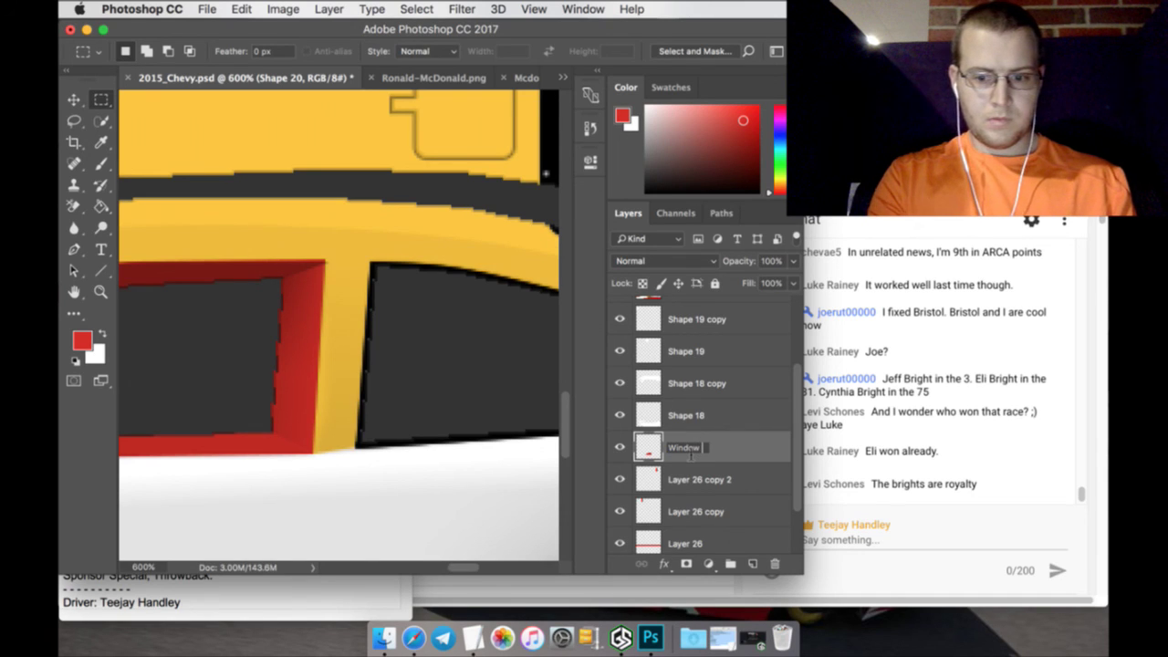
{"action": "type", "text": "Poc"}
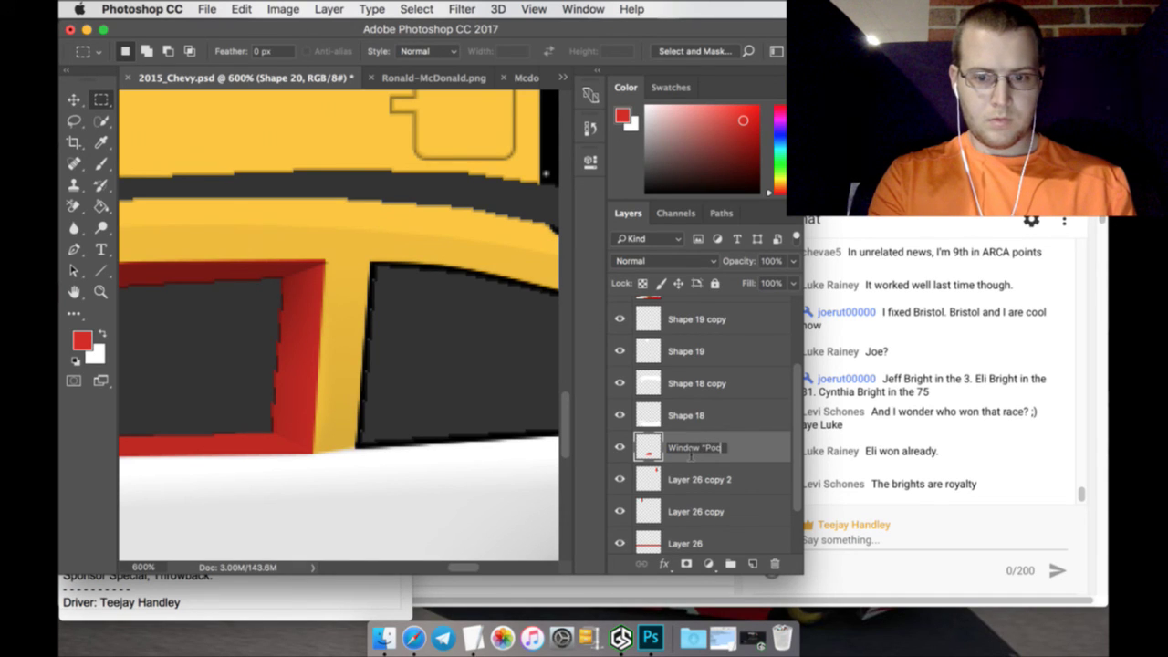
{"action": "type", "text": "ket\""}
{"action": "key", "text": "Return"}
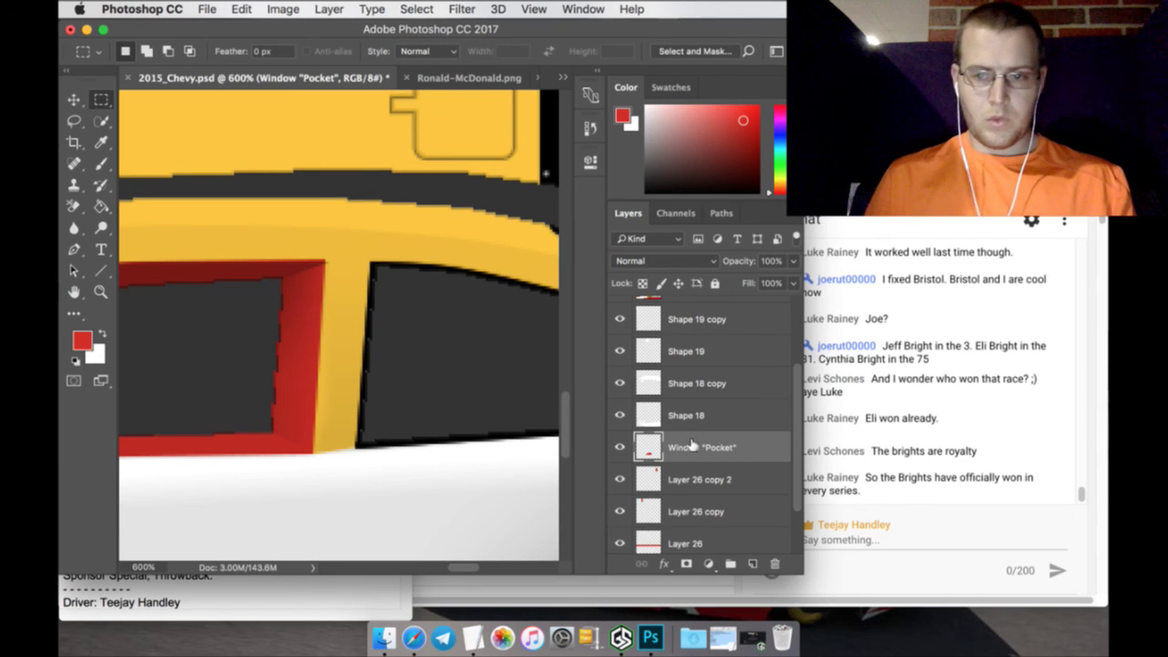
Duplicate the Window "Pocket" layer under the default copy name and flip the copy vertically
{"action": "left_click", "coordinate": [101, 291]}
{"action": "left_click_drag", "start_coordinate": [345, 368], "coordinate": [332, 380]}
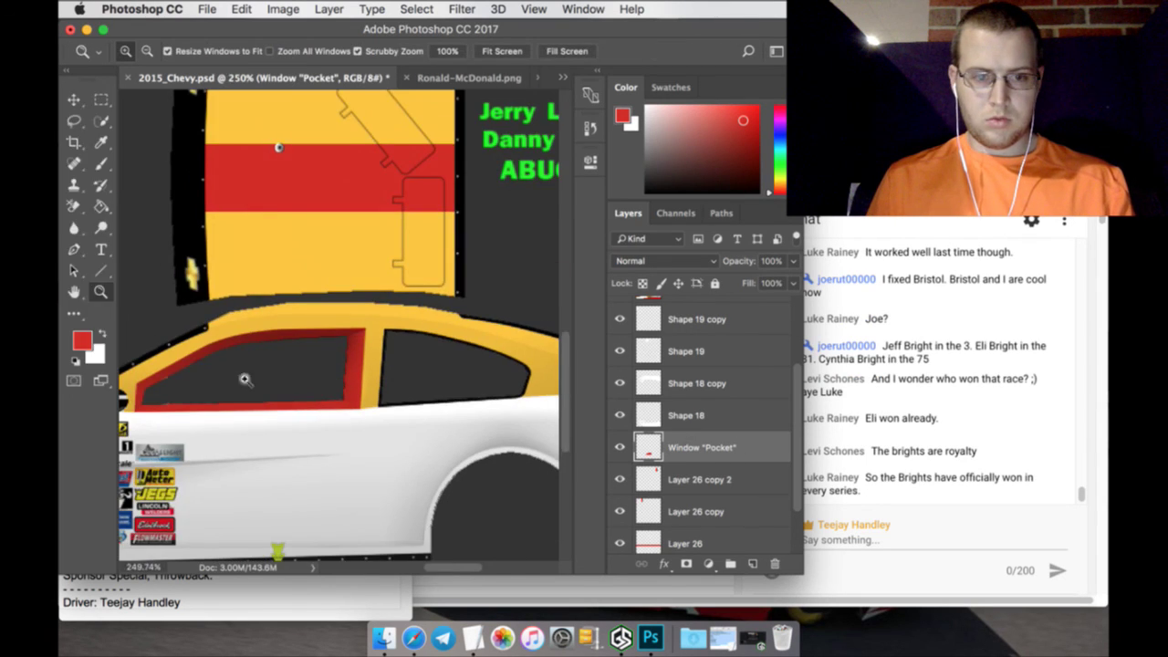
{"action": "right_click", "coordinate": [700, 449]}
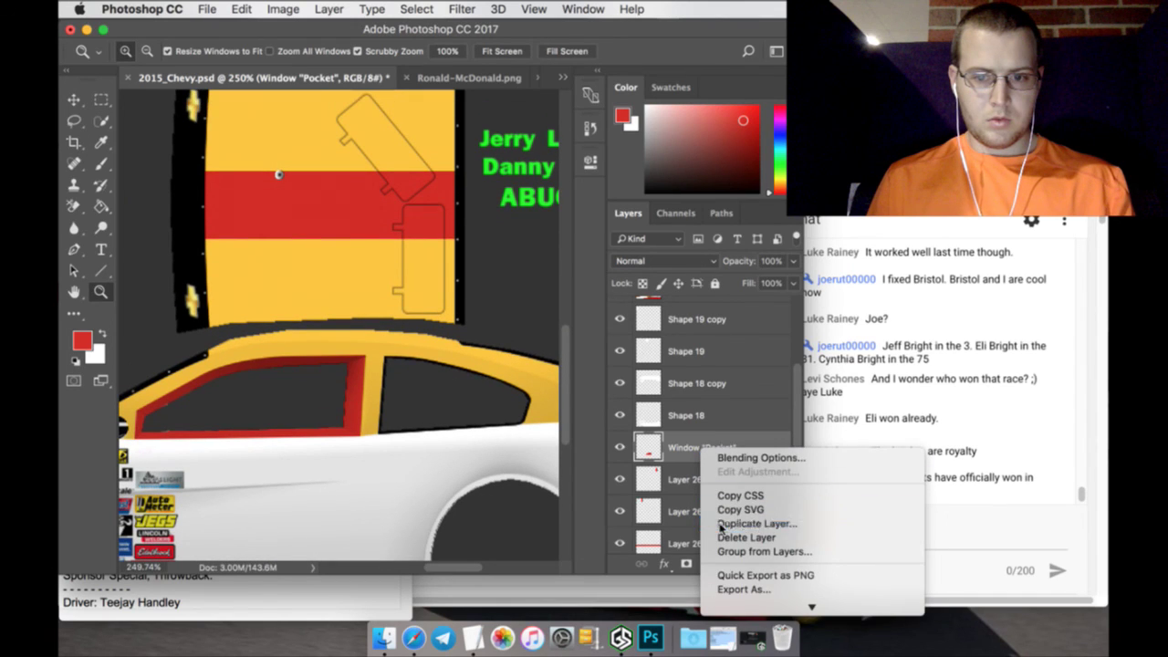
{"action": "left_click", "coordinate": [719, 523]}
{"action": "left_click", "coordinate": [738, 248]}
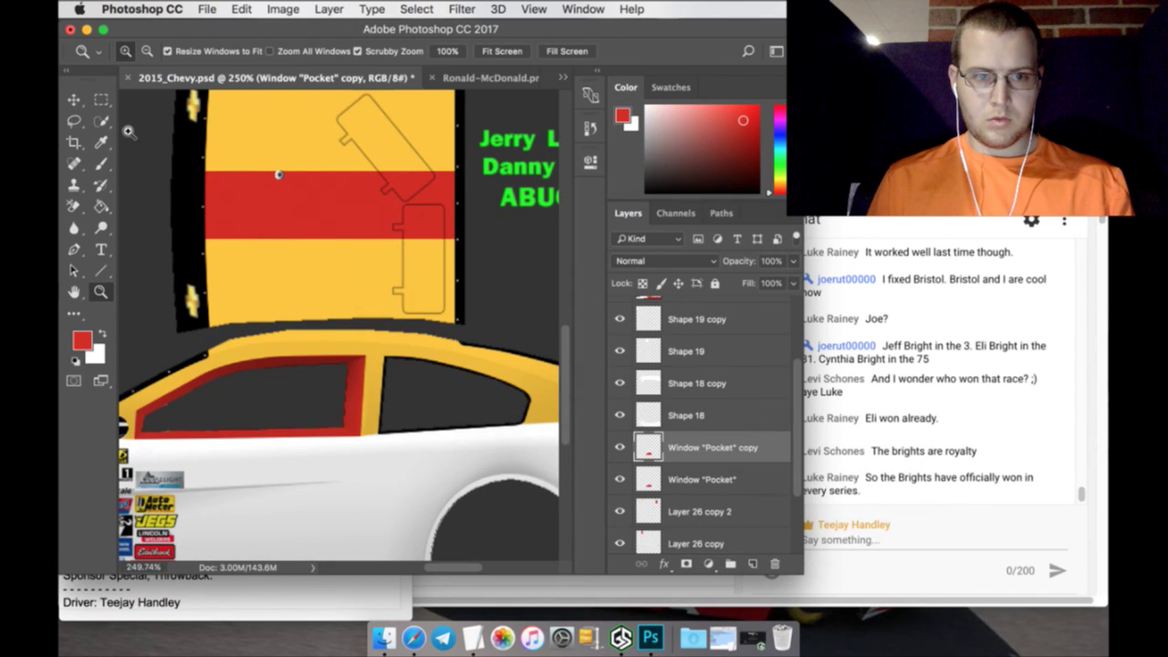
{"action": "left_click", "coordinate": [74, 98]}
{"action": "left_click", "coordinate": [253, 352]}
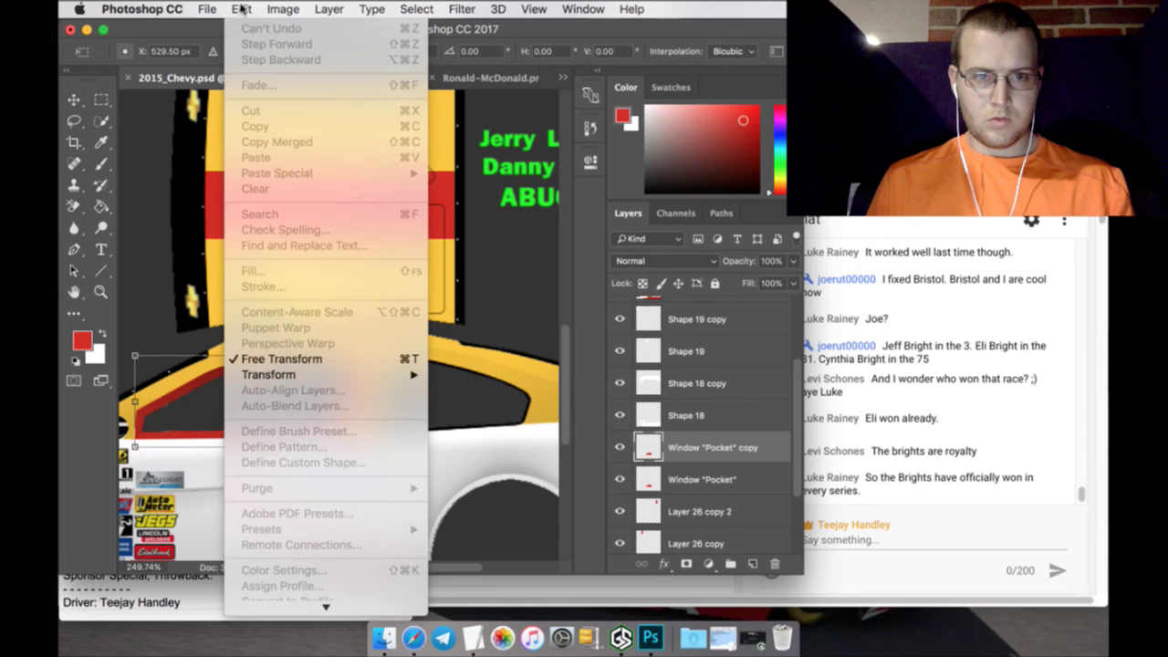
{"action": "left_click", "coordinate": [241, 9]}
{"action": "mouse_move", "coordinate": [401, 378]}
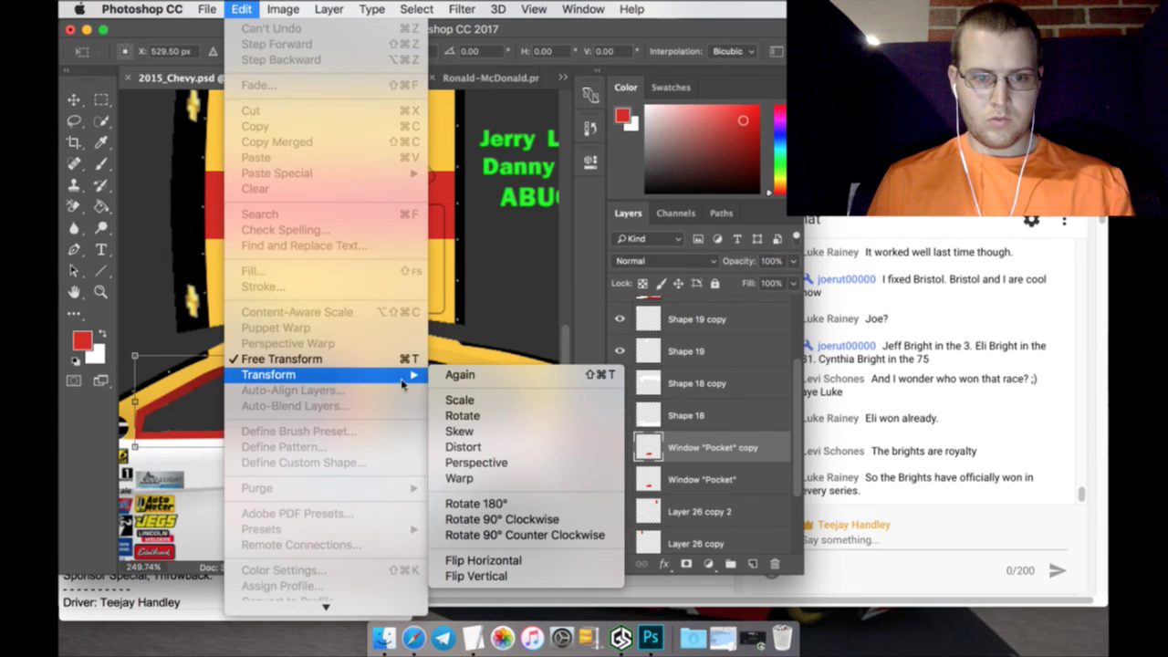
{"action": "left_click", "coordinate": [478, 576]}
Position the flipped window frame over the upper car side's front window at Y 432 px and apply the transform
{"action": "left_click", "coordinate": [266, 52]}
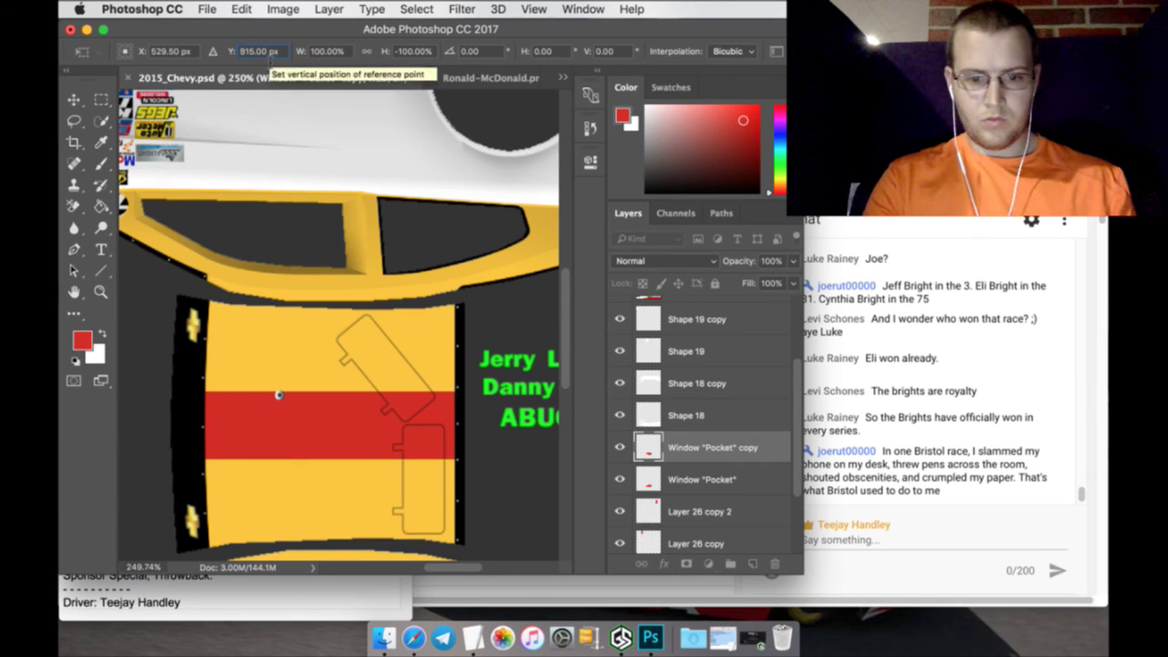
{"action": "type", "text": "4"}
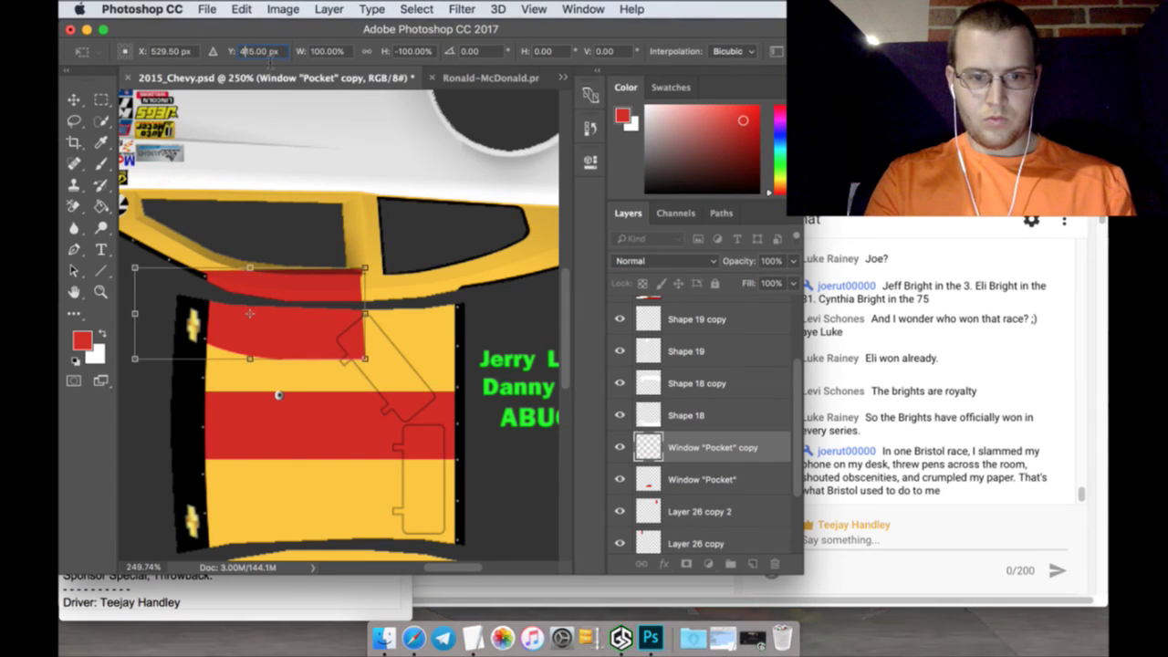
{"action": "key", "text": "Return"}
{"action": "key", "text": "Up"}
{"action": "key", "text": "Up"}
{"action": "key", "text": "Up"}
{"action": "key", "text": "Up"}
{"action": "key", "text": "Up"}
{"action": "key", "text": "Up"}
{"action": "key", "text": "Up"}
{"action": "key", "text": "Up"}
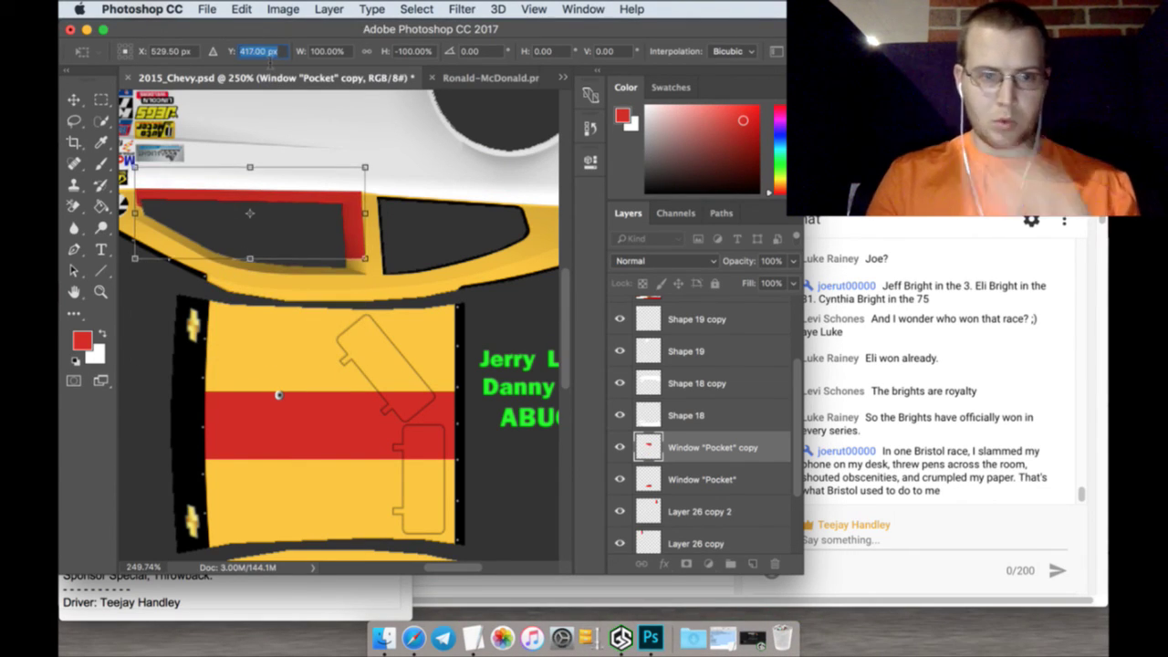
{"action": "key", "text": "Up"}
{"action": "key", "text": "Up"}
{"action": "key", "text": "Up"}
{"action": "key", "text": "Up"}
{"action": "key", "text": "Up"}
{"action": "key", "text": "Up"}
{"action": "key", "text": "Up"}
{"action": "key", "text": "Up"}
{"action": "key", "text": "Up"}
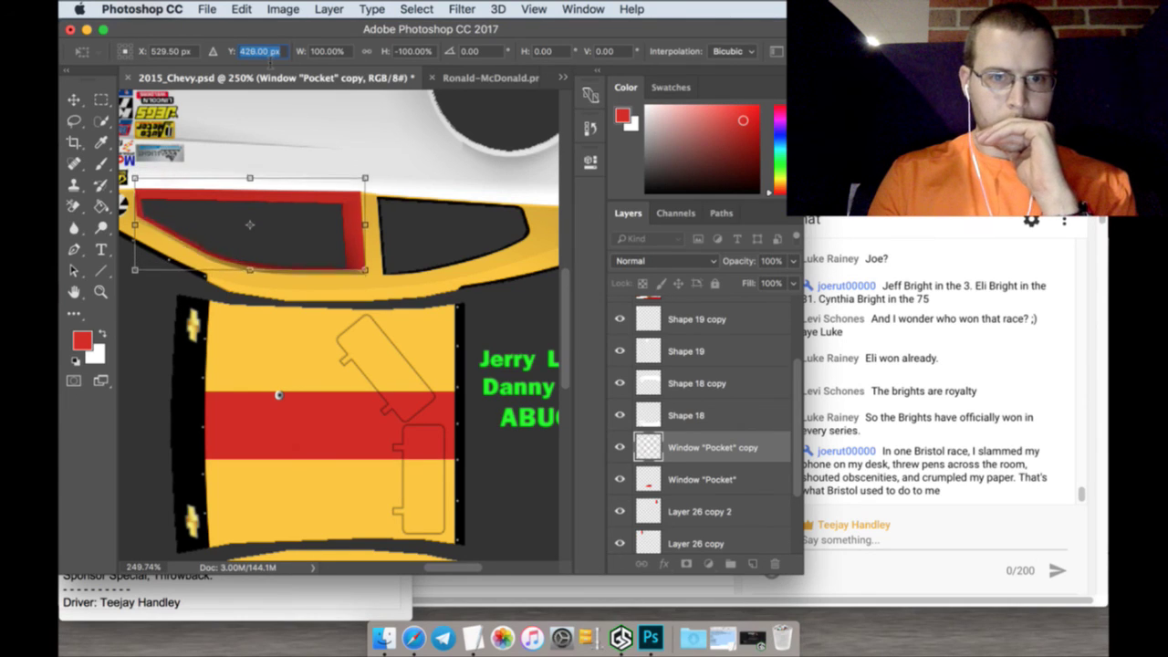
{"action": "key", "text": "Up"}
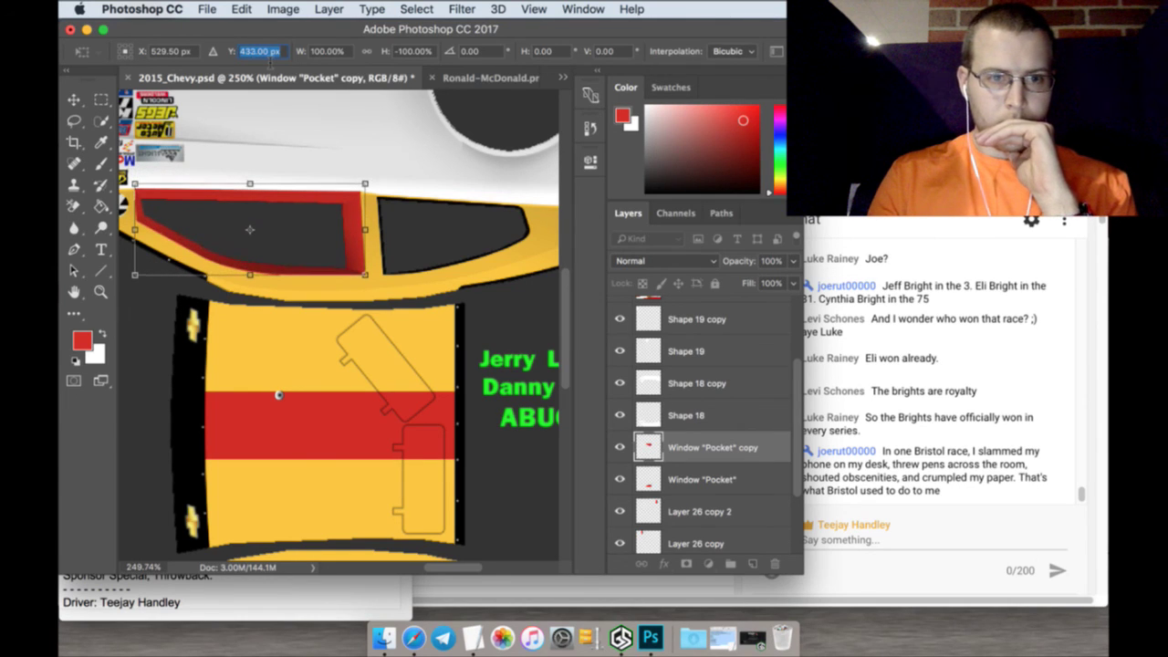
{"action": "key", "text": "Down"}
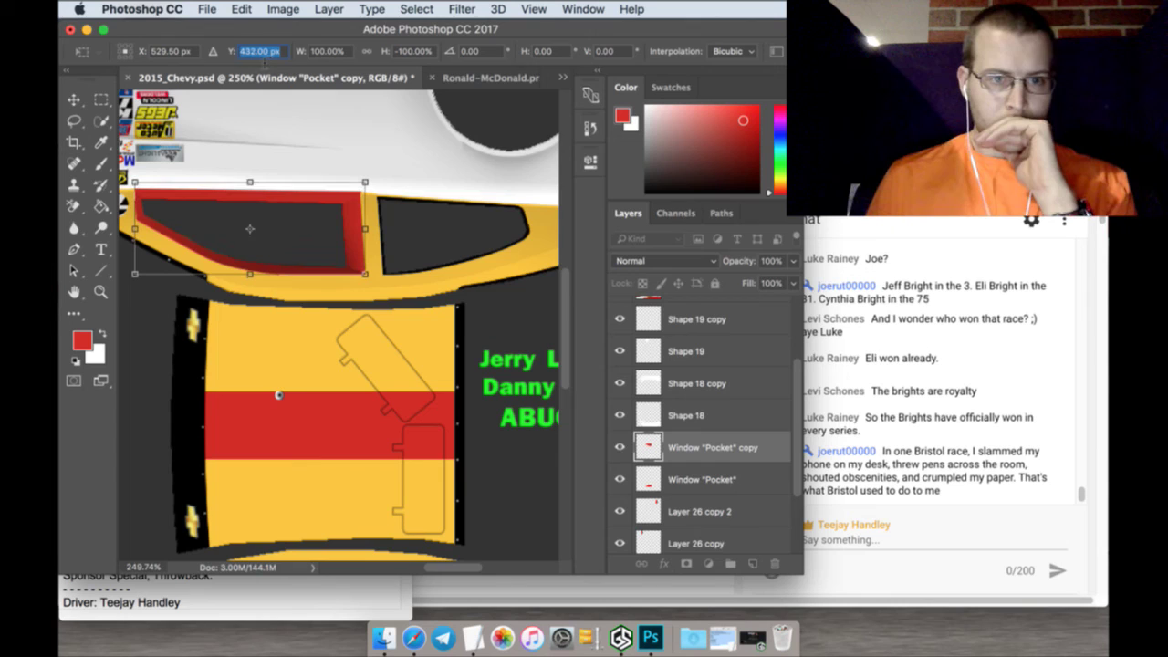
{"action": "left_click", "coordinate": [101, 101]}
{"action": "left_click", "coordinate": [720, 239]}
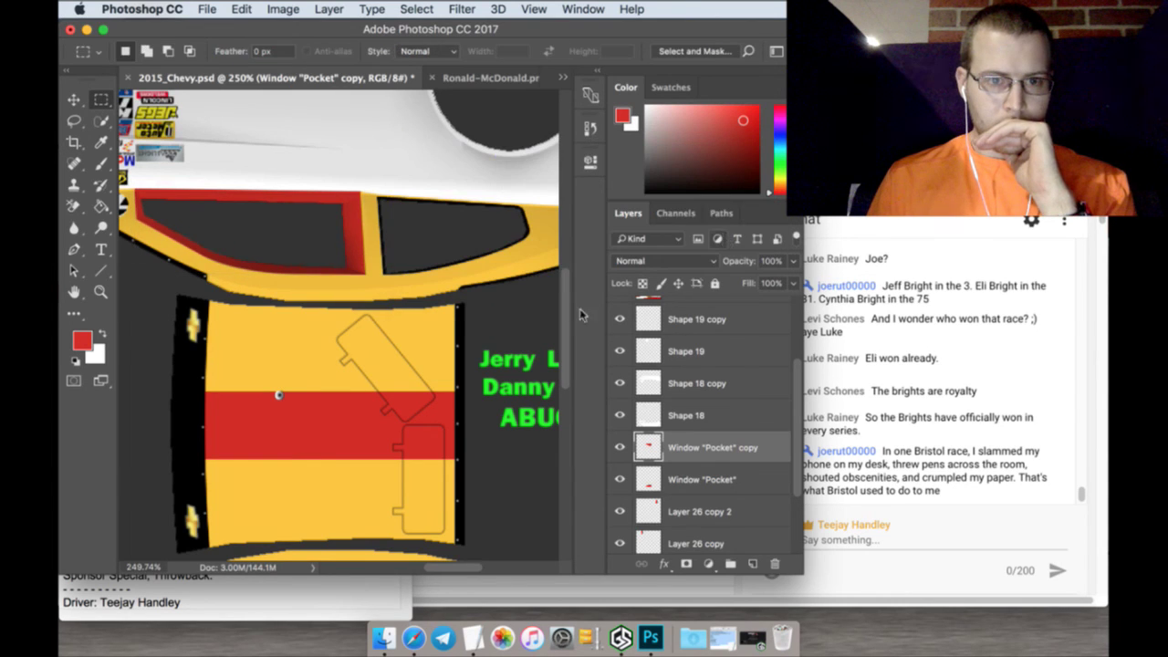
Add a layer above Window "Pocket" copy and select a tall vertical strip behind the lower car side's front wheel, from window base past the rocker edge
{"action": "left_click", "coordinate": [100, 291]}
{"action": "left_click", "coordinate": [516, 55]}
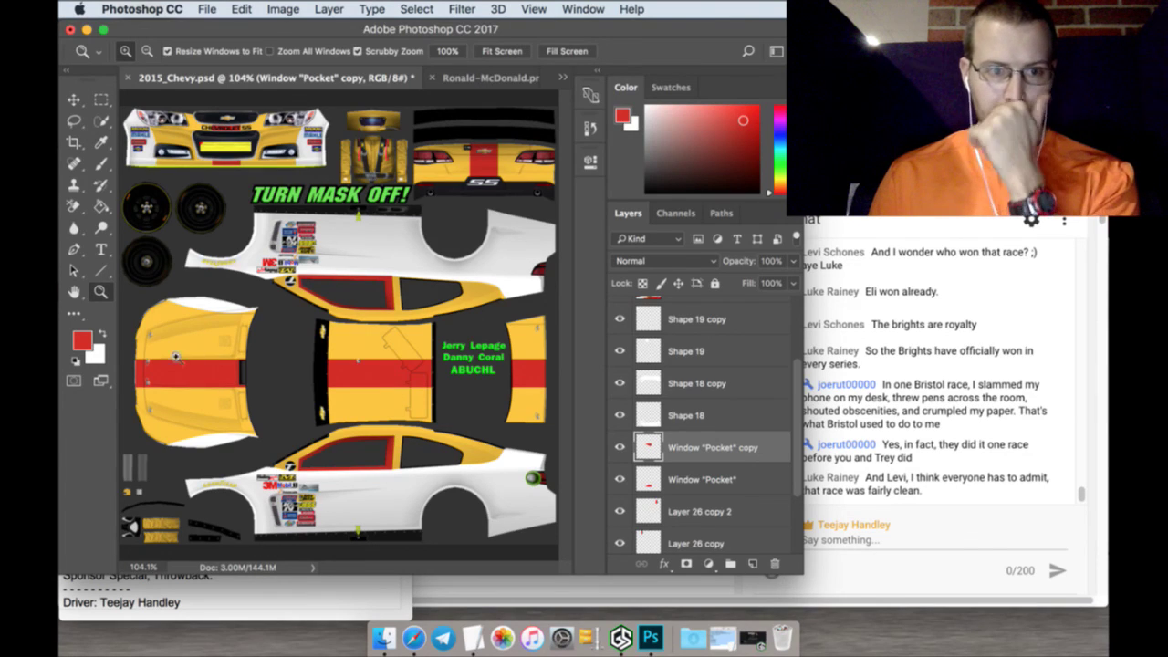
{"action": "left_click", "coordinate": [279, 515]}
{"action": "scroll", "coordinate": [278, 517], "scroll_direction": "down", "scroll_amount": 3}
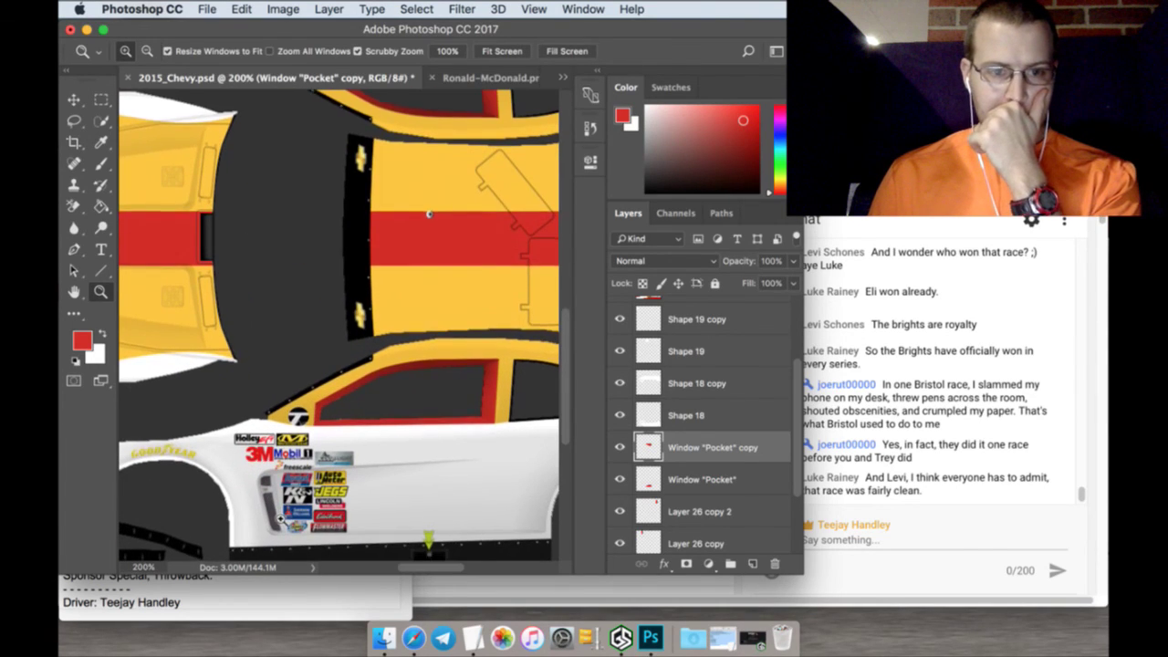
{"action": "scroll", "coordinate": [265, 513], "scroll_direction": "down", "scroll_amount": 2}
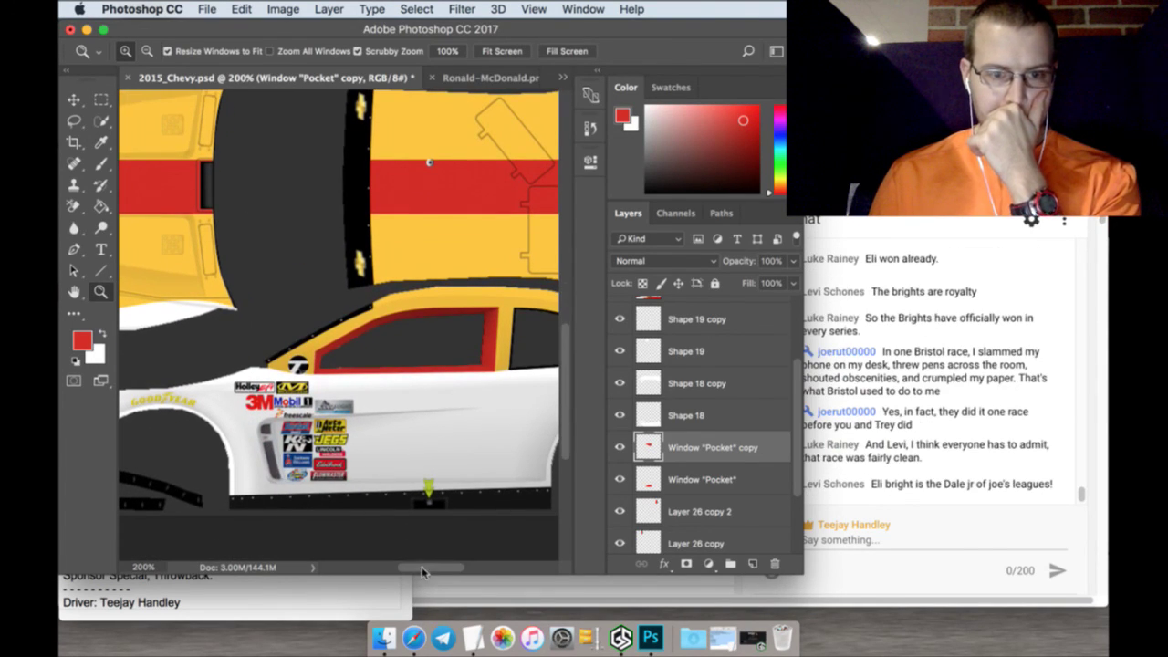
{"action": "left_click_drag", "start_coordinate": [422, 571], "coordinate": [416, 578]}
{"action": "left_click", "coordinate": [374, 486]}
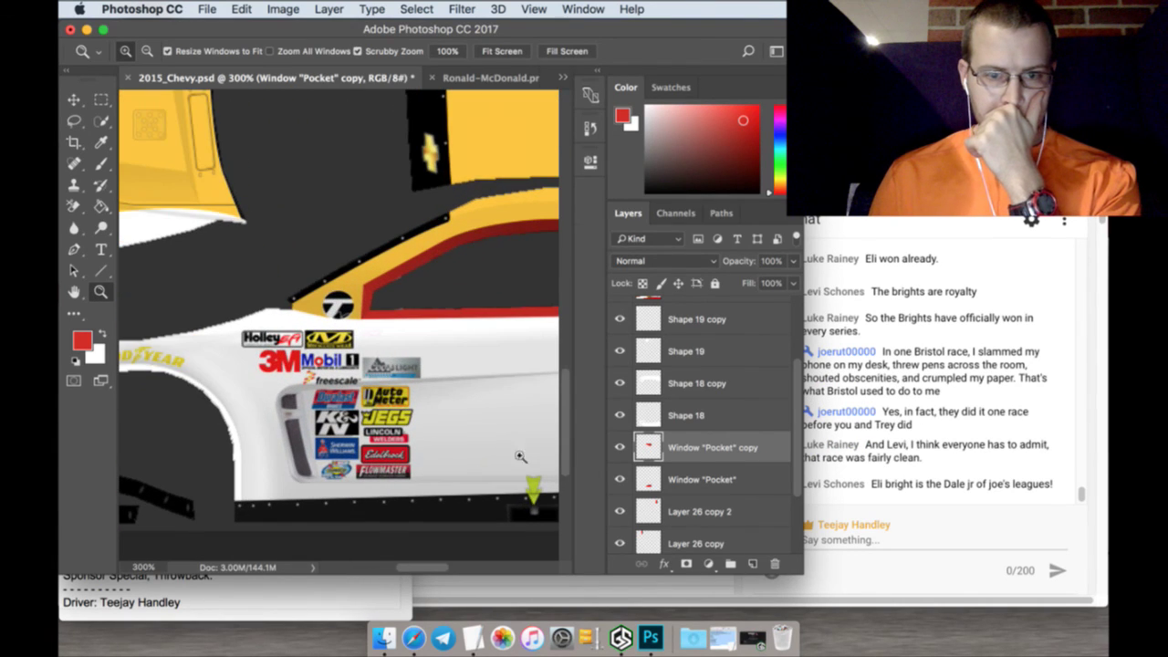
{"action": "left_click", "coordinate": [752, 563]}
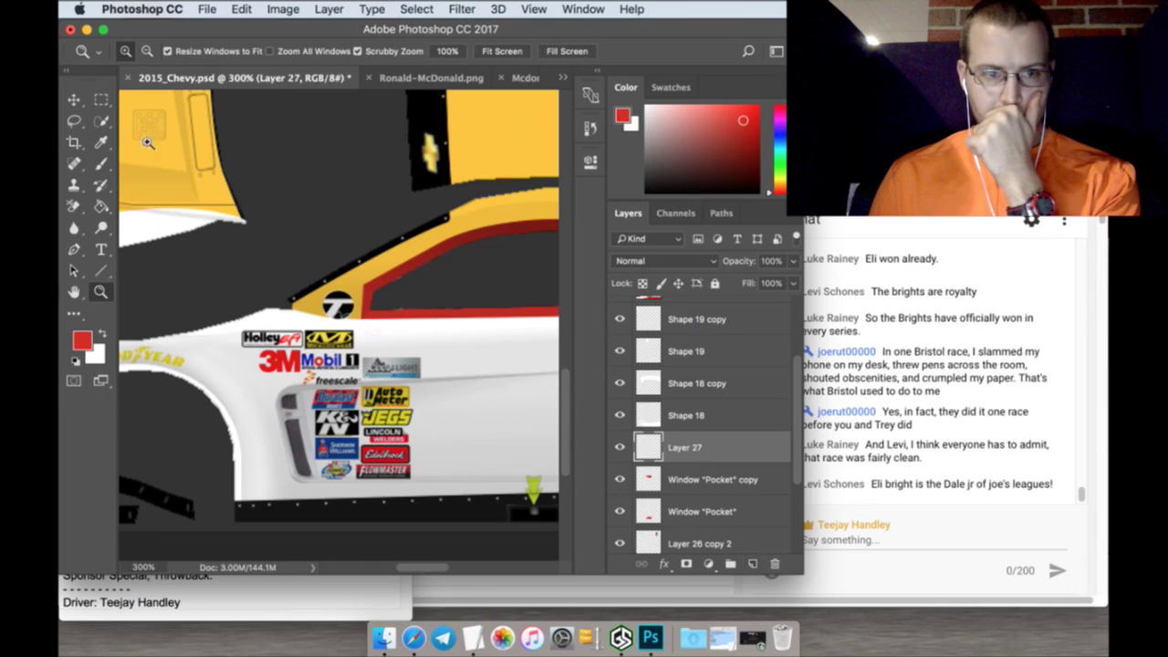
{"action": "left_click", "coordinate": [101, 101]}
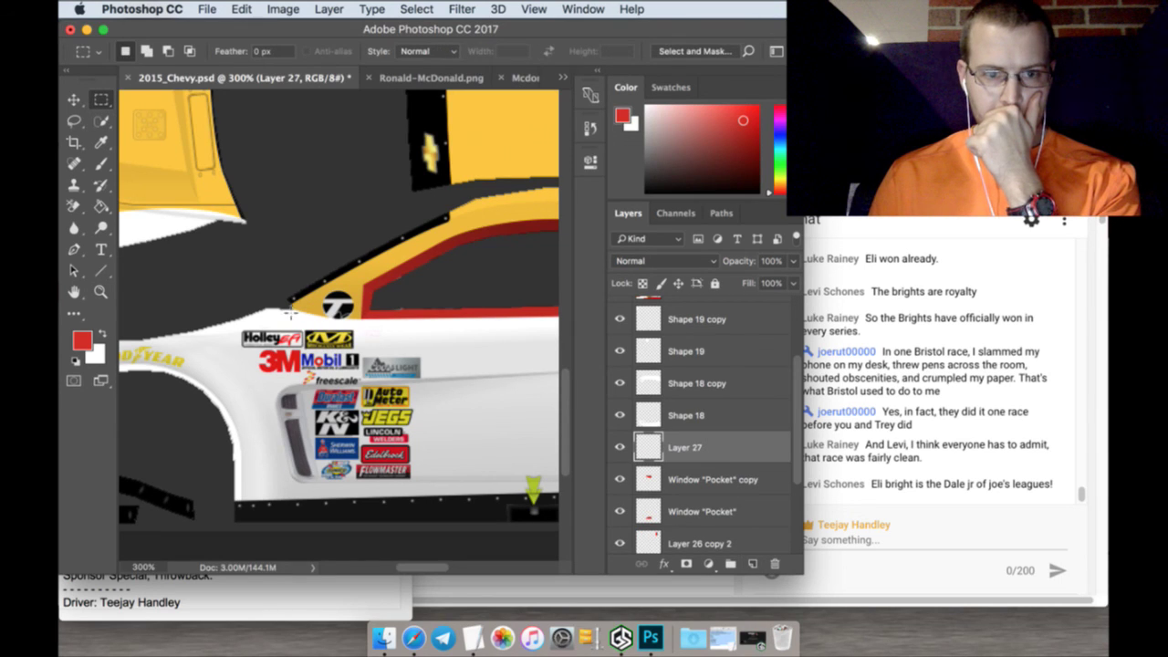
{"action": "left_click_drag", "start_coordinate": [291, 313], "coordinate": [358, 522]}
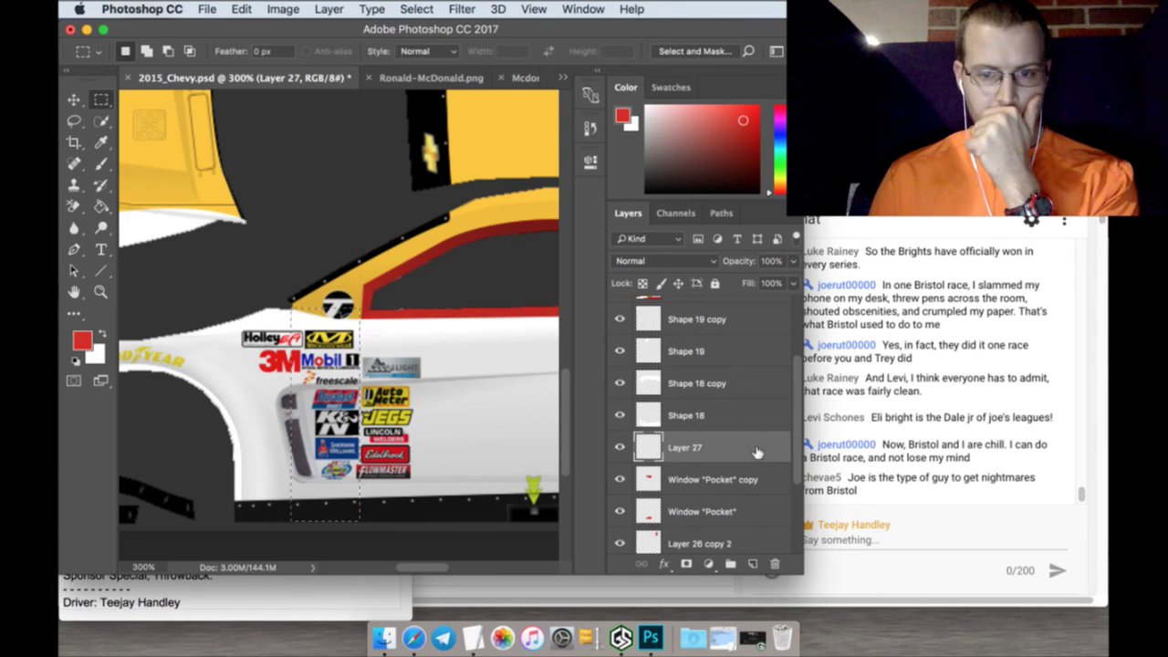
Move Layer 27 directly above Shape 19 copy and fill the selected strip with red
{"action": "mouse_move", "coordinate": [754, 448]}
{"action": "left_mouse_down"}
{"action": "mouse_move", "coordinate": [746, 321]}
{"action": "mouse_move", "coordinate": [726, 363]}
{"action": "left_mouse_up"}
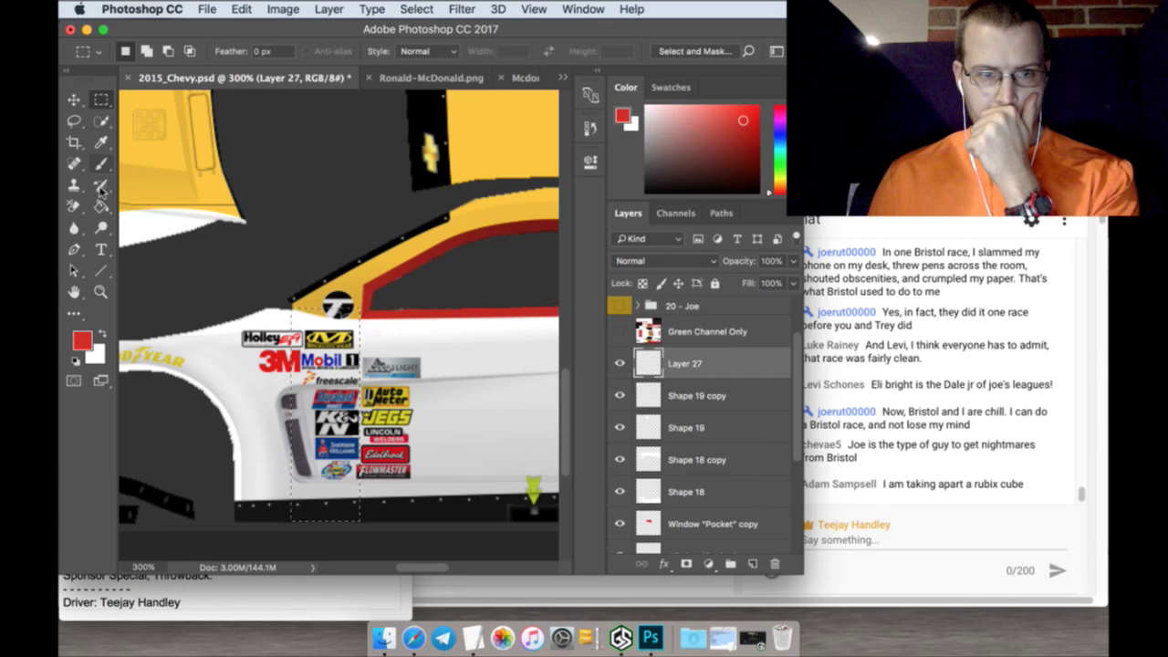
{"action": "left_click", "coordinate": [102, 208]}
{"action": "right_click", "coordinate": [104, 214]}
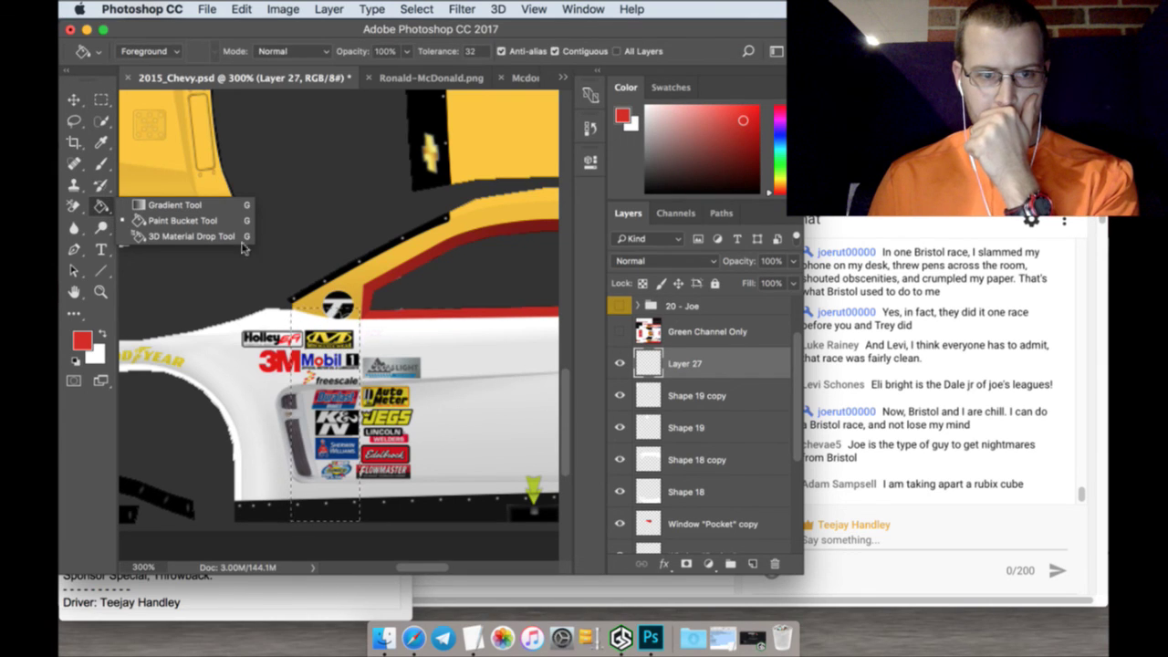
{"action": "left_click", "coordinate": [198, 221]}
{"action": "left_click", "coordinate": [337, 395]}
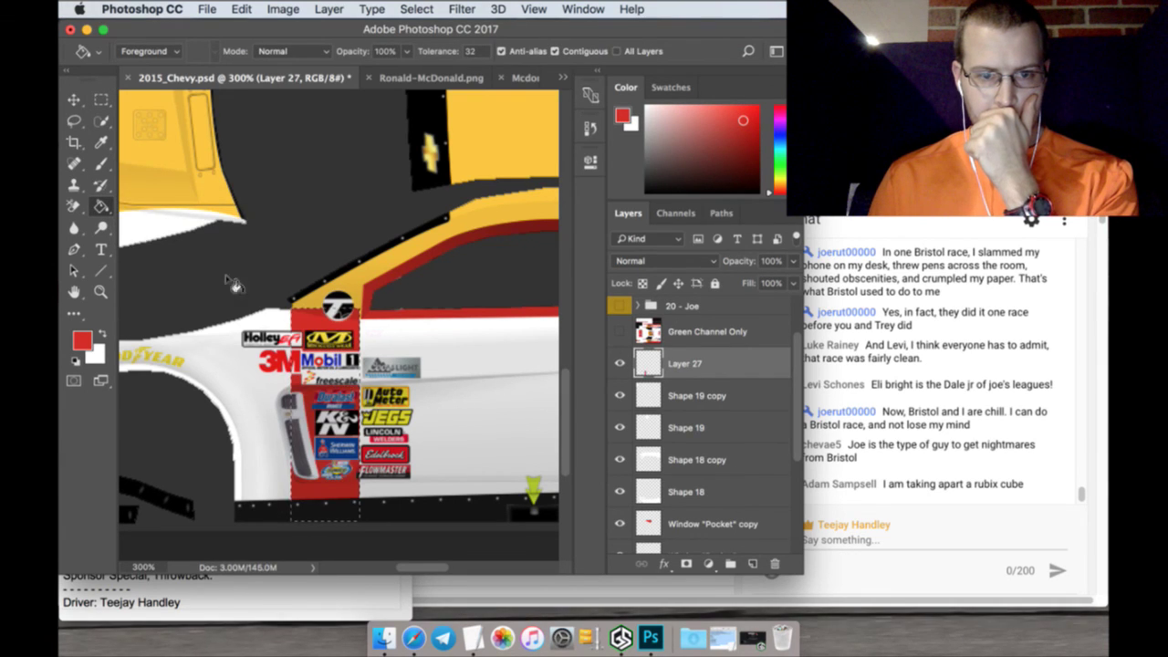
Duplicate Layer 27 within 2015_Chevy.psd under the default copy name
{"action": "left_click", "coordinate": [101, 99]}
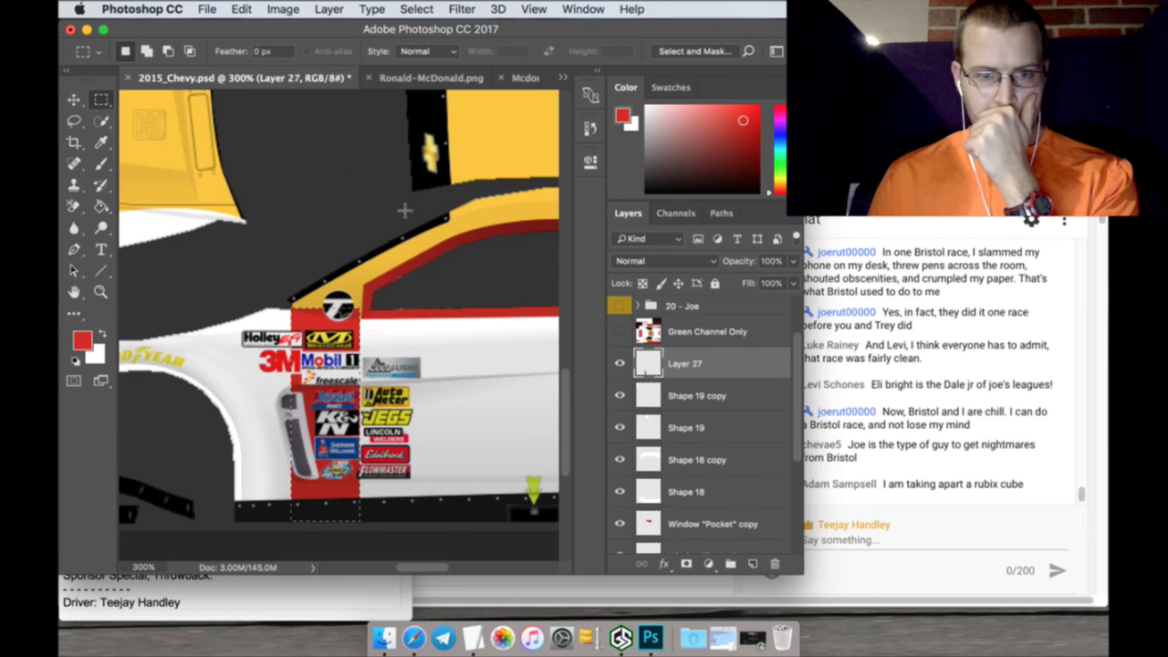
{"action": "right_click", "coordinate": [671, 362]}
{"action": "key", "text": "Down"}
{"action": "key", "text": "Down"}
{"action": "key", "text": "Down"}
{"action": "key", "text": "Down"}
{"action": "key", "text": "Return"}
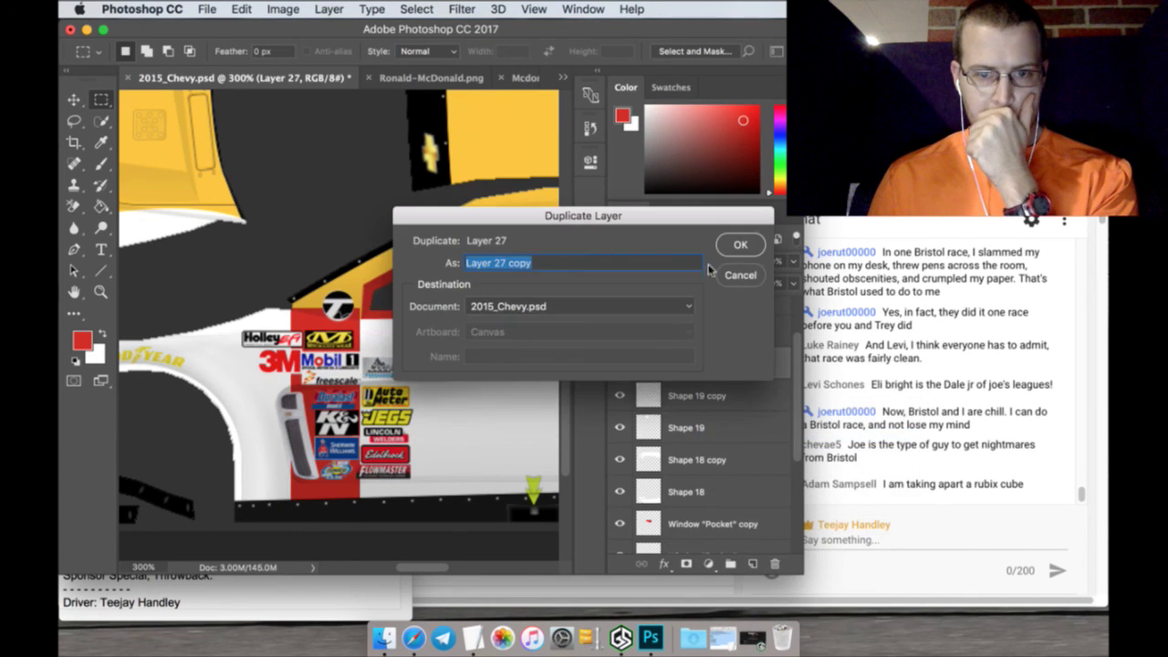
{"action": "key", "text": "Return"}
Place the copied red strip directly behind the first one at X 444 px and apply the transform
{"action": "key", "text": "v"}
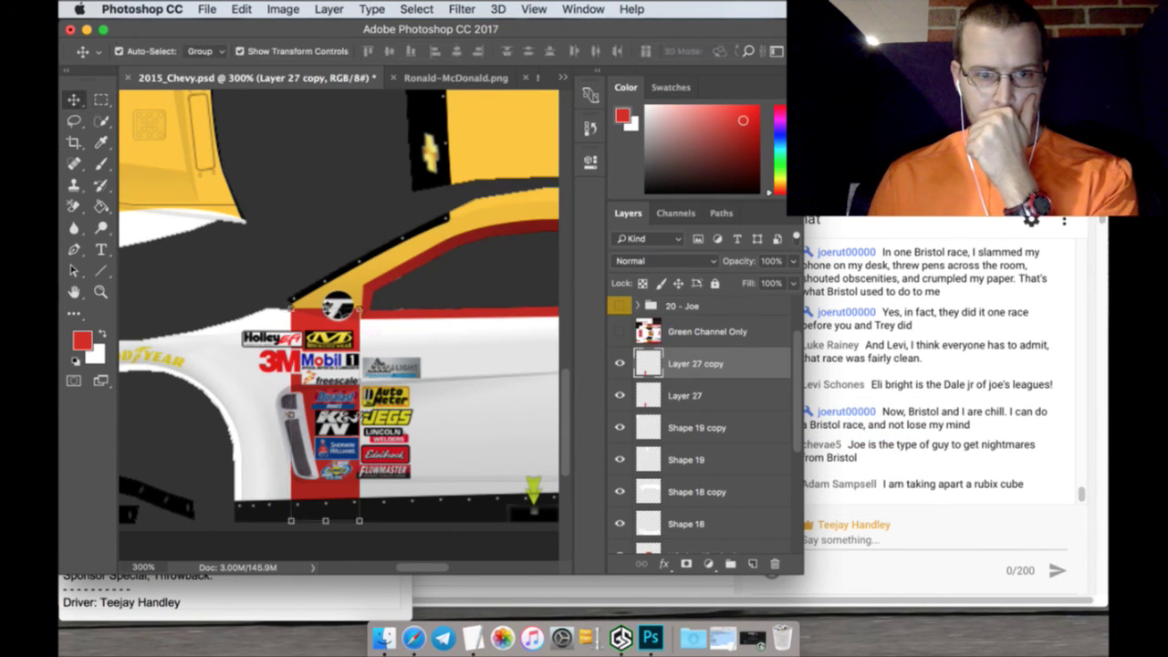
{"action": "key", "text": "super+t"}
{"action": "left_click_drag", "start_coordinate": [140, 50], "coordinate": [189, 53]}
{"action": "key", "text": "Down"}
{"action": "key", "text": "Down"}
{"action": "key", "text": "Down"}
{"action": "key", "text": "Down"}
{"action": "key", "text": "Down"}
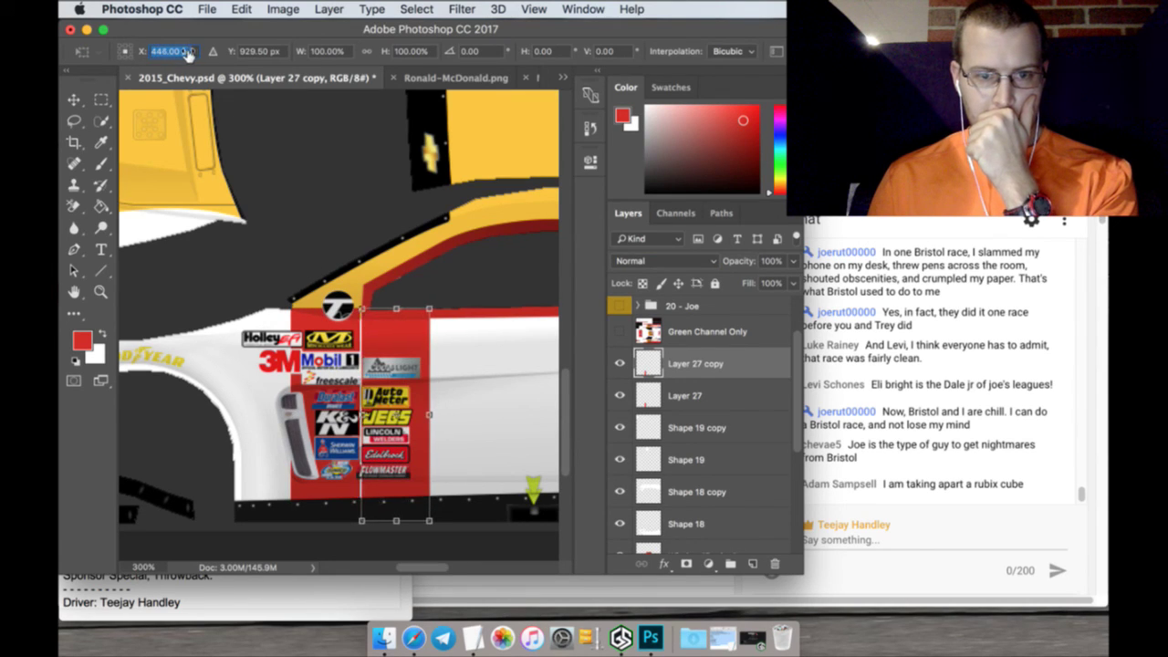
{"action": "key", "text": "Return"}
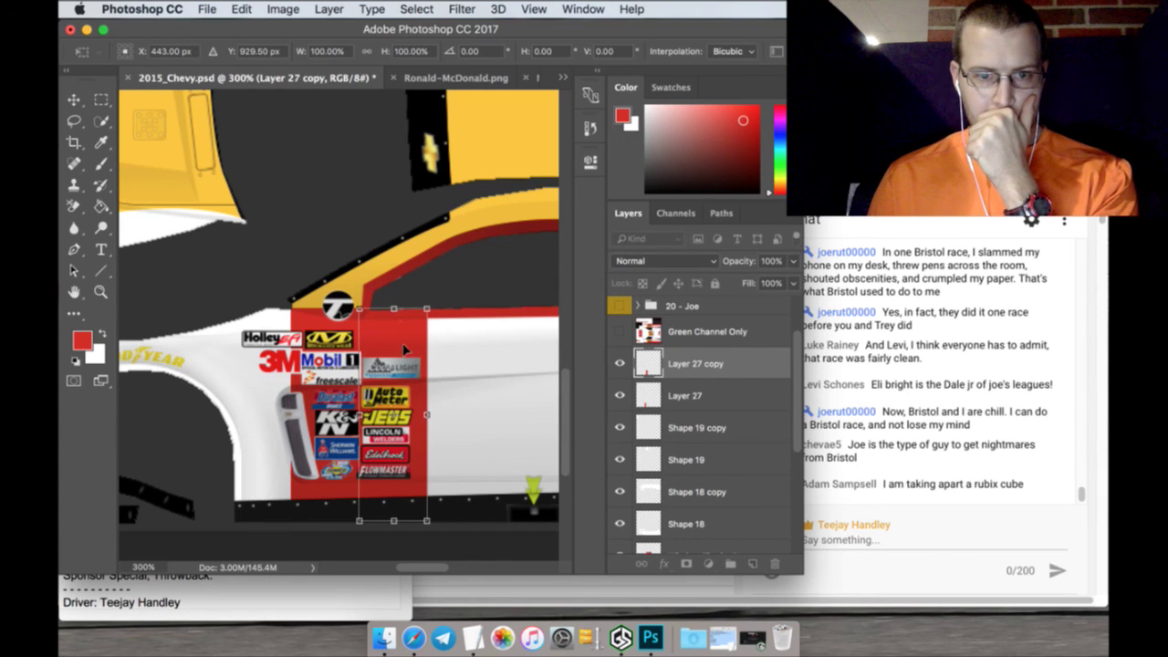
{"action": "left_click_drag", "start_coordinate": [406, 348], "coordinate": [406, 350]}
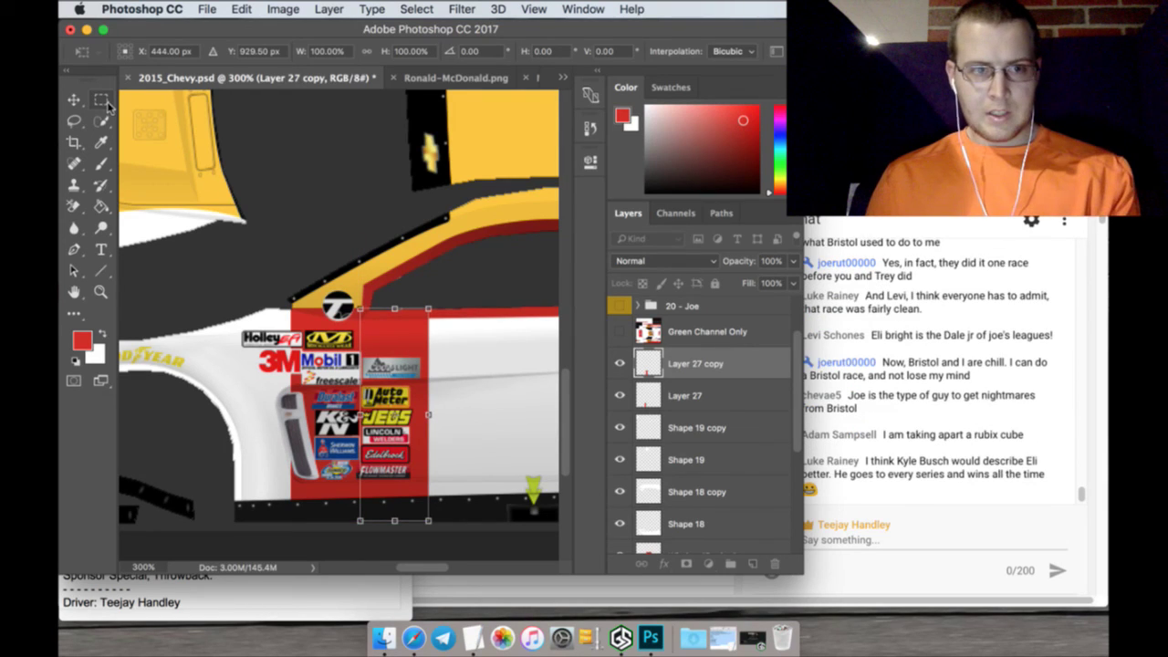
{"action": "left_click", "coordinate": [686, 248]}
{"action": "left_click", "coordinate": [697, 241]}
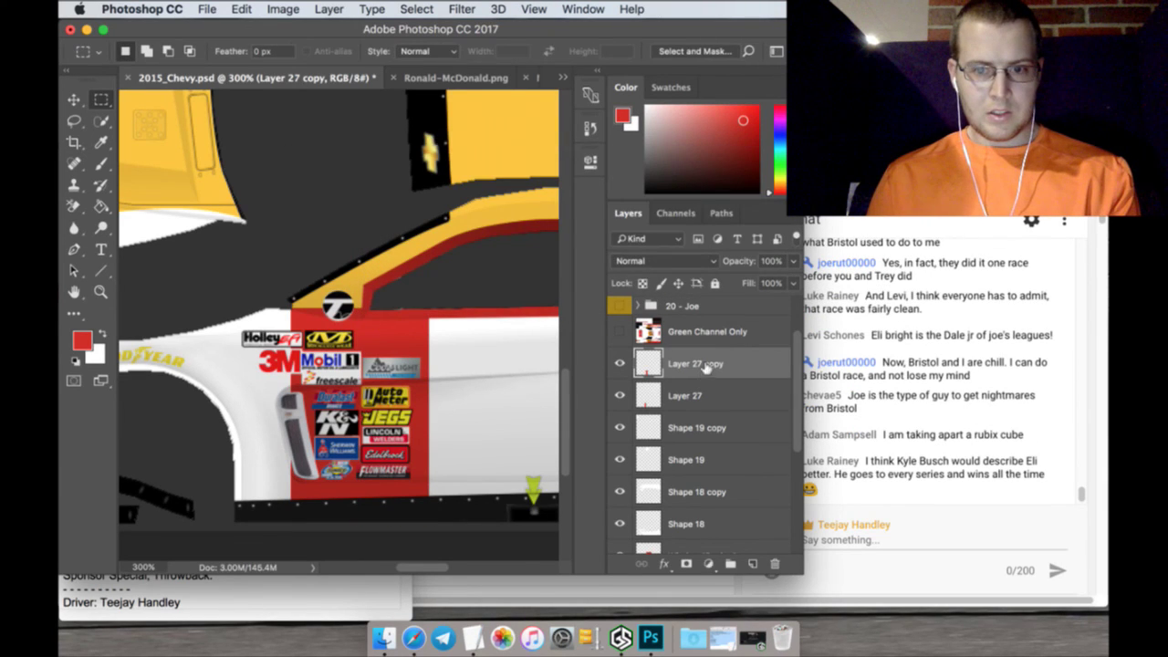
Duplicate Layer 27 copy and place the new red strip directly behind it at X 500 px, applying the transform
{"action": "right_click", "coordinate": [711, 365]}
{"action": "left_click", "coordinate": [734, 439]}
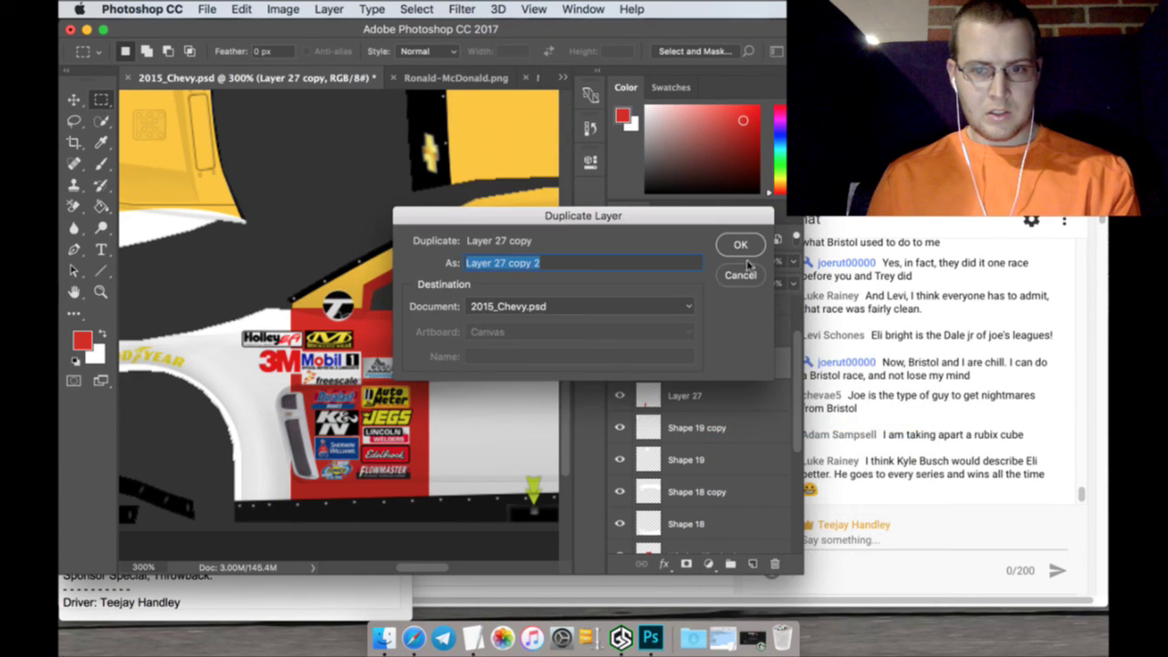
{"action": "key", "text": "Return"}
{"action": "key", "text": "v"}
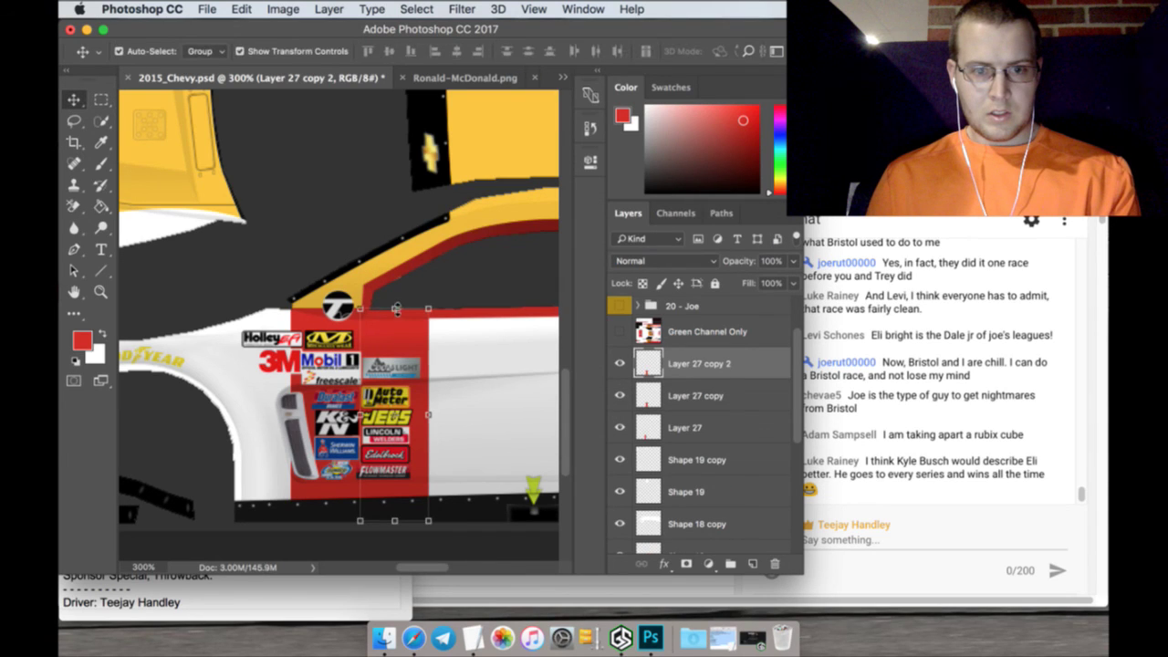
{"action": "left_click_drag", "start_coordinate": [396, 311], "coordinate": [468, 337]}
{"action": "left_click_drag", "start_coordinate": [472, 335], "coordinate": [467, 334]}
{"action": "left_click", "coordinate": [103, 102]}
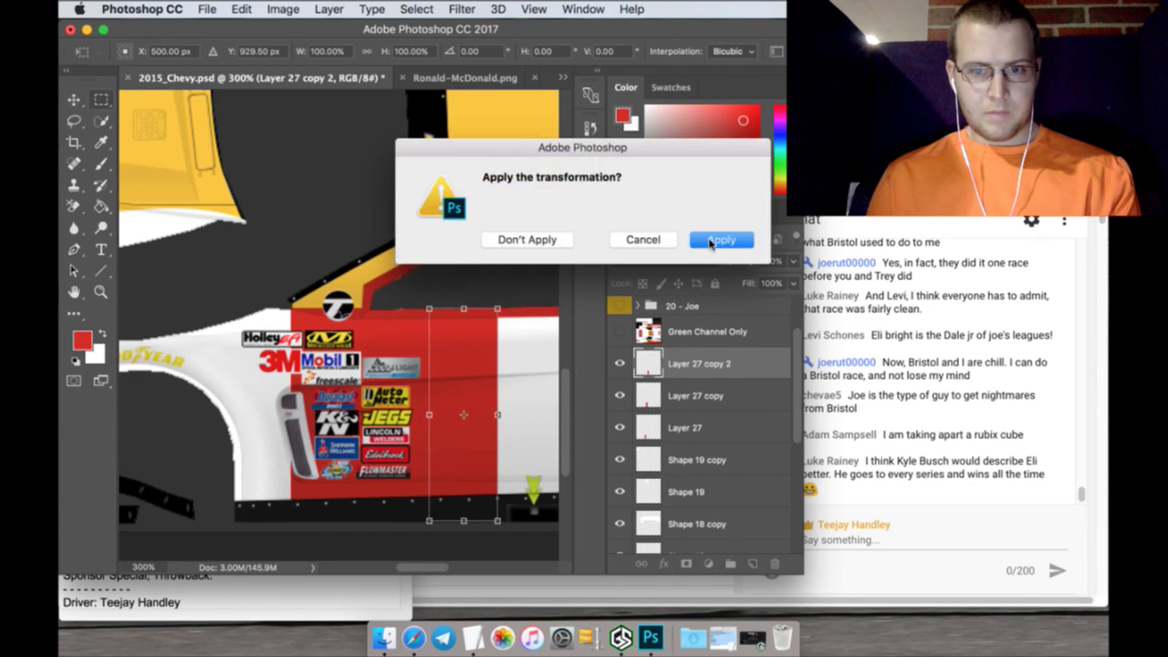
{"action": "left_click", "coordinate": [722, 239]}
Delete the middle red strip layer, Layer 27 copy, leaving a white gap between the outer strips
{"action": "left_click", "coordinate": [698, 395]}
{"action": "right_click", "coordinate": [698, 395]}
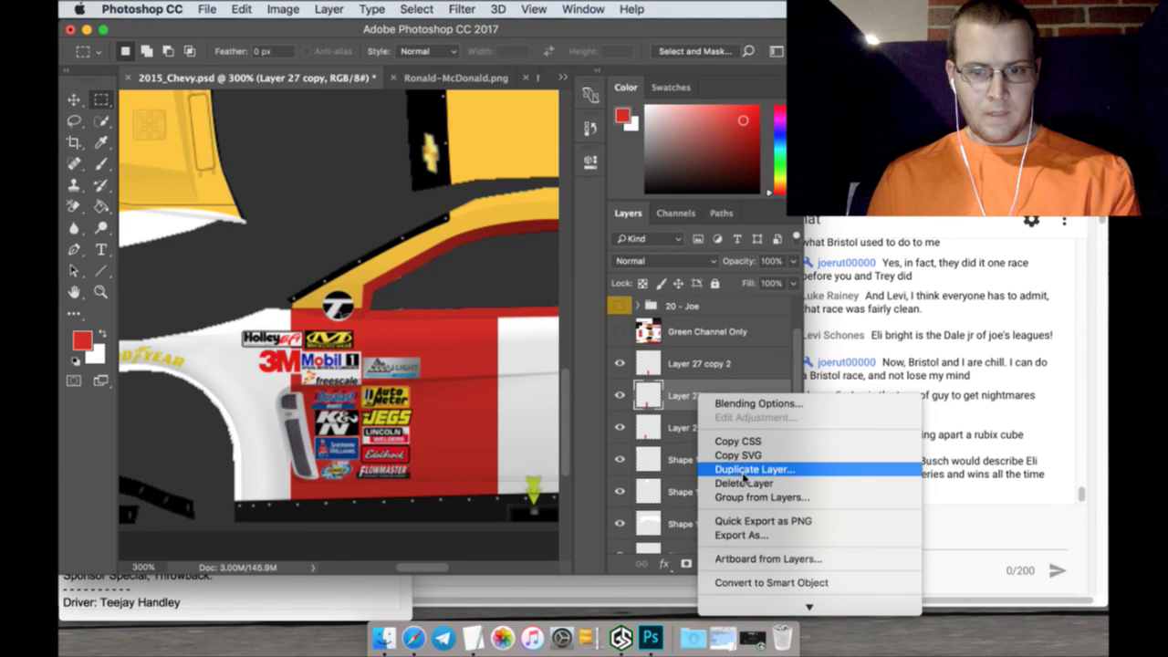
{"action": "left_click", "coordinate": [746, 482]}
{"action": "left_click", "coordinate": [708, 239]}
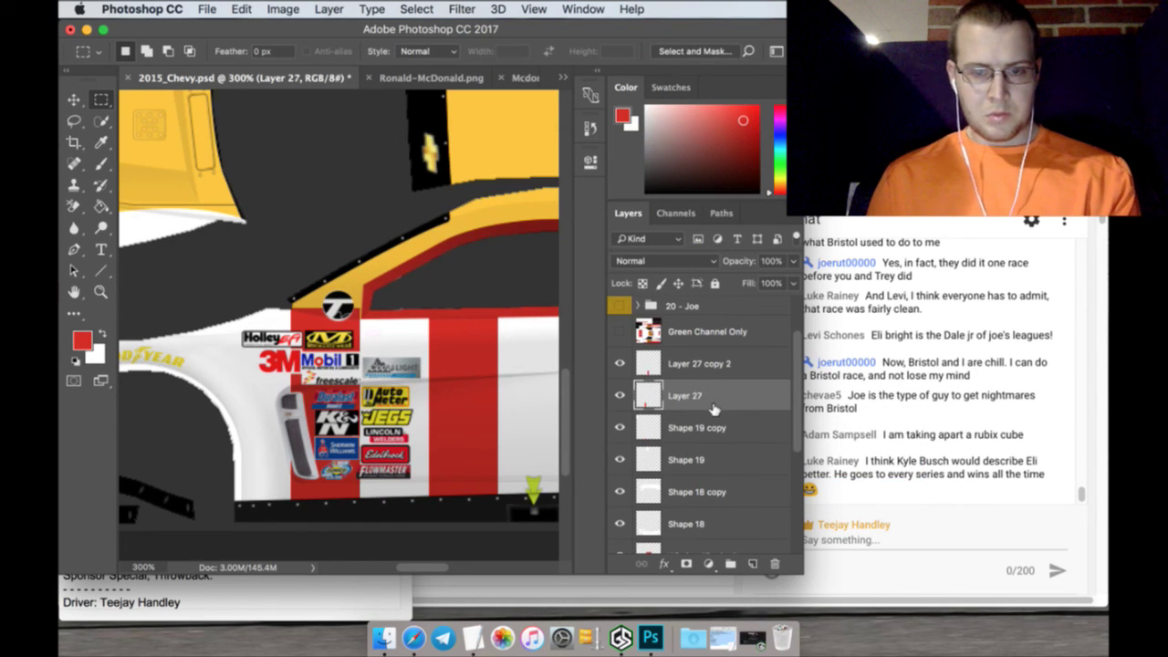
Merge Layer 27 and Layer 27 copy 2 into one striped layer
{"action": "left_click", "coordinate": [718, 363], "text": "shift"}
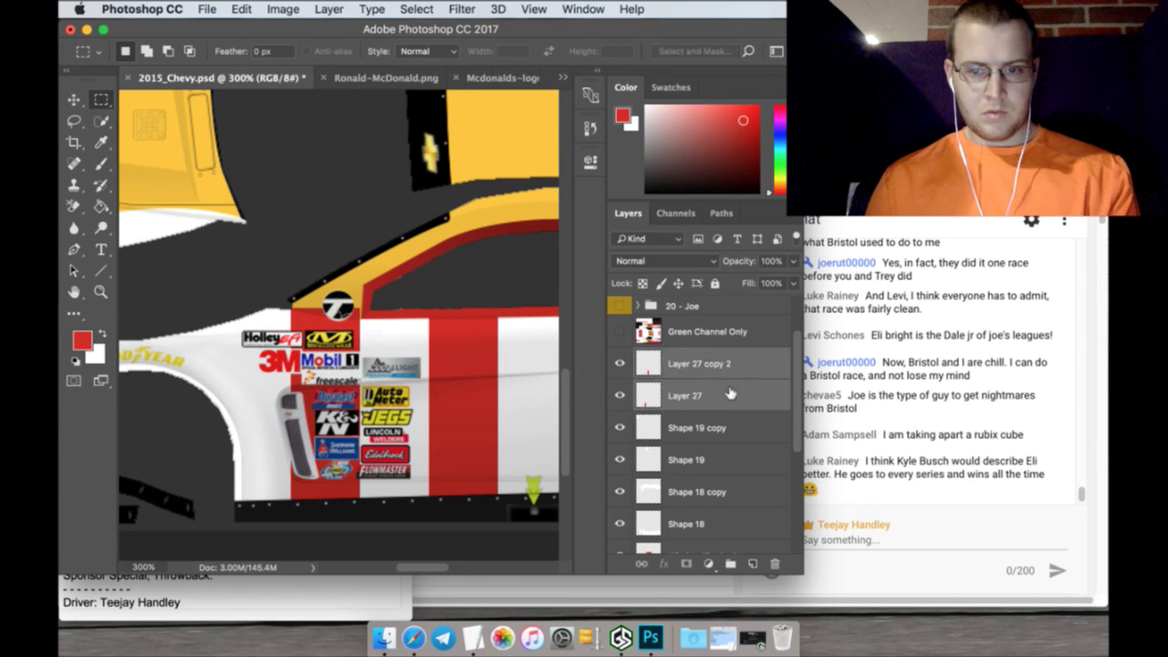
{"action": "right_click", "coordinate": [728, 390]}
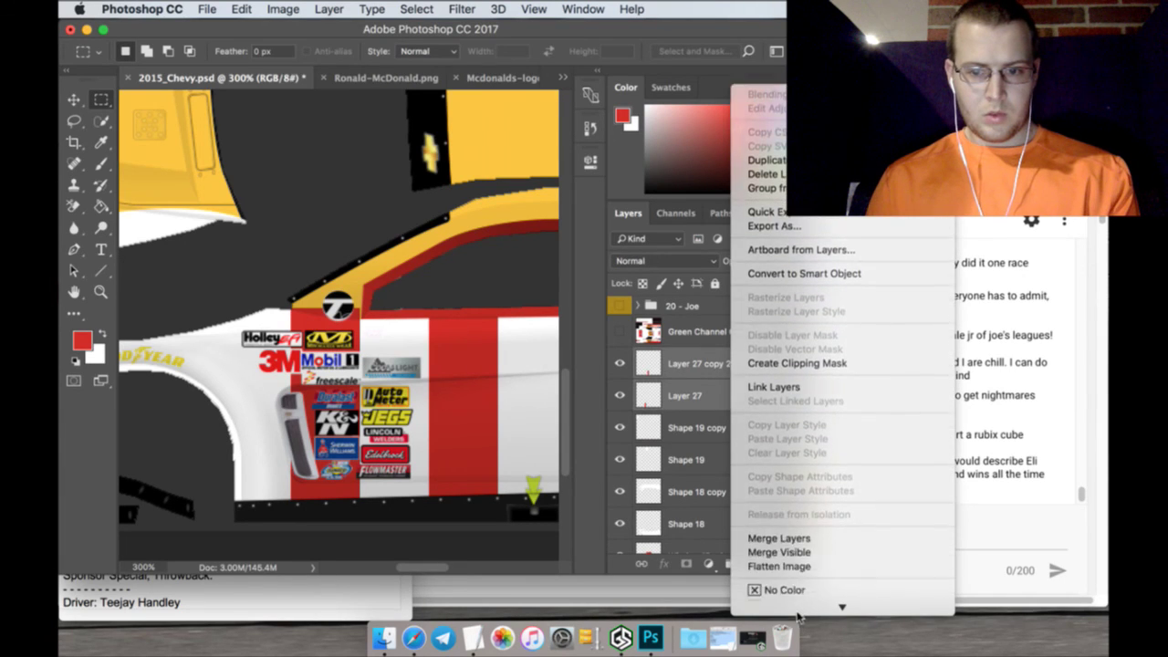
{"action": "left_click", "coordinate": [784, 494]}
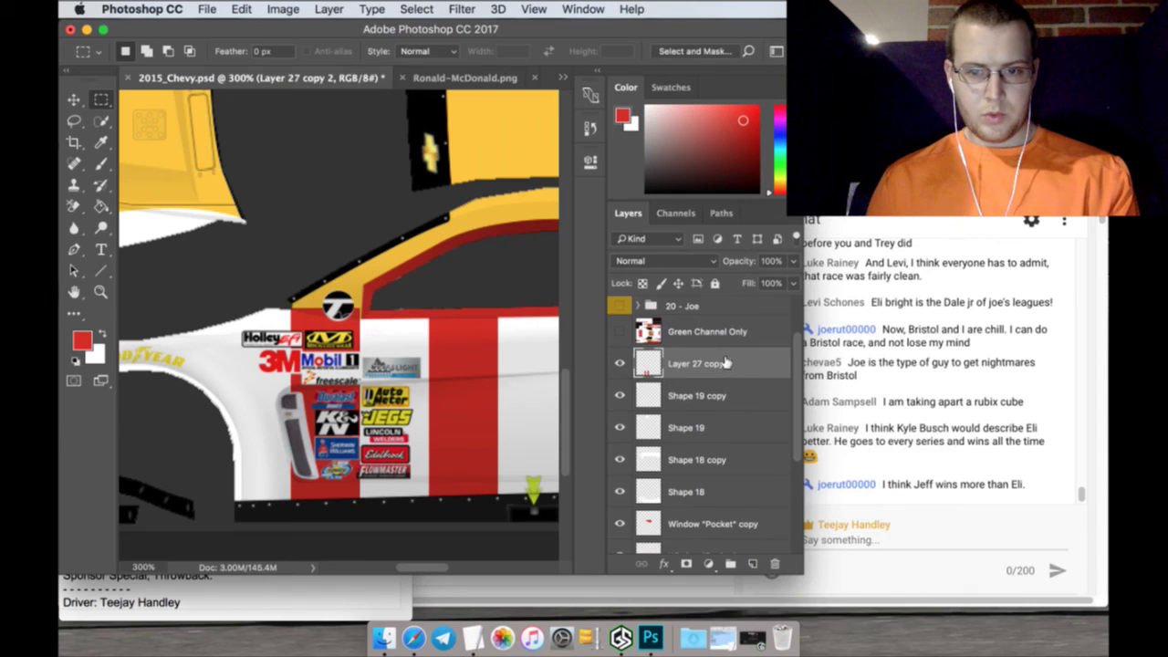
Duplicate the merged two-stripe layer, Layer 27 copy 2, within 2015_Chevy.psd under the default copy name
{"action": "right_click", "coordinate": [725, 363]}
{"action": "left_click", "coordinate": [748, 437]}
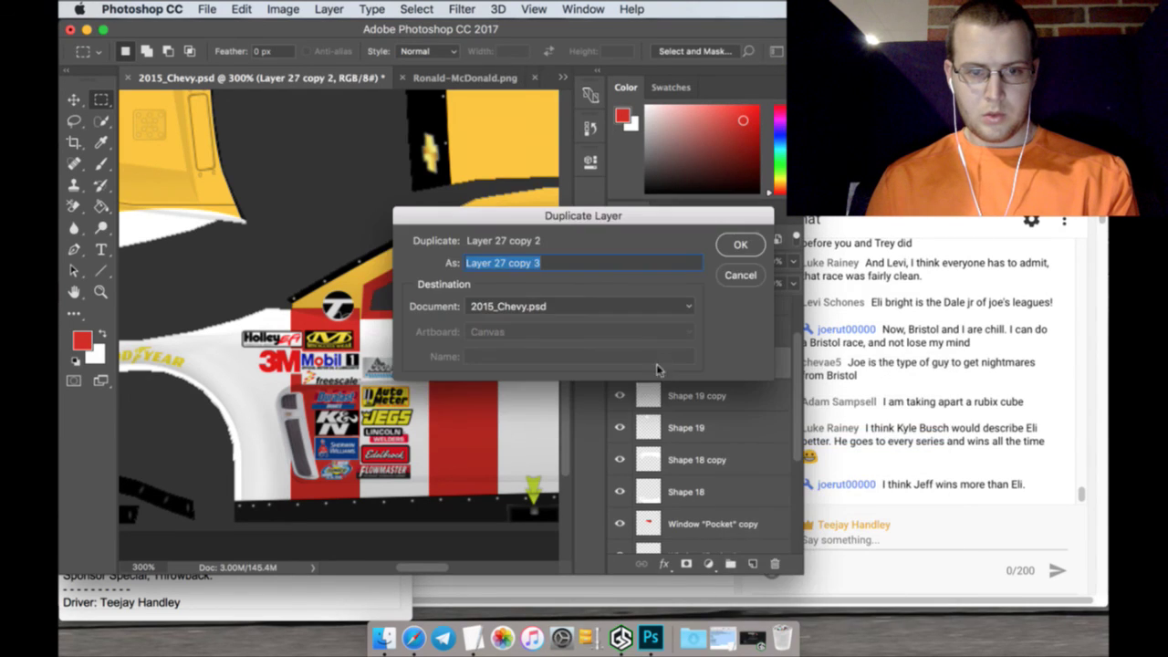
{"action": "left_click", "coordinate": [739, 249]}
Shift the duplicated stripe pair rearward to X 556 px, overlapping the second red stripe exactly, and apply the transform
{"action": "key", "text": "v"}
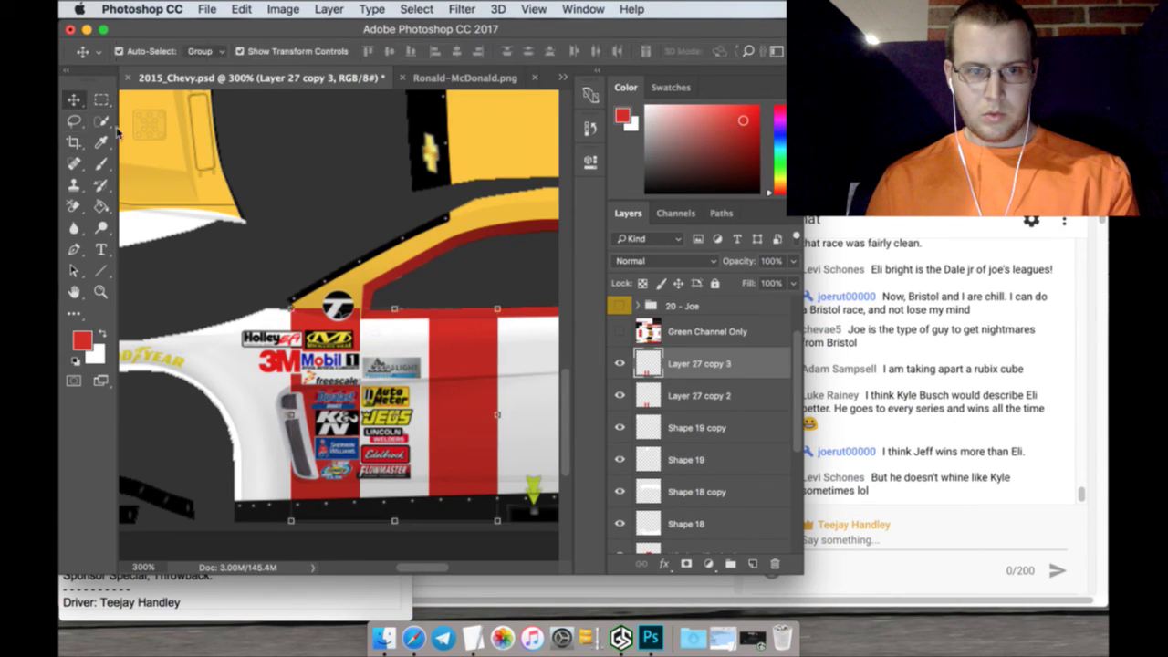
{"action": "key", "text": "super+t"}
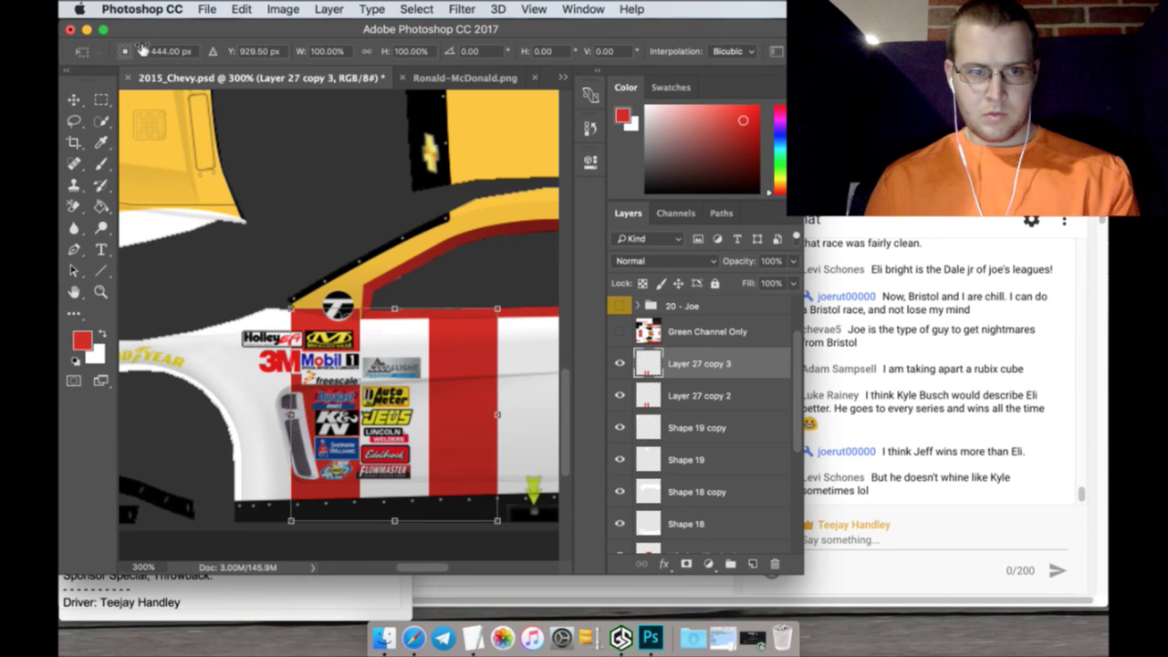
{"action": "left_click_drag", "start_coordinate": [142, 50], "coordinate": [228, 50]}
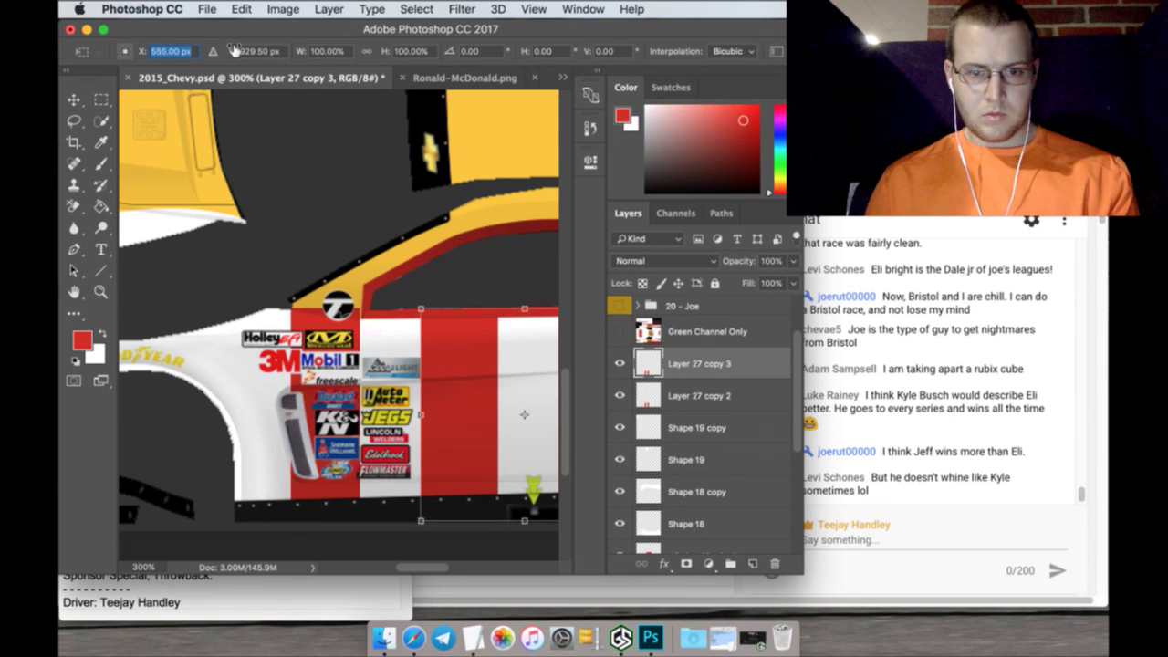
{"action": "key", "text": "Return"}
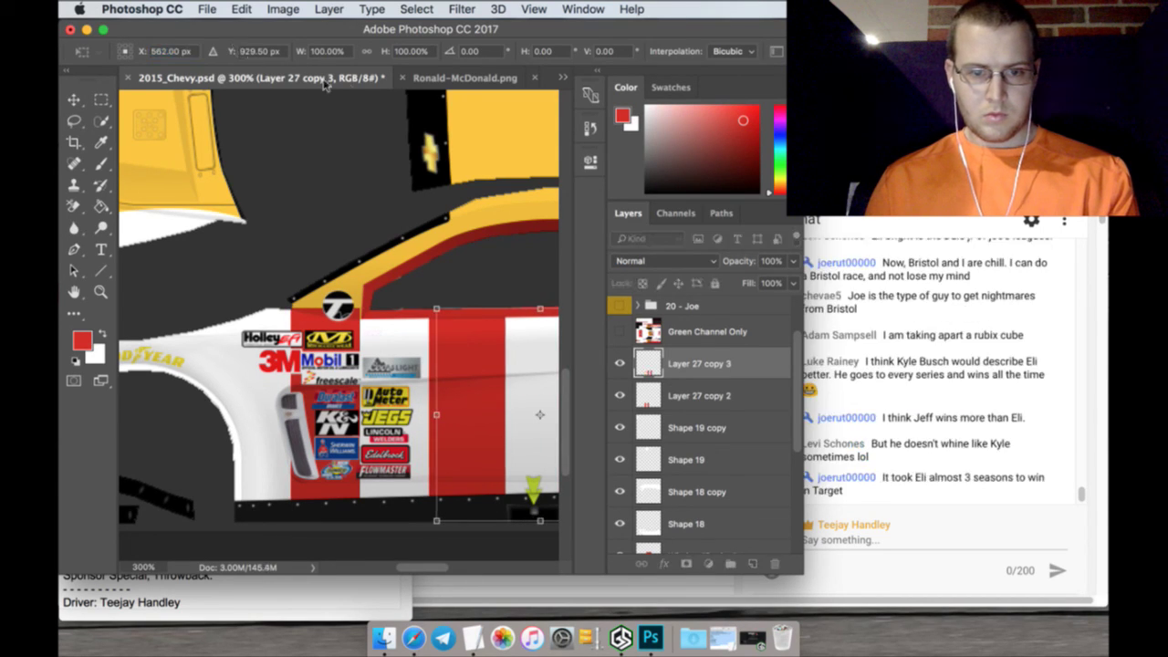
{"action": "left_click", "coordinate": [166, 52]}
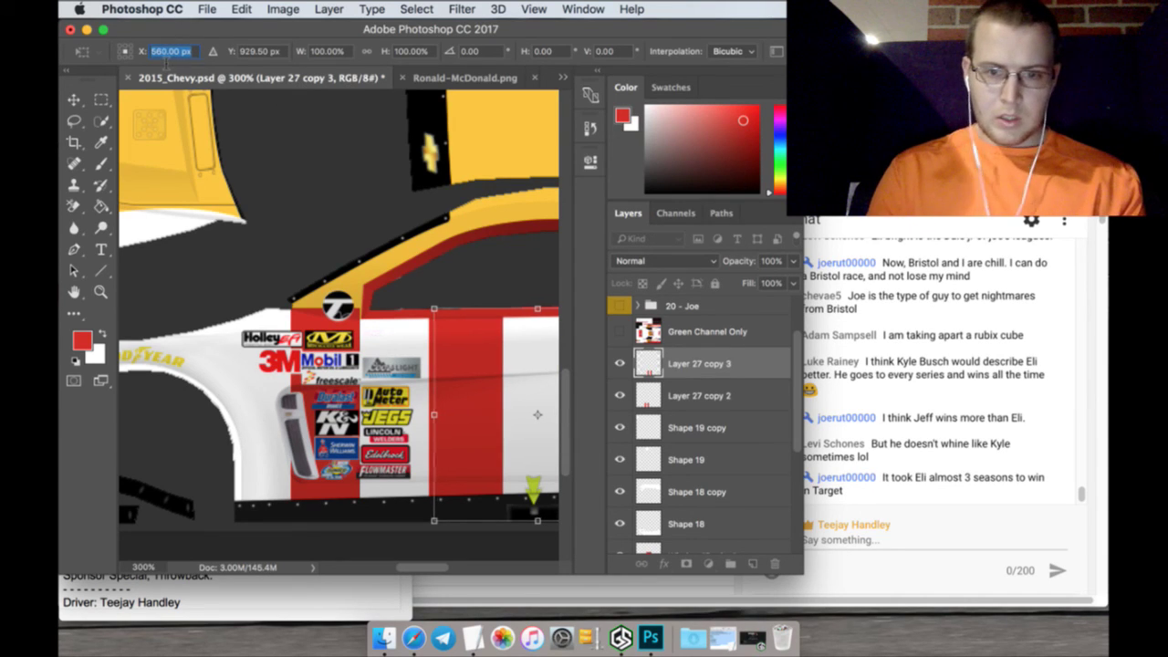
{"action": "key", "text": "Down"}
{"action": "key", "text": "Down"}
{"action": "key", "text": "Down"}
{"action": "key", "text": "Down"}
{"action": "key", "text": "Down"}
{"action": "key", "text": "Down"}
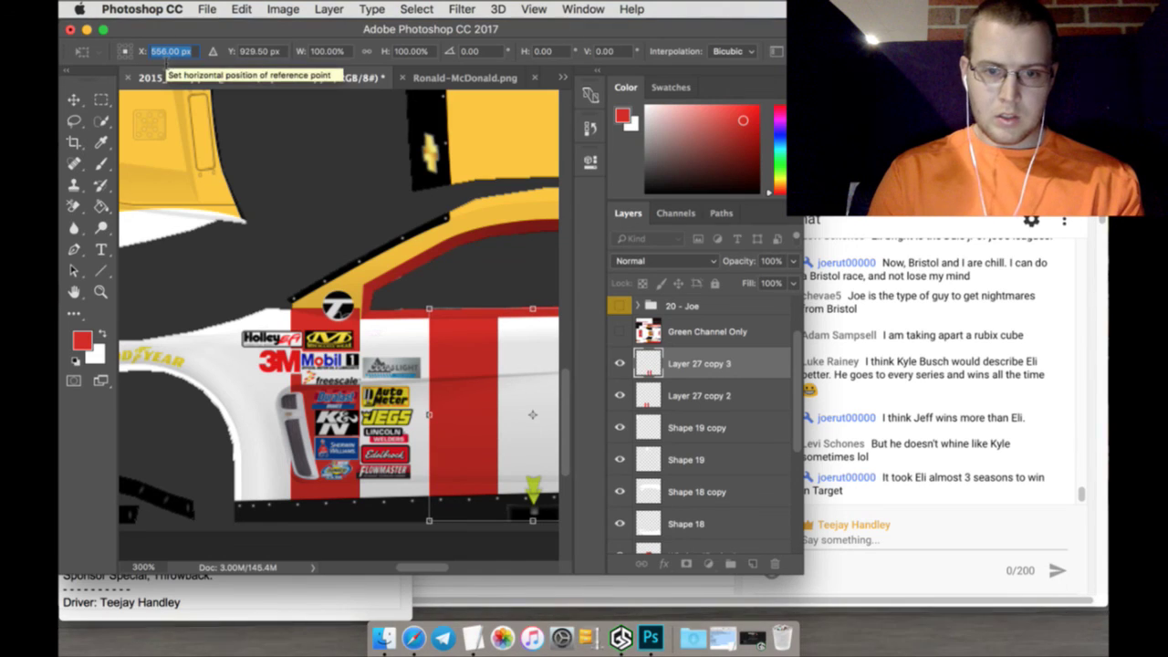
{"action": "left_click", "coordinate": [105, 102]}
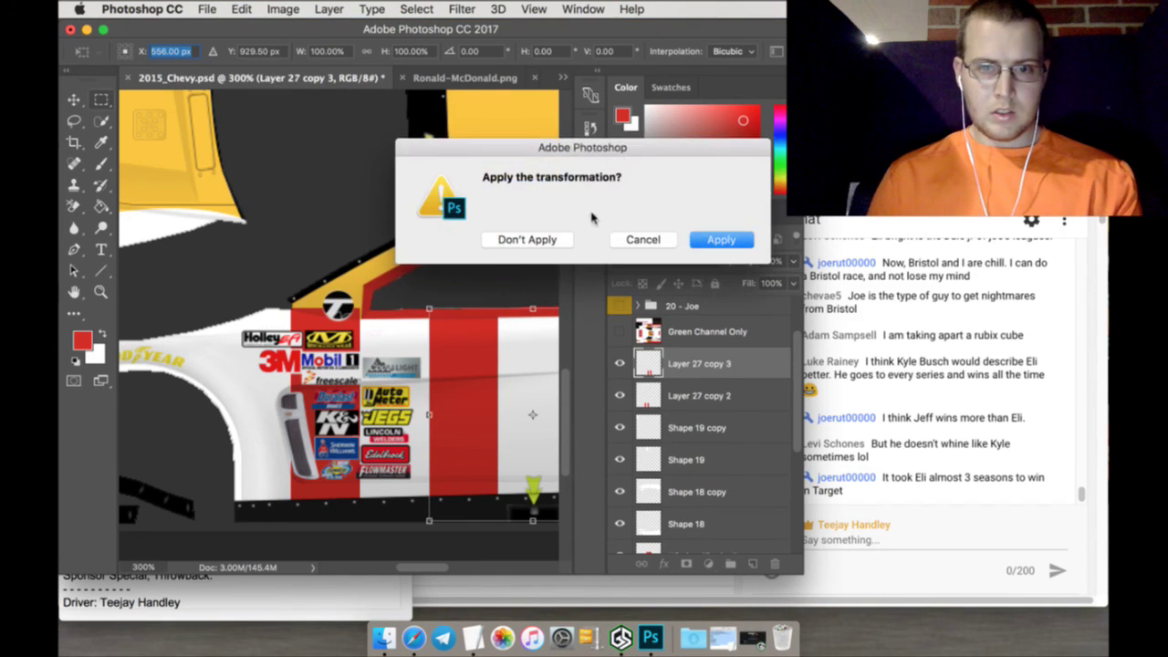
{"action": "left_click", "coordinate": [721, 240]}
Merge Layer 27 copy 3 with Layer 27 copy 2 into one three-stripe layer
{"action": "left_click", "coordinate": [720, 394], "text": "shift"}
{"action": "right_click", "coordinate": [721, 394]}
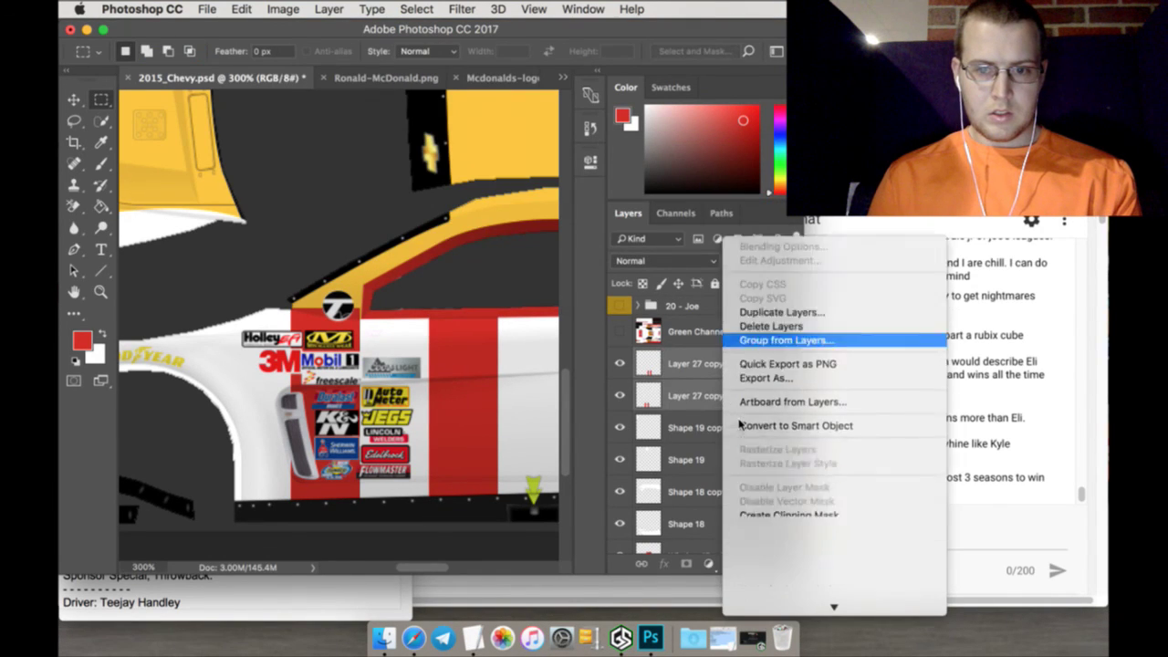
{"action": "left_click", "coordinate": [646, 527]}
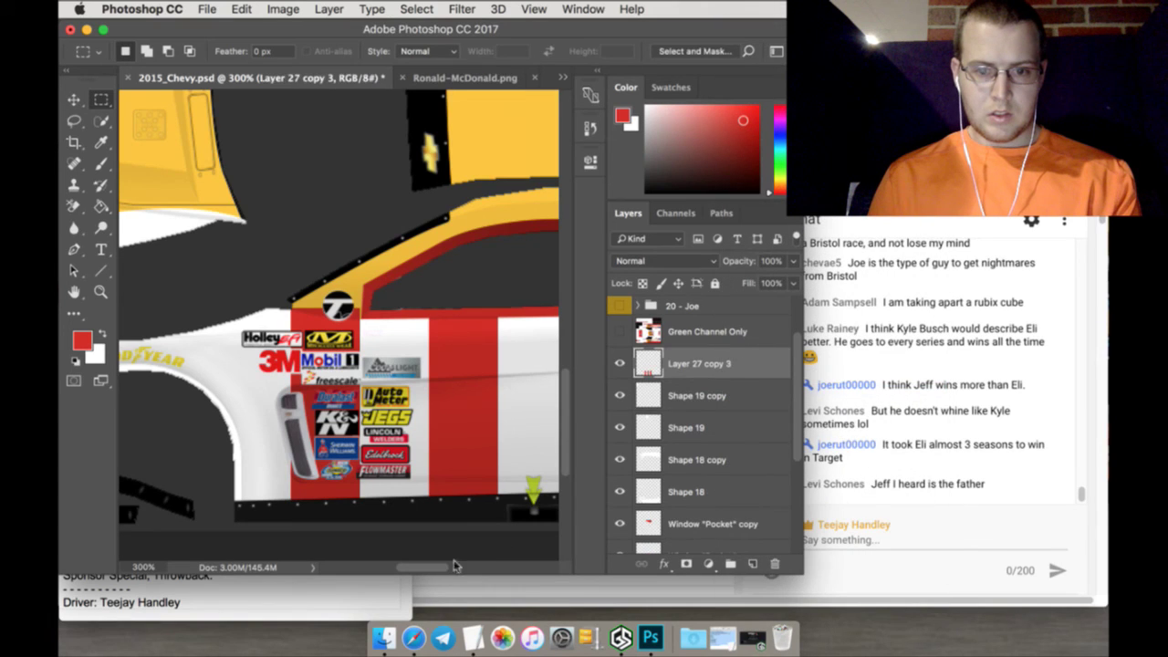
Duplicate the merged three-stripe layer, Layer 27 copy 3, within 2015_Chevy.psd under the default copy name
{"action": "left_click_drag", "start_coordinate": [411, 565], "coordinate": [470, 567]}
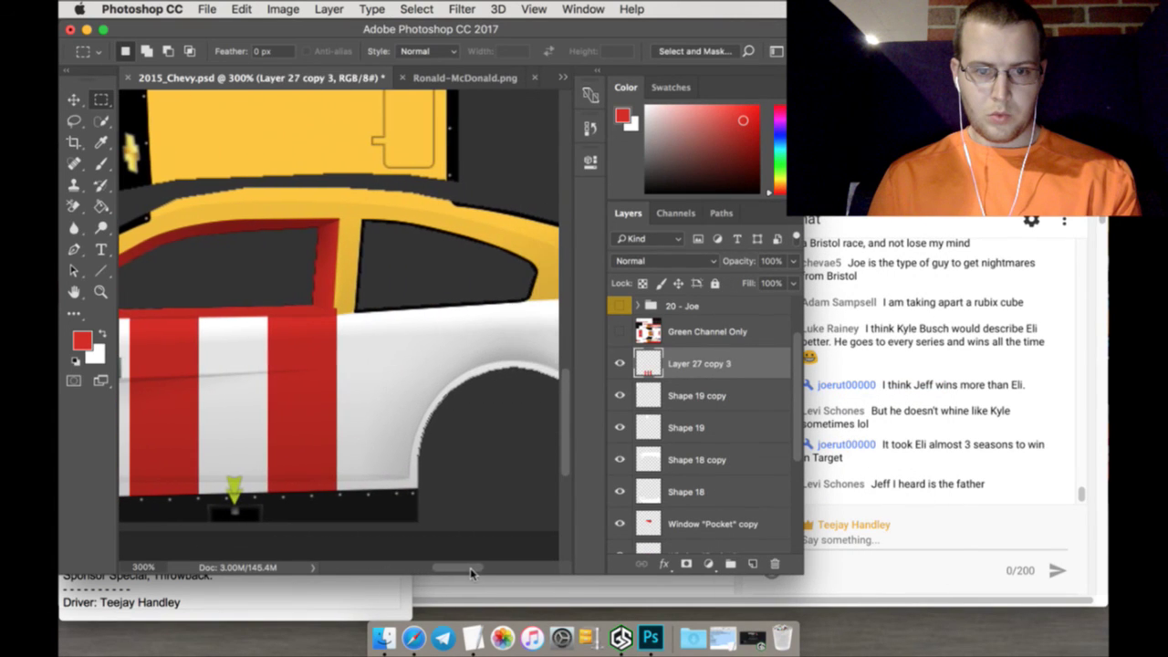
{"action": "right_click", "coordinate": [699, 364]}
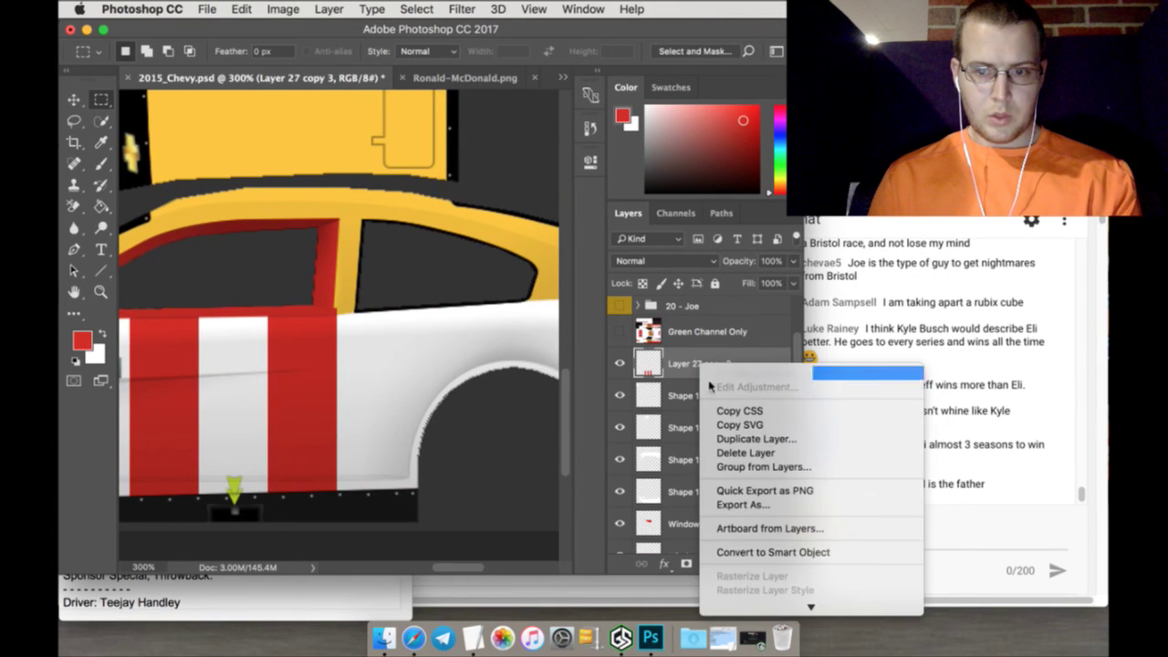
{"action": "left_click", "coordinate": [727, 440]}
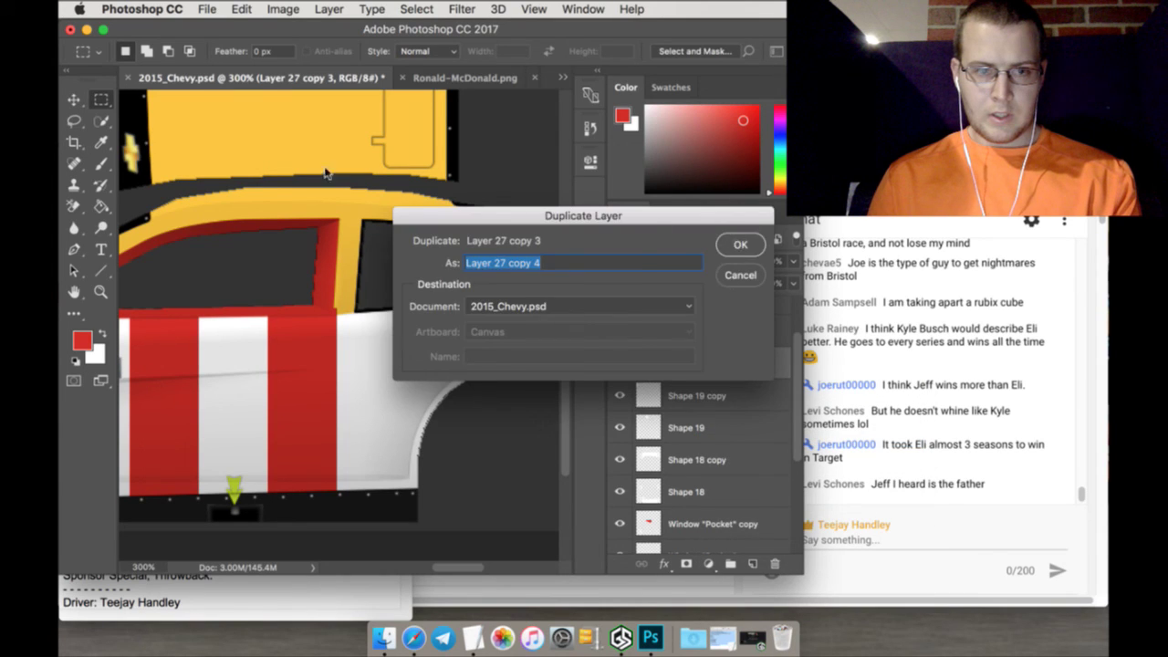
{"action": "key", "text": "Return"}
Move the duplicated three-stripe set rearward to X 724 px so its first stripe covers the last existing one, and apply the transform
{"action": "left_click", "coordinate": [76, 100]}
{"action": "key", "text": "ctrl+t"}
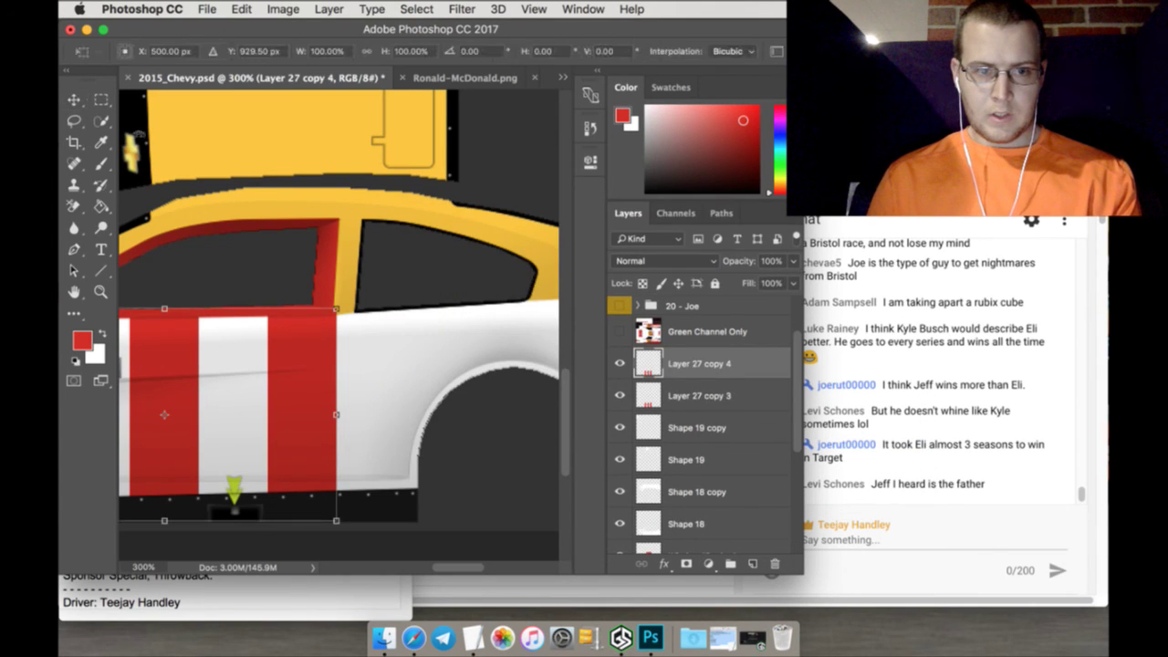
{"action": "left_click_drag", "start_coordinate": [142, 47], "coordinate": [301, 51]}
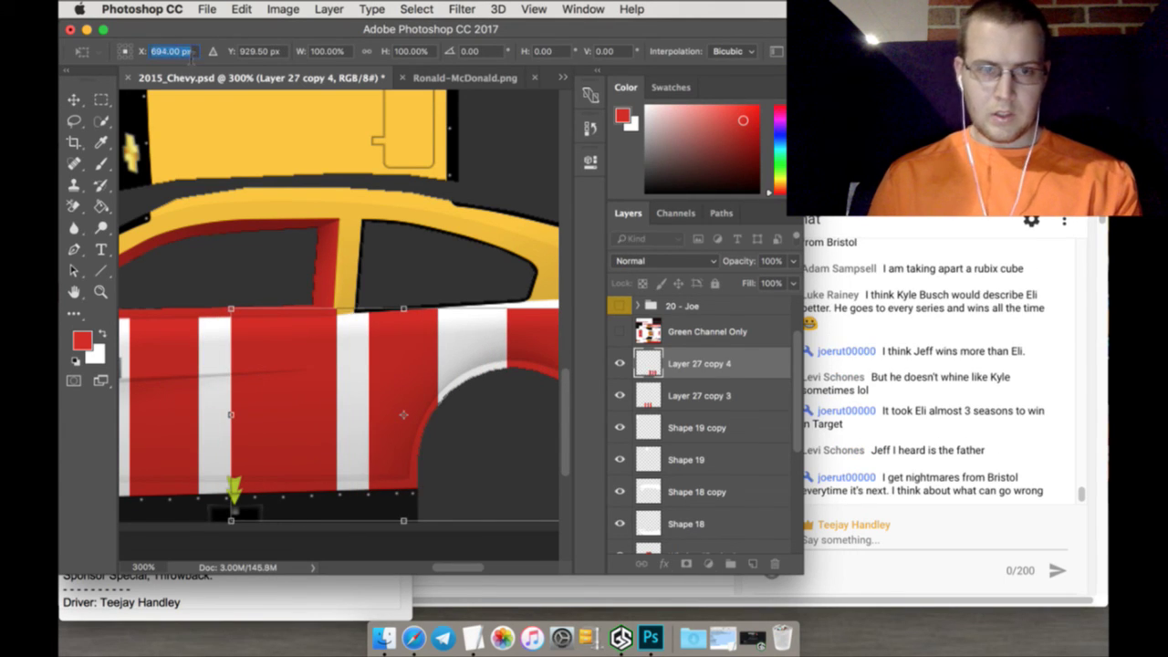
{"action": "key", "text": "shift+Up"}
{"action": "key", "text": "Up"}
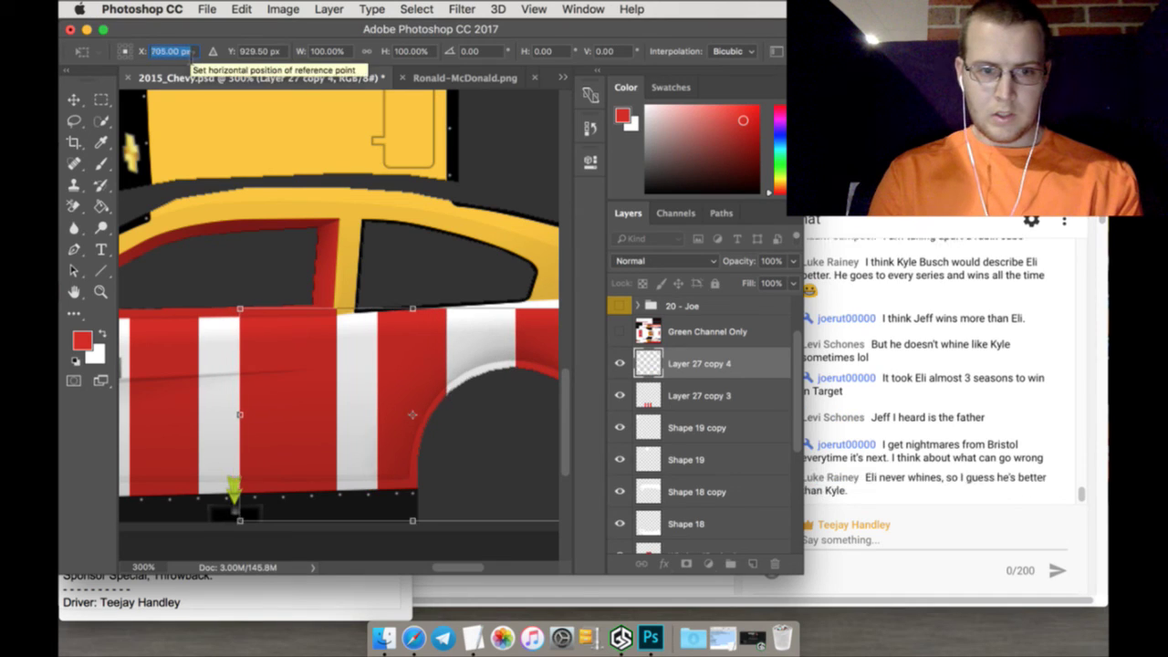
{"action": "key", "text": "Up"}
{"action": "key", "text": "Up"}
{"action": "key", "text": "Up"}
{"action": "key", "text": "Up"}
{"action": "key", "text": "Up"}
{"action": "key", "text": "Up"}
{"action": "key", "text": "Up"}
{"action": "key", "text": "Up"}
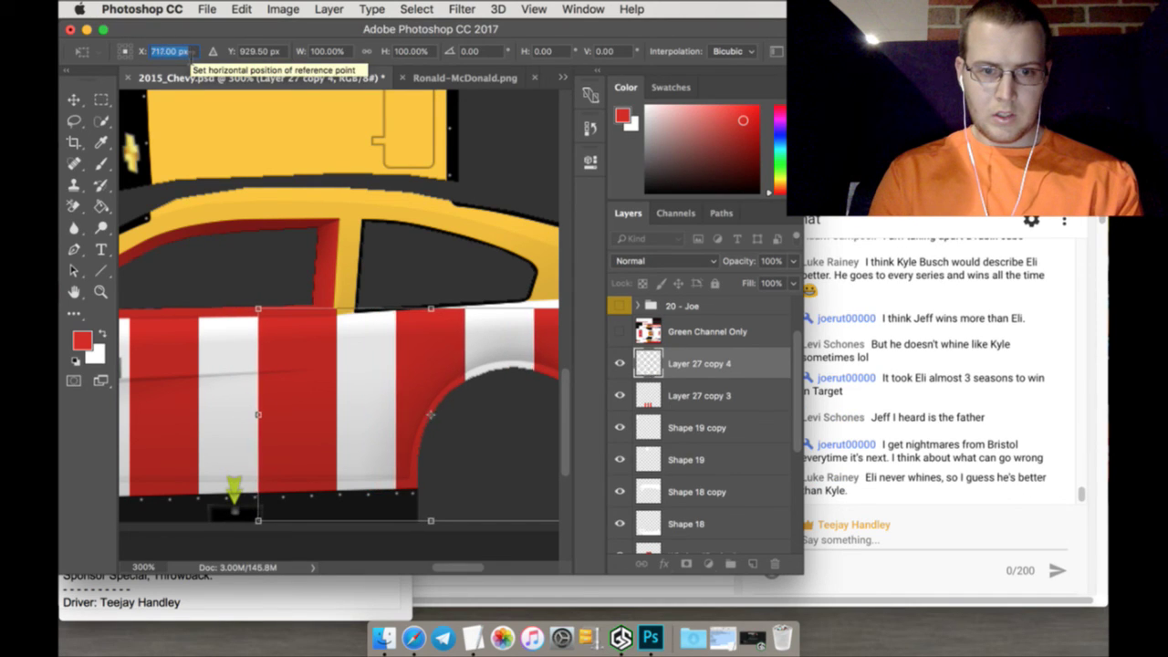
{"action": "key", "text": "Up"}
{"action": "key", "text": "Up"}
{"action": "key", "text": "Up"}
{"action": "key", "text": "Up"}
{"action": "key", "text": "Up"}
{"action": "key", "text": "Up"}
{"action": "key", "text": "Up"}
{"action": "key", "text": "Up"}
{"action": "key", "text": "Up"}
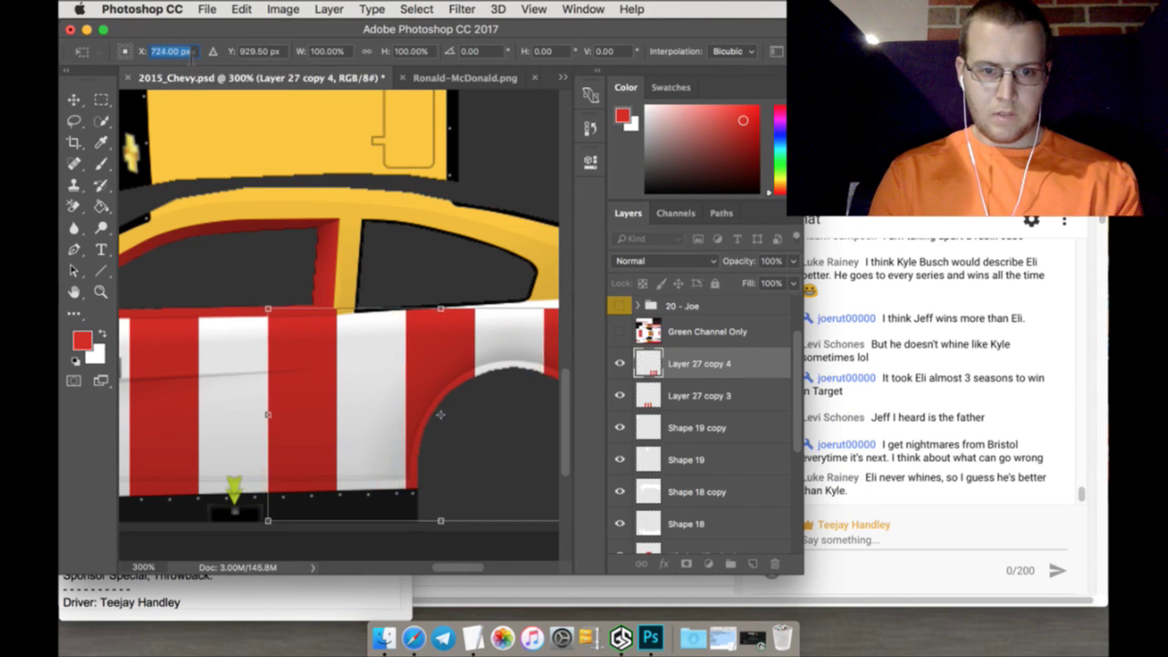
{"action": "key", "text": "Down"}
{"action": "key", "text": "Down"}
{"action": "key", "text": "Down"}
{"action": "key", "text": "Down"}
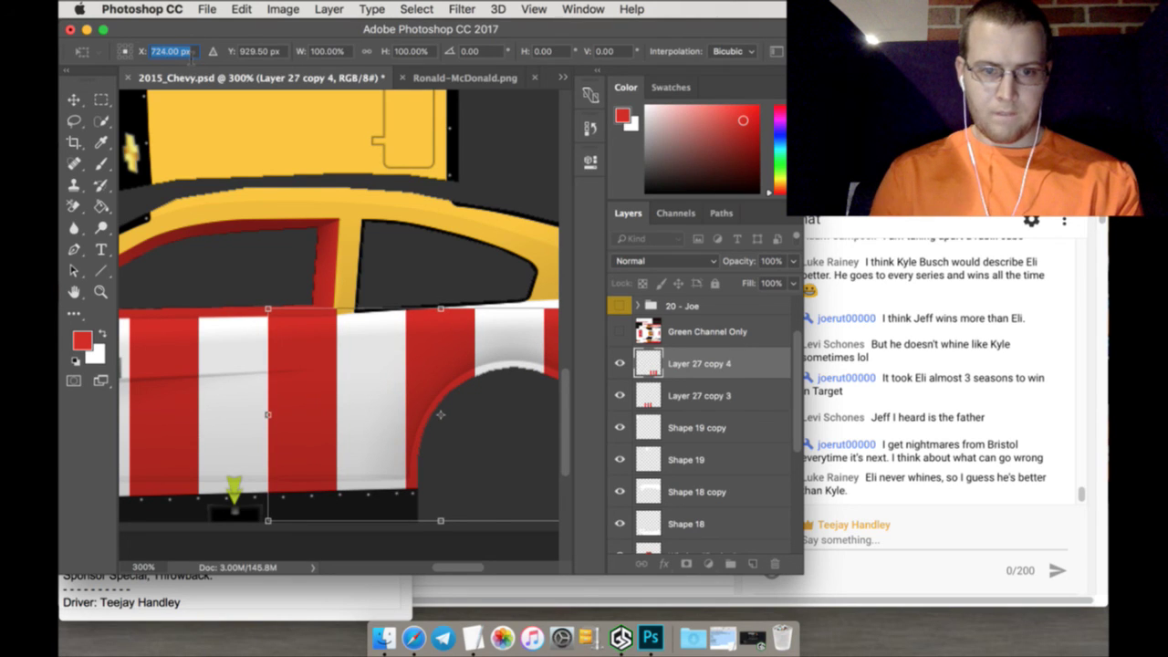
{"action": "left_click", "coordinate": [607, 223]}
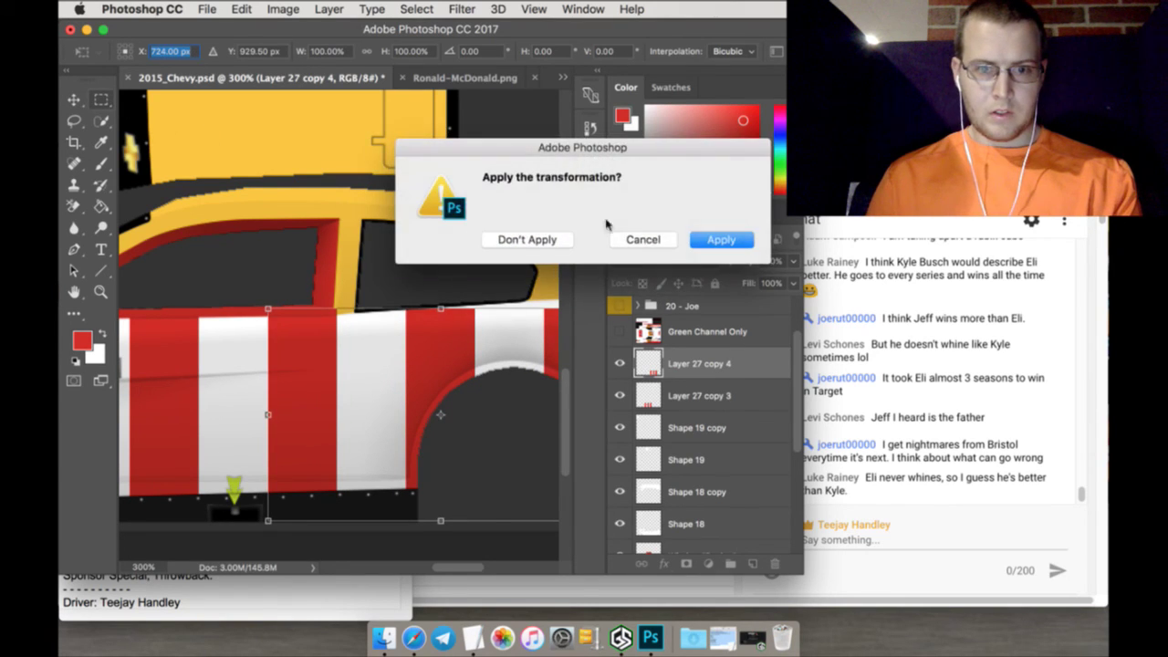
{"action": "left_click", "coordinate": [700, 241]}
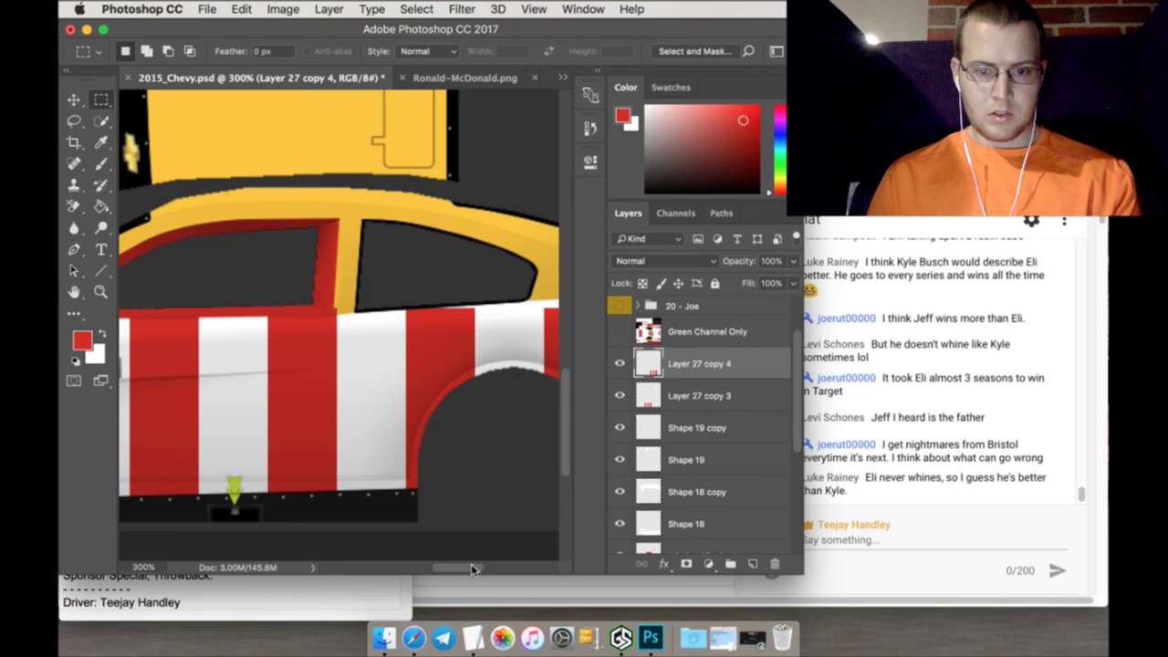
Merge Layer 27 copy 4 and Layer 27 copy 3 into a single side-stripe layer
{"action": "left_click_drag", "start_coordinate": [472, 569], "coordinate": [491, 572]}
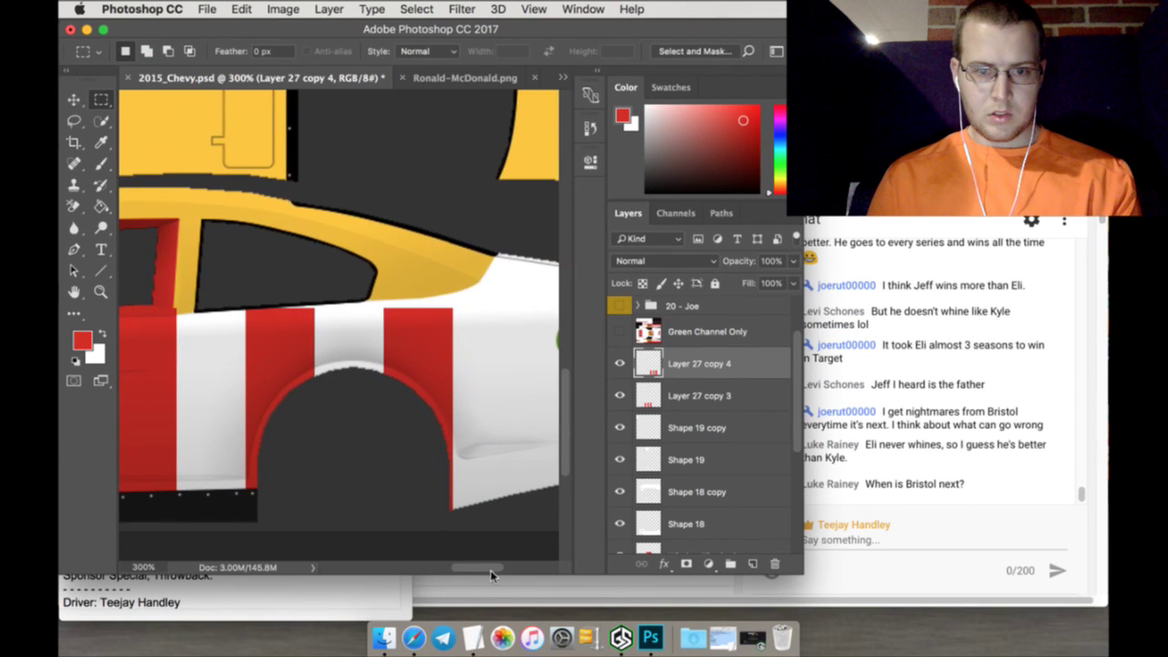
{"action": "left_click", "coordinate": [686, 390], "text": "shift"}
{"action": "right_click", "coordinate": [686, 390]}
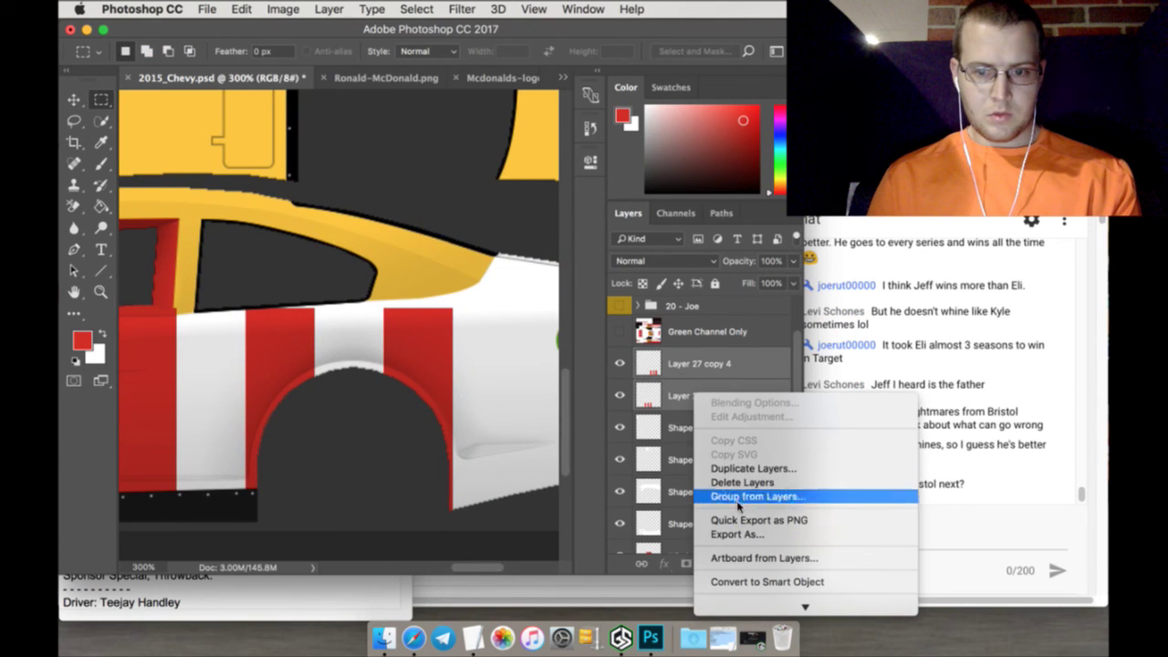
{"action": "scroll", "coordinate": [740, 539], "scroll_direction": "down", "scroll_amount": 3}
{"action": "scroll", "coordinate": [740, 573], "scroll_direction": "down", "scroll_amount": 5}
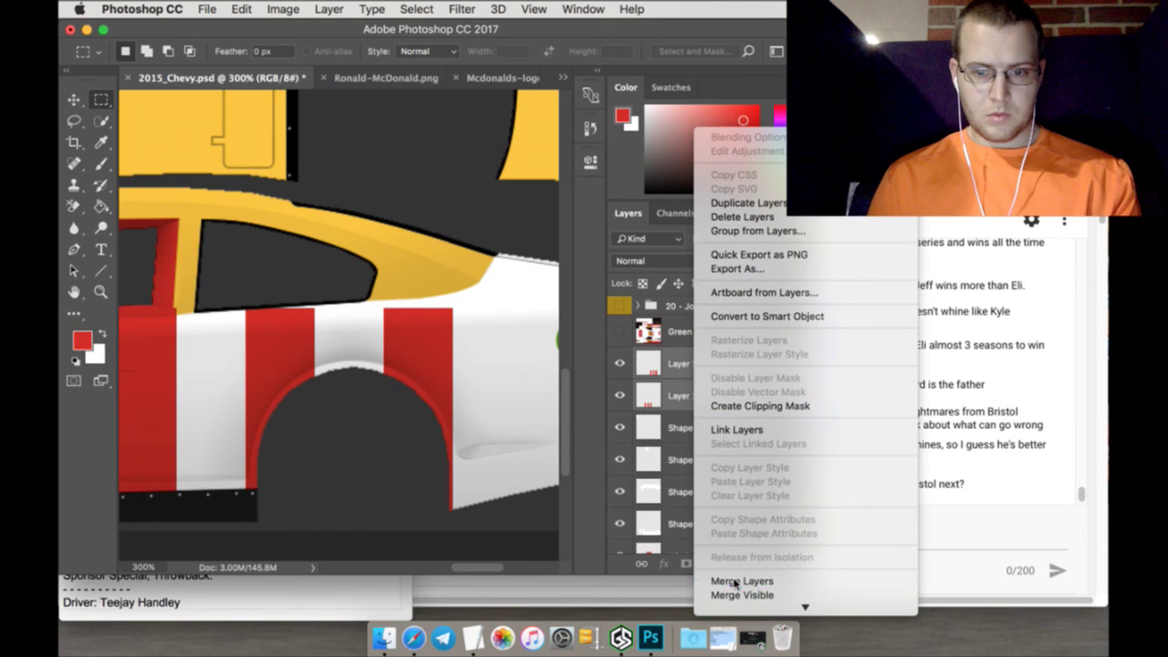
{"action": "left_click", "coordinate": [739, 581]}
Stretch the merged stripes upward to 132.95% height, past the body edge above the rear wheel, and apply the transform
{"action": "key", "text": "v"}
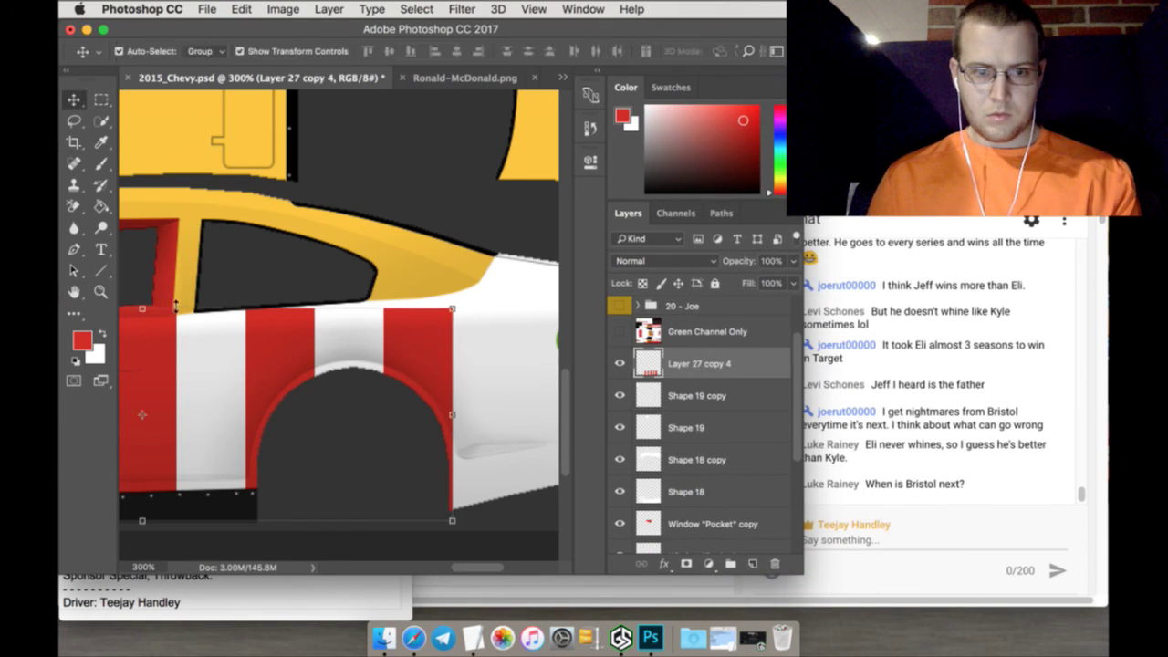
{"action": "left_click_drag", "start_coordinate": [143, 310], "coordinate": [143, 237]}
{"action": "left_click", "coordinate": [102, 99]}
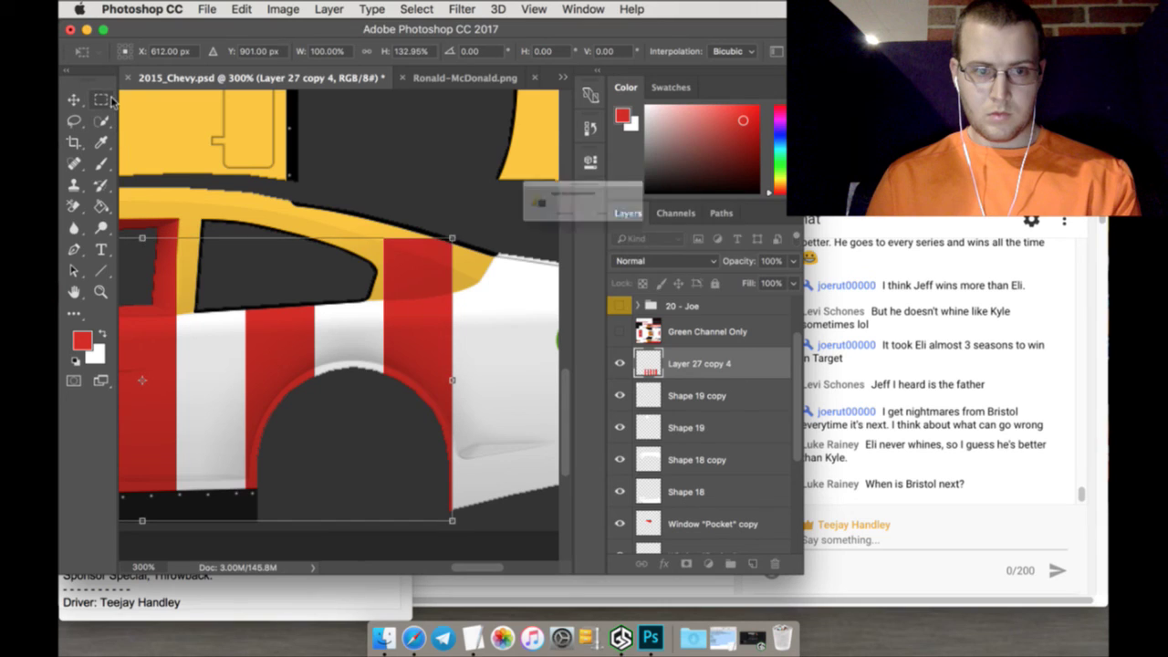
{"action": "left_click", "coordinate": [719, 237]}
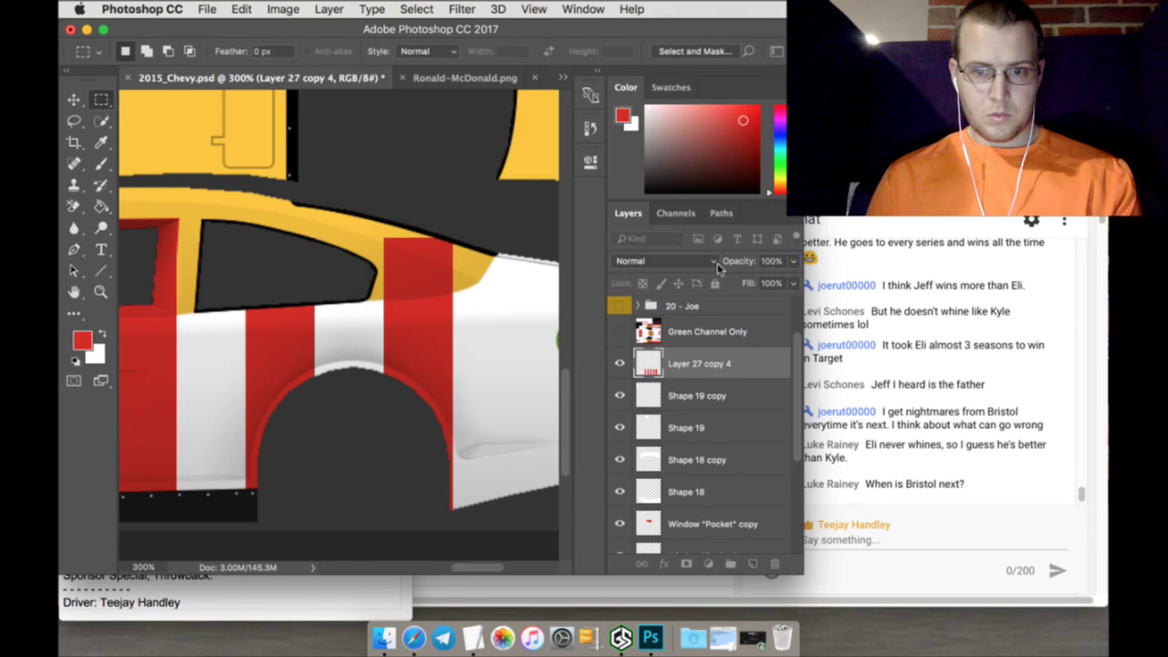
Duplicate the stretched side-stripe layer, Layer 27 copy 4, within 2015_Chevy.psd under the default copy name
{"action": "right_click", "coordinate": [710, 363]}
{"action": "left_click", "coordinate": [744, 437]}
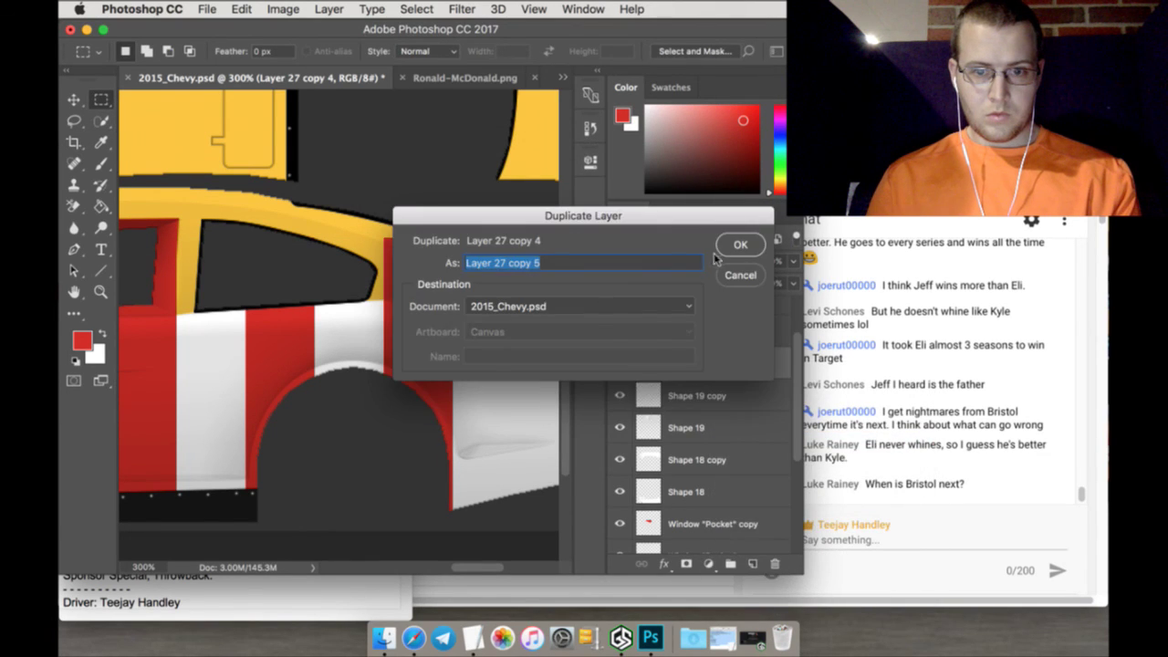
{"action": "left_click", "coordinate": [739, 243]}
Move the duplicated stripes rearward to X 836 px, continuing the even stripe spacing across the rear quarter panel, and apply the transform
{"action": "scroll", "coordinate": [491, 570], "scroll_direction": "right", "scroll_amount": 5}
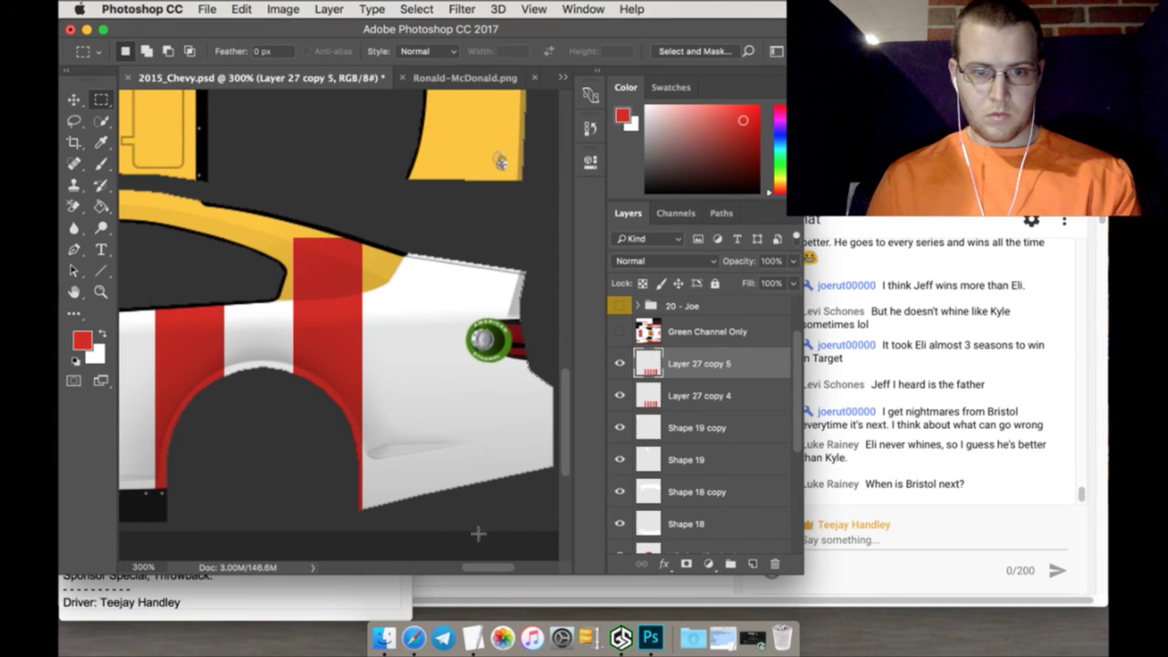
{"action": "left_click", "coordinate": [76, 98]}
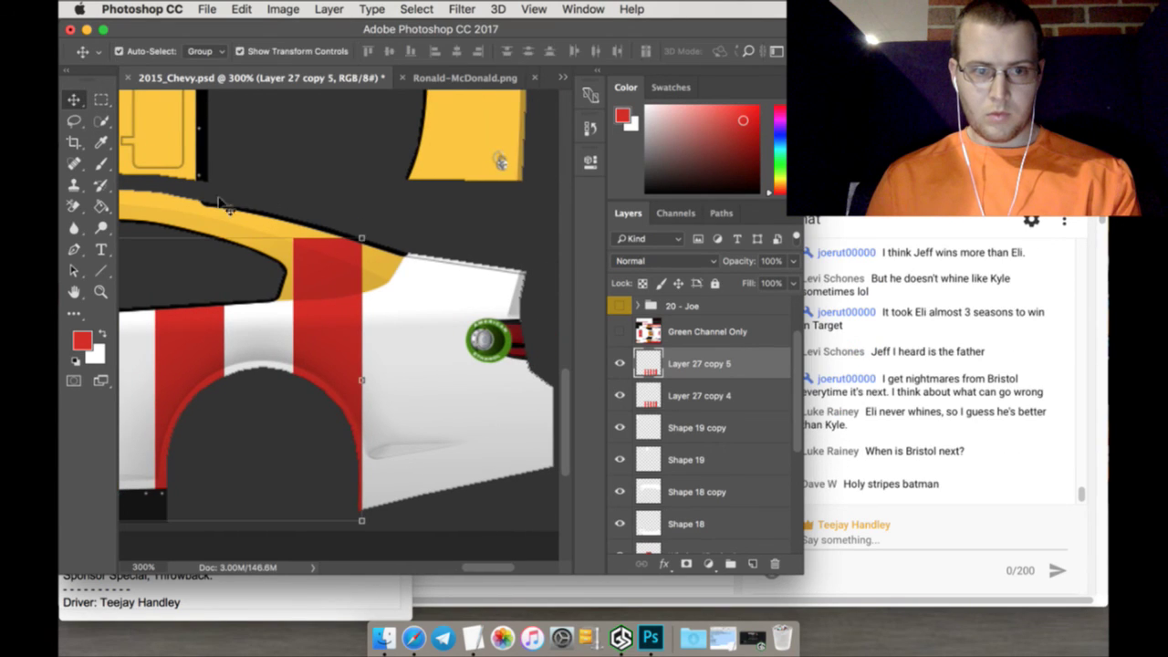
{"action": "left_click", "coordinate": [358, 240]}
{"action": "left_click_drag", "start_coordinate": [159, 46], "coordinate": [296, 50]}
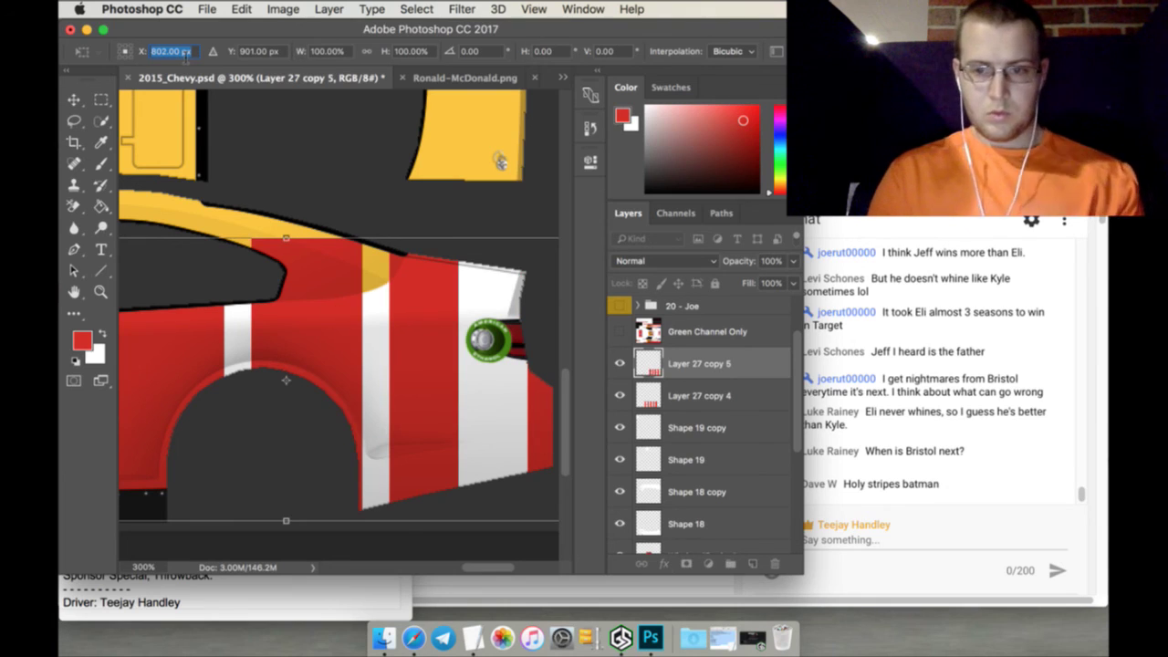
{"action": "key", "text": "Up"}
{"action": "key", "text": "Up"}
{"action": "key", "text": "Up"}
{"action": "key", "text": "Up"}
{"action": "key", "text": "Up"}
{"action": "key", "text": "Up"}
{"action": "key", "text": "Up"}
{"action": "key", "text": "Up"}
{"action": "key", "text": "Up"}
{"action": "key", "text": "Up"}
{"action": "key", "text": "Up"}
{"action": "key", "text": "Up"}
{"action": "key", "text": "Up"}
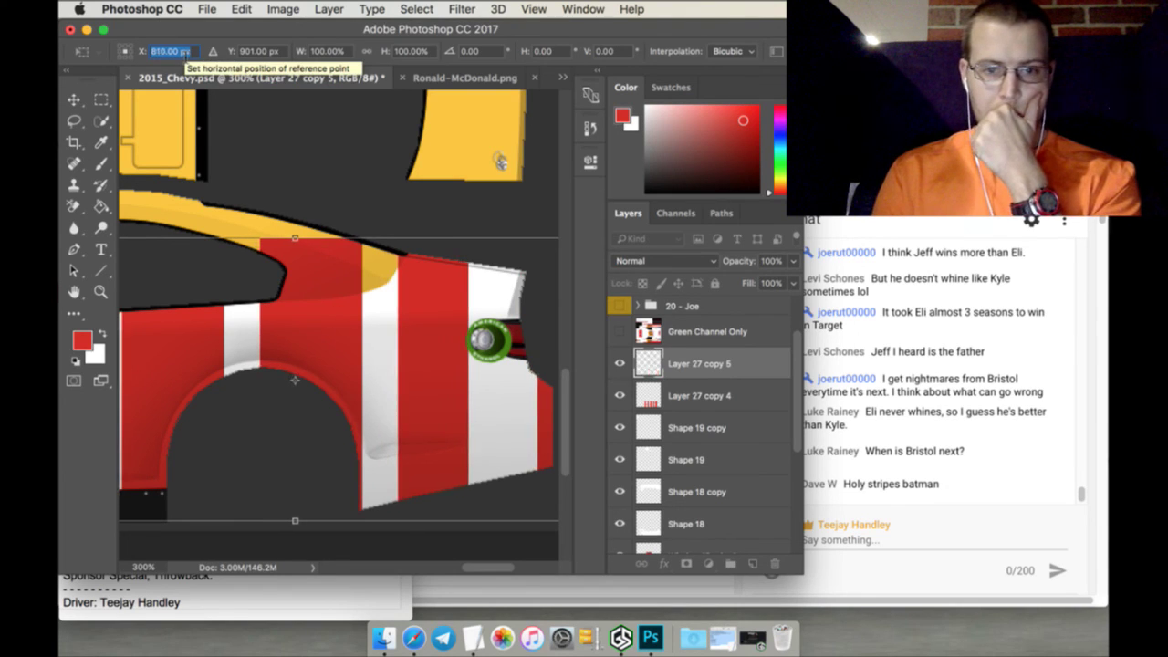
{"action": "key", "text": "Up"}
{"action": "key", "text": "Up"}
{"action": "key", "text": "Up"}
{"action": "key", "text": "Up"}
{"action": "key", "text": "Up"}
{"action": "key", "text": "Up"}
{"action": "key", "text": "Up"}
{"action": "key", "text": "Up"}
{"action": "key", "text": "Up"}
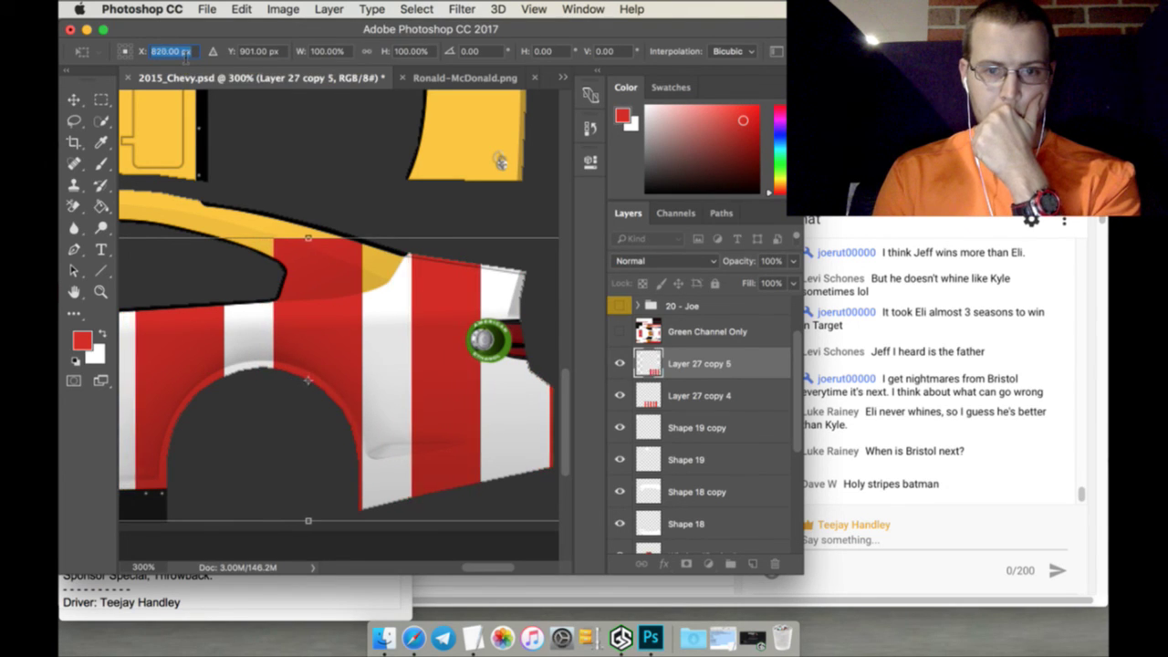
{"action": "key", "text": "Up"}
{"action": "key", "text": "Up"}
{"action": "key", "text": "Up"}
{"action": "key", "text": "Up"}
{"action": "key", "text": "Up"}
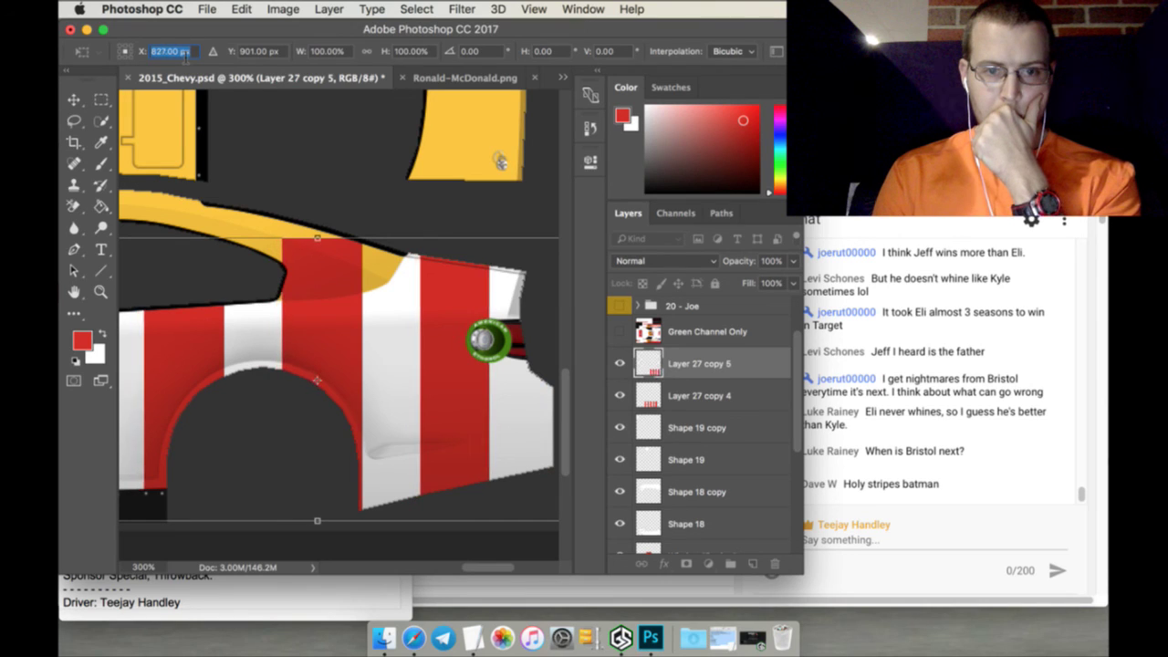
{"action": "key", "text": "Up"}
{"action": "key", "text": "Up"}
{"action": "key", "text": "Up"}
{"action": "key", "text": "Up"}
{"action": "key", "text": "Up"}
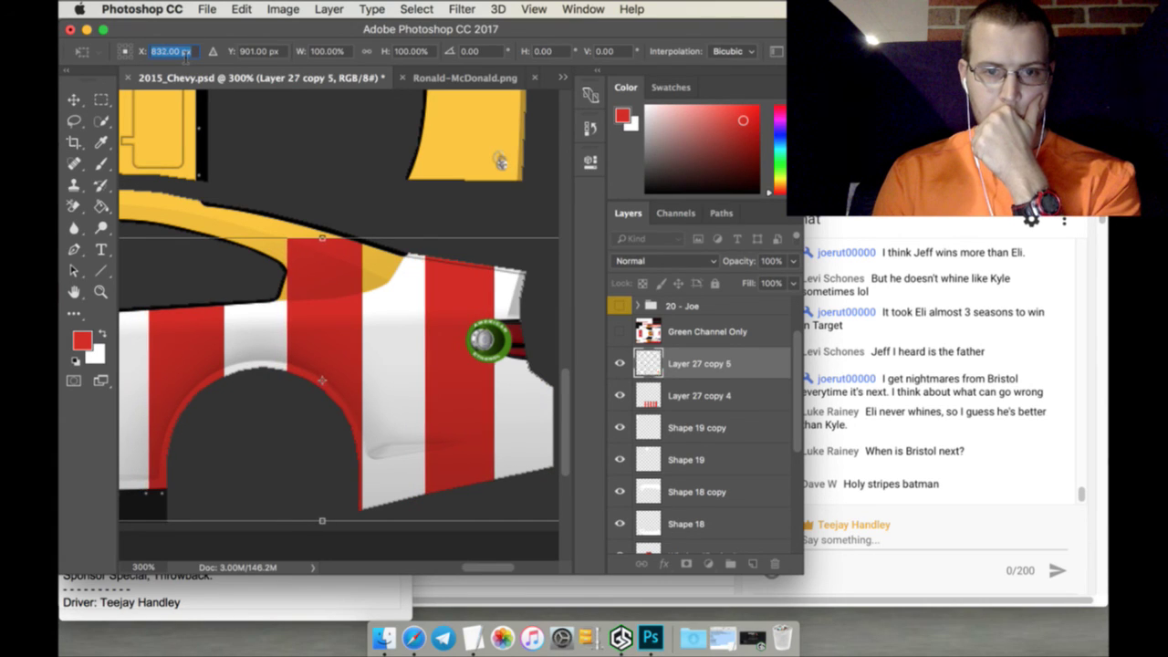
{"action": "key", "text": "Up"}
{"action": "key", "text": "Up"}
{"action": "key", "text": "Up"}
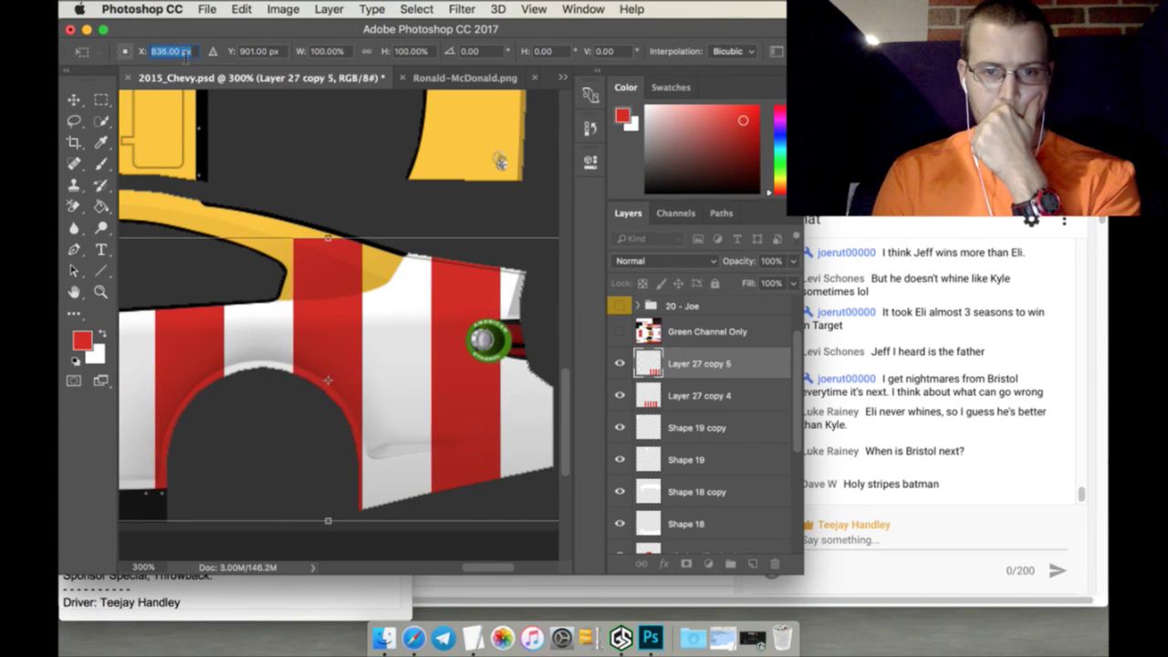
{"action": "key", "text": "Down"}
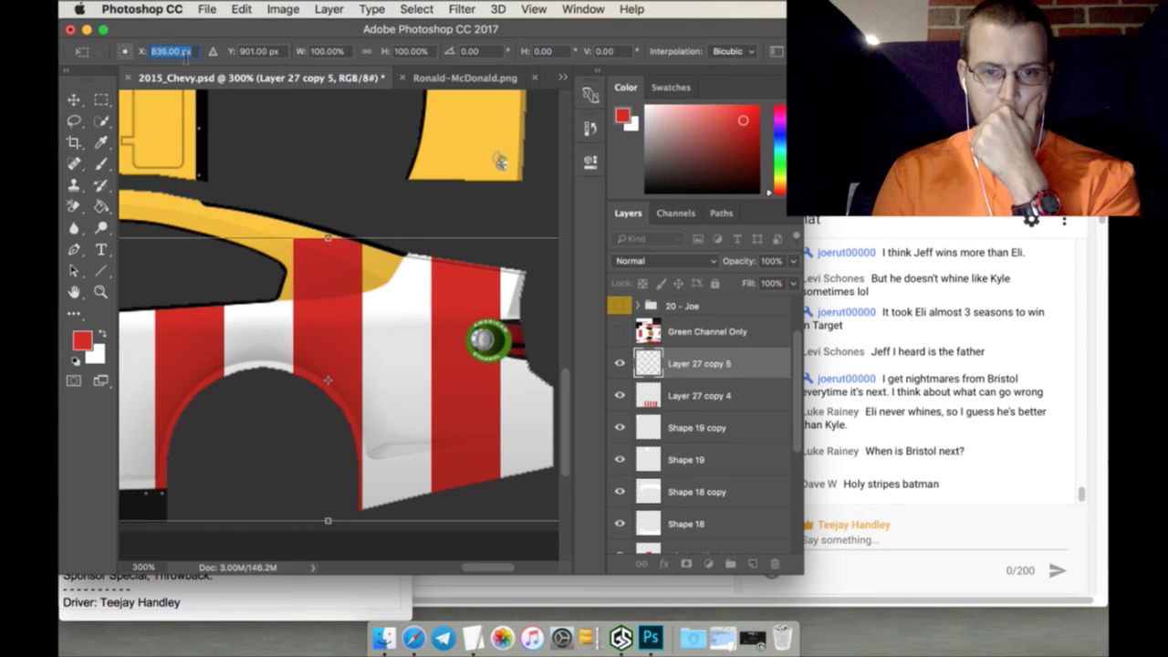
{"action": "key", "text": "Up"}
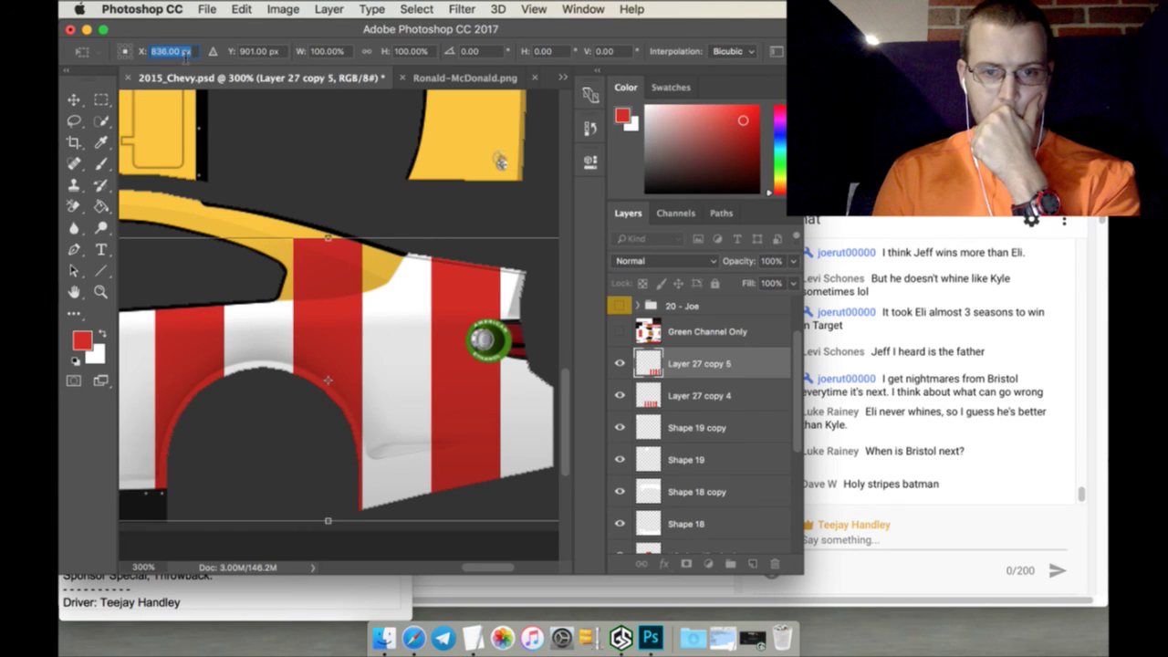
{"action": "left_click", "coordinate": [101, 99]}
{"action": "key", "text": "Return"}
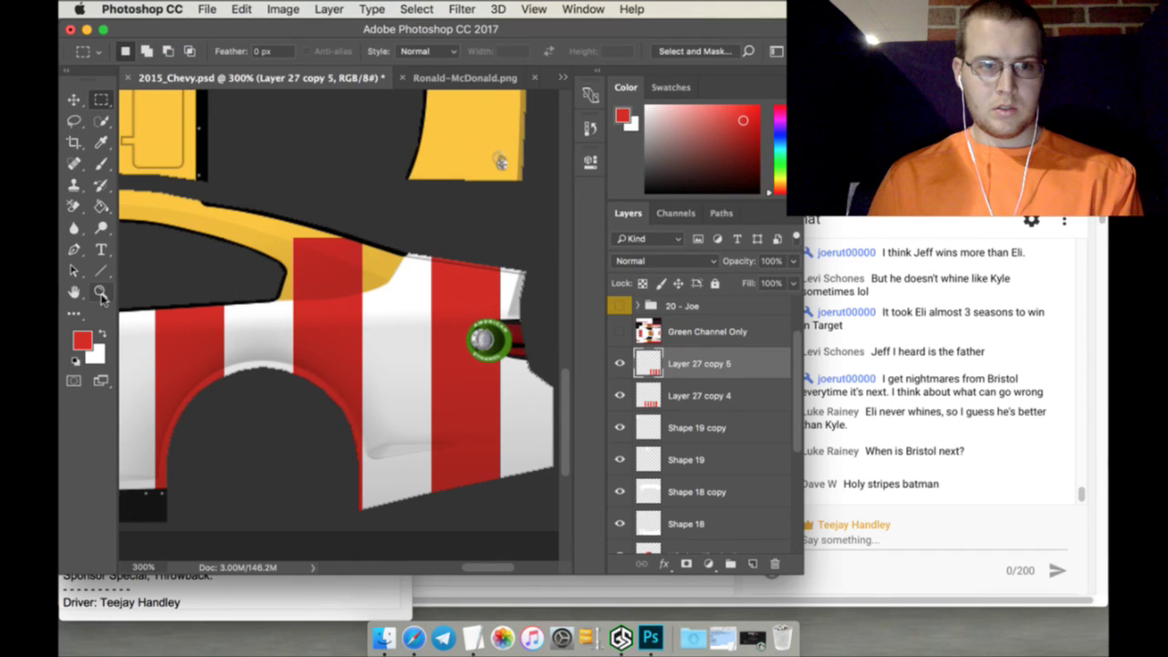
Merge Layer 27 copy 5 and Layer 27 copy 4 into a single side-stripe layer
{"action": "left_click", "coordinate": [100, 293]}
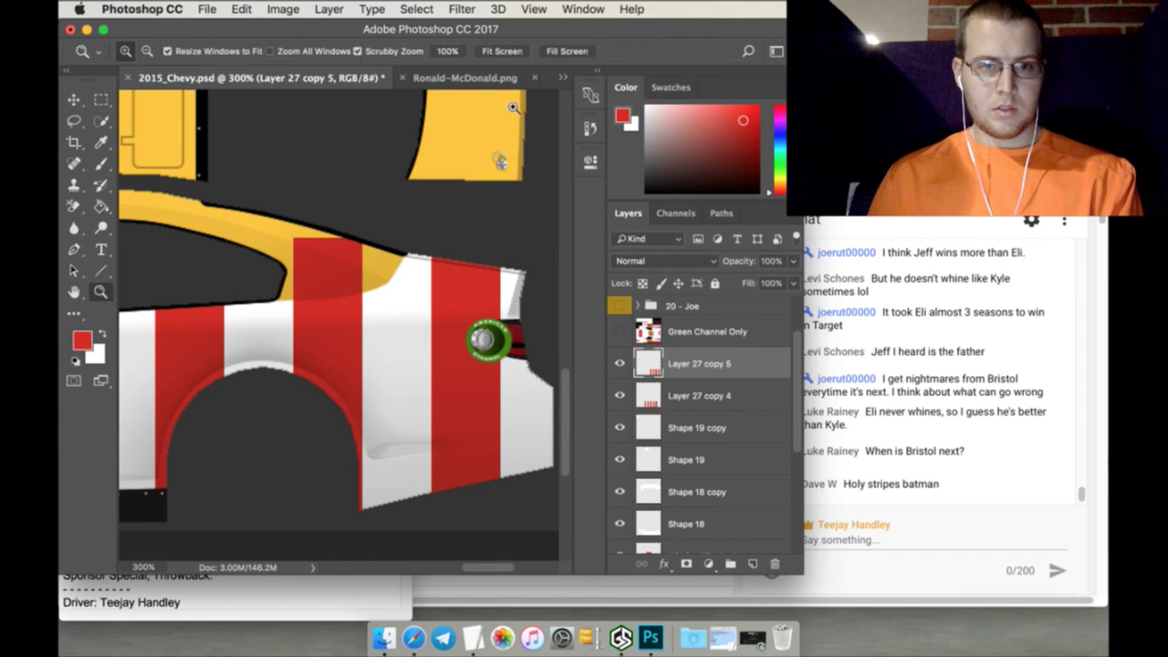
{"action": "left_click", "coordinate": [560, 52]}
{"action": "left_click", "coordinate": [703, 395], "text": "shift"}
{"action": "right_click", "coordinate": [703, 394]}
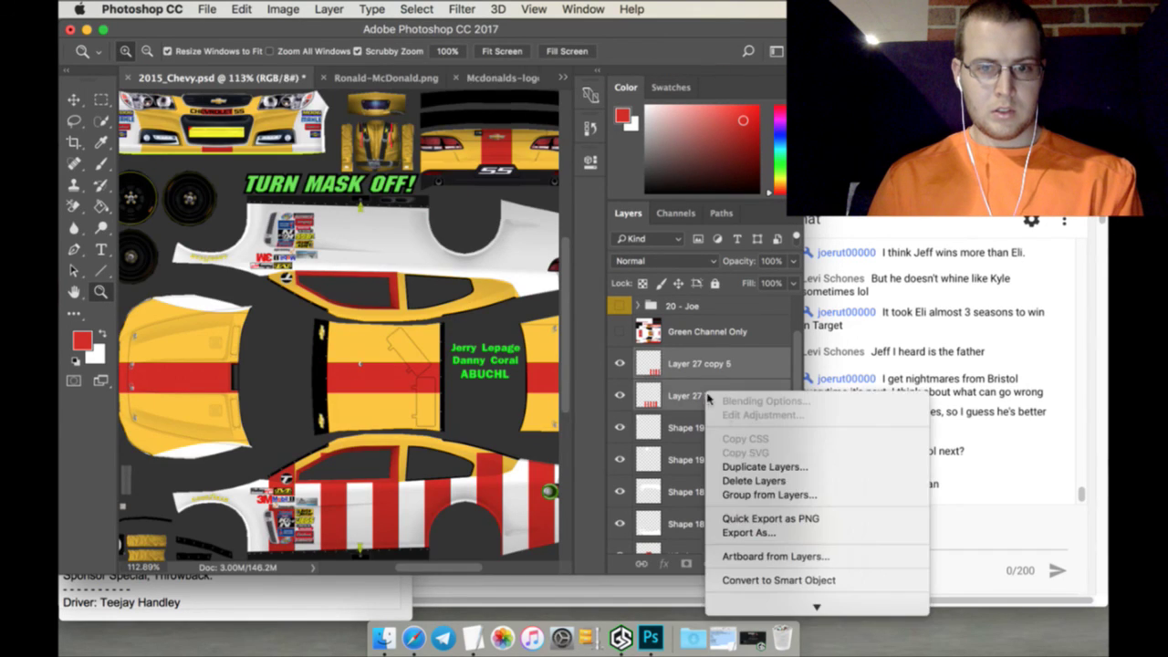
{"action": "mouse_move", "coordinate": [756, 610]}
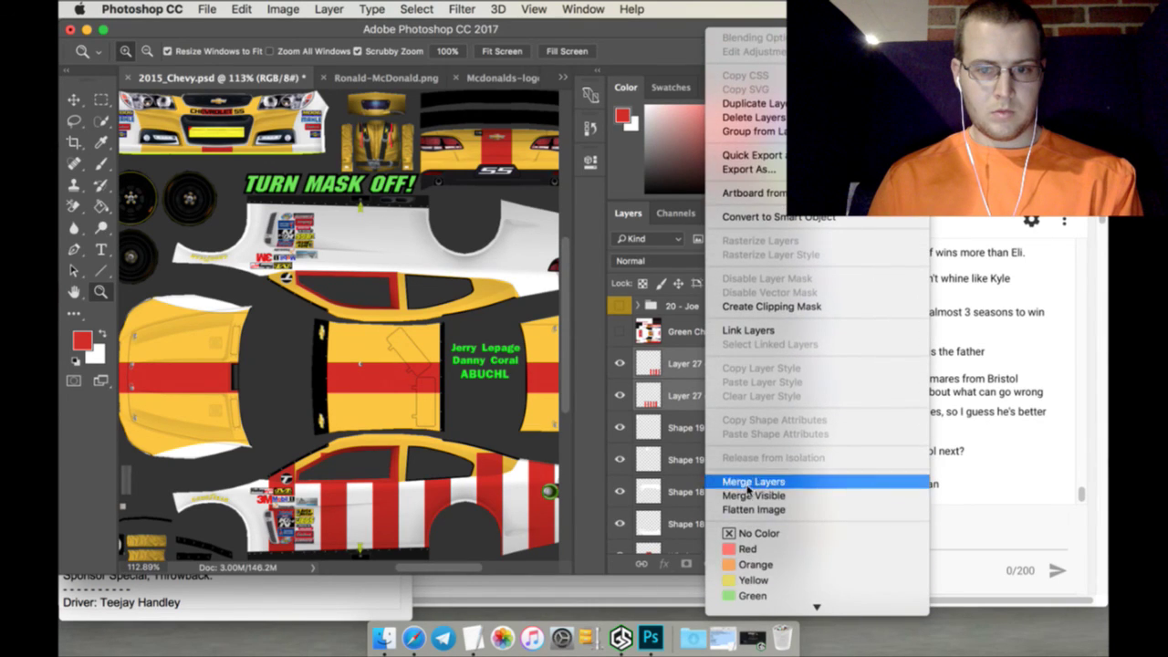
{"action": "left_click", "coordinate": [748, 485]}
Merge the four white body shape layers, from Shape 19 copy down to Shape 18, into one layer
{"action": "left_click", "coordinate": [696, 396]}
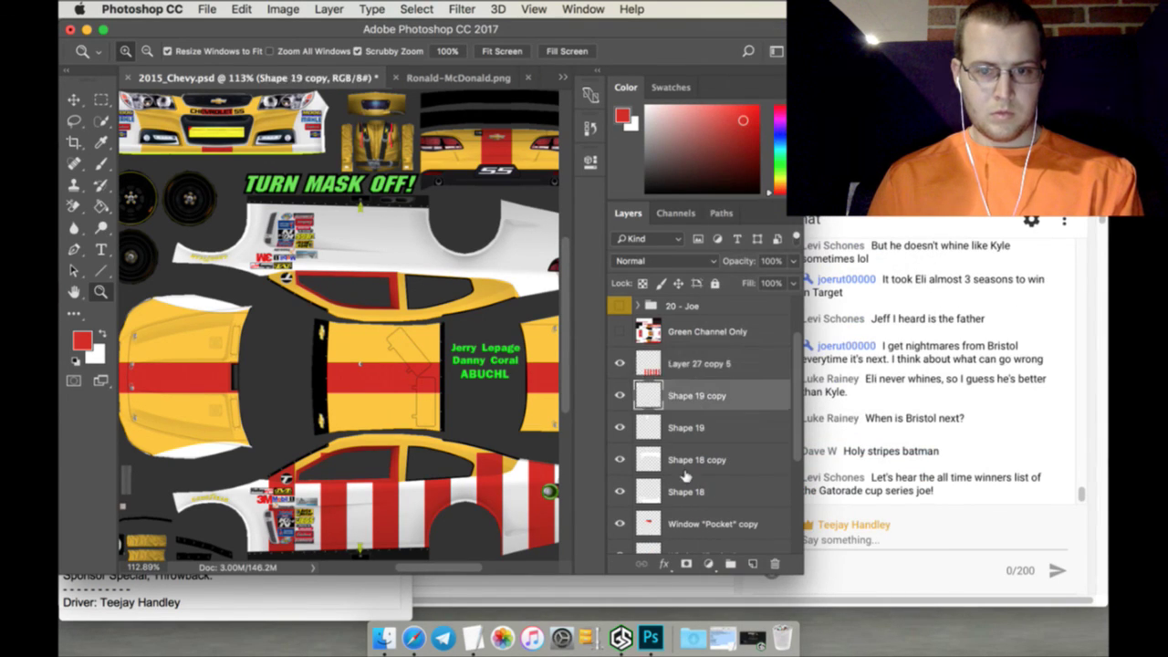
{"action": "scroll", "coordinate": [696, 402], "scroll_direction": "down", "scroll_amount": 2}
{"action": "left_click", "coordinate": [694, 465], "text": "shift"}
{"action": "right_click", "coordinate": [694, 465]}
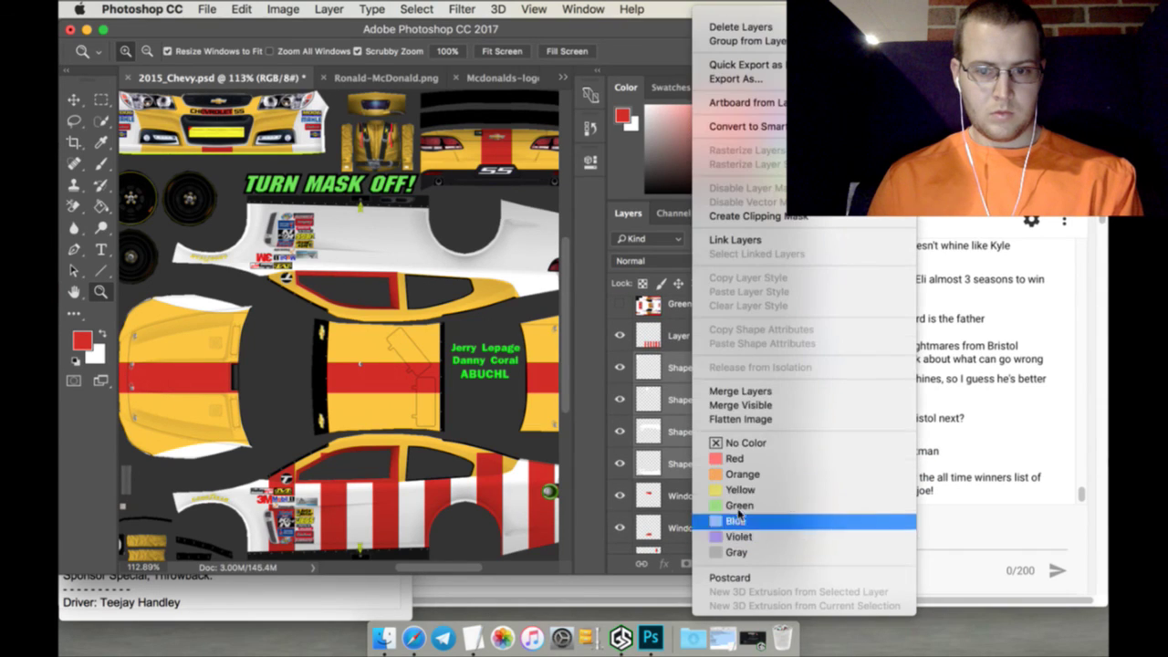
{"action": "left_click", "coordinate": [744, 397]}
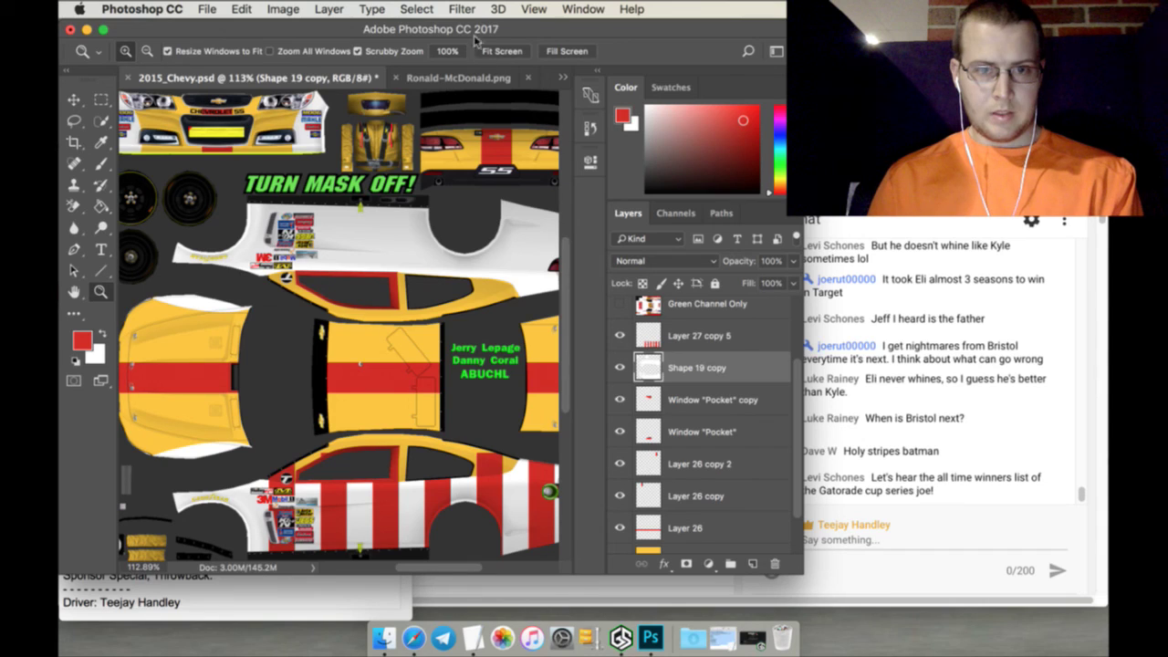
Trim the stripes on Layer 27 copy 5 to the white body shapes, using an inverted selection made from Shape 19 copy
{"action": "left_click", "coordinate": [416, 9]}
{"action": "key", "text": "Escape"}
{"action": "key", "text": "w"}
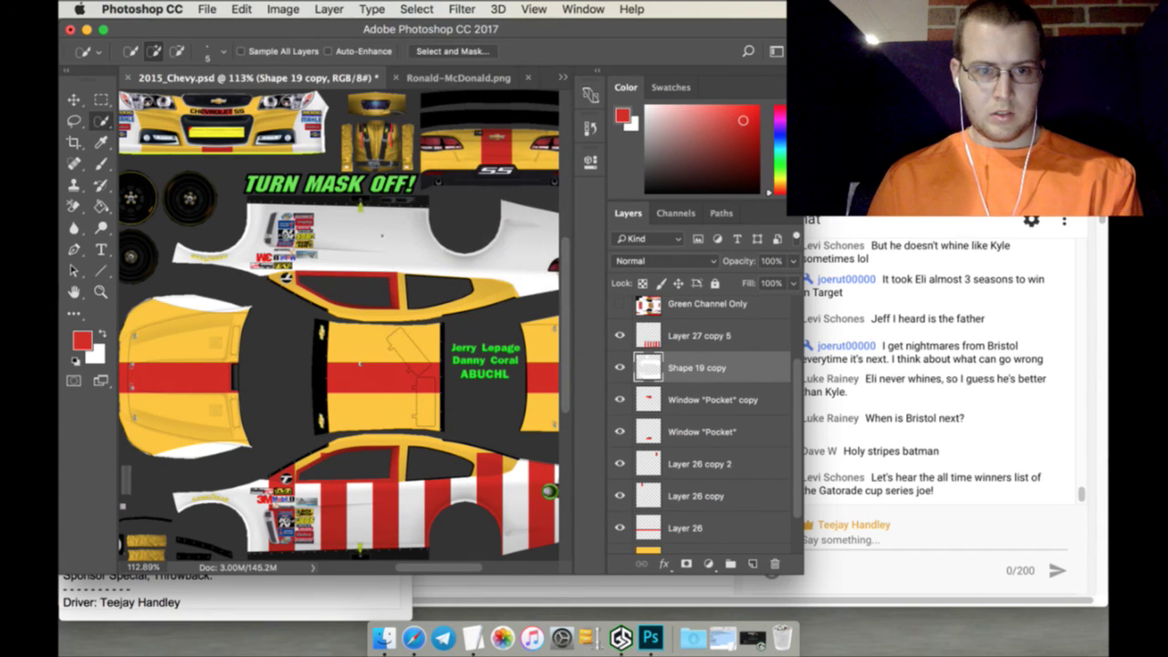
{"action": "left_click", "coordinate": [415, 9]}
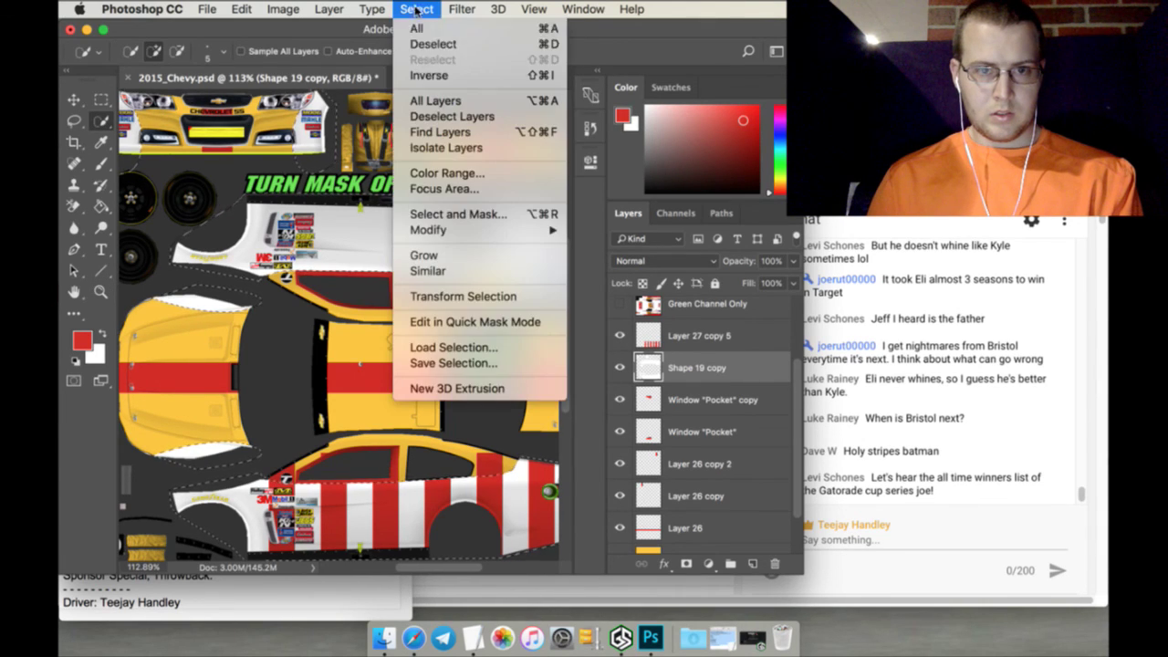
{"action": "left_click", "coordinate": [427, 77]}
{"action": "left_click", "coordinate": [675, 334]}
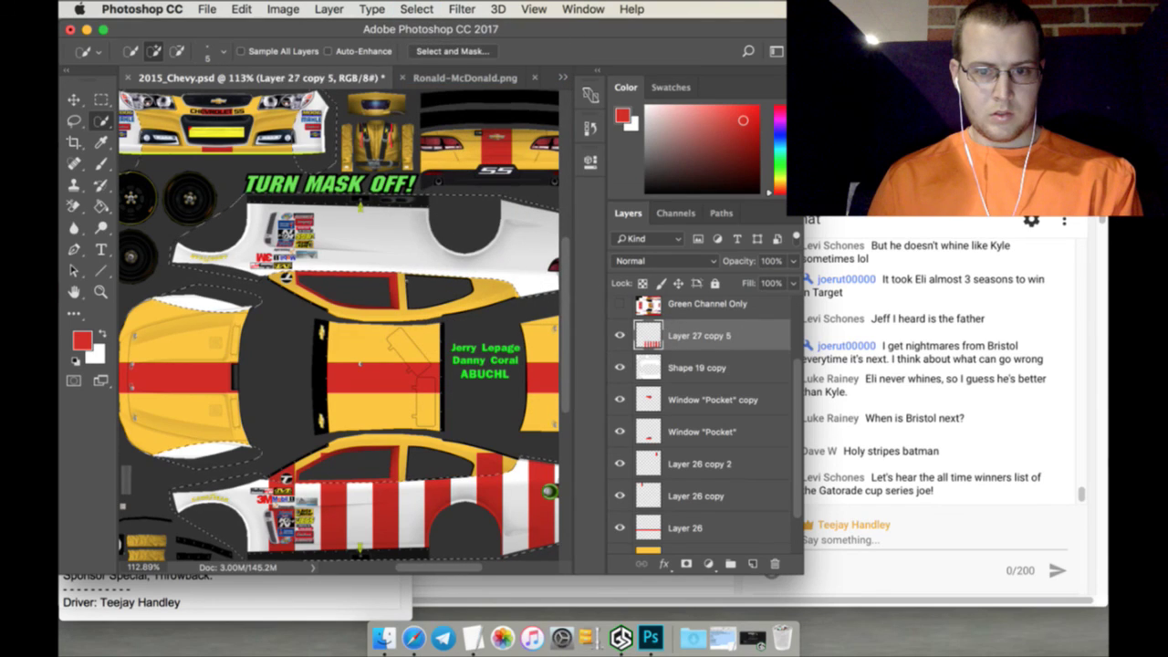
{"action": "left_click", "coordinate": [75, 208]}
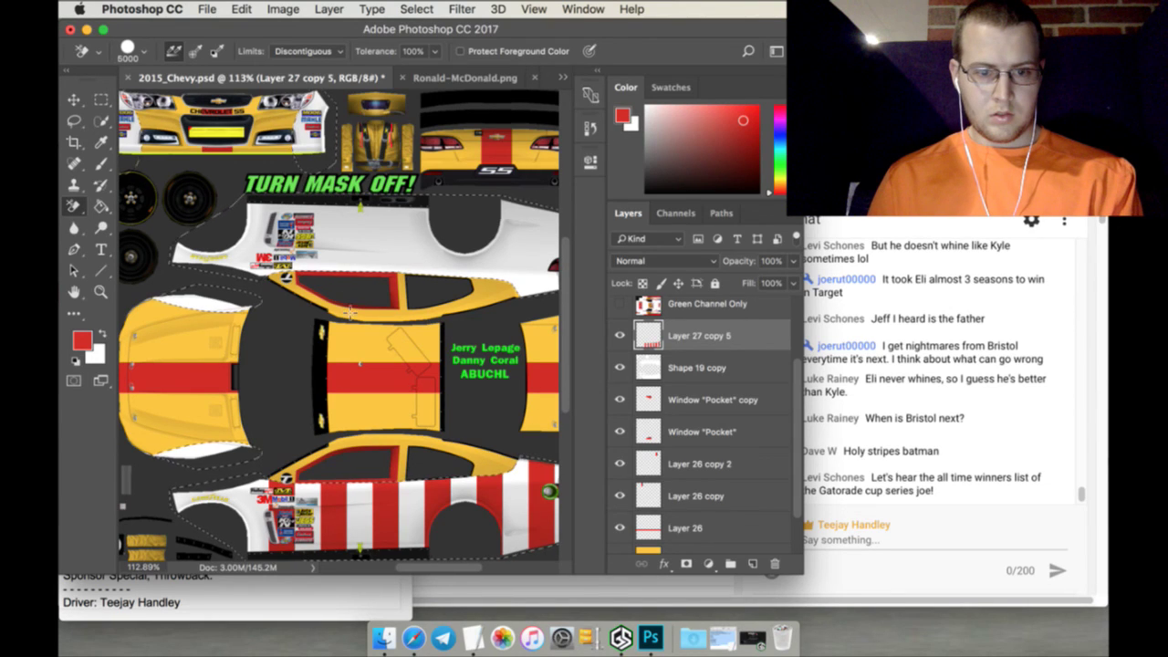
{"action": "left_click", "coordinate": [101, 99]}
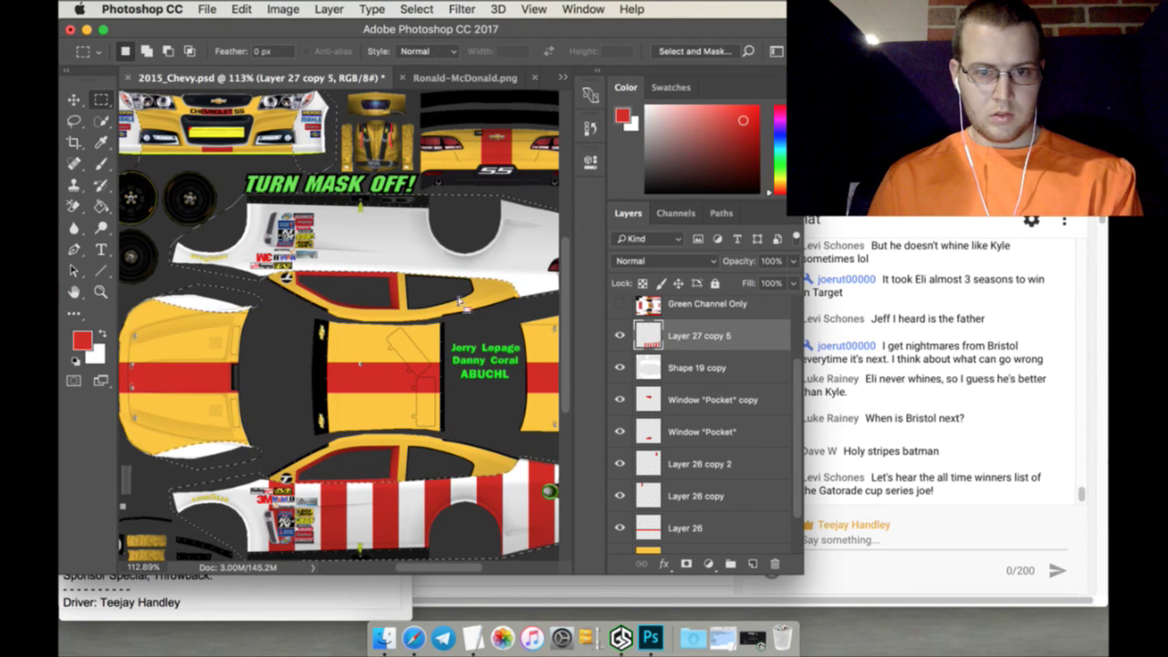
Duplicate the trimmed side-stripe layer, Layer 27 copy 5, within 2015_Chevy.psd under the default copy name
{"action": "right_click", "coordinate": [686, 337]}
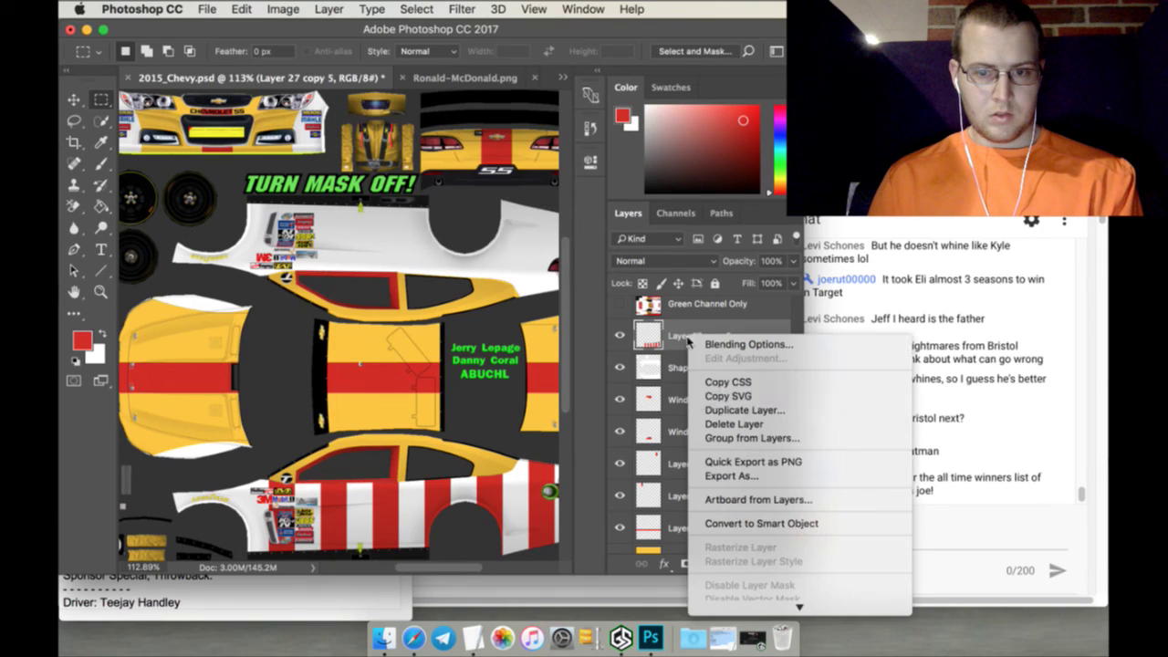
{"action": "left_click", "coordinate": [703, 412]}
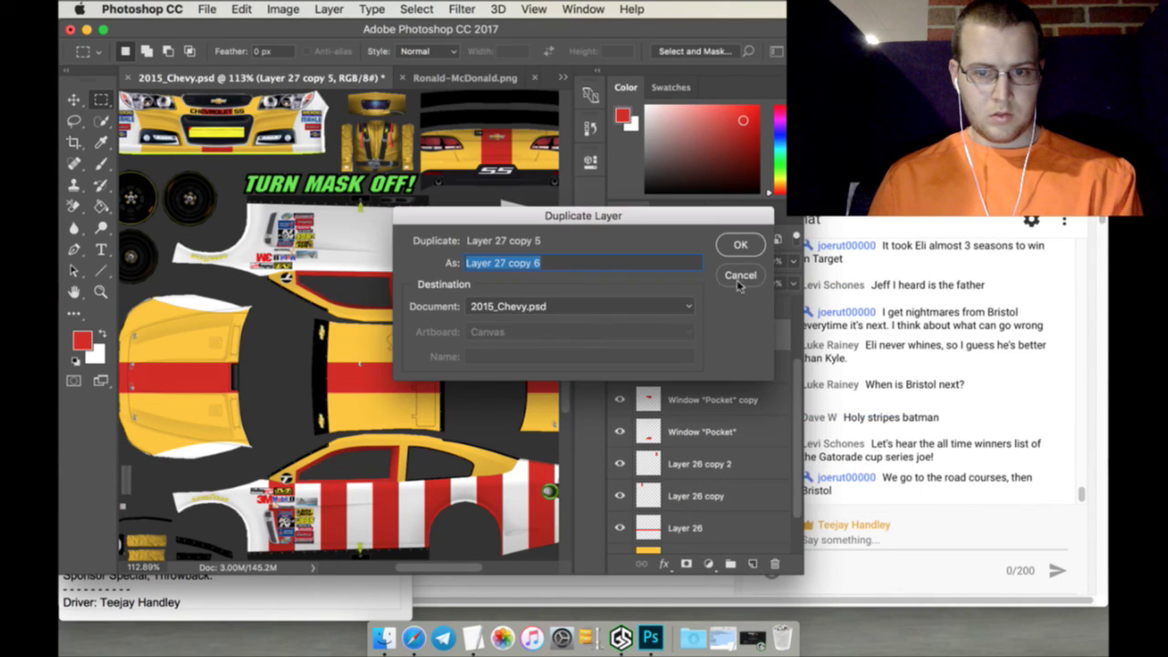
{"action": "left_click", "coordinate": [740, 247]}
Start a free transform on the duplicated stripes, Layer 27 copy 6, and bring up the available transform operations
{"action": "left_click", "coordinate": [77, 100]}
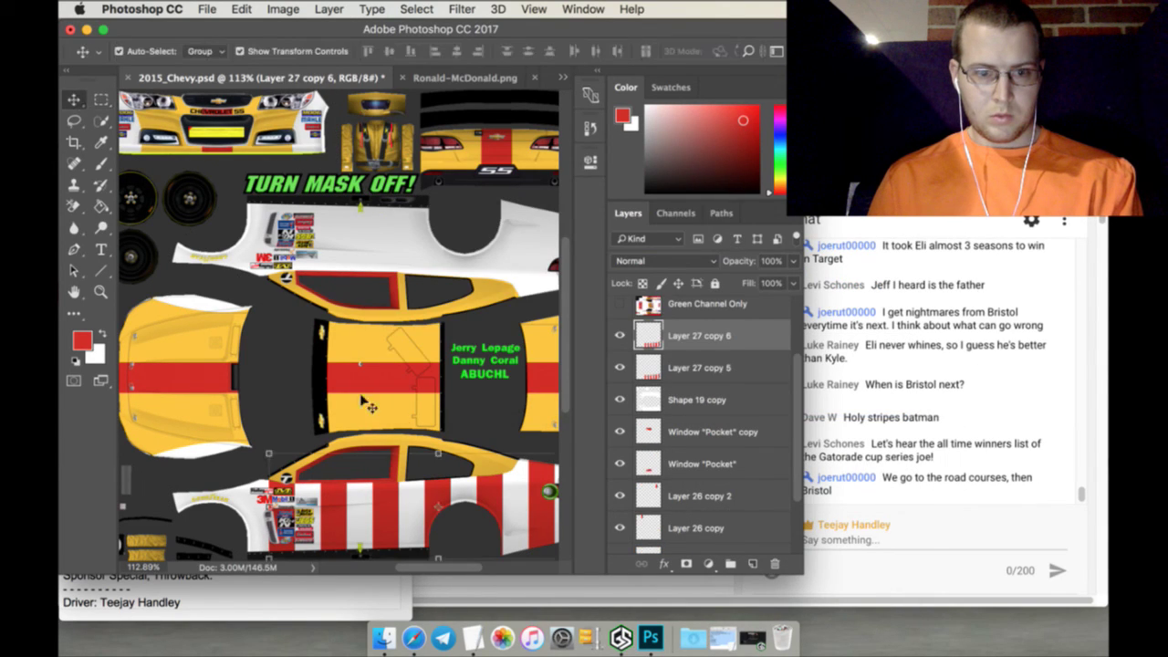
{"action": "key", "text": "super+t"}
{"action": "left_click", "coordinate": [243, 10]}
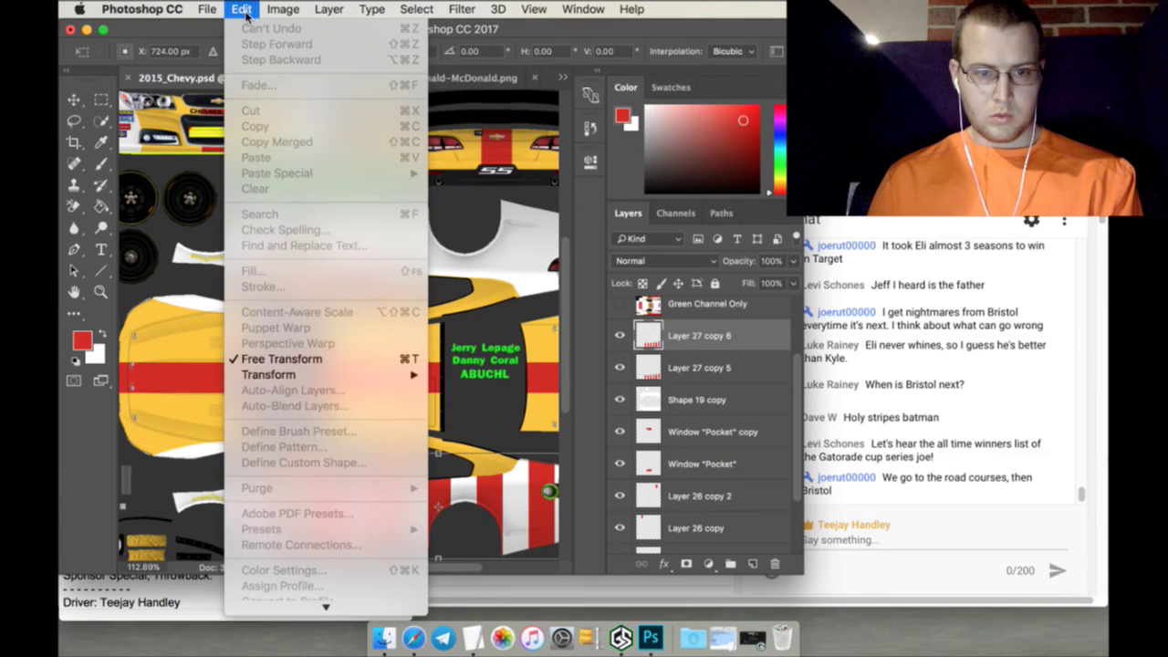
{"action": "mouse_move", "coordinate": [406, 375]}
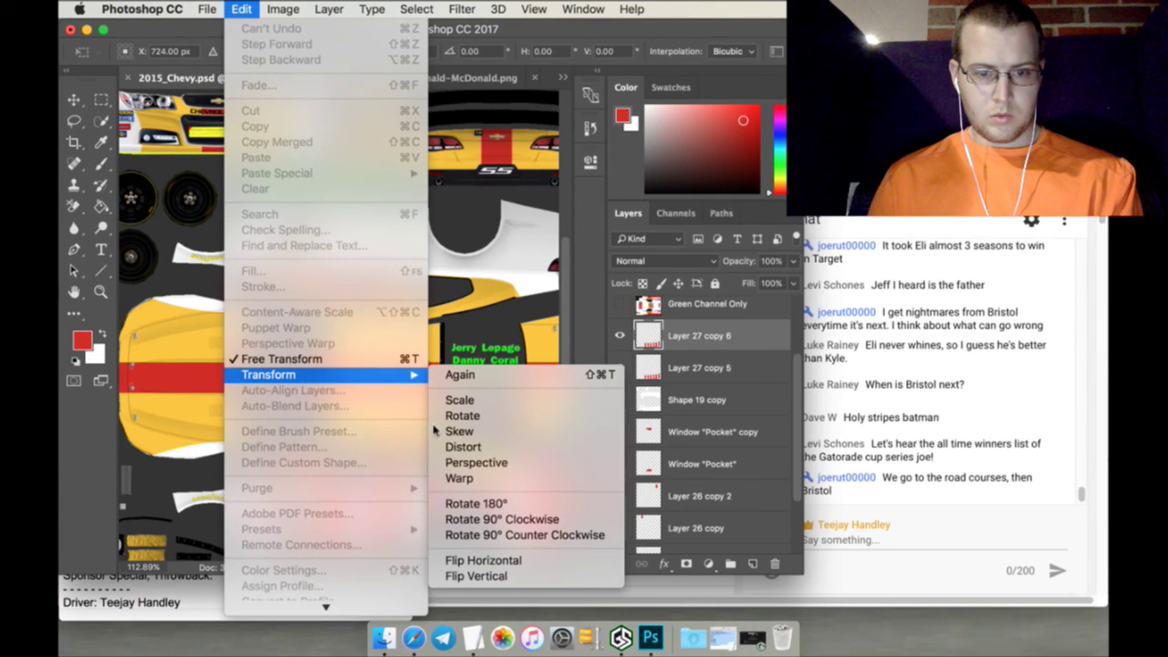
Flip the copied stripe layer vertically and move it up onto the car's upper side panel
{"action": "left_click", "coordinate": [491, 577]}
{"action": "left_click", "coordinate": [260, 51]}
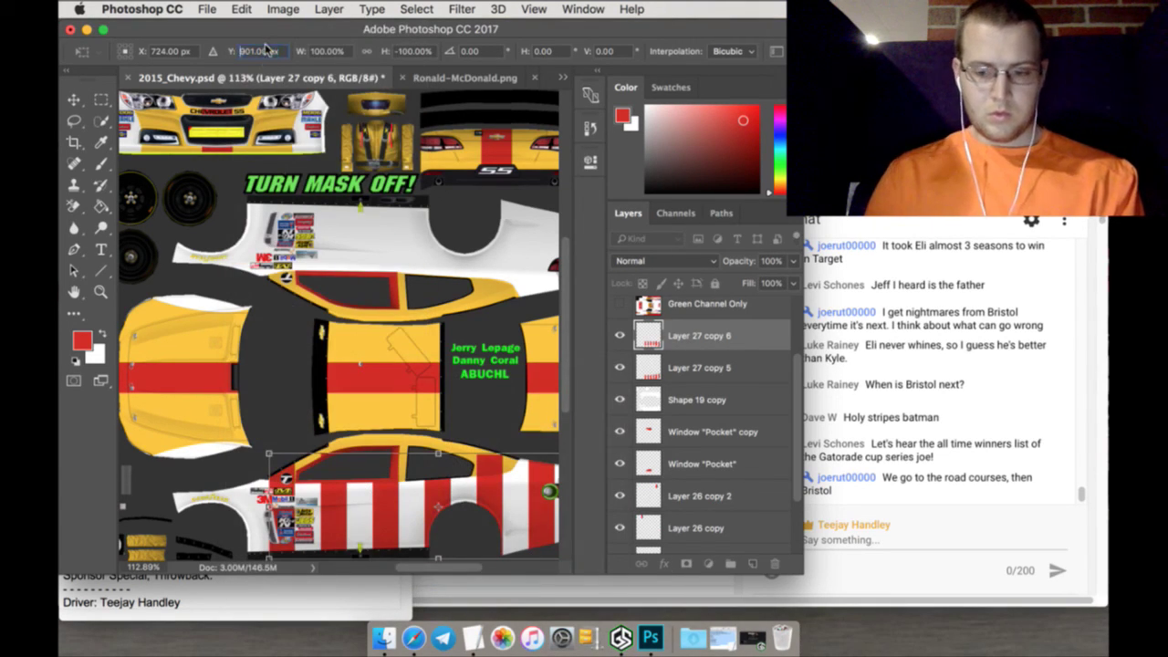
{"action": "type", "text": "305"}
{"action": "key", "text": "Return"}
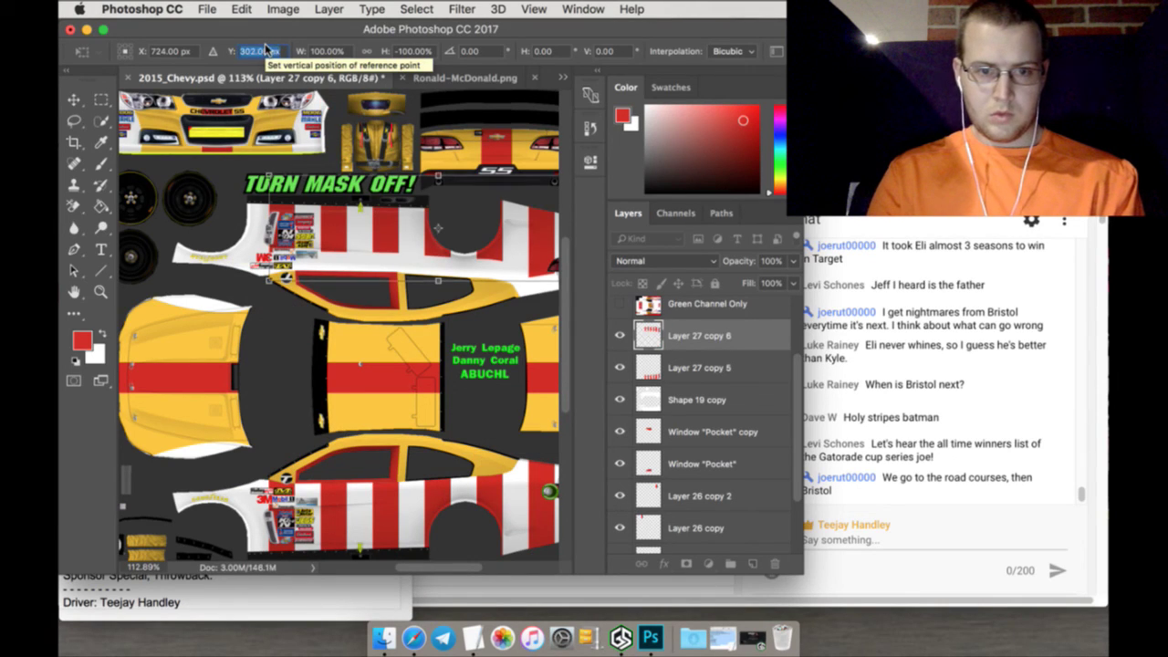
Nudge the flipped stripes down to a Y position of 345 px and apply the transformation
{"action": "key", "text": "Up"}
{"action": "key", "text": "Up"}
{"action": "key", "text": "Up"}
{"action": "key", "text": "Up"}
{"action": "key", "text": "Up"}
{"action": "key", "text": "Up"}
{"action": "key", "text": "Up"}
{"action": "key", "text": "Up"}
{"action": "key", "text": "Up"}
{"action": "key", "text": "Up"}
{"action": "key", "text": "Up"}
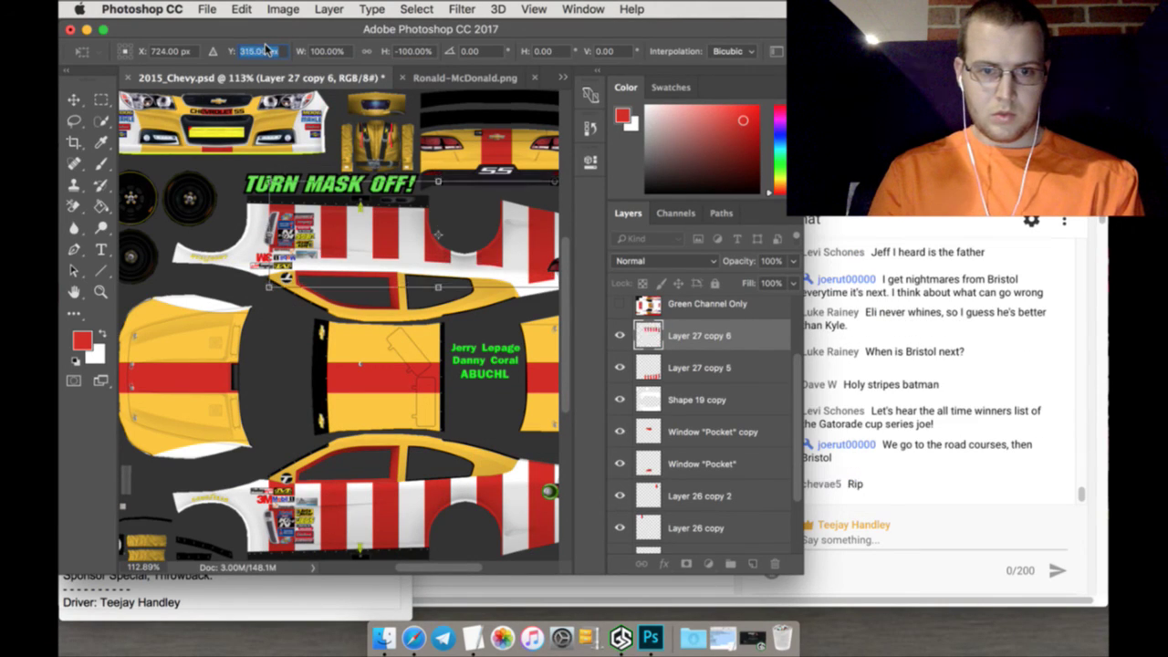
{"action": "key", "text": "Up"}
{"action": "key", "text": "Up"}
{"action": "key", "text": "Up"}
{"action": "key", "text": "Up"}
{"action": "key", "text": "Up"}
{"action": "key", "text": "Up"}
{"action": "key", "text": "Up"}
{"action": "key", "text": "Up"}
{"action": "key", "text": "Up"}
{"action": "key", "text": "Up"}
{"action": "key", "text": "Up"}
{"action": "key", "text": "Up"}
{"action": "key", "text": "Up"}
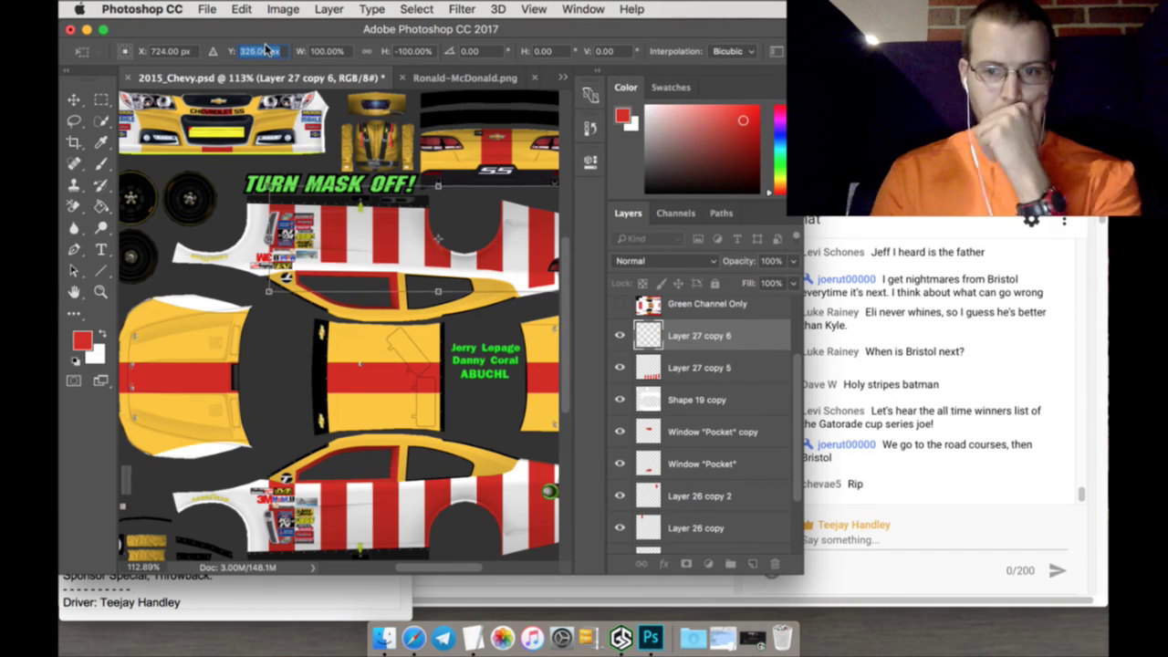
{"action": "key", "text": "Up"}
{"action": "key", "text": "Up"}
{"action": "key", "text": "Up"}
{"action": "key", "text": "Up"}
{"action": "key", "text": "Up"}
{"action": "key", "text": "Up"}
{"action": "key", "text": "Up"}
{"action": "key", "text": "Up"}
{"action": "key", "text": "Up"}
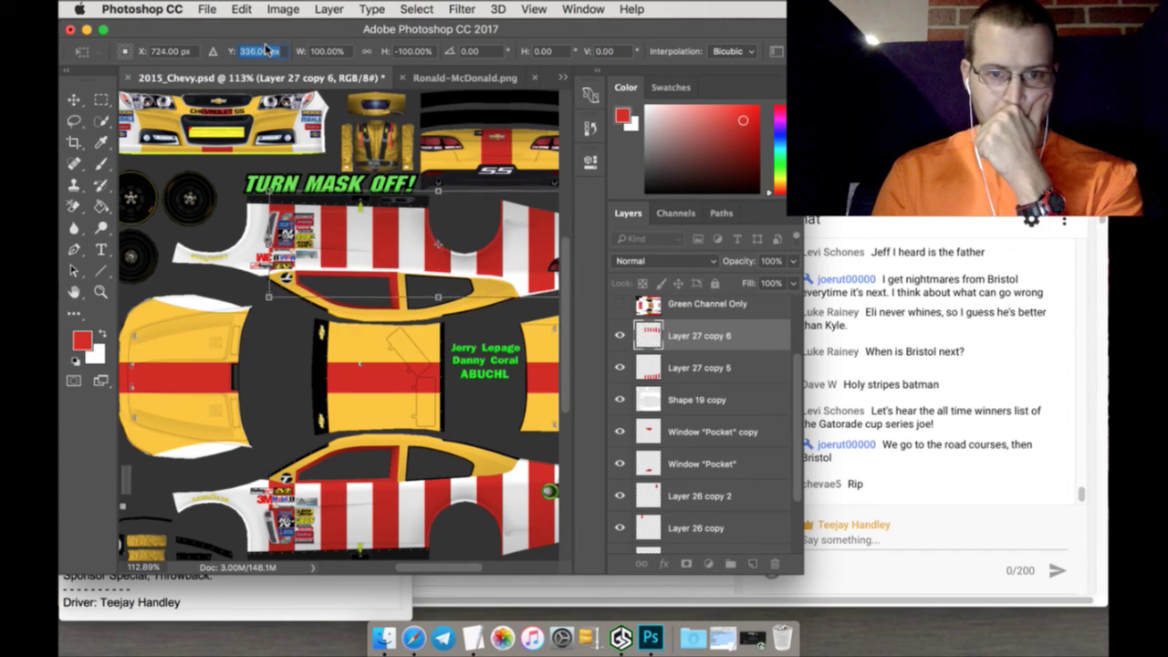
{"action": "key", "text": "Up"}
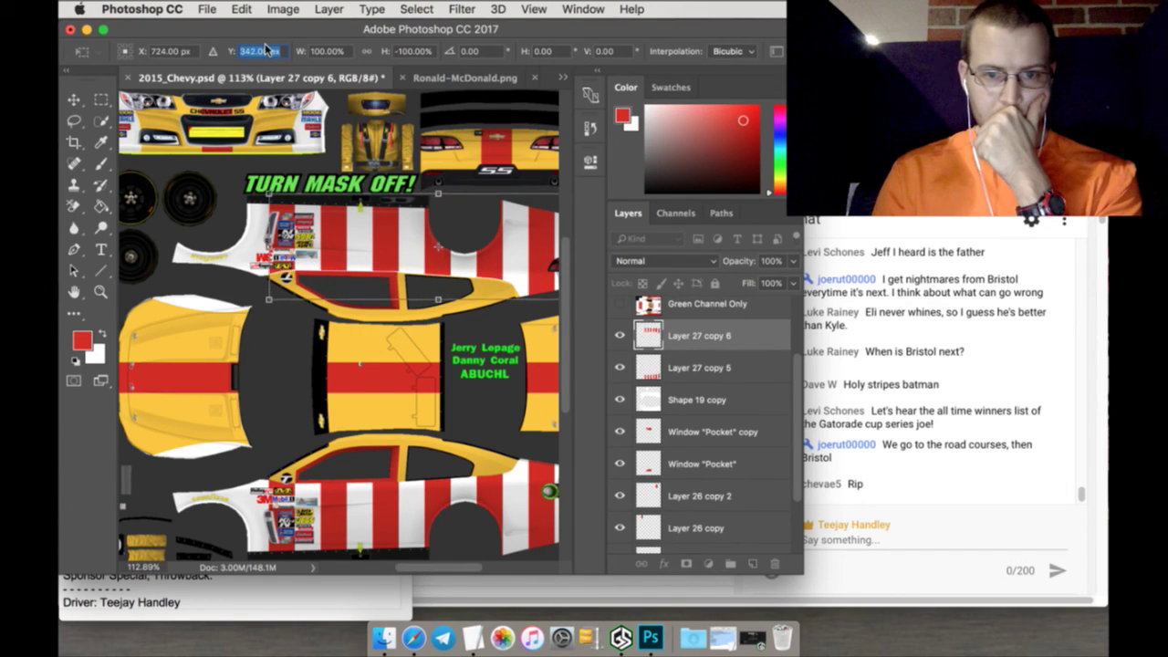
{"action": "key", "text": "Up"}
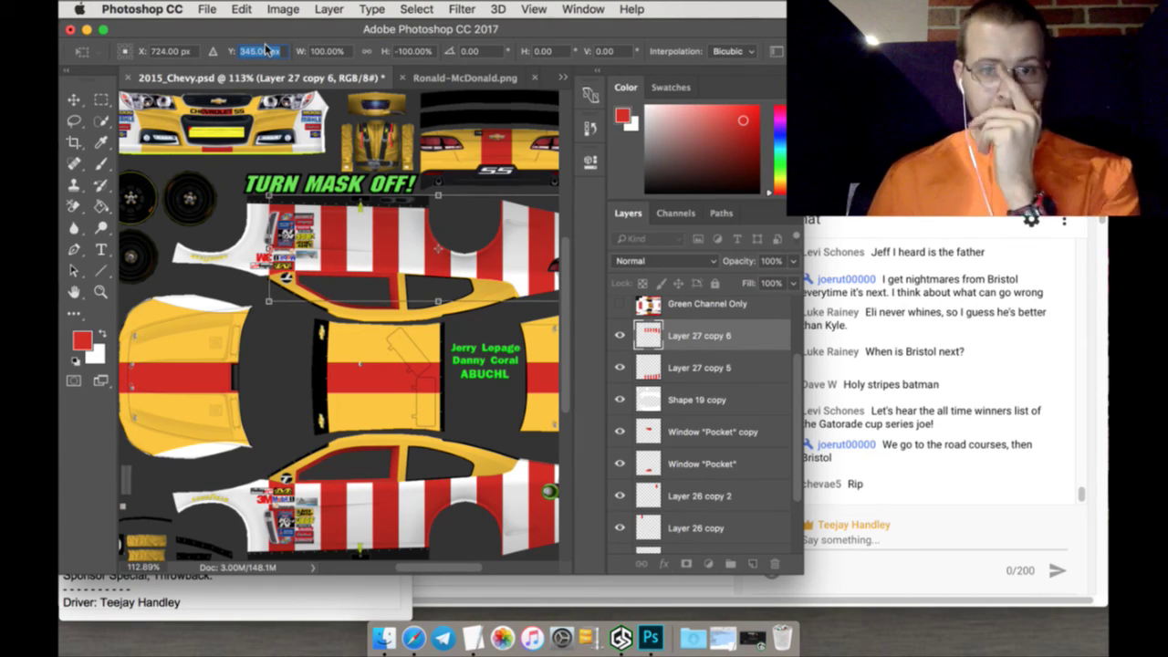
{"action": "left_click", "coordinate": [101, 102]}
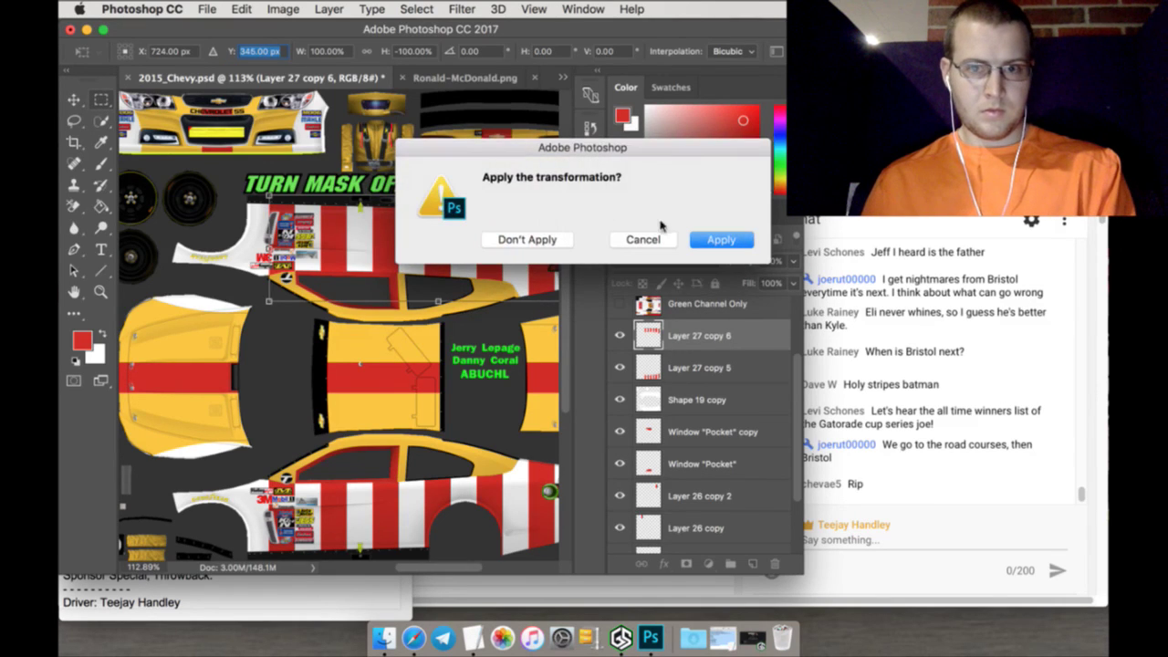
{"action": "left_click", "coordinate": [720, 239]}
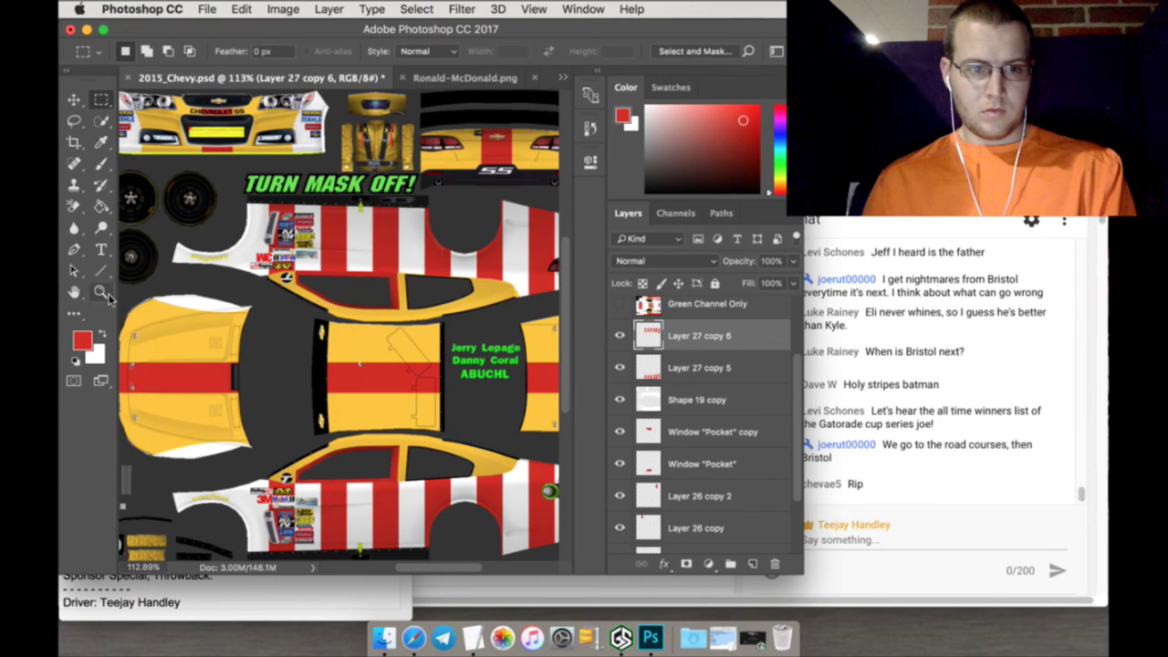
Fit the whole car template in view, compare it with Ronald-McDonald.png, and close that reference image
{"action": "left_click", "coordinate": [102, 294]}
{"action": "left_click", "coordinate": [503, 52]}
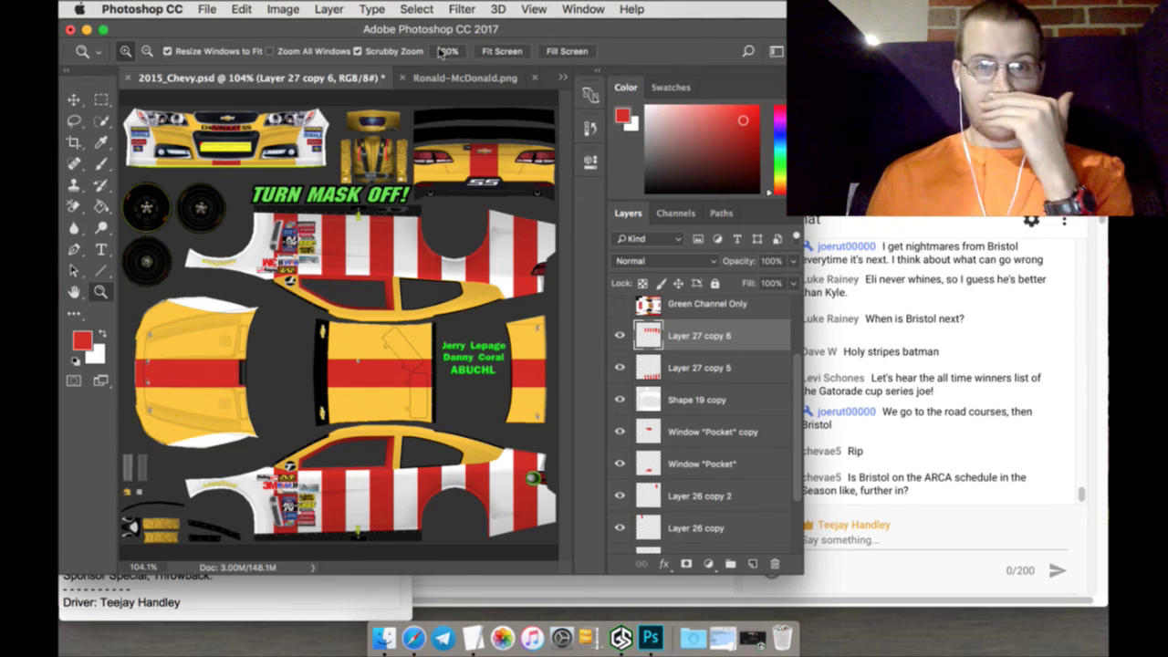
{"action": "left_click", "coordinate": [464, 77]}
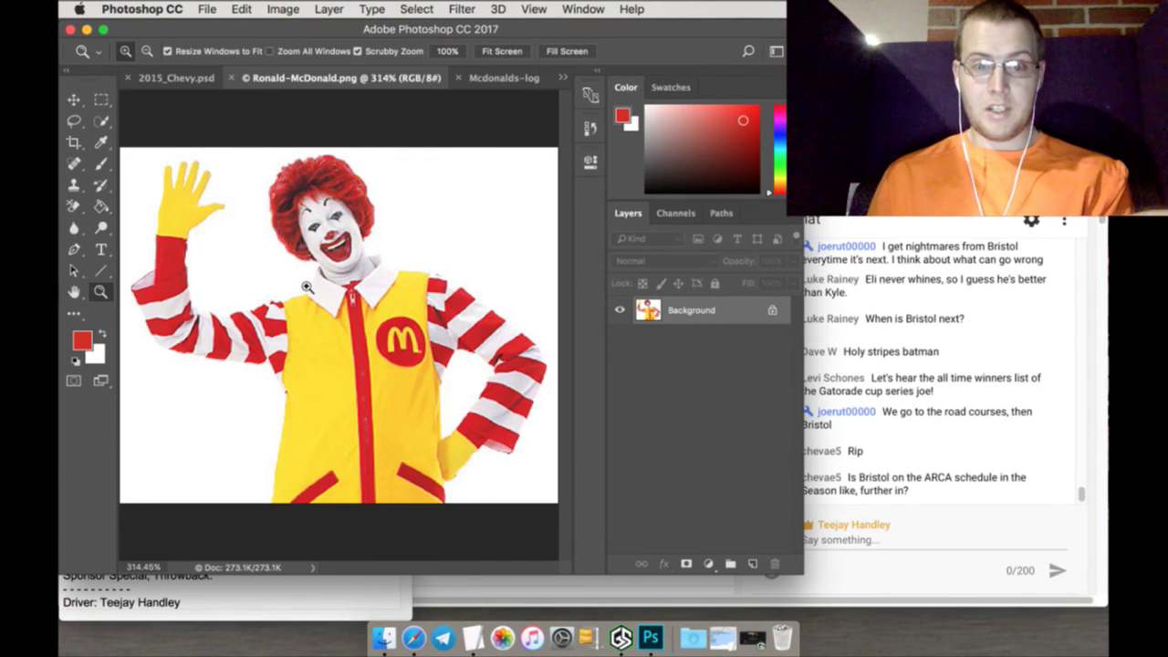
{"action": "left_click", "coordinate": [175, 77]}
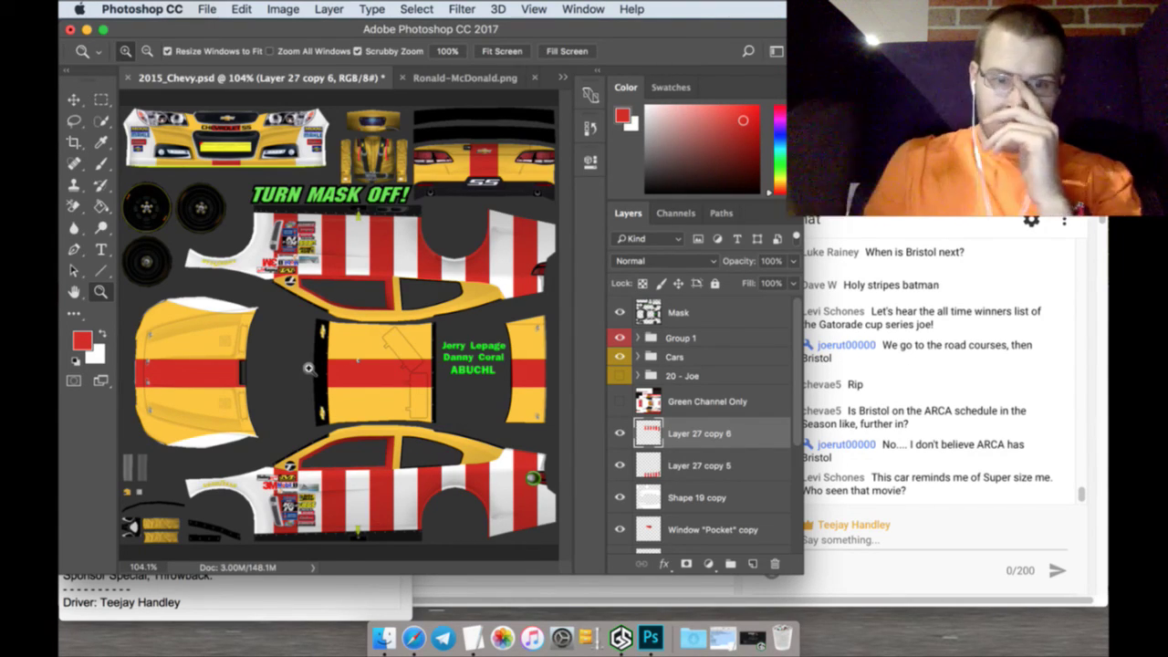
{"action": "left_click", "coordinate": [402, 79]}
Copy the McDonald's logo from the transparent logo file onto the hood in 2015_Chevy.psd
{"action": "left_click", "coordinate": [447, 78]}
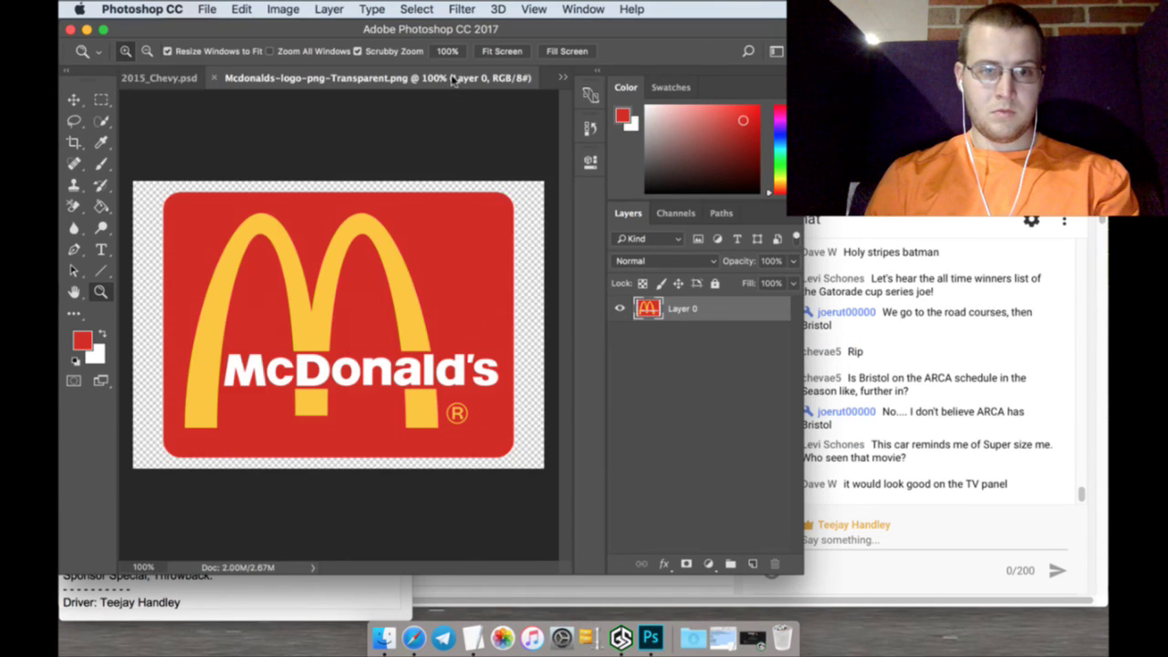
{"action": "left_click", "coordinate": [73, 100]}
{"action": "left_click_drag", "start_coordinate": [183, 195], "coordinate": [150, 79]}
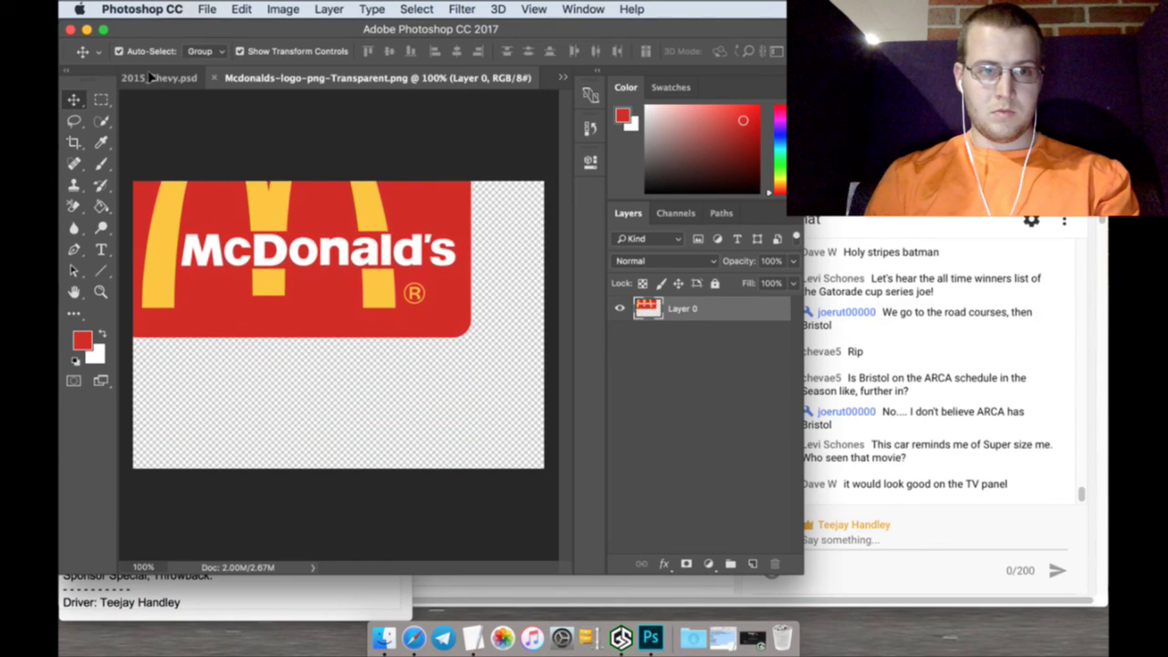
{"action": "left_click_drag", "start_coordinate": [162, 152], "coordinate": [178, 338]}
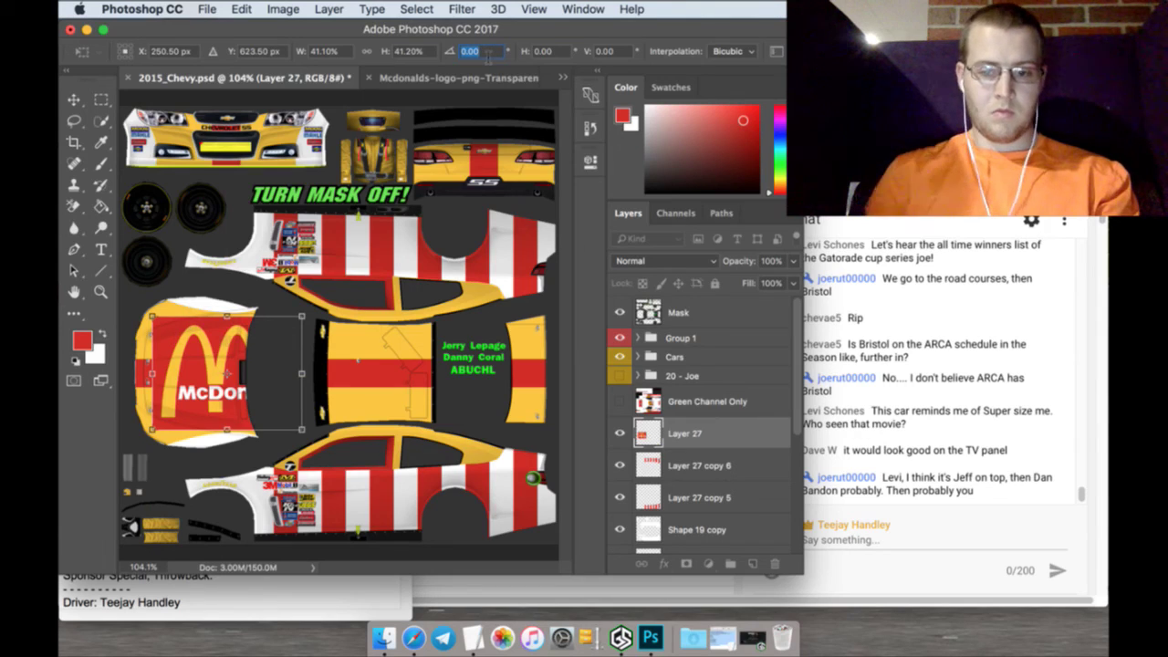
Rotate the McDonald's logo 90 degrees, scale it to about 32%, and apply it at the hood's windshield end
{"action": "type", "text": "90"}
{"action": "key", "text": "Return"}
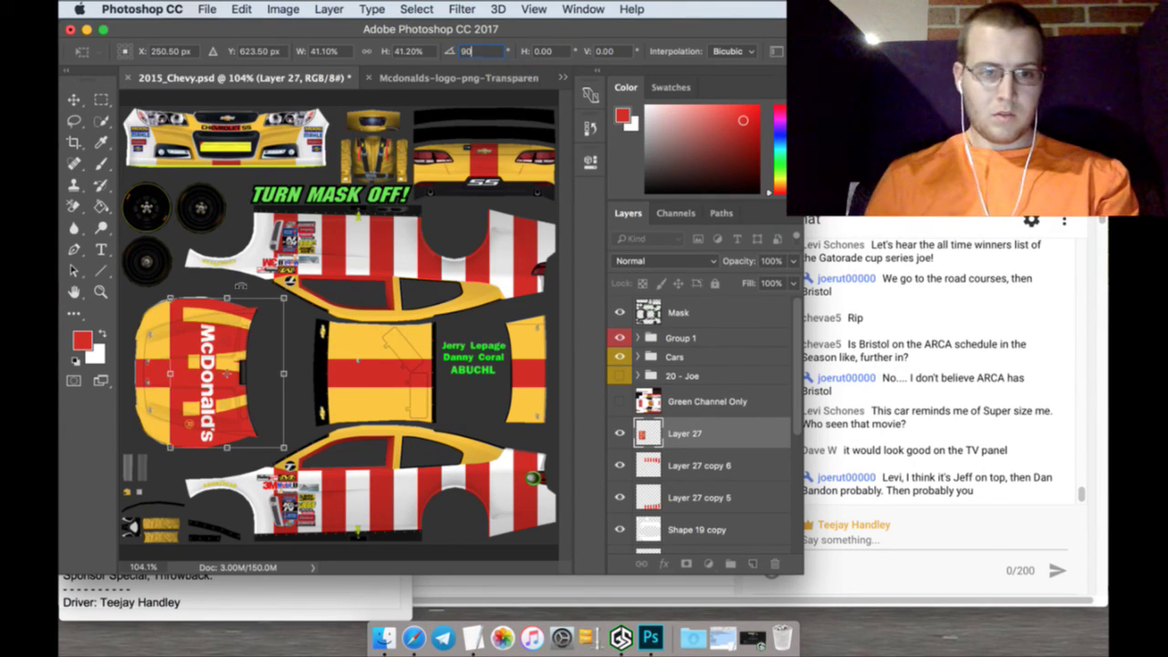
{"action": "left_click_drag", "start_coordinate": [241, 325], "coordinate": [204, 324]}
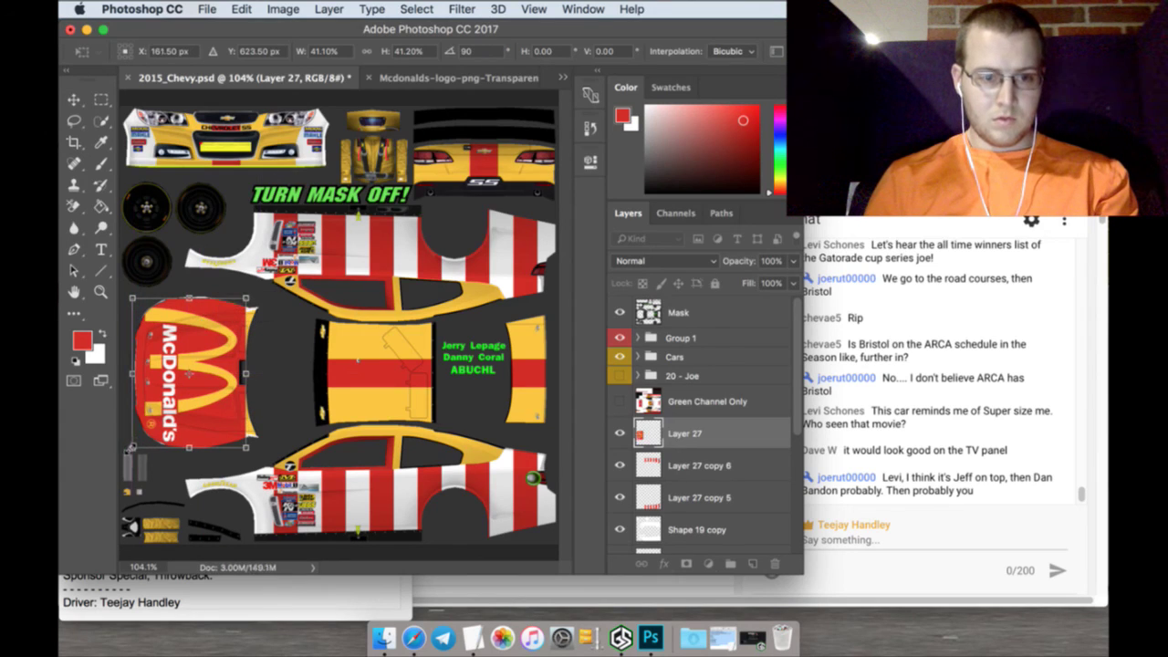
{"action": "left_click_drag", "start_coordinate": [132, 447], "coordinate": [145, 434]}
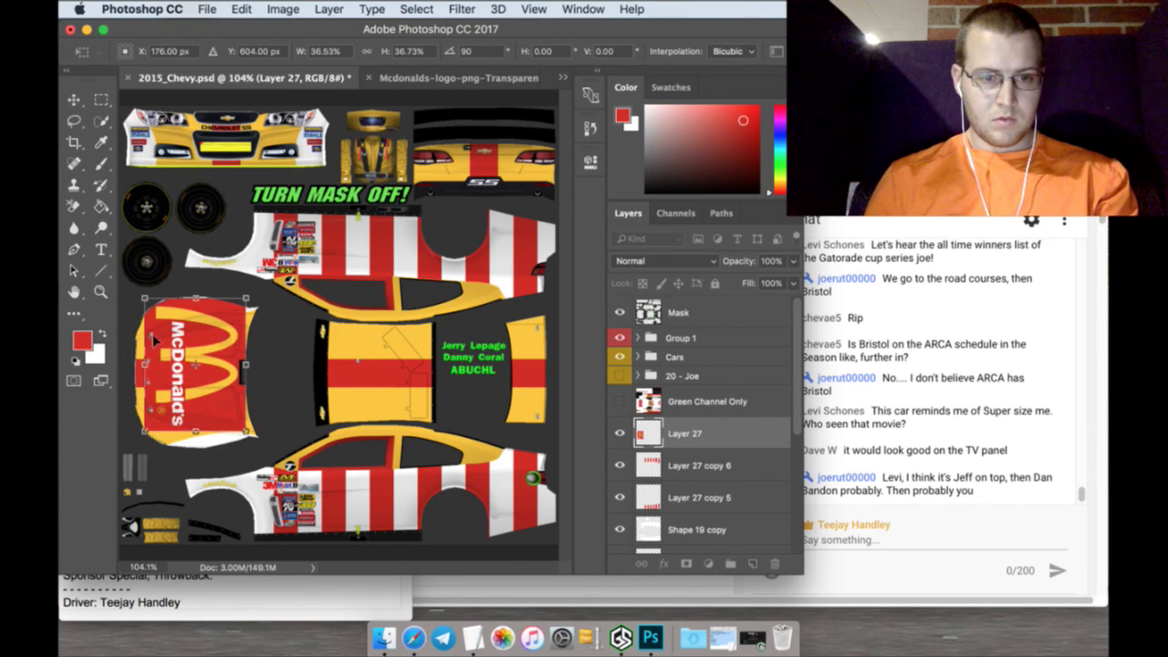
{"action": "left_click_drag", "start_coordinate": [143, 297], "coordinate": [155, 314]}
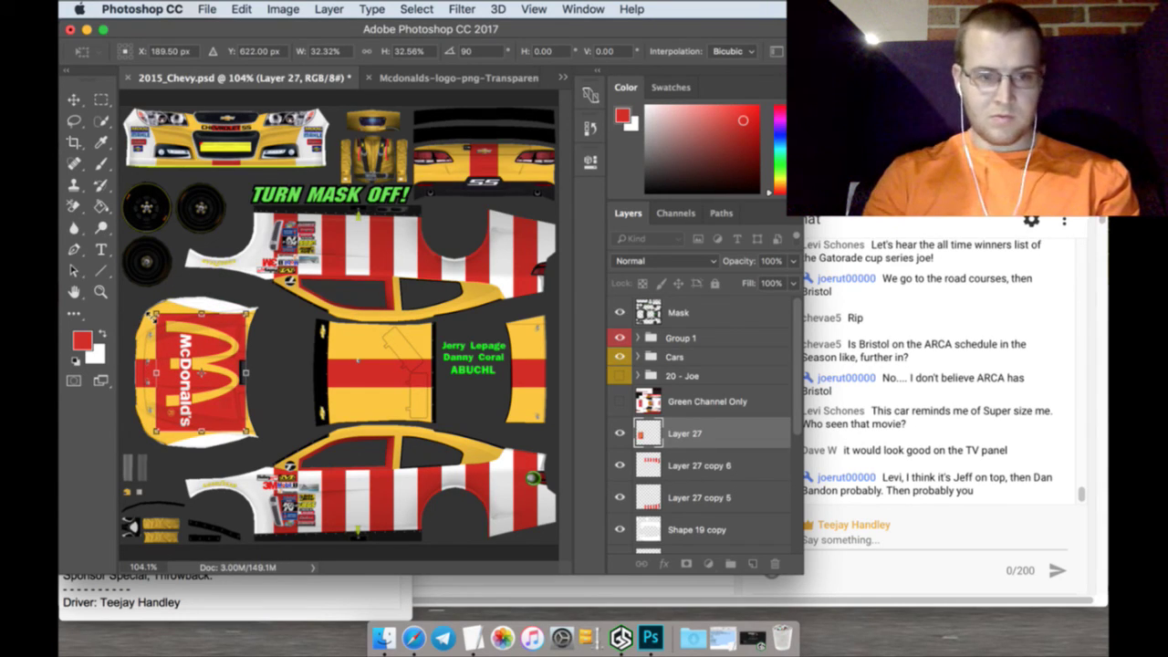
{"action": "left_click_drag", "start_coordinate": [202, 373], "coordinate": [210, 372]}
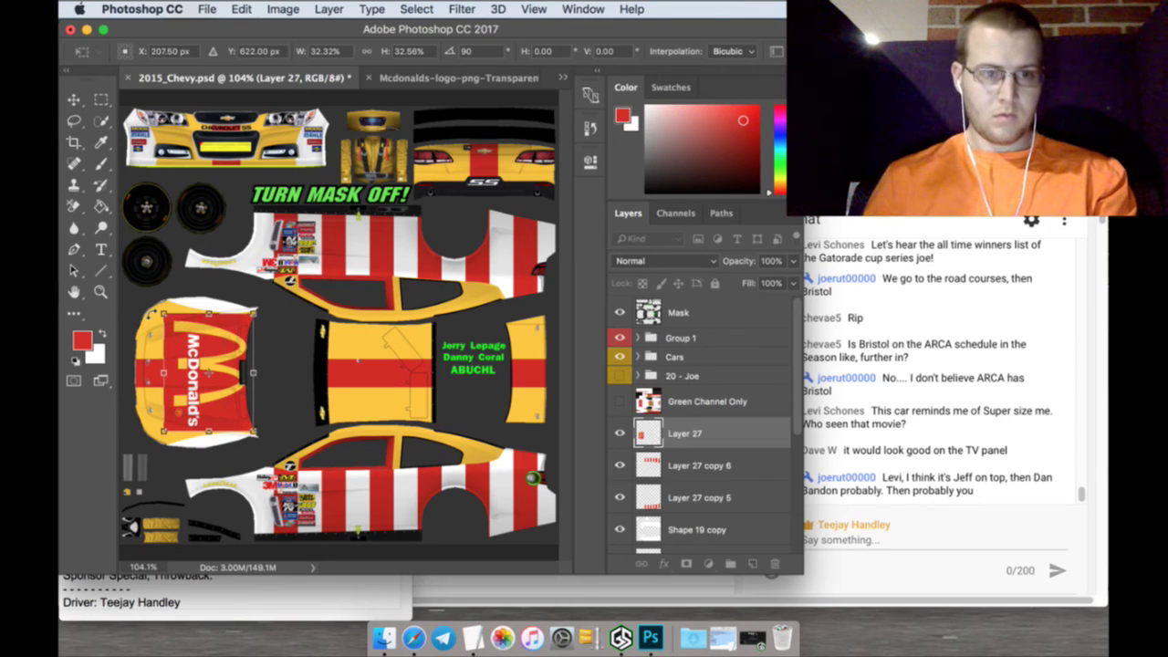
{"action": "left_click", "coordinate": [101, 99]}
{"action": "left_click", "coordinate": [745, 242]}
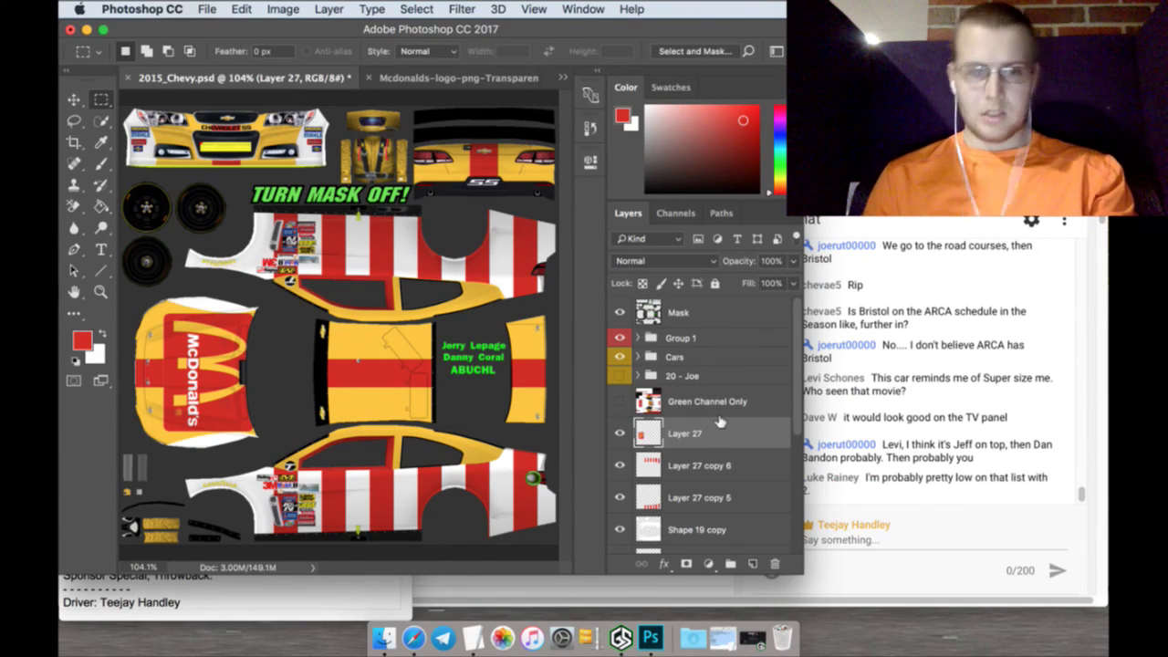
Select the white McDonald's lettering in the logo file with Quick Selection and copy it into 2015_Chevy.psd
{"action": "left_click", "coordinate": [456, 78]}
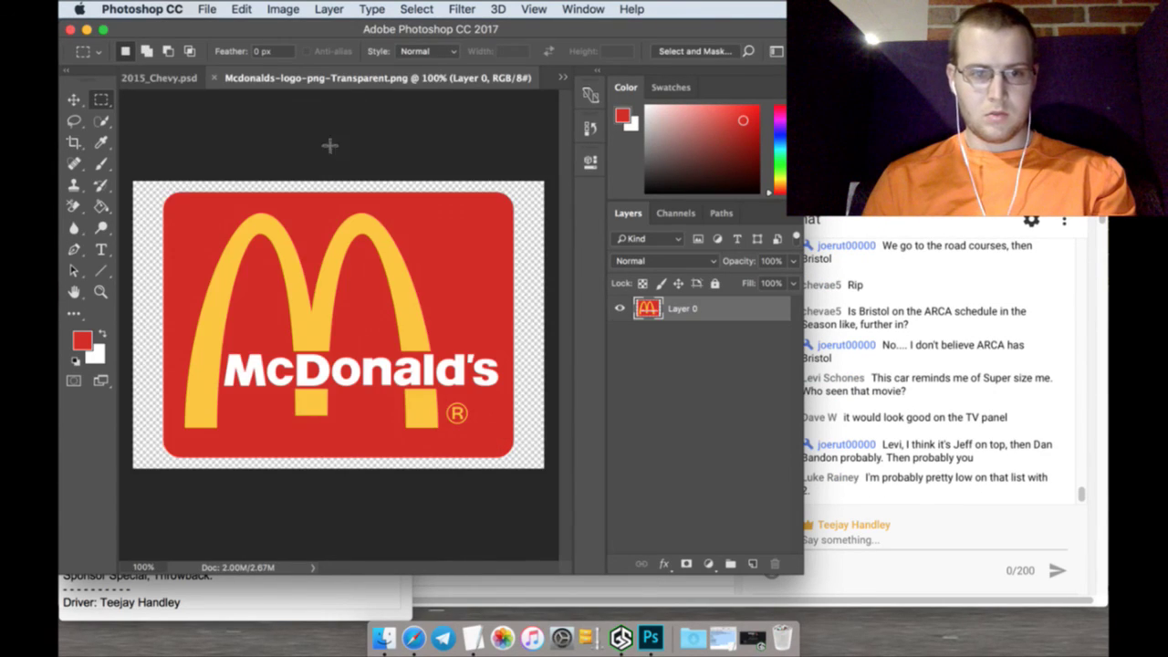
{"action": "left_click", "coordinate": [101, 120]}
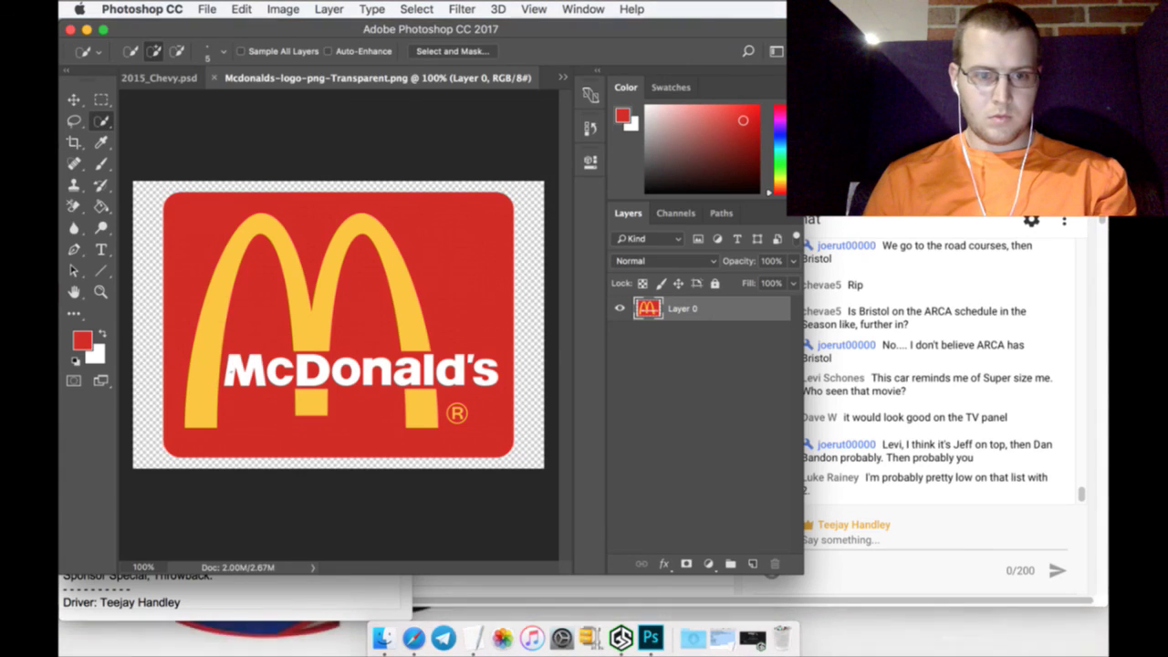
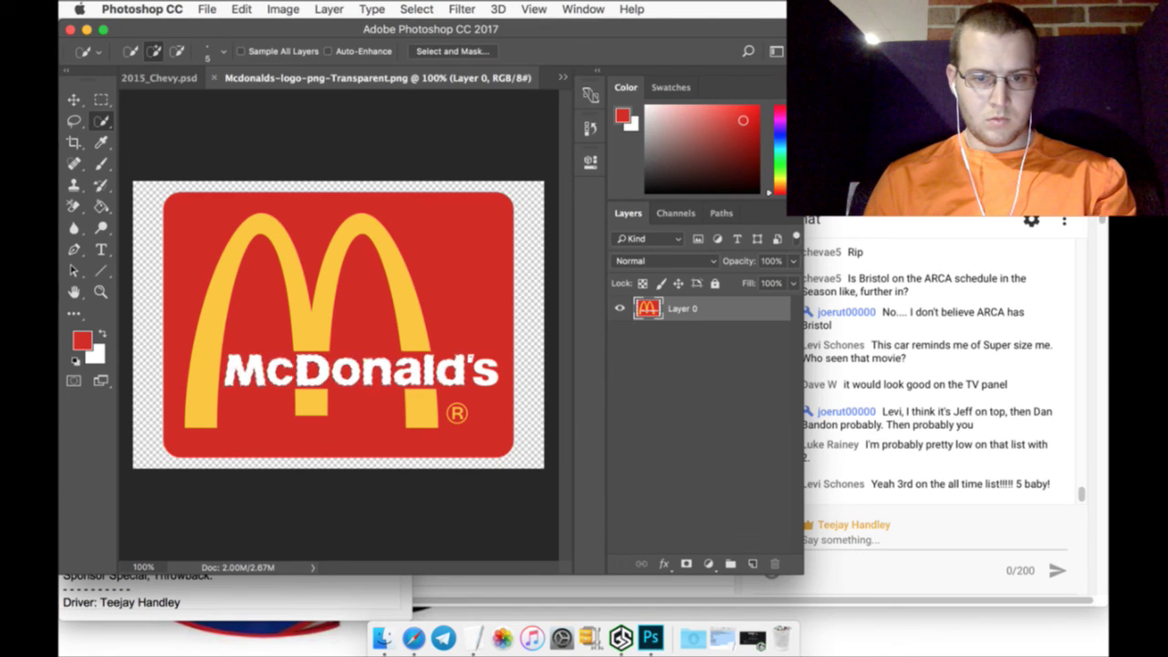
{"action": "left_click", "coordinate": [74, 99]}
{"action": "left_click_drag", "start_coordinate": [257, 358], "coordinate": [349, 382]}
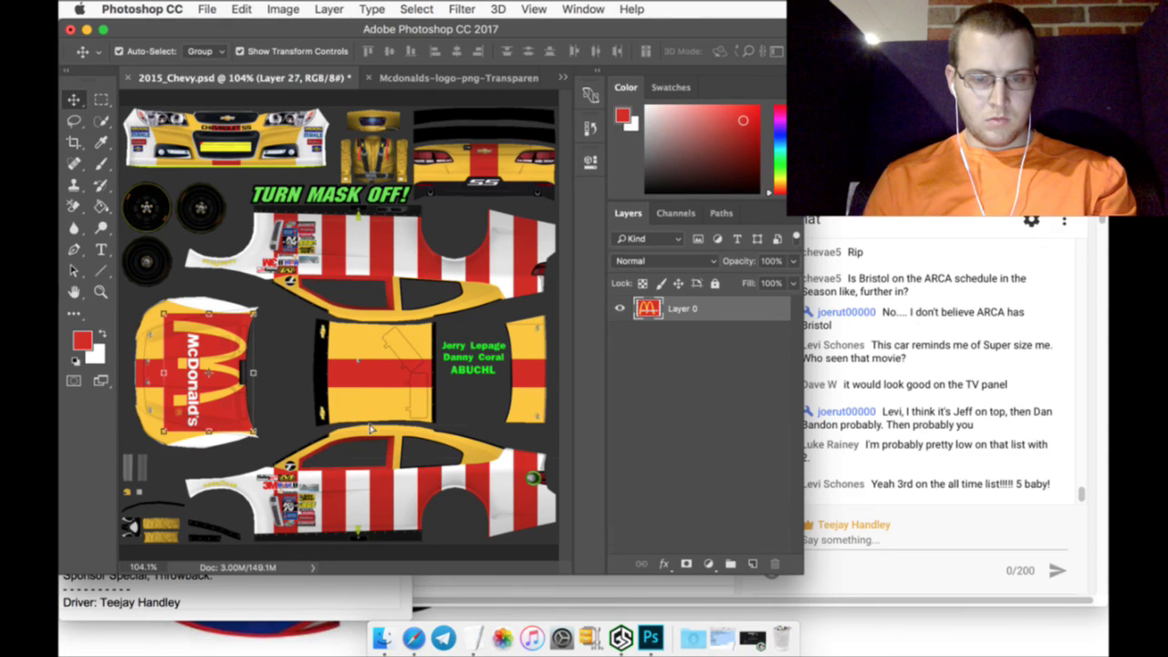
{"action": "left_click_drag", "start_coordinate": [369, 428], "coordinate": [374, 429]}
Scale the McDonald's lettering to about 43% and place it above the rear wheel on the lower side panel
{"action": "key", "text": "ctrl+t"}
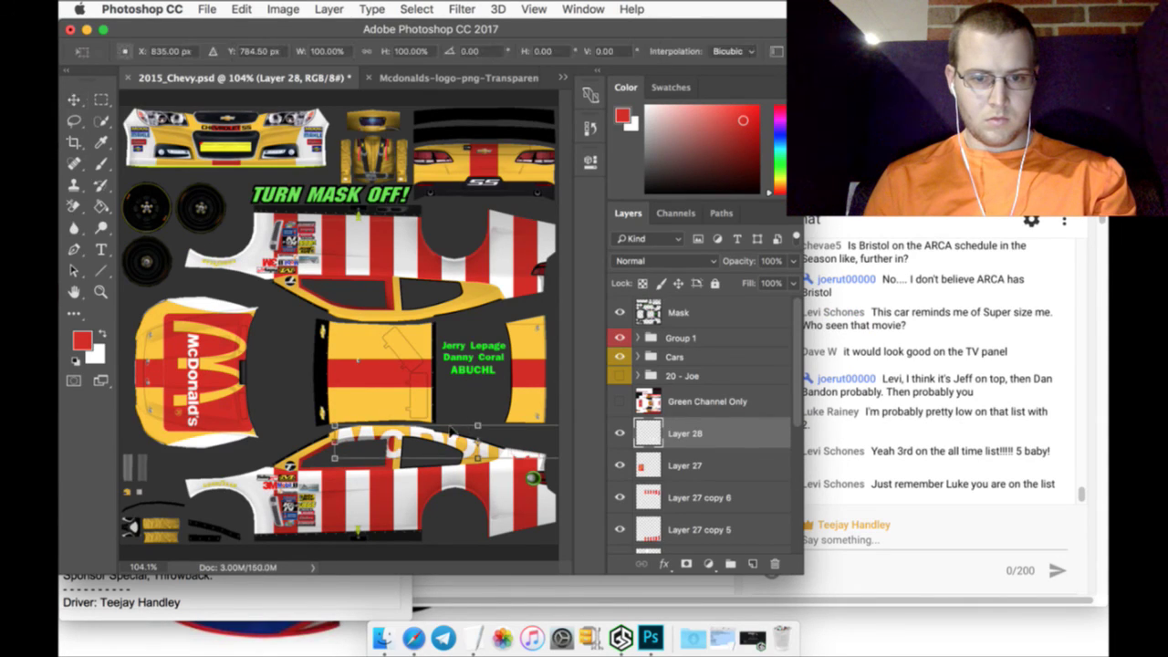
{"action": "left_click_drag", "start_coordinate": [476, 426], "coordinate": [356, 459]}
{"action": "left_click_drag", "start_coordinate": [240, 454], "coordinate": [407, 482]}
{"action": "left_click", "coordinate": [76, 101]}
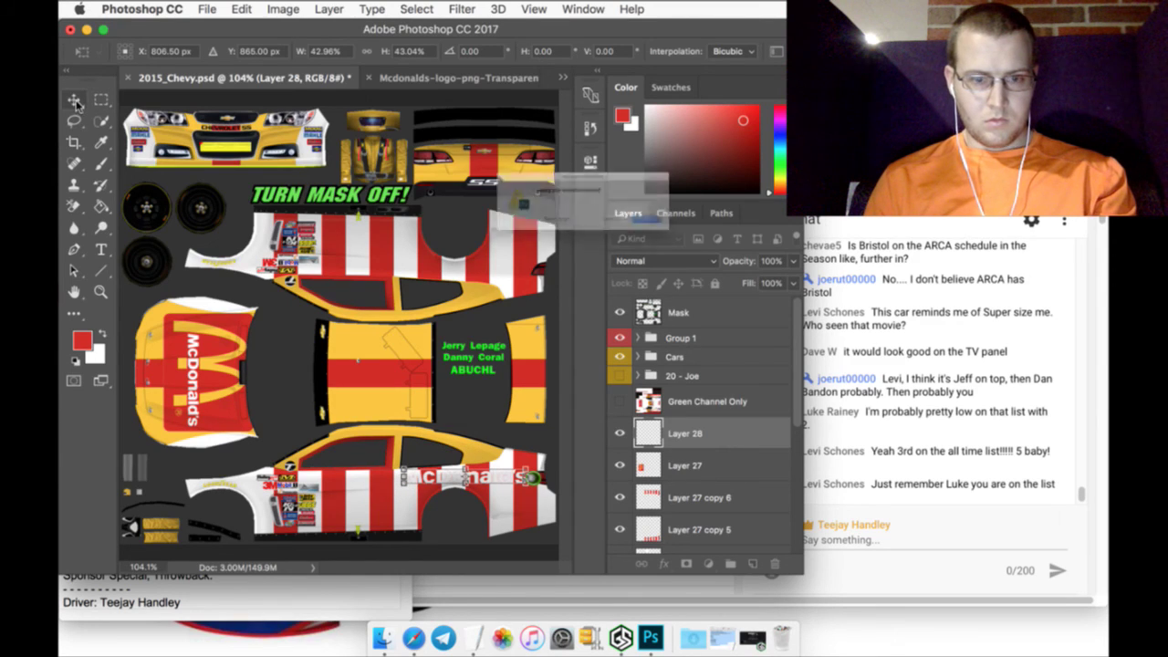
{"action": "key", "text": "Return"}
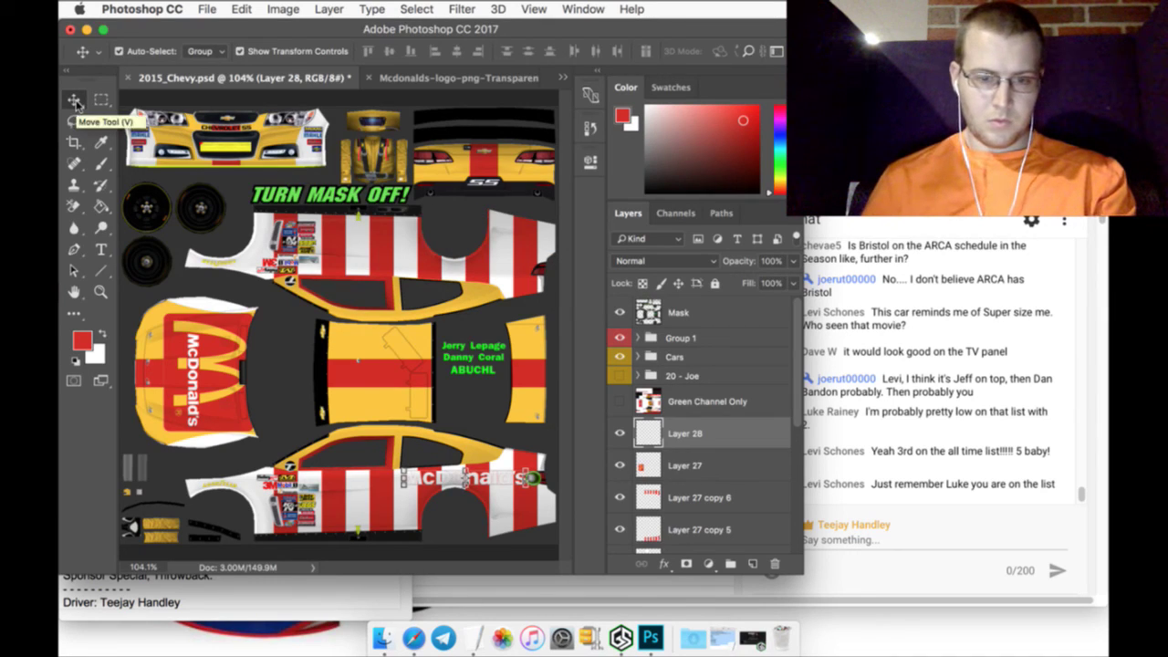
{"action": "left_click", "coordinate": [102, 100]}
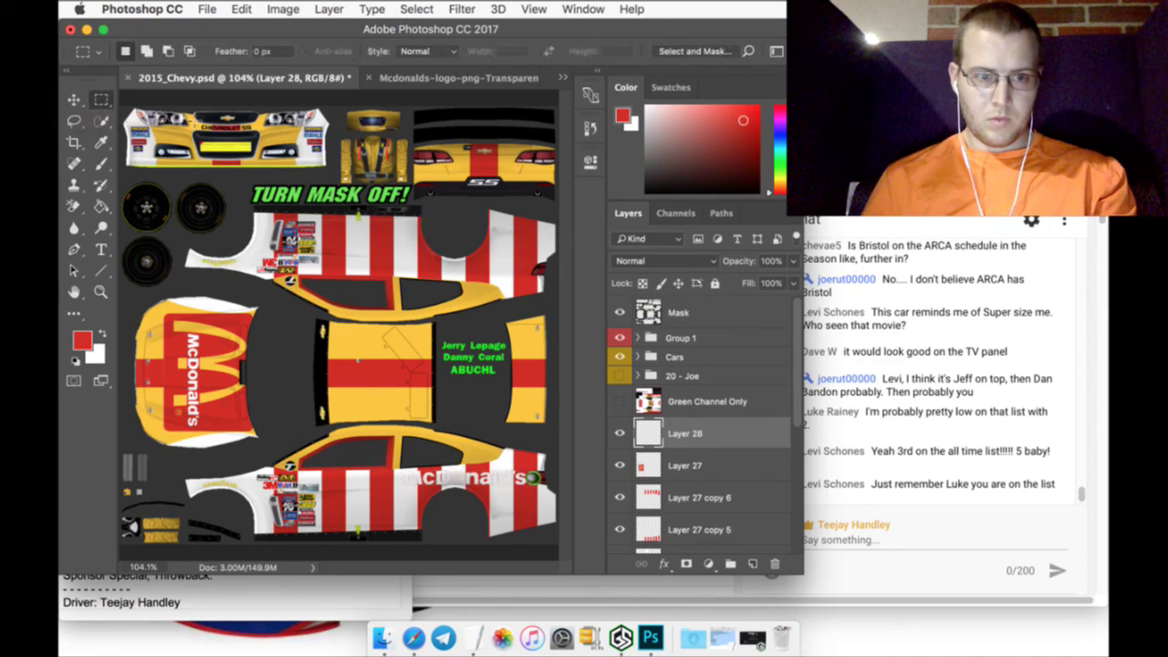
Rename the side lettering's layer to McD Side
{"action": "double_click", "coordinate": [704, 430]}
{"action": "type", "text": "M"}
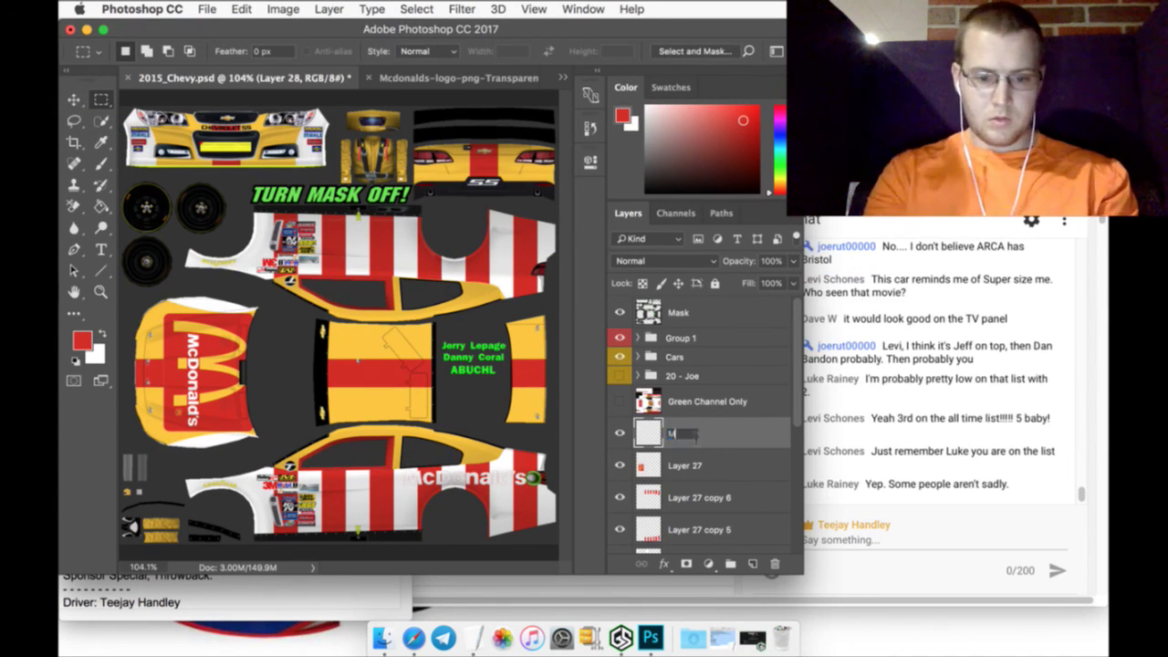
{"action": "type", "text": "cD Side"}
{"action": "key", "text": "Return"}
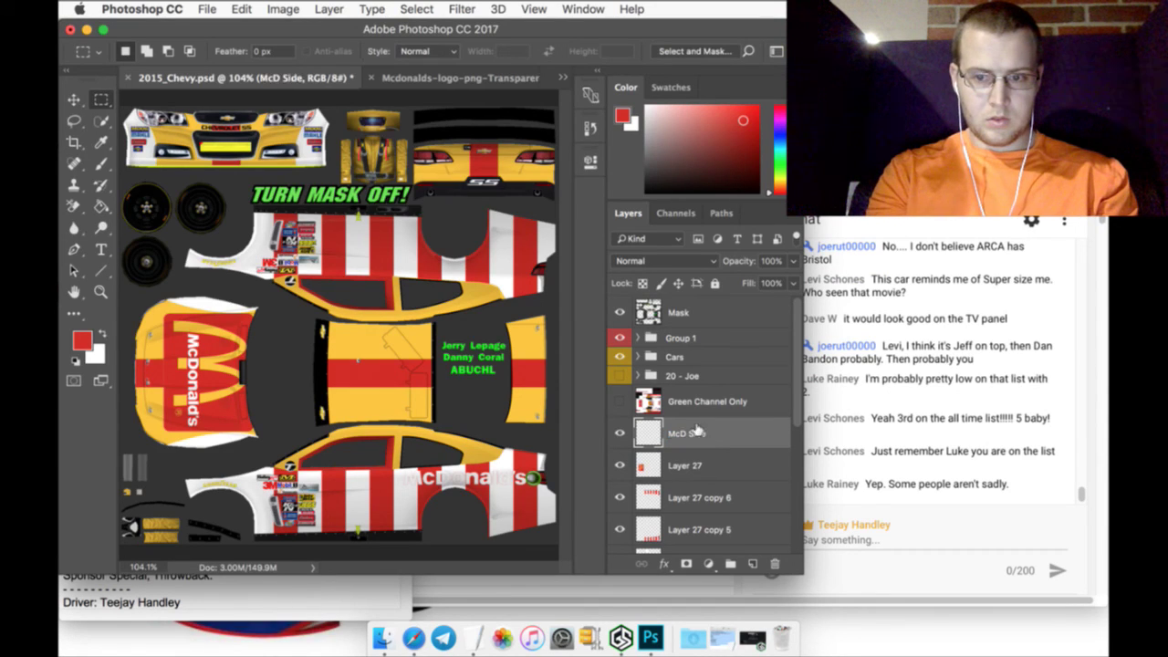
Give the McD Side lettering a red outer glow with a size of 5 px, and rasterize the layer style
{"action": "double_click", "coordinate": [757, 430]}
{"action": "left_click", "coordinate": [529, 359]}
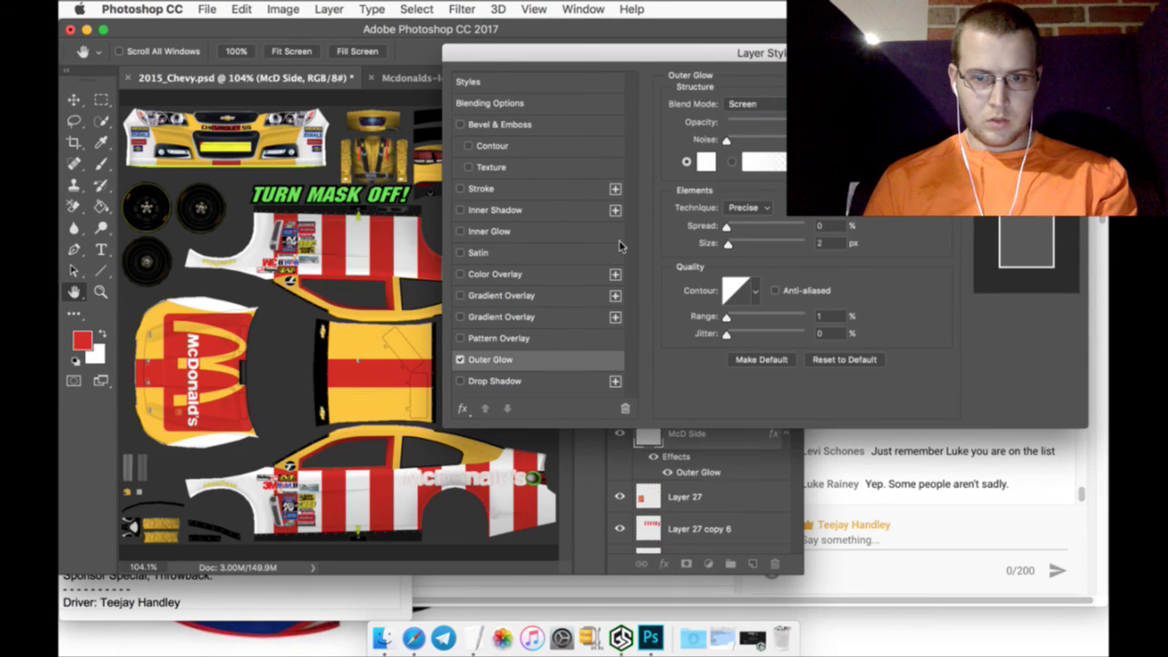
{"action": "left_click", "coordinate": [704, 163]}
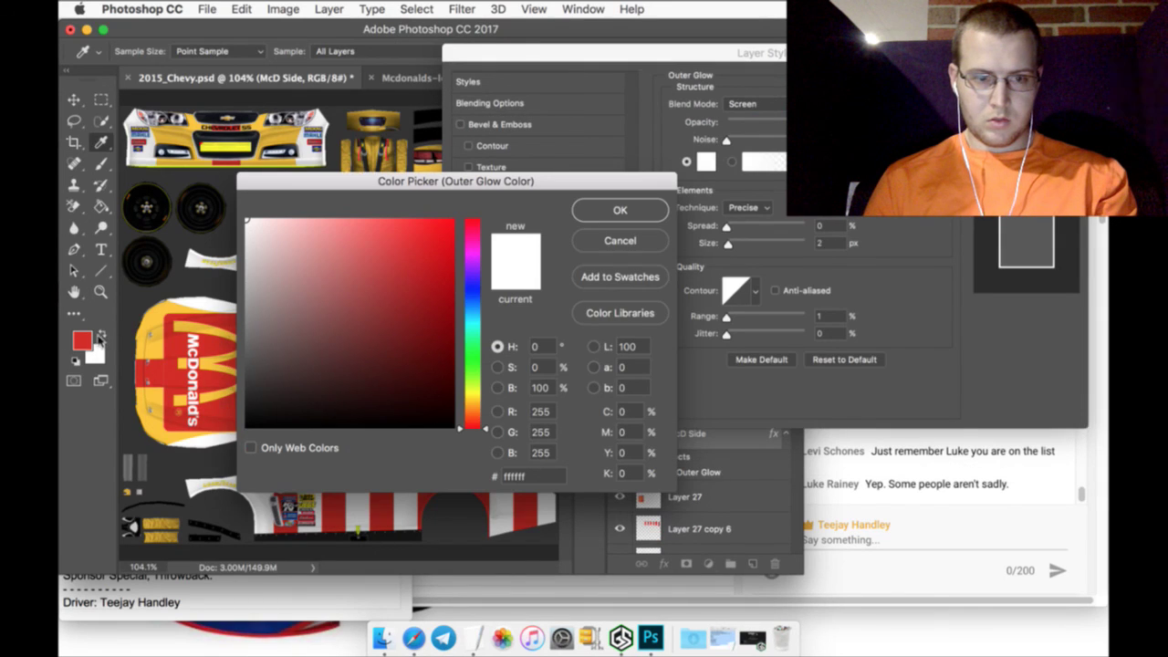
{"action": "left_click", "coordinate": [87, 345]}
{"action": "left_click", "coordinate": [592, 212]}
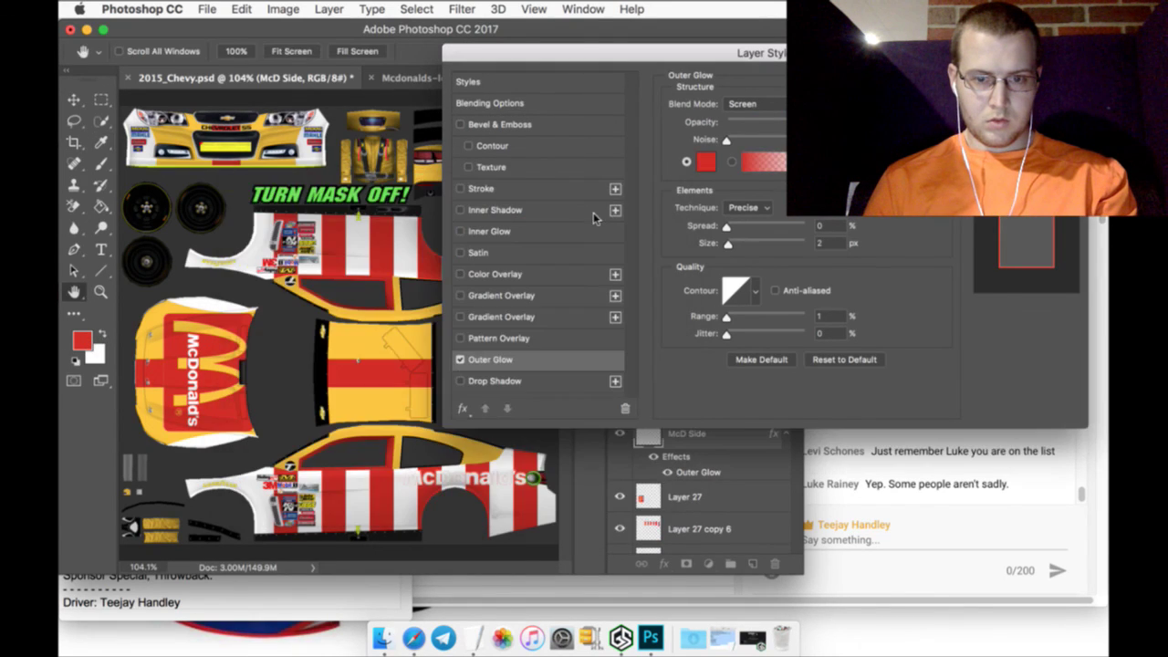
{"action": "double_click", "coordinate": [832, 245]}
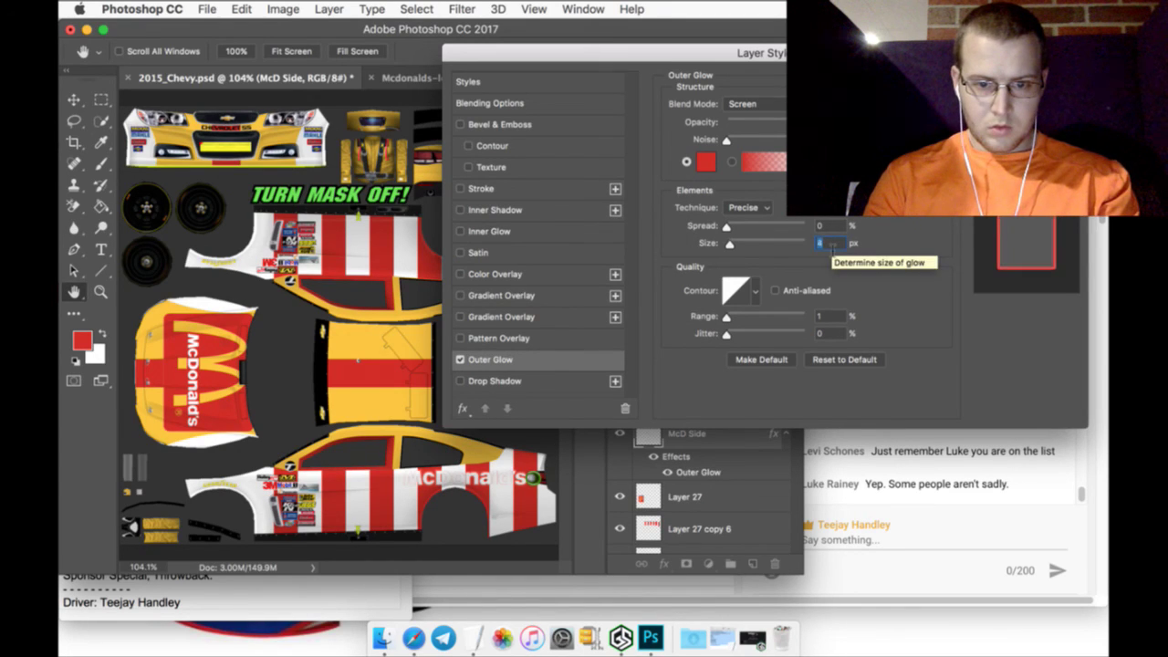
{"action": "key", "text": "Up"}
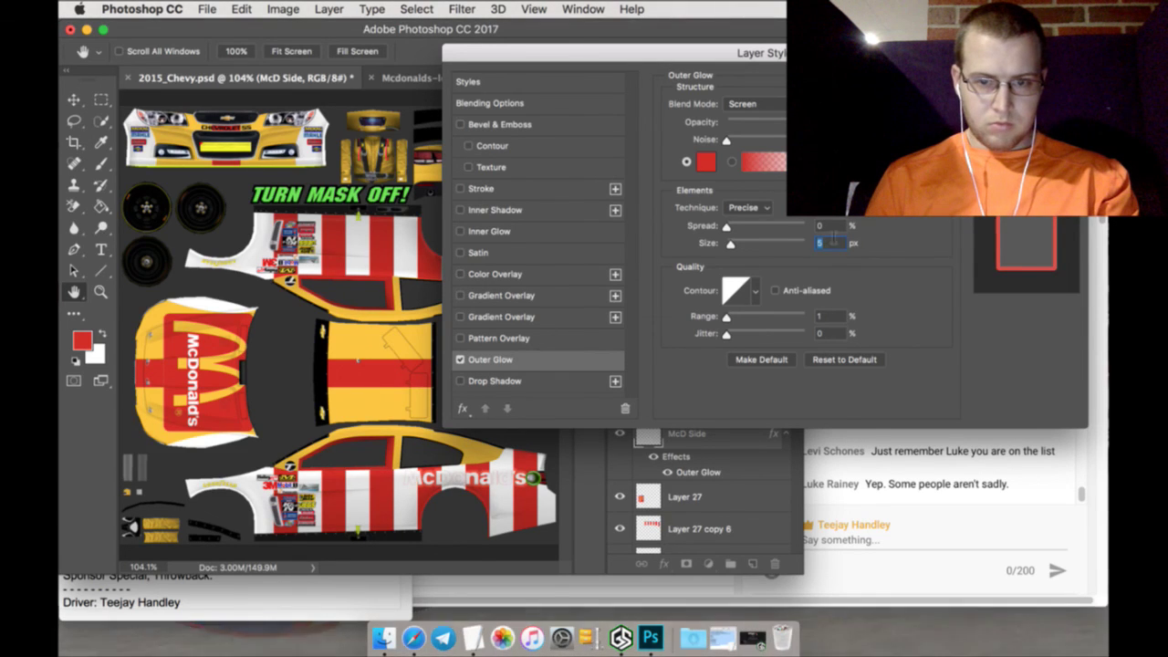
{"action": "key", "text": "Return"}
{"action": "right_click", "coordinate": [723, 432]}
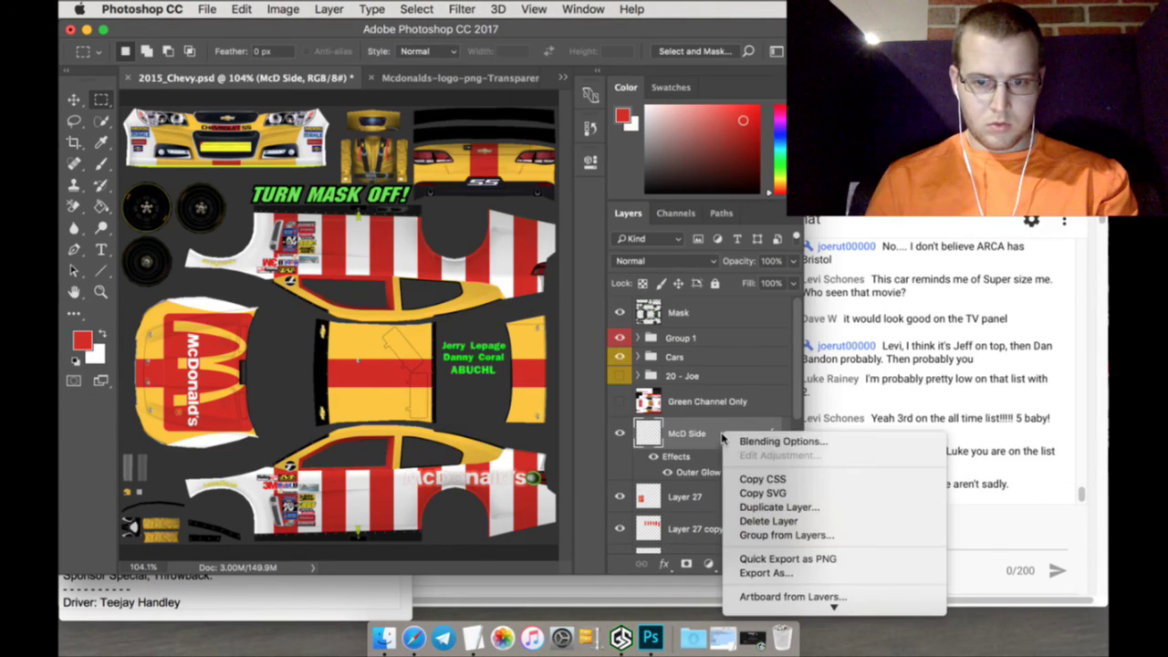
{"action": "left_click", "coordinate": [783, 490]}
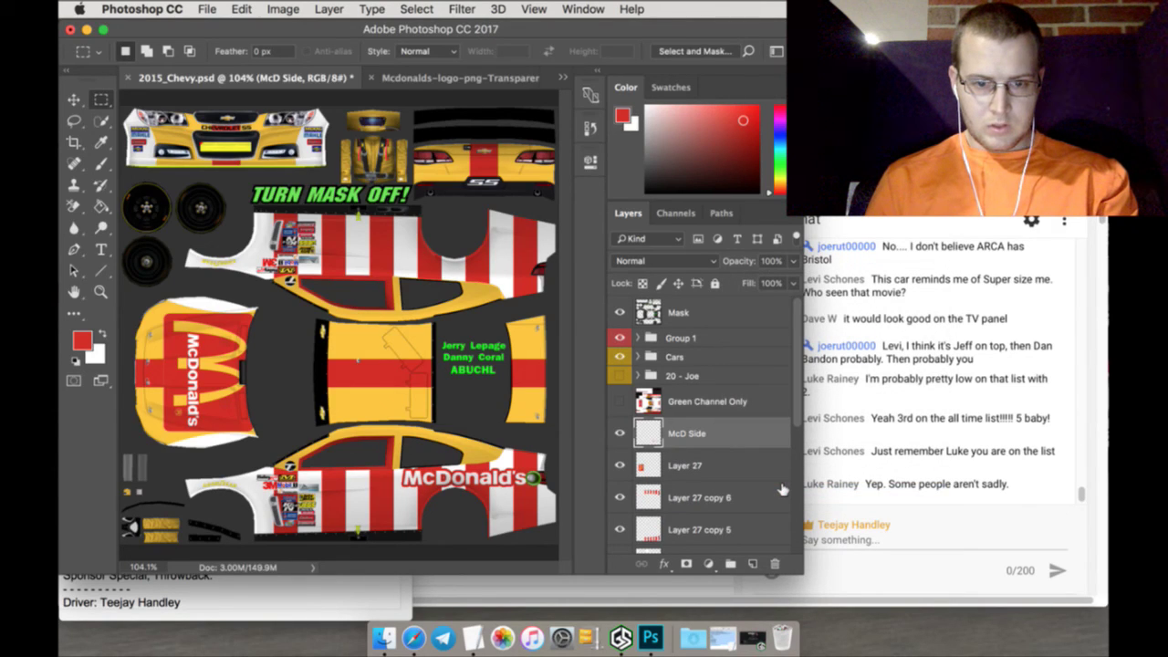
Add a new layer beneath McD Side and touch up the gaps around the lettering in red with a 4 px brush
{"action": "left_click", "coordinate": [102, 291]}
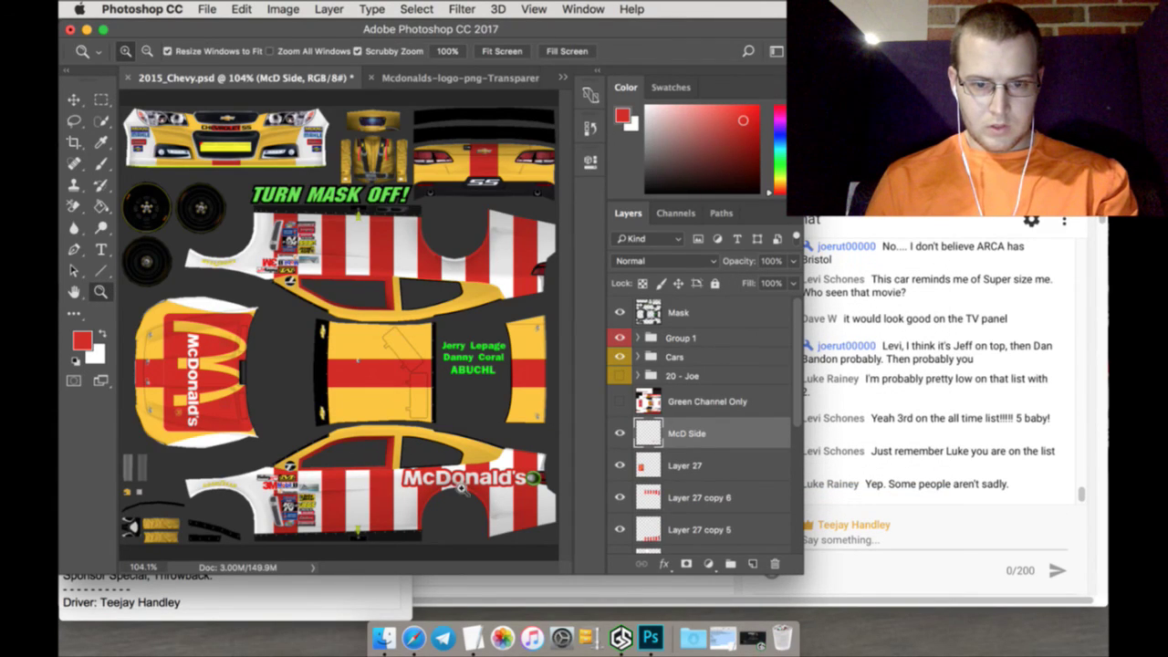
{"action": "left_click_drag", "start_coordinate": [461, 488], "coordinate": [482, 490]}
{"action": "left_click", "coordinate": [689, 465]}
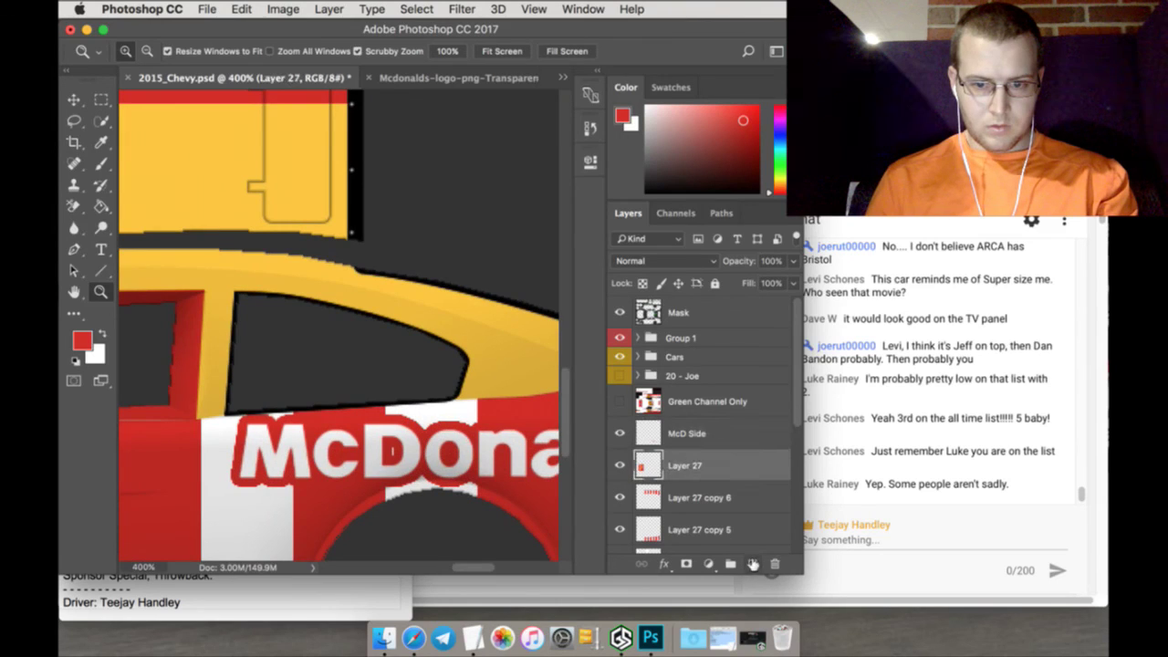
{"action": "left_click", "coordinate": [752, 563]}
{"action": "left_click", "coordinate": [103, 165]}
{"action": "left_click", "coordinate": [131, 52]}
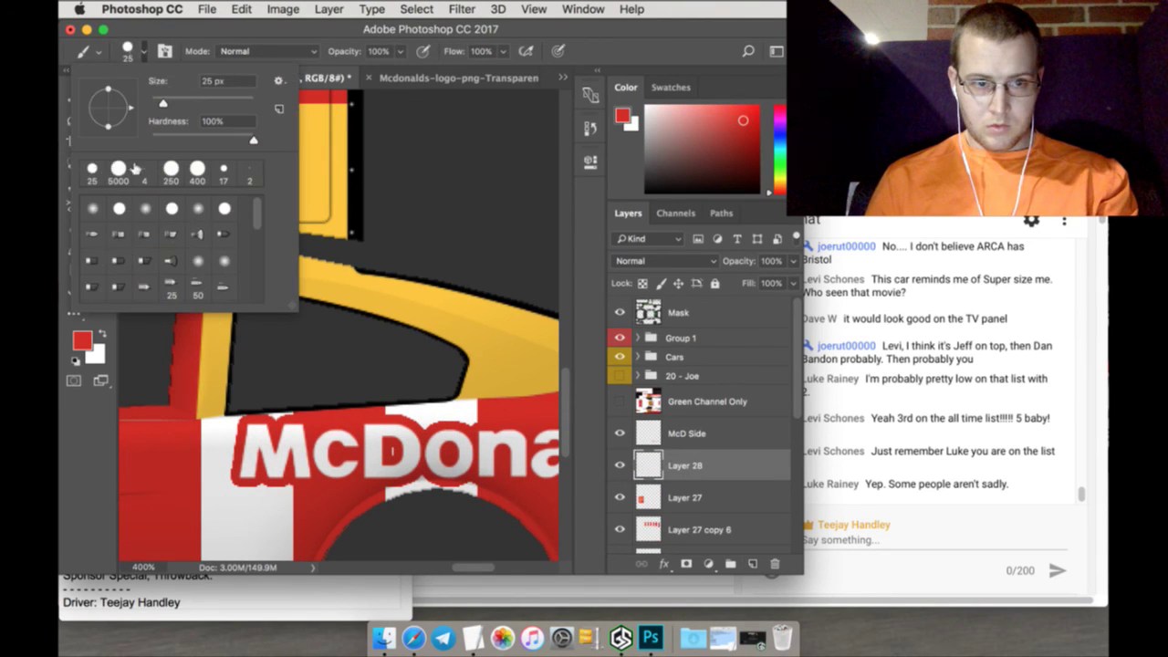
{"action": "left_click", "coordinate": [394, 452]}
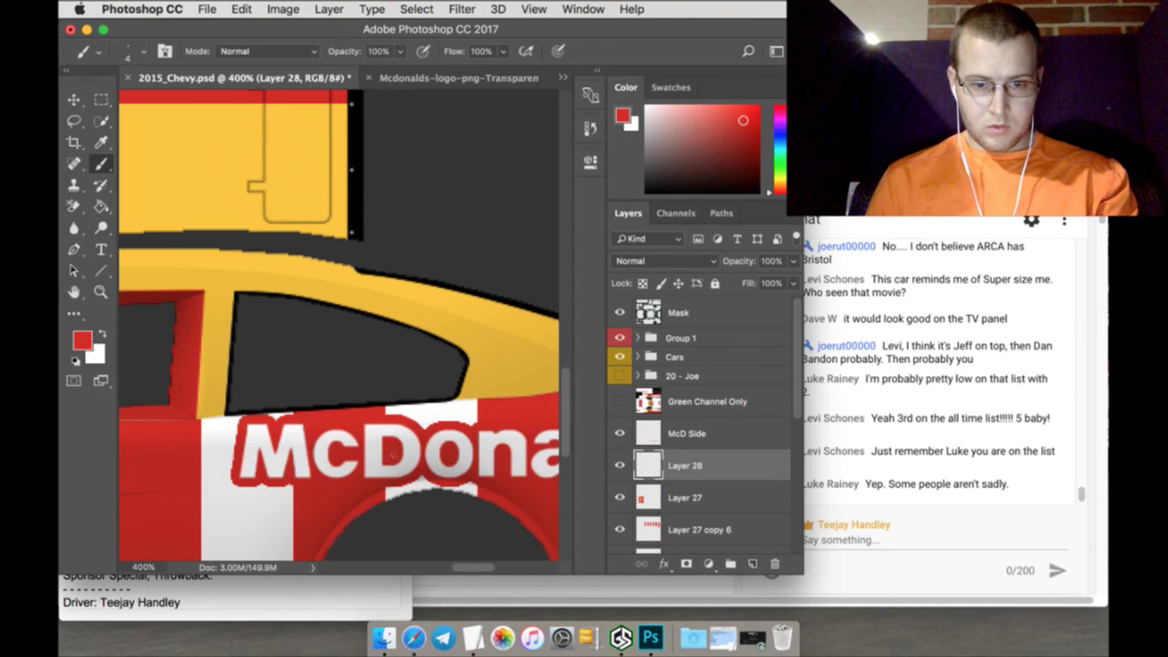
{"action": "left_click_drag", "start_coordinate": [476, 566], "coordinate": [492, 569]}
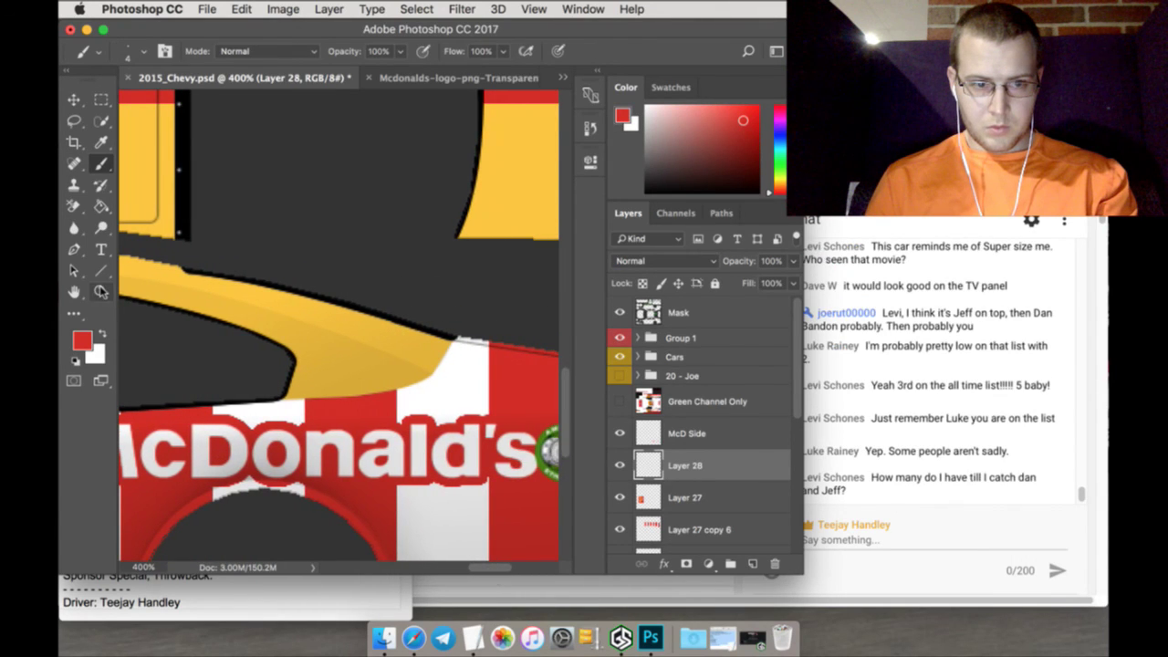
Merge the red touch-up layer with the McD Side layer
{"action": "key", "text": "z"}
{"action": "left_click", "coordinate": [516, 55]}
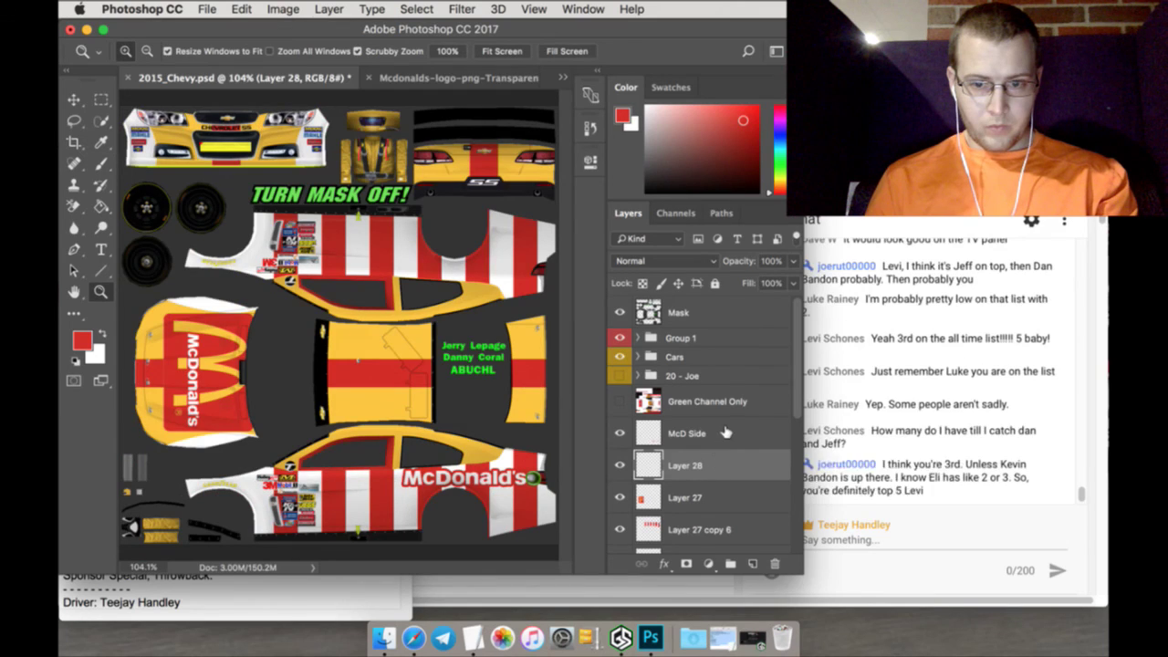
{"action": "left_click", "coordinate": [725, 432], "text": "shift"}
{"action": "right_click", "coordinate": [726, 432]}
{"action": "left_click", "coordinate": [729, 447]}
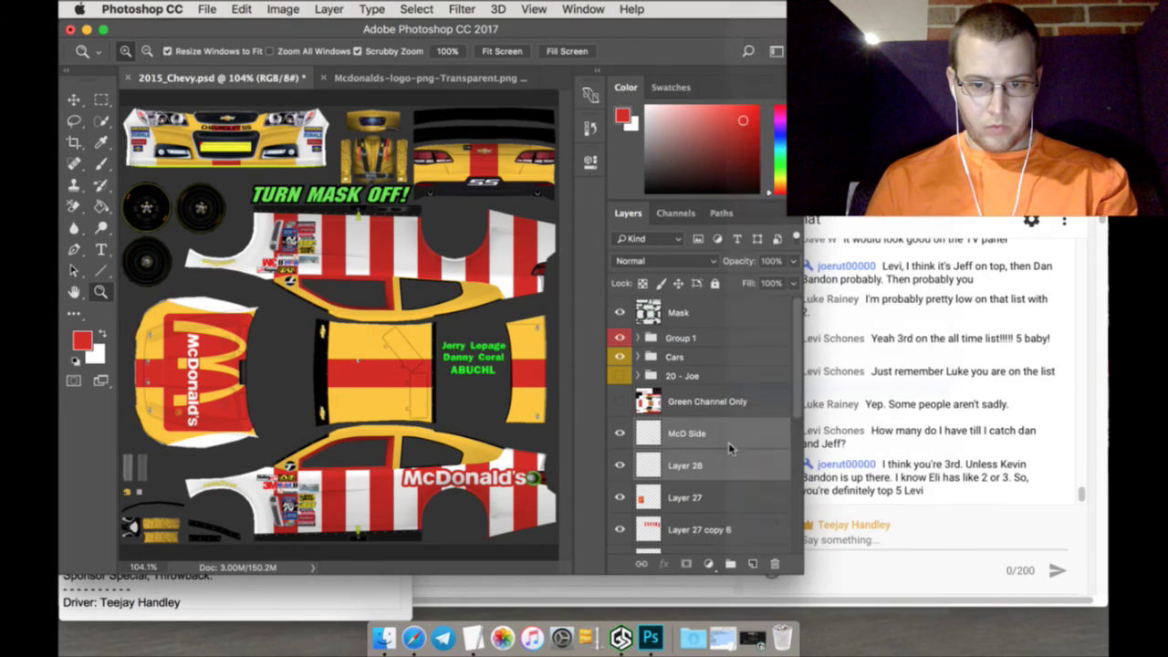
Duplicate the McD Side layer within 2015_Chevy.psd
{"action": "right_click", "coordinate": [725, 428]}
{"action": "left_click", "coordinate": [757, 504]}
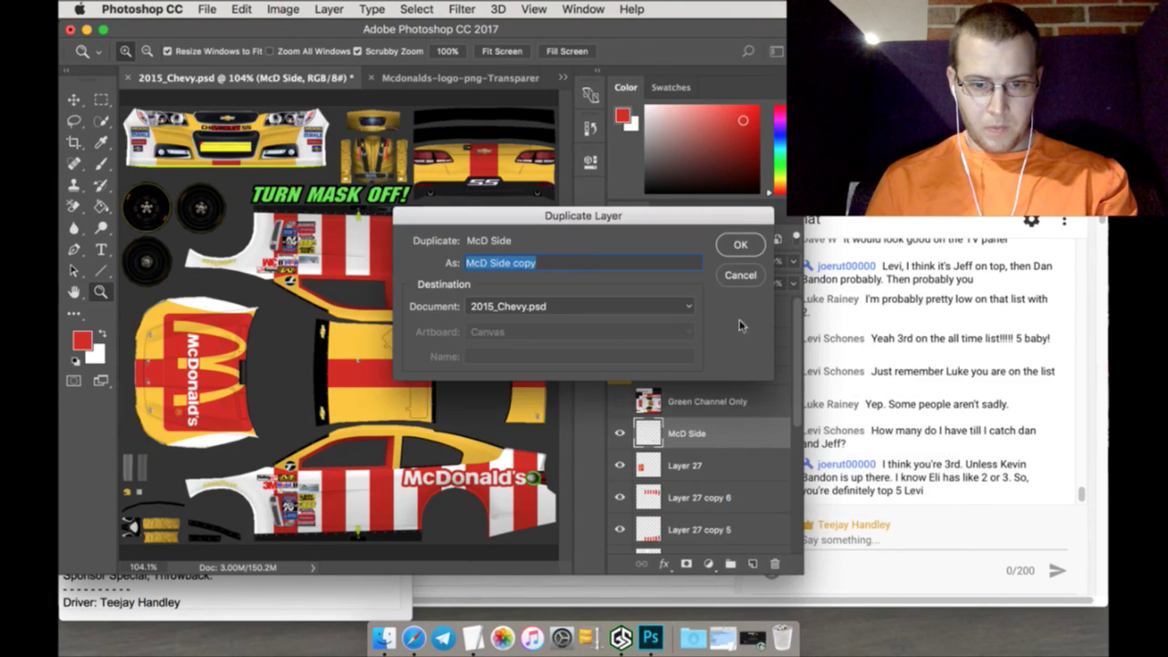
{"action": "left_click", "coordinate": [741, 244]}
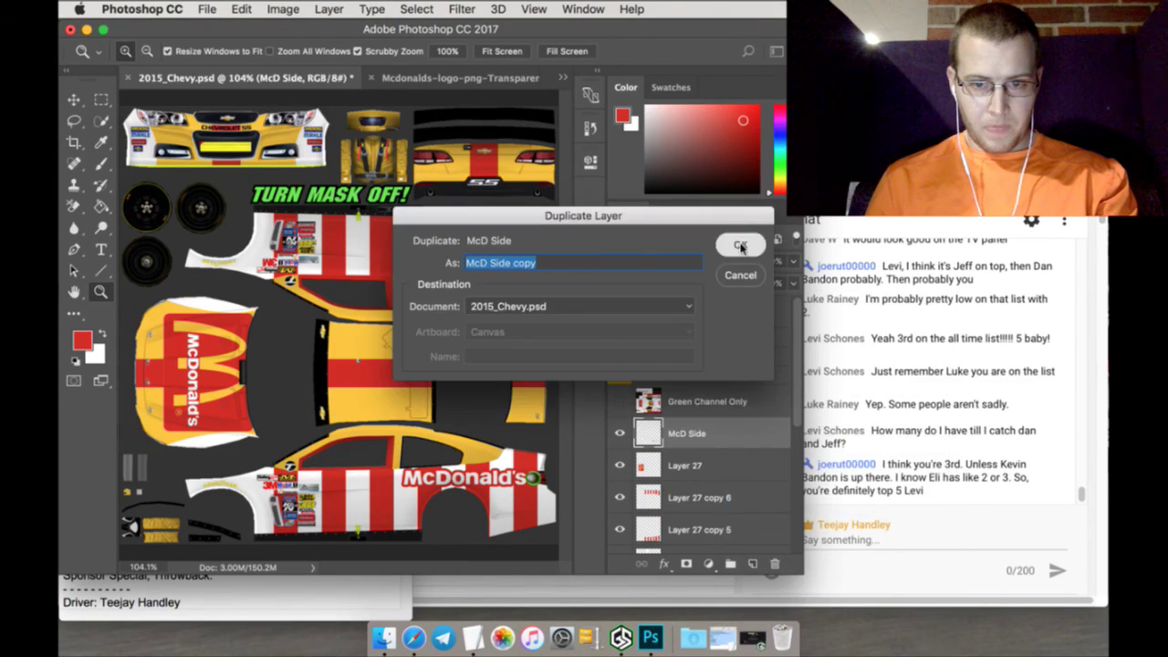
Rotate the duplicated lettering 180 degrees and move it to Y 379 px on the opposite side panel, applying the transformation
{"action": "left_click", "coordinate": [84, 99]}
{"action": "key", "text": "super+t"}
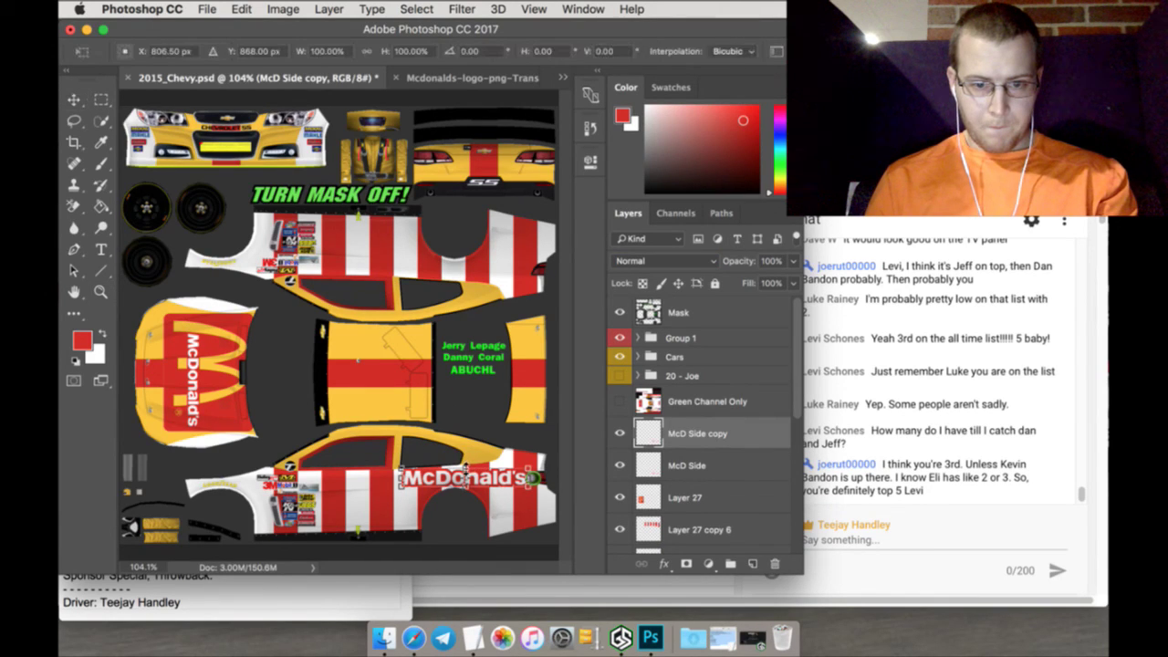
{"action": "left_click", "coordinate": [471, 52]}
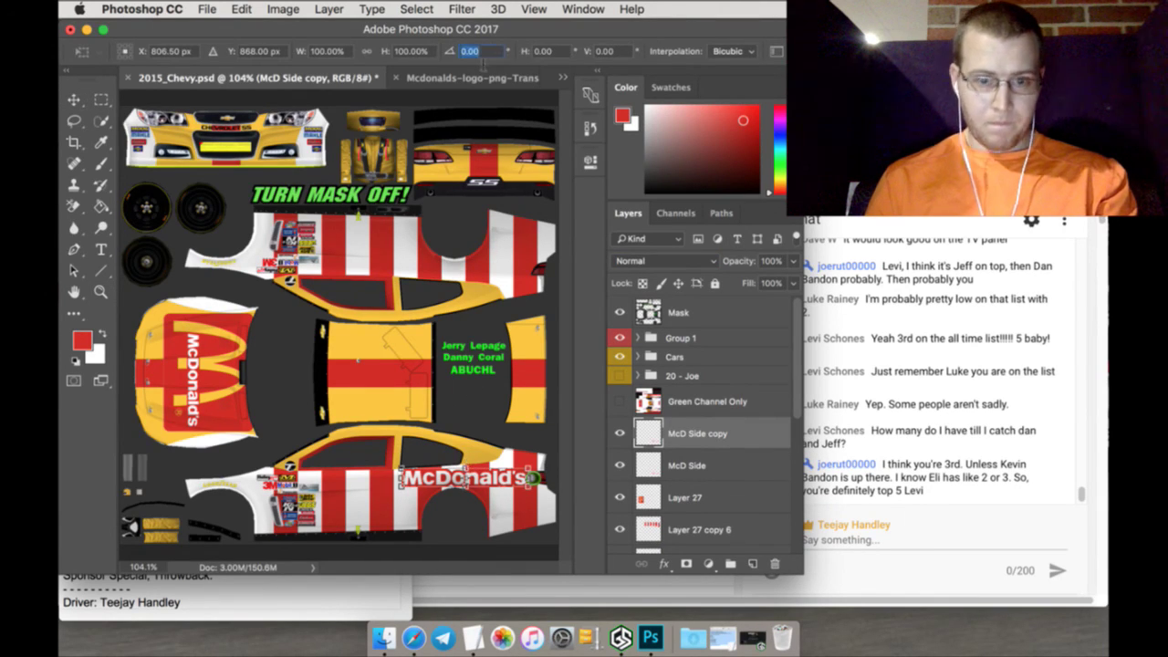
{"action": "type", "text": "180"}
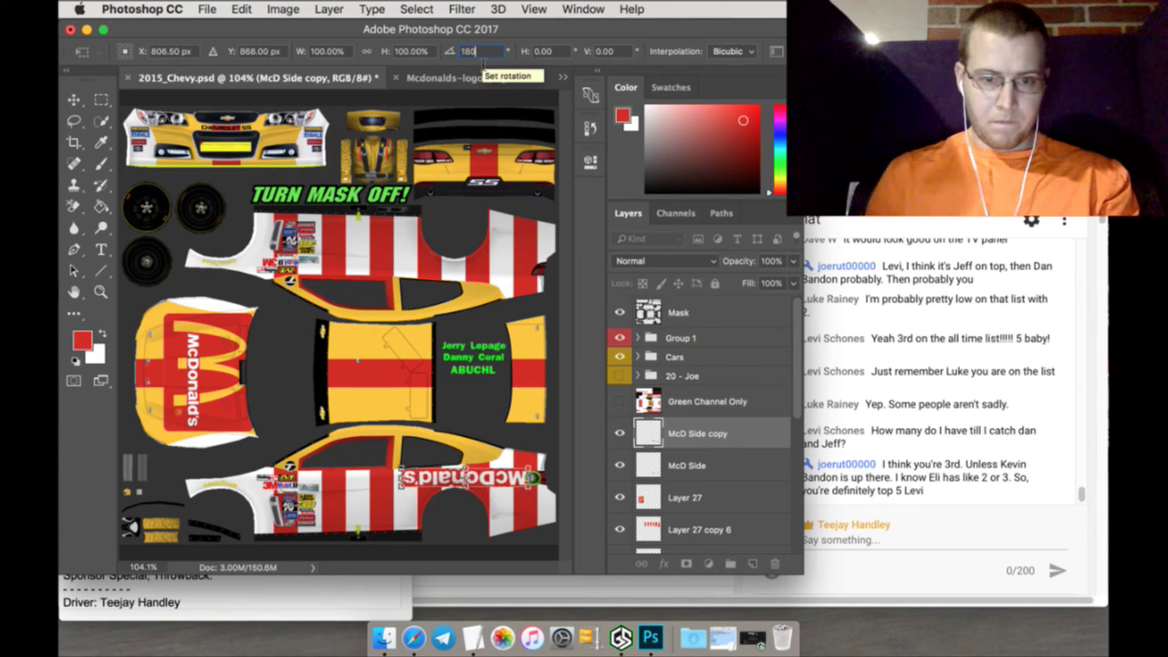
{"action": "left_click", "coordinate": [260, 52]}
{"action": "type", "text": "368"}
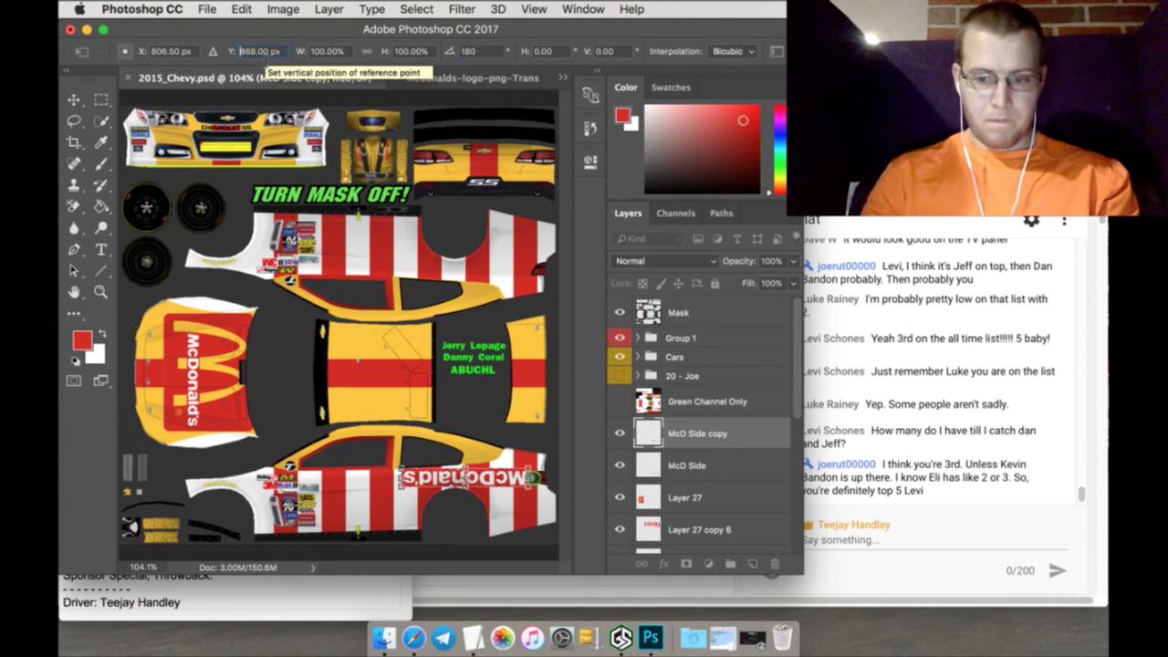
{"action": "key", "text": "Return"}
{"action": "key", "text": "Up"}
{"action": "key", "text": "Up"}
{"action": "key", "text": "Up"}
{"action": "key", "text": "Up"}
{"action": "key", "text": "Up"}
{"action": "key", "text": "Up"}
{"action": "key", "text": "Up"}
{"action": "key", "text": "Up"}
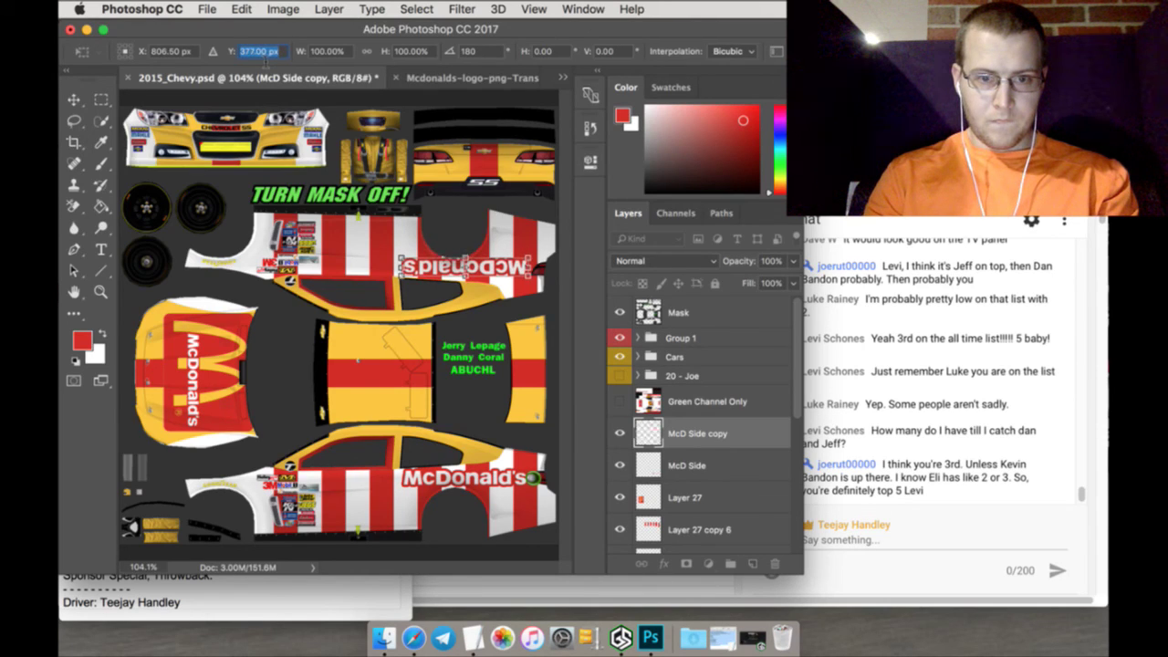
{"action": "key", "text": "Up"}
{"action": "key", "text": "Up"}
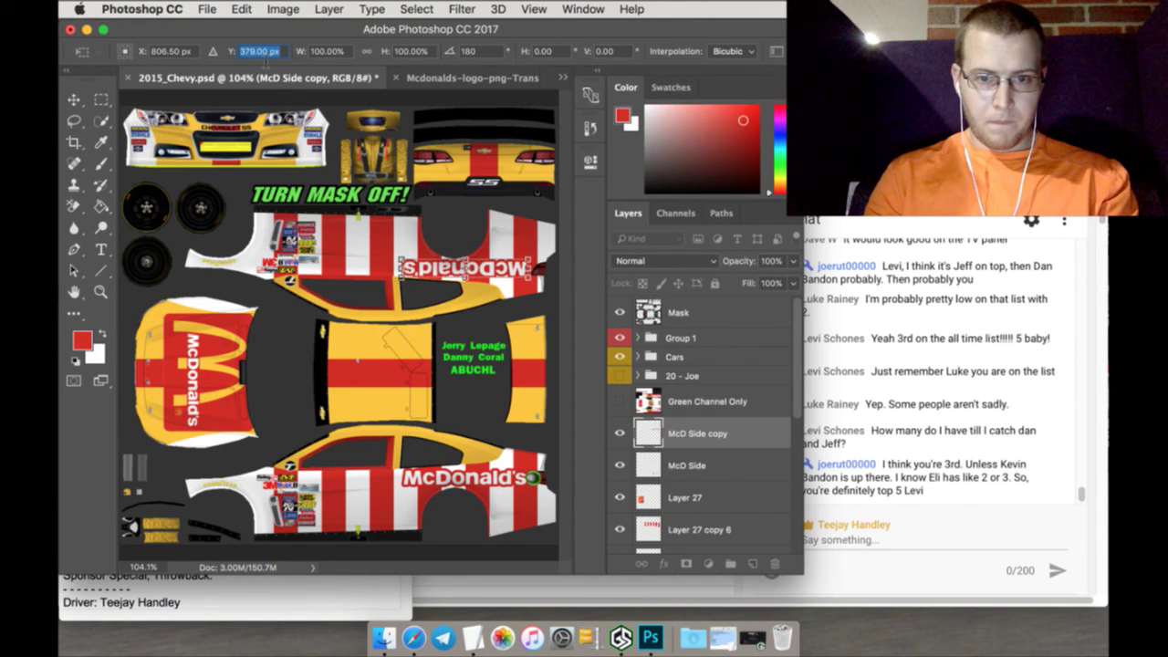
{"action": "left_click", "coordinate": [112, 96]}
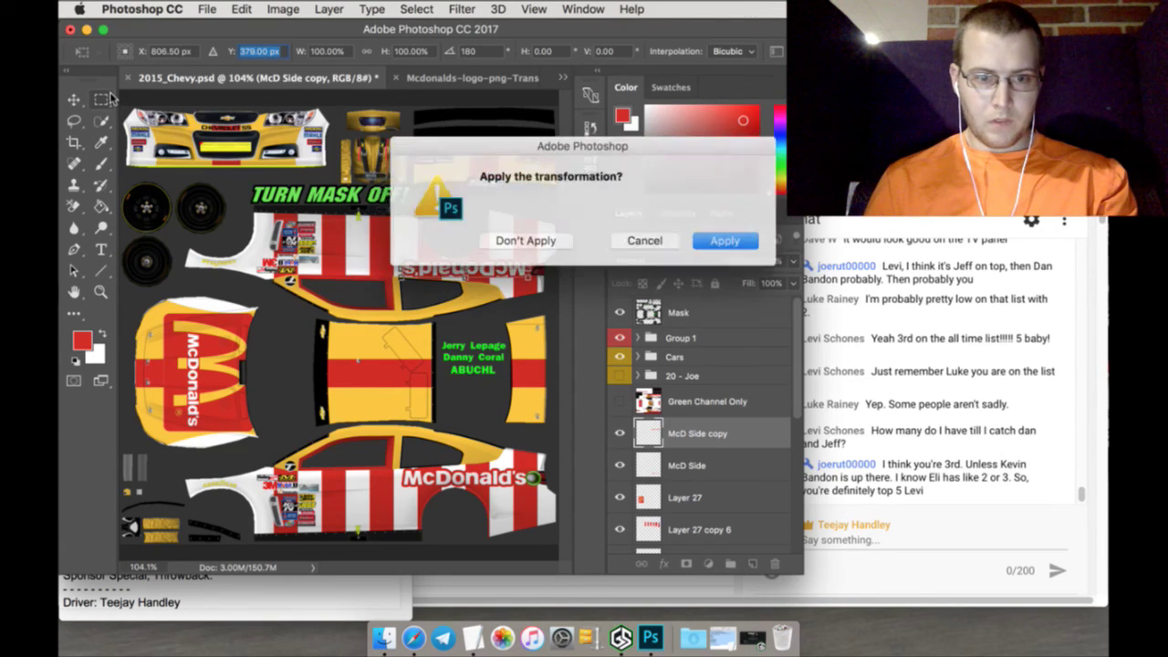
{"action": "left_click", "coordinate": [718, 239]}
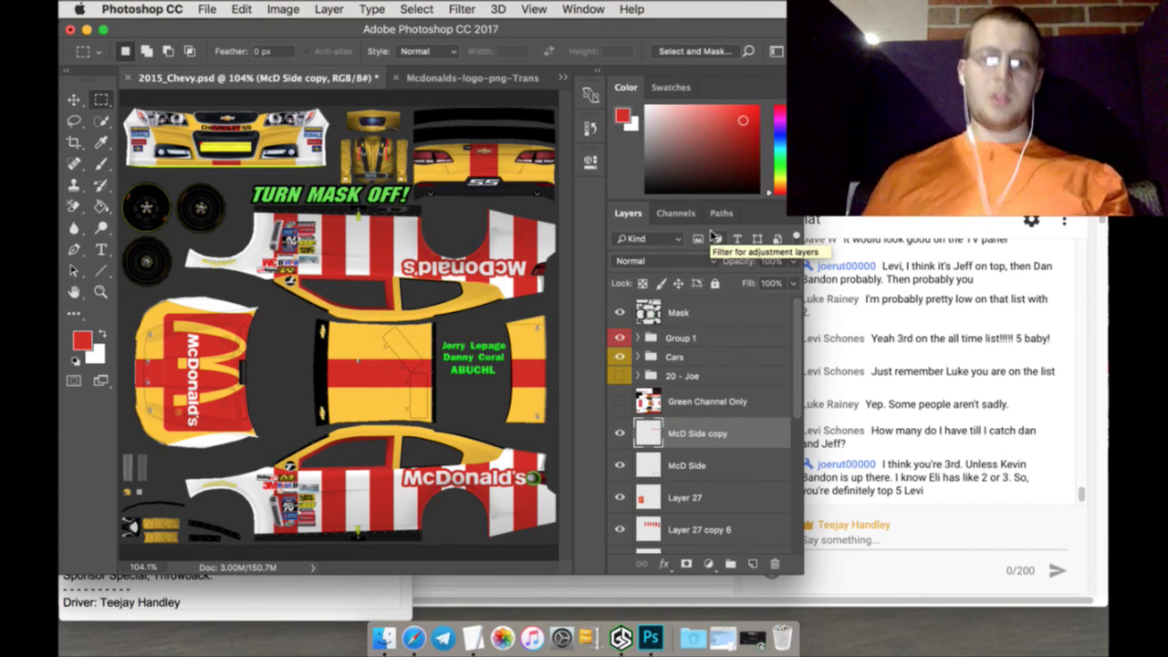
Group the livery layers from McD Side copy down to Layer 25 and name the group "21 - McDonalds"
{"action": "scroll", "coordinate": [746, 461], "scroll_direction": "down", "scroll_amount": 5}
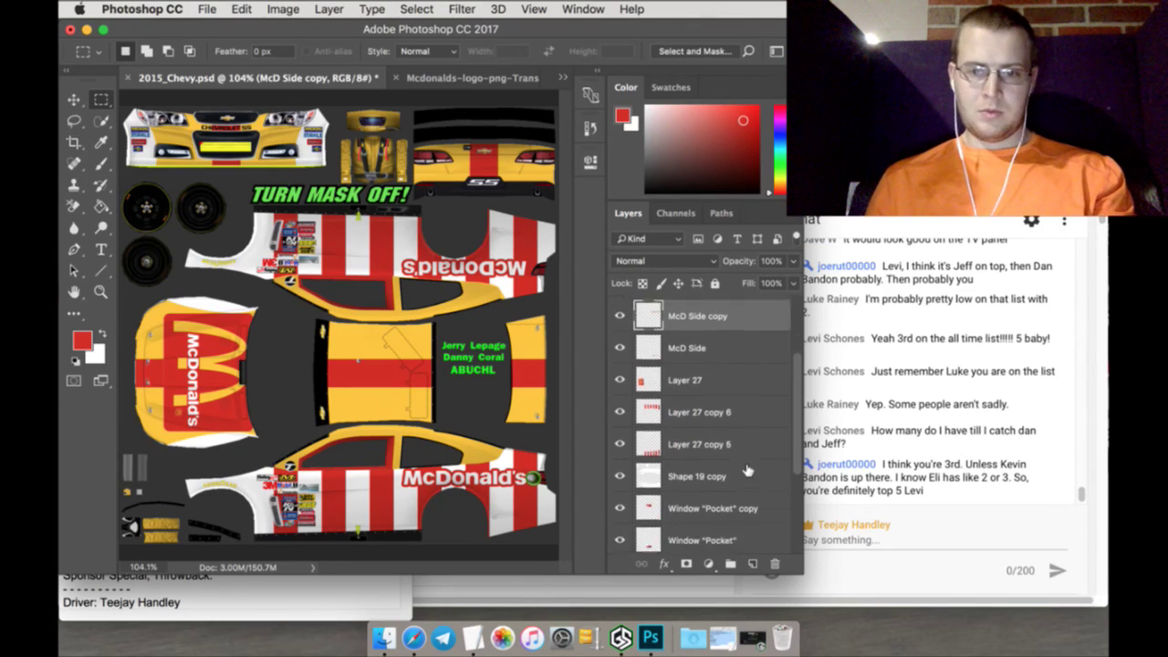
{"action": "left_click", "coordinate": [740, 474], "text": "shift"}
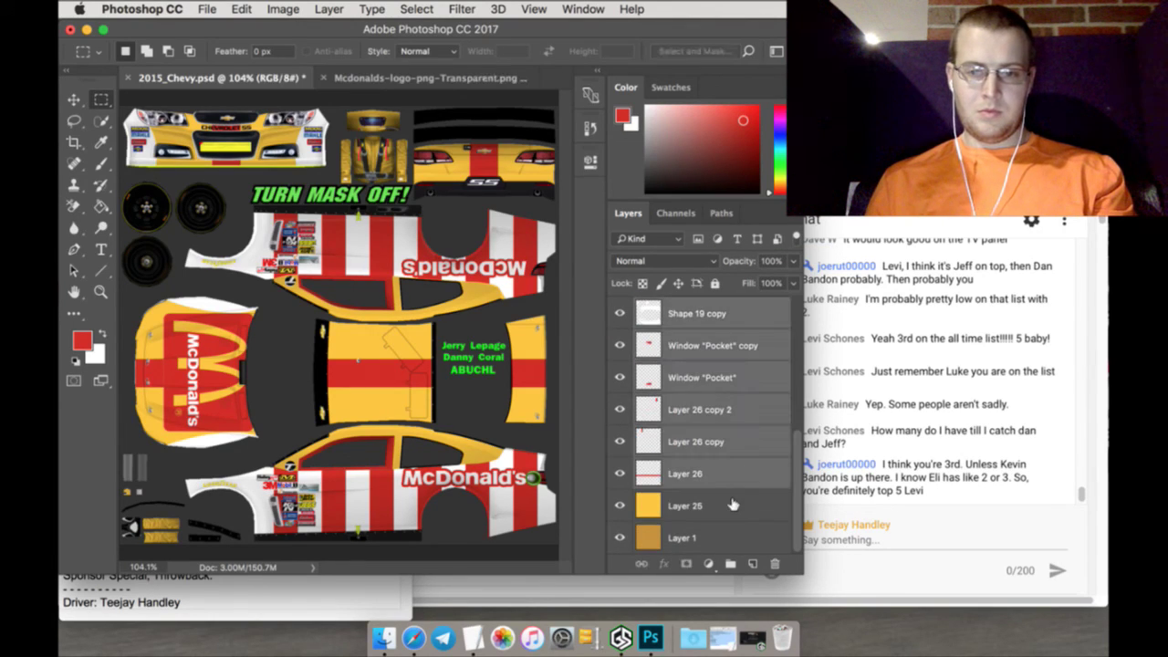
{"action": "left_click", "coordinate": [732, 504], "text": "shift"}
{"action": "left_click", "coordinate": [730, 562]}
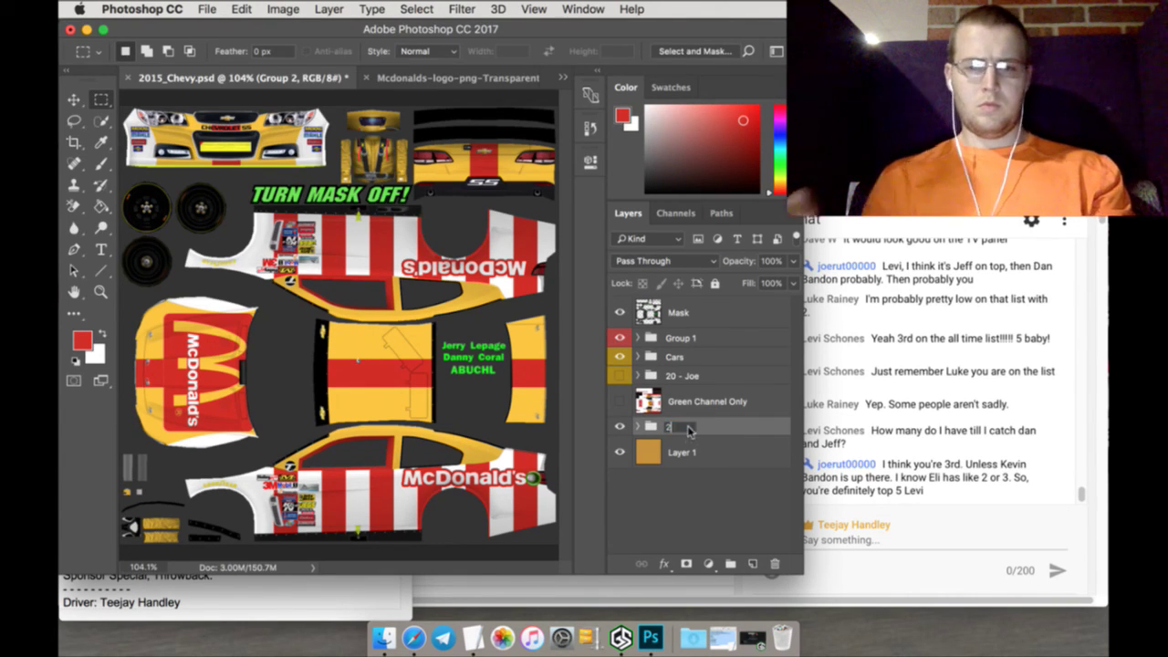
{"action": "type", "text": "21 - McD"}
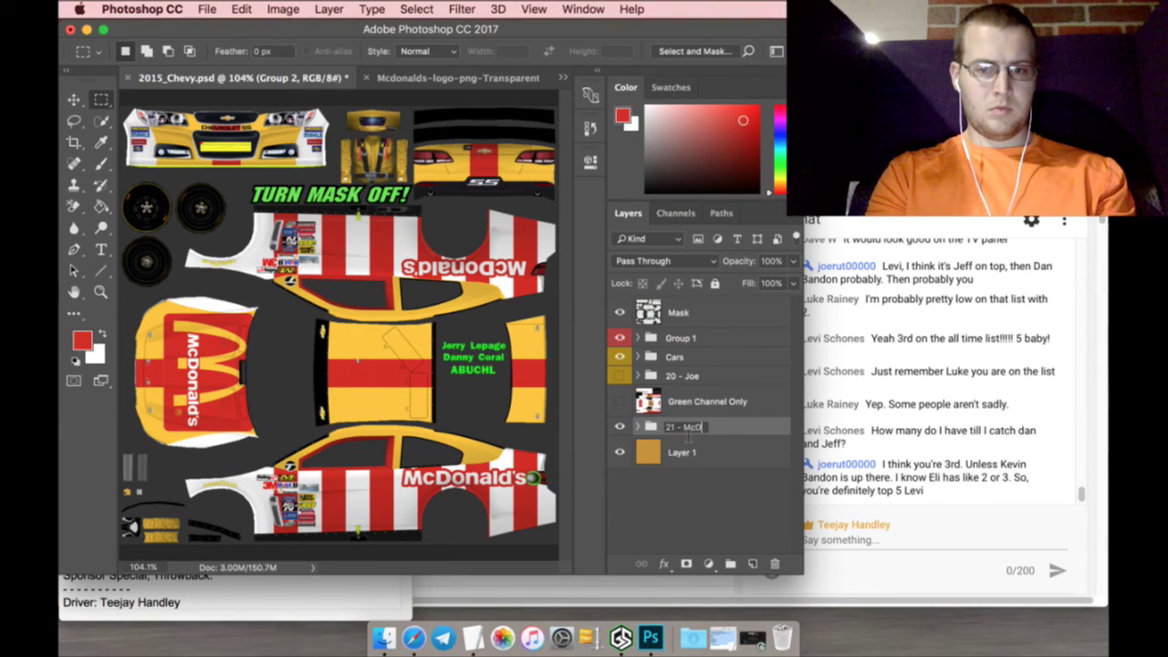
{"action": "type", "text": "onalds"}
{"action": "key", "text": "Return"}
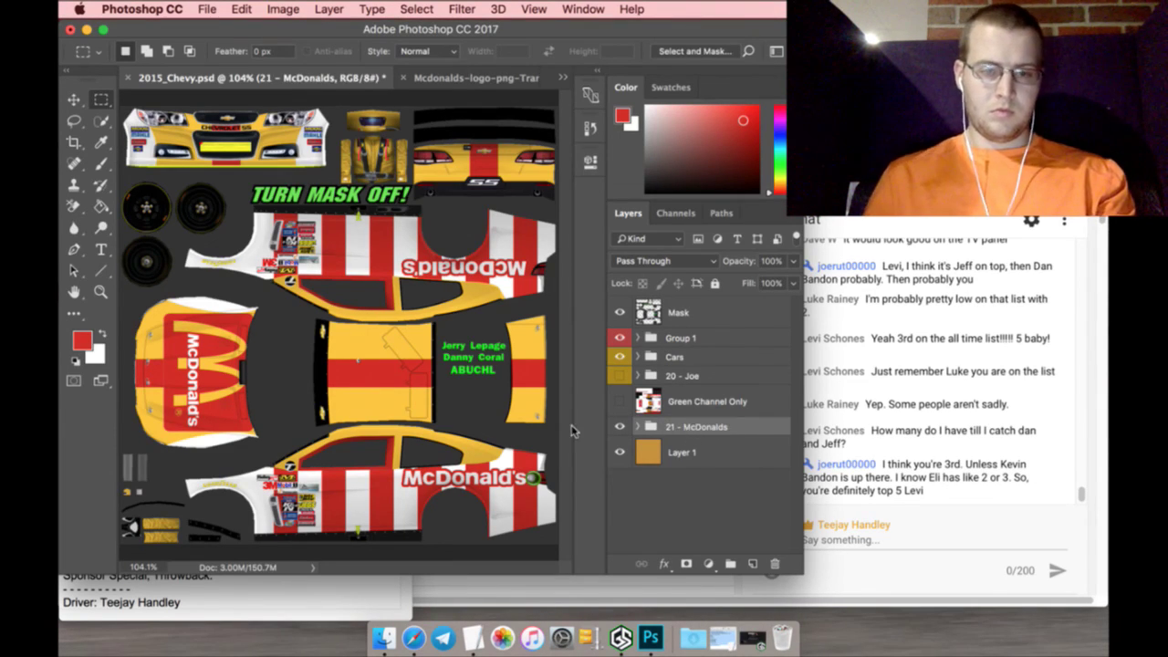
Check the team's remaining cars and sponsors in the Schedule document in TextEdit, and return to Photoshop
{"action": "left_click", "coordinate": [311, 608]}
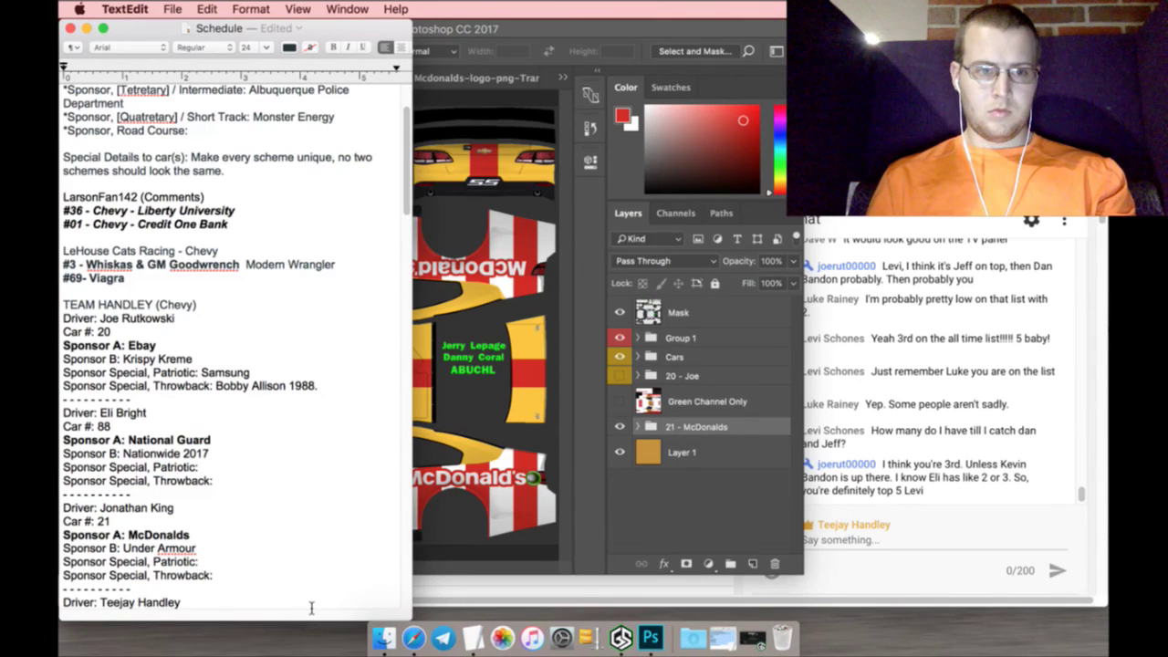
{"action": "scroll", "coordinate": [290, 522], "scroll_direction": "down", "scroll_amount": 3}
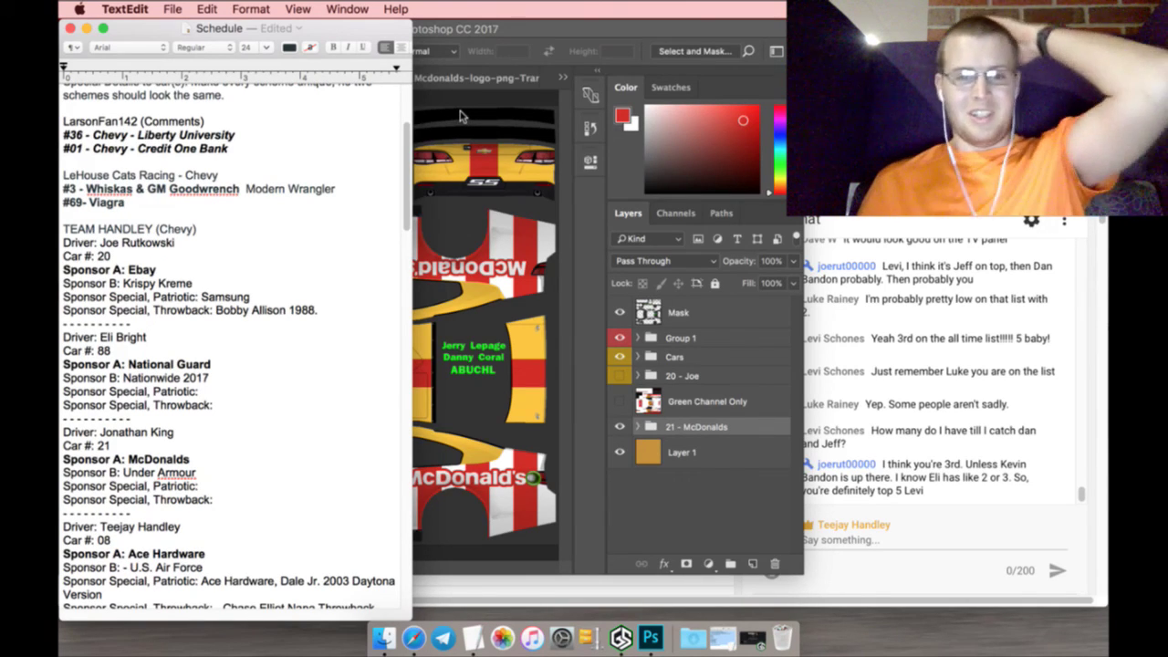
{"action": "left_click", "coordinate": [459, 114]}
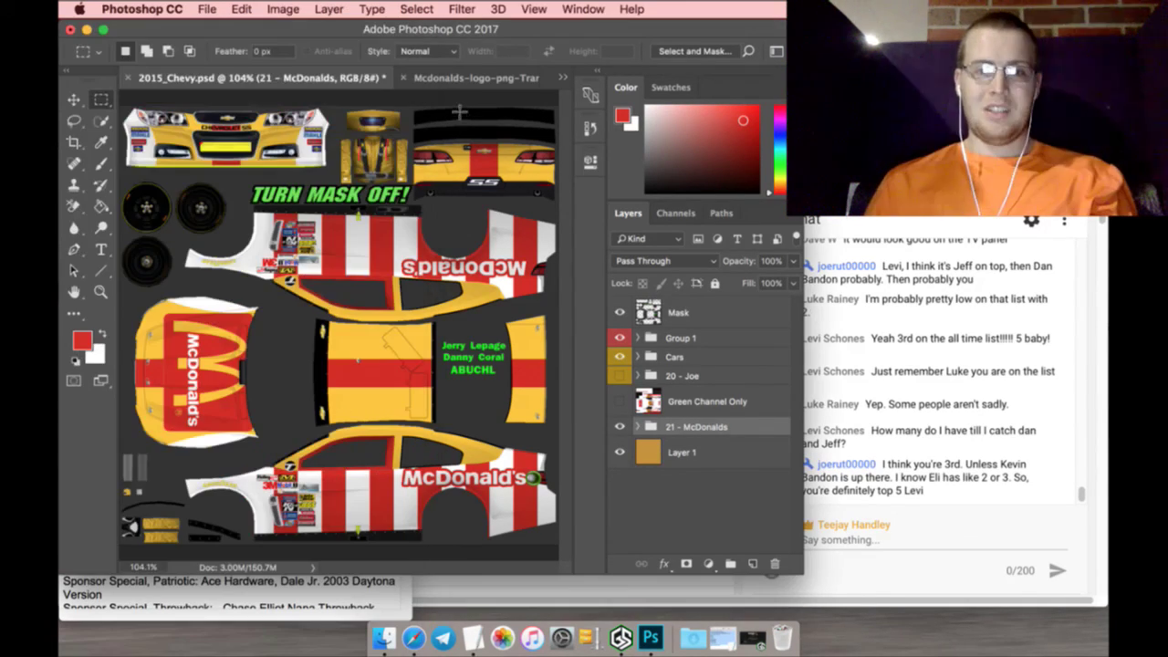
Select Layer 1 and hide the 21 - McDonalds group
{"action": "left_click", "coordinate": [682, 449]}
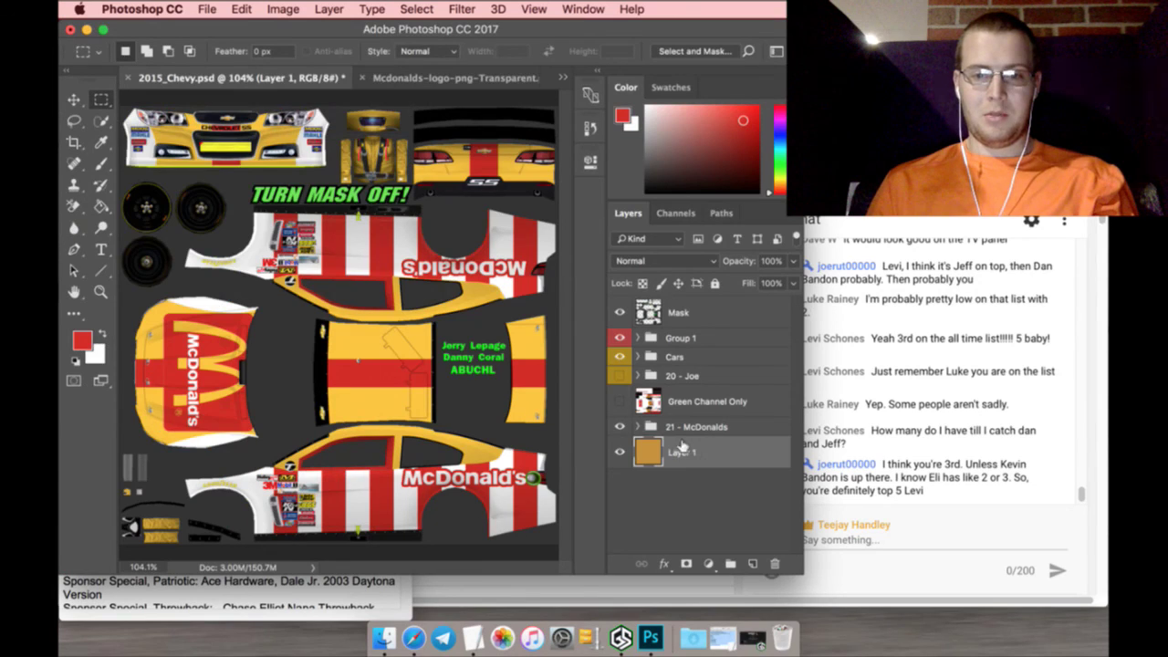
{"action": "left_click", "coordinate": [620, 426]}
Open the other 2015_Chevy.psd from the Cup 2015 templates folder and hide everything except the 95 - CowChar / Ace Hard group
{"action": "left_click", "coordinate": [210, 11]}
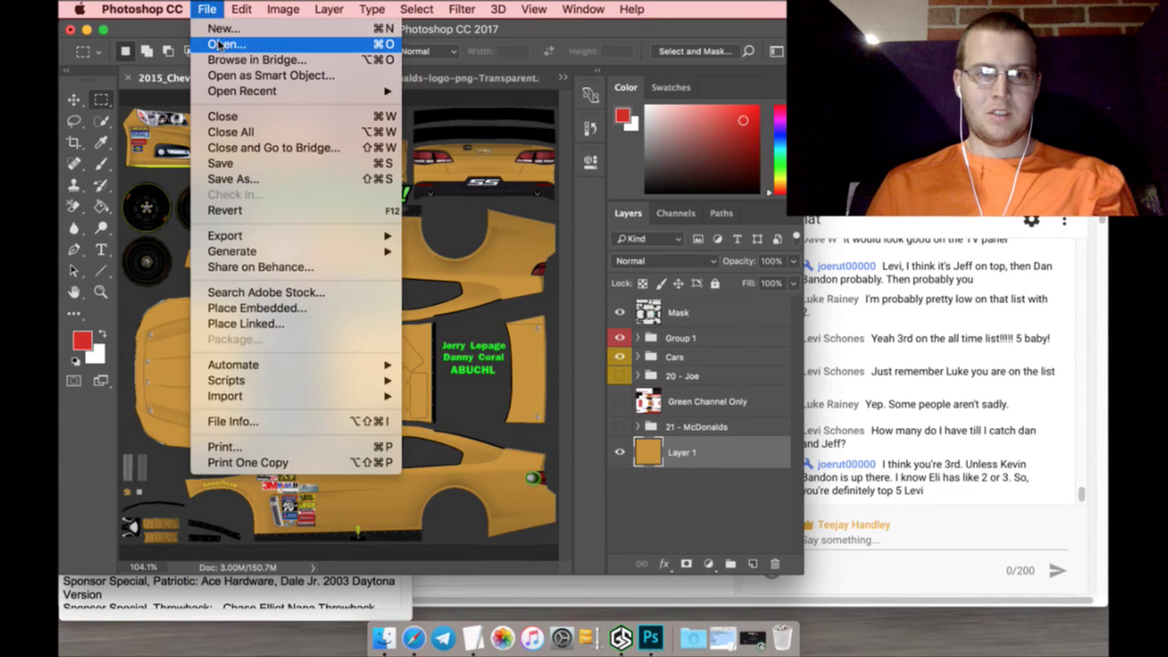
{"action": "left_click", "coordinate": [221, 42]}
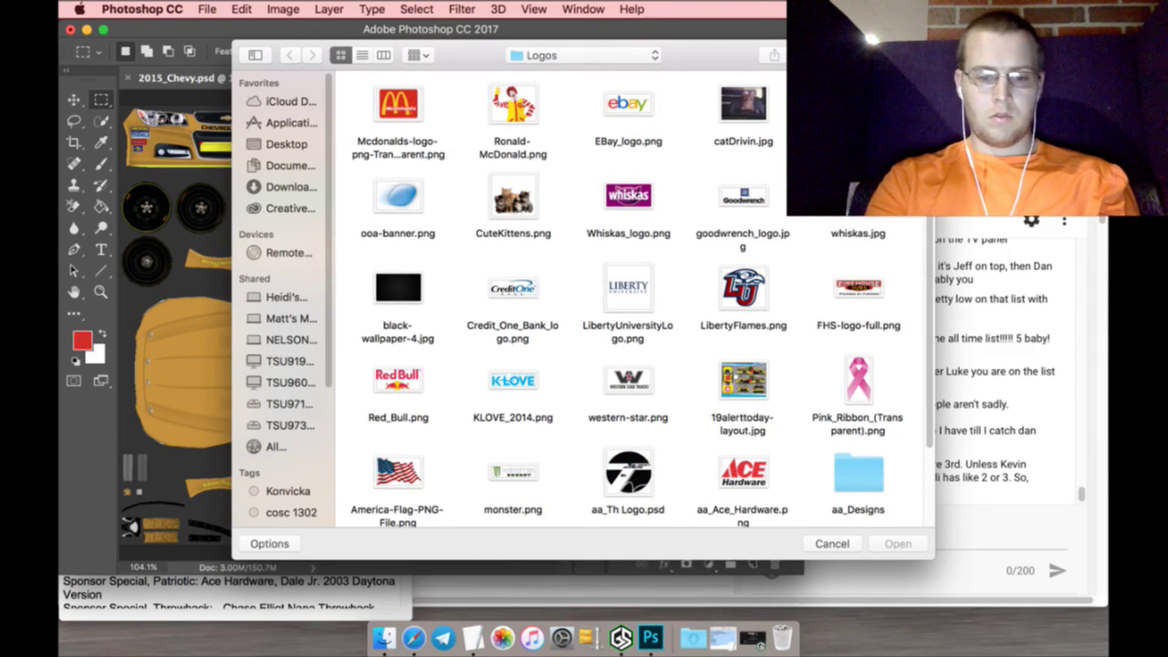
{"action": "type", "text": "Logos"}
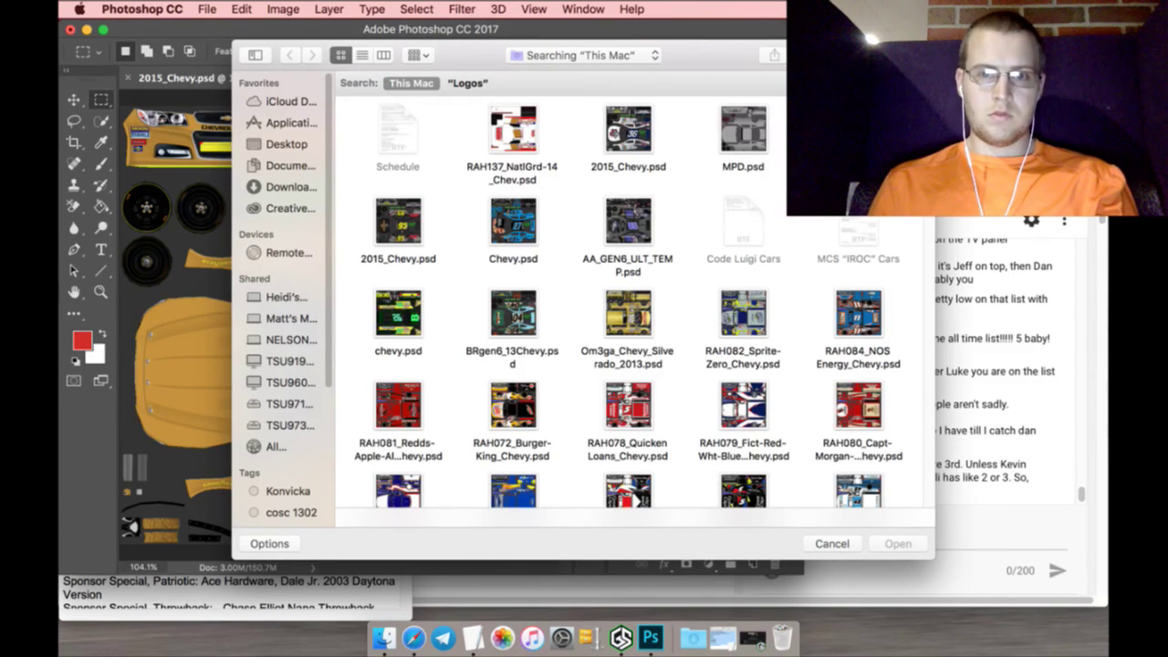
{"action": "left_click", "coordinate": [390, 233]}
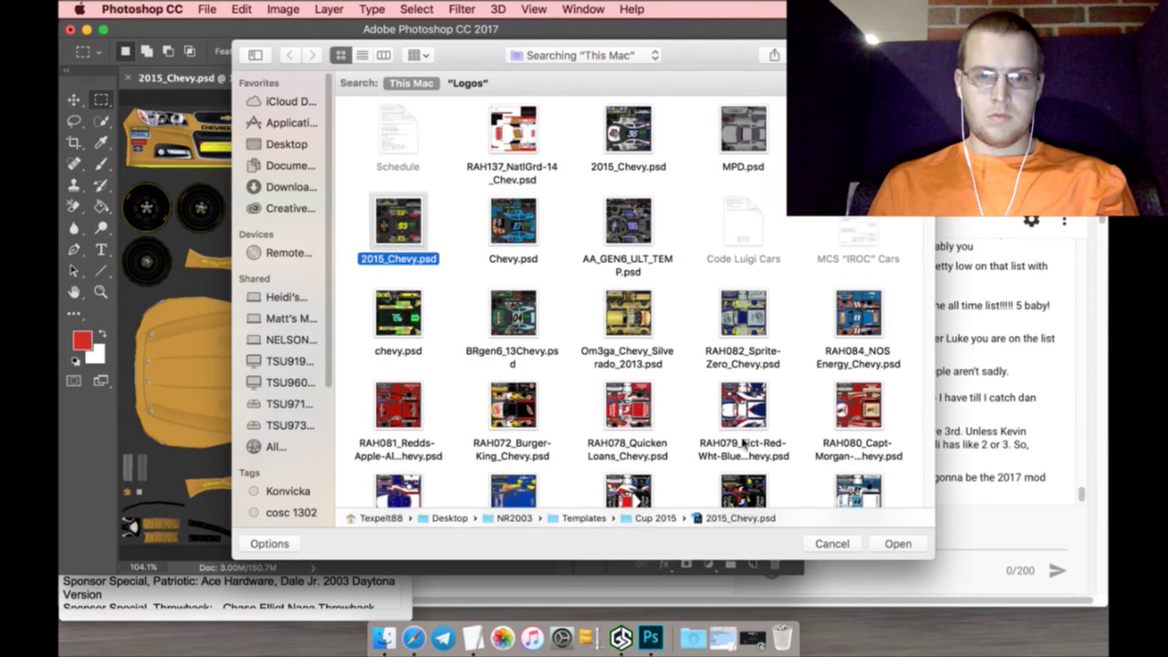
{"action": "left_click", "coordinate": [889, 544]}
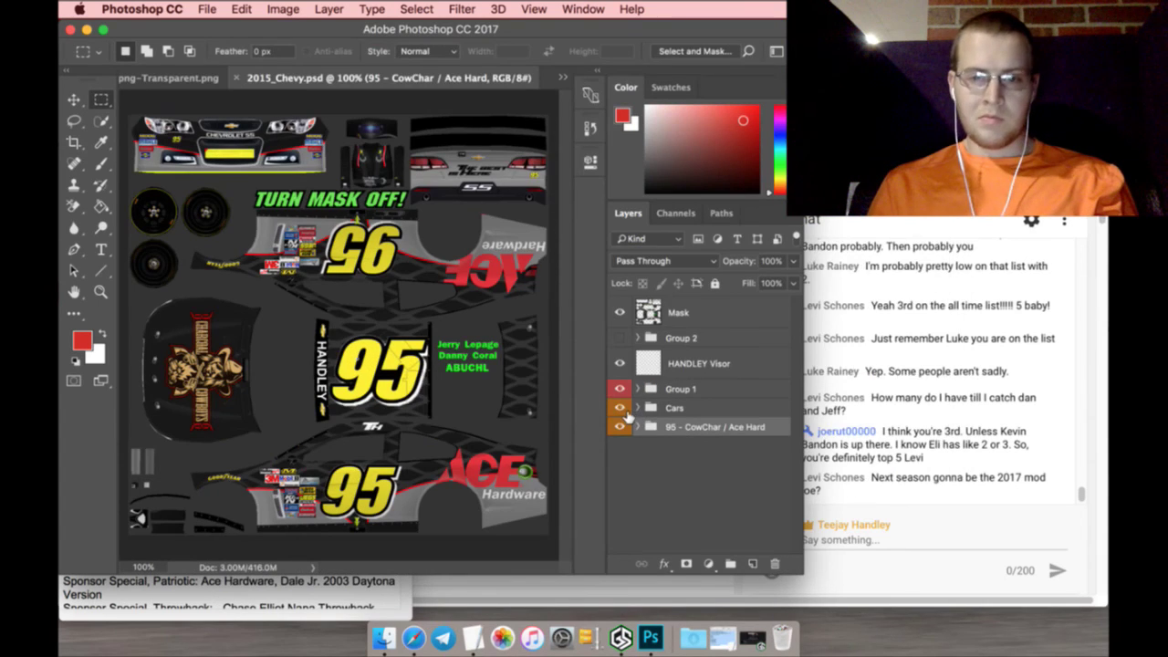
{"action": "left_click_drag", "start_coordinate": [626, 412], "coordinate": [624, 353]}
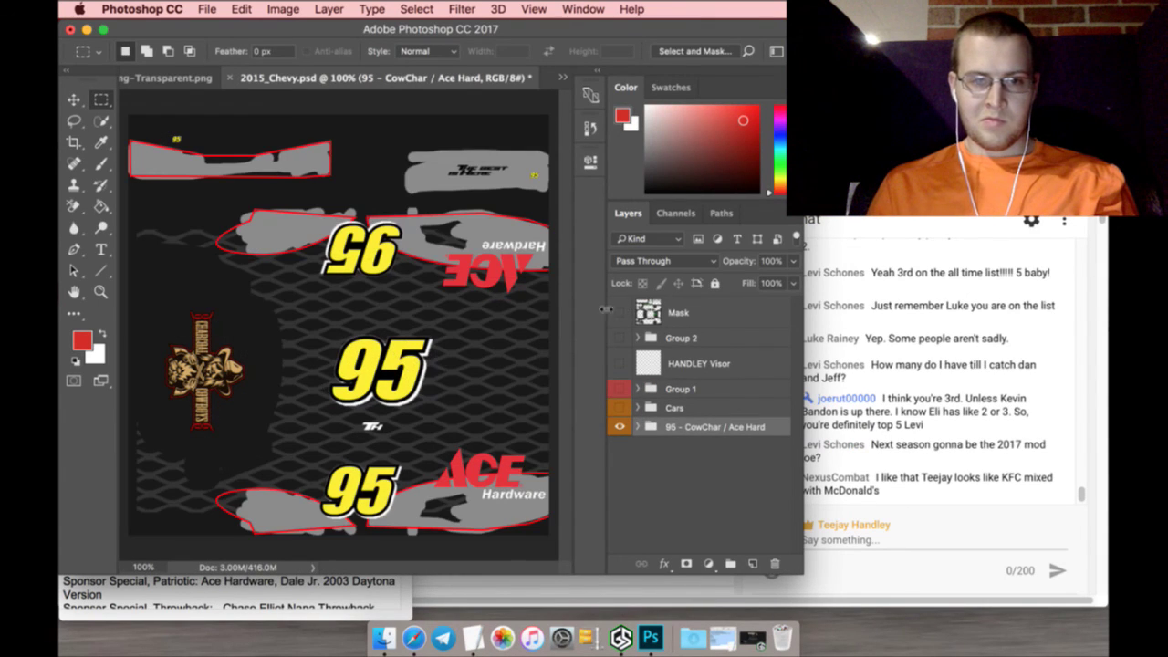
{"action": "left_click", "coordinate": [73, 96]}
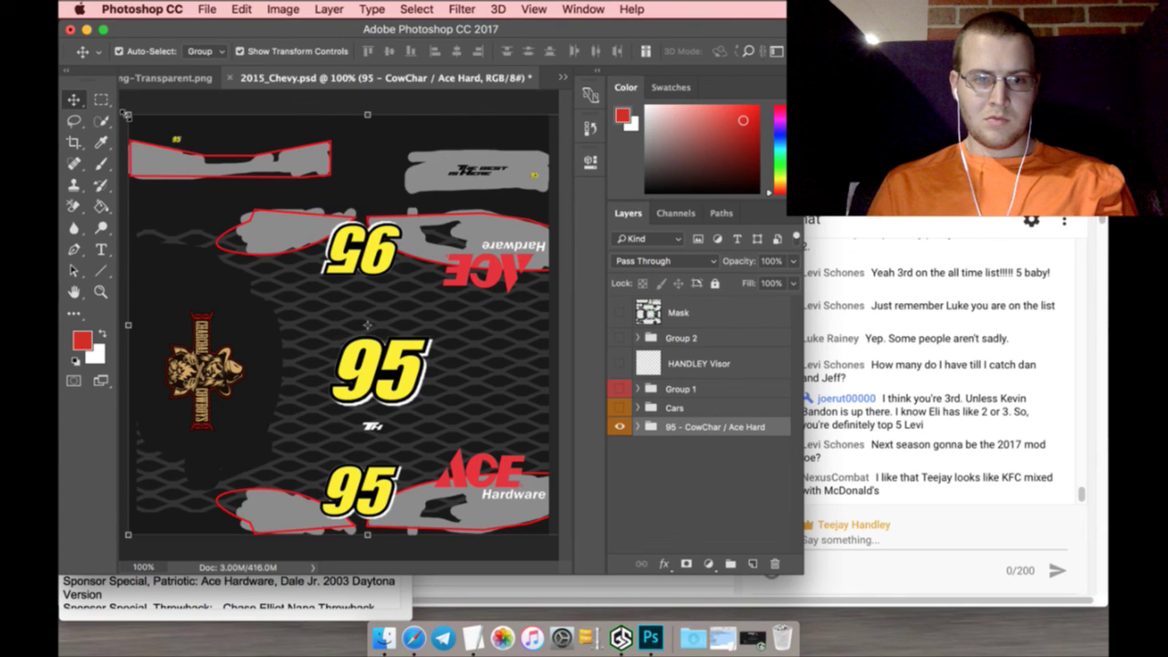
{"action": "key", "text": "super+t"}
{"action": "left_click_drag", "start_coordinate": [133, 117], "coordinate": [129, 77]}
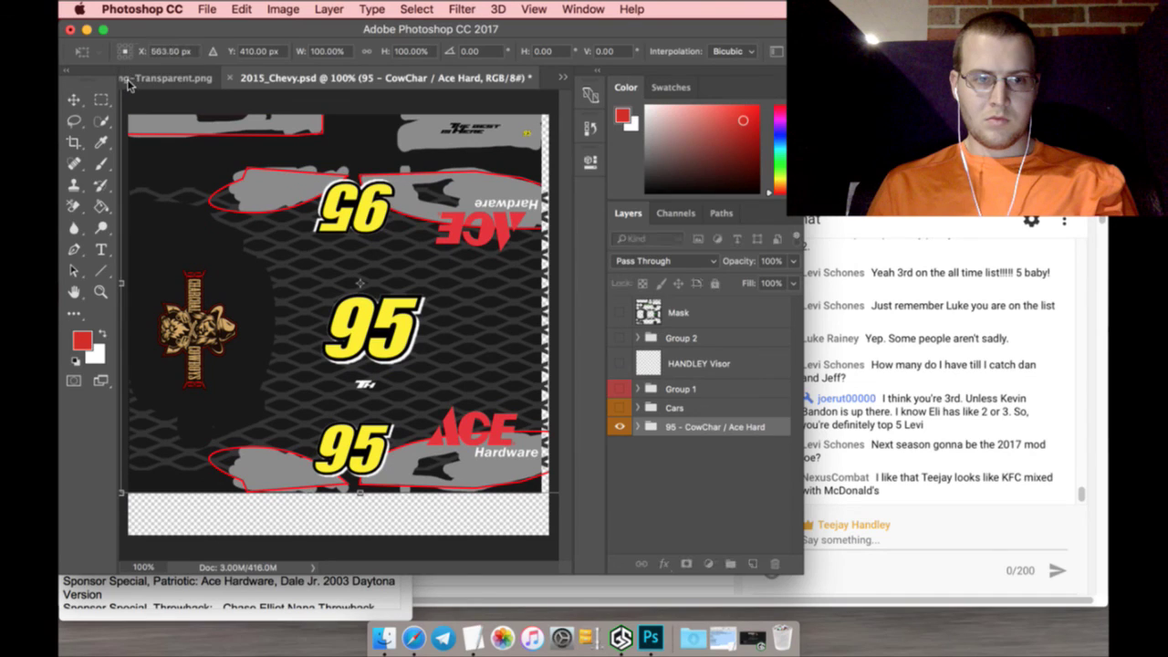
{"action": "key", "text": "super+z"}
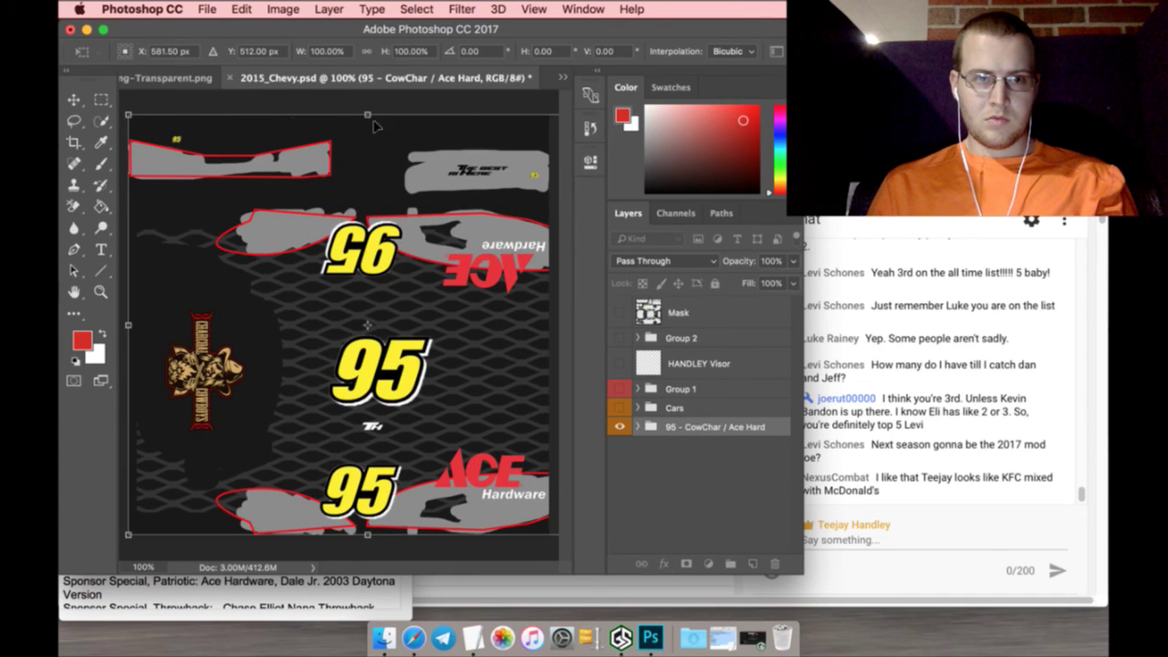
{"action": "key", "text": "m"}
{"action": "left_click", "coordinate": [512, 241]}
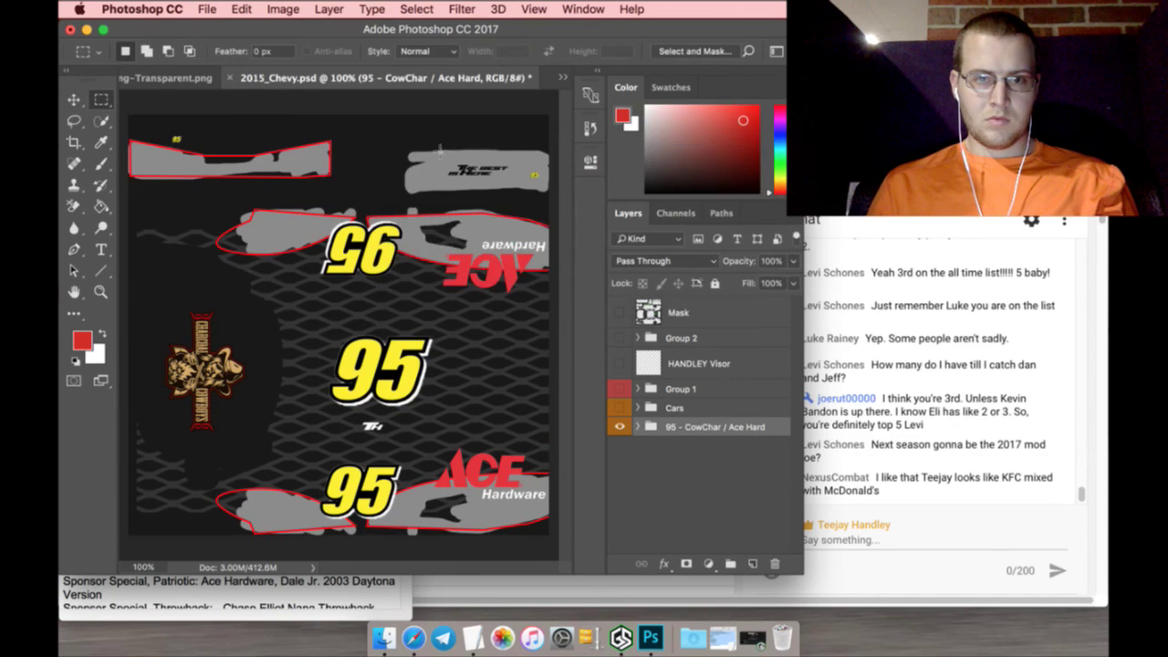
Close the McDonald's logo image and copy the 95 - CowChar / Ace Hard group into the 2015_Chevy.psd that holds the team's schemes
{"action": "left_click", "coordinate": [131, 80]}
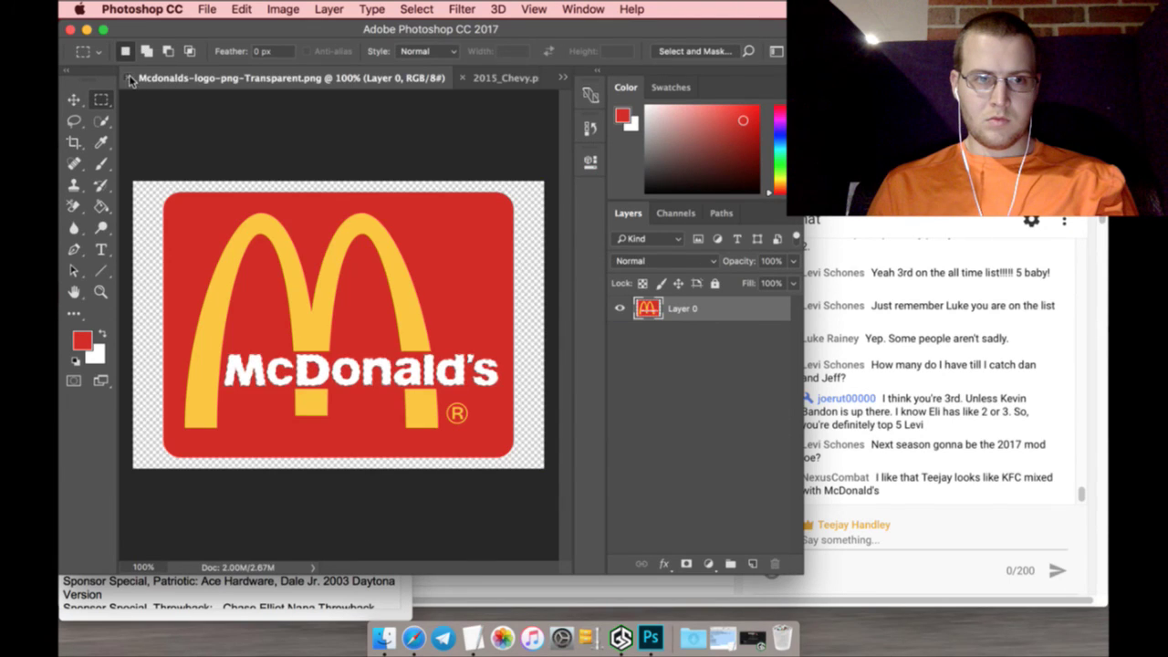
{"action": "left_click", "coordinate": [130, 80]}
{"action": "left_click", "coordinate": [161, 82]}
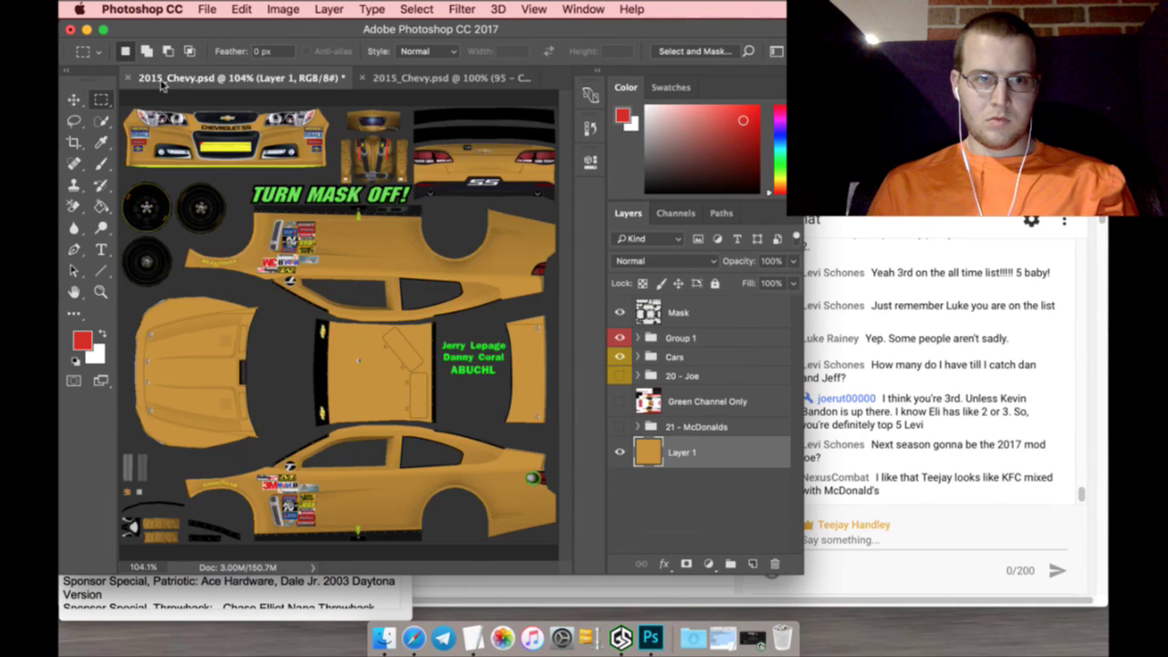
{"action": "left_click", "coordinate": [401, 82]}
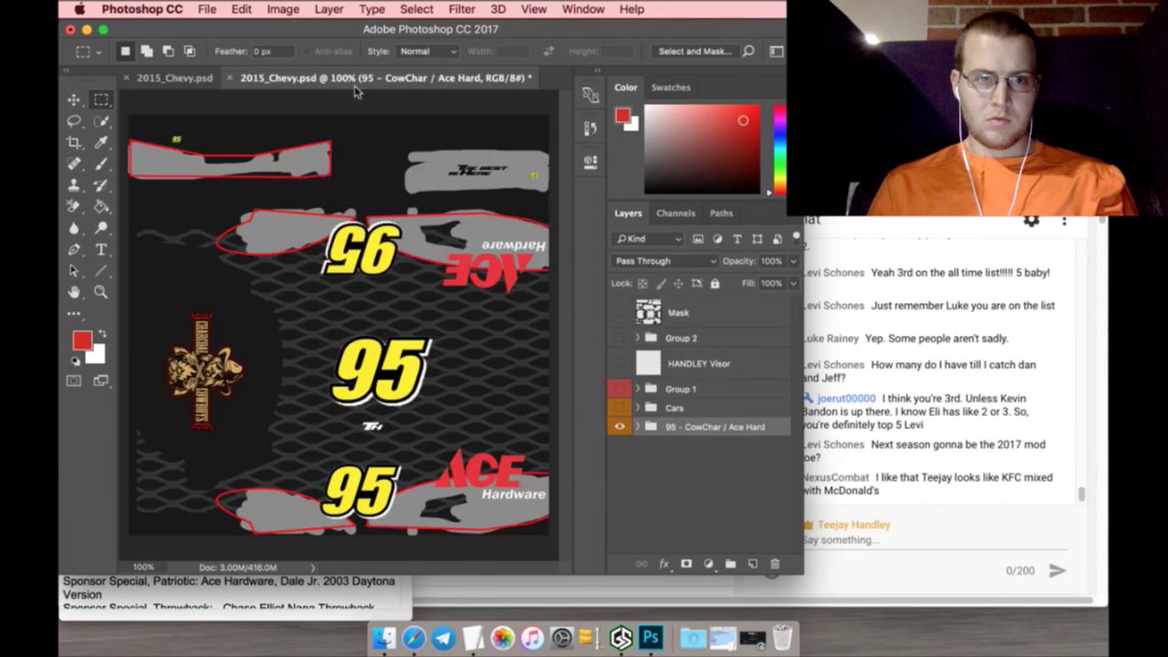
{"action": "left_click", "coordinate": [78, 95]}
{"action": "left_click_drag", "start_coordinate": [146, 123], "coordinate": [146, 87]}
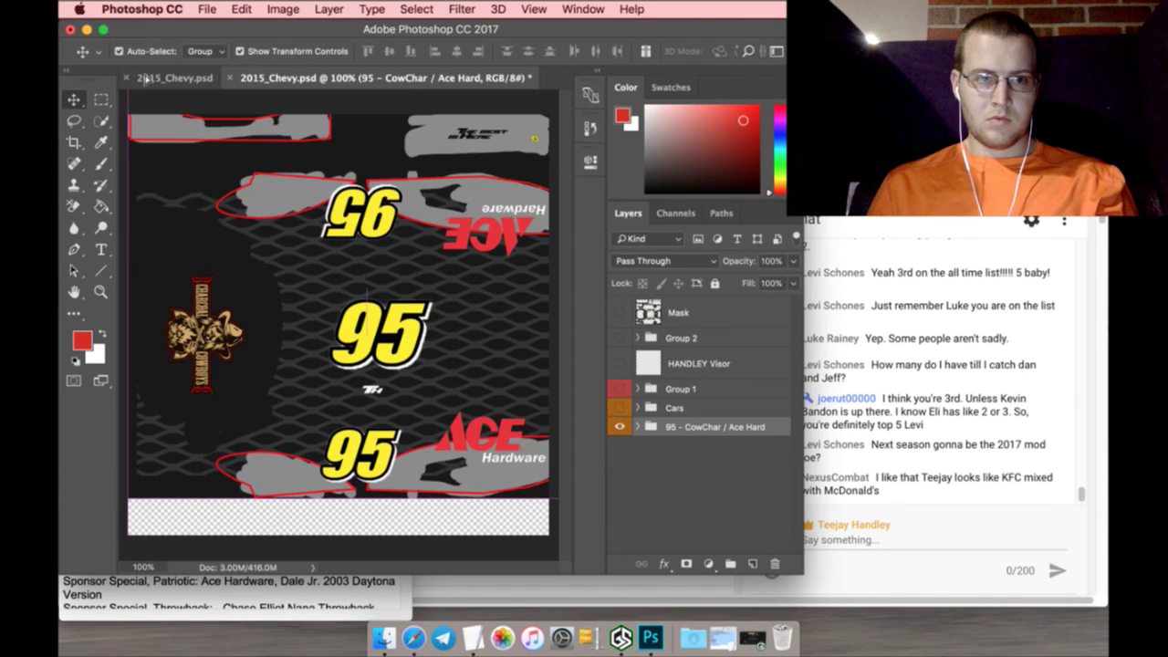
{"action": "left_click", "coordinate": [143, 78]}
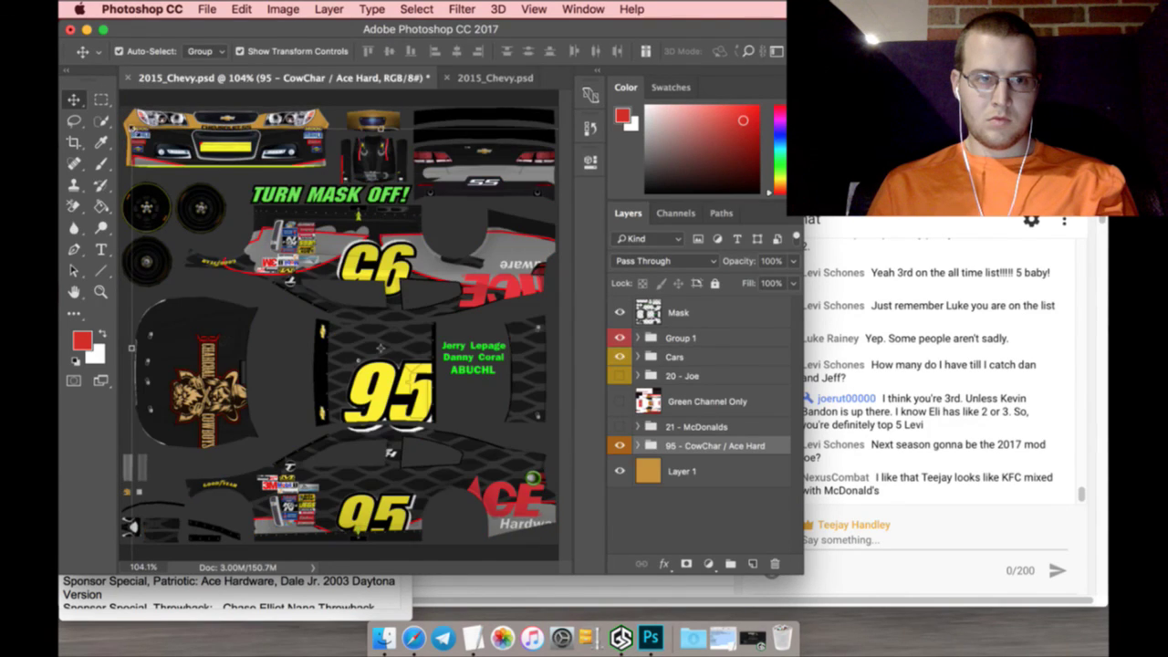
Move the copied 95 - CowChar / Ace Hard group to X 0 px, Y 0 px and apply the transformation
{"action": "key", "text": "super+t"}
{"action": "left_click", "coordinate": [187, 51]}
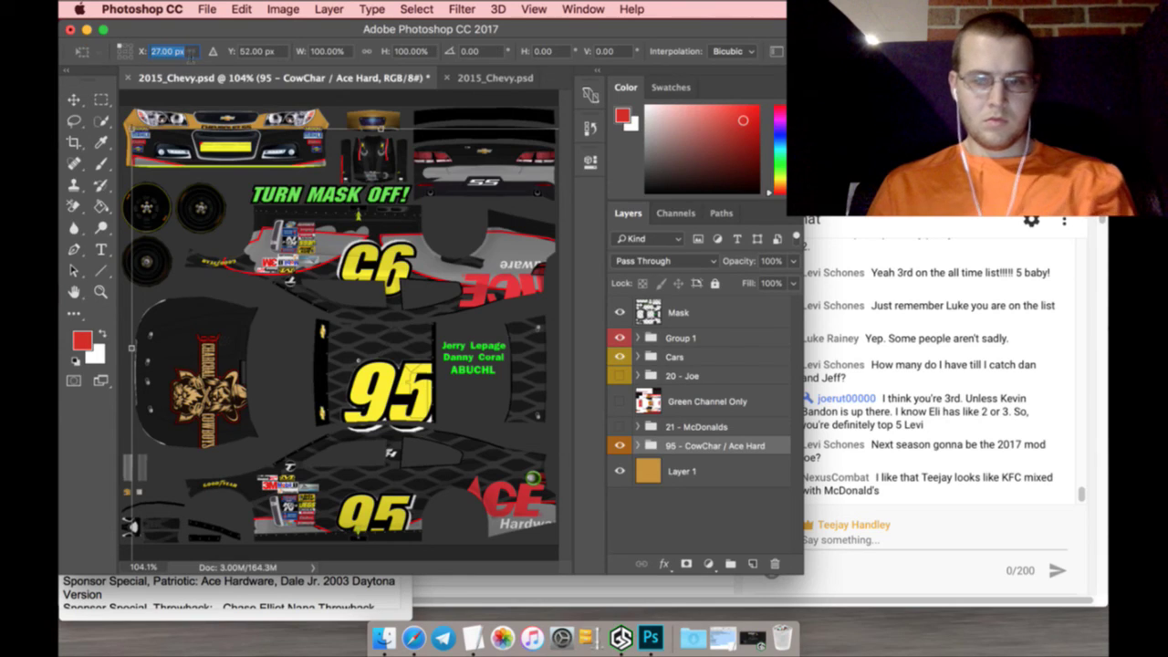
{"action": "type", "text": "0"}
{"action": "left_click", "coordinate": [256, 51]}
{"action": "type", "text": "0"}
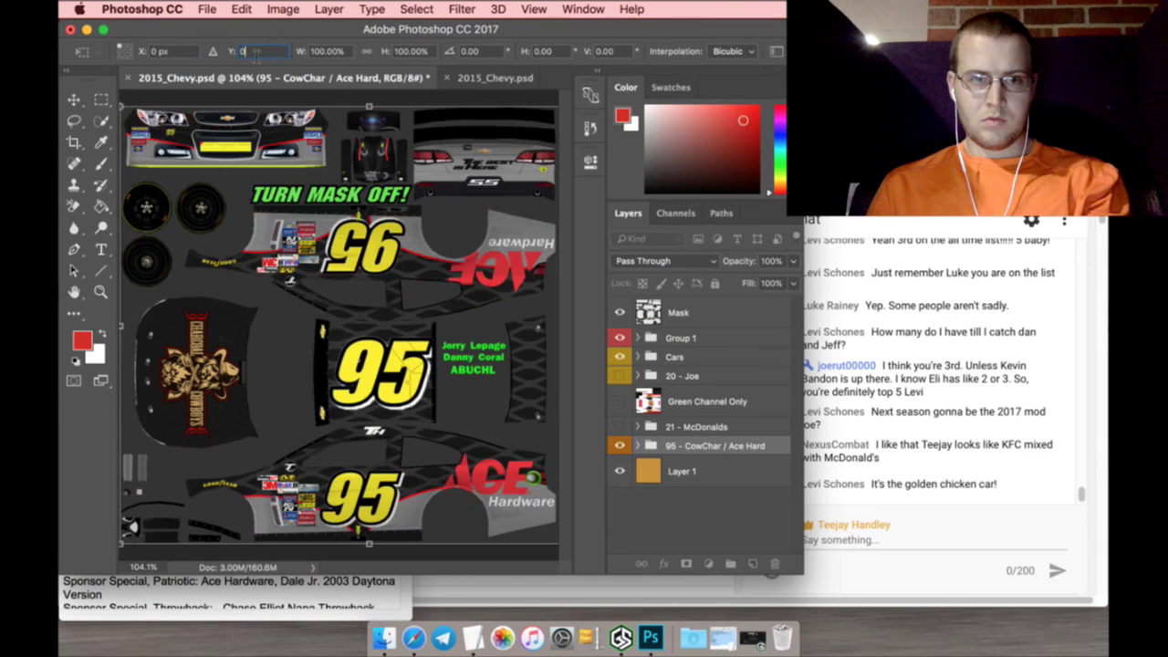
{"action": "left_click", "coordinate": [111, 100]}
{"action": "left_click", "coordinate": [720, 240]}
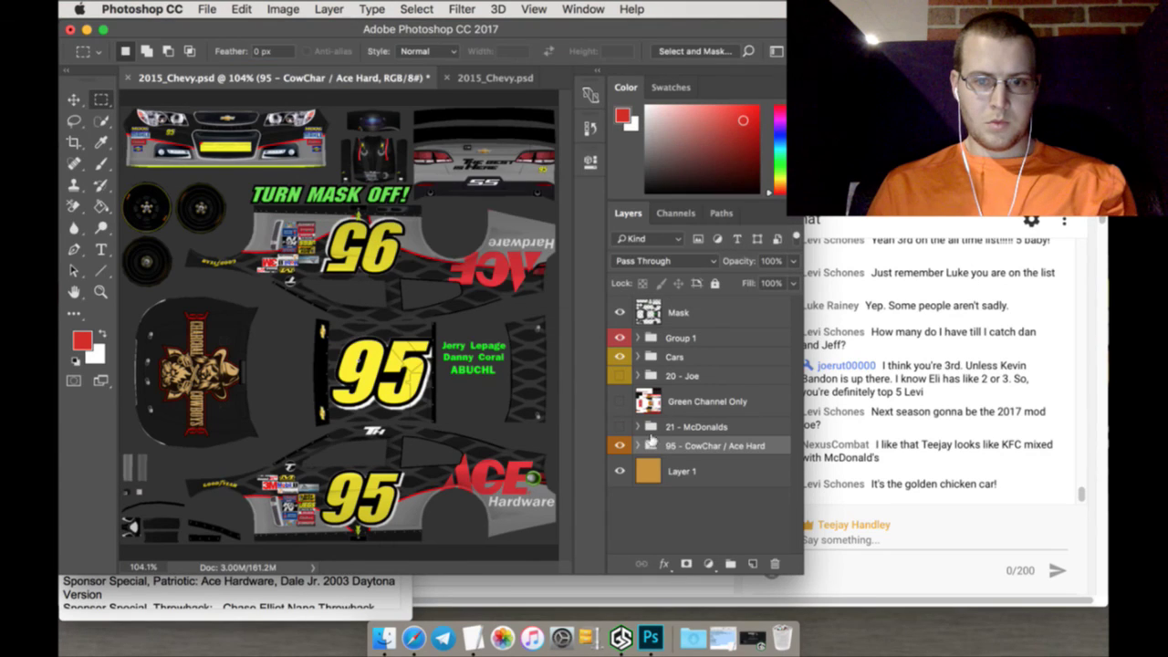
Delete the 95 copy number layer from the 95 - CowChar / Ace Hard group and collapse the group
{"action": "left_click", "coordinate": [639, 444]}
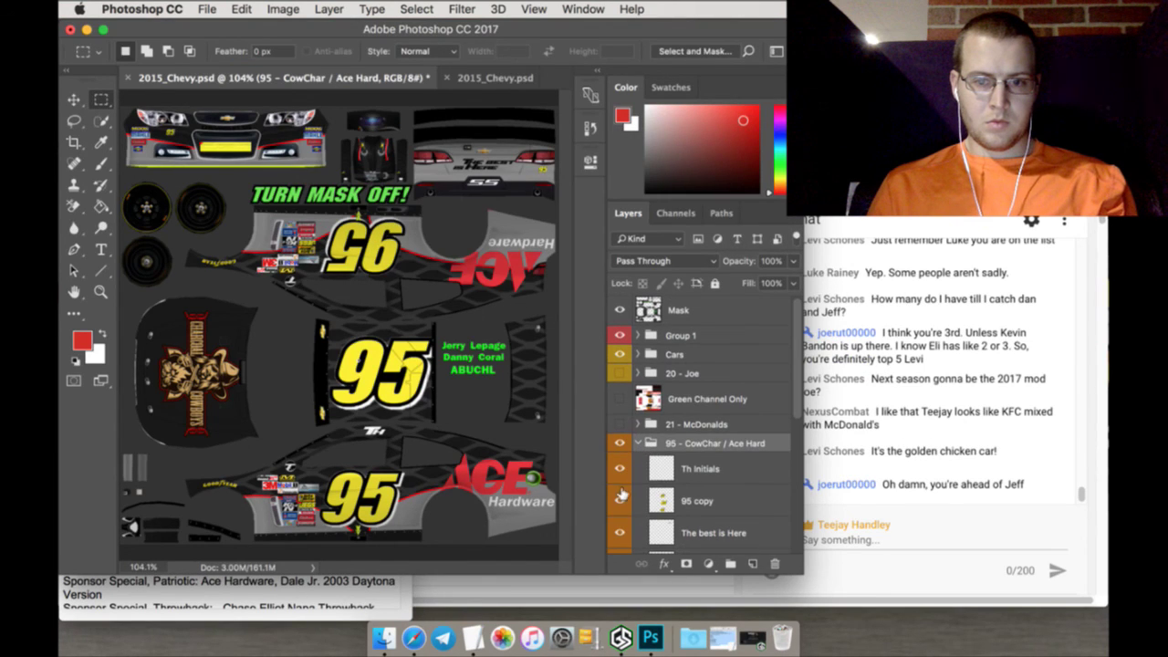
{"action": "left_click", "coordinate": [620, 495]}
{"action": "left_click", "coordinate": [682, 499]}
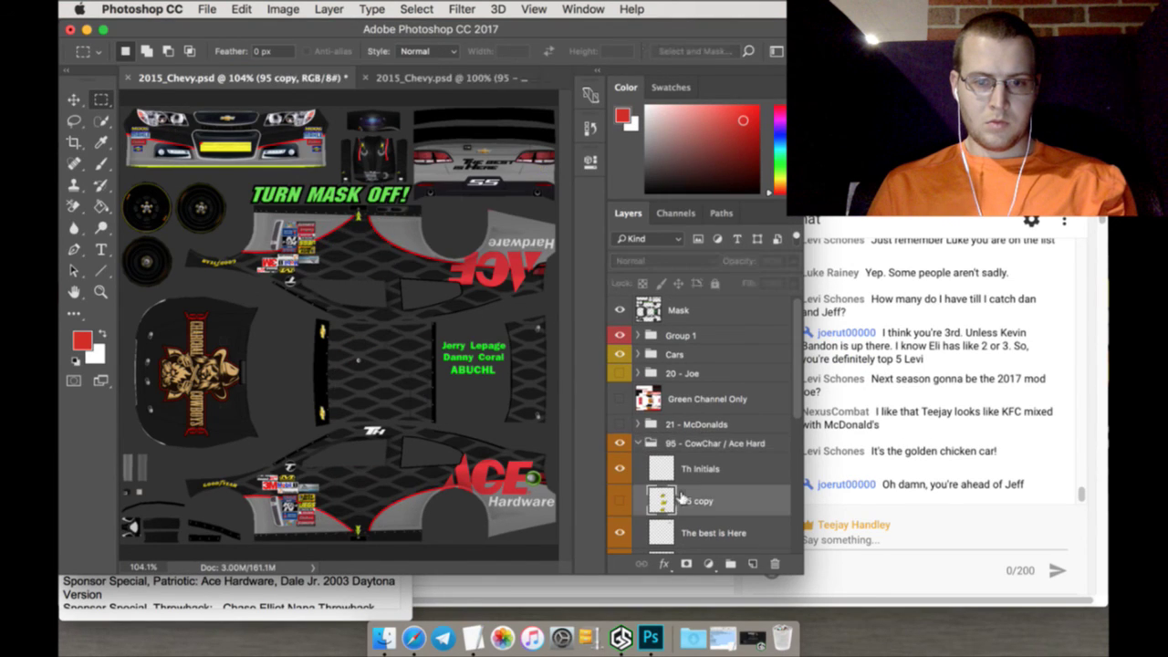
{"action": "left_click", "coordinate": [773, 562]}
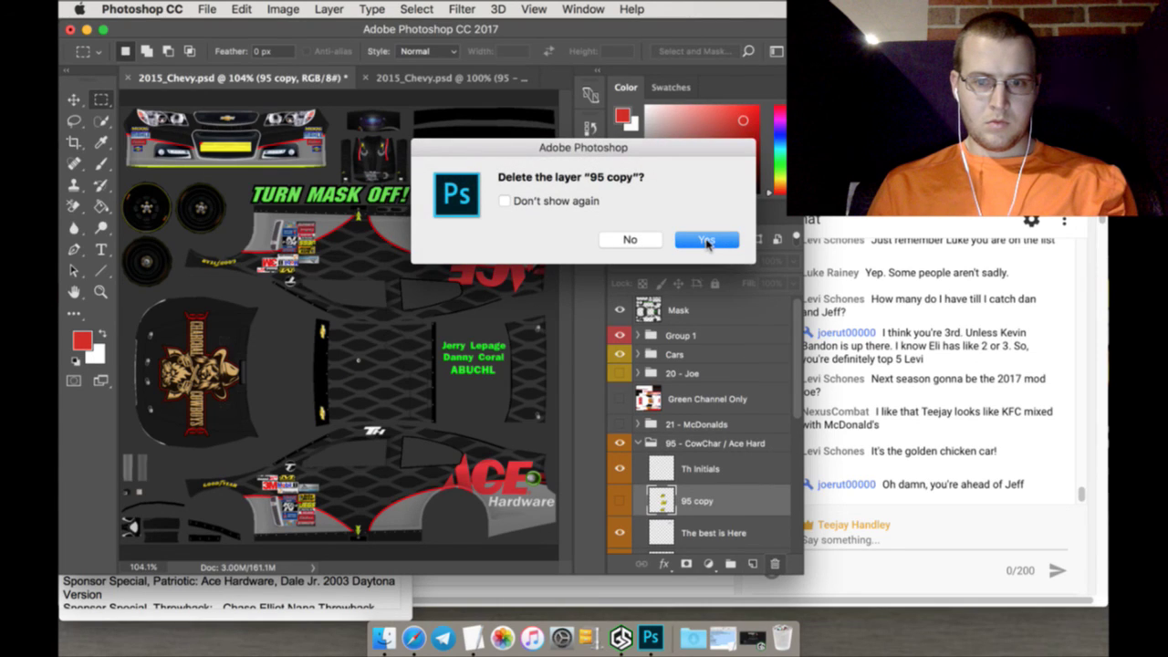
{"action": "left_click", "coordinate": [706, 240]}
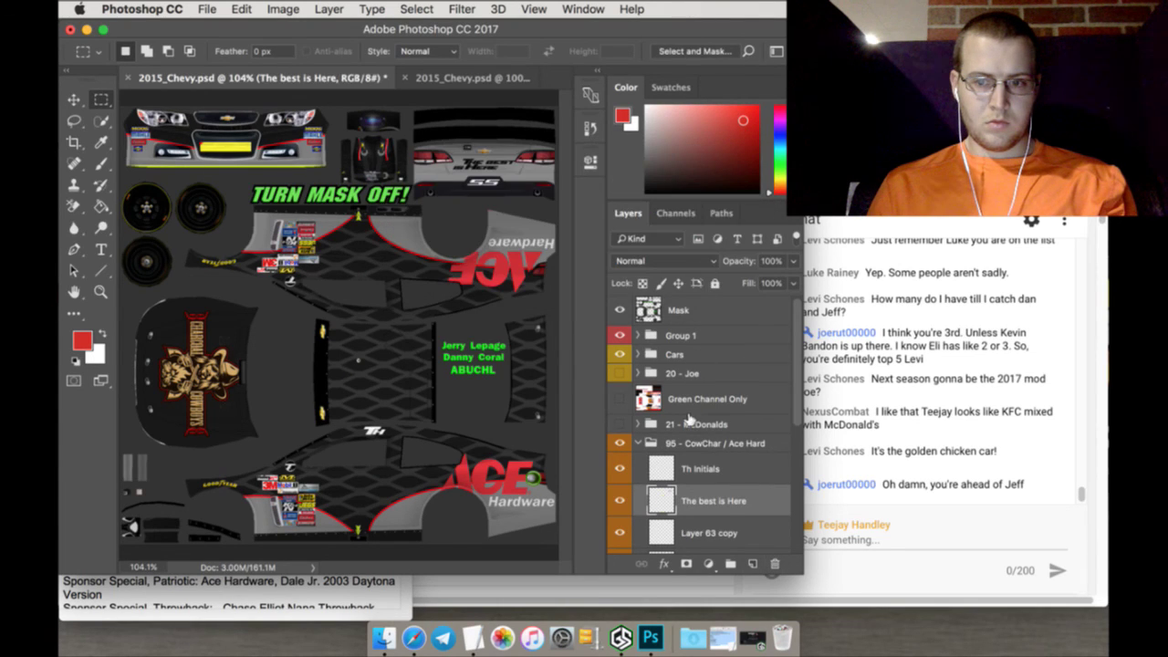
{"action": "scroll", "coordinate": [666, 415], "scroll_direction": "down", "scroll_amount": 2}
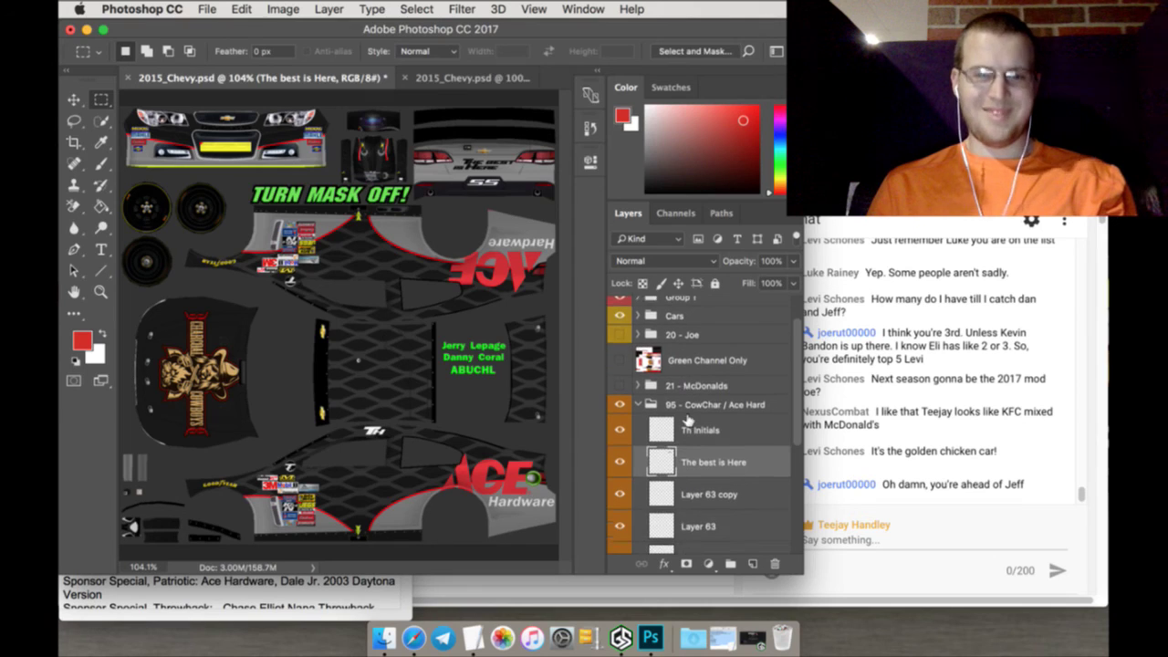
{"action": "left_click", "coordinate": [638, 402]}
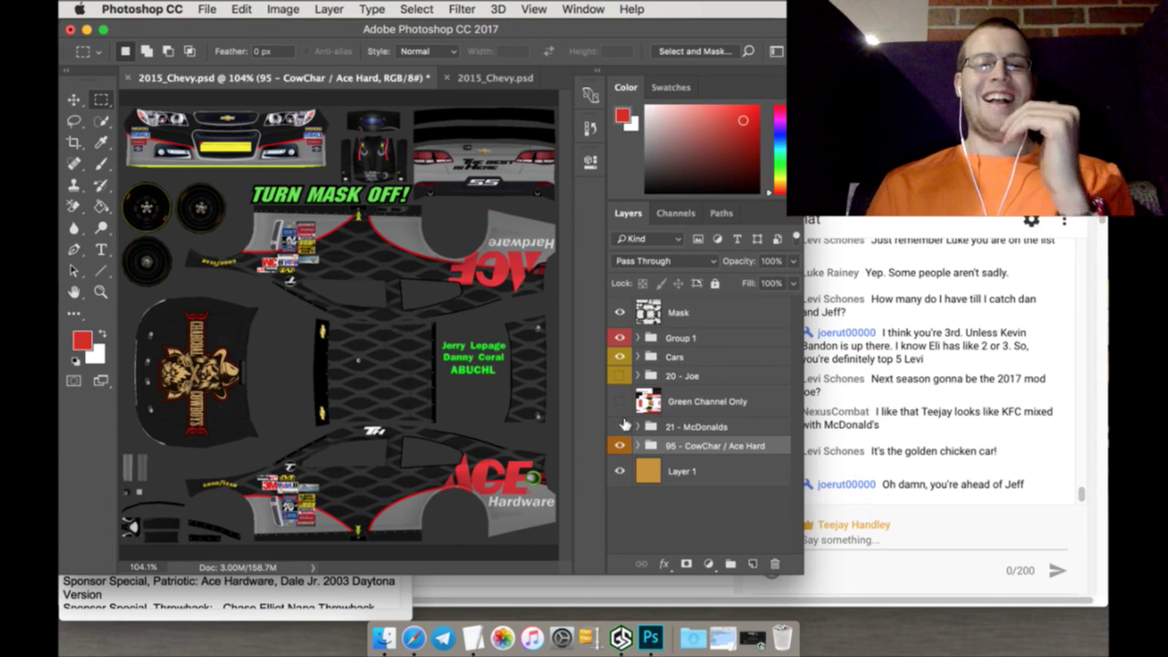
Show the 21 - McDonalds scheme briefly for comparison with the Ace Hardware scheme, and hide it again
{"action": "left_click", "coordinate": [620, 426]}
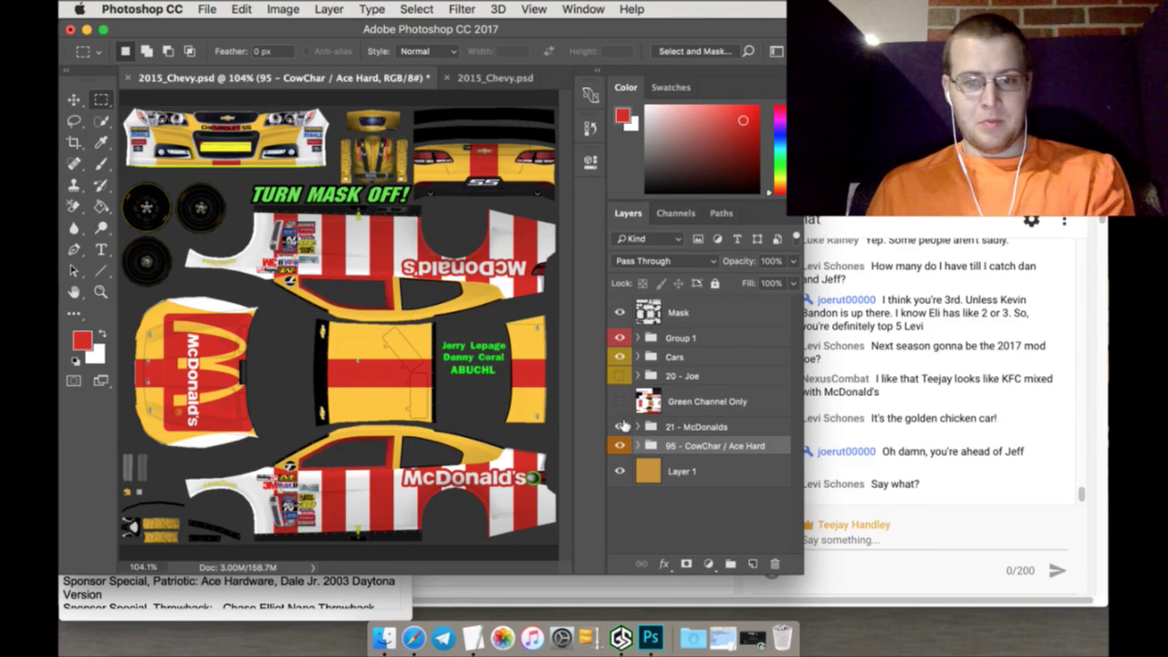
{"action": "left_click", "coordinate": [620, 426]}
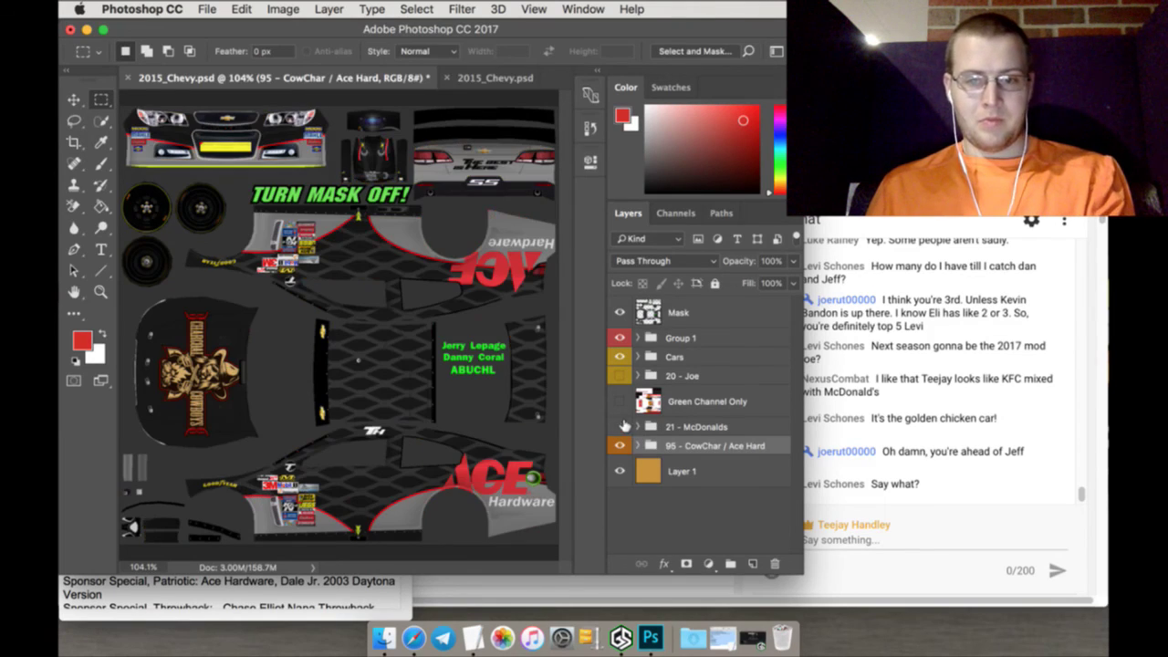
Rename the 95 - CowChar / Ace Hard group as "08 - CowChar / Ace Hard"
{"action": "double_click", "coordinate": [718, 444]}
{"action": "key", "text": "Left"}
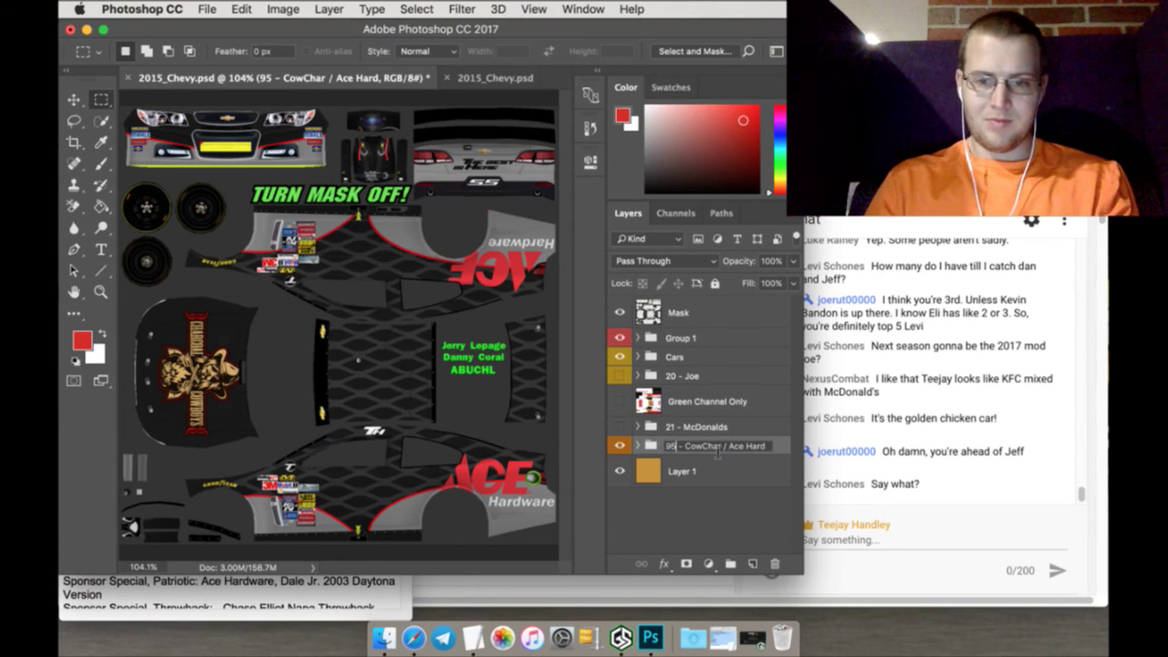
{"action": "type", "text": "08"}
{"action": "key", "text": "Return"}
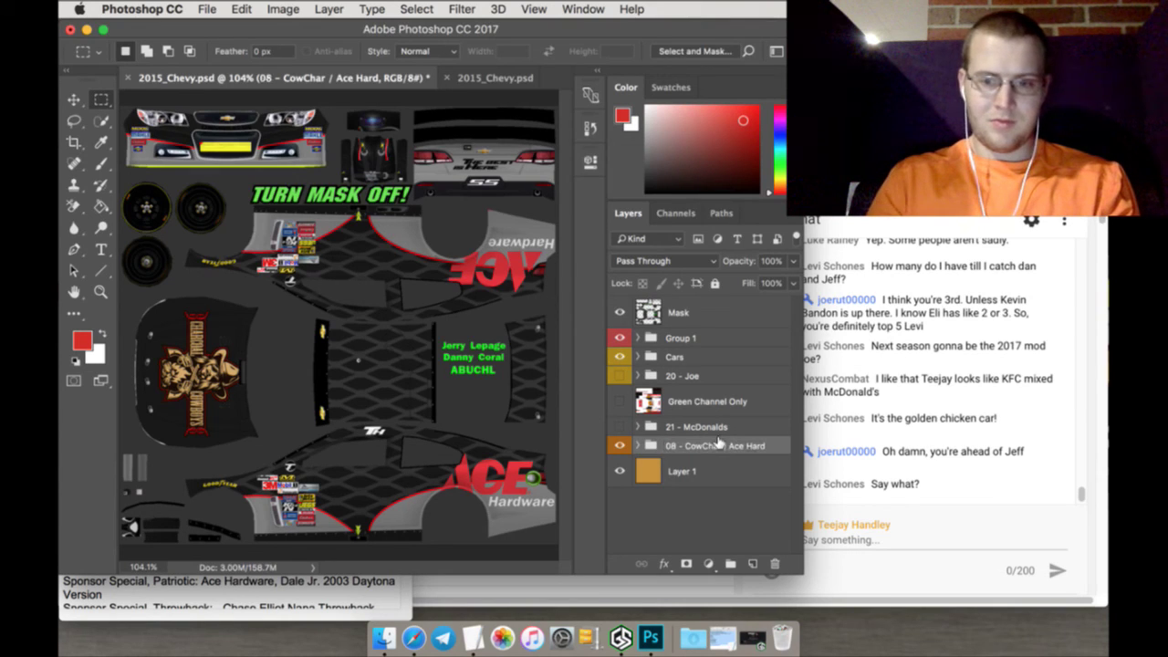
Check the sponsors listed for car 08 in the Schedule document in TextEdit, and return to Photoshop
{"action": "left_click", "coordinate": [310, 599]}
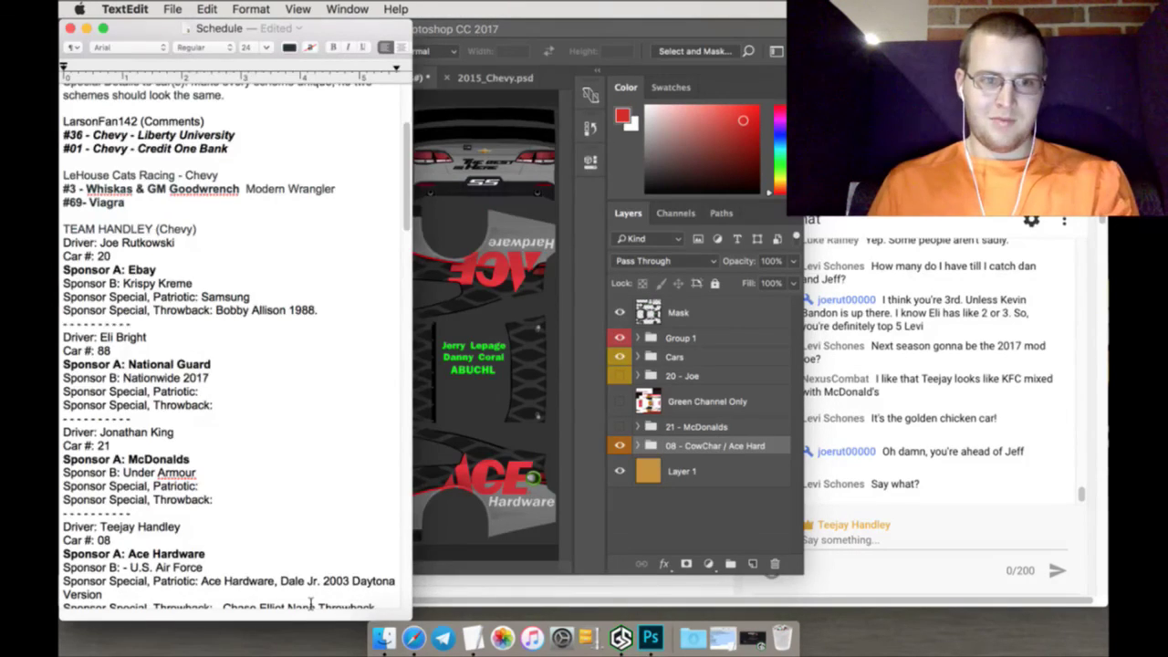
{"action": "scroll", "coordinate": [311, 602], "scroll_direction": "down", "scroll_amount": 1}
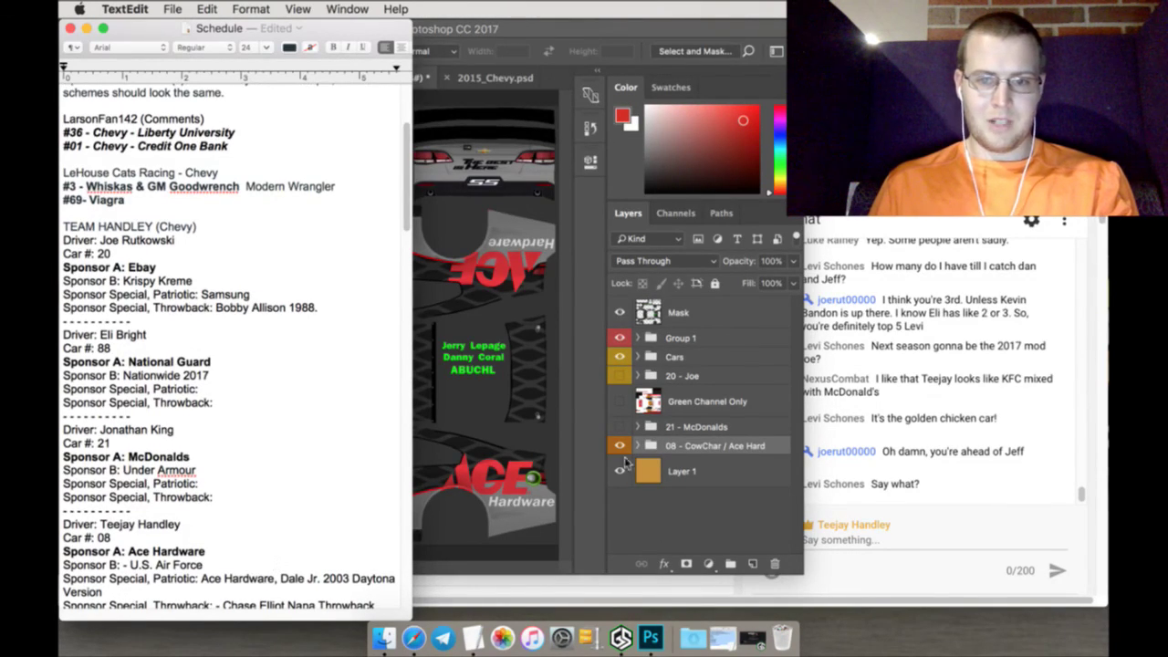
{"action": "left_click", "coordinate": [594, 417]}
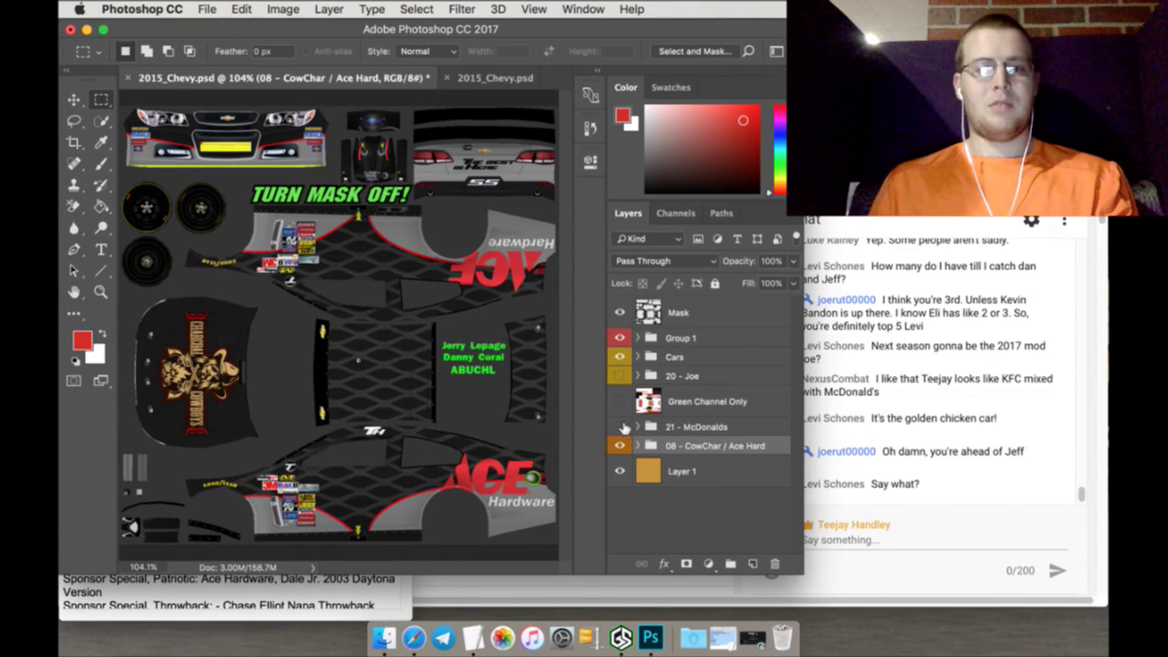
Sample the red of the ACE lettering with the Eyedropper and pick a darker shade of it as the foreground colour
{"action": "left_click", "coordinate": [107, 144]}
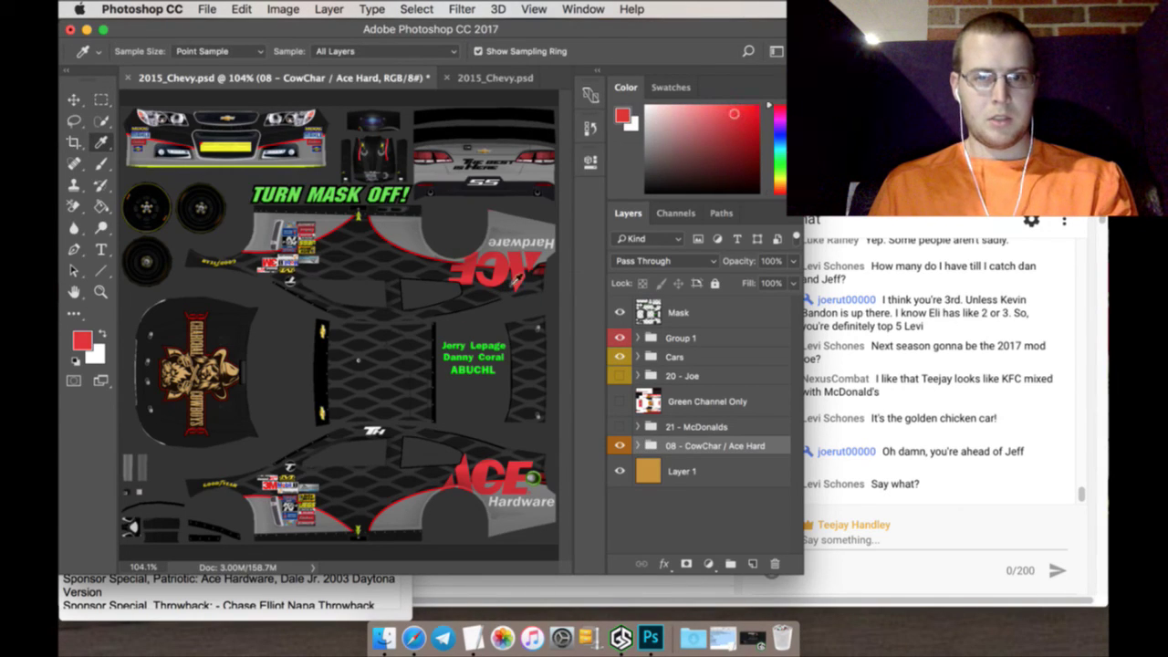
{"action": "left_click", "coordinate": [734, 113]}
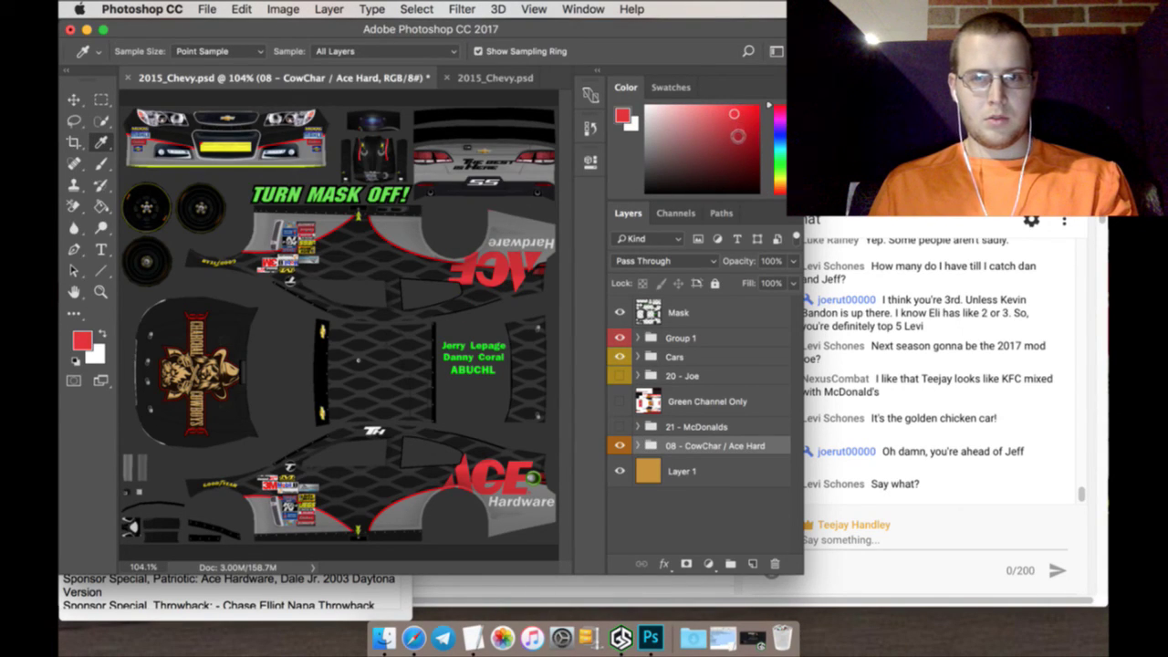
{"action": "left_click", "coordinate": [735, 136]}
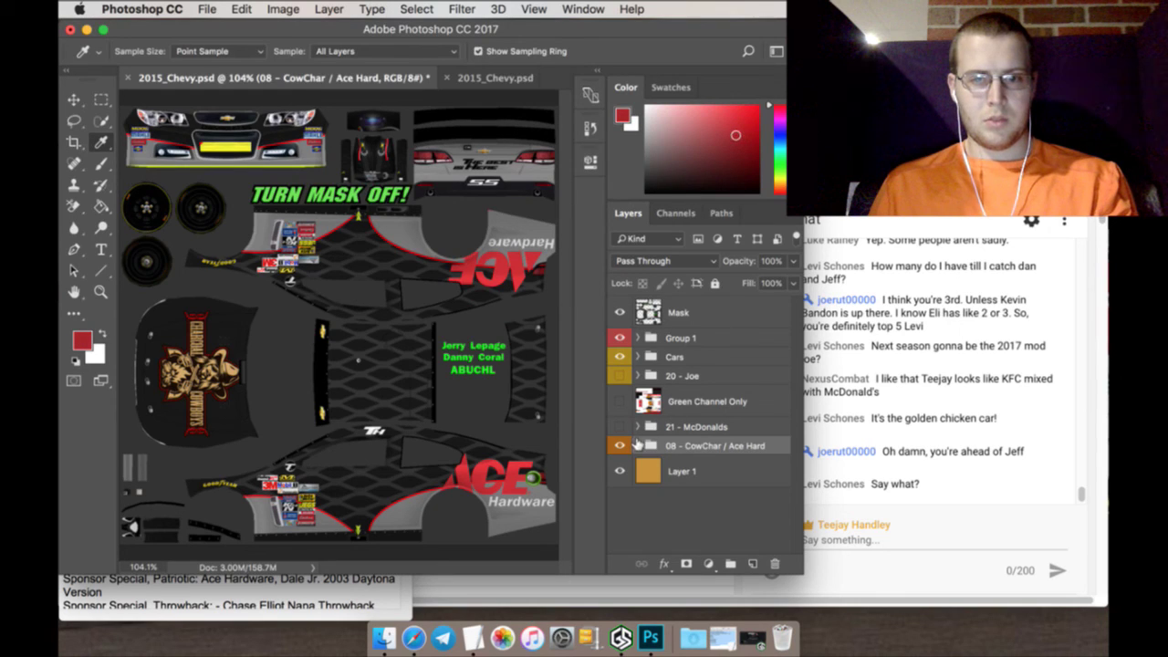
Merge Layer 62 and Layer 62 copy, the two ACE logos in the 08 - CowChar / Ace Hard group, into one layer
{"action": "left_click", "coordinate": [638, 445]}
{"action": "scroll", "coordinate": [701, 460], "scroll_direction": "down", "scroll_amount": 6}
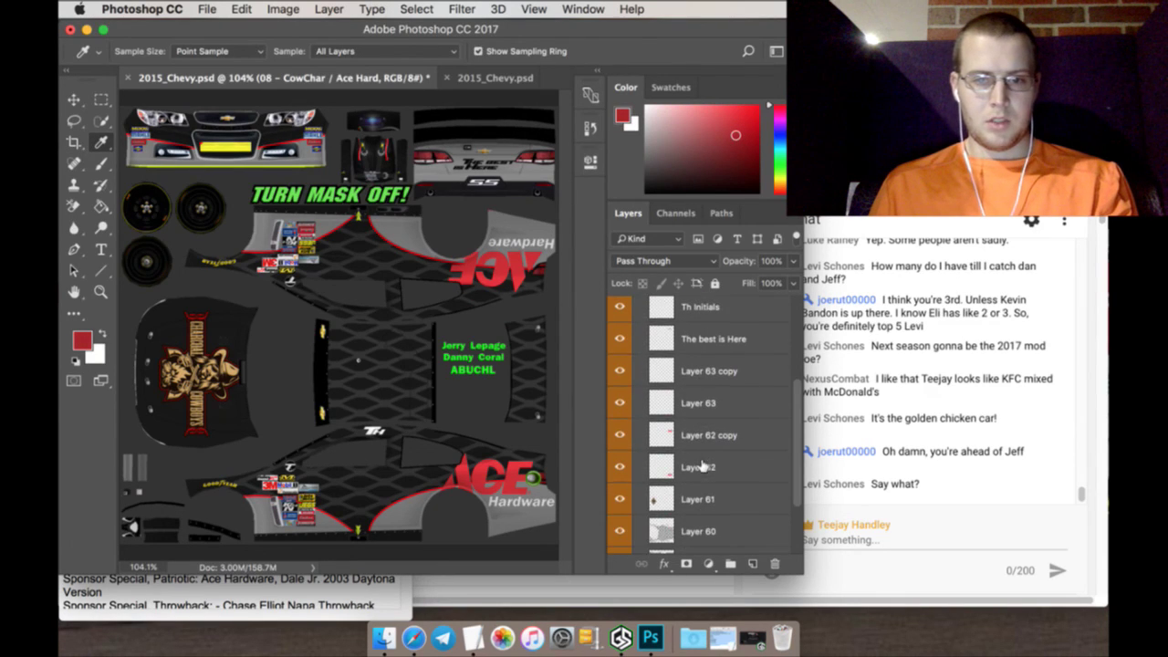
{"action": "left_click", "coordinate": [702, 438]}
{"action": "left_click", "coordinate": [713, 467], "text": "shift"}
{"action": "right_click", "coordinate": [714, 468]}
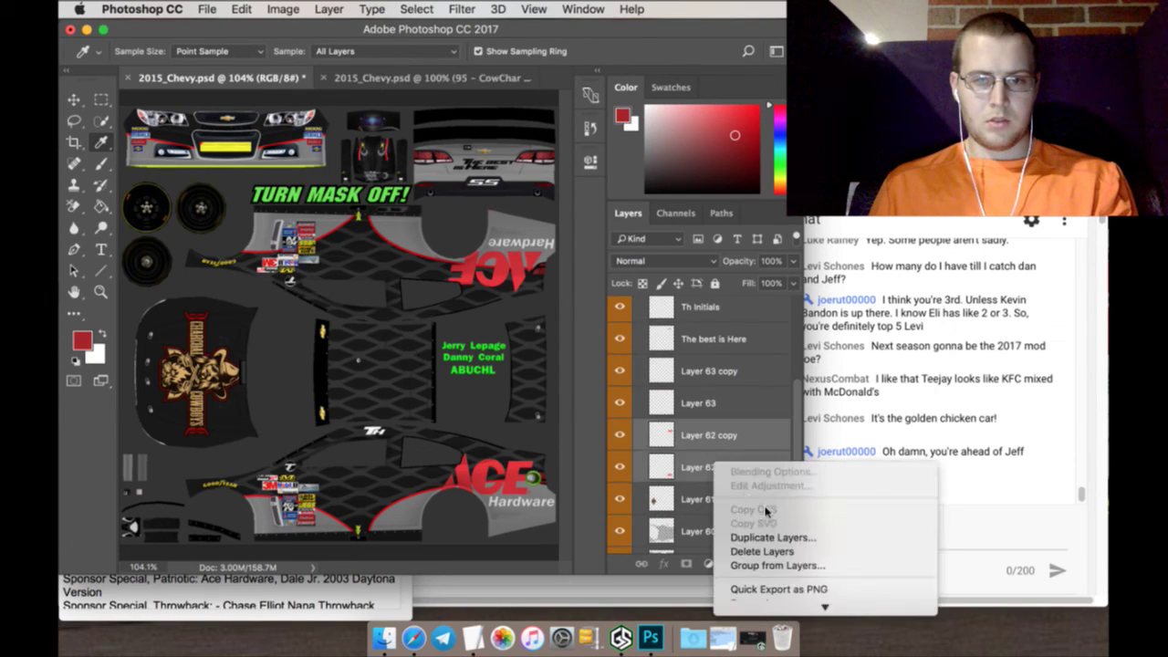
{"action": "mouse_move", "coordinate": [769, 618]}
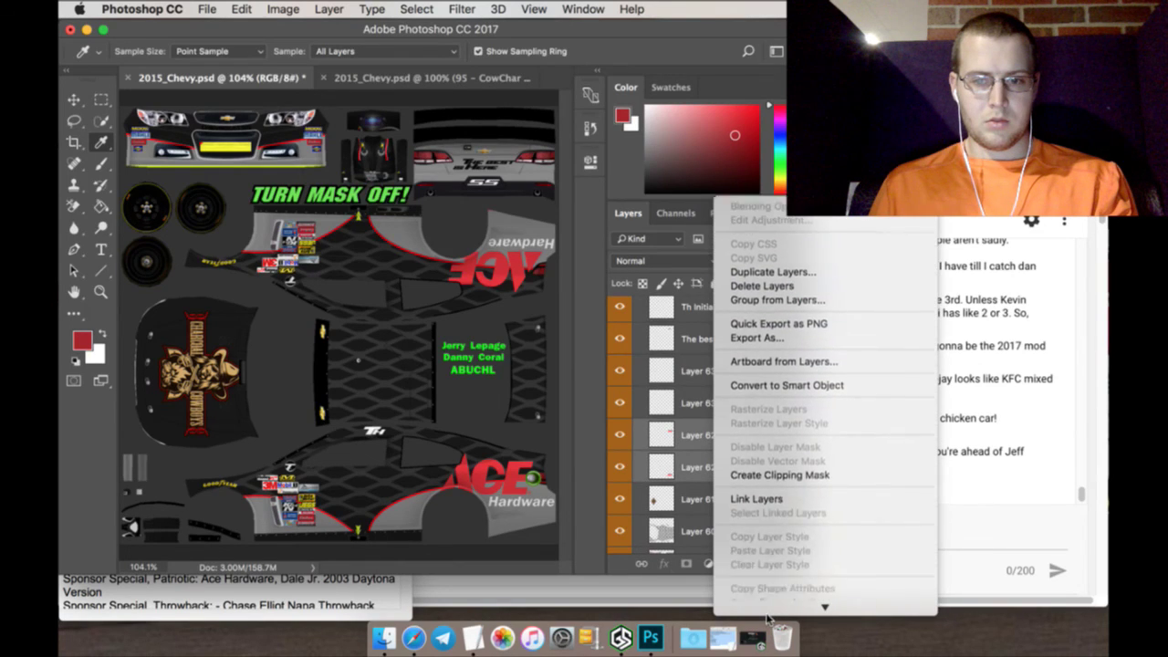
{"action": "left_click", "coordinate": [756, 483]}
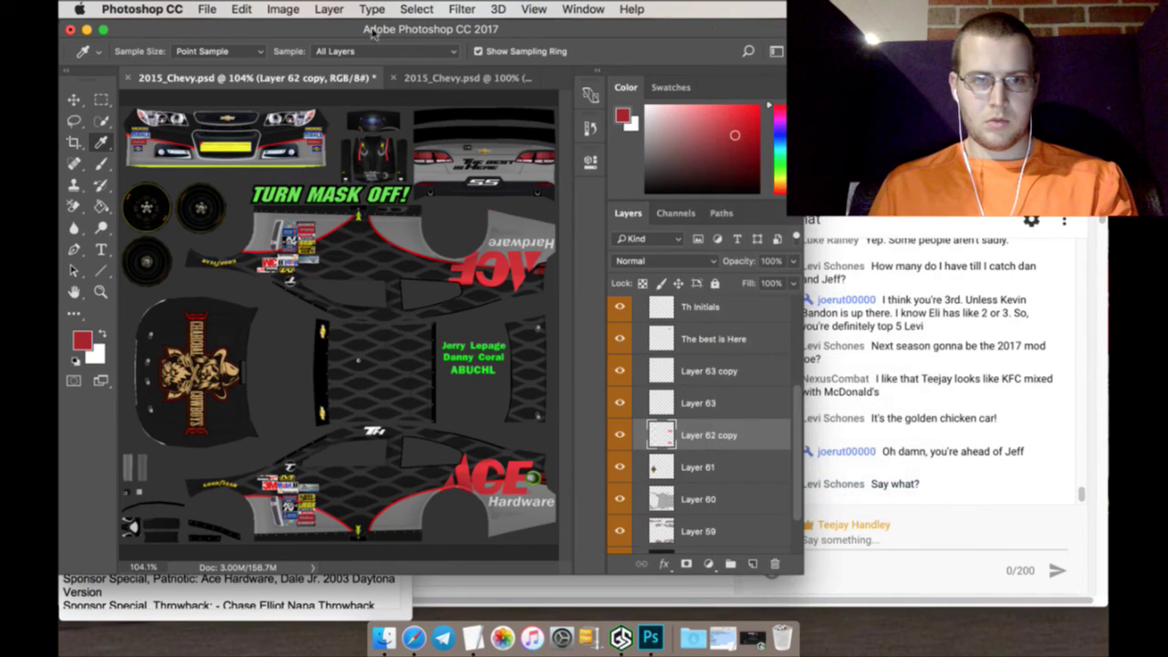
Select the ACE lettering's pixels, paint over them in the darker red with a 5000 px brush, and clear the selection
{"action": "left_click", "coordinate": [415, 9]}
{"action": "left_click", "coordinate": [418, 27]}
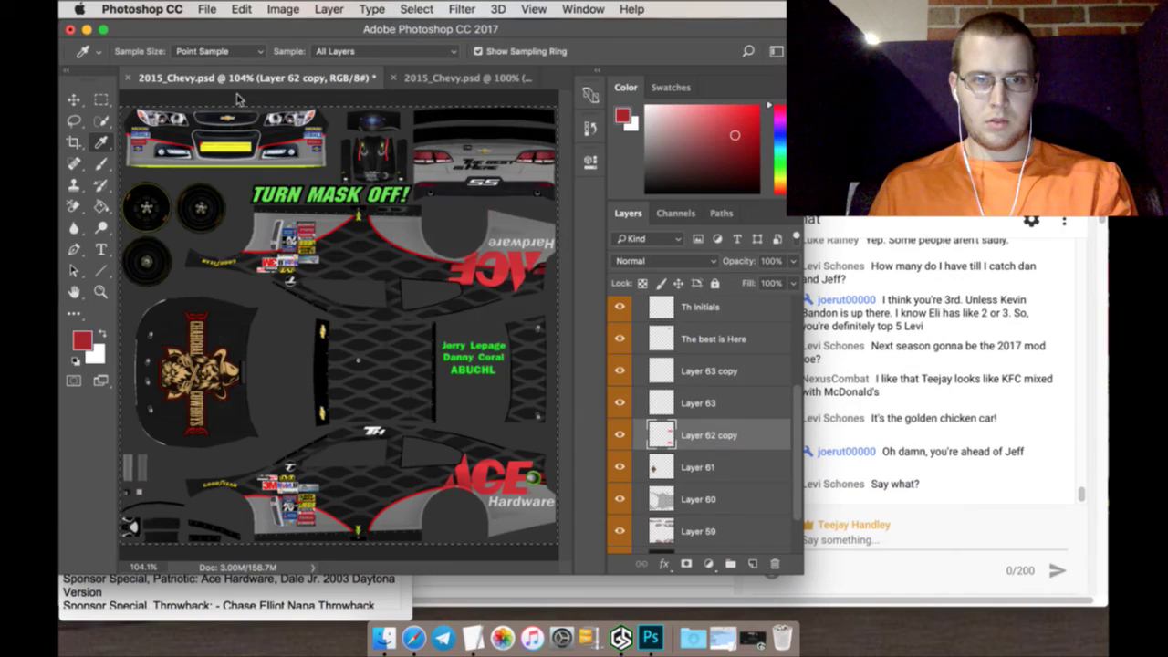
{"action": "left_click", "coordinate": [102, 121]}
{"action": "left_click", "coordinate": [102, 164]}
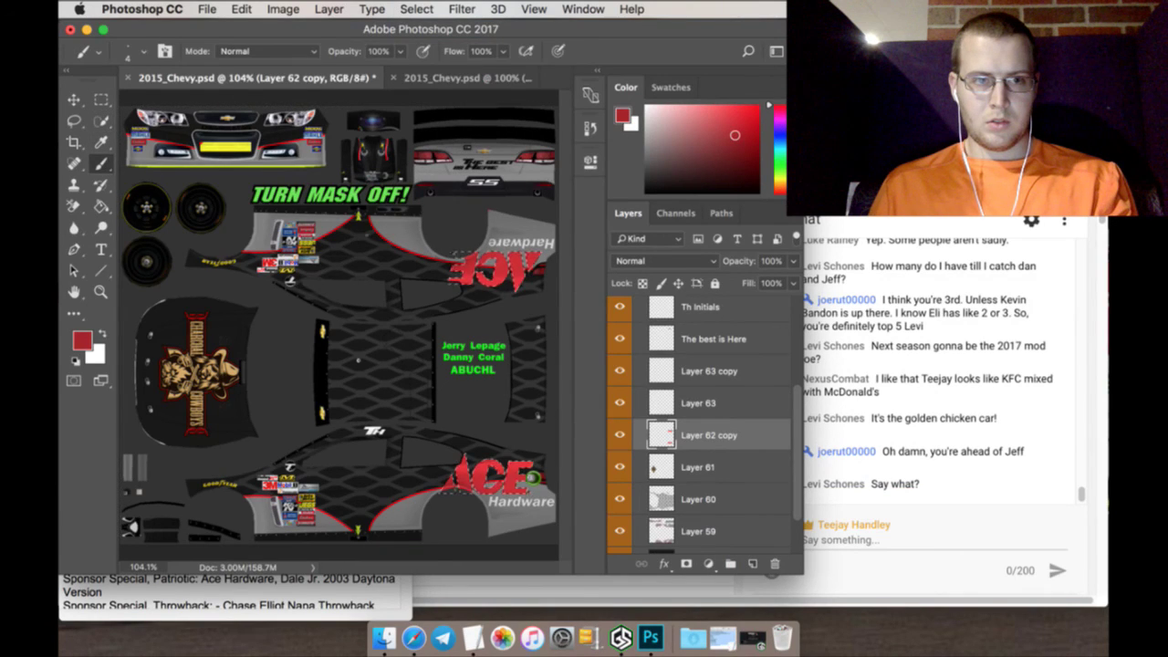
{"action": "left_click", "coordinate": [137, 52]}
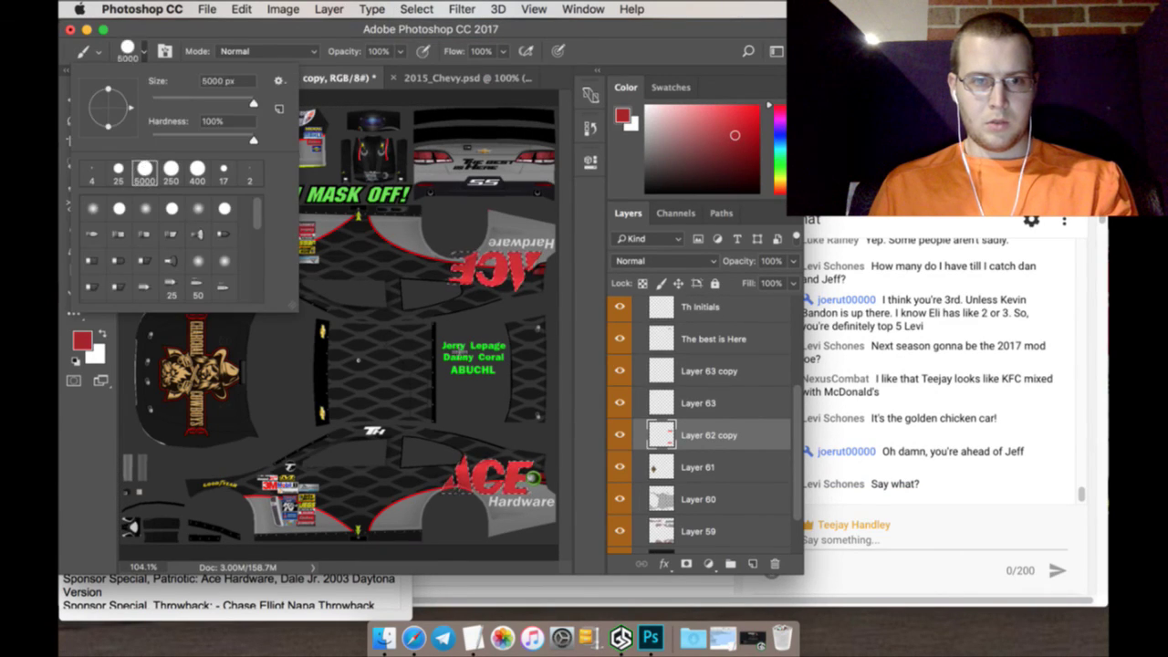
{"action": "double_click", "coordinate": [145, 168]}
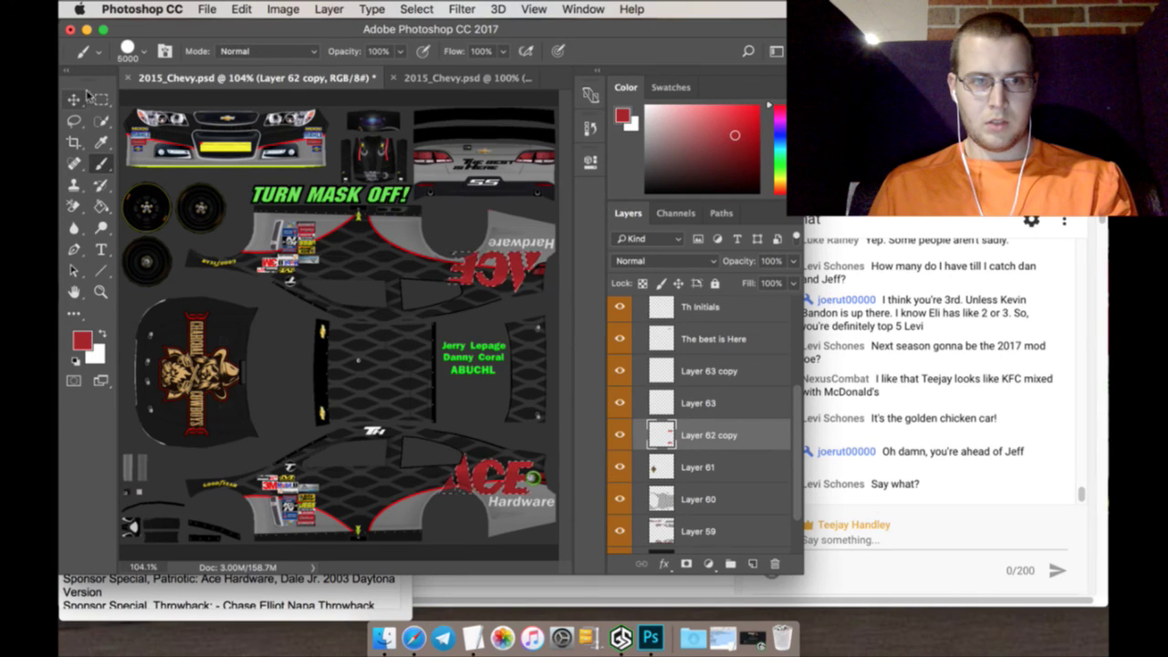
{"action": "key", "text": "m"}
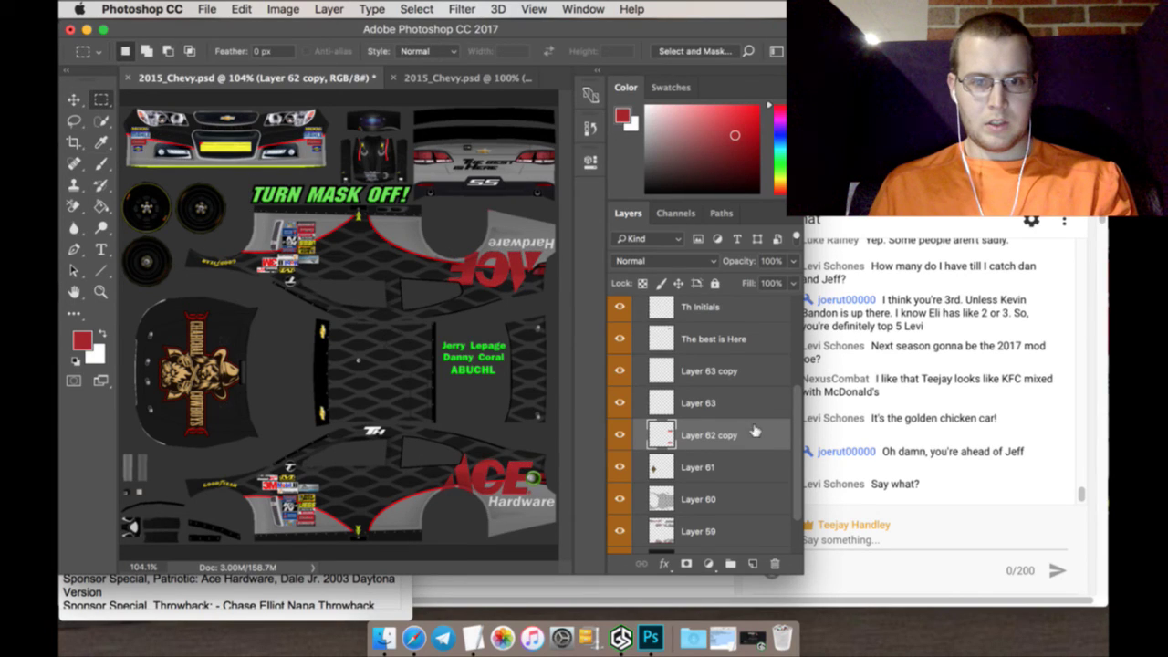
Add an Outer Glow to the ACE lettering layer and set its colour to white (ffffff)
{"action": "double_click", "coordinate": [769, 434]}
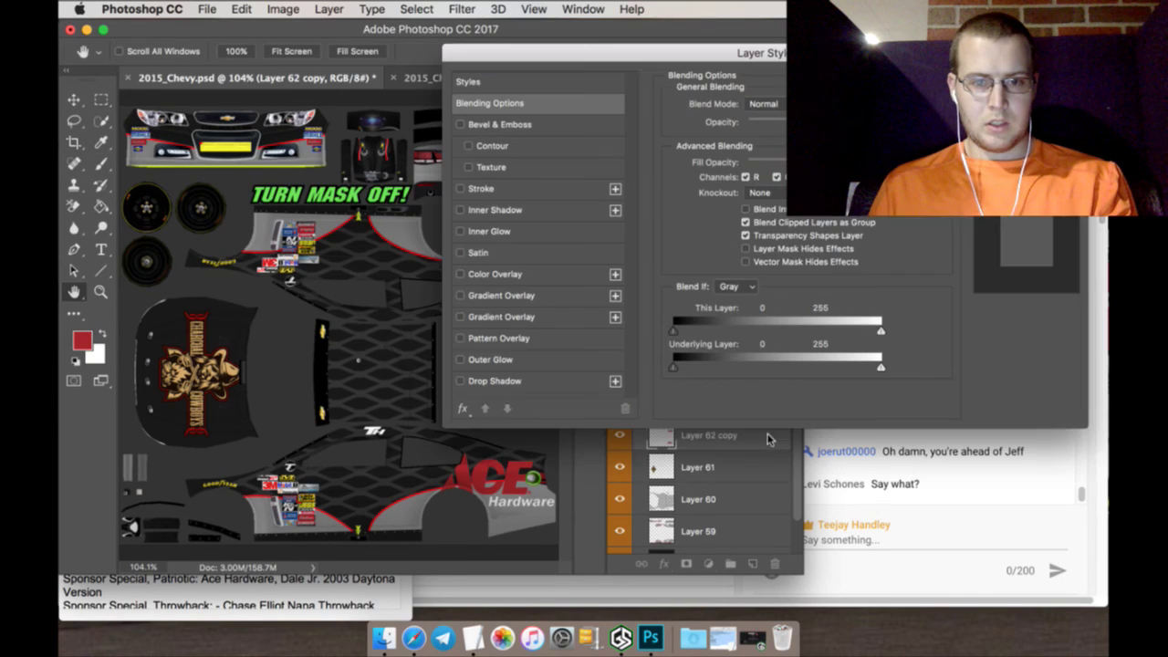
{"action": "left_click", "coordinate": [543, 360]}
{"action": "left_click", "coordinate": [704, 162]}
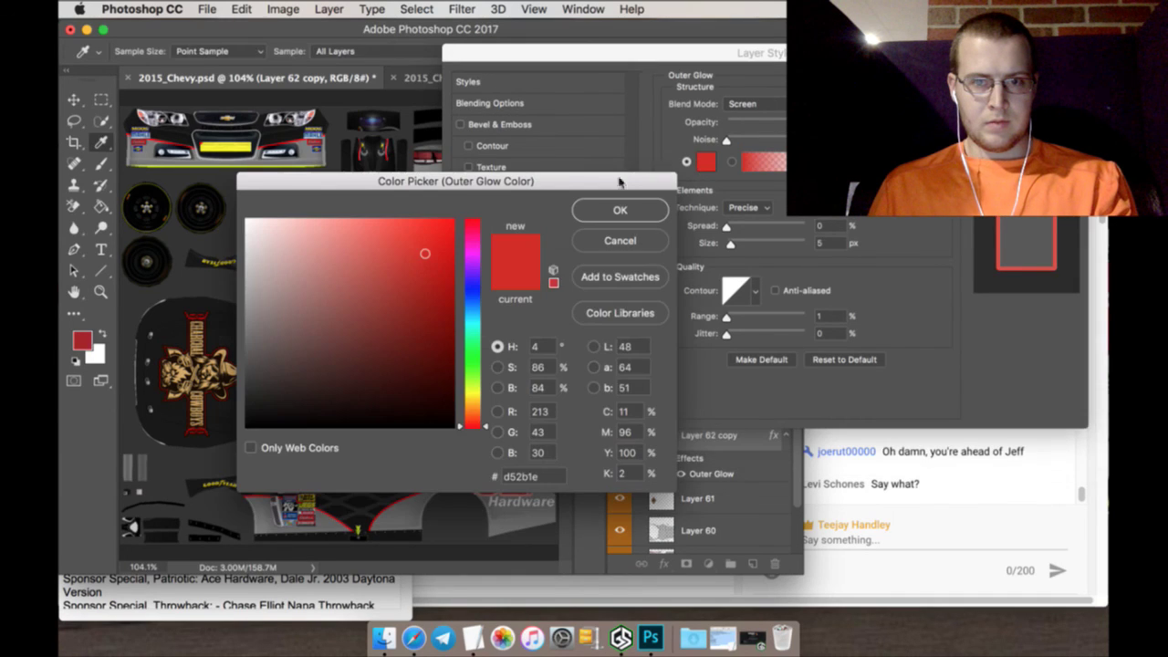
{"action": "left_click_drag", "start_coordinate": [321, 285], "coordinate": [180, 189]}
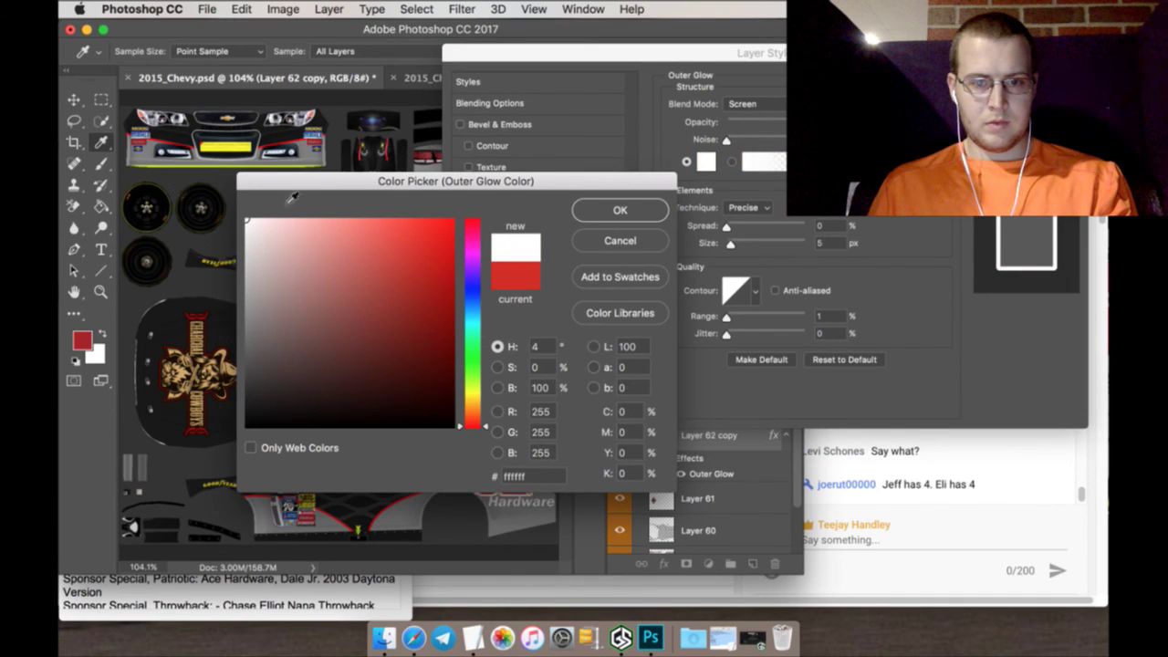
{"action": "left_click", "coordinate": [594, 213]}
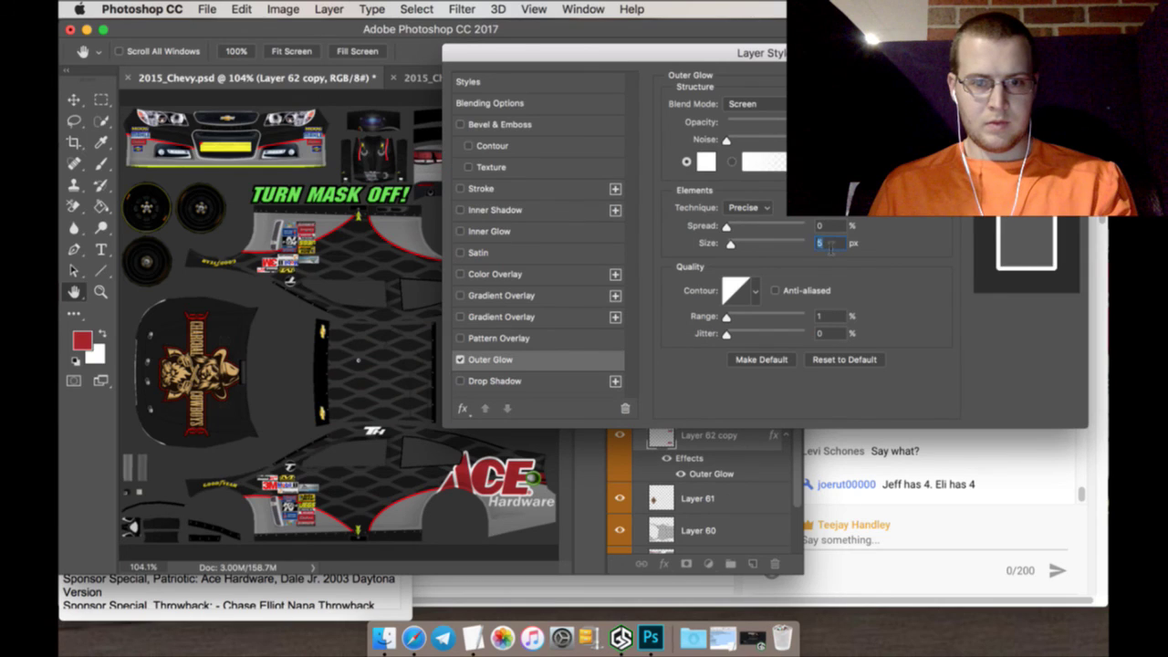
Set the Outer Glow size to 2 px, apply it, and rasterize the layer style of Layer 62 copy
{"action": "key", "text": "Down"}
{"action": "key", "text": "Down"}
{"action": "key", "text": "Down"}
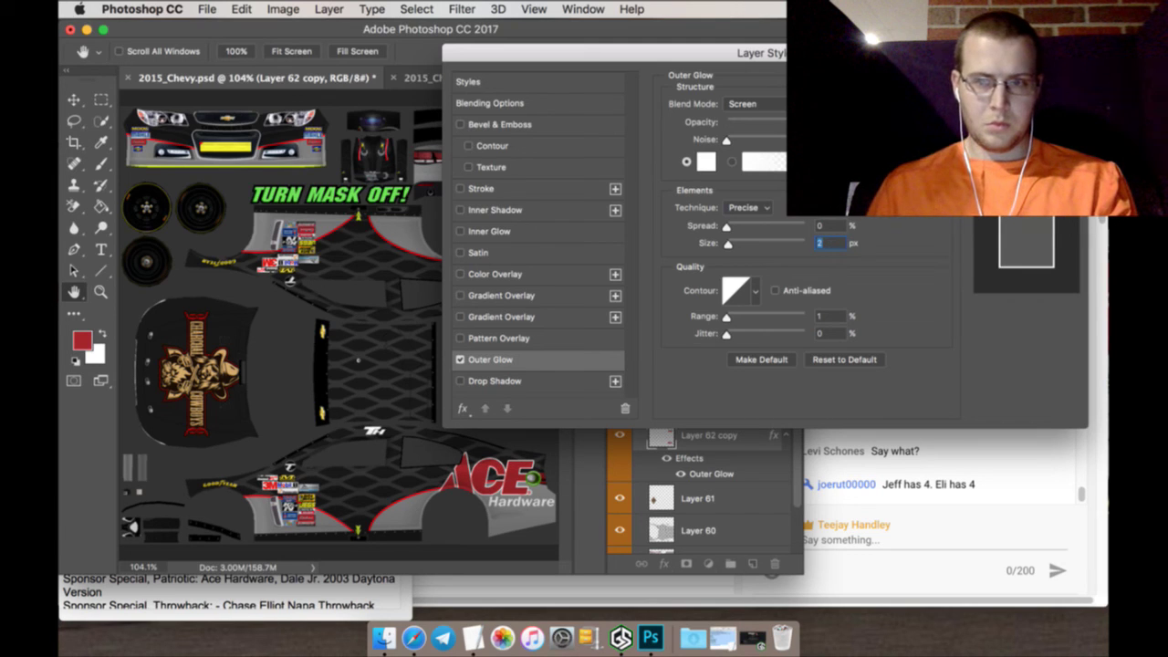
{"action": "key", "text": "Return"}
{"action": "right_click", "coordinate": [735, 434]}
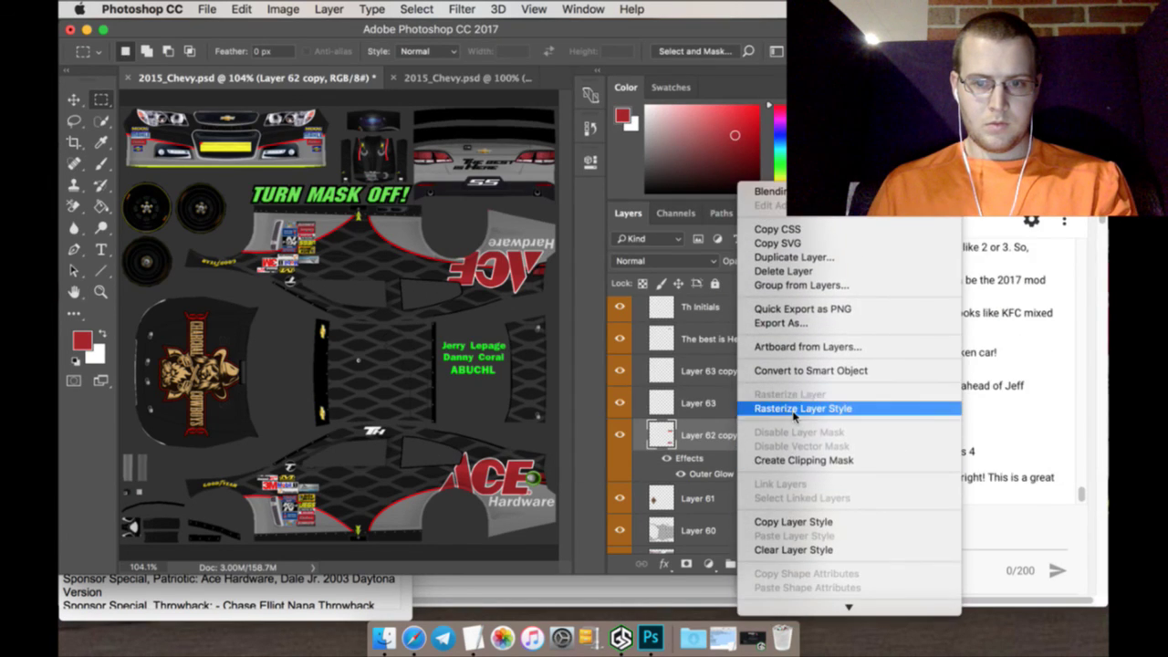
{"action": "left_click", "coordinate": [784, 410]}
Collapse the 08 group, view the McDonalds scheme and the Green Channel Only layer, and show the 20 - Joe group
{"action": "scroll", "coordinate": [652, 441], "scroll_direction": "up", "scroll_amount": 5}
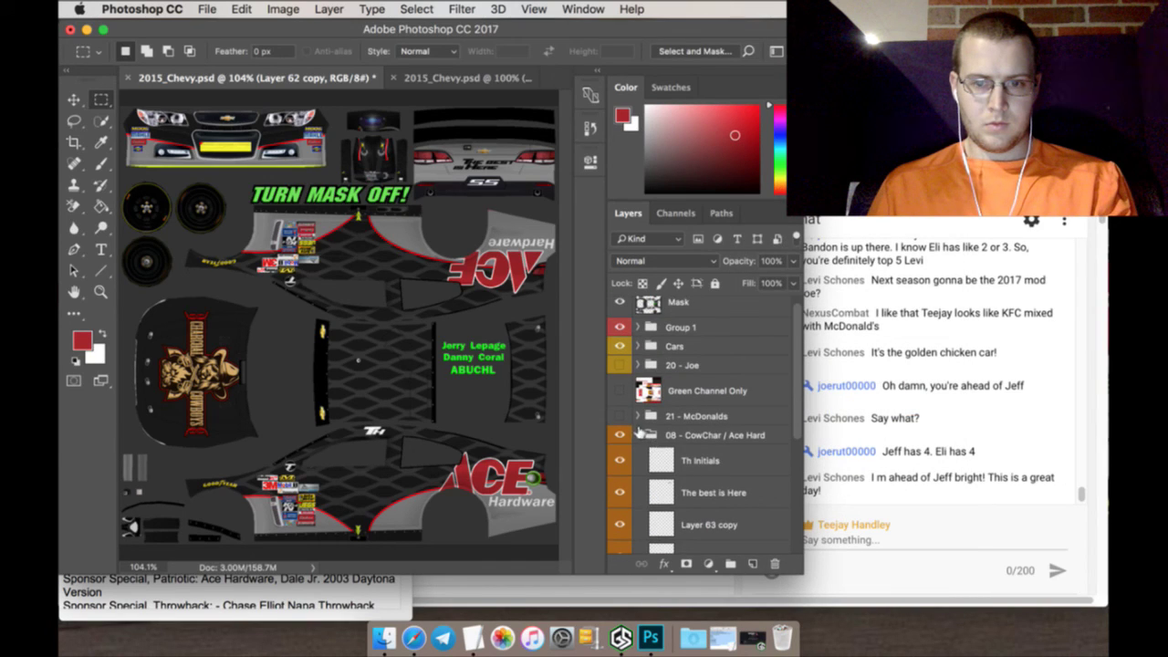
{"action": "left_click", "coordinate": [638, 435]}
{"action": "left_click", "coordinate": [621, 426]}
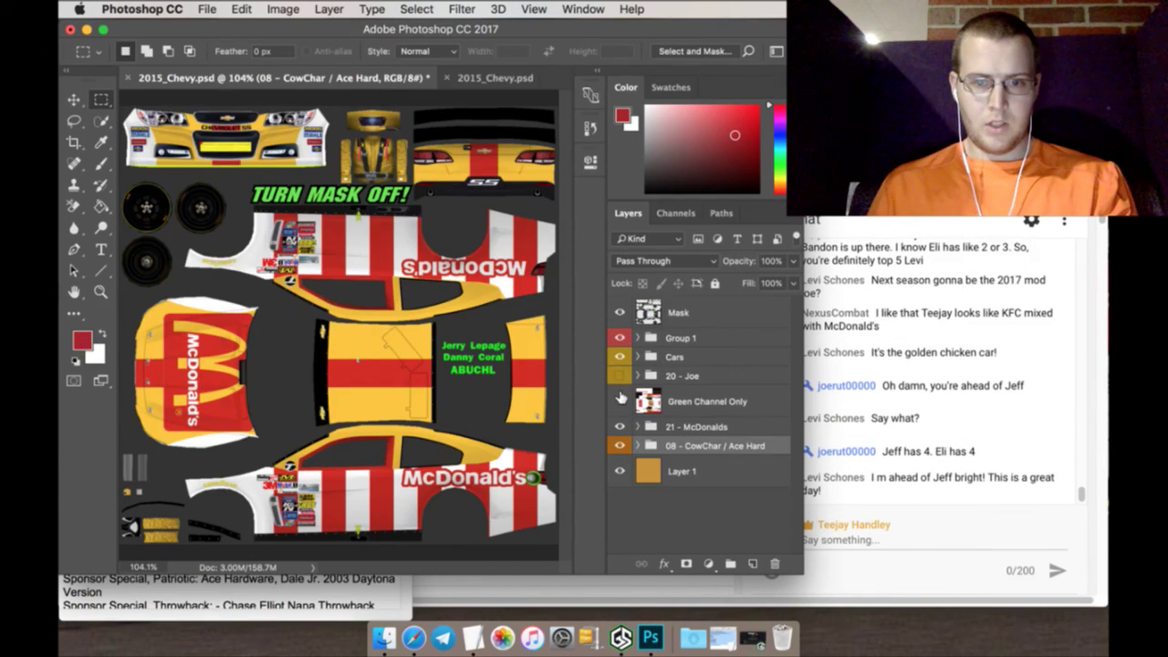
{"action": "left_click", "coordinate": [620, 400]}
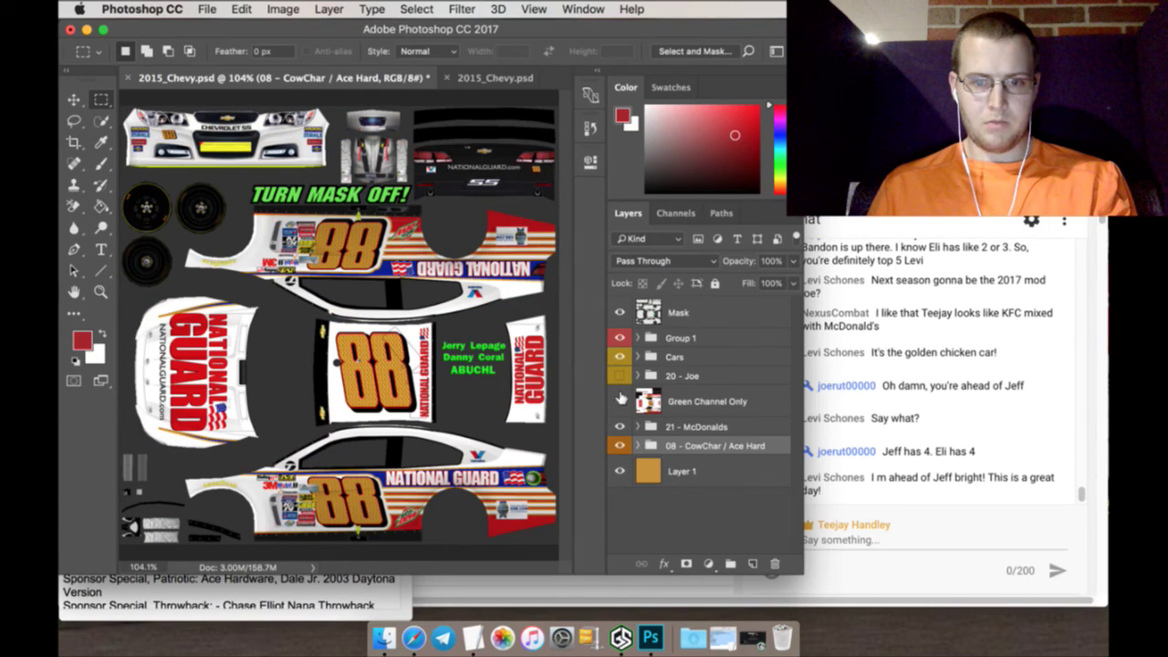
{"action": "left_click", "coordinate": [621, 398]}
{"action": "left_click", "coordinate": [618, 374]}
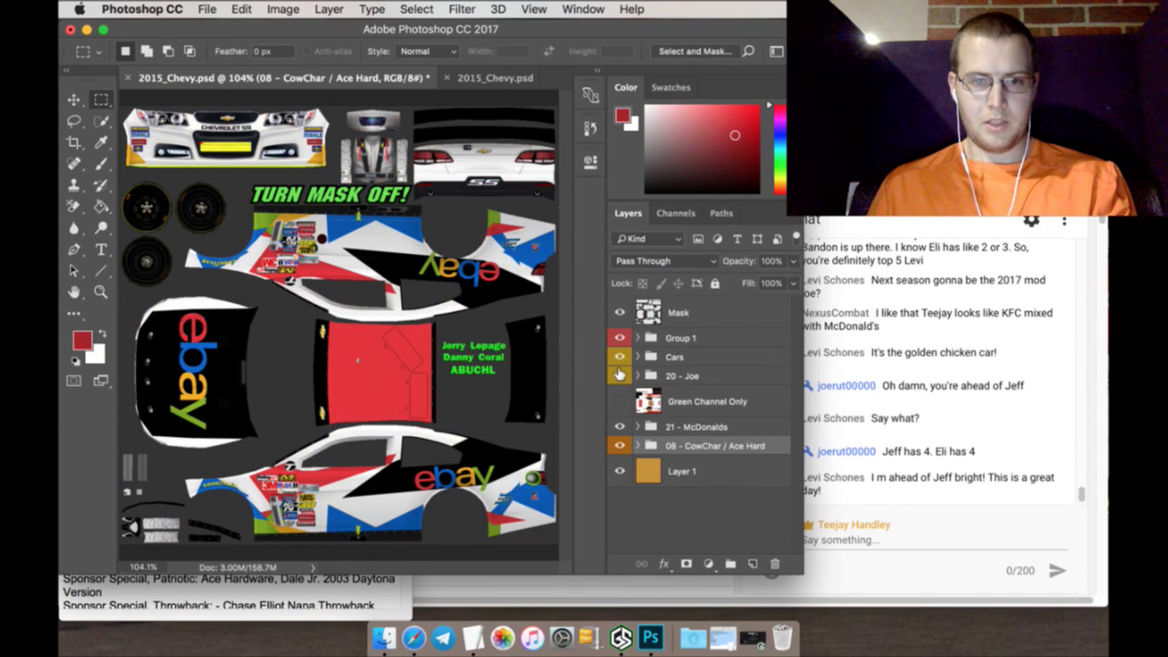
Close the second 2015_Chevy.psd document without saving its changes
{"action": "left_click", "coordinate": [447, 78]}
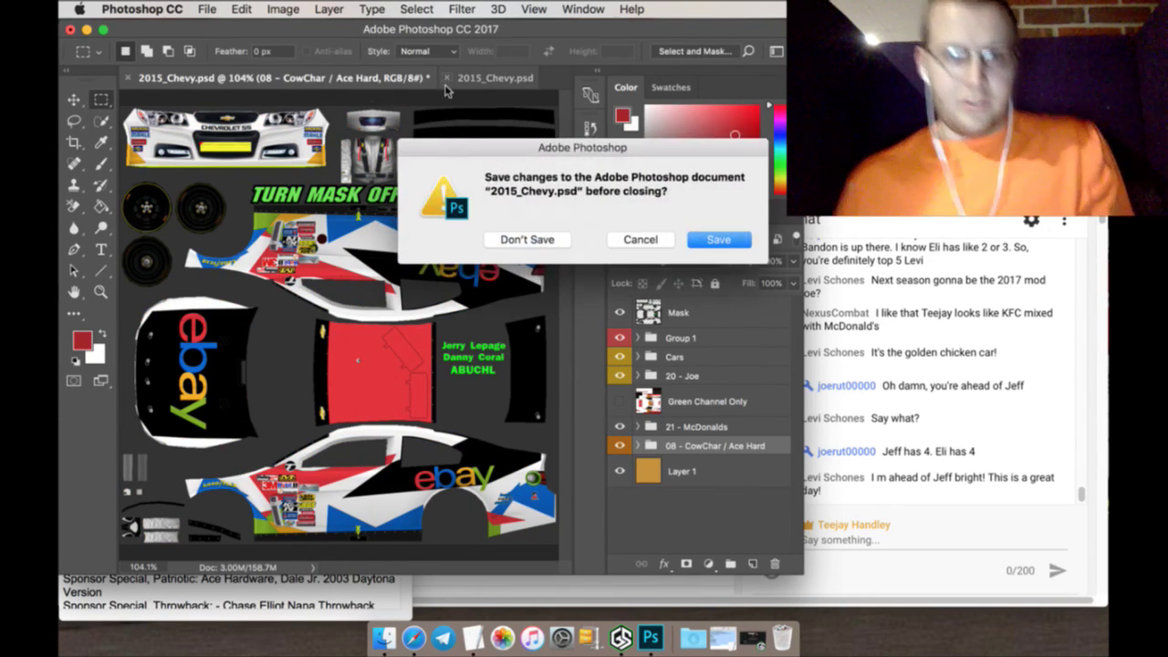
{"action": "left_click", "coordinate": [520, 238]}
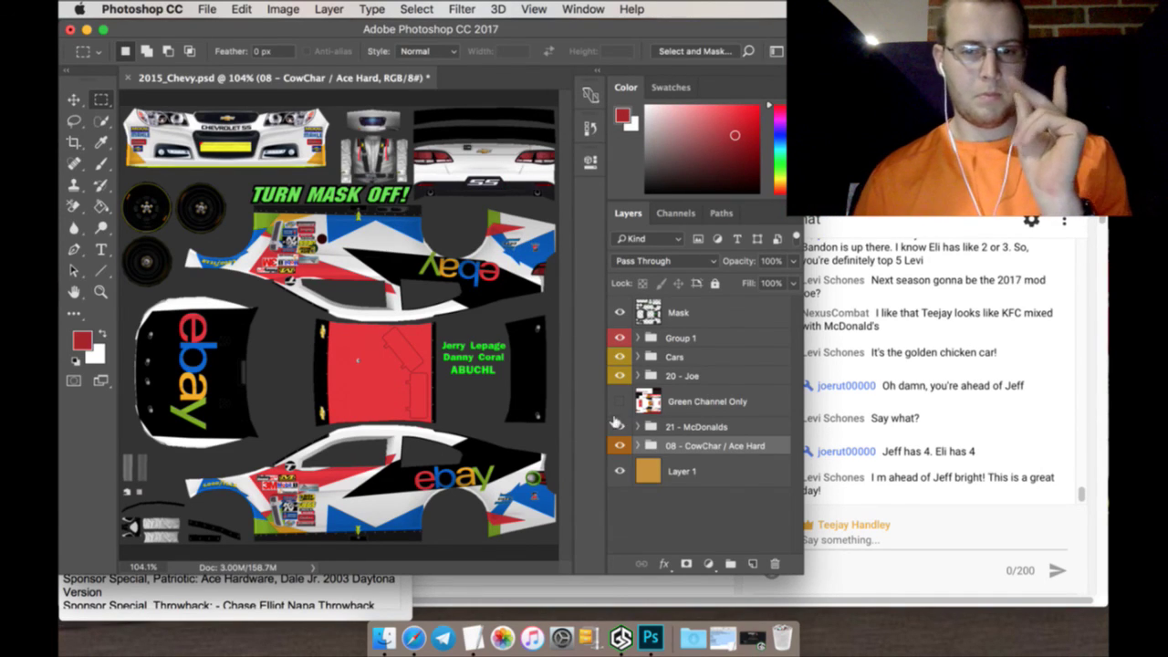
Add a new layer above the 20 - Joe group and reset the foreground and background colours to black and white
{"action": "left_click", "coordinate": [687, 372]}
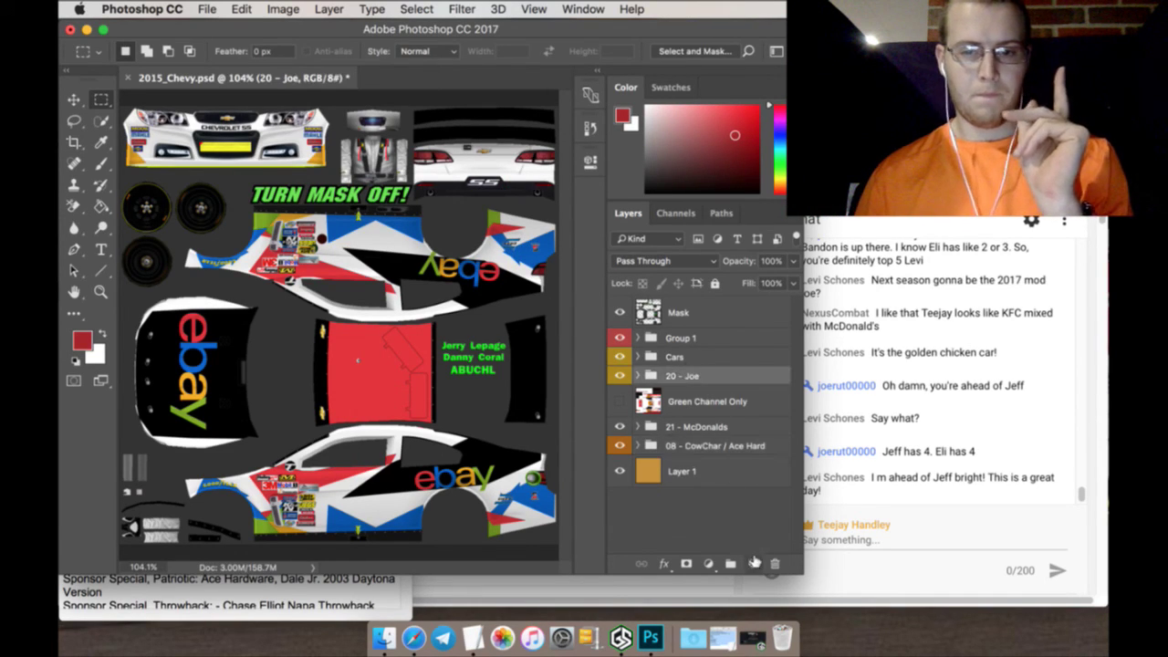
{"action": "left_click", "coordinate": [753, 561]}
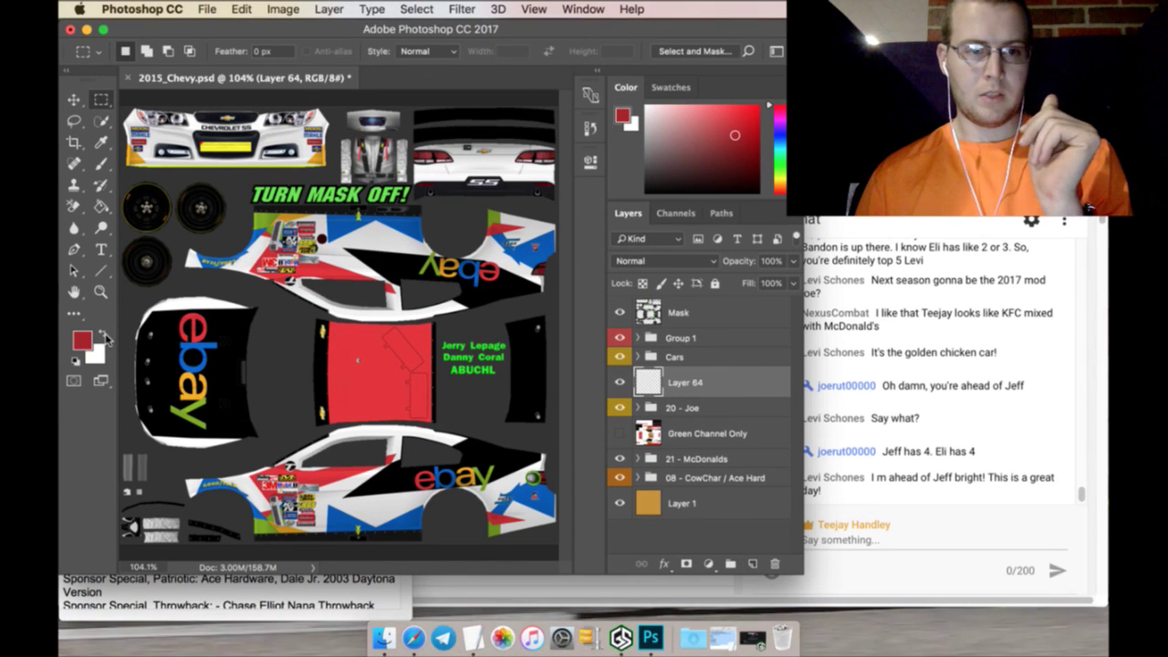
{"action": "left_click", "coordinate": [105, 337]}
{"action": "left_click", "coordinate": [105, 337]}
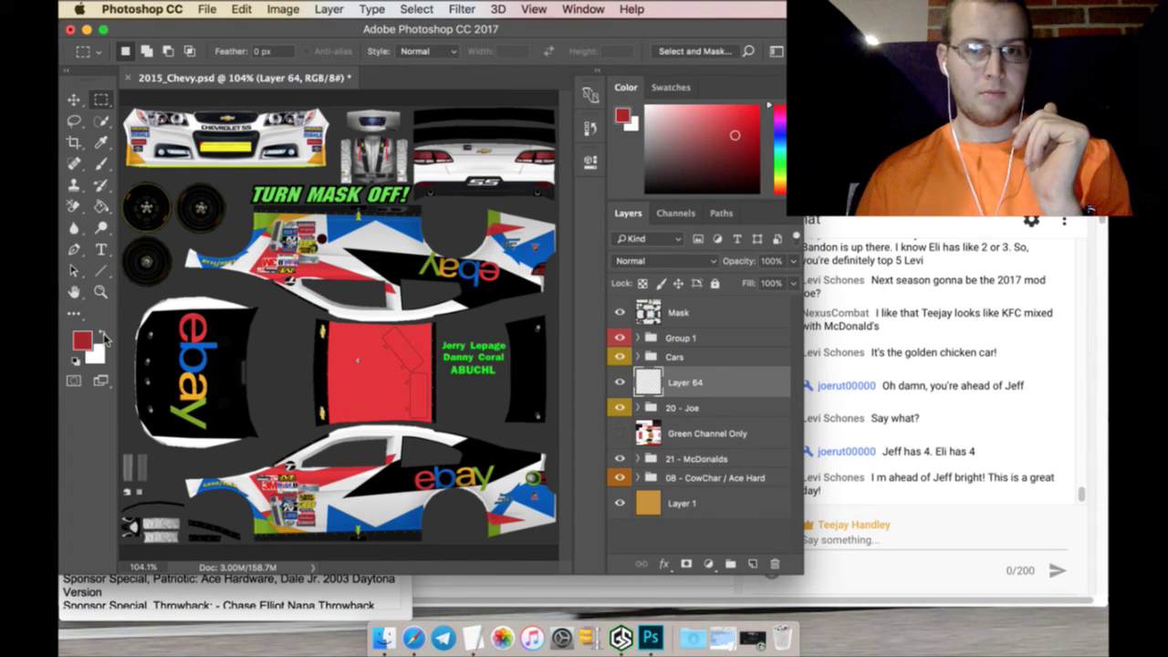
{"action": "key", "text": "d"}
Create a text box between the headlight and fog light on the front bumper, and enter "TEAM" in the WWE Raw font
{"action": "left_click", "coordinate": [100, 291]}
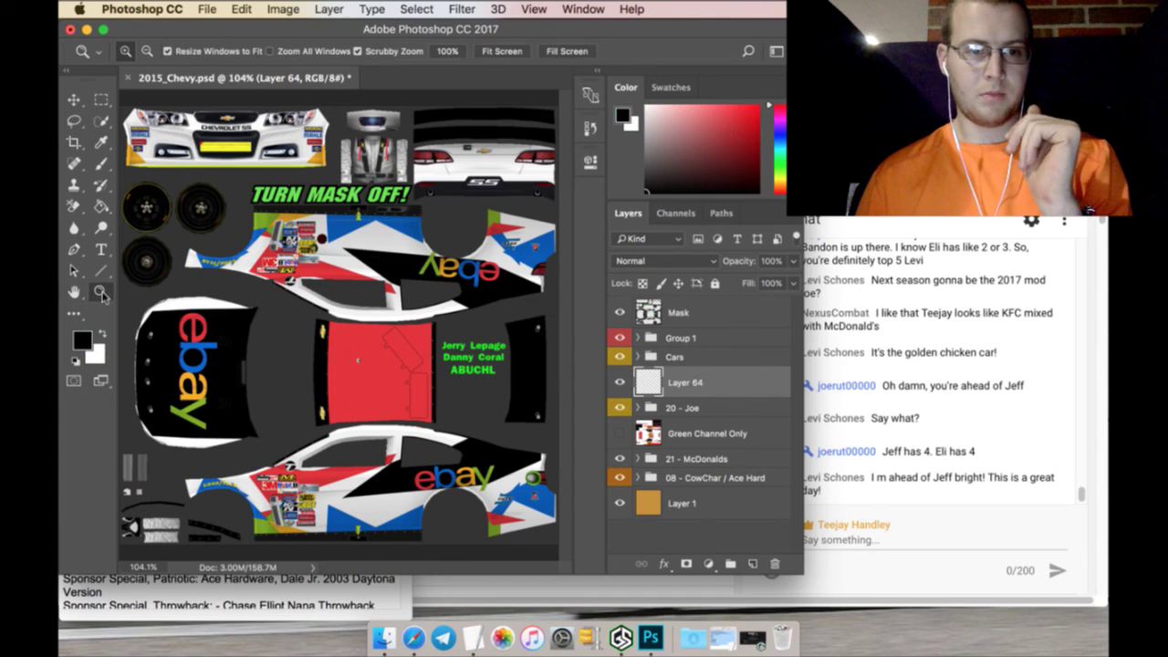
{"action": "left_click_drag", "start_coordinate": [275, 137], "coordinate": [274, 137]}
{"action": "left_click", "coordinate": [100, 249]}
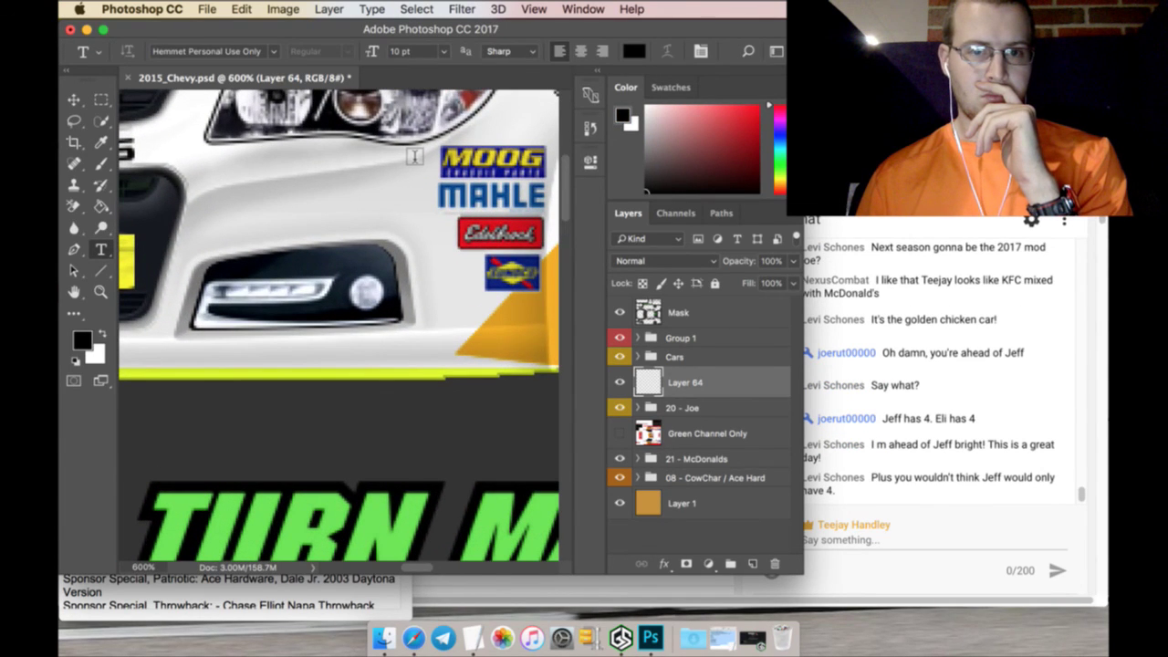
{"action": "left_click_drag", "start_coordinate": [414, 157], "coordinate": [205, 239]}
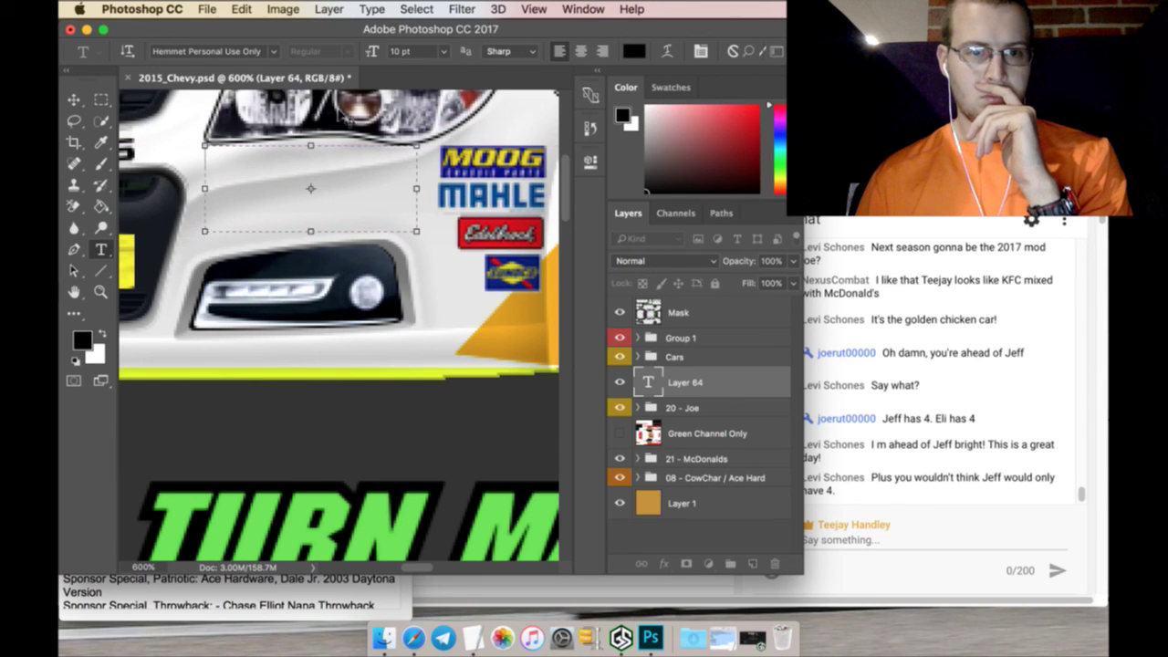
{"action": "left_click", "coordinate": [272, 51]}
{"action": "left_click", "coordinate": [369, 215]}
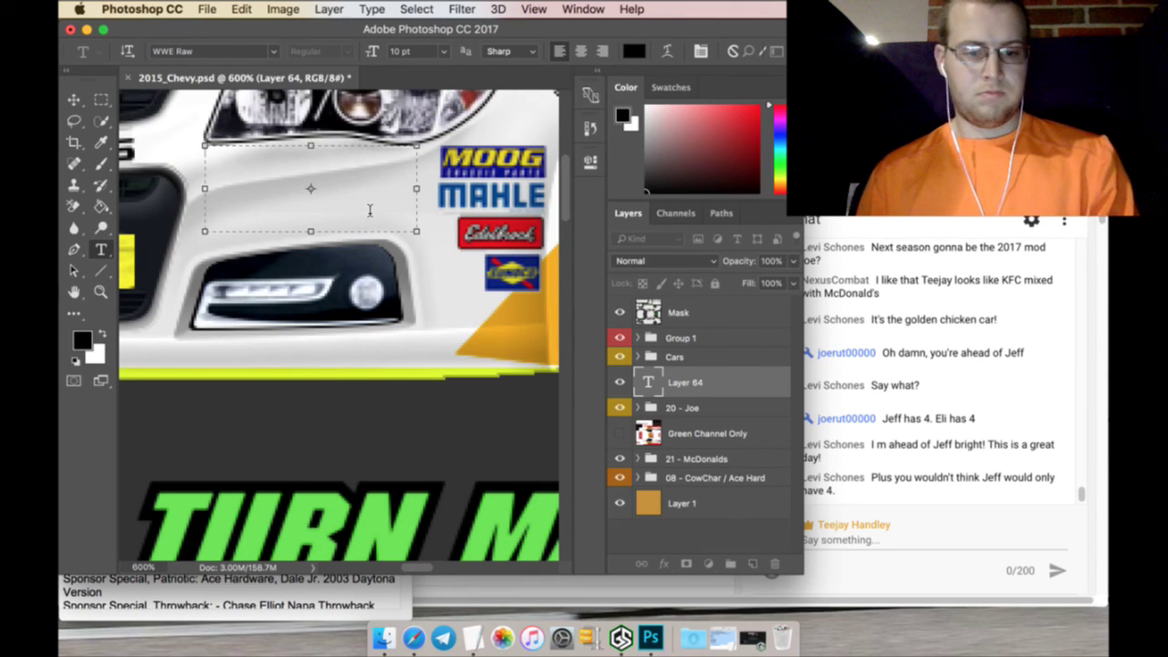
{"action": "type", "text": "TEAM"}
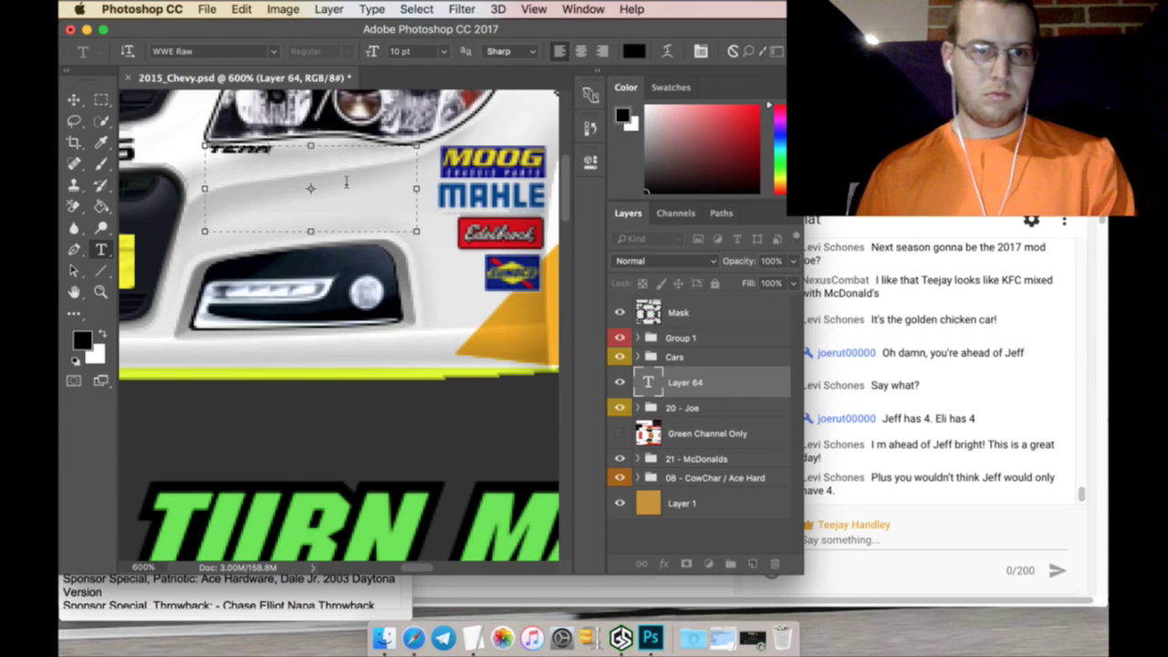
Set the font size of the TEAM text on the front bumper to 16 pt
{"action": "key", "text": "BackSpace"}
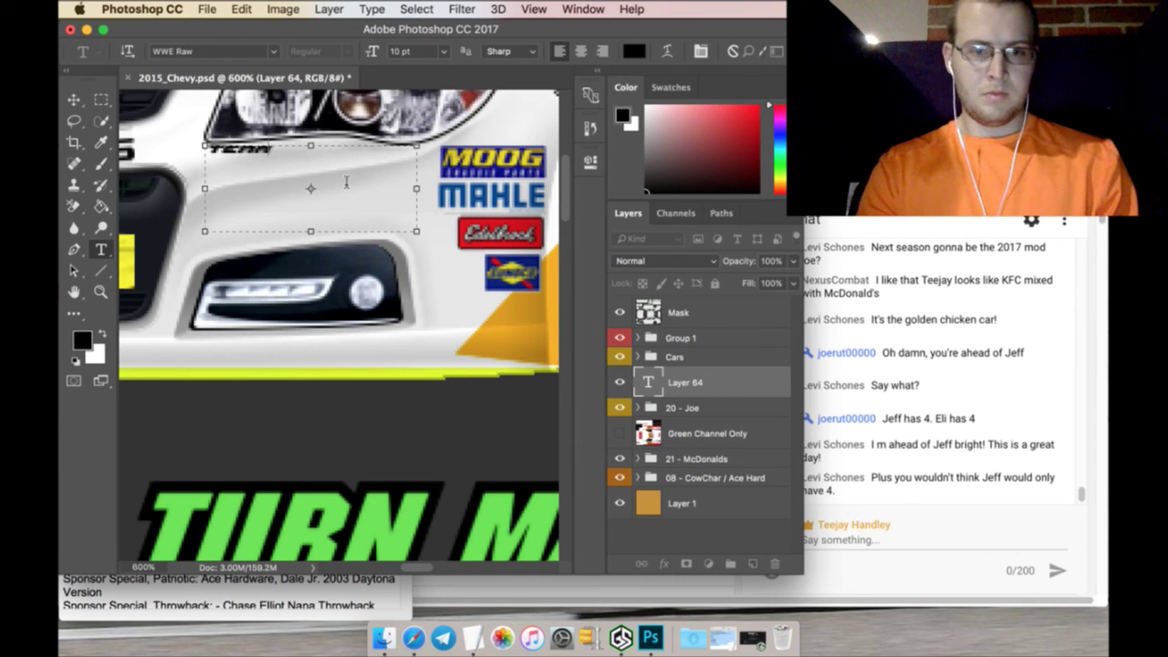
{"action": "left_click_drag", "start_coordinate": [270, 147], "coordinate": [201, 146]}
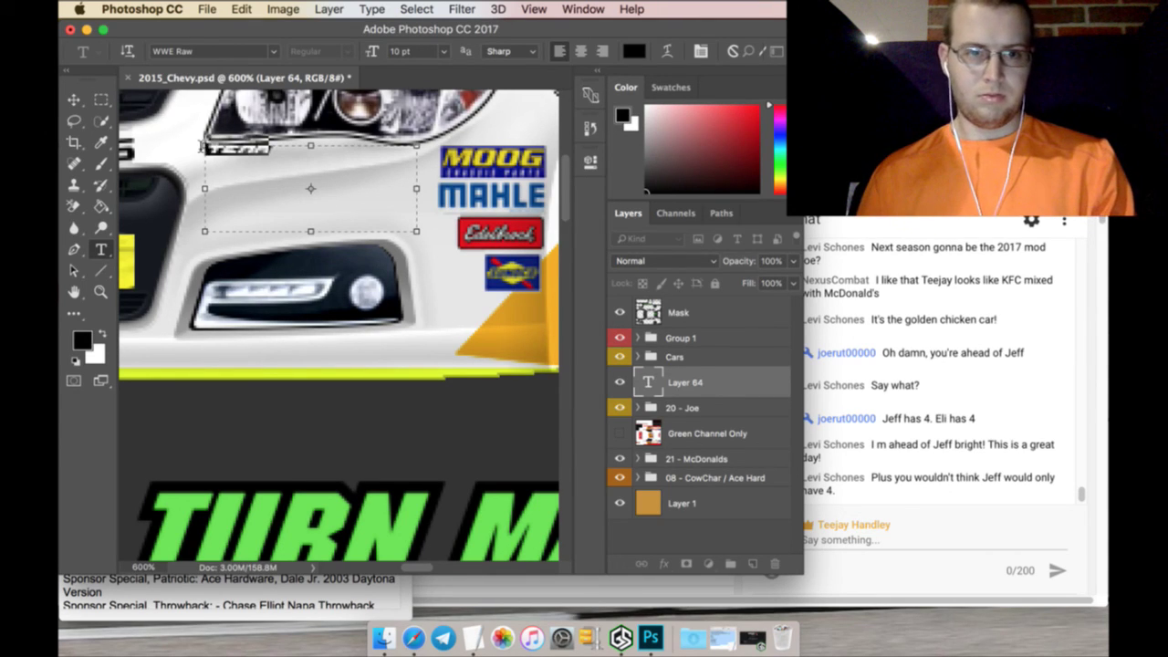
{"action": "left_click", "coordinate": [445, 52]}
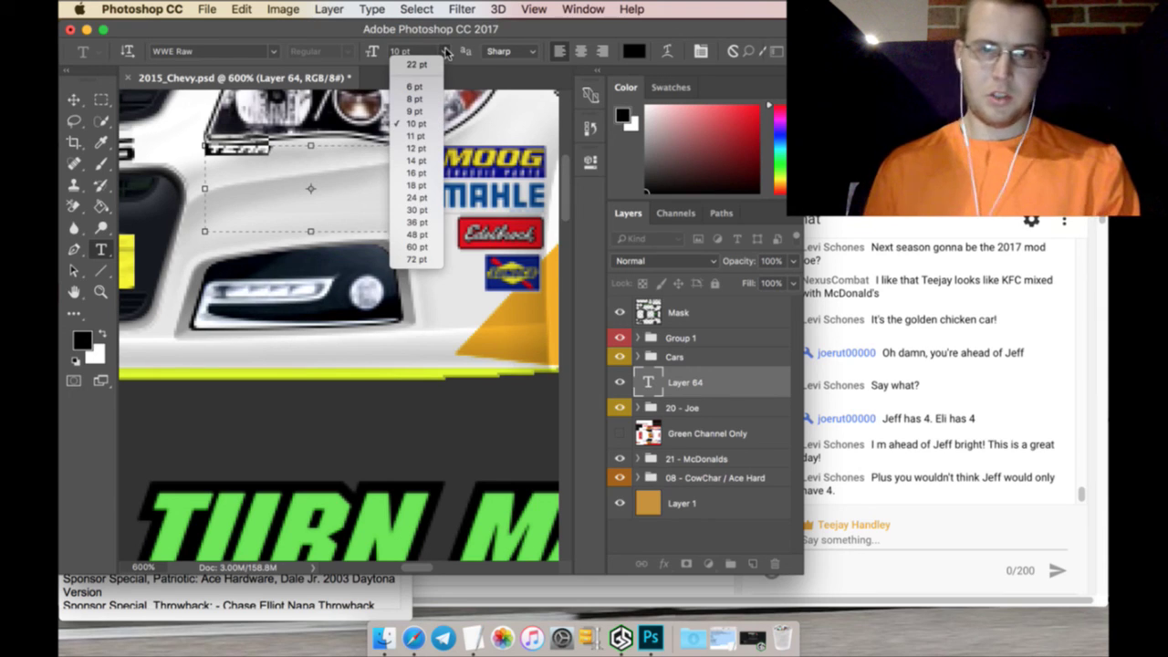
{"action": "left_click", "coordinate": [438, 53]}
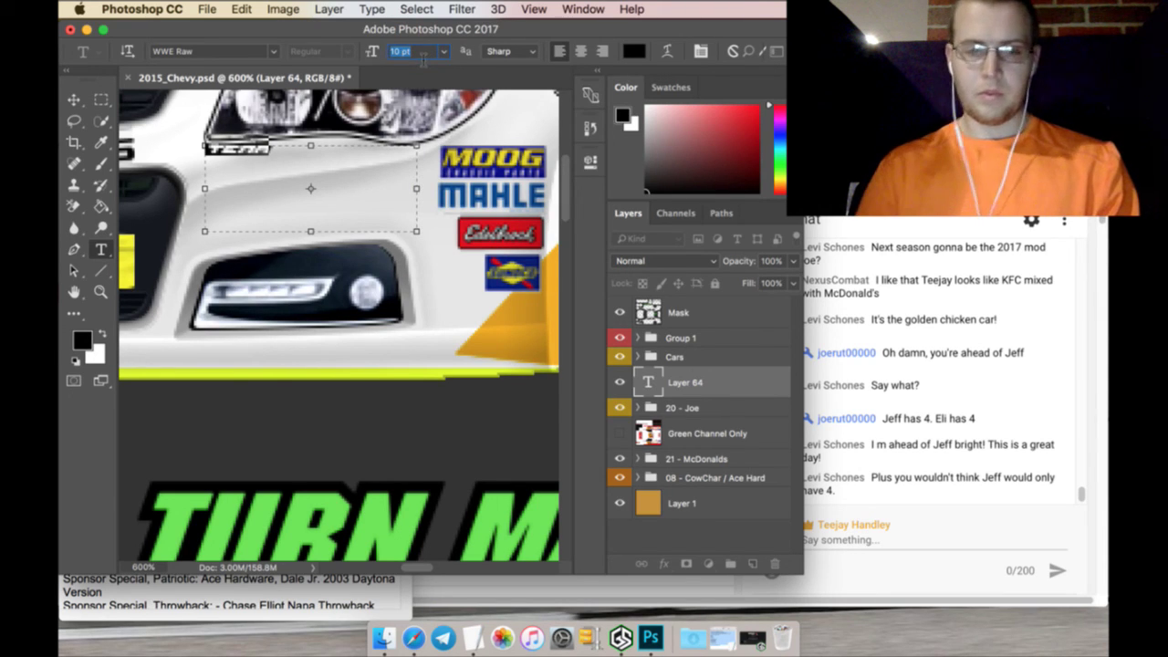
{"action": "key", "text": "Up"}
{"action": "key", "text": "Up"}
{"action": "key", "text": "Up"}
{"action": "key", "text": "Up"}
{"action": "key", "text": "Up"}
{"action": "key", "text": "Up"}
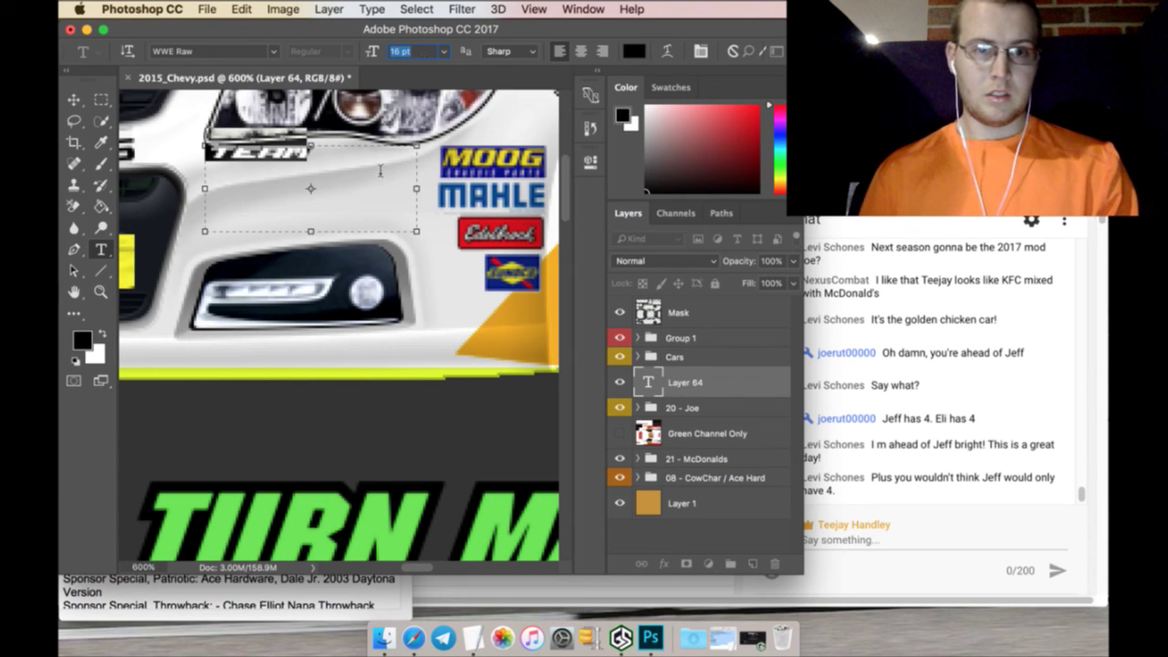
{"action": "key", "text": "Return"}
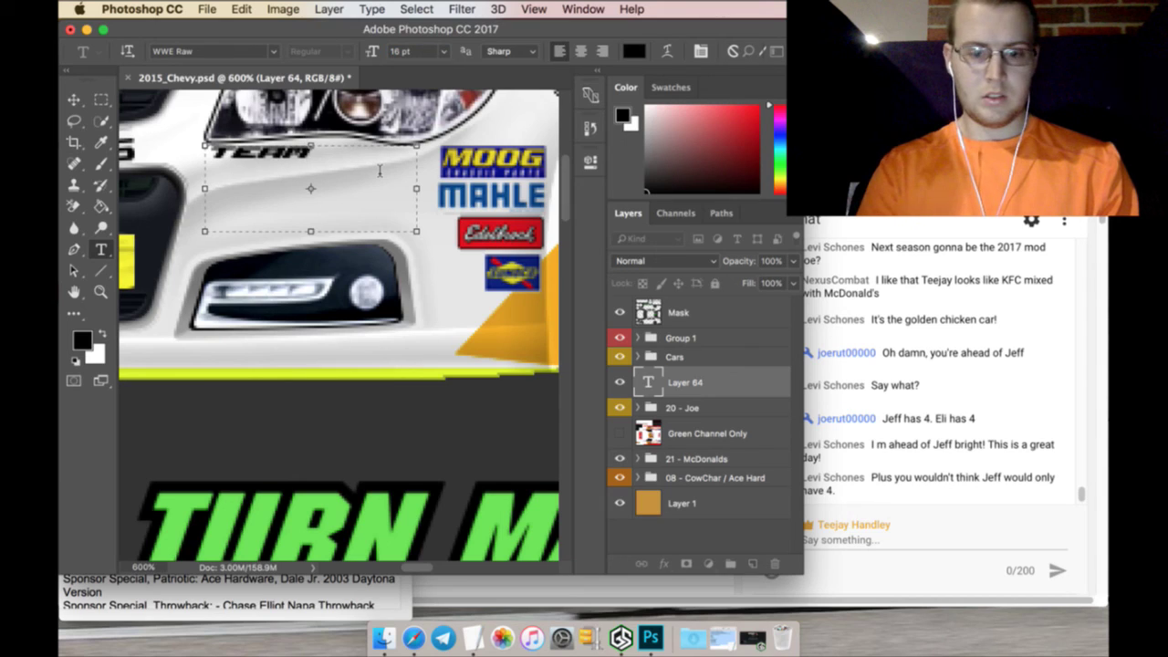
Add "HANDLEY" as a second line below TEAM in the front bumper text box
{"action": "type", "text": "HANDLEY"}
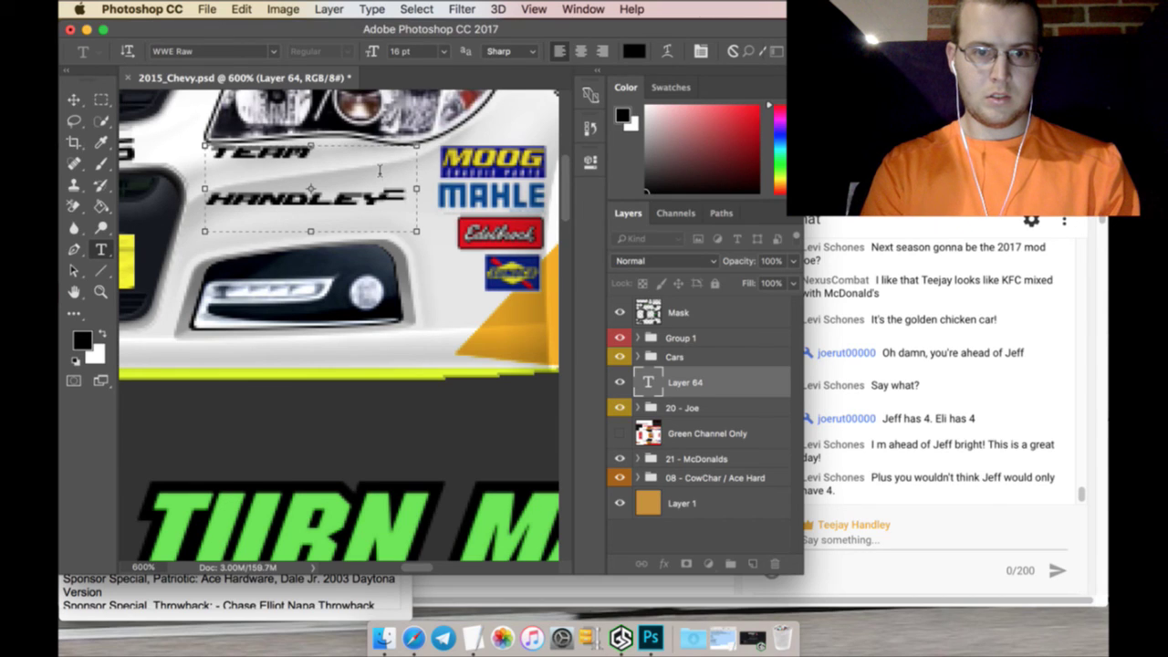
{"action": "key", "text": "BackSpace"}
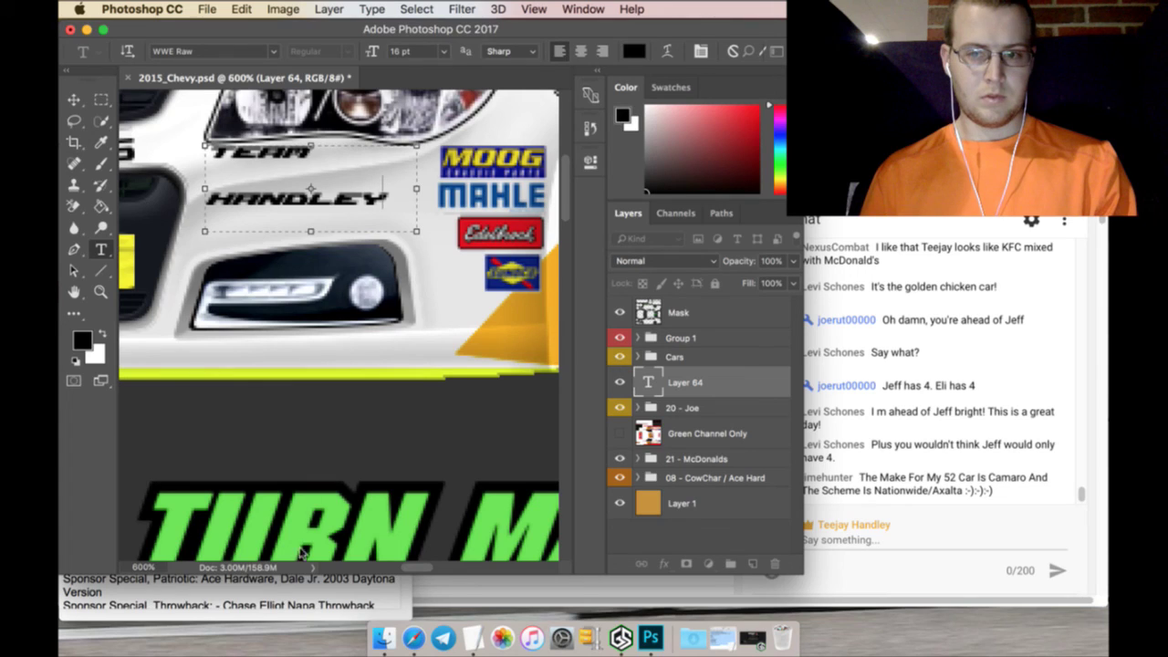
Switch to the Schedule document in TextEdit and fill in "Camaro" as the make for the #52 Nationwide / Axalta car
{"action": "left_click", "coordinate": [318, 618]}
{"action": "scroll", "coordinate": [237, 527], "scroll_direction": "down", "scroll_amount": 20}
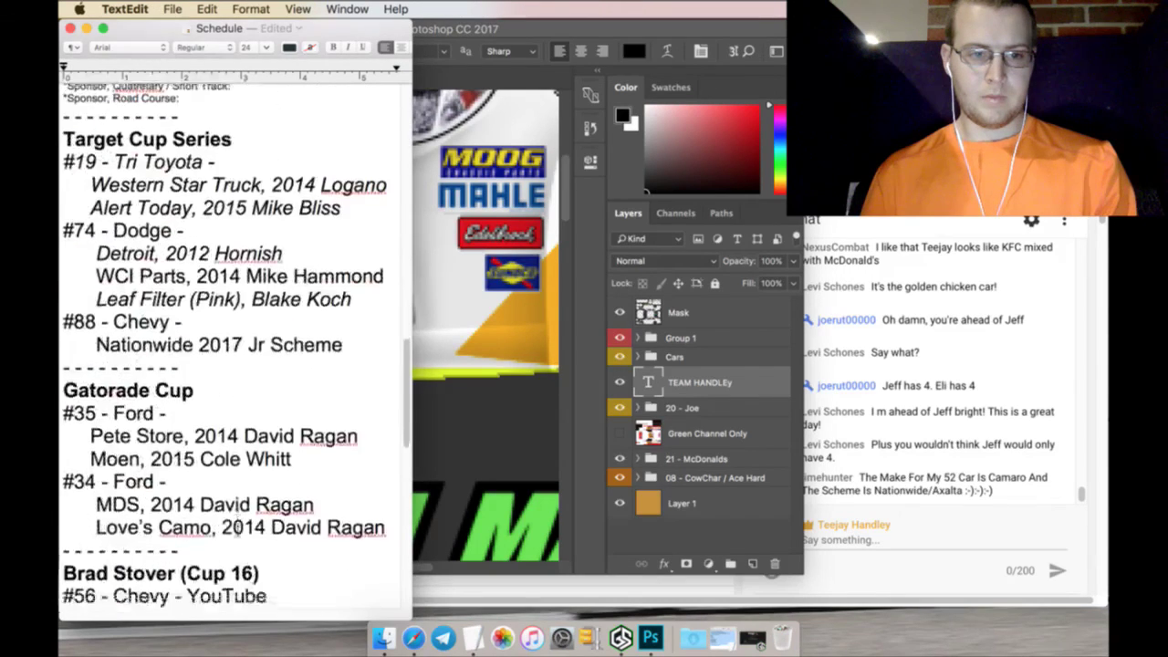
{"action": "scroll", "coordinate": [235, 531], "scroll_direction": "down", "scroll_amount": 3}
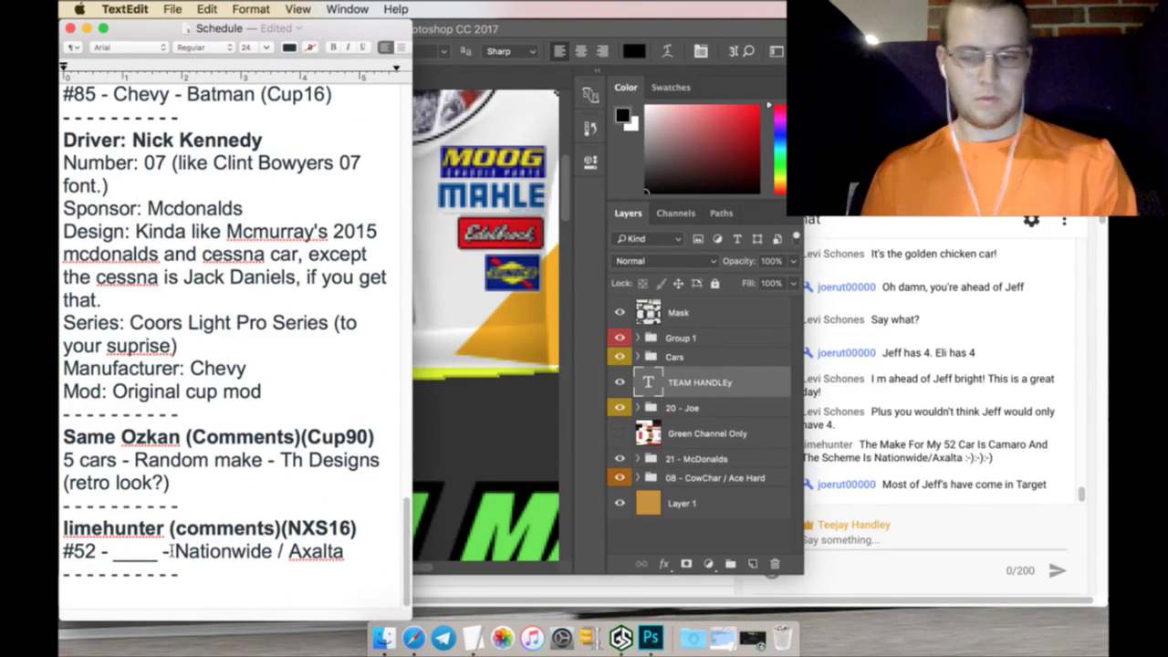
{"action": "key", "text": "BackSpace"}
{"action": "key", "text": "BackSpace"}
{"action": "key", "text": "BackSpace"}
{"action": "key", "text": "BackSpace"}
{"action": "type", "text": "Cam"}
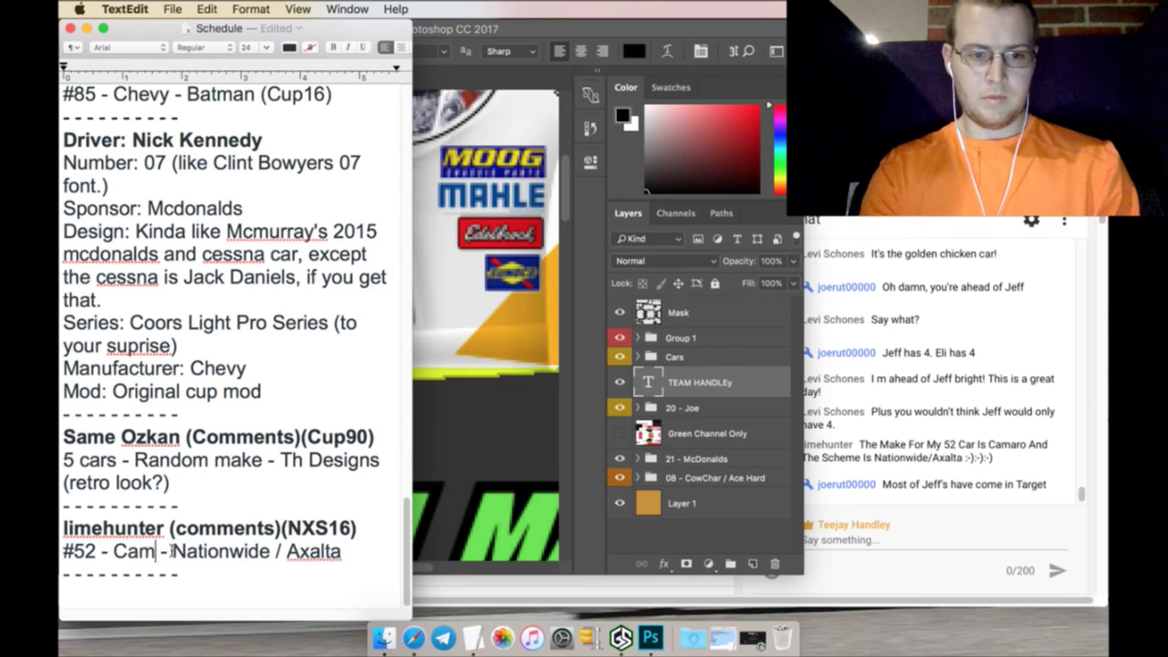
{"action": "type", "text": "aro"}
{"action": "scroll", "coordinate": [183, 517], "scroll_direction": "up", "scroll_amount": 10}
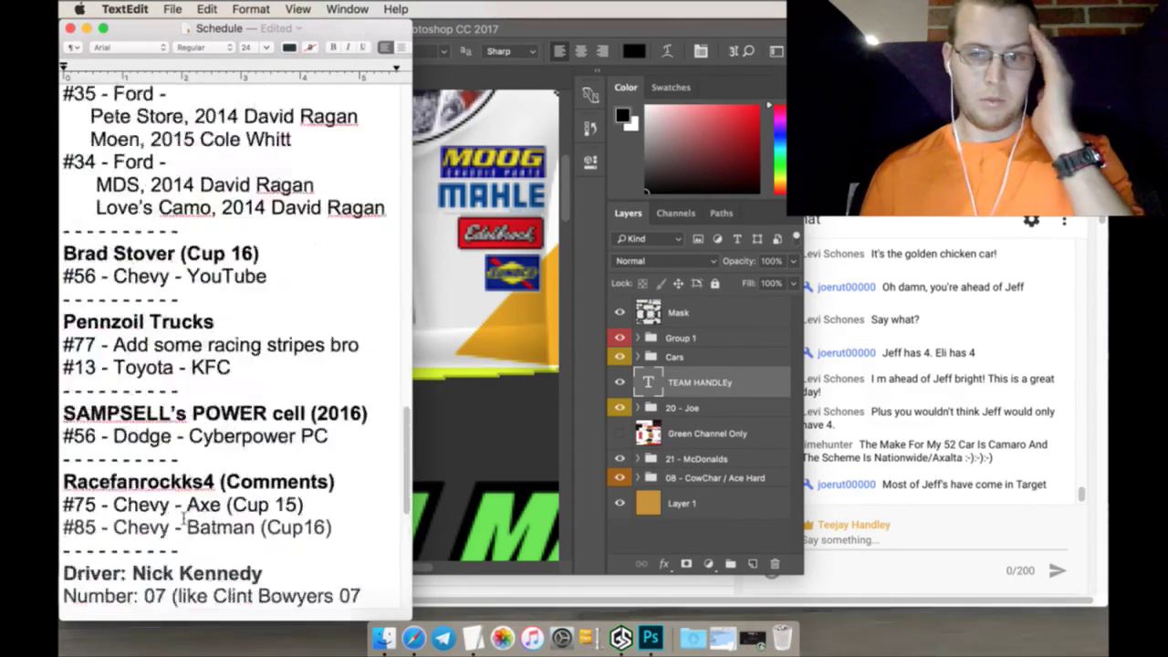
{"action": "scroll", "coordinate": [183, 517], "scroll_direction": "up", "scroll_amount": 15}
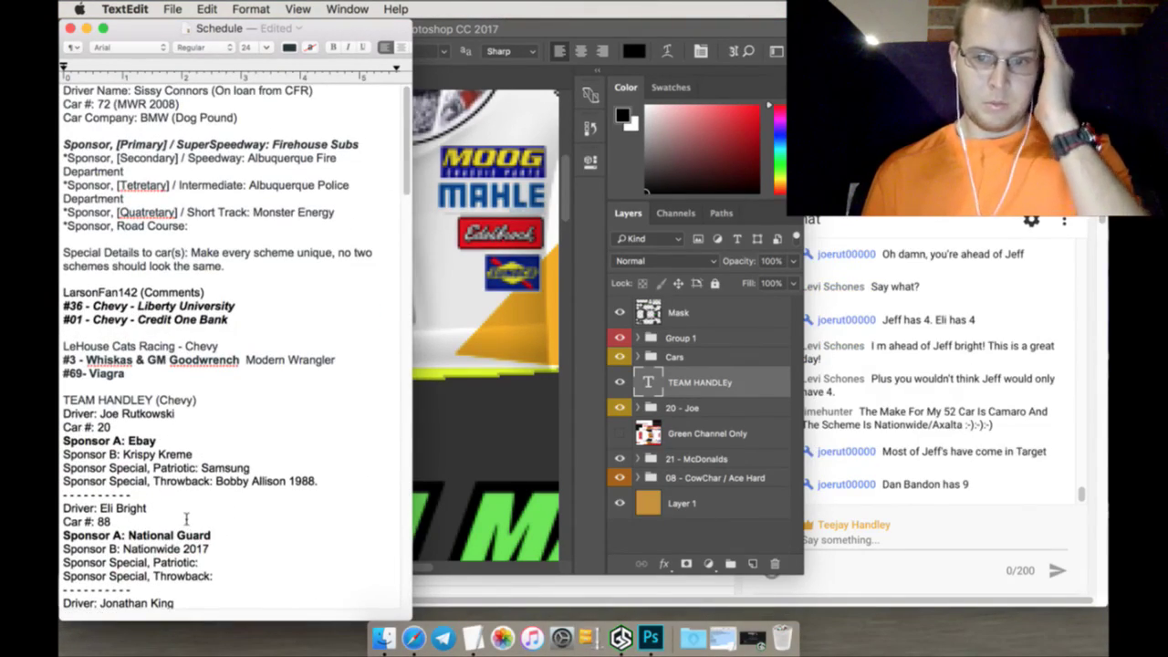
Return to Photoshop, remove the HANDLEY line from the bumper text box, and rasterize the remaining TEAM text layer
{"action": "left_click", "coordinate": [511, 80]}
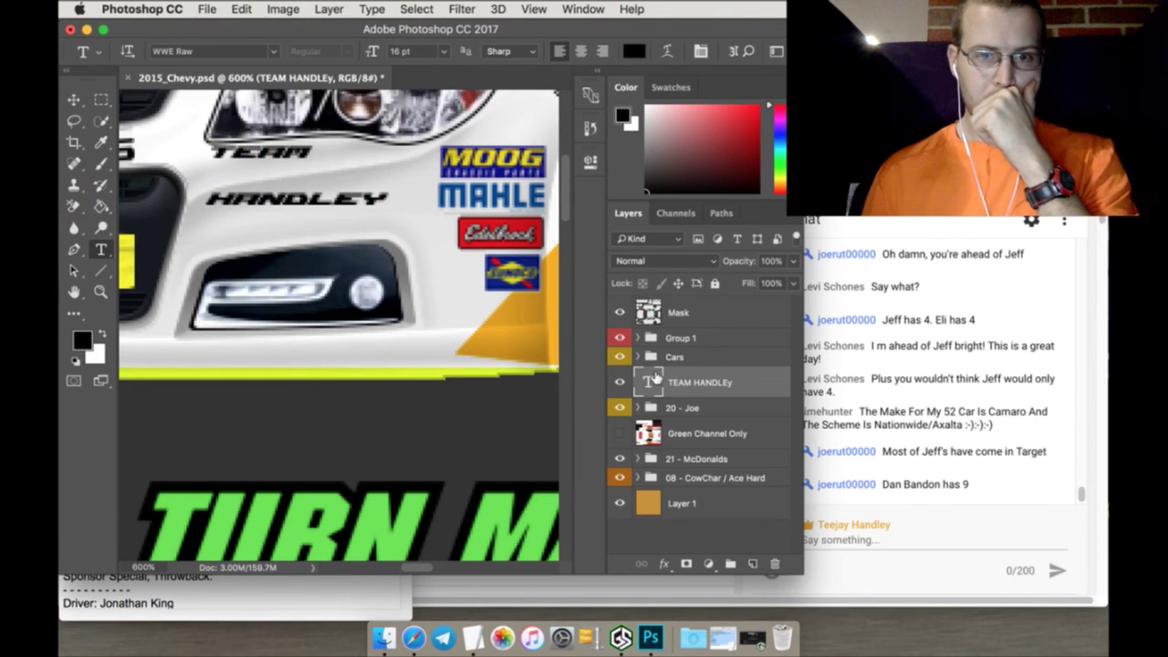
{"action": "double_click", "coordinate": [648, 381]}
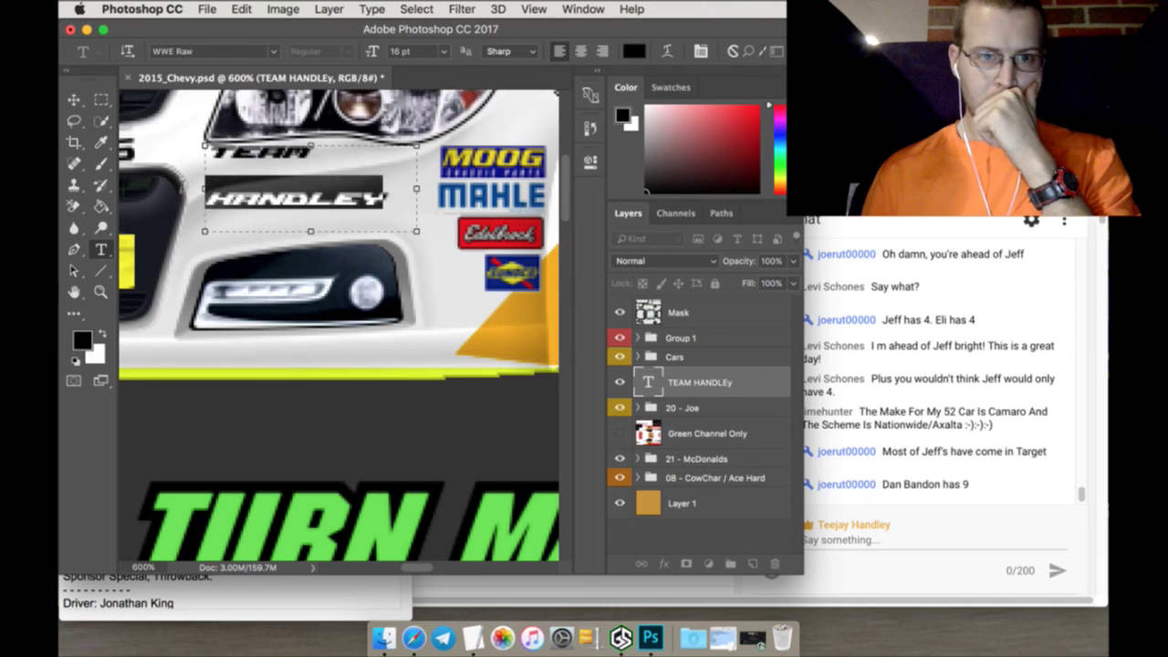
{"action": "key", "text": "BackSpace"}
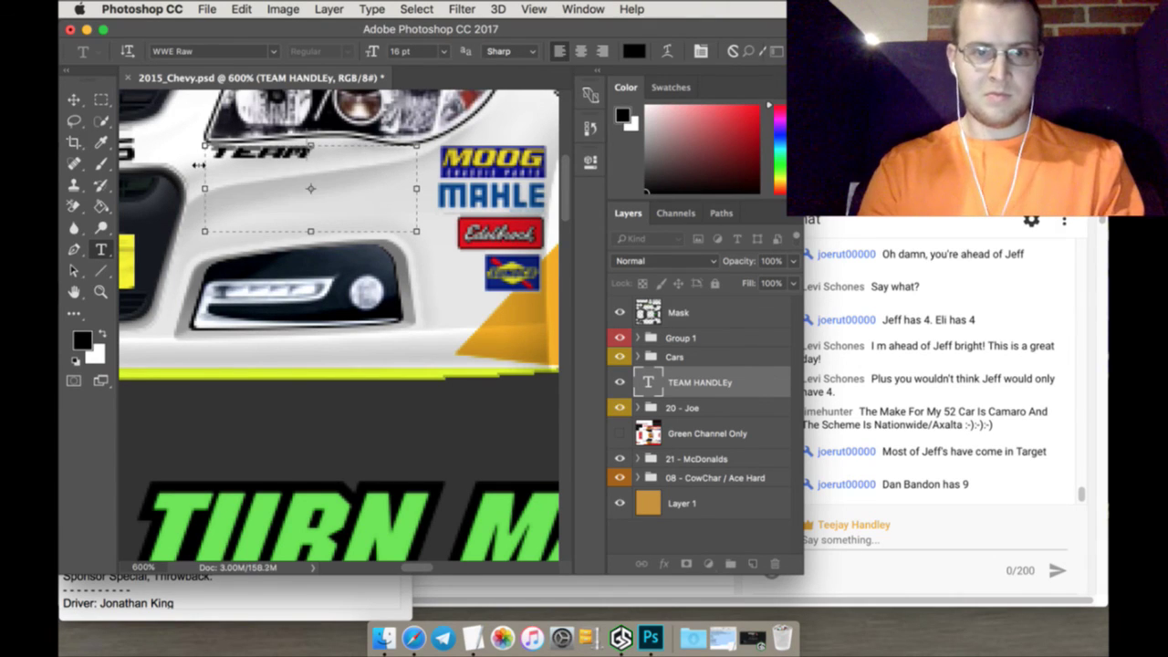
{"action": "left_click", "coordinate": [101, 99]}
{"action": "right_click", "coordinate": [729, 383]}
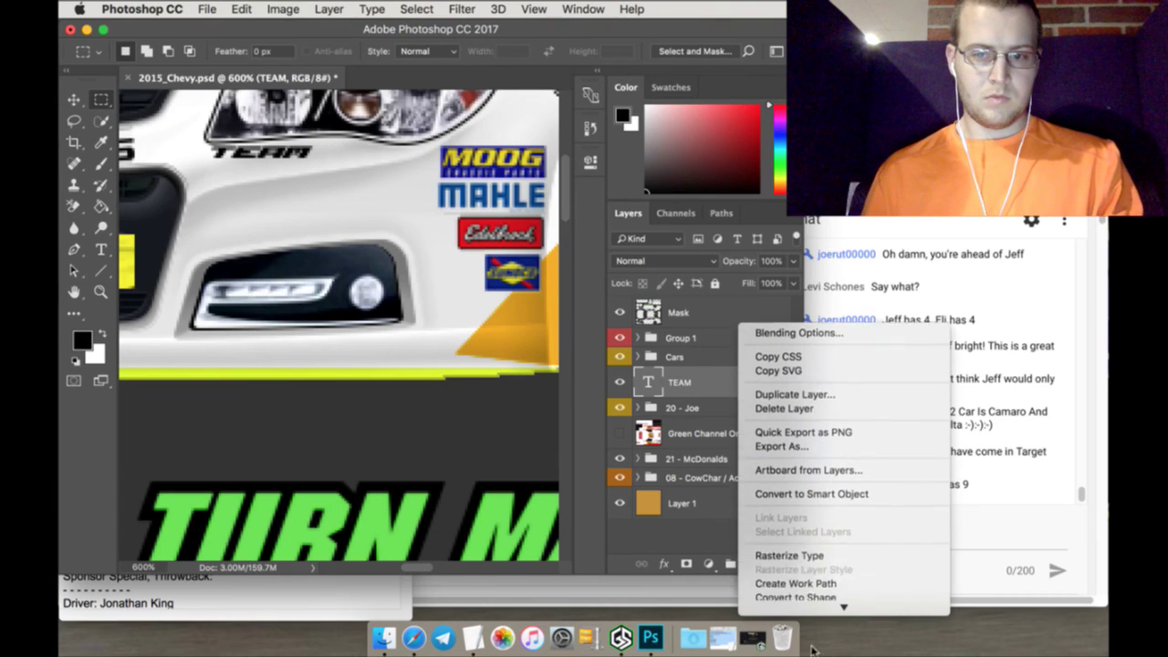
{"action": "left_click", "coordinate": [789, 500]}
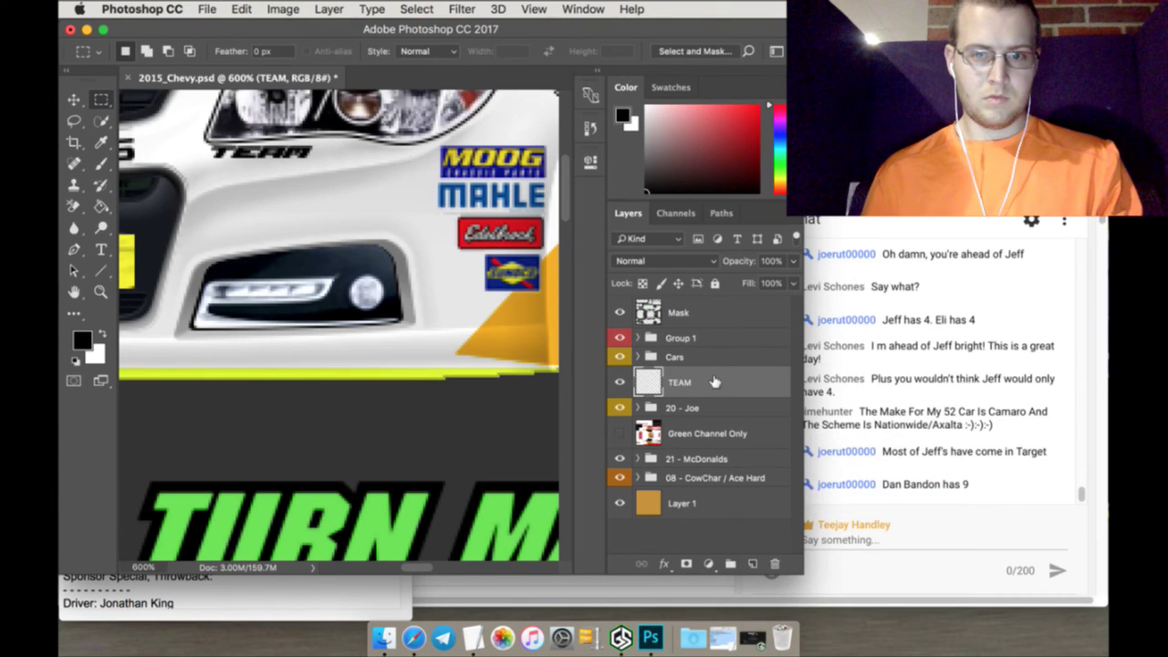
Create a separate text box just below TEAM on the front bumper and enter "HANDLEY" in it
{"action": "left_click", "coordinate": [101, 249]}
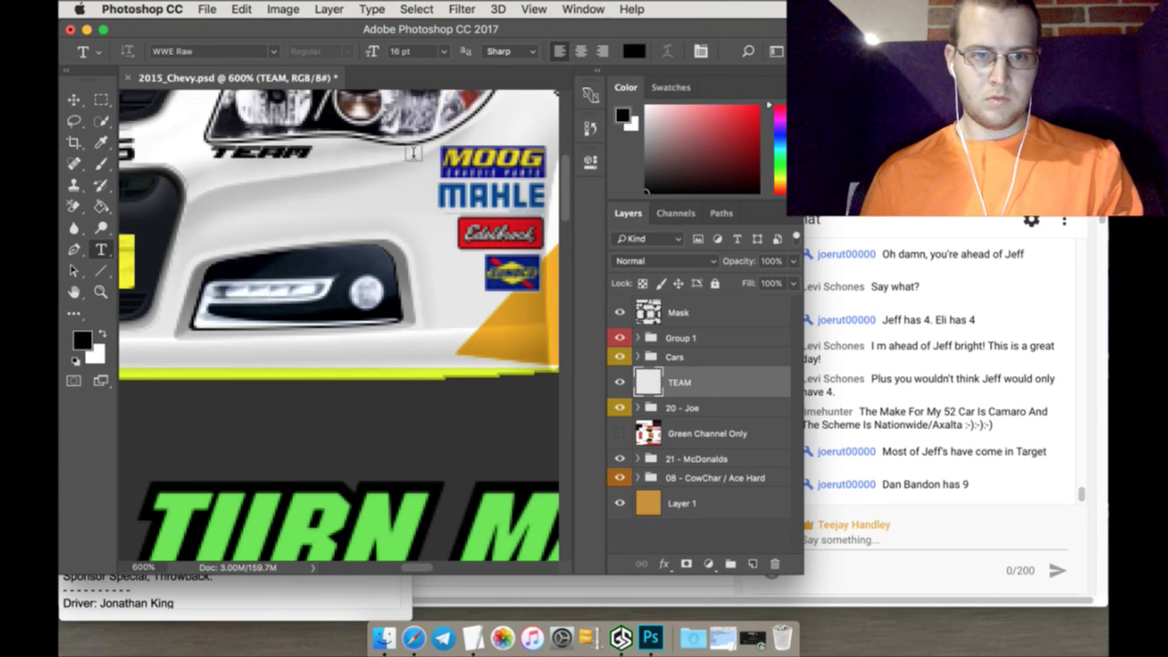
{"action": "left_click_drag", "start_coordinate": [414, 158], "coordinate": [211, 220]}
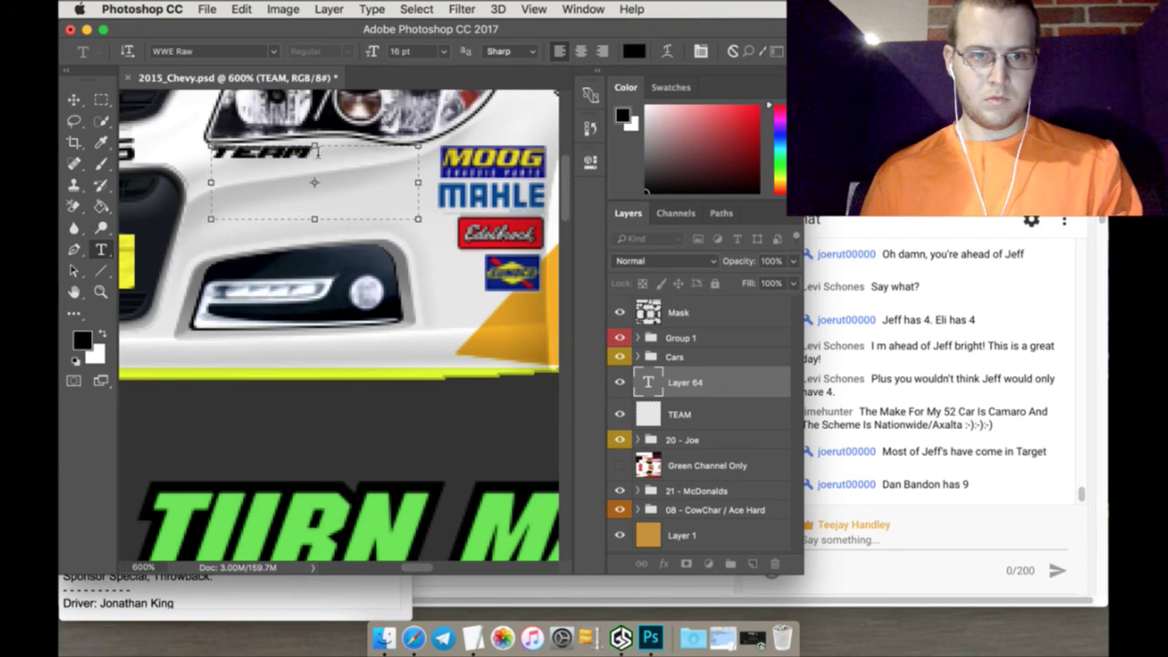
{"action": "left_click_drag", "start_coordinate": [315, 146], "coordinate": [315, 163]}
{"action": "left_click_drag", "start_coordinate": [315, 224], "coordinate": [315, 234]}
{"action": "type", "text": "HANDLEY"}
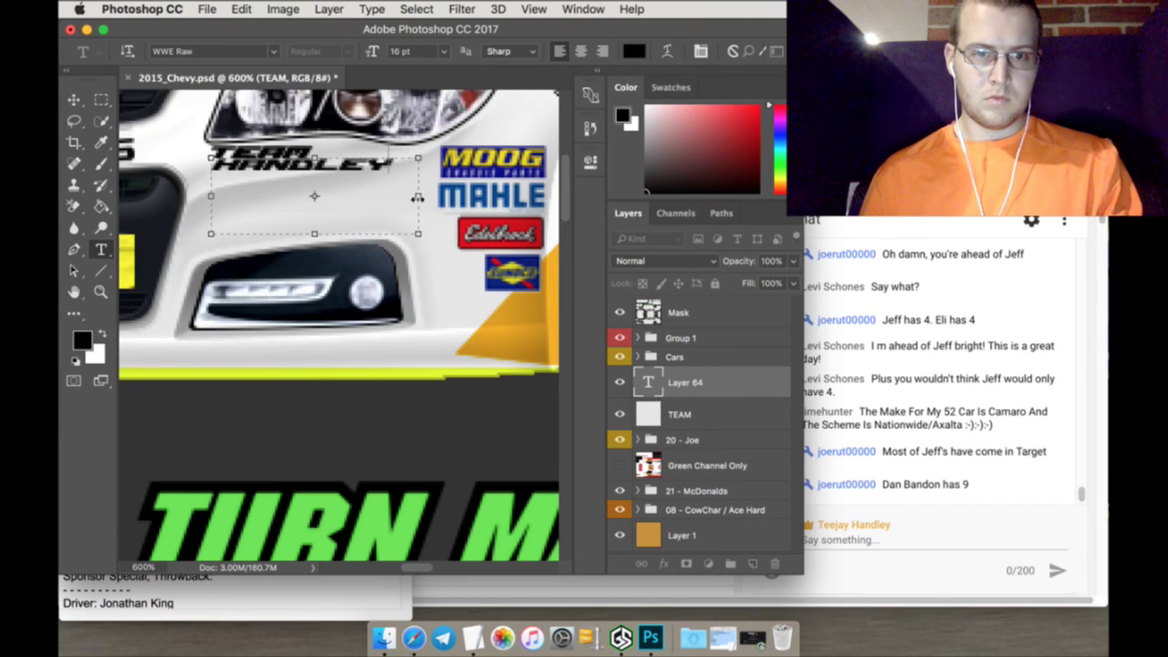
Widen the HANDLEY text box slightly and set its text to 20 pt
{"action": "left_click_drag", "start_coordinate": [417, 197], "coordinate": [210, 164]}
{"action": "left_click", "coordinate": [415, 52]}
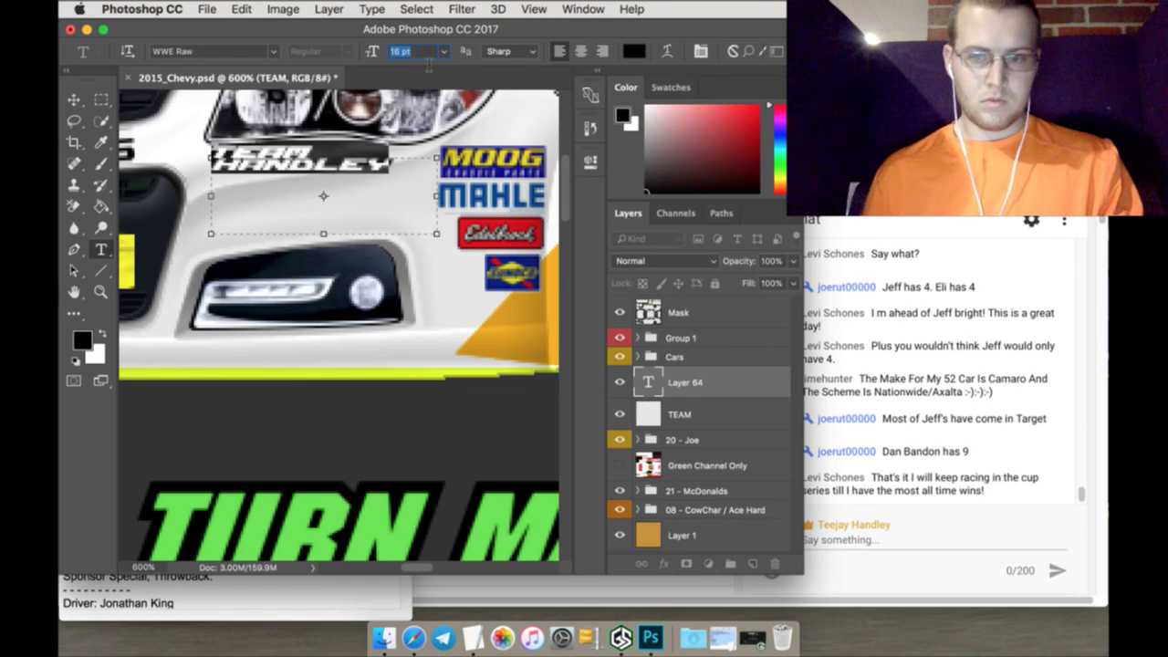
{"action": "key", "text": "Up"}
{"action": "key", "text": "Up"}
{"action": "key", "text": "Up"}
{"action": "key", "text": "Up"}
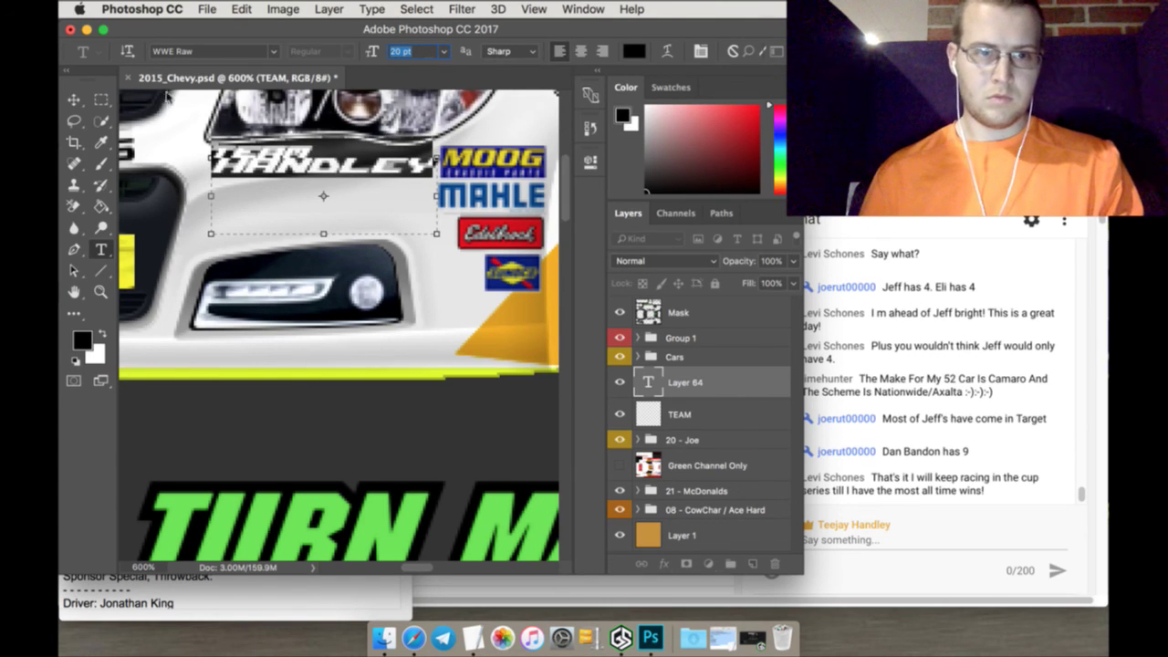
{"action": "left_click", "coordinate": [102, 99]}
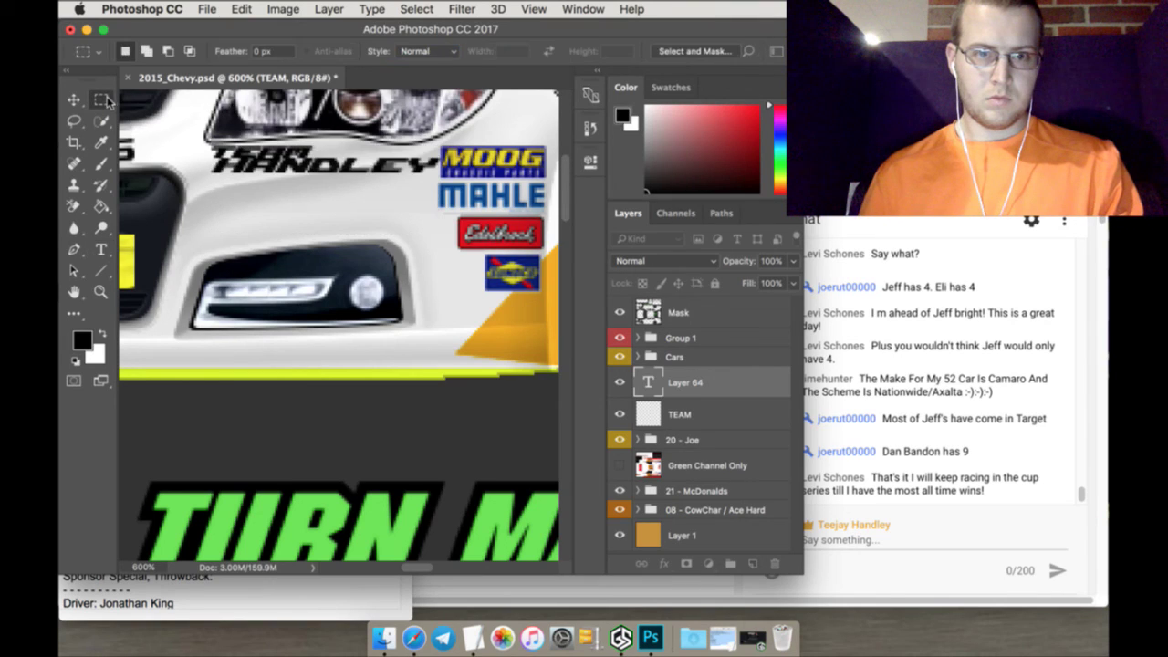
Rasterize the HANDLEY text layer and move it down to just above the fog light
{"action": "left_click", "coordinate": [77, 101]}
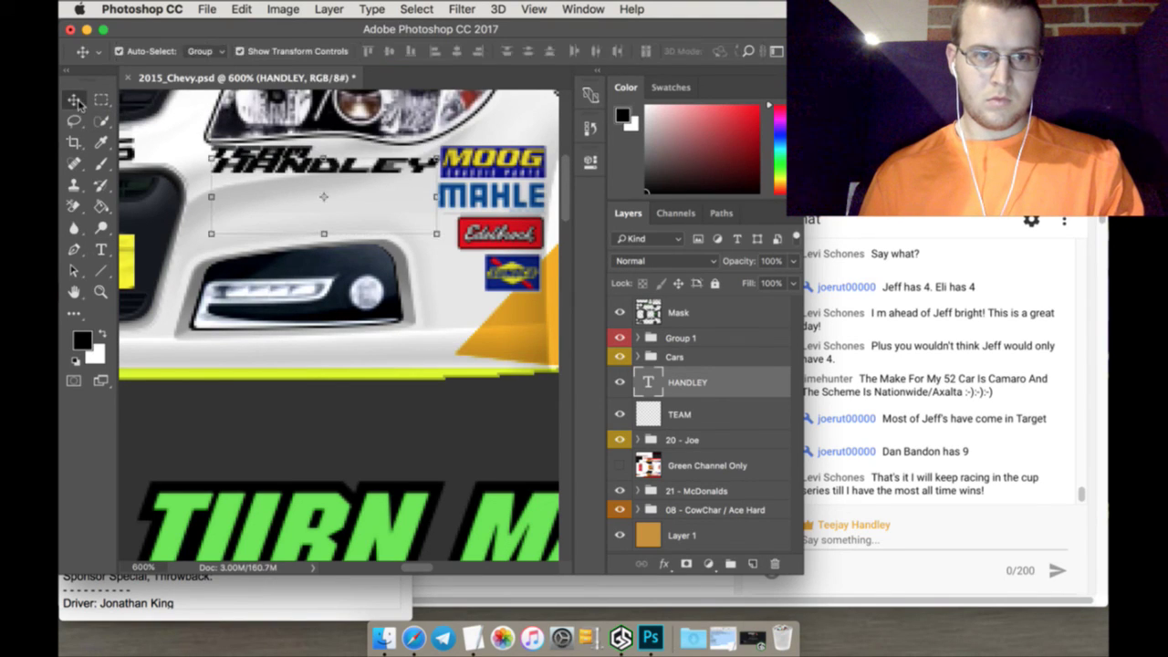
{"action": "right_click", "coordinate": [746, 388]}
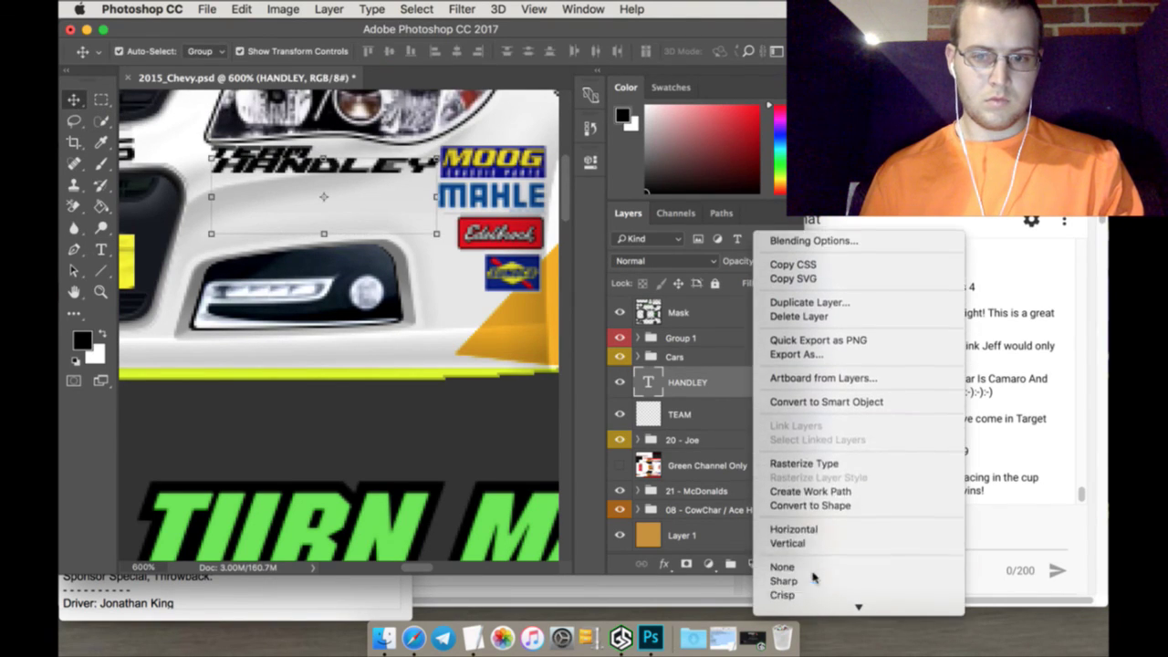
{"action": "left_click", "coordinate": [796, 466]}
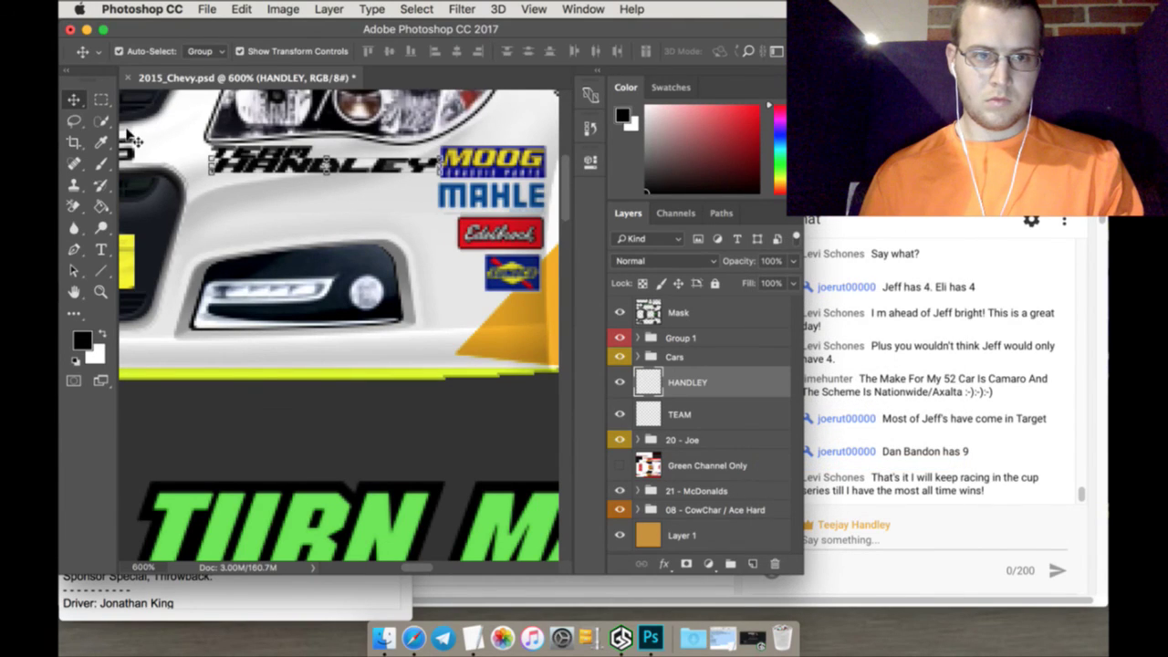
{"action": "key", "text": "Down"}
{"action": "key", "text": "Down"}
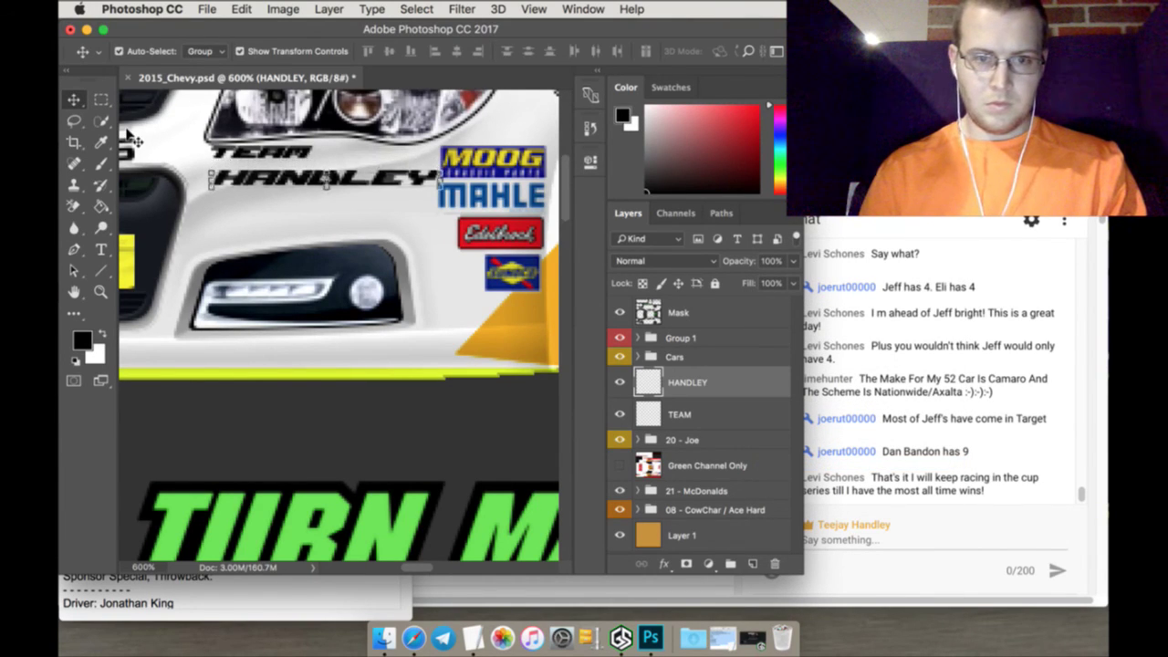
{"action": "key", "text": "Down"}
{"action": "key", "text": "Down"}
{"action": "key", "text": "Down"}
{"action": "key", "text": "Down"}
{"action": "key", "text": "Down"}
{"action": "key", "text": "Down"}
{"action": "key", "text": "Down"}
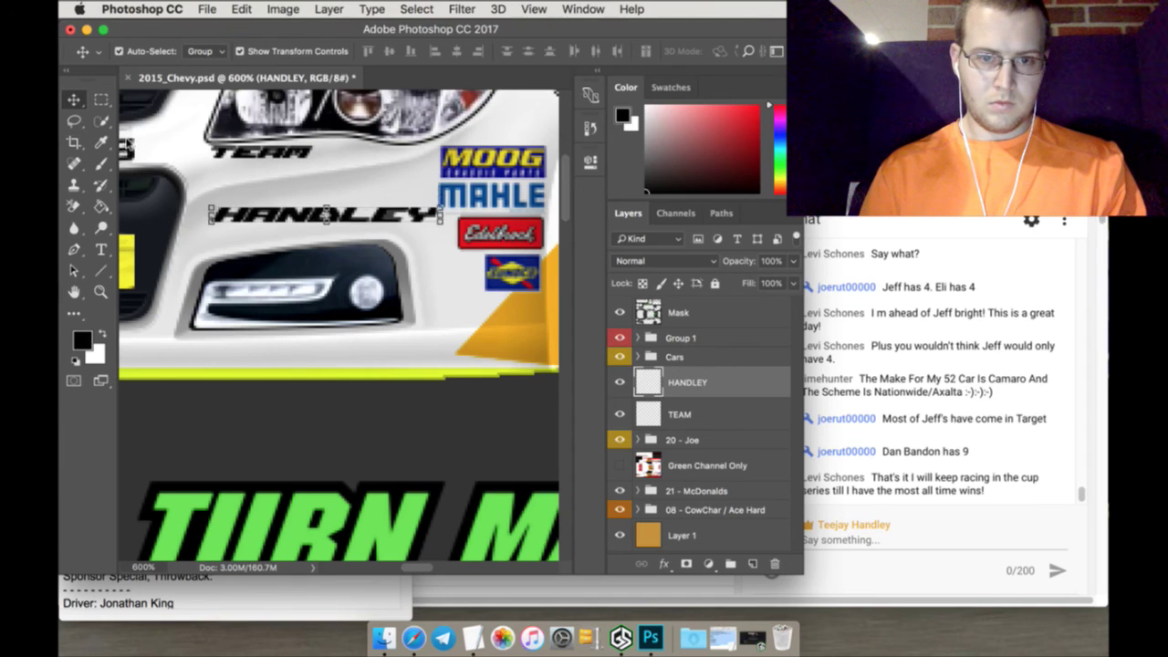
{"action": "key", "text": "Down"}
{"action": "key", "text": "Down"}
{"action": "key", "text": "Down"}
{"action": "key", "text": "Down"}
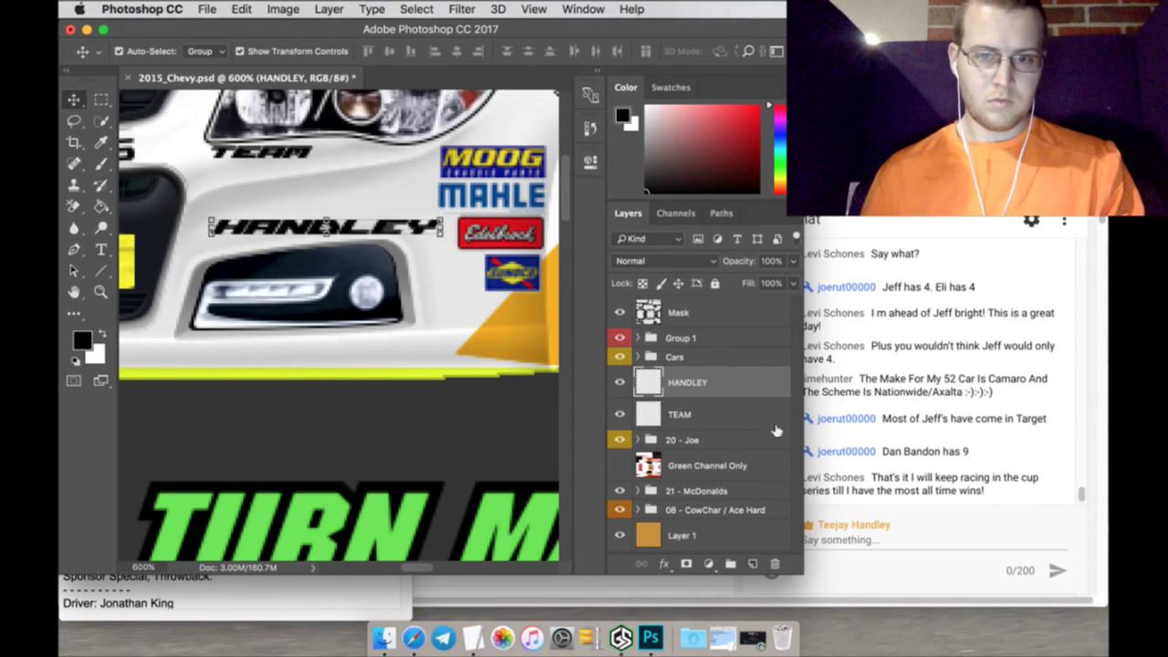
Move the TEAM layer down and slightly right so it sits directly above the start of HANDLEY
{"action": "left_click", "coordinate": [720, 412]}
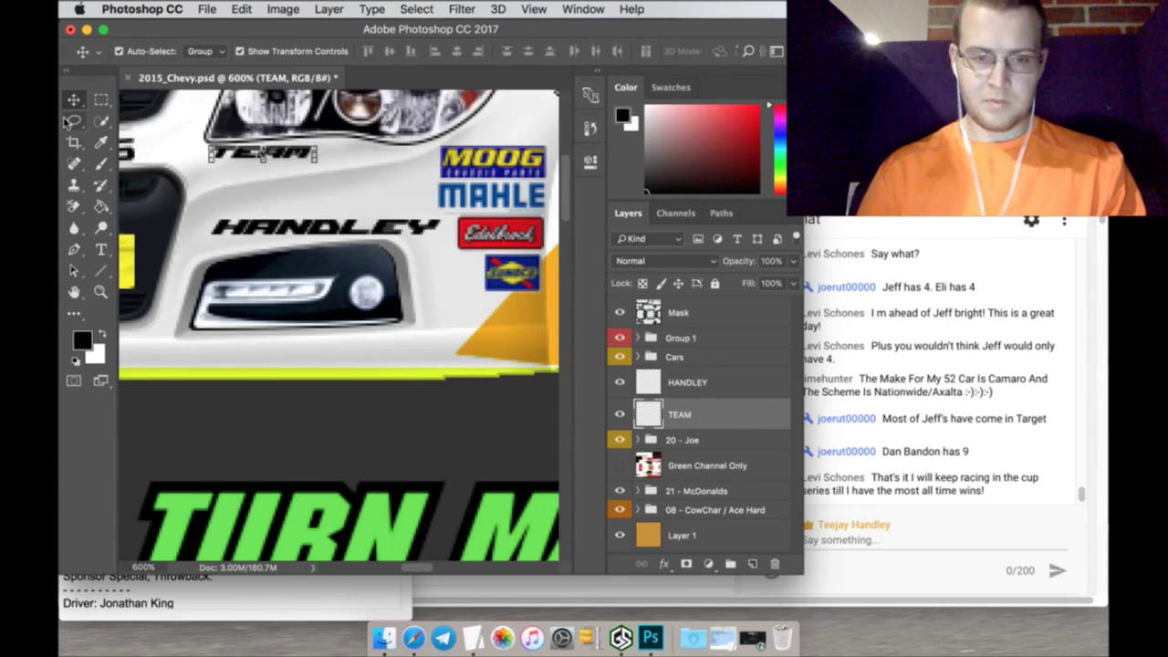
{"action": "key", "text": "Down"}
{"action": "key", "text": "Down"}
{"action": "key", "text": "Down"}
{"action": "key", "text": "Down"}
{"action": "key", "text": "Down"}
{"action": "key", "text": "Down"}
{"action": "key", "text": "Down"}
{"action": "key", "text": "Down"}
{"action": "key", "text": "Down"}
{"action": "key", "text": "Down"}
{"action": "key", "text": "Down"}
{"action": "key", "text": "Down"}
{"action": "key", "text": "Down"}
{"action": "key", "text": "Down"}
{"action": "key", "text": "Down"}
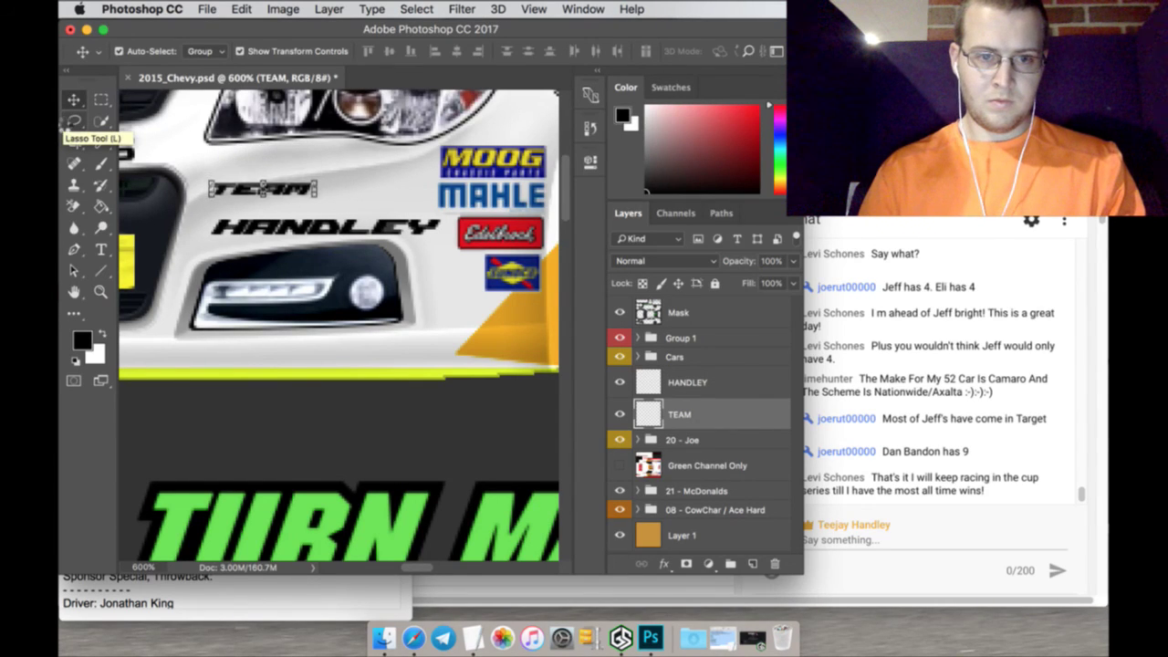
{"action": "key", "text": "Up"}
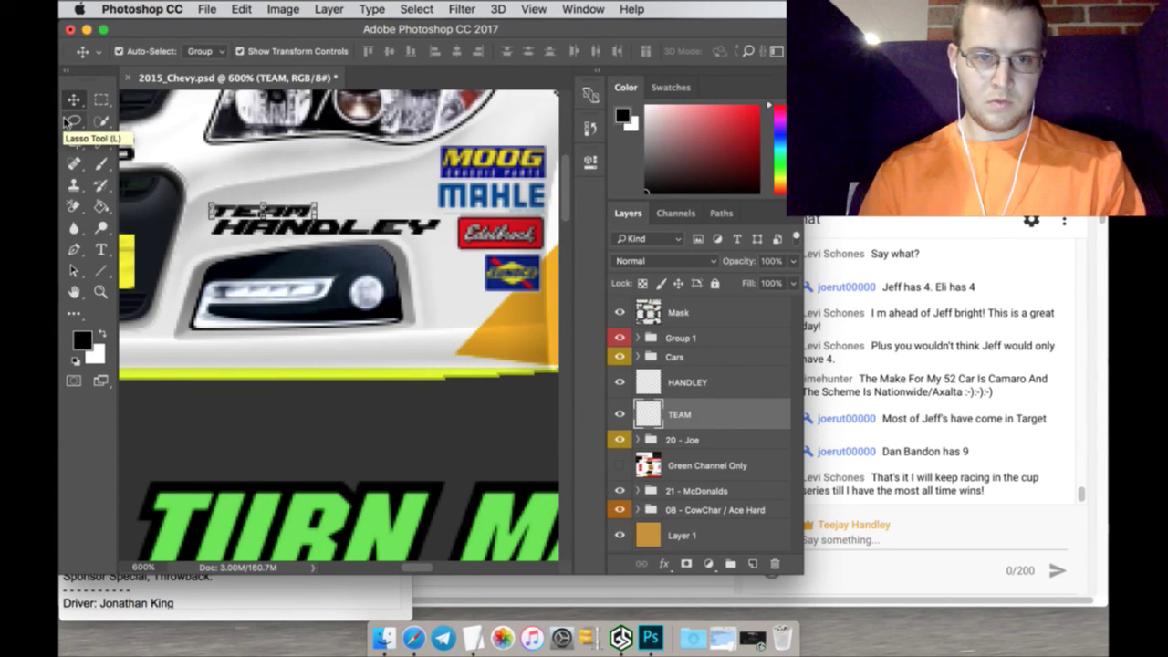
{"action": "key", "text": "Down"}
{"action": "key", "text": "Right"}
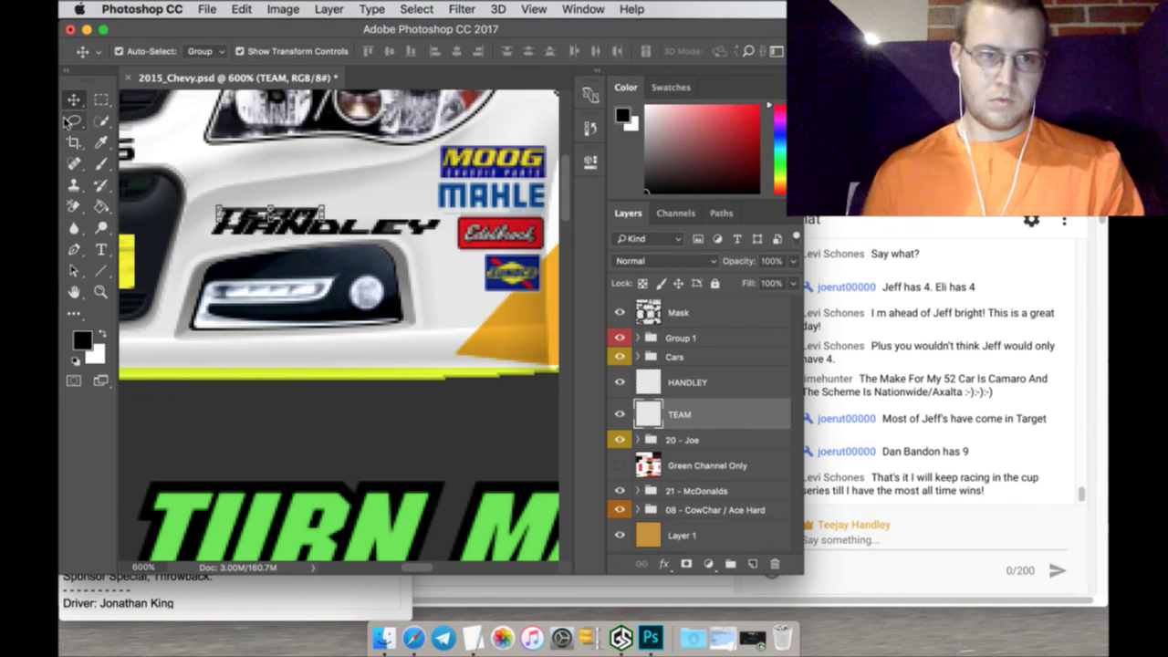
{"action": "left_click", "coordinate": [101, 100]}
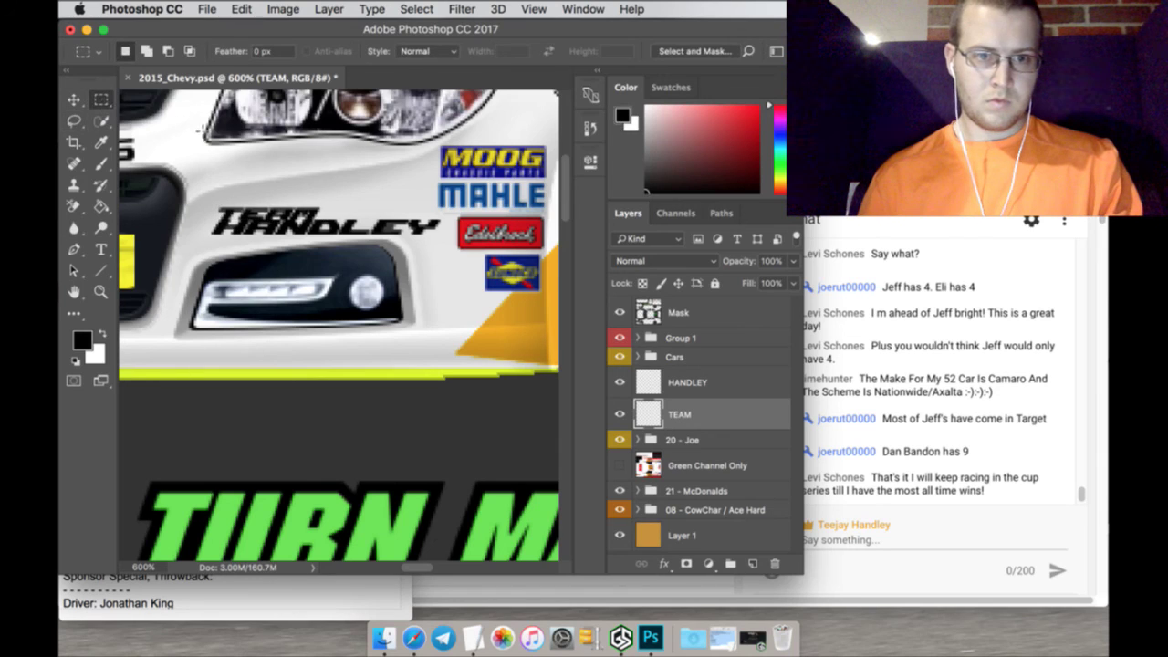
{"action": "left_click", "coordinate": [77, 100]}
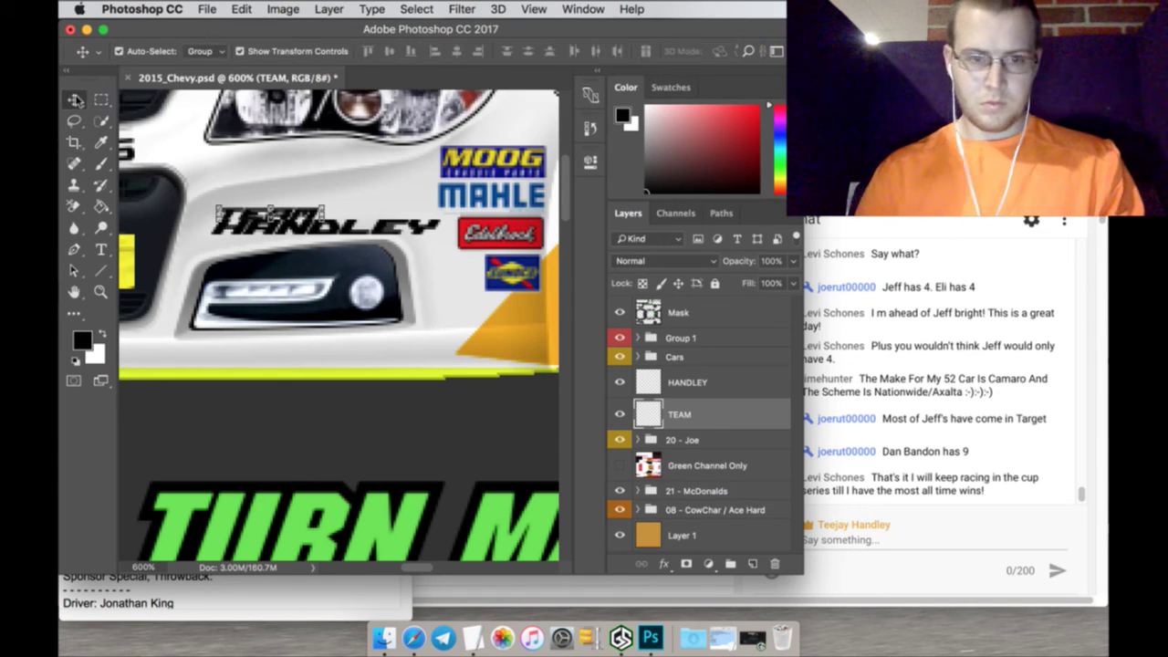
{"action": "key", "text": "Up"}
{"action": "key", "text": "Up"}
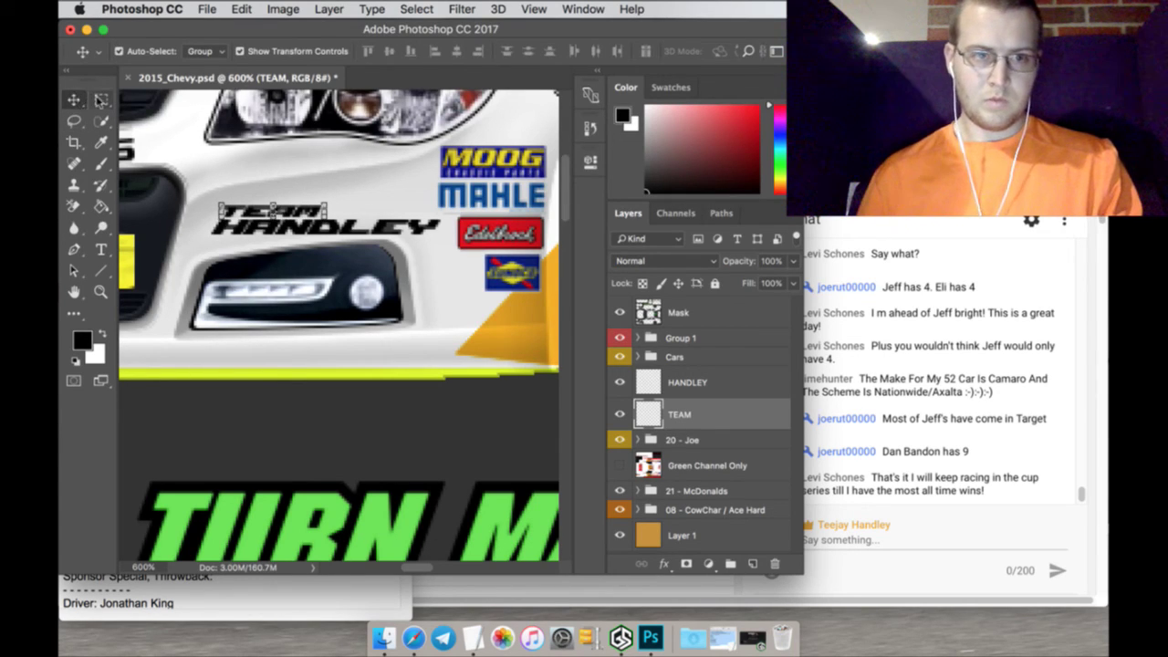
Merge the TEAM and HANDLEY layers into one and rename the merged layer TEAM HANDLEY
{"action": "left_click", "coordinate": [101, 101]}
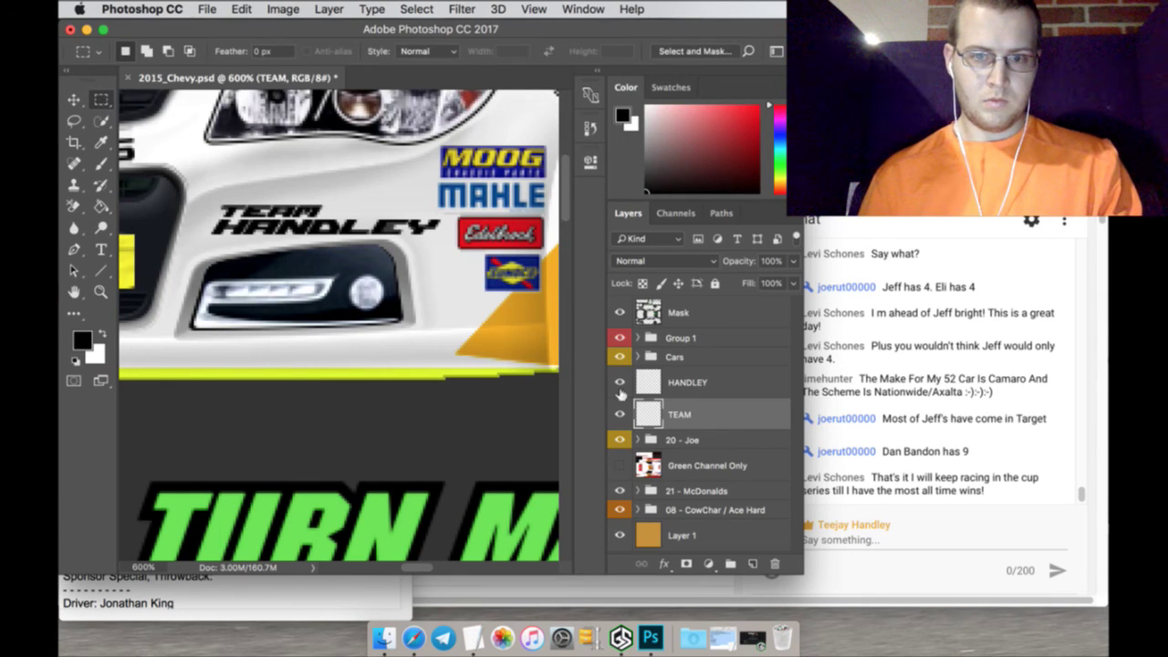
{"action": "left_click", "coordinate": [699, 383], "text": "shift"}
{"action": "right_click", "coordinate": [729, 411]}
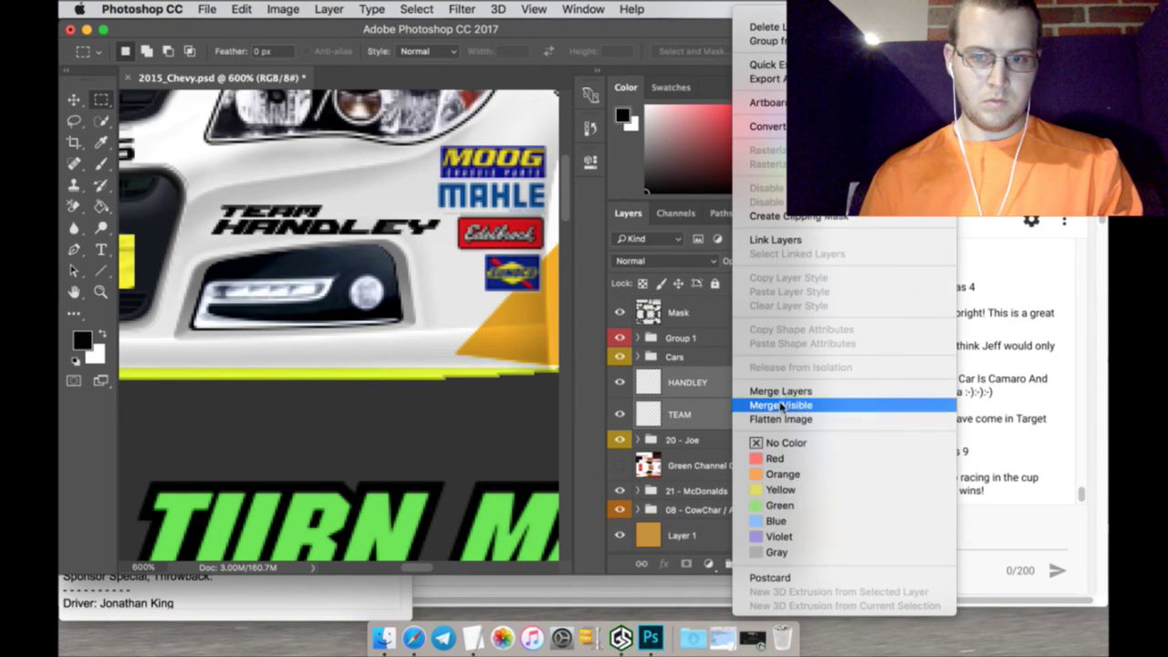
{"action": "left_click", "coordinate": [780, 391]}
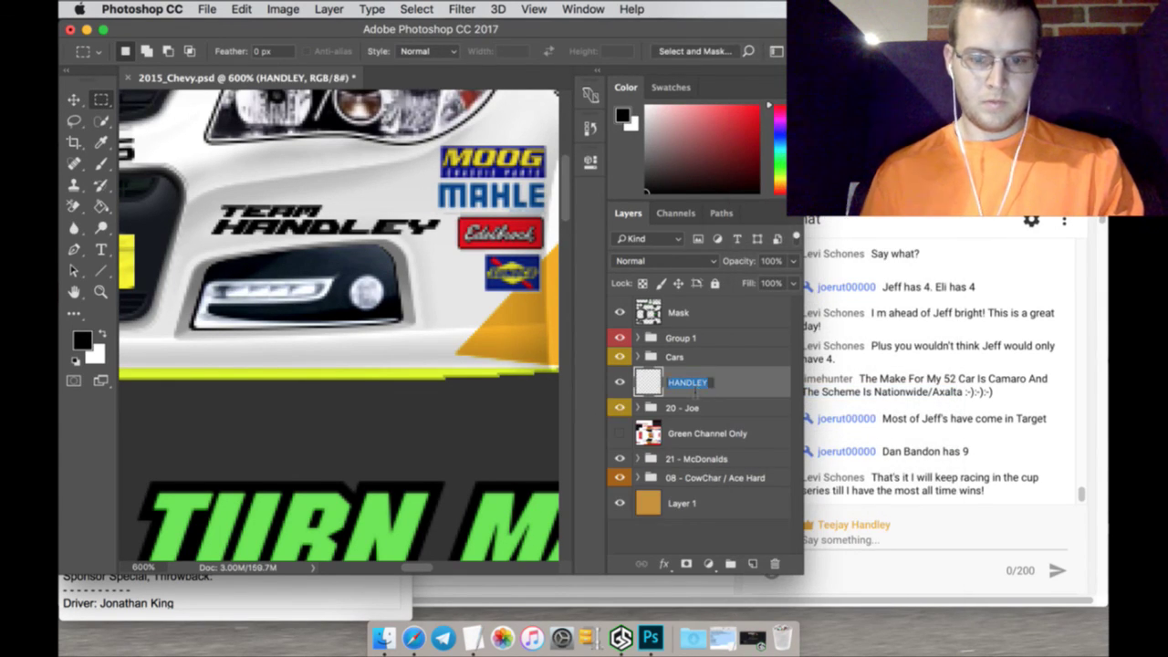
{"action": "key", "text": "Left"}
{"action": "type", "text": "TEAM"}
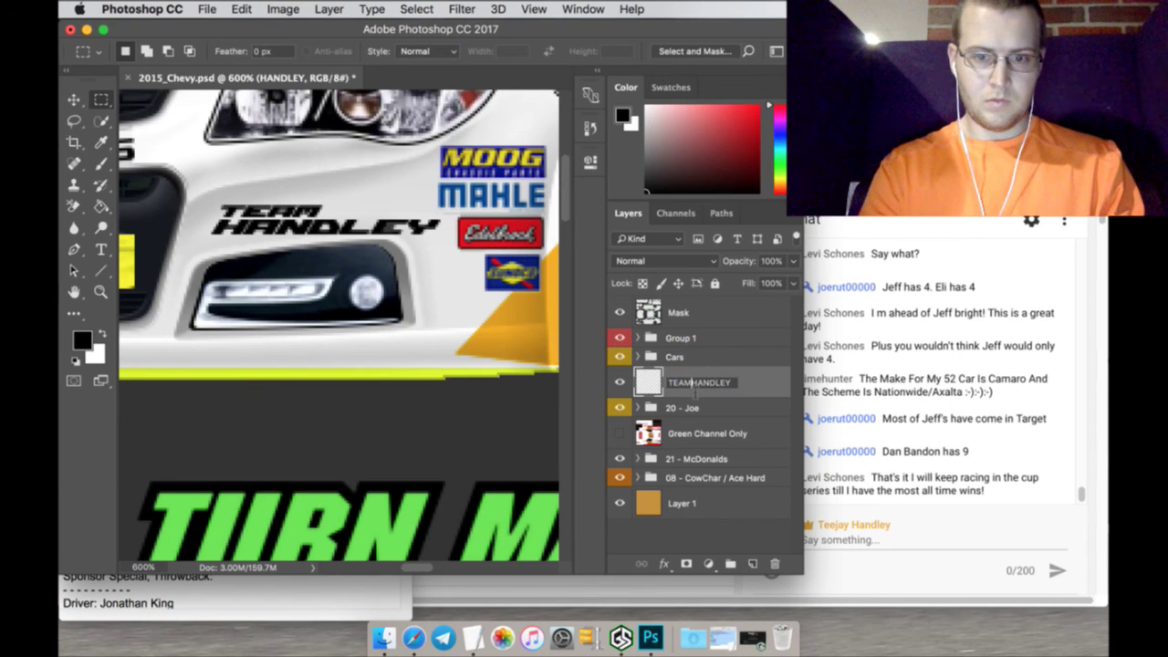
{"action": "left_click", "coordinate": [750, 382]}
Add an Outer Glow to the TEAM HANDLEY layer and set the glow color to pure red, ff0000
{"action": "double_click", "coordinate": [750, 382]}
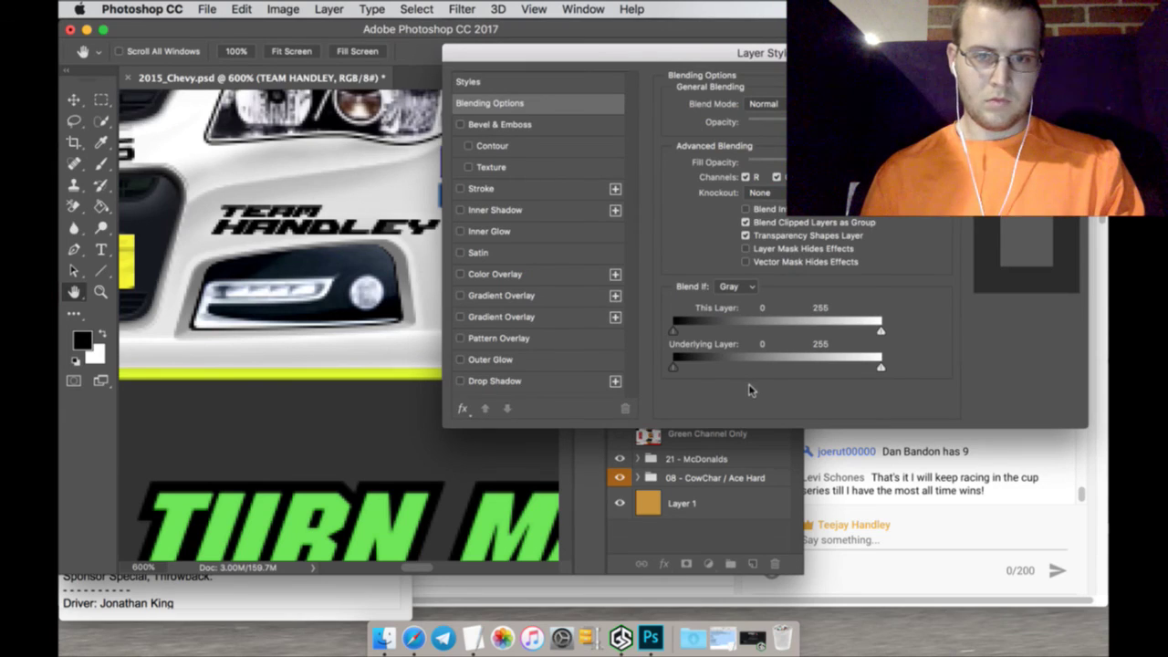
{"action": "left_click", "coordinate": [519, 360]}
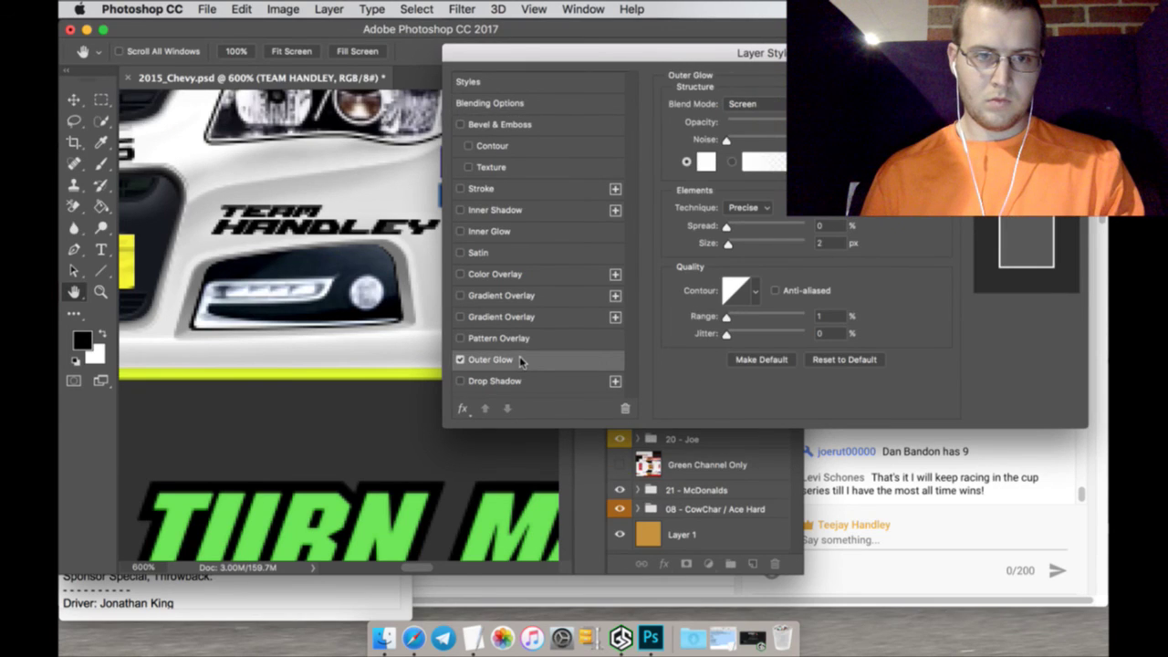
{"action": "left_click", "coordinate": [704, 162]}
{"action": "left_click_drag", "start_coordinate": [393, 255], "coordinate": [588, 174]}
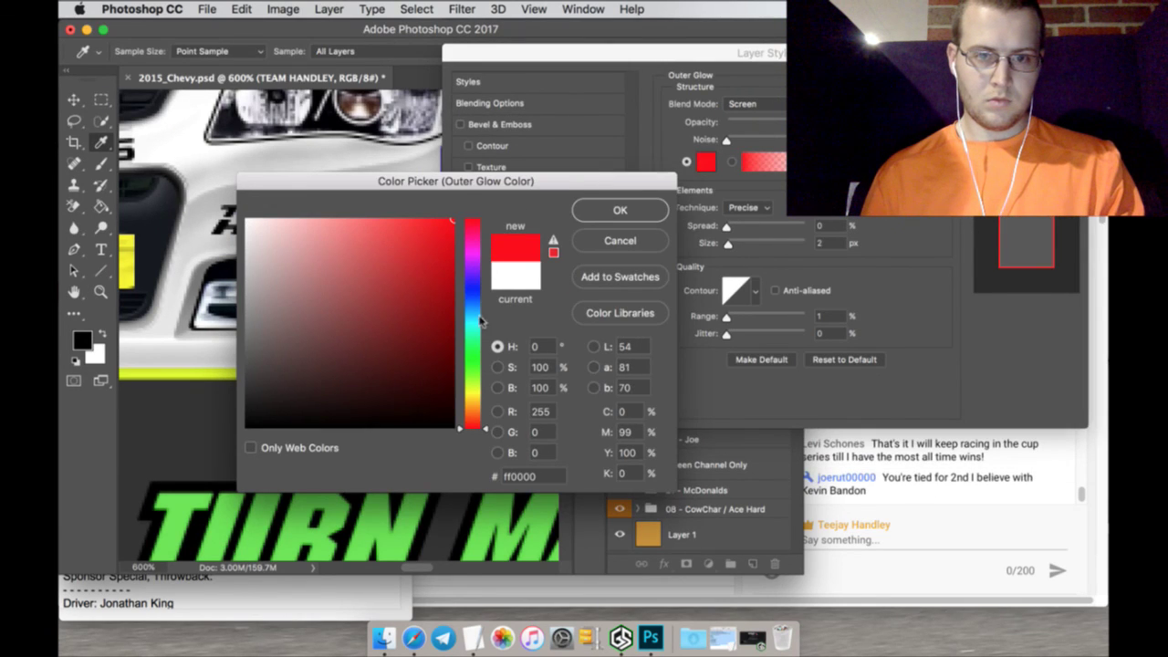
{"action": "left_click", "coordinate": [592, 216]}
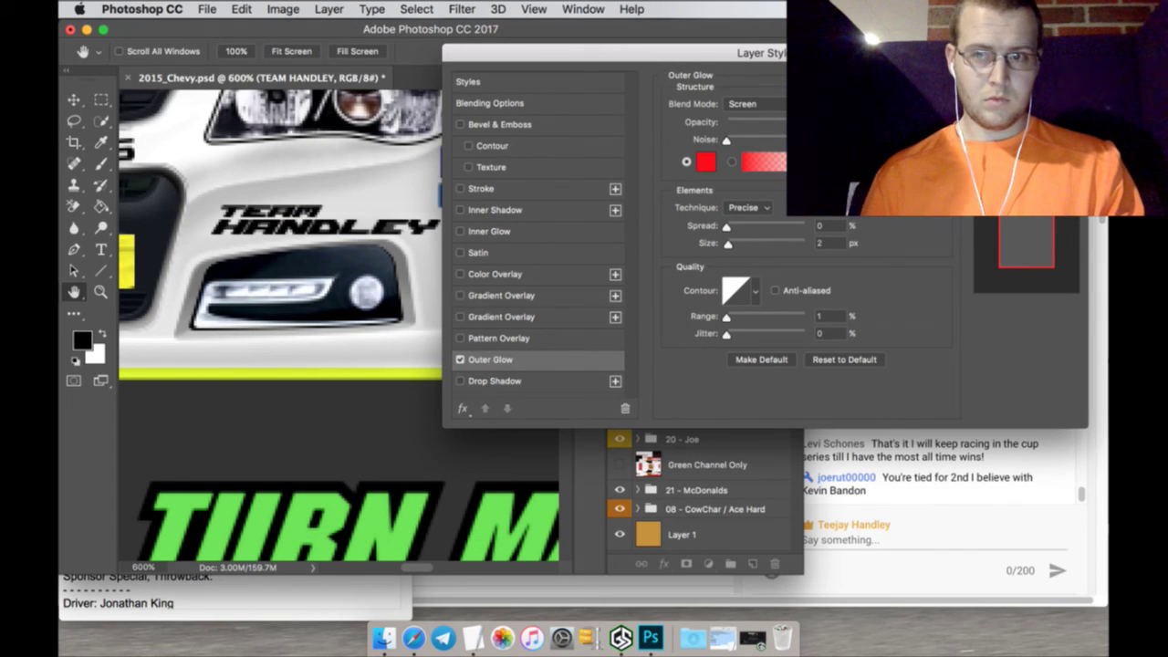
{"action": "key", "text": "Return"}
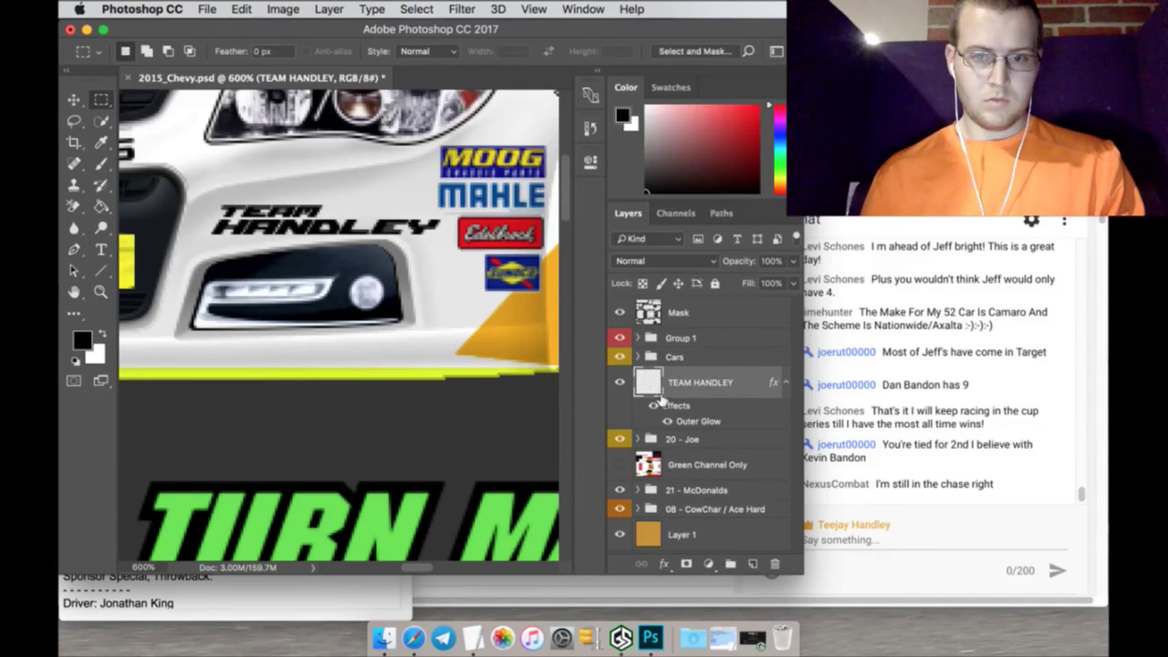
Hide the number 20 and 21 - McDonalds groups to check the glow, and rasterize the TEAM HANDLEY layer's style
{"action": "left_click", "coordinate": [620, 438]}
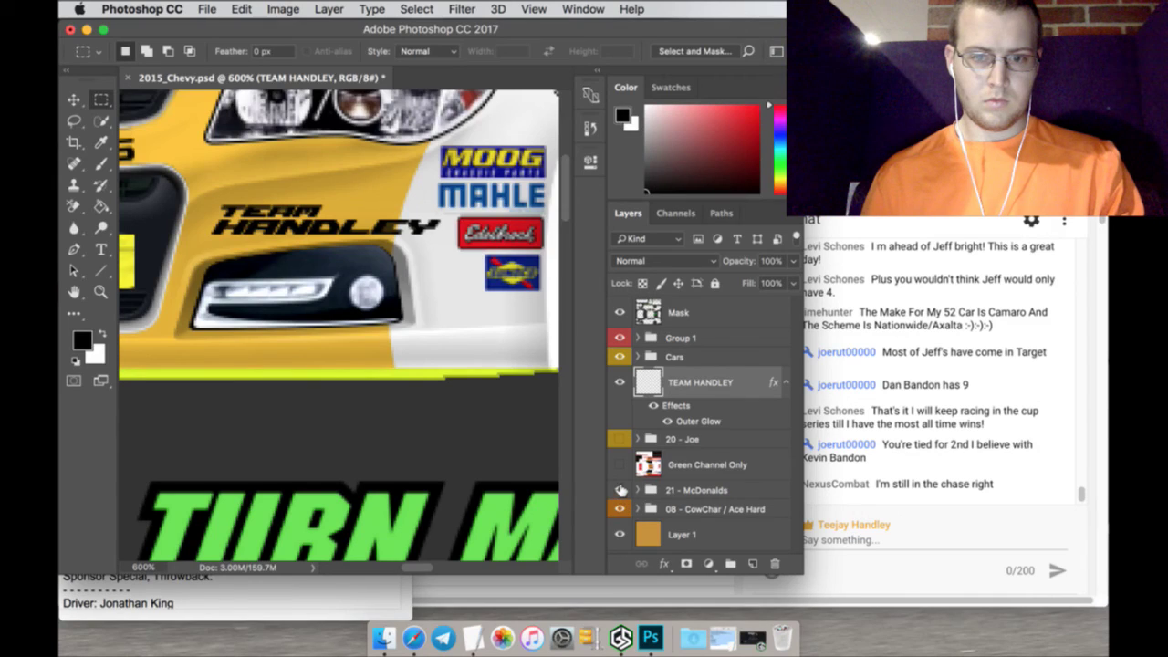
{"action": "left_click", "coordinate": [620, 490]}
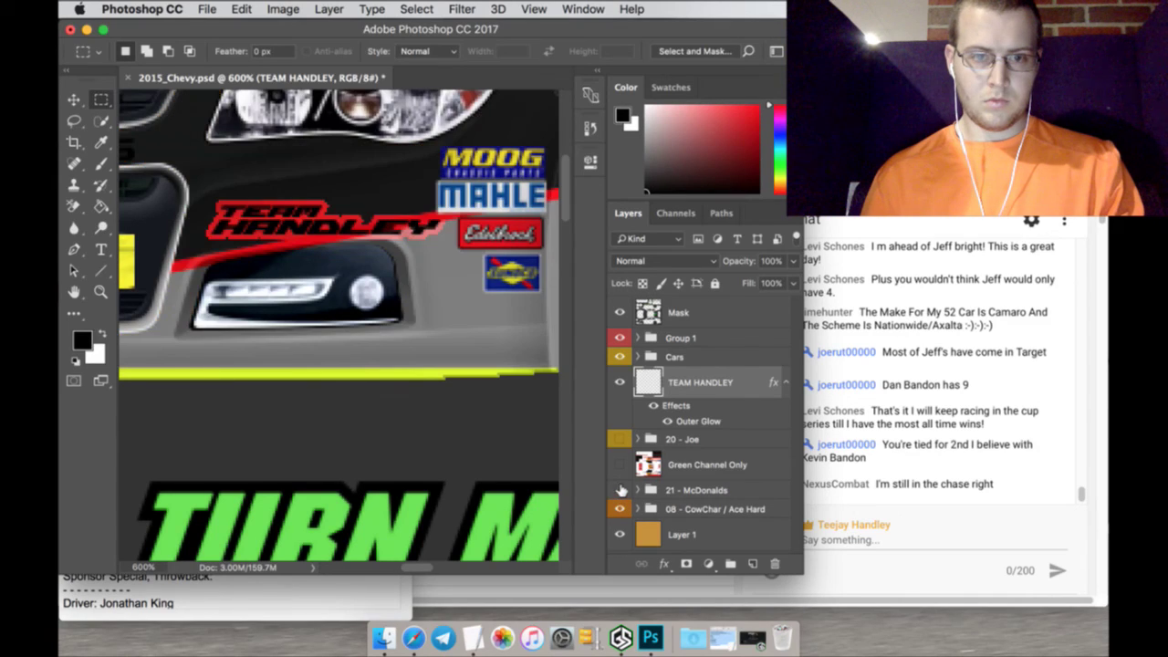
{"action": "right_click", "coordinate": [737, 381]}
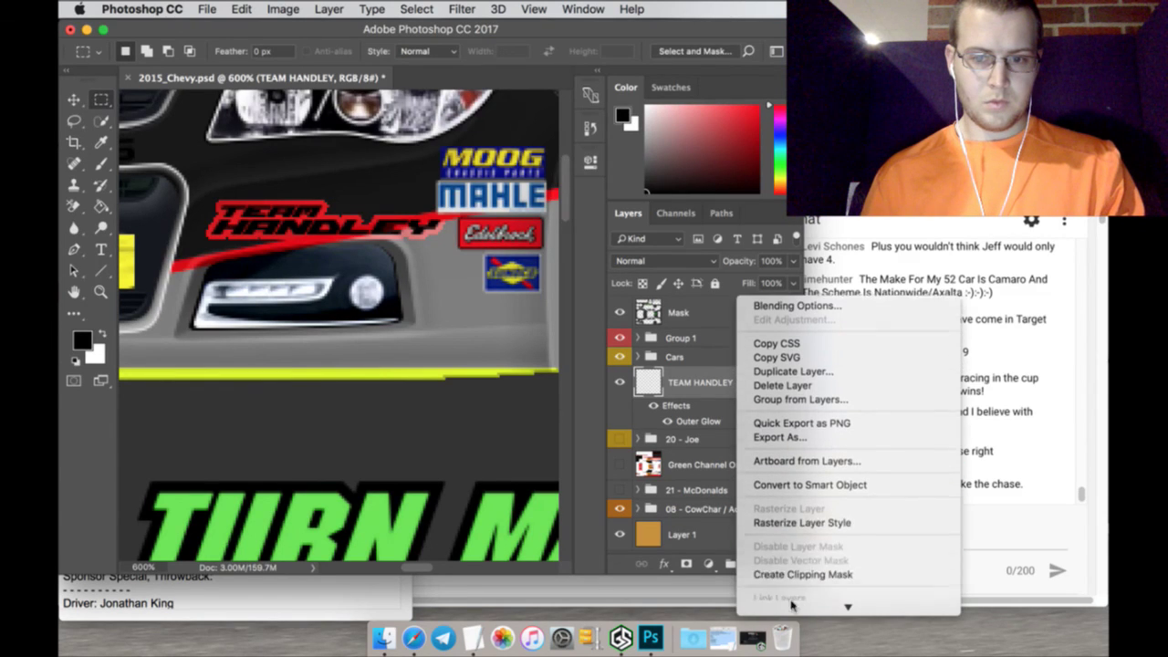
{"action": "left_click", "coordinate": [788, 511]}
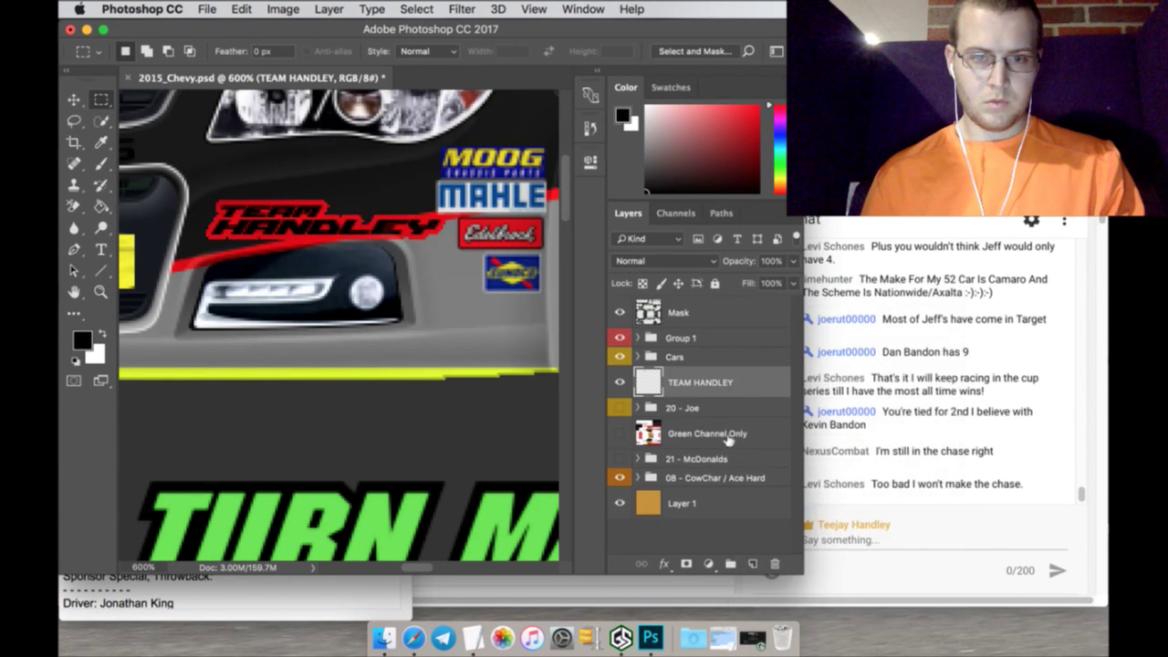
Show the 21 - McDonalds group, the Green Channel Only layer and the number 20 group again
{"action": "left_click", "coordinate": [621, 458]}
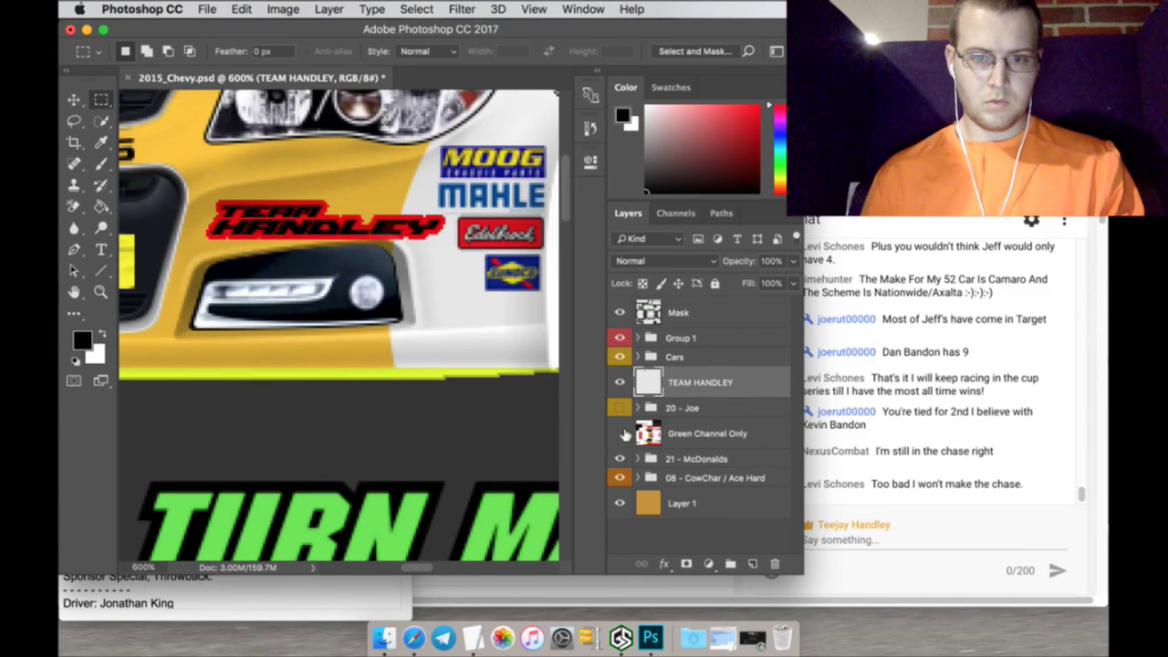
{"action": "left_click", "coordinate": [622, 432]}
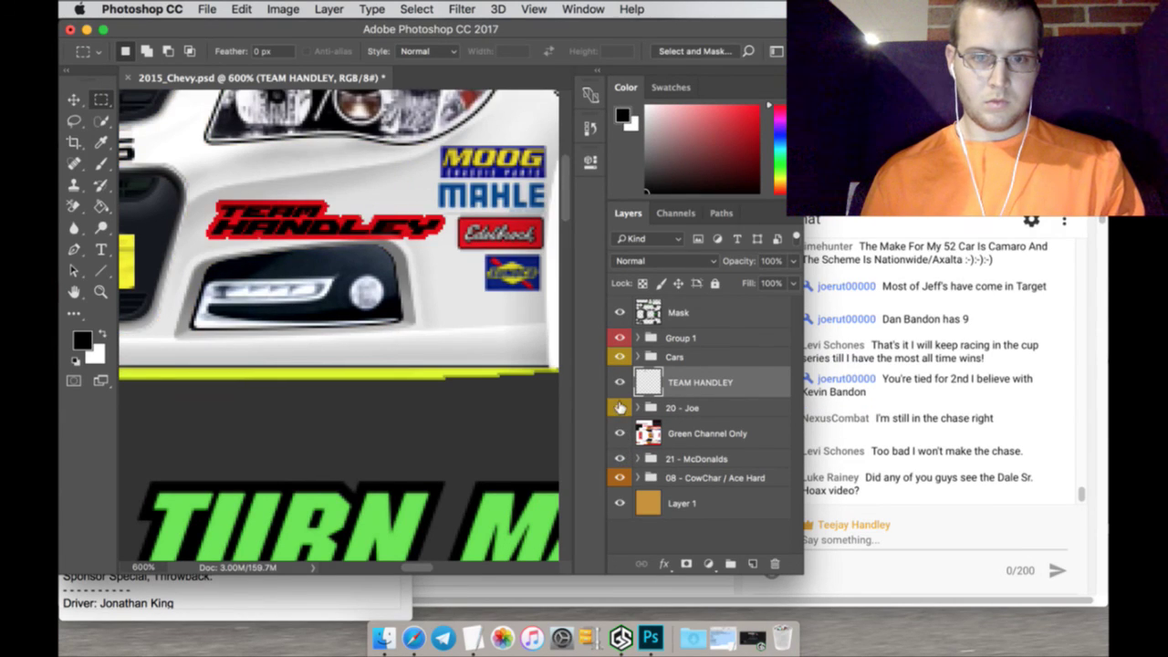
{"action": "left_click", "coordinate": [619, 408]}
Examine the TEAM HANDLEY logo on the front bumper in the full template view and close up
{"action": "left_click", "coordinate": [100, 292]}
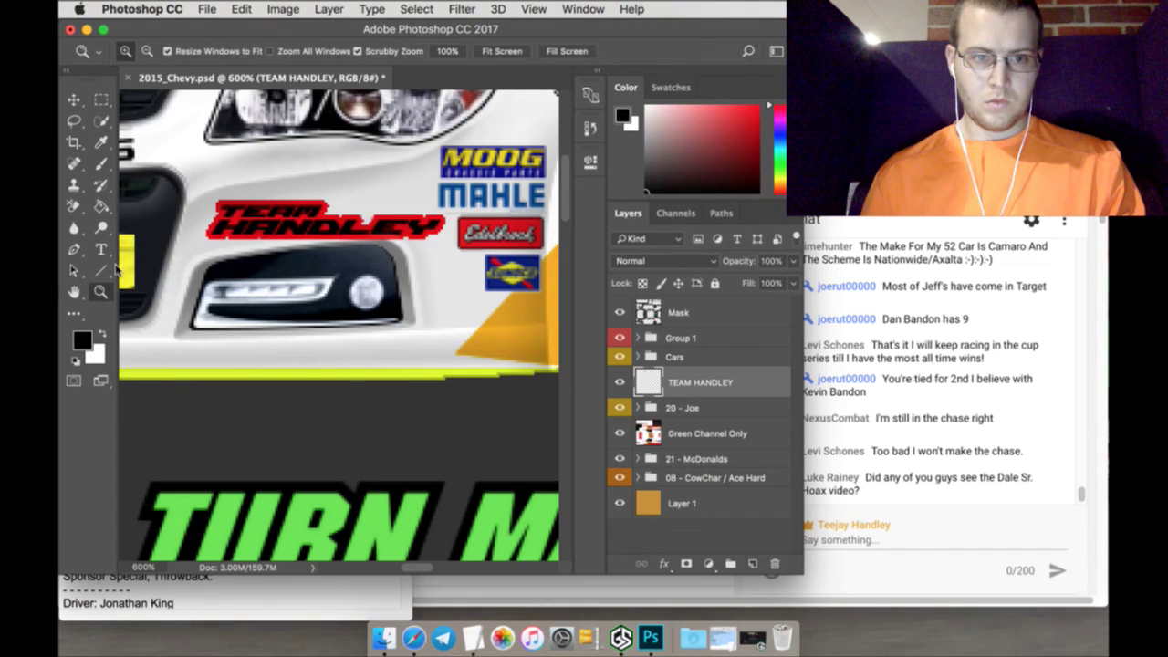
{"action": "left_click", "coordinate": [500, 51]}
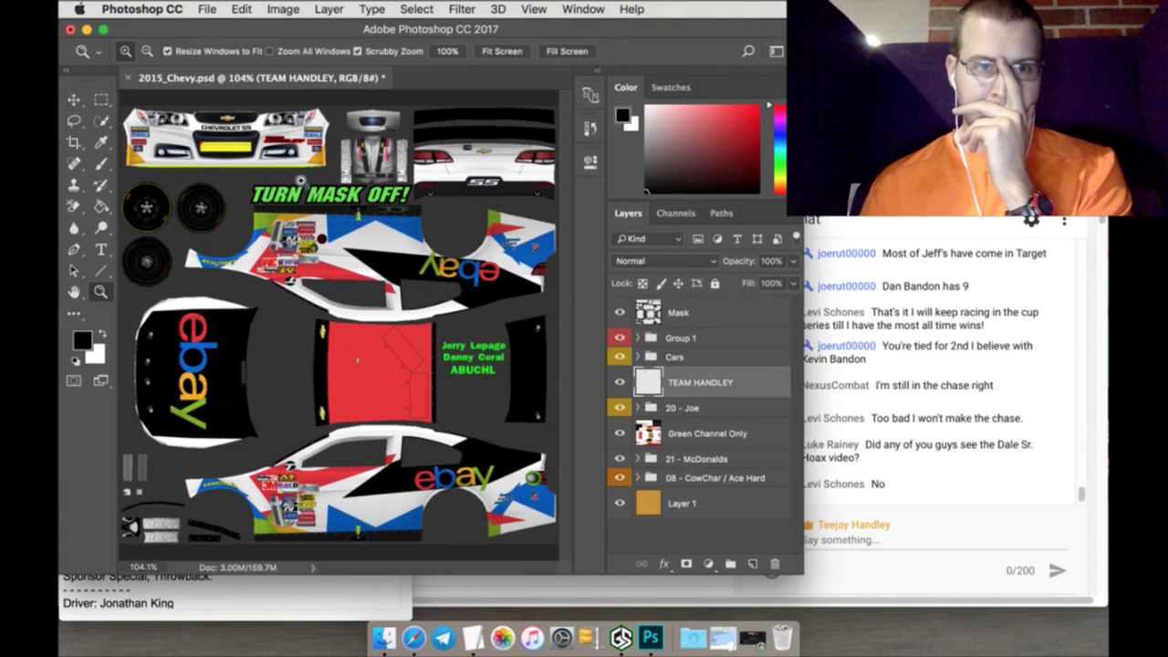
{"action": "left_click_drag", "start_coordinate": [356, 360], "coordinate": [224, 209]}
{"action": "left_click", "coordinate": [228, 197]}
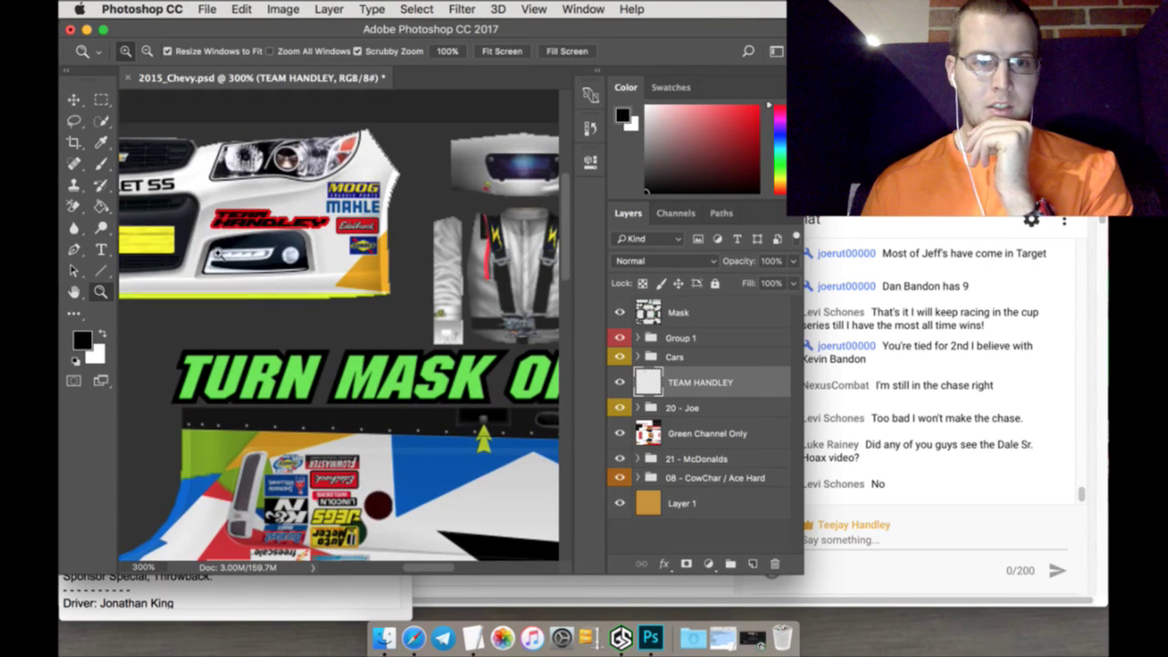
{"action": "left_click", "coordinate": [217, 252]}
{"action": "left_click", "coordinate": [217, 252]}
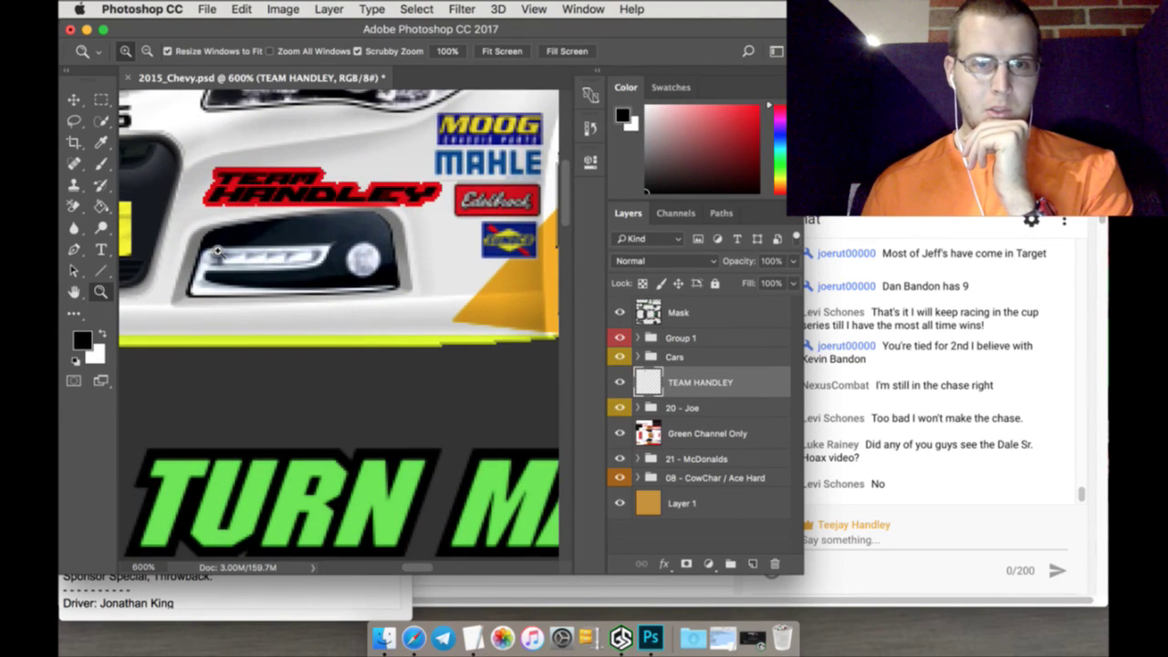
{"action": "left_click", "coordinate": [502, 51]}
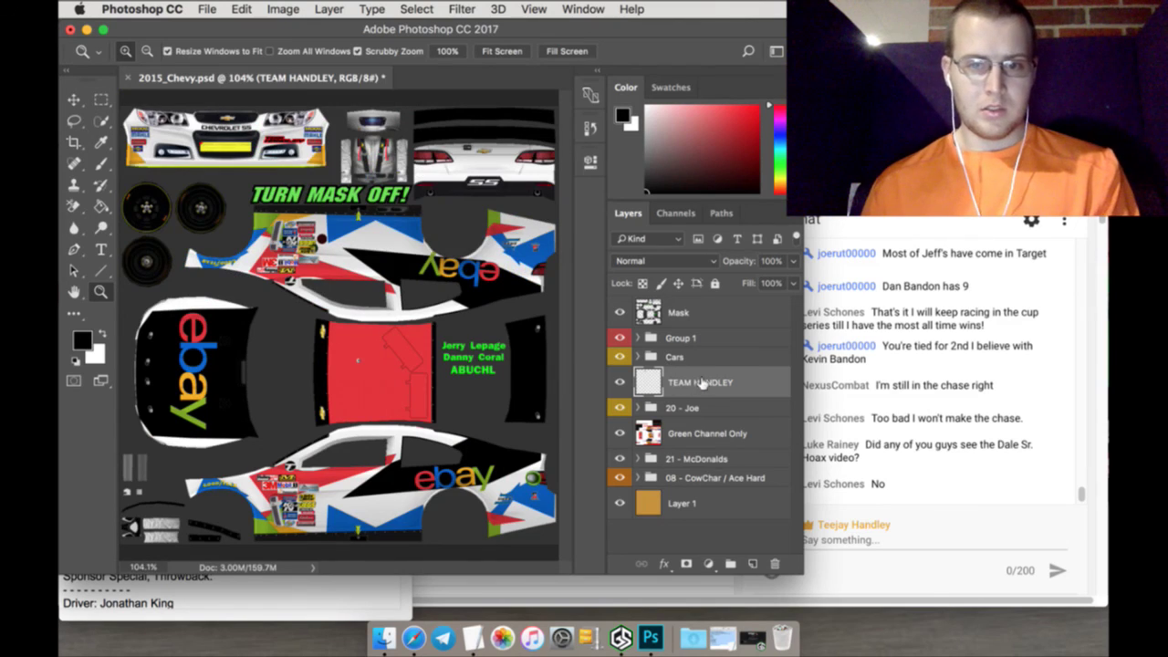
Duplicate the TEAM HANDLEY layer, and duplicate both resulting layers to have three copies besides the original
{"action": "right_click", "coordinate": [705, 383]}
{"action": "left_click", "coordinate": [741, 455]}
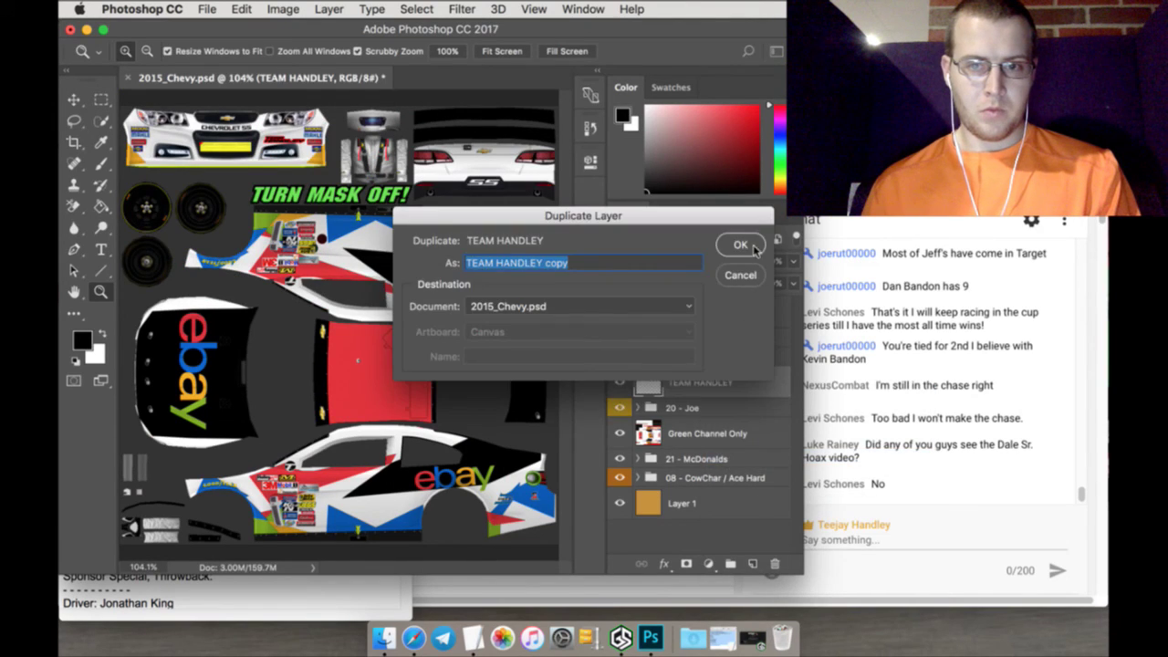
{"action": "left_click", "coordinate": [754, 246]}
{"action": "left_click", "coordinate": [719, 409], "text": "shift"}
{"action": "right_click", "coordinate": [720, 408]}
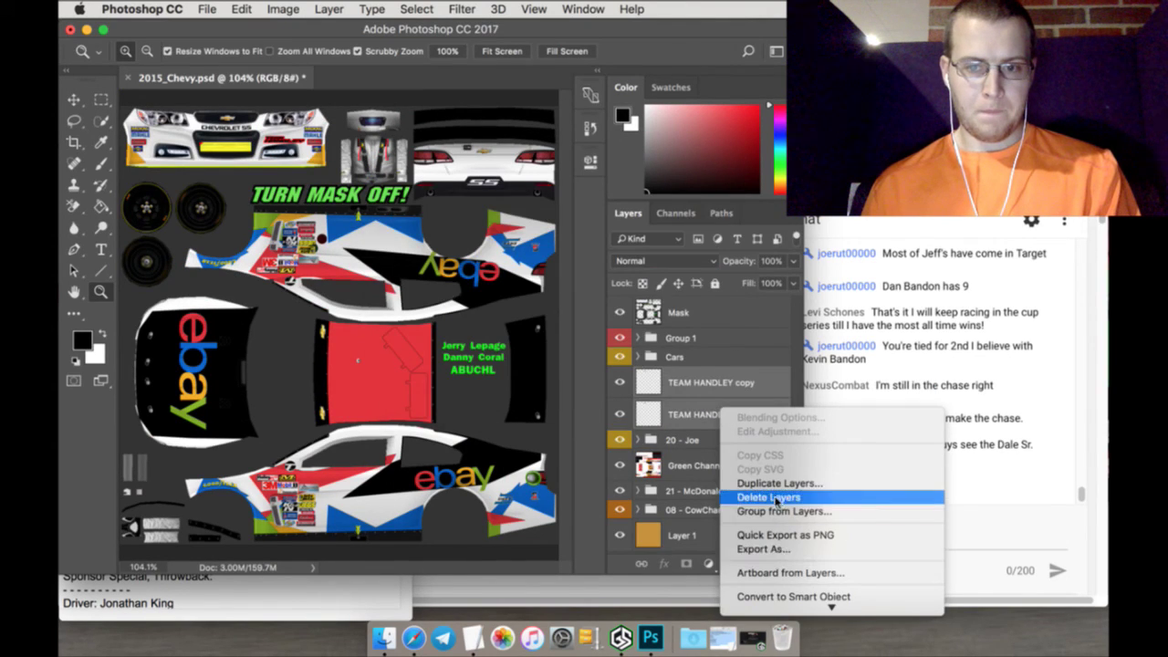
{"action": "left_click", "coordinate": [774, 484]}
{"action": "left_click", "coordinate": [732, 255]}
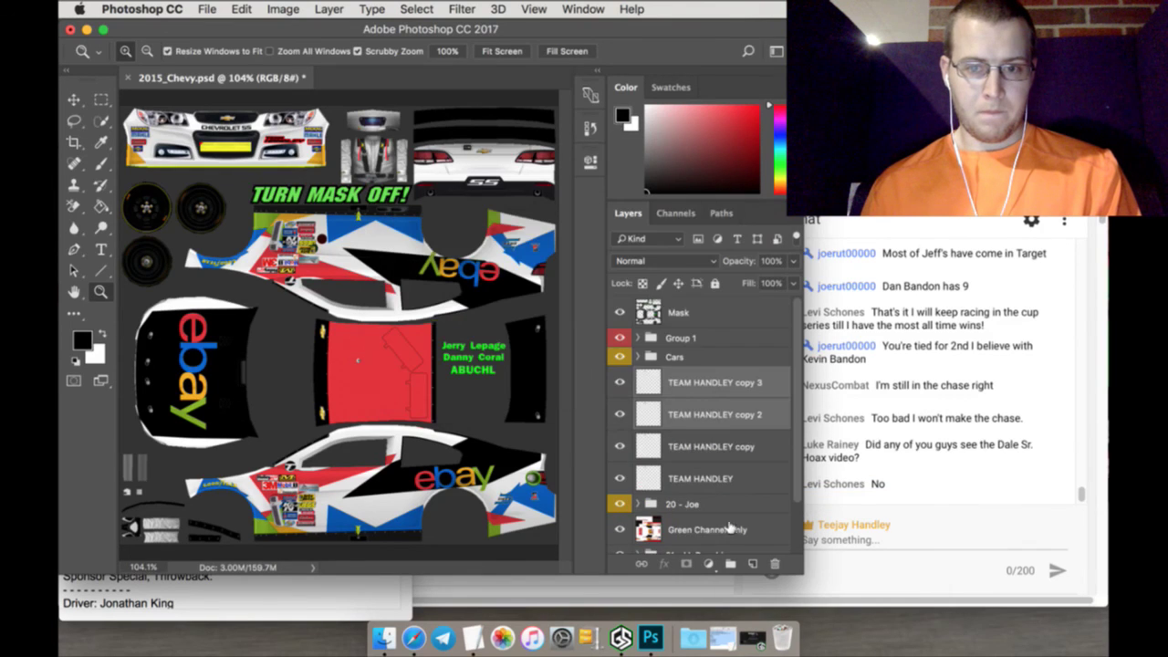
Delete the original TEAM HANDLEY layer, keeping its three copies
{"action": "scroll", "coordinate": [735, 515], "scroll_direction": "down", "scroll_amount": 2}
{"action": "left_click", "coordinate": [726, 431]}
{"action": "scroll", "coordinate": [711, 494], "scroll_direction": "down", "scroll_amount": 1}
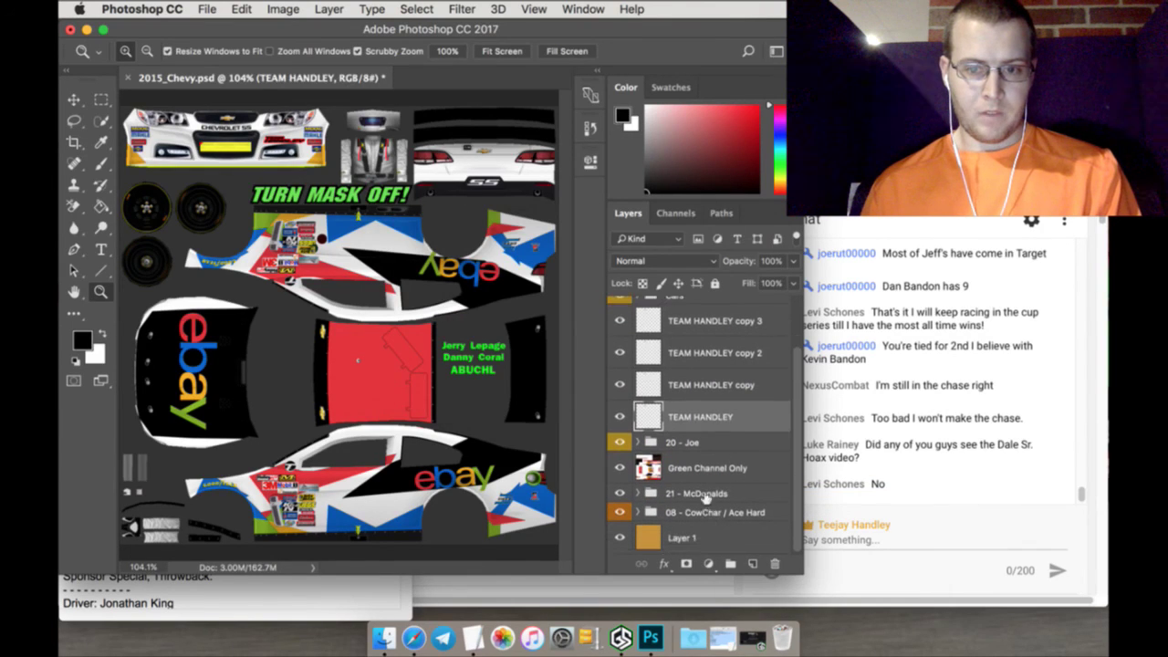
{"action": "key", "text": "BackSpace"}
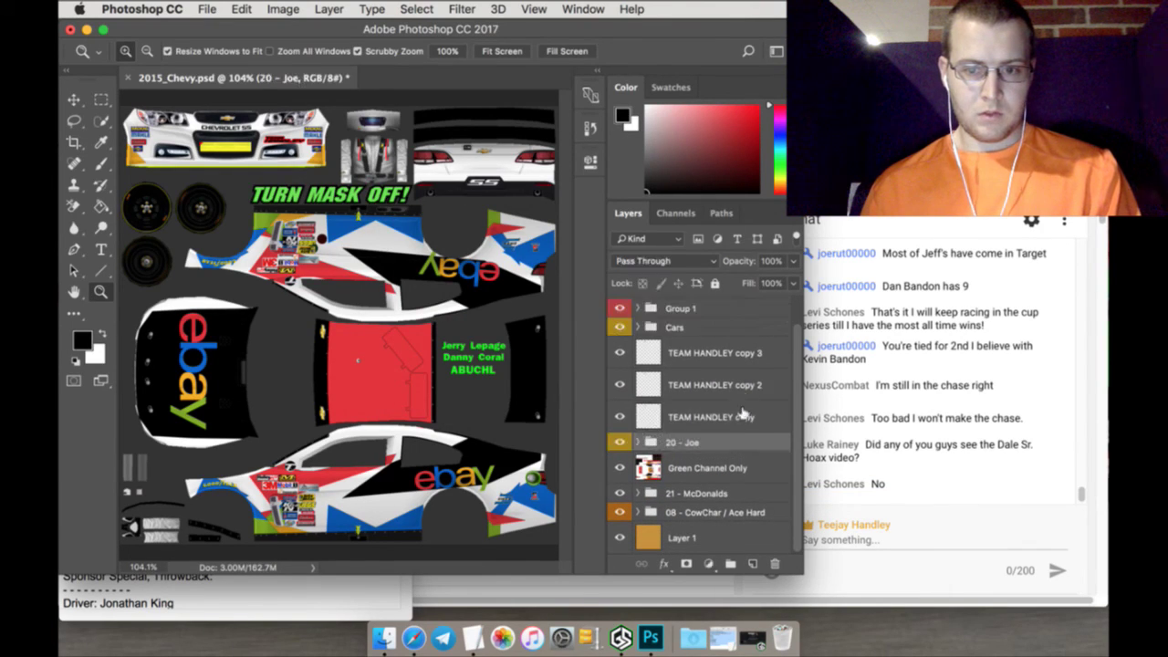
Move TEAM HANDLEY copy directly below the number 20 group, copy 2 into 21 - McDonalds, and copy 3 into 08 - CowChar / Ace Hard
{"action": "left_click", "coordinate": [691, 419]}
{"action": "left_click_drag", "start_coordinate": [723, 415], "coordinate": [721, 453]}
{"action": "left_click", "coordinate": [739, 384]}
{"action": "left_click_drag", "start_coordinate": [731, 384], "coordinate": [717, 490]}
{"action": "left_click_drag", "start_coordinate": [717, 377], "coordinate": [716, 509]}
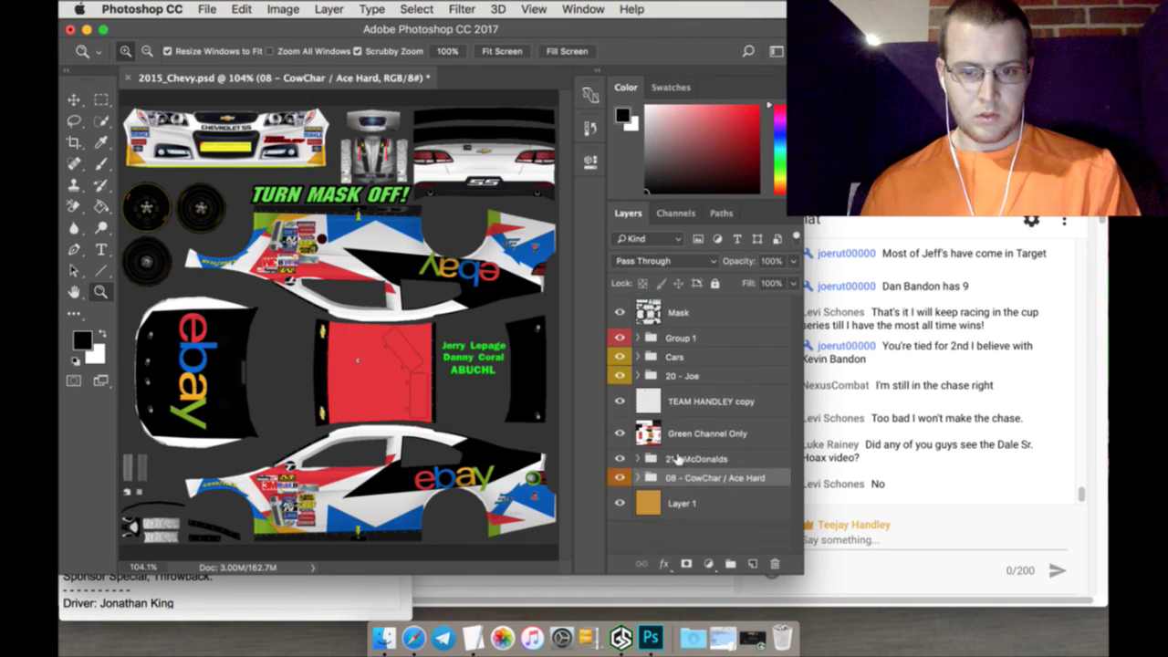
Group the TEAM HANDLEY copy and Green Channel Only layers, and name the group 88 - NatGuard
{"action": "left_click", "coordinate": [676, 401]}
{"action": "left_click", "coordinate": [693, 433], "text": "shift"}
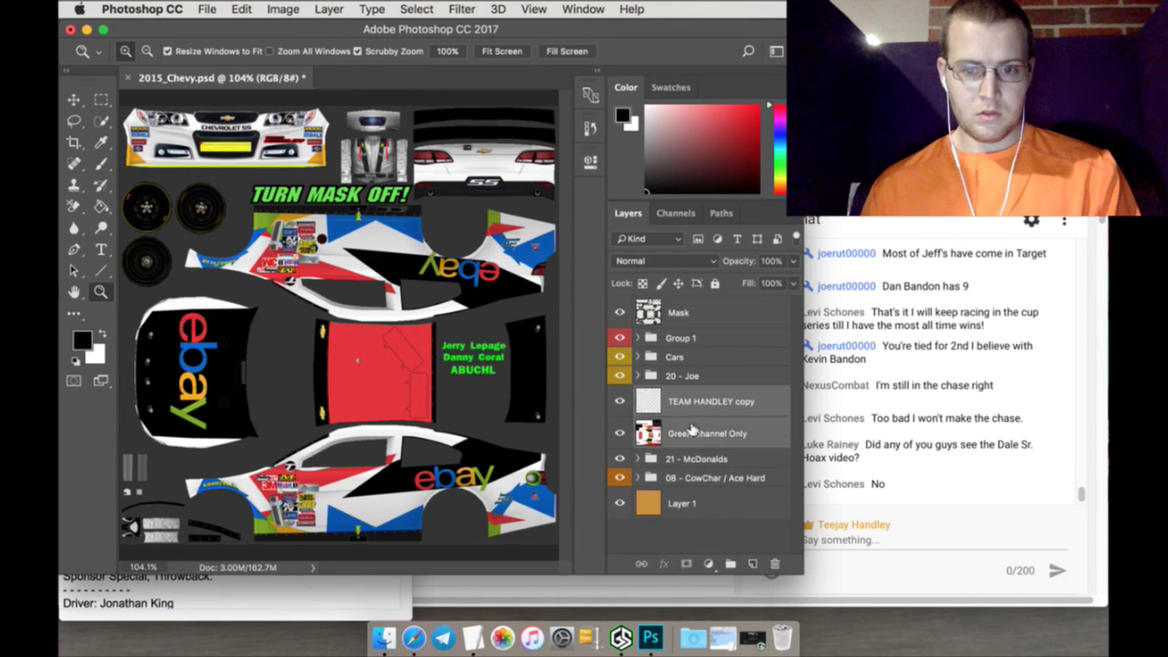
{"action": "left_click_drag", "start_coordinate": [693, 432], "coordinate": [730, 562]}
{"action": "double_click", "coordinate": [679, 394]}
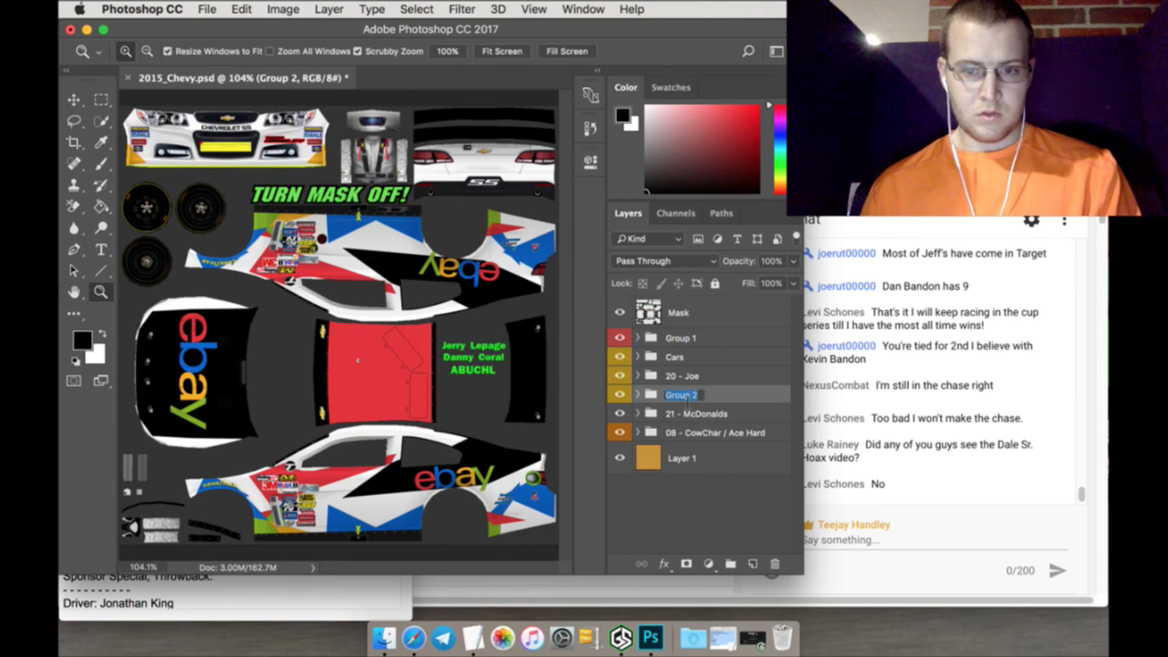
{"action": "type", "text": "88 -"}
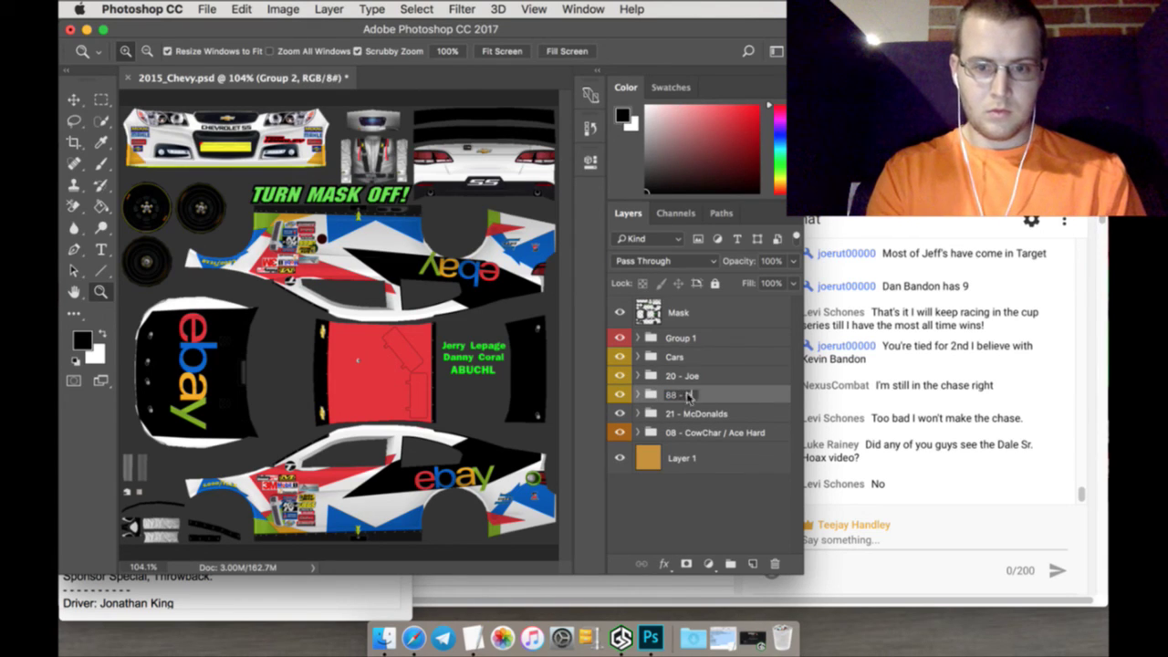
{"action": "type", "text": " NatGuar"}
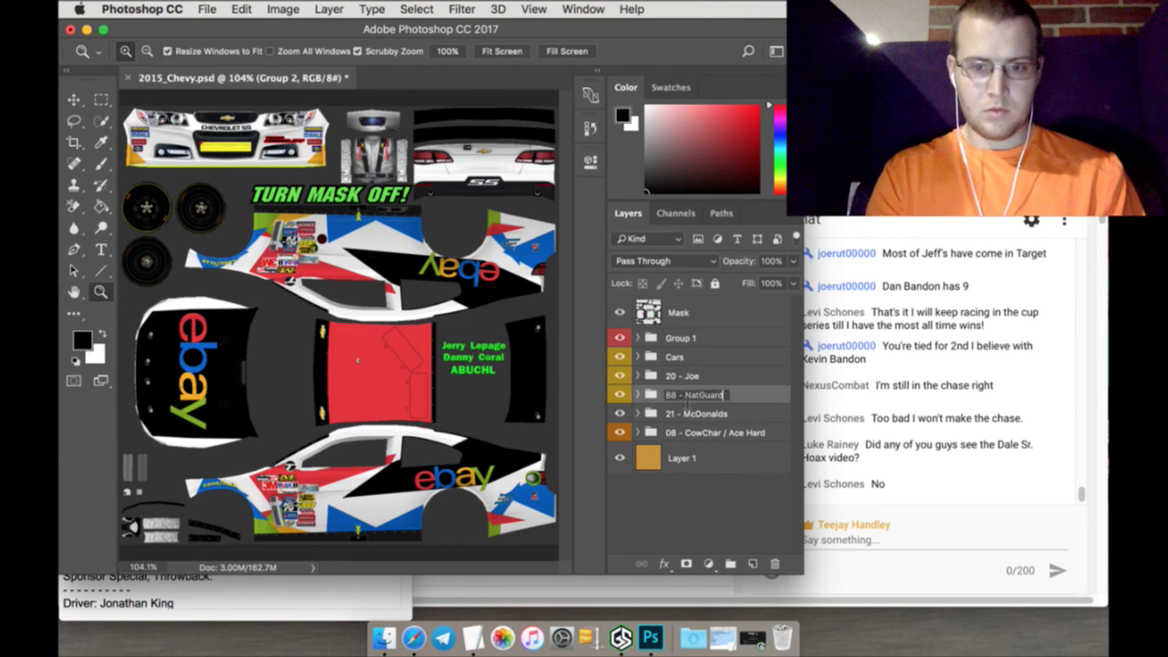
{"action": "type", "text": "d"}
{"action": "key", "text": "Return"}
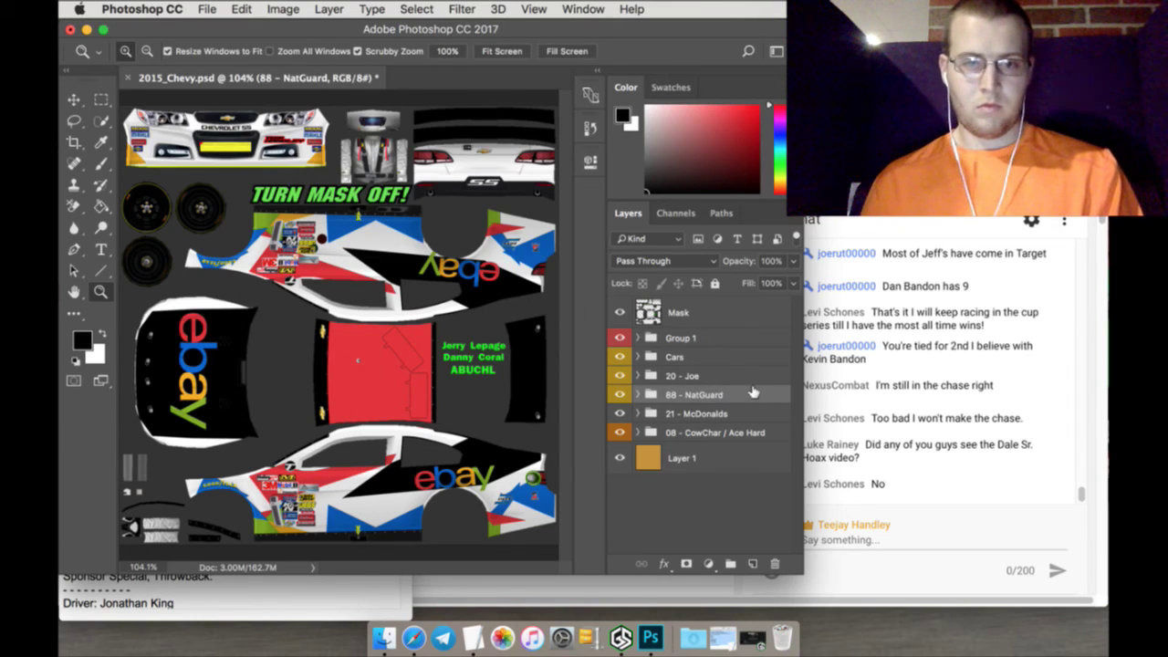
Hide the number 20 group and add a Hue/Saturation adjustment above 88 - NatGuard with Saturation -100 and Lightness +18
{"action": "left_click", "coordinate": [622, 375]}
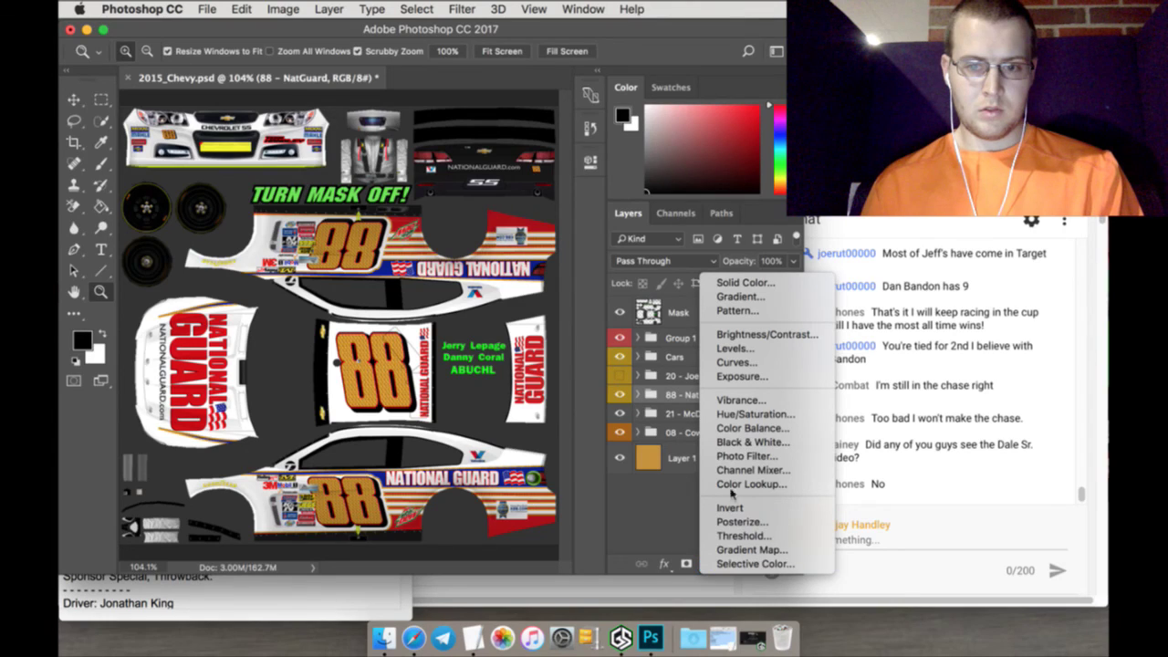
{"action": "left_click", "coordinate": [753, 414]}
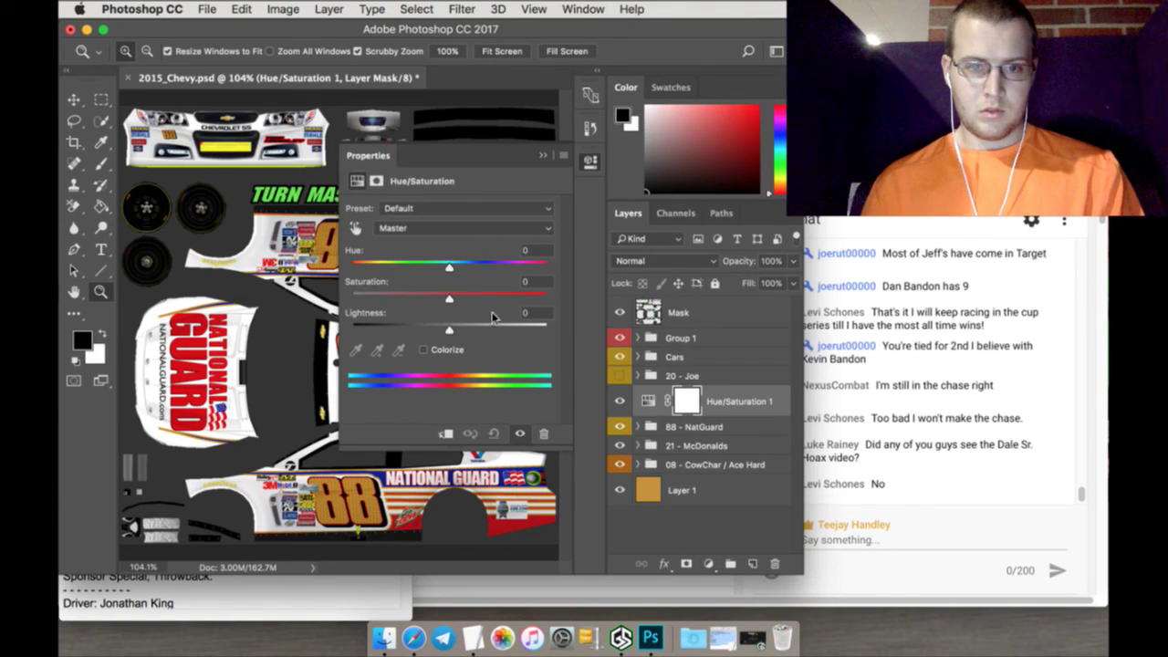
{"action": "left_click_drag", "start_coordinate": [449, 302], "coordinate": [352, 302]}
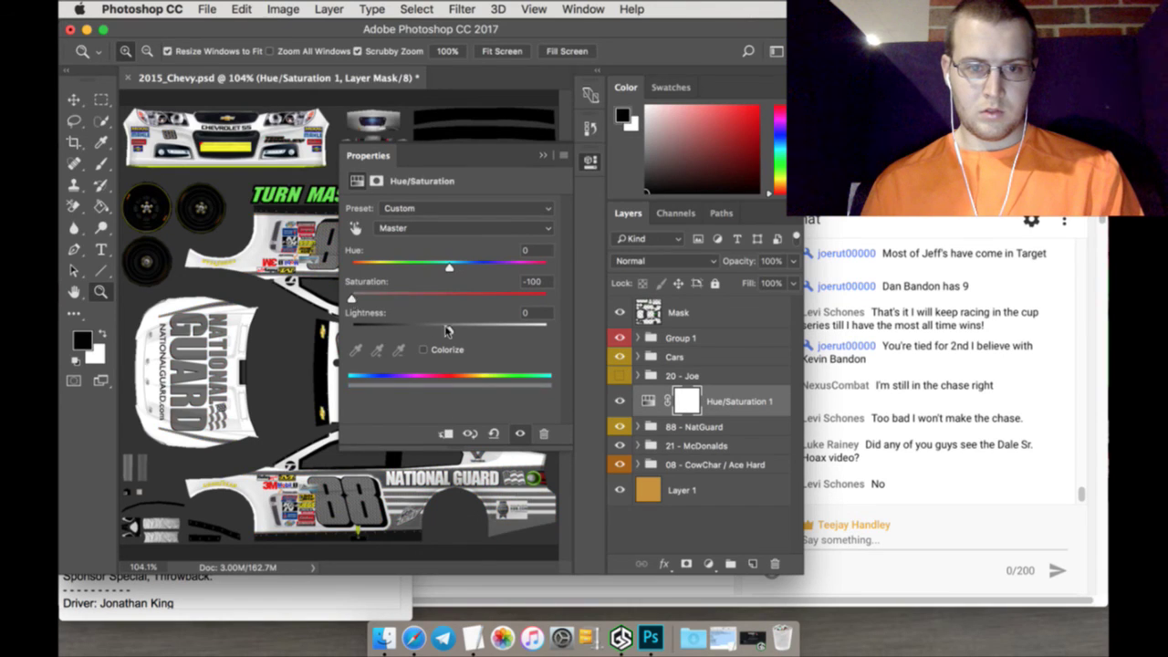
{"action": "mouse_move", "coordinate": [447, 330]}
{"action": "left_mouse_down"}
{"action": "mouse_move", "coordinate": [550, 332]}
{"action": "mouse_move", "coordinate": [468, 337]}
{"action": "left_mouse_up"}
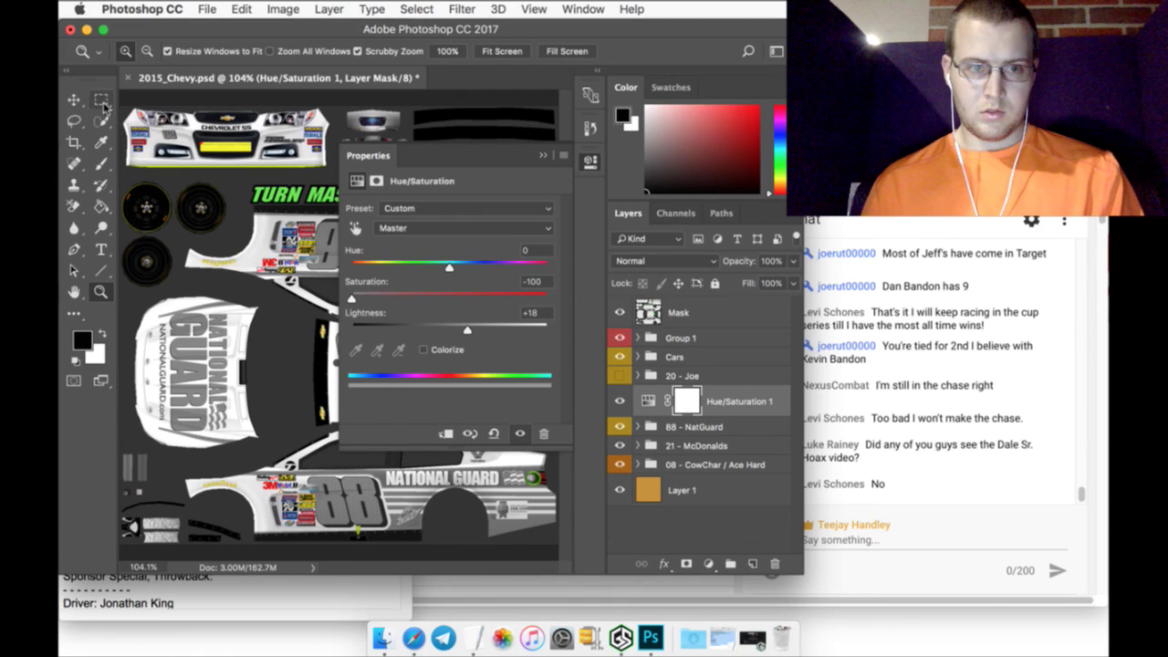
Close the adjustment's properties and move the Hue/Saturation layer into the 88 - NatGuard group, checking the group's visibility
{"action": "left_click", "coordinate": [101, 100]}
{"action": "left_click", "coordinate": [543, 155]}
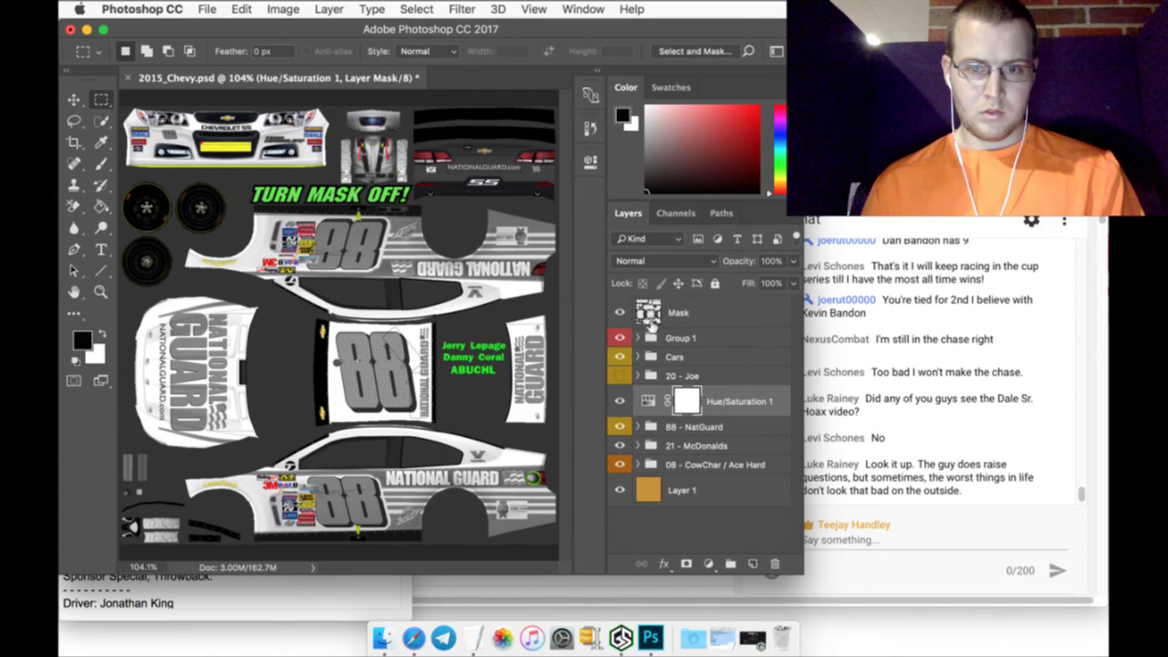
{"action": "left_click", "coordinate": [625, 370]}
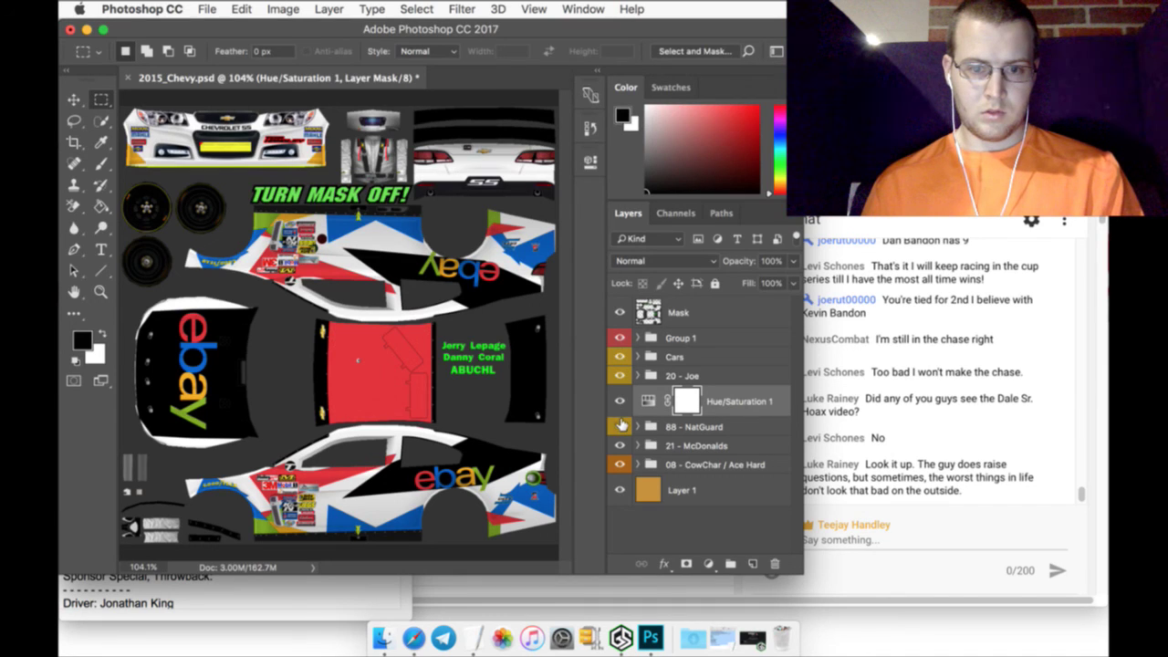
{"action": "left_click", "coordinate": [620, 374]}
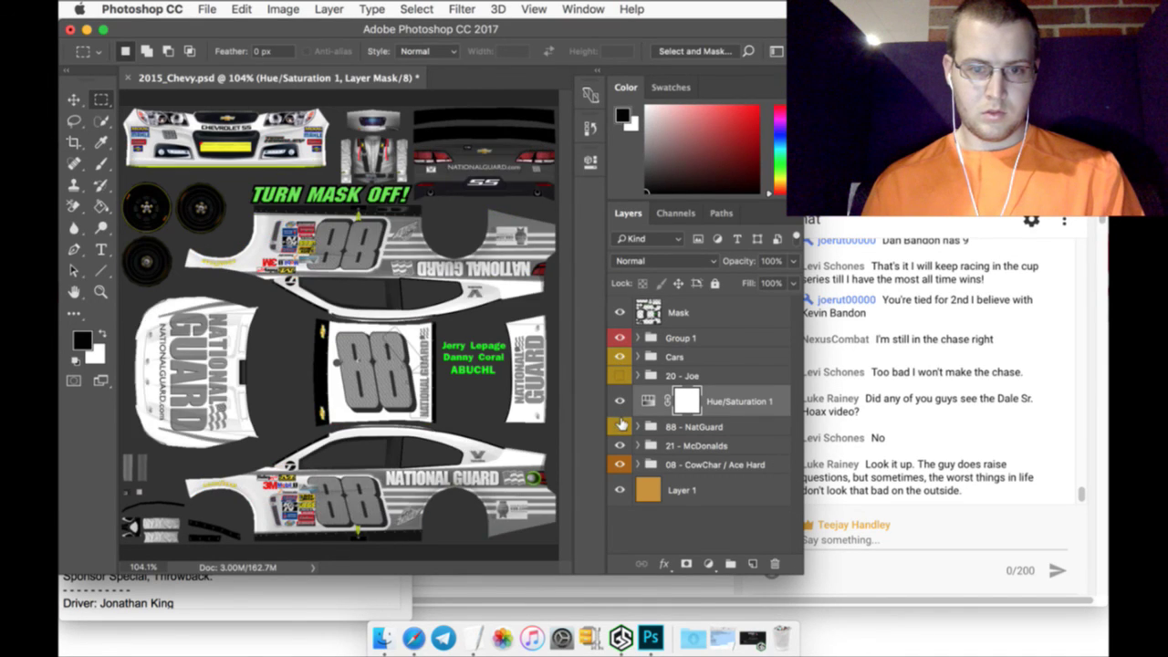
{"action": "left_click", "coordinate": [620, 425]}
{"action": "left_click", "coordinate": [620, 426]}
{"action": "left_click_drag", "start_coordinate": [735, 398], "coordinate": [647, 426]}
{"action": "left_click", "coordinate": [620, 395]}
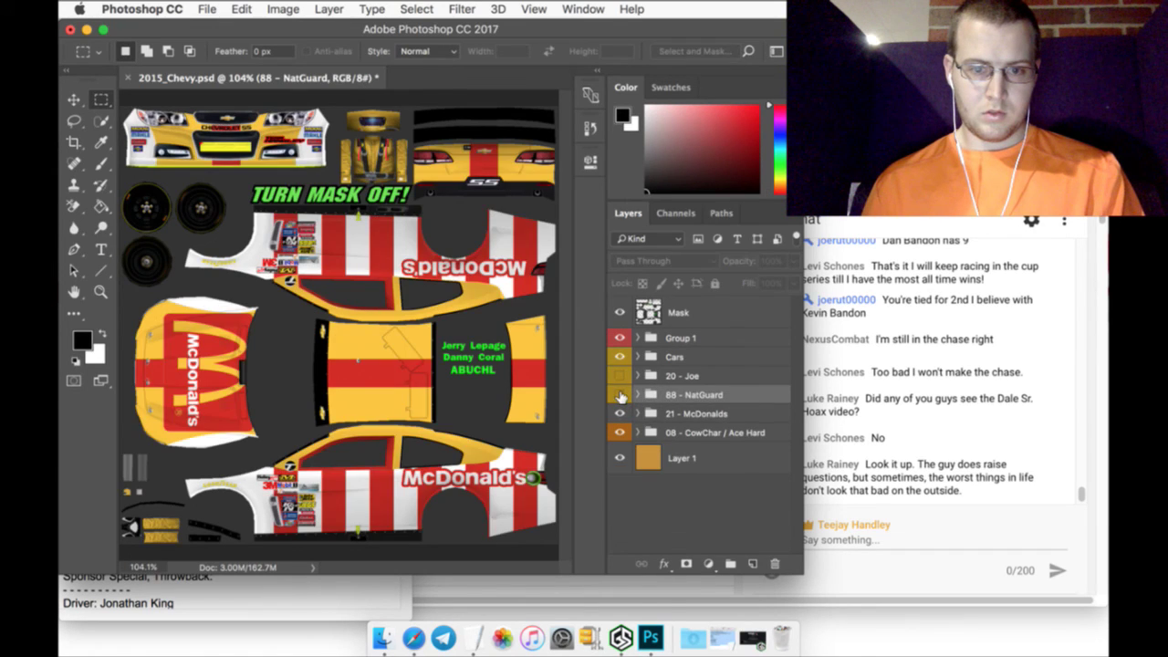
{"action": "left_click", "coordinate": [621, 395]}
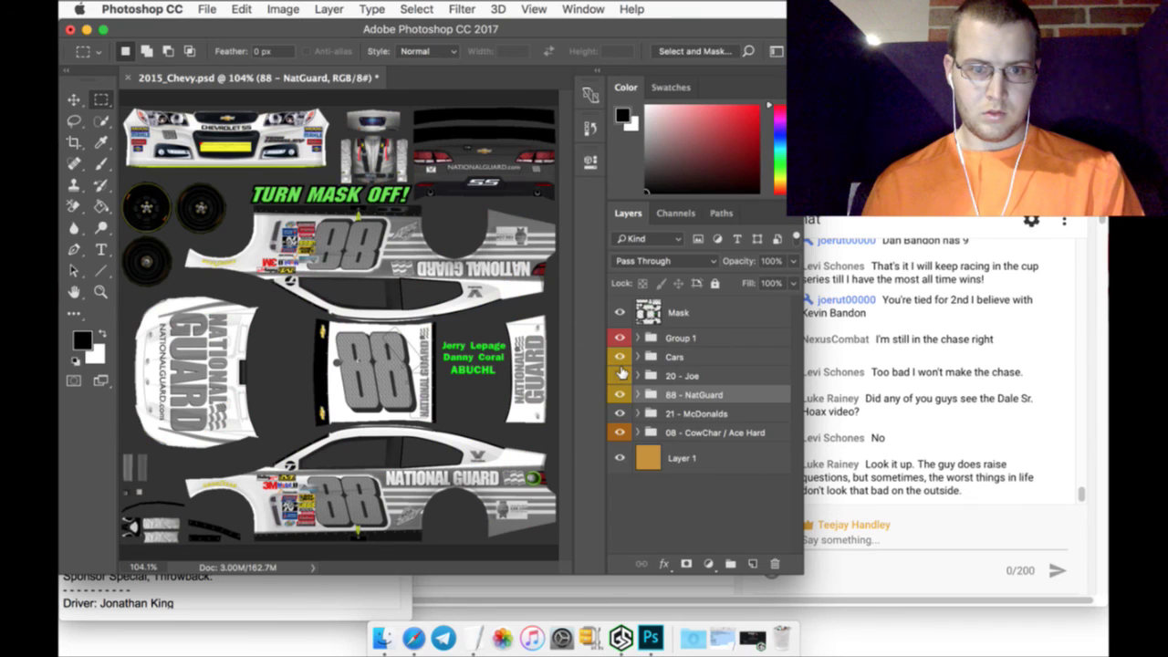
Move the TEAM HANDLEY copy layer above the Hue/Saturation adjustment inside 88 - NatGuard and collapse the group
{"action": "left_click", "coordinate": [638, 394]}
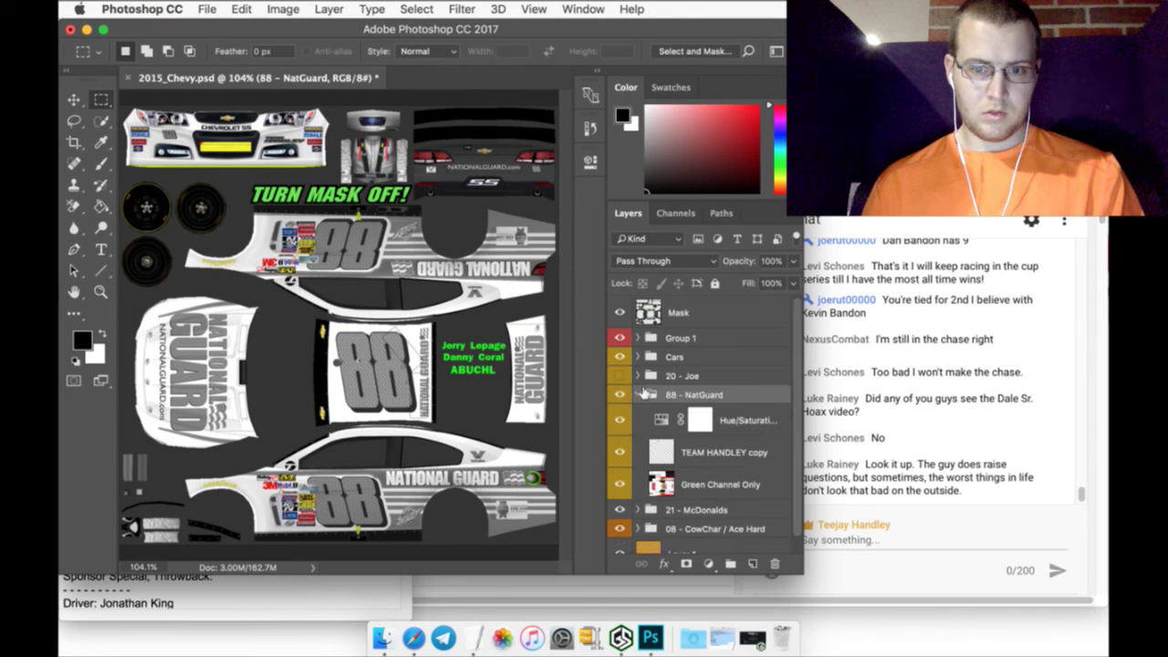
{"action": "left_click", "coordinate": [723, 453]}
{"action": "left_click_drag", "start_coordinate": [743, 442], "coordinate": [746, 408]}
{"action": "left_click", "coordinate": [638, 394]}
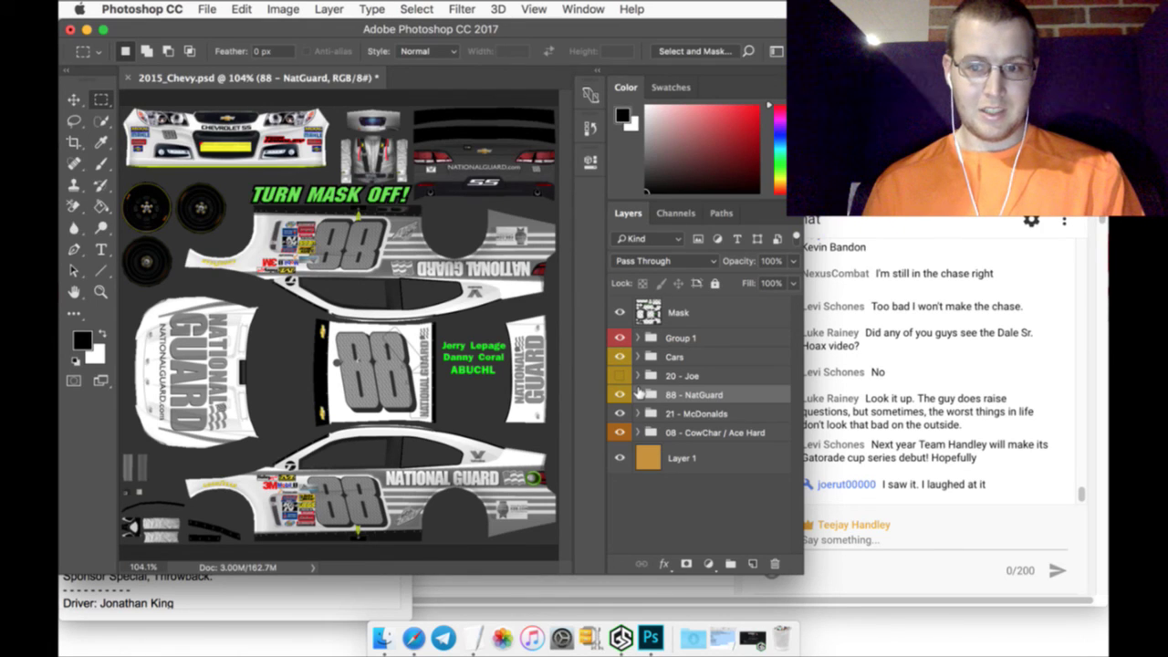
Show the number 20 group again and save the document
{"action": "left_click", "coordinate": [620, 372]}
{"action": "left_click", "coordinate": [621, 372]}
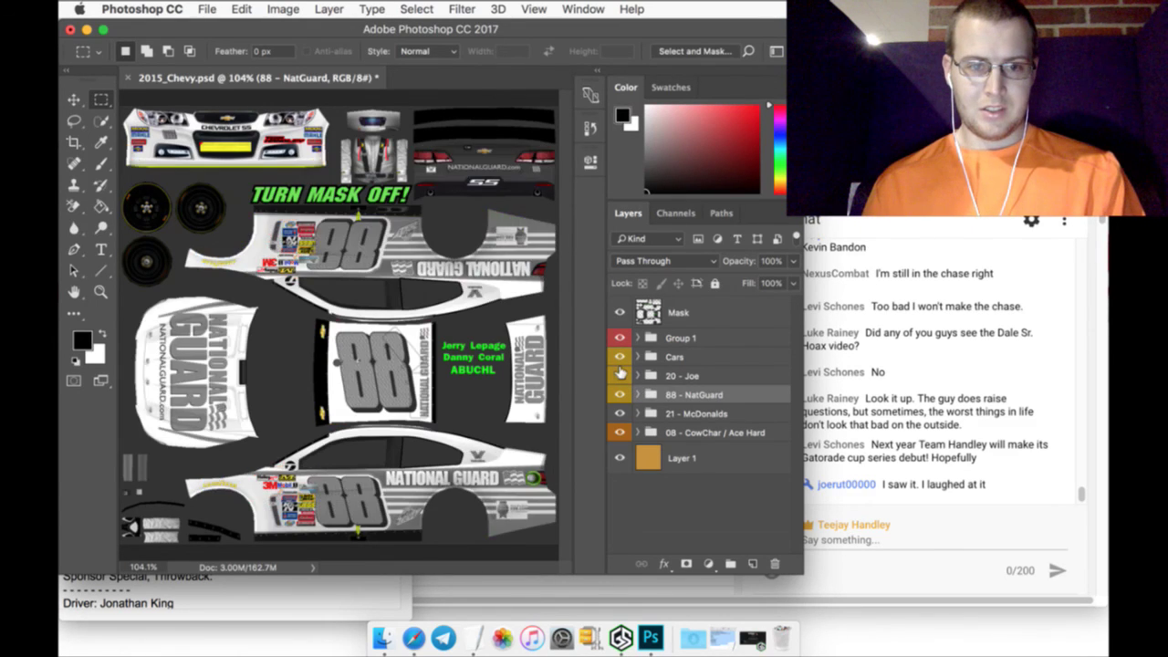
{"action": "left_click", "coordinate": [620, 372]}
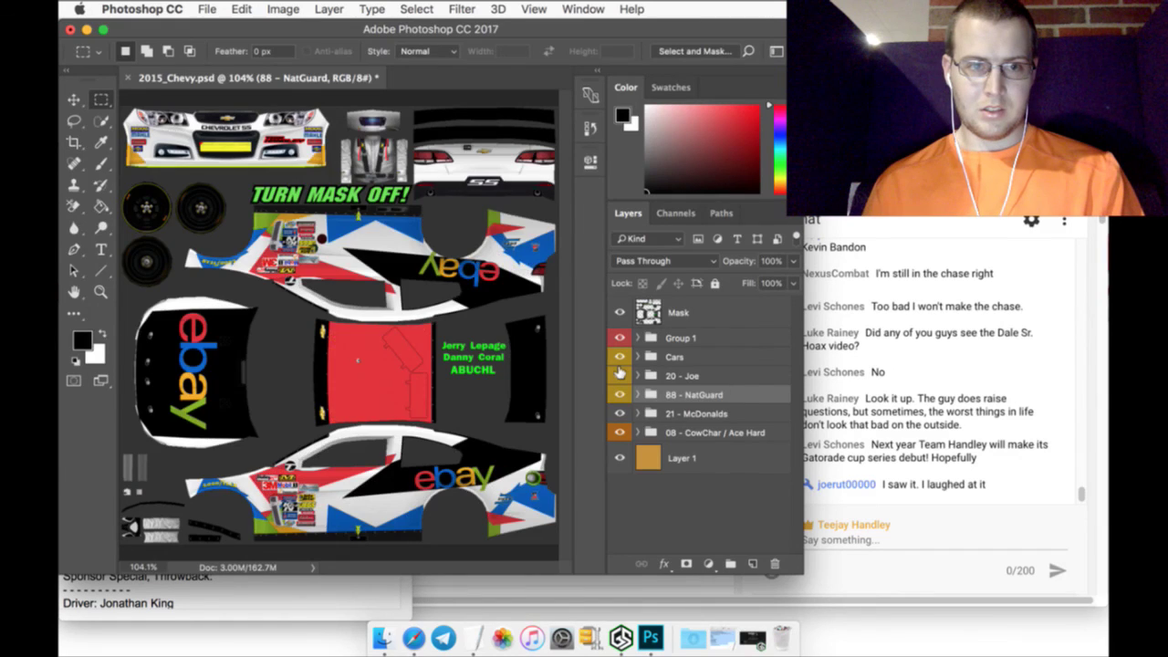
{"action": "left_click", "coordinate": [620, 374]}
{"action": "left_click", "coordinate": [620, 374]}
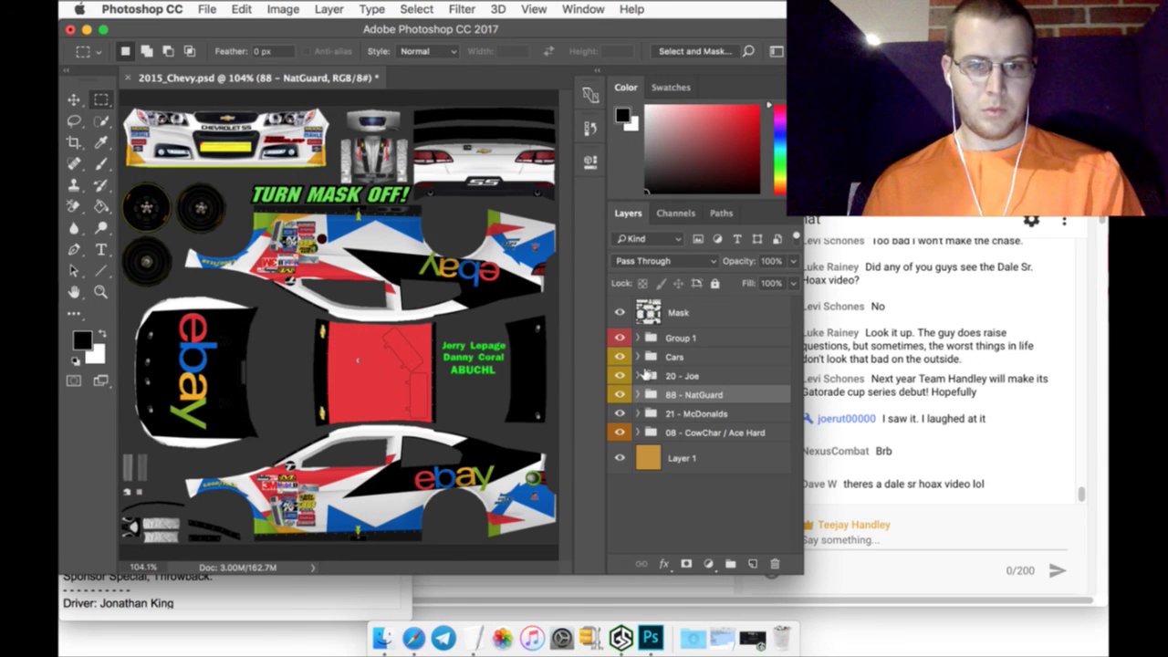
{"action": "left_click", "coordinate": [208, 9]}
{"action": "left_click", "coordinate": [235, 166]}
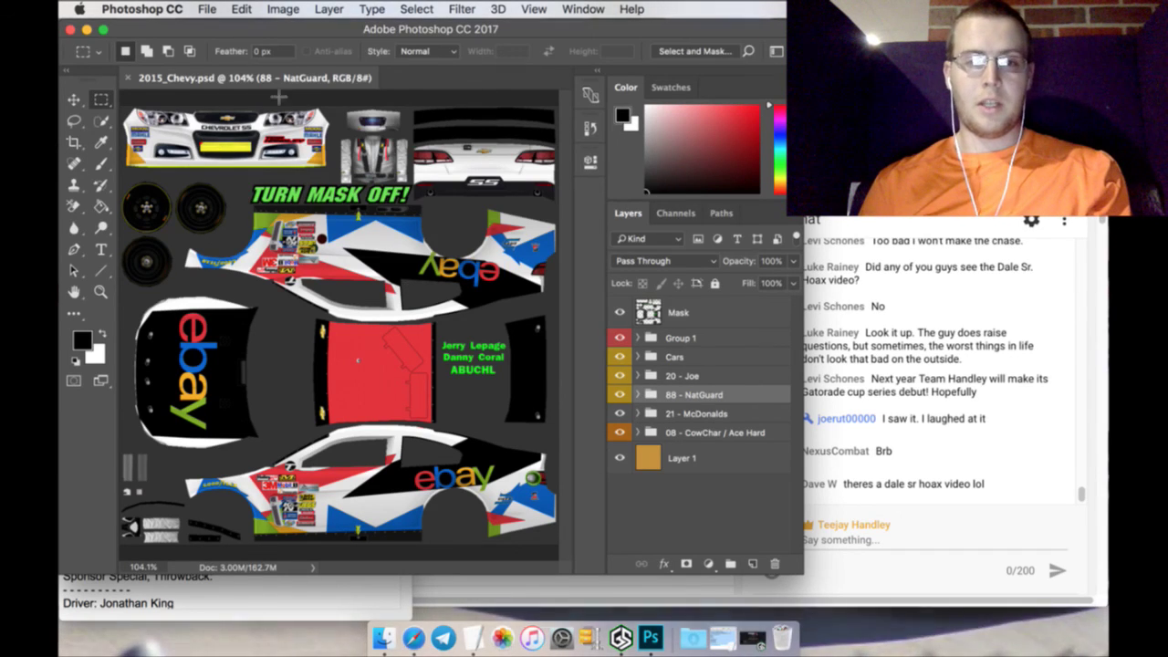
Sort the Numbers folder by name and open HScottMotorsportsNumberSet.psd from it
{"action": "left_click", "coordinate": [206, 9]}
{"action": "left_click", "coordinate": [230, 42]}
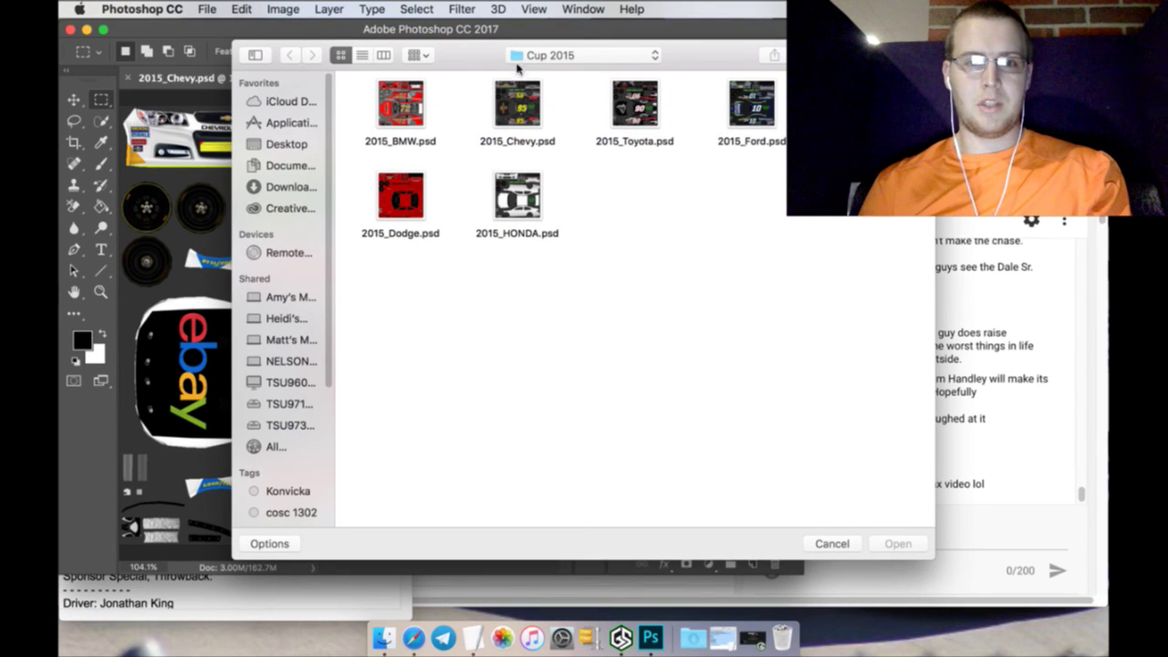
{"action": "left_click", "coordinate": [534, 57]}
{"action": "left_click", "coordinate": [555, 213]}
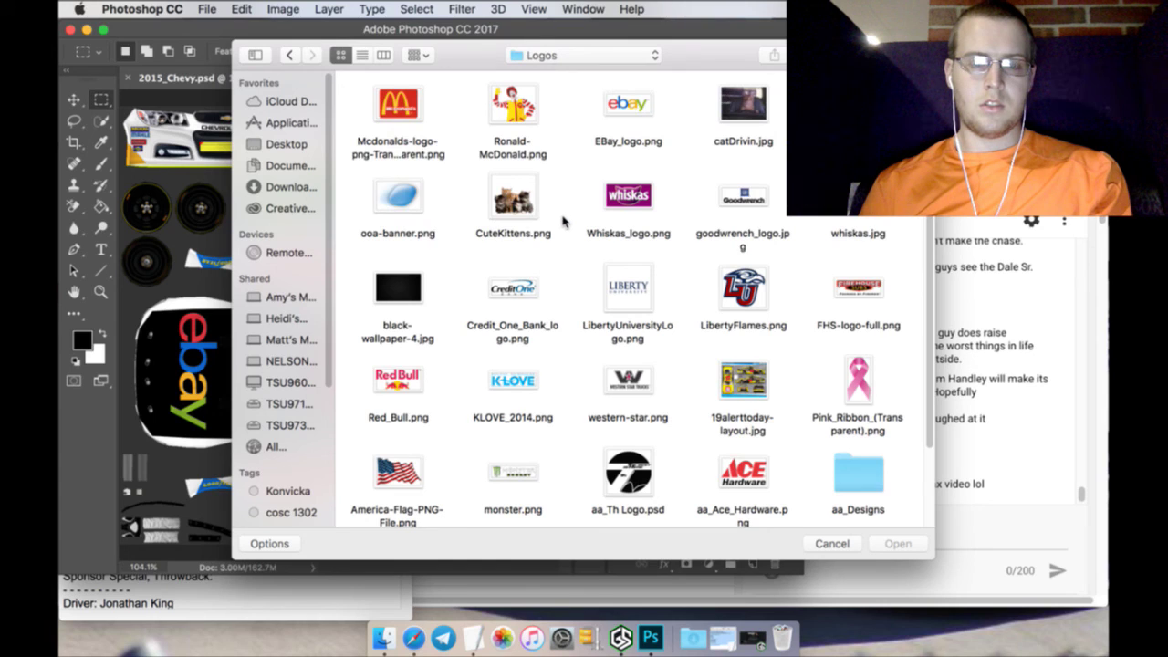
{"action": "left_click", "coordinate": [580, 53]}
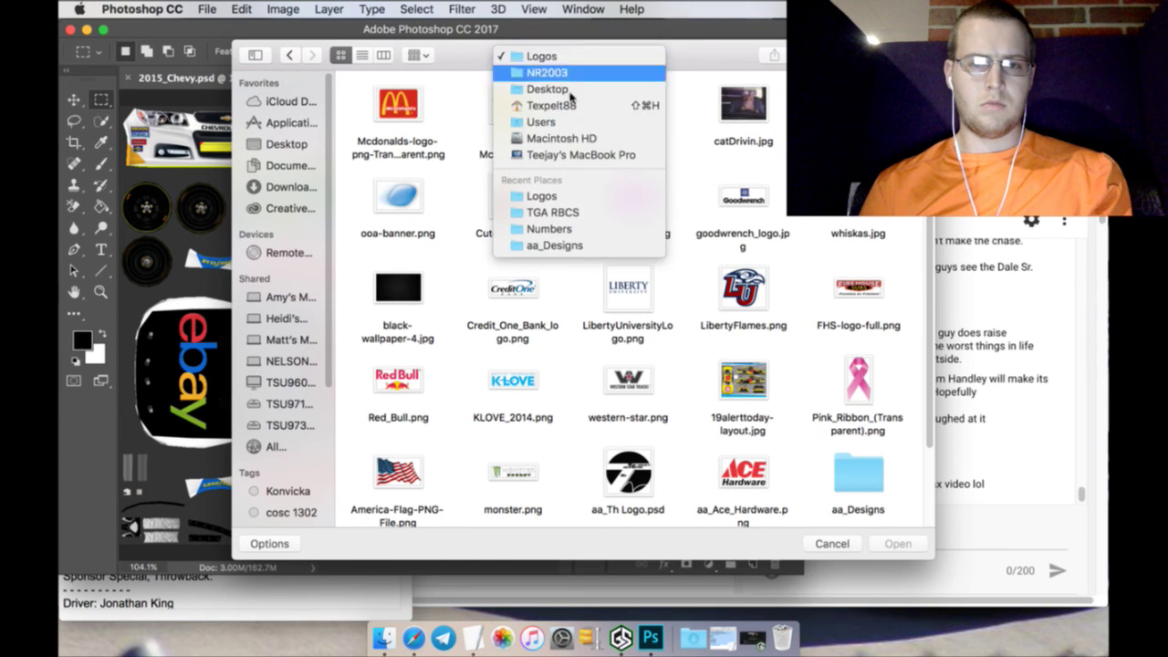
{"action": "left_click", "coordinate": [546, 225]}
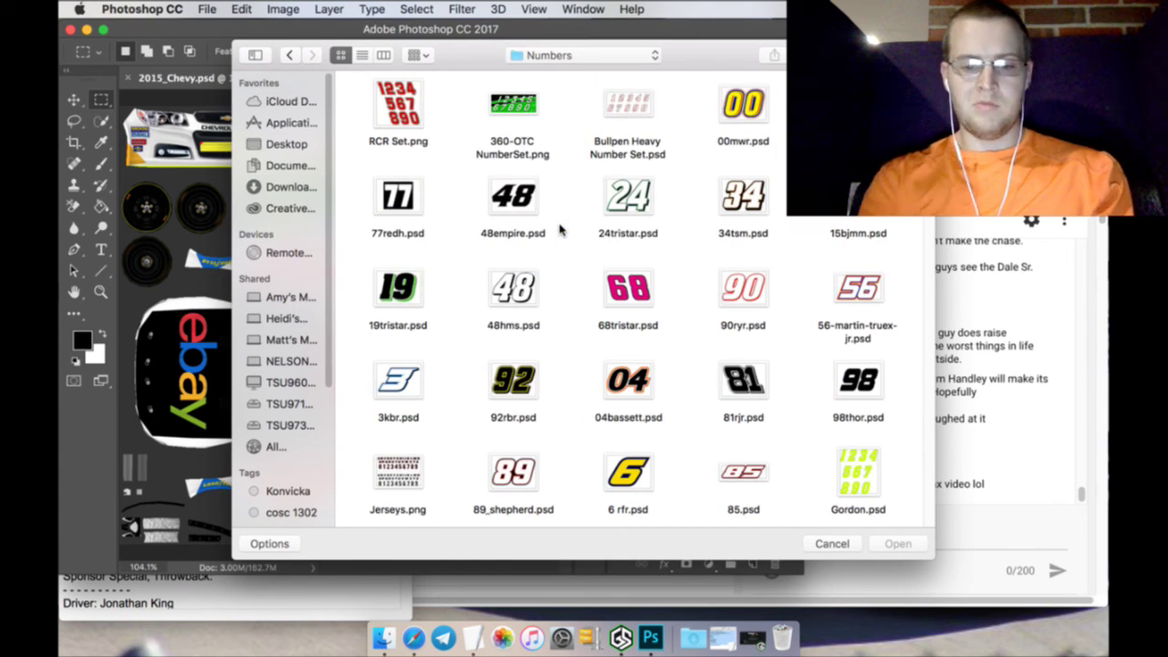
{"action": "right_click", "coordinate": [690, 100]}
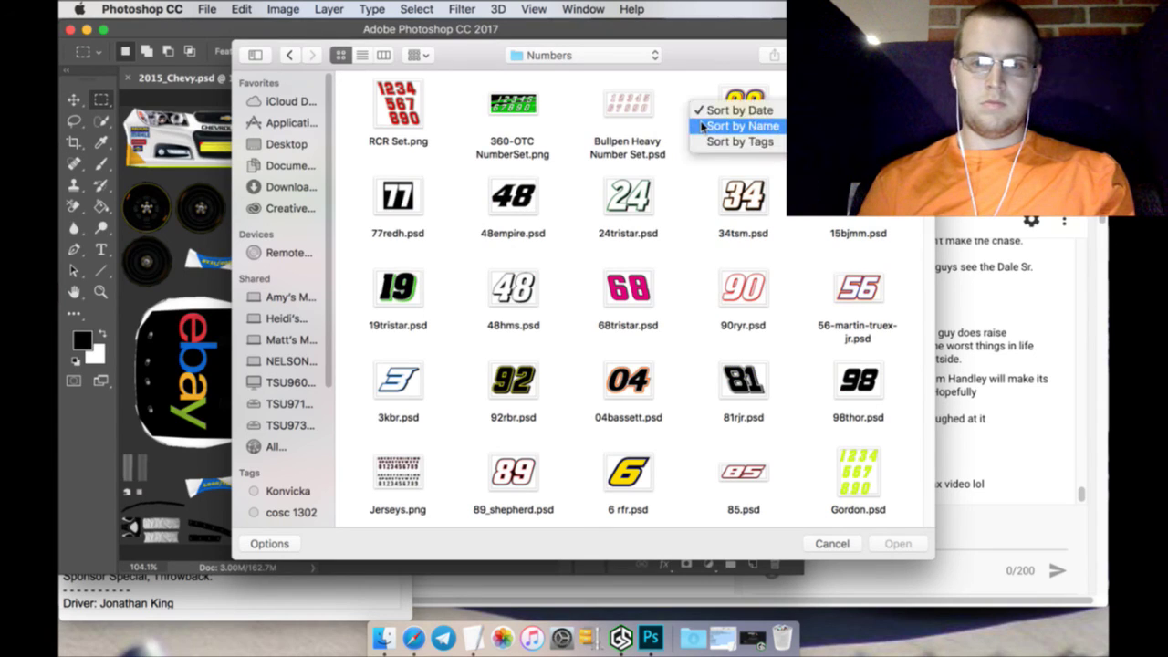
{"action": "left_click", "coordinate": [704, 123]}
{"action": "scroll", "coordinate": [690, 225], "scroll_direction": "down", "scroll_amount": 20}
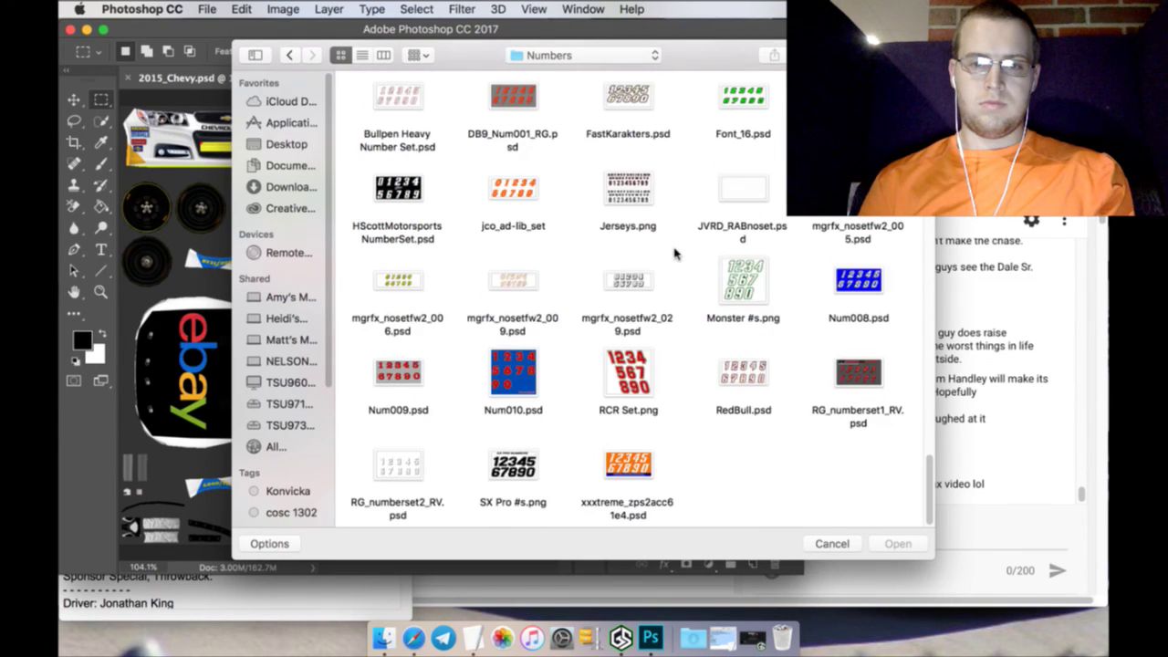
{"action": "left_click", "coordinate": [415, 190]}
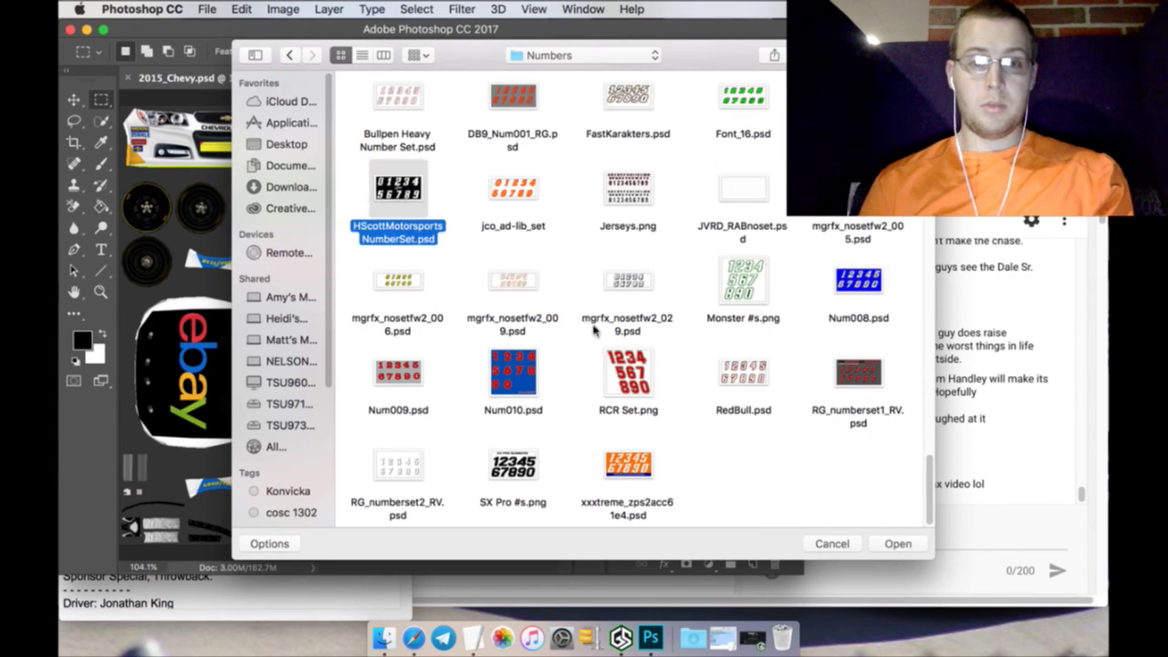
{"action": "left_click", "coordinate": [889, 545]}
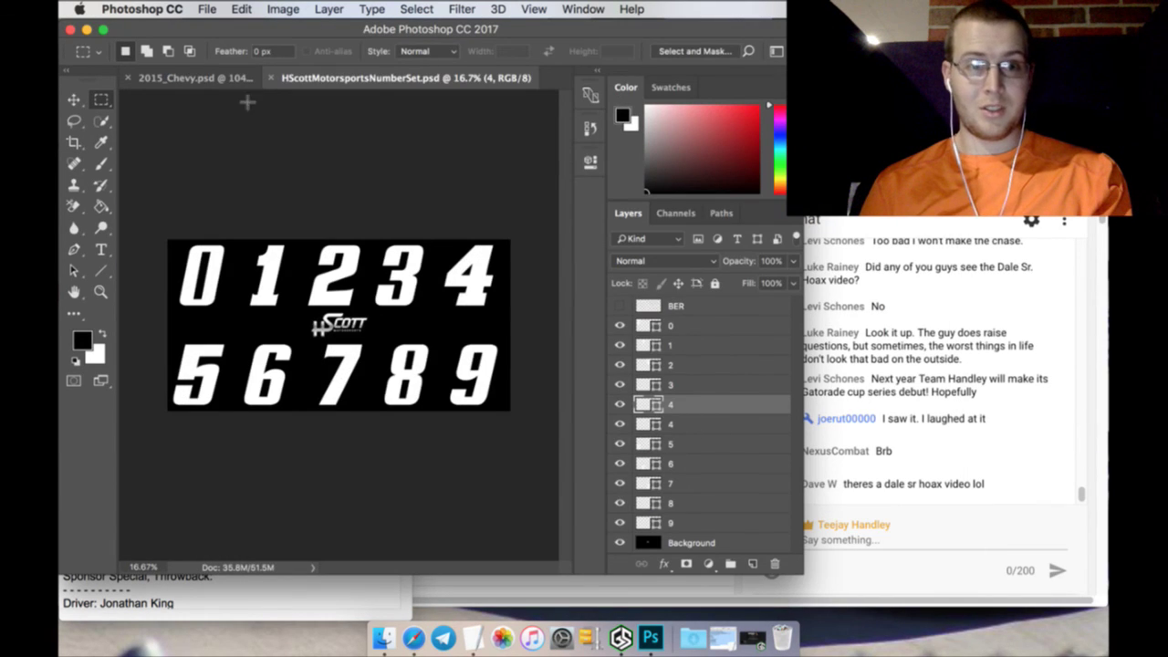
Copy the digit 2 from the number set into 2015_Chevy.psd and move its layer above Mask
{"action": "left_click", "coordinate": [212, 79]}
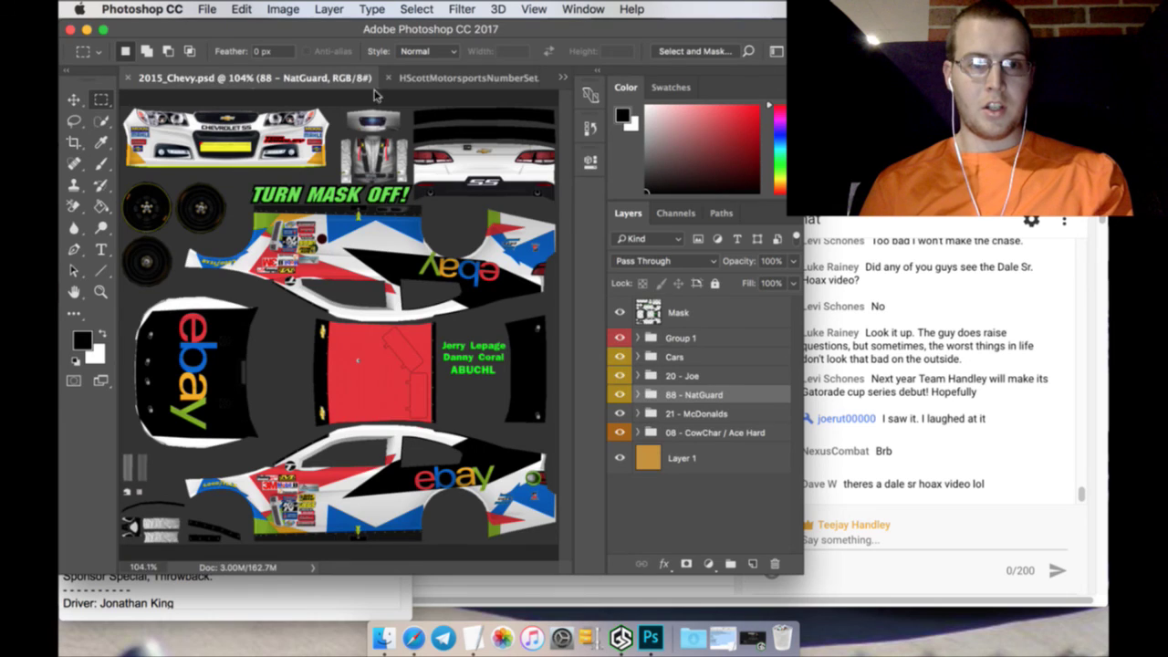
{"action": "left_click", "coordinate": [440, 80]}
{"action": "key", "text": "v"}
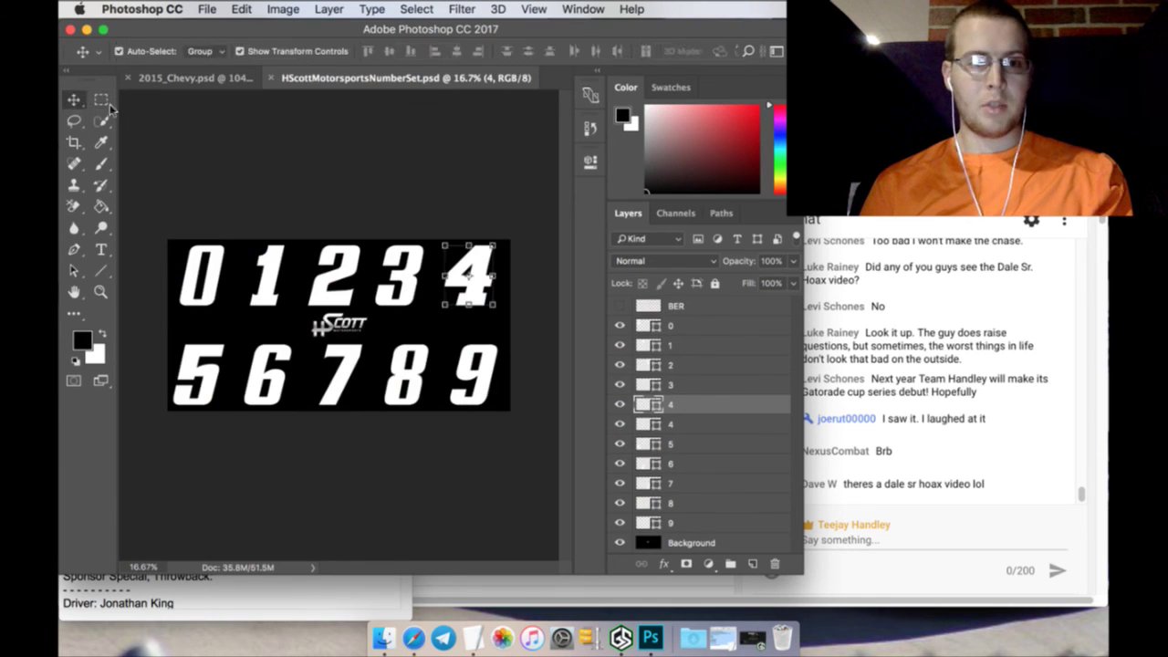
{"action": "left_click", "coordinate": [352, 253]}
{"action": "left_click_drag", "start_coordinate": [352, 254], "coordinate": [241, 107]}
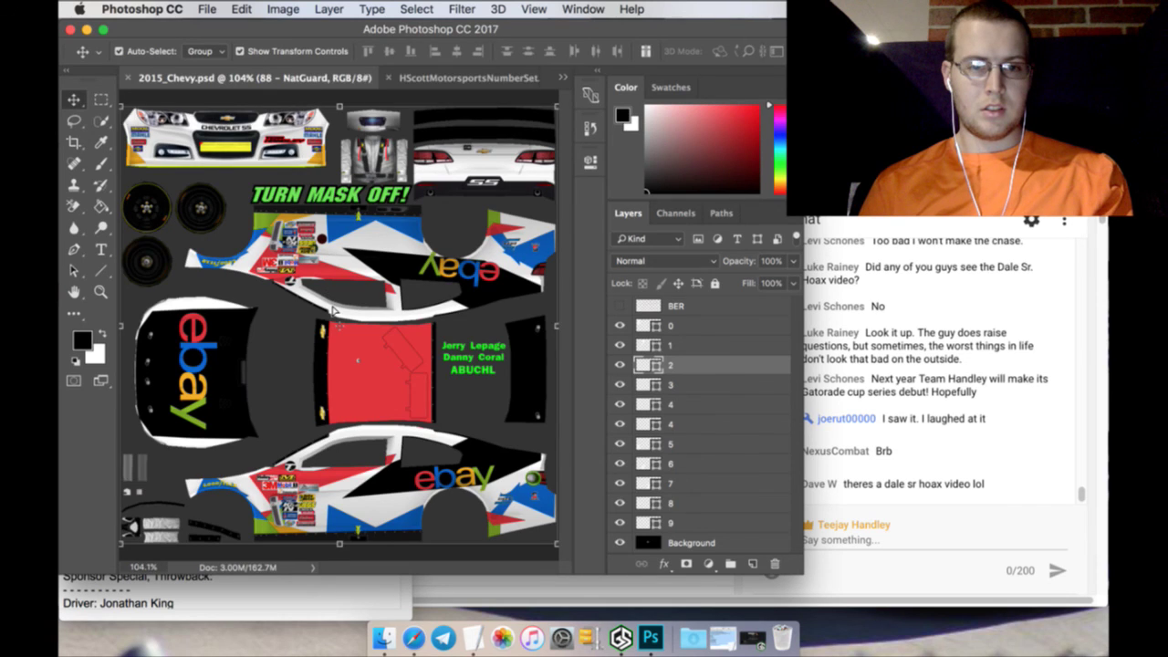
{"action": "left_click_drag", "start_coordinate": [333, 310], "coordinate": [311, 273]}
{"action": "key", "text": "ctrl+t"}
{"action": "left_click", "coordinate": [103, 100]}
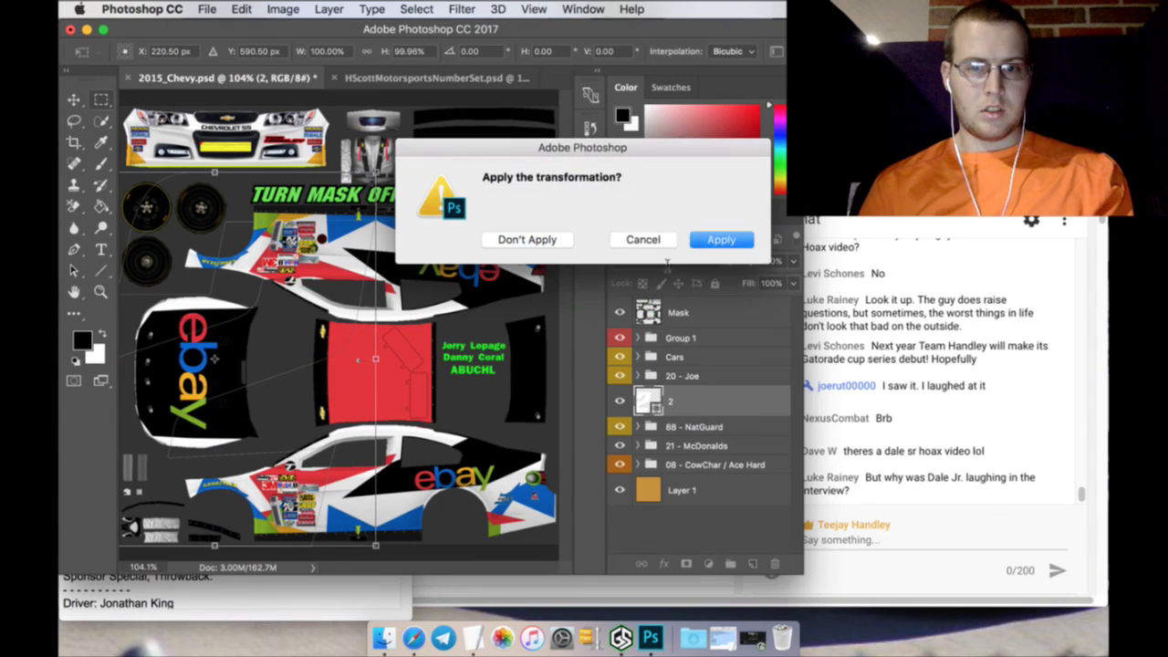
{"action": "left_click", "coordinate": [719, 237]}
{"action": "left_click_drag", "start_coordinate": [717, 397], "coordinate": [717, 296]}
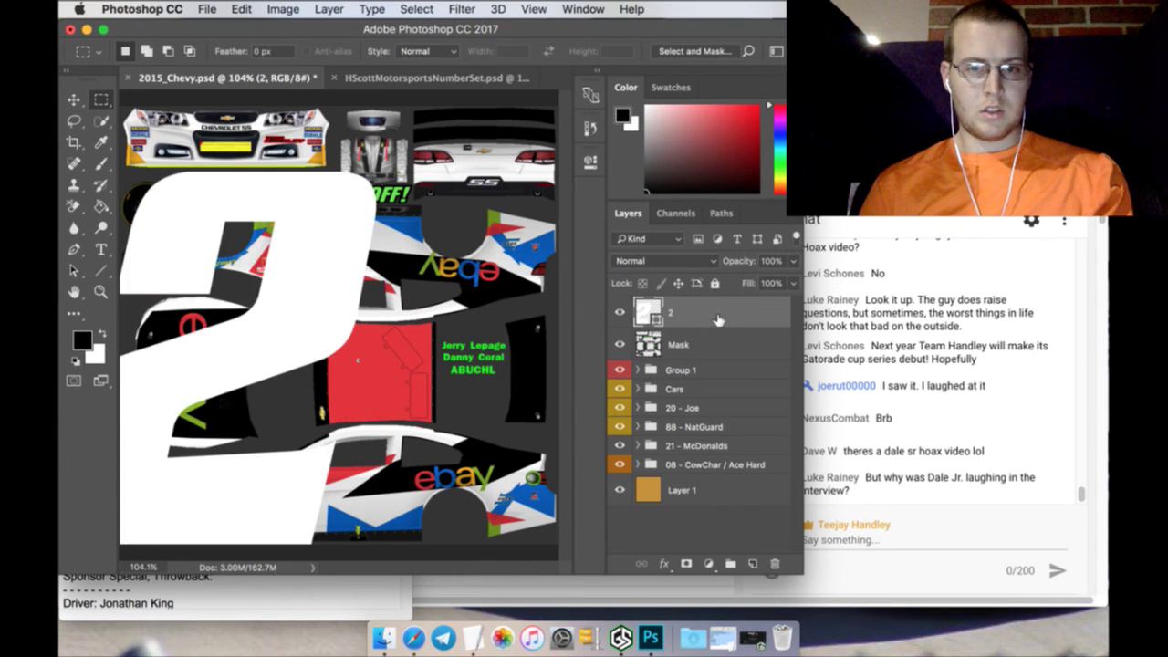
Copy the digit 0 from the number set into 2015_Chevy.psd and place it beside the 2 to form 20
{"action": "left_click", "coordinate": [438, 78]}
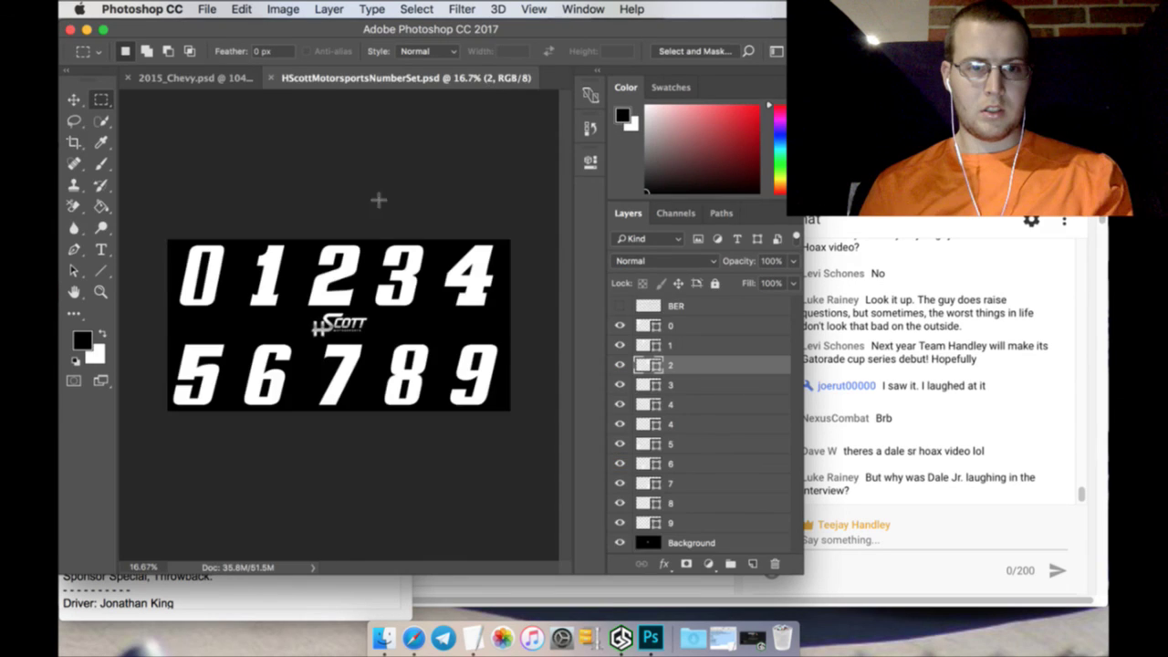
{"action": "left_click", "coordinate": [75, 98]}
{"action": "left_click", "coordinate": [217, 244]}
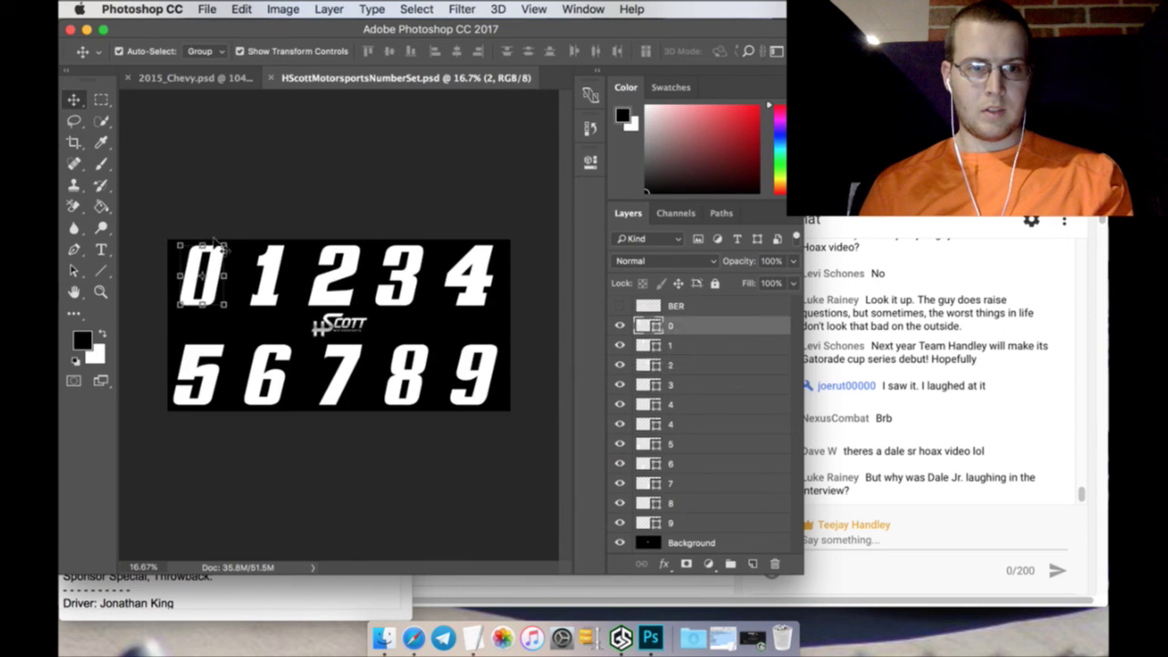
{"action": "left_click_drag", "start_coordinate": [213, 264], "coordinate": [287, 186]}
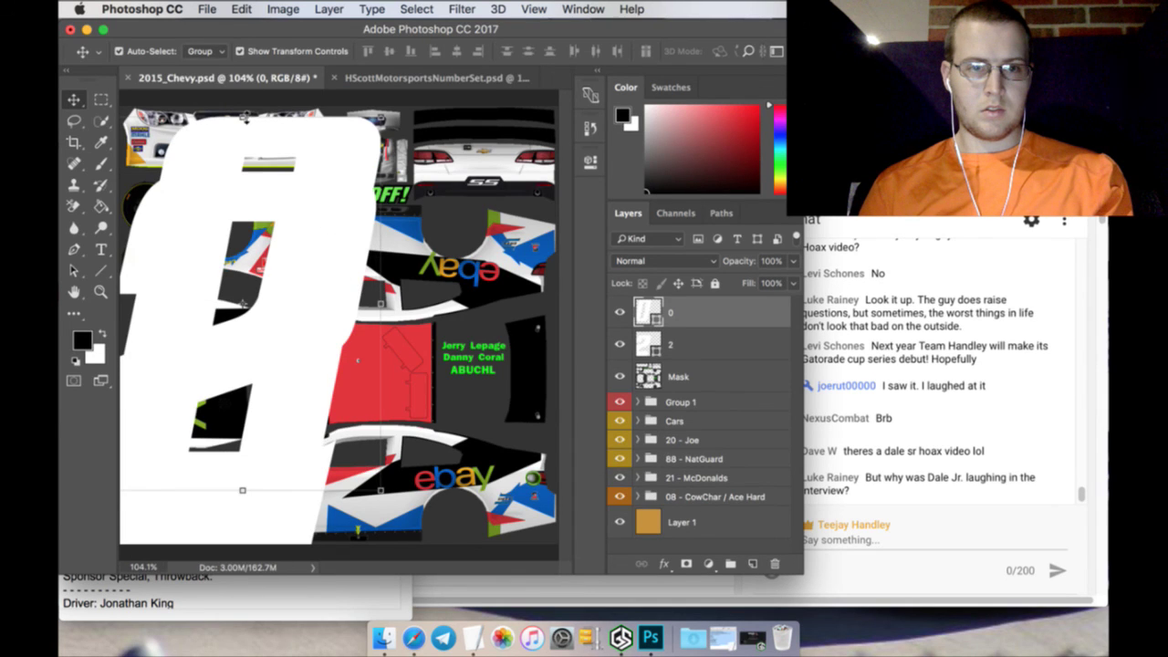
{"action": "key", "text": "ctrl+t"}
{"action": "left_click_drag", "start_coordinate": [225, 133], "coordinate": [460, 192]}
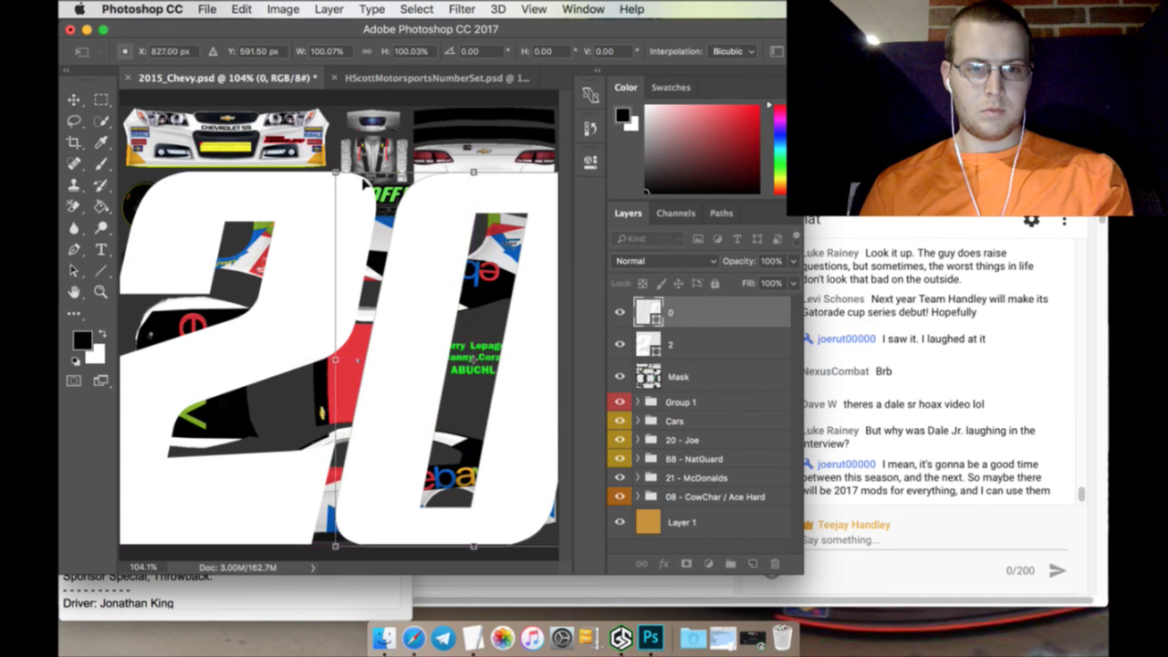
{"action": "left_click", "coordinate": [101, 100]}
{"action": "left_click", "coordinate": [718, 240]}
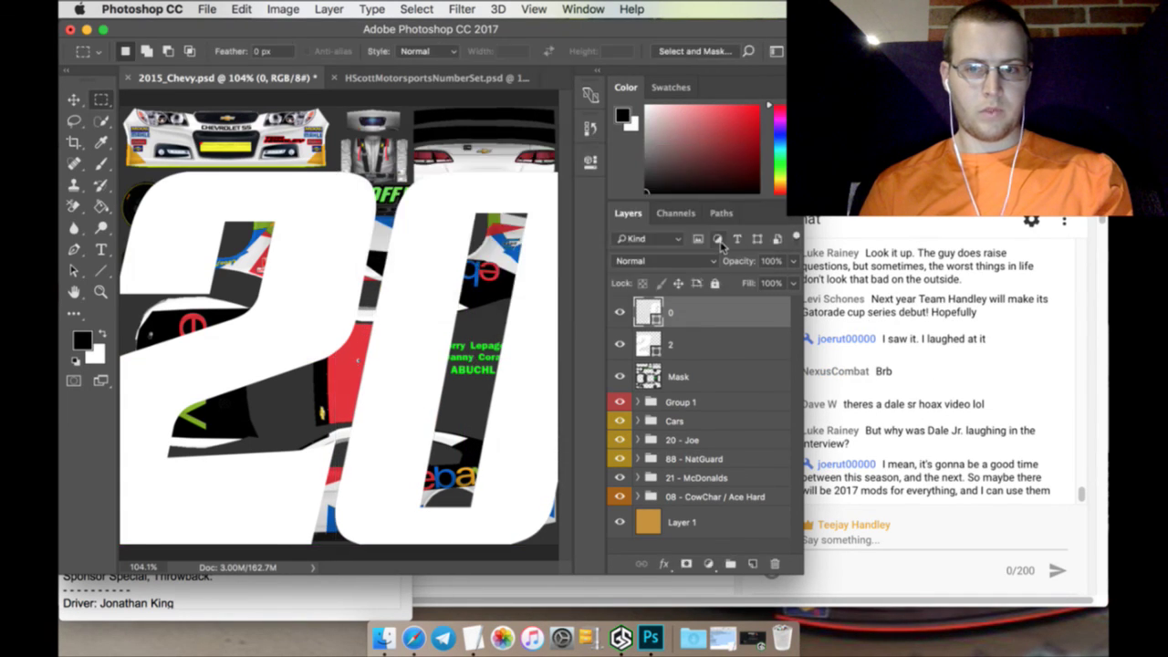
Merge the 2 and 0 shape layers, rasterize the merged layer and rename it 20
{"action": "right_click", "coordinate": [731, 341]}
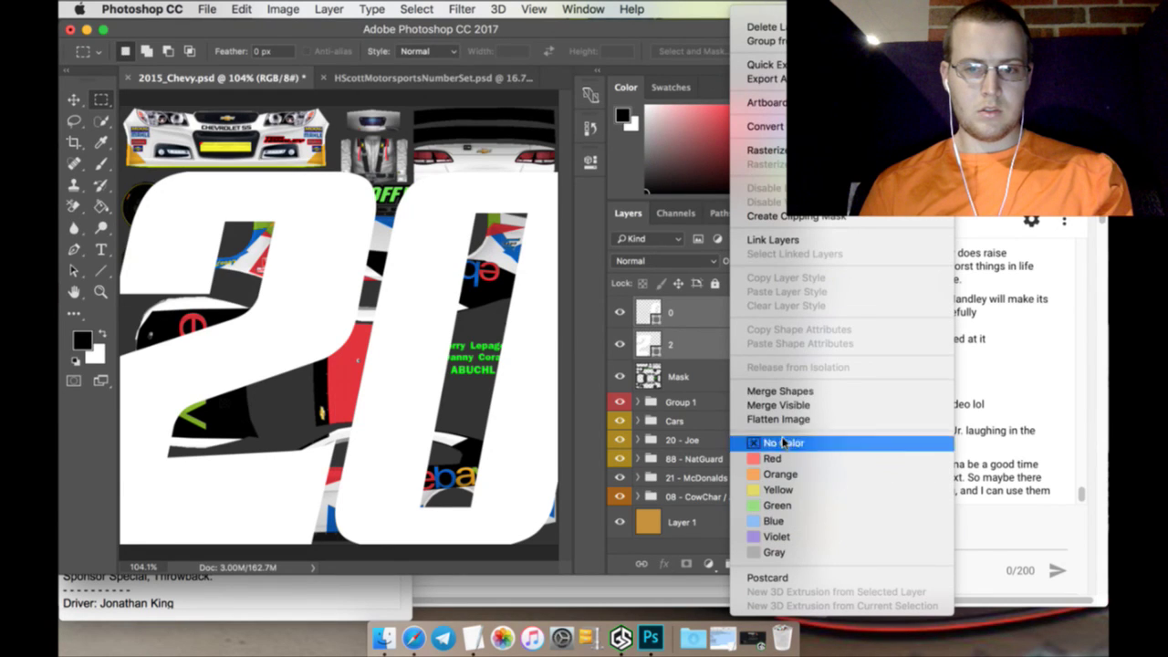
{"action": "left_click", "coordinate": [786, 392]}
{"action": "right_click", "coordinate": [720, 312]}
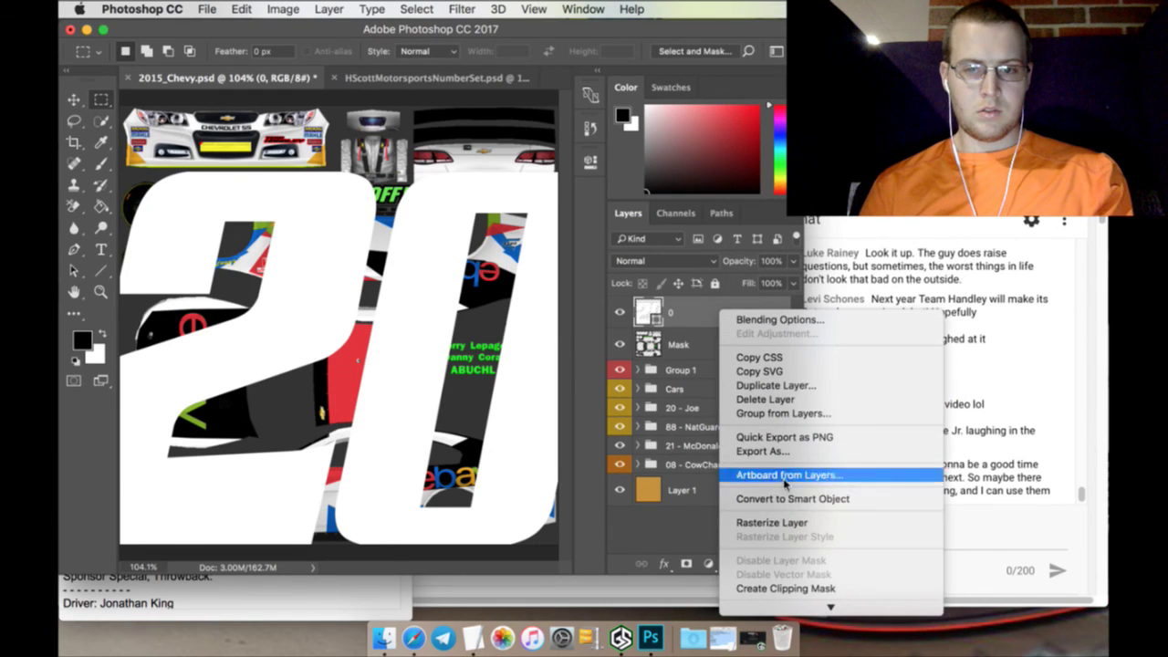
{"action": "left_click", "coordinate": [785, 521]}
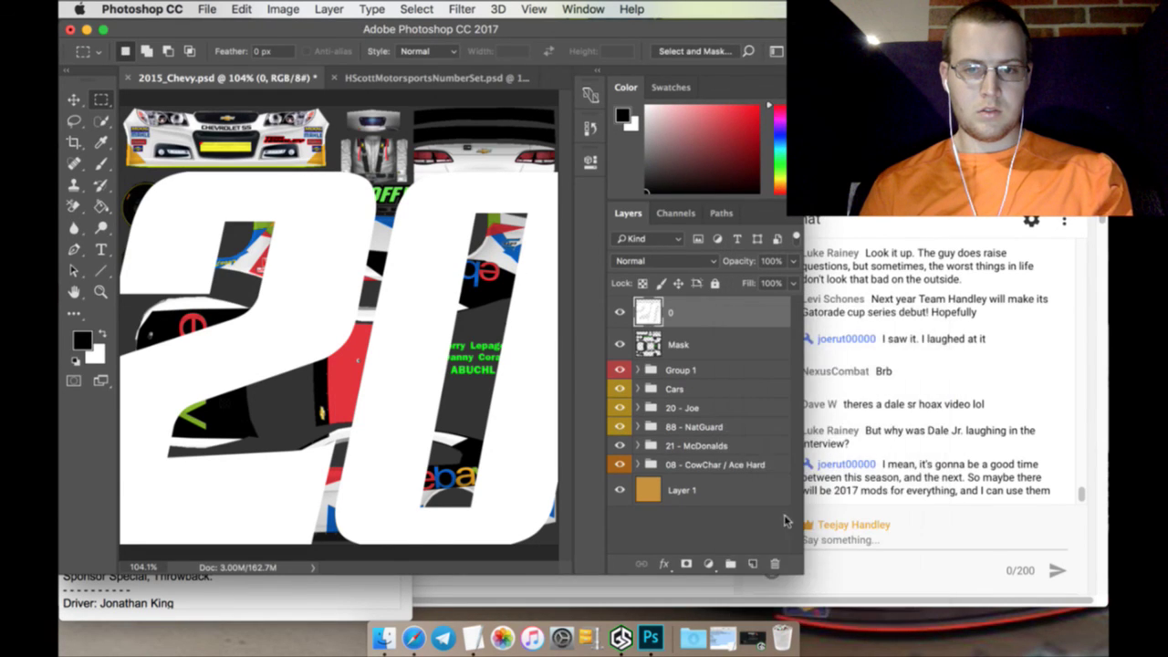
{"action": "double_click", "coordinate": [672, 312]}
{"action": "type", "text": "20"}
{"action": "key", "text": "Return"}
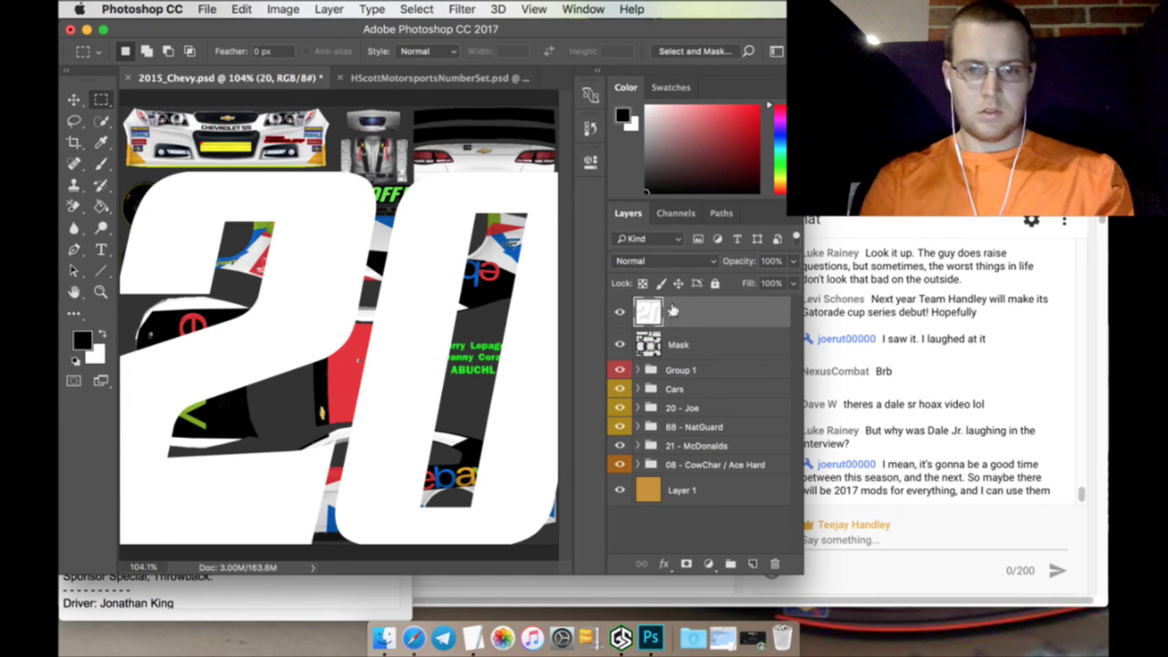
Scale the 20 to about 14.7% on the lower car side's door, apply the transformation, and move its layer between Cars and 20 - Joe
{"action": "left_click", "coordinate": [72, 100]}
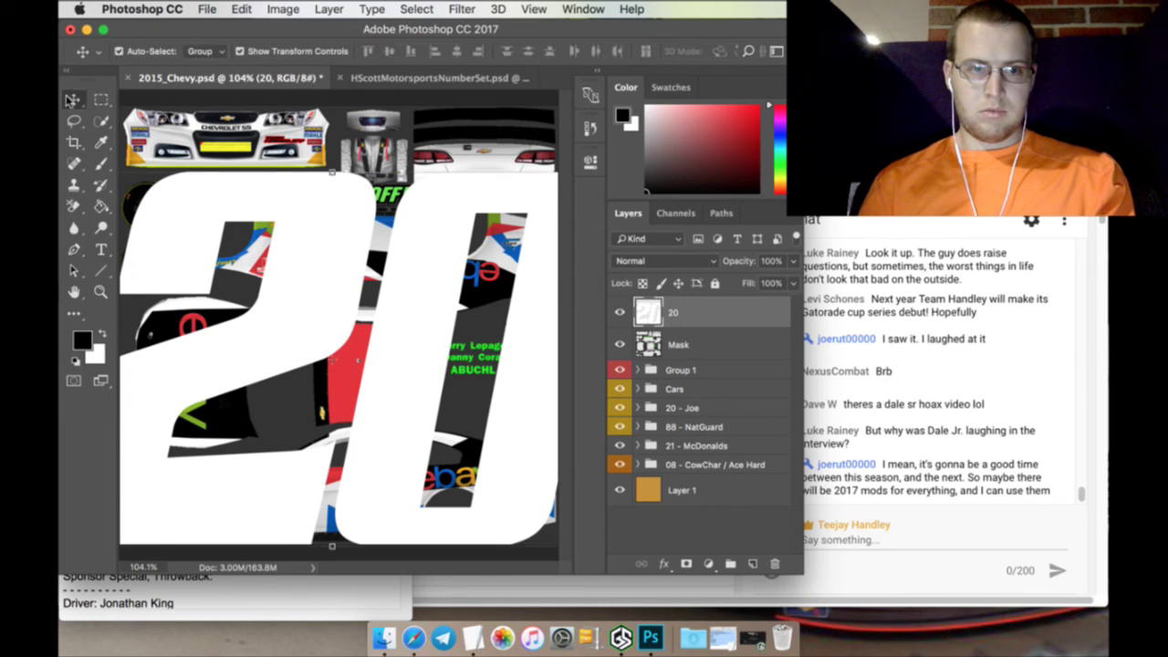
{"action": "left_click", "coordinate": [331, 175]}
{"action": "left_click_drag", "start_coordinate": [318, 258], "coordinate": [427, 186]}
{"action": "left_click_drag", "start_coordinate": [154, 146], "coordinate": [355, 435]}
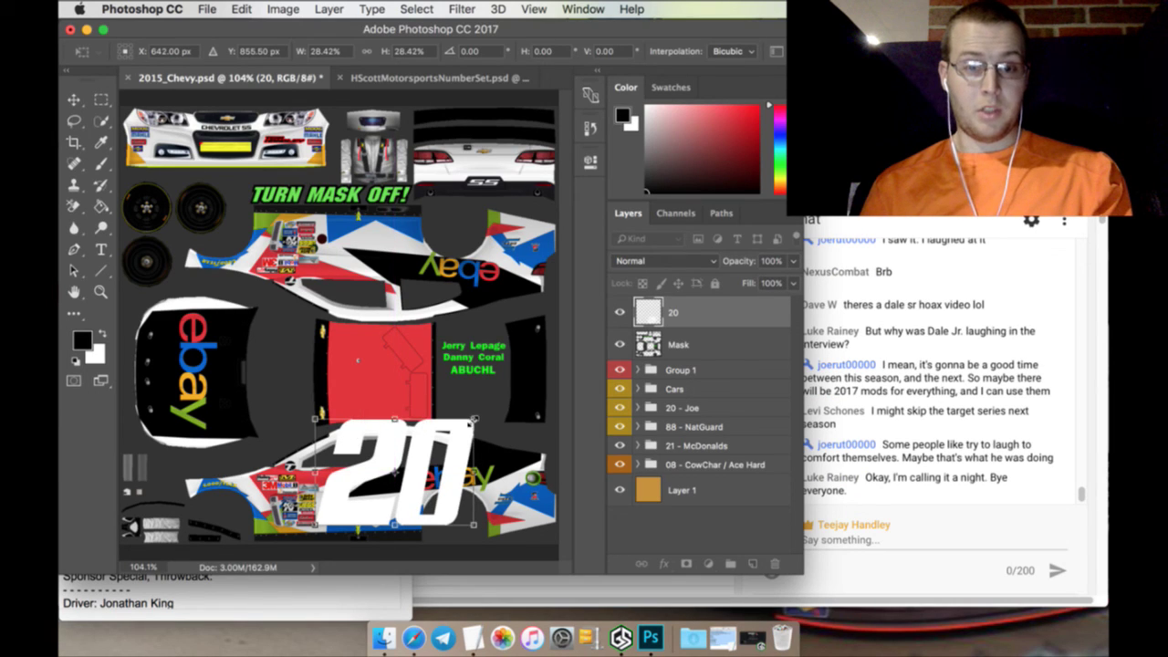
{"action": "left_click_drag", "start_coordinate": [474, 419], "coordinate": [392, 465]}
{"action": "left_click", "coordinate": [105, 99]}
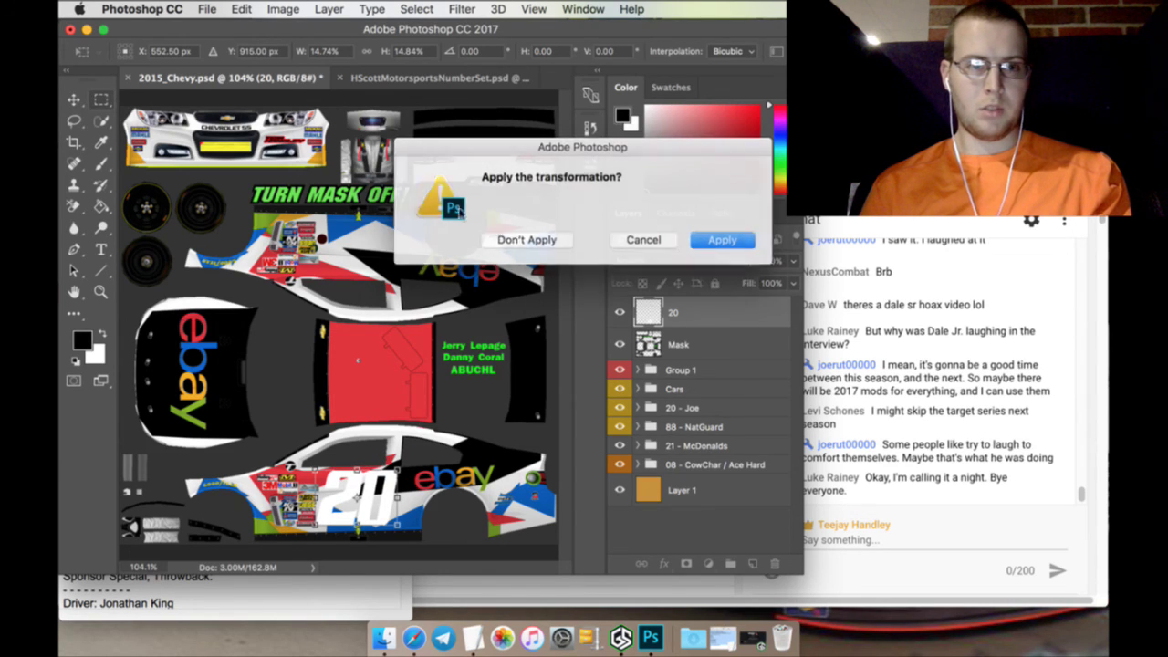
{"action": "left_click", "coordinate": [719, 239]}
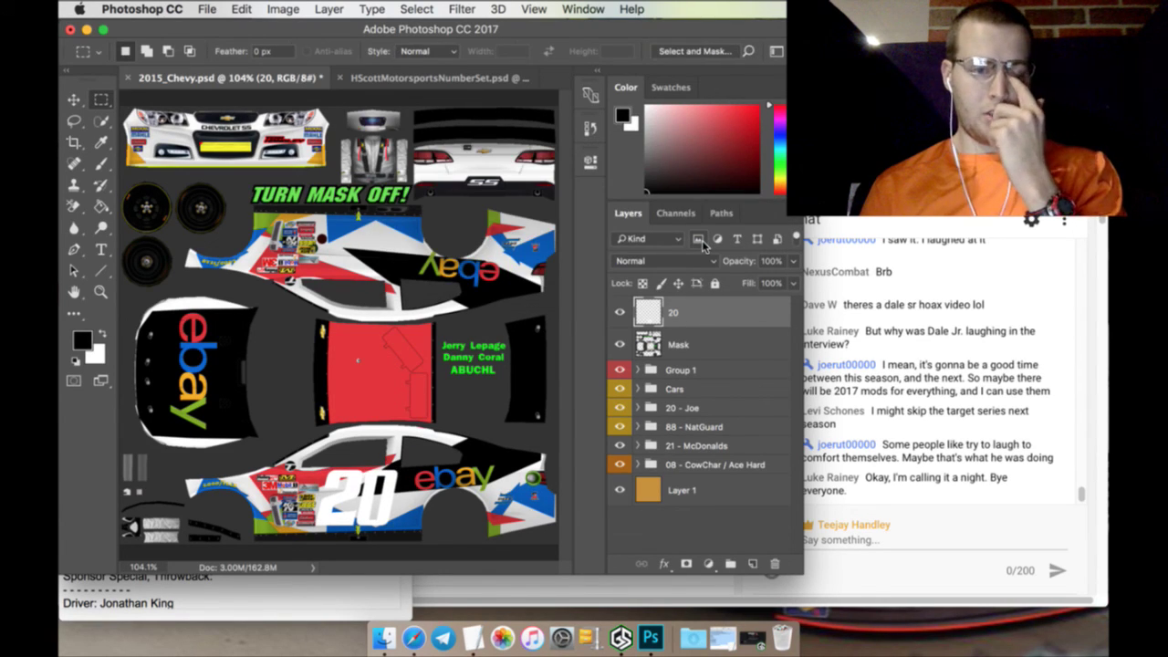
{"action": "left_click_drag", "start_coordinate": [707, 346], "coordinate": [722, 394]}
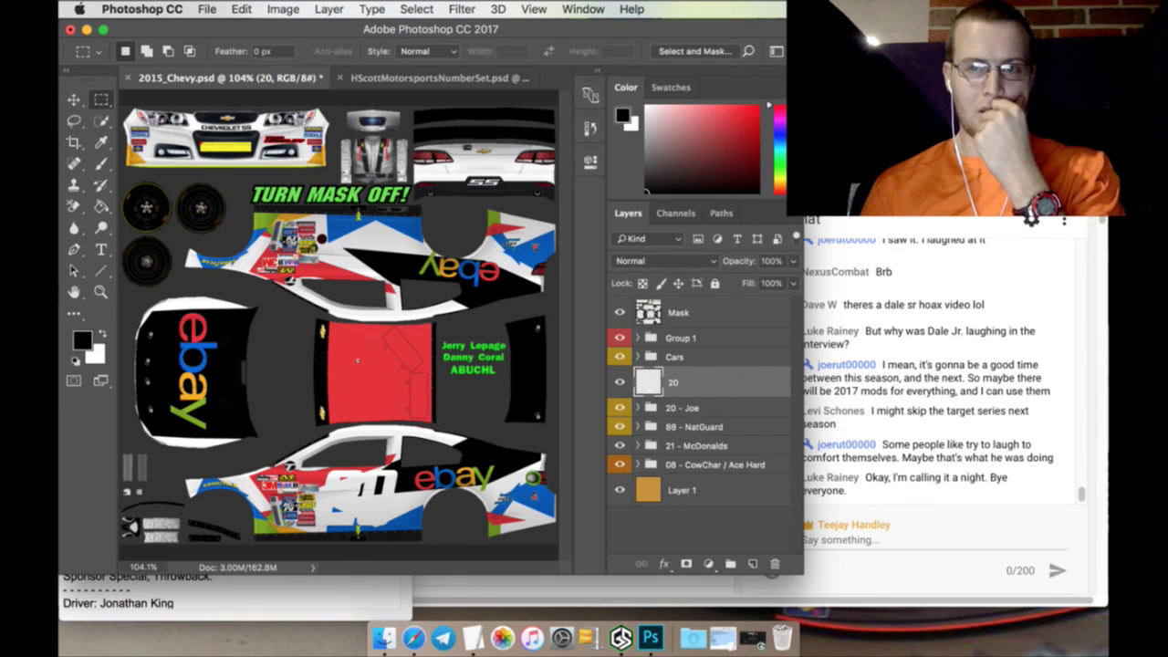
Switch to Safari, search Google for "highlighter hex codes" and open the Color Code: NEON article from the web results
{"action": "key", "text": "super+Tab"}
{"action": "scroll", "coordinate": [375, 125], "scroll_direction": "up", "scroll_amount": 4}
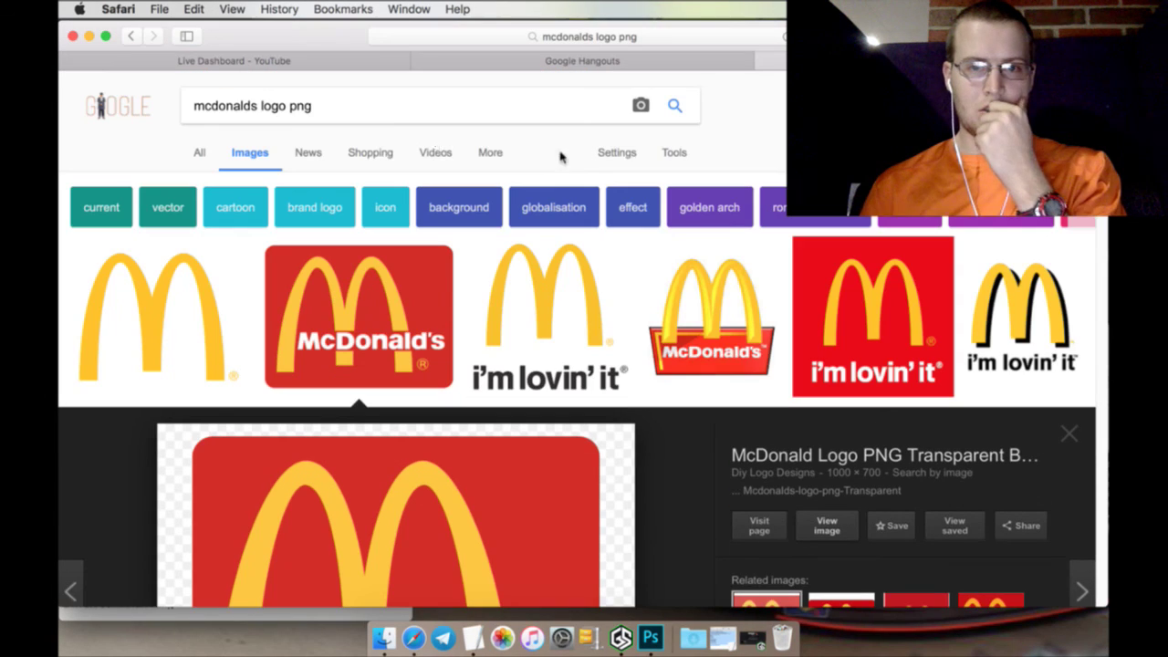
{"action": "triple_click", "coordinate": [375, 122]}
{"action": "type", "text": "high"}
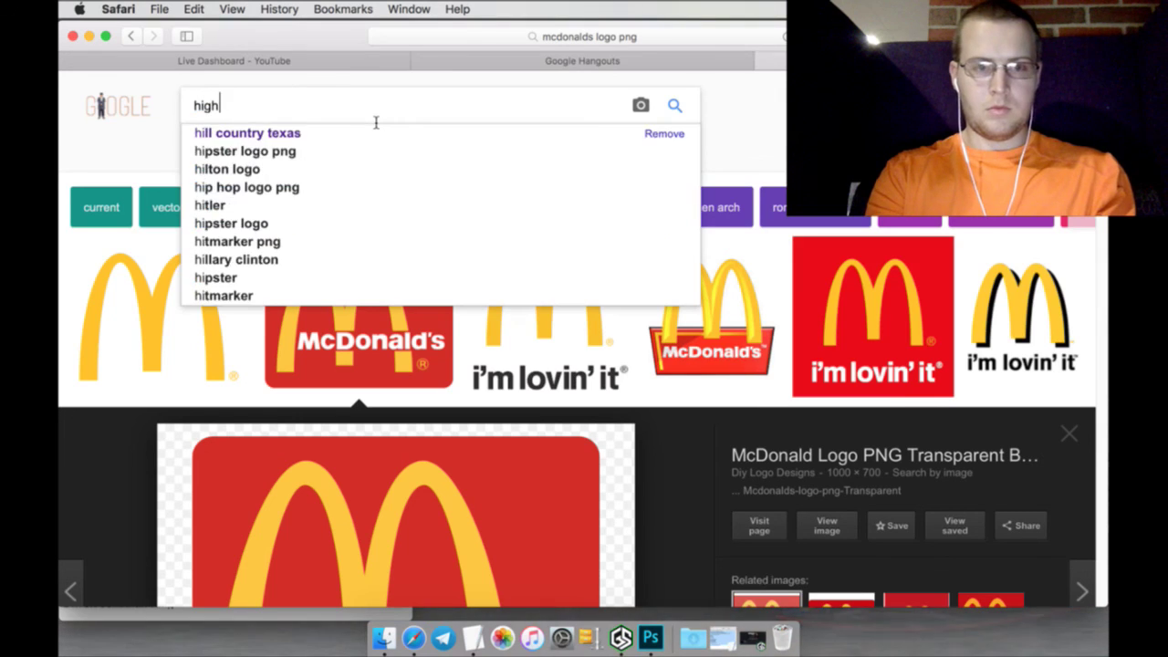
{"action": "type", "text": "lighter hex"}
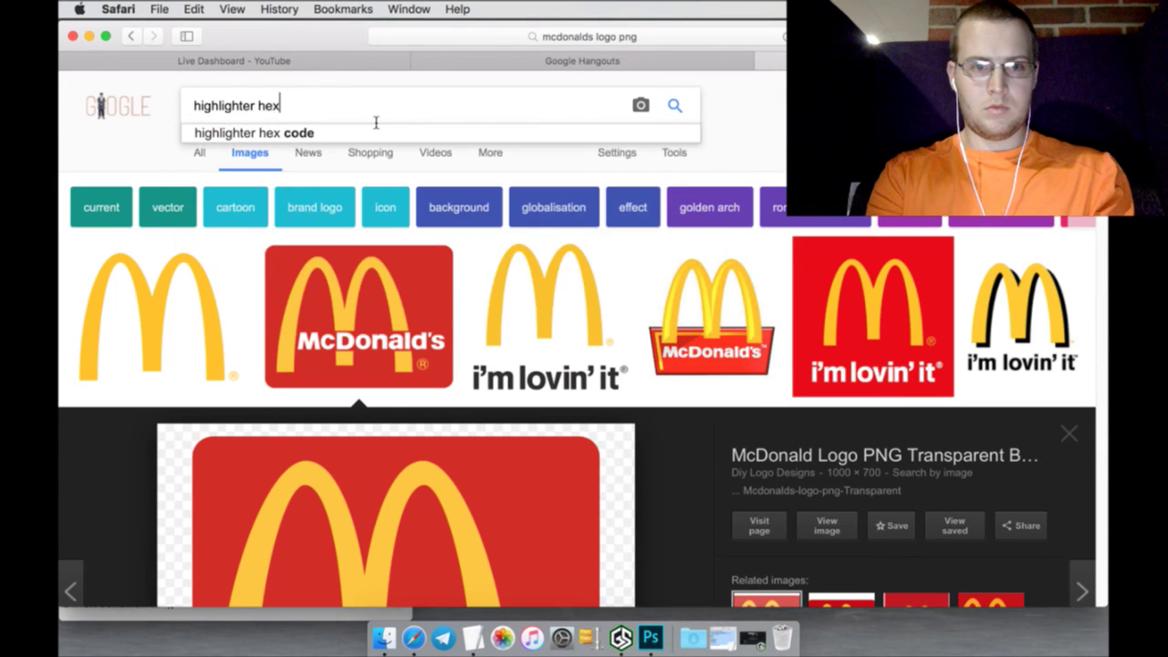
{"action": "type", "text": " codes"}
{"action": "key", "text": "Return"}
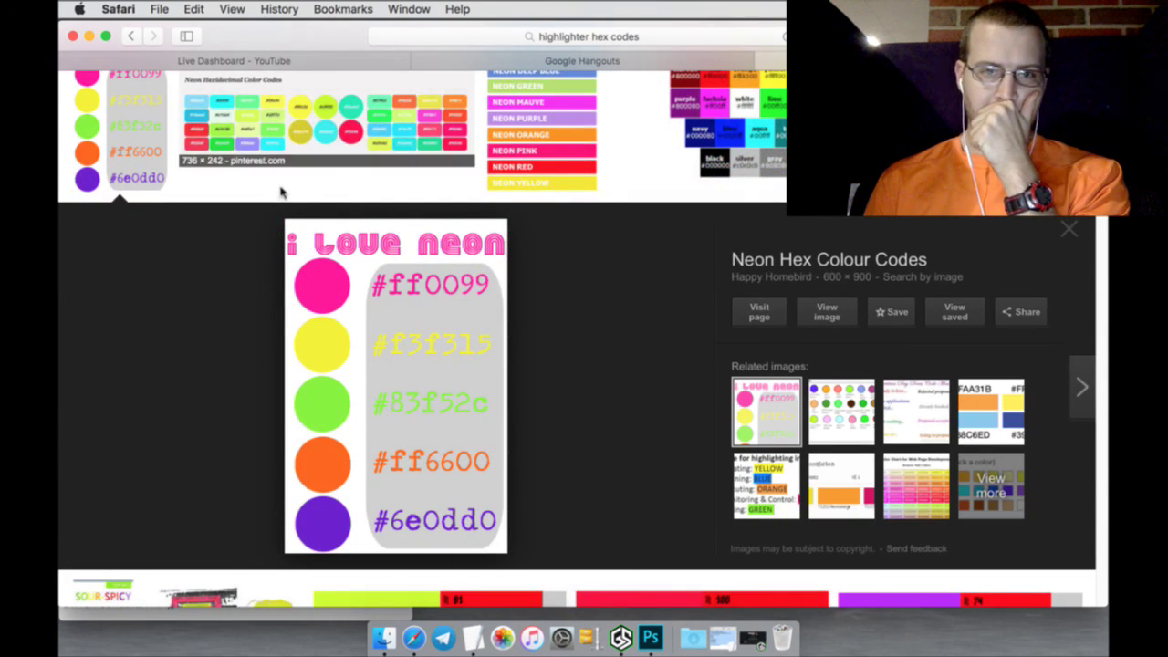
{"action": "scroll", "coordinate": [282, 174], "scroll_direction": "up", "scroll_amount": 4}
{"action": "left_click", "coordinate": [205, 154]}
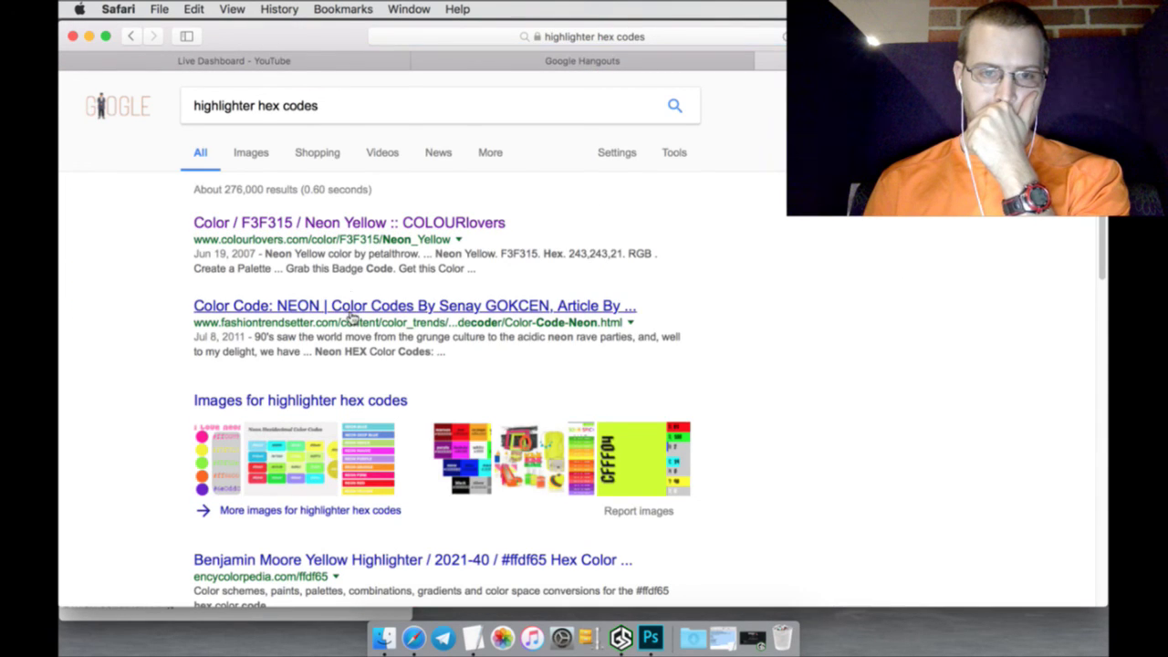
{"action": "left_click", "coordinate": [352, 307]}
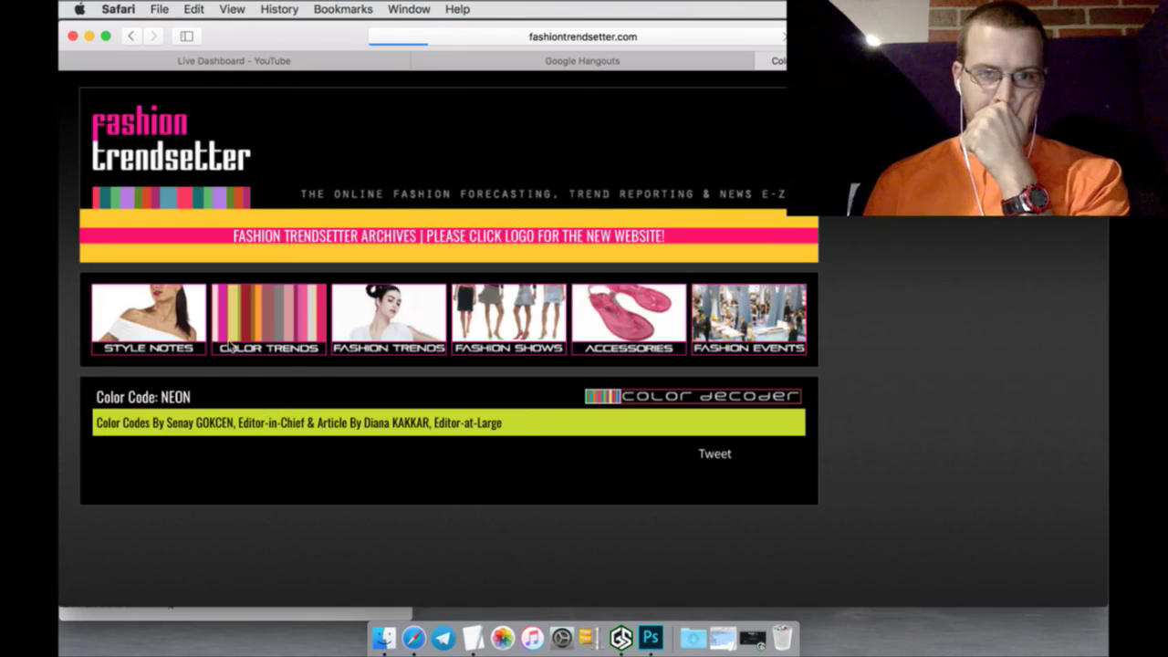
Find the Neon HEX Color Codes table in the article and copy the Neon Red code #FF0000
{"action": "scroll", "coordinate": [64, 438], "scroll_direction": "down", "scroll_amount": 10}
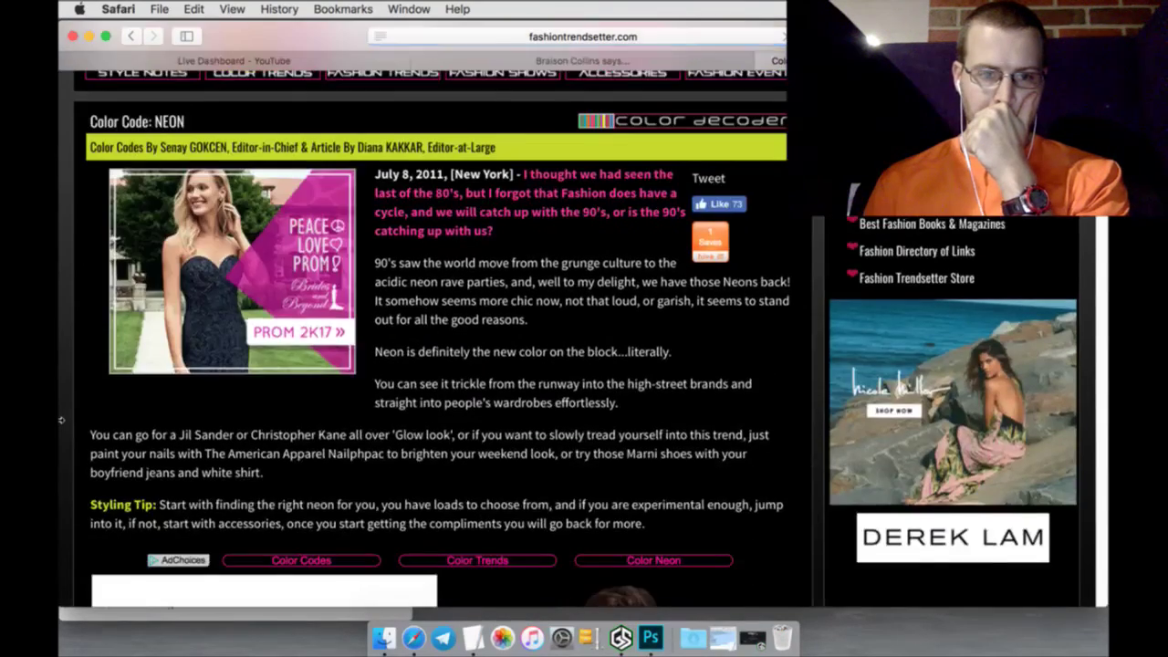
{"action": "scroll", "coordinate": [61, 420], "scroll_direction": "down", "scroll_amount": 5}
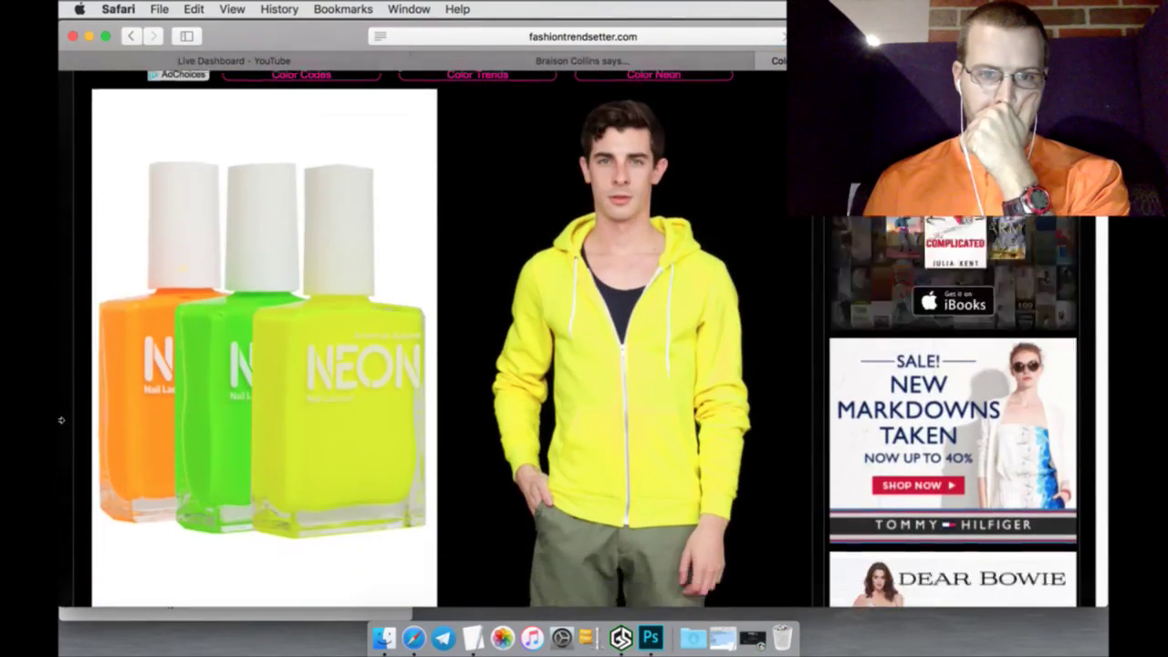
{"action": "scroll", "coordinate": [61, 419], "scroll_direction": "down", "scroll_amount": 5}
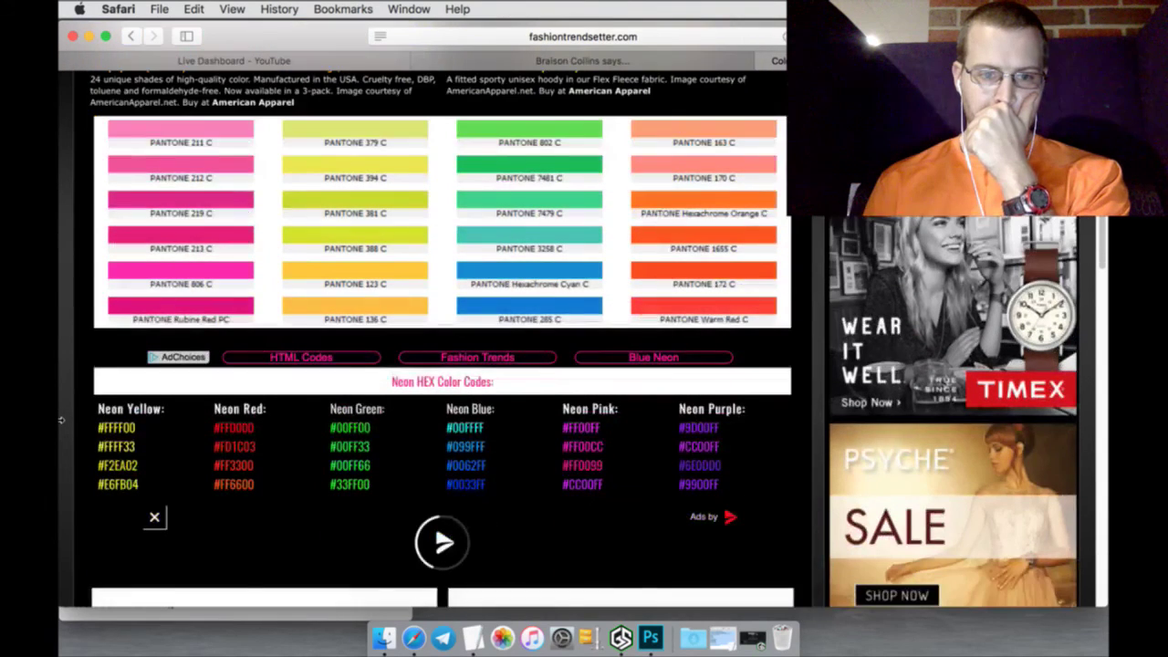
{"action": "scroll", "coordinate": [61, 420], "scroll_direction": "down", "scroll_amount": 1}
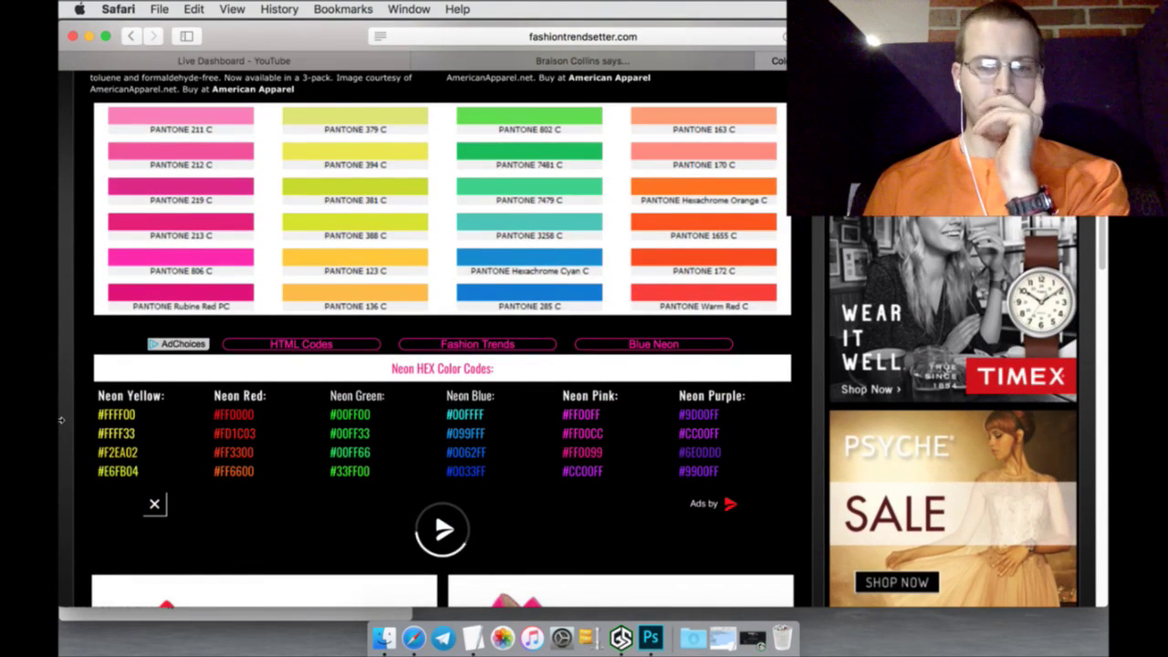
{"action": "scroll", "coordinate": [61, 420], "scroll_direction": "down", "scroll_amount": 1}
{"action": "scroll", "coordinate": [61, 419], "scroll_direction": "down", "scroll_amount": 1}
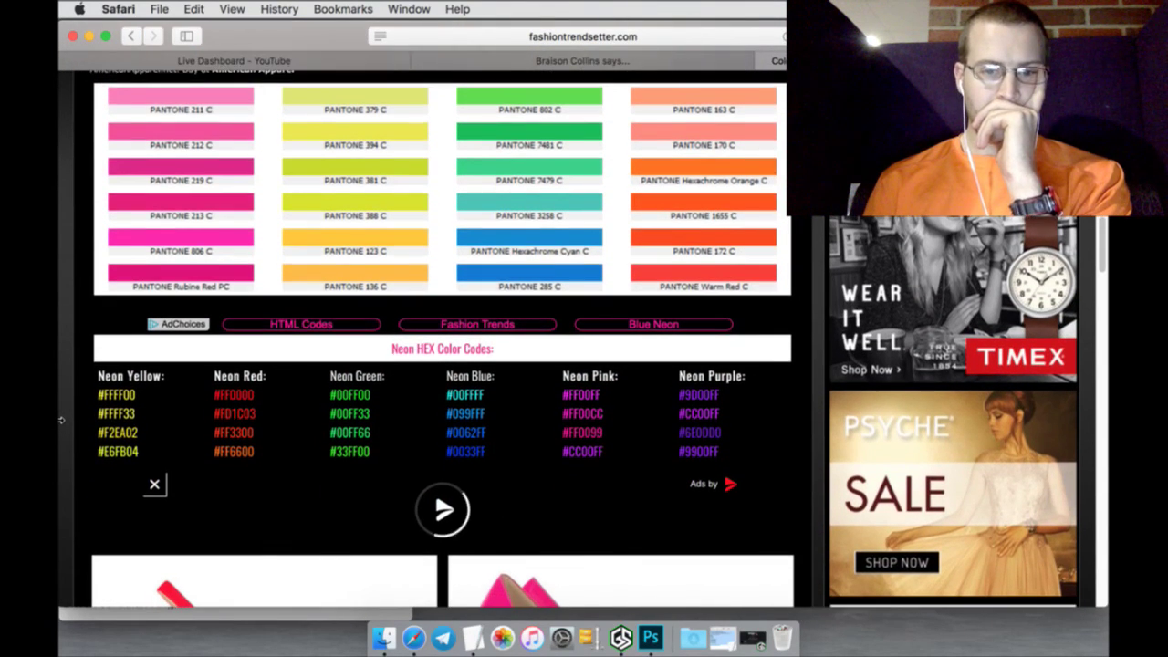
{"action": "scroll", "coordinate": [62, 420], "scroll_direction": "down", "scroll_amount": 3}
{"action": "scroll", "coordinate": [61, 420], "scroll_direction": "down", "scroll_amount": 4}
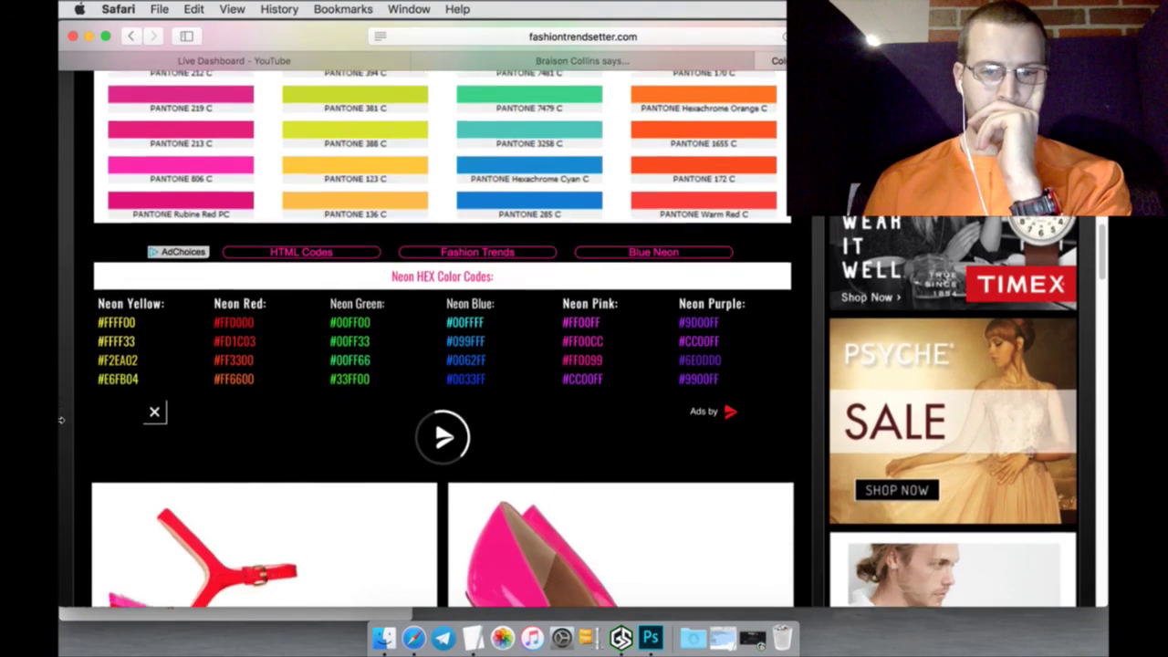
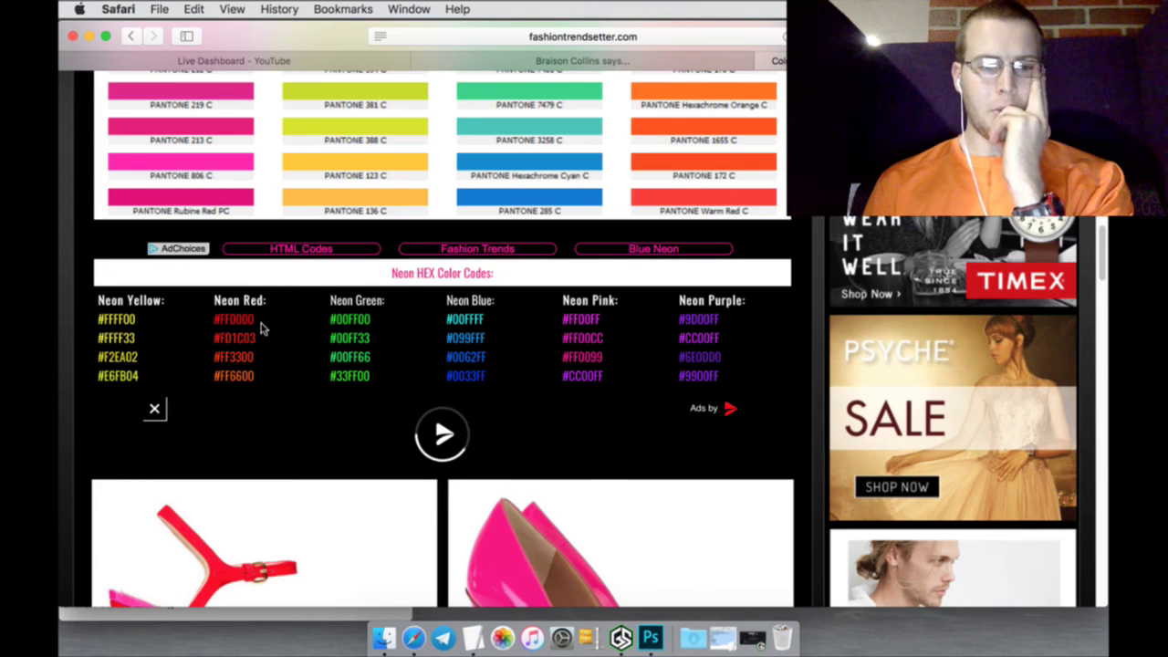
{"action": "left_click_drag", "start_coordinate": [262, 326], "coordinate": [222, 320]}
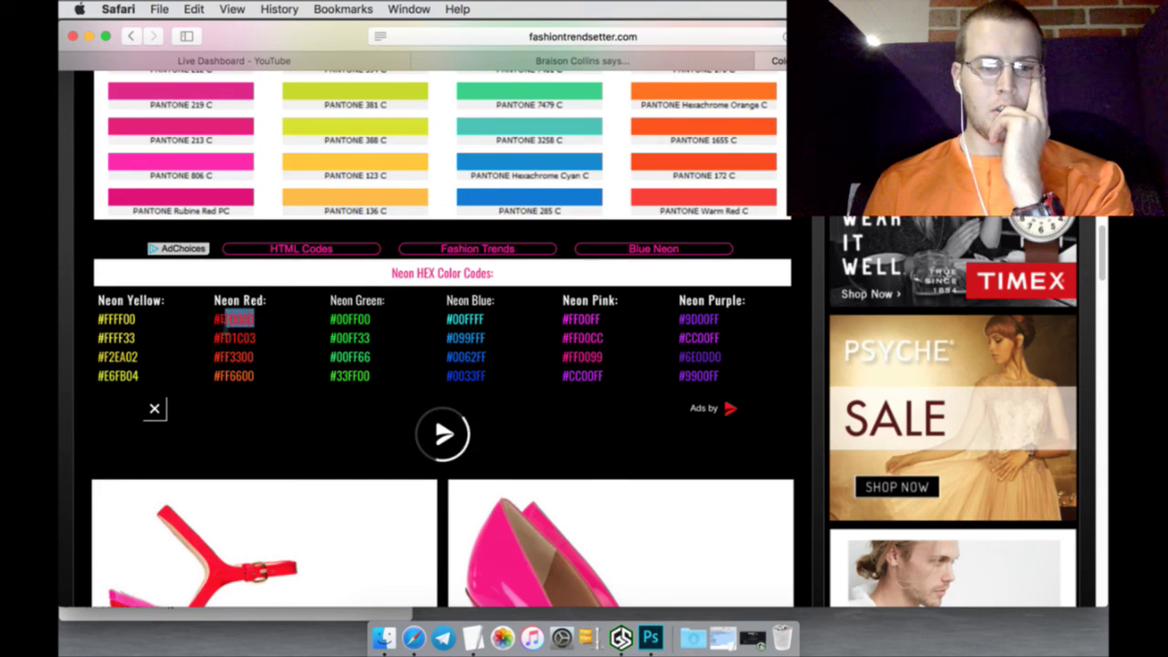
{"action": "right_click", "coordinate": [222, 320]}
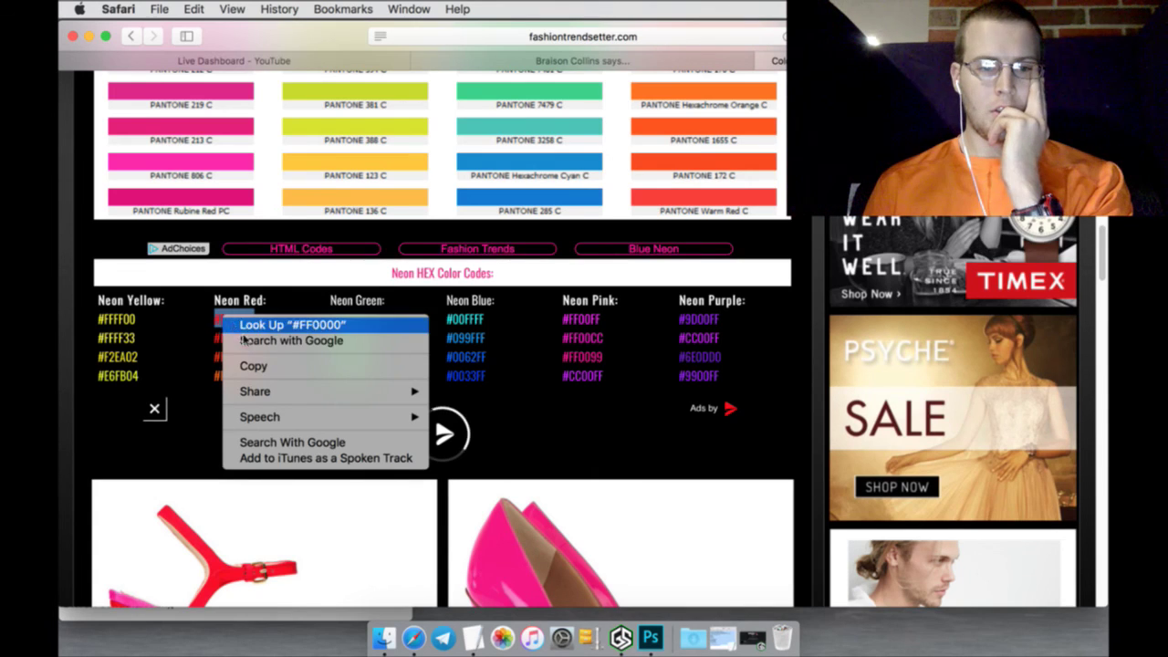
{"action": "left_click", "coordinate": [252, 365]}
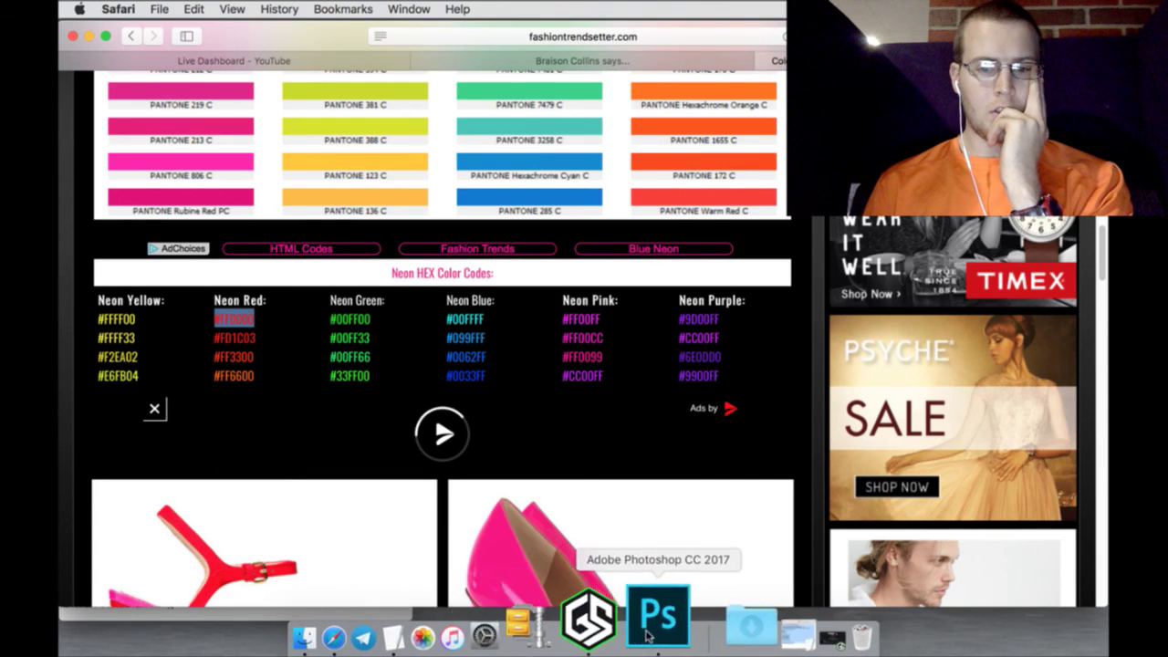
Switch to Photoshop and set the foreground color to #FF0000
{"action": "left_click", "coordinate": [320, 62]}
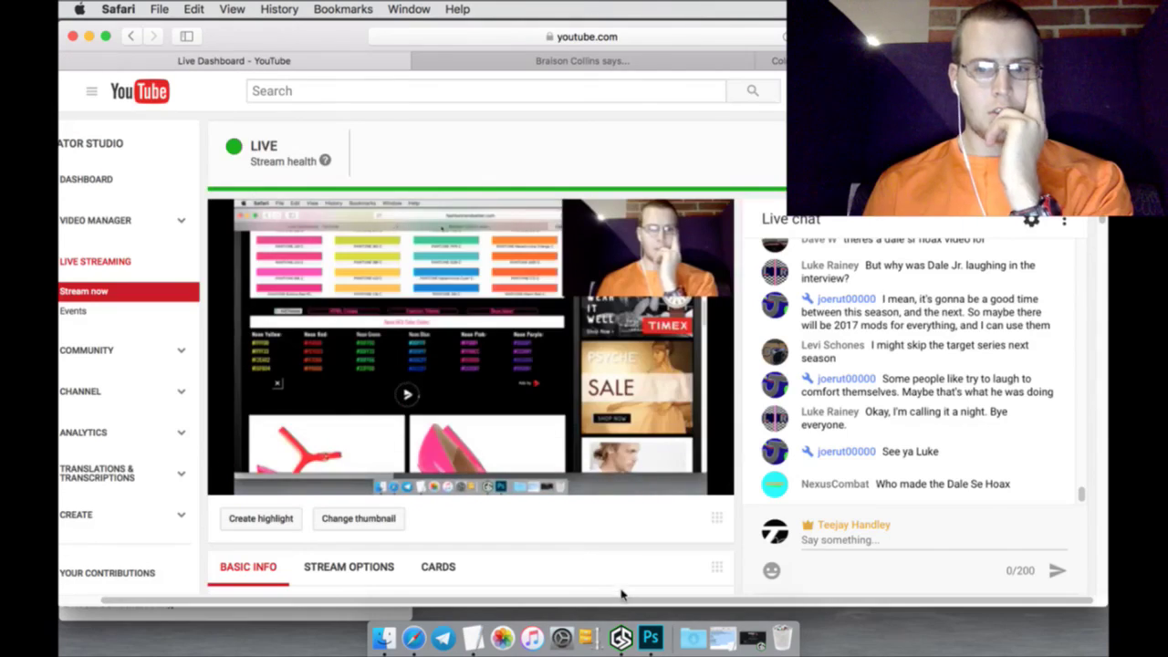
{"action": "left_click", "coordinate": [647, 627]}
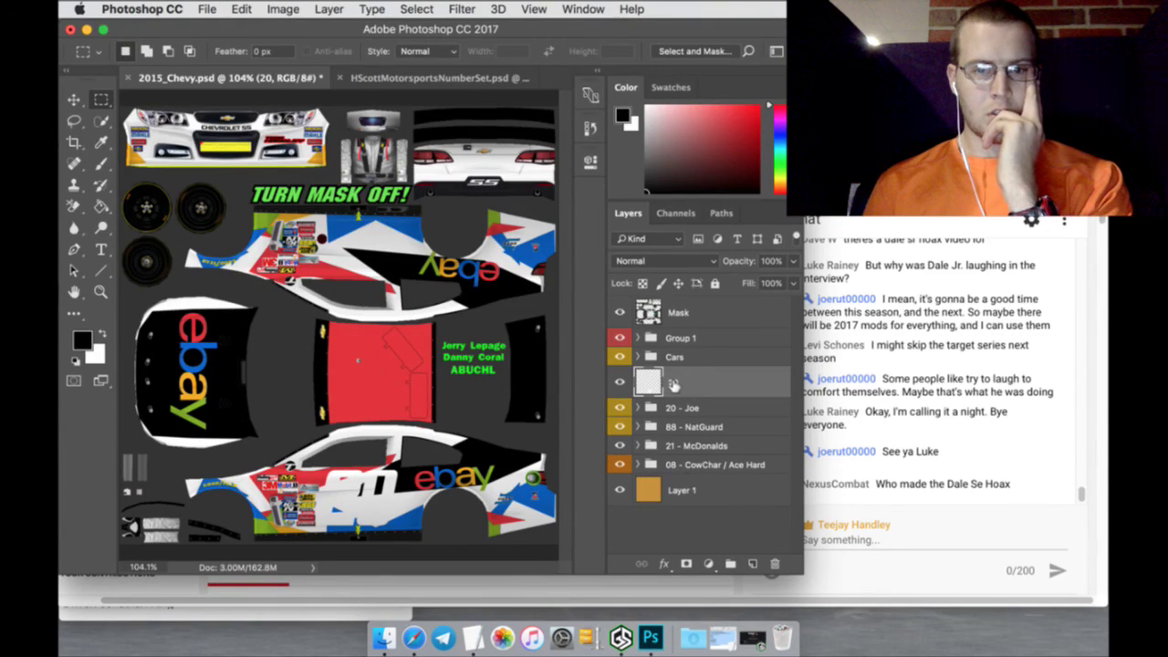
{"action": "left_click", "coordinate": [623, 117]}
{"action": "left_click", "coordinate": [755, 109]}
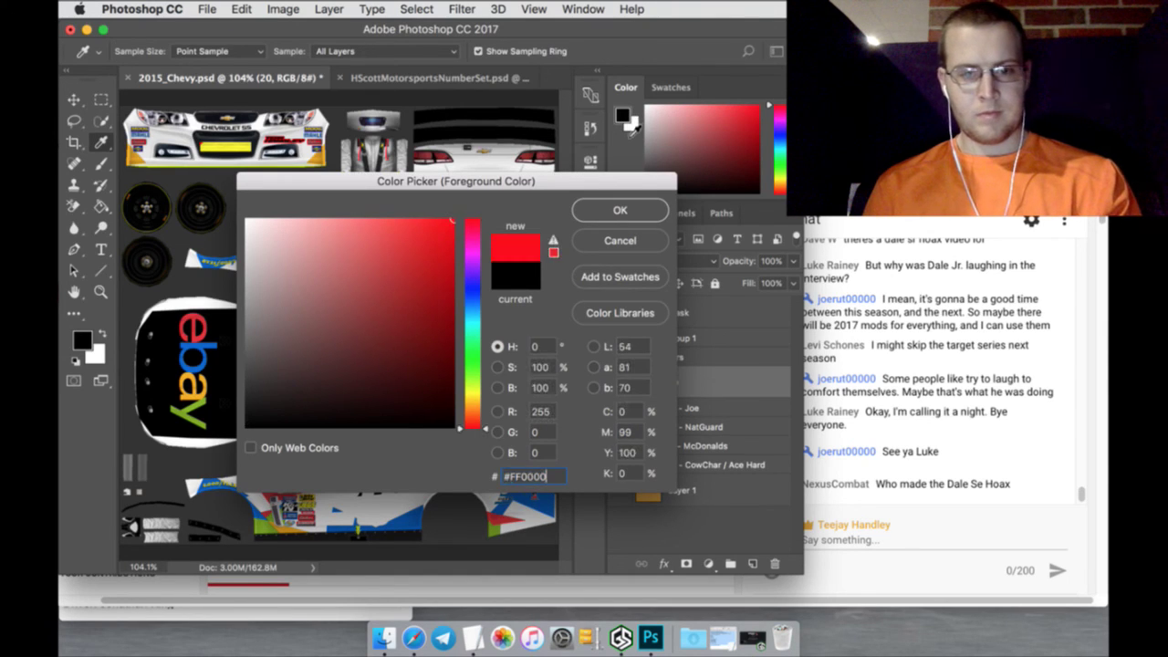
{"action": "left_click", "coordinate": [620, 211]}
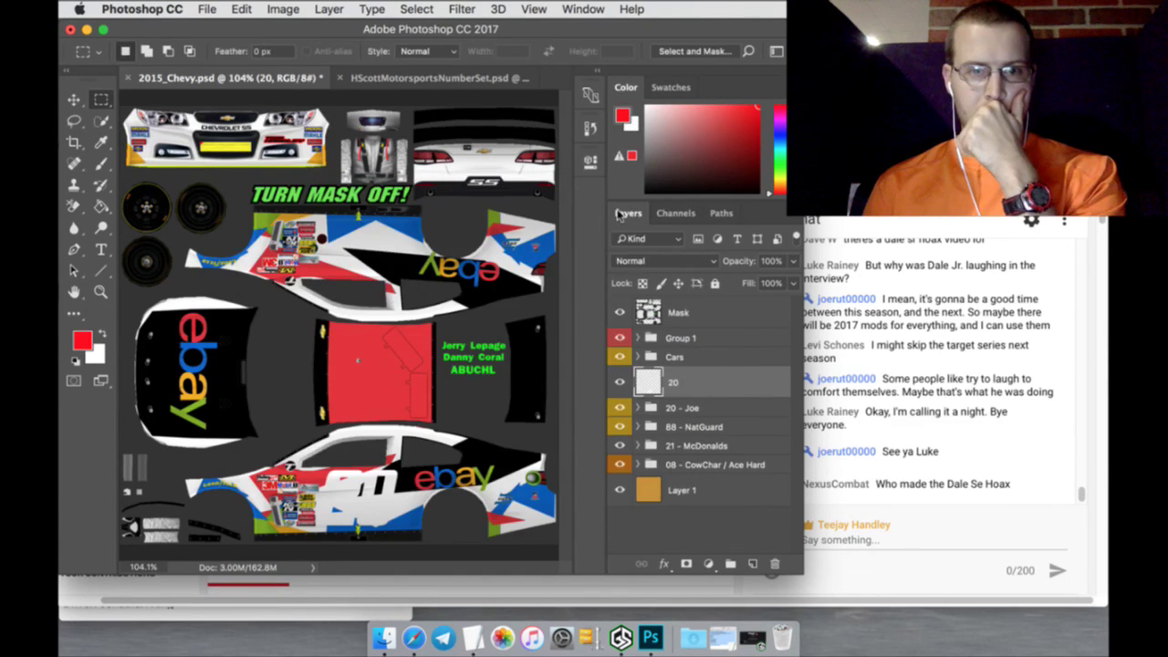
Select the shape of the 20 on its layer, paint it red with the Brush tool and clear the selection
{"action": "left_click", "coordinate": [425, 9]}
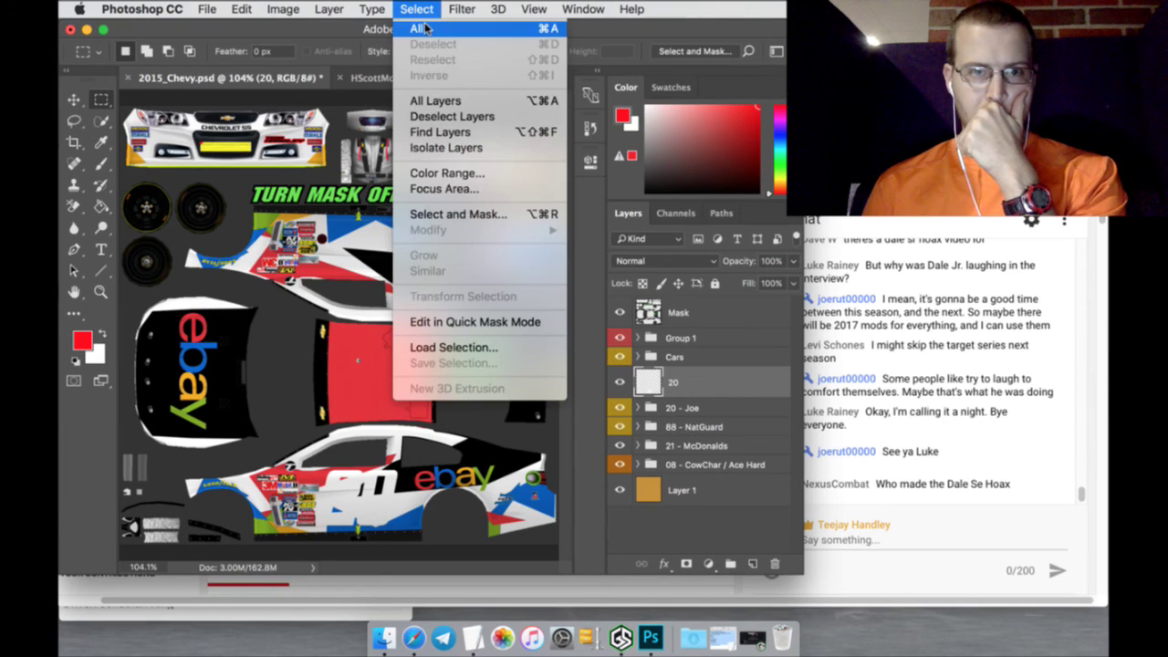
{"action": "left_click", "coordinate": [428, 26]}
{"action": "key", "text": "w"}
{"action": "left_click", "coordinate": [101, 164]}
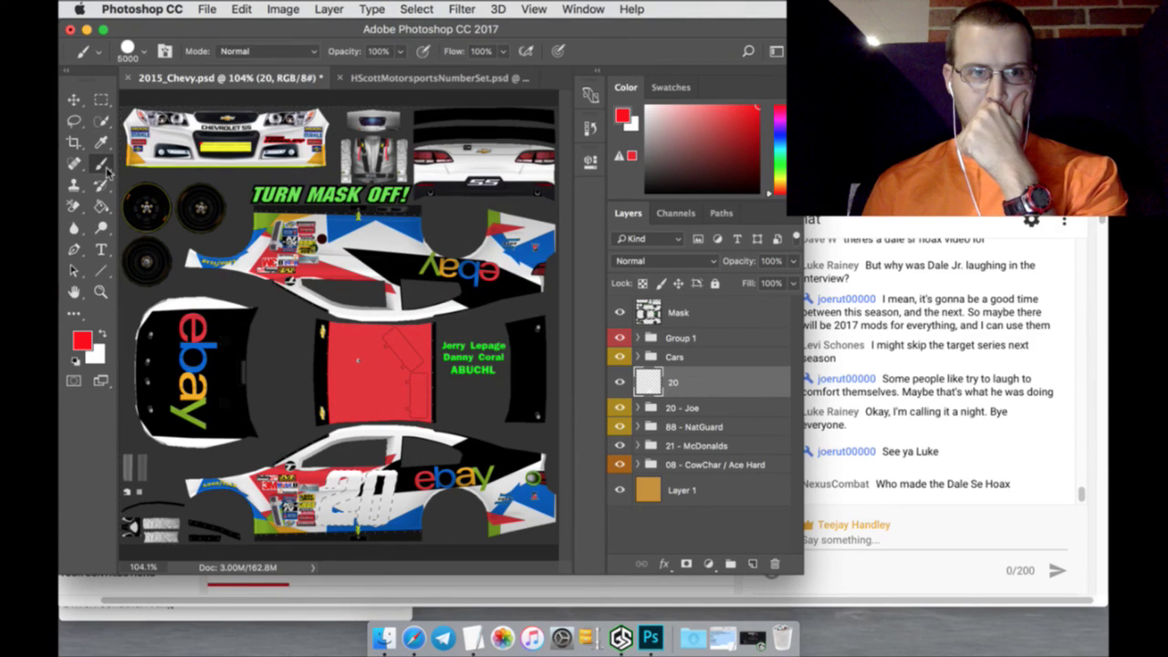
{"action": "key", "text": "ctrl+d"}
{"action": "key", "text": "shift+alt+BackSpace"}
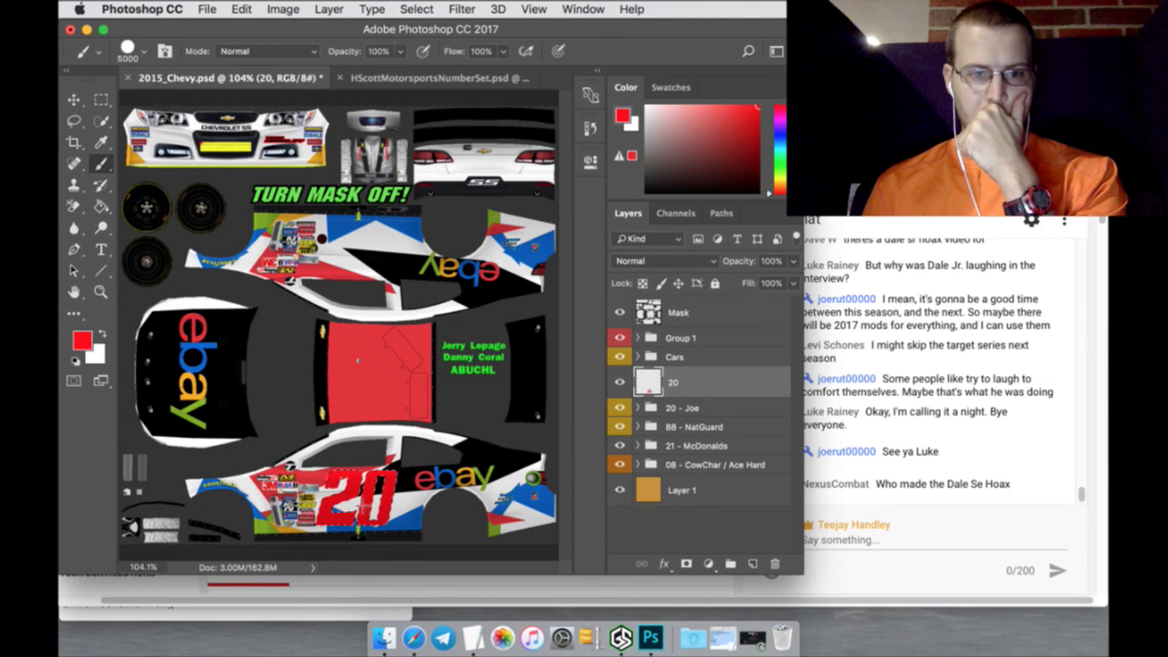
{"action": "left_click", "coordinate": [102, 98]}
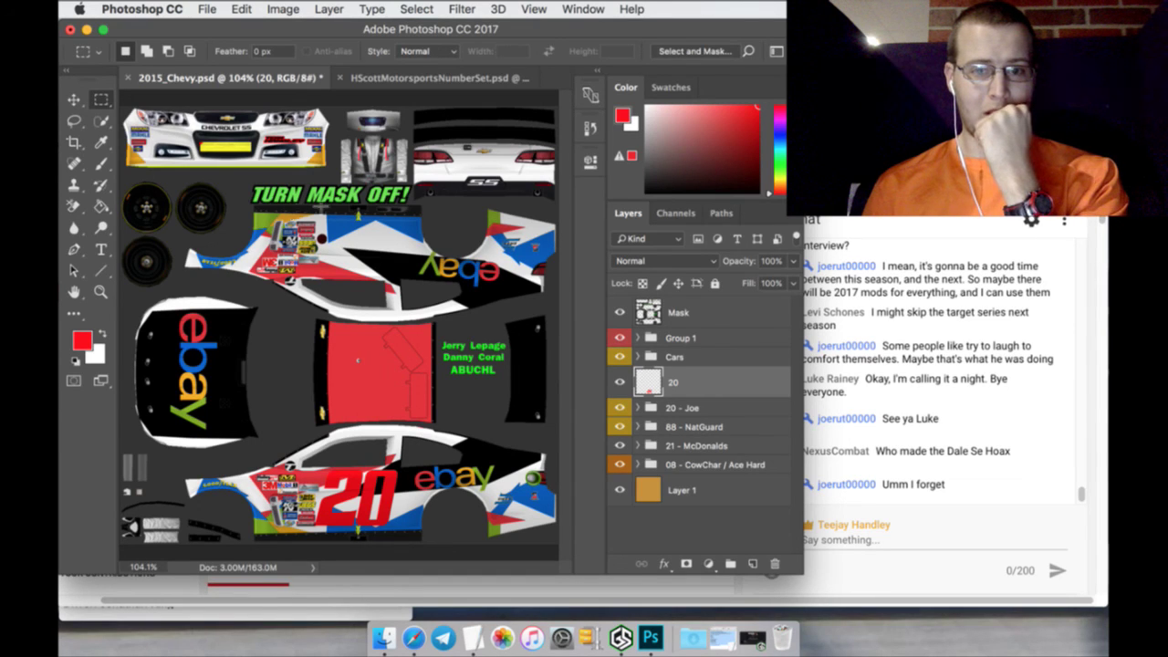
Switch back to Safari and copy the Neon Red code #FF3300 from the hex code table
{"action": "key", "text": "super+Tab"}
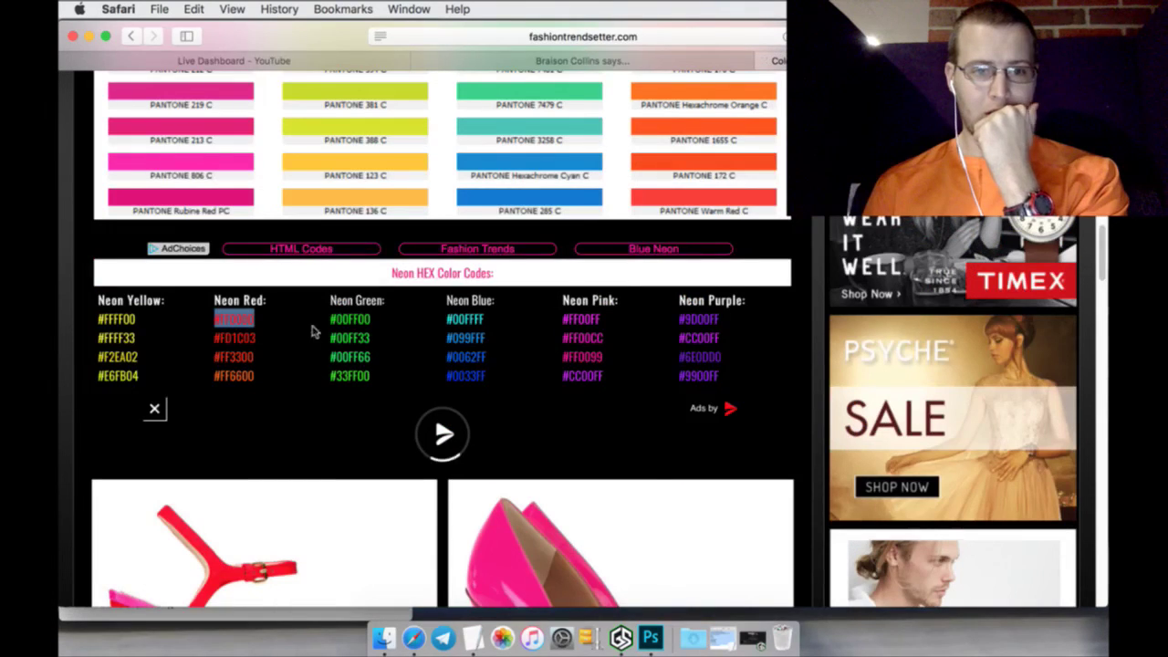
{"action": "left_click_drag", "start_coordinate": [255, 360], "coordinate": [229, 358]}
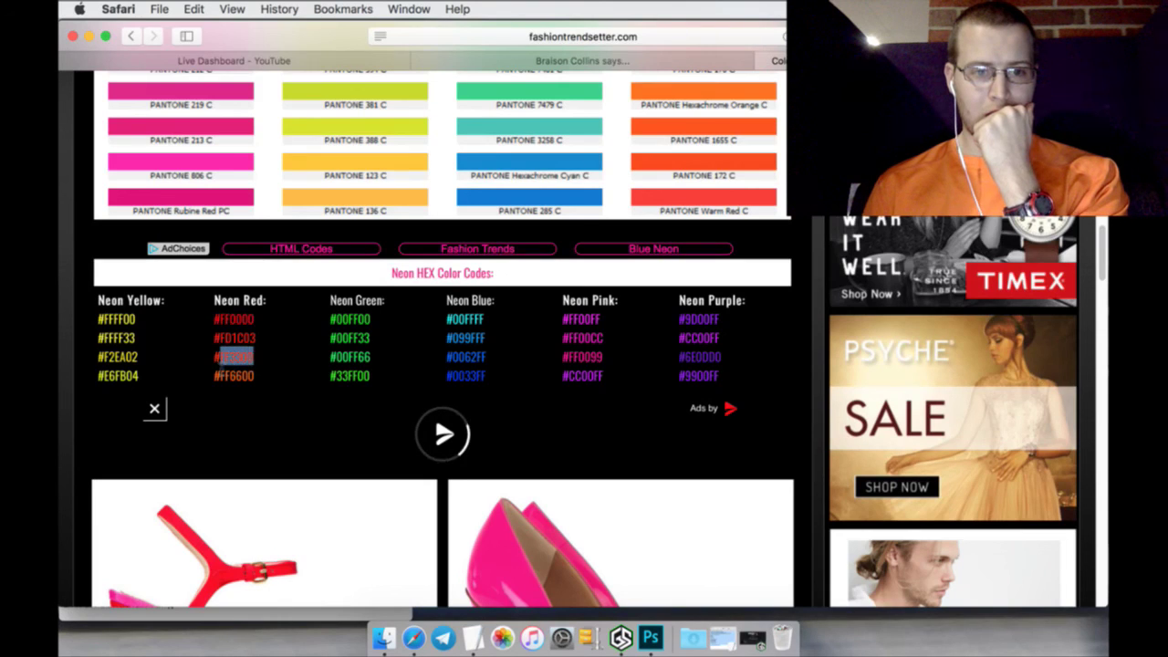
{"action": "right_click", "coordinate": [221, 363]}
{"action": "left_click", "coordinate": [265, 407]}
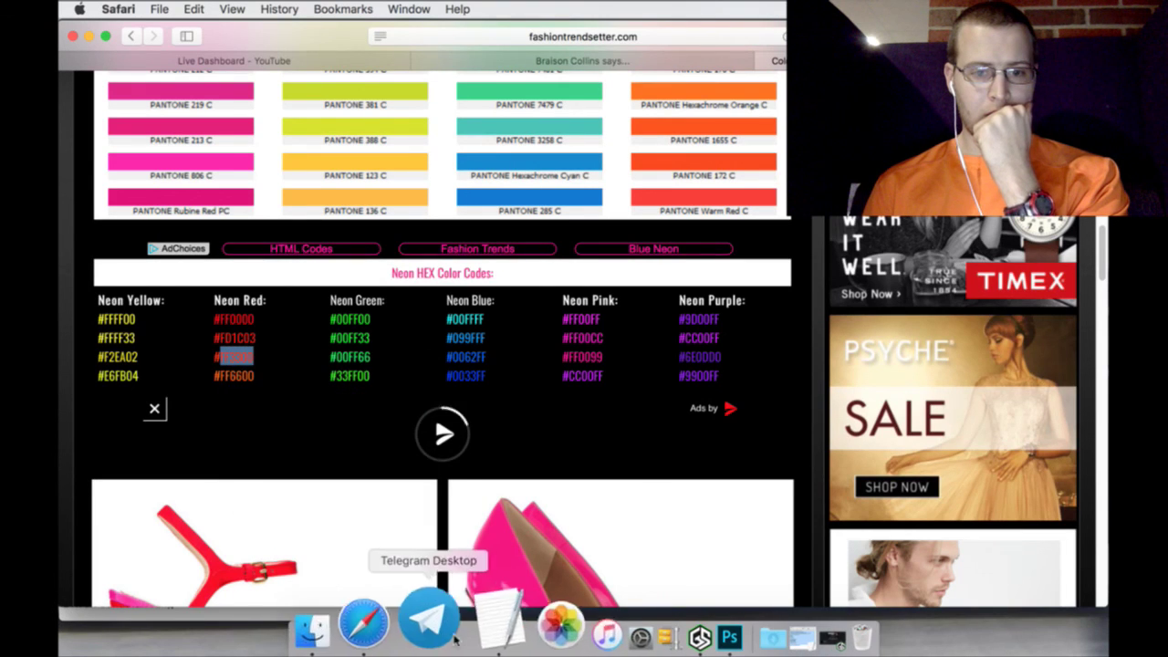
Switch to Photoshop and revert the document history to the Quick Selection state, before the 20 was painted
{"action": "left_click", "coordinate": [474, 628]}
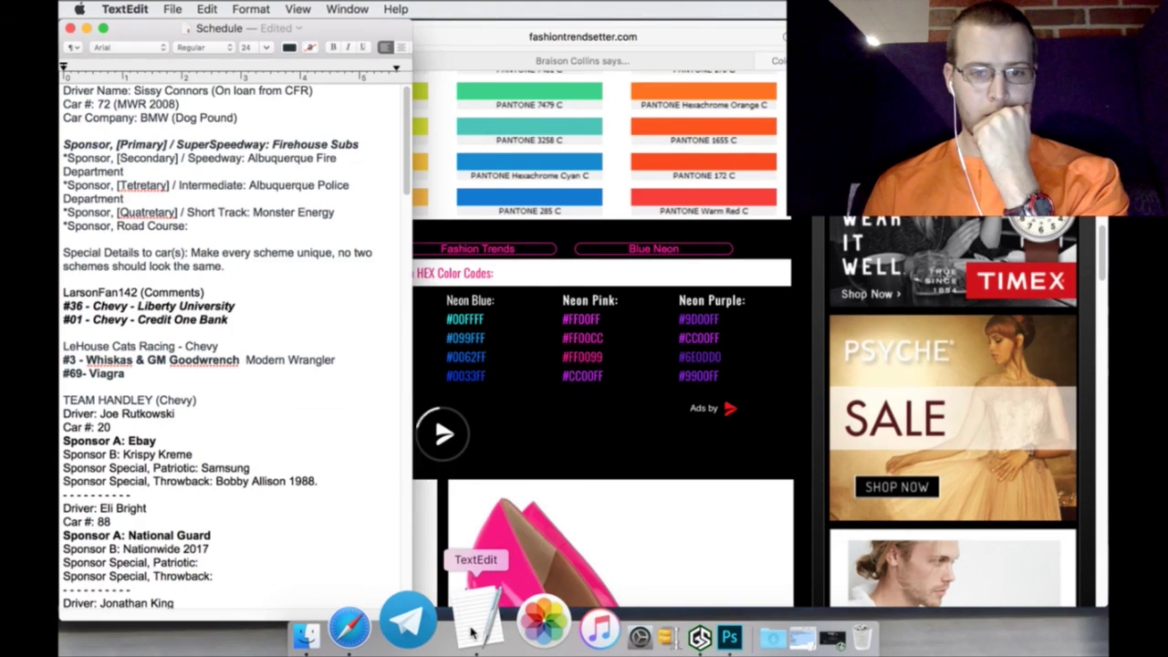
{"action": "left_click", "coordinate": [642, 630]}
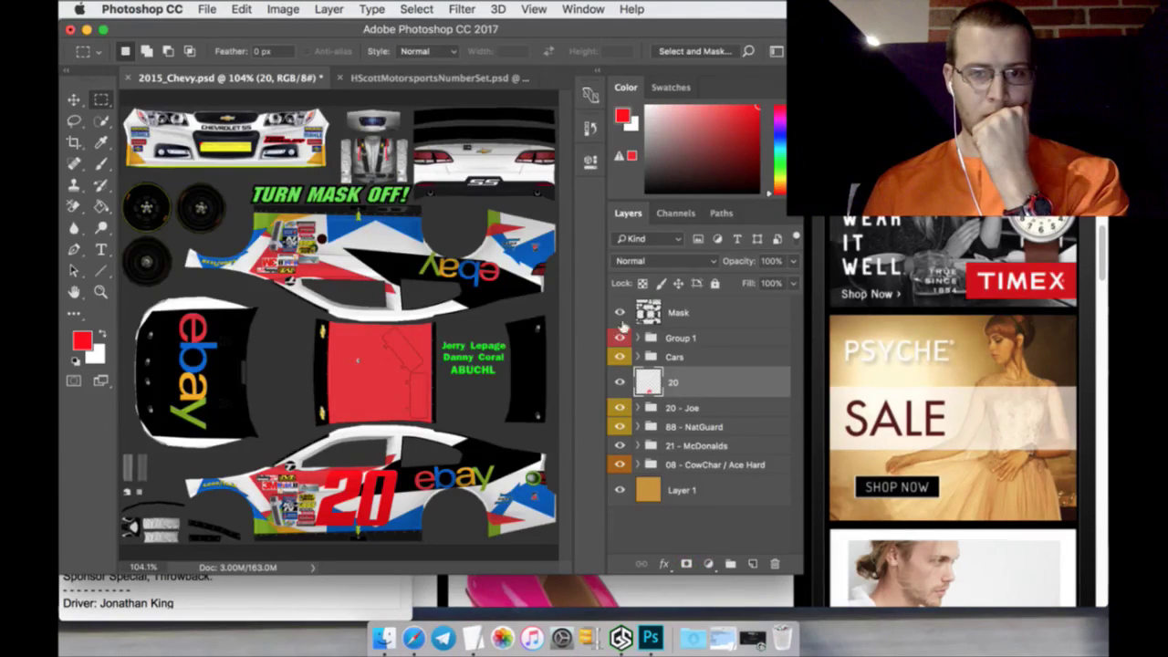
{"action": "left_click", "coordinate": [591, 160]}
{"action": "left_click", "coordinate": [589, 130]}
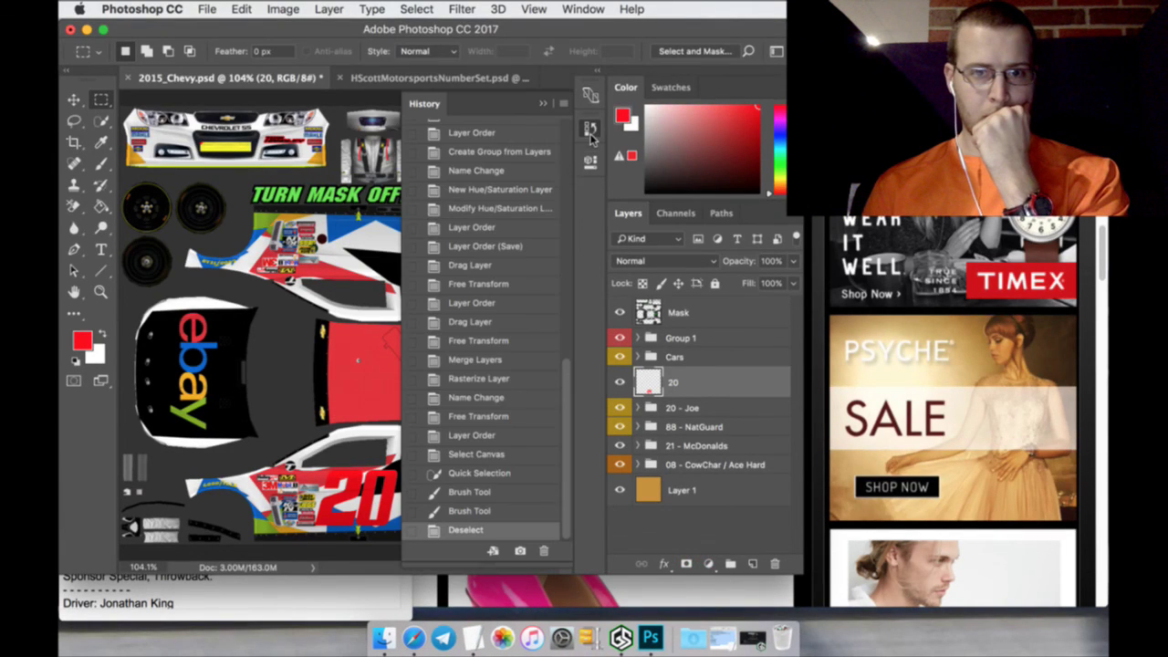
{"action": "left_click", "coordinate": [497, 470]}
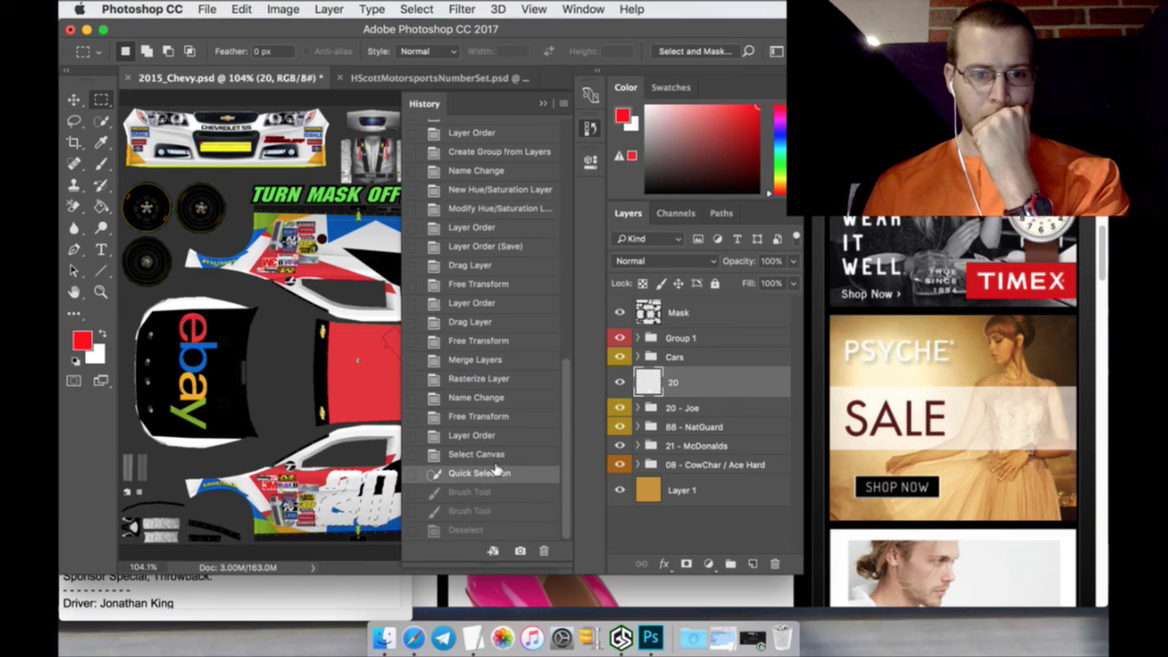
{"action": "left_click", "coordinate": [542, 103]}
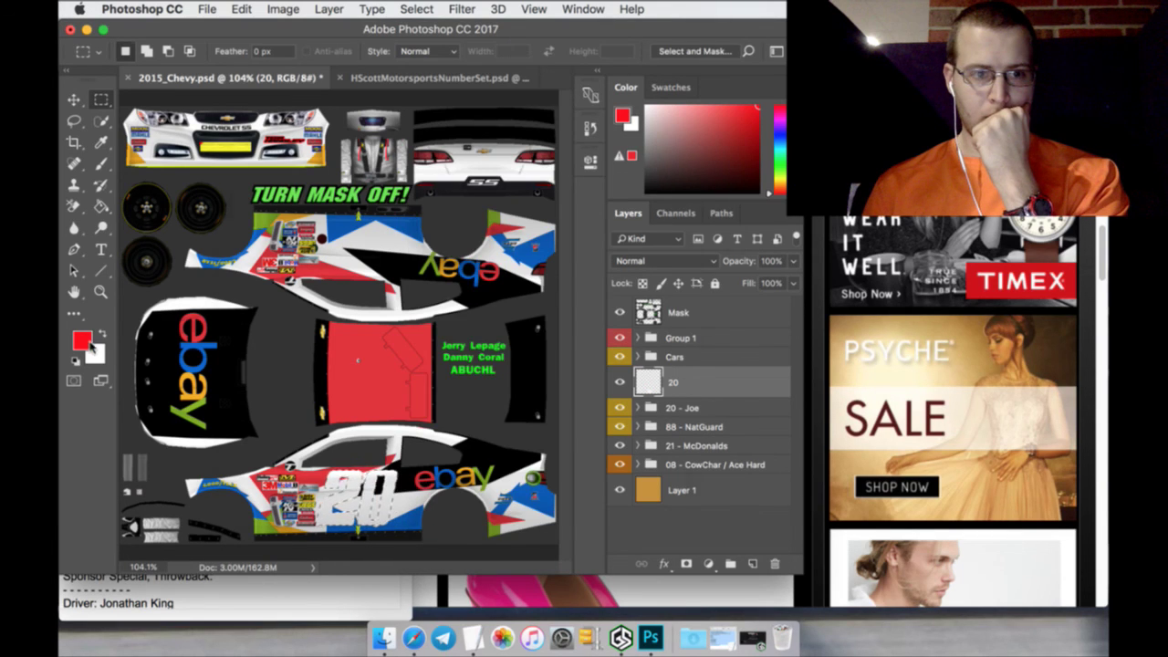
Set the foreground color to #FF3300, paint the selected 20 with the Brush tool and clear the selection
{"action": "left_click", "coordinate": [89, 343]}
{"action": "type", "text": "FF3300"}
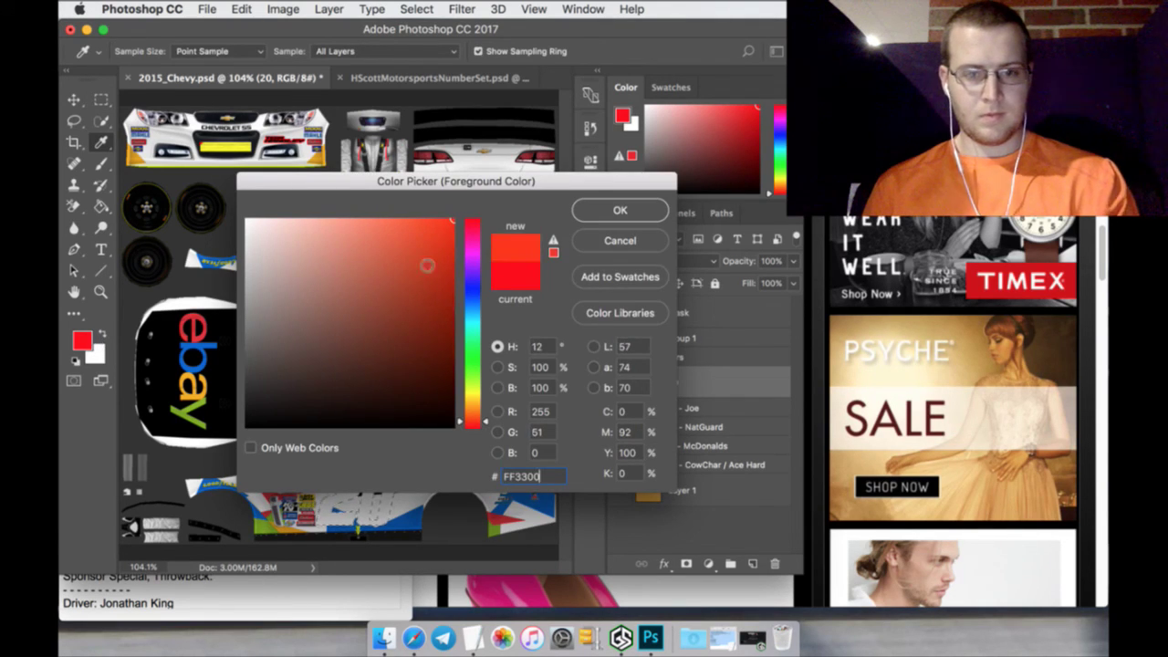
{"action": "key", "text": "Return"}
{"action": "key", "text": "m"}
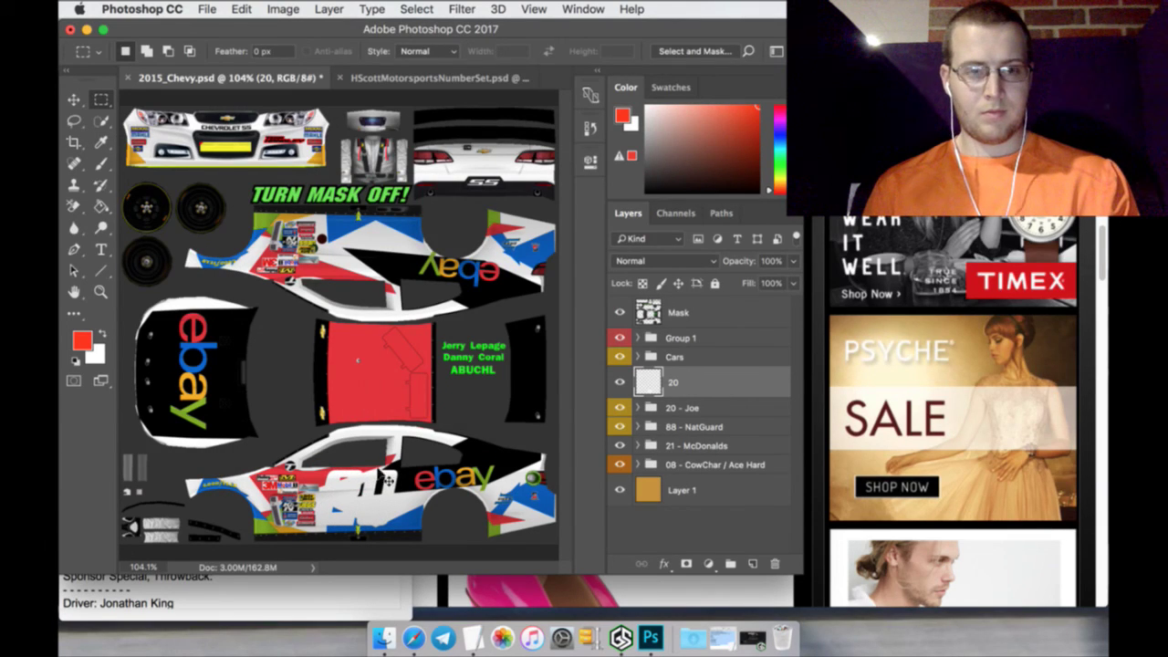
{"action": "key", "text": "b"}
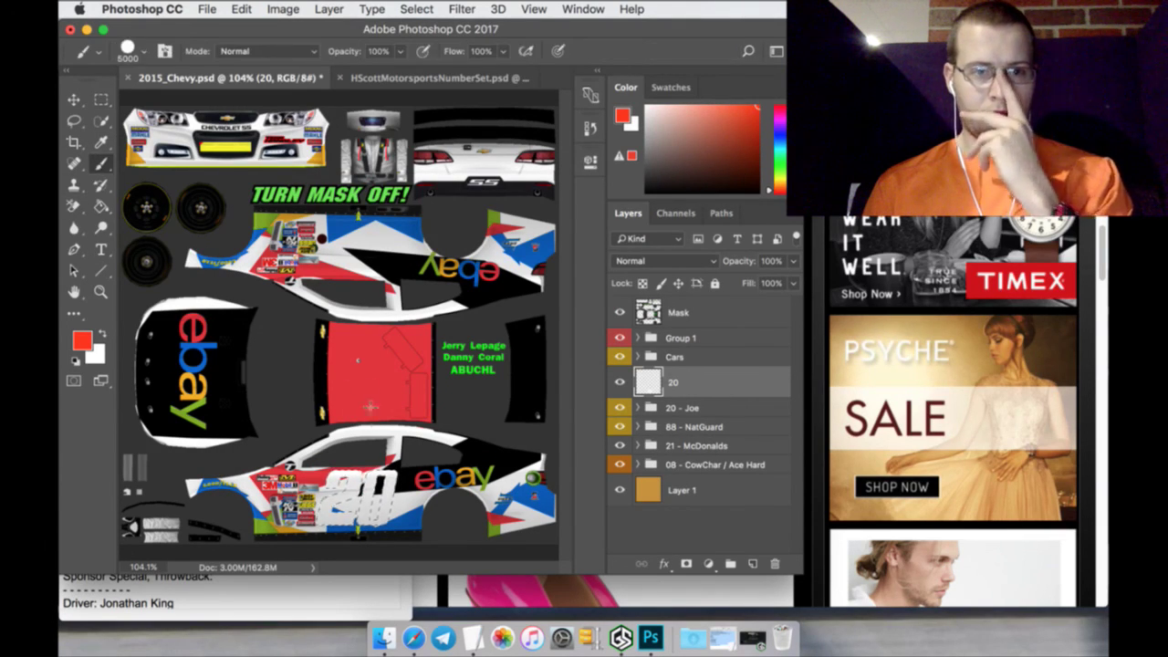
{"action": "left_click", "coordinate": [357, 360]}
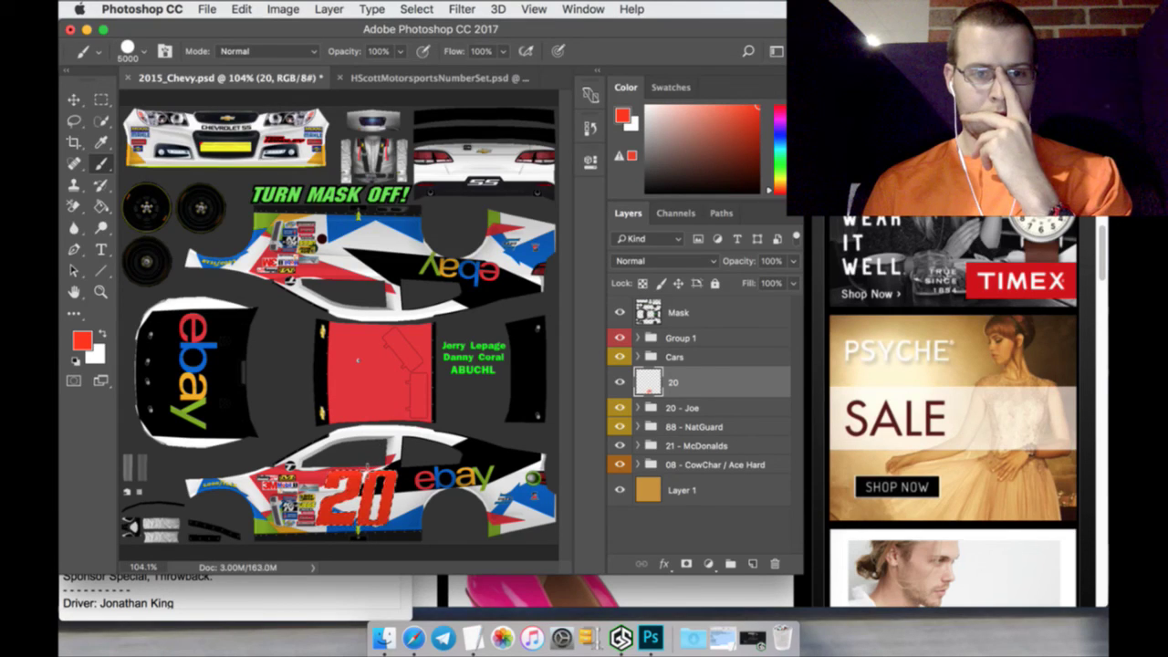
{"action": "left_click", "coordinate": [106, 103]}
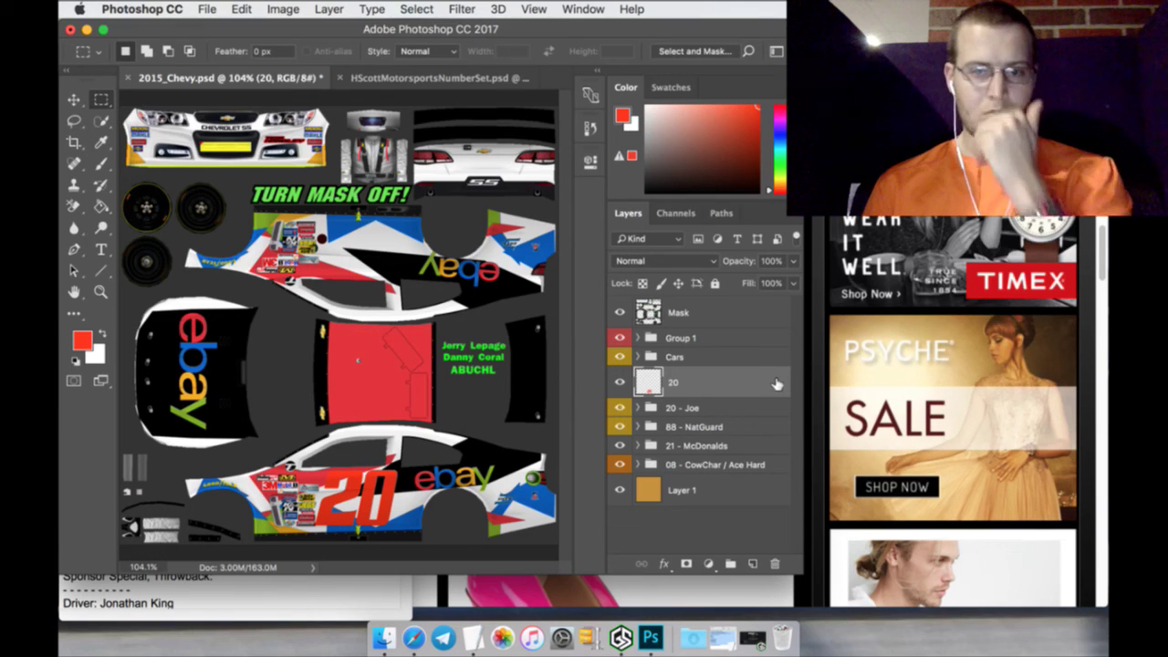
Check the live chat on the YouTube Live Dashboard in Safari and return to Photoshop
{"action": "key", "text": "super+Tab"}
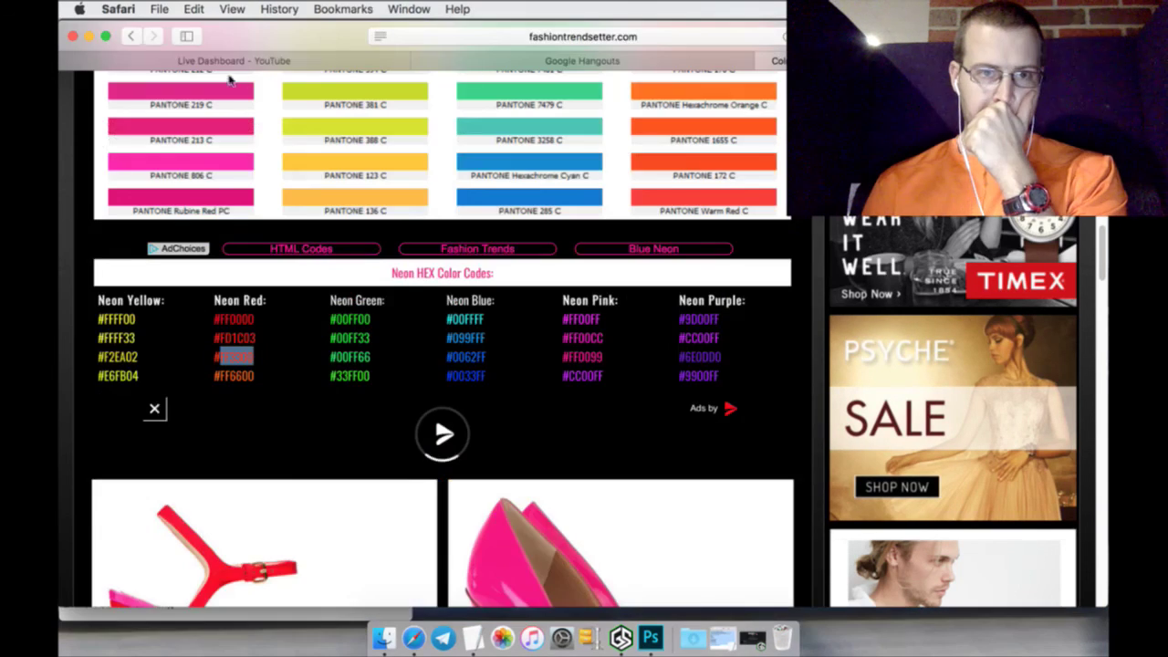
{"action": "left_click", "coordinate": [233, 60]}
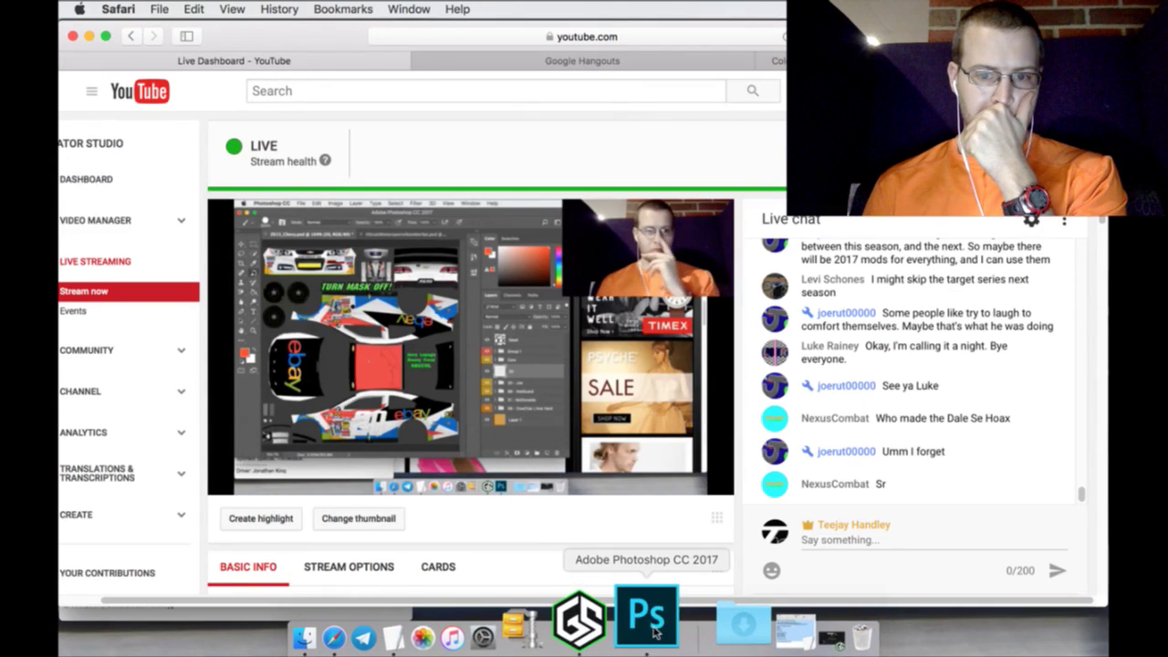
{"action": "left_click", "coordinate": [660, 629]}
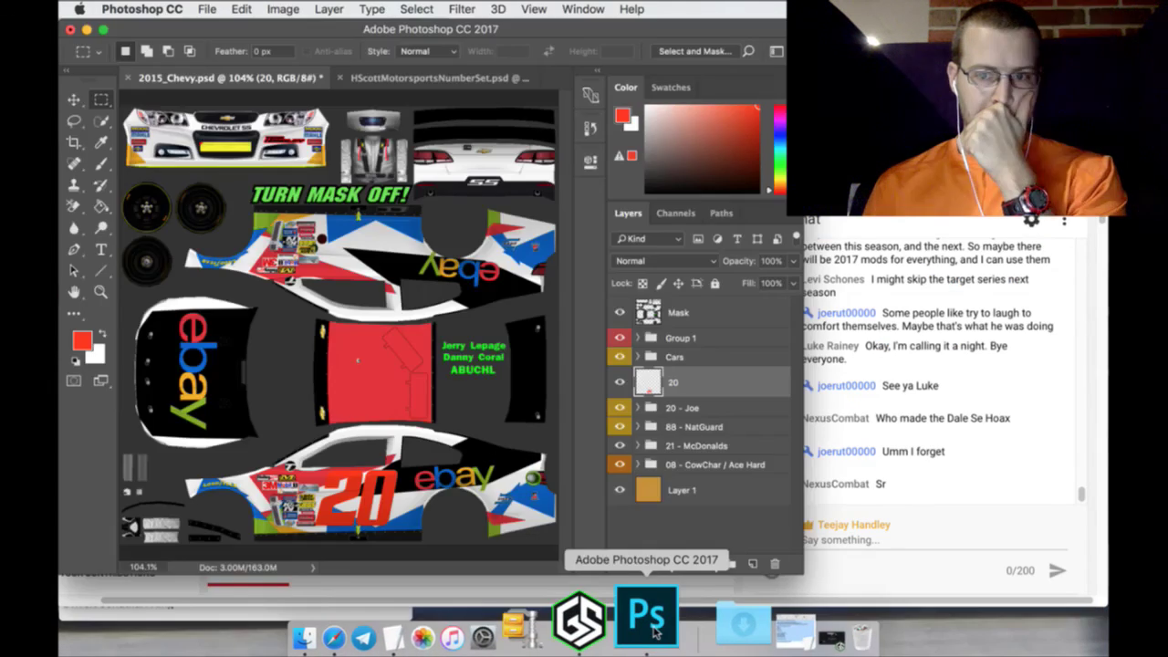
Add a Bevel & Emboss effect with a 49° light angle and a Drop Shadow to the 20 layer
{"action": "double_click", "coordinate": [762, 380]}
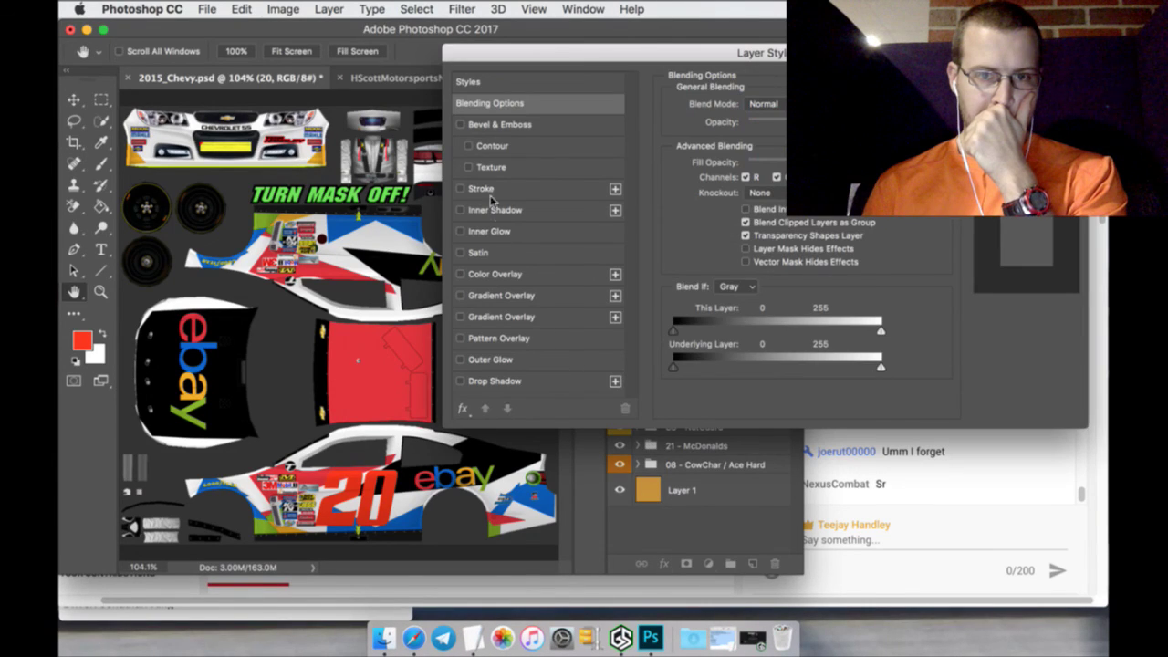
{"action": "left_click", "coordinate": [499, 126]}
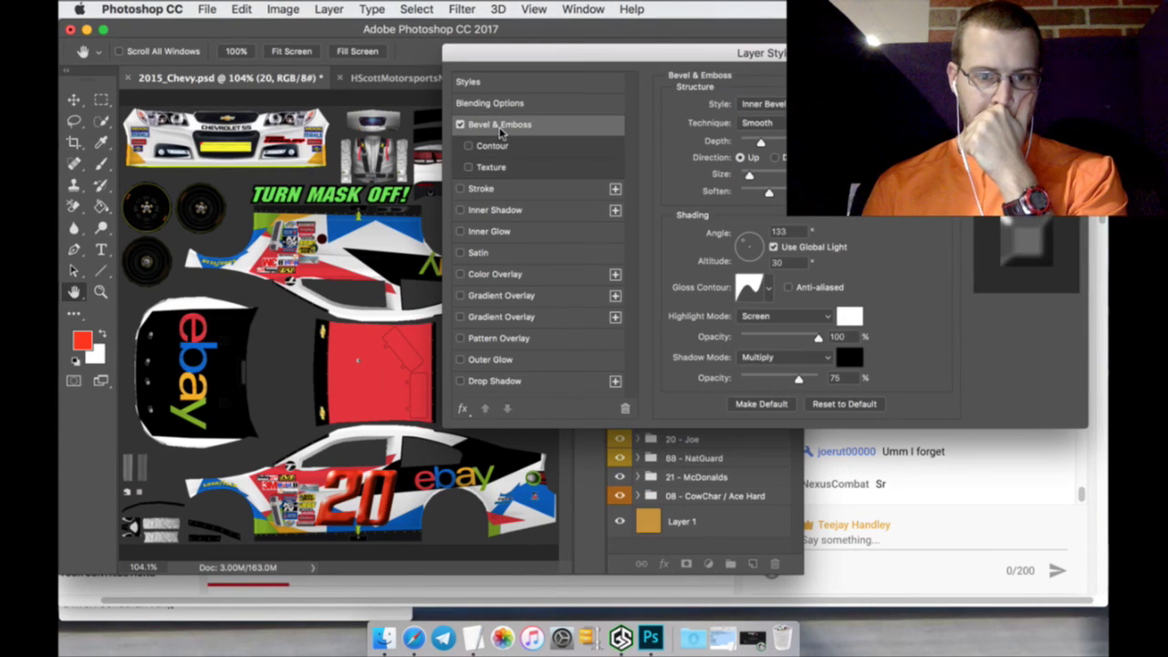
{"action": "left_click_drag", "start_coordinate": [750, 237], "coordinate": [758, 239]}
{"action": "left_click", "coordinate": [759, 239]}
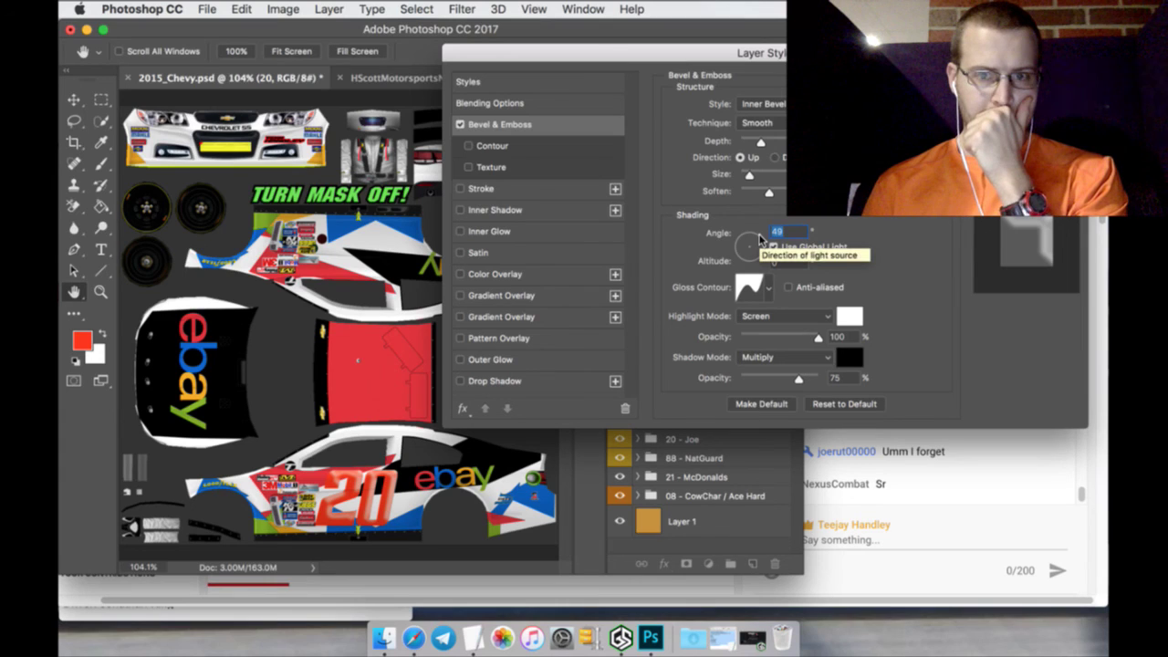
{"action": "left_click", "coordinate": [511, 379]}
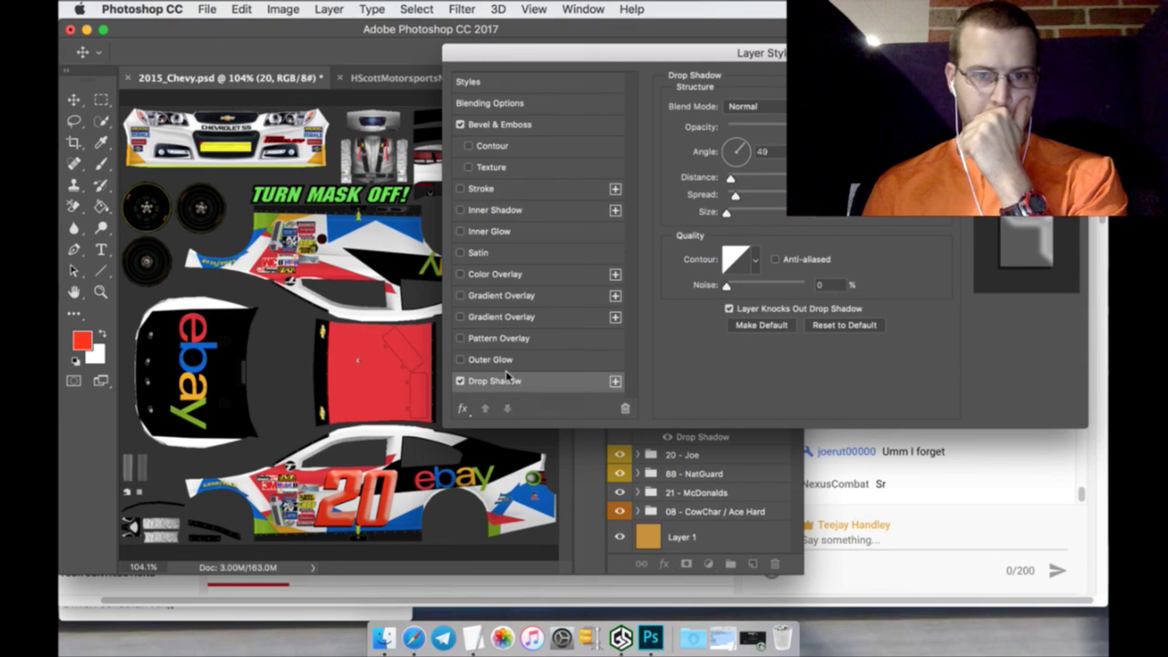
Try the Satin, Inner Glow and Inner Shadow effects on the 20 layer
{"action": "left_click", "coordinate": [480, 257]}
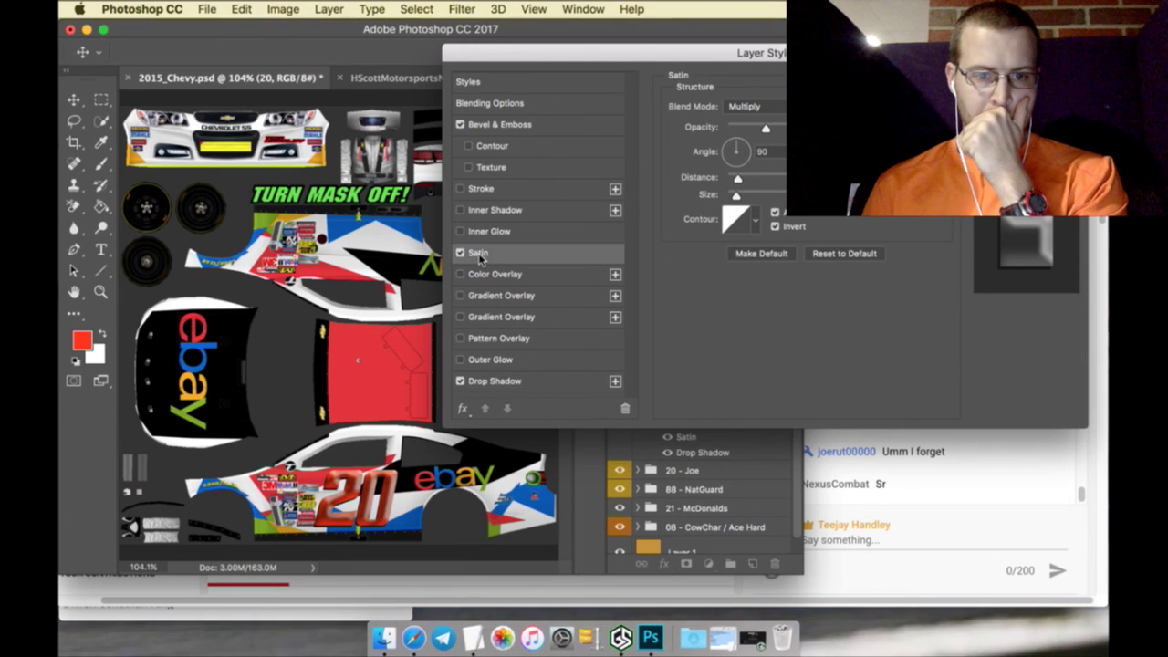
{"action": "left_click", "coordinate": [461, 254]}
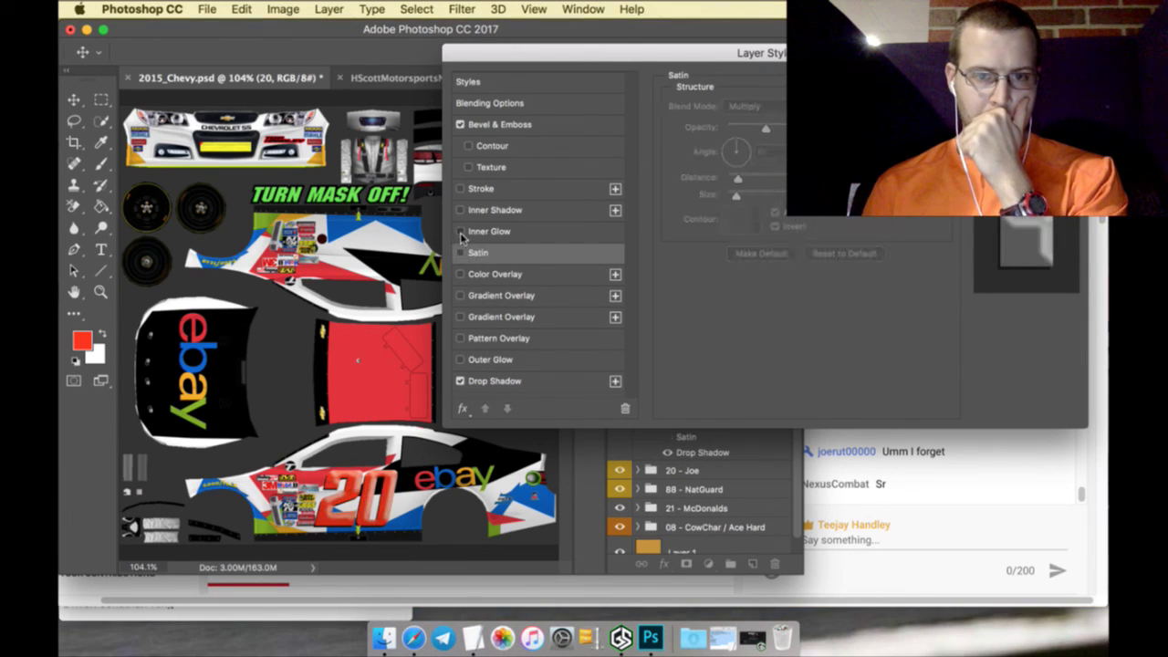
{"action": "left_click", "coordinate": [460, 233]}
{"action": "left_click", "coordinate": [460, 210]}
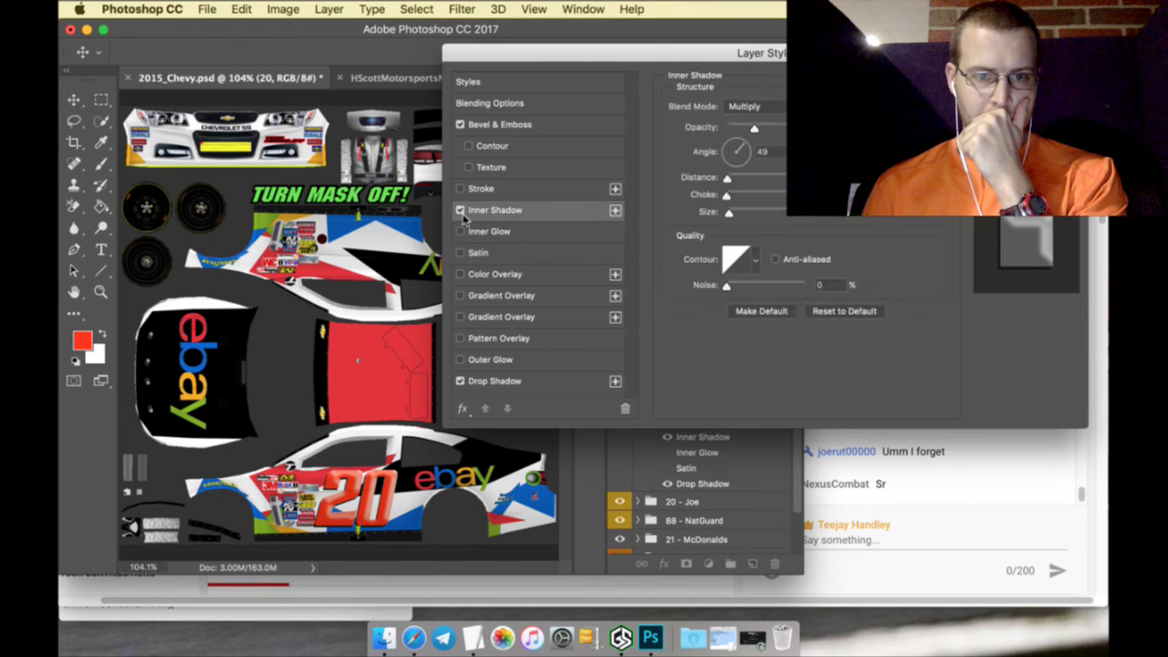
{"action": "left_click", "coordinate": [460, 211]}
Add a Stroke and a diagonal-line Pattern Overlay with reduced opacity to the 20 layer and apply the layer style
{"action": "left_click", "coordinate": [460, 189]}
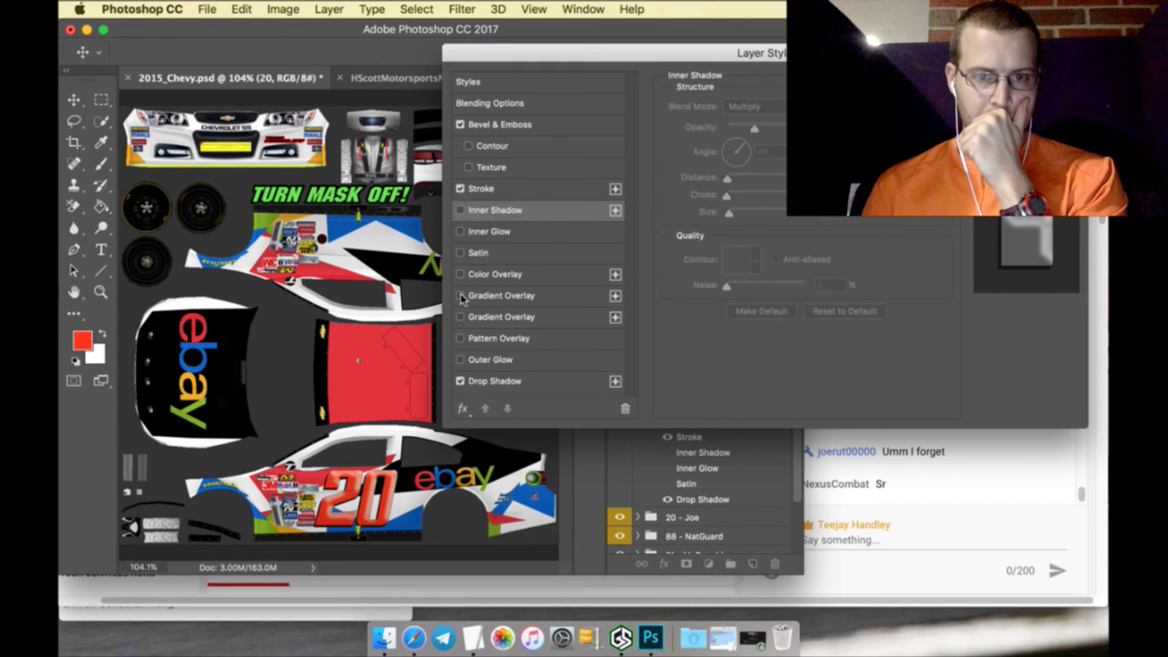
{"action": "left_click", "coordinate": [461, 295]}
{"action": "left_click", "coordinate": [461, 339]}
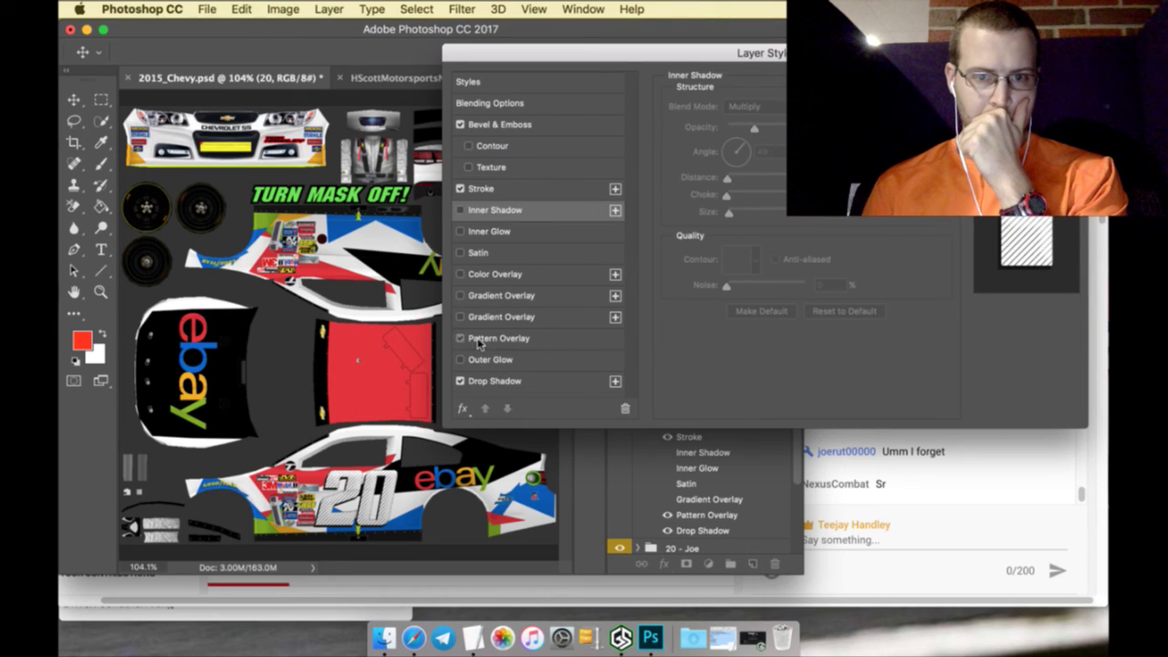
{"action": "left_click", "coordinate": [479, 339]}
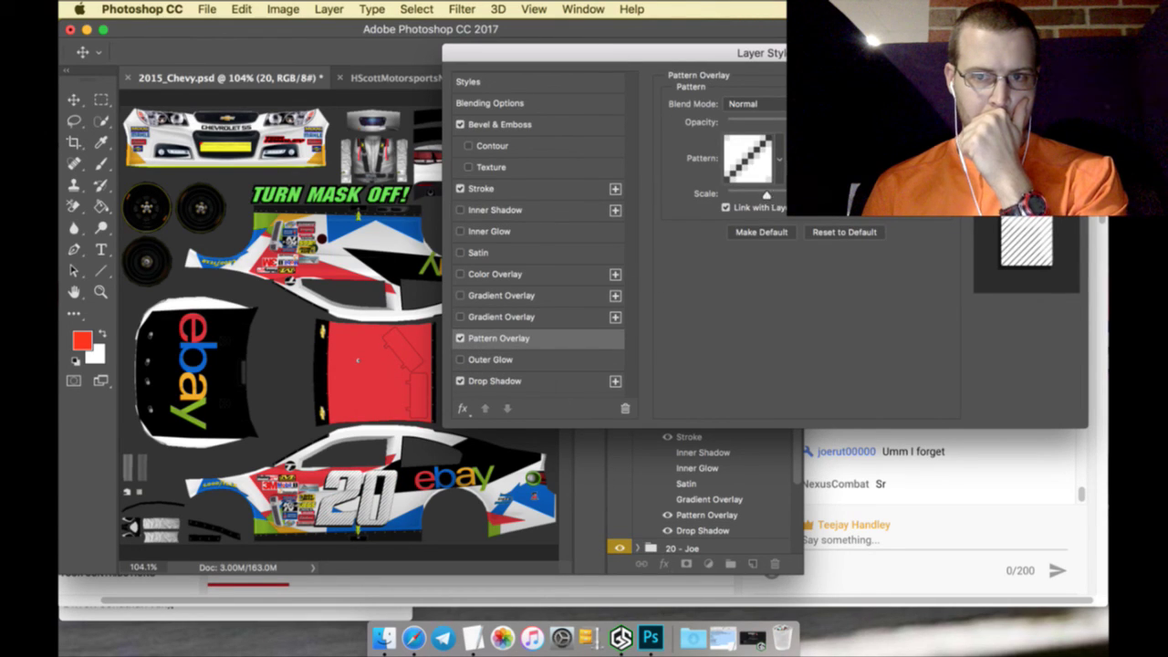
{"action": "left_click_drag", "start_coordinate": [786, 124], "coordinate": [762, 126]}
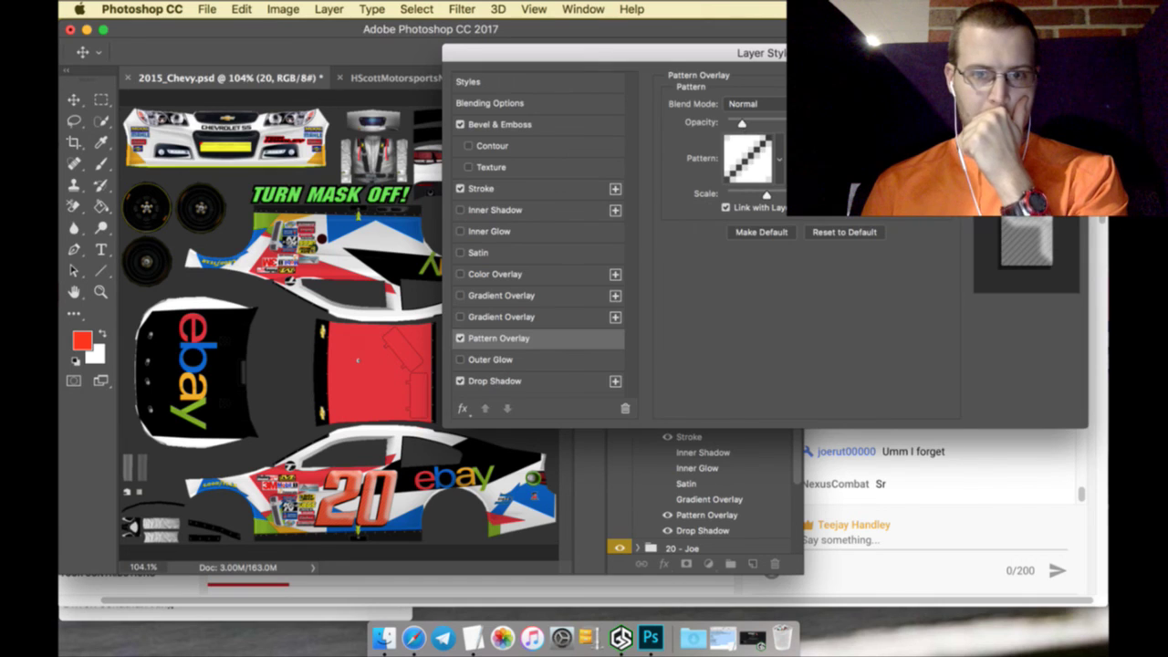
{"action": "key", "text": "Return"}
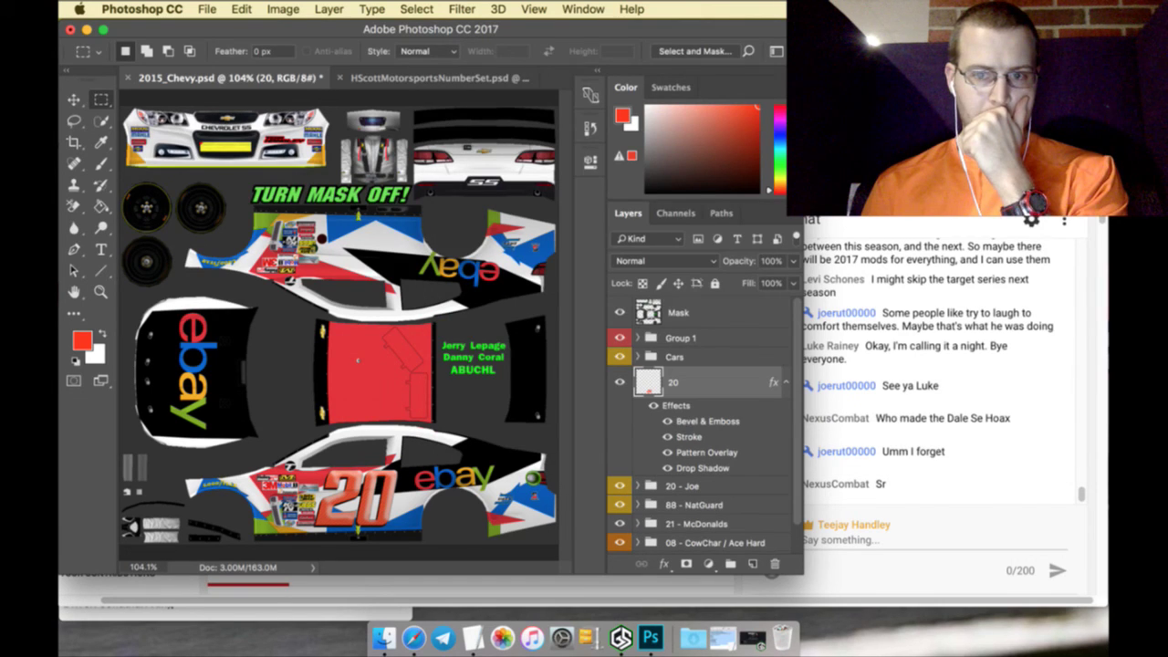
Rasterize the layer style of the 20 layer and duplicate the layer
{"action": "right_click", "coordinate": [737, 390]}
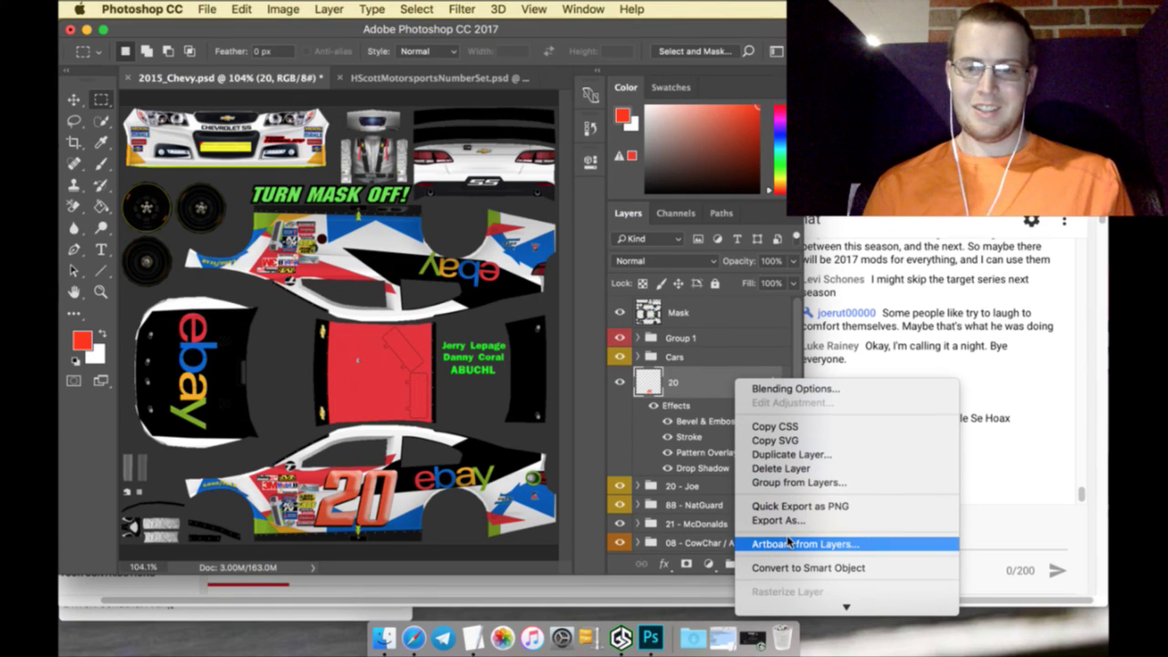
{"action": "mouse_move", "coordinate": [823, 602]}
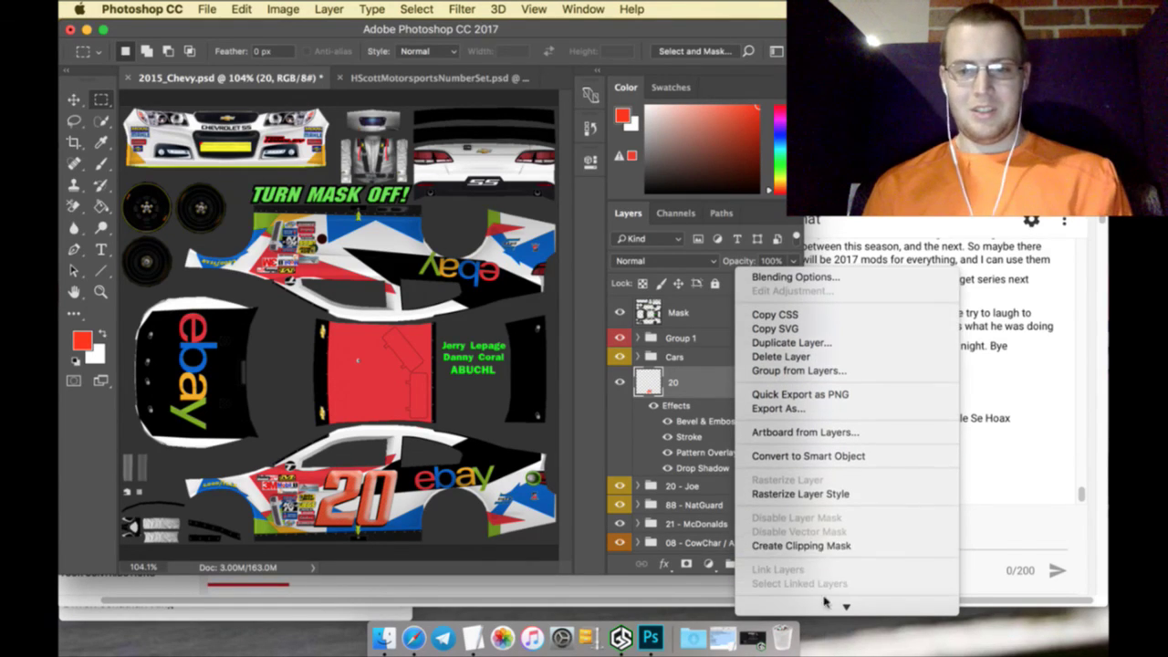
{"action": "left_click", "coordinate": [815, 493]}
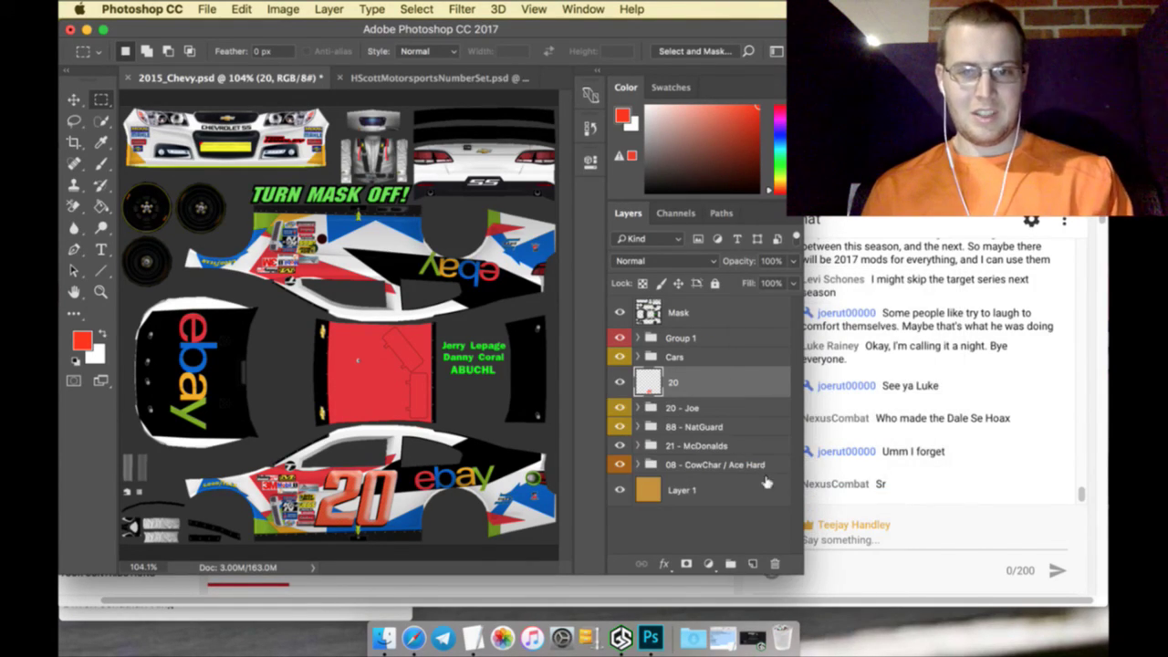
{"action": "right_click", "coordinate": [718, 381]}
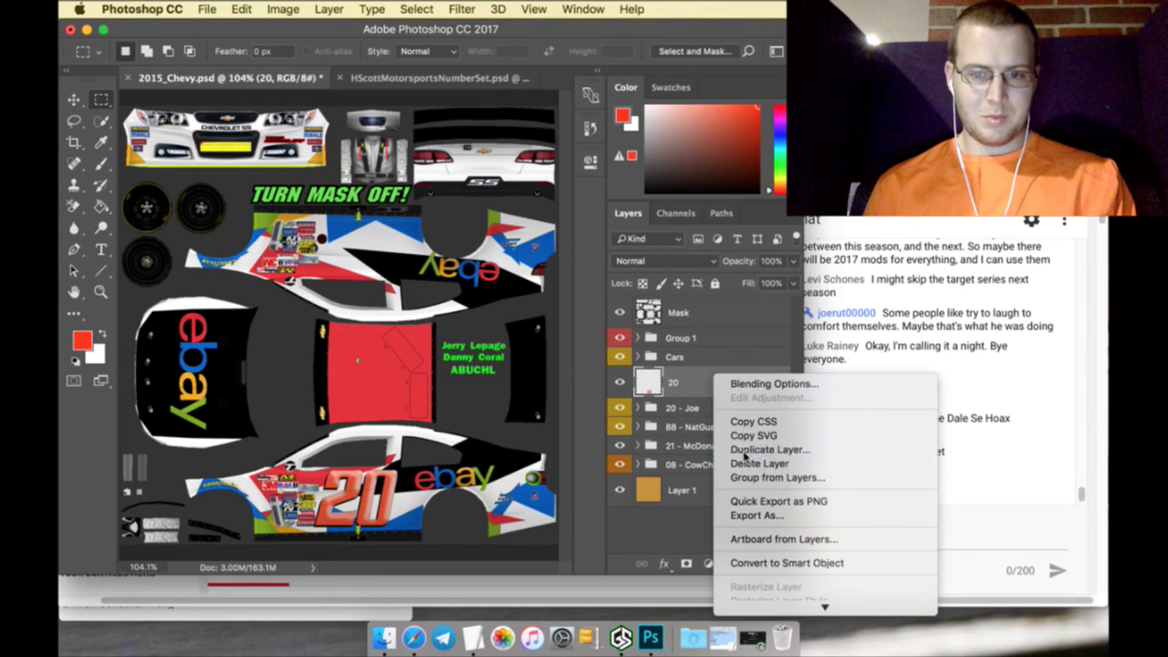
{"action": "left_click", "coordinate": [741, 448]}
{"action": "left_click", "coordinate": [740, 245]}
Rotate the duplicated 20 by 180° with Free Transform
{"action": "key", "text": "v"}
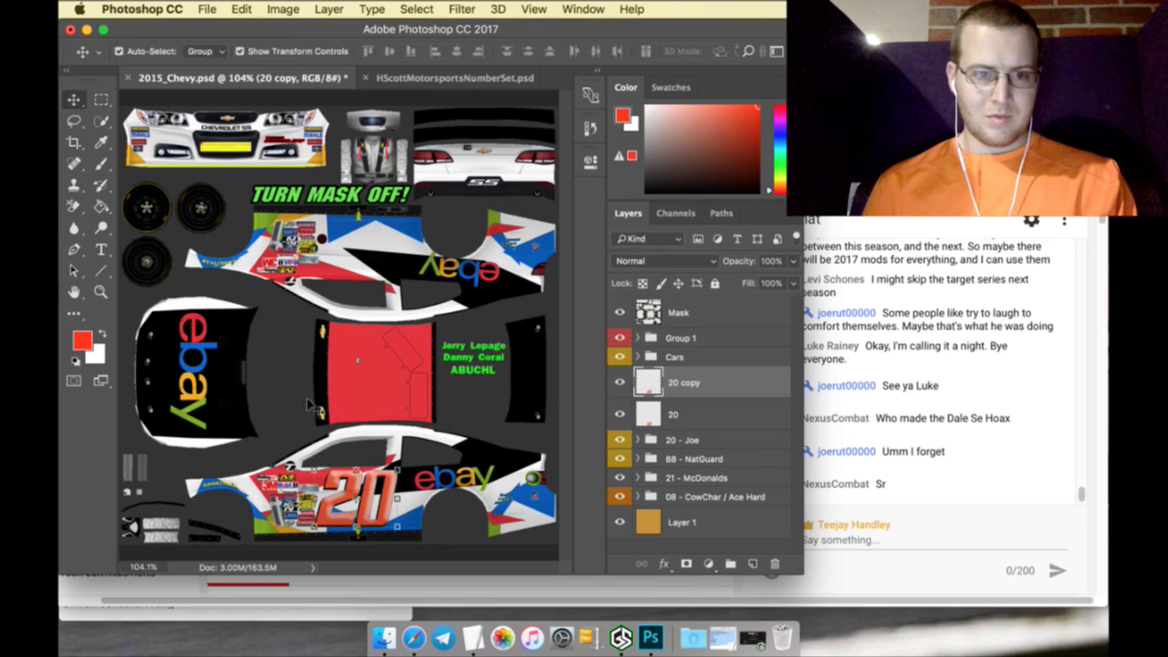
{"action": "key", "text": "super+t"}
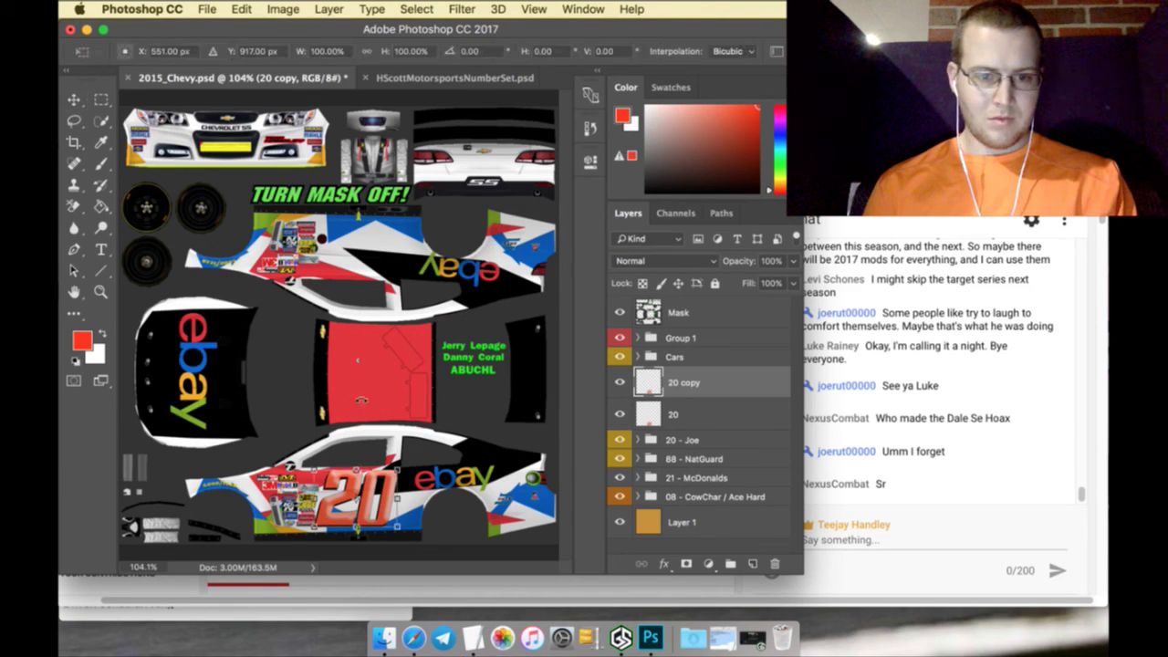
{"action": "left_click", "coordinate": [469, 51]}
{"action": "type", "text": "180"}
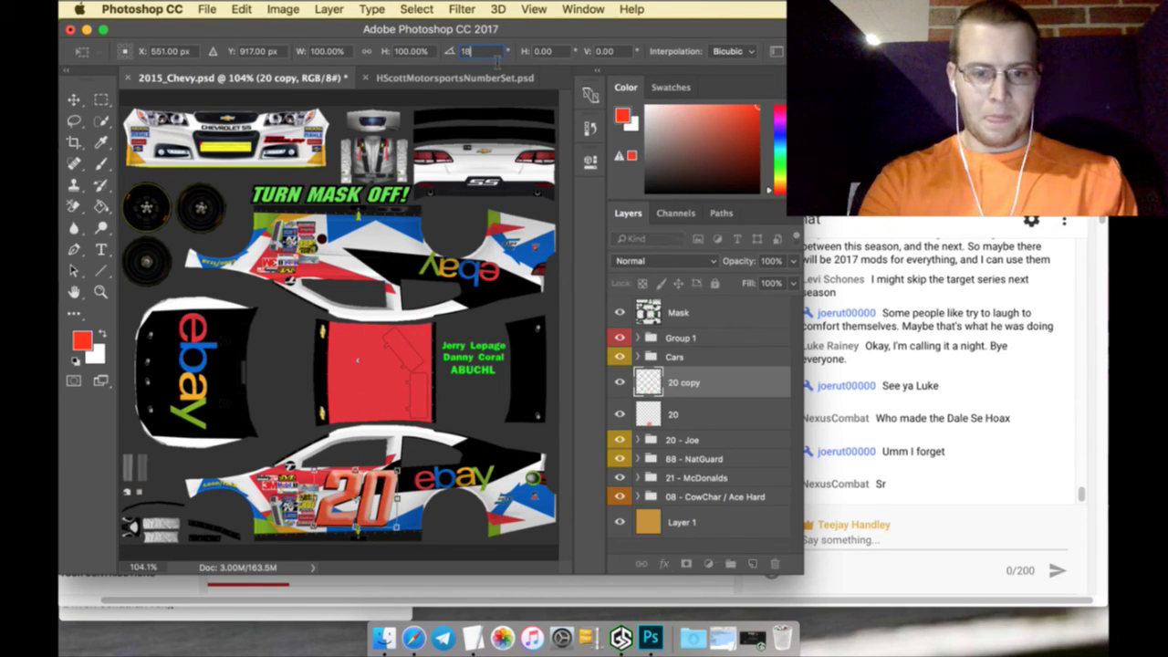
{"action": "key", "text": "Return"}
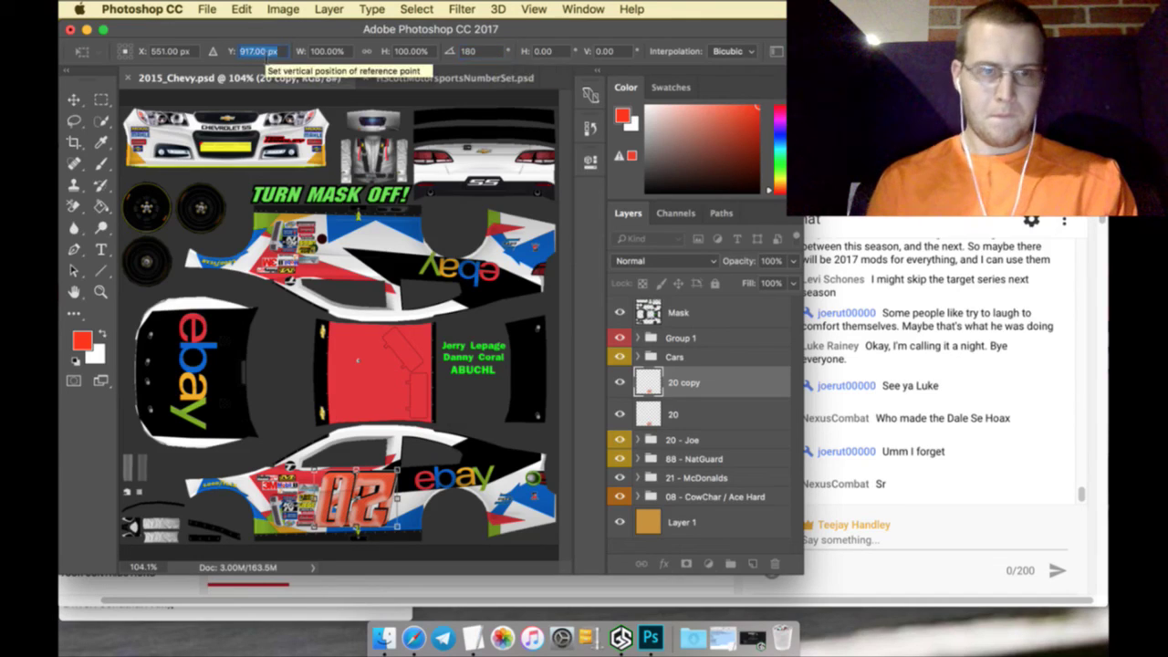
Move the rotated 20 copy onto the upper car side by setting its vertical position to 331 px, and apply the transformation
{"action": "left_click_drag", "start_coordinate": [245, 51], "coordinate": [266, 53]}
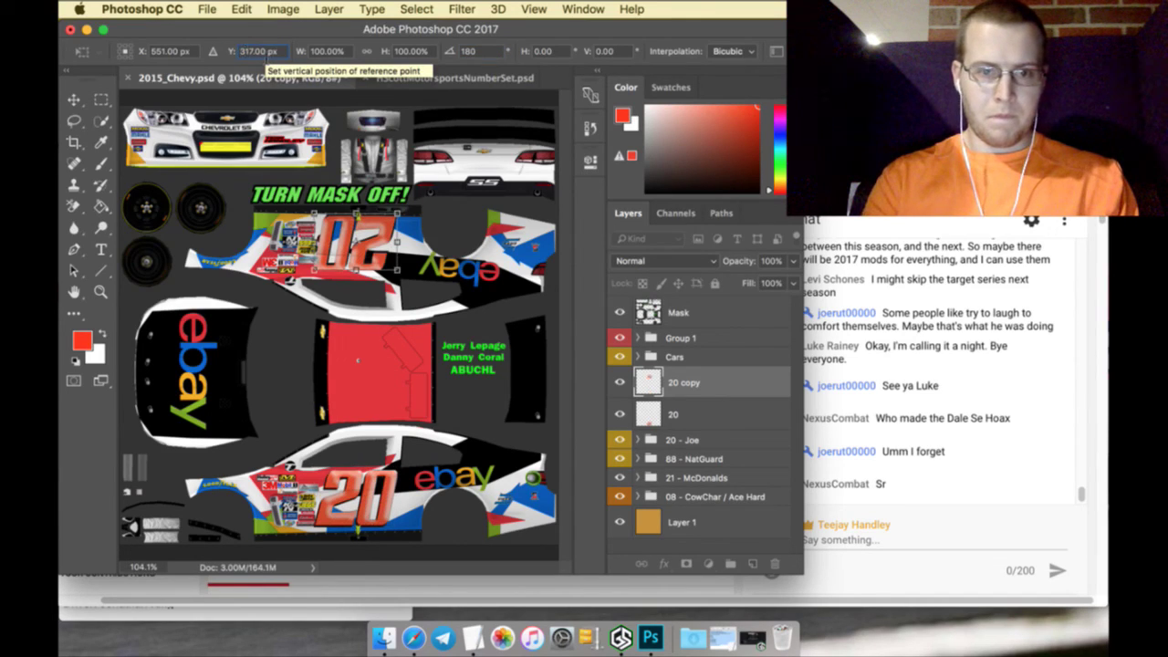
{"action": "key", "text": "Up"}
{"action": "key", "text": "Up"}
{"action": "key", "text": "Up"}
{"action": "key", "text": "Up"}
{"action": "key", "text": "Up"}
{"action": "key", "text": "Up"}
{"action": "key", "text": "Up"}
{"action": "key", "text": "Up"}
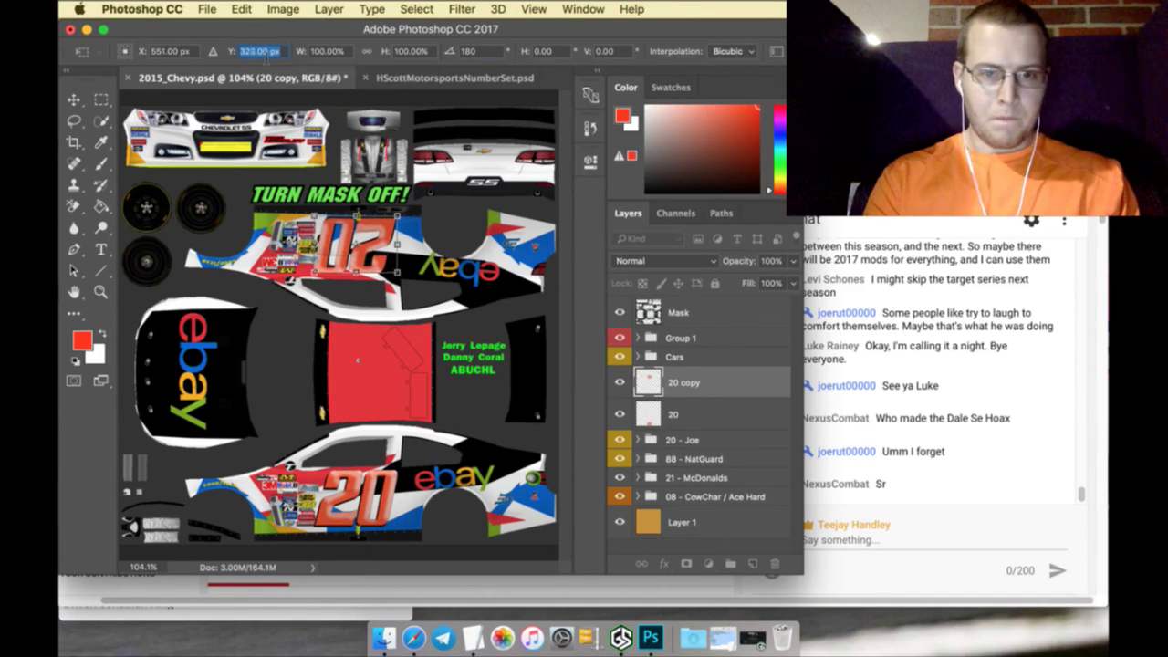
{"action": "key", "text": "Up"}
{"action": "key", "text": "Up"}
{"action": "key", "text": "Up"}
{"action": "key", "text": "Up"}
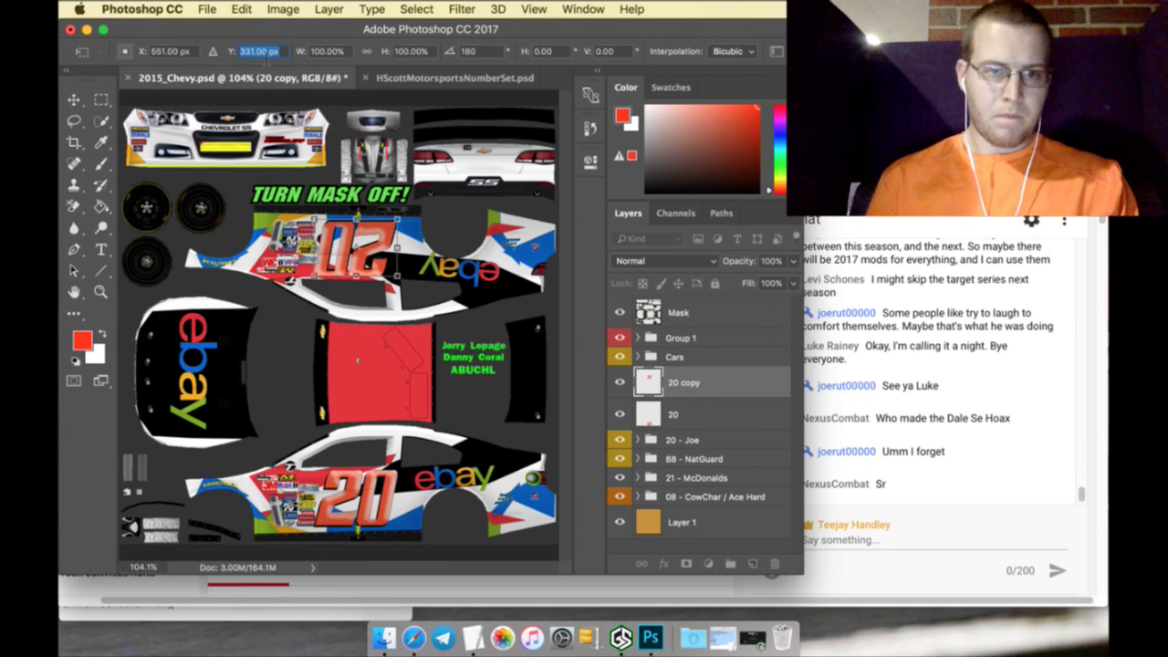
{"action": "left_click", "coordinate": [106, 98]}
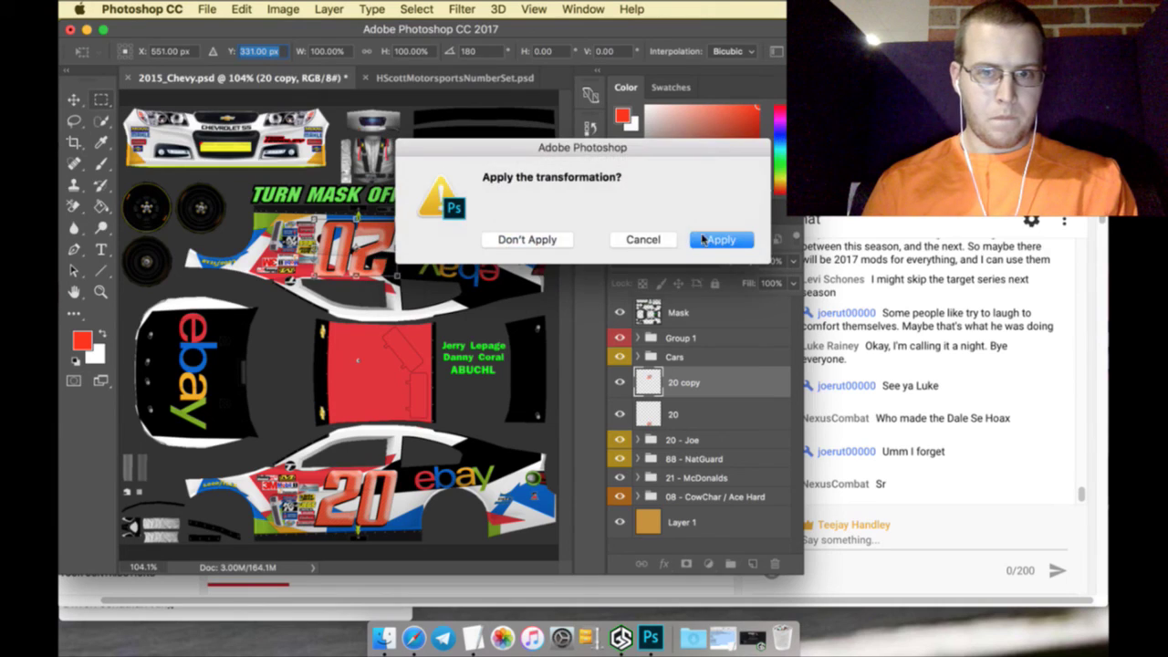
{"action": "left_click", "coordinate": [716, 240]}
Duplicate the 20 layer, place the copy on the red roof enlarged to about 128%, and apply the transformation
{"action": "left_click", "coordinate": [720, 414]}
{"action": "right_click", "coordinate": [719, 415]}
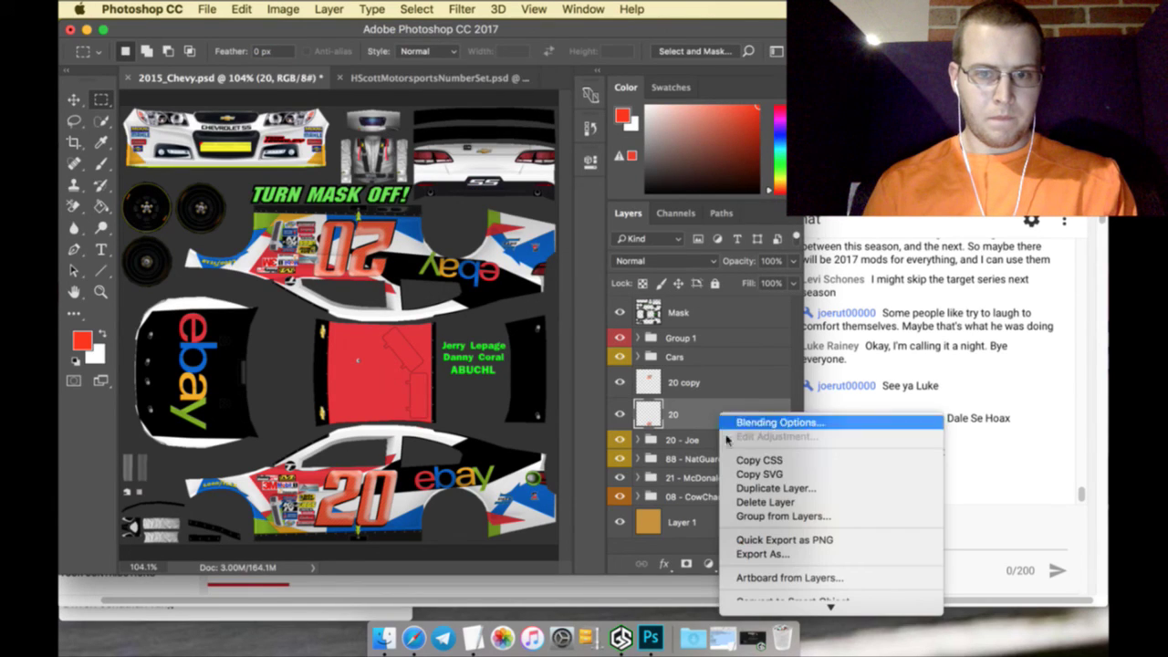
{"action": "left_click", "coordinate": [751, 489]}
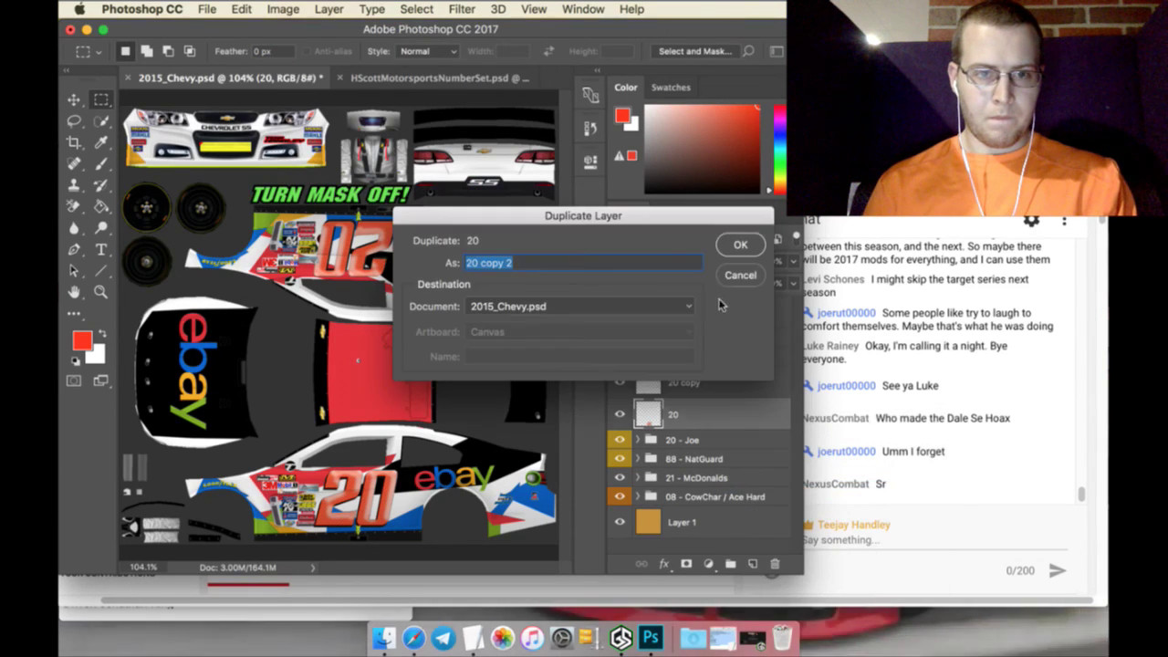
{"action": "left_click", "coordinate": [748, 243]}
{"action": "left_click", "coordinate": [73, 98]}
{"action": "key", "text": "super+t"}
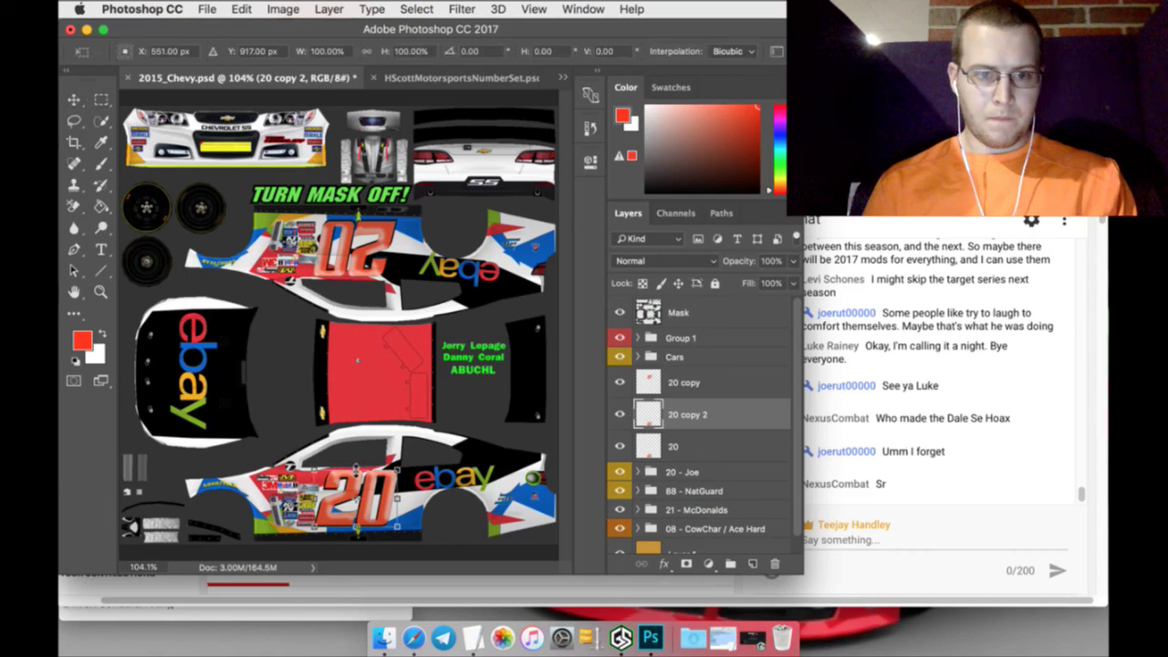
{"action": "left_click_drag", "start_coordinate": [376, 471], "coordinate": [420, 387]}
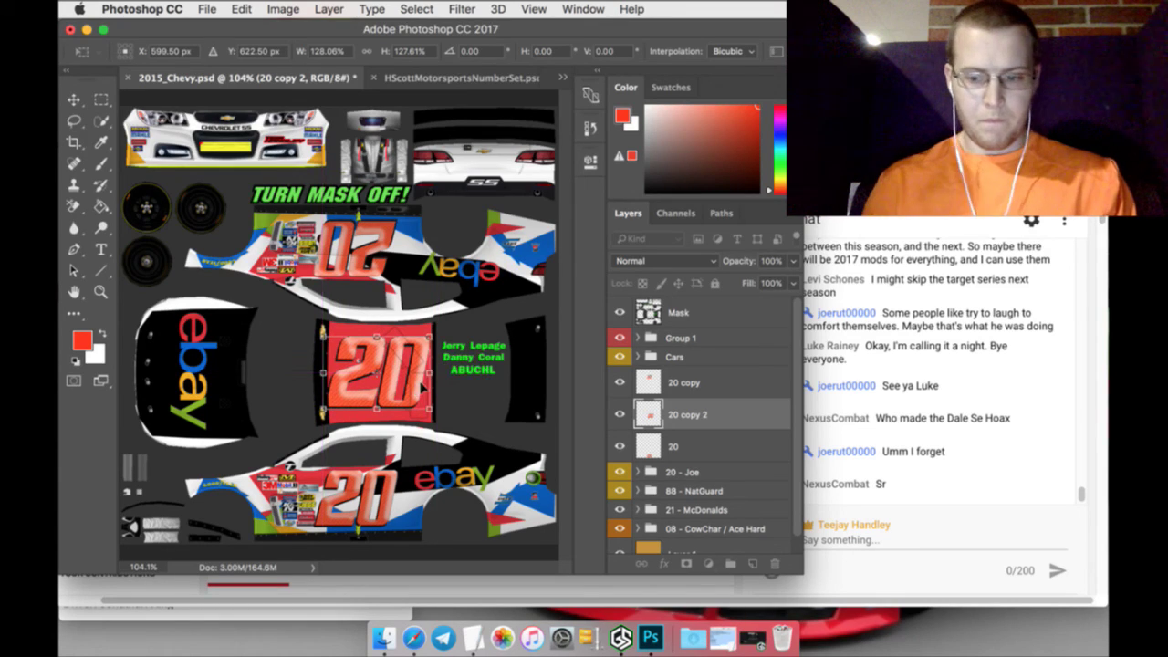
{"action": "key", "text": "Right"}
{"action": "key", "text": "Right"}
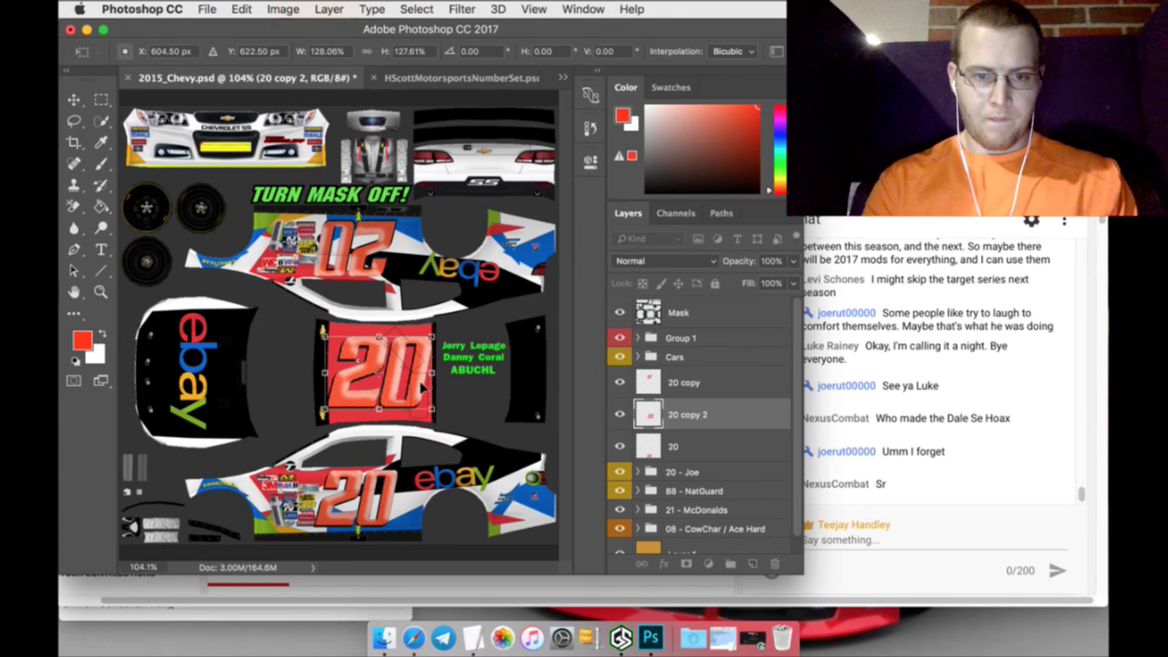
{"action": "left_click", "coordinate": [101, 99]}
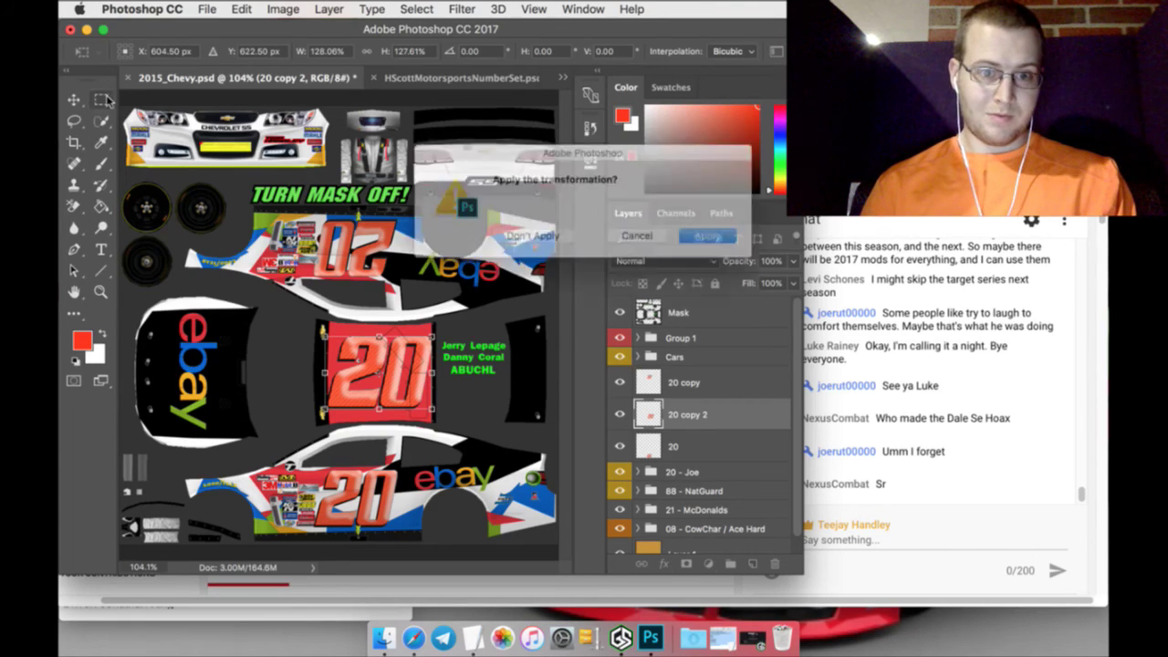
{"action": "left_click", "coordinate": [708, 241]}
Duplicate the 20 layer again and place the copy on the rear bumper below the outer taillight, scaled to about 14%
{"action": "left_click", "coordinate": [707, 446]}
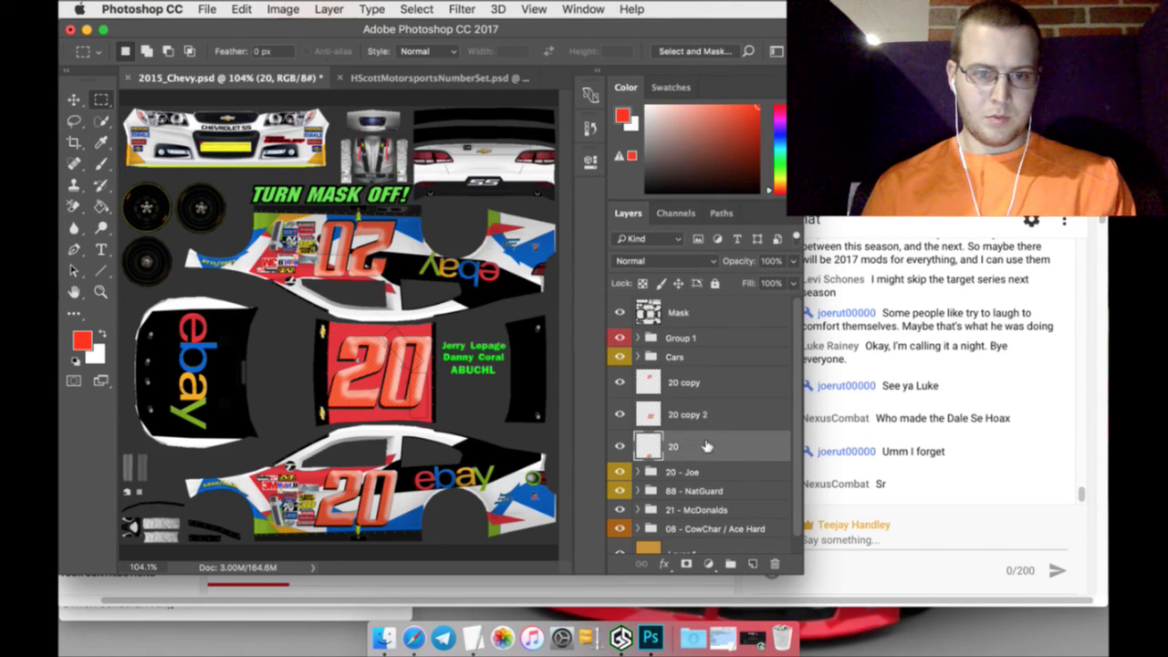
{"action": "right_click", "coordinate": [707, 446]}
{"action": "key", "text": "Return"}
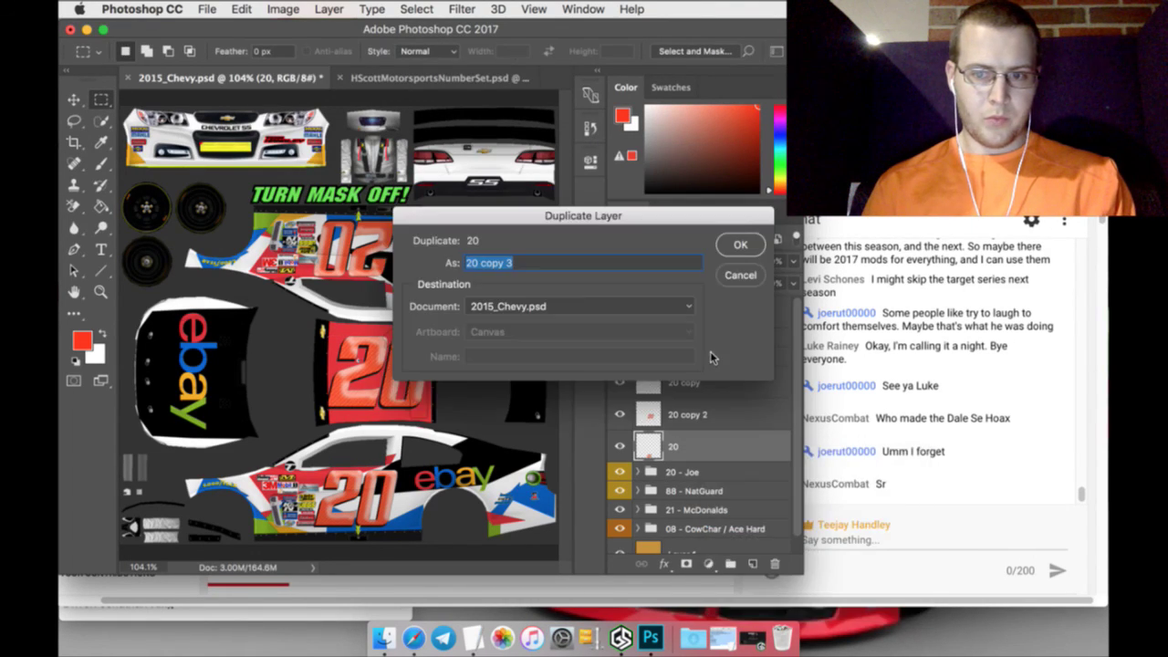
{"action": "left_click", "coordinate": [739, 249]}
{"action": "key", "text": "v"}
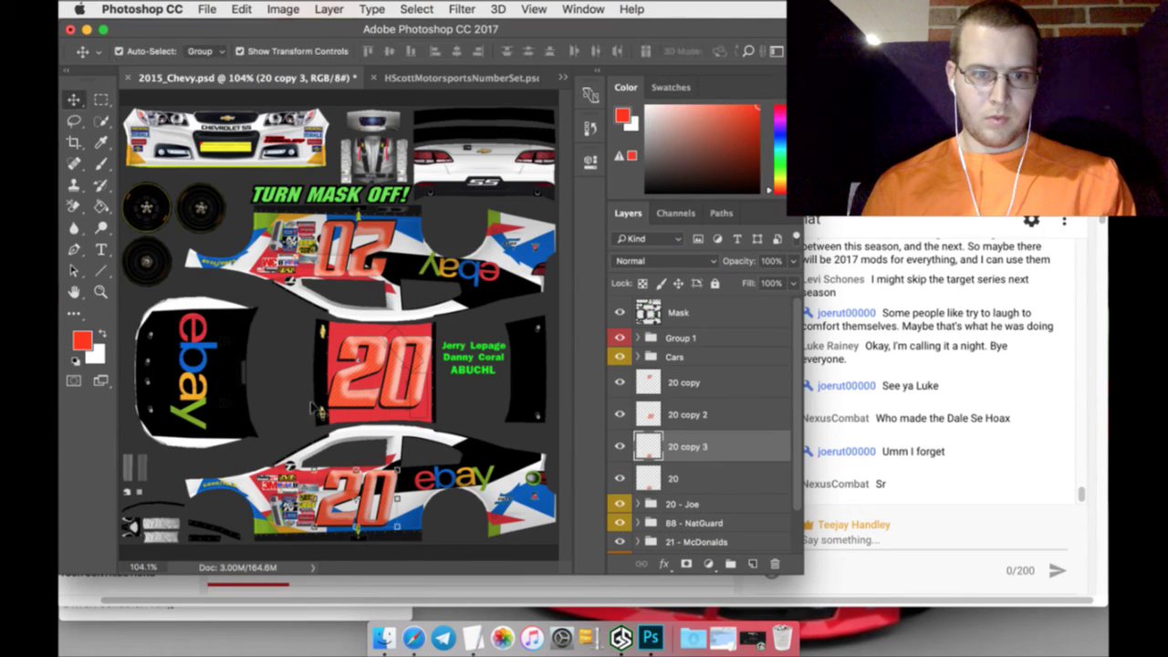
{"action": "key", "text": "ctrl+t"}
{"action": "left_click_drag", "start_coordinate": [354, 467], "coordinate": [530, 134]}
{"action": "left_click_drag", "start_coordinate": [537, 117], "coordinate": [537, 119]}
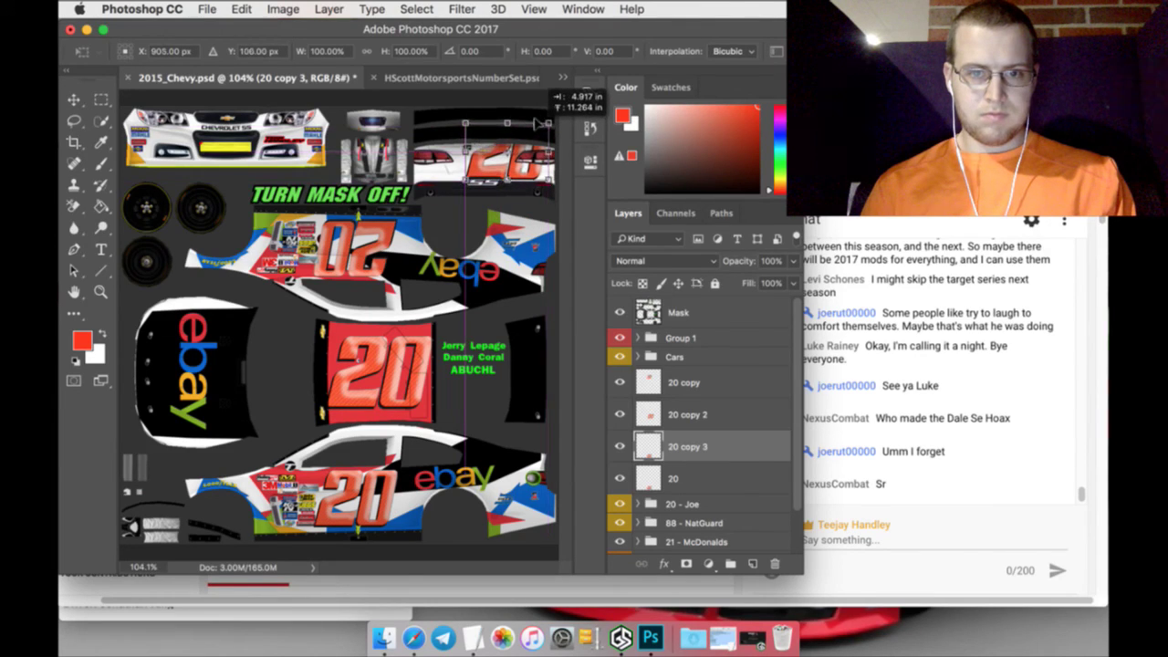
{"action": "left_click_drag", "start_coordinate": [464, 123], "coordinate": [550, 135]}
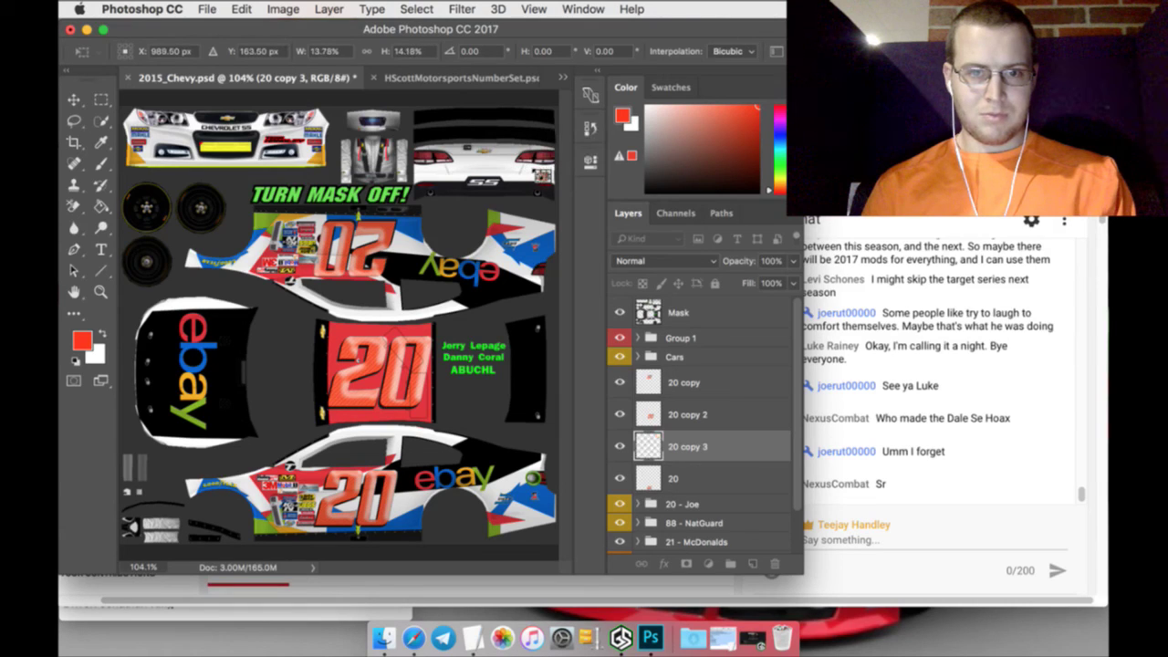
{"action": "left_click", "coordinate": [102, 102]}
{"action": "left_click", "coordinate": [709, 239]}
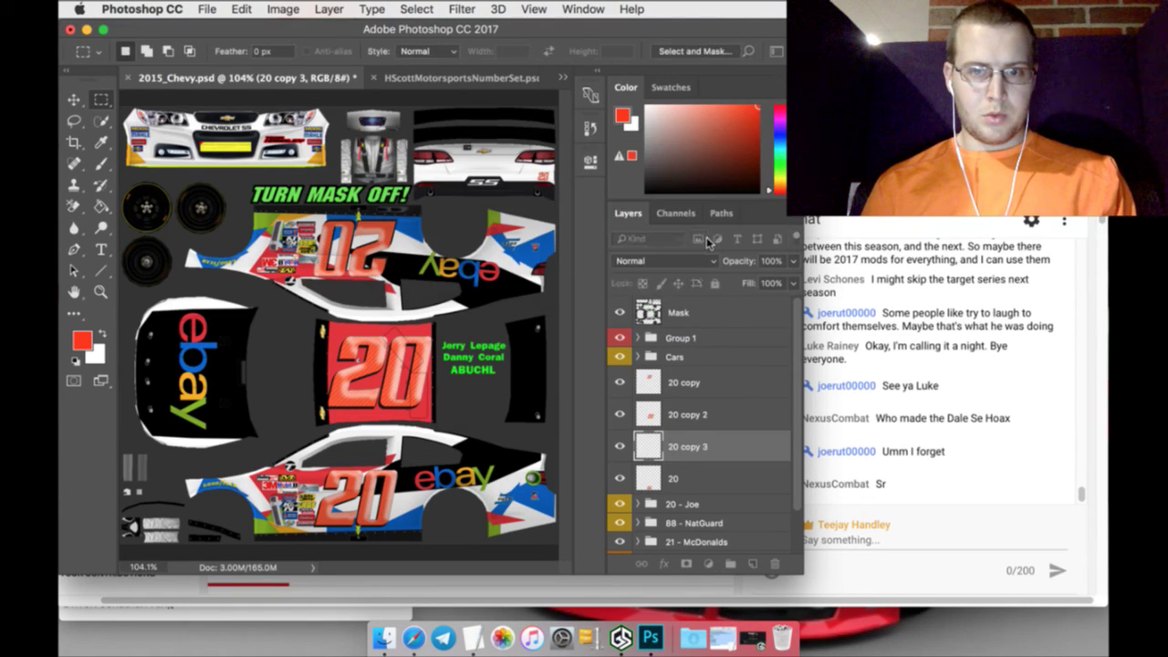
Raise the small rear bumper 20 to about X 990.5 px, Y 148.5 px, closer to the taillight, and apply the transformation
{"action": "left_click", "coordinate": [101, 294]}
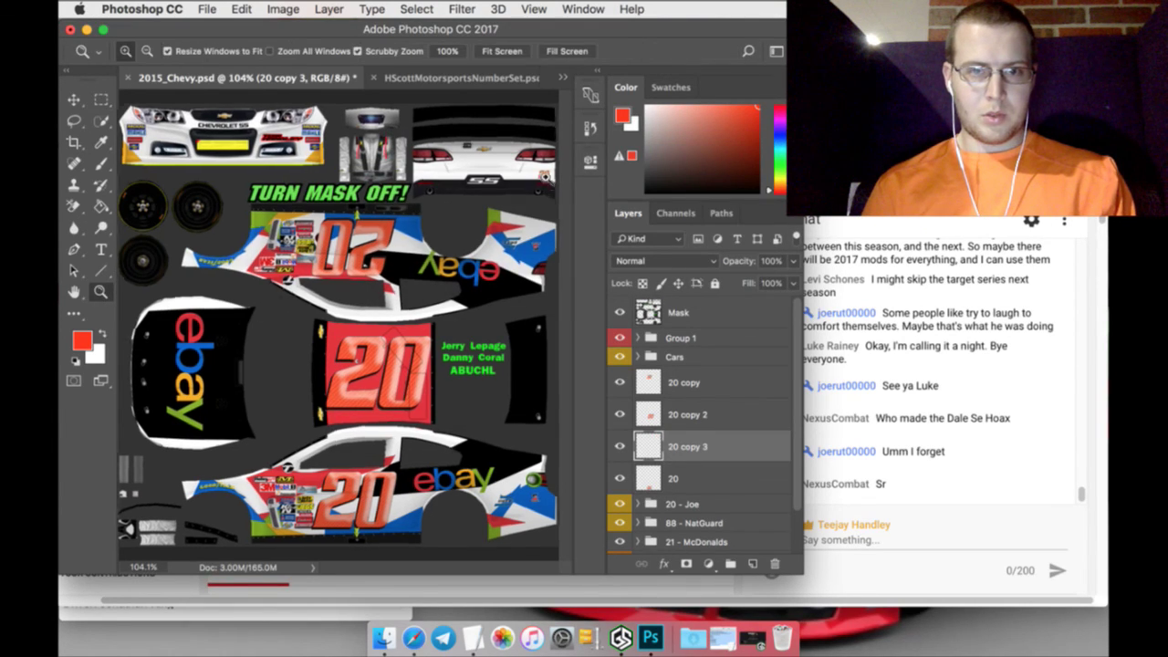
{"action": "left_click", "coordinate": [552, 163]}
{"action": "scroll", "coordinate": [508, 440], "scroll_direction": "up", "scroll_amount": 3}
{"action": "left_click", "coordinate": [508, 441]}
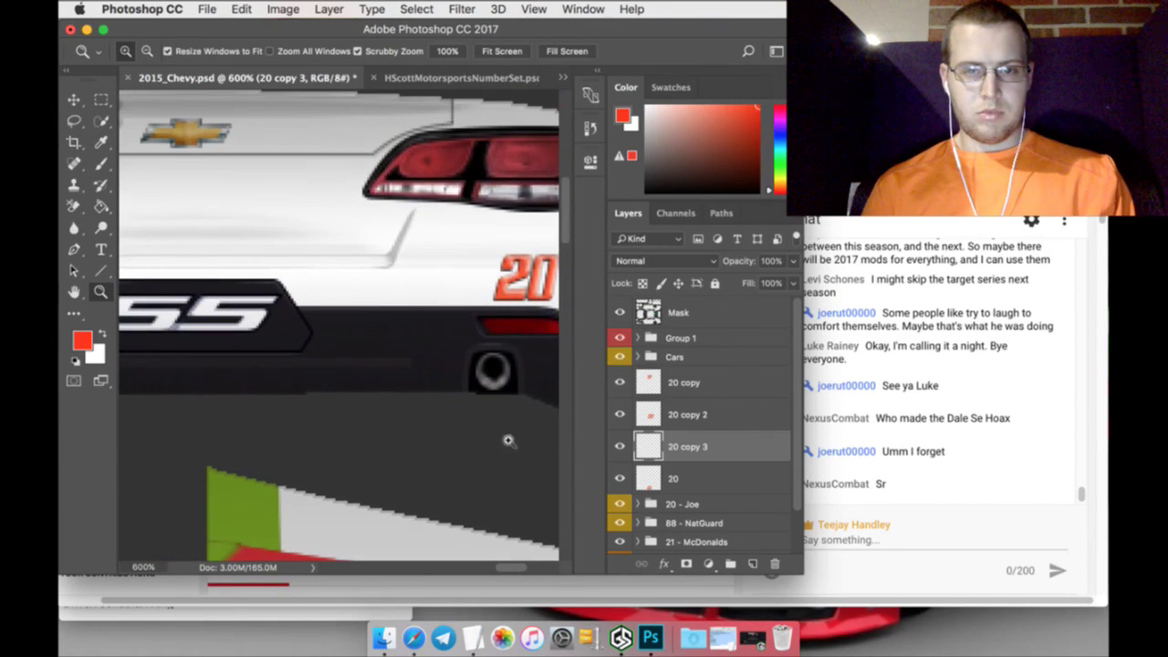
{"action": "left_click_drag", "start_coordinate": [502, 565], "coordinate": [509, 565]}
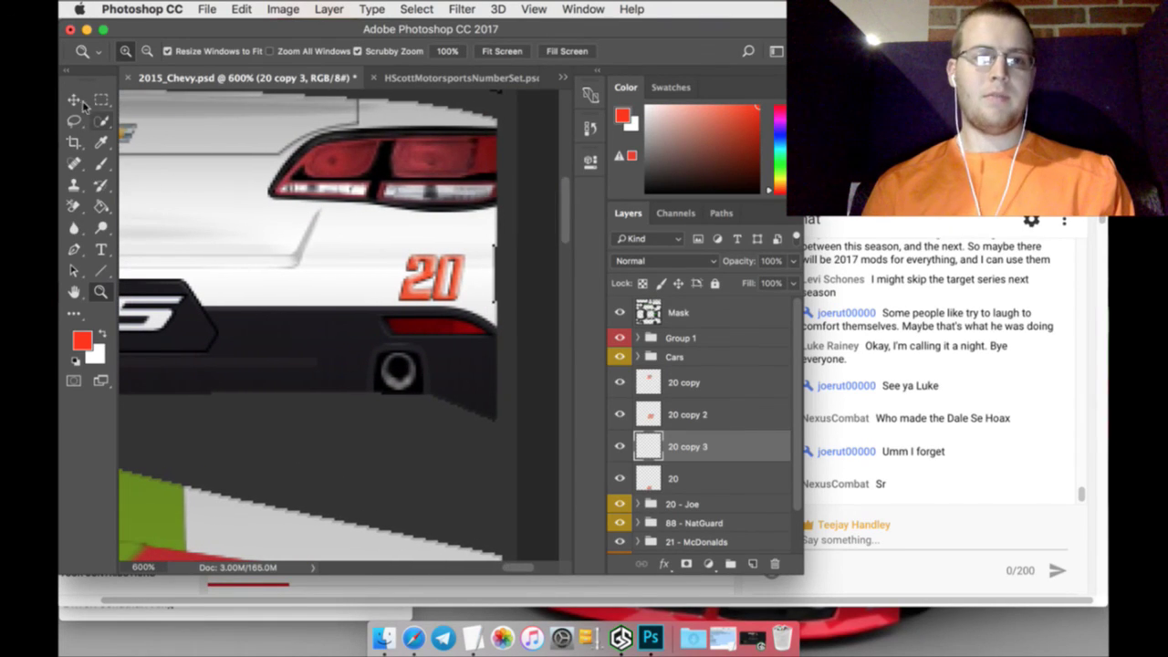
{"action": "key", "text": "v"}
{"action": "key", "text": "ctrl+t"}
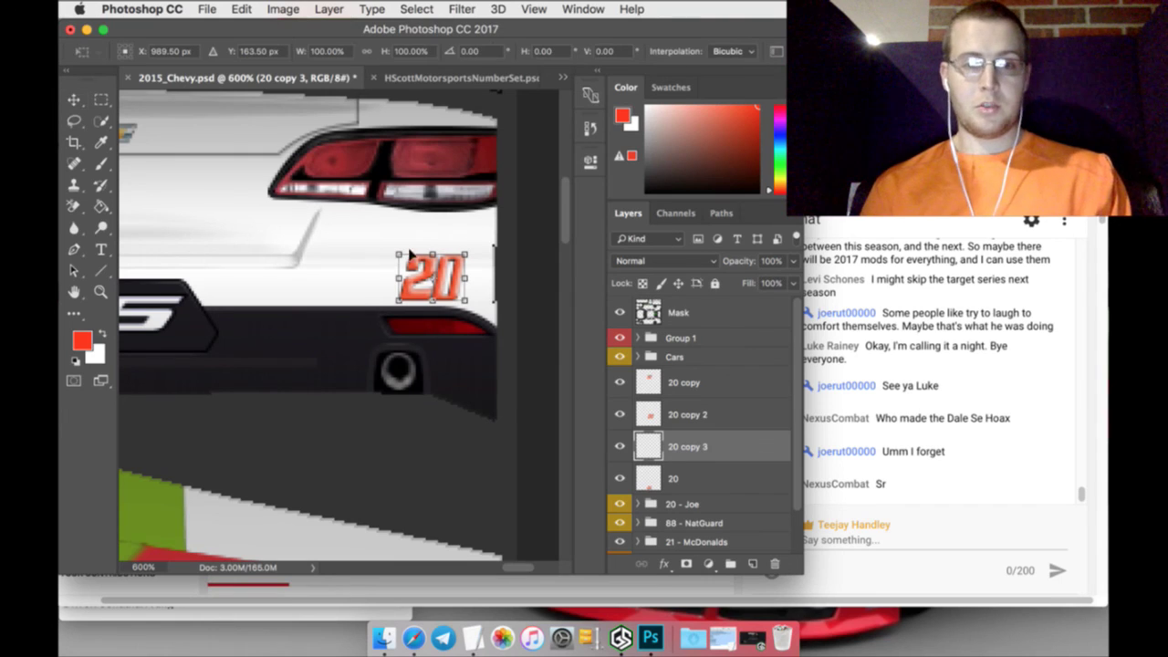
{"action": "left_click_drag", "start_coordinate": [417, 256], "coordinate": [423, 218]}
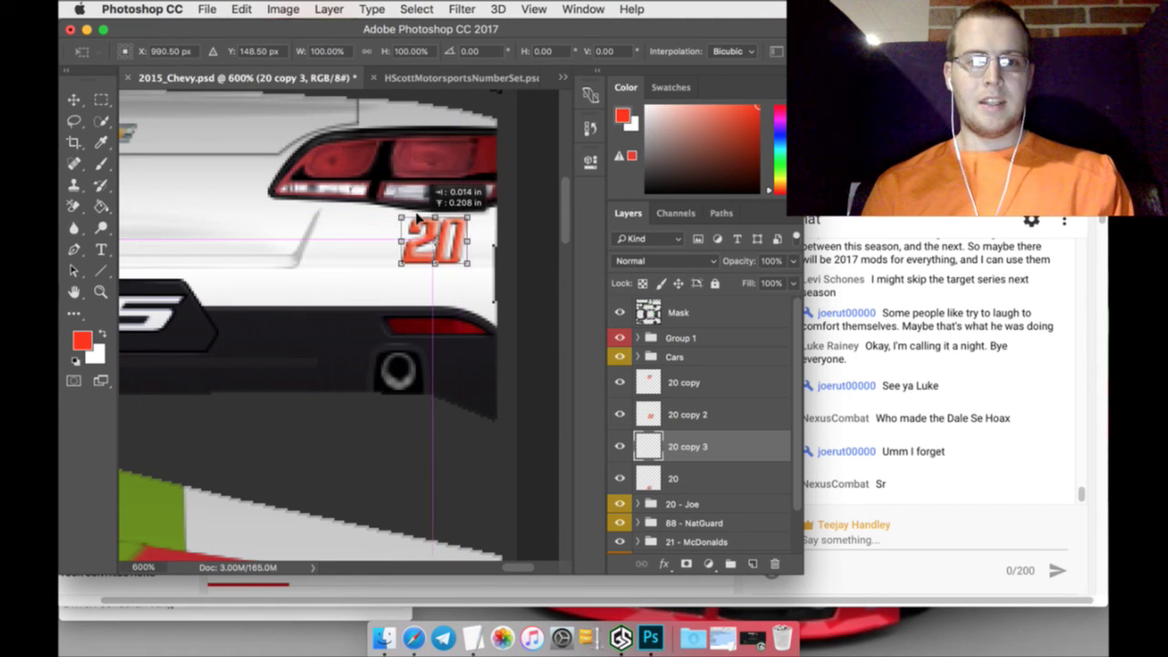
{"action": "left_click", "coordinate": [102, 99]}
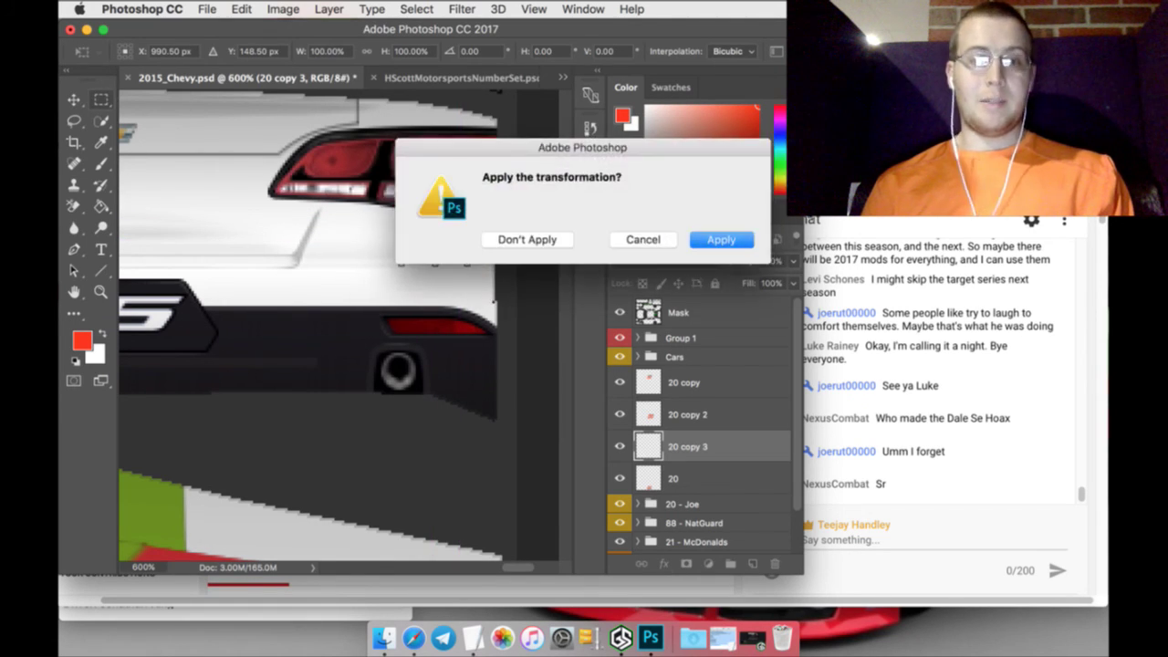
{"action": "left_click", "coordinate": [748, 238]}
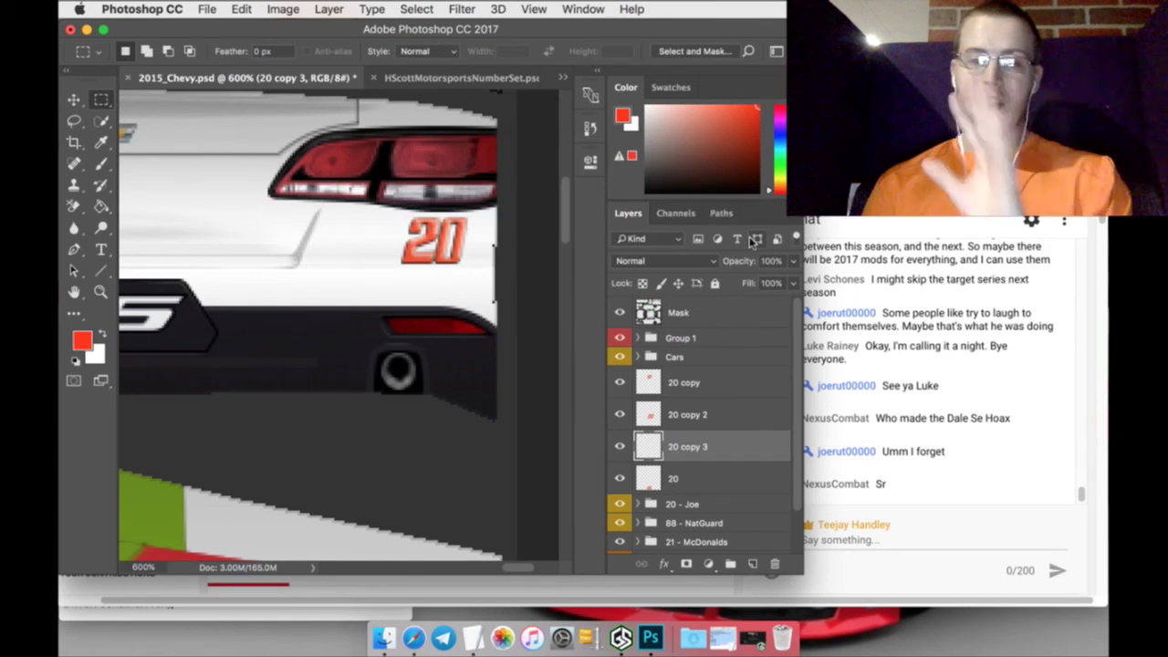
Duplicate the small rear 20 and place the copy on the front bumper above the fog light, at about X 136.5 px, Y 74.5 px
{"action": "right_click", "coordinate": [750, 444]}
{"action": "left_click", "coordinate": [710, 415]}
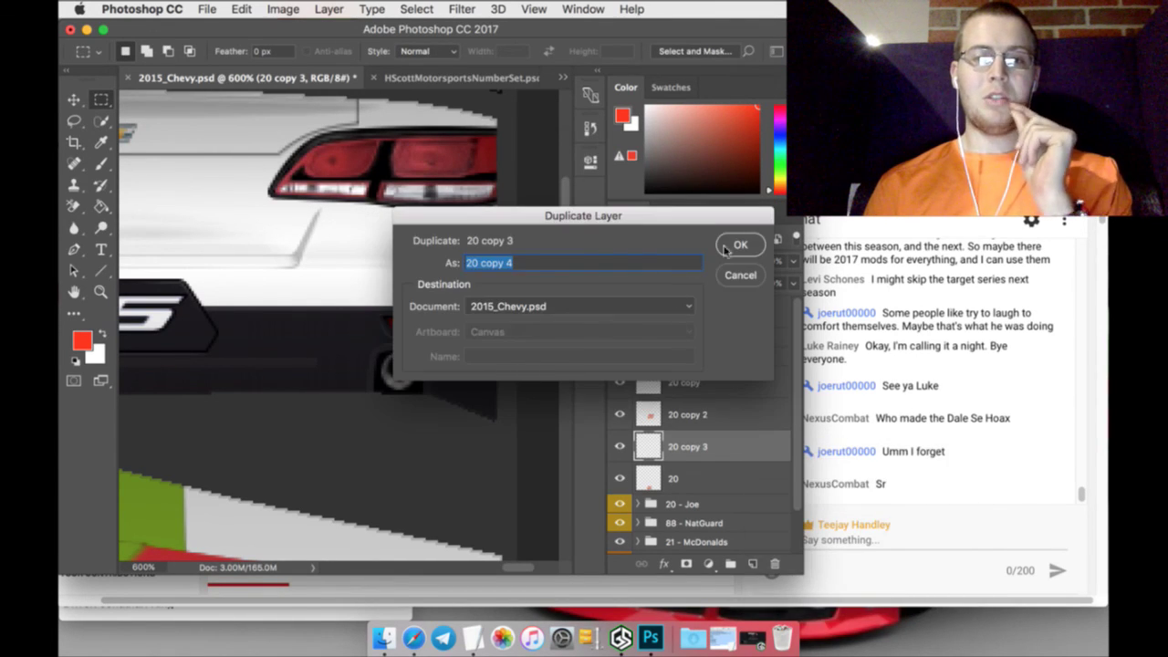
{"action": "left_click", "coordinate": [746, 244]}
{"action": "left_click", "coordinate": [74, 100]}
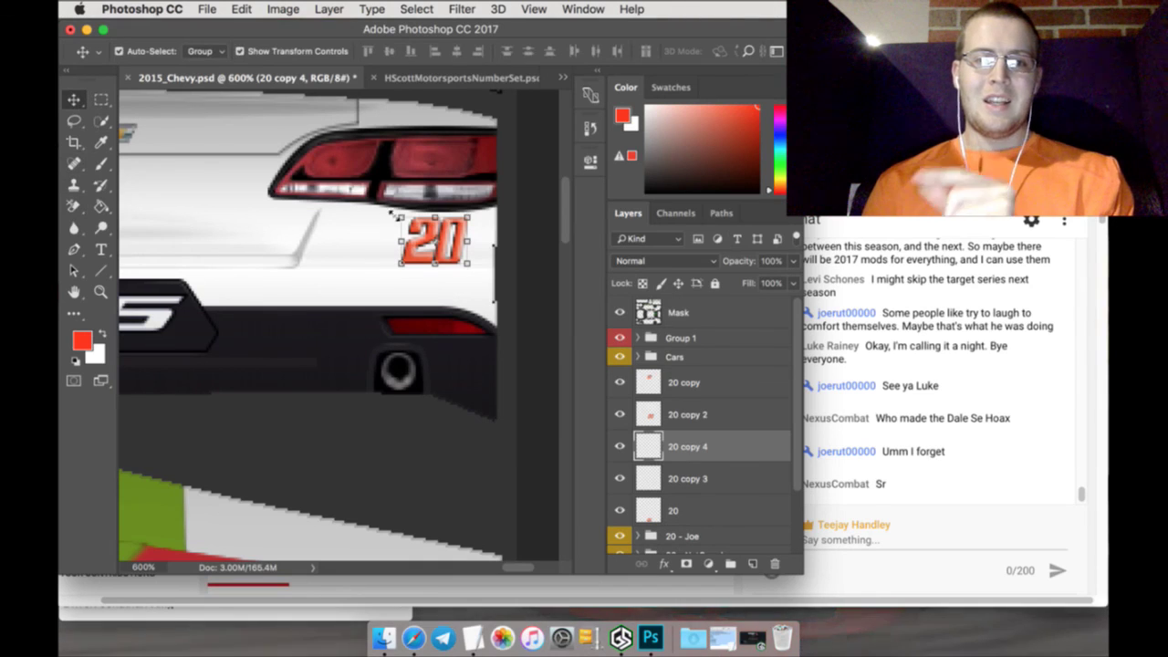
{"action": "left_click_drag", "start_coordinate": [410, 235], "coordinate": [328, 179]}
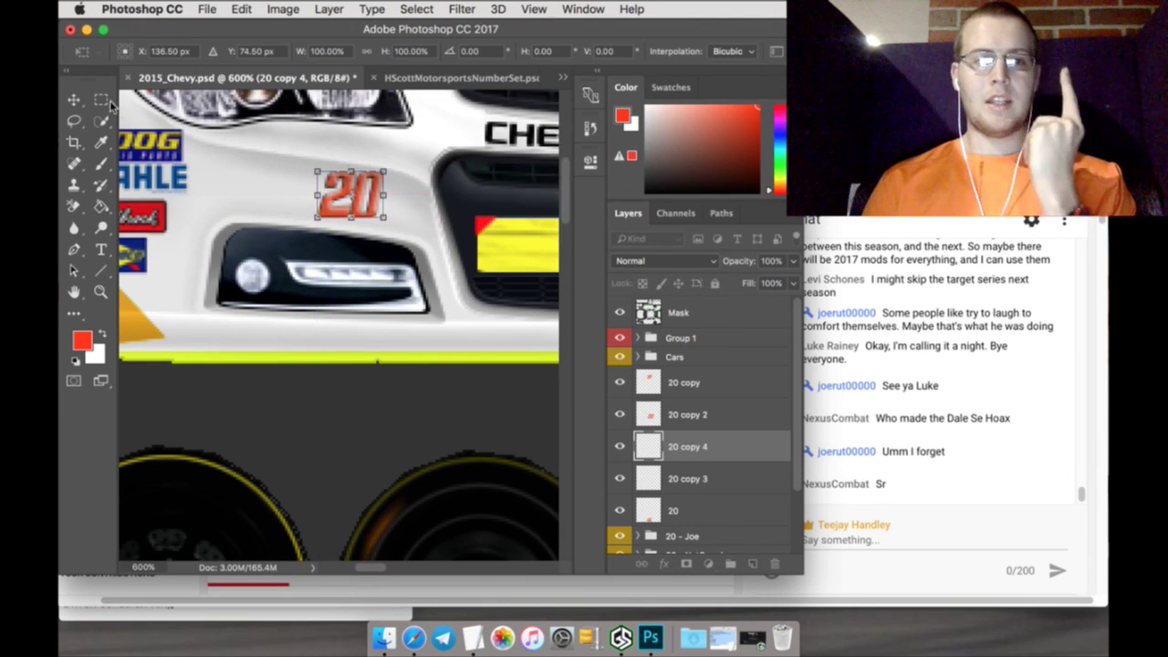
{"action": "left_click", "coordinate": [104, 101]}
{"action": "left_click", "coordinate": [703, 239]}
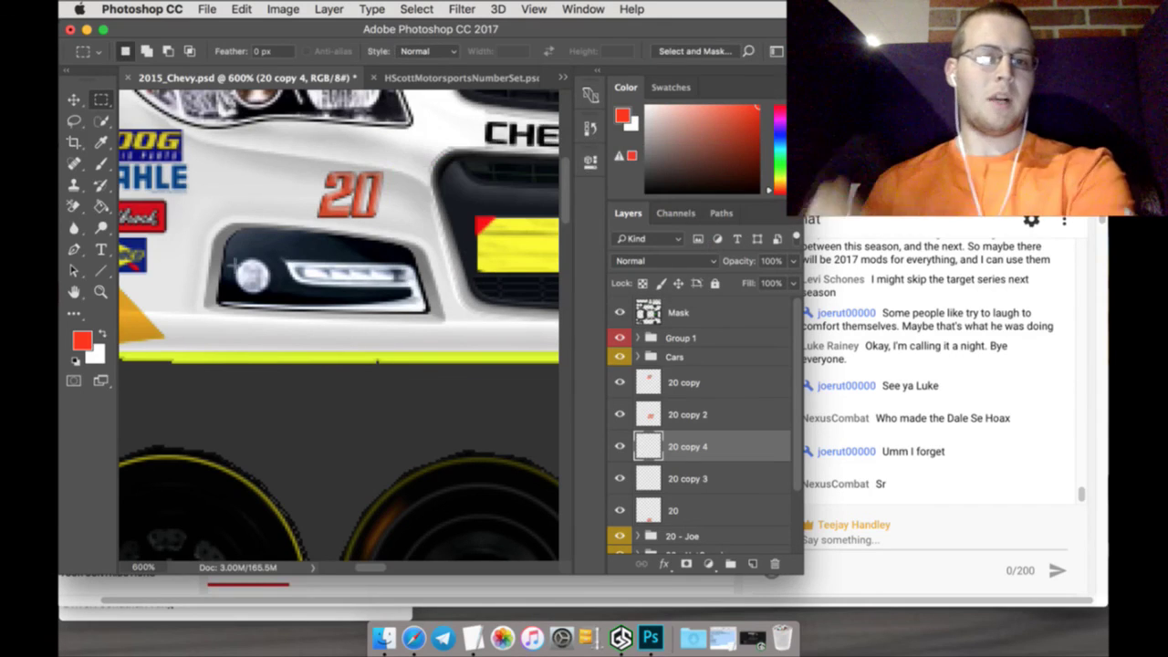
Stack the original 20 layer above its copies, merge all five number layers into one, and move it into the 20 - Joe group
{"action": "left_click", "coordinate": [101, 292]}
{"action": "left_click", "coordinate": [500, 51]}
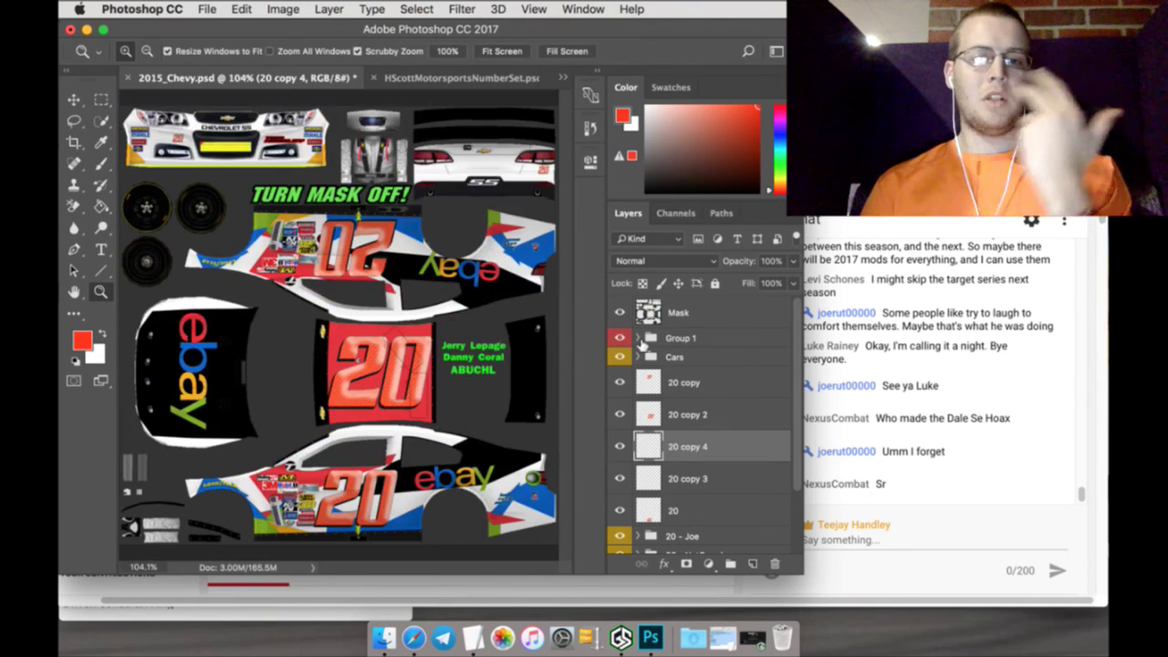
{"action": "left_click", "coordinate": [693, 506]}
{"action": "left_click_drag", "start_coordinate": [693, 506], "coordinate": [704, 381]}
{"action": "left_click", "coordinate": [703, 506], "text": "shift"}
{"action": "right_click", "coordinate": [702, 492]}
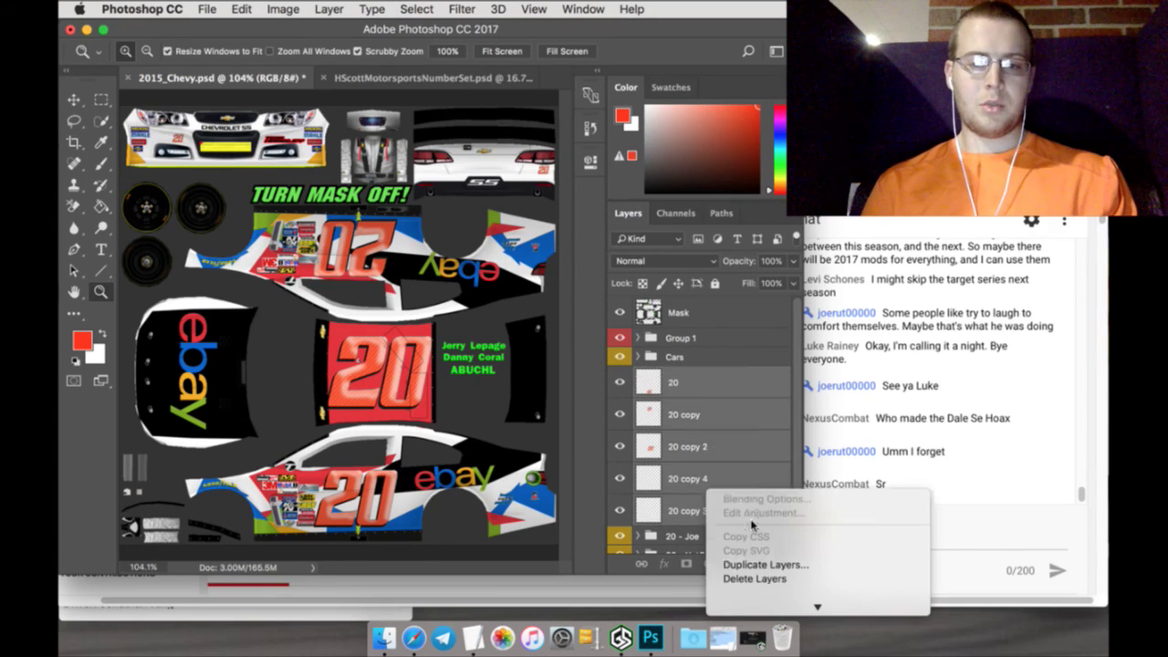
{"action": "left_click", "coordinate": [759, 391]}
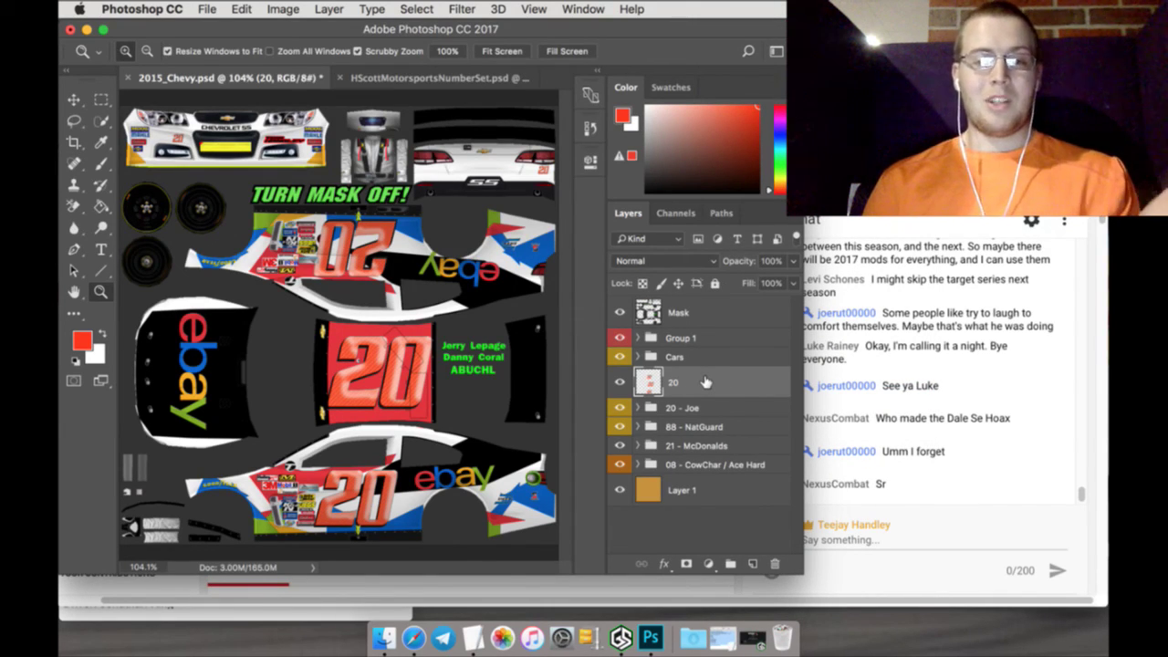
{"action": "left_click_drag", "start_coordinate": [705, 382], "coordinate": [699, 410]}
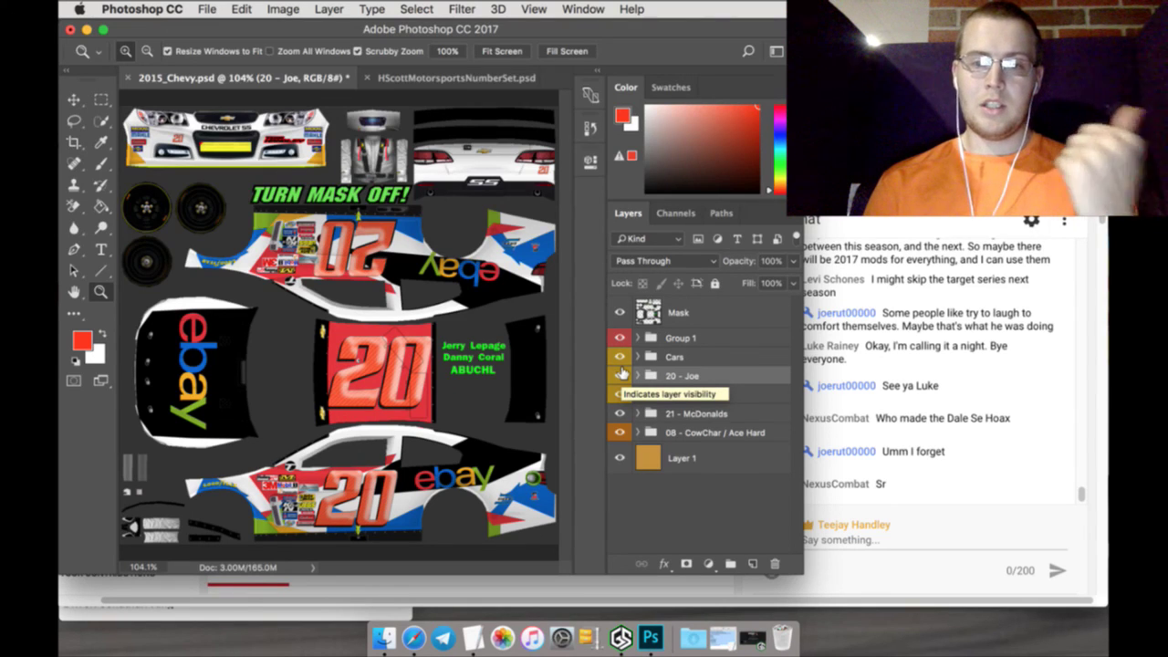
Review the liveries by hiding the 20 - Joe, 88 - NatGuard and 21 - McDonalds groups in turn, and show the McDonalds and NatGuard groups again
{"action": "left_click", "coordinate": [620, 374]}
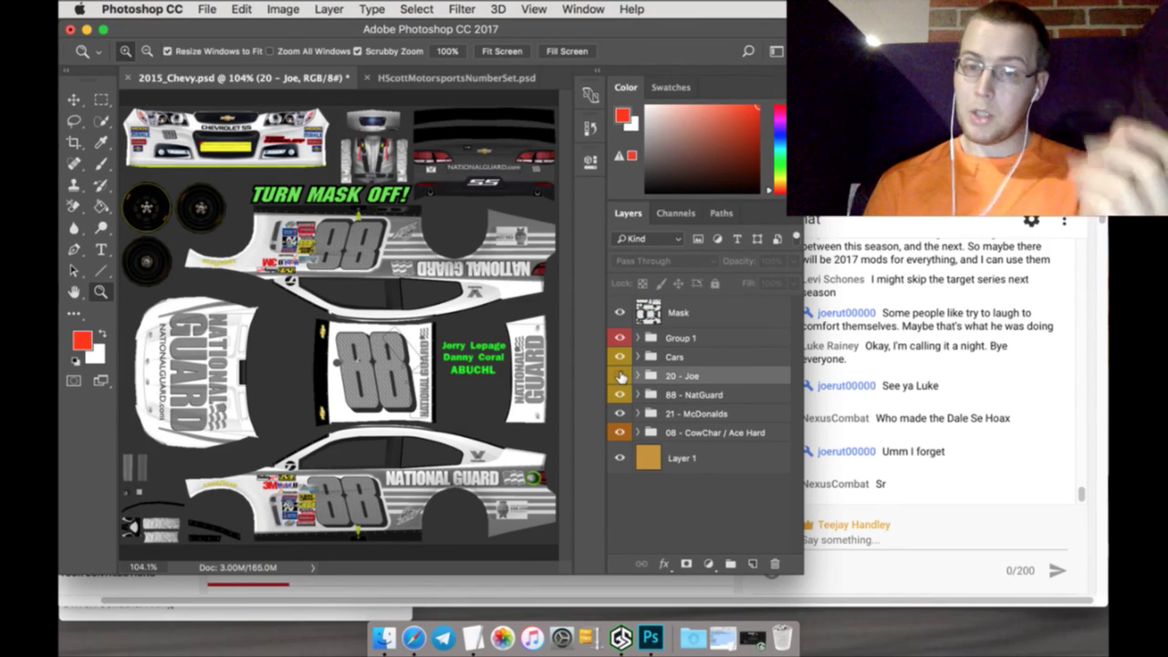
{"action": "left_click", "coordinate": [621, 392]}
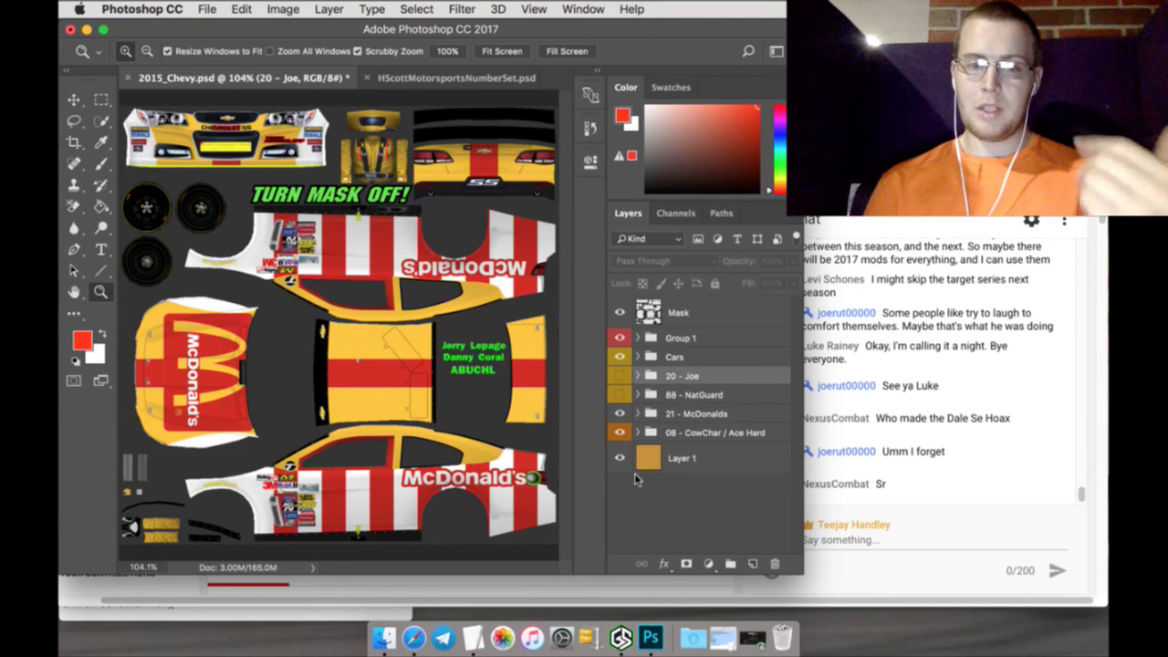
{"action": "left_click", "coordinate": [621, 412]}
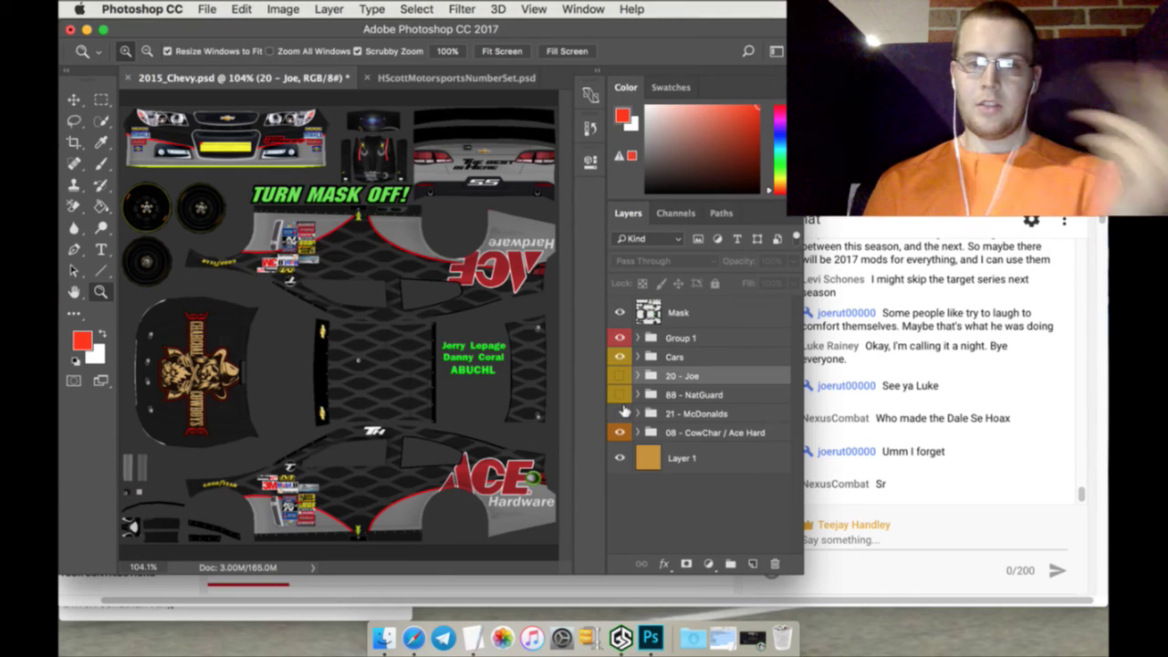
{"action": "left_click", "coordinate": [621, 413]}
{"action": "left_click", "coordinate": [620, 394]}
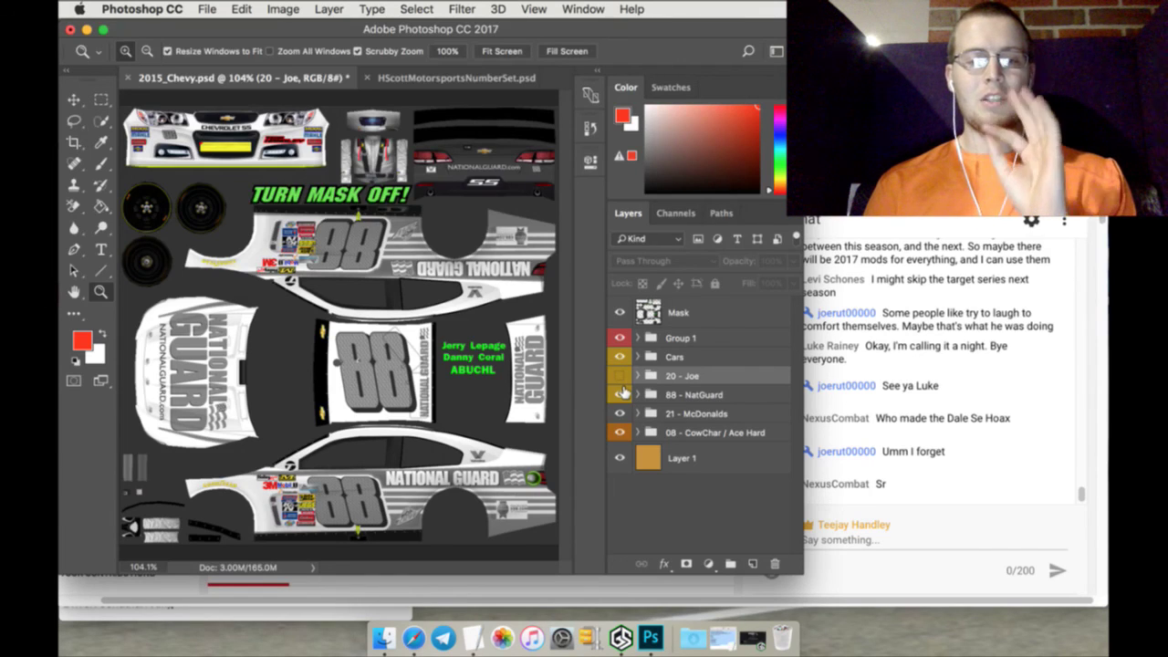
Compare the 88 - NatGuard livery hidden and shown, and examine the layers inside its group
{"action": "left_click", "coordinate": [622, 394]}
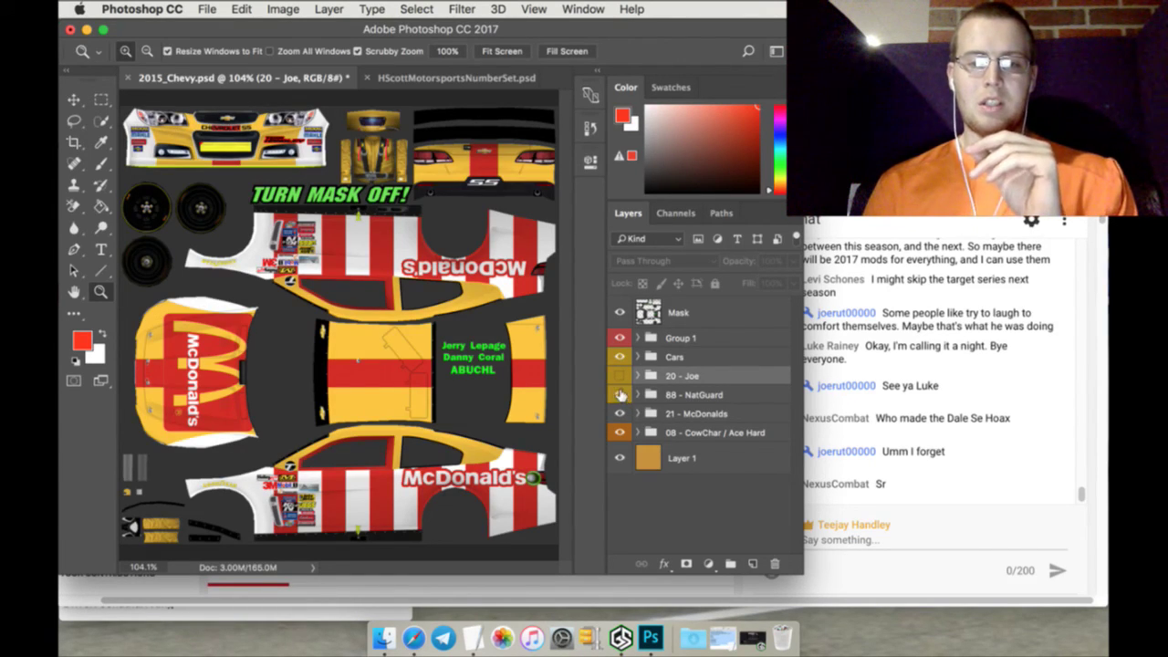
{"action": "left_click", "coordinate": [620, 394]}
{"action": "left_click", "coordinate": [638, 394]}
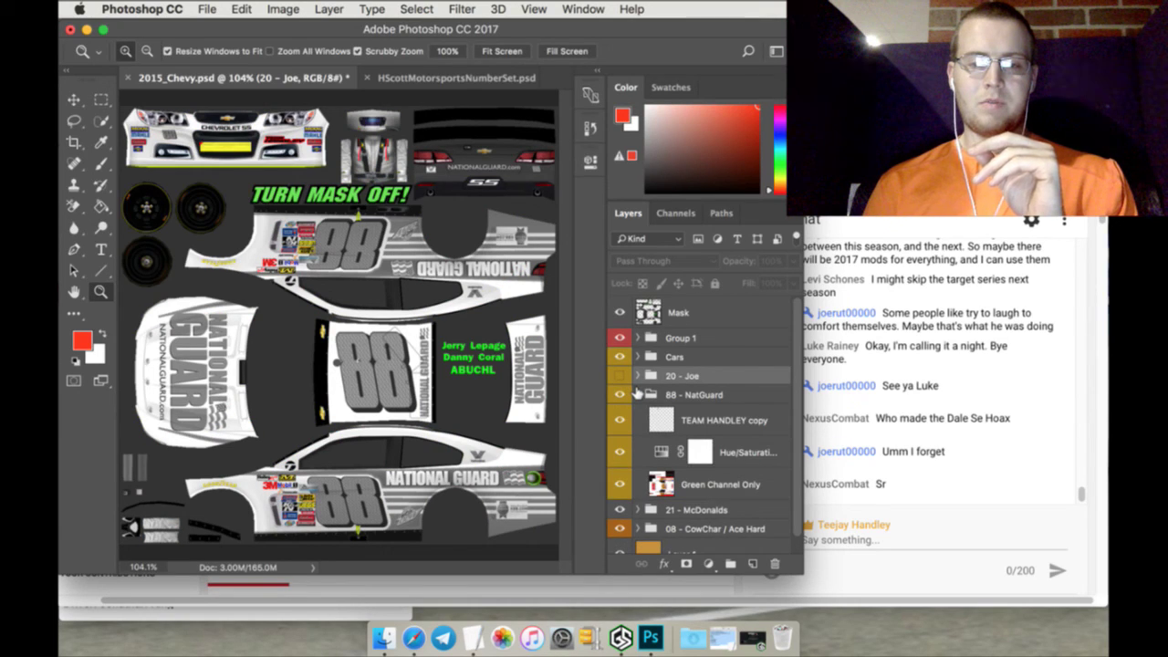
{"action": "left_click", "coordinate": [701, 451]}
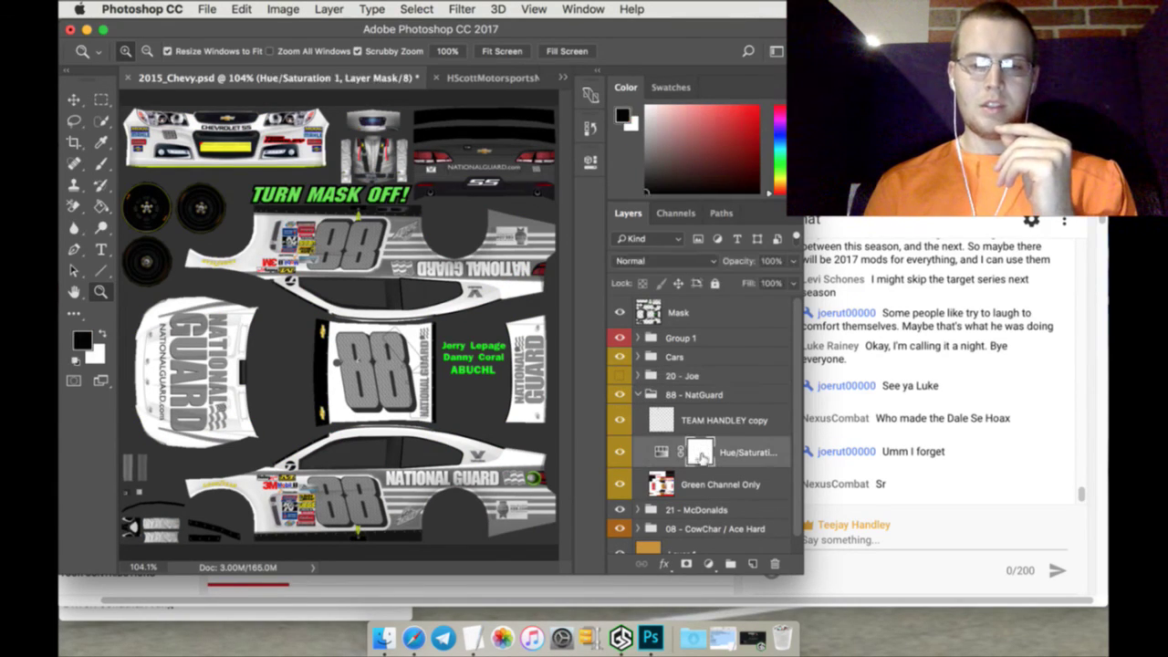
{"action": "left_click", "coordinate": [702, 484]}
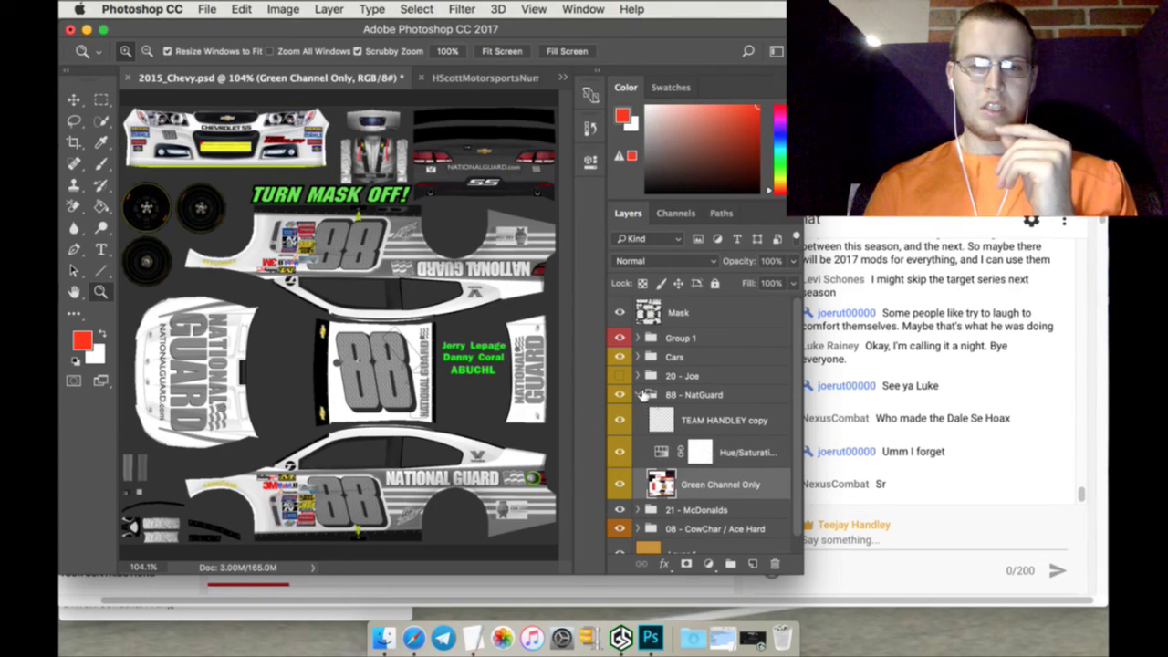
{"action": "left_click", "coordinate": [642, 394]}
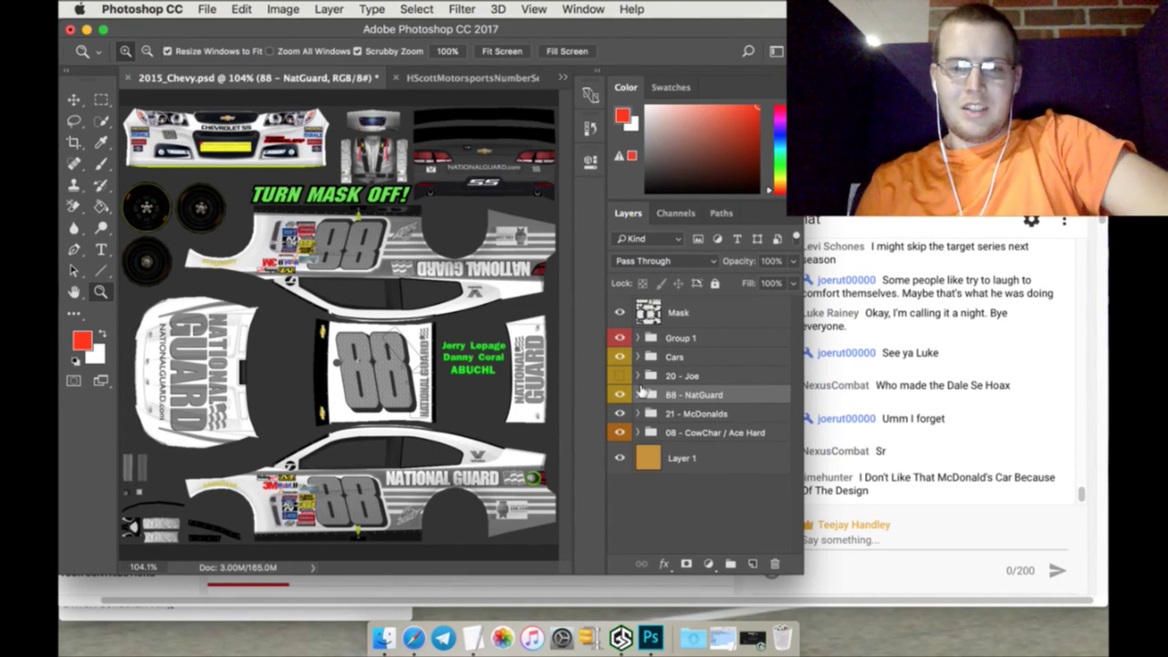
Hide the 88 - NatGuard group and add a new layer directly above the 21 - McDonalds group
{"action": "left_click", "coordinate": [619, 394]}
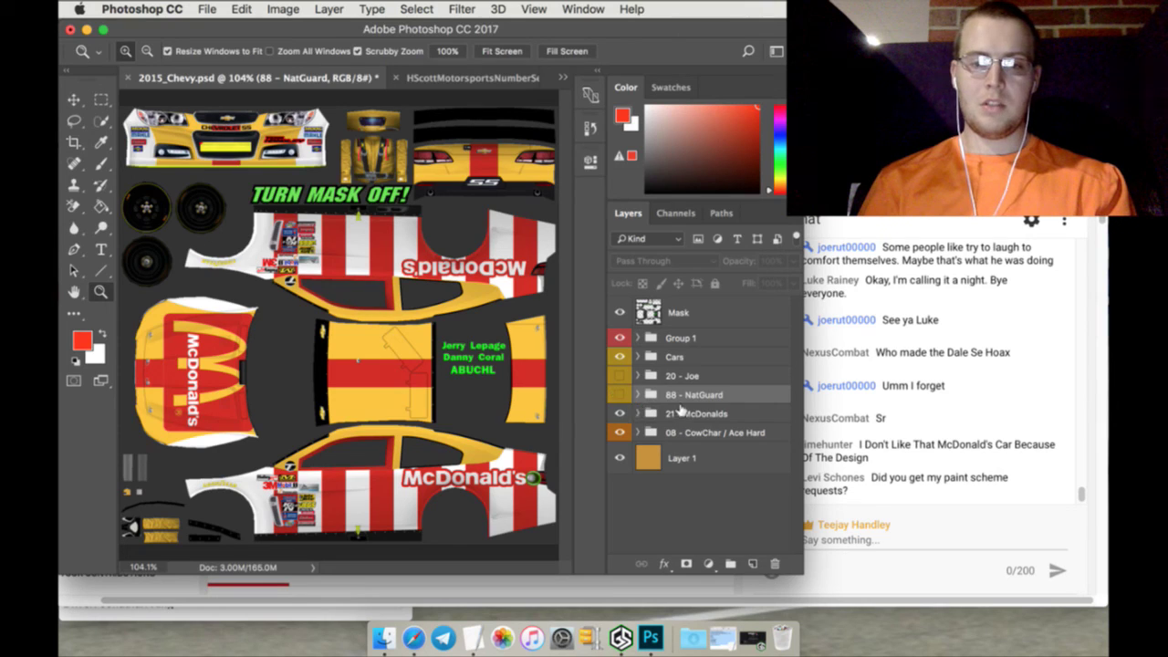
{"action": "left_click", "coordinate": [679, 412]}
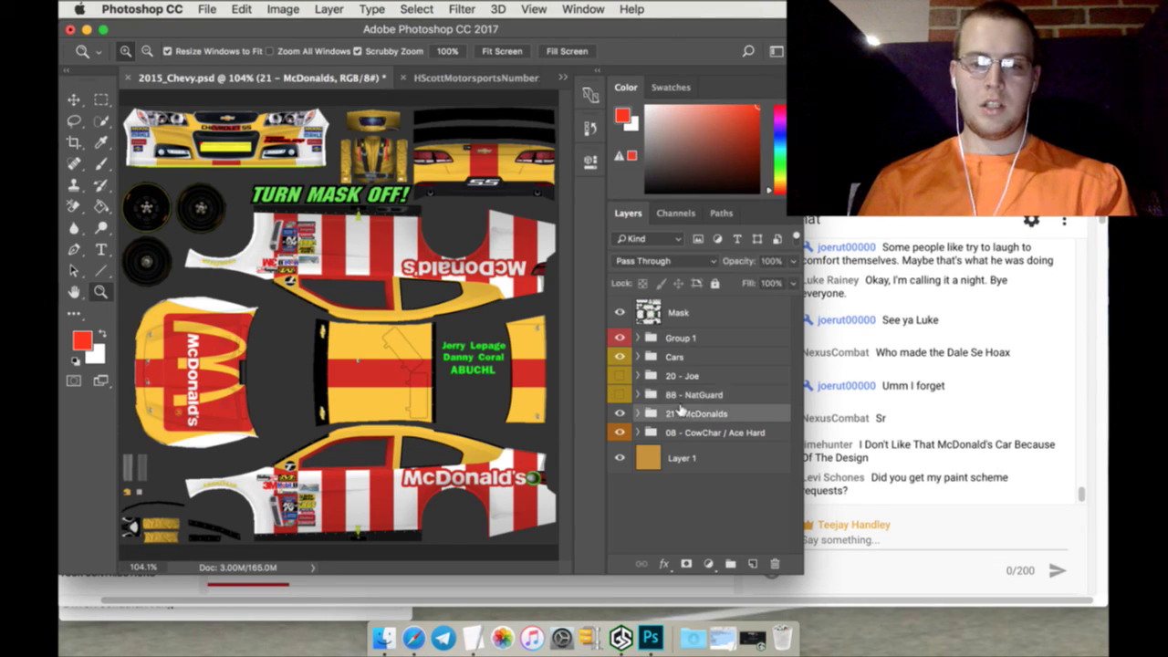
{"action": "left_click", "coordinate": [751, 562]}
Copy the number 2 from HScottMotorsportsNumberSet.psd into 2015_Chevy.psd and move its layer to the top of the stack, above Mask
{"action": "left_click", "coordinate": [426, 79]}
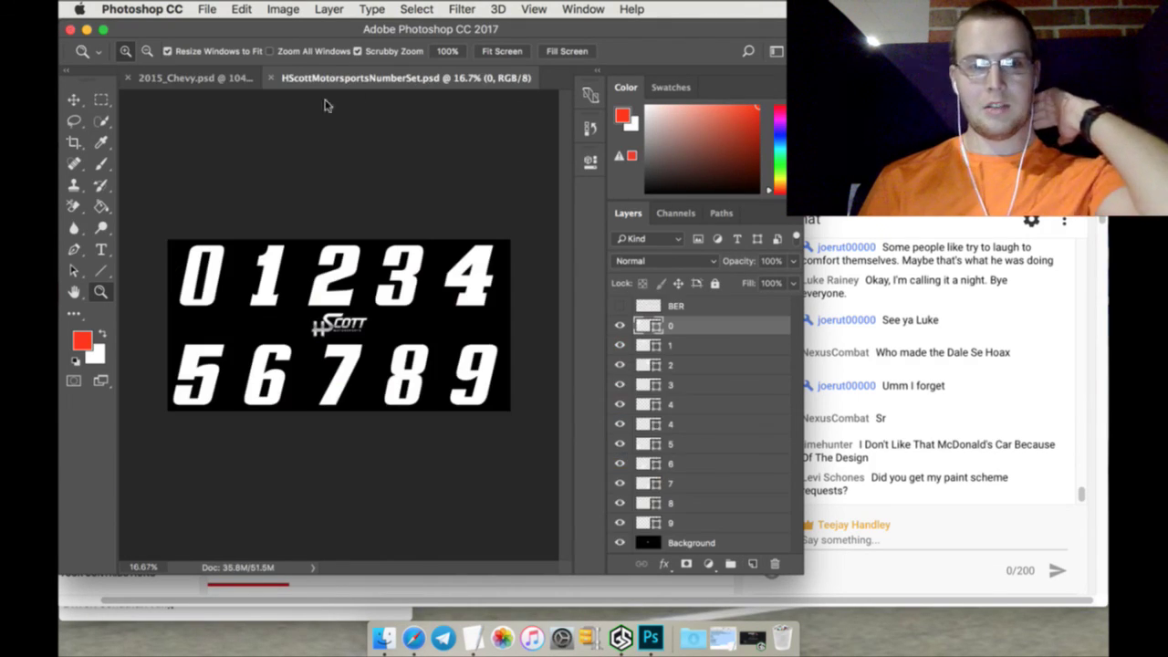
{"action": "key", "text": "v"}
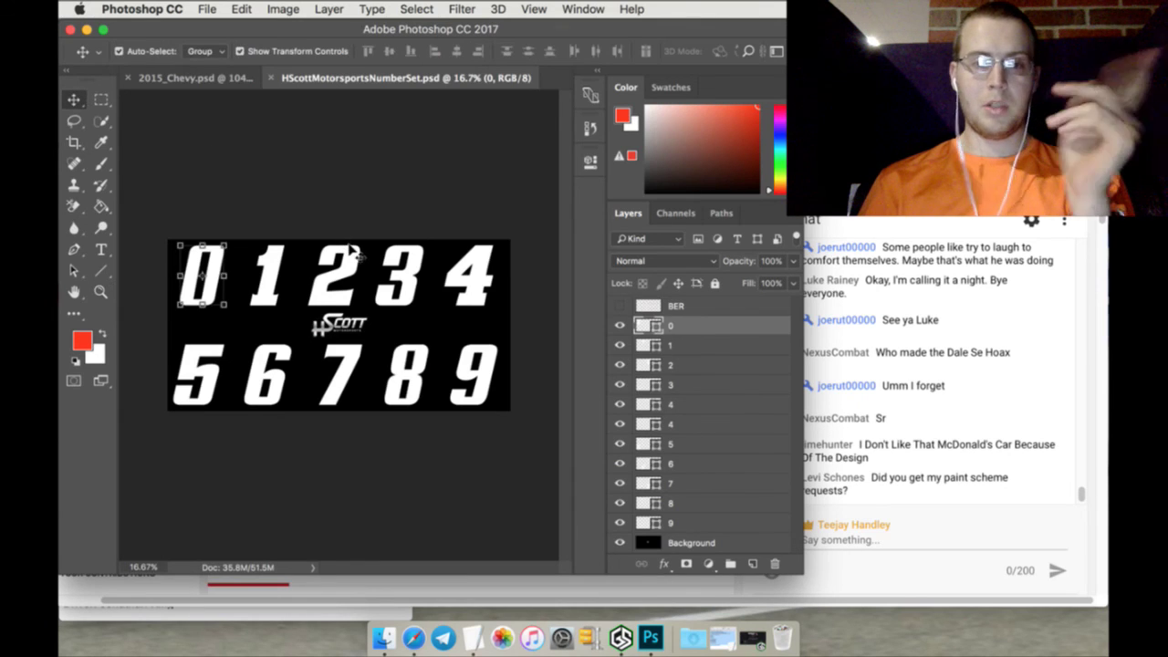
{"action": "left_click", "coordinate": [352, 257]}
{"action": "left_click_drag", "start_coordinate": [331, 247], "coordinate": [183, 352]}
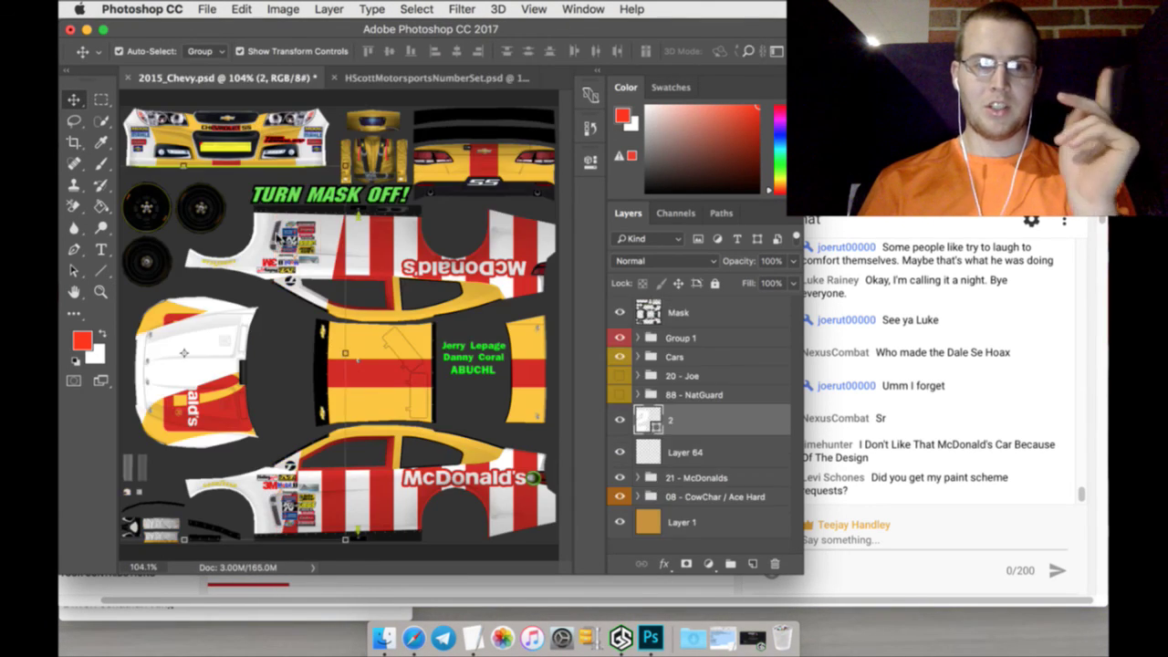
{"action": "key", "text": "ctrl+t"}
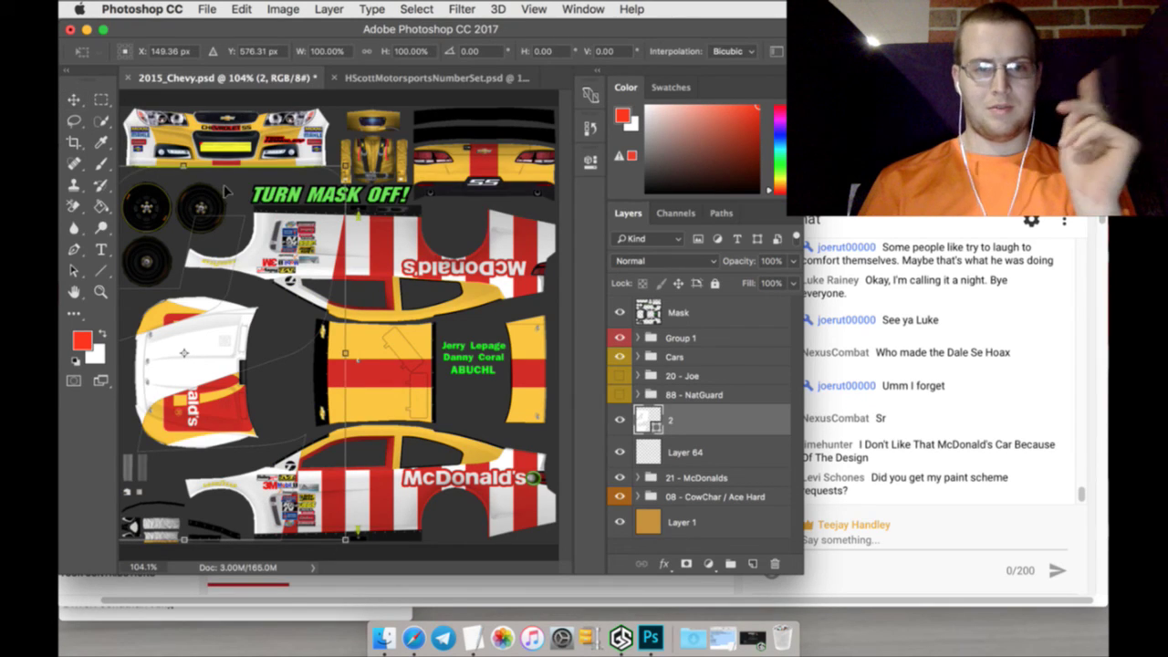
{"action": "left_click", "coordinate": [102, 98]}
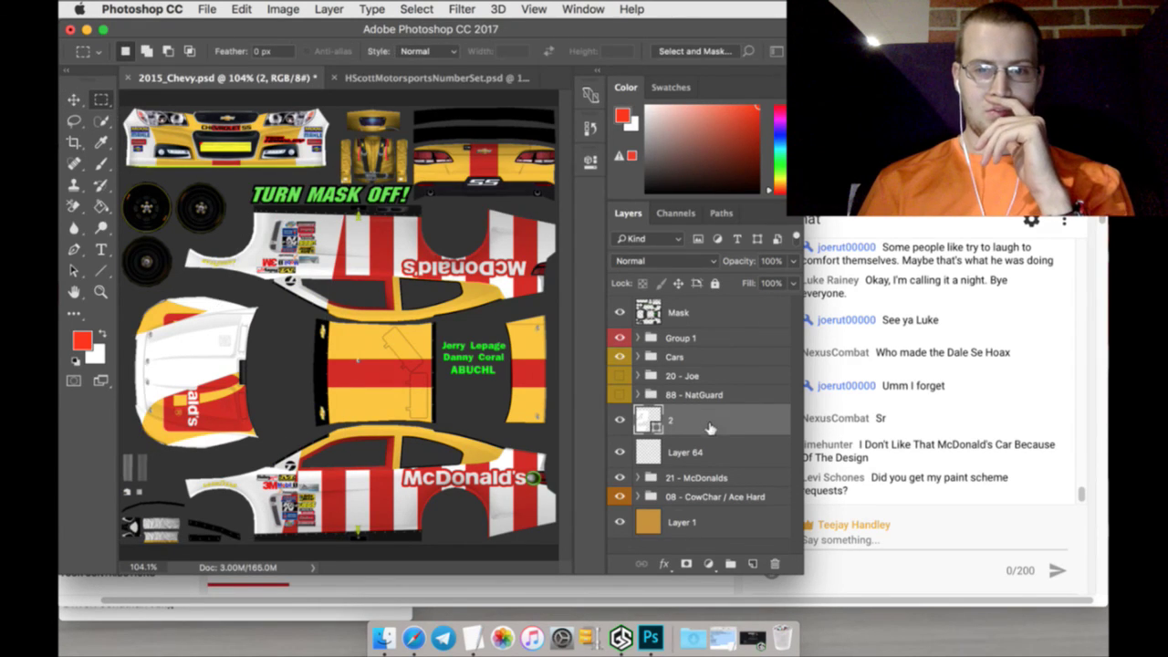
{"action": "left_click_drag", "start_coordinate": [710, 429], "coordinate": [699, 299]}
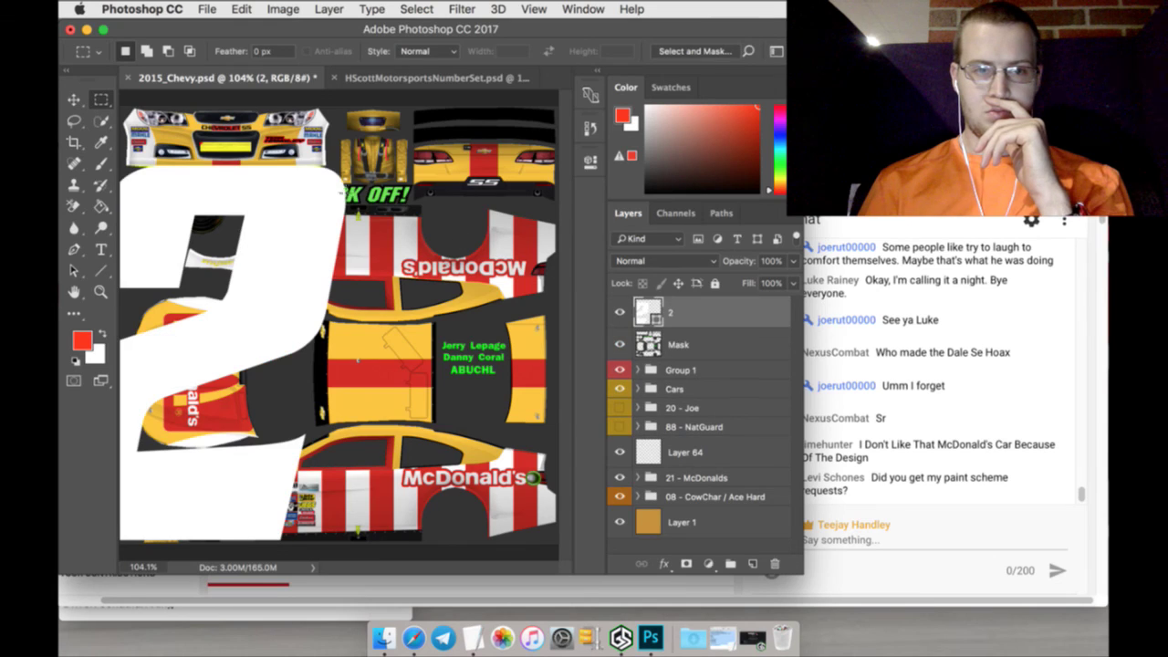
Shift the large 2 to about X 157.5 px, Y 590.5 px and apply the transformation
{"action": "left_click", "coordinate": [76, 99]}
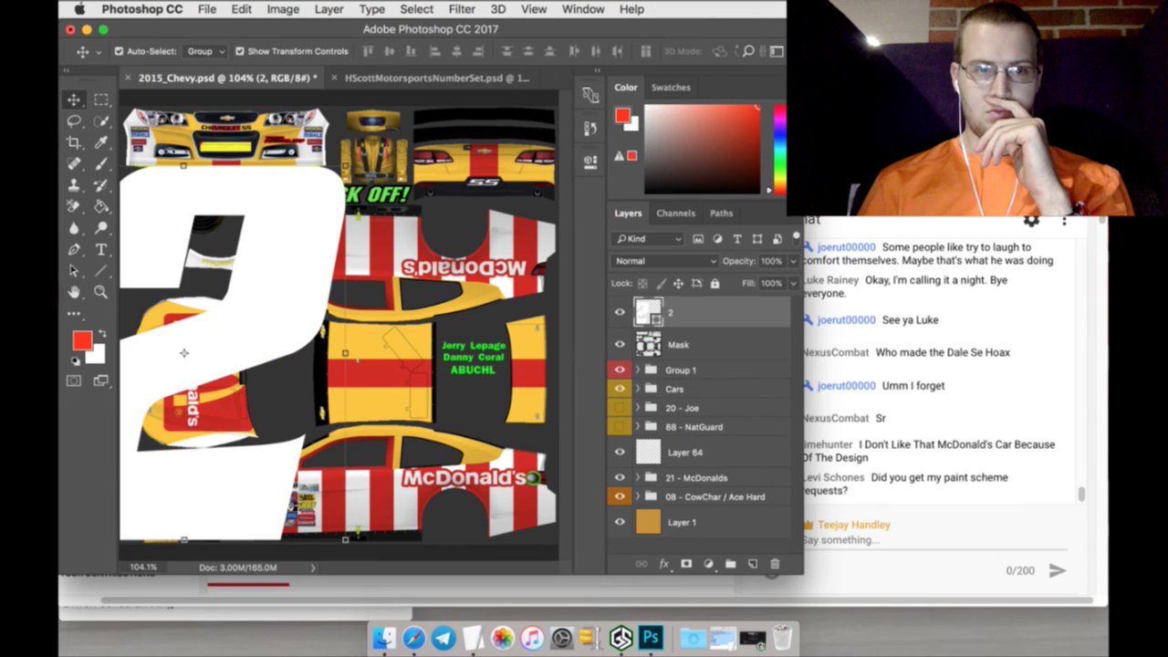
{"action": "left_click", "coordinate": [183, 167]}
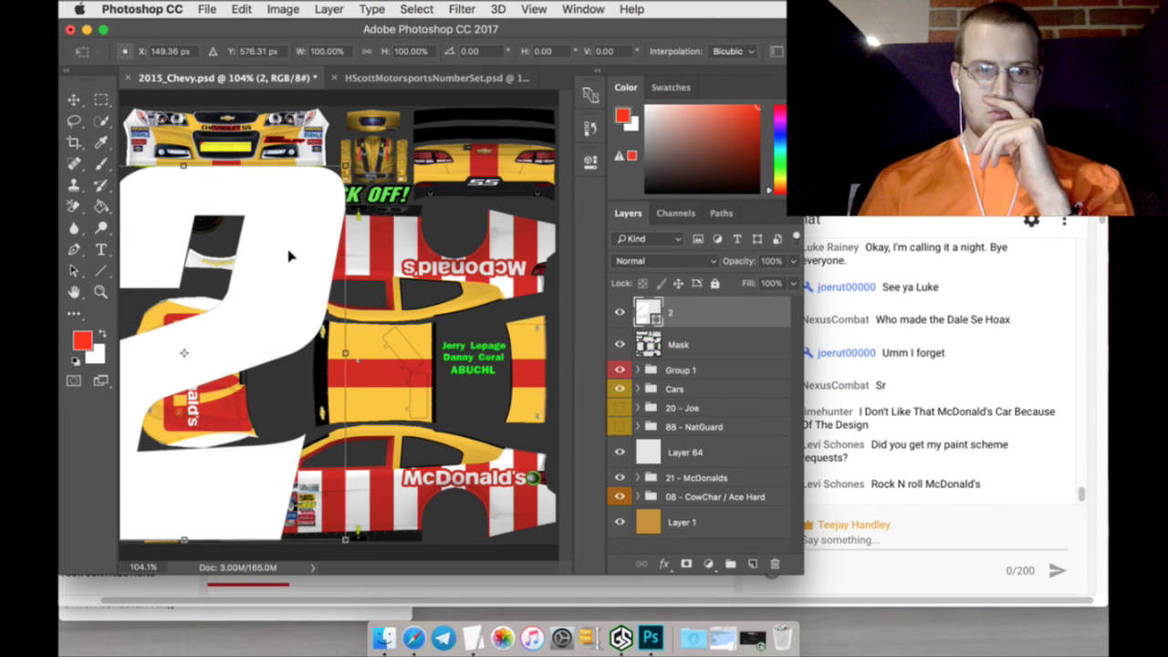
{"action": "left_click_drag", "start_coordinate": [288, 256], "coordinate": [292, 263]}
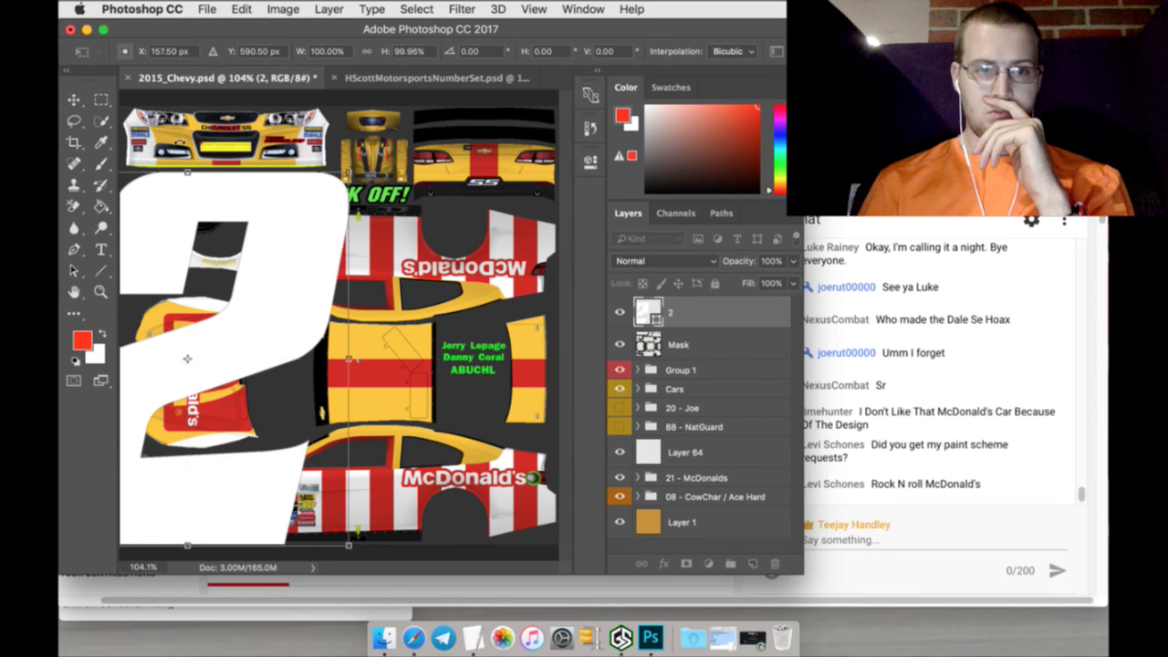
{"action": "left_click", "coordinate": [102, 100]}
{"action": "left_click", "coordinate": [721, 240]}
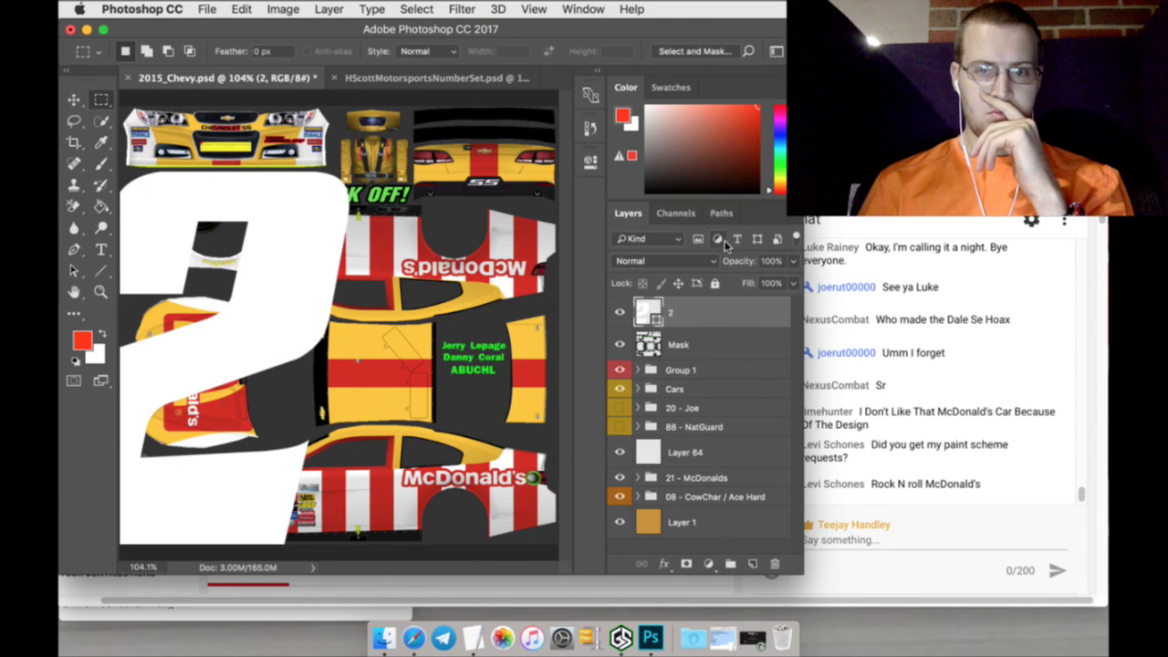
Copy the number 1 from the HScott number set into the Chevy template beside the 2, at X 691.5 px, Y 590.5 px, and apply the transformation
{"action": "left_click", "coordinate": [429, 80]}
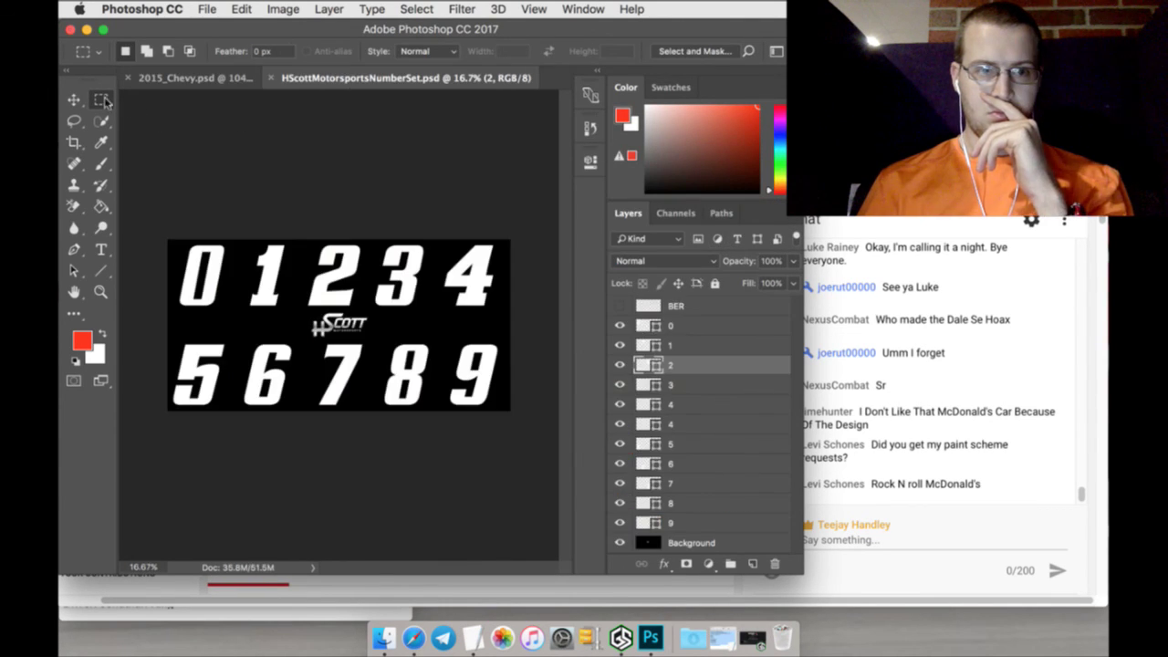
{"action": "left_click", "coordinate": [76, 100]}
{"action": "left_click", "coordinate": [275, 250]}
{"action": "left_click_drag", "start_coordinate": [275, 250], "coordinate": [187, 358]}
{"action": "left_click_drag", "start_coordinate": [234, 164], "coordinate": [424, 231]}
{"action": "key", "text": "ctrl+t"}
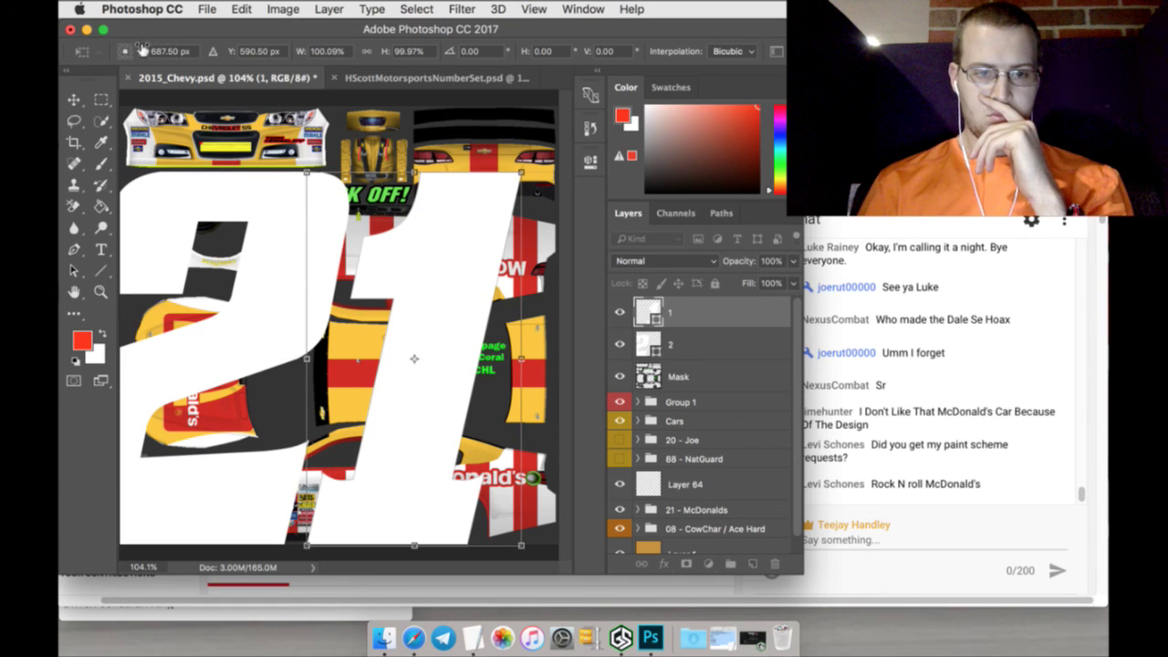
{"action": "left_click_drag", "start_coordinate": [142, 48], "coordinate": [144, 50]}
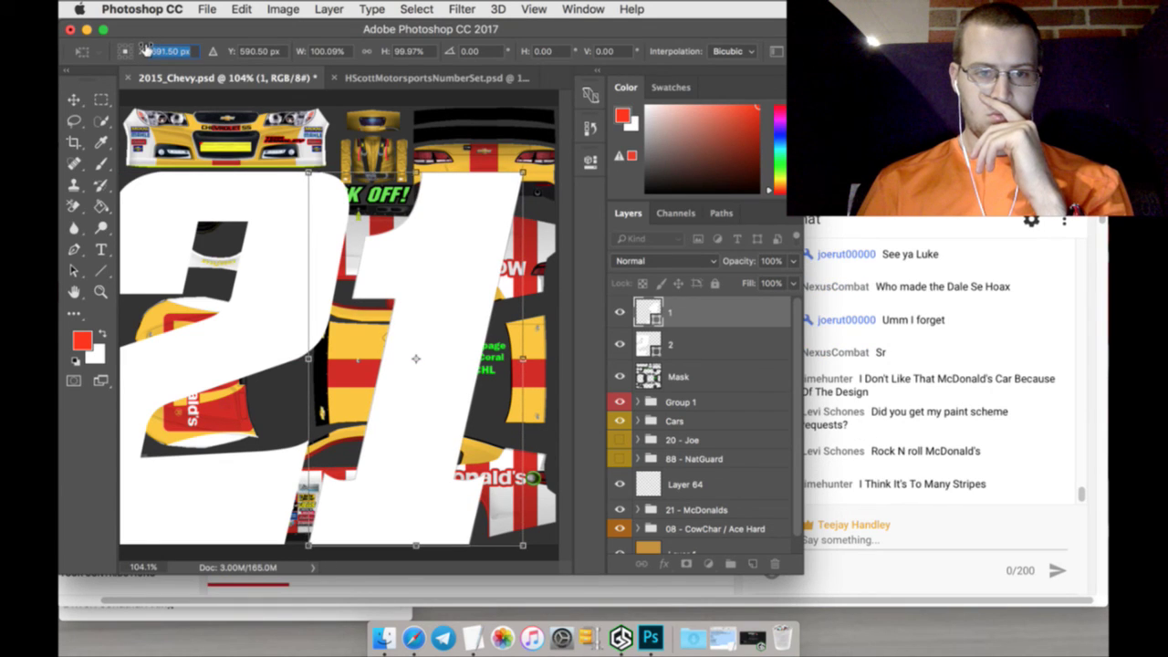
{"action": "left_click", "coordinate": [101, 98]}
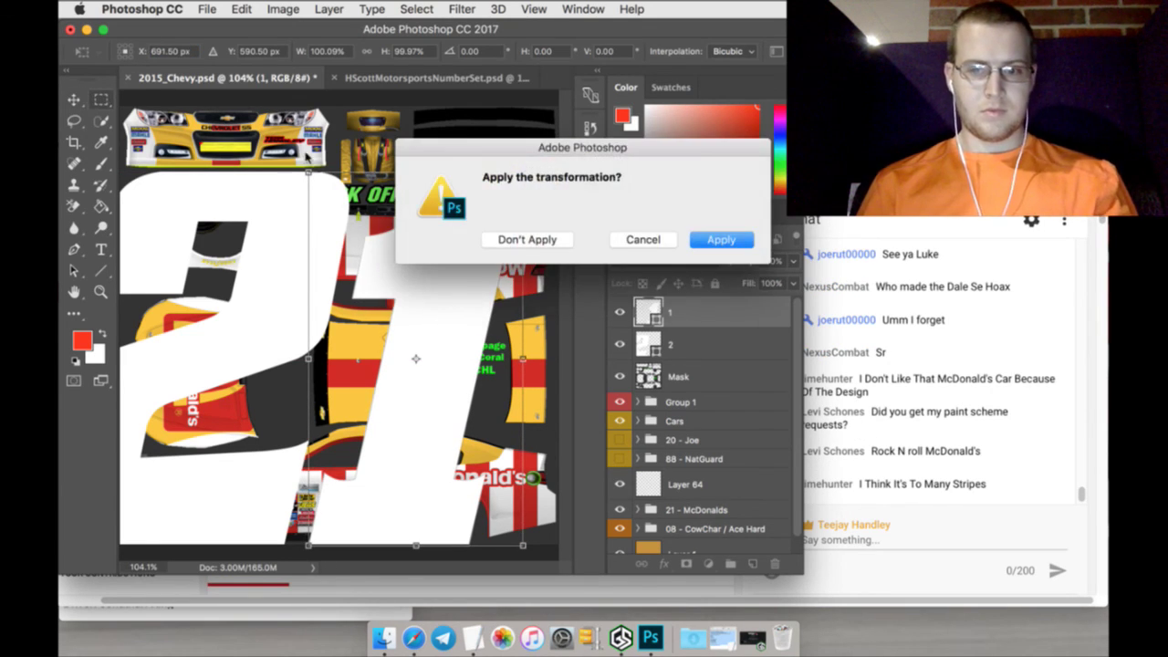
{"action": "left_click", "coordinate": [720, 239]}
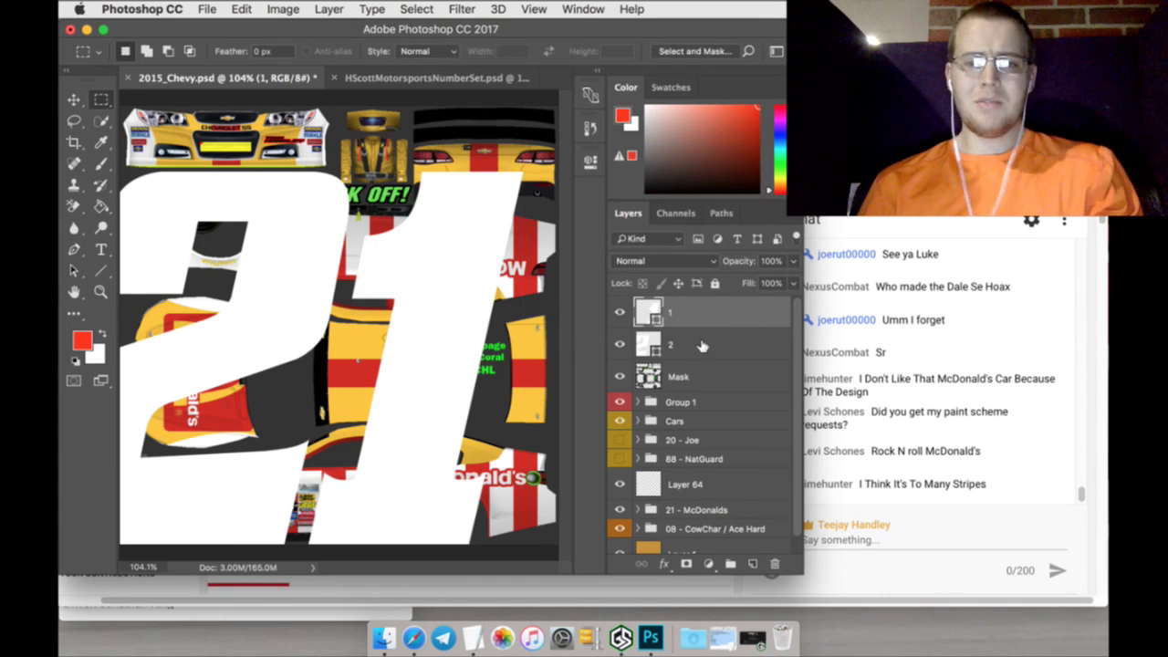
Rasterize the 1 and 2 number layers together
{"action": "left_click", "coordinate": [702, 344], "text": "shift"}
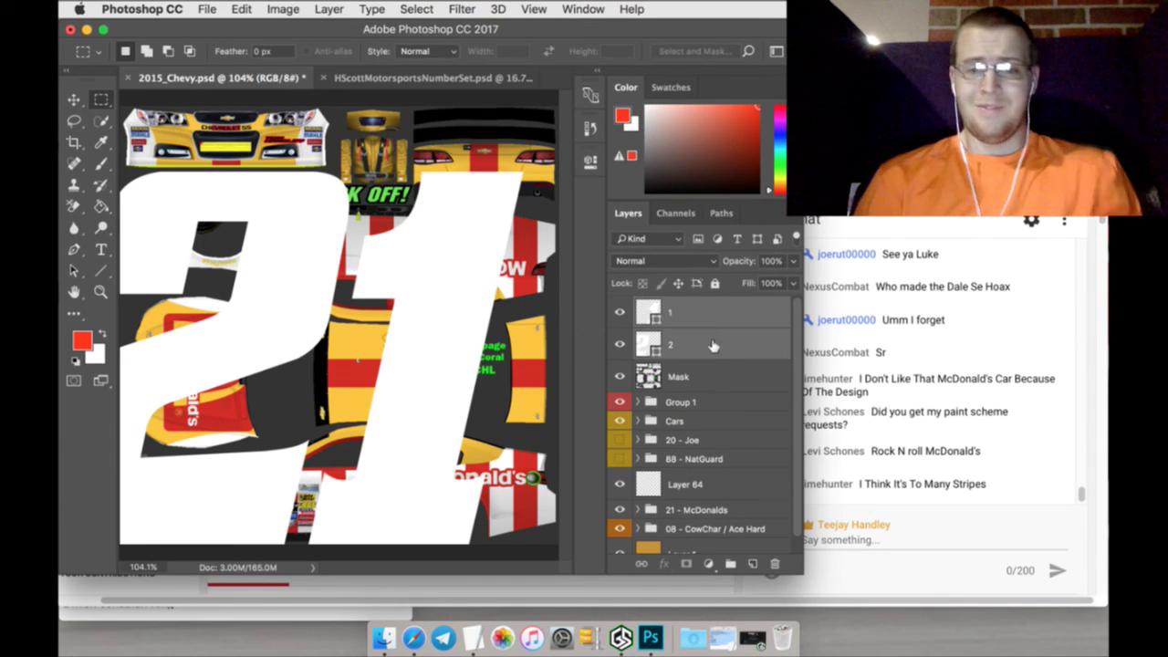
{"action": "right_click", "coordinate": [723, 342]}
{"action": "left_click", "coordinate": [773, 553]}
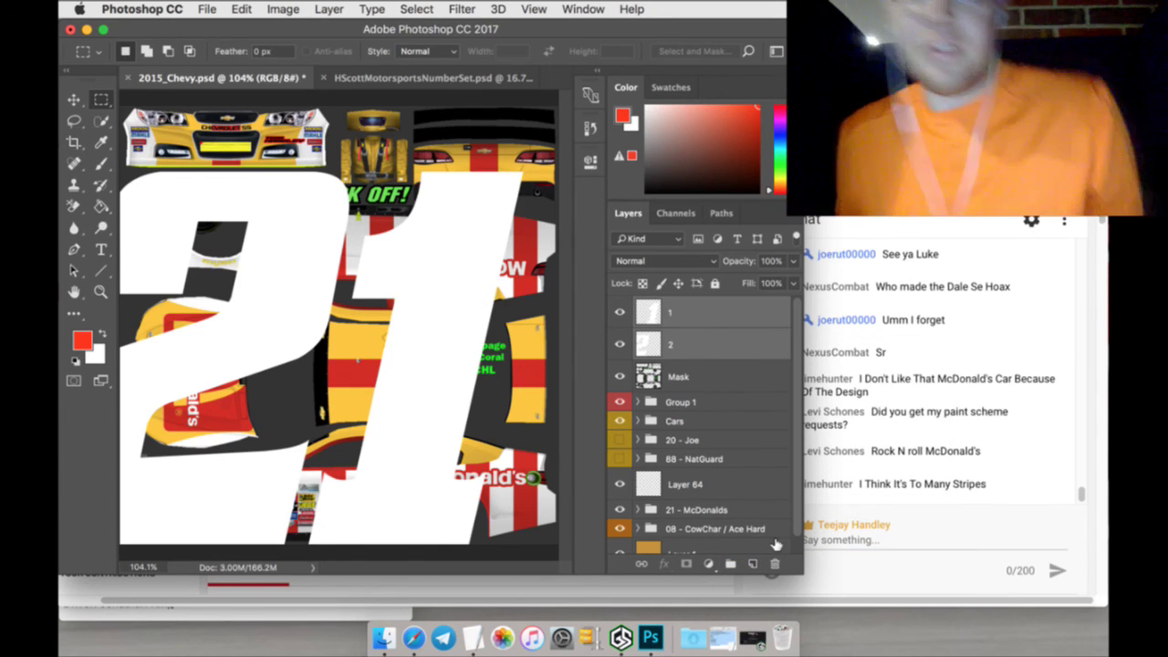
Merge the 1 and 2 layers into one layer and rename it 21
{"action": "right_click", "coordinate": [772, 339]}
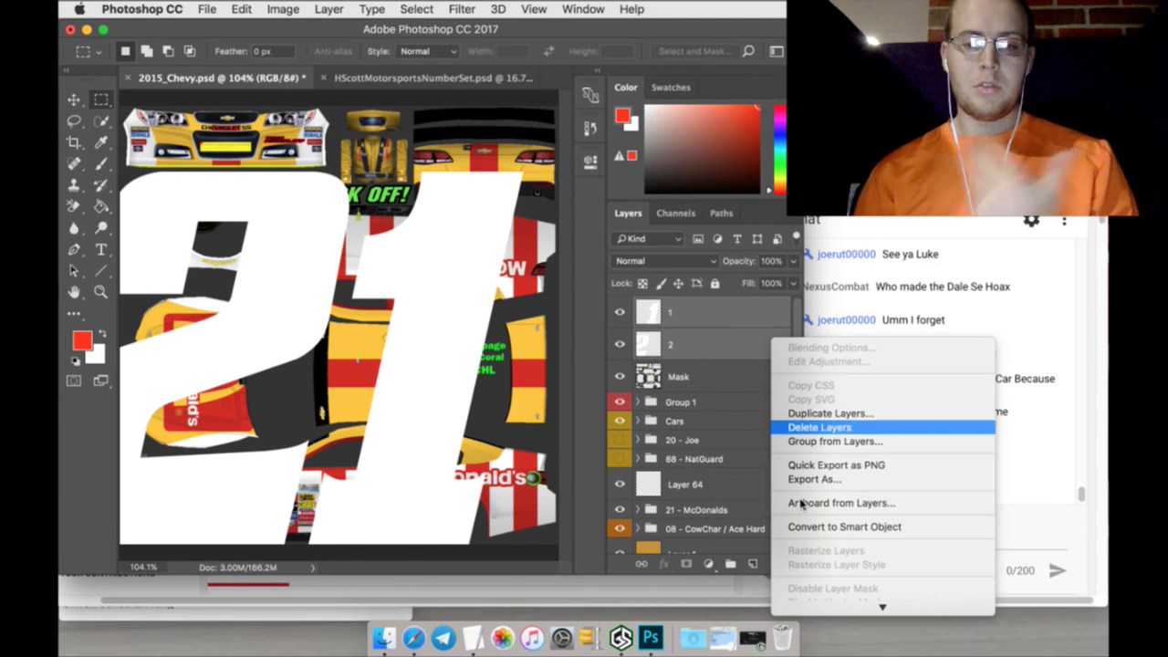
{"action": "mouse_move", "coordinate": [840, 608]}
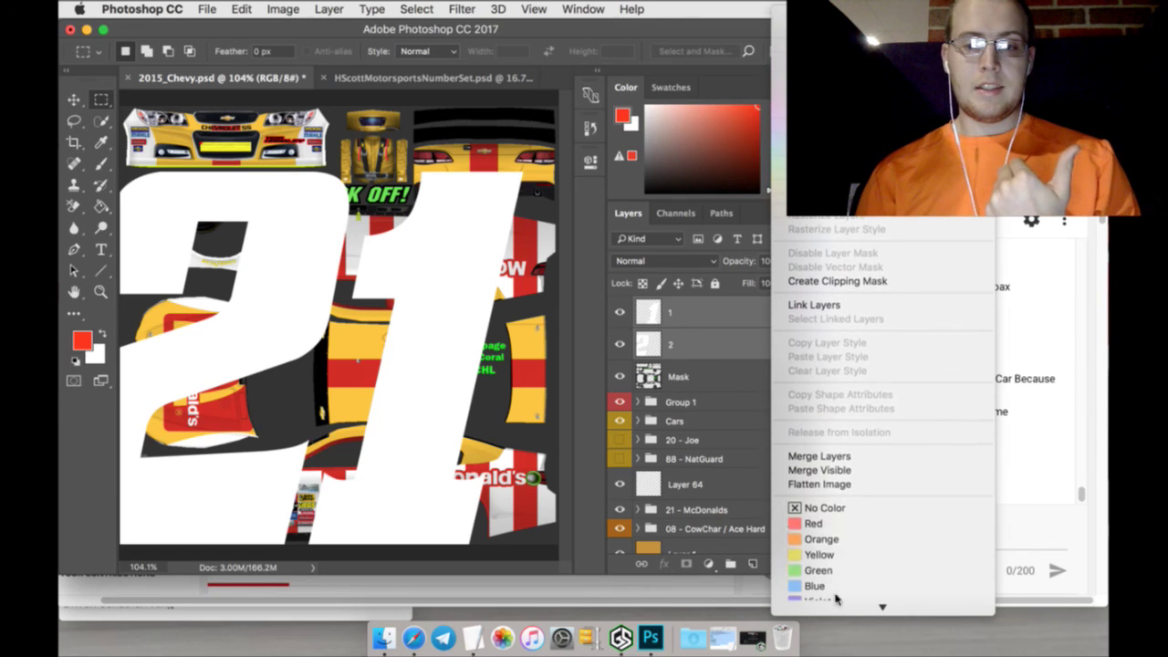
{"action": "left_click", "coordinate": [824, 457]}
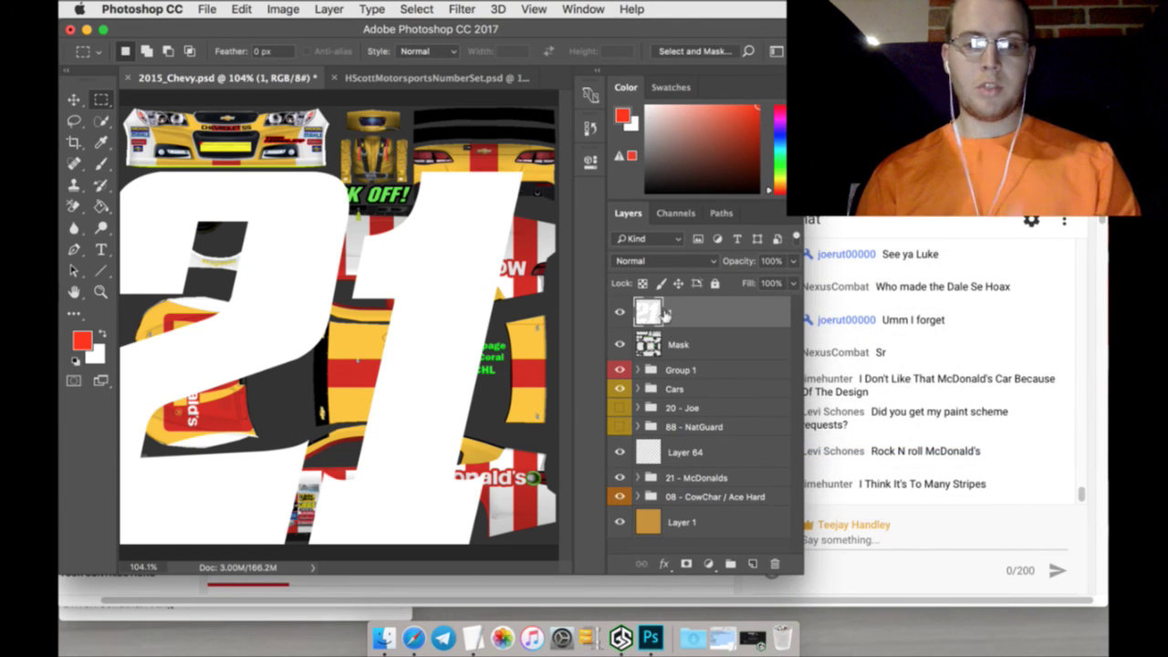
{"action": "type", "text": "21"}
{"action": "key", "text": "Return"}
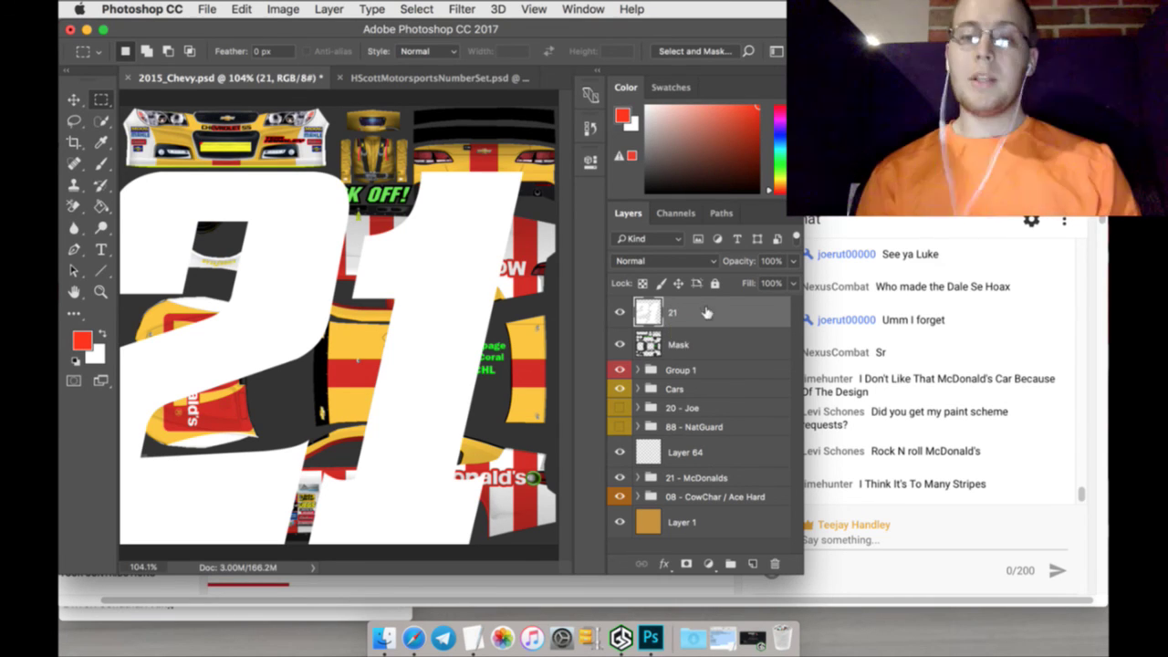
Move the 21 layer directly above the 21 - McDonalds group and delete the empty Layer 64
{"action": "left_click_drag", "start_coordinate": [710, 391], "coordinate": [709, 459]}
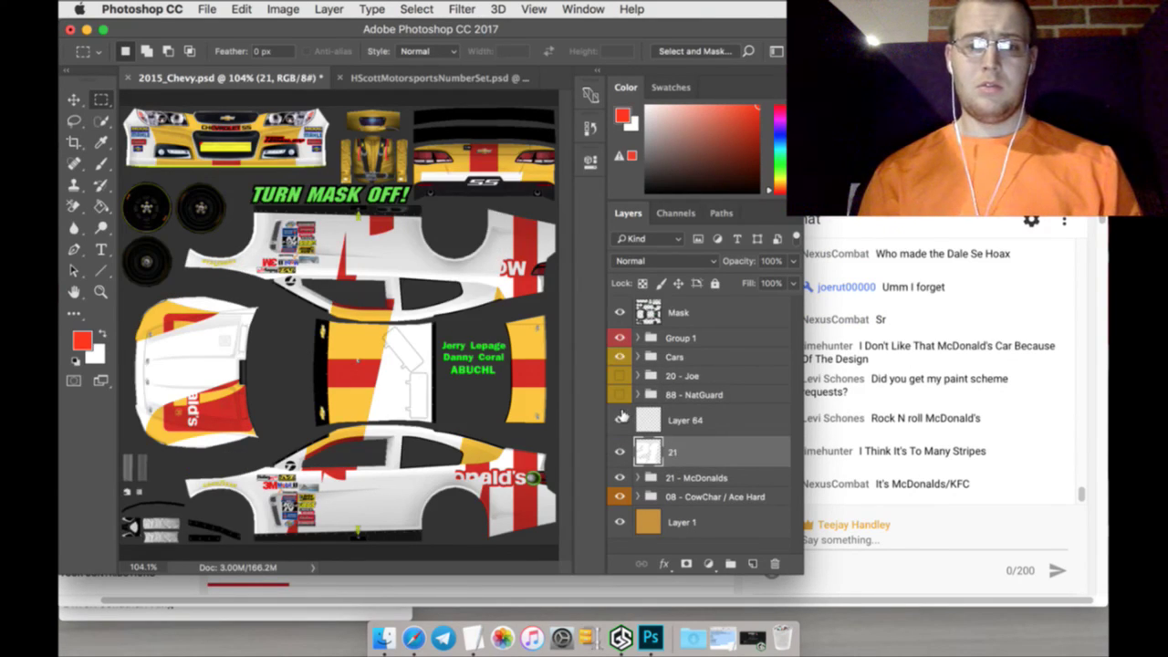
{"action": "left_click", "coordinate": [684, 420]}
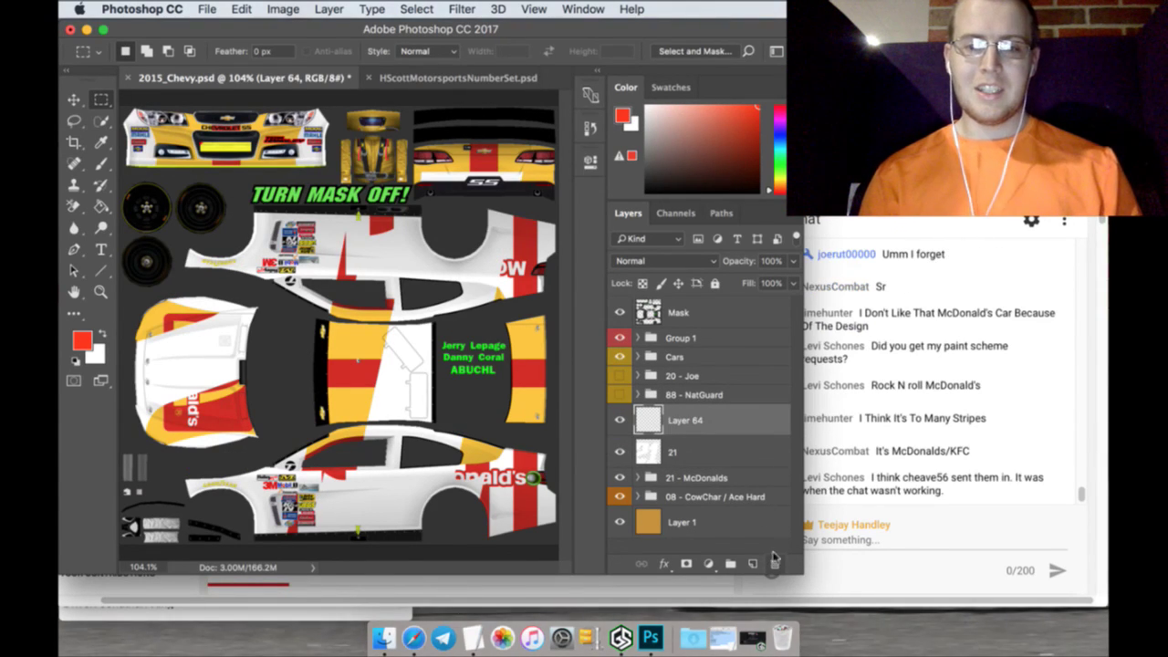
{"action": "left_click", "coordinate": [773, 564]}
{"action": "left_click", "coordinate": [706, 239]}
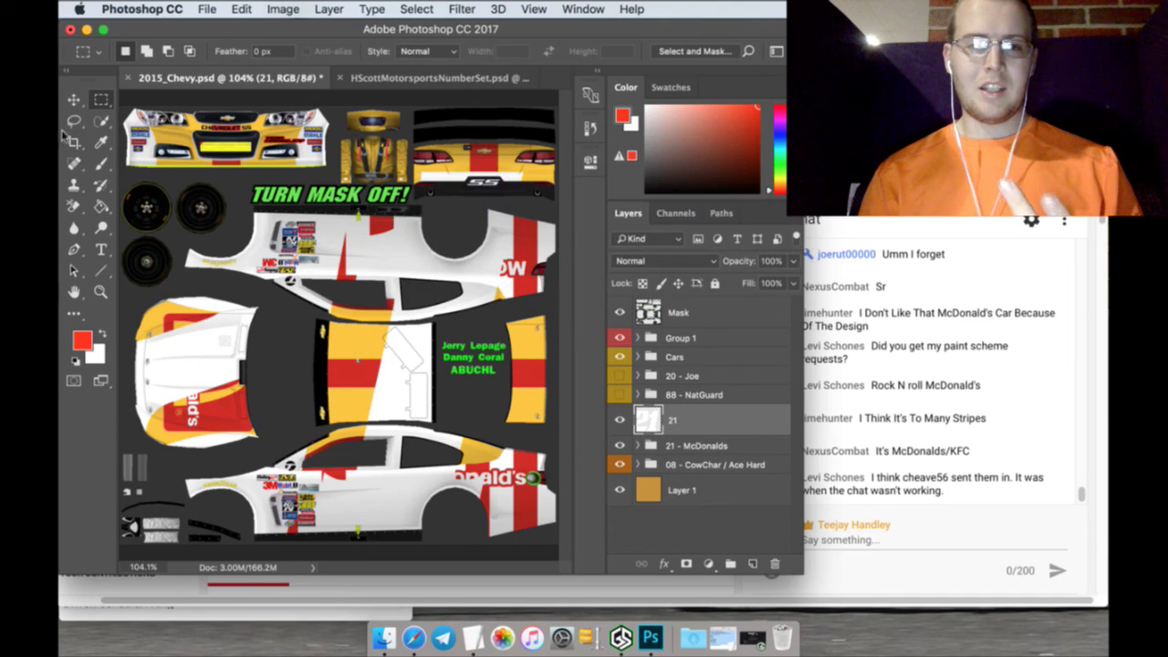
Scale the 21 down to about 39.8% and move it toward the lower car side, at about X 693.5 px, Y 805 px
{"action": "left_click", "coordinate": [77, 100]}
{"action": "key", "text": "ctrl+t"}
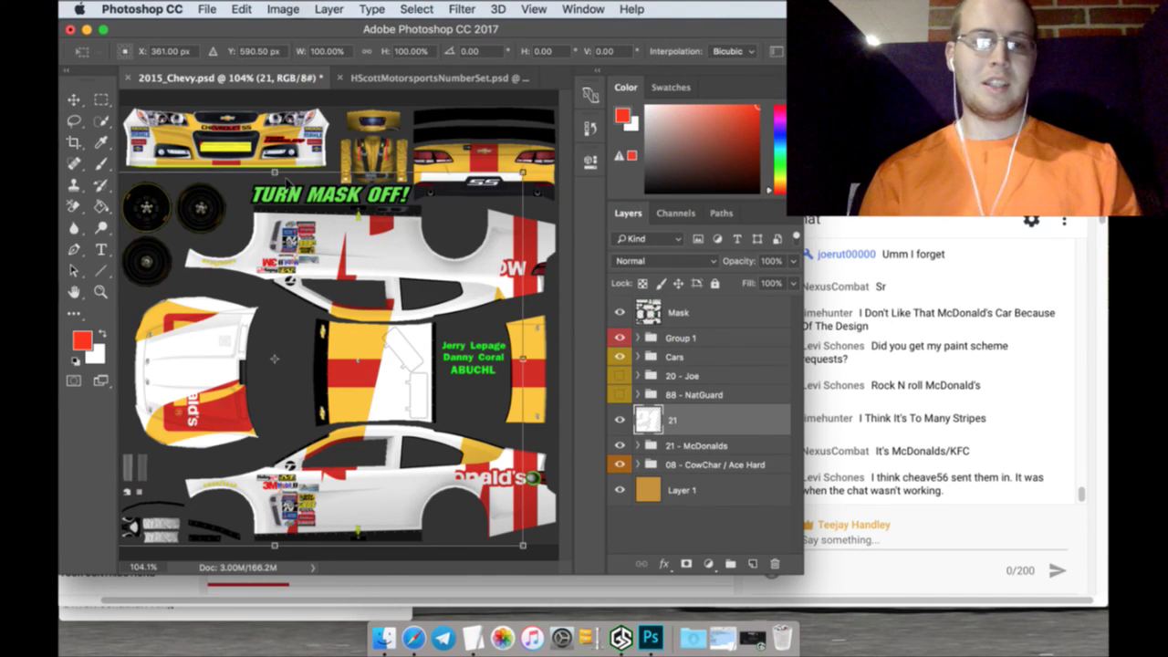
{"action": "left_click_drag", "start_coordinate": [318, 206], "coordinate": [438, 169]}
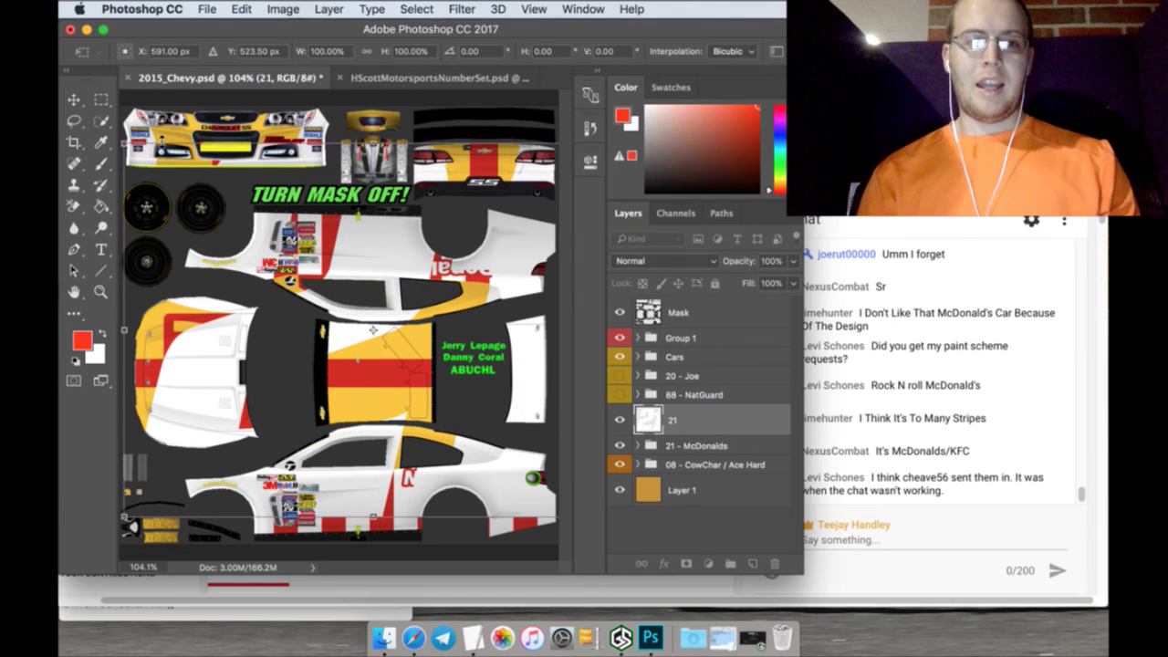
{"action": "left_click_drag", "start_coordinate": [137, 152], "coordinate": [356, 319]}
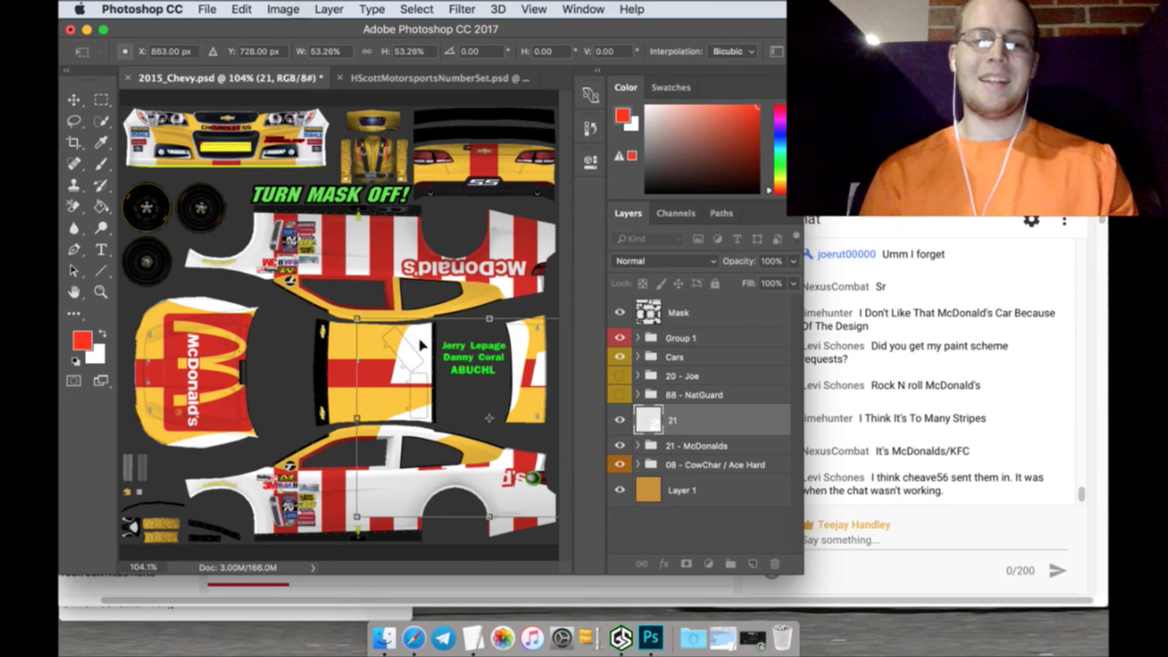
{"action": "left_click_drag", "start_coordinate": [425, 351], "coordinate": [370, 351]}
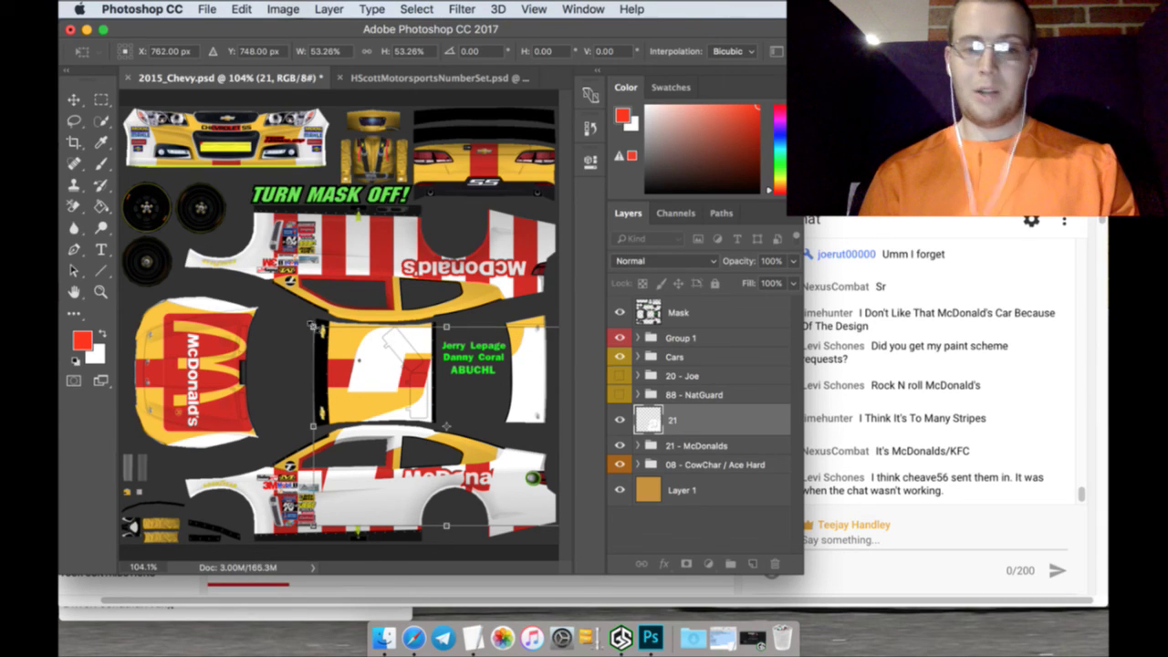
{"action": "left_click_drag", "start_coordinate": [310, 325], "coordinate": [360, 404]}
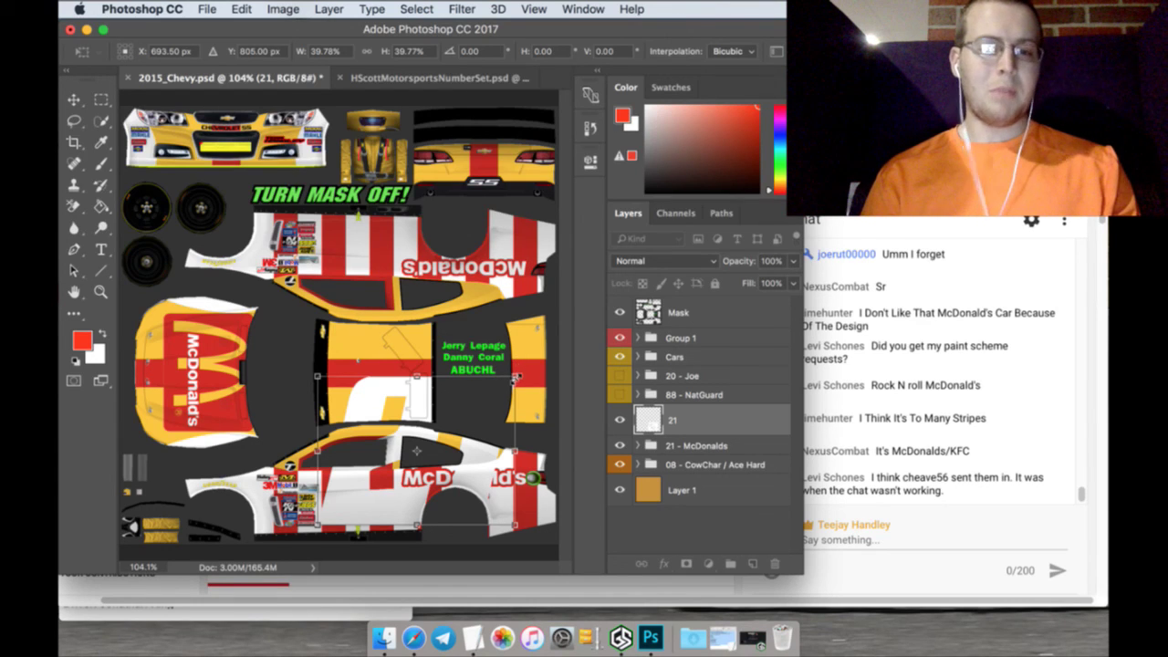
Scale the white number 21 down to about 14.5% on the lower door and apply the transformation
{"action": "left_click_drag", "start_coordinate": [508, 387], "coordinate": [387, 465]}
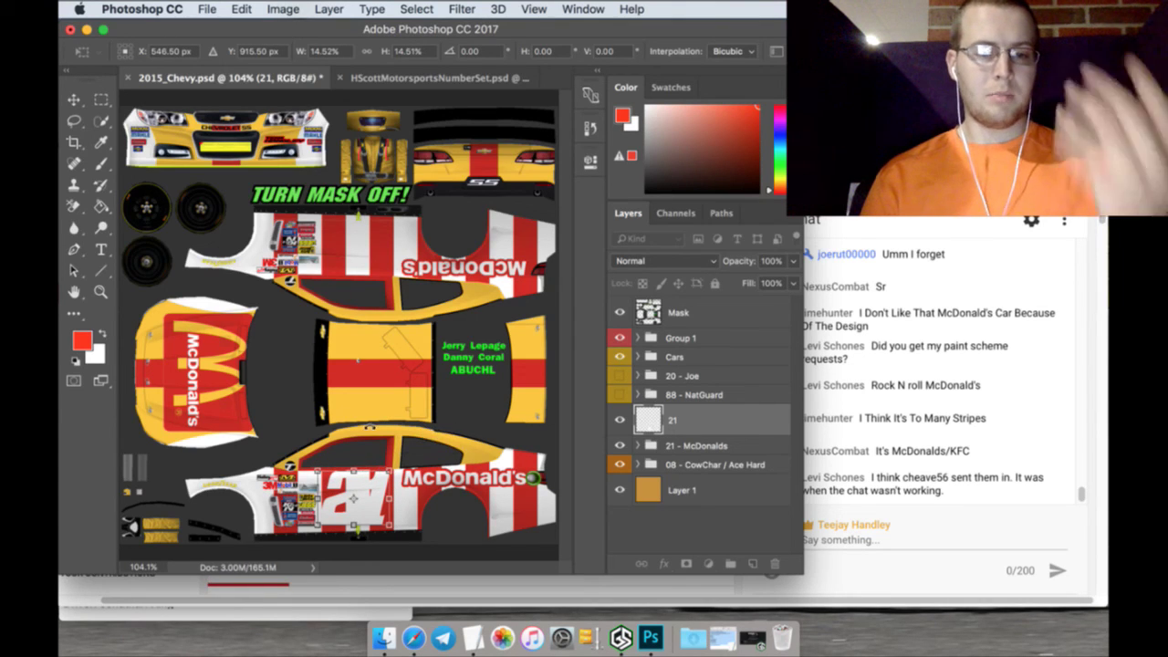
{"action": "left_click", "coordinate": [101, 100]}
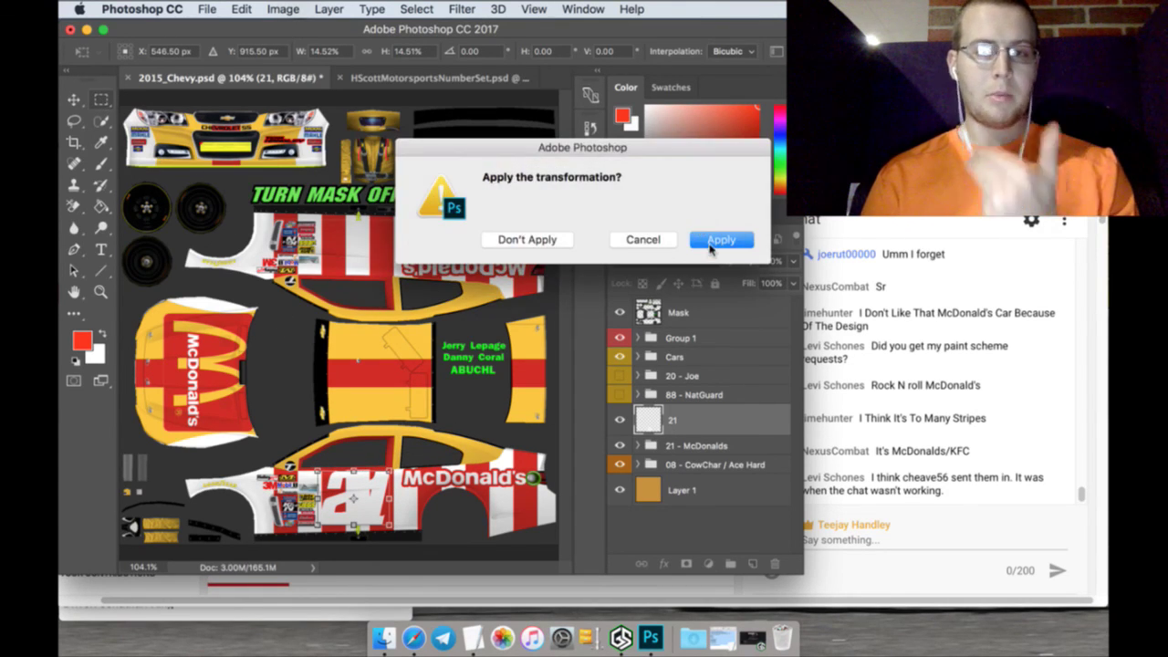
{"action": "left_click", "coordinate": [717, 238]}
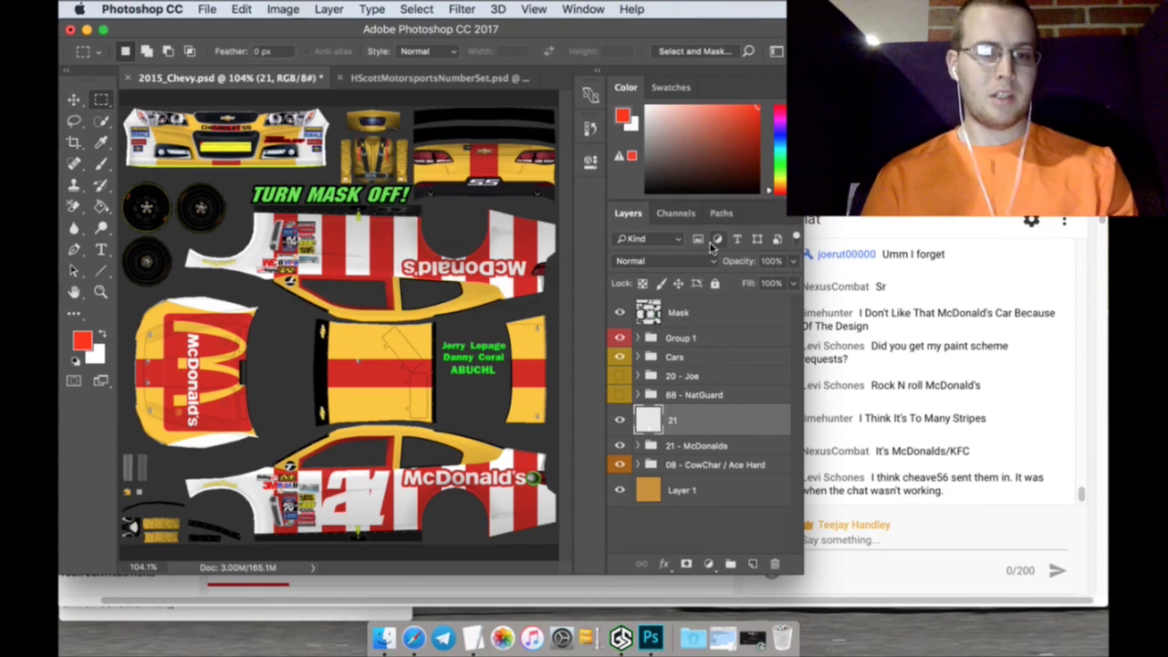
Swap the foreground and background colours and load the door number 21 as a selection
{"action": "left_click", "coordinate": [103, 333]}
{"action": "left_click", "coordinate": [101, 120]}
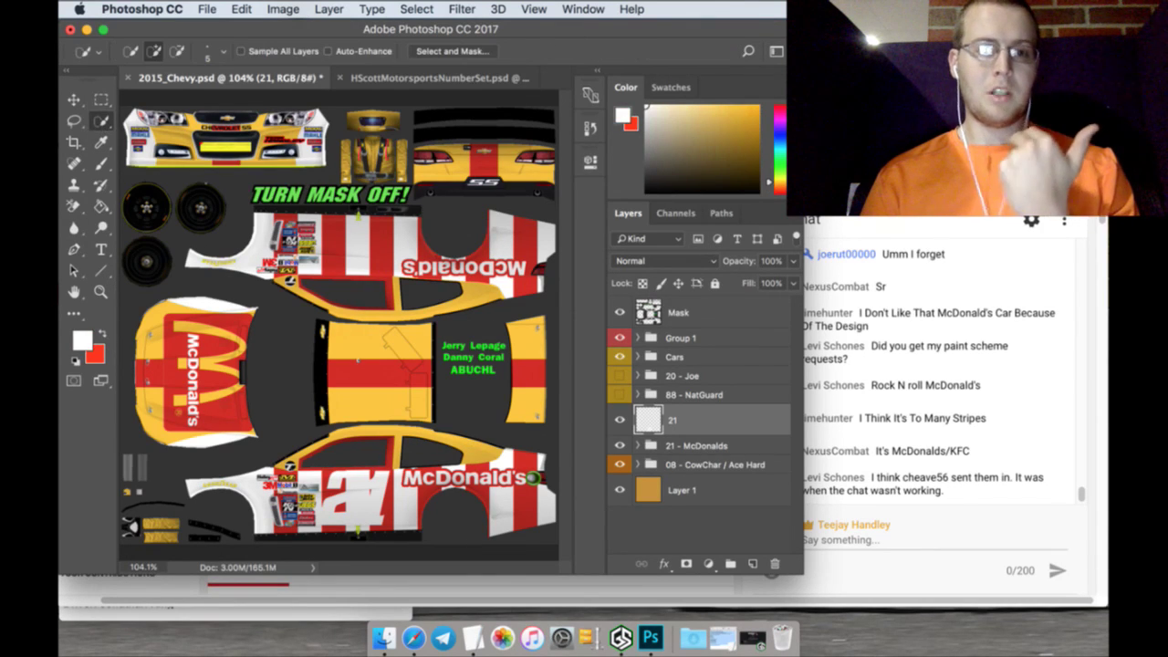
{"action": "left_click", "coordinate": [415, 9]}
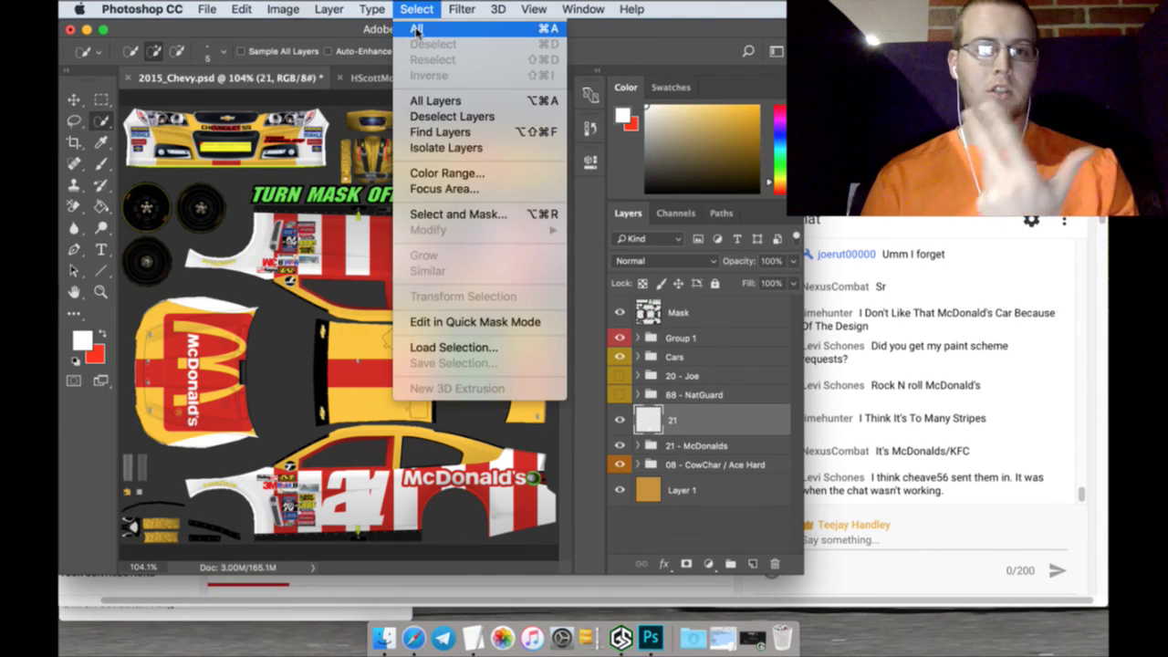
{"action": "key", "text": "Escape"}
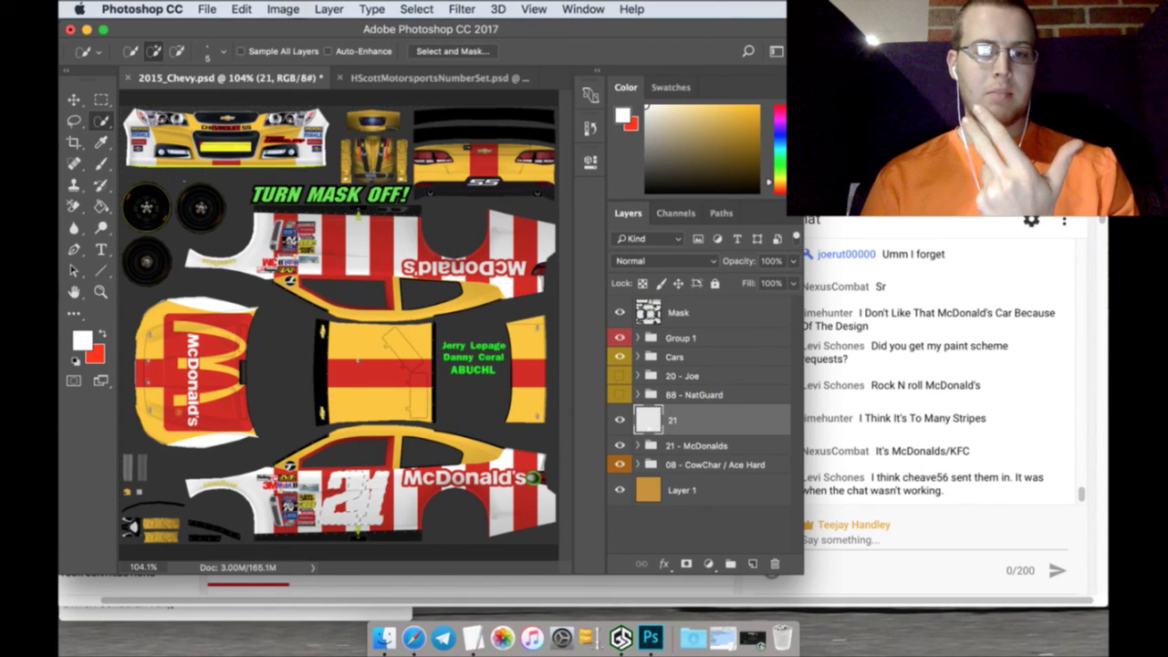
Switch to Safari and copy the neon blue hex code #099FFF from the colour code page
{"action": "key", "text": "super+Tab"}
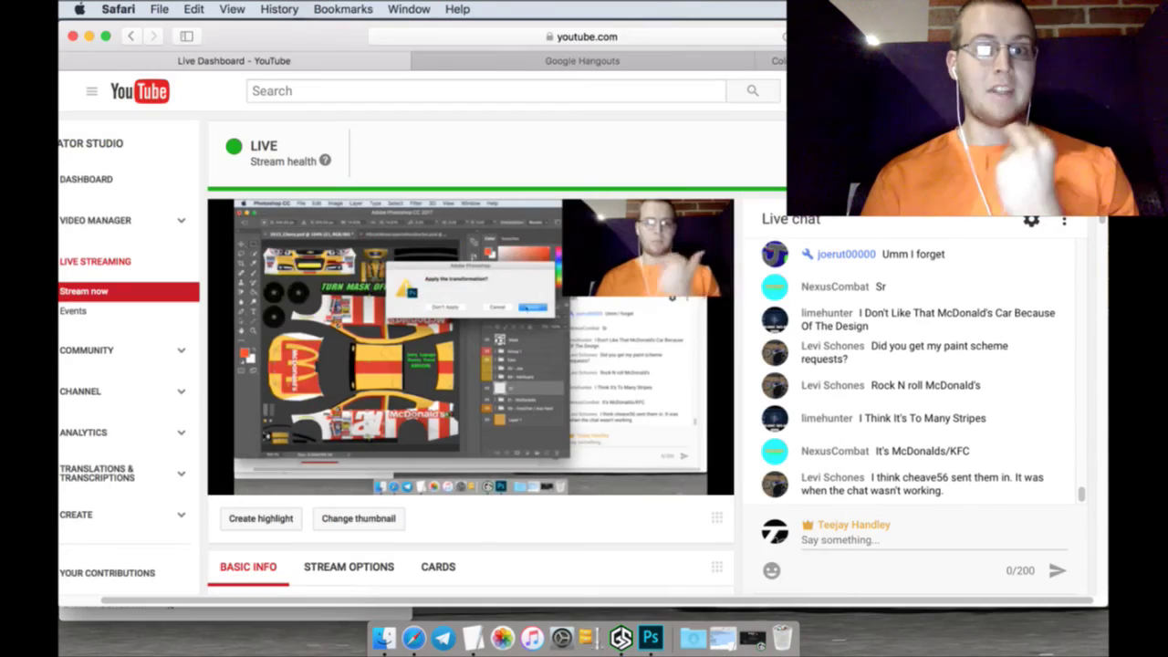
{"action": "key", "text": "ctrl+shift+Tab"}
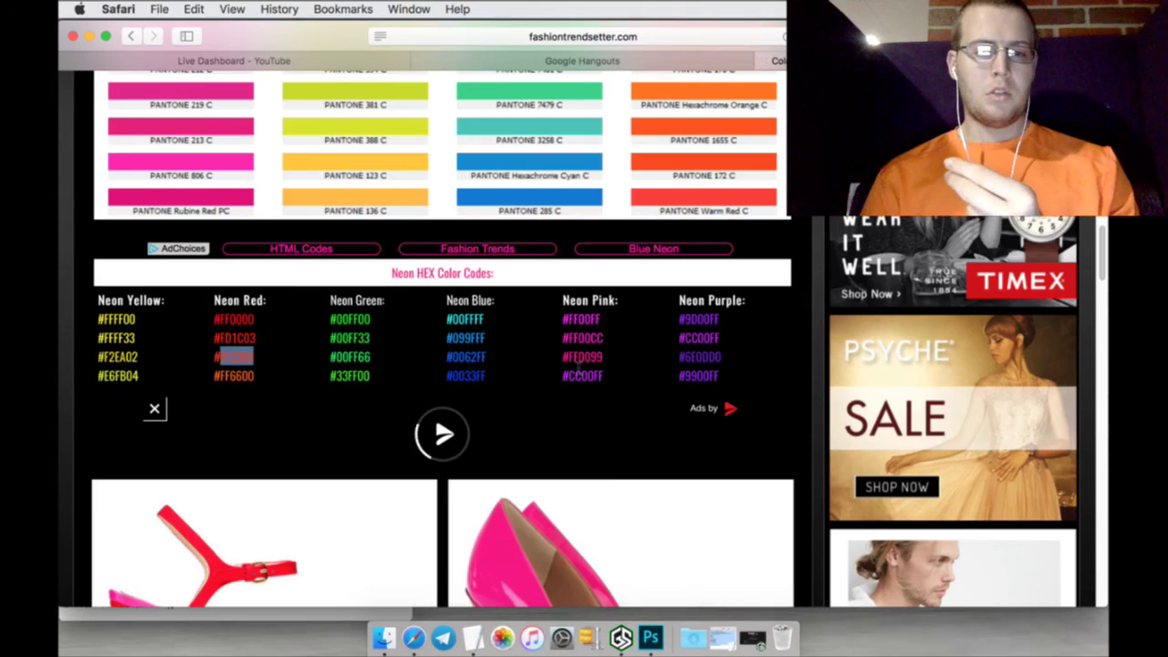
{"action": "left_click", "coordinate": [452, 349]}
{"action": "left_click_drag", "start_coordinate": [447, 338], "coordinate": [490, 341]}
{"action": "right_click", "coordinate": [484, 339]}
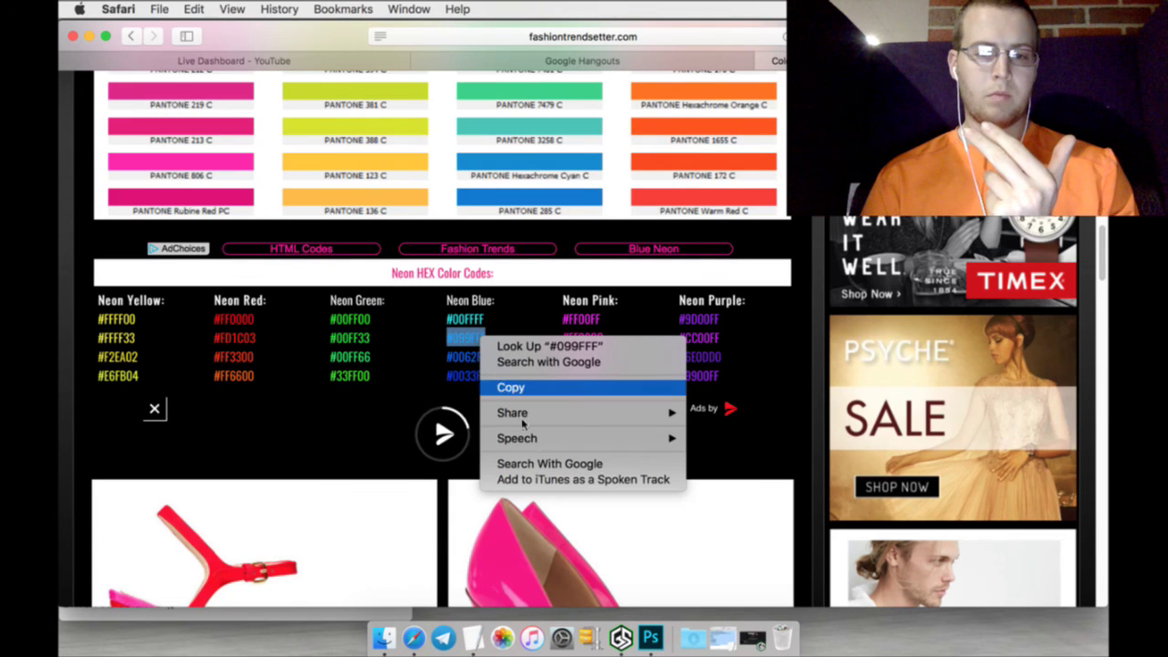
{"action": "left_click", "coordinate": [509, 387]}
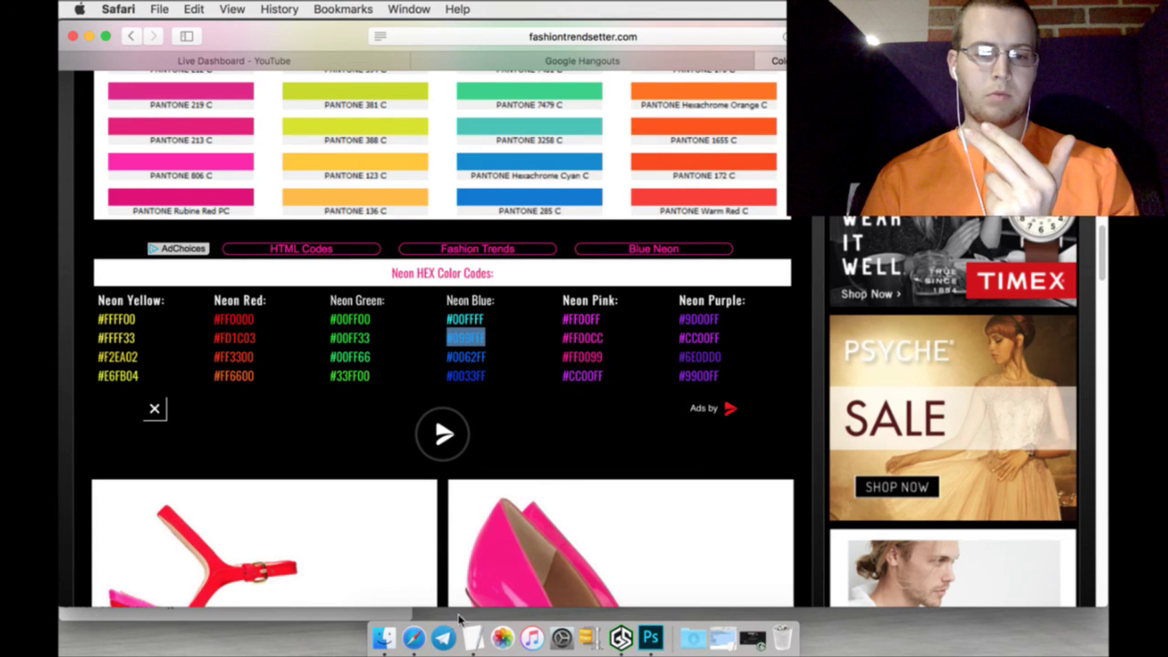
Return to Photoshop and set the foreground colour to #099FFF
{"action": "left_click", "coordinate": [392, 62]}
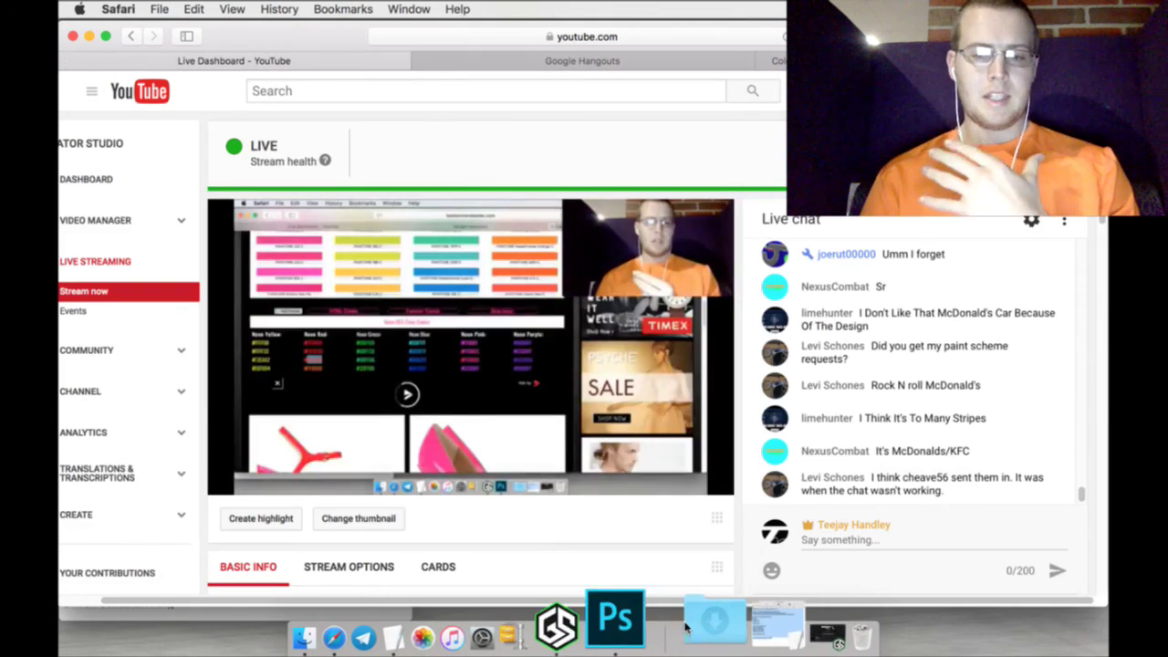
{"action": "left_click", "coordinate": [647, 622]}
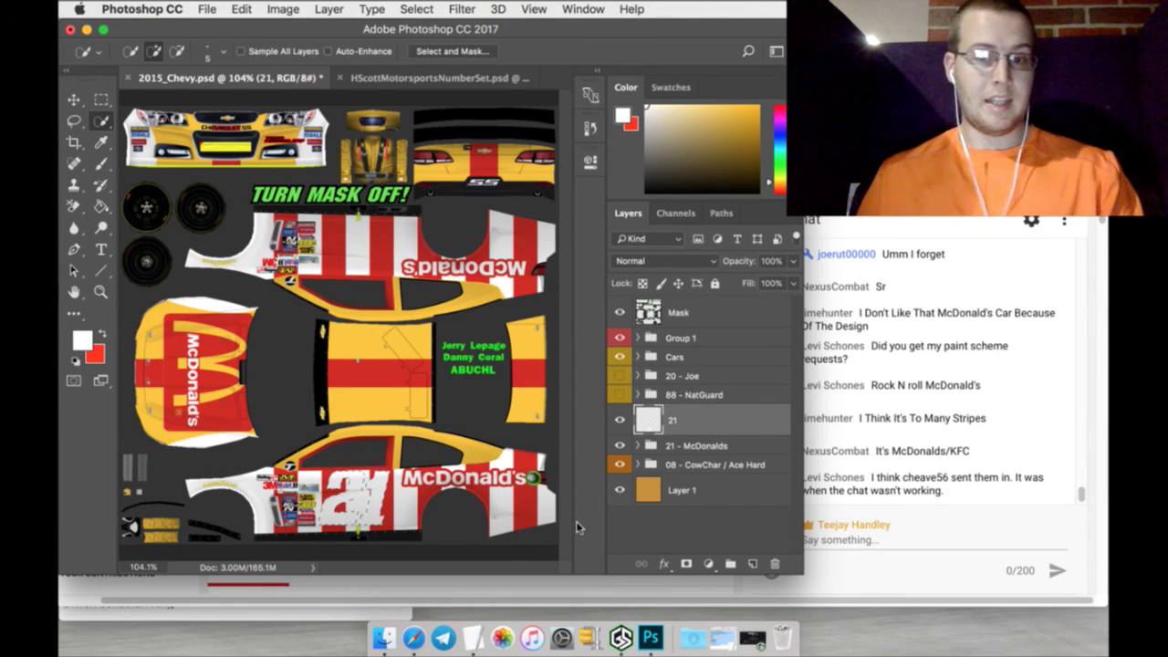
{"action": "left_click", "coordinate": [637, 445]}
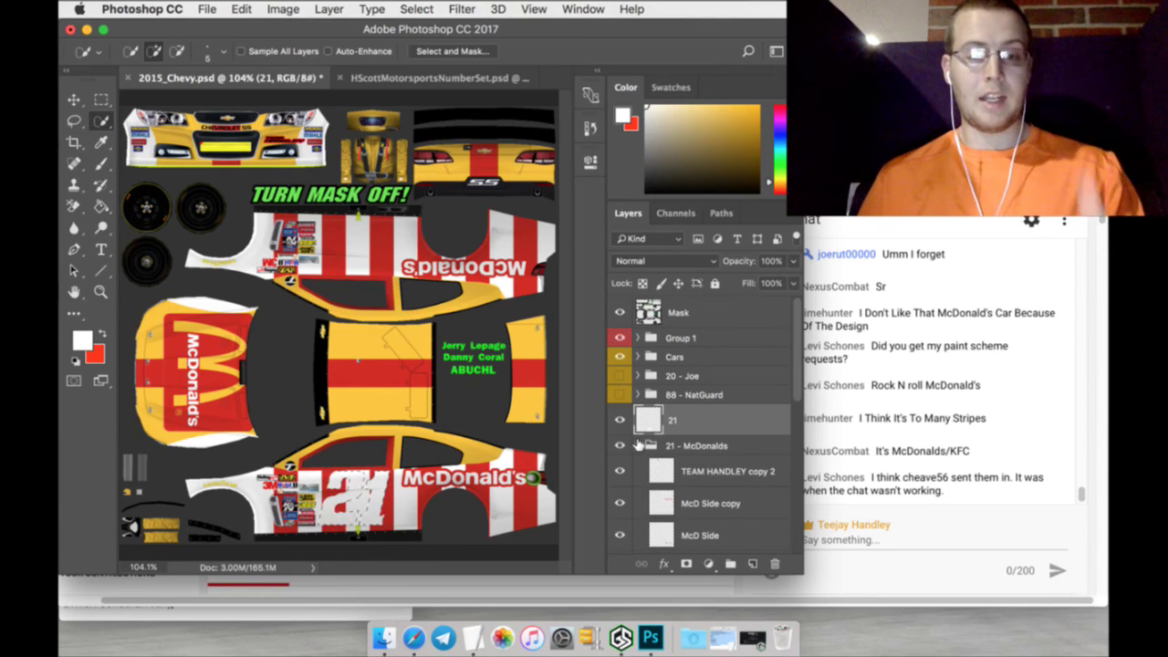
{"action": "left_click", "coordinate": [638, 445]}
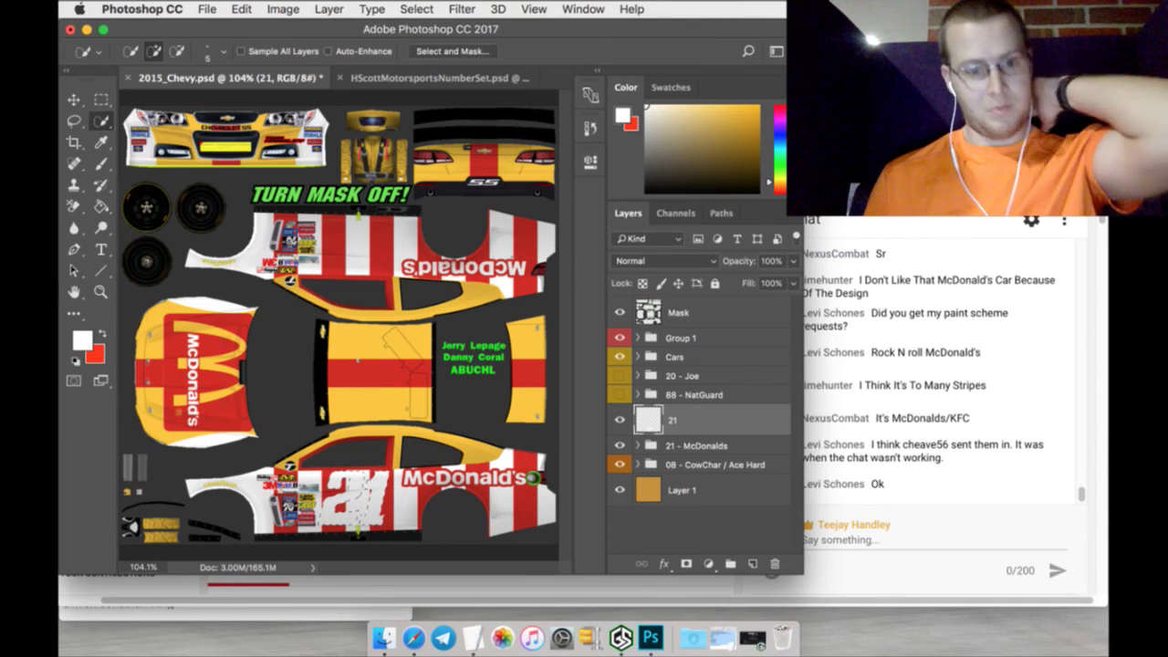
{"action": "left_click", "coordinate": [619, 116]}
{"action": "type", "text": "099FFF"}
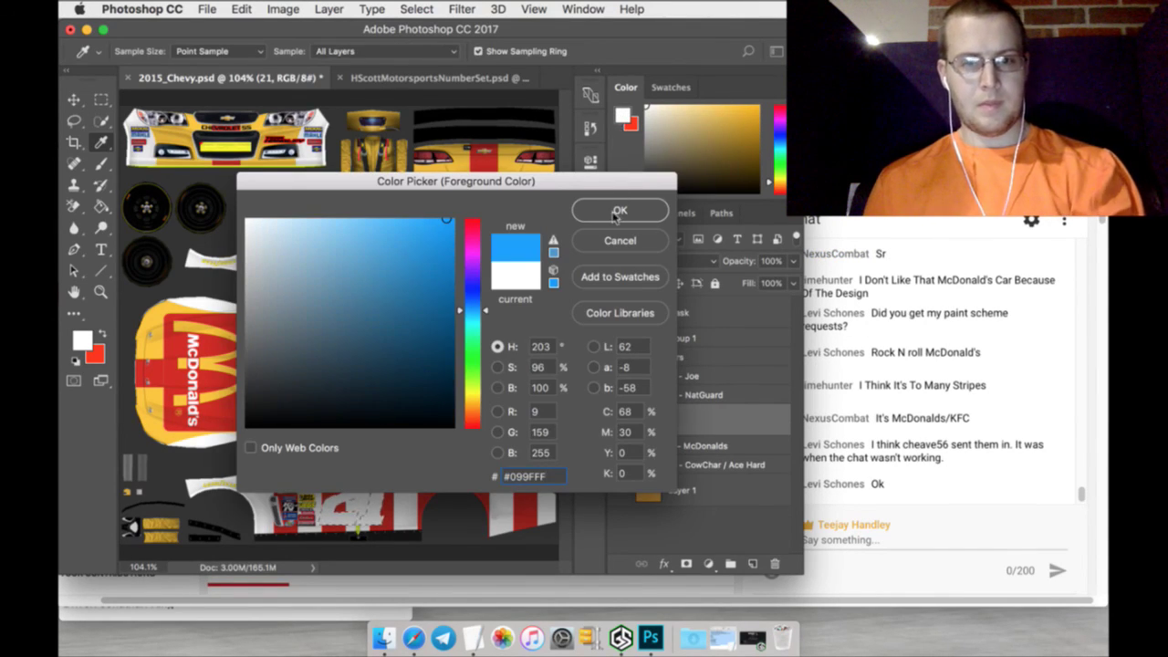
{"action": "left_click", "coordinate": [619, 209]}
Fill the selected door number with blue using the 5000 px Brush and clear the selection
{"action": "key", "text": "w"}
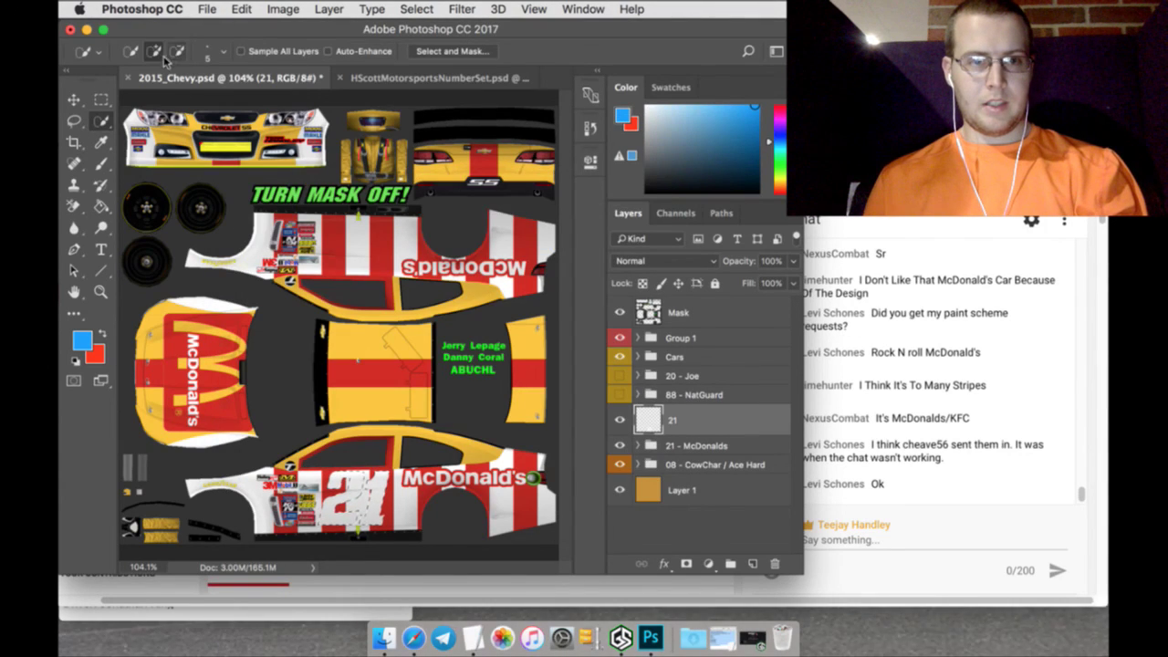
{"action": "left_click", "coordinate": [100, 164]}
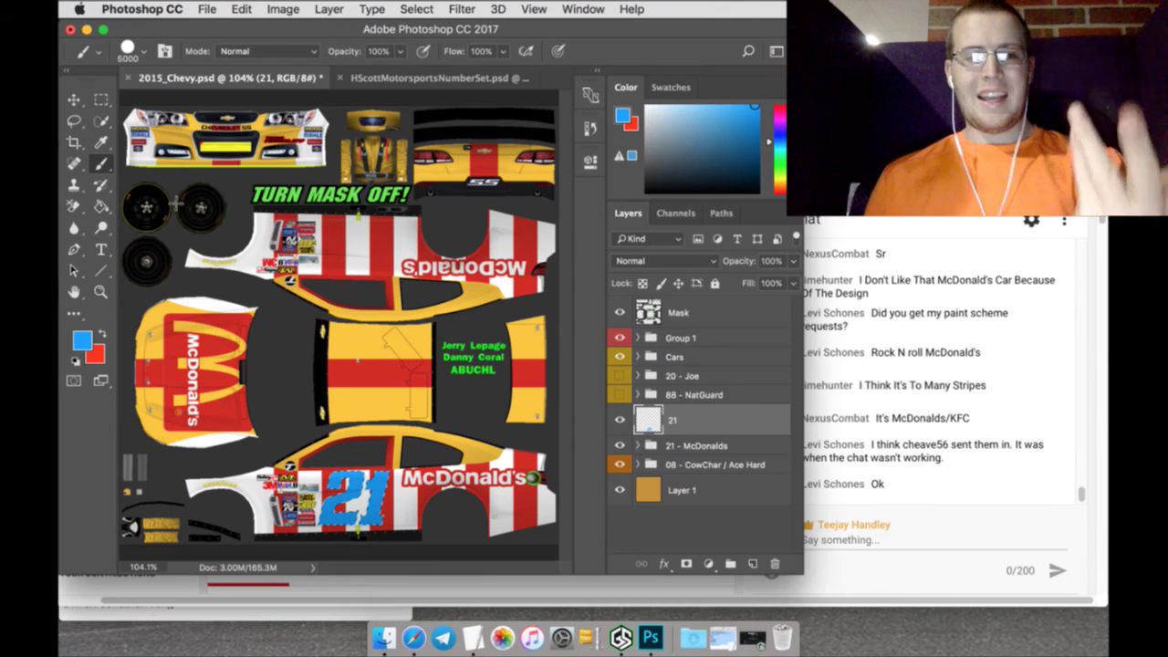
{"action": "left_click", "coordinate": [101, 99]}
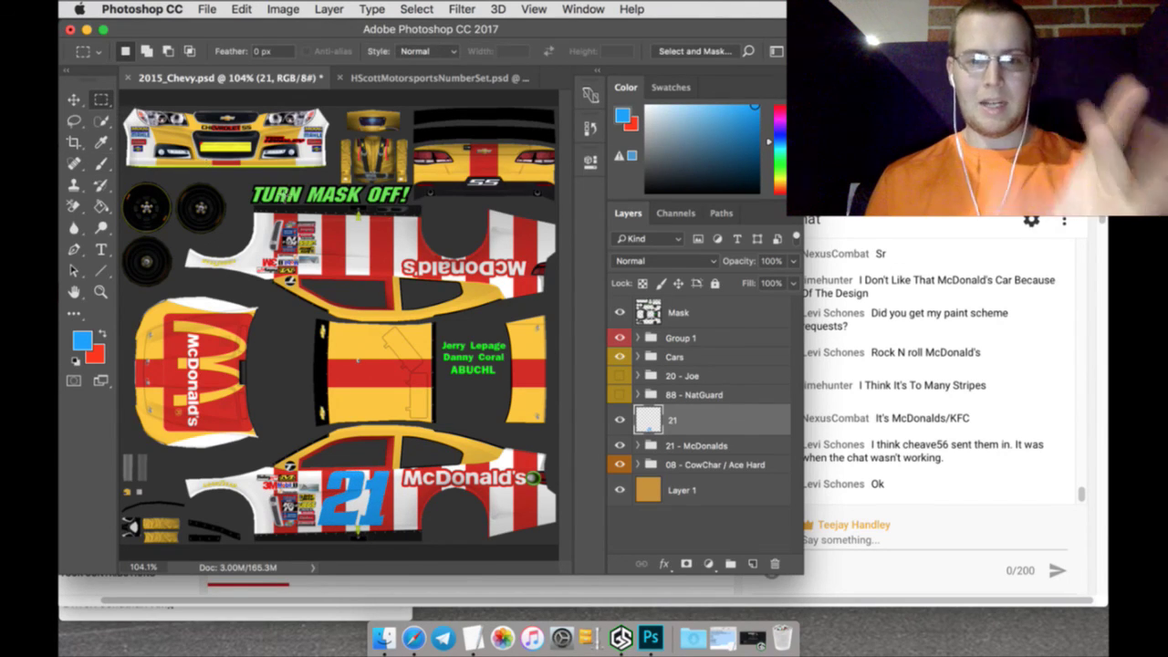
Add Drop Shadow and Pattern Overlay effects to layer 21, leaving Outer Glow disabled
{"action": "double_click", "coordinate": [753, 415]}
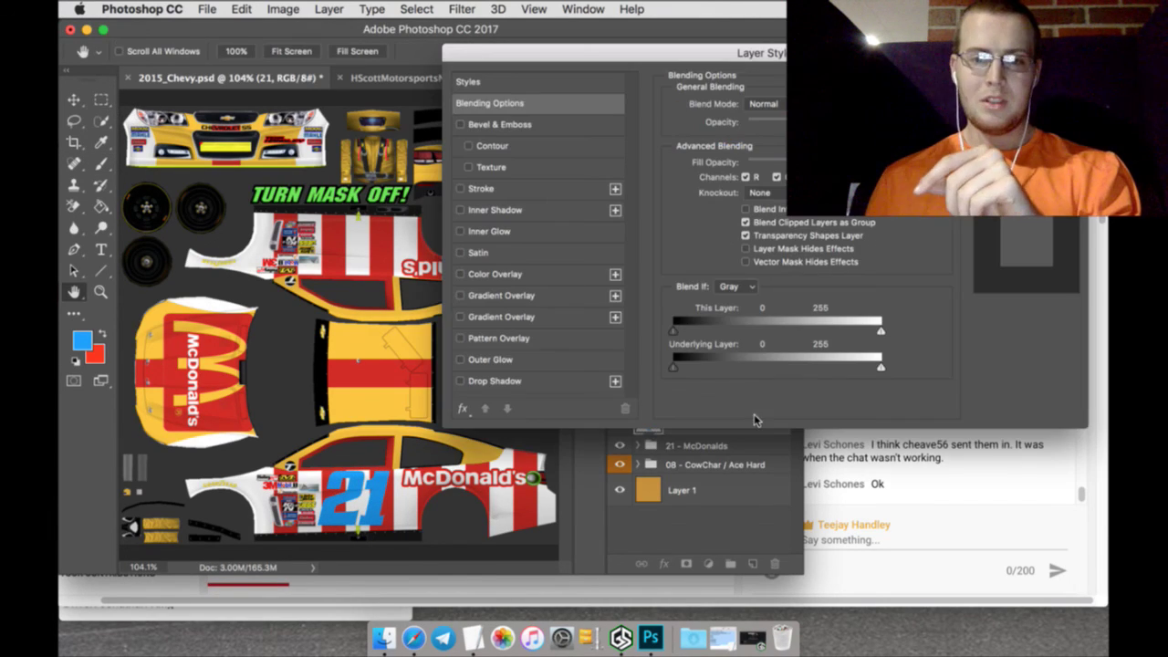
{"action": "left_click", "coordinate": [527, 382]}
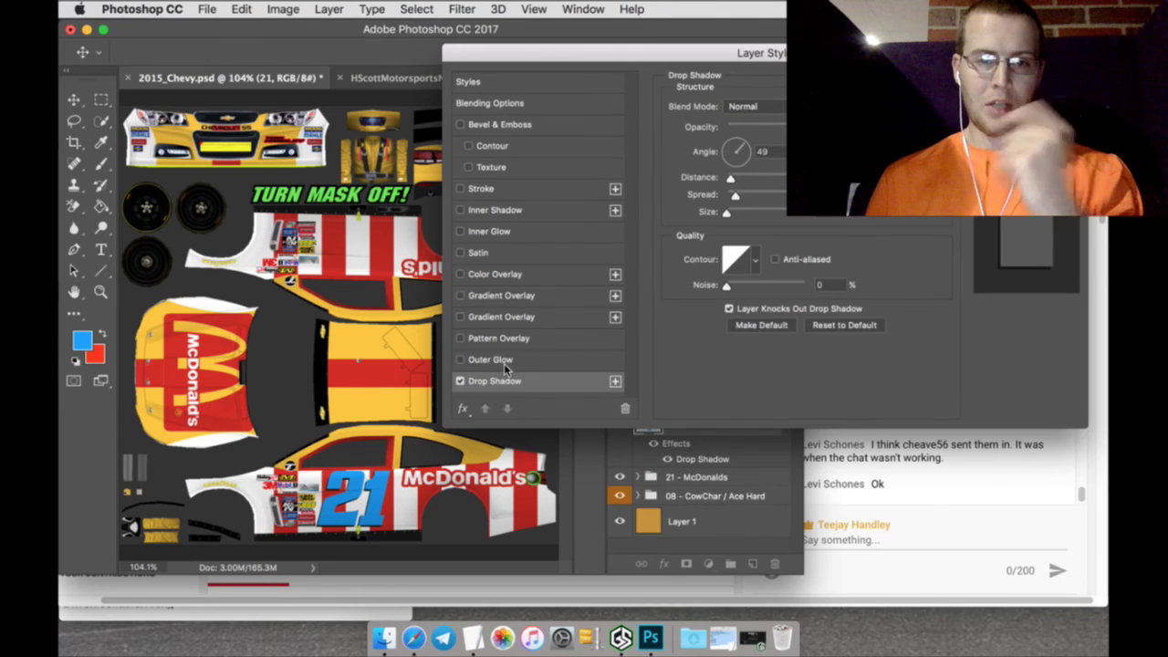
{"action": "left_click", "coordinate": [504, 364]}
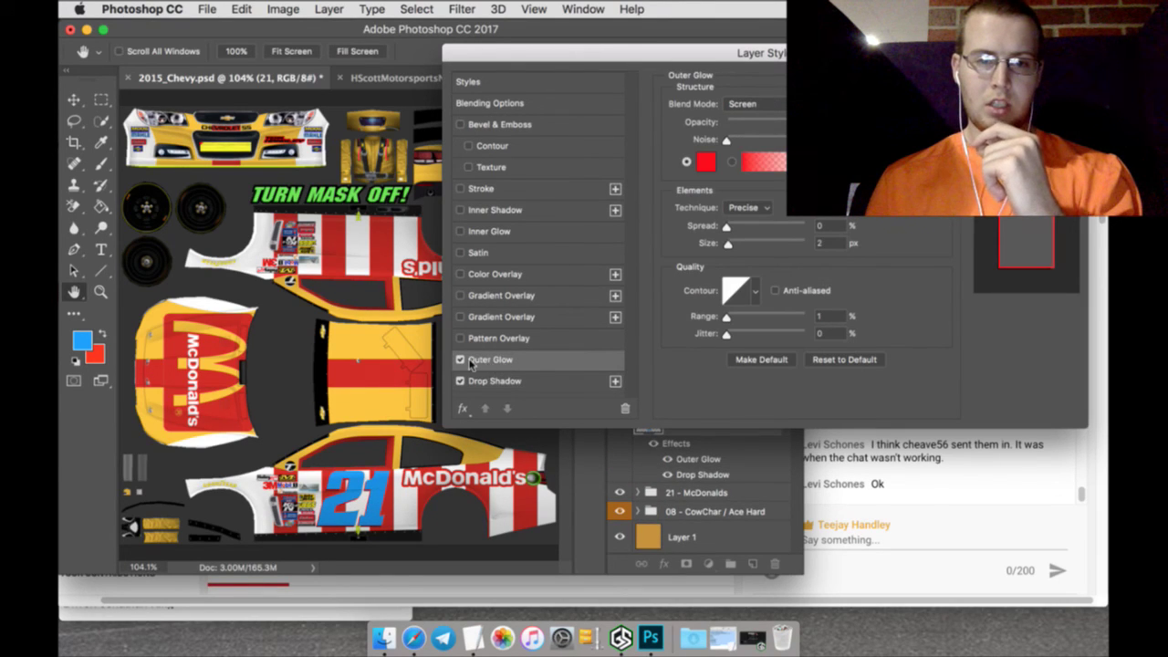
{"action": "left_click", "coordinate": [460, 359]}
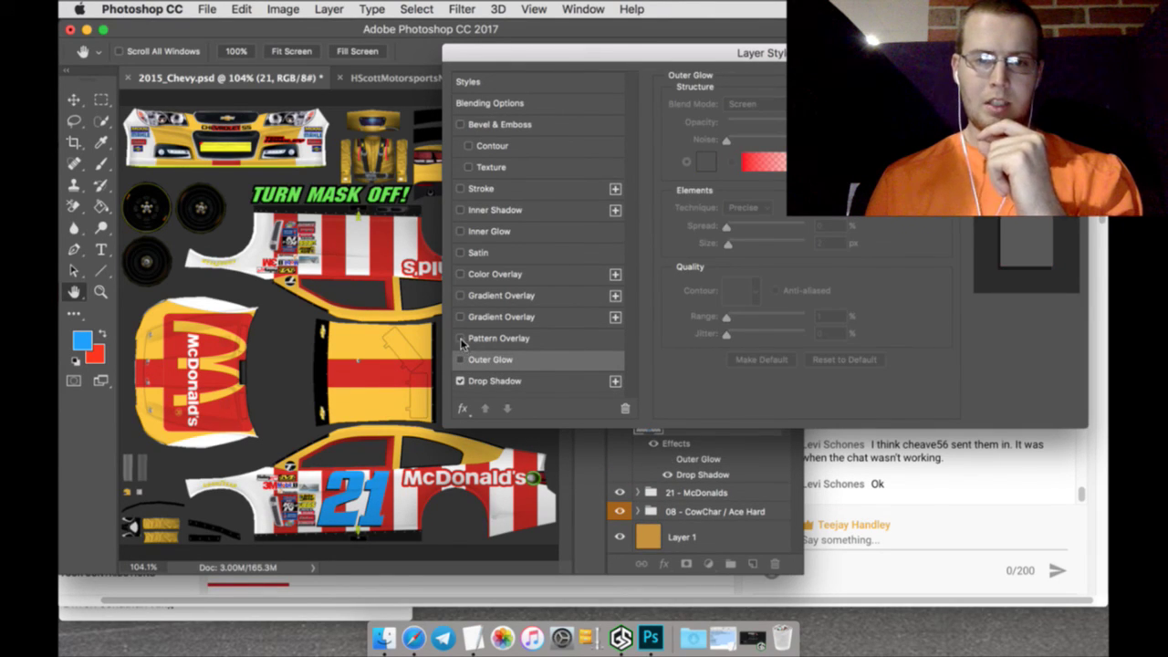
{"action": "left_click", "coordinate": [460, 338]}
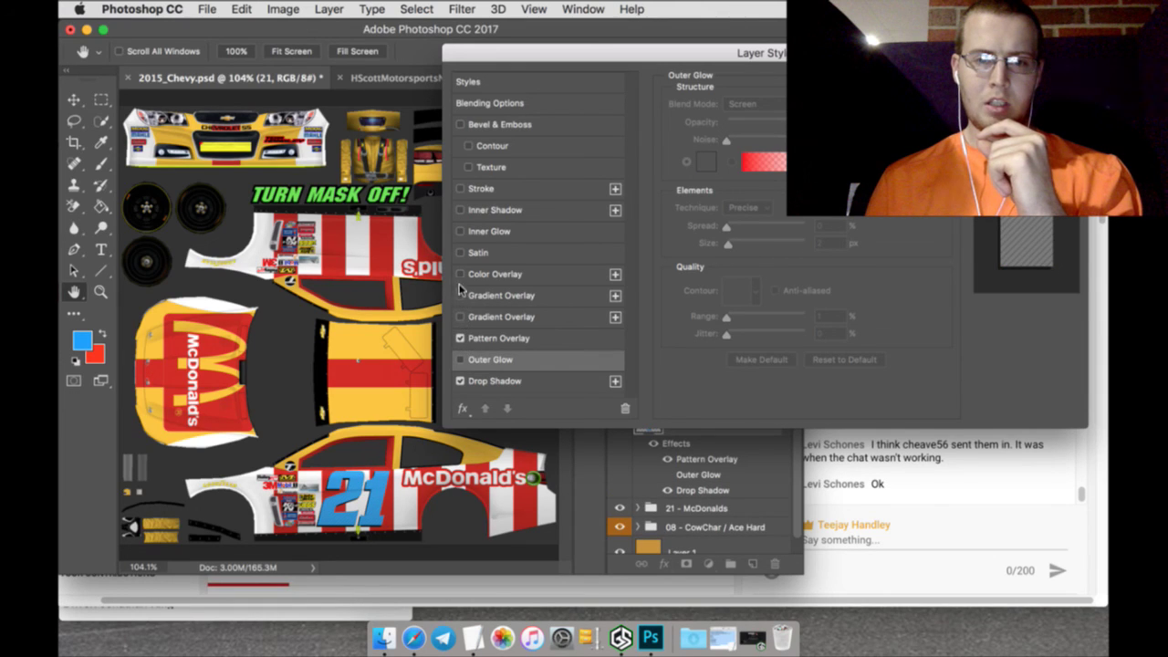
Try the Satin, Inner Glow and Inner Shadow effects on the number
{"action": "left_click", "coordinate": [460, 253]}
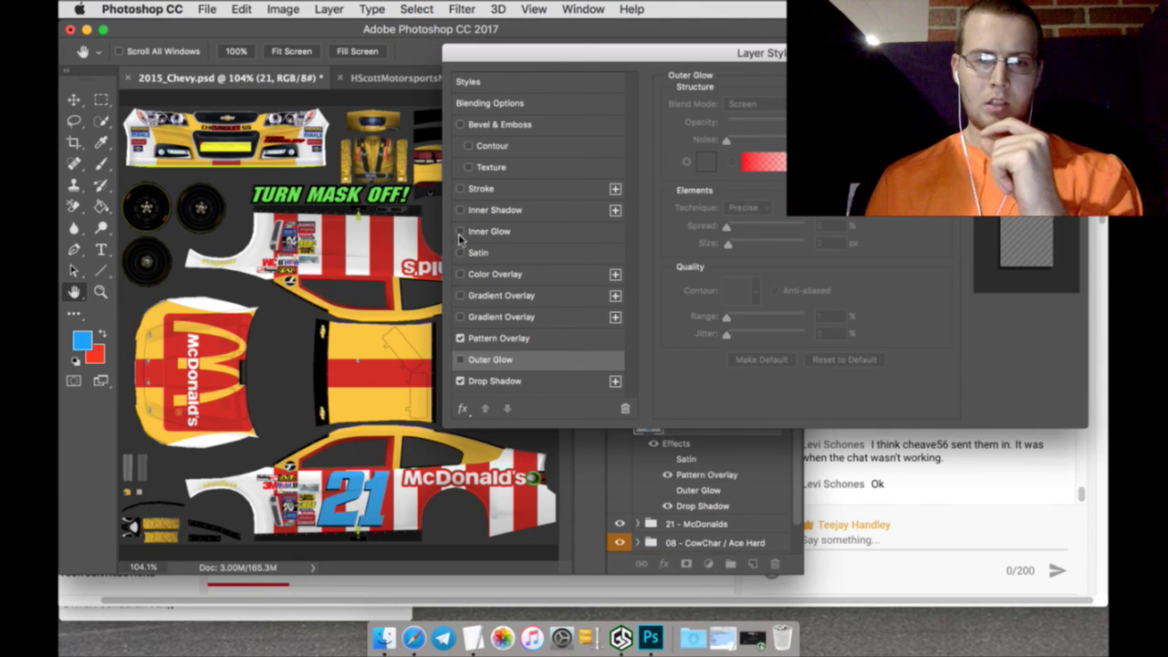
{"action": "left_click", "coordinate": [459, 233]}
{"action": "left_click", "coordinate": [460, 211]}
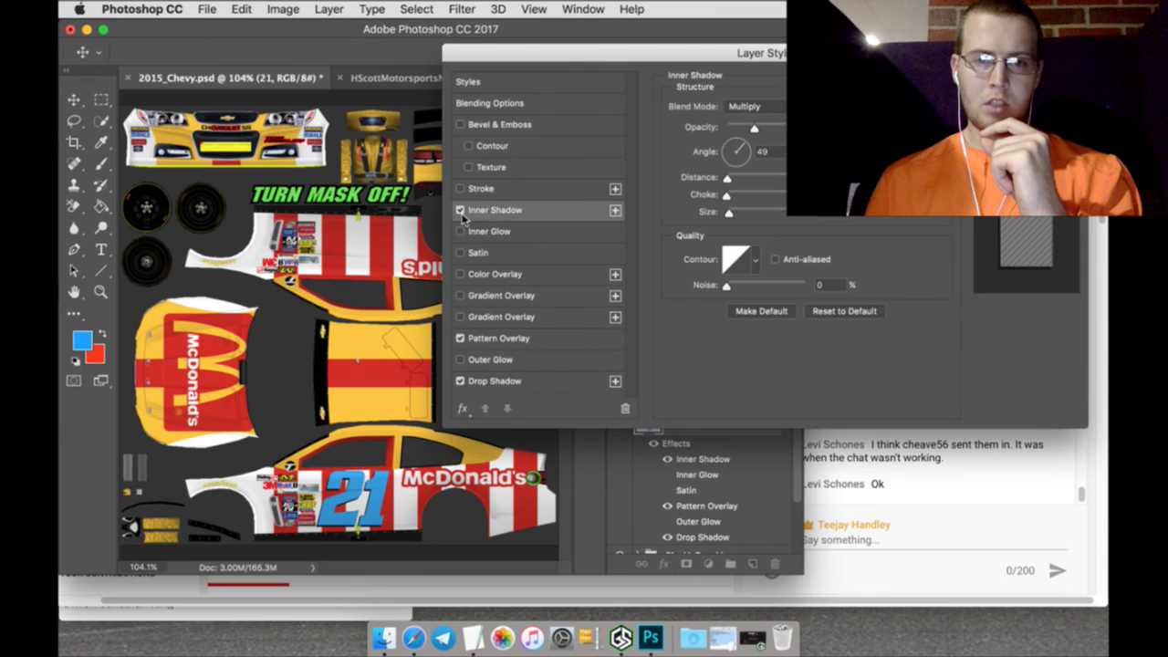
{"action": "left_click", "coordinate": [460, 212]}
Add Stroke and Bevel & Emboss effects to the number and accept the layer style
{"action": "left_click", "coordinate": [460, 189]}
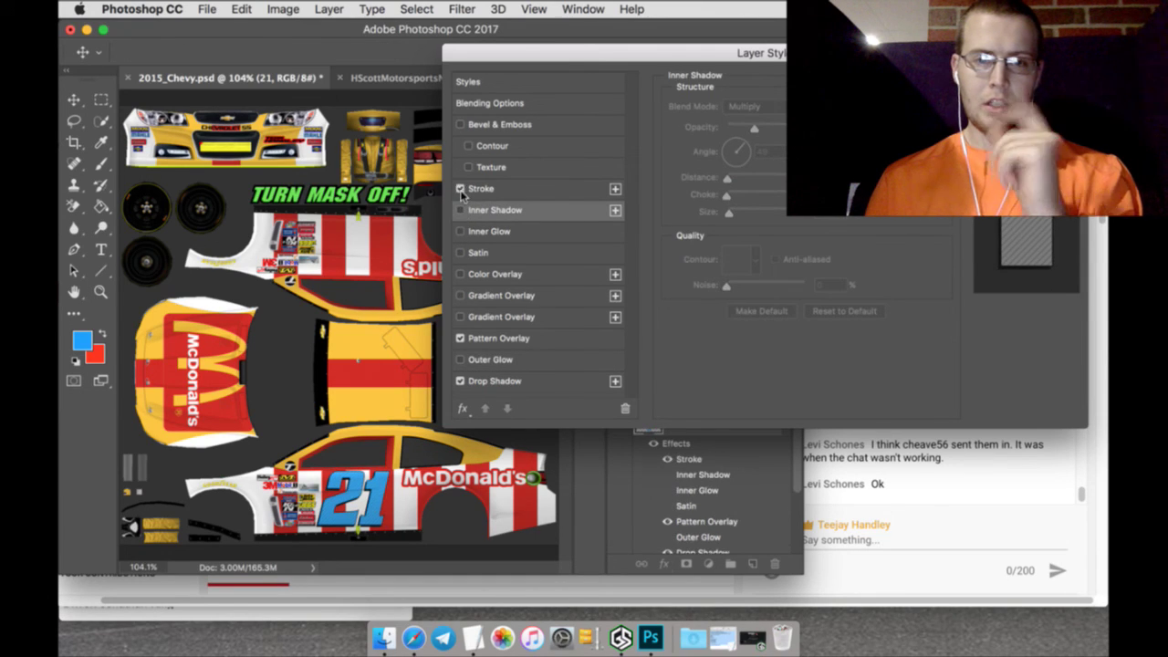
{"action": "left_click", "coordinate": [461, 125]}
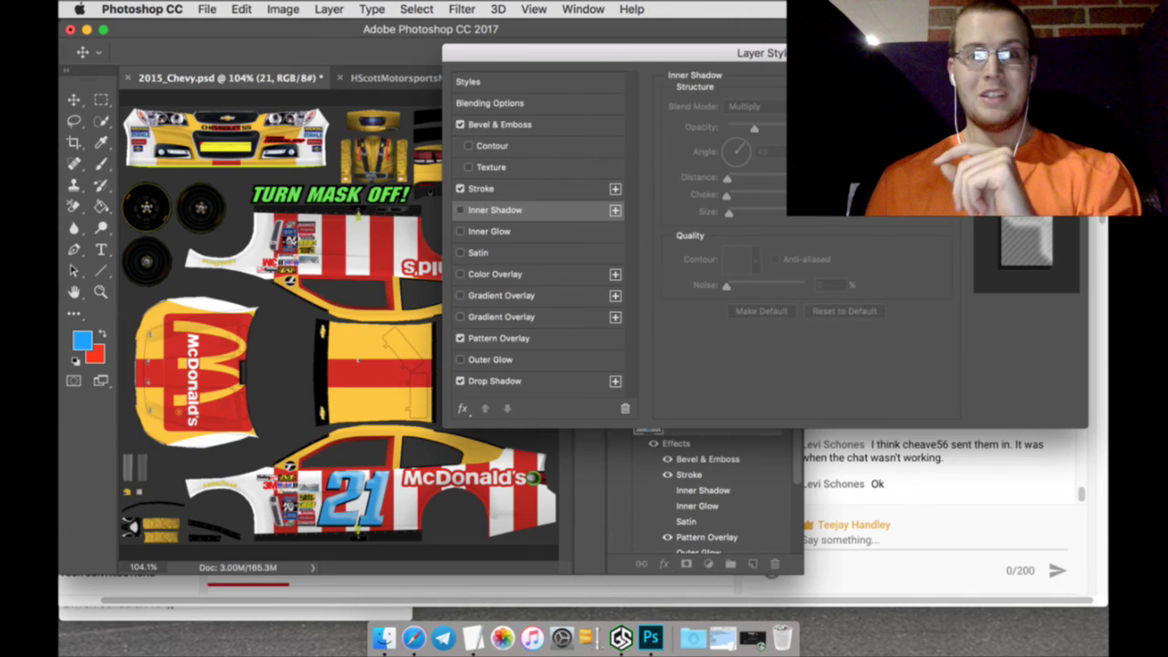
{"action": "key", "text": "Return"}
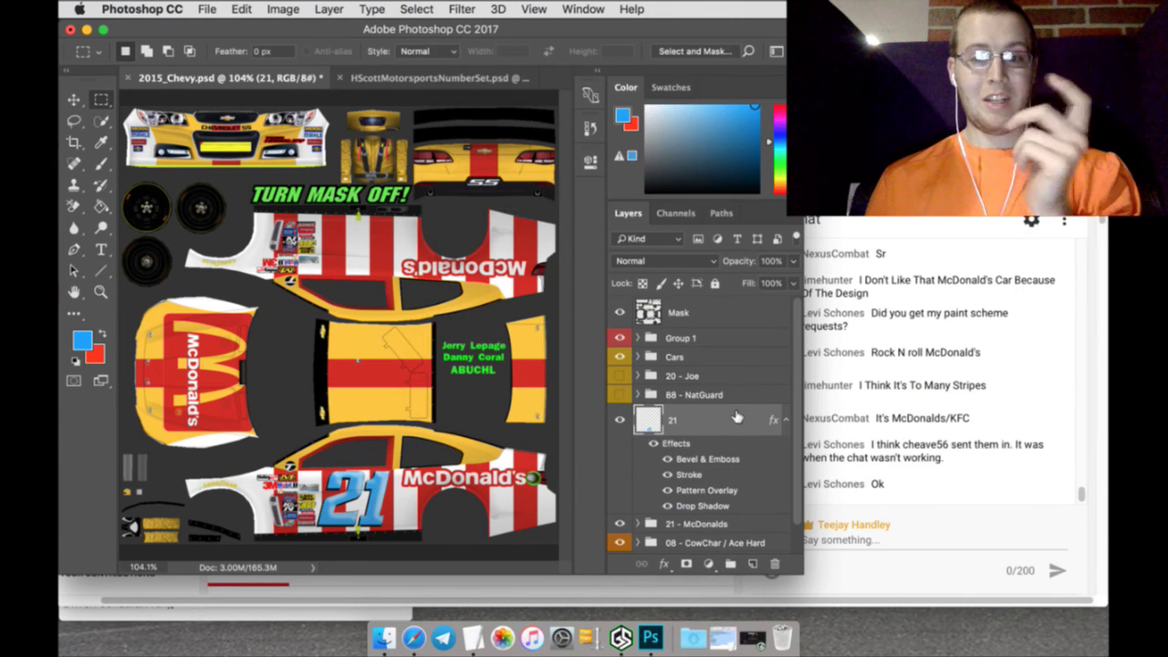
Rasterize the layer style of layer 21 and activate the Move tool
{"action": "right_click", "coordinate": [737, 417]}
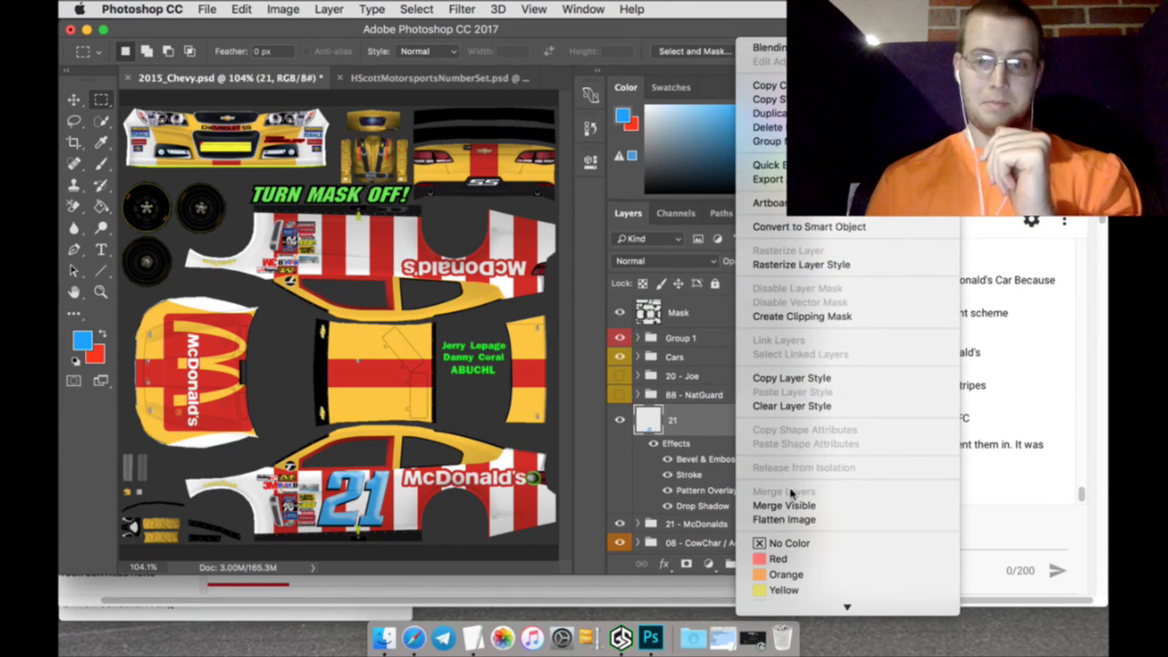
{"action": "left_click", "coordinate": [806, 264]}
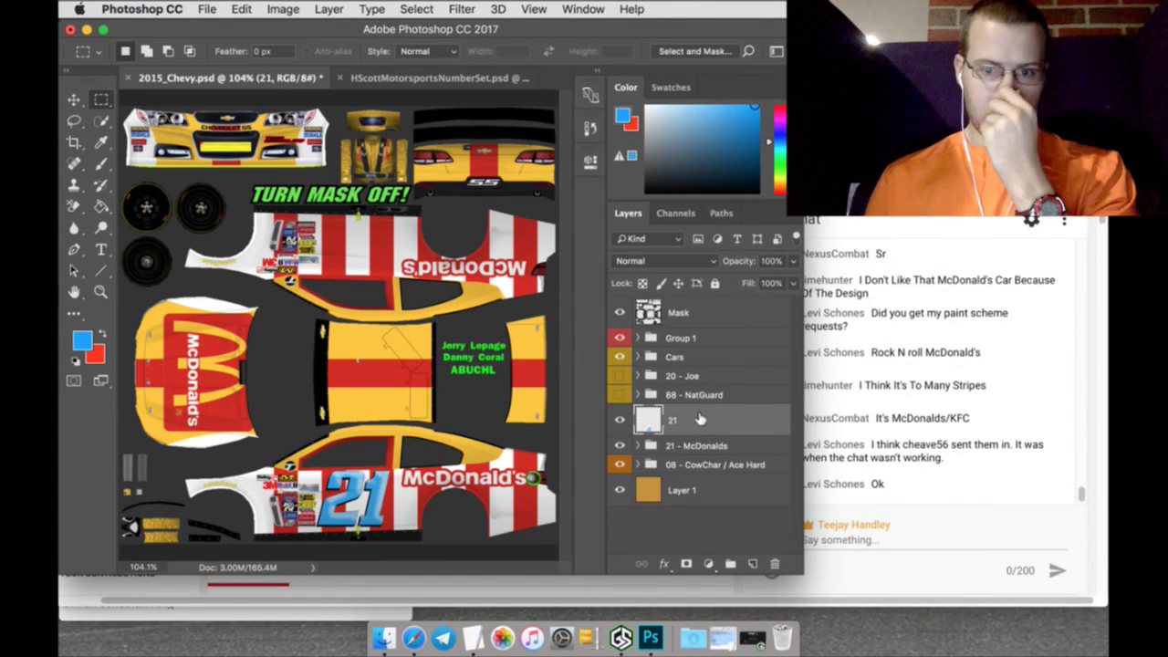
{"action": "left_click", "coordinate": [80, 100]}
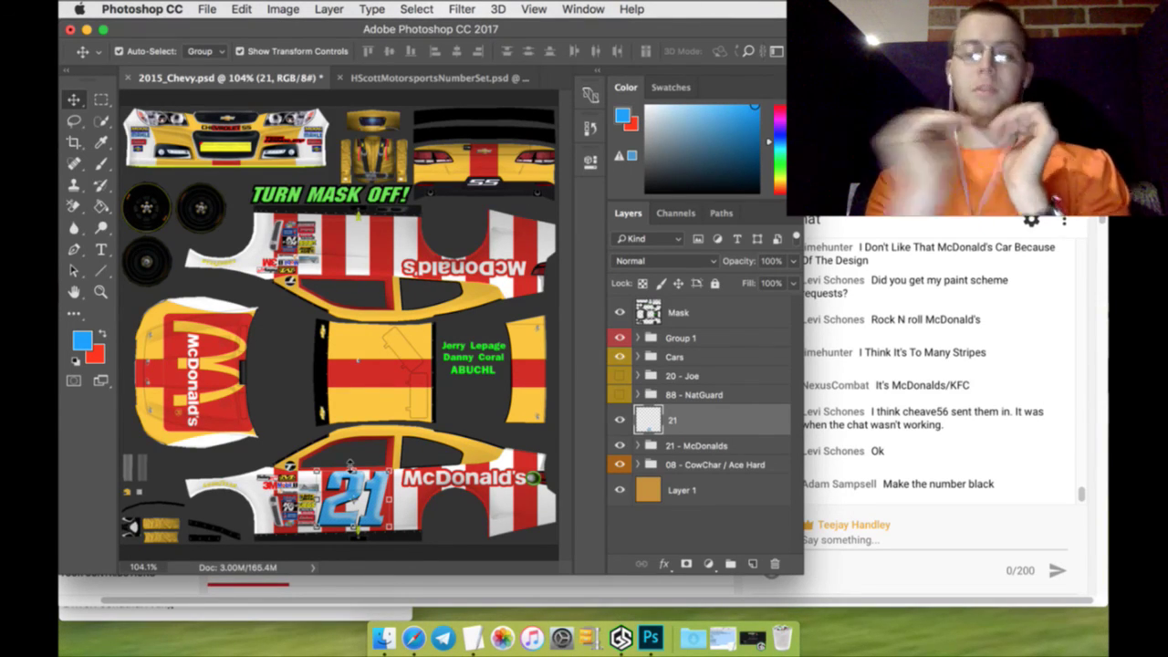
Switch to Google Hangouts in Safari and read the latest messages in the open chat
{"action": "key", "text": "super+Tab"}
{"action": "left_click", "coordinate": [671, 62]}
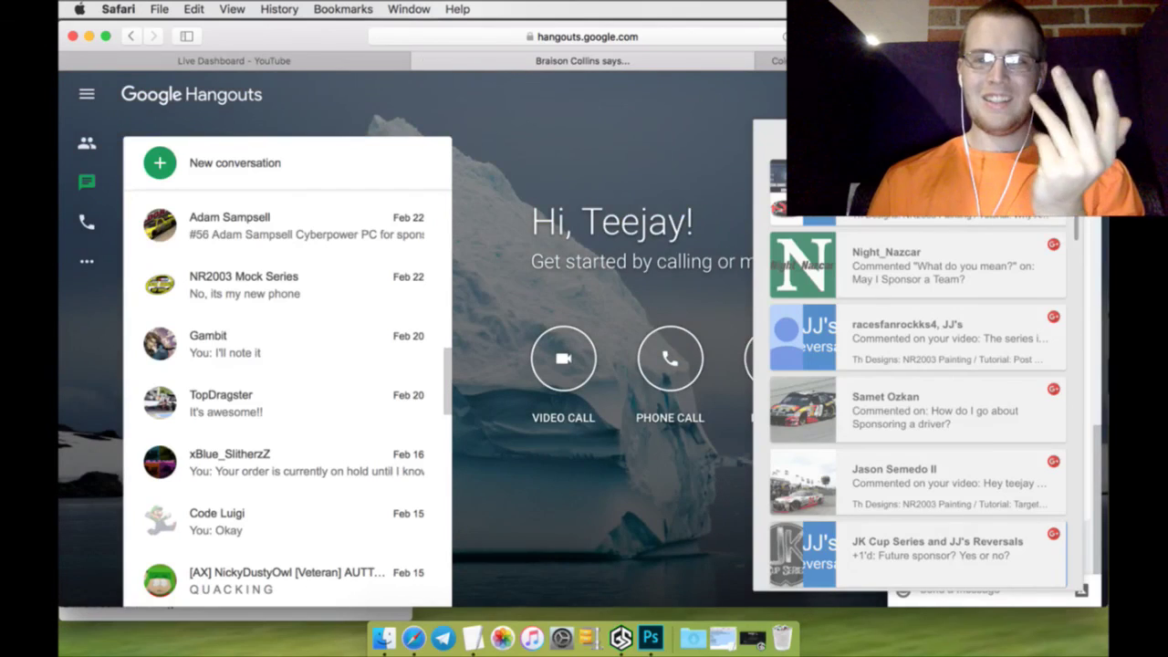
{"action": "left_click", "coordinate": [1038, 565]}
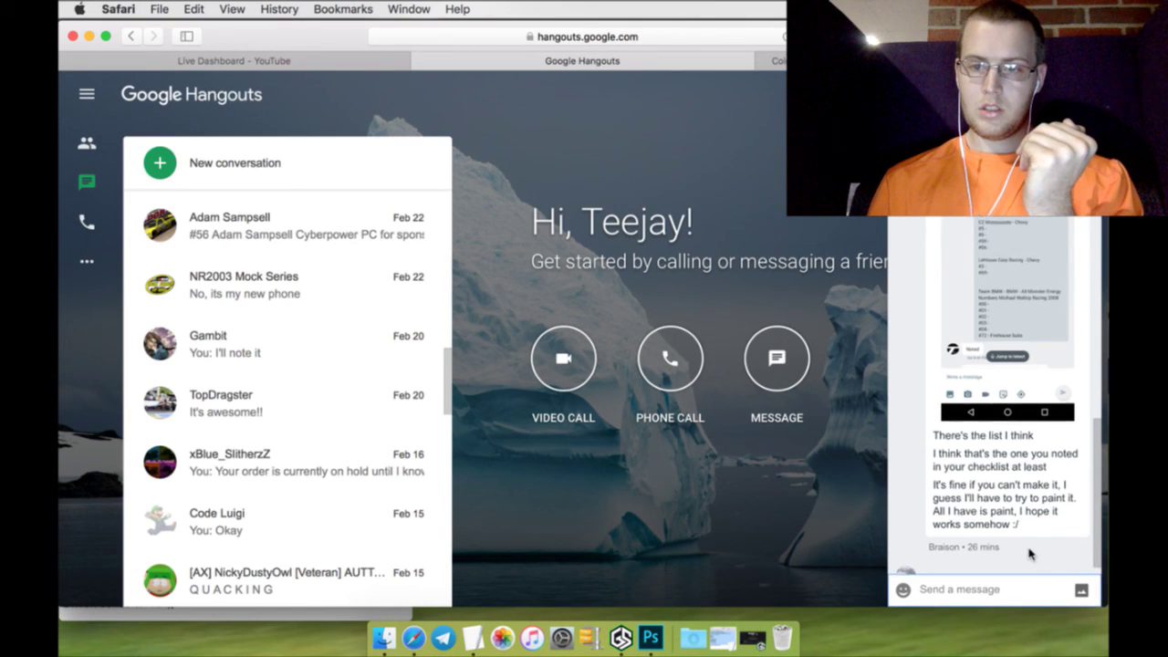
{"action": "scroll", "coordinate": [1031, 559], "scroll_direction": "up", "scroll_amount": 3}
{"action": "scroll", "coordinate": [1031, 558], "scroll_direction": "down", "scroll_amount": 2}
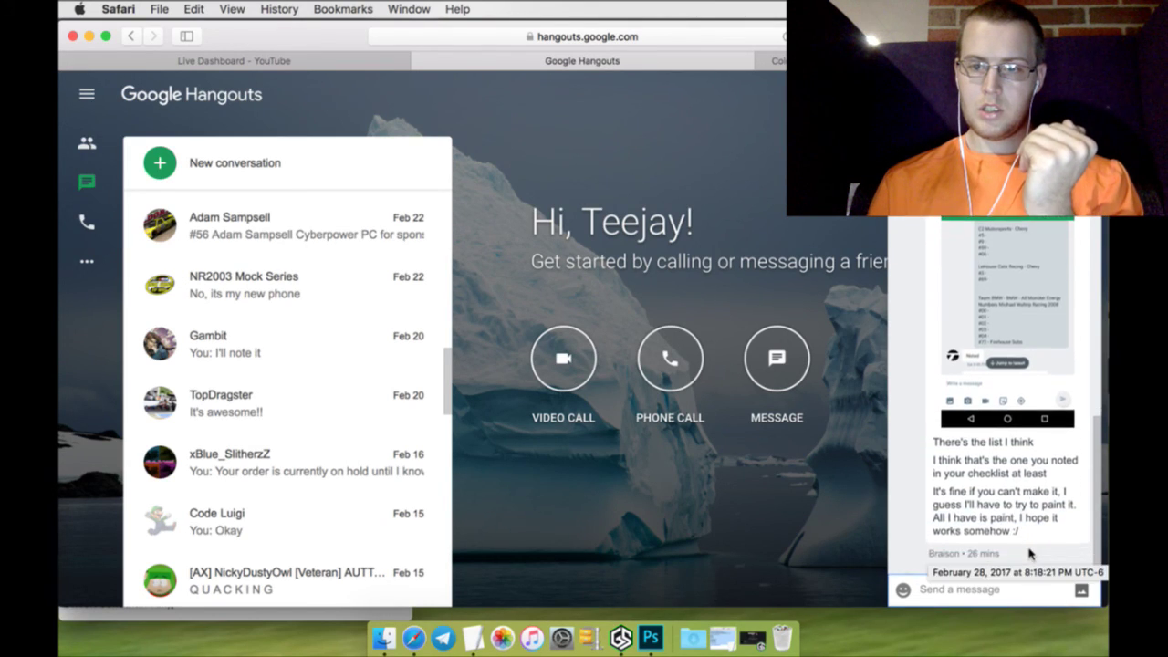
{"action": "scroll", "coordinate": [1030, 554], "scroll_direction": "up", "scroll_amount": 1}
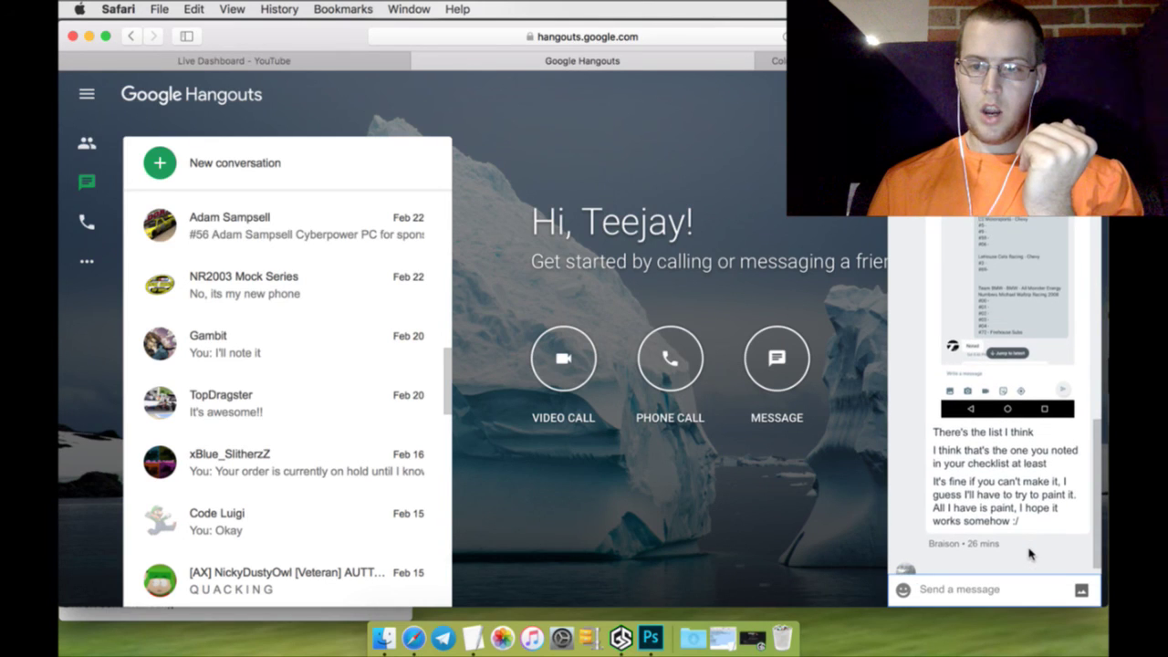
Reread the open Hangouts conversation and check the live chat on the YouTube Live Dashboard
{"action": "scroll", "coordinate": [1028, 554], "scroll_direction": "up", "scroll_amount": 5}
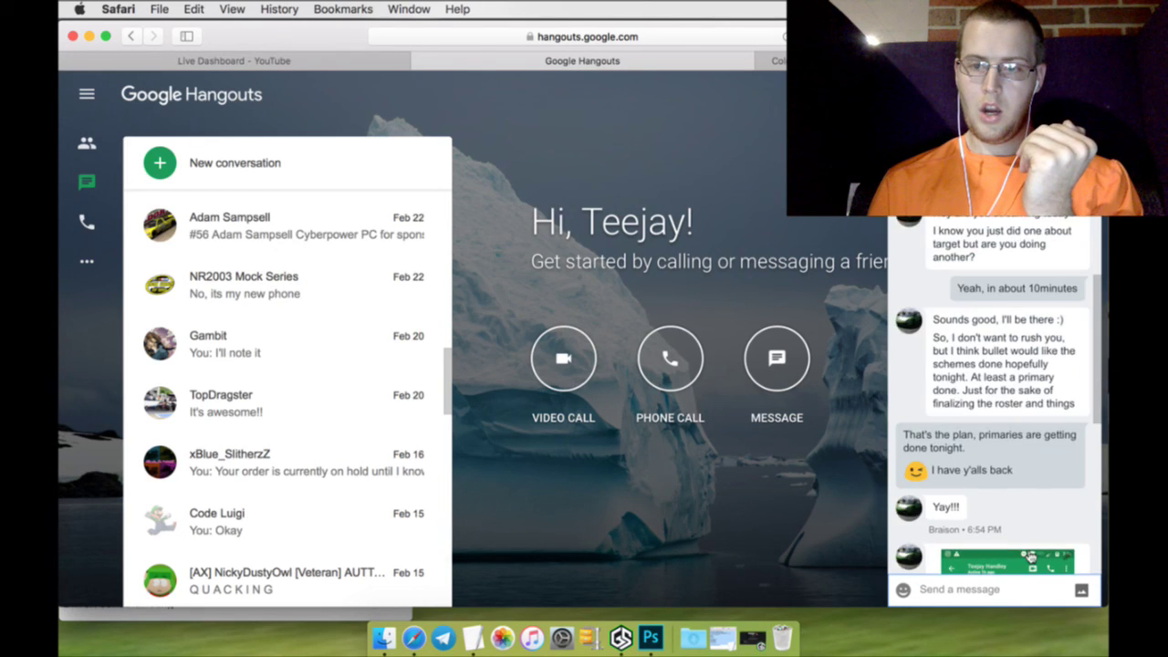
{"action": "scroll", "coordinate": [1031, 555], "scroll_direction": "down", "scroll_amount": 5}
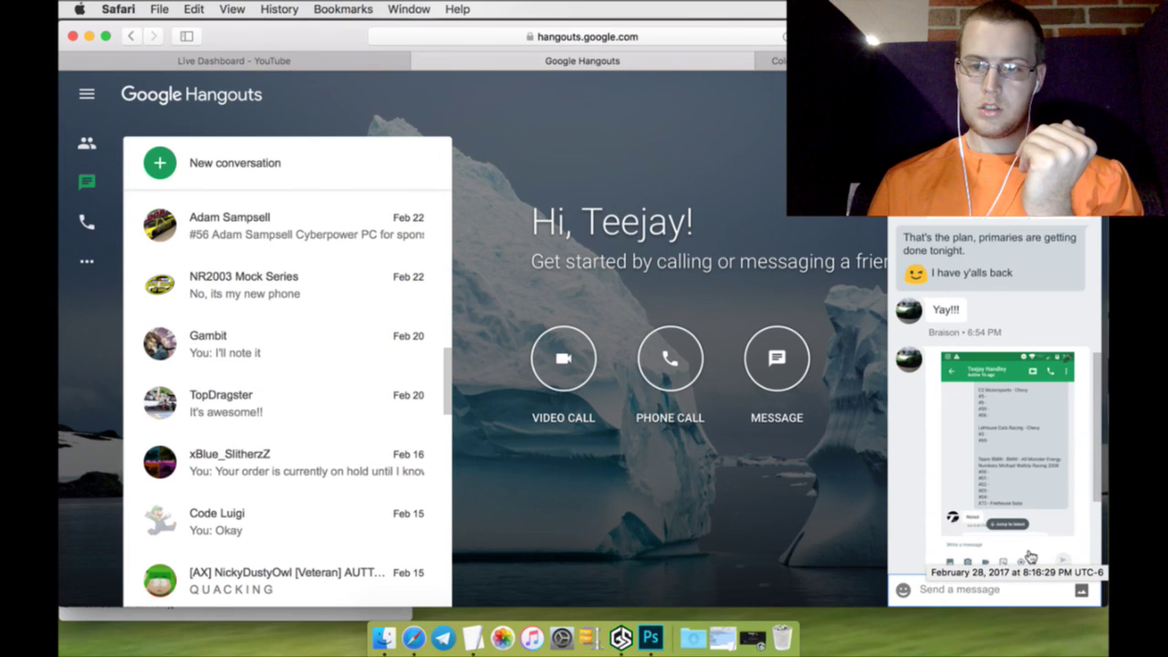
{"action": "scroll", "coordinate": [1029, 556], "scroll_direction": "down", "scroll_amount": 3}
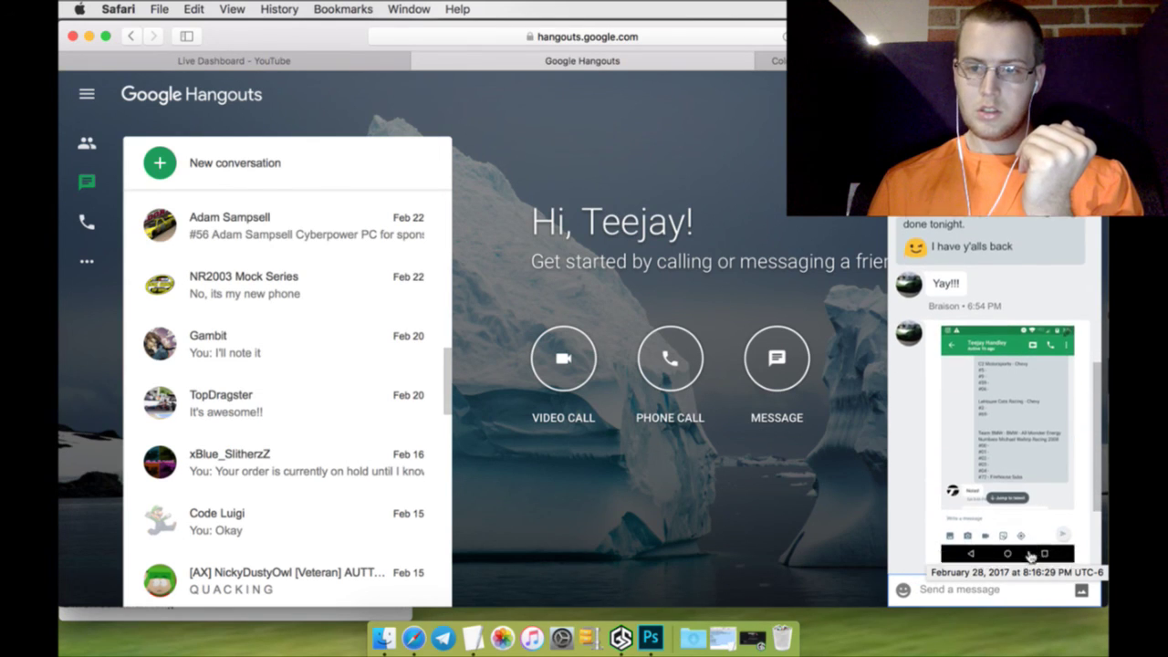
{"action": "scroll", "coordinate": [1029, 556], "scroll_direction": "down", "scroll_amount": 1}
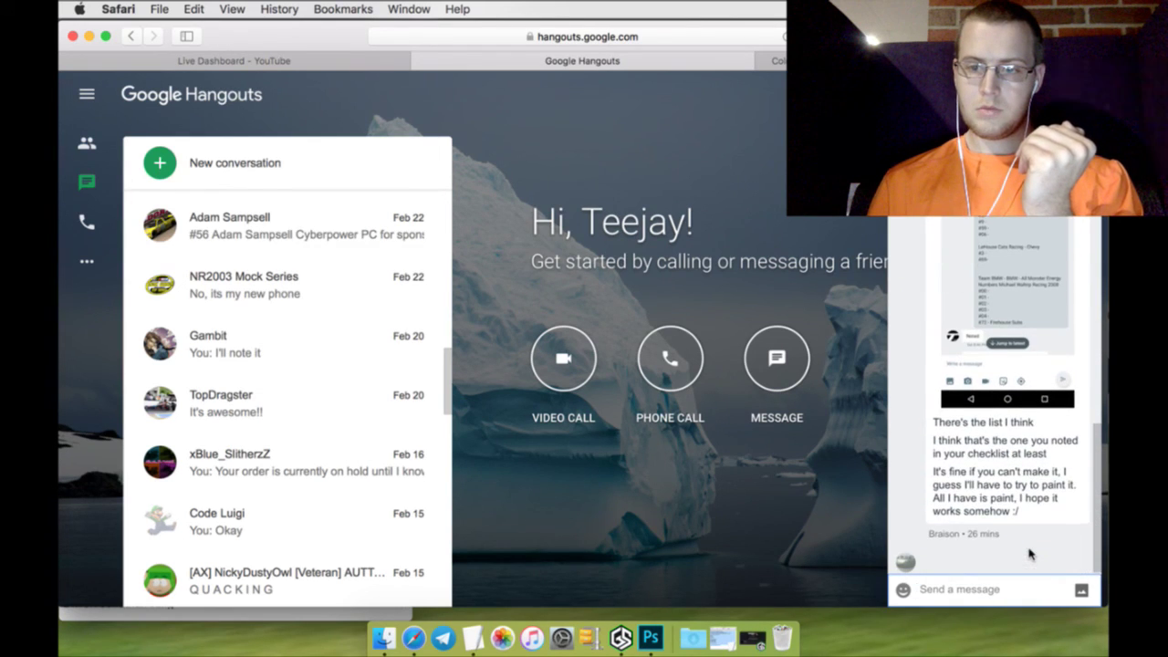
{"action": "left_click", "coordinate": [354, 65]}
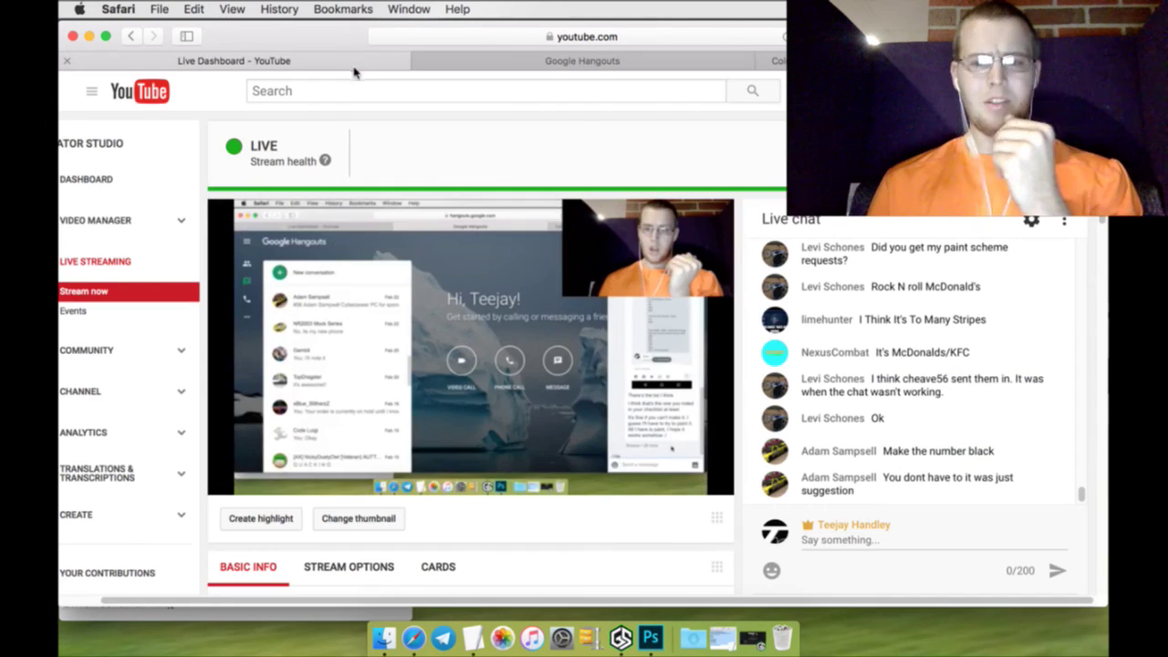
Switch to Photoshop and revert the document to its last Quick Selection history state, before the number was painted blue
{"action": "left_click", "coordinate": [649, 620]}
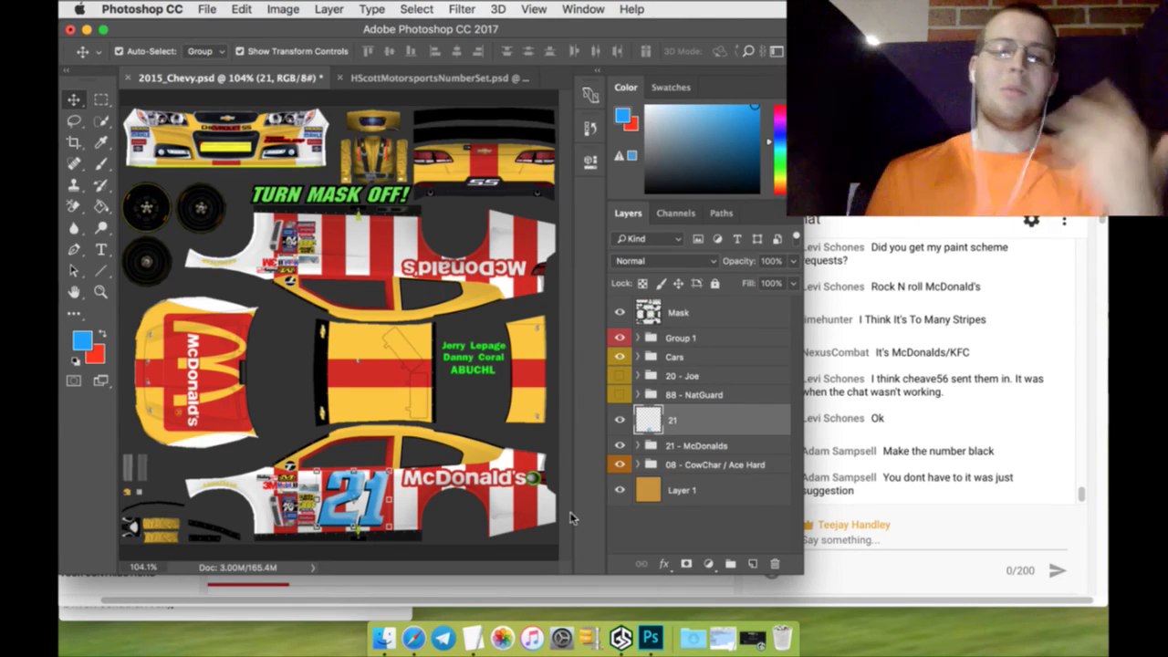
{"action": "left_click", "coordinate": [591, 128]}
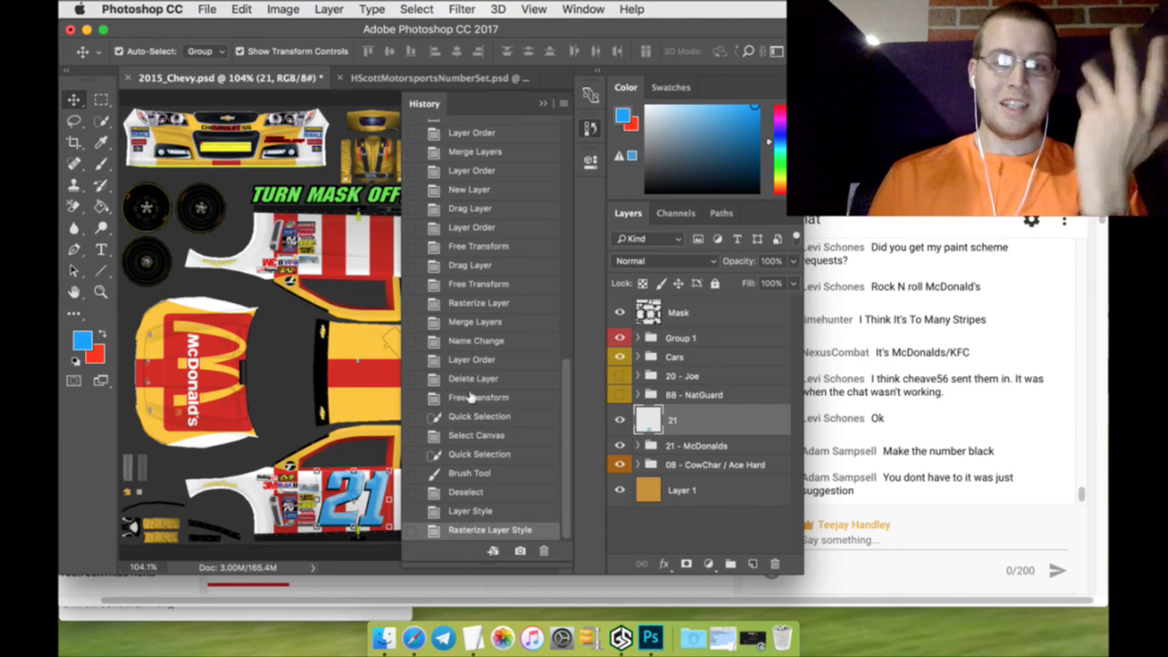
{"action": "left_click", "coordinate": [486, 453]}
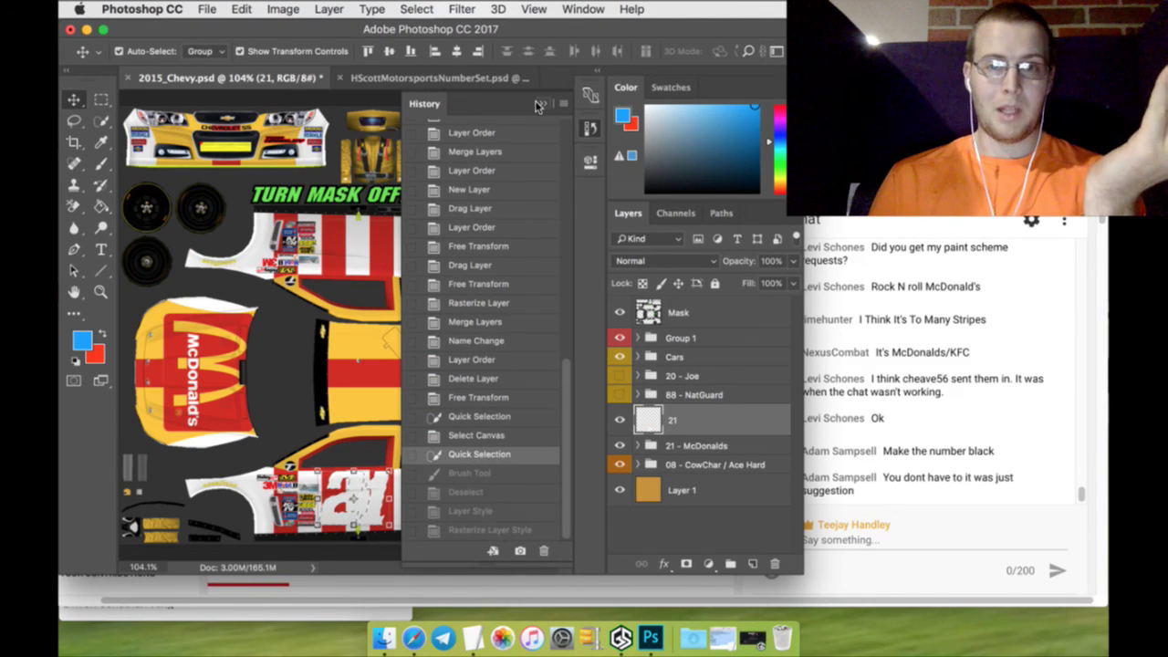
{"action": "left_click", "coordinate": [543, 103]}
Set the foreground color to black and paint the selected number 21 with the Brush tool
{"action": "left_click", "coordinate": [103, 337]}
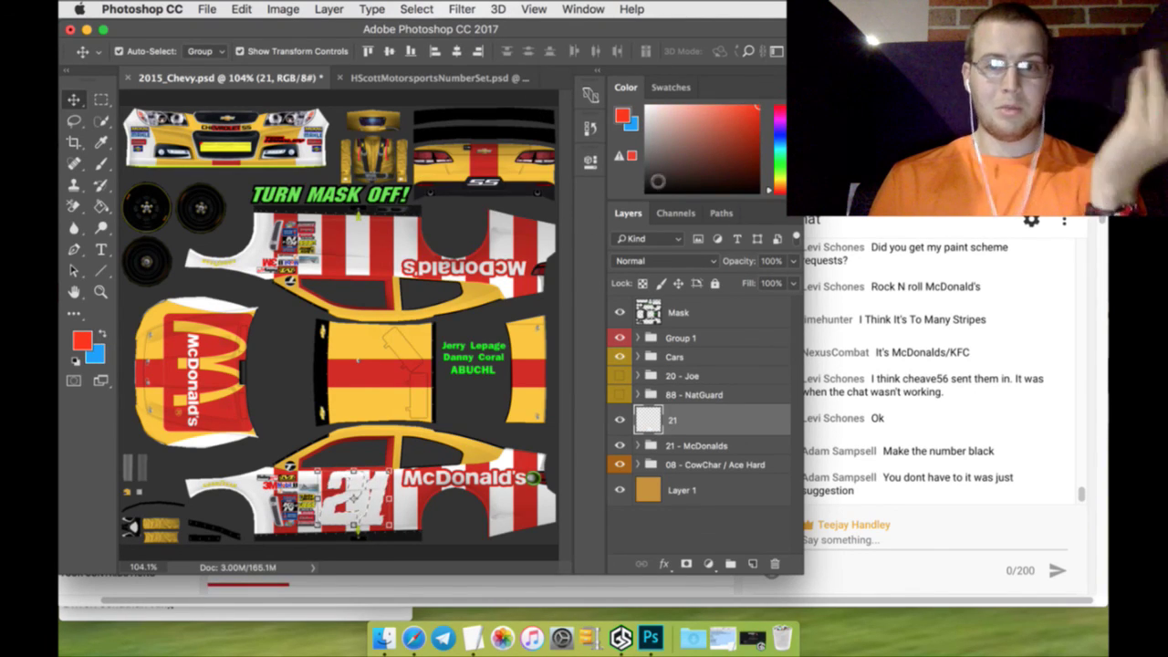
{"action": "left_click", "coordinate": [646, 186]}
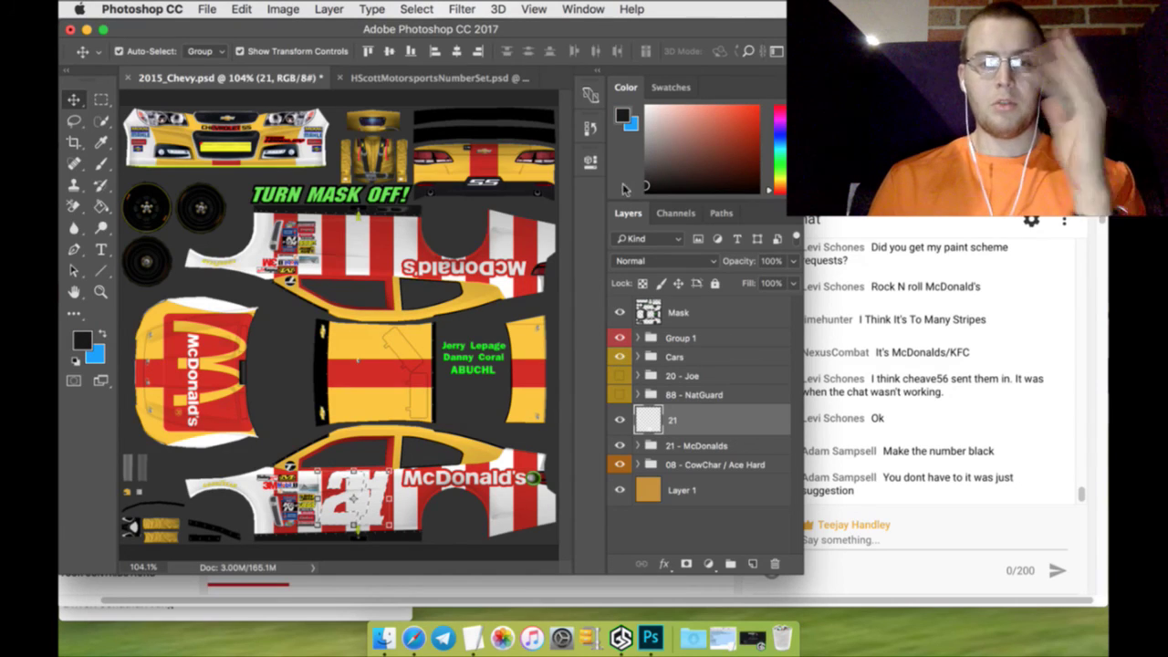
{"action": "left_click", "coordinate": [100, 164]}
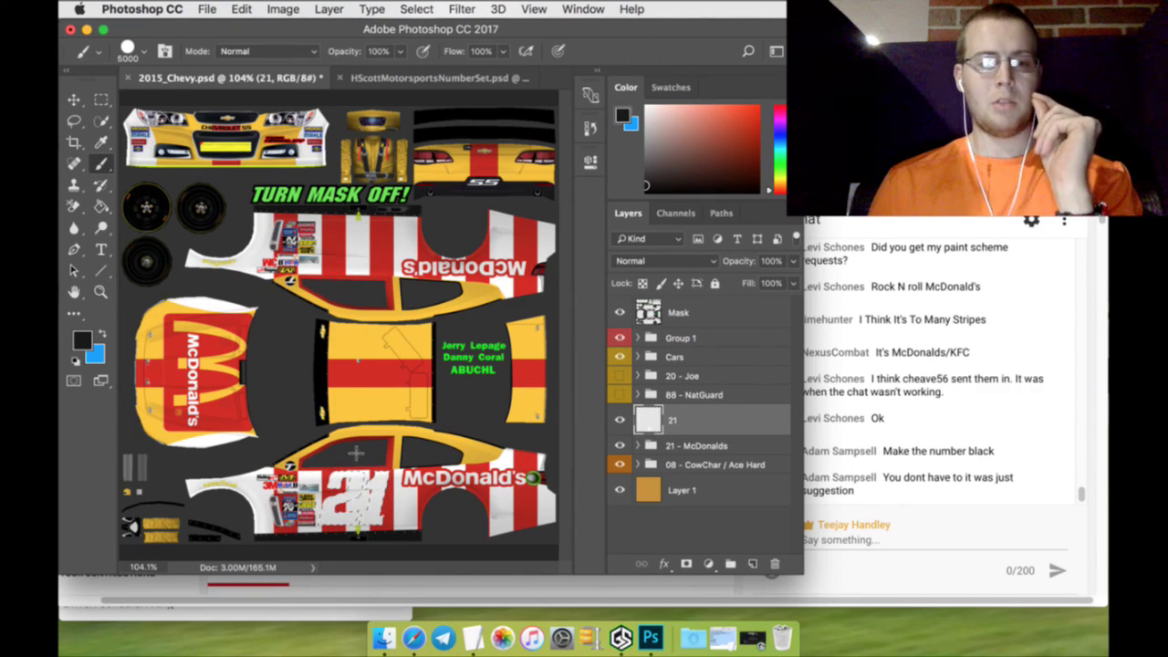
Apply Drop Shadow, Pattern Overlay, Stroke and Bevel & Emboss effects to the black number on layer 21
{"action": "double_click", "coordinate": [766, 426]}
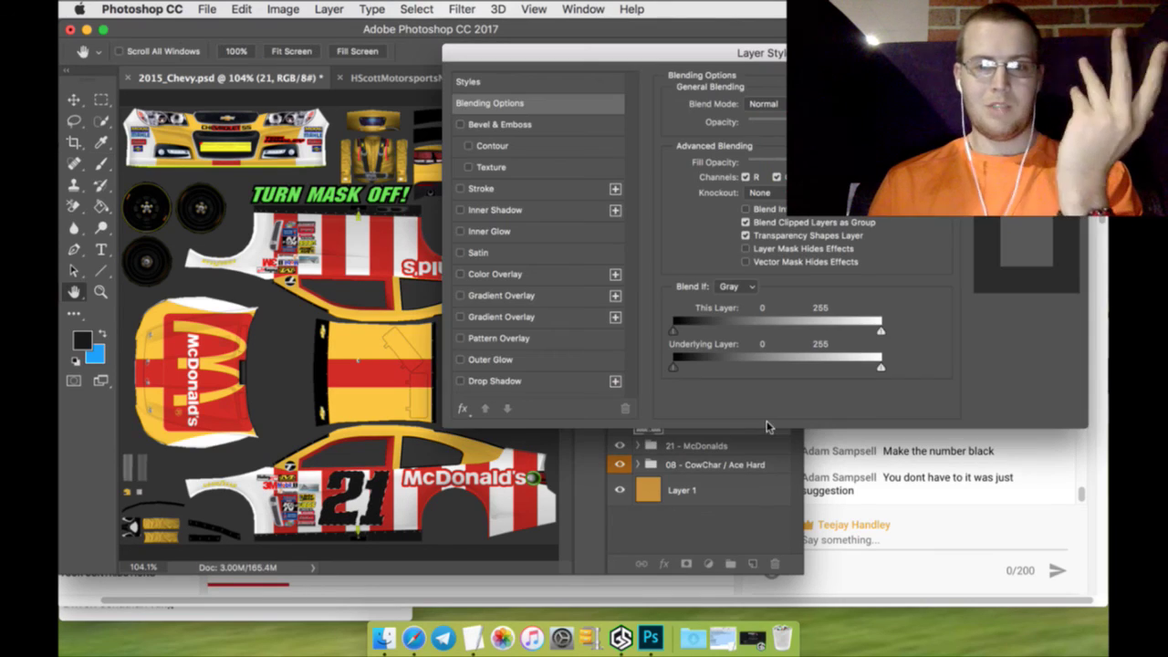
{"action": "left_click", "coordinate": [538, 382]}
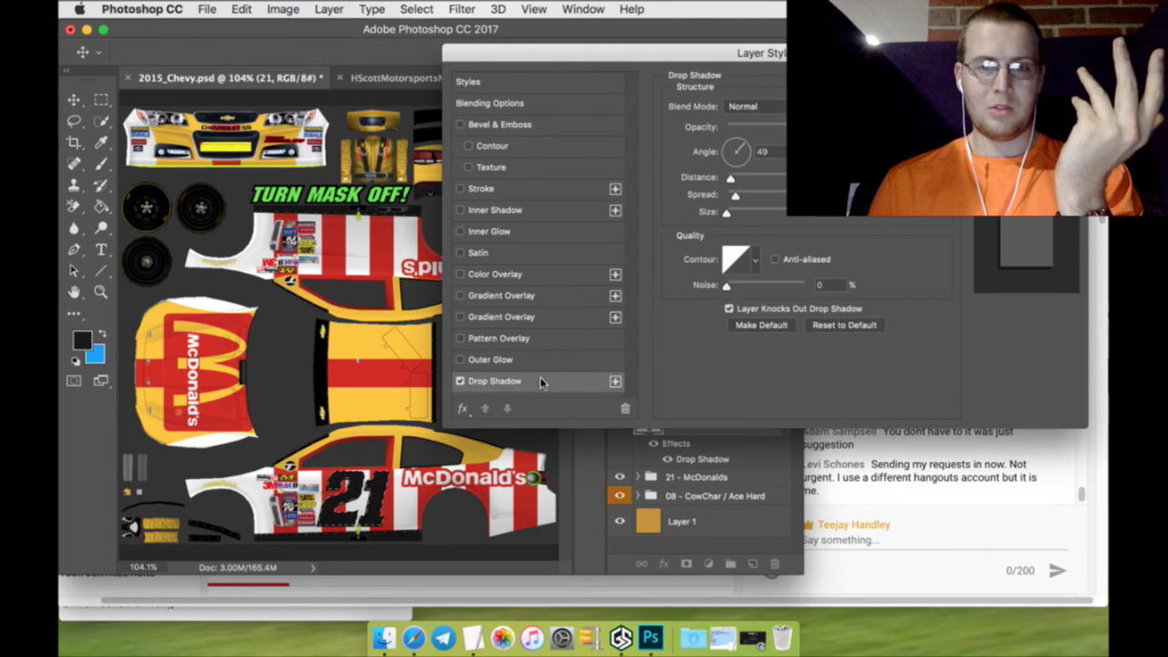
{"action": "left_click", "coordinate": [509, 338]}
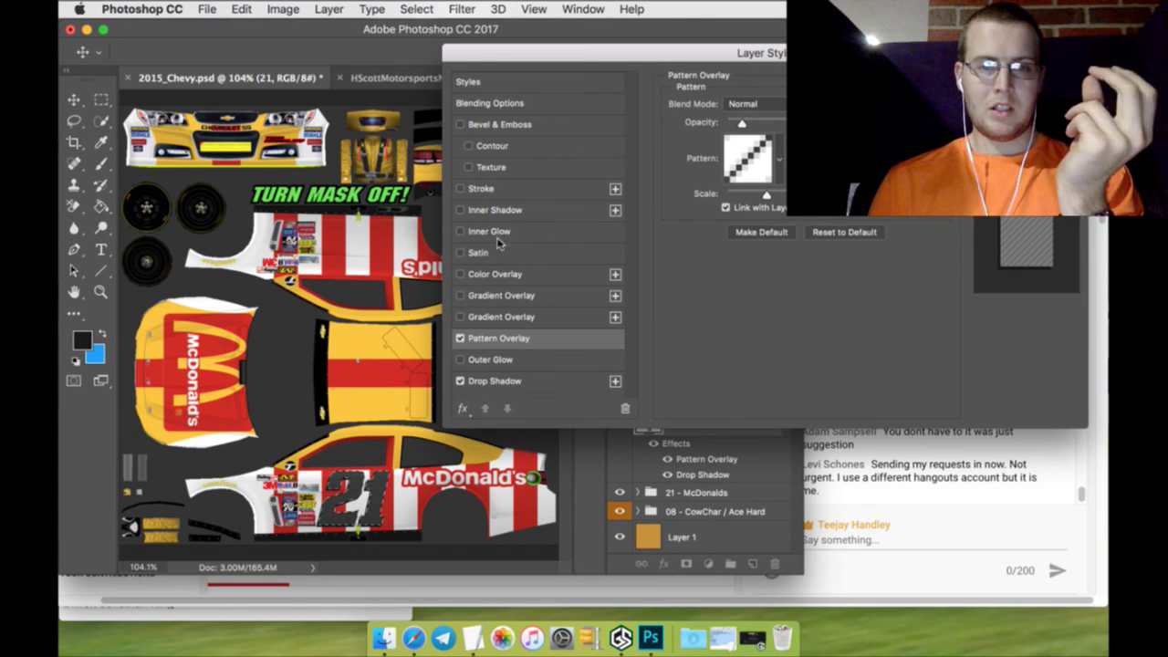
{"action": "left_click", "coordinate": [499, 192]}
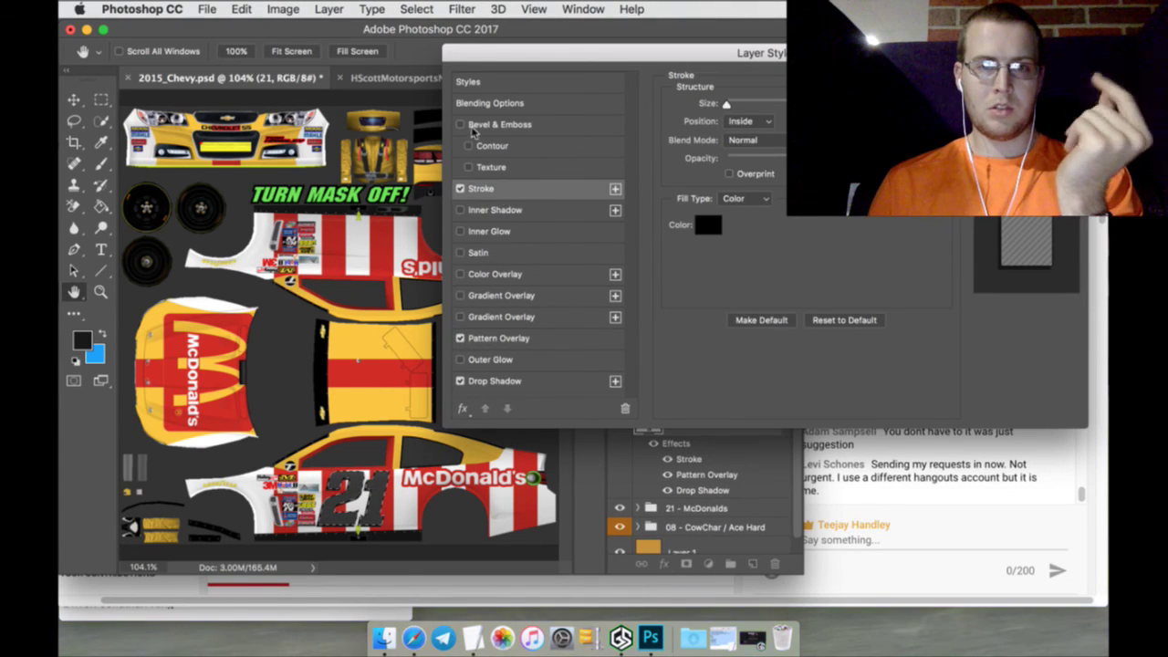
{"action": "left_click", "coordinate": [472, 130]}
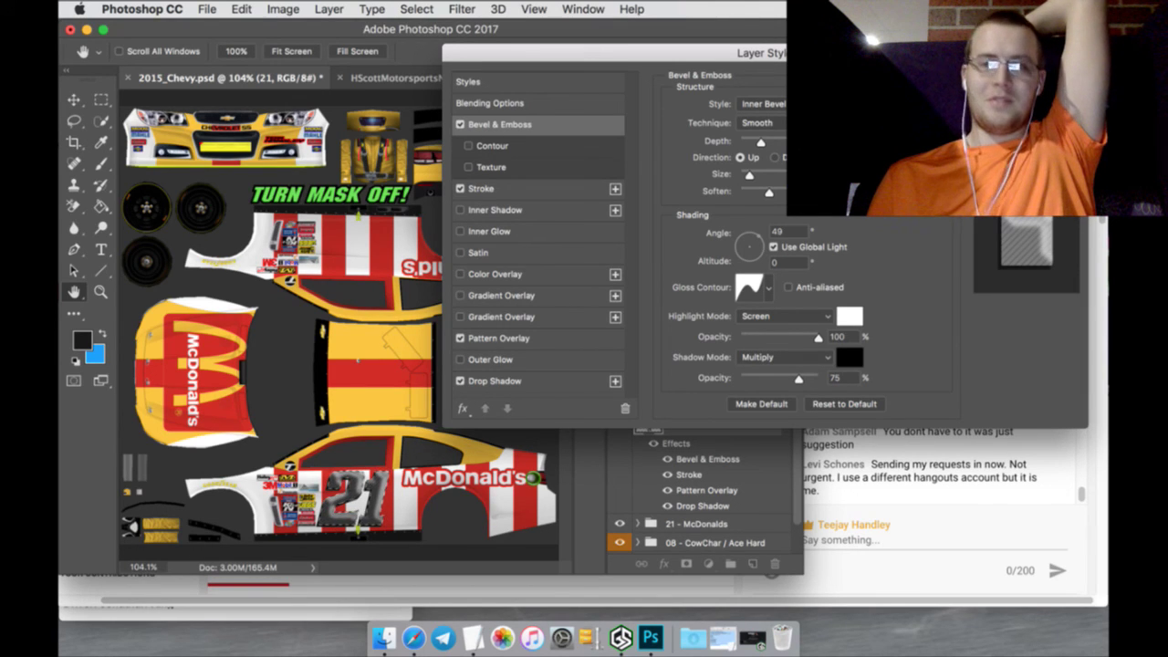
{"action": "key", "text": "Return"}
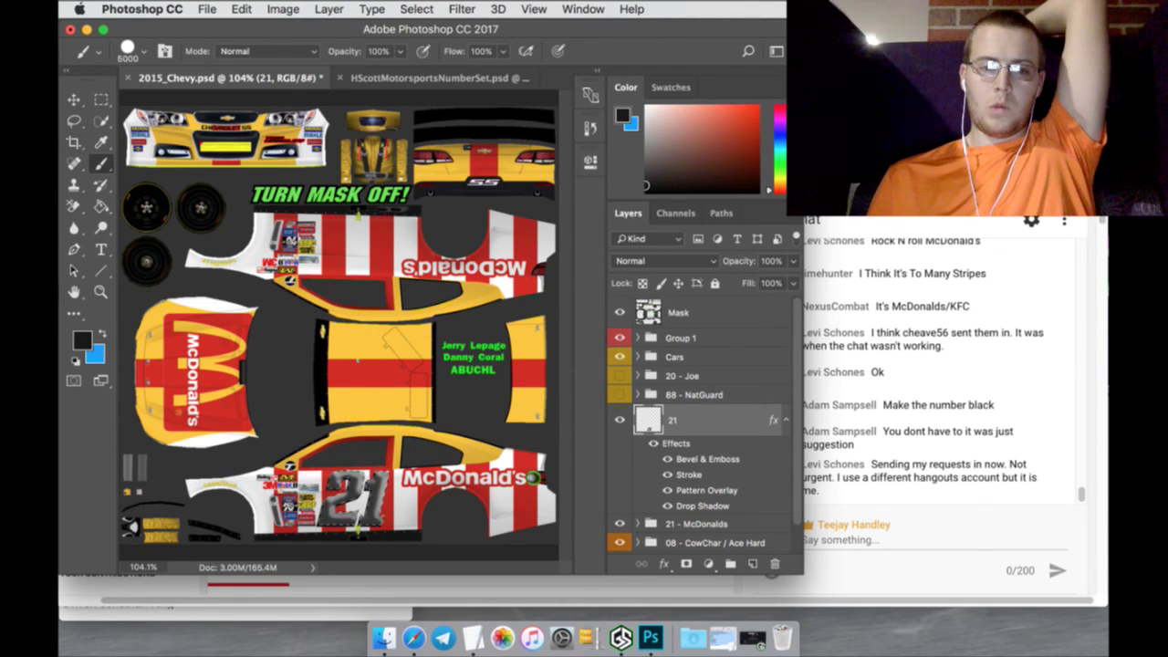
Deselect the number, and hide and reshow the 21 - McDonalds group to compare it with the scheme beneath
{"action": "left_click", "coordinate": [104, 101]}
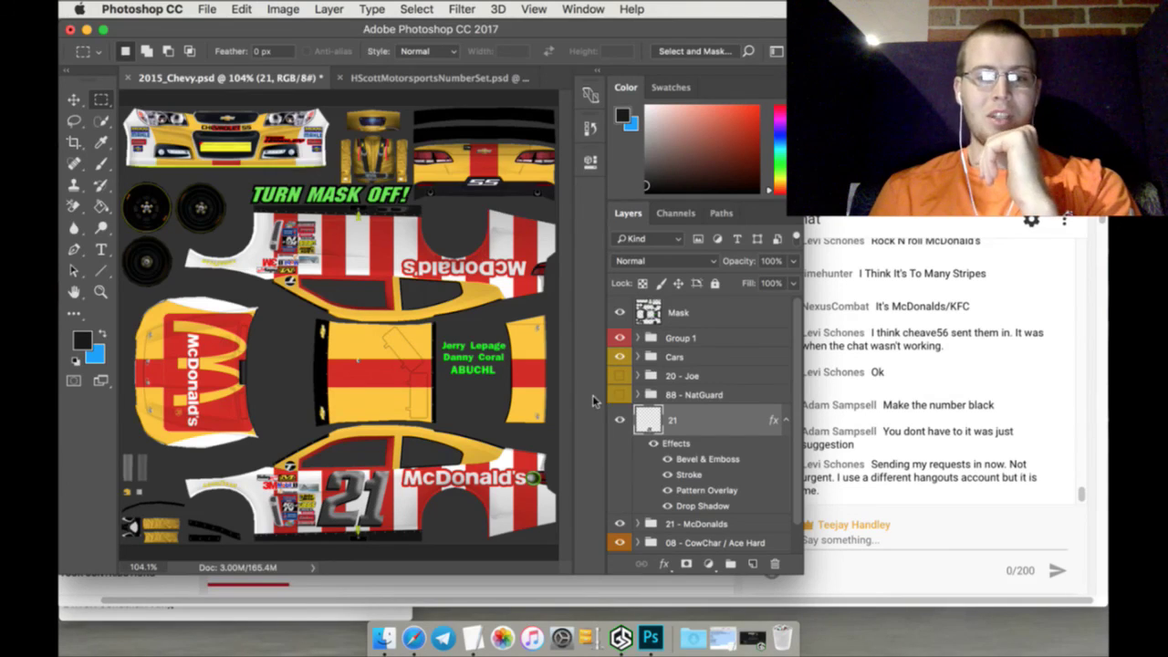
{"action": "left_click", "coordinate": [620, 524]}
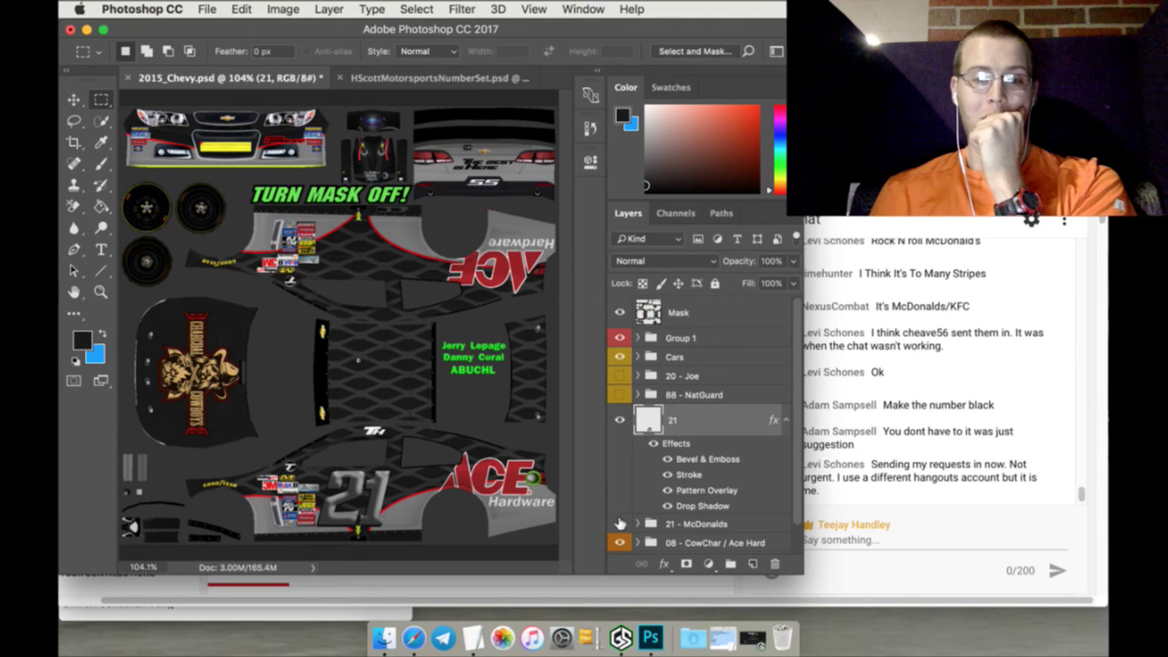
{"action": "left_click", "coordinate": [619, 524]}
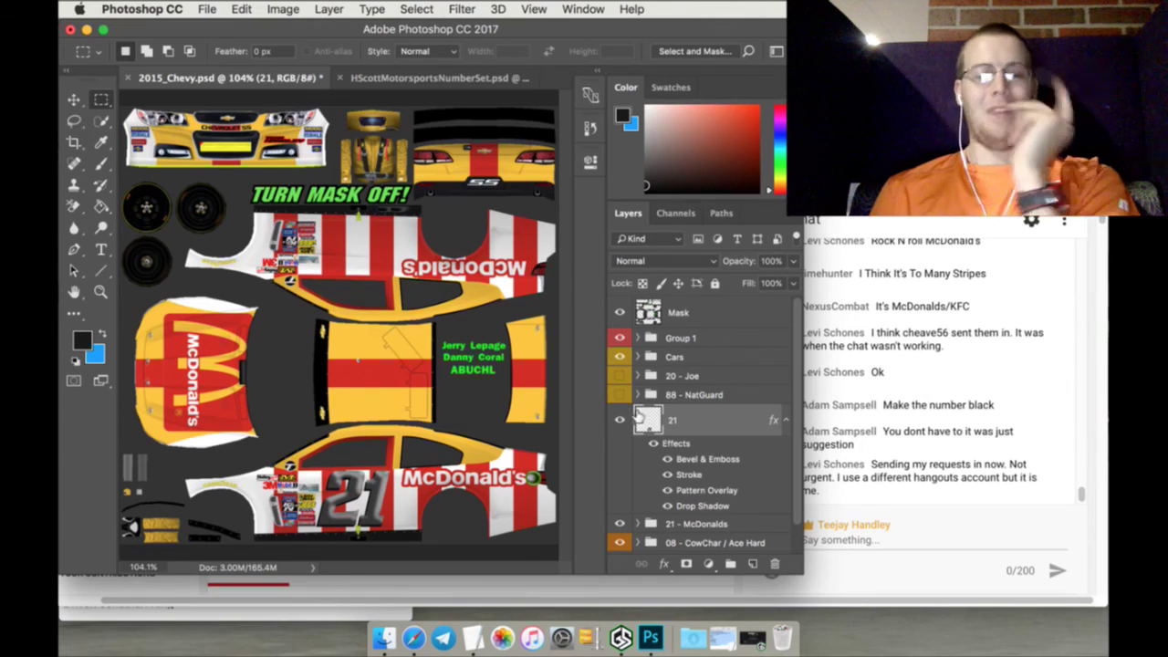
Revert to the Quick Selection history state before the black paint and brush the selected number 21 blue
{"action": "left_click", "coordinate": [590, 131]}
{"action": "left_click", "coordinate": [508, 470]}
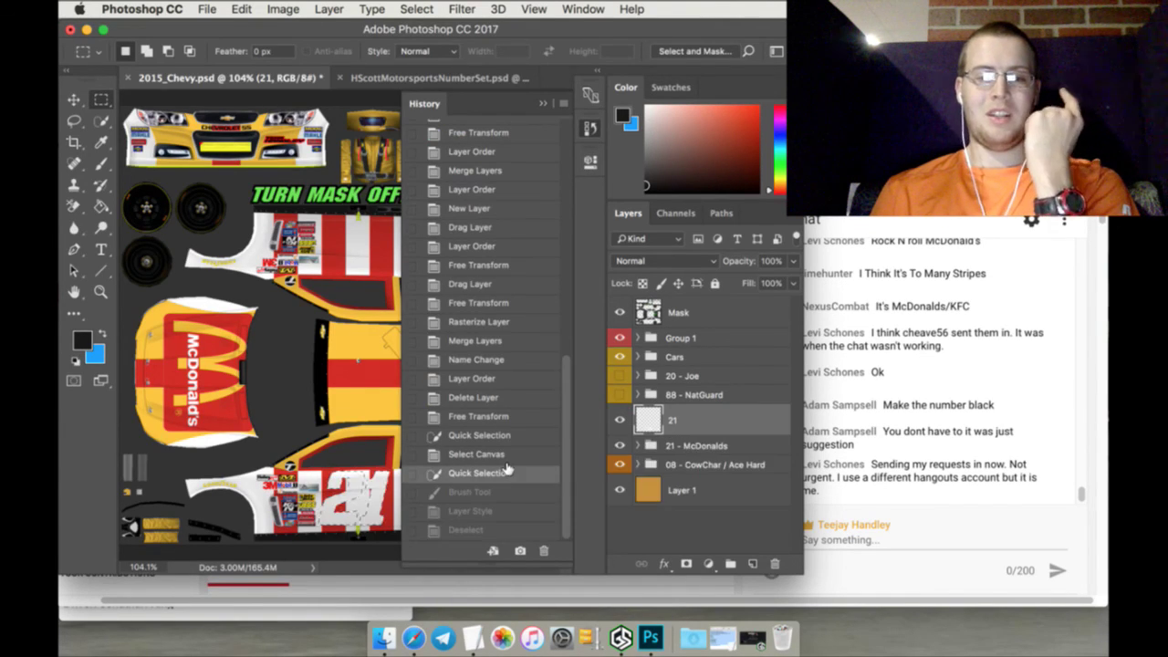
{"action": "left_click", "coordinate": [546, 104]}
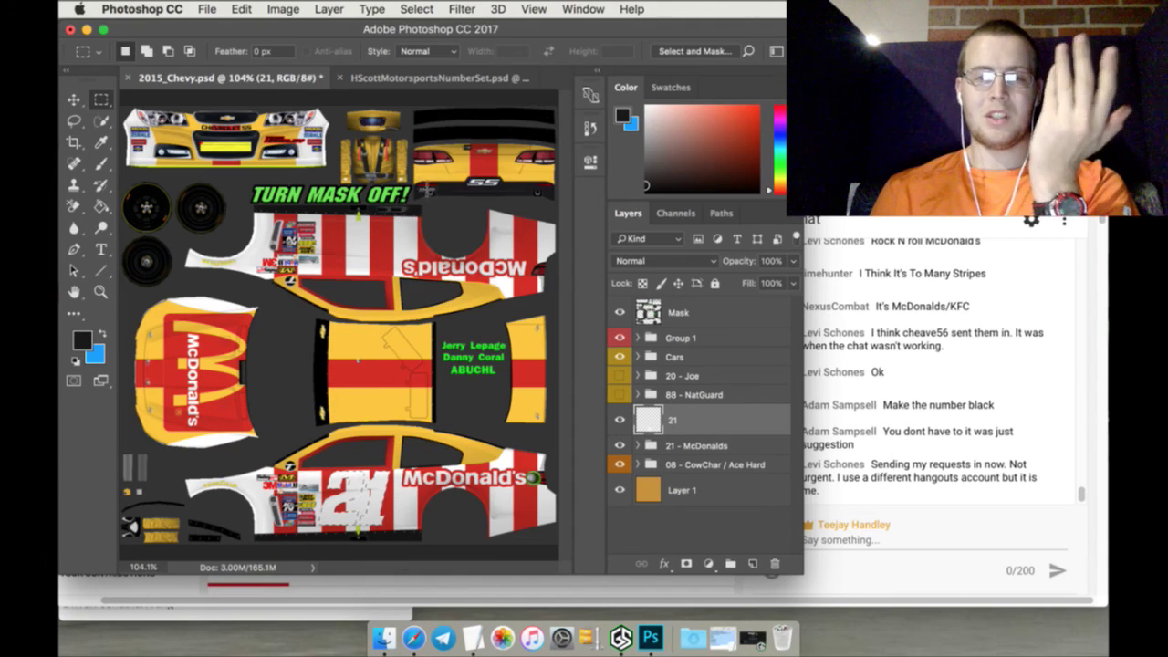
{"action": "left_click", "coordinate": [102, 333]}
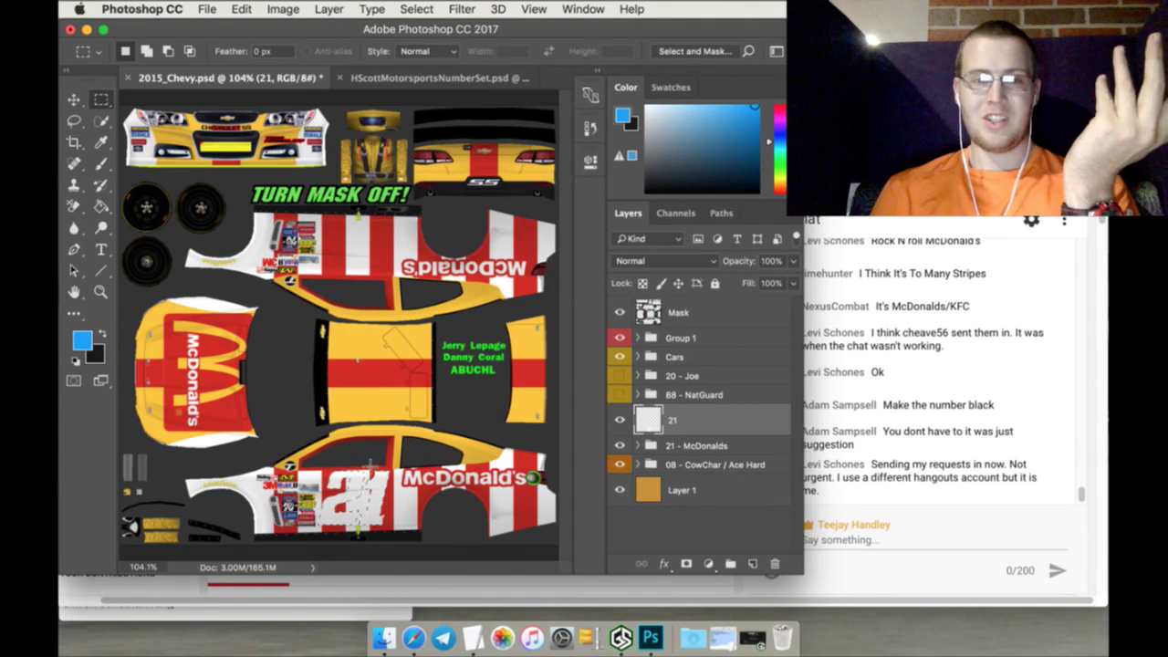
{"action": "left_click", "coordinate": [101, 164]}
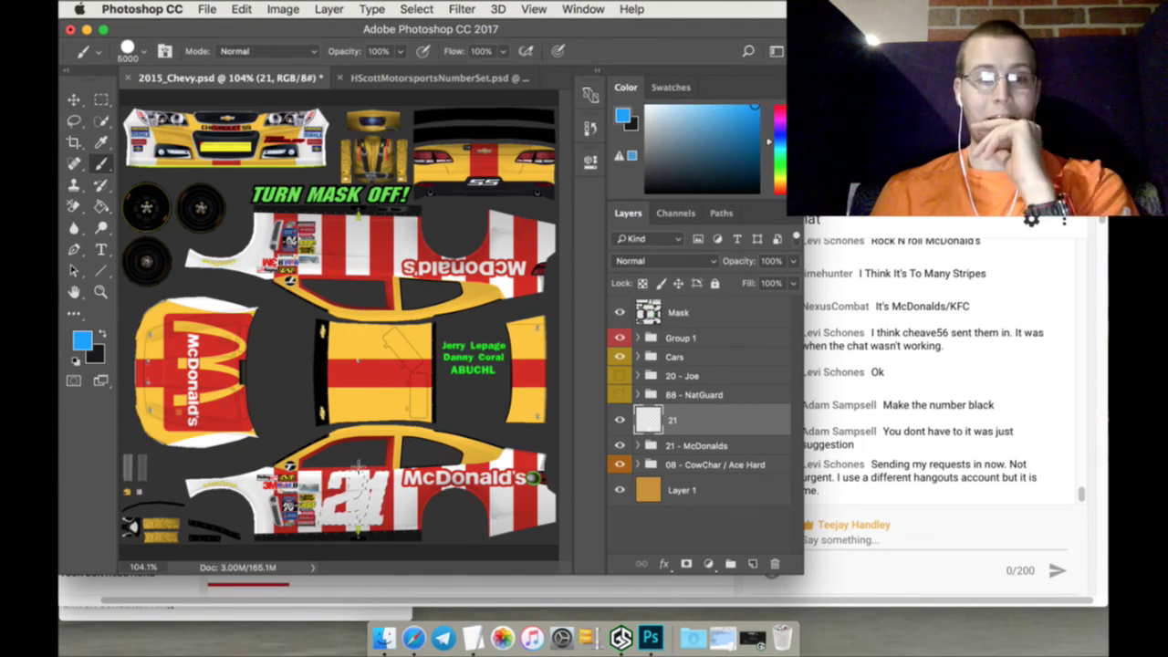
Apply Drop Shadow, Pattern Overlay, Stroke and Bevel & Emboss to layer 21, trying Color Overlay but leaving it off
{"action": "double_click", "coordinate": [738, 418]}
{"action": "left_click", "coordinate": [535, 380]}
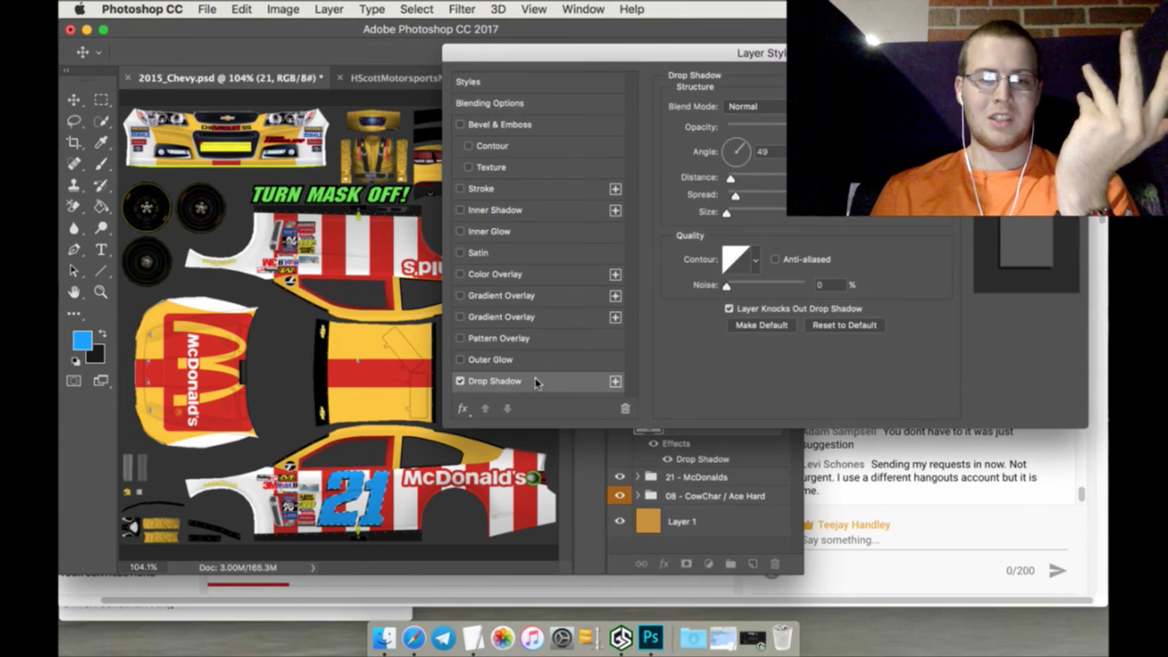
{"action": "left_click", "coordinate": [522, 339]}
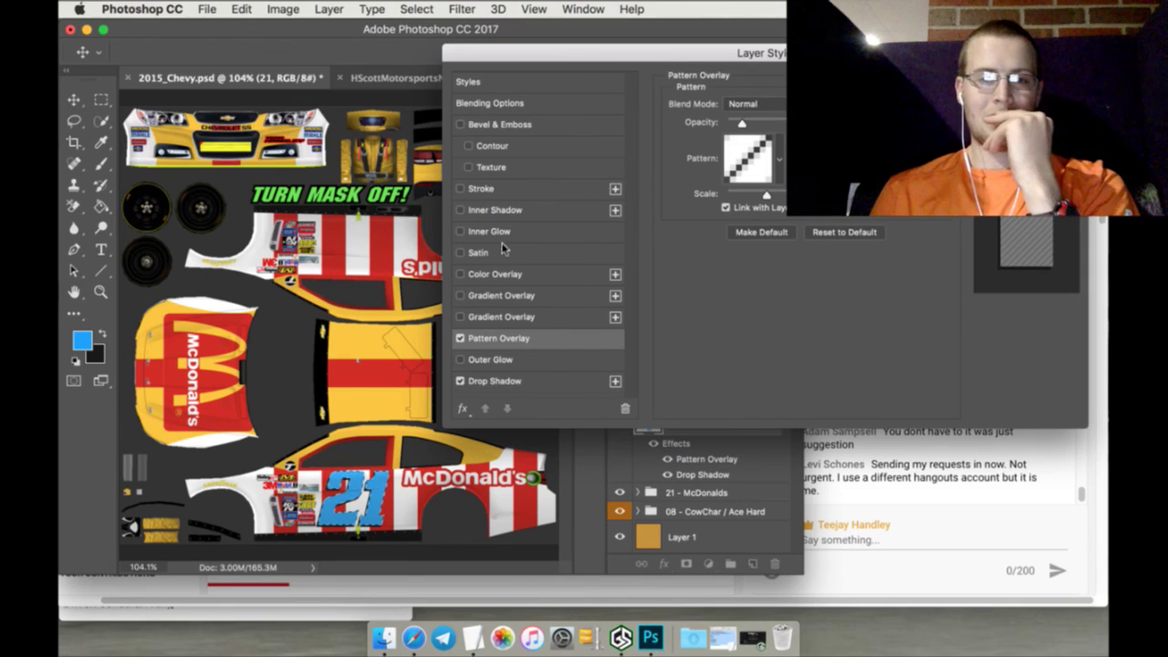
{"action": "left_click", "coordinate": [499, 188]}
{"action": "left_click", "coordinate": [498, 126]}
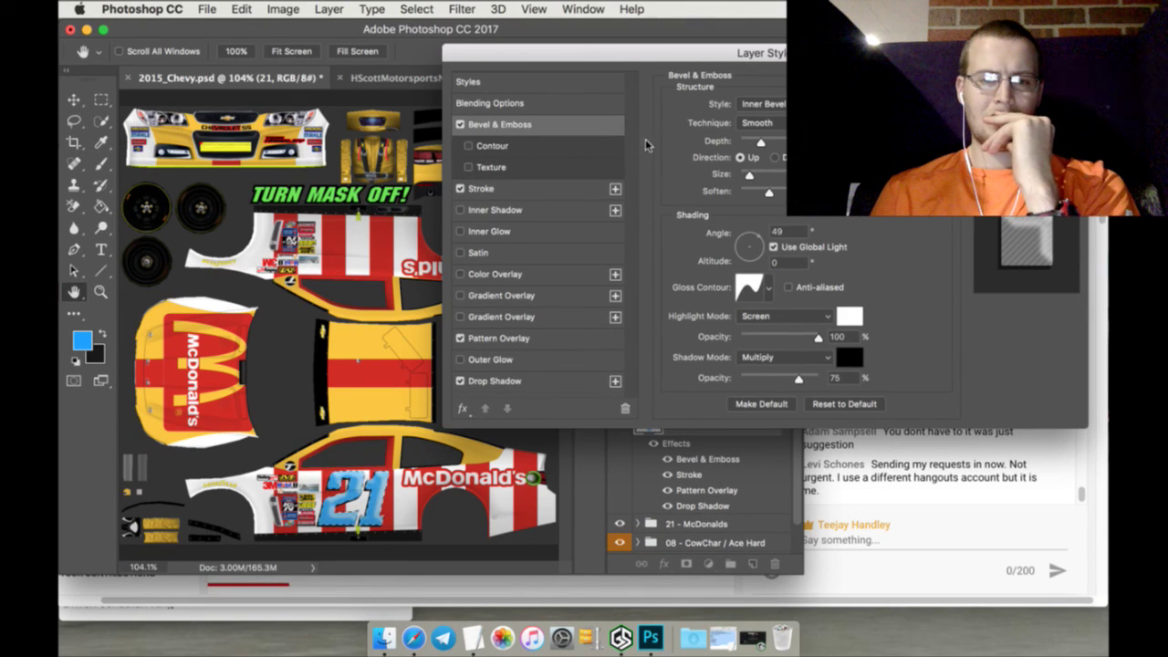
{"action": "left_click", "coordinate": [492, 275]}
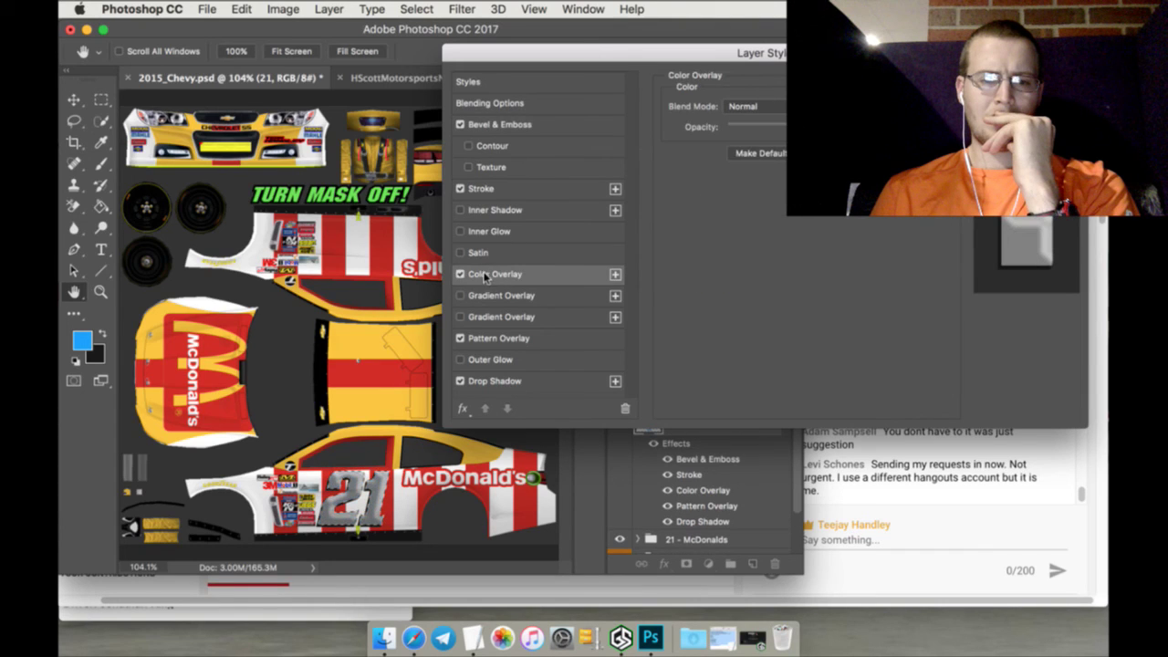
{"action": "left_click", "coordinate": [461, 275]}
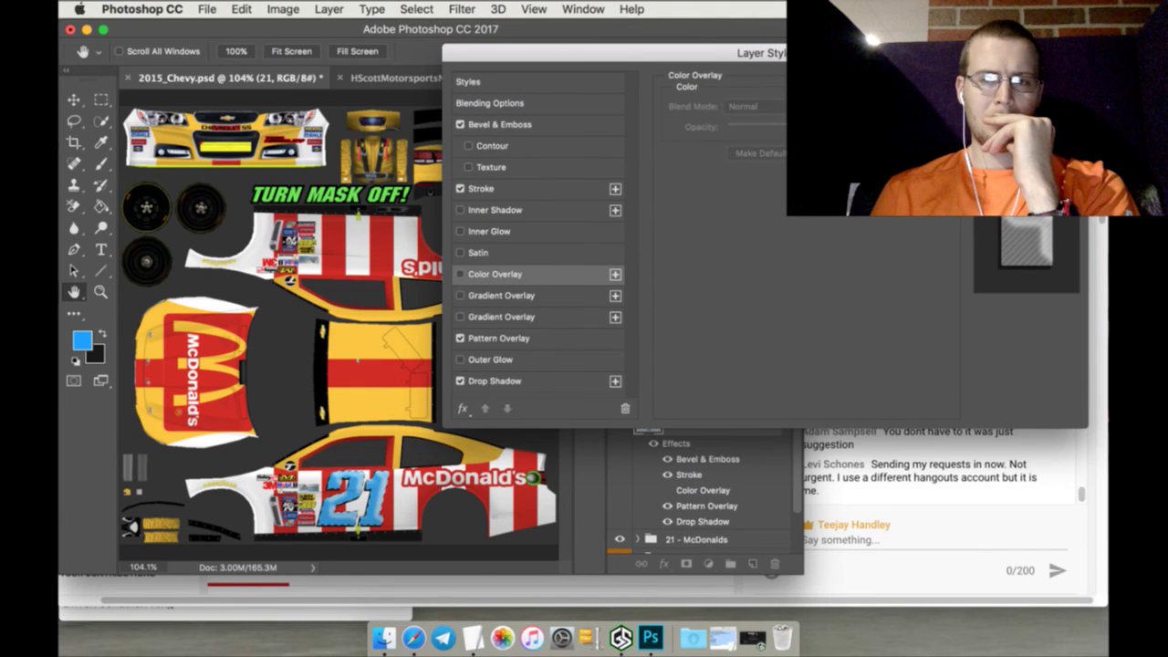
{"action": "key", "text": "Return"}
Rasterize the layer style of layer 21 and deselect the number
{"action": "right_click", "coordinate": [708, 412]}
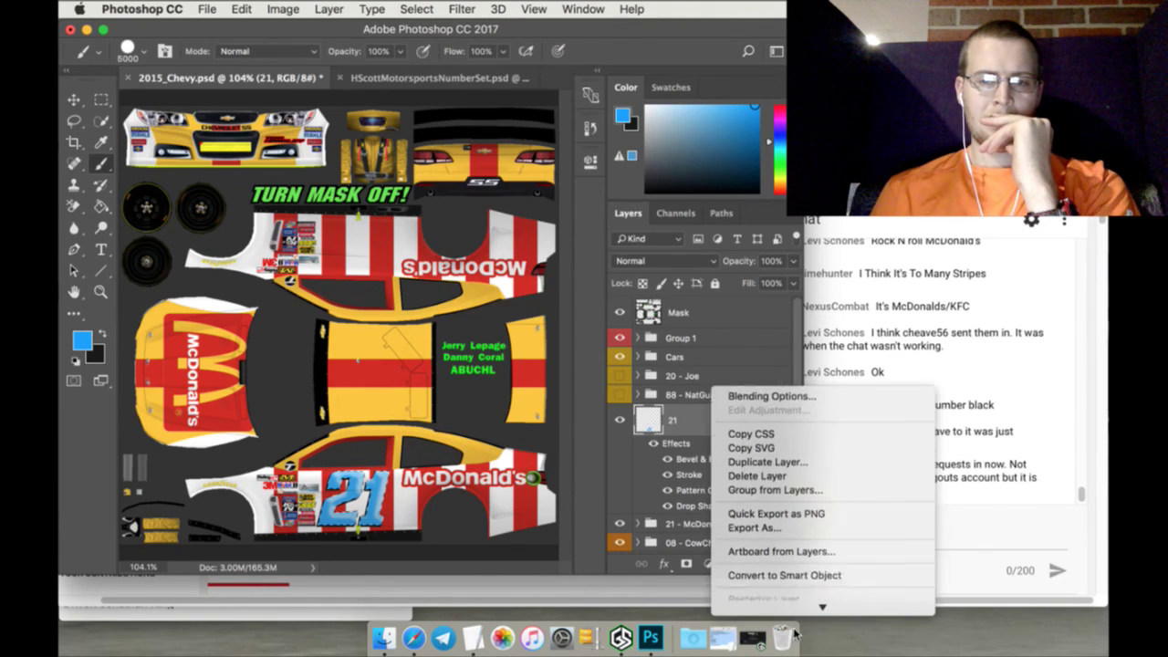
{"action": "left_click", "coordinate": [790, 489]}
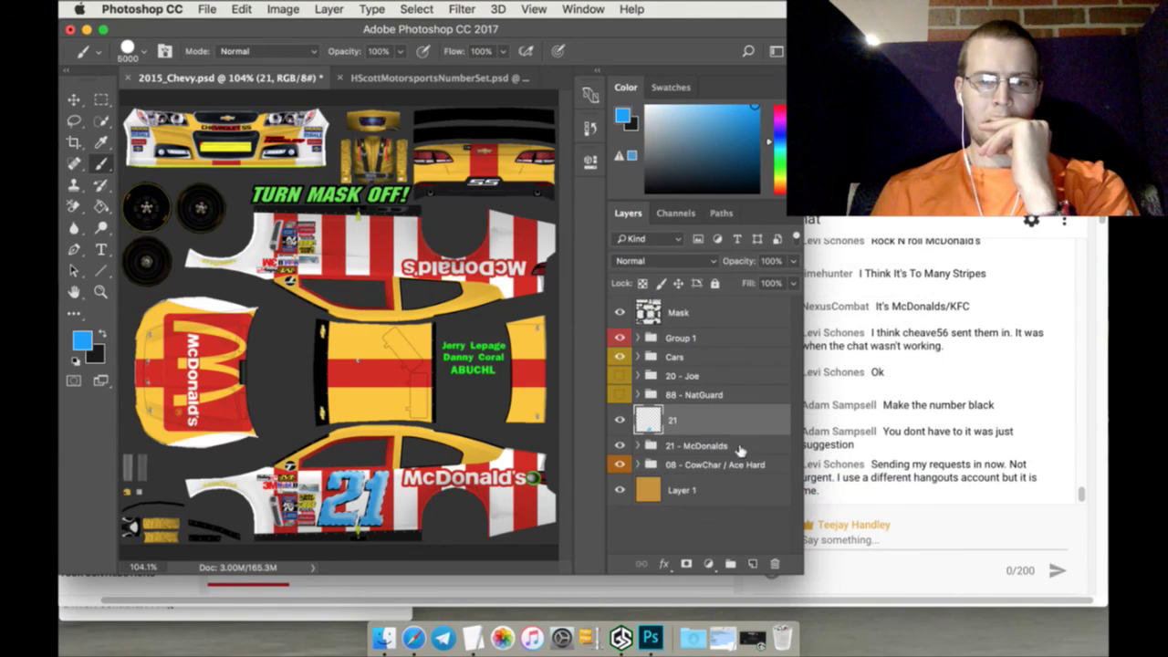
{"action": "left_click", "coordinate": [101, 99]}
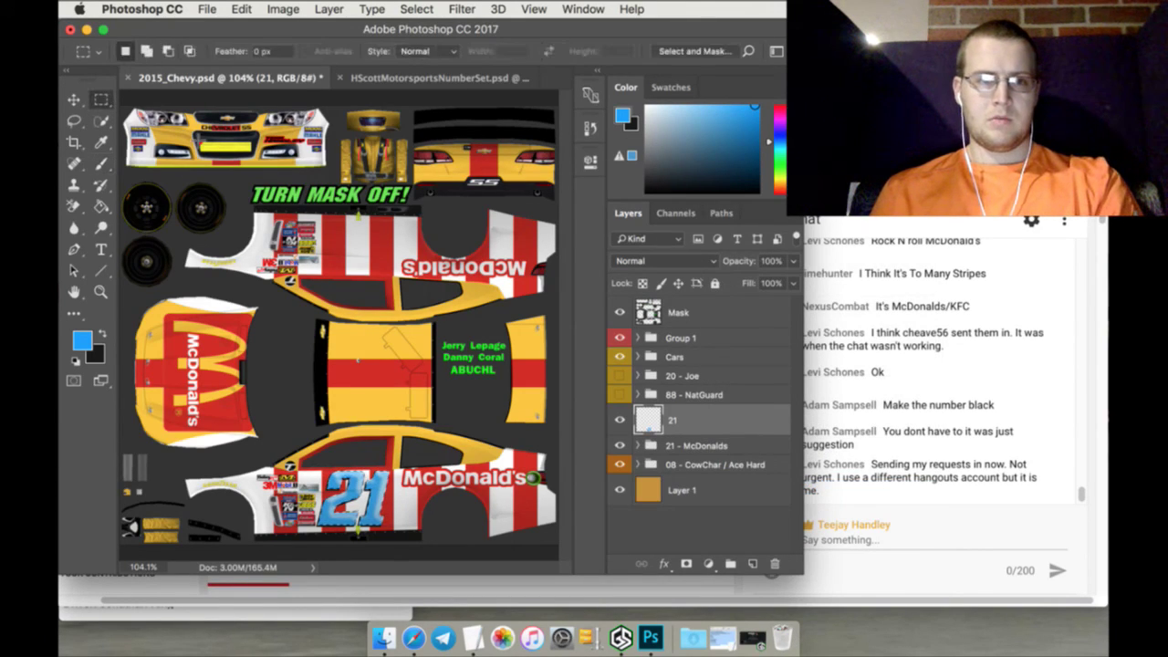
Duplicate layer 21 within the same document and activate the Move tool on the copy
{"action": "right_click", "coordinate": [711, 420]}
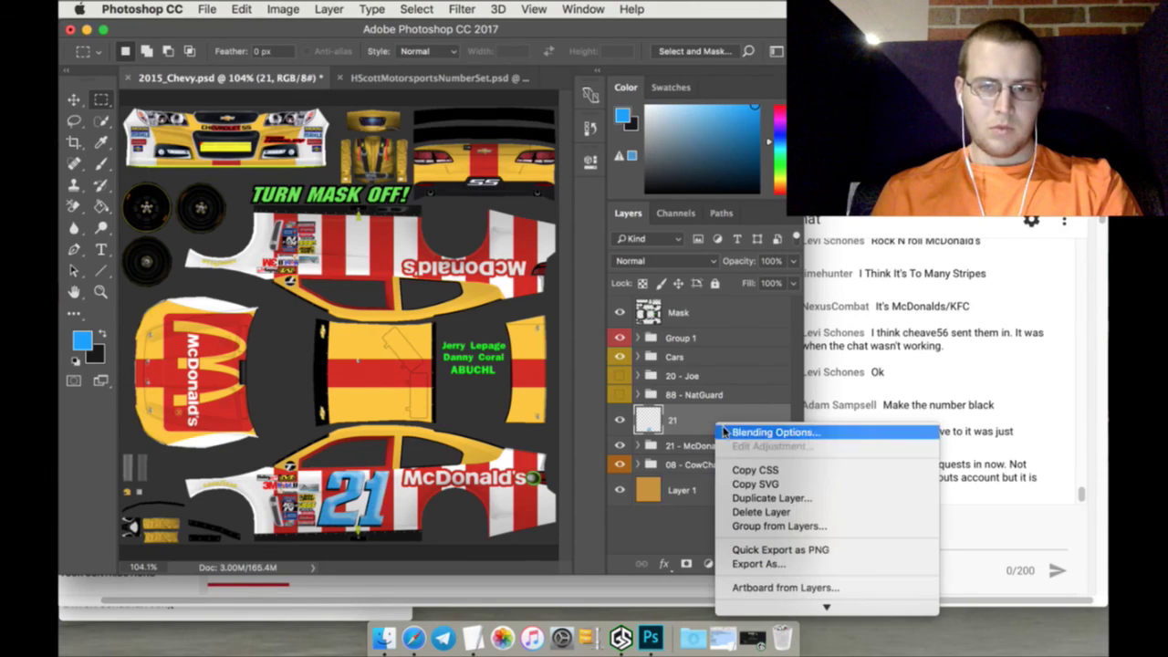
{"action": "left_click", "coordinate": [748, 497]}
{"action": "left_click", "coordinate": [735, 244]}
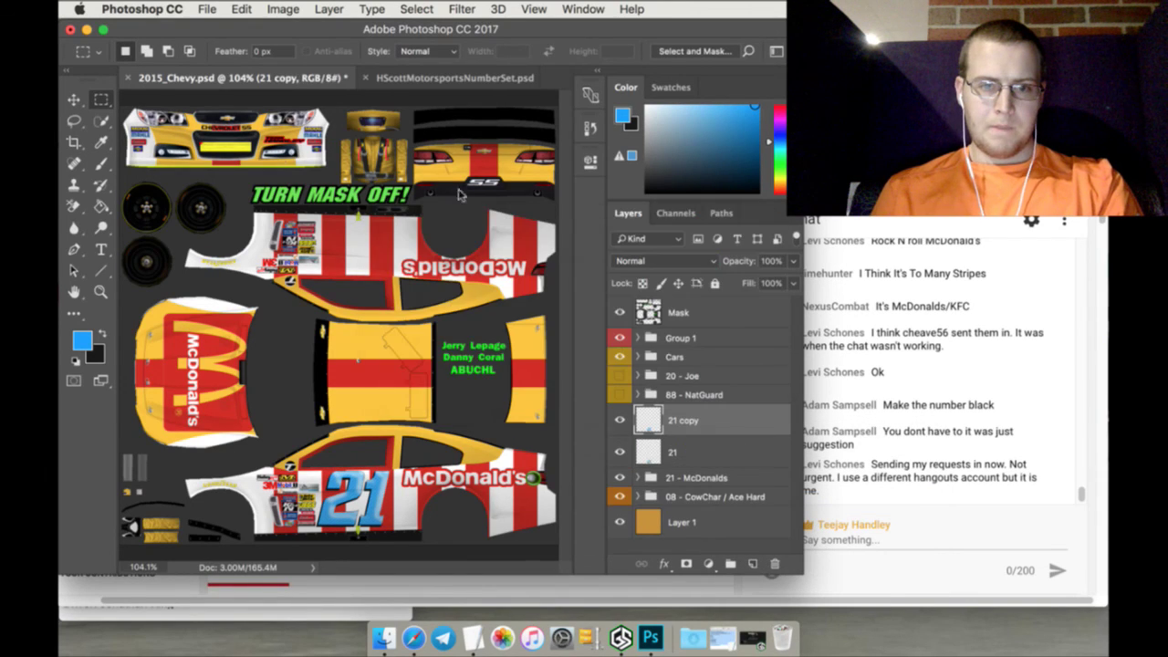
{"action": "key", "text": "super+t"}
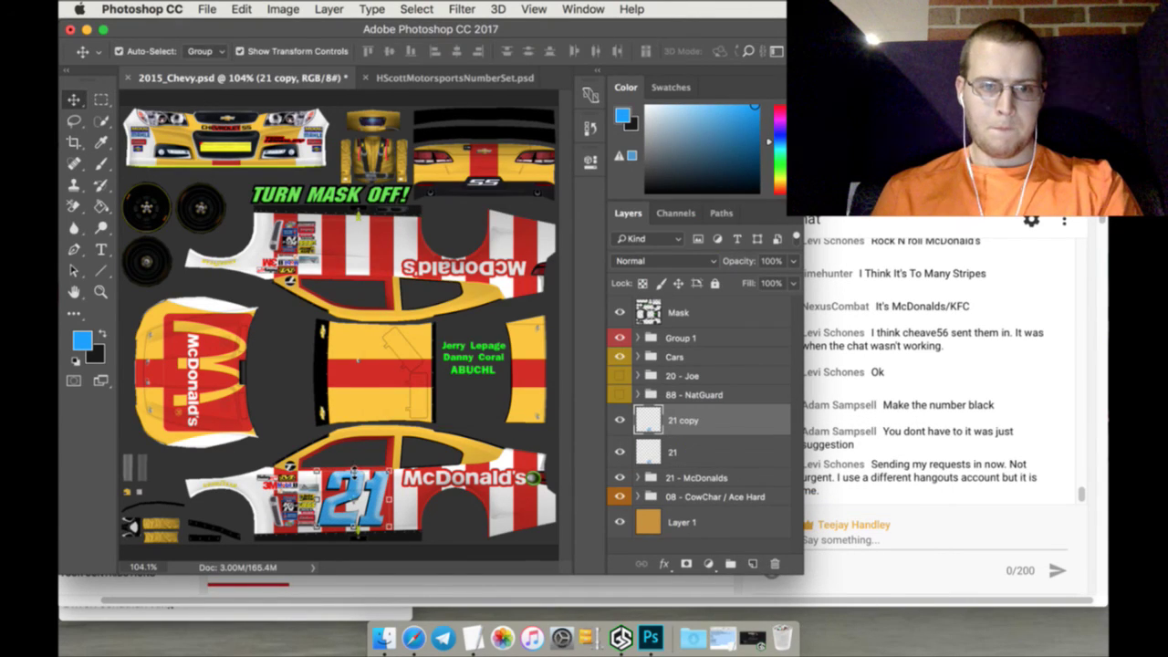
Rotate the 21 copy by 180 degrees and move it straight up onto the opposite door at Y 318.50 px
{"action": "left_click", "coordinate": [483, 52]}
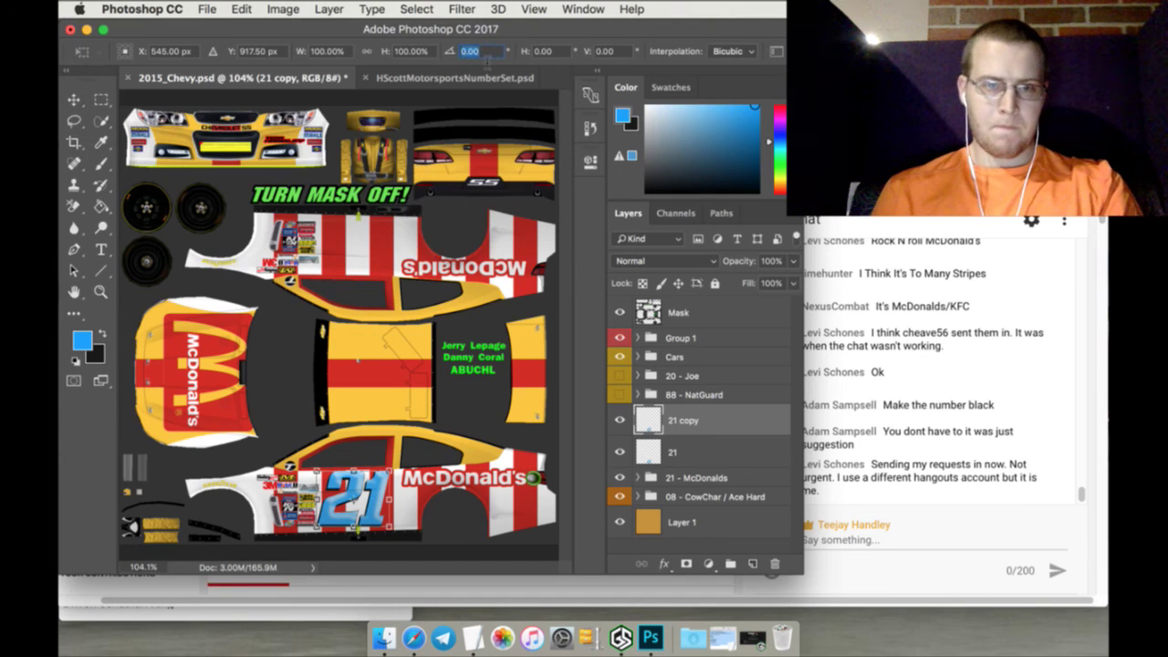
{"action": "type", "text": "180"}
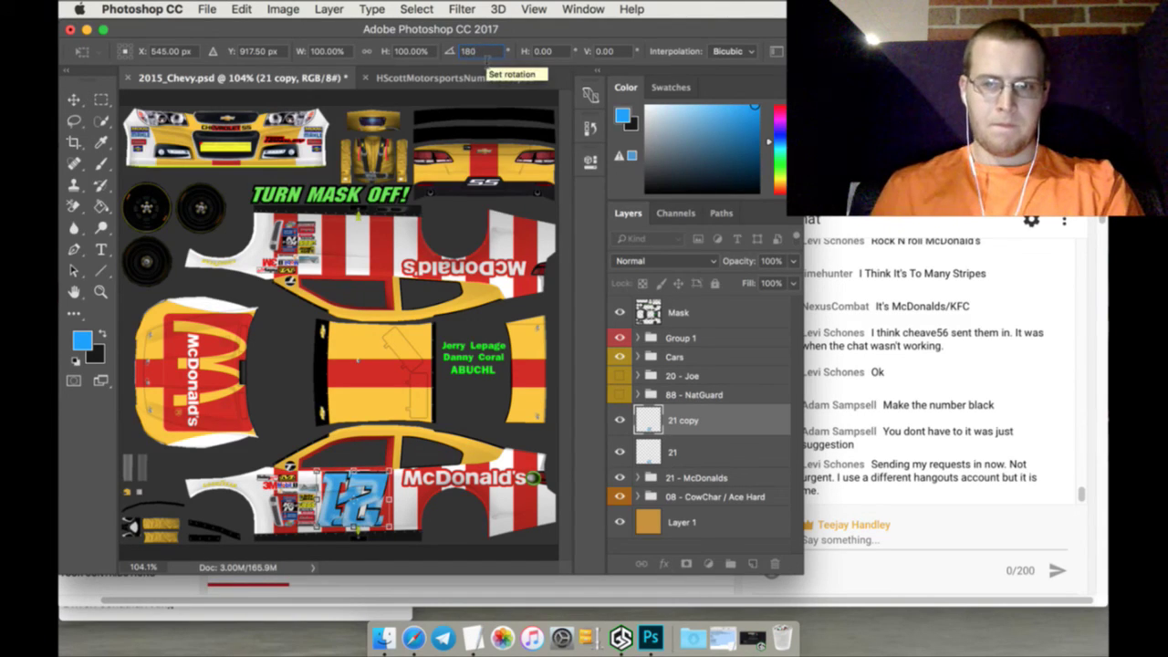
{"action": "left_click", "coordinate": [274, 52]}
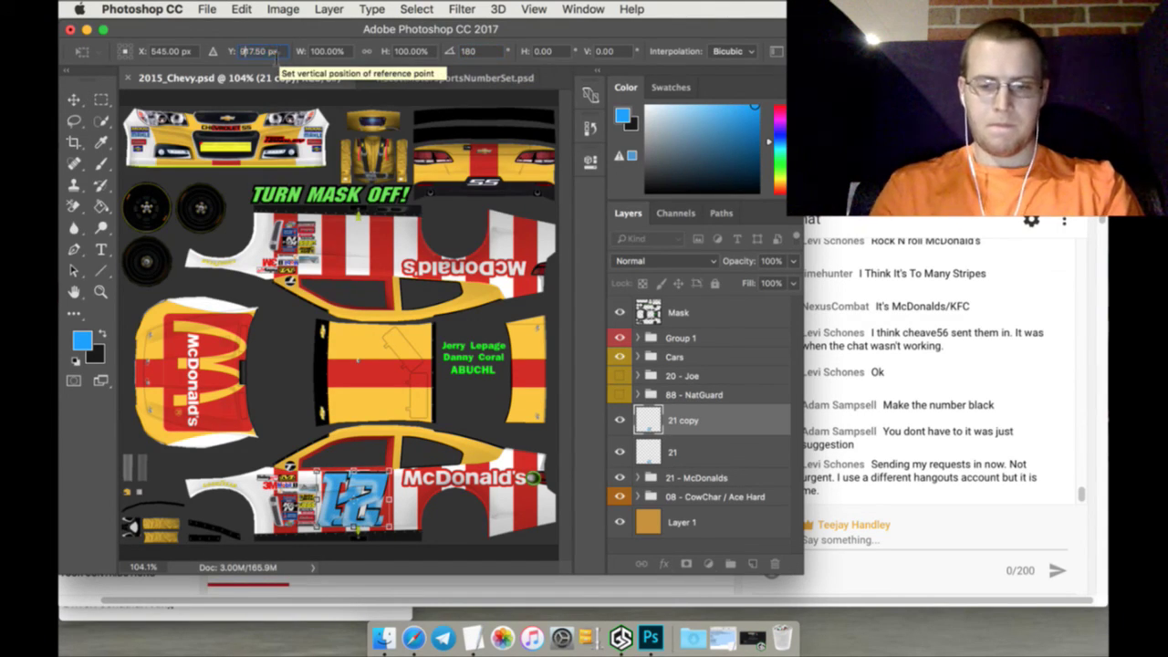
{"action": "key", "text": "Return"}
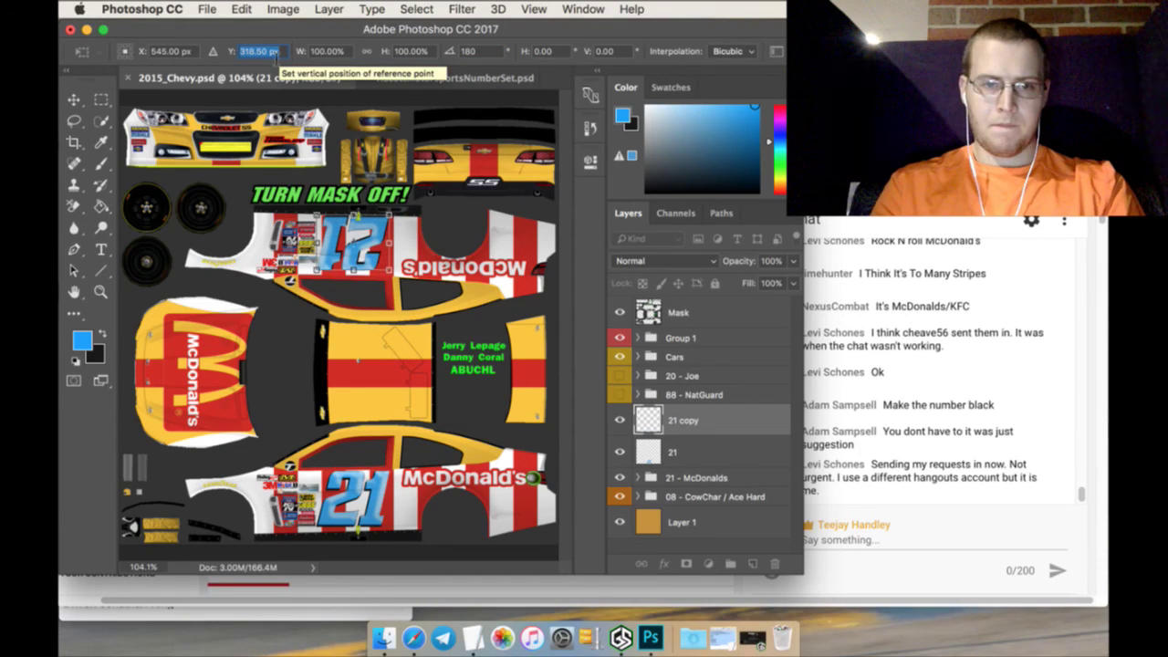
Fine-tune the rotated door number's vertical position to Y 331.50 px and apply the transformation
{"action": "key", "text": "Up"}
{"action": "key", "text": "Up"}
{"action": "key", "text": "Up"}
{"action": "key", "text": "Up"}
{"action": "key", "text": "Up"}
{"action": "key", "text": "Up"}
{"action": "key", "text": "Up"}
{"action": "key", "text": "Up"}
{"action": "key", "text": "Up"}
{"action": "key", "text": "Up"}
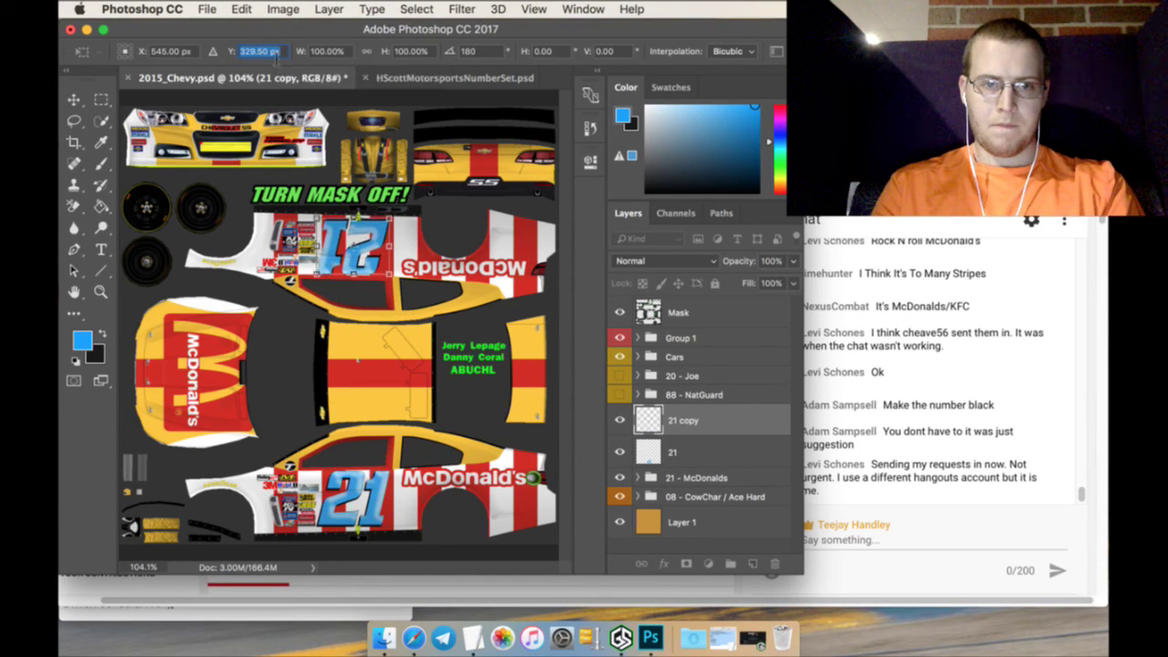
{"action": "key", "text": "Up"}
{"action": "key", "text": "Up"}
{"action": "key", "text": "Up"}
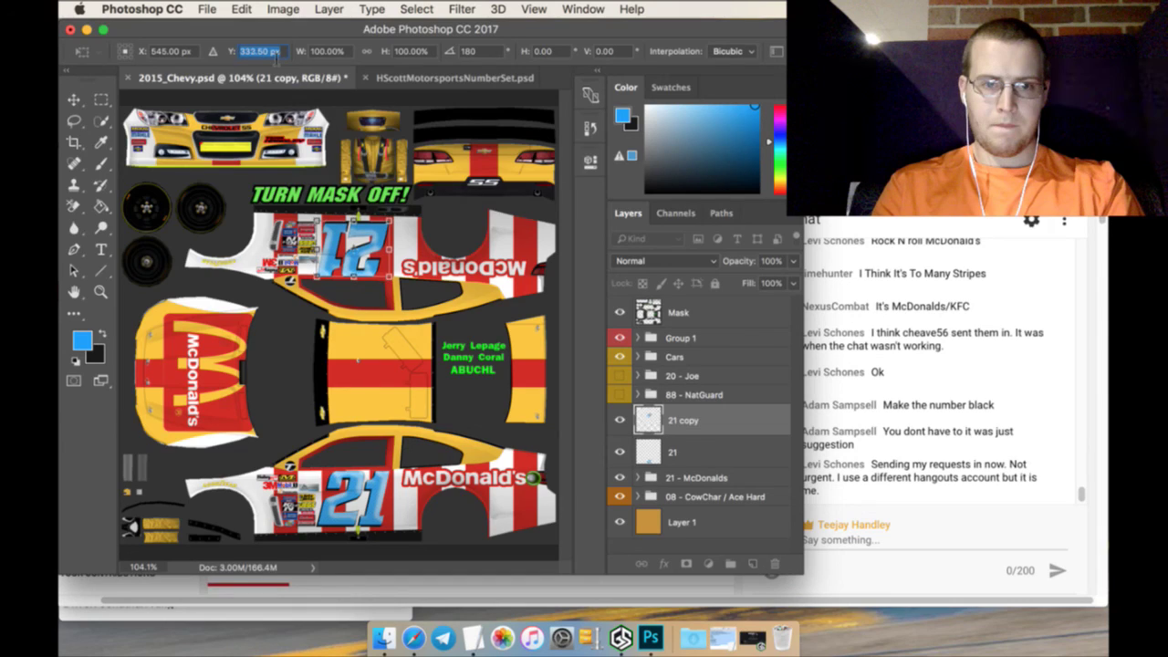
{"action": "key", "text": "Down"}
{"action": "key", "text": "Down"}
{"action": "key", "text": "Down"}
{"action": "key", "text": "Down"}
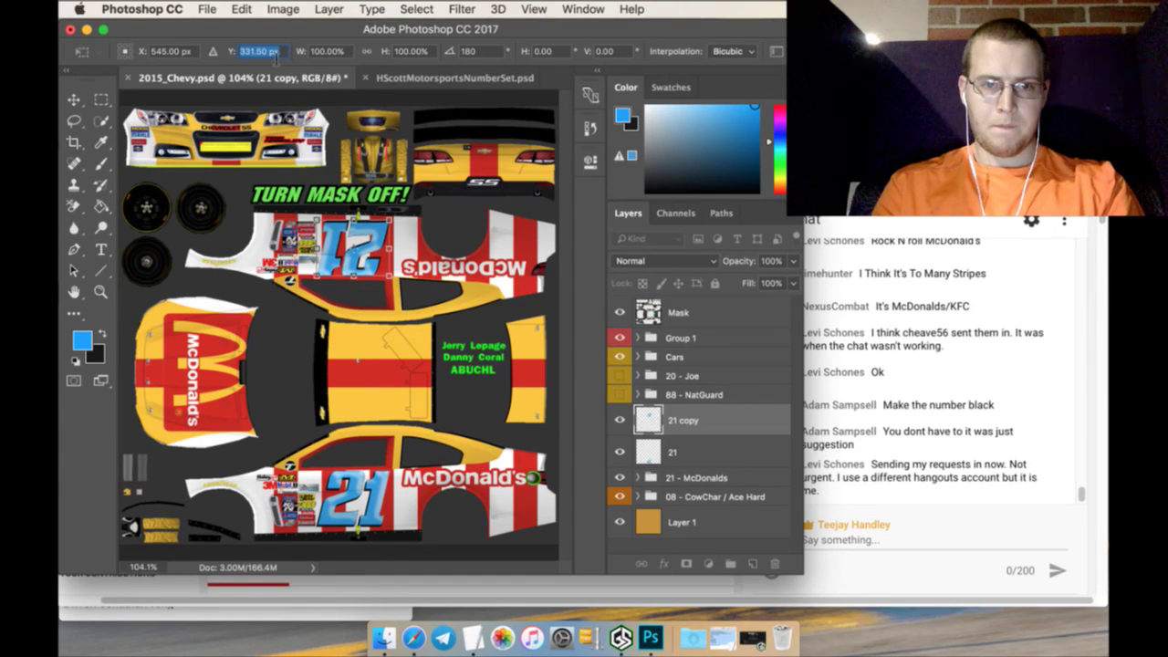
{"action": "left_click", "coordinate": [101, 98]}
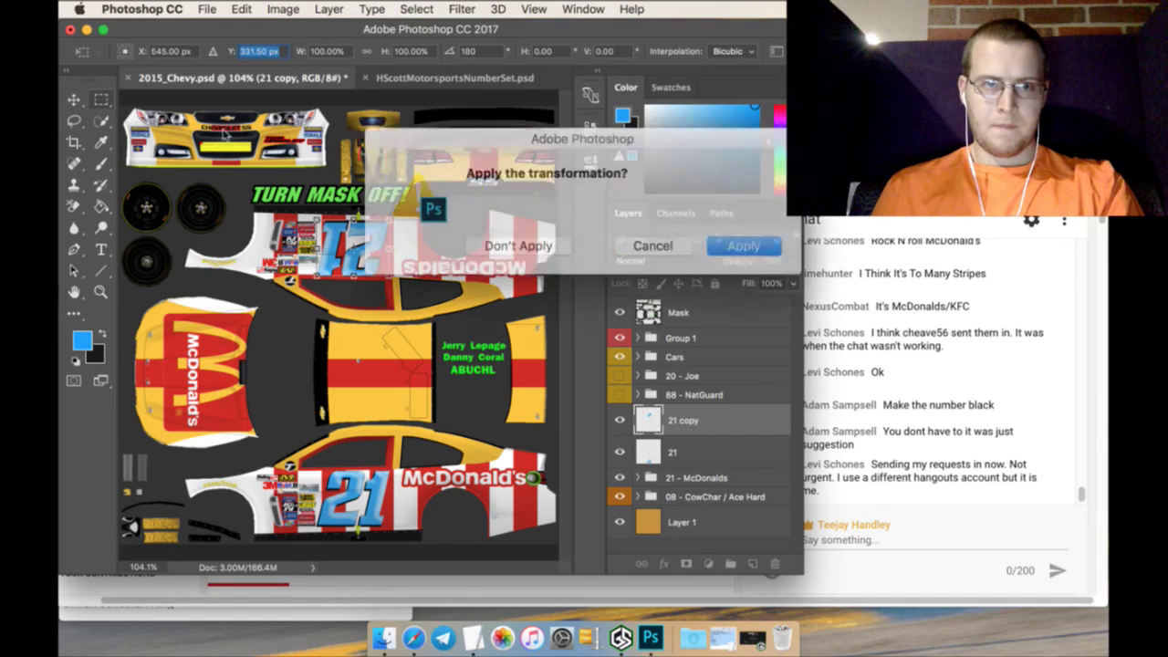
{"action": "left_click", "coordinate": [740, 242]}
Duplicate layer 21 in the same document and move the copy onto the roof, at about X 570 and Y 575.5 px
{"action": "right_click", "coordinate": [701, 448]}
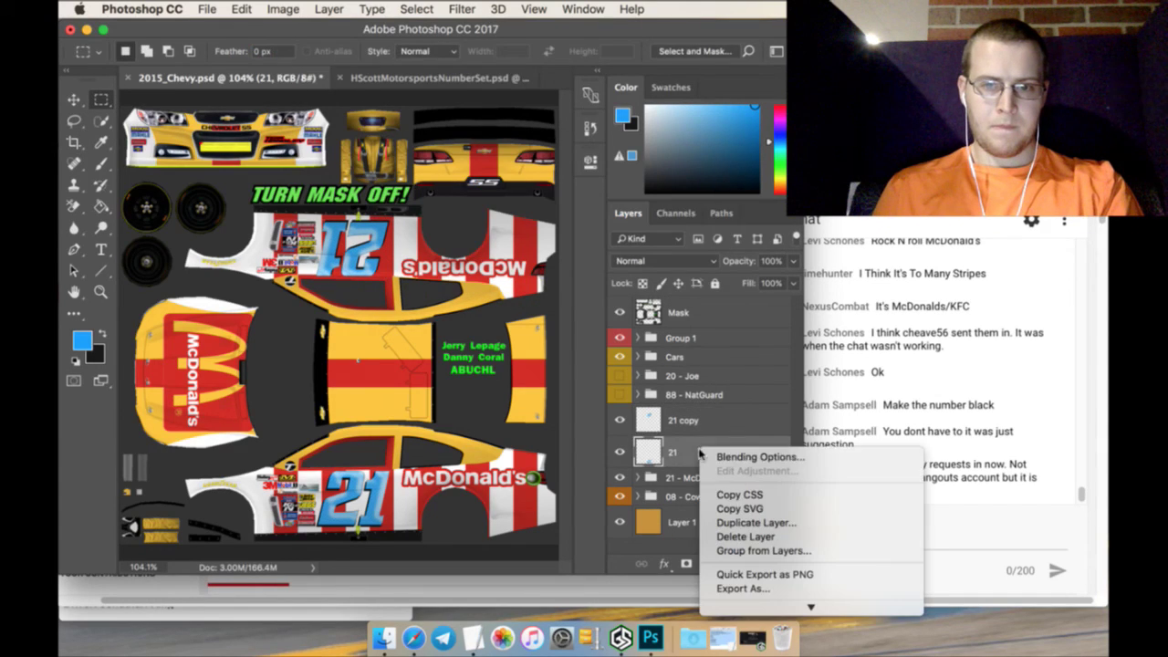
{"action": "left_click", "coordinate": [724, 523]}
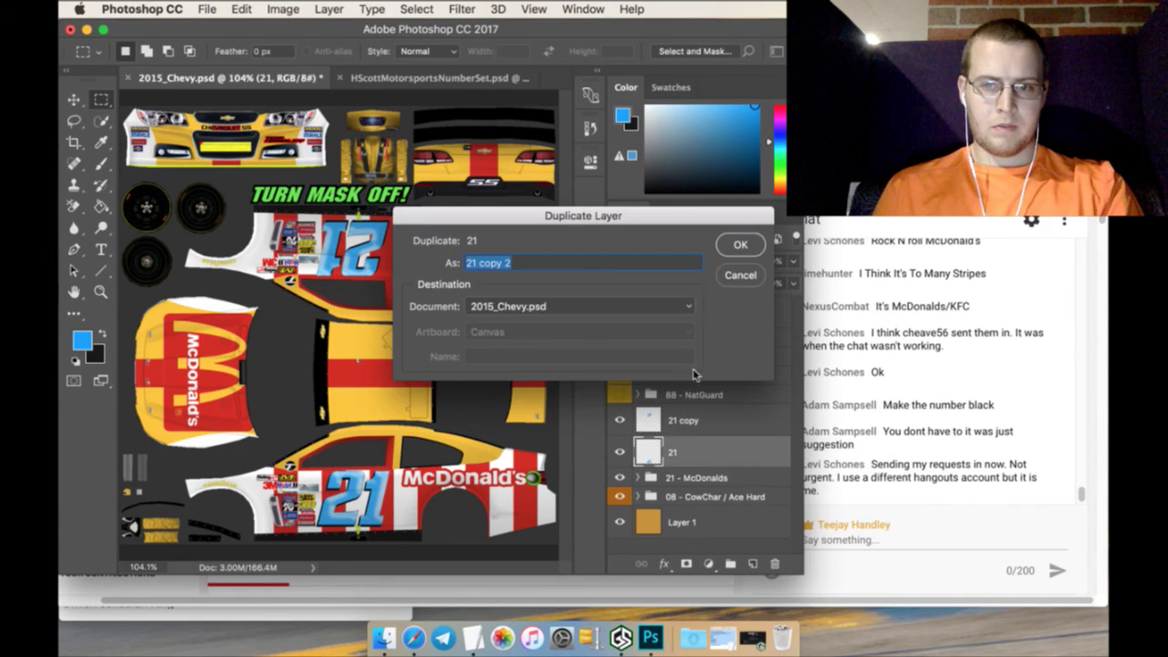
{"action": "left_click", "coordinate": [741, 245]}
{"action": "key", "text": "v"}
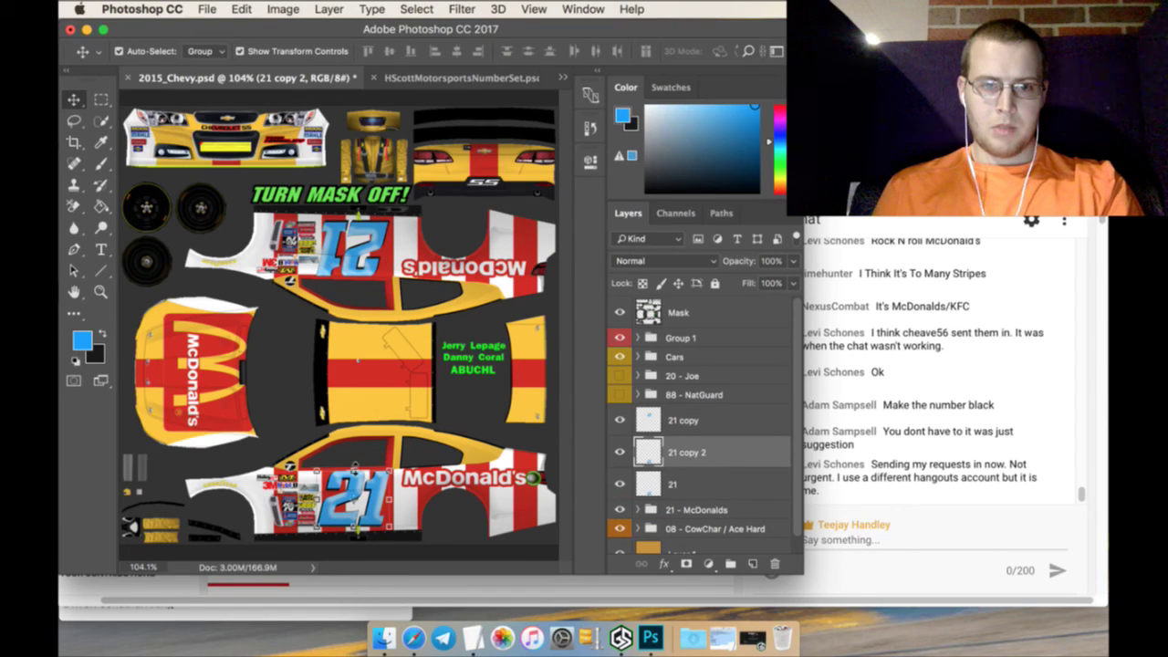
{"action": "key", "text": "ctrl+t"}
{"action": "left_click_drag", "start_coordinate": [374, 476], "coordinate": [384, 335]}
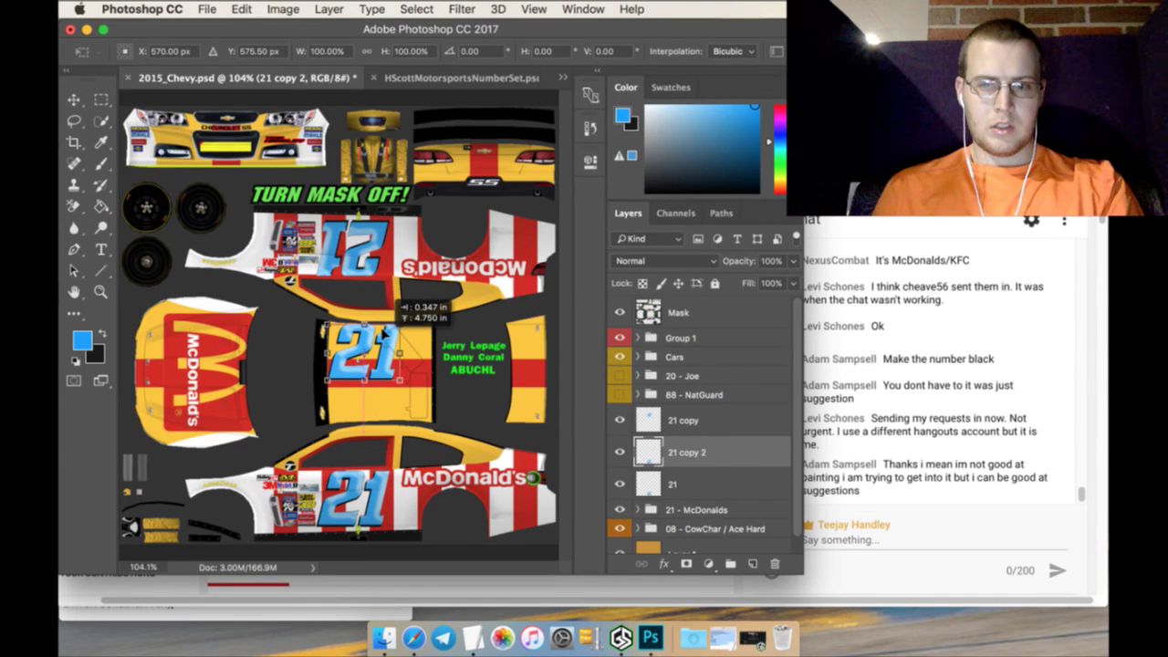
{"action": "left_click_drag", "start_coordinate": [384, 336], "coordinate": [384, 336]}
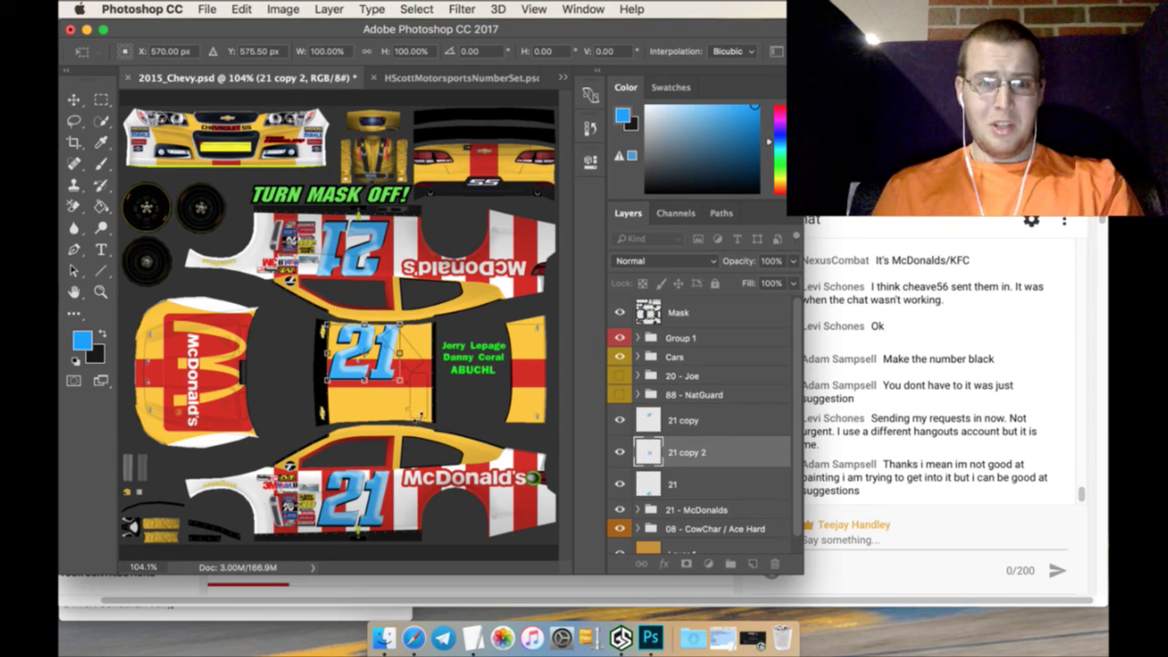
Enlarge the roof number to about 142%, center it on the roof at X 608.50 and Y 625.50 px, and apply the transformation
{"action": "left_click_drag", "start_coordinate": [401, 380], "coordinate": [404, 384]}
{"action": "mouse_move", "coordinate": [415, 392]}
{"action": "left_mouse_down"}
{"action": "mouse_move", "coordinate": [431, 407]}
{"action": "mouse_move", "coordinate": [412, 380]}
{"action": "left_mouse_up"}
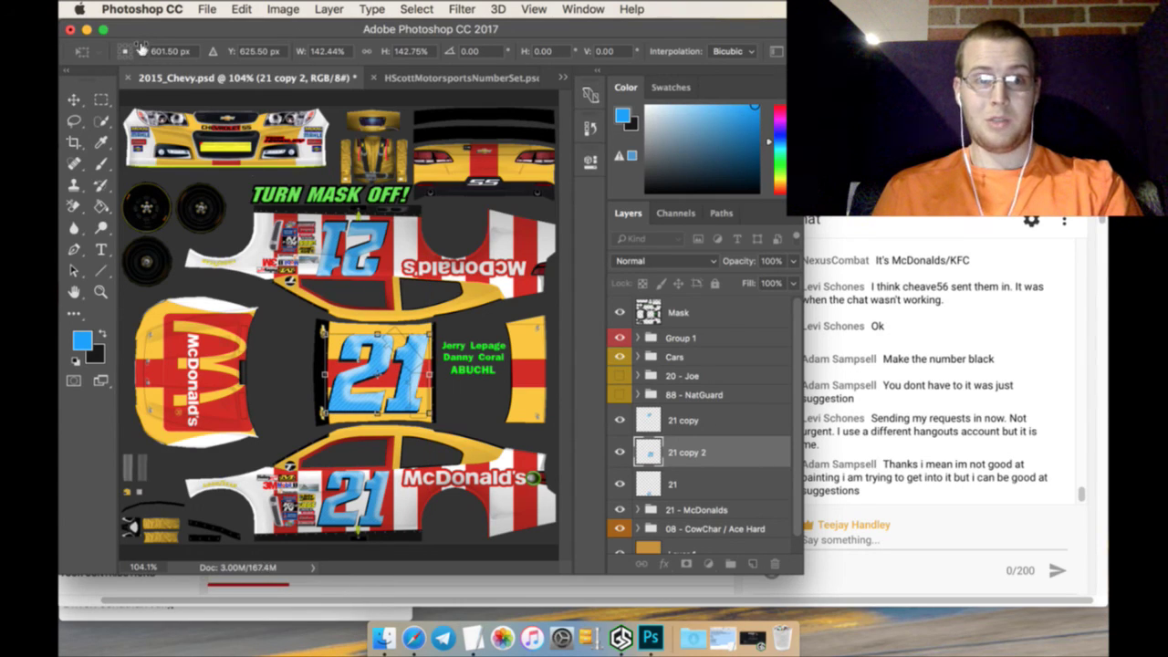
{"action": "left_click_drag", "start_coordinate": [140, 47], "coordinate": [146, 51]}
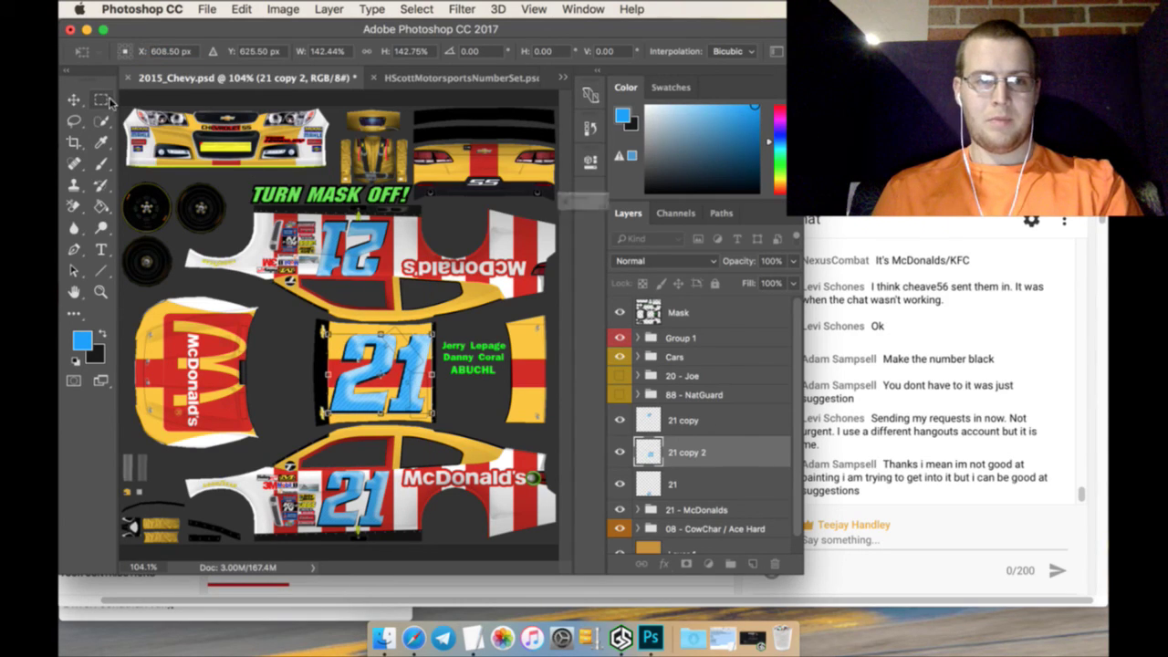
{"action": "left_click", "coordinate": [581, 233]}
{"action": "left_click", "coordinate": [720, 239]}
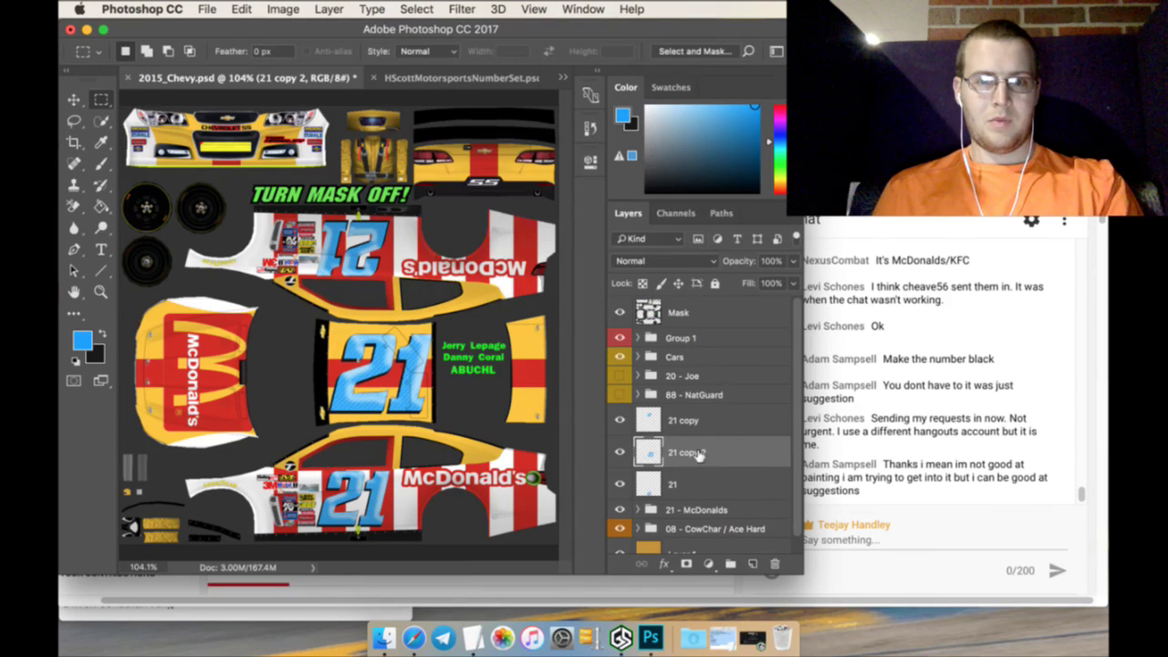
Duplicate layer 21 again, shrink the copy to about 15% and place it at the rear bumper's outer corner near X 998, Y 166 px
{"action": "right_click", "coordinate": [695, 480]}
{"action": "left_click", "coordinate": [722, 554]}
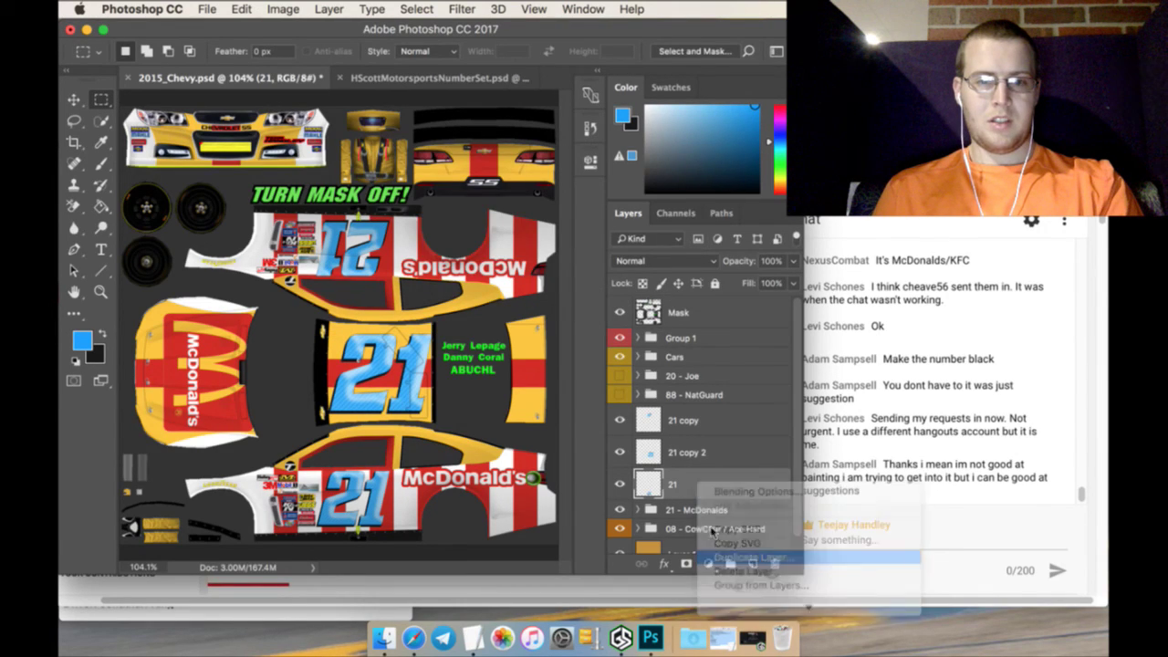
{"action": "left_click", "coordinate": [719, 253]}
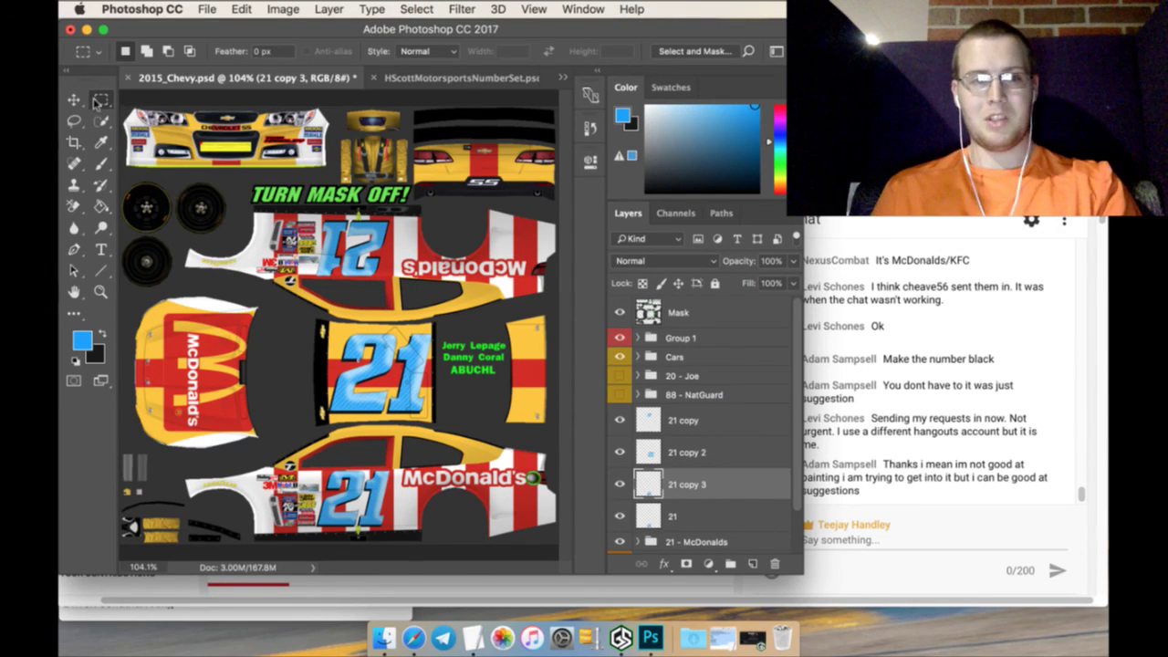
{"action": "key", "text": "v"}
{"action": "key", "text": "ctrl+t"}
{"action": "left_click_drag", "start_coordinate": [386, 457], "coordinate": [538, 171]}
{"action": "key", "text": "m"}
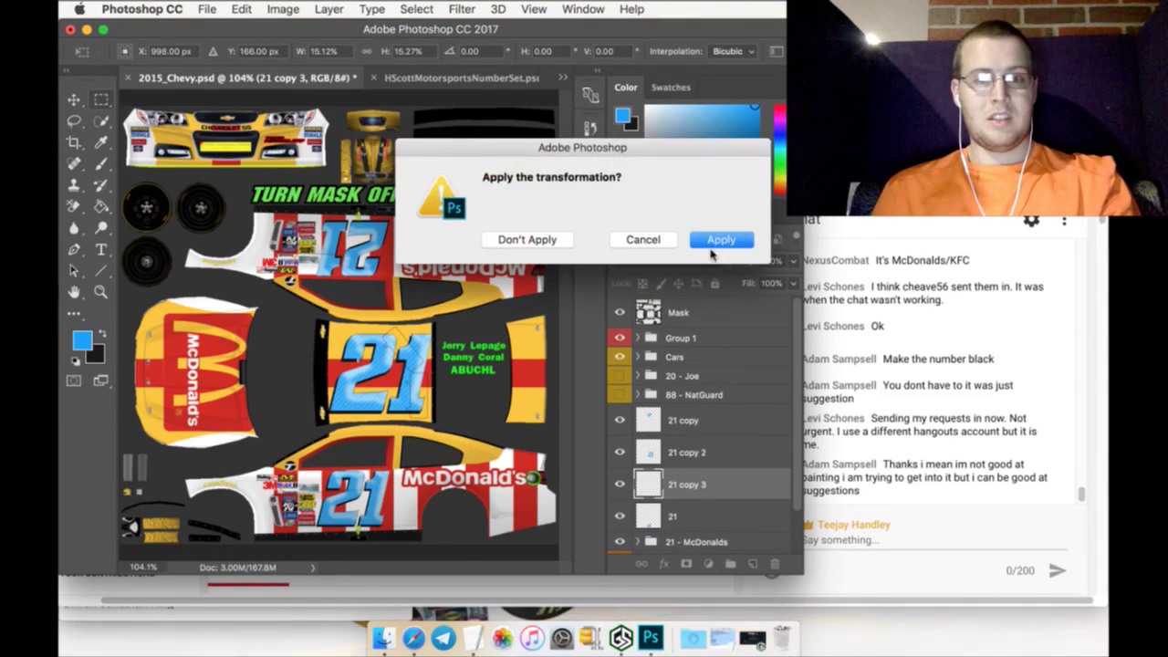
{"action": "left_click", "coordinate": [710, 244]}
Reposition the small rear number just below the taillight, at about X 990 and Y 148 px, and apply the transformation
{"action": "left_click", "coordinate": [102, 291]}
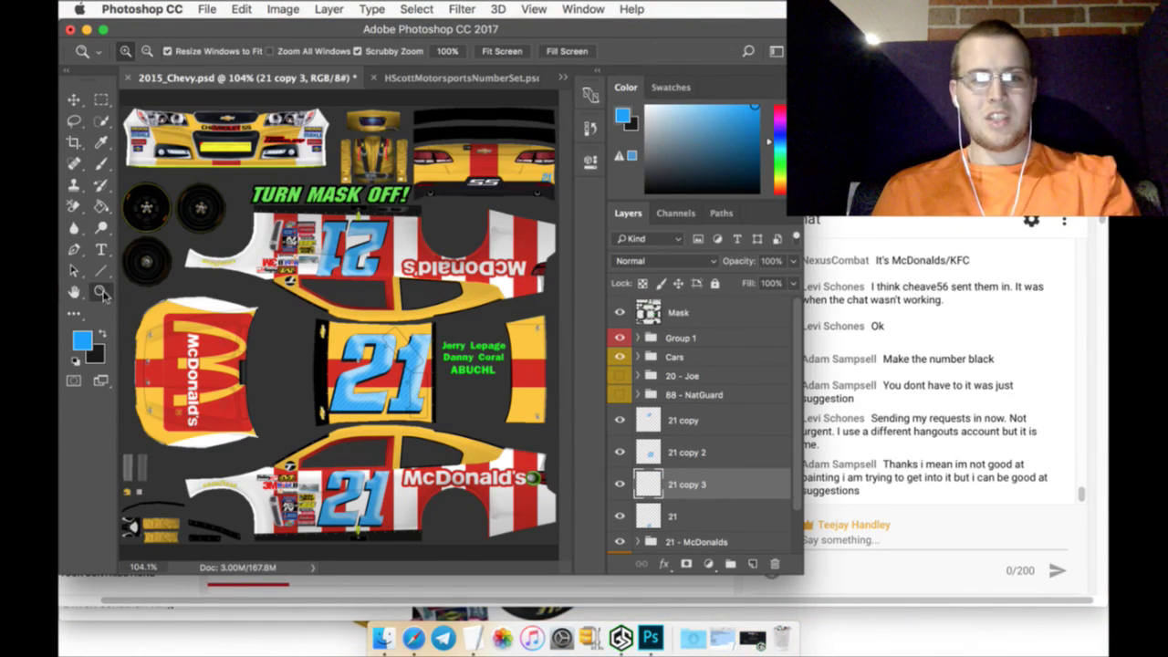
{"action": "left_click", "coordinate": [548, 167]}
{"action": "left_click", "coordinate": [547, 167]}
{"action": "left_click", "coordinate": [553, 254]}
{"action": "left_click", "coordinate": [554, 255]}
{"action": "left_click", "coordinate": [512, 458]}
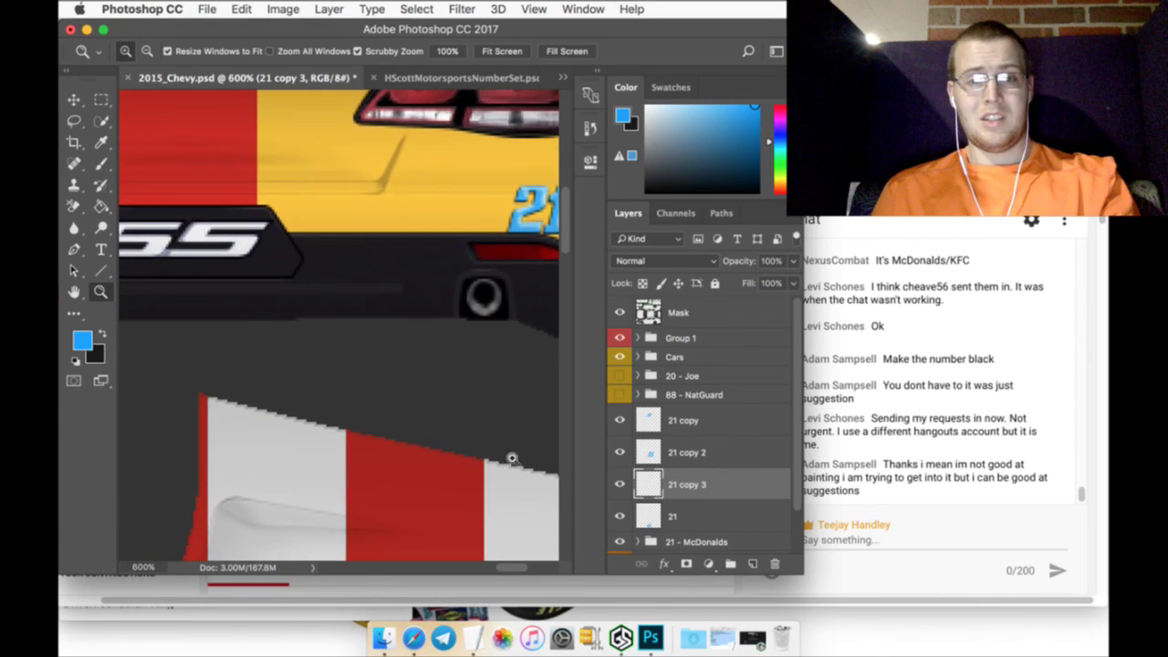
{"action": "scroll", "coordinate": [508, 567], "scroll_direction": "right", "scroll_amount": 3}
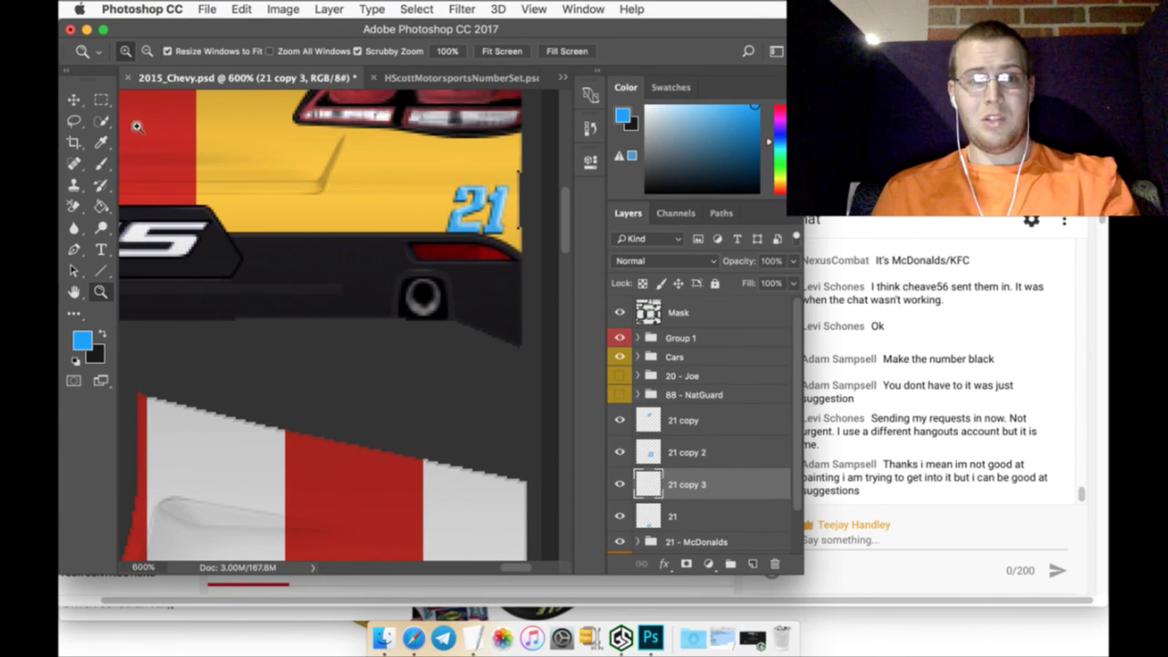
{"action": "left_click", "coordinate": [77, 99]}
{"action": "left_click_drag", "start_coordinate": [443, 182], "coordinate": [440, 146]}
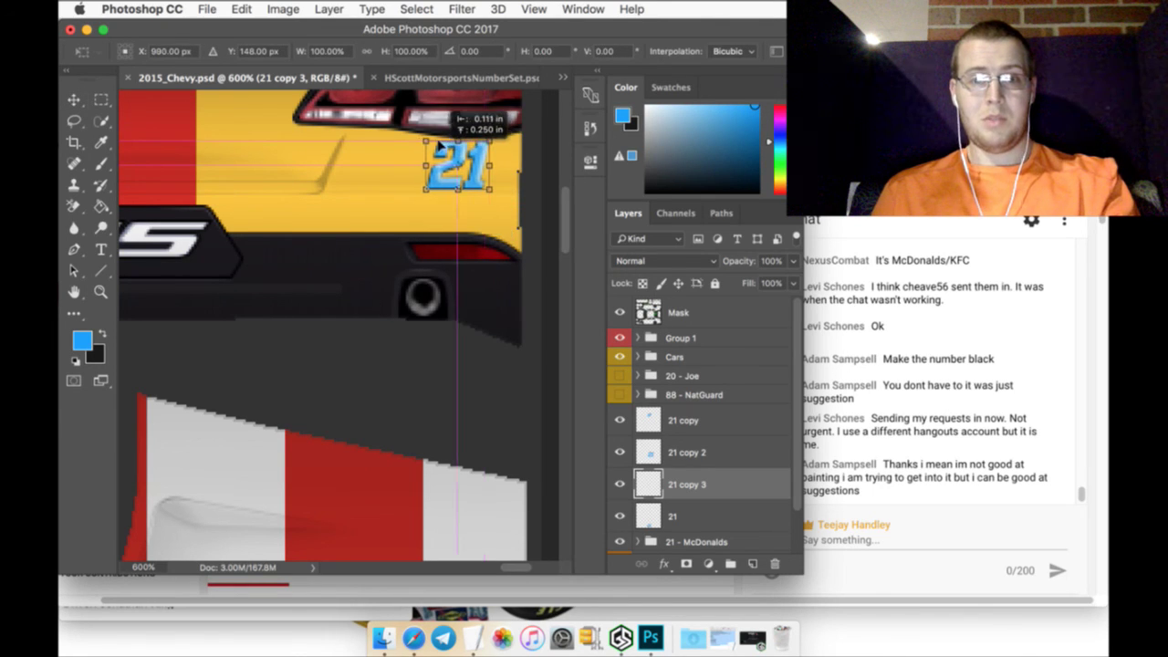
{"action": "left_click", "coordinate": [101, 98]}
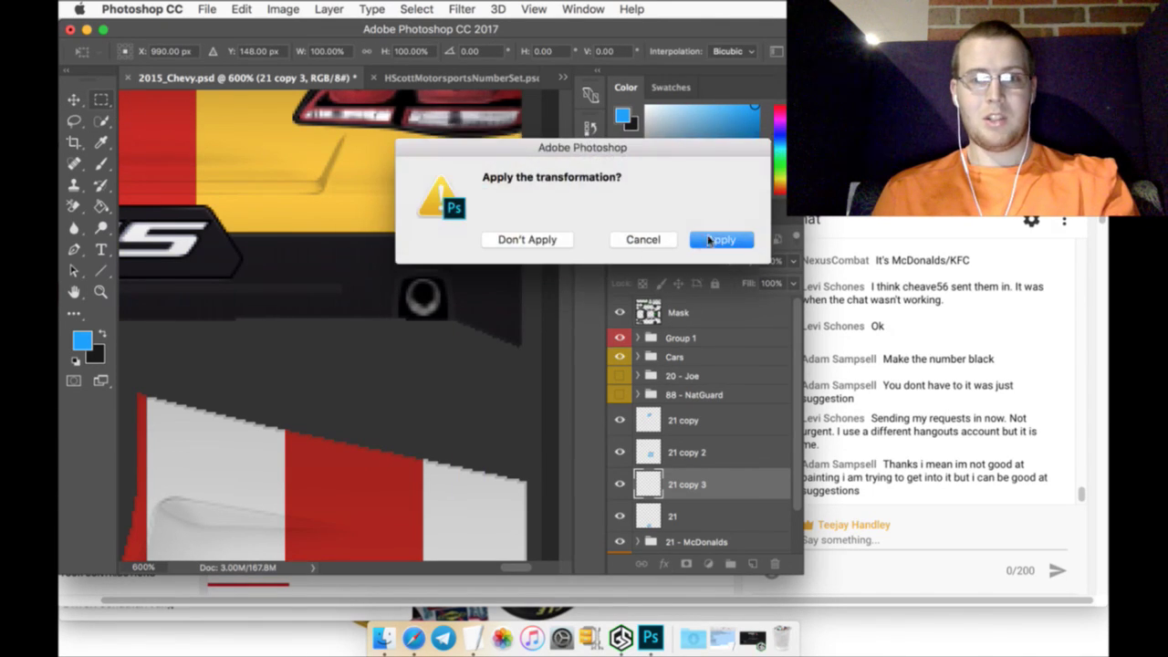
{"action": "key", "text": "Return"}
{"action": "left_click", "coordinate": [100, 292]}
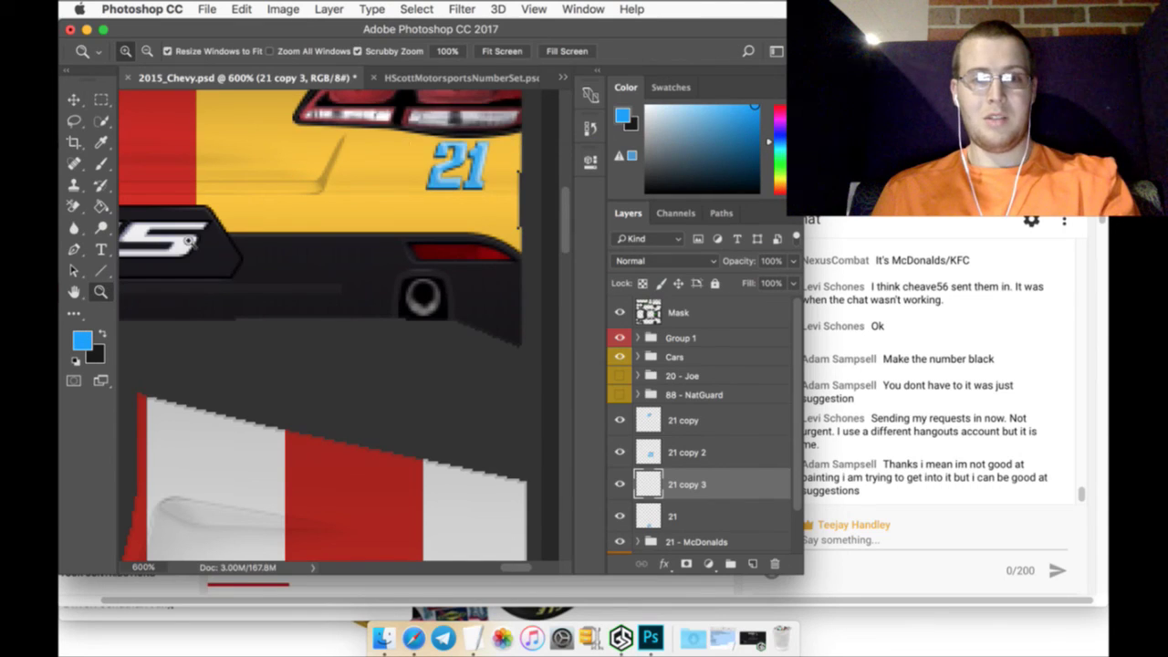
{"action": "left_click", "coordinate": [503, 52]}
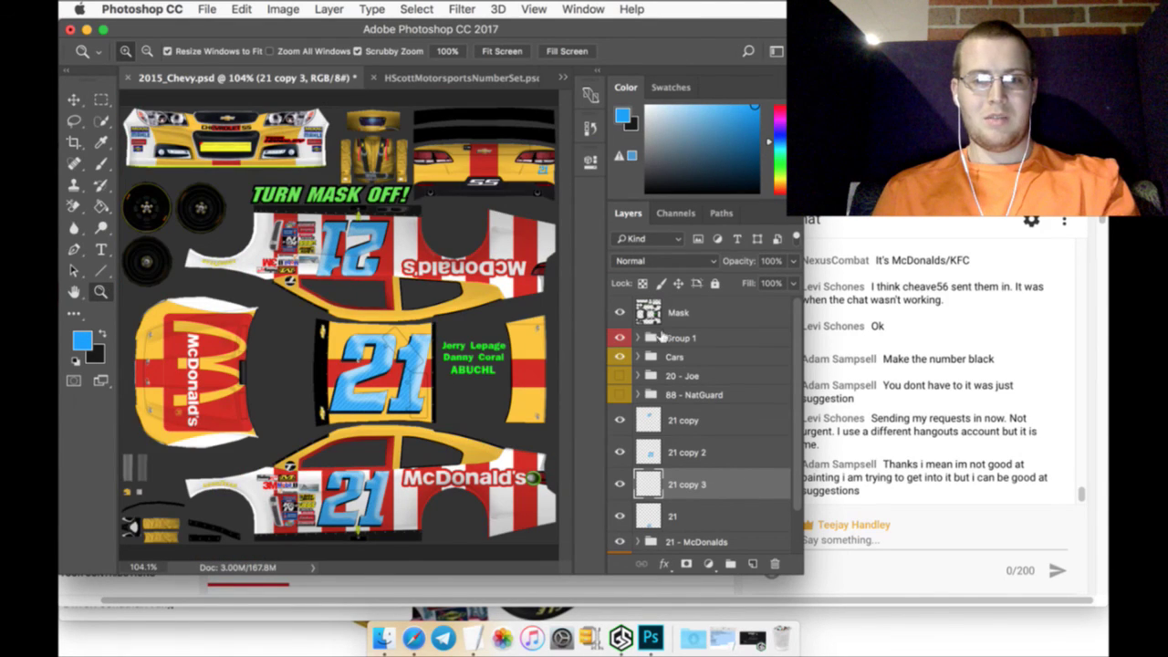
Duplicate the small rear number layer and place the copy on the front bumper below the headlight, at about X 133, Y 74 px
{"action": "left_click_drag", "start_coordinate": [544, 171], "coordinate": [564, 355]}
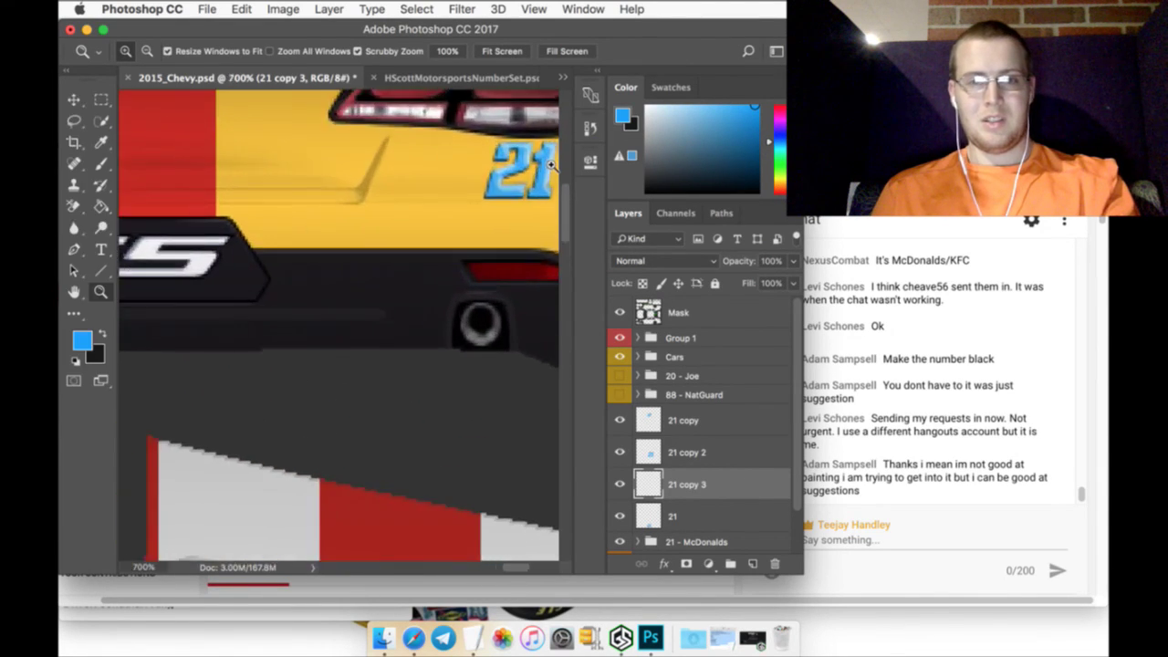
{"action": "right_click", "coordinate": [703, 475]}
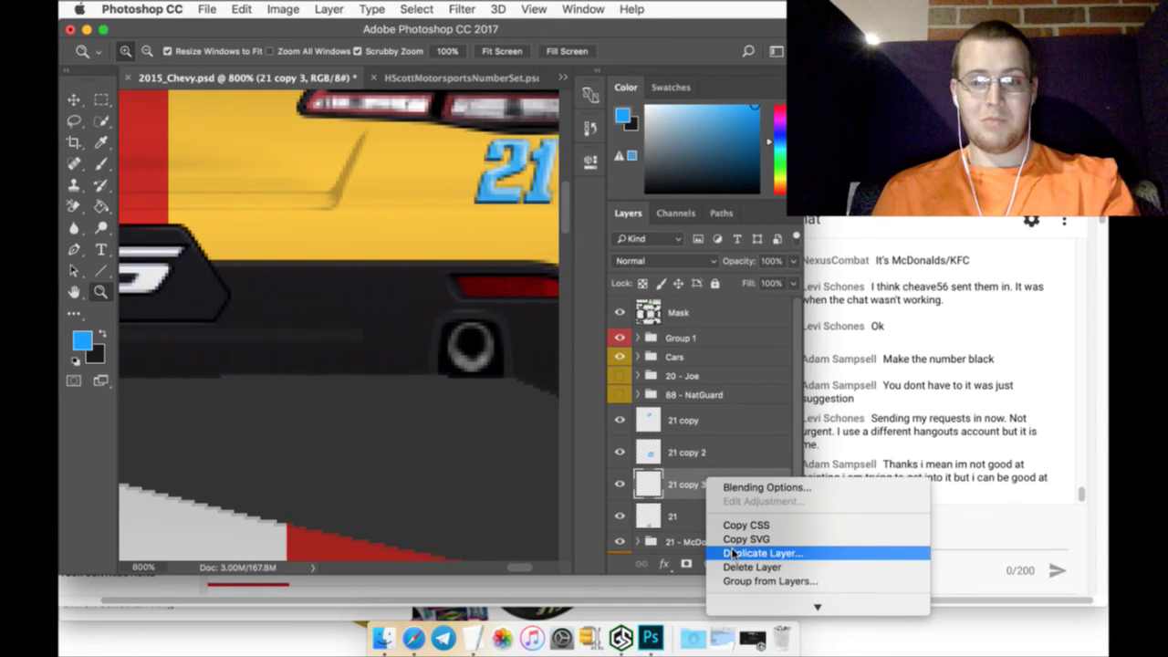
{"action": "left_click", "coordinate": [733, 553]}
{"action": "left_click", "coordinate": [738, 250]}
{"action": "left_click", "coordinate": [73, 99]}
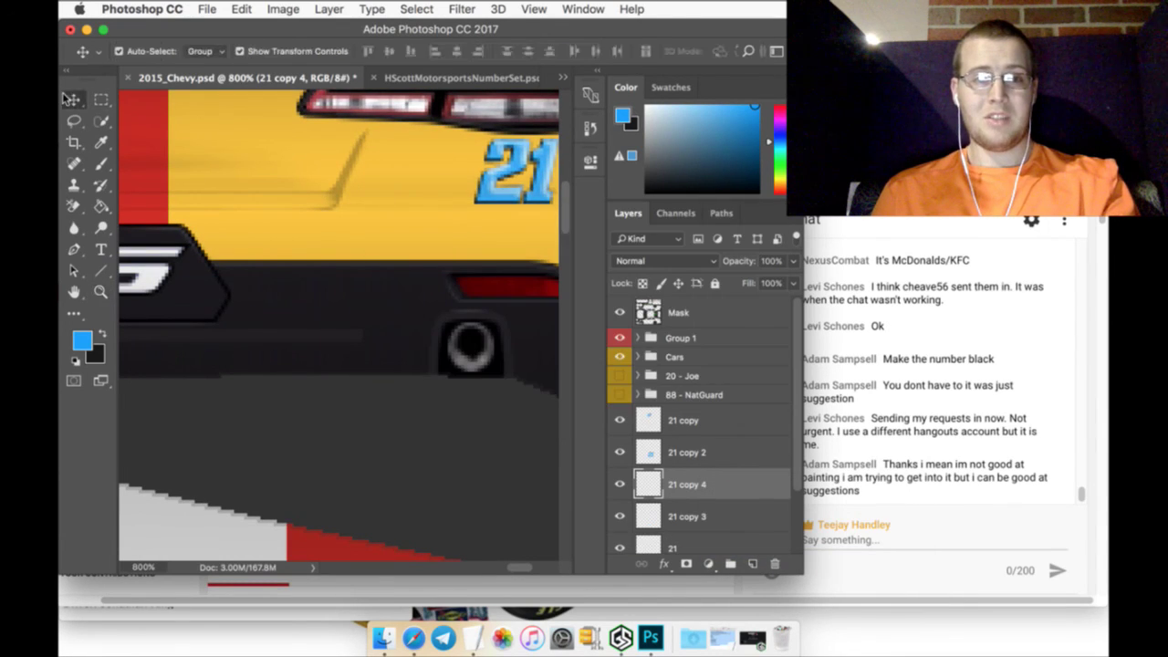
{"action": "left_click_drag", "start_coordinate": [470, 147], "coordinate": [332, 232]}
{"action": "left_click", "coordinate": [99, 100]}
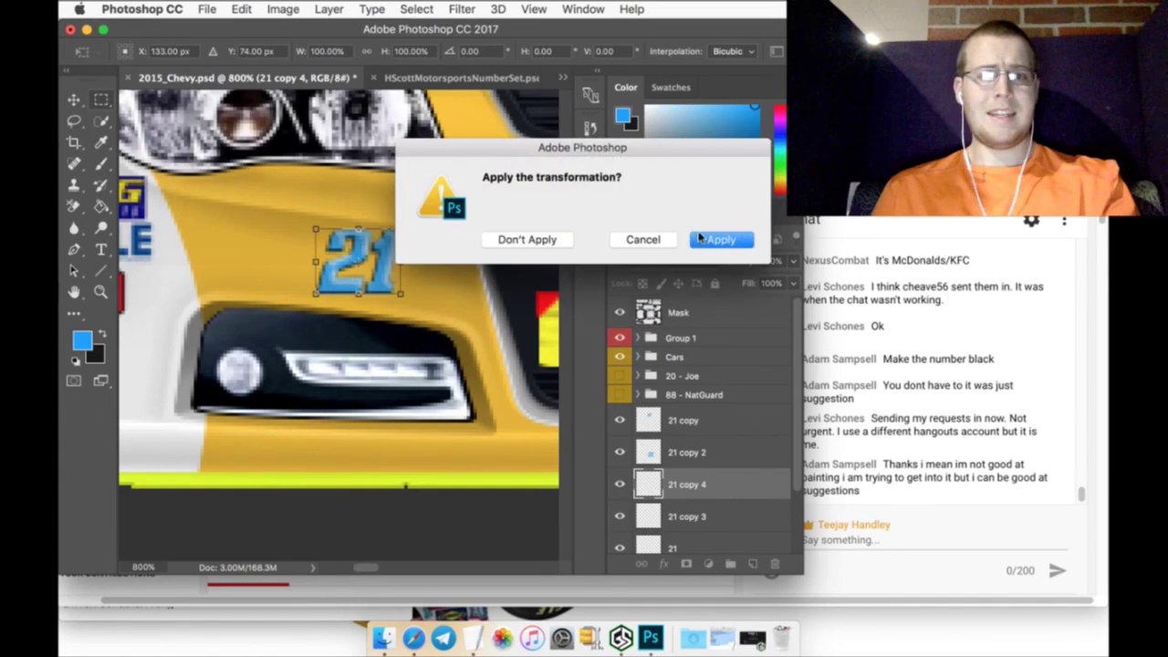
{"action": "left_click", "coordinate": [704, 238]}
{"action": "left_click", "coordinate": [100, 291]}
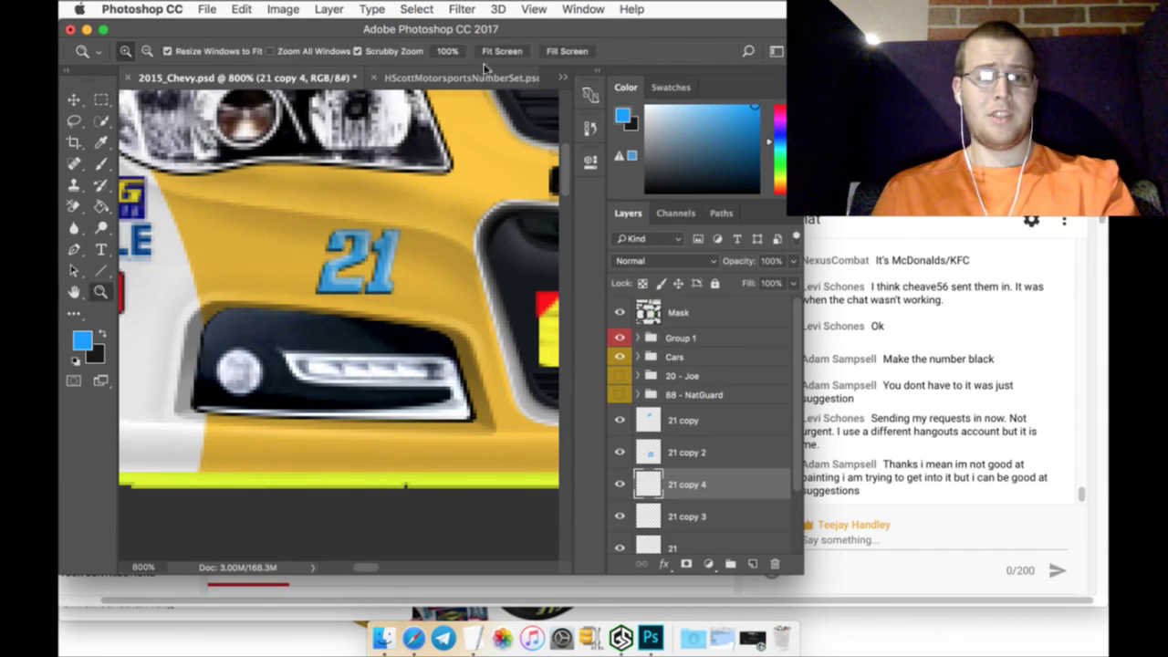
{"action": "left_click", "coordinate": [501, 51]}
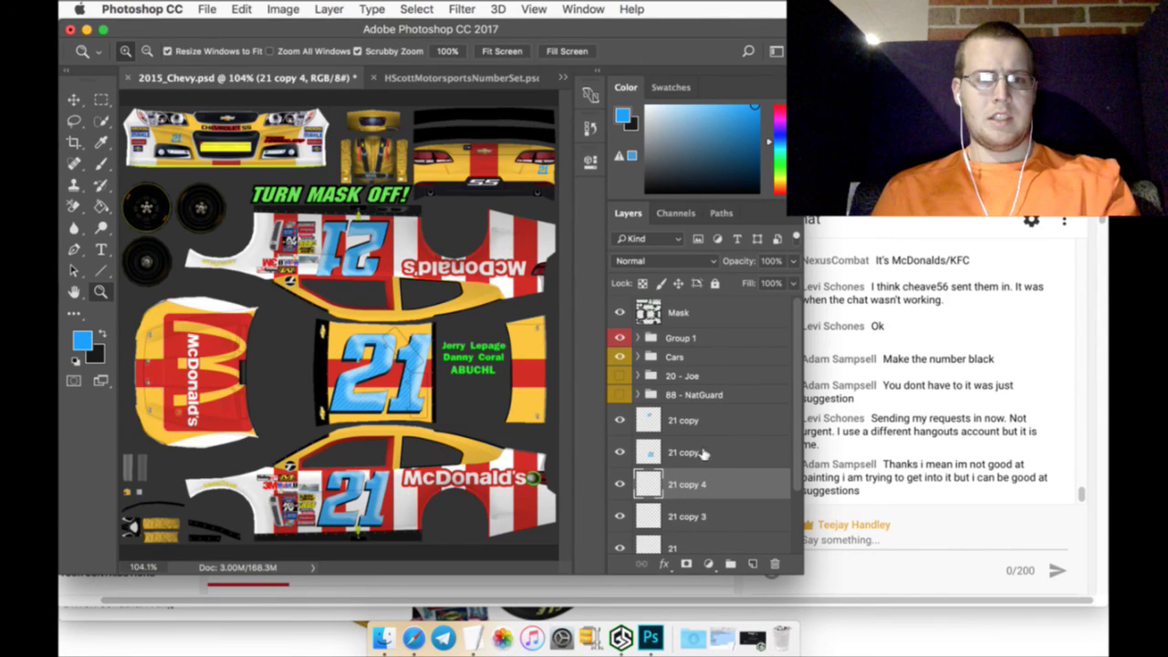
Merge layer 21 and its four copies into one layer and move it into the 21 - McDonalds group
{"action": "scroll", "coordinate": [696, 451], "scroll_direction": "down", "scroll_amount": 1}
{"action": "left_click_drag", "start_coordinate": [696, 509], "coordinate": [698, 393]}
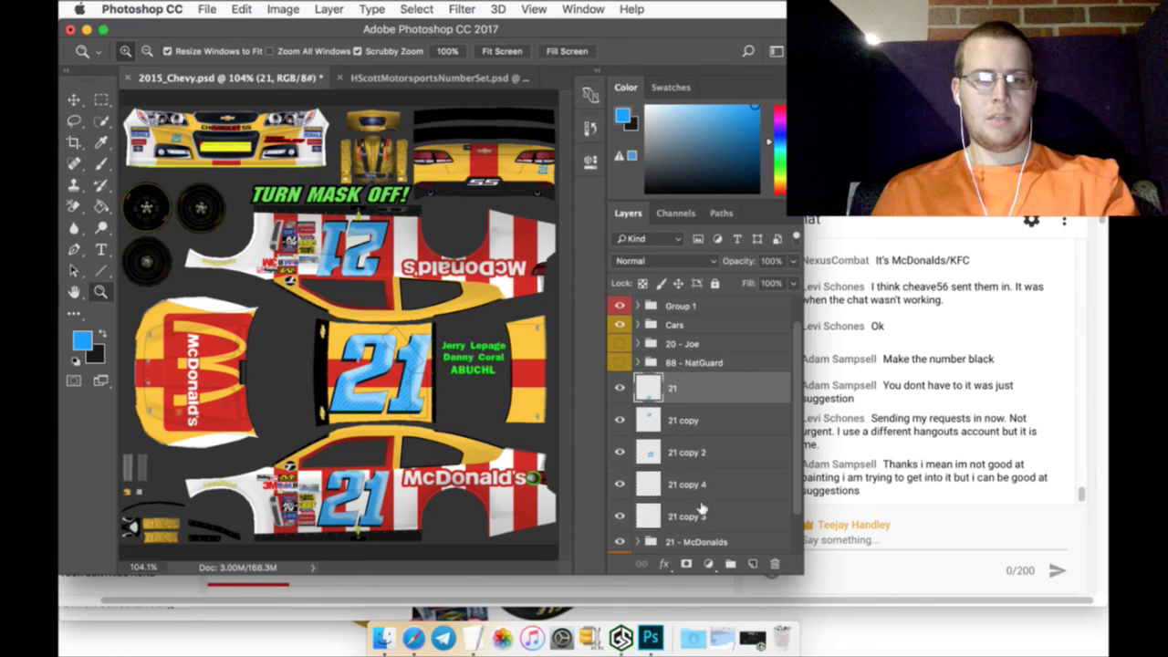
{"action": "left_click", "coordinate": [702, 509], "text": "shift"}
{"action": "right_click", "coordinate": [703, 509]}
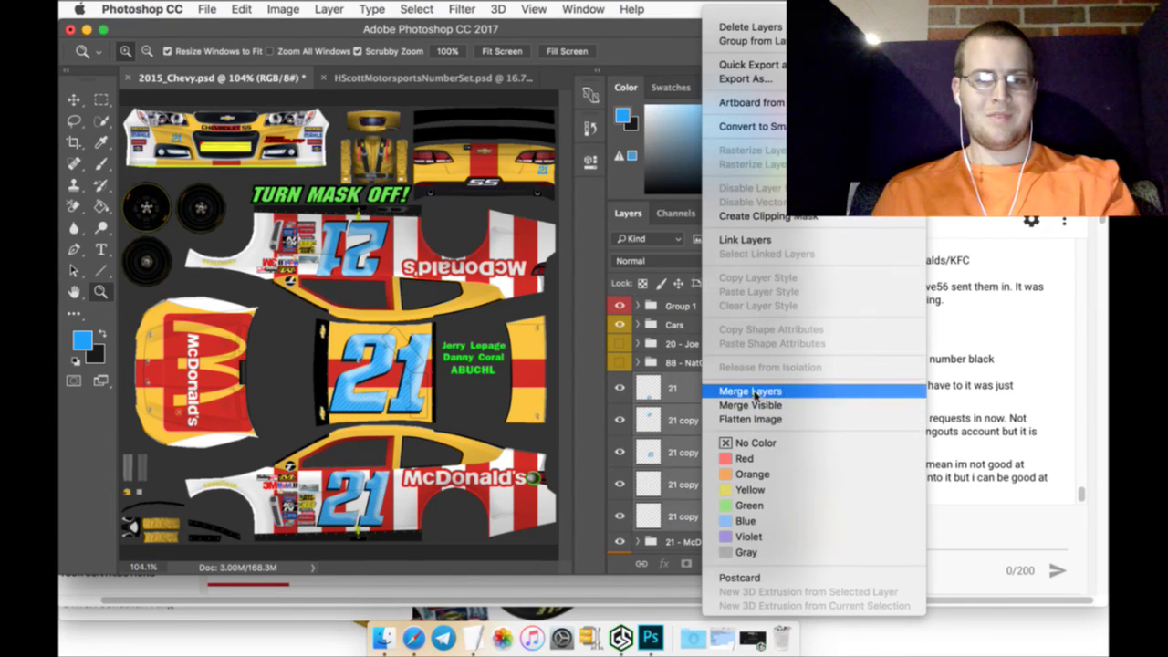
{"action": "left_click", "coordinate": [752, 392]}
{"action": "left_click_drag", "start_coordinate": [683, 417], "coordinate": [681, 453]}
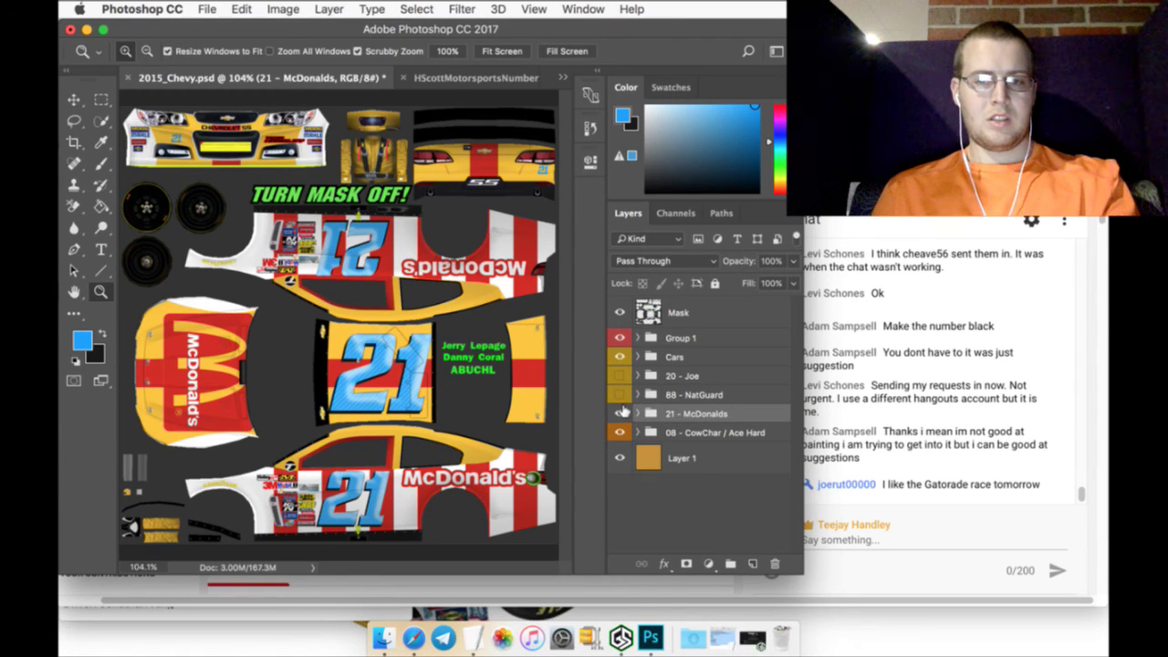
Hide the 21 - McDonalds group and make the Mask layer active
{"action": "left_click", "coordinate": [620, 413]}
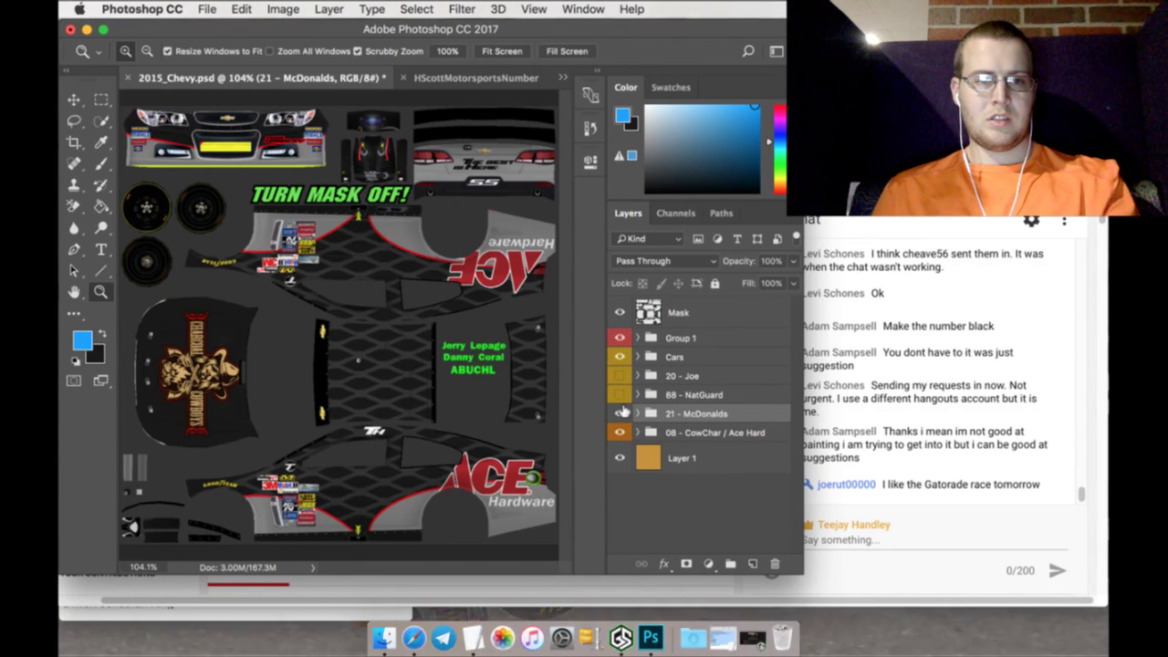
{"action": "left_click", "coordinate": [620, 413]}
{"action": "left_click", "coordinate": [620, 413]}
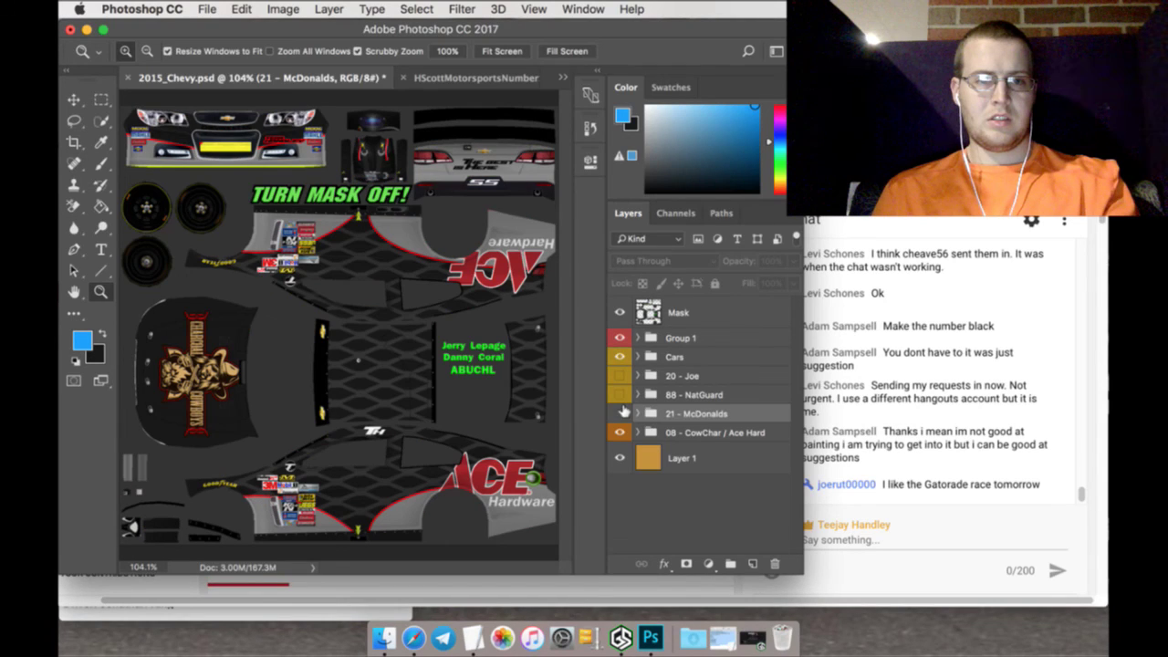
{"action": "left_click", "coordinate": [667, 430]}
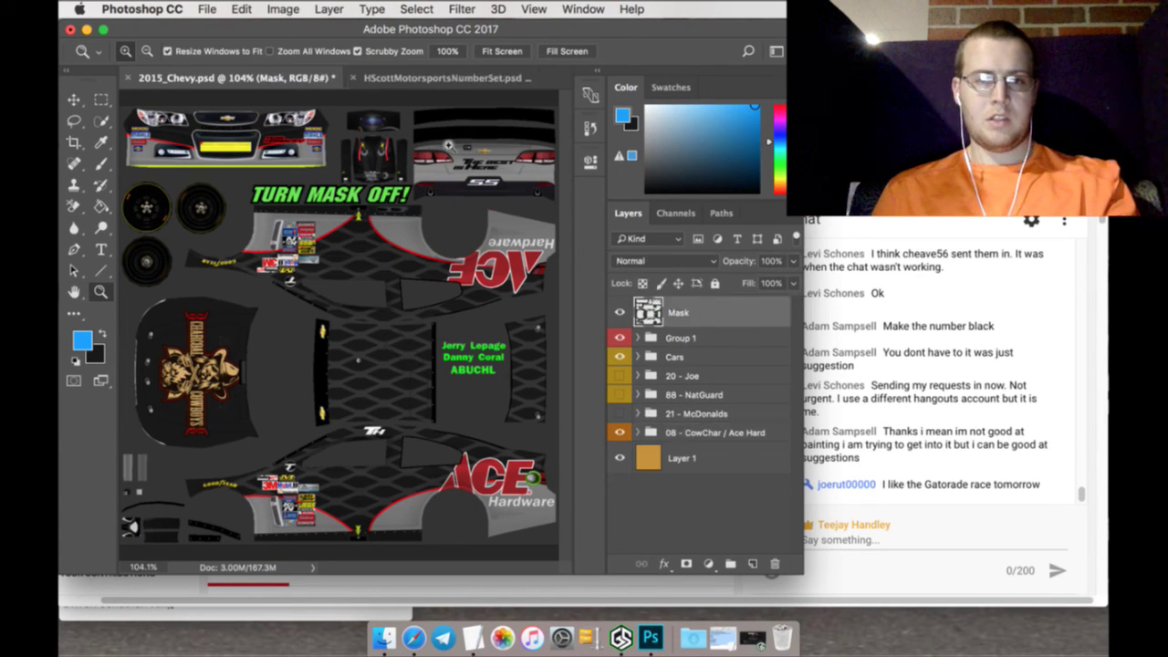
Bring the digit 0 from HScottMotorsportsNumberSet.psd into 2015_Chevy.psd above the Mask layer, shift it slightly down and apply the transformation
{"action": "left_click", "coordinate": [456, 78]}
{"action": "left_click", "coordinate": [75, 102]}
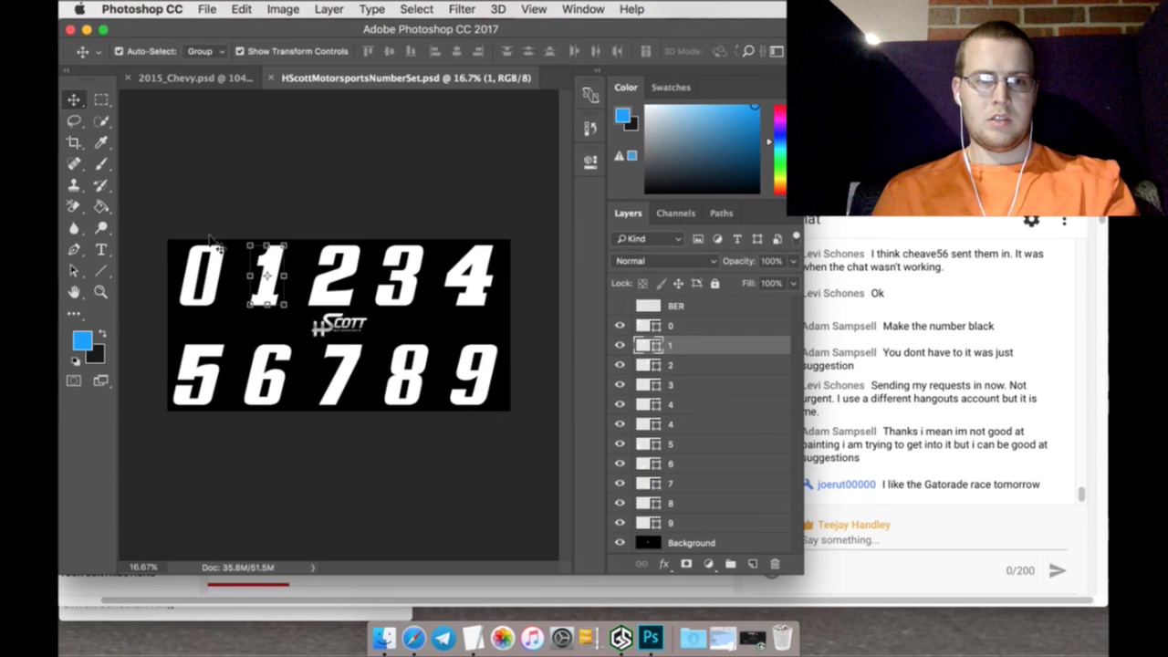
{"action": "left_click", "coordinate": [202, 257]}
{"action": "left_click_drag", "start_coordinate": [196, 258], "coordinate": [208, 173]}
{"action": "left_click_drag", "start_coordinate": [216, 215], "coordinate": [235, 185]}
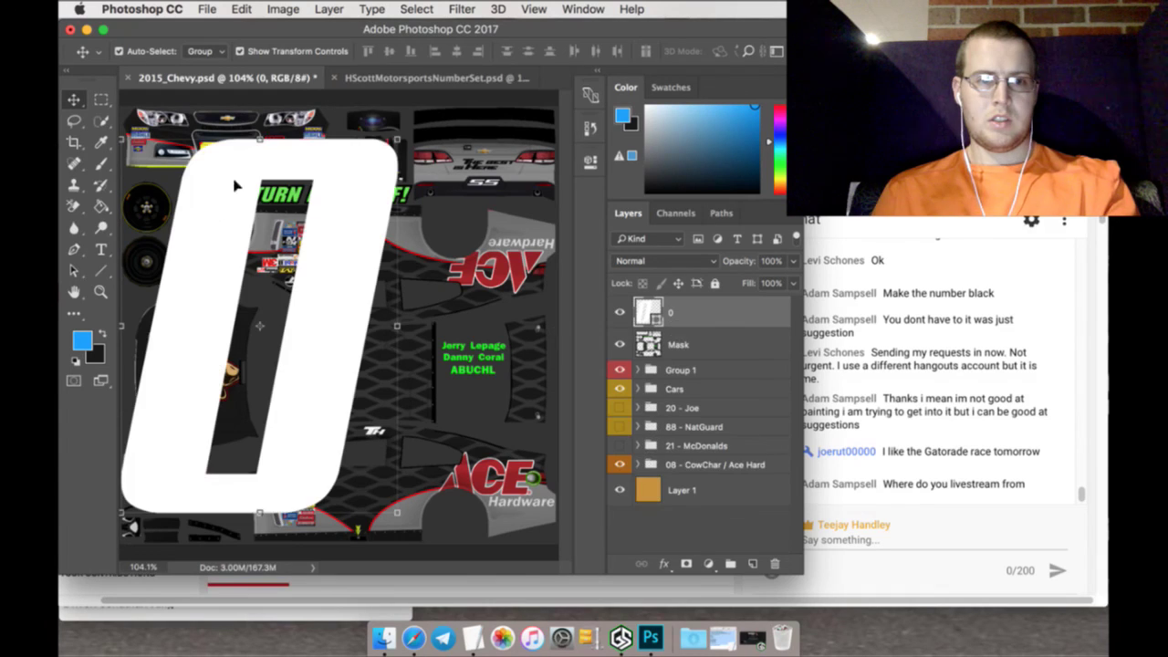
{"action": "left_click", "coordinate": [260, 140]}
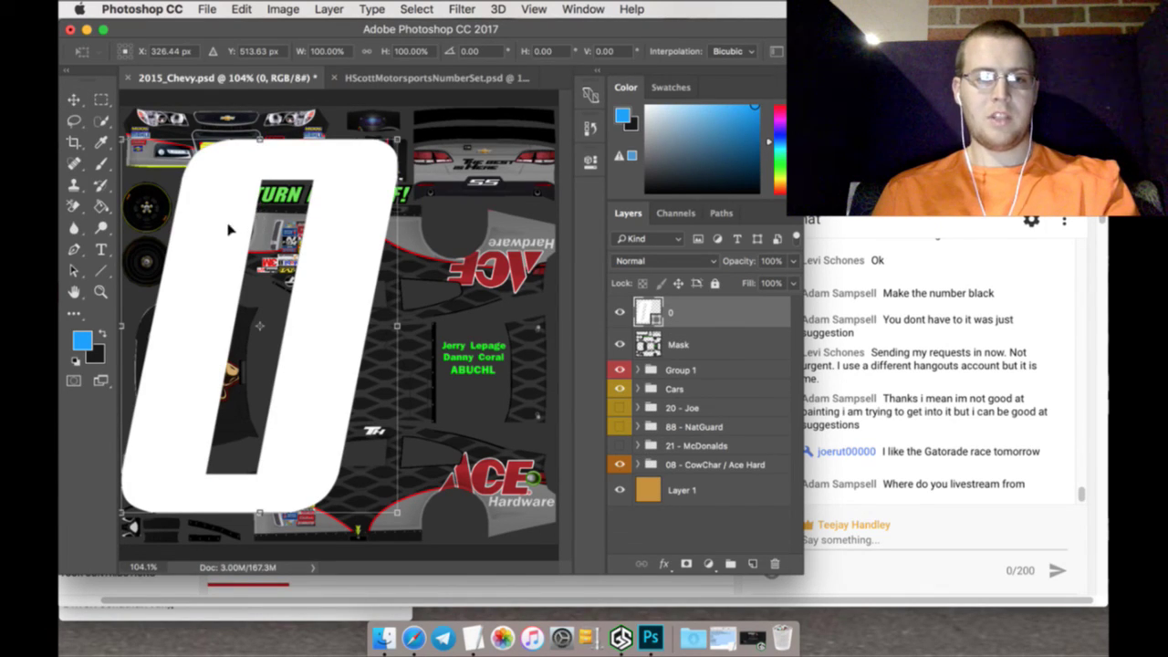
{"action": "left_click_drag", "start_coordinate": [230, 230], "coordinate": [227, 260]}
{"action": "left_click", "coordinate": [101, 100]}
{"action": "left_click", "coordinate": [721, 239]}
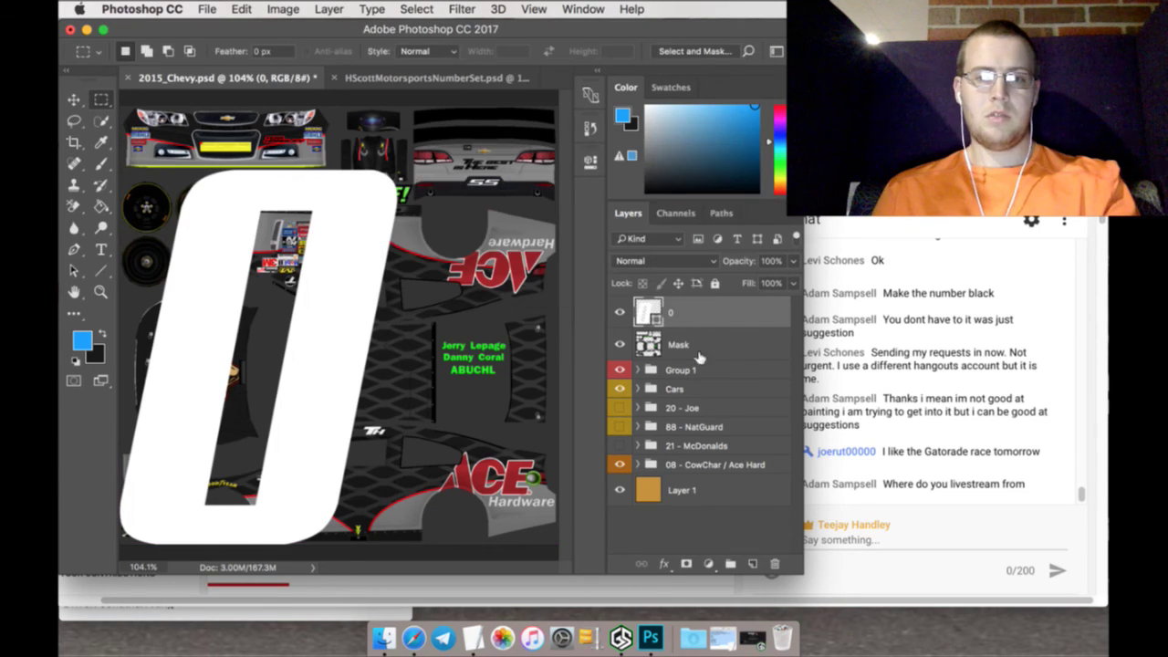
{"action": "right_click", "coordinate": [709, 316]}
{"action": "left_click", "coordinate": [690, 314]}
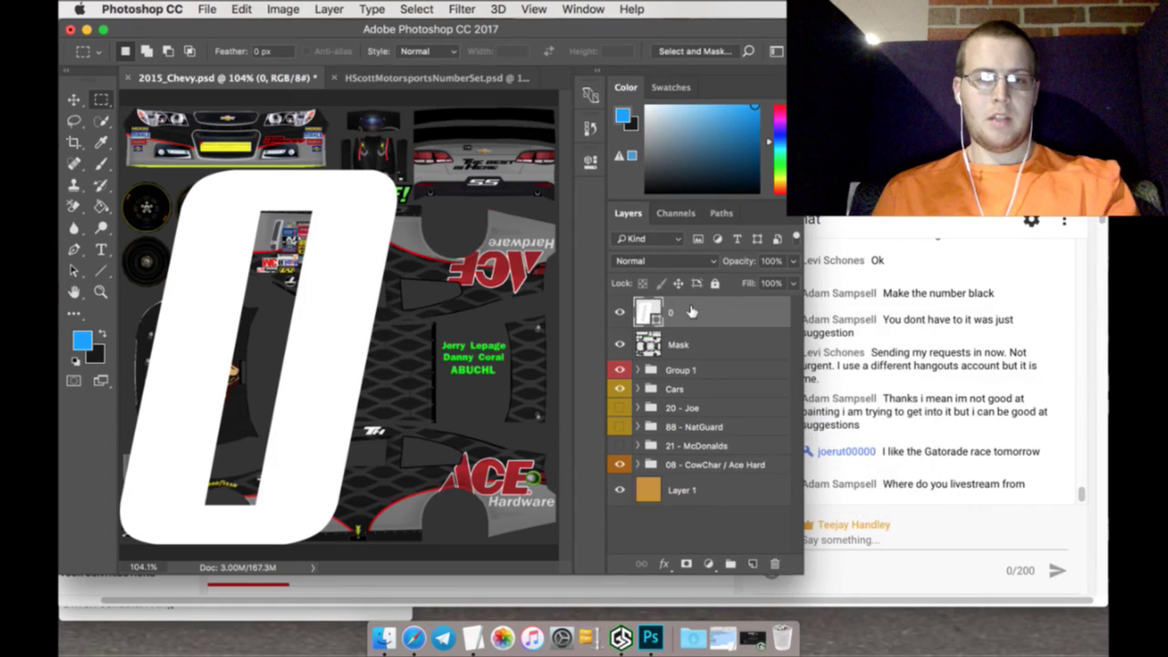
Bring the digit 8 from HScottMotorsportsNumberSet.psd into 2015_Chevy.psd beside the 0, at about X 850, Y 586 px, and apply the transformation
{"action": "left_click", "coordinate": [423, 79]}
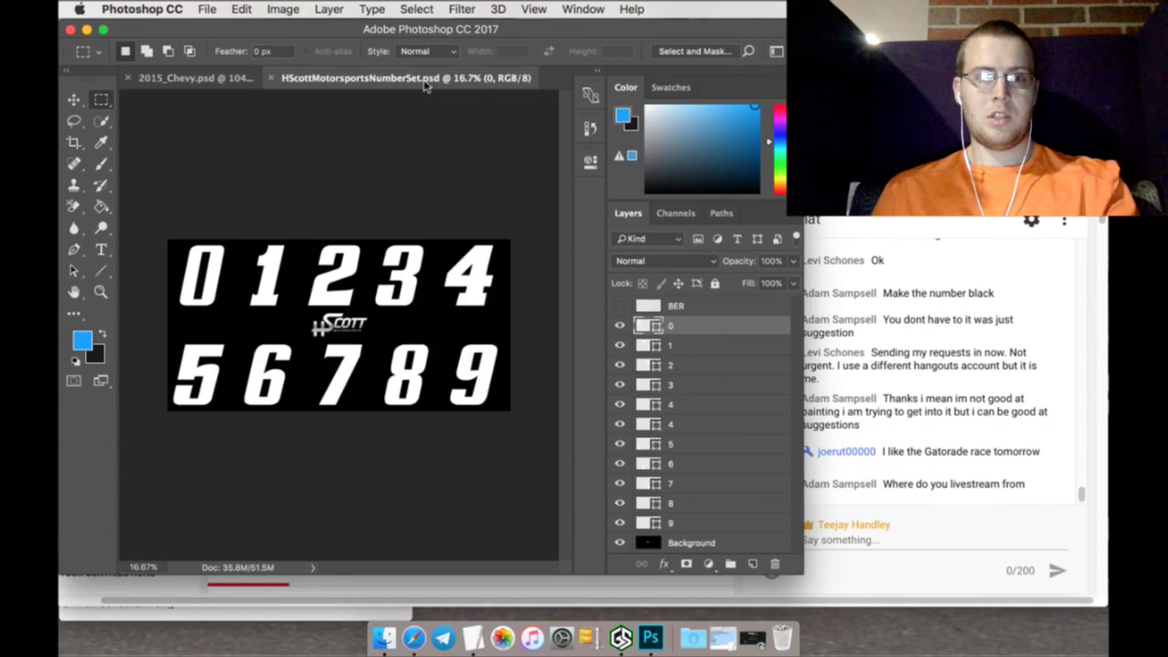
{"action": "left_click", "coordinate": [77, 101]}
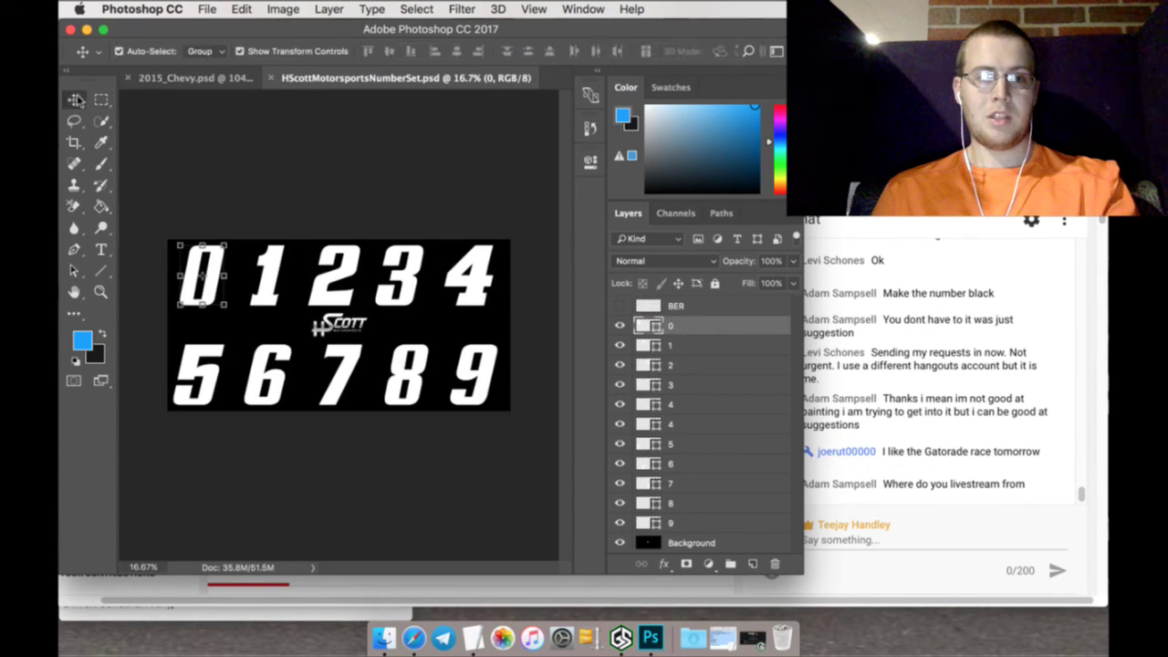
{"action": "left_click_drag", "start_coordinate": [422, 358], "coordinate": [461, 210]}
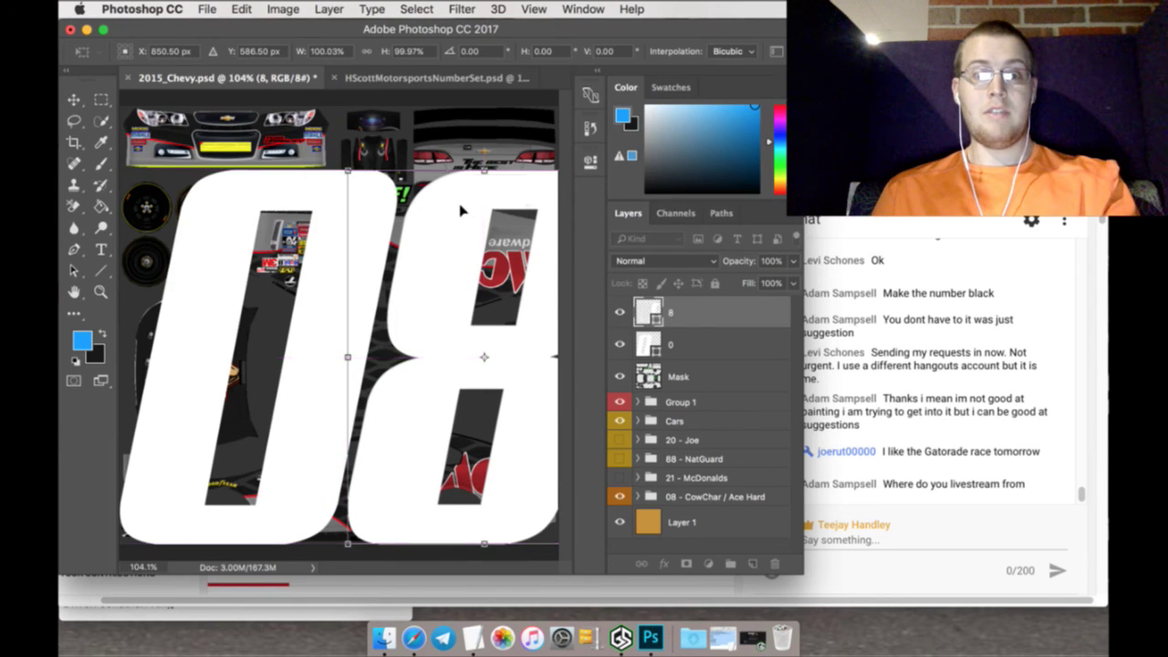
{"action": "left_click", "coordinate": [101, 99]}
{"action": "left_click", "coordinate": [721, 240]}
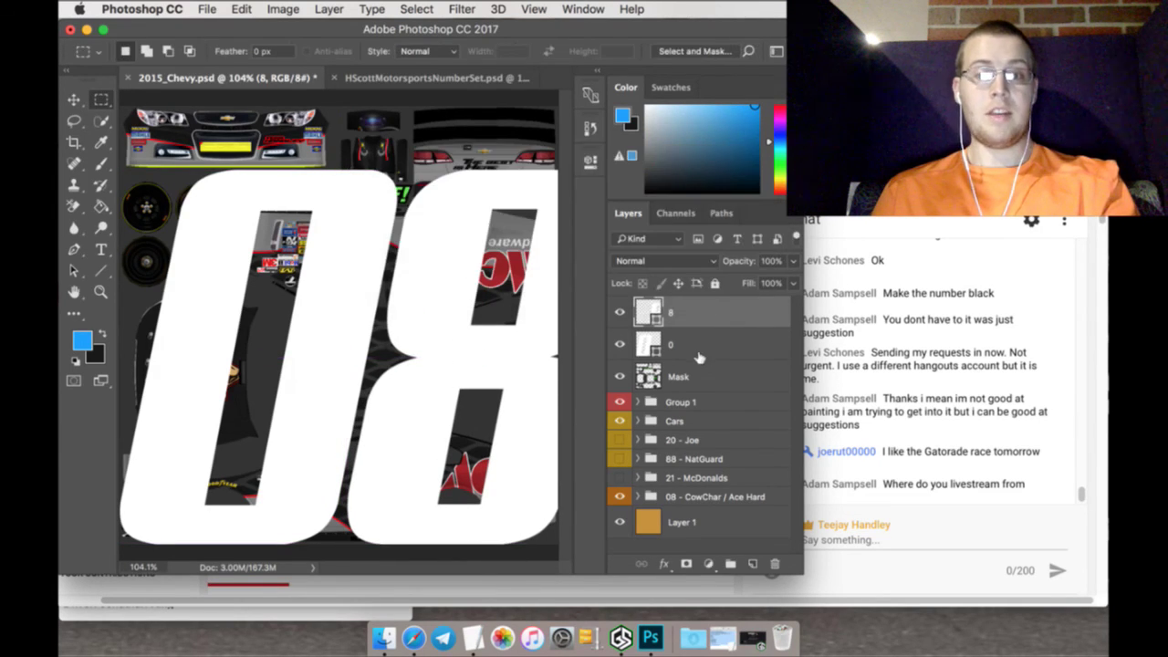
Merge the 8 and 0 shape layers into one and rasterize the merged layer
{"action": "left_click", "coordinate": [712, 343], "text": "shift"}
{"action": "right_click", "coordinate": [712, 343]}
{"action": "scroll", "coordinate": [748, 383], "scroll_direction": "down", "scroll_amount": 5}
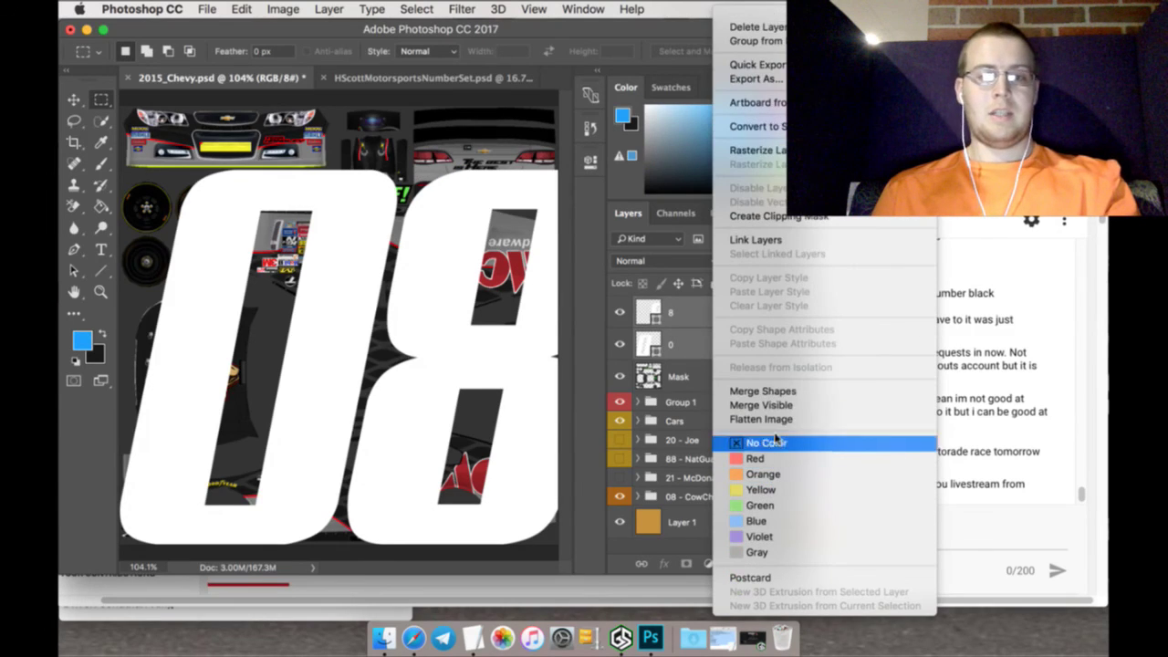
{"action": "left_click", "coordinate": [767, 391]}
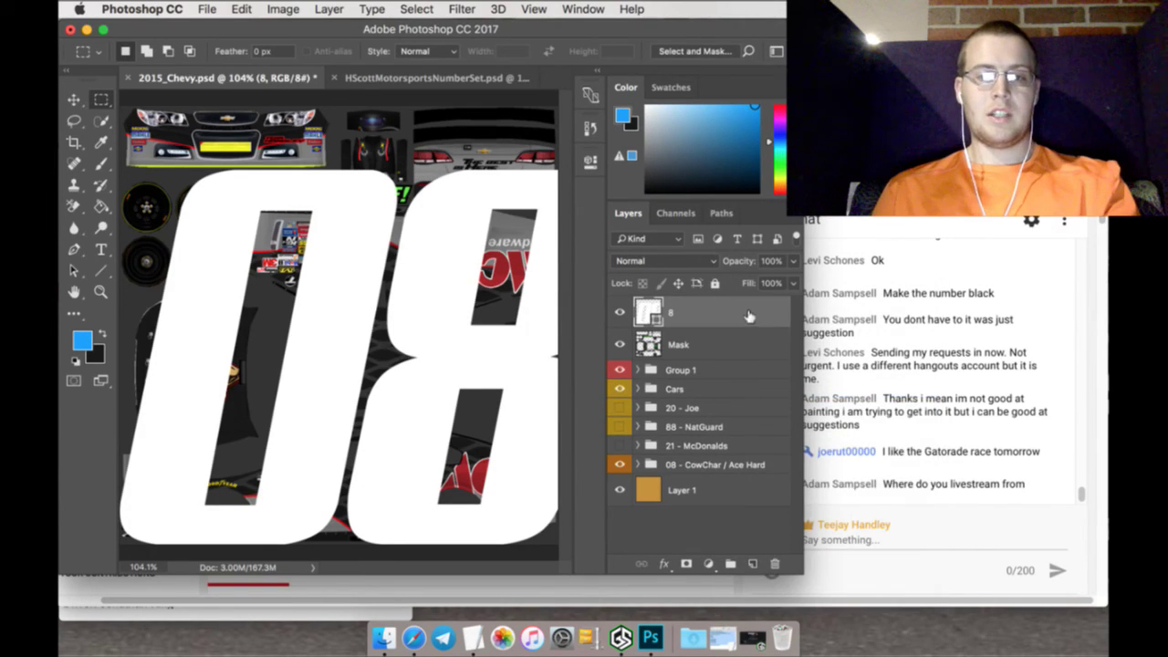
{"action": "right_click", "coordinate": [747, 315]}
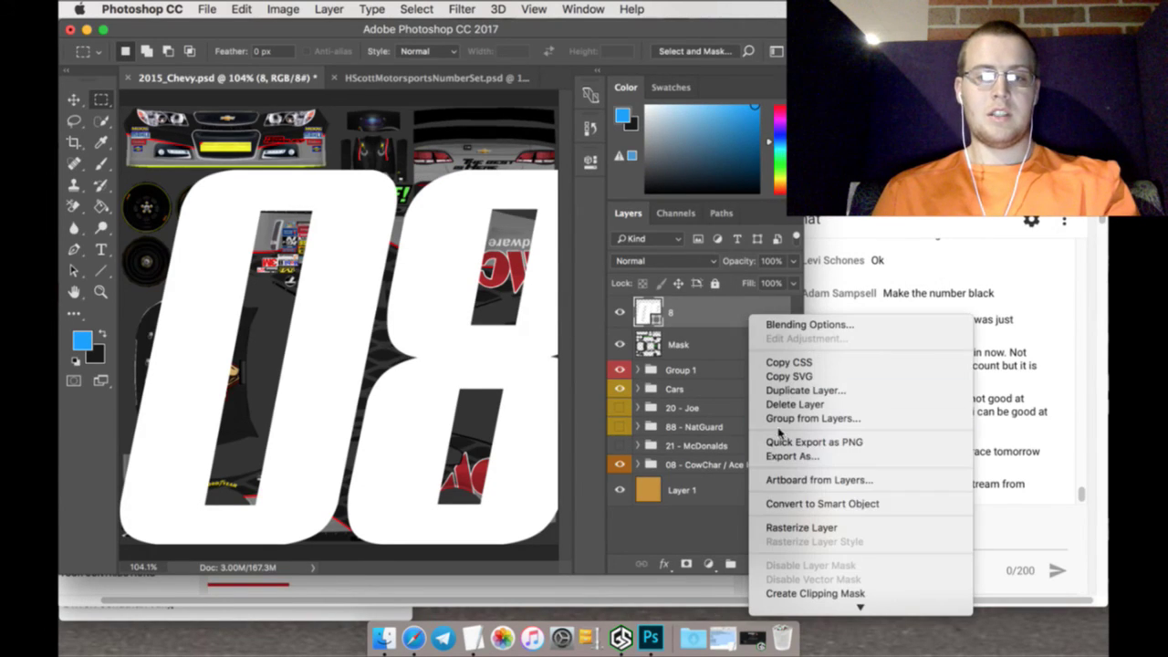
{"action": "left_click", "coordinate": [798, 527]}
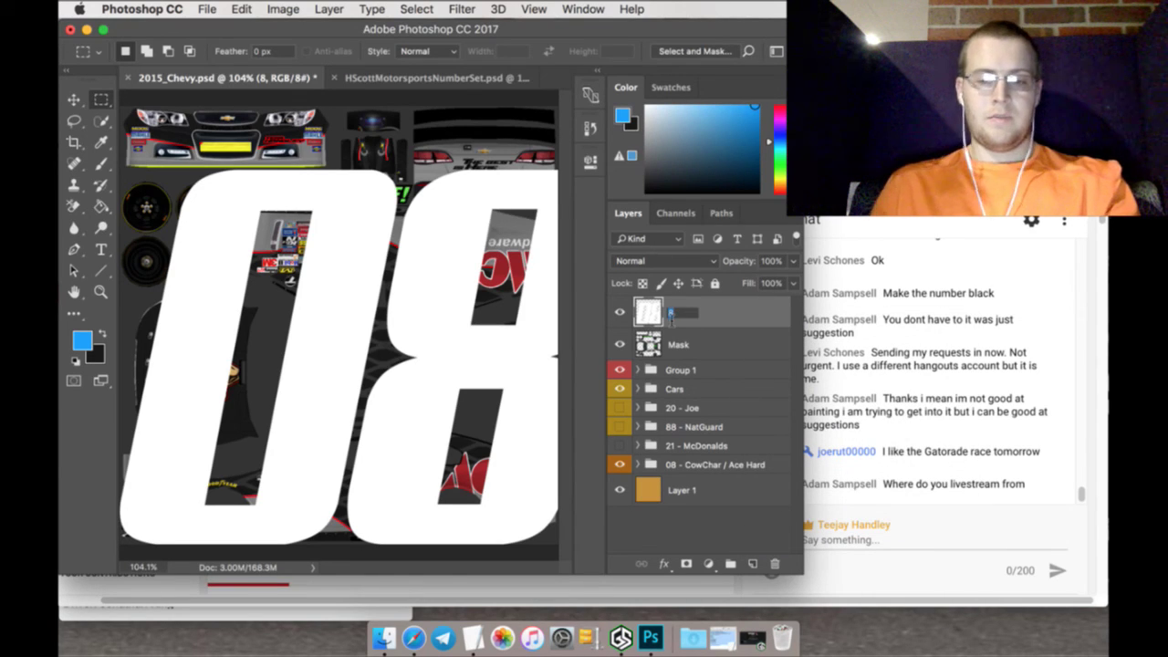
Rename the merged number layer 08 and place it directly above the 08 - CowChar / Ace Hard group
{"action": "type", "text": "08"}
{"action": "key", "text": "Return"}
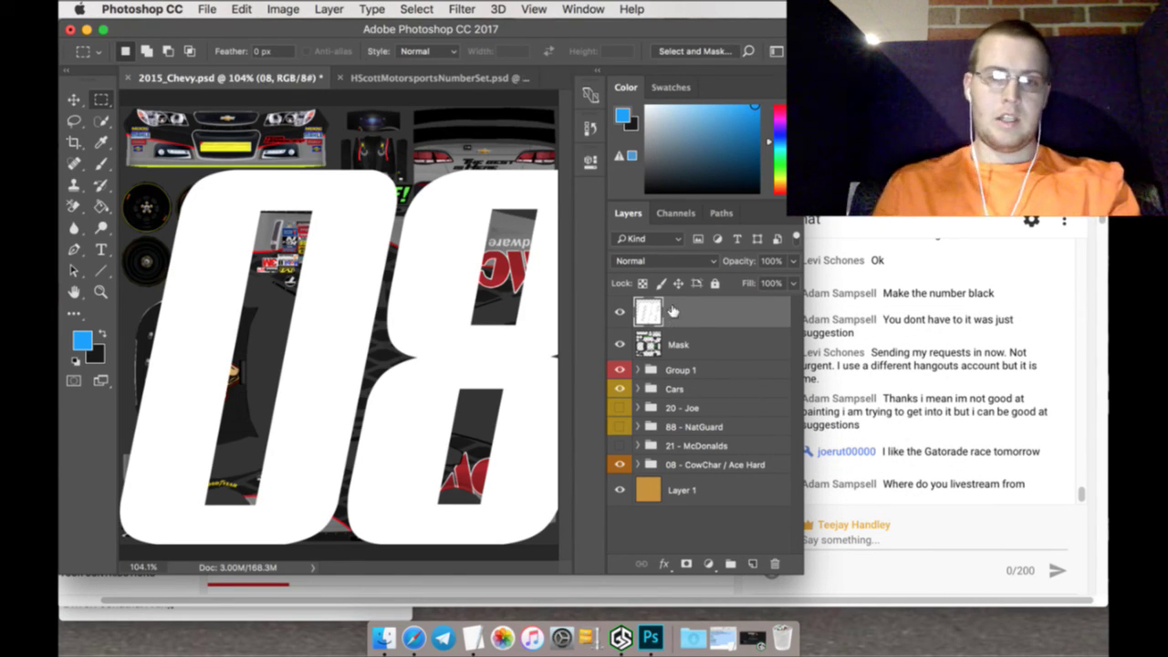
{"action": "left_click_drag", "start_coordinate": [693, 427], "coordinate": [695, 456]}
Scale the 08 down to about 17% and place it on the lower door at about X 555, Y 916 px
{"action": "left_click", "coordinate": [79, 99]}
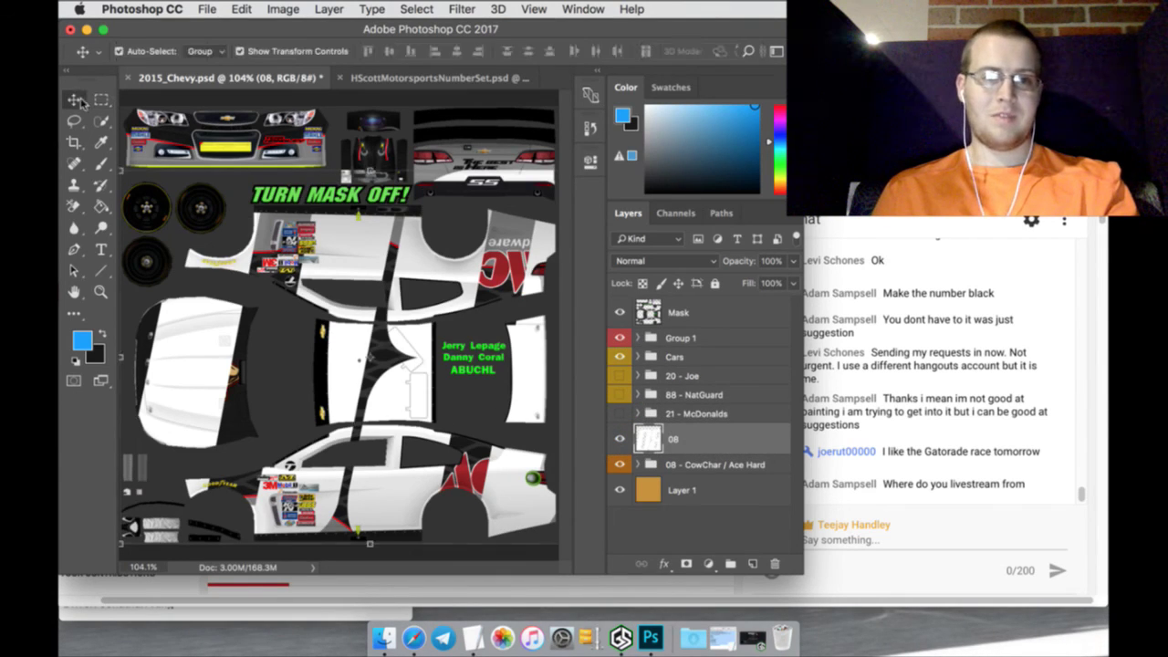
{"action": "key", "text": "super+t"}
{"action": "left_click_drag", "start_coordinate": [120, 169], "coordinate": [347, 428]}
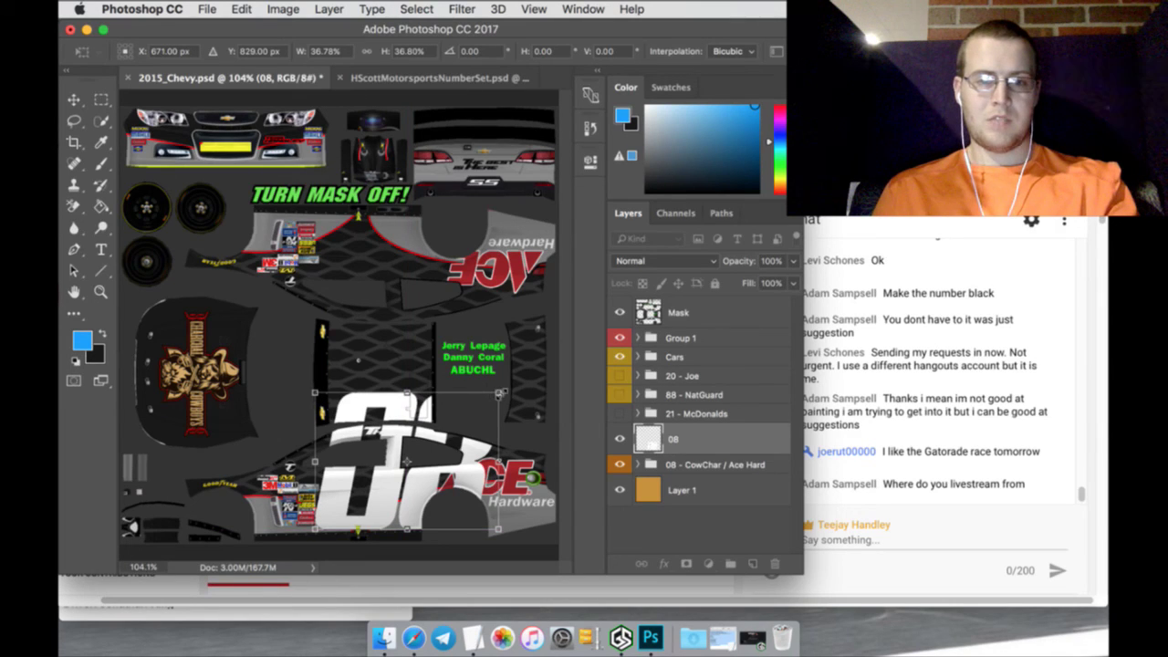
{"action": "left_click_drag", "start_coordinate": [500, 393], "coordinate": [402, 466]}
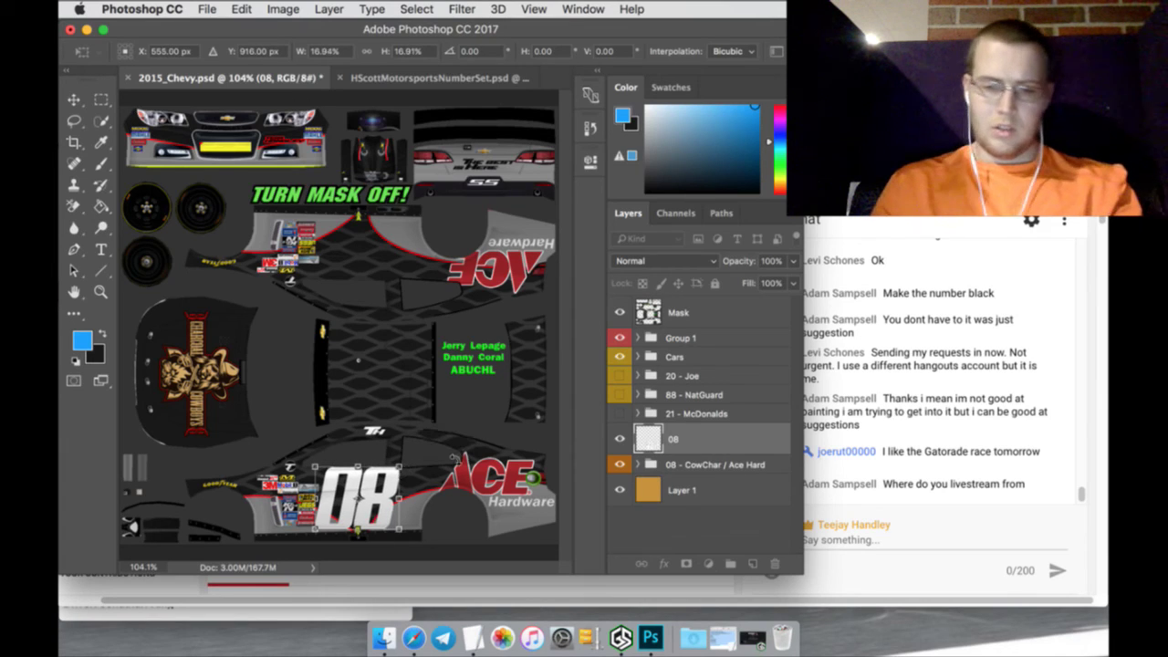
Nudge the 08 up and slightly right on the door to X 556, Y 904 px
{"action": "key", "text": "Up"}
{"action": "key", "text": "Up"}
{"action": "key", "text": "Up"}
{"action": "key", "text": "Up"}
{"action": "key", "text": "Up"}
{"action": "key", "text": "Up"}
{"action": "key", "text": "Up"}
{"action": "key", "text": "Up"}
{"action": "key", "text": "Up"}
{"action": "key", "text": "Up"}
{"action": "key", "text": "Up"}
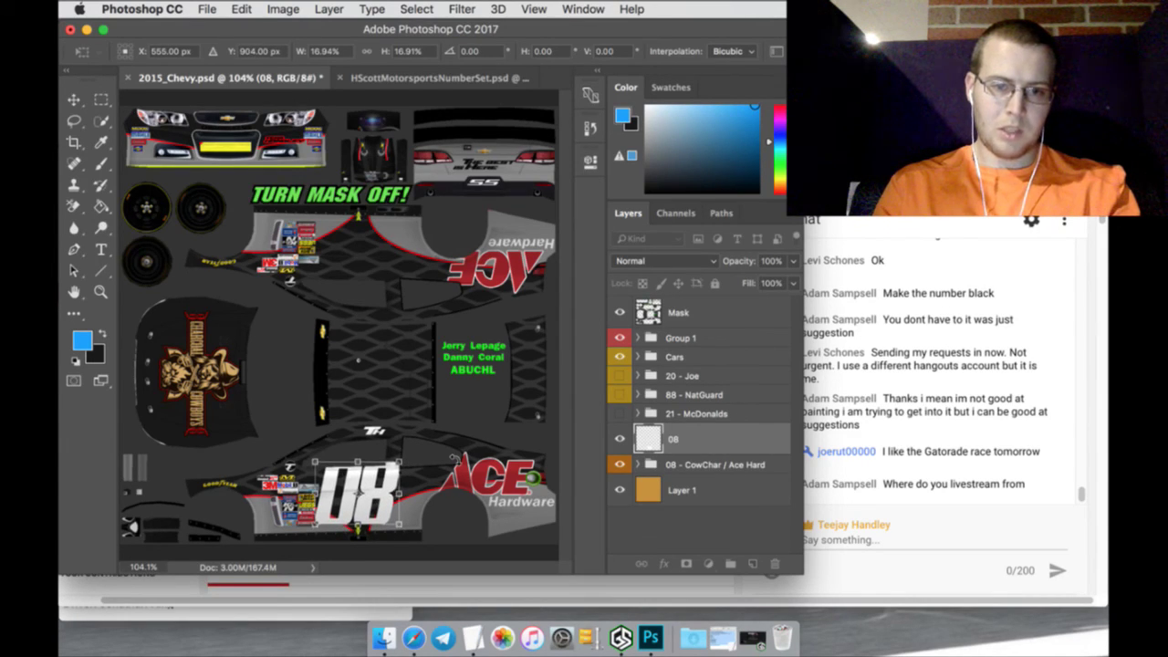
{"action": "key", "text": "Right"}
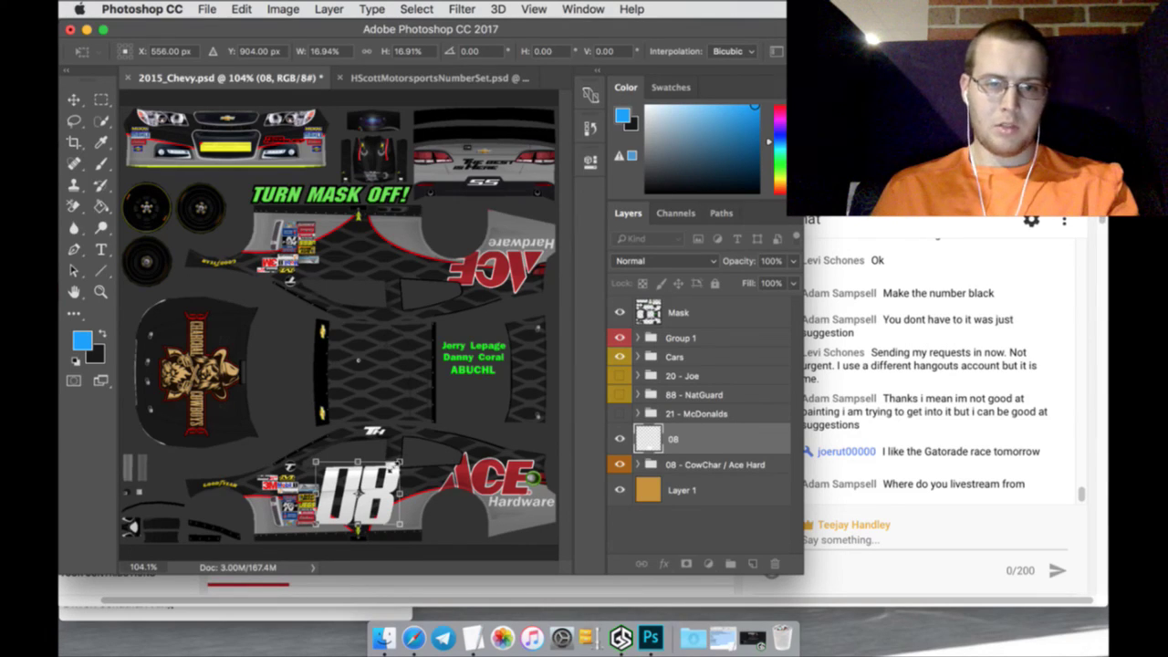
Shrink the door number 08 further to about 15%, centred near X 543.5, Y 913 px, and apply the transformation
{"action": "left_click_drag", "start_coordinate": [401, 461], "coordinate": [397, 466]}
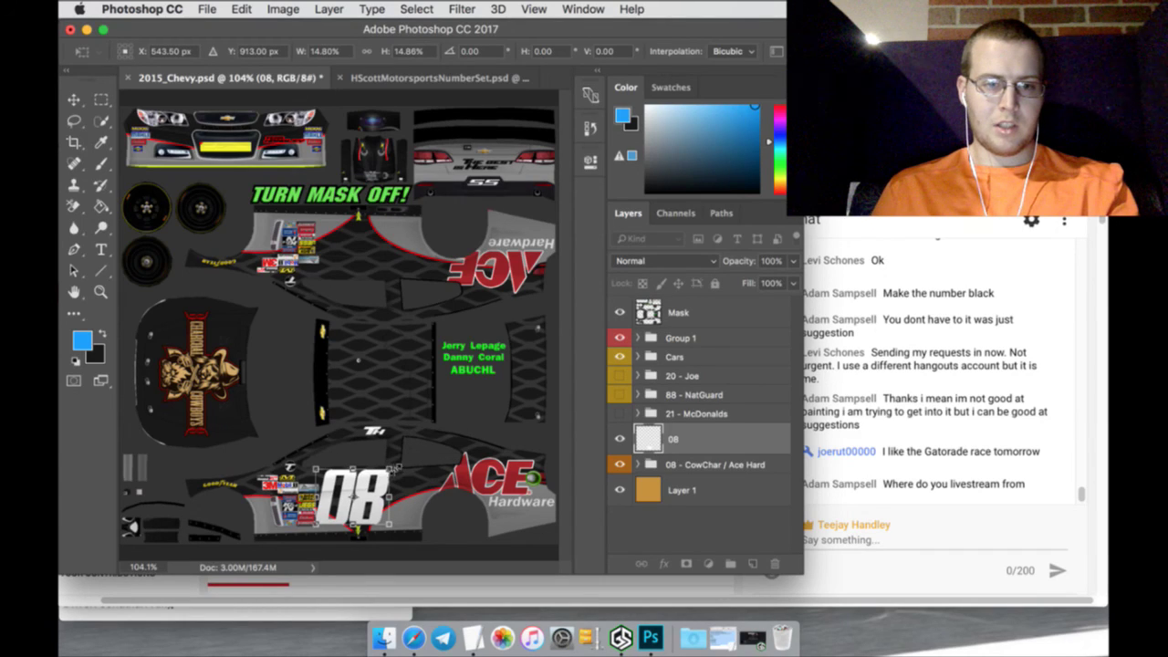
{"action": "left_click", "coordinate": [102, 99]}
{"action": "left_click", "coordinate": [718, 240]}
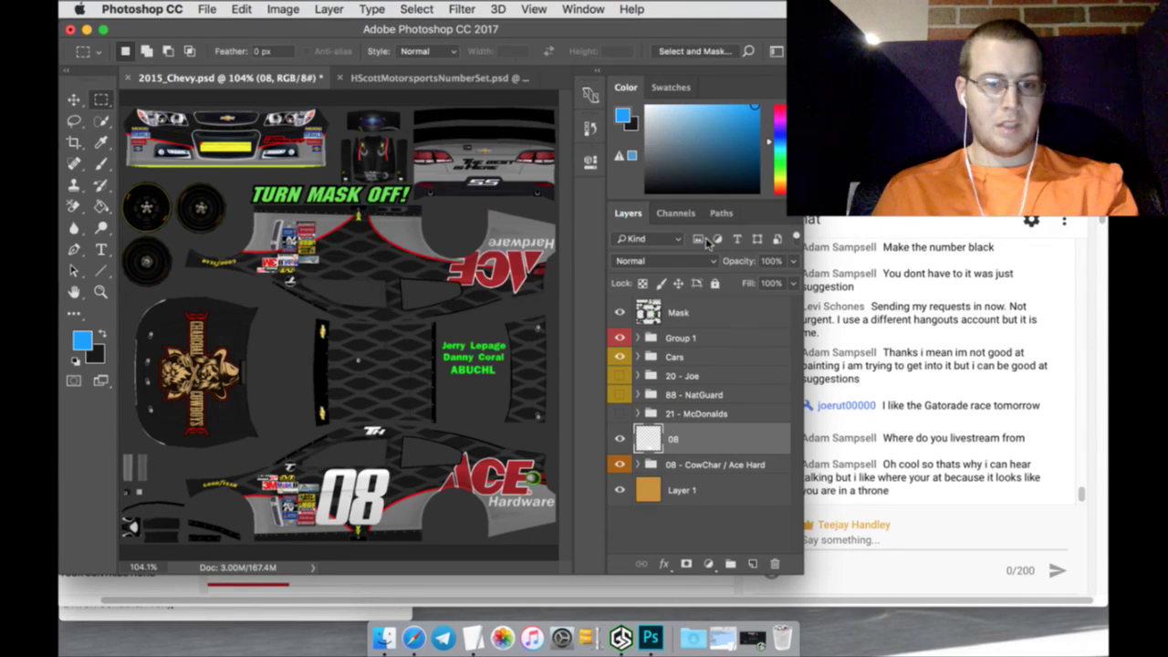
Nudge the 08 a few pixels right and down on the lower door
{"action": "left_click", "coordinate": [81, 101]}
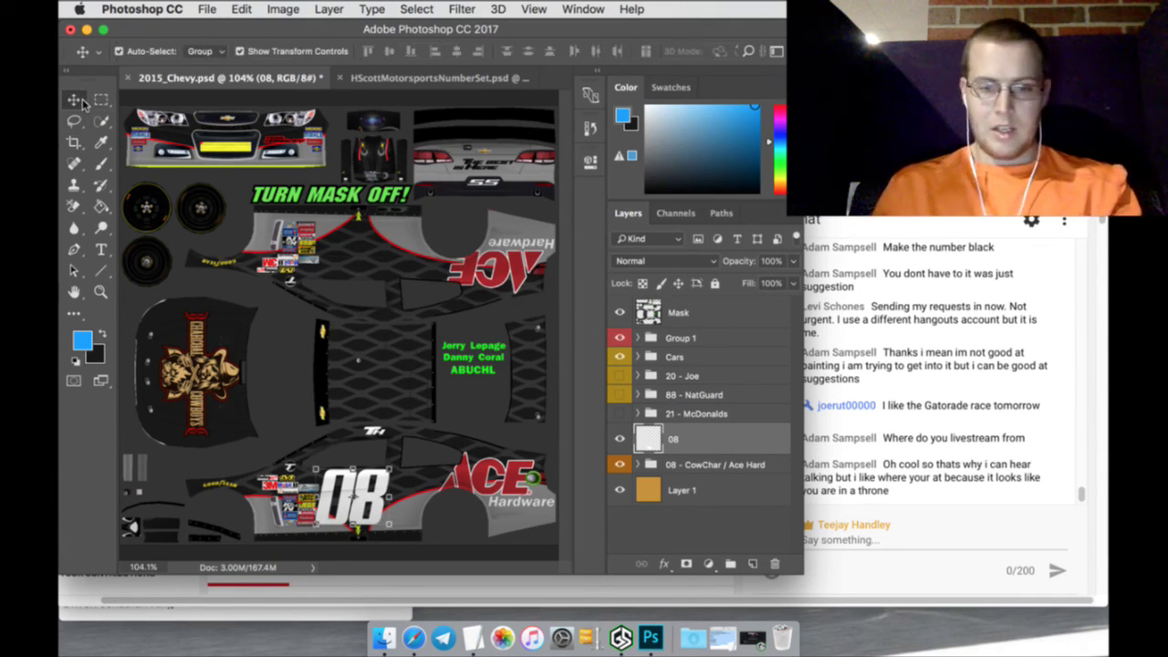
{"action": "key", "text": "Right"}
{"action": "key", "text": "Right"}
{"action": "key", "text": "Right"}
{"action": "key", "text": "Right"}
{"action": "key", "text": "Down"}
{"action": "key", "text": "Down"}
{"action": "key", "text": "Down"}
{"action": "key", "text": "Left"}
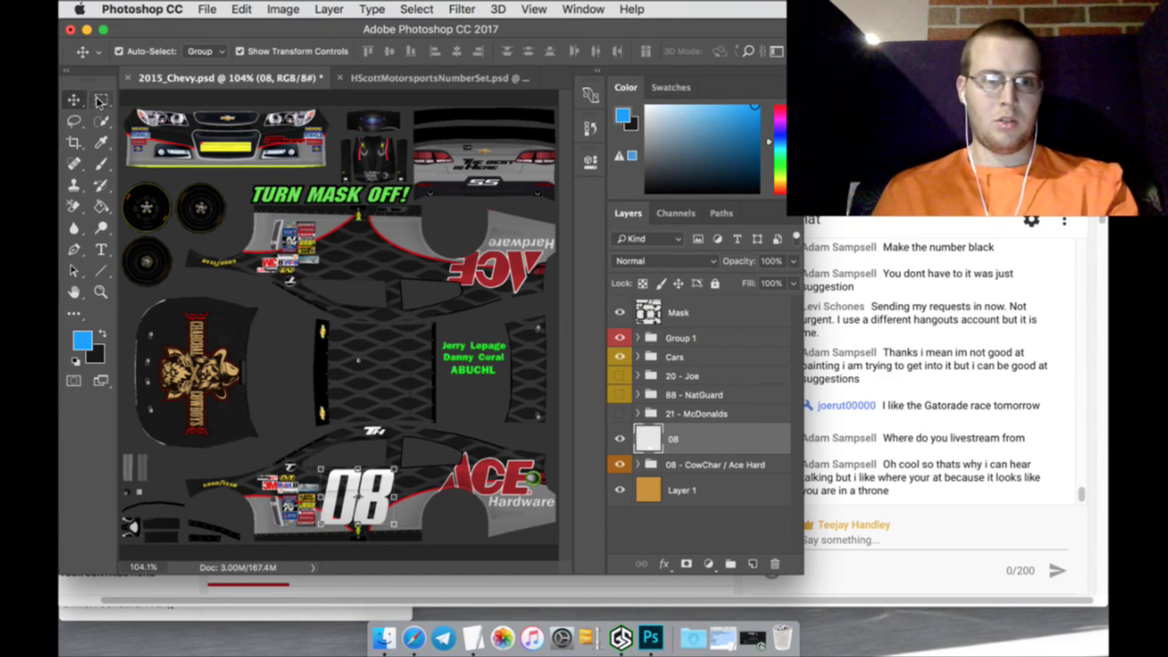
Sample the tan color from the hood's Charcoal Cowboys logo, select the 08 digits and paint them with it using the Brush
{"action": "left_click", "coordinate": [101, 144]}
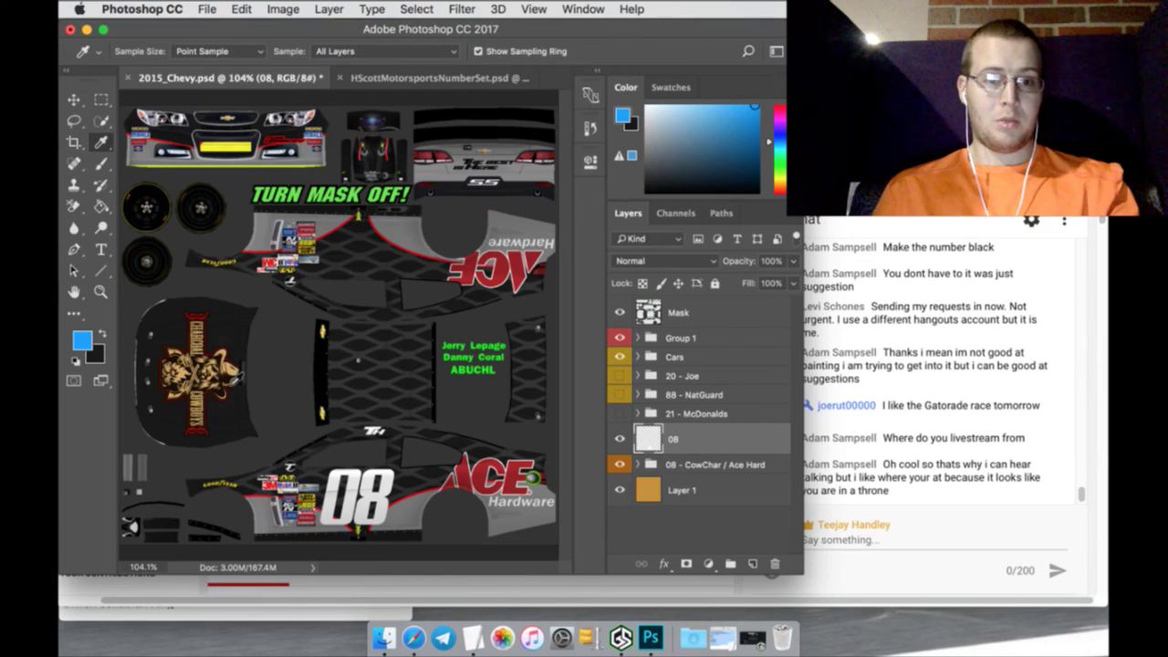
{"action": "left_click", "coordinate": [230, 374]}
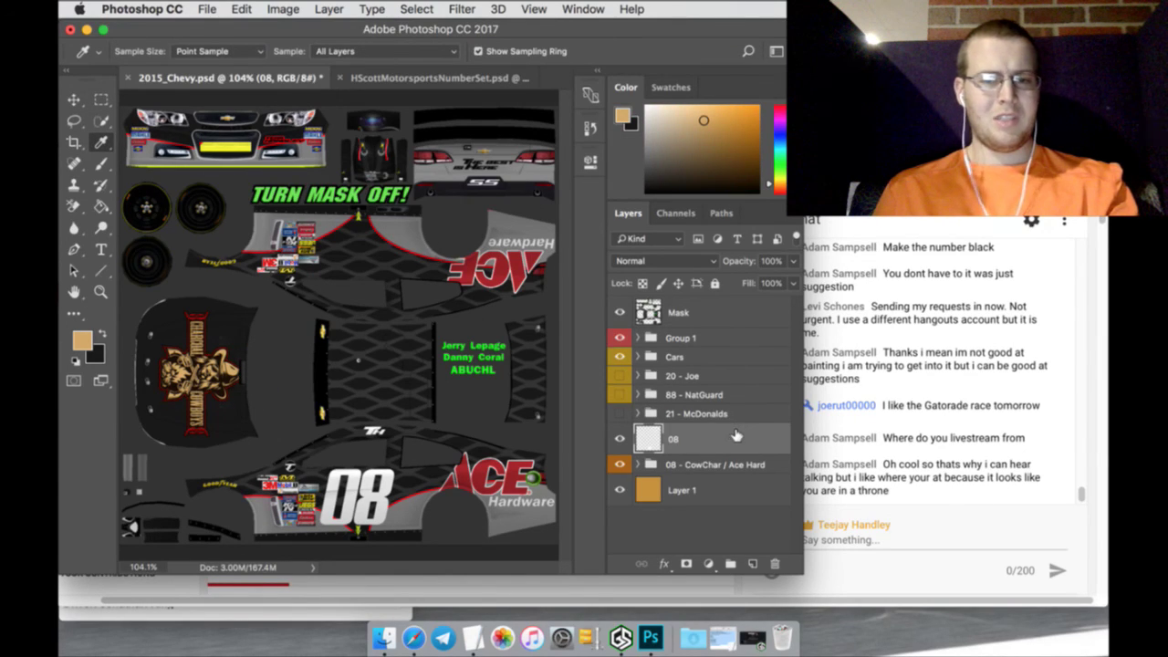
{"action": "left_click", "coordinate": [416, 9]}
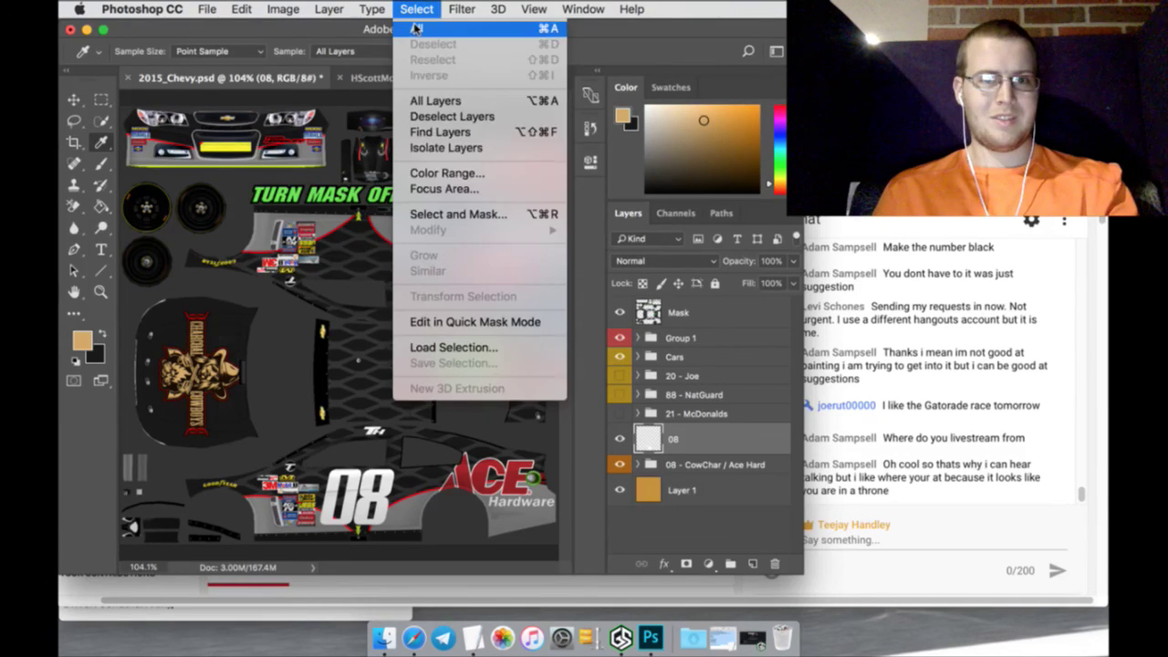
{"action": "left_click", "coordinate": [415, 25]}
{"action": "left_click", "coordinate": [102, 121]}
{"action": "left_click", "coordinate": [100, 165]}
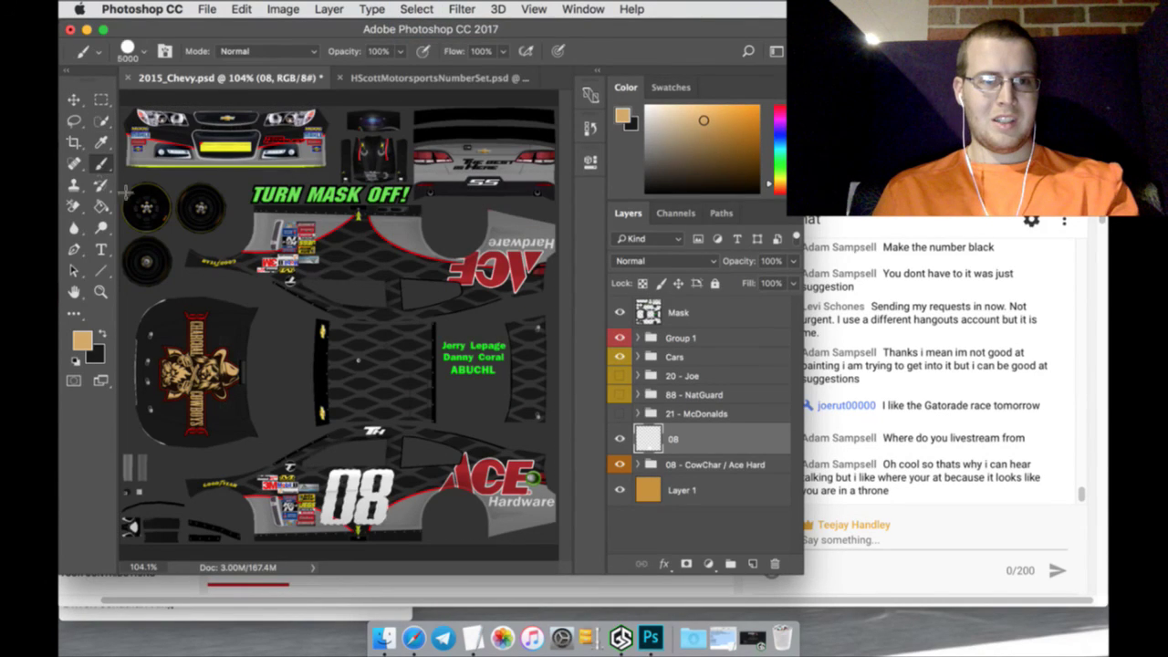
{"action": "left_click", "coordinate": [351, 480]}
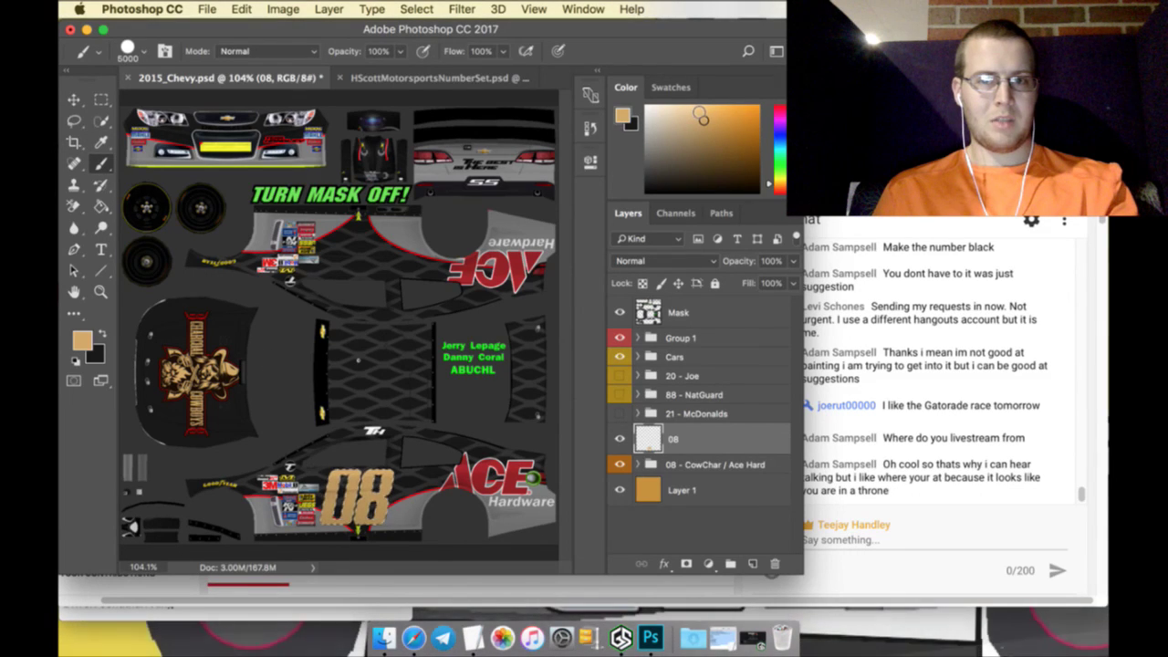
Choose a slightly lighter tan, repaint the 08 with it and switch to the Rectangular Marquee tool
{"action": "left_click_drag", "start_coordinate": [700, 116], "coordinate": [698, 109]}
{"action": "mouse_move", "coordinate": [360, 470]}
{"action": "left_mouse_down"}
{"action": "mouse_move", "coordinate": [351, 498]}
{"action": "mouse_move", "coordinate": [345, 475]}
{"action": "mouse_move", "coordinate": [357, 511]}
{"action": "left_mouse_up"}
{"action": "key", "text": "m"}
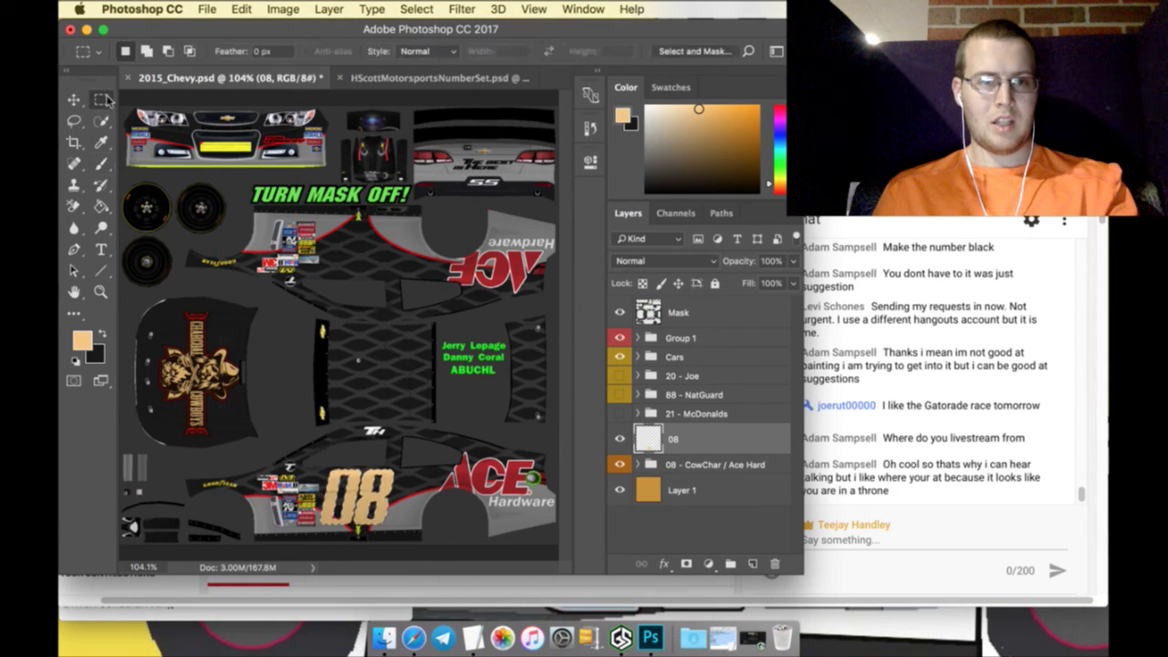
{"action": "double_click", "coordinate": [767, 438]}
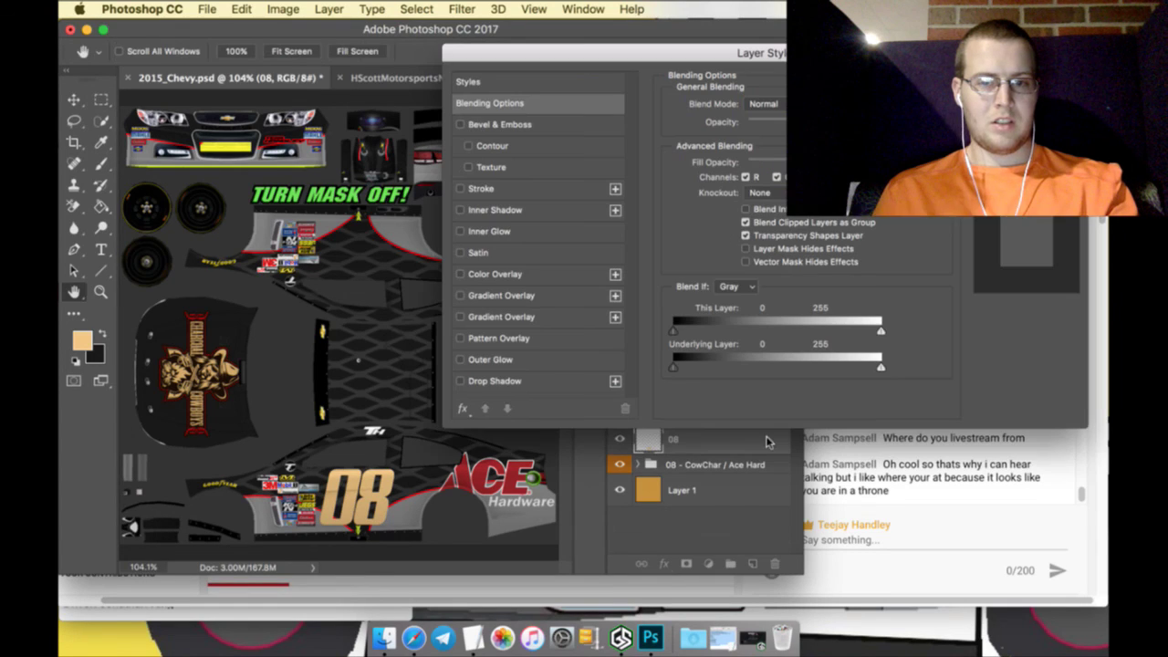
{"action": "left_click", "coordinate": [510, 382]}
{"action": "left_click", "coordinate": [492, 341]}
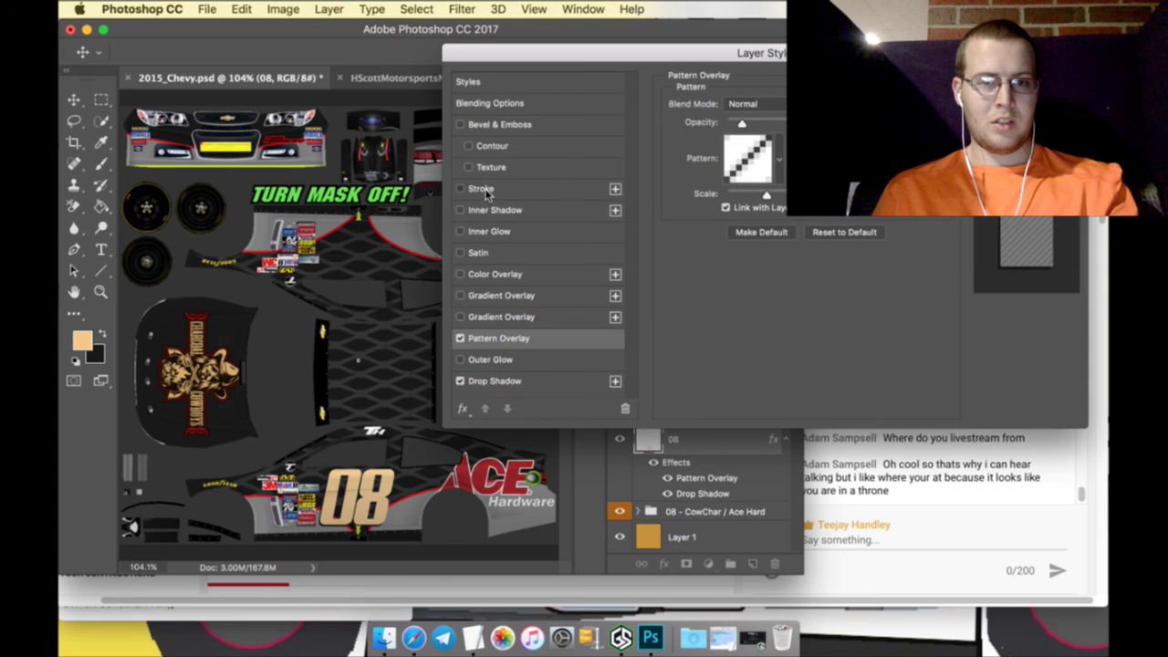
{"action": "left_click", "coordinate": [483, 189]}
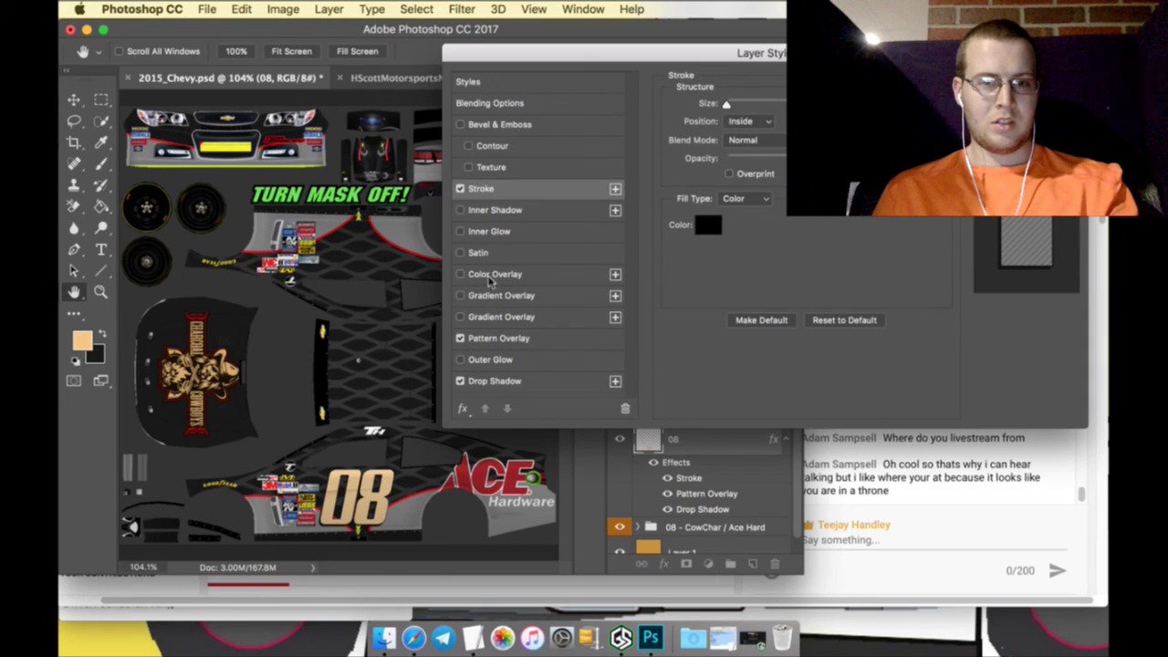
{"action": "left_click", "coordinate": [488, 126]}
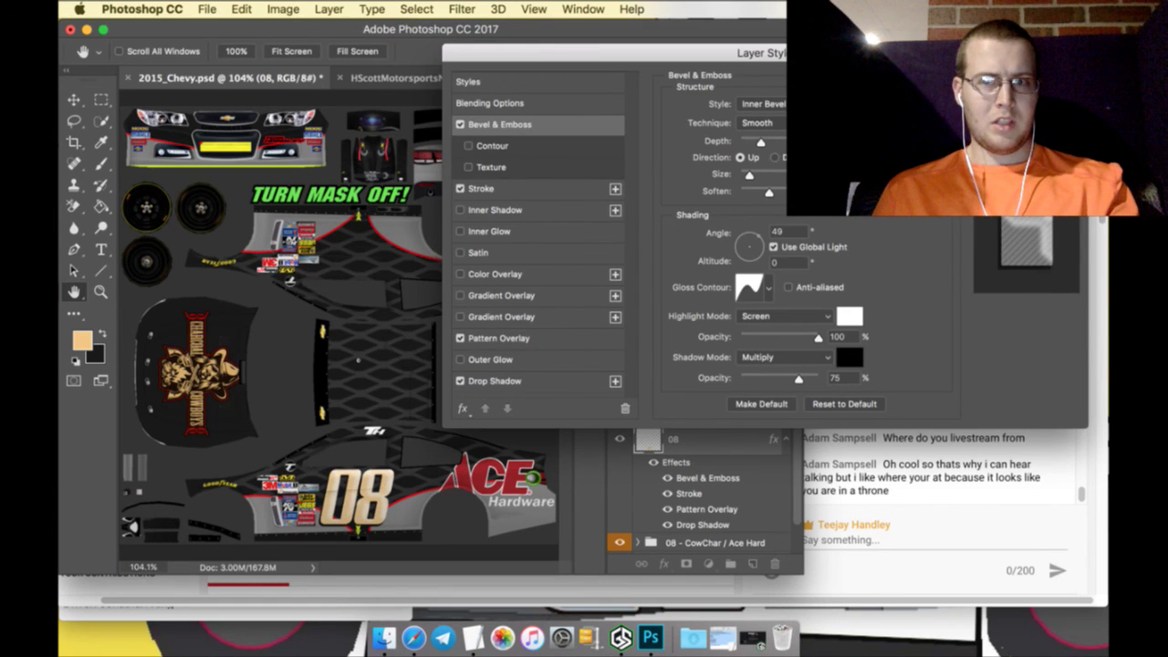
{"action": "key", "text": "Escape"}
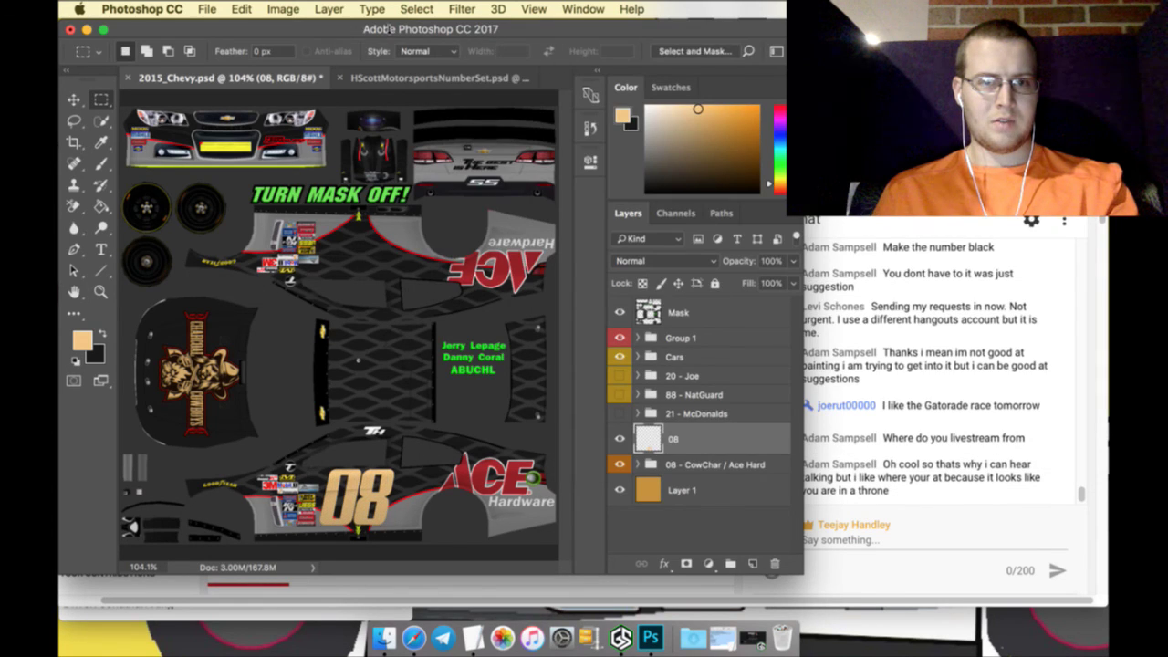
Select the 08 digits, sample a darker tan from the hood's Charcoal Cowboys logo and repaint them with the Brush
{"action": "left_click", "coordinate": [416, 9]}
{"action": "left_click", "coordinate": [429, 28]}
{"action": "left_click", "coordinate": [101, 120]}
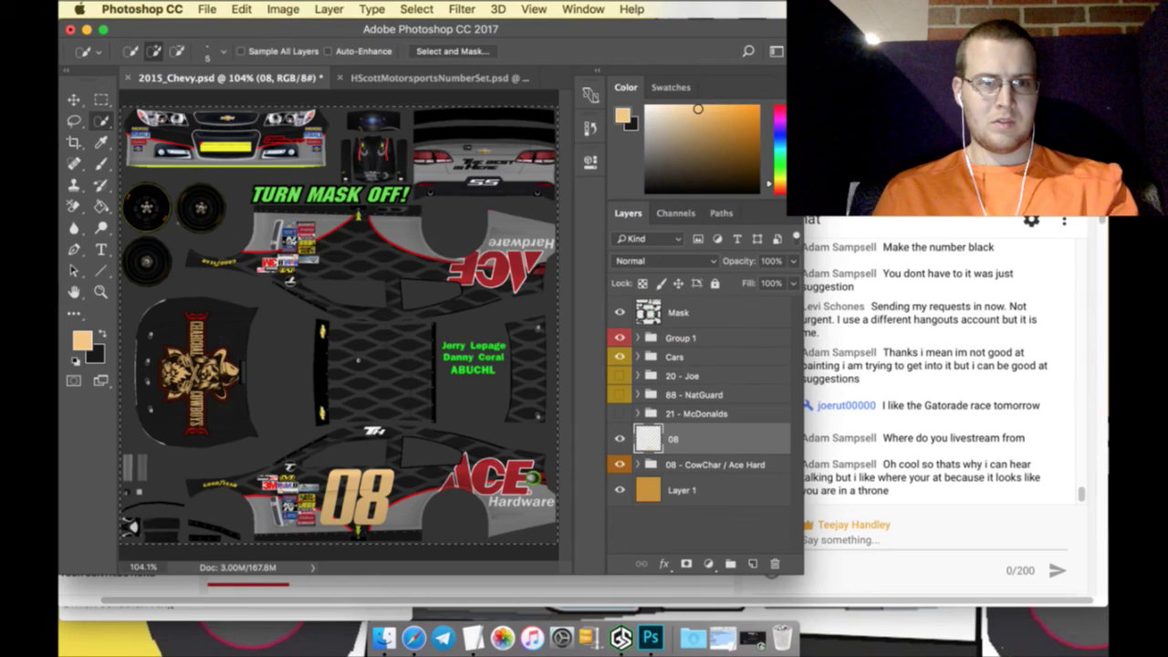
{"action": "left_click", "coordinate": [101, 144]}
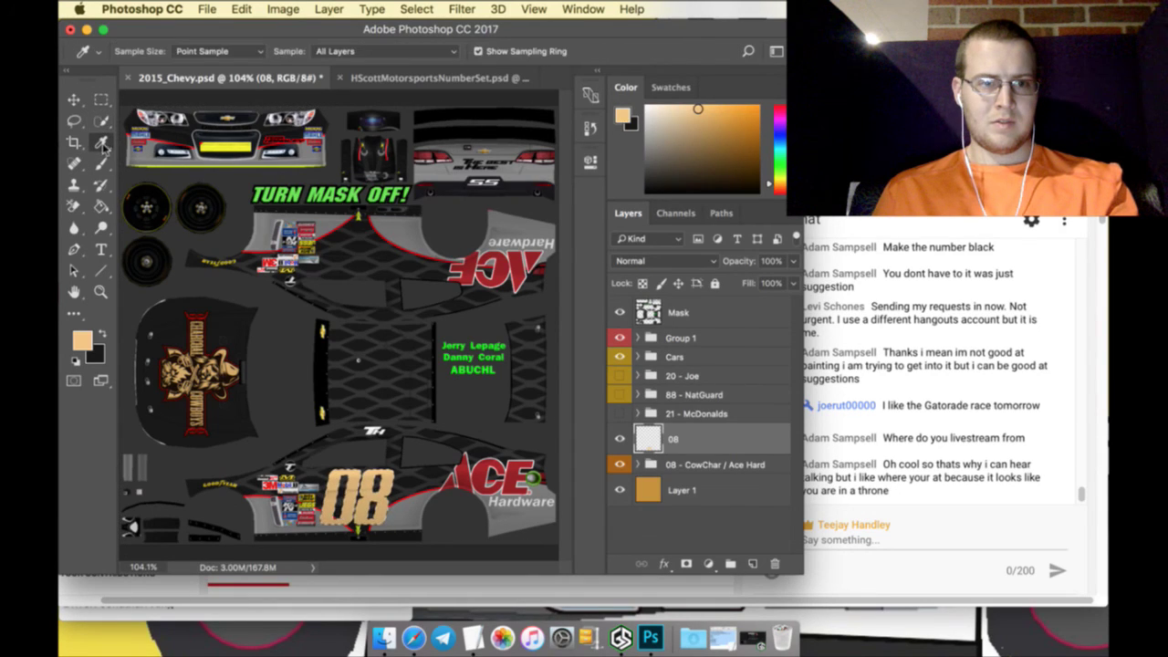
{"action": "left_click", "coordinate": [233, 382]}
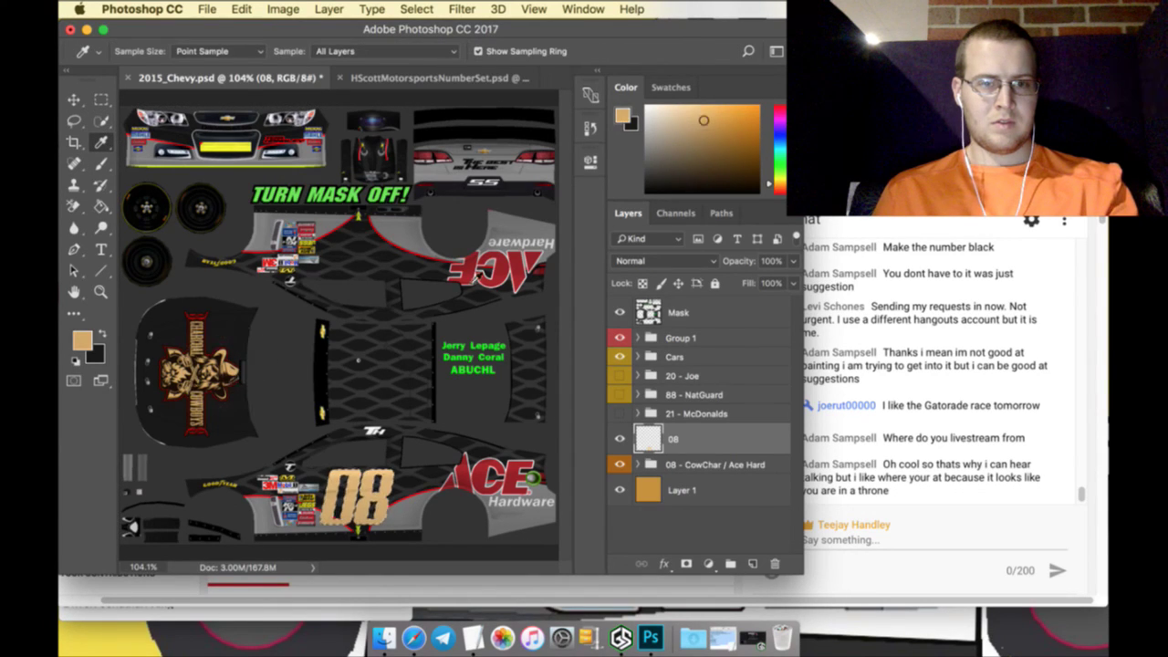
{"action": "left_click", "coordinate": [358, 360]}
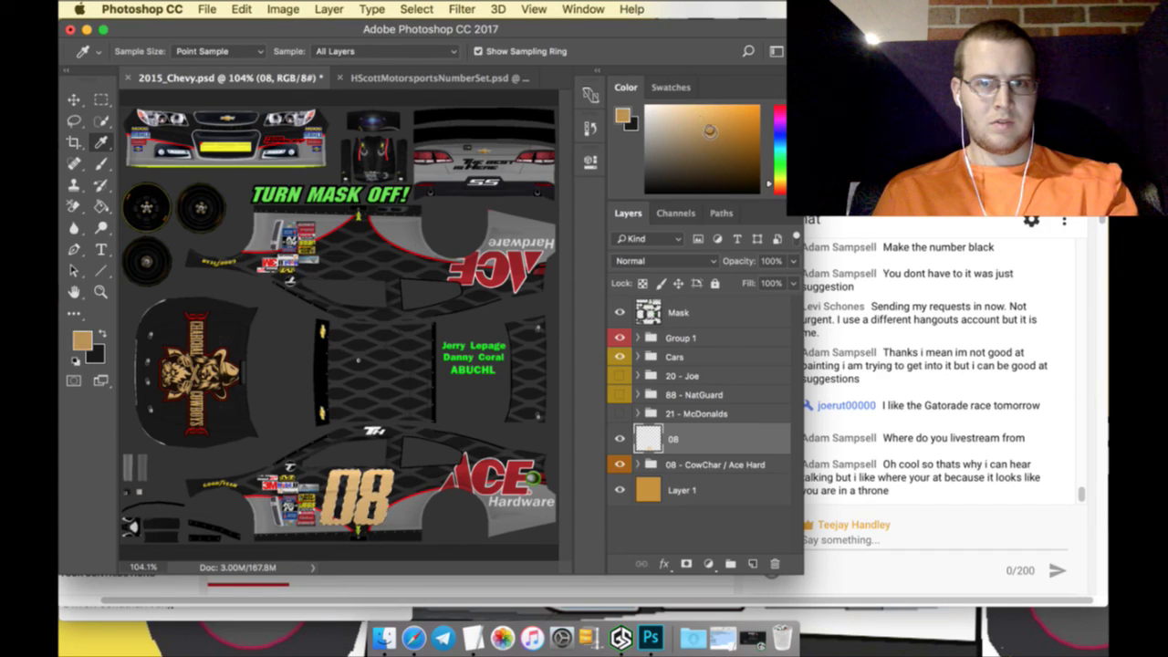
{"action": "left_click", "coordinate": [101, 165]}
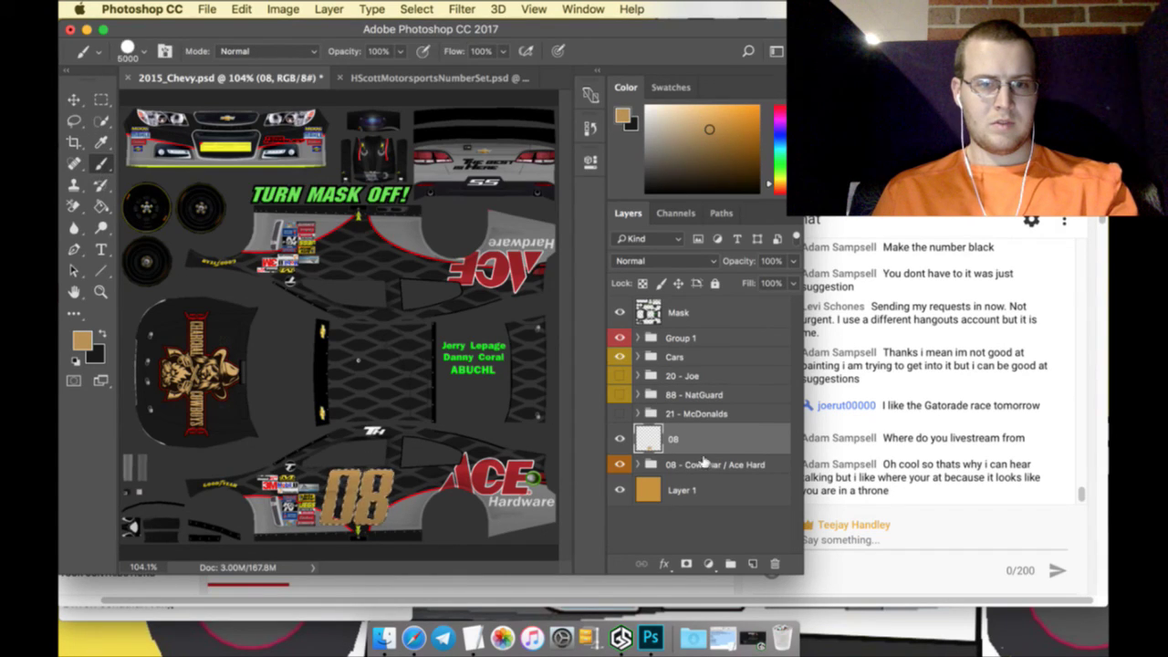
Give the 08 layer Drop Shadow, Pattern Overlay, Bevel & Emboss and Stroke effects, clear the selection and rasterize the layer style
{"action": "double_click", "coordinate": [755, 440]}
{"action": "left_click", "coordinate": [525, 380]}
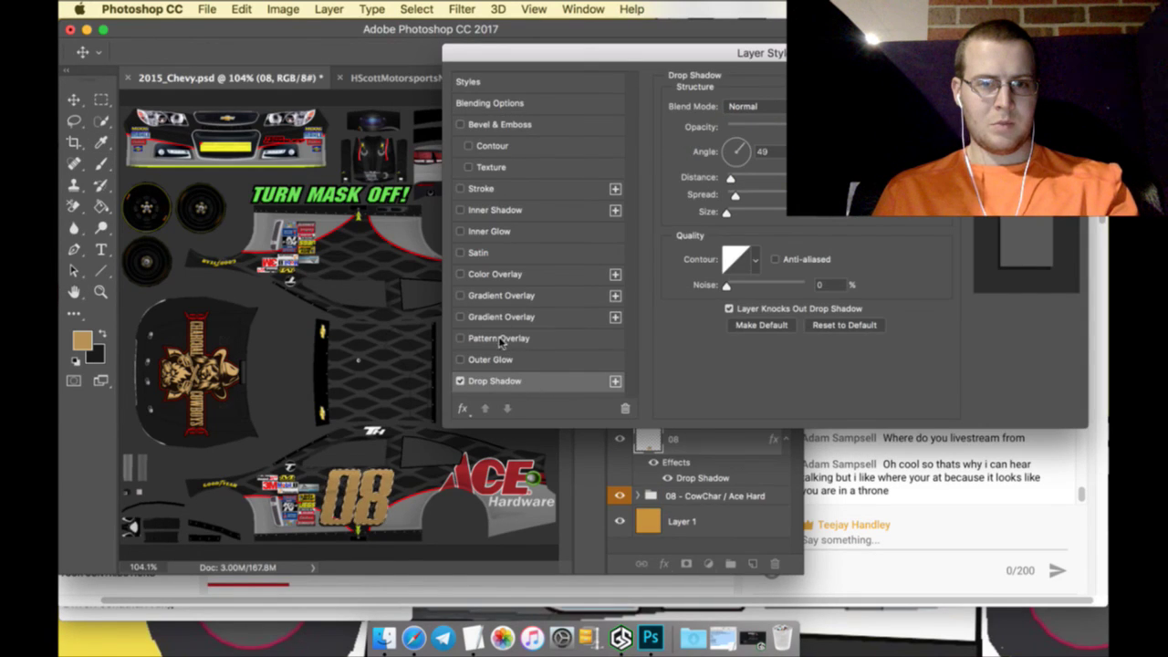
{"action": "left_click", "coordinate": [500, 339]}
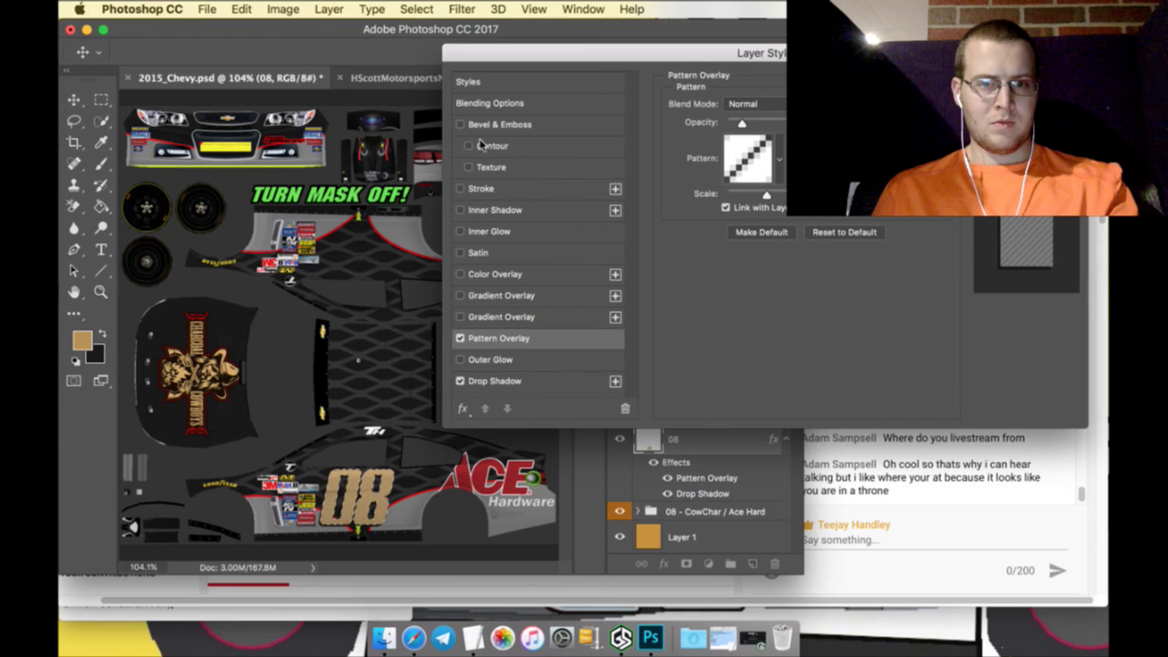
{"action": "left_click", "coordinate": [481, 128]}
{"action": "left_click", "coordinate": [482, 191]}
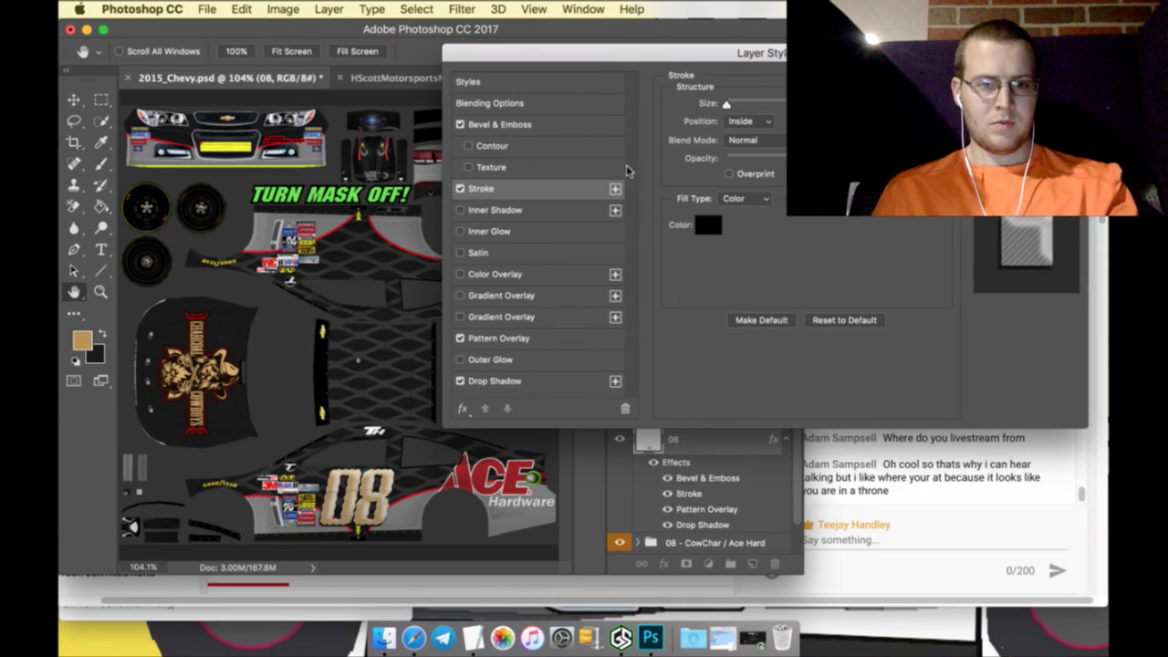
{"action": "key", "text": "Return"}
{"action": "key", "text": "b"}
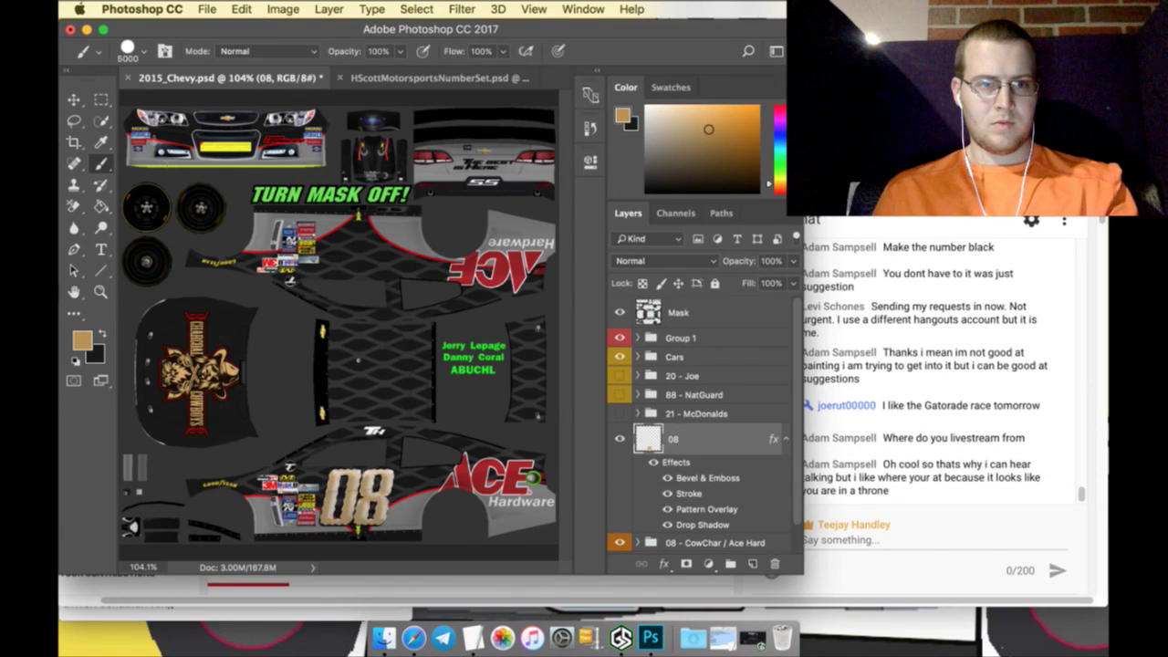
{"action": "key", "text": "m"}
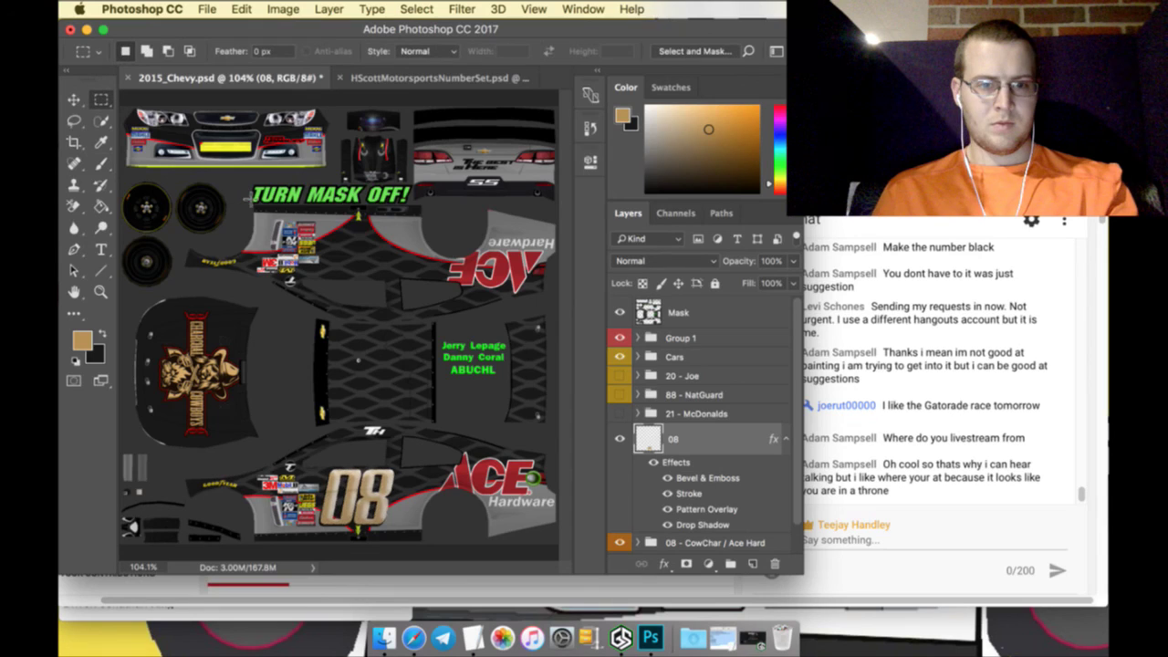
{"action": "right_click", "coordinate": [717, 440]}
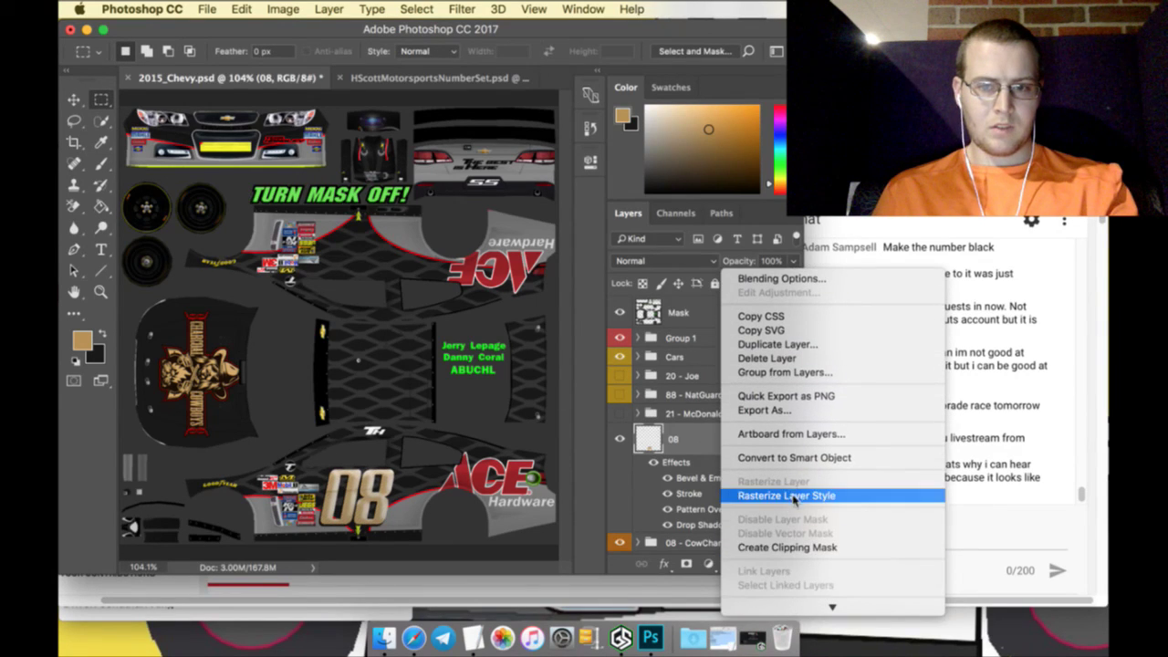
{"action": "left_click", "coordinate": [786, 495]}
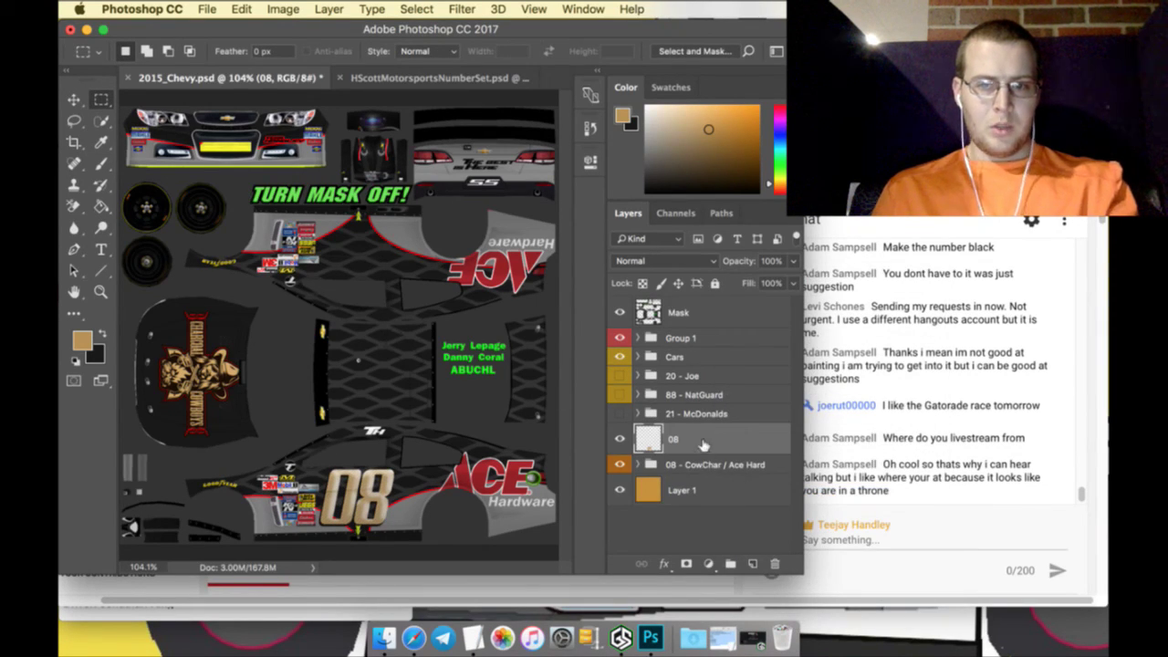
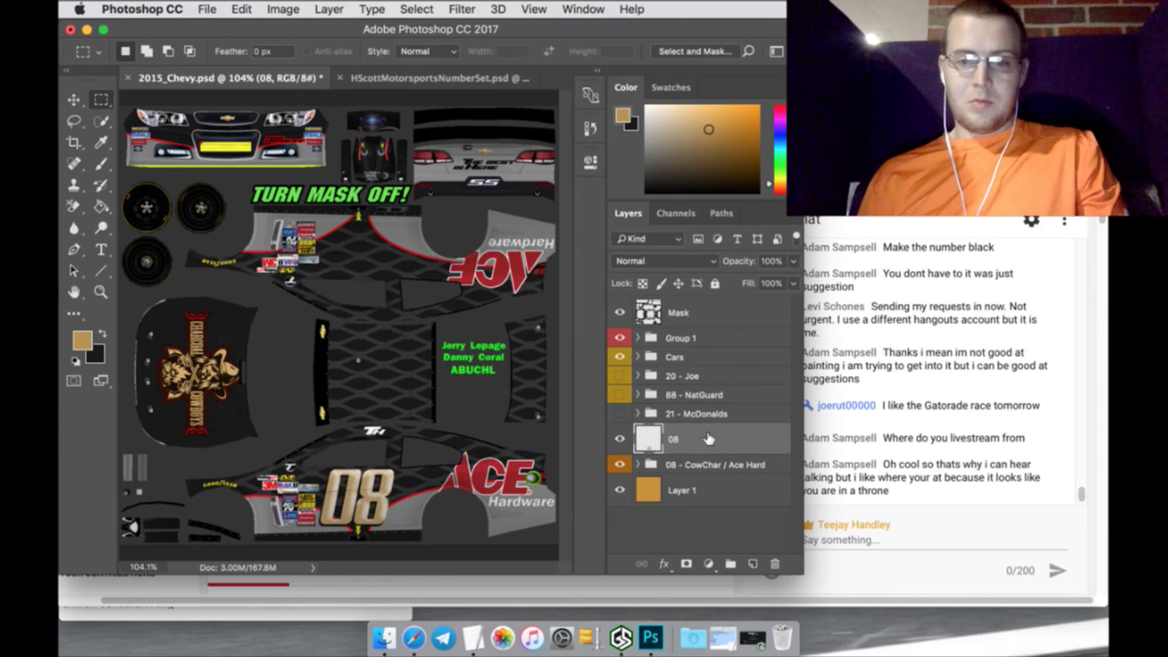
Duplicate the 08 layer as 08 copy and rotate the copy 180 degrees with Free Transform
{"action": "right_click", "coordinate": [710, 437]}
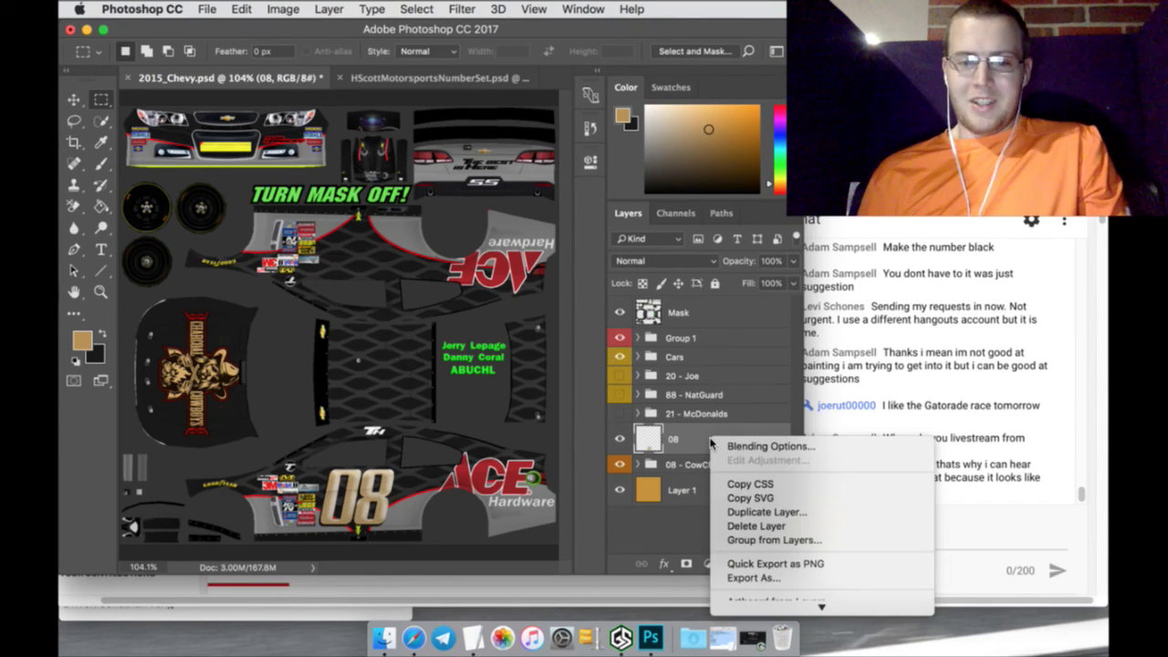
{"action": "left_click", "coordinate": [744, 513]}
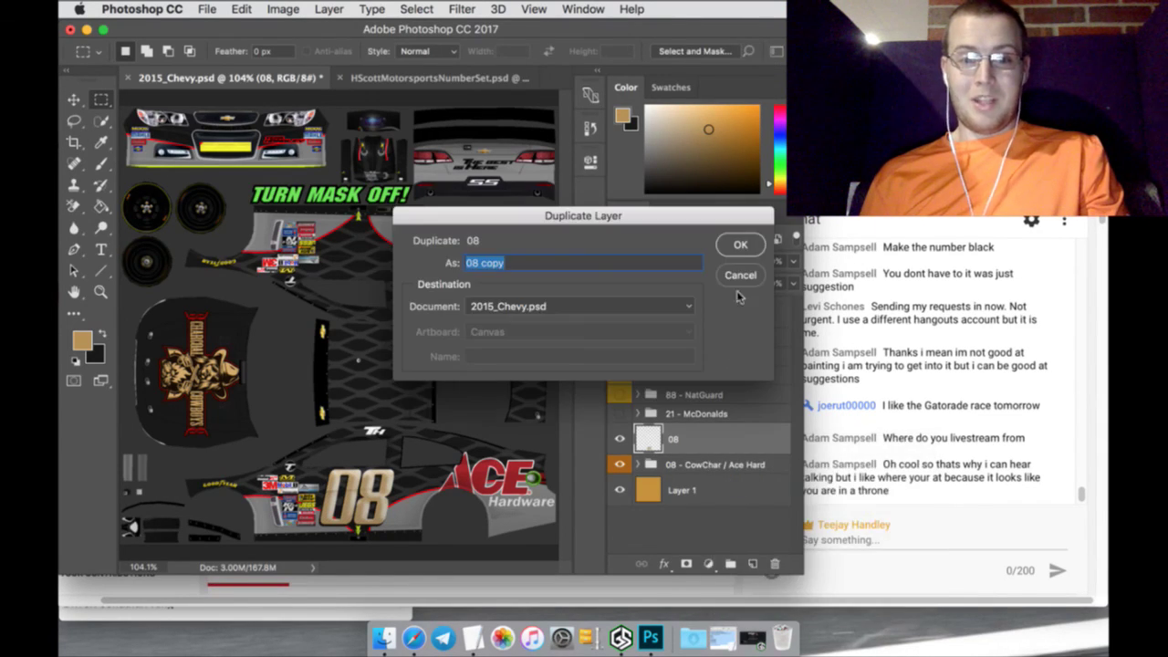
{"action": "left_click", "coordinate": [741, 245]}
{"action": "key", "text": "v"}
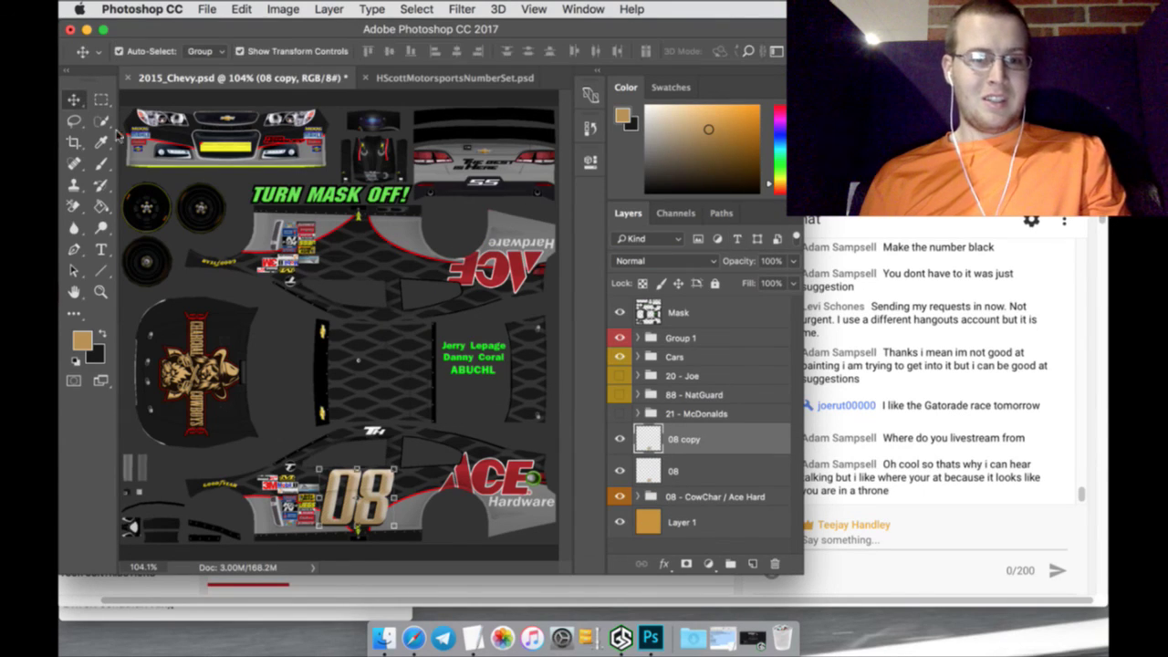
{"action": "key", "text": "super+t"}
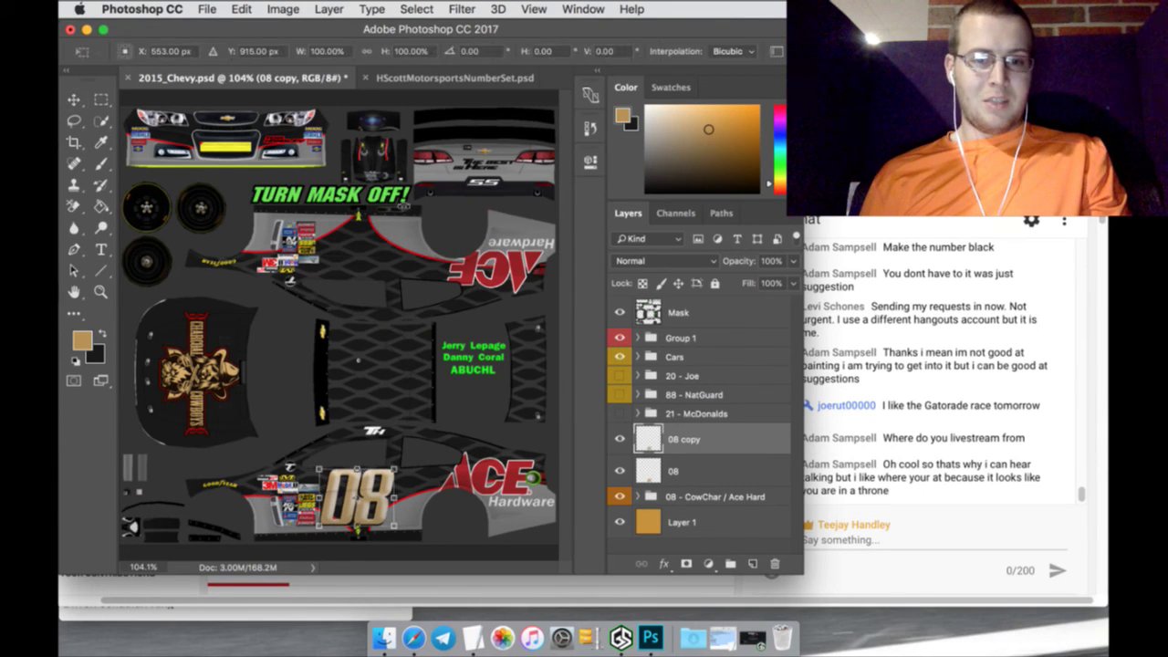
{"action": "left_click", "coordinate": [482, 53]}
{"action": "type", "text": "180"}
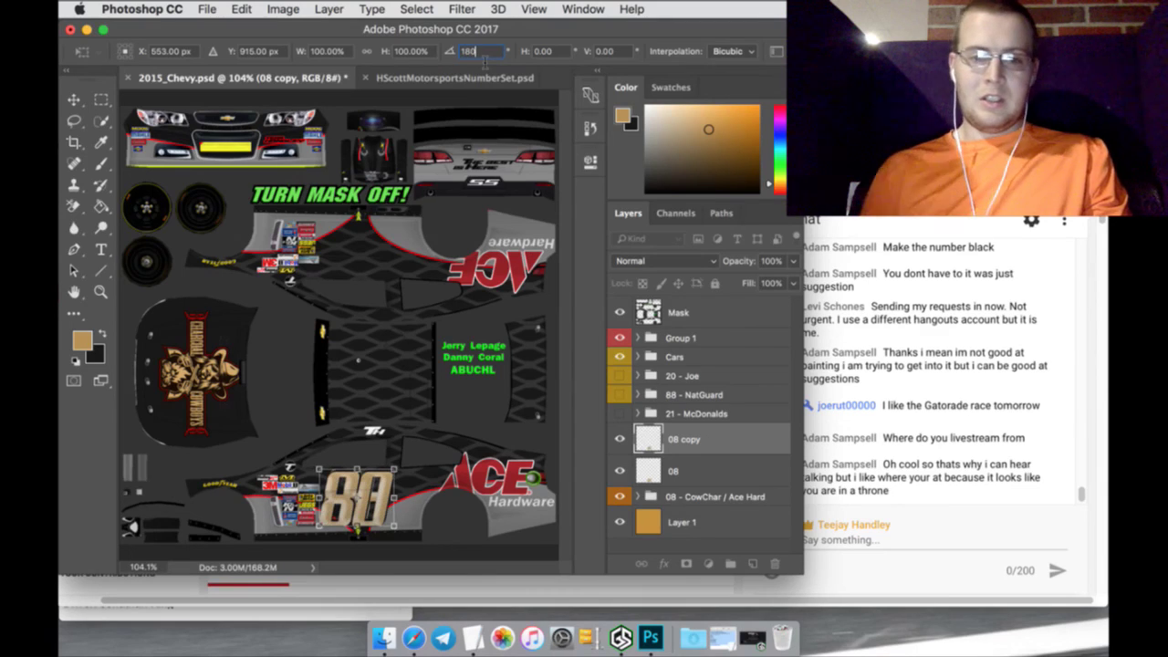
Move the rotated 08 copy onto the upper door at Y 332 px and apply the transformation
{"action": "left_click", "coordinate": [271, 51]}
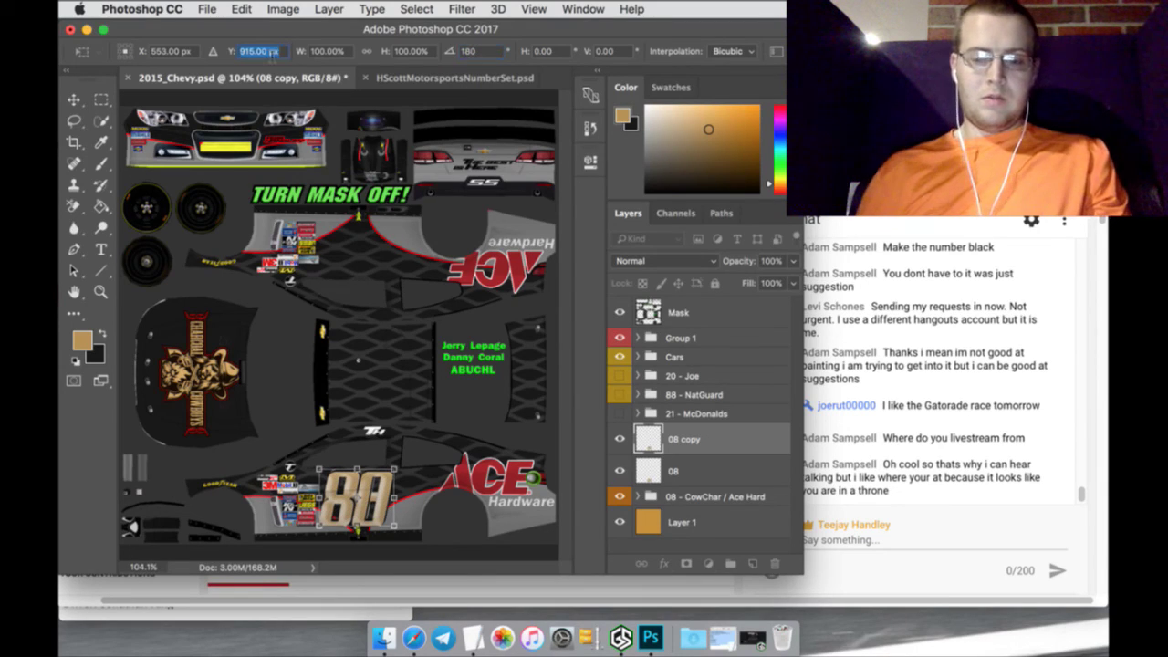
{"action": "type", "text": "325"}
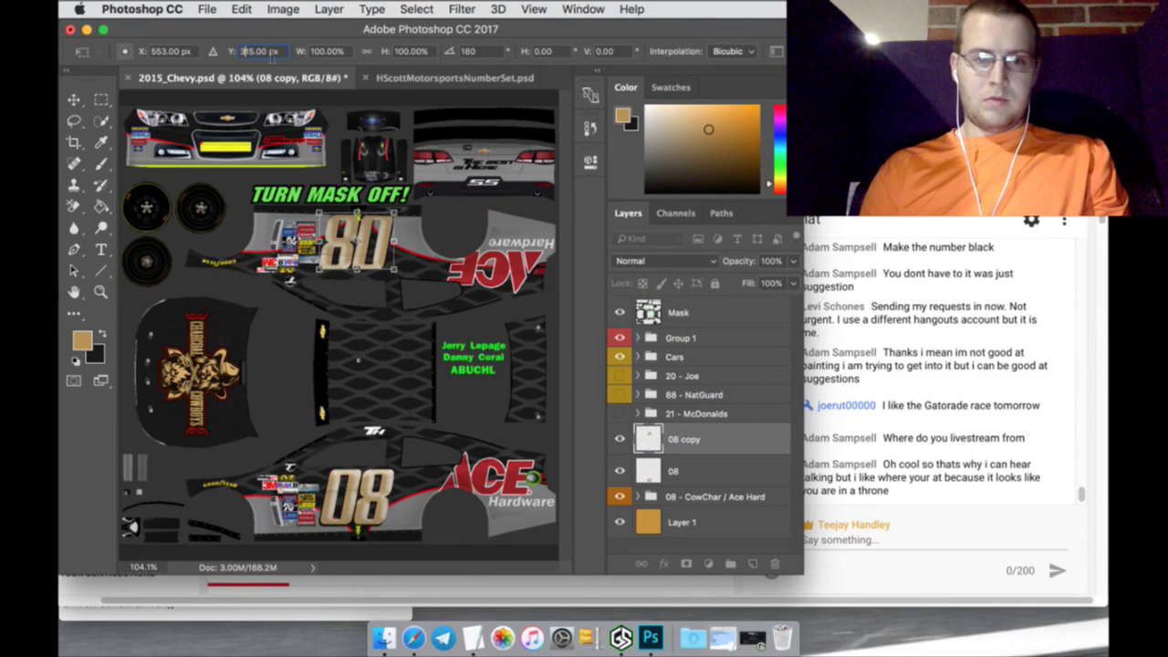
{"action": "key", "text": "Up"}
{"action": "key", "text": "Up"}
{"action": "key", "text": "Up"}
{"action": "key", "text": "Up"}
{"action": "key", "text": "Up"}
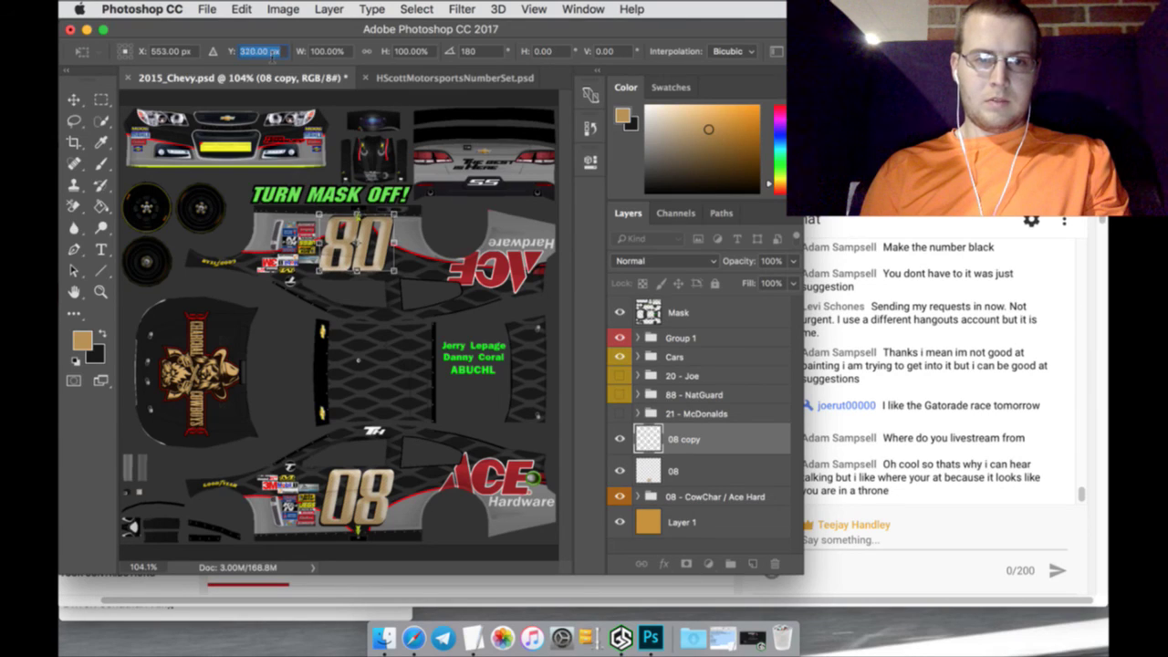
{"action": "key", "text": "Up"}
{"action": "key", "text": "Up"}
{"action": "key", "text": "Up"}
{"action": "key", "text": "Up"}
{"action": "key", "text": "Up"}
{"action": "key", "text": "Up"}
{"action": "key", "text": "Up"}
{"action": "key", "text": "Up"}
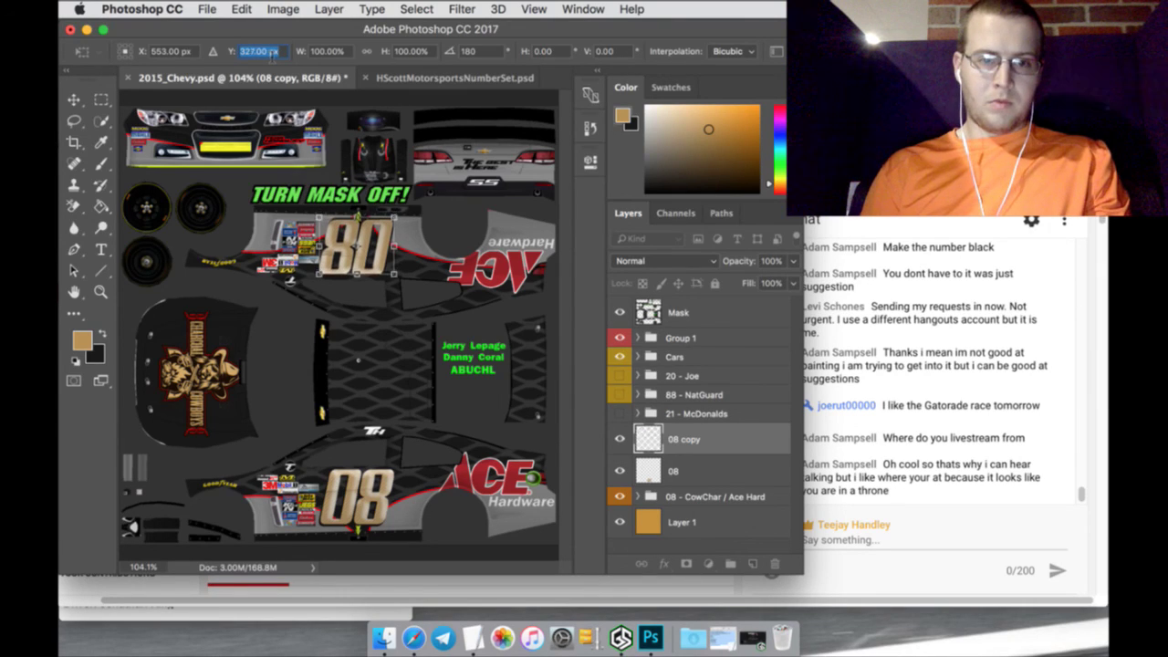
{"action": "key", "text": "Up"}
{"action": "key", "text": "Up"}
{"action": "key", "text": "Up"}
{"action": "key", "text": "Up"}
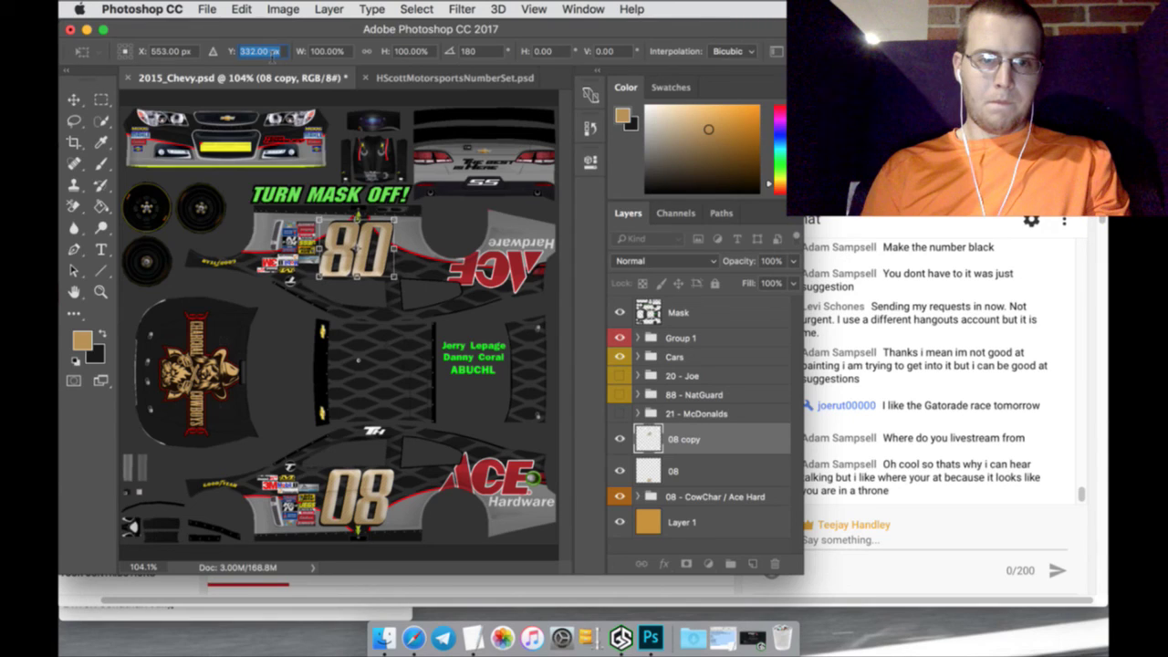
{"action": "left_click", "coordinate": [102, 99]}
{"action": "left_click", "coordinate": [693, 242]}
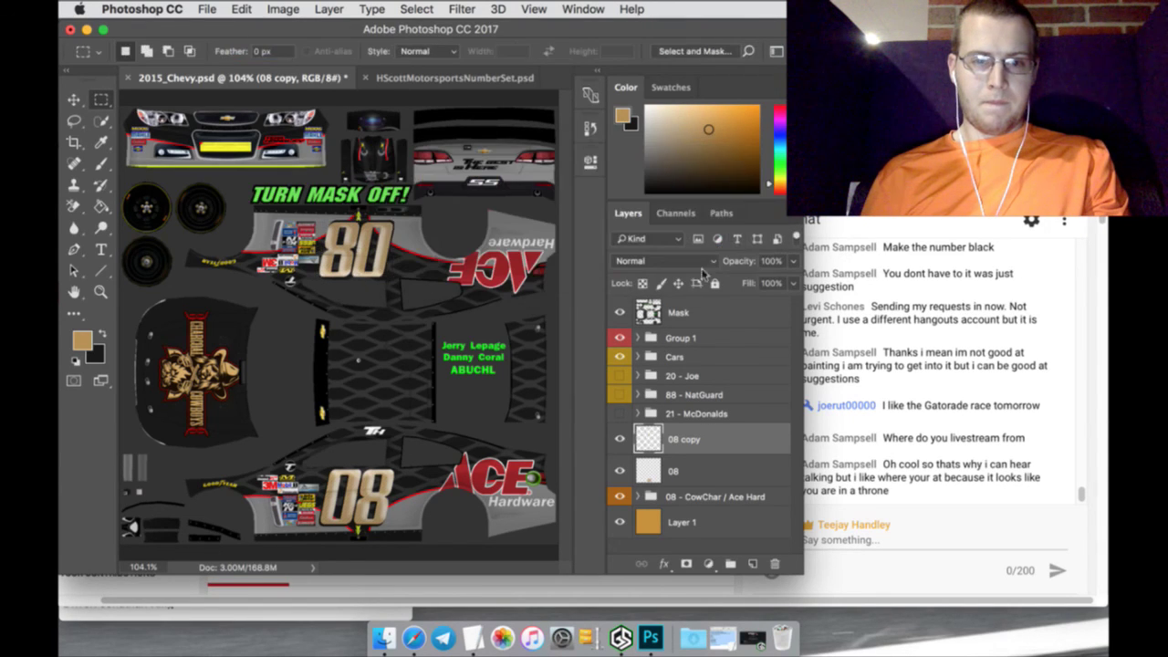
Duplicate the original 08 layer as 08 copy 2, move the copy onto the roof and enlarge it to about 142.6%
{"action": "right_click", "coordinate": [696, 465]}
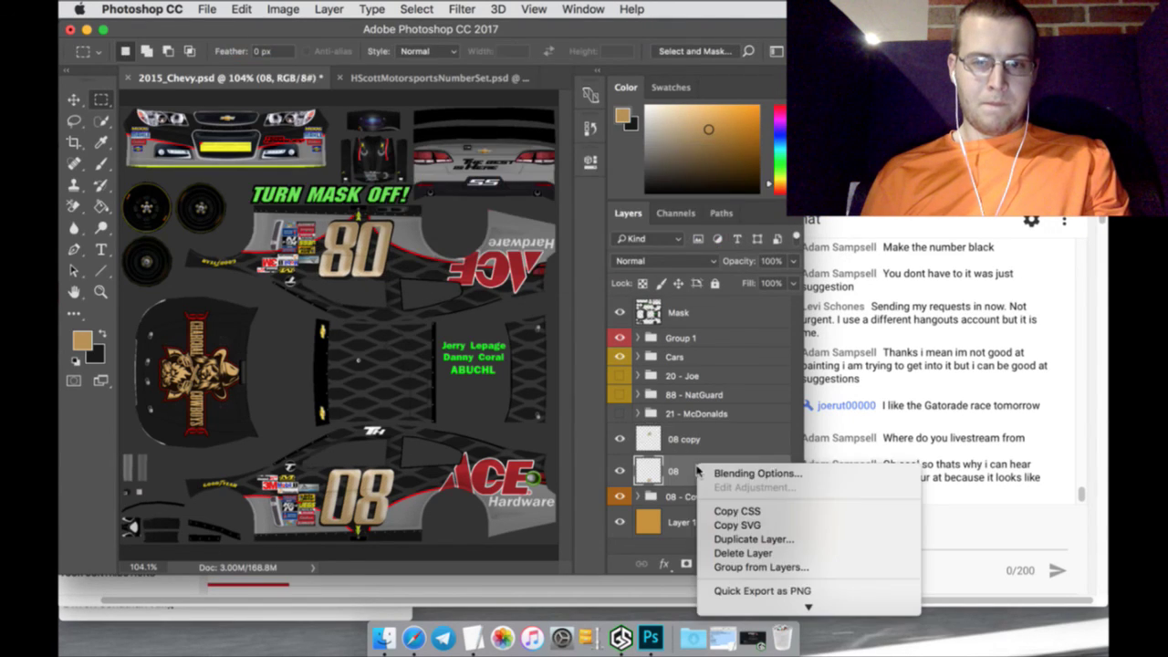
{"action": "left_click", "coordinate": [721, 540]}
{"action": "left_click", "coordinate": [745, 242]}
{"action": "key", "text": "v"}
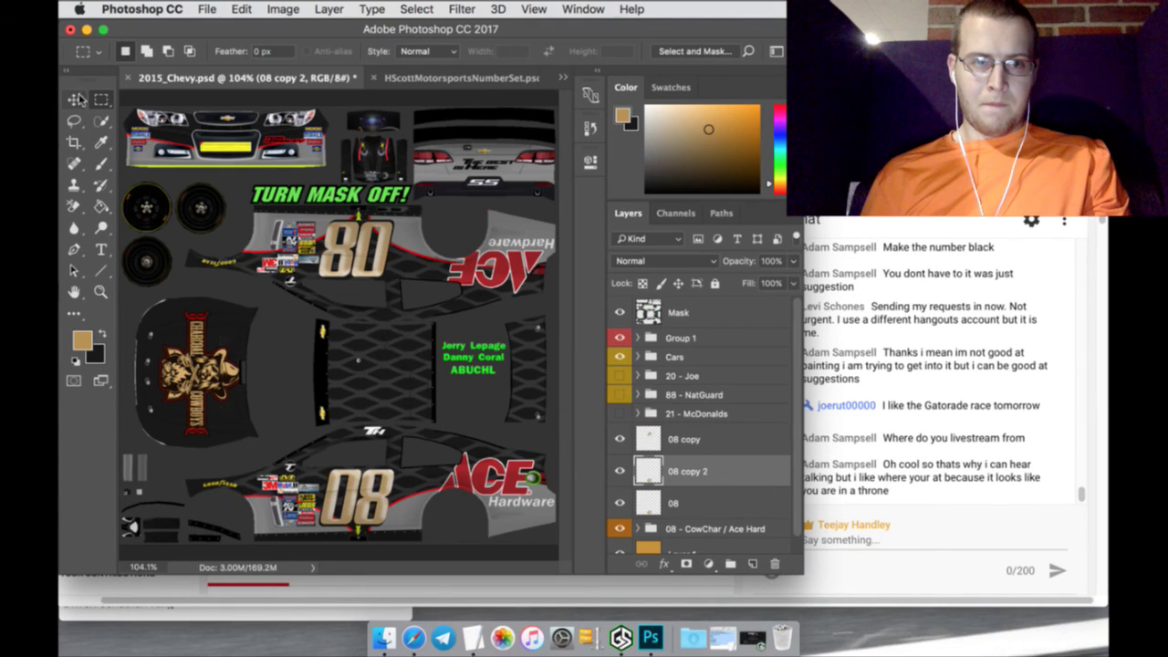
{"action": "left_click", "coordinate": [376, 474]}
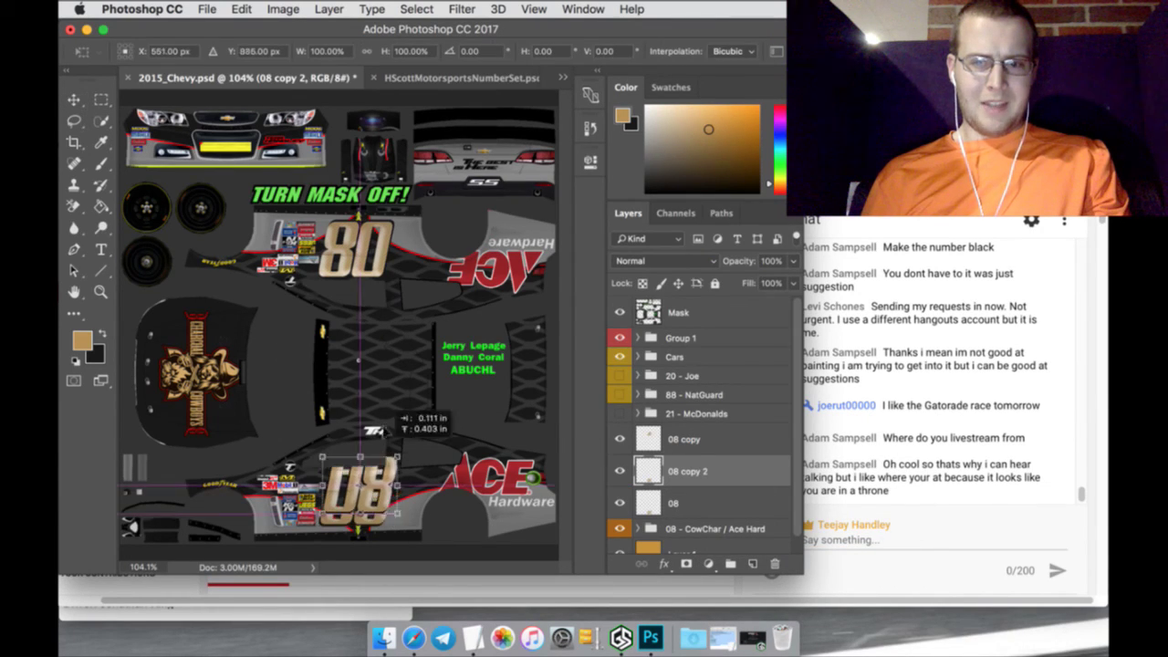
{"action": "left_click_drag", "start_coordinate": [375, 474], "coordinate": [399, 341]}
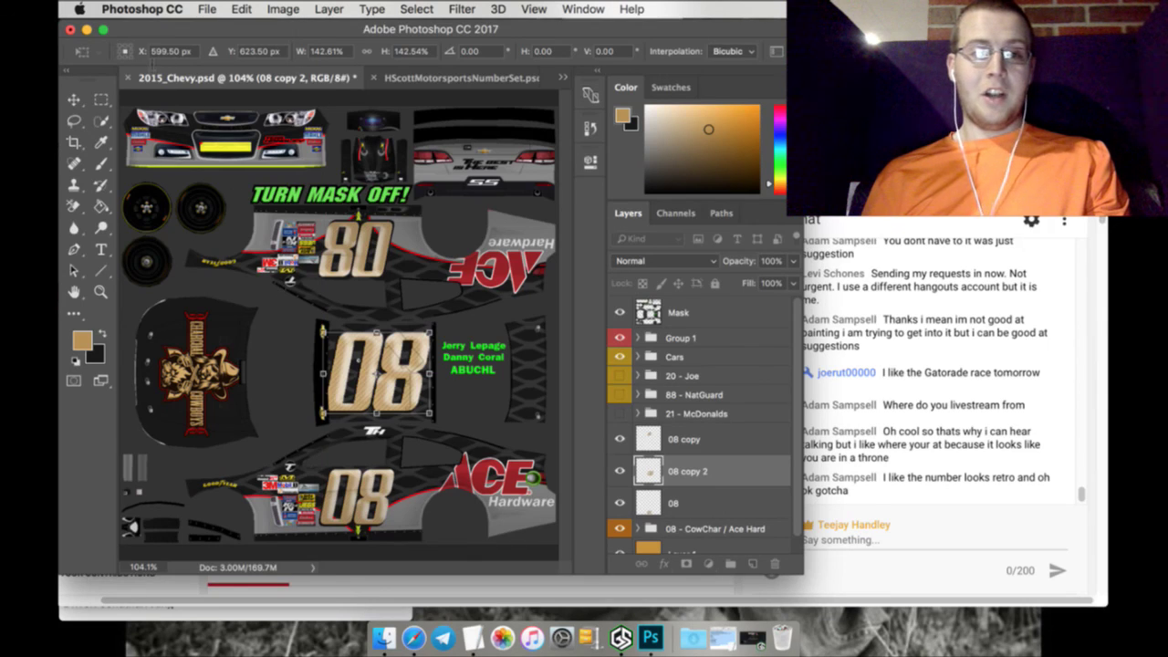
Shift the roof 08 to X 605.5 px, apply the transformation and select the original 08 layer
{"action": "left_click_drag", "start_coordinate": [139, 51], "coordinate": [144, 48]}
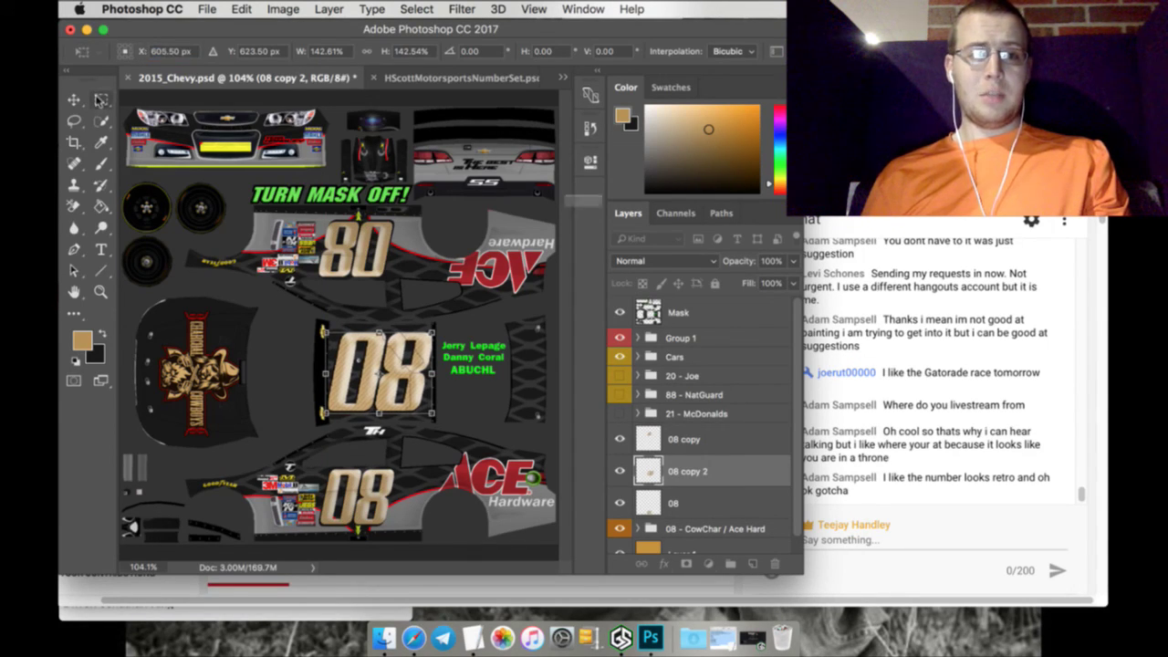
{"action": "left_click", "coordinate": [100, 99]}
{"action": "left_click", "coordinate": [721, 239]}
{"action": "left_click", "coordinate": [707, 504]}
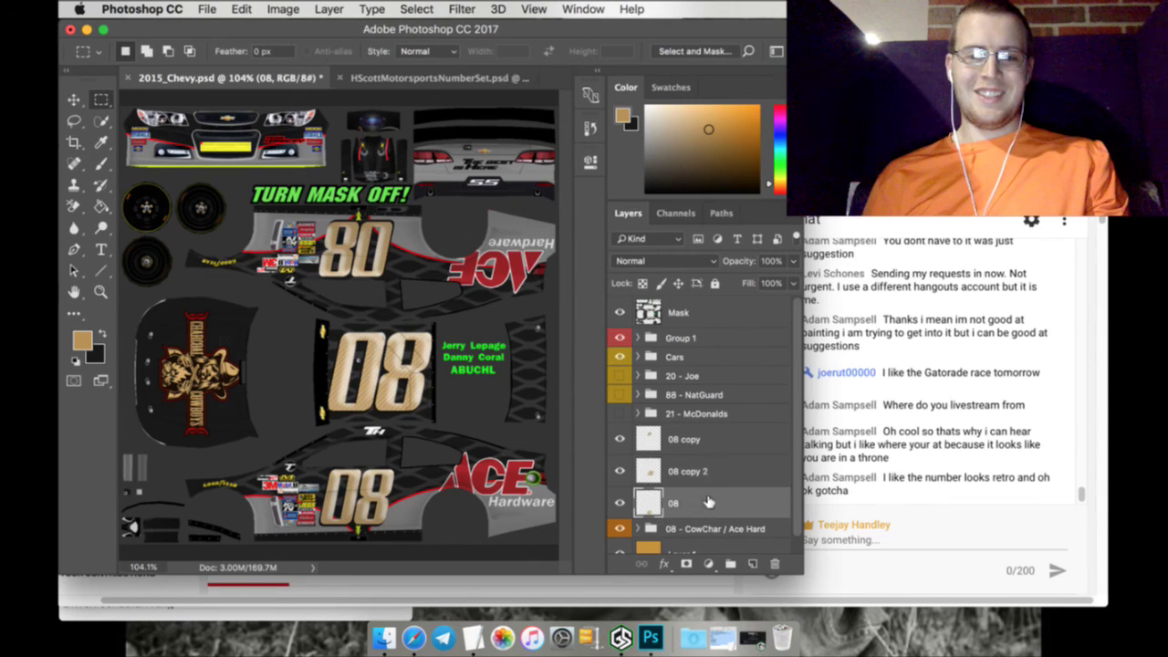
Duplicate the 08 layer as 08 copy 3, shrink it to about 15.9% and place it on the rear bumper at X 999 px, Y 165.5 px
{"action": "right_click", "coordinate": [709, 507]}
{"action": "left_click", "coordinate": [757, 576]}
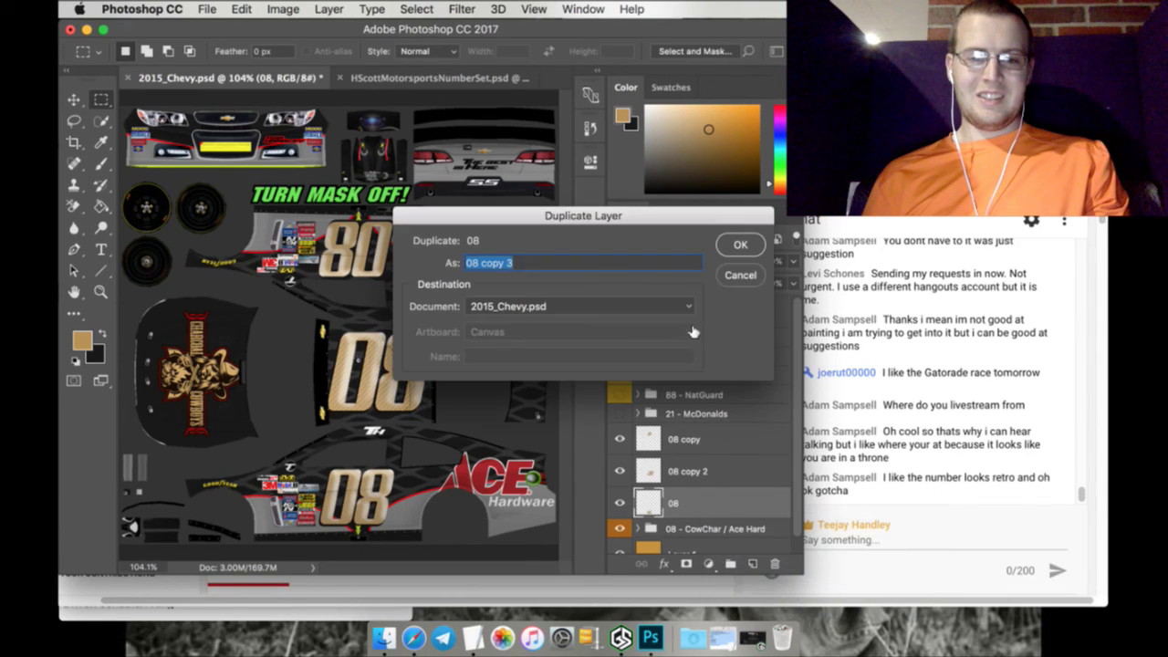
{"action": "left_click", "coordinate": [740, 246]}
{"action": "left_click", "coordinate": [74, 100]}
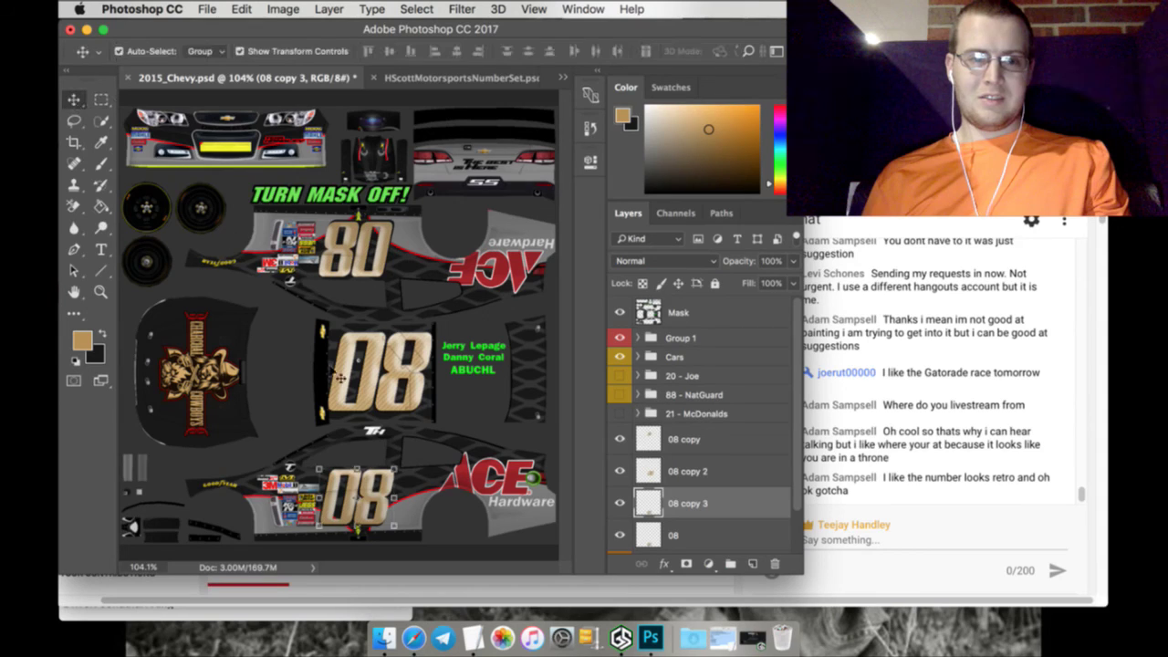
{"action": "left_click_drag", "start_coordinate": [369, 470], "coordinate": [541, 176]}
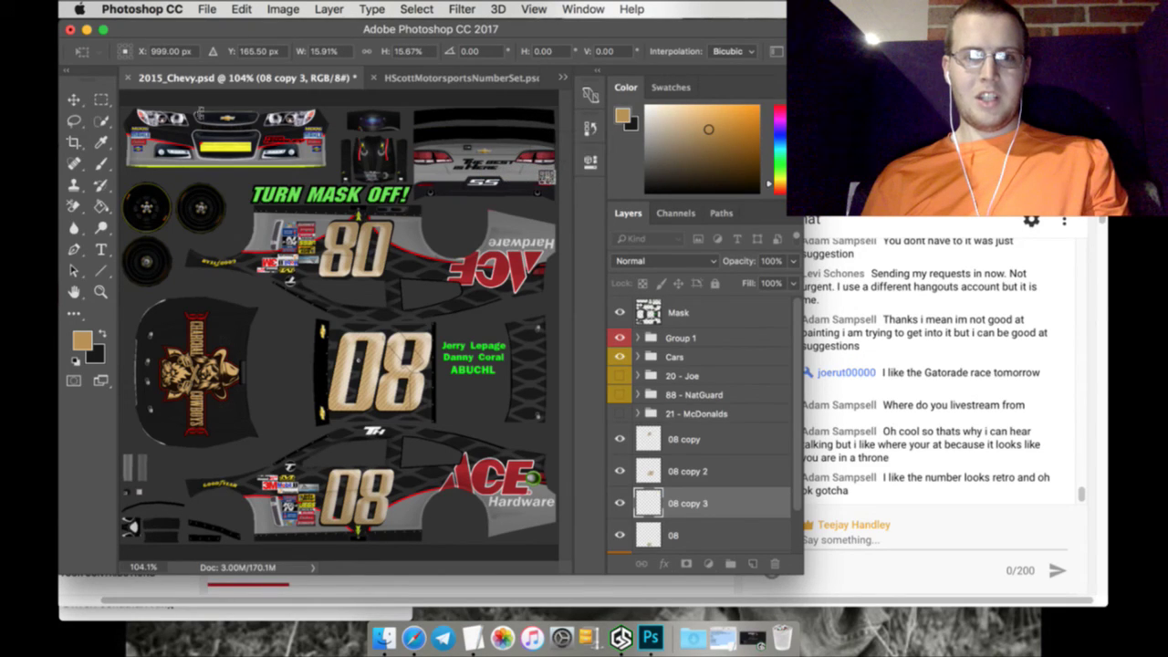
{"action": "left_click", "coordinate": [102, 103]}
{"action": "key", "text": "Return"}
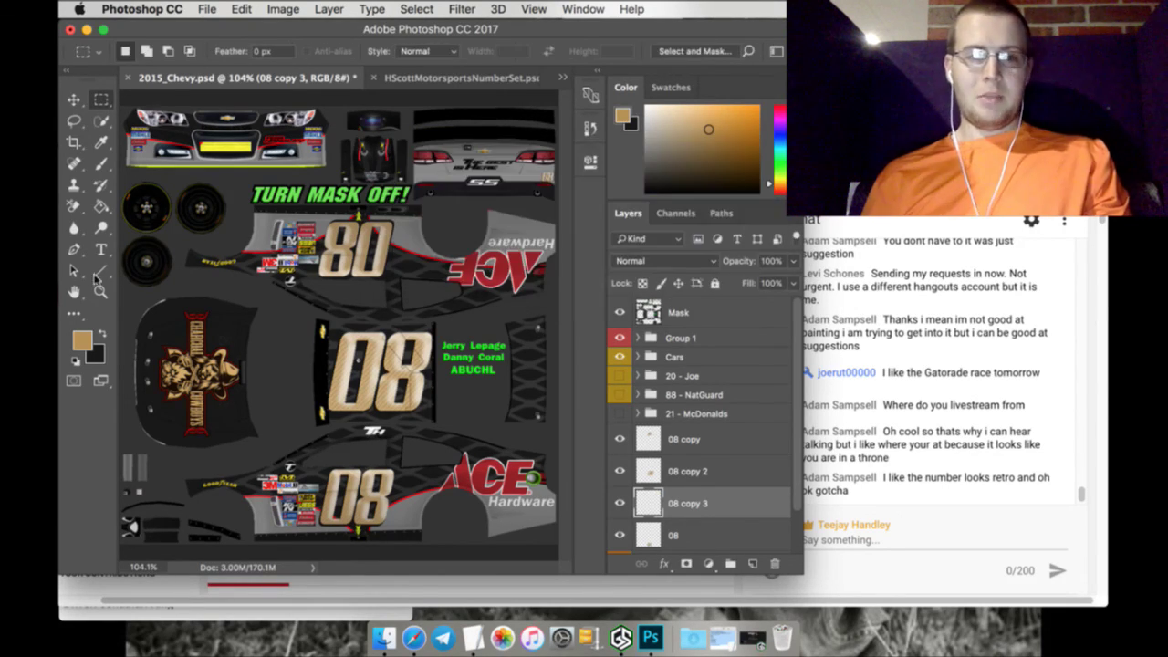
Reposition the small rear 08 just beneath the taillight, slightly inward from the bumper's outer edge
{"action": "left_click", "coordinate": [102, 292]}
{"action": "left_click_drag", "start_coordinate": [461, 214], "coordinate": [510, 218]}
{"action": "scroll", "coordinate": [507, 565], "scroll_direction": "right", "scroll_amount": 5}
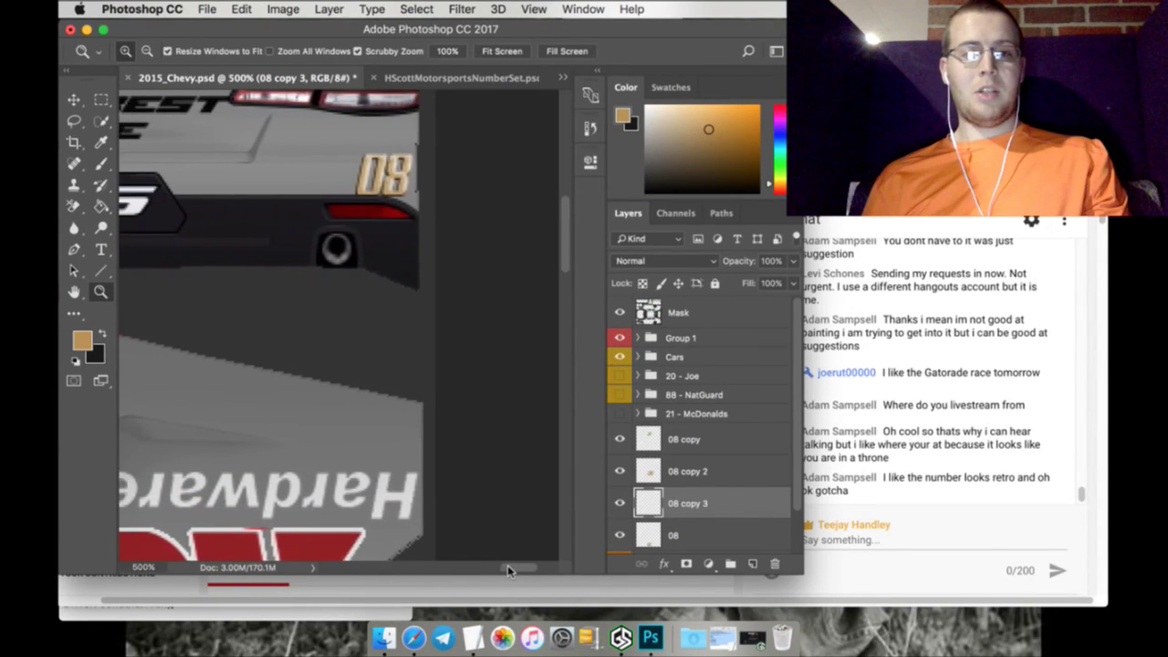
{"action": "scroll", "coordinate": [301, 331], "scroll_direction": "up", "scroll_amount": 3}
{"action": "left_click", "coordinate": [73, 99]}
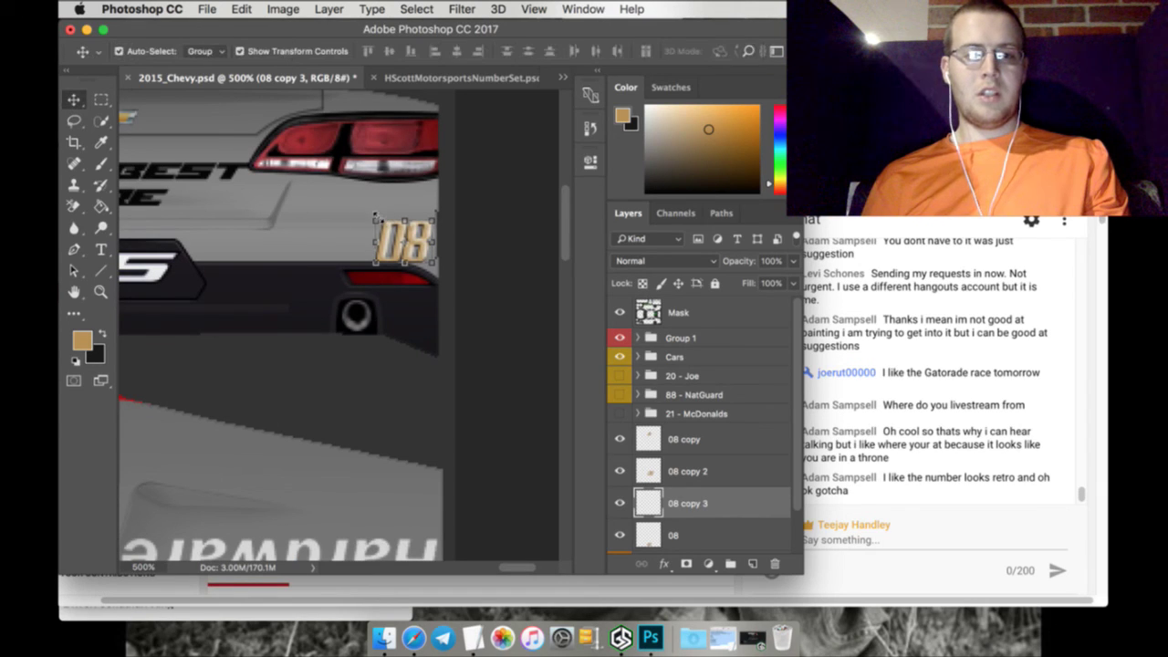
{"action": "left_click_drag", "start_coordinate": [386, 222], "coordinate": [371, 189]}
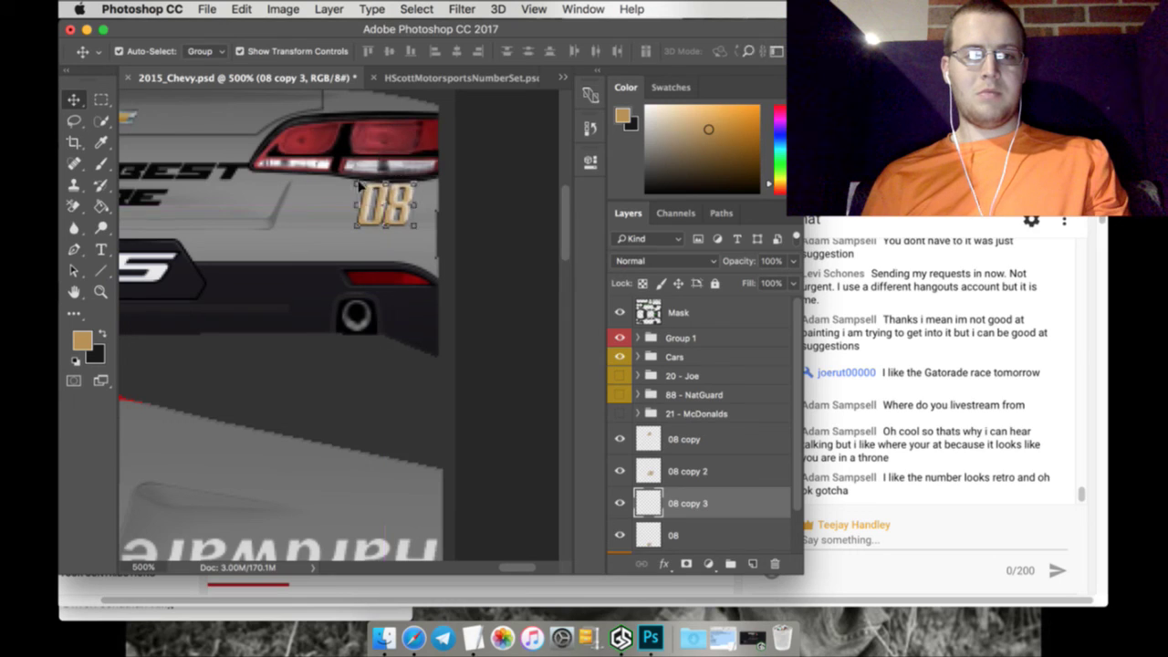
{"action": "left_click", "coordinate": [101, 99]}
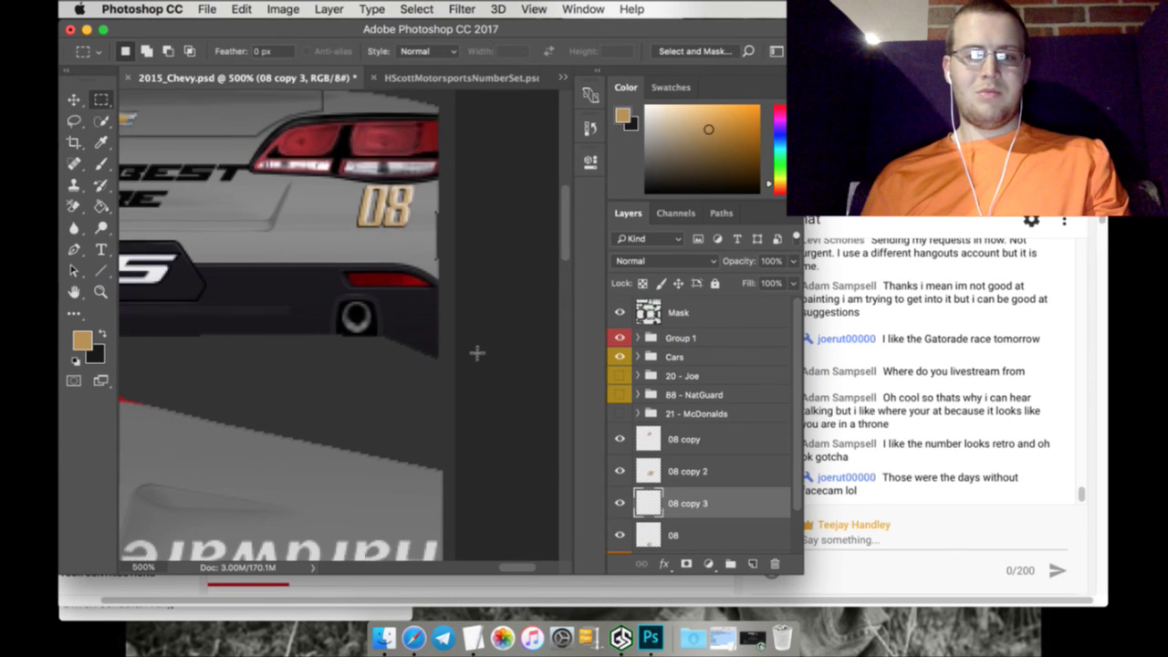
Duplicate 08 copy 3 as 08 copy 4 and place it on the front bumper above the fog light at X 137 px, Y 75.5 px
{"action": "scroll", "coordinate": [469, 383], "scroll_direction": "up", "scroll_amount": 3}
{"action": "scroll", "coordinate": [456, 410], "scroll_direction": "up", "scroll_amount": 1}
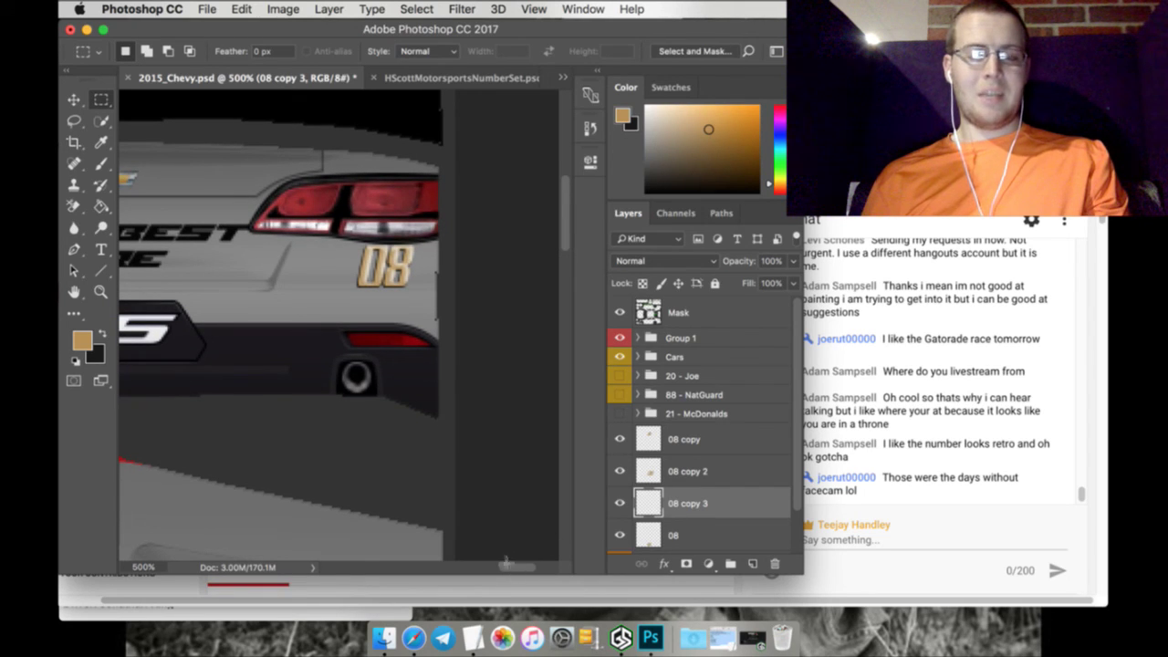
{"action": "scroll", "coordinate": [511, 567], "scroll_direction": "left", "scroll_amount": 3}
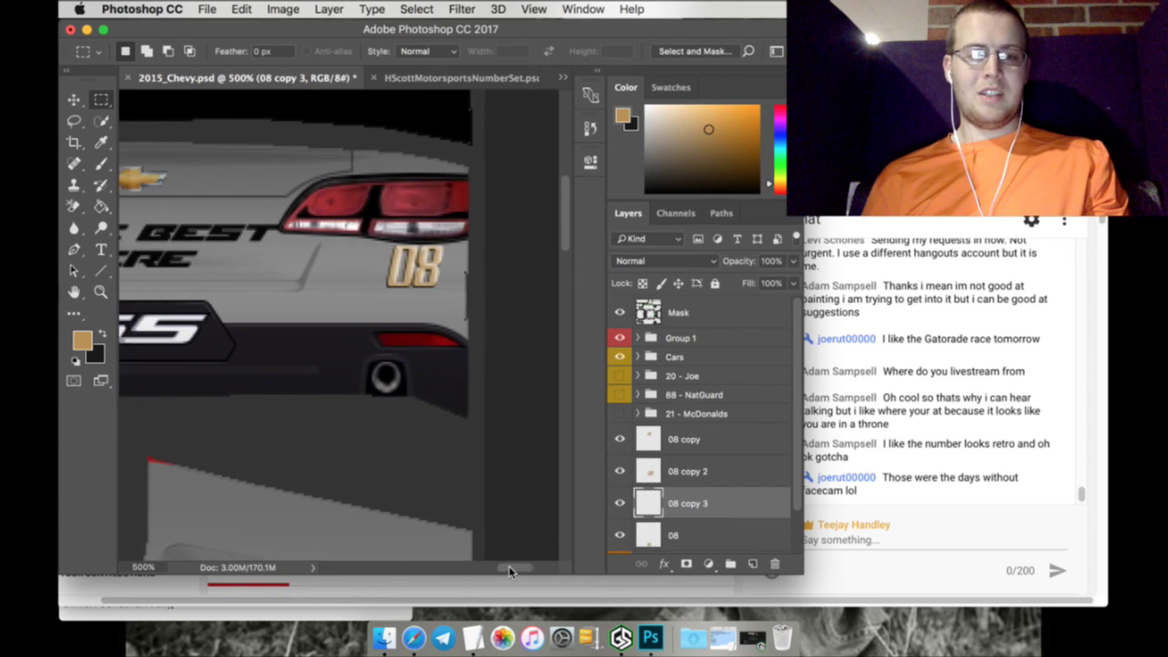
{"action": "right_click", "coordinate": [679, 511]}
{"action": "left_click", "coordinate": [693, 578]}
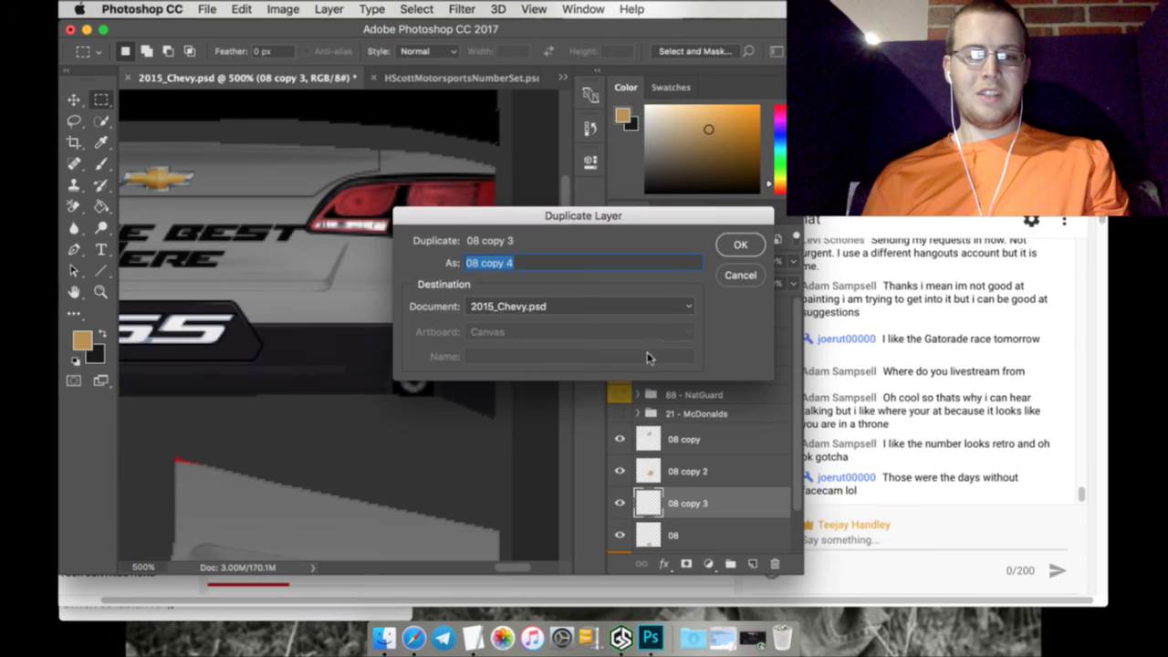
{"action": "left_click", "coordinate": [738, 247]}
{"action": "key", "text": "v"}
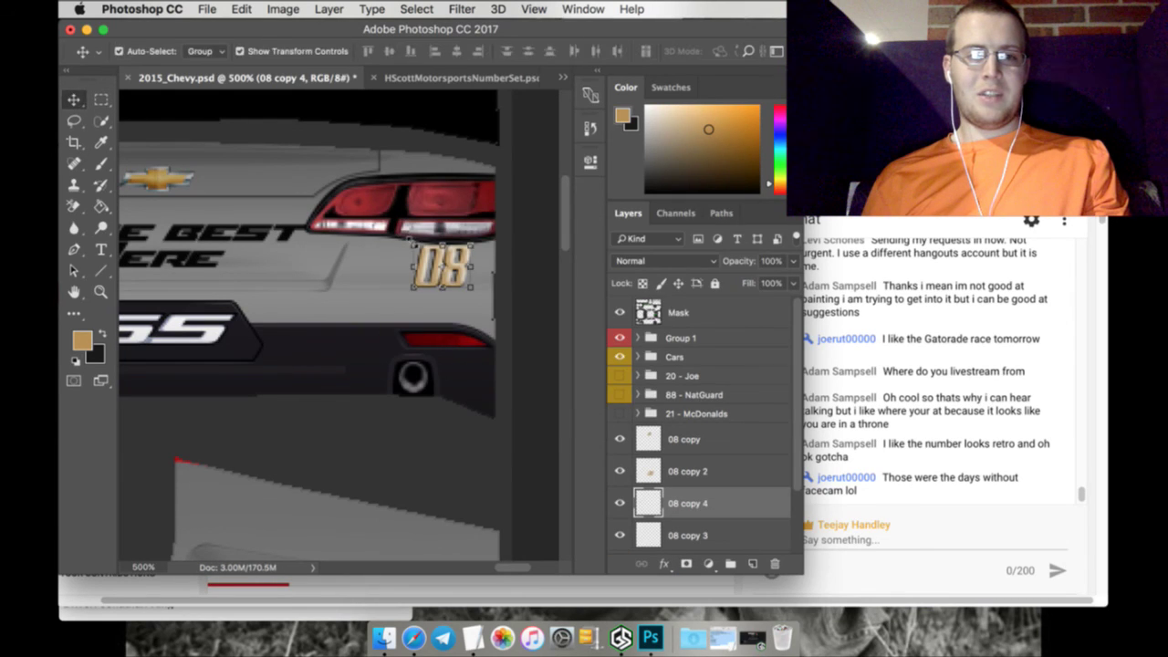
{"action": "left_click_drag", "start_coordinate": [443, 267], "coordinate": [287, 184]}
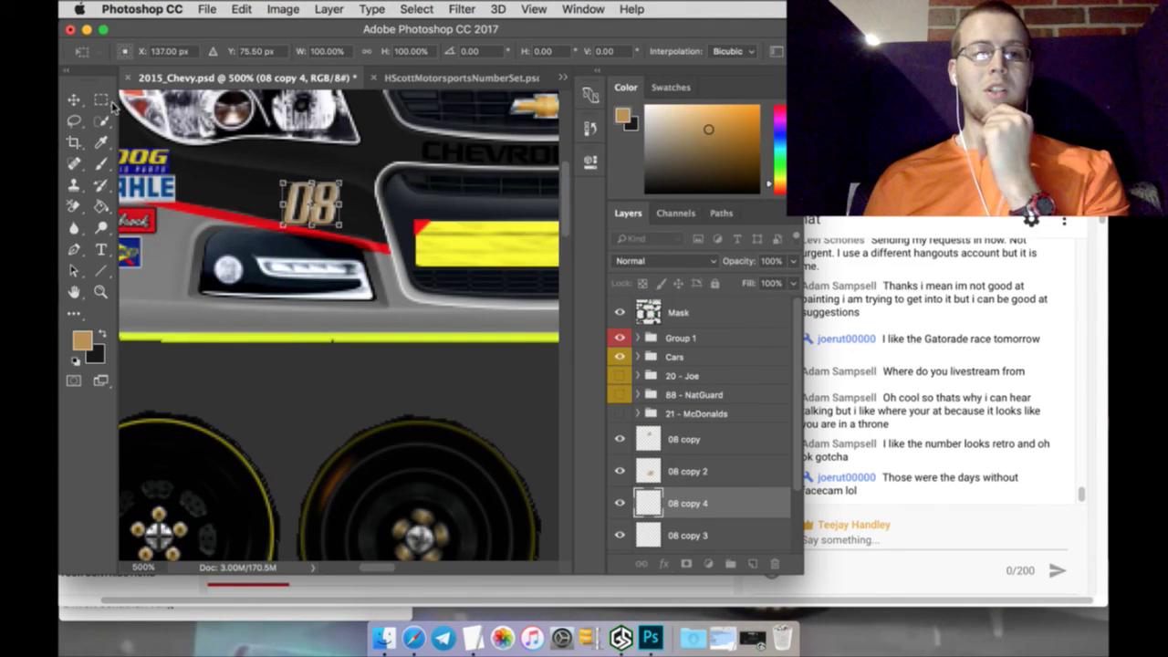
{"action": "left_click", "coordinate": [101, 99]}
{"action": "left_click", "coordinate": [721, 239]}
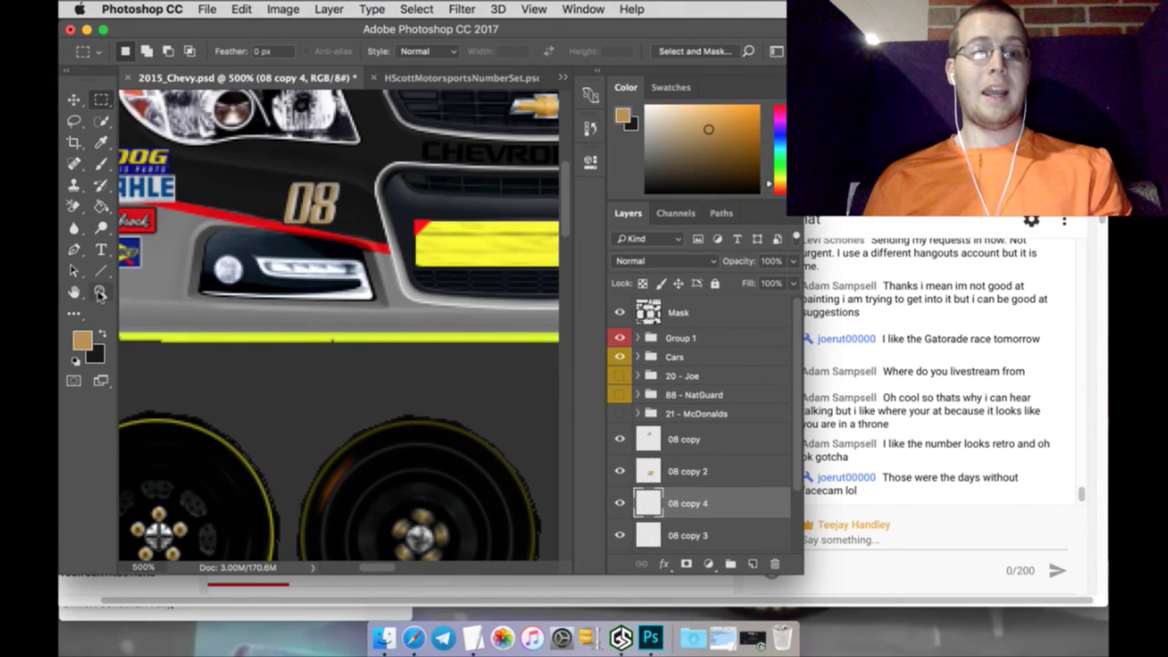
Move the original 08 layer above 08 copy in the layer stack
{"action": "left_click", "coordinate": [101, 292]}
{"action": "left_click", "coordinate": [499, 51]}
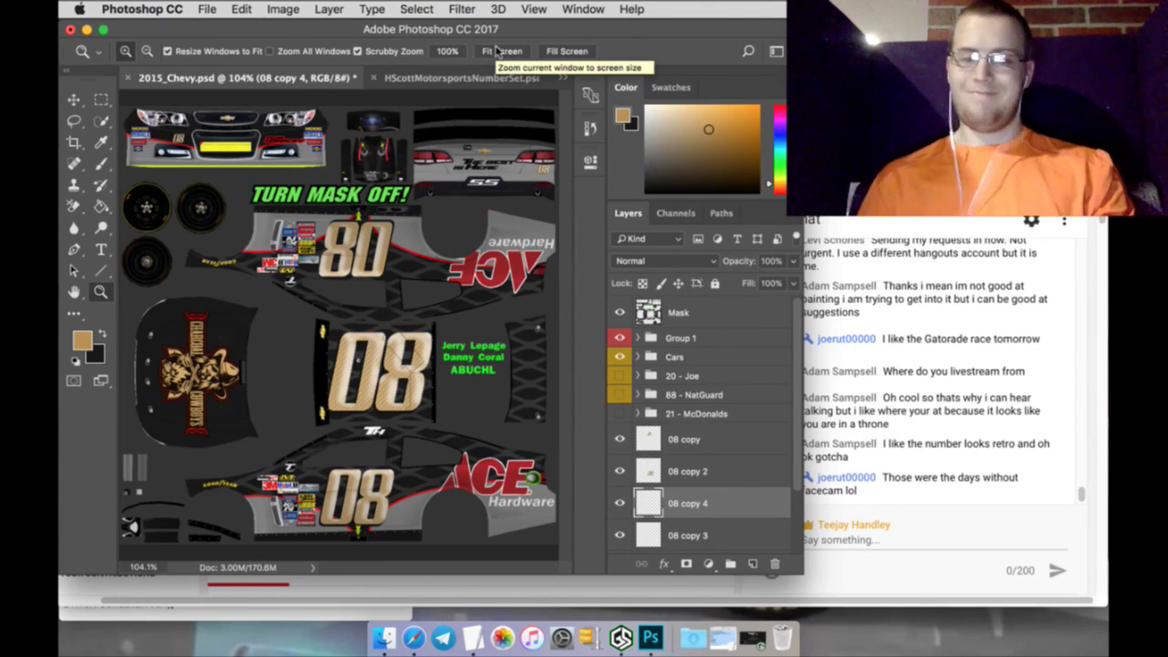
{"action": "scroll", "coordinate": [735, 475], "scroll_direction": "down", "scroll_amount": 2}
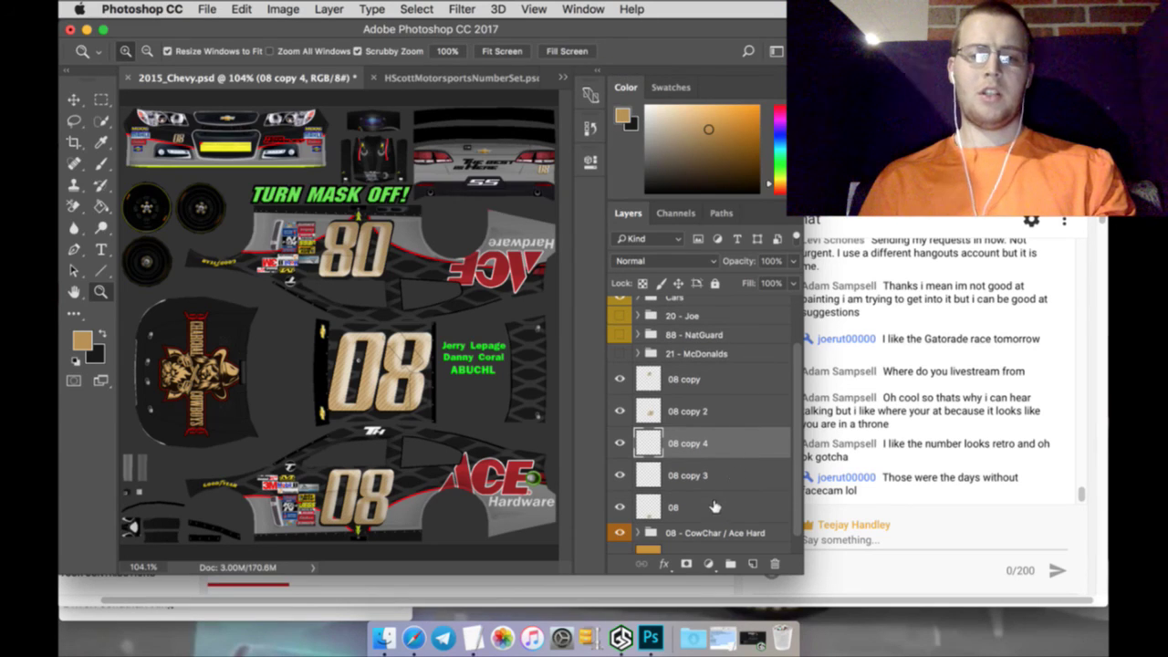
{"action": "left_click_drag", "start_coordinate": [714, 507], "coordinate": [714, 381]}
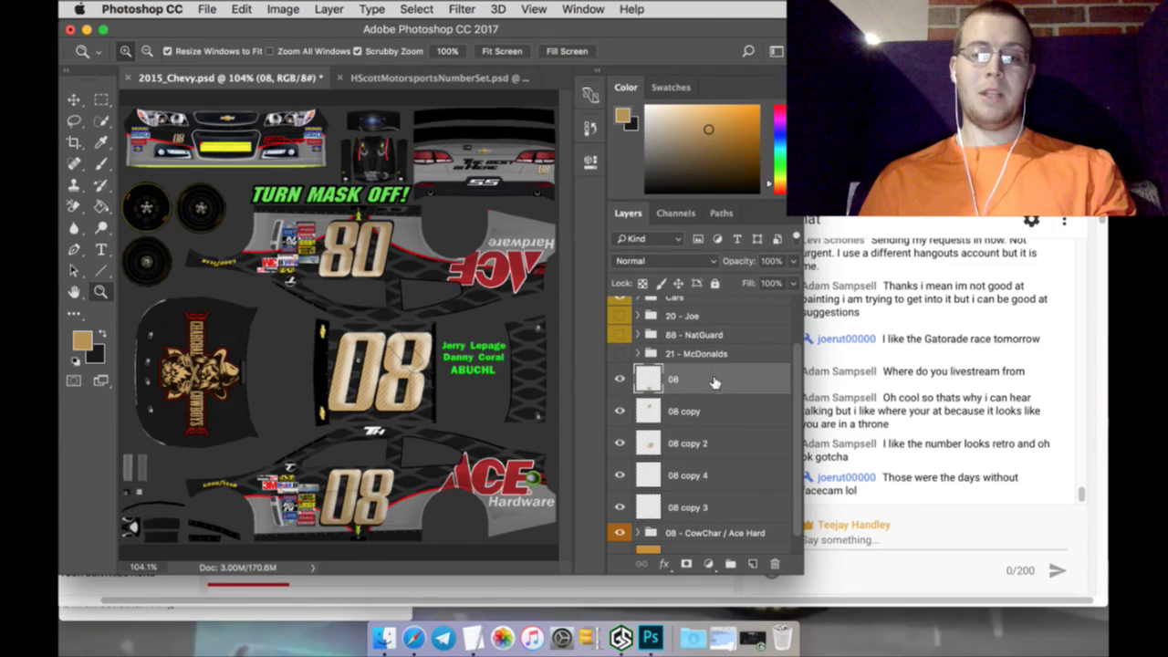
Merge the 08 layer with its four copies and put the merged layer into the 08 - CowChar / Ace Hard group
{"action": "right_click", "coordinate": [717, 508]}
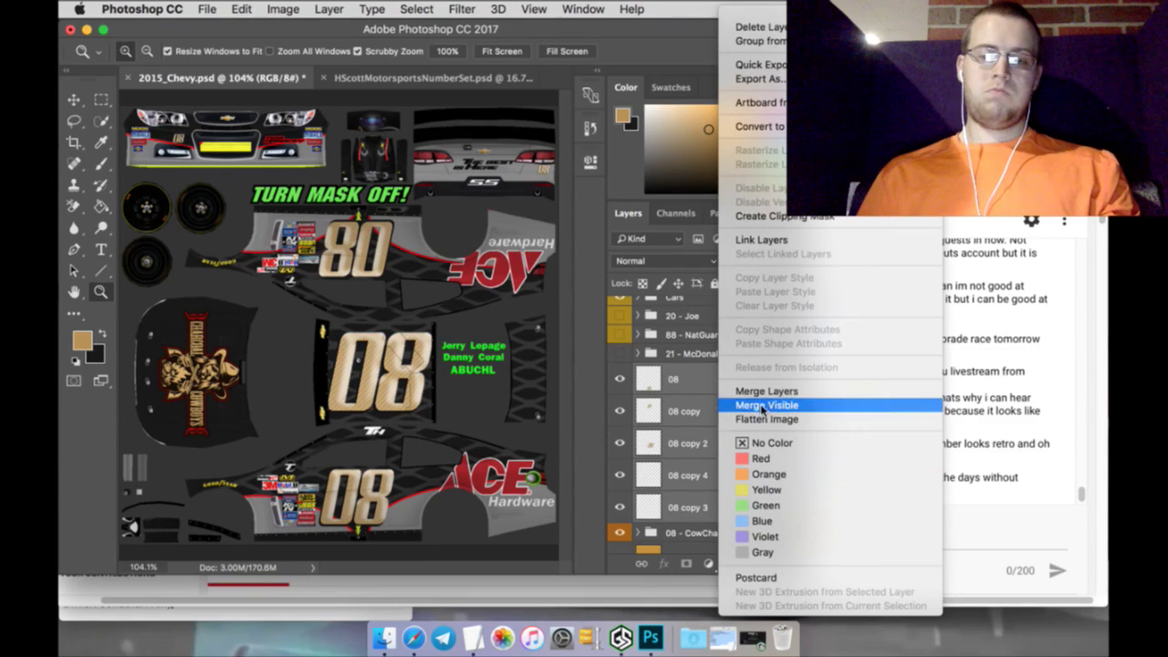
{"action": "left_click", "coordinate": [759, 393]}
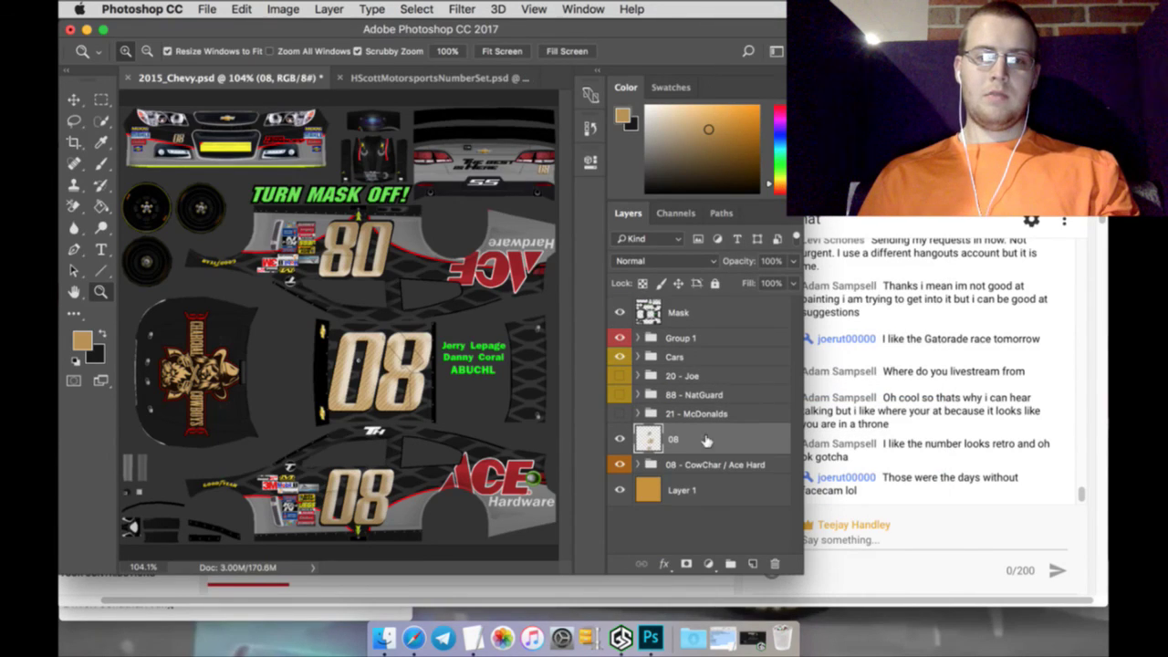
{"action": "left_click_drag", "start_coordinate": [705, 441], "coordinate": [704, 465]}
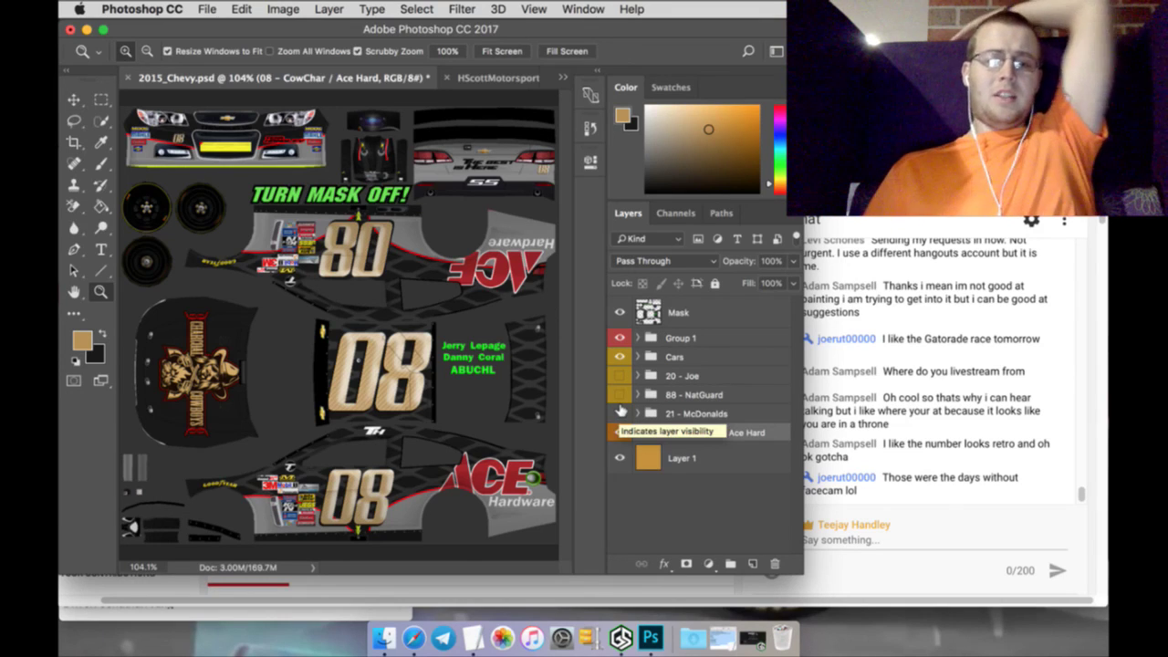
Show the 21 - McDonalds, 88 - NatGuard and 20 - Joe groups, keep the Mask layer visible and save 2015_Chevy.psd
{"action": "left_click", "coordinate": [619, 412]}
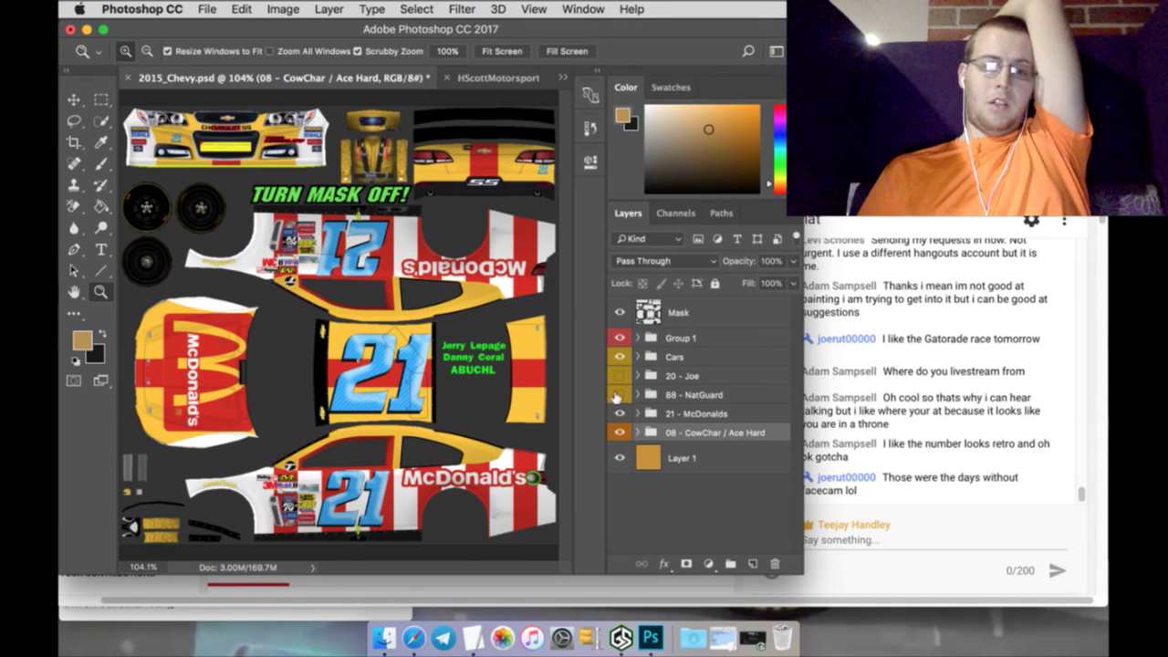
{"action": "left_click", "coordinate": [620, 394]}
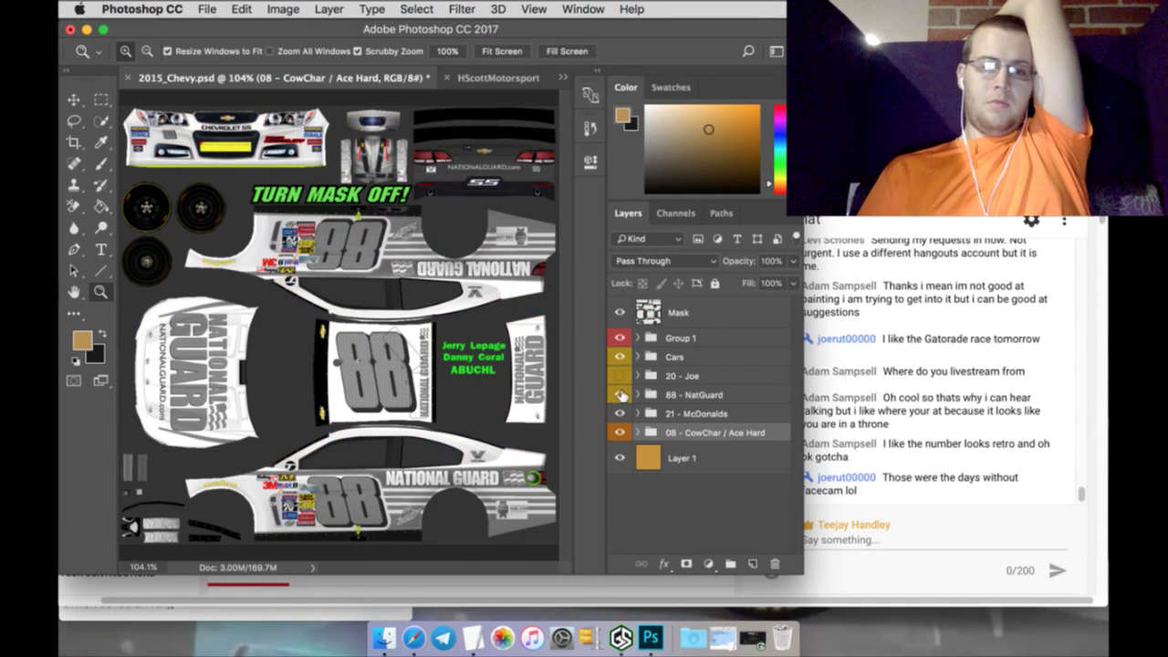
{"action": "left_click", "coordinate": [619, 375]}
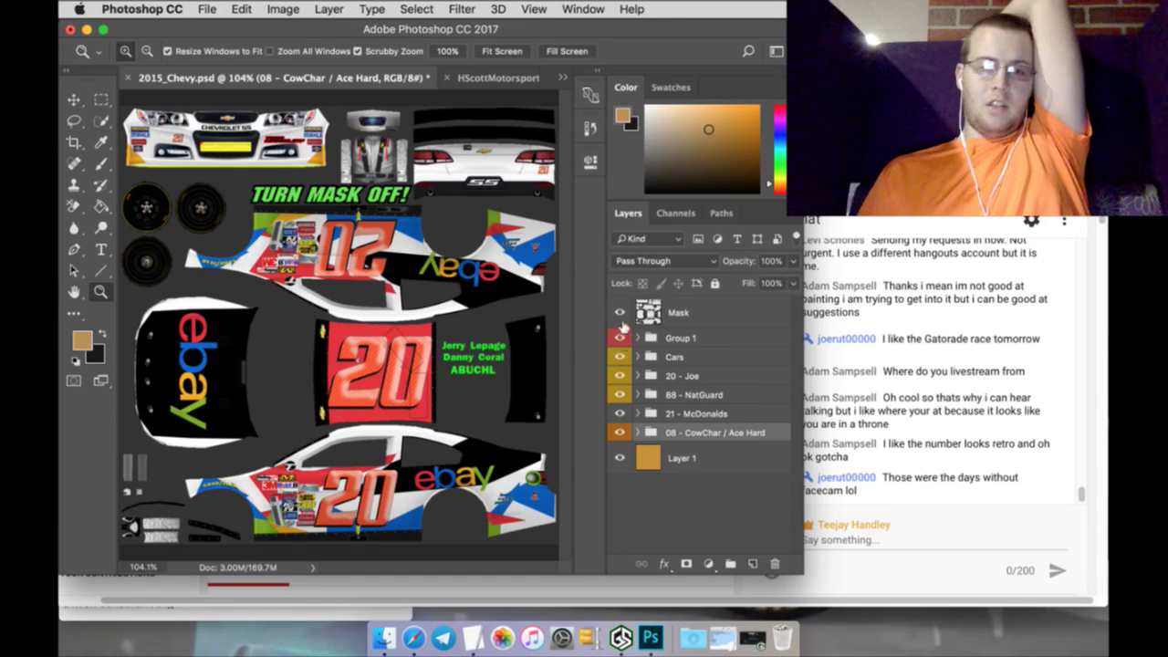
{"action": "left_click", "coordinate": [620, 312]}
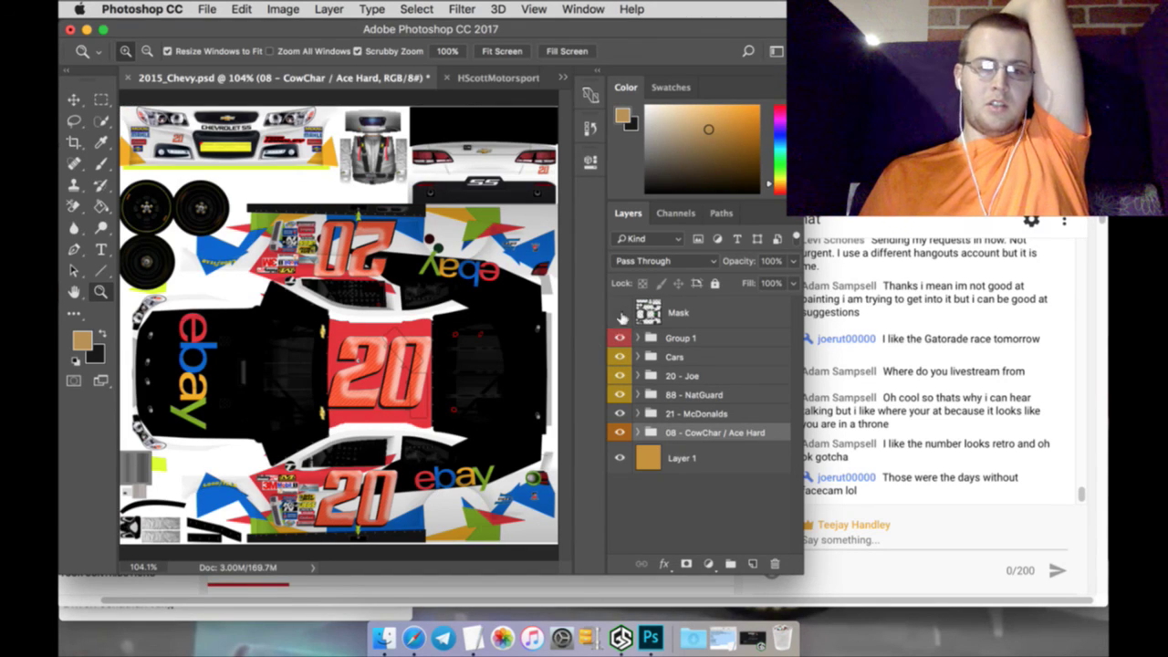
{"action": "left_click", "coordinate": [620, 312]}
{"action": "left_click", "coordinate": [207, 9]}
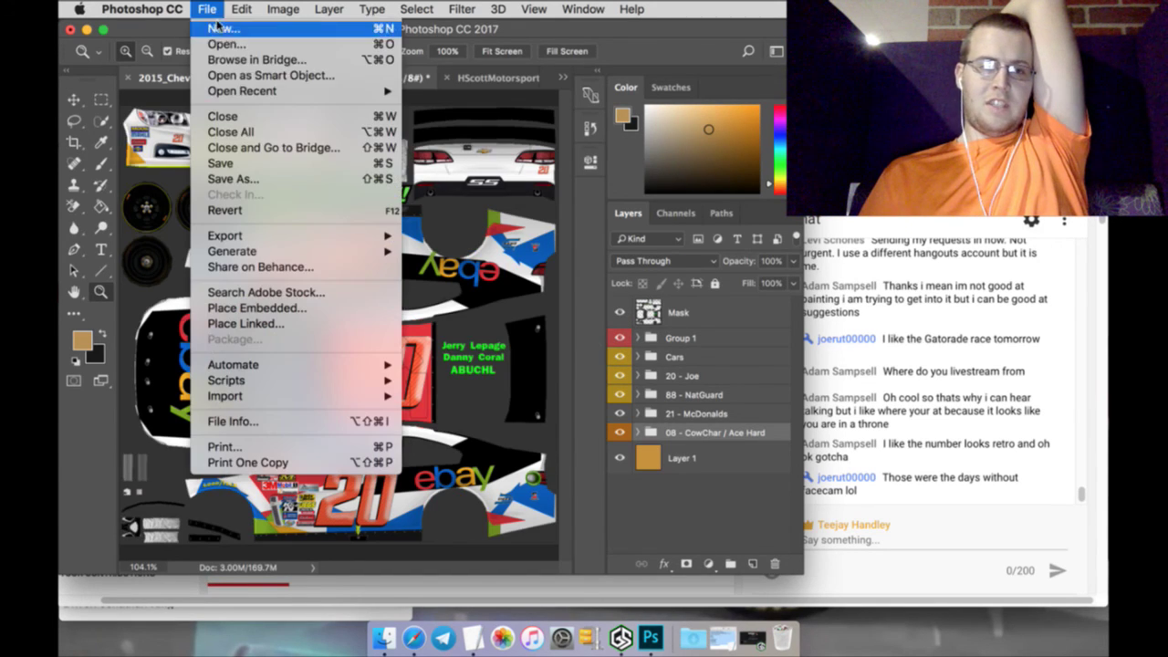
{"action": "left_click", "coordinate": [230, 163]}
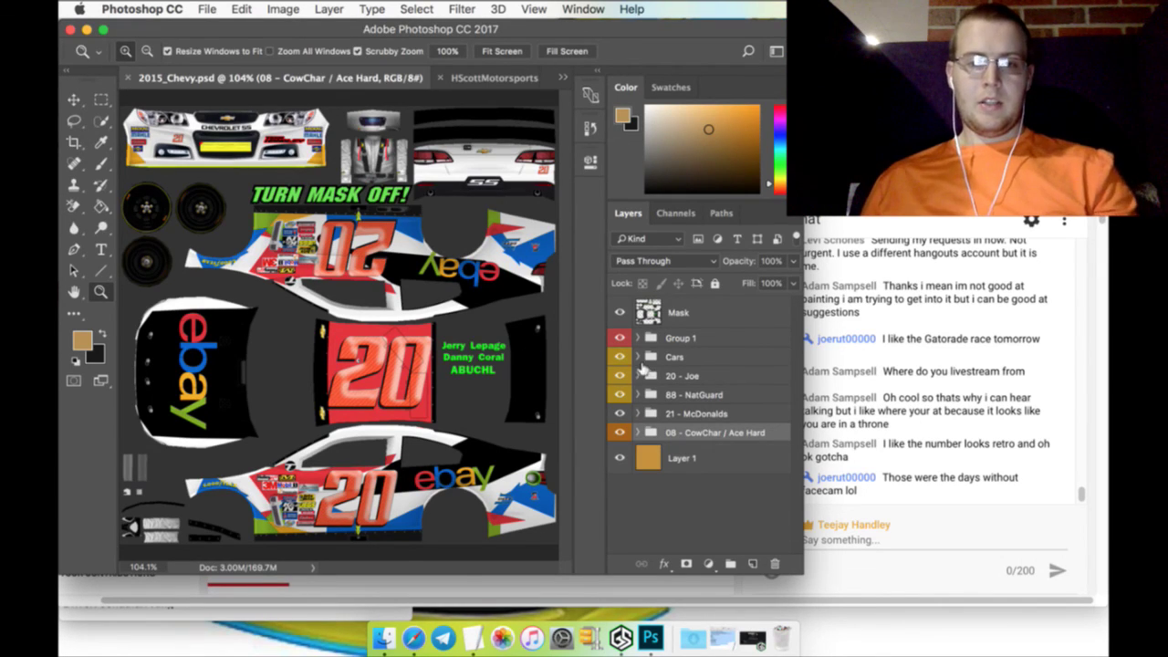
Hide the Mask layer and begin saving a copy named 20_Ebay in the TGA RBCS folder
{"action": "left_click", "coordinate": [621, 312]}
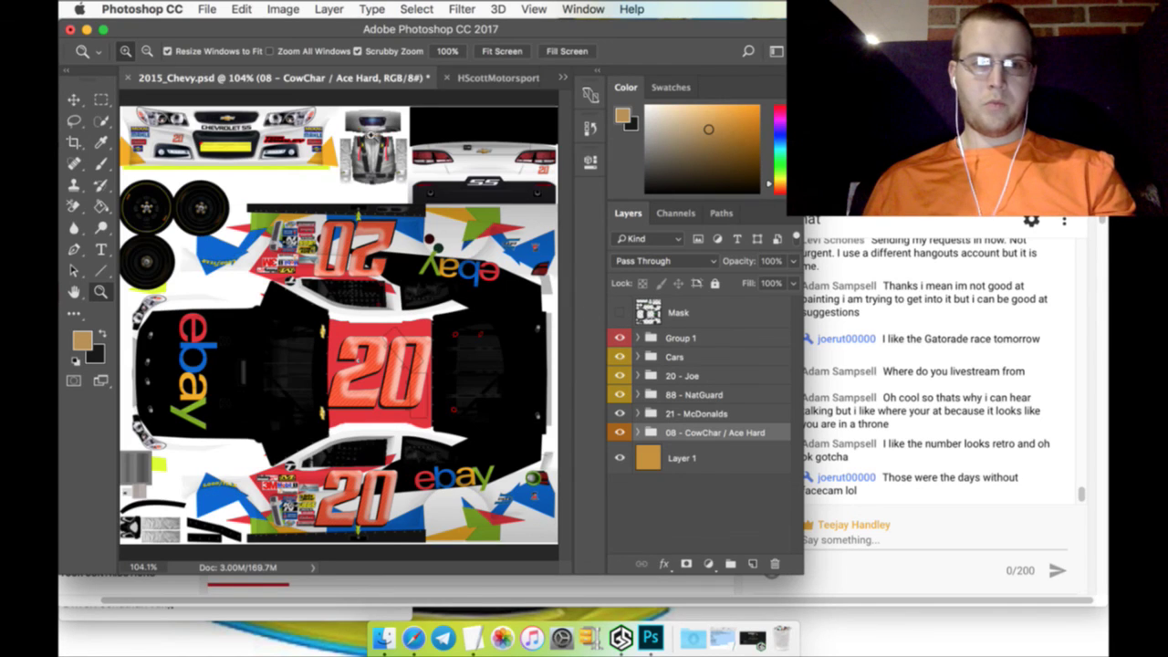
{"action": "left_click", "coordinate": [208, 8]}
{"action": "left_click", "coordinate": [239, 178]}
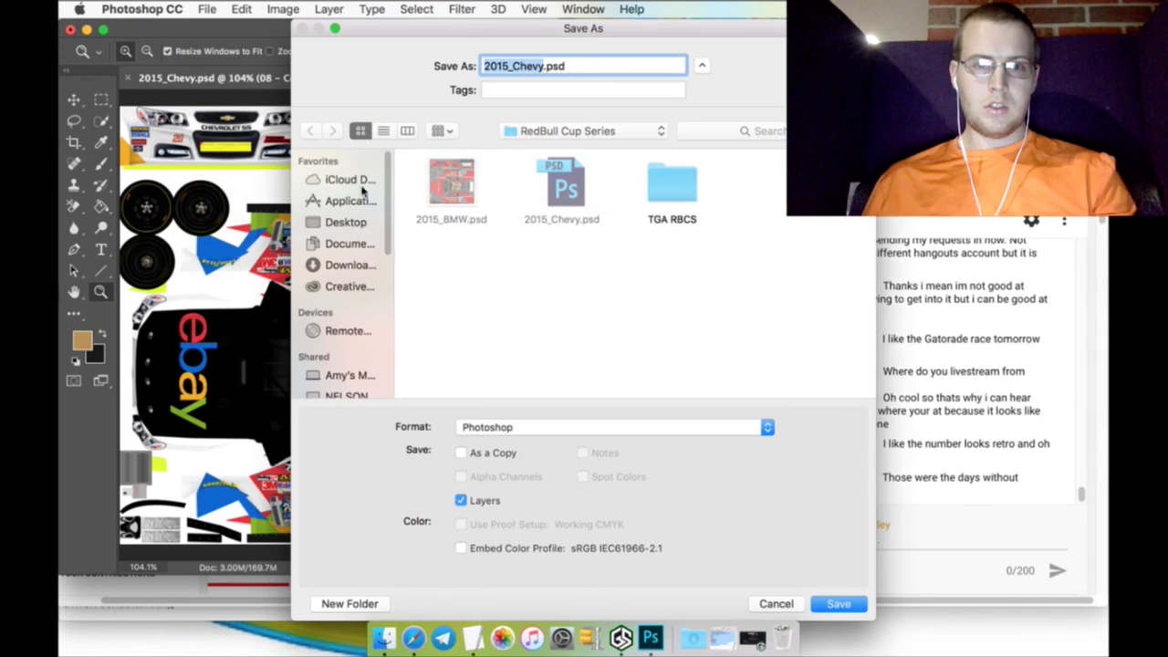
{"action": "left_click", "coordinate": [657, 187]}
{"action": "double_click", "coordinate": [657, 187]}
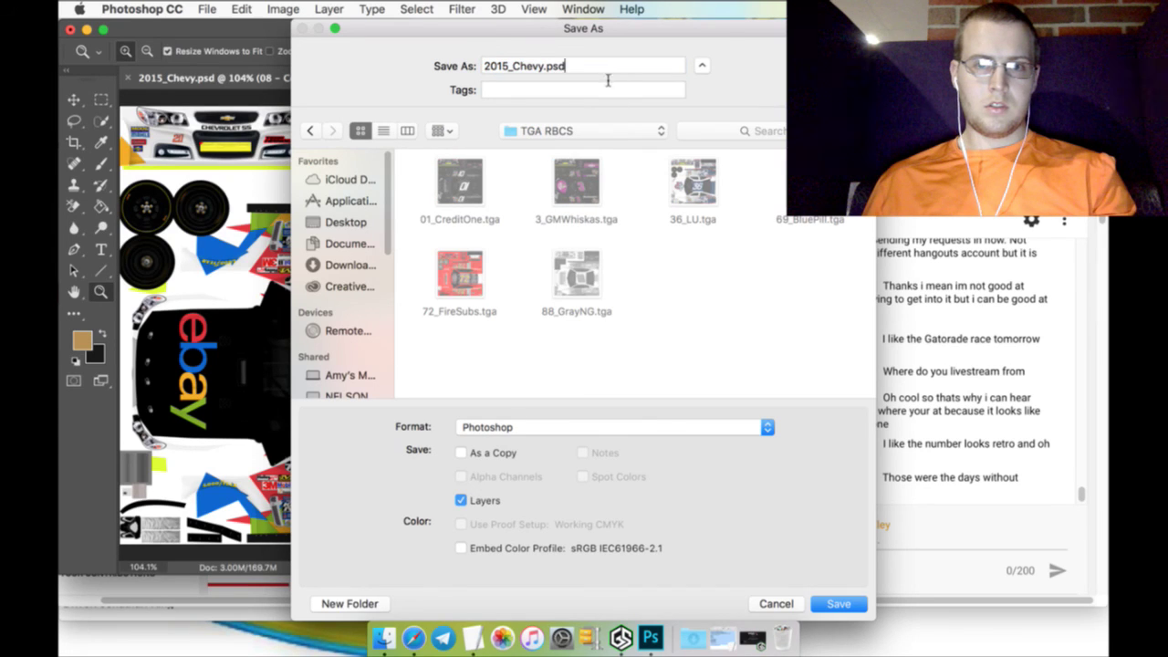
{"action": "key", "text": "super+a"}
{"action": "type", "text": "20"}
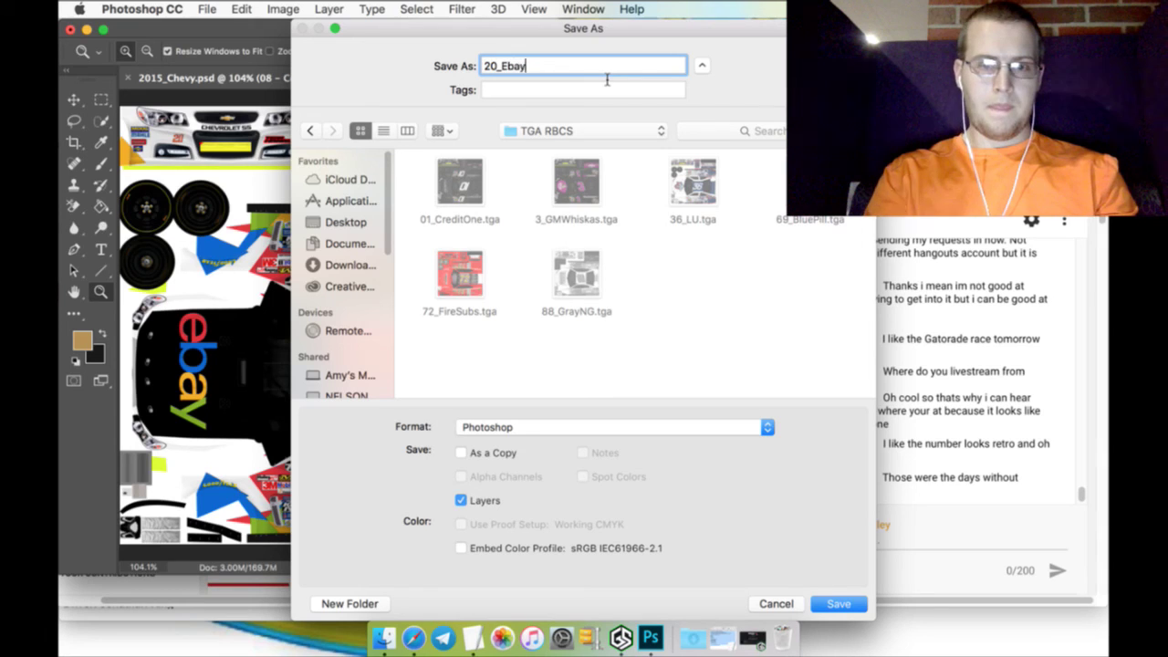
Set the file format to Targa and save 20_Ebay at 24 bits/pixel
{"action": "left_click", "coordinate": [766, 426]}
{"action": "key", "text": "t"}
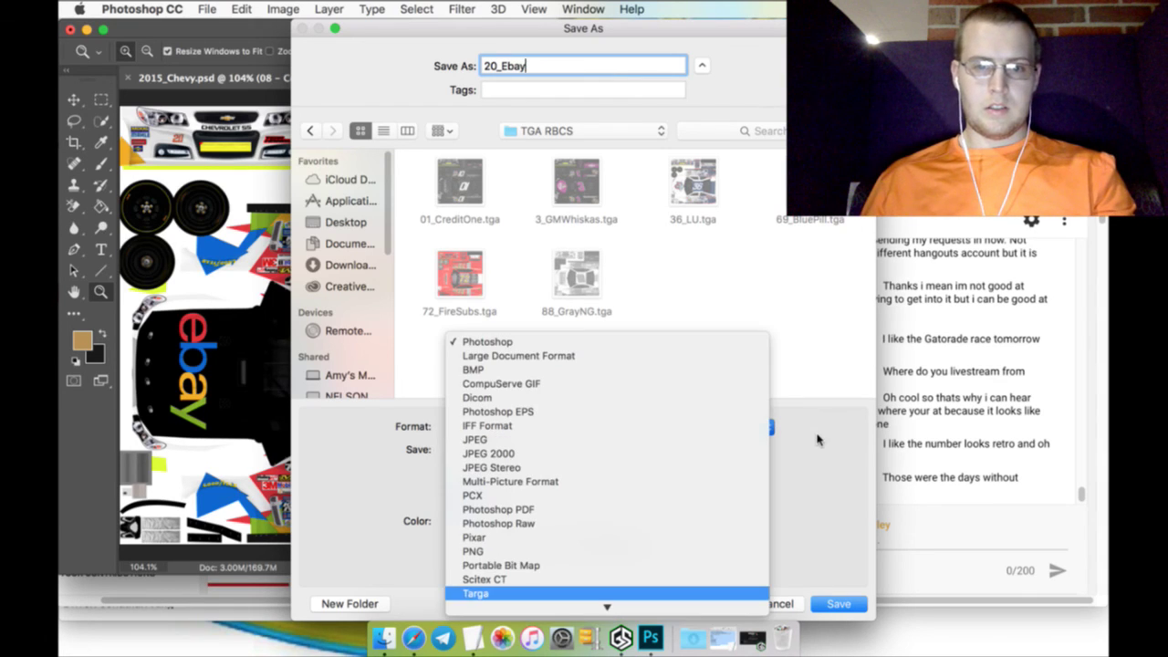
{"action": "key", "text": "Return"}
{"action": "key", "text": "Return"}
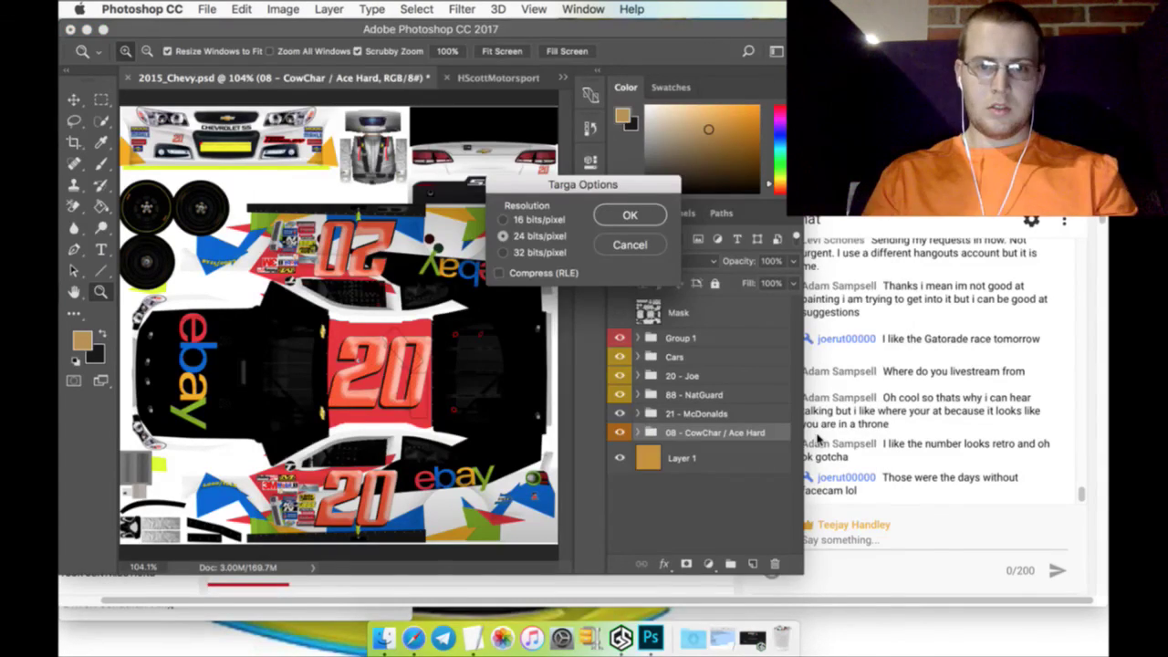
{"action": "key", "text": "Return"}
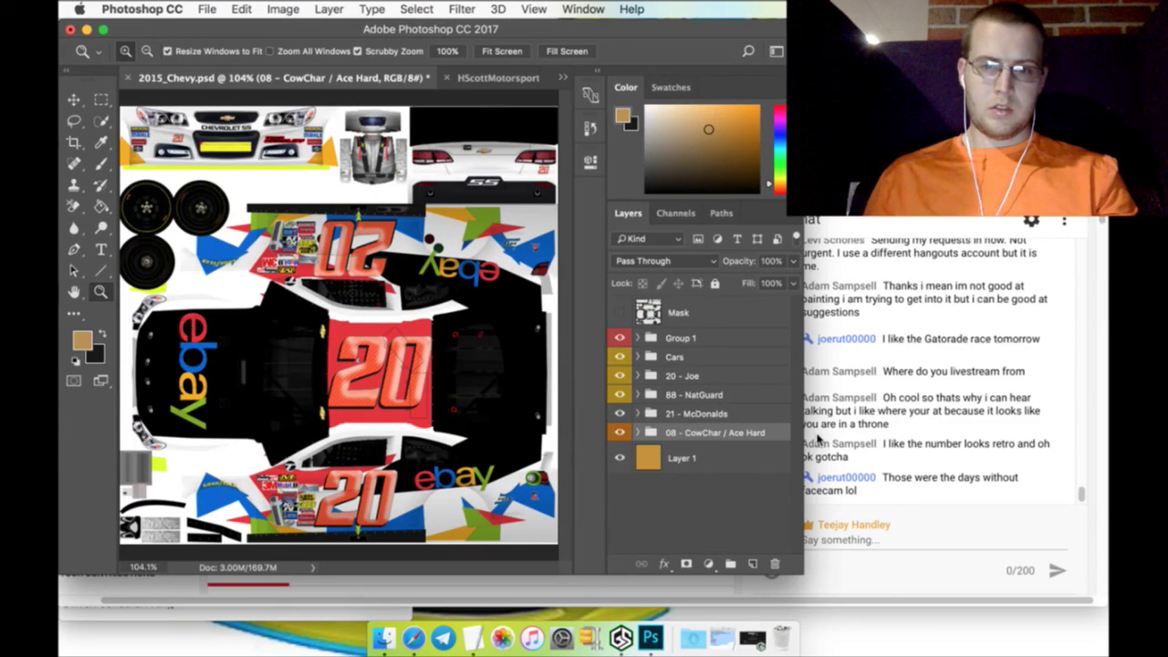
Hide the 20 car's group and begin saving a copy as 88_GrayNG in the TGA RBCS folder
{"action": "left_click", "coordinate": [620, 375]}
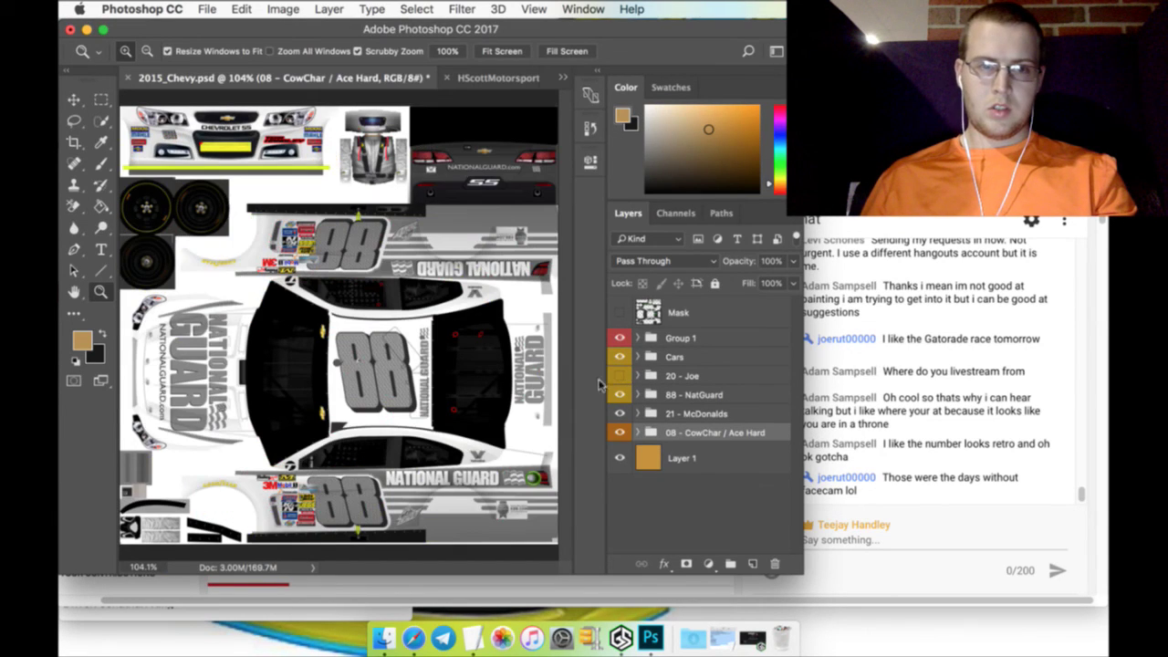
{"action": "left_click", "coordinate": [207, 9]}
{"action": "left_click", "coordinate": [239, 173]}
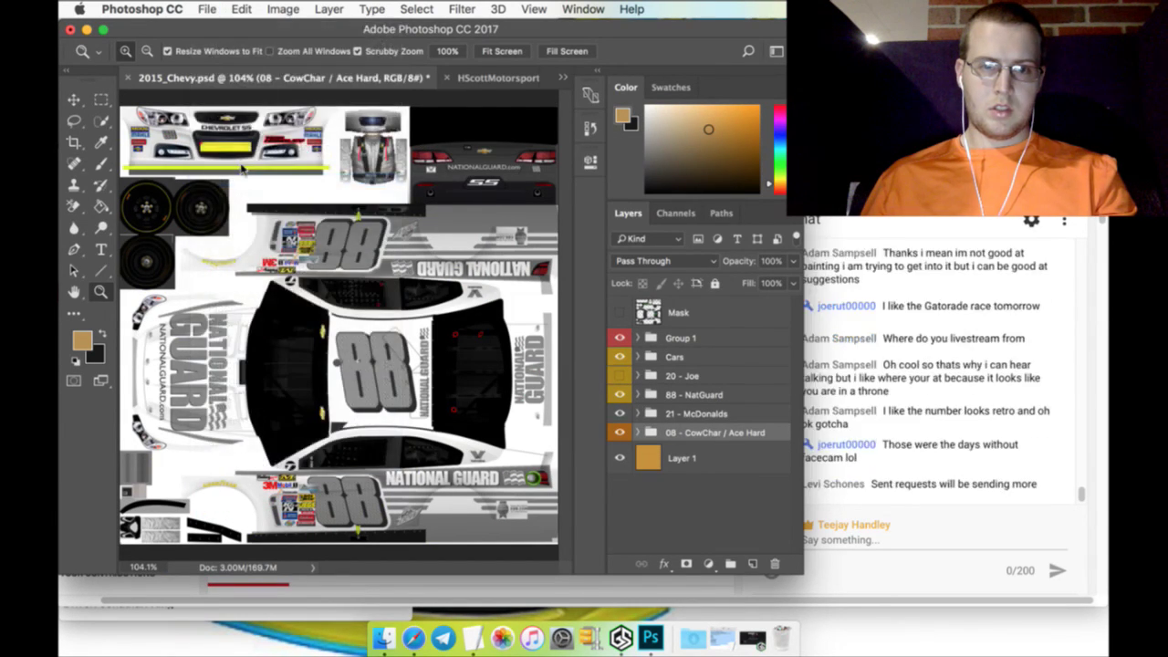
{"action": "double_click", "coordinate": [653, 192]}
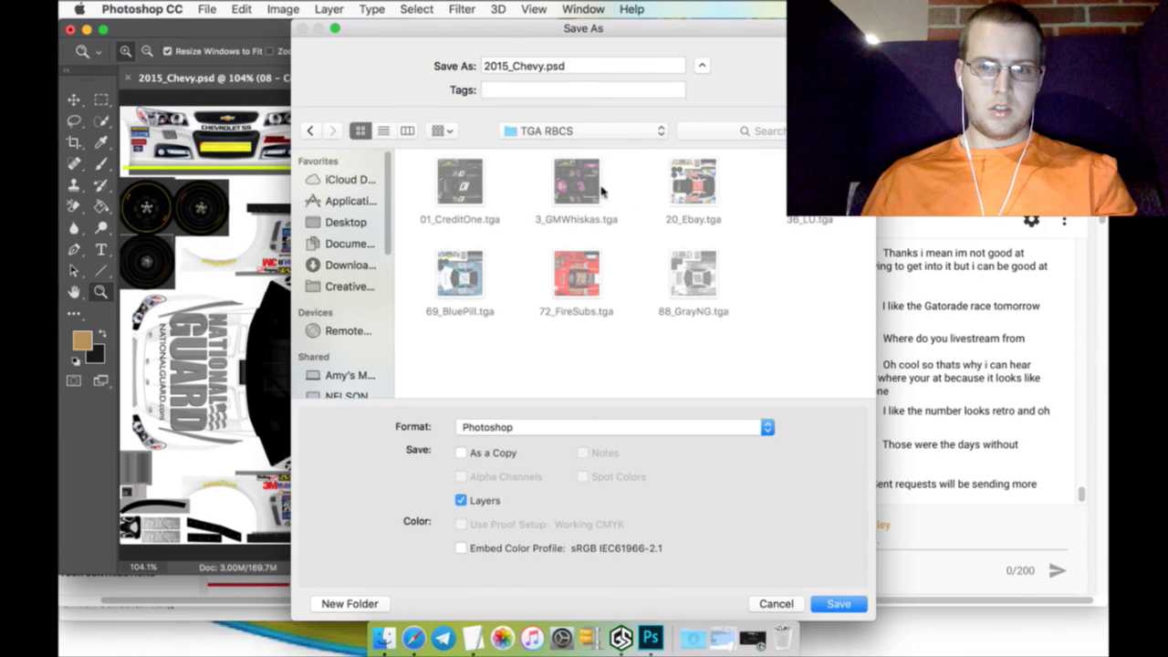
{"action": "left_click", "coordinate": [684, 281]}
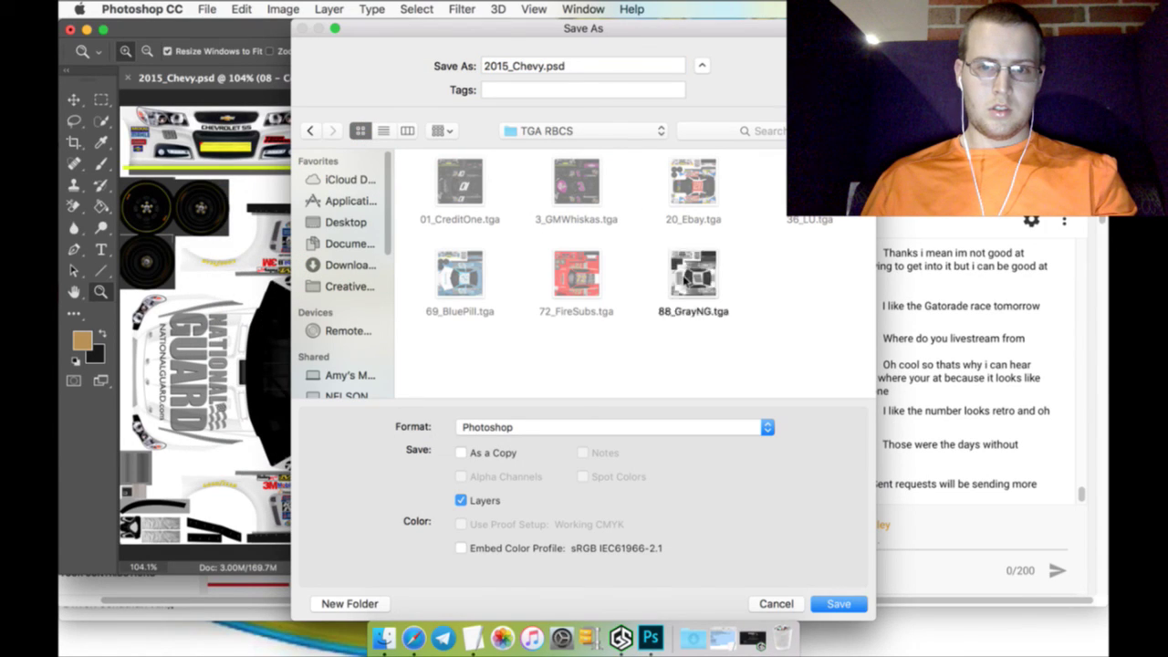
Set the file format to Targa and replace the existing 88_GrayNG.tga at 24 bits/pixel
{"action": "left_click", "coordinate": [707, 440]}
{"action": "key", "text": "t"}
{"action": "key", "text": "Return"}
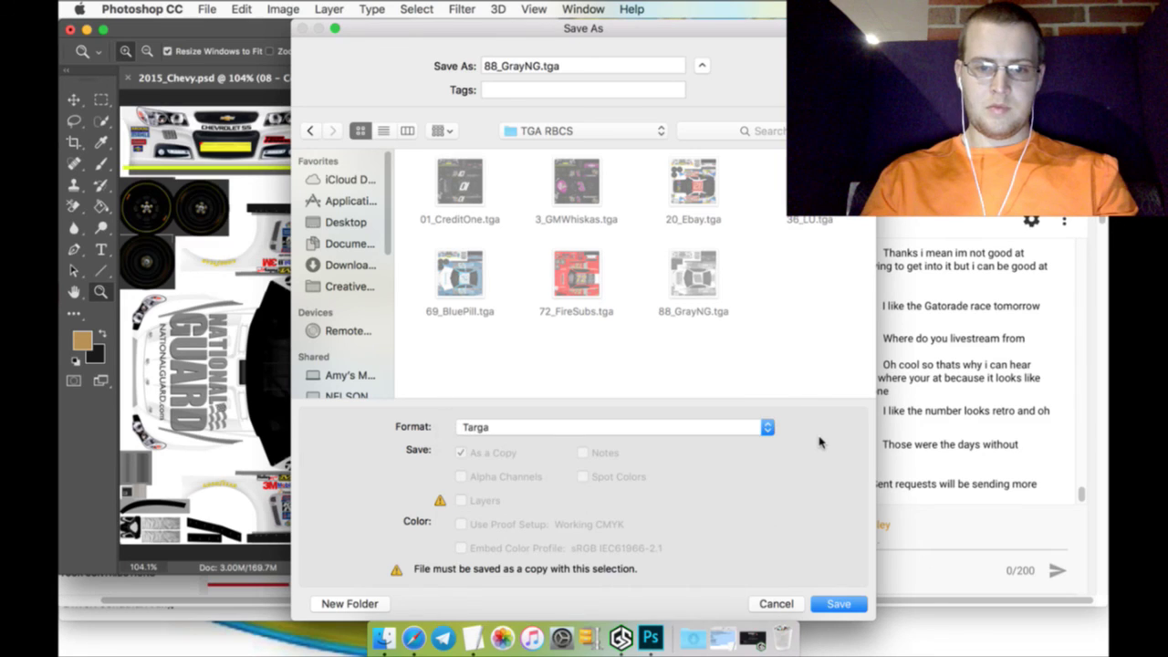
{"action": "key", "text": "Return"}
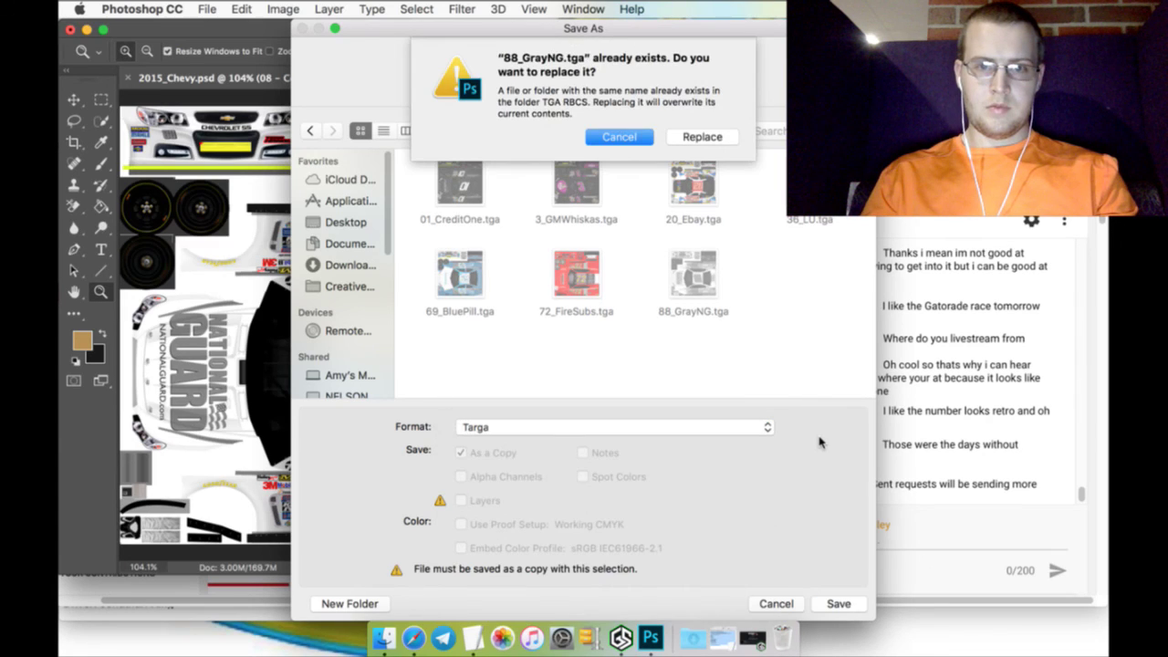
{"action": "left_click", "coordinate": [711, 142]}
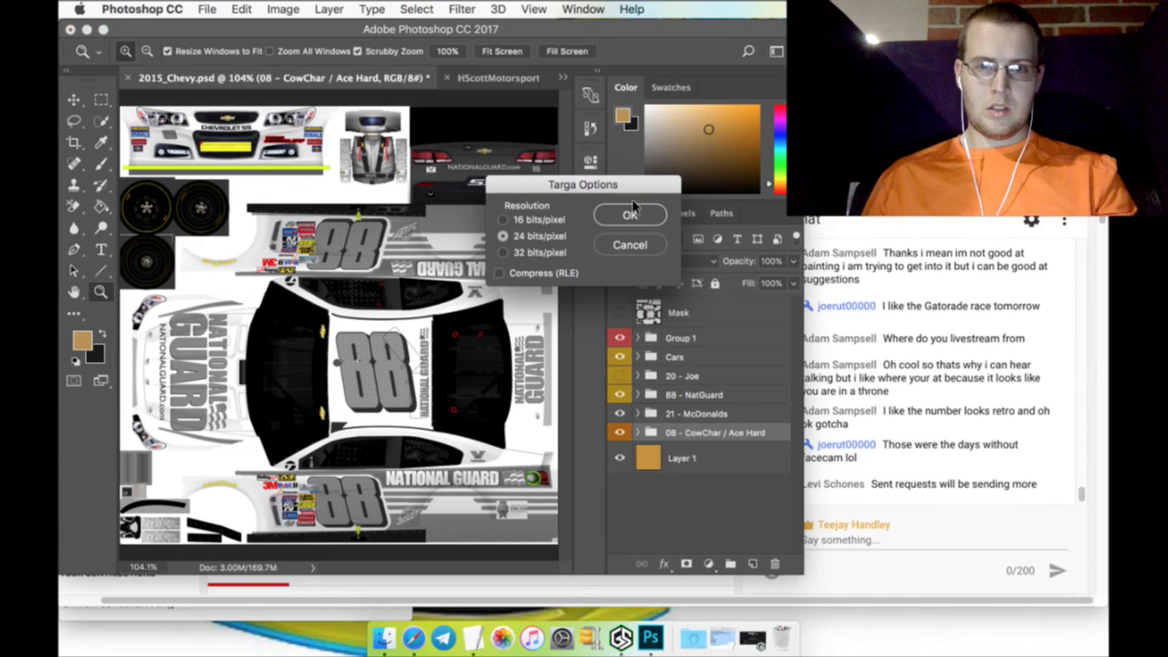
{"action": "left_click", "coordinate": [629, 216]}
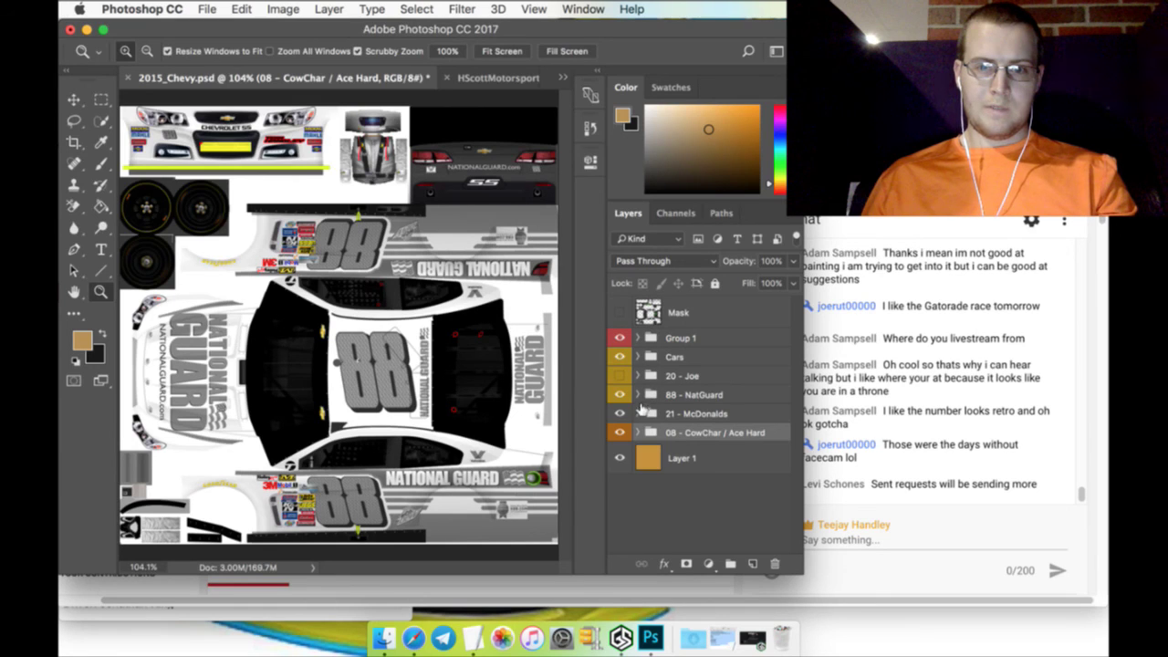
Hide the 88 - NatGuard group and begin saving a copy named 21_McStripes in the TGA RBCS folder
{"action": "left_click", "coordinate": [619, 394]}
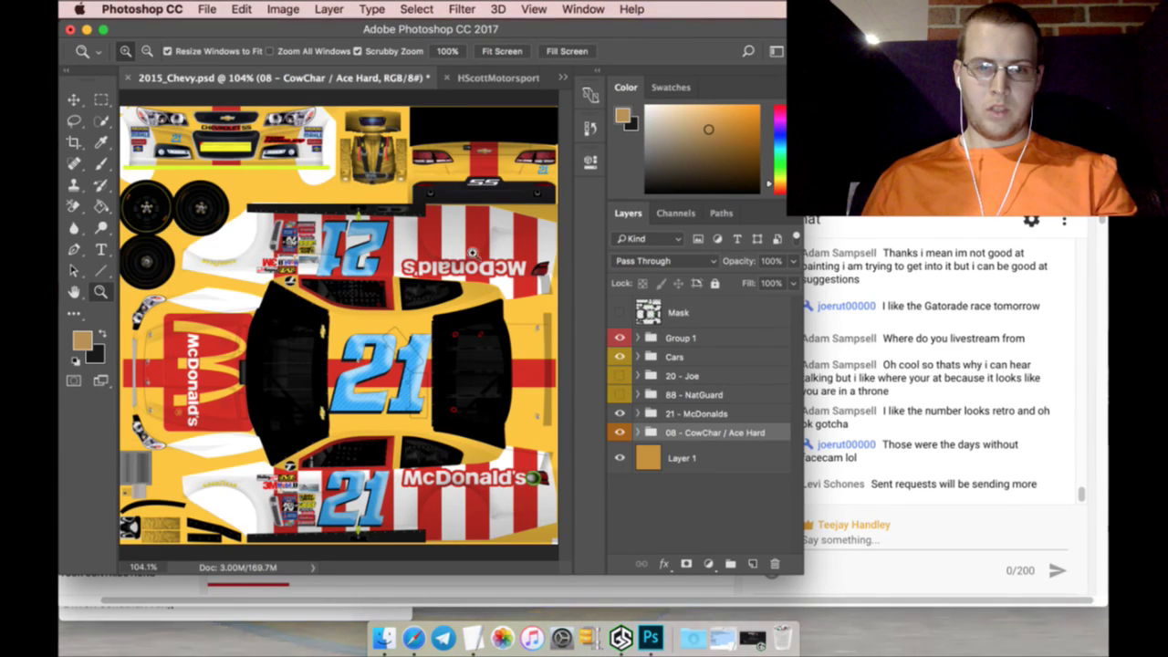
{"action": "left_click", "coordinate": [208, 10]}
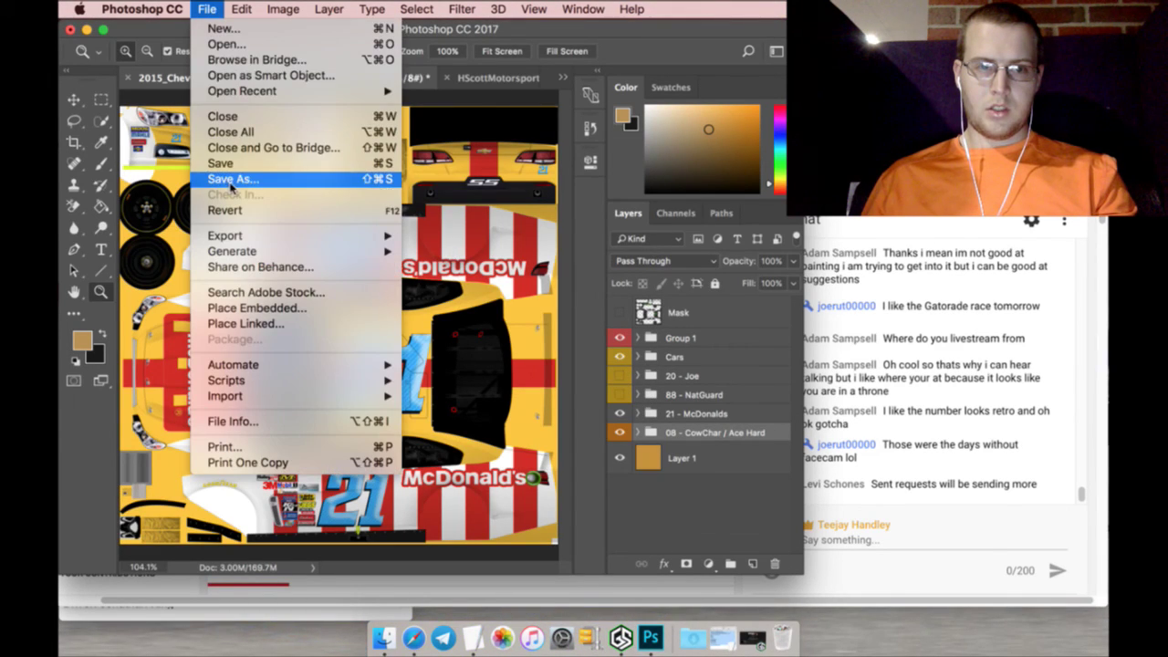
{"action": "left_click", "coordinate": [232, 180]}
{"action": "left_click", "coordinate": [657, 190]}
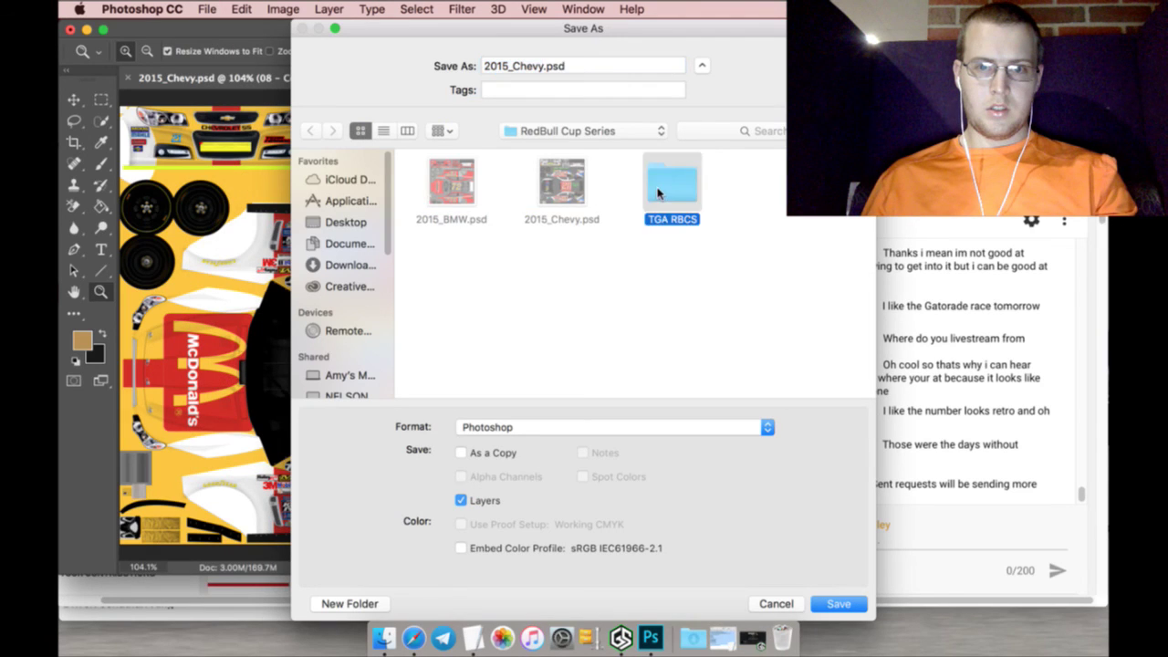
{"action": "double_click", "coordinate": [658, 190]}
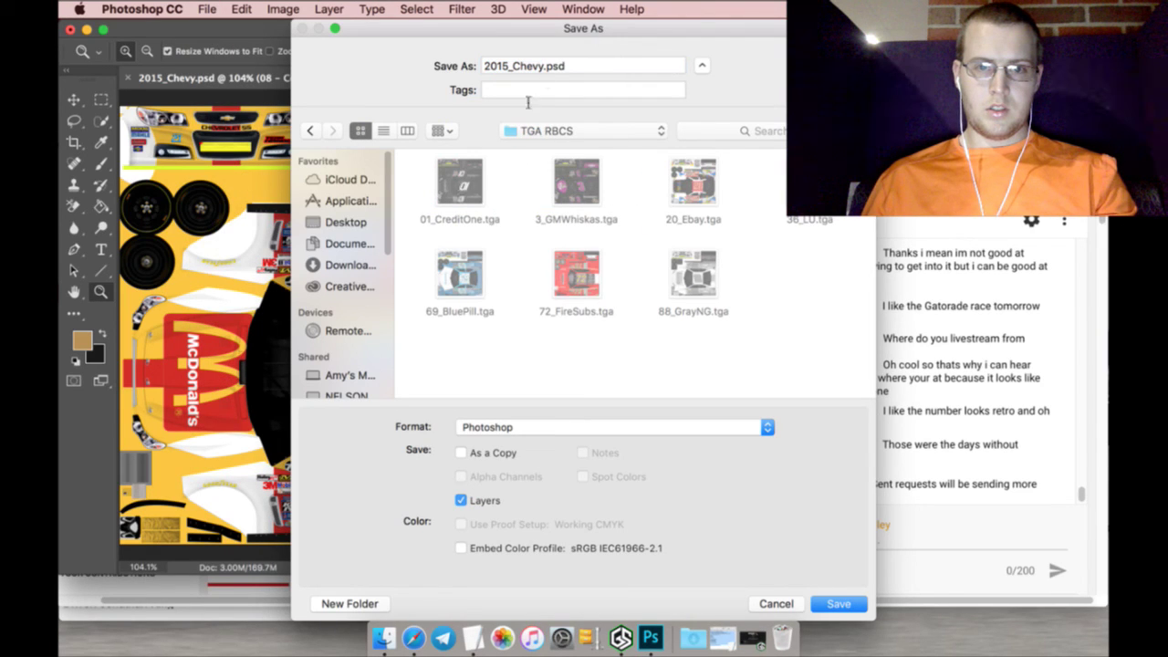
{"action": "triple_click", "coordinate": [553, 69]}
{"action": "type", "text": "21_"}
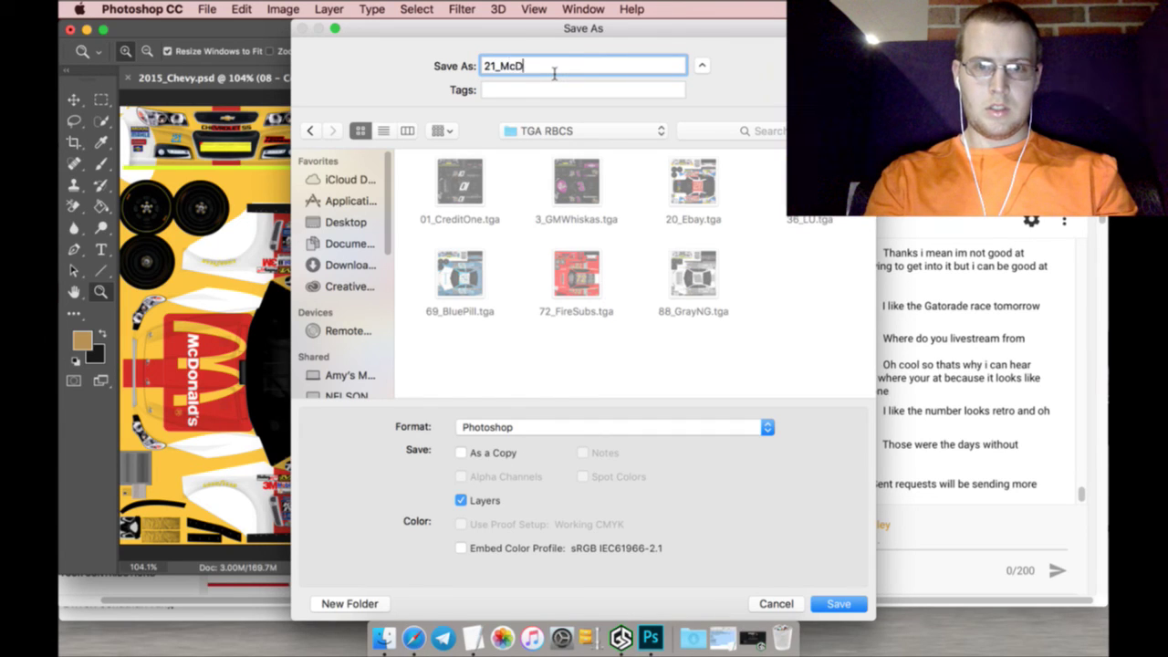
{"action": "type", "text": "McStrip"}
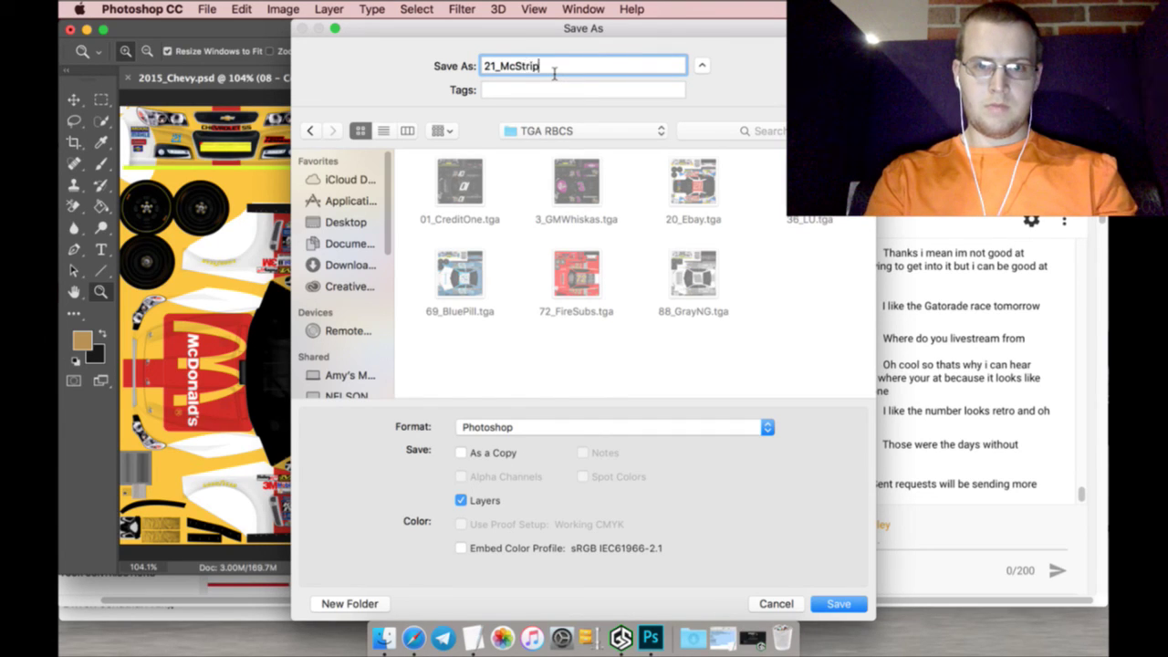
{"action": "type", "text": "es"}
Set the file format to Targa and save 21_McStripes at 24 bits/pixel
{"action": "left_click", "coordinate": [733, 428]}
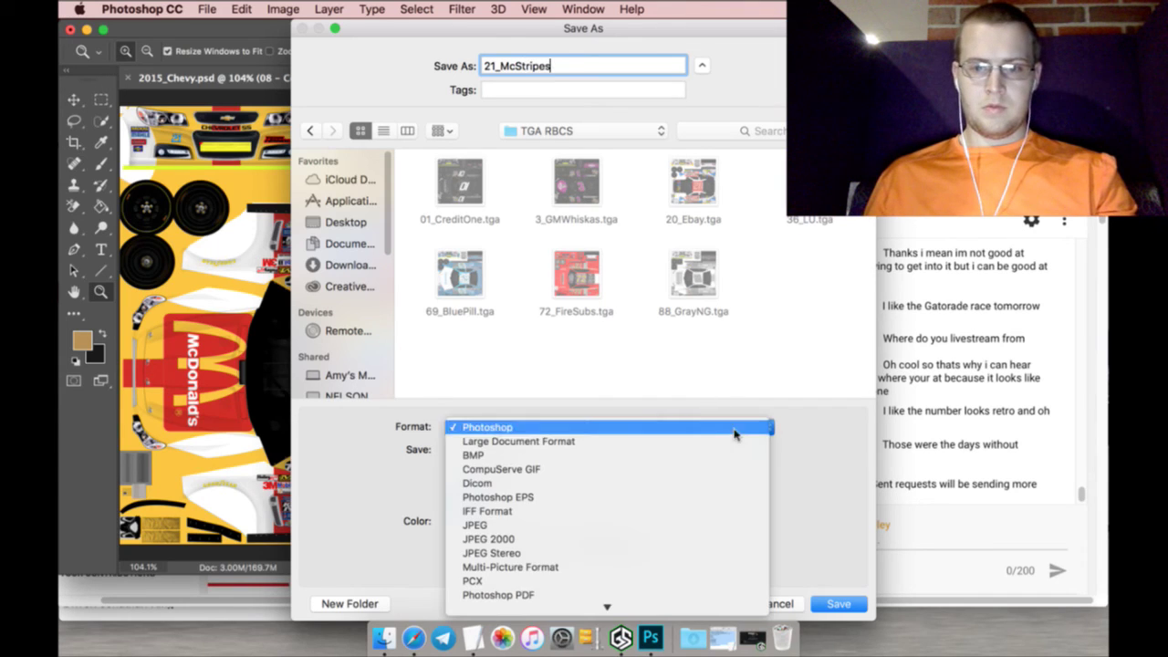
{"action": "key", "text": "t"}
{"action": "key", "text": "Return"}
{"action": "key", "text": "Return"}
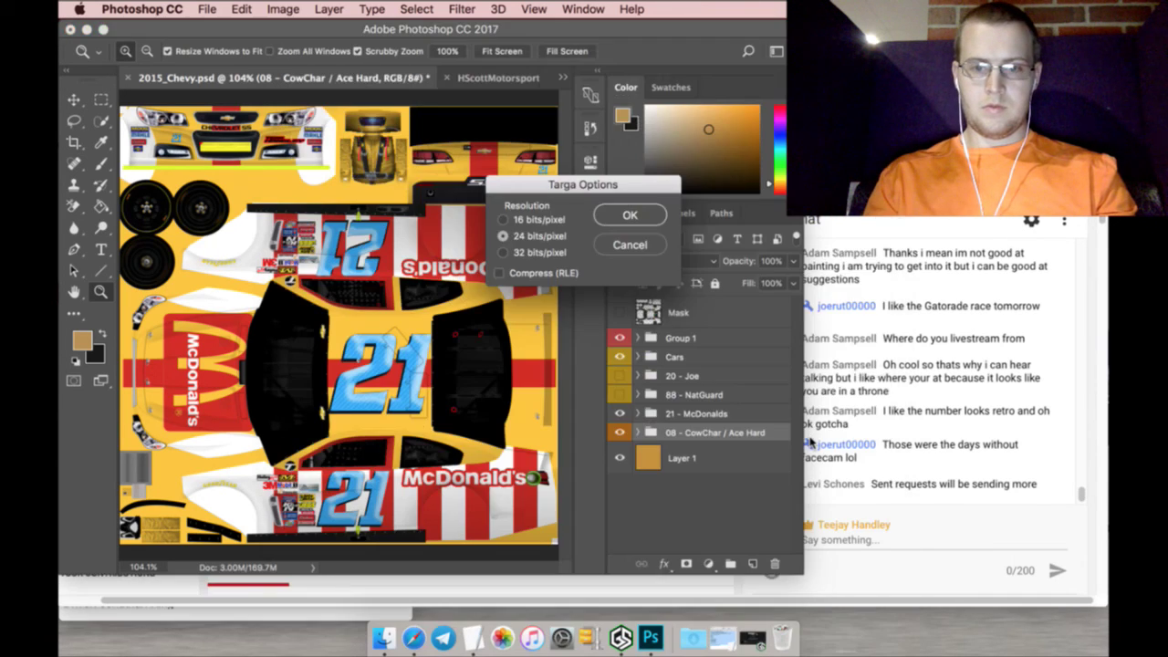
{"action": "key", "text": "Return"}
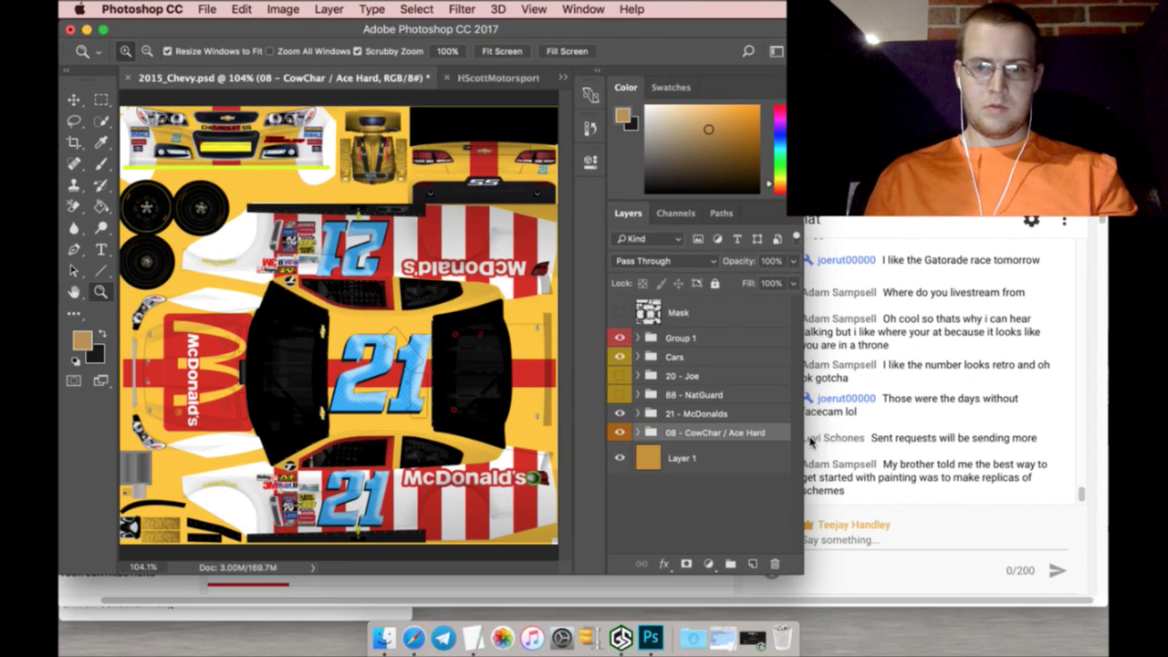
Hide the 21 - McDonalds group to expose the 08 car's paint scheme
{"action": "left_click", "coordinate": [620, 413]}
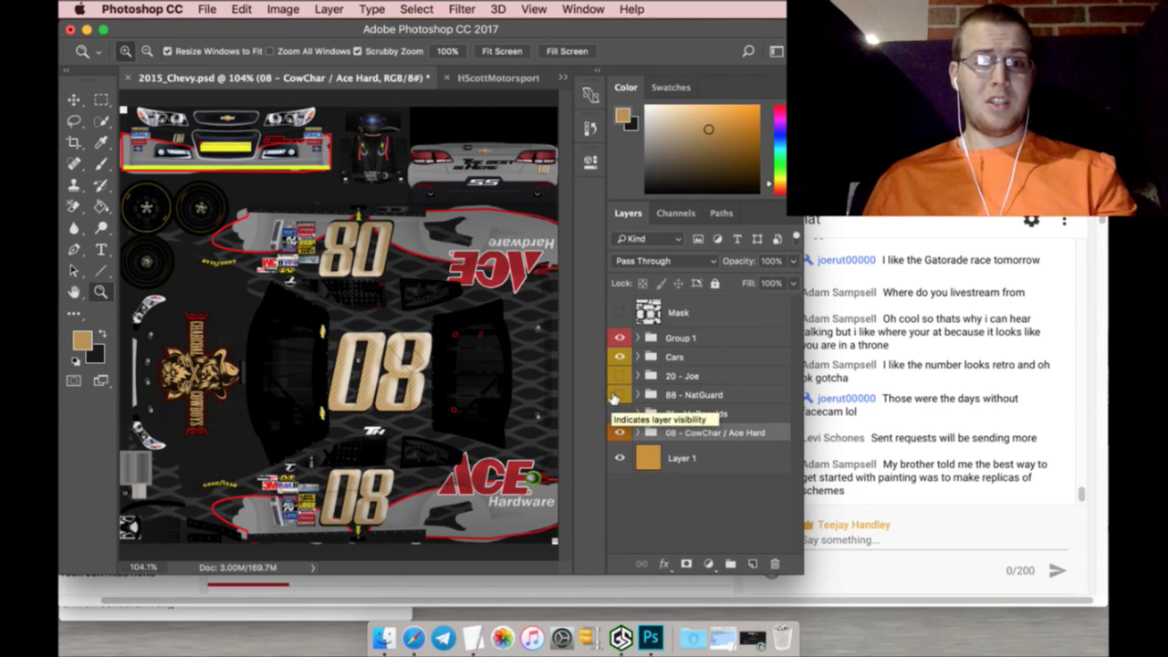
{"action": "left_click", "coordinate": [210, 11]}
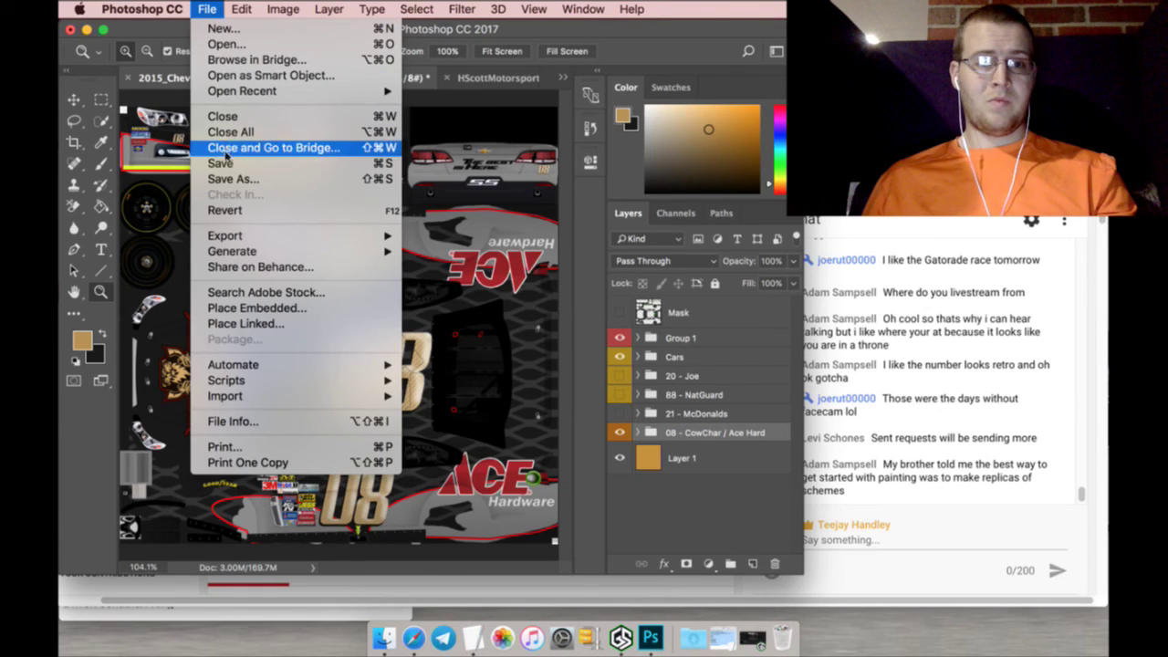
{"action": "left_click", "coordinate": [219, 11]}
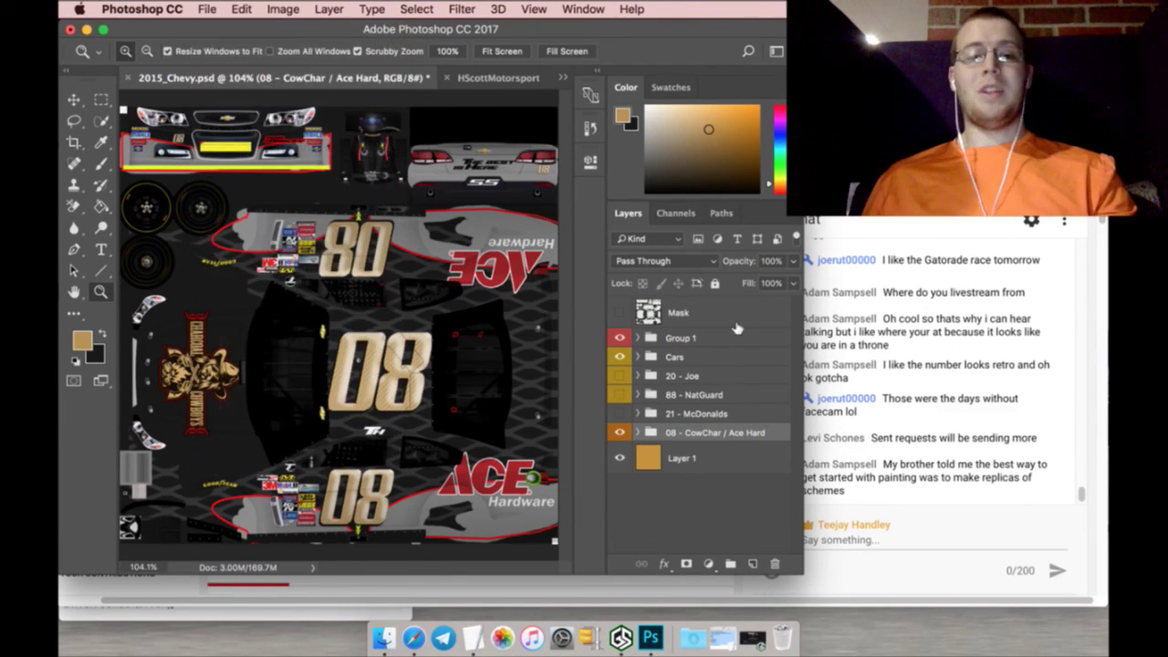
Compare the 08 car's template with the Mask layer shown and hidden
{"action": "left_click", "coordinate": [620, 311]}
{"action": "left_click", "coordinate": [621, 311]}
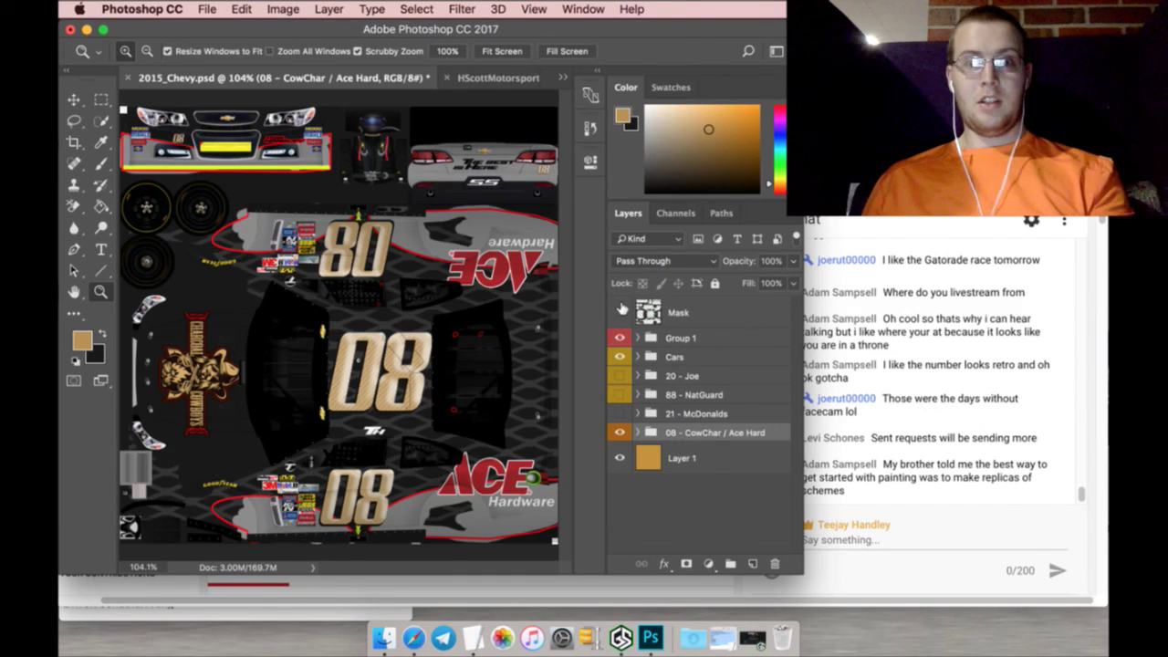
{"action": "left_click", "coordinate": [620, 311]}
{"action": "left_click", "coordinate": [620, 311]}
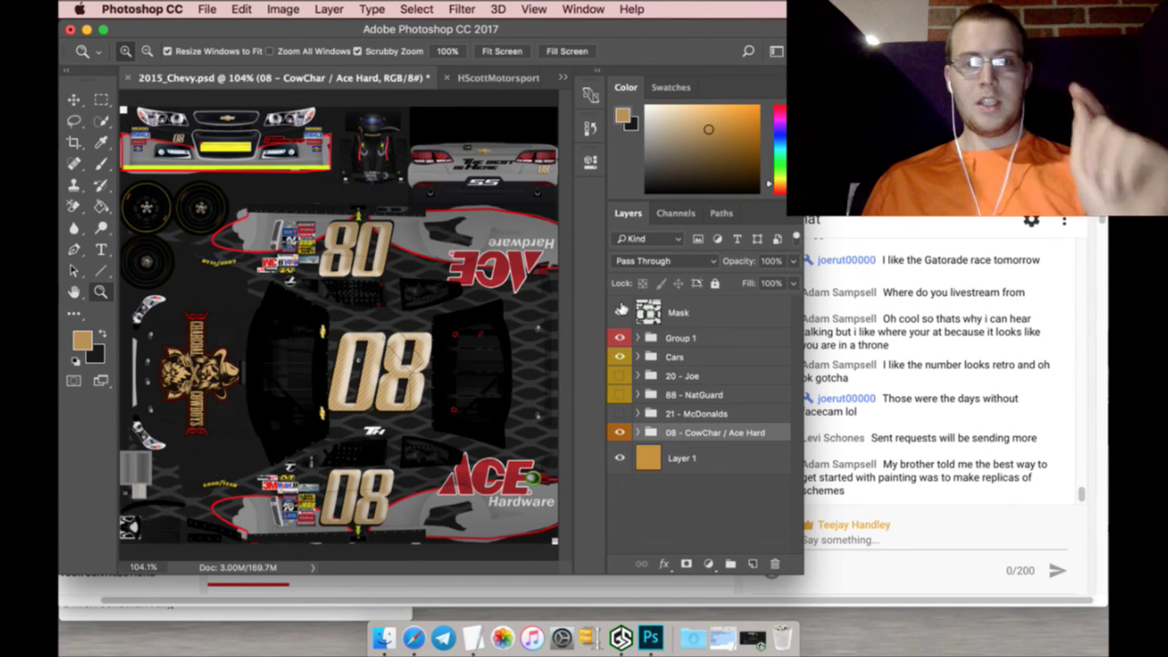
{"action": "left_click", "coordinate": [620, 311]}
{"action": "left_click", "coordinate": [620, 311]}
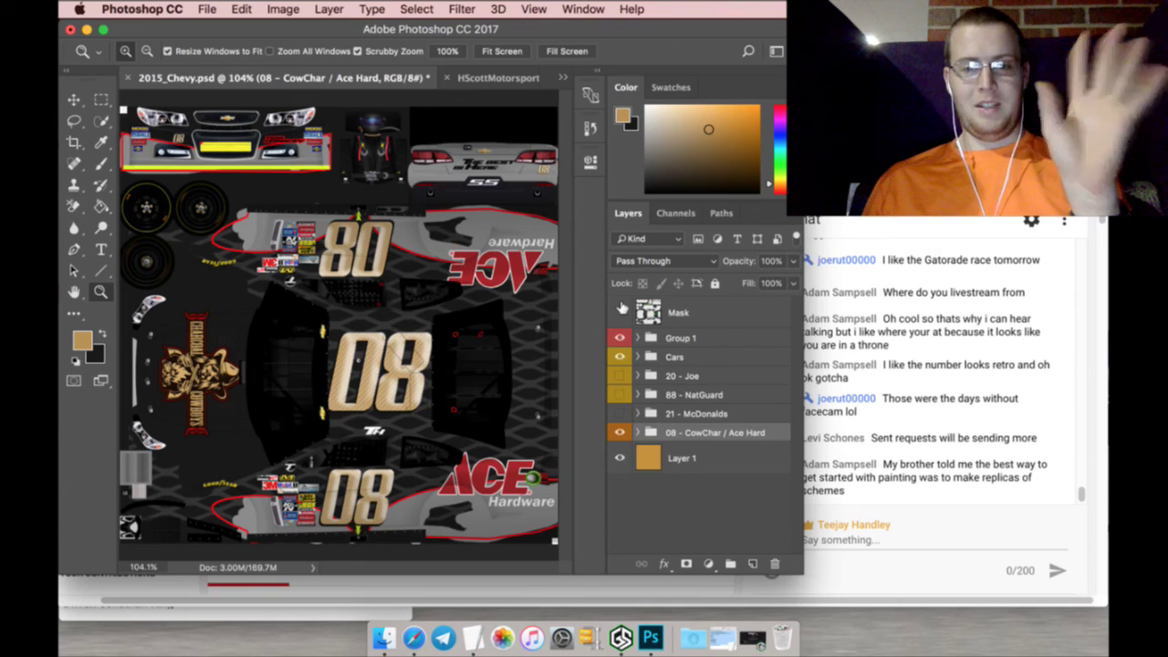
Begin saving a copy of the 08 car named 08_AceCharcoal in the TGA RBCS folder
{"action": "left_click", "coordinate": [209, 8]}
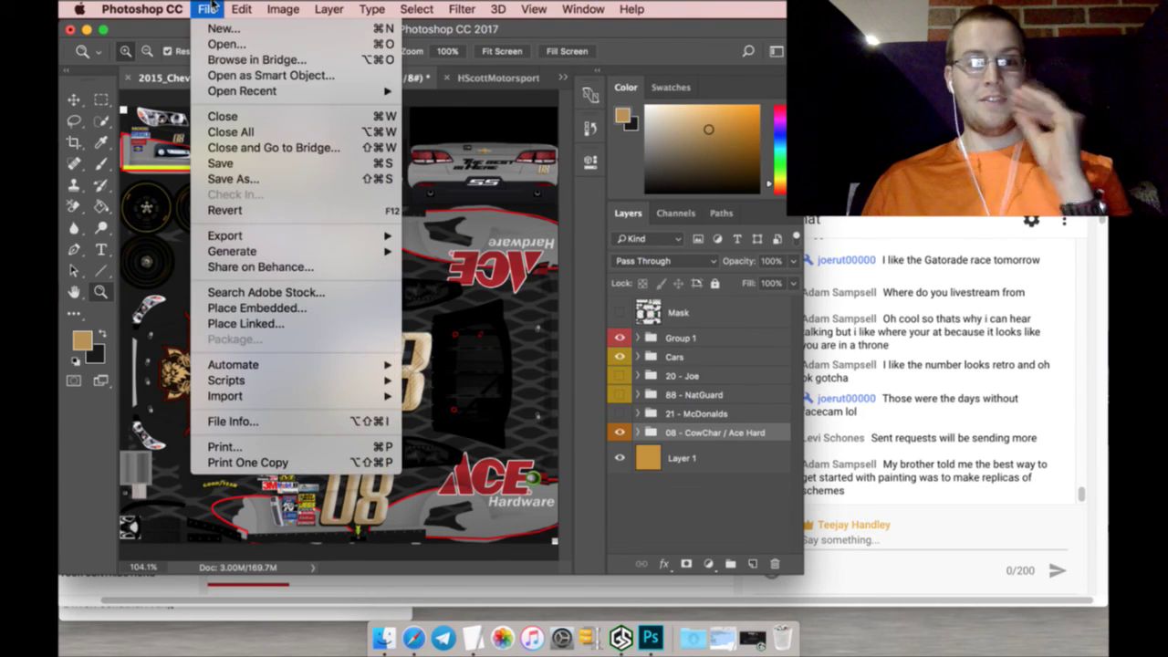
{"action": "left_click", "coordinate": [259, 179]}
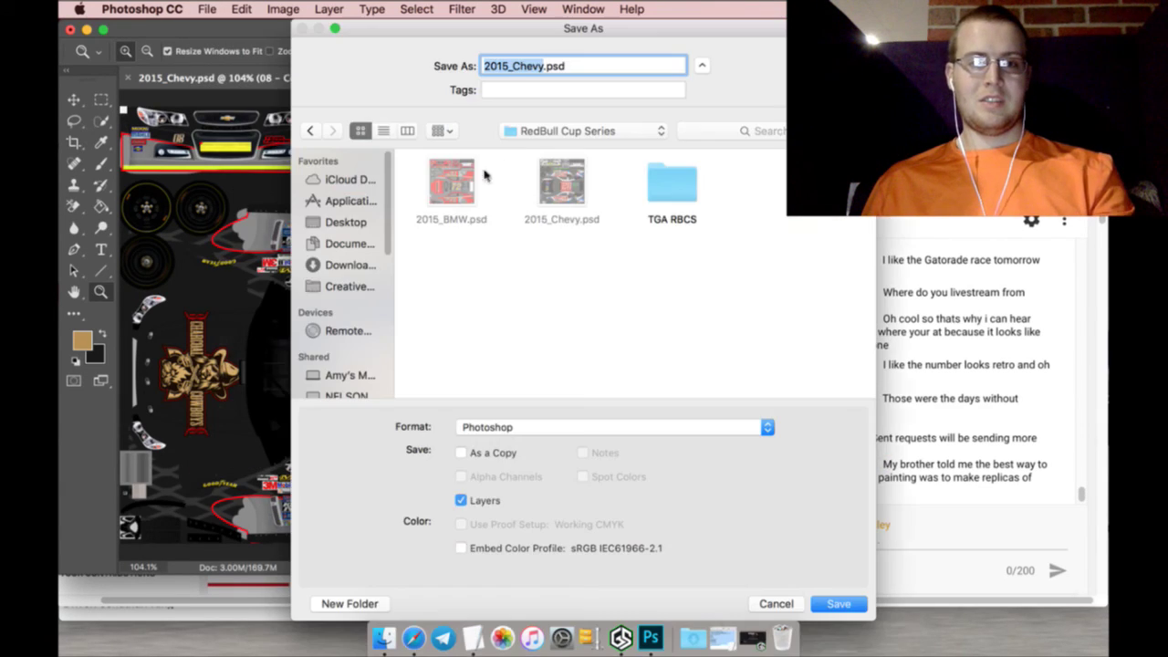
{"action": "left_click", "coordinate": [658, 180]}
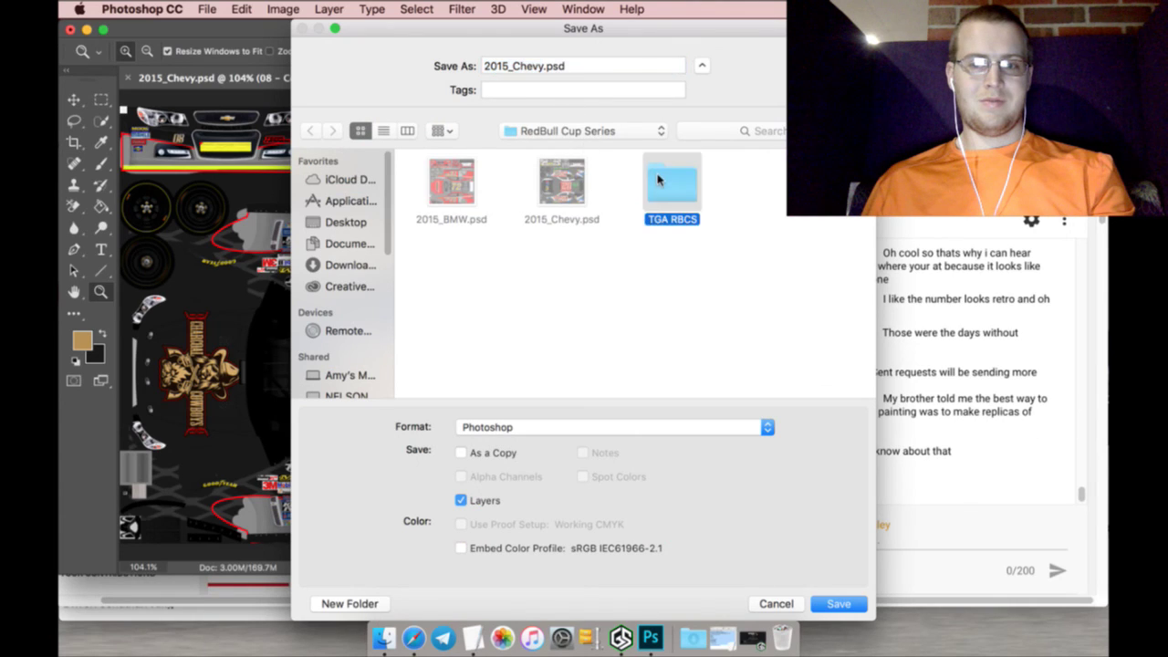
{"action": "double_click", "coordinate": [658, 180]}
{"action": "triple_click", "coordinate": [572, 67]}
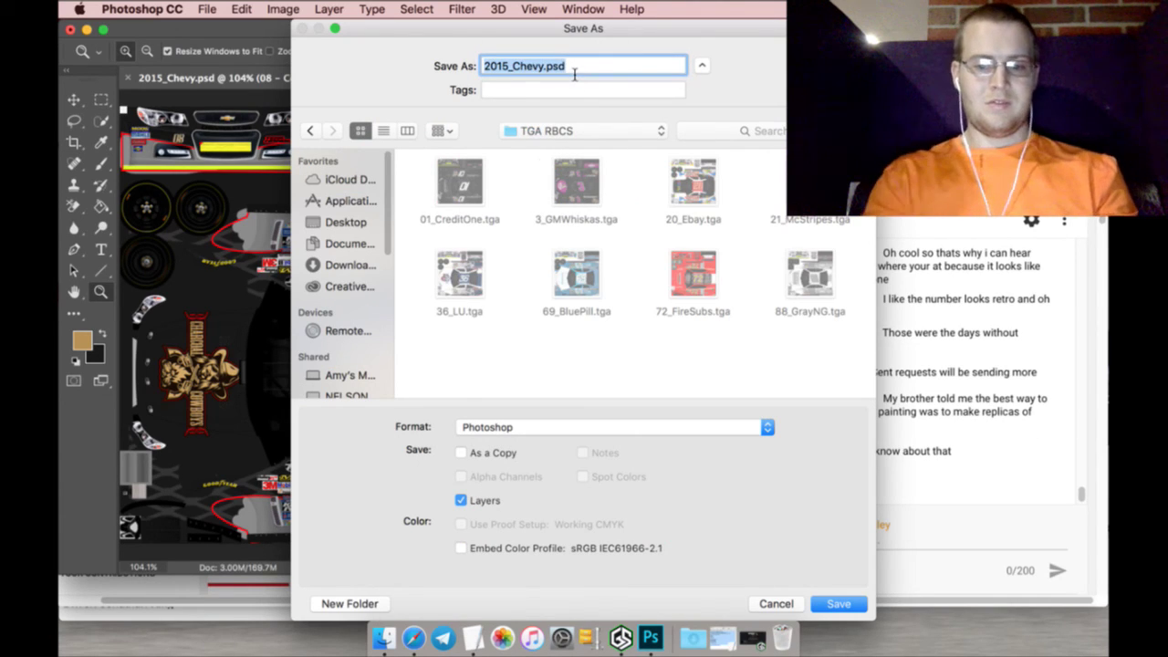
{"action": "type", "text": "08_AceCharcoal"}
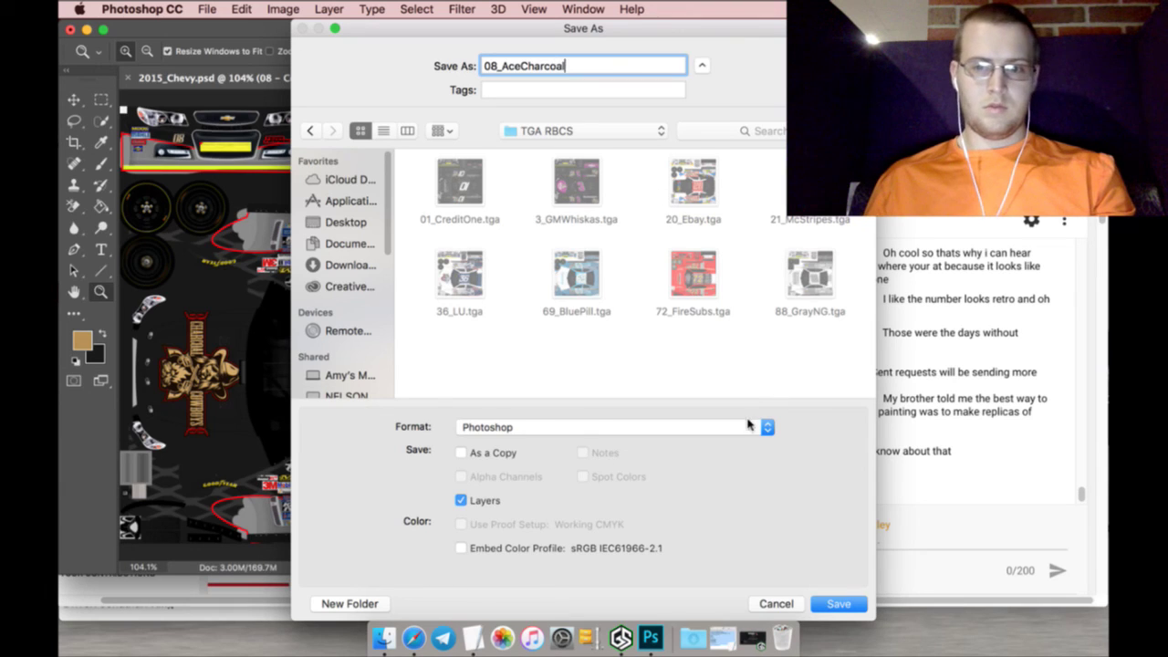
Set the file format to Targa and save 08_AceCharcoal at 24 bits/pixel
{"action": "left_click", "coordinate": [756, 426]}
{"action": "key", "text": "t"}
{"action": "key", "text": "Return"}
{"action": "key", "text": "Return"}
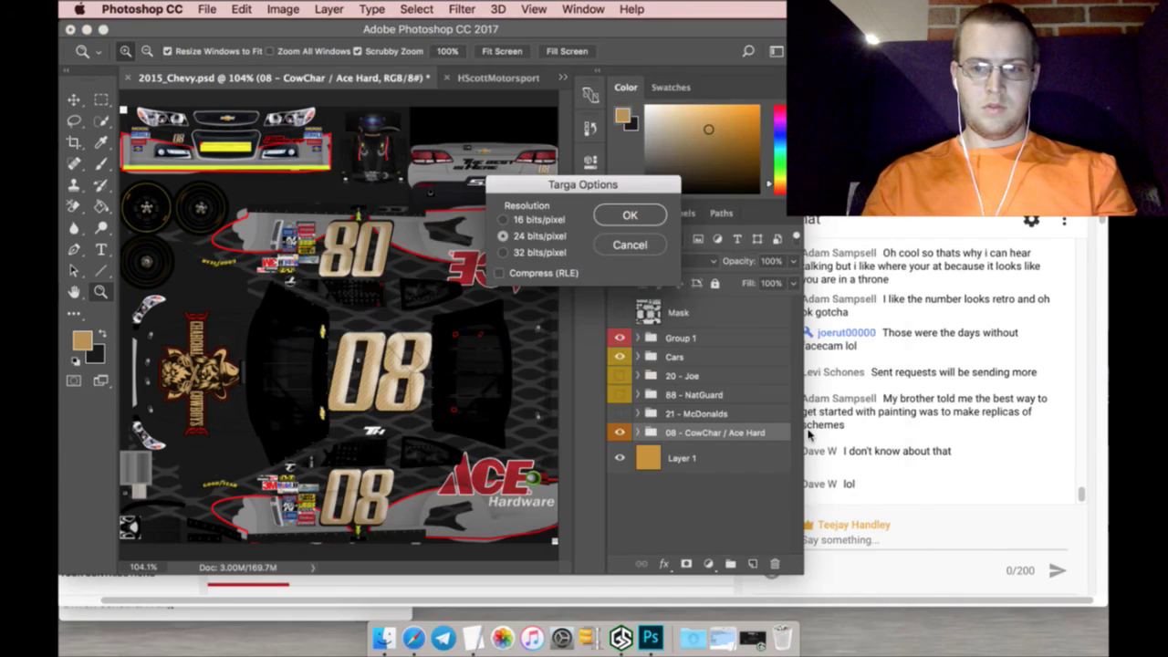
{"action": "key", "text": "Return"}
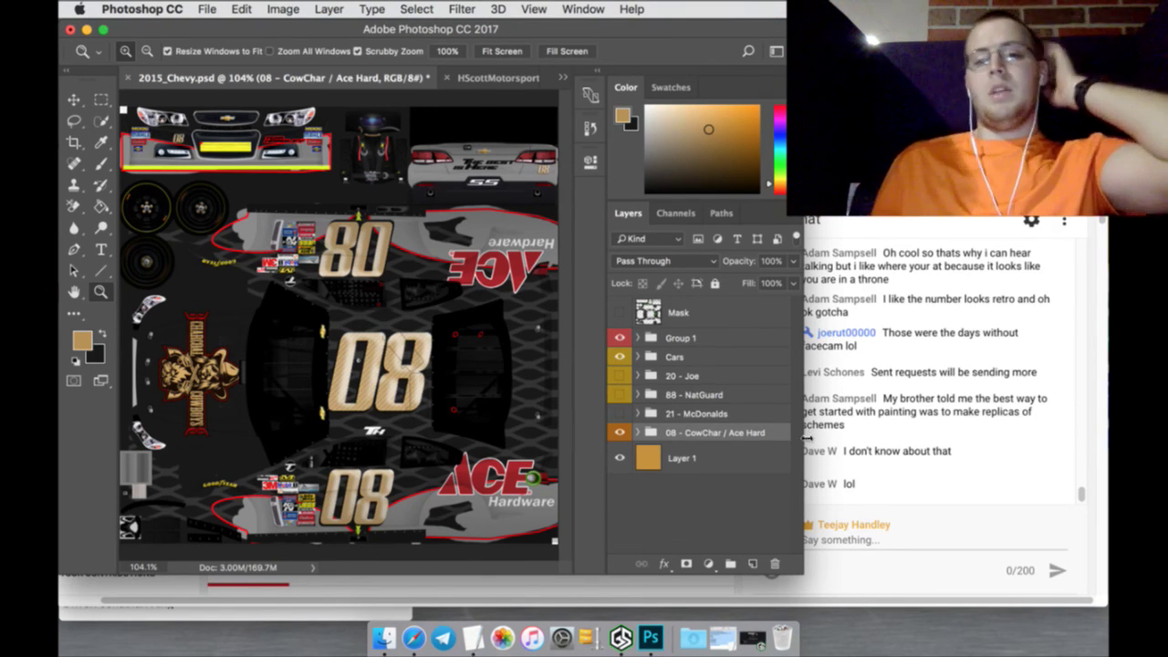
Show the Mask layer and save 2015_Chevy.psd
{"action": "left_click", "coordinate": [621, 312]}
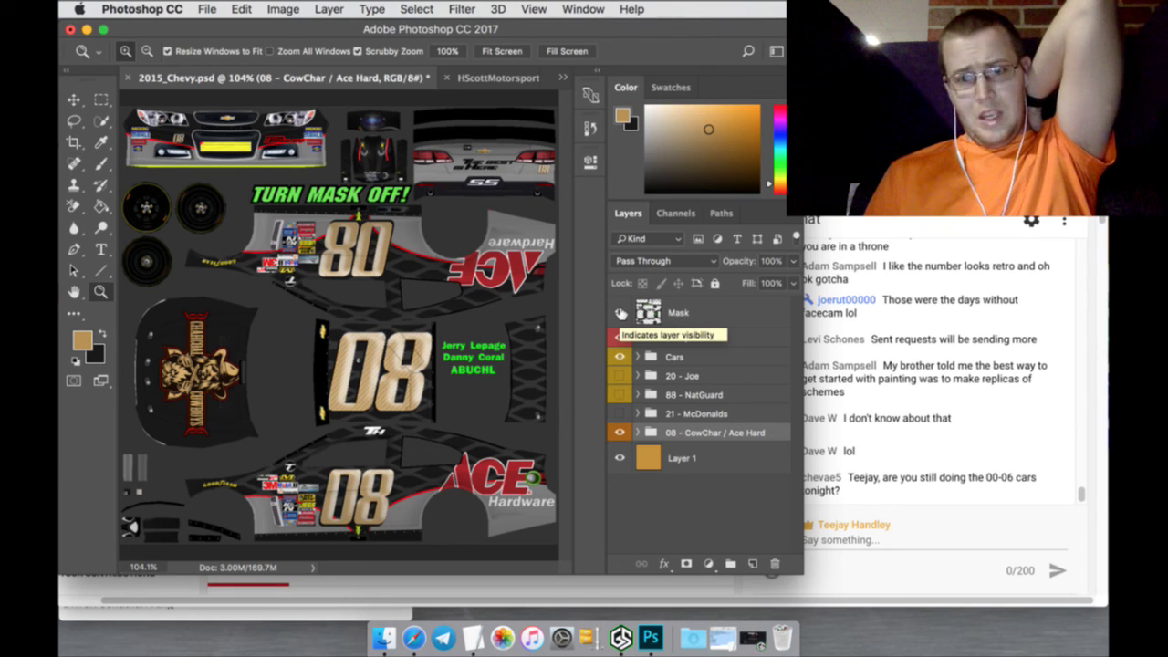
{"action": "left_click", "coordinate": [208, 10]}
{"action": "left_click", "coordinate": [221, 162]}
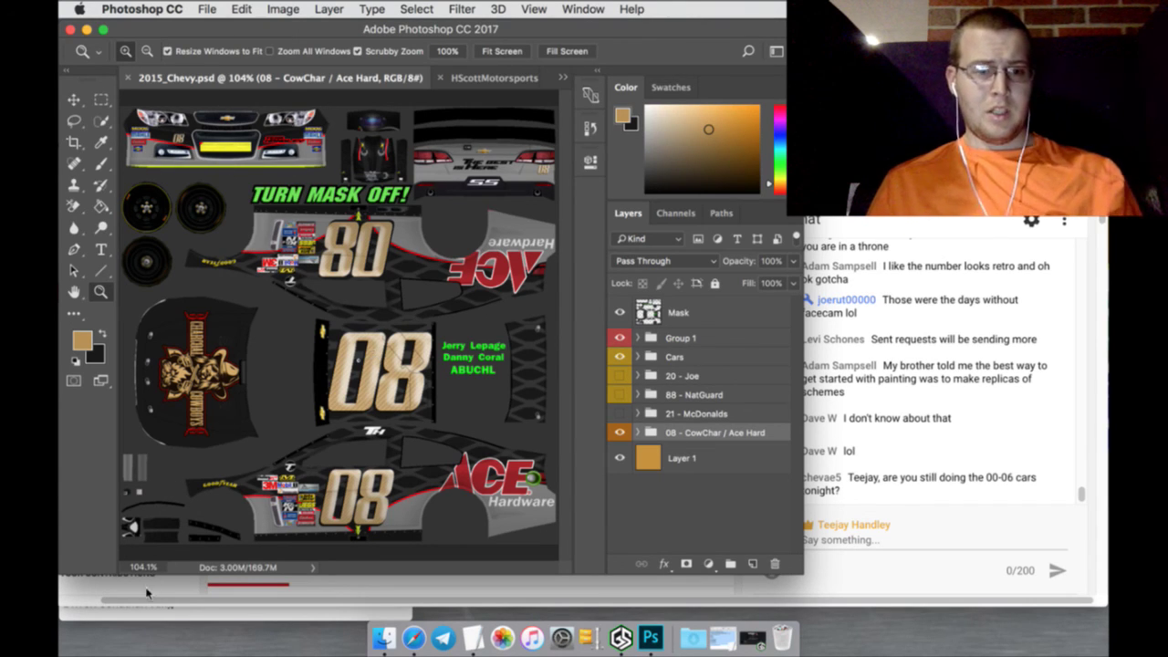
Switch to the Schedule document in TextEdit and italicize the "#69- Viagra" line
{"action": "left_click", "coordinate": [201, 624]}
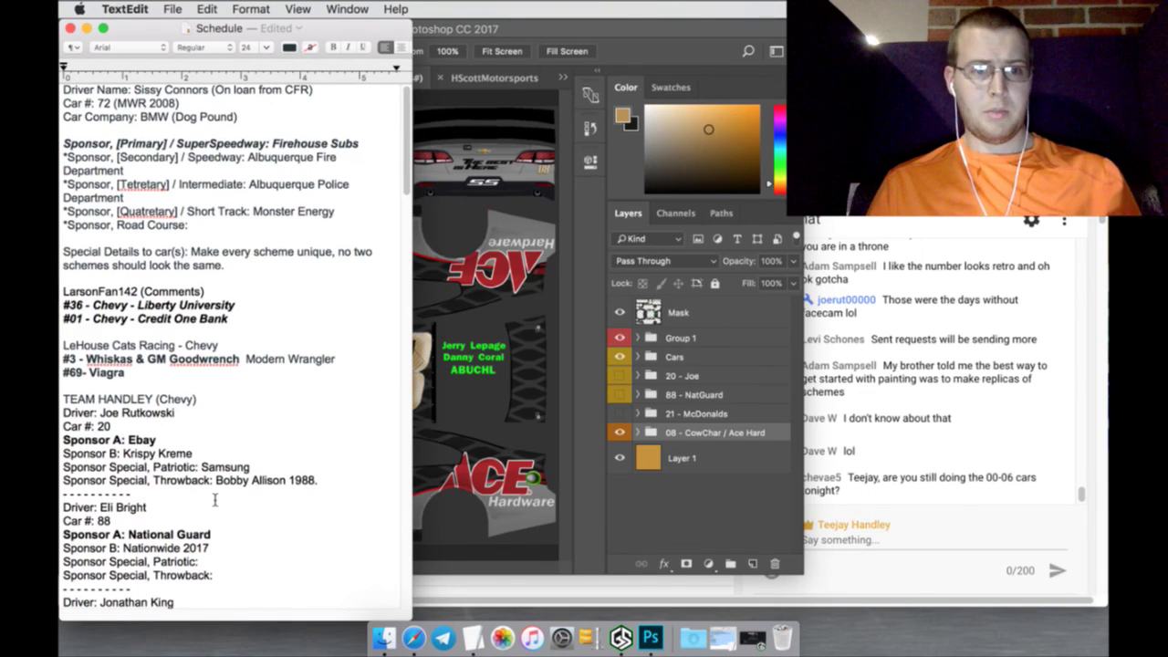
{"action": "left_click_drag", "start_coordinate": [125, 372], "coordinate": [63, 374]}
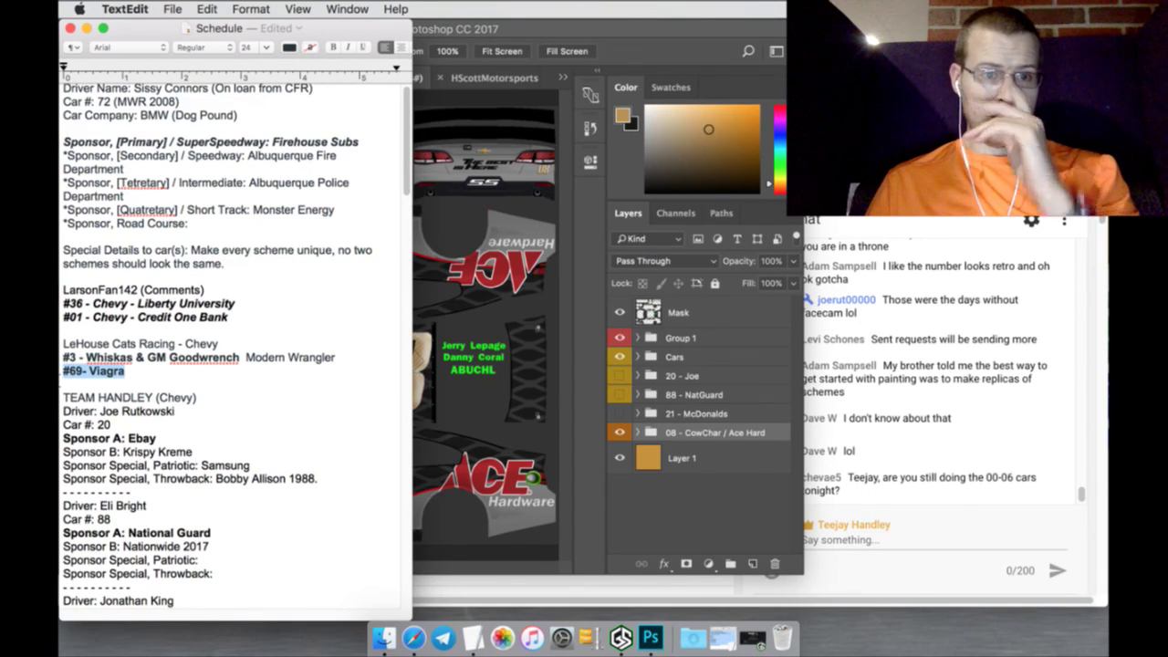
{"action": "key", "text": "super+i"}
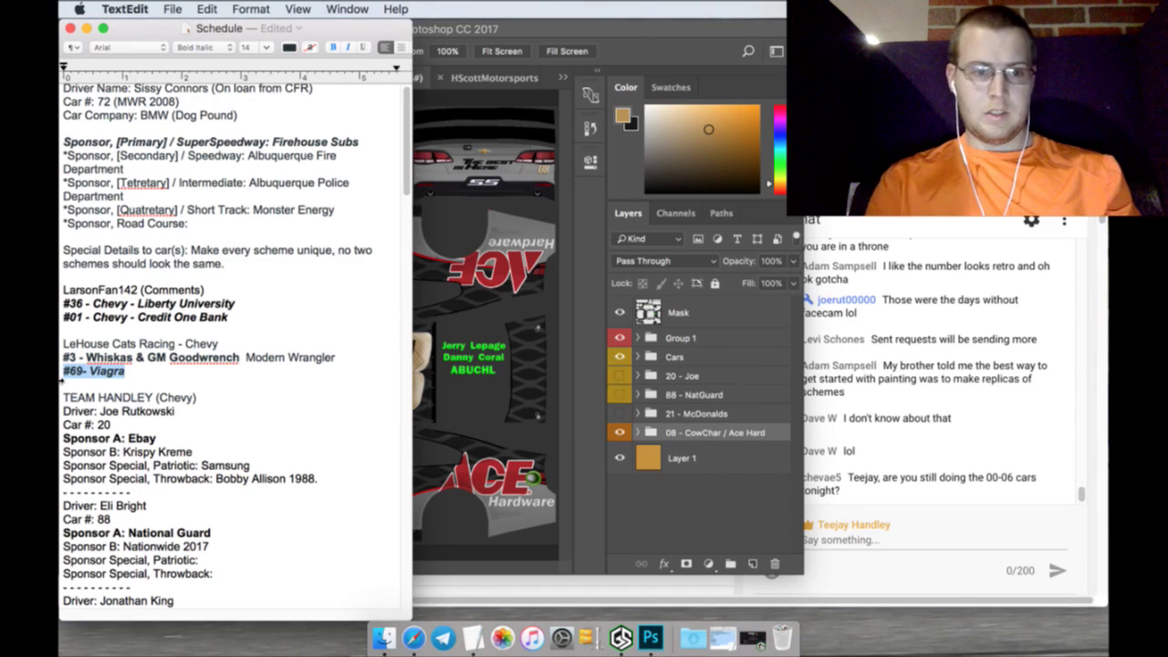
Italicize the "#3 - Whiskas & GM Goodwrench" text and car 20's "Sponsor A: Ebay" line
{"action": "left_click_drag", "start_coordinate": [241, 358], "coordinate": [73, 365]}
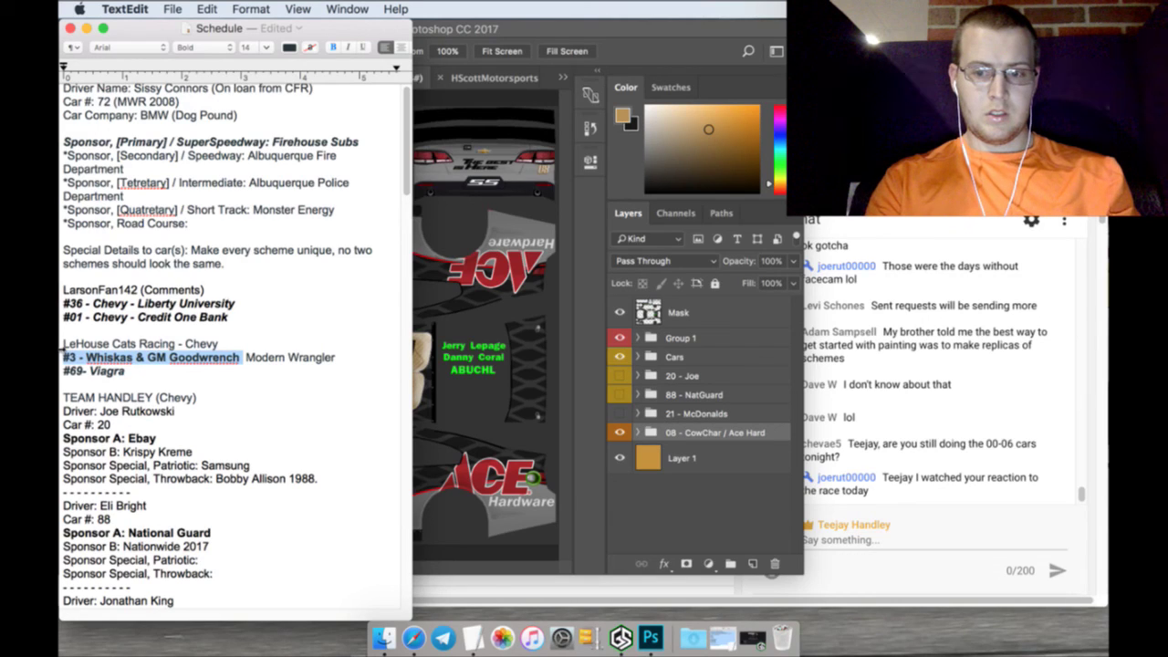
{"action": "key", "text": "super+i"}
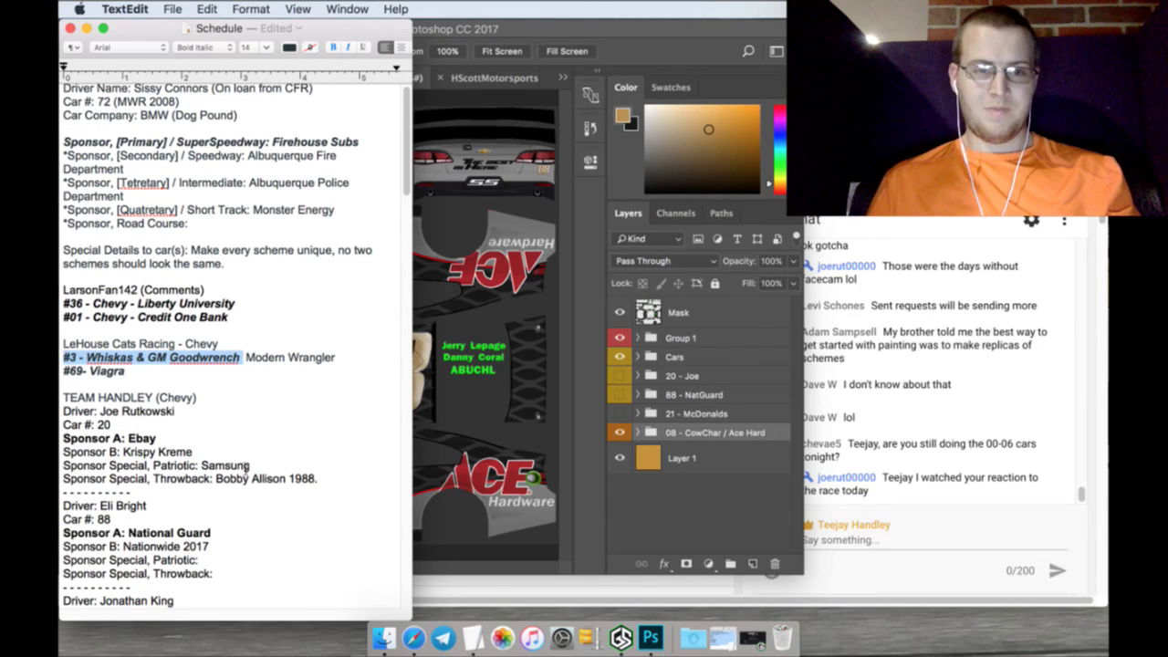
{"action": "scroll", "coordinate": [246, 469], "scroll_direction": "down", "scroll_amount": 2}
{"action": "left_click_drag", "start_coordinate": [161, 394], "coordinate": [61, 394]}
{"action": "key", "text": "super+i"}
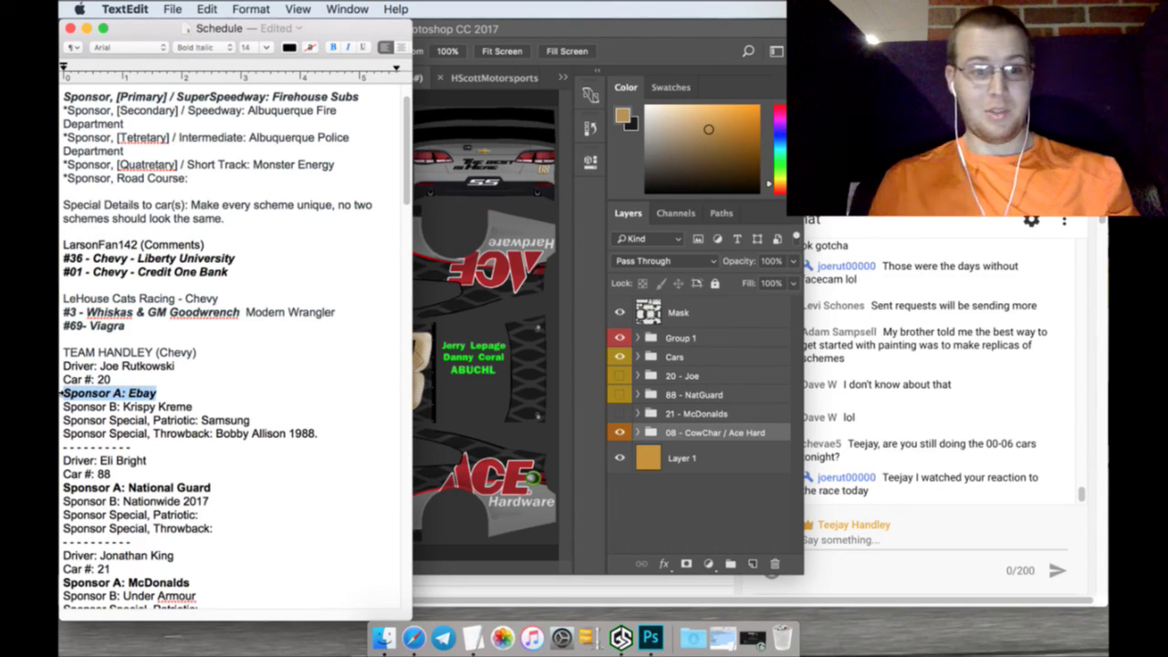
Italicize car 88's "Sponsor A: National Guard" line and car 21's "Sponsor A: McDonalds" line
{"action": "left_click_drag", "start_coordinate": [213, 490], "coordinate": [62, 490]}
{"action": "key", "text": "super+i"}
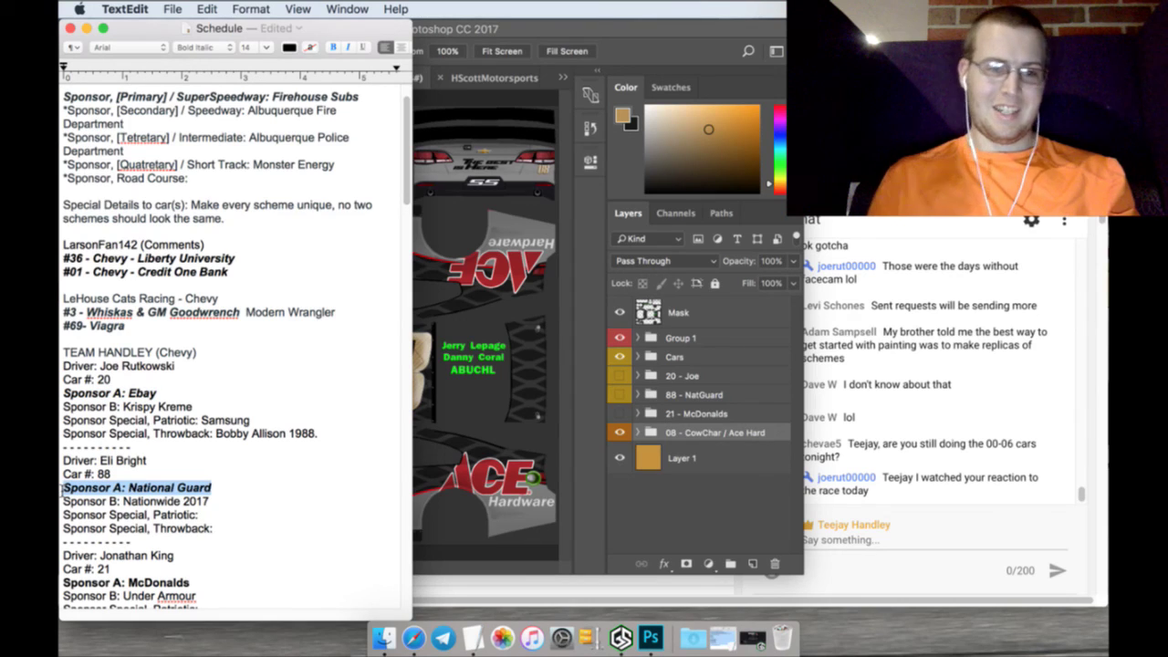
{"action": "scroll", "coordinate": [166, 542], "scroll_direction": "down", "scroll_amount": 3}
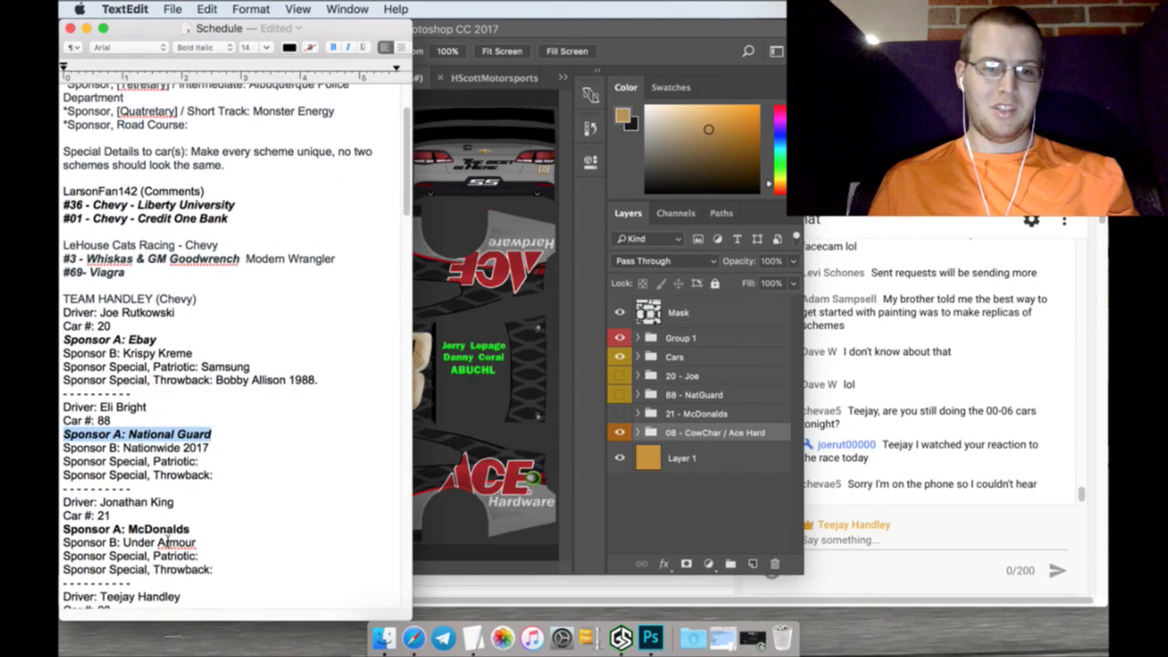
{"action": "left_click_drag", "start_coordinate": [195, 533], "coordinate": [61, 530]}
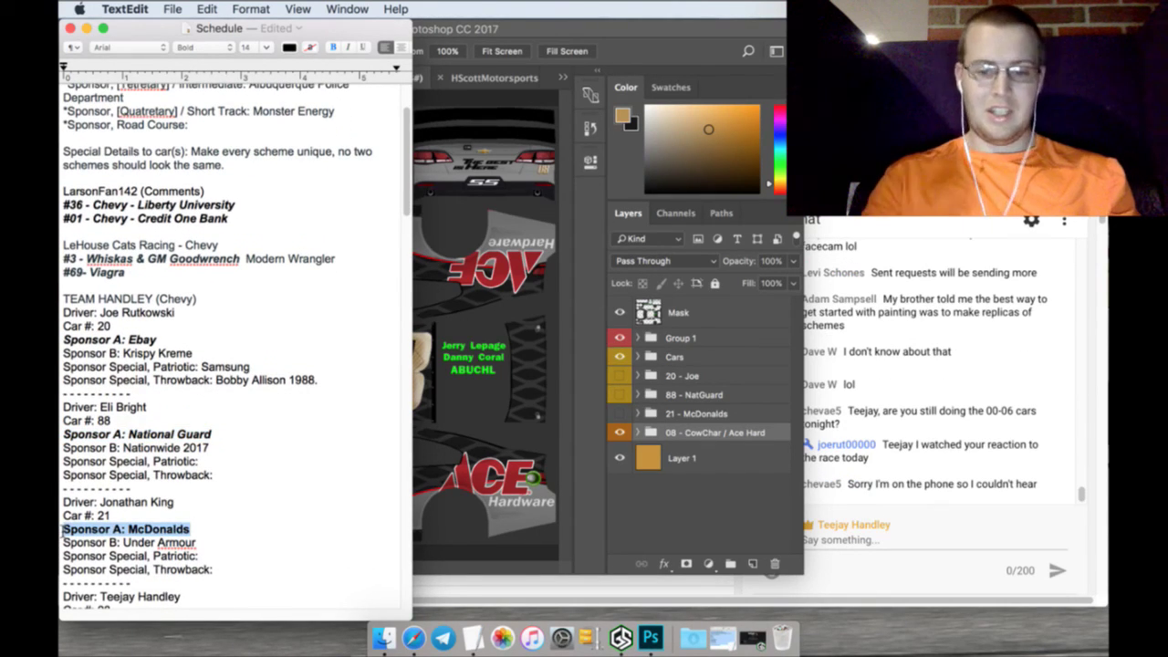
{"action": "key", "text": "super+i"}
Italicize car 08's "Sponsor A: Ace Hardware" line
{"action": "scroll", "coordinate": [157, 540], "scroll_direction": "down", "scroll_amount": 5}
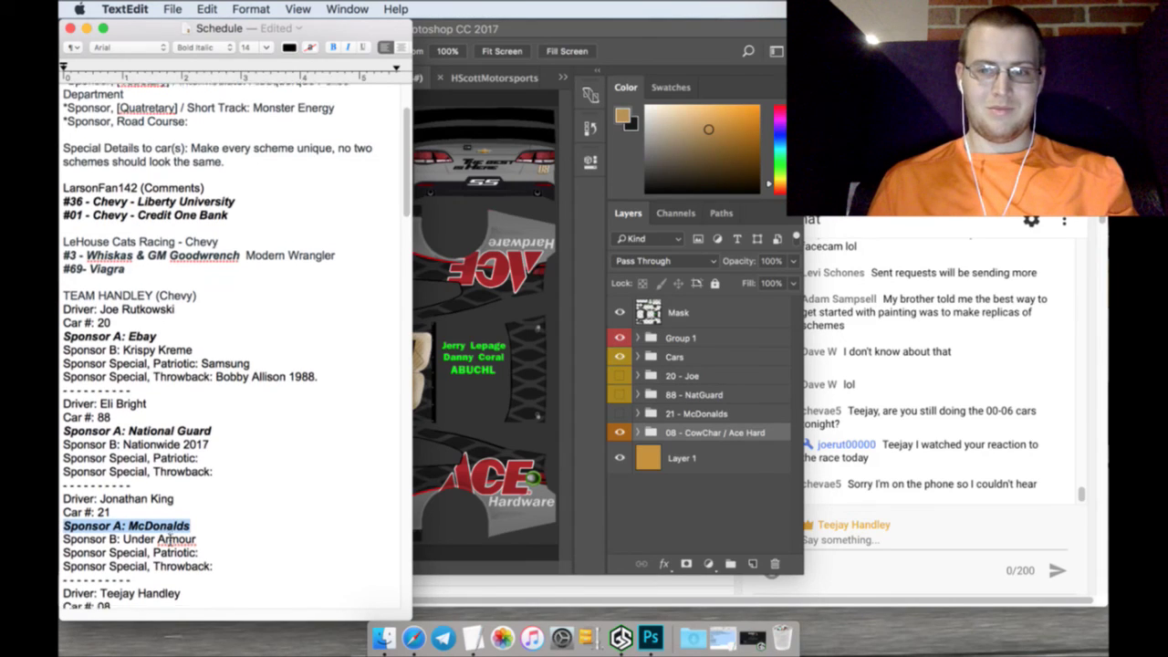
{"action": "left_click_drag", "start_coordinate": [210, 529], "coordinate": [62, 529]}
{"action": "key", "text": "super+i"}
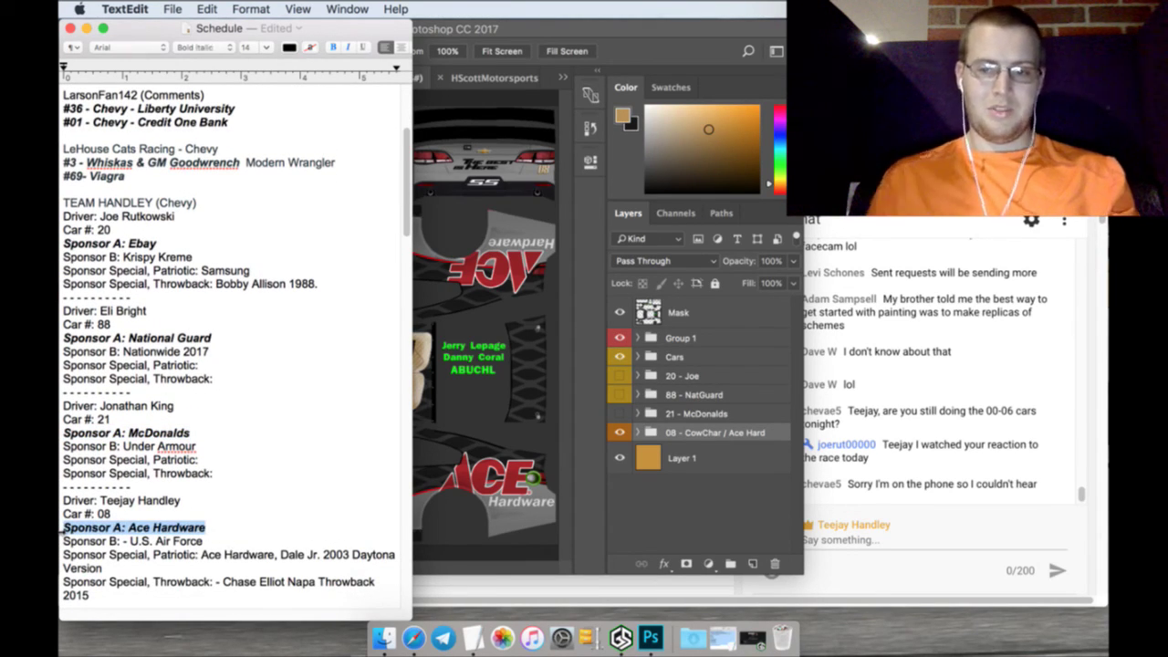
Review the schedule entries below car 08, down to the Target Cup Series section
{"action": "scroll", "coordinate": [111, 527], "scroll_direction": "down", "scroll_amount": 1}
{"action": "scroll", "coordinate": [111, 528], "scroll_direction": "down", "scroll_amount": 12}
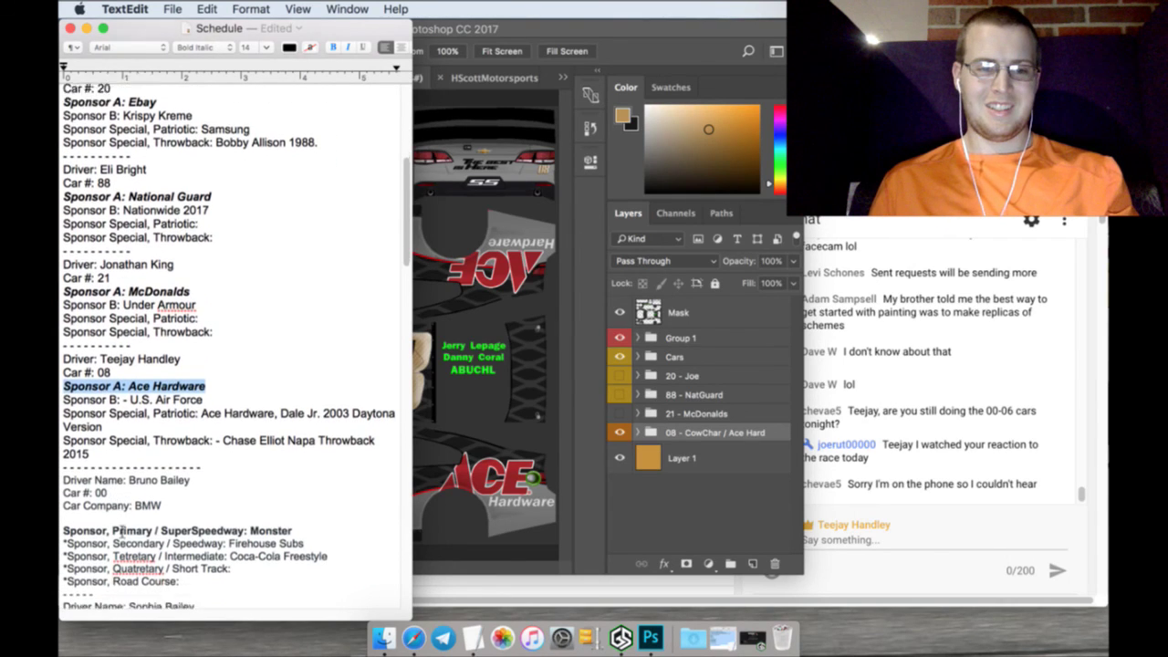
{"action": "scroll", "coordinate": [121, 530], "scroll_direction": "down", "scroll_amount": 13}
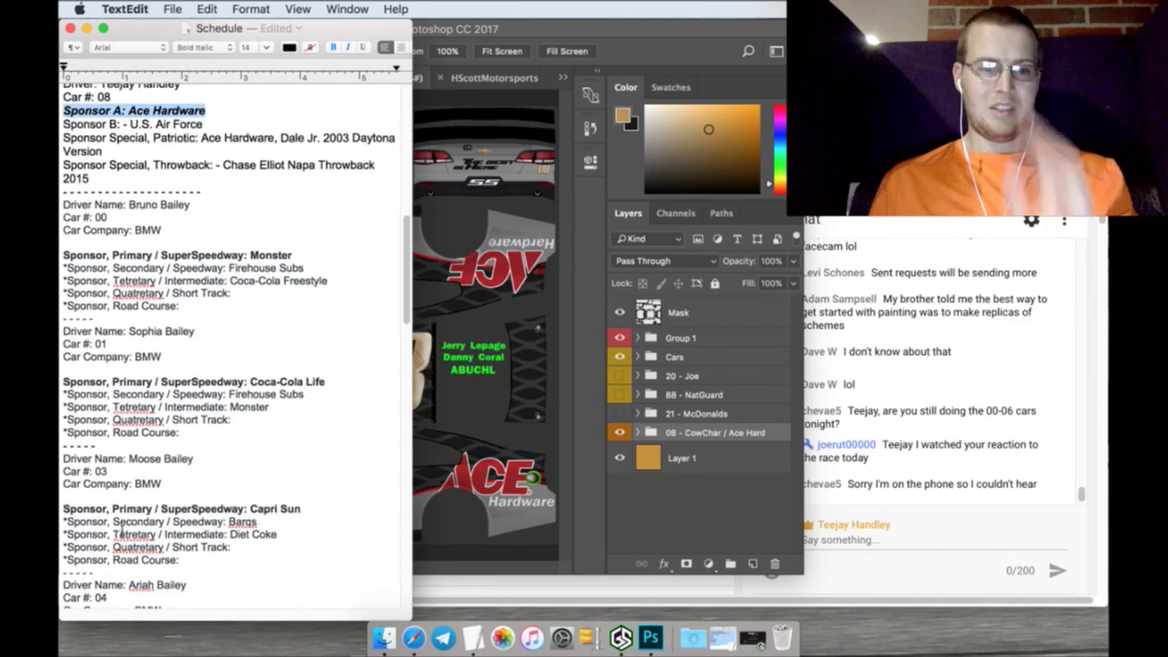
{"action": "scroll", "coordinate": [121, 532], "scroll_direction": "down", "scroll_amount": 5}
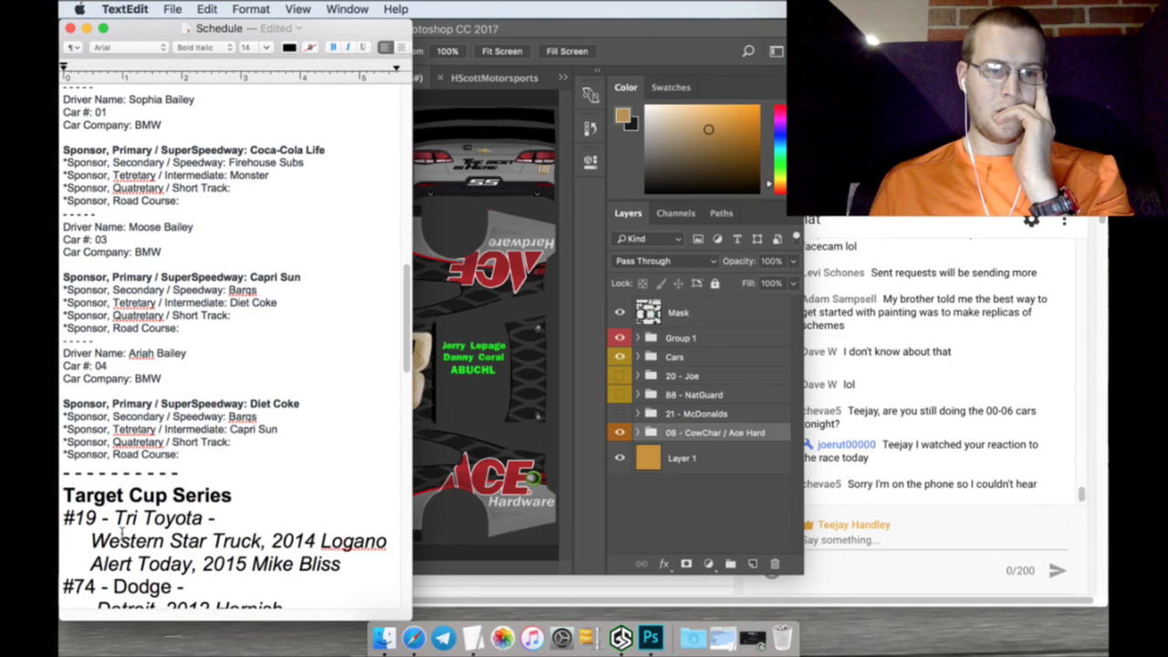
{"action": "scroll", "coordinate": [122, 535], "scroll_direction": "down", "scroll_amount": 1}
Switch to Google Hangouts in Safari, open the pending message request and accept the invite
{"action": "key", "text": "super+Tab"}
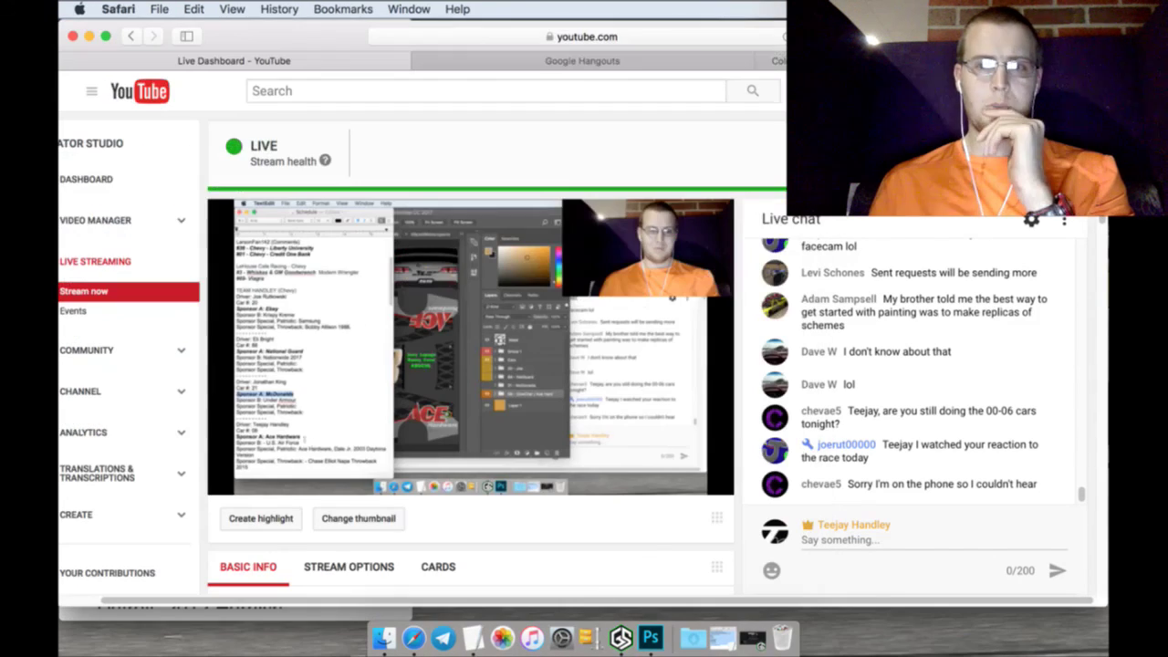
{"action": "key", "text": "ctrl+Tab"}
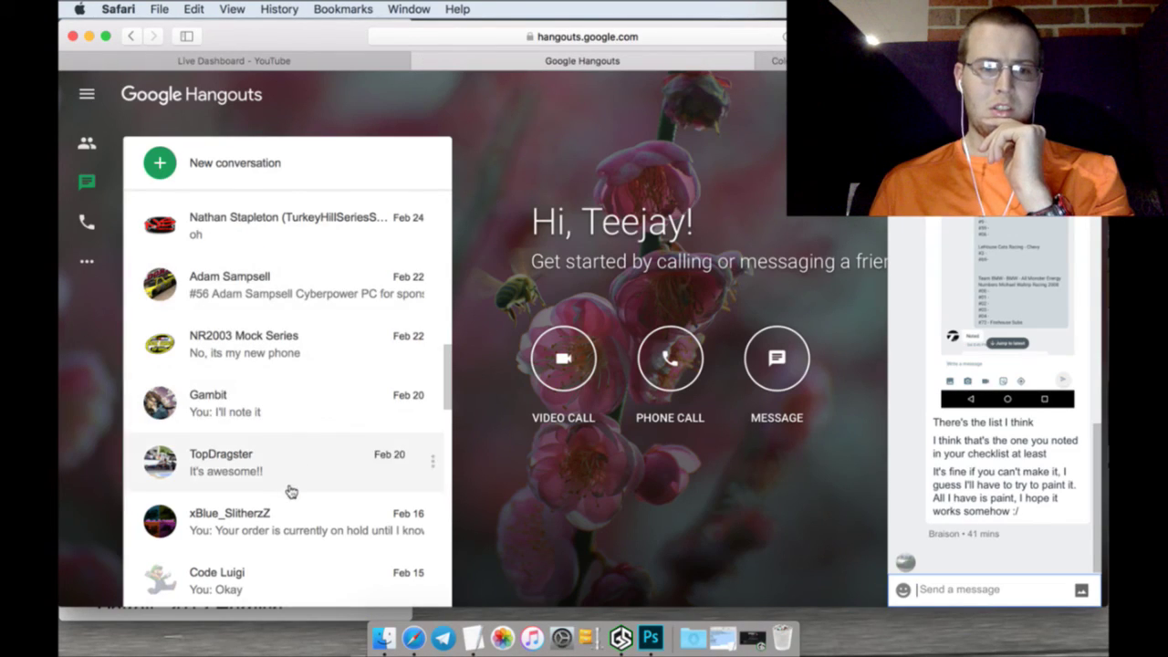
{"action": "scroll", "coordinate": [289, 489], "scroll_direction": "down", "scroll_amount": 3}
{"action": "scroll", "coordinate": [290, 481], "scroll_direction": "up", "scroll_amount": 15}
{"action": "scroll", "coordinate": [289, 481], "scroll_direction": "up", "scroll_amount": 2}
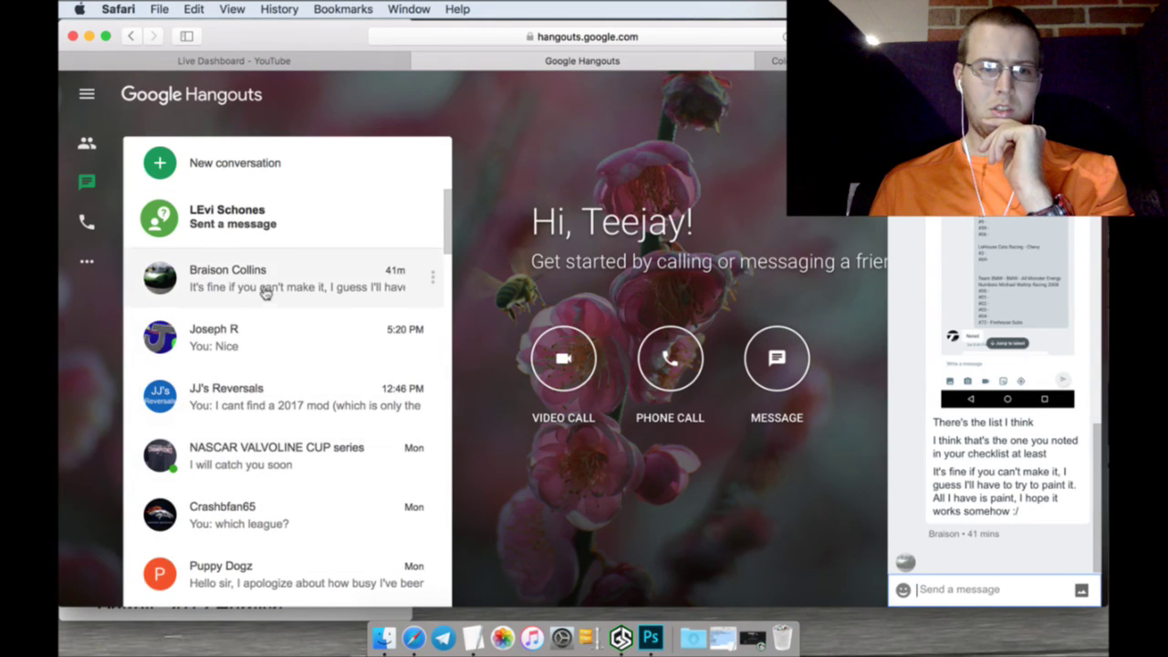
{"action": "left_click", "coordinate": [289, 234]}
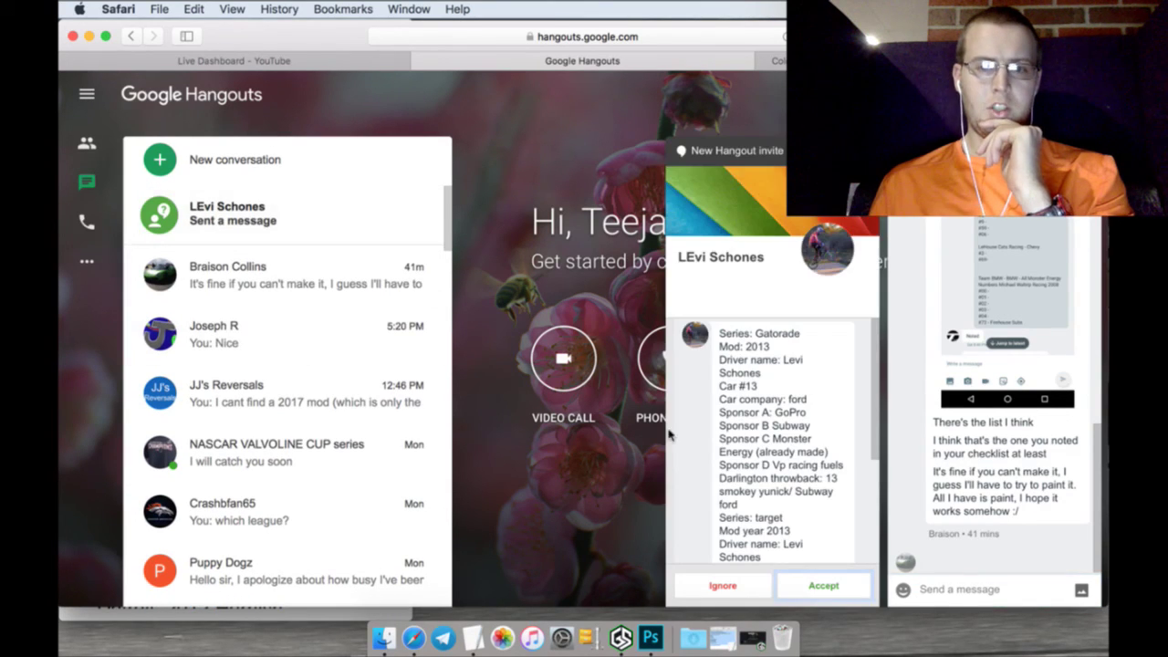
{"action": "left_click", "coordinate": [821, 586]}
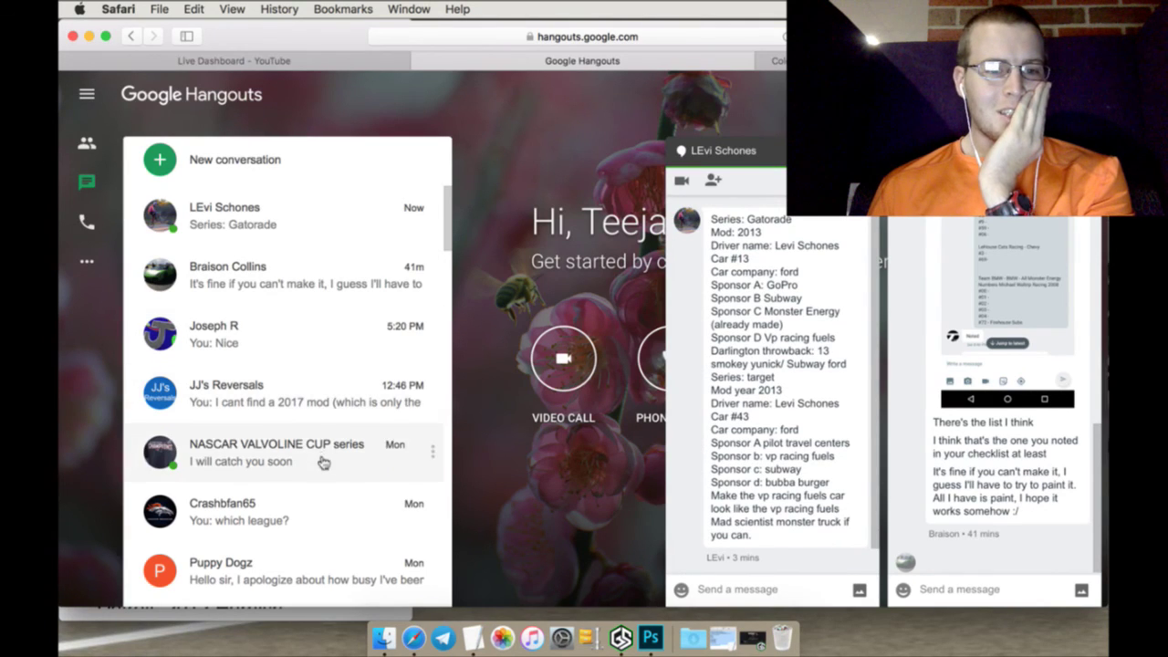
Review the BMW car requests in the conversation whose last message begins "Hello sir, I apologize", and close it
{"action": "scroll", "coordinate": [332, 485], "scroll_direction": "down", "scroll_amount": 1}
{"action": "scroll", "coordinate": [332, 485], "scroll_direction": "down", "scroll_amount": 3}
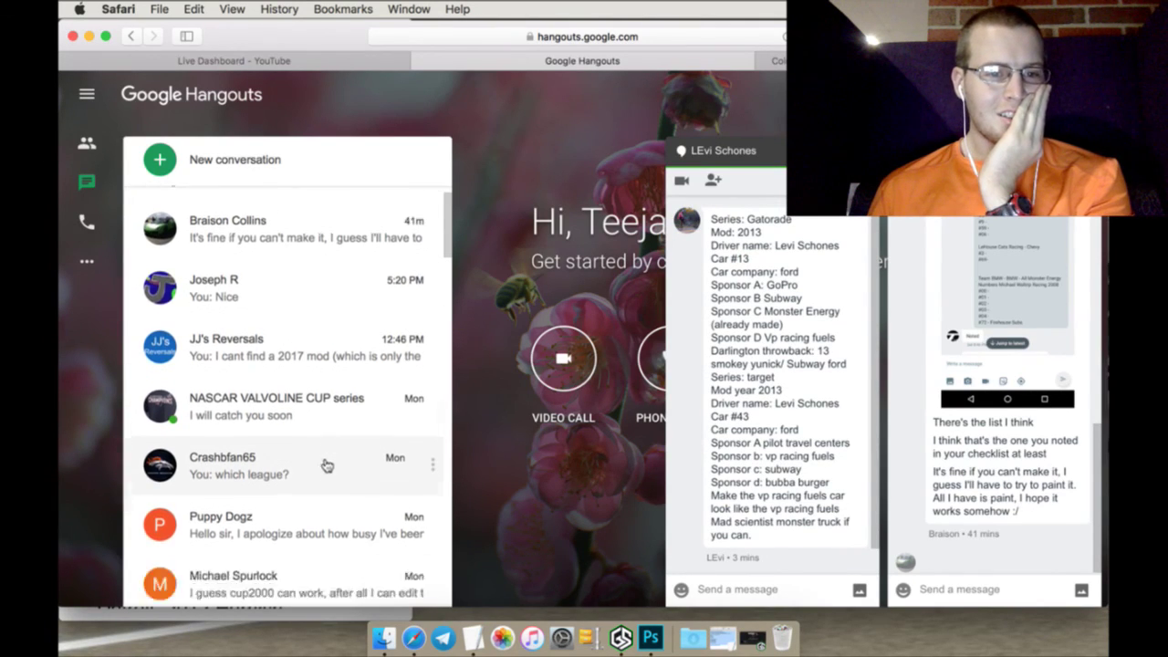
{"action": "left_click", "coordinate": [326, 495]}
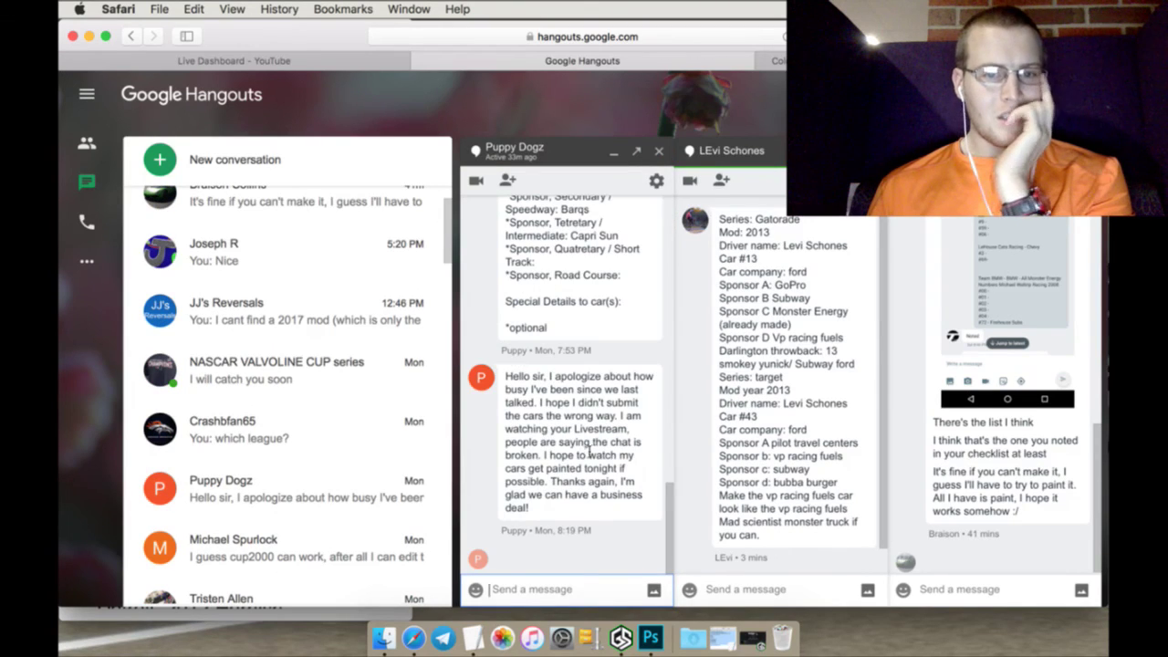
{"action": "scroll", "coordinate": [592, 445], "scroll_direction": "up", "scroll_amount": 3}
{"action": "scroll", "coordinate": [592, 446], "scroll_direction": "up", "scroll_amount": 5}
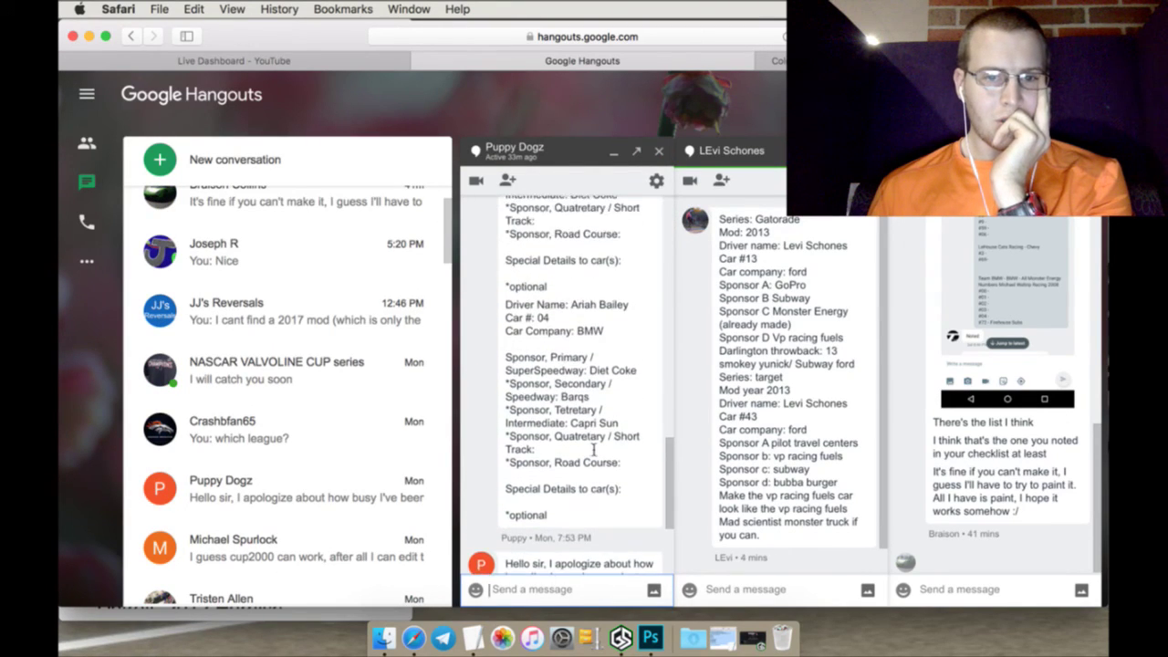
{"action": "scroll", "coordinate": [593, 445], "scroll_direction": "up", "scroll_amount": 5}
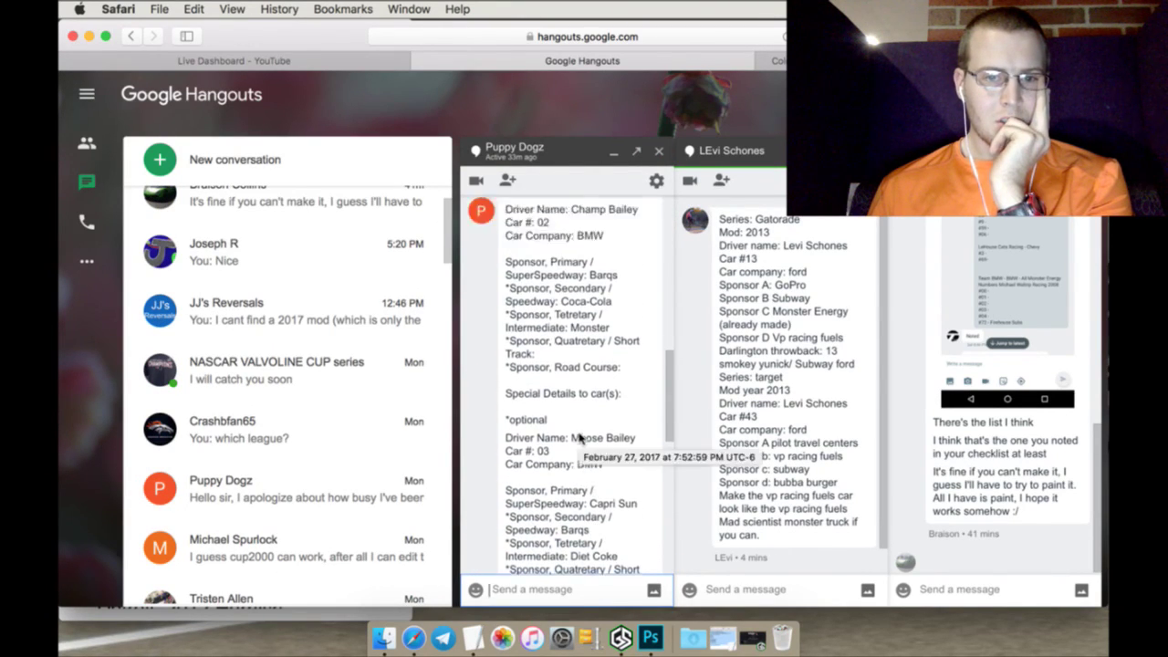
{"action": "scroll", "coordinate": [578, 439], "scroll_direction": "up", "scroll_amount": 7}
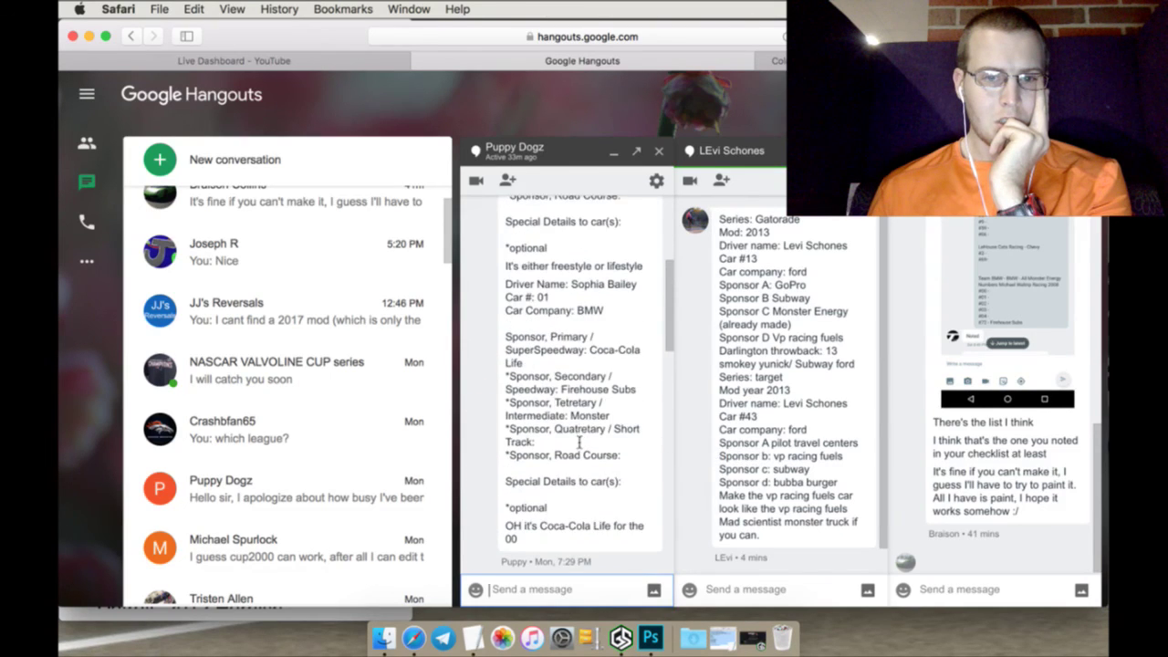
{"action": "scroll", "coordinate": [578, 443], "scroll_direction": "up", "scroll_amount": 10}
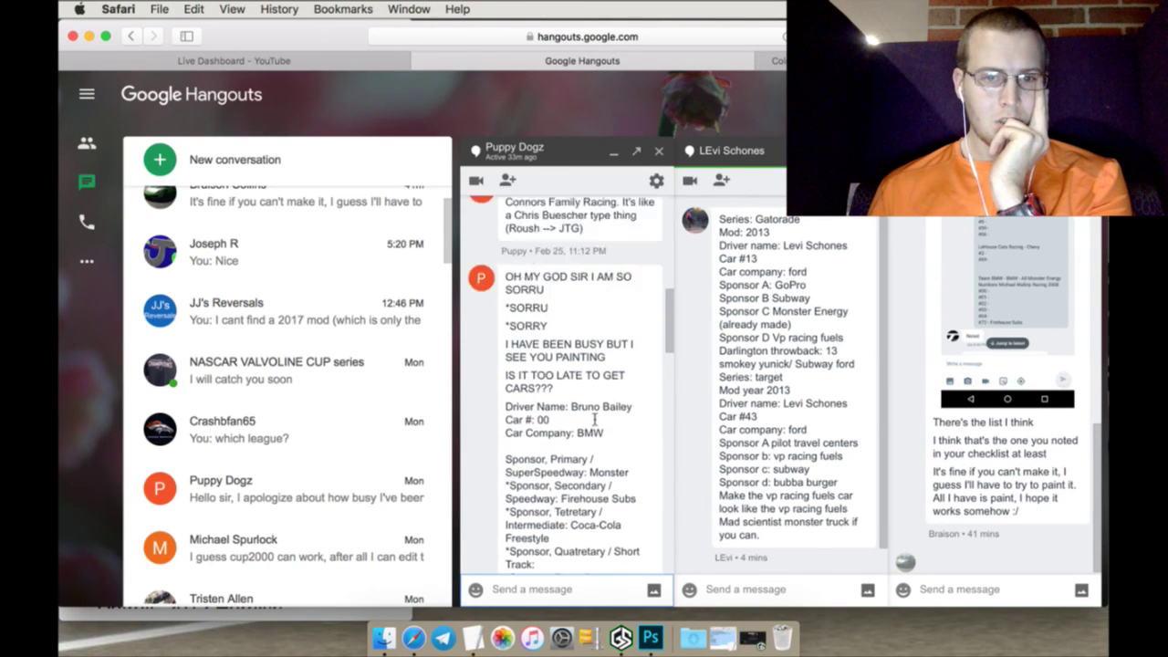
{"action": "scroll", "coordinate": [593, 436], "scroll_direction": "down", "scroll_amount": 10}
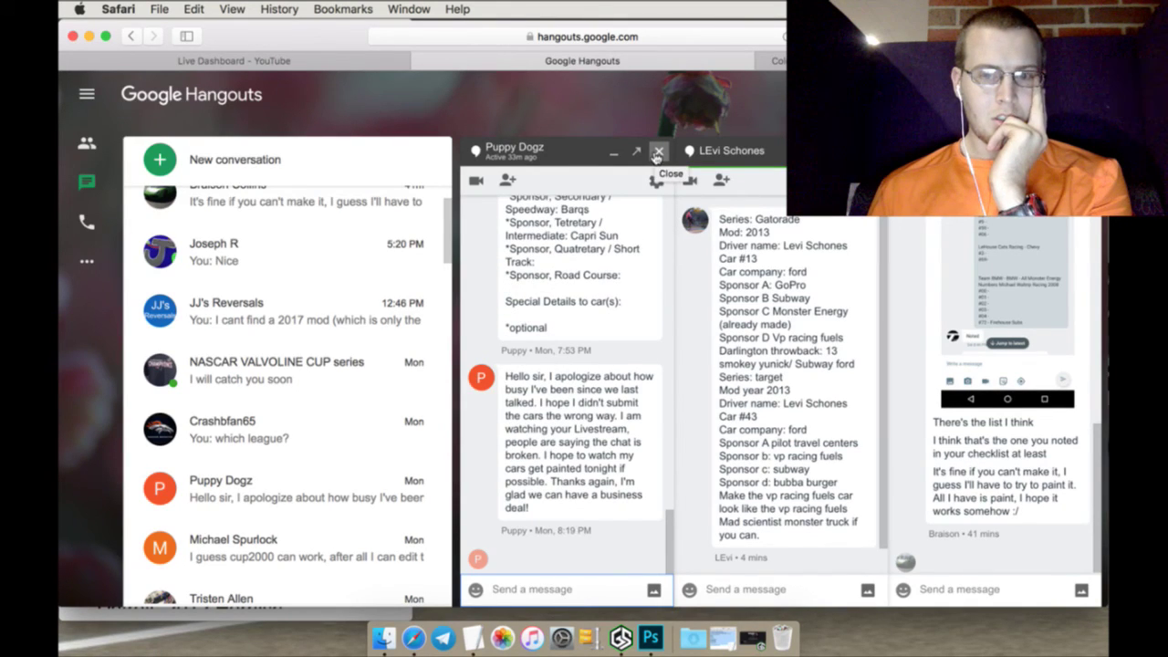
{"action": "left_click", "coordinate": [656, 152]}
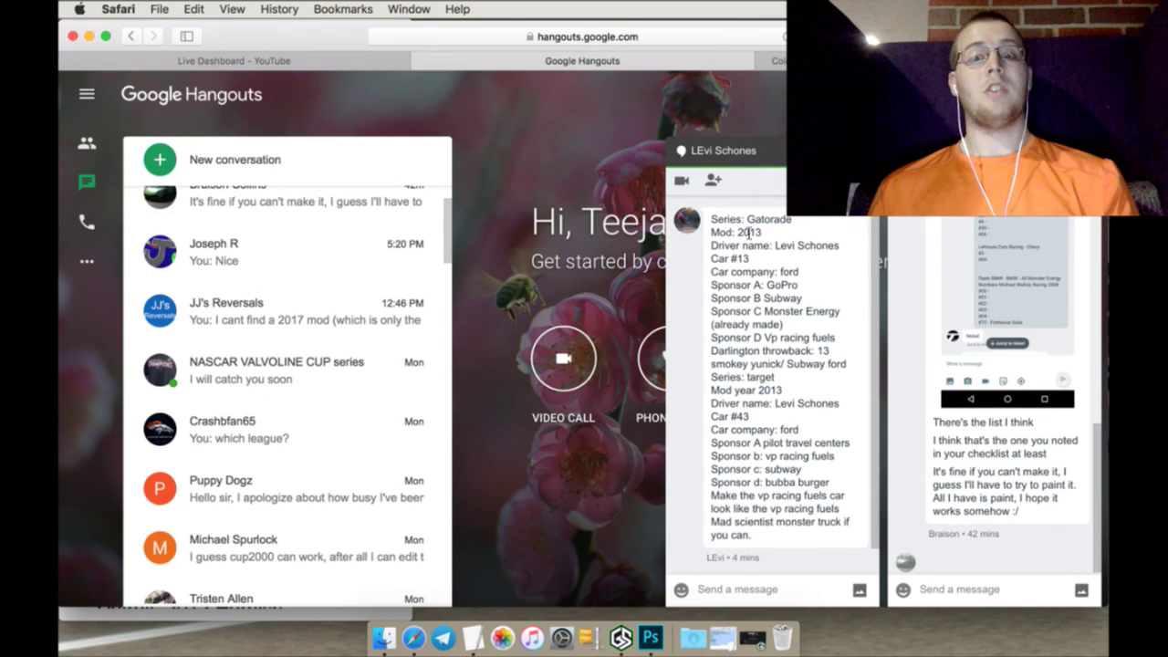
Copy the whole Gatorade and target series car request message and return to the YouTube Live Dashboard
{"action": "left_click_drag", "start_coordinate": [713, 225], "coordinate": [810, 541]}
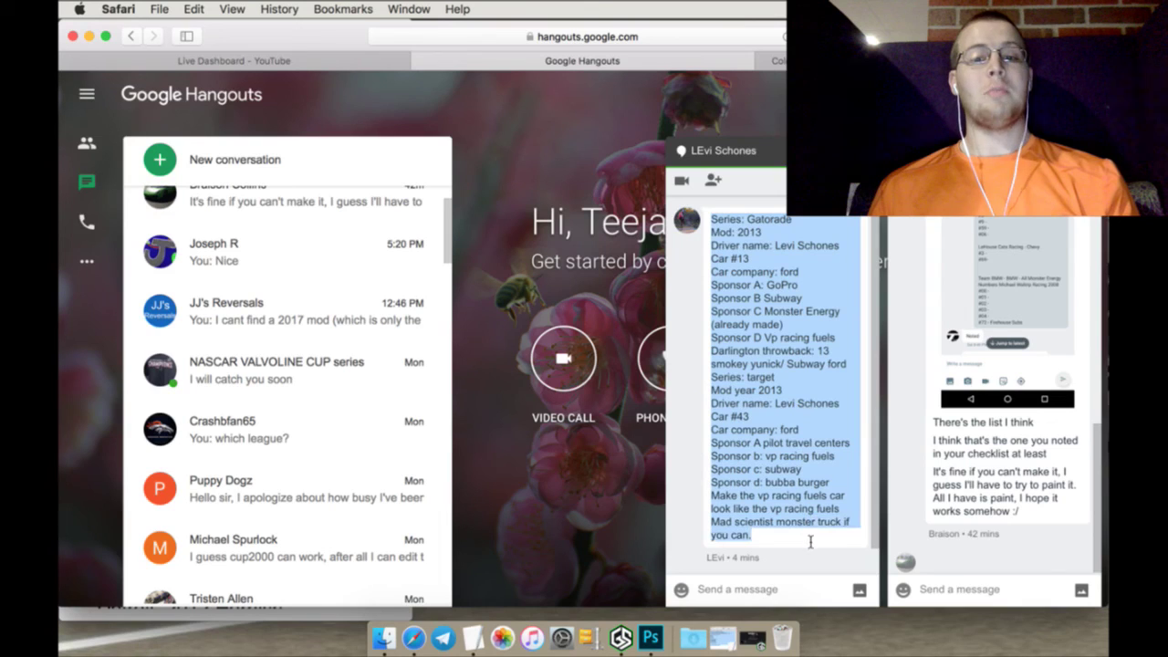
{"action": "right_click", "coordinate": [778, 466]}
{"action": "left_click", "coordinate": [797, 507]}
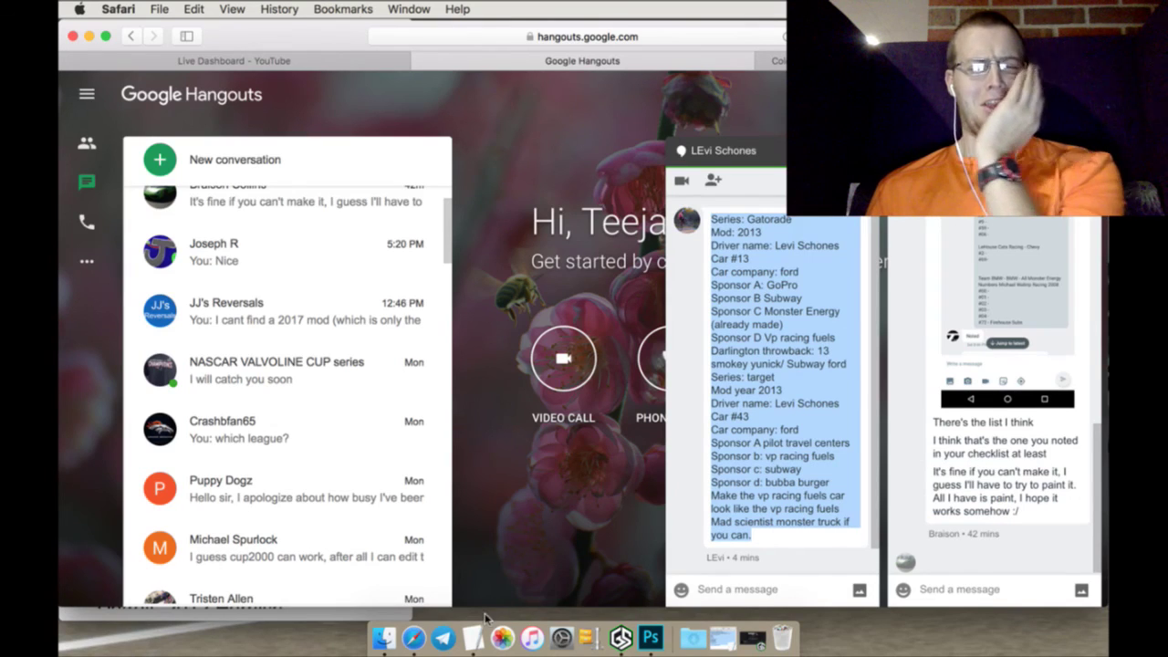
{"action": "left_click", "coordinate": [310, 61]}
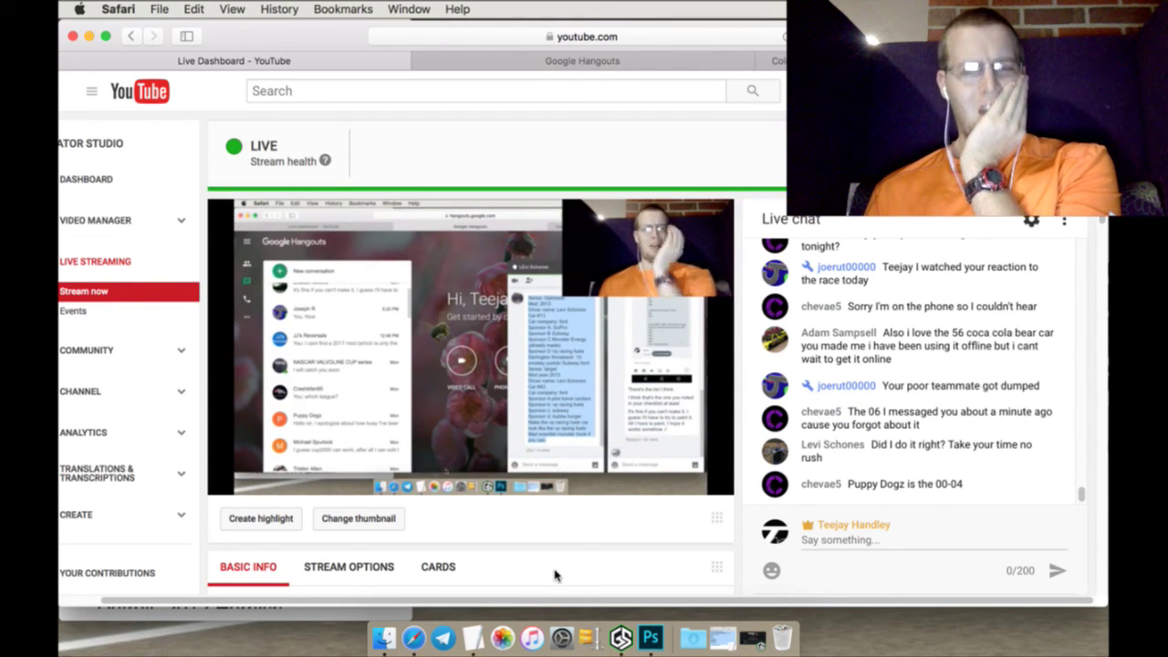
Switch to the Schedule document in TextEdit and paste the copied car request below its last dashed line
{"action": "left_click", "coordinate": [467, 639]}
{"action": "scroll", "coordinate": [266, 524], "scroll_direction": "down", "scroll_amount": 15}
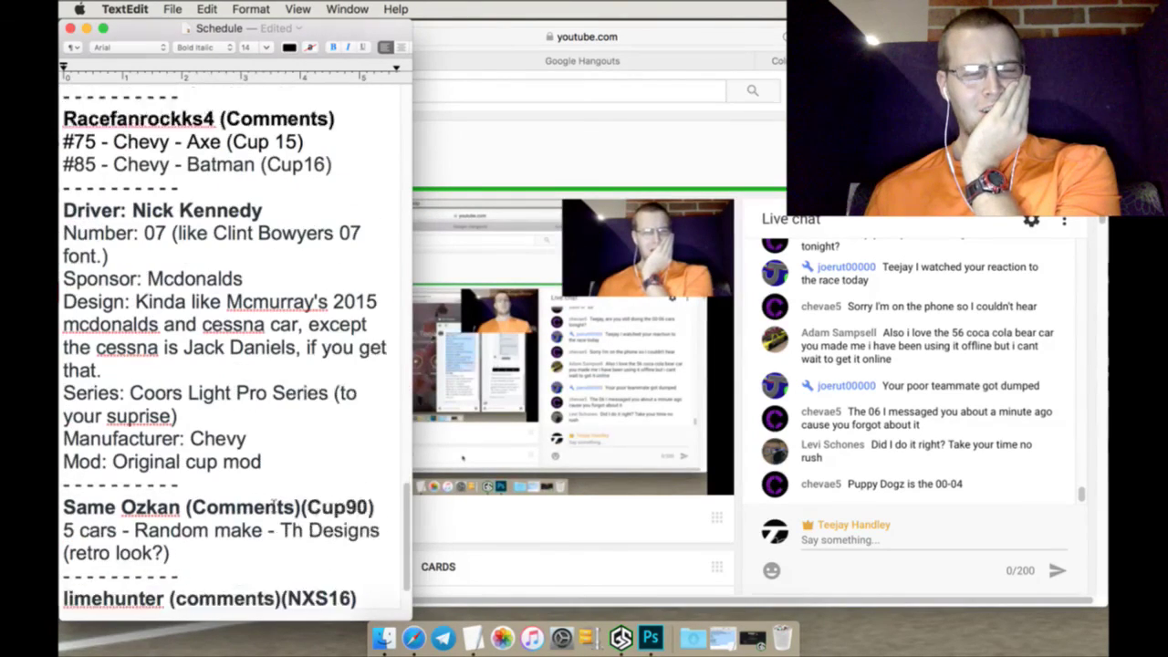
{"action": "left_click", "coordinate": [298, 595]}
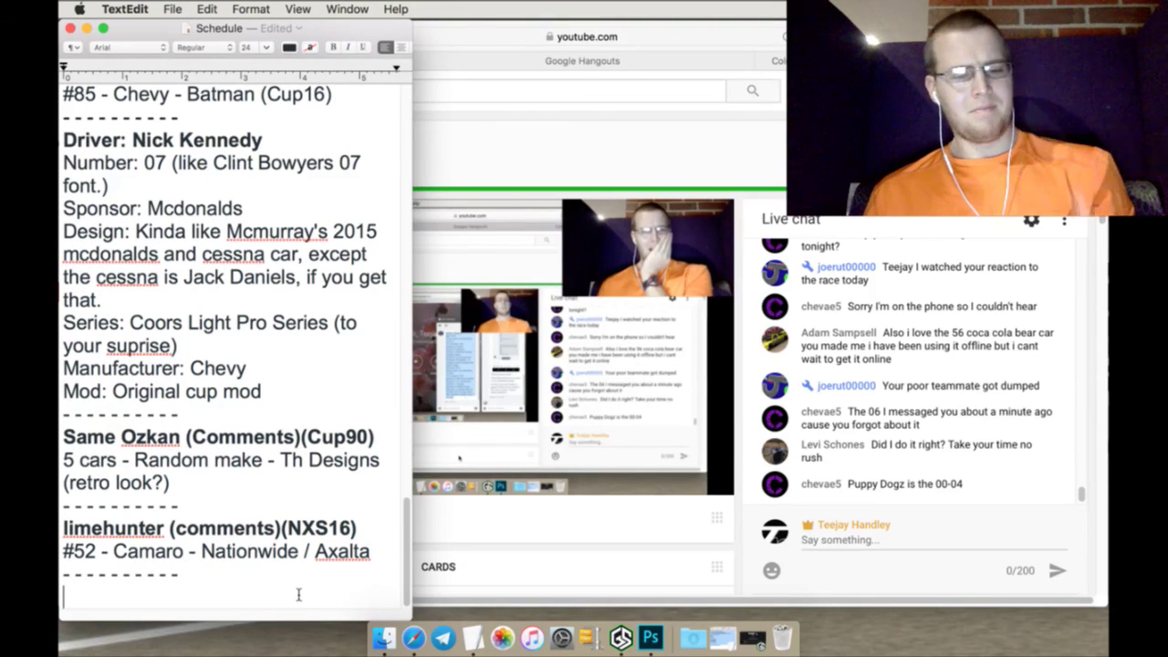
{"action": "key", "text": "super+v"}
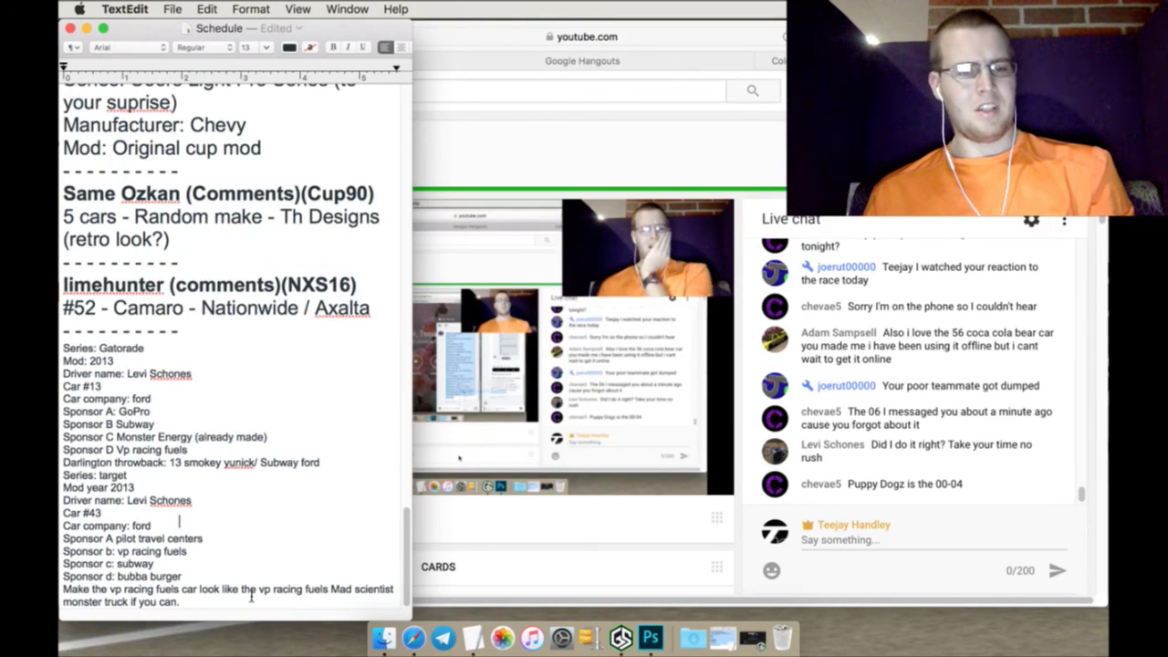
Add a separator line of ten spaced dashes below the pasted request and set its font size to 24
{"action": "scroll", "coordinate": [253, 602], "scroll_direction": "down", "scroll_amount": 1}
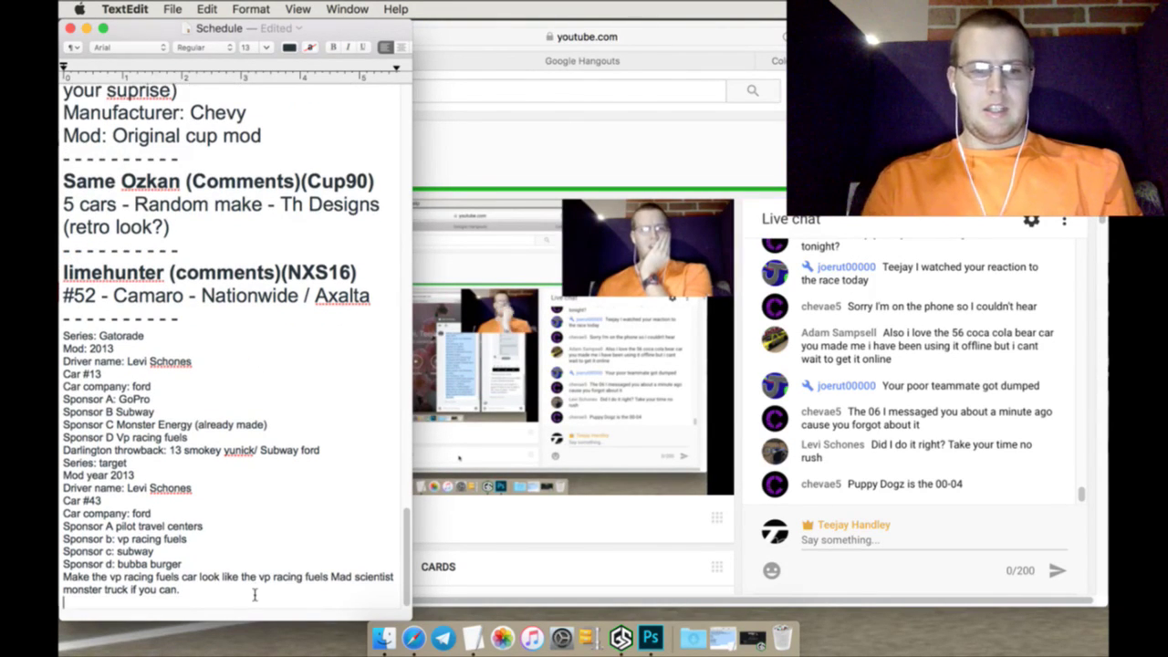
{"action": "key", "text": "Return"}
{"action": "type", "text": "- - - -"}
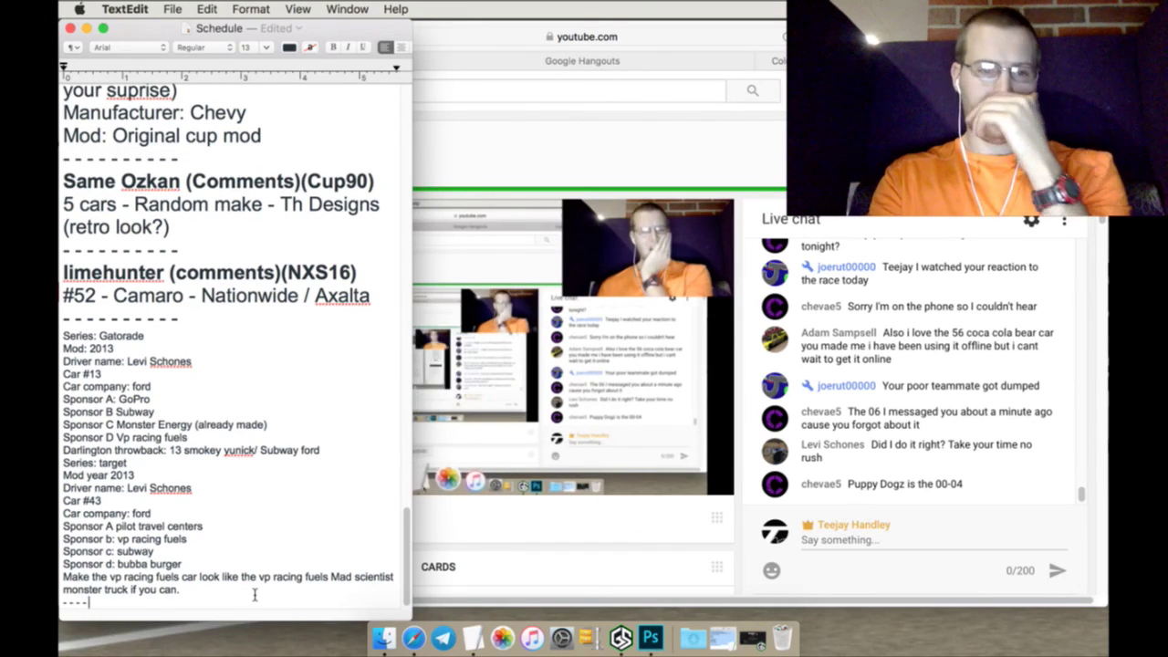
{"action": "type", "text": " - - - - - -"}
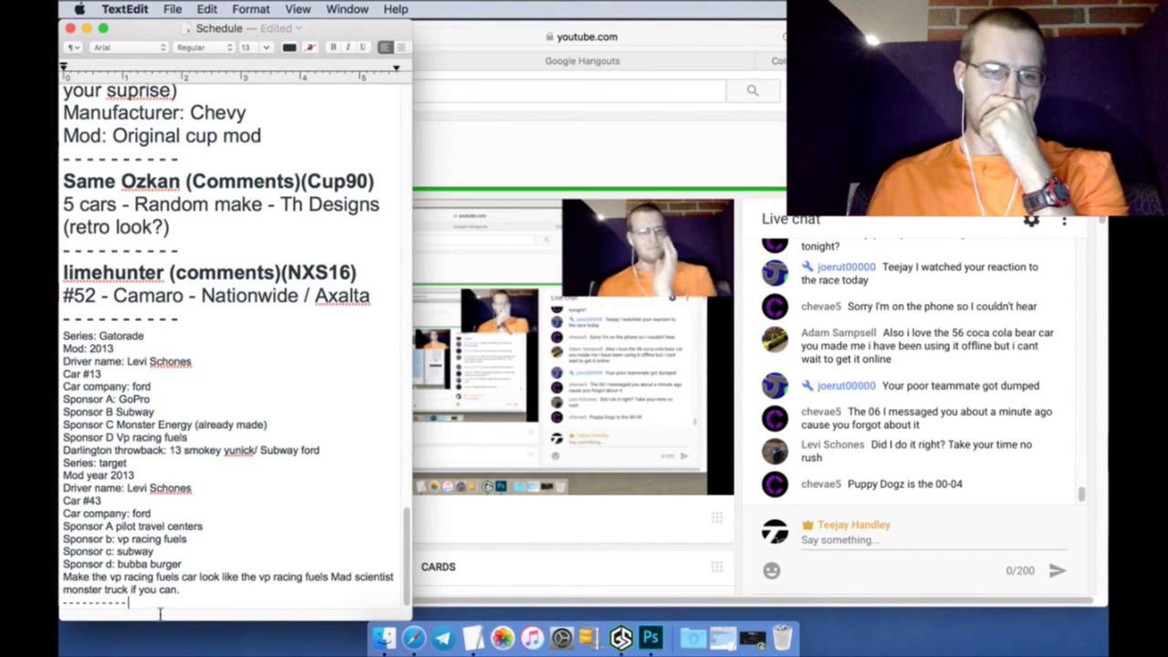
{"action": "left_click_drag", "start_coordinate": [160, 613], "coordinate": [60, 602]}
{"action": "left_click", "coordinate": [270, 47]}
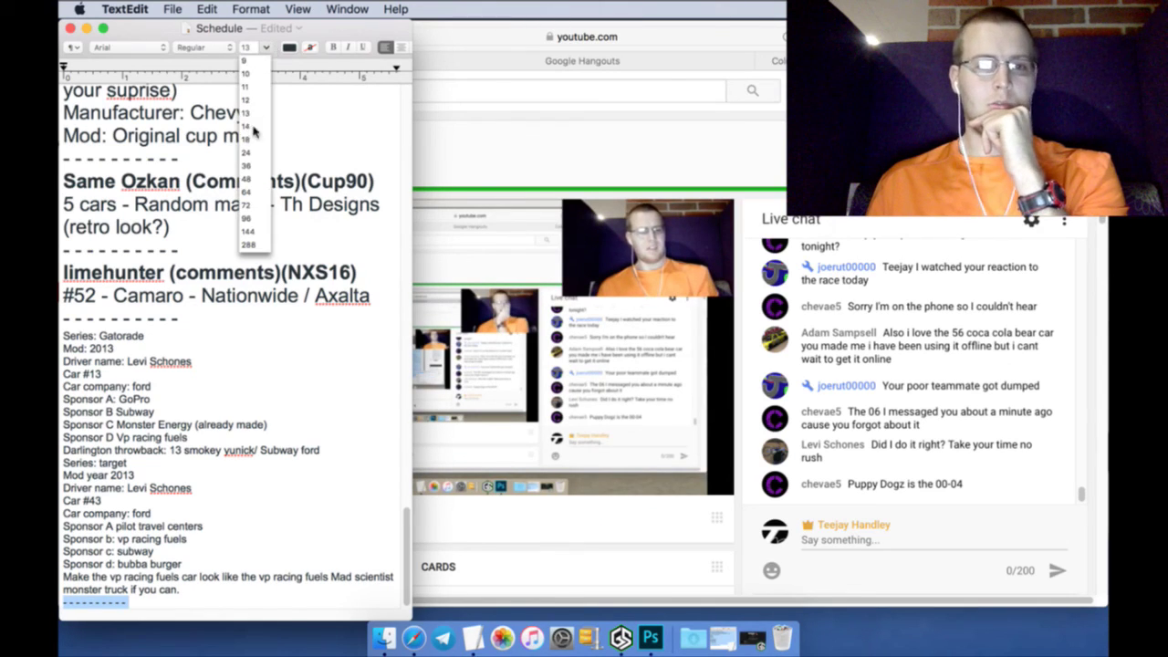
{"action": "left_click", "coordinate": [249, 153]}
{"action": "left_click", "coordinate": [334, 600]}
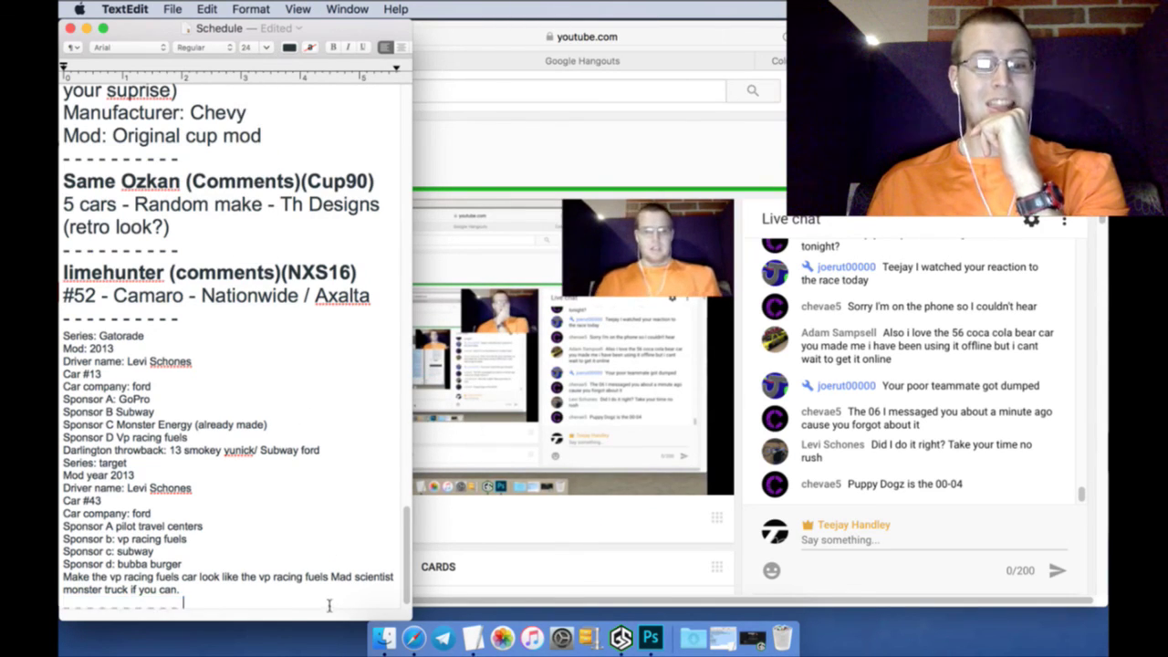
Review the Schedule document from the newly pasted request up to the BMW driver entries with car numbers 00, 01, 03 and 04
{"action": "scroll", "coordinate": [328, 600], "scroll_direction": "down", "scroll_amount": 1}
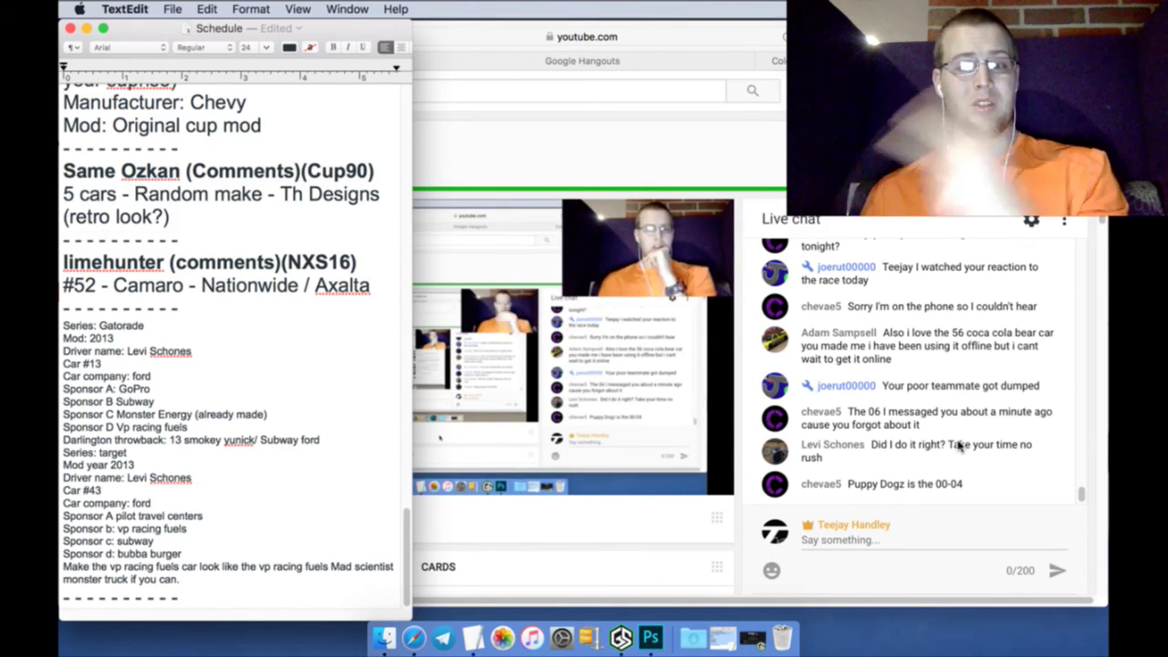
{"action": "scroll", "coordinate": [274, 378], "scroll_direction": "up", "scroll_amount": 3}
{"action": "scroll", "coordinate": [274, 377], "scroll_direction": "up", "scroll_amount": 9}
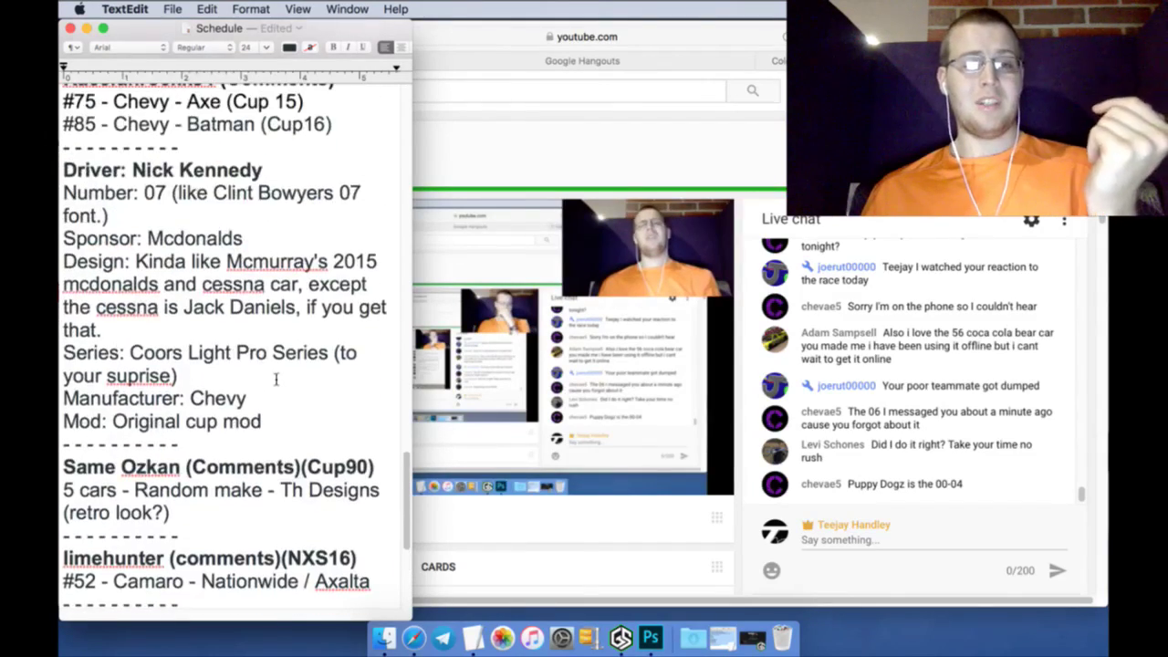
{"action": "scroll", "coordinate": [276, 377], "scroll_direction": "up", "scroll_amount": 10}
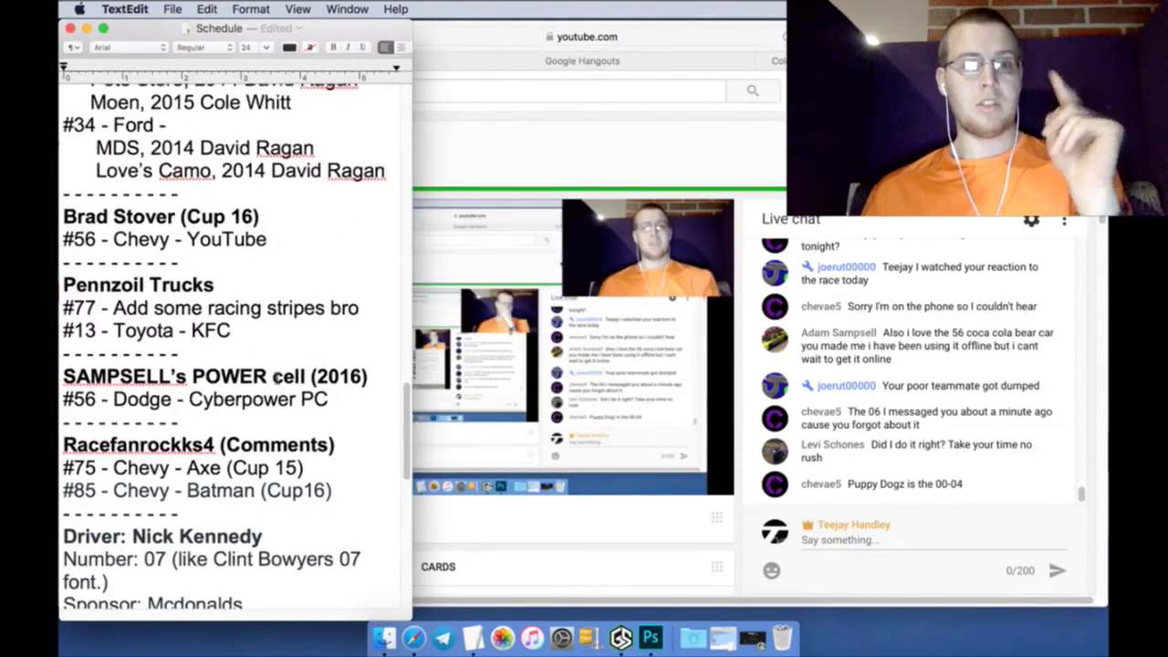
{"action": "scroll", "coordinate": [280, 376], "scroll_direction": "up", "scroll_amount": 5}
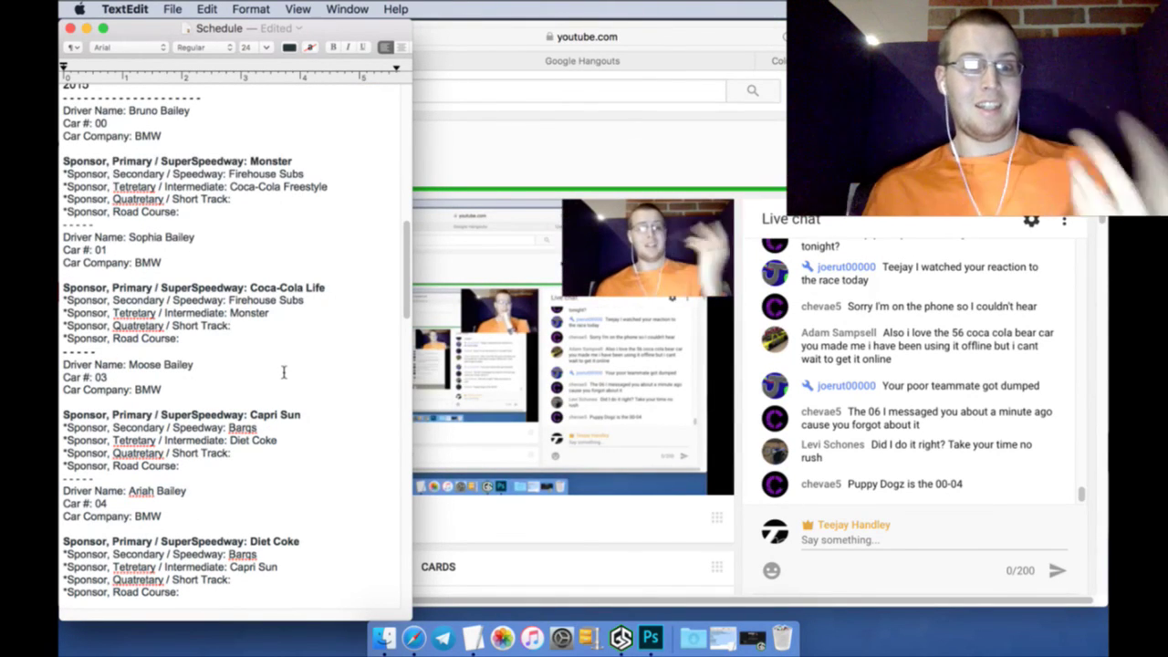
{"action": "scroll", "coordinate": [246, 332], "scroll_direction": "up", "scroll_amount": 2}
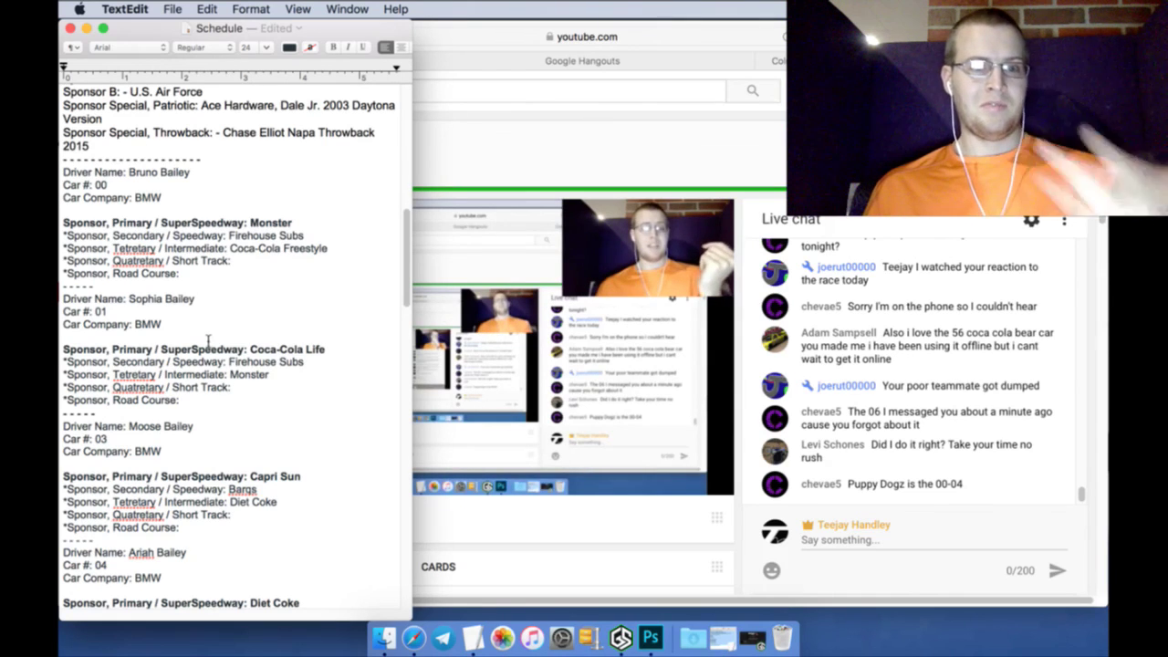
{"action": "scroll", "coordinate": [207, 340], "scroll_direction": "down", "scroll_amount": 3}
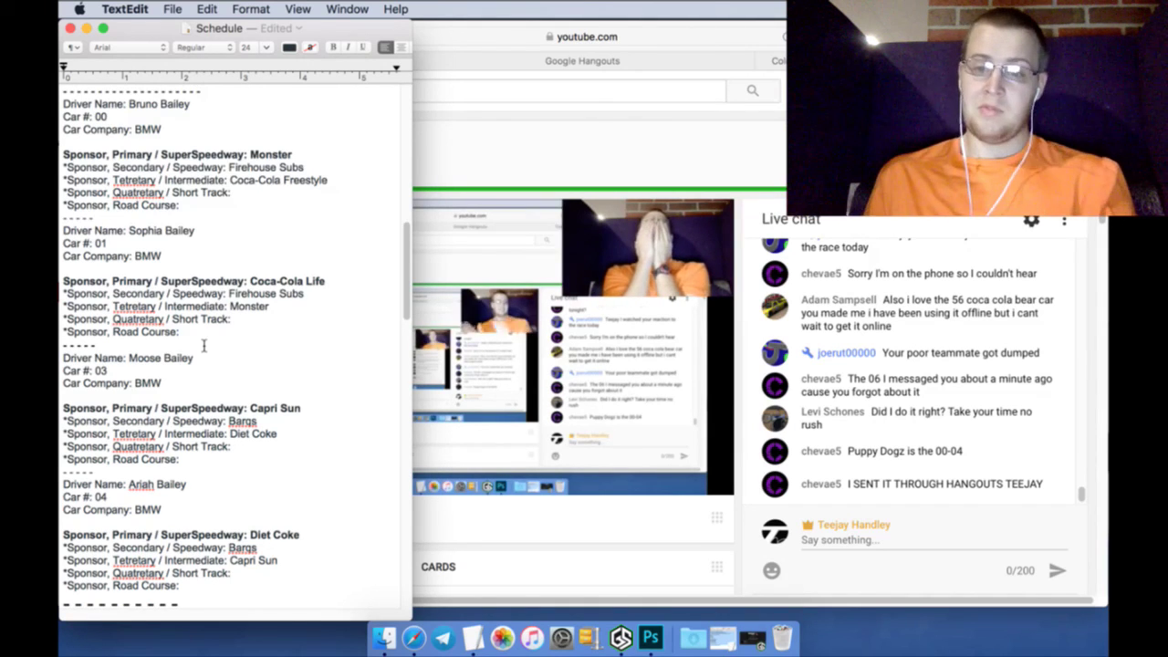
Switch to Google Hangouts, reply "noted" to the Gatorade and target series car request, and close both open conversations
{"action": "left_click", "coordinate": [636, 61]}
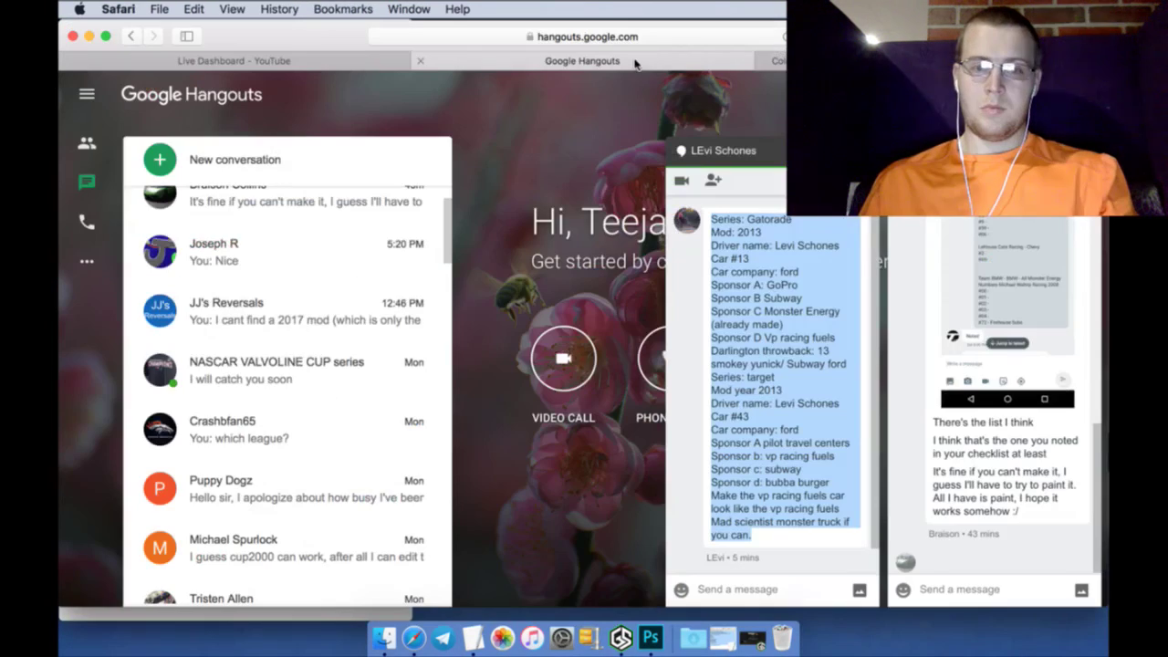
{"action": "scroll", "coordinate": [301, 326], "scroll_direction": "up", "scroll_amount": 2}
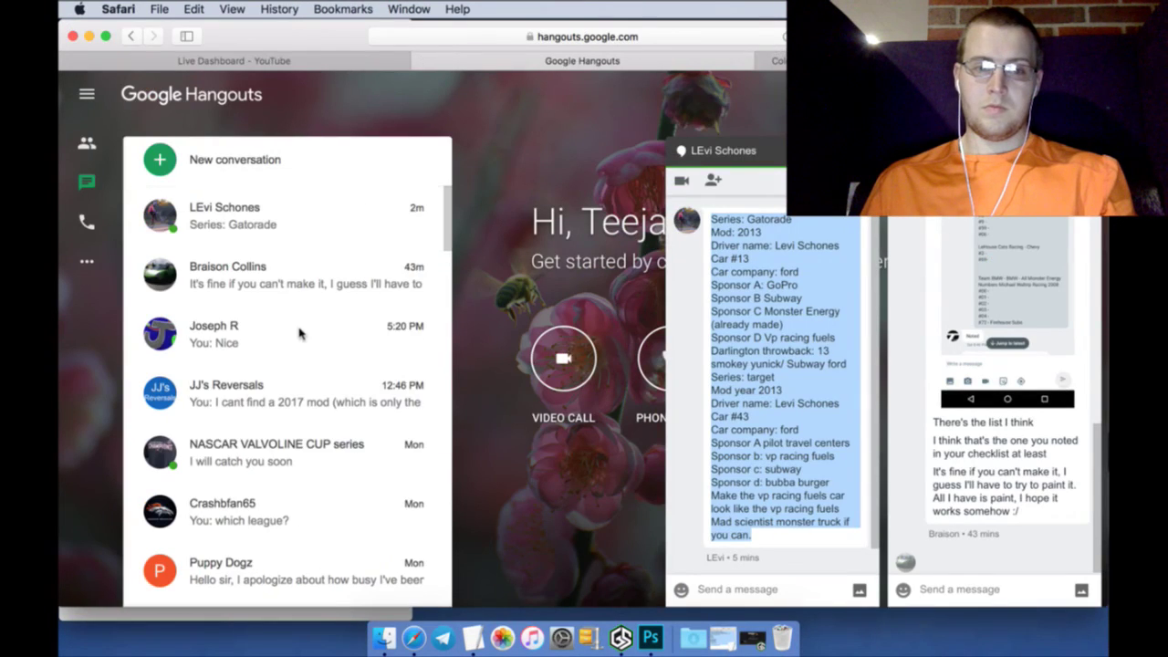
{"action": "left_click", "coordinate": [780, 157]}
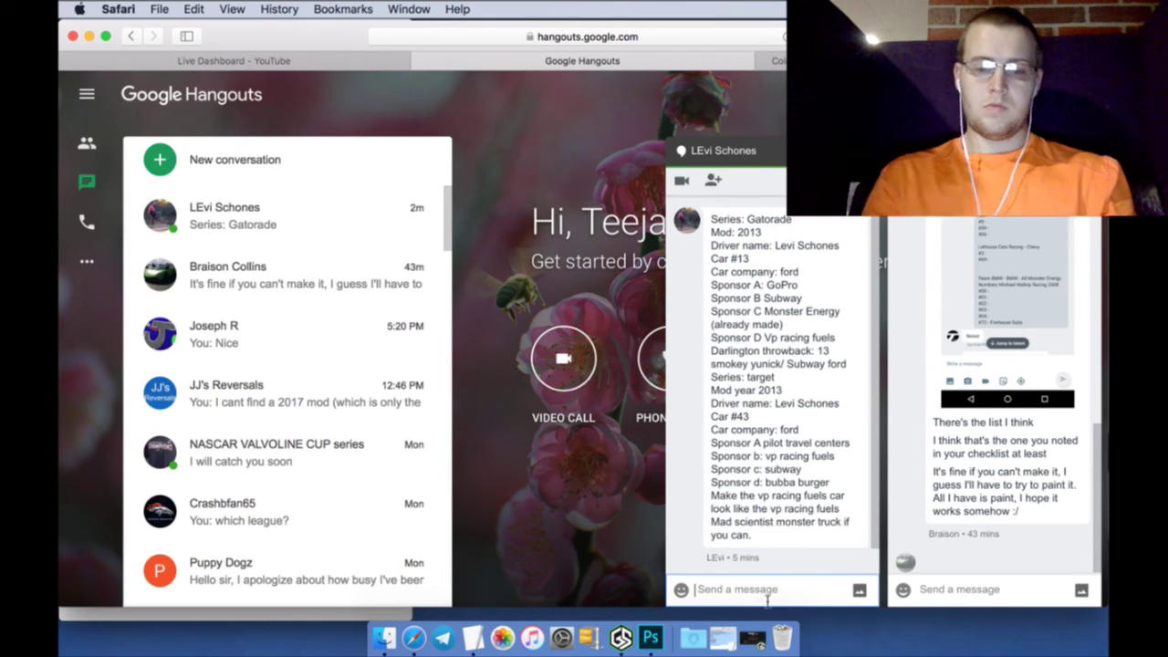
{"action": "type", "text": "noted"}
{"action": "key", "text": "Return"}
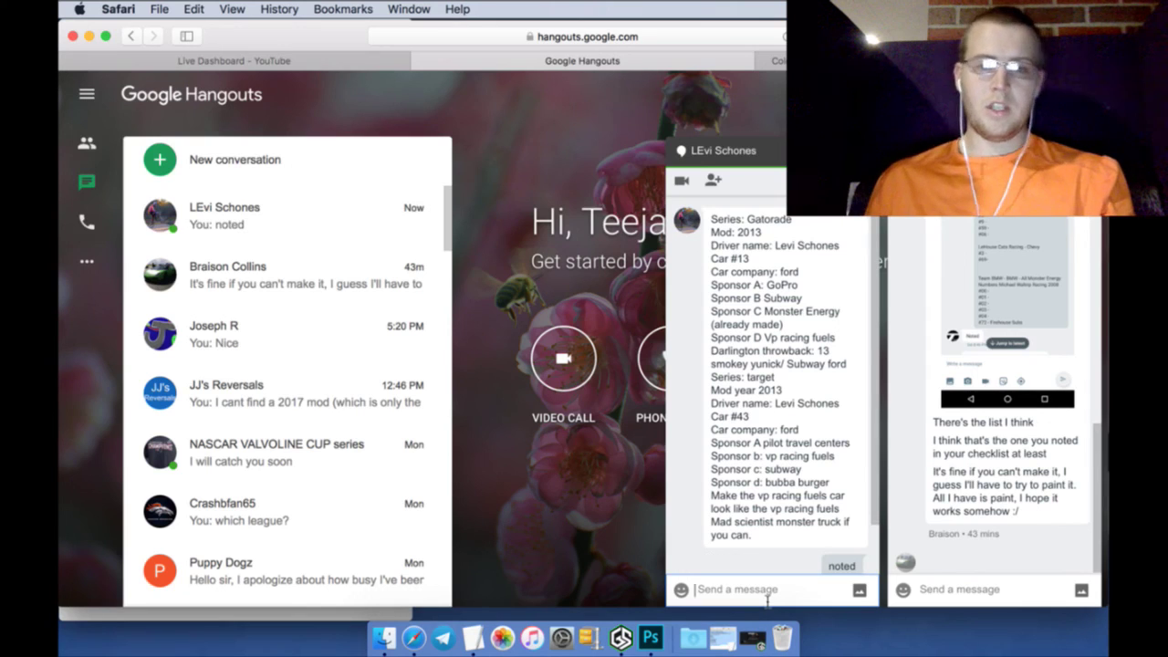
{"action": "key", "text": "Escape"}
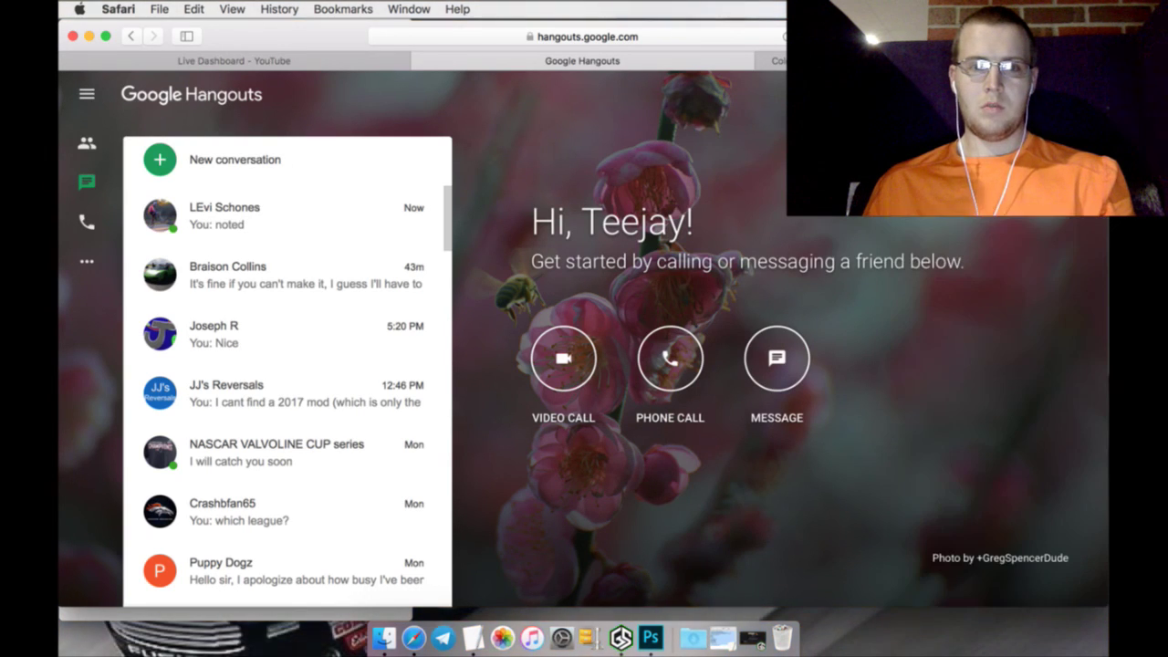
{"action": "key", "text": "Escape"}
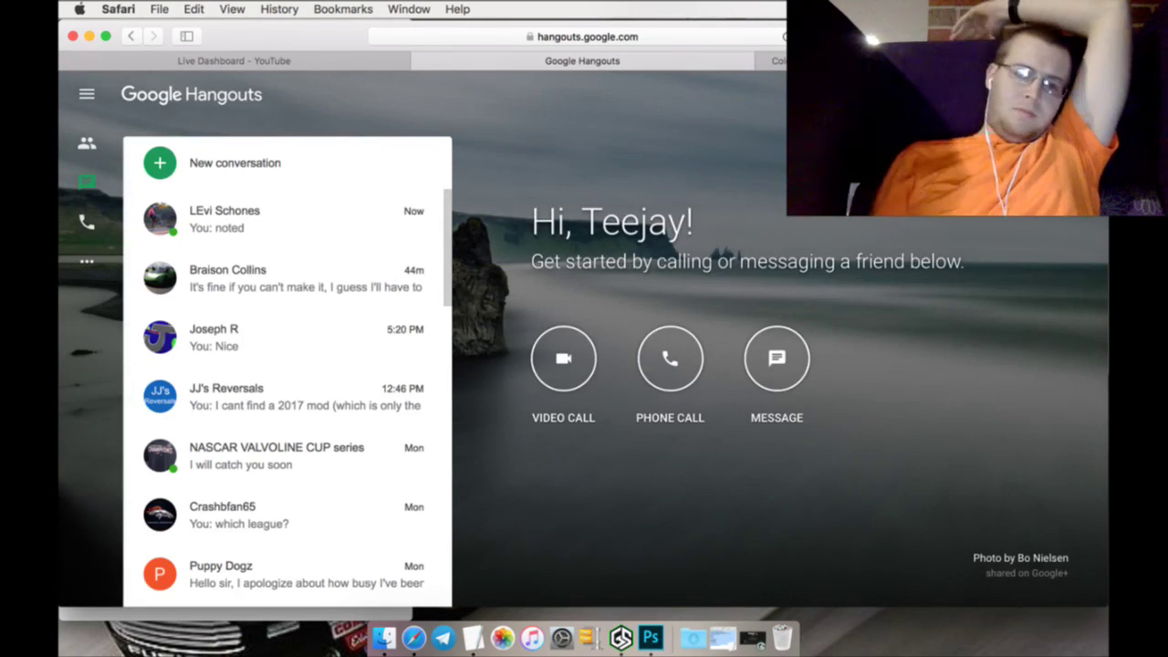
Check the YouTube live chat and look through the Hangouts conversation list, back to the 2016 entries, for the viewer's car request
{"action": "left_click", "coordinate": [280, 60]}
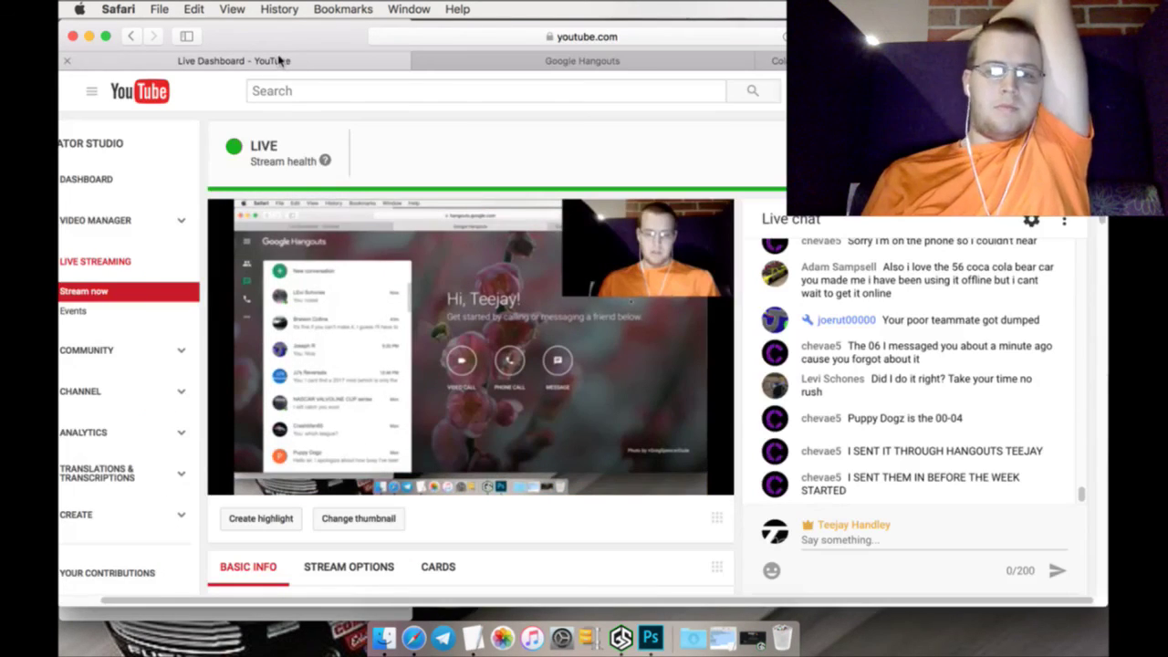
{"action": "left_click", "coordinate": [528, 61]}
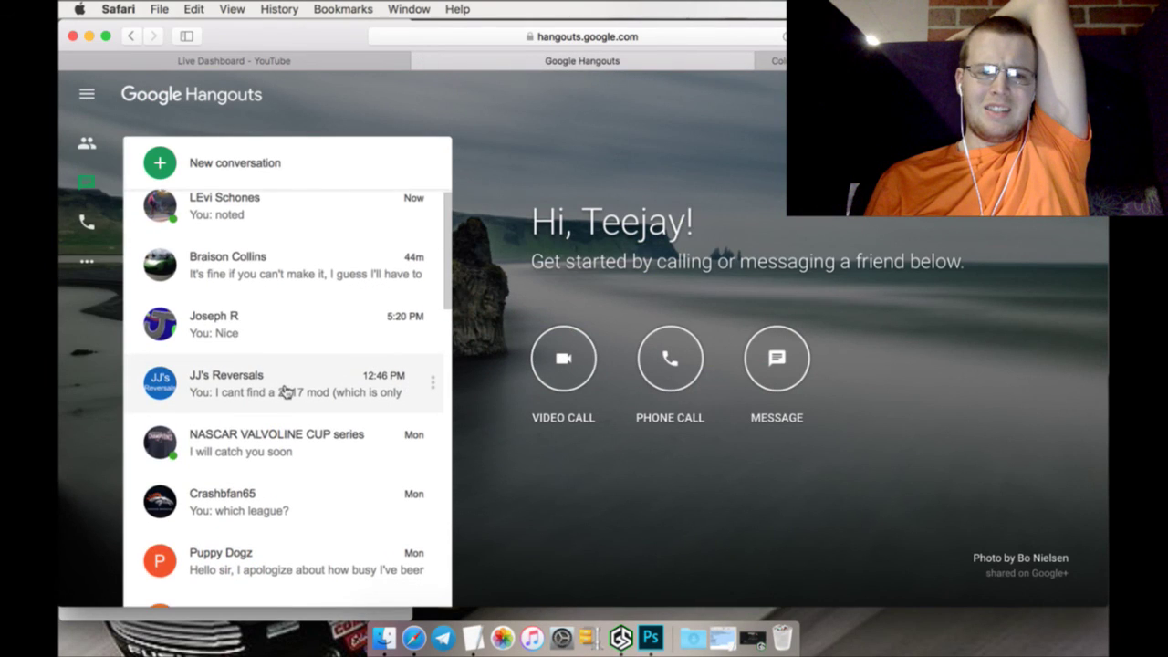
{"action": "scroll", "coordinate": [286, 391], "scroll_direction": "down", "scroll_amount": 5}
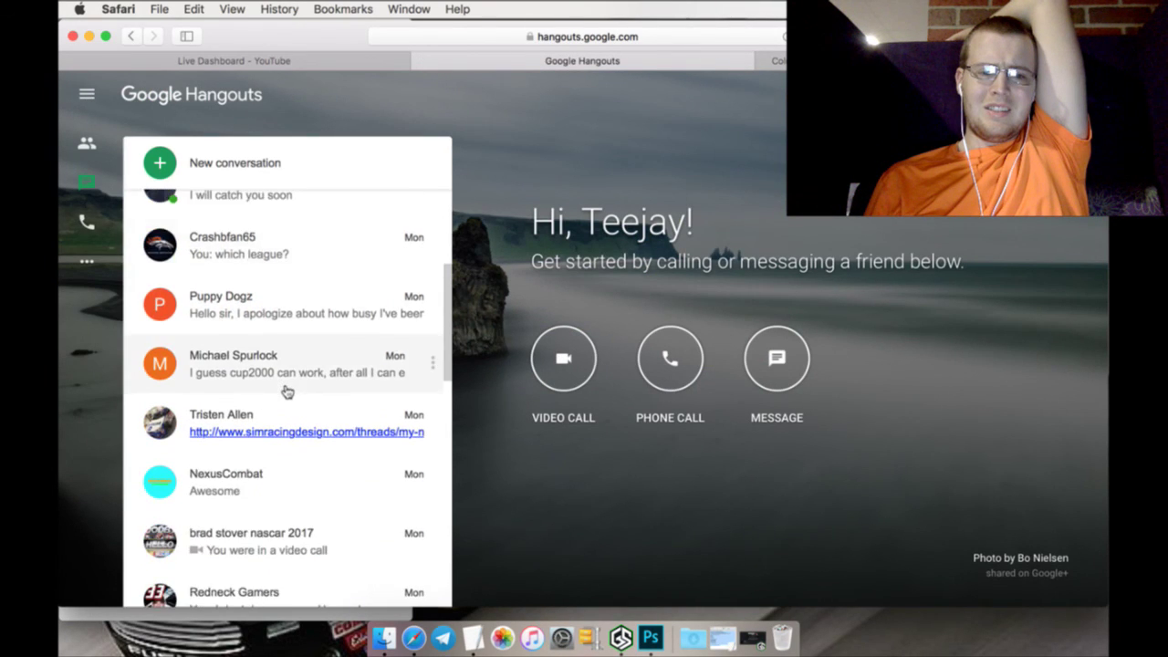
{"action": "scroll", "coordinate": [285, 391], "scroll_direction": "down", "scroll_amount": 3}
{"action": "scroll", "coordinate": [286, 392], "scroll_direction": "down", "scroll_amount": 3}
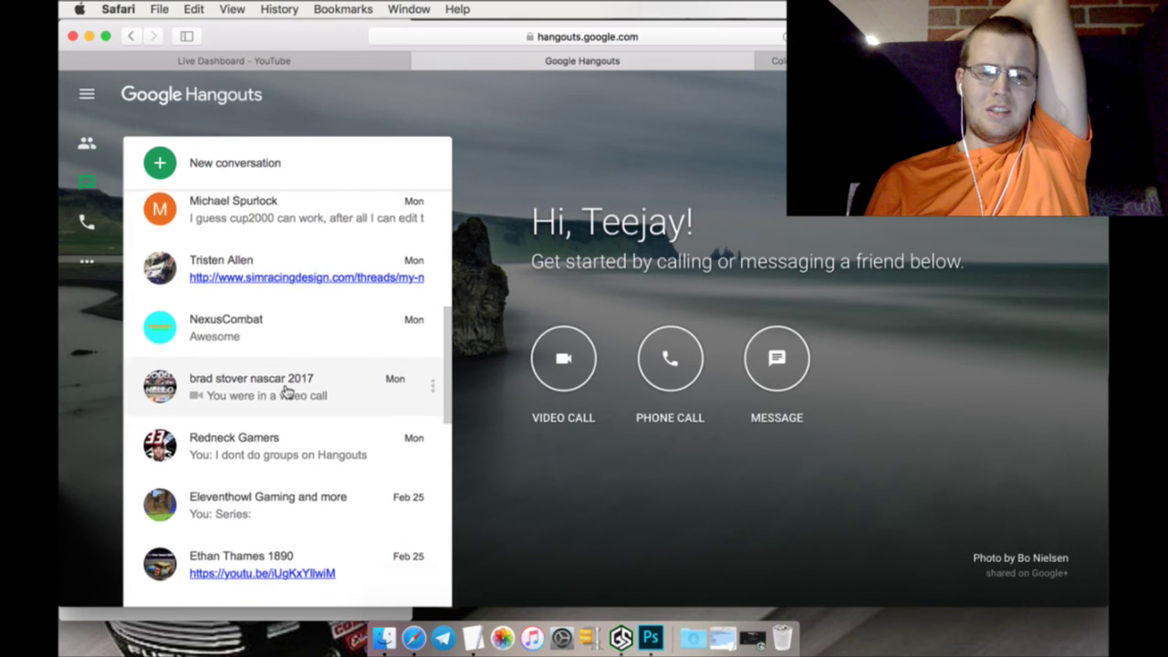
{"action": "scroll", "coordinate": [311, 391], "scroll_direction": "down", "scroll_amount": 6}
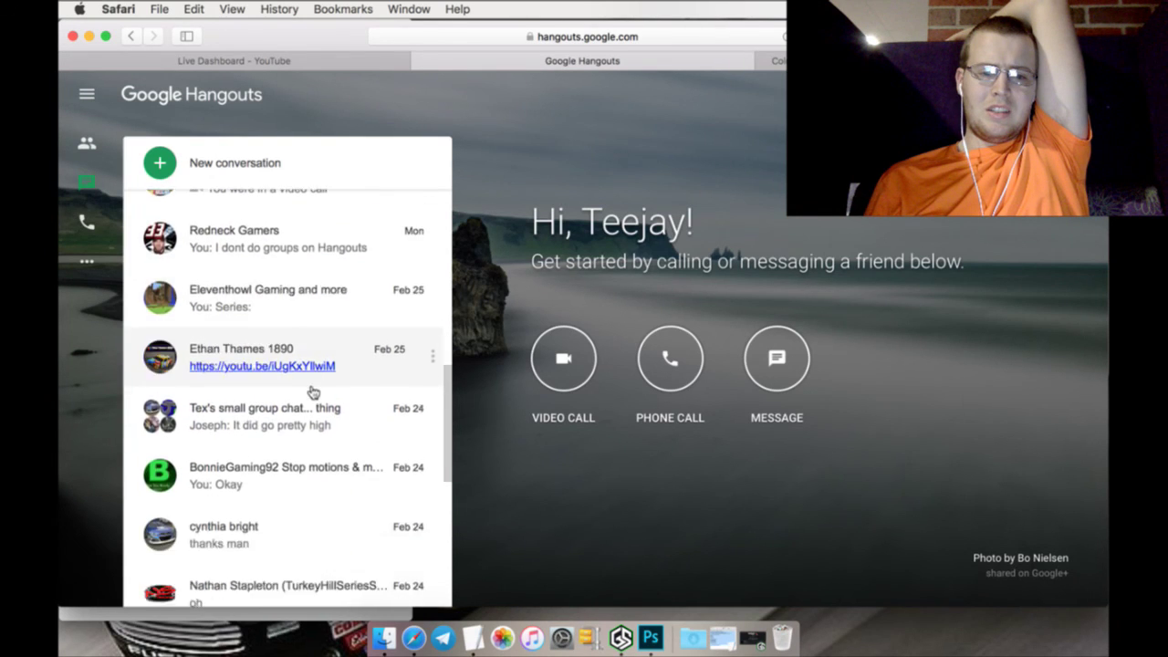
{"action": "scroll", "coordinate": [310, 391], "scroll_direction": "down", "scroll_amount": 1}
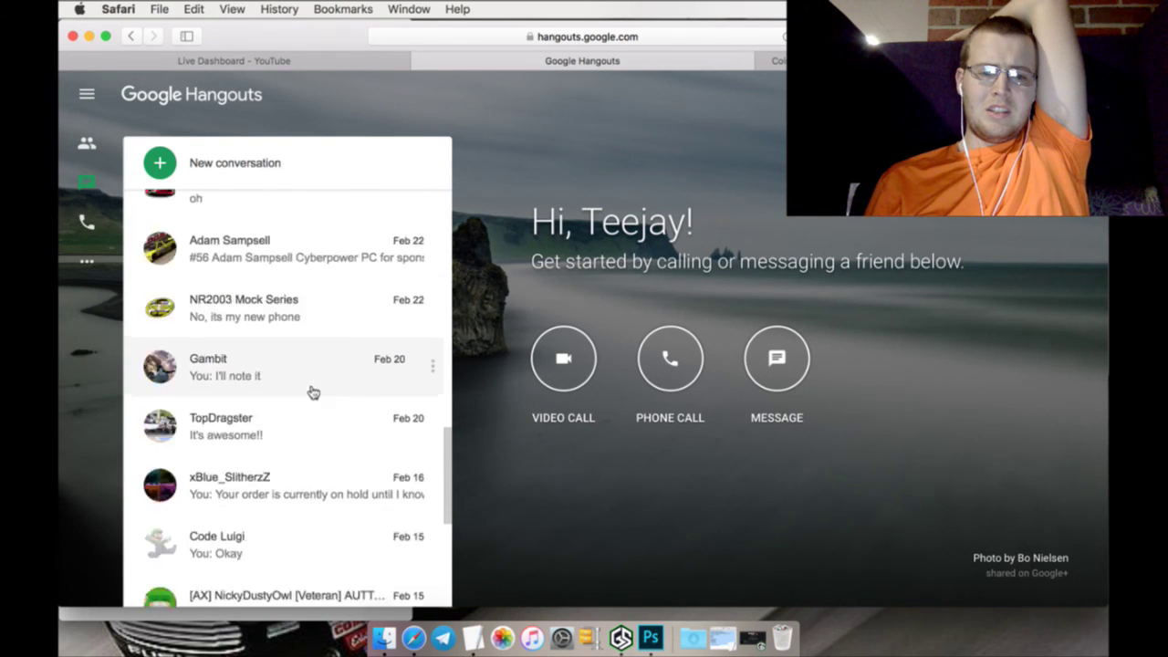
{"action": "scroll", "coordinate": [310, 392], "scroll_direction": "down", "scroll_amount": 4}
{"action": "scroll", "coordinate": [310, 391], "scroll_direction": "down", "scroll_amount": 3}
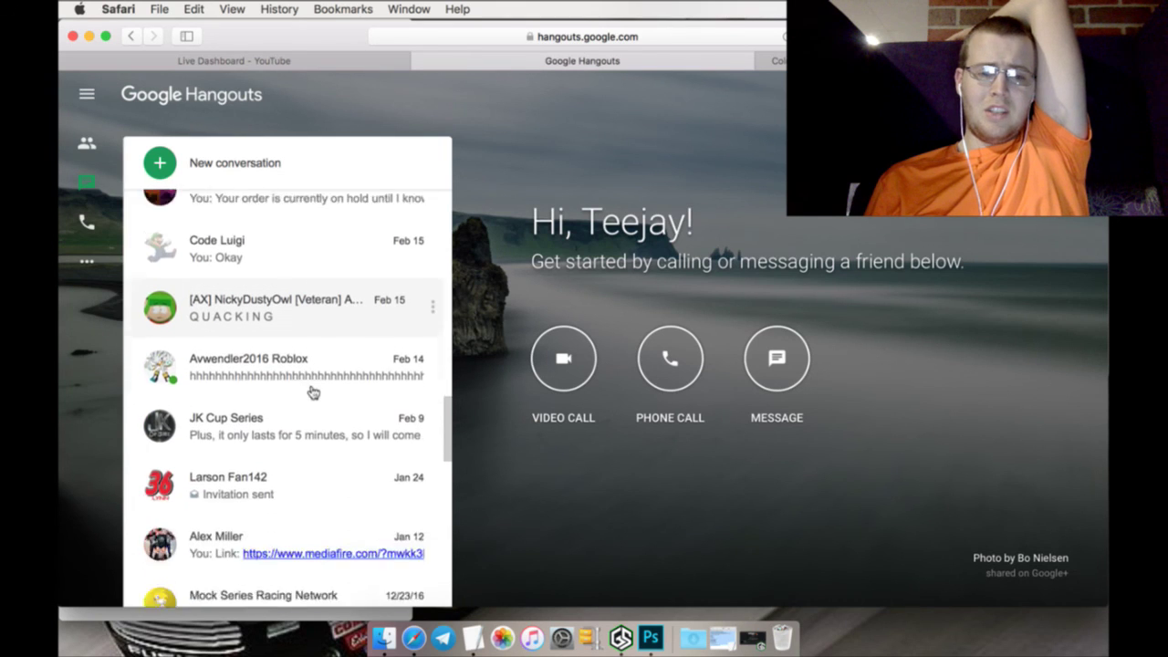
{"action": "scroll", "coordinate": [310, 392], "scroll_direction": "down", "scroll_amount": 4}
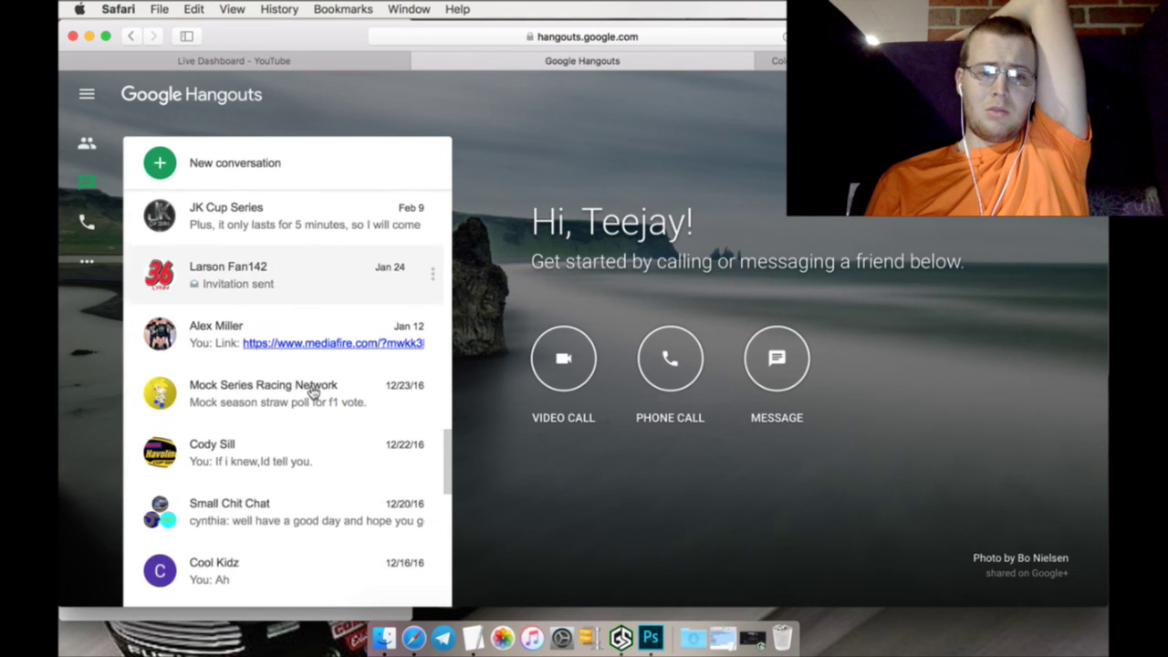
{"action": "scroll", "coordinate": [310, 392], "scroll_direction": "down", "scroll_amount": 2}
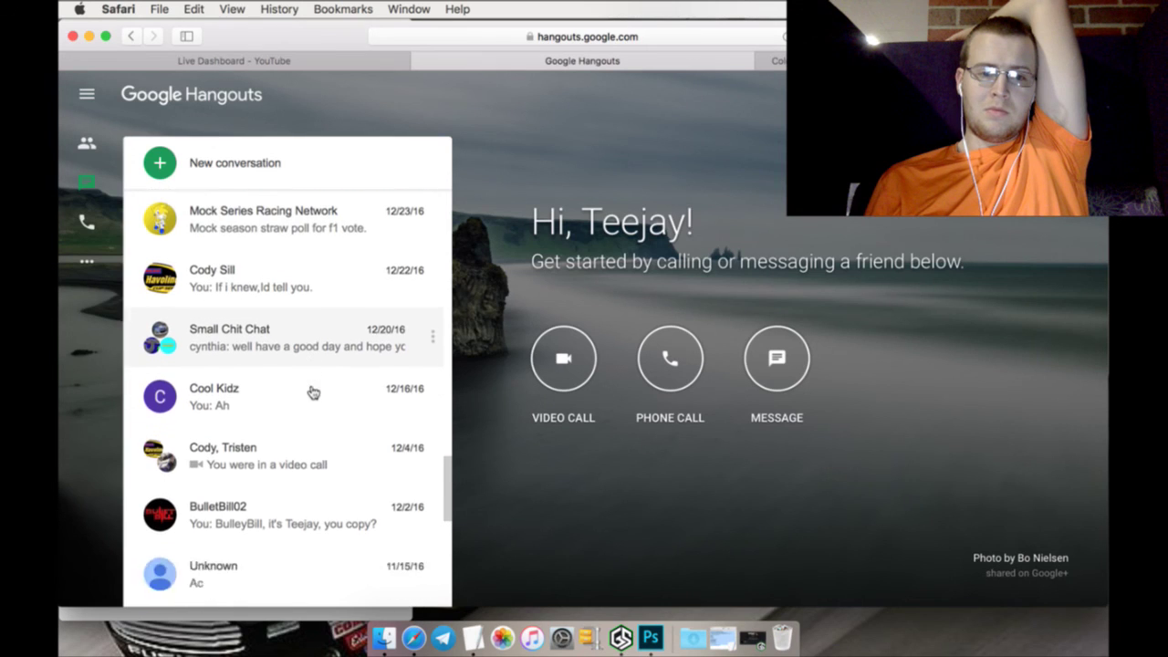
{"action": "scroll", "coordinate": [310, 391], "scroll_direction": "up", "scroll_amount": 15}
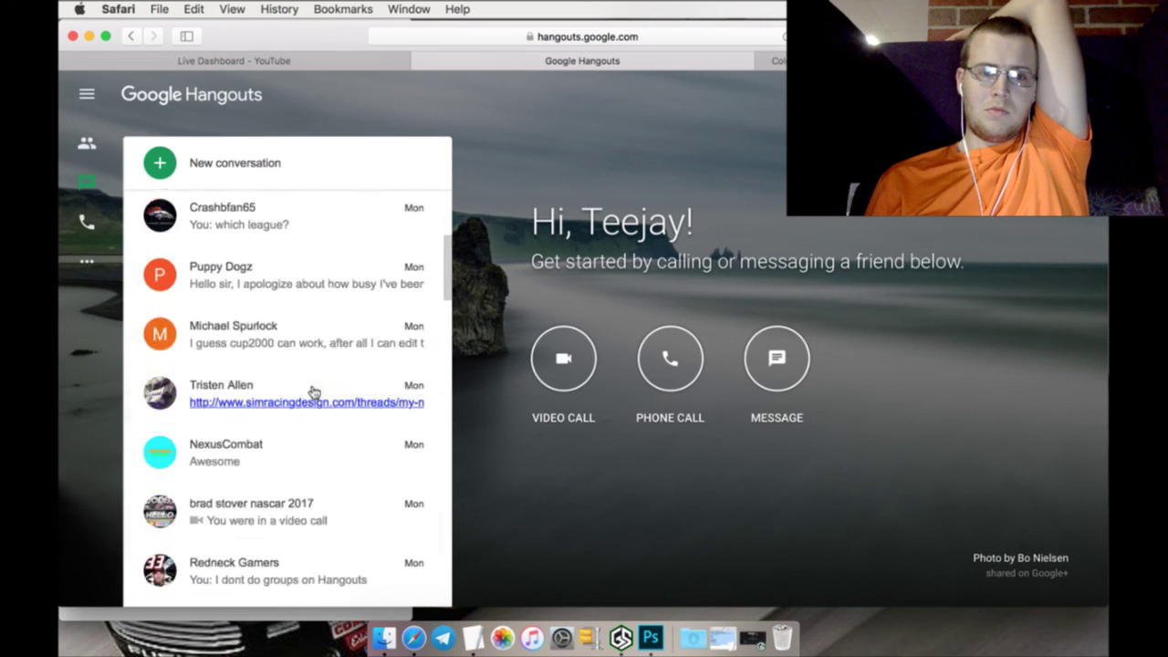
{"action": "left_click", "coordinate": [334, 65]}
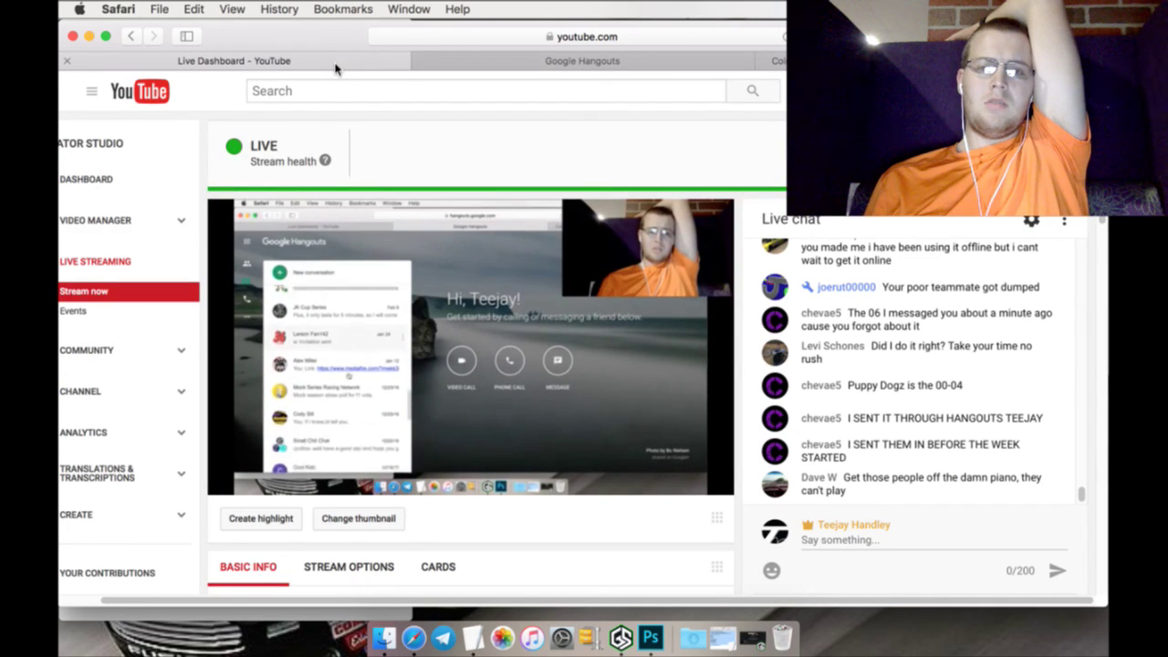
{"action": "left_click", "coordinate": [529, 62]}
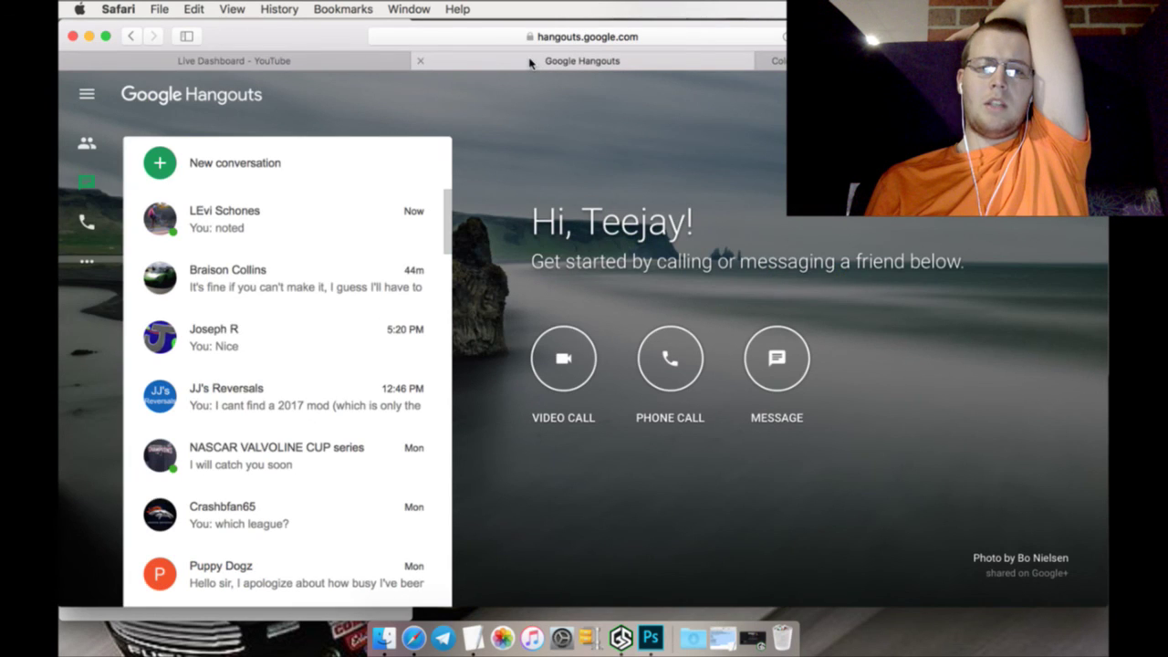
Return to the YouTube Live Dashboard and look through the notifications, including older ones, for car request comments
{"action": "left_click", "coordinate": [374, 62]}
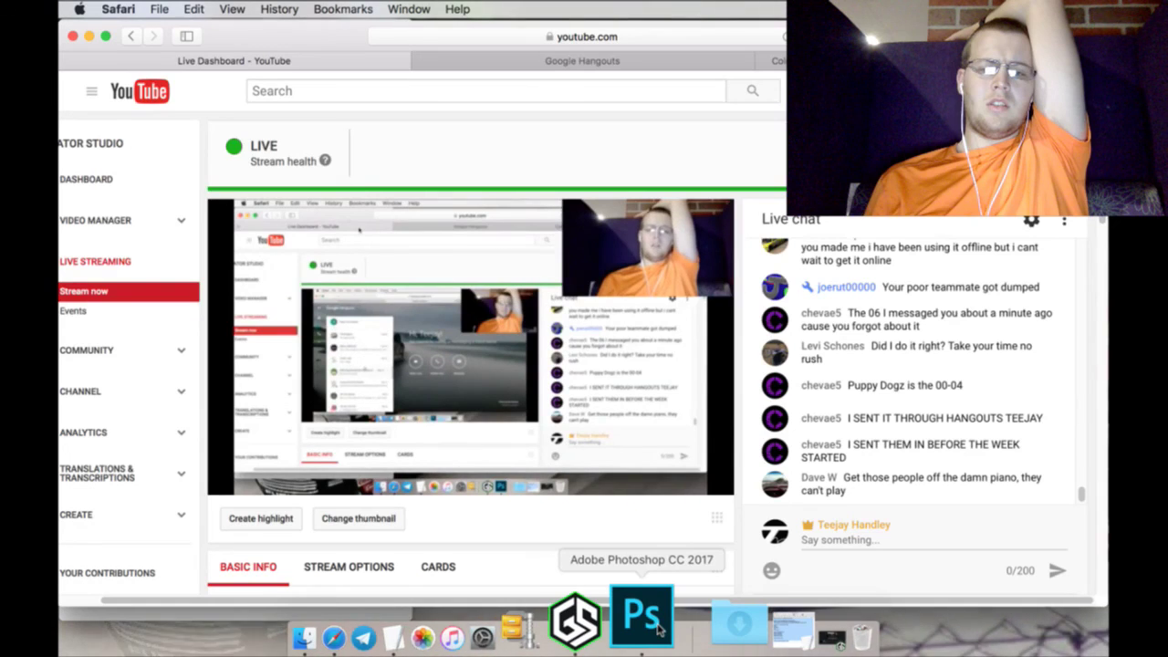
{"action": "left_click", "coordinate": [1017, 91]}
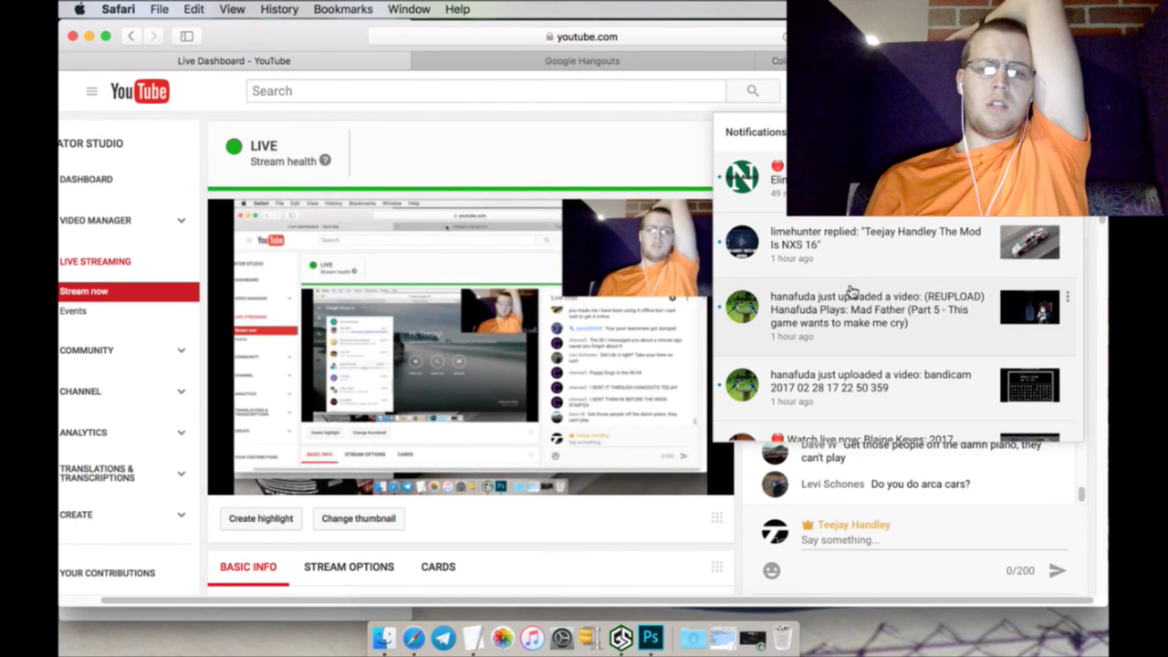
{"action": "scroll", "coordinate": [861, 290], "scroll_direction": "down", "scroll_amount": 1}
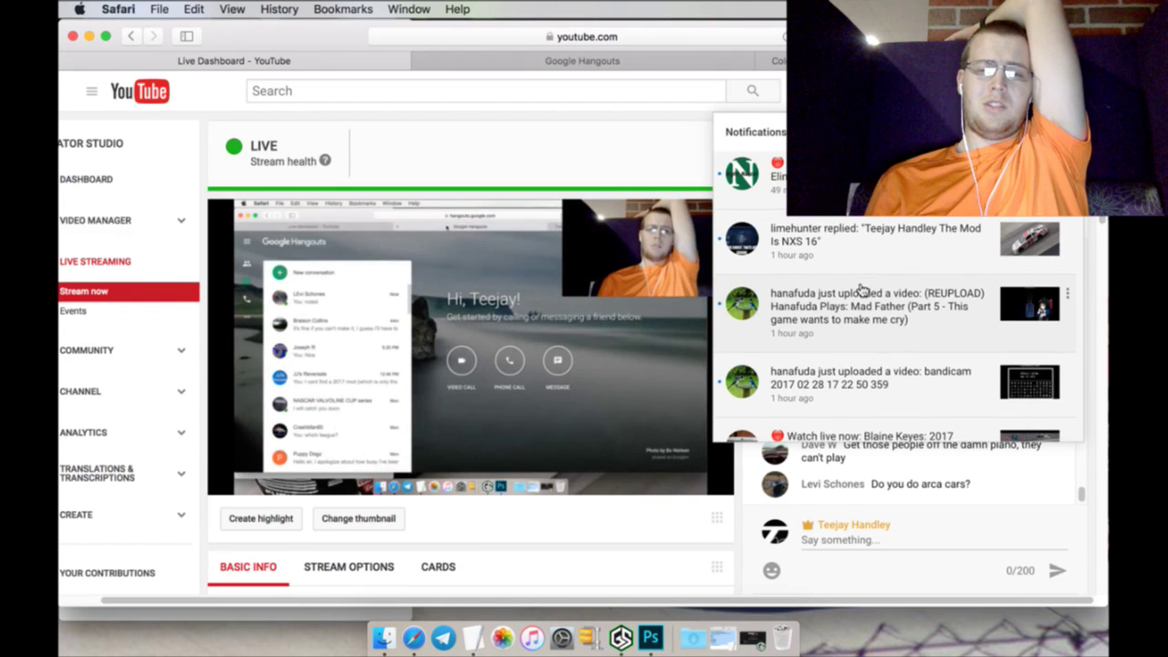
{"action": "scroll", "coordinate": [861, 290], "scroll_direction": "down", "scroll_amount": 5}
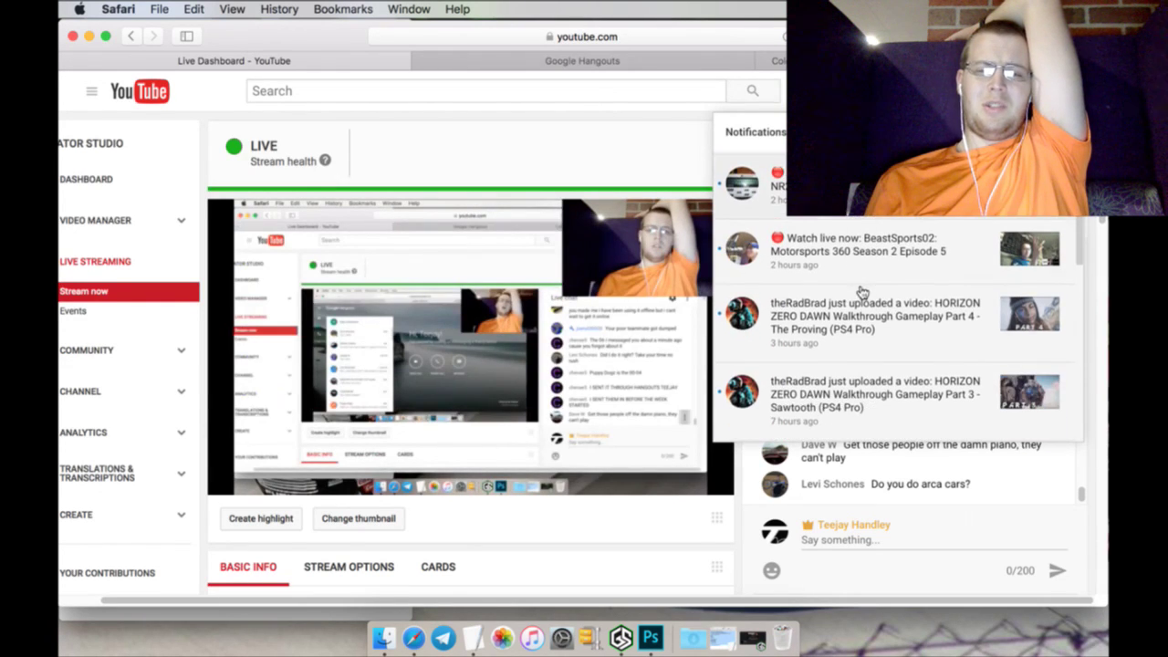
{"action": "scroll", "coordinate": [861, 290], "scroll_direction": "down", "scroll_amount": 8}
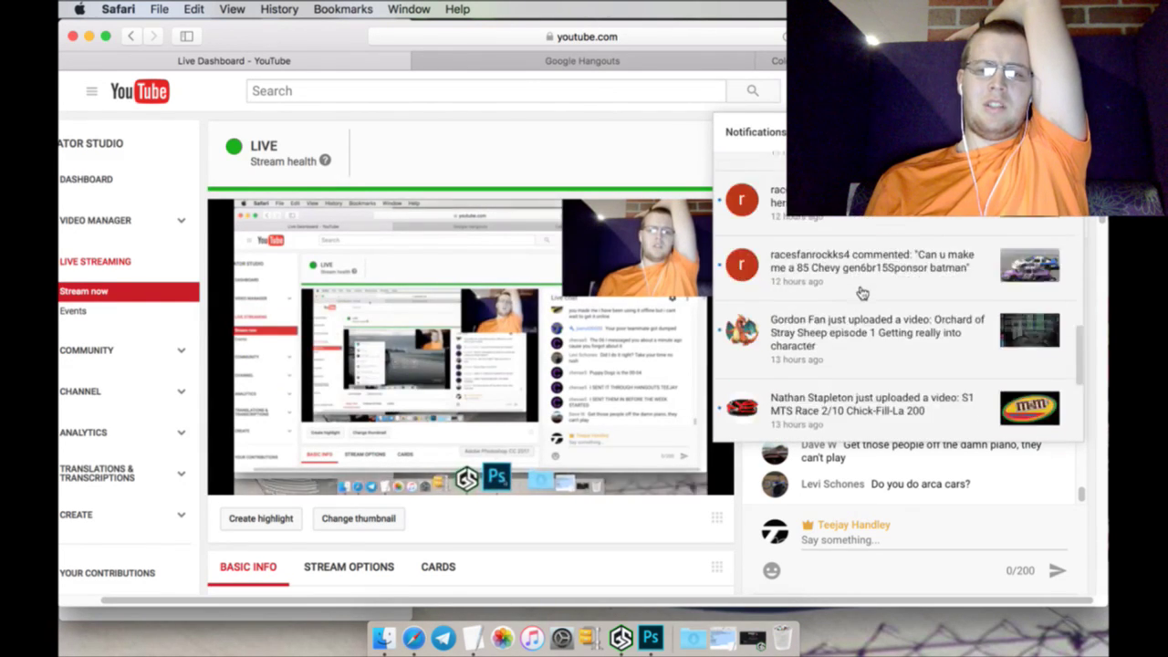
{"action": "scroll", "coordinate": [861, 292], "scroll_direction": "down", "scroll_amount": 8}
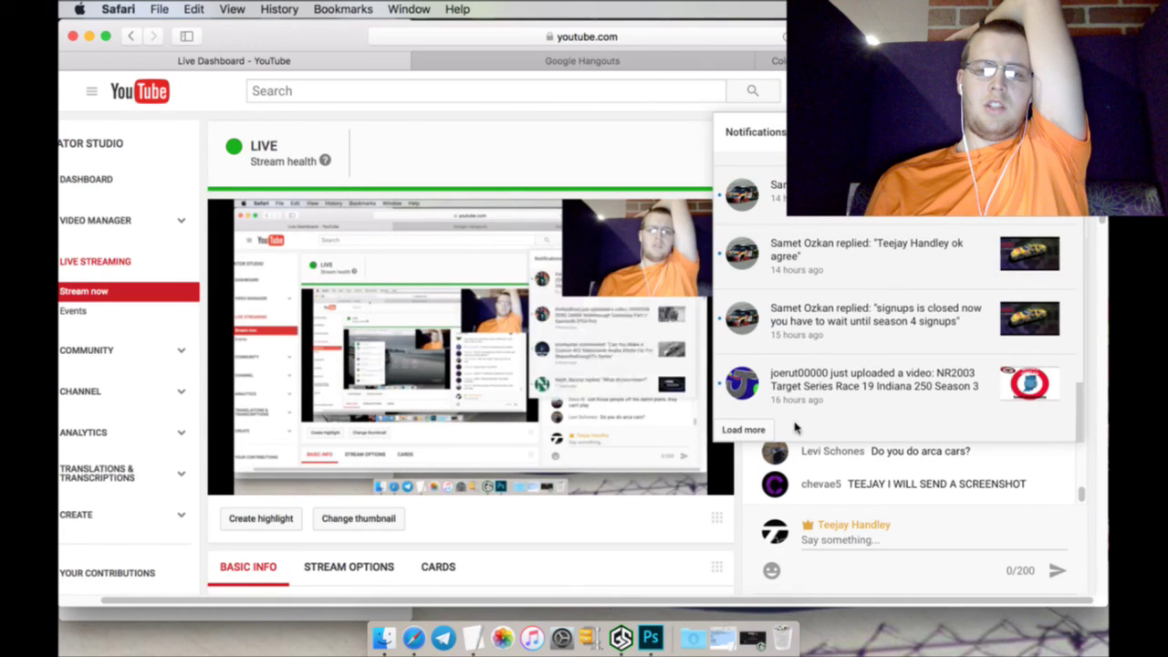
{"action": "left_click", "coordinate": [766, 430]}
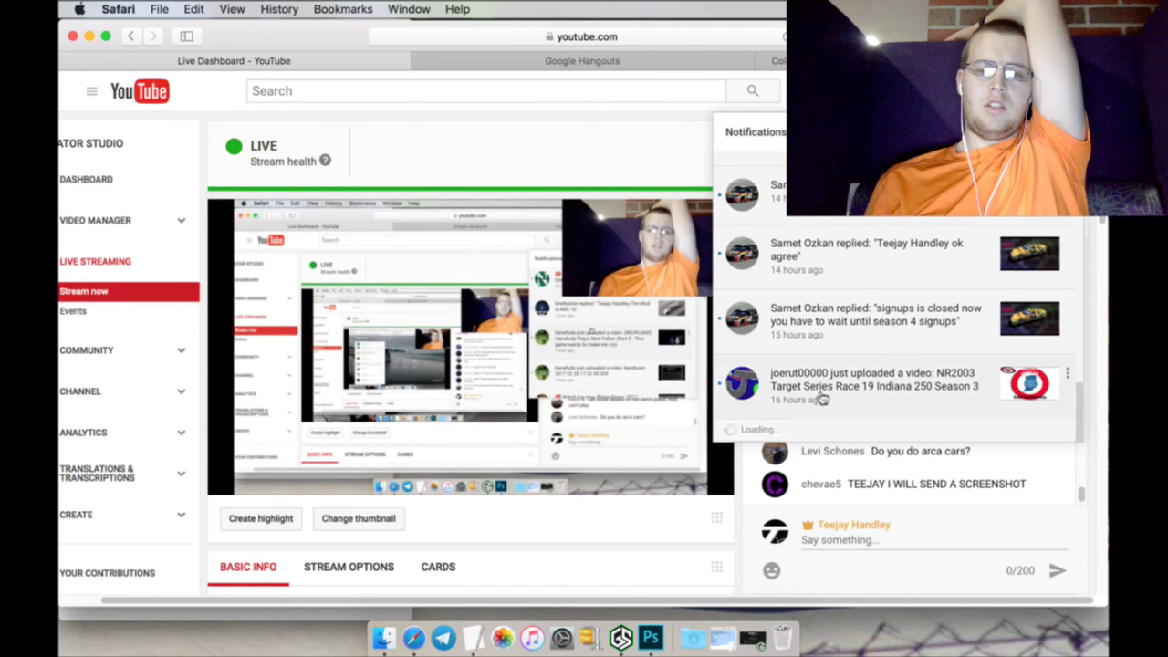
{"action": "scroll", "coordinate": [847, 381], "scroll_direction": "down", "scroll_amount": 6}
{"action": "scroll", "coordinate": [848, 376], "scroll_direction": "down", "scroll_amount": 10}
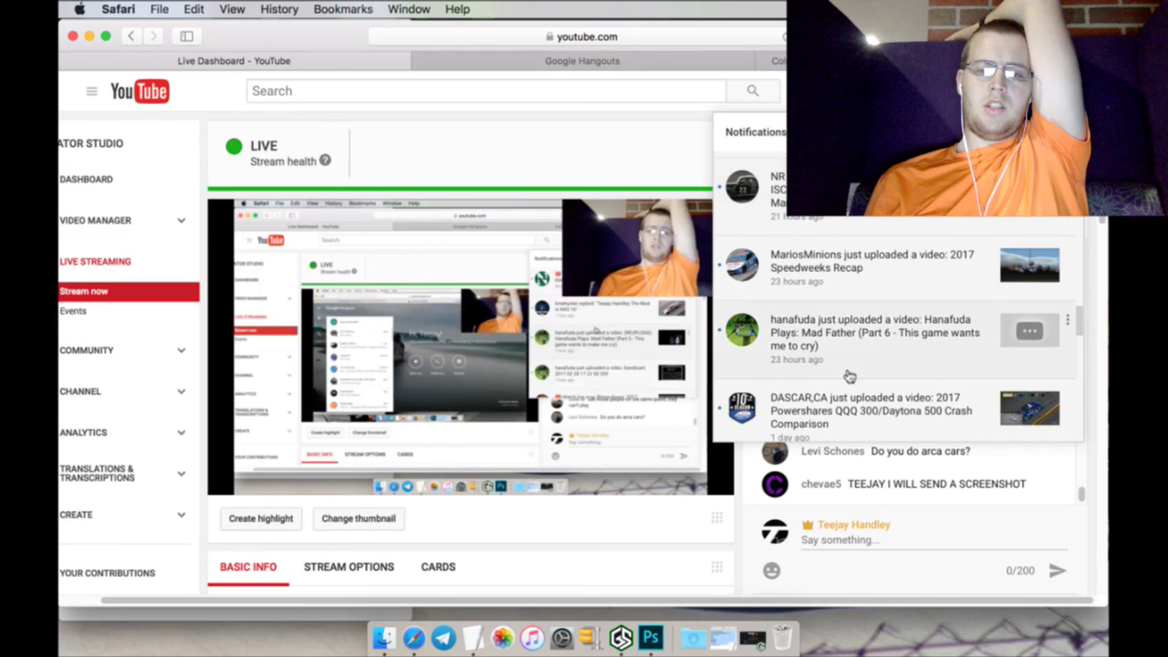
{"action": "scroll", "coordinate": [849, 376], "scroll_direction": "down", "scroll_amount": 5}
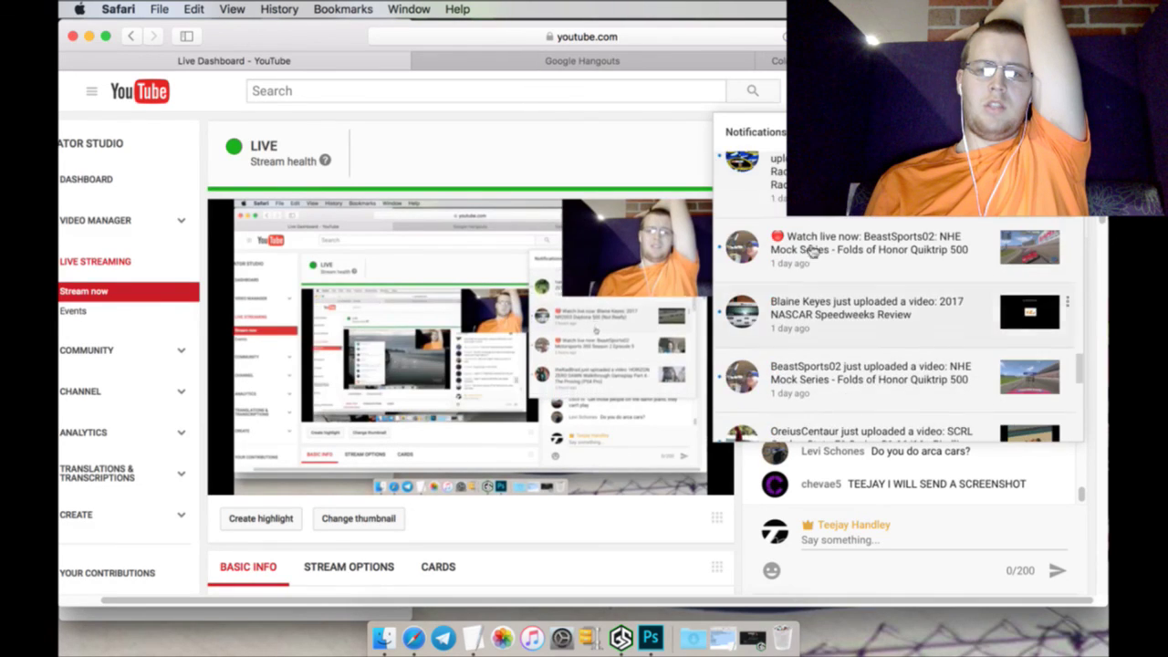
Return to Google Hangouts, search the recent conversations for the viewer's request, and check the Costco car design conversation before closing it
{"action": "left_click", "coordinate": [680, 62]}
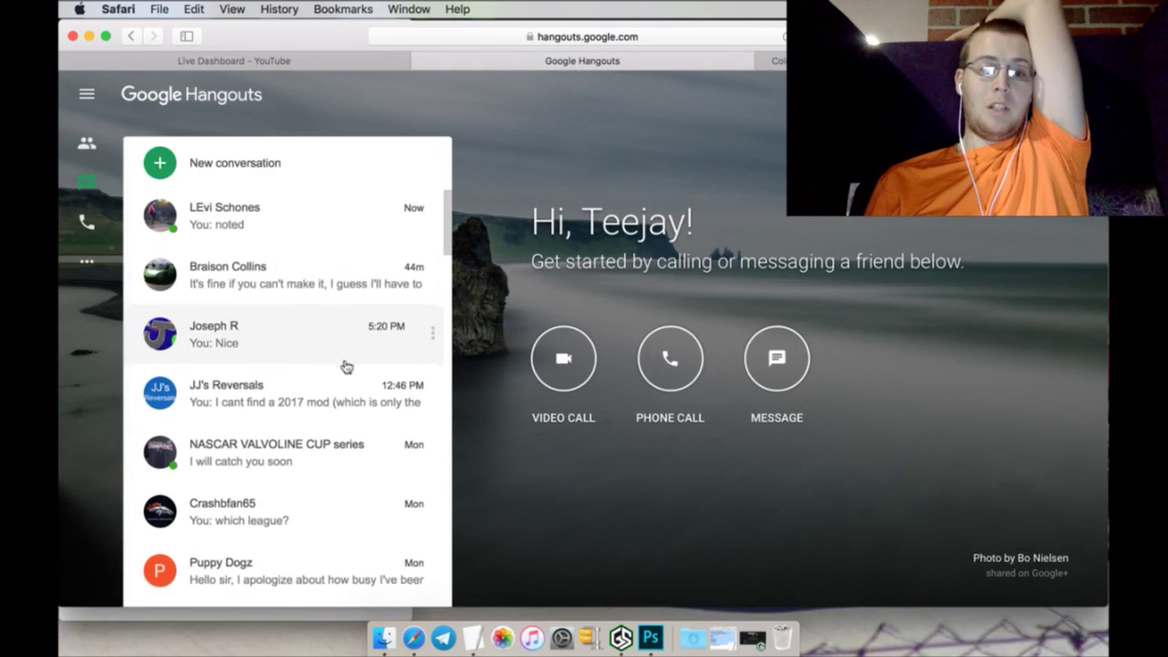
{"action": "scroll", "coordinate": [344, 365], "scroll_direction": "down", "scroll_amount": 2}
{"action": "scroll", "coordinate": [346, 368], "scroll_direction": "down", "scroll_amount": 3}
{"action": "scroll", "coordinate": [346, 369], "scroll_direction": "down", "scroll_amount": 4}
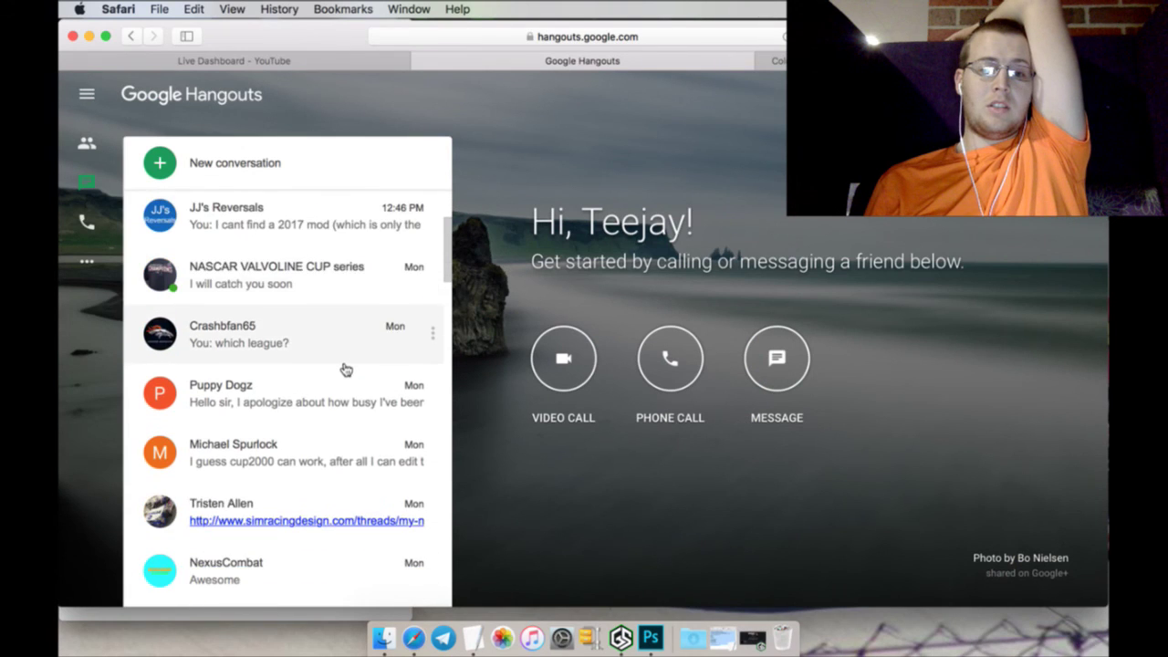
{"action": "left_click", "coordinate": [339, 384]}
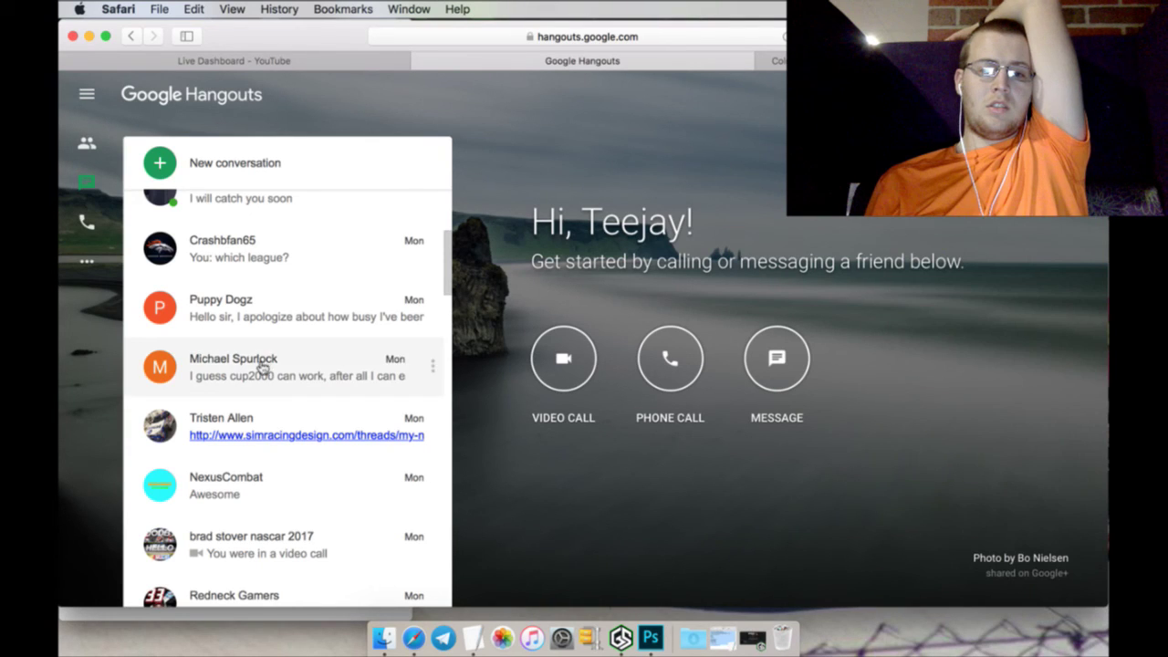
{"action": "scroll", "coordinate": [261, 365], "scroll_direction": "down", "scroll_amount": 5}
{"action": "scroll", "coordinate": [262, 366], "scroll_direction": "down", "scroll_amount": 2}
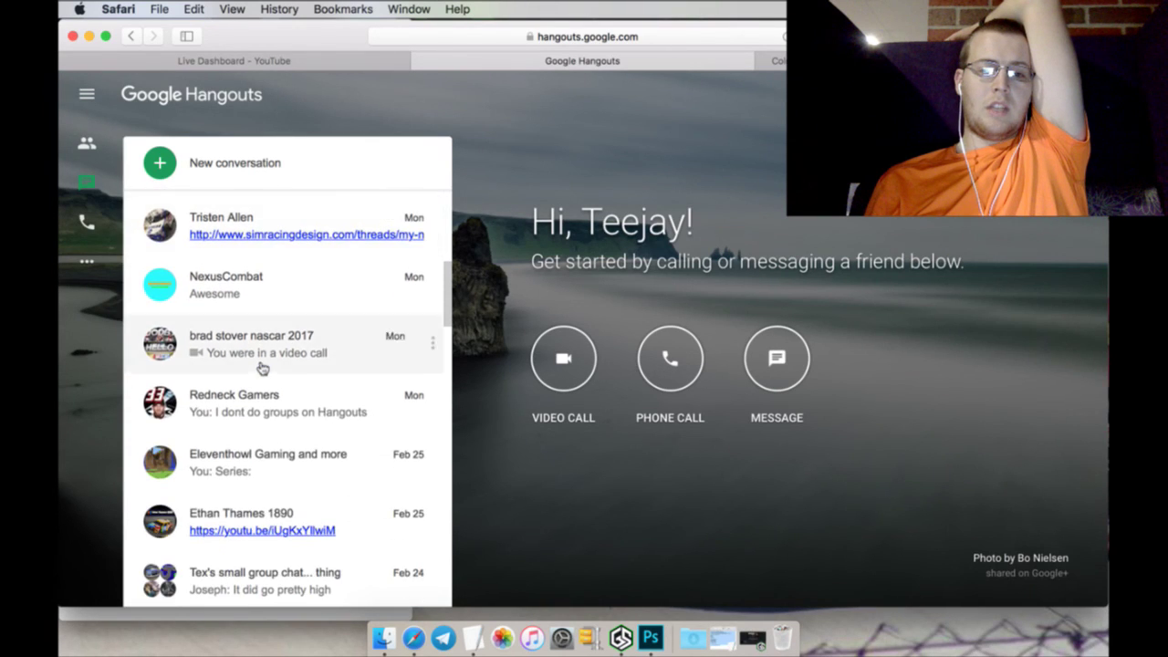
{"action": "left_click", "coordinate": [261, 468]}
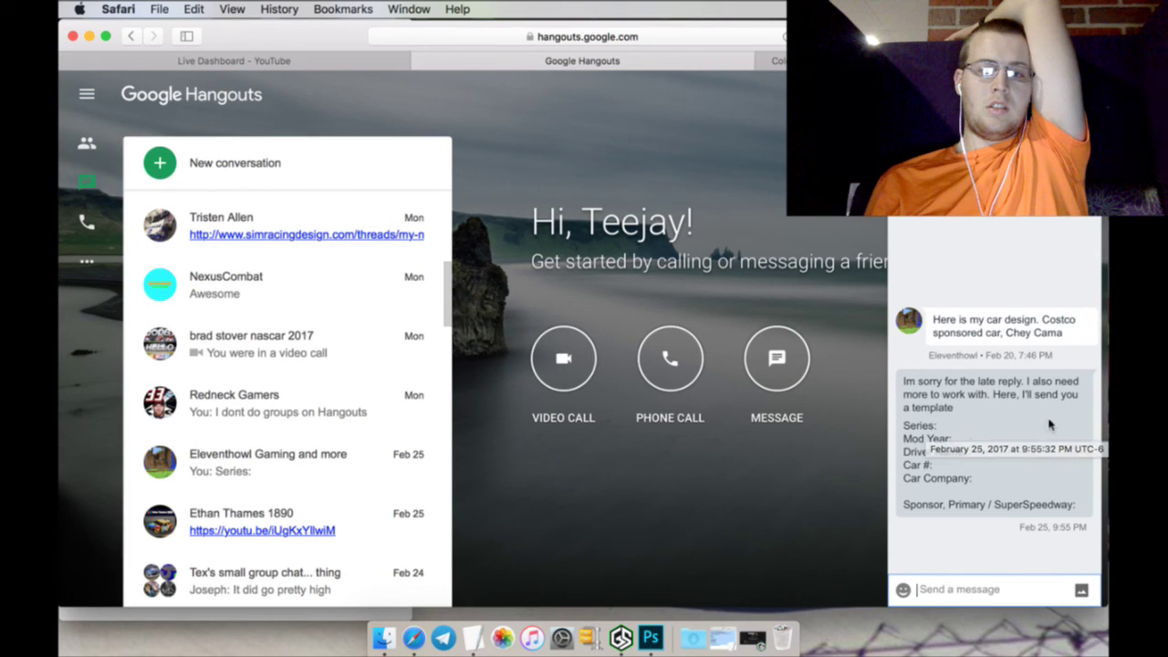
{"action": "key", "text": "Escape"}
Look through the Hangouts conversations back to mid-February, return to the list's start, and check the YouTube live chat
{"action": "scroll", "coordinate": [391, 404], "scroll_direction": "down", "scroll_amount": 4}
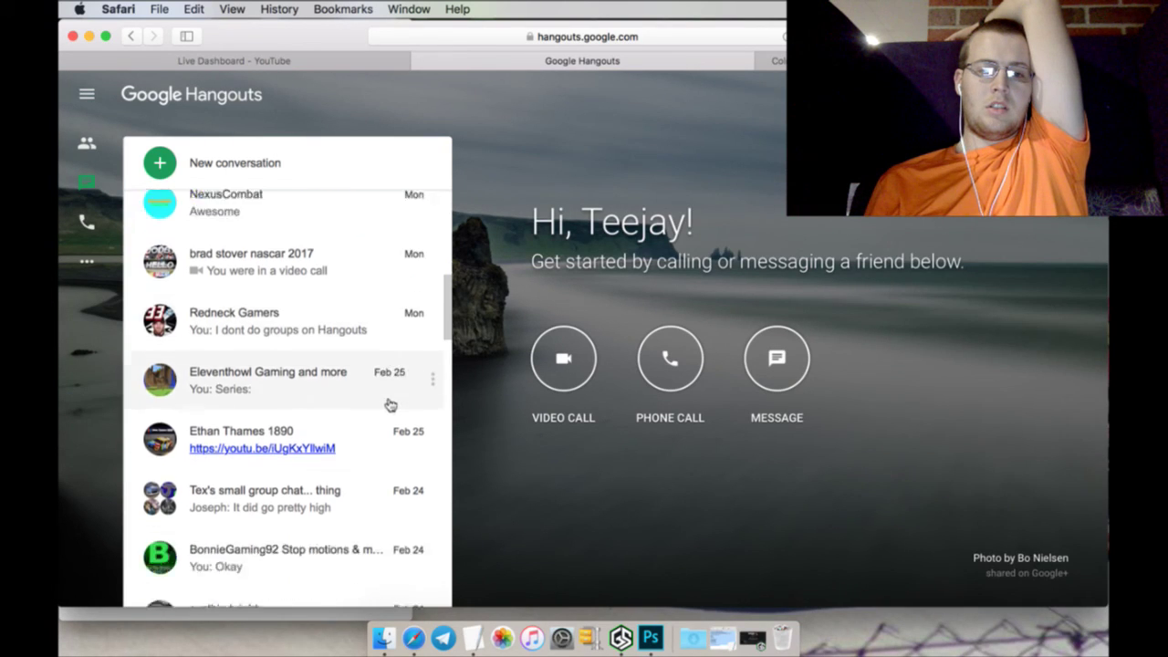
{"action": "scroll", "coordinate": [343, 434], "scroll_direction": "down", "scroll_amount": 5}
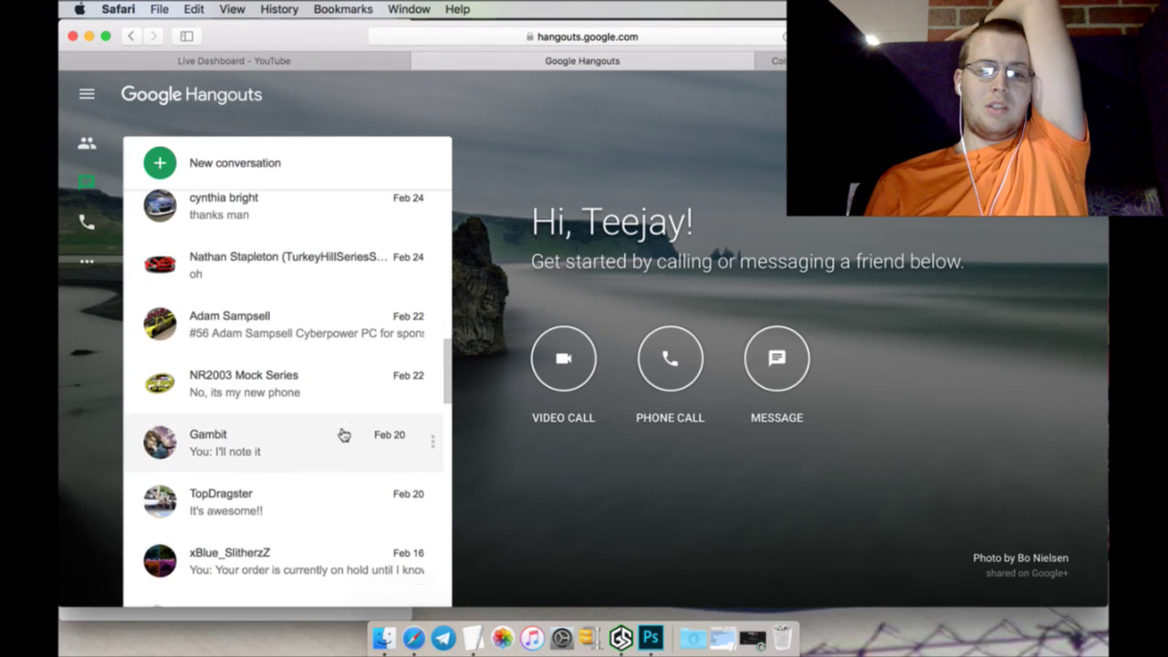
{"action": "scroll", "coordinate": [343, 434], "scroll_direction": "up", "scroll_amount": 10}
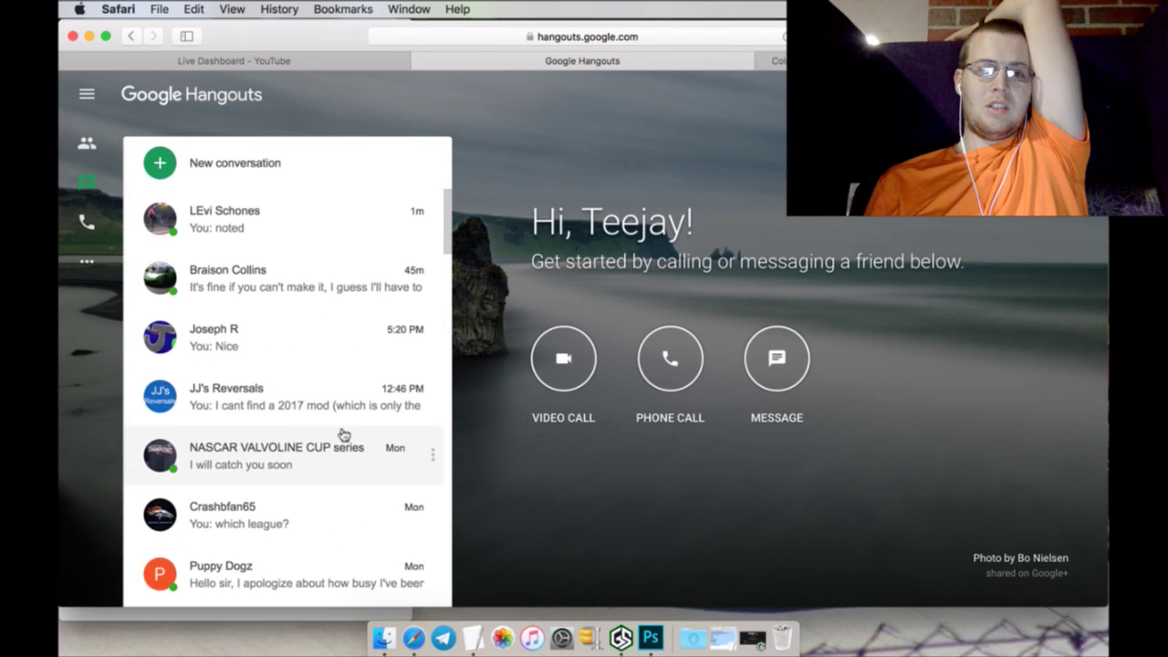
{"action": "left_click", "coordinate": [372, 67]}
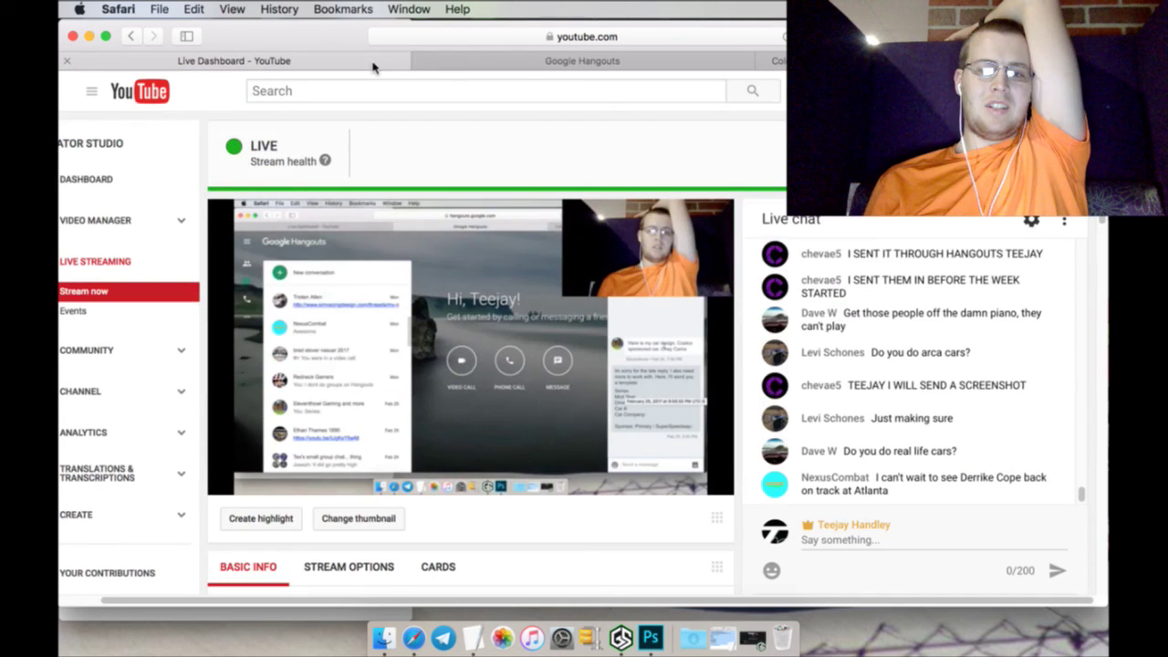
{"action": "mouse_move", "coordinate": [503, 368]}
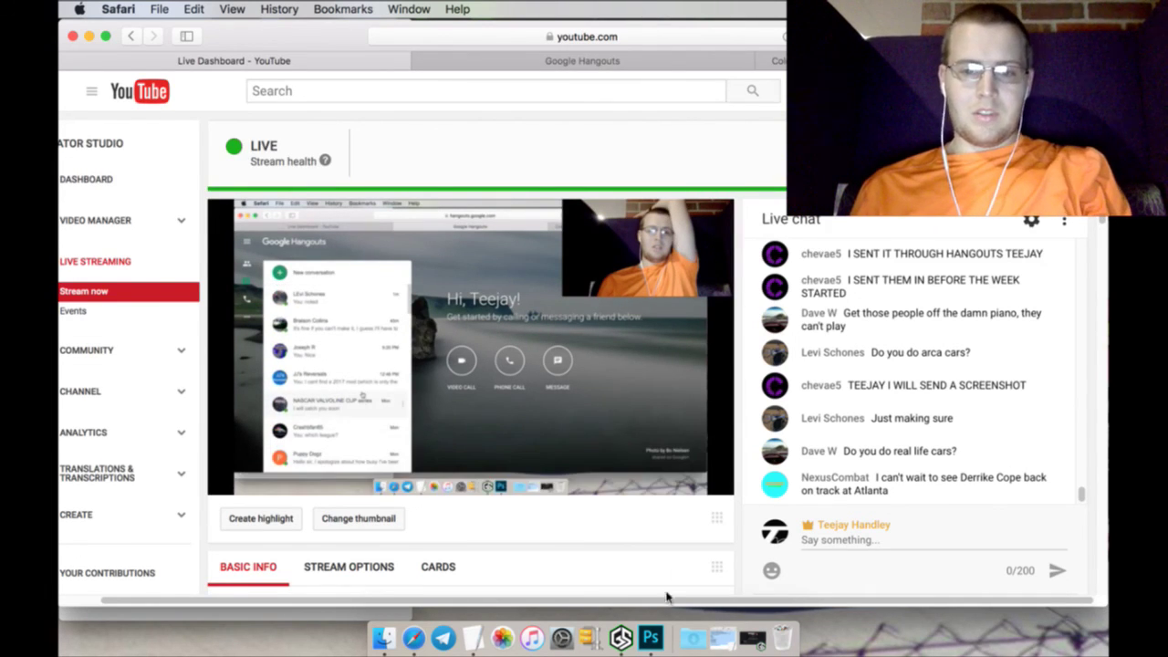
Switch to Photoshop and close both the 2015_Chevy.psd and HScottMotorsportsNumberSet.psd documents
{"action": "left_click", "coordinate": [651, 636]}
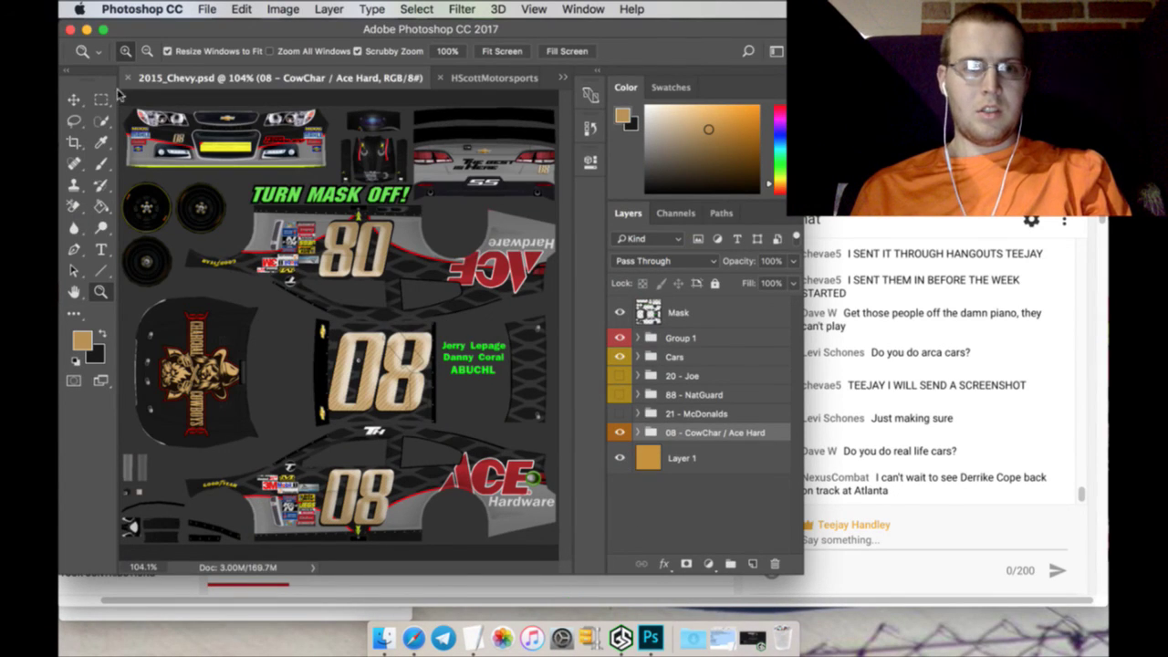
{"action": "key", "text": "super+w"}
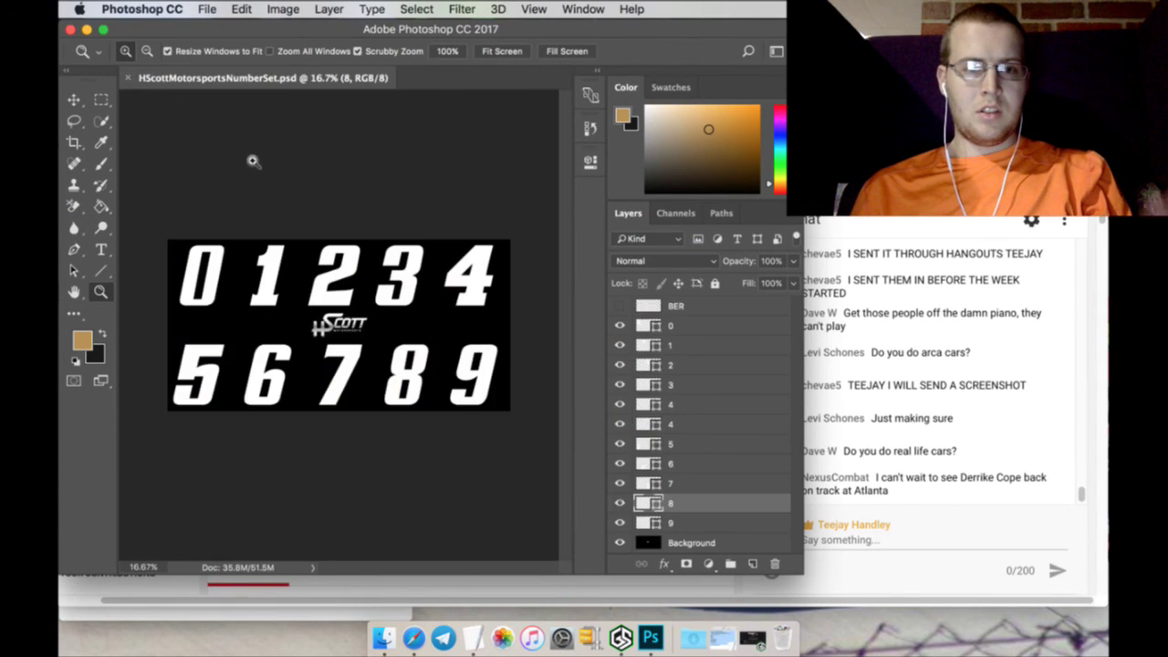
{"action": "left_click", "coordinate": [129, 78]}
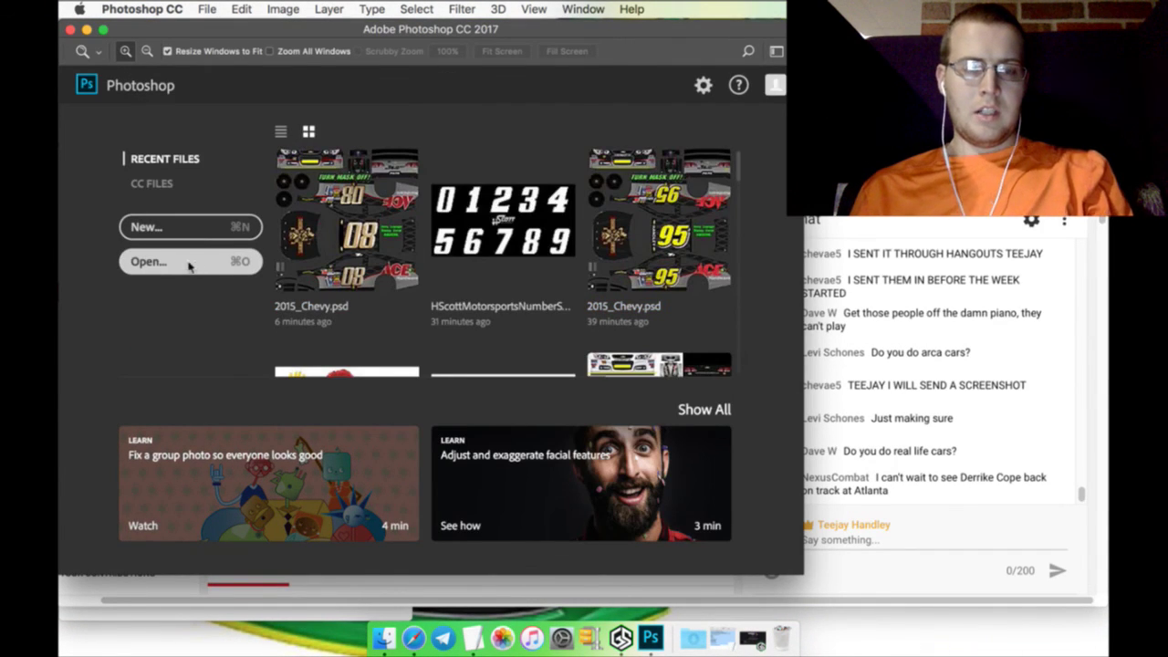
Open 2015_BMW.psd from the RedBull Cup Series folder and dismiss the missing fonts dialog without replacing any font
{"action": "left_click", "coordinate": [190, 263]}
{"action": "left_click", "coordinate": [619, 57]}
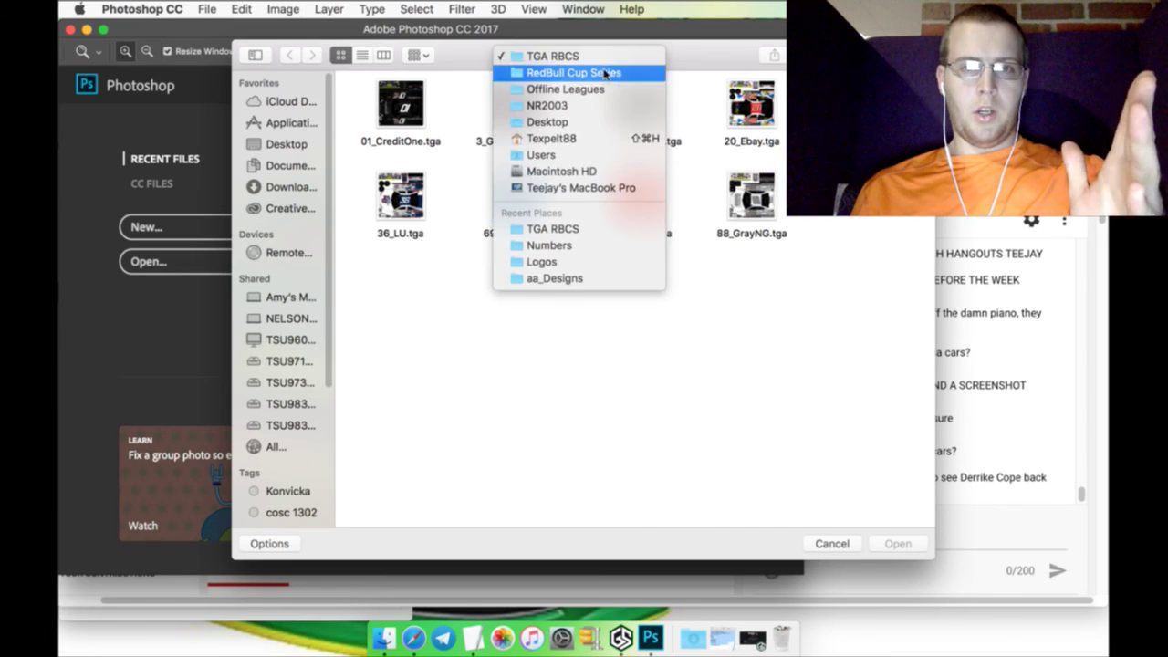
{"action": "left_click", "coordinate": [602, 76]}
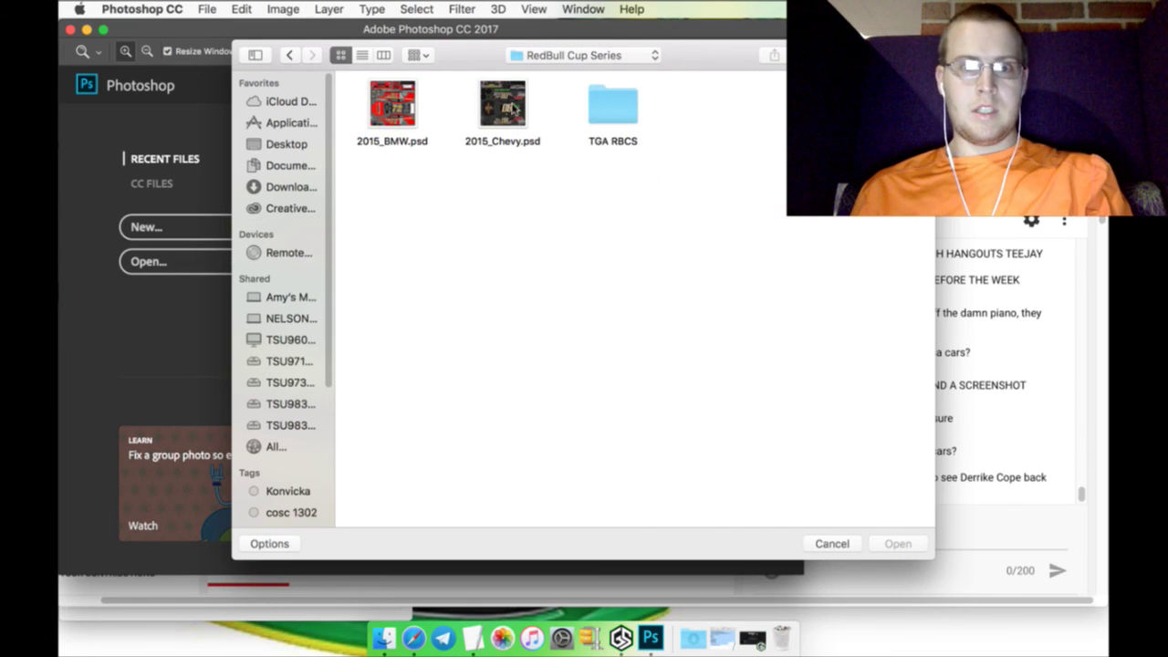
{"action": "left_click", "coordinate": [397, 107]}
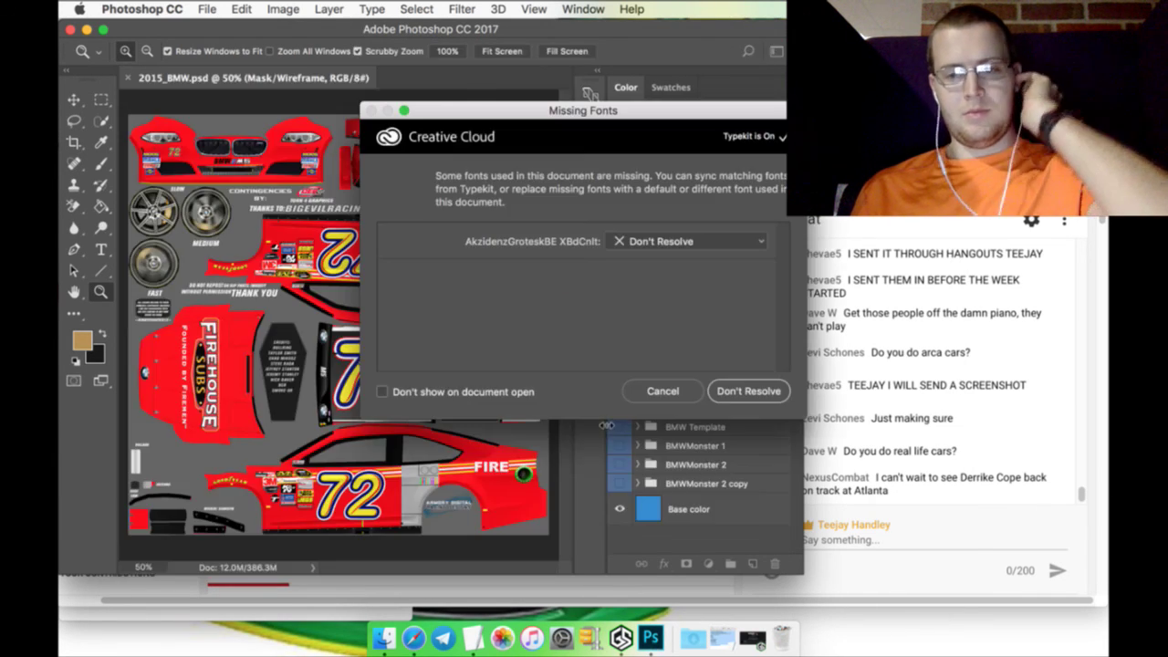
{"action": "left_click", "coordinate": [686, 392]}
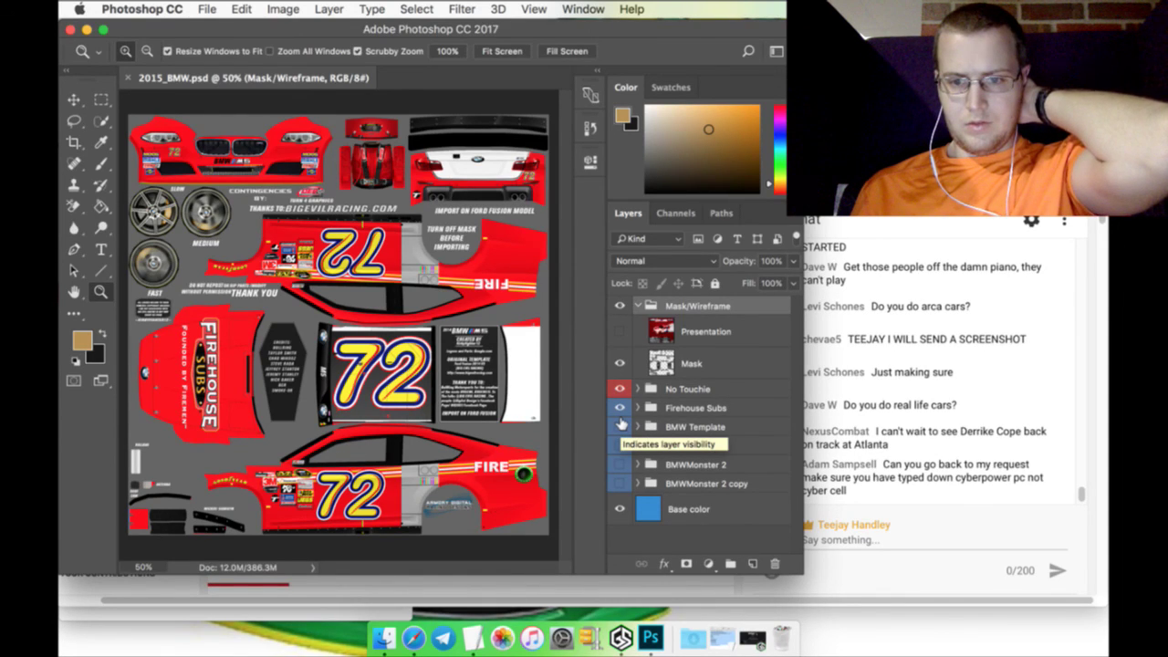
Switch to the Schedule document and review the requests from the BMW entries down to the #56 Dodge Cyberpower PC car
{"action": "left_click", "coordinate": [472, 620]}
{"action": "scroll", "coordinate": [341, 420], "scroll_direction": "down", "scroll_amount": 5}
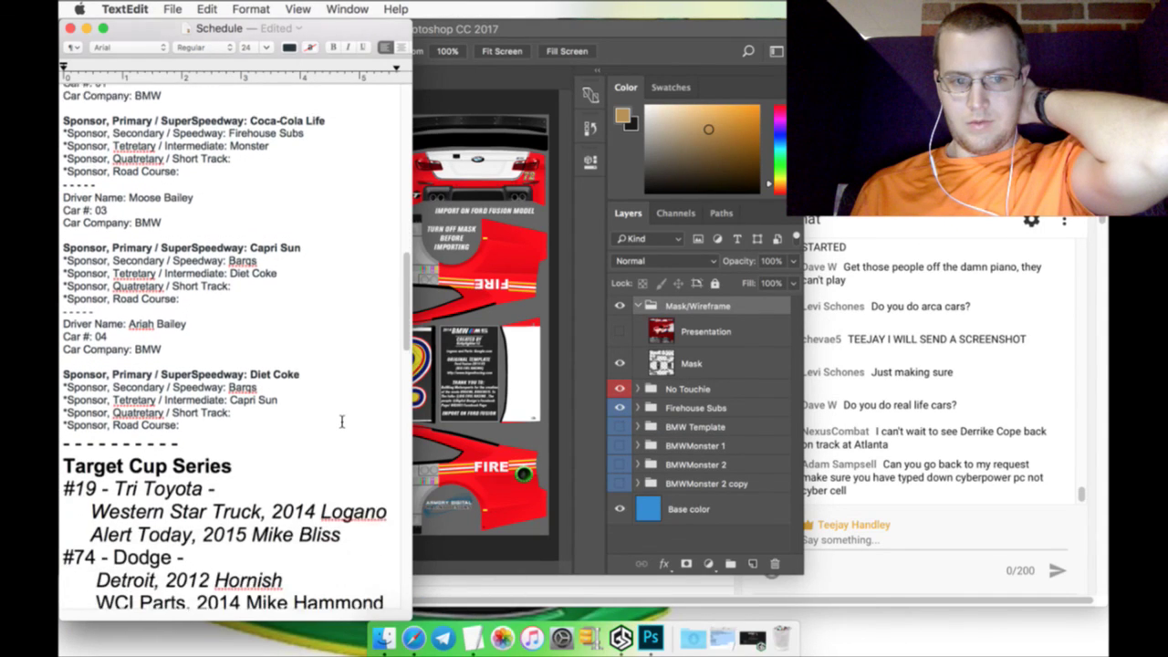
{"action": "scroll", "coordinate": [340, 421], "scroll_direction": "down", "scroll_amount": 8}
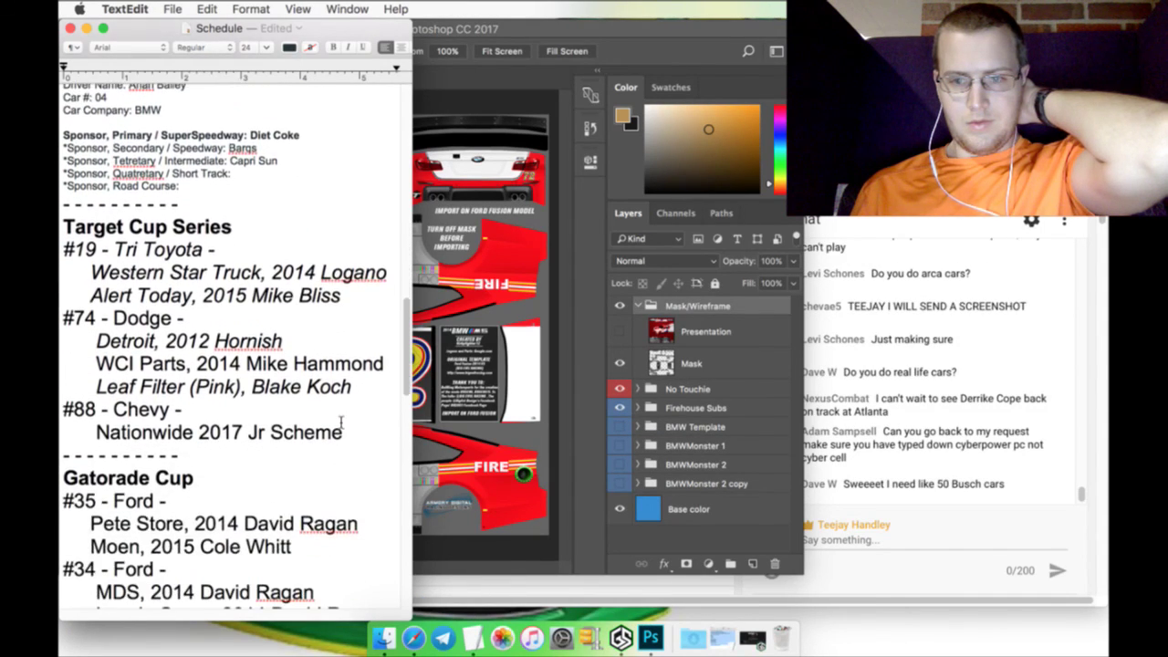
{"action": "scroll", "coordinate": [340, 421], "scroll_direction": "down", "scroll_amount": 2}
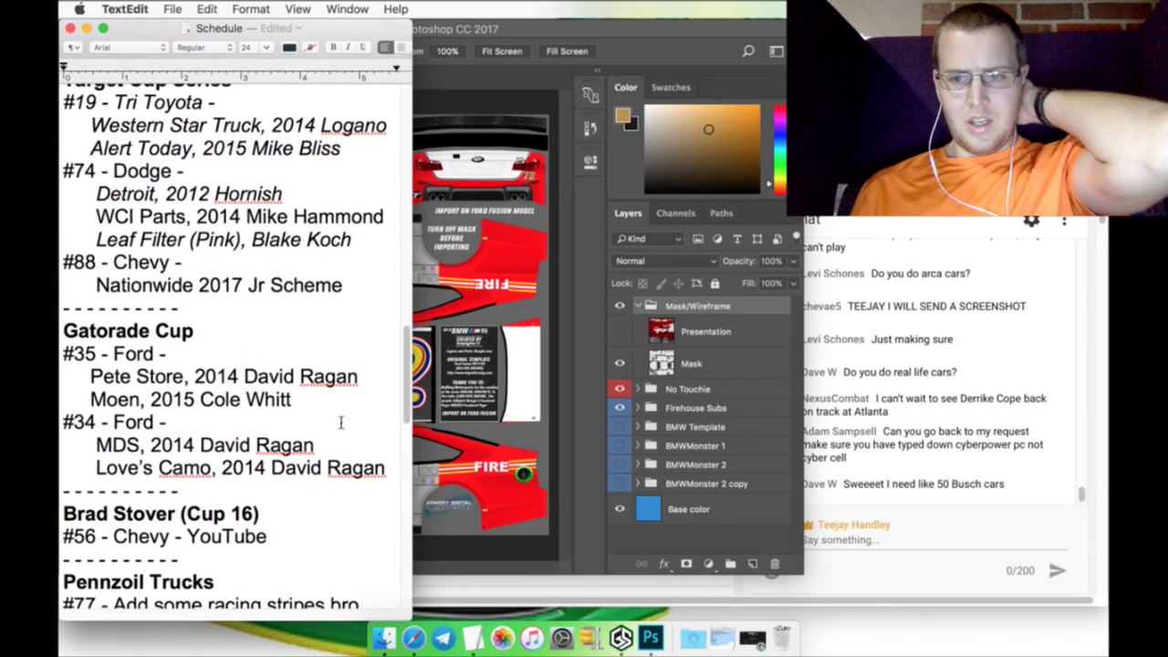
{"action": "scroll", "coordinate": [340, 421], "scroll_direction": "down", "scroll_amount": 4}
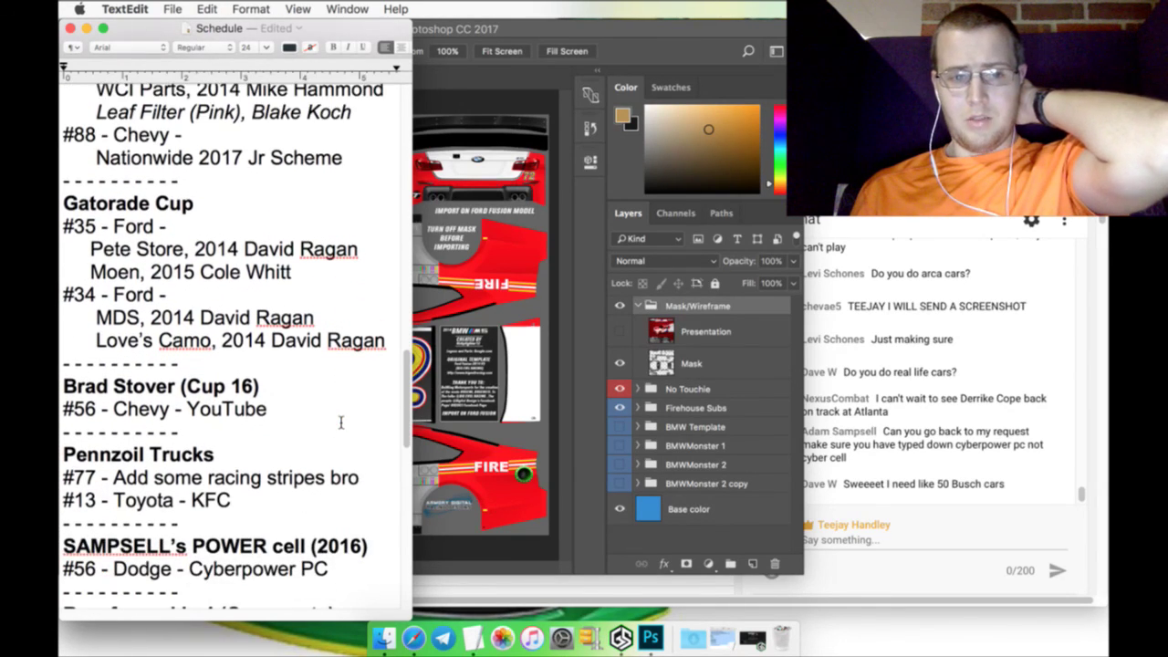
{"action": "scroll", "coordinate": [340, 421], "scroll_direction": "down", "scroll_amount": 2}
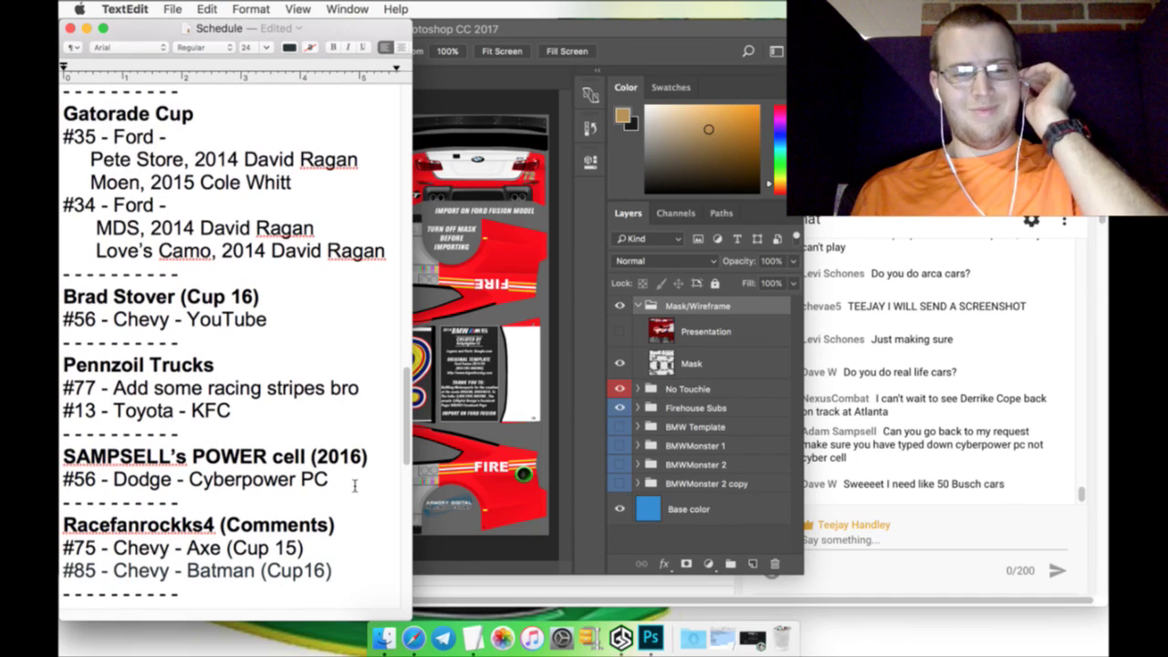
{"action": "scroll", "coordinate": [355, 484], "scroll_direction": "down", "scroll_amount": 1}
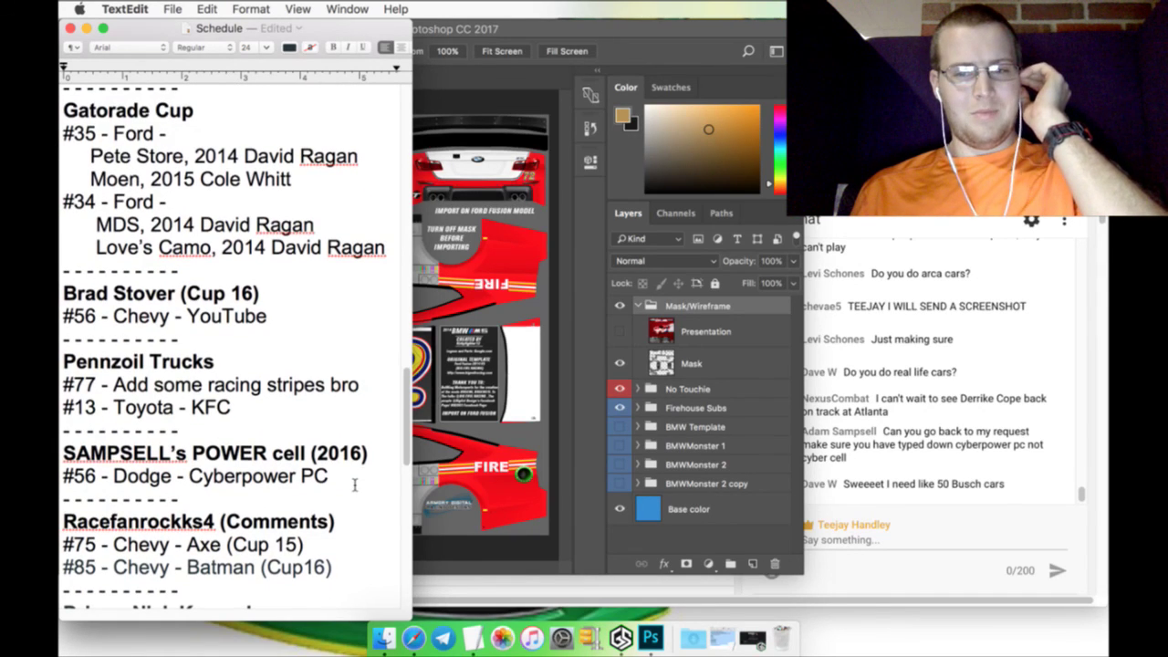
{"action": "scroll", "coordinate": [354, 485], "scroll_direction": "down", "scroll_amount": 1}
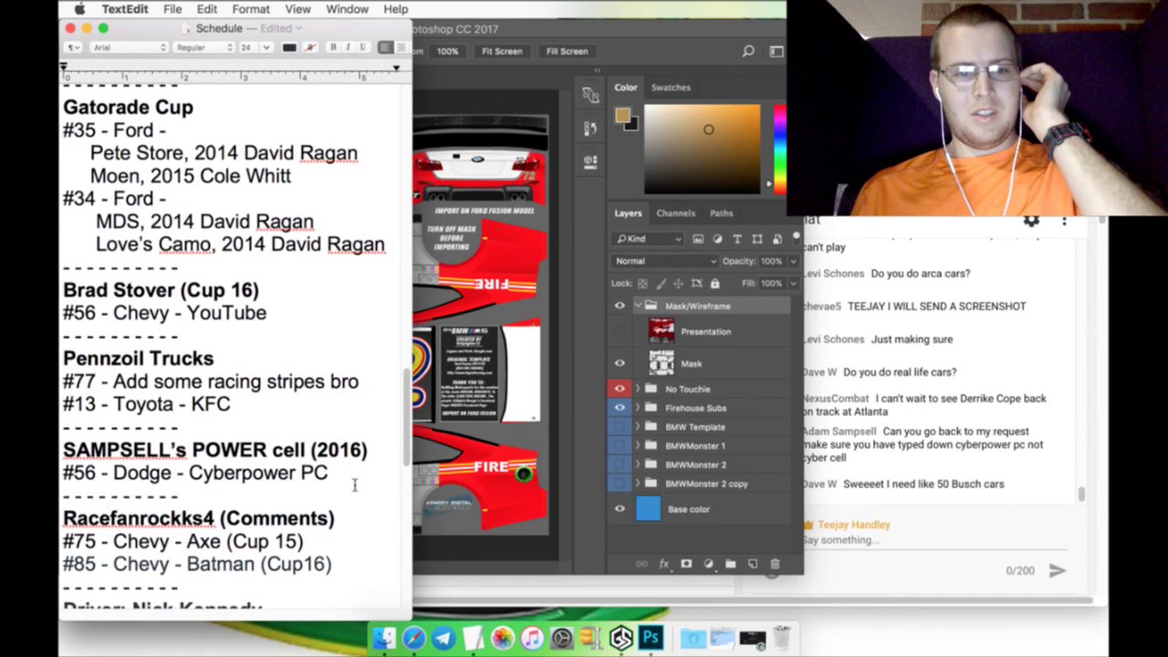
{"action": "scroll", "coordinate": [355, 485], "scroll_direction": "down", "scroll_amount": 1}
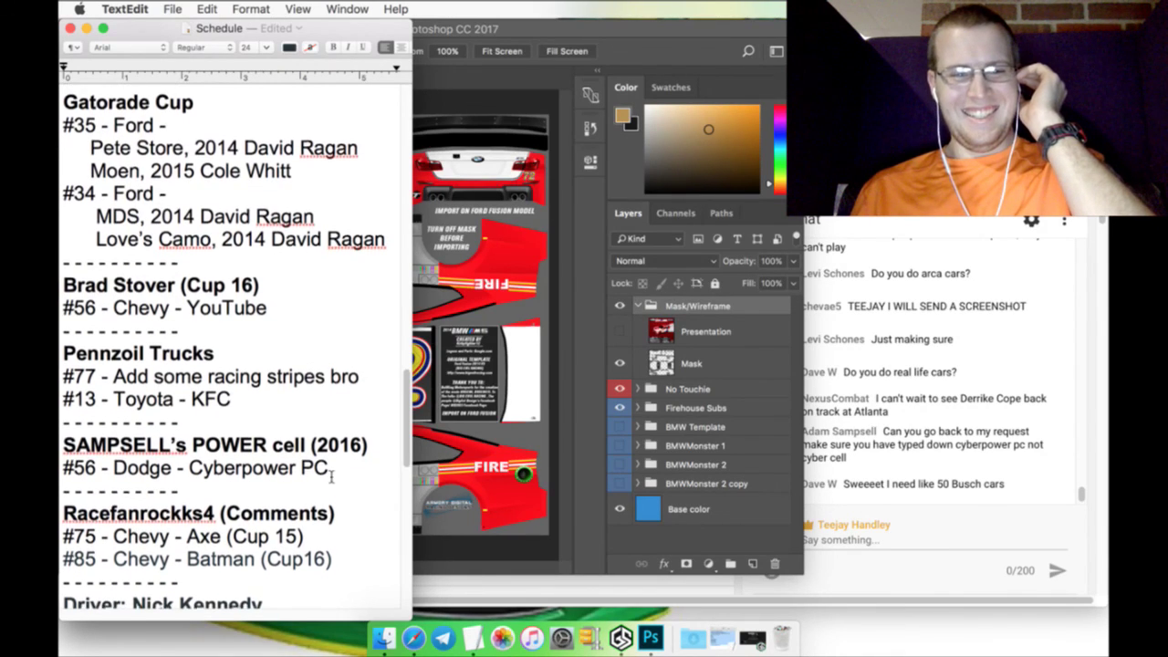
Review the remaining Schedule requests, from the #75 Axe and #85 Batman Chevys to the Gatorade and target series cars at the end
{"action": "scroll", "coordinate": [331, 476], "scroll_direction": "down", "scroll_amount": 3}
{"action": "scroll", "coordinate": [331, 476], "scroll_direction": "down", "scroll_amount": 4}
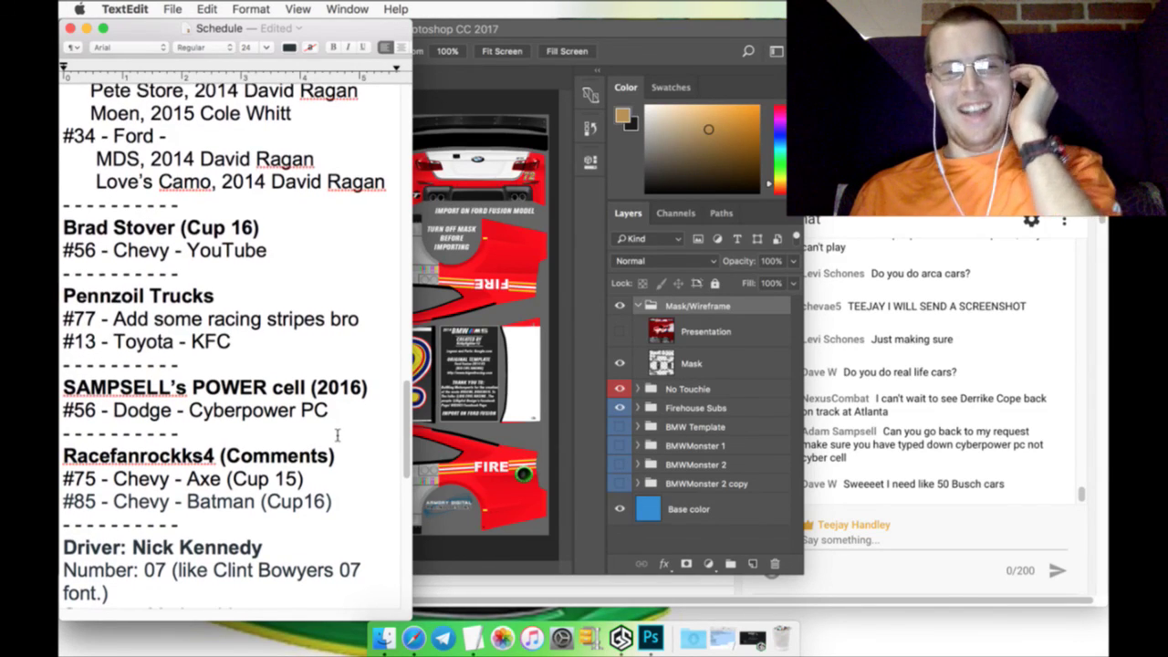
{"action": "scroll", "coordinate": [337, 436], "scroll_direction": "down", "scroll_amount": 5}
{"action": "scroll", "coordinate": [336, 436], "scroll_direction": "down", "scroll_amount": 20}
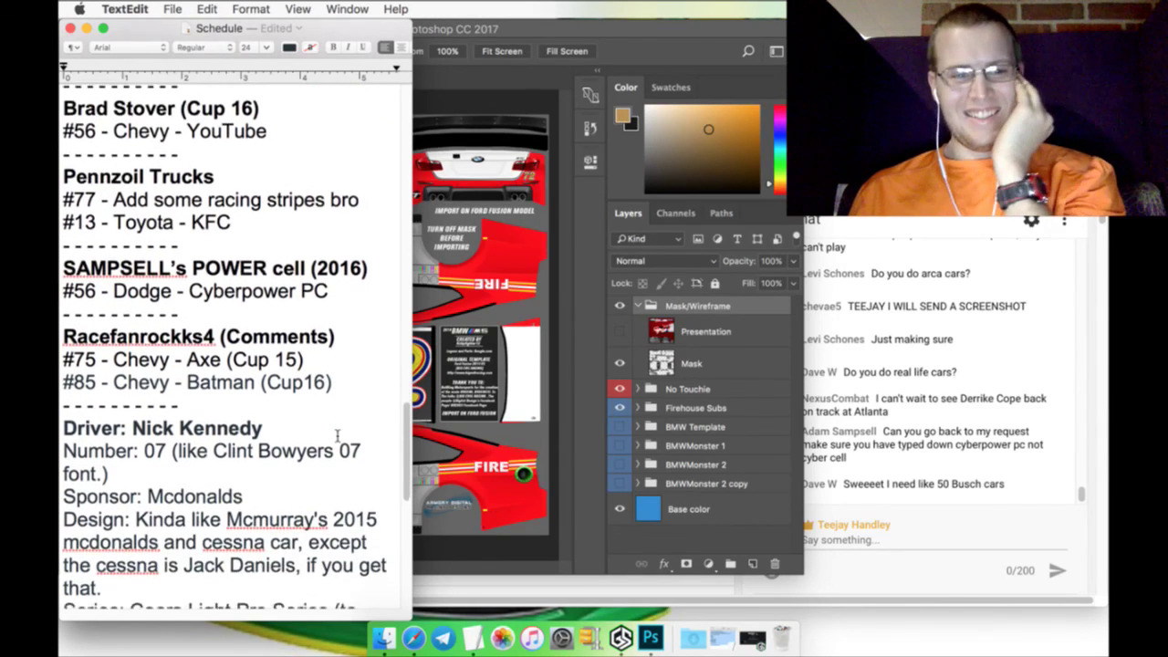
{"action": "scroll", "coordinate": [336, 436], "scroll_direction": "down", "scroll_amount": 18}
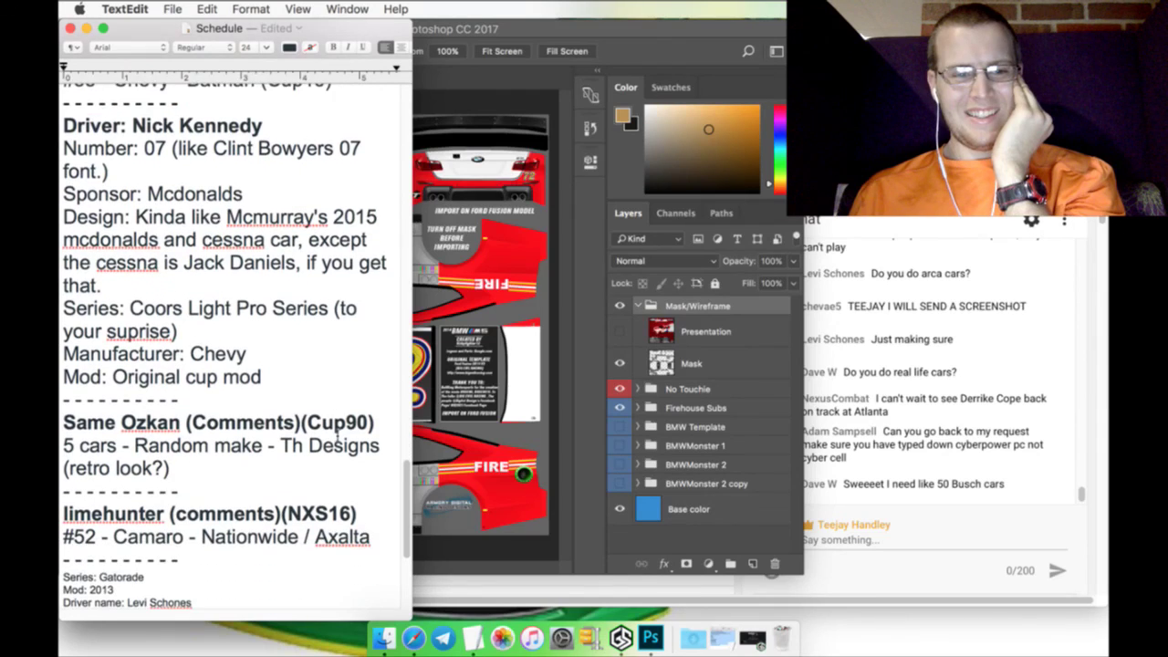
{"action": "scroll", "coordinate": [336, 436], "scroll_direction": "down", "scroll_amount": 13}
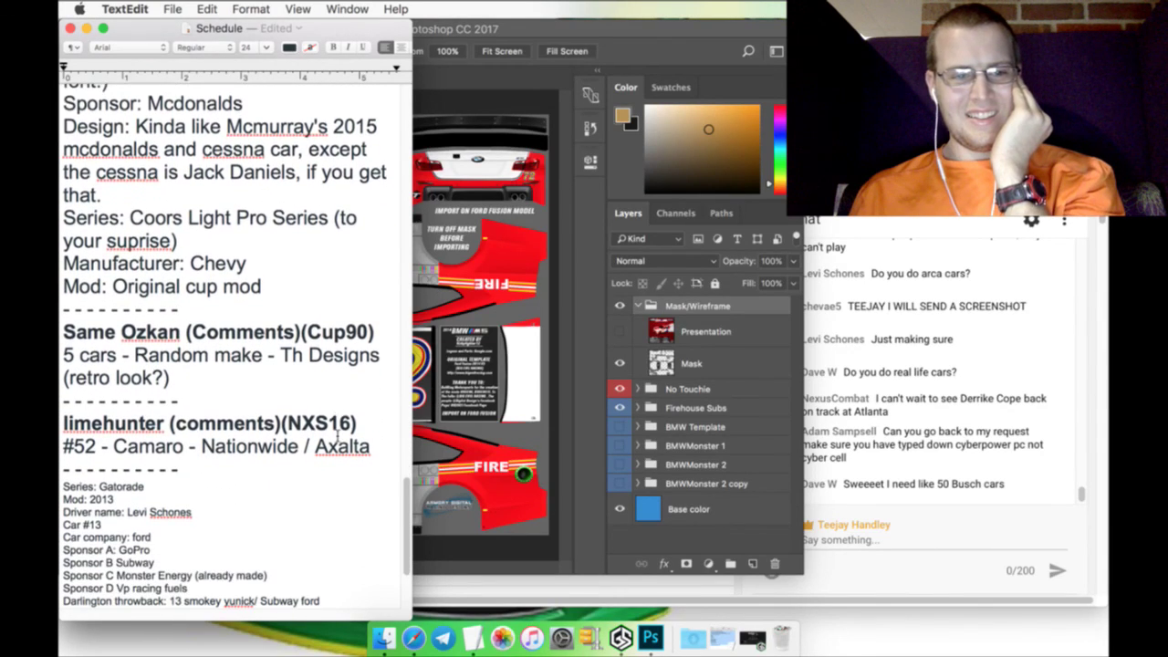
{"action": "scroll", "coordinate": [336, 436], "scroll_direction": "down", "scroll_amount": 4}
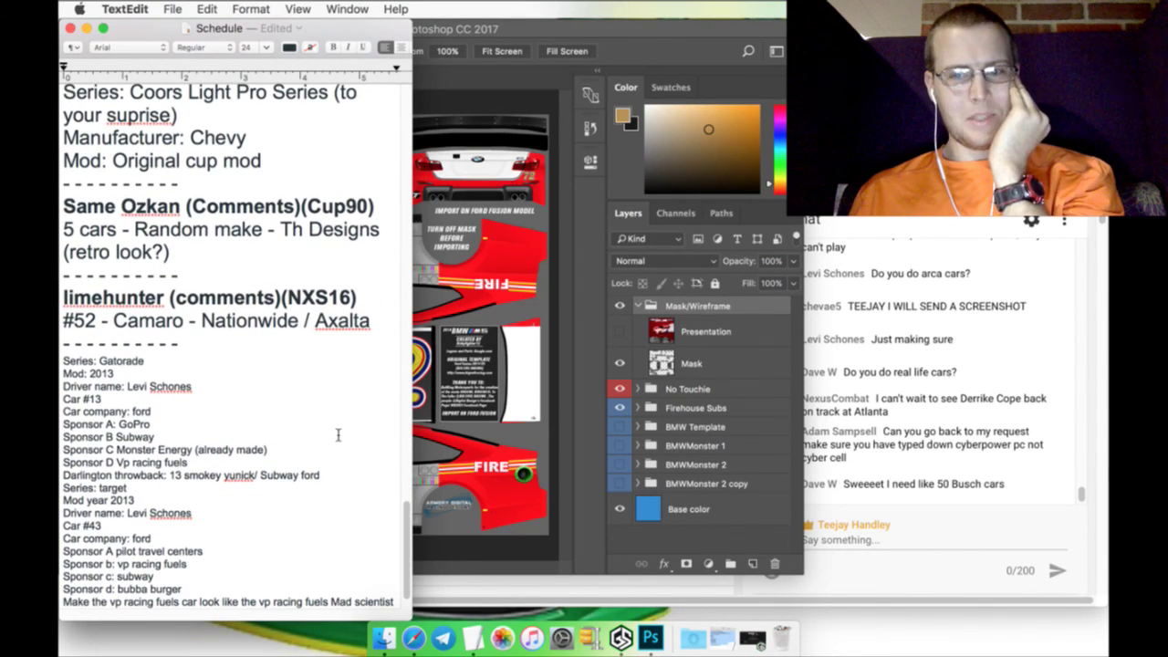
{"action": "scroll", "coordinate": [337, 435], "scroll_direction": "down", "scroll_amount": 3}
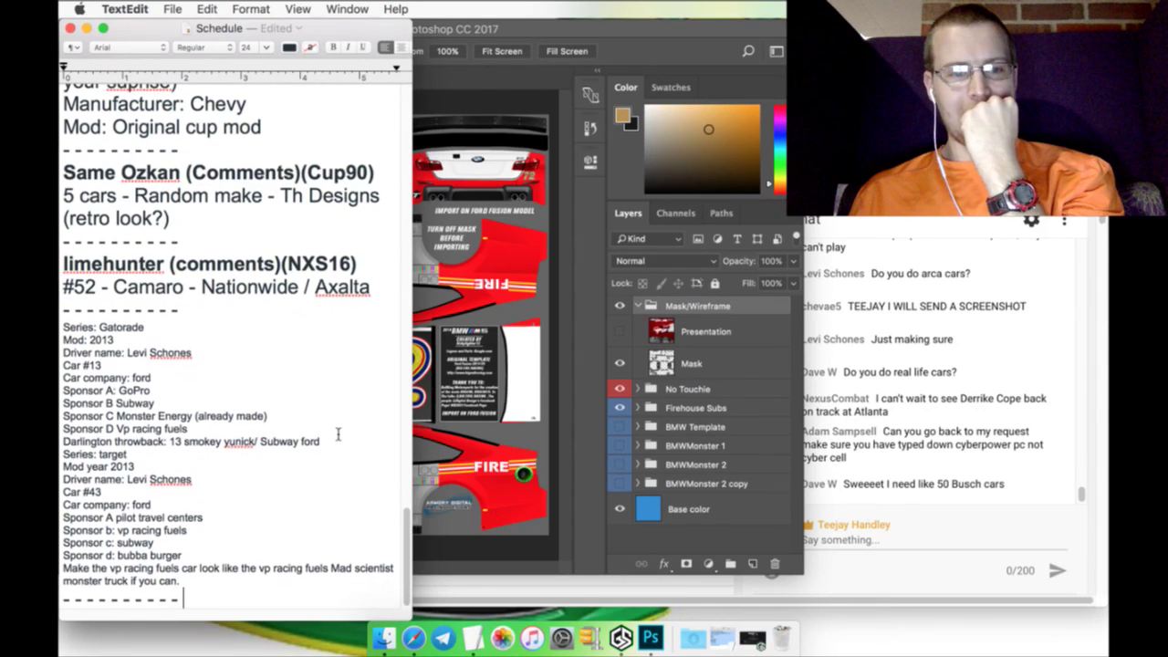
Go back up through the Schedule document to the #72 BMW Firehouse Subs entry and its special scheme details
{"action": "scroll", "coordinate": [337, 435], "scroll_direction": "up", "scroll_amount": 20}
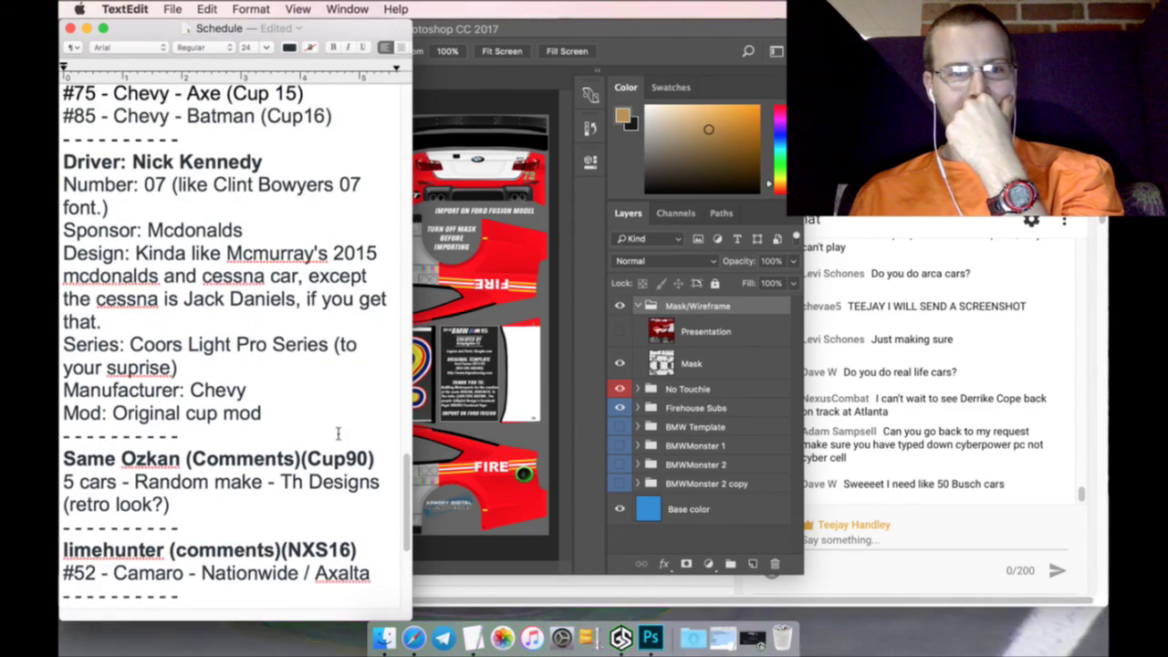
{"action": "scroll", "coordinate": [337, 434], "scroll_direction": "up", "scroll_amount": 20}
{"action": "scroll", "coordinate": [339, 435], "scroll_direction": "up", "scroll_amount": 8}
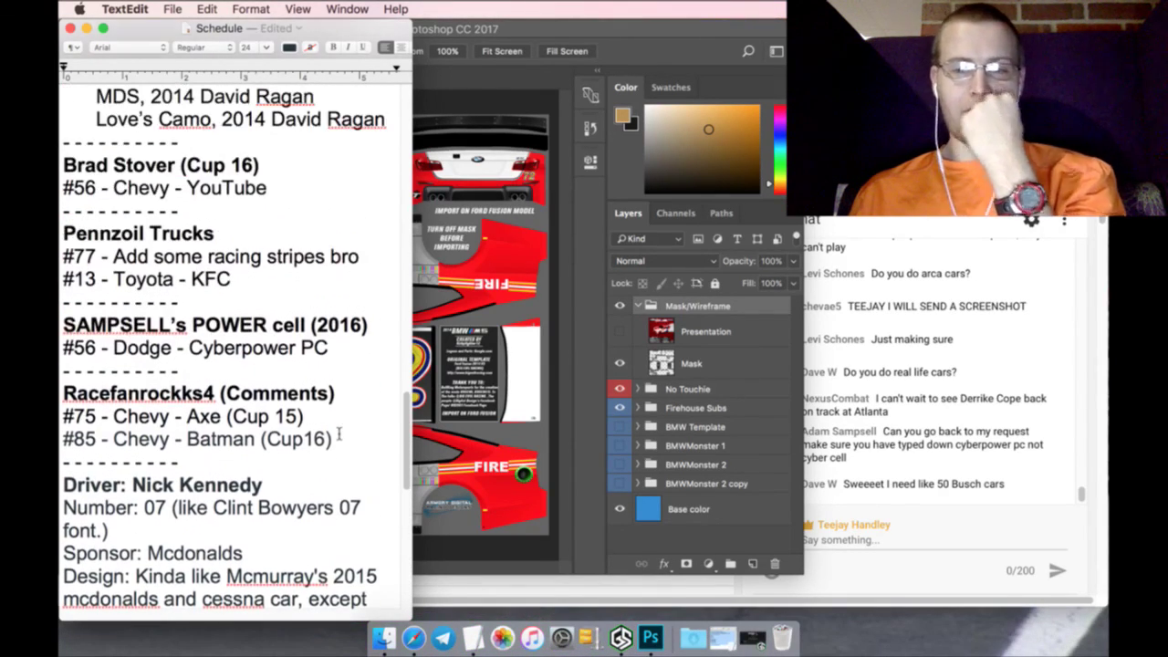
{"action": "scroll", "coordinate": [339, 435], "scroll_direction": "up", "scroll_amount": 3}
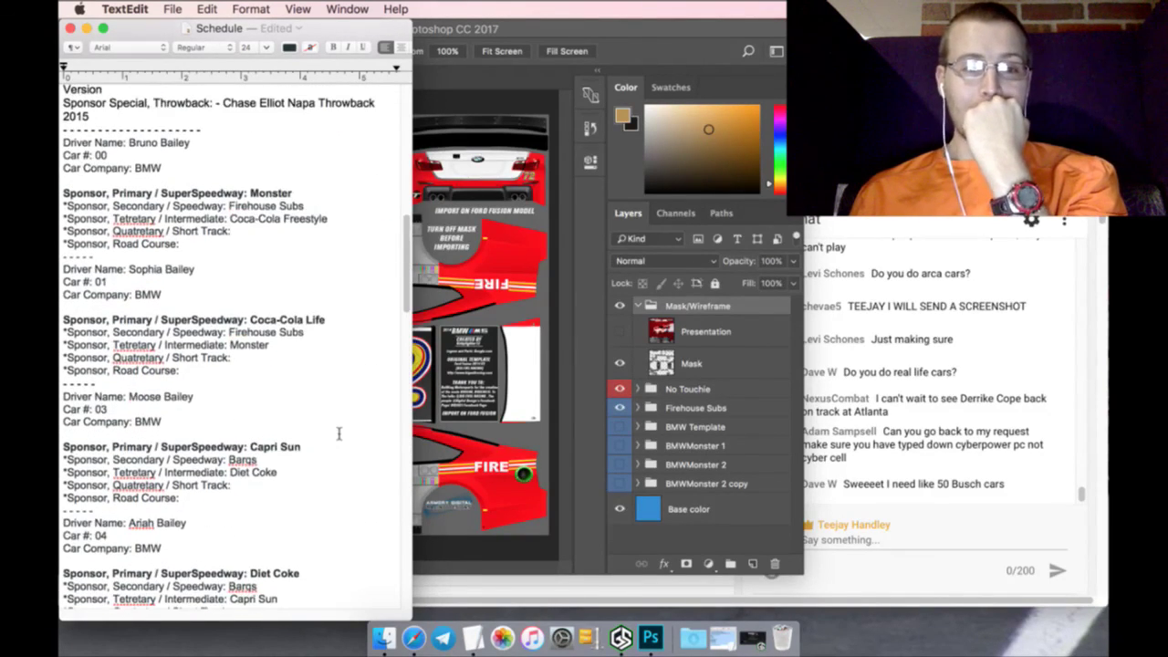
{"action": "scroll", "coordinate": [339, 436], "scroll_direction": "up", "scroll_amount": 8}
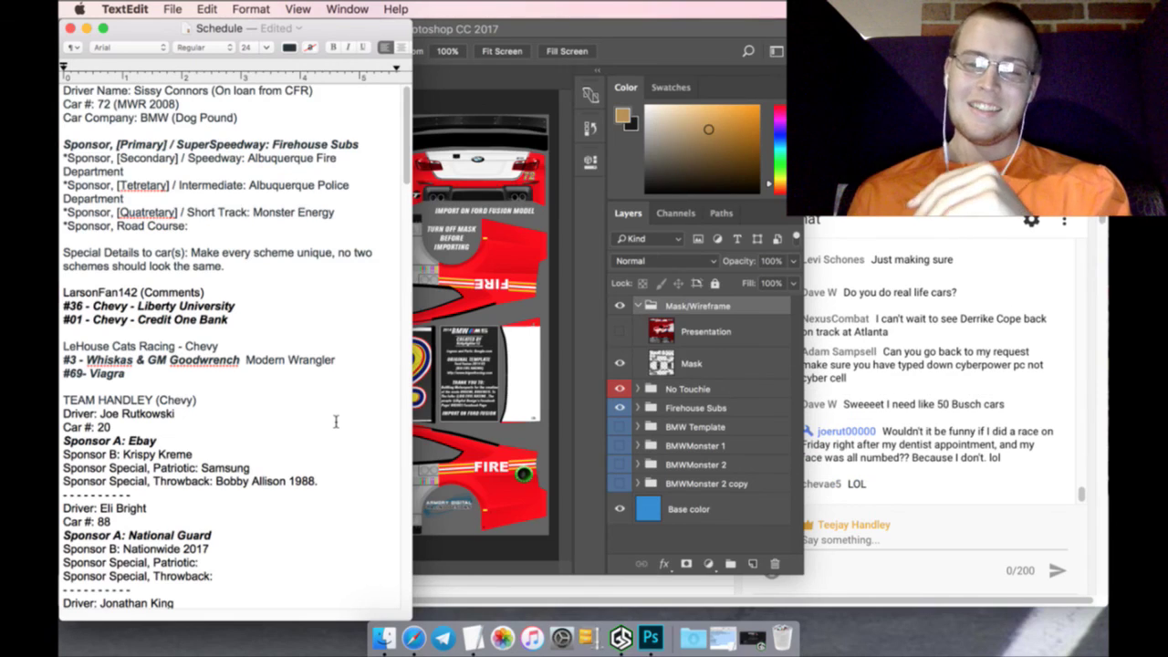
Switch to Google Hangouts and copy the newly received request for the Pennzoil series #51 and Arca series #32 Toyotas
{"action": "key", "text": "super+Tab"}
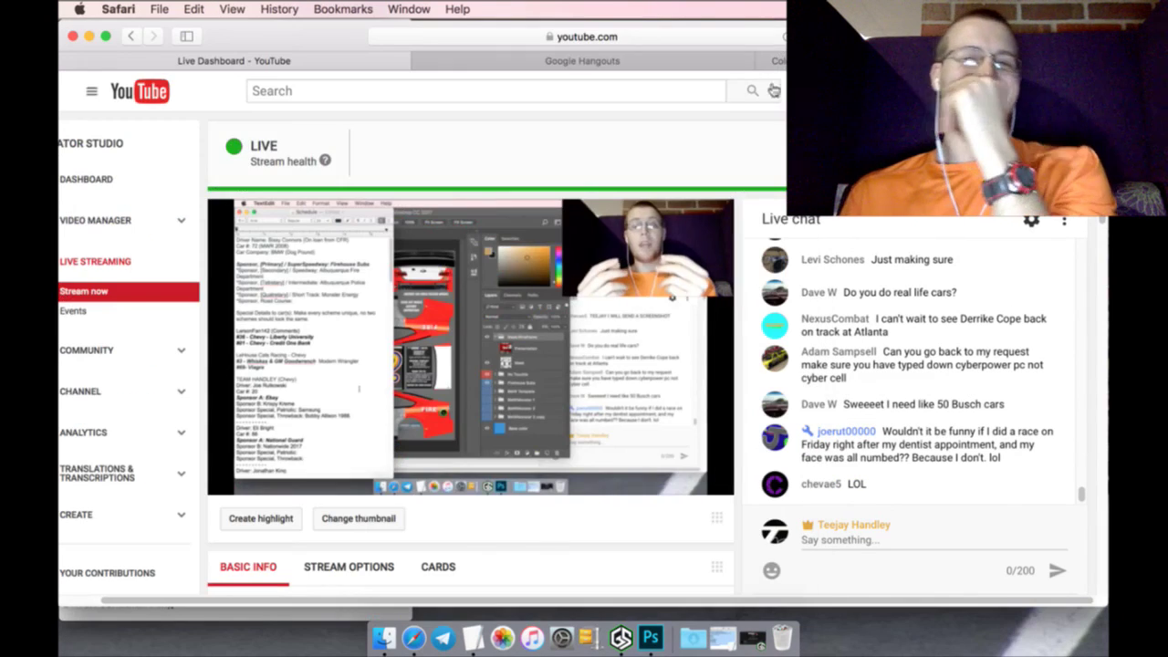
{"action": "left_click", "coordinate": [719, 61]}
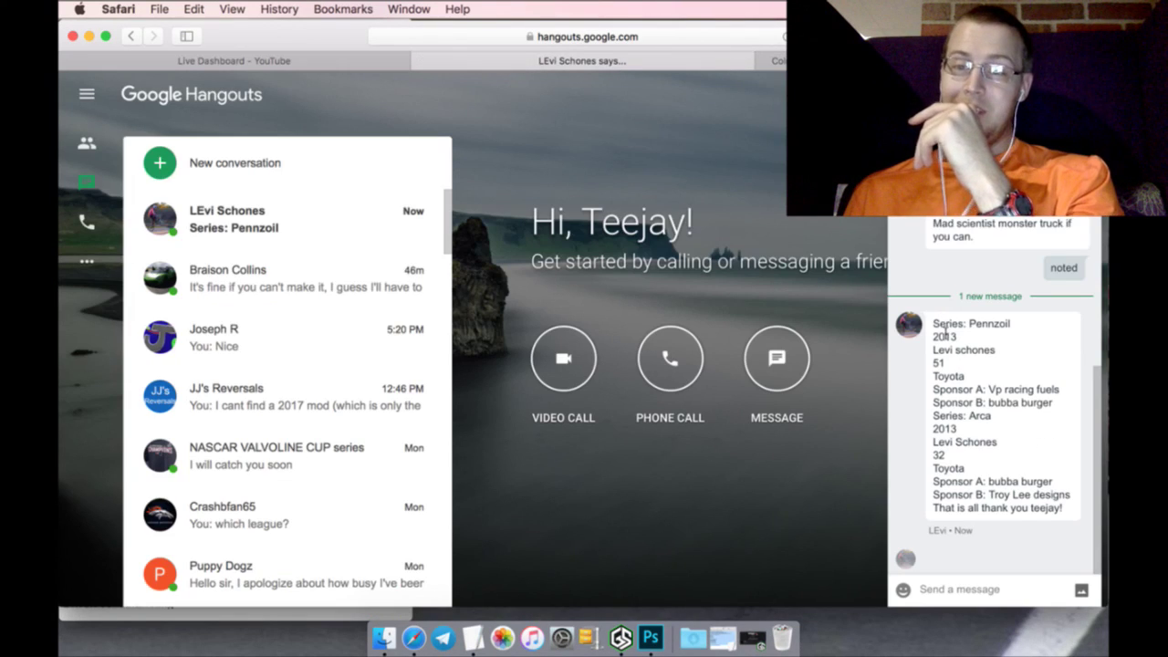
{"action": "left_click", "coordinate": [964, 401]}
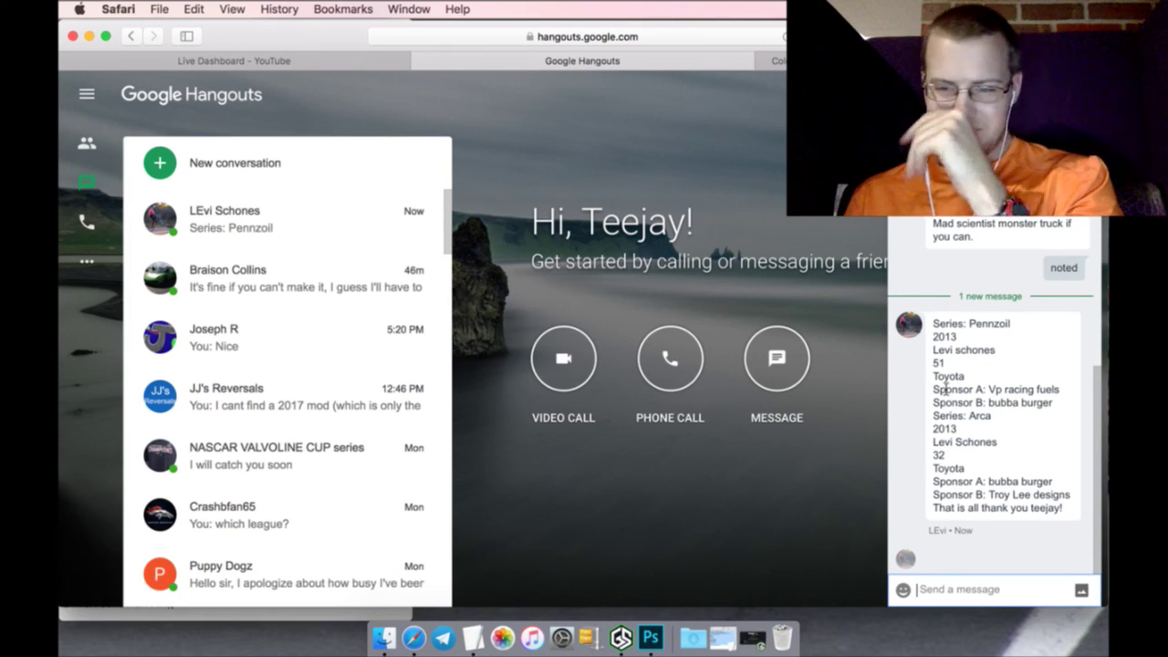
{"action": "left_click_drag", "start_coordinate": [1071, 506], "coordinate": [930, 330]}
{"action": "right_click", "coordinate": [939, 327]}
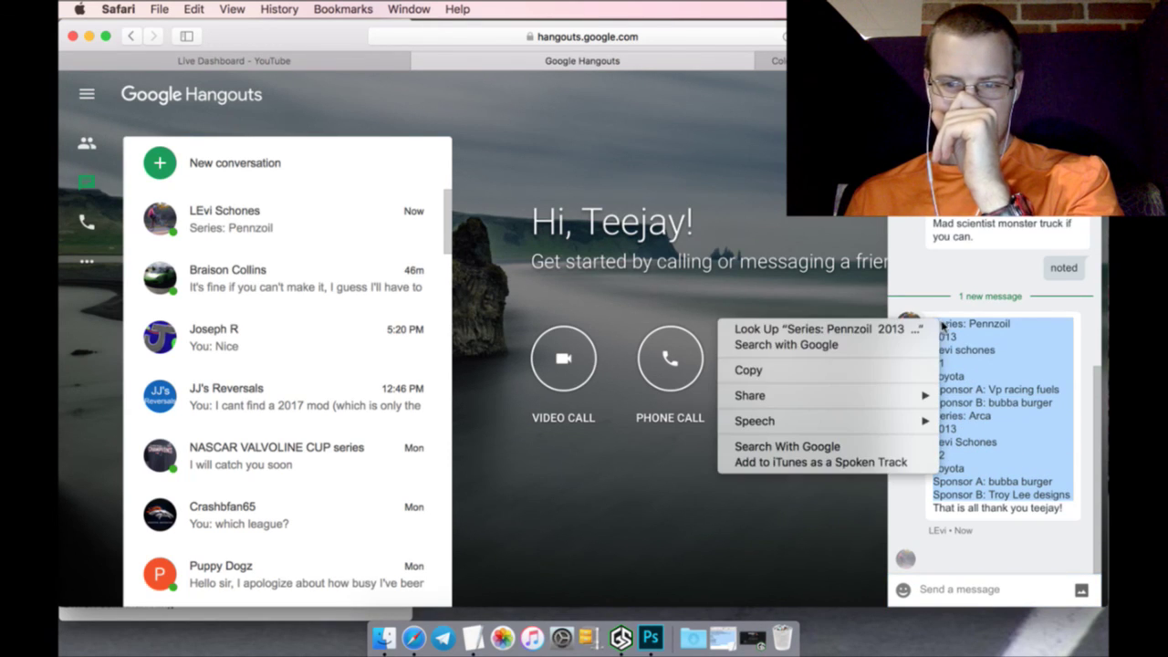
{"action": "left_click", "coordinate": [748, 369]}
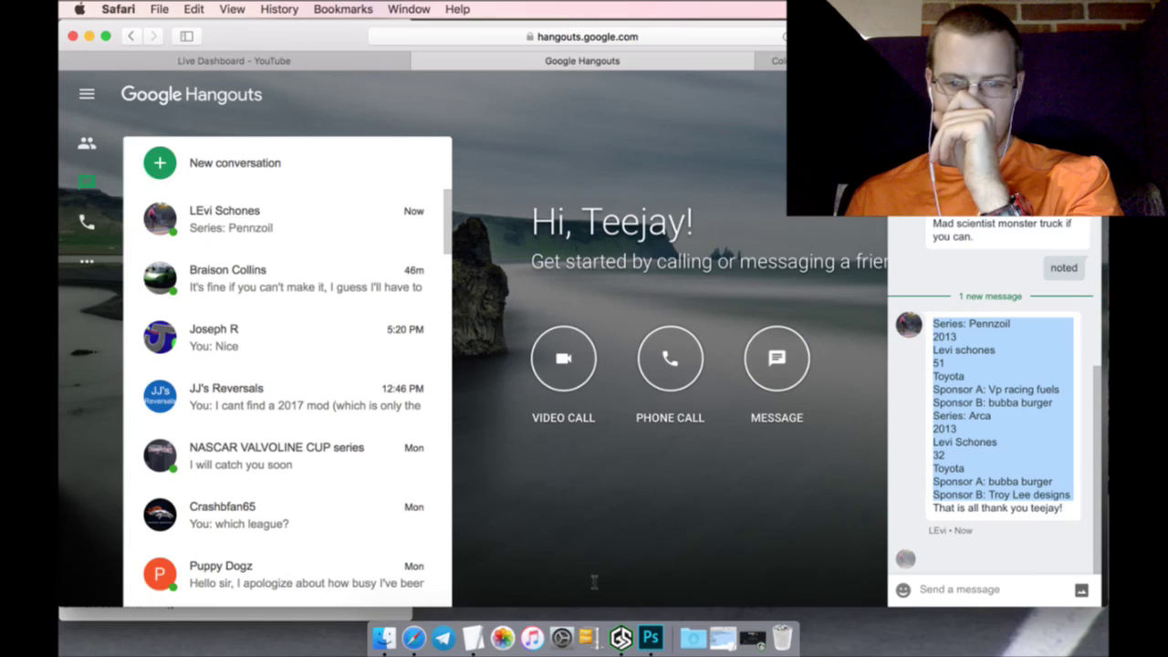
Paste the copied Pennzoil and Arca Toyota request into the Schedule document on a new line after the Mad scientist monster truck note
{"action": "left_click", "coordinate": [472, 637]}
{"action": "scroll", "coordinate": [276, 561], "scroll_direction": "down", "scroll_amount": 15}
{"action": "scroll", "coordinate": [276, 563], "scroll_direction": "down", "scroll_amount": 15}
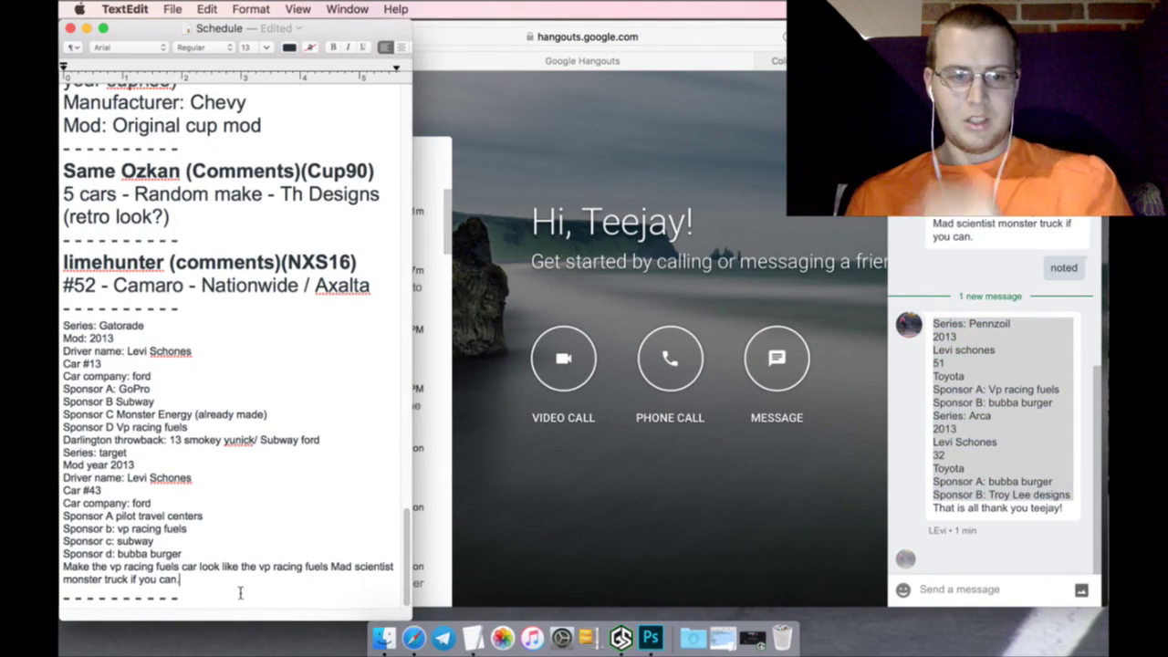
{"action": "key", "text": "Return"}
{"action": "key", "text": "super+v"}
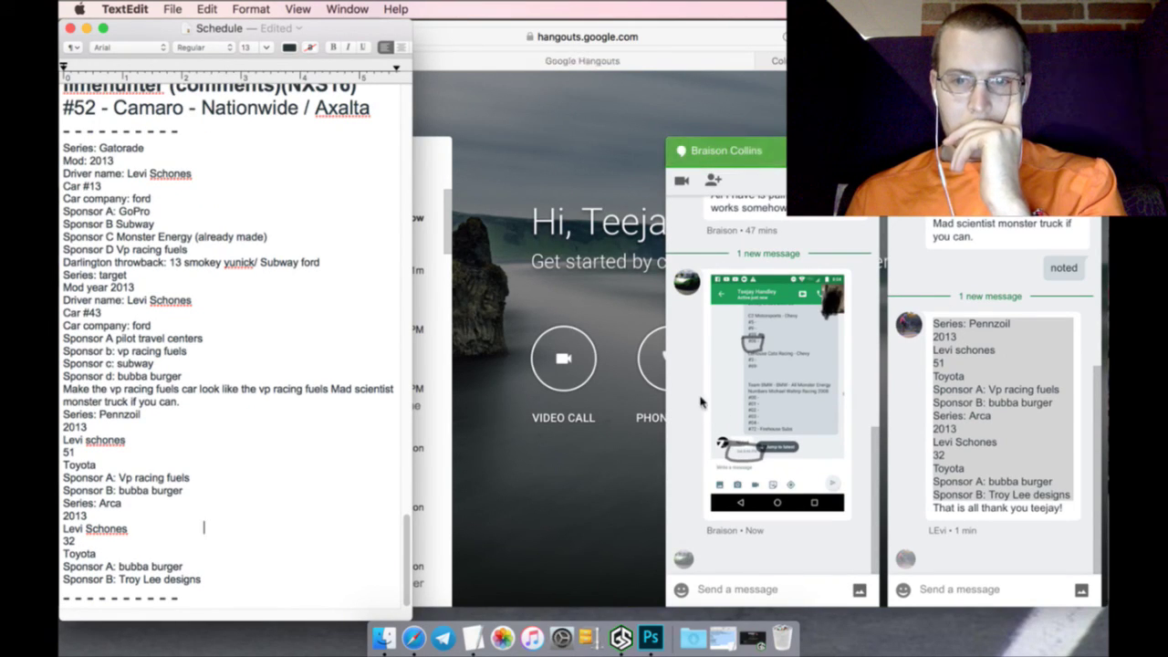
Review the Hangouts conversation containing the new screenshot for the C2 Motorsports car list and the sponsor requests for its cars
{"action": "key", "text": "super+Tab"}
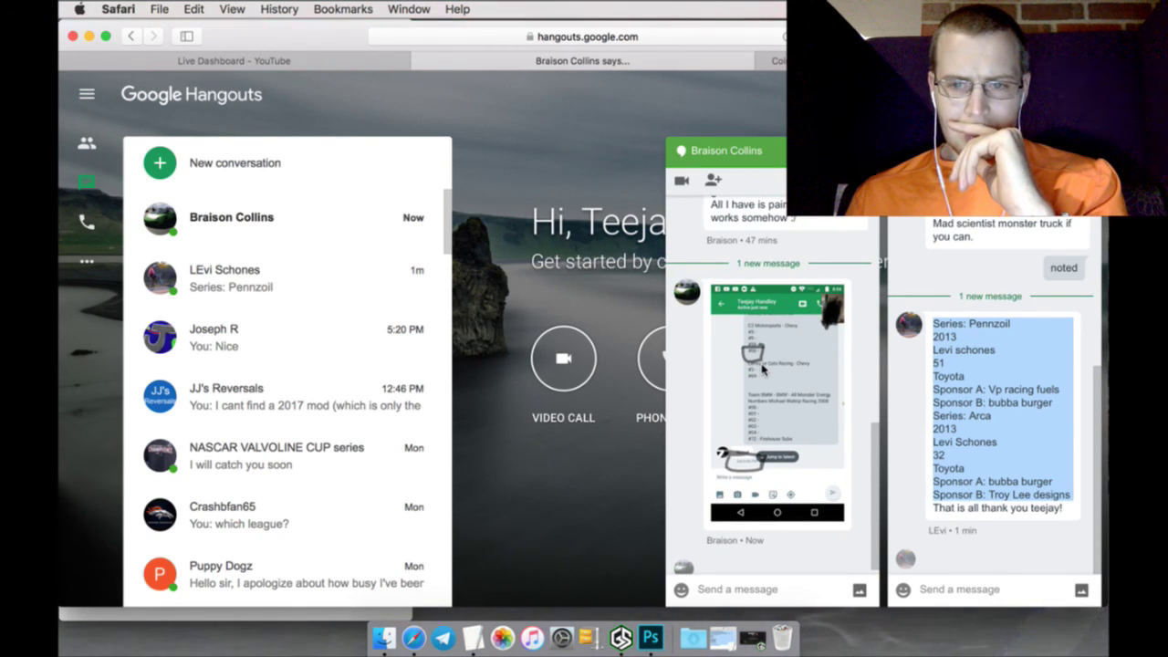
{"action": "scroll", "coordinate": [764, 379], "scroll_direction": "up", "scroll_amount": 15}
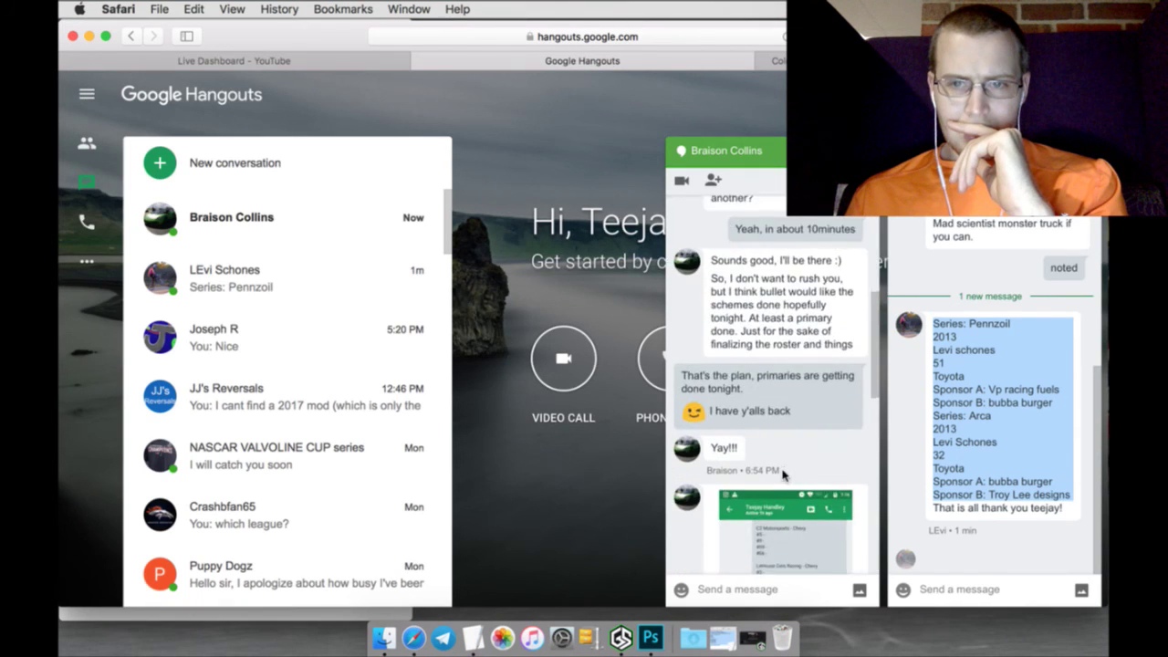
{"action": "scroll", "coordinate": [782, 475], "scroll_direction": "down", "scroll_amount": 10}
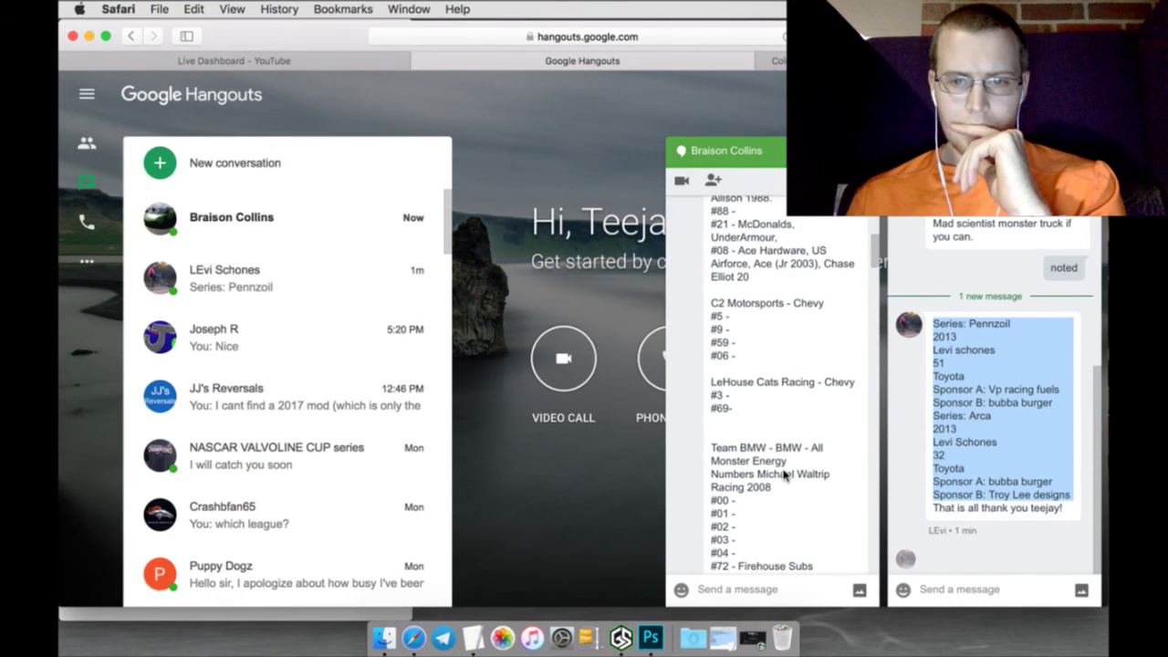
{"action": "scroll", "coordinate": [782, 475], "scroll_direction": "down", "scroll_amount": 2}
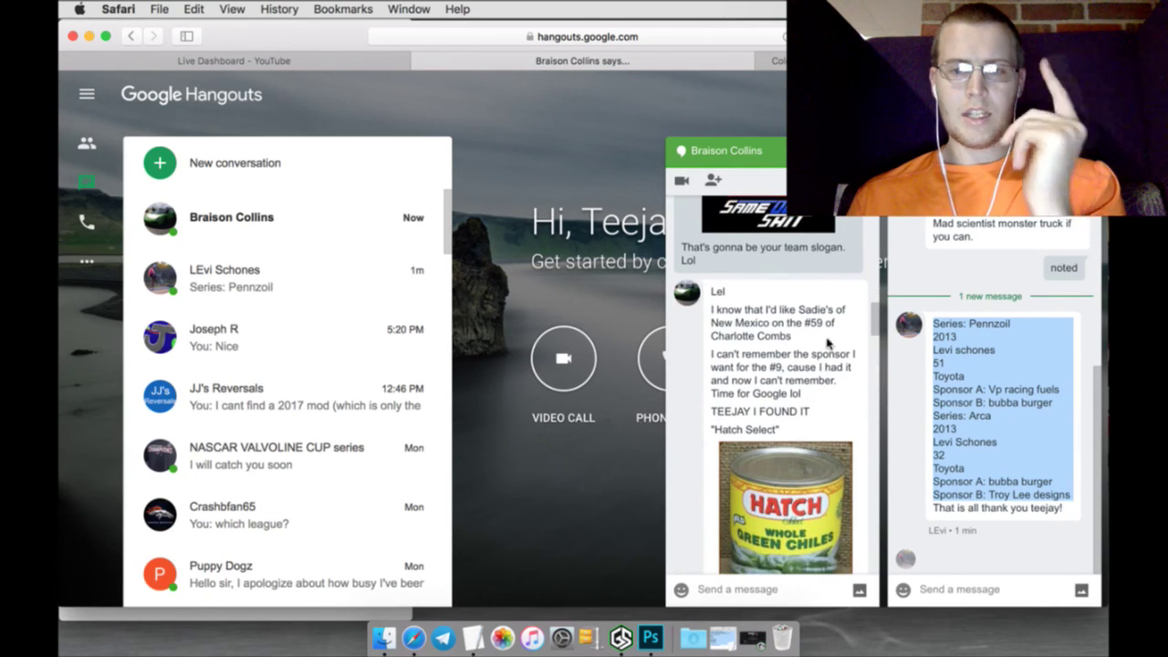
{"action": "scroll", "coordinate": [784, 411], "scroll_direction": "down", "scroll_amount": 1}
{"action": "scroll", "coordinate": [789, 375], "scroll_direction": "down", "scroll_amount": 5}
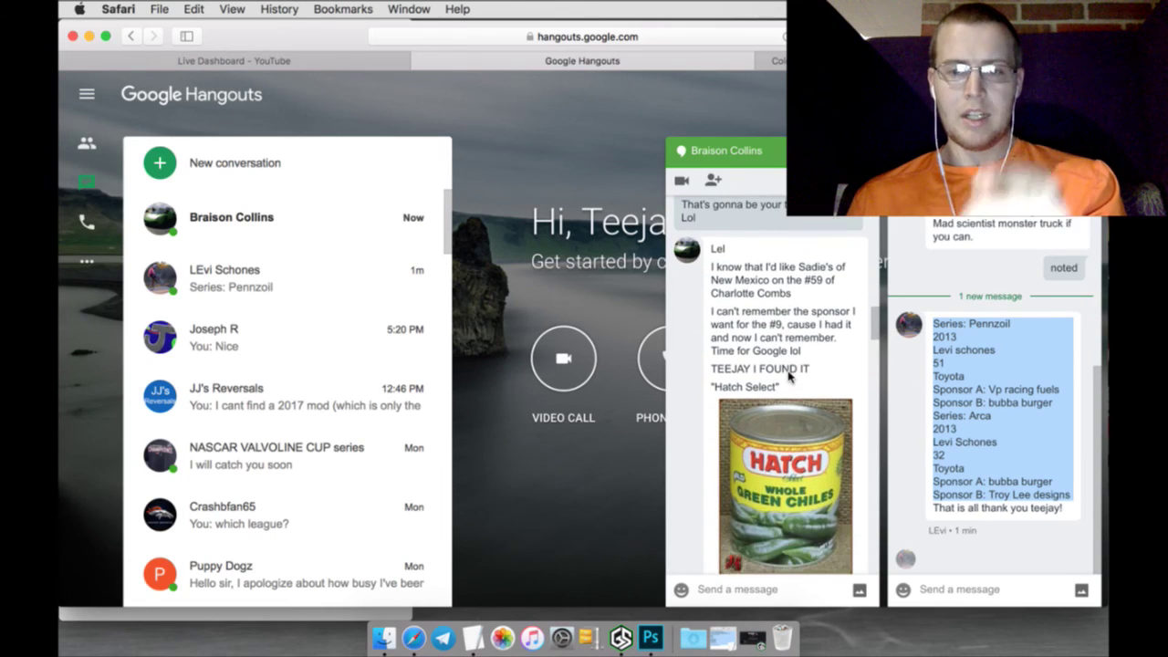
{"action": "scroll", "coordinate": [789, 384], "scroll_direction": "up", "scroll_amount": 10}
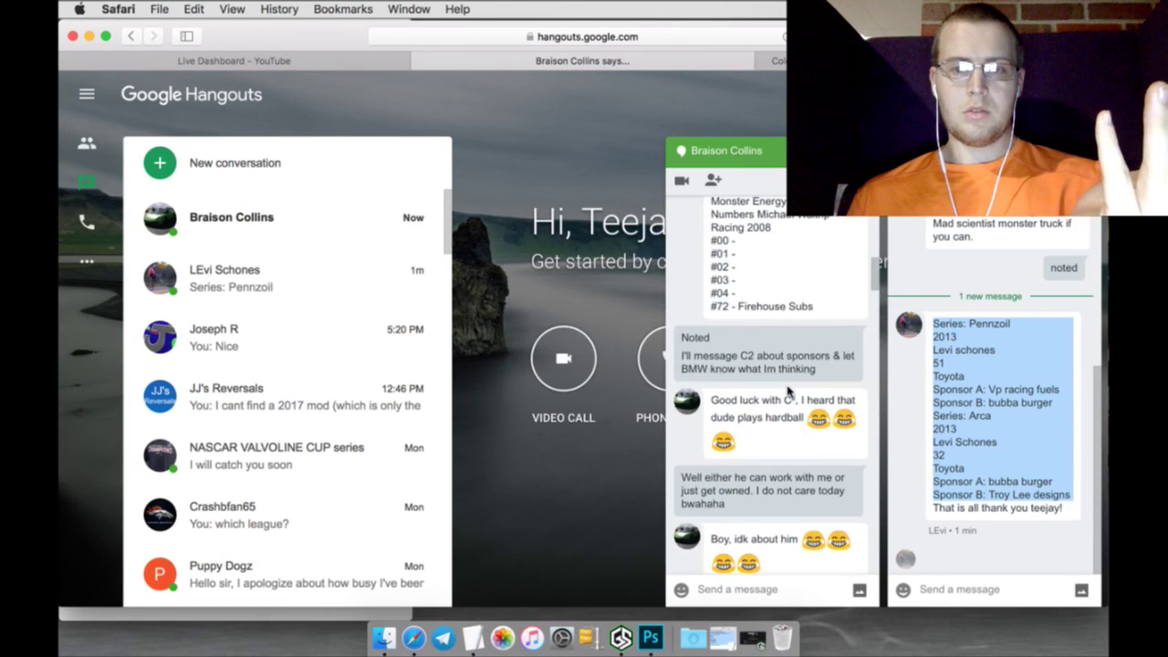
{"action": "scroll", "coordinate": [789, 405], "scroll_direction": "up", "scroll_amount": 3}
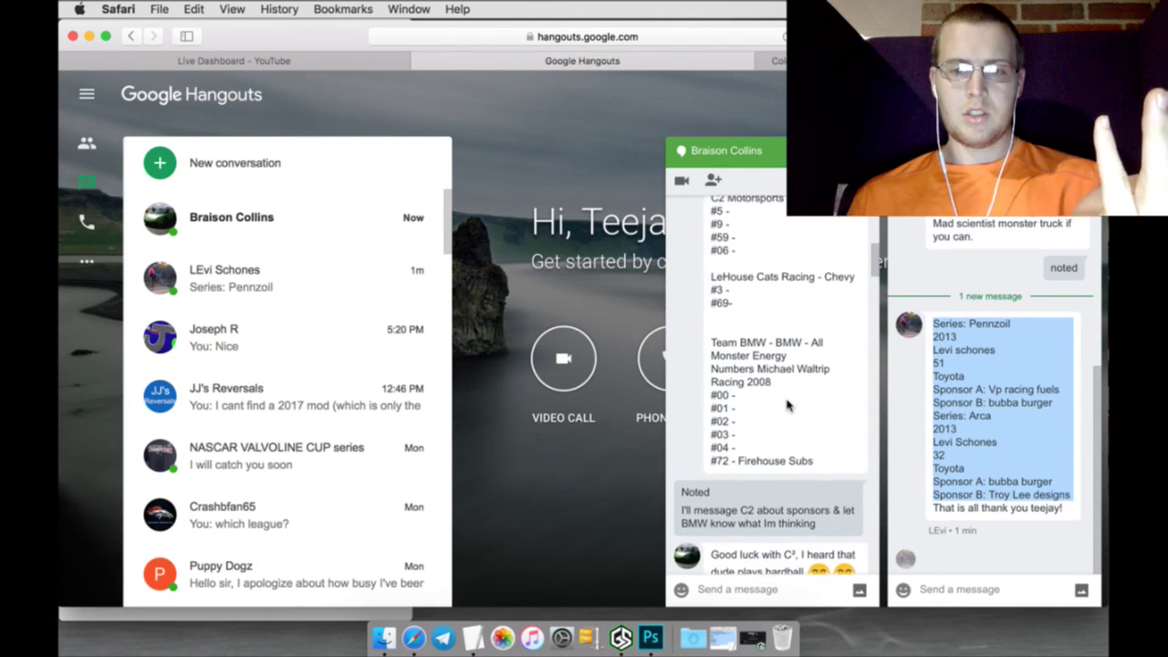
{"action": "scroll", "coordinate": [735, 271], "scroll_direction": "up", "scroll_amount": 2}
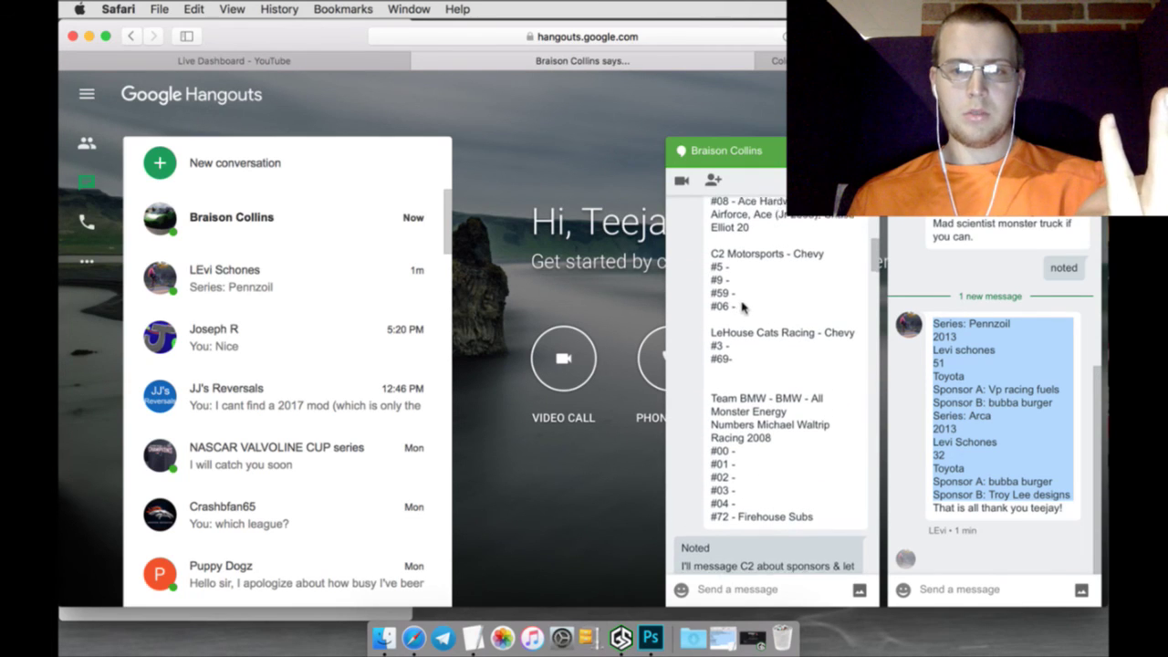
Return to the Schedule document and check its team entries up to the #72 BMW at the start for C2 Motorsports cars
{"action": "left_click", "coordinate": [474, 637]}
{"action": "scroll", "coordinate": [305, 422], "scroll_direction": "up", "scroll_amount": 20}
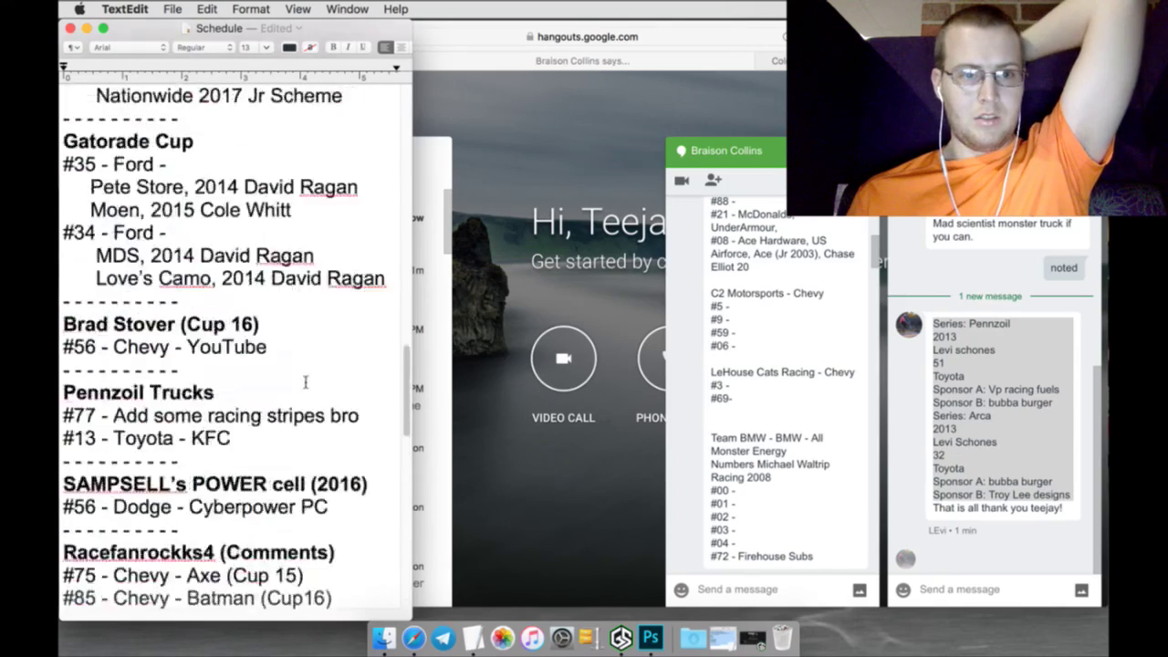
{"action": "scroll", "coordinate": [306, 381], "scroll_direction": "down", "scroll_amount": 6}
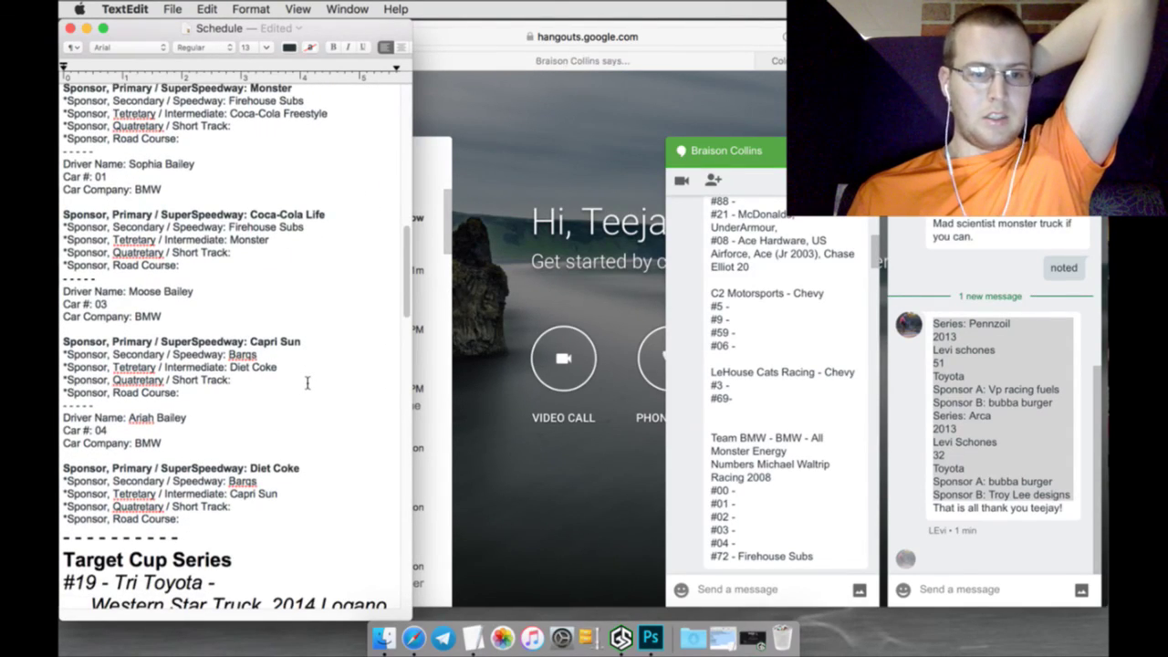
{"action": "scroll", "coordinate": [307, 381], "scroll_direction": "up", "scroll_amount": 3}
{"action": "scroll", "coordinate": [307, 383], "scroll_direction": "up", "scroll_amount": 10}
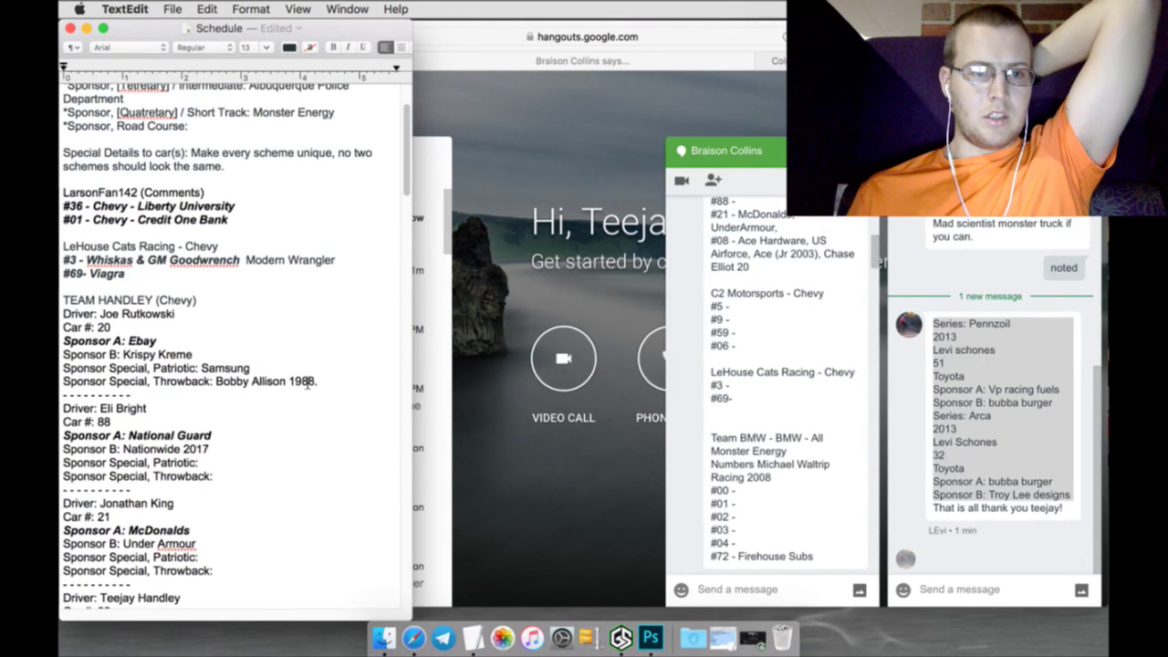
{"action": "scroll", "coordinate": [307, 384], "scroll_direction": "up", "scroll_amount": 4}
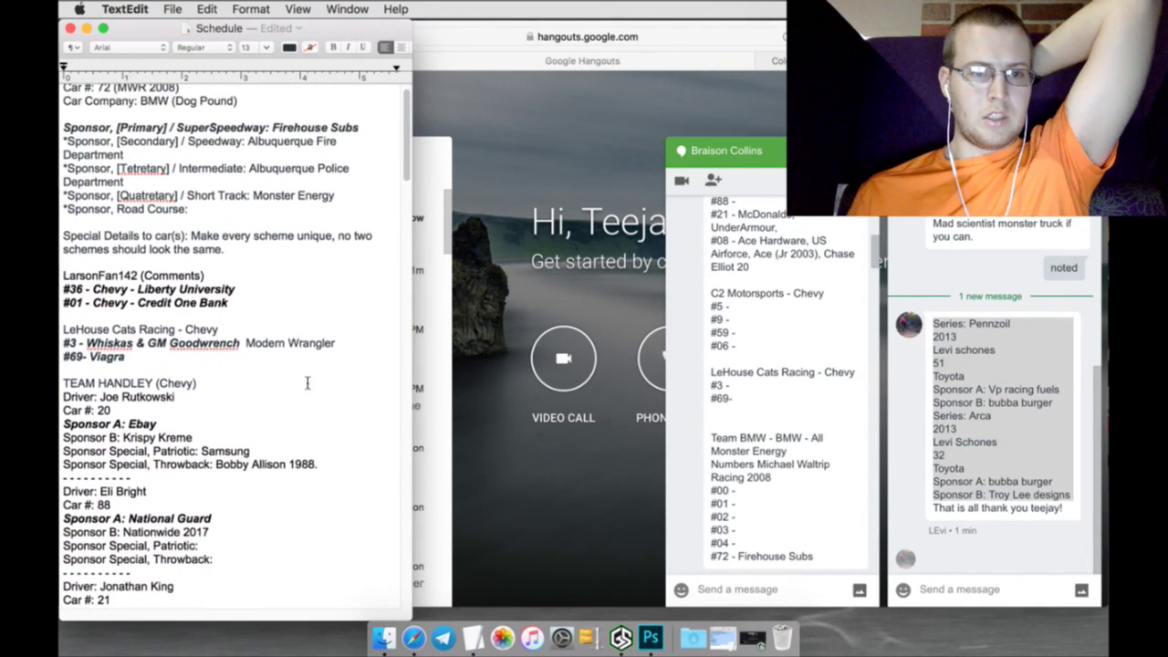
{"action": "scroll", "coordinate": [307, 384], "scroll_direction": "up", "scroll_amount": 1}
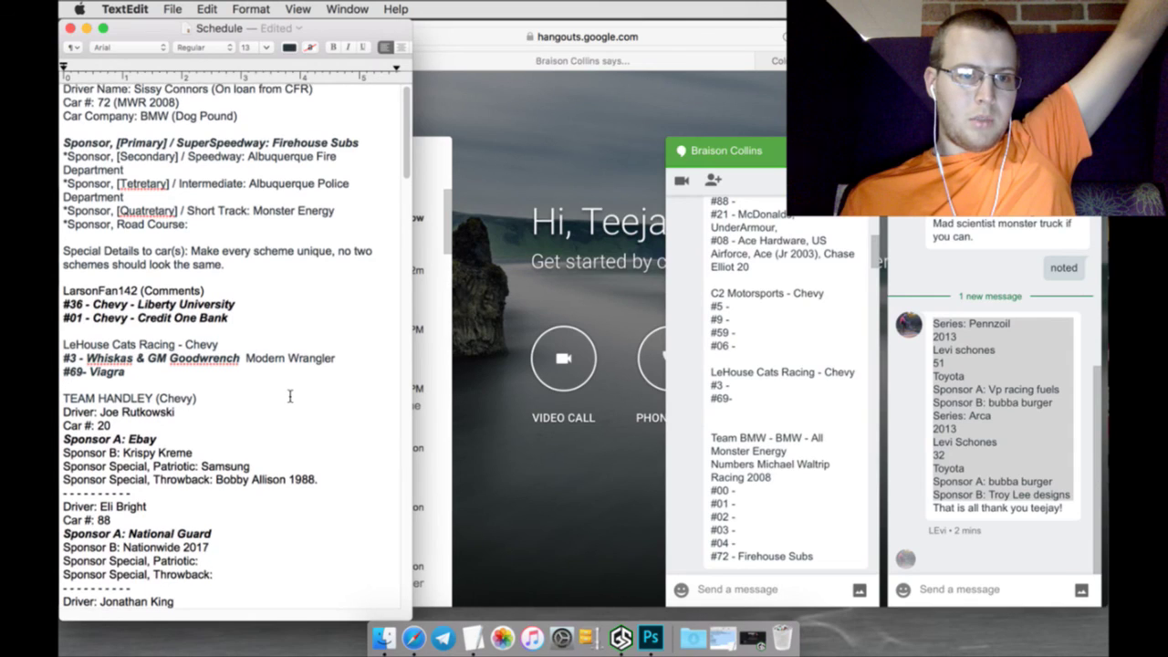
{"action": "scroll", "coordinate": [290, 396], "scroll_direction": "down", "scroll_amount": 1}
{"action": "scroll", "coordinate": [290, 396], "scroll_direction": "up", "scroll_amount": 1}
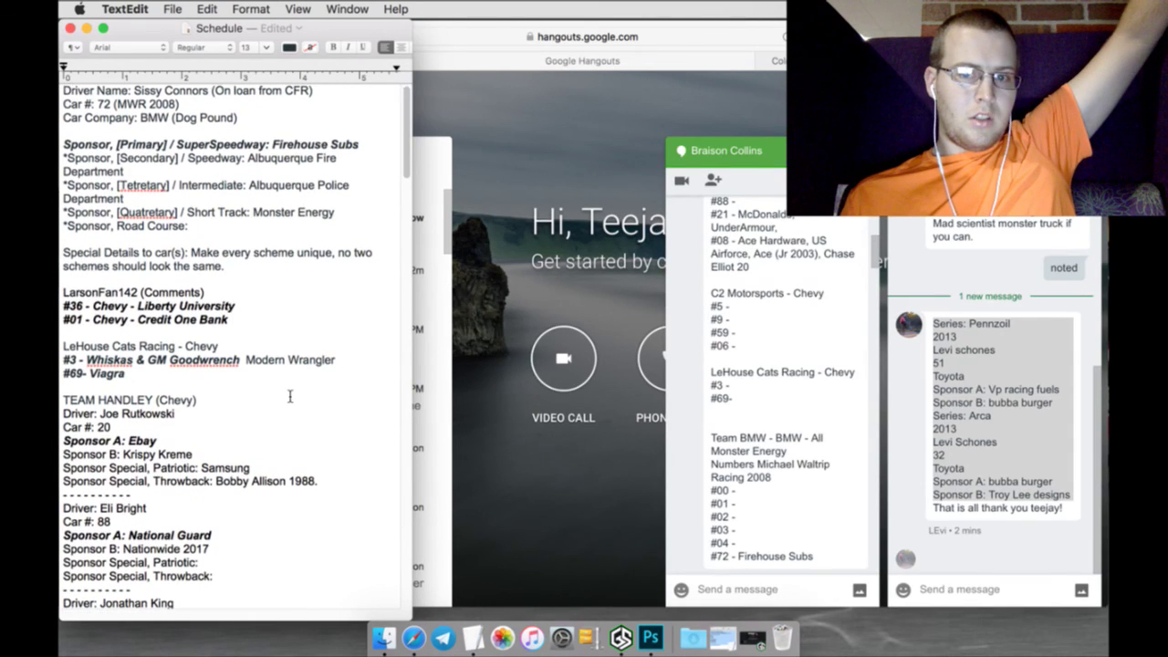
Start a C2 team entry in the Schedule document between the #04 BMW entry and the Target Cup Series section
{"action": "scroll", "coordinate": [290, 396], "scroll_direction": "down", "scroll_amount": 10}
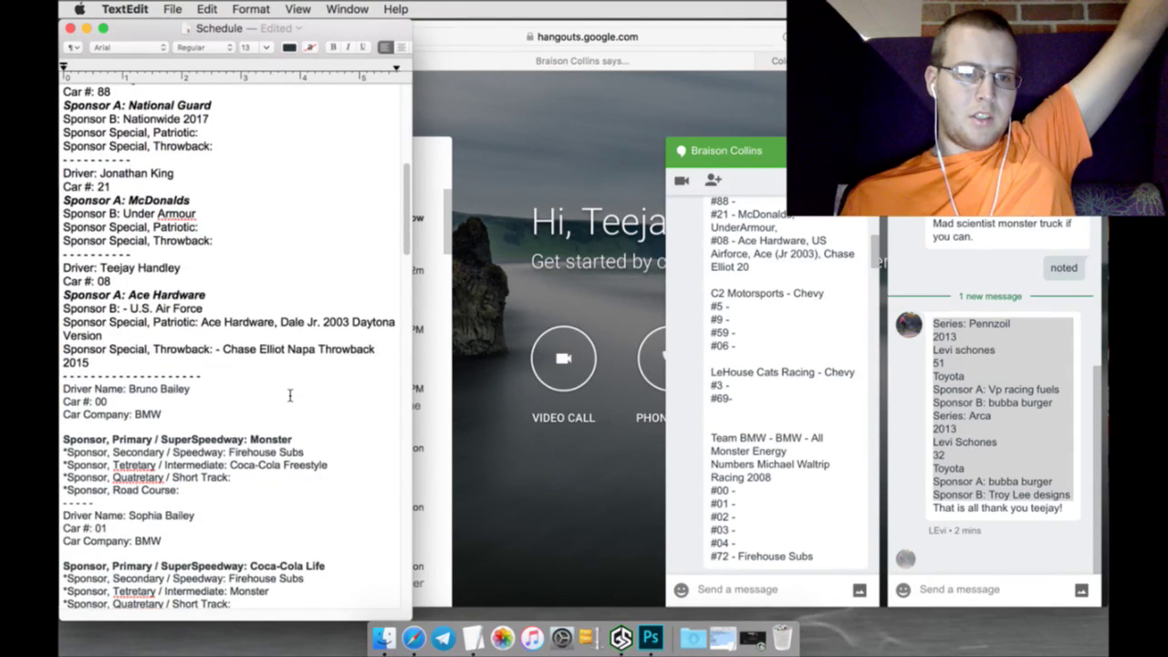
{"action": "scroll", "coordinate": [290, 396], "scroll_direction": "down", "scroll_amount": 6}
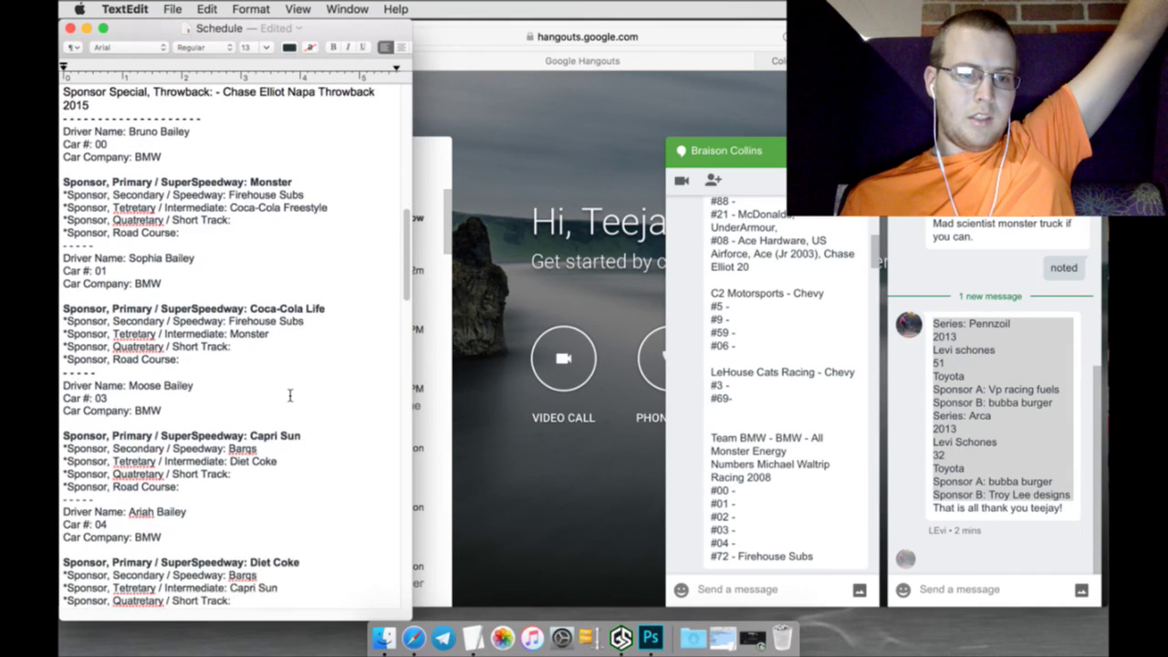
{"action": "scroll", "coordinate": [291, 396], "scroll_direction": "down", "scroll_amount": 2}
{"action": "scroll", "coordinate": [290, 396], "scroll_direction": "down", "scroll_amount": 5}
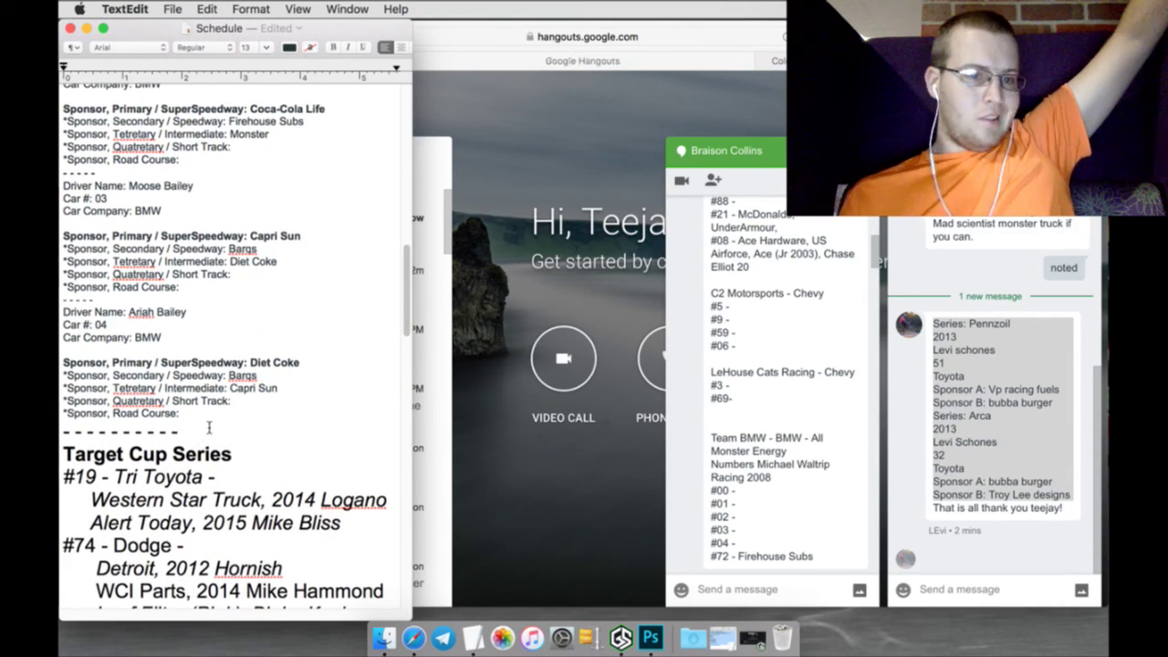
{"action": "left_click", "coordinate": [208, 426]}
{"action": "key", "text": "Return"}
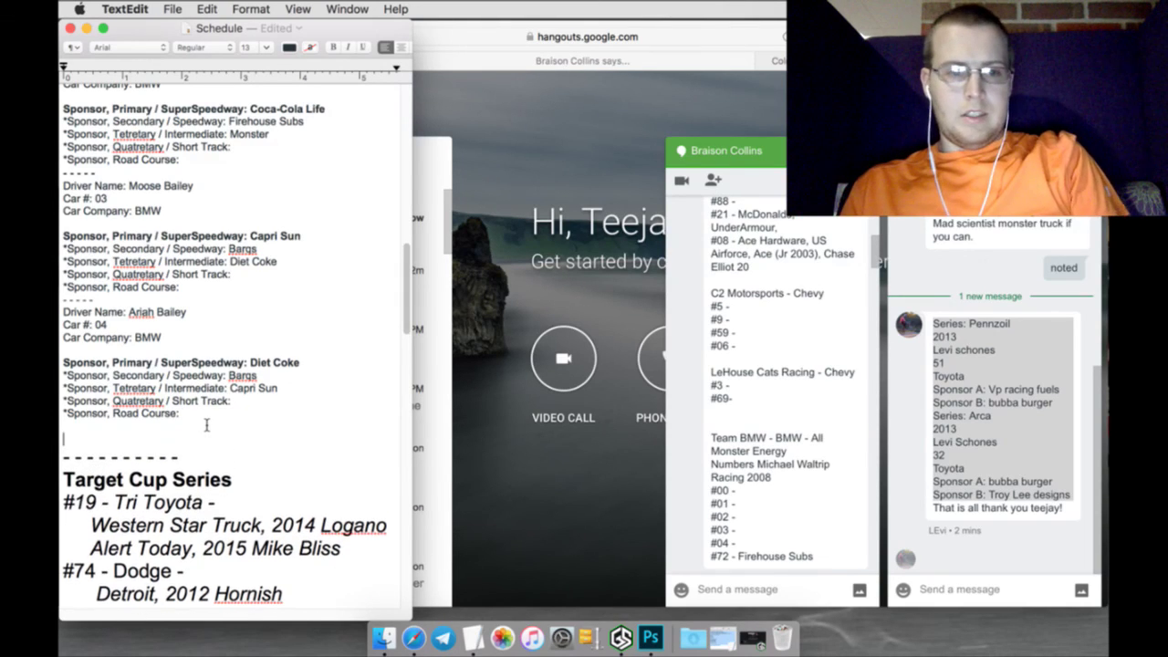
{"action": "type", "text": "C2"}
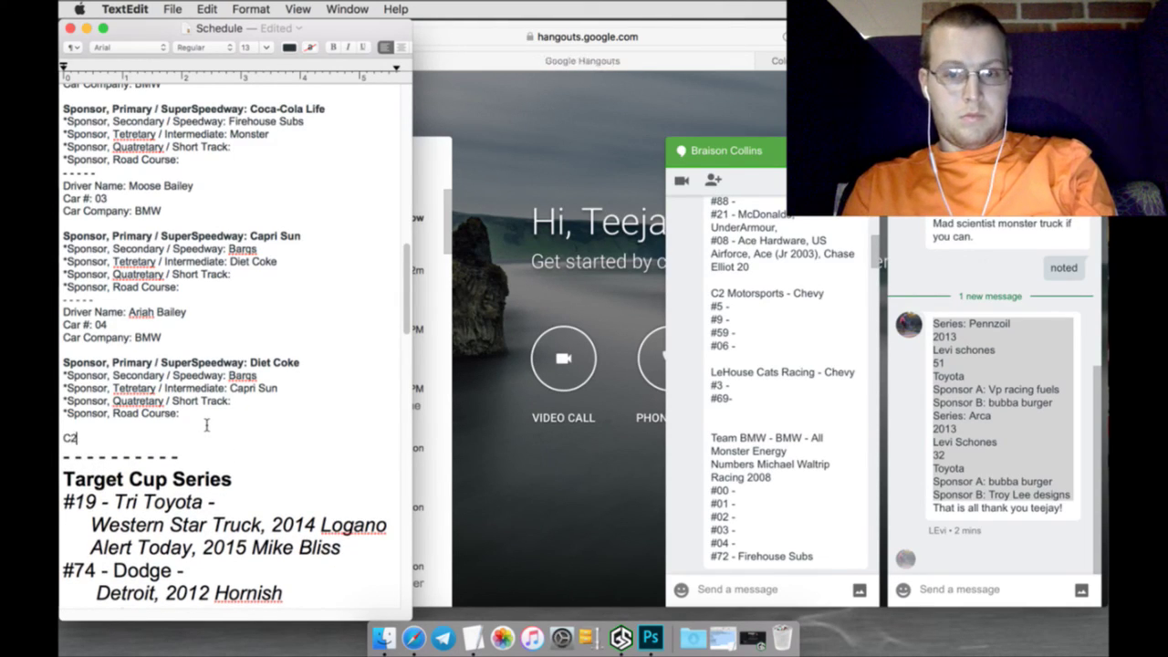
Add the team heading "C2 Motorsports - Chevy" below the car #04 entry in the Schedule document
{"action": "type", "text": " Motorsports"}
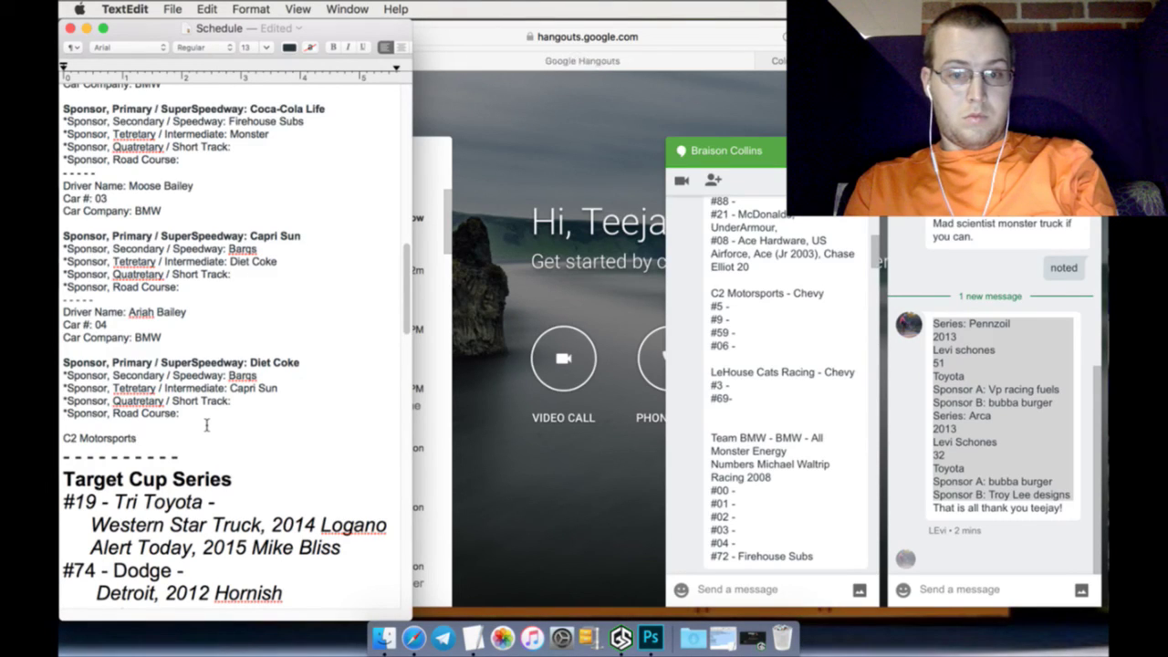
{"action": "key", "text": "Return"}
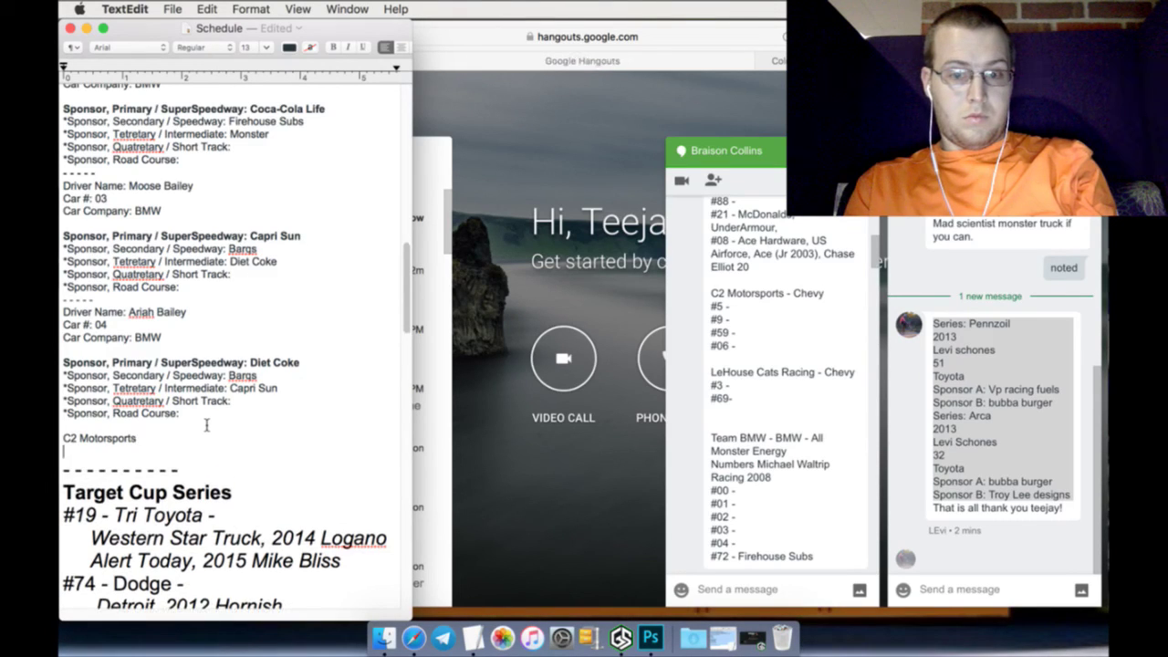
{"action": "type", "text": "#"}
{"action": "key", "text": "BackSpace"}
{"action": "key", "text": "BackSpace"}
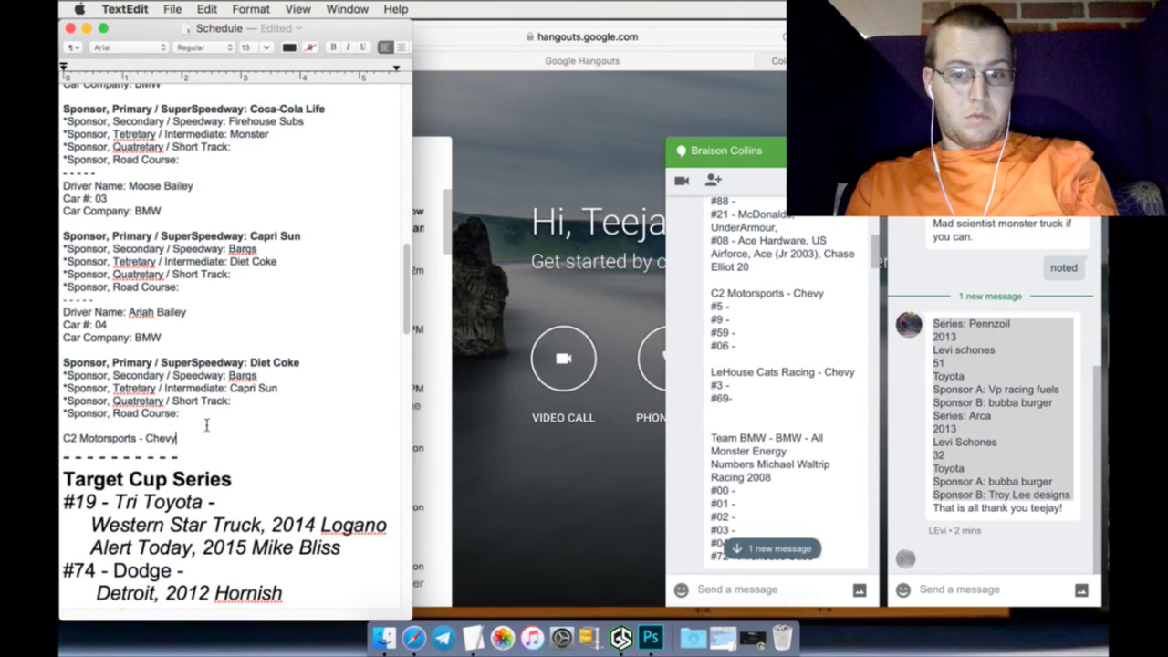
{"action": "type", "text": "- Chevy"}
{"action": "key", "text": "Return"}
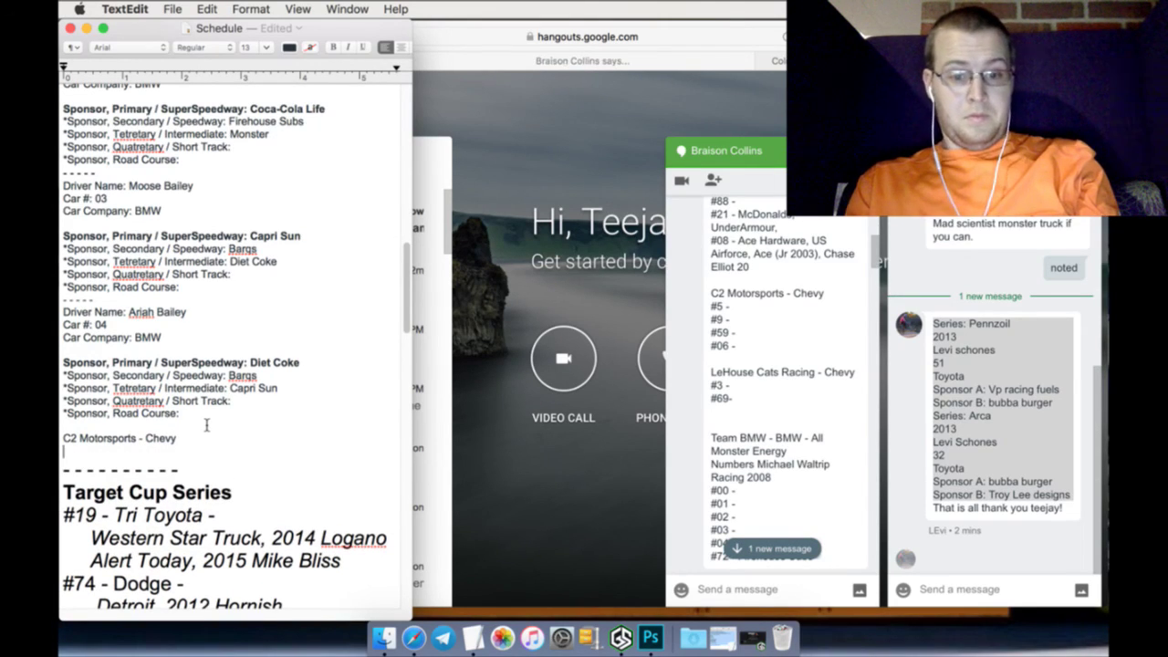
List the team's cars under the C2 Motorsports heading, one per line: "#5 -", "#9 -", "#59 -" and "#06 -"
{"action": "type", "text": "#5 "}
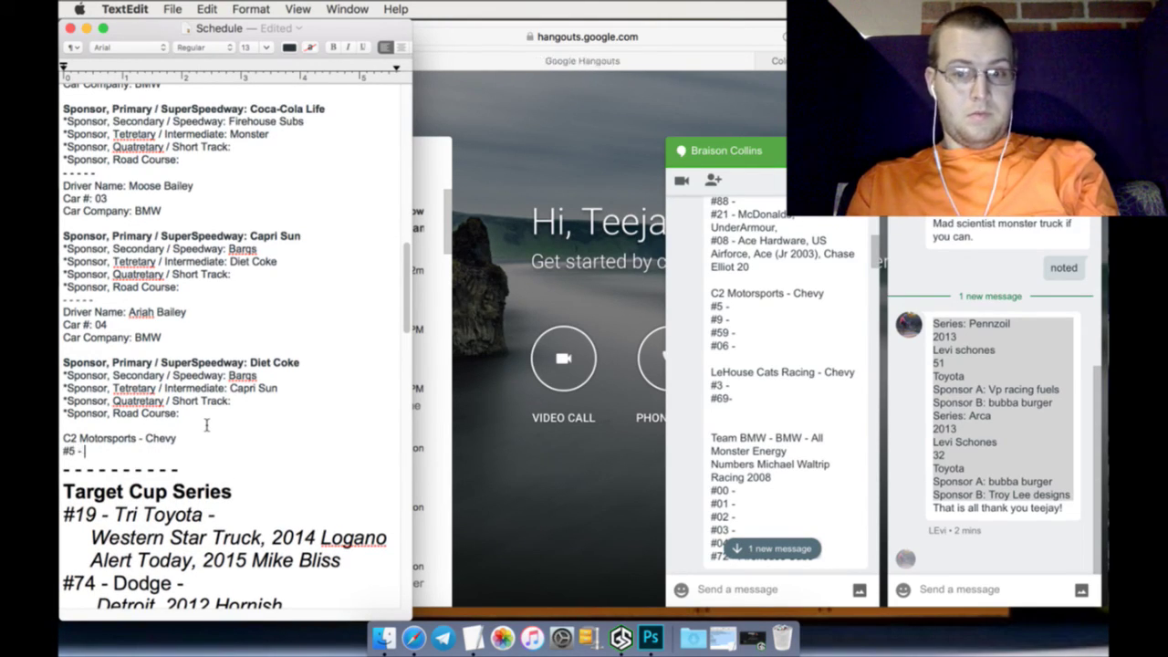
{"action": "type", "text": "-"}
{"action": "key", "text": "Return"}
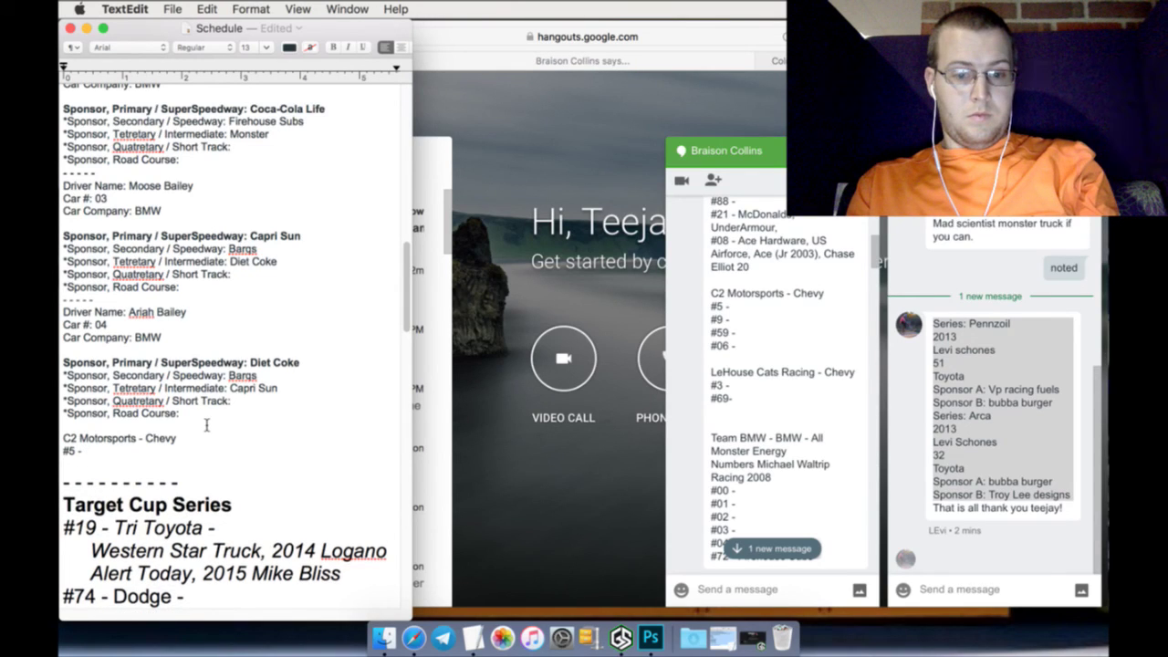
{"action": "type", "text": "#"}
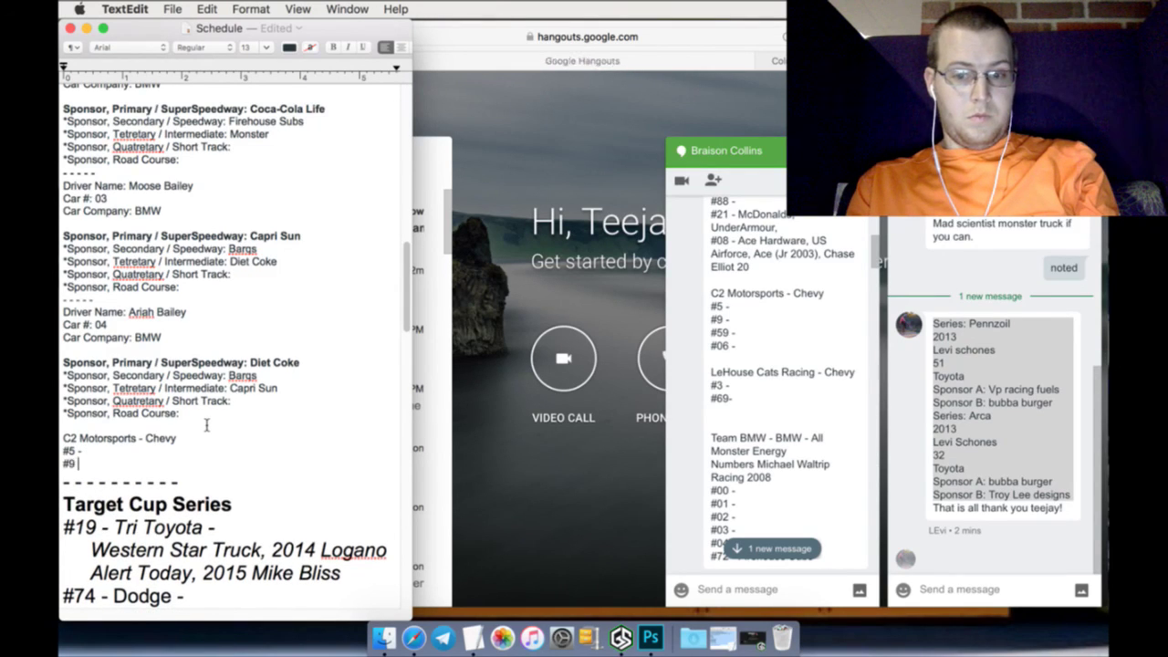
{"action": "type", "text": "9 -"}
{"action": "key", "text": "Return"}
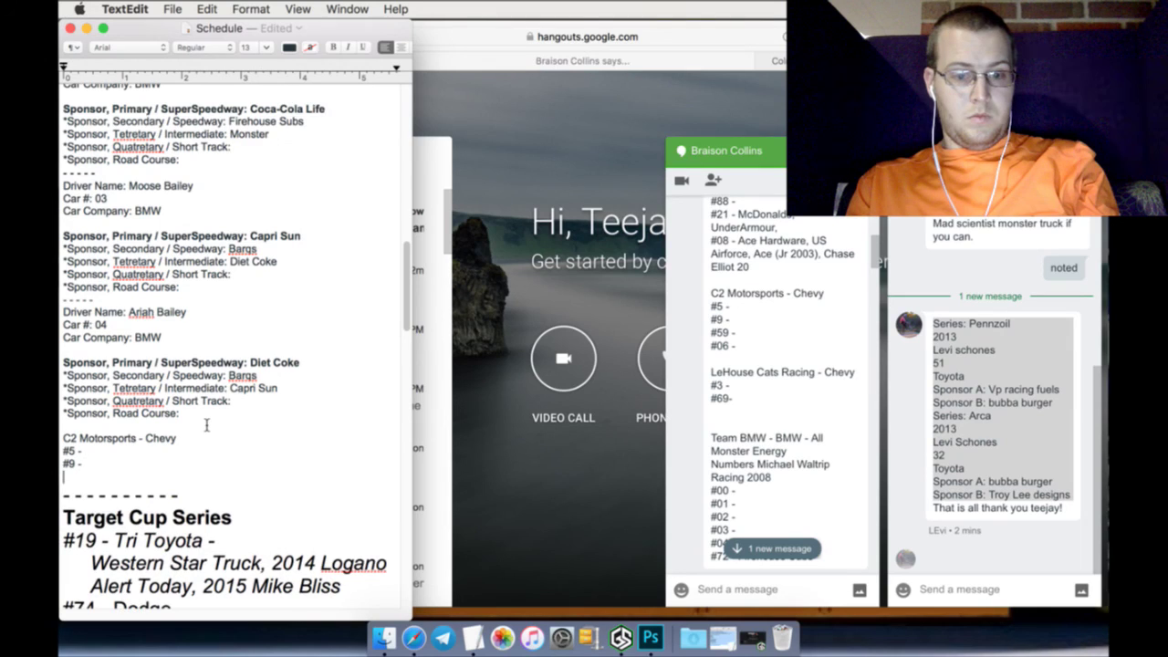
{"action": "type", "text": "#59"}
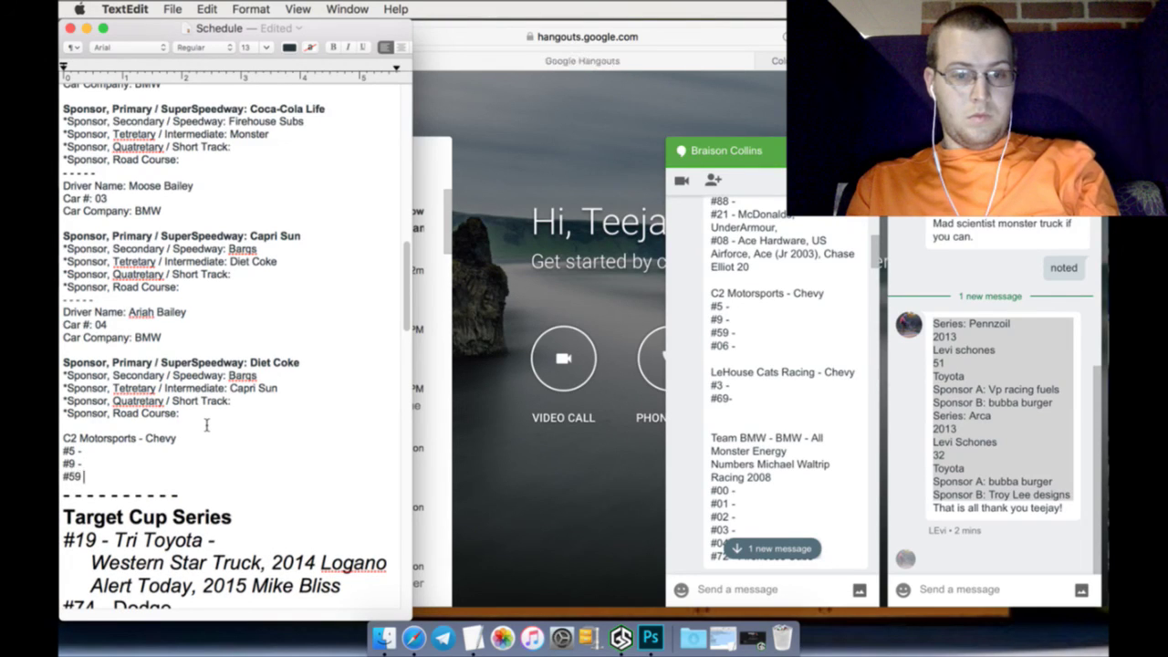
{"action": "type", "text": " -"}
{"action": "key", "text": "Return"}
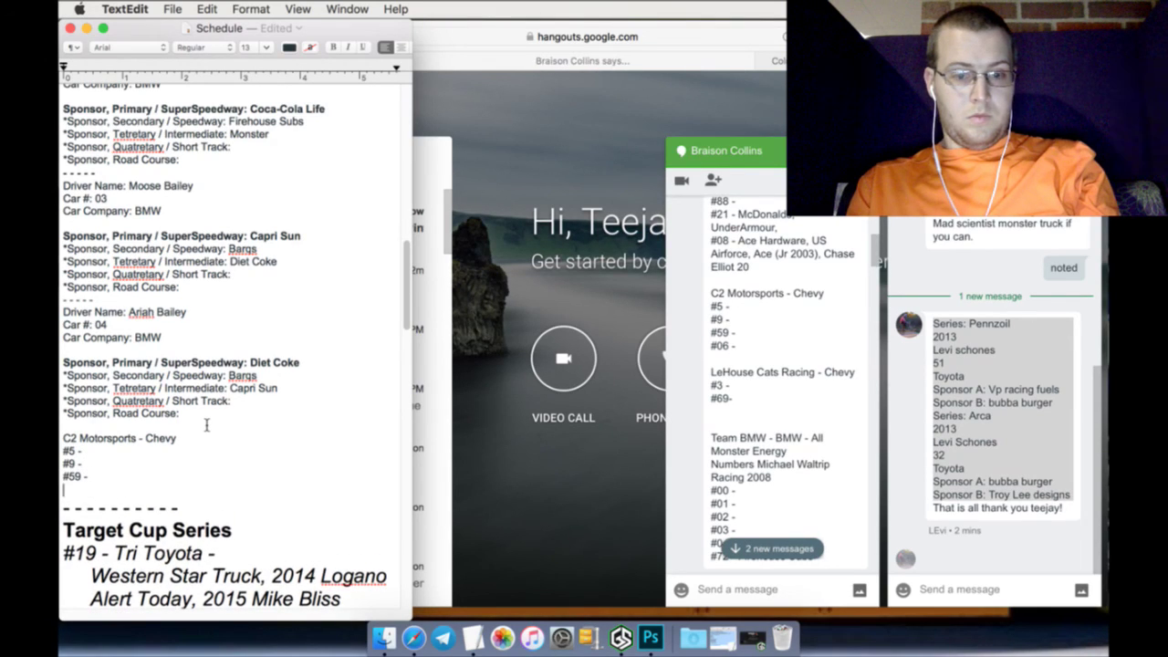
{"action": "type", "text": "#06 -"}
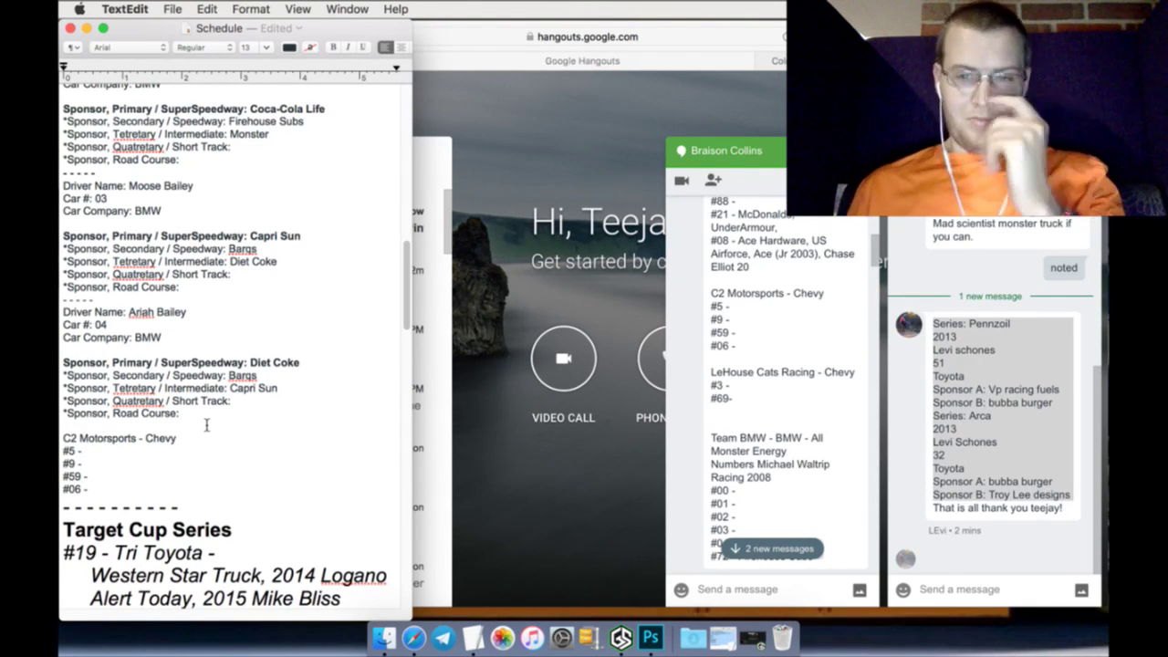
Review the team and car list in the Hangouts conversation, including the newest messages about the sponsors
{"action": "scroll", "coordinate": [730, 456], "scroll_direction": "up", "scroll_amount": 2}
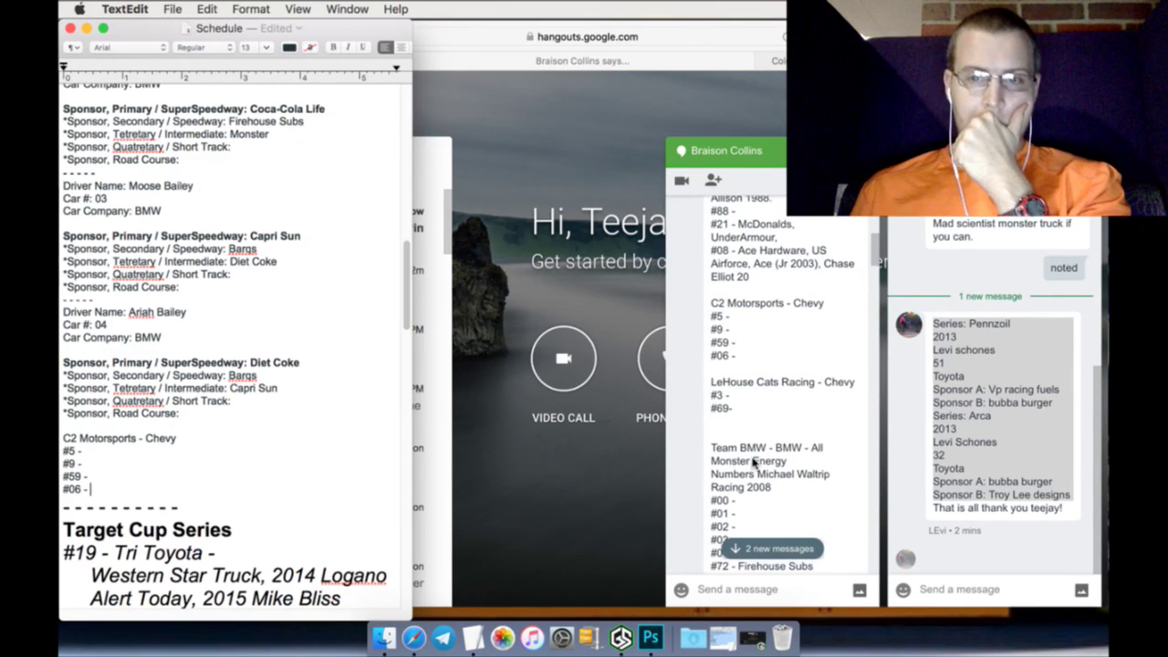
{"action": "scroll", "coordinate": [754, 464], "scroll_direction": "up", "scroll_amount": 3}
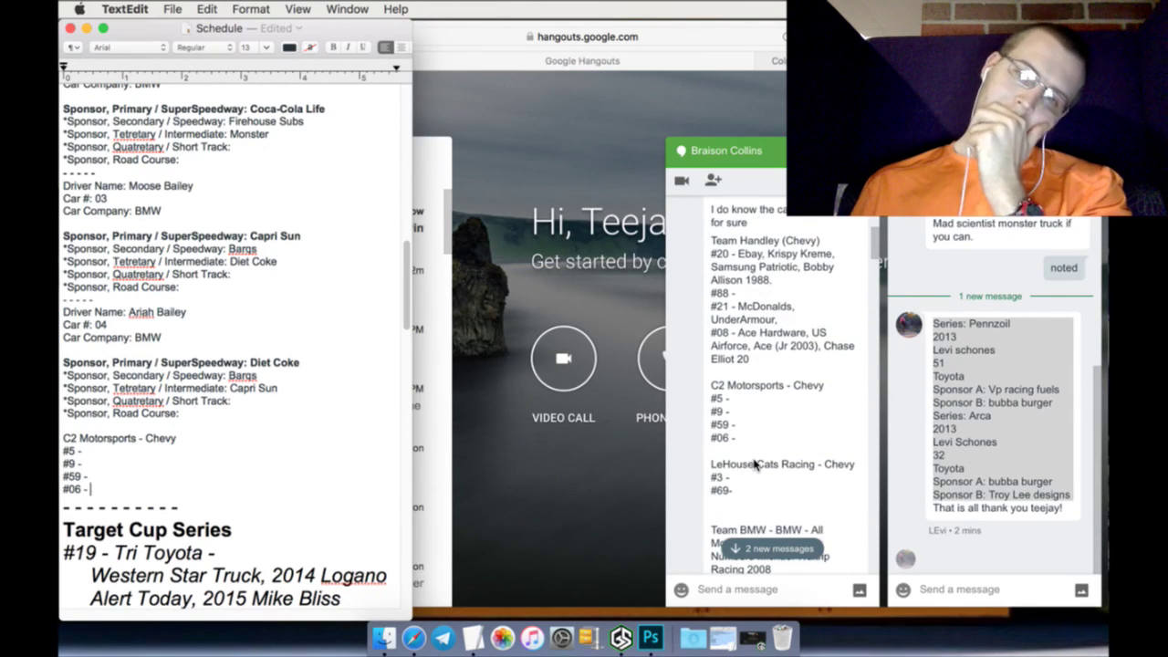
{"action": "scroll", "coordinate": [753, 465], "scroll_direction": "up", "scroll_amount": 2}
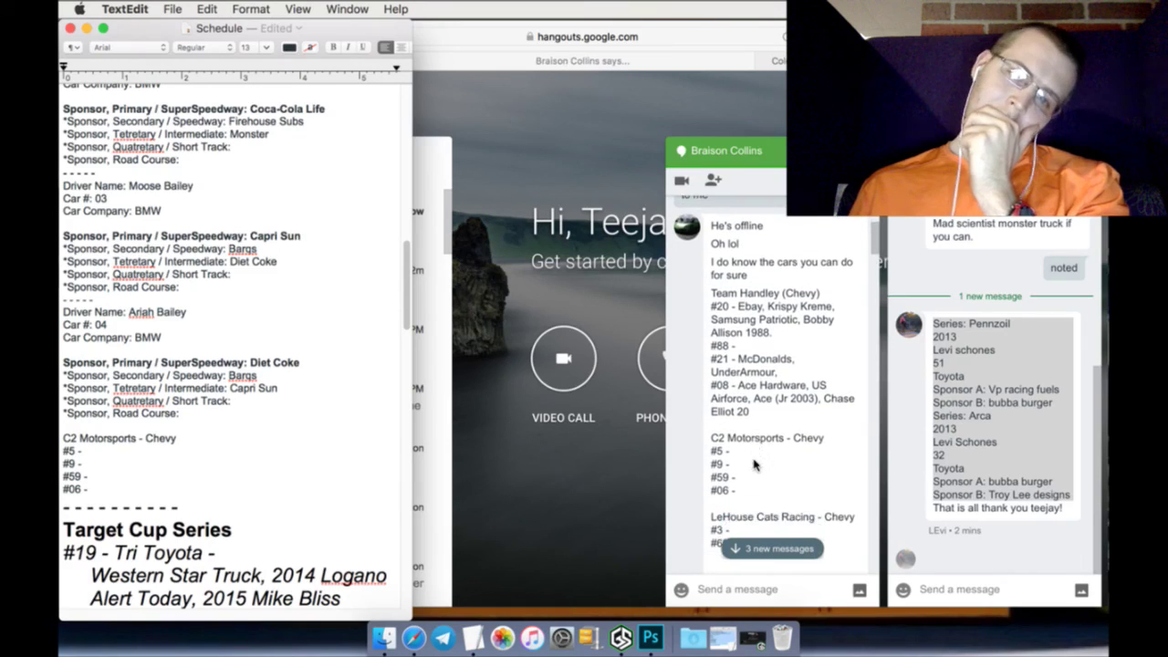
{"action": "scroll", "coordinate": [753, 464], "scroll_direction": "down", "scroll_amount": 2}
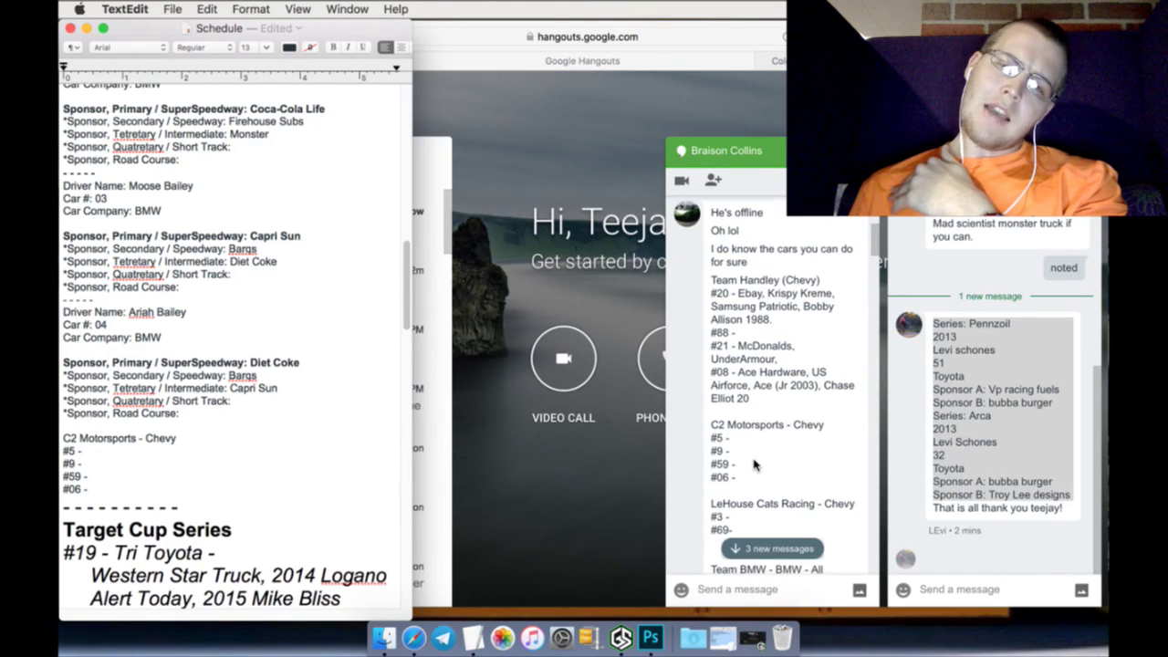
{"action": "scroll", "coordinate": [753, 464], "scroll_direction": "down", "scroll_amount": 3}
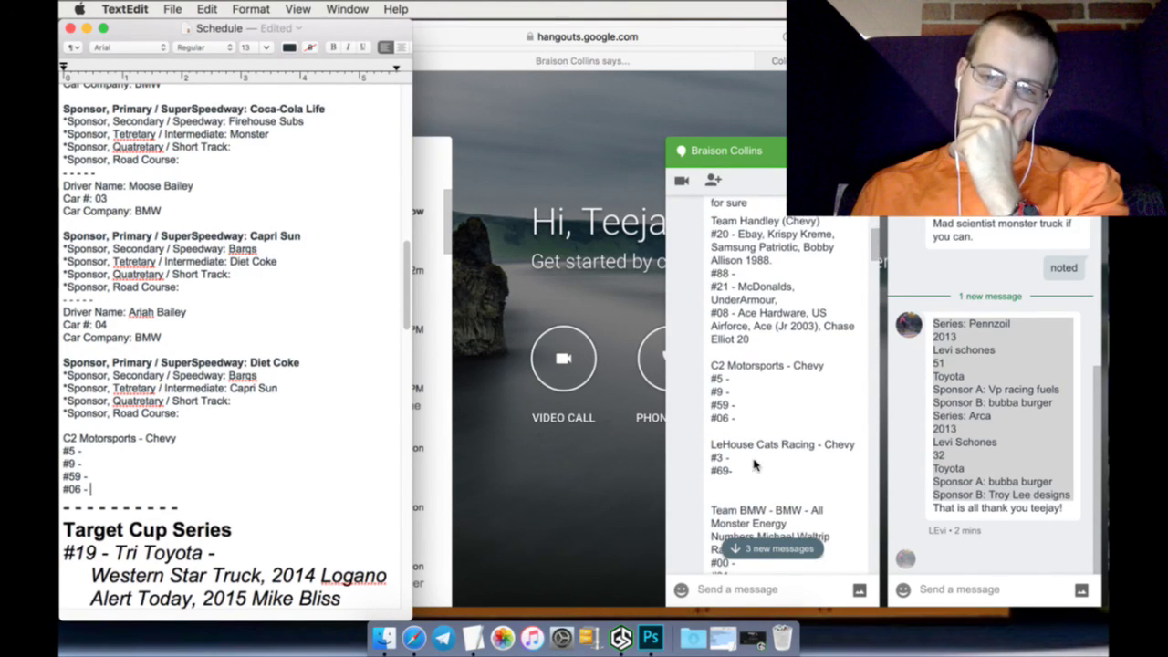
{"action": "scroll", "coordinate": [754, 464], "scroll_direction": "down", "scroll_amount": 1}
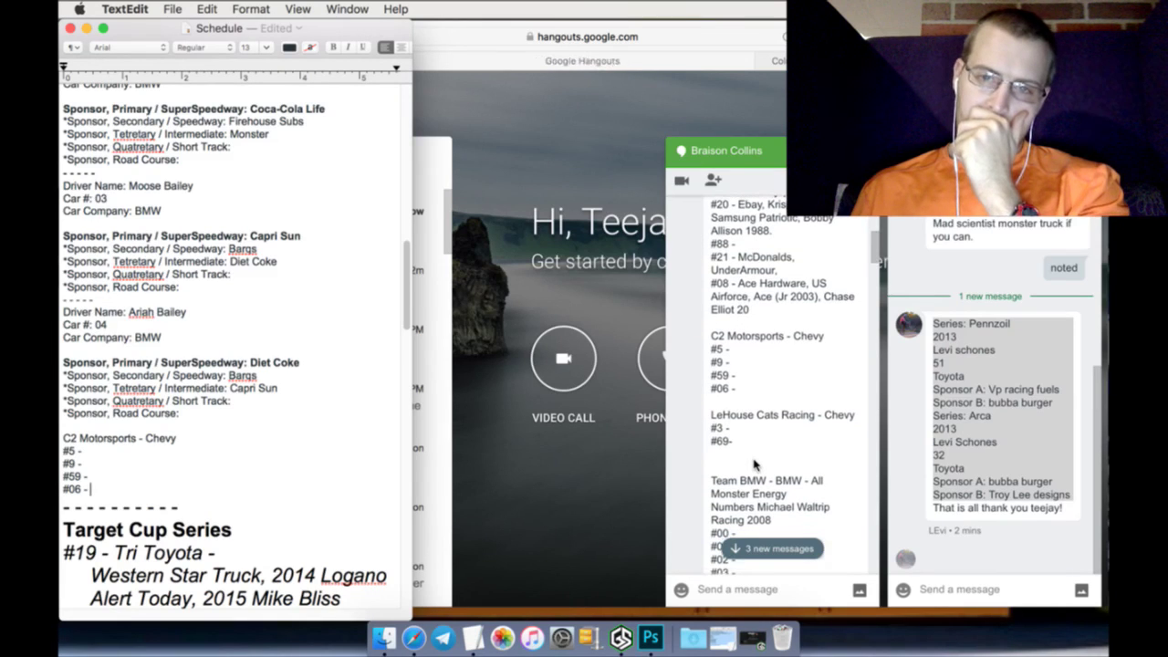
{"action": "left_click", "coordinate": [769, 551]}
{"action": "left_click", "coordinate": [769, 549]}
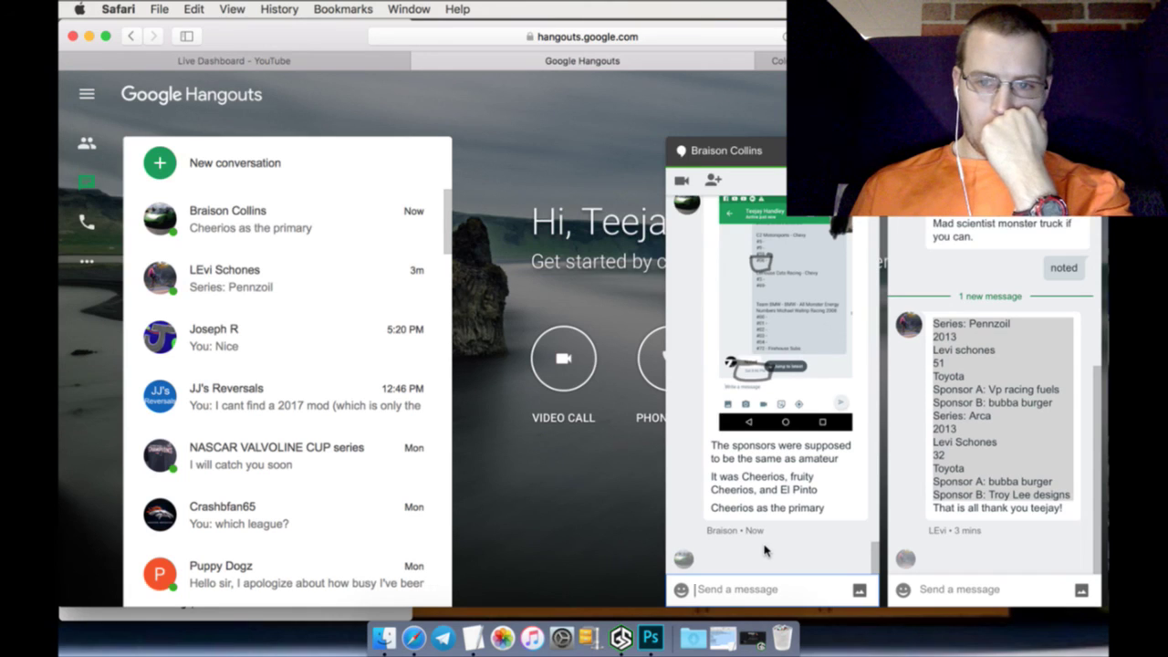
Look back through the earlier Hangouts messages for the sponsors requested for the #59 and #9 cars
{"action": "left_click", "coordinate": [653, 630]}
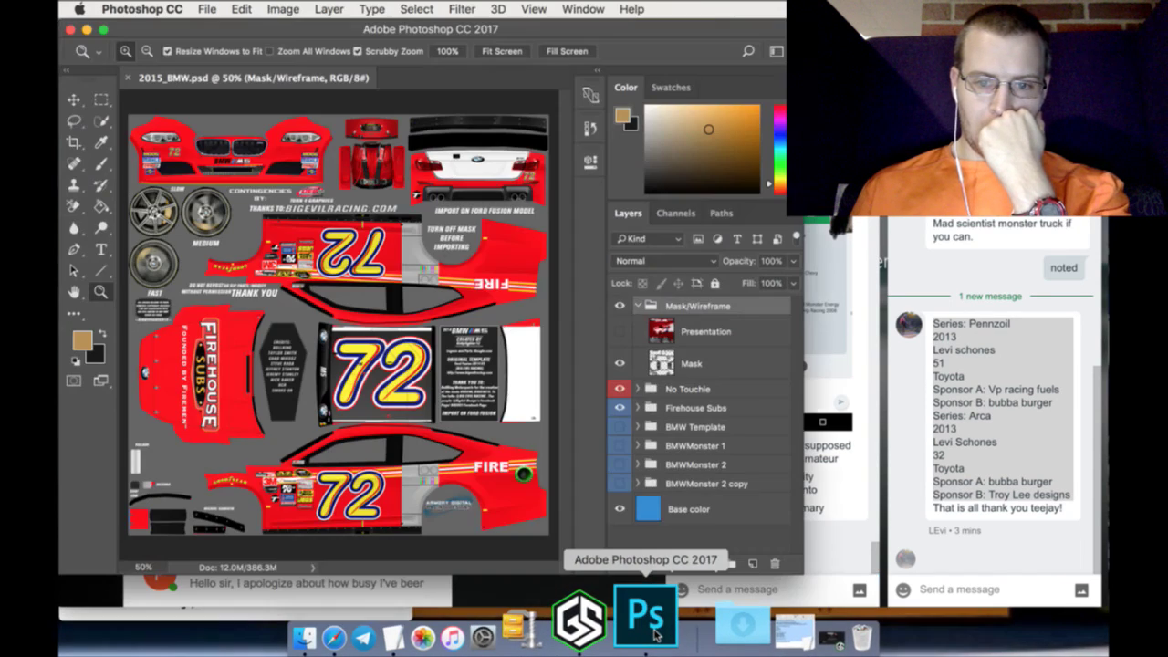
{"action": "left_click", "coordinate": [247, 617]}
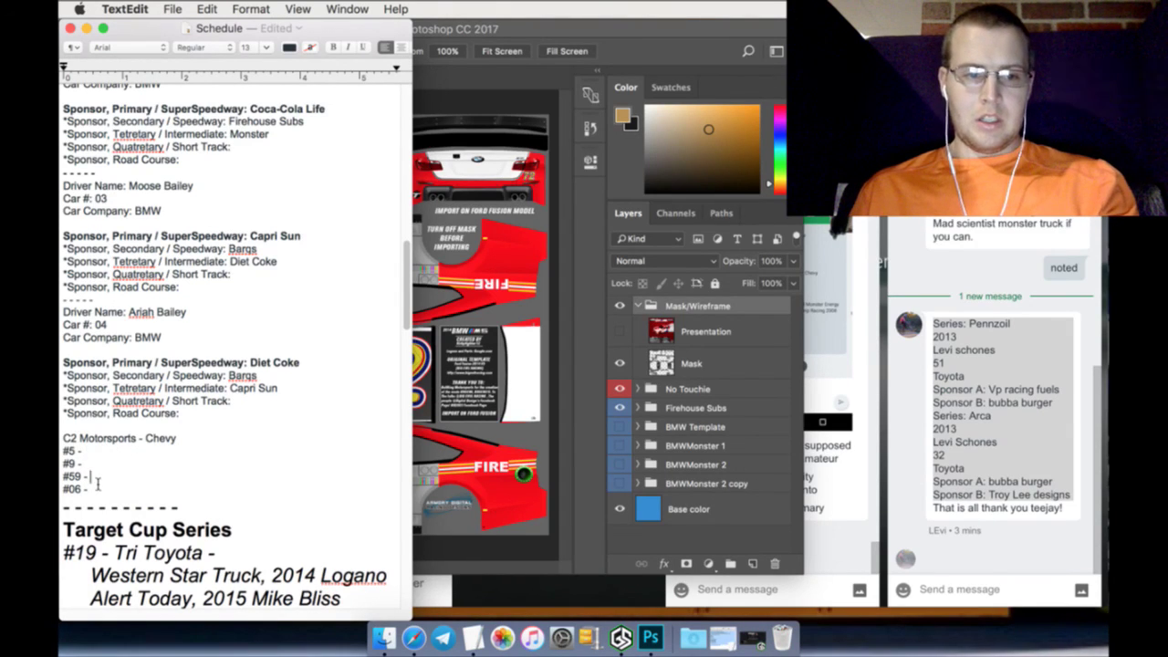
{"action": "left_click", "coordinate": [836, 540]}
{"action": "scroll", "coordinate": [757, 484], "scroll_direction": "up", "scroll_amount": 5}
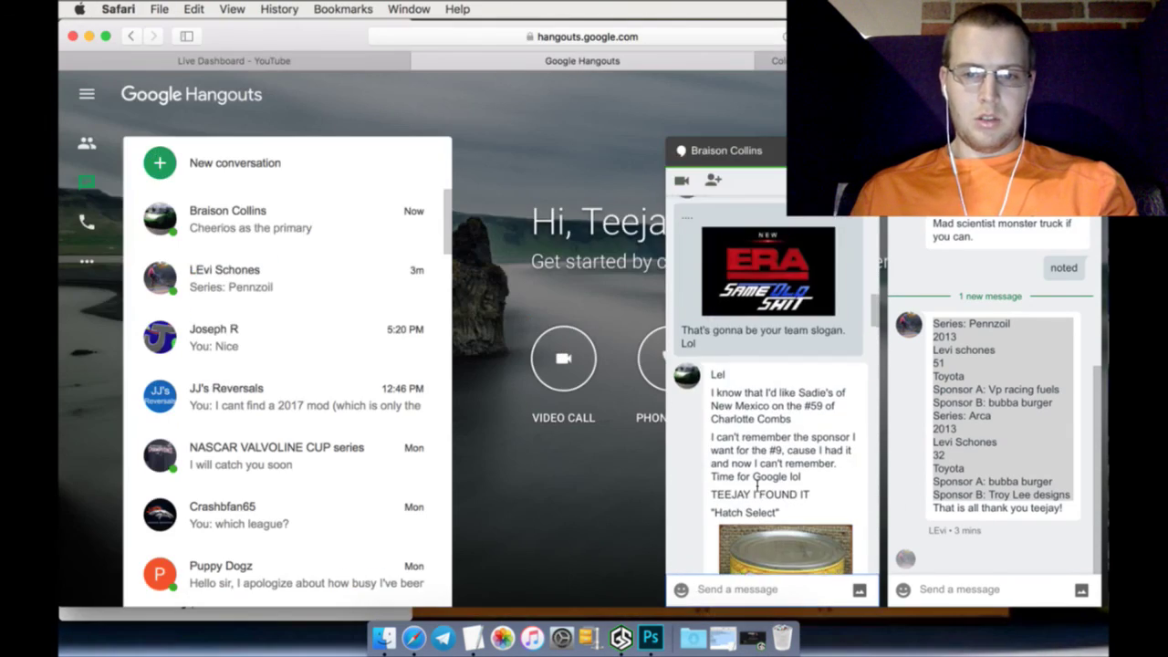
{"action": "scroll", "coordinate": [757, 483], "scroll_direction": "up", "scroll_amount": 1}
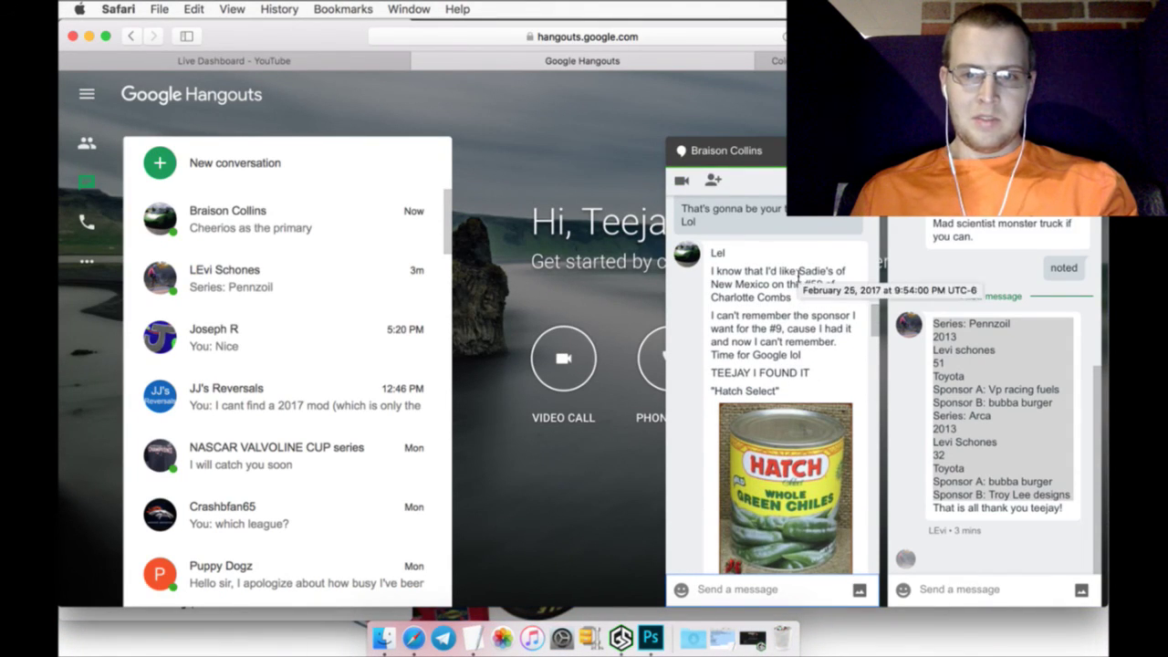
Switch to TextEdit, open the recent document Red BUll Cup to check its team and driver entries, and close it
{"action": "left_click", "coordinate": [307, 615]}
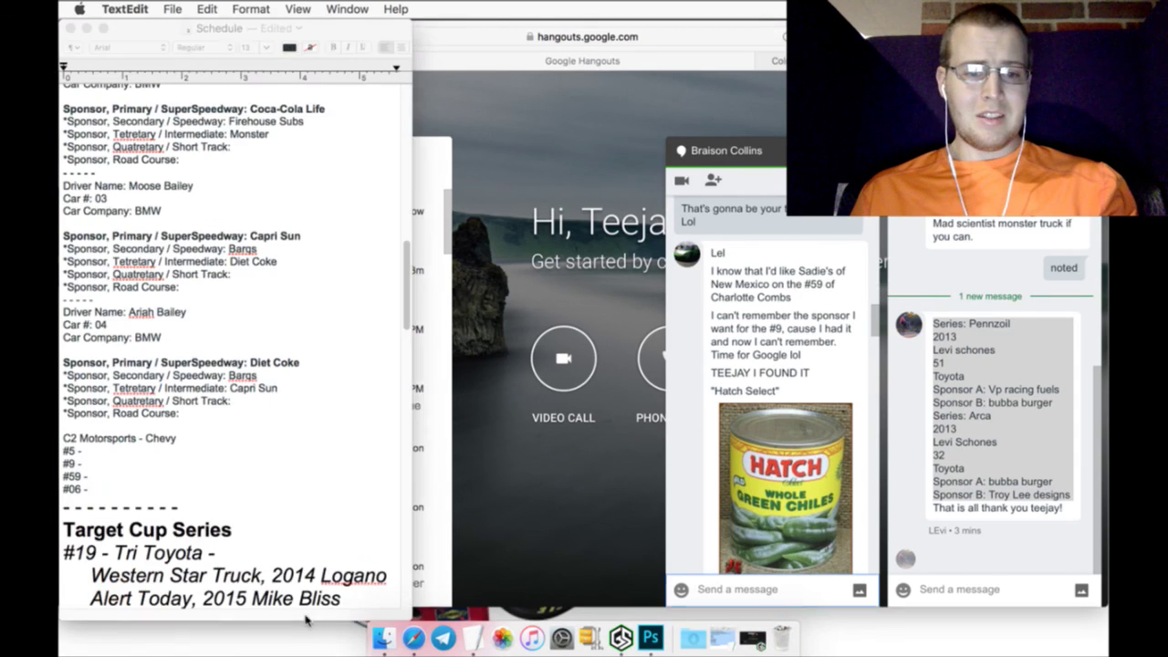
{"action": "left_click", "coordinate": [172, 9]}
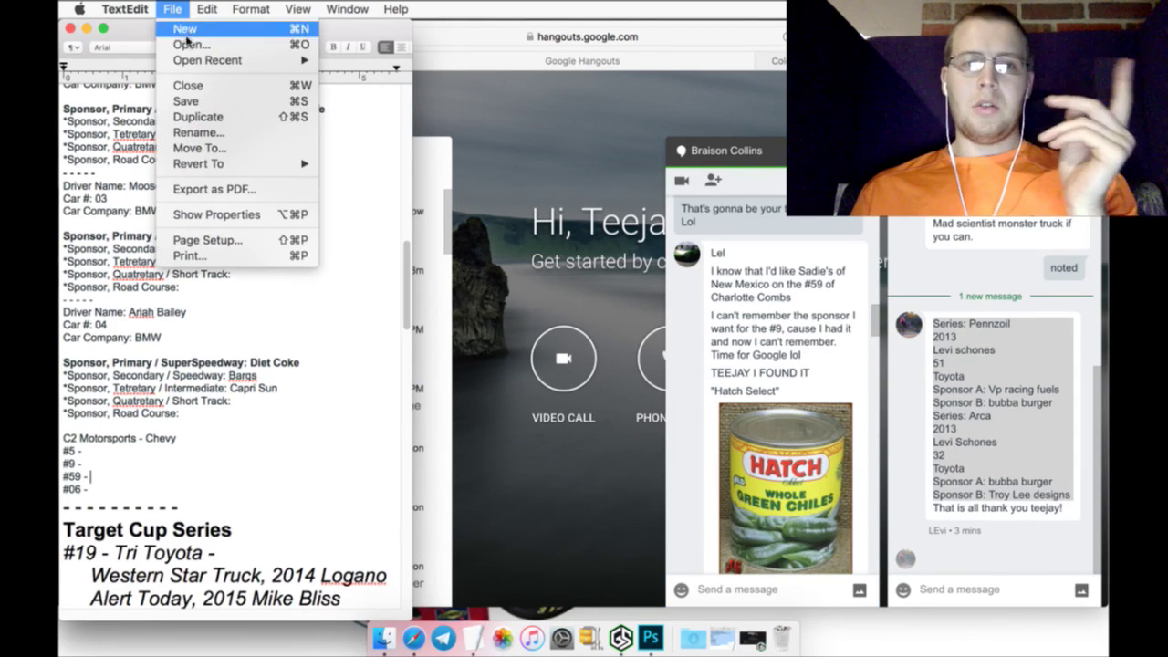
{"action": "mouse_move", "coordinate": [309, 64]}
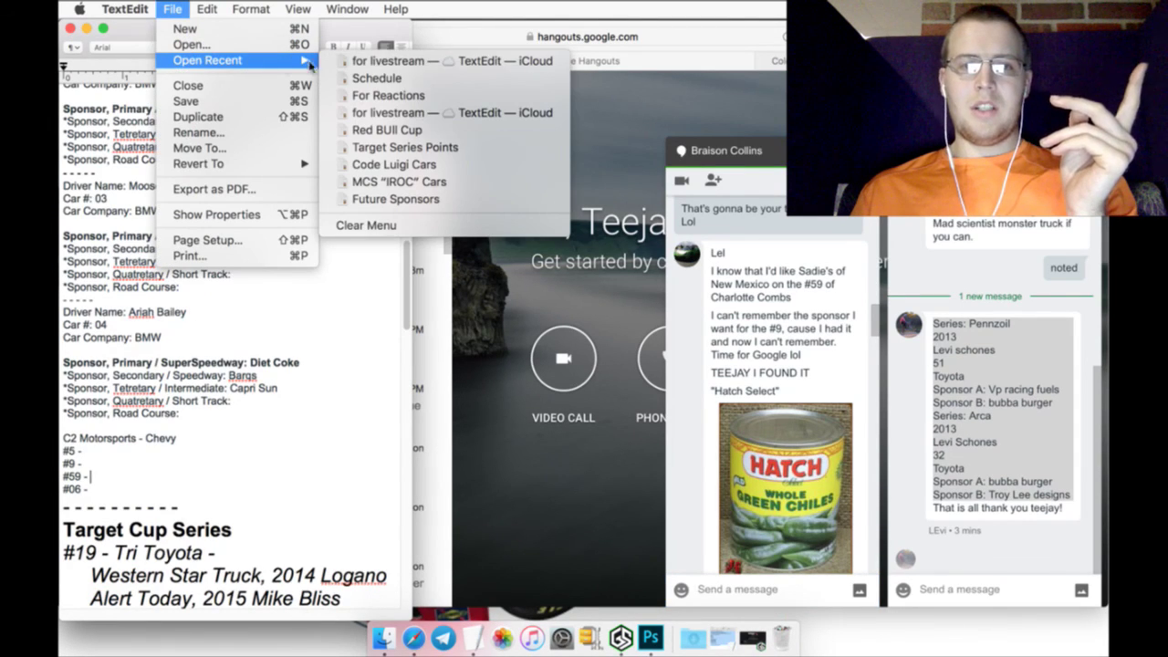
{"action": "left_click", "coordinate": [387, 130]}
{"action": "scroll", "coordinate": [438, 365], "scroll_direction": "down", "scroll_amount": 5}
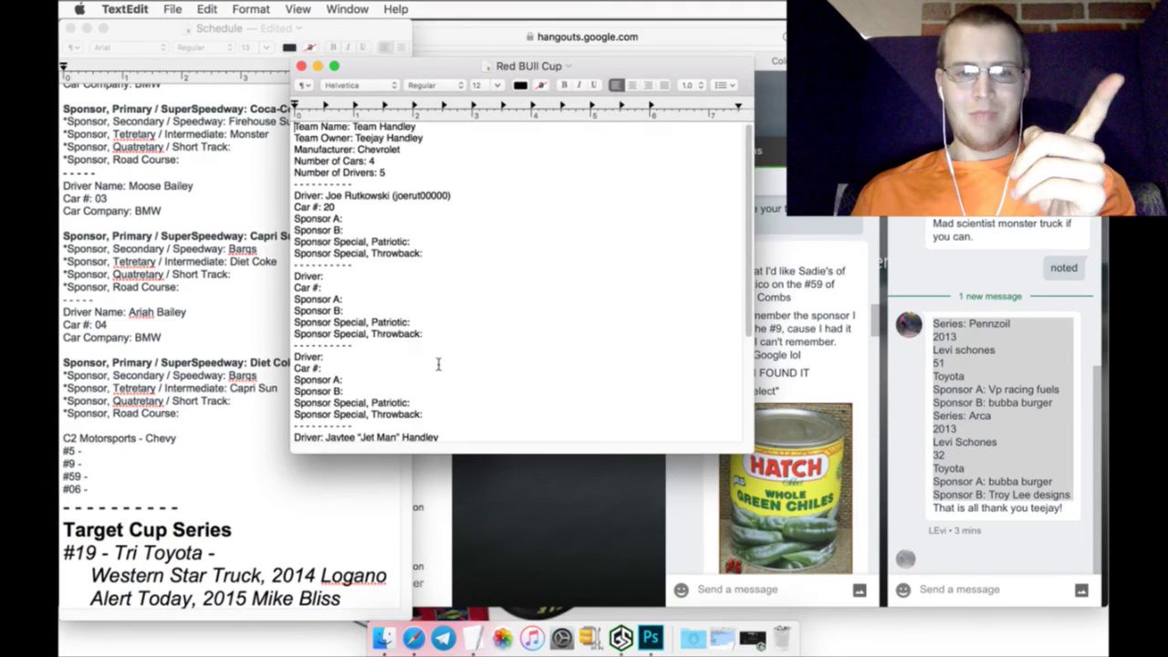
{"action": "scroll", "coordinate": [438, 365], "scroll_direction": "up", "scroll_amount": 5}
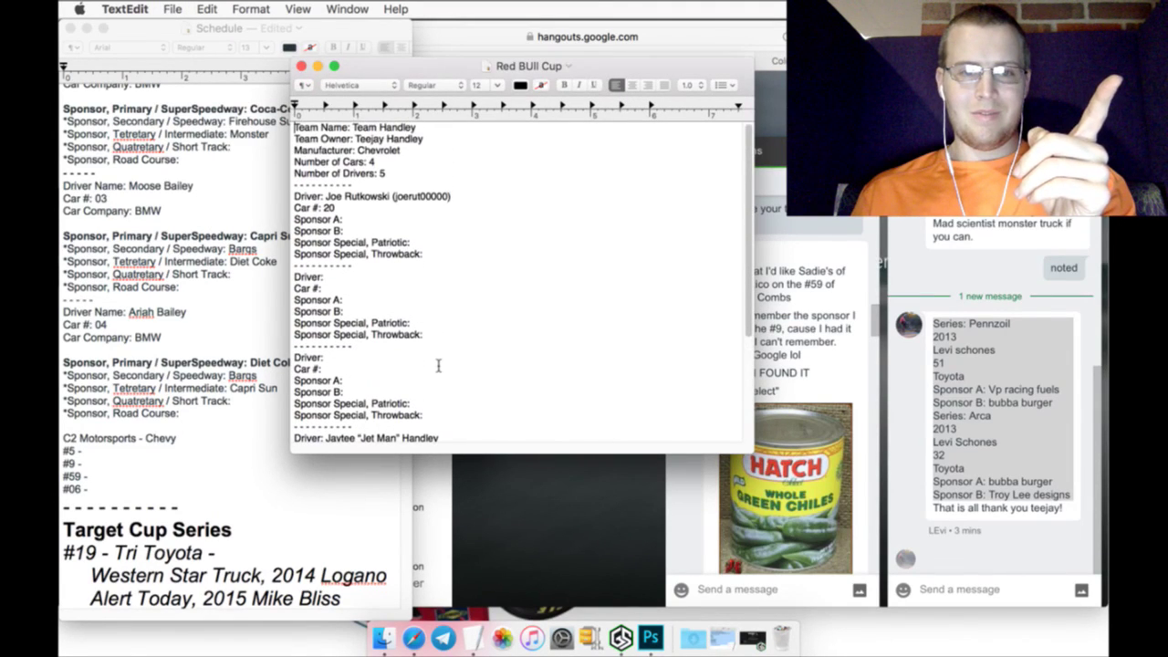
{"action": "left_click", "coordinate": [302, 65]}
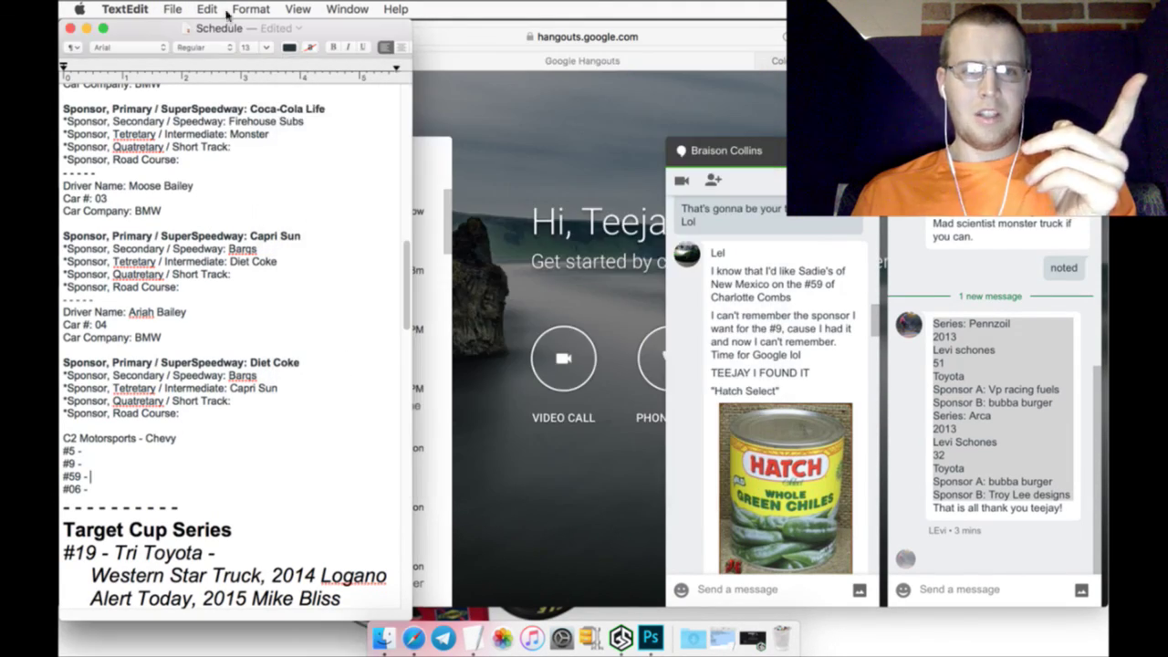
{"action": "left_click", "coordinate": [174, 9]}
{"action": "mouse_move", "coordinate": [230, 60]}
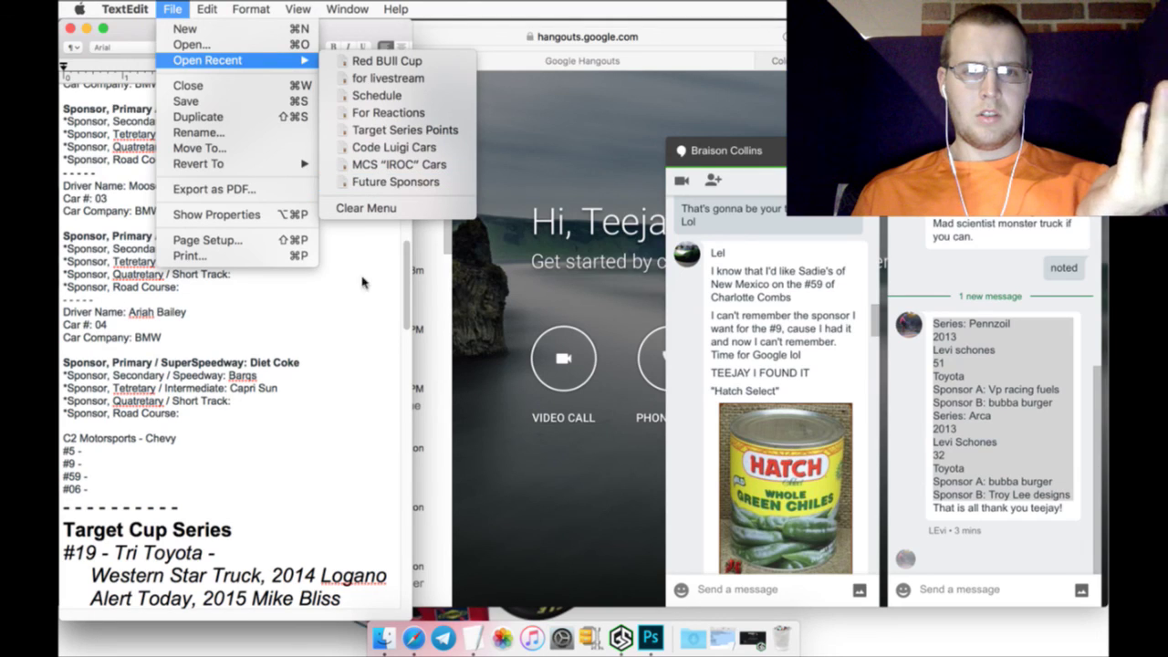
{"action": "left_click", "coordinate": [351, 318]}
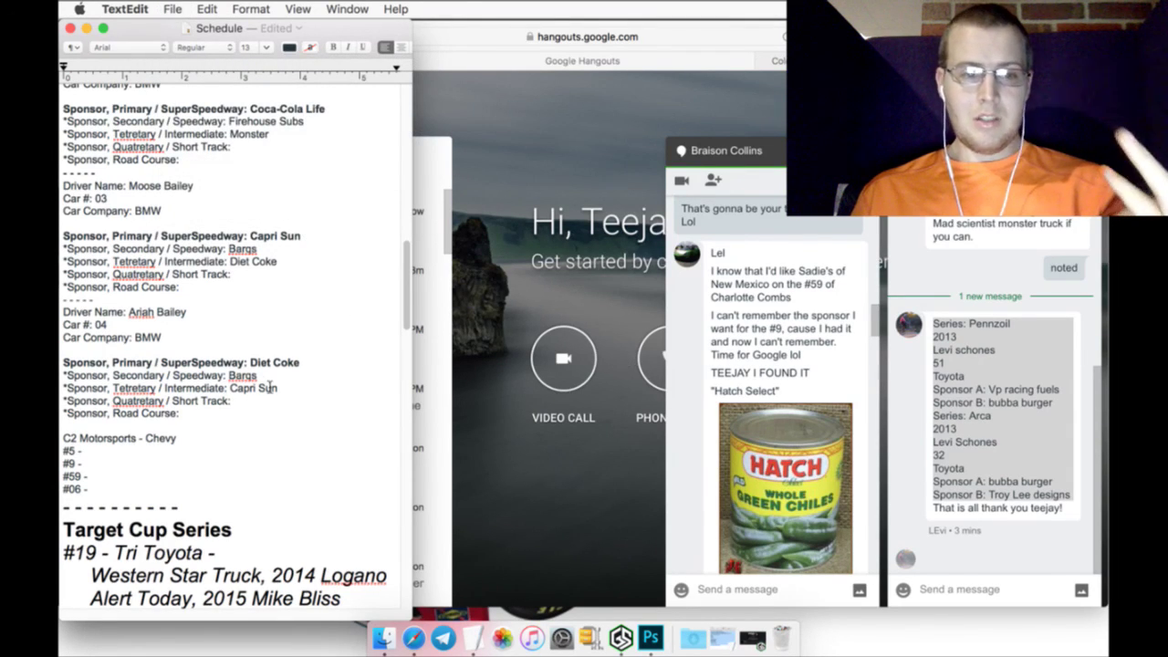
Look through the driver and series entries above and below the C2 Motorsports section of the Schedule document
{"action": "scroll", "coordinate": [270, 388], "scroll_direction": "up", "scroll_amount": 3}
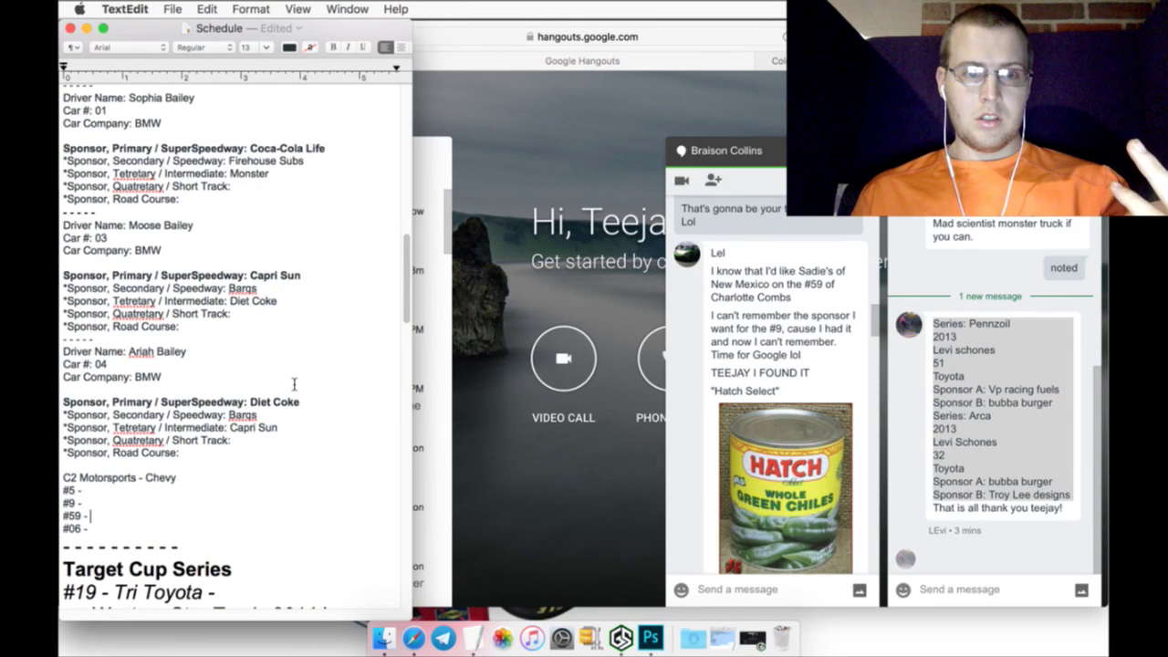
{"action": "scroll", "coordinate": [293, 383], "scroll_direction": "up", "scroll_amount": 10}
{"action": "scroll", "coordinate": [294, 384], "scroll_direction": "down", "scroll_amount": 15}
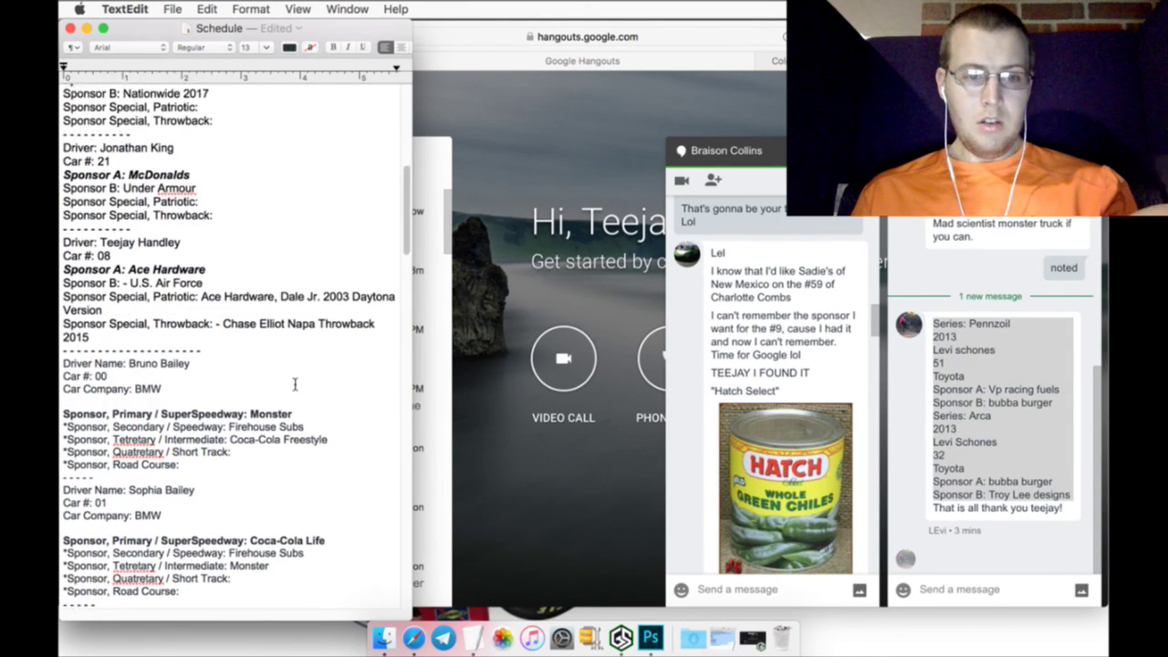
{"action": "scroll", "coordinate": [293, 380], "scroll_direction": "down", "scroll_amount": 20}
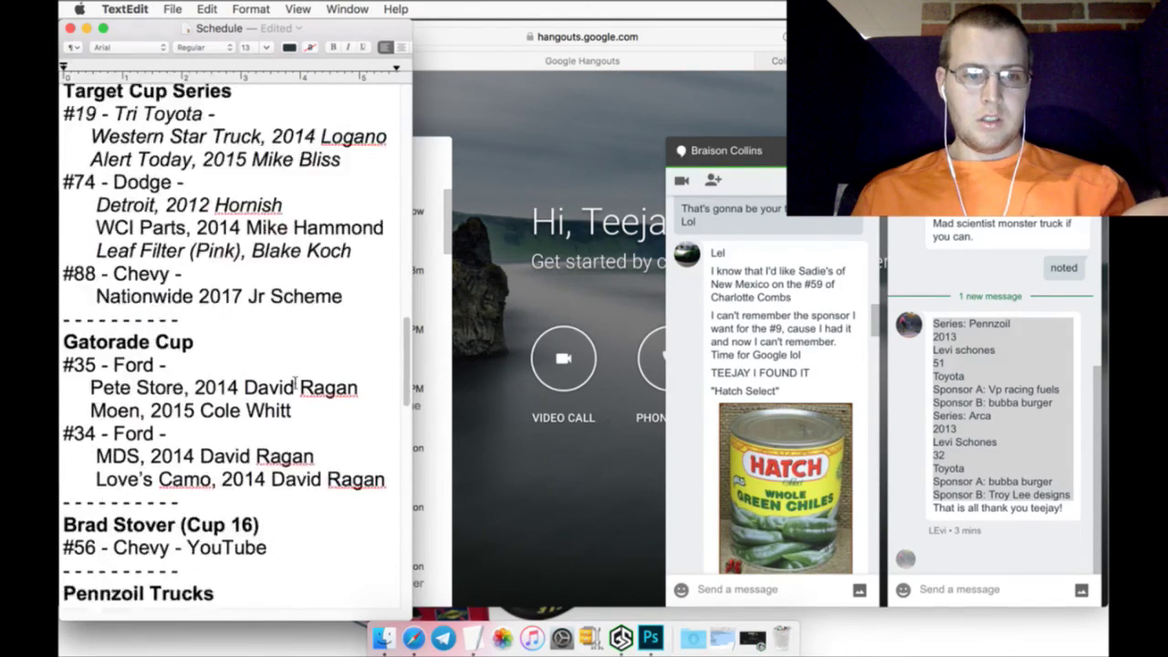
{"action": "scroll", "coordinate": [295, 381], "scroll_direction": "down", "scroll_amount": 1}
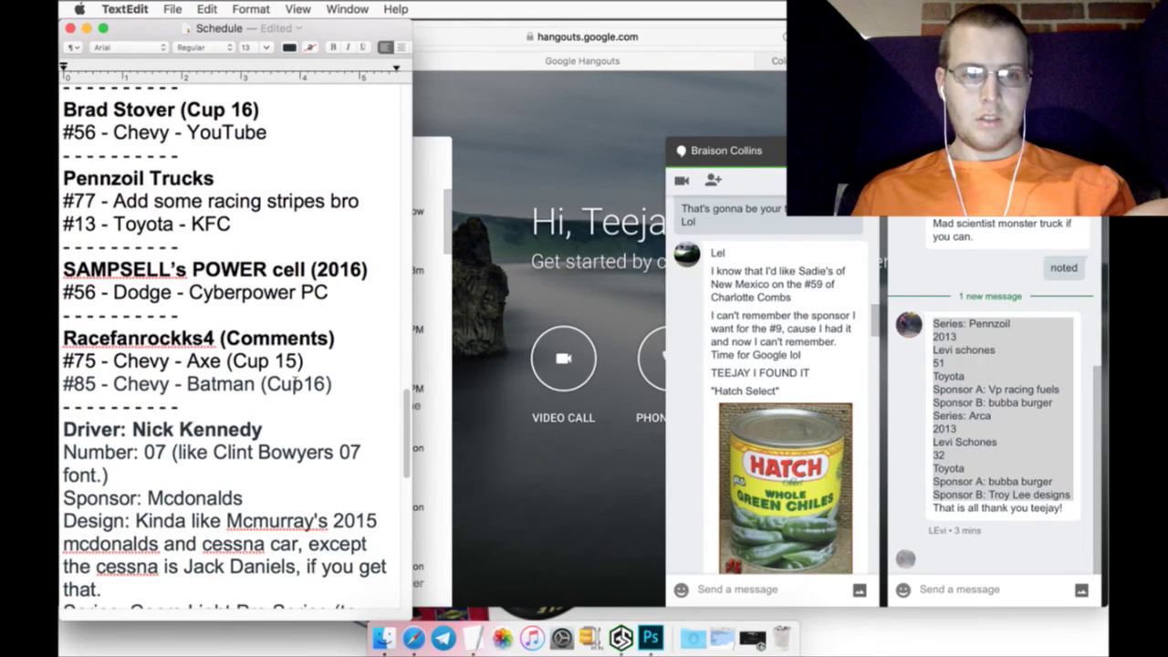
{"action": "scroll", "coordinate": [294, 384], "scroll_direction": "up", "scroll_amount": 15}
{"action": "scroll", "coordinate": [294, 382], "scroll_direction": "down", "scroll_amount": 8}
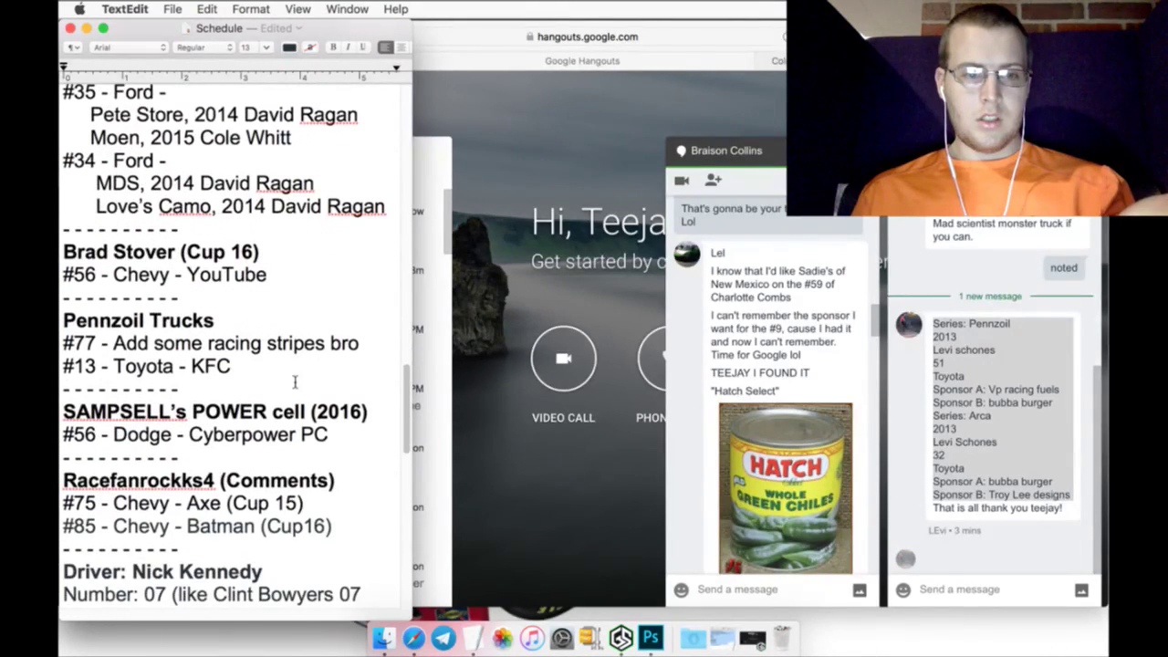
{"action": "scroll", "coordinate": [294, 382], "scroll_direction": "up", "scroll_amount": 20}
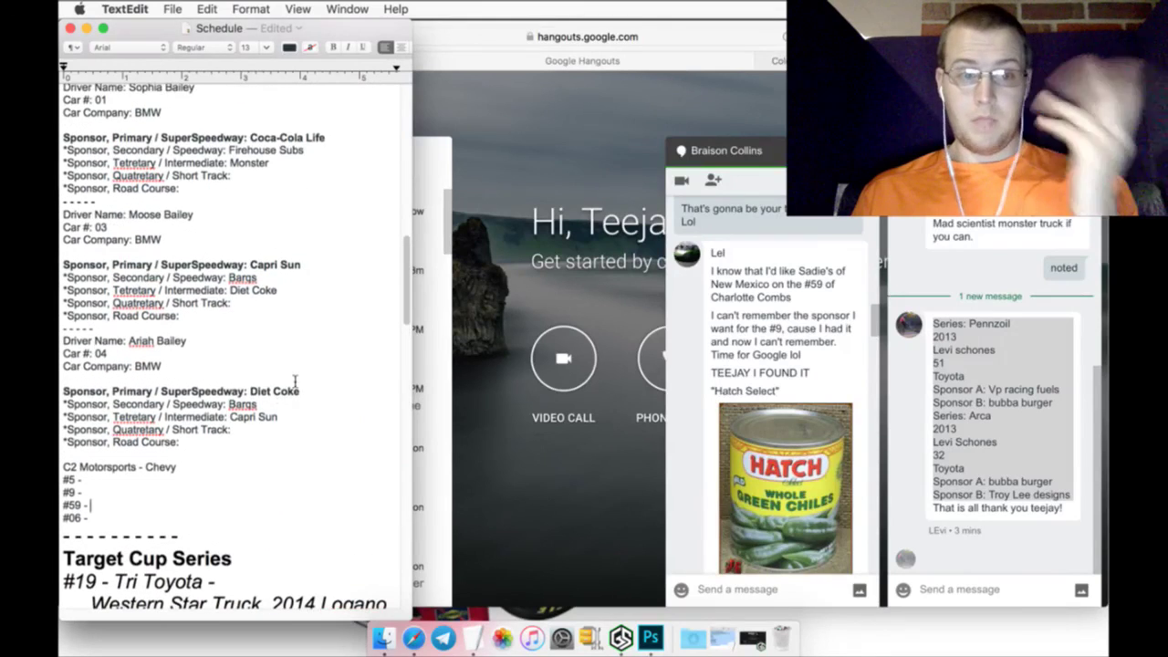
Copy "Sadie's of New Mexico" from the Hangouts chat and add it as the #59 car's sponsor in the Schedule document
{"action": "left_click", "coordinate": [801, 269]}
{"action": "left_click_drag", "start_coordinate": [798, 271], "coordinate": [772, 290]}
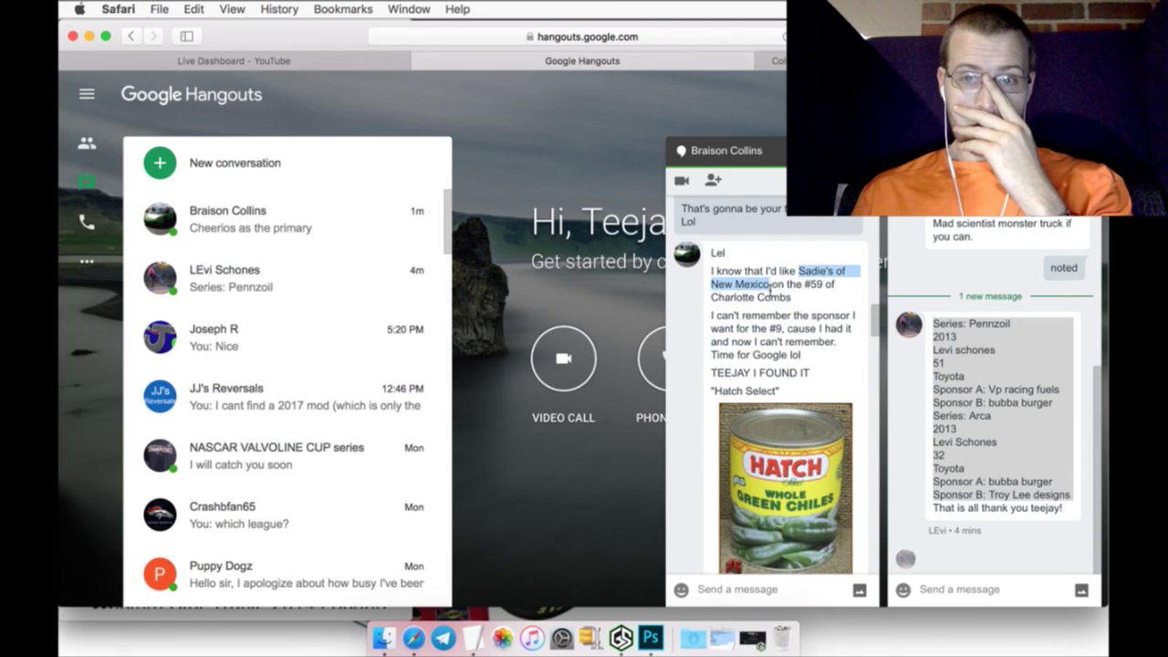
{"action": "right_click", "coordinate": [763, 286]}
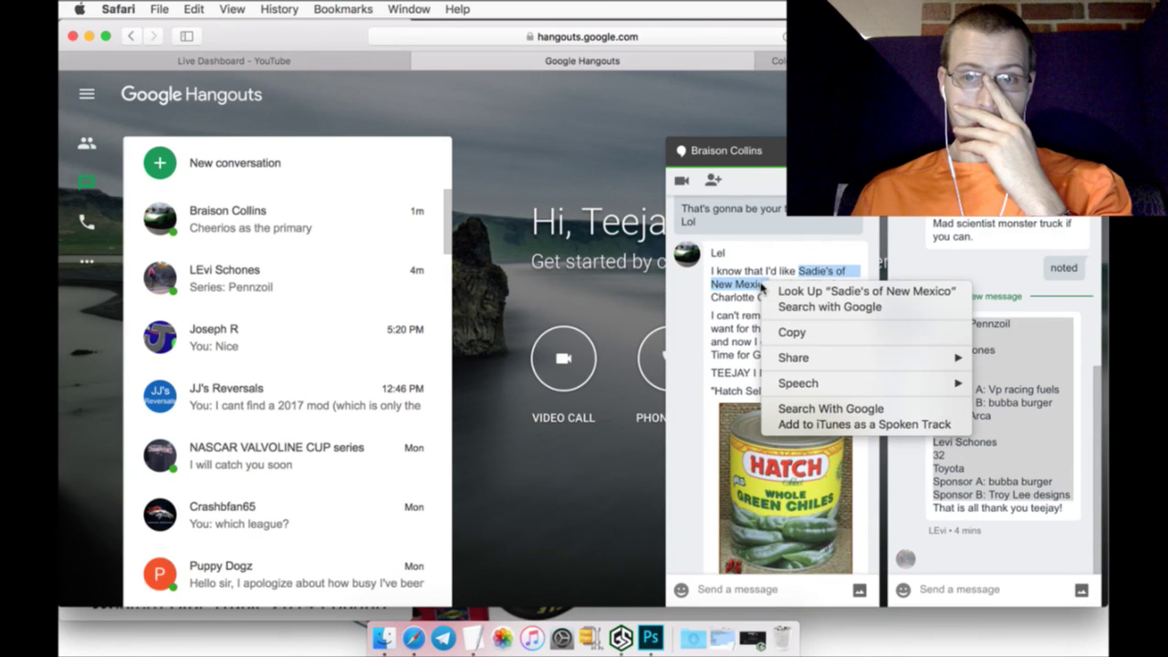
{"action": "left_click", "coordinate": [784, 332]}
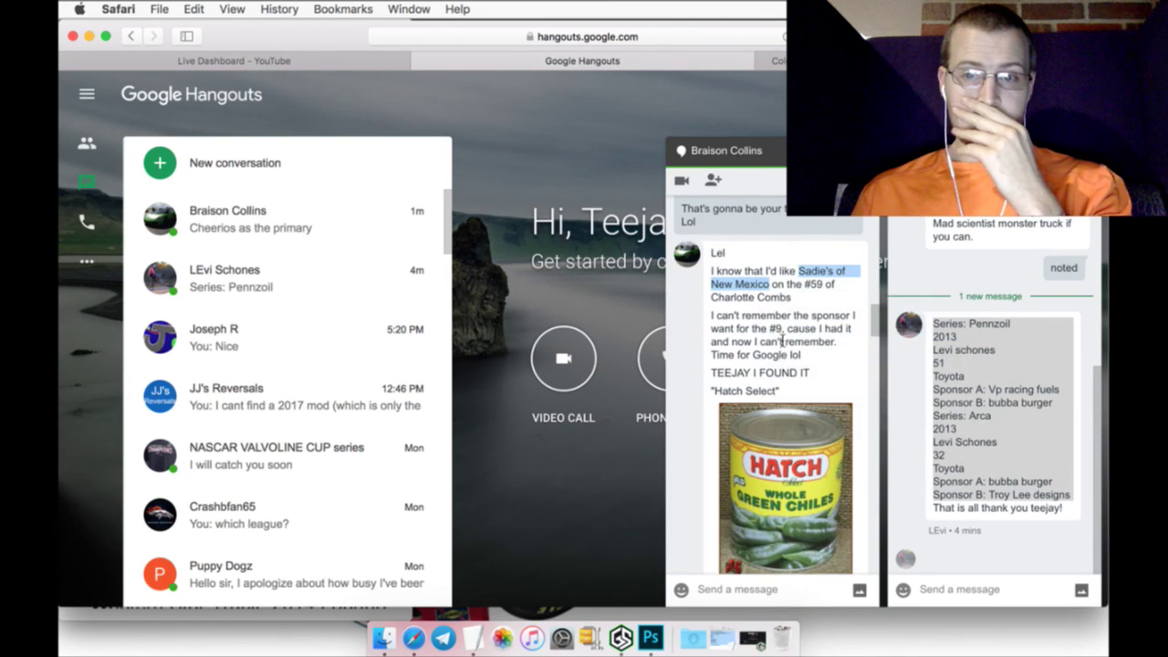
{"action": "left_click", "coordinate": [650, 635]}
{"action": "left_click", "coordinate": [473, 636]}
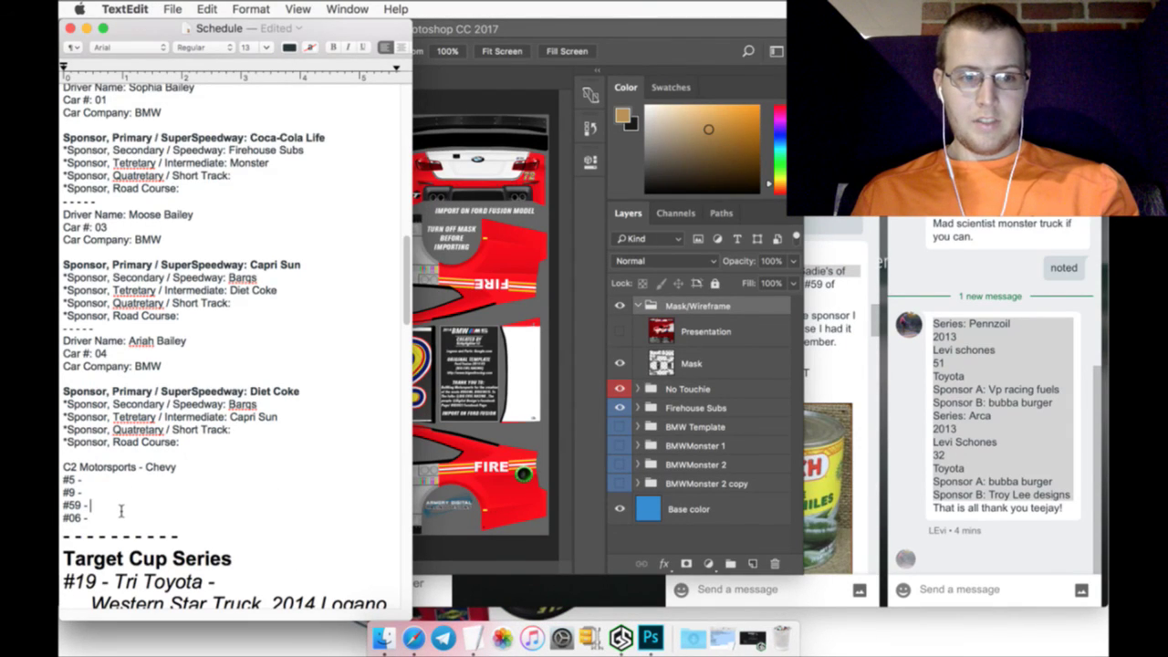
{"action": "key", "text": "super+v"}
Copy "Hatch Select" from the Hangouts chat into the #9 line of the Schedule document and add "(Like the Can)" after it
{"action": "left_click", "coordinate": [858, 356]}
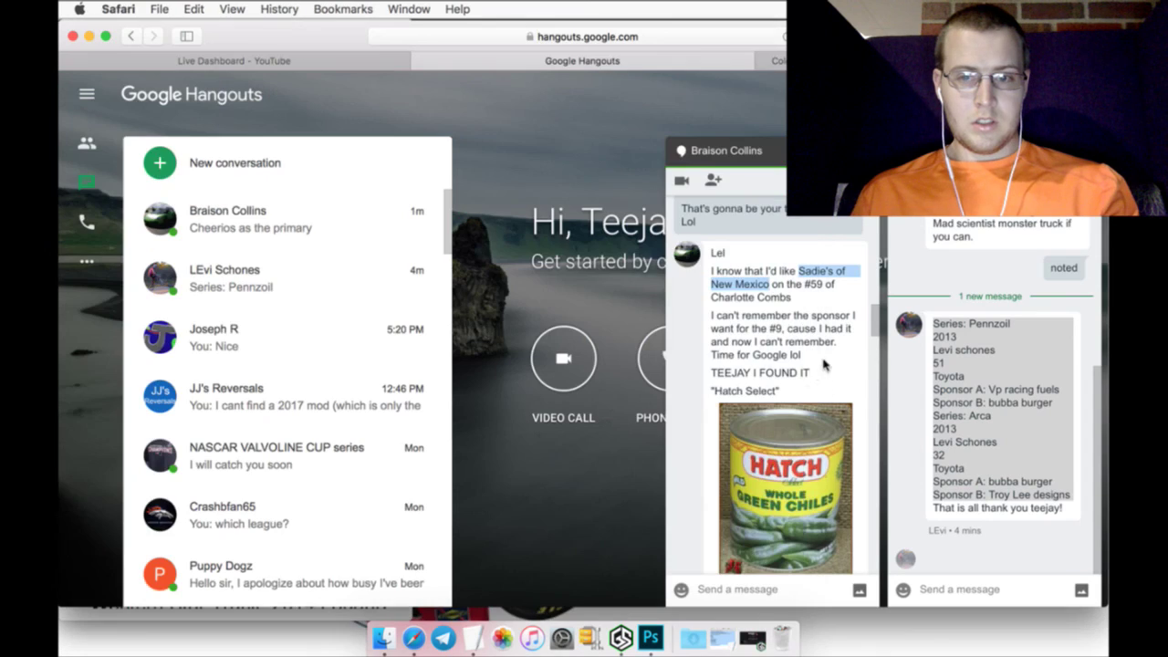
{"action": "scroll", "coordinate": [821, 365], "scroll_direction": "down", "scroll_amount": 1}
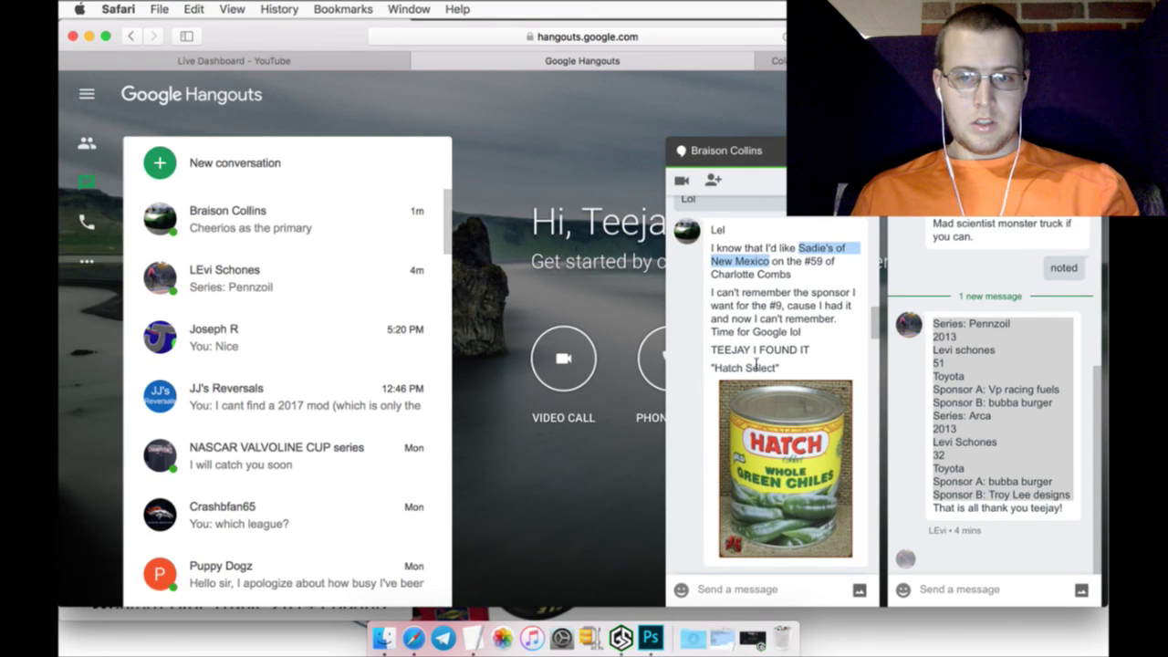
{"action": "scroll", "coordinate": [744, 362], "scroll_direction": "down", "scroll_amount": 1}
{"action": "left_click_drag", "start_coordinate": [715, 364], "coordinate": [747, 365]}
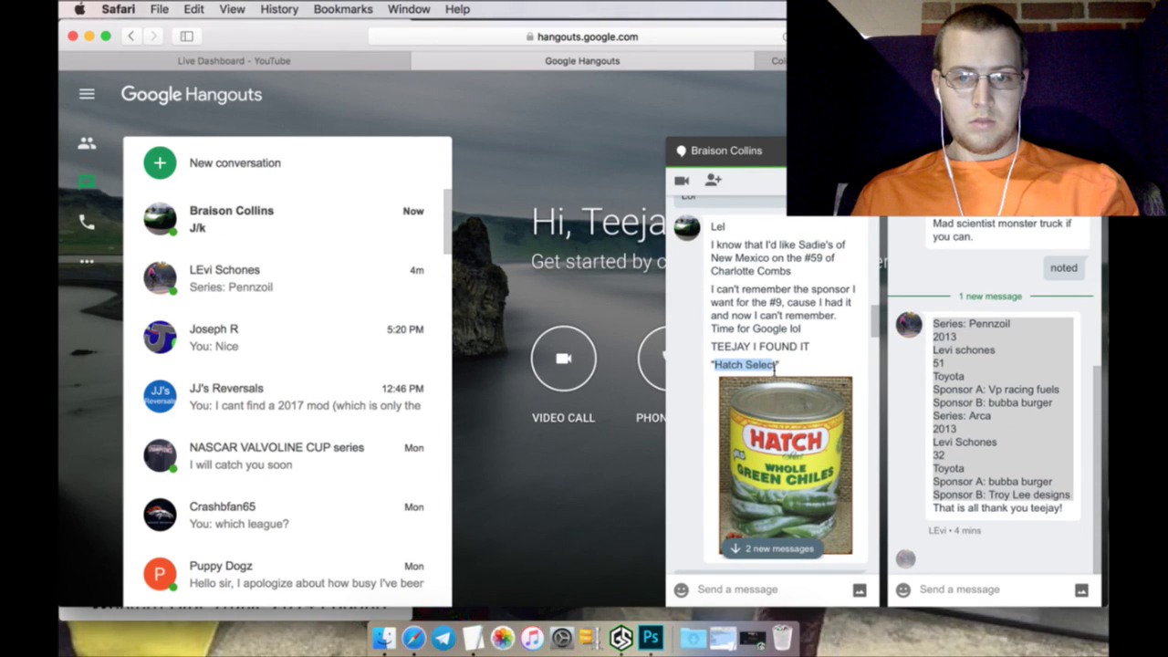
{"action": "right_click", "coordinate": [775, 369]}
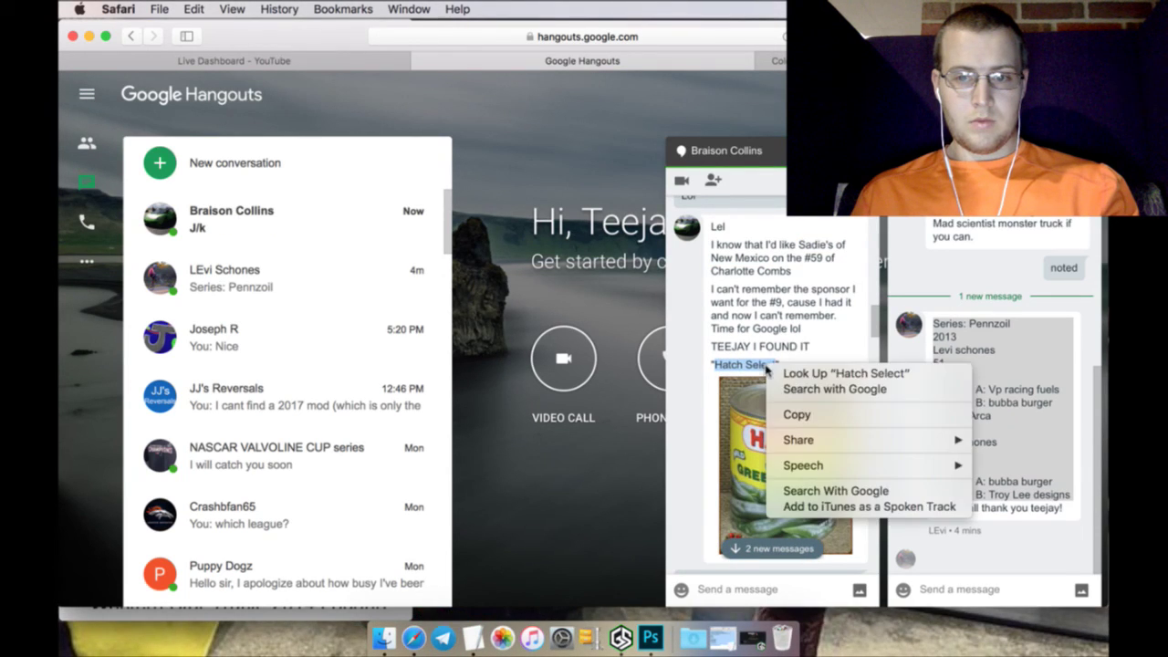
{"action": "left_click", "coordinate": [785, 416]}
{"action": "left_click", "coordinate": [317, 619]}
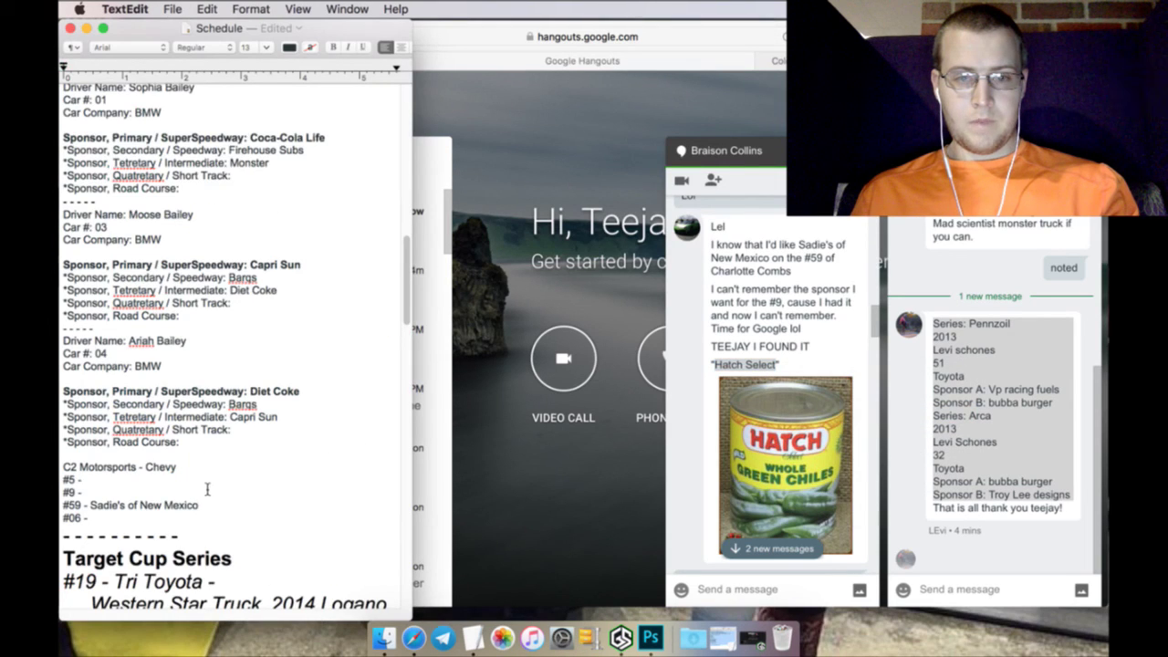
{"action": "left_click", "coordinate": [132, 495]}
{"action": "key", "text": "super+v"}
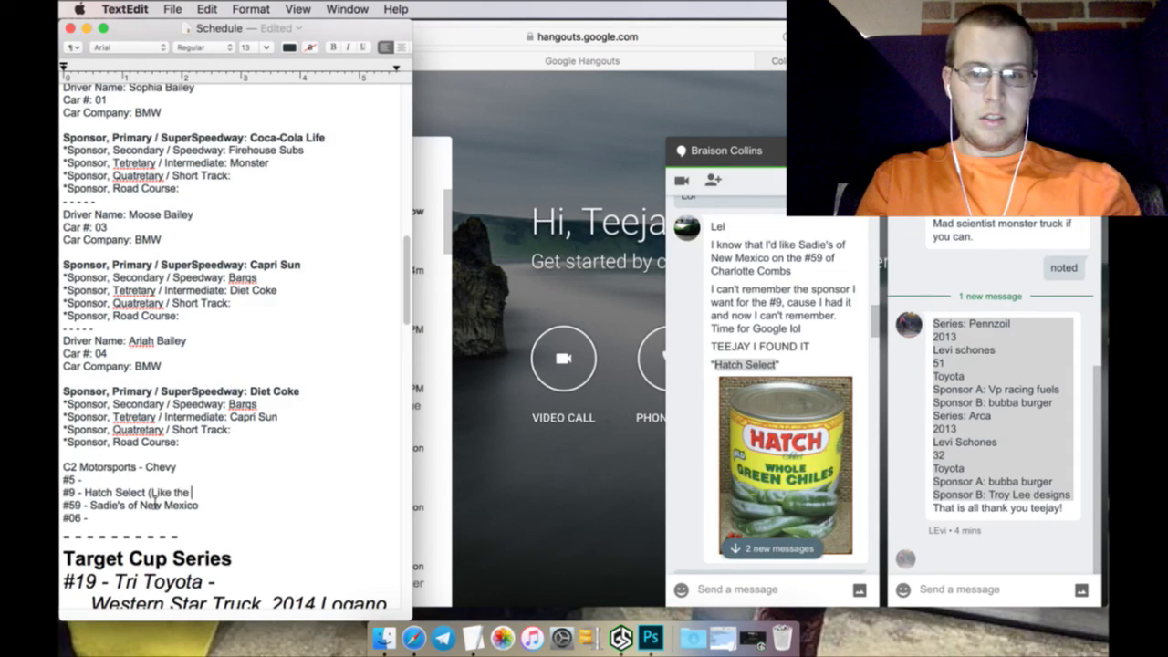
{"action": "type", "text": "(Like the Can)"}
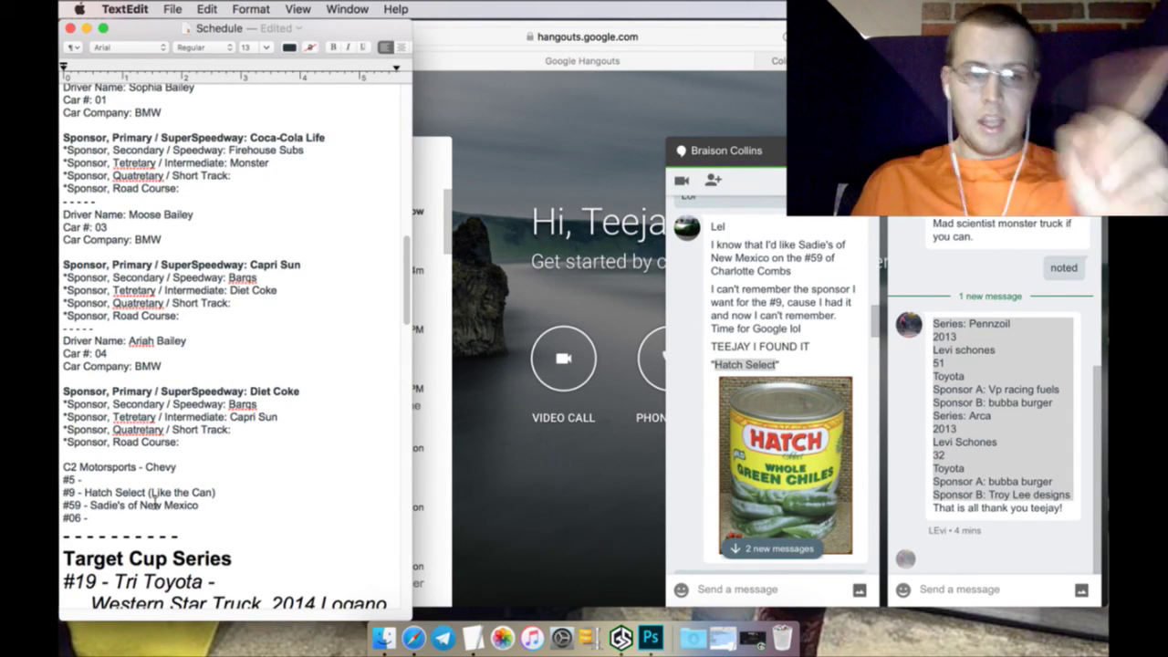
Read the newest Hangouts messages about the remaining sponsors and return to the Schedule document in TextEdit
{"action": "left_click", "coordinate": [803, 557]}
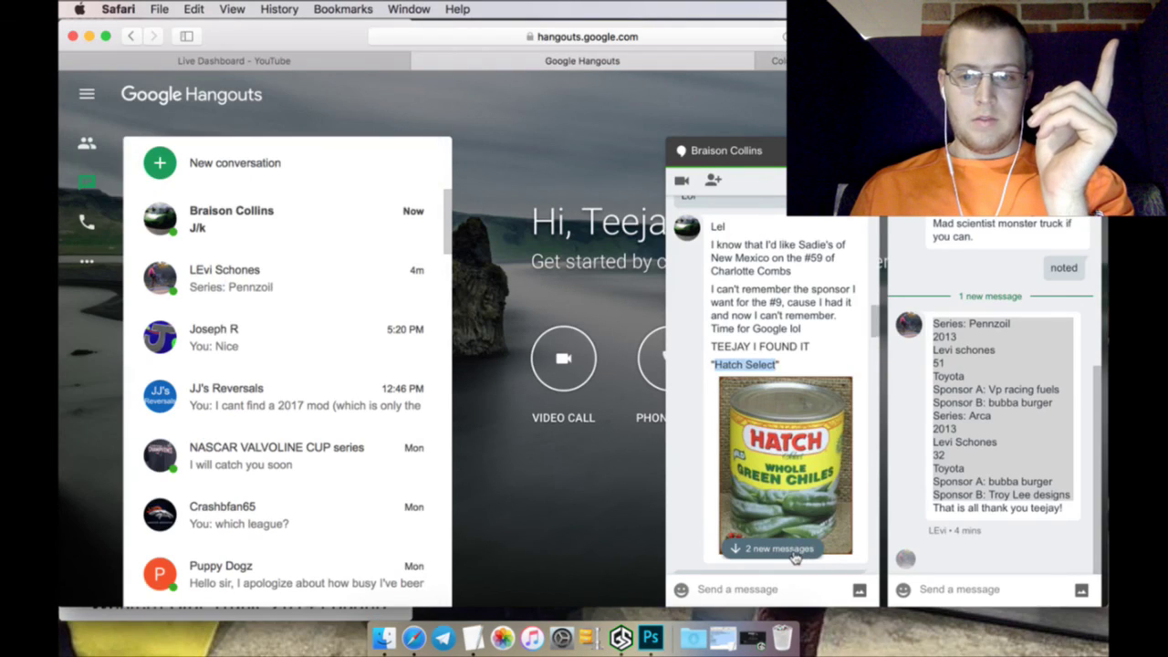
{"action": "left_click", "coordinate": [795, 550]}
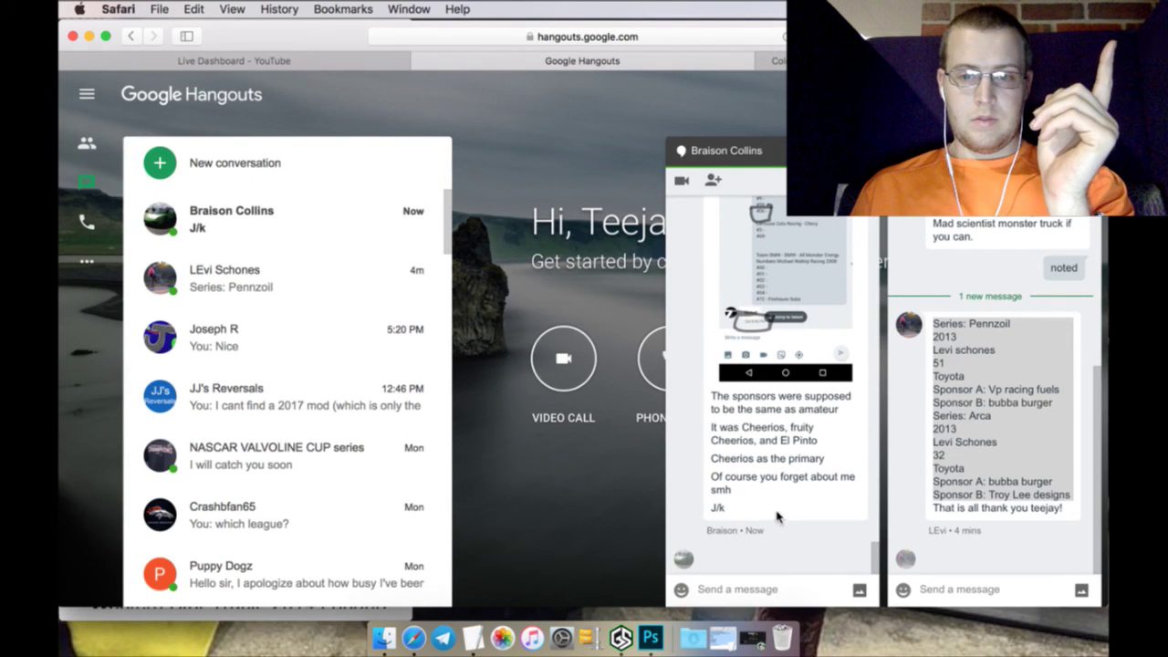
{"action": "left_click", "coordinate": [648, 628]}
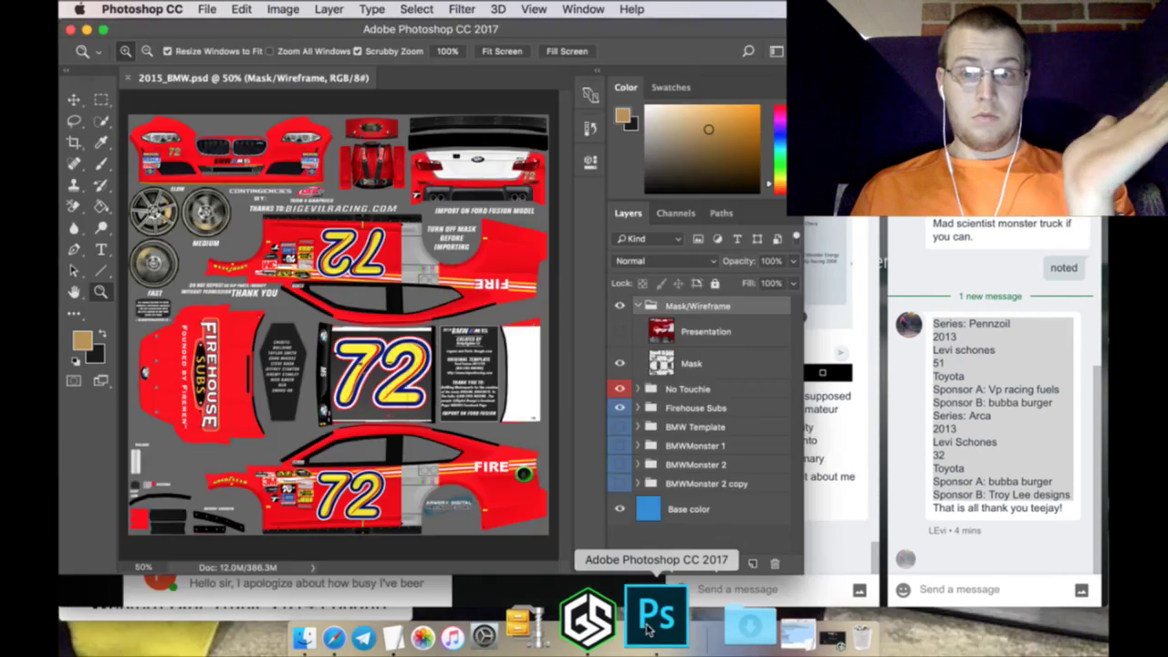
{"action": "left_click", "coordinate": [401, 634]}
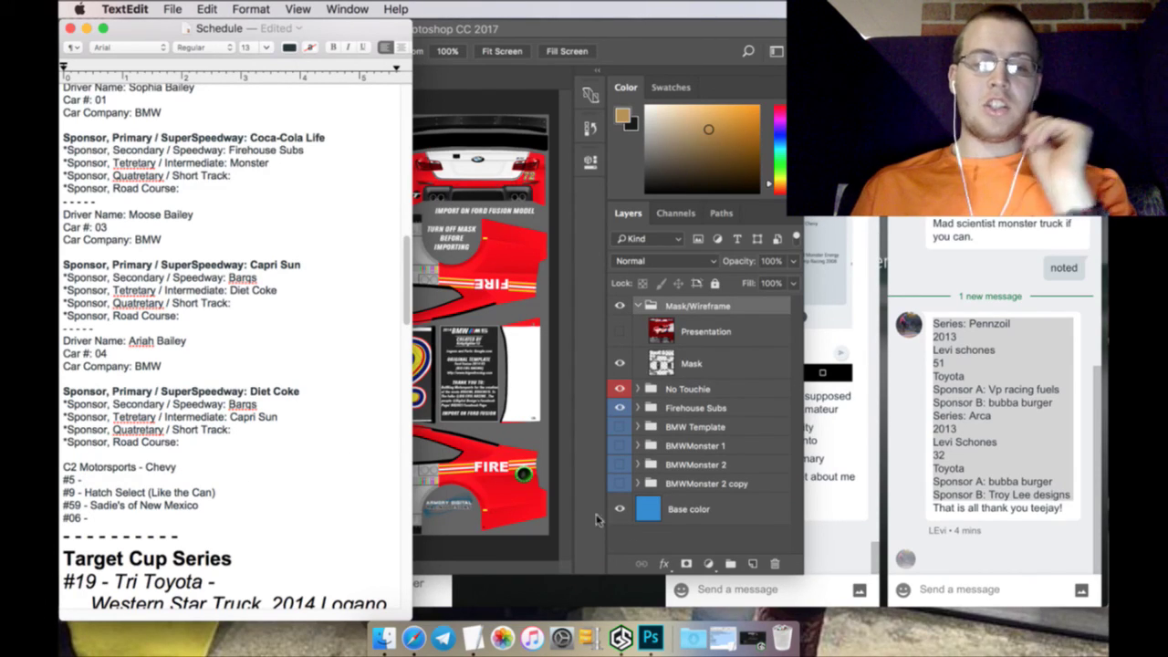
{"action": "left_click", "coordinate": [818, 549]}
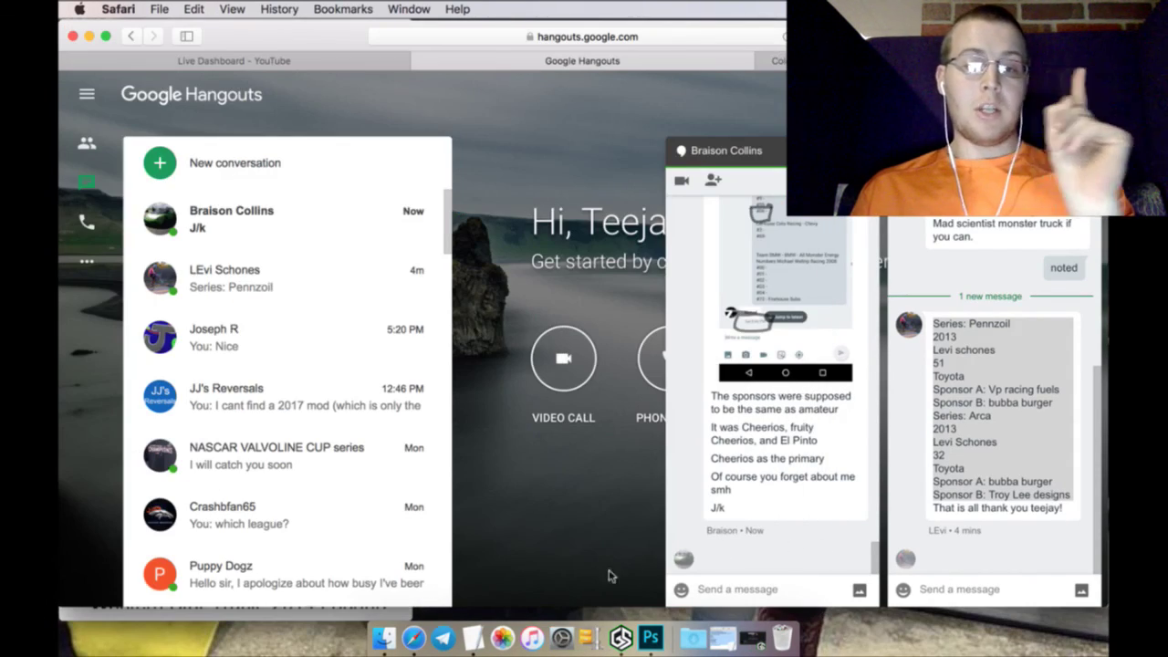
{"action": "left_click", "coordinate": [474, 632]}
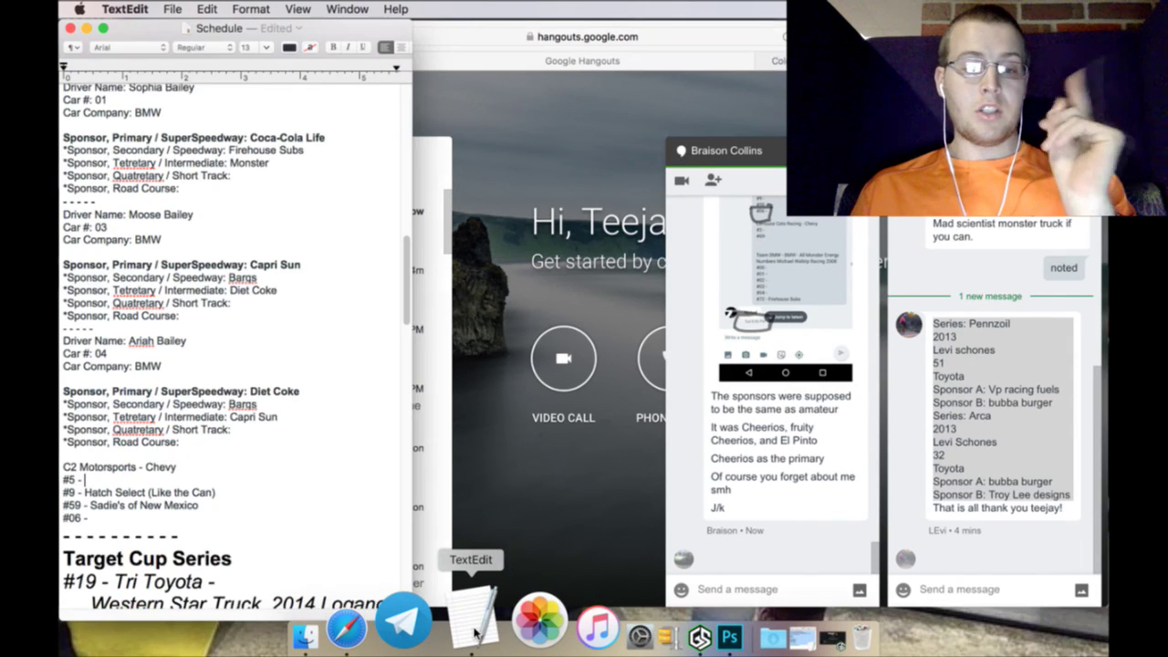
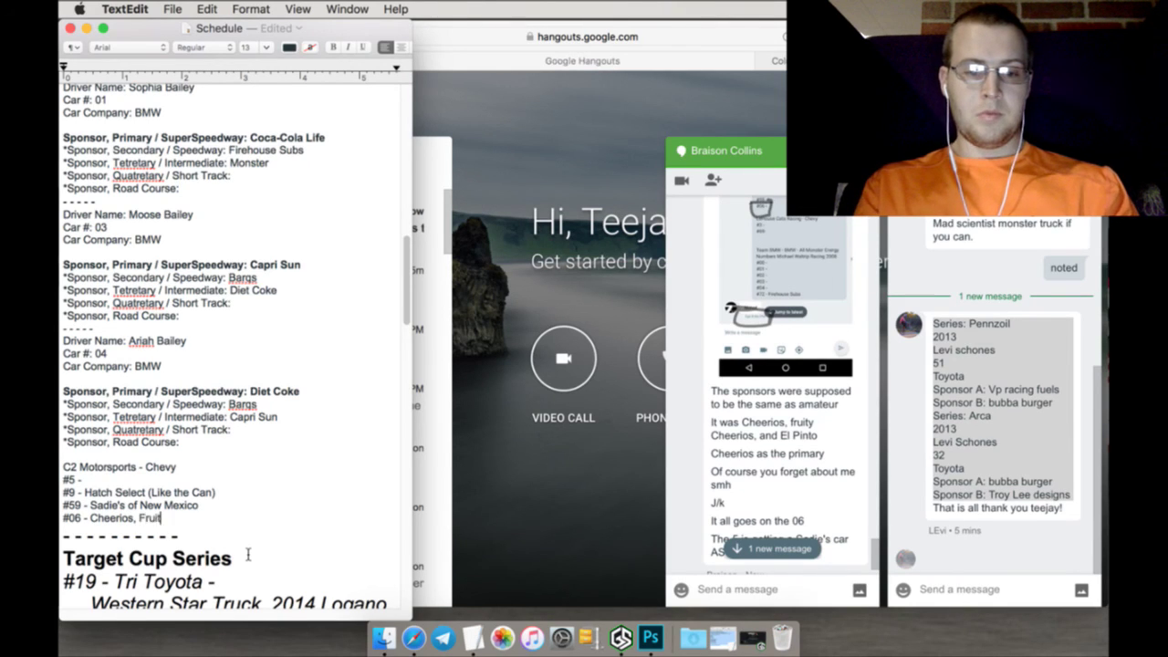
Enter "Cheerios, Fruity Cheerios, El Pinto" as the #06 car's sponsors and make "Cheerios" bold
{"action": "type", "text": "heerio"}
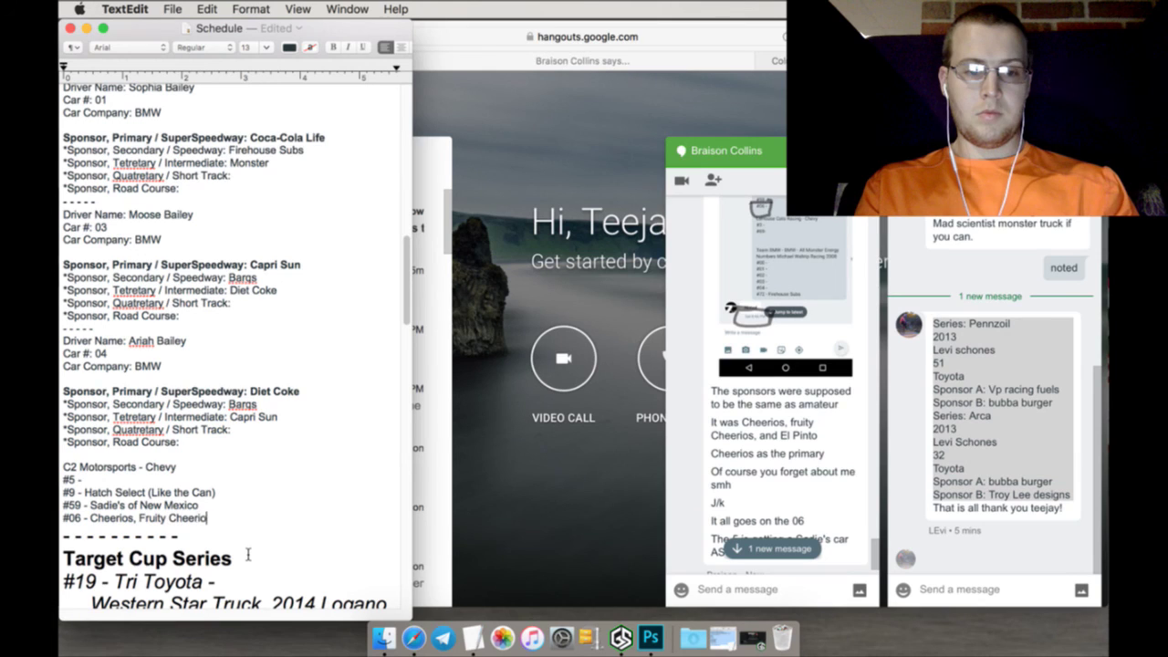
{"action": "type", "text": "s, "}
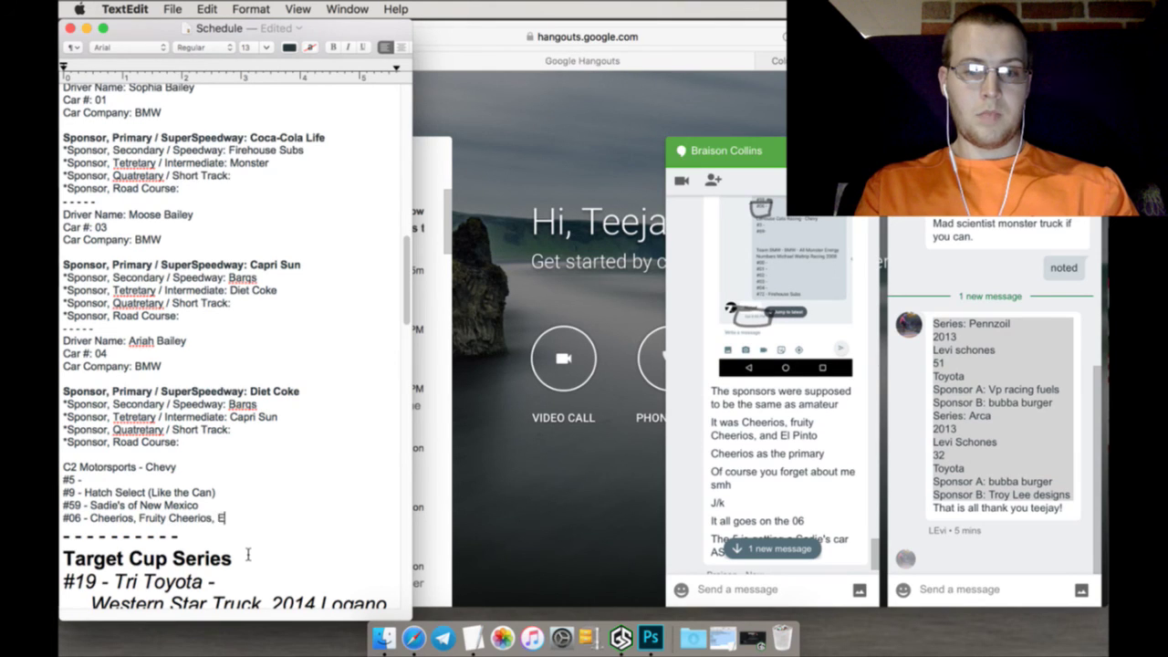
{"action": "type", "text": "El Pinto"}
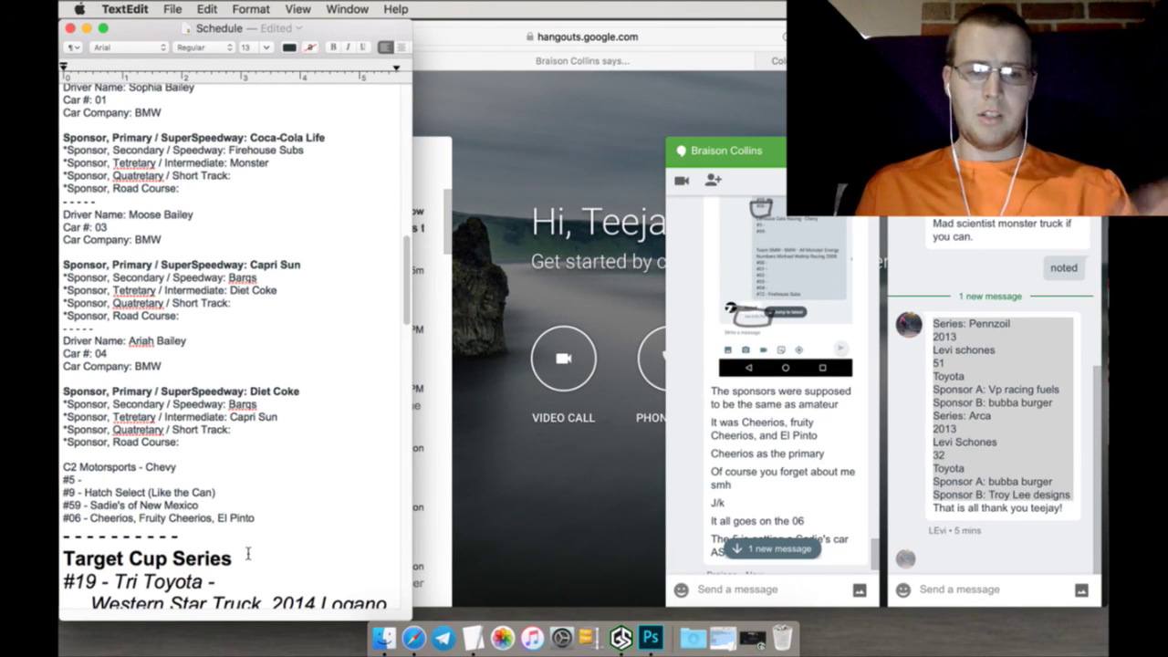
{"action": "left_click_drag", "start_coordinate": [91, 524], "coordinate": [133, 528]}
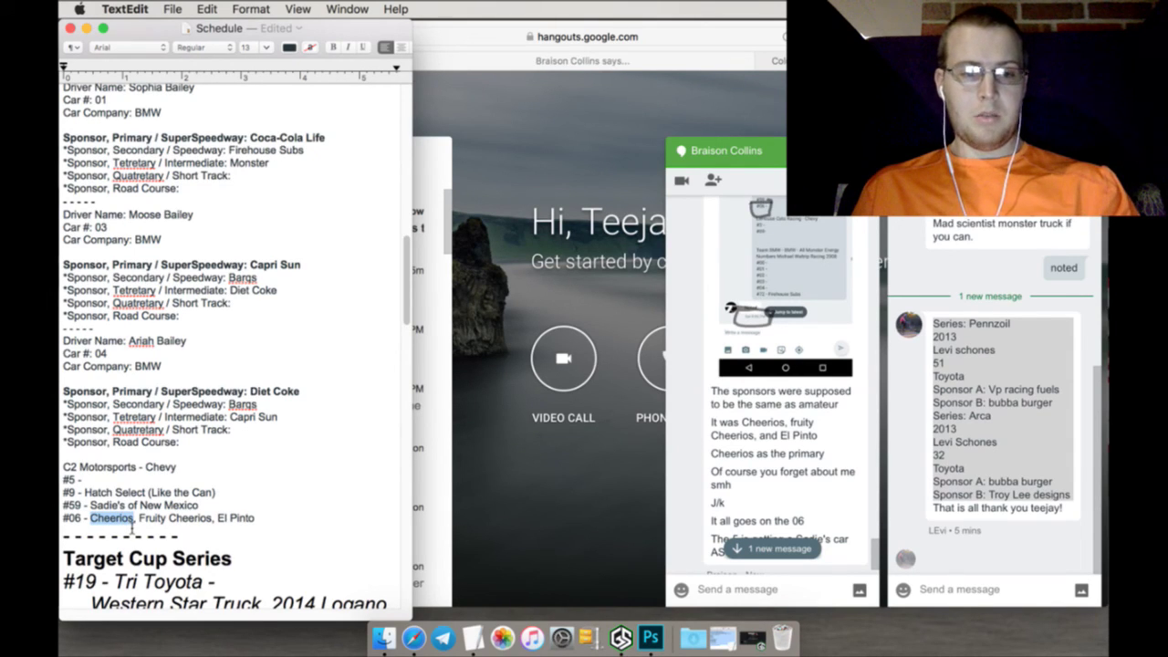
Check the newest Hangouts message about the #5 car and copy "Sadie's of New Mexico" from the #59 line to the #5 line
{"action": "left_click", "coordinate": [749, 550]}
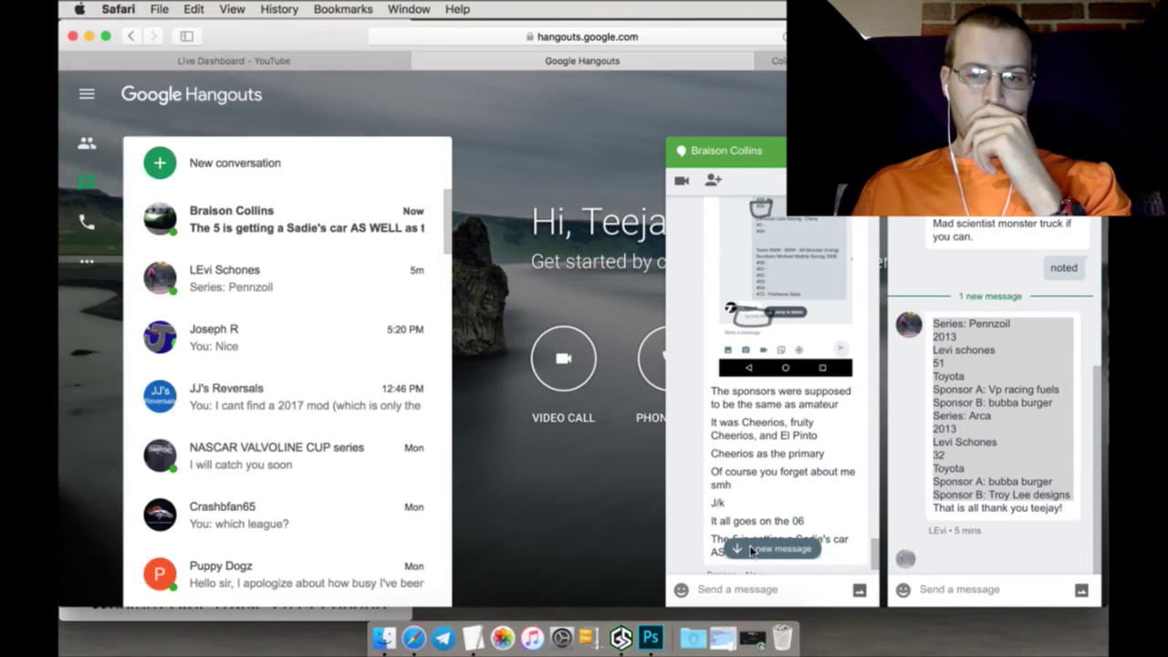
{"action": "left_click", "coordinate": [775, 550]}
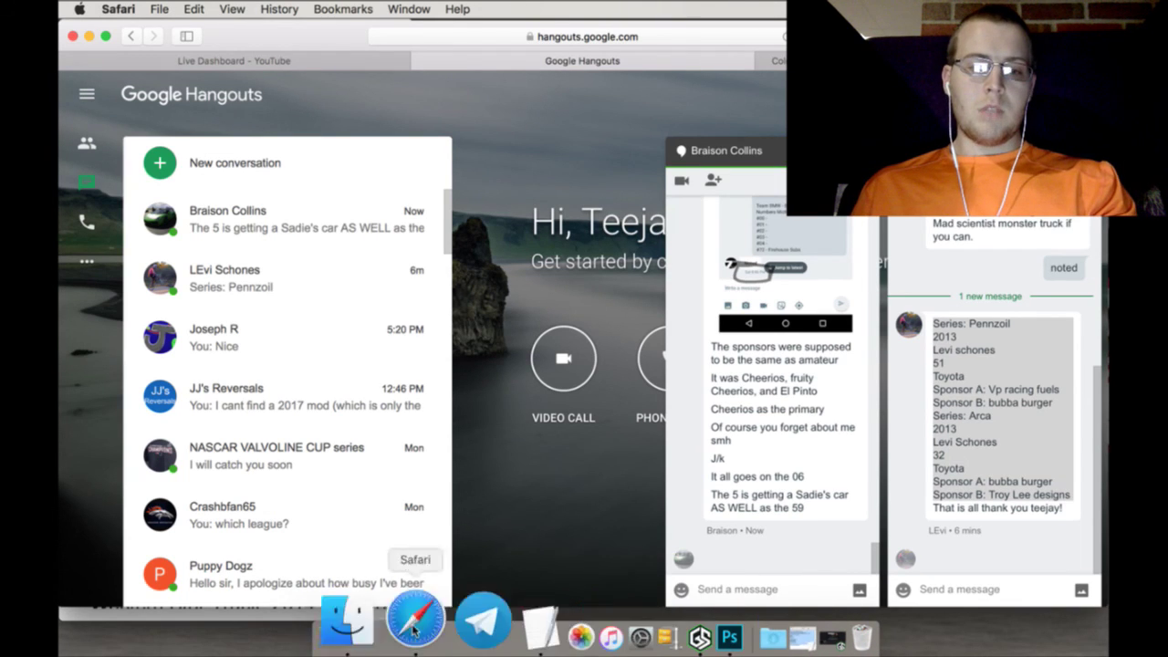
{"action": "left_click", "coordinate": [284, 618]}
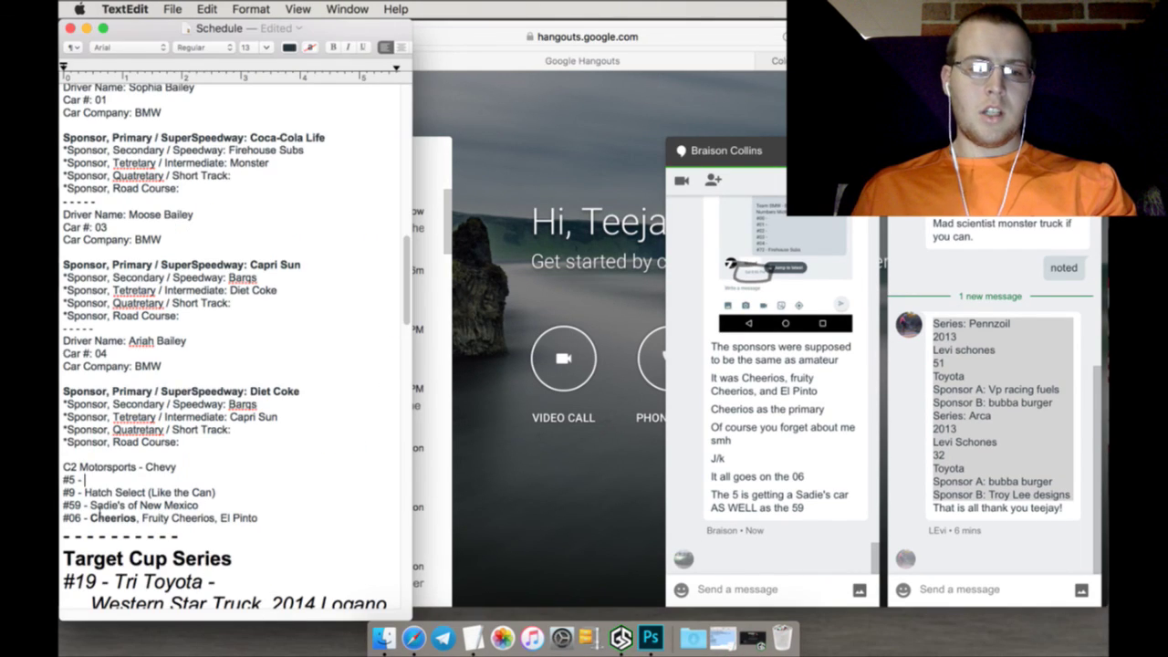
{"action": "left_click_drag", "start_coordinate": [91, 506], "coordinate": [185, 509]}
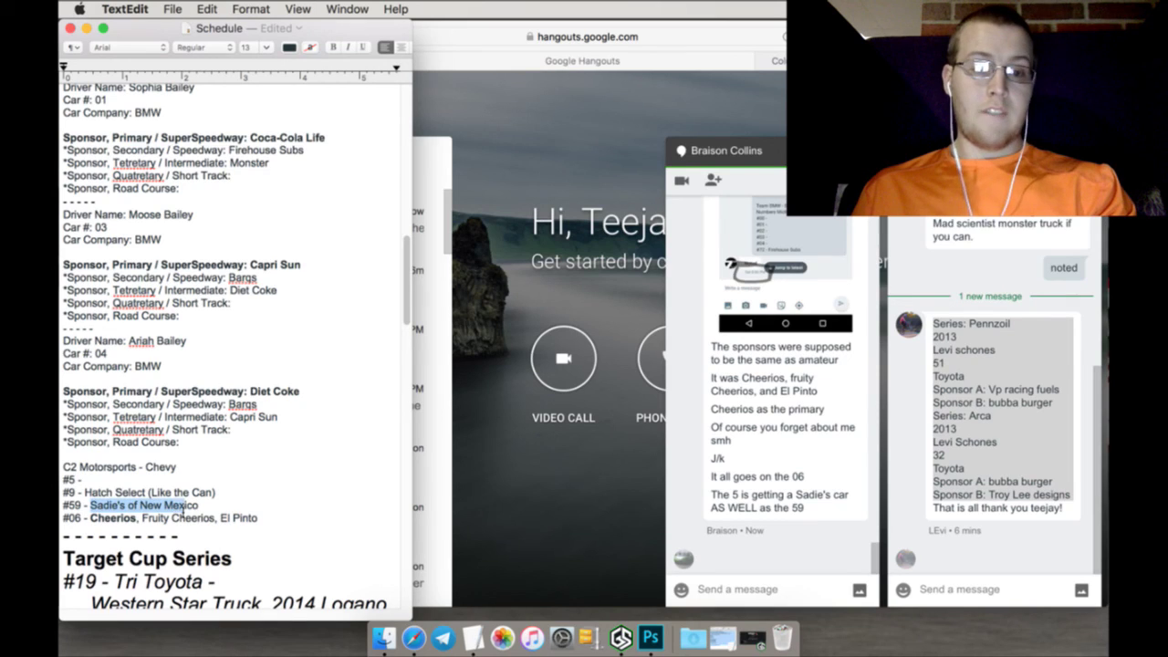
{"action": "right_click", "coordinate": [199, 508]}
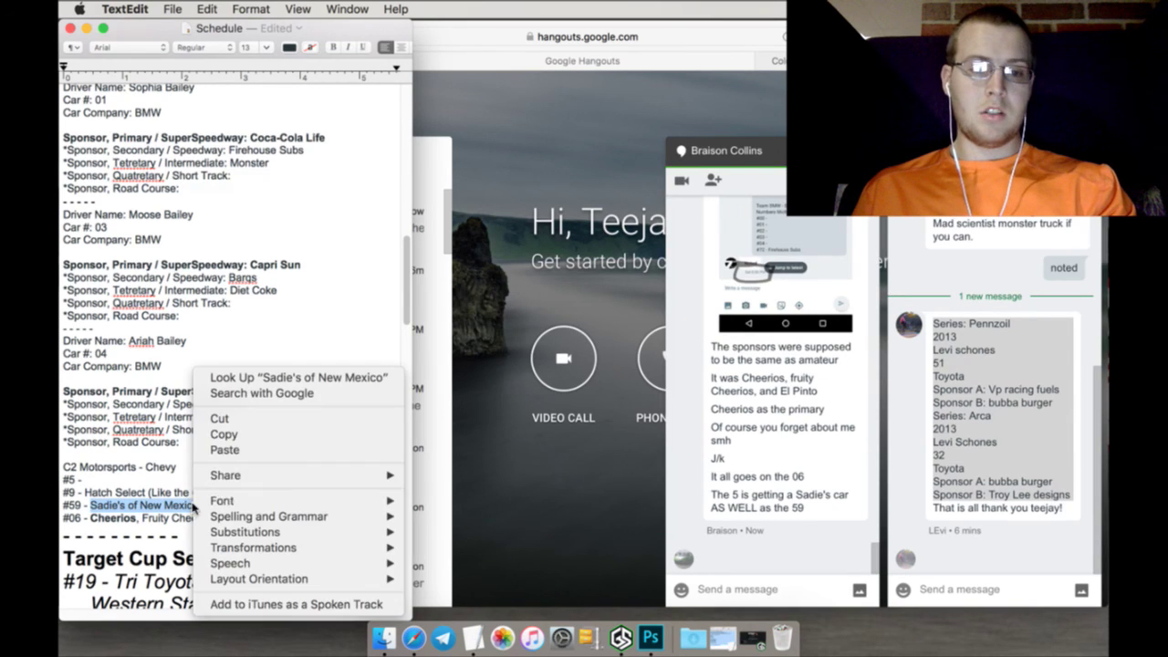
{"action": "left_click", "coordinate": [221, 434]}
{"action": "left_click", "coordinate": [135, 480]}
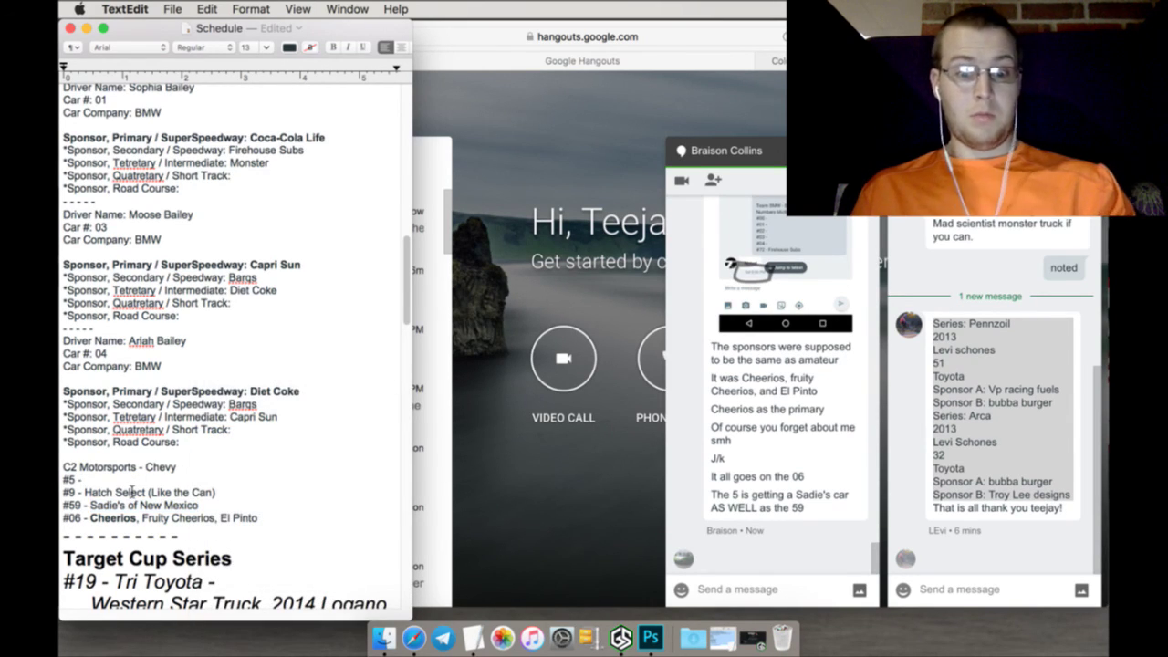
{"action": "key", "text": "super+v"}
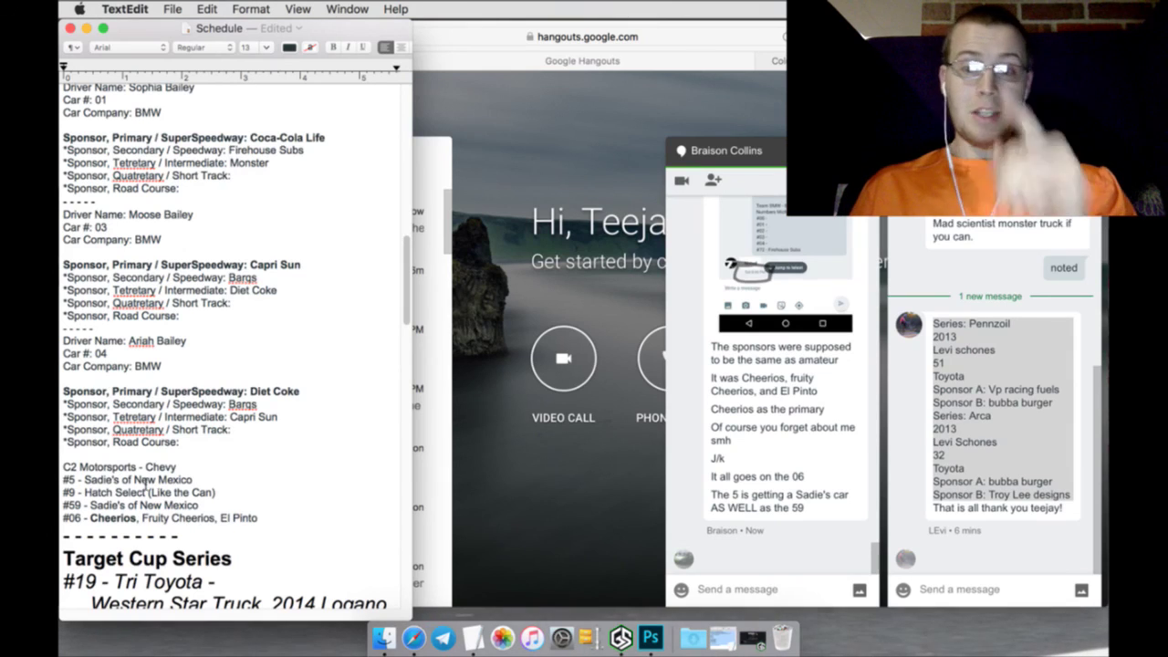
Switch to the YouTube Live Dashboard in Safari and read the recent live chat messages down to the newest one
{"action": "key", "text": "super+Tab"}
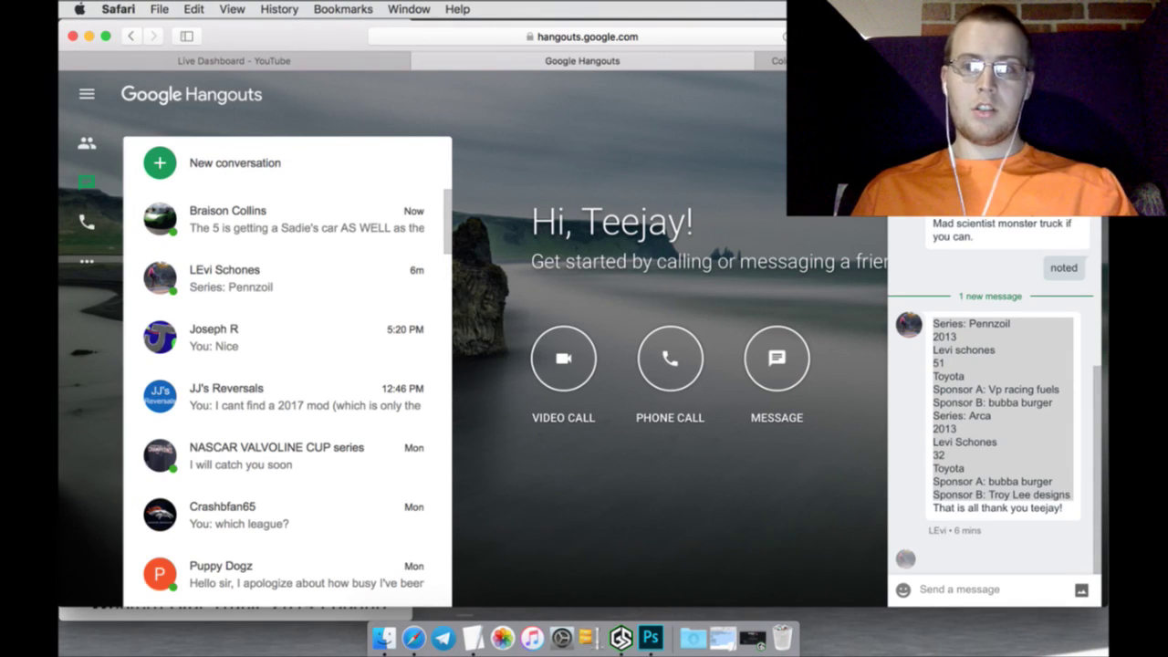
{"action": "left_click", "coordinate": [362, 66]}
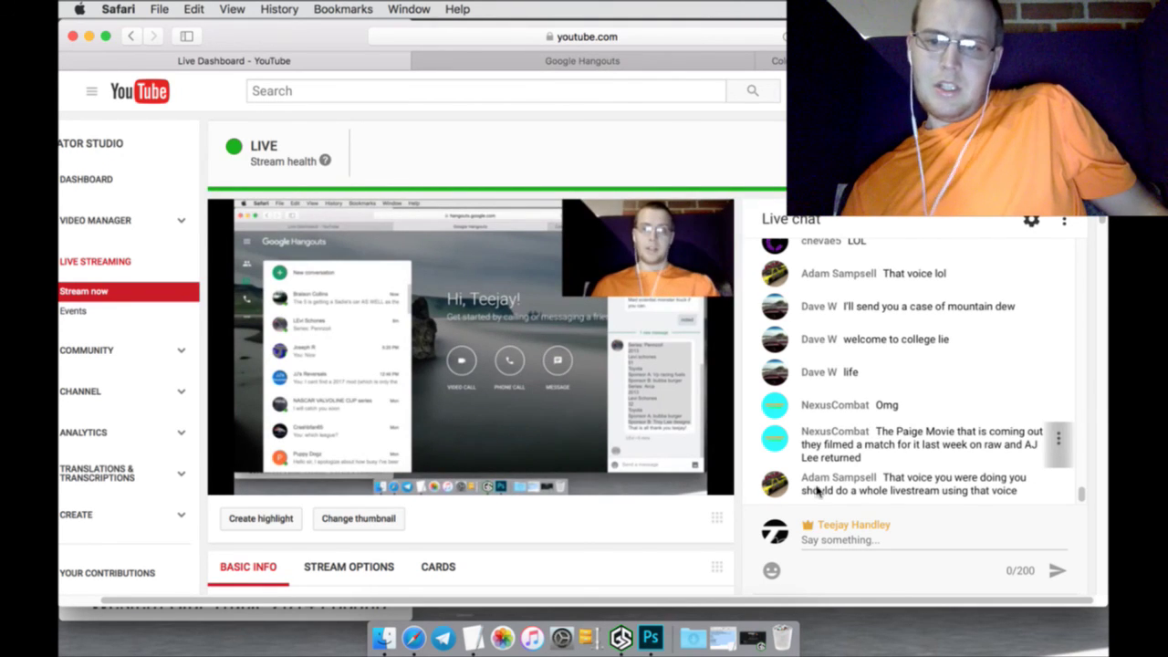
{"action": "scroll", "coordinate": [828, 485], "scroll_direction": "up", "scroll_amount": 3}
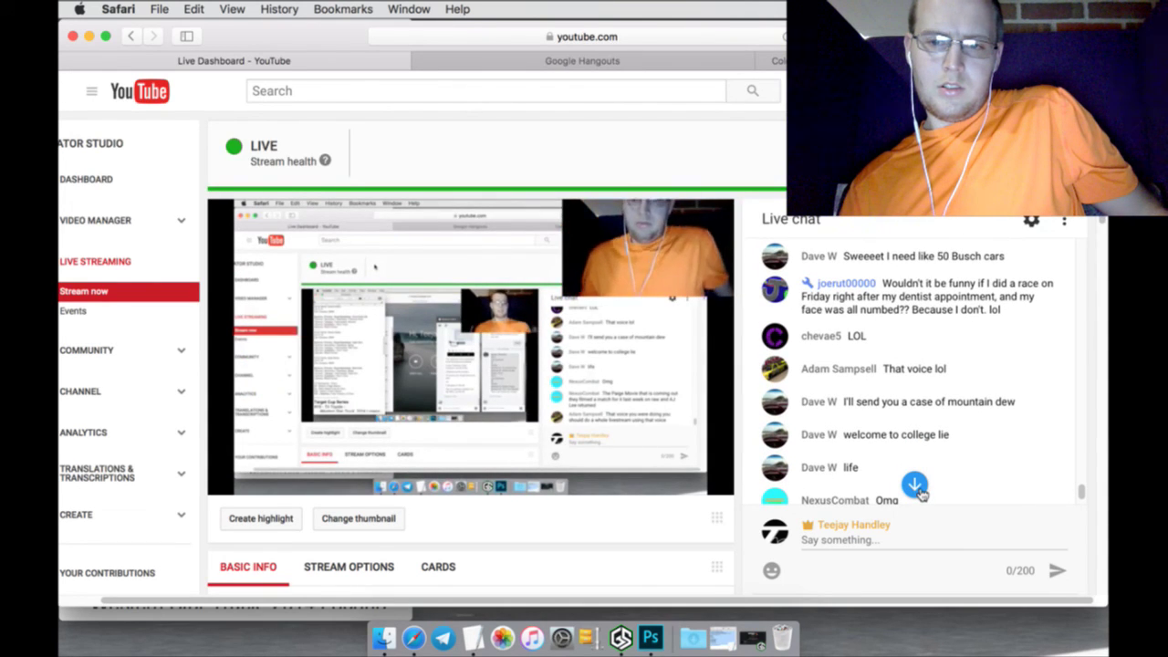
{"action": "left_click", "coordinate": [915, 484]}
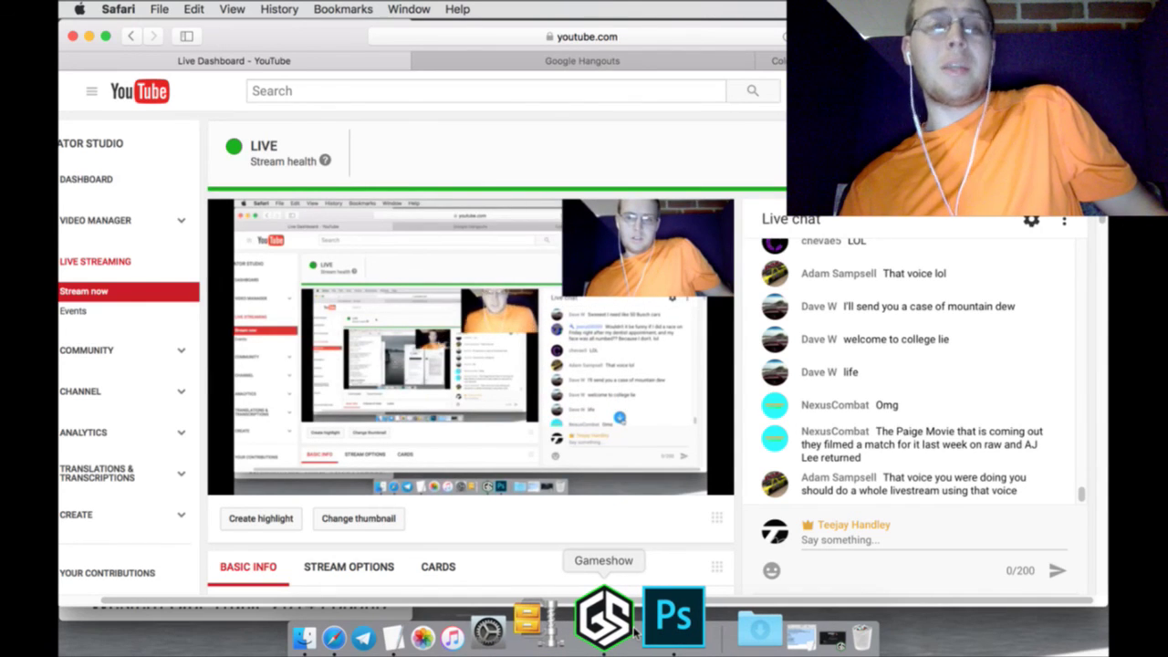
Return to the Schedule document in TextEdit and review the BMW entries from car #04 back up to #00
{"action": "left_click", "coordinate": [276, 618]}
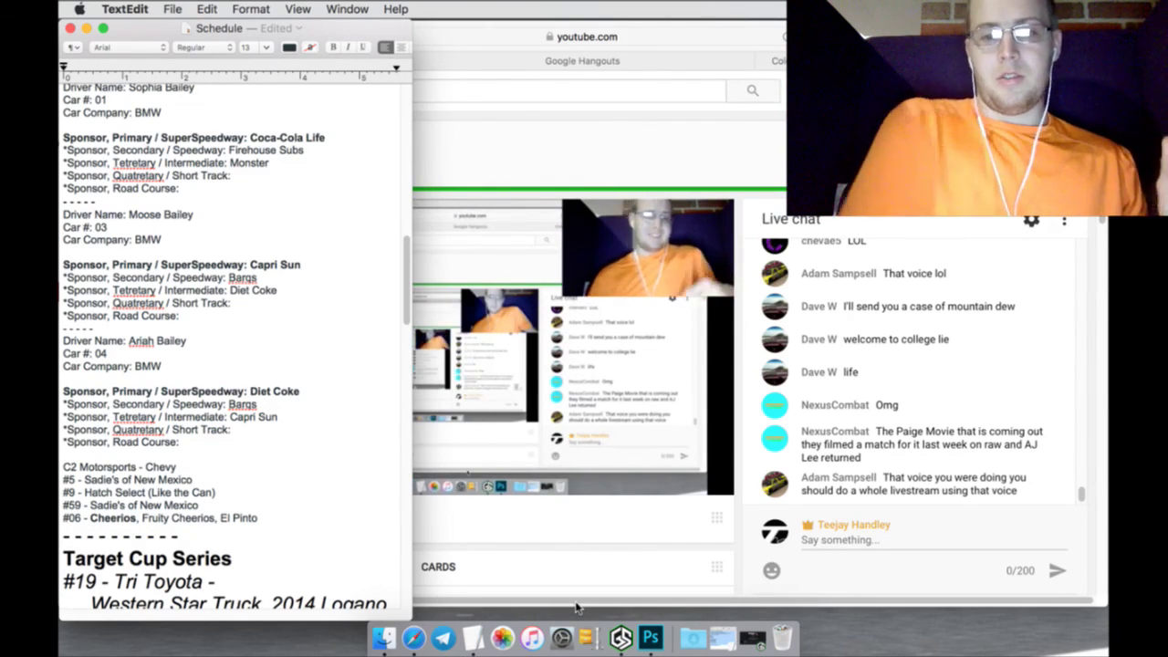
{"action": "scroll", "coordinate": [282, 519], "scroll_direction": "up", "scroll_amount": 2}
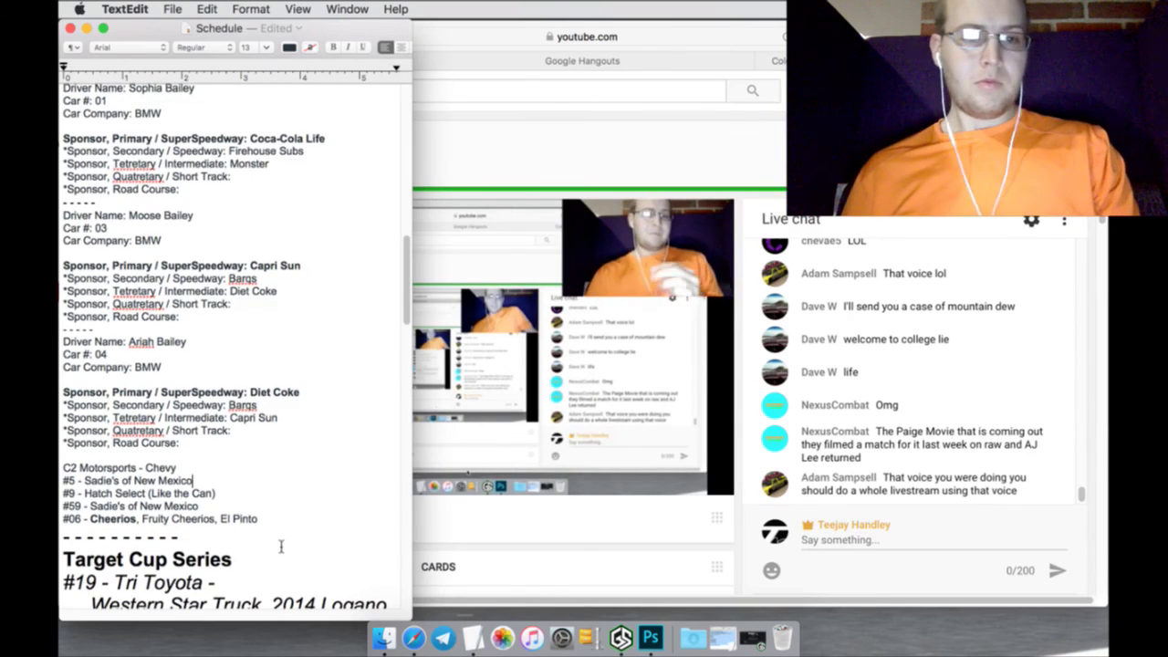
{"action": "scroll", "coordinate": [283, 519], "scroll_direction": "up", "scroll_amount": 8}
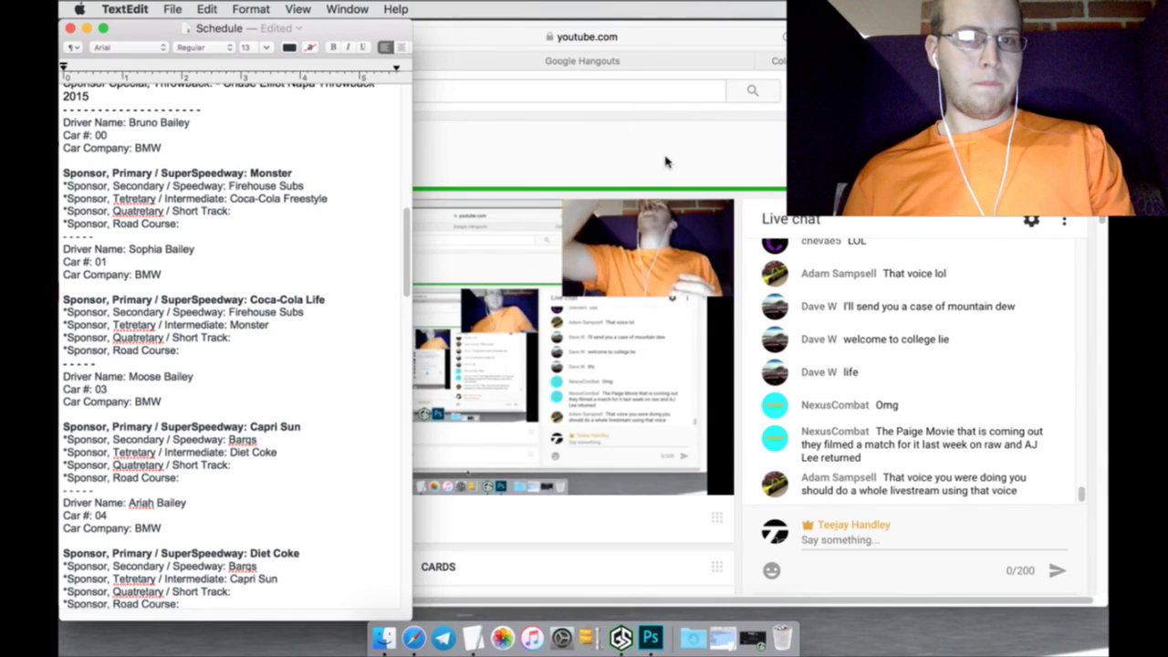
Switch to Photoshop, open 00mwr.psd from the Numbers folder and check its 72 layer, leaving that layer hidden
{"action": "left_click", "coordinate": [650, 621]}
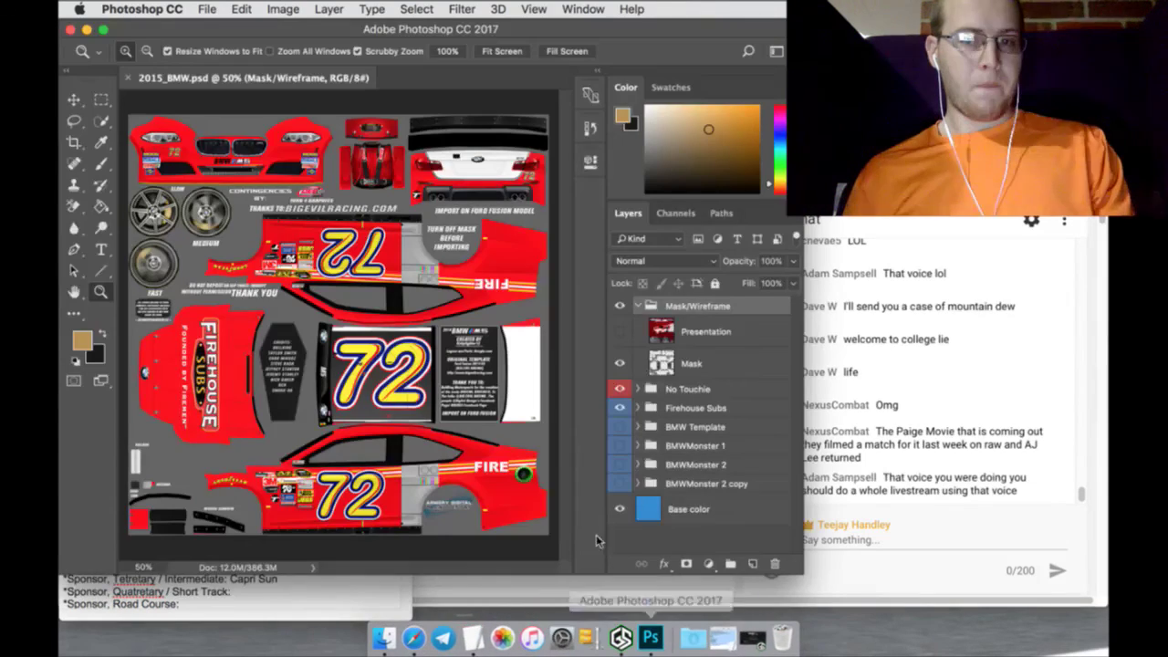
{"action": "left_click", "coordinate": [206, 9]}
{"action": "left_click", "coordinate": [231, 46]}
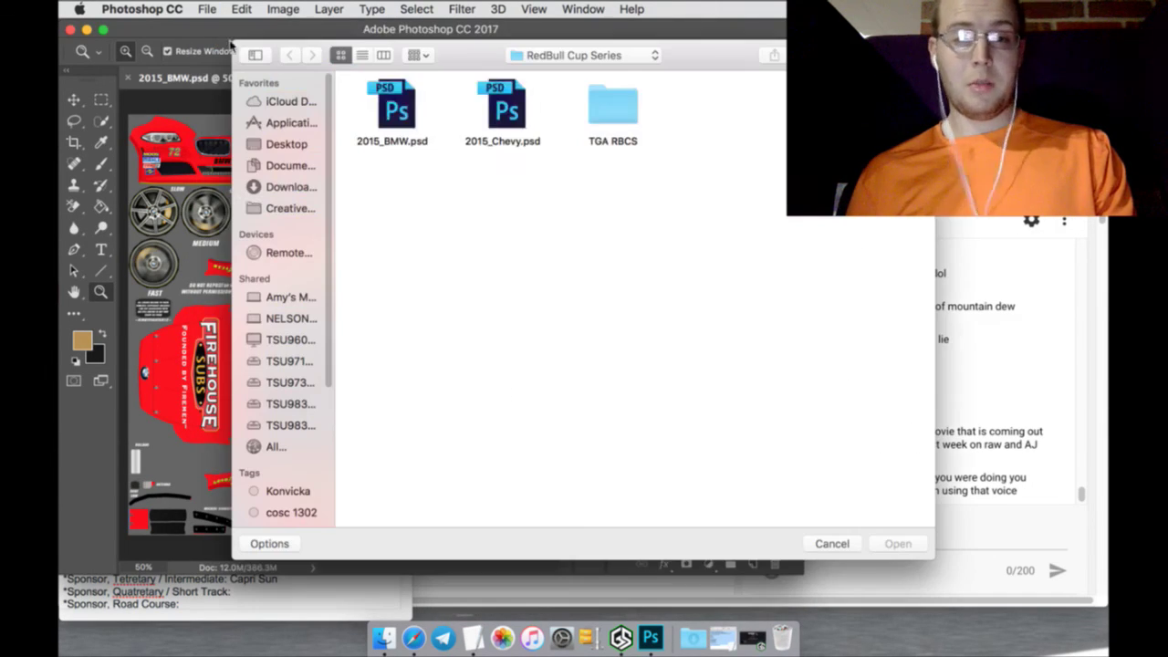
{"action": "left_click", "coordinate": [591, 57]}
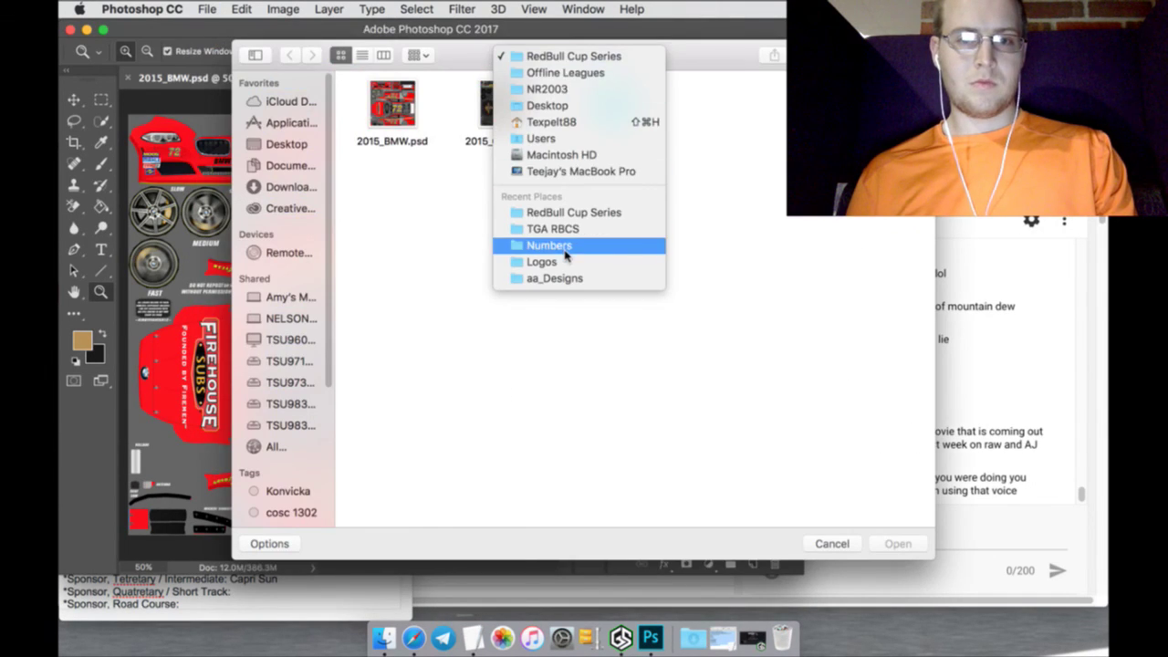
{"action": "left_click", "coordinate": [564, 248]}
{"action": "left_click", "coordinate": [398, 119]}
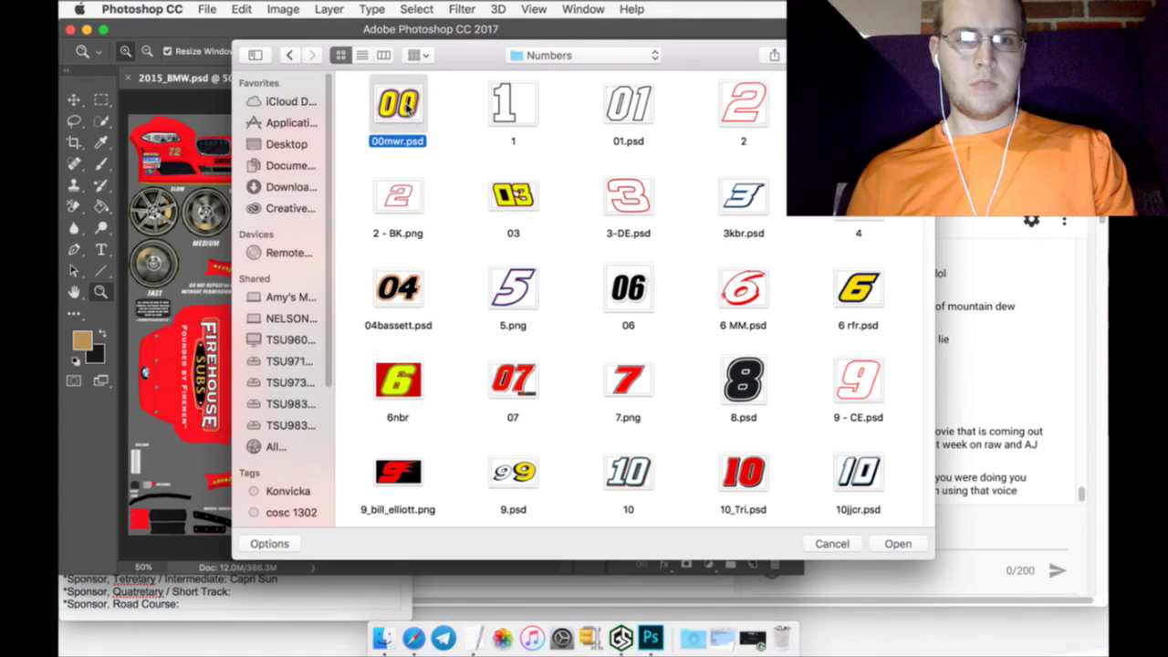
{"action": "left_click", "coordinate": [876, 544]}
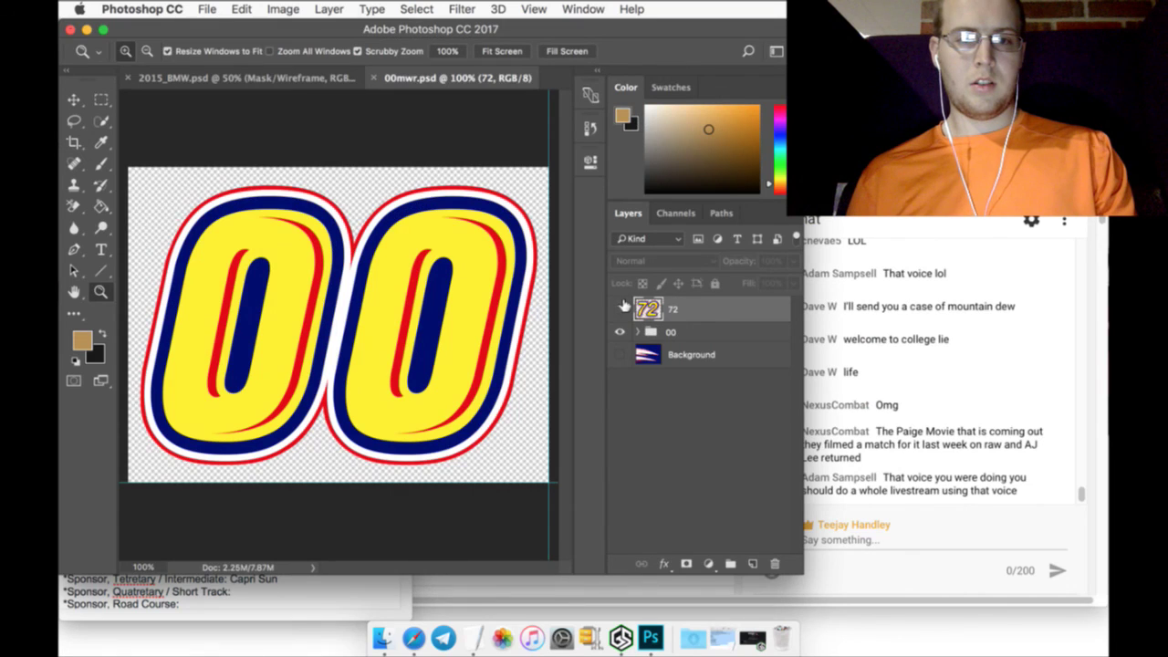
{"action": "left_click", "coordinate": [621, 309]}
{"action": "left_click", "coordinate": [622, 309]}
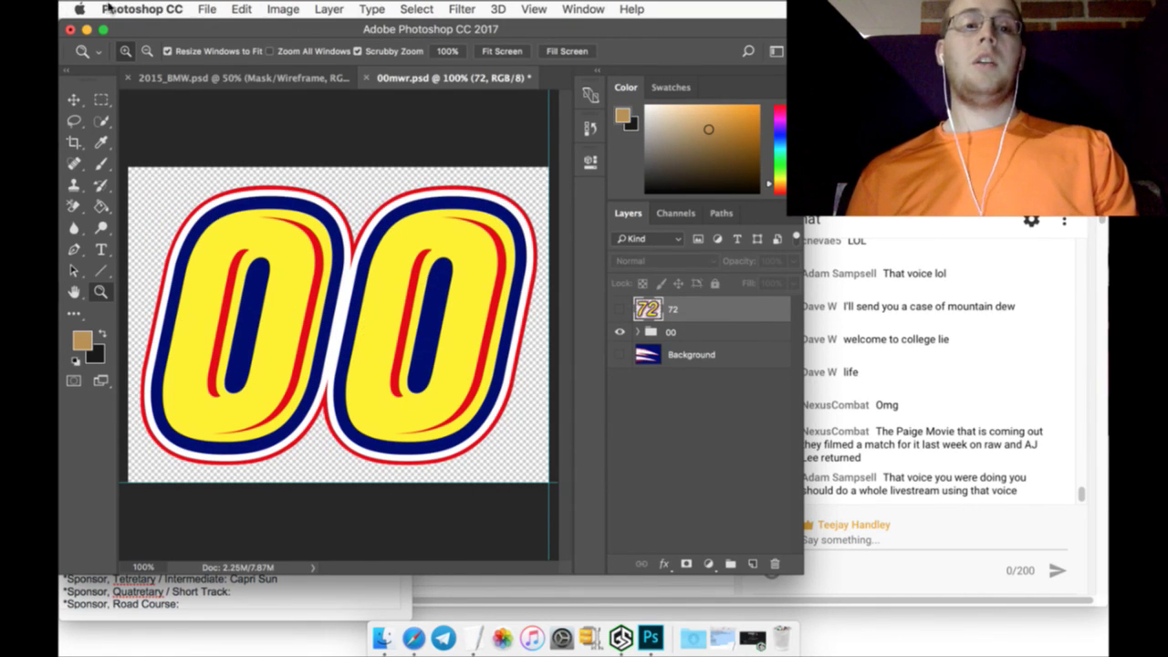
Set the Type tool's font to Arial Black and its colour to the yellow sampled from the 00 graphic
{"action": "left_click", "coordinate": [102, 251]}
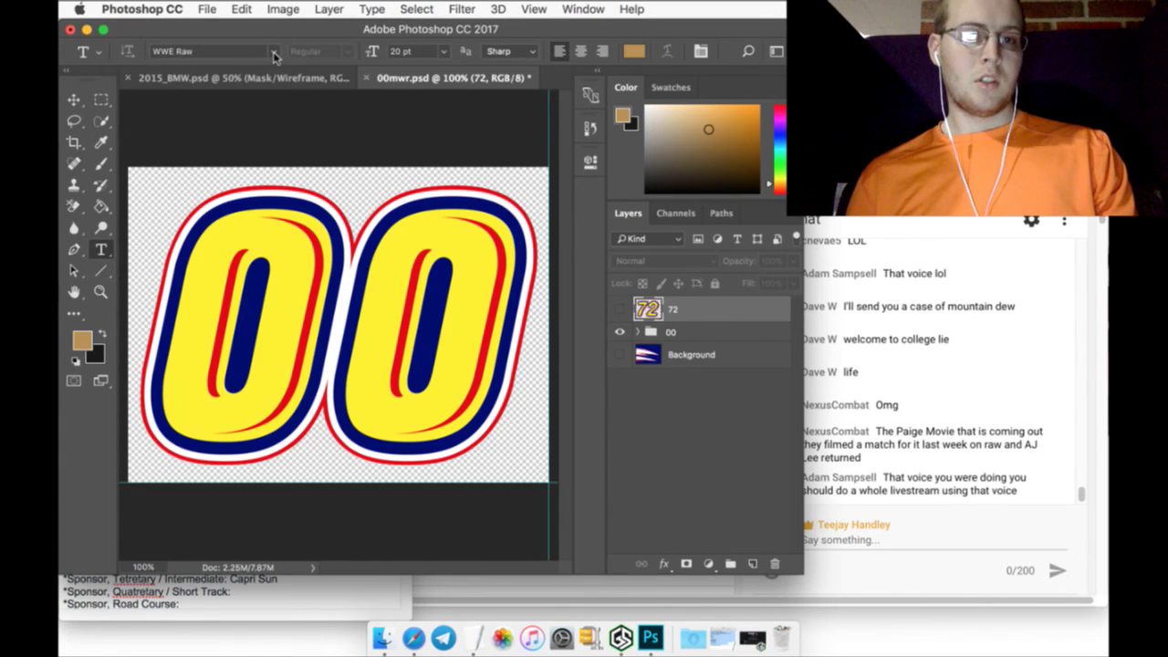
{"action": "left_click", "coordinate": [272, 52]}
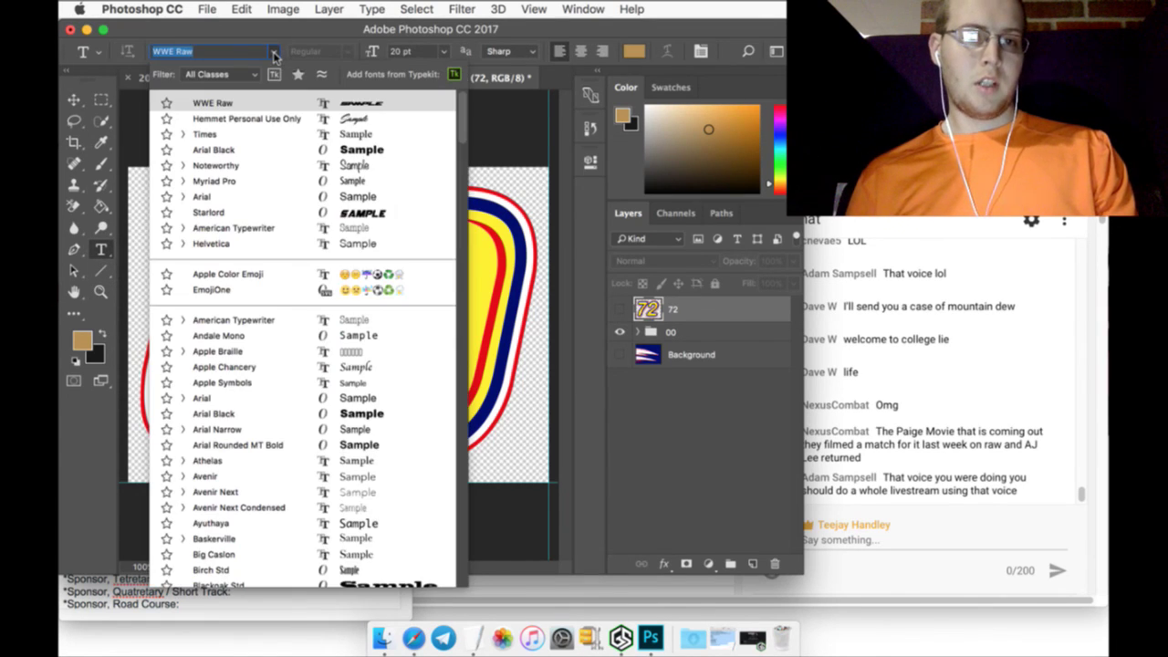
{"action": "left_click", "coordinate": [354, 157]}
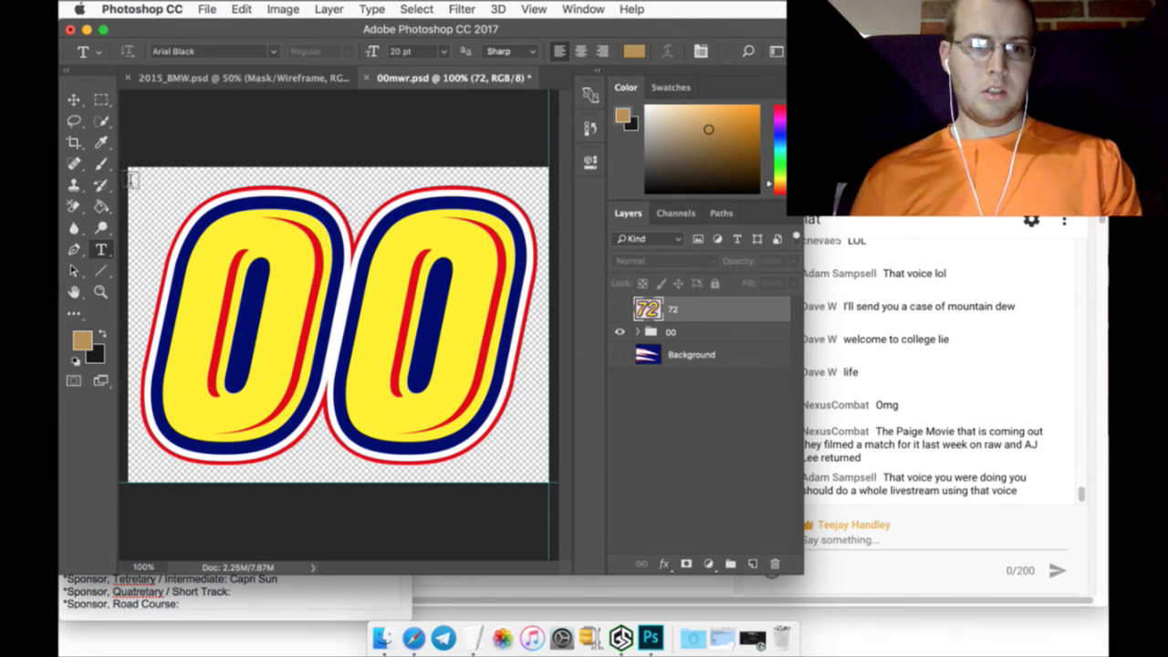
{"action": "left_click", "coordinate": [102, 143]}
{"action": "left_click", "coordinate": [219, 236]}
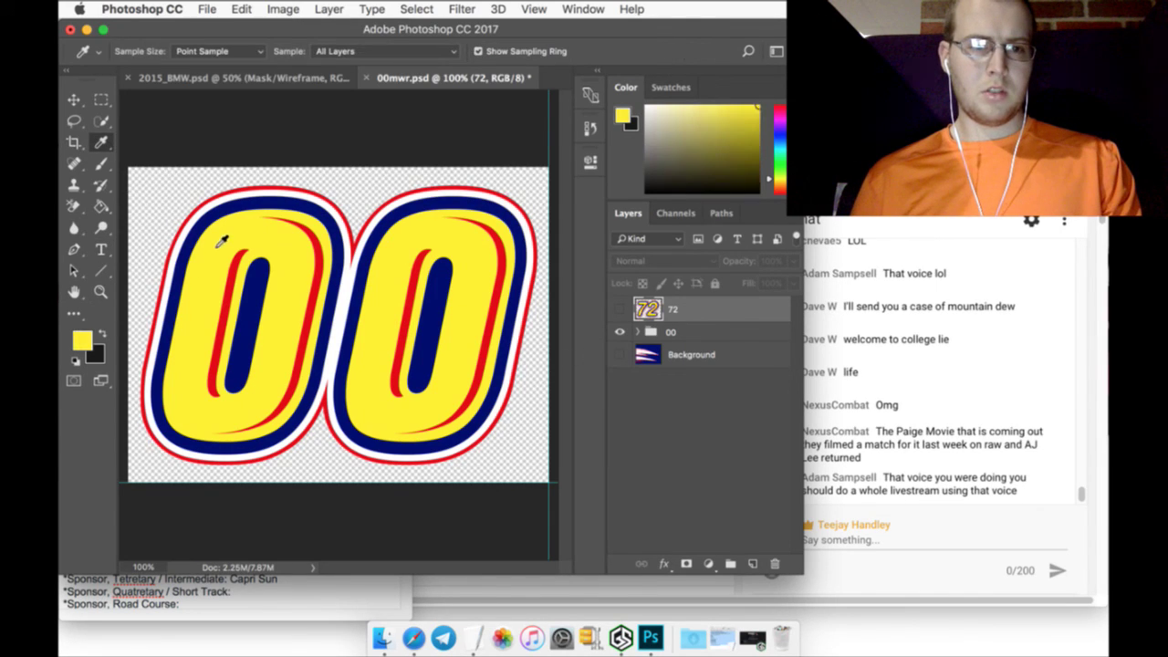
{"action": "left_click", "coordinate": [101, 249]}
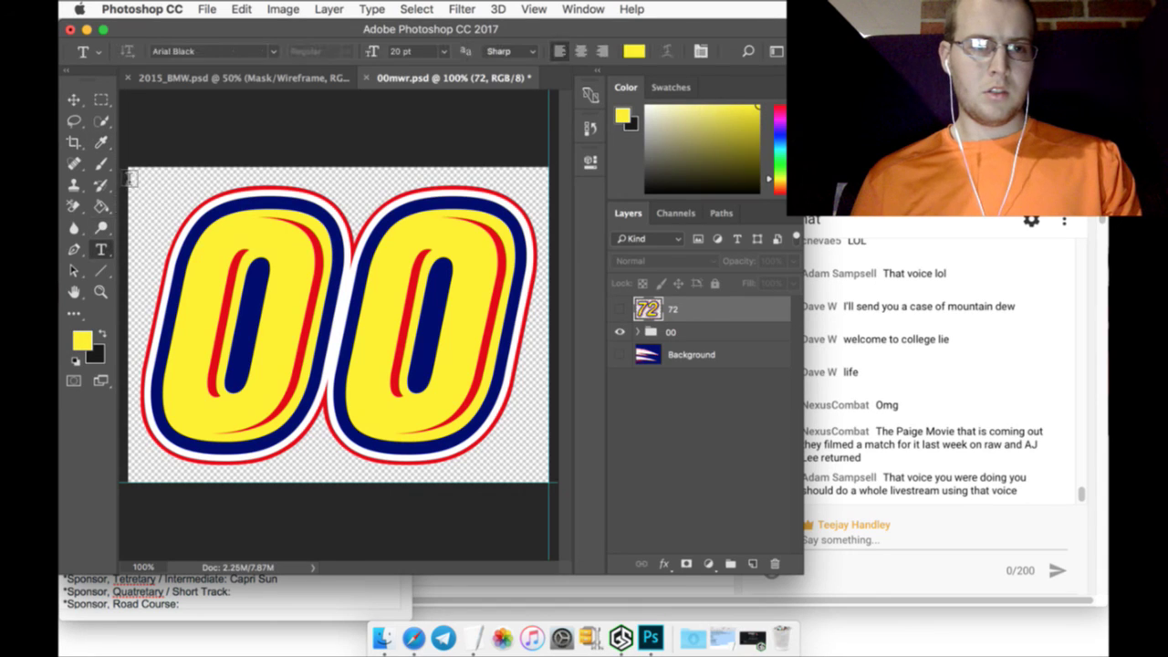
Add a text box spanning the canvas width over the 00 graphic, containing "00", and centre-align its text
{"action": "left_click_drag", "start_coordinate": [130, 176], "coordinate": [523, 422]}
{"action": "left_click_drag", "start_coordinate": [339, 169], "coordinate": [338, 195]}
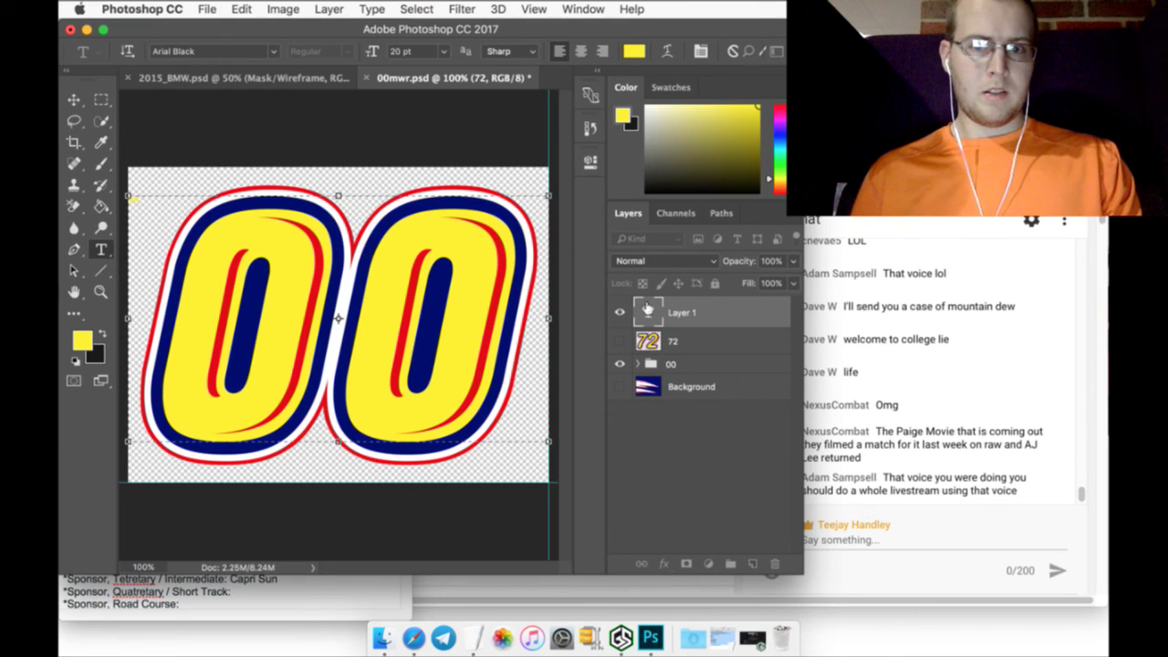
{"action": "left_click", "coordinate": [648, 311]}
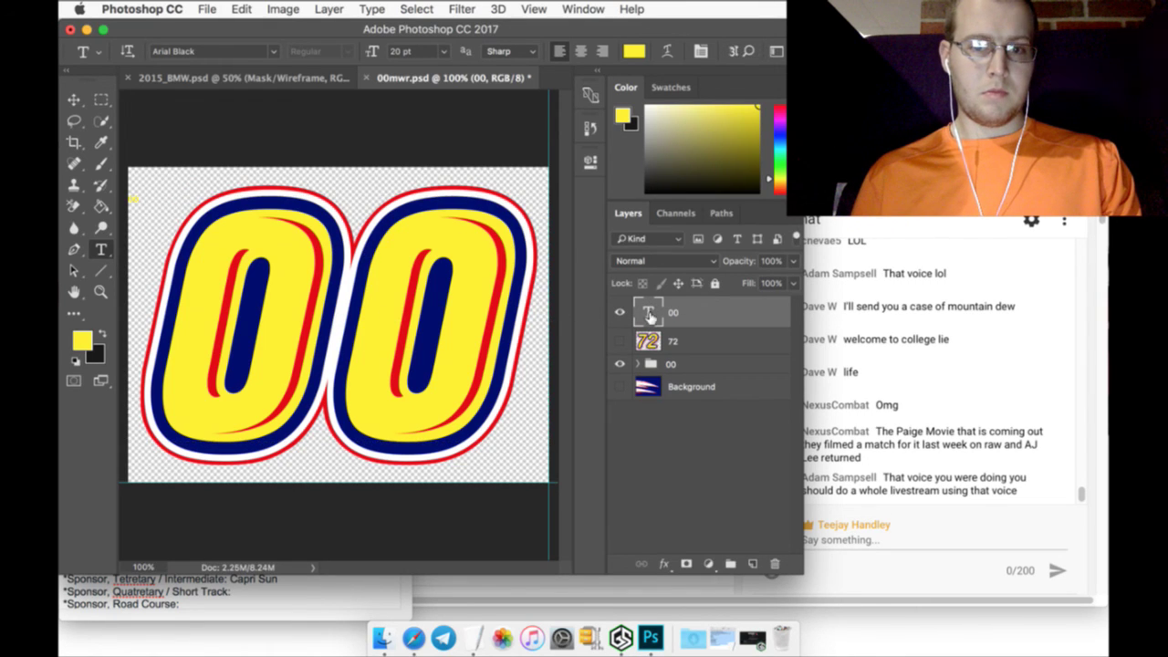
{"action": "double_click", "coordinate": [648, 312]}
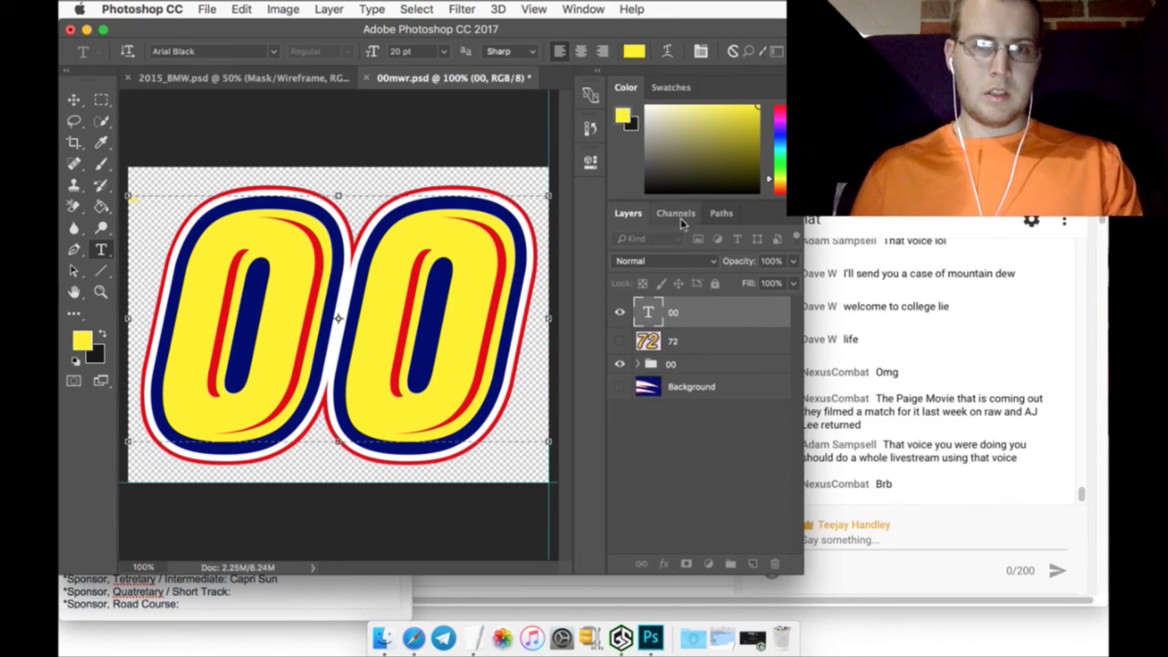
{"action": "left_click", "coordinate": [581, 51]}
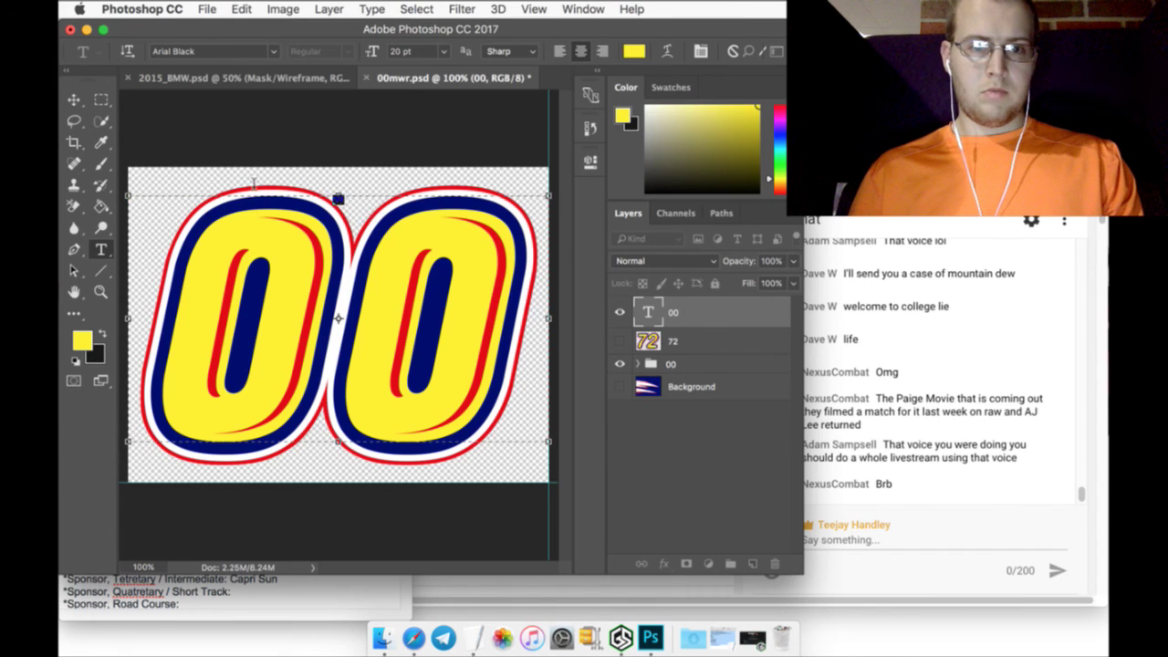
Enlarge the yellow 00 text to 686 pt so it roughly covers the 00 graphic
{"action": "left_click", "coordinate": [445, 52]}
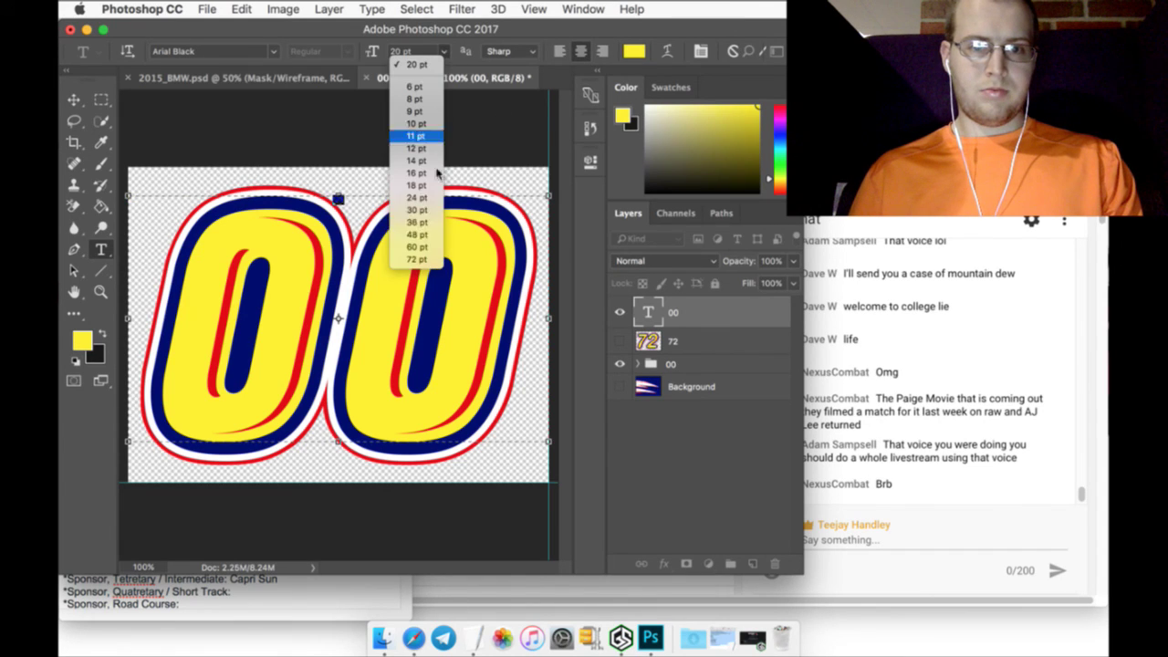
{"action": "left_click", "coordinate": [417, 259]}
{"action": "left_click", "coordinate": [423, 55]}
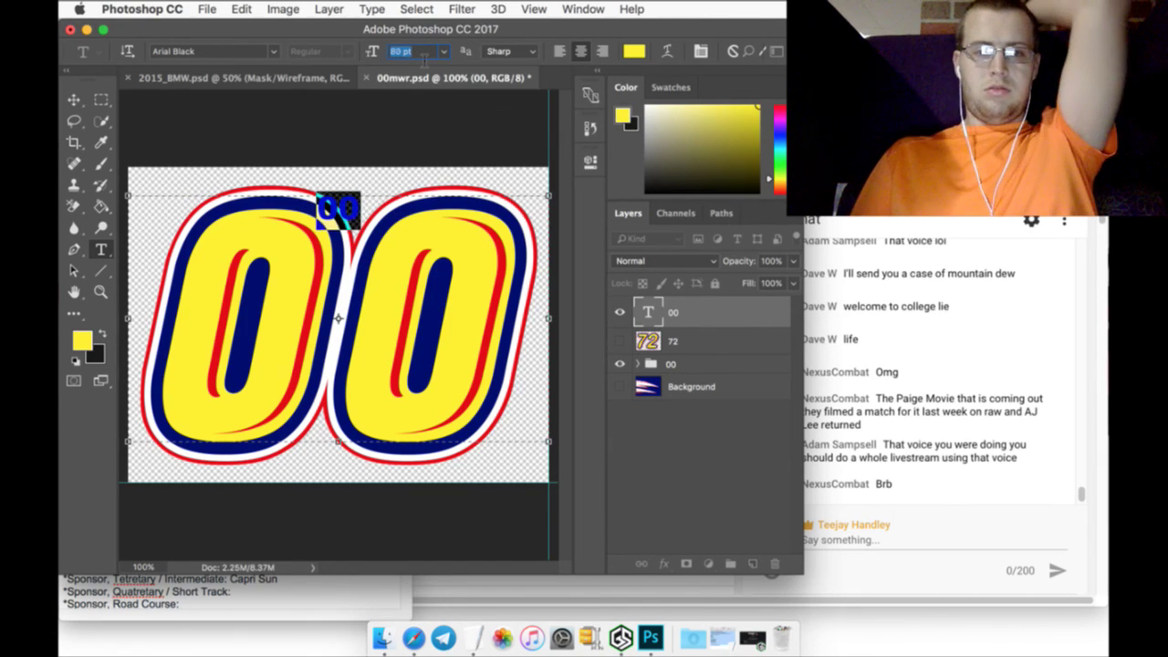
{"action": "type", "text": "98"}
{"action": "key", "text": "Return"}
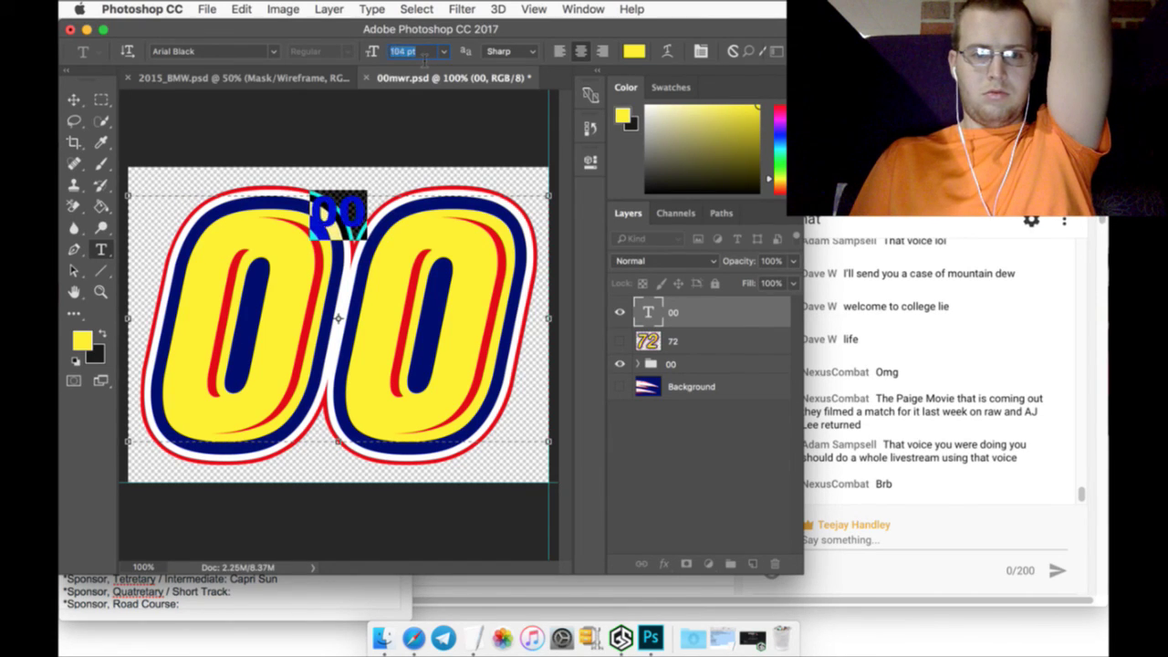
{"action": "type", "text": "116"}
{"action": "key", "text": "Return"}
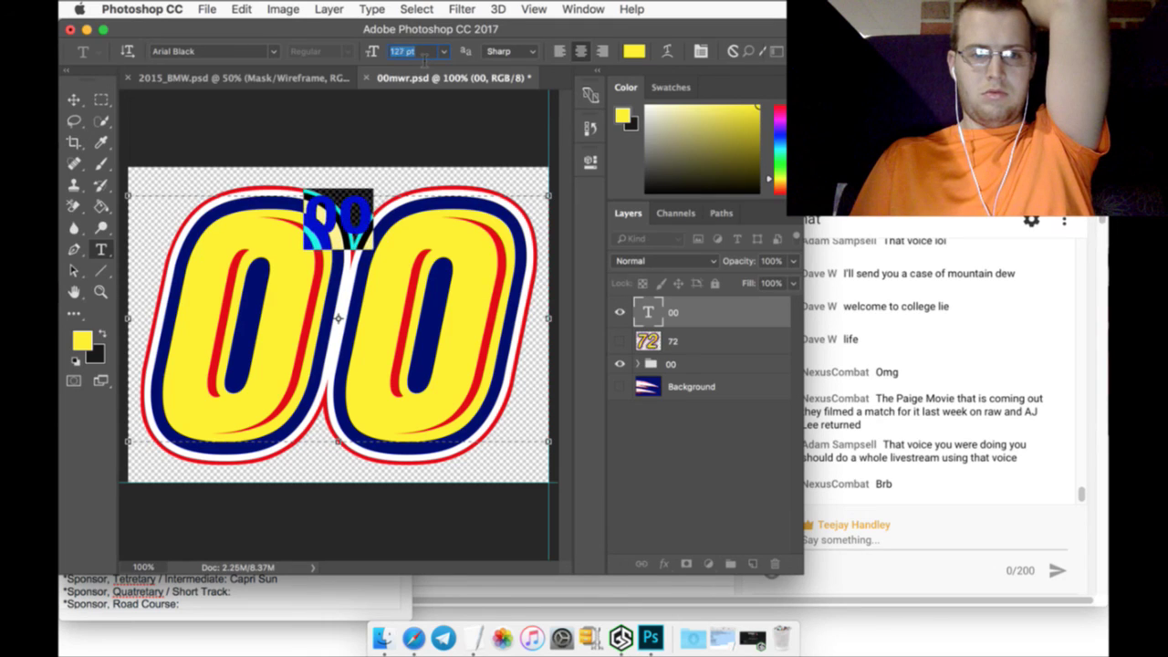
{"action": "type", "text": "157"}
{"action": "key", "text": "Return"}
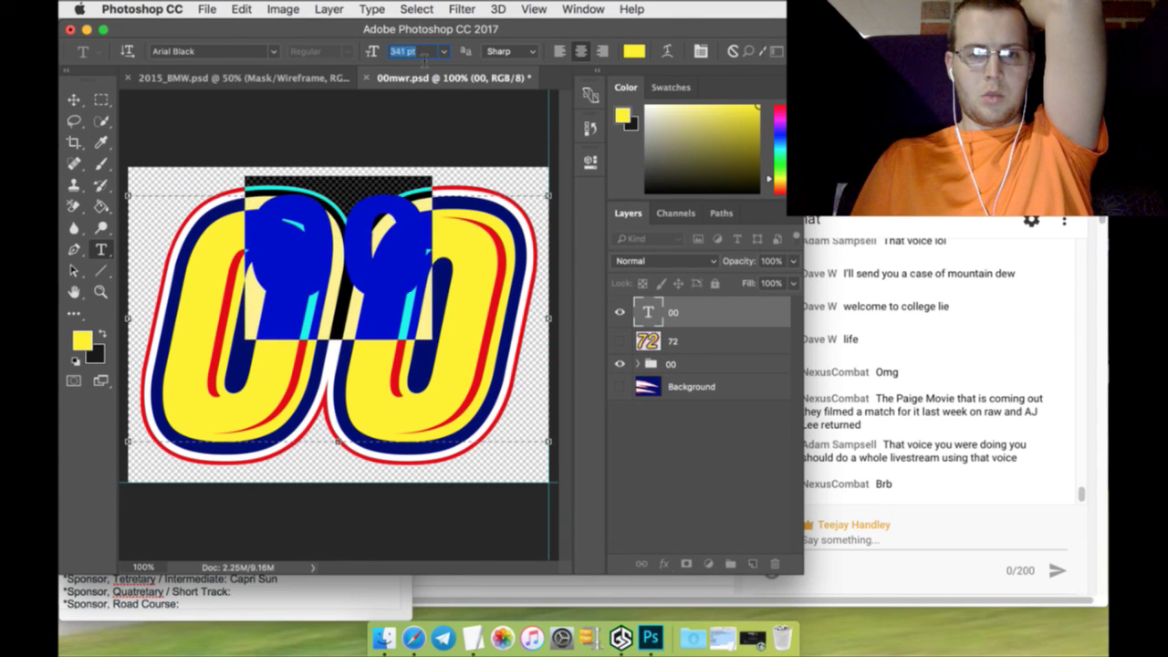
{"action": "scroll", "coordinate": [423, 58], "scroll_direction": "up", "scroll_amount": 20}
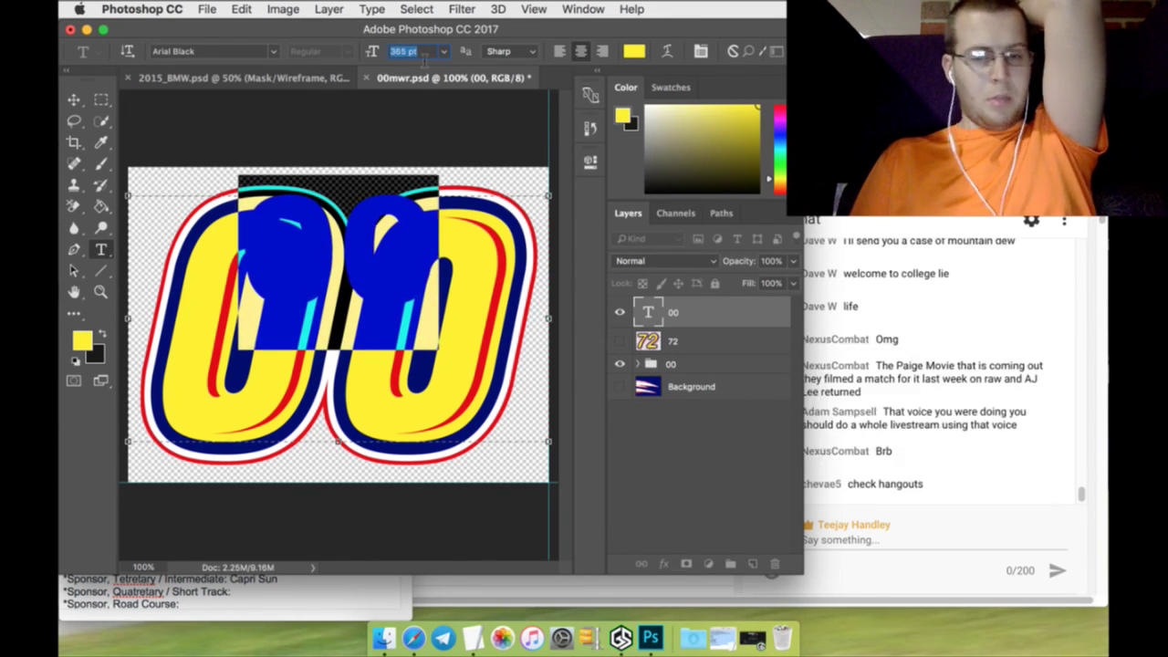
{"action": "scroll", "coordinate": [424, 57], "scroll_direction": "up", "scroll_amount": 20}
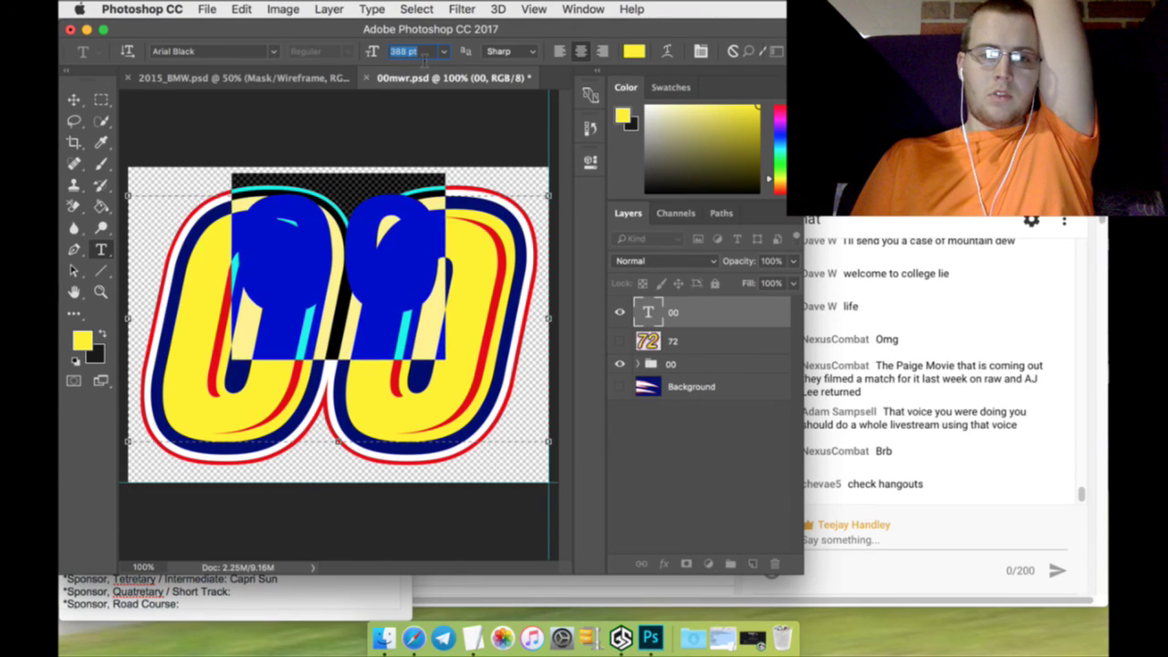
{"action": "scroll", "coordinate": [423, 57], "scroll_direction": "up", "scroll_amount": 5}
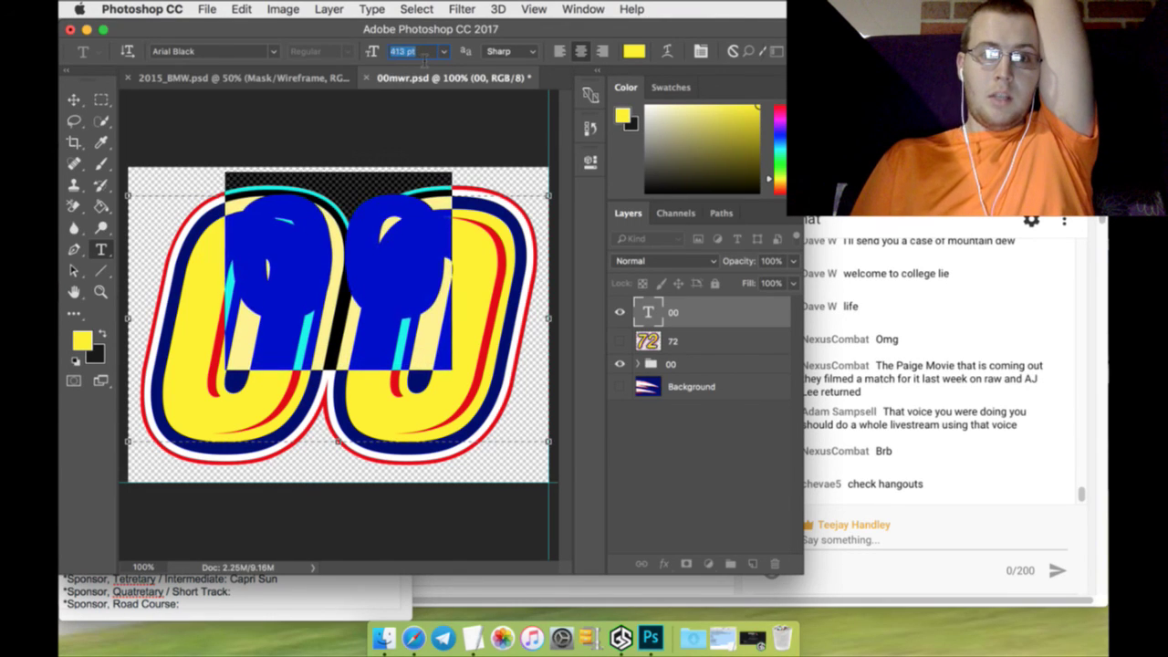
{"action": "scroll", "coordinate": [423, 58], "scroll_direction": "up", "scroll_amount": 20}
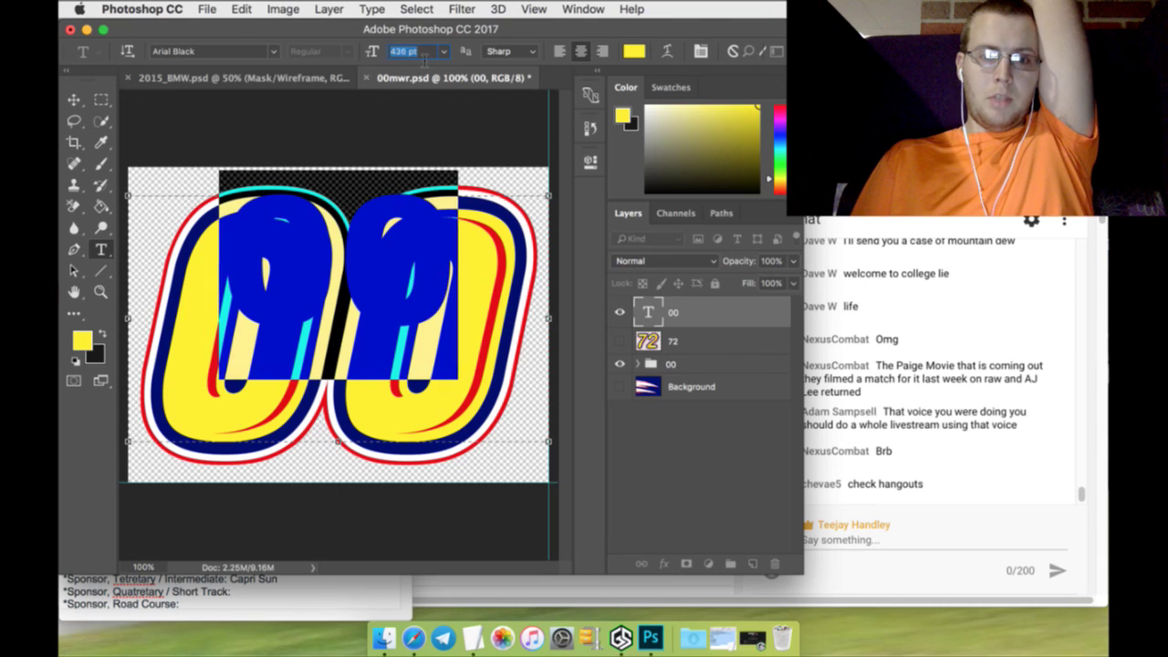
{"action": "scroll", "coordinate": [423, 57], "scroll_direction": "up", "scroll_amount": 20}
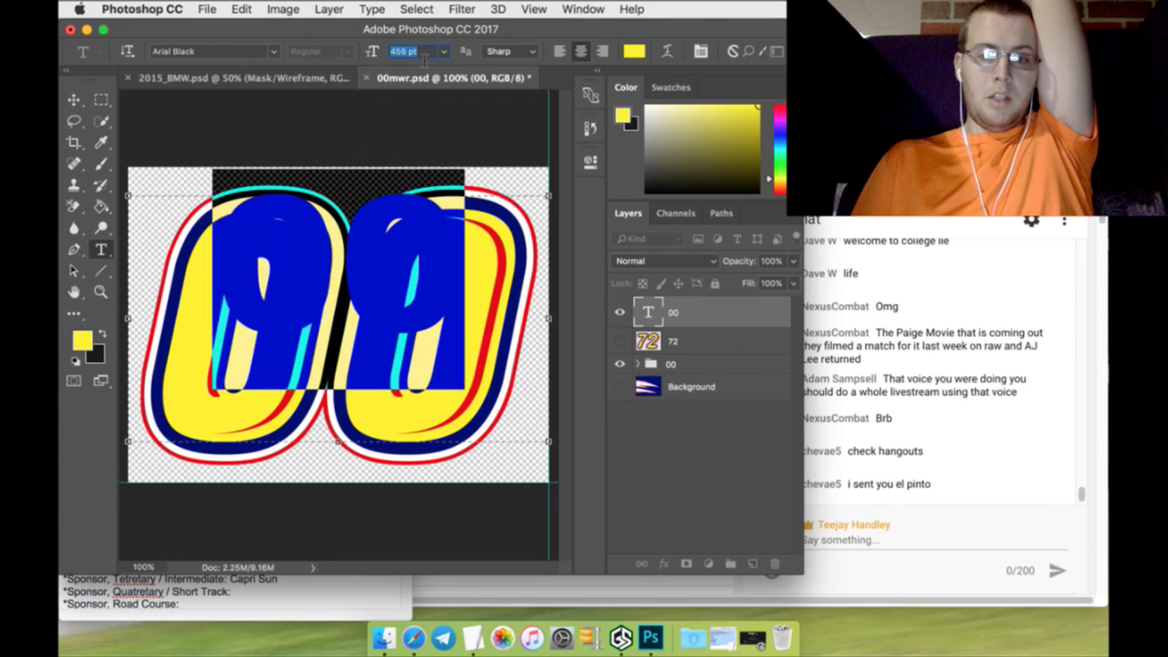
{"action": "scroll", "coordinate": [424, 57], "scroll_direction": "up", "scroll_amount": 20}
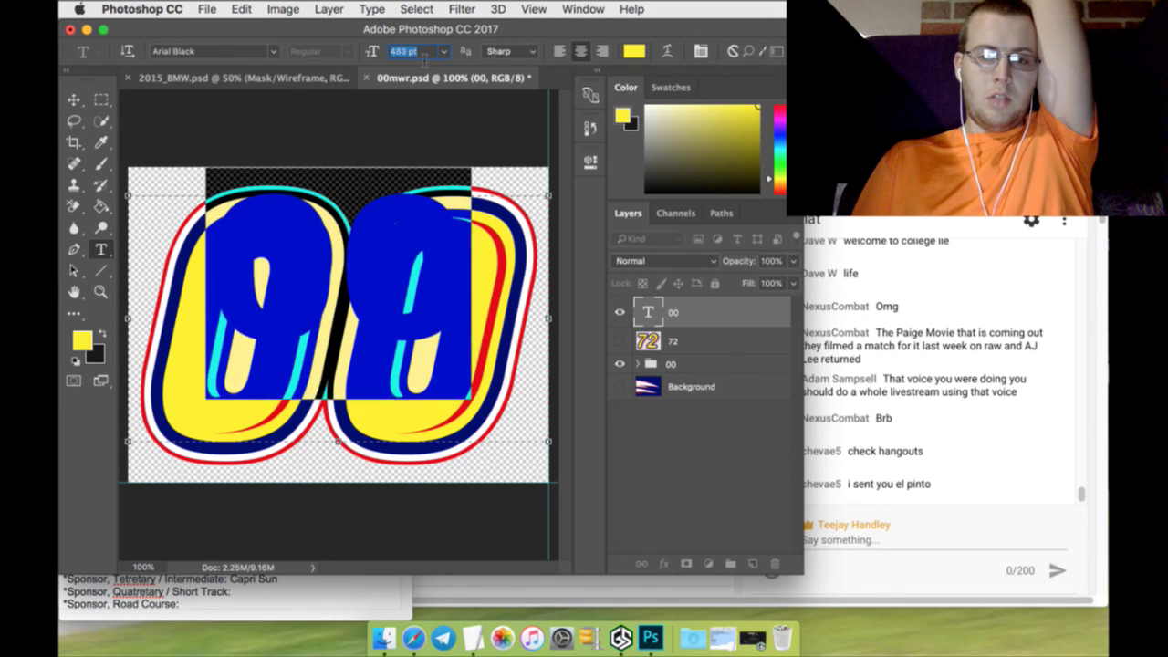
{"action": "scroll", "coordinate": [423, 58], "scroll_direction": "up", "scroll_amount": 20}
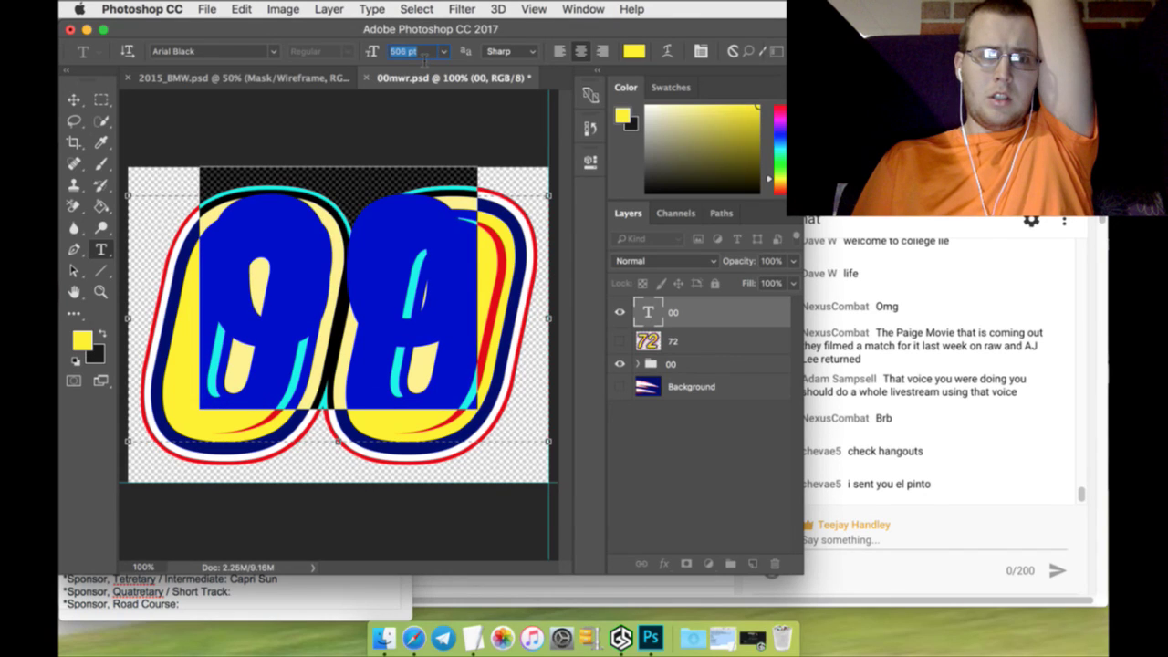
{"action": "scroll", "coordinate": [423, 57], "scroll_direction": "up", "scroll_amount": 20}
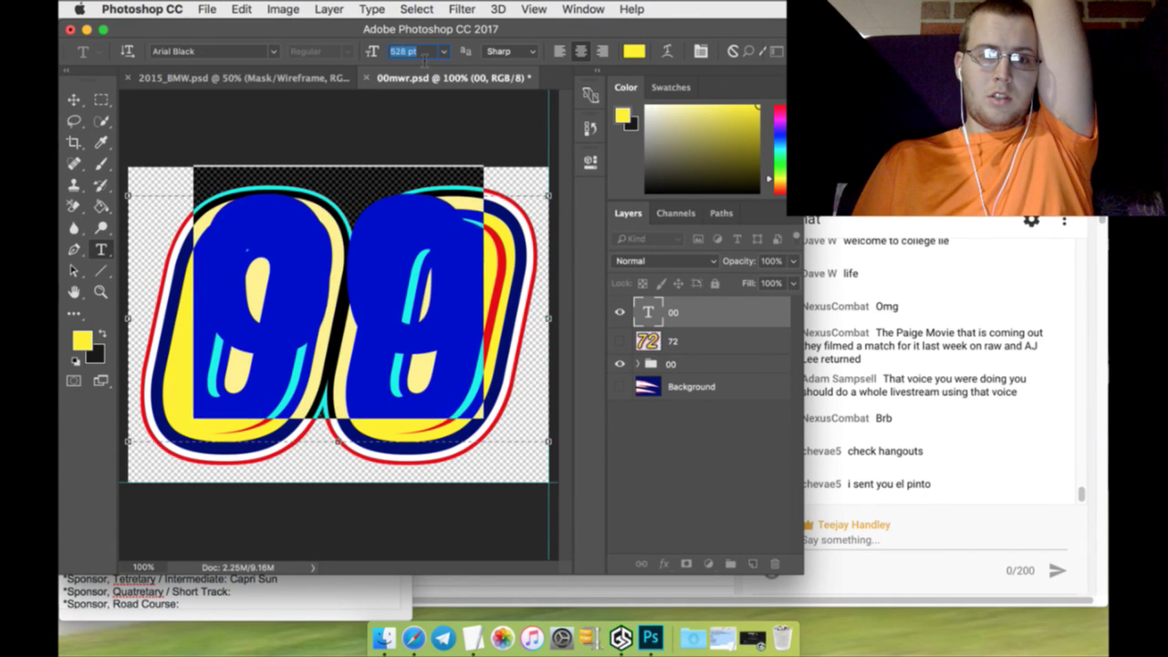
{"action": "scroll", "coordinate": [424, 57], "scroll_direction": "up", "scroll_amount": 20}
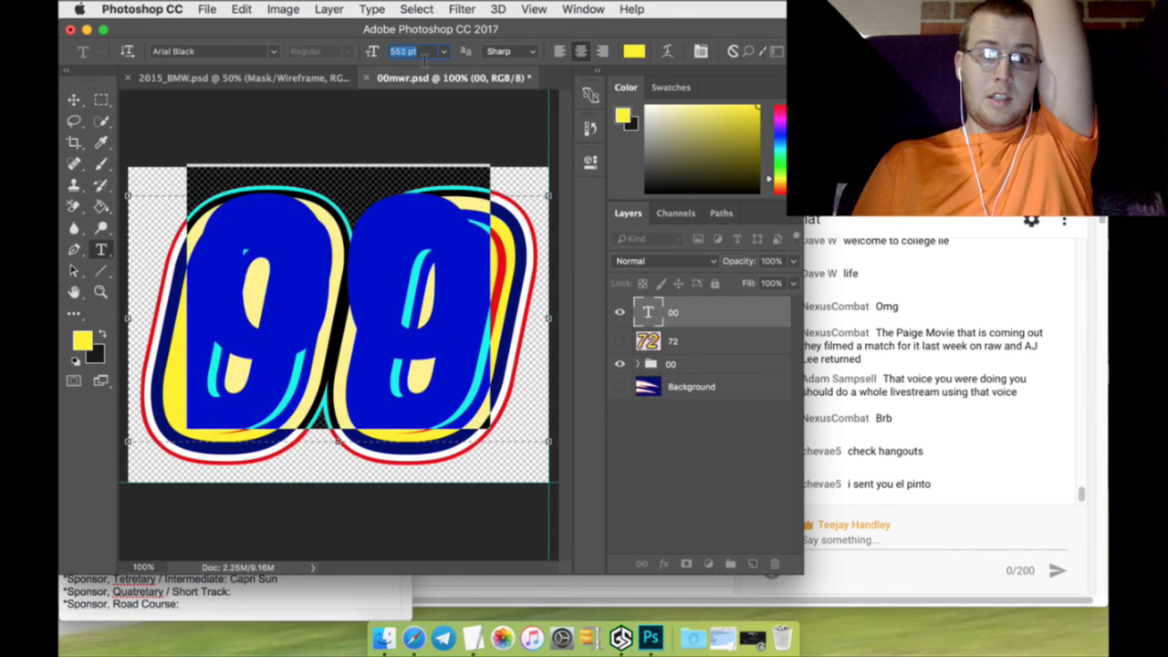
{"action": "scroll", "coordinate": [423, 58], "scroll_direction": "up", "scroll_amount": 20}
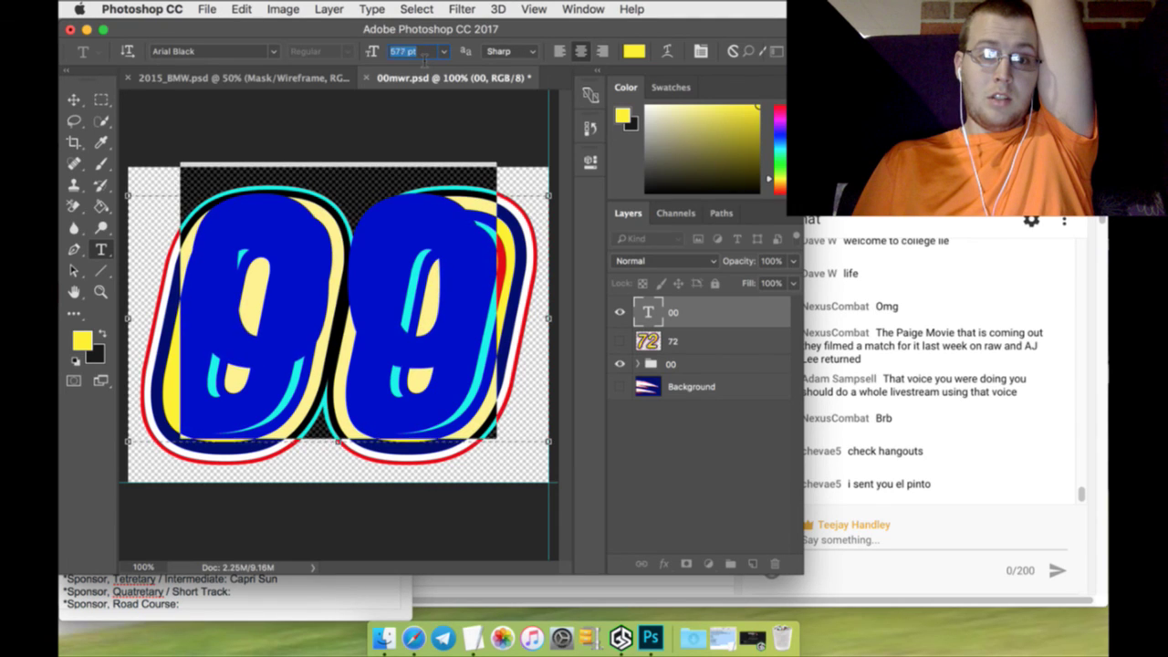
{"action": "scroll", "coordinate": [423, 57], "scroll_direction": "up", "scroll_amount": 20}
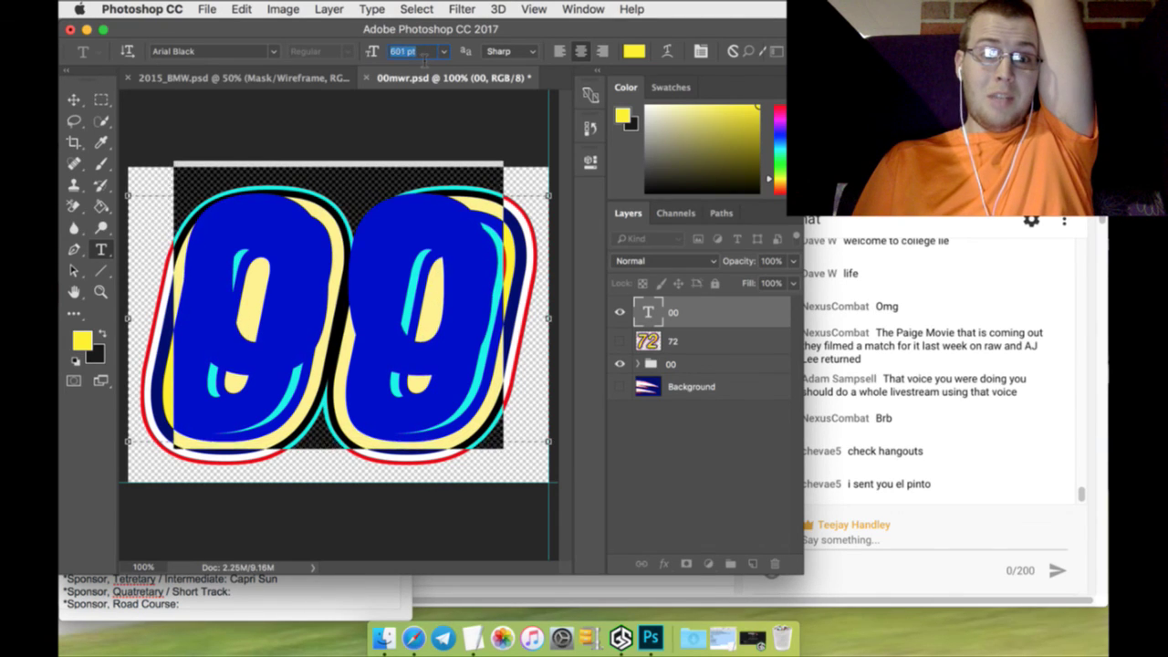
{"action": "scroll", "coordinate": [424, 57], "scroll_direction": "up", "scroll_amount": 20}
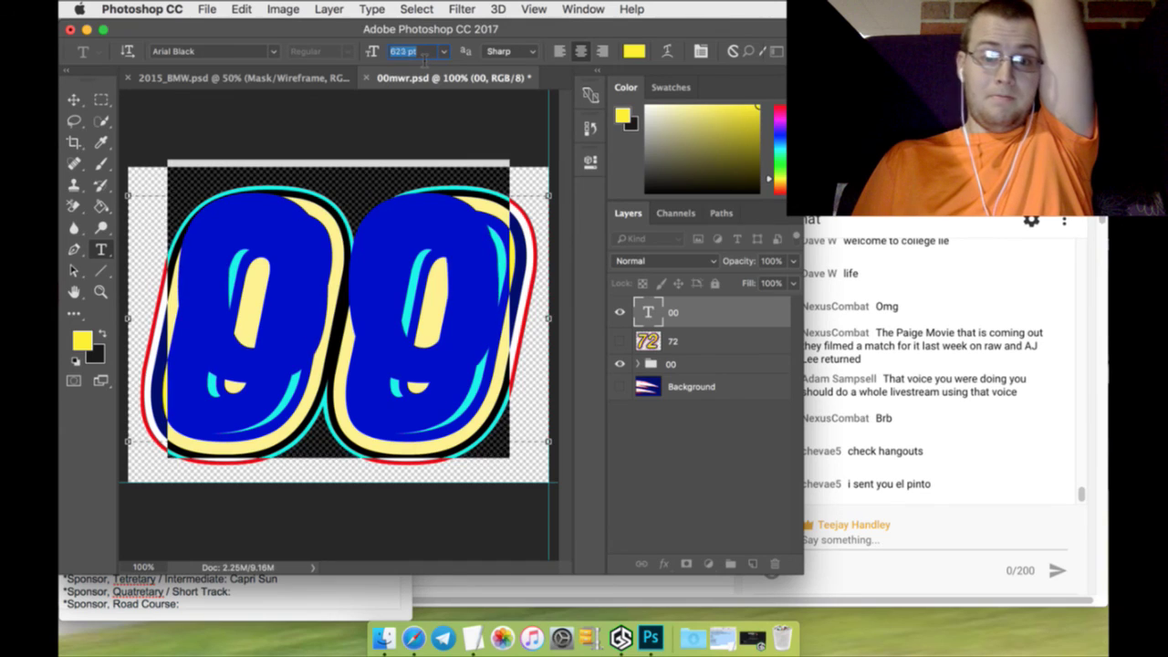
{"action": "scroll", "coordinate": [423, 58], "scroll_direction": "up", "scroll_amount": 20}
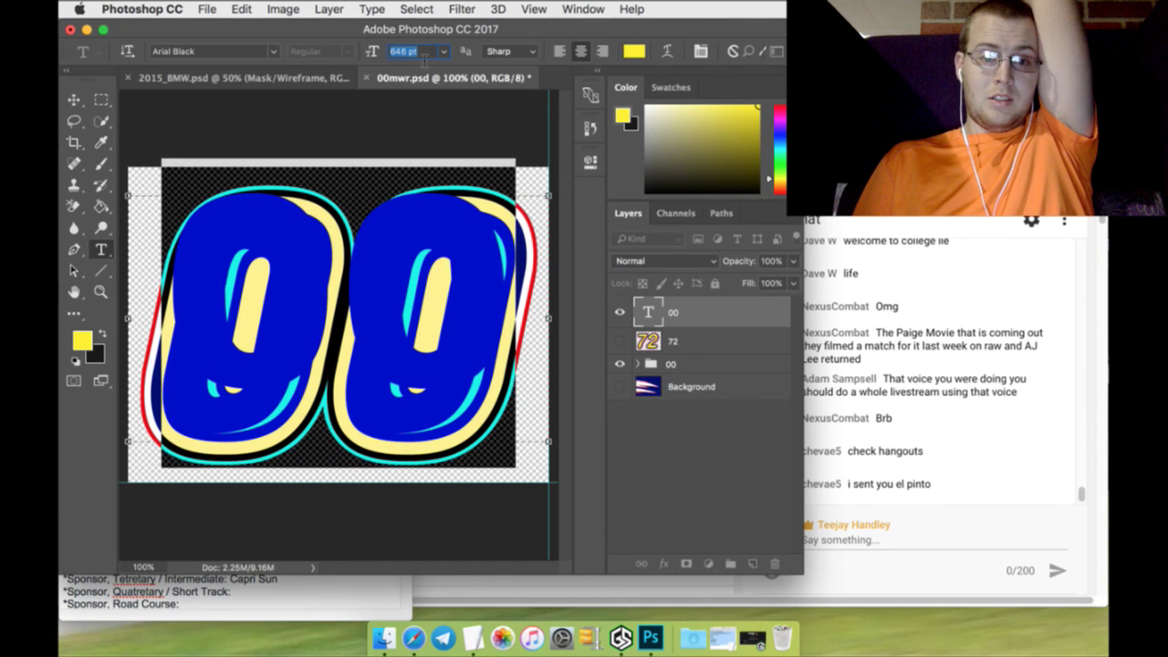
{"action": "scroll", "coordinate": [423, 58], "scroll_direction": "up", "scroll_amount": 19}
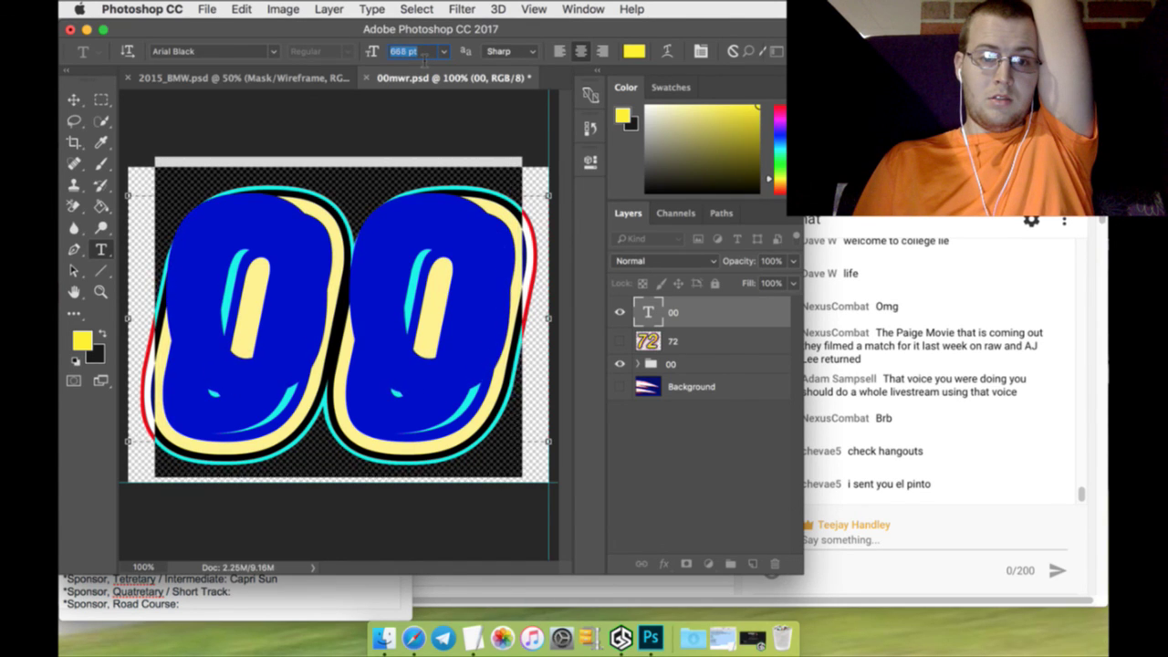
{"action": "scroll", "coordinate": [423, 57], "scroll_direction": "up", "scroll_amount": 4}
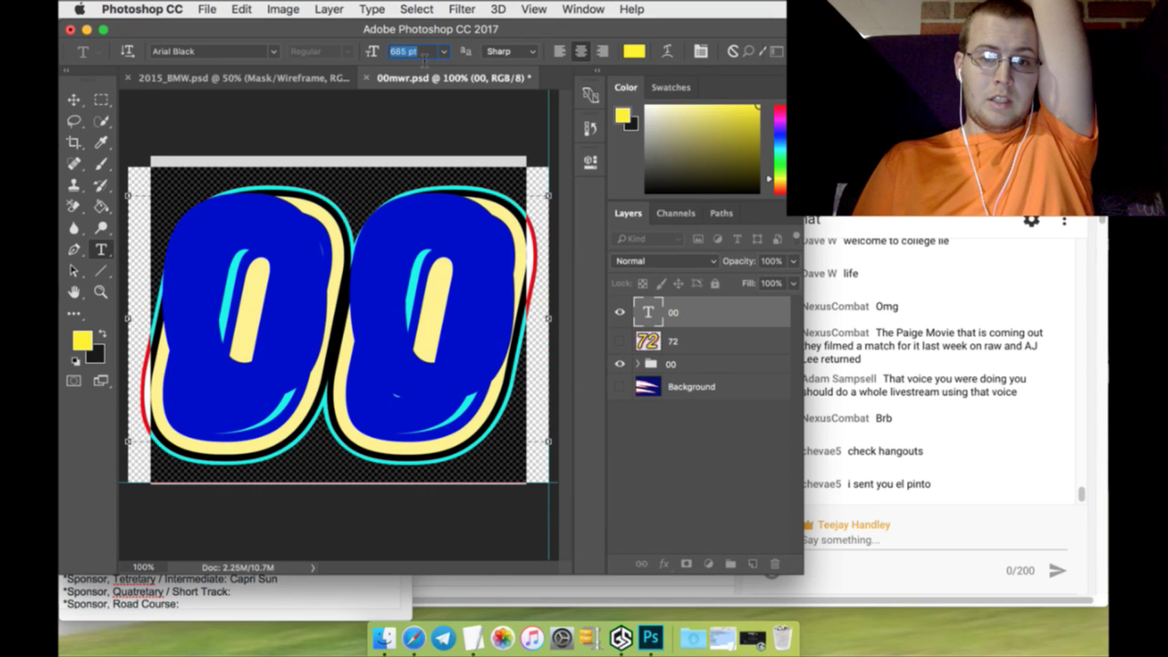
{"action": "key", "text": "Return"}
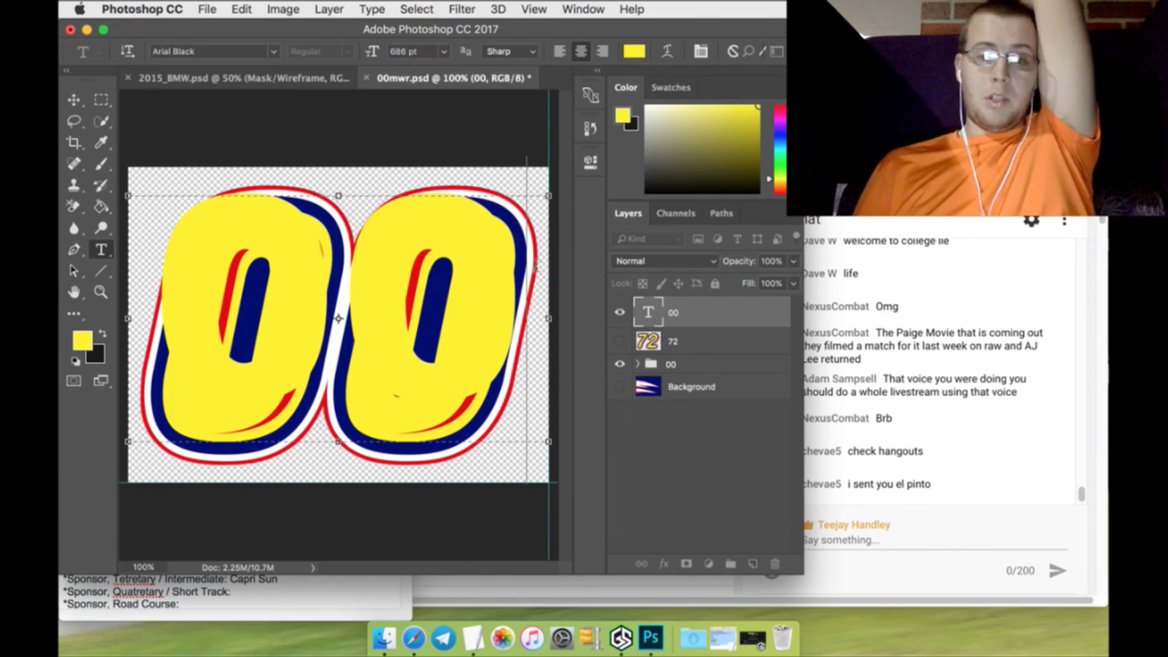
Replace the text box's content with "72"
{"action": "left_click_drag", "start_coordinate": [469, 268], "coordinate": [204, 281]}
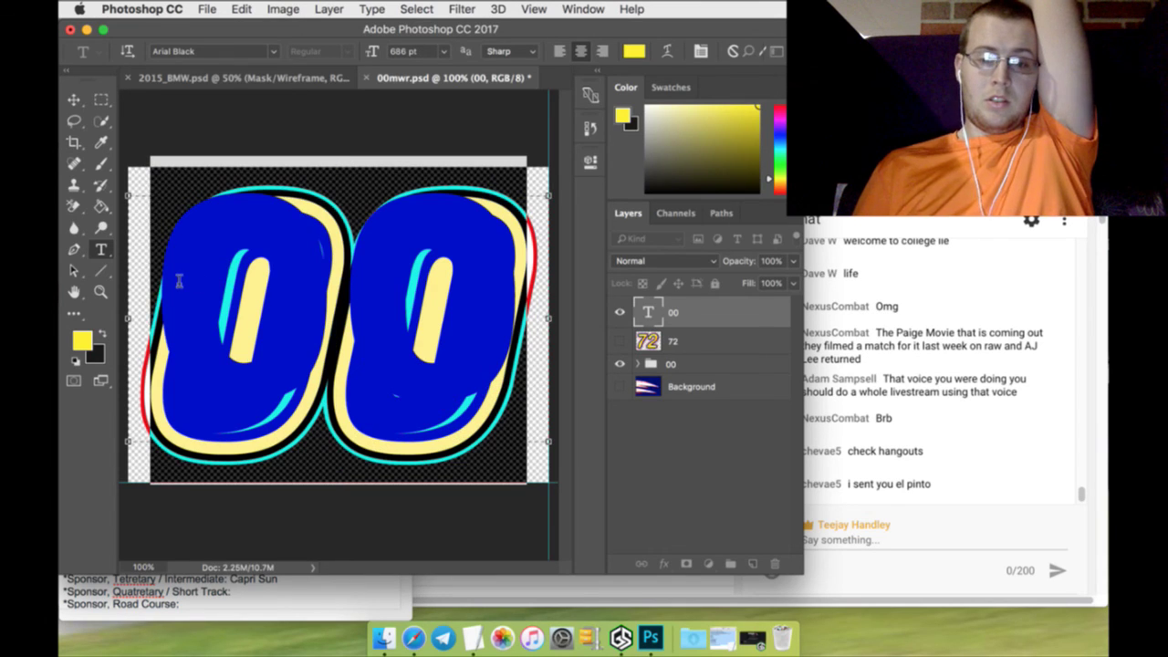
{"action": "type", "text": "72"}
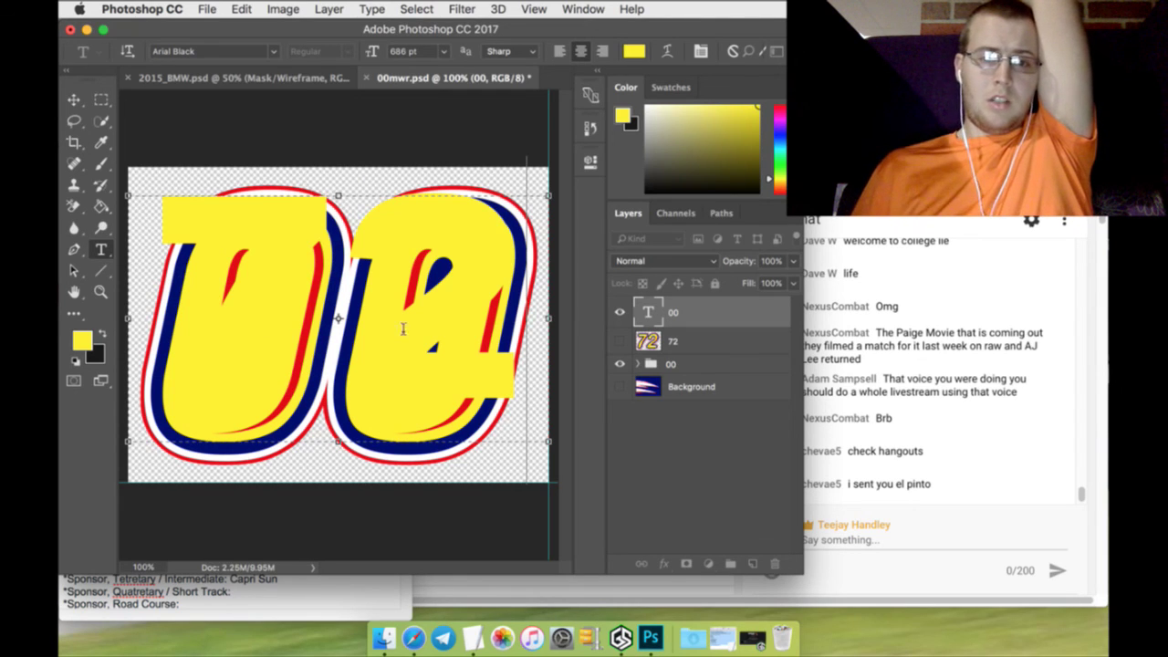
Try Arial, Helvetica and Noteworthy as the font of the 72 text, and return it to Arial Black
{"action": "left_click_drag", "start_coordinate": [513, 298], "coordinate": [218, 274]}
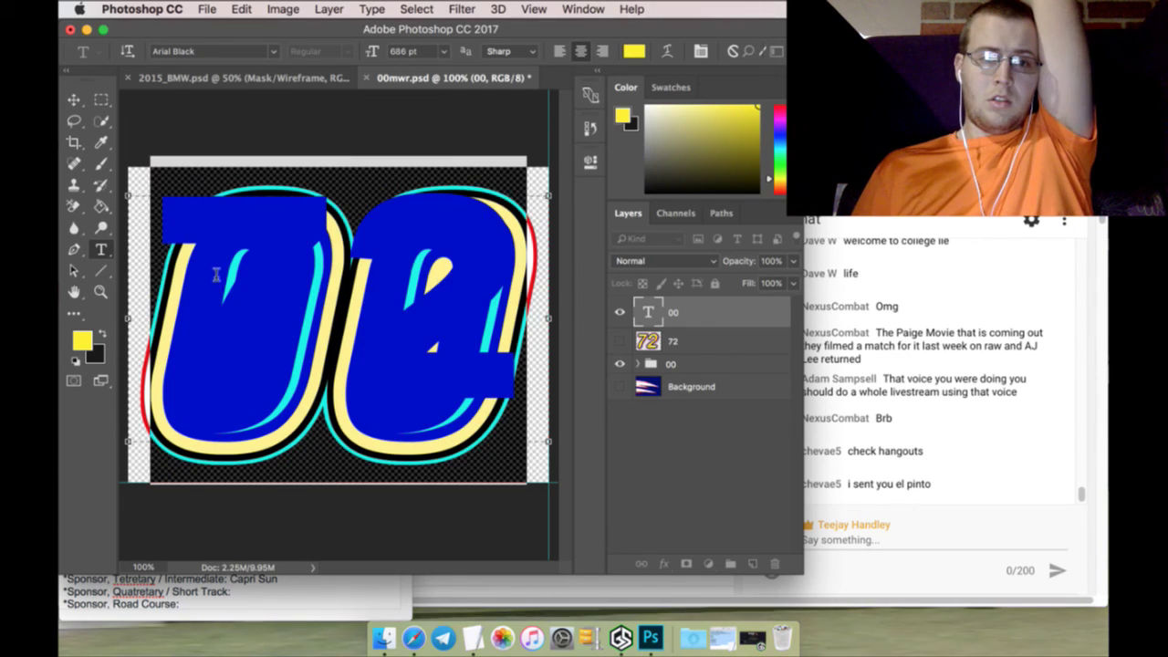
{"action": "left_click", "coordinate": [272, 52]}
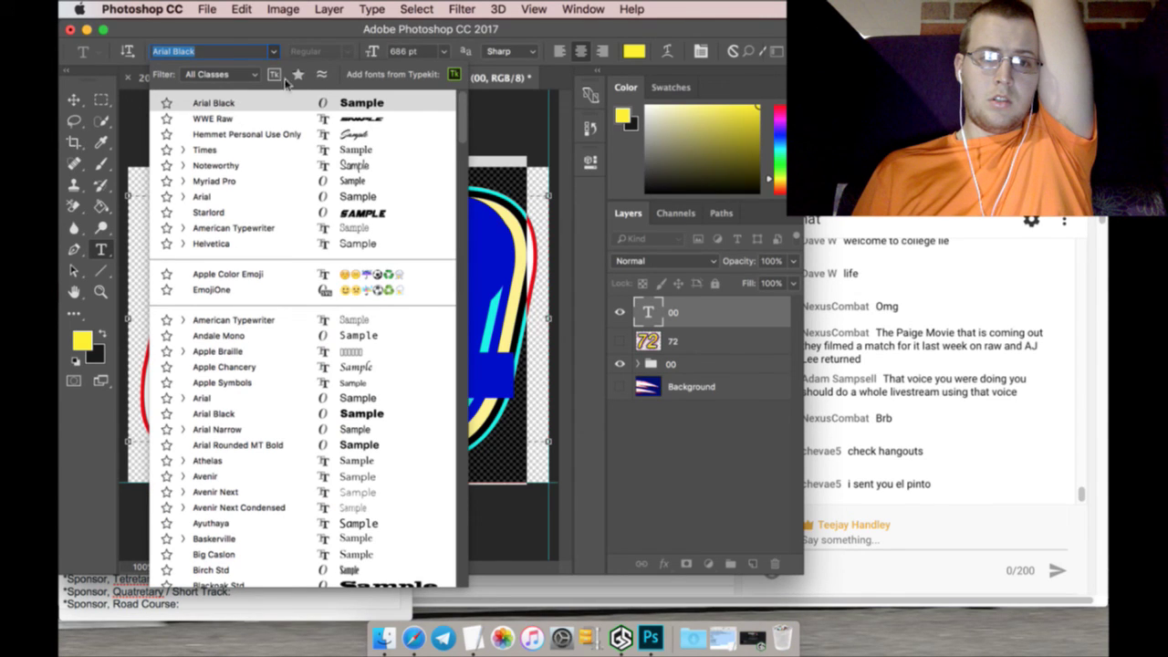
{"action": "left_click", "coordinate": [354, 197]}
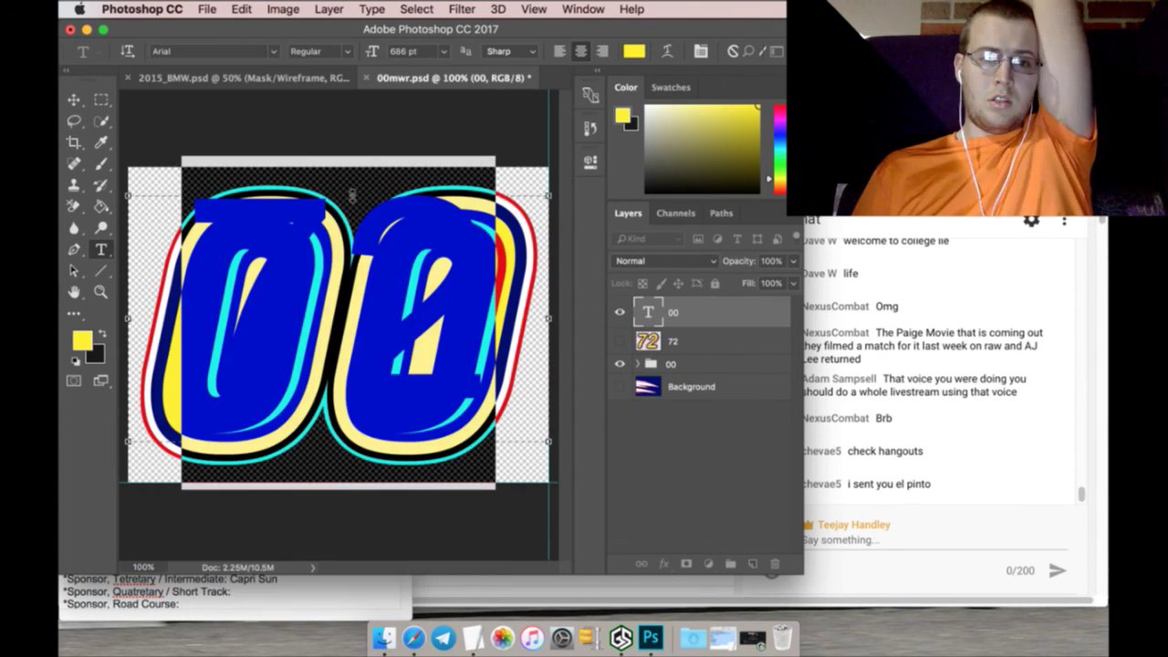
{"action": "left_click", "coordinate": [274, 52]}
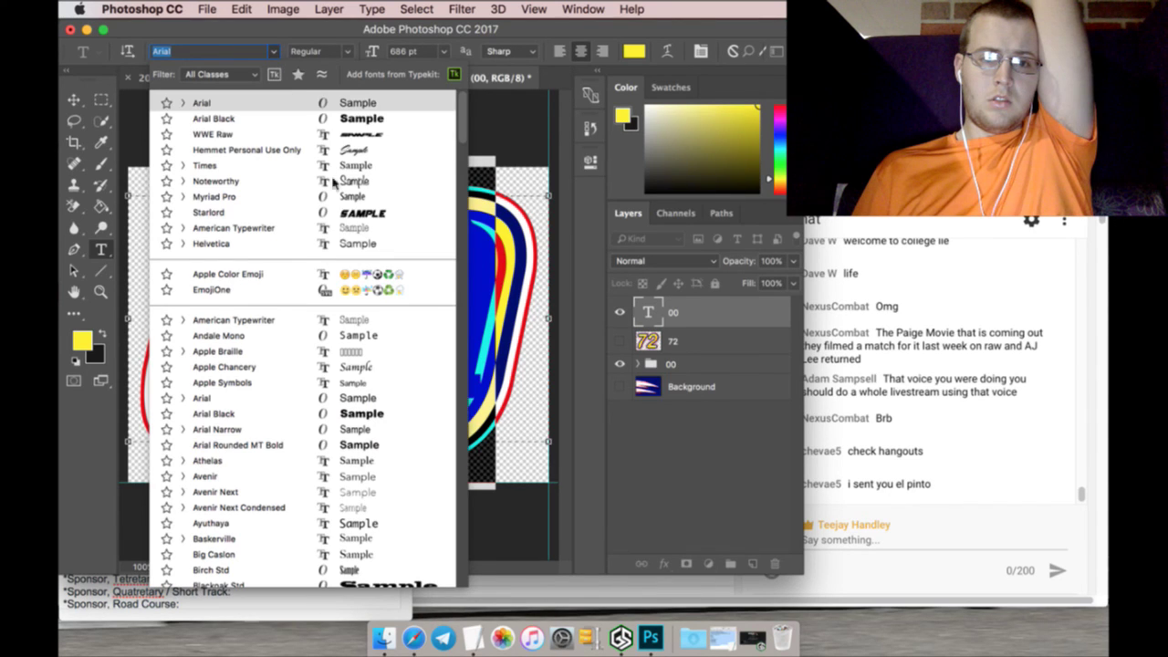
{"action": "left_click", "coordinate": [344, 245]}
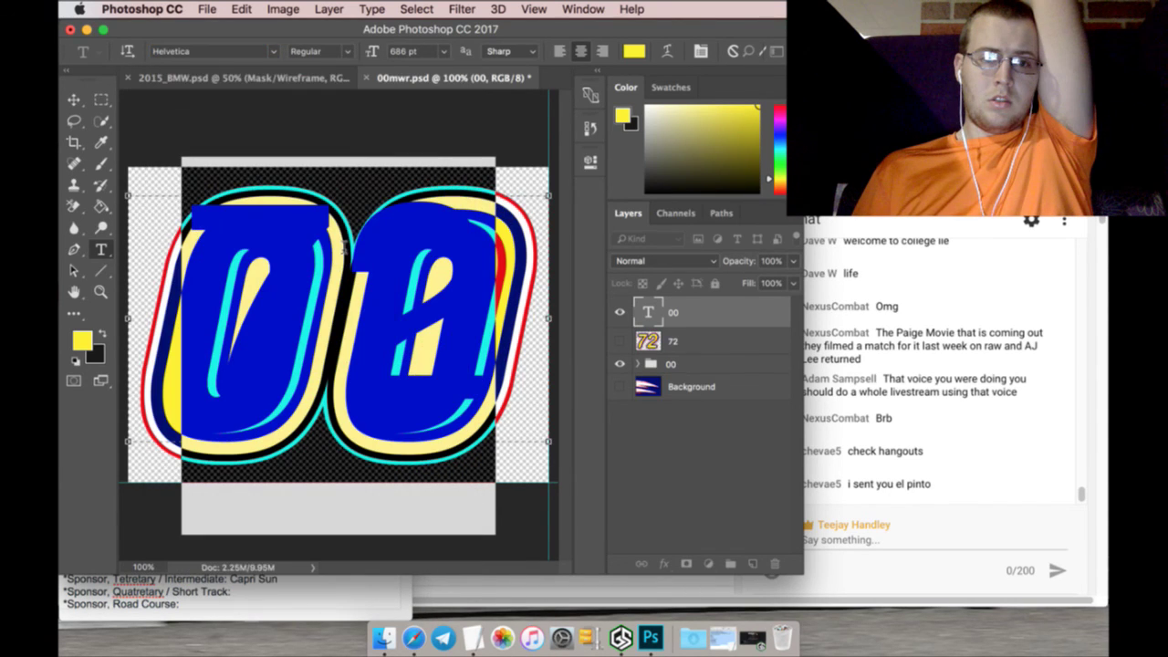
{"action": "left_click", "coordinate": [274, 52]}
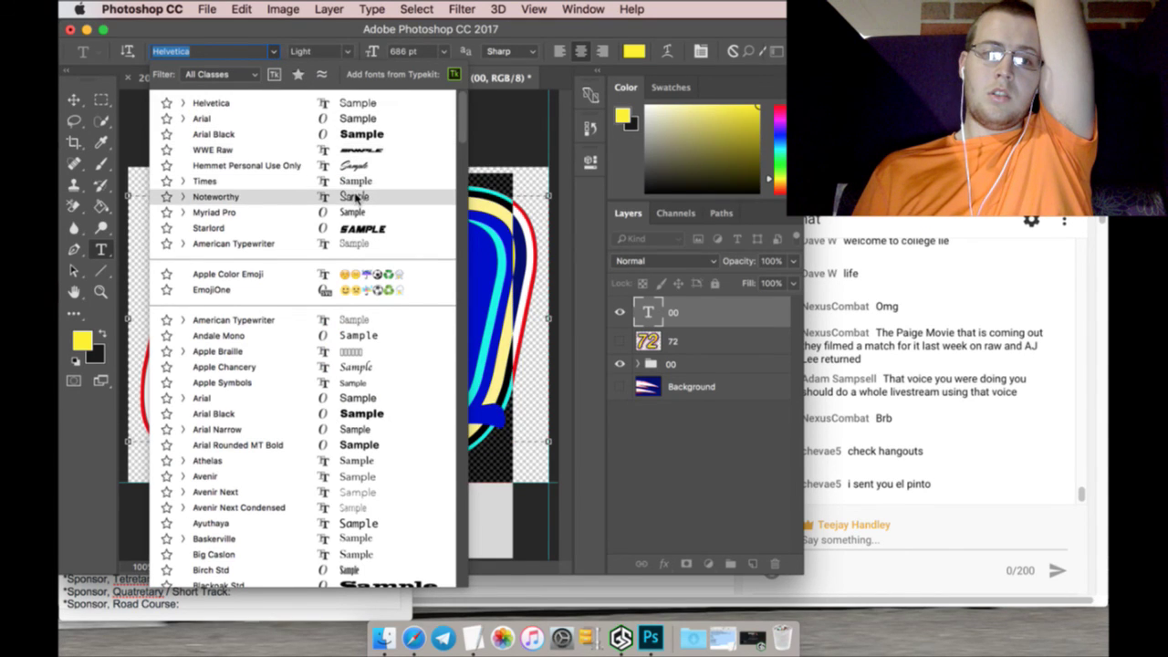
{"action": "left_click", "coordinate": [352, 197]}
{"action": "left_click", "coordinate": [274, 52]}
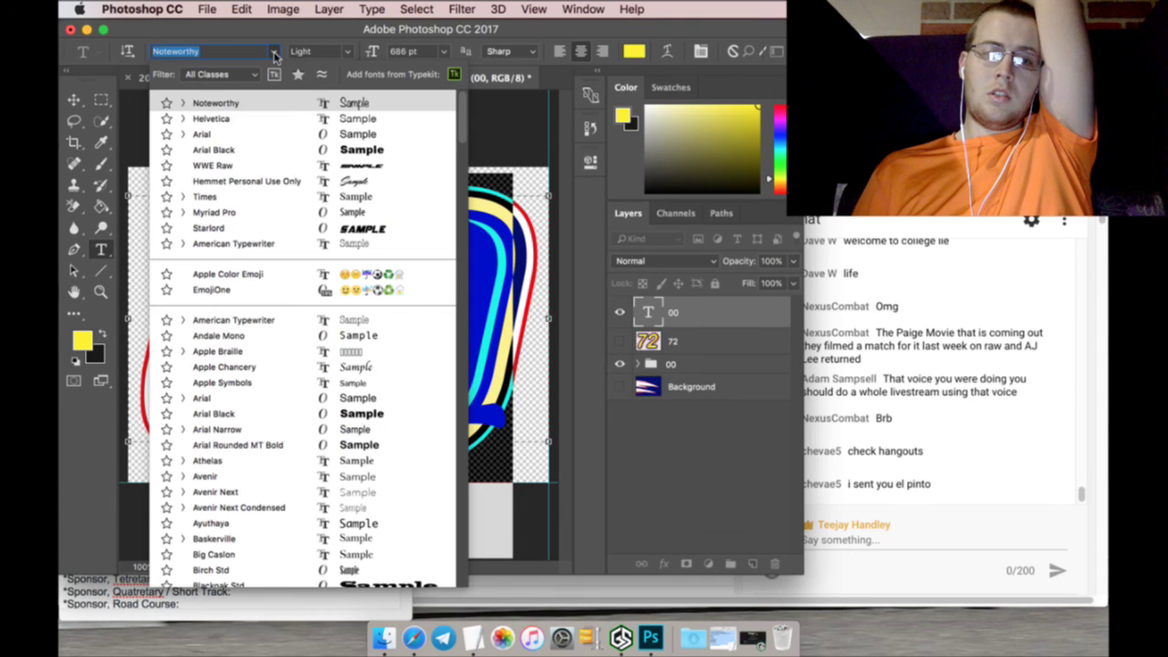
{"action": "key", "text": "Escape"}
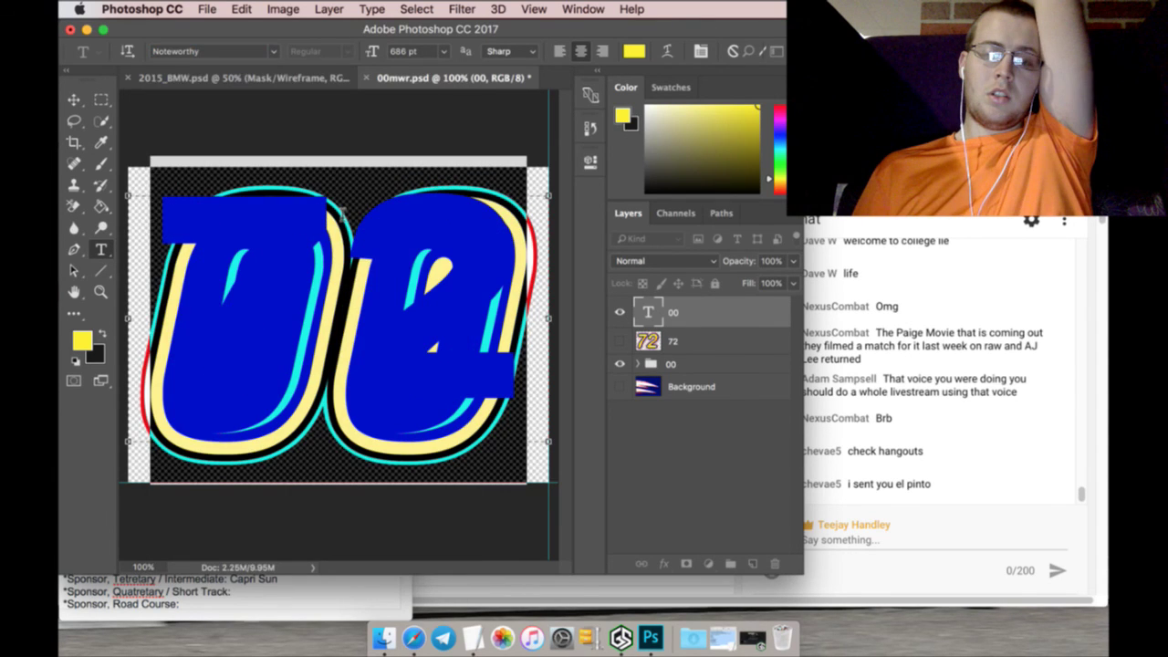
{"action": "left_click", "coordinate": [274, 52]}
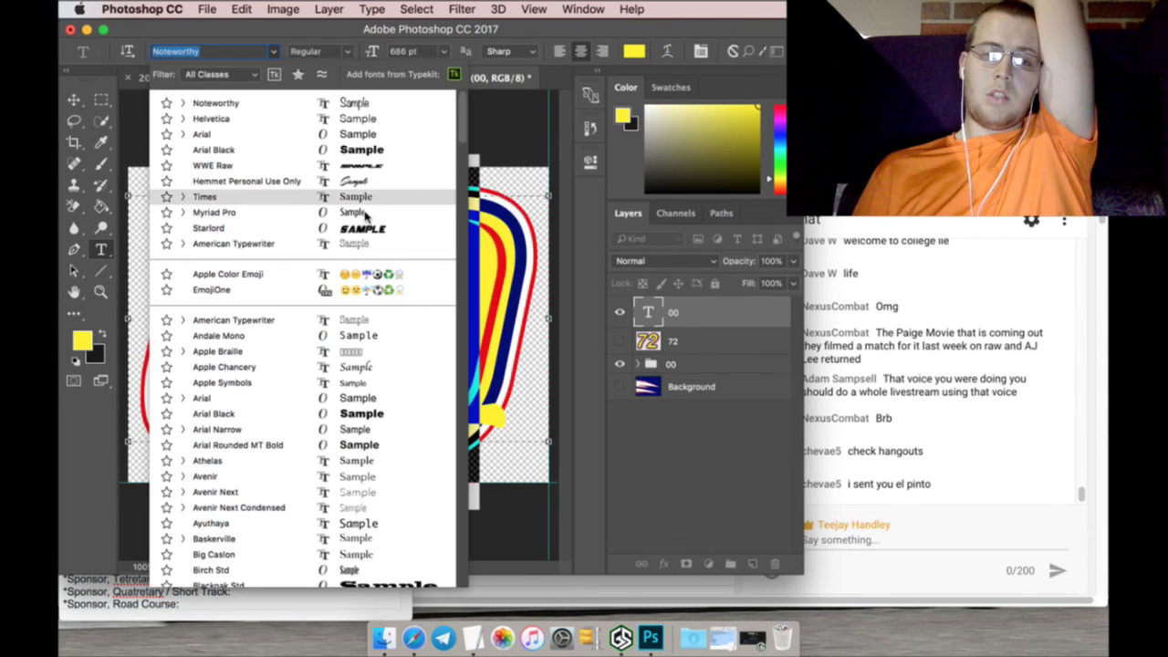
{"action": "left_click", "coordinate": [355, 150]}
{"action": "left_click", "coordinate": [376, 270]}
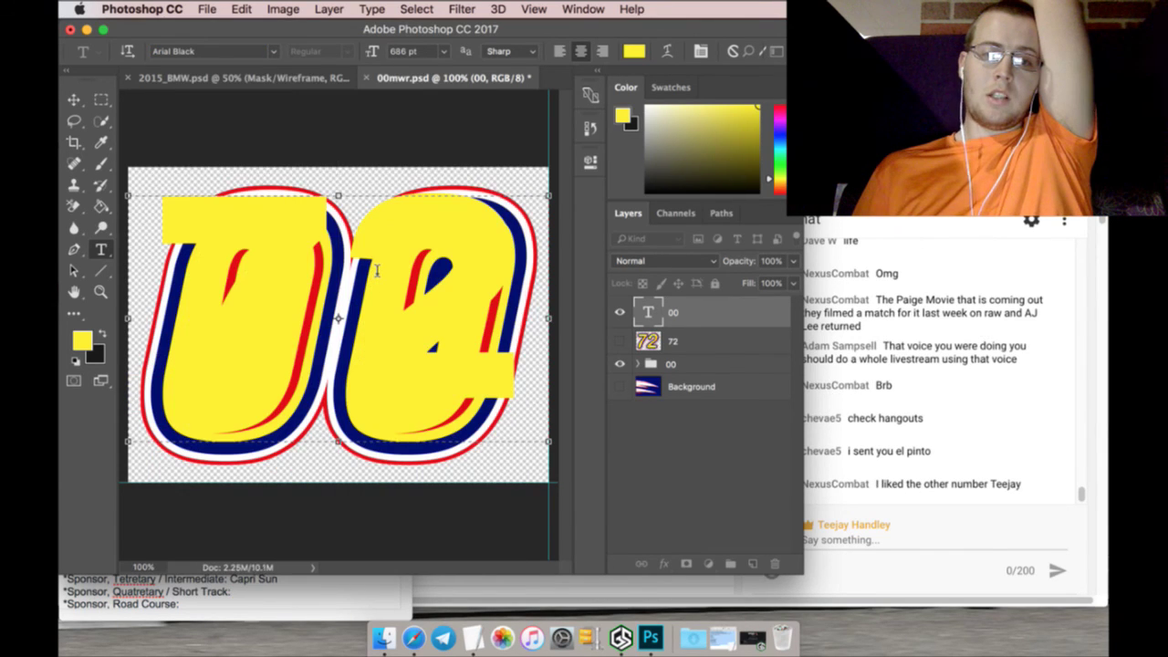
Show the 72 artwork layer beneath the text and hide the 72 text layer to compare the two numbers
{"action": "left_click", "coordinate": [620, 338]}
{"action": "left_click", "coordinate": [619, 338]}
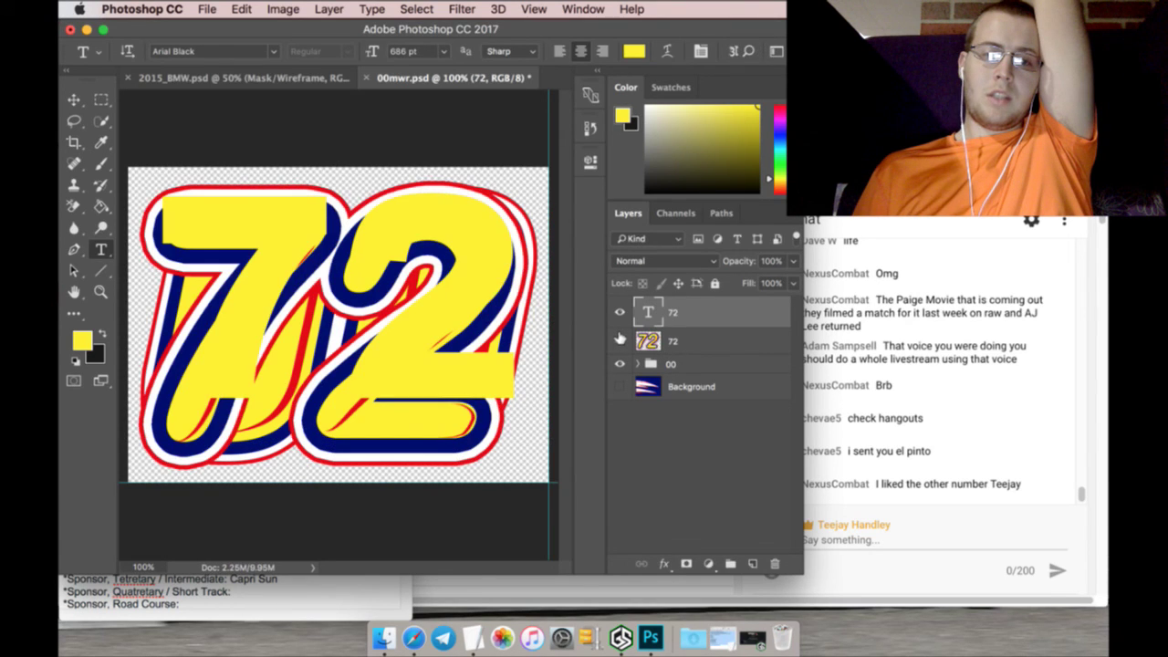
{"action": "left_click", "coordinate": [620, 312]}
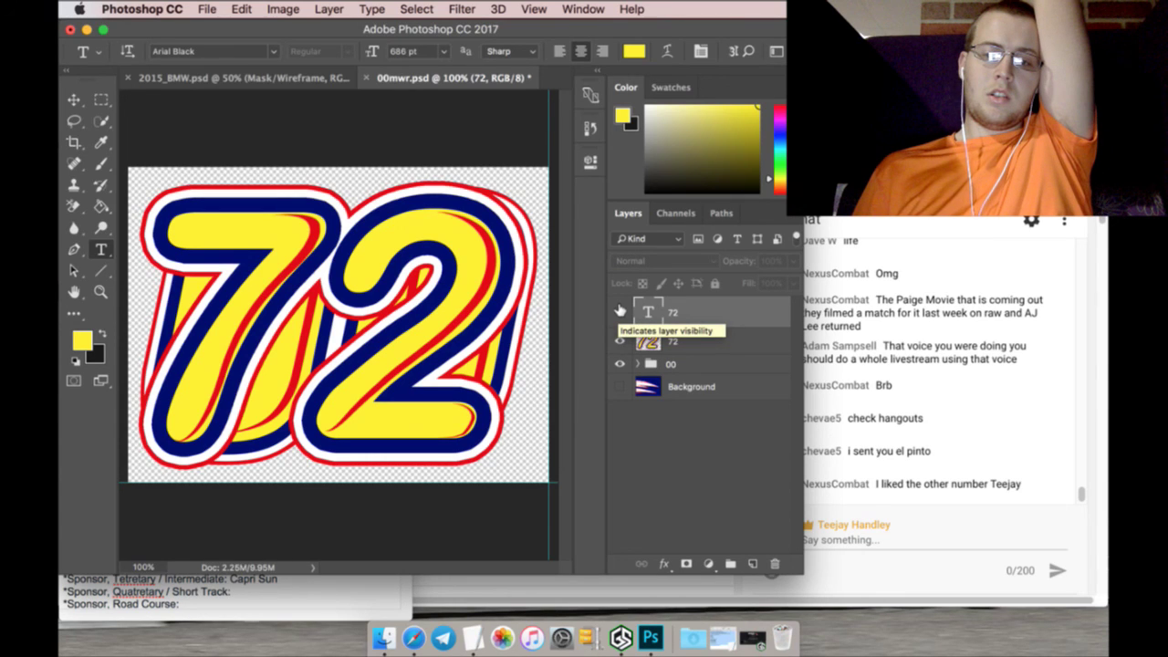
Toggle the 72 text layer's visibility repeatedly to compare its Arial Black lettering with the 72 artwork beneath
{"action": "left_click", "coordinate": [620, 312]}
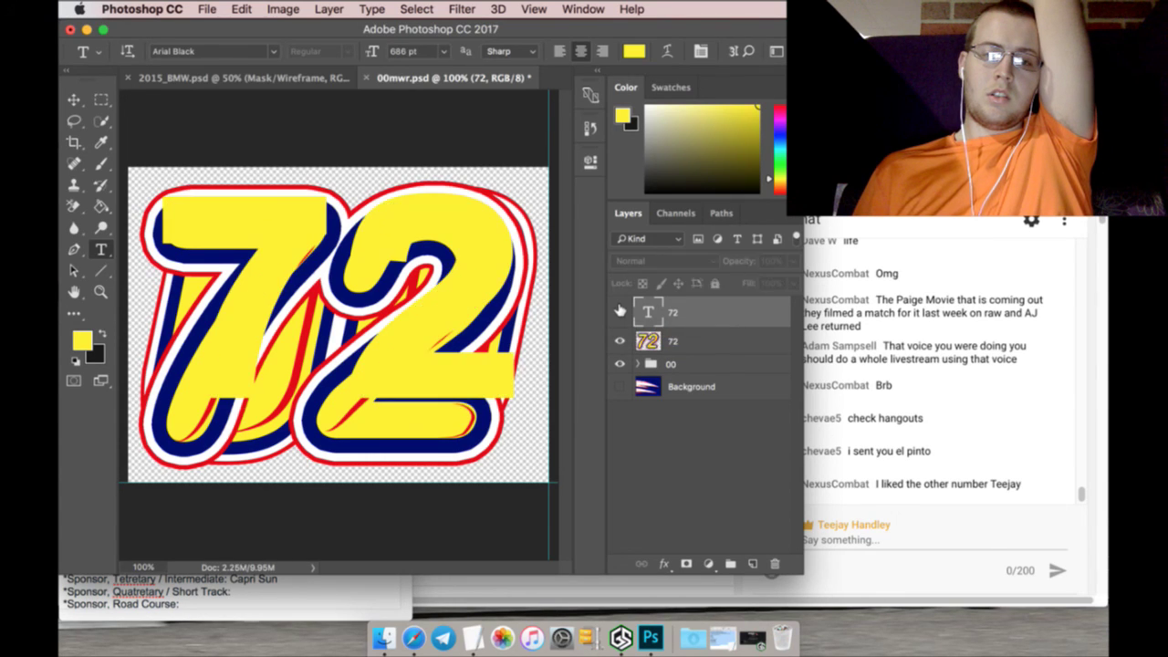
{"action": "left_click", "coordinate": [619, 312]}
{"action": "left_click", "coordinate": [620, 312]}
{"action": "left_click", "coordinate": [620, 312]}
{"action": "left_click", "coordinate": [620, 312]}
{"action": "left_click", "coordinate": [619, 312]}
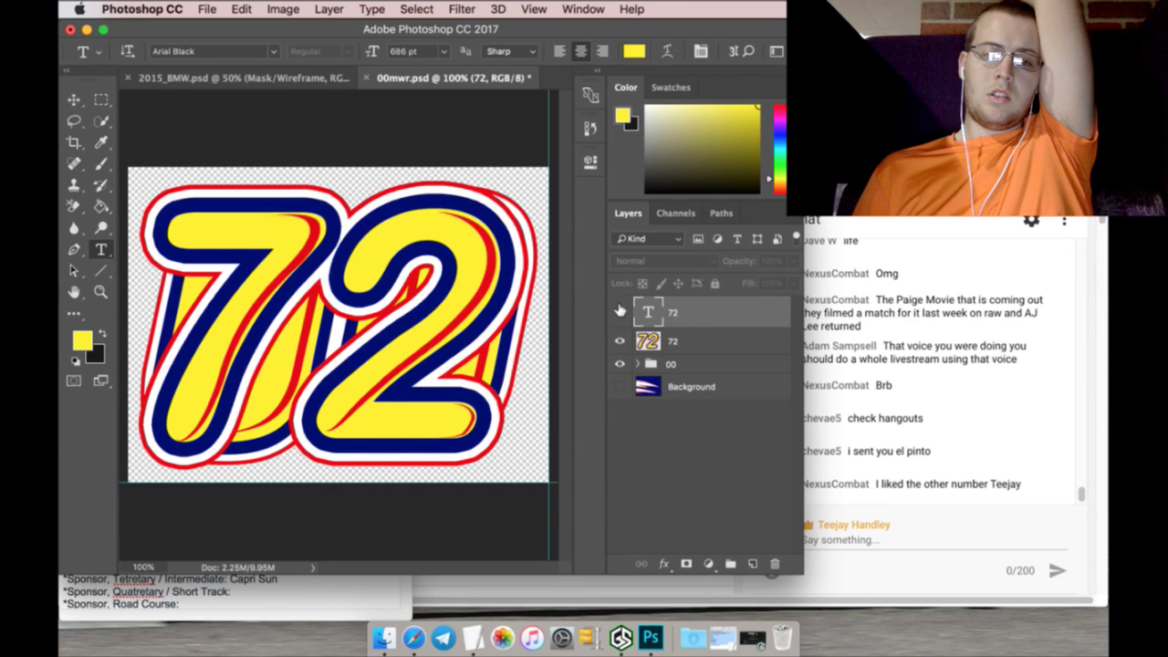
{"action": "left_click", "coordinate": [619, 312]}
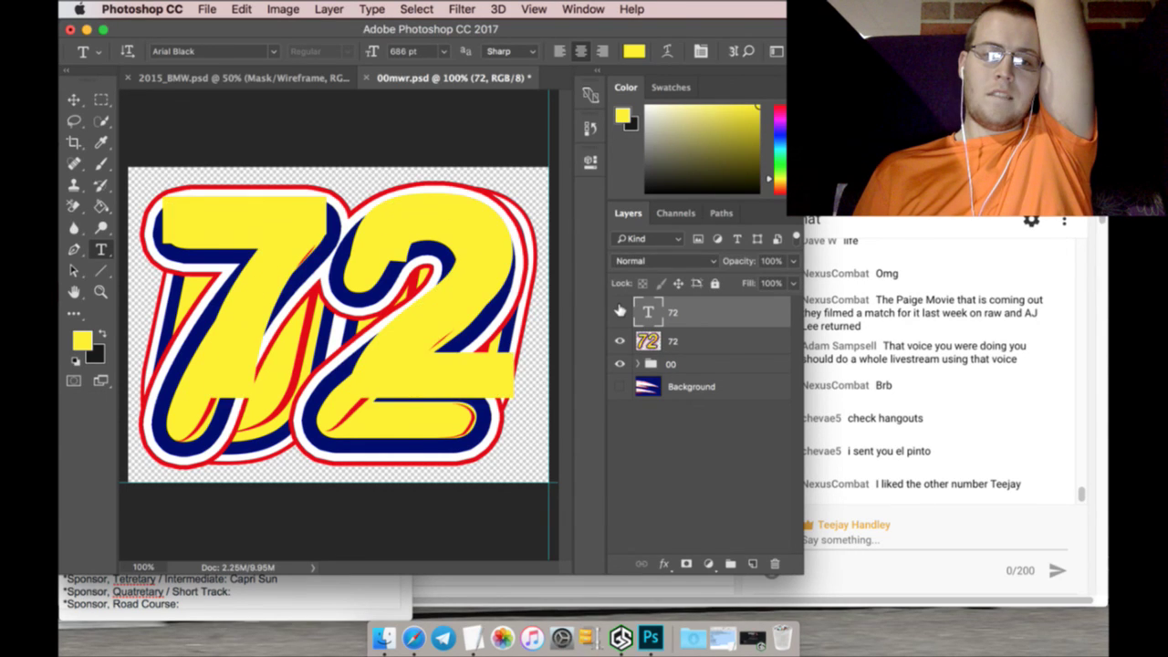
{"action": "left_click", "coordinate": [619, 312]}
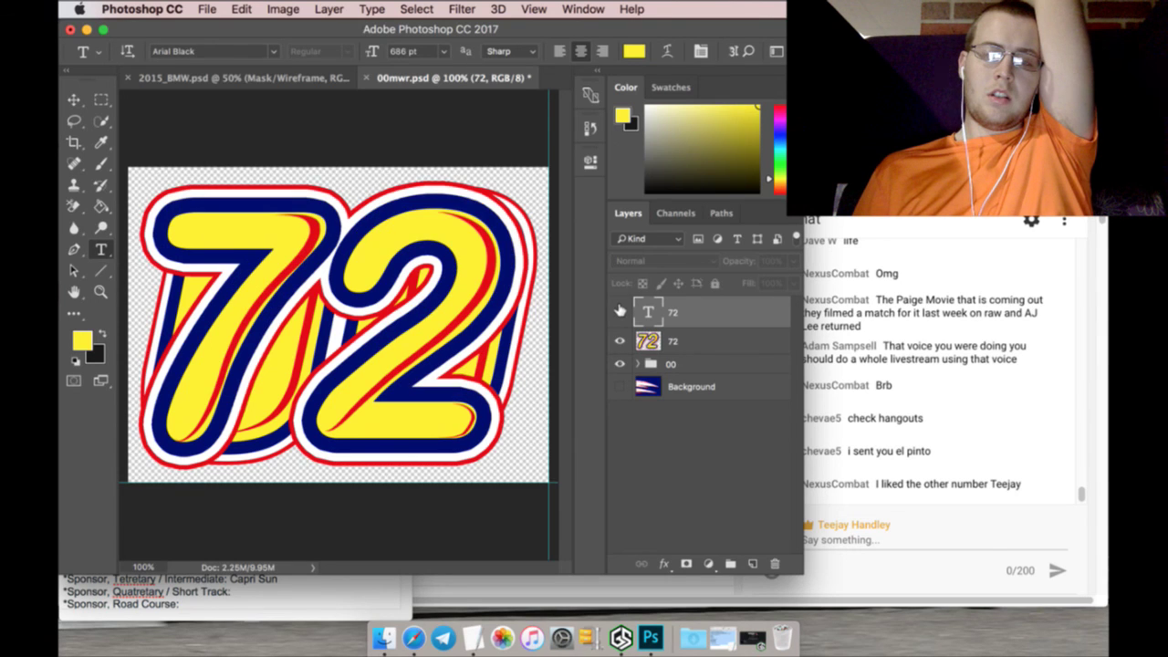
Switch to Safari, view the El Pinto salsa picture in the Google Hangouts conversation, and close the chat
{"action": "key", "text": "super+Tab"}
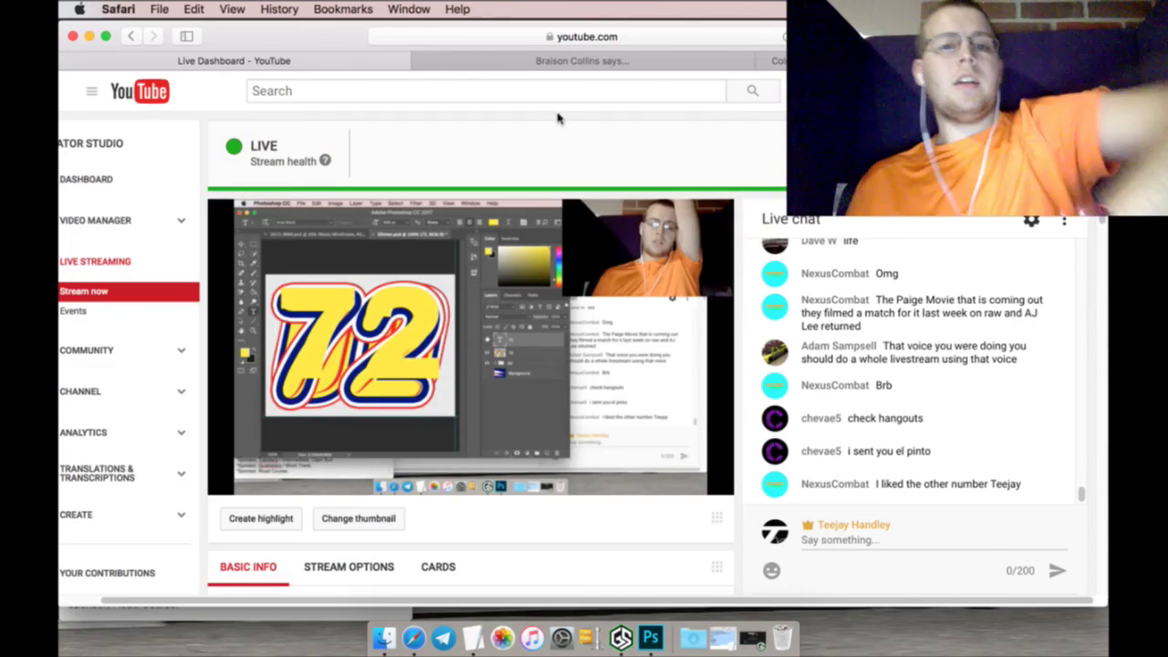
{"action": "left_click", "coordinate": [545, 64]}
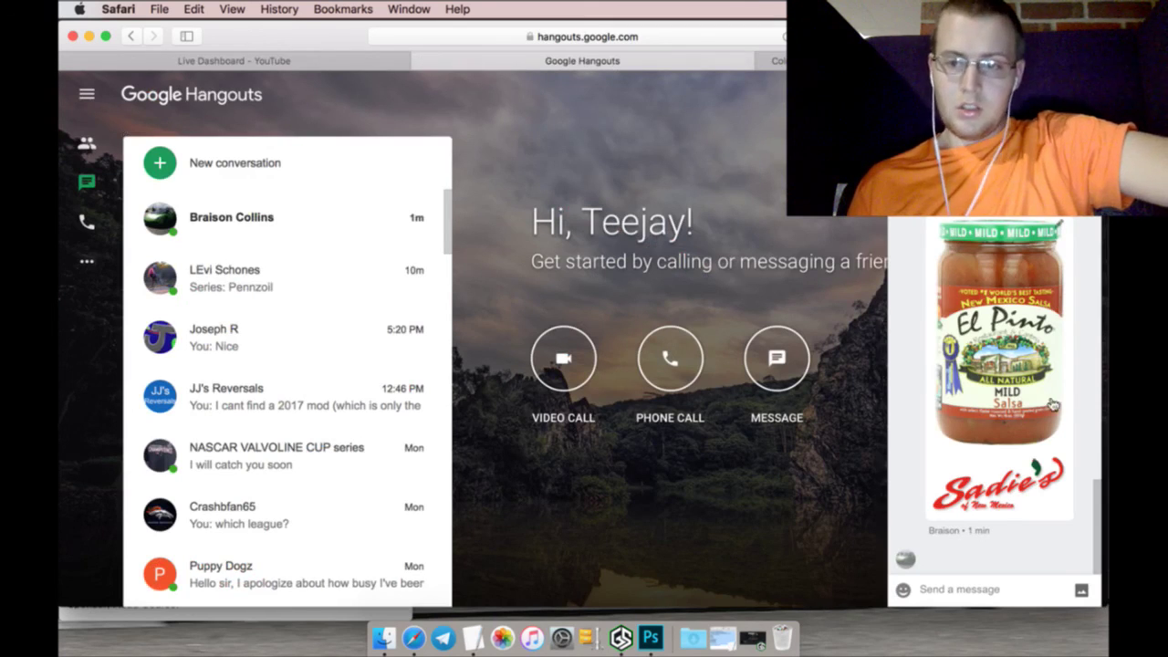
{"action": "scroll", "coordinate": [1053, 405], "scroll_direction": "up", "scroll_amount": 3}
{"action": "scroll", "coordinate": [1021, 419], "scroll_direction": "down", "scroll_amount": 3}
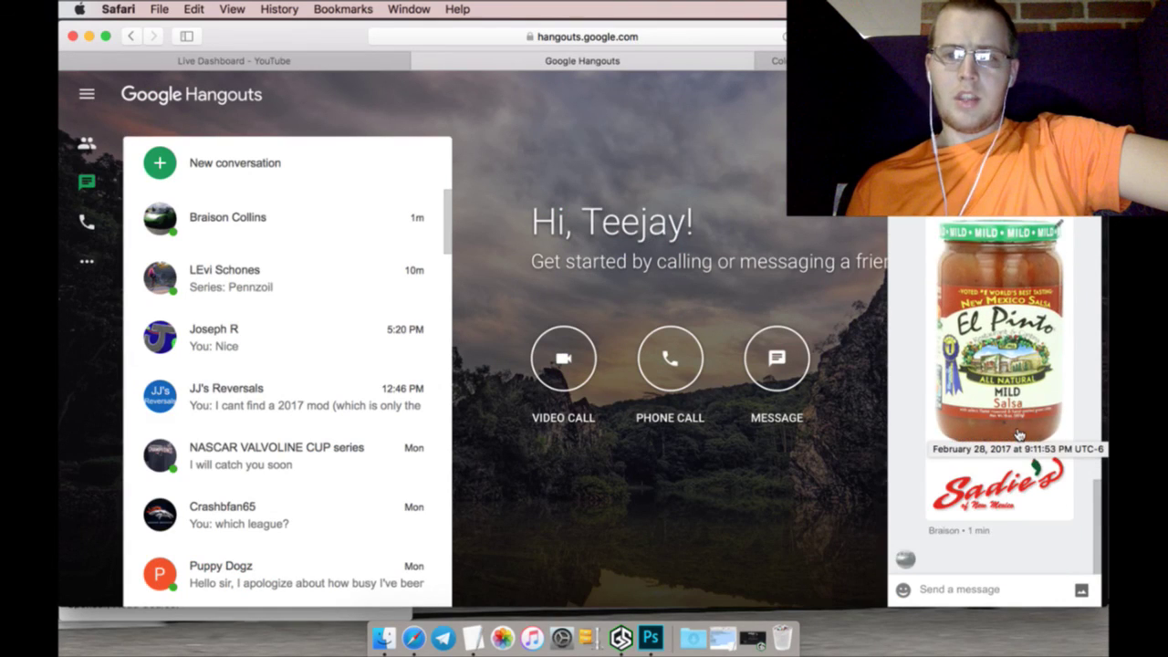
{"action": "scroll", "coordinate": [1019, 434], "scroll_direction": "up", "scroll_amount": 1}
{"action": "key", "text": "Escape"}
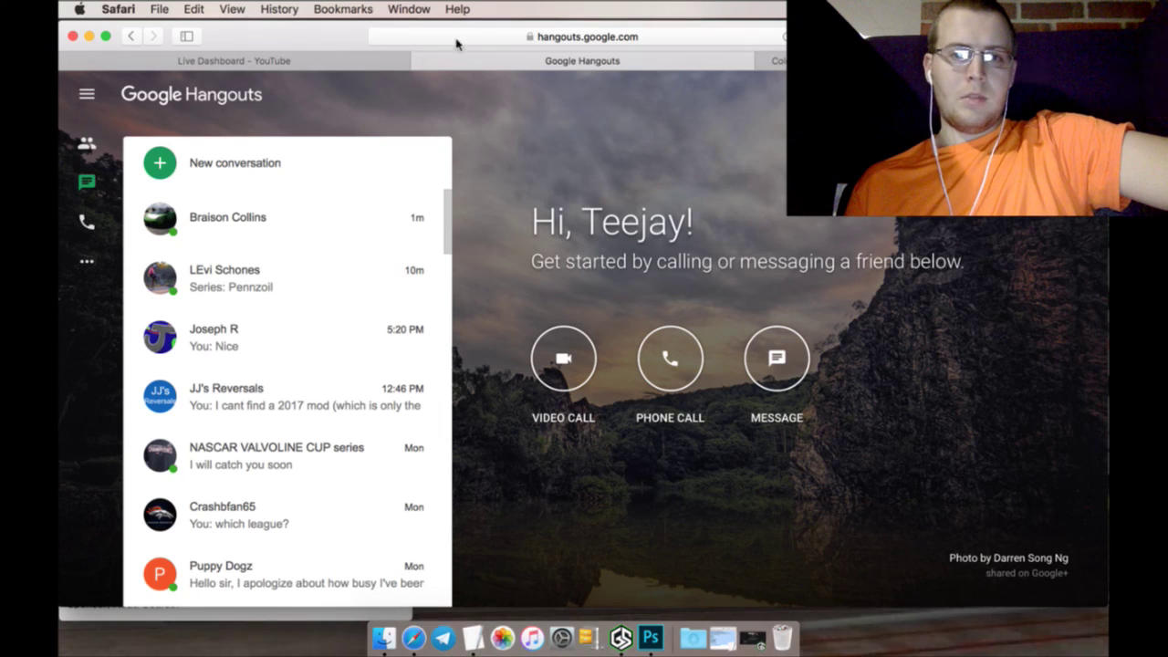
Go to YouTube in the third browser tab and open the channel's video "Th Designs: NR2003 Painting / Tutorial: Post Daytona500"
{"action": "left_click", "coordinate": [773, 61]}
{"action": "left_click", "coordinate": [735, 37]}
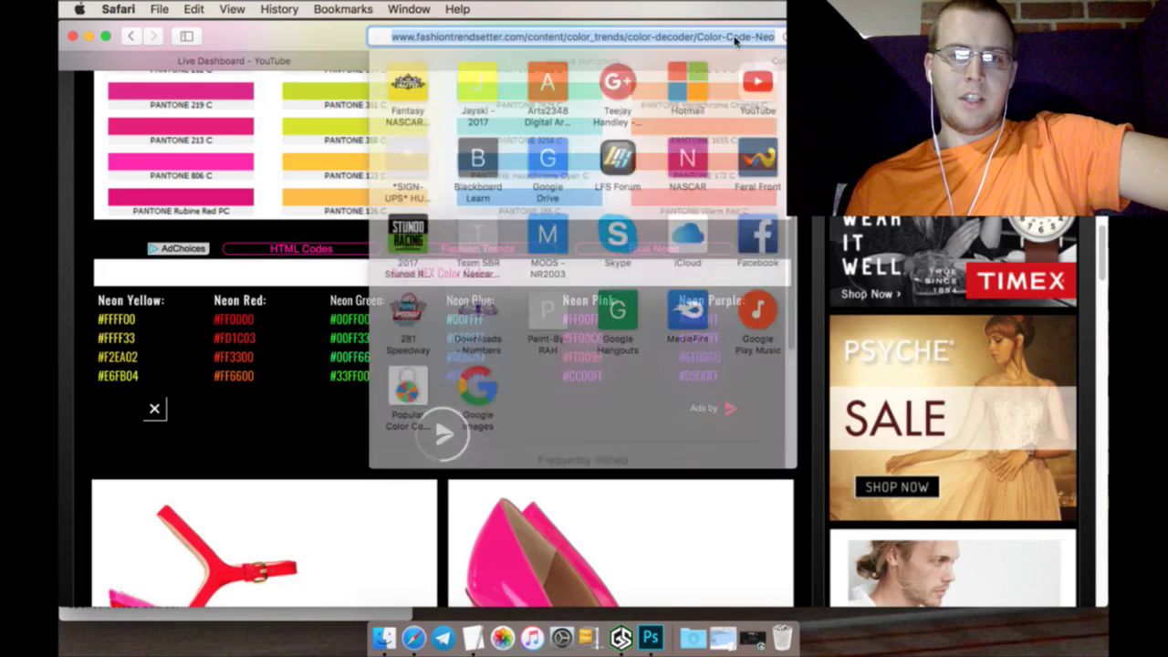
{"action": "left_click", "coordinate": [759, 82]}
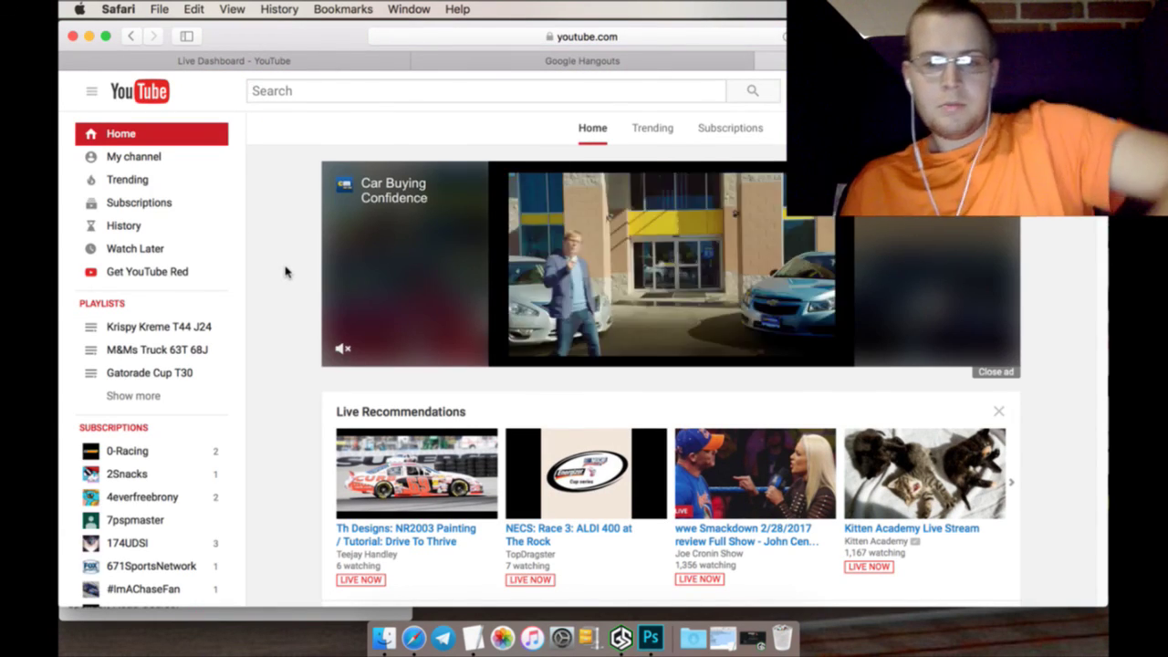
{"action": "left_click", "coordinate": [716, 134]}
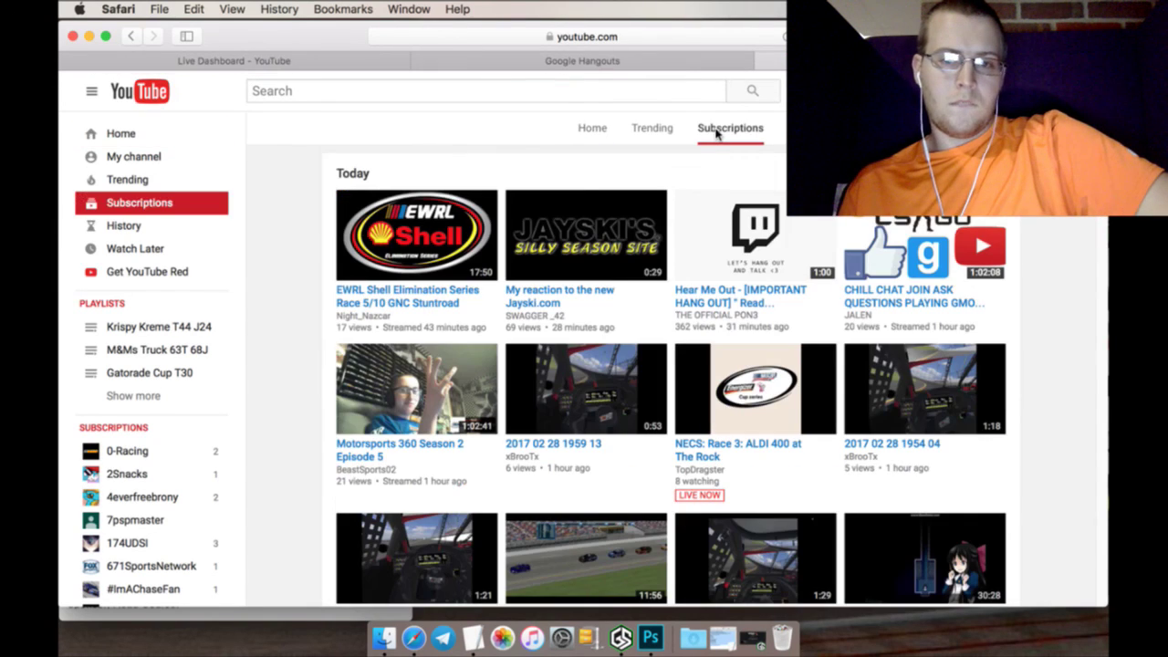
{"action": "left_click", "coordinate": [130, 158]}
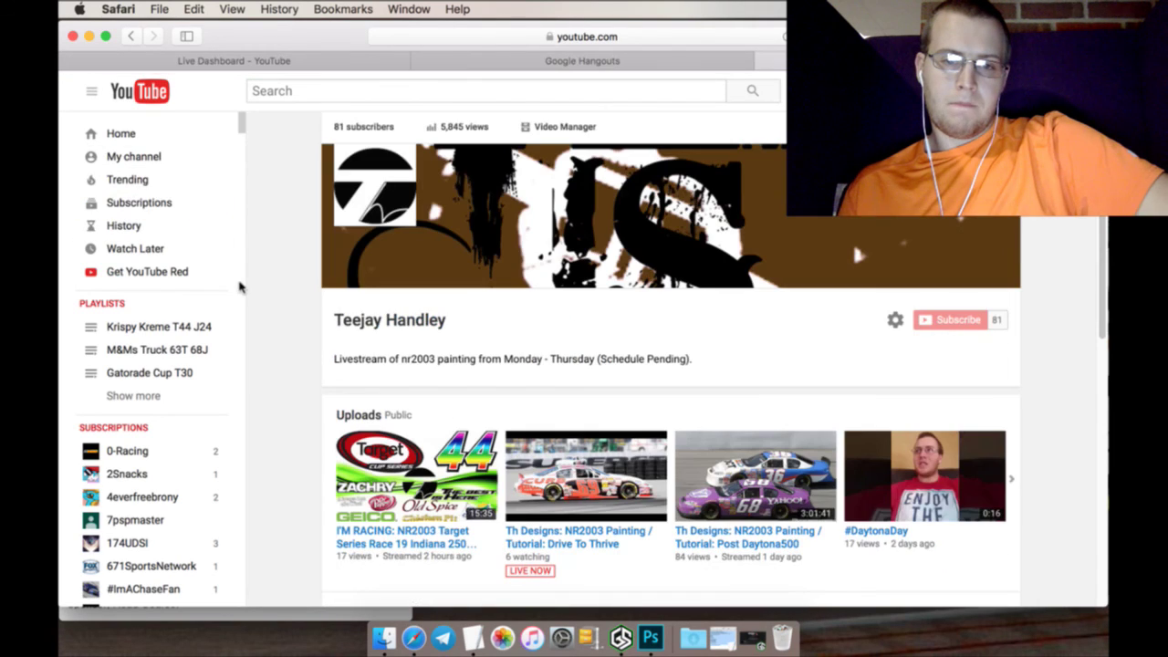
{"action": "scroll", "coordinate": [247, 303], "scroll_direction": "down", "scroll_amount": 3}
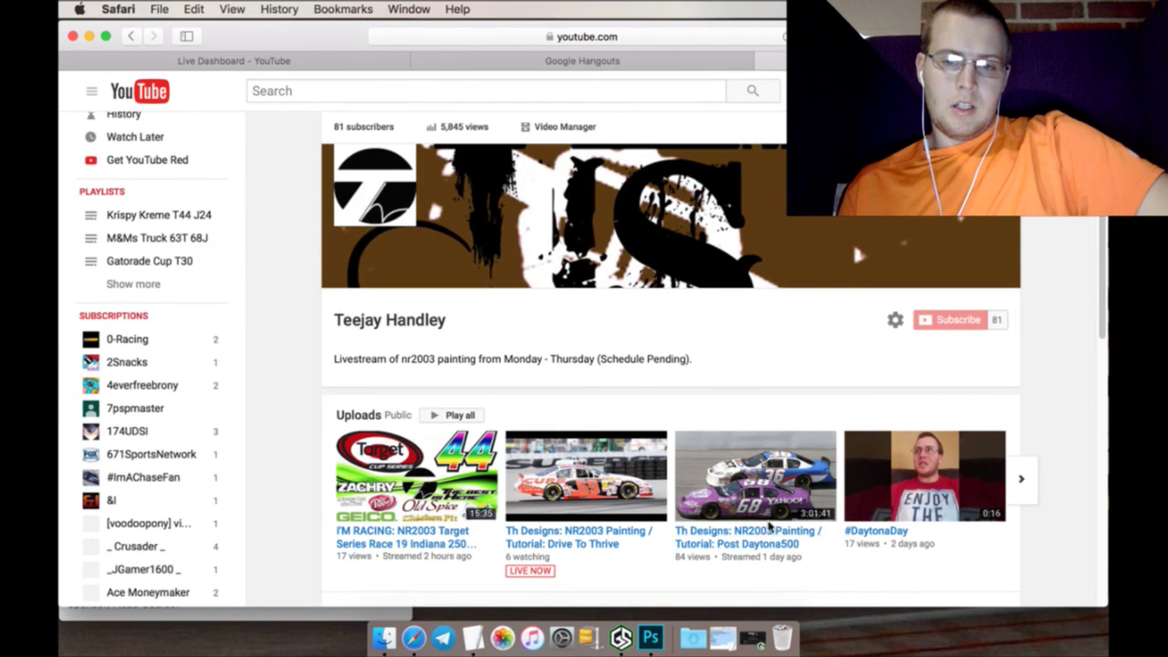
{"action": "left_click", "coordinate": [769, 544]}
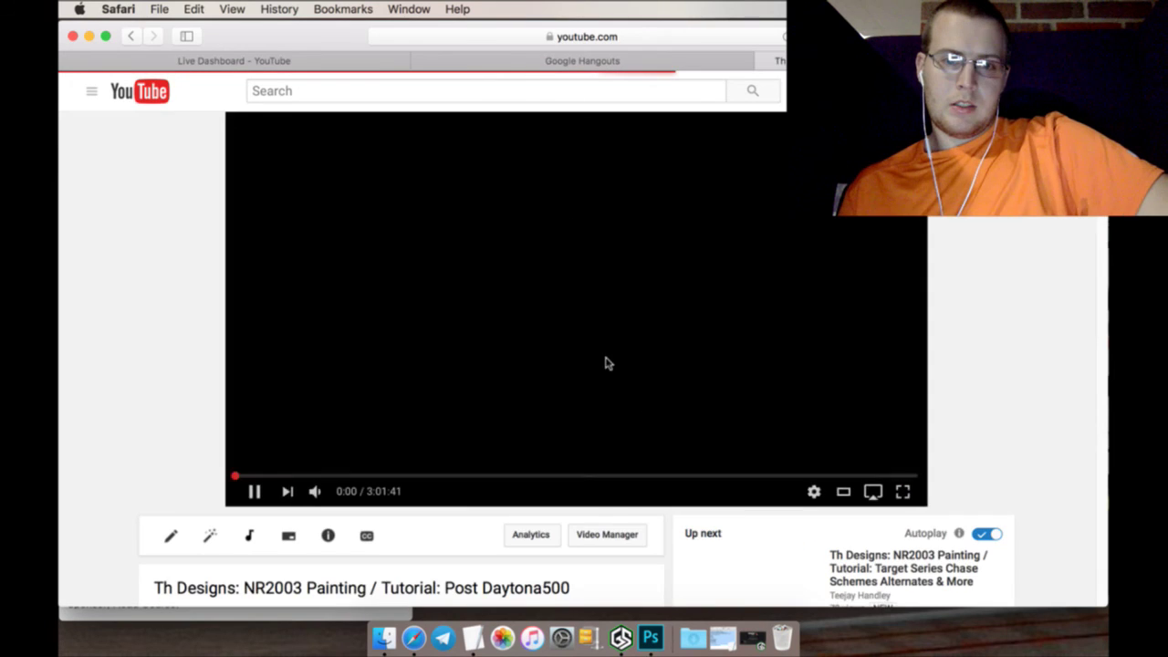
Mute the video and pause it at about 30:46 to read the font used for the 00 text
{"action": "left_click", "coordinate": [589, 338]}
{"action": "left_click", "coordinate": [315, 491]}
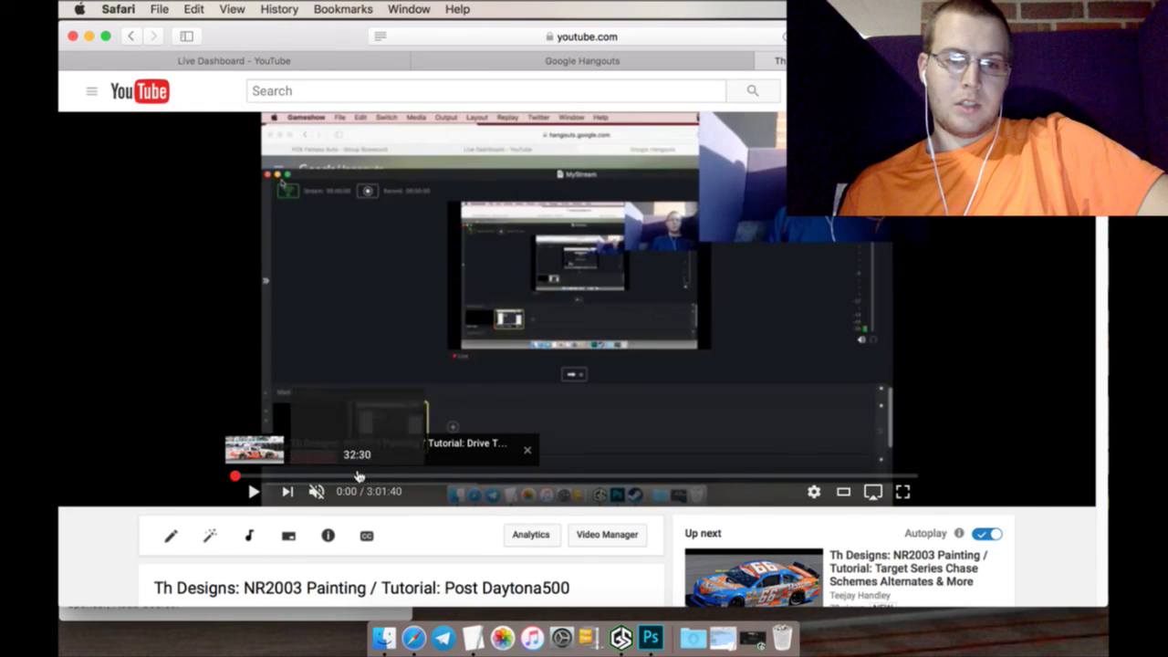
{"action": "left_click", "coordinate": [345, 476]}
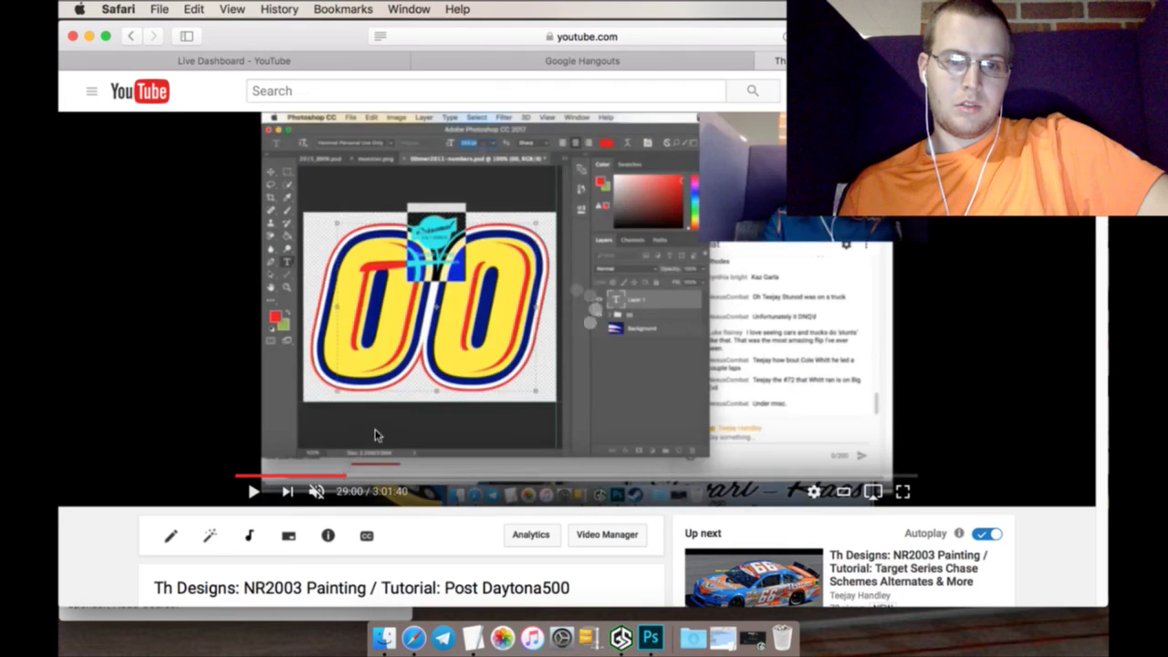
{"action": "left_click", "coordinate": [558, 323]}
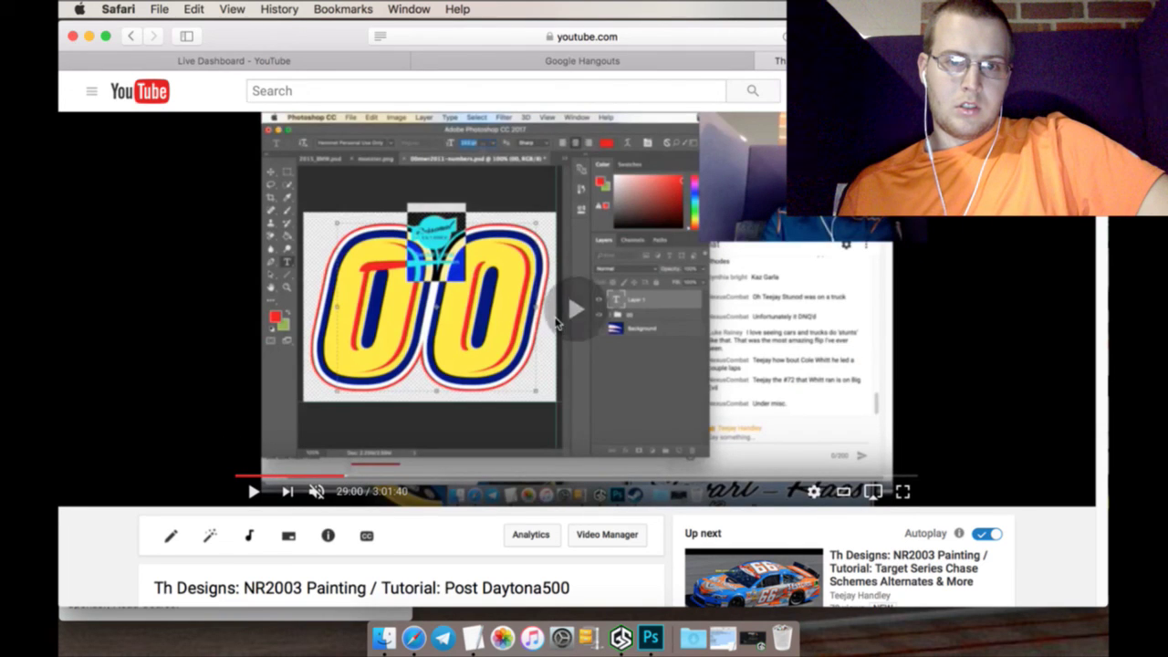
{"action": "left_click", "coordinate": [351, 477]}
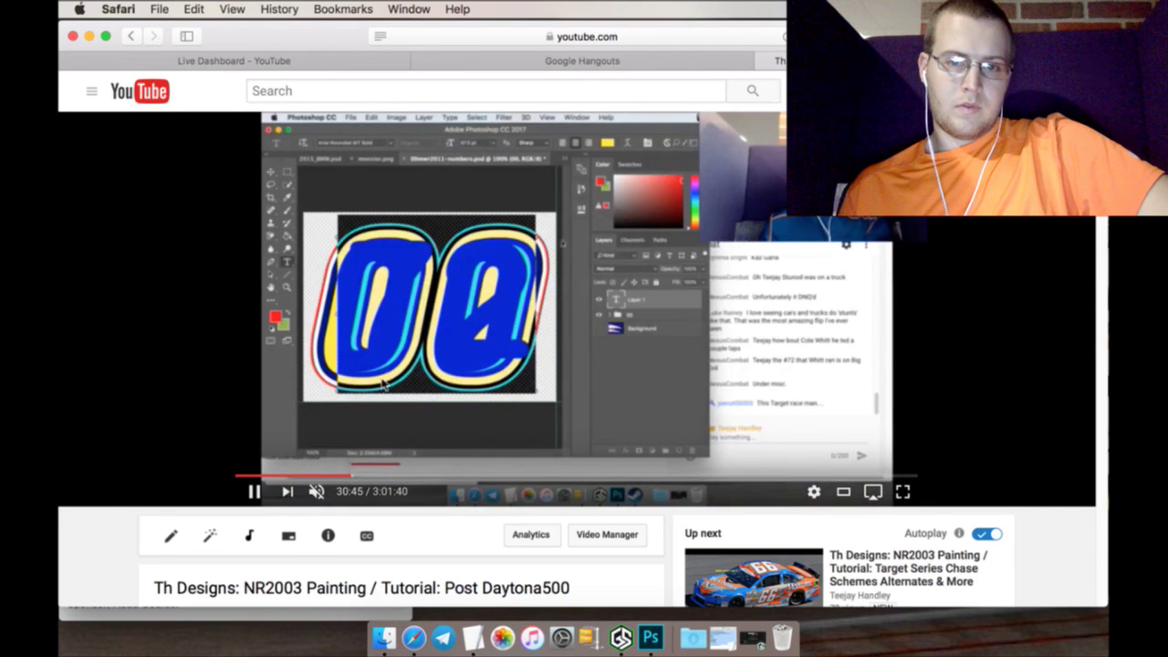
{"action": "left_click", "coordinate": [338, 116]}
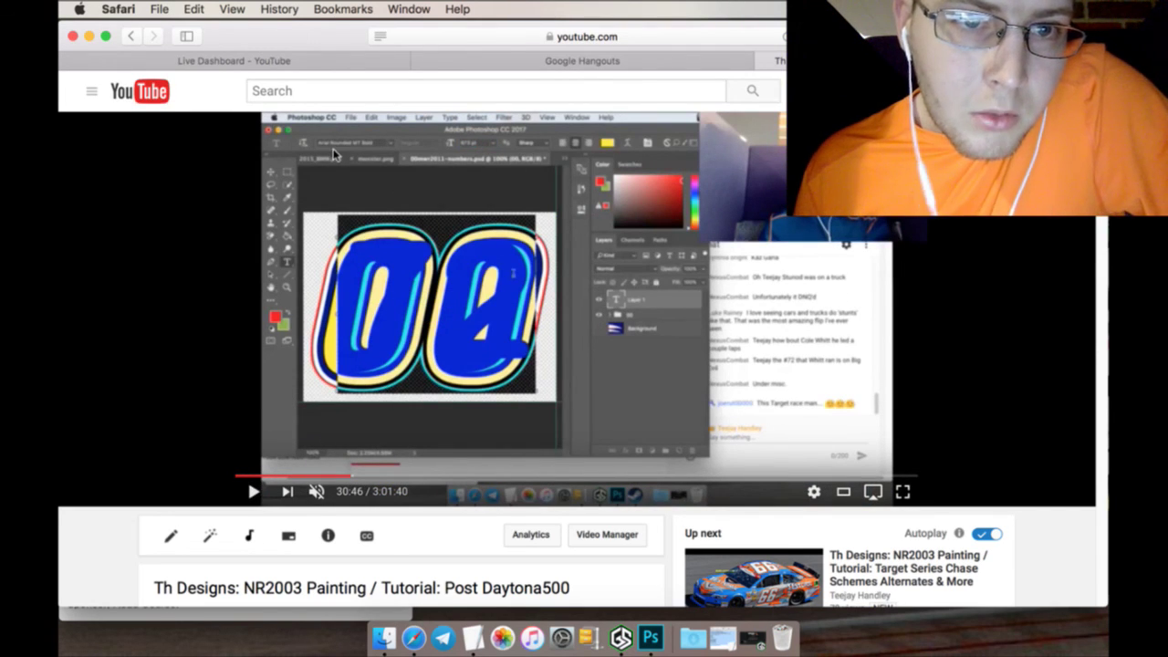
Switch to Photoshop, show the 72 text layer, set its font to Arial Rounded MT Bold and replace its content with "01"
{"action": "left_click", "coordinate": [651, 638]}
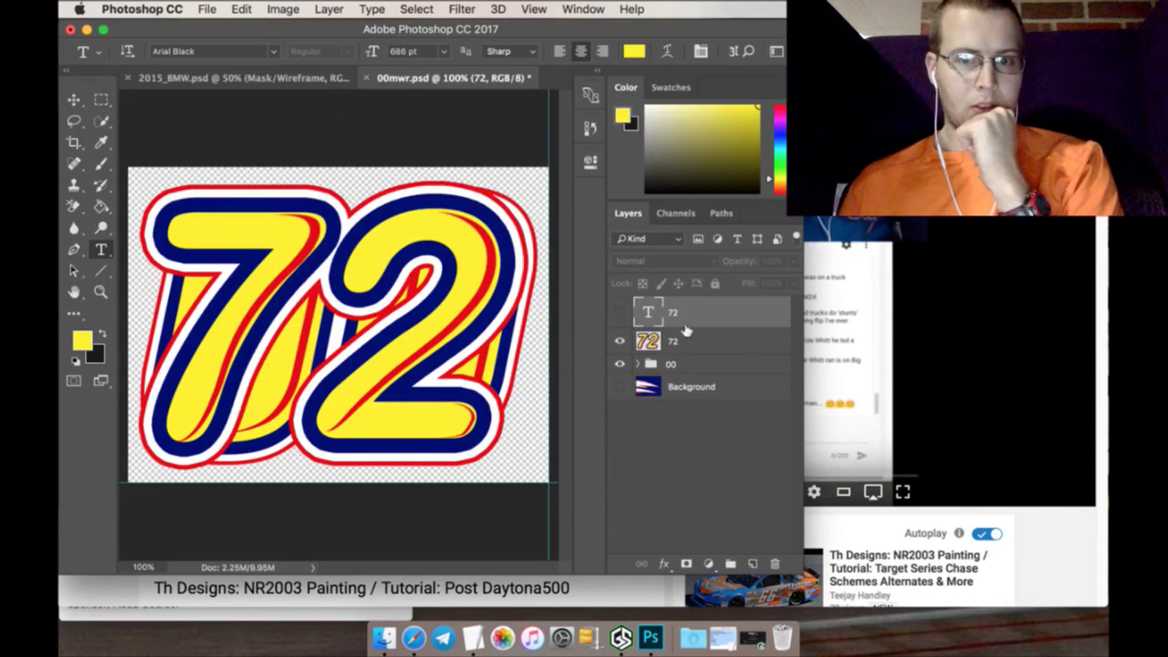
{"action": "double_click", "coordinate": [649, 312]}
{"action": "left_click", "coordinate": [620, 312]}
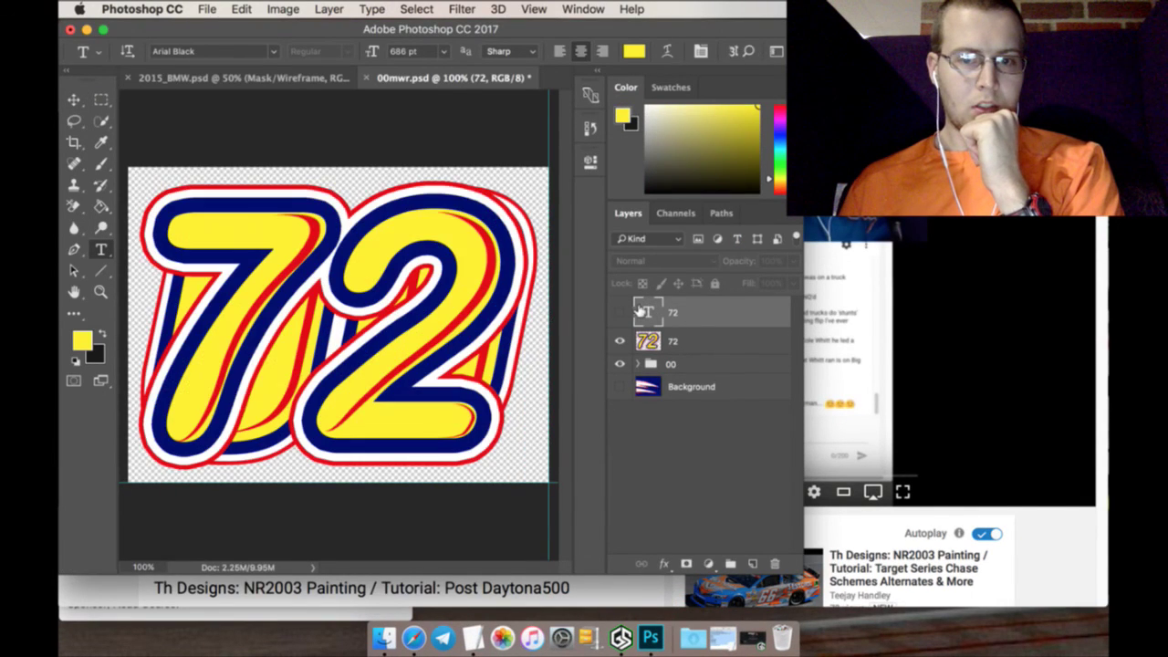
{"action": "left_click", "coordinate": [620, 312]}
{"action": "double_click", "coordinate": [647, 312]}
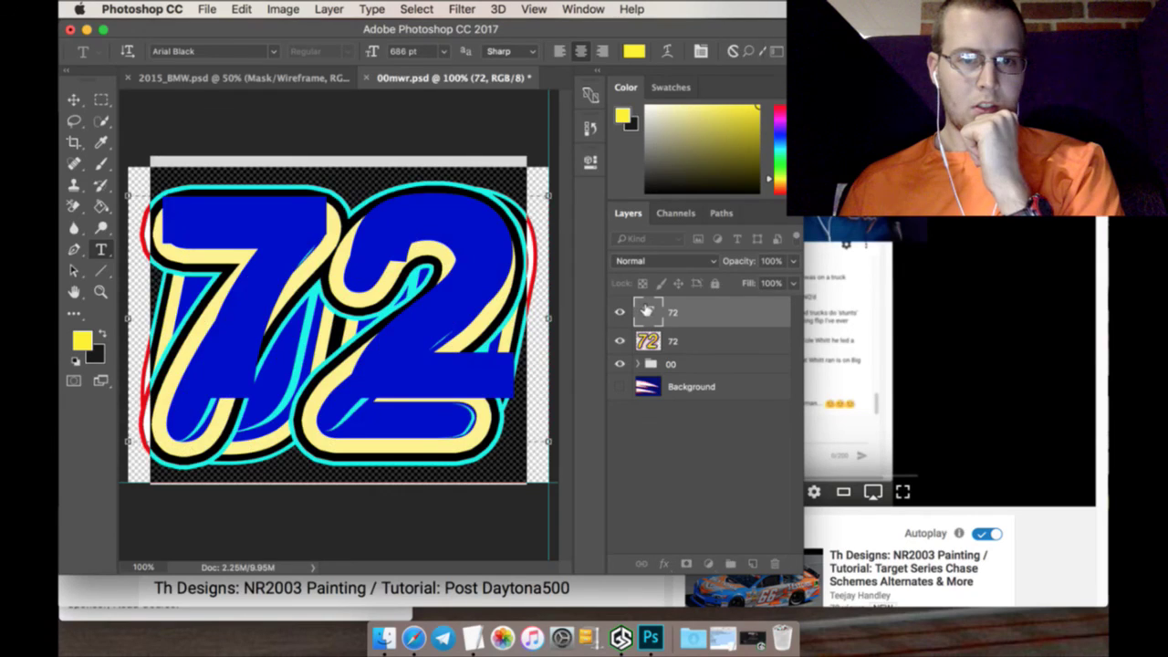
{"action": "left_click", "coordinate": [272, 53]}
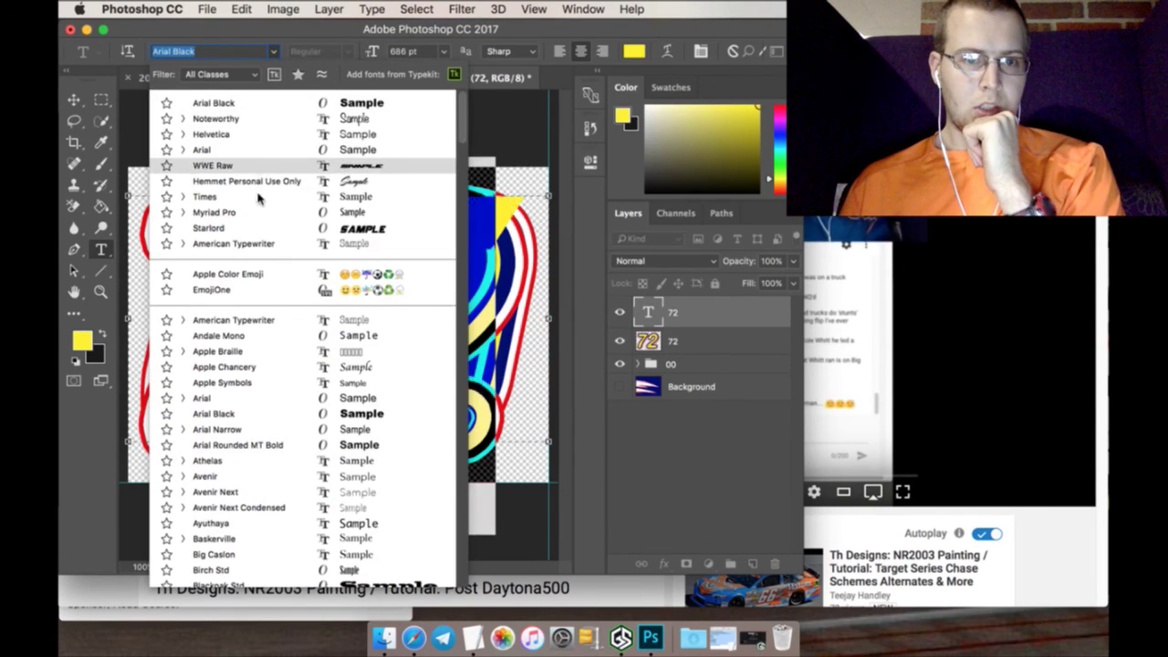
{"action": "scroll", "coordinate": [279, 250], "scroll_direction": "down", "scroll_amount": 1}
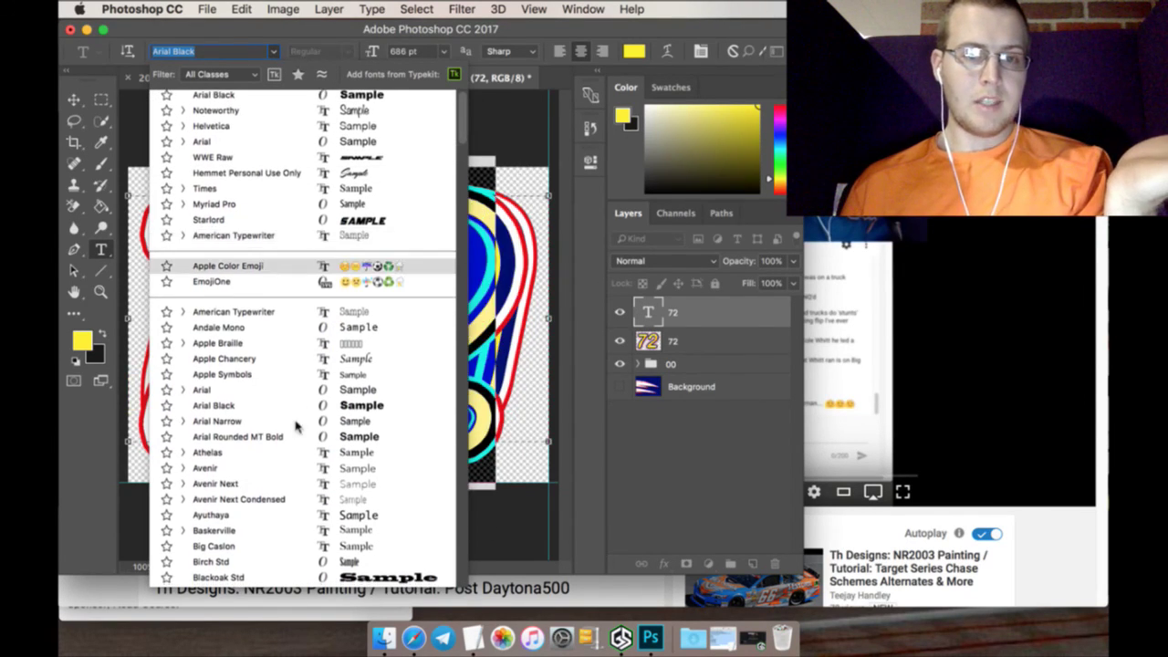
{"action": "left_click", "coordinate": [350, 439]}
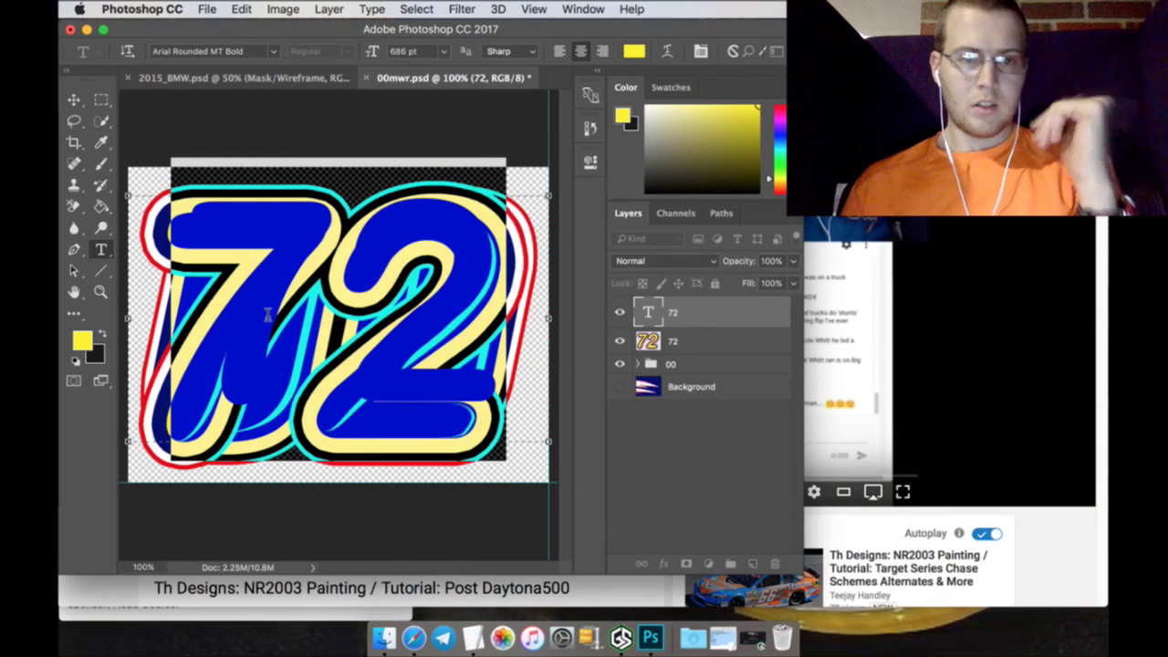
{"action": "type", "text": "01"}
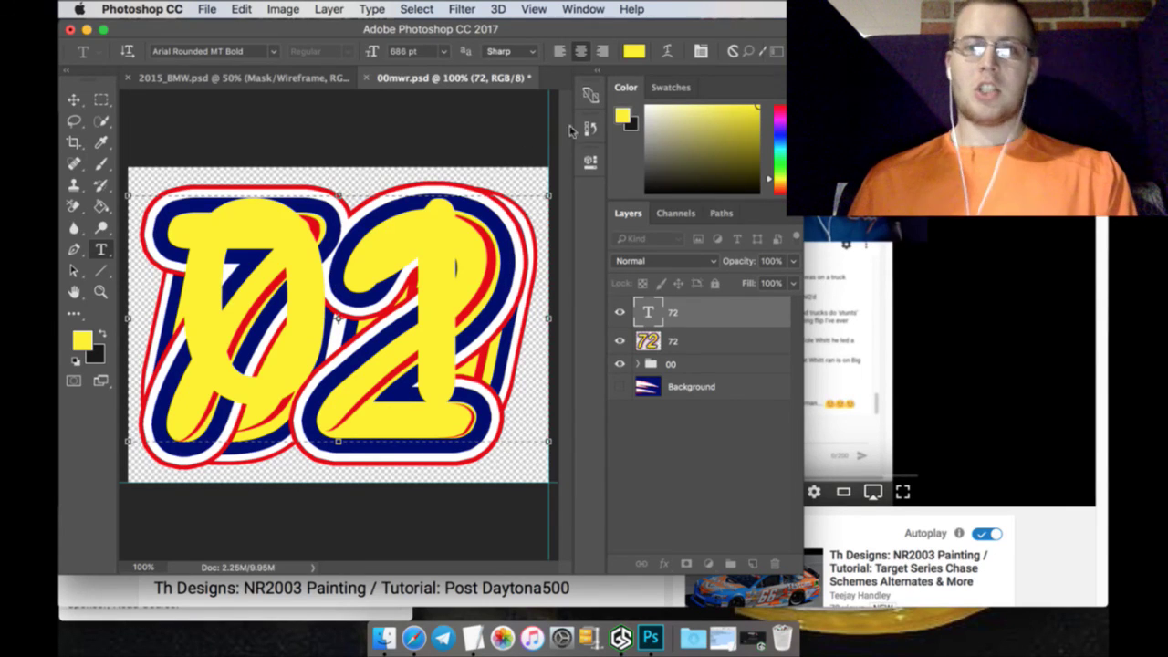
Switch to Safari, close the tutorial video's tab, check the Live Dashboard chat, and return to Photoshop
{"action": "key", "text": "super+Tab"}
{"action": "left_click", "coordinate": [765, 60]}
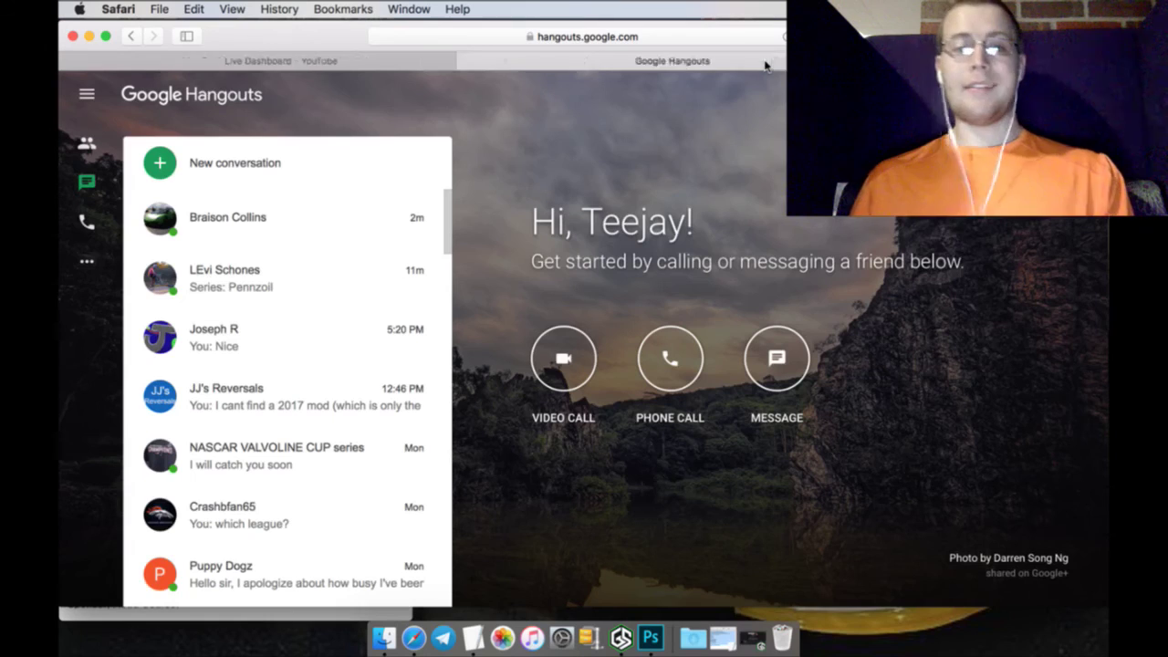
{"action": "left_click", "coordinate": [517, 62]}
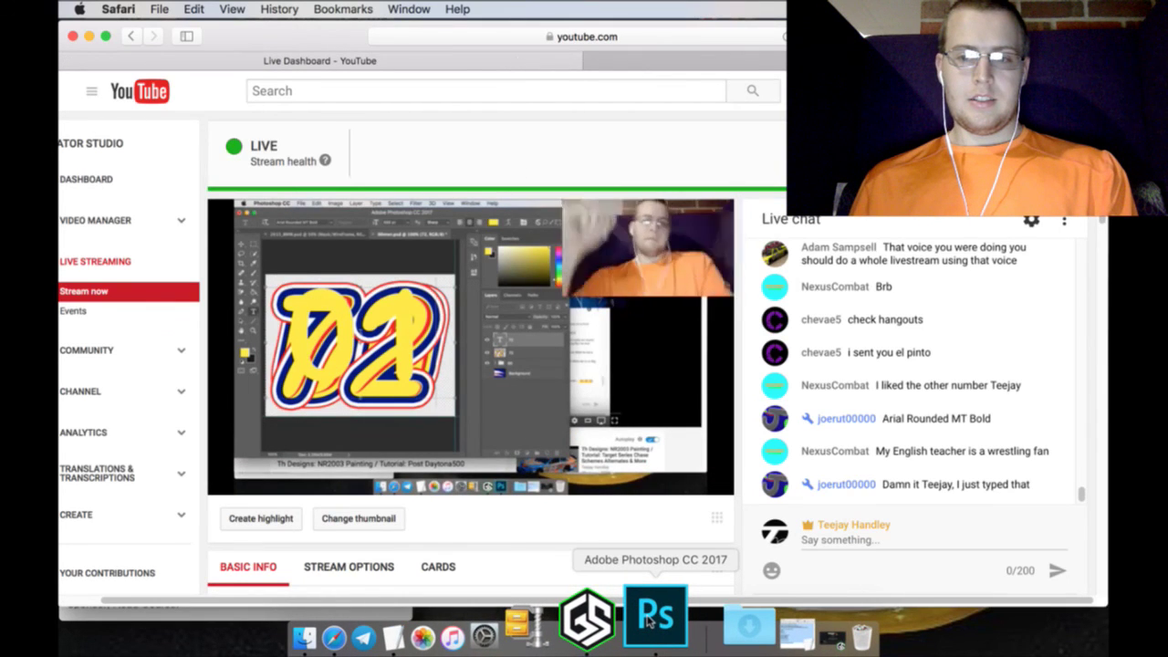
{"action": "left_click", "coordinate": [650, 617]}
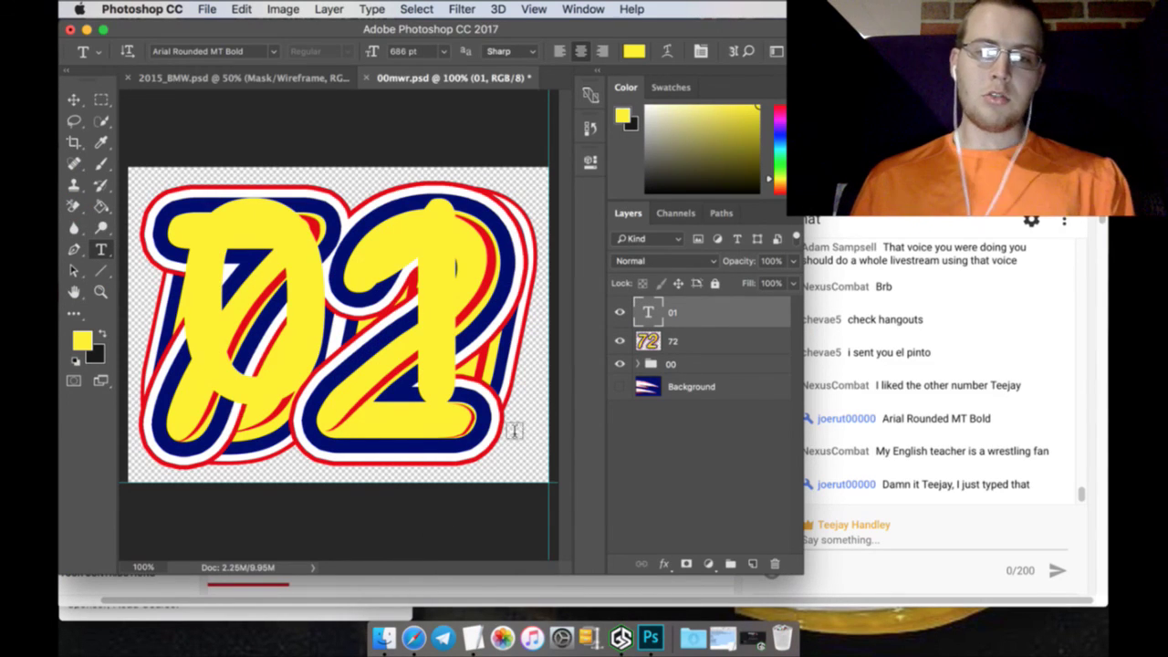
Hide the 72 layer and enlarge the 01 text to 808 pt over the 00 graphic
{"action": "left_click", "coordinate": [619, 341]}
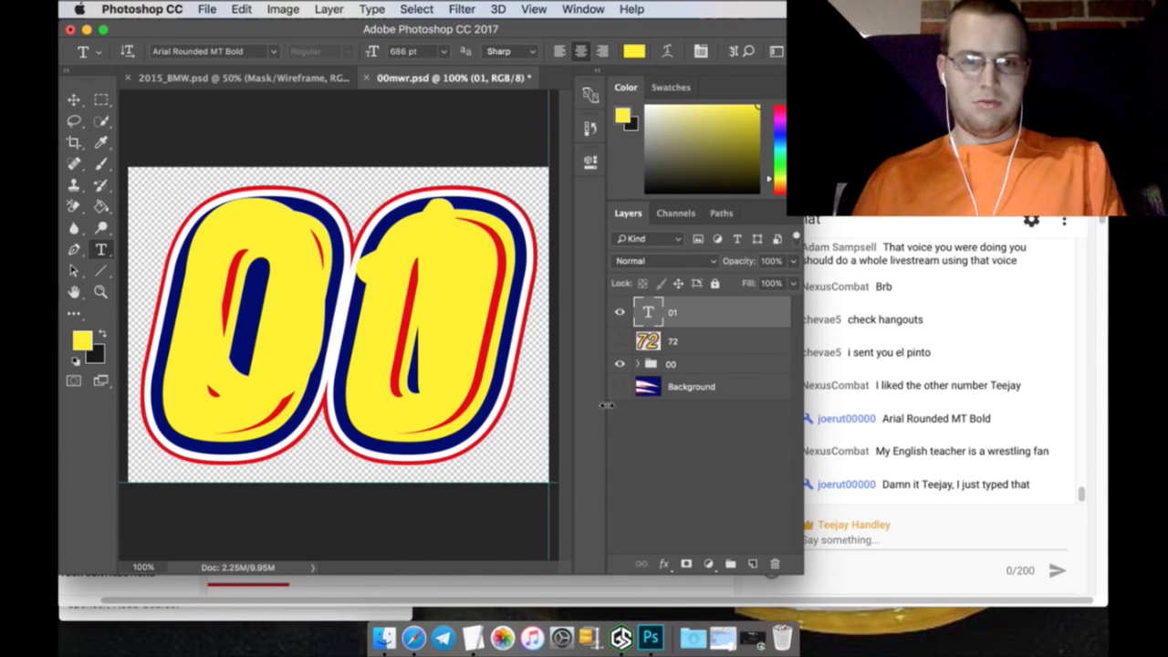
{"action": "double_click", "coordinate": [650, 312]}
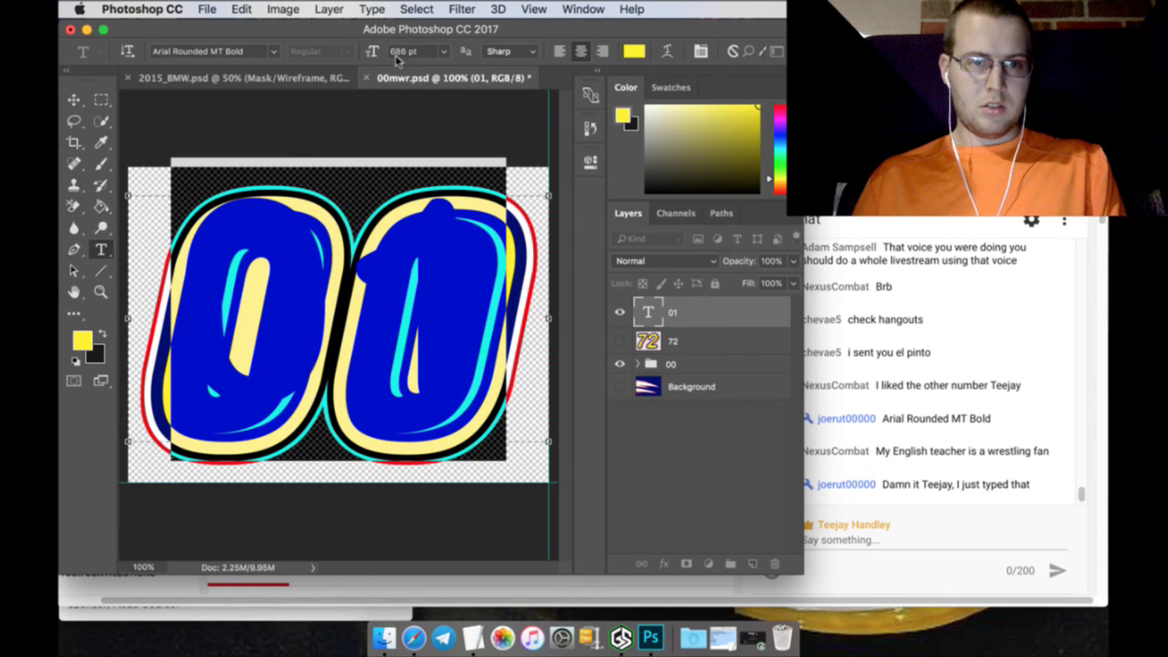
{"action": "key", "text": "Up"}
{"action": "key", "text": "Up"}
{"action": "key", "text": "Up"}
{"action": "key", "text": "Up"}
{"action": "key", "text": "Up"}
{"action": "key", "text": "Up"}
{"action": "key", "text": "Up"}
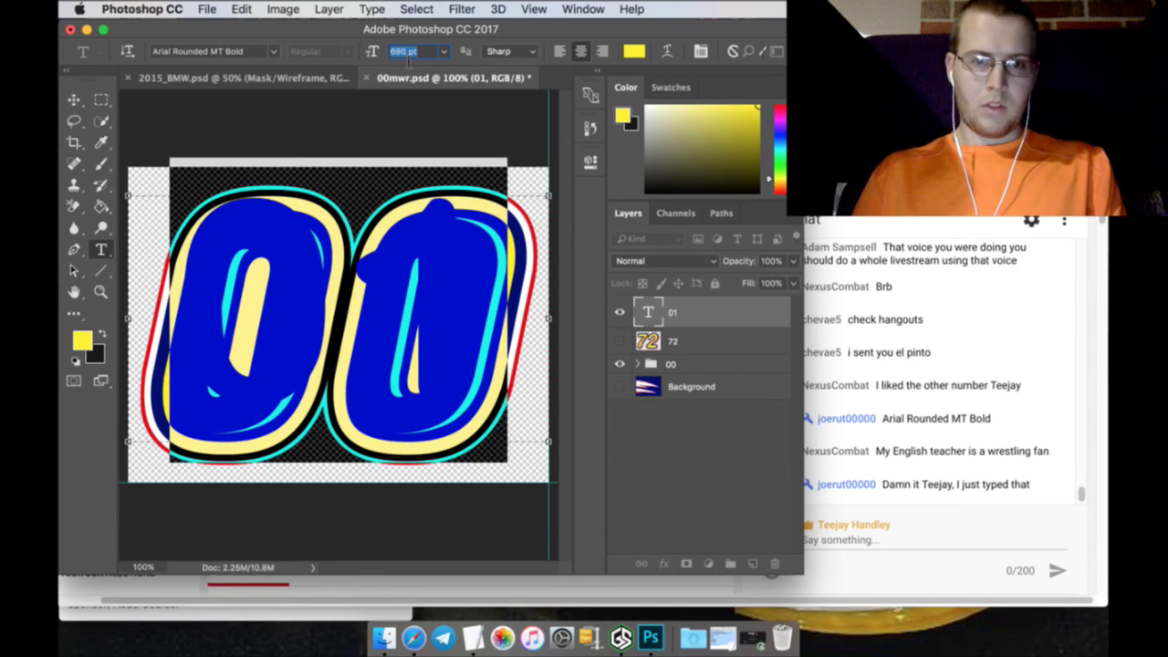
{"action": "key", "text": "Up"}
{"action": "key", "text": "Up"}
{"action": "key", "text": "Up"}
{"action": "key", "text": "Up"}
{"action": "key", "text": "Up"}
{"action": "key", "text": "Up"}
{"action": "key", "text": "Up"}
{"action": "key", "text": "Up"}
{"action": "key", "text": "Up"}
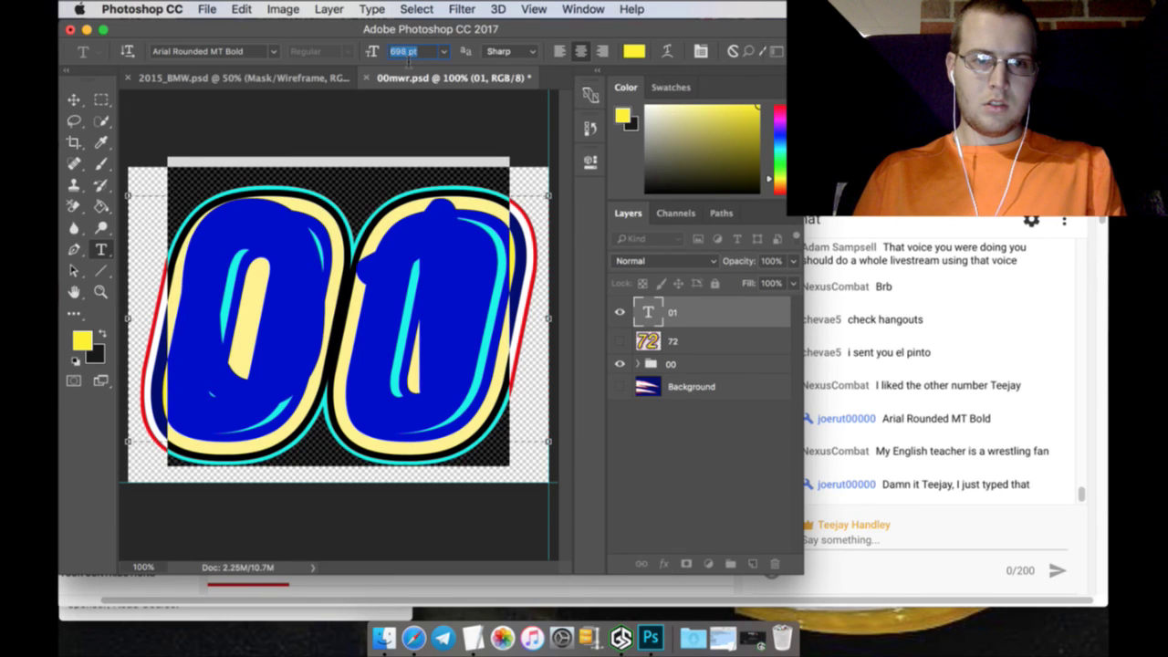
{"action": "key", "text": "Up"}
{"action": "key", "text": "Up"}
{"action": "key", "text": "Up"}
{"action": "key", "text": "Up"}
{"action": "key", "text": "Up"}
{"action": "key", "text": "Up"}
{"action": "key", "text": "Up"}
{"action": "key", "text": "Up"}
{"action": "key", "text": "Up"}
{"action": "key", "text": "Up"}
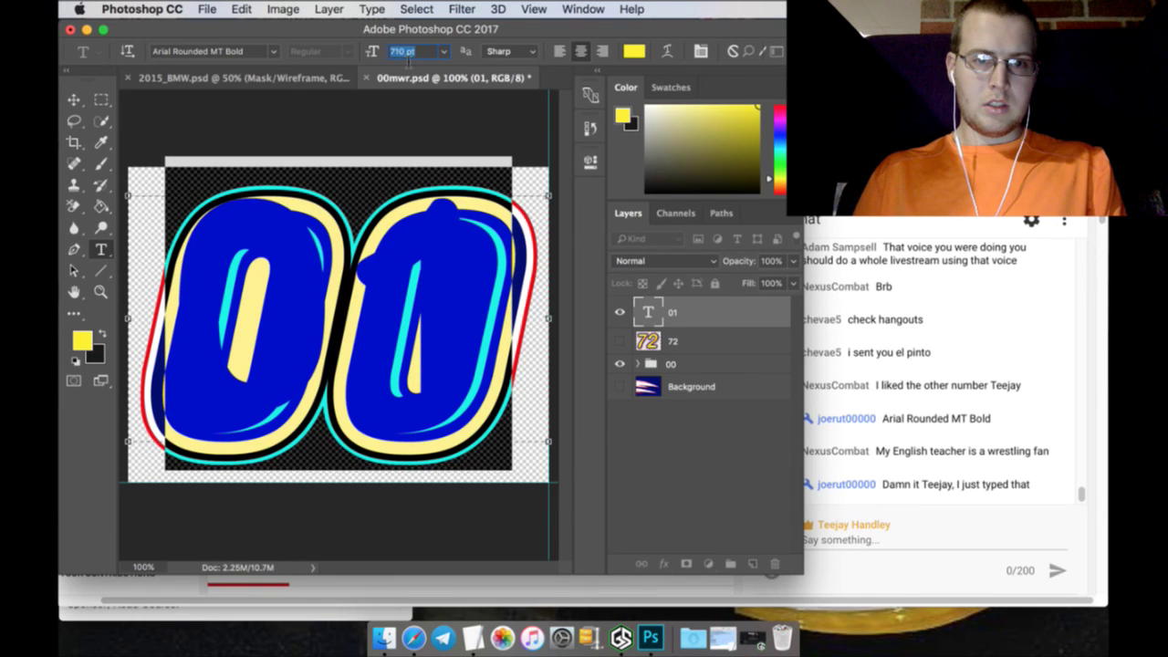
{"action": "key", "text": "Up"}
{"action": "key", "text": "Up"}
{"action": "key", "text": "Up"}
{"action": "key", "text": "Up"}
{"action": "key", "text": "Up"}
{"action": "key", "text": "Up"}
{"action": "key", "text": "Up"}
{"action": "key", "text": "Up"}
{"action": "key", "text": "Up"}
{"action": "key", "text": "Up"}
{"action": "key", "text": "Up"}
{"action": "key", "text": "Up"}
{"action": "key", "text": "Up"}
{"action": "key", "text": "Up"}
{"action": "key", "text": "Up"}
{"action": "key", "text": "Up"}
{"action": "key", "text": "Up"}
{"action": "key", "text": "Up"}
{"action": "key", "text": "Up"}
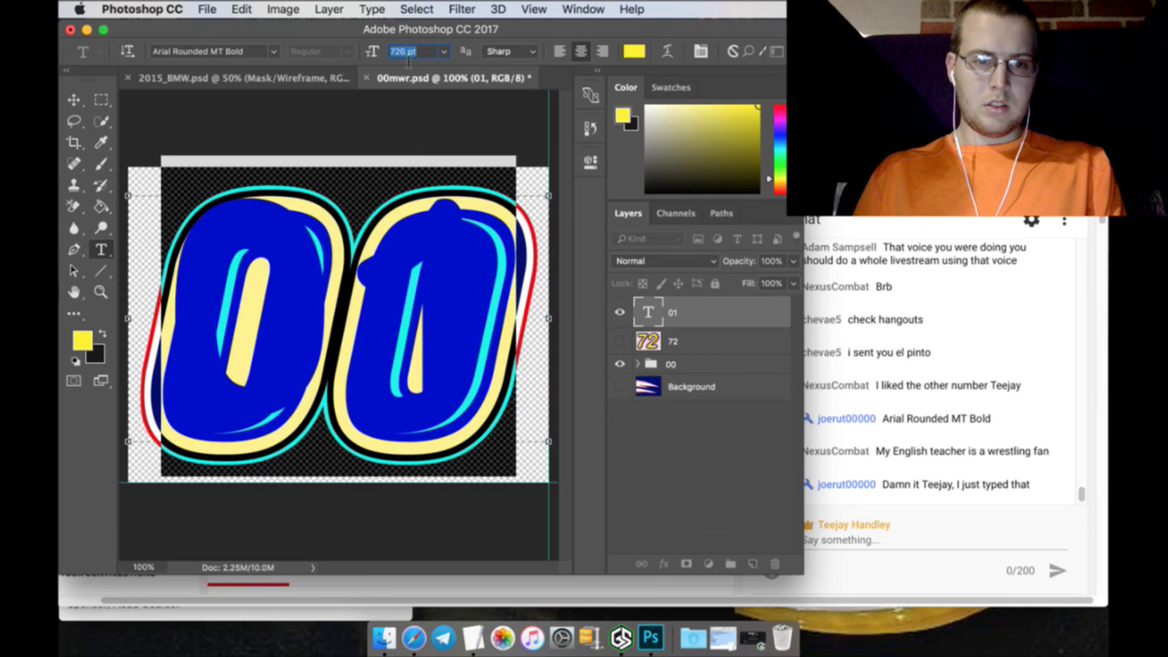
{"action": "key", "text": "Up"}
{"action": "key", "text": "Up"}
{"action": "key", "text": "Up"}
{"action": "key", "text": "Up"}
{"action": "key", "text": "Up"}
{"action": "key", "text": "Up"}
{"action": "key", "text": "Up"}
{"action": "key", "text": "Up"}
{"action": "key", "text": "Up"}
{"action": "key", "text": "Up"}
{"action": "key", "text": "Up"}
{"action": "key", "text": "Up"}
{"action": "key", "text": "Up"}
{"action": "key", "text": "Up"}
{"action": "key", "text": "Up"}
{"action": "key", "text": "Up"}
{"action": "key", "text": "Up"}
{"action": "key", "text": "Up"}
{"action": "key", "text": "Up"}
{"action": "key", "text": "Up"}
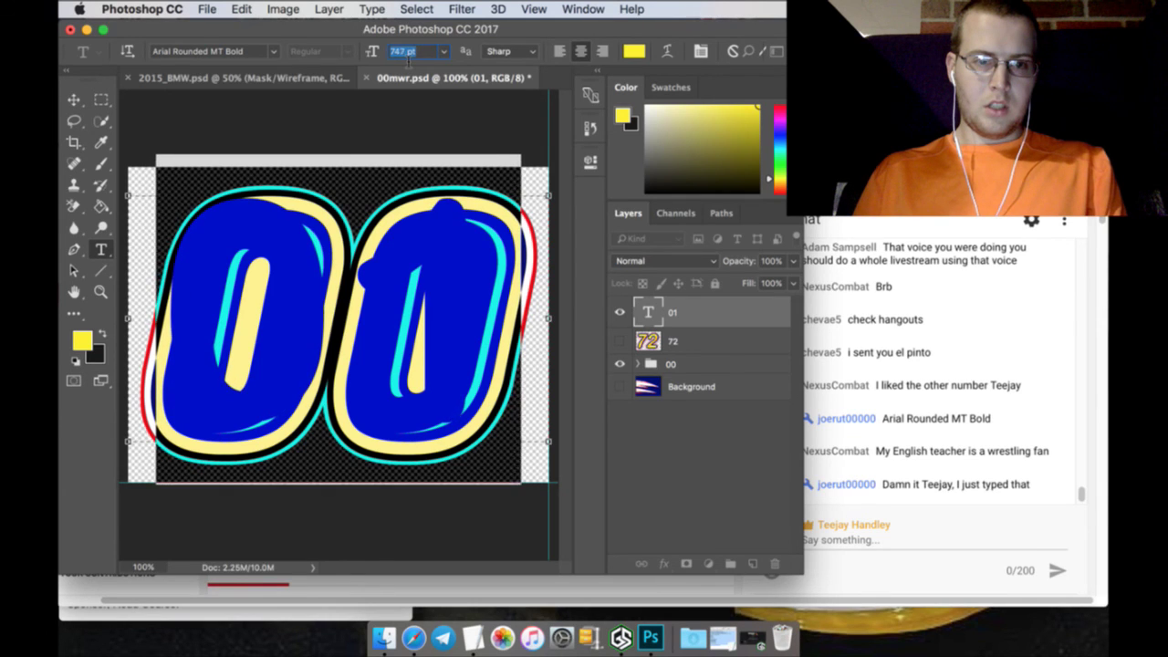
{"action": "key", "text": "Up"}
{"action": "key", "text": "Up"}
{"action": "key", "text": "Up"}
{"action": "key", "text": "Up"}
{"action": "key", "text": "Up"}
{"action": "key", "text": "Up"}
{"action": "key", "text": "Up"}
{"action": "key", "text": "Up"}
{"action": "key", "text": "Up"}
{"action": "key", "text": "Up"}
{"action": "key", "text": "Up"}
{"action": "key", "text": "Up"}
{"action": "key", "text": "Up"}
{"action": "key", "text": "Up"}
{"action": "key", "text": "Up"}
{"action": "key", "text": "Up"}
{"action": "key", "text": "Up"}
{"action": "key", "text": "Up"}
{"action": "key", "text": "Up"}
{"action": "key", "text": "Up"}
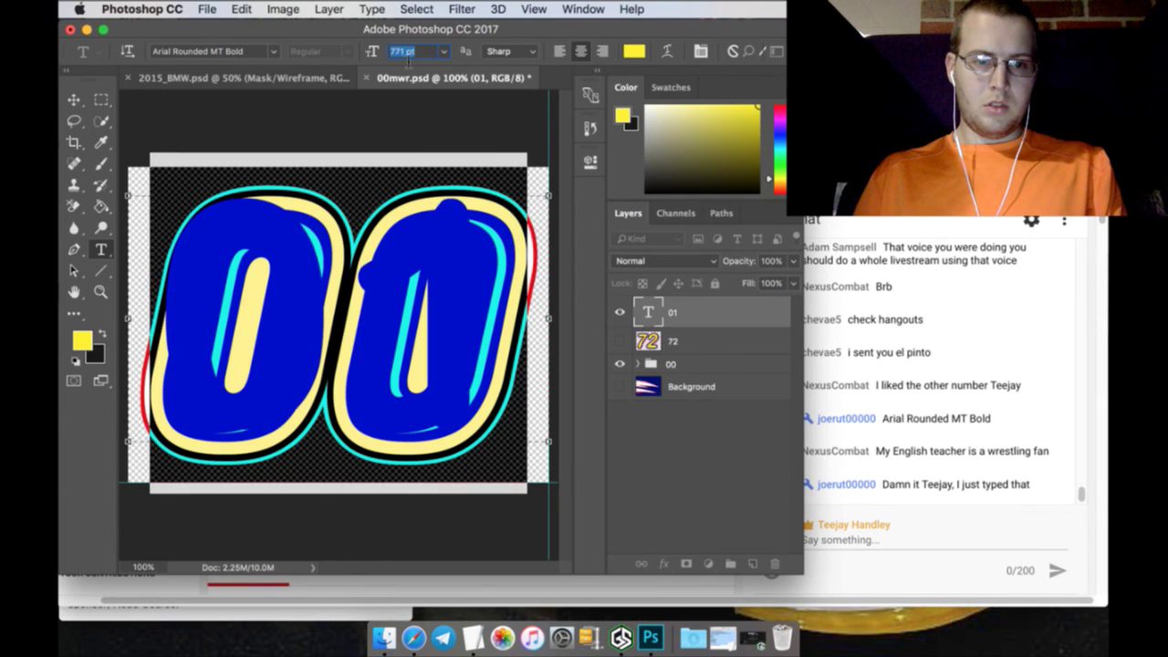
{"action": "key", "text": "Up"}
{"action": "key", "text": "Up"}
{"action": "key", "text": "Up"}
{"action": "key", "text": "Up"}
{"action": "key", "text": "Up"}
{"action": "key", "text": "Up"}
{"action": "key", "text": "Up"}
{"action": "key", "text": "Up"}
{"action": "key", "text": "Up"}
{"action": "key", "text": "Up"}
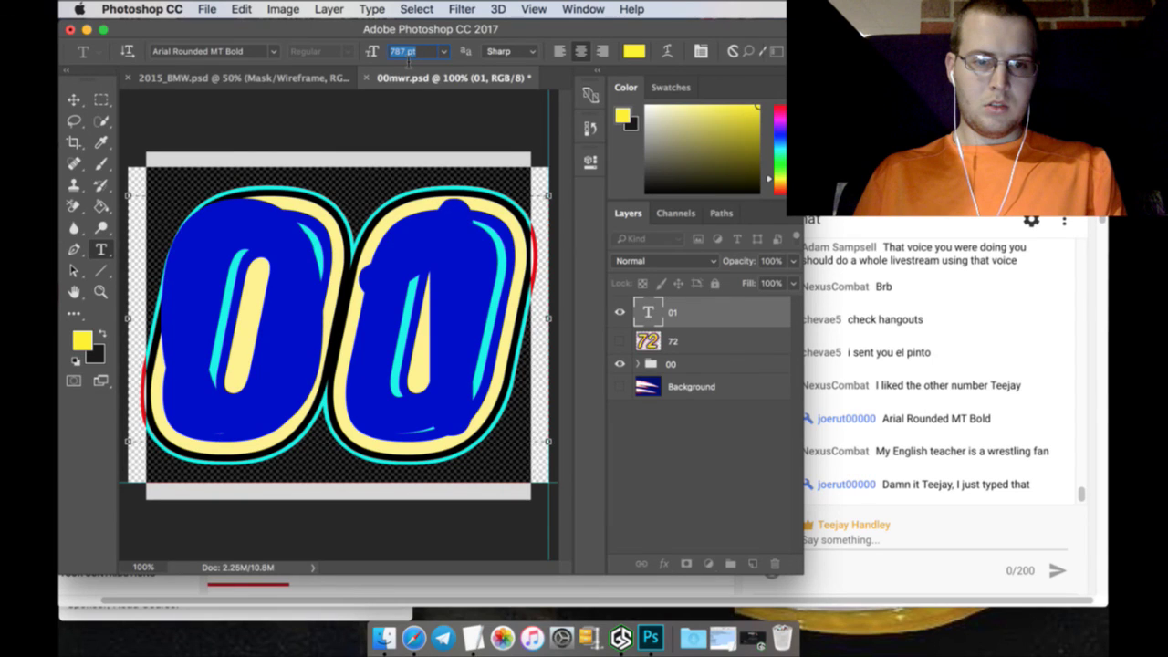
{"action": "key", "text": "Up"}
{"action": "key", "text": "Up"}
{"action": "key", "text": "Up"}
{"action": "key", "text": "Up"}
{"action": "key", "text": "Up"}
{"action": "key", "text": "Up"}
{"action": "key", "text": "Up"}
{"action": "key", "text": "Up"}
{"action": "key", "text": "Up"}
{"action": "key", "text": "Up"}
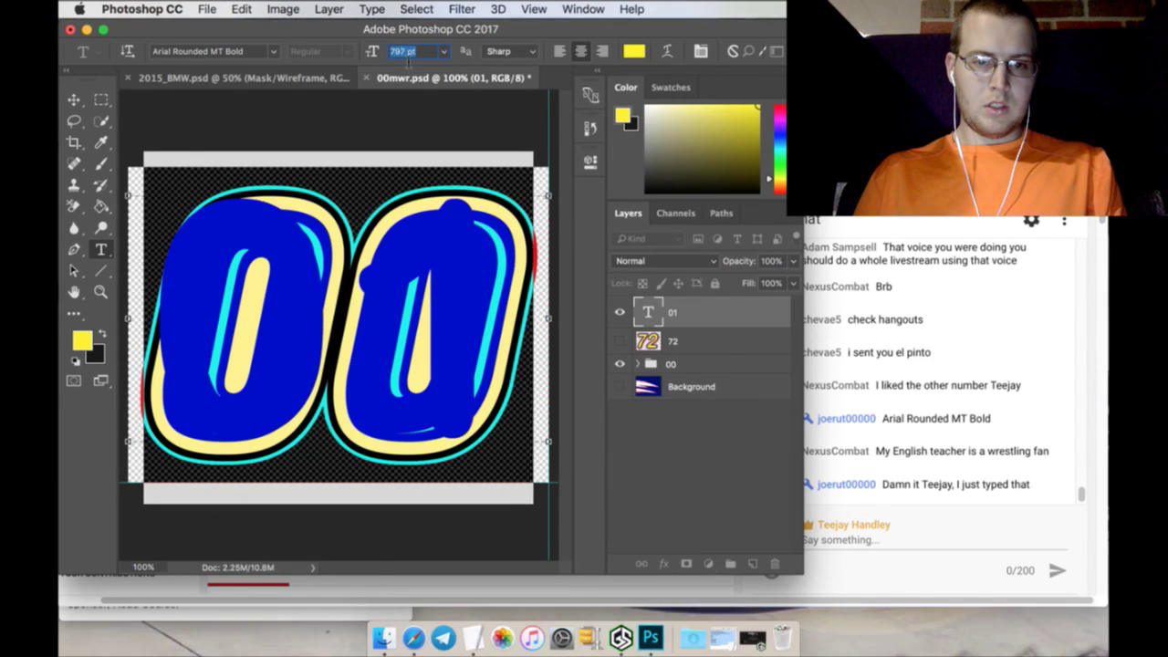
{"action": "key", "text": "Up"}
{"action": "key", "text": "Up"}
{"action": "key", "text": "Up"}
{"action": "key", "text": "Up"}
{"action": "key", "text": "Up"}
{"action": "key", "text": "Up"}
{"action": "key", "text": "Up"}
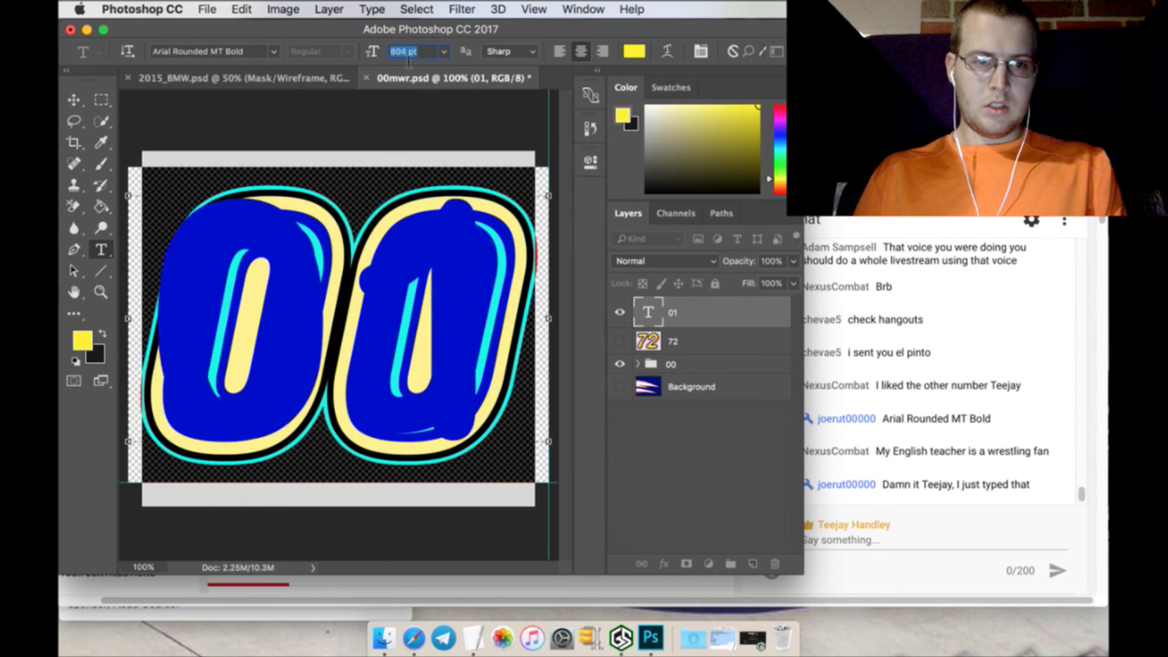
{"action": "key", "text": "Up"}
{"action": "key", "text": "Up"}
{"action": "key", "text": "Up"}
{"action": "key", "text": "Up"}
{"action": "key", "text": "Up"}
{"action": "key", "text": "Up"}
{"action": "key", "text": "Up"}
{"action": "key", "text": "Up"}
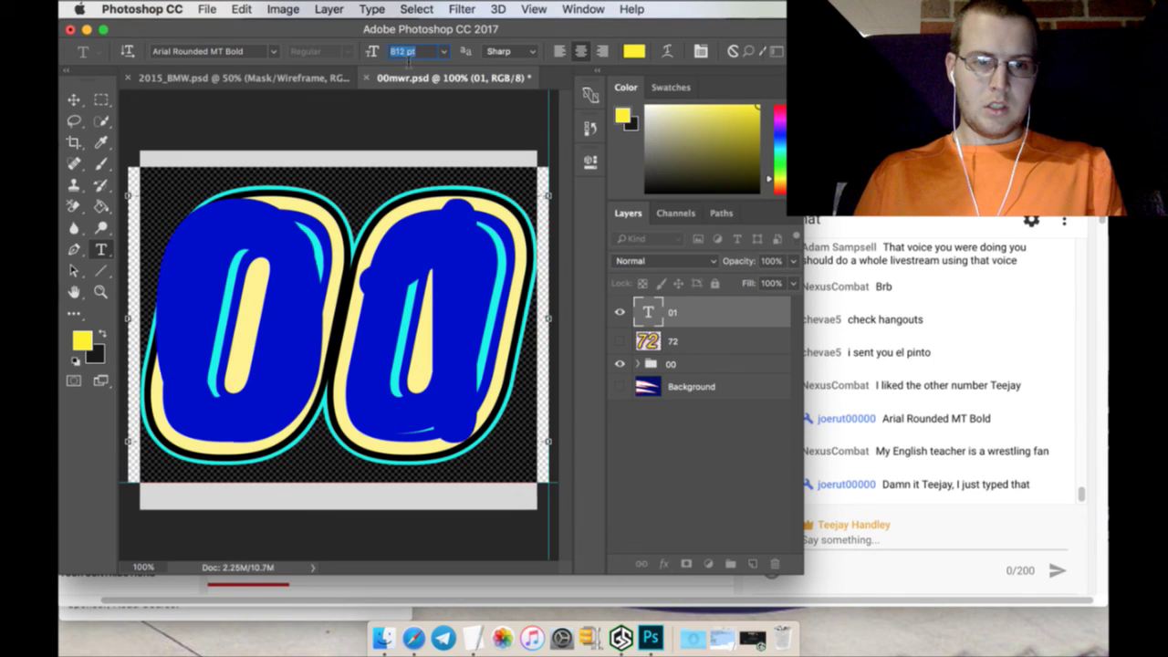
{"action": "key", "text": "Down"}
{"action": "key", "text": "Down"}
{"action": "key", "text": "Down"}
{"action": "key", "text": "Down"}
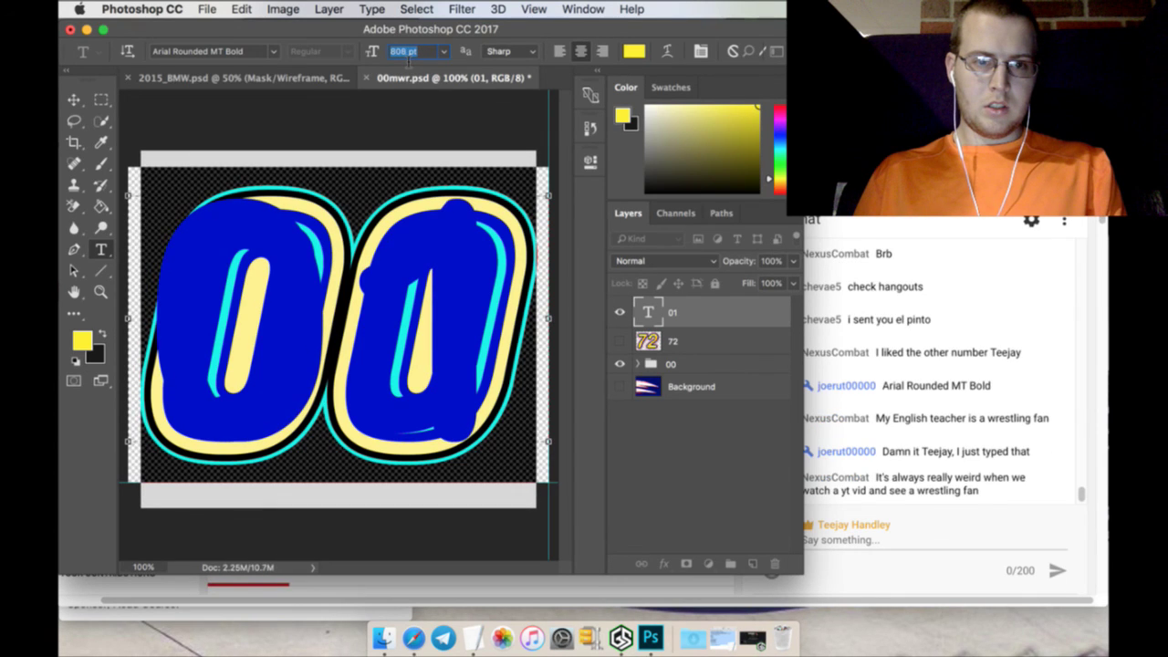
{"action": "left_click", "coordinate": [394, 244]}
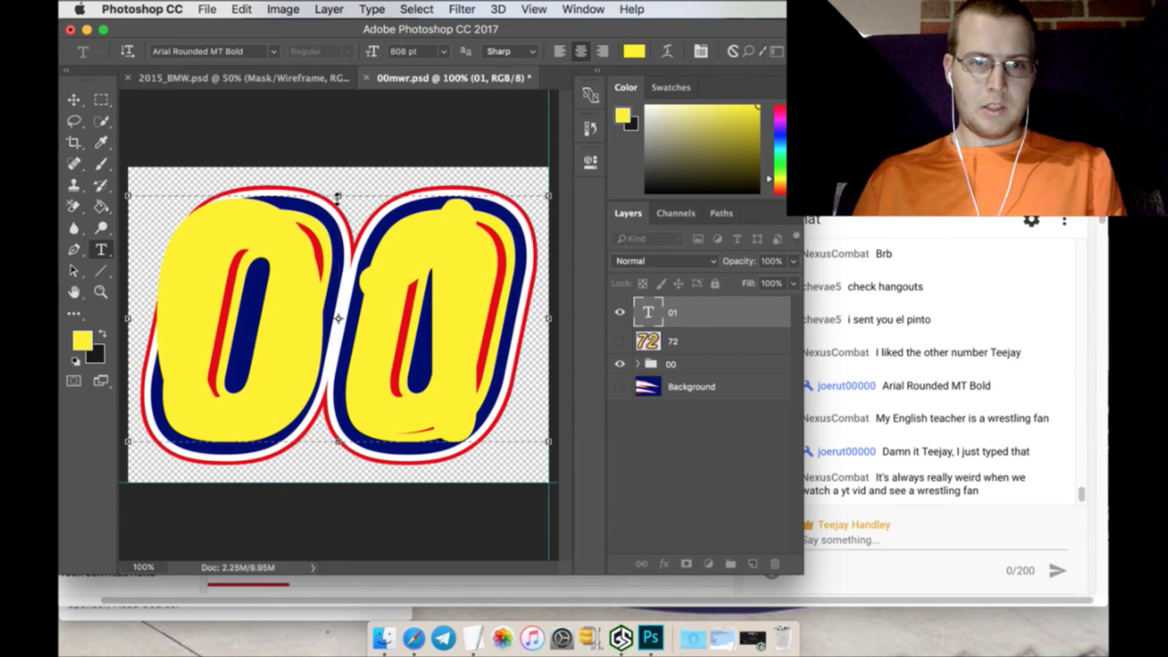
Lower the top edge of the 01 text box slightly and set the text size to 775 pt
{"action": "left_click_drag", "start_coordinate": [337, 197], "coordinate": [337, 208]}
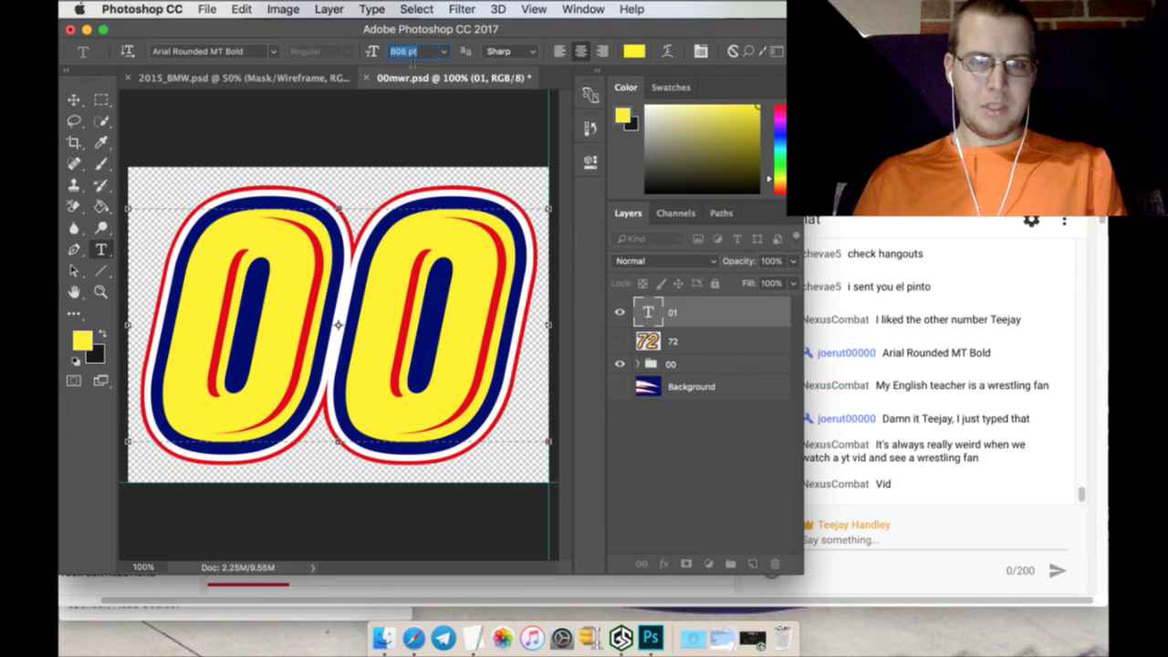
{"action": "type", "text": "700"}
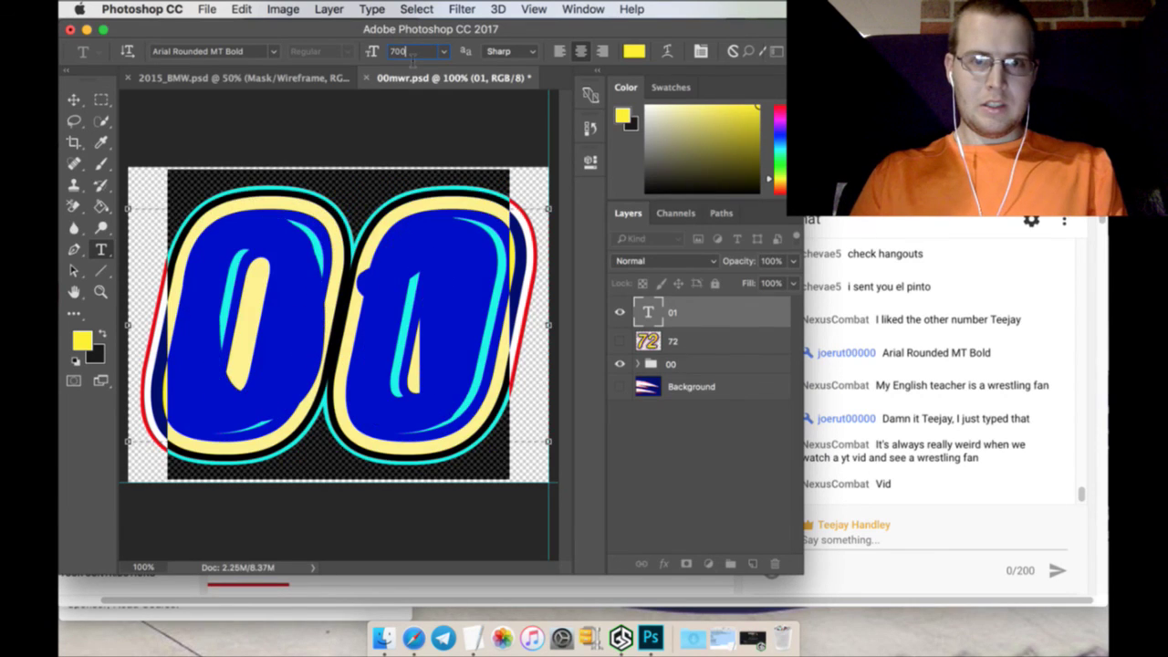
{"action": "key", "text": "Up"}
{"action": "key", "text": "Up"}
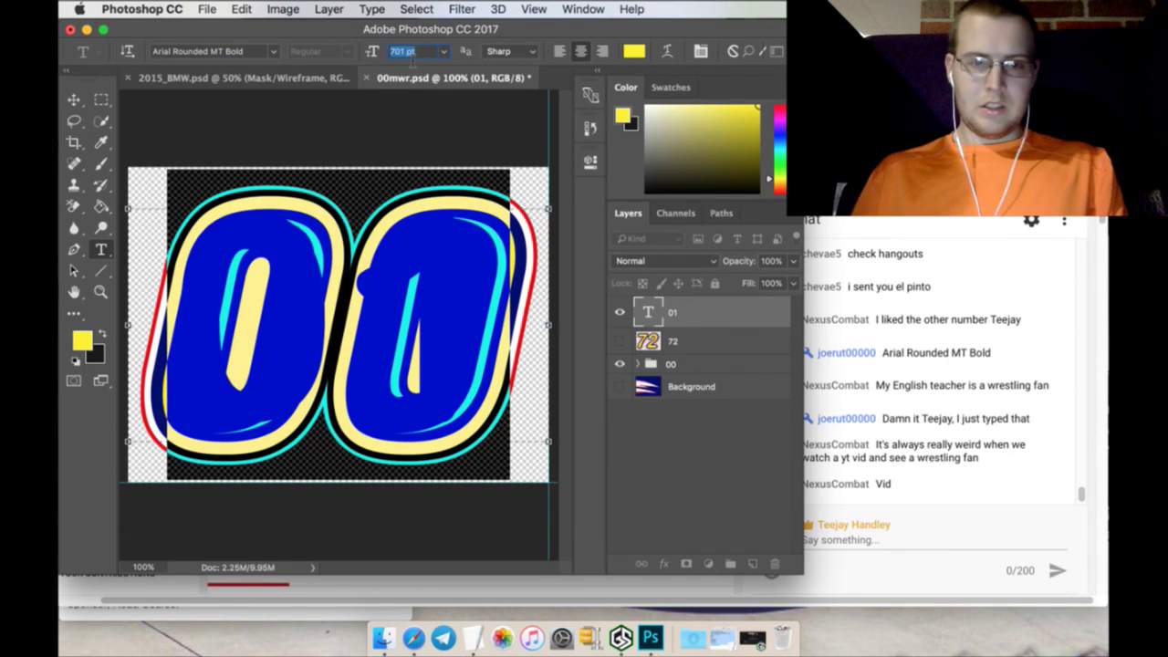
{"action": "key", "text": "Up"}
{"action": "key", "text": "Up"}
{"action": "key", "text": "Up"}
{"action": "key", "text": "Up"}
{"action": "key", "text": "Up"}
{"action": "key", "text": "Up"}
{"action": "key", "text": "Up"}
{"action": "key", "text": "Up"}
{"action": "key", "text": "Up"}
{"action": "key", "text": "Up"}
{"action": "key", "text": "Up"}
{"action": "key", "text": "Up"}
{"action": "key", "text": "Up"}
{"action": "key", "text": "Up"}
{"action": "key", "text": "Up"}
{"action": "key", "text": "Up"}
{"action": "key", "text": "Up"}
{"action": "key", "text": "Up"}
{"action": "key", "text": "Up"}
{"action": "key", "text": "Up"}
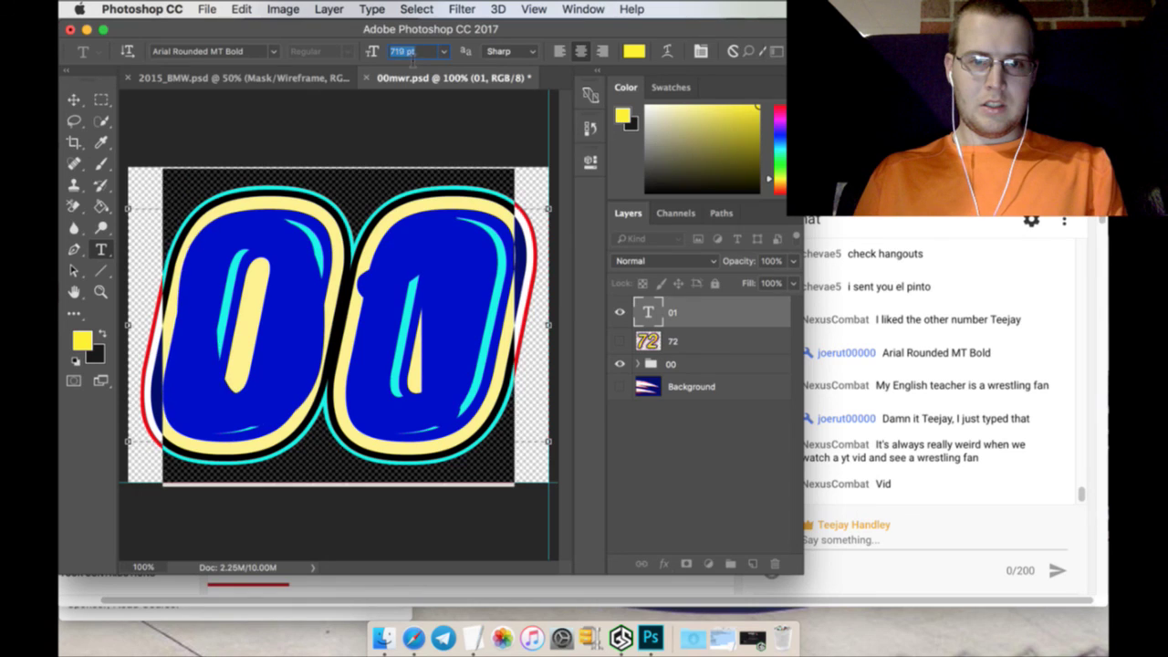
{"action": "key", "text": "Up"}
{"action": "key", "text": "Up"}
{"action": "key", "text": "Up"}
{"action": "key", "text": "Up"}
{"action": "key", "text": "Up"}
{"action": "key", "text": "Up"}
{"action": "key", "text": "Up"}
{"action": "key", "text": "Up"}
{"action": "key", "text": "Up"}
{"action": "key", "text": "Up"}
{"action": "key", "text": "Up"}
{"action": "key", "text": "Up"}
{"action": "key", "text": "Up"}
{"action": "key", "text": "Up"}
{"action": "key", "text": "Up"}
{"action": "key", "text": "Up"}
{"action": "key", "text": "Up"}
{"action": "key", "text": "Up"}
{"action": "key", "text": "Up"}
{"action": "key", "text": "Up"}
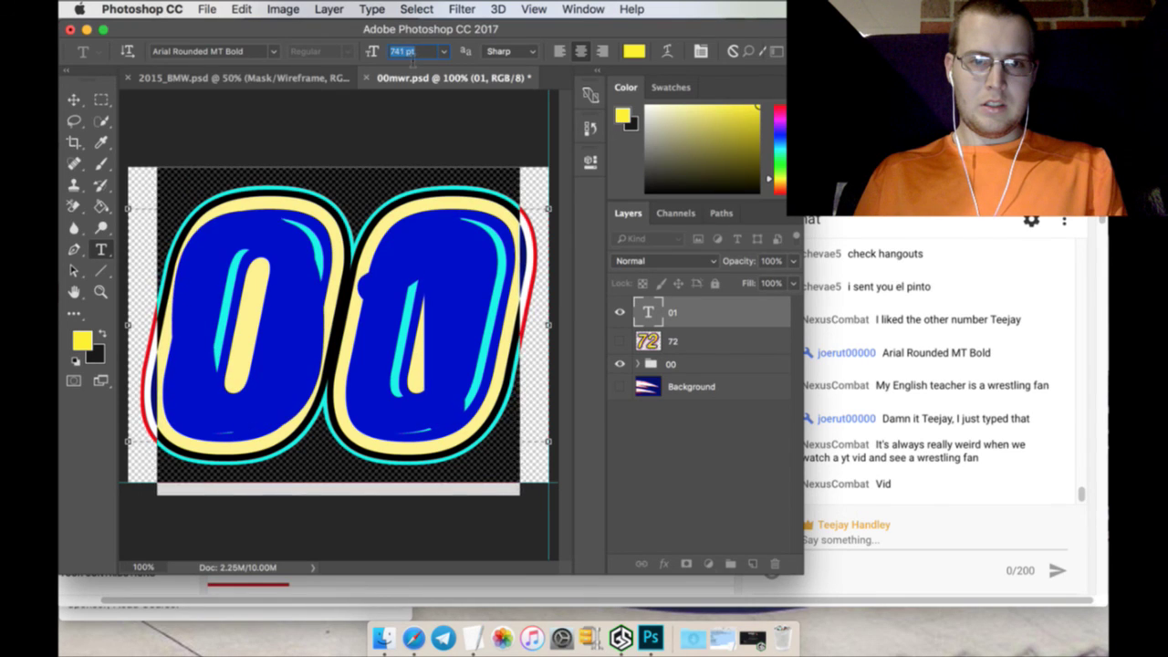
{"action": "key", "text": "Up"}
{"action": "key", "text": "Up"}
{"action": "key", "text": "Up"}
{"action": "key", "text": "Up"}
{"action": "key", "text": "Up"}
{"action": "key", "text": "Up"}
{"action": "key", "text": "Up"}
{"action": "key", "text": "Up"}
{"action": "key", "text": "Up"}
{"action": "key", "text": "Up"}
{"action": "key", "text": "Up"}
{"action": "key", "text": "Up"}
{"action": "key", "text": "Up"}
{"action": "key", "text": "Up"}
{"action": "key", "text": "Up"}
{"action": "key", "text": "Up"}
{"action": "key", "text": "Up"}
{"action": "key", "text": "Up"}
{"action": "key", "text": "Up"}
{"action": "key", "text": "Up"}
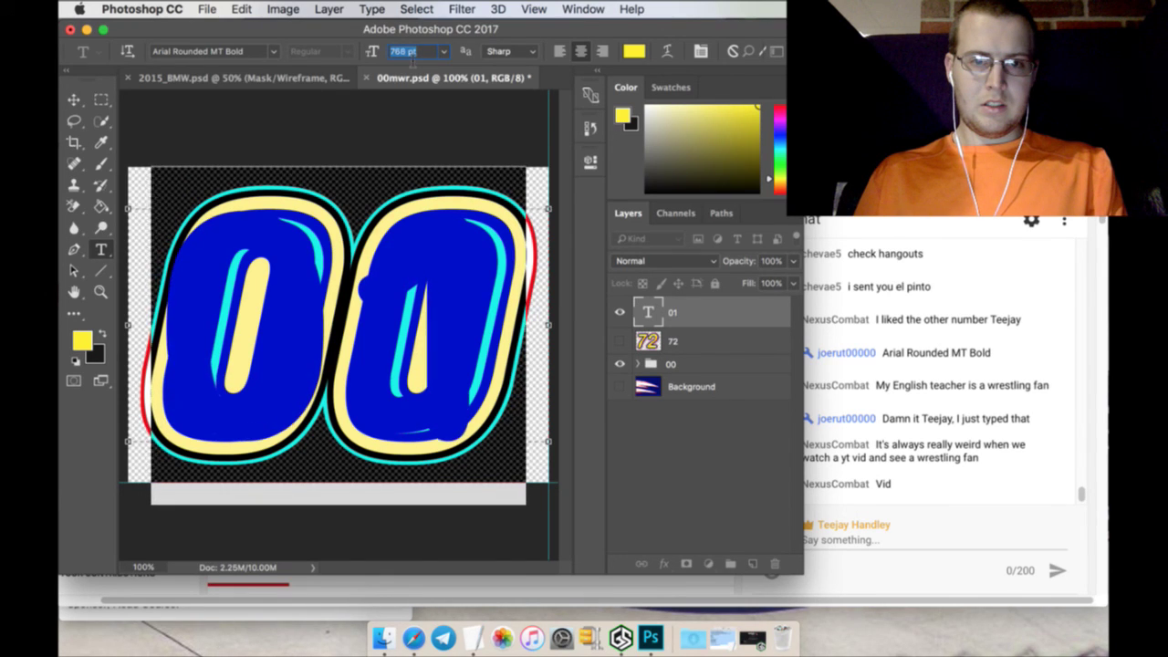
{"action": "key", "text": "Up"}
{"action": "key", "text": "Up"}
{"action": "key", "text": "Up"}
{"action": "key", "text": "Up"}
{"action": "key", "text": "Up"}
{"action": "key", "text": "Up"}
{"action": "key", "text": "Up"}
{"action": "key", "text": "Up"}
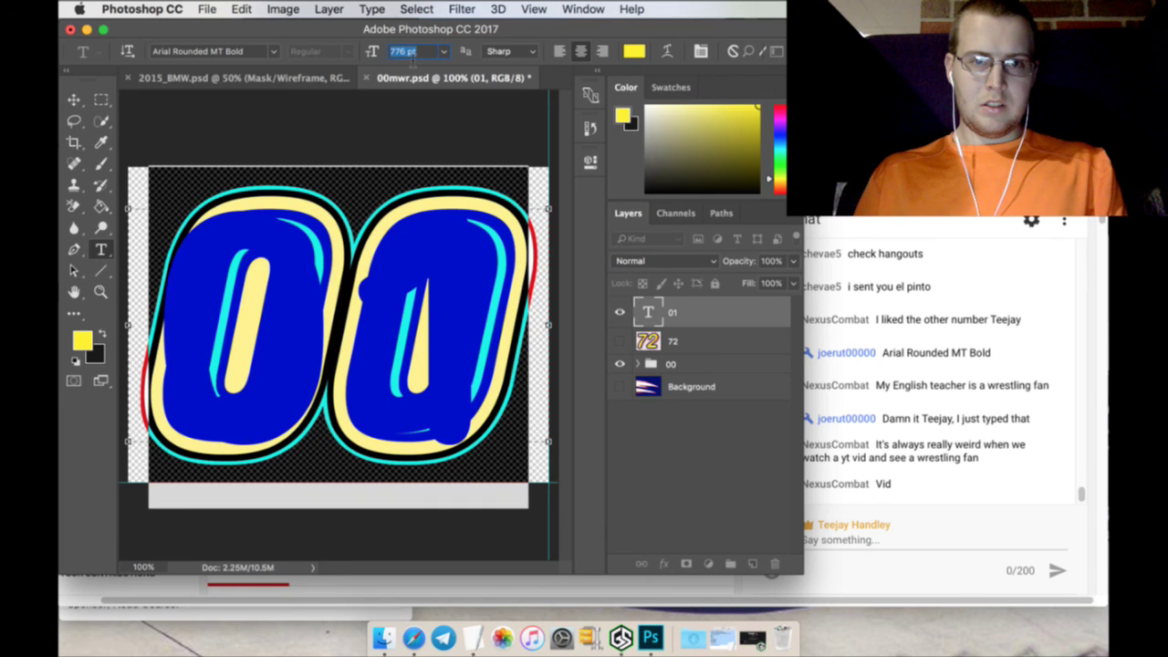
{"action": "key", "text": "Down"}
{"action": "key", "text": "Down"}
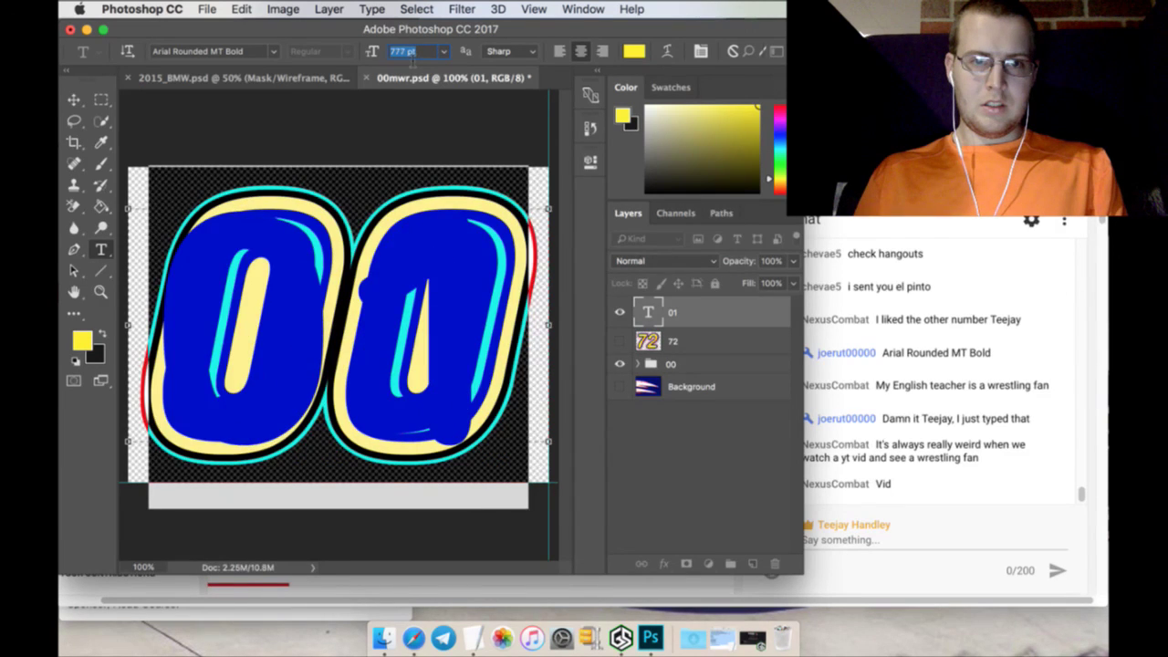
{"action": "key", "text": "Down"}
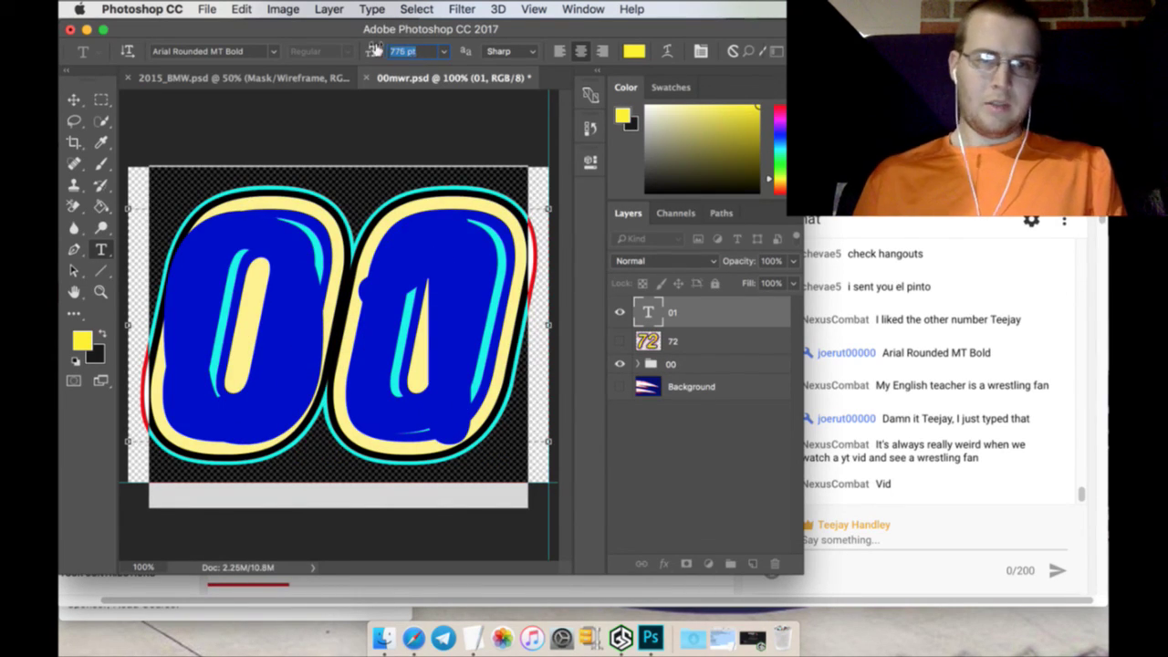
{"action": "key", "text": "super+Return"}
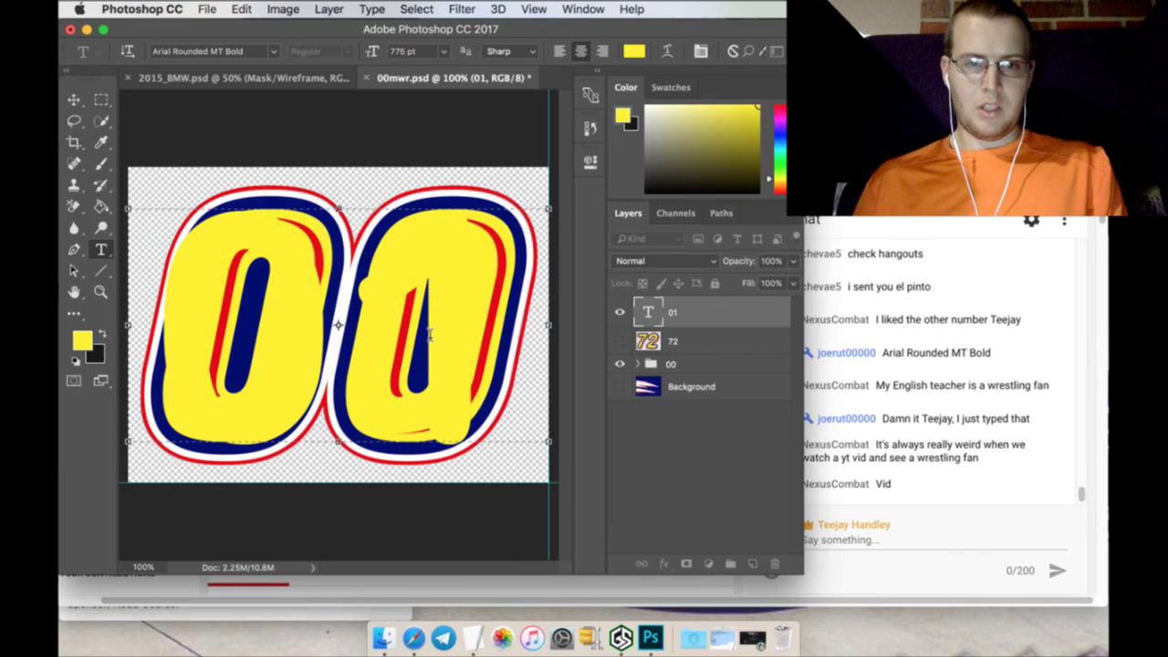
{"action": "left_click", "coordinate": [101, 100]}
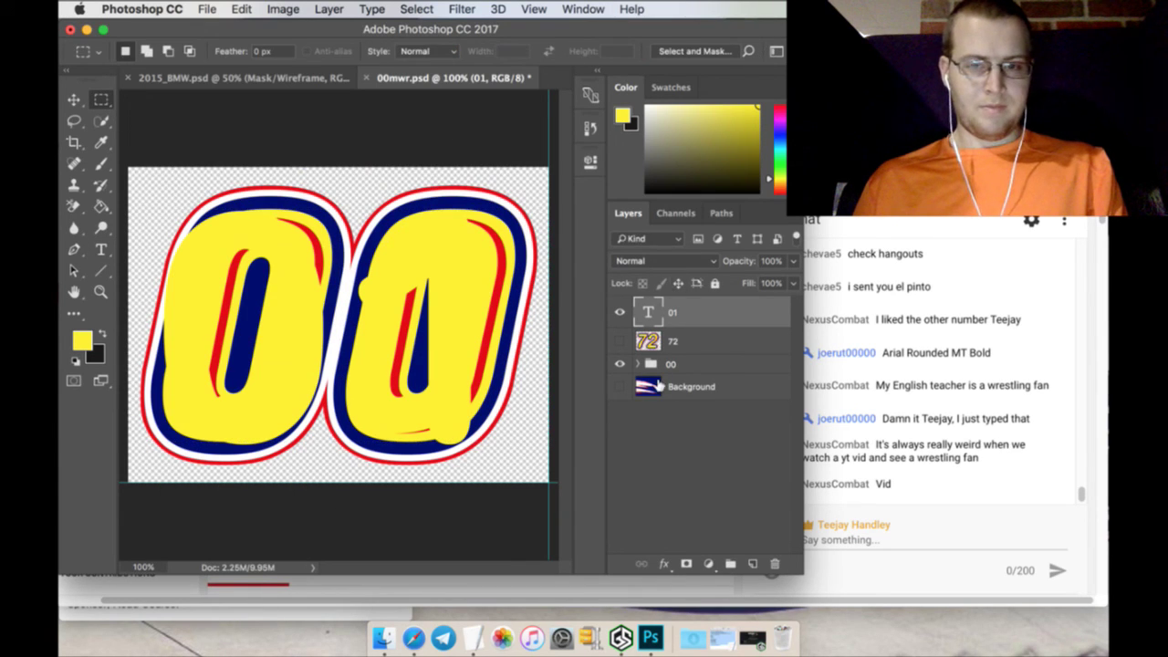
Add a new empty layer directly above the Background layer and swap the colours so black is the foreground
{"action": "left_click", "coordinate": [659, 380]}
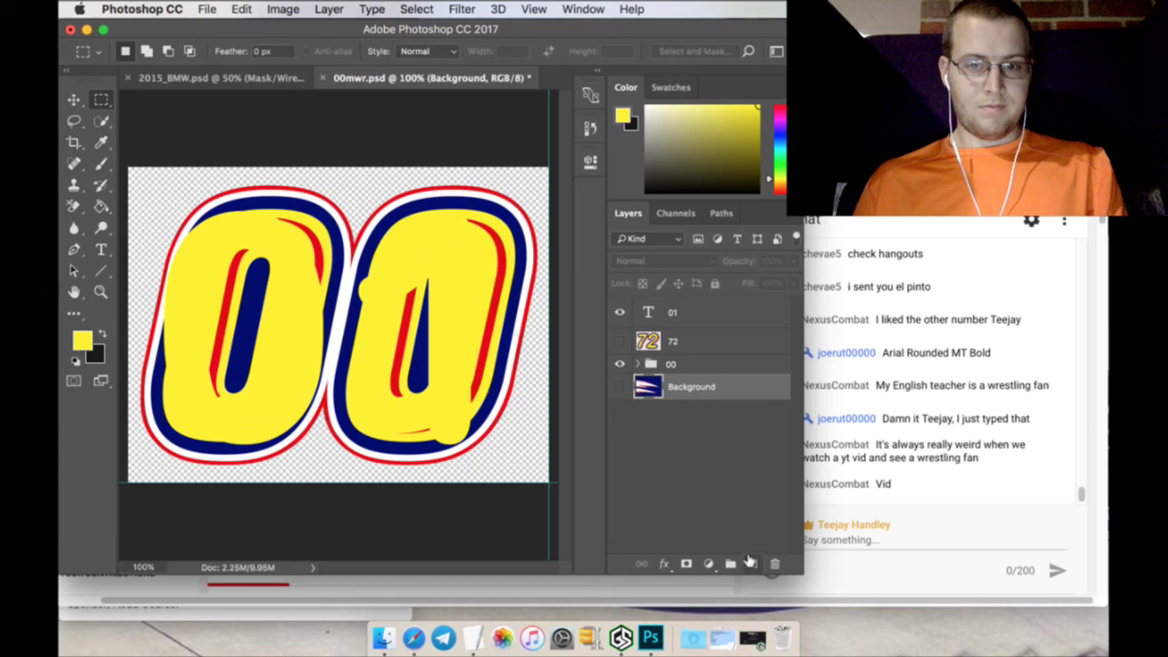
{"action": "left_click", "coordinate": [750, 562]}
{"action": "left_click", "coordinate": [104, 335]}
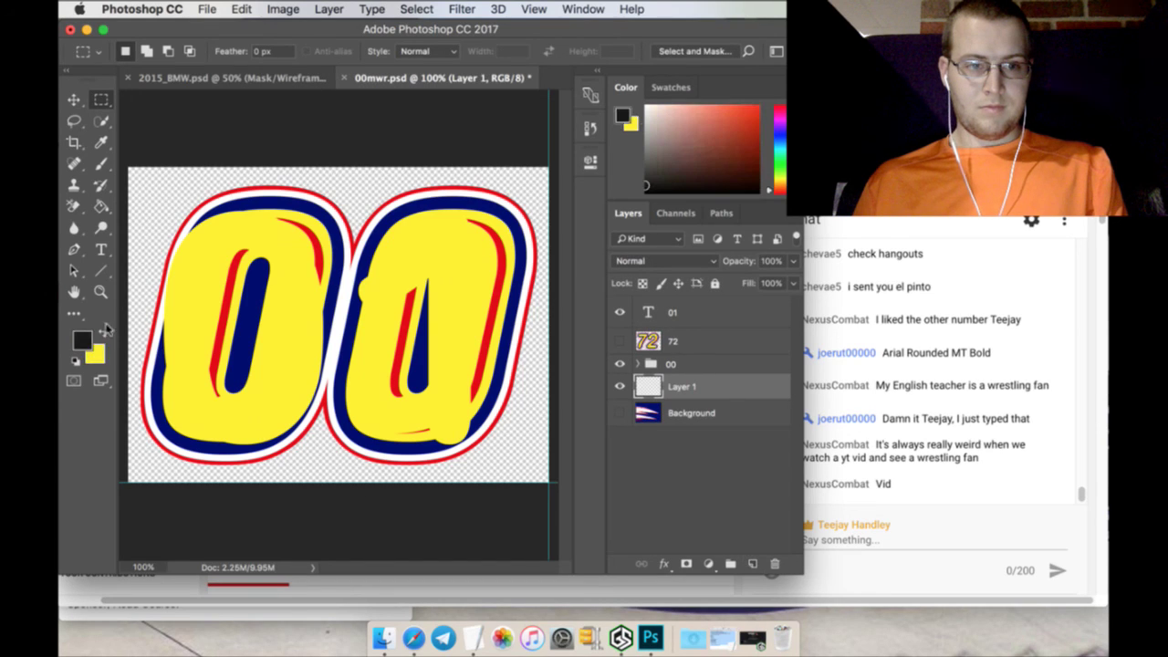
Add a 14 pt black text note reading "Arial Roundhead MT Bold 775 size" in the canvas's lower-right corner
{"action": "left_click", "coordinate": [103, 250]}
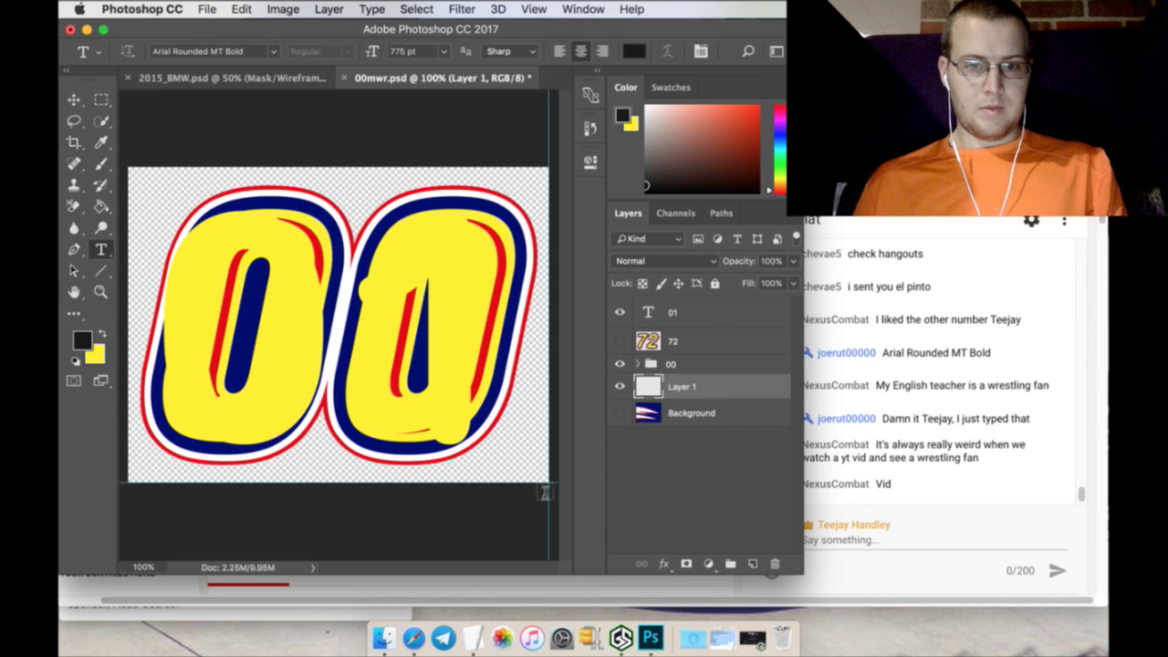
{"action": "left_click_drag", "start_coordinate": [548, 490], "coordinate": [383, 464]}
{"action": "left_click", "coordinate": [443, 52]}
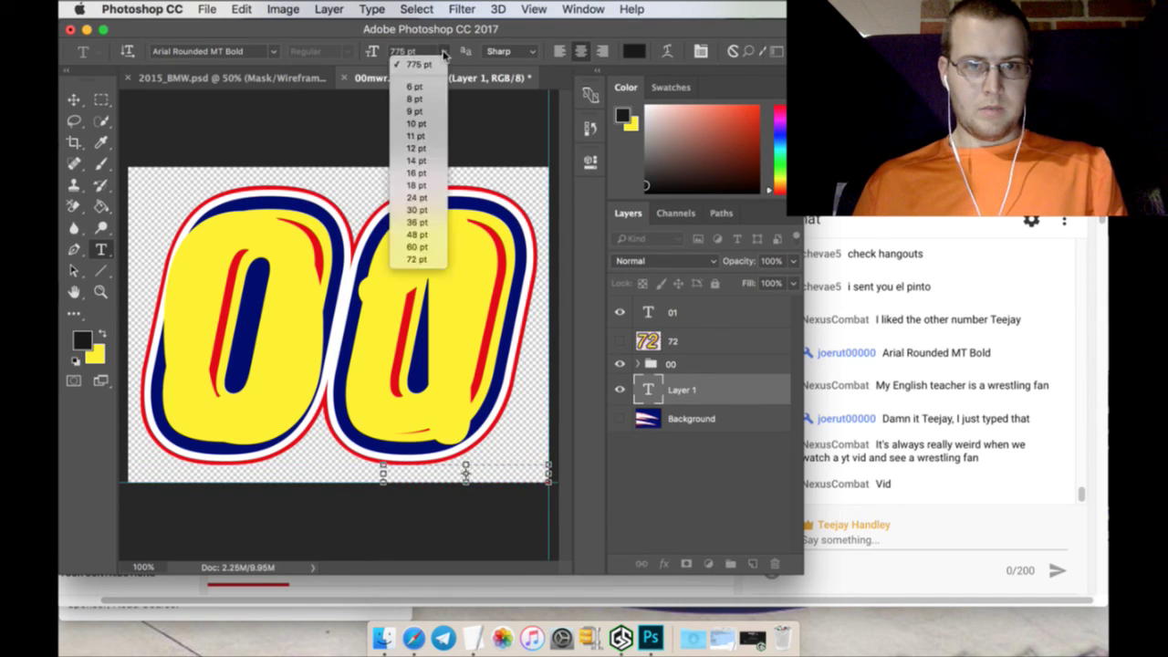
{"action": "left_click", "coordinate": [418, 161]}
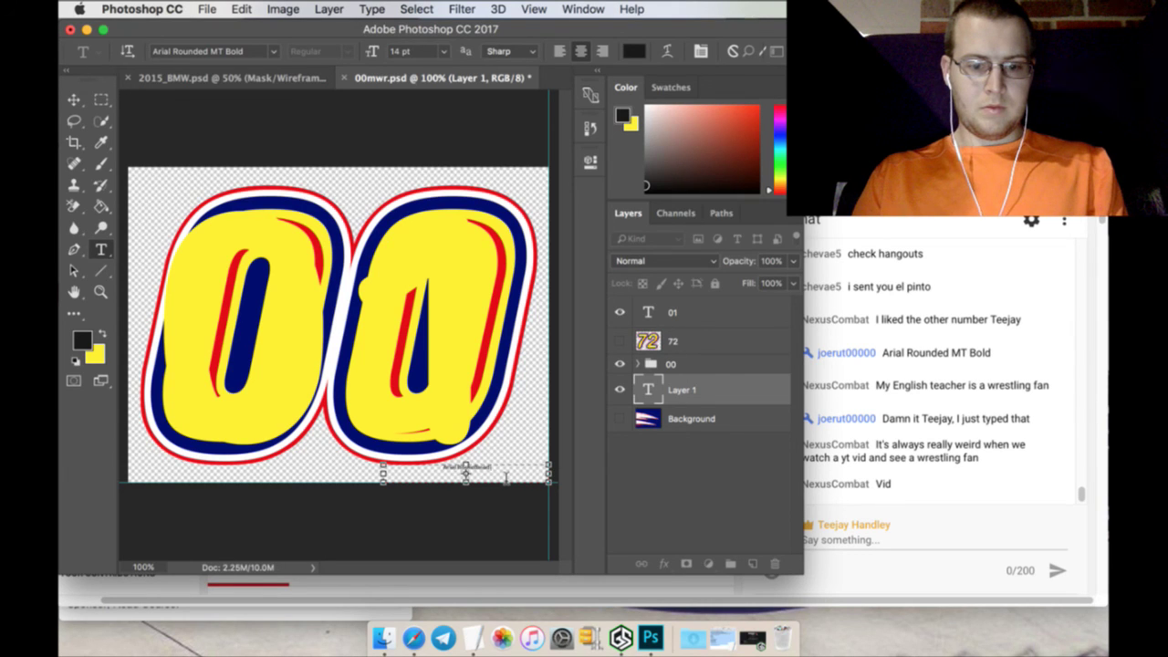
{"action": "type", "text": "MT Bold"}
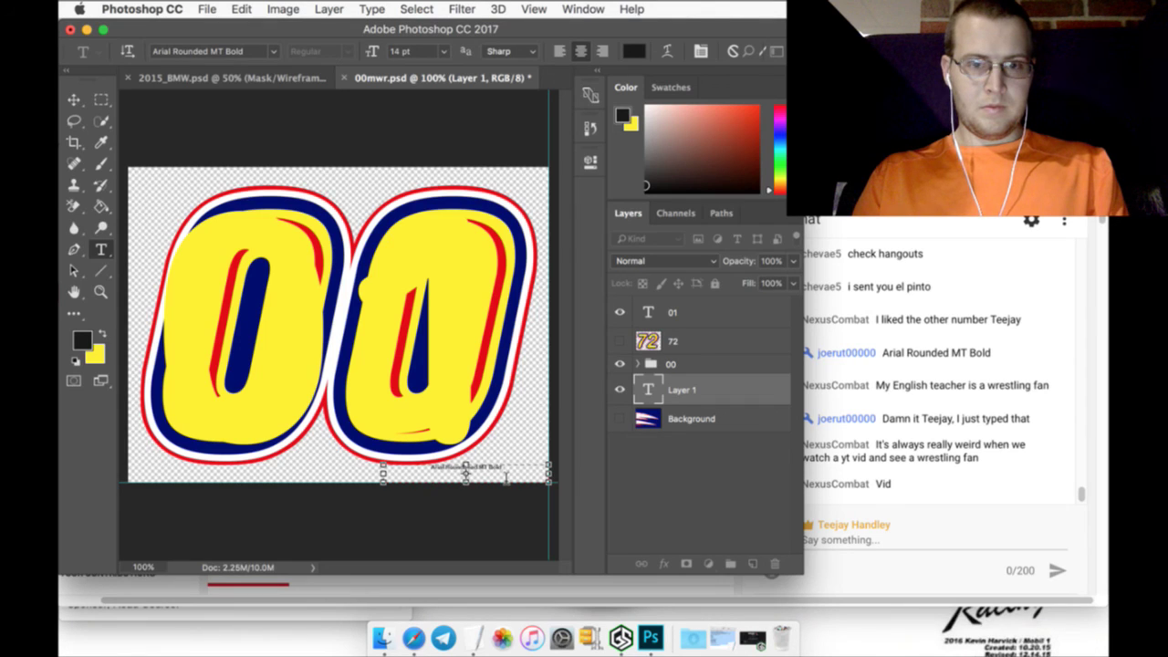
{"action": "type", "text": " 1"}
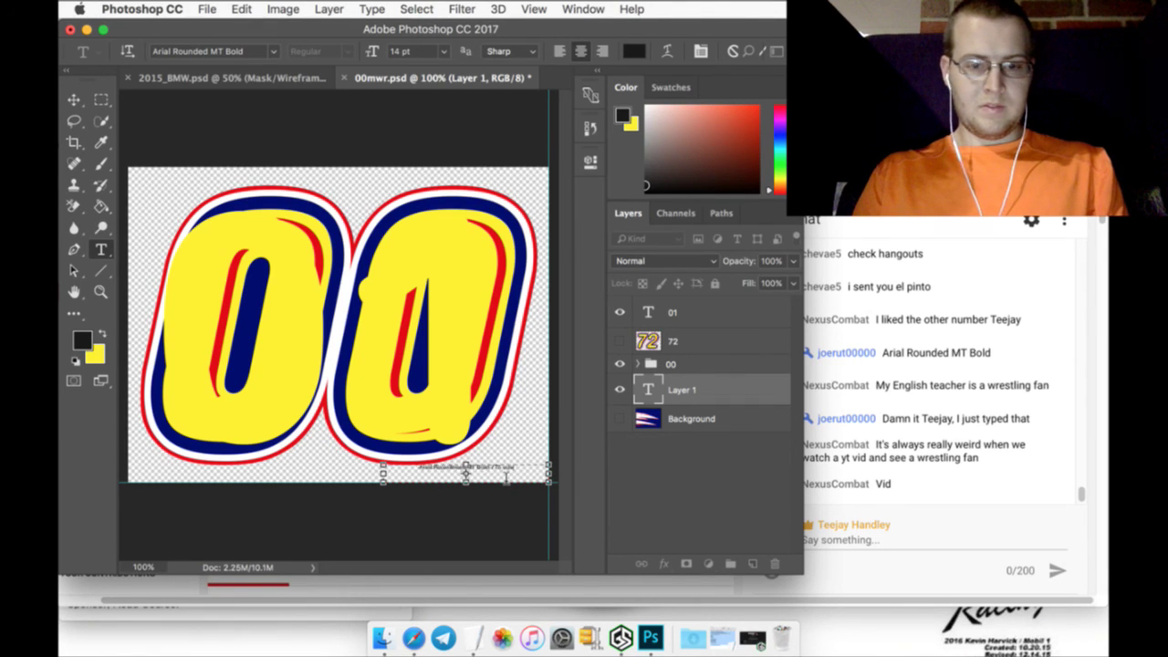
{"action": "left_click", "coordinate": [760, 52]}
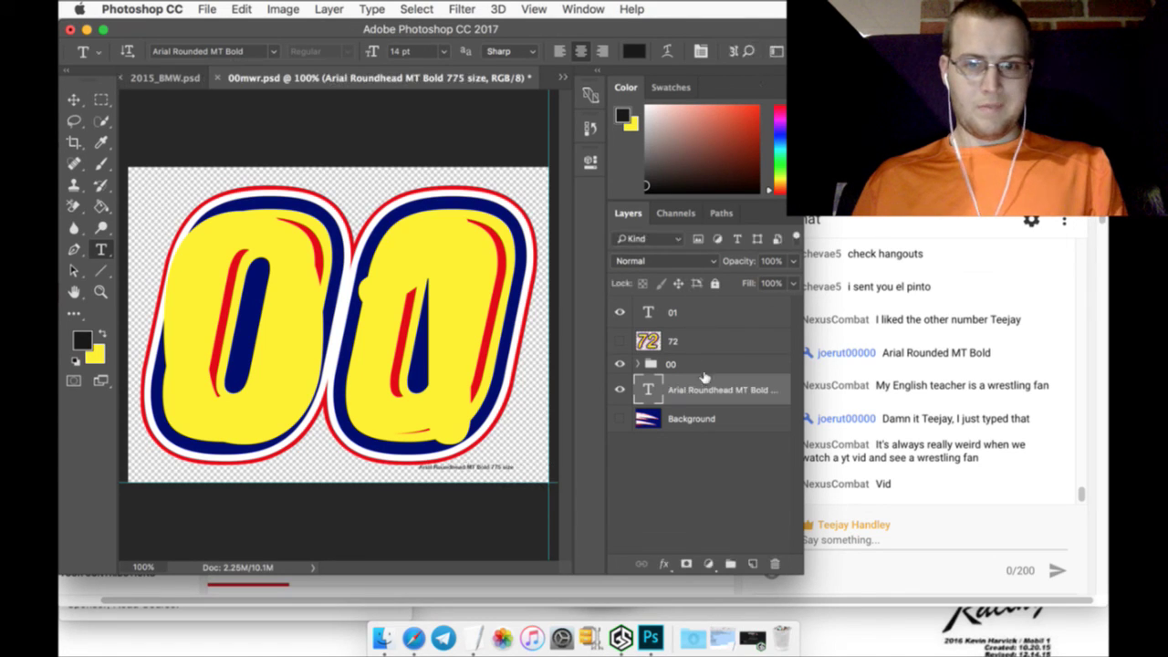
Nudge the font note straight down to sit against the canvas's bottom edge
{"action": "left_click", "coordinate": [78, 100]}
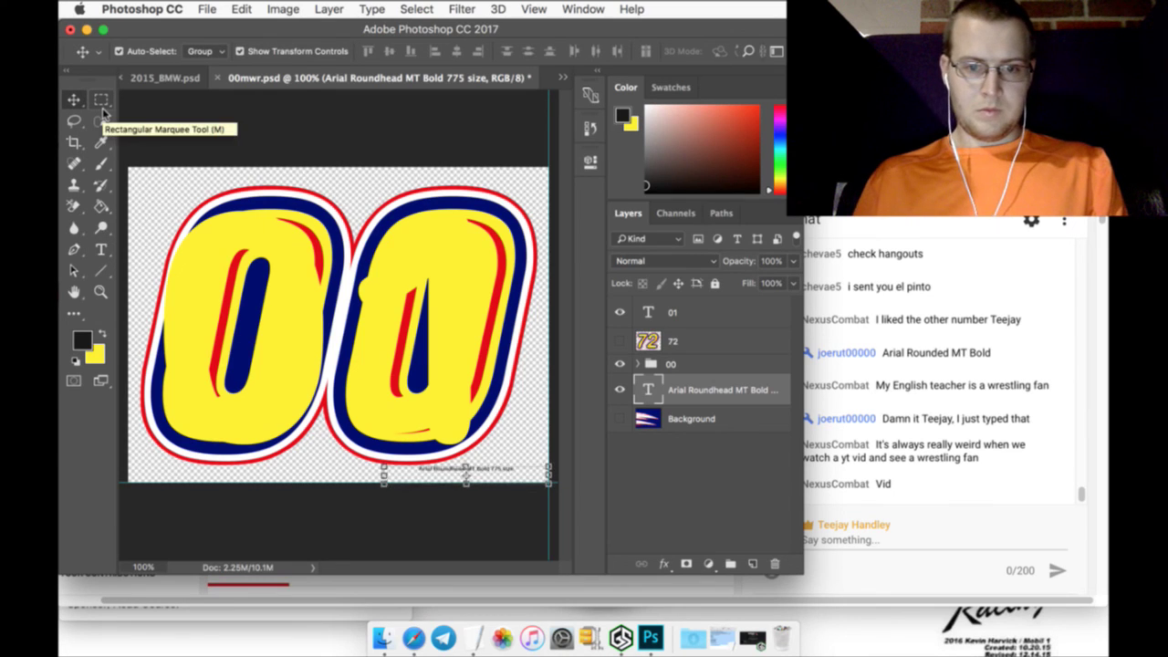
{"action": "key", "text": "Down"}
{"action": "key", "text": "Down"}
{"action": "key", "text": "Down"}
{"action": "key", "text": "Down"}
{"action": "key", "text": "Down"}
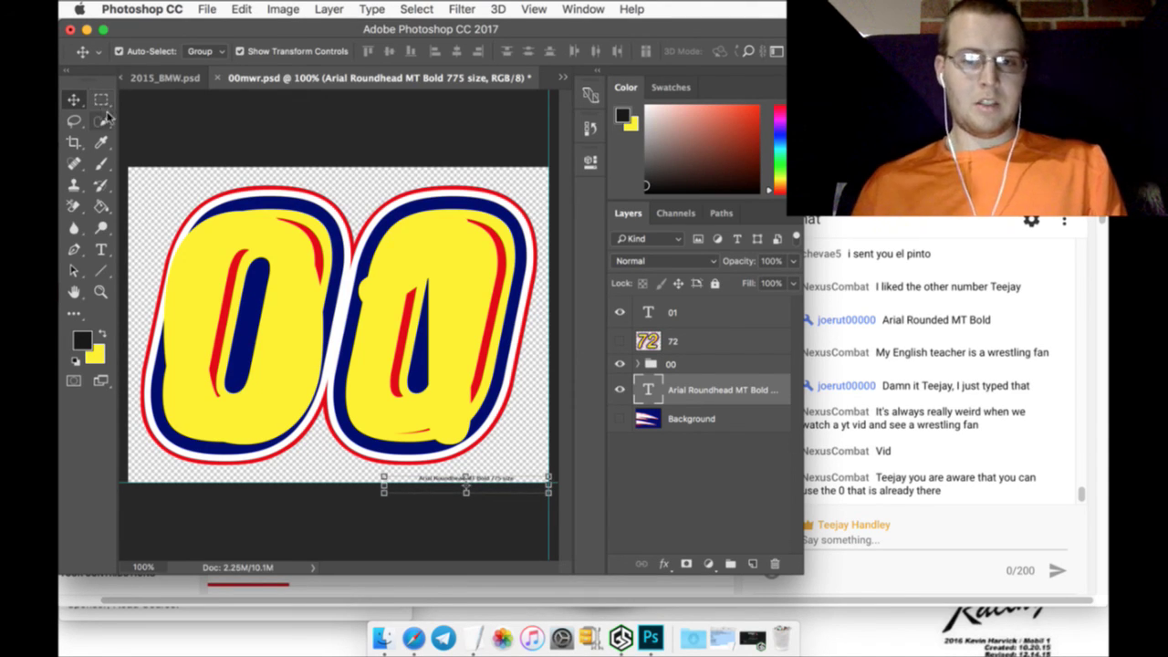
Rasterize the font note's text layer
{"action": "left_click", "coordinate": [102, 100]}
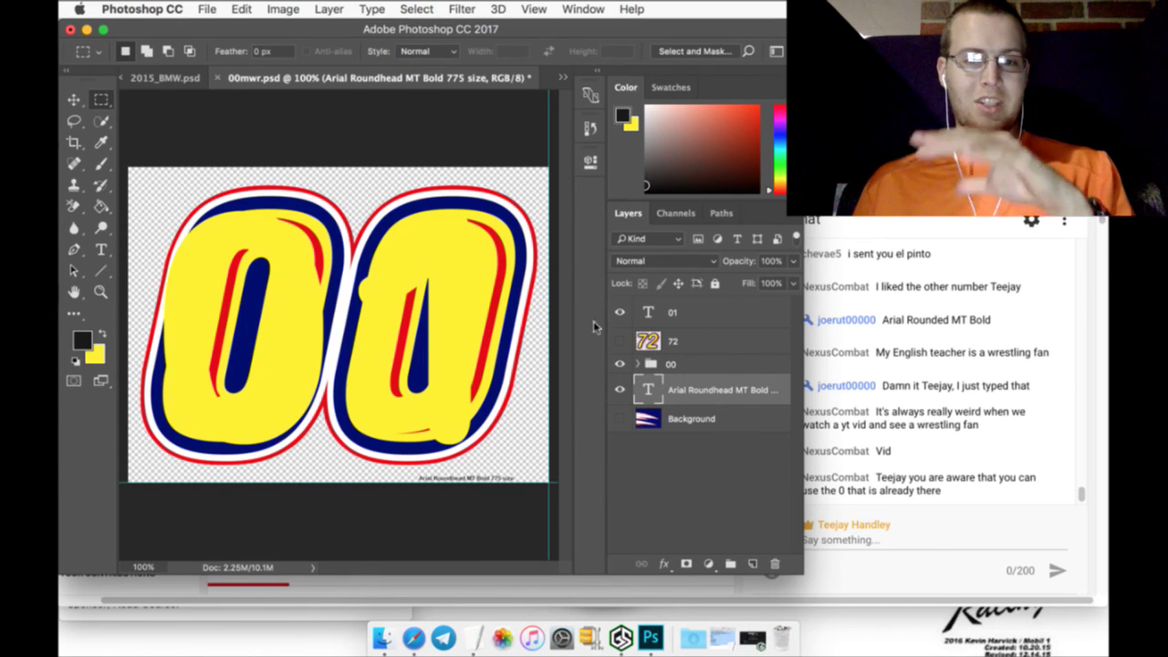
{"action": "right_click", "coordinate": [705, 383]}
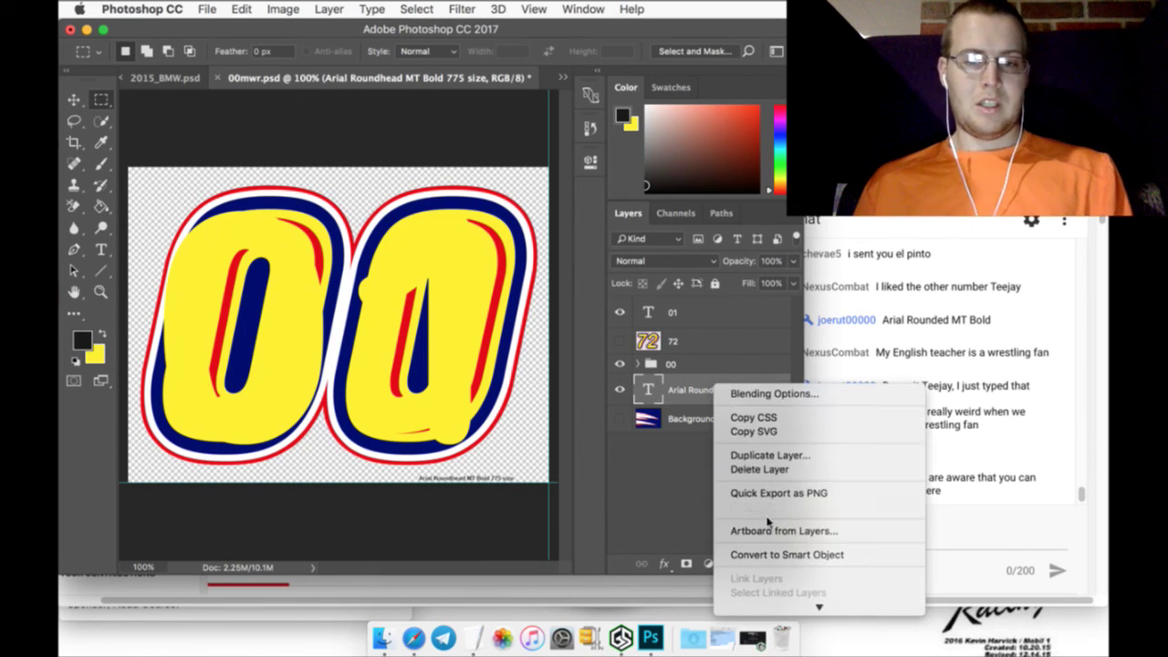
{"action": "left_click", "coordinate": [765, 489]}
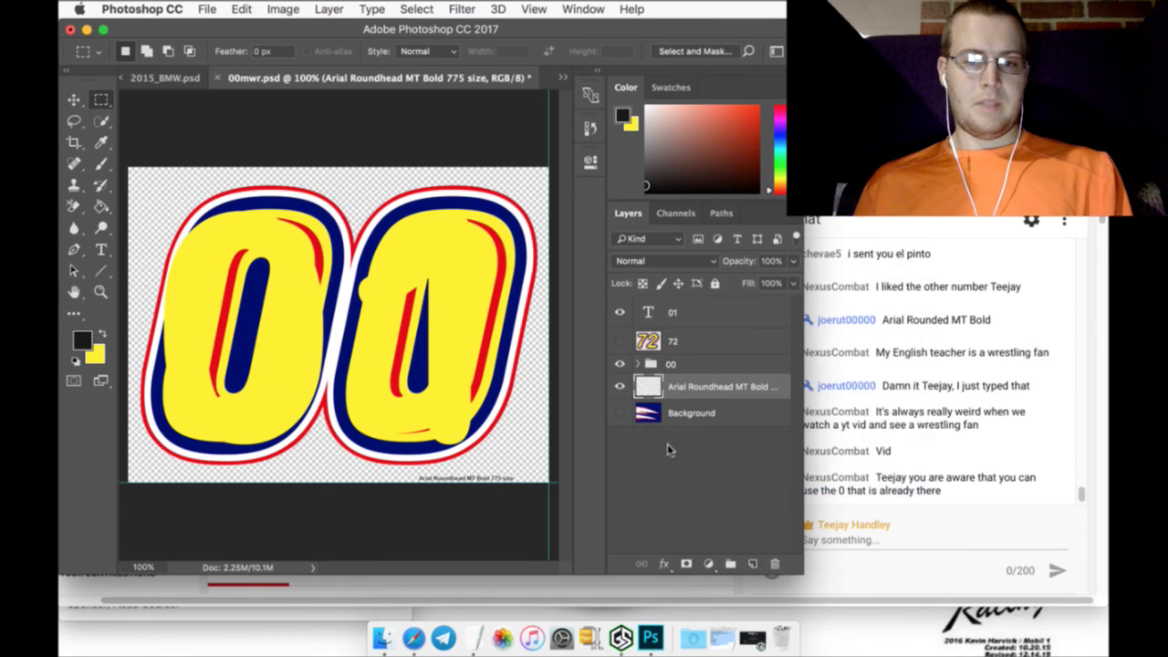
Hide the 00 group and show the 72 layer beneath the 01 text for comparison
{"action": "left_click", "coordinate": [620, 363]}
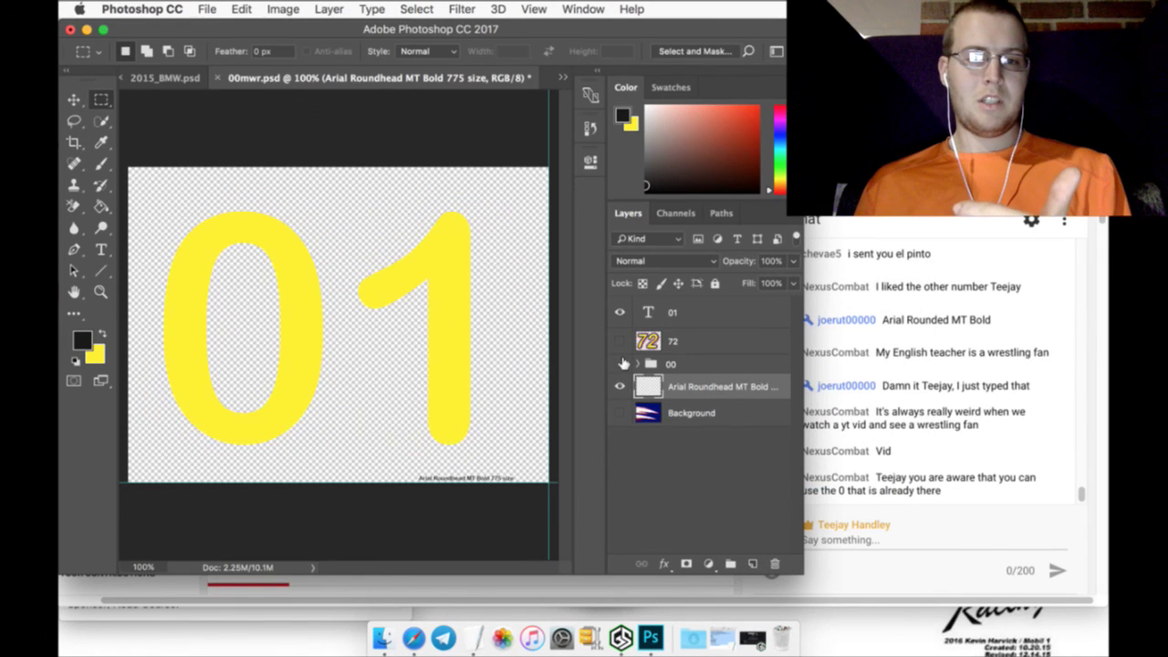
{"action": "left_click", "coordinate": [619, 340]}
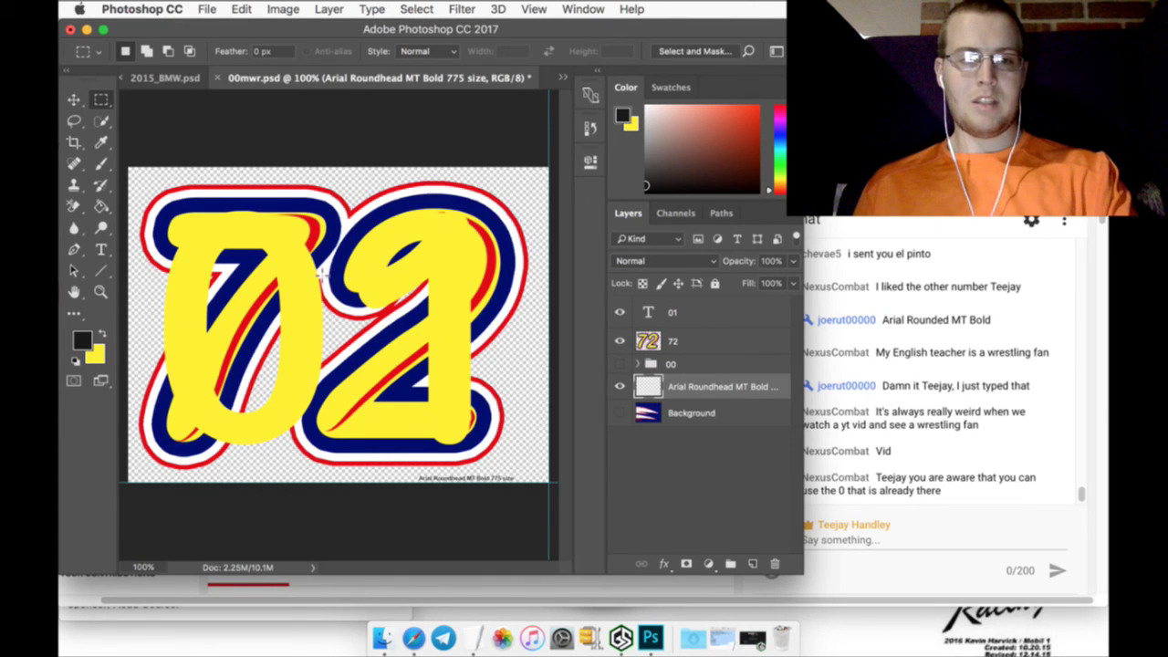
{"action": "left_click", "coordinate": [619, 363]}
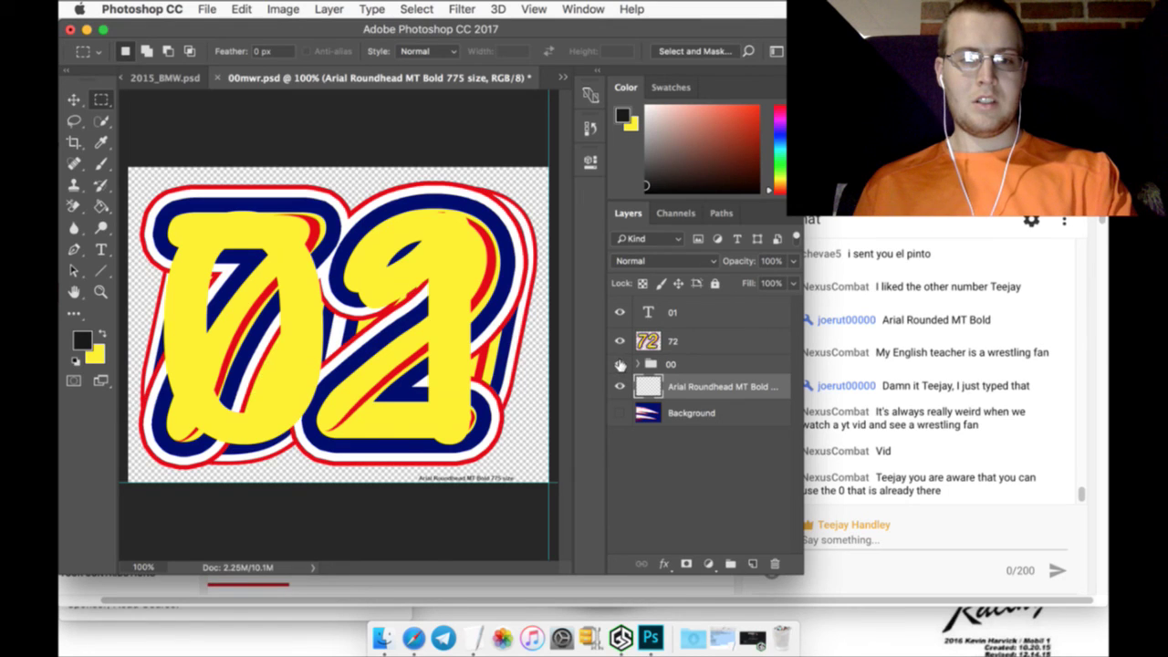
{"action": "left_click", "coordinate": [619, 363]}
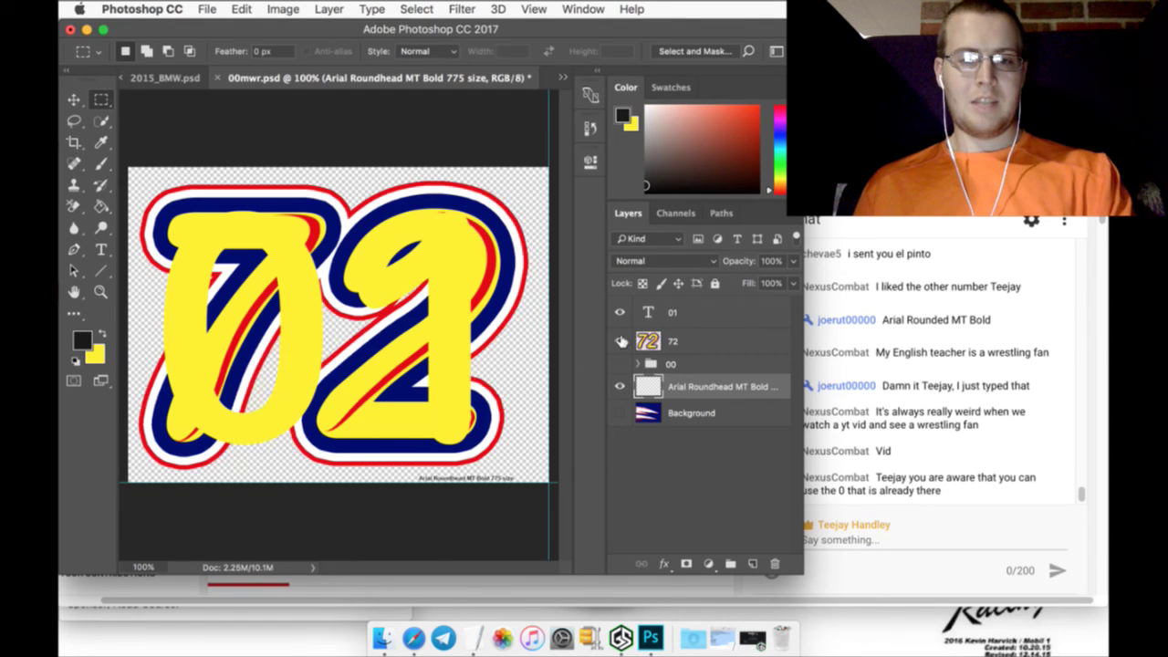
{"action": "left_click", "coordinate": [621, 340]}
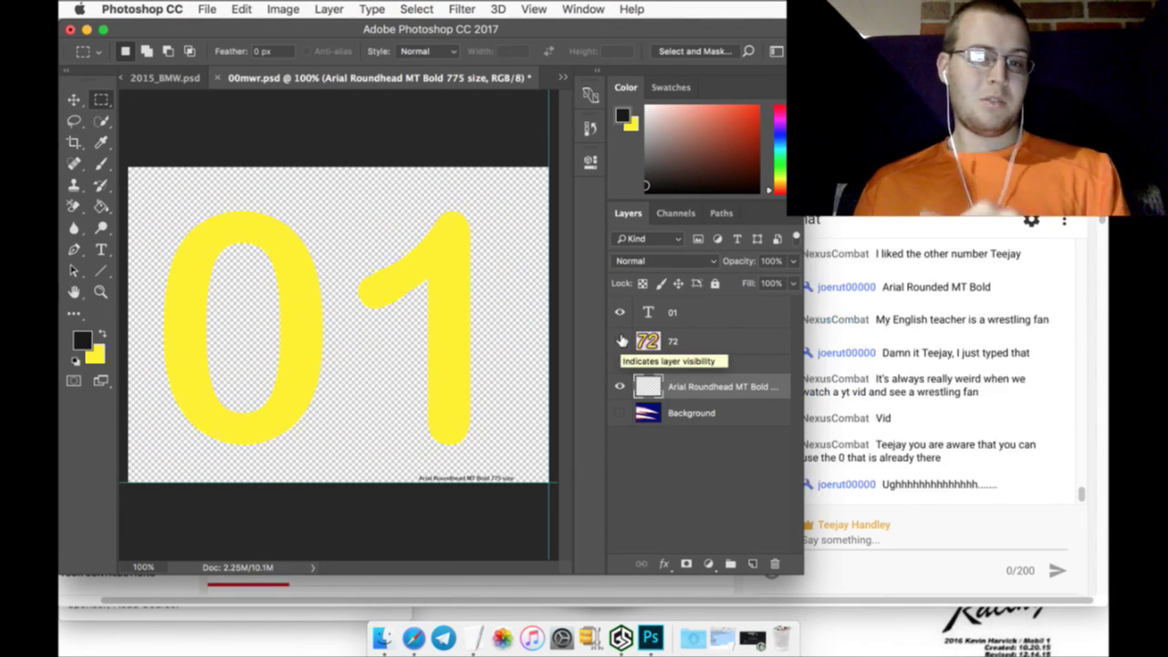
{"action": "left_click", "coordinate": [621, 340]}
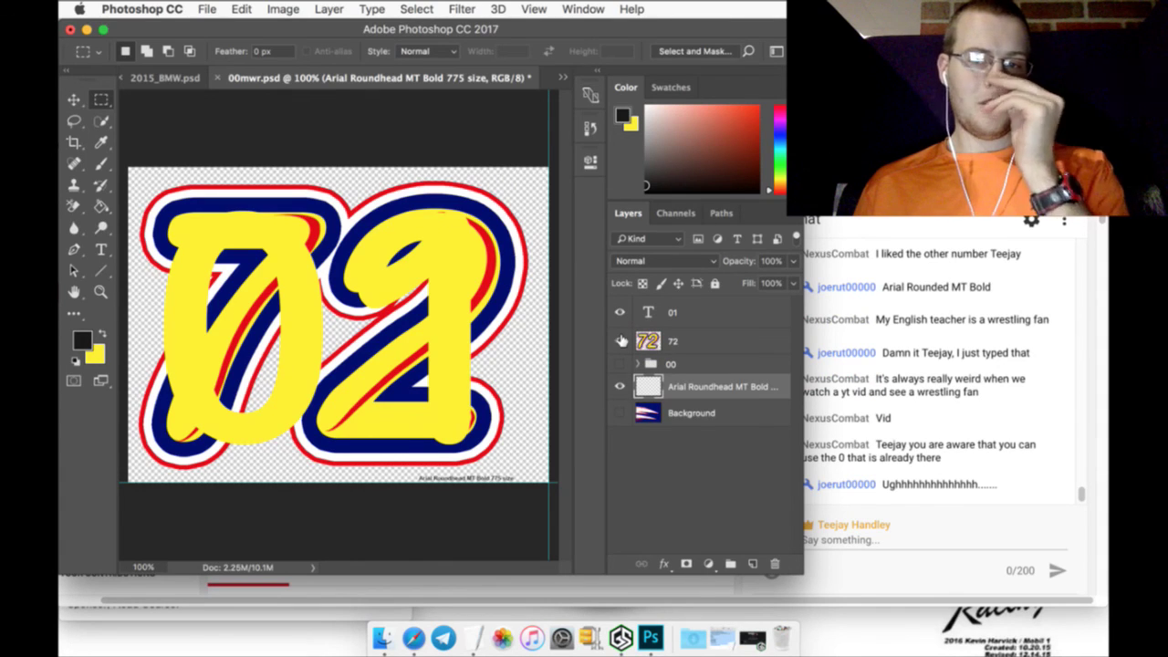
{"action": "left_click", "coordinate": [74, 98]}
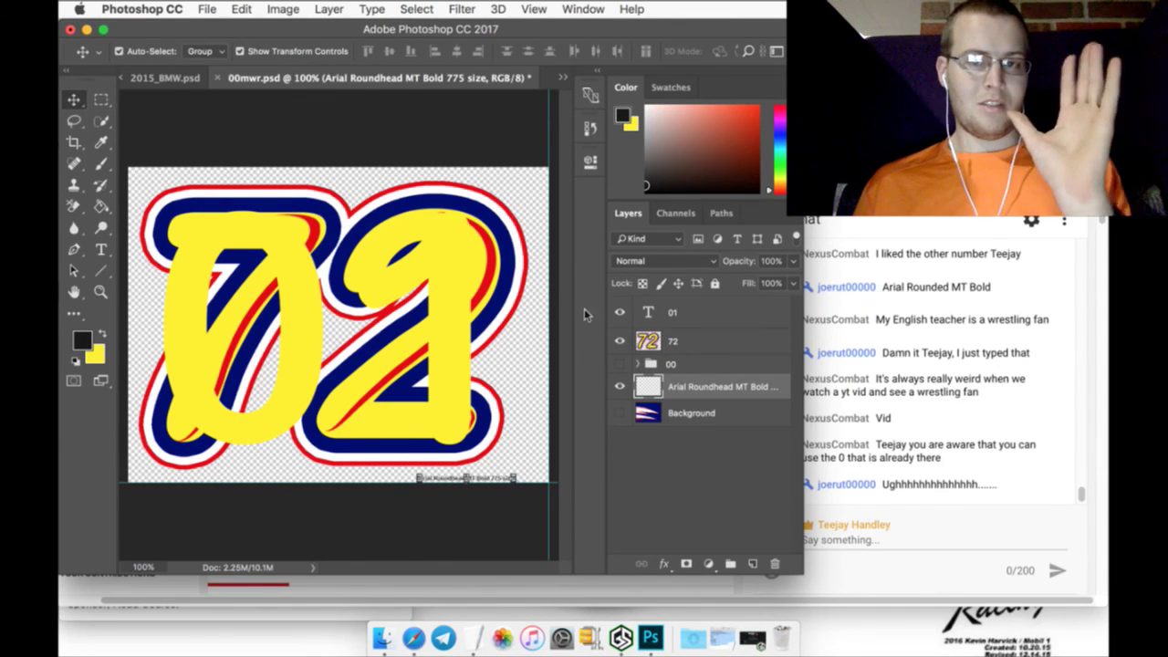
{"action": "left_click", "coordinate": [694, 312]}
{"action": "key", "text": "ctrl+t"}
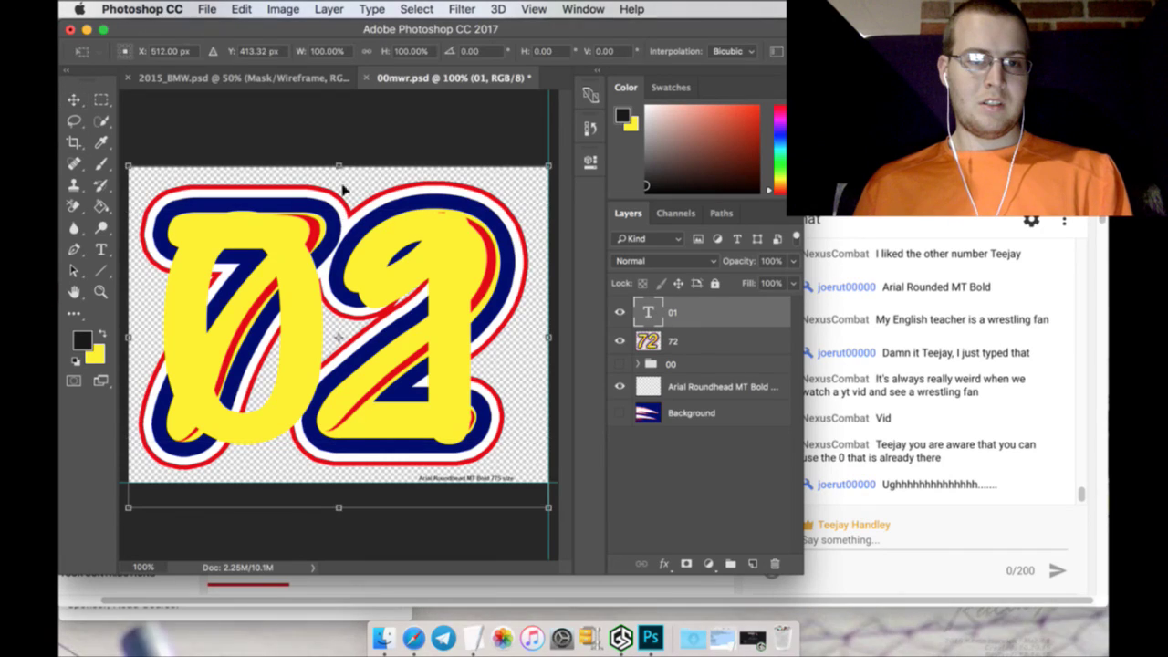
{"action": "left_click", "coordinate": [248, 9]}
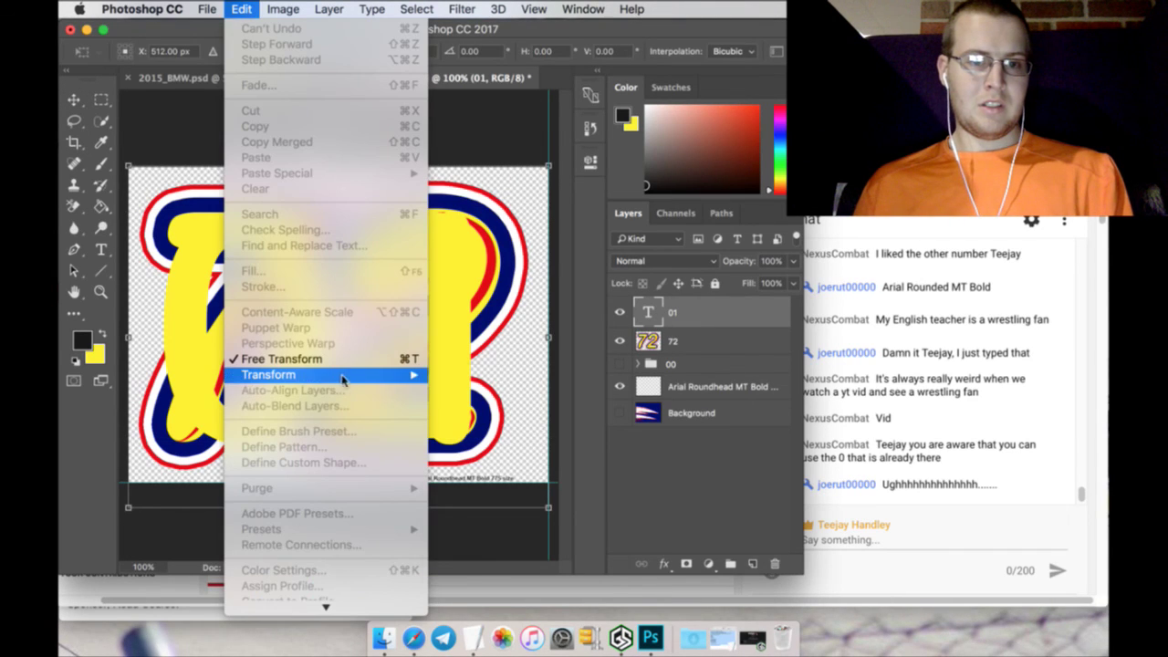
{"action": "mouse_move", "coordinate": [345, 376]}
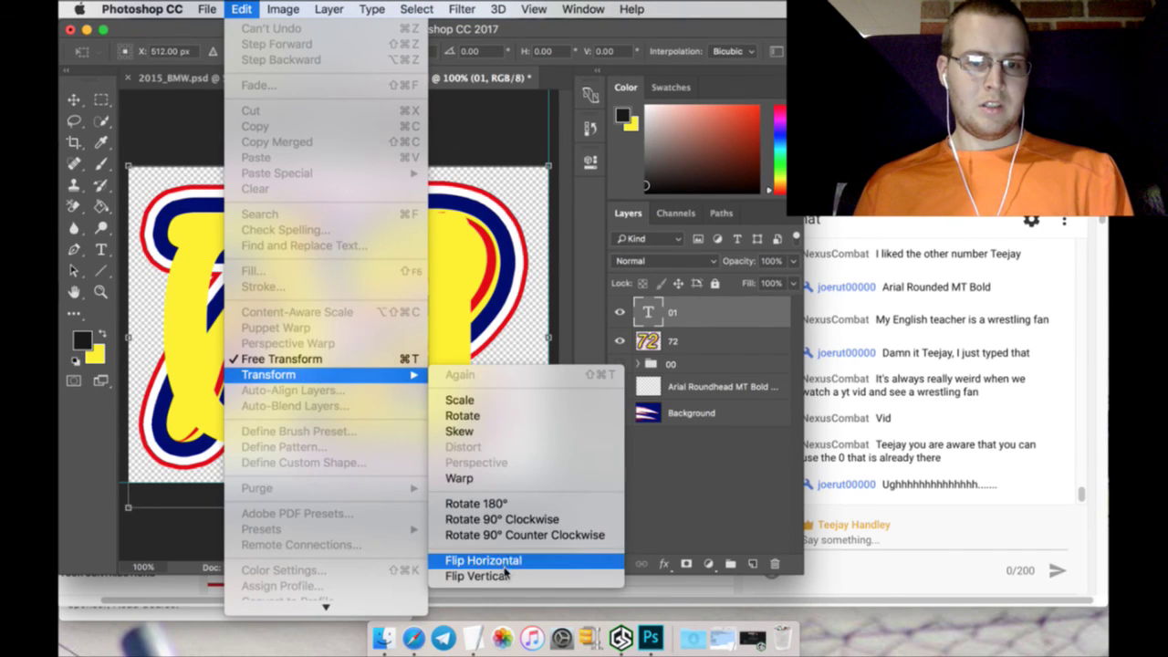
{"action": "left_click", "coordinate": [488, 434]}
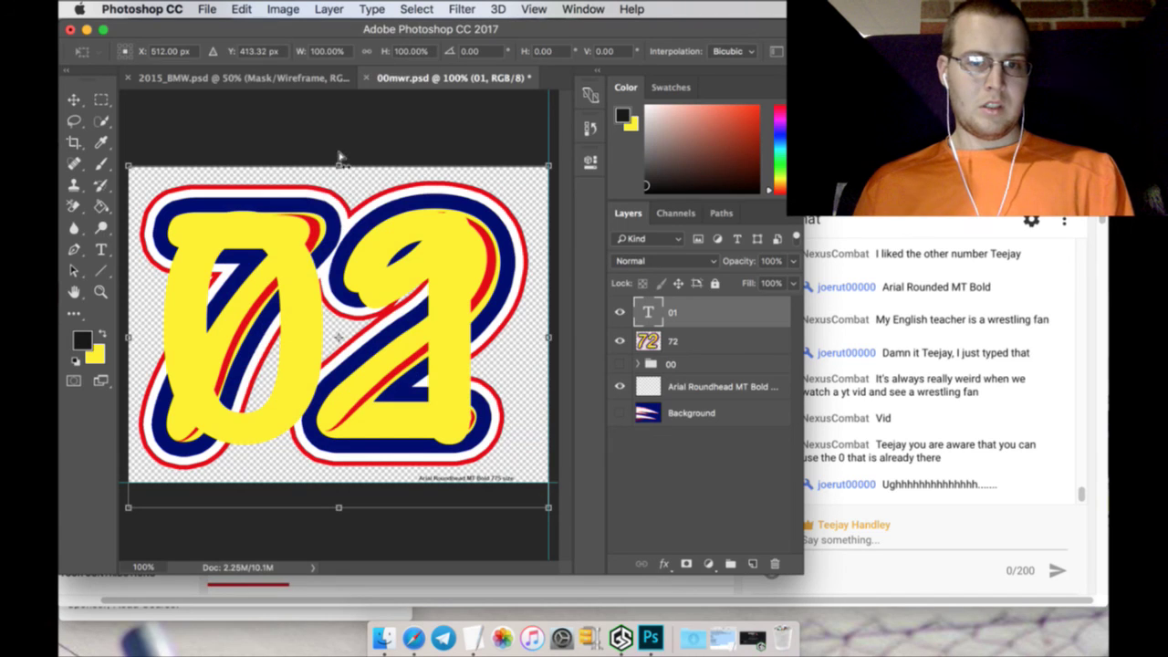
{"action": "key", "text": "Escape"}
Rasterize the 01 text layer
{"action": "right_click", "coordinate": [738, 315]}
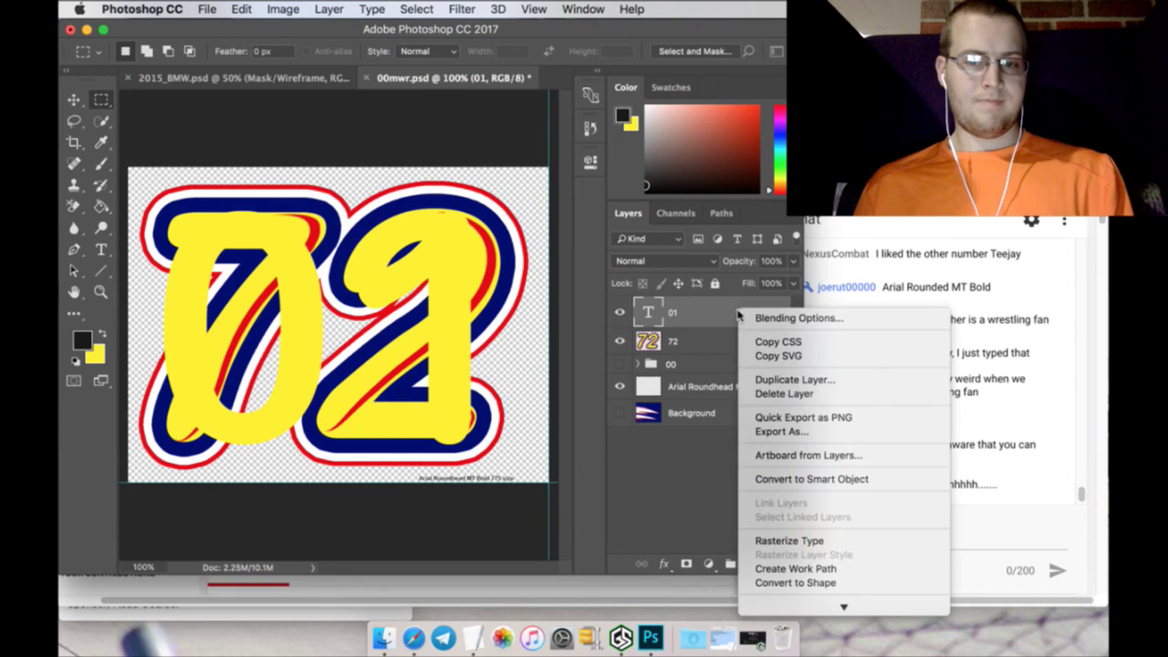
{"action": "left_click", "coordinate": [777, 513]}
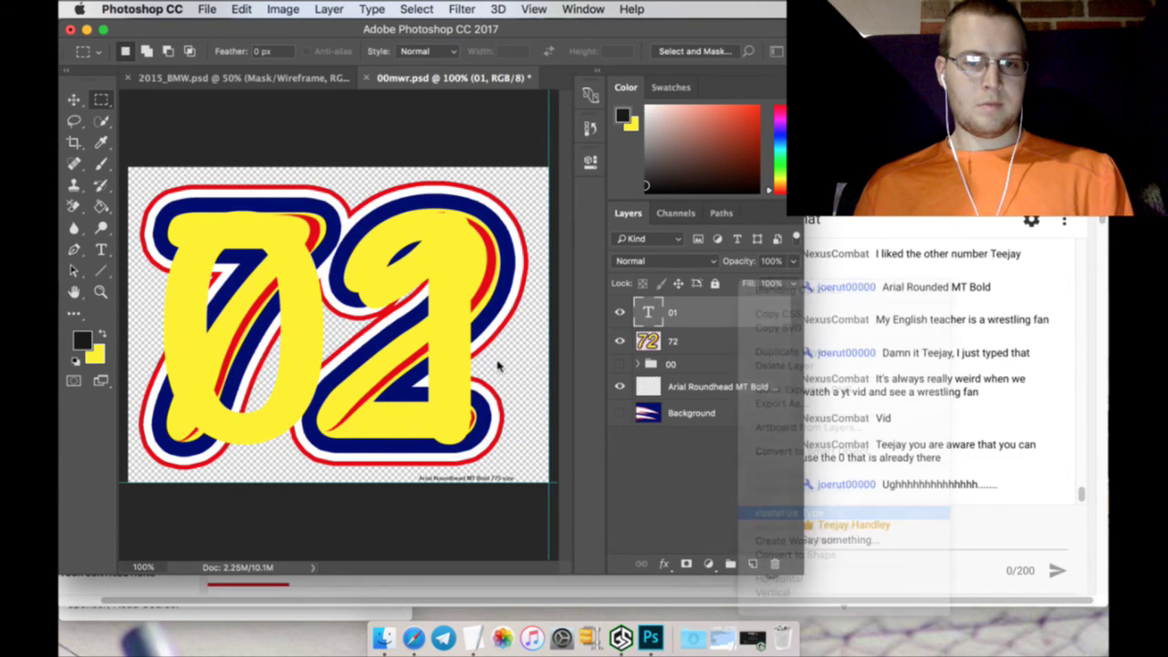
{"action": "left_click", "coordinate": [74, 98]}
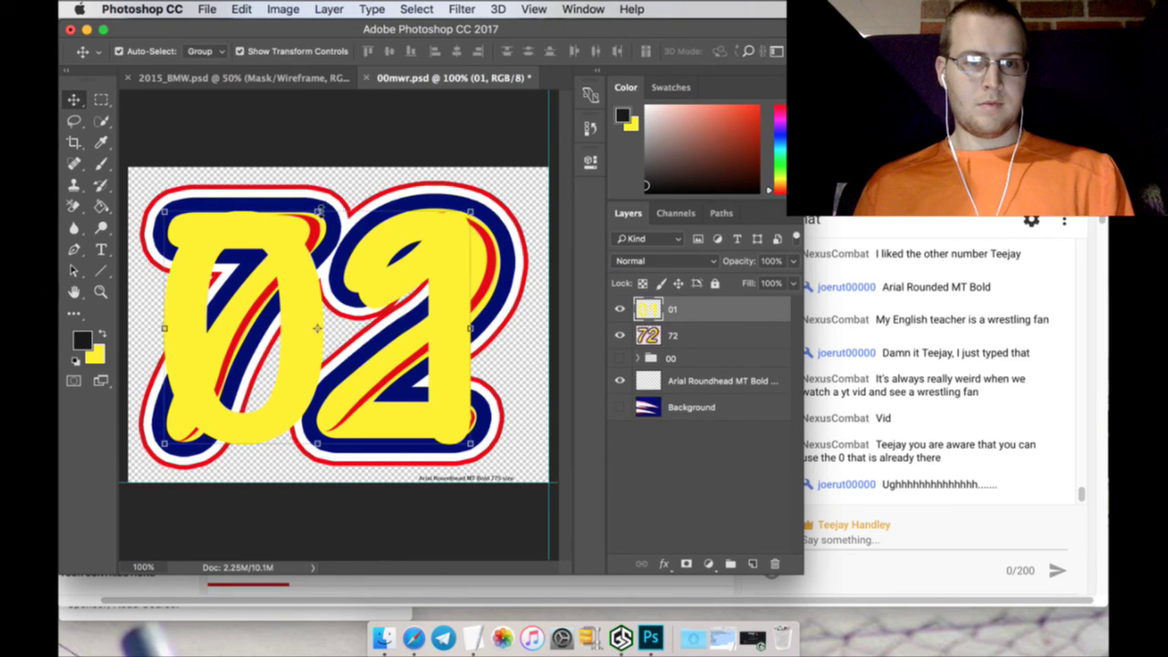
{"action": "key", "text": "super+t"}
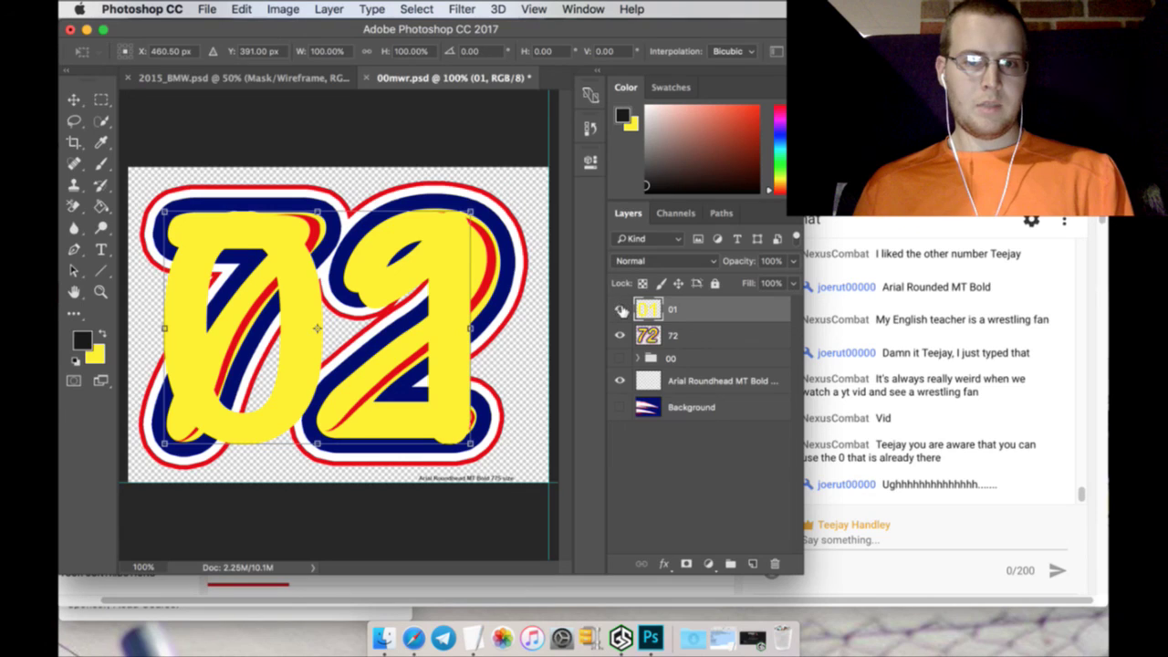
Hide the 72 layer and show the 00 group beneath the 01 numbers
{"action": "left_click", "coordinate": [101, 99]}
{"action": "left_click", "coordinate": [620, 335]}
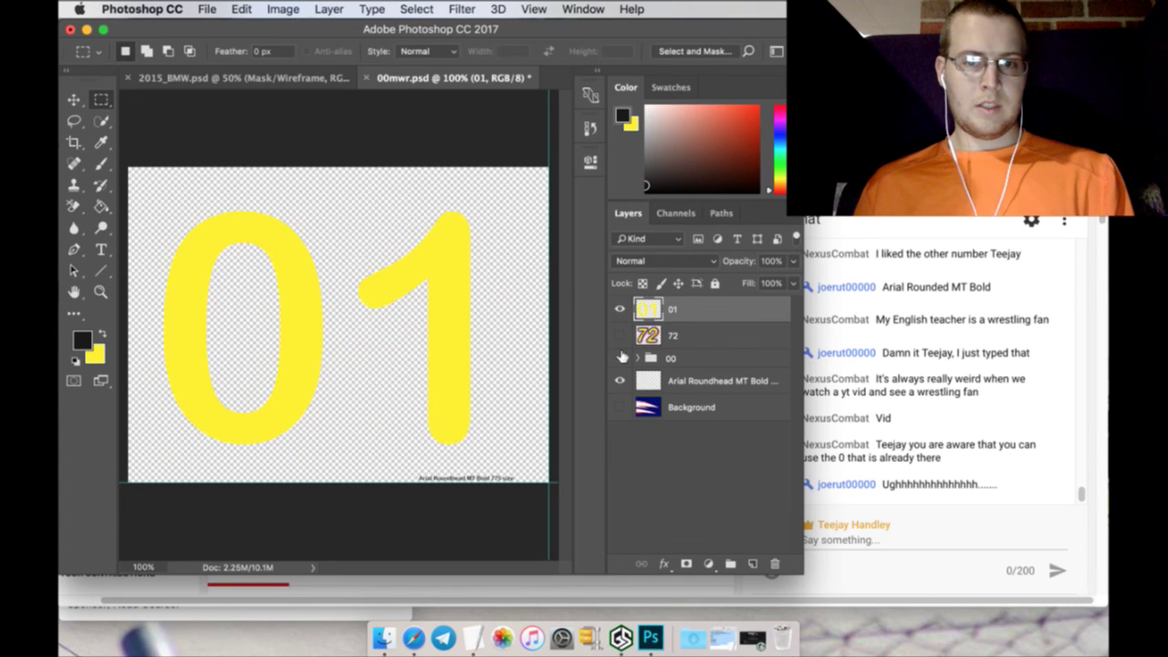
{"action": "left_click", "coordinate": [620, 358]}
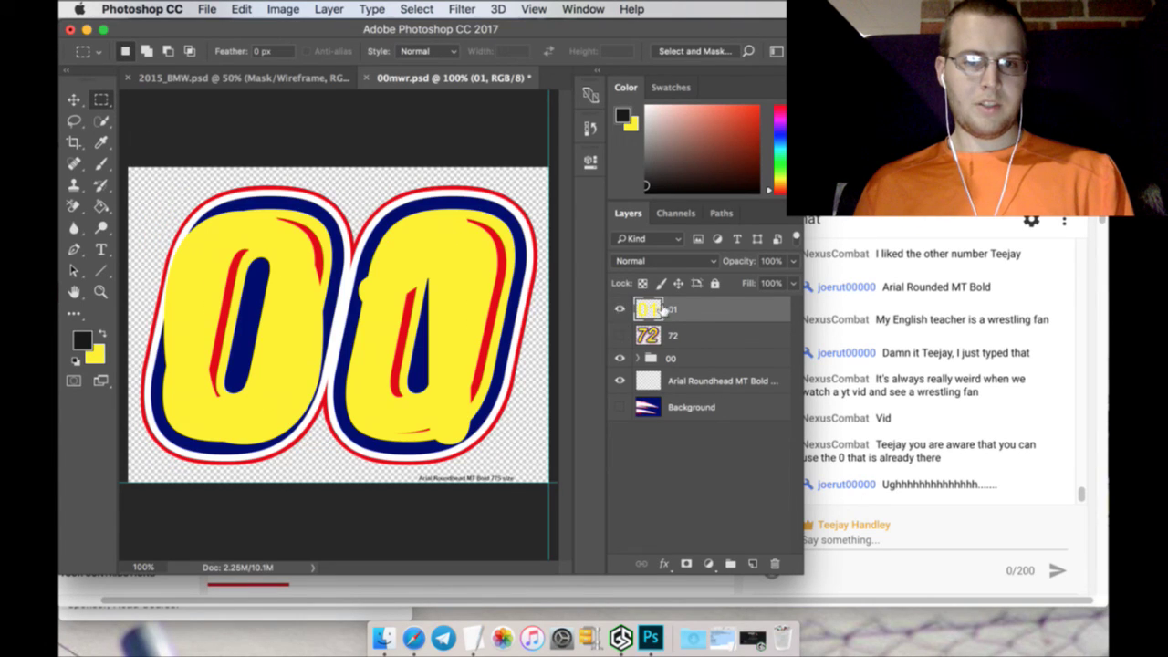
Skew the 01 layer horizontally from its upper edge by -11.2° to match the slant of the 00, and apply the transformation
{"action": "left_click", "coordinate": [74, 99]}
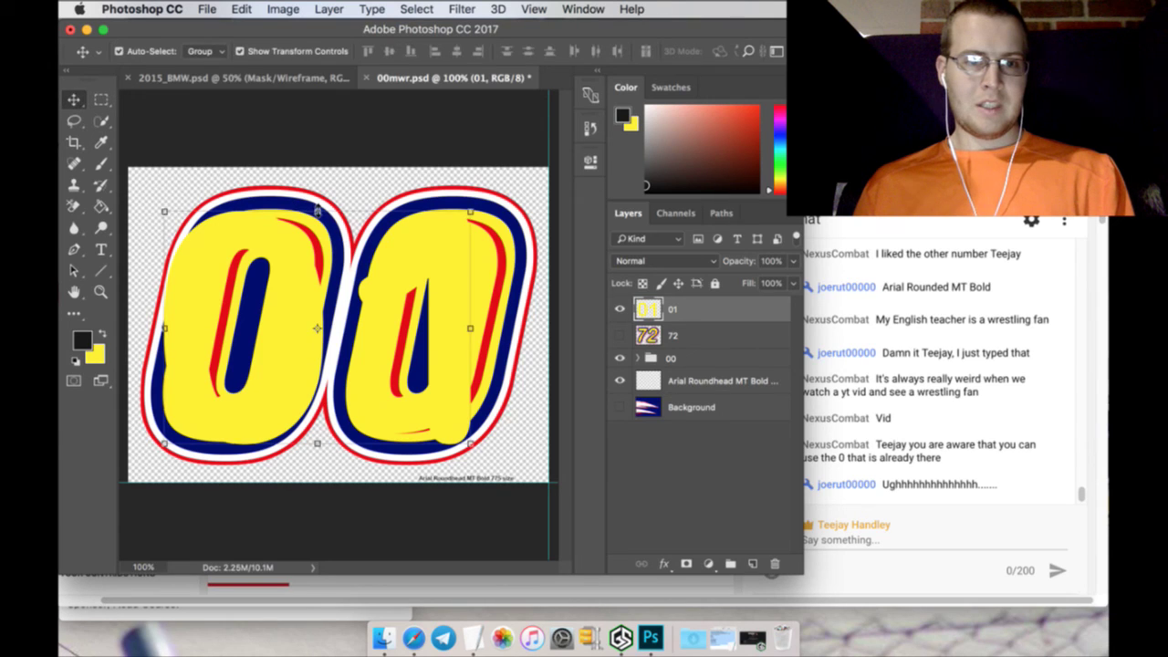
{"action": "left_click", "coordinate": [317, 211]}
{"action": "left_click", "coordinate": [241, 9]}
{"action": "mouse_move", "coordinate": [352, 377]}
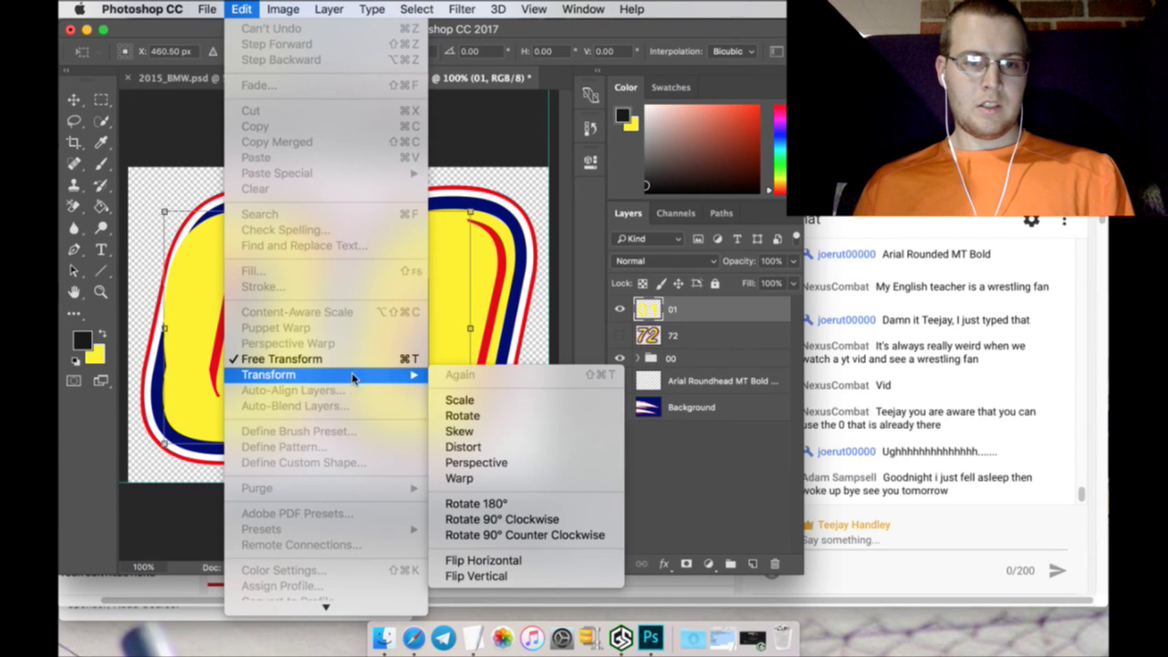
{"action": "left_click", "coordinate": [465, 431]}
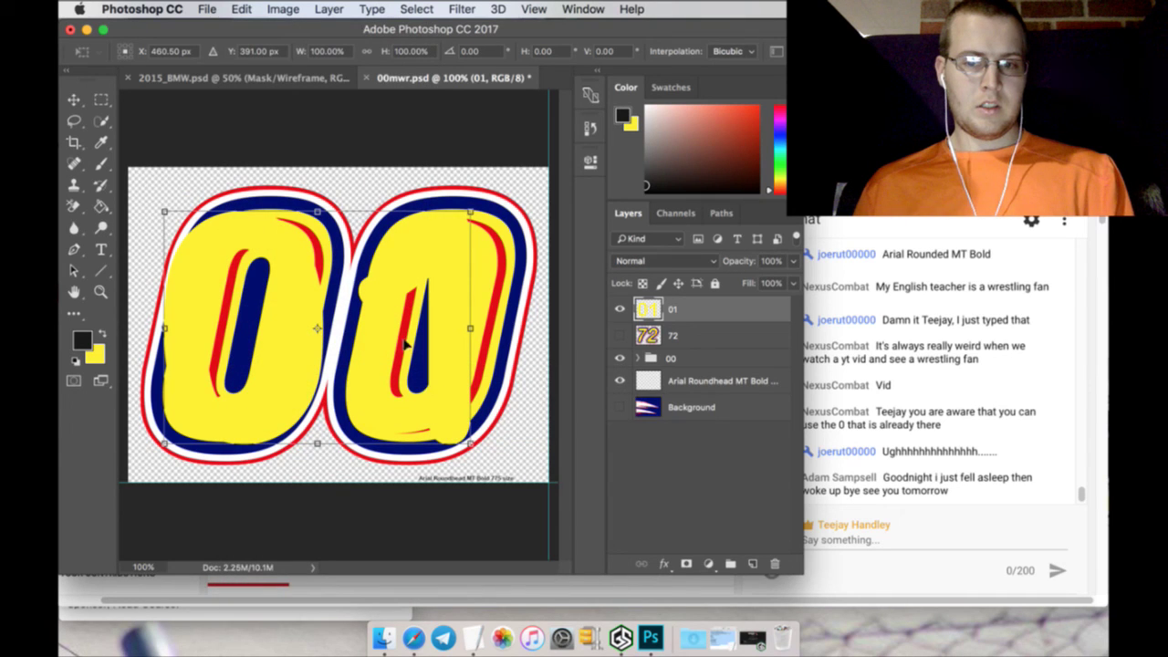
{"action": "left_click_drag", "start_coordinate": [318, 204], "coordinate": [367, 212]}
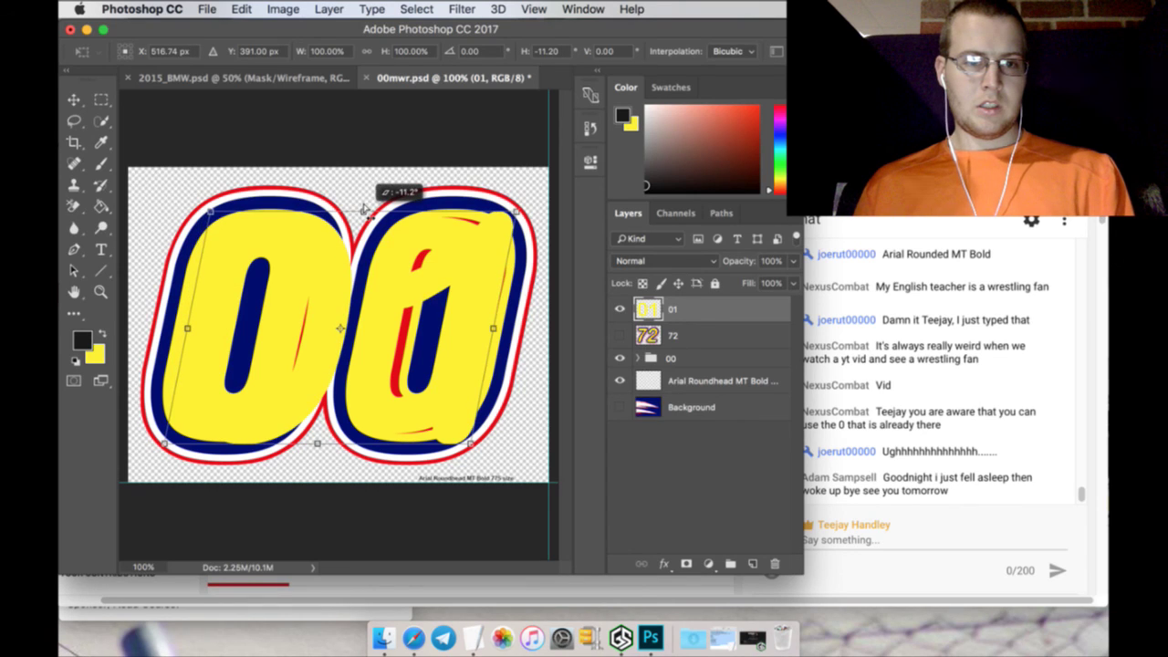
{"action": "left_click_drag", "start_coordinate": [365, 209], "coordinate": [365, 210]}
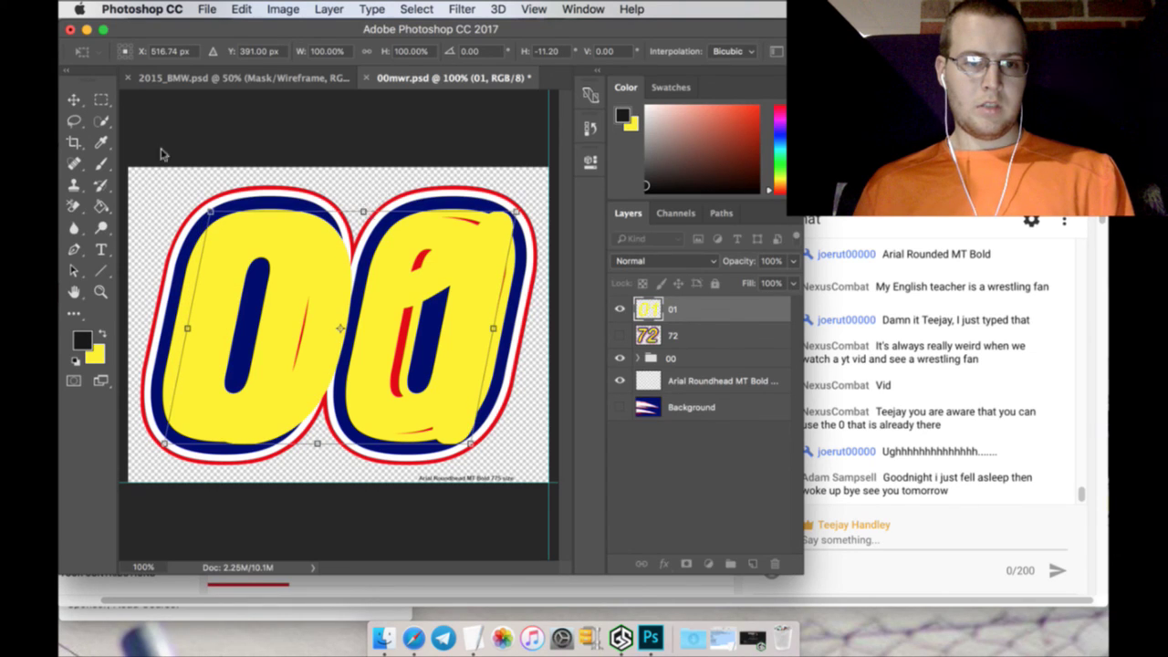
{"action": "left_click", "coordinate": [102, 98]}
{"action": "left_click", "coordinate": [704, 241]}
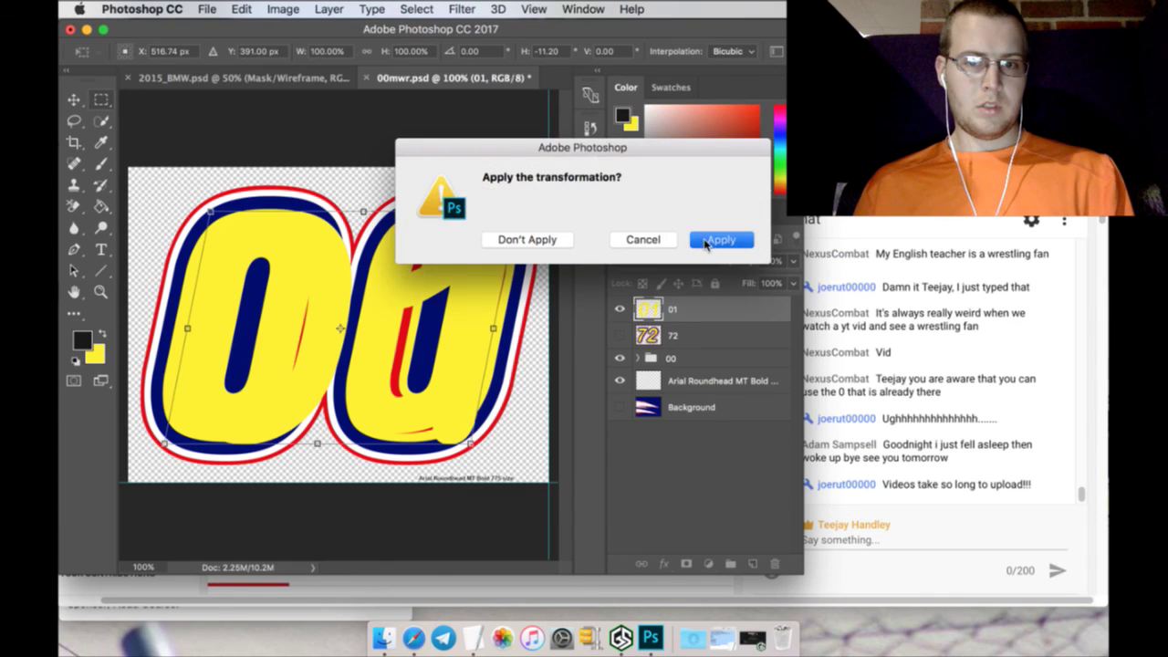
Add a 14 pt black text note reading "-11.2 Skew fFrom Top" on a new layer above Background, just above the font note
{"action": "left_click", "coordinate": [693, 377]}
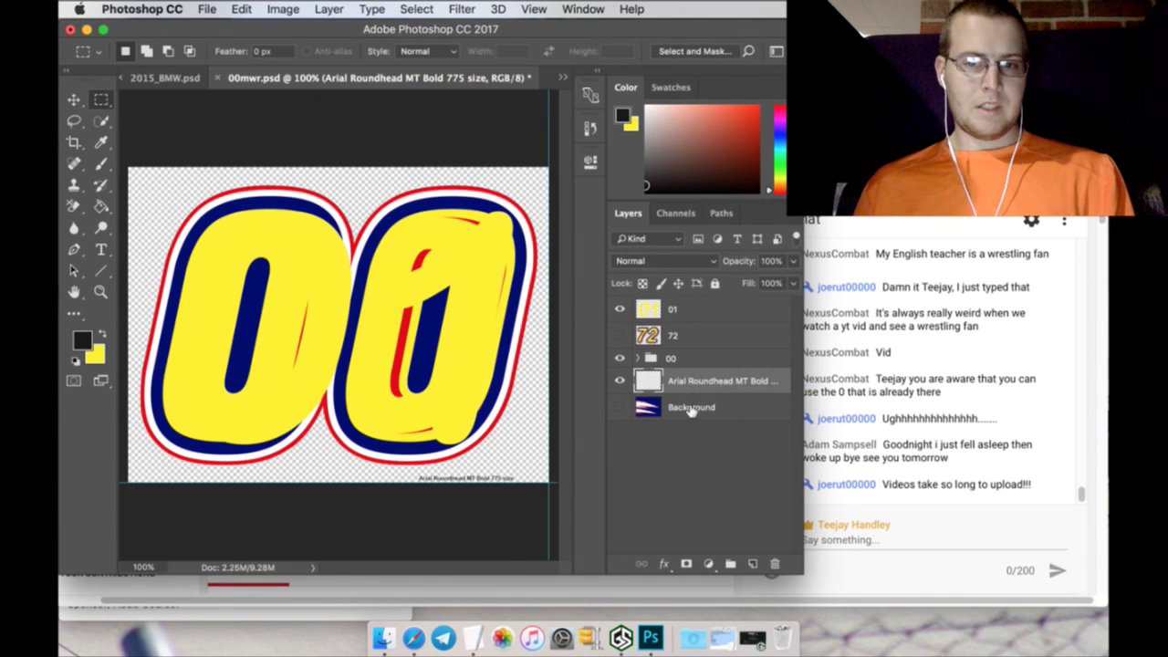
{"action": "left_click", "coordinate": [723, 407]}
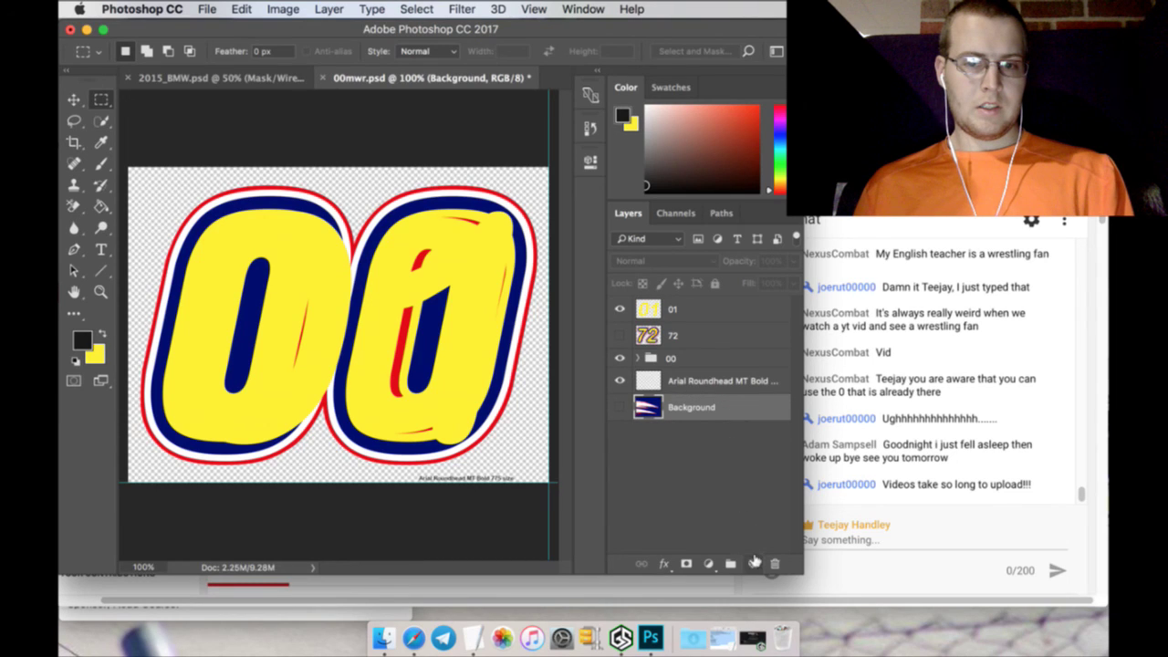
{"action": "left_click", "coordinate": [752, 562]}
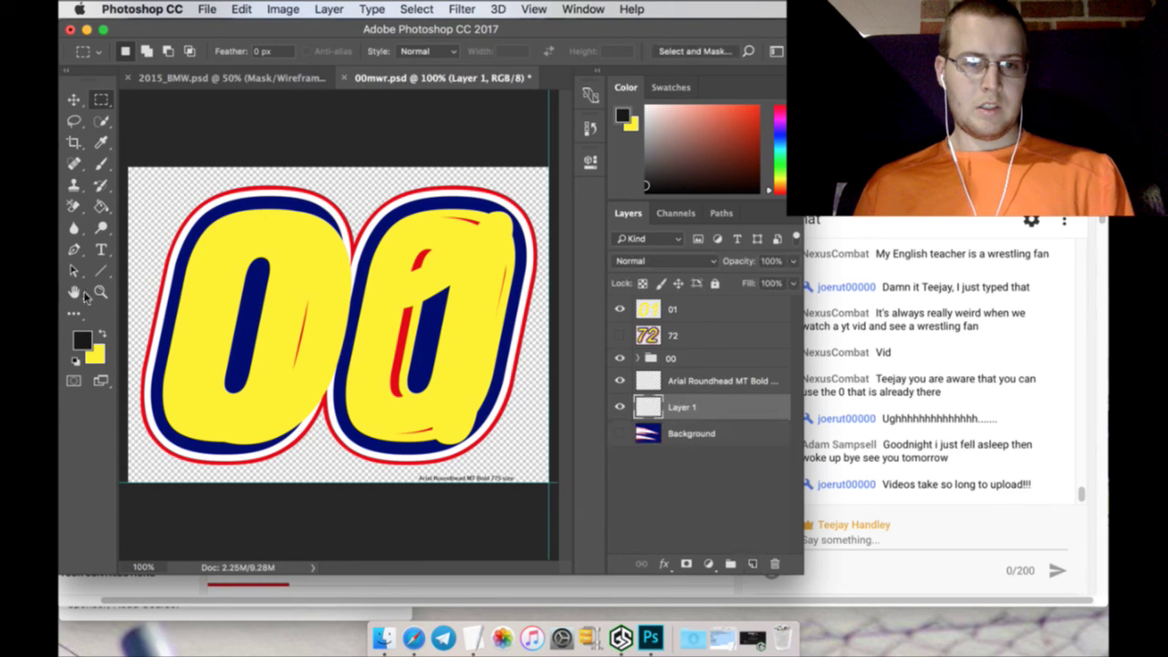
{"action": "left_click", "coordinate": [102, 250]}
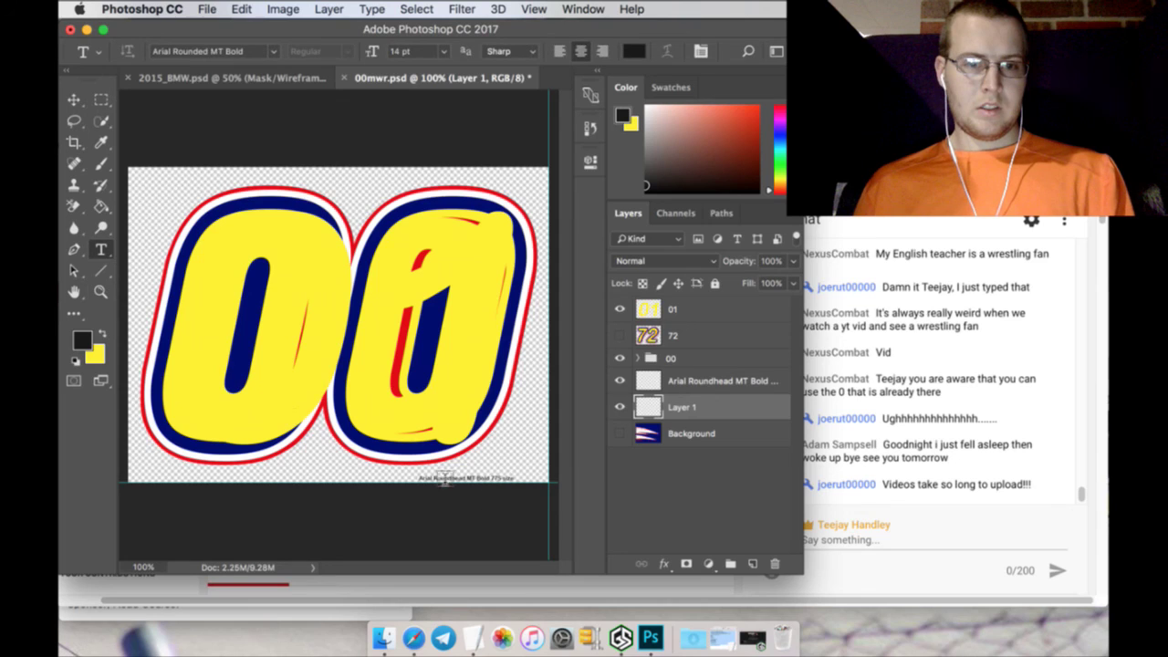
{"action": "left_click_drag", "start_coordinate": [492, 480], "coordinate": [539, 453]}
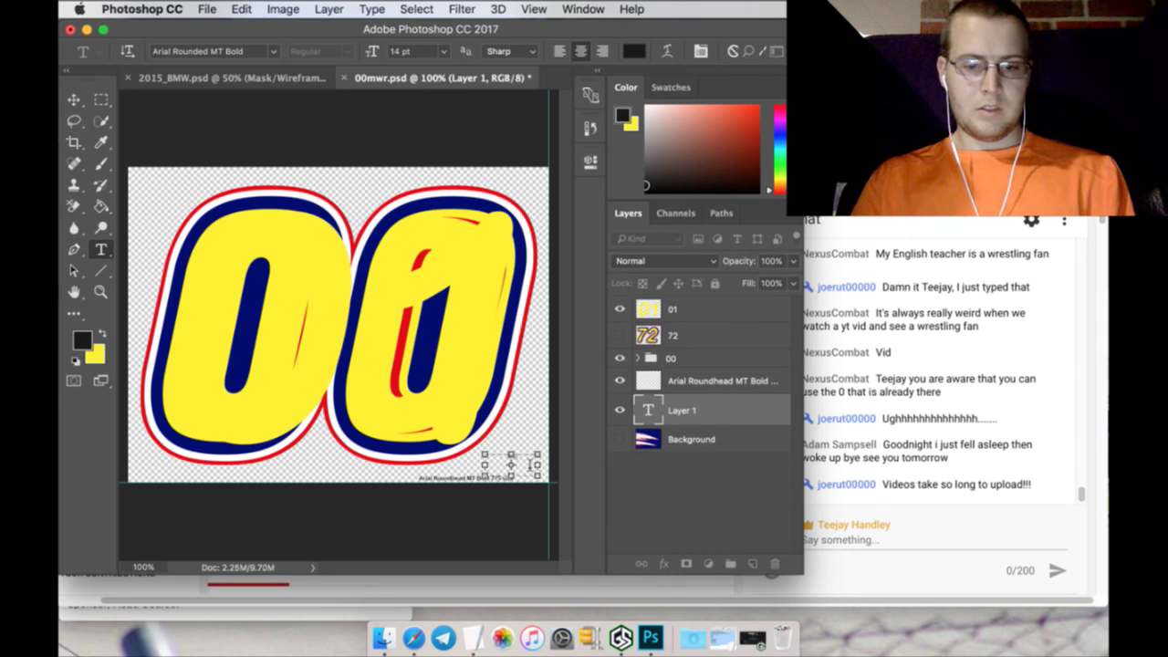
{"action": "type", "text": "Teejay"}
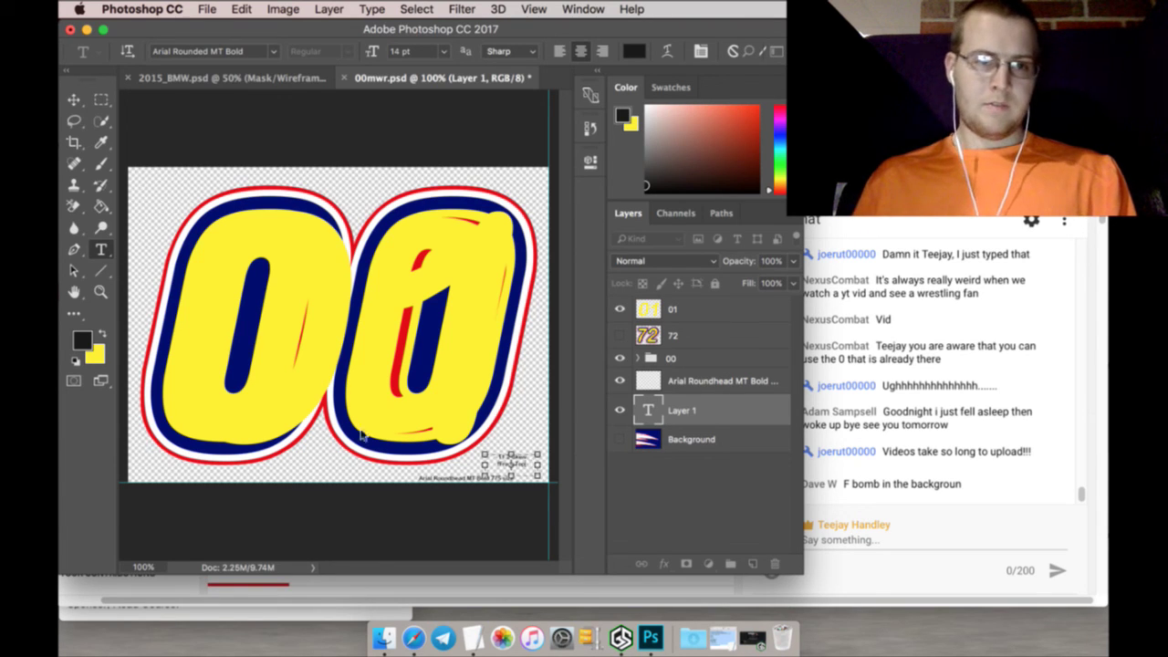
{"action": "left_click", "coordinate": [102, 100]}
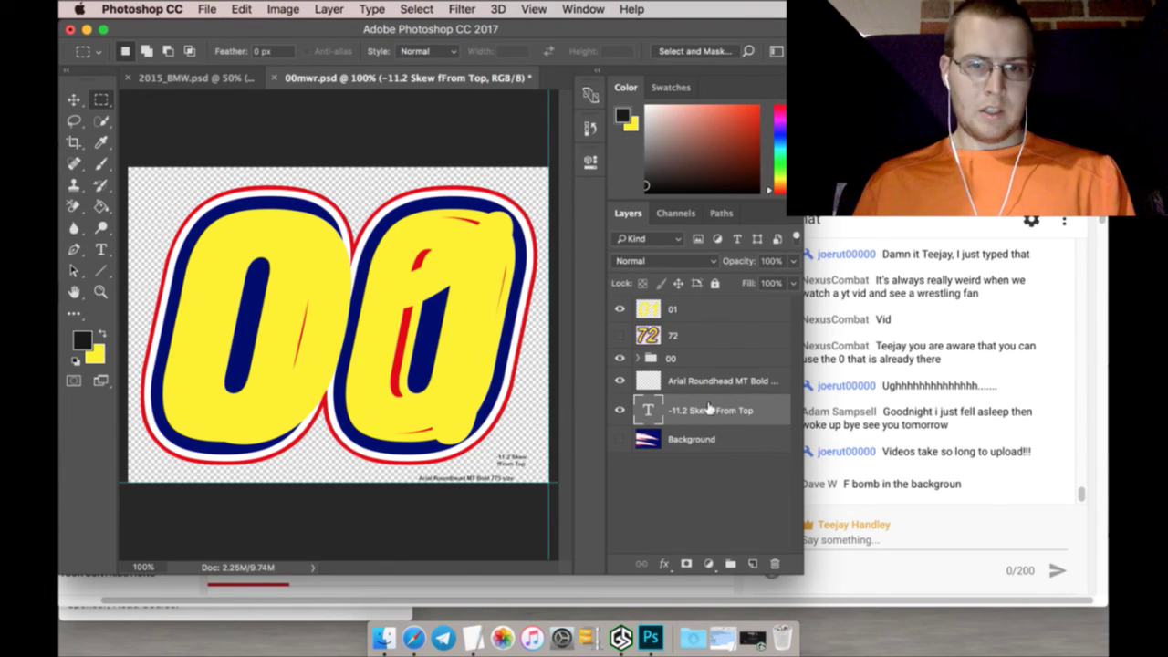
Rasterize the skew note's text layer and briefly preview the artwork against the Background layer
{"action": "right_click", "coordinate": [743, 413]}
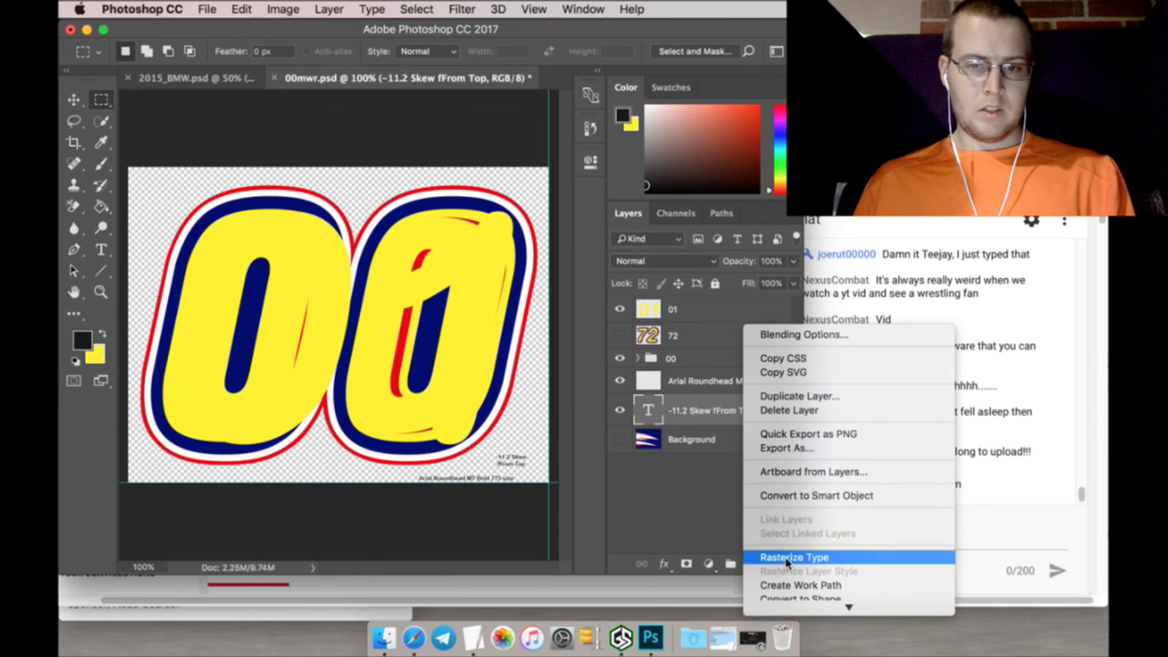
{"action": "left_click", "coordinate": [766, 553]}
{"action": "left_click", "coordinate": [620, 433]}
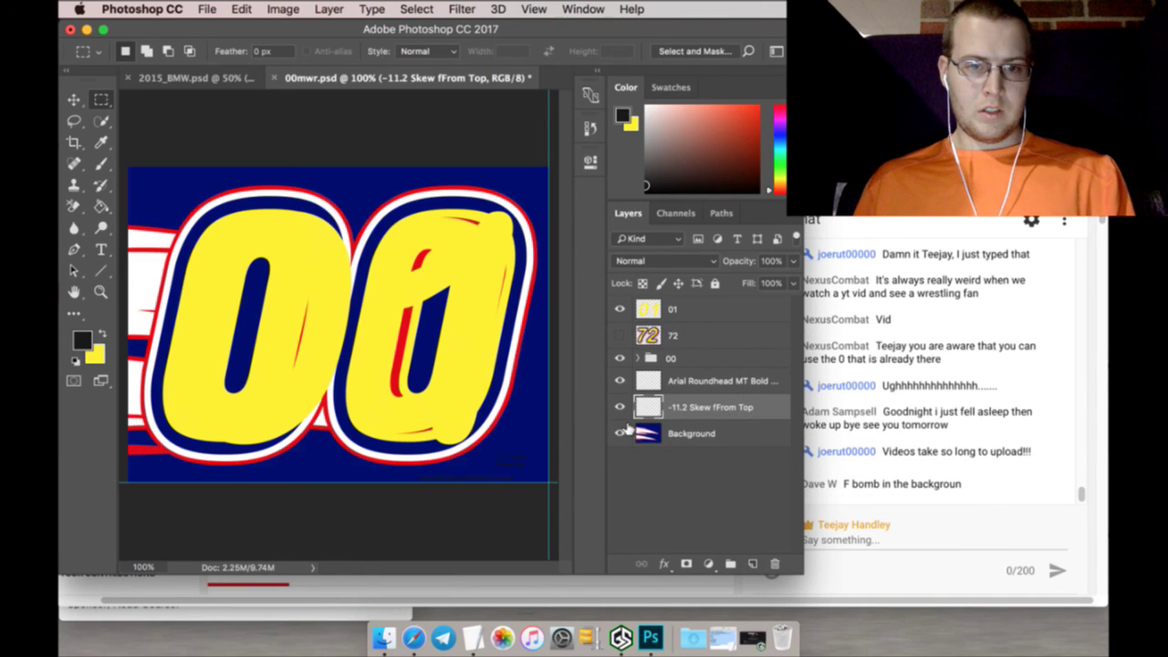
{"action": "left_click", "coordinate": [623, 432]}
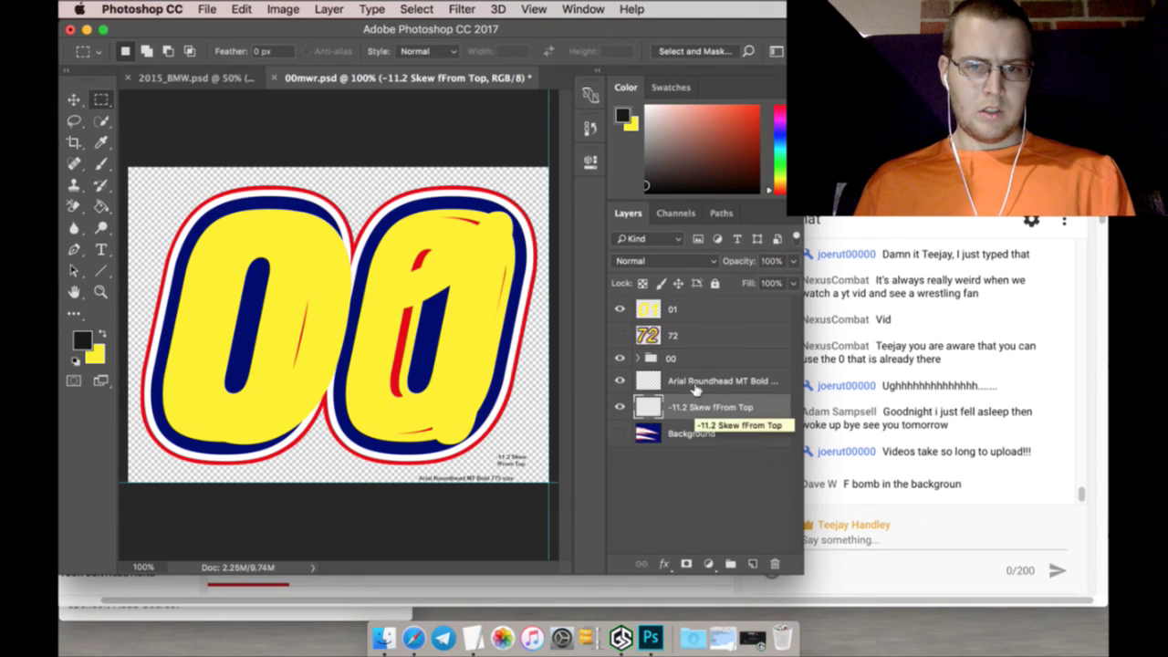
Select the 01 layer, compare it with the 00 artwork, and sample the 00's navy blue as the foreground color
{"action": "left_click", "coordinate": [681, 311]}
{"action": "left_click", "coordinate": [101, 142]}
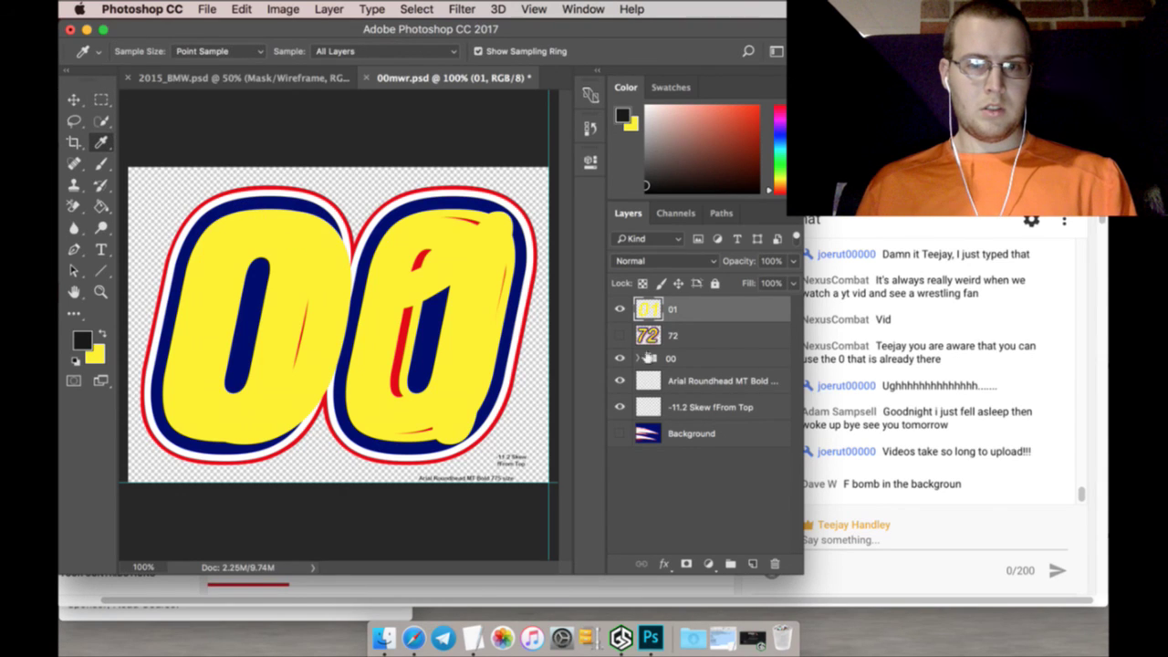
{"action": "left_click", "coordinate": [620, 309]}
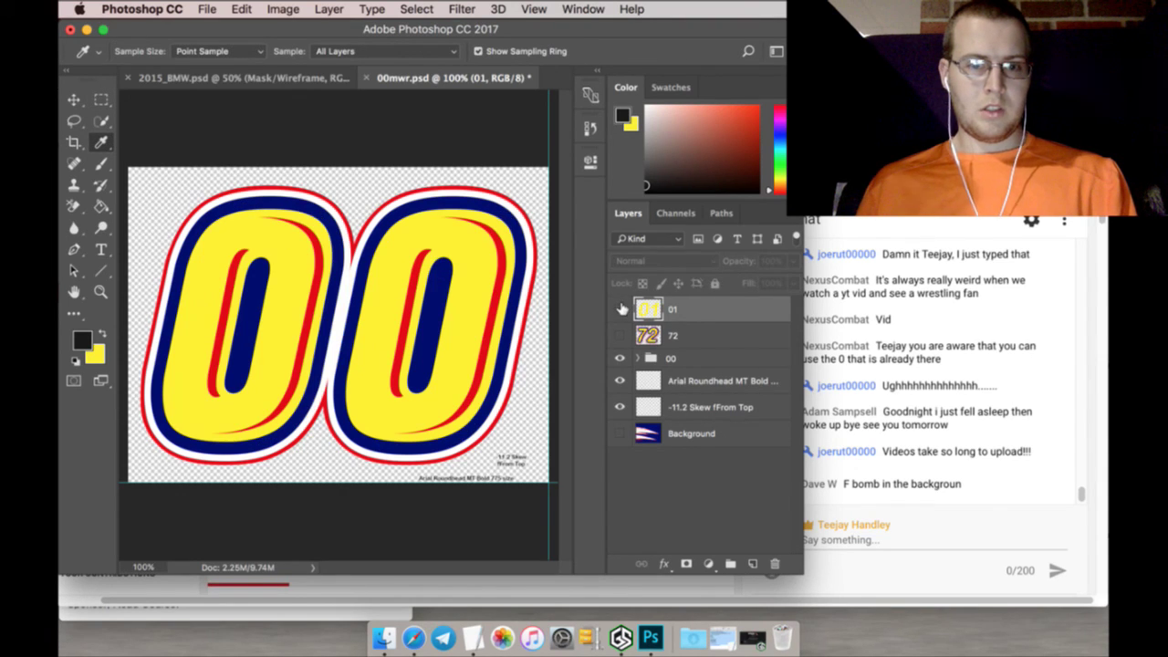
{"action": "left_click", "coordinate": [619, 309]}
{"action": "left_click", "coordinate": [422, 334]}
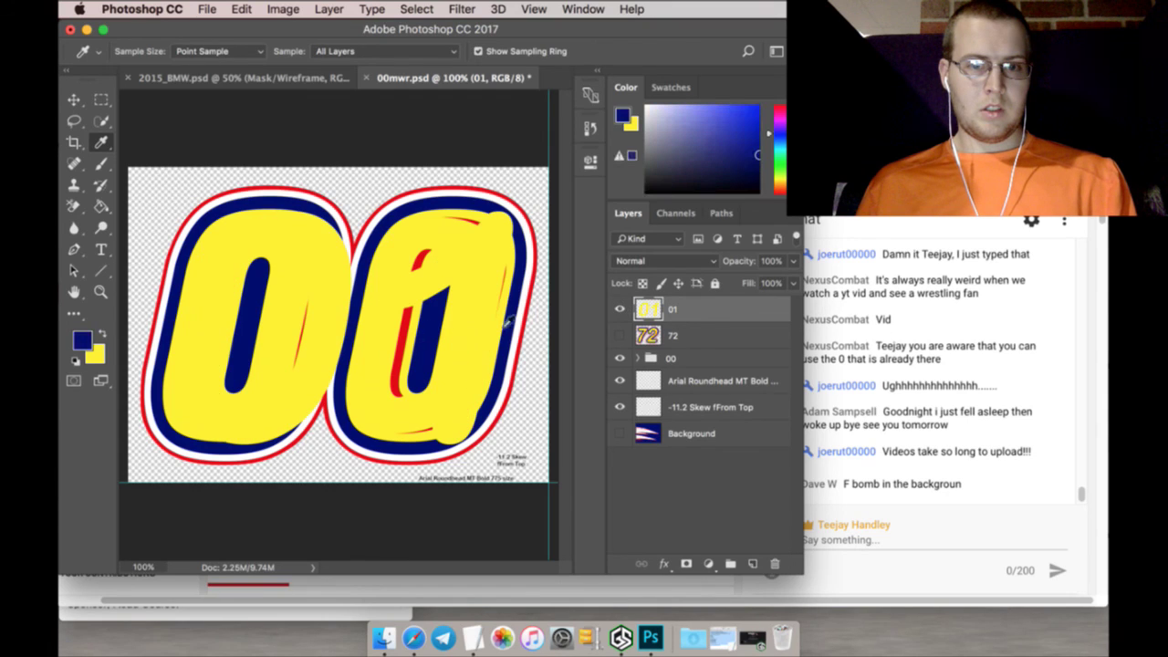
Add an Outer Glow to the 01 layer, colored with the navy blue sampled from the 00's outline
{"action": "double_click", "coordinate": [770, 311]}
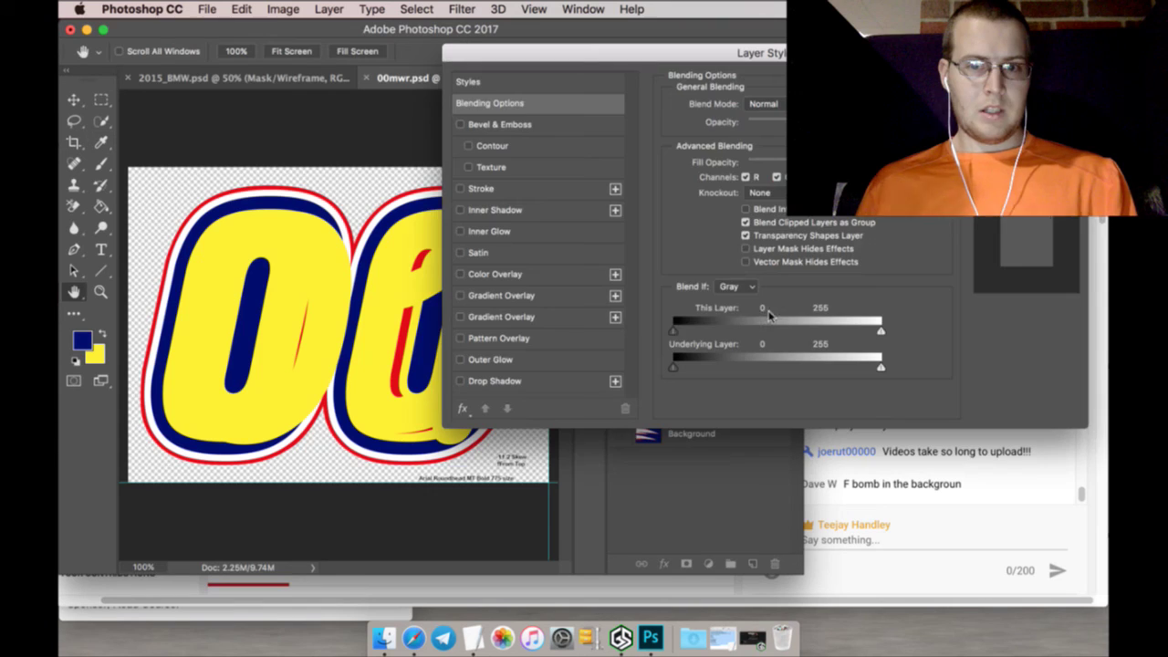
{"action": "left_click", "coordinate": [558, 359]}
{"action": "left_click", "coordinate": [703, 164]}
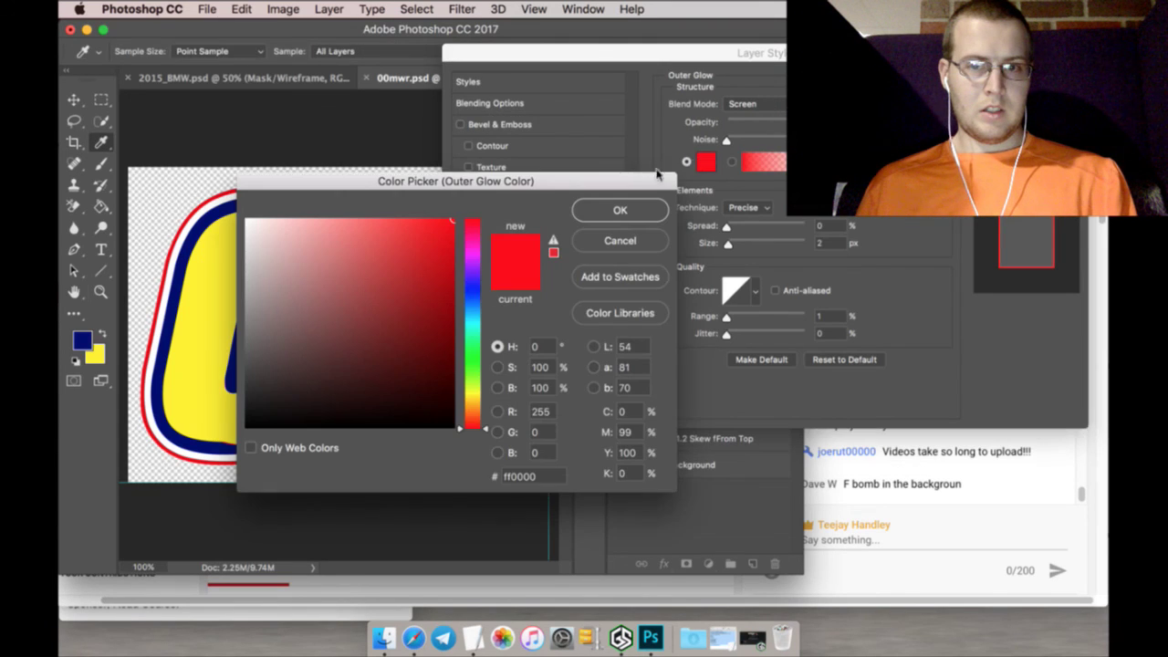
{"action": "left_click", "coordinate": [179, 313]}
{"action": "left_click", "coordinate": [595, 211]}
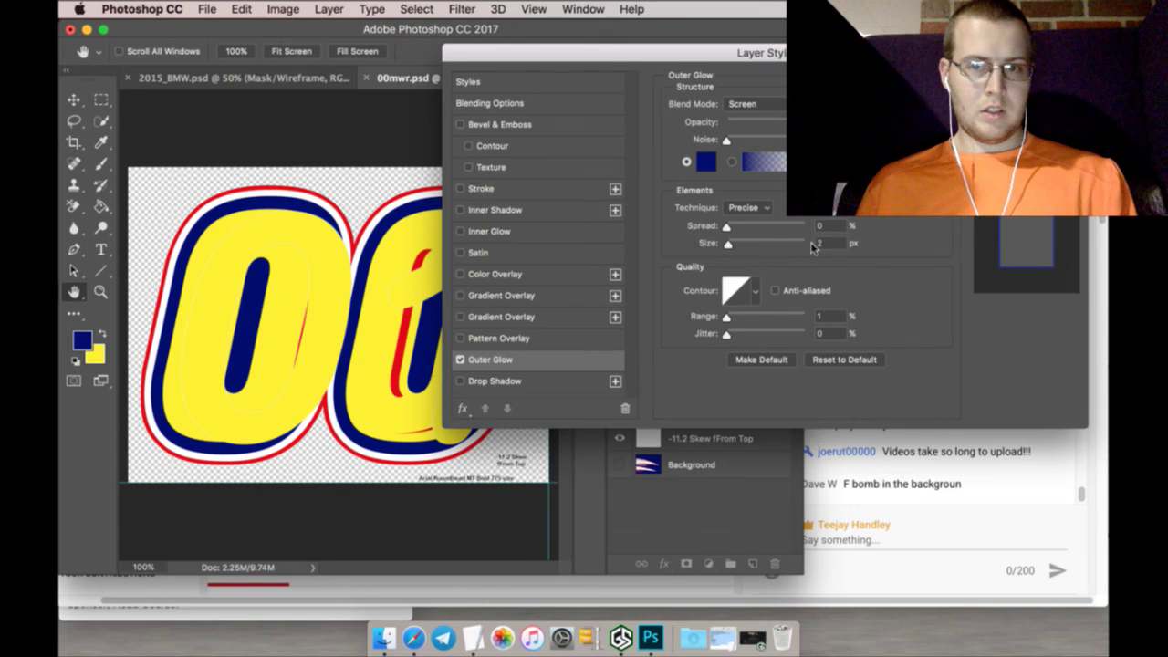
Set the 01 layer's Outer Glow size to 35 px, apply it, and briefly preview the artwork against the Background layer
{"action": "key", "text": "Up"}
{"action": "key", "text": "Up"}
{"action": "key", "text": "Up"}
{"action": "key", "text": "Up"}
{"action": "key", "text": "Up"}
{"action": "key", "text": "Up"}
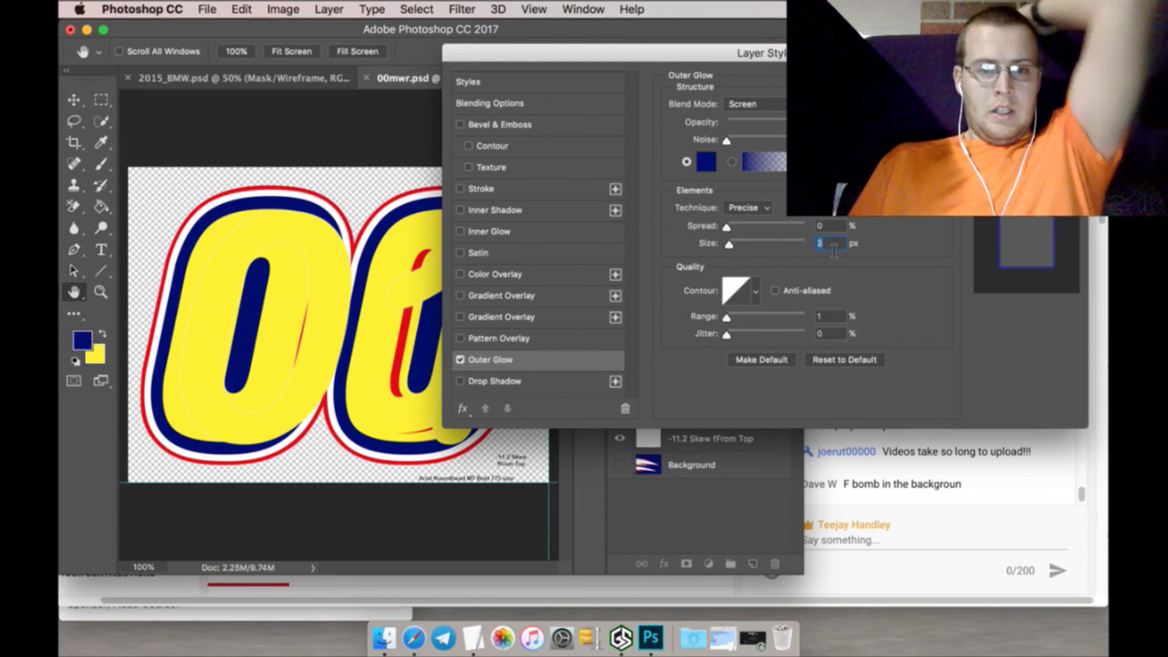
{"action": "key", "text": "Up"}
{"action": "key", "text": "Up"}
{"action": "key", "text": "Up"}
{"action": "key", "text": "Up"}
{"action": "key", "text": "Up"}
{"action": "key", "text": "Up"}
{"action": "key", "text": "Up"}
{"action": "key", "text": "Up"}
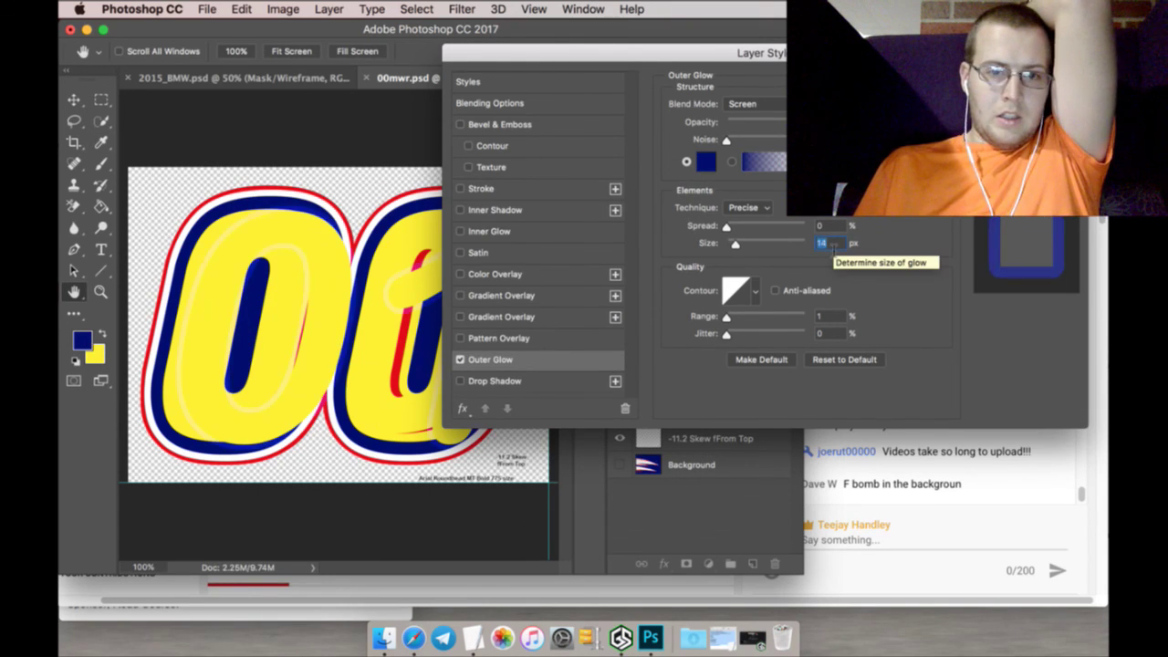
{"action": "key", "text": "Up"}
{"action": "key", "text": "Up"}
{"action": "key", "text": "Up"}
{"action": "key", "text": "Up"}
{"action": "key", "text": "Up"}
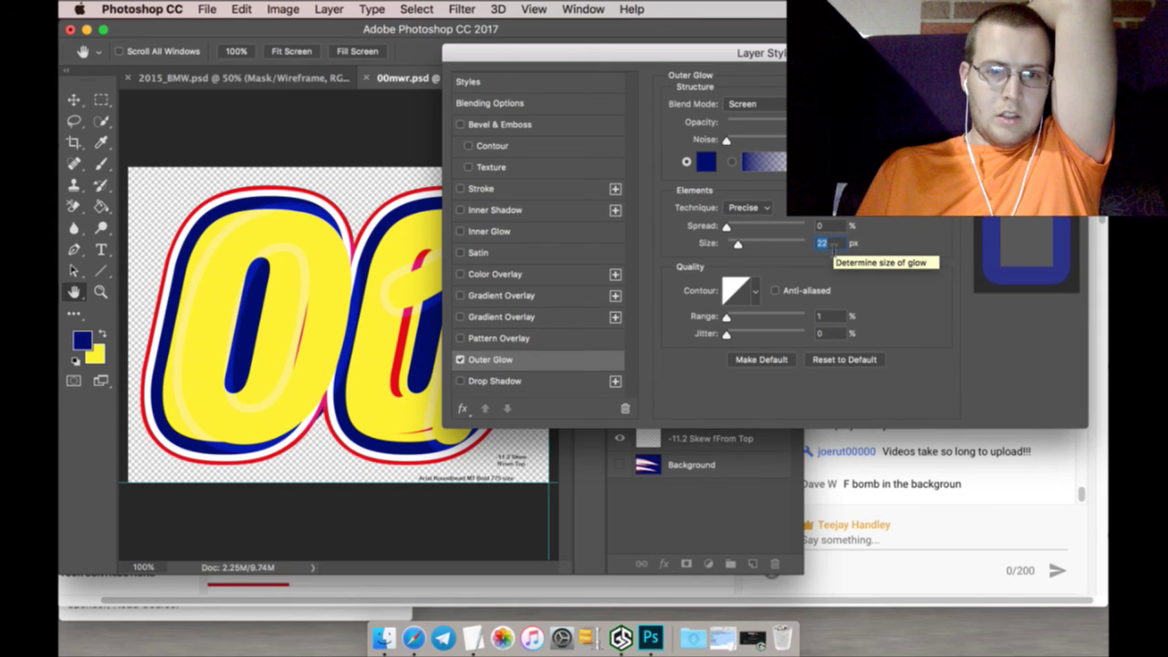
{"action": "key", "text": "Up"}
{"action": "key", "text": "Up"}
{"action": "key", "text": "Up"}
{"action": "key", "text": "Up"}
{"action": "key", "text": "Up"}
{"action": "key", "text": "Up"}
{"action": "key", "text": "Up"}
{"action": "key", "text": "Up"}
{"action": "key", "text": "Up"}
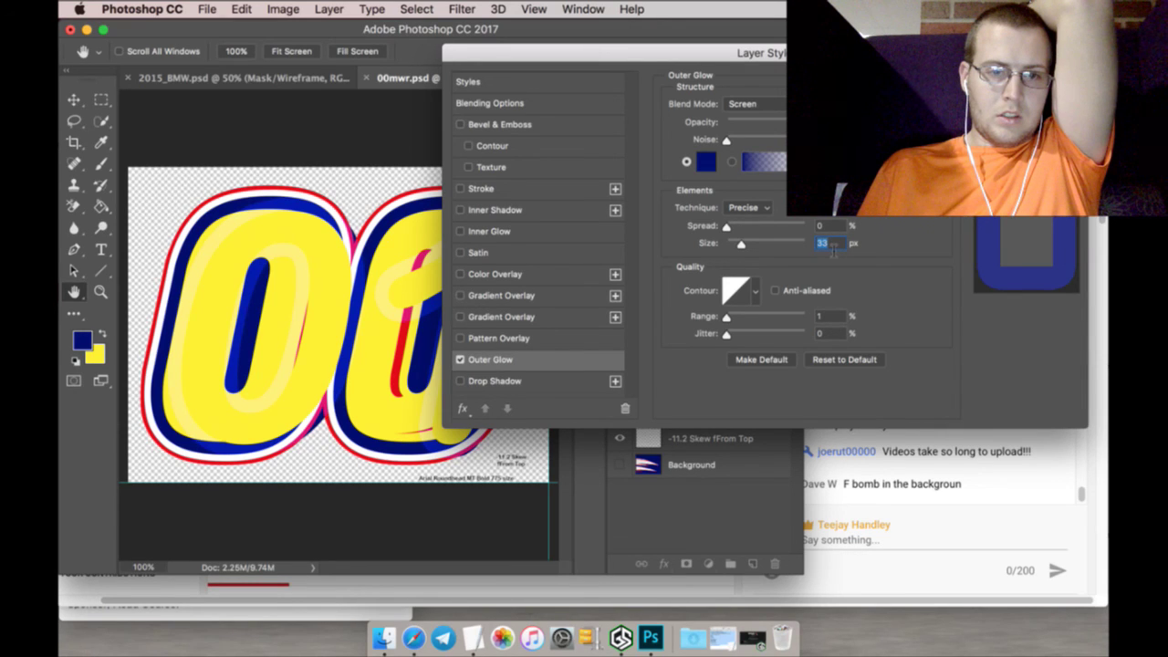
{"action": "key", "text": "Up"}
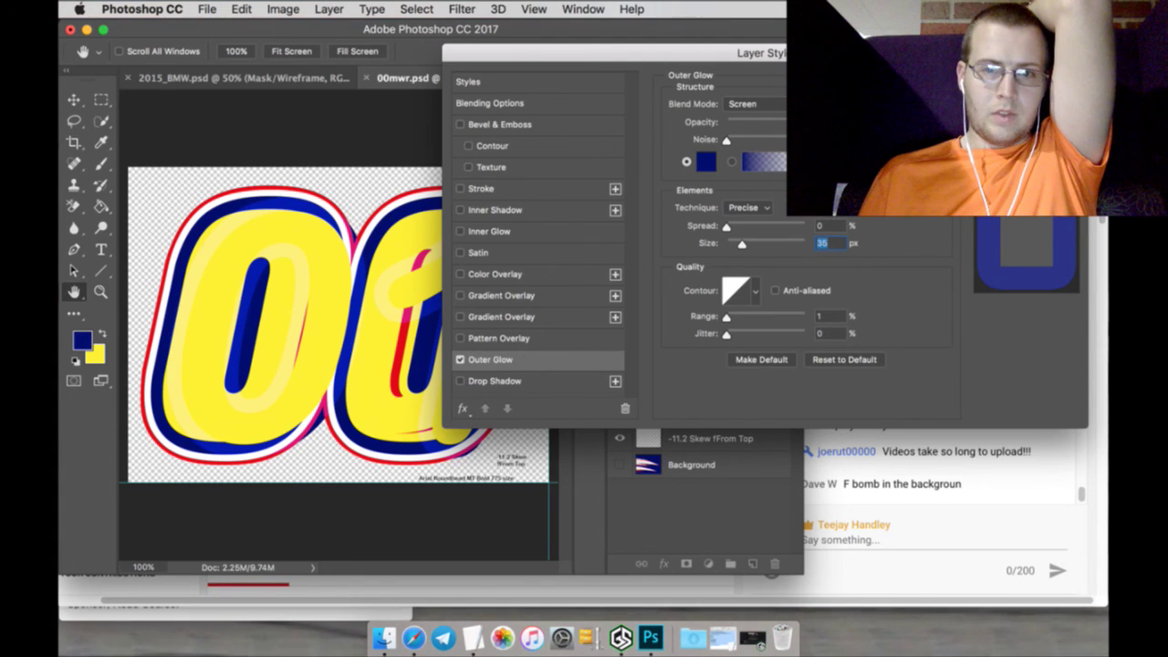
{"action": "key", "text": "Return"}
{"action": "left_click", "coordinate": [76, 100]}
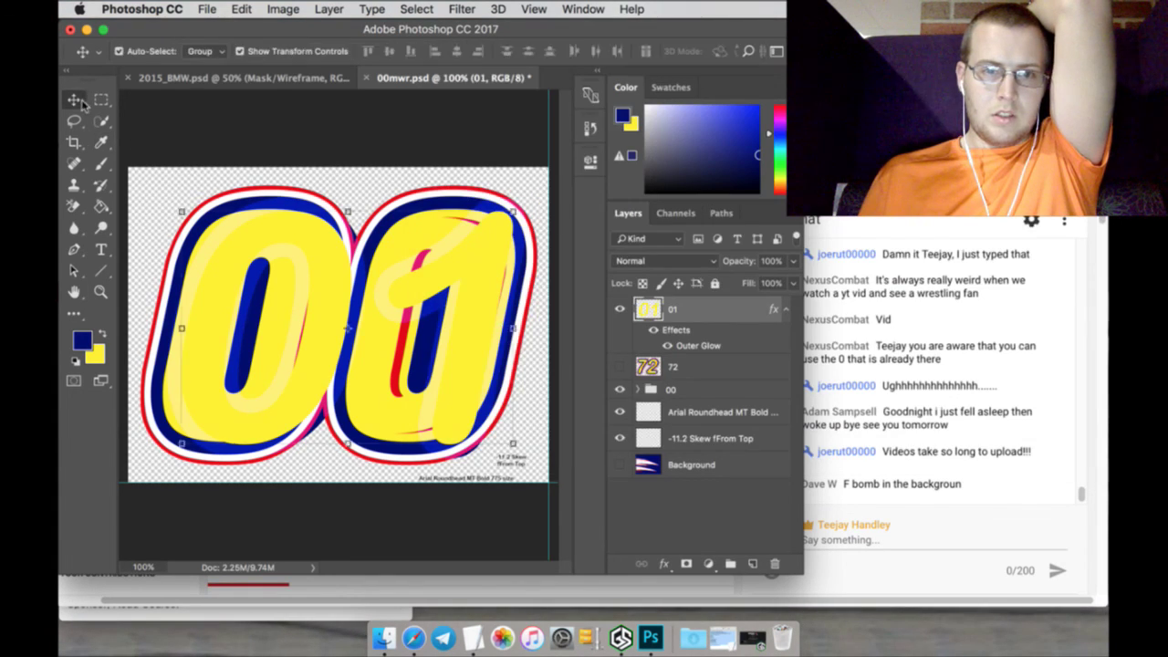
{"action": "left_click", "coordinate": [620, 463]}
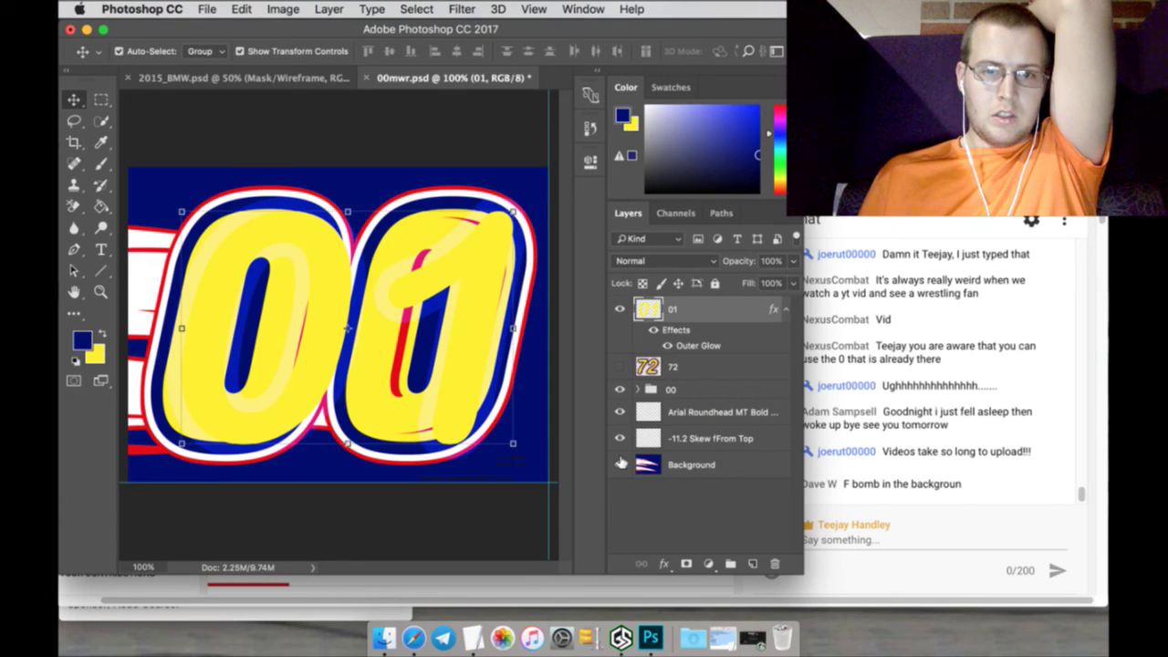
{"action": "left_click", "coordinate": [620, 464]}
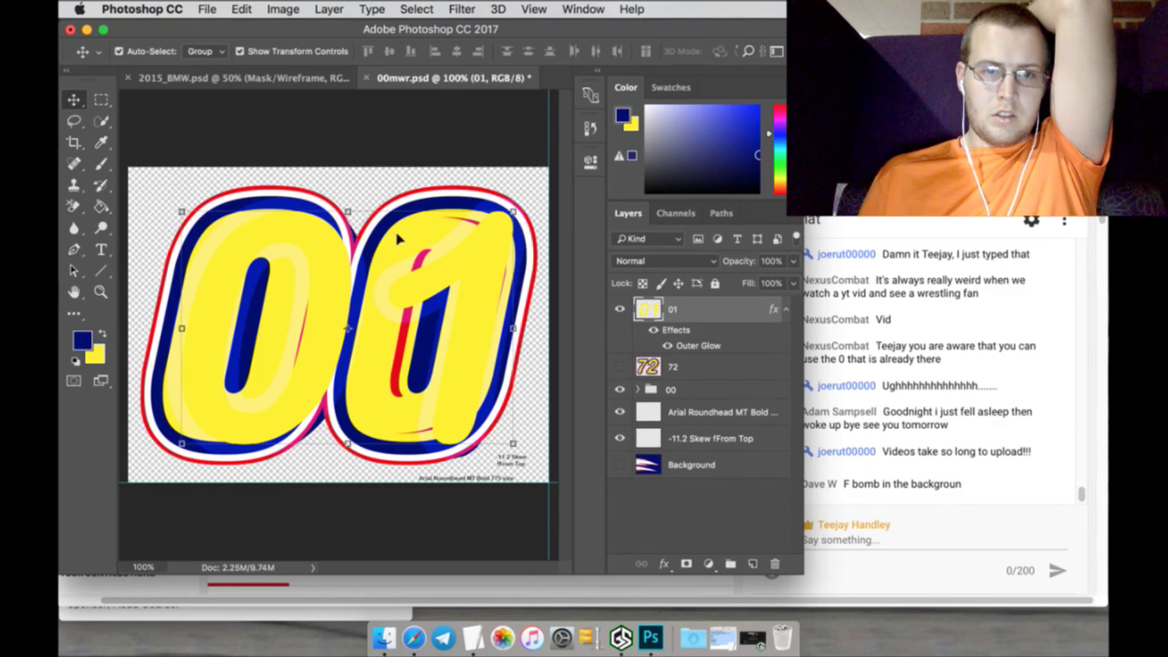
Shift the 01 slightly left and up over the 00, apply the transformation, and rasterize the 01's layer style
{"action": "left_click", "coordinate": [348, 212]}
{"action": "mouse_move", "coordinate": [327, 267]}
{"action": "left_mouse_down"}
{"action": "mouse_move", "coordinate": [301, 265]}
{"action": "mouse_move", "coordinate": [338, 267]}
{"action": "left_mouse_up"}
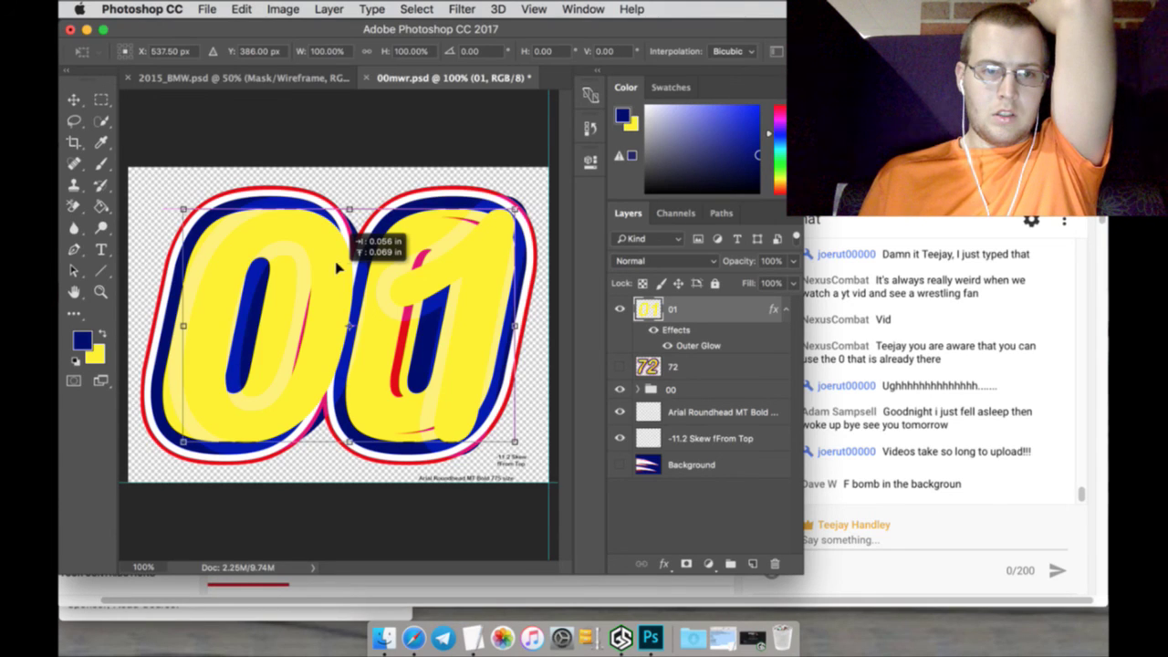
{"action": "left_click_drag", "start_coordinate": [338, 266], "coordinate": [327, 265]}
{"action": "left_click", "coordinate": [101, 99]}
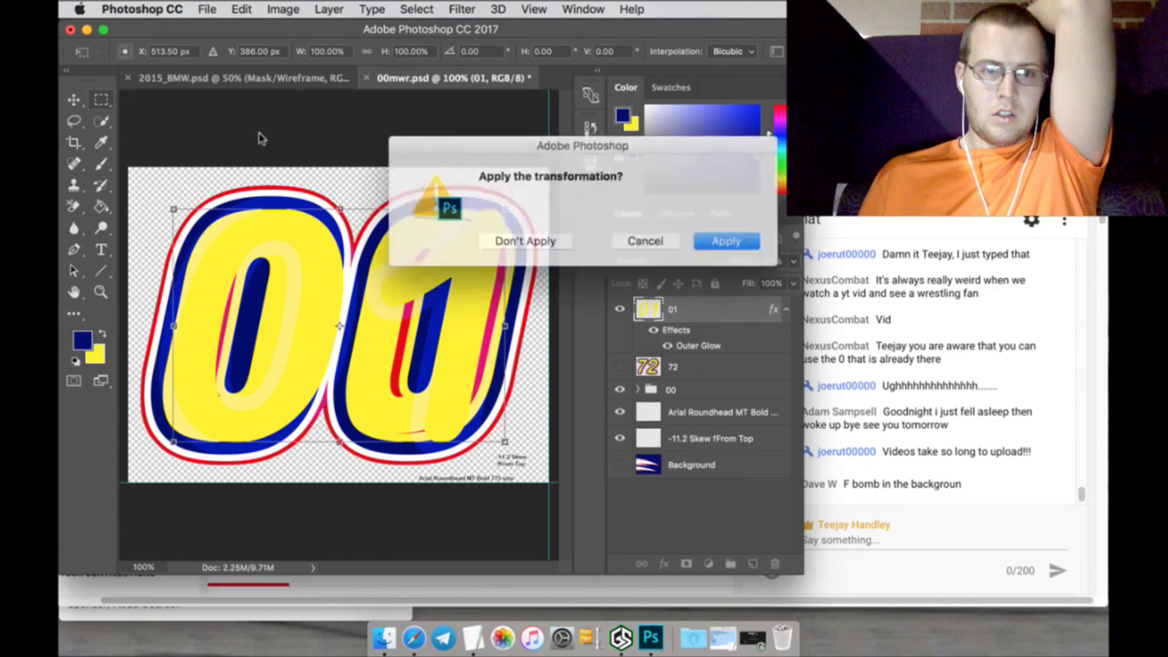
{"action": "left_click", "coordinate": [720, 239]}
{"action": "right_click", "coordinate": [719, 318]}
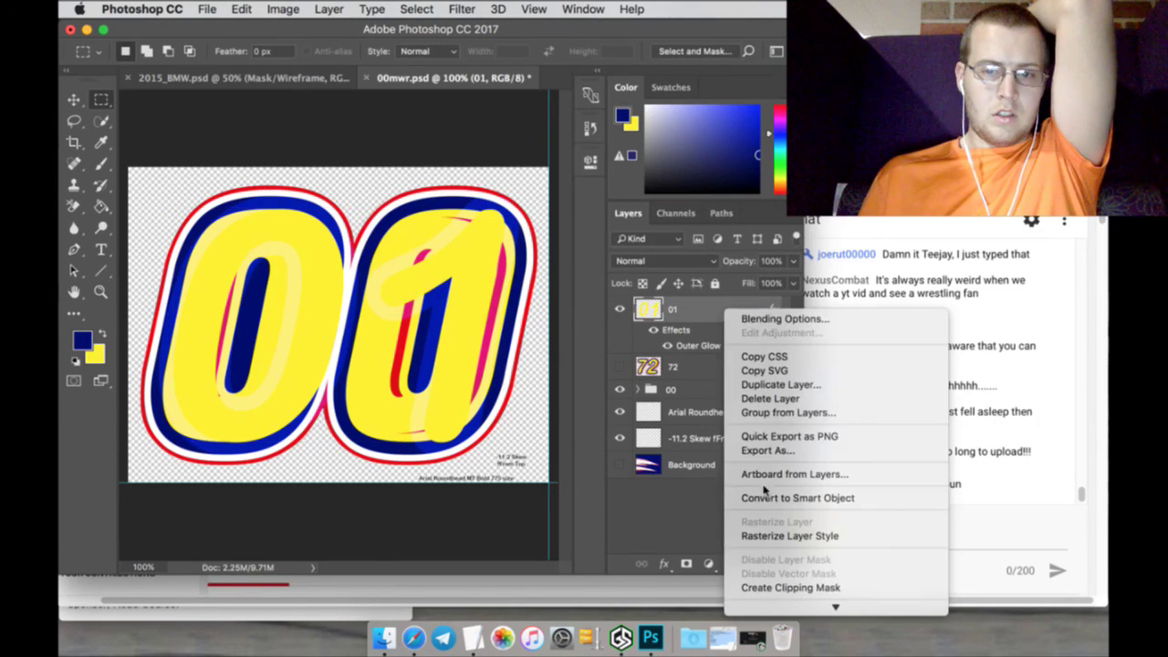
{"action": "left_click", "coordinate": [771, 534]}
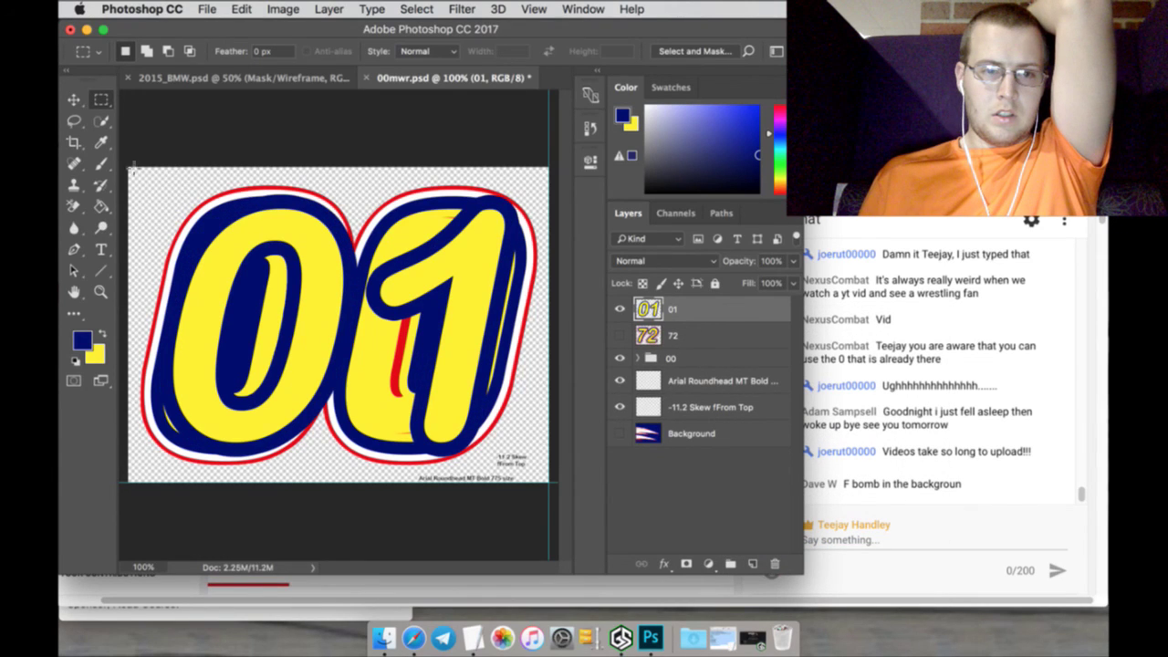
{"action": "double_click", "coordinate": [750, 311]}
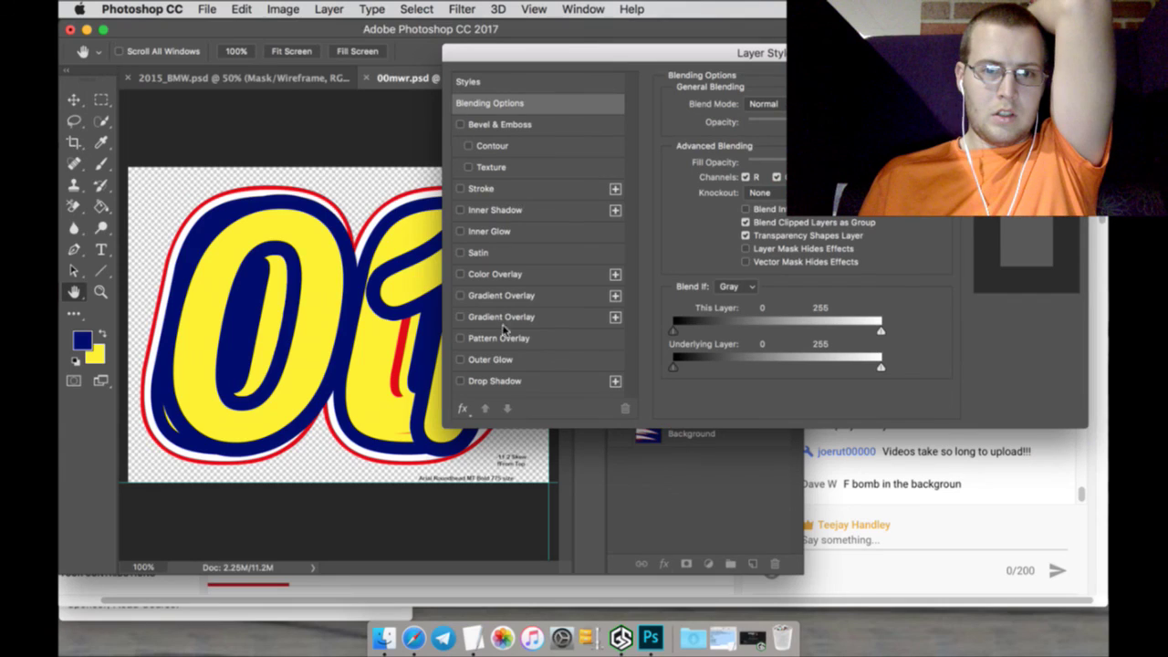
{"action": "left_click", "coordinate": [775, 177]}
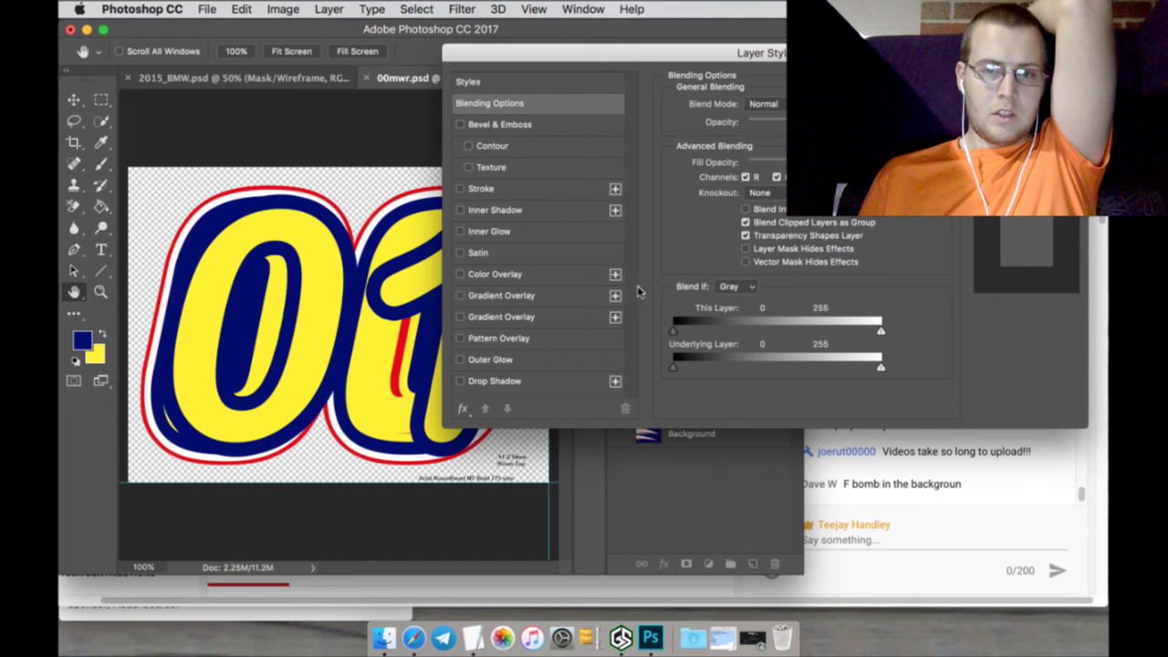
{"action": "left_click", "coordinate": [528, 361]}
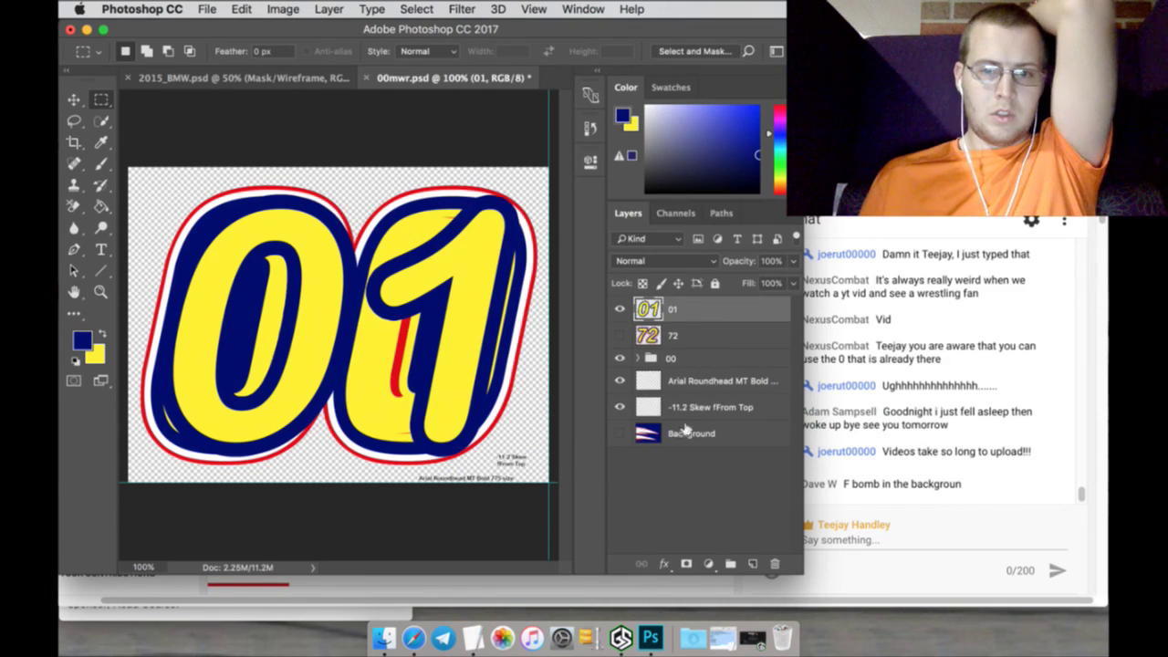
Add a 14 pt navy text note reading "blue out 35 px" below the 0, on a new layer above the skew note
{"action": "left_click", "coordinate": [703, 407]}
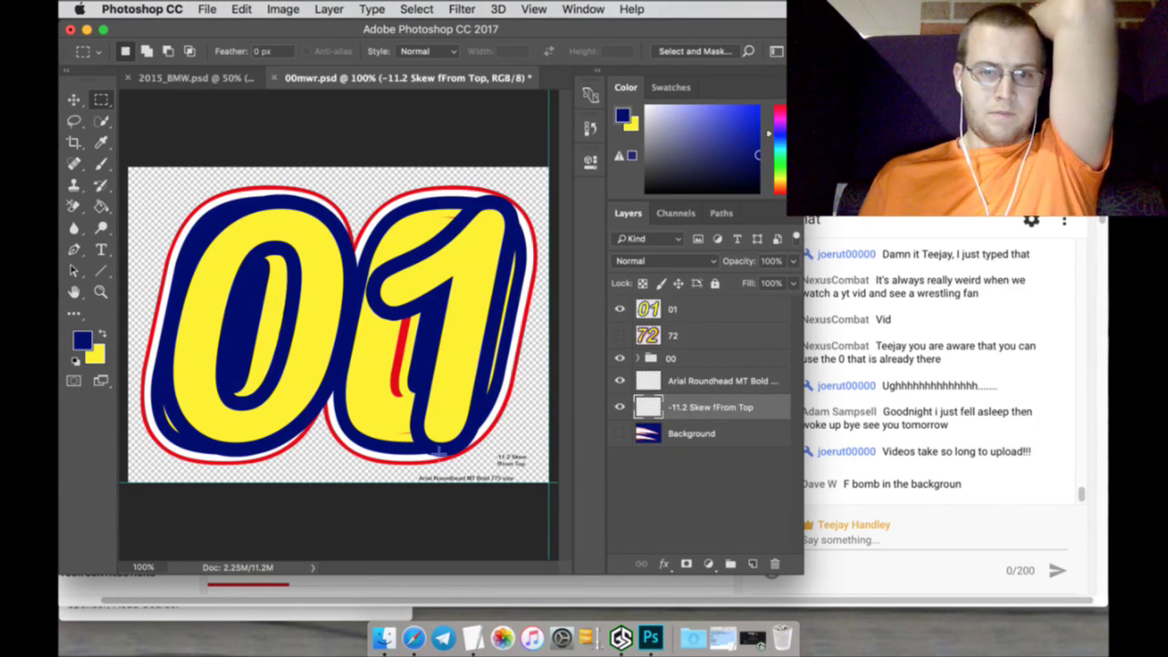
{"action": "left_click", "coordinate": [101, 249]}
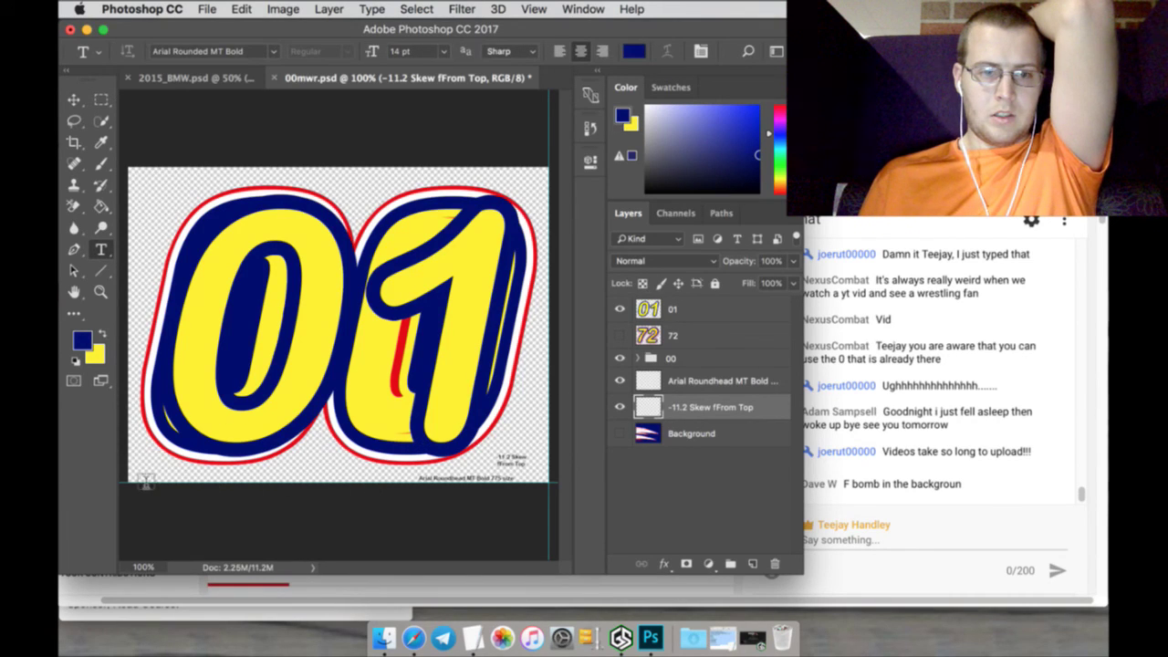
{"action": "left_click_drag", "start_coordinate": [147, 475], "coordinate": [240, 486]}
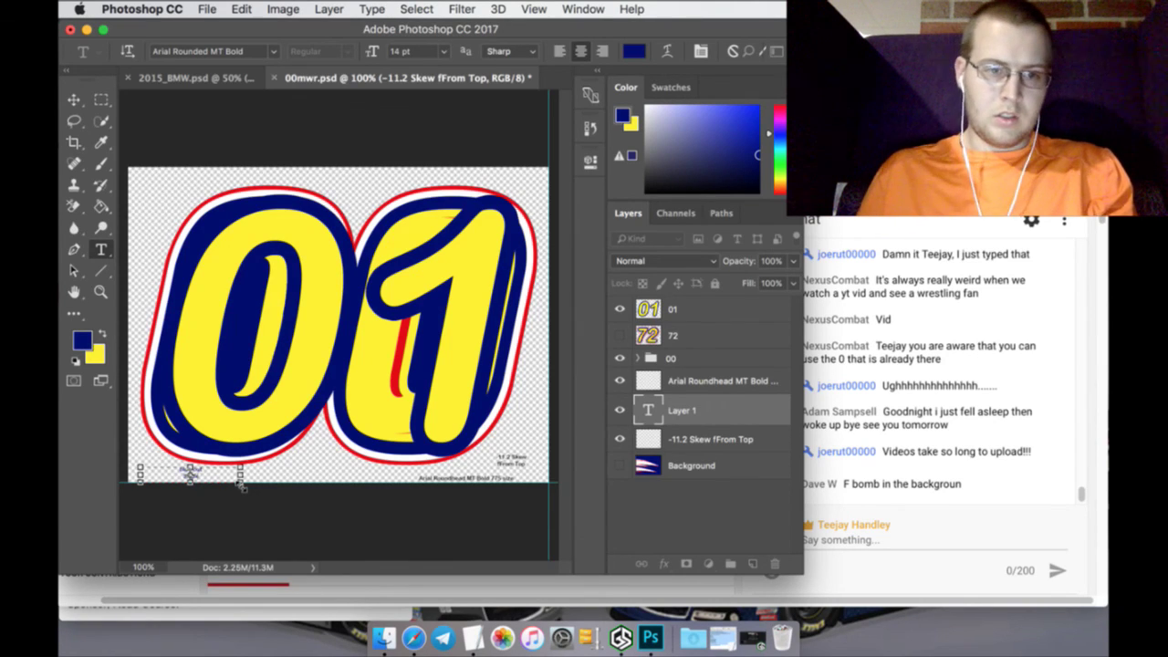
{"action": "left_click", "coordinate": [101, 99]}
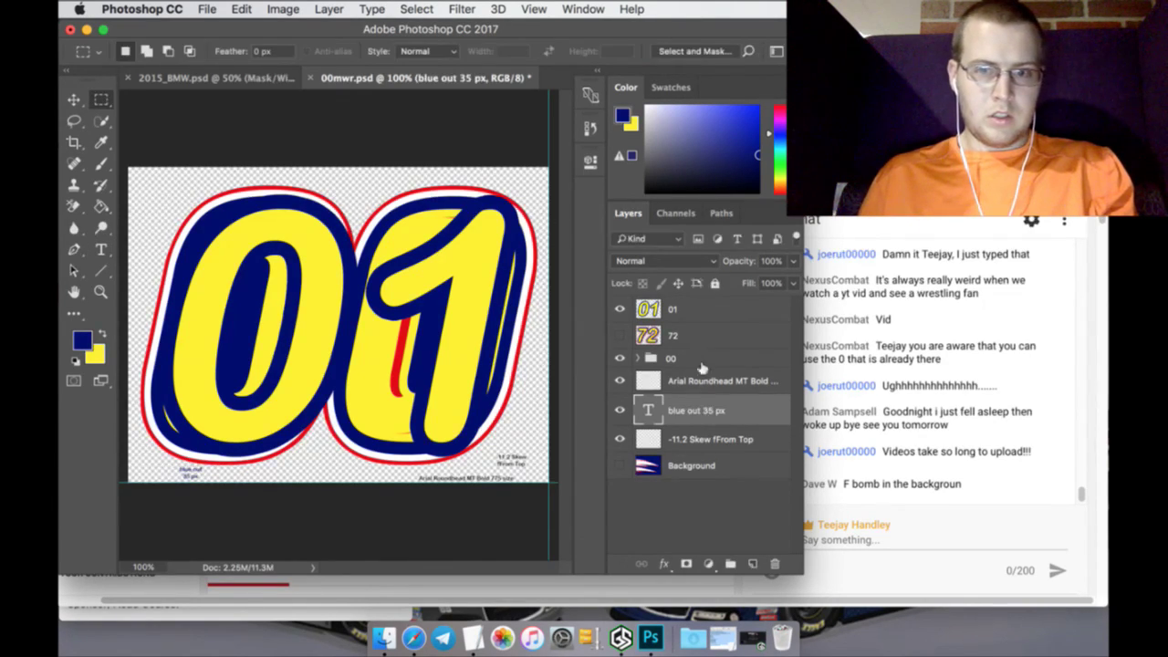
Rasterize the "blue out 35 px" text layer and move it below the skew note, just above Background
{"action": "right_click", "coordinate": [737, 411]}
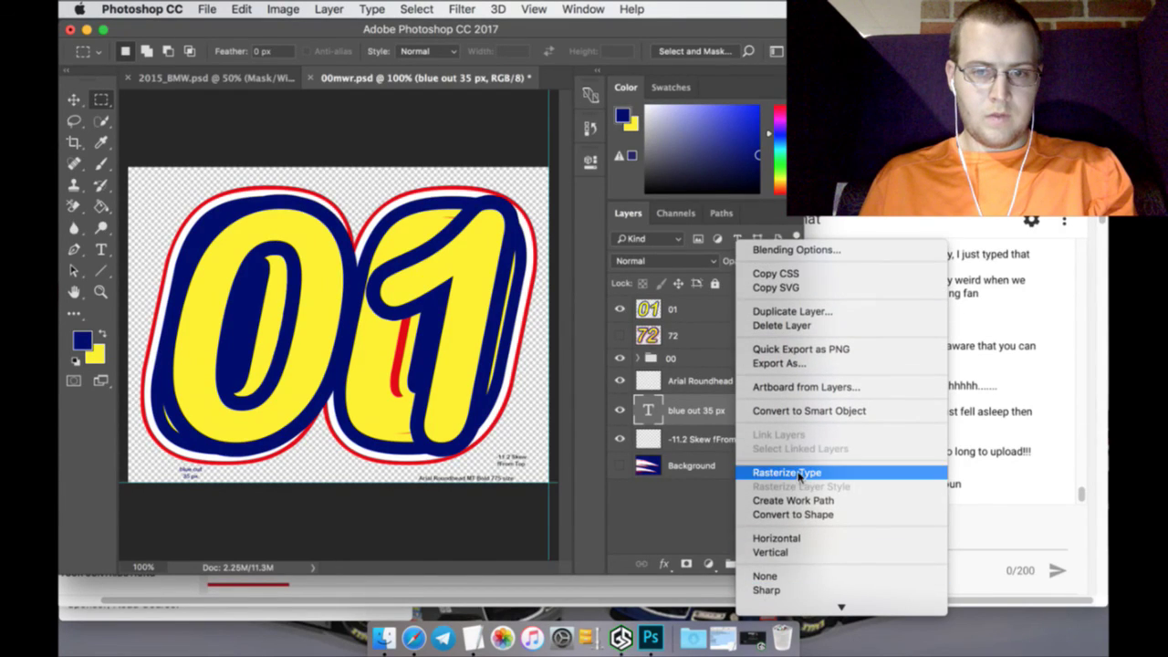
{"action": "left_click", "coordinate": [794, 471]}
{"action": "left_click_drag", "start_coordinate": [745, 412], "coordinate": [735, 446]}
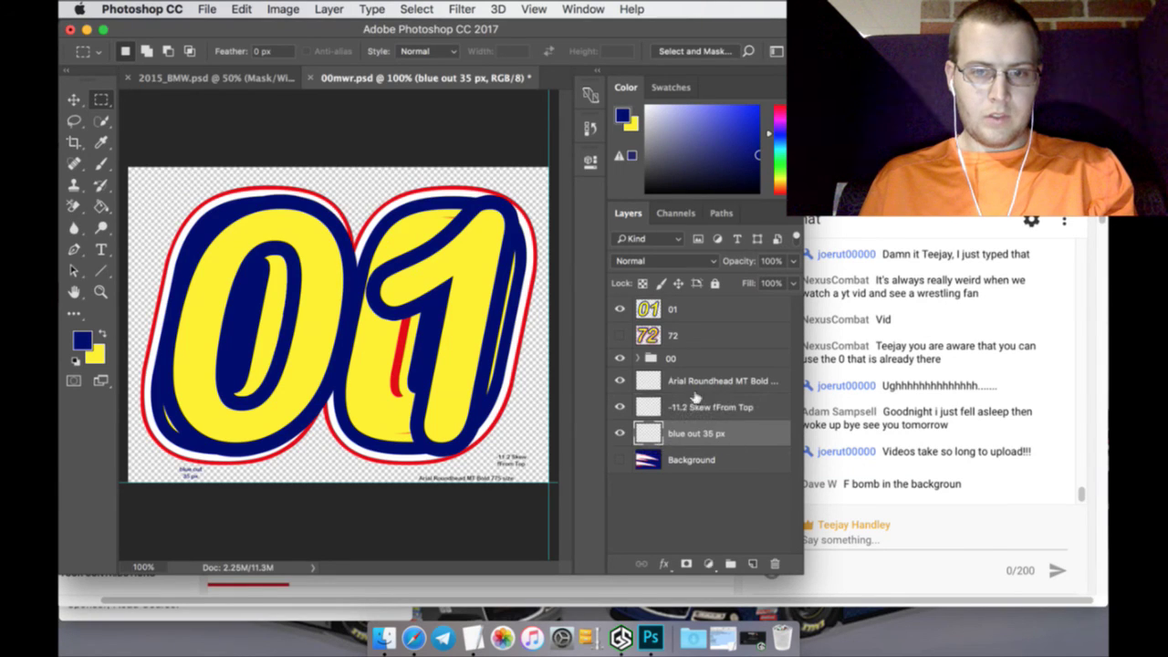
Add a new Outer Glow to the 01 layer in bright magenta
{"action": "left_click", "coordinate": [704, 309]}
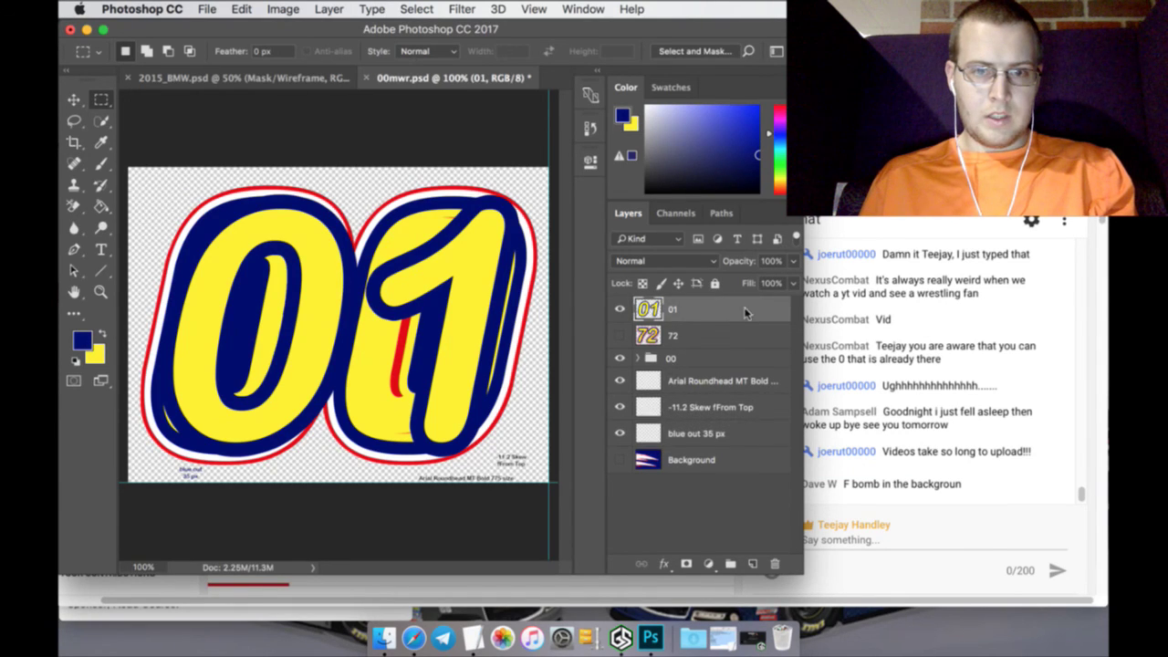
{"action": "double_click", "coordinate": [743, 313]}
{"action": "left_click", "coordinate": [500, 362]}
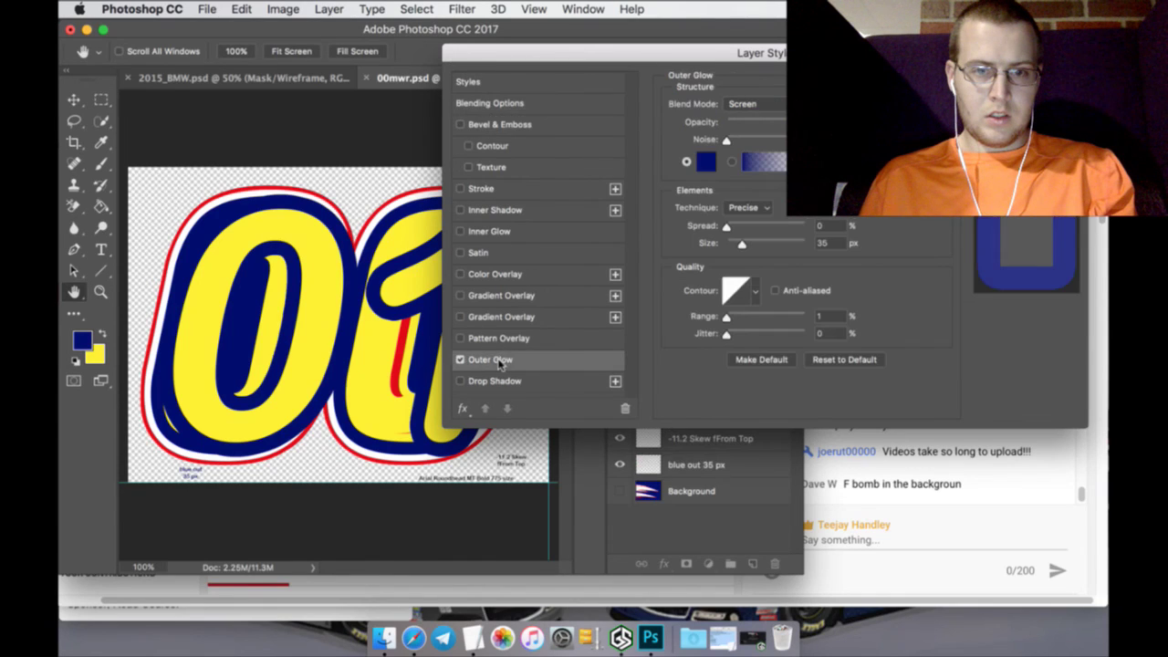
{"action": "left_click", "coordinate": [704, 162]}
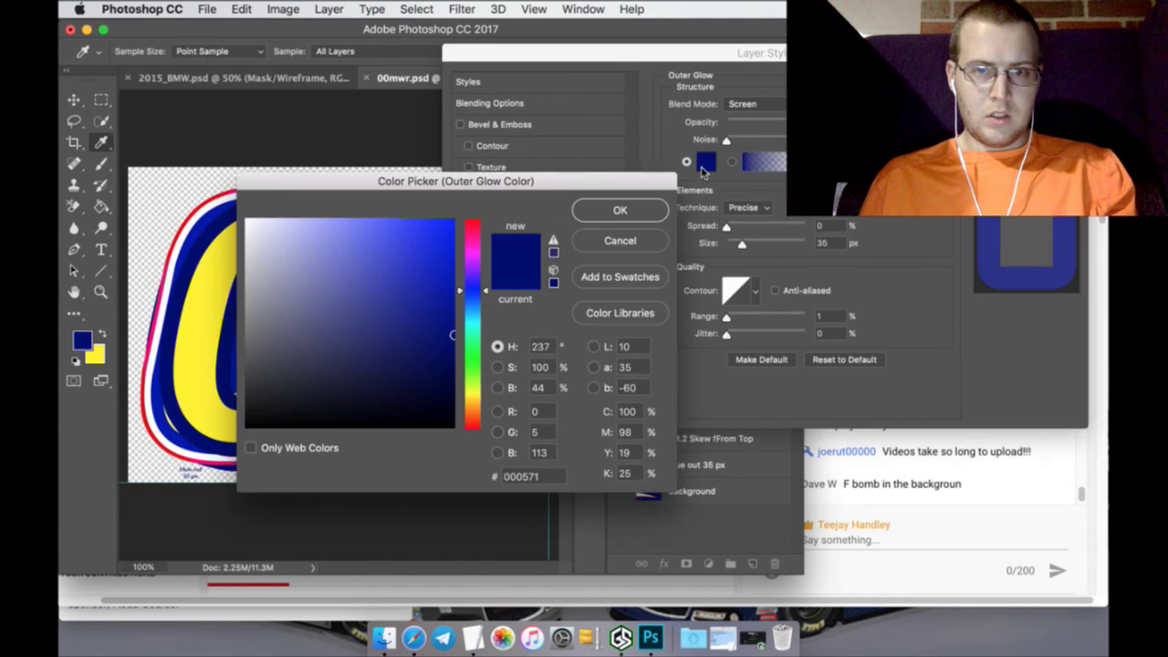
{"action": "left_click", "coordinate": [473, 252]}
{"action": "left_click", "coordinate": [452, 221]}
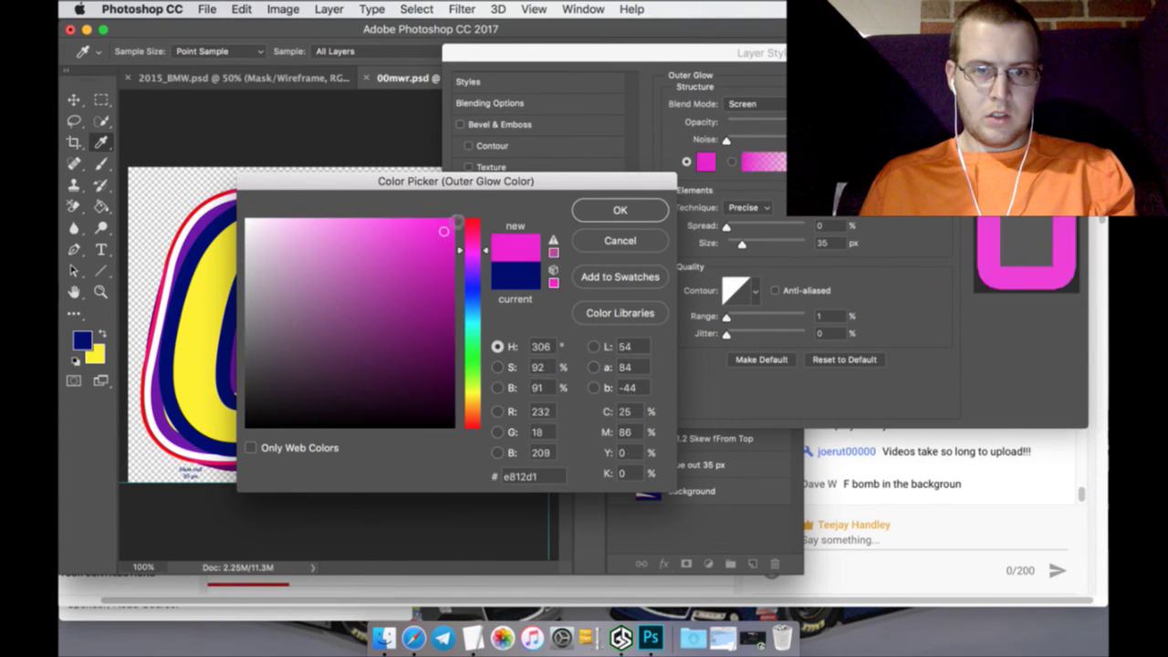
{"action": "left_click", "coordinate": [616, 211]}
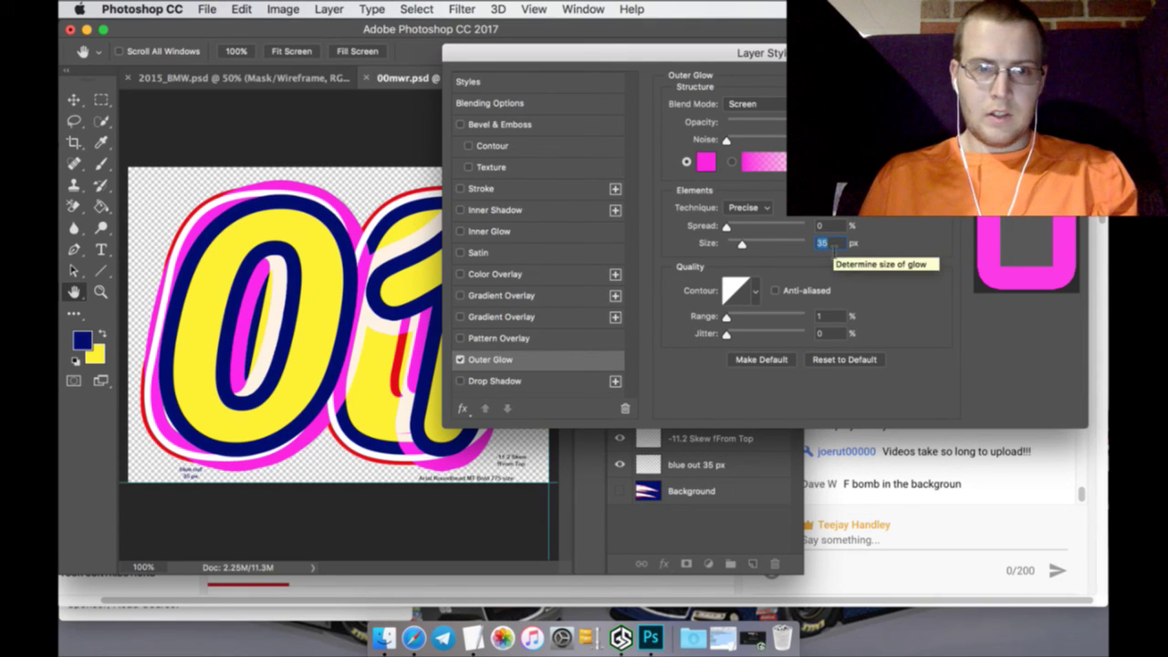
Reduce the 01's new Outer Glow size to 15 px
{"action": "key", "text": "Down"}
{"action": "key", "text": "Down"}
{"action": "key", "text": "Down"}
{"action": "key", "text": "Down"}
{"action": "key", "text": "Down"}
{"action": "key", "text": "Down"}
{"action": "key", "text": "Down"}
{"action": "key", "text": "Down"}
{"action": "key", "text": "Down"}
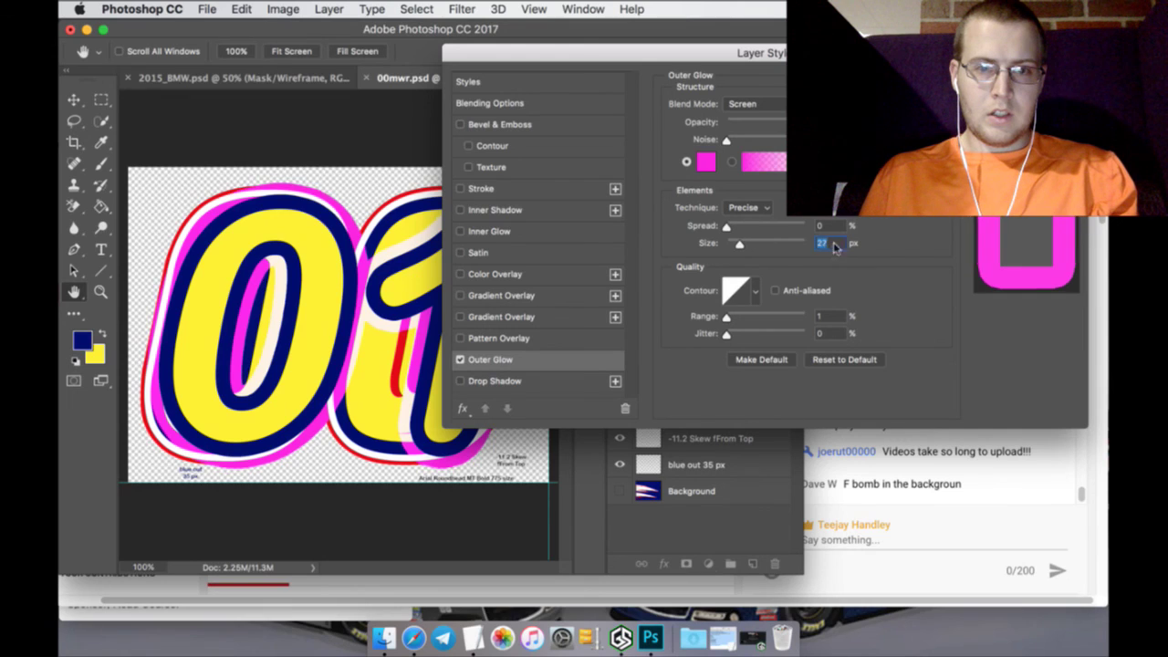
{"action": "key", "text": "Down"}
{"action": "key", "text": "Down"}
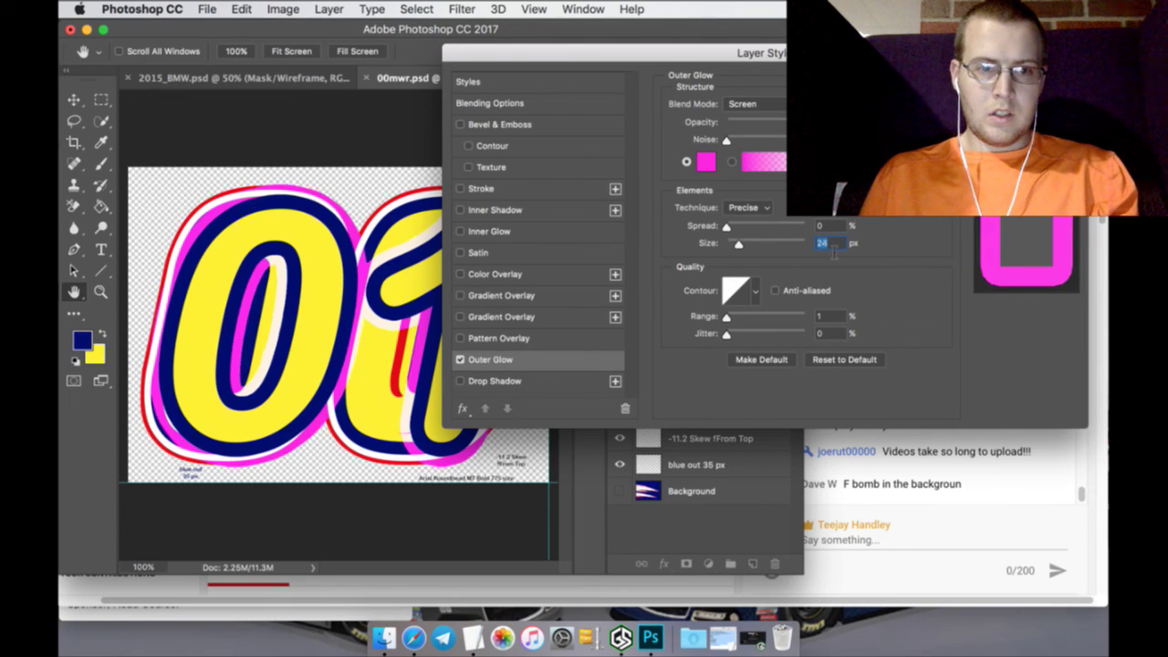
{"action": "key", "text": "Down"}
{"action": "key", "text": "Down"}
{"action": "key", "text": "Down"}
{"action": "key", "text": "Down"}
{"action": "key", "text": "Down"}
{"action": "key", "text": "Down"}
{"action": "key", "text": "Down"}
{"action": "key", "text": "Down"}
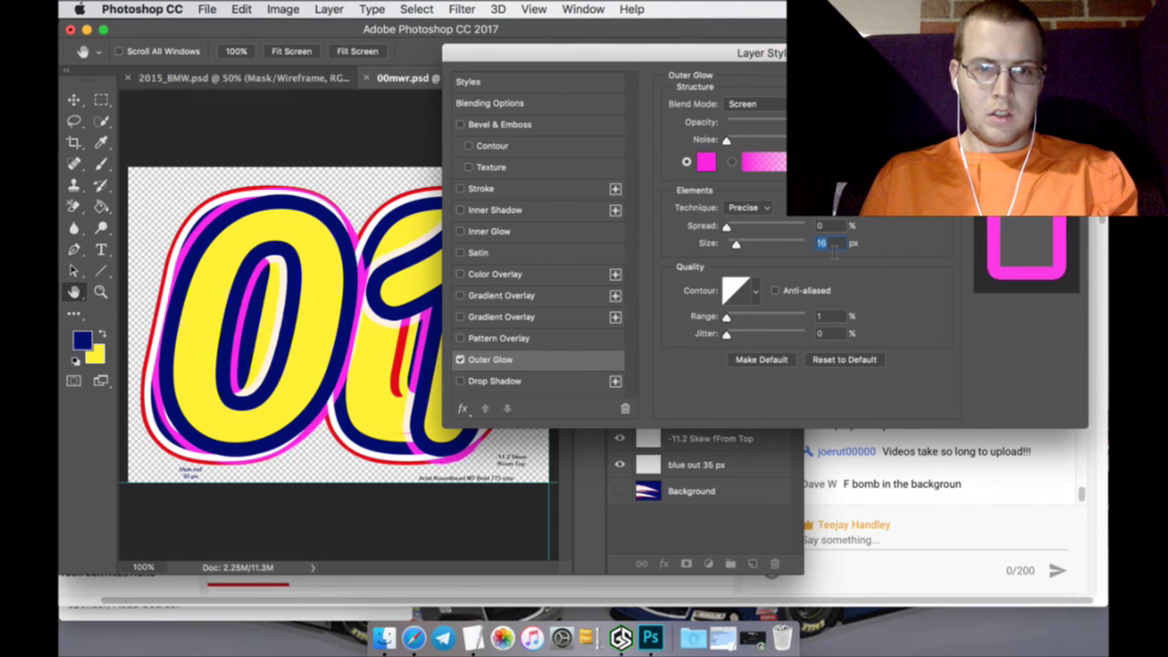
{"action": "key", "text": "Down"}
{"action": "key", "text": "Down"}
{"action": "key", "text": "Down"}
{"action": "key", "text": "Down"}
{"action": "key", "text": "Down"}
{"action": "key", "text": "Down"}
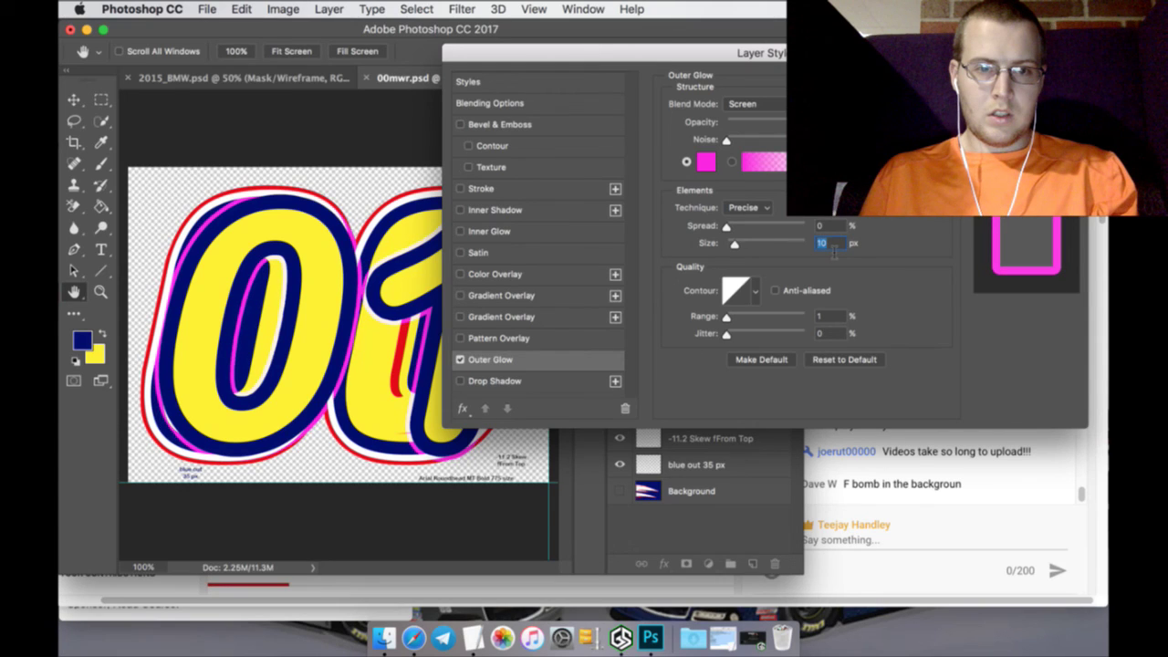
{"action": "key", "text": "Up"}
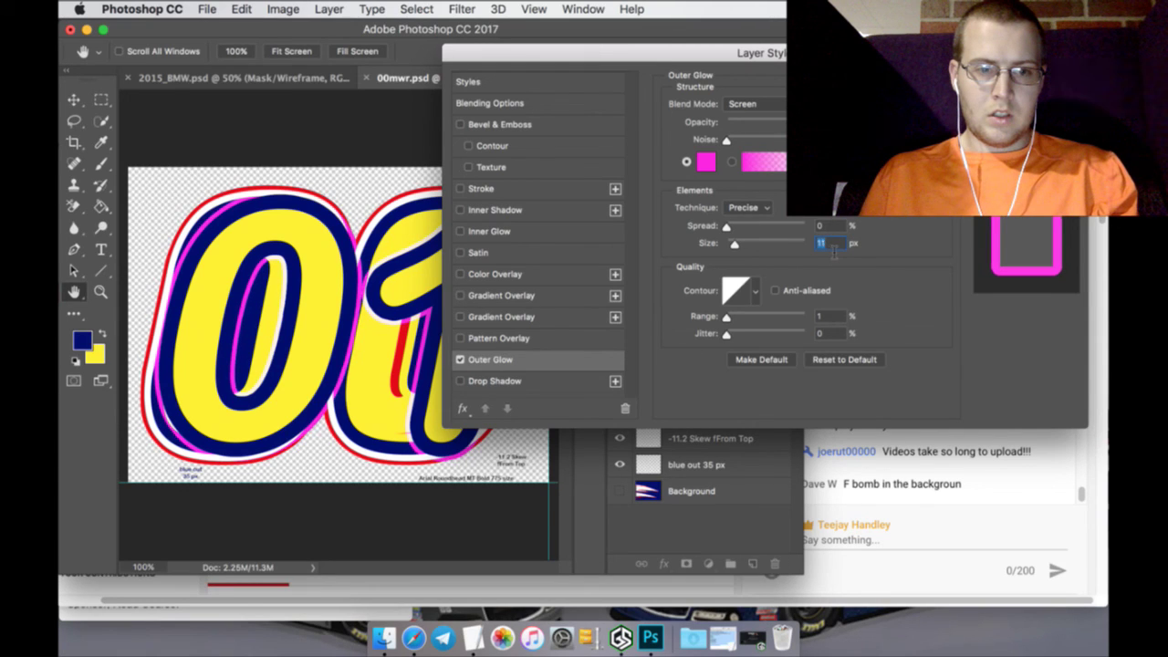
{"action": "key", "text": "Up"}
{"action": "key", "text": "Up"}
{"action": "key", "text": "Up"}
{"action": "key", "text": "Up"}
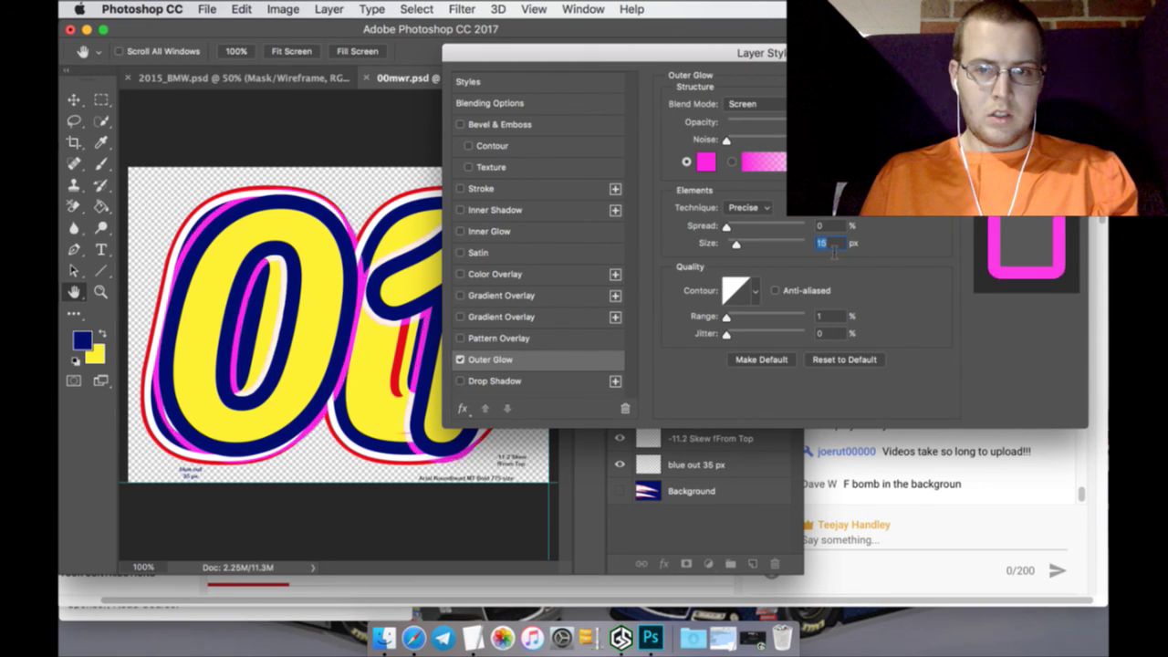
Recolor the 01's Outer Glow white (ffffff) by sampling it from the canvas, and apply the layer style
{"action": "left_click", "coordinate": [706, 162]}
{"action": "left_click", "coordinate": [166, 201]}
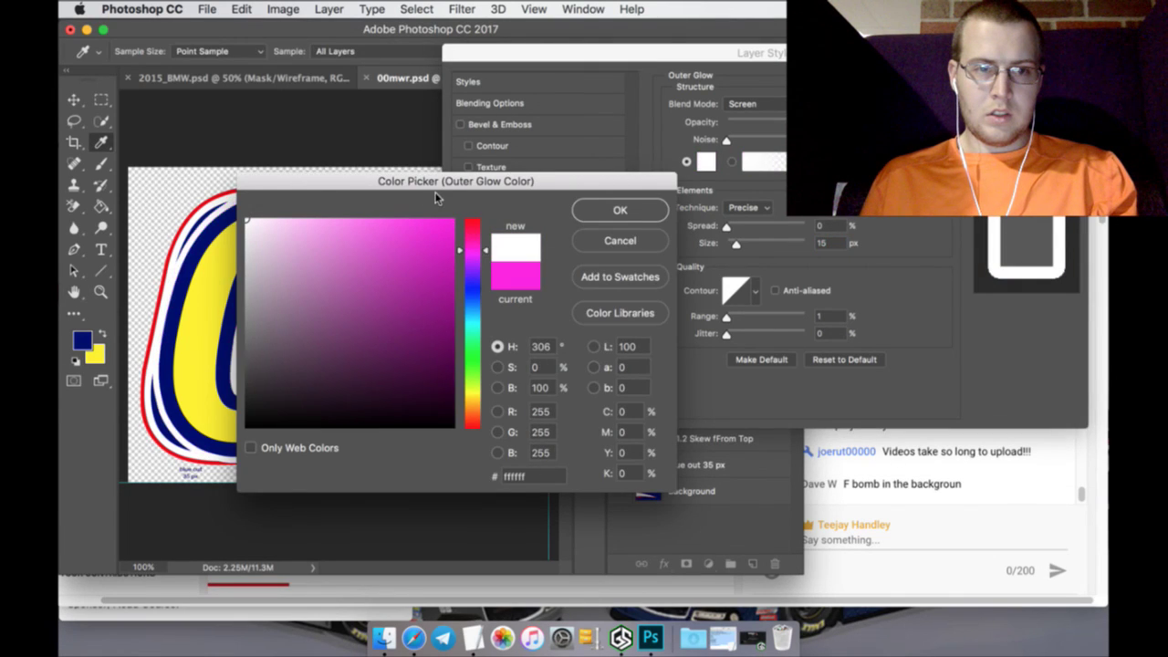
{"action": "left_click", "coordinate": [643, 217]}
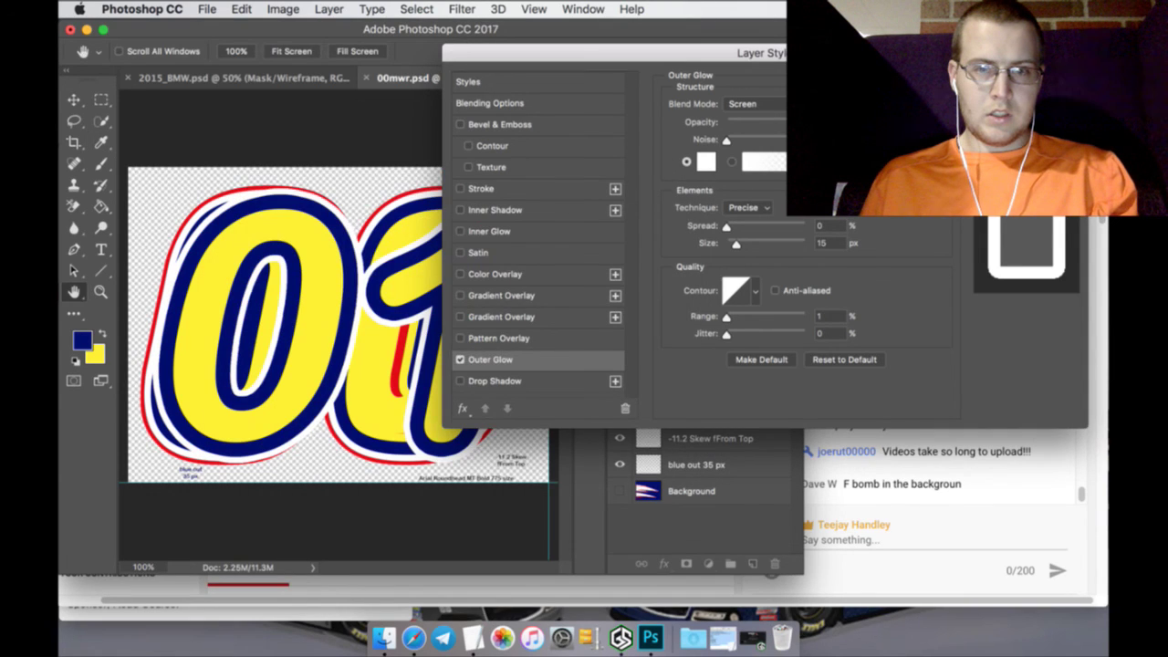
{"action": "key", "text": "Return"}
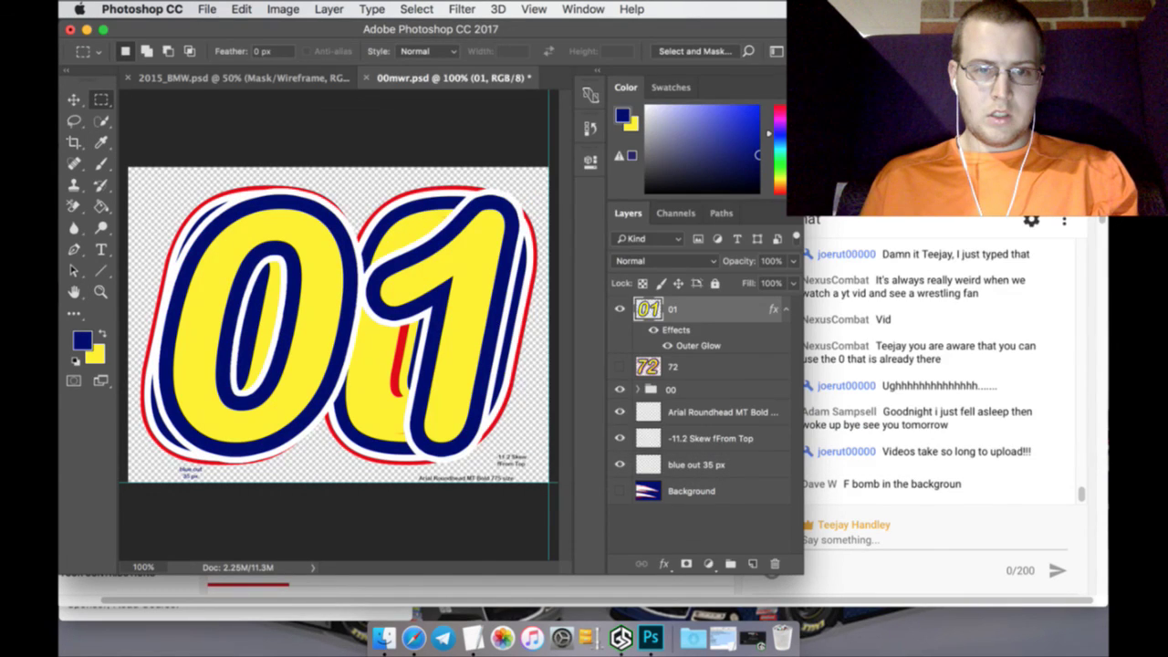
Rasterize the layer style of the 01 layer to bake in its white outline
{"action": "right_click", "coordinate": [721, 313]}
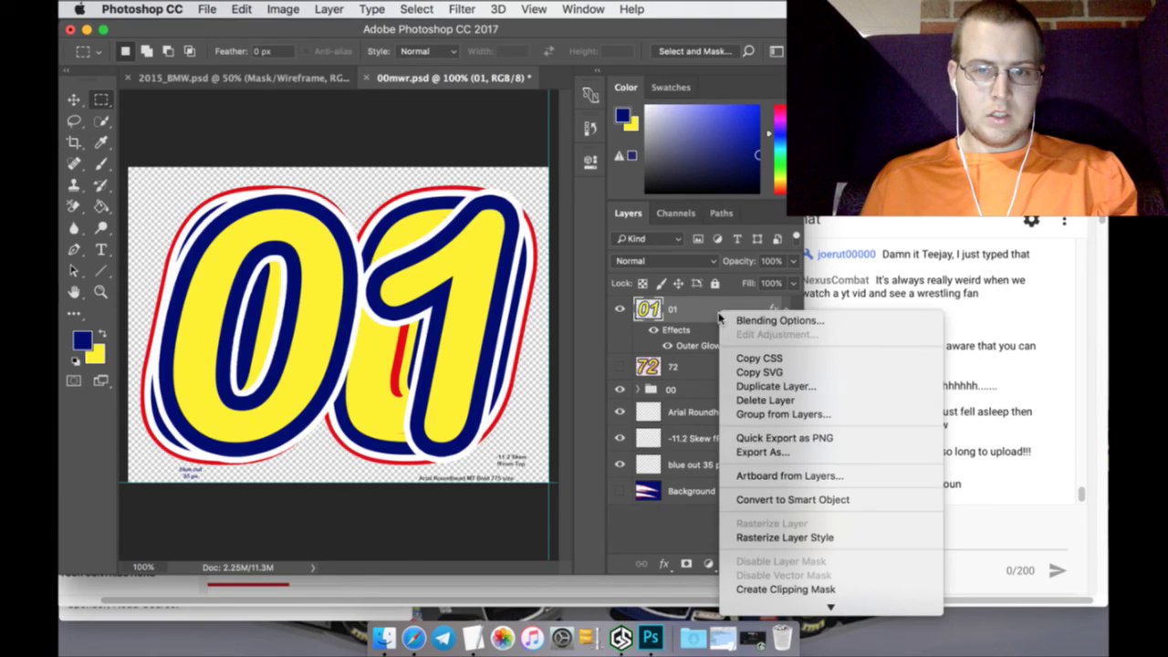
{"action": "left_click", "coordinate": [756, 538]}
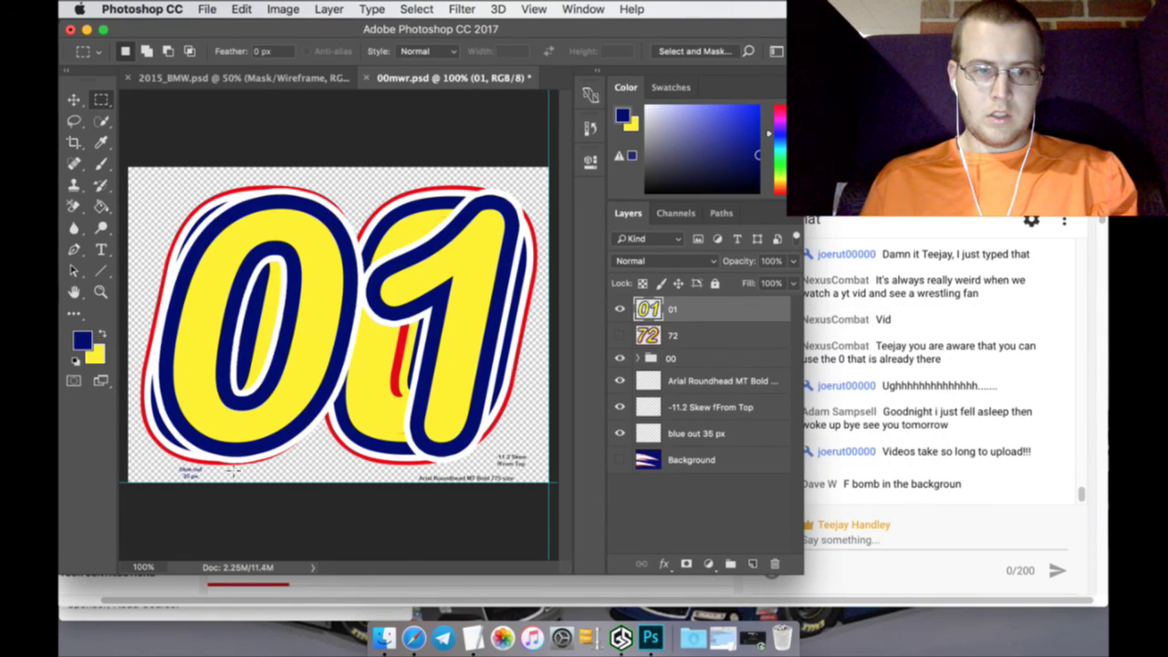
Add a small "white outline 15 px" text note beside the blue note, just above its layer, and rasterize the type
{"action": "left_click", "coordinate": [695, 432]}
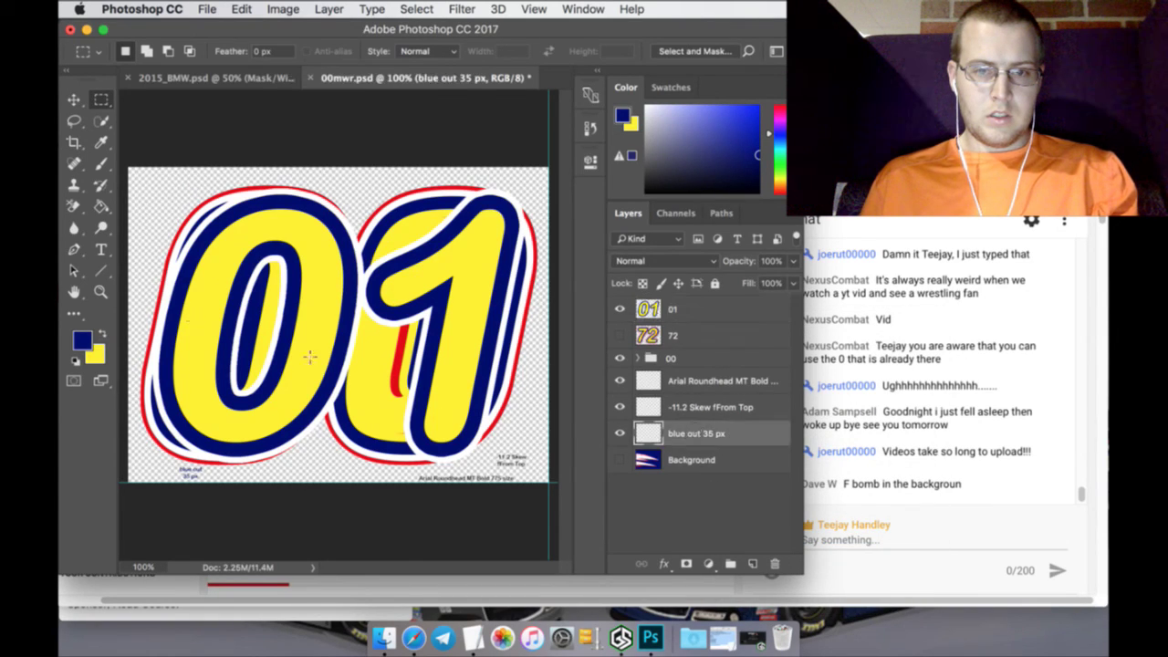
{"action": "left_click", "coordinate": [101, 249]}
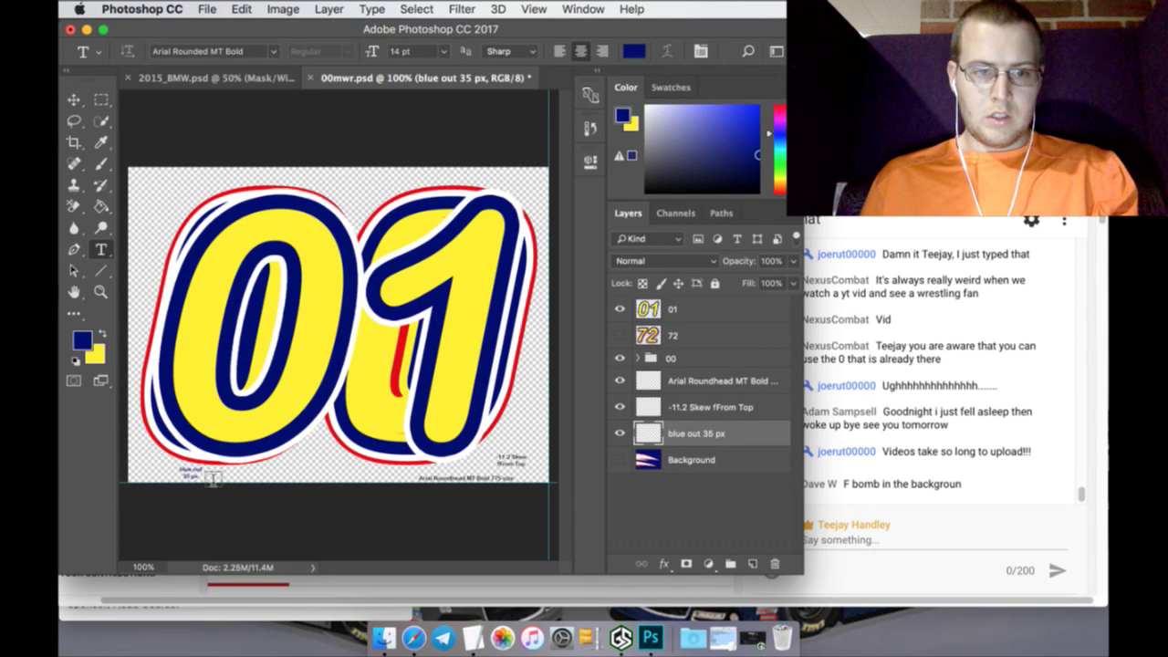
{"action": "left_click_drag", "start_coordinate": [209, 469], "coordinate": [298, 489]}
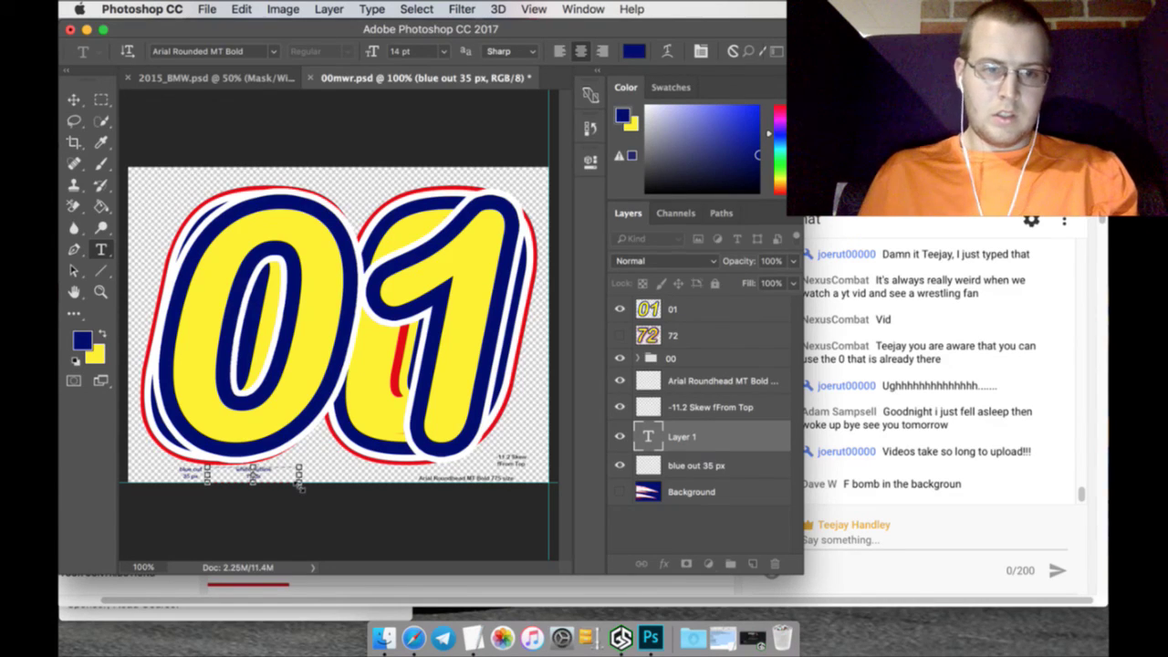
{"action": "left_click", "coordinate": [105, 98]}
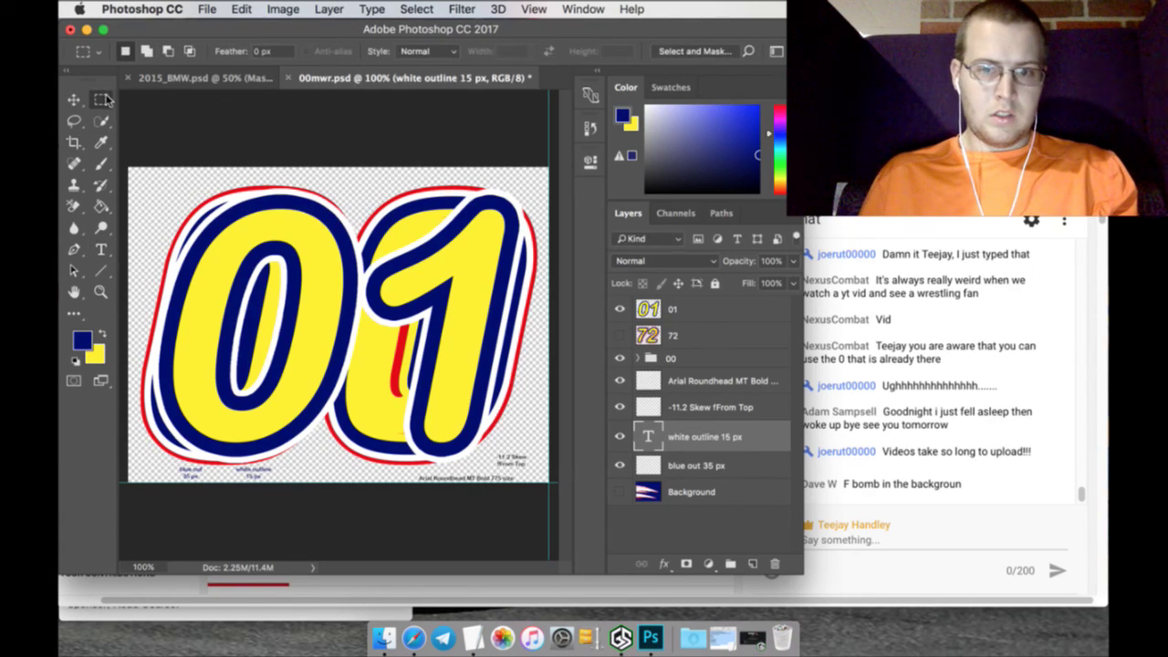
{"action": "right_click", "coordinate": [759, 436]}
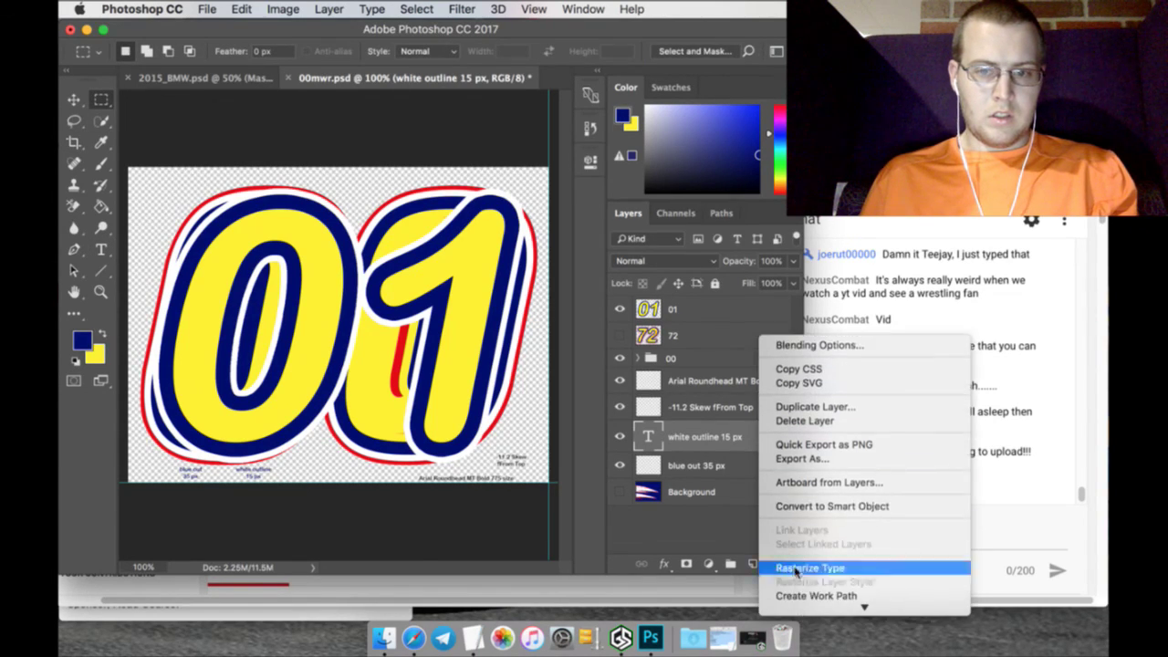
{"action": "left_click", "coordinate": [812, 565]}
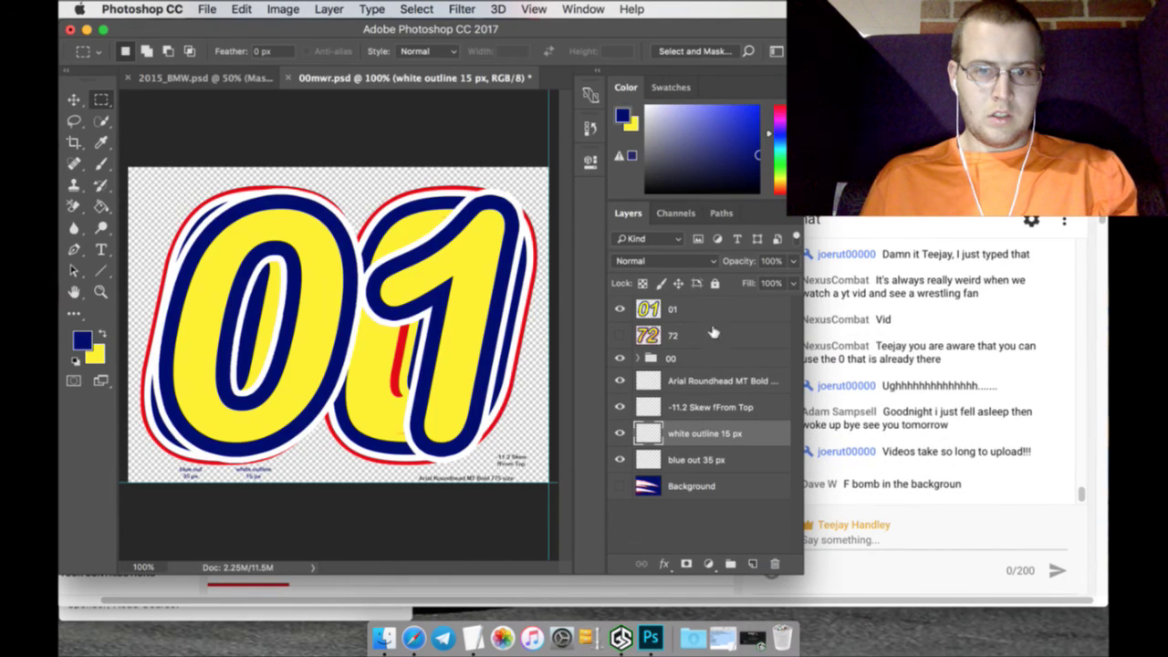
Add a new Outer Glow to the 01 layer and color it red (e50000) by sampling the 00's outer outline
{"action": "left_click", "coordinate": [717, 307]}
{"action": "double_click", "coordinate": [746, 310]}
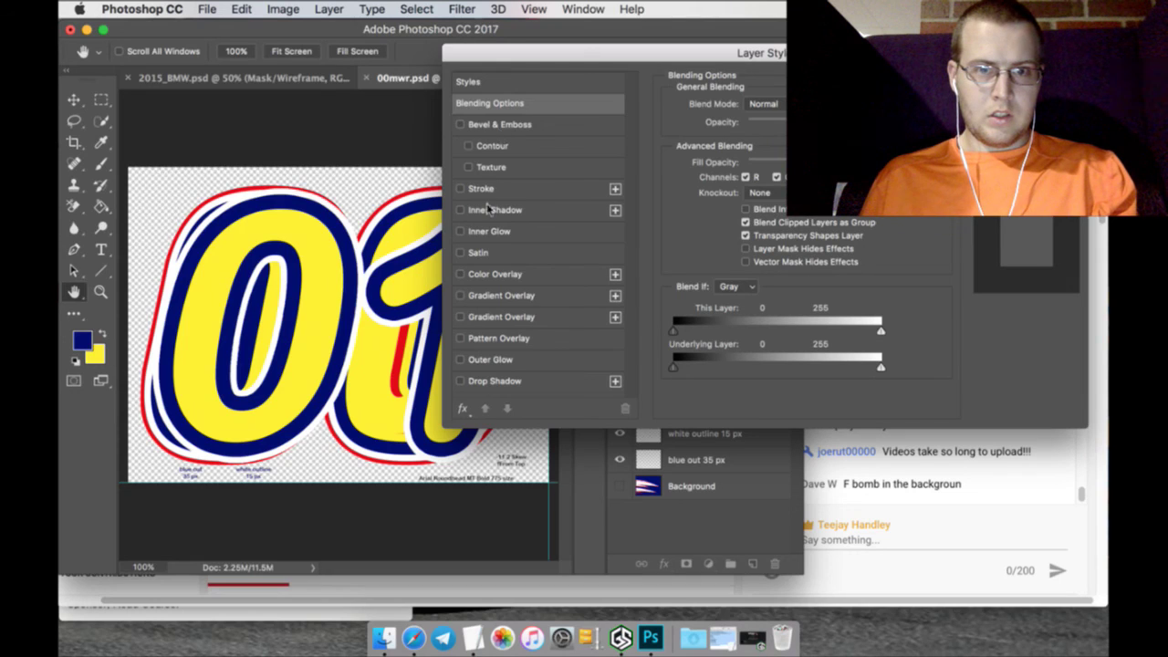
{"action": "left_click", "coordinate": [493, 360]}
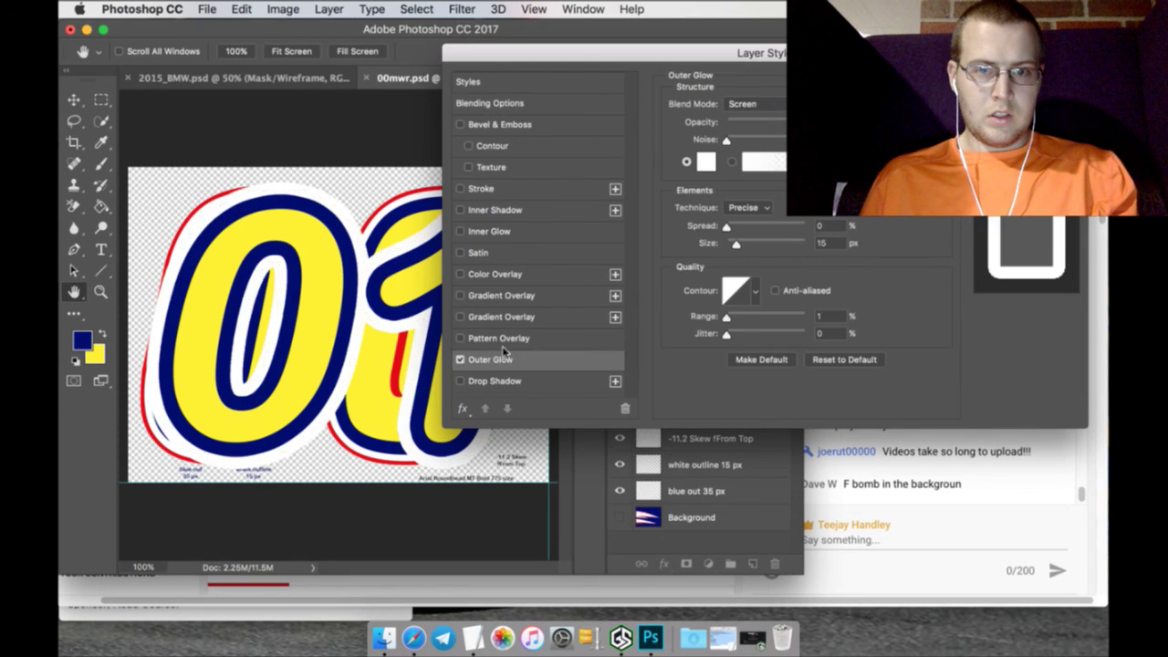
{"action": "left_click", "coordinate": [705, 161]}
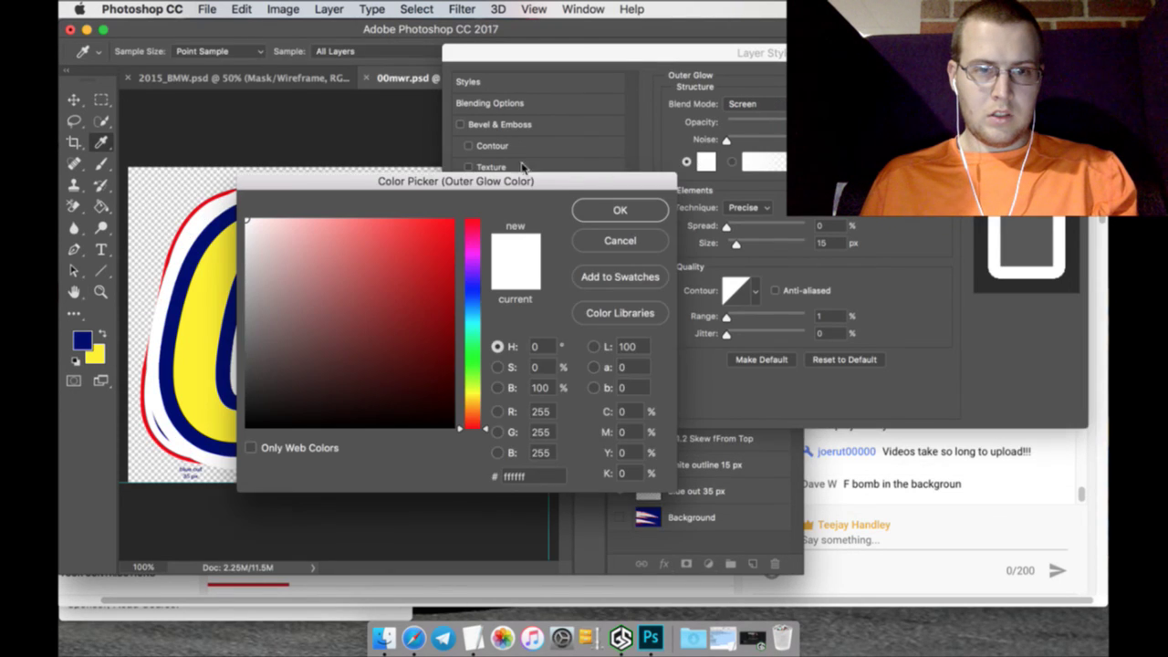
{"action": "left_click", "coordinate": [212, 208]}
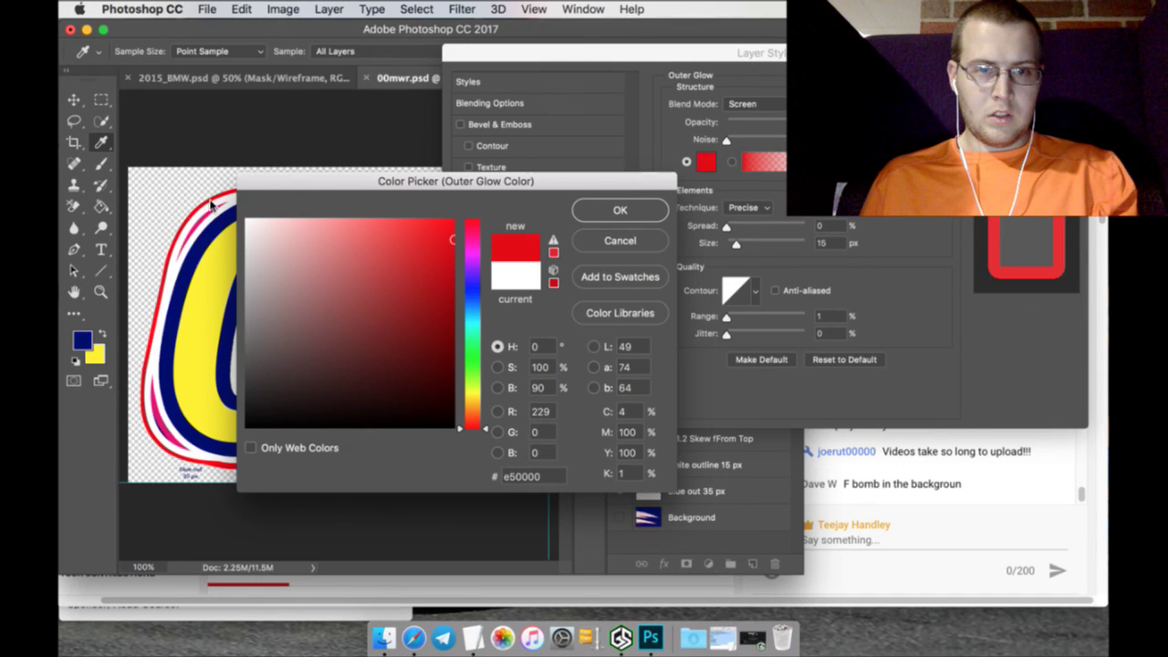
{"action": "left_click", "coordinate": [612, 211]}
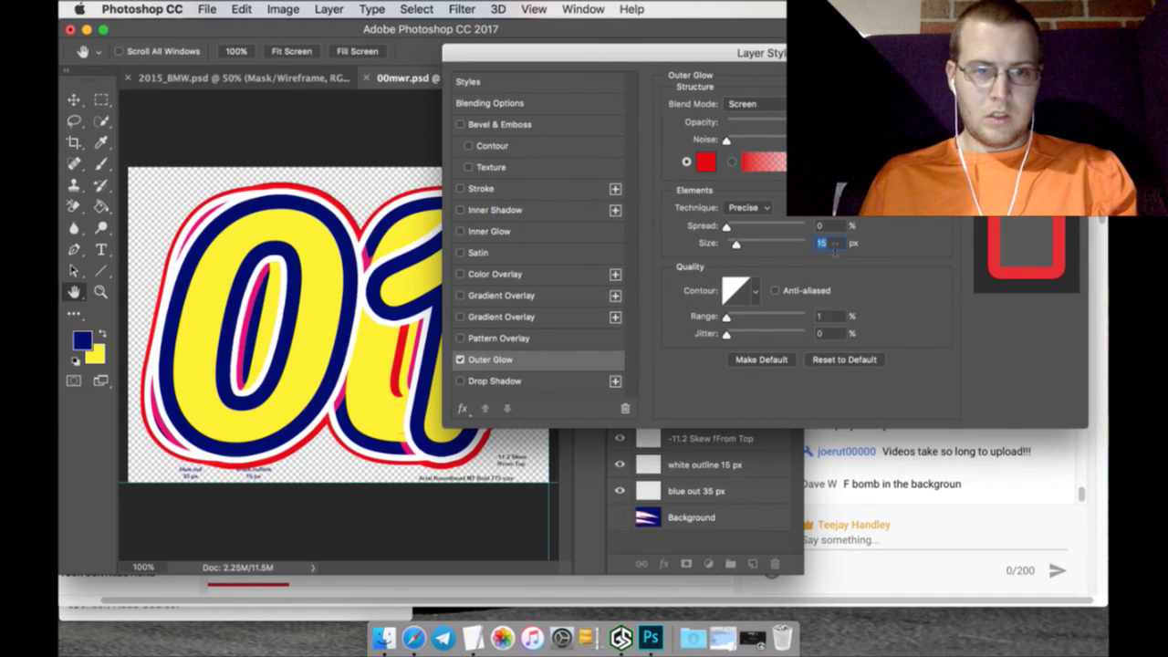
Reduce the 01's red Outer Glow size to 10 px, apply it, and rasterize the layer style
{"action": "key", "text": "Down"}
{"action": "key", "text": "Down"}
{"action": "key", "text": "Down"}
{"action": "key", "text": "Down"}
{"action": "key", "text": "Down"}
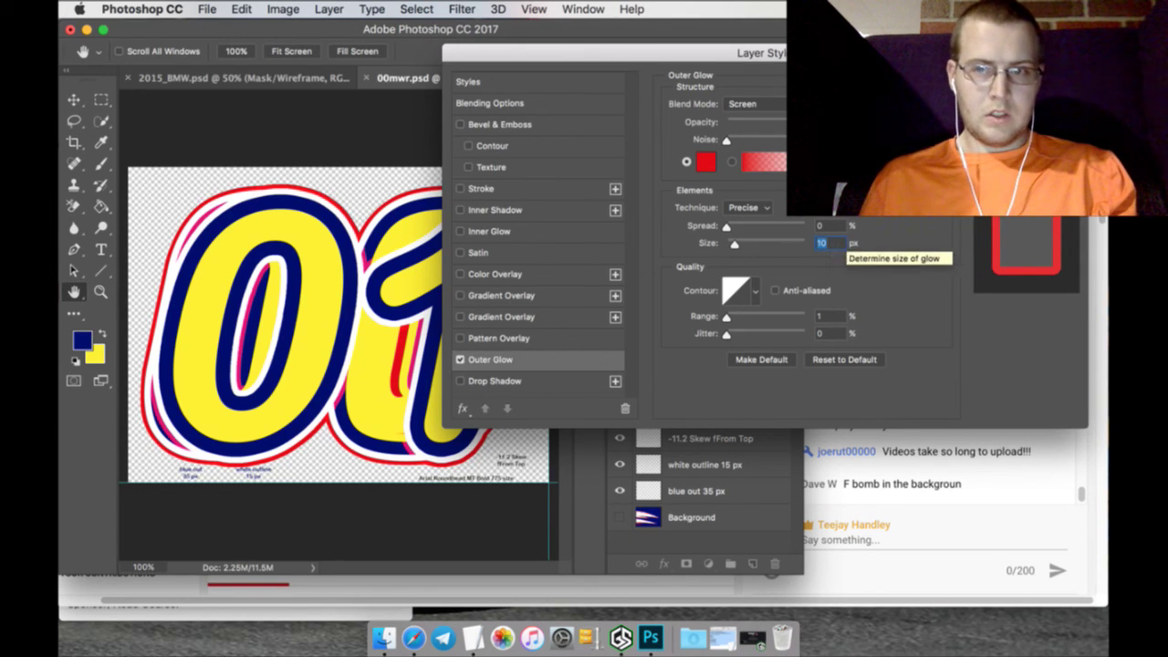
{"action": "key", "text": "Return"}
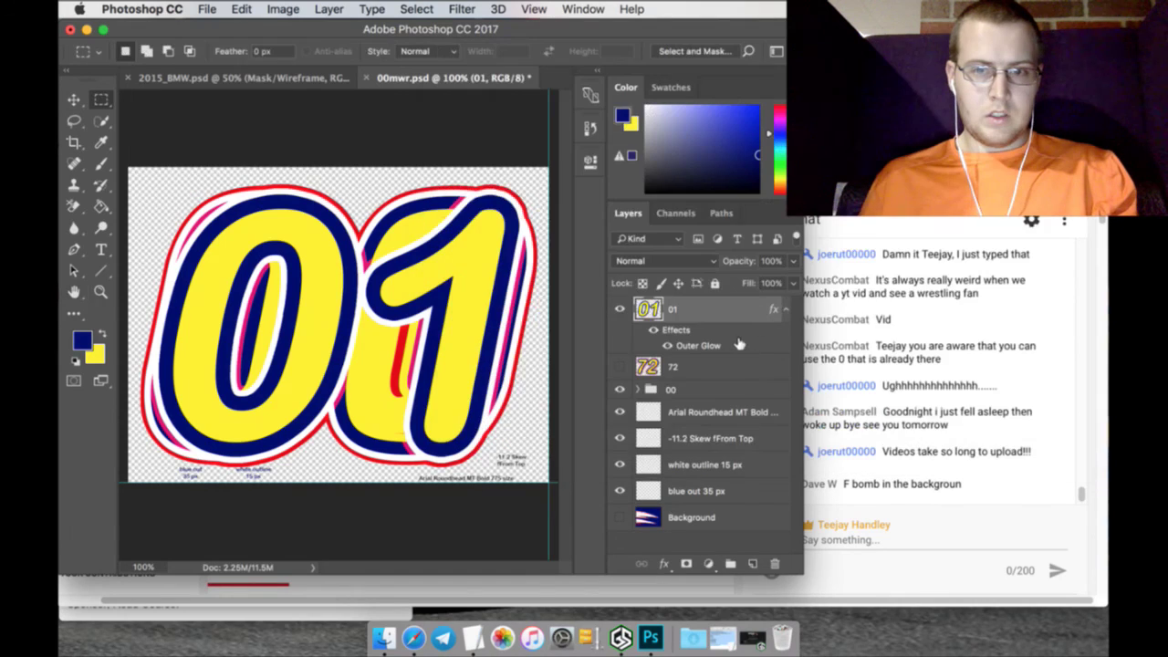
{"action": "right_click", "coordinate": [731, 309]}
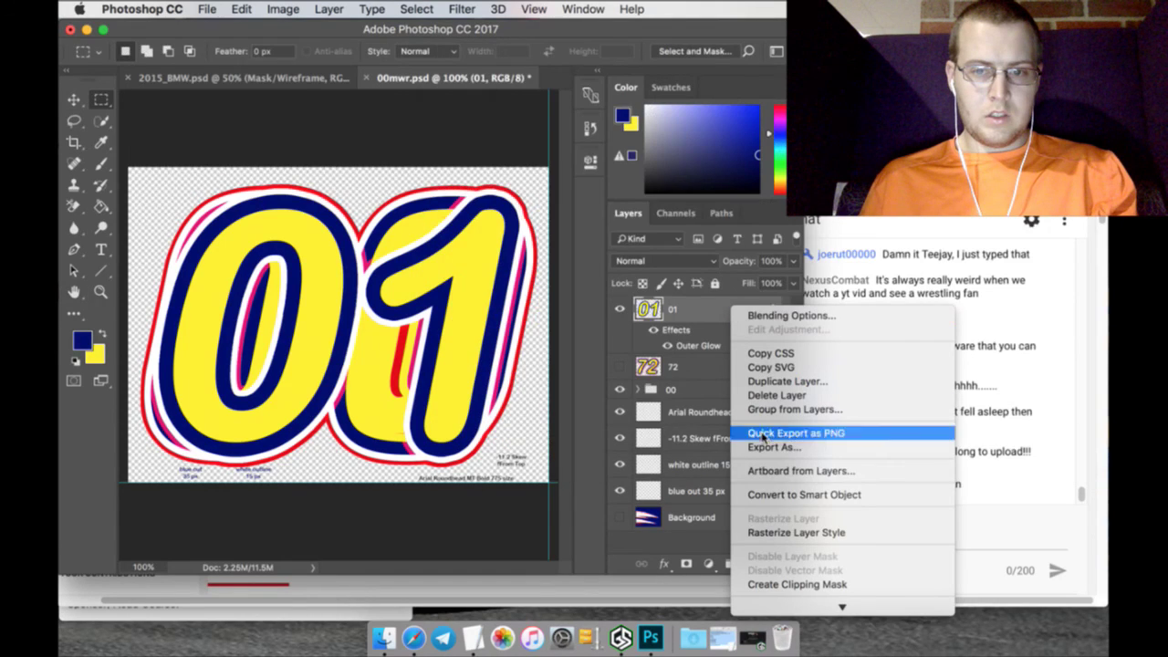
{"action": "left_click", "coordinate": [773, 532]}
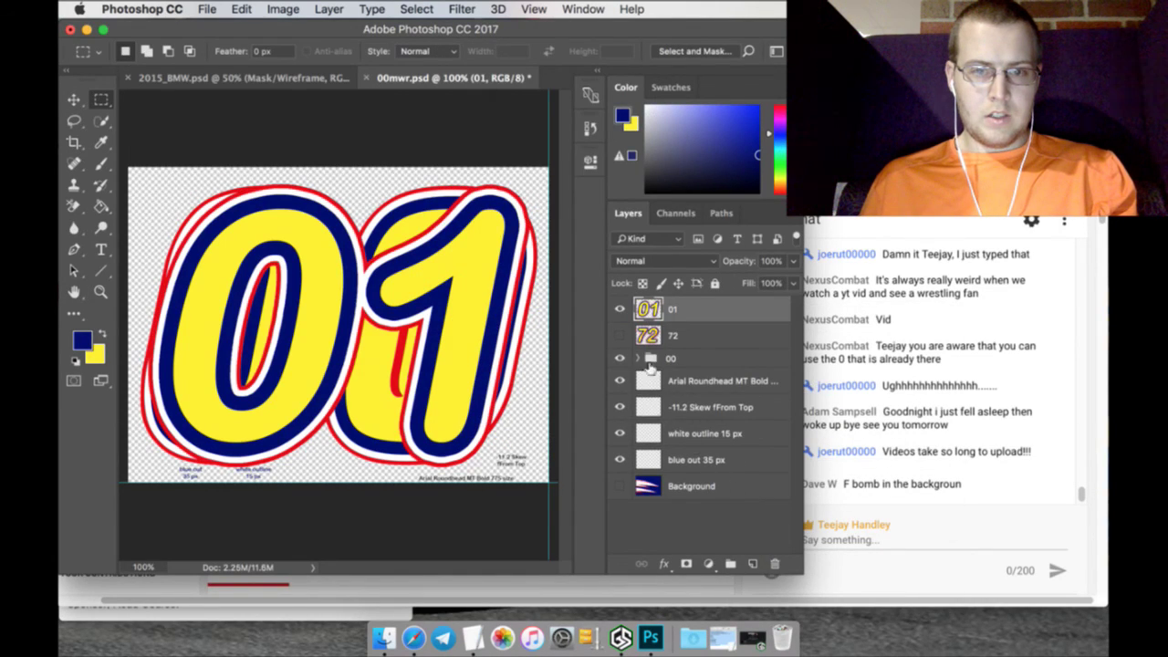
Toggle the 01 layer's visibility to compare its outlines with the 00 artwork, leaving the 01 hidden
{"action": "left_click", "coordinate": [620, 351]}
{"action": "left_click", "coordinate": [620, 351]}
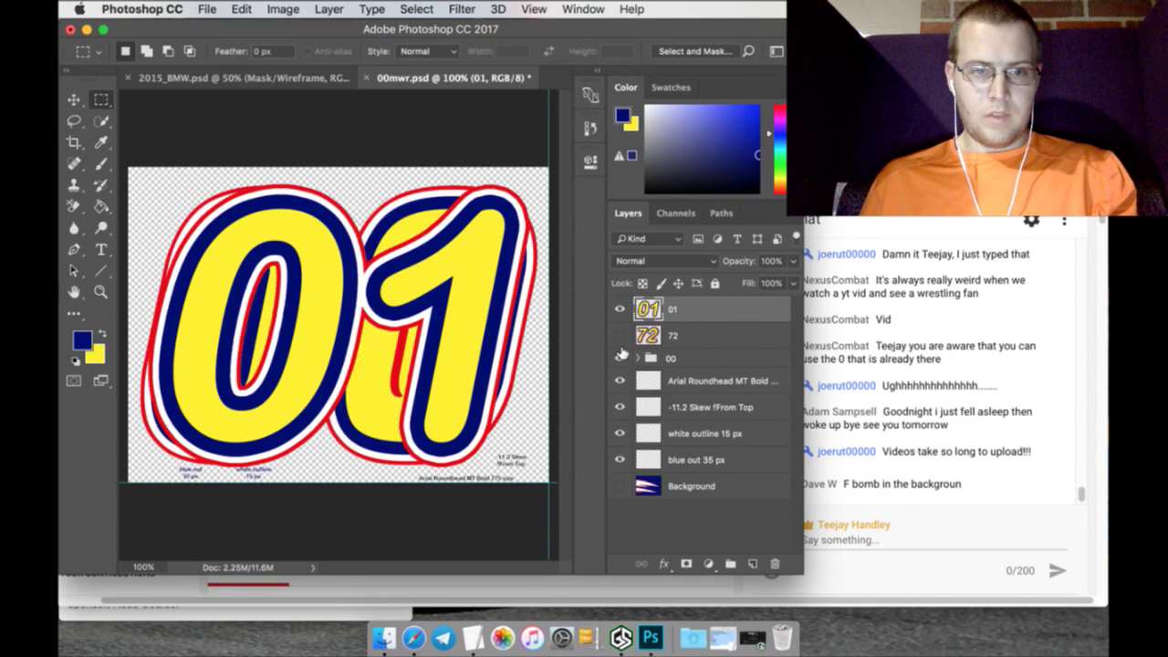
{"action": "left_click", "coordinate": [620, 351]}
{"action": "left_click", "coordinate": [620, 335]}
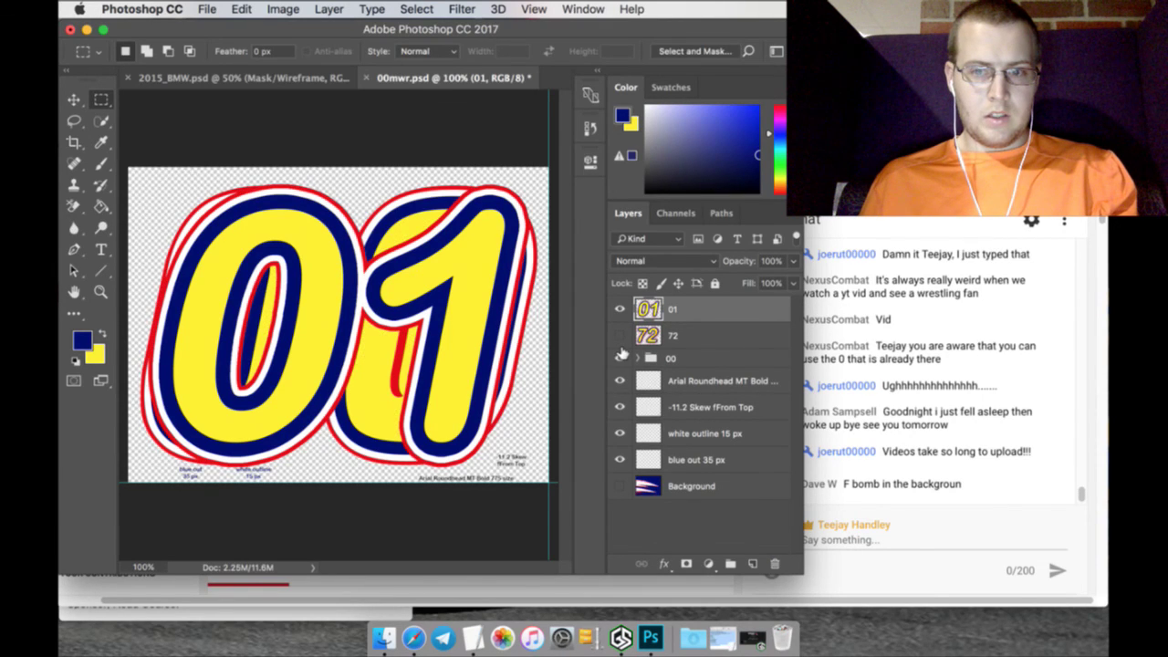
{"action": "left_click", "coordinate": [621, 308]}
{"action": "left_click", "coordinate": [621, 308]}
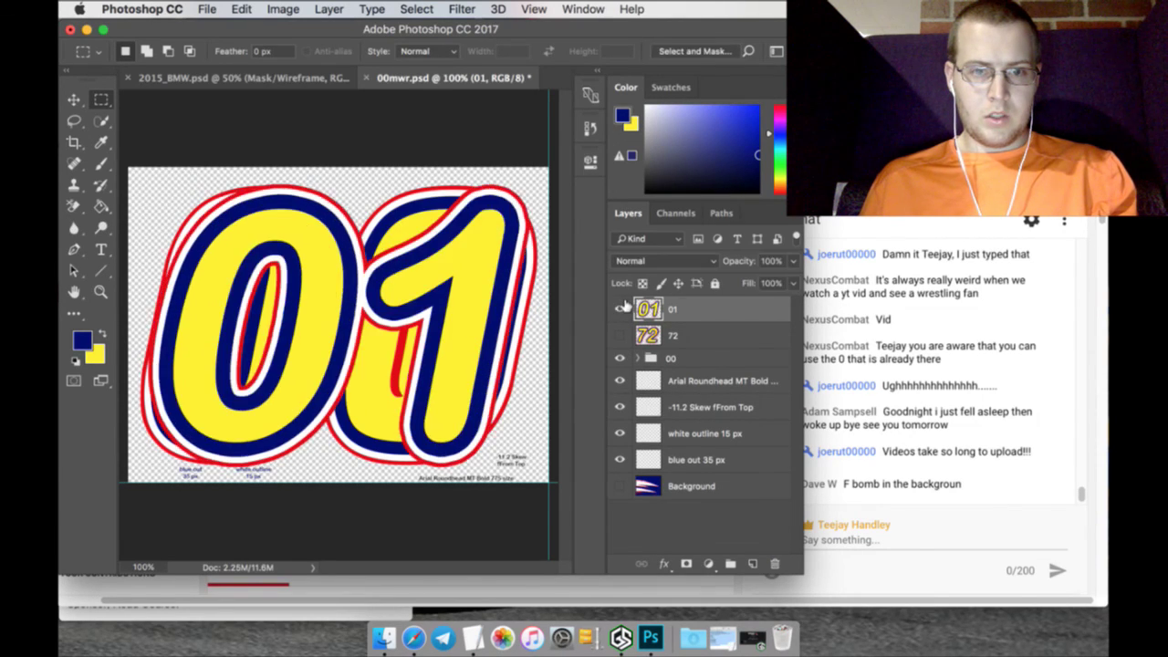
{"action": "left_click", "coordinate": [622, 309]}
{"action": "left_click", "coordinate": [621, 308]}
{"action": "left_click", "coordinate": [621, 308]}
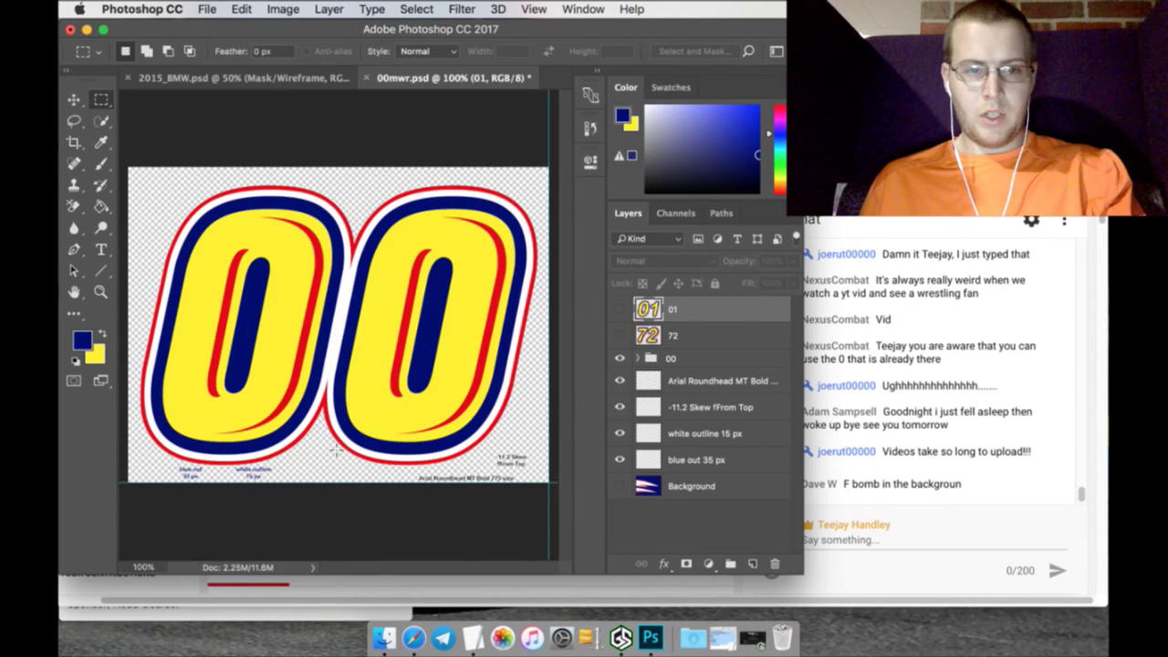
{"action": "left_click", "coordinate": [621, 308]}
{"action": "left_click", "coordinate": [621, 309]}
{"action": "left_click", "coordinate": [622, 308]}
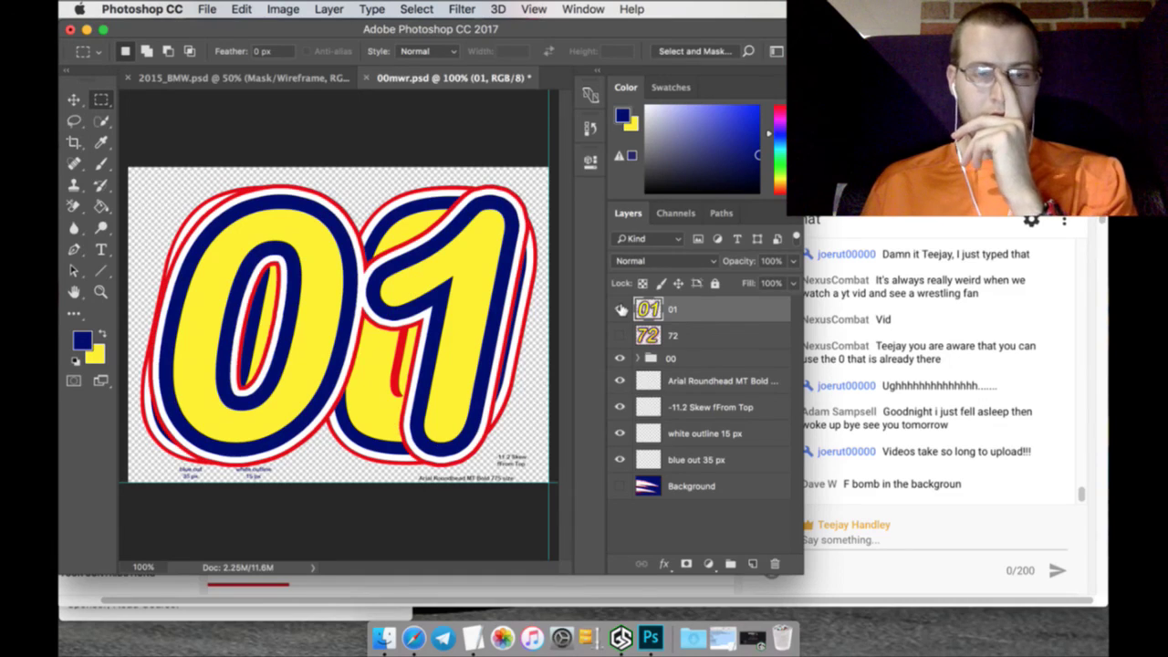
{"action": "left_click", "coordinate": [621, 308]}
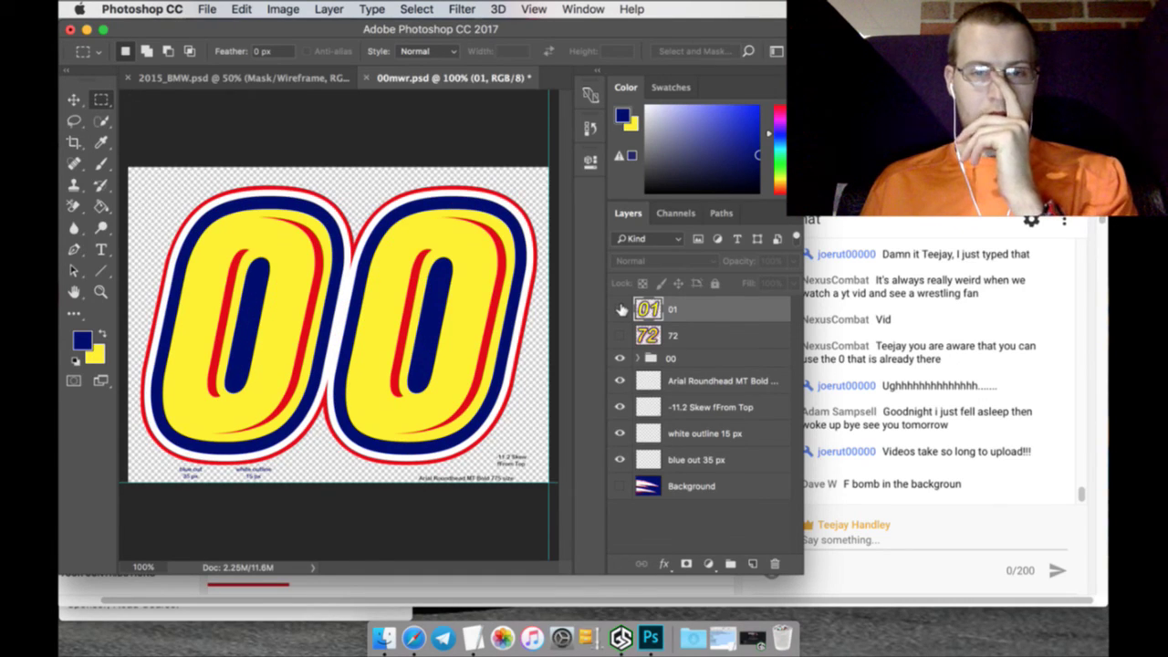
Add a "red outline 10 px" text note on a new layer above "white outline 15 px", beside the white note, and rasterize it
{"action": "left_click", "coordinate": [708, 436]}
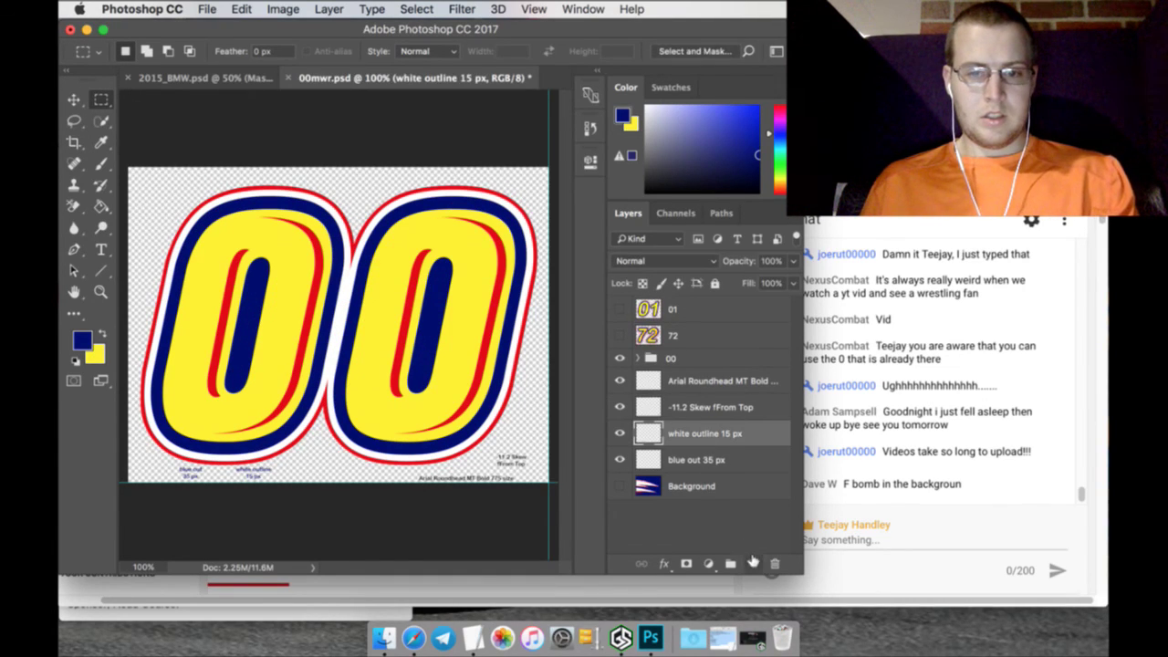
{"action": "left_click", "coordinate": [752, 563]}
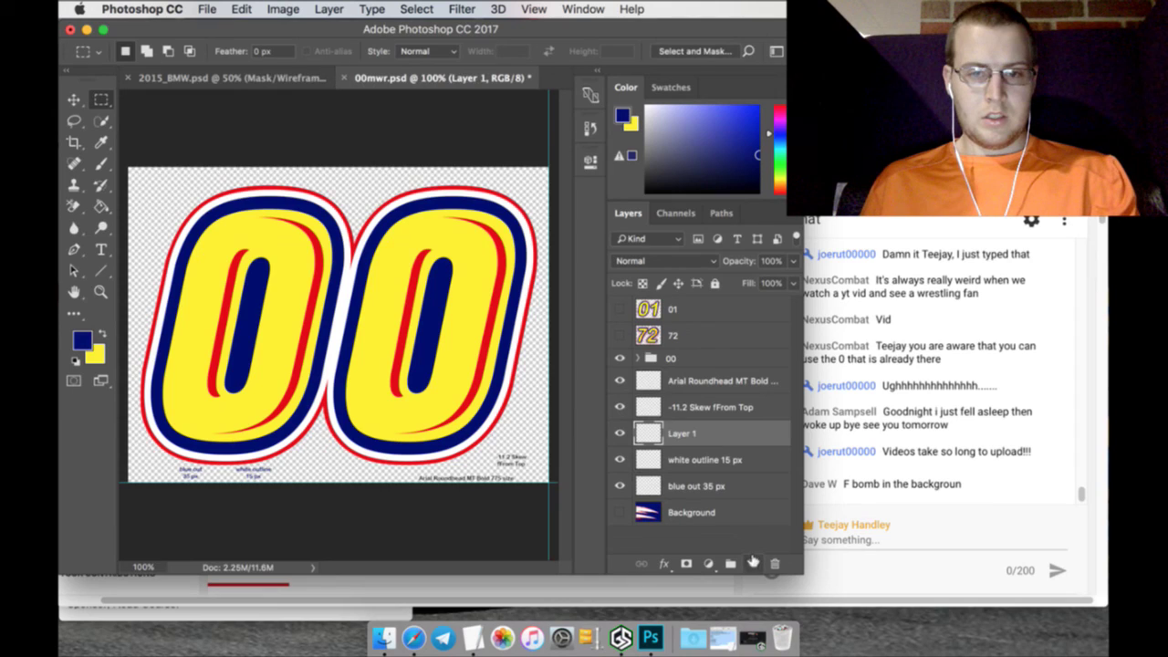
{"action": "left_click", "coordinate": [101, 249]}
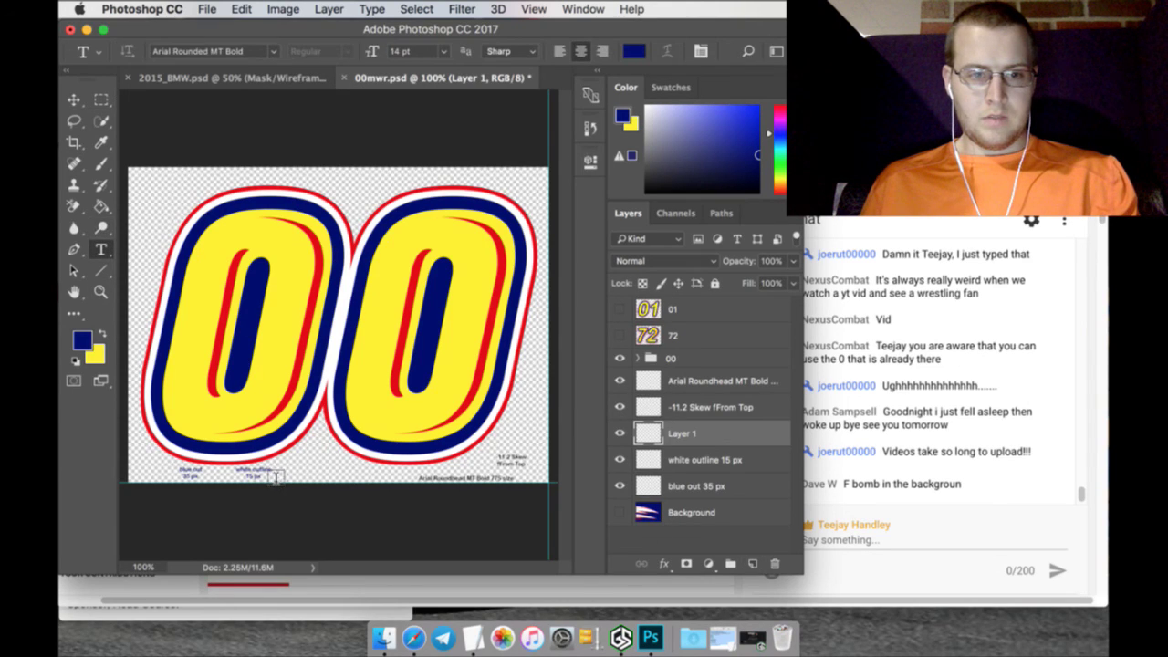
{"action": "left_click_drag", "start_coordinate": [279, 468], "coordinate": [371, 498]}
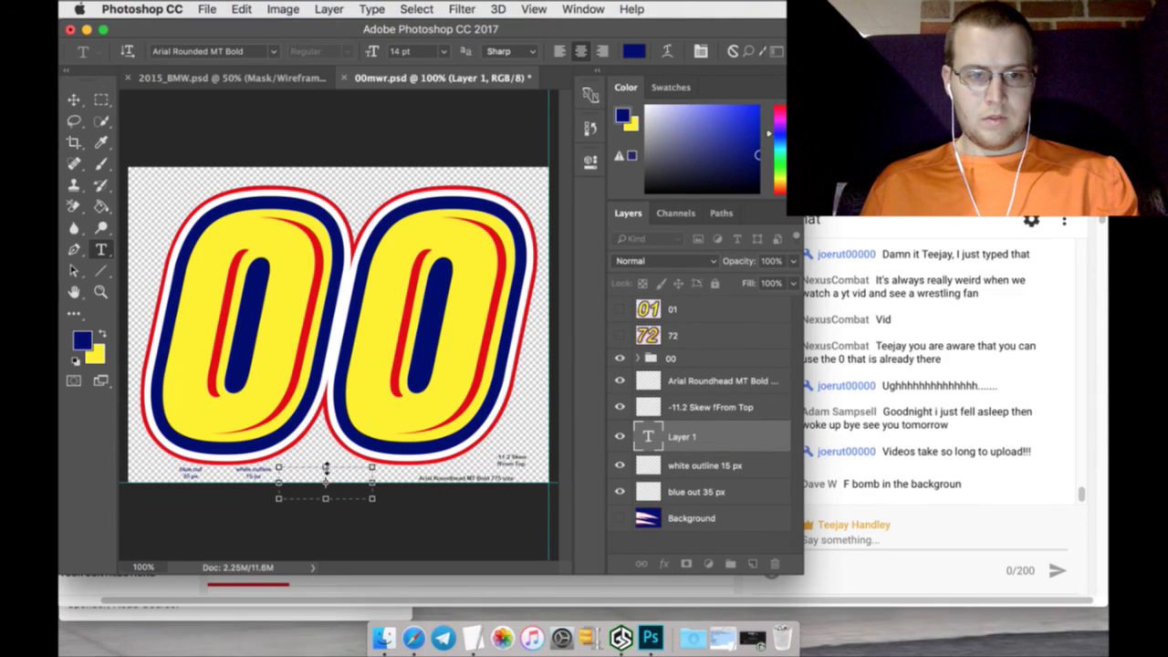
{"action": "left_click_drag", "start_coordinate": [325, 468], "coordinate": [326, 461]}
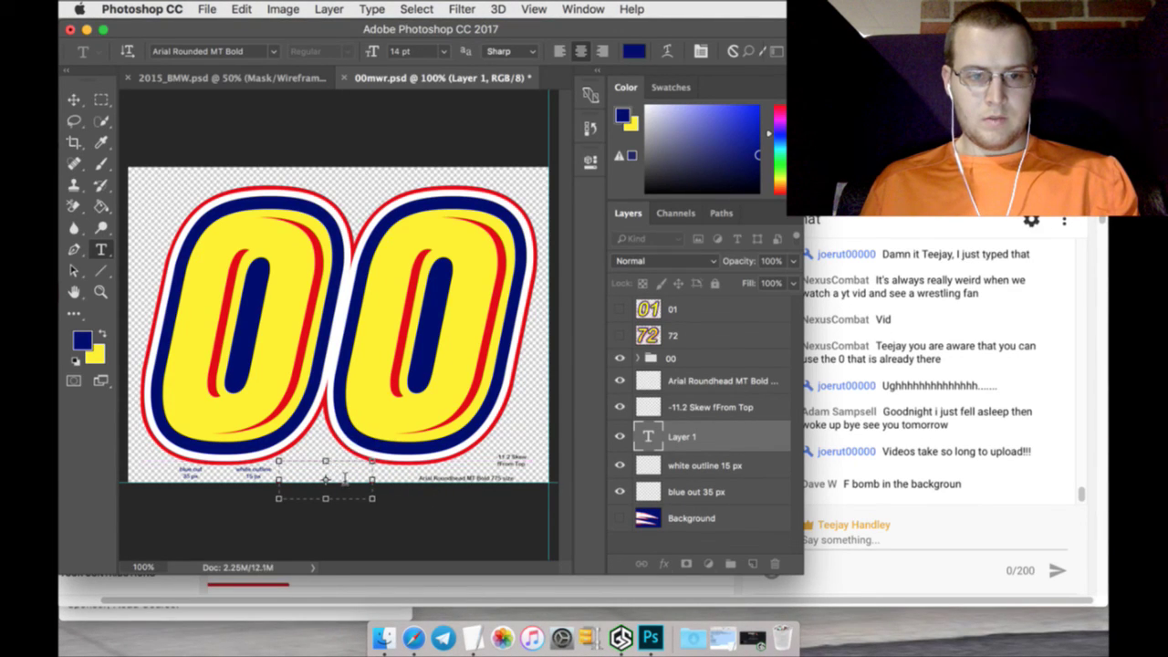
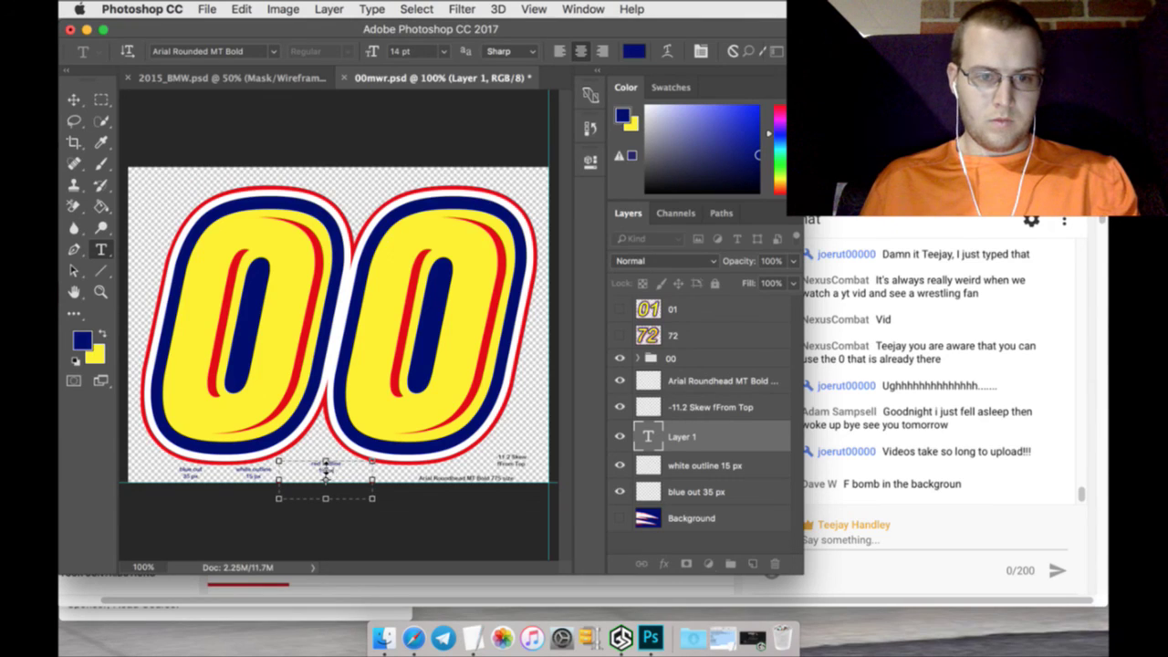
{"action": "left_click_drag", "start_coordinate": [326, 467], "coordinate": [326, 467]}
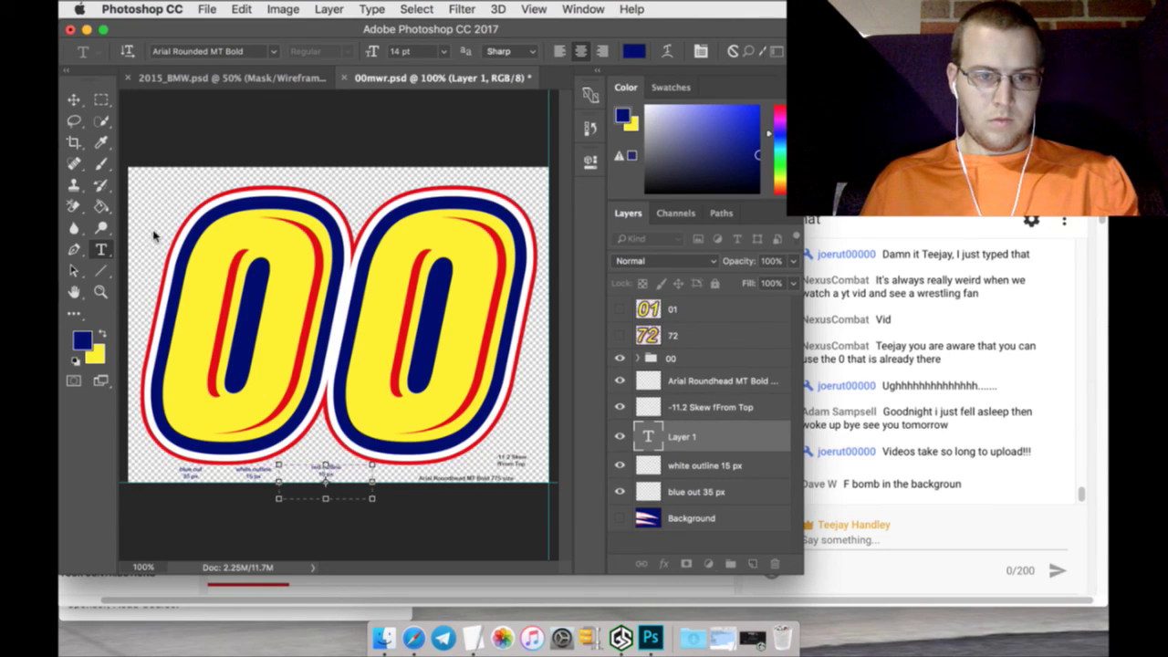
{"action": "left_click", "coordinate": [101, 99]}
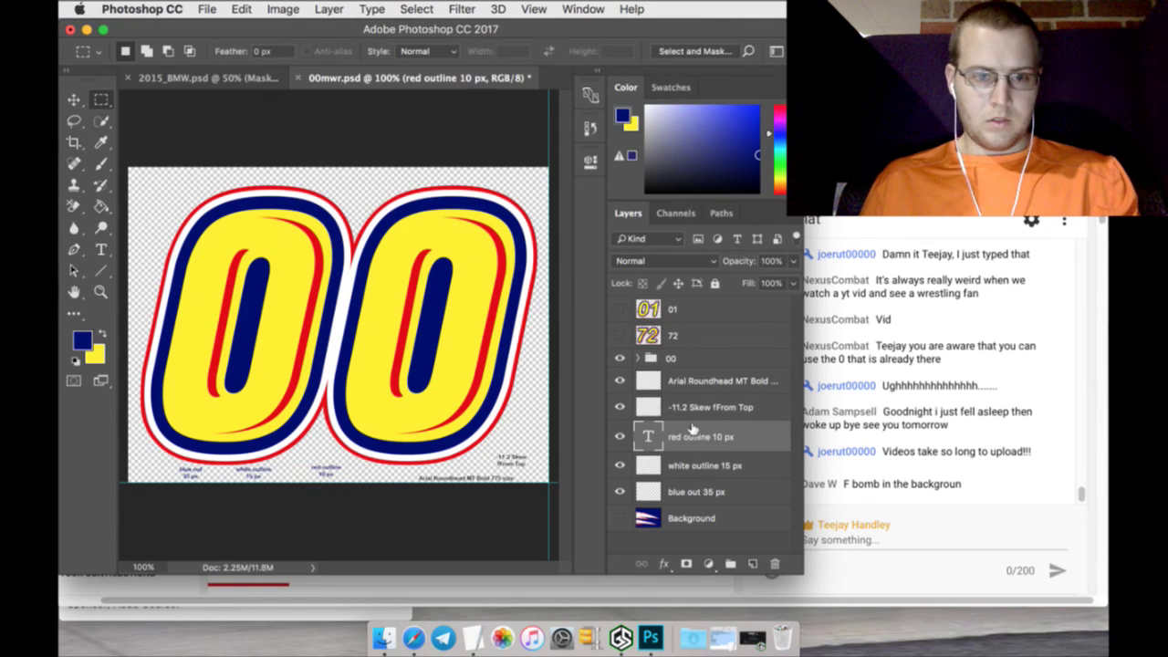
{"action": "right_click", "coordinate": [718, 439]}
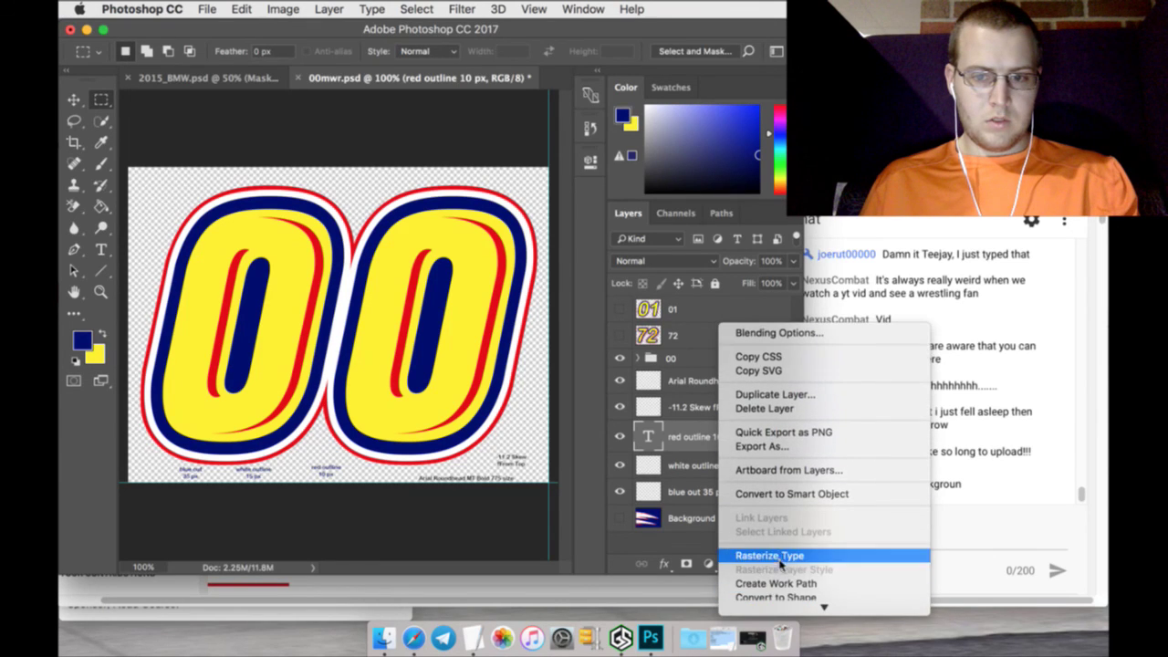
{"action": "left_click", "coordinate": [769, 553]}
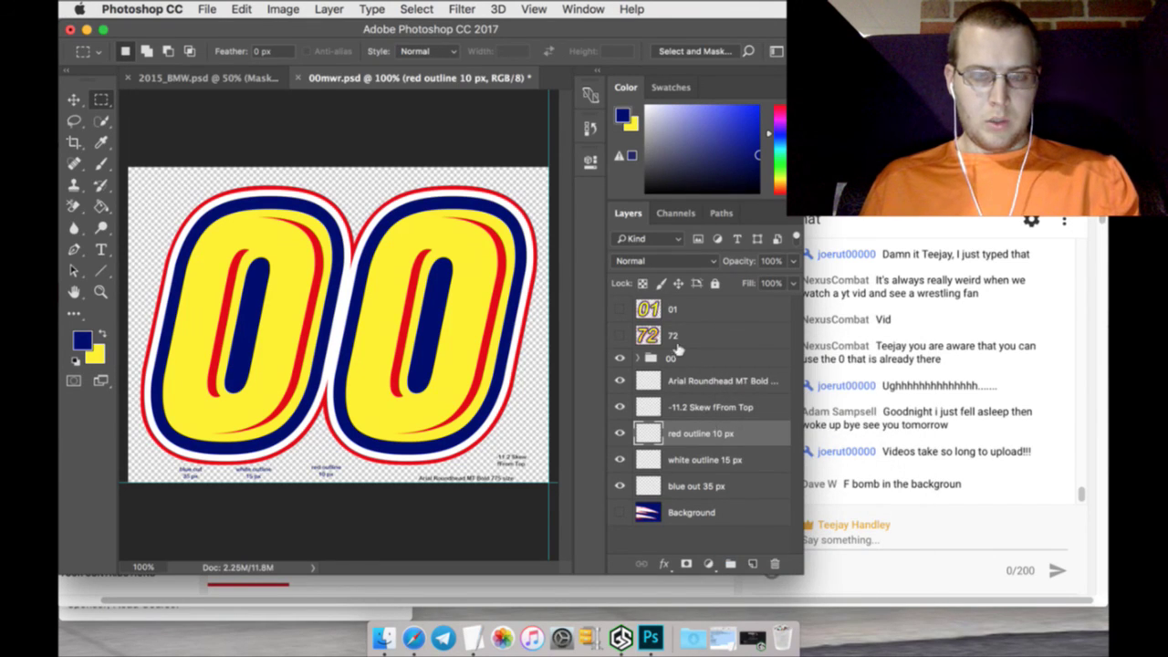
Show and hide the 01 layer once more over the 00, and select the 72 layer
{"action": "left_click", "coordinate": [620, 307]}
{"action": "left_click", "coordinate": [620, 308]}
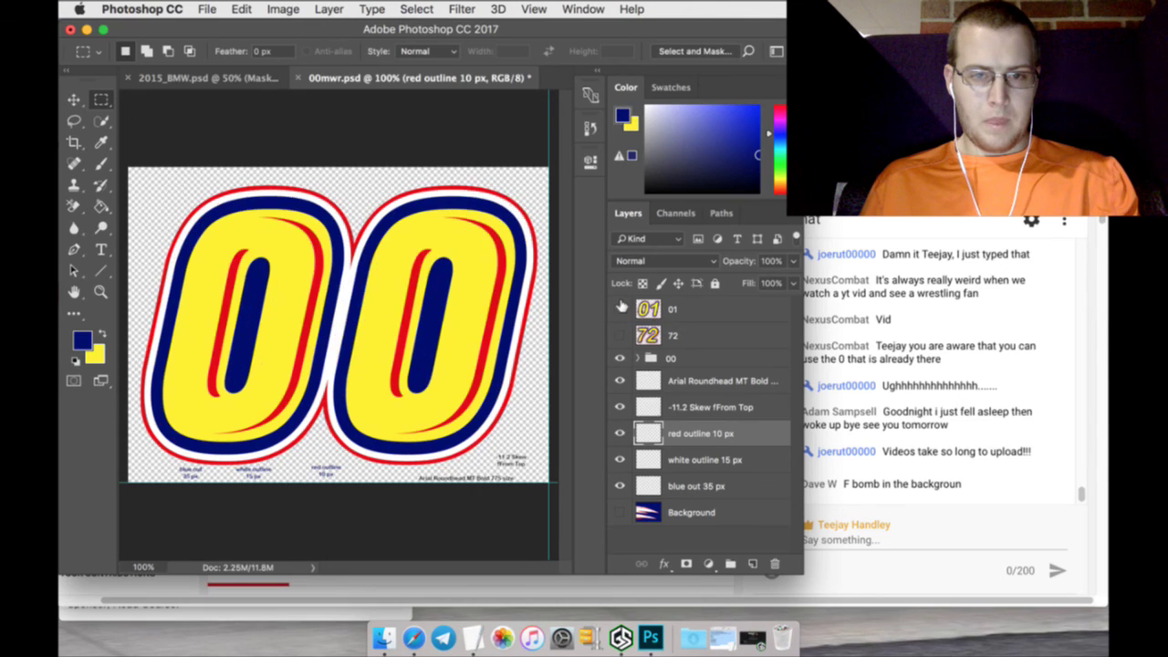
{"action": "left_click", "coordinate": [659, 334]}
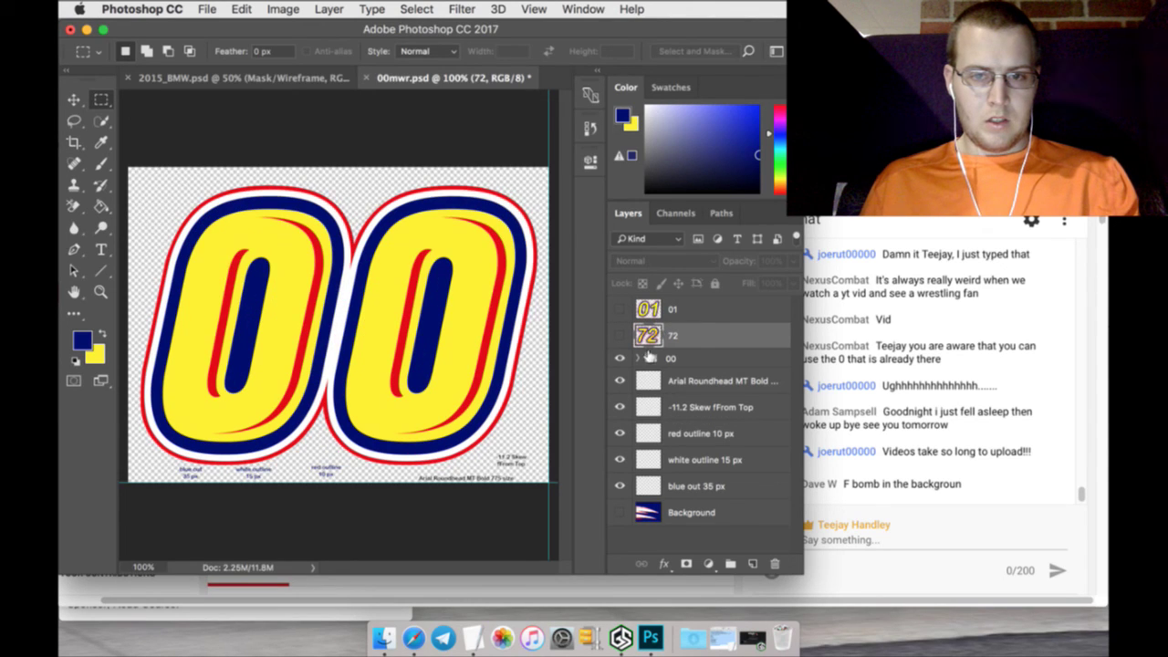
Lasso the outer red accent stripe of the first 0 on the red accent layer inside the 00 group
{"action": "left_click", "coordinate": [641, 358]}
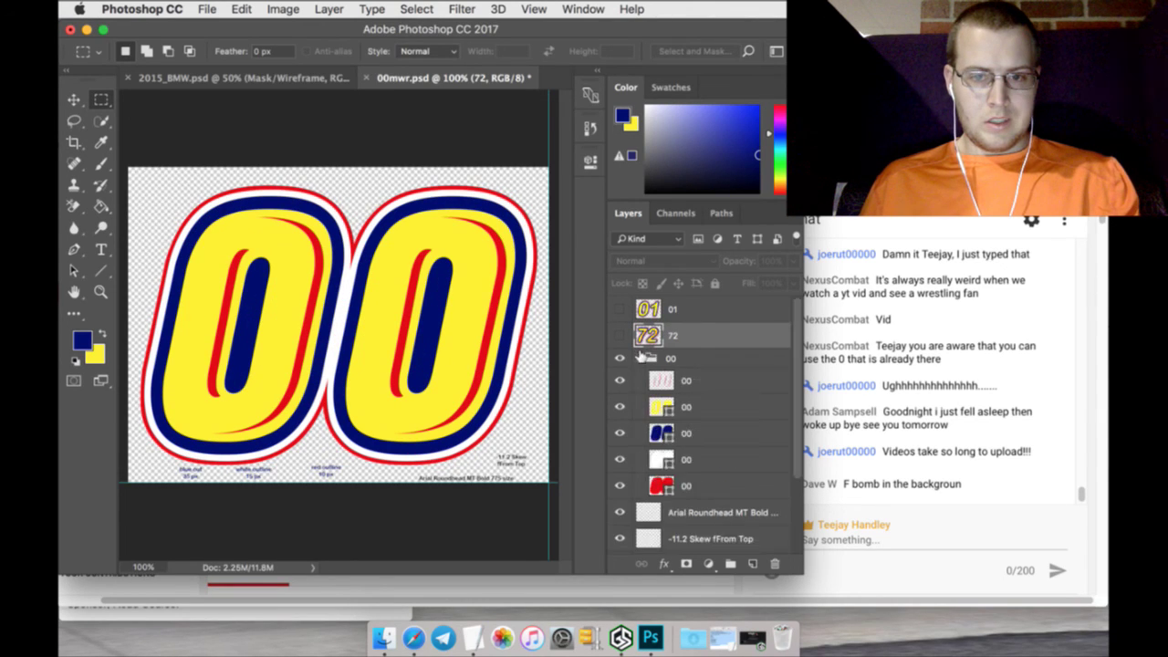
{"action": "left_click", "coordinate": [678, 381]}
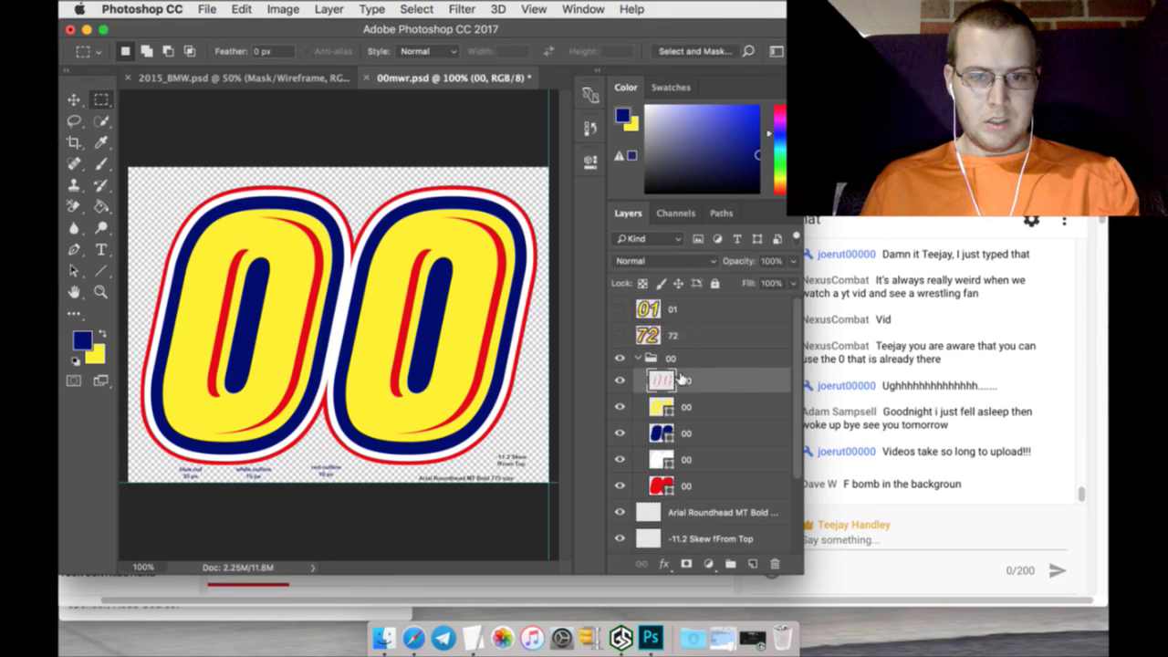
{"action": "left_click", "coordinate": [102, 122]}
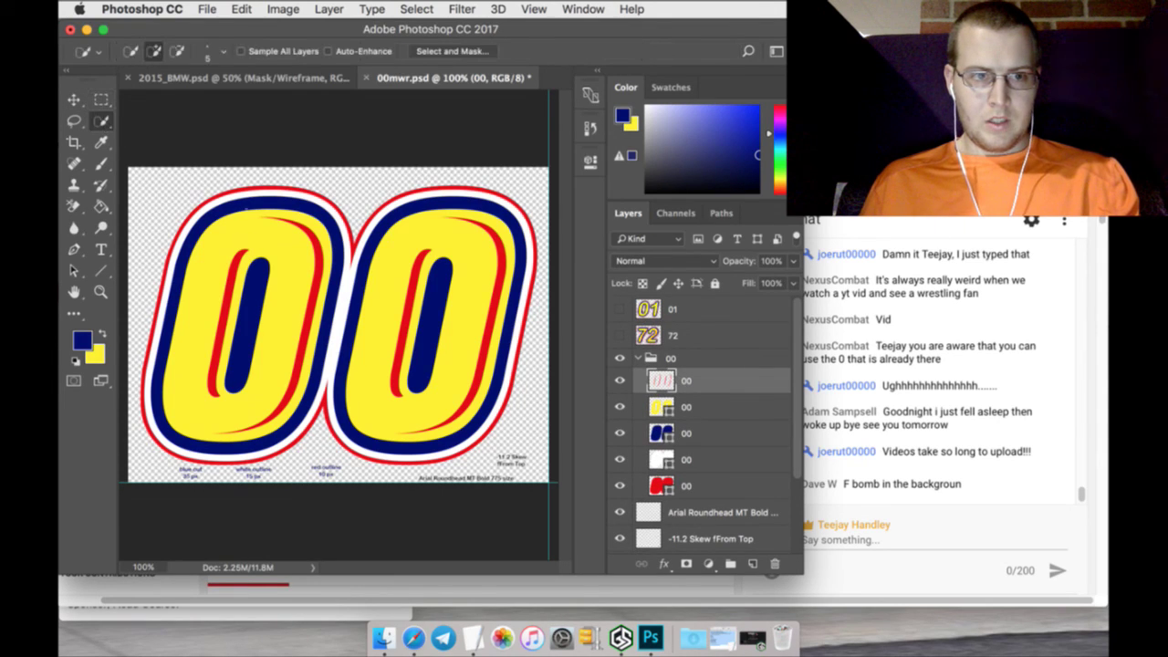
{"action": "left_click", "coordinate": [74, 121]}
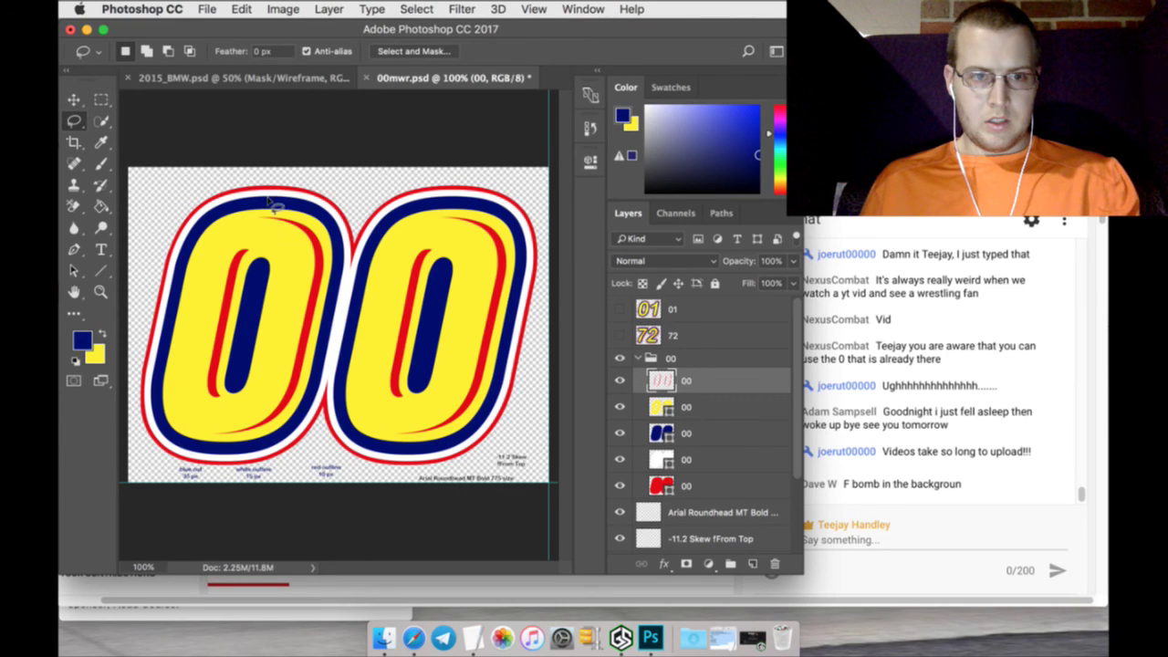
{"action": "mouse_move", "coordinate": [258, 221]}
{"action": "left_mouse_down"}
{"action": "mouse_move", "coordinate": [277, 243]}
{"action": "mouse_move", "coordinate": [280, 270]}
{"action": "mouse_move", "coordinate": [262, 358]}
{"action": "mouse_move", "coordinate": [204, 416]}
{"action": "mouse_move", "coordinate": [226, 433]}
{"action": "mouse_move", "coordinate": [285, 413]}
{"action": "mouse_move", "coordinate": [327, 356]}
{"action": "mouse_move", "coordinate": [343, 239]}
{"action": "mouse_move", "coordinate": [311, 194]}
{"action": "left_mouse_up"}
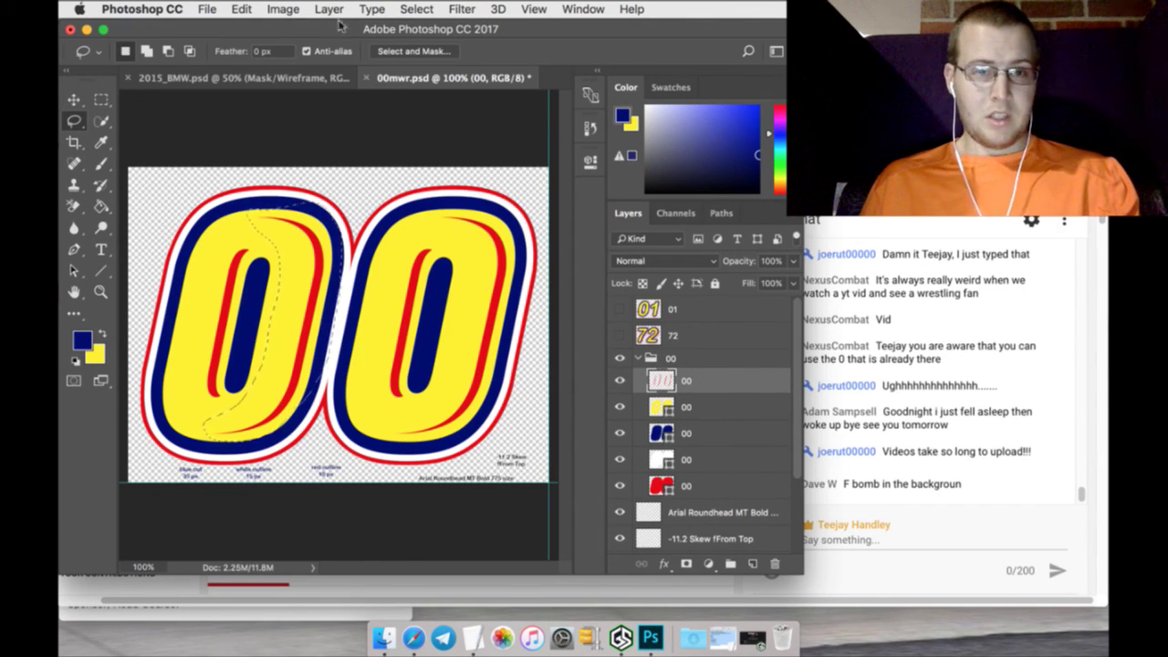
Copy the selected red stripe, paste it in place, and move its new layer above the 01 layer
{"action": "left_click", "coordinate": [242, 10]}
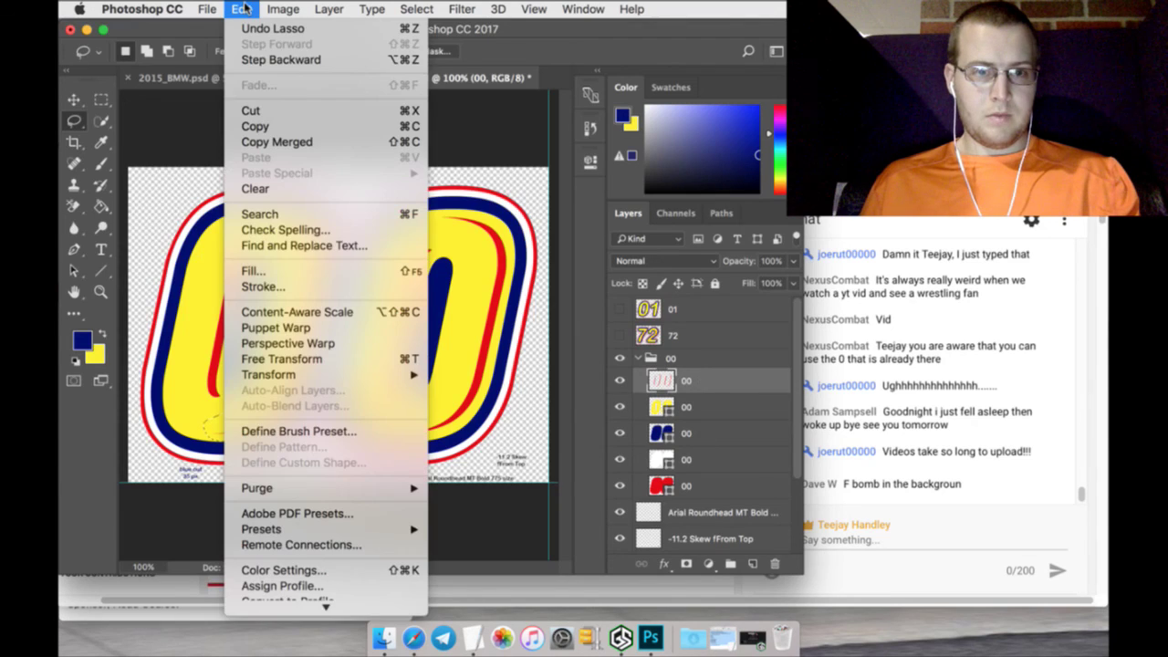
{"action": "left_click", "coordinate": [263, 131]}
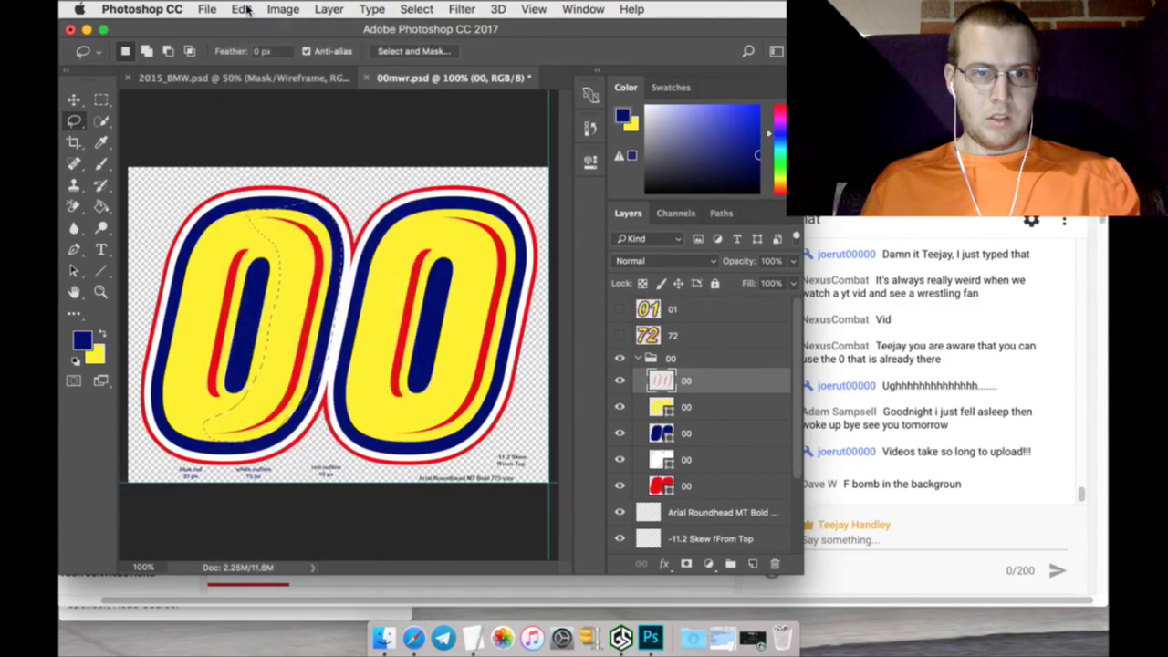
{"action": "left_click", "coordinate": [243, 9]}
{"action": "mouse_move", "coordinate": [274, 172]}
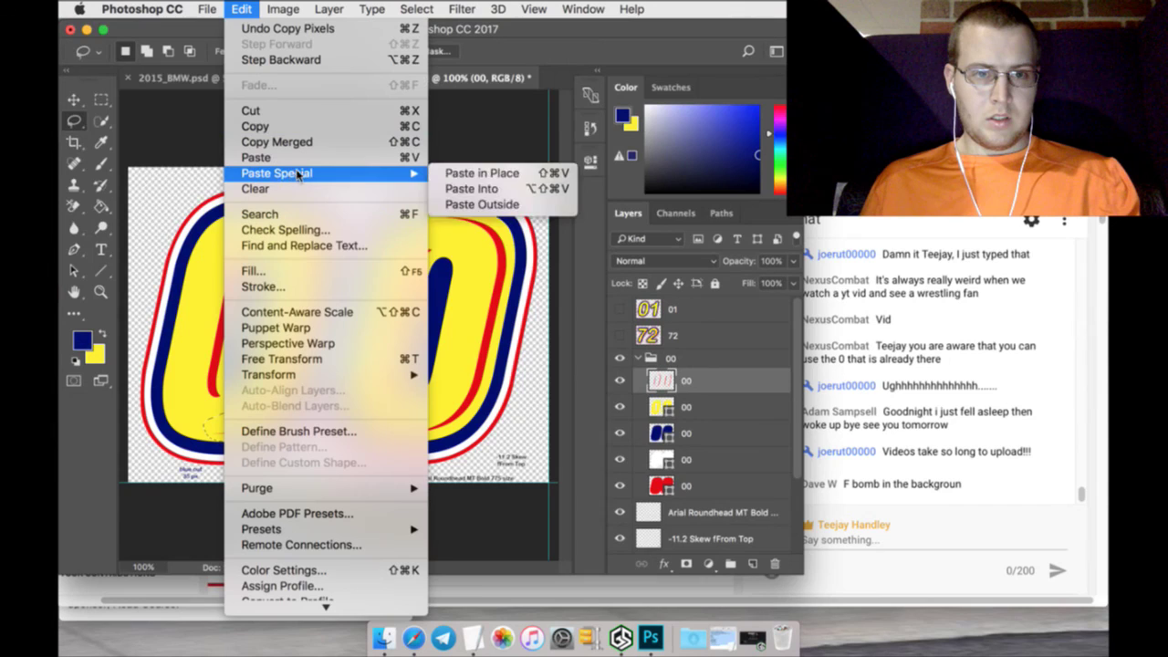
{"action": "left_click", "coordinate": [469, 174]}
{"action": "left_click_drag", "start_coordinate": [724, 375], "coordinate": [720, 304]}
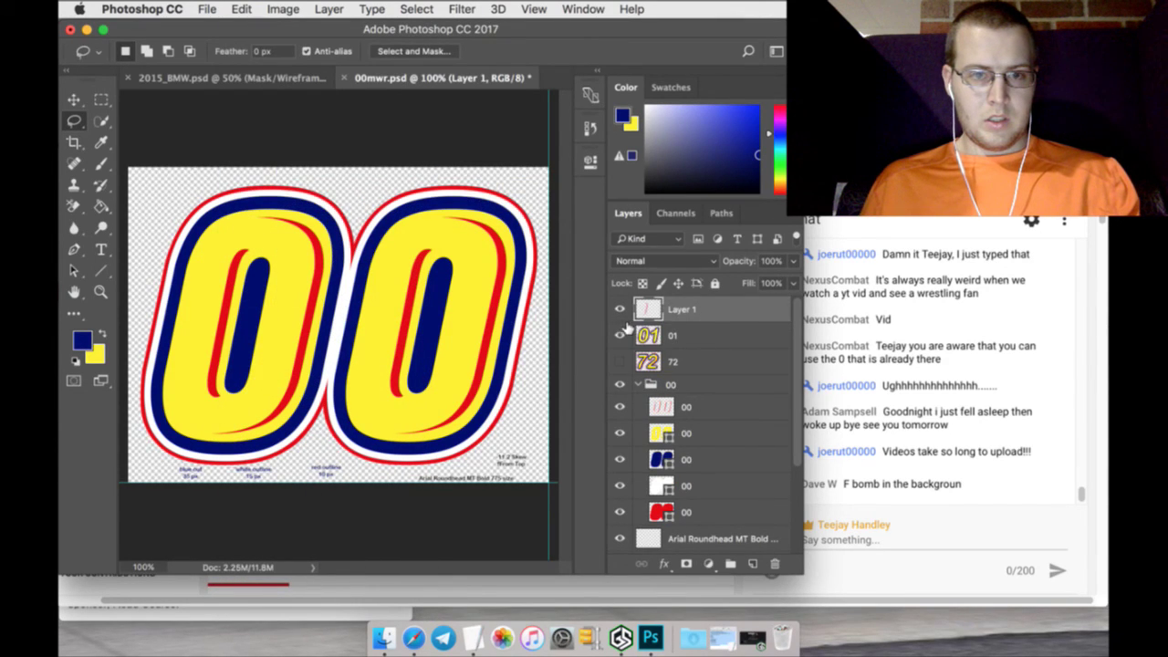
Show the 01 layer, then shift the copied stripe 35 px right and 7 px down onto its 0 and apply the transformation
{"action": "left_click", "coordinate": [621, 332]}
{"action": "key", "text": "v"}
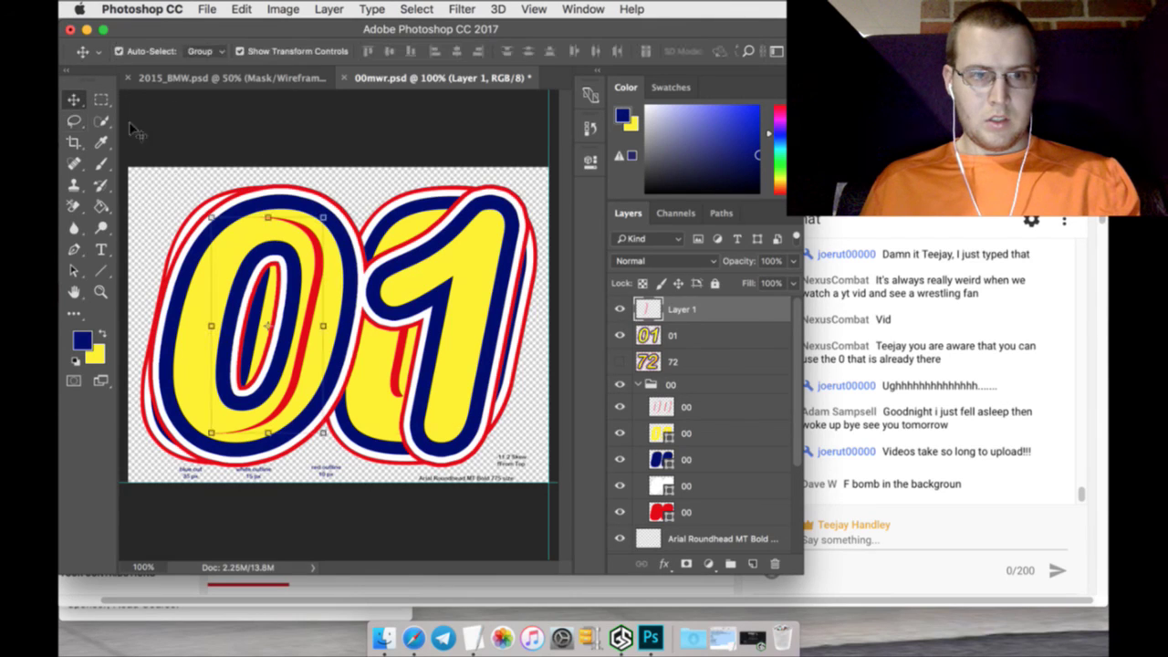
{"action": "left_click", "coordinate": [270, 217]}
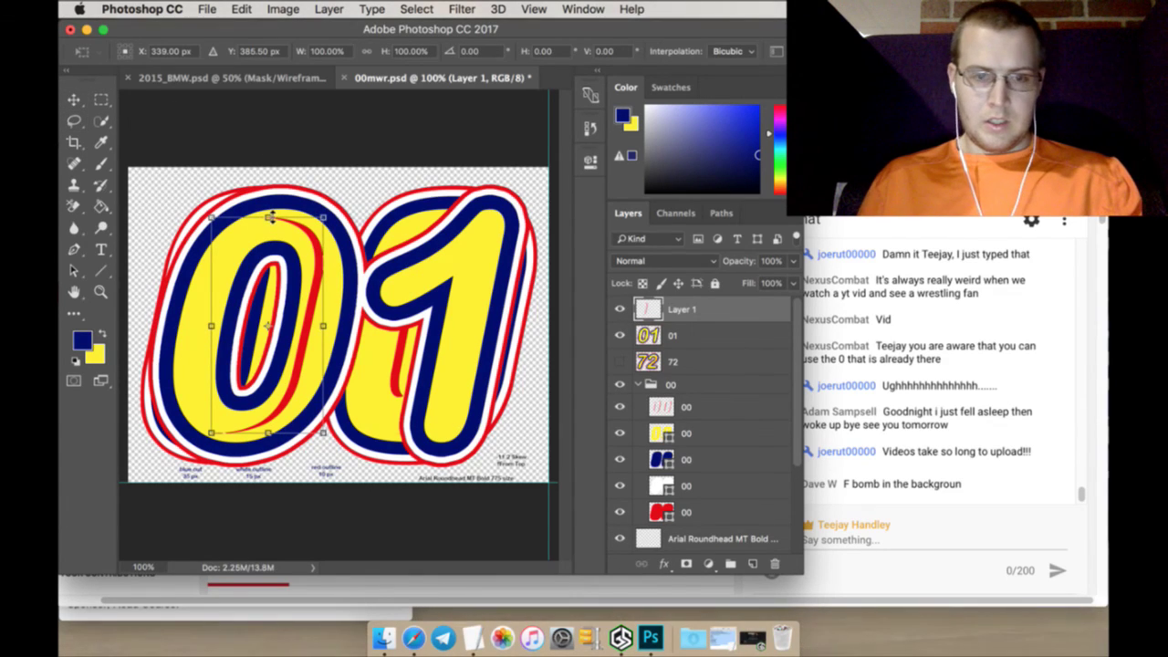
{"action": "key", "text": "Right"}
{"action": "key", "text": "Right"}
{"action": "key", "text": "Right"}
{"action": "key", "text": "Right"}
{"action": "key", "text": "Right"}
{"action": "key", "text": "Right"}
{"action": "key", "text": "Right"}
{"action": "key", "text": "Right"}
{"action": "key", "text": "Right"}
{"action": "key", "text": "Right"}
{"action": "key", "text": "Right"}
{"action": "key", "text": "Right"}
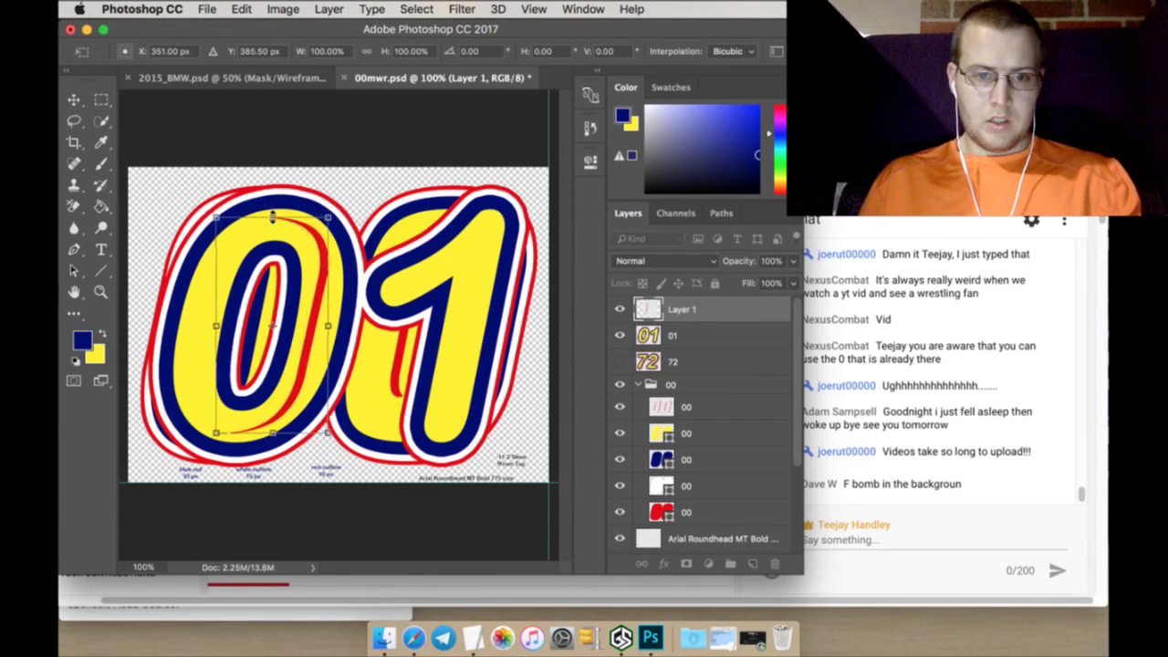
{"action": "key", "text": "Right"}
{"action": "key", "text": "Right"}
{"action": "key", "text": "Right"}
{"action": "key", "text": "Right"}
{"action": "key", "text": "Right"}
{"action": "key", "text": "Right"}
{"action": "key", "text": "Right"}
{"action": "key", "text": "Right"}
{"action": "key", "text": "Right"}
{"action": "key", "text": "Right"}
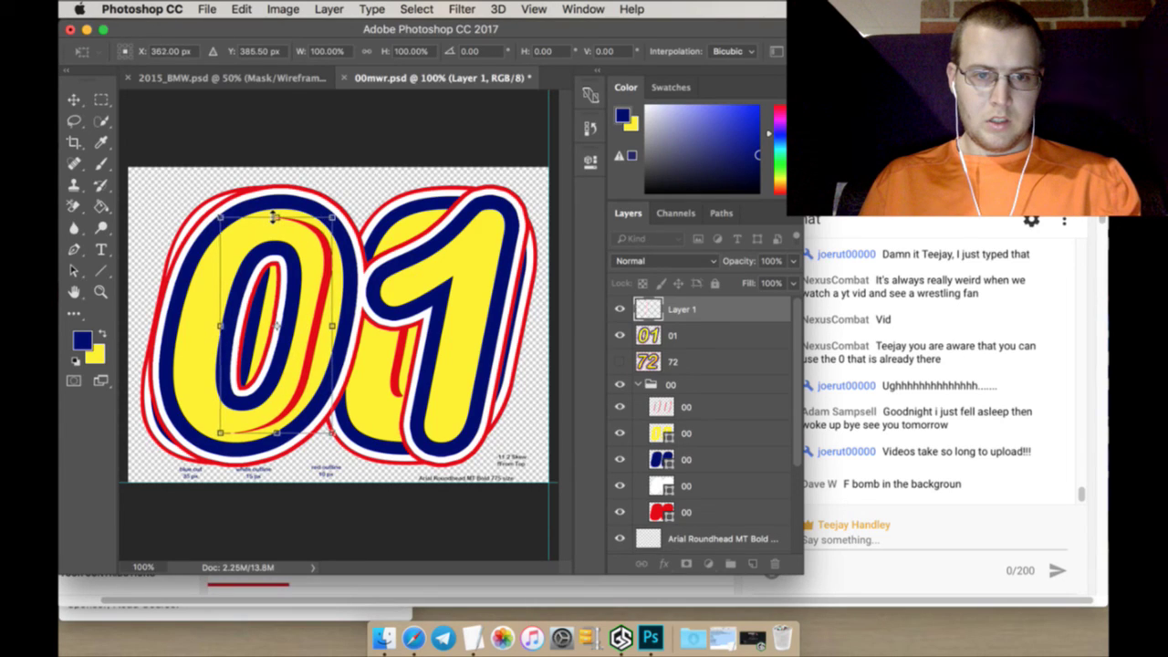
{"action": "key", "text": "Right"}
{"action": "key", "text": "Right"}
{"action": "key", "text": "Right"}
{"action": "key", "text": "Right"}
{"action": "key", "text": "Right"}
{"action": "key", "text": "Right"}
{"action": "key", "text": "Right"}
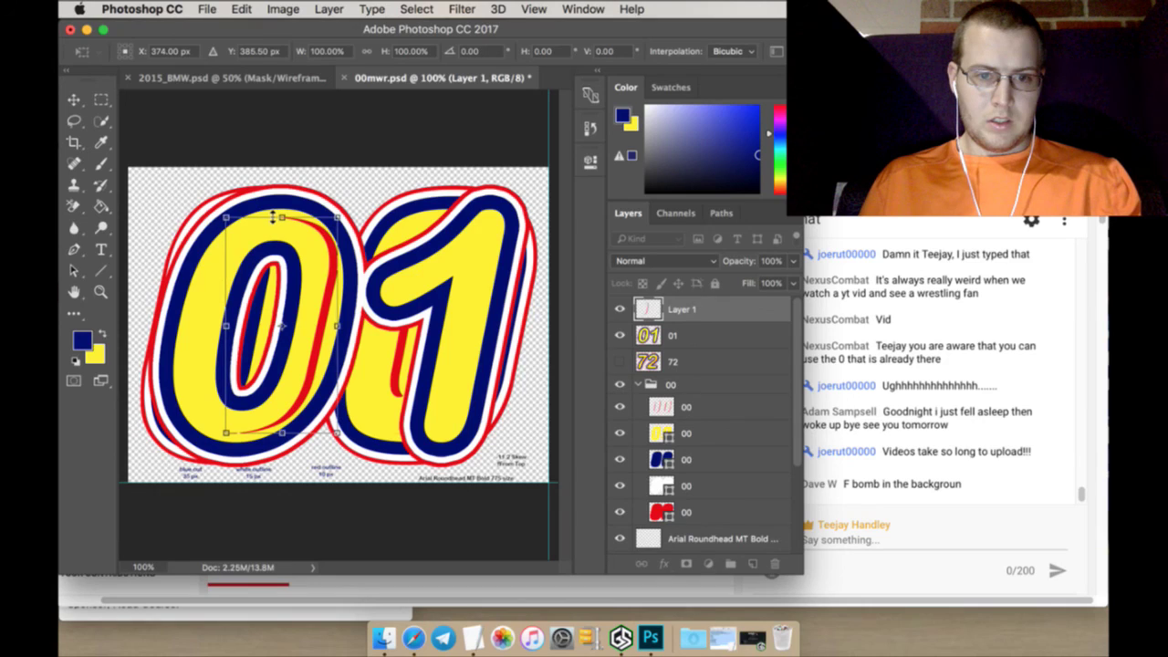
{"action": "key", "text": "Down"}
{"action": "key", "text": "Down"}
{"action": "key", "text": "Down"}
{"action": "key", "text": "Down"}
{"action": "key", "text": "Down"}
{"action": "key", "text": "Down"}
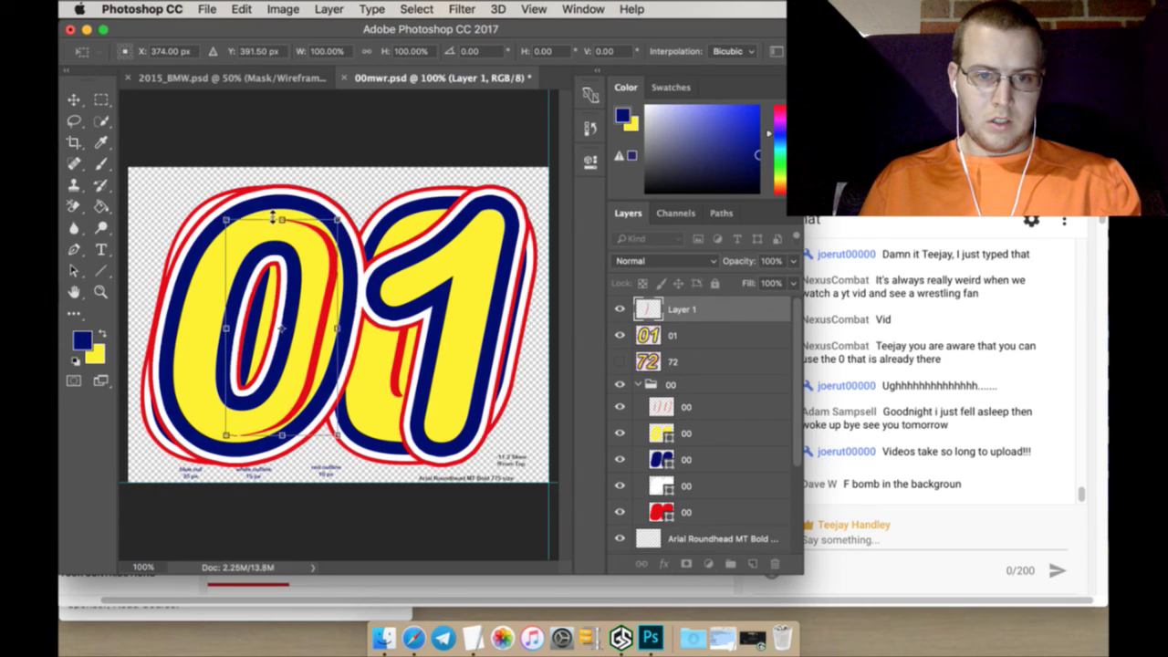
{"action": "key", "text": "Down"}
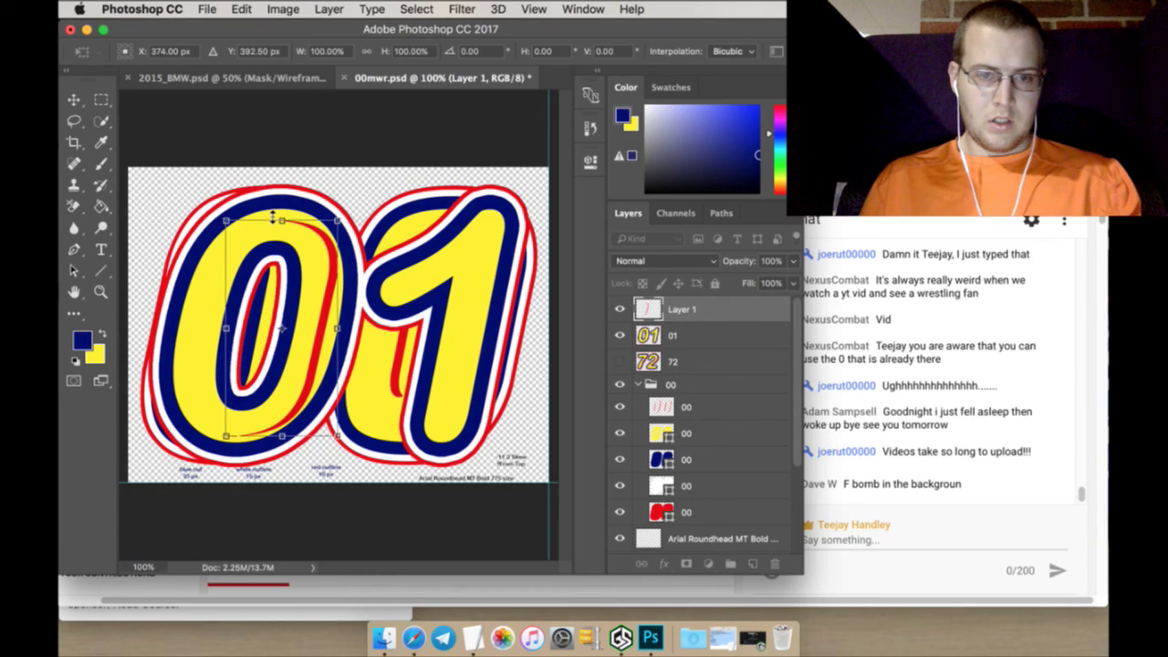
{"action": "left_click", "coordinate": [102, 208]}
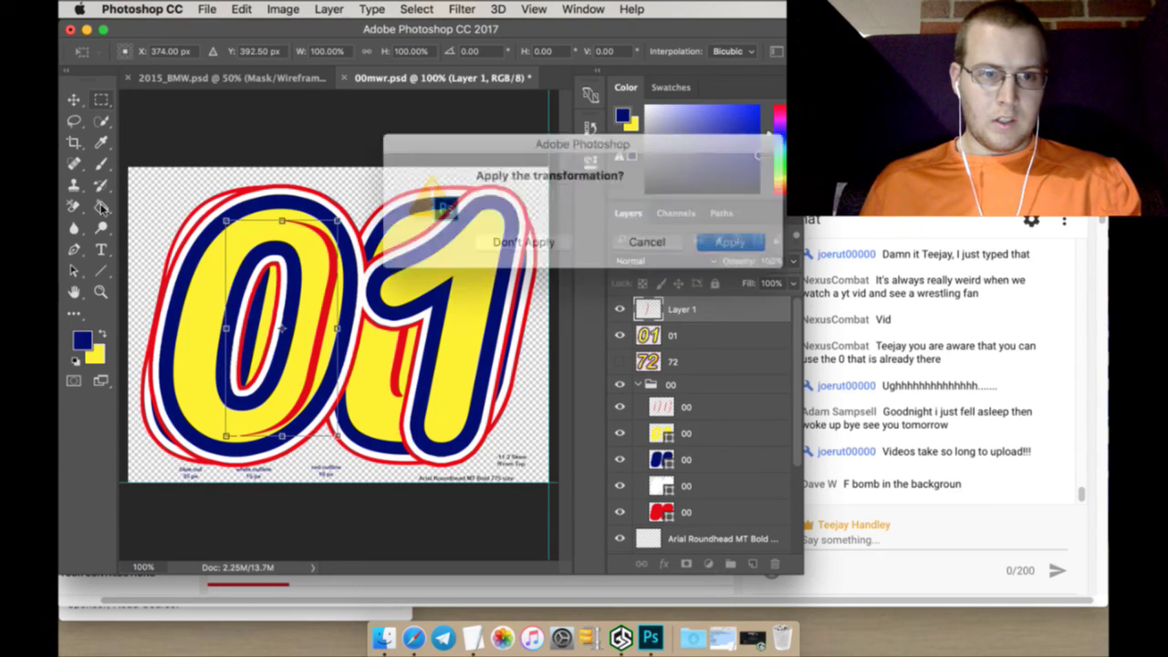
{"action": "key", "text": "Return"}
With the 00 group hidden, start a Warp on the copied stripe and bulge its right side toward the 0's navy outline
{"action": "left_click", "coordinate": [100, 292]}
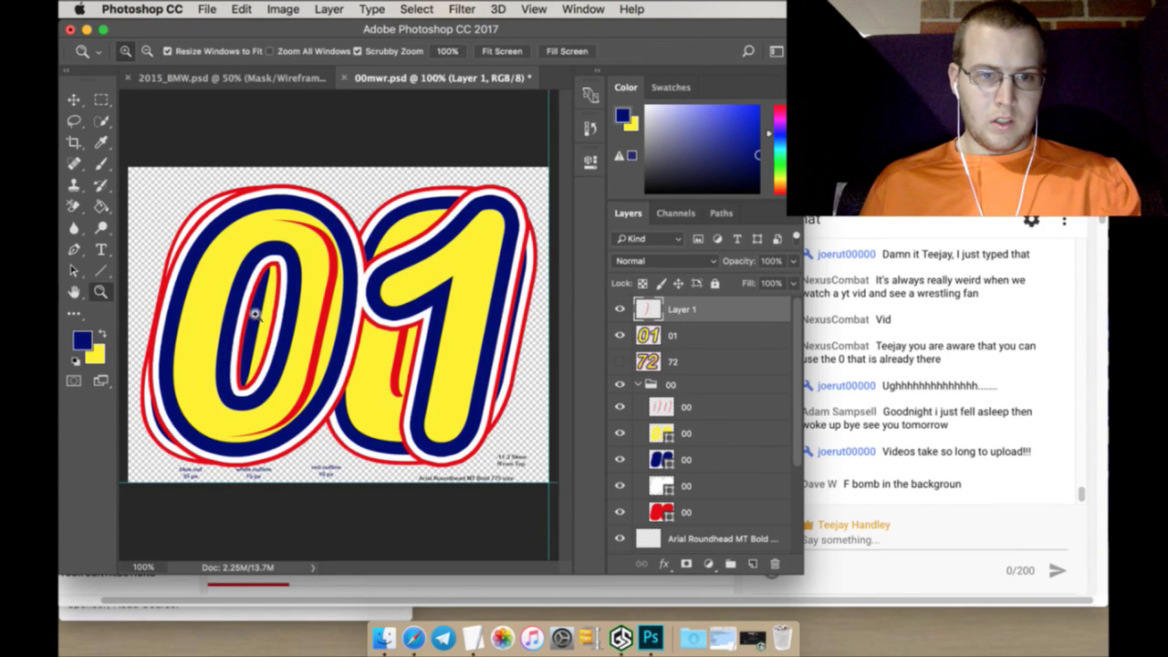
{"action": "left_click", "coordinate": [255, 313]}
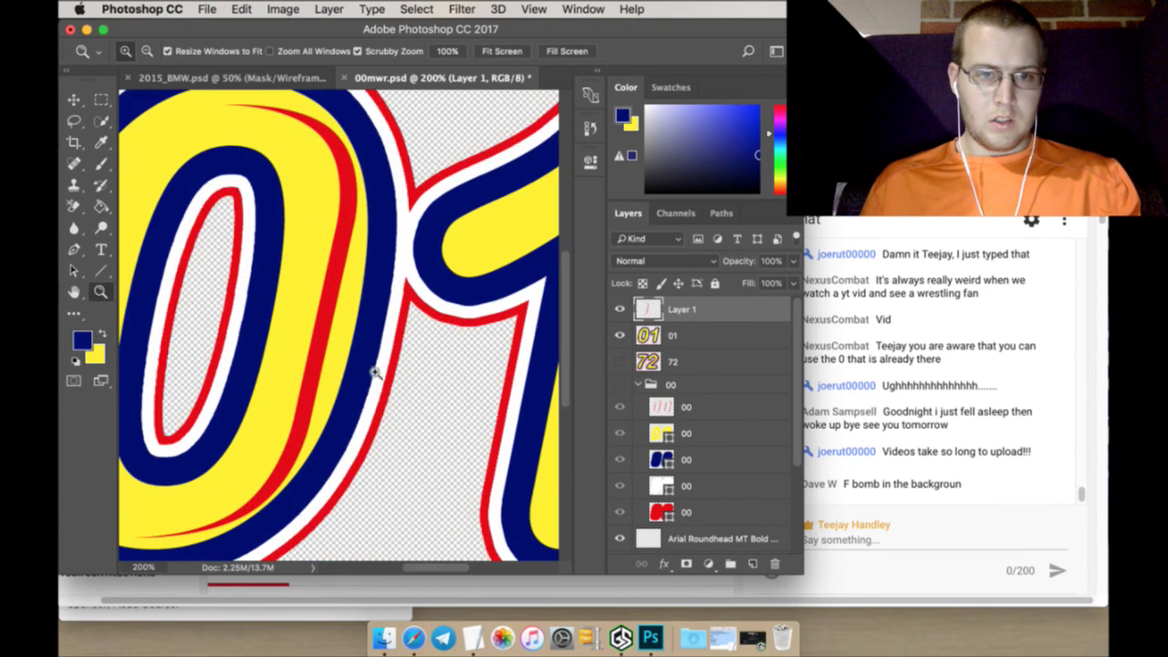
{"action": "left_click", "coordinate": [241, 9]}
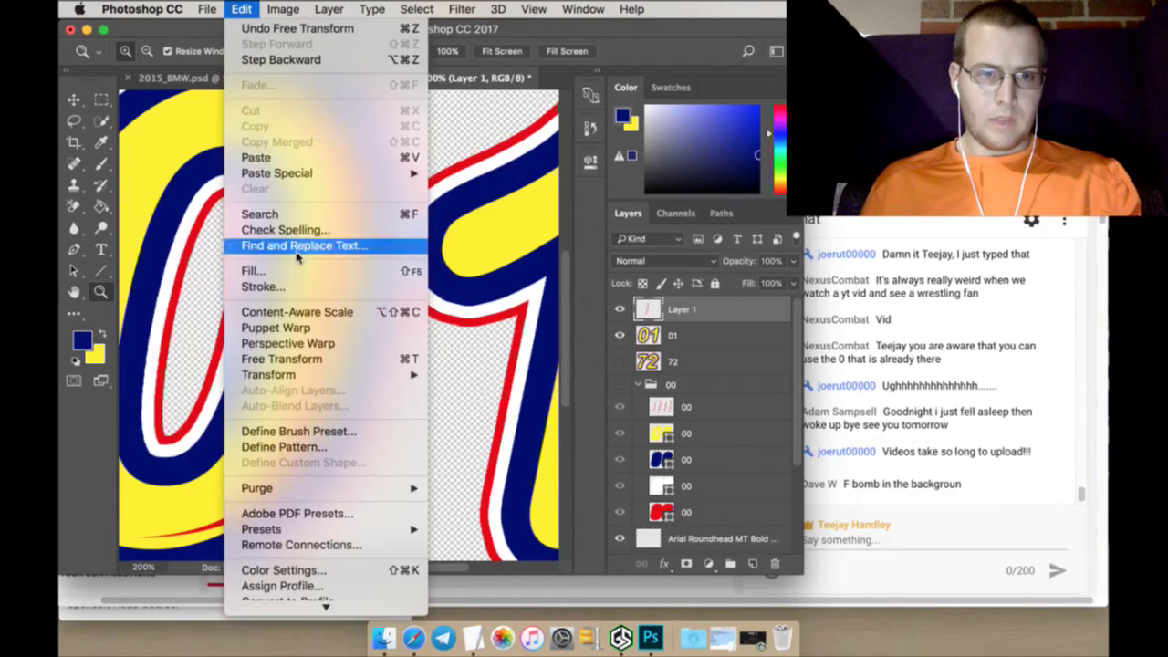
{"action": "left_click", "coordinate": [424, 392]}
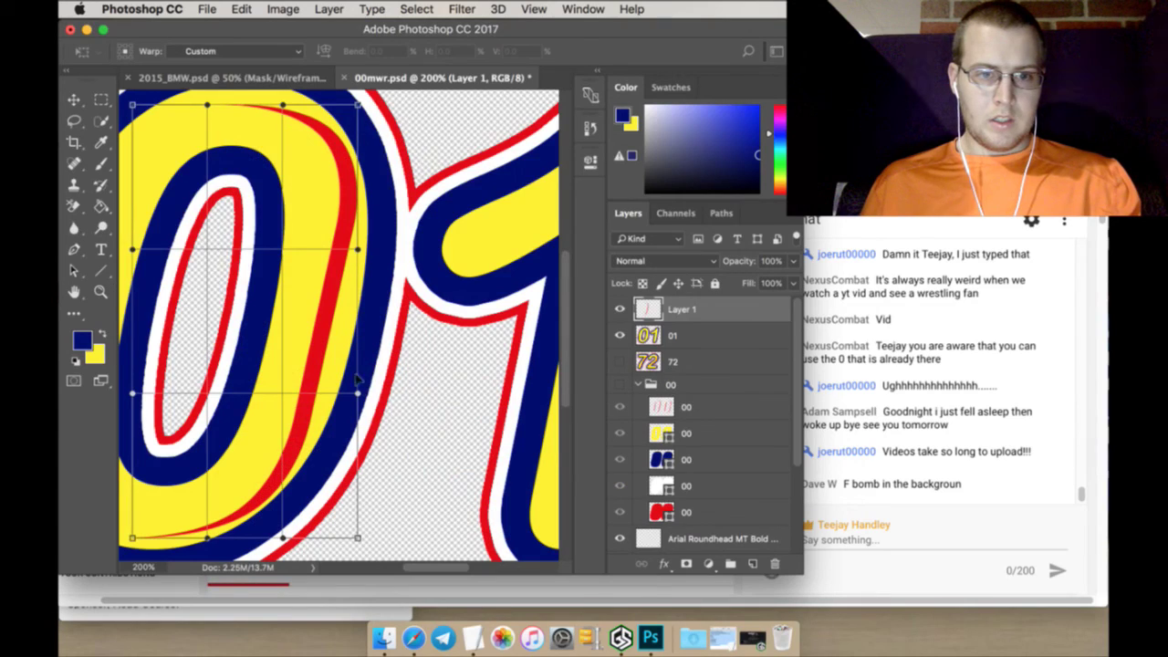
{"action": "left_click_drag", "start_coordinate": [360, 390], "coordinate": [409, 399]}
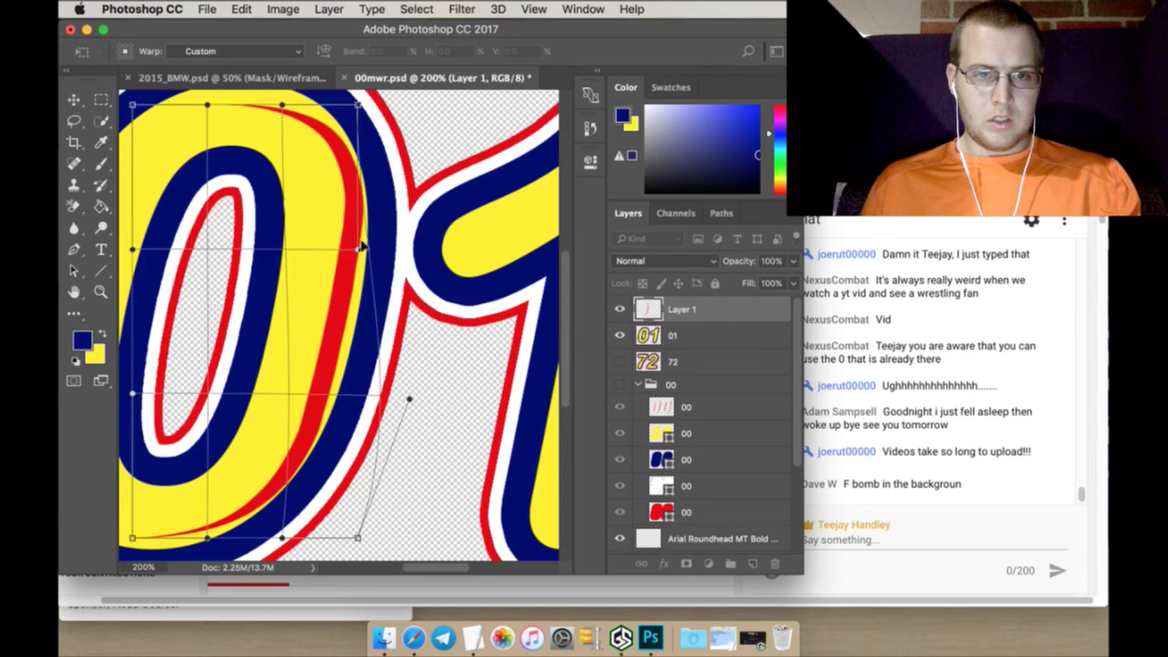
{"action": "left_click_drag", "start_coordinate": [362, 246], "coordinate": [363, 248]}
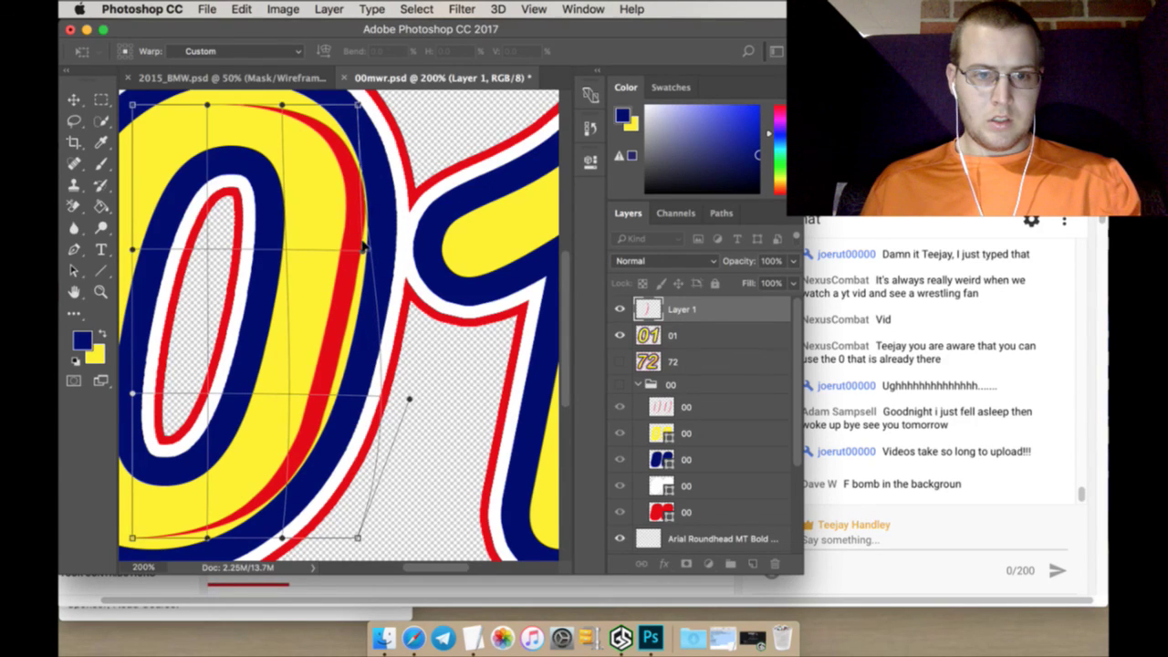
Warp the lower end of the red stripe downward to follow the bottom curve of the 0's yellow fill
{"action": "scroll", "coordinate": [363, 513], "scroll_direction": "down", "scroll_amount": 3}
{"action": "scroll", "coordinate": [422, 571], "scroll_direction": "left", "scroll_amount": 5}
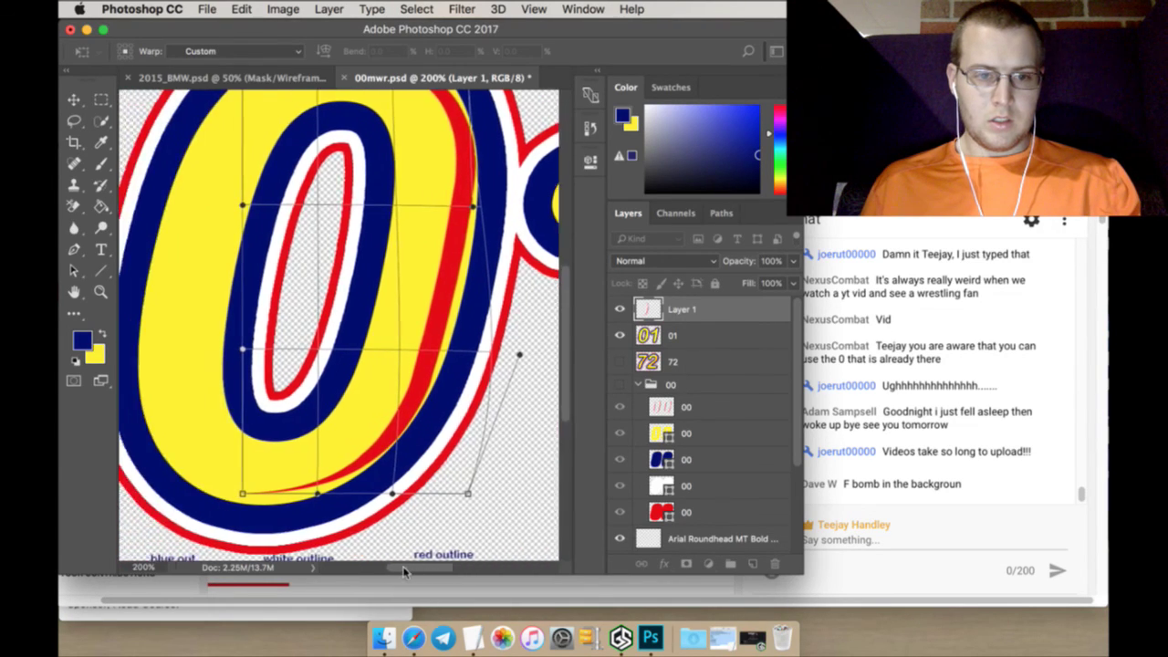
{"action": "left_click_drag", "start_coordinate": [248, 489], "coordinate": [249, 500]}
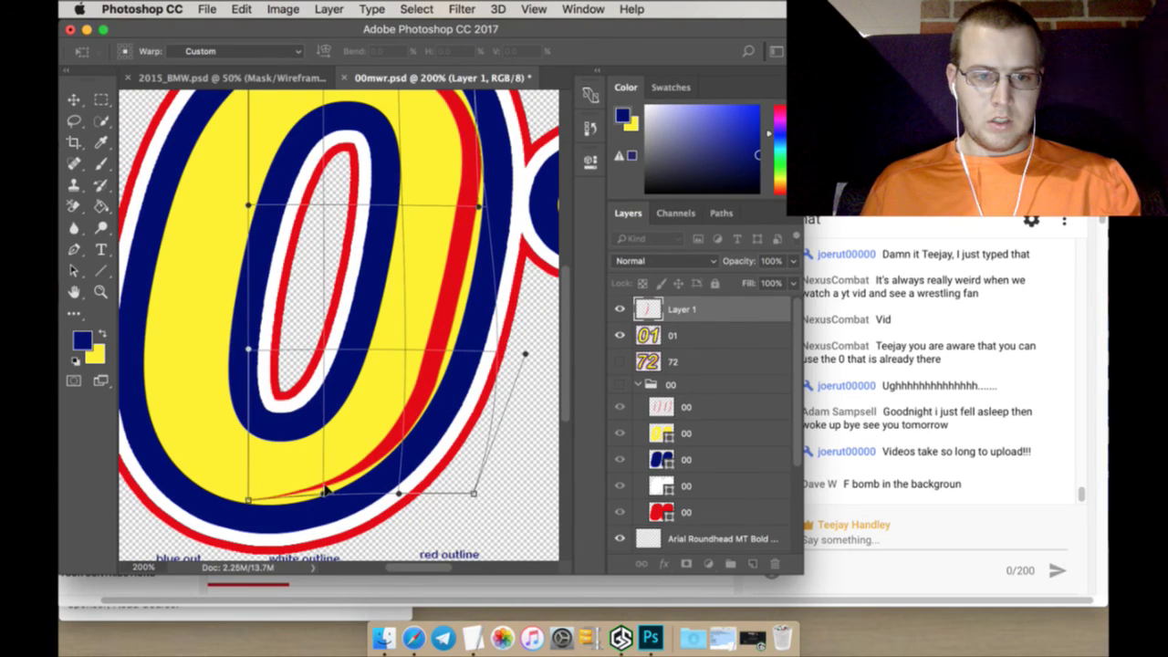
{"action": "left_click_drag", "start_coordinate": [326, 490], "coordinate": [324, 497]}
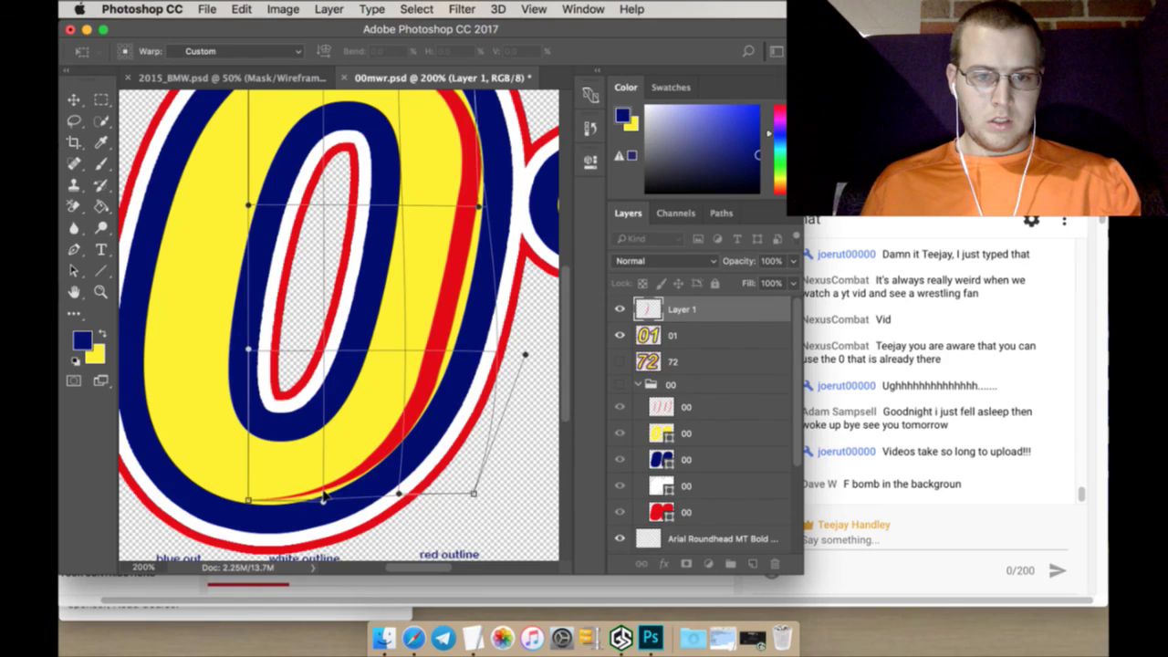
Warp the upper end of the red stripe up to the 0's top inner curve and apply the transformation
{"action": "scroll", "coordinate": [333, 484], "scroll_direction": "up", "scroll_amount": 5}
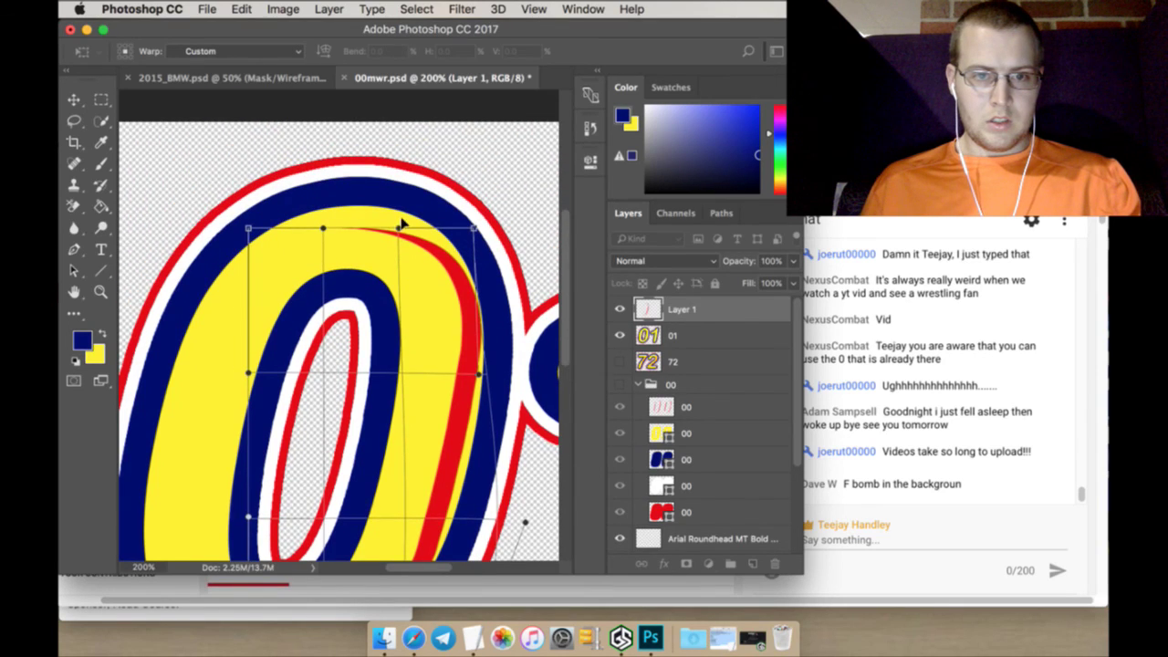
{"action": "left_click_drag", "start_coordinate": [398, 222], "coordinate": [399, 191]}
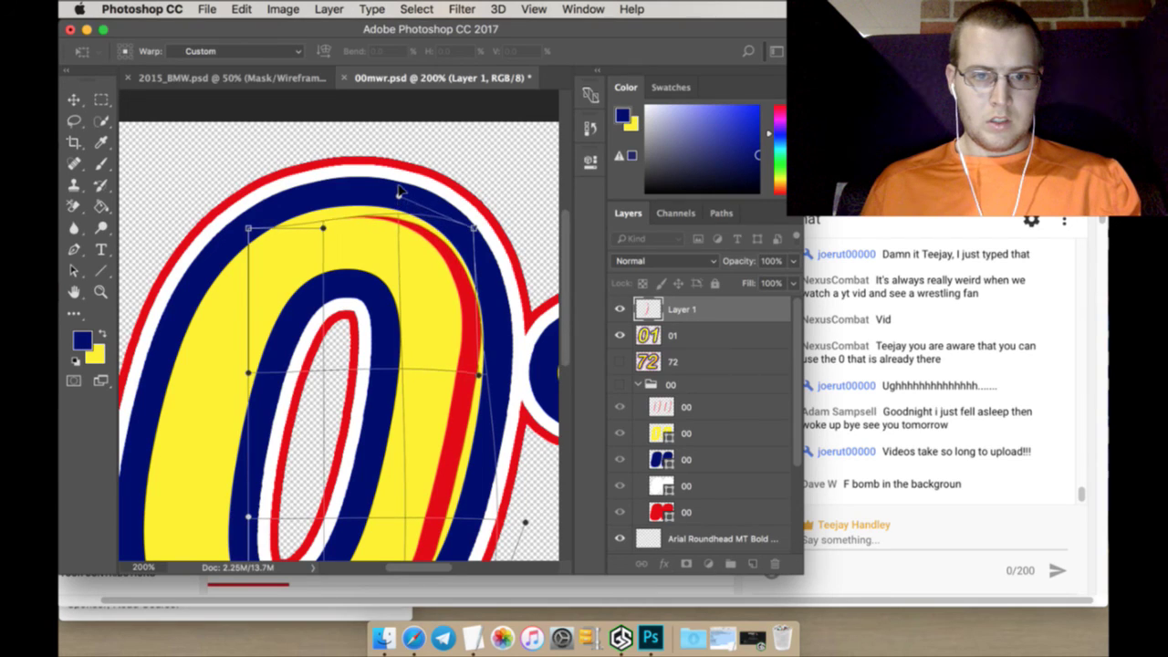
{"action": "left_click_drag", "start_coordinate": [328, 222], "coordinate": [323, 203]}
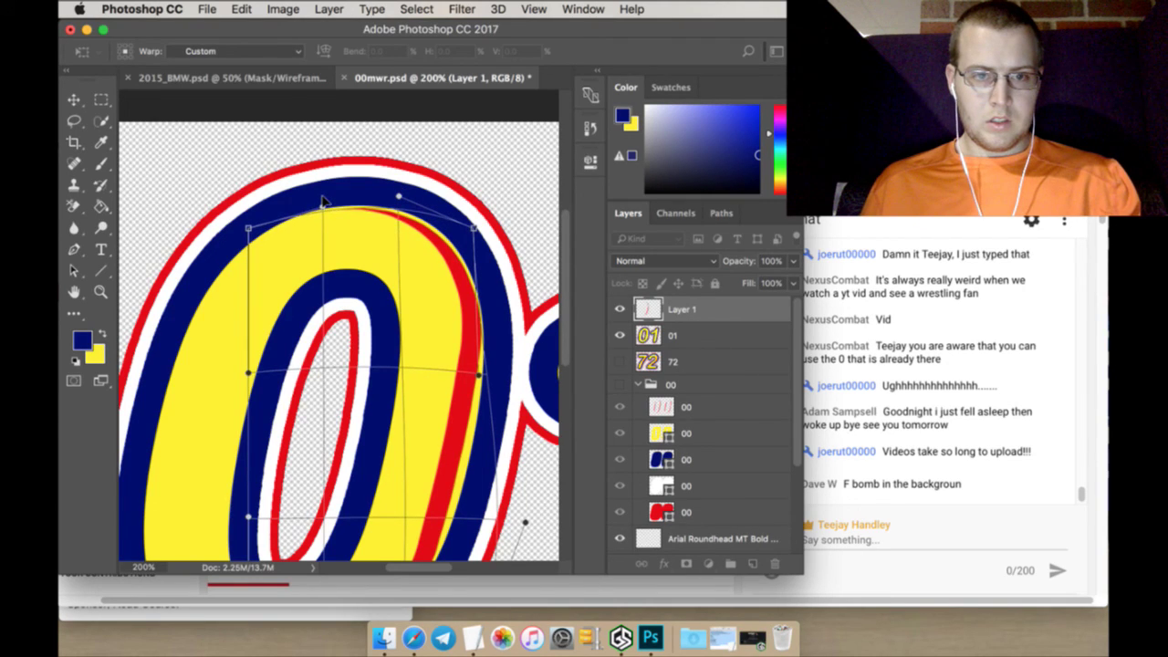
{"action": "left_click", "coordinate": [101, 100]}
{"action": "left_click", "coordinate": [705, 244]}
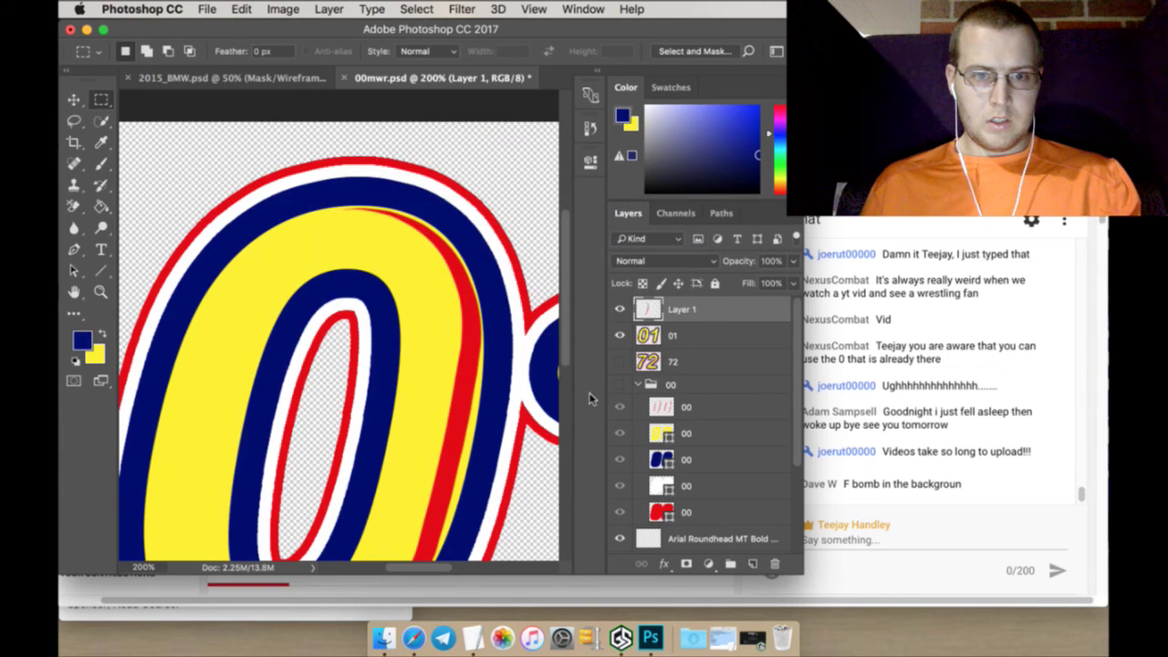
Show the 00 group with the 01 layer hidden, and lasso the first 0's inner-left red stripe on the 00 stripe layer
{"action": "left_click", "coordinate": [101, 292]}
{"action": "left_click", "coordinate": [500, 52]}
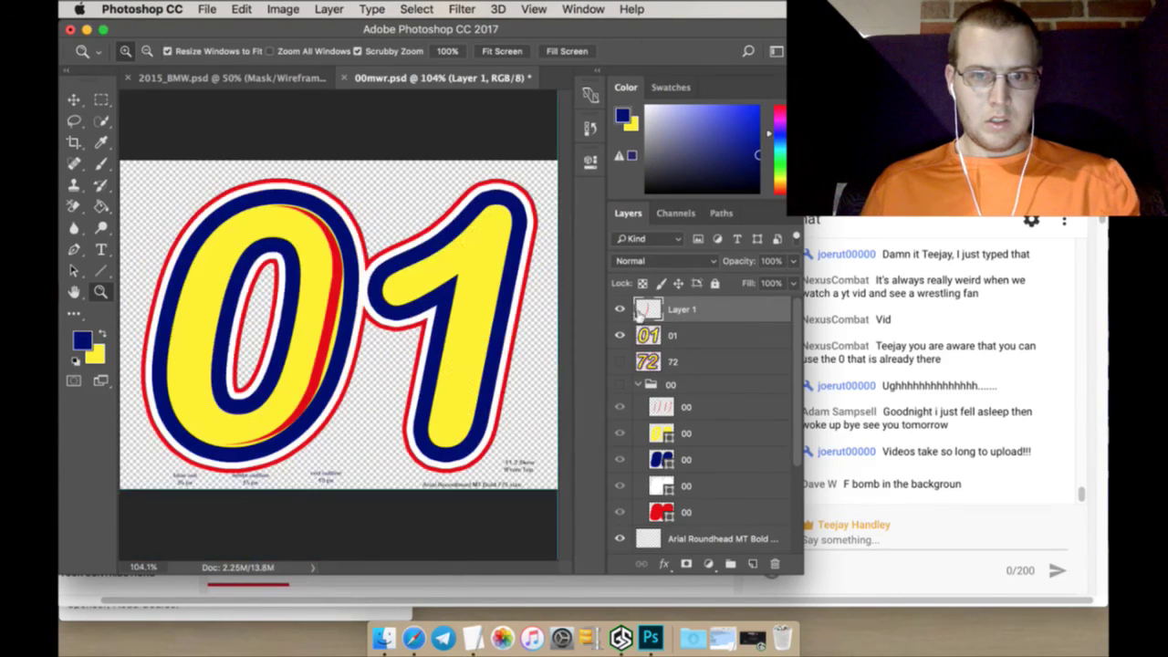
{"action": "left_click", "coordinate": [620, 384]}
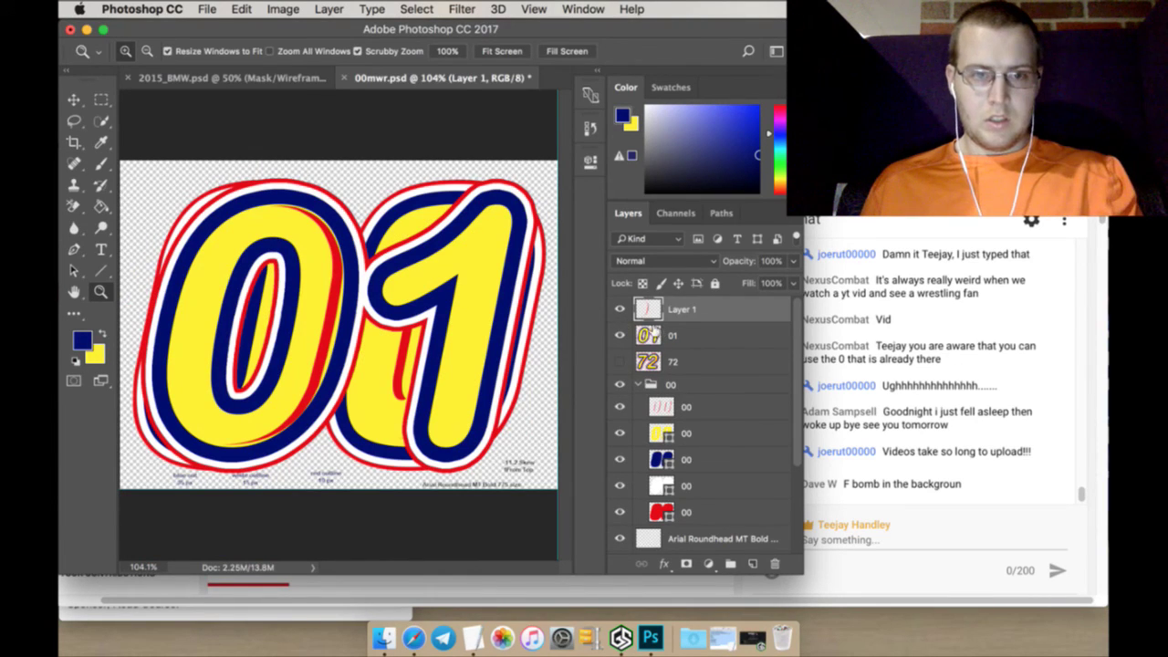
{"action": "left_click", "coordinate": [620, 332]}
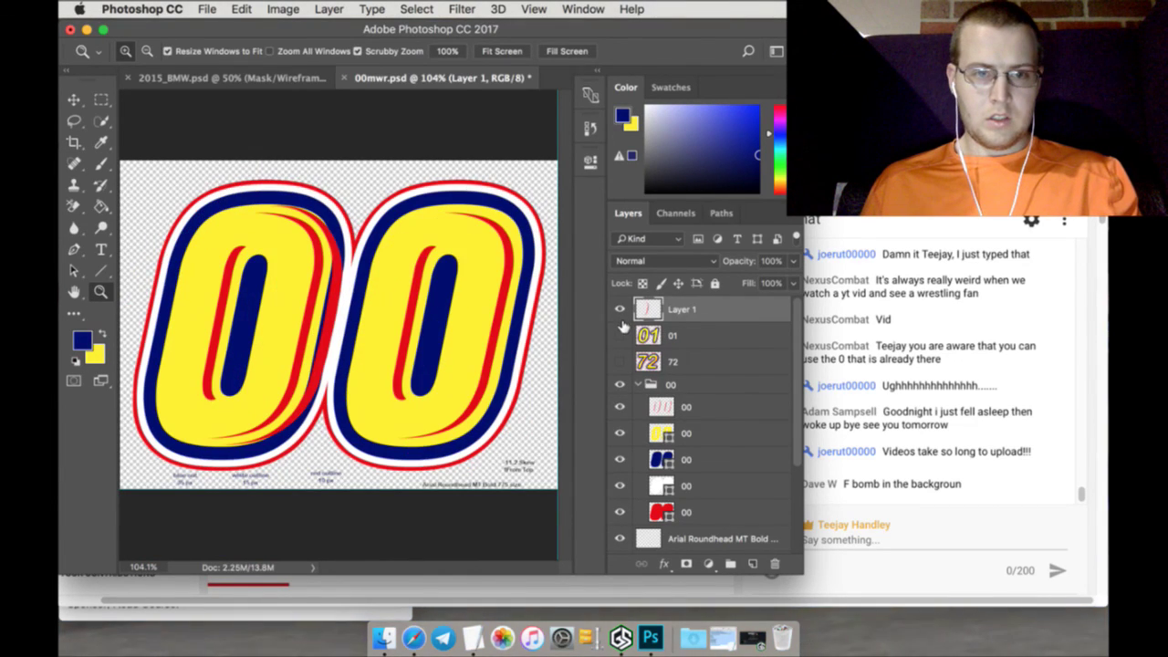
{"action": "left_click", "coordinate": [705, 406]}
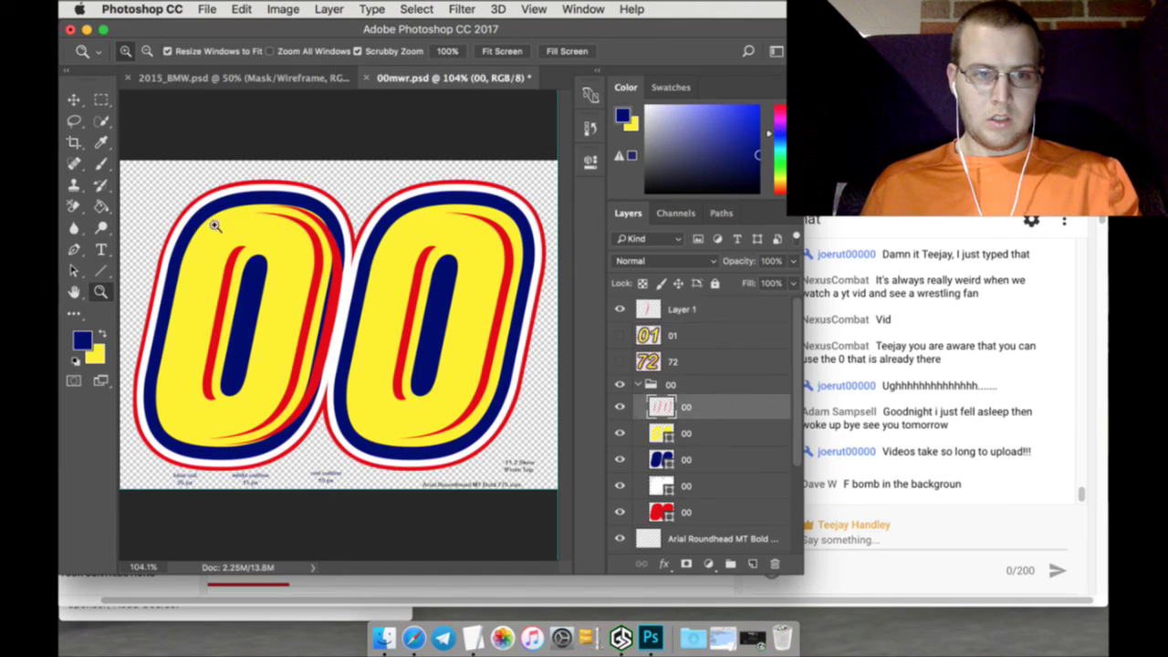
{"action": "left_click", "coordinate": [75, 121]}
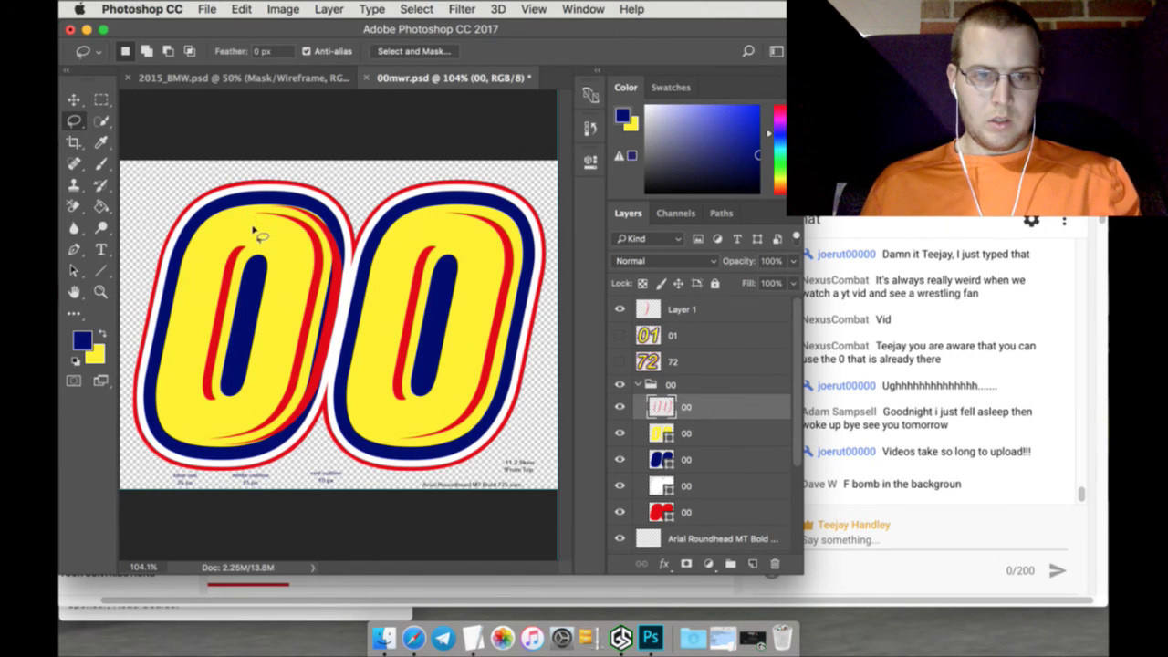
{"action": "mouse_move", "coordinate": [247, 374]}
{"action": "left_mouse_down"}
{"action": "mouse_move", "coordinate": [274, 311]}
{"action": "mouse_move", "coordinate": [269, 238]}
{"action": "left_mouse_up"}
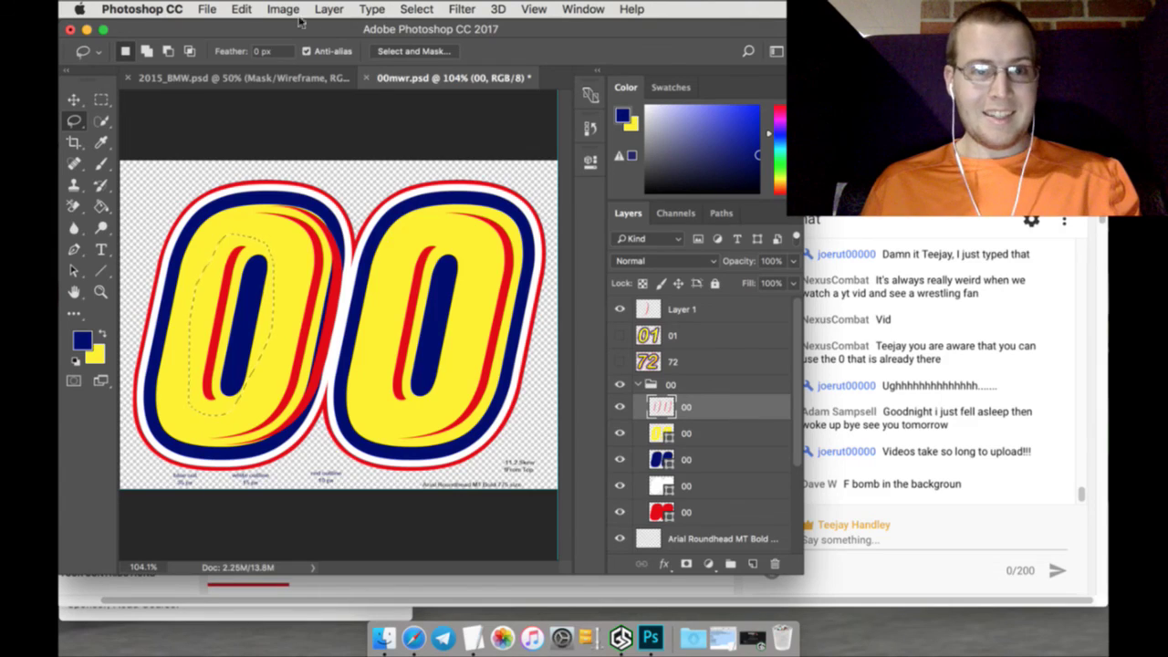
Copy the selected inner stripe, paste it in place, and move its new layer to the top of the layer stack
{"action": "left_click", "coordinate": [245, 10]}
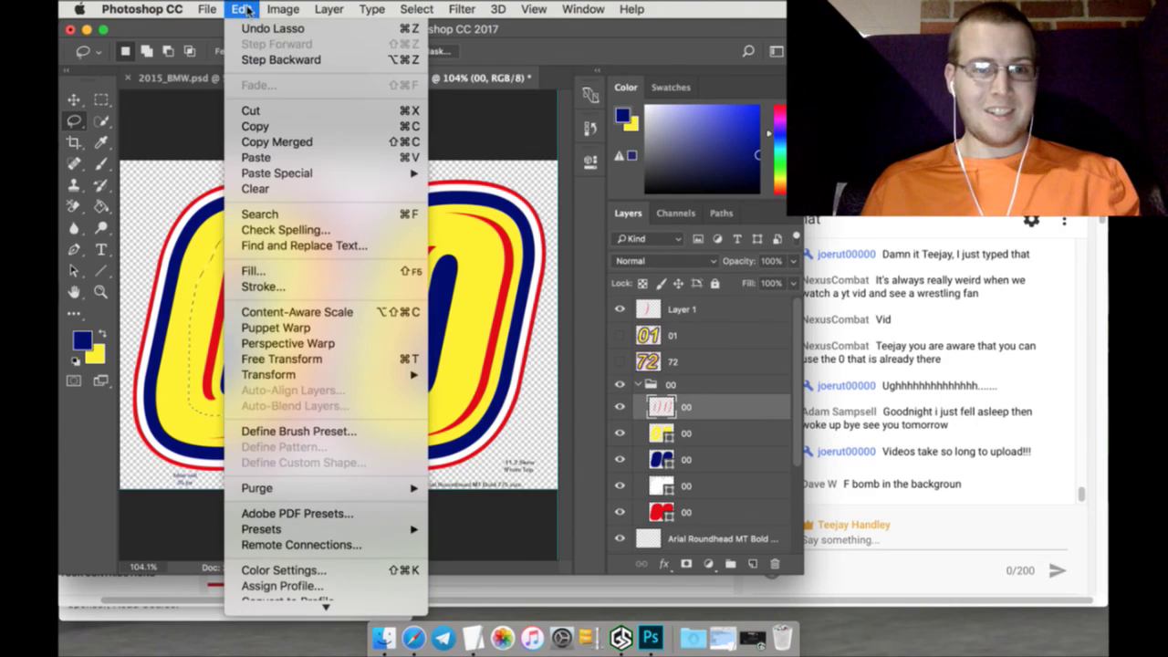
{"action": "left_click", "coordinate": [270, 127]}
{"action": "left_click", "coordinate": [241, 9]}
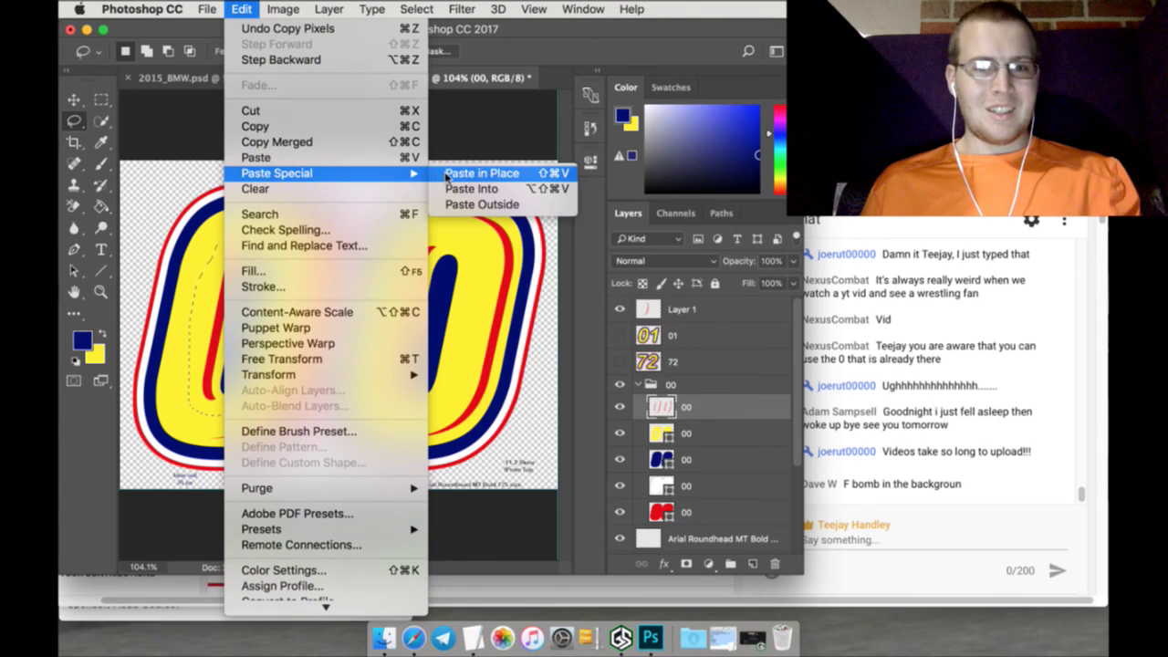
{"action": "left_click", "coordinate": [598, 349]}
{"action": "mouse_move", "coordinate": [701, 404]}
{"action": "left_mouse_down"}
{"action": "mouse_move", "coordinate": [684, 308]}
{"action": "mouse_move", "coordinate": [707, 314]}
{"action": "left_mouse_up"}
Show the 01 layer with the 00 group hidden, and nudge the copied inner stripe left, away from the 0's inner navy outline
{"action": "left_click", "coordinate": [620, 361]}
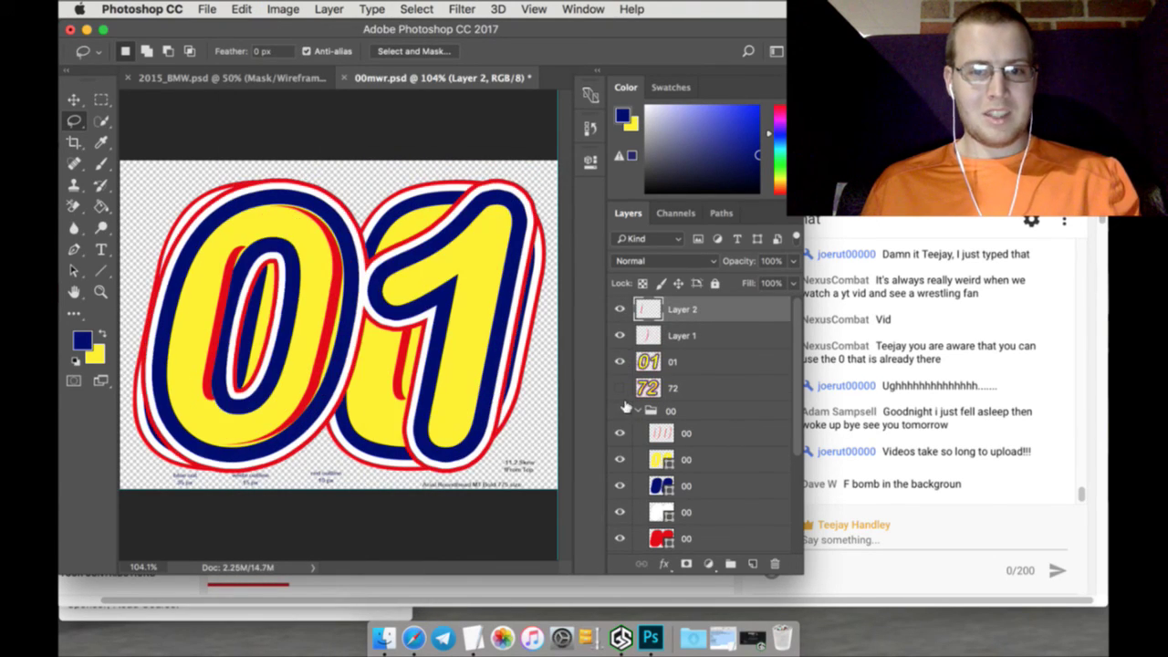
{"action": "left_click", "coordinate": [621, 409]}
{"action": "left_click", "coordinate": [74, 99]}
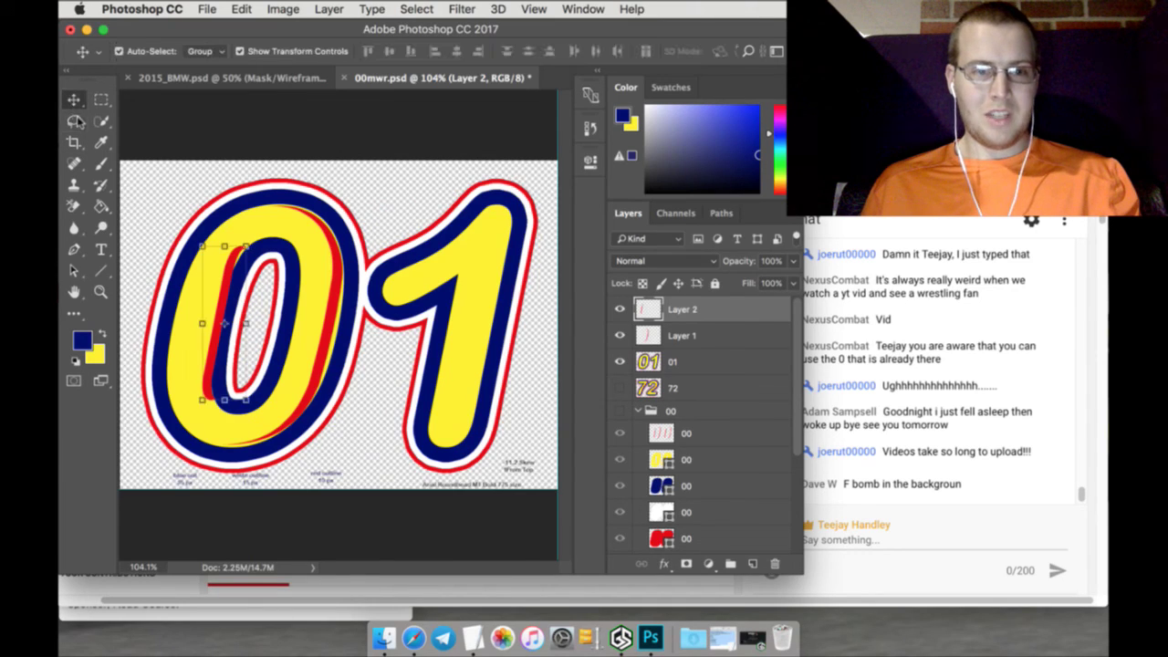
{"action": "key", "text": "Left"}
{"action": "key", "text": "Left"}
{"action": "key", "text": "Left"}
{"action": "key", "text": "Left"}
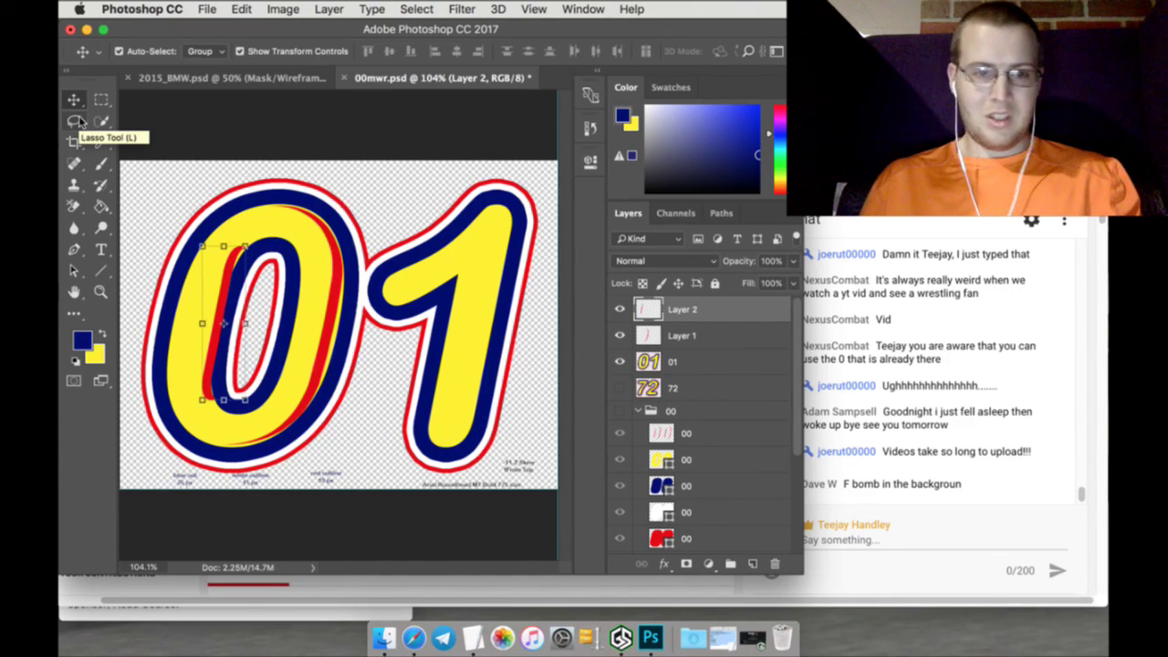
{"action": "key", "text": "Left"}
{"action": "key", "text": "Left"}
{"action": "key", "text": "Left"}
{"action": "key", "text": "Left"}
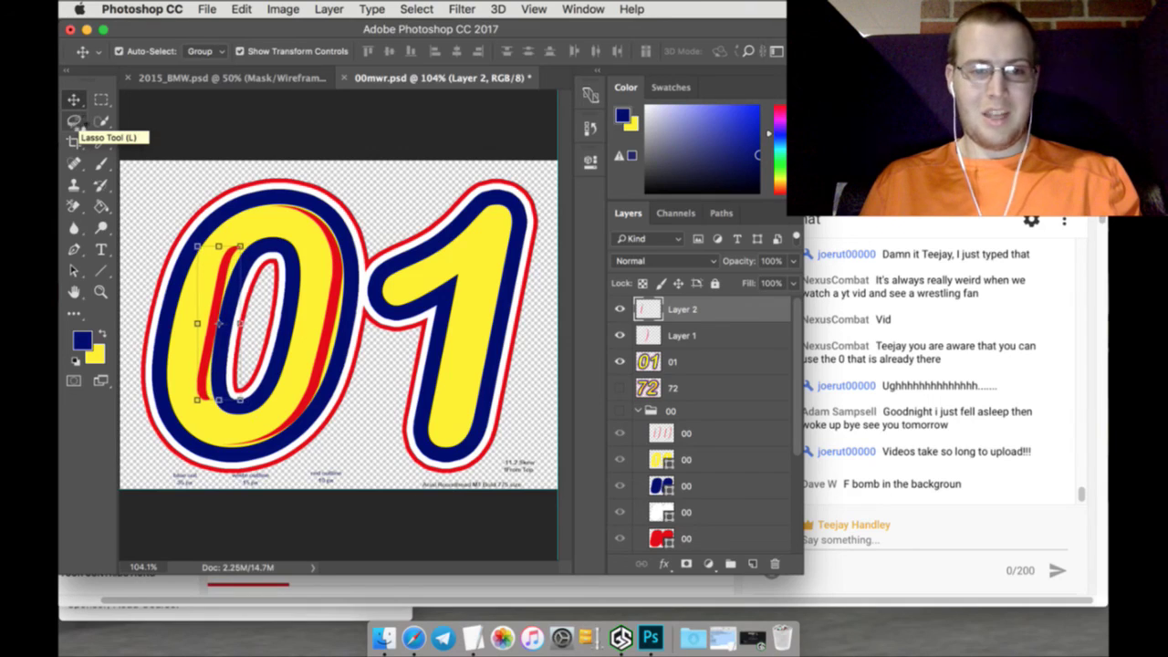
{"action": "key", "text": "Left"}
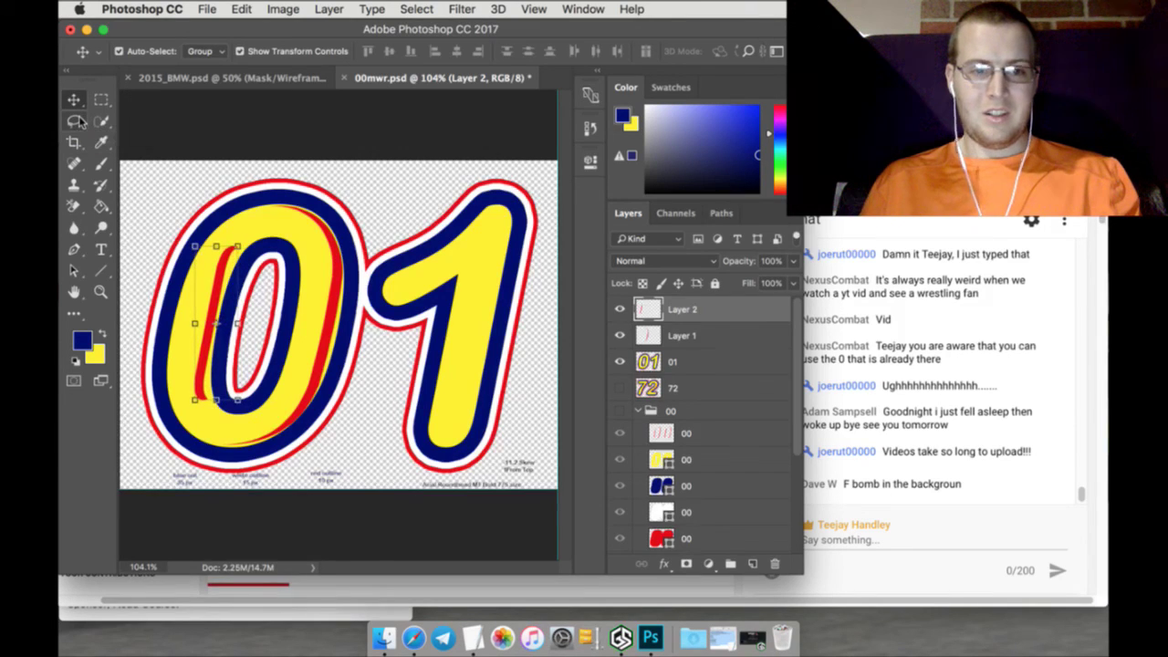
Start a Warp on the copied inner stripe and pull its upper end up to the top curve of the 0's inner navy outline
{"action": "left_click", "coordinate": [103, 99]}
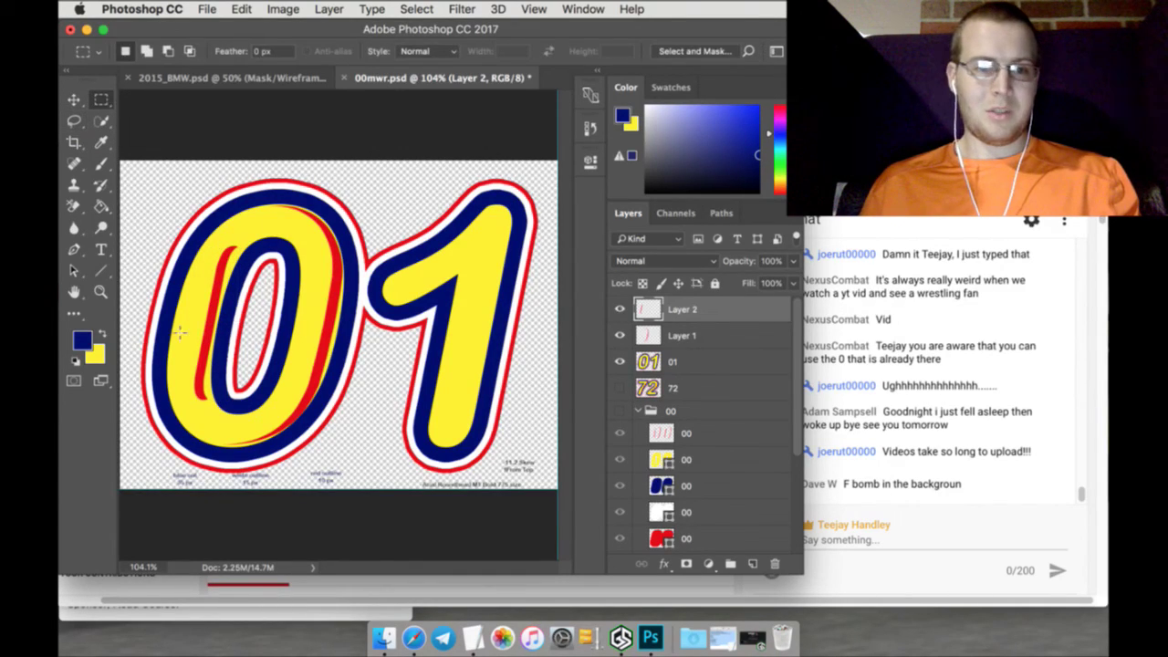
{"action": "left_click", "coordinate": [100, 291]}
{"action": "left_click", "coordinate": [168, 366]}
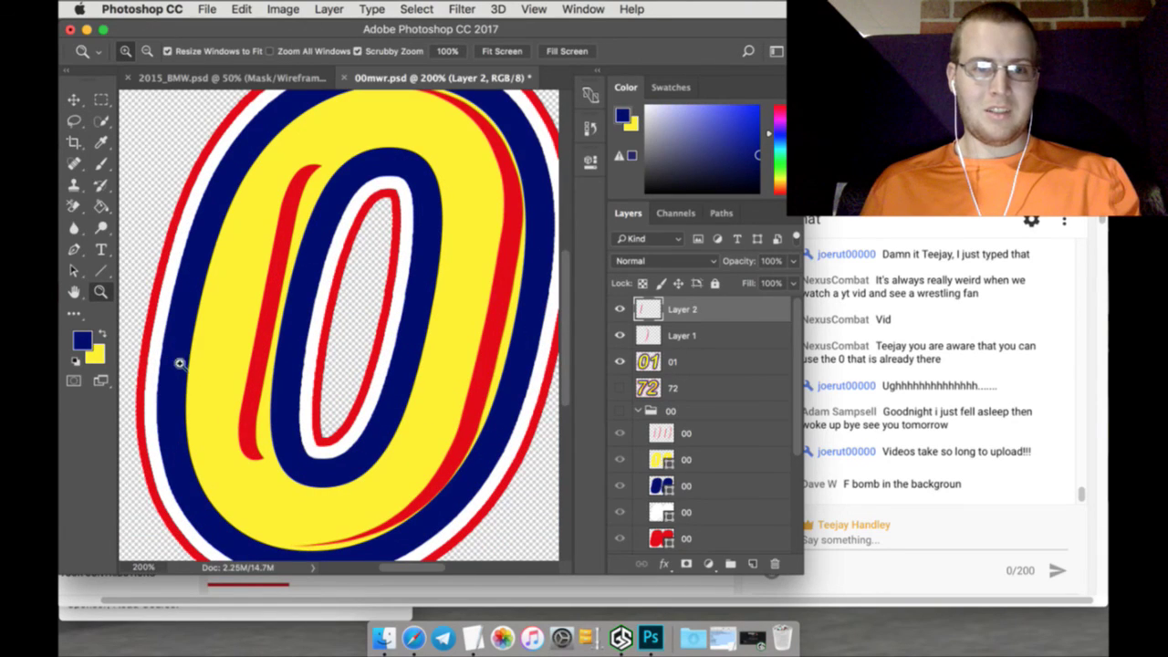
{"action": "scroll", "coordinate": [203, 363], "scroll_direction": "up", "scroll_amount": 2}
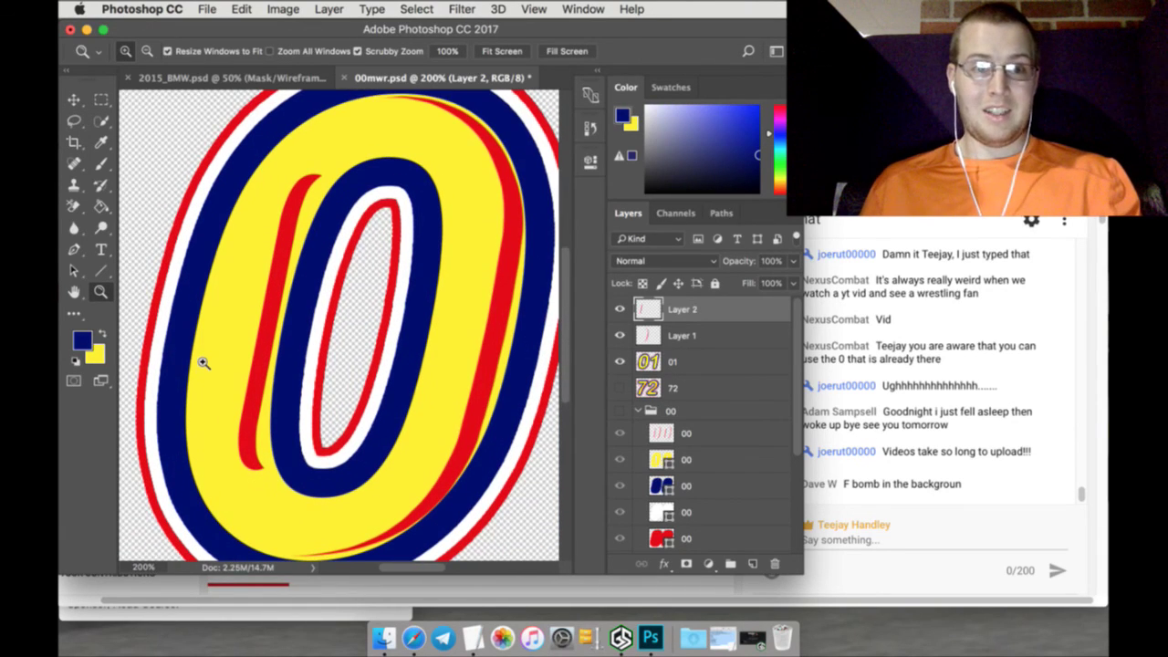
{"action": "left_click", "coordinate": [242, 9]}
{"action": "key", "text": "Escape"}
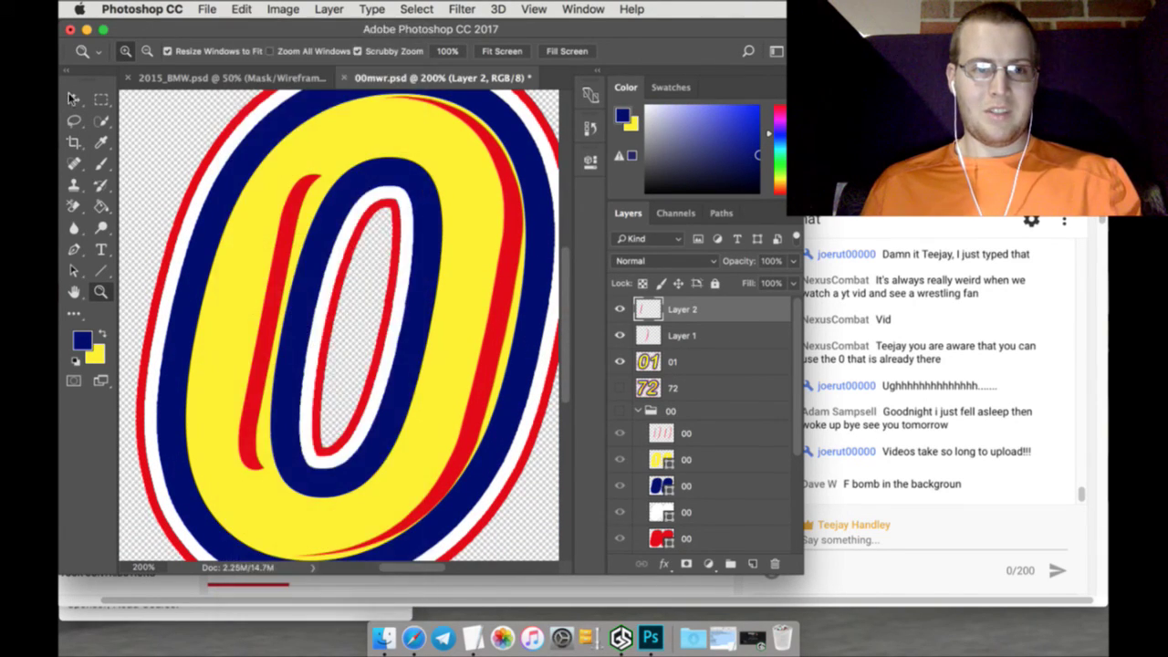
{"action": "key", "text": "v"}
{"action": "key", "text": "super+t"}
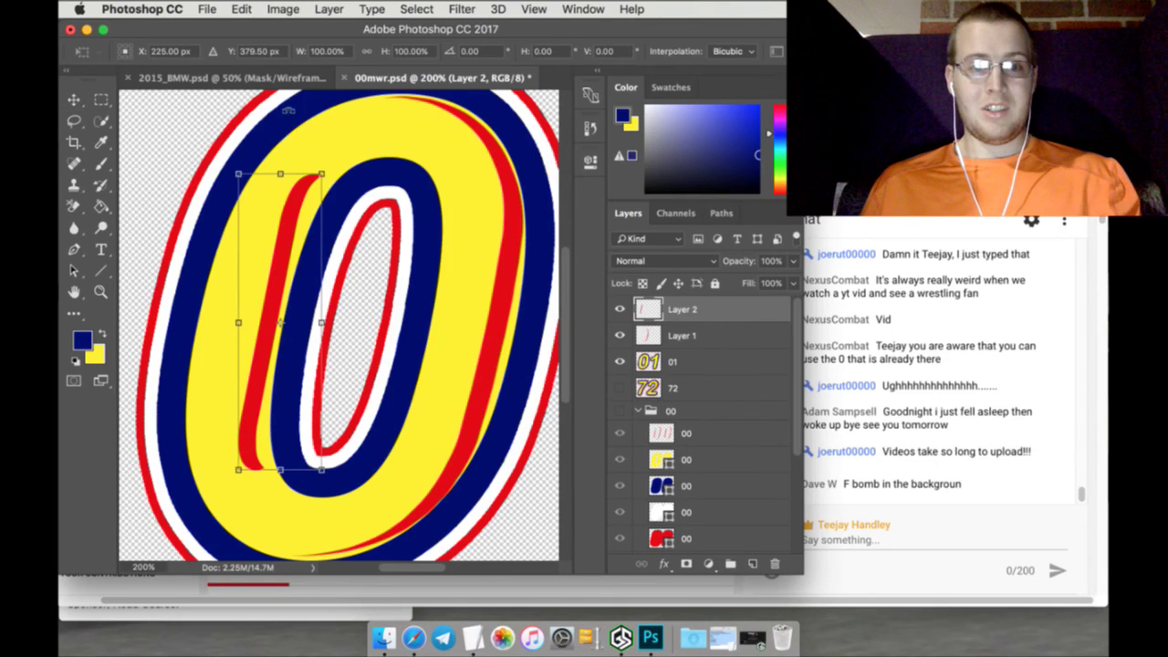
{"action": "left_click", "coordinate": [242, 9]}
{"action": "mouse_move", "coordinate": [352, 376]}
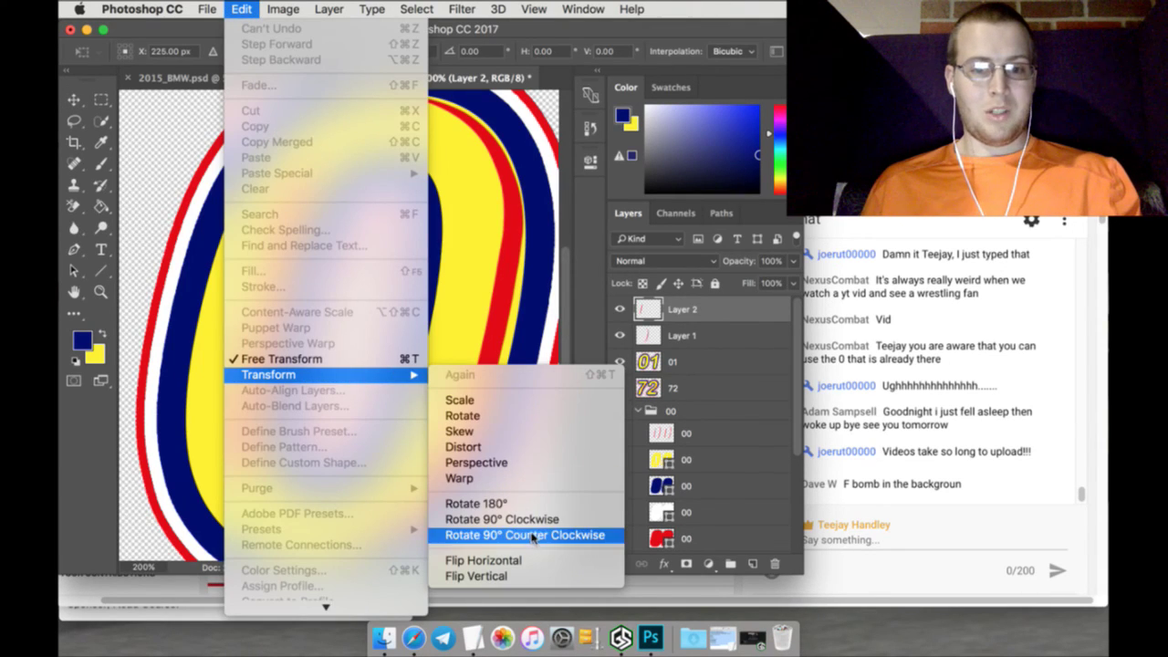
{"action": "left_click", "coordinate": [532, 486]}
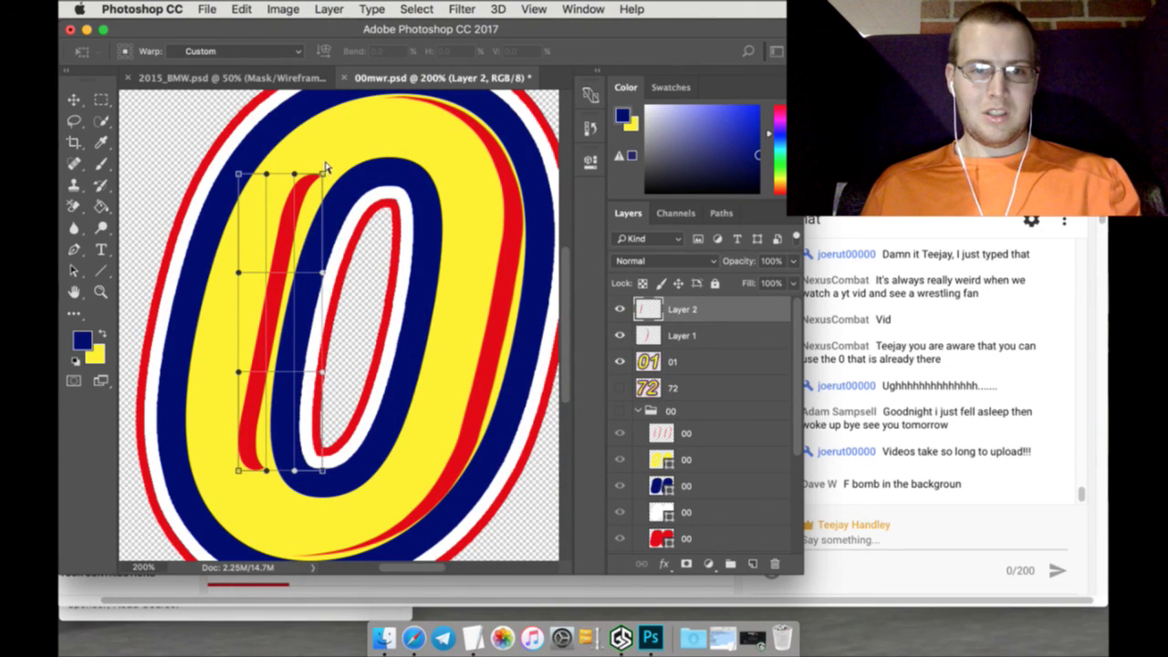
{"action": "left_click_drag", "start_coordinate": [327, 169], "coordinate": [366, 155]}
Warp the inner stripe's lower end down around the inner outline's bottom curve and bulge its left side outward
{"action": "left_click_drag", "start_coordinate": [267, 468], "coordinate": [299, 492]}
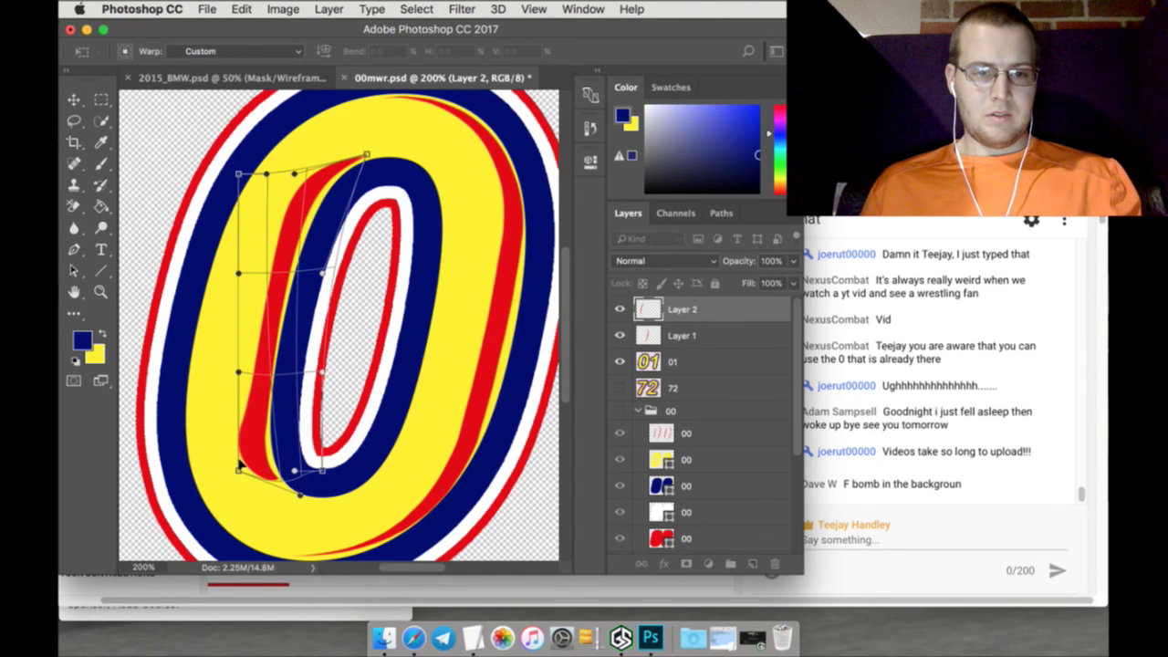
{"action": "left_click_drag", "start_coordinate": [239, 465], "coordinate": [247, 486]}
{"action": "left_click_drag", "start_coordinate": [239, 368], "coordinate": [218, 367]}
{"action": "left_click_drag", "start_coordinate": [237, 268], "coordinate": [223, 268]}
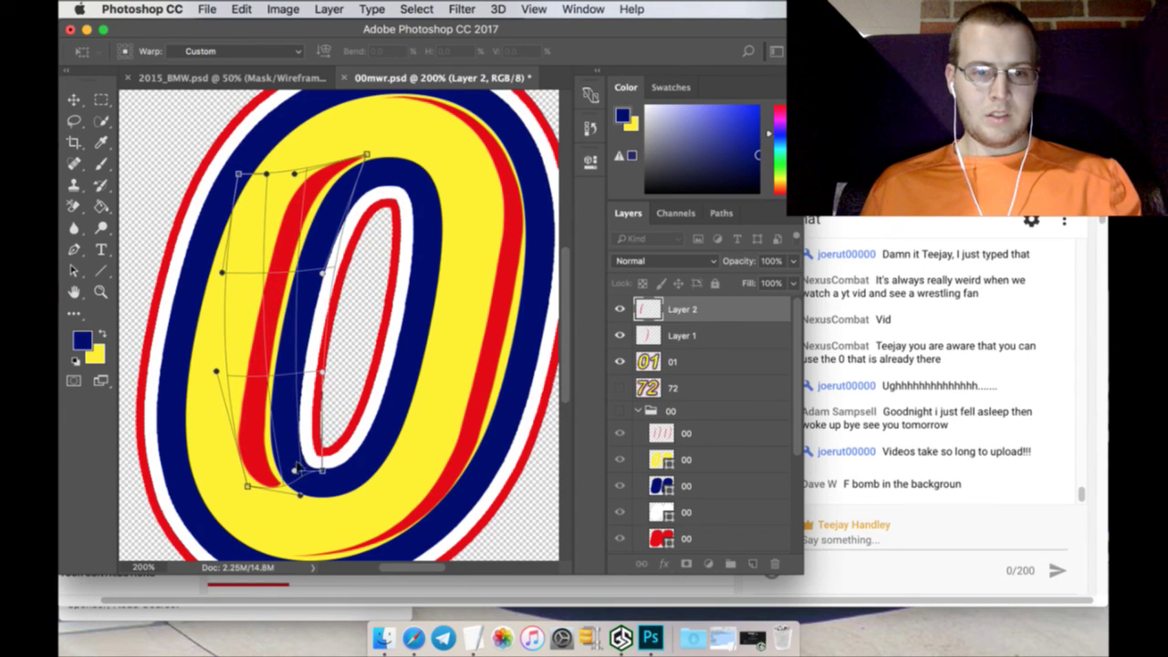
{"action": "left_click_drag", "start_coordinate": [297, 465], "coordinate": [316, 495]}
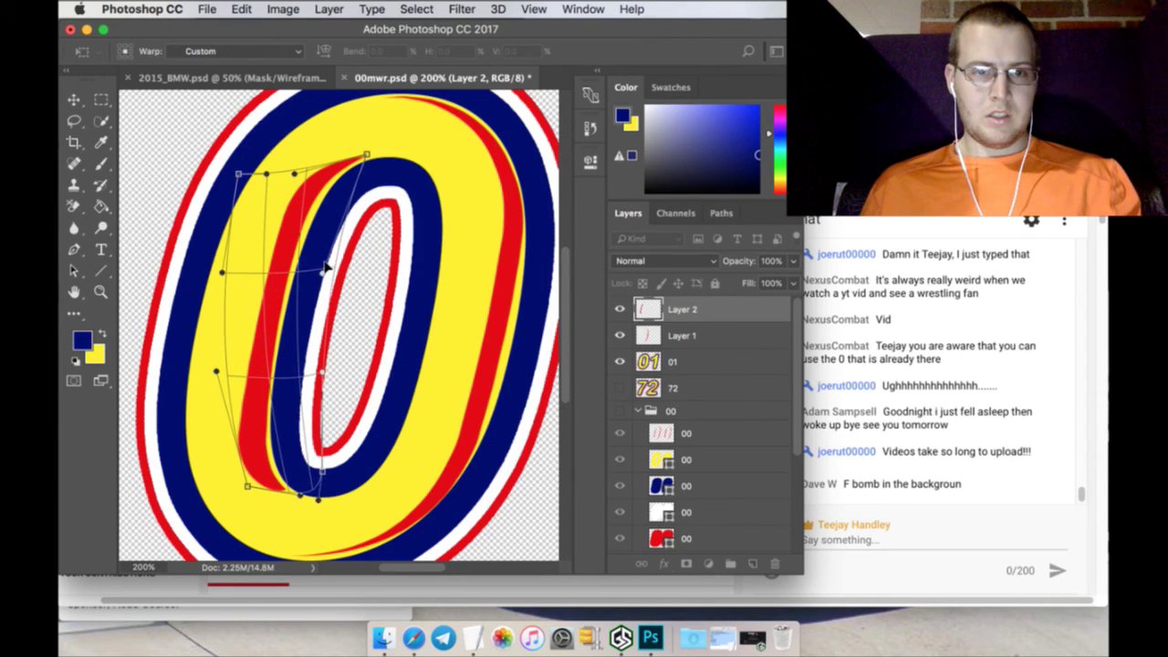
Fine-tune the warp along the upper part of the inner stripe and apply the transformation
{"action": "left_click_drag", "start_coordinate": [326, 267], "coordinate": [332, 265]}
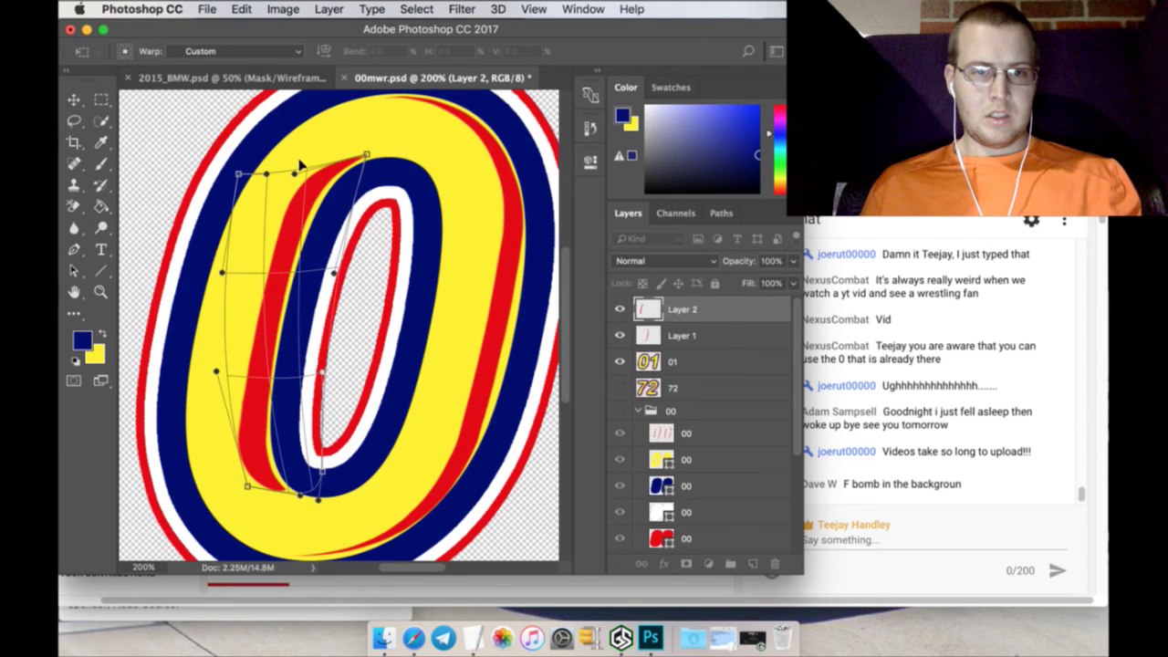
{"action": "left_click_drag", "start_coordinate": [299, 164], "coordinate": [305, 165]}
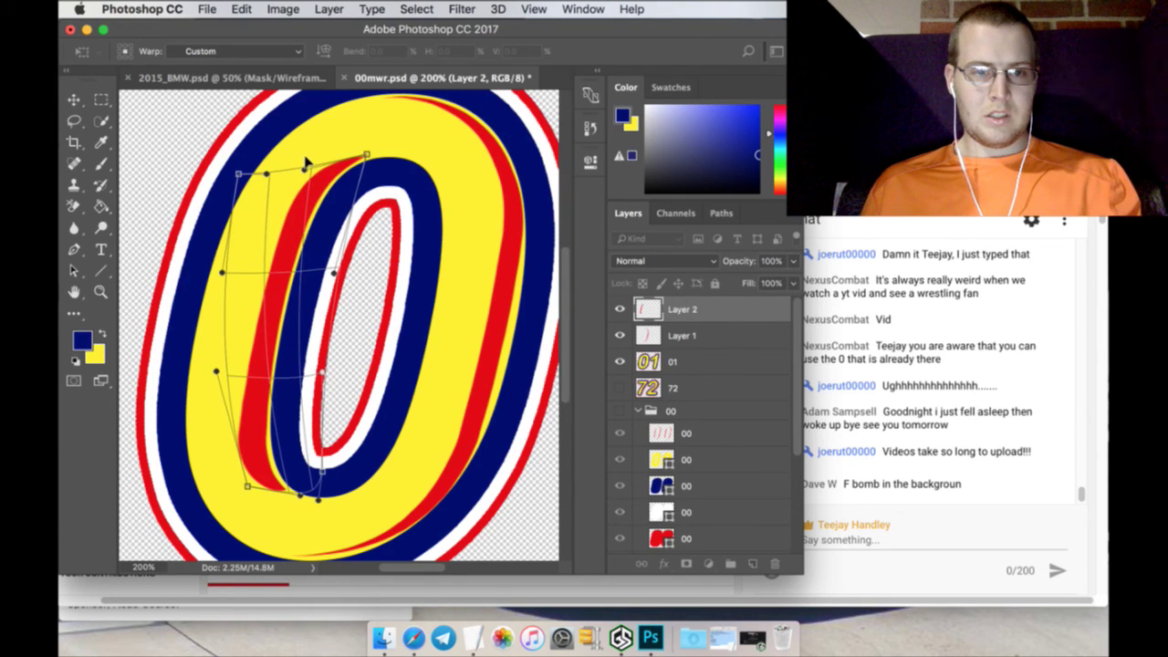
{"action": "left_click", "coordinate": [101, 99]}
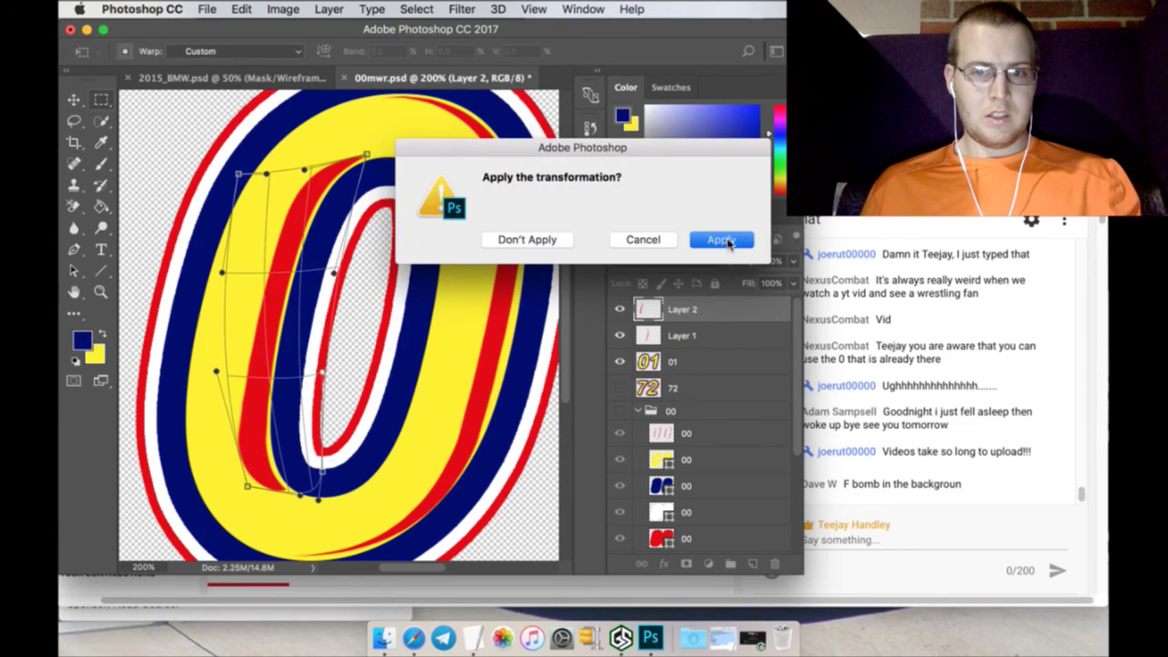
{"action": "left_click", "coordinate": [721, 240]}
Show the 00 group with the 01 layer hidden, and lasso the second 0's outer-right red stripe on the 00 stripe layer
{"action": "left_click", "coordinate": [101, 291]}
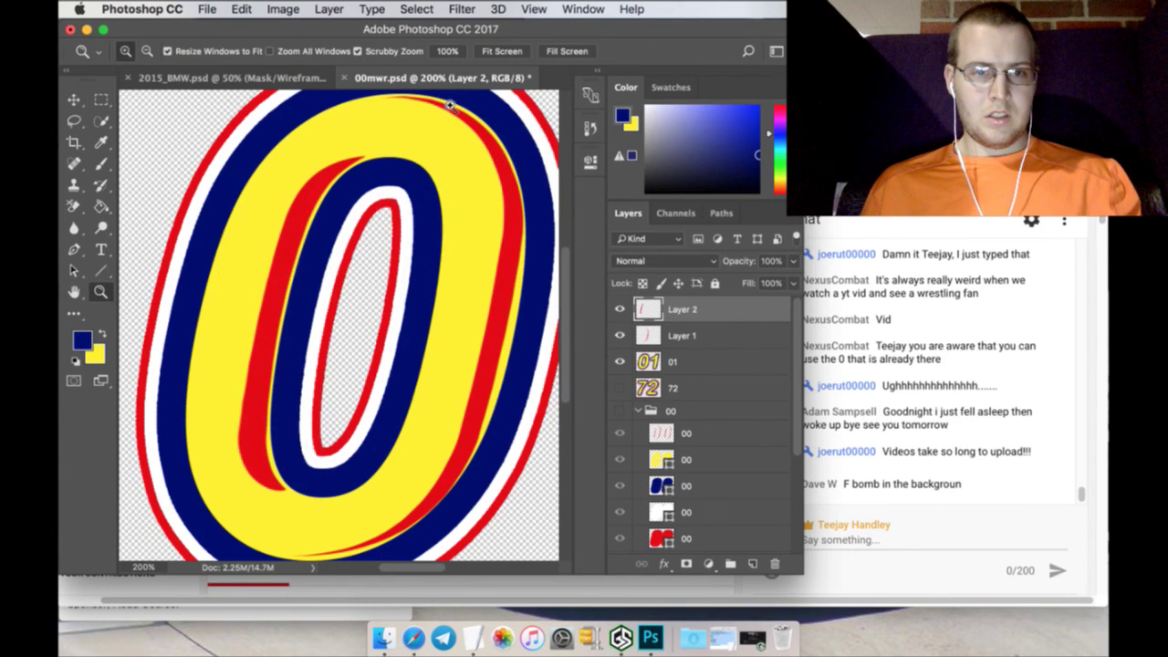
{"action": "left_click", "coordinate": [502, 51]}
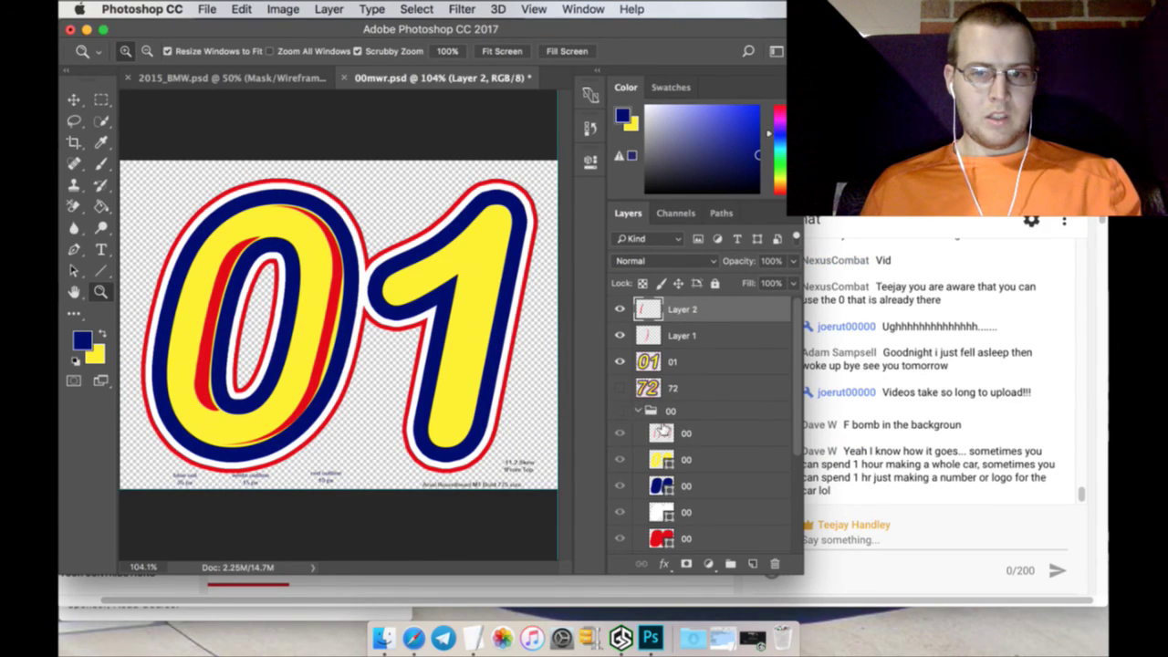
{"action": "left_click", "coordinate": [619, 410]}
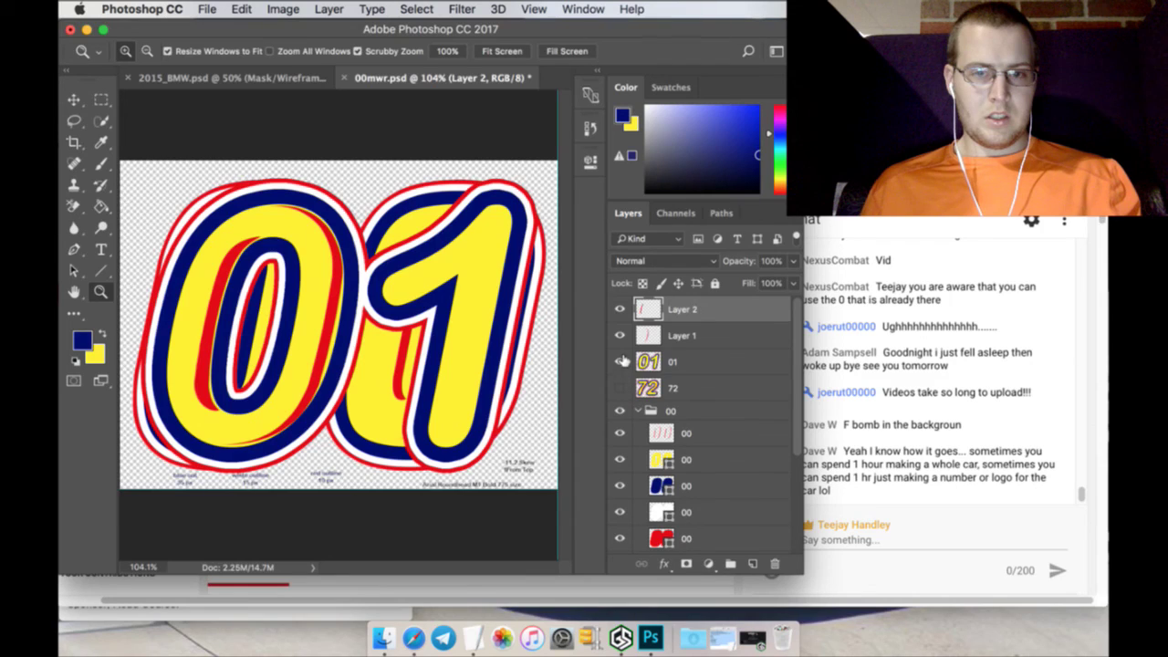
{"action": "left_click", "coordinate": [620, 361]}
{"action": "left_click", "coordinate": [661, 431]}
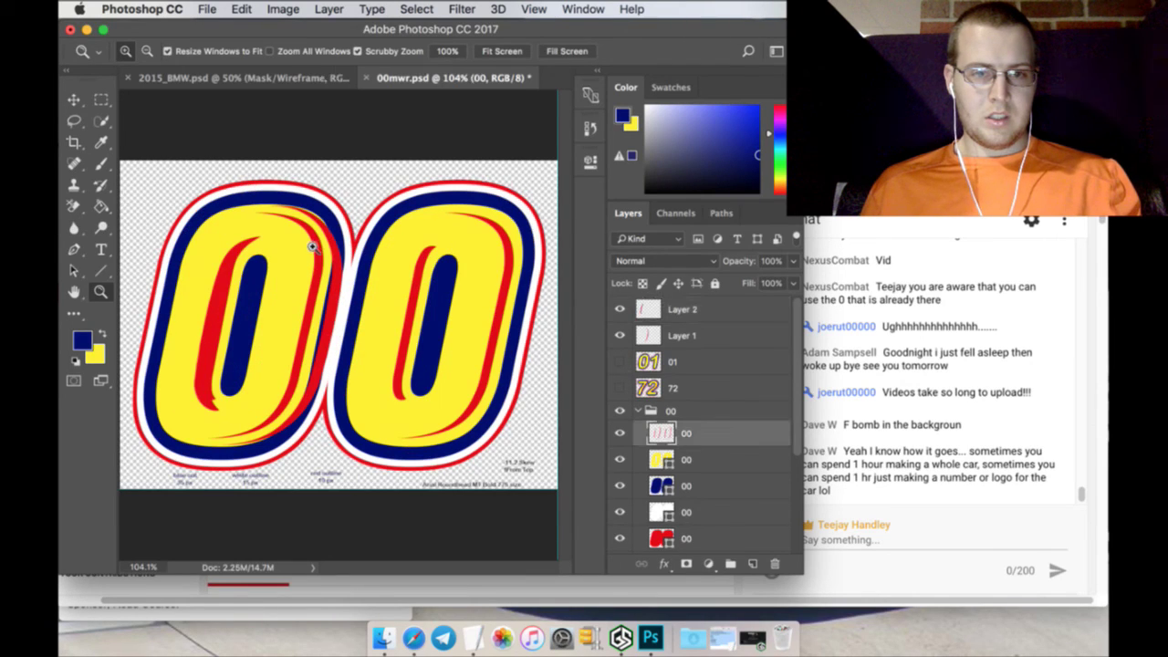
{"action": "left_click", "coordinate": [74, 121]}
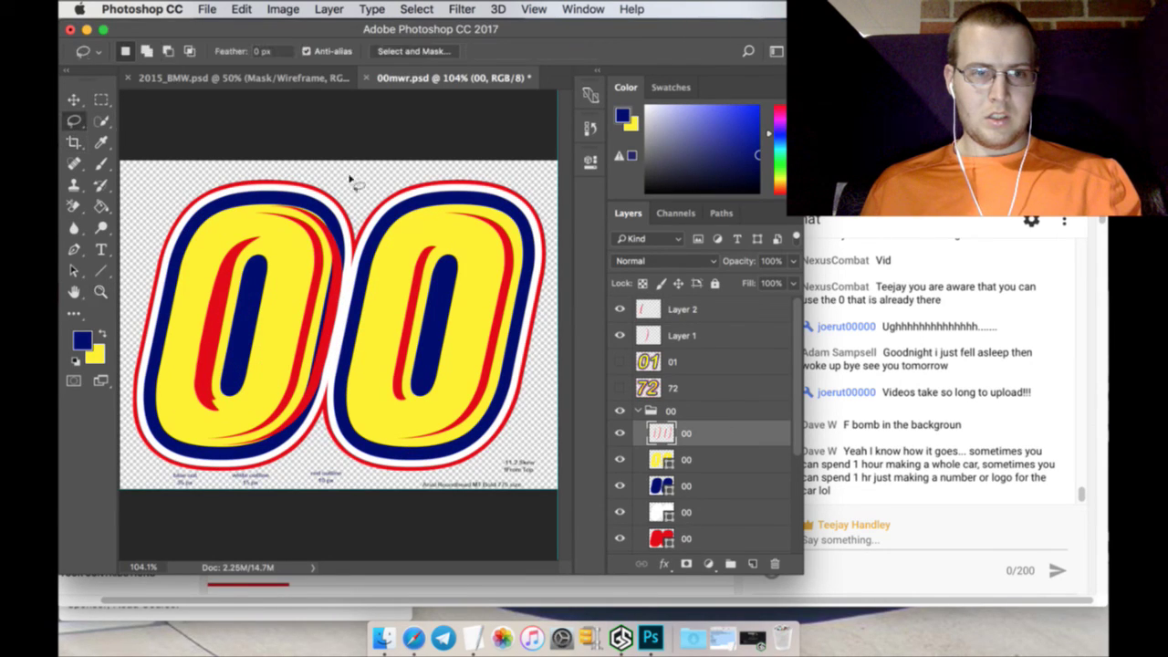
{"action": "mouse_move", "coordinate": [465, 266]}
{"action": "left_mouse_down"}
{"action": "mouse_move", "coordinate": [449, 377]}
{"action": "mouse_move", "coordinate": [384, 419]}
{"action": "mouse_move", "coordinate": [389, 438]}
{"action": "mouse_move", "coordinate": [443, 445]}
{"action": "mouse_move", "coordinate": [500, 408]}
{"action": "mouse_move", "coordinate": [547, 293]}
{"action": "left_mouse_up"}
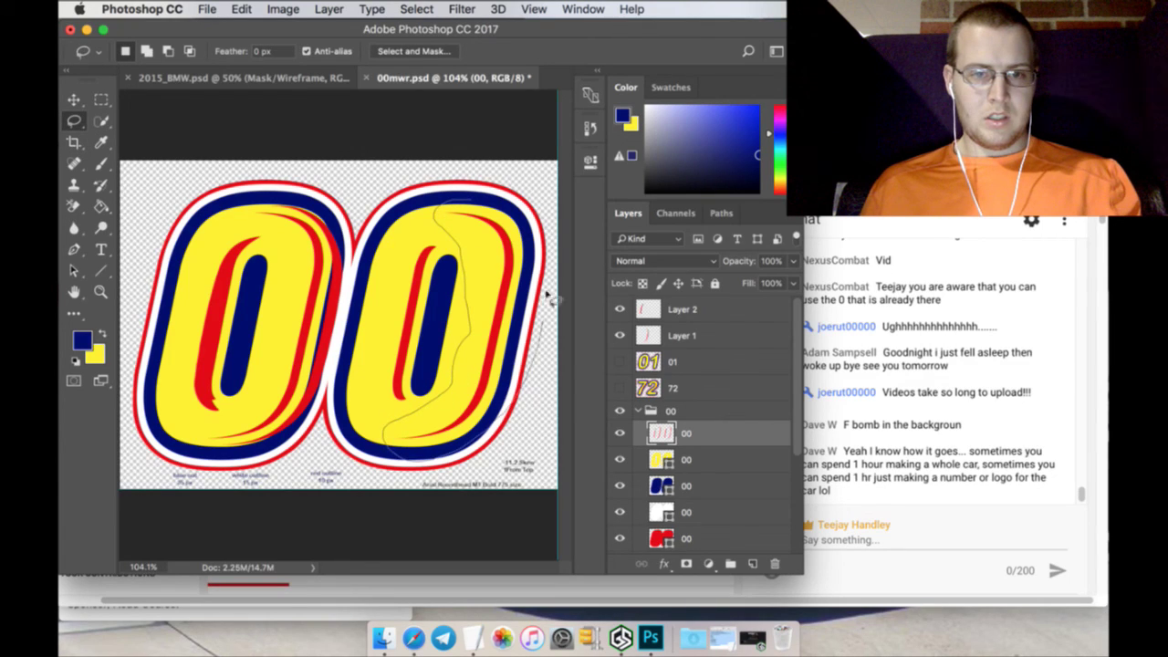
{"action": "left_click_drag", "start_coordinate": [524, 203], "coordinate": [504, 189]}
Copy the selected outer stripe, paste it in place, and move its new layer above Layer 2
{"action": "left_click", "coordinate": [241, 8]}
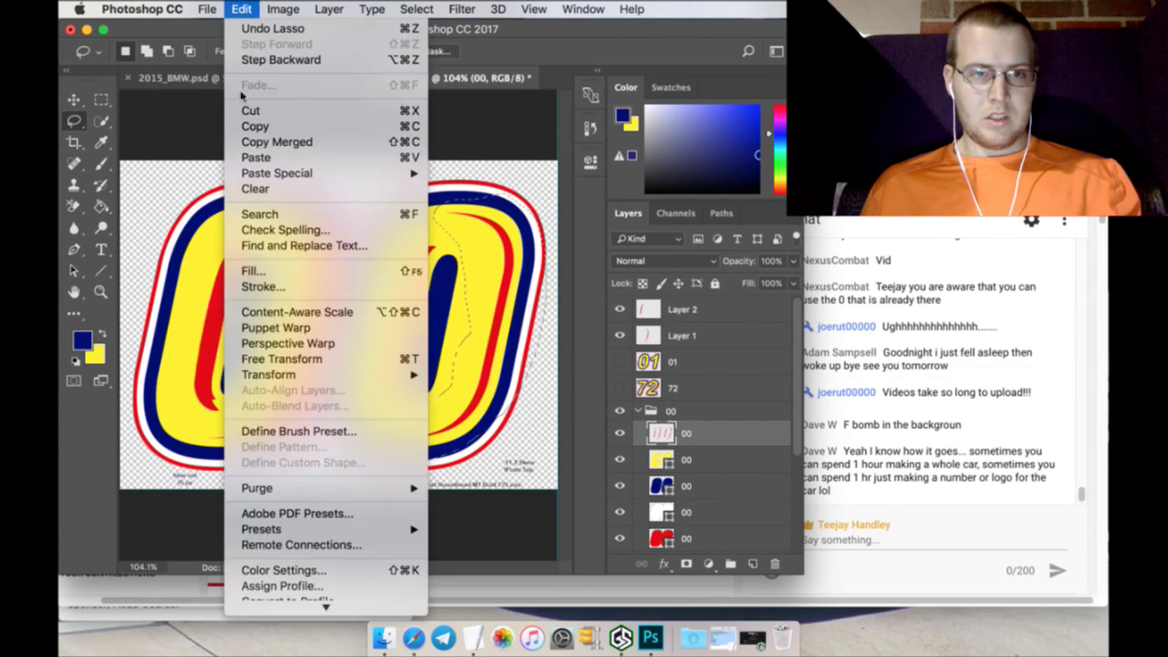
{"action": "left_click", "coordinate": [255, 126]}
{"action": "left_click", "coordinate": [241, 9]}
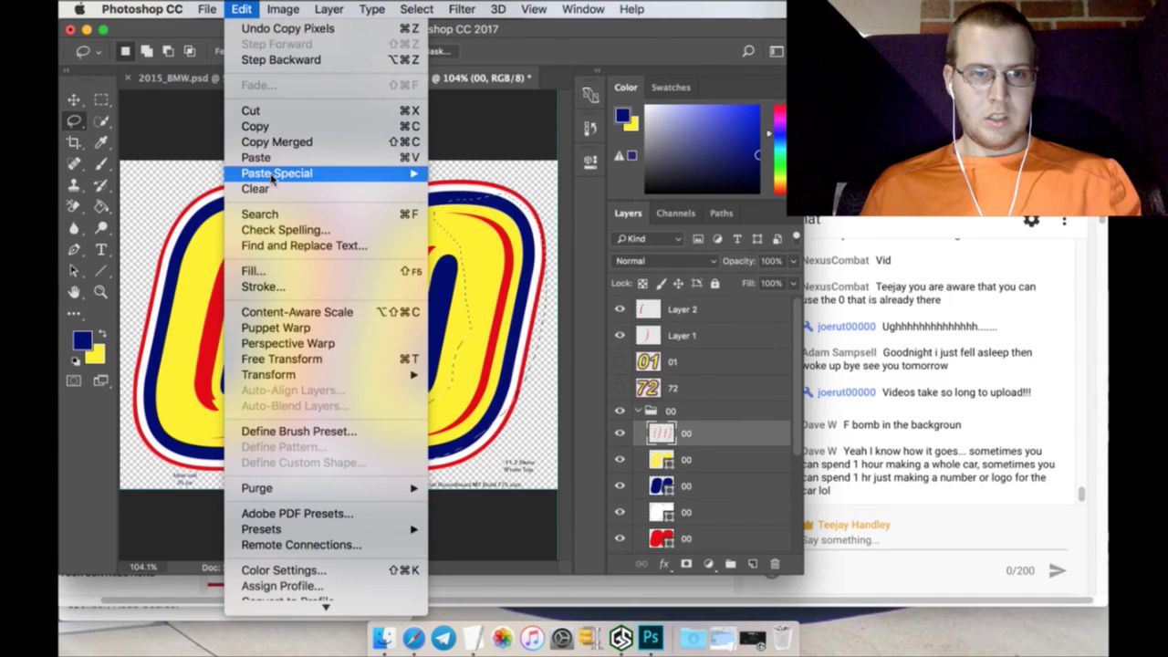
{"action": "mouse_move", "coordinate": [412, 178]}
{"action": "left_click", "coordinate": [470, 173]}
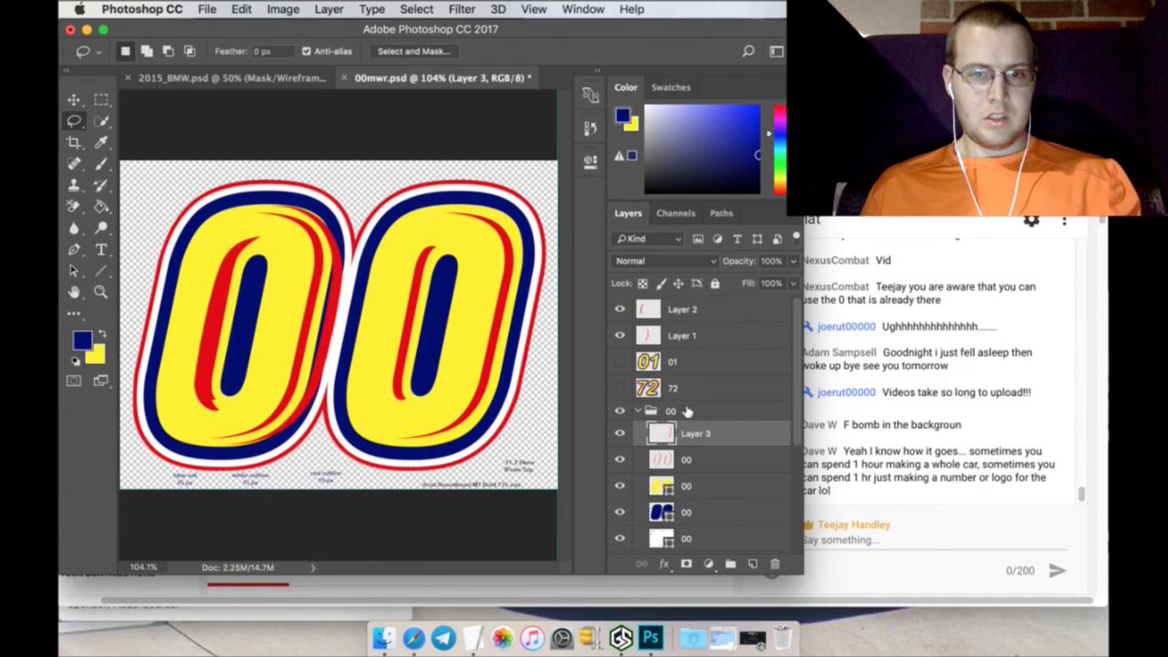
{"action": "left_click_drag", "start_coordinate": [698, 433], "coordinate": [695, 311]}
Show the 01 layer with the 00 group hidden, and nudge the copied outer stripe left over the 1's yellow fill
{"action": "left_click", "coordinate": [620, 388]}
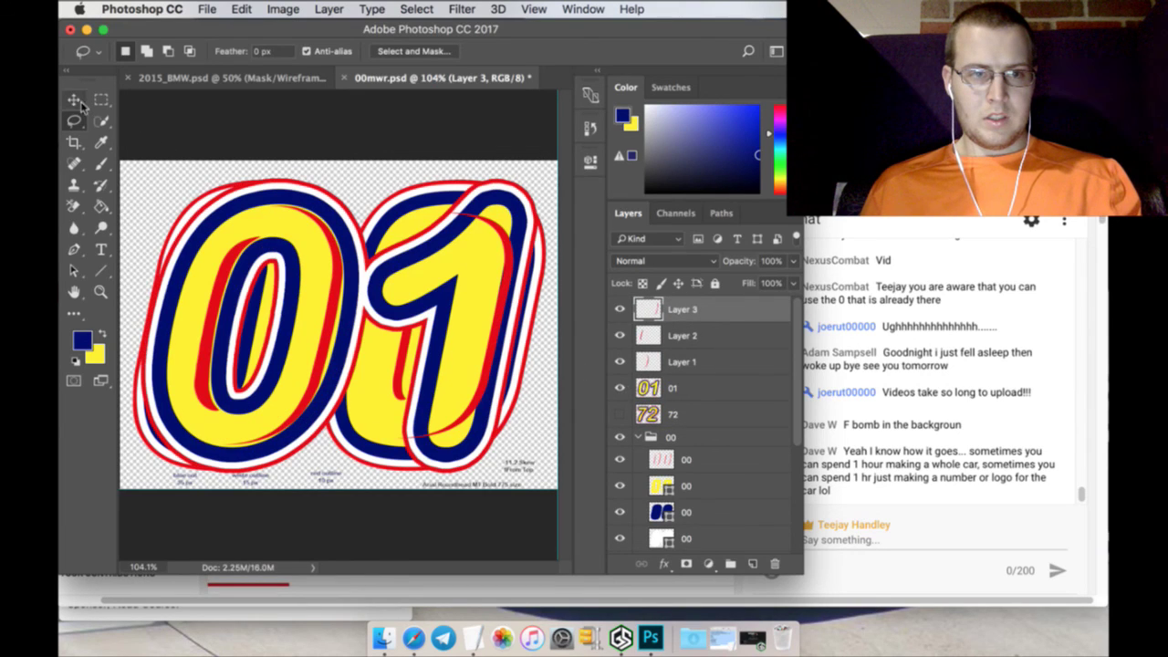
{"action": "left_click", "coordinate": [621, 436]}
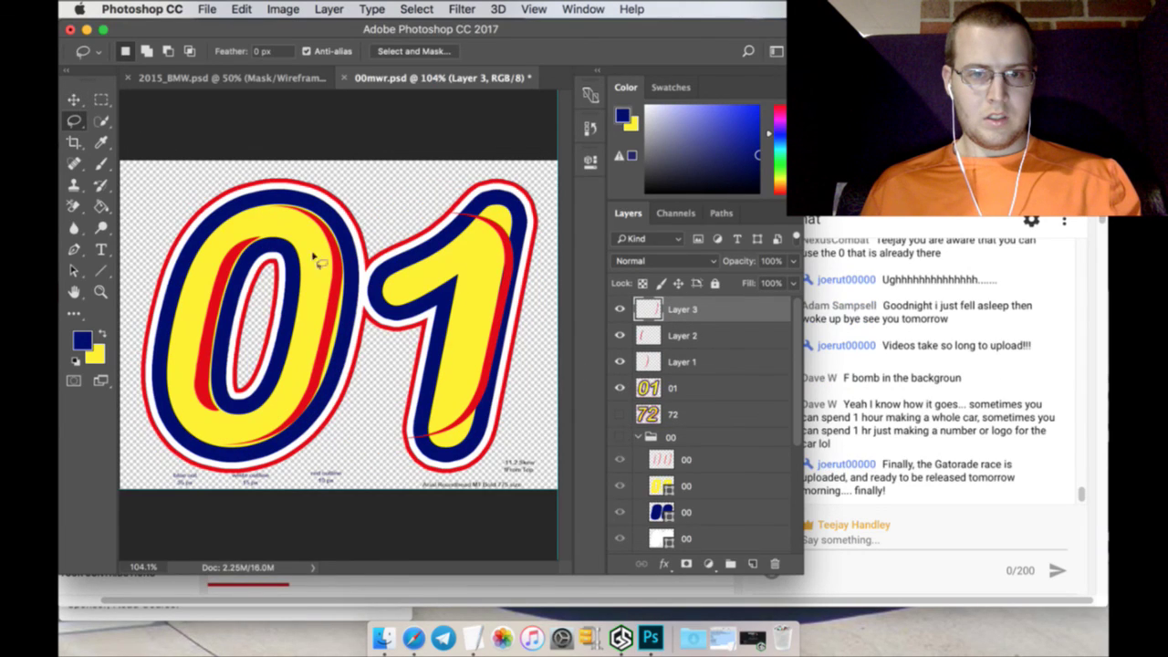
{"action": "left_click", "coordinate": [75, 98]}
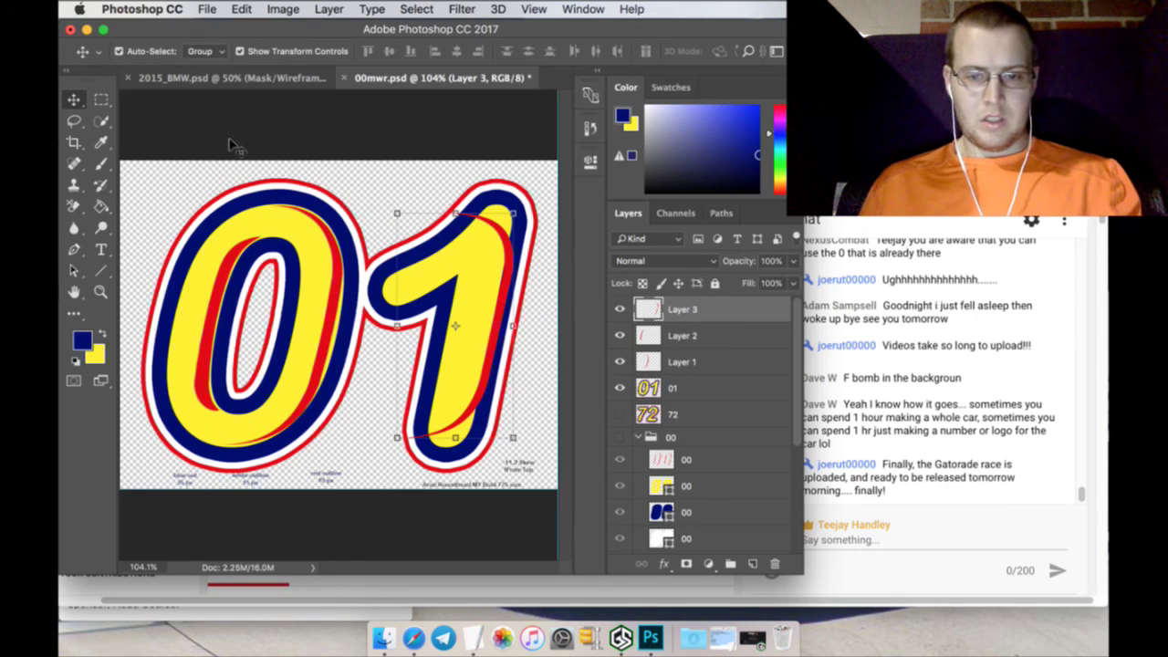
{"action": "key", "text": "Left"}
{"action": "key", "text": "Left"}
{"action": "key", "text": "Left"}
{"action": "key", "text": "Left"}
{"action": "key", "text": "Left"}
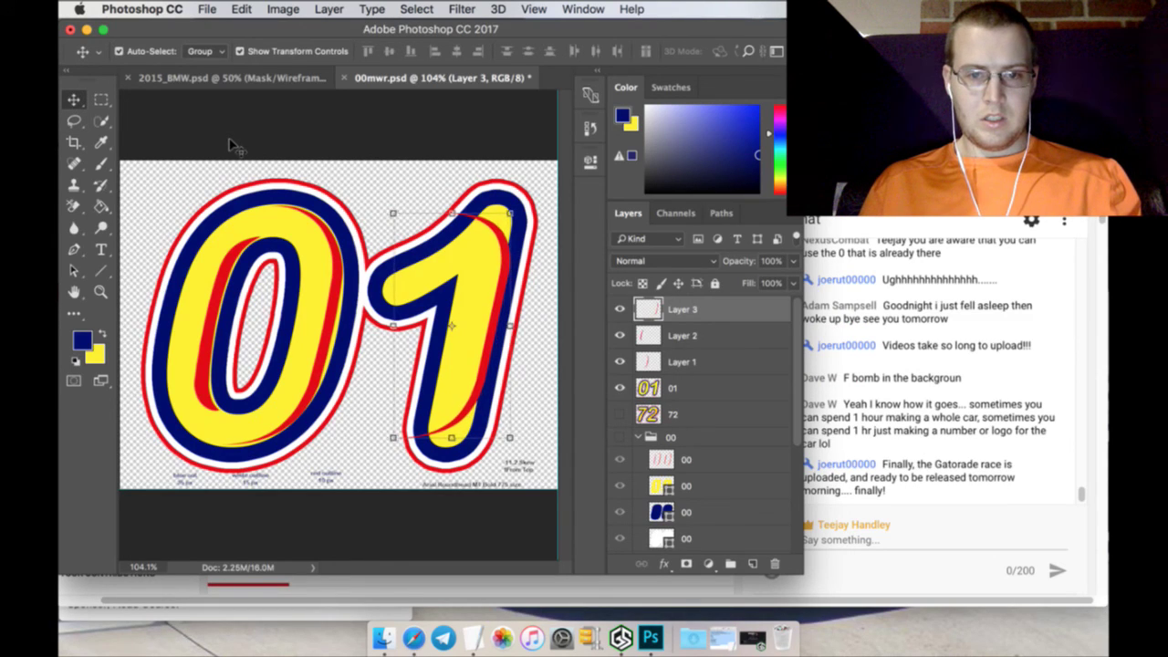
{"action": "key", "text": "Left"}
{"action": "key", "text": "Left"}
{"action": "key", "text": "Left"}
{"action": "key", "text": "Left"}
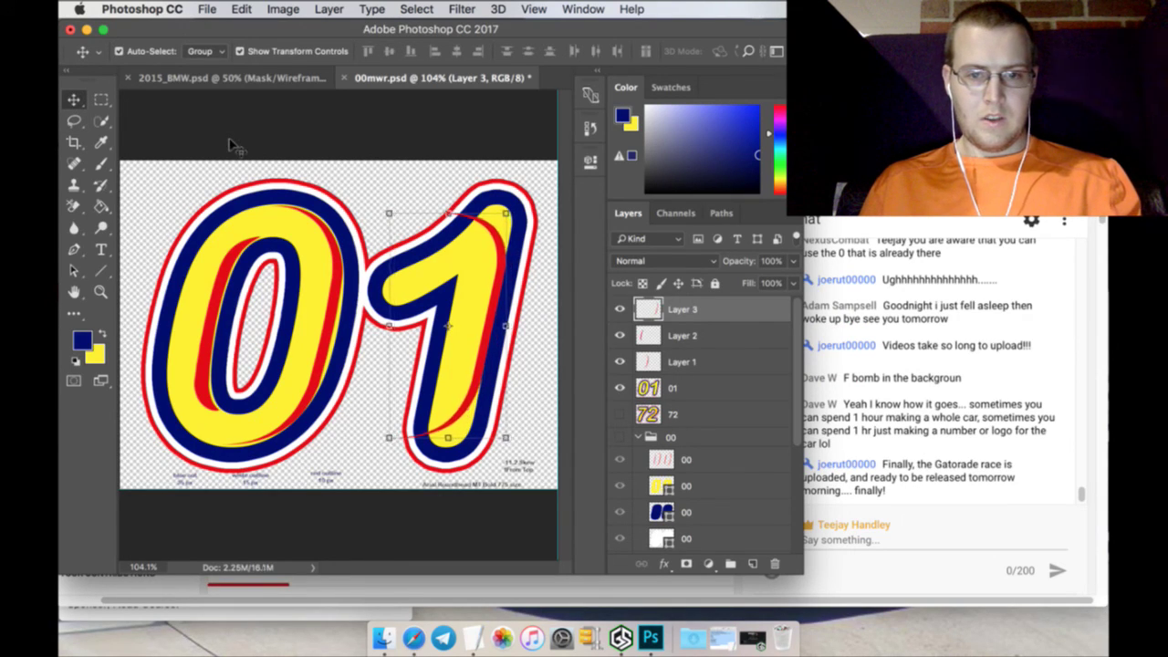
Nudge the red accent stroke on Layer 3 left so it sits inside the right edge of the 1
{"action": "key", "text": "Left"}
{"action": "key", "text": "Left"}
{"action": "key", "text": "Left"}
{"action": "key", "text": "Left"}
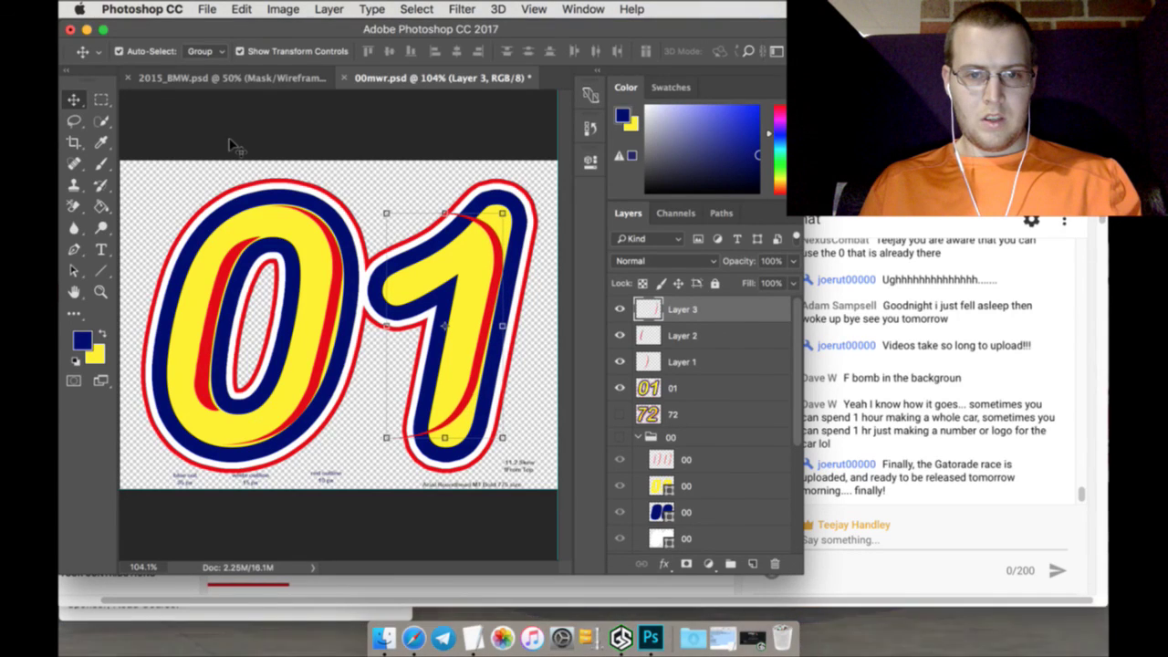
{"action": "key", "text": "Left"}
{"action": "key", "text": "Left"}
{"action": "key", "text": "Left"}
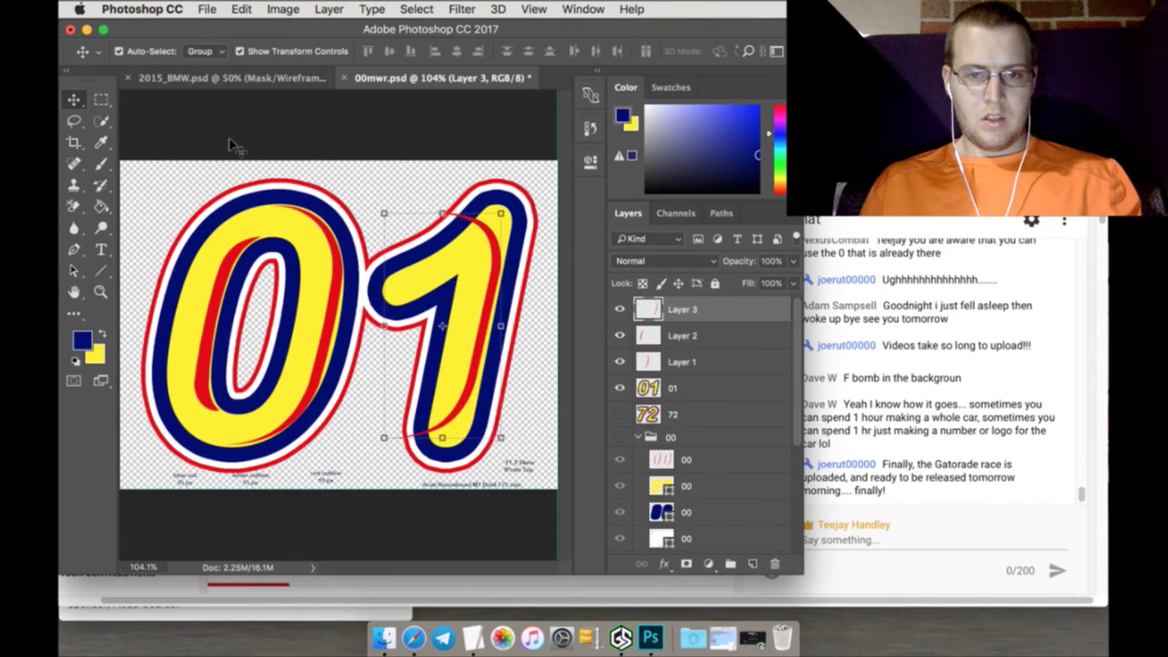
{"action": "key", "text": "Left"}
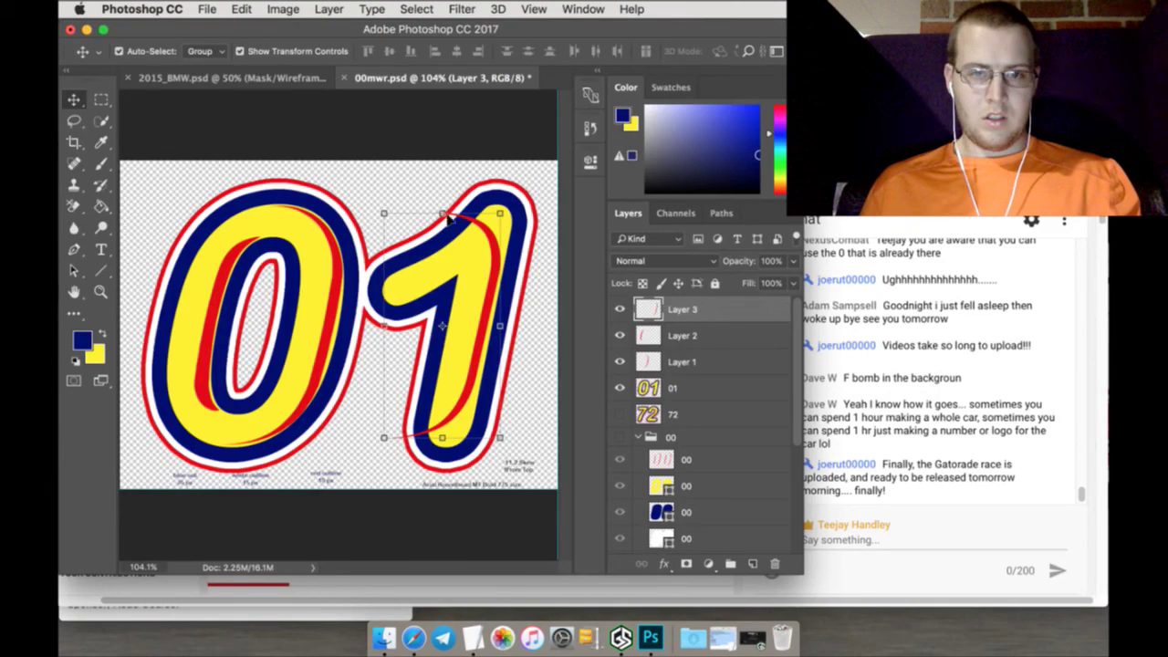
Scale the Layer 3 accent stroke to 86.86% width and 106.45% height, and apply the transform
{"action": "left_click_drag", "start_coordinate": [442, 209], "coordinate": [455, 208]}
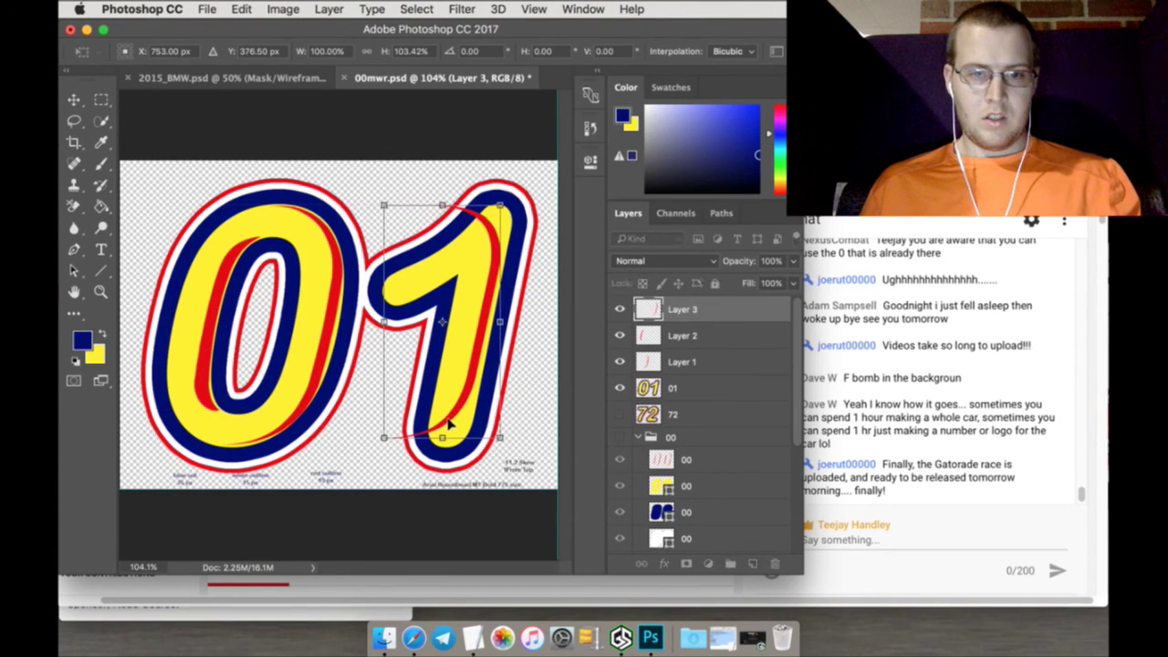
{"action": "left_click_drag", "start_coordinate": [442, 440], "coordinate": [446, 445]}
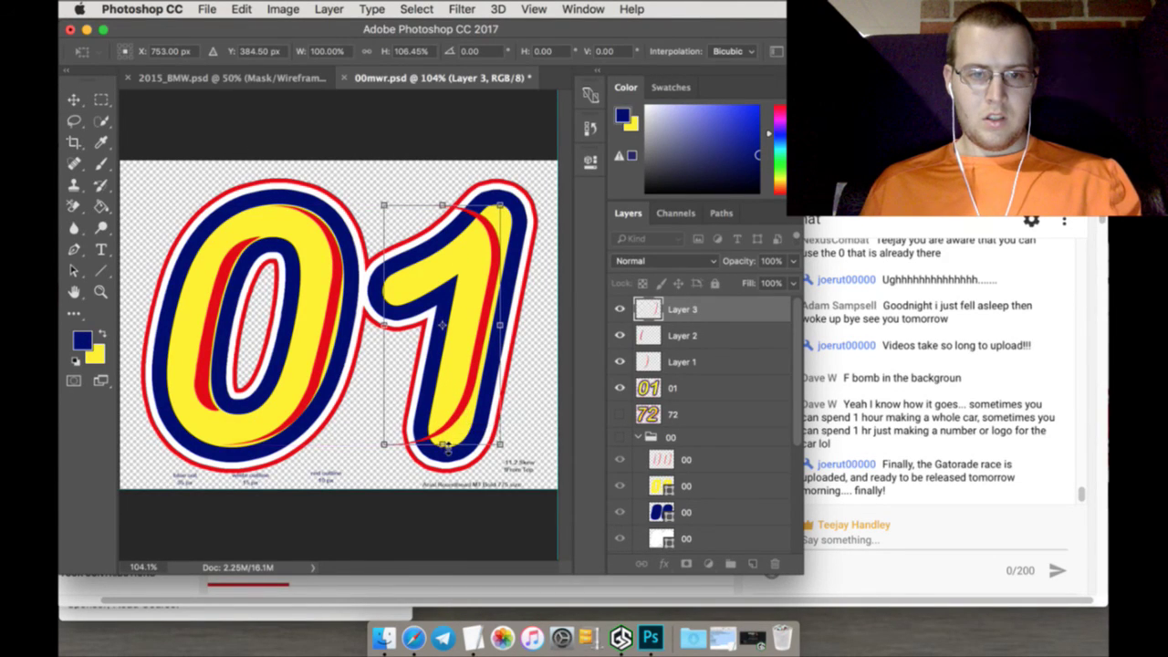
{"action": "left_click_drag", "start_coordinate": [380, 324], "coordinate": [393, 325]}
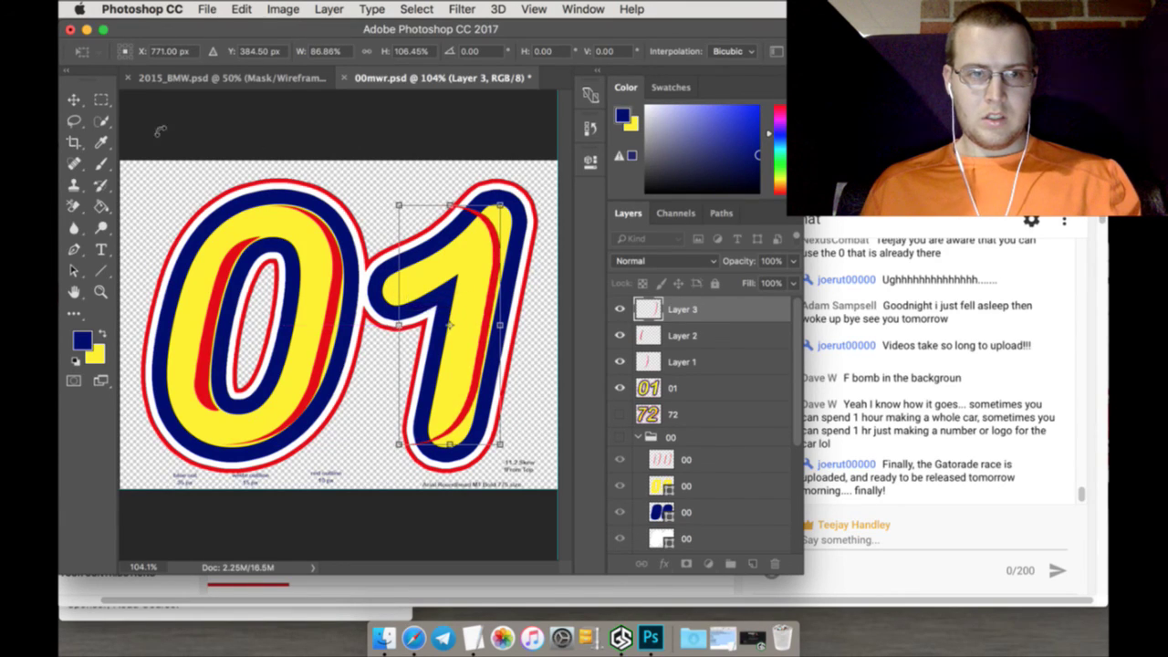
{"action": "left_click", "coordinate": [108, 96]}
{"action": "left_click", "coordinate": [721, 240]}
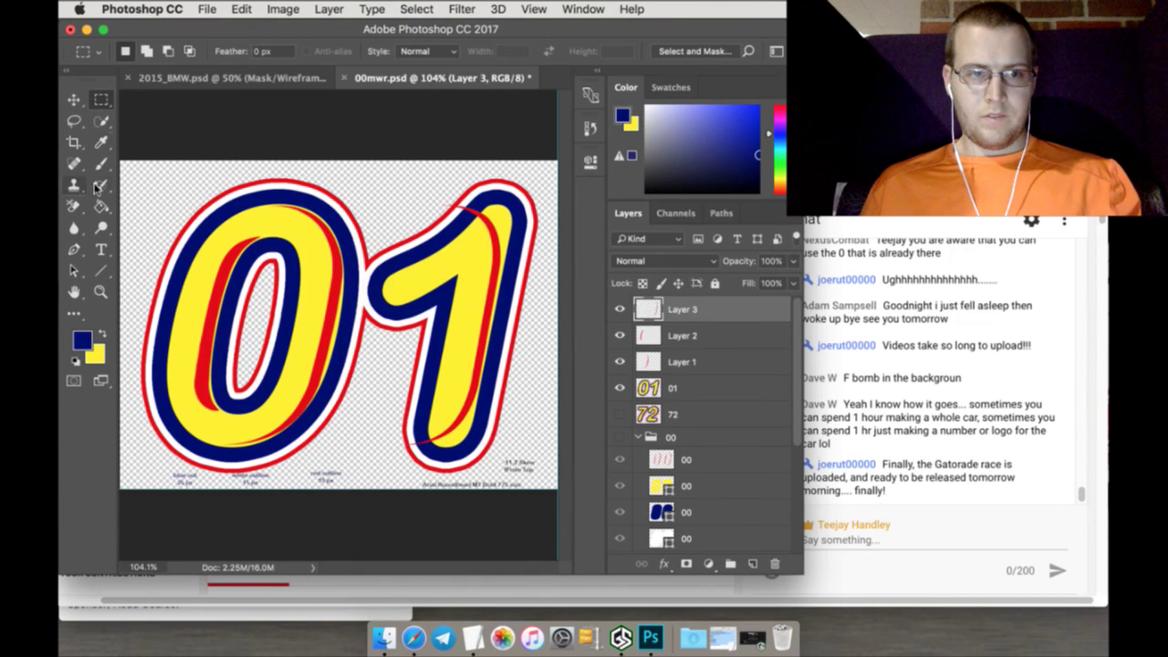
Warp the upper part of the Layer 3 accent so its tip curves along the inside of the 1's top right edge
{"action": "left_click", "coordinate": [102, 292]}
{"action": "left_click", "coordinate": [555, 240]}
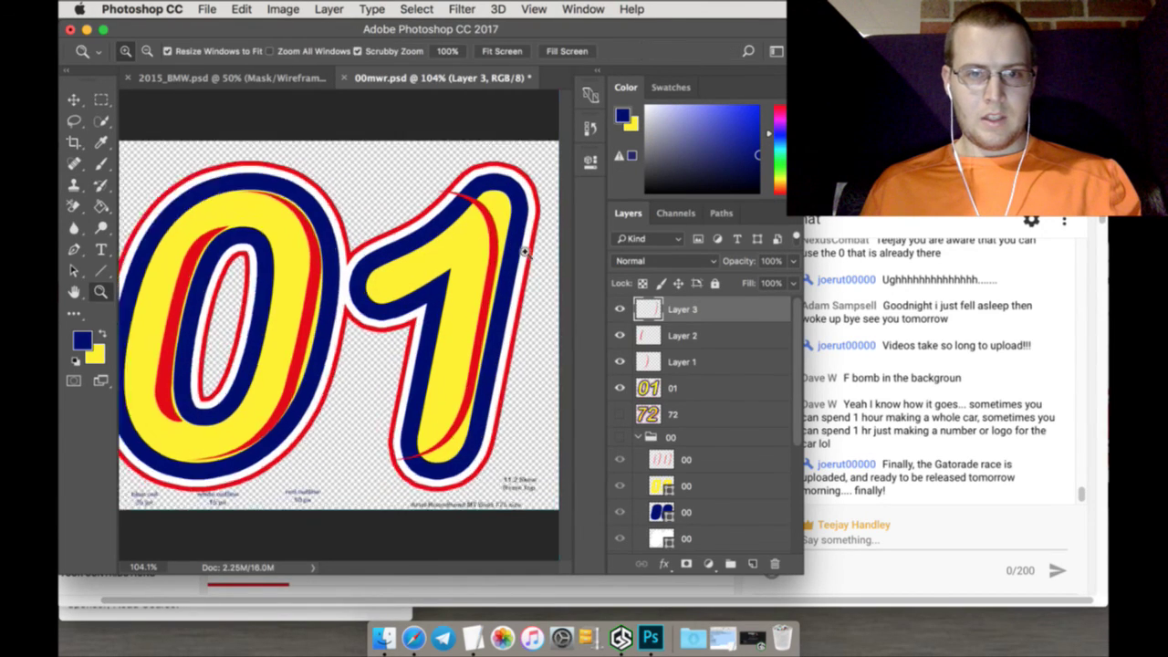
{"action": "left_click", "coordinate": [239, 9]}
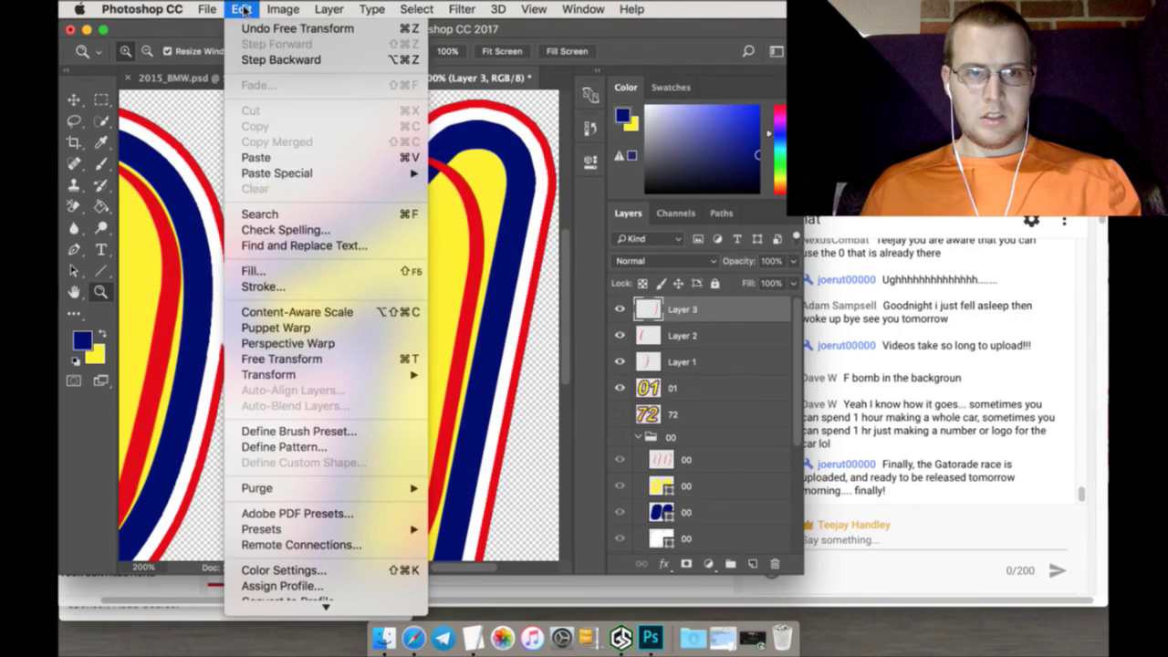
{"action": "mouse_move", "coordinate": [326, 375]}
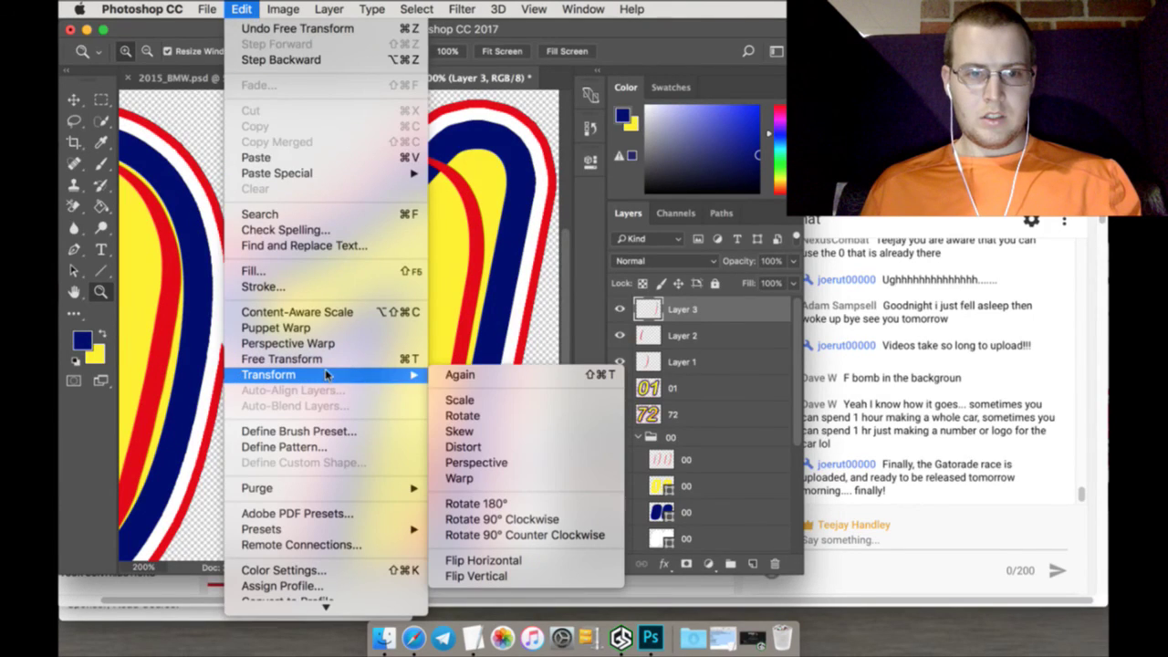
{"action": "left_click", "coordinate": [459, 478]}
{"action": "mouse_move", "coordinate": [420, 144]}
{"action": "left_mouse_down"}
{"action": "mouse_move", "coordinate": [463, 146]}
{"action": "mouse_move", "coordinate": [424, 142]}
{"action": "left_mouse_up"}
{"action": "mouse_move", "coordinate": [486, 144]}
{"action": "left_mouse_down"}
{"action": "mouse_move", "coordinate": [512, 148]}
{"action": "mouse_move", "coordinate": [500, 151]}
{"action": "left_mouse_up"}
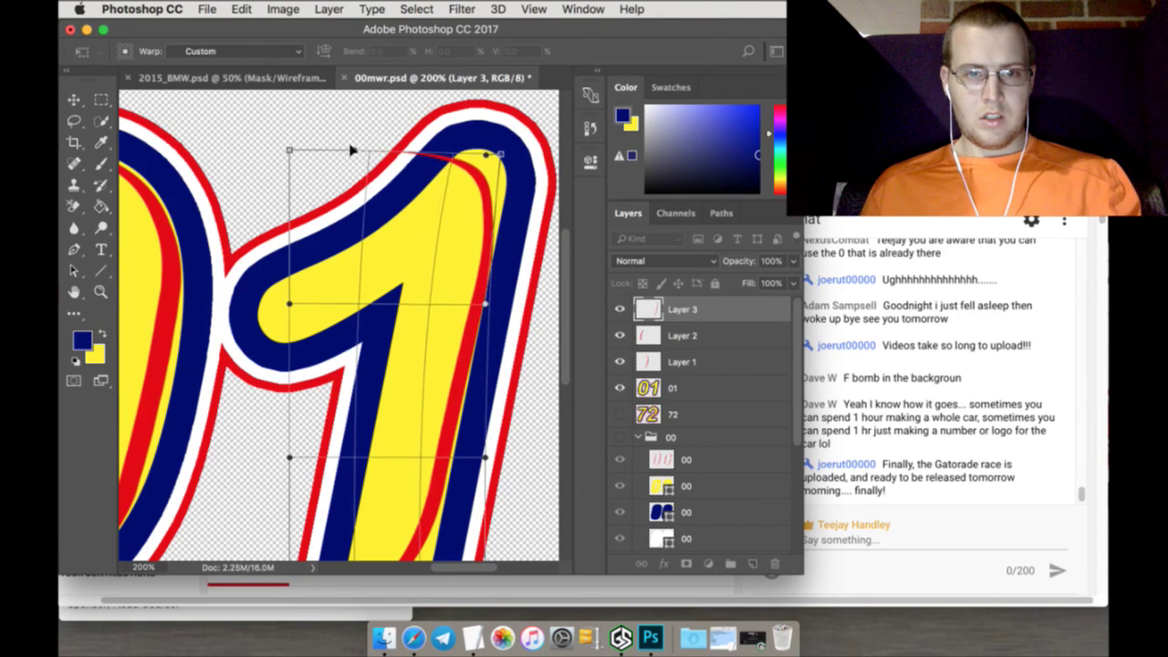
{"action": "left_click_drag", "start_coordinate": [290, 146], "coordinate": [330, 147]}
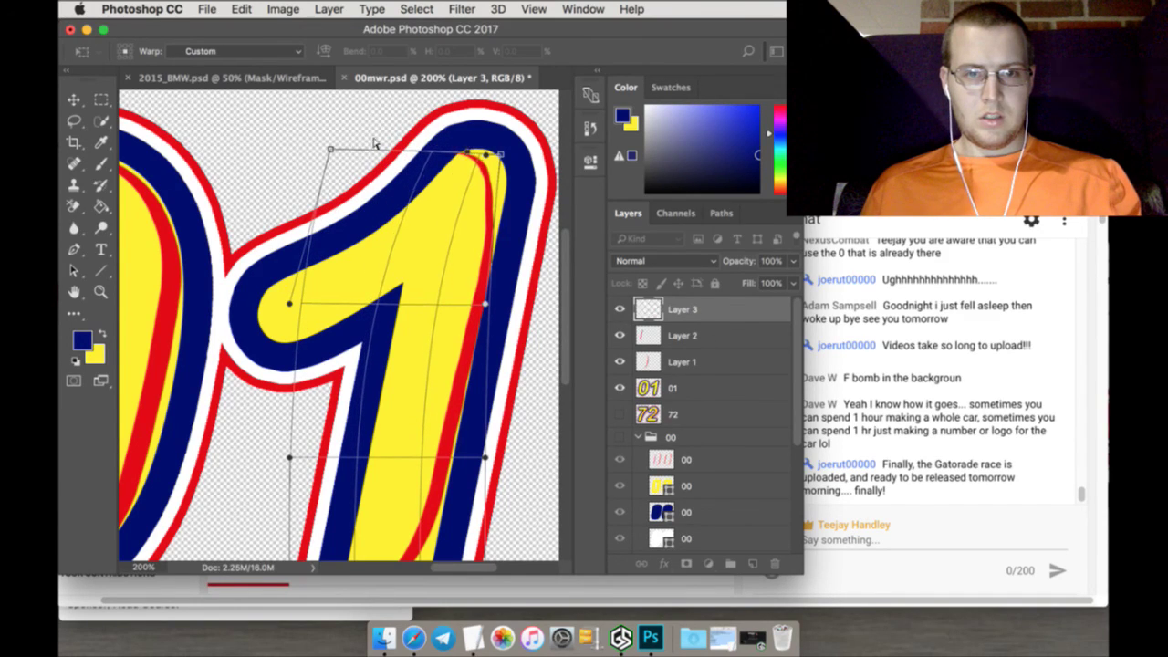
{"action": "left_click_drag", "start_coordinate": [330, 148], "coordinate": [515, 155]}
{"action": "left_click_drag", "start_coordinate": [485, 299], "coordinate": [466, 297]}
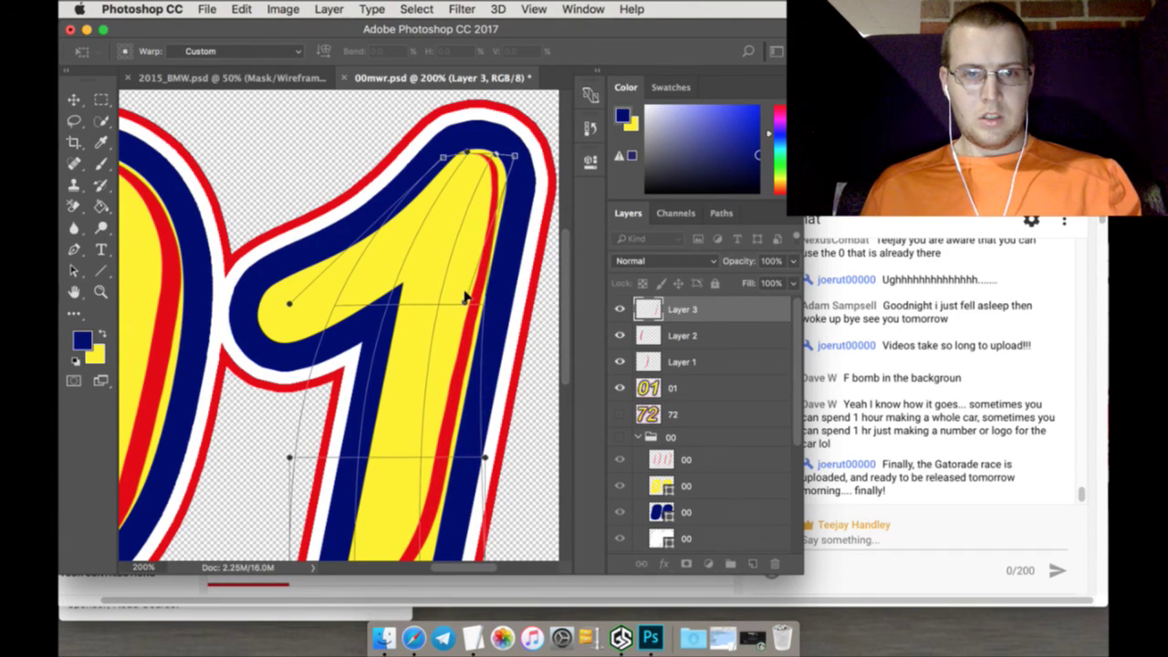
Warp the lower end of the Layer 3 accent inward to follow the rounded foot of the 1's yellow fill
{"action": "scroll", "coordinate": [471, 185], "scroll_direction": "down", "scroll_amount": 8}
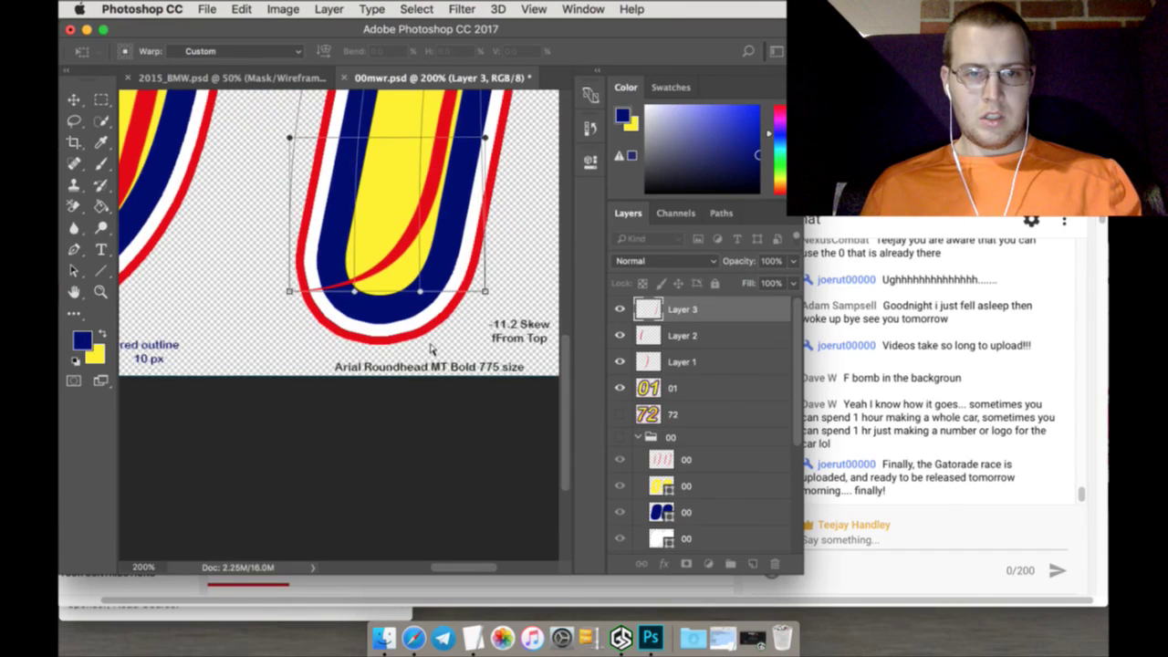
{"action": "scroll", "coordinate": [423, 329], "scroll_direction": "up", "scroll_amount": 1}
{"action": "mouse_move", "coordinate": [486, 321]}
{"action": "left_mouse_down"}
{"action": "mouse_move", "coordinate": [497, 317]}
{"action": "mouse_move", "coordinate": [424, 323]}
{"action": "mouse_move", "coordinate": [468, 341]}
{"action": "left_mouse_up"}
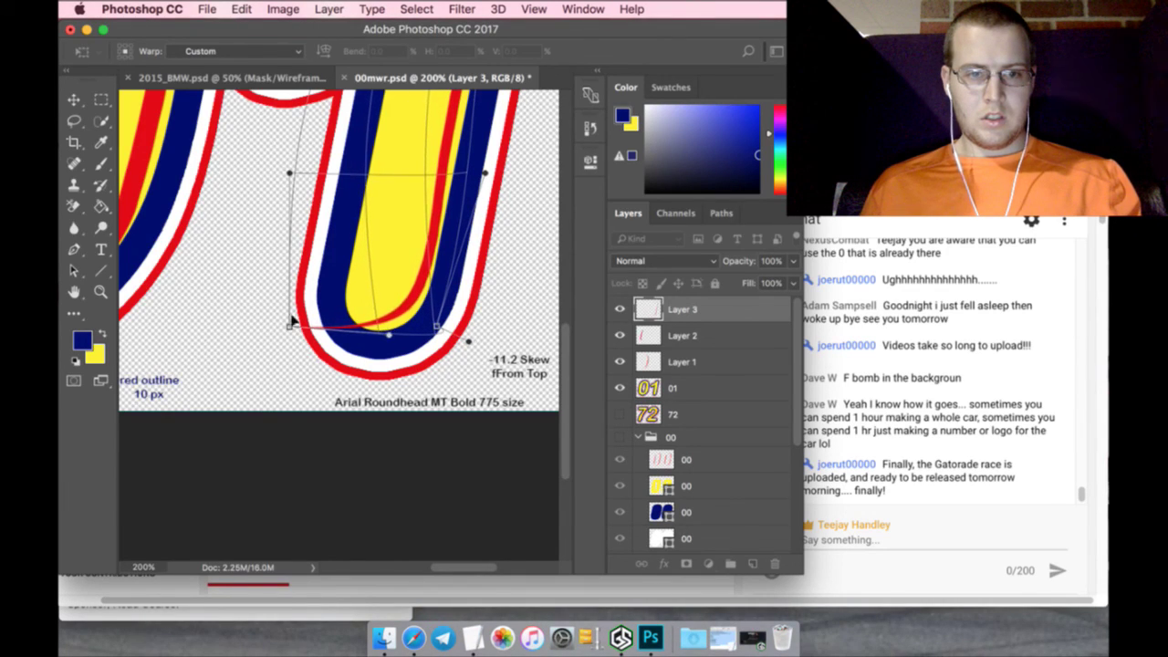
{"action": "left_click_drag", "start_coordinate": [290, 324], "coordinate": [357, 321]}
Refine the warp along the middle of the 1's stem, pulling its left side in to the yellow fill, and apply it
{"action": "scroll", "coordinate": [486, 358], "scroll_direction": "up", "scroll_amount": 5}
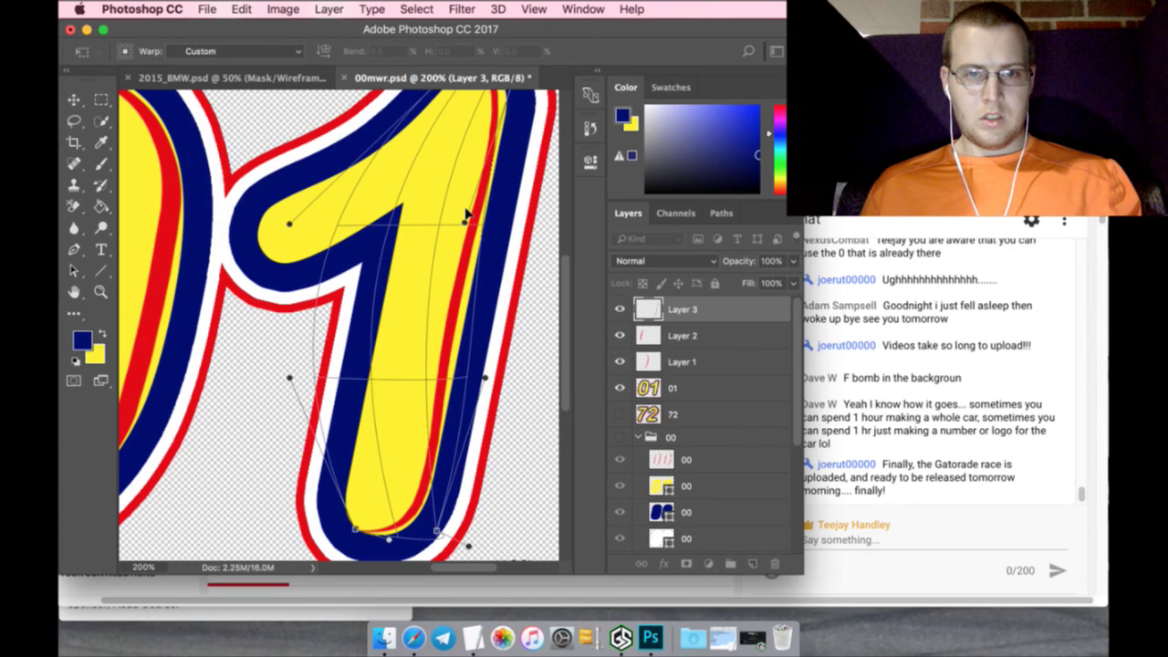
{"action": "left_click_drag", "start_coordinate": [468, 215], "coordinate": [470, 216]}
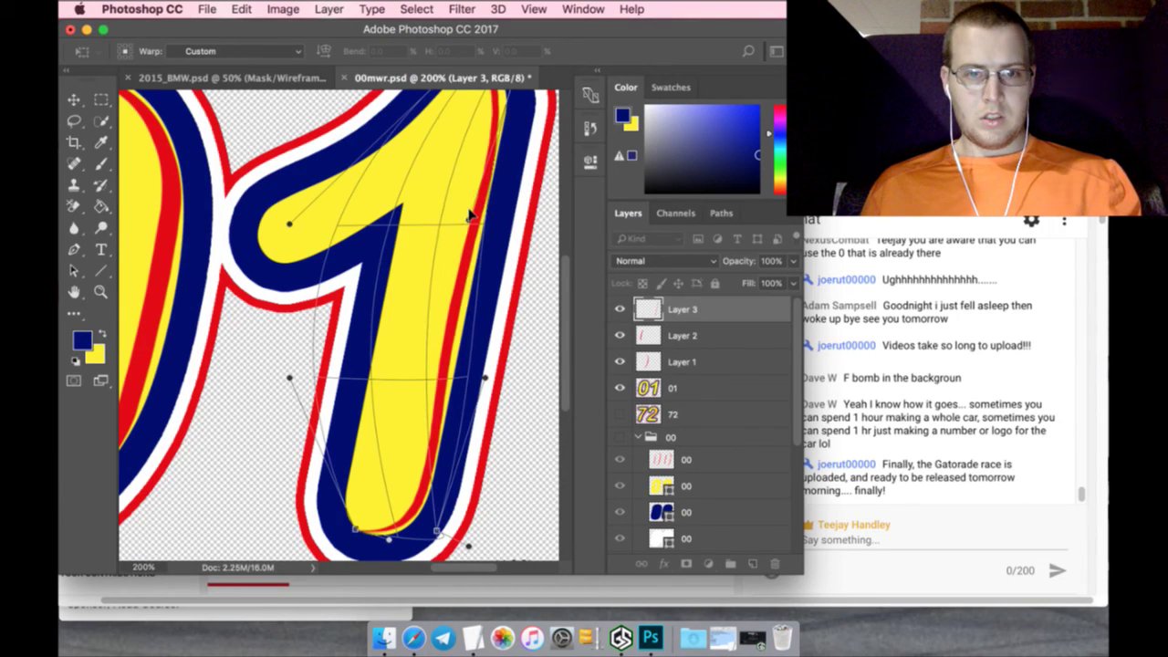
{"action": "scroll", "coordinate": [406, 388], "scroll_direction": "up", "scroll_amount": 3}
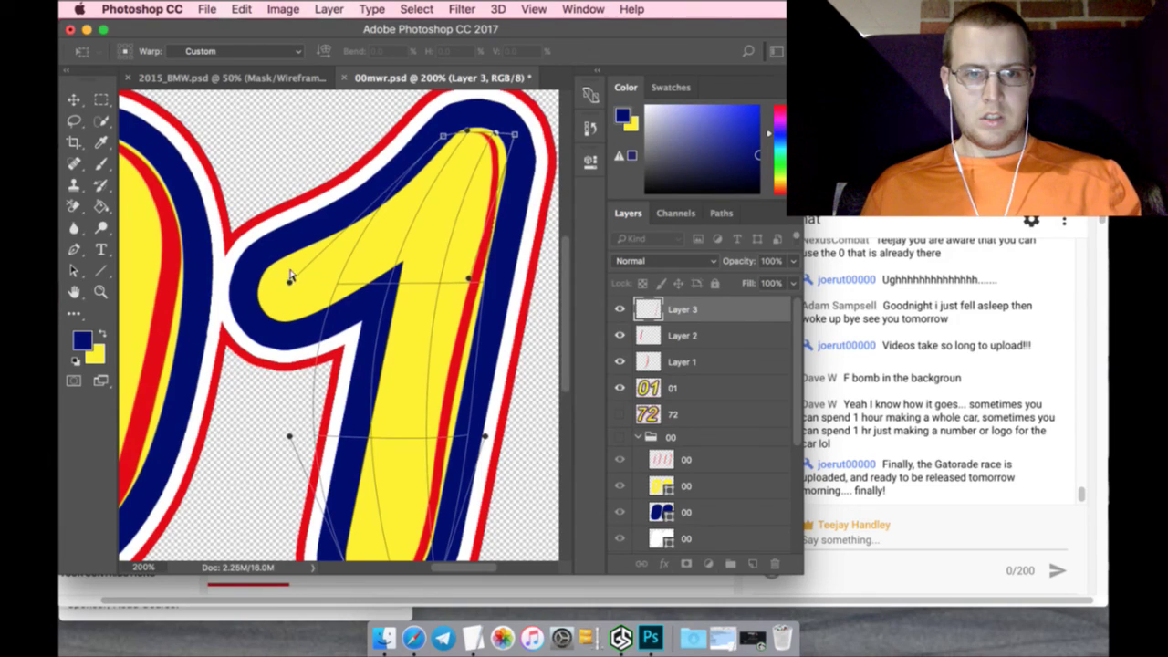
{"action": "left_click_drag", "start_coordinate": [290, 277], "coordinate": [363, 285]}
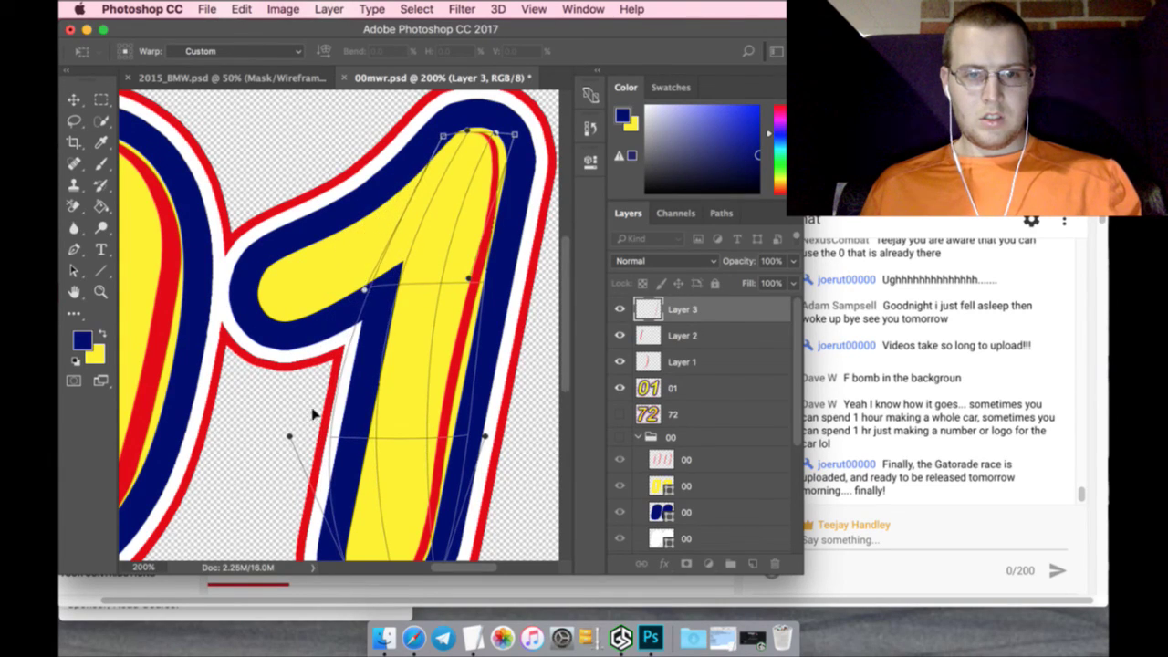
{"action": "left_click_drag", "start_coordinate": [289, 436], "coordinate": [363, 434]}
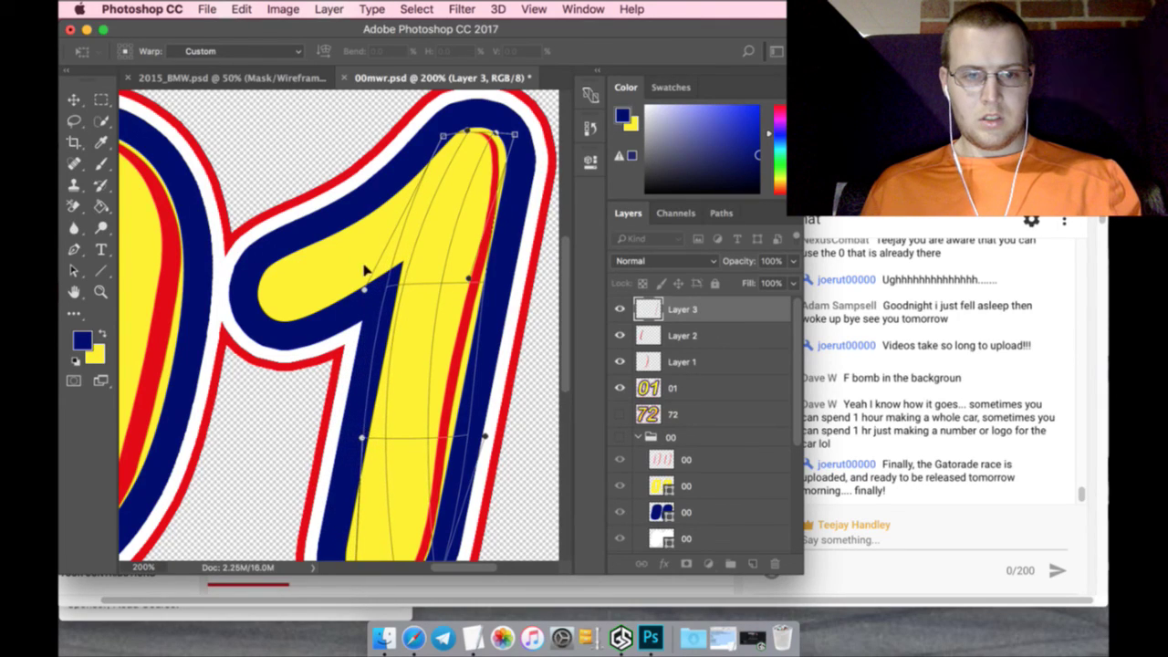
{"action": "left_click_drag", "start_coordinate": [371, 279], "coordinate": [396, 284]}
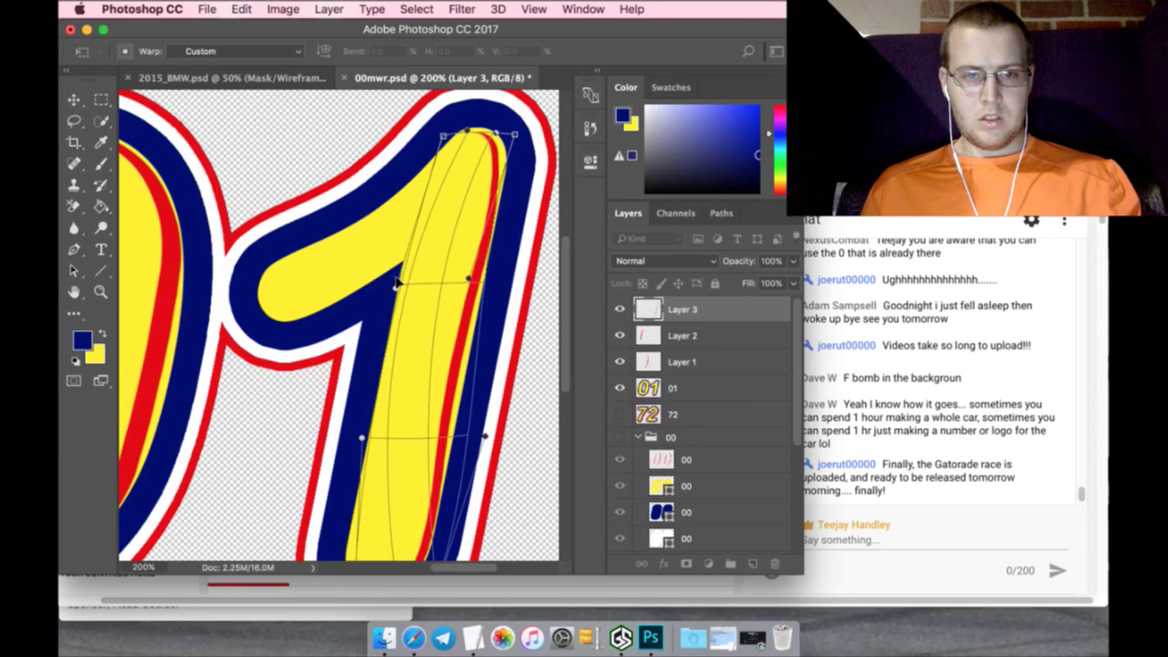
{"action": "left_click_drag", "start_coordinate": [362, 436], "coordinate": [371, 429]}
{"action": "scroll", "coordinate": [370, 429], "scroll_direction": "down", "scroll_amount": 5}
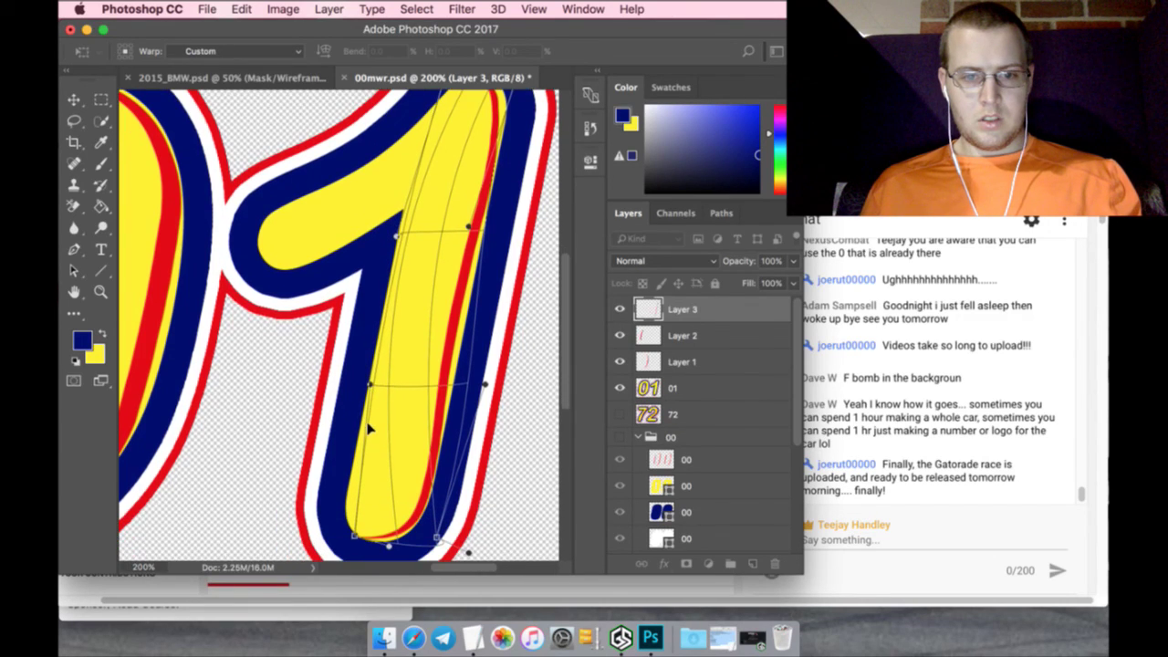
{"action": "left_click", "coordinate": [102, 97]}
{"action": "left_click", "coordinate": [734, 241]}
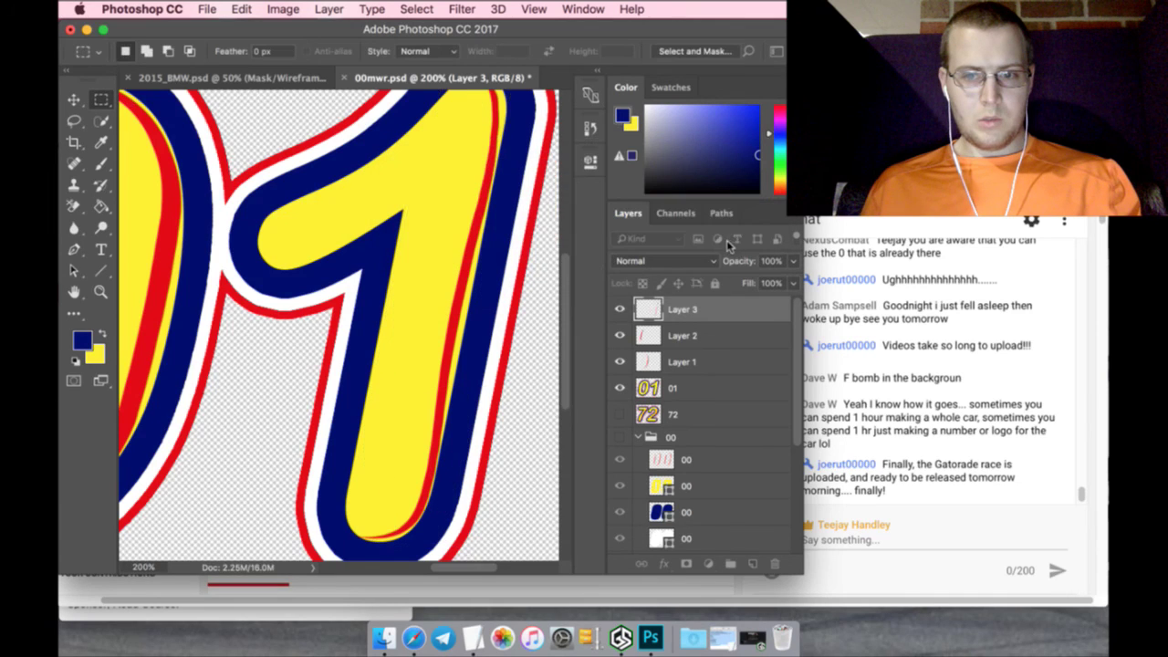
Merge Layer 3, Layer 2, Layer 1 and the 01 layer into a single layer
{"action": "scroll", "coordinate": [269, 383], "scroll_direction": "up", "scroll_amount": 6}
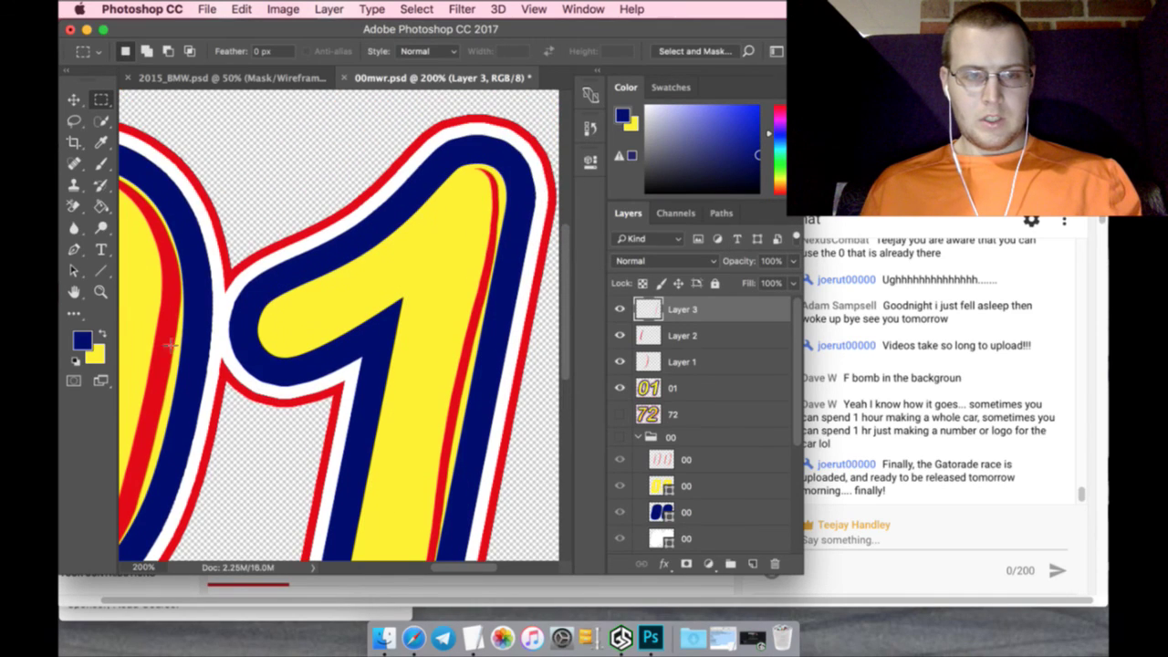
{"action": "left_click", "coordinate": [100, 291]}
{"action": "left_click", "coordinate": [502, 52]}
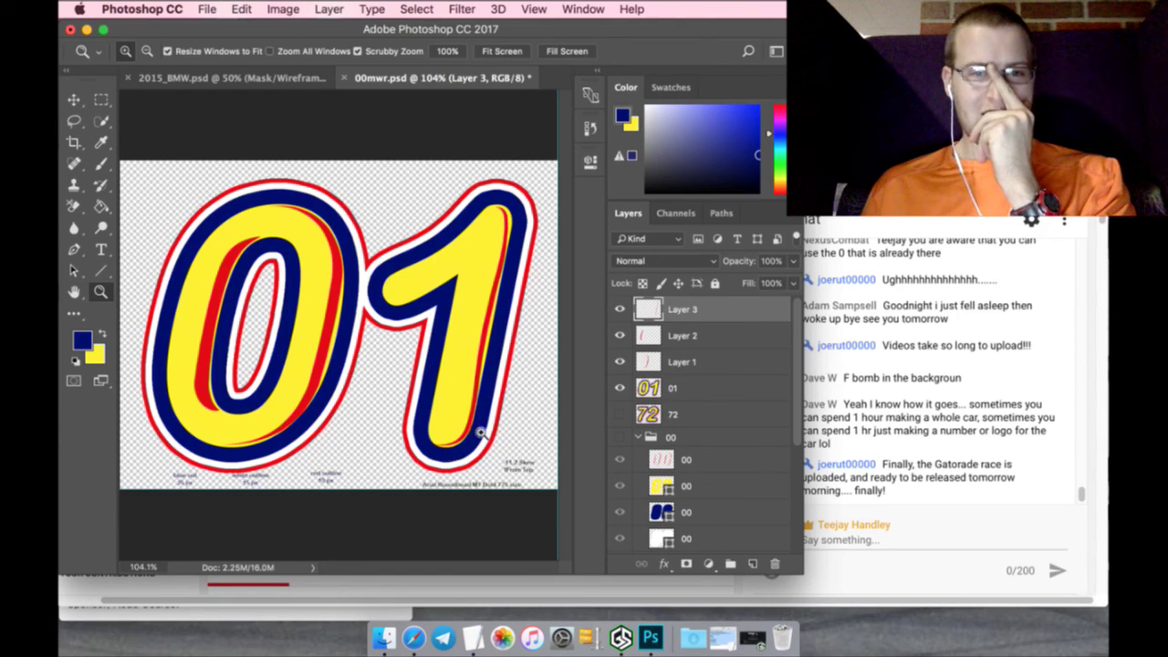
{"action": "left_click", "coordinate": [700, 389], "text": "shift"}
{"action": "right_click", "coordinate": [698, 387]}
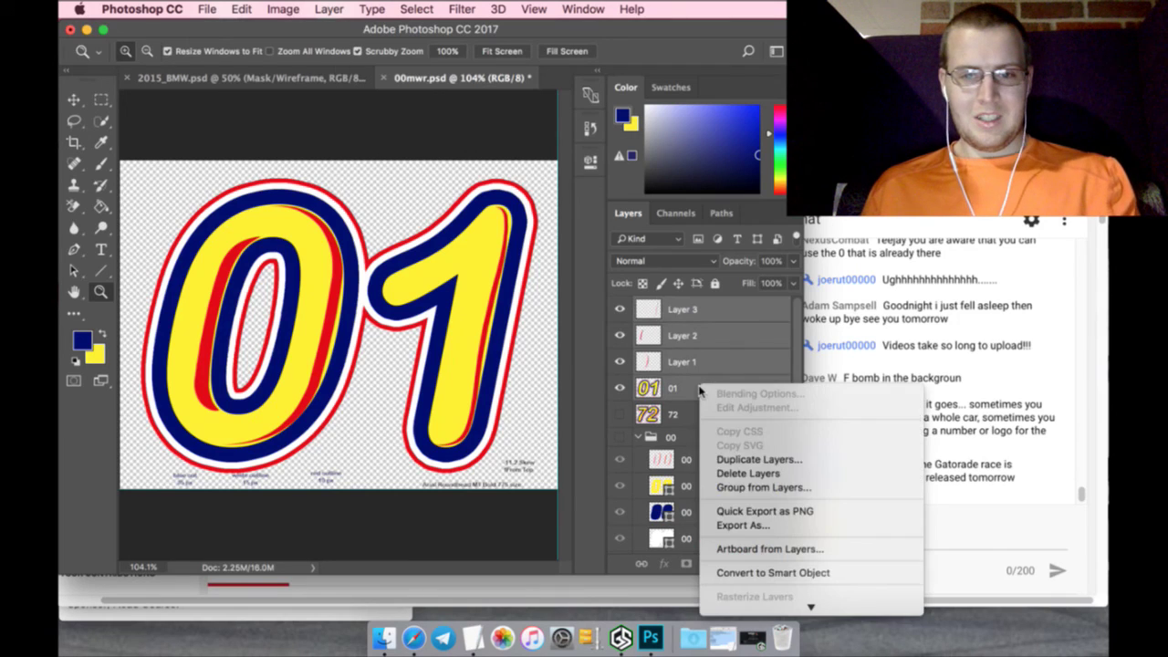
{"action": "left_click", "coordinate": [738, 403]}
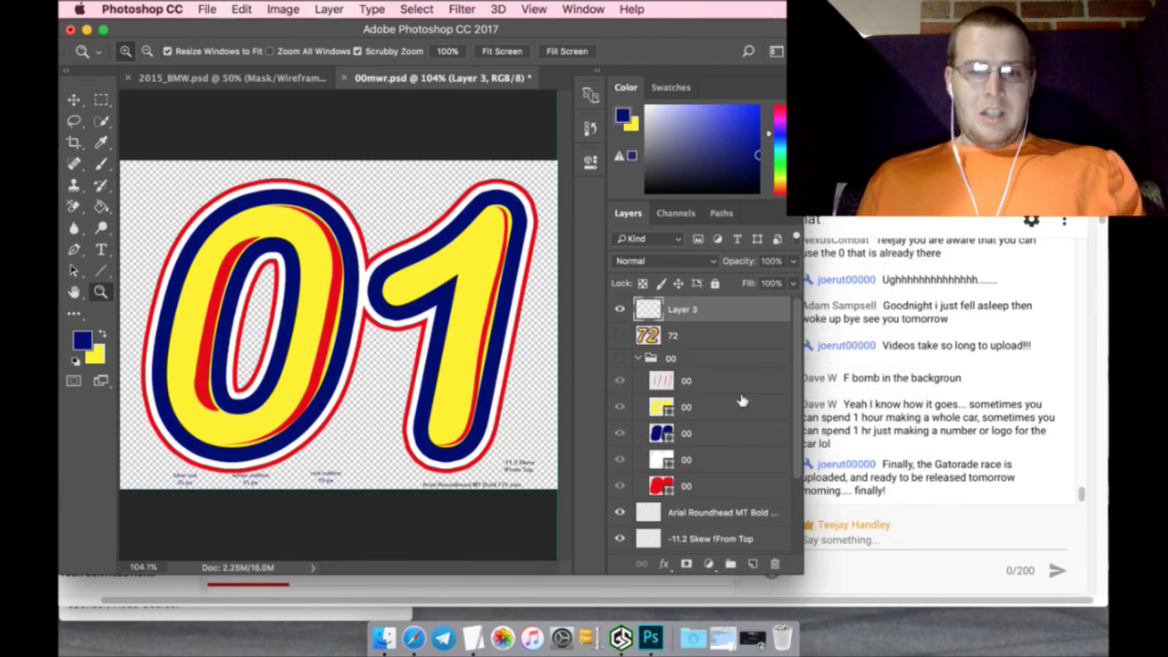
Show the 00 group and toggle the merged 01 layer's visibility to compare the two number designs
{"action": "left_click", "coordinate": [620, 356]}
{"action": "left_click", "coordinate": [620, 310]}
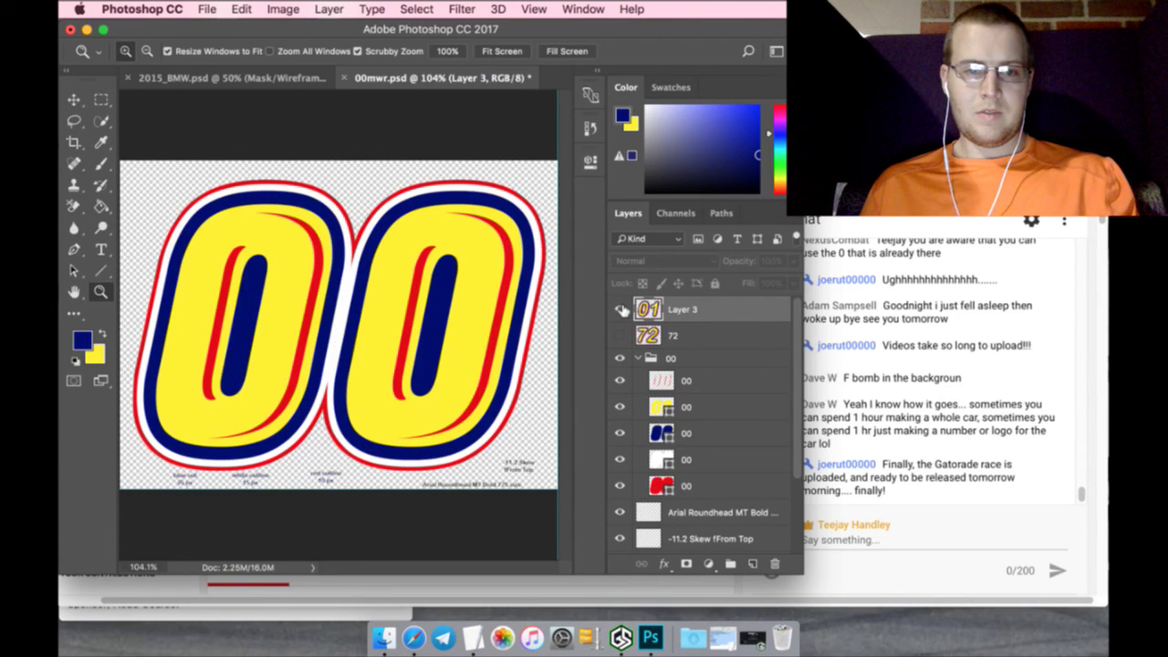
{"action": "left_click", "coordinate": [620, 310]}
{"action": "left_click", "coordinate": [621, 310]}
{"action": "left_click", "coordinate": [620, 311]}
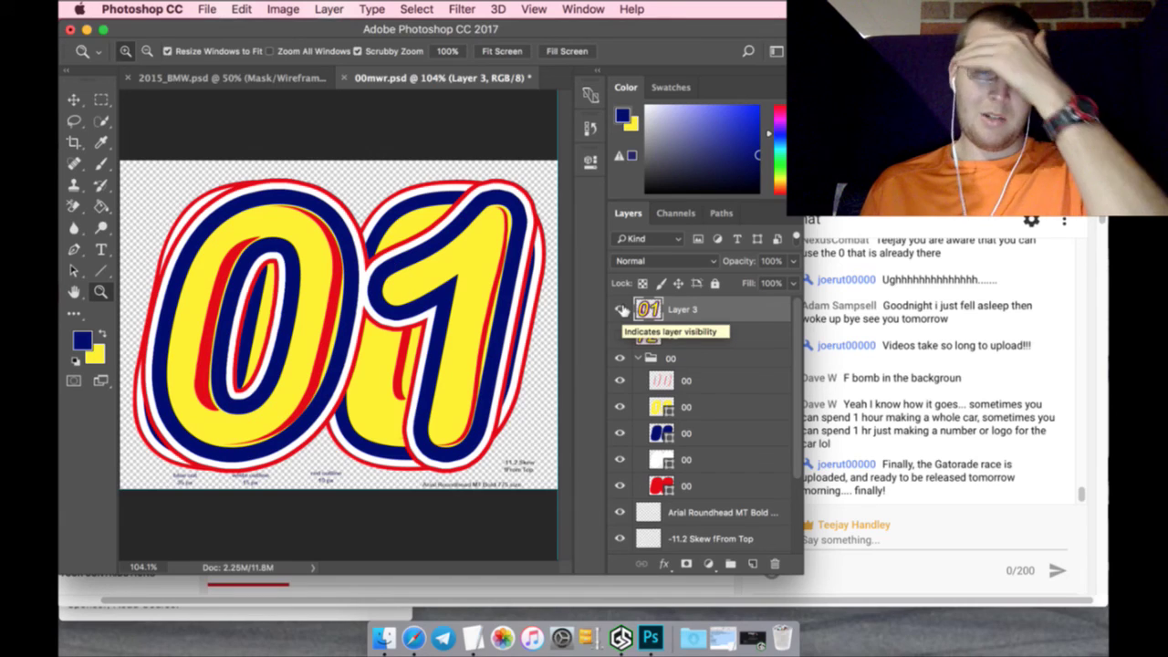
{"action": "left_click", "coordinate": [620, 310]}
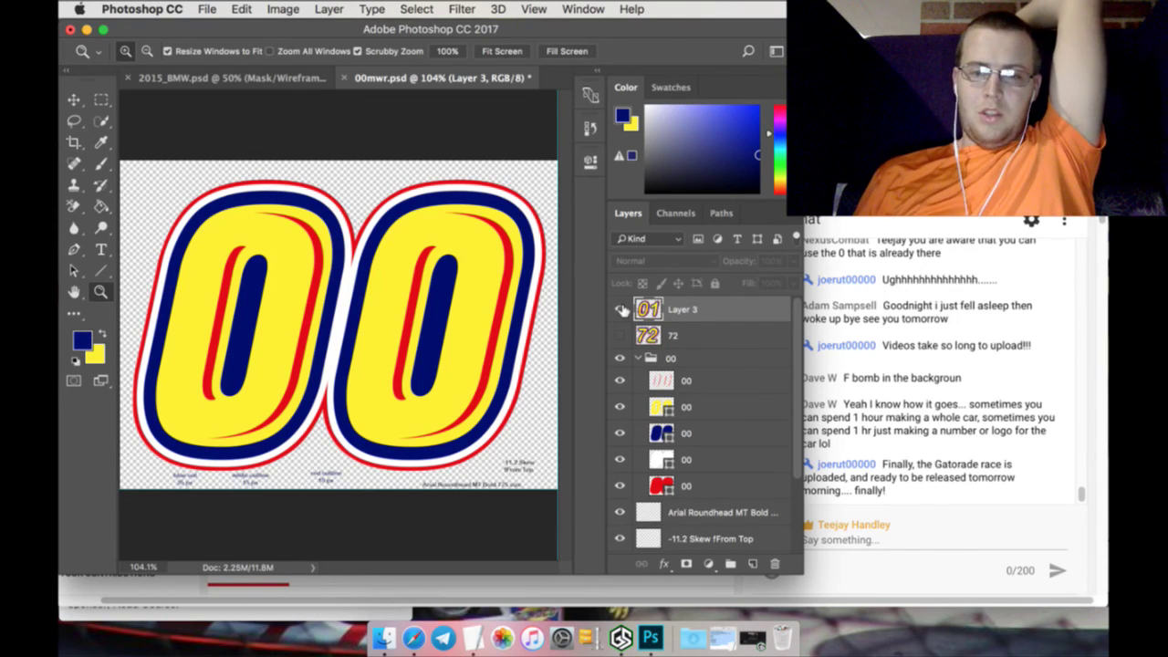
{"action": "left_click", "coordinate": [621, 309]}
Add a new layer beneath the merged 01 layer and paint the 0's centre navy blue with a 250 px, 100% hardness brush
{"action": "left_click", "coordinate": [693, 335]}
{"action": "left_click", "coordinate": [751, 563]}
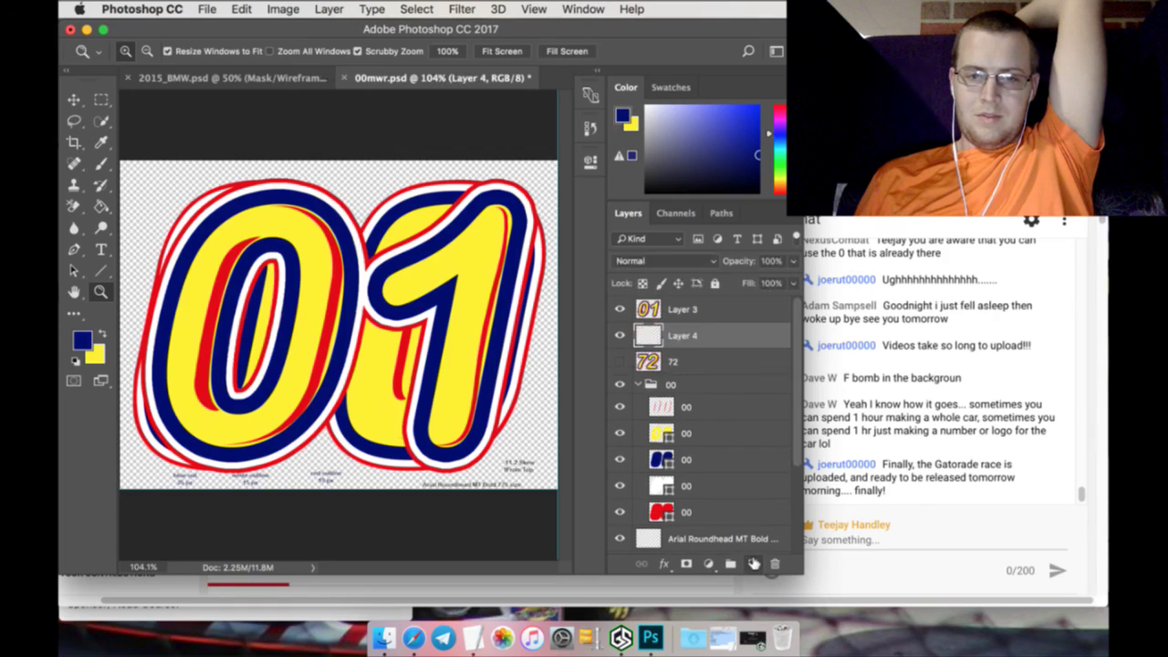
{"action": "left_click", "coordinate": [101, 165]}
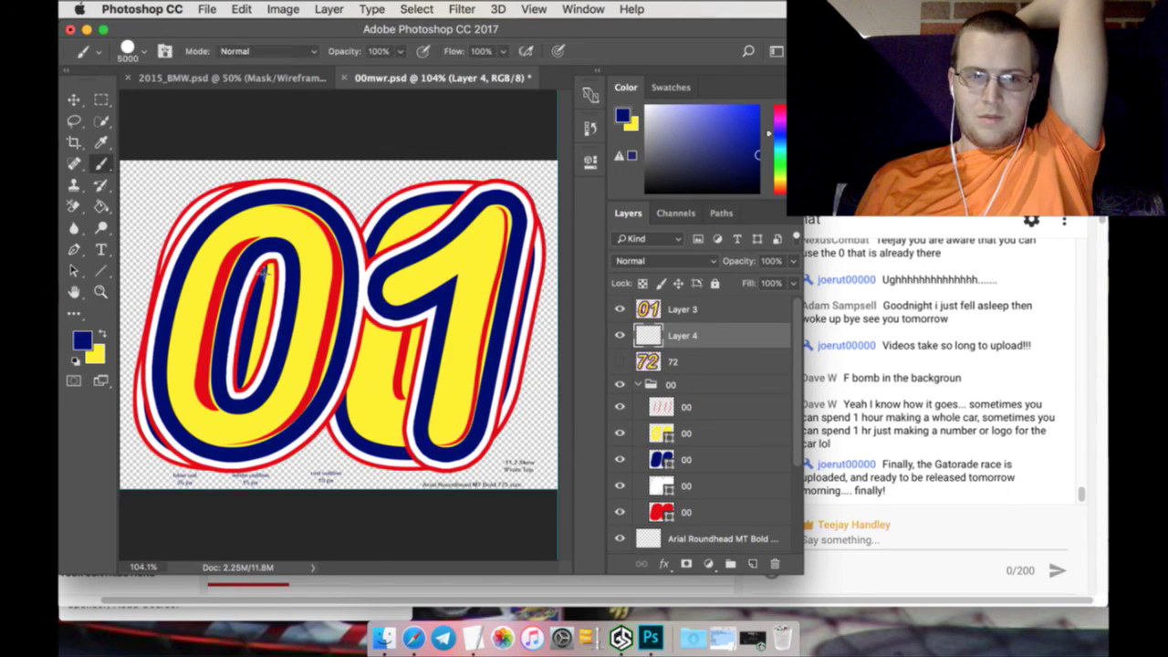
{"action": "right_click", "coordinate": [144, 164]}
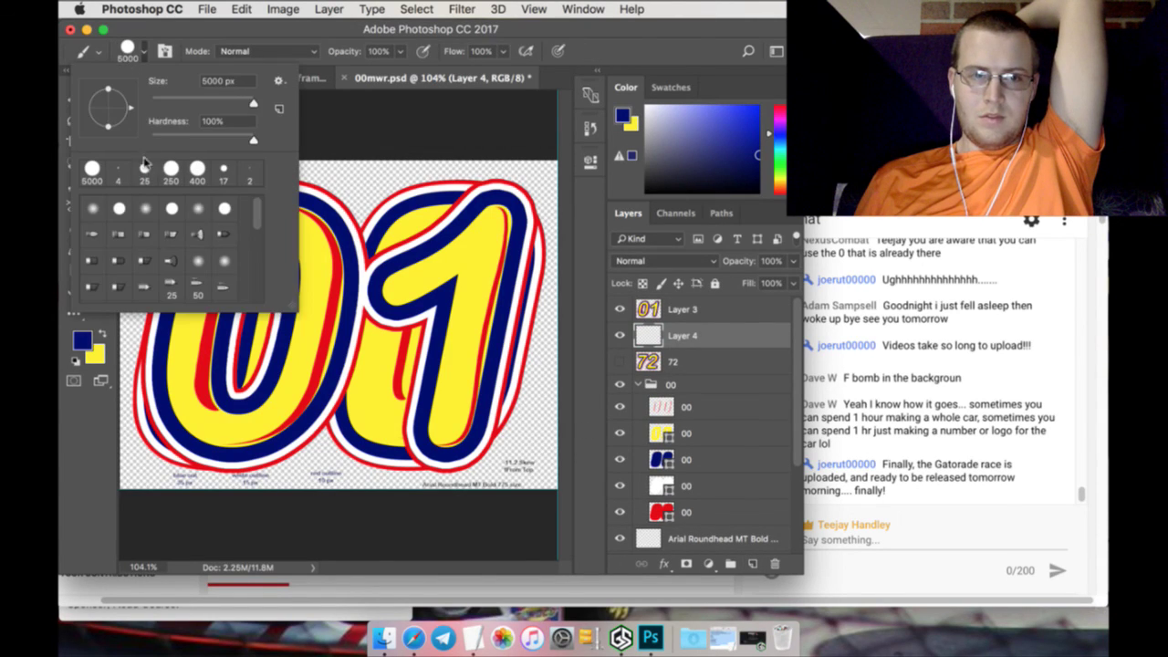
{"action": "left_click", "coordinate": [172, 171]}
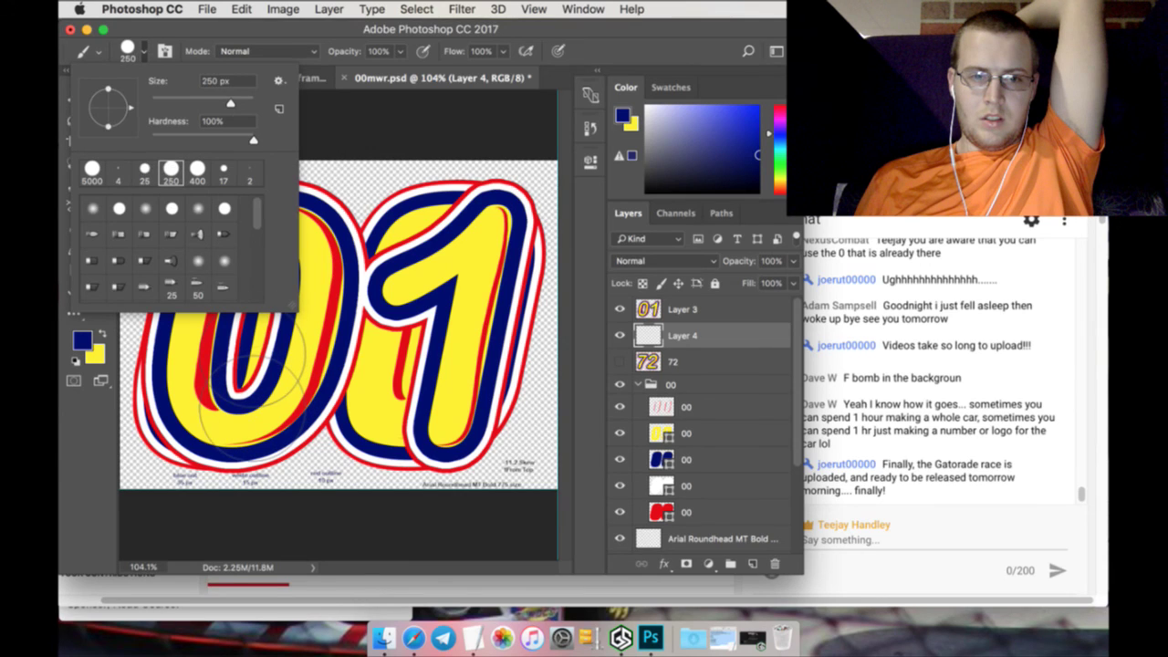
{"action": "left_click", "coordinate": [255, 365]}
{"action": "mouse_move", "coordinate": [254, 372]}
{"action": "left_mouse_down"}
{"action": "mouse_move", "coordinate": [301, 337]}
{"action": "mouse_move", "coordinate": [228, 383]}
{"action": "mouse_move", "coordinate": [274, 283]}
{"action": "mouse_move", "coordinate": [258, 319]}
{"action": "left_mouse_up"}
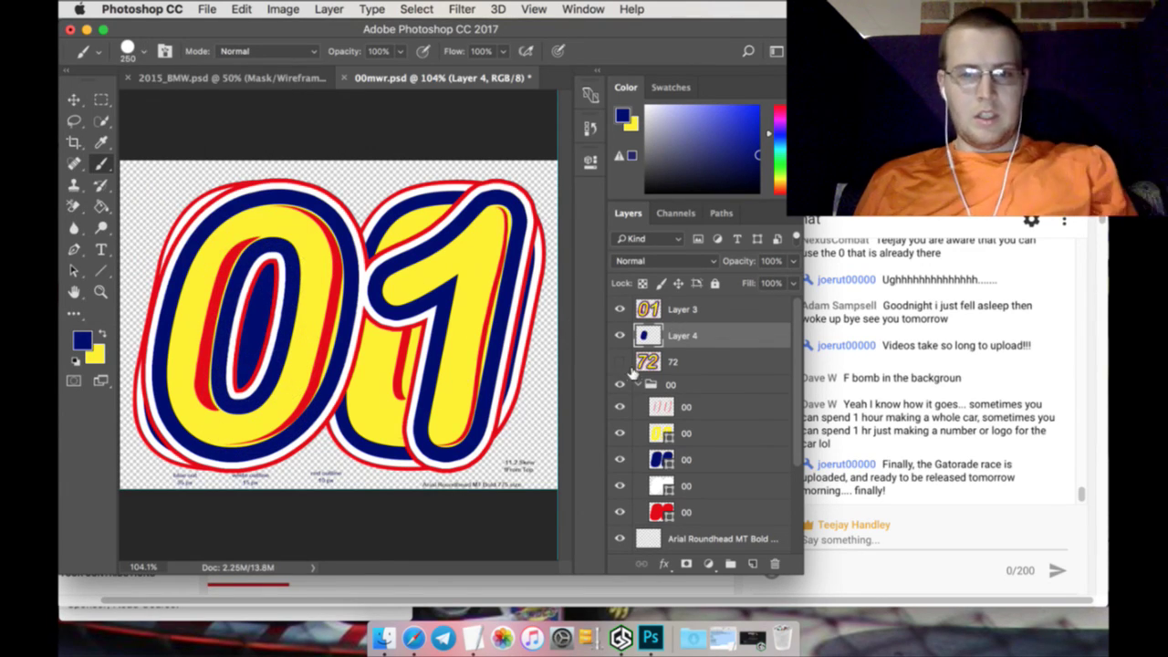
Merge Layer 4 with the 01 layer and hide the 00 group
{"action": "left_click", "coordinate": [693, 310], "text": "shift"}
{"action": "right_click", "coordinate": [694, 310]}
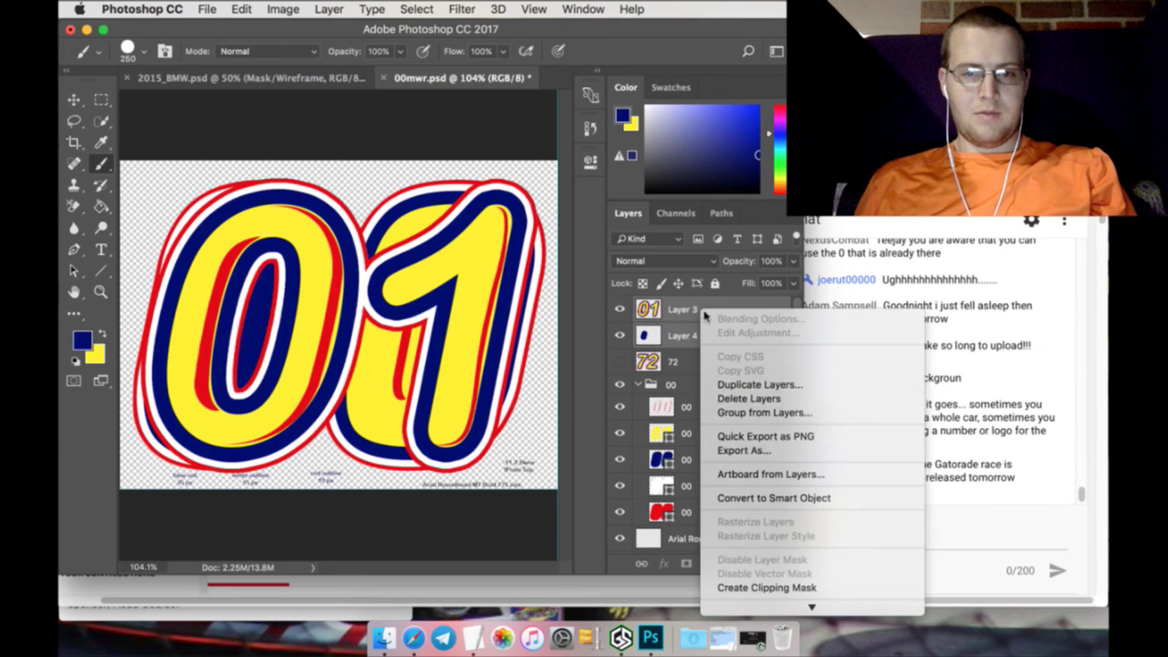
{"action": "left_click", "coordinate": [764, 391]}
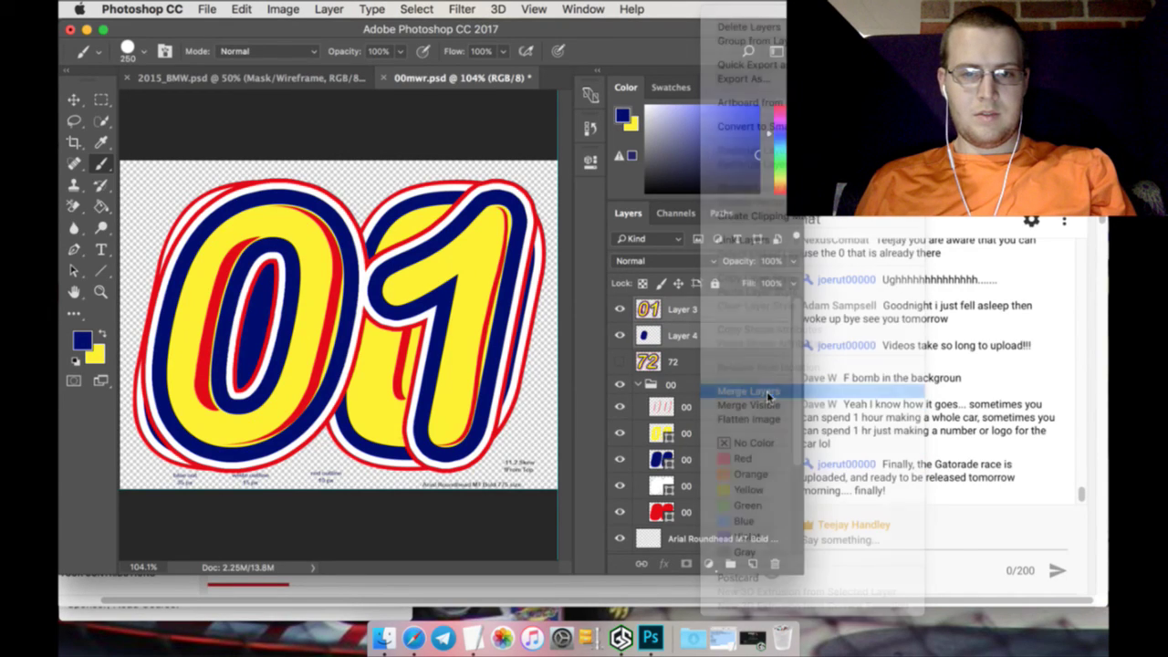
{"action": "left_click", "coordinate": [621, 355]}
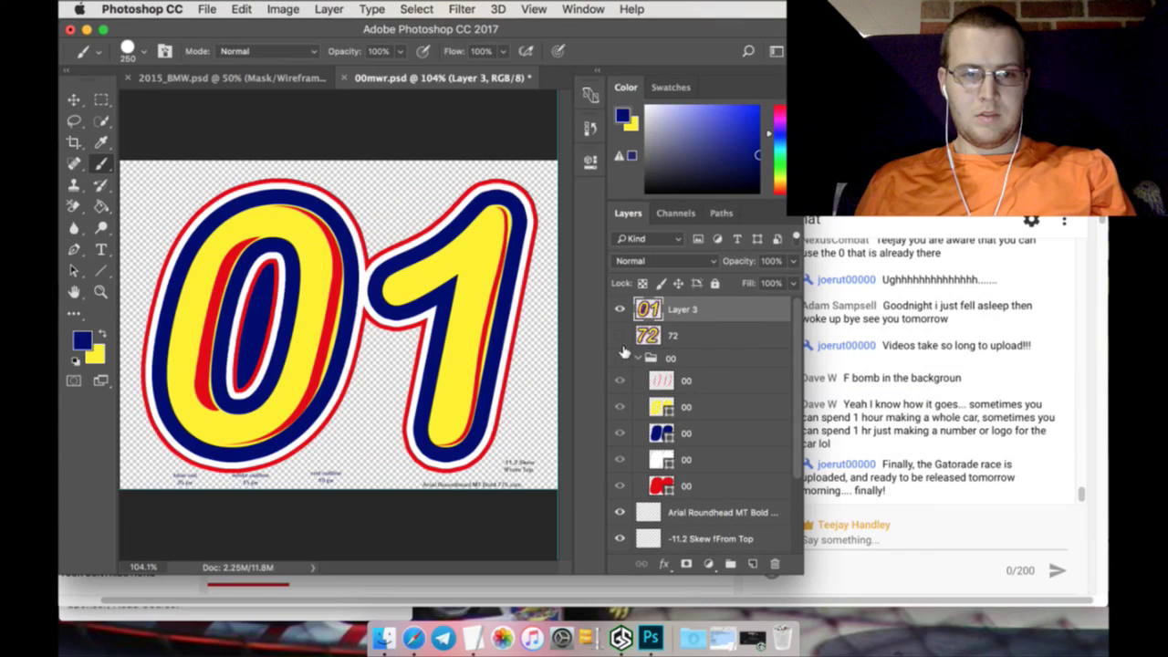
Alternate the visibility of the 01 layer and the 00 group to compare the two number designs
{"action": "left_click", "coordinate": [621, 310]}
{"action": "left_click", "coordinate": [621, 356]}
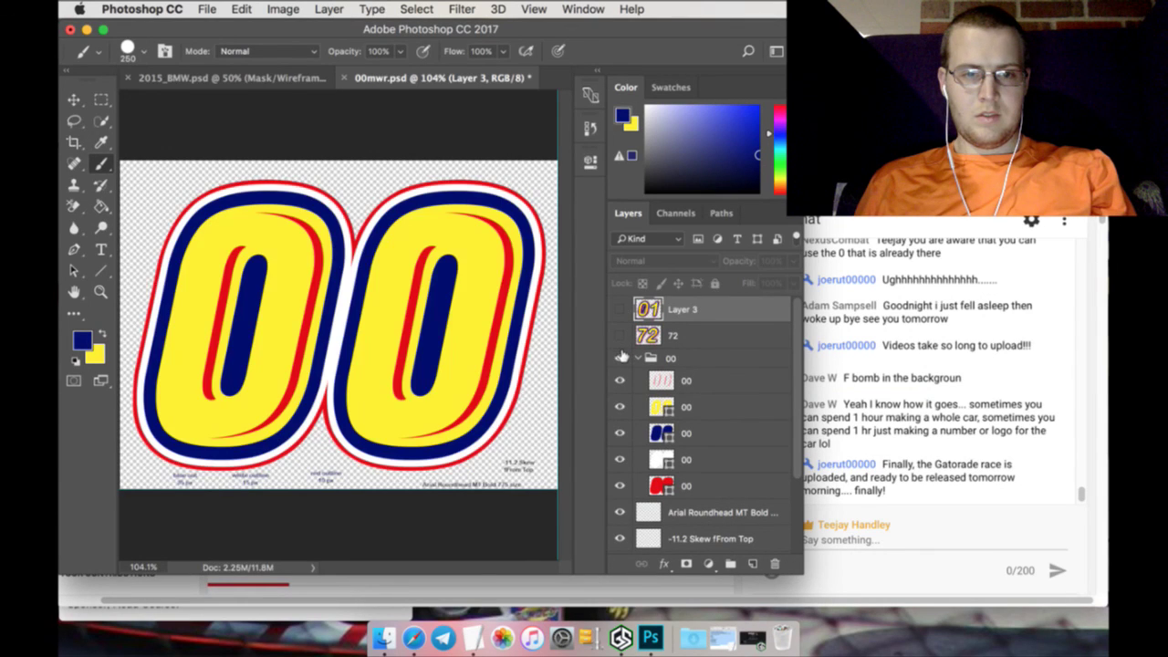
{"action": "left_click", "coordinate": [621, 356]}
{"action": "left_click", "coordinate": [620, 310]}
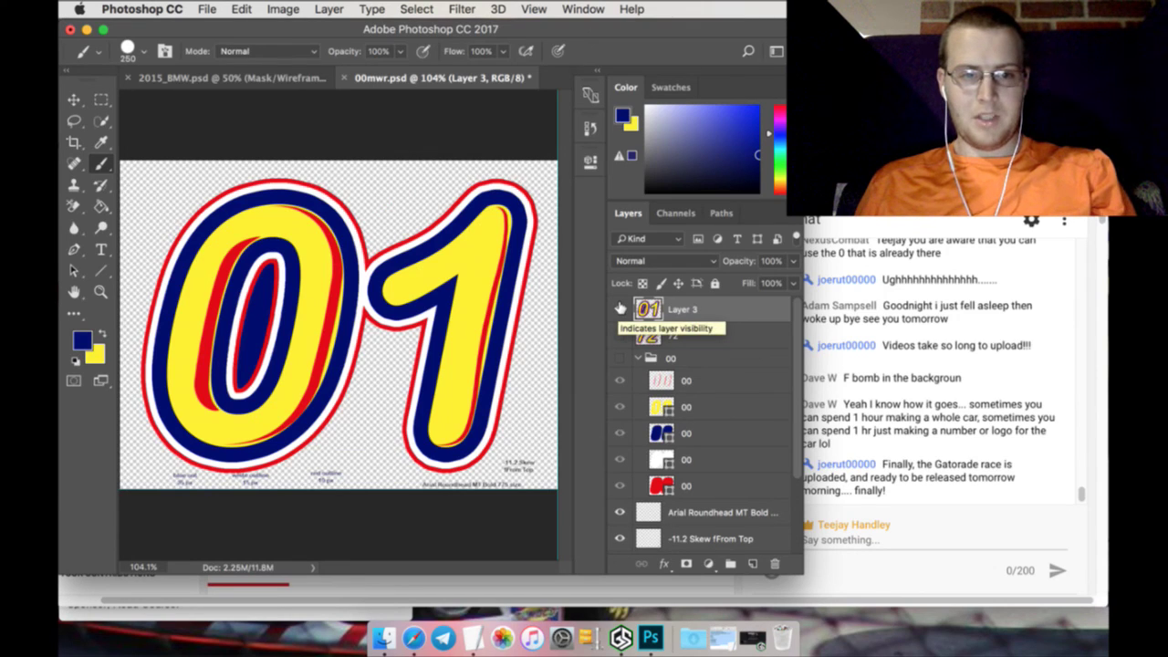
{"action": "left_click", "coordinate": [620, 310]}
{"action": "left_click", "coordinate": [620, 310]}
{"action": "left_click", "coordinate": [620, 310]}
{"action": "left_click", "coordinate": [621, 355]}
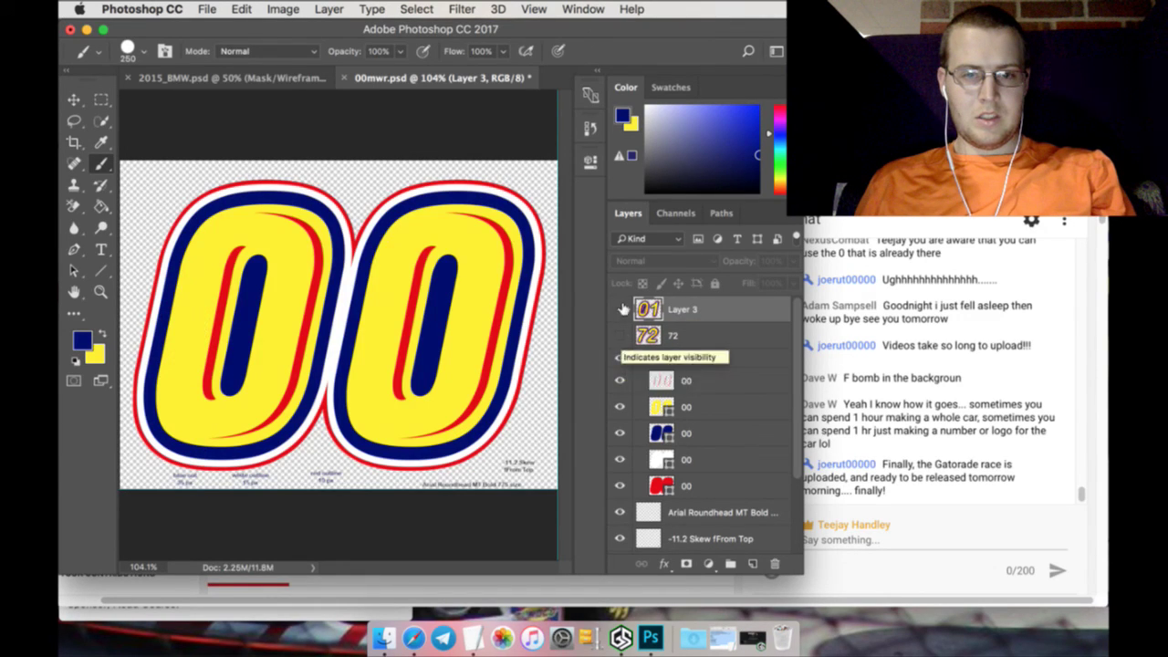
{"action": "left_click", "coordinate": [620, 310]}
{"action": "left_click", "coordinate": [620, 355]}
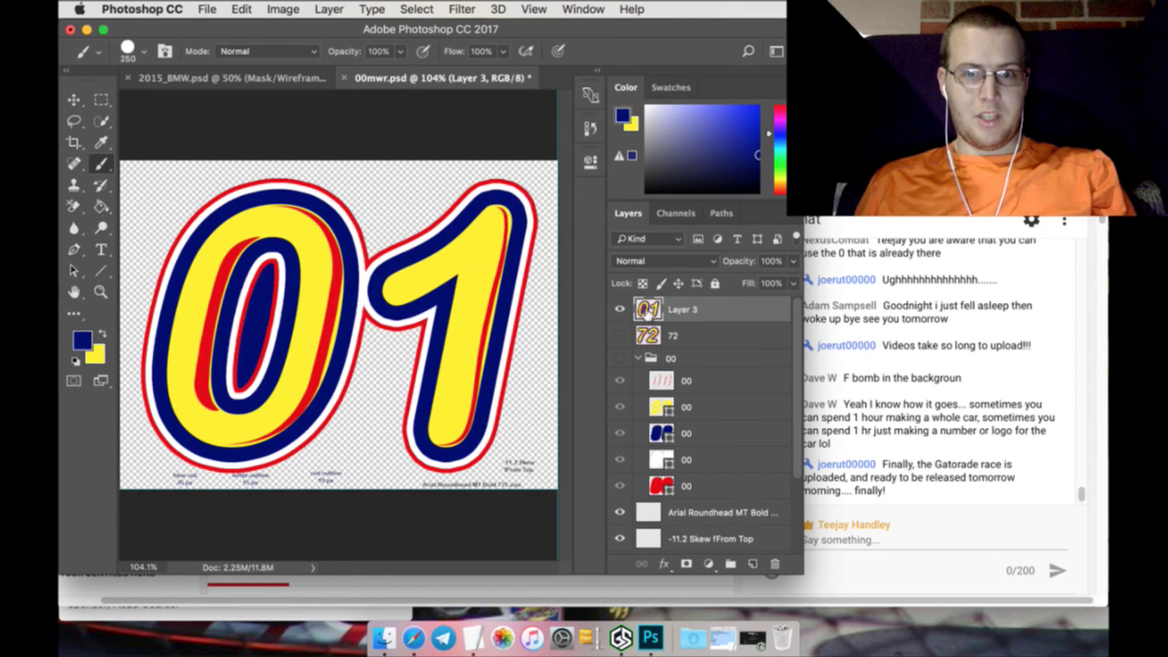
Select the 0's inner navy ring and centre with Quick Selection, paint them solid navy blue, and deselect
{"action": "left_click", "coordinate": [101, 292]}
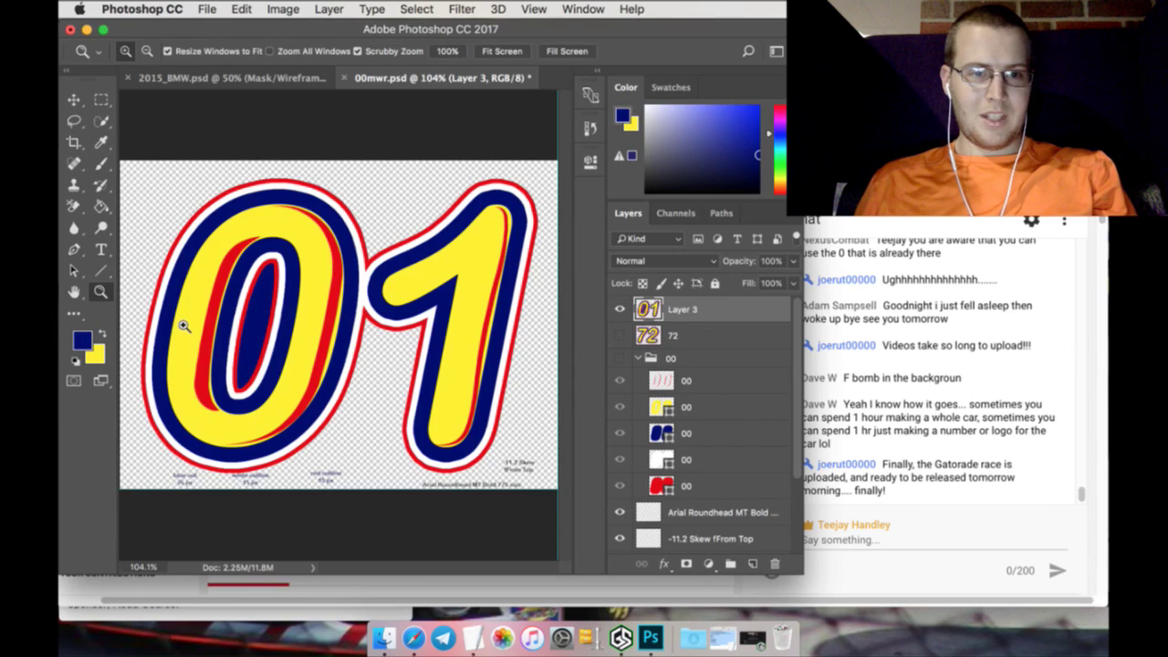
{"action": "left_click", "coordinate": [182, 320]}
{"action": "left_click", "coordinate": [101, 121]}
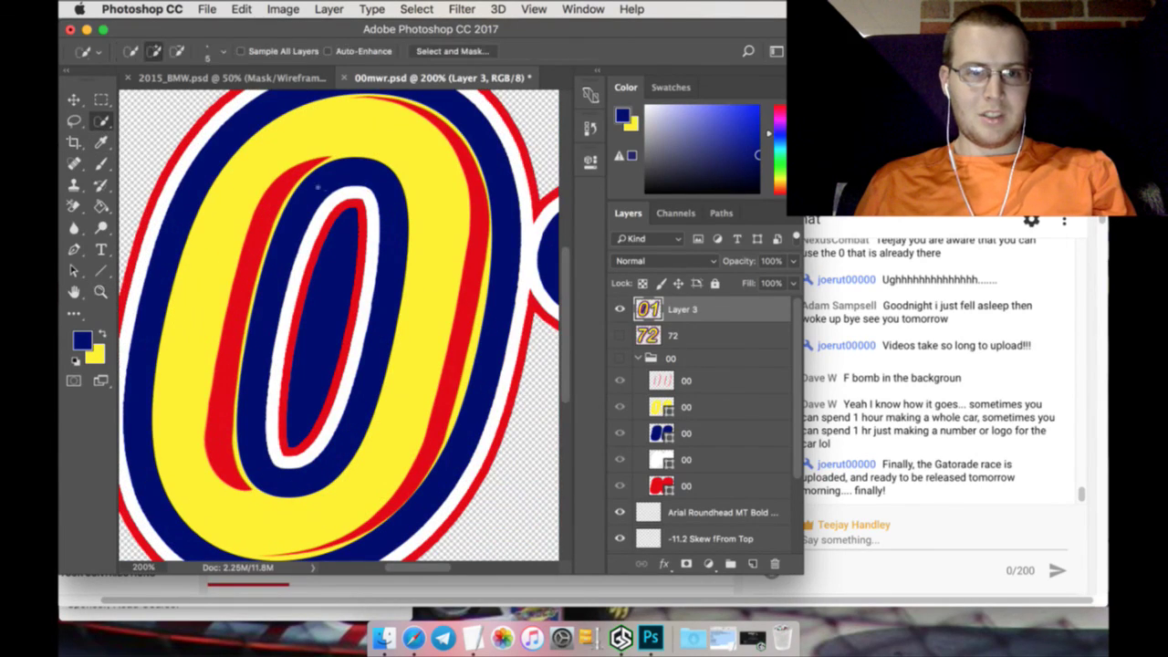
{"action": "left_click_drag", "start_coordinate": [337, 474], "coordinate": [325, 232]}
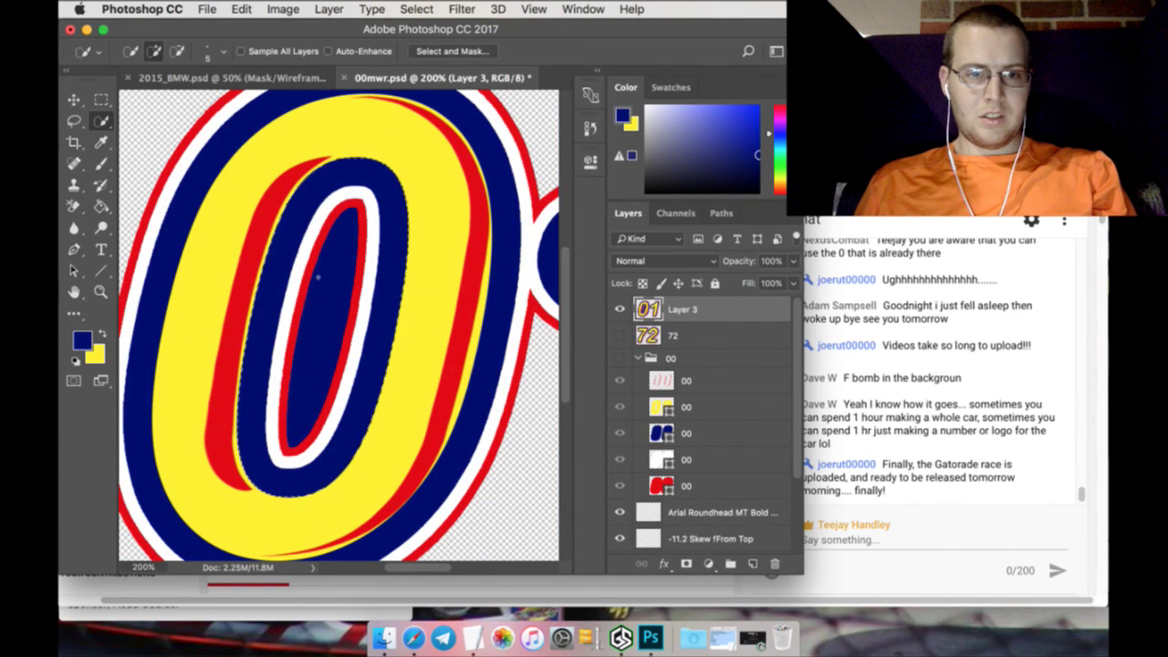
{"action": "left_click", "coordinate": [101, 165]}
{"action": "left_click_drag", "start_coordinate": [330, 190], "coordinate": [261, 521]}
{"action": "left_click", "coordinate": [101, 101]}
{"action": "left_click", "coordinate": [206, 139]}
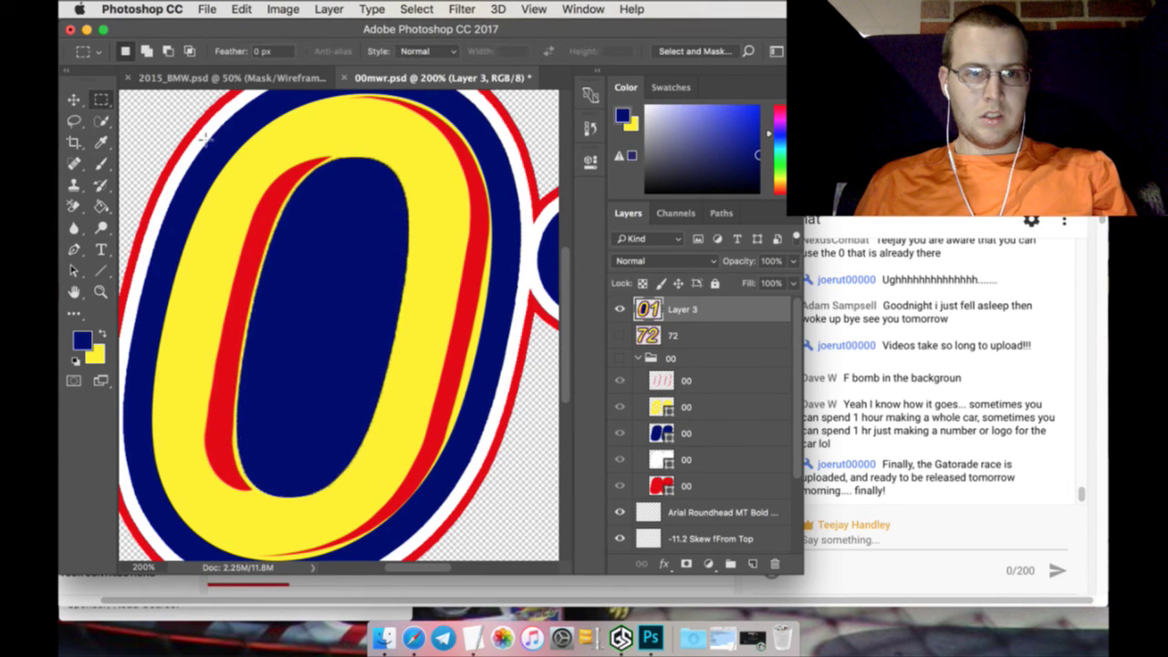
Show the 00 group and toggle the 01 layer's visibility over it to compare the filled 0 with the original
{"action": "left_click", "coordinate": [101, 292]}
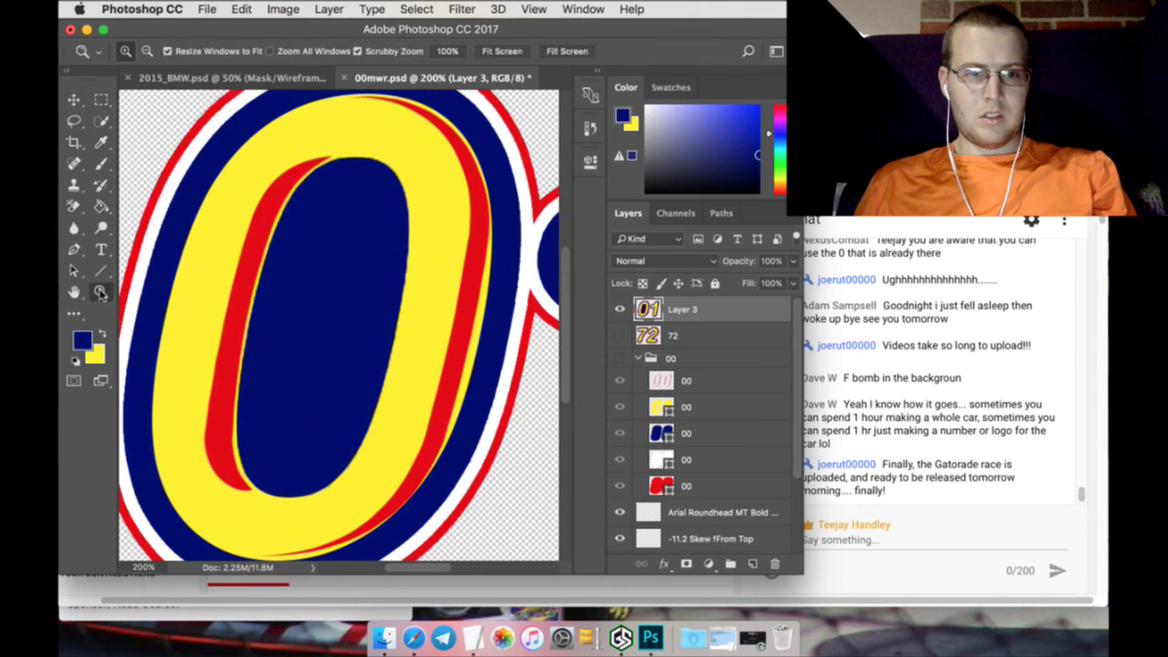
{"action": "left_click", "coordinate": [480, 52]}
{"action": "left_click", "coordinate": [619, 358]}
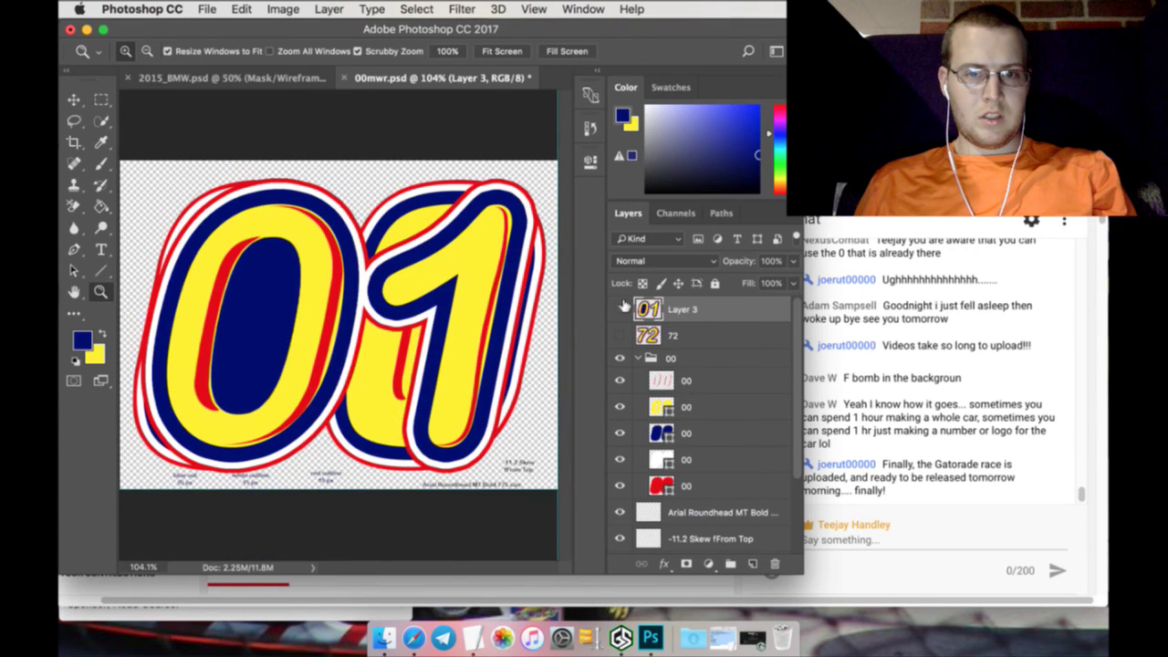
{"action": "left_click", "coordinate": [622, 309]}
{"action": "left_click", "coordinate": [621, 308]}
{"action": "left_click", "coordinate": [621, 308]}
{"action": "left_click", "coordinate": [621, 308]}
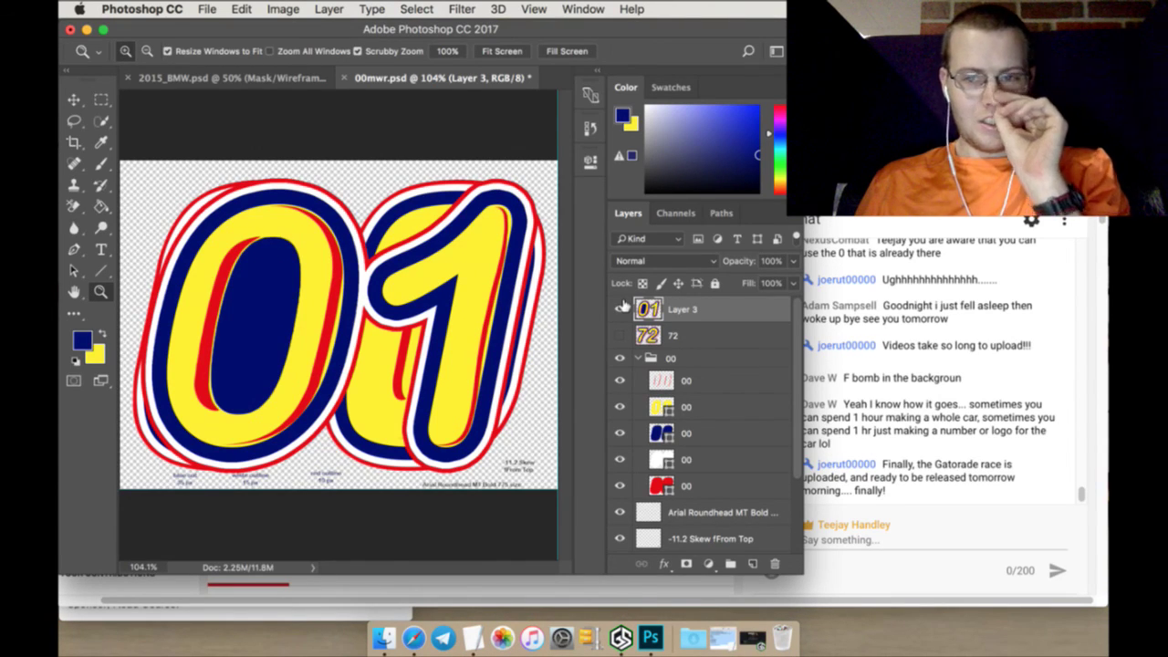
{"action": "left_click", "coordinate": [621, 308]}
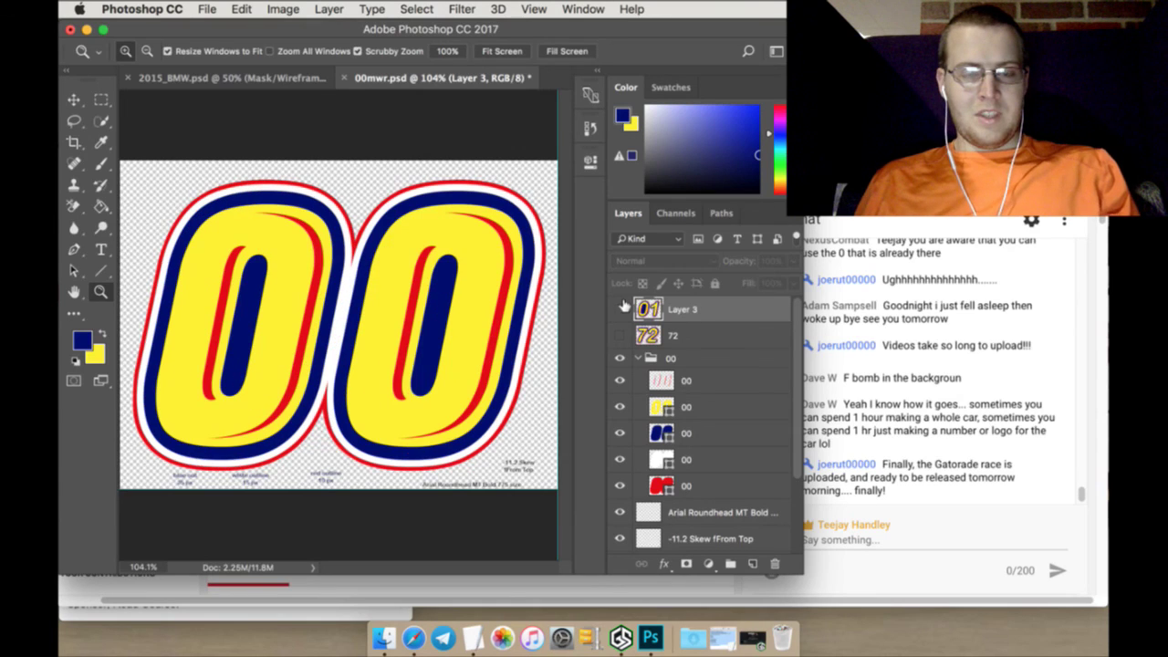
{"action": "left_click", "coordinate": [621, 308]}
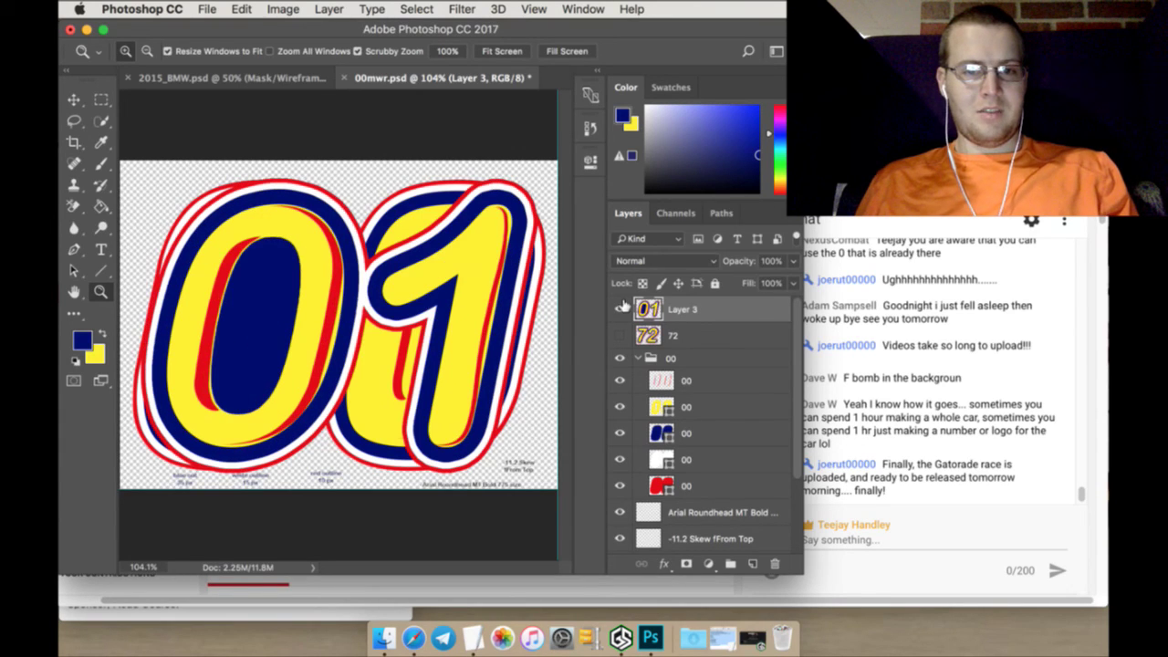
{"action": "left_click", "coordinate": [621, 308]}
{"action": "left_click", "coordinate": [621, 308]}
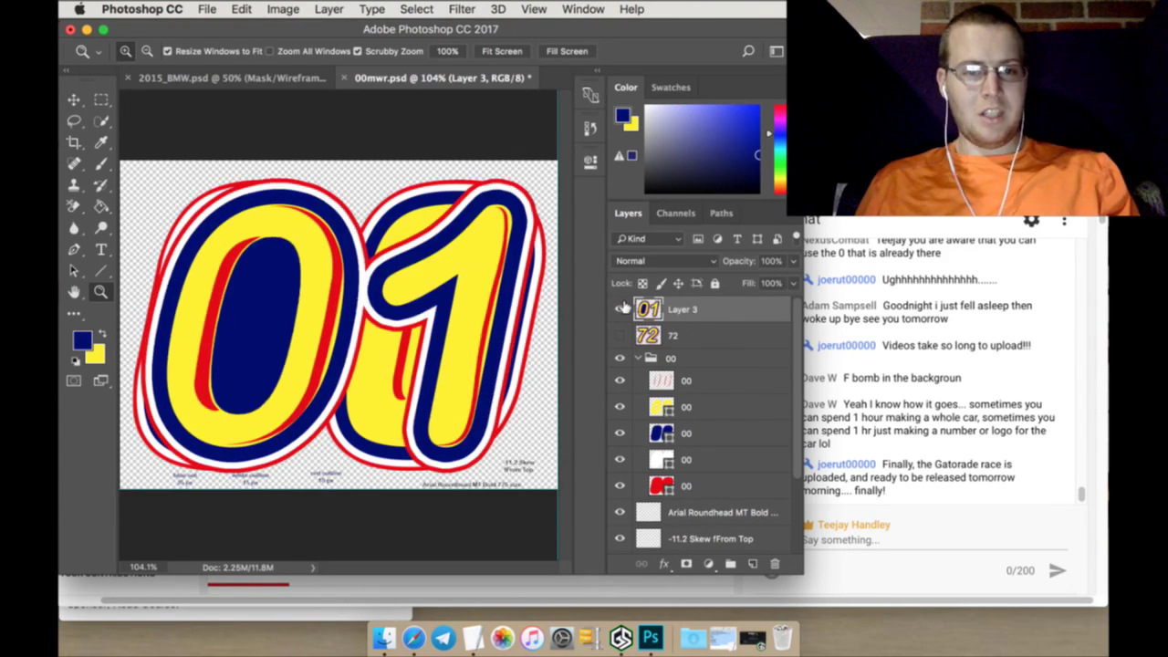
Hide the 01 layer and draw a text box spanning both digits of the 00 design
{"action": "left_click", "coordinate": [621, 309]}
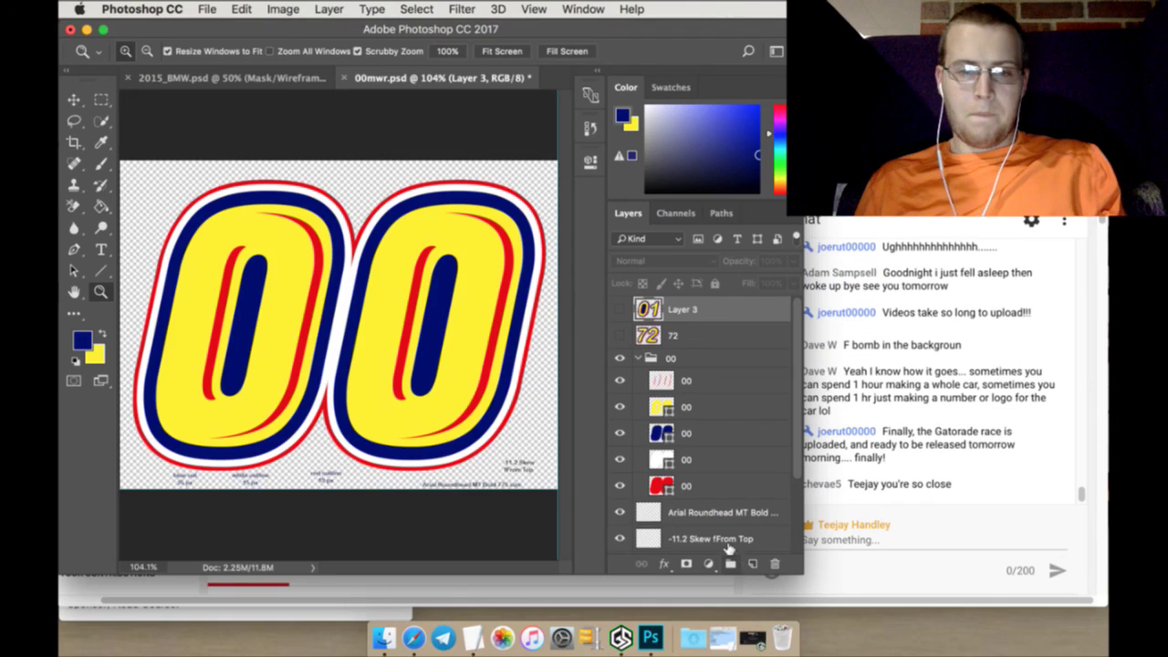
{"action": "left_click", "coordinate": [103, 251]}
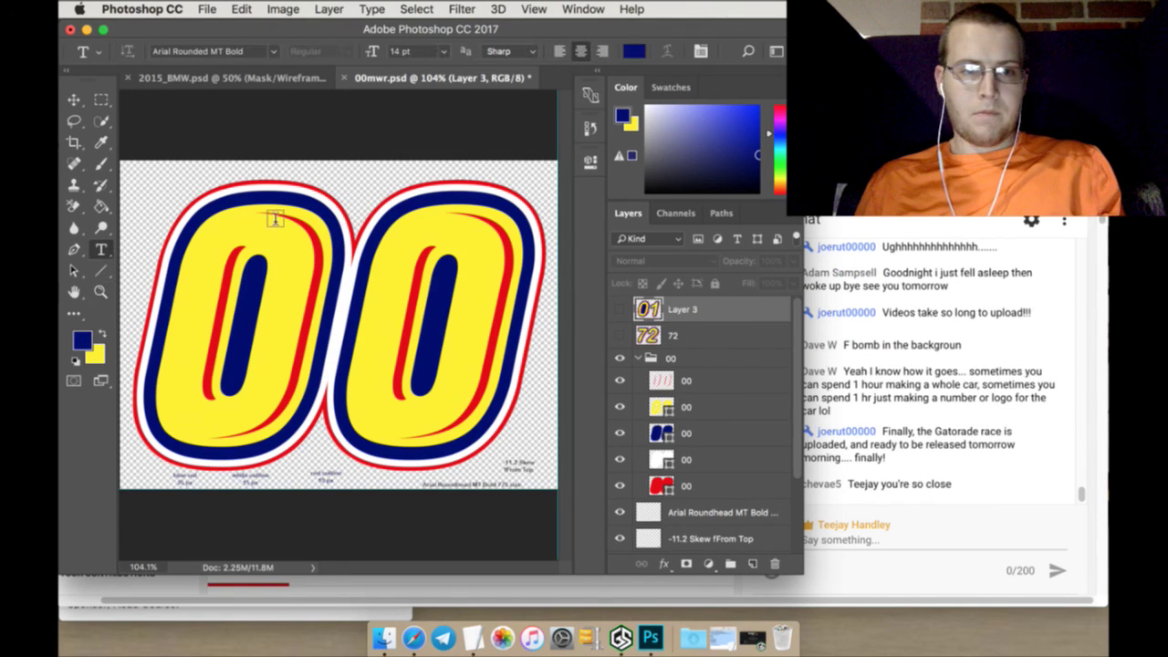
{"action": "left_click_drag", "start_coordinate": [261, 214], "coordinate": [442, 446]}
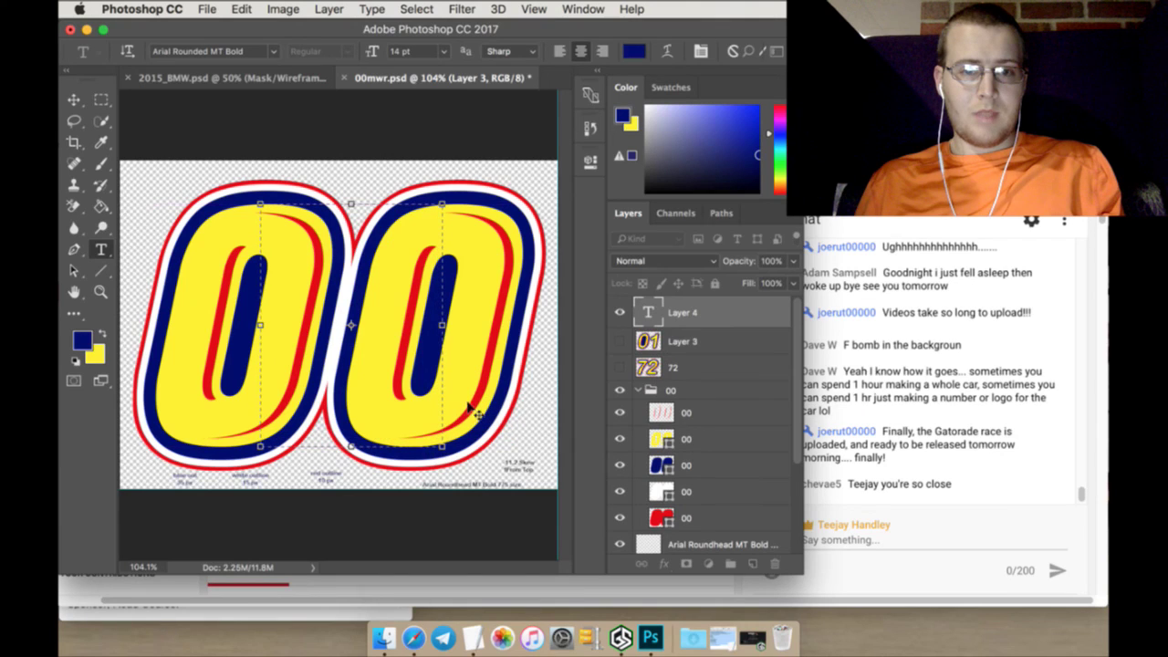
{"action": "left_click_drag", "start_coordinate": [442, 326], "coordinate": [521, 327]}
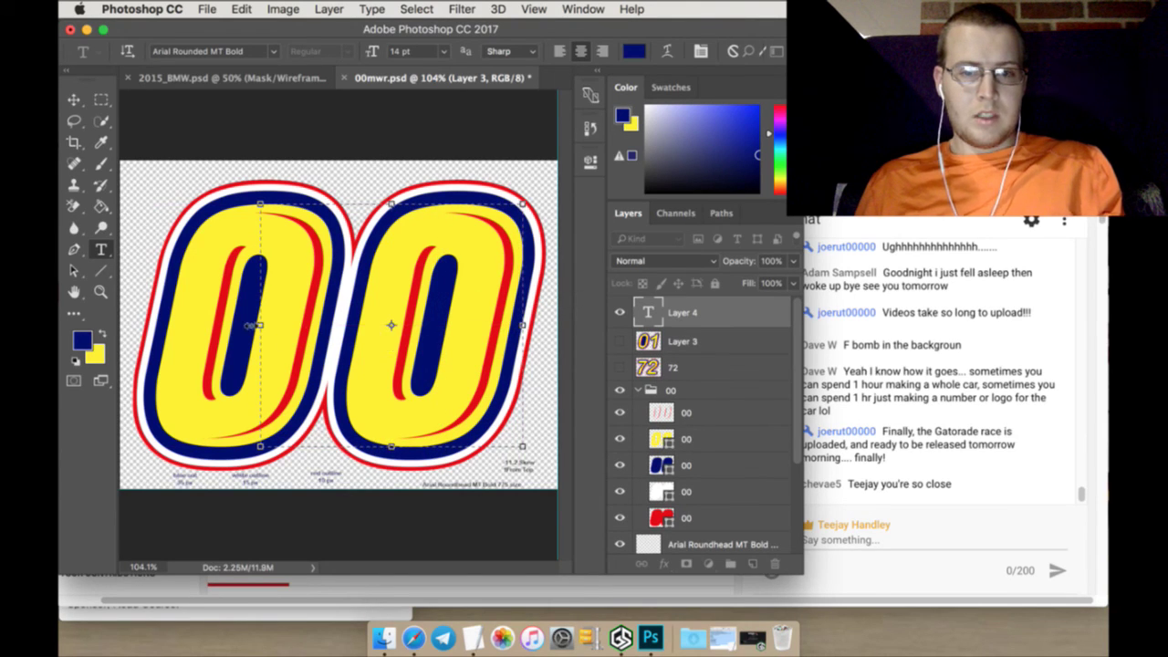
{"action": "left_click_drag", "start_coordinate": [260, 326], "coordinate": [133, 329]}
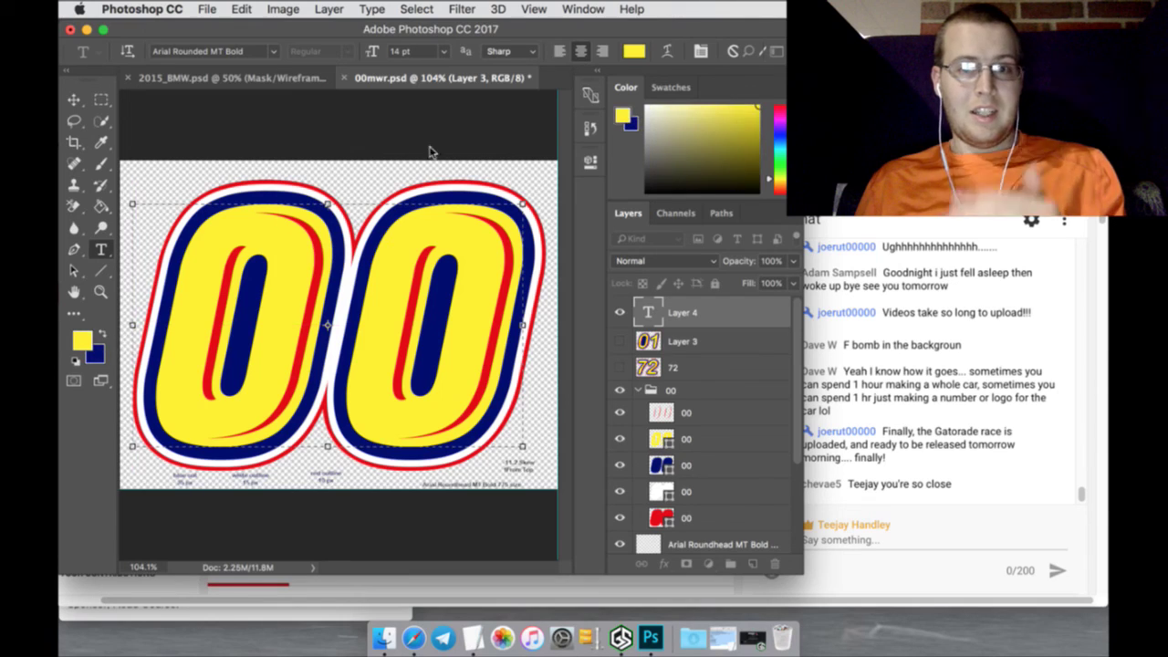
Enter 02 in the text box in yellow Arial Rounded MT Bold at 775 pt
{"action": "left_click", "coordinate": [104, 338]}
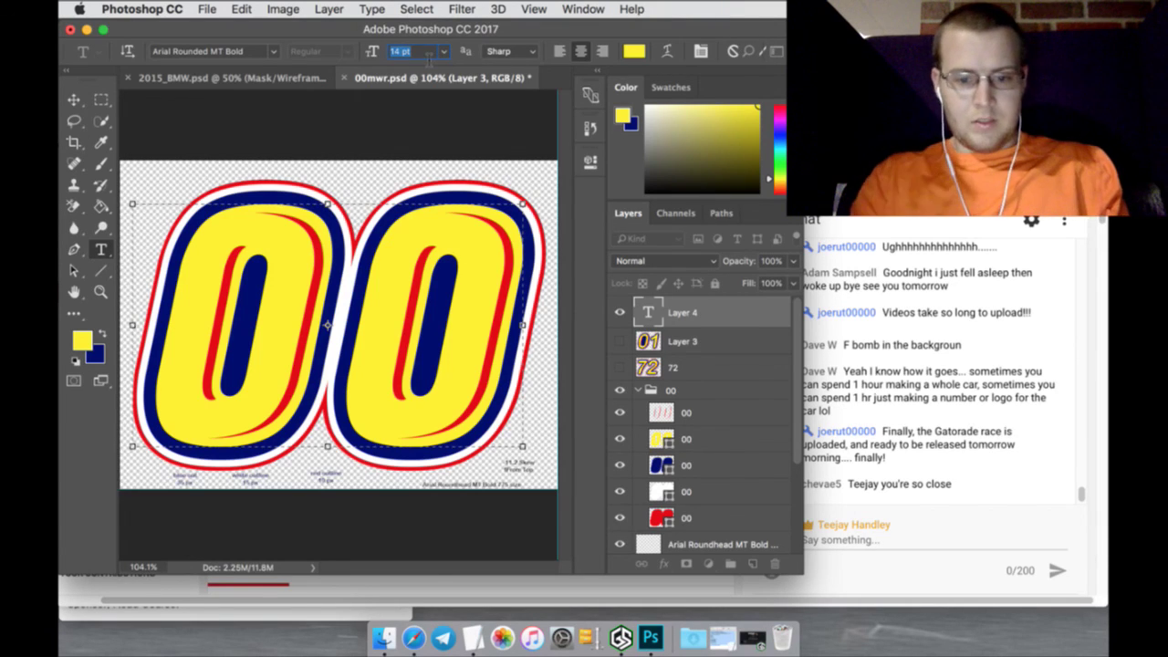
{"action": "type", "text": "775"}
{"action": "key", "text": "Return"}
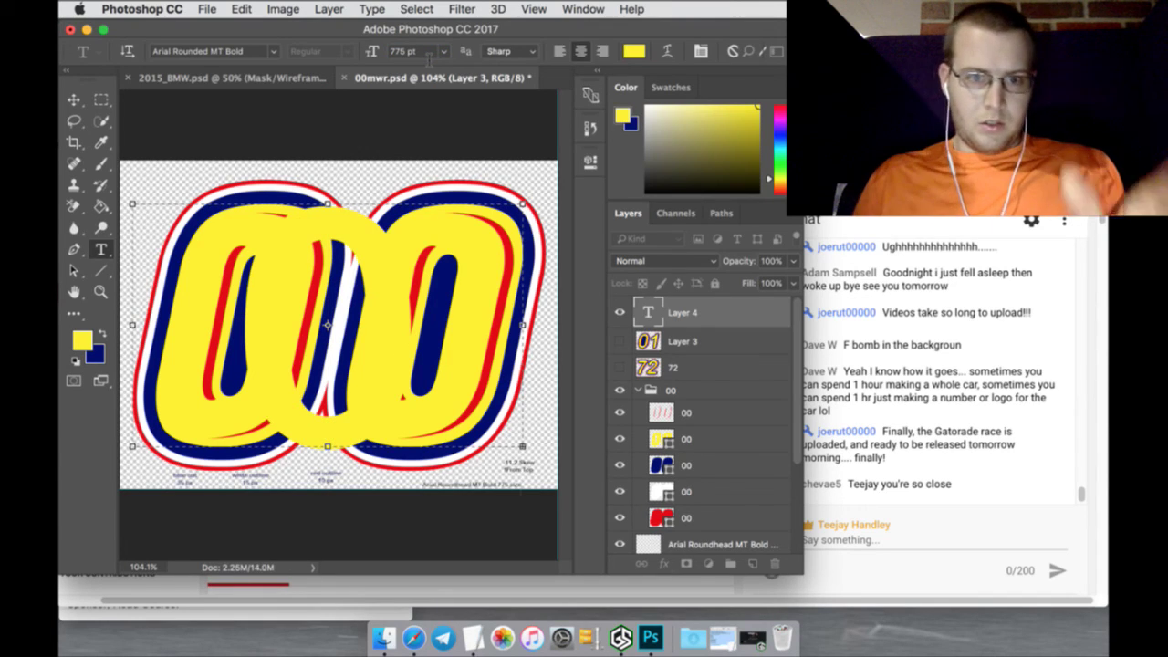
{"action": "left_click", "coordinate": [102, 101]}
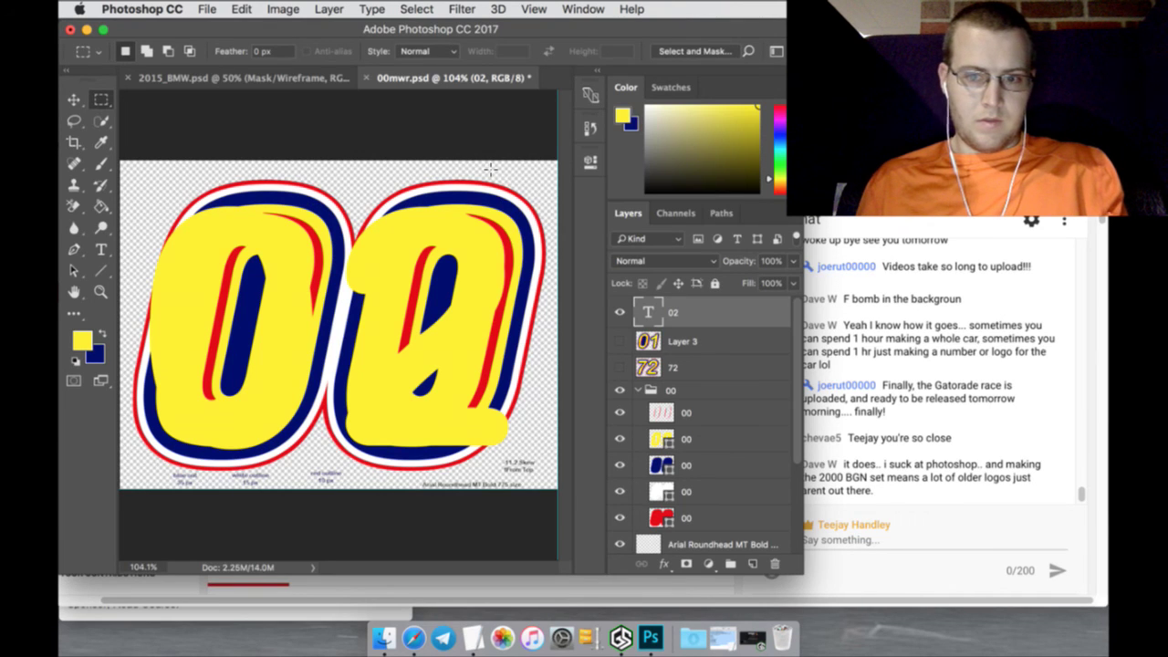
Rasterize the 02 text layer, skew it horizontally by -11.24° to match the 00's slant, and apply the transform
{"action": "right_click", "coordinate": [741, 312]}
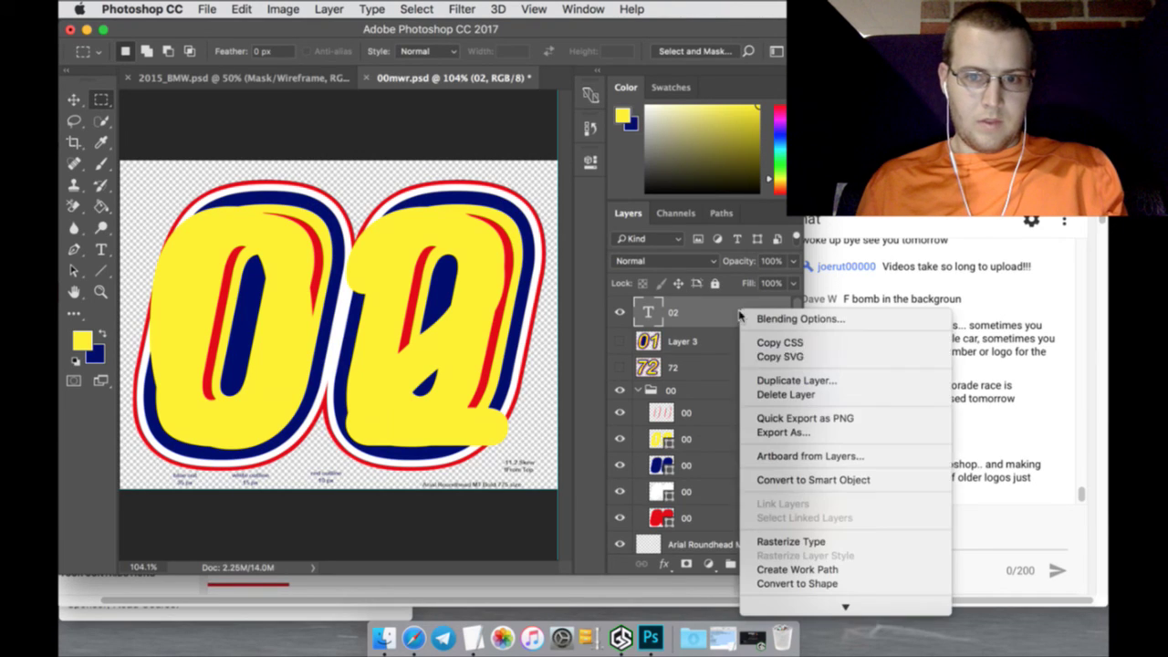
{"action": "left_click", "coordinate": [790, 542]}
{"action": "left_click", "coordinate": [75, 99]}
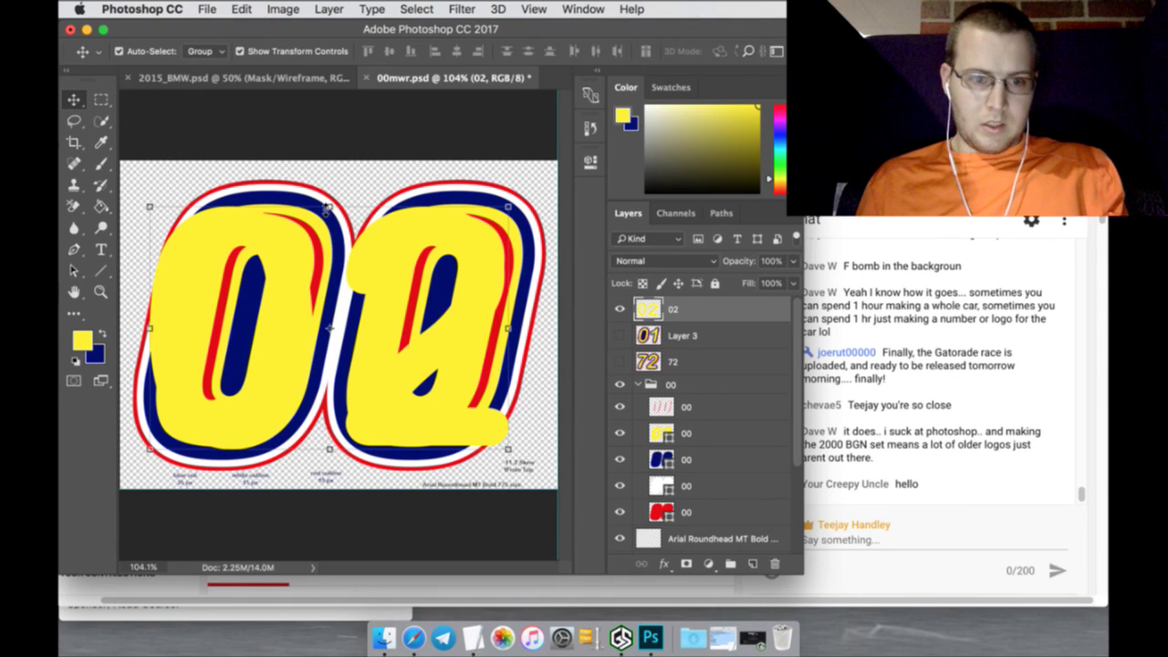
{"action": "key", "text": "super+t"}
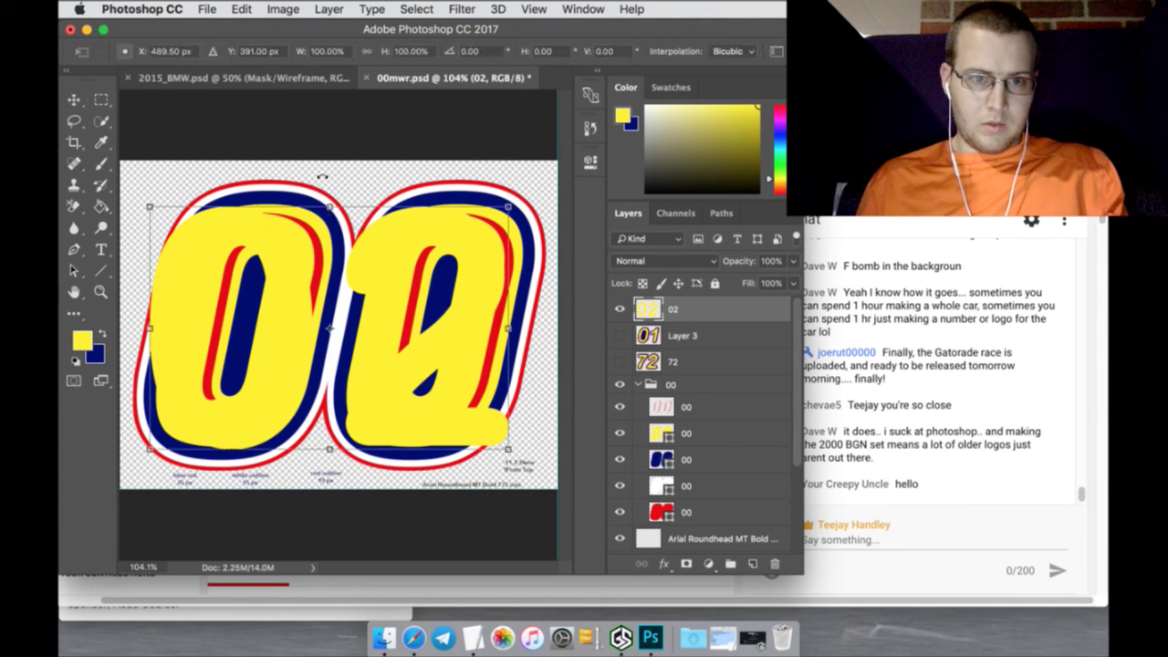
{"action": "left_click", "coordinate": [241, 9]}
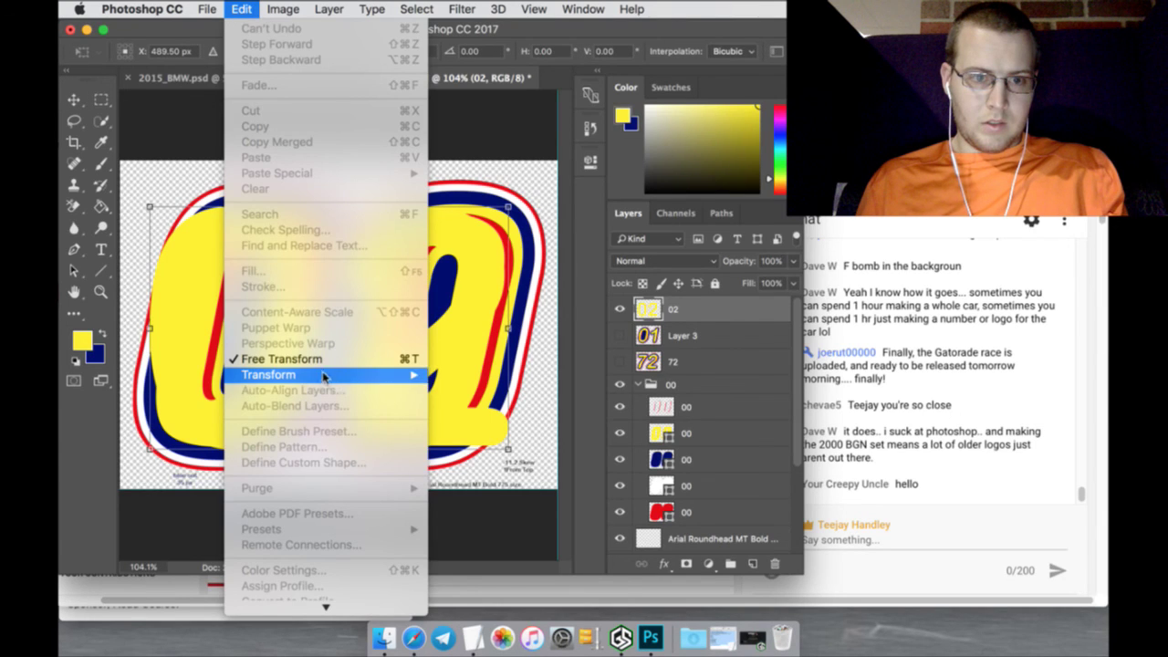
{"action": "mouse_move", "coordinate": [333, 376]}
{"action": "left_click", "coordinate": [459, 431]}
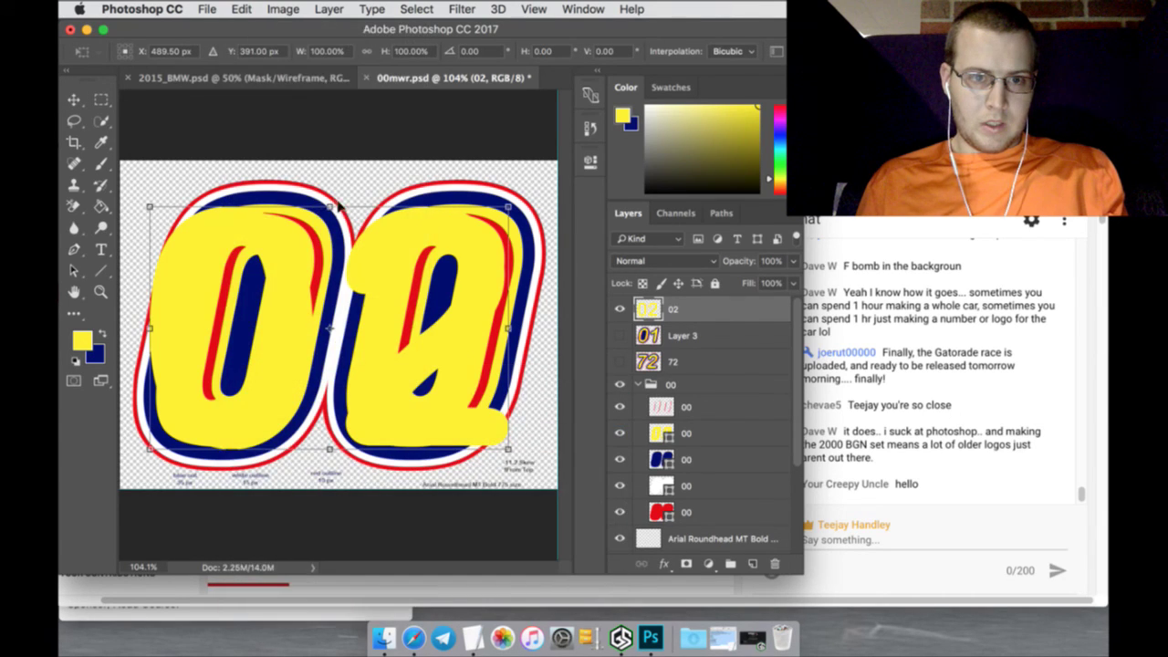
{"action": "left_click_drag", "start_coordinate": [336, 200], "coordinate": [379, 202]}
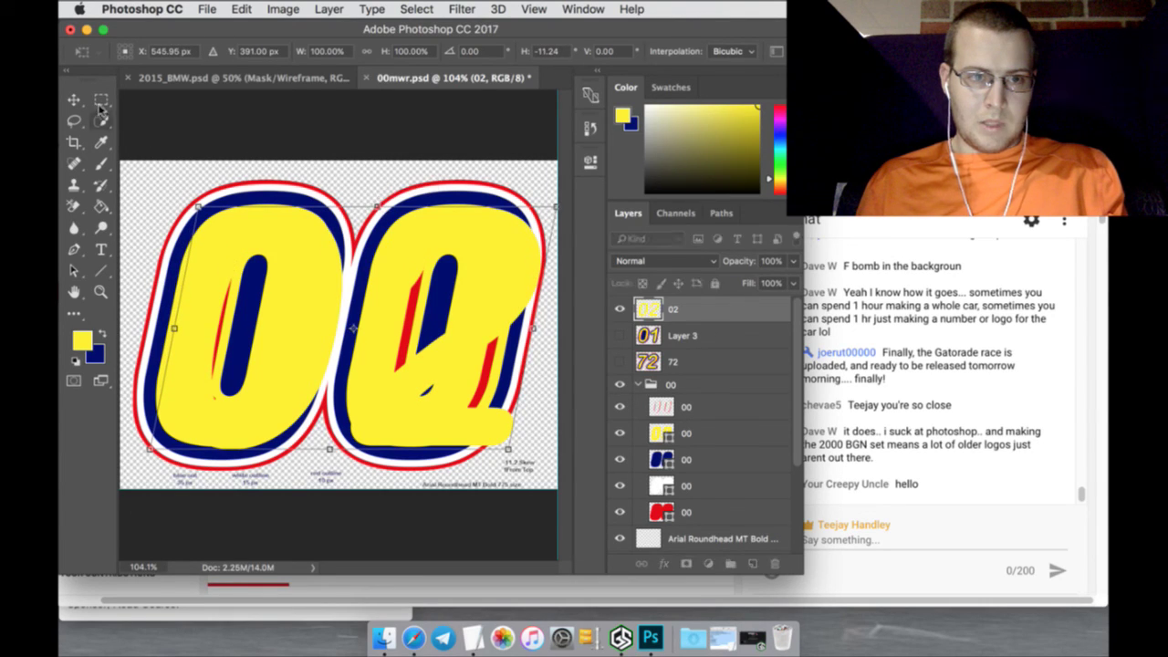
{"action": "left_click", "coordinate": [101, 100]}
{"action": "left_click", "coordinate": [720, 239]}
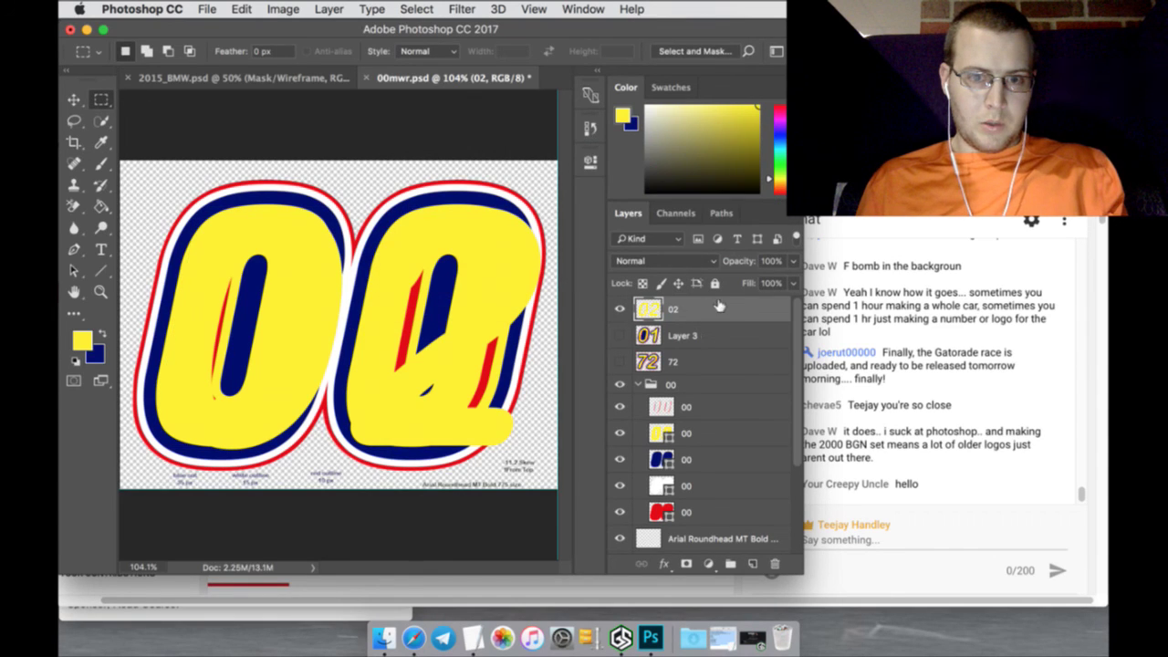
Give the 02 layer a 35 px outer glow in navy sampled from the 00 design and rasterize the layer style
{"action": "double_click", "coordinate": [731, 309]}
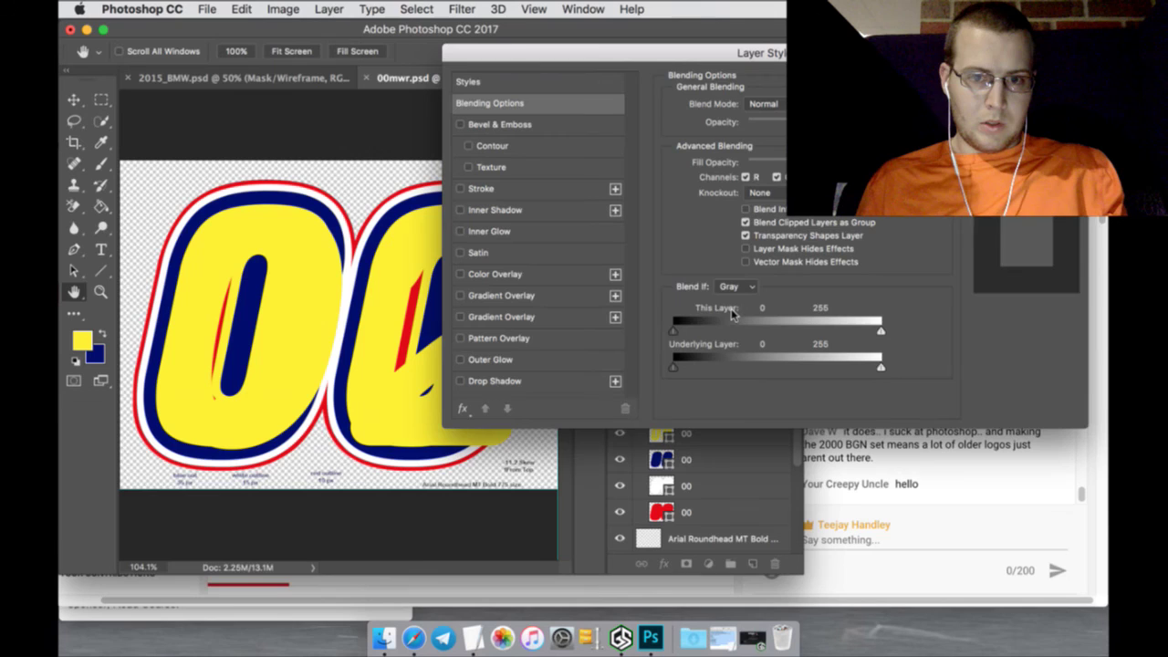
{"action": "left_click", "coordinate": [536, 359]}
{"action": "left_click", "coordinate": [705, 164]}
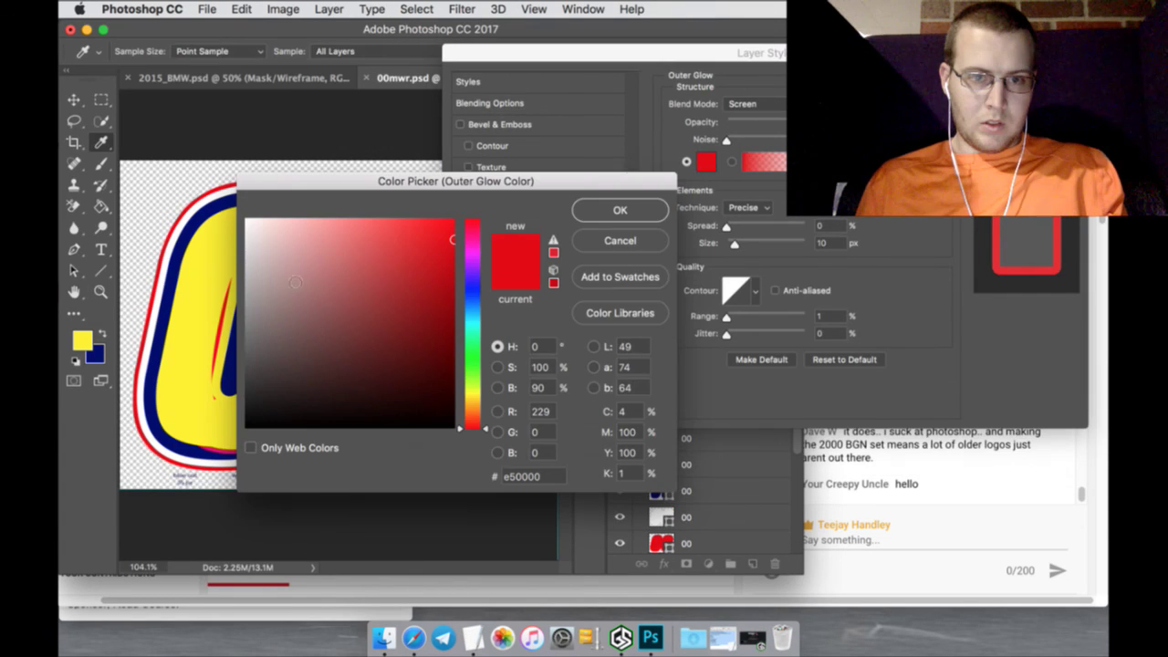
{"action": "left_click", "coordinate": [161, 333]}
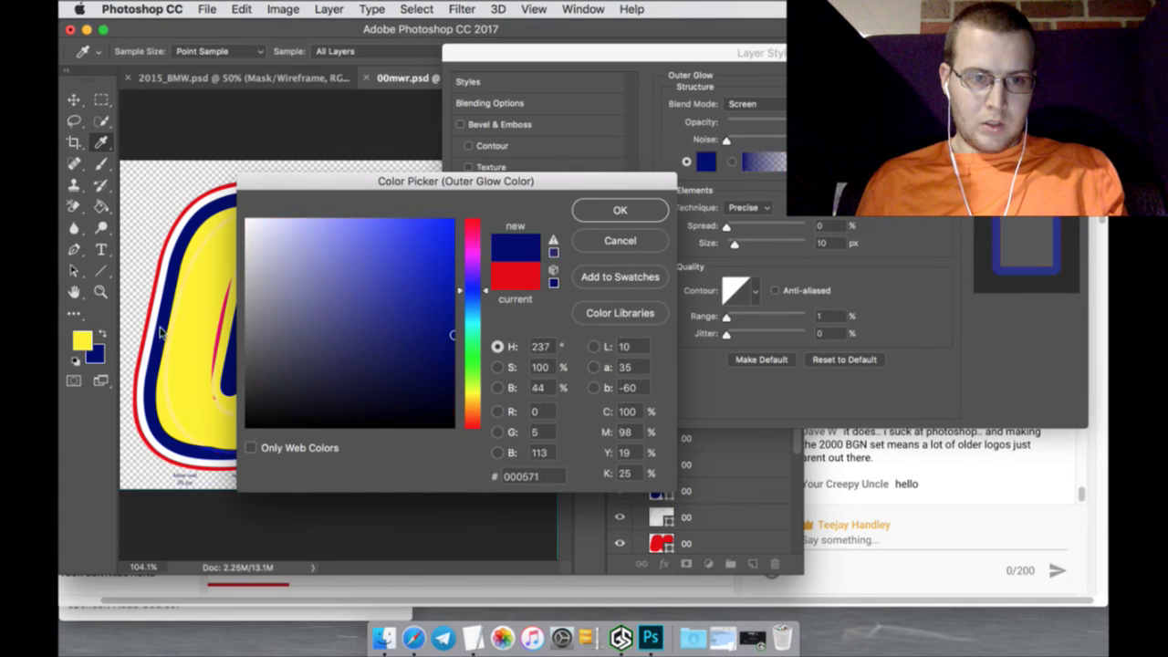
{"action": "left_click", "coordinate": [621, 209]}
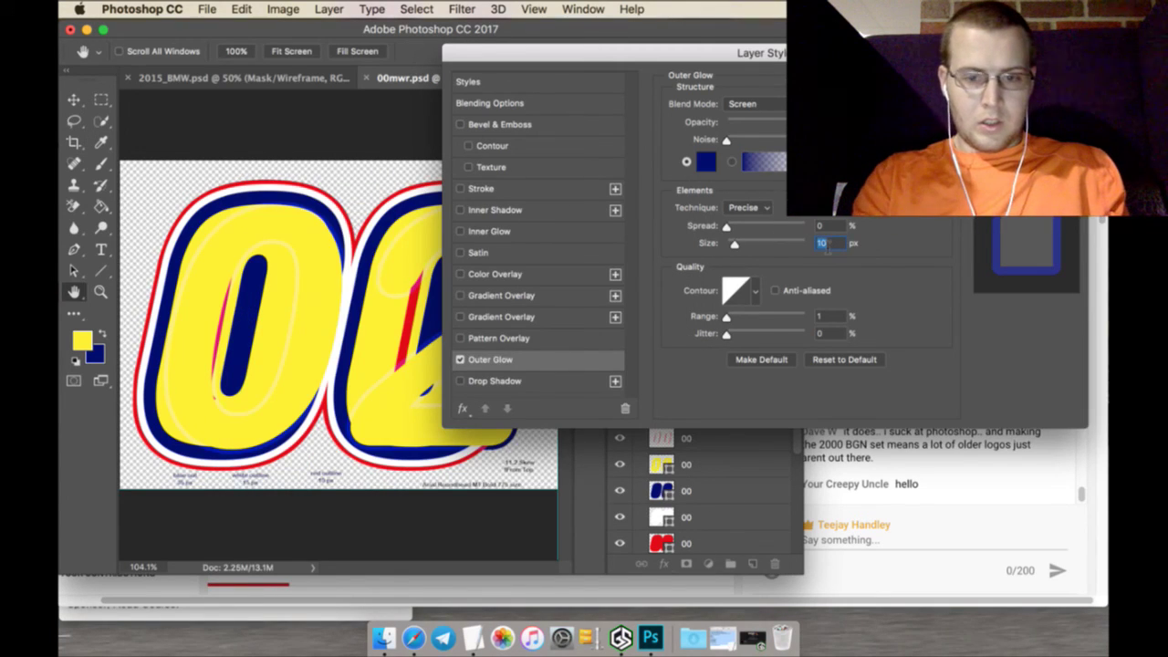
{"action": "type", "text": "35"}
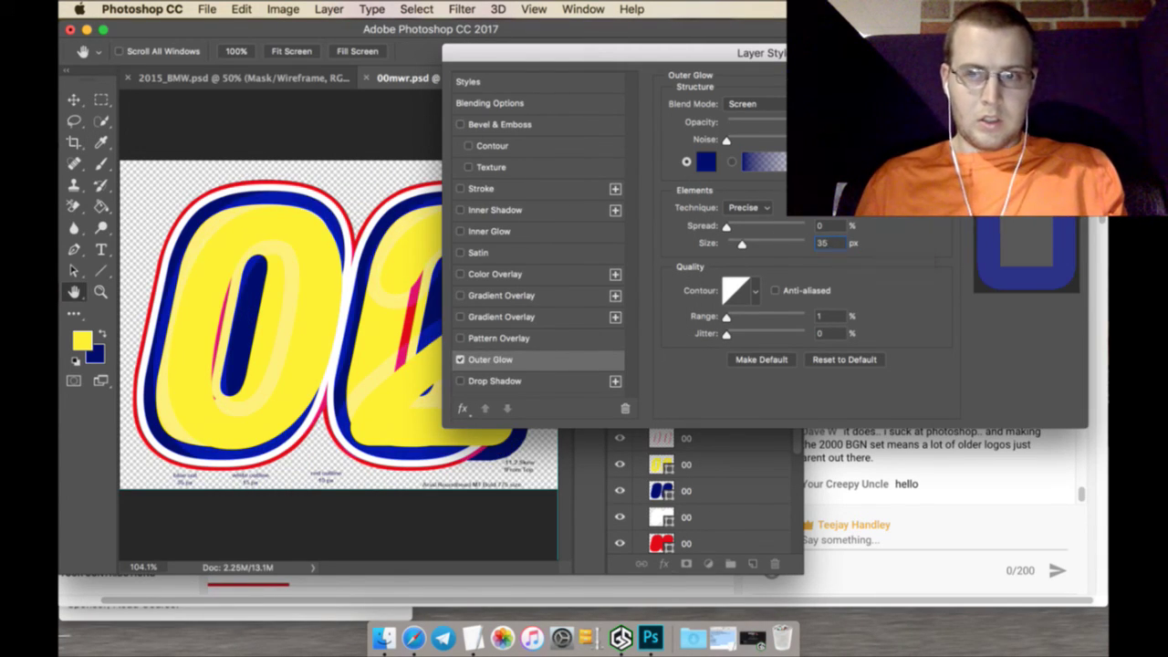
{"action": "key", "text": "Return"}
{"action": "right_click", "coordinate": [727, 315]}
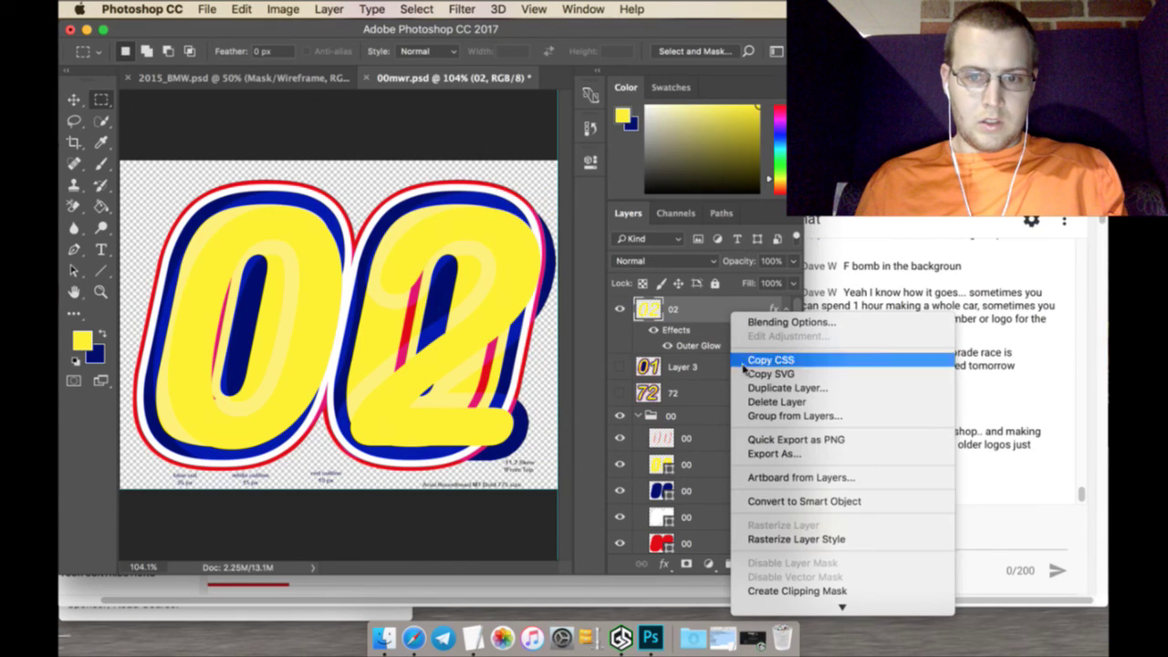
{"action": "left_click", "coordinate": [783, 540]}
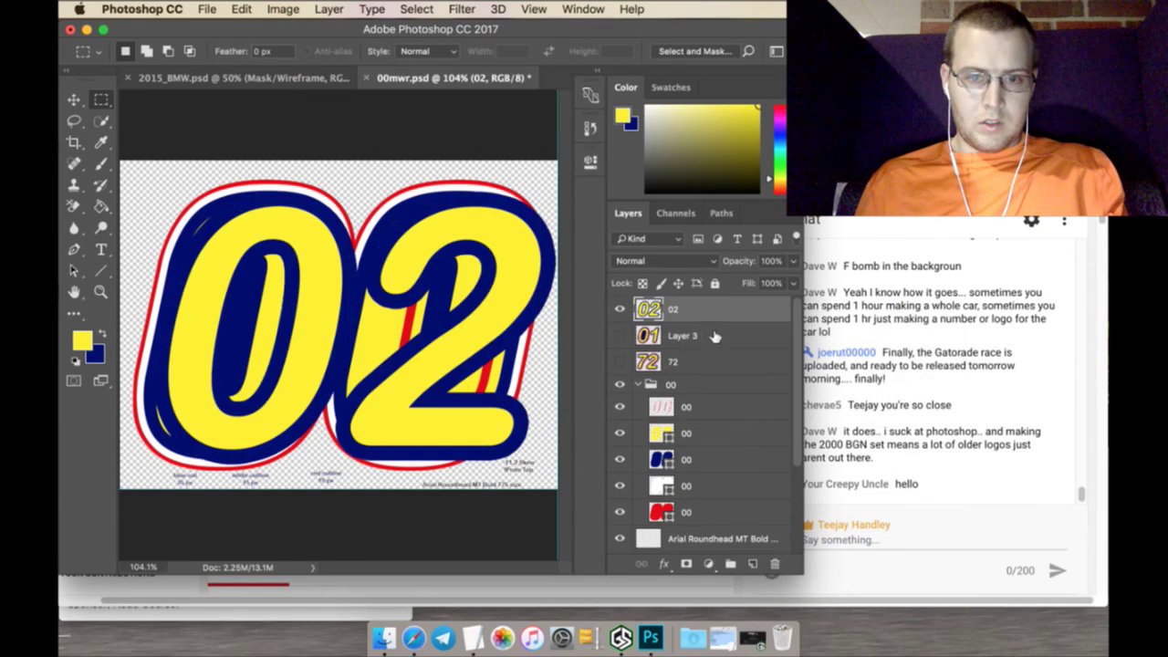
Fill the center of the 0 with navy brush strokes on a new layer beneath 02, and merge that layer with 02
{"action": "left_click", "coordinate": [715, 336]}
{"action": "left_click", "coordinate": [753, 562]}
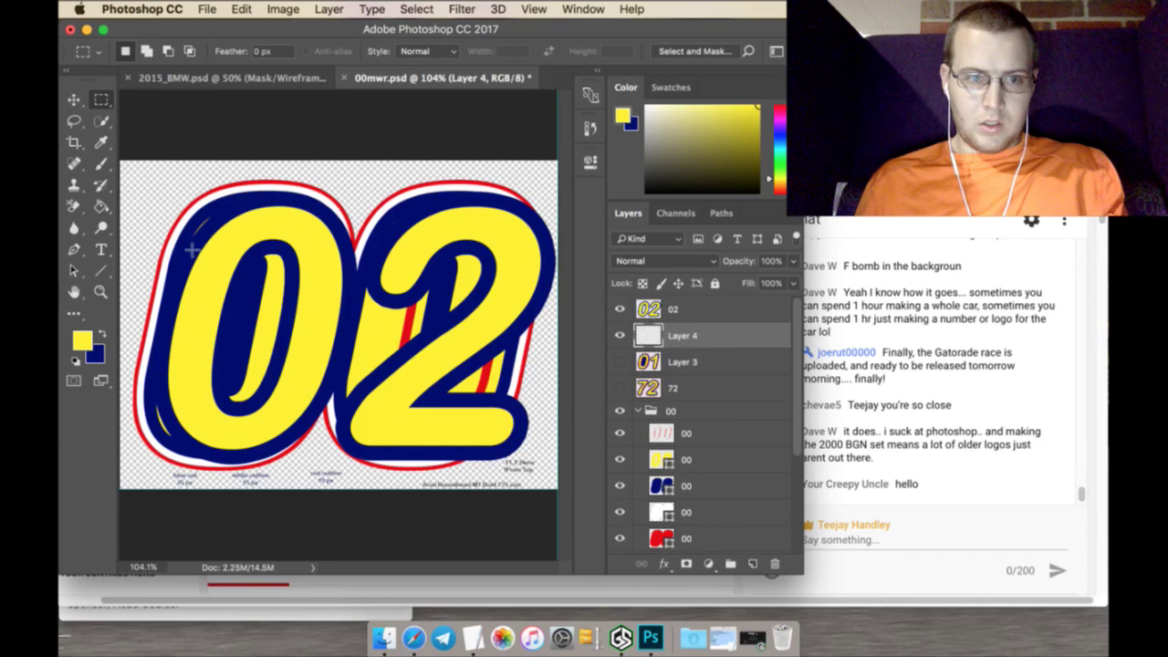
{"action": "left_click", "coordinate": [101, 164]}
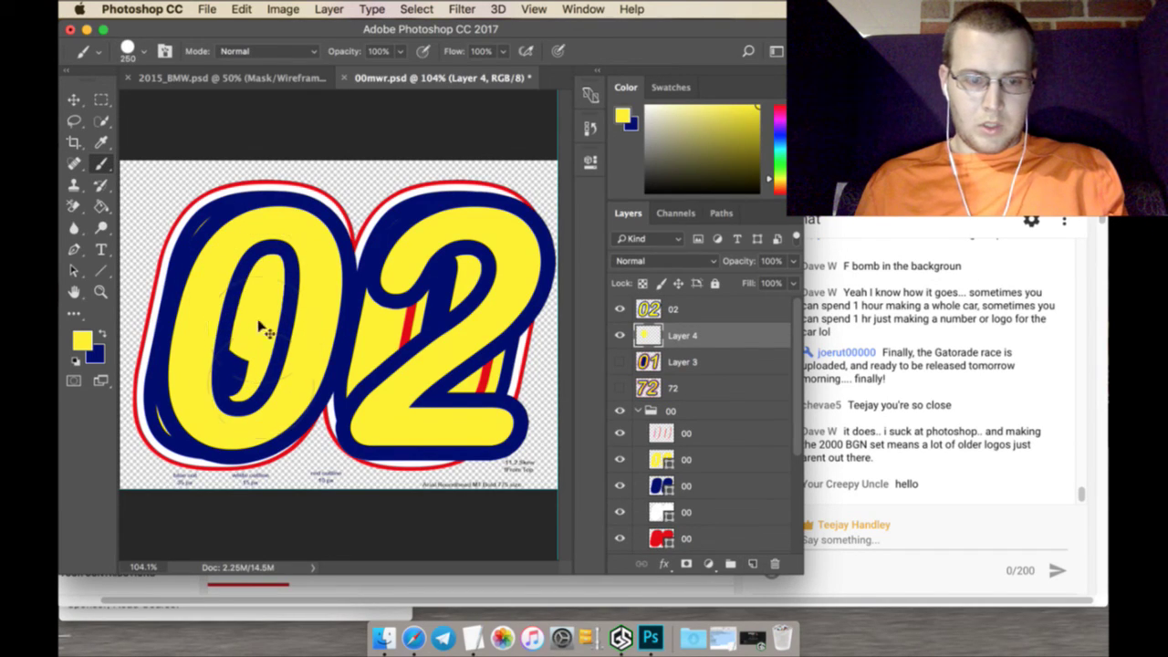
{"action": "left_click", "coordinate": [103, 336]}
{"action": "mouse_move", "coordinate": [338, 292]}
{"action": "left_mouse_down"}
{"action": "mouse_move", "coordinate": [292, 310]}
{"action": "mouse_move", "coordinate": [255, 301]}
{"action": "mouse_move", "coordinate": [249, 365]}
{"action": "mouse_move", "coordinate": [260, 310]}
{"action": "left_mouse_up"}
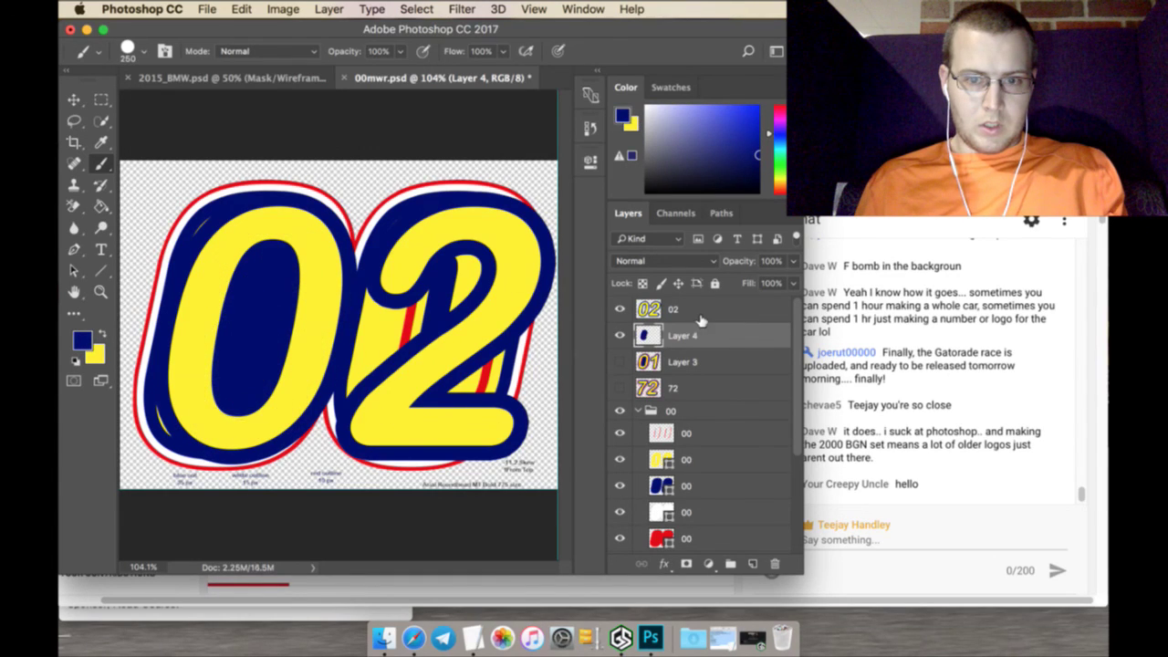
{"action": "left_click", "coordinate": [712, 310], "text": "shift"}
{"action": "right_click", "coordinate": [712, 310]}
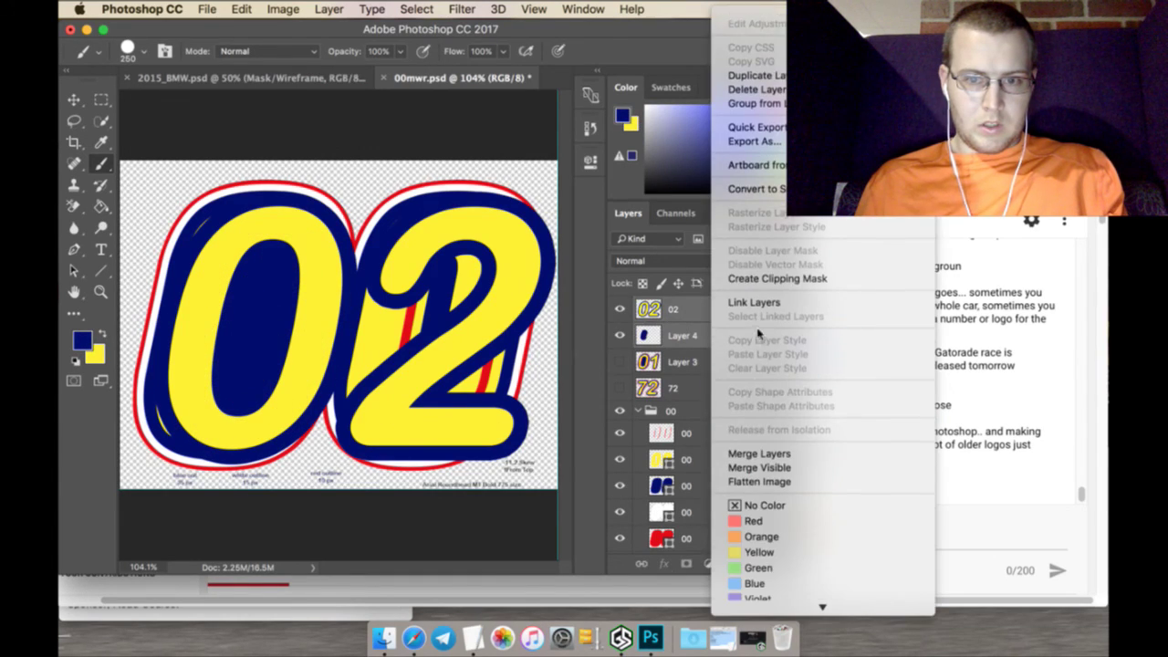
{"action": "left_click", "coordinate": [771, 453]}
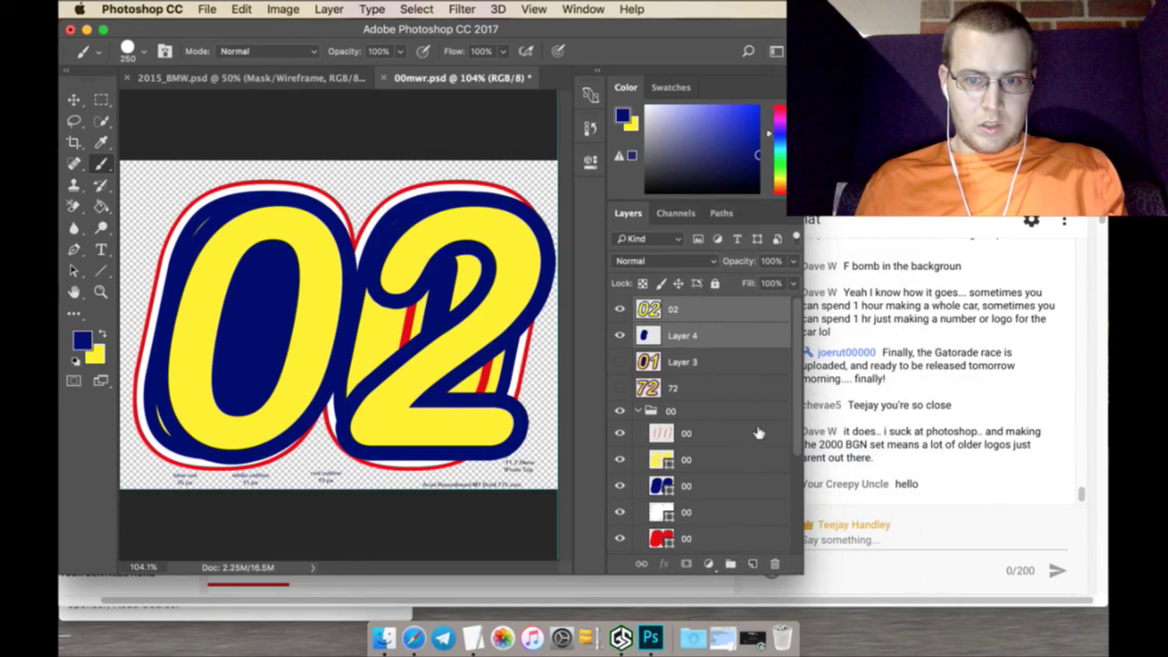
Add a 15 px white outer glow around the 02 layer and rasterize the layer style
{"action": "double_click", "coordinate": [763, 309]}
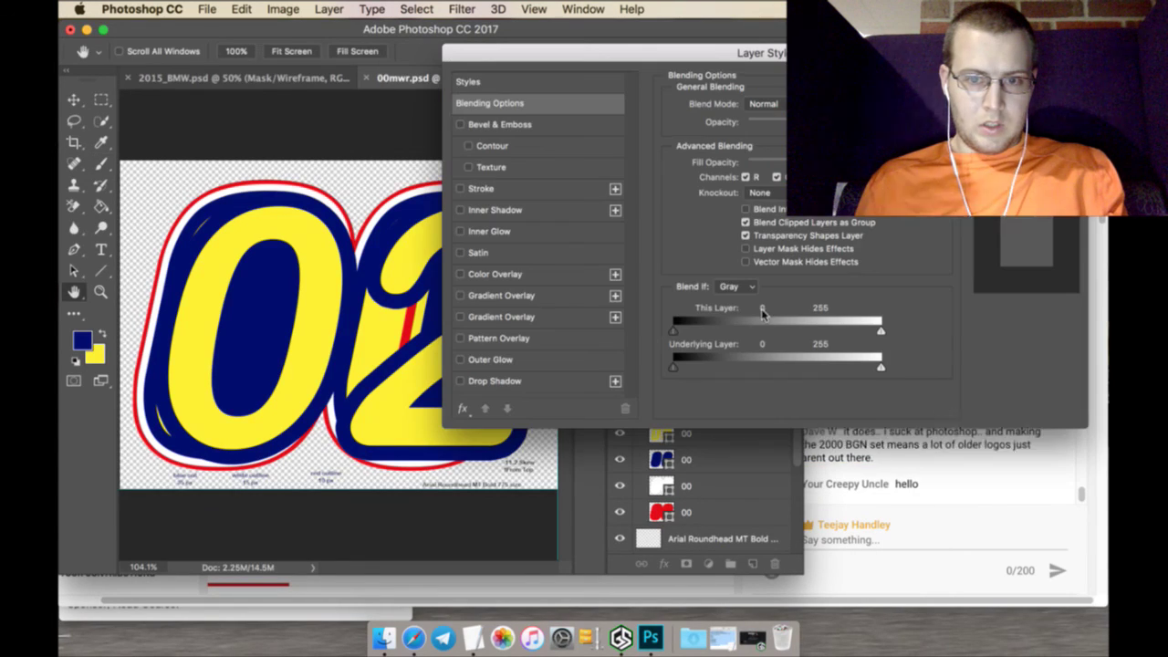
{"action": "left_click", "coordinate": [494, 360]}
{"action": "left_click", "coordinate": [705, 162]}
{"action": "mouse_move", "coordinate": [461, 226]}
{"action": "left_mouse_down"}
{"action": "mouse_move", "coordinate": [371, 264]}
{"action": "mouse_move", "coordinate": [148, 175]}
{"action": "left_mouse_up"}
{"action": "left_click", "coordinate": [613, 210]}
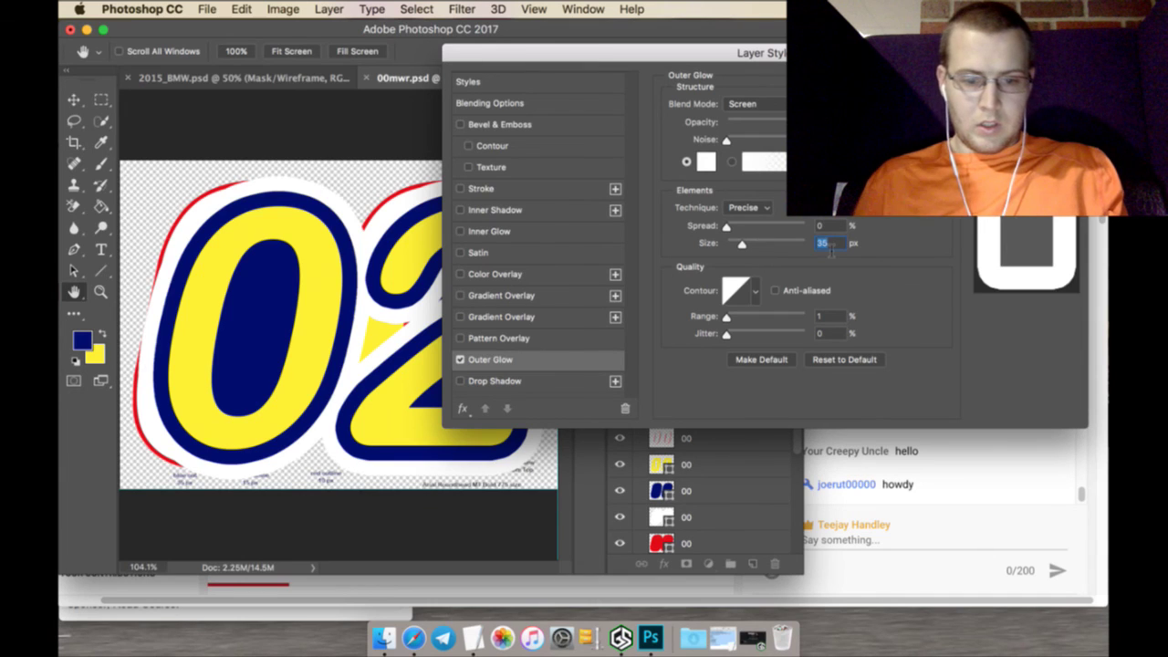
{"action": "type", "text": "15"}
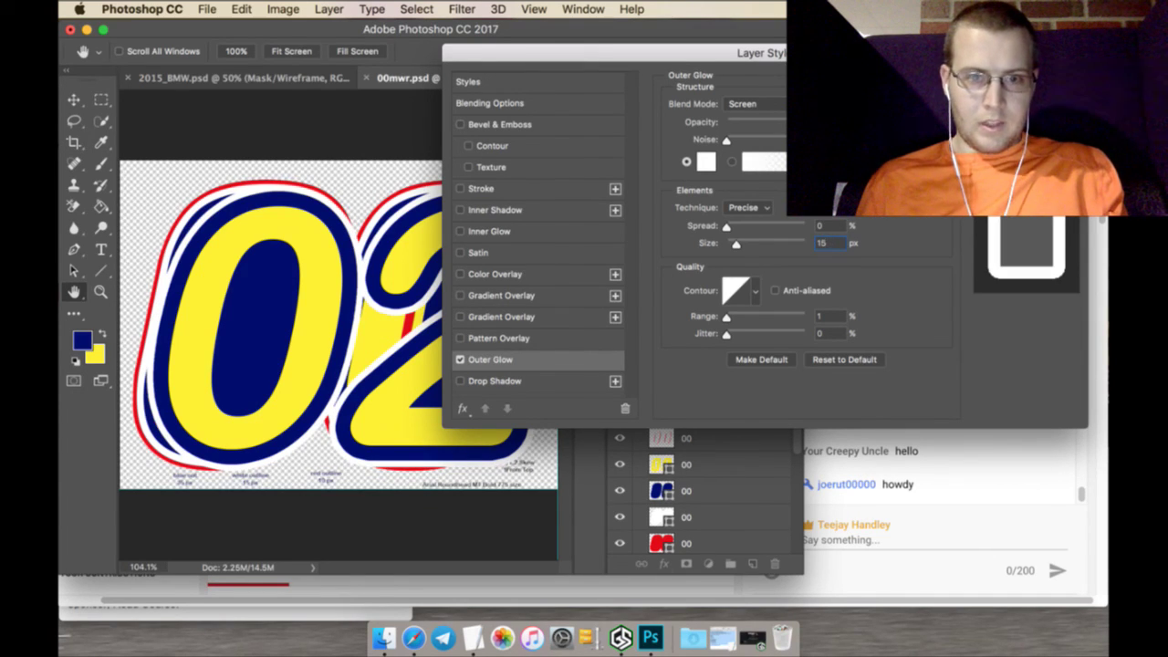
{"action": "key", "text": "Return"}
{"action": "right_click", "coordinate": [716, 310]}
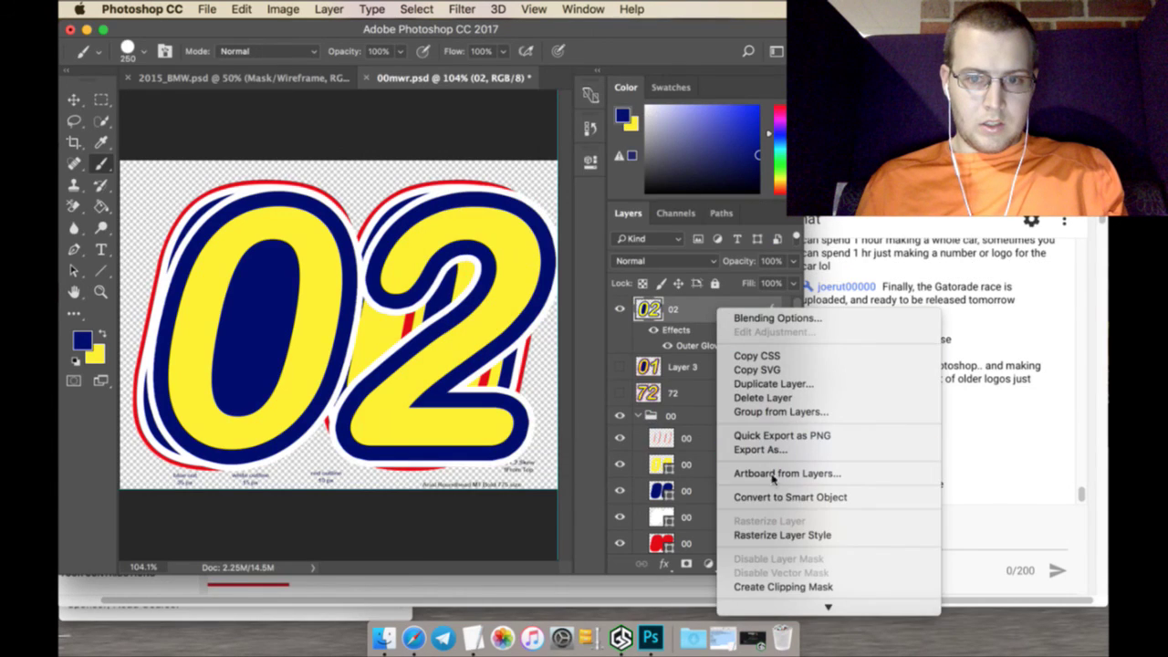
{"action": "left_click", "coordinate": [777, 537]}
Add a 10 px outer glow to 02 in red e50000 sampled from the 00 outline and rasterize the layer style
{"action": "double_click", "coordinate": [721, 311]}
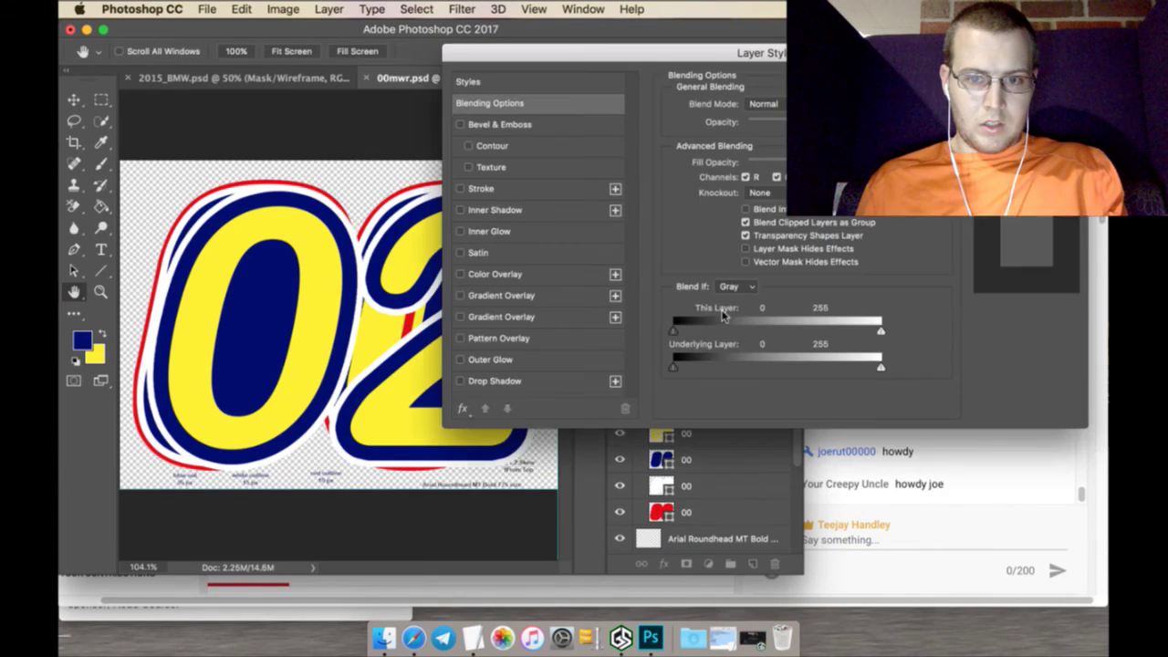
{"action": "left_click", "coordinate": [516, 362]}
{"action": "left_click", "coordinate": [704, 162]}
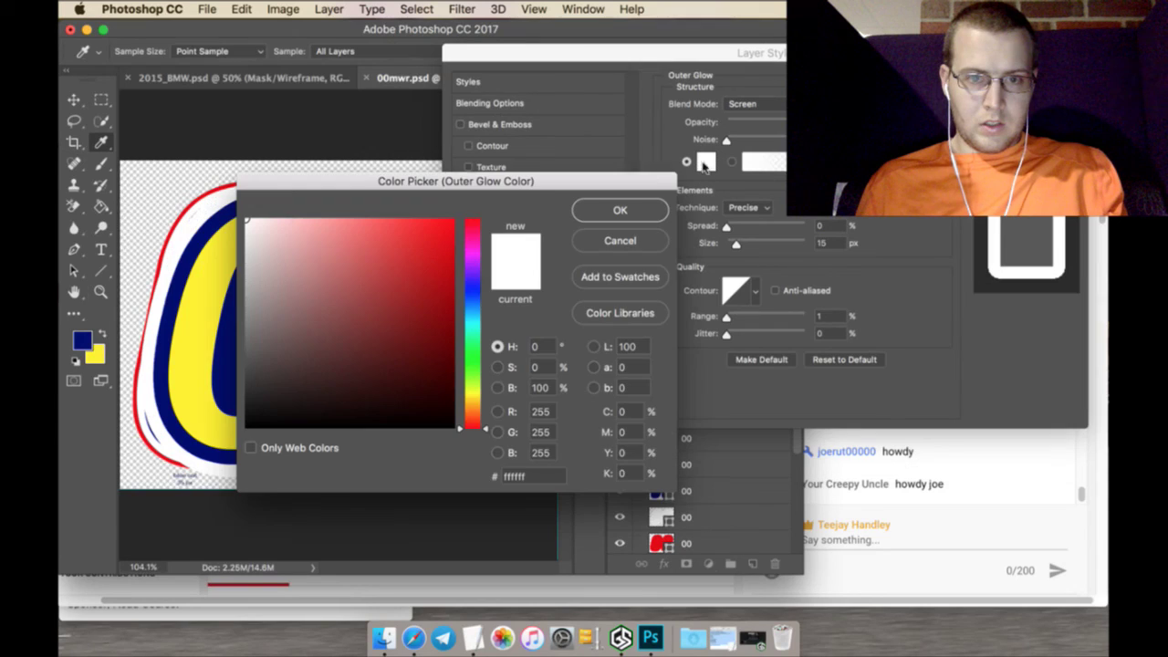
{"action": "left_click", "coordinate": [202, 211]}
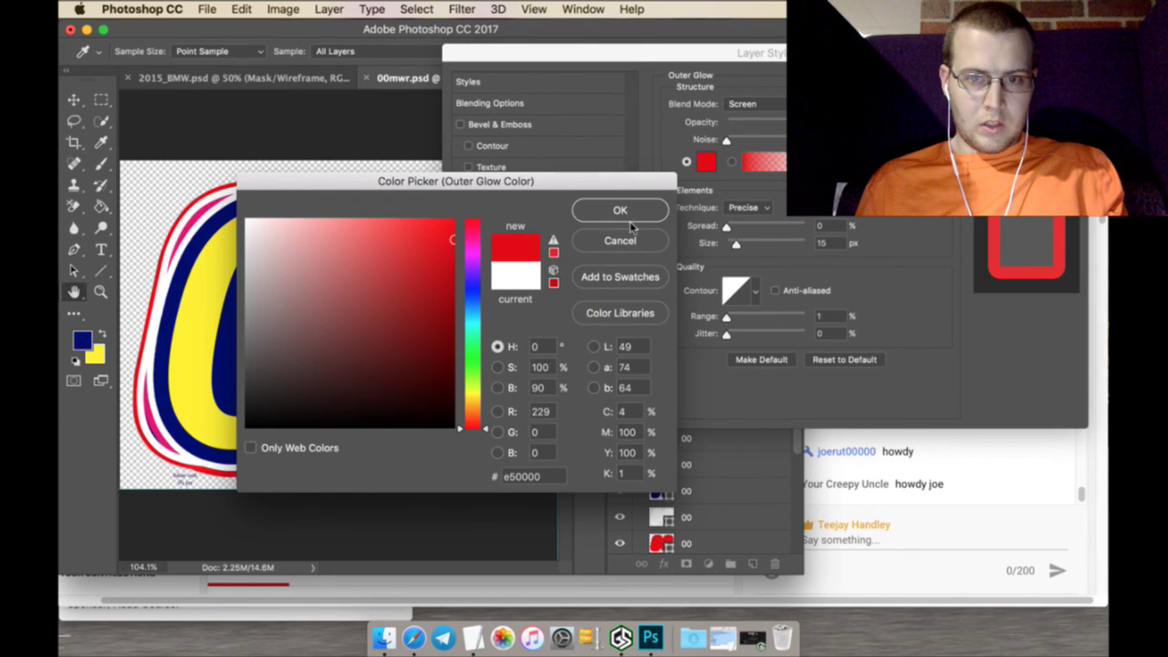
{"action": "left_click", "coordinate": [624, 213]}
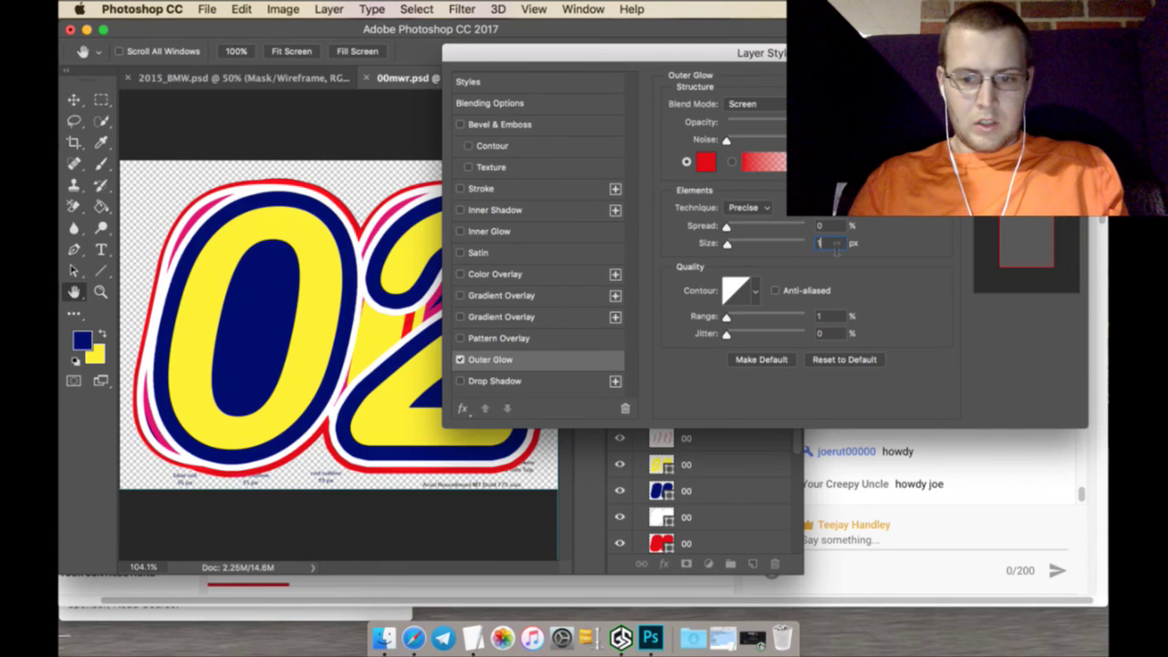
{"action": "type", "text": "10"}
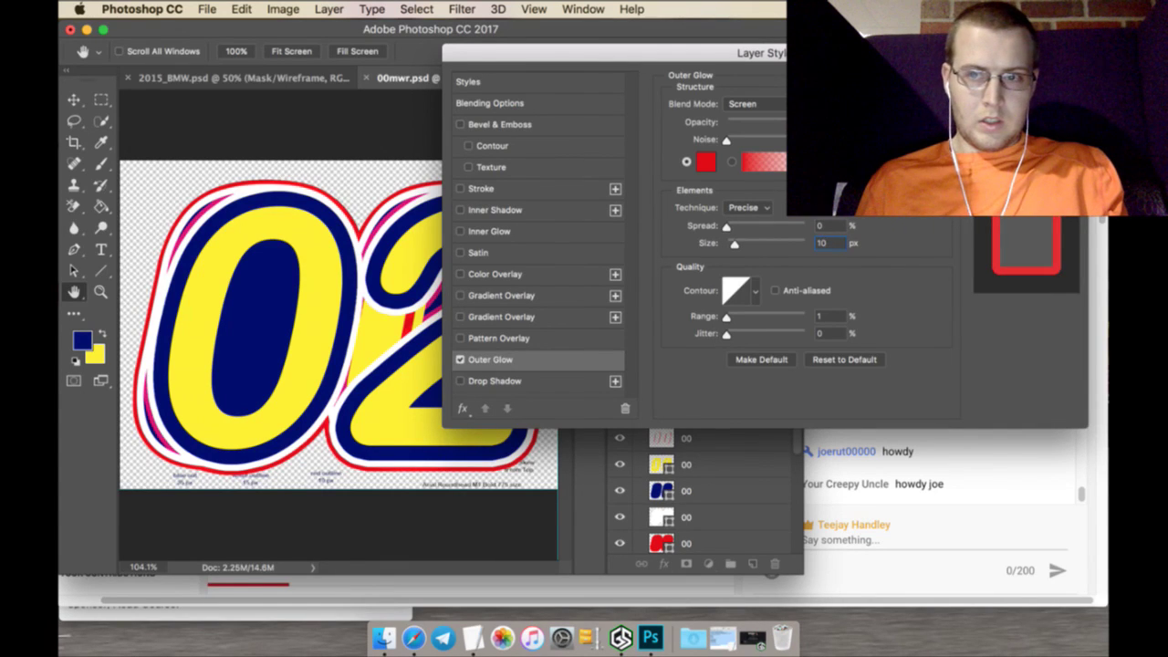
{"action": "key", "text": "Return"}
{"action": "right_click", "coordinate": [713, 311]}
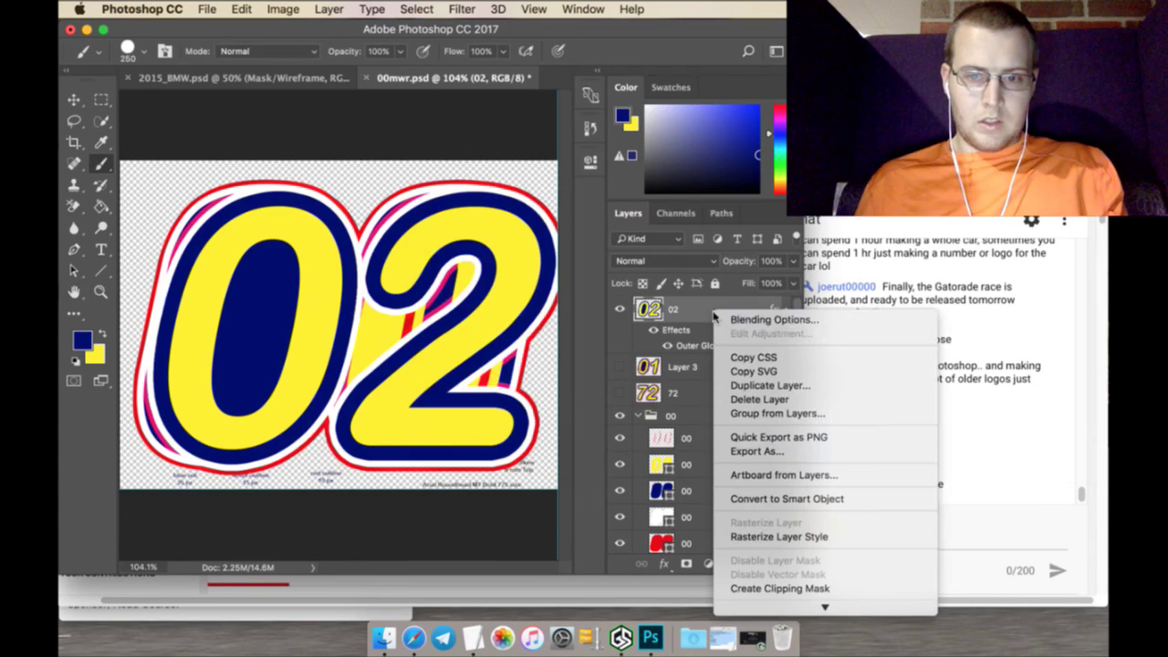
{"action": "left_click", "coordinate": [764, 539]}
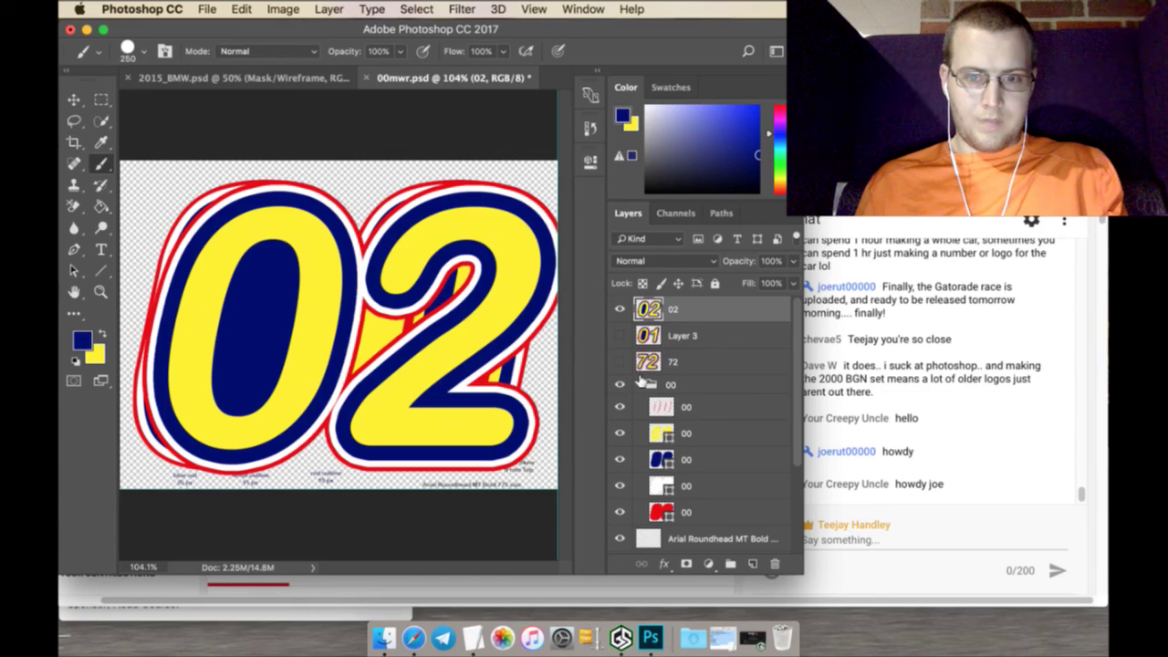
Toggle the 02 layer's visibility to compare its outlines with the original 00 design
{"action": "left_click", "coordinate": [620, 308]}
{"action": "left_click", "coordinate": [620, 308]}
{"action": "left_click", "coordinate": [620, 308]}
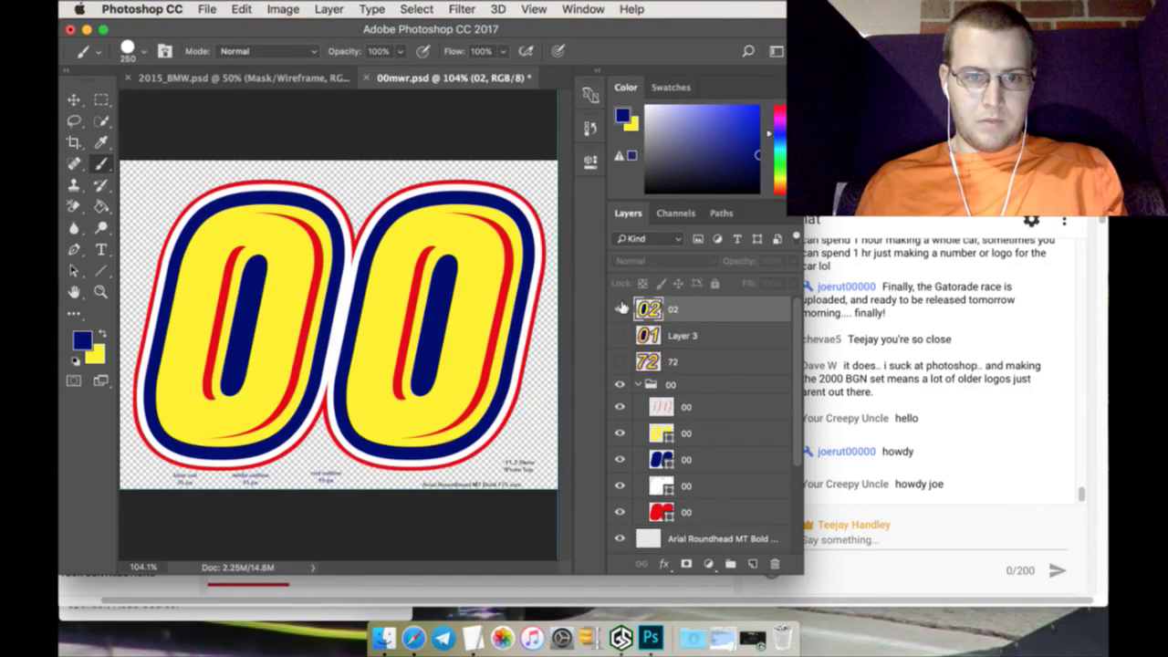
{"action": "left_click", "coordinate": [621, 308]}
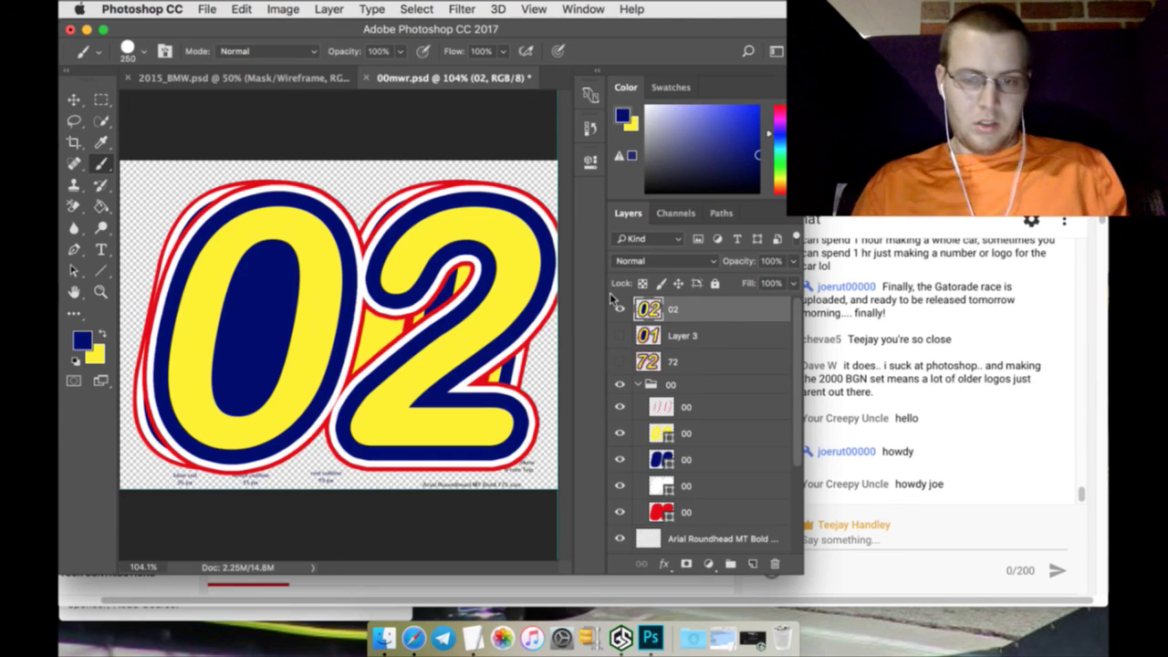
Select and show the 72 layer and hide the 02 layer
{"action": "left_click", "coordinate": [673, 361]}
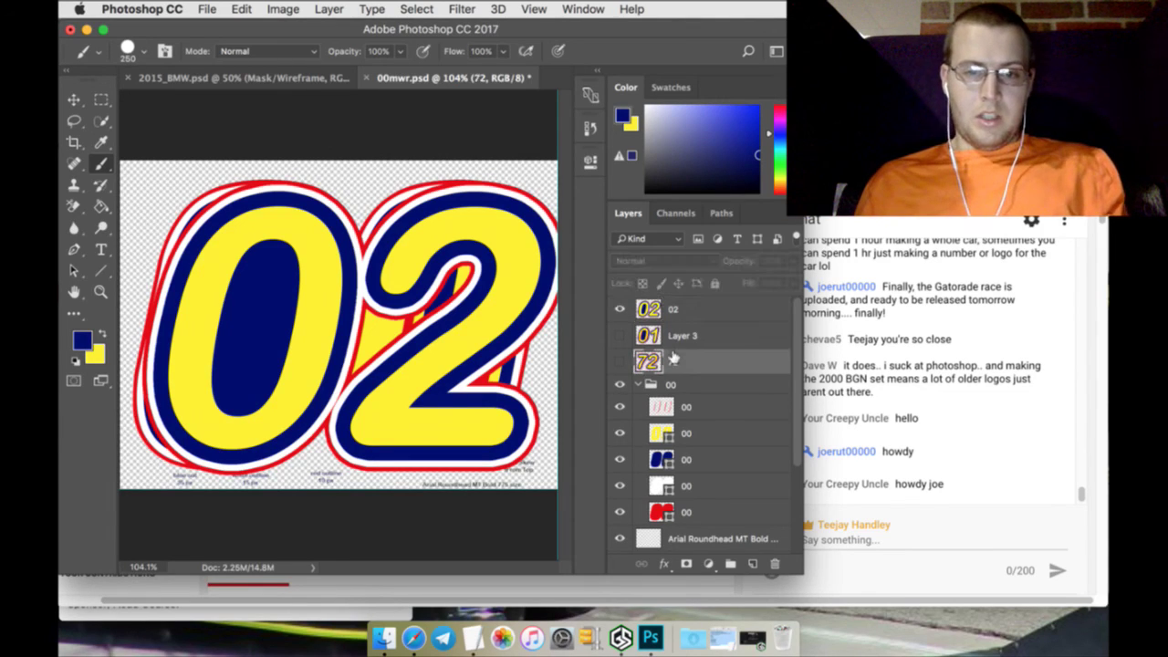
{"action": "left_click", "coordinate": [621, 362]}
{"action": "left_click_drag", "start_coordinate": [619, 310], "coordinate": [619, 335]}
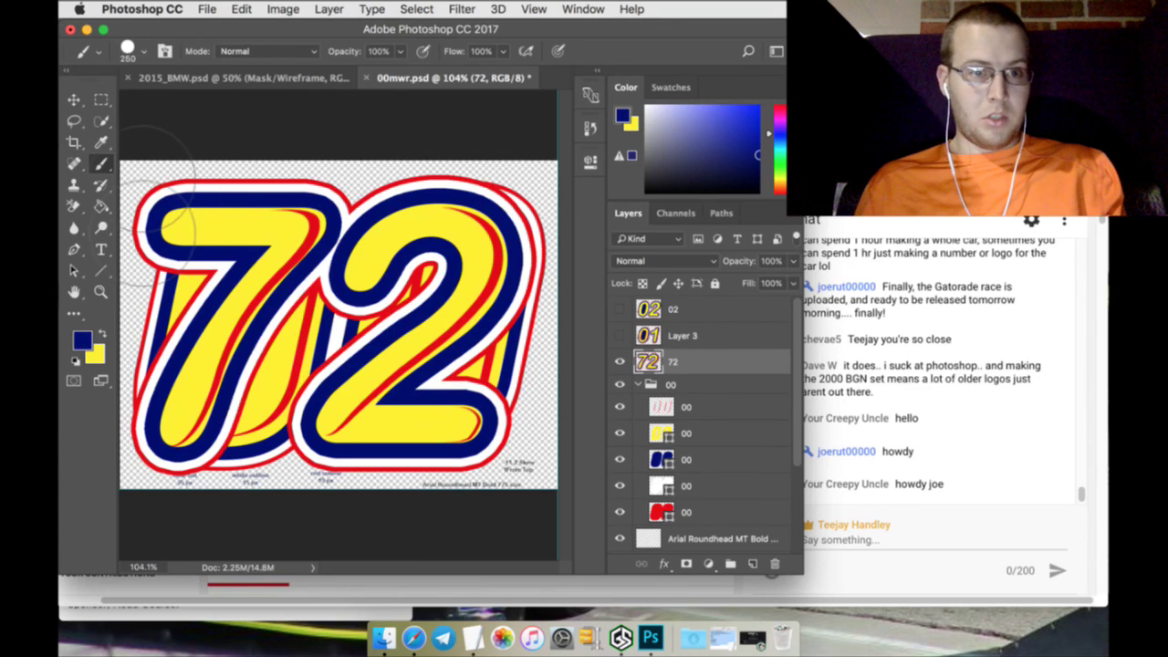
Quick-select the yellow 2 with its red accents on the 72 layer, copy it, and paste it in place
{"action": "left_click", "coordinate": [102, 121]}
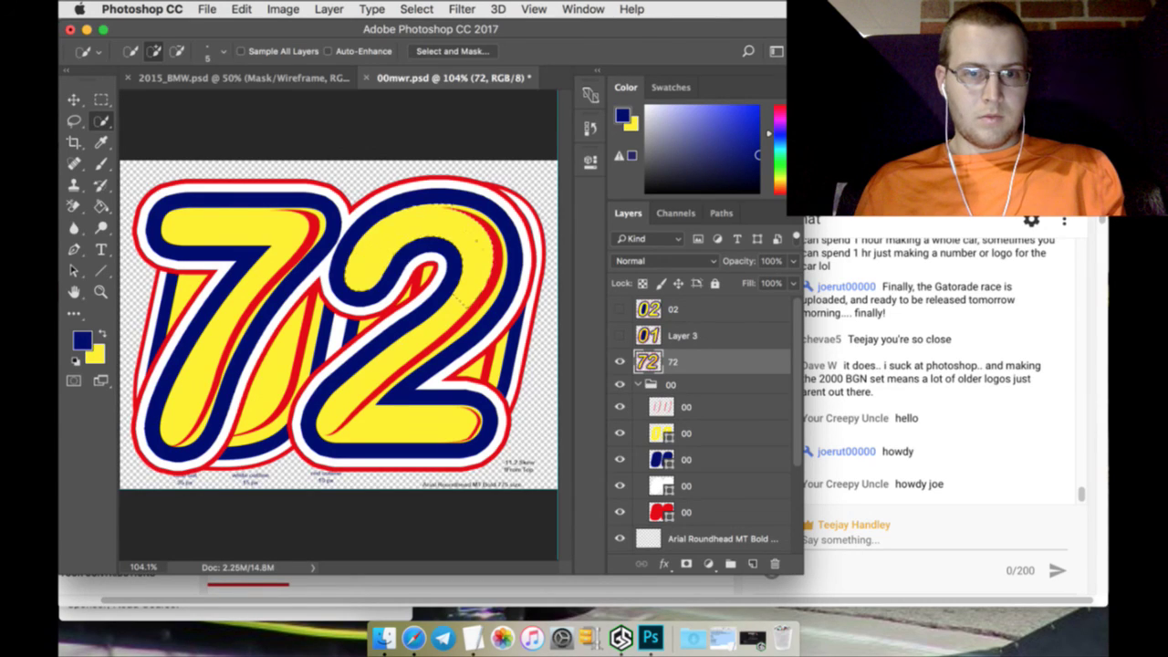
{"action": "left_click_drag", "start_coordinate": [467, 301], "coordinate": [383, 266]}
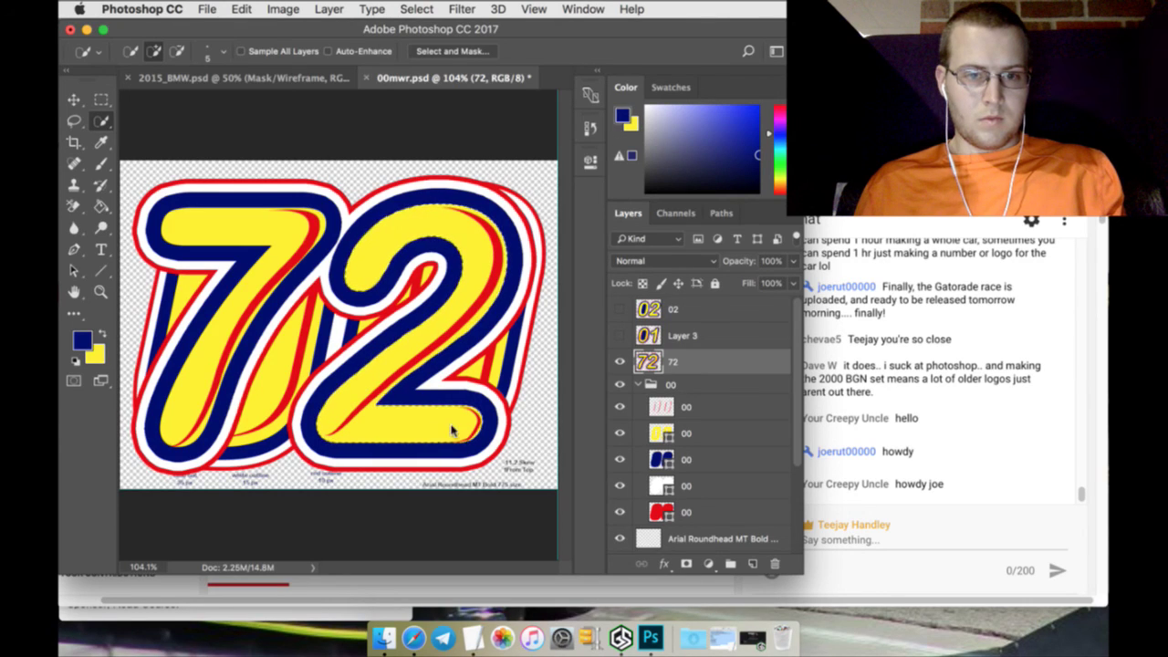
{"action": "left_click", "coordinate": [240, 8]}
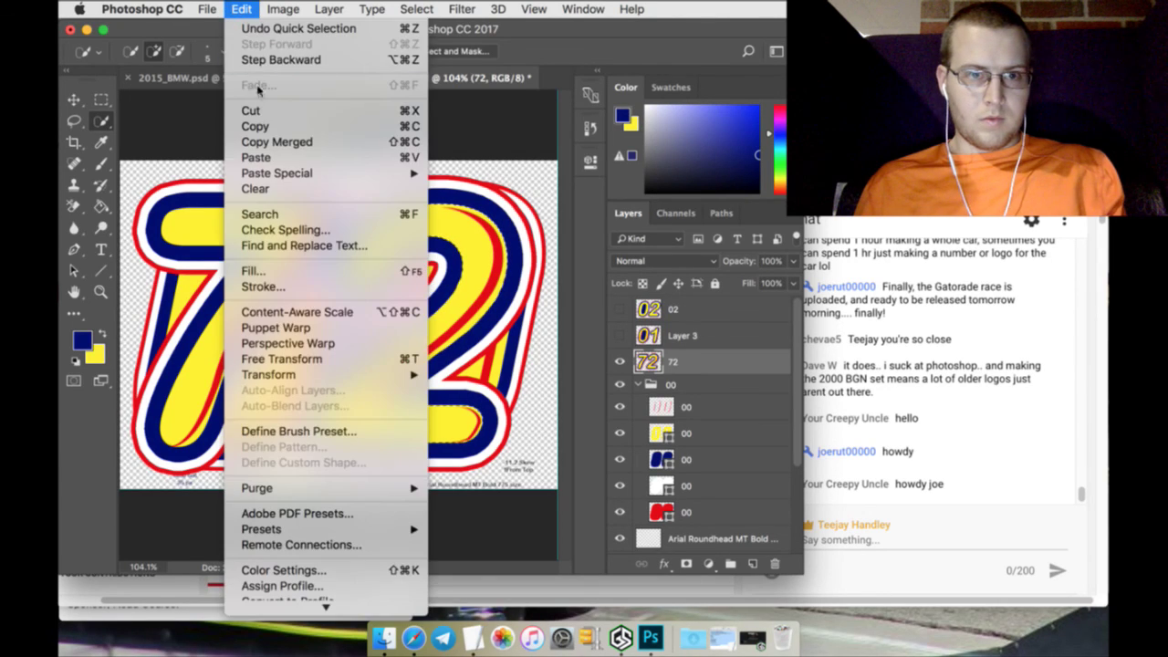
{"action": "left_click", "coordinate": [256, 125]}
{"action": "left_click", "coordinate": [240, 8]}
{"action": "mouse_move", "coordinate": [334, 173]}
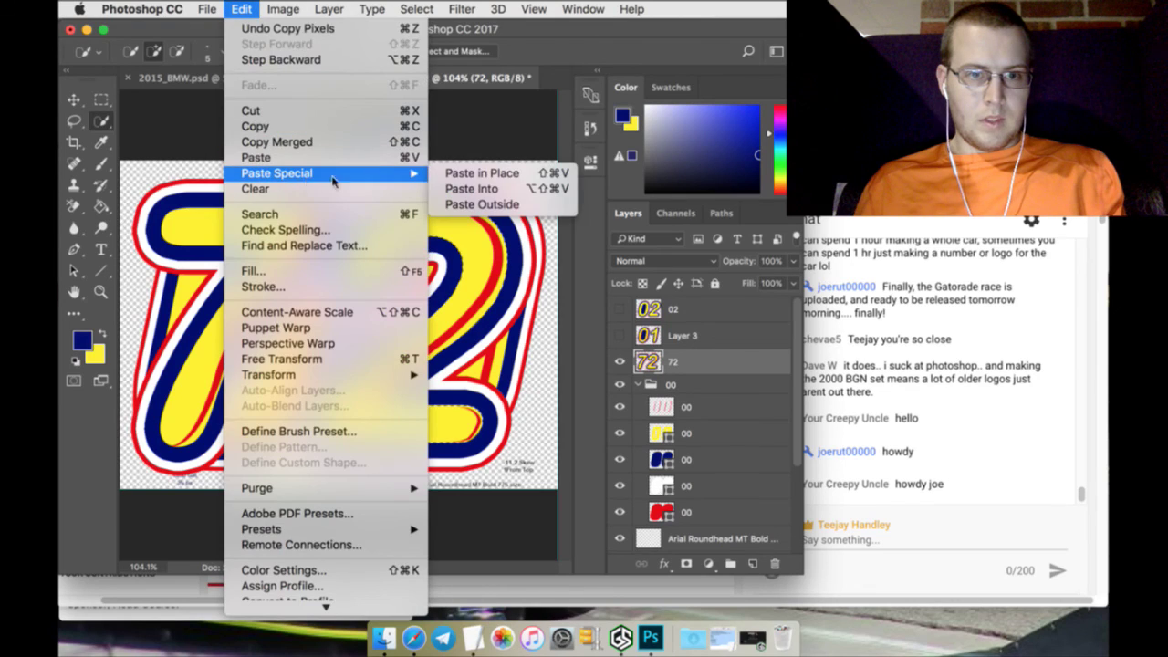
{"action": "left_click", "coordinate": [458, 174]}
Move the pasted 2 layer above 02, show the 02 layer, and hide the 72 layer
{"action": "left_click_drag", "start_coordinate": [686, 361], "coordinate": [694, 303]}
{"action": "left_click", "coordinate": [620, 335]}
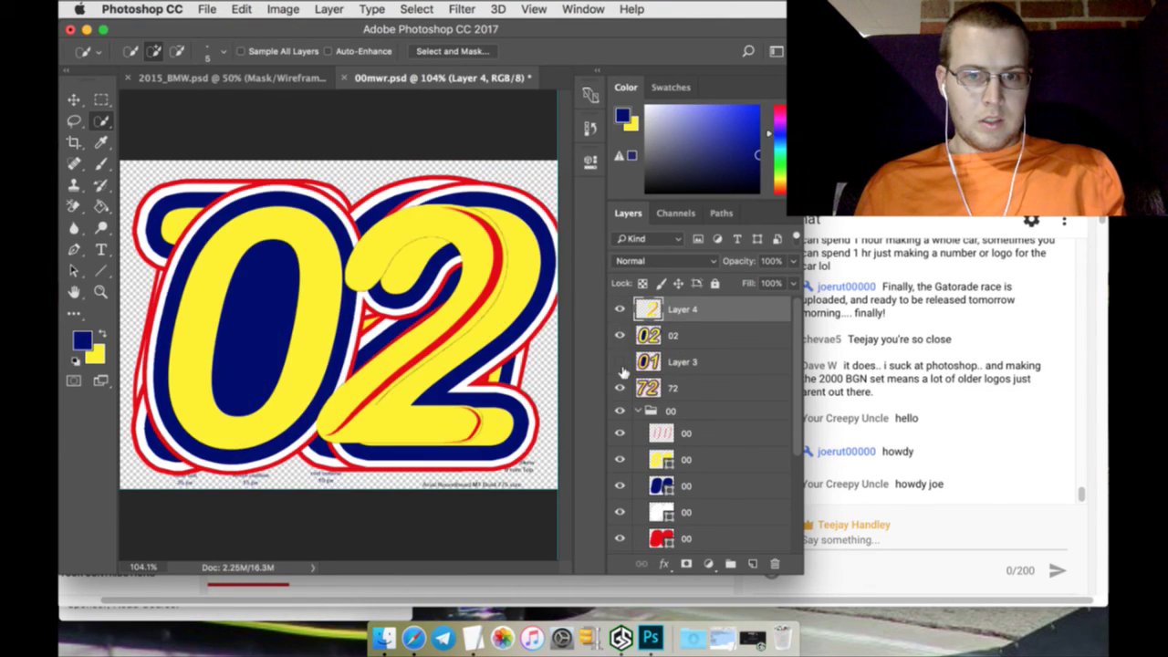
{"action": "left_click", "coordinate": [621, 387]}
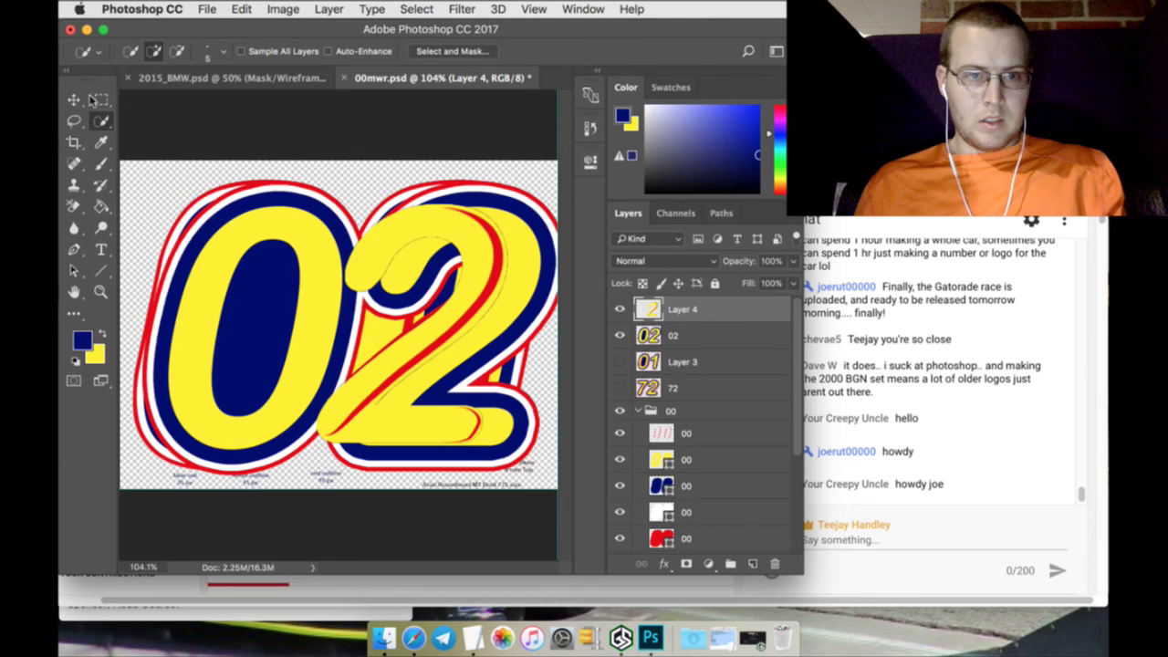
Move the pasted 2 onto the 02's yellow 2, setting its centre at X 763 px, Y 387 px, and apply the transform
{"action": "left_click", "coordinate": [76, 99]}
{"action": "left_click", "coordinate": [412, 206]}
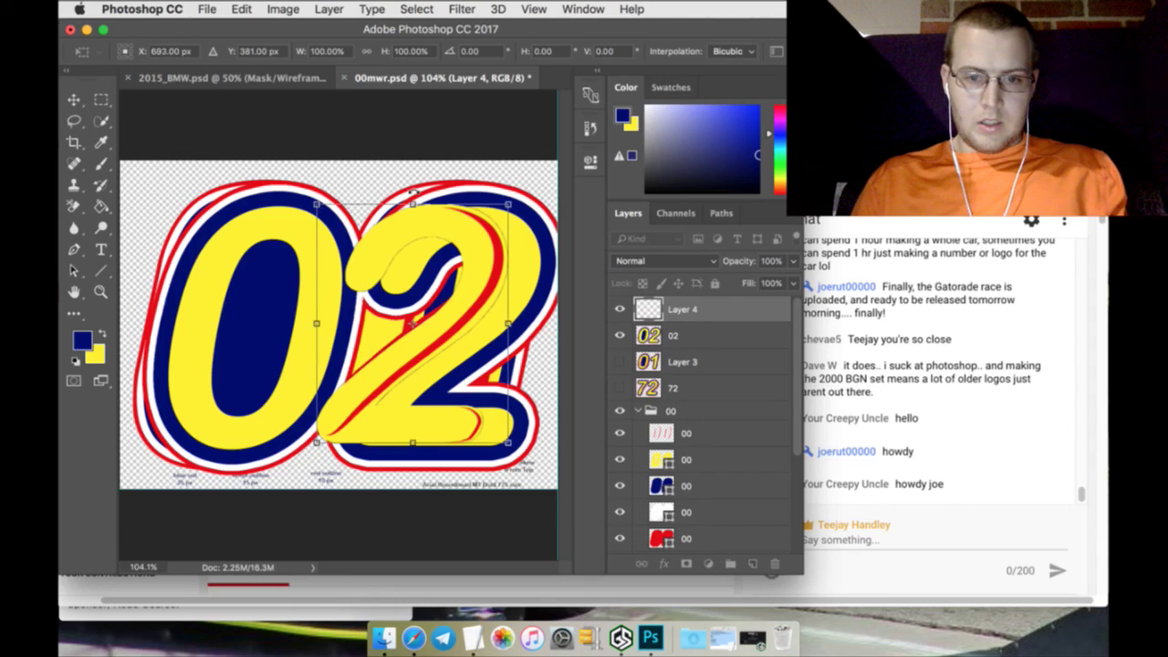
{"action": "key", "text": "Right"}
{"action": "key", "text": "Right"}
{"action": "key", "text": "Right"}
{"action": "key", "text": "Right"}
{"action": "key", "text": "Right"}
{"action": "key", "text": "Right"}
{"action": "key", "text": "Right"}
{"action": "key", "text": "Right"}
{"action": "key", "text": "Right"}
{"action": "key", "text": "Right"}
{"action": "key", "text": "Right"}
{"action": "key", "text": "Right"}
{"action": "key", "text": "Right"}
{"action": "key", "text": "Right"}
{"action": "key", "text": "Right"}
{"action": "key", "text": "Right"}
{"action": "key", "text": "Right"}
{"action": "key", "text": "Right"}
{"action": "key", "text": "Right"}
{"action": "key", "text": "Right"}
{"action": "key", "text": "Right"}
{"action": "key", "text": "Right"}
{"action": "key", "text": "Right"}
{"action": "key", "text": "Right"}
{"action": "key", "text": "Right"}
{"action": "key", "text": "Right"}
{"action": "key", "text": "Right"}
{"action": "key", "text": "Right"}
{"action": "key", "text": "Right"}
{"action": "key", "text": "Right"}
{"action": "key", "text": "Right"}
{"action": "key", "text": "Right"}
{"action": "key", "text": "Right"}
{"action": "key", "text": "Right"}
{"action": "key", "text": "Right"}
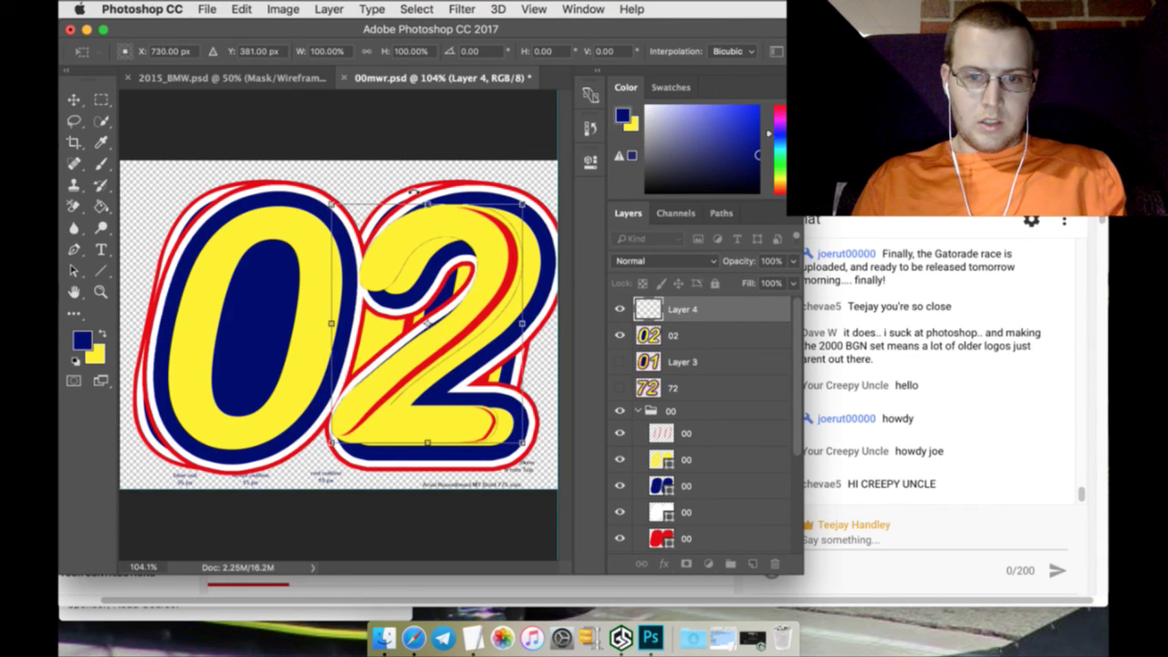
{"action": "key", "text": "Right"}
{"action": "key", "text": "Right"}
{"action": "key", "text": "Right"}
{"action": "key", "text": "Right"}
{"action": "key", "text": "Right"}
{"action": "key", "text": "Right"}
{"action": "key", "text": "Right"}
{"action": "key", "text": "Right"}
{"action": "key", "text": "Right"}
{"action": "key", "text": "Right"}
{"action": "key", "text": "Right"}
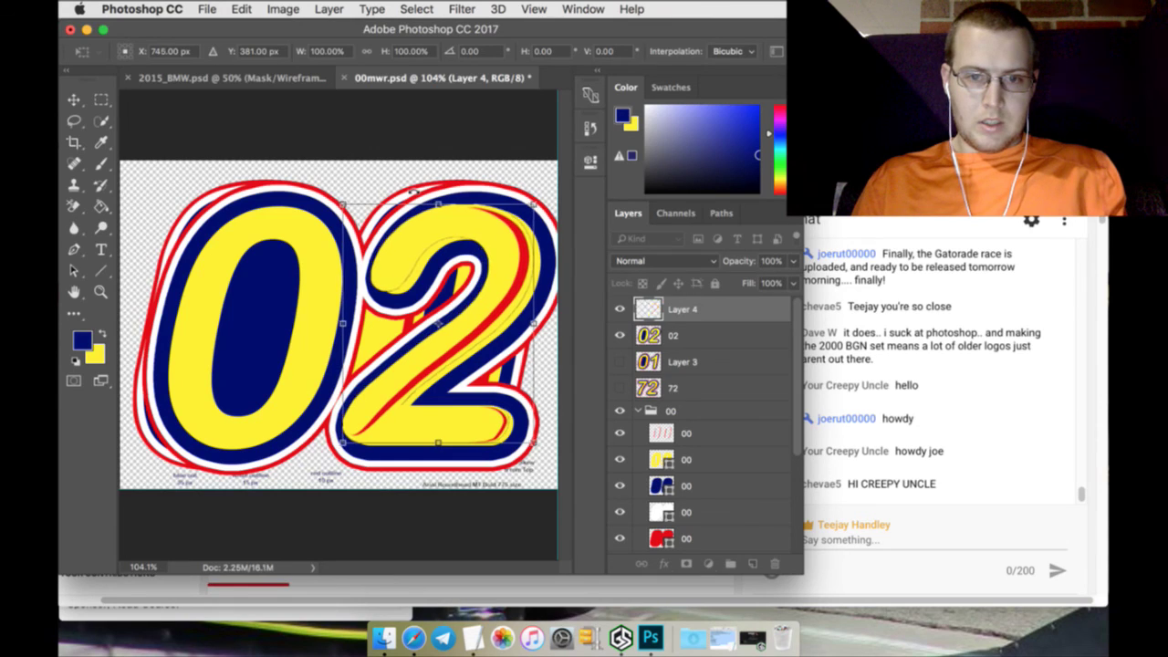
{"action": "key", "text": "Right"}
{"action": "key", "text": "Right"}
{"action": "key", "text": "Right"}
{"action": "key", "text": "Right"}
{"action": "key", "text": "Right"}
{"action": "key", "text": "Right"}
{"action": "key", "text": "Right"}
{"action": "key", "text": "Right"}
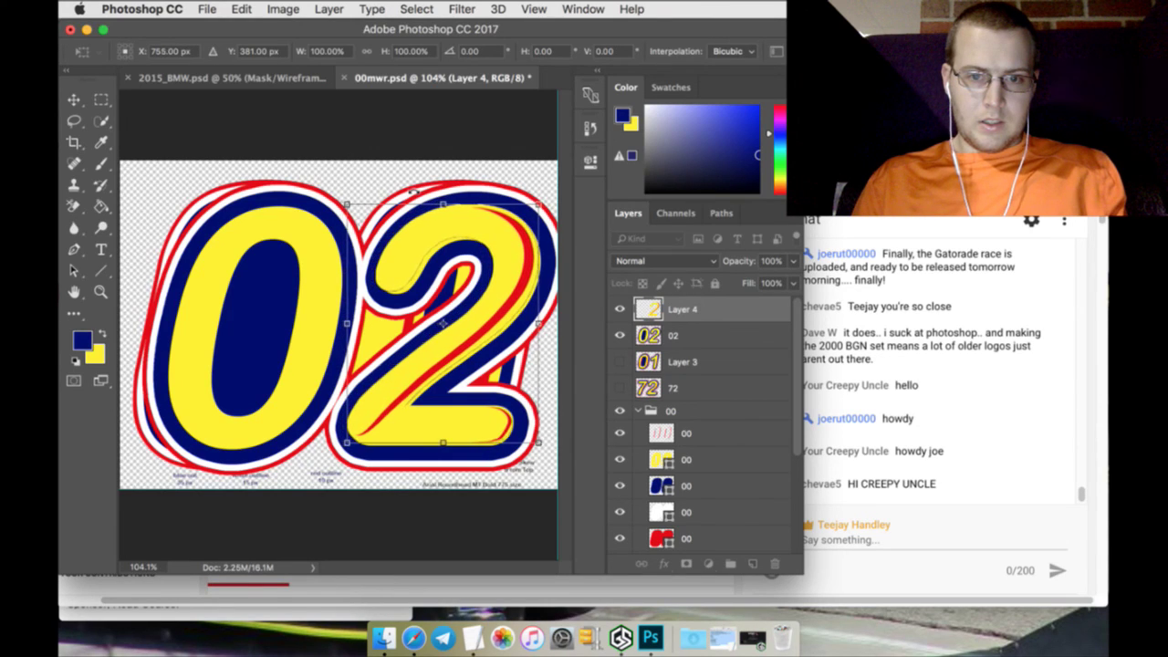
{"action": "key", "text": "Right"}
{"action": "key", "text": "Right"}
{"action": "key", "text": "Right"}
{"action": "key", "text": "Right"}
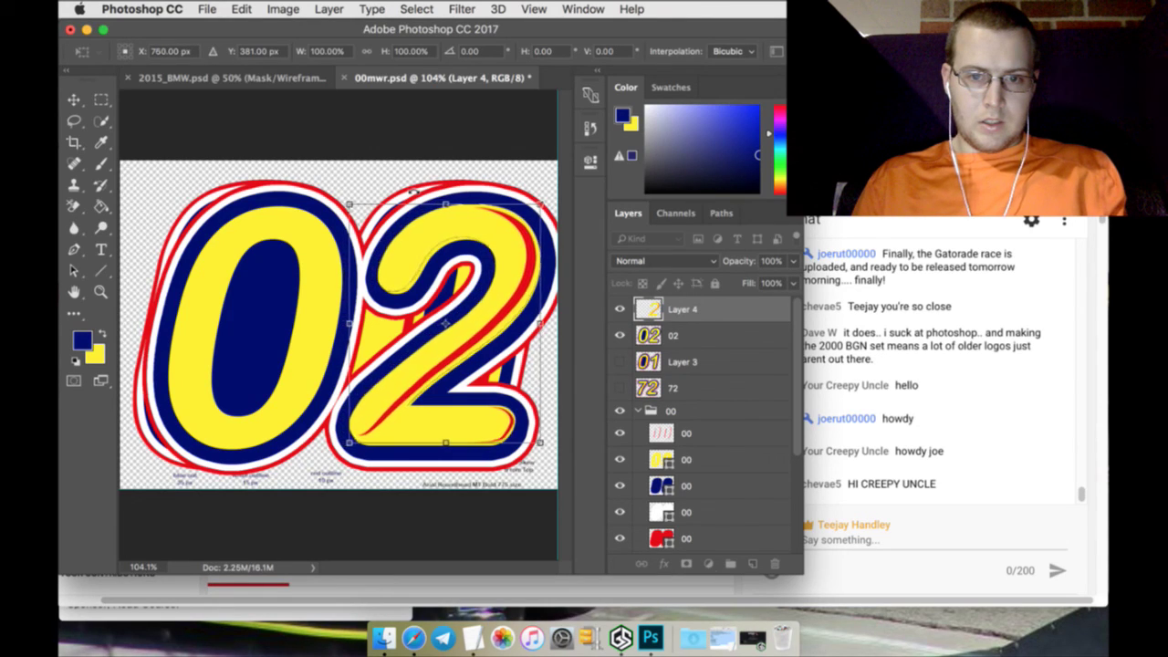
{"action": "key", "text": "Down"}
{"action": "key", "text": "Down"}
{"action": "key", "text": "Down"}
{"action": "key", "text": "Down"}
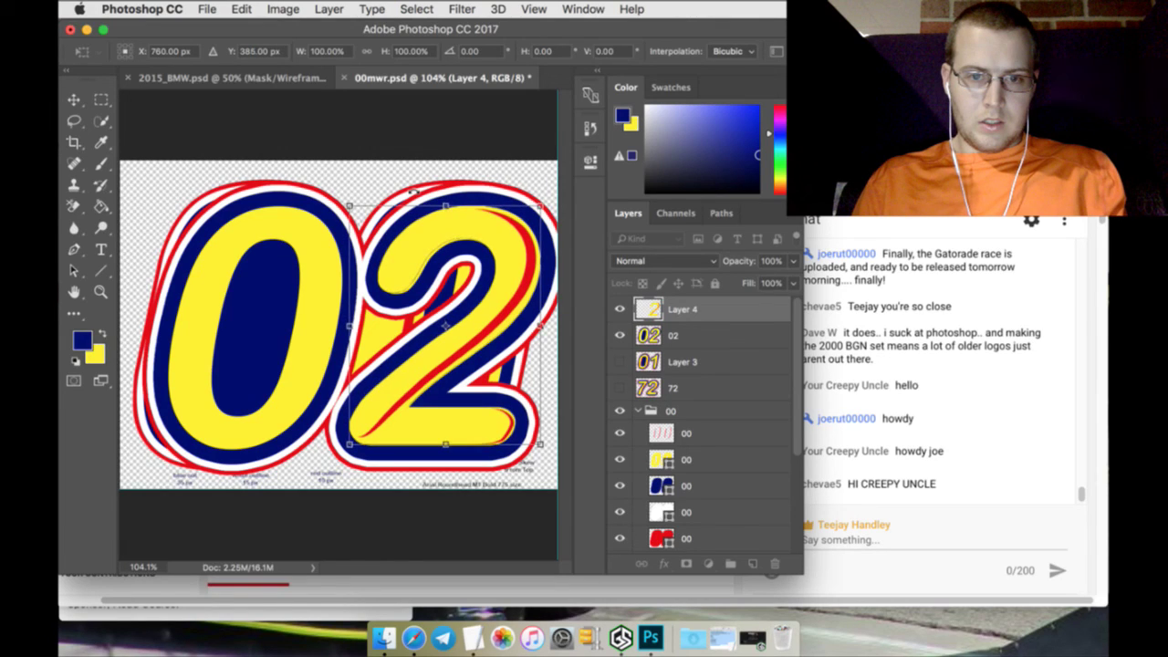
{"action": "key", "text": "Right"}
{"action": "key", "text": "Right"}
{"action": "key", "text": "Right"}
{"action": "key", "text": "Right"}
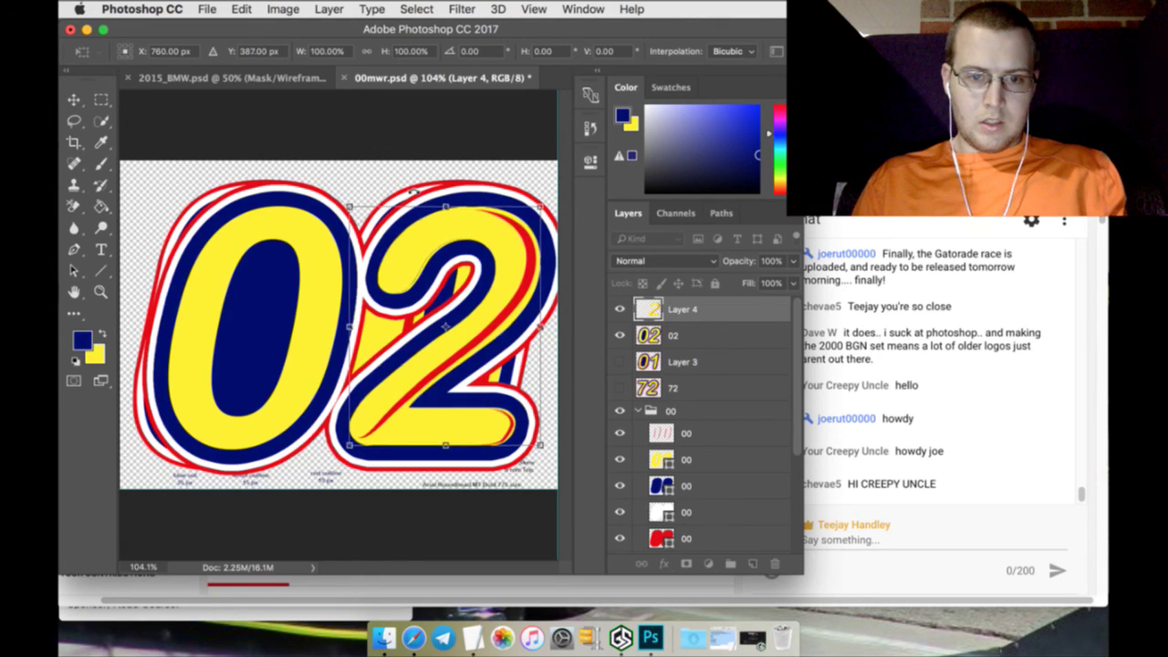
{"action": "key", "text": "Down"}
{"action": "key", "text": "Right"}
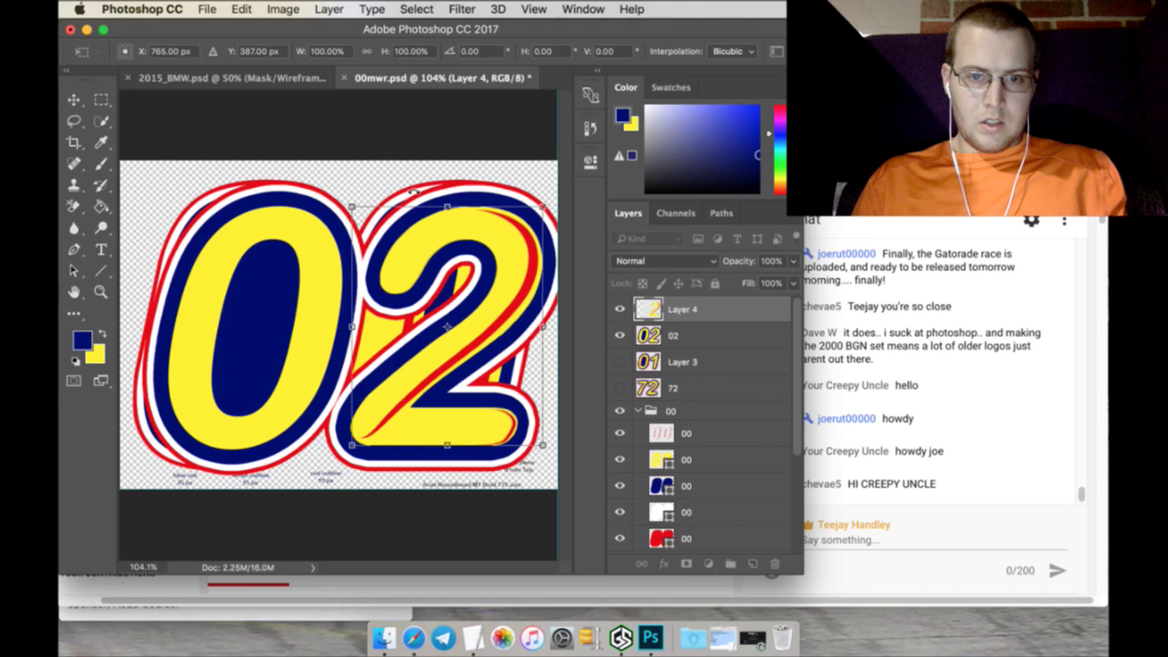
{"action": "key", "text": "Left"}
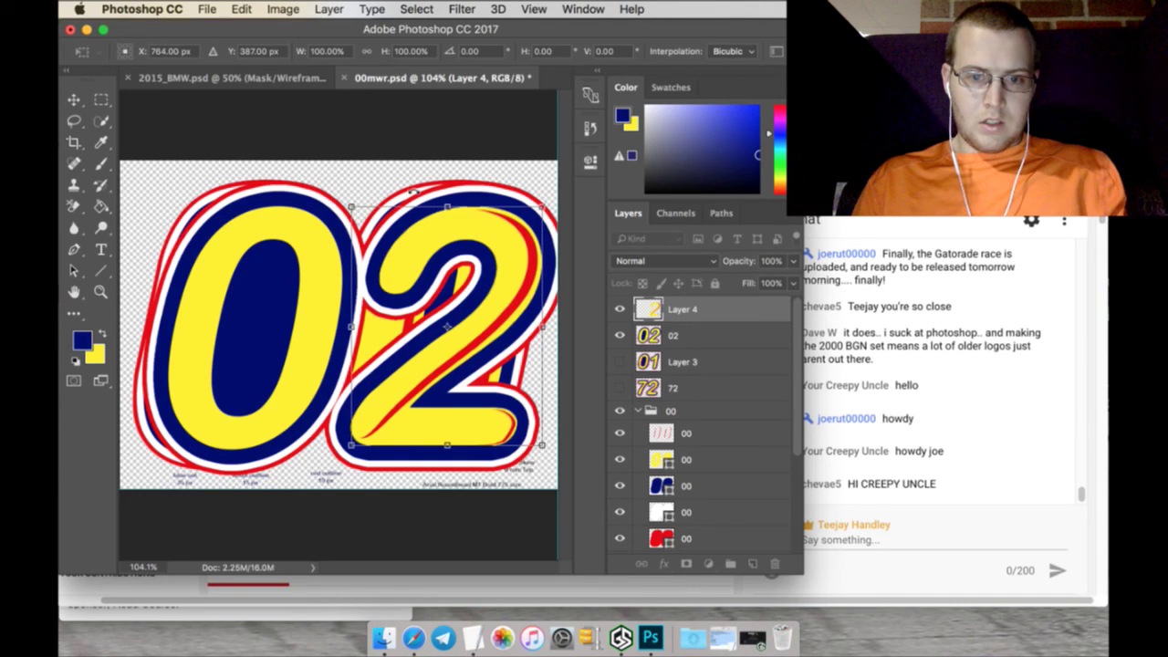
{"action": "key", "text": "Right"}
{"action": "key", "text": "Left"}
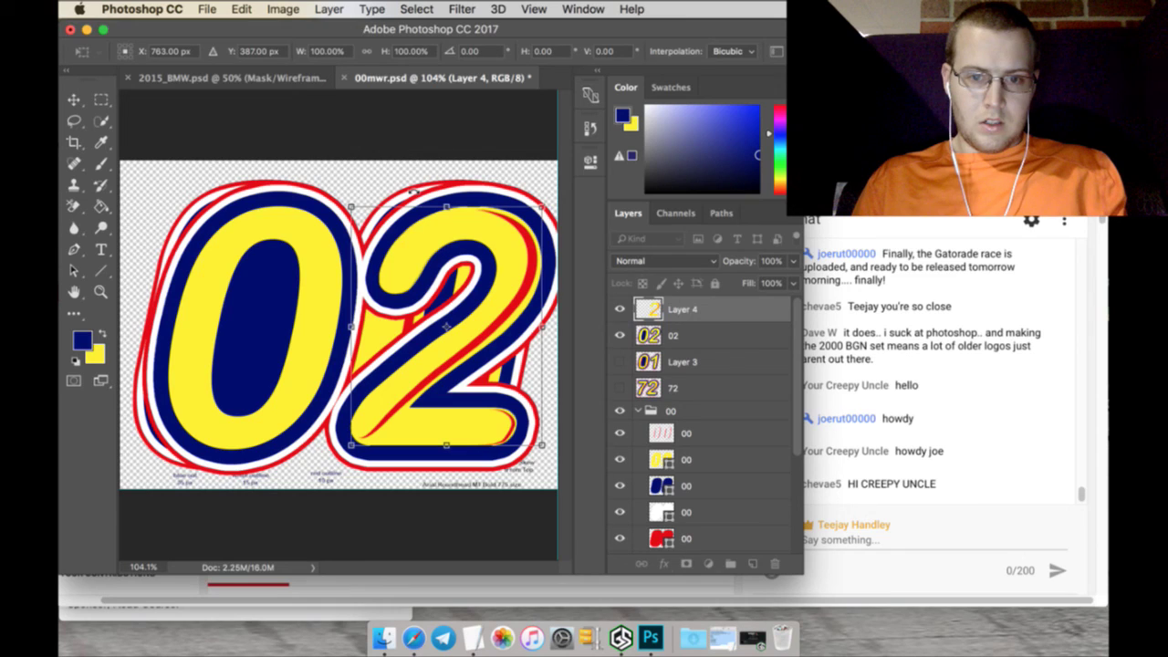
{"action": "left_click", "coordinate": [102, 101]}
{"action": "left_click", "coordinate": [716, 239]}
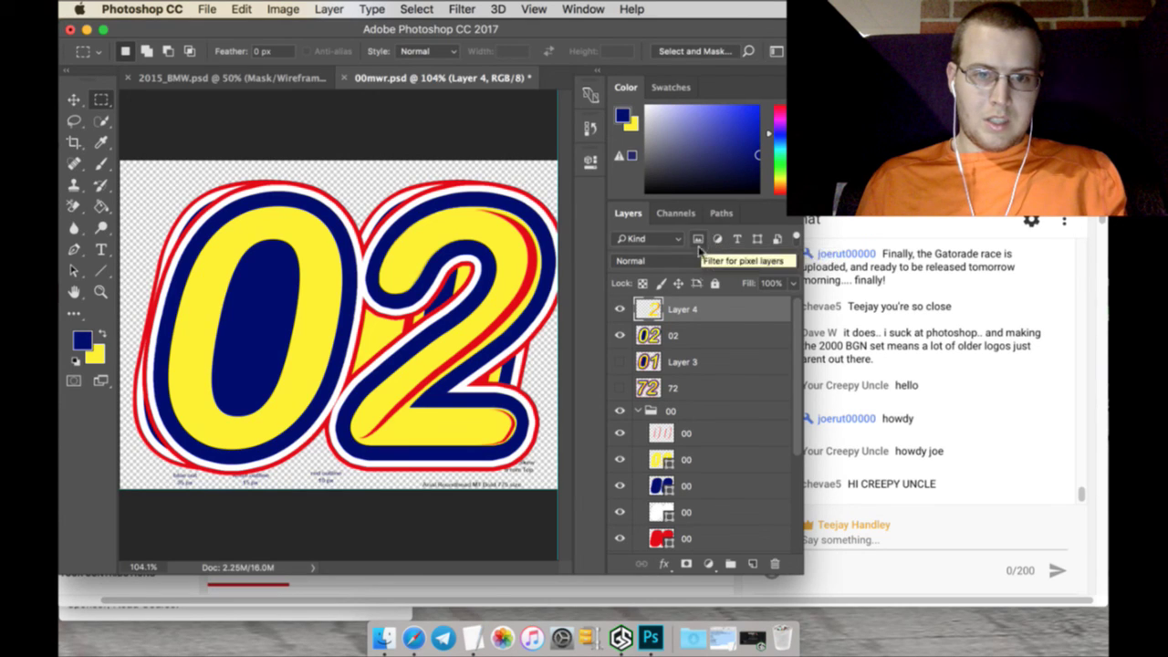
Merge the pasted 2 layer with the 02 layer
{"action": "left_click", "coordinate": [724, 337], "text": "shift"}
{"action": "right_click", "coordinate": [725, 336]}
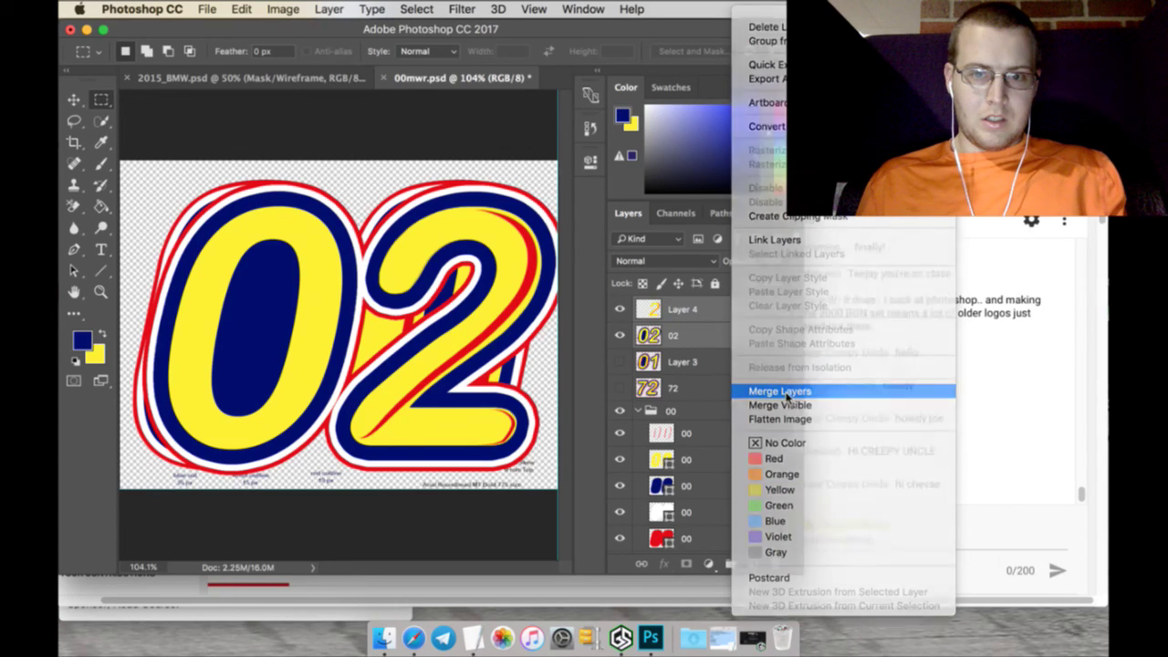
{"action": "left_click", "coordinate": [784, 392]}
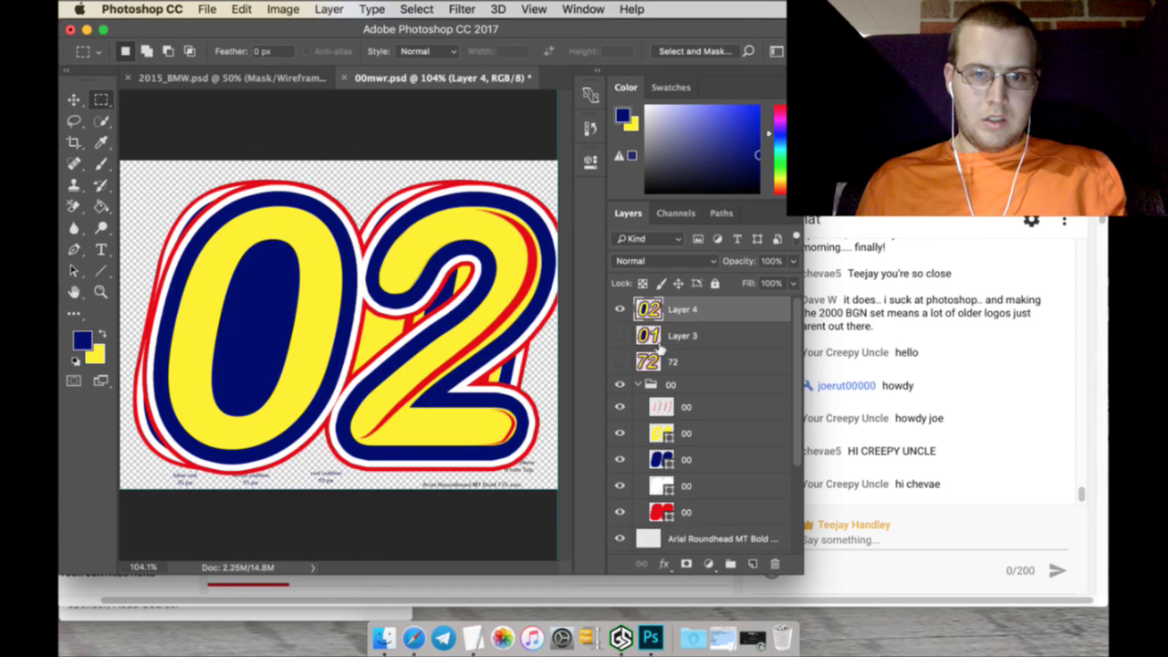
Select and show the 01 design on Layer 3 and hide the merged 02 layer
{"action": "left_click", "coordinate": [646, 334]}
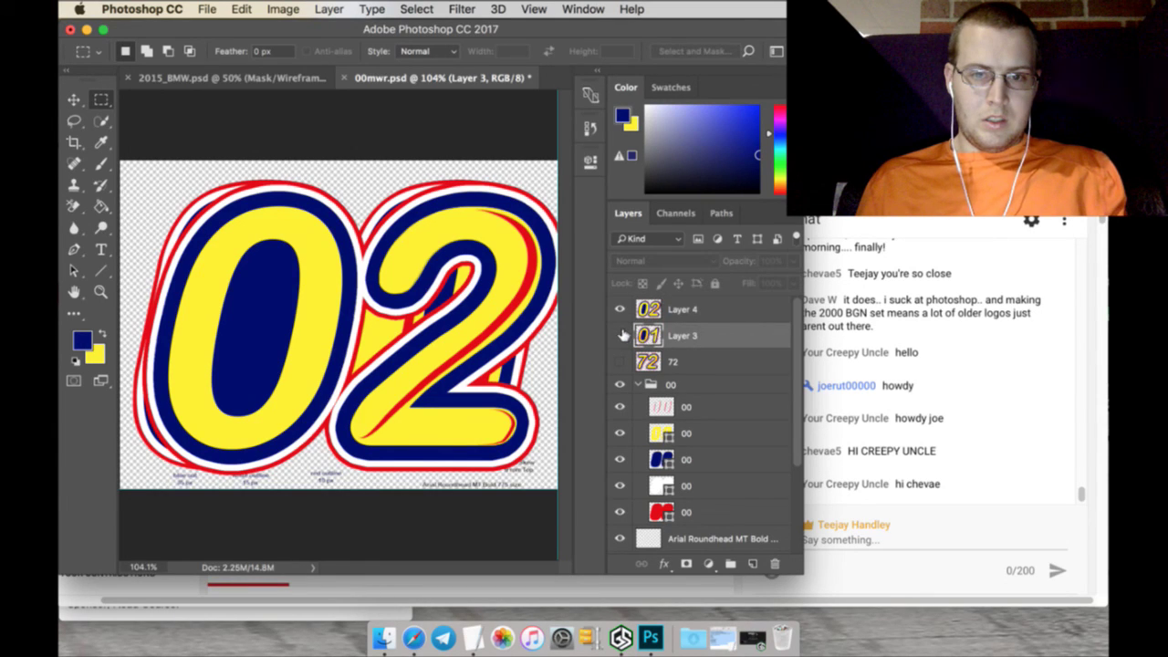
{"action": "left_click", "coordinate": [619, 335]}
{"action": "left_click", "coordinate": [619, 309]}
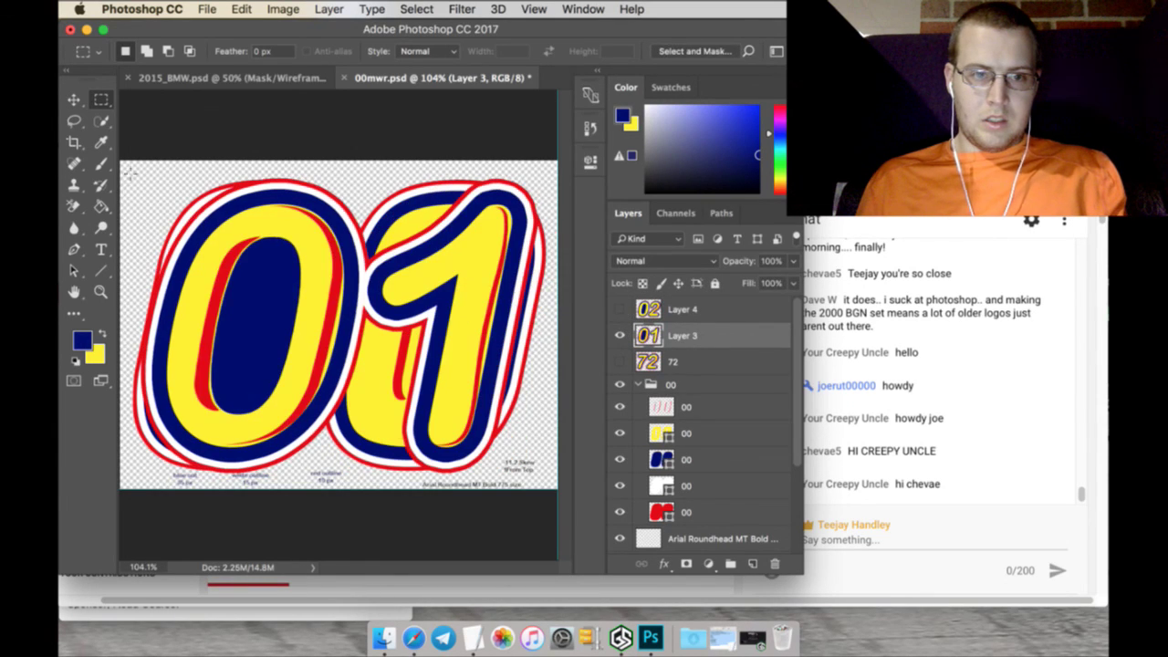
Quick-select the yellow 0 with its red accents on Layer 3, copy it, and paste it in place
{"action": "left_click", "coordinate": [102, 122]}
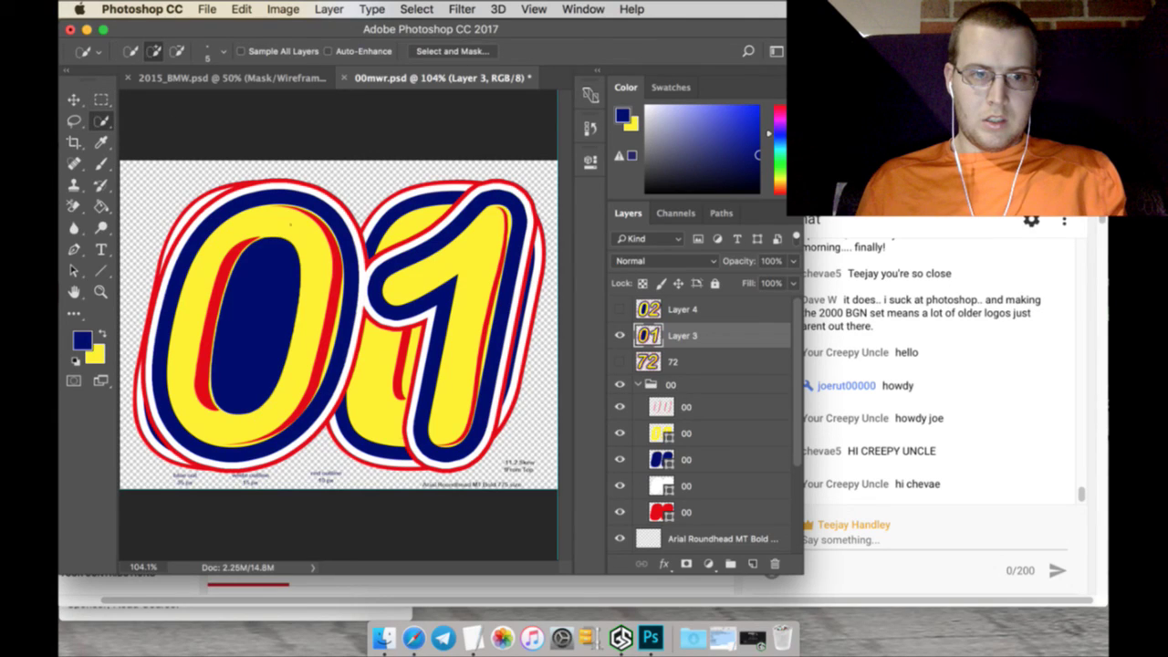
{"action": "left_click_drag", "start_coordinate": [296, 220], "coordinate": [209, 243]}
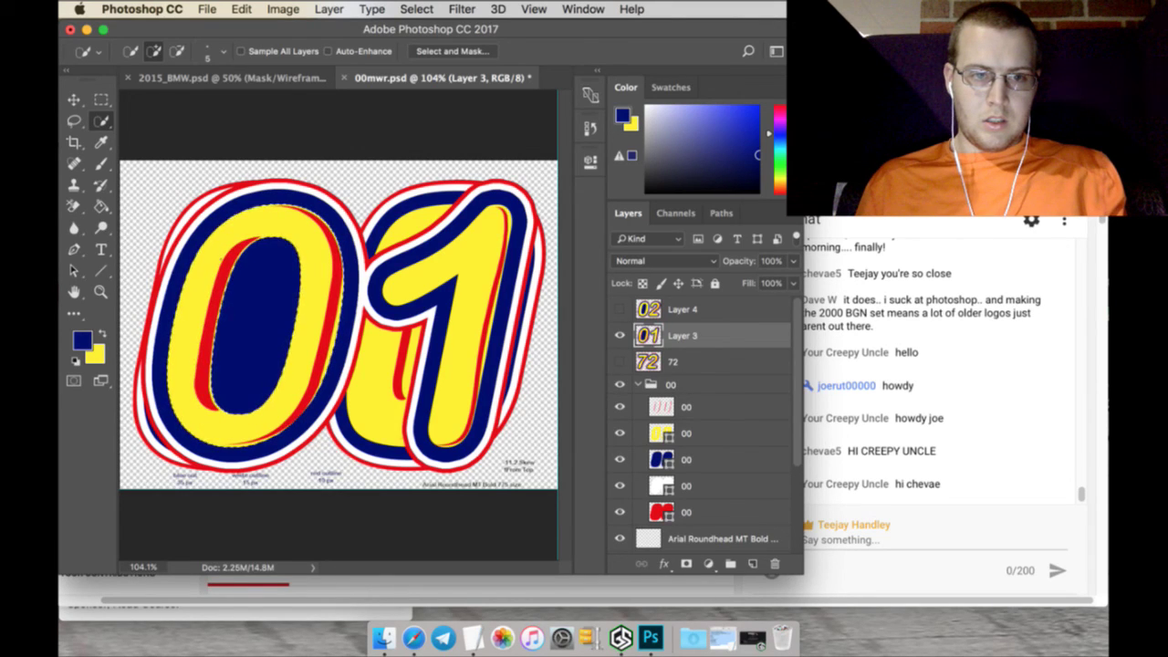
{"action": "left_click", "coordinate": [239, 9]}
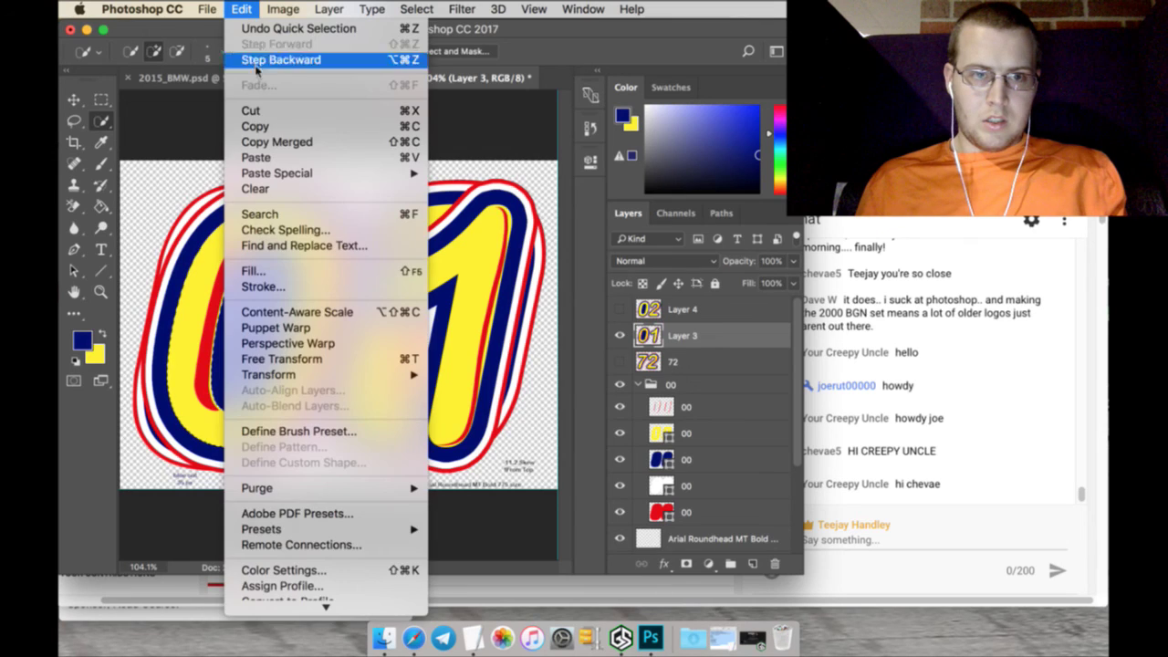
{"action": "left_click", "coordinate": [254, 126]}
{"action": "left_click", "coordinate": [240, 9]}
{"action": "mouse_move", "coordinate": [330, 175]}
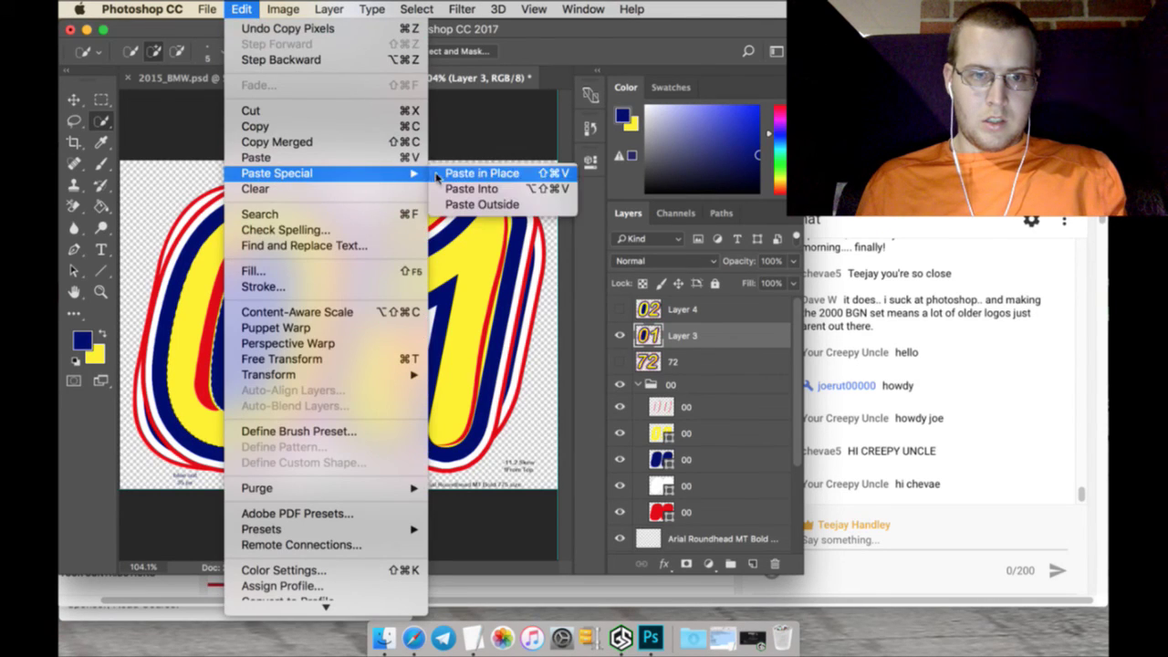
{"action": "left_click", "coordinate": [474, 174]}
Move the pasted 0 layer above the merged 02 layer, hide Layer 3, and show the 02 layer
{"action": "left_click_drag", "start_coordinate": [690, 313], "coordinate": [690, 303]}
{"action": "left_click", "coordinate": [621, 362]}
{"action": "left_click", "coordinate": [620, 336]}
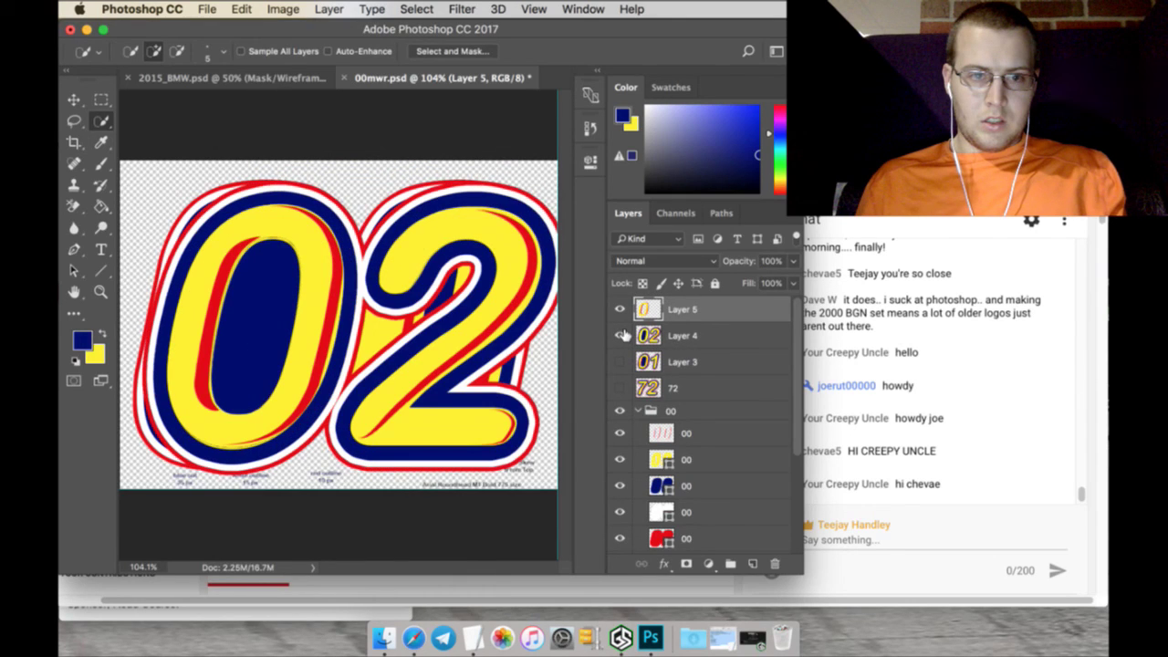
Nudge the pasted 0 slightly down and left to align it with the 02's yellow 0
{"action": "left_click", "coordinate": [74, 99]}
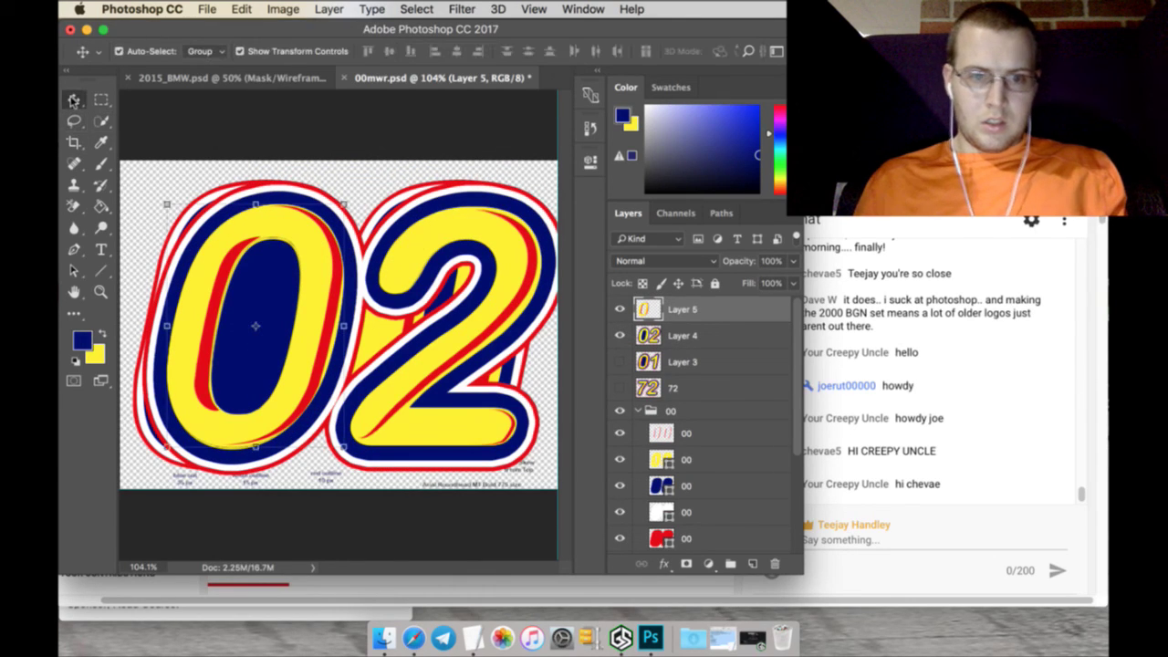
{"action": "key", "text": "Down"}
{"action": "key", "text": "Down"}
{"action": "key", "text": "Down"}
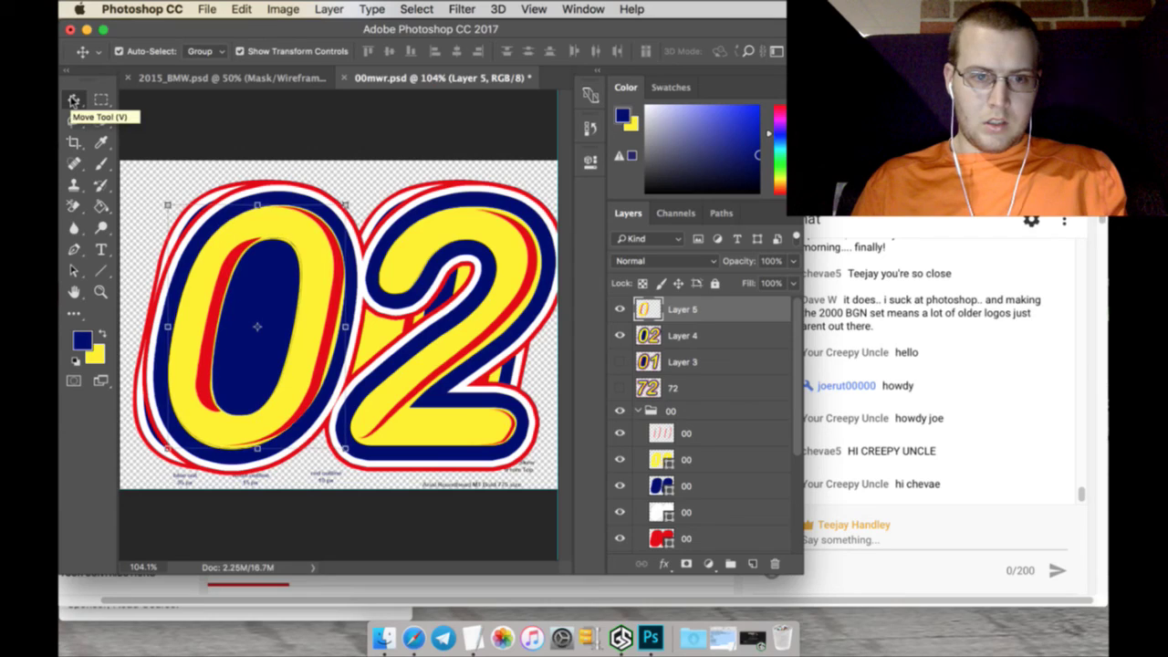
{"action": "key", "text": "Left"}
{"action": "key", "text": "Down"}
{"action": "key", "text": "Left"}
{"action": "key", "text": "Down"}
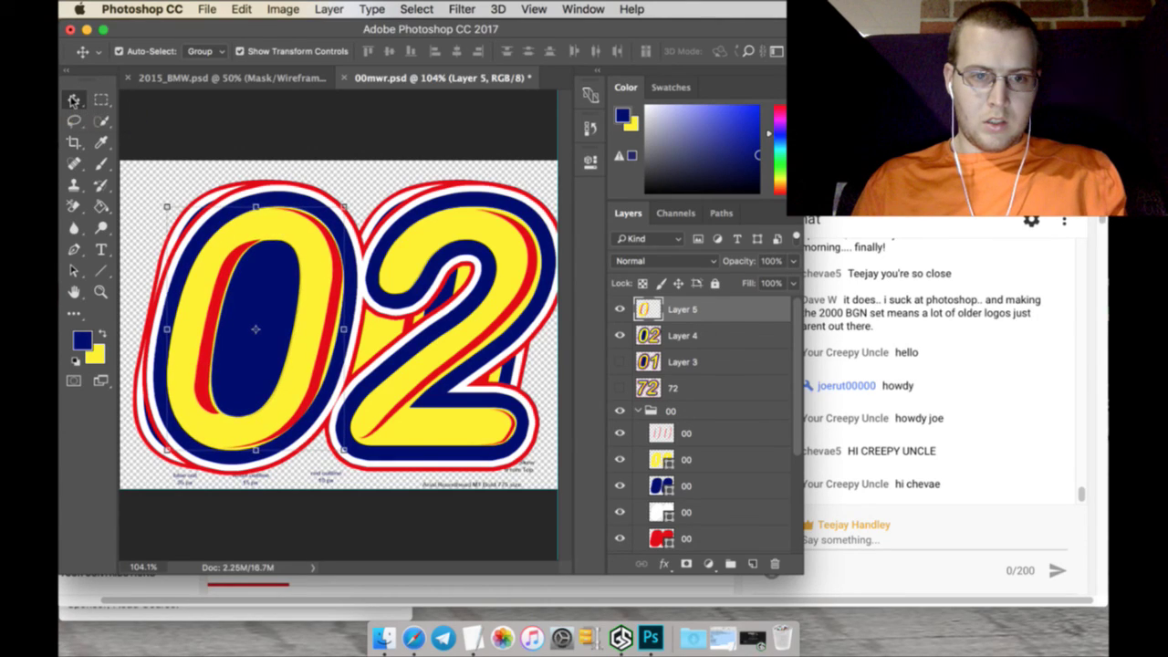
{"action": "key", "text": "Down"}
{"action": "key", "text": "Left"}
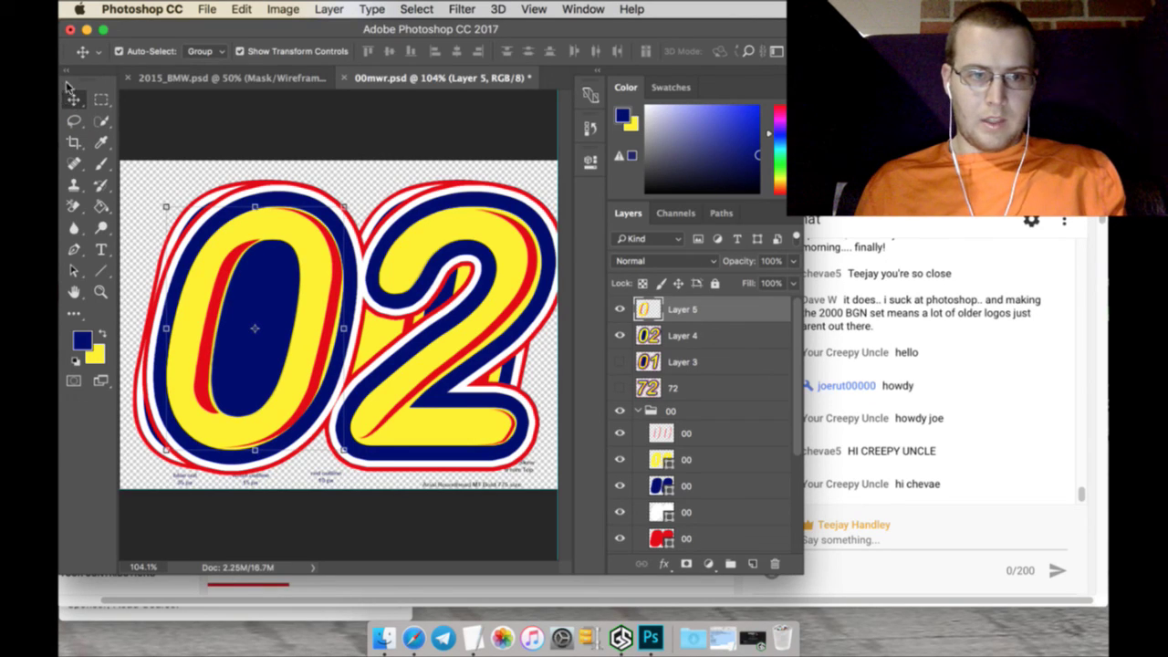
{"action": "left_click", "coordinate": [101, 100]}
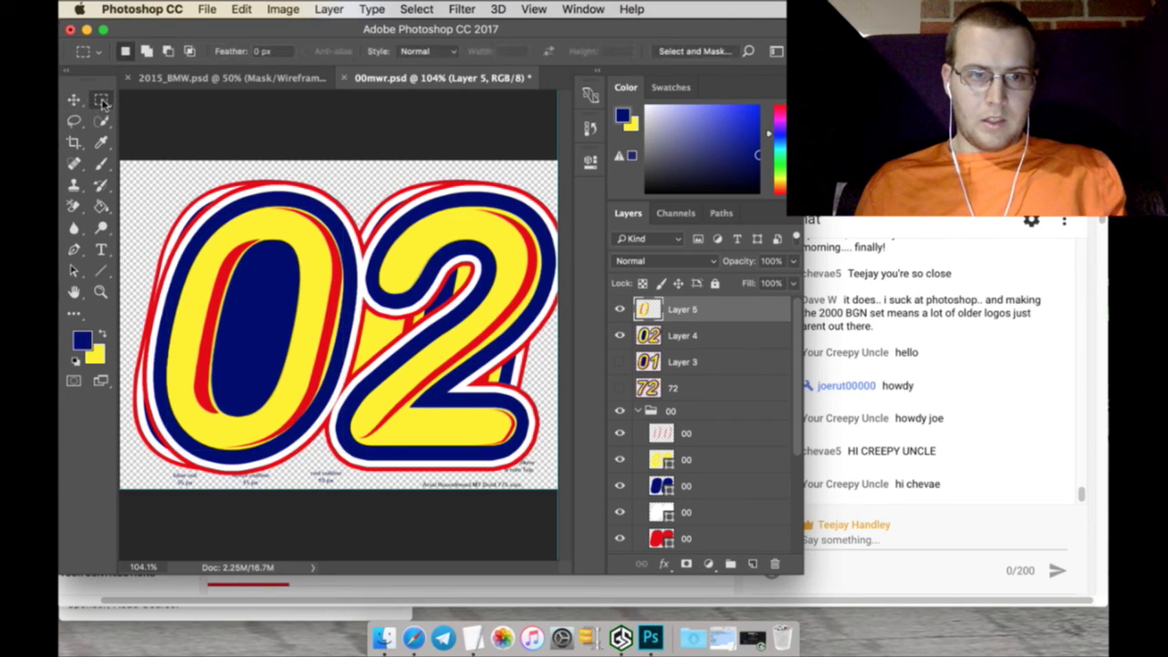
Merge the pasted 0 layer with the 02 layer
{"action": "left_click", "coordinate": [717, 334], "text": "shift"}
{"action": "right_click", "coordinate": [719, 334]}
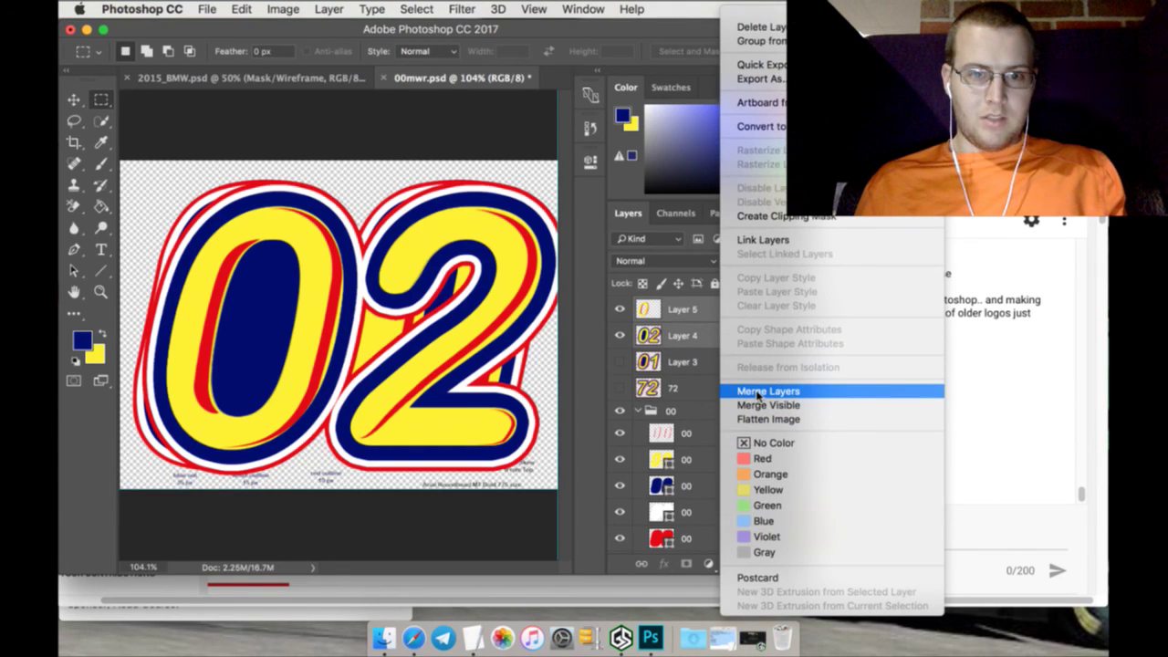
{"action": "left_click", "coordinate": [757, 394]}
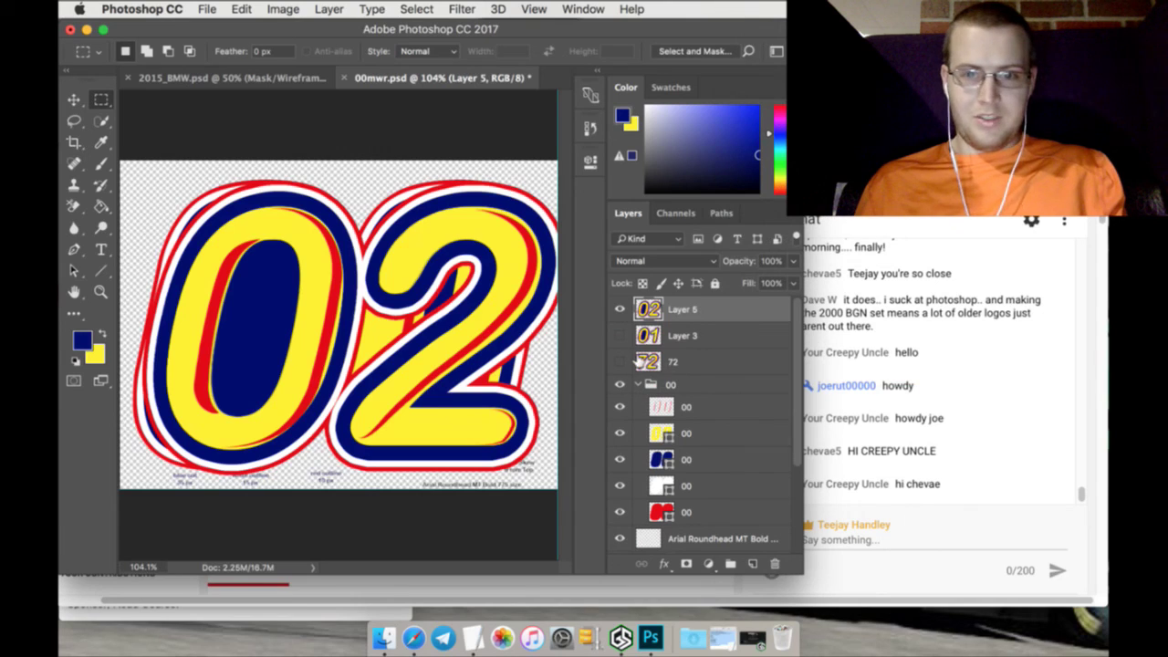
Hide the finished 02 layer and add a new empty layer above it
{"action": "left_click", "coordinate": [73, 104]}
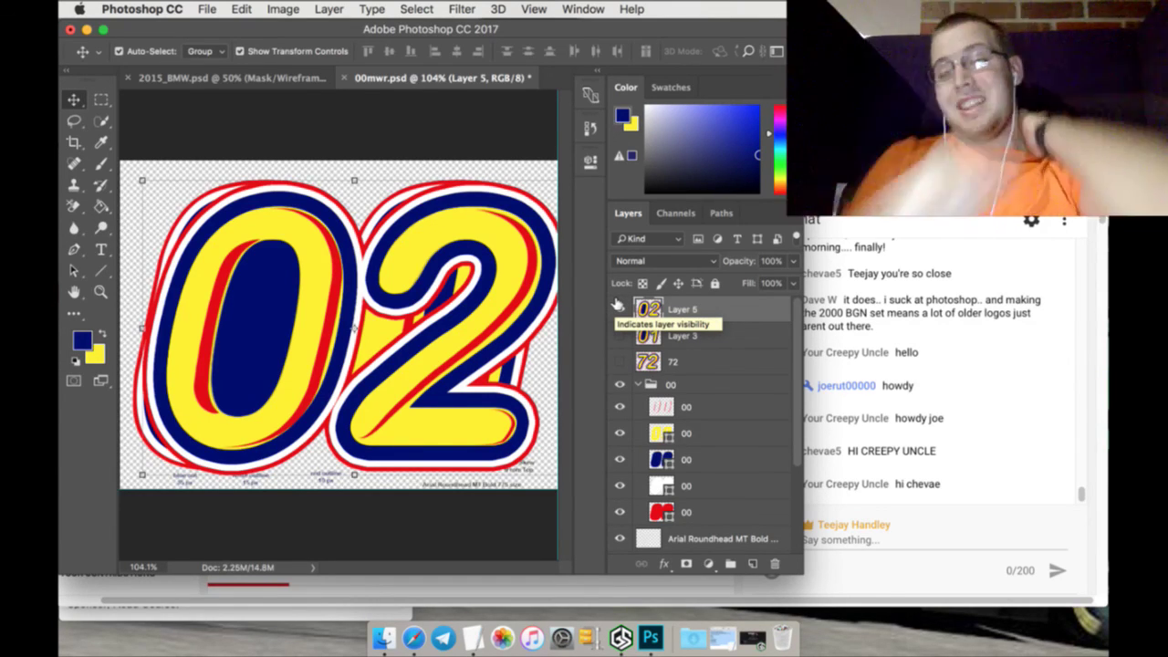
{"action": "left_click", "coordinate": [618, 305]}
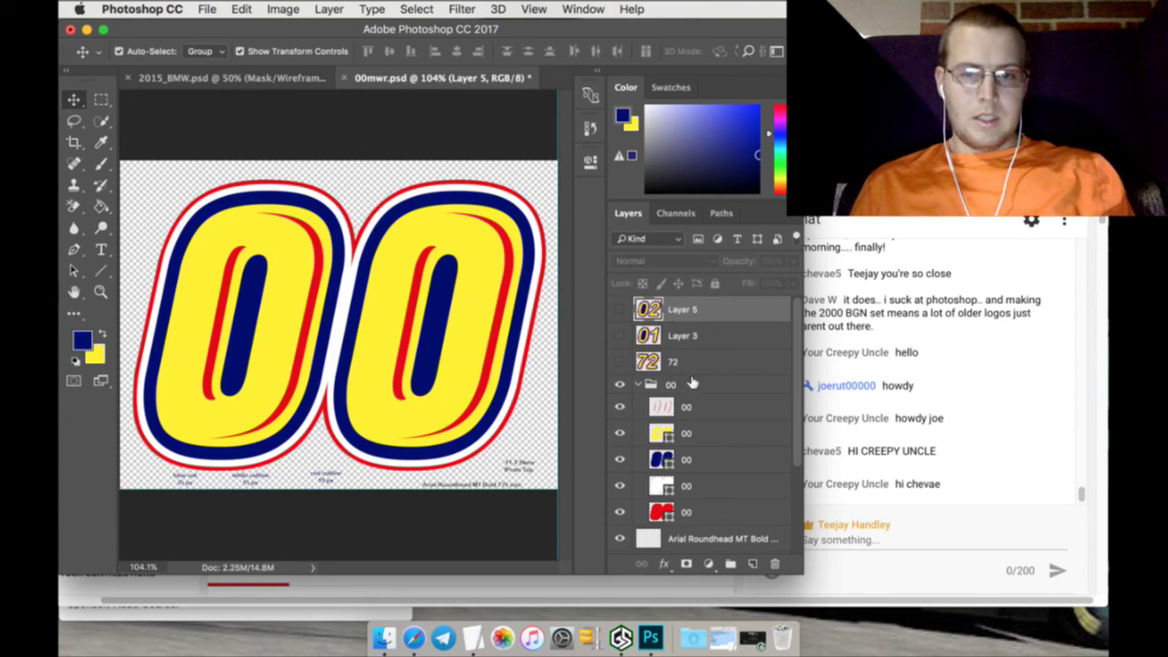
{"action": "left_click", "coordinate": [752, 564]}
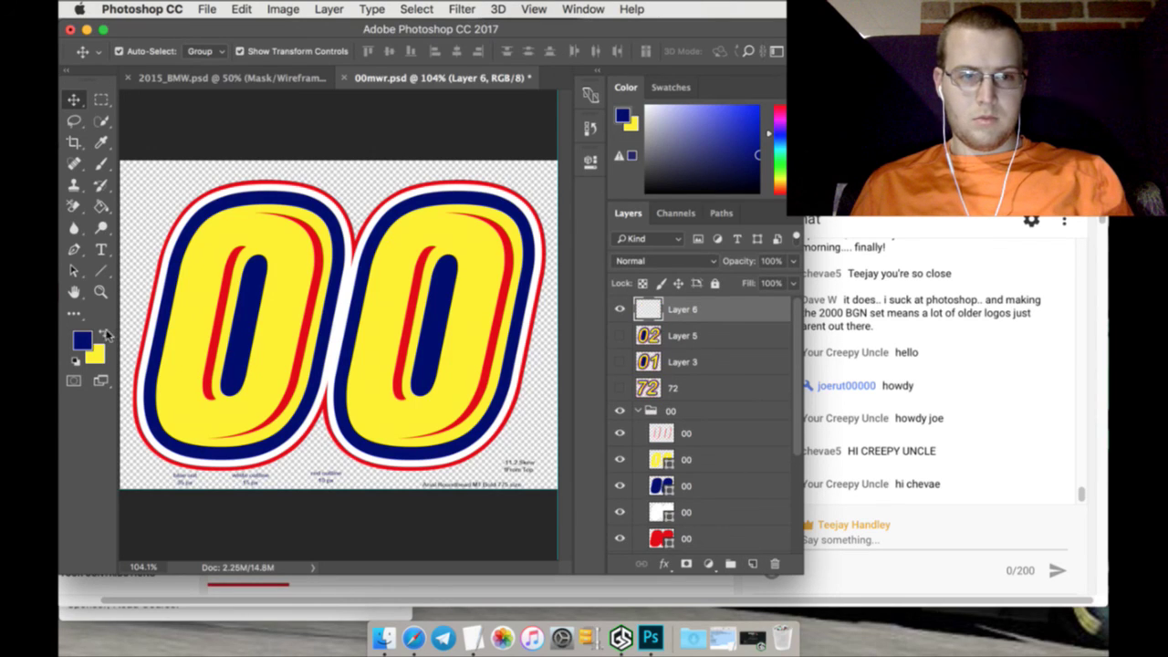
Add the yellow text 03 in a text box spanning the canvas, in Arial Rounded MT Bold at 775 pt, and rasterize its layer
{"action": "left_click", "coordinate": [106, 334]}
{"action": "left_click", "coordinate": [102, 249]}
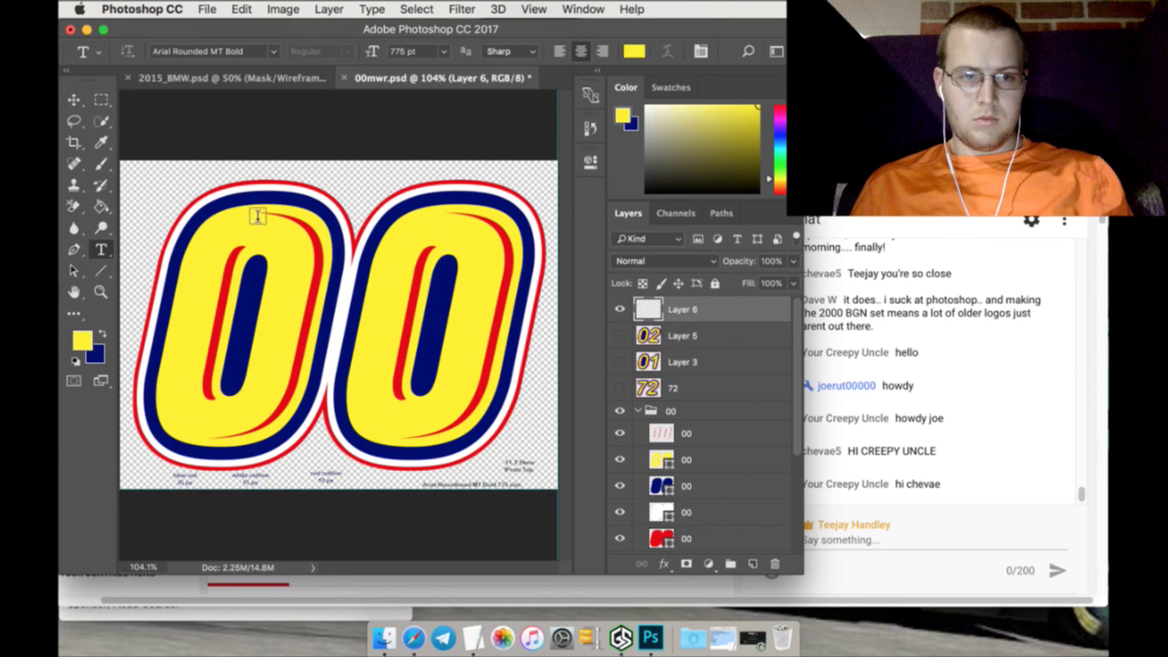
{"action": "left_click_drag", "start_coordinate": [257, 214], "coordinate": [557, 447]}
{"action": "left_click_drag", "start_coordinate": [258, 325], "coordinate": [122, 325]}
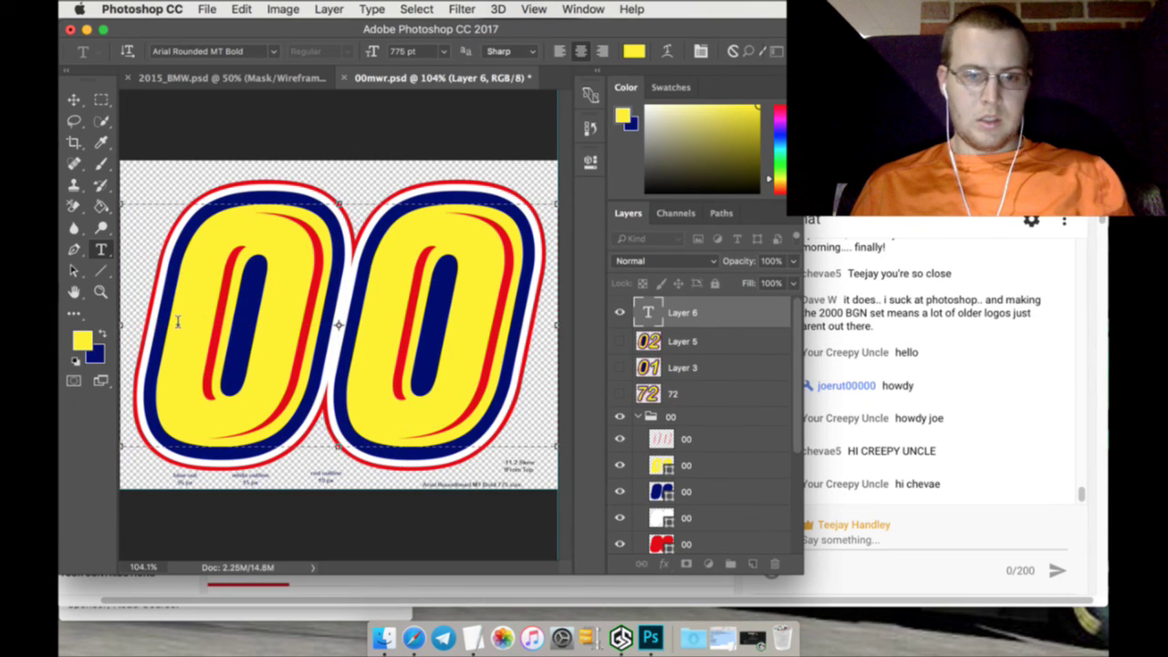
{"action": "type", "text": "00"}
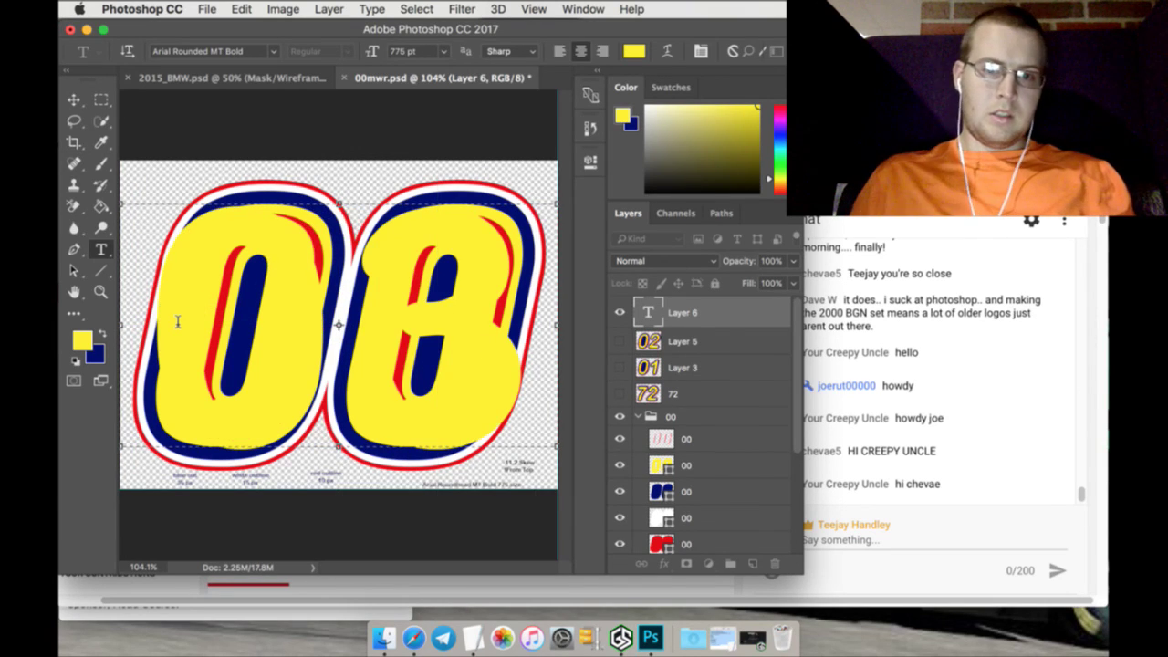
{"action": "left_click", "coordinate": [101, 98]}
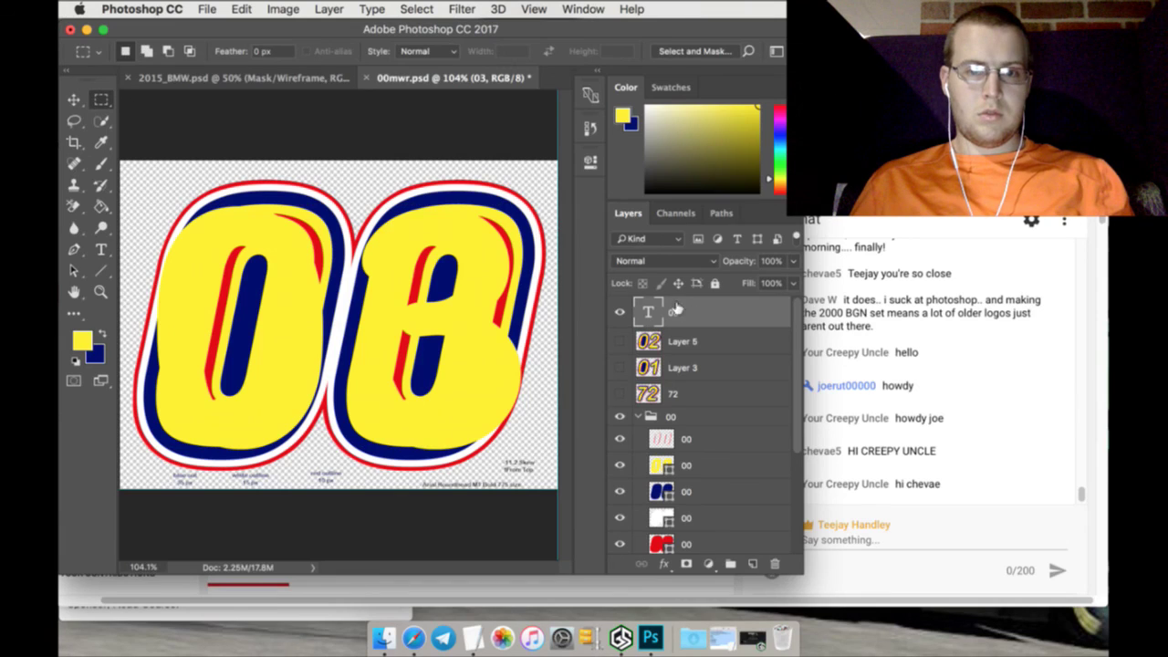
{"action": "right_click", "coordinate": [695, 313]}
{"action": "left_click", "coordinate": [755, 545]}
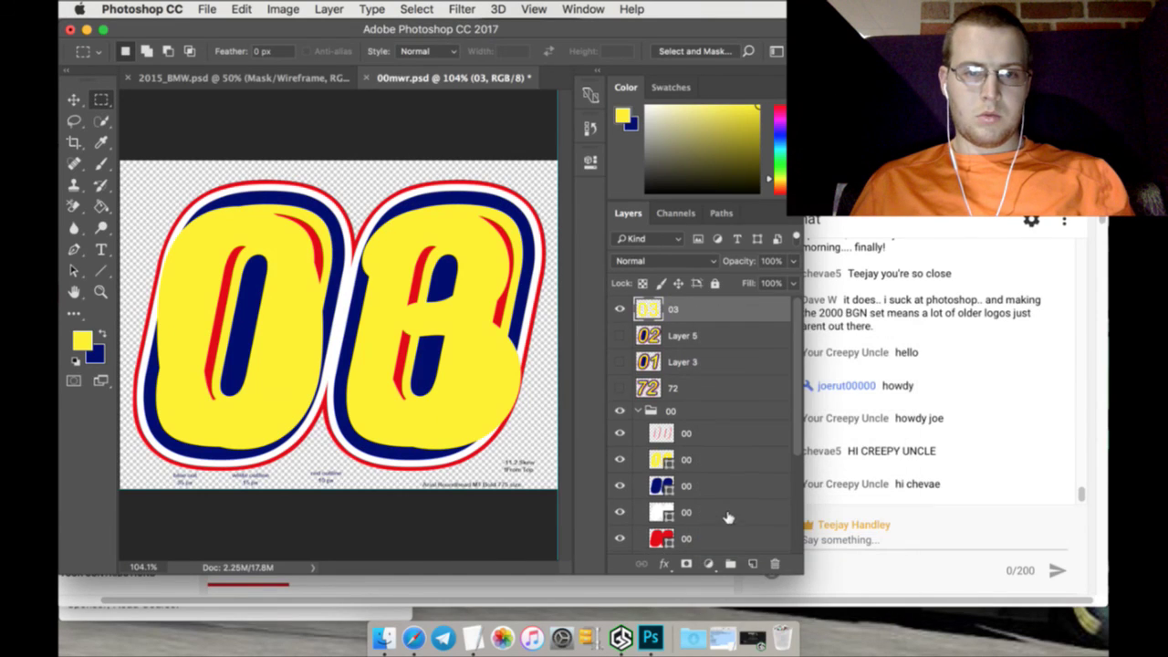
Skew the yellow 03 horizontally by -11.2 degrees to match the slant of the 00 template
{"action": "left_click", "coordinate": [74, 98]}
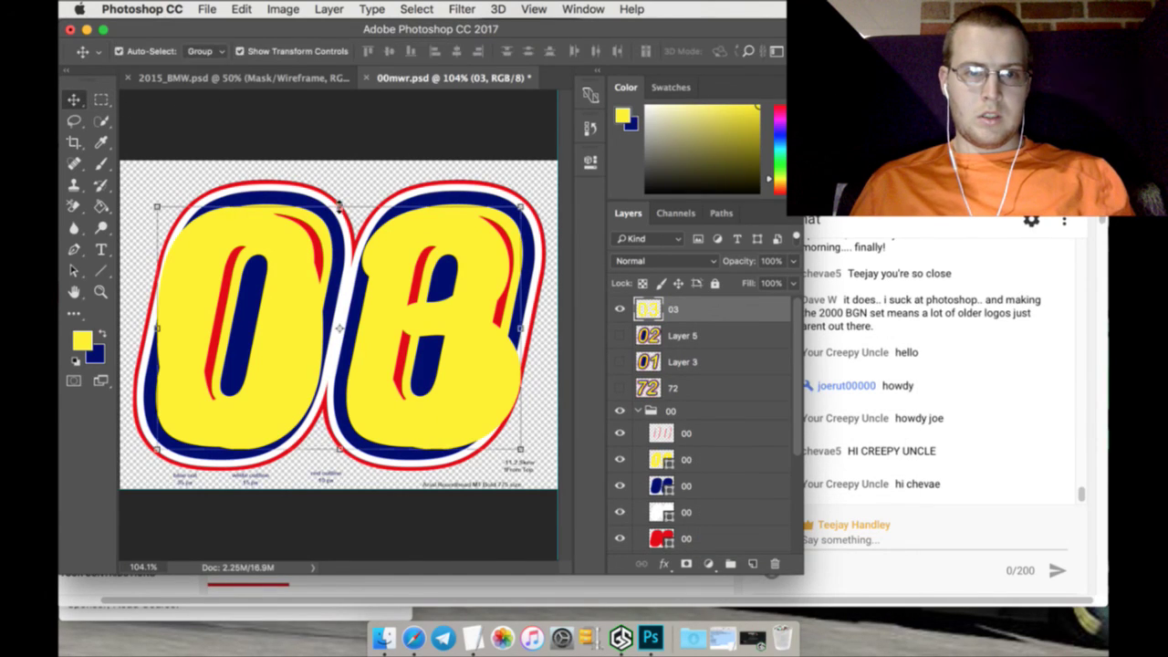
{"action": "key", "text": "super+t"}
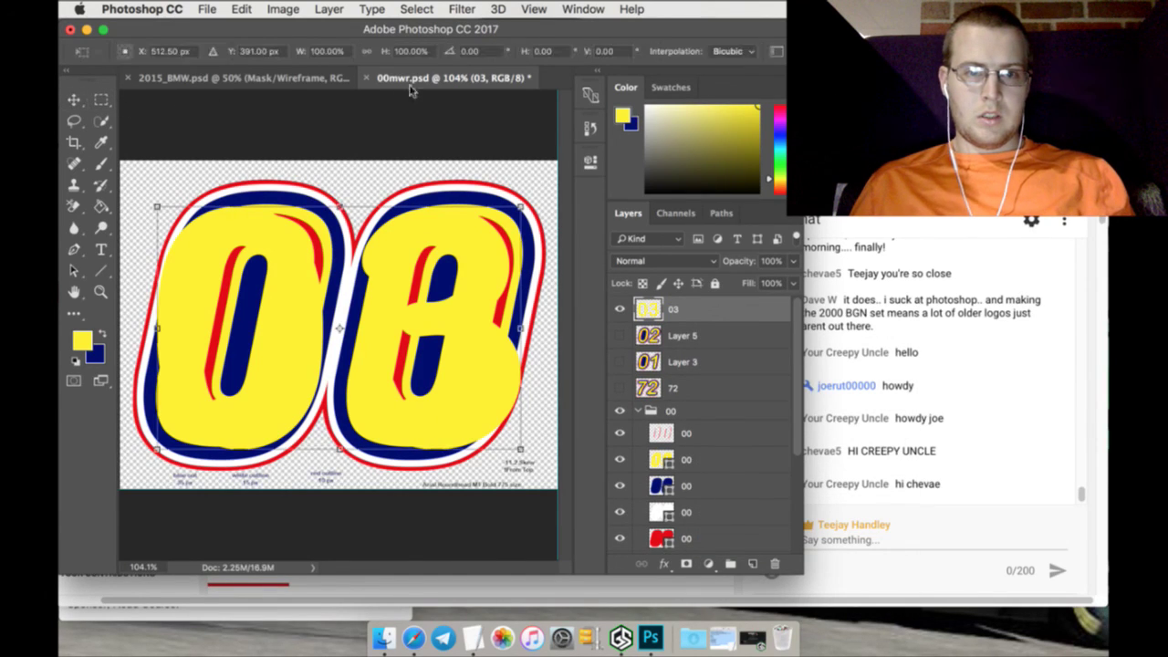
{"action": "left_click", "coordinate": [547, 51]}
{"action": "type", "text": "-11.2"}
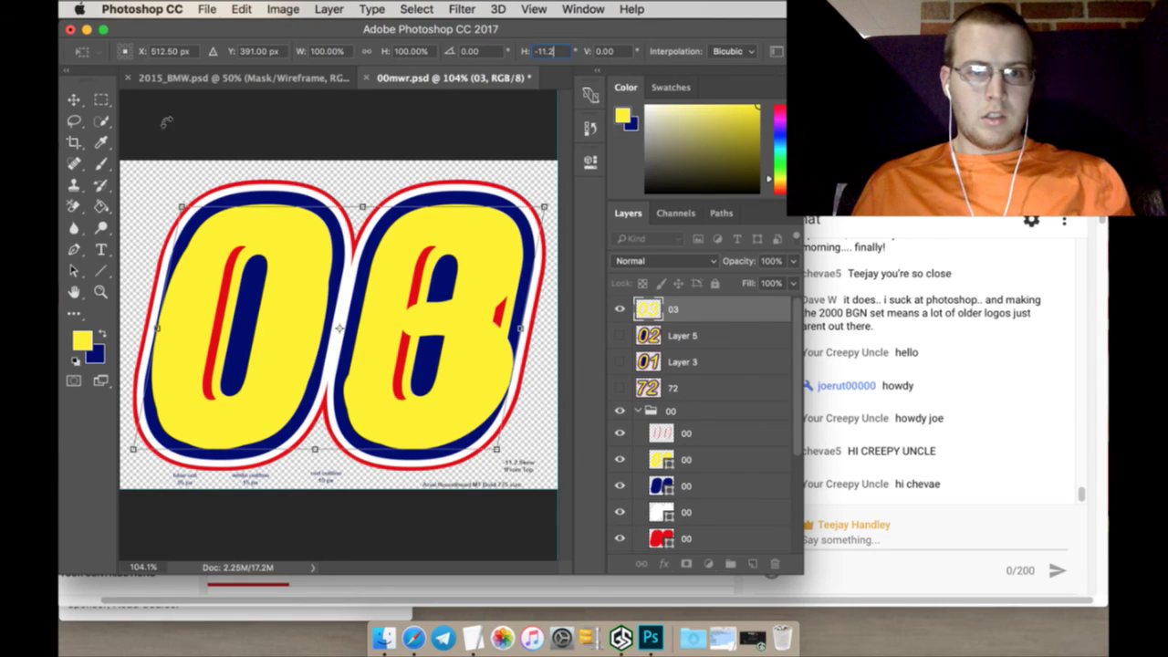
{"action": "left_click", "coordinate": [103, 100]}
{"action": "left_click", "coordinate": [720, 241]}
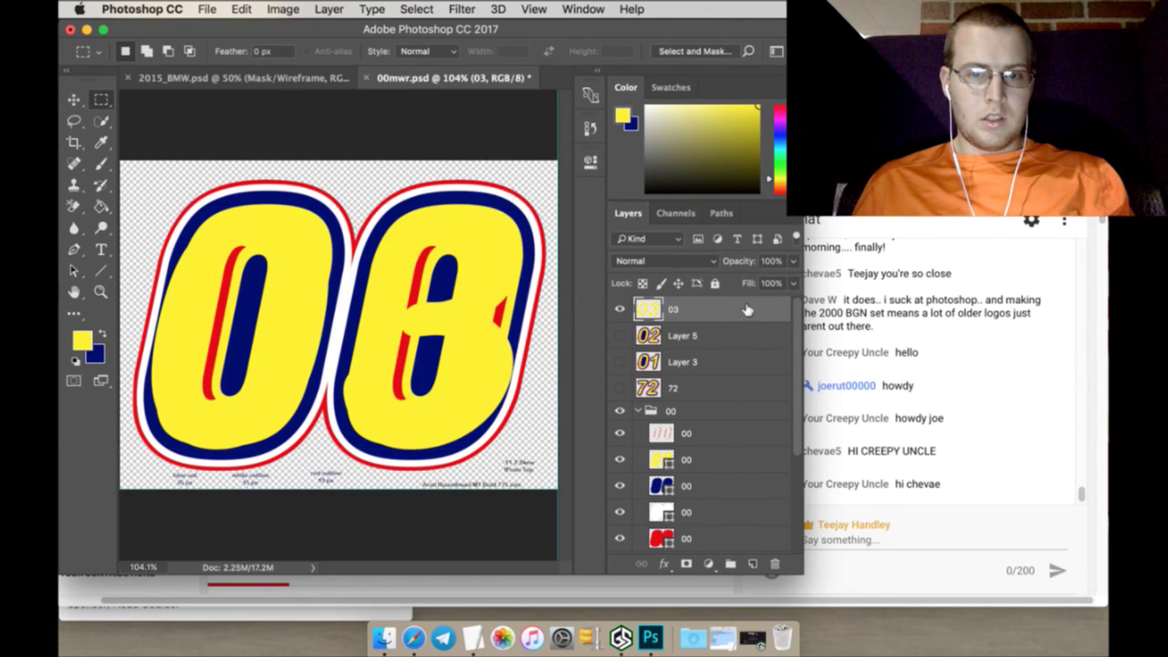
Give the 03 layer a 35 px outer glow in dark blue 000571 sampled from the artwork, and rasterize the layer style
{"action": "double_click", "coordinate": [749, 310]}
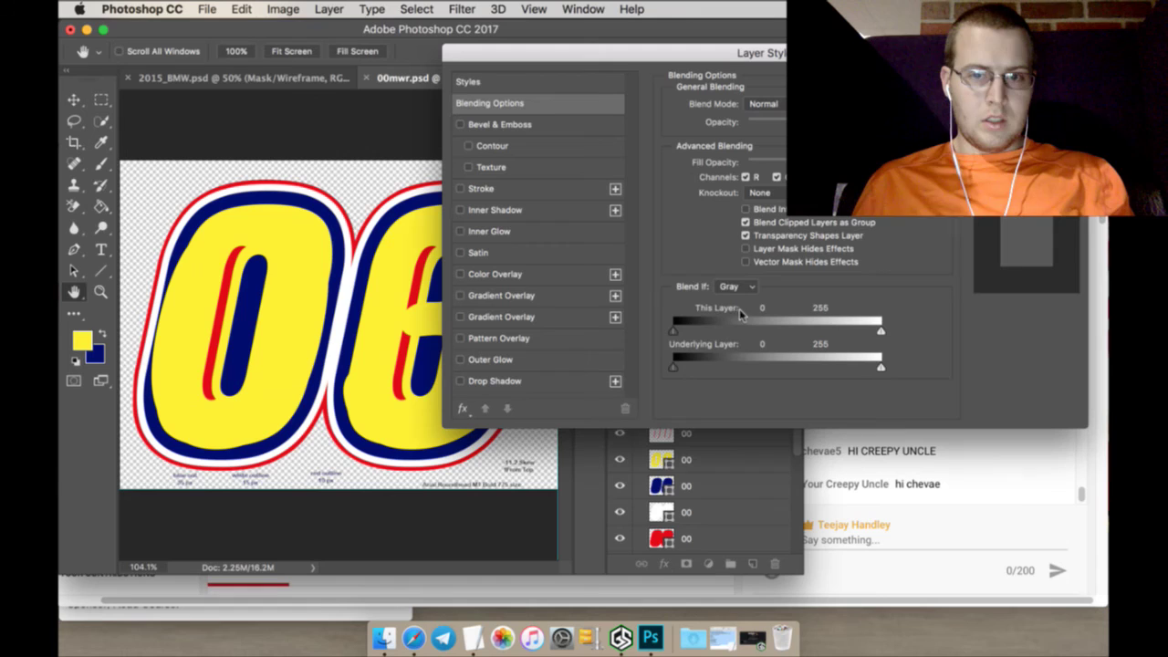
{"action": "left_click", "coordinate": [493, 359]}
{"action": "left_click", "coordinate": [708, 162]}
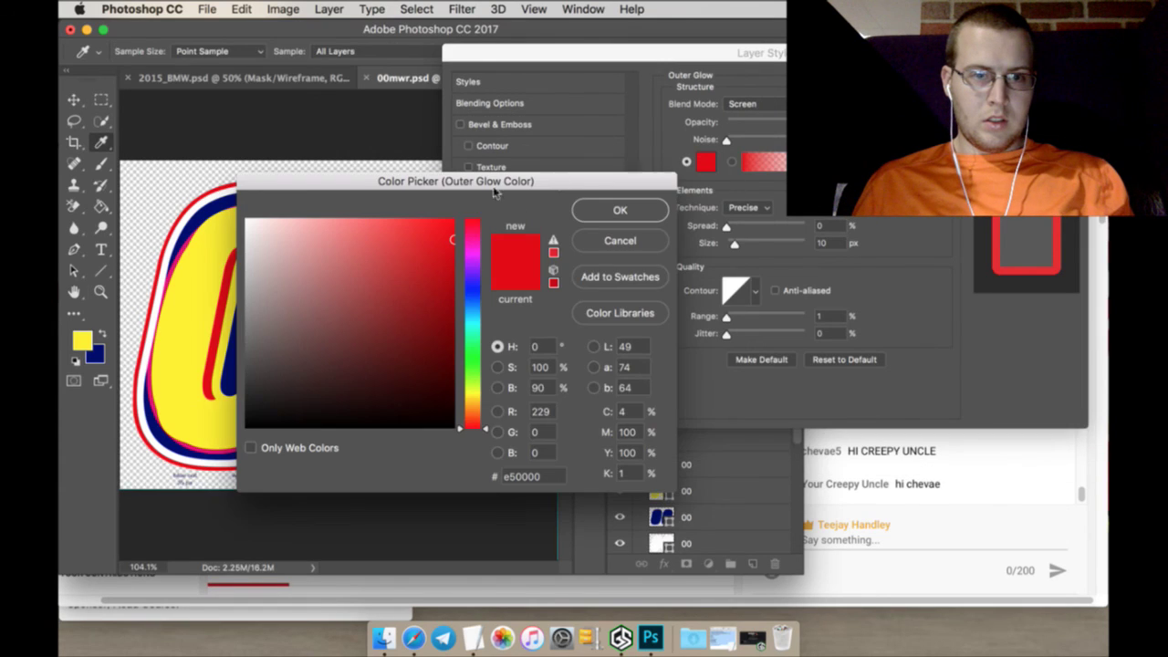
{"action": "left_click", "coordinate": [205, 228]}
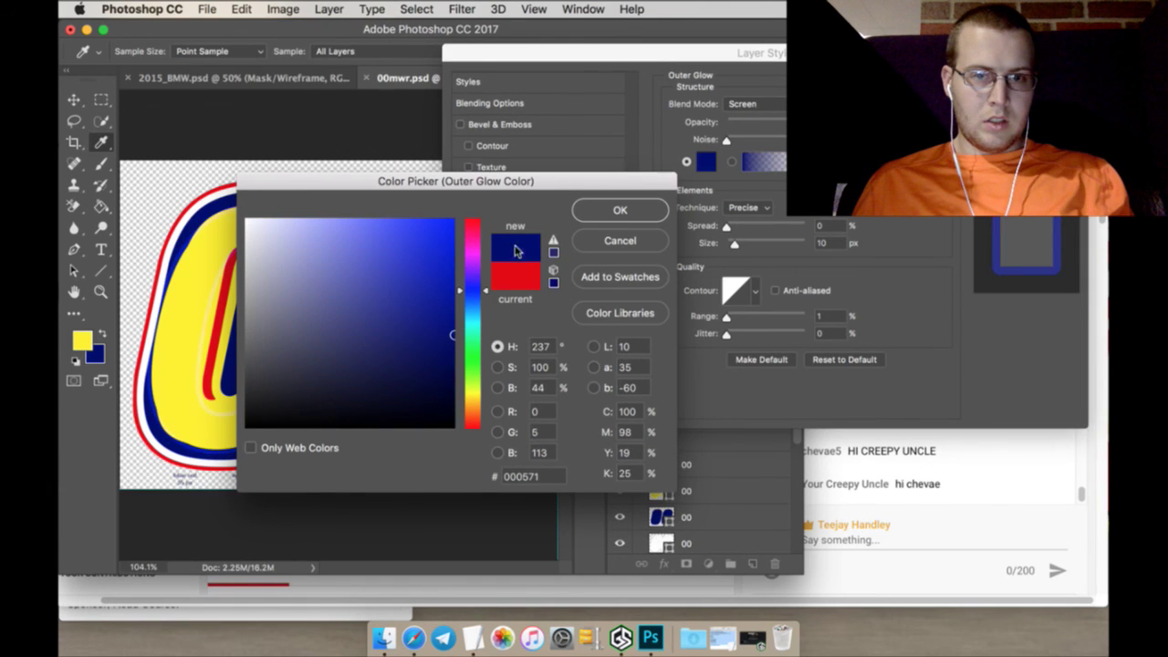
{"action": "left_click", "coordinate": [619, 210]}
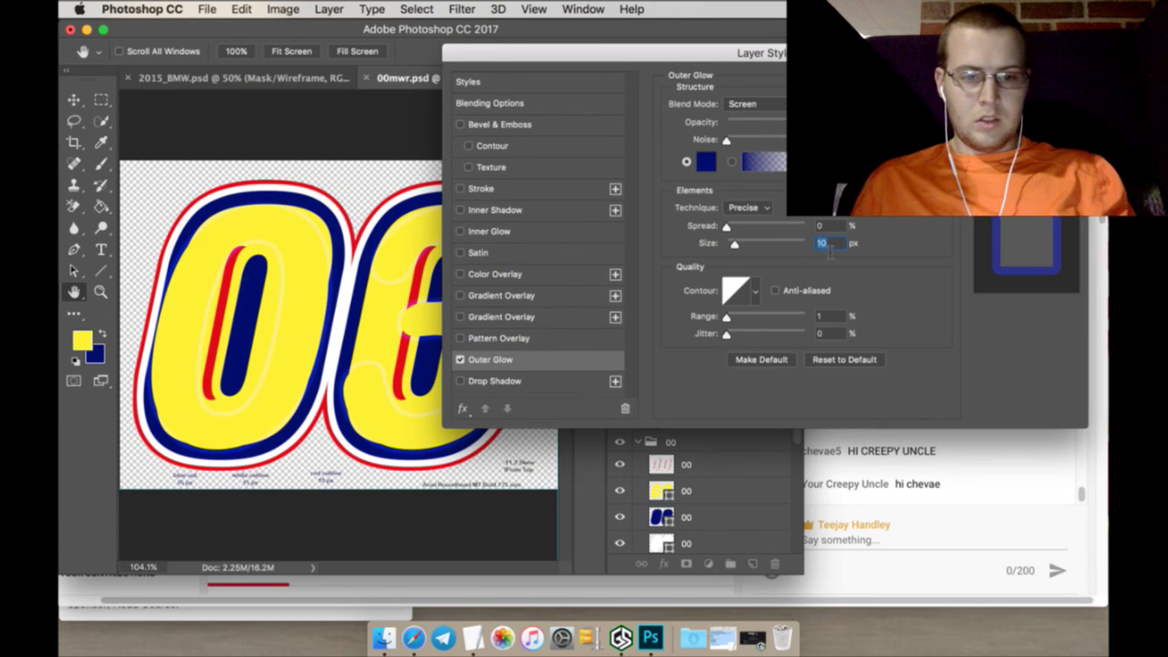
{"action": "type", "text": "35"}
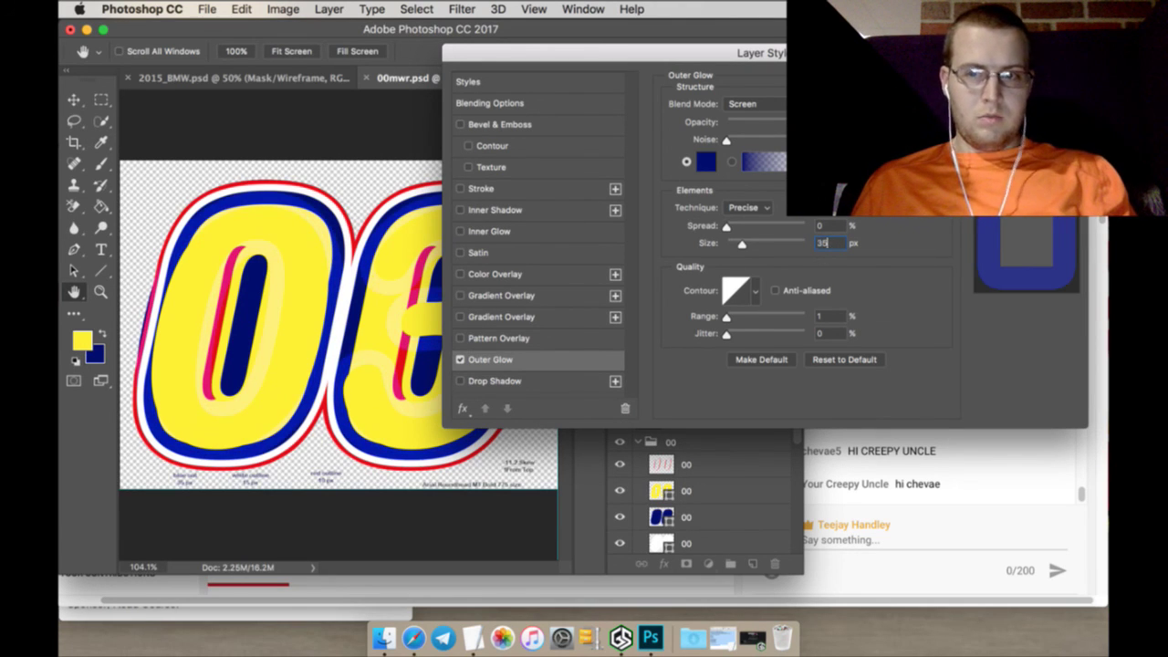
{"action": "key", "text": "Return"}
{"action": "right_click", "coordinate": [717, 337]}
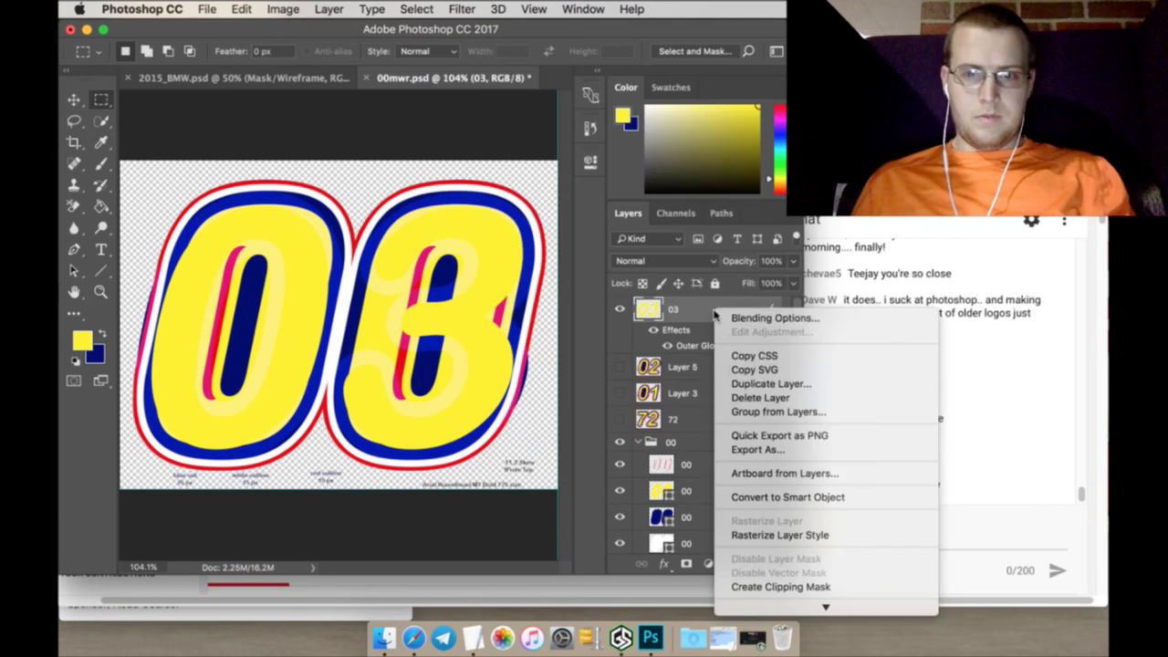
{"action": "left_click", "coordinate": [737, 536]}
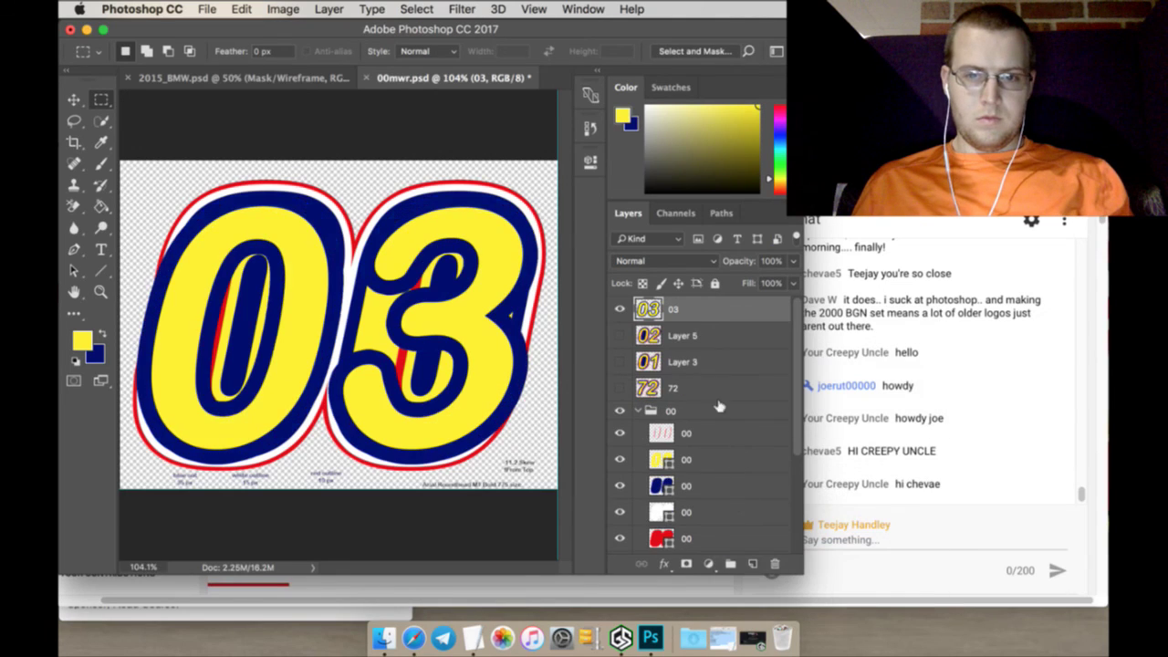
Add an empty layer beneath the 03 layer and paint the inside of the 0 dark blue with the 250 px brush
{"action": "left_click", "coordinate": [711, 335]}
{"action": "left_click", "coordinate": [753, 562]}
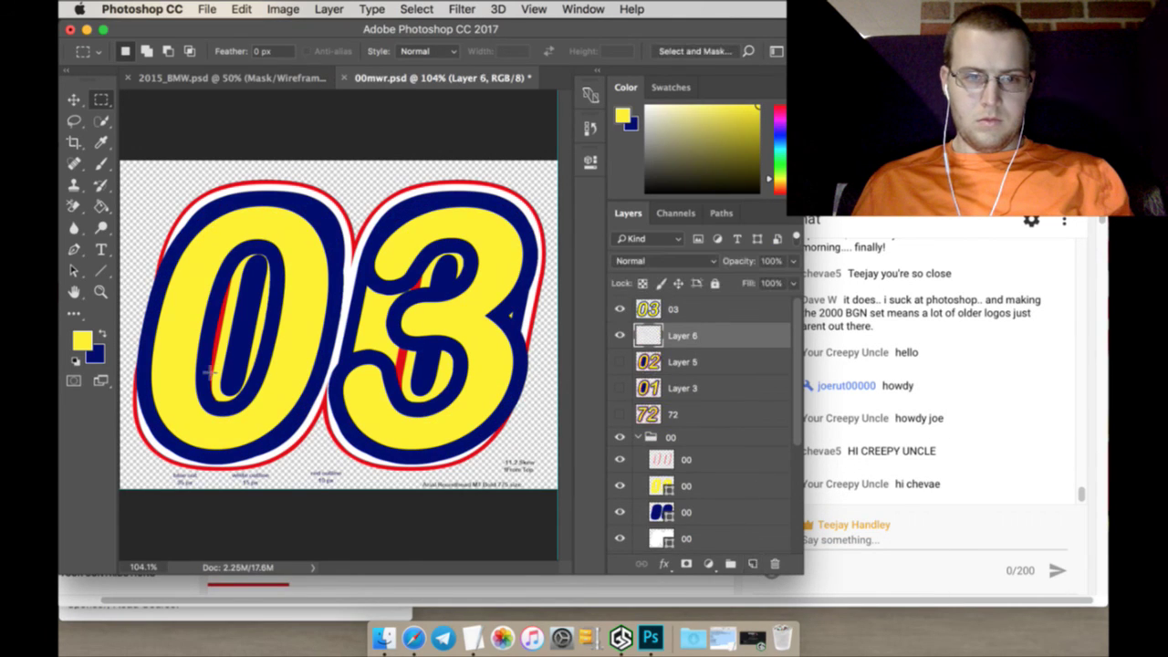
{"action": "left_click", "coordinate": [102, 334]}
{"action": "left_click", "coordinate": [101, 165]}
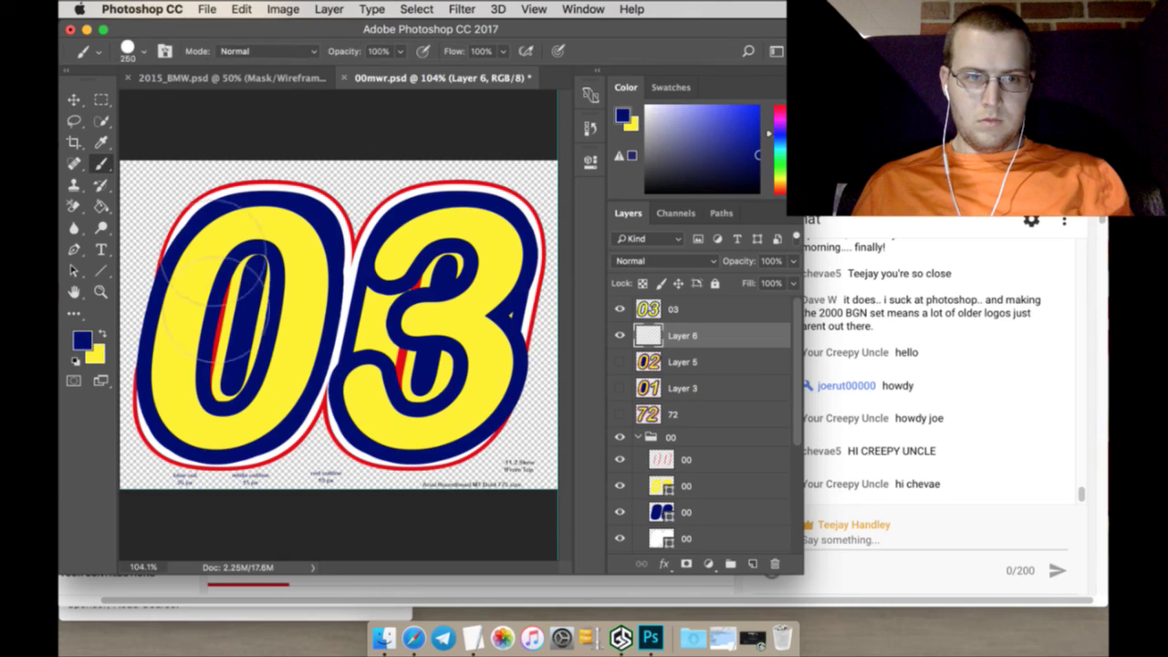
{"action": "left_click_drag", "start_coordinate": [246, 301], "coordinate": [229, 370]}
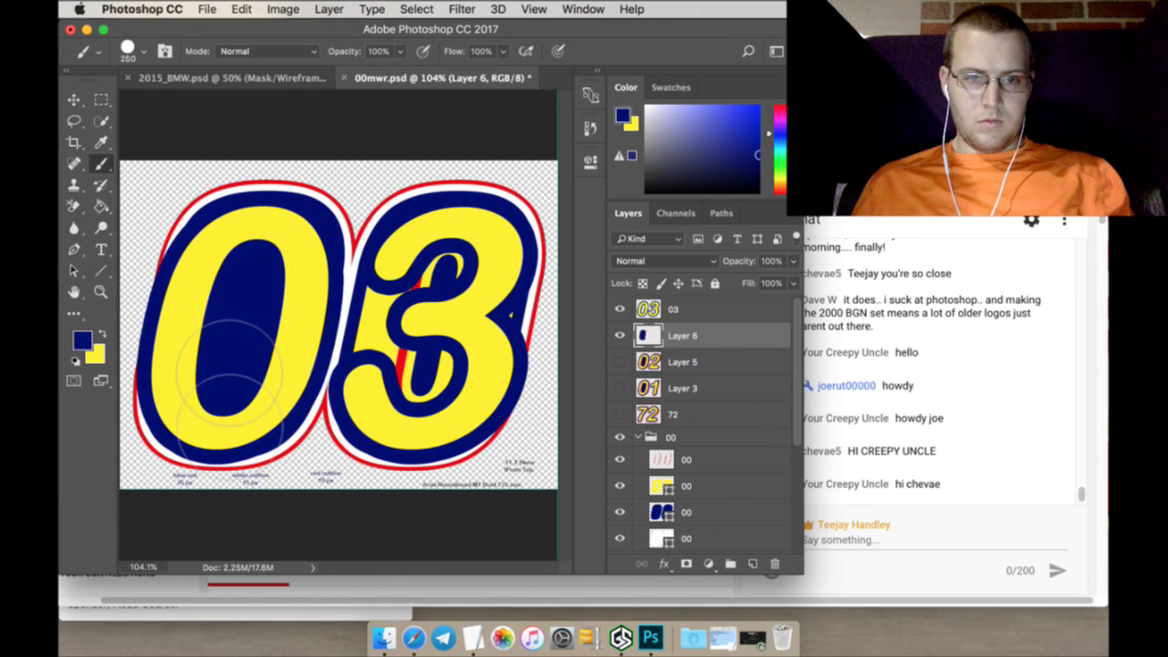
{"action": "left_click", "coordinate": [101, 99]}
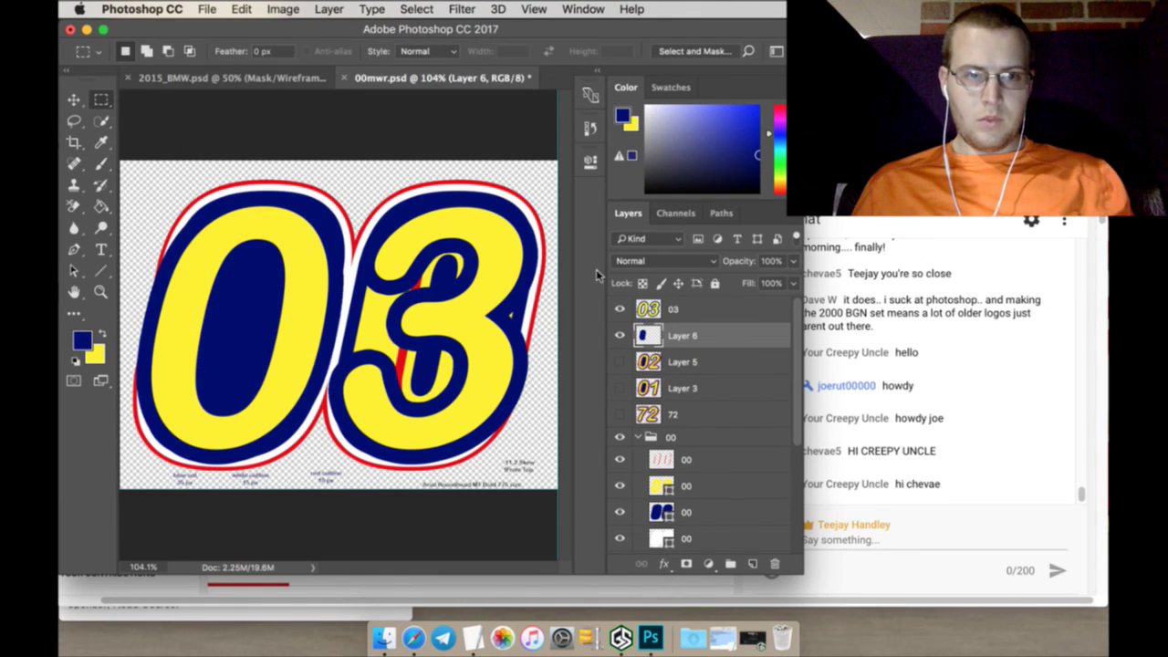
Merge the painted blue fill layer with the 03 layer
{"action": "left_click", "coordinate": [702, 310], "text": "shift"}
{"action": "right_click", "coordinate": [744, 331]}
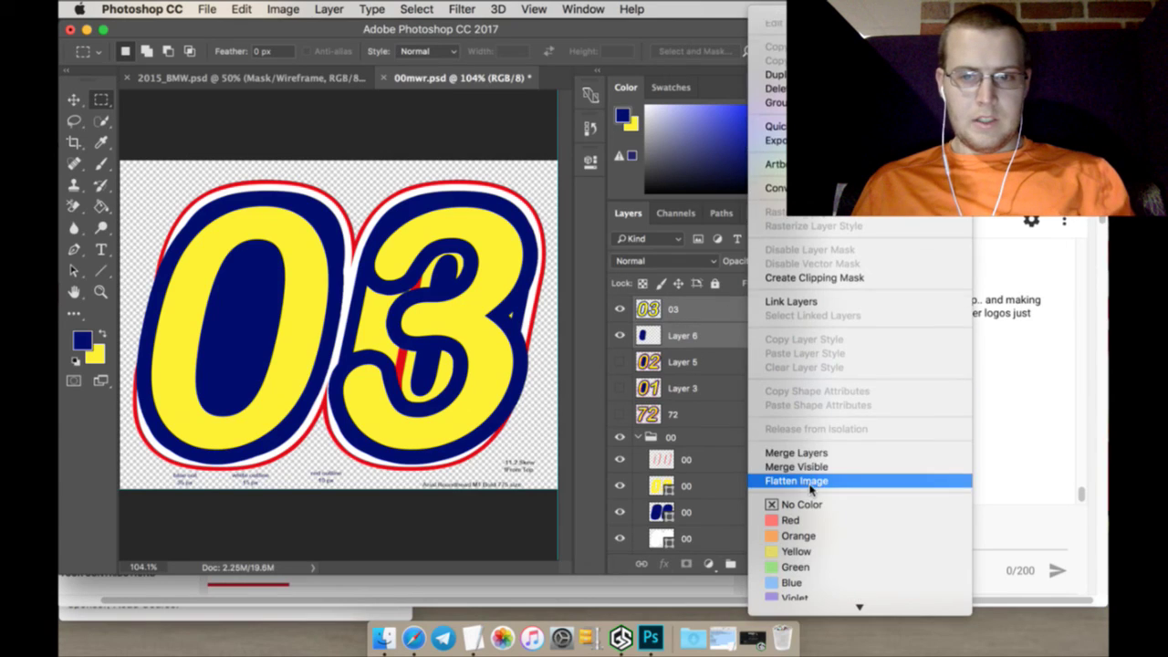
{"action": "left_click", "coordinate": [808, 452]}
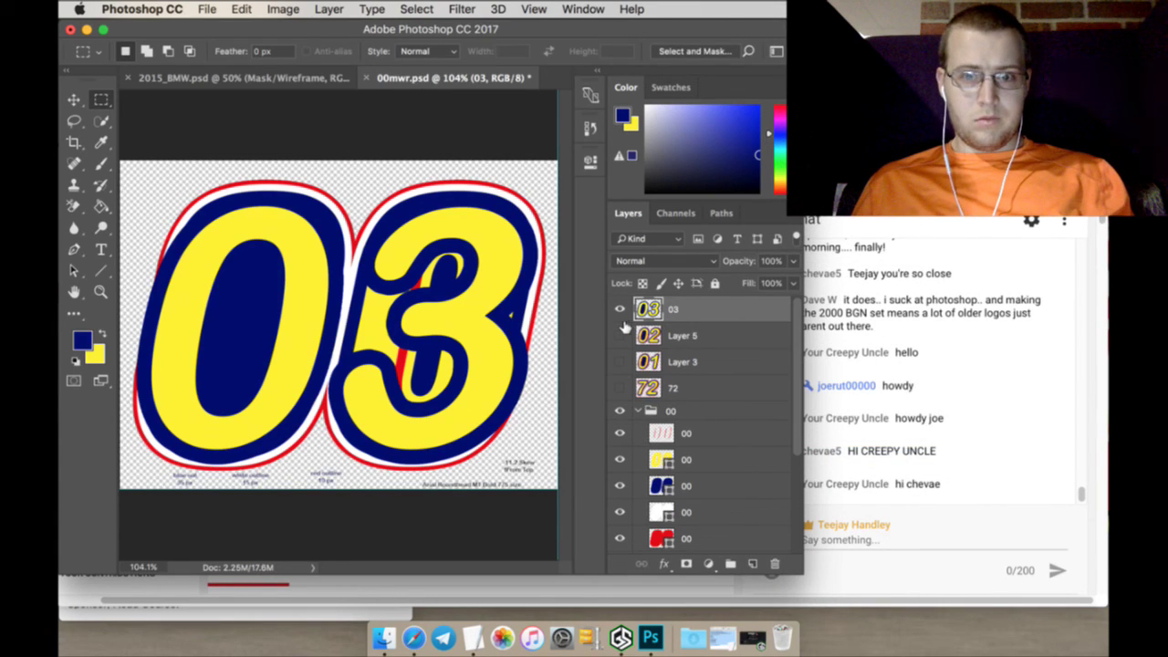
Add a white outer glow to the merged 03 layer
{"action": "double_click", "coordinate": [746, 309]}
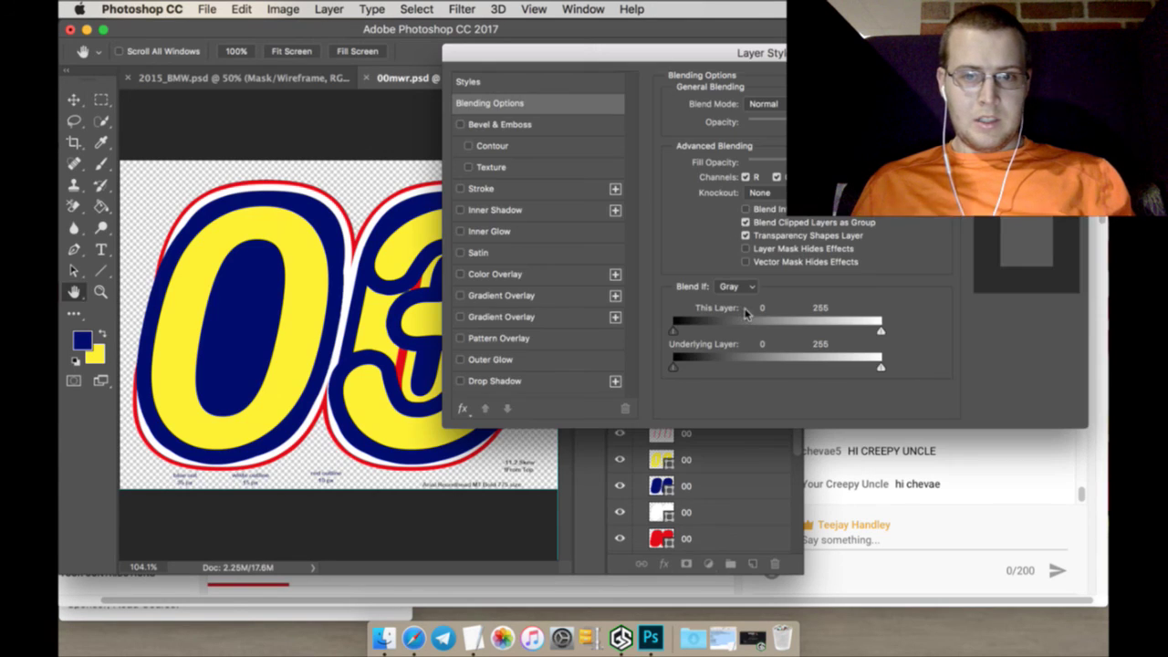
{"action": "left_click", "coordinate": [547, 357]}
{"action": "left_click", "coordinate": [703, 162]}
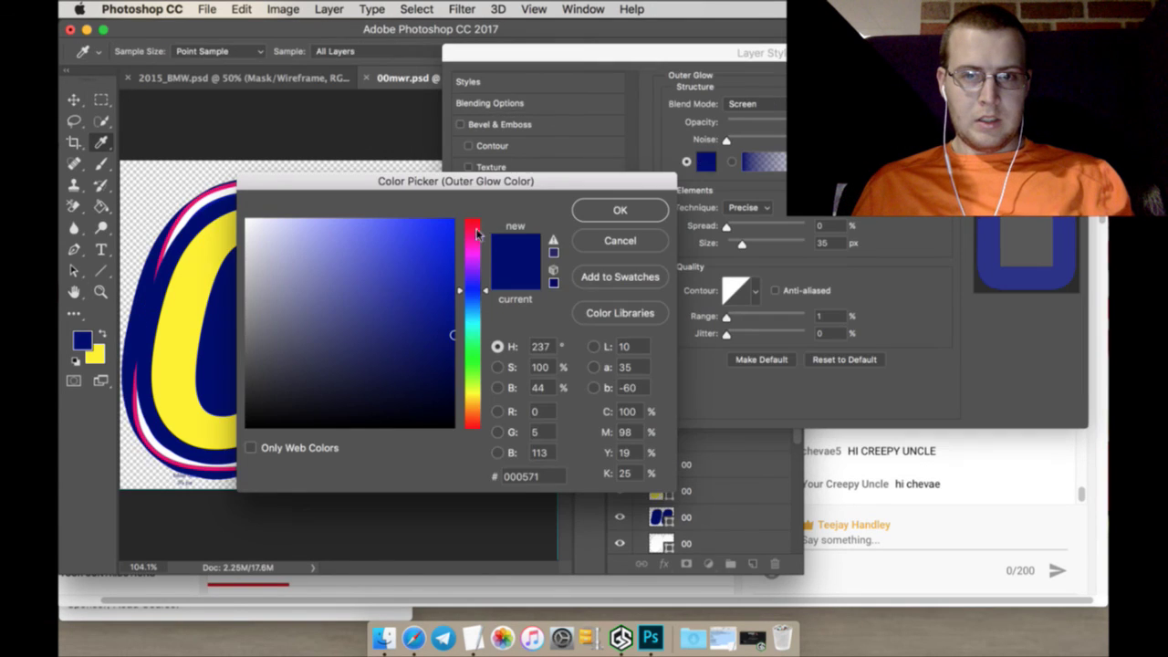
{"action": "left_click", "coordinate": [247, 221]}
{"action": "left_click", "coordinate": [589, 209]}
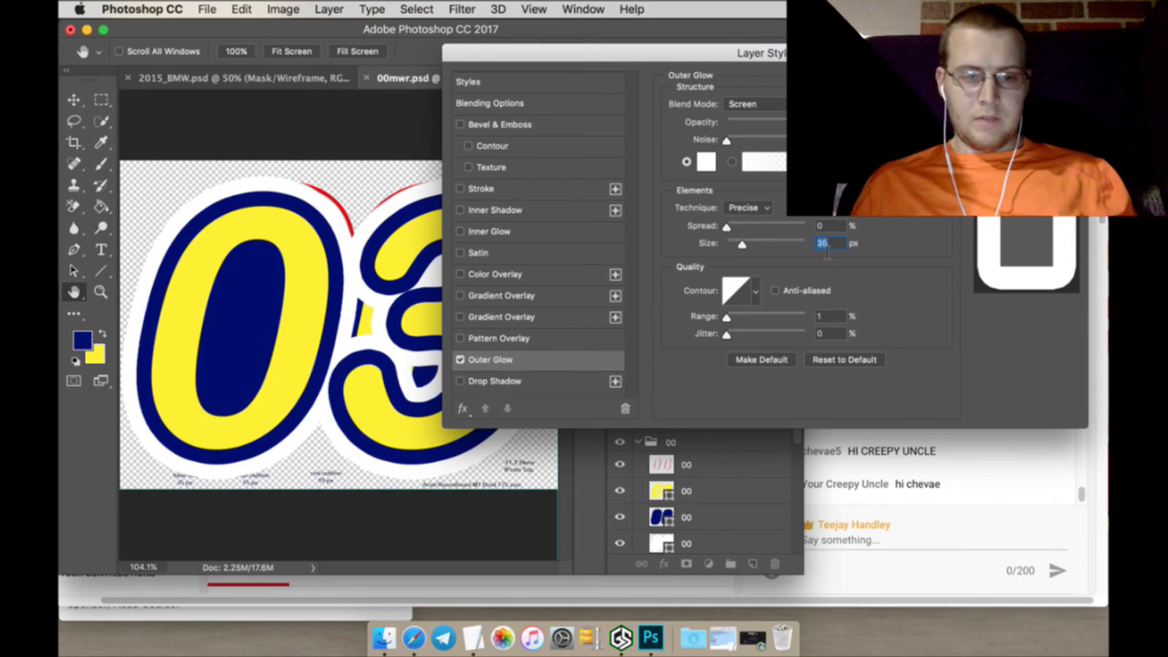
Set the white outer glow's size to 15 px and rasterize the 03 layer's style
{"action": "key", "text": "Down"}
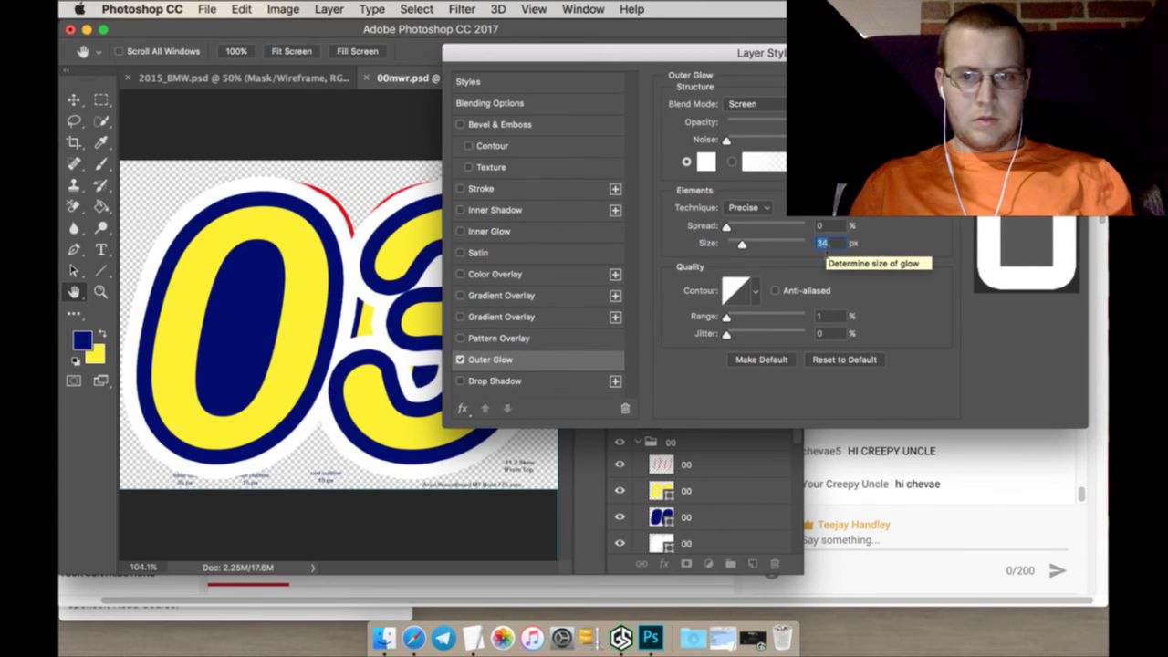
{"action": "key", "text": "Up"}
{"action": "key", "text": "Up"}
{"action": "key", "text": "shift+Down"}
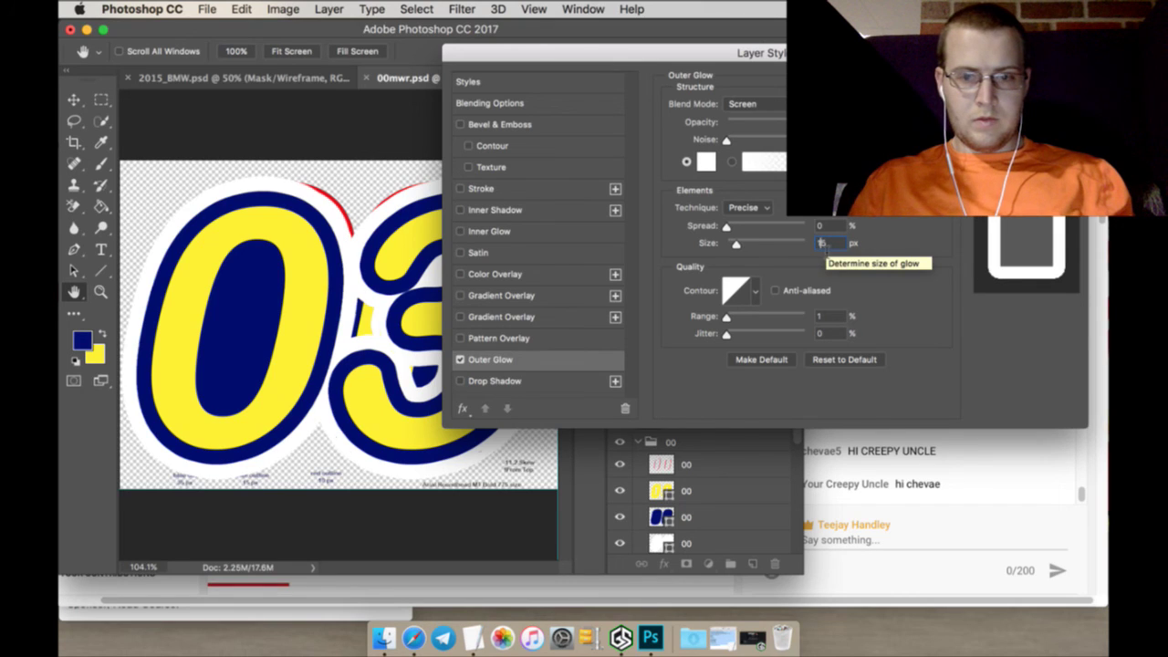
{"action": "type", "text": "15"}
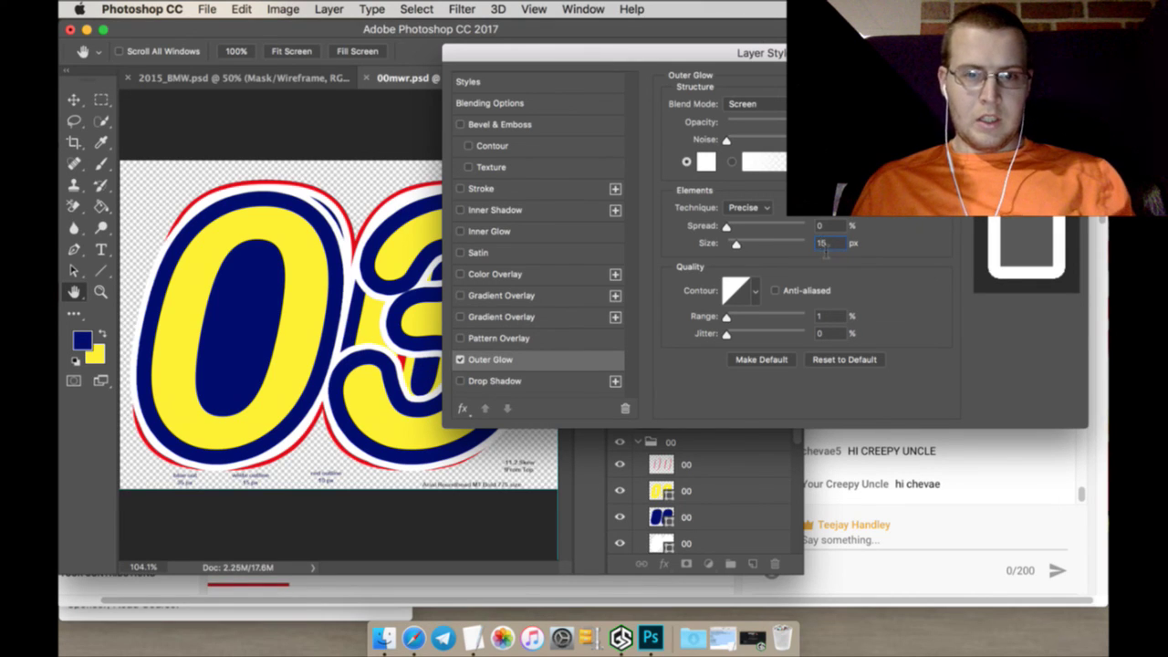
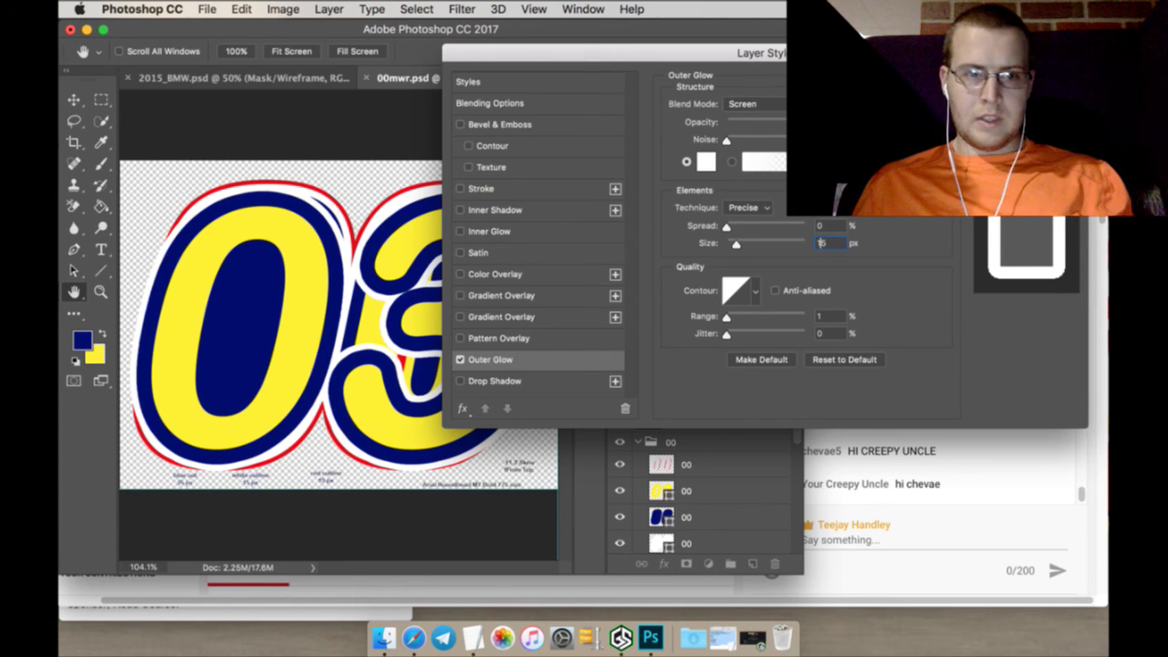
{"action": "key", "text": "Return"}
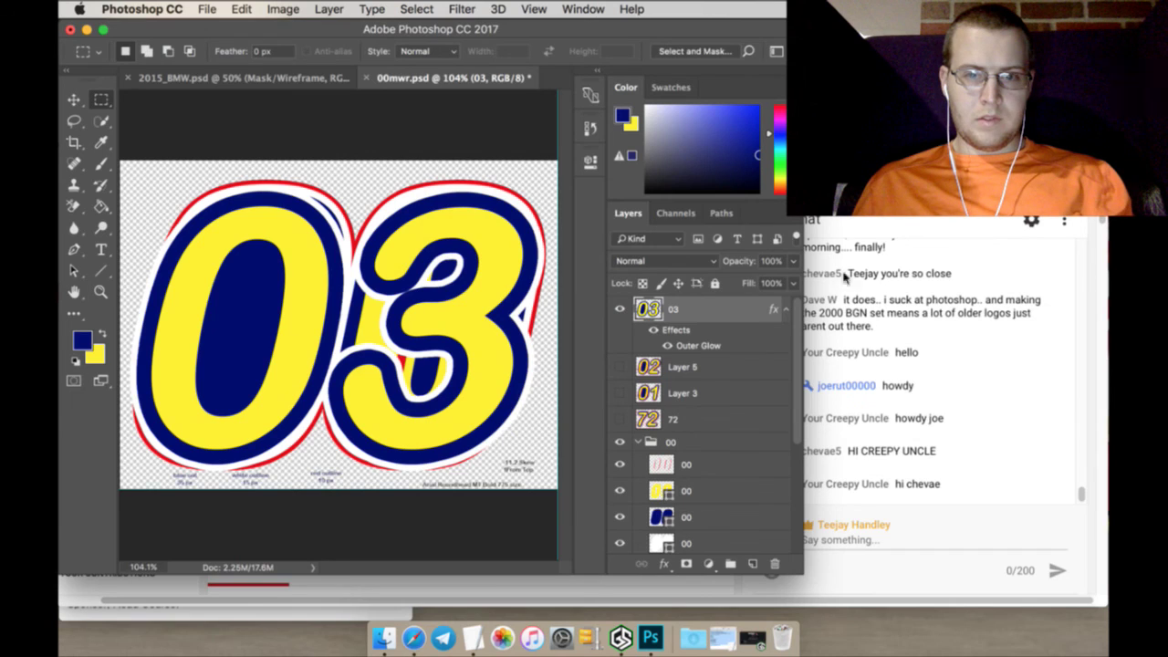
{"action": "right_click", "coordinate": [744, 304]}
{"action": "left_click", "coordinate": [839, 532]}
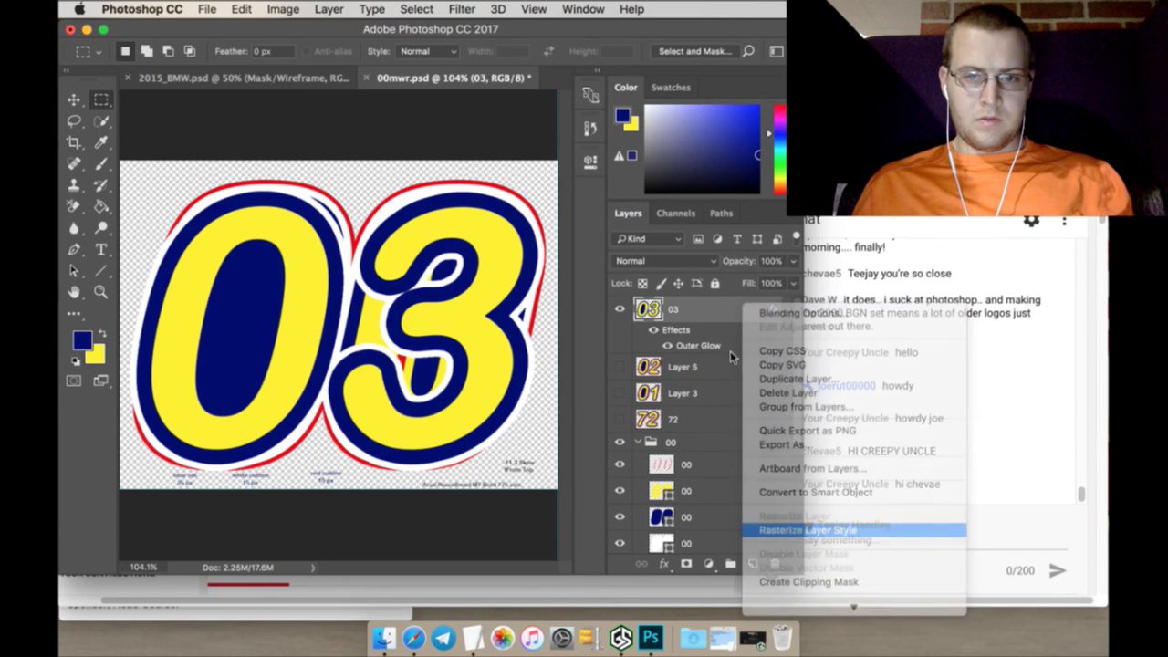
Give the 03 layer a 10 px outer glow in red e50000 sampled from the artwork, and rasterize the layer style
{"action": "double_click", "coordinate": [717, 308]}
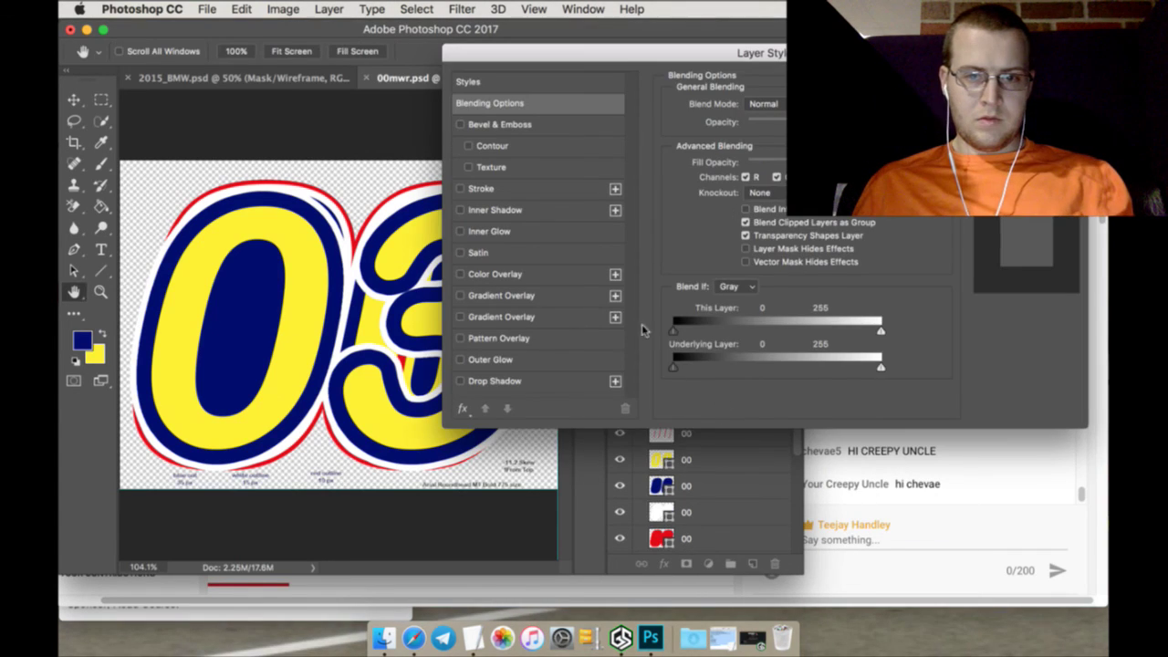
{"action": "left_click", "coordinate": [544, 362]}
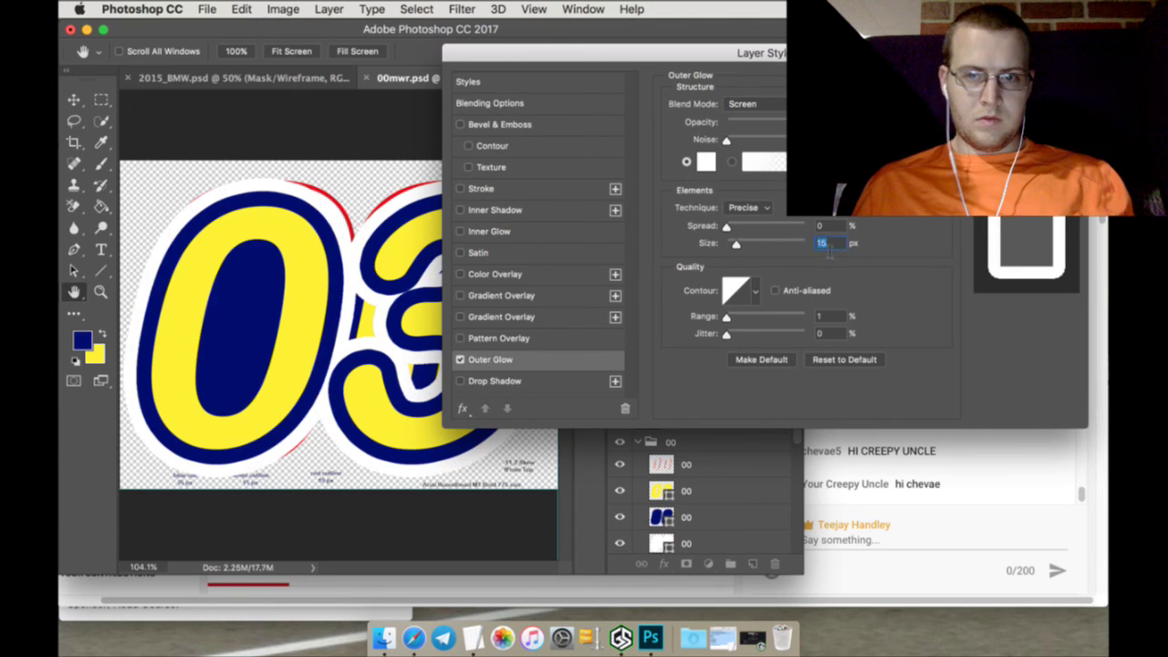
{"action": "type", "text": "10"}
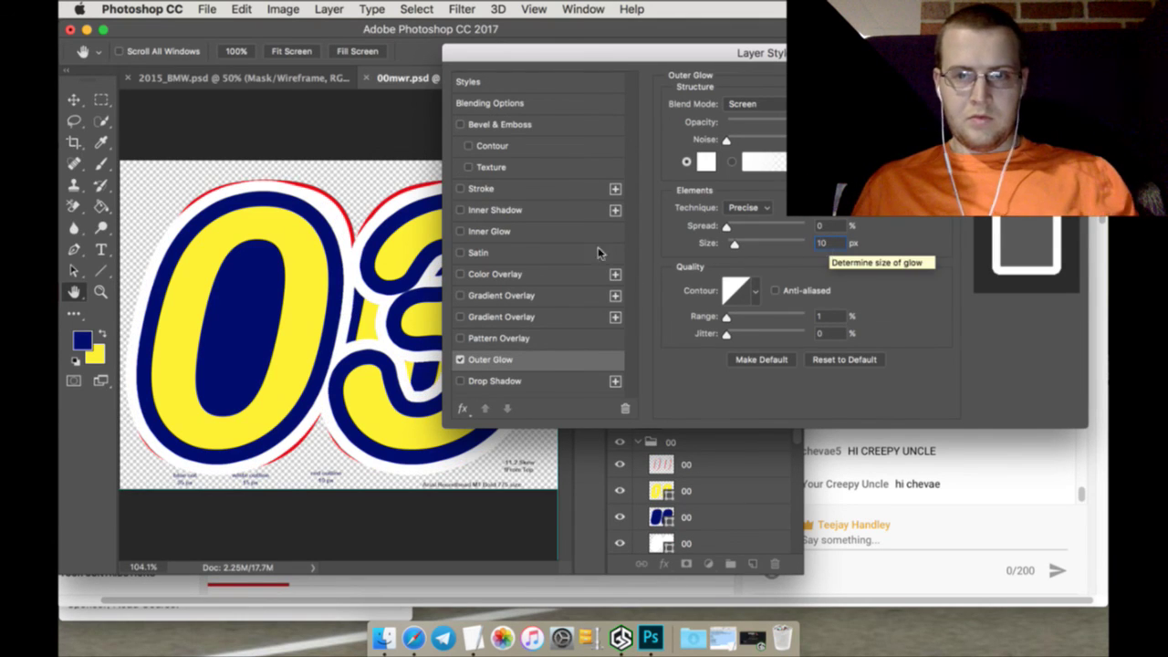
{"action": "left_click", "coordinate": [708, 163]}
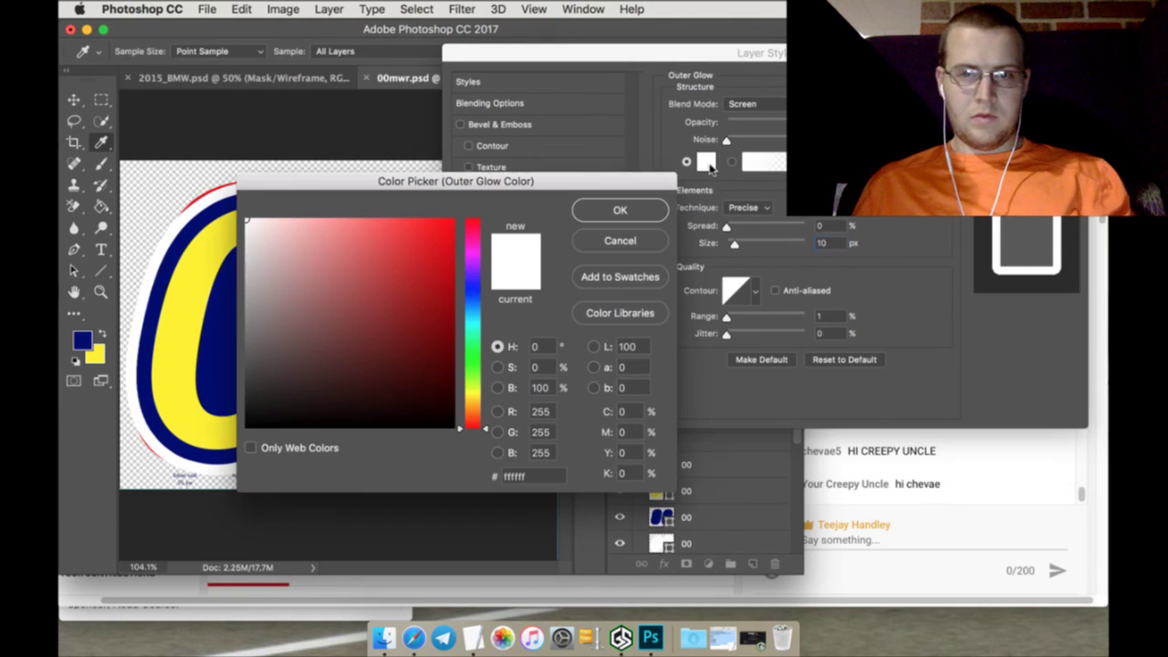
{"action": "left_click", "coordinate": [218, 198]}
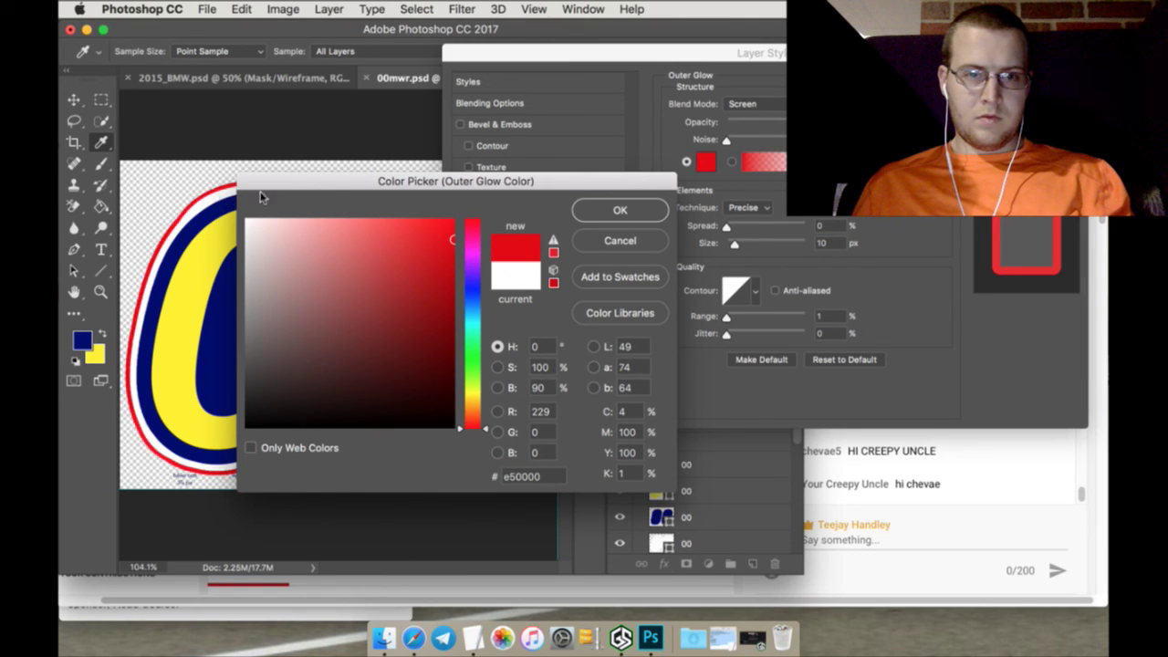
{"action": "left_click", "coordinate": [619, 210]}
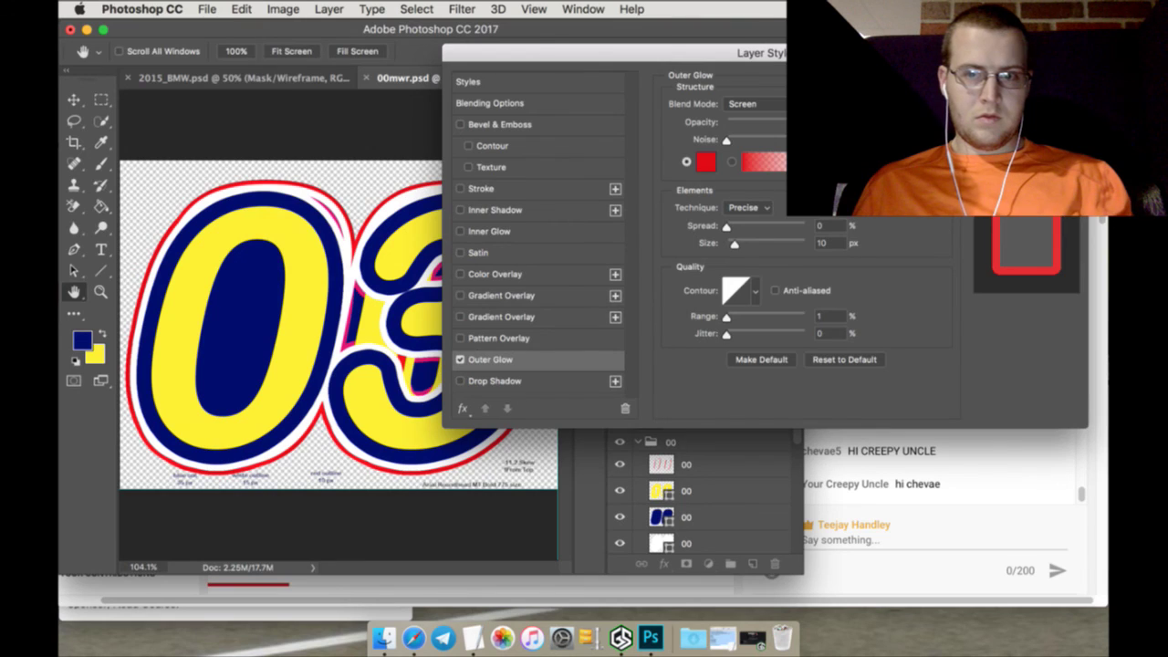
{"action": "key", "text": "Return"}
{"action": "right_click", "coordinate": [737, 317]}
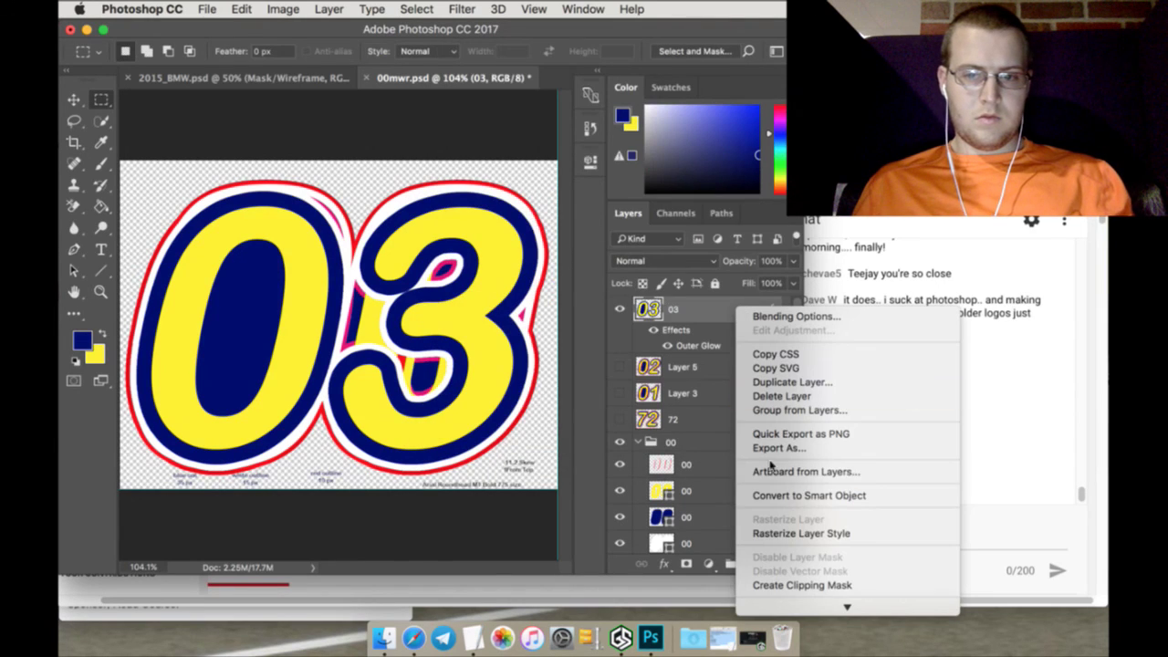
{"action": "left_click", "coordinate": [790, 537]}
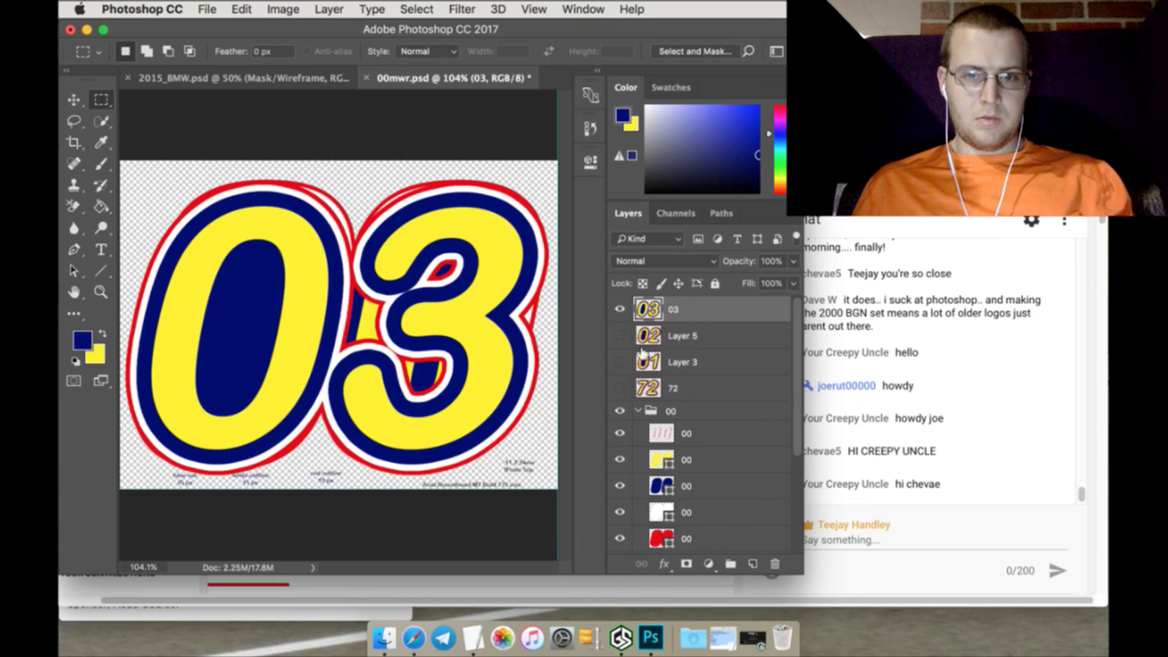
Select and show the finished 01 layer, and hide the 03 layer
{"action": "left_click", "coordinate": [643, 362]}
{"action": "left_click", "coordinate": [620, 361]}
{"action": "left_click", "coordinate": [619, 310]}
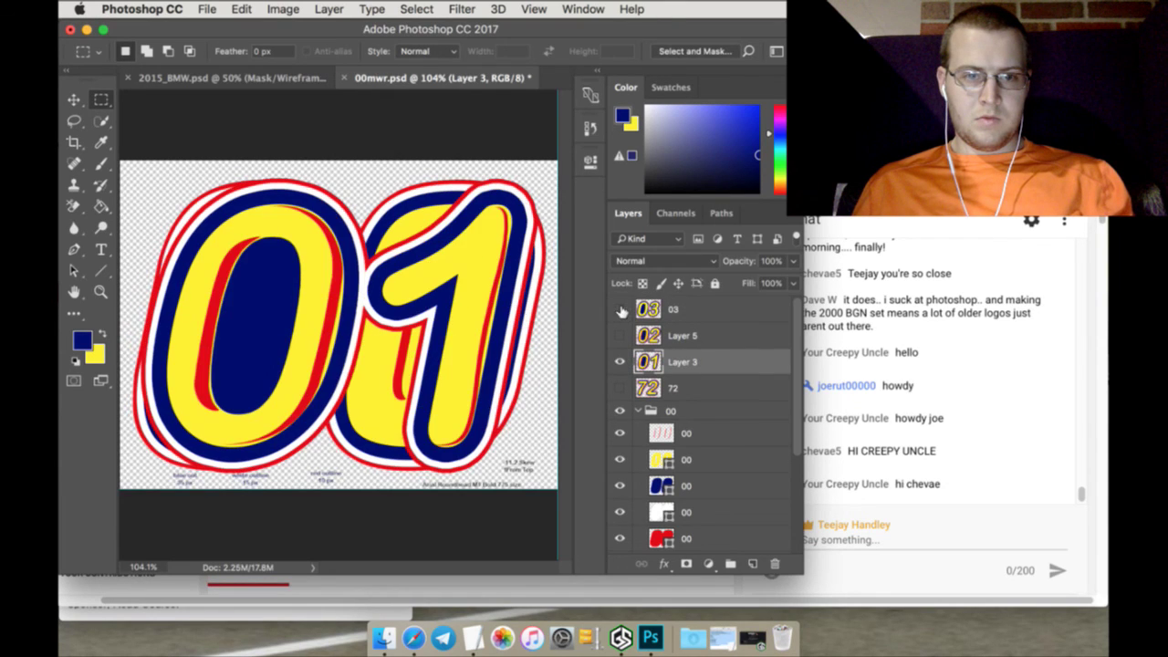
Quick-select the first 0's yellow fill and red accents on the 01 layer, copy them, and paste them in place as a new layer
{"action": "left_click", "coordinate": [104, 124]}
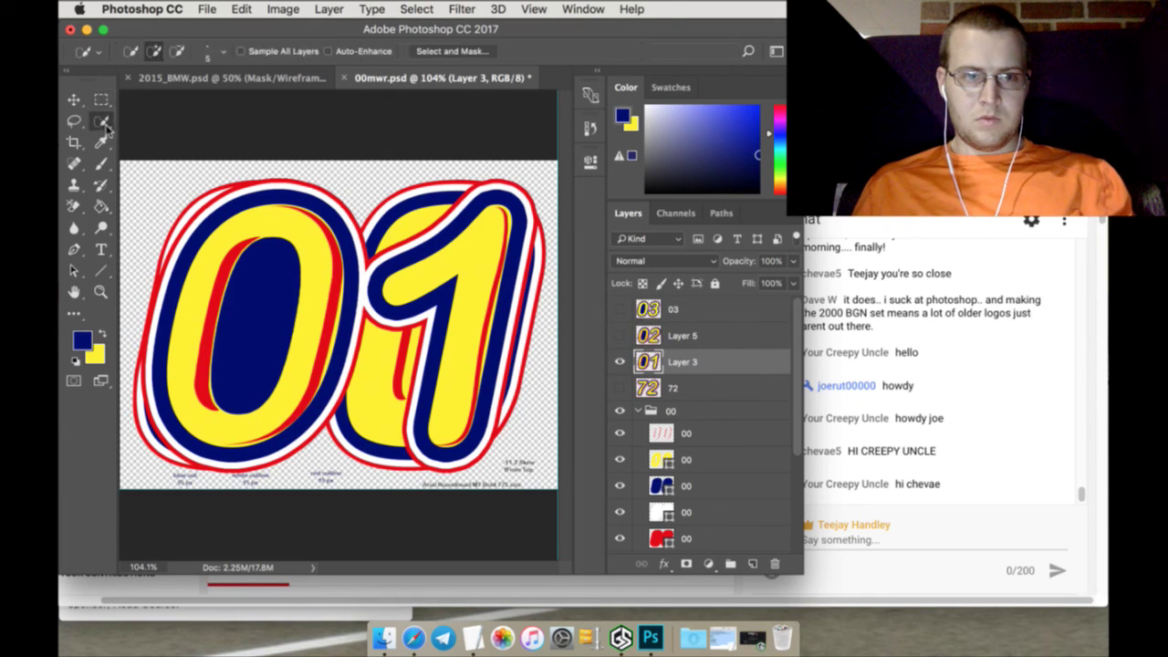
{"action": "left_click_drag", "start_coordinate": [217, 252], "coordinate": [263, 437]}
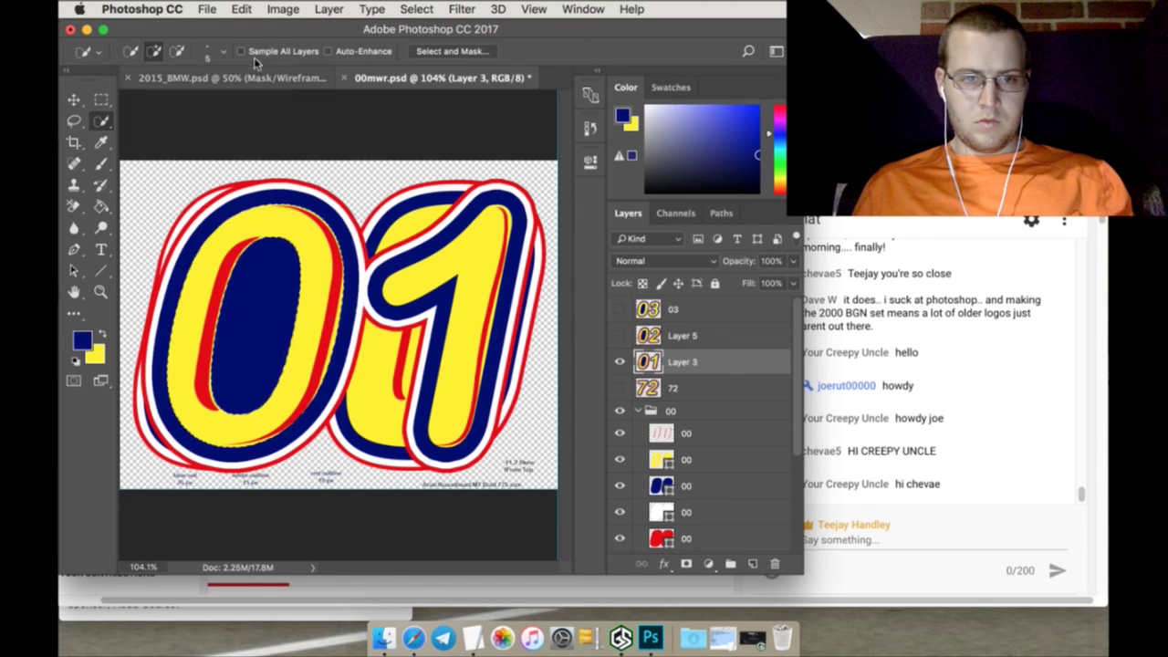
{"action": "left_click", "coordinate": [241, 9]}
{"action": "left_click", "coordinate": [255, 126]}
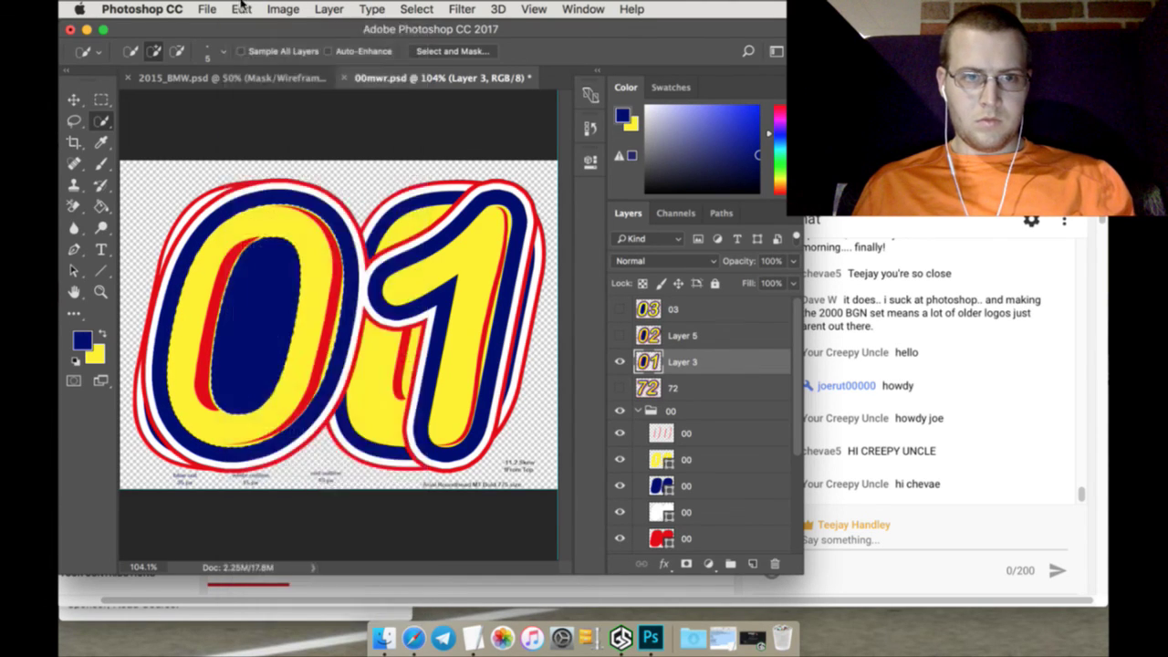
{"action": "left_click", "coordinate": [239, 9]}
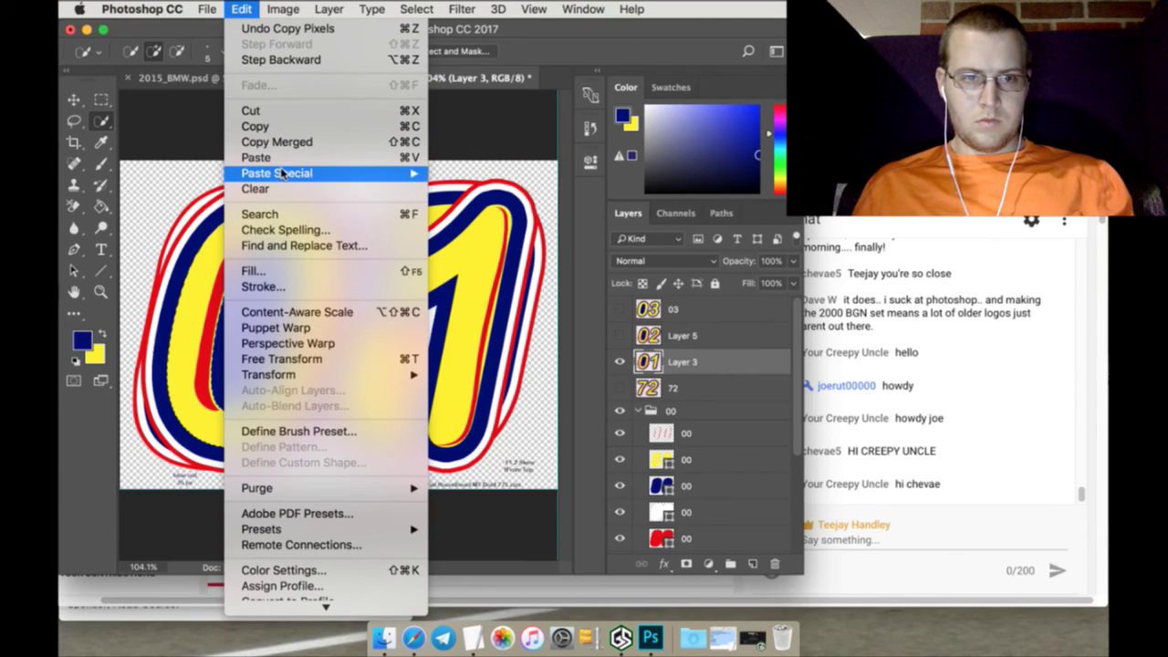
{"action": "mouse_move", "coordinate": [306, 178]}
{"action": "left_click", "coordinate": [470, 174]}
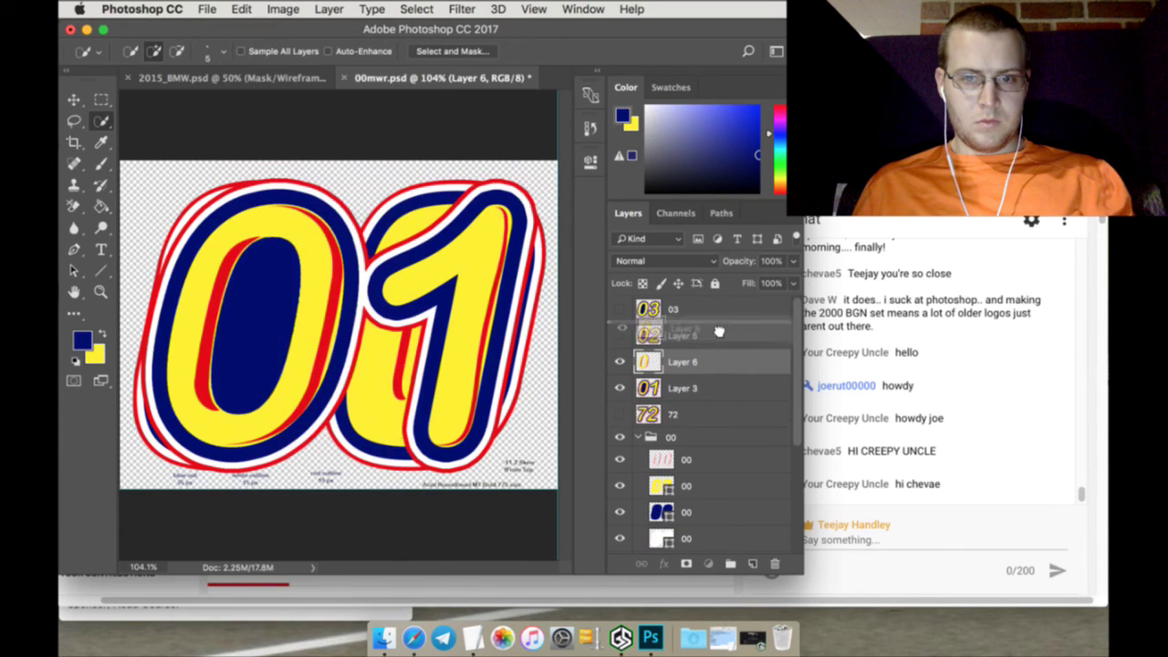
With the 03 layer shown instead of 01, nudge the pasted 0 left until it lines up with the 0 of 03
{"action": "left_click", "coordinate": [619, 387]}
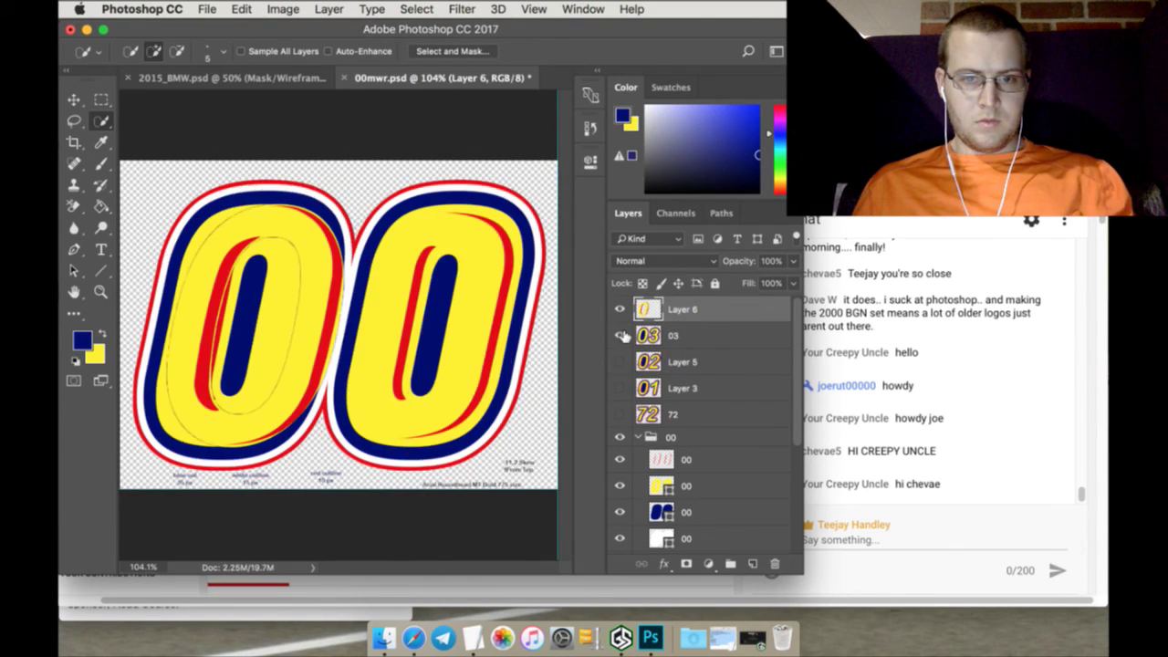
{"action": "left_click", "coordinate": [619, 335]}
{"action": "left_click", "coordinate": [73, 100]}
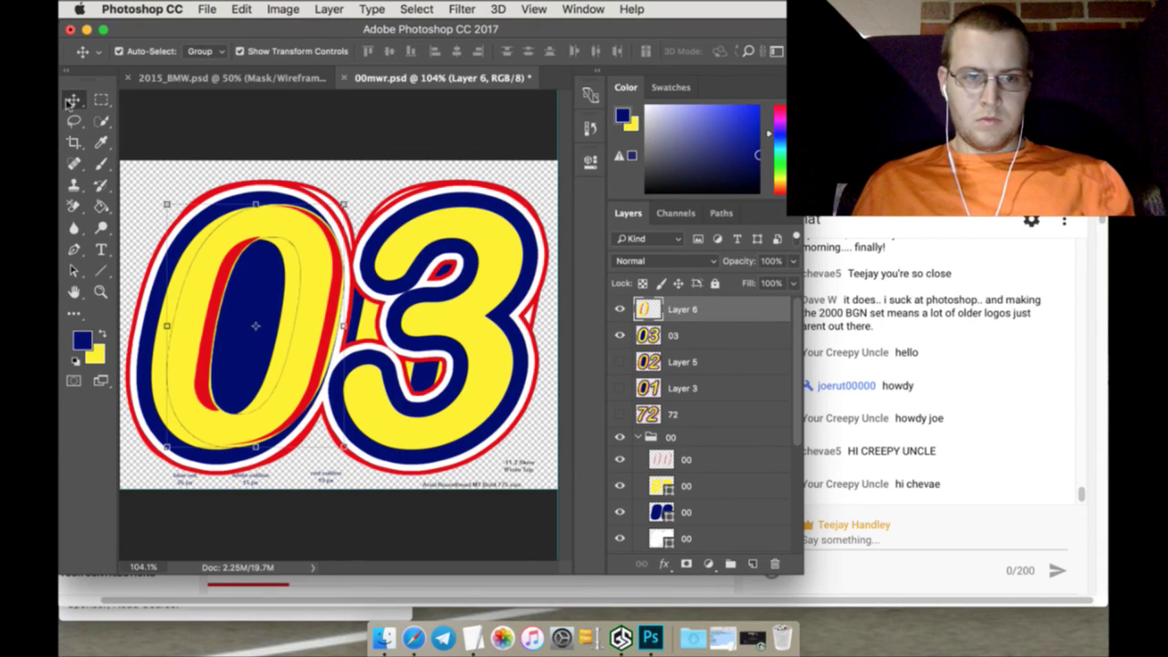
{"action": "key", "text": "Left"}
{"action": "key", "text": "Left"}
{"action": "key", "text": "Left"}
{"action": "key", "text": "Left"}
{"action": "key", "text": "Left"}
{"action": "key", "text": "Left"}
{"action": "key", "text": "Left"}
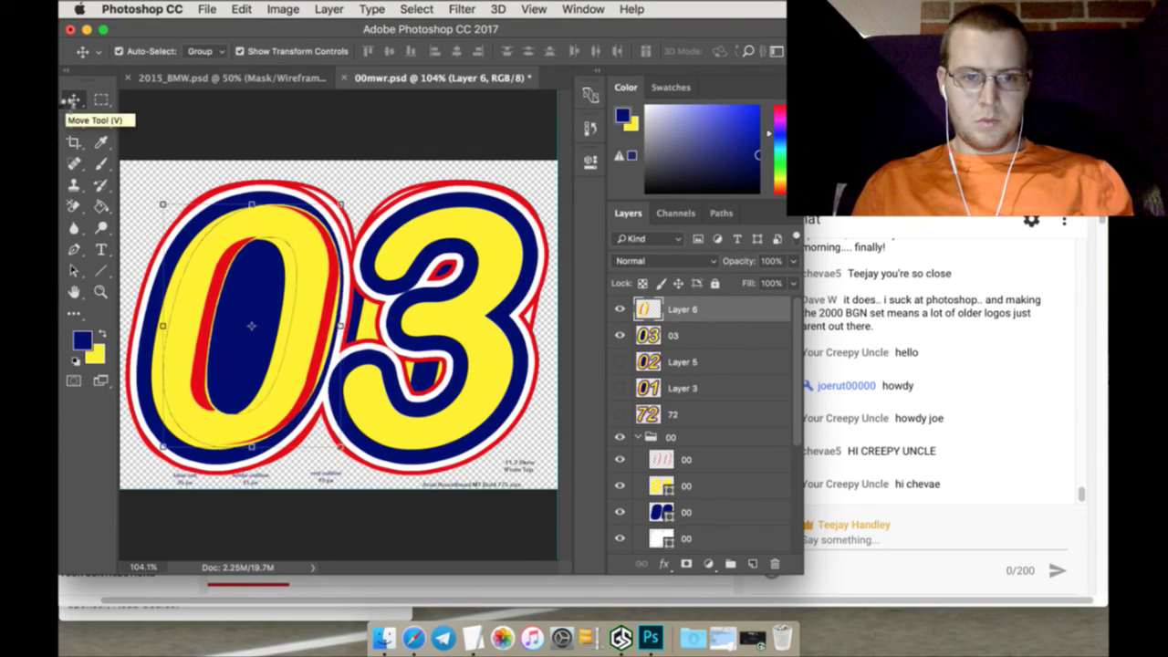
{"action": "key", "text": "Left"}
{"action": "key", "text": "Left"}
{"action": "key", "text": "Left"}
{"action": "key", "text": "Left"}
{"action": "key", "text": "Left"}
{"action": "key", "text": "Left"}
{"action": "key", "text": "Left"}
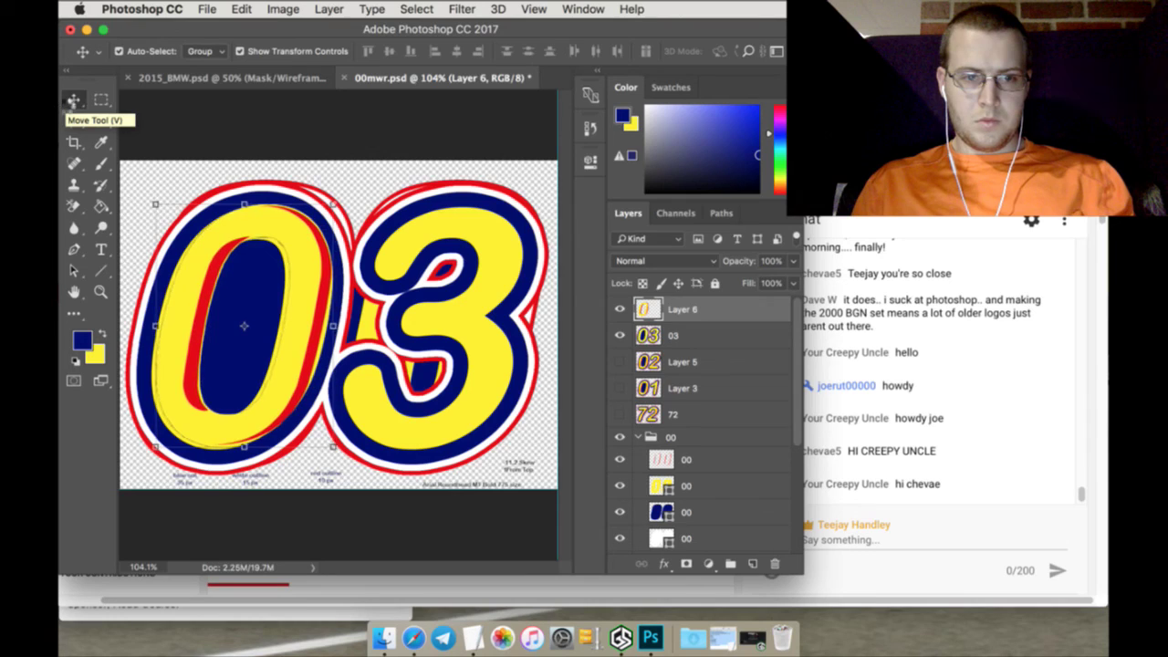
{"action": "key", "text": "Left"}
{"action": "key", "text": "Left"}
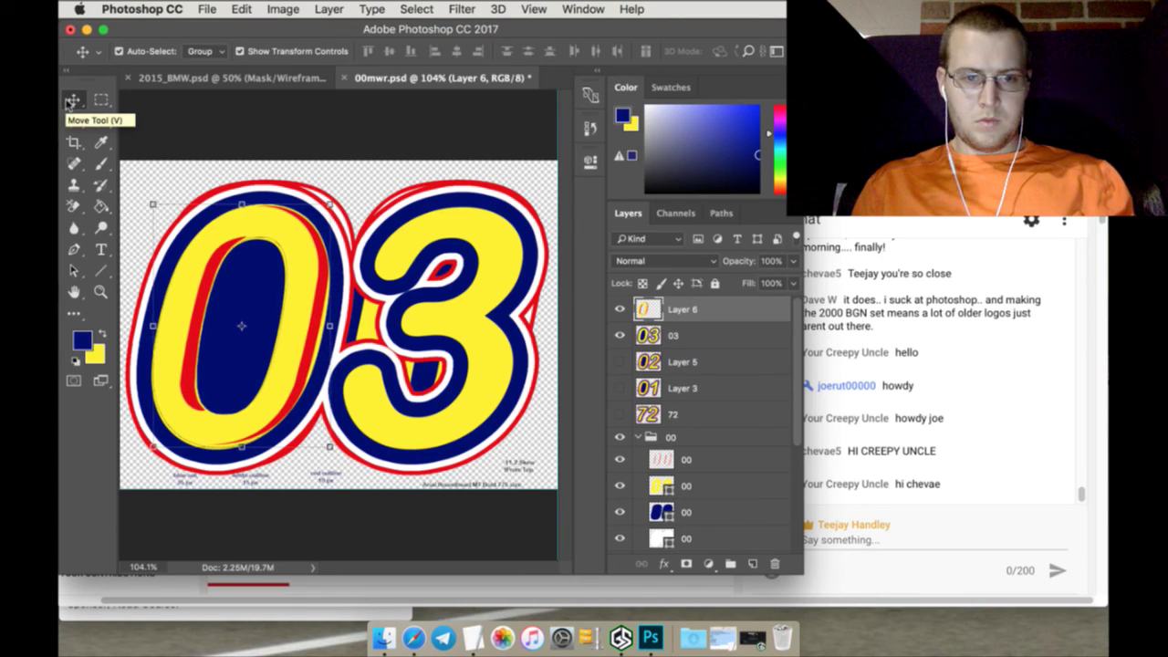
{"action": "key", "text": "Left"}
{"action": "key", "text": "Left"}
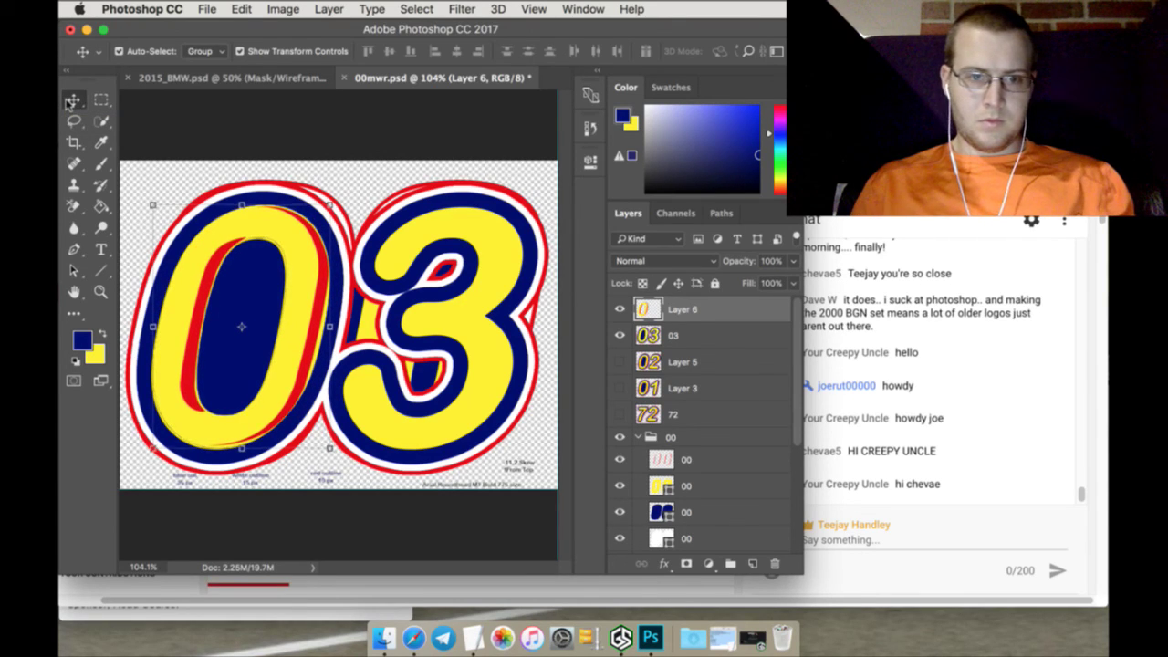
{"action": "key", "text": "Left"}
{"action": "key", "text": "Left"}
{"action": "key", "text": "Left"}
{"action": "key", "text": "Left"}
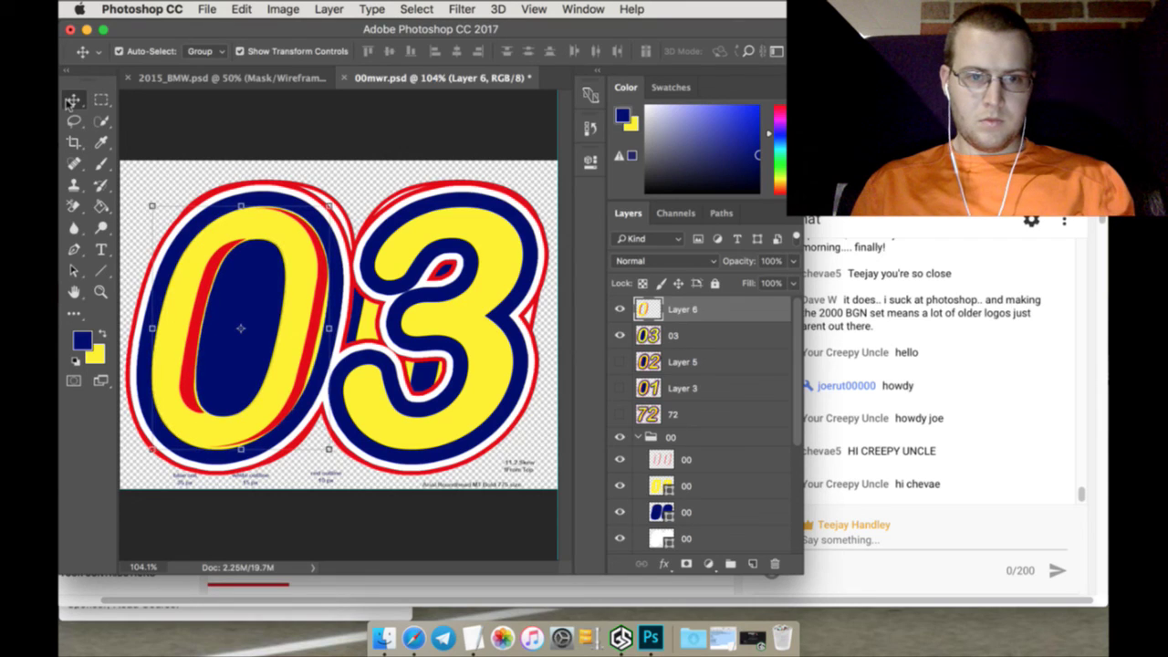
{"action": "key", "text": "Left"}
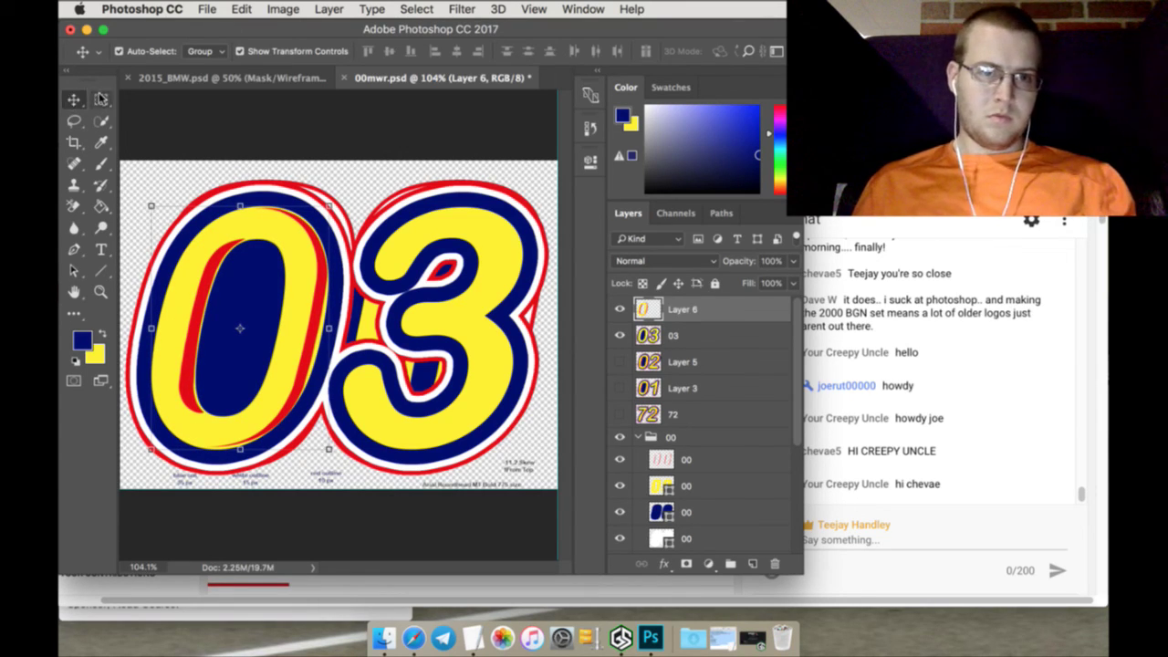
Merge the aligned 0 layer with the 03 layer
{"action": "left_click", "coordinate": [101, 99]}
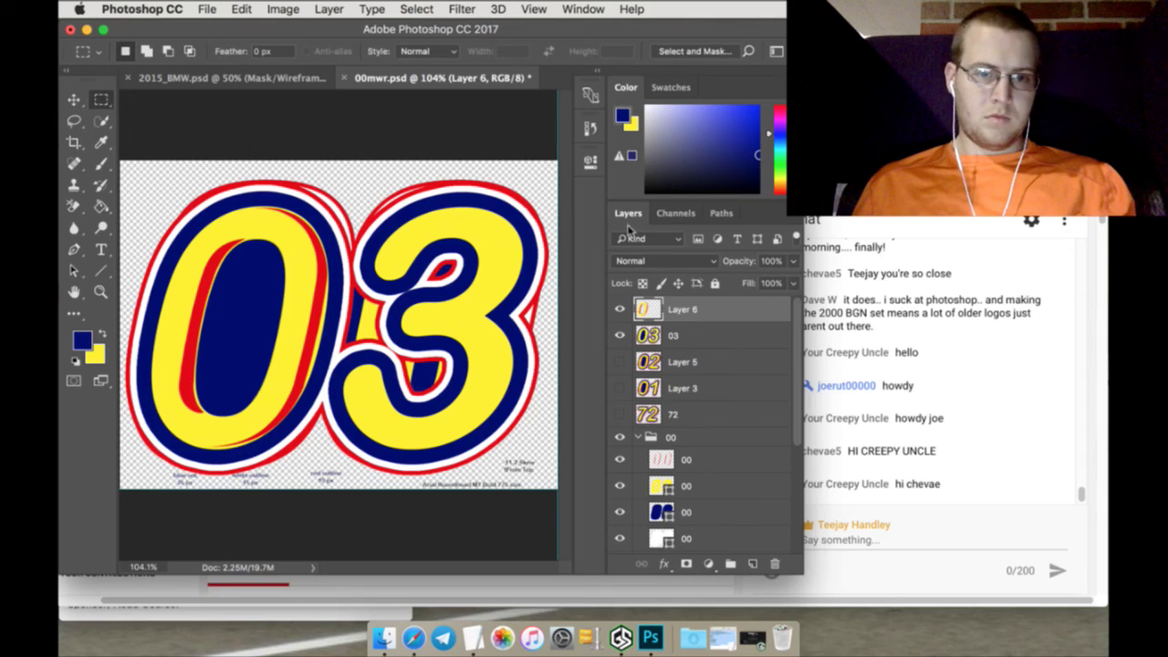
{"action": "left_click", "coordinate": [706, 336], "text": "shift"}
{"action": "right_click", "coordinate": [707, 335]}
{"action": "scroll", "coordinate": [771, 561], "scroll_direction": "down", "scroll_amount": 10}
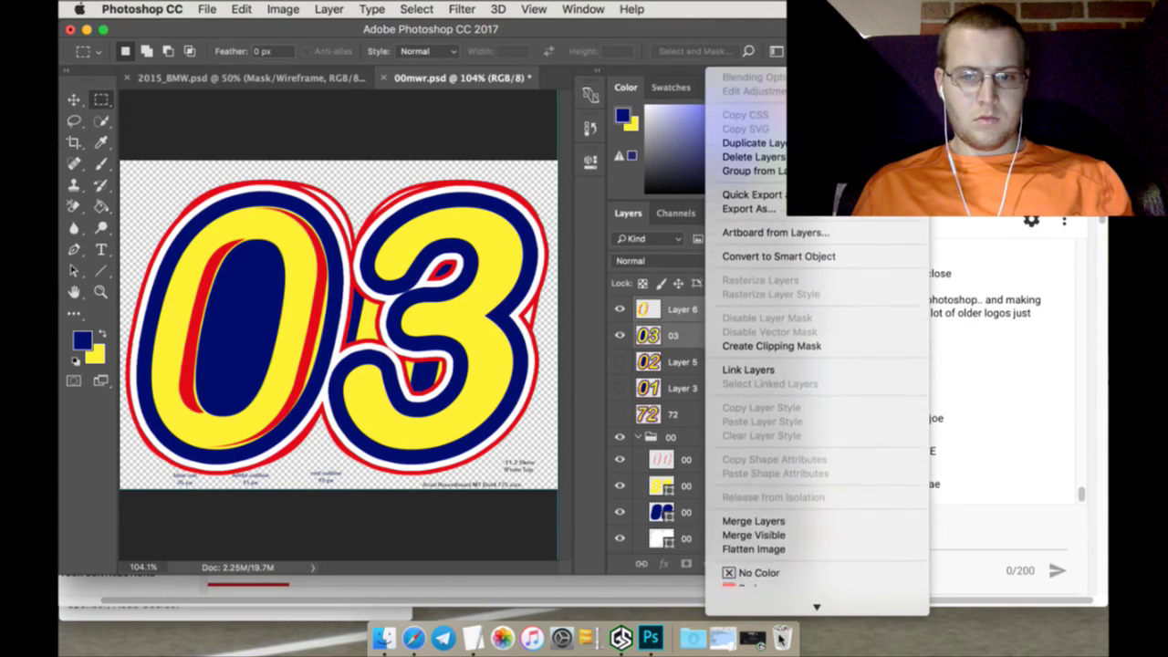
{"action": "left_click", "coordinate": [753, 440]}
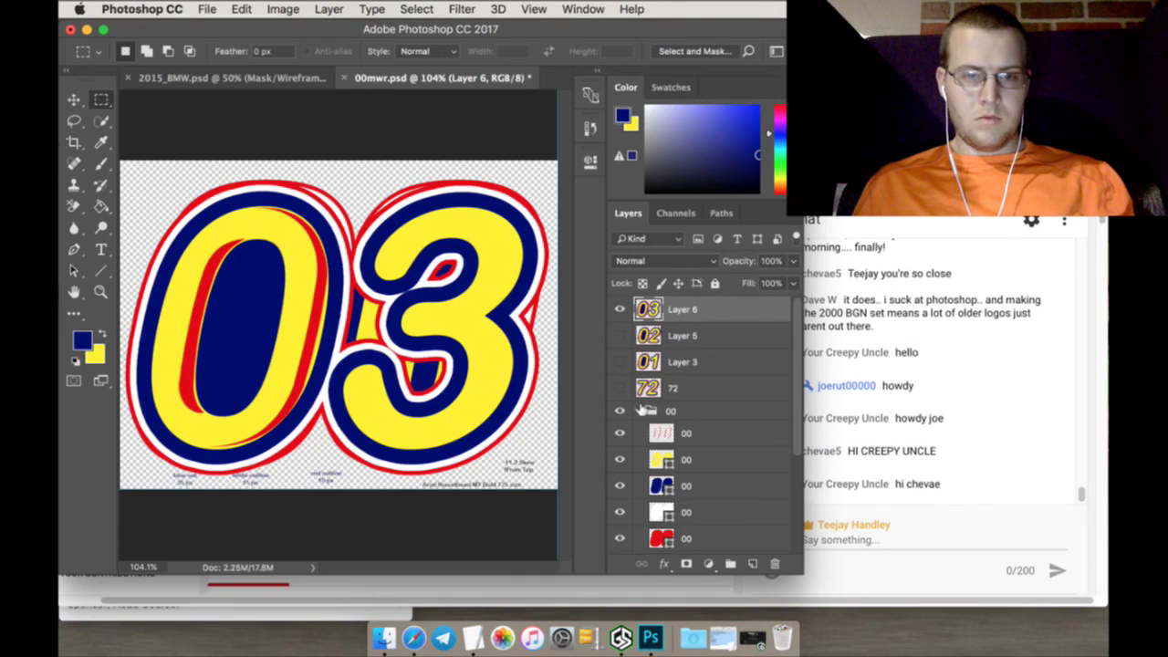
With the merged 03 layer hidden, lasso the second 0's outer red accent in the 00 group, copy it and paste it in place
{"action": "left_click", "coordinate": [640, 411]}
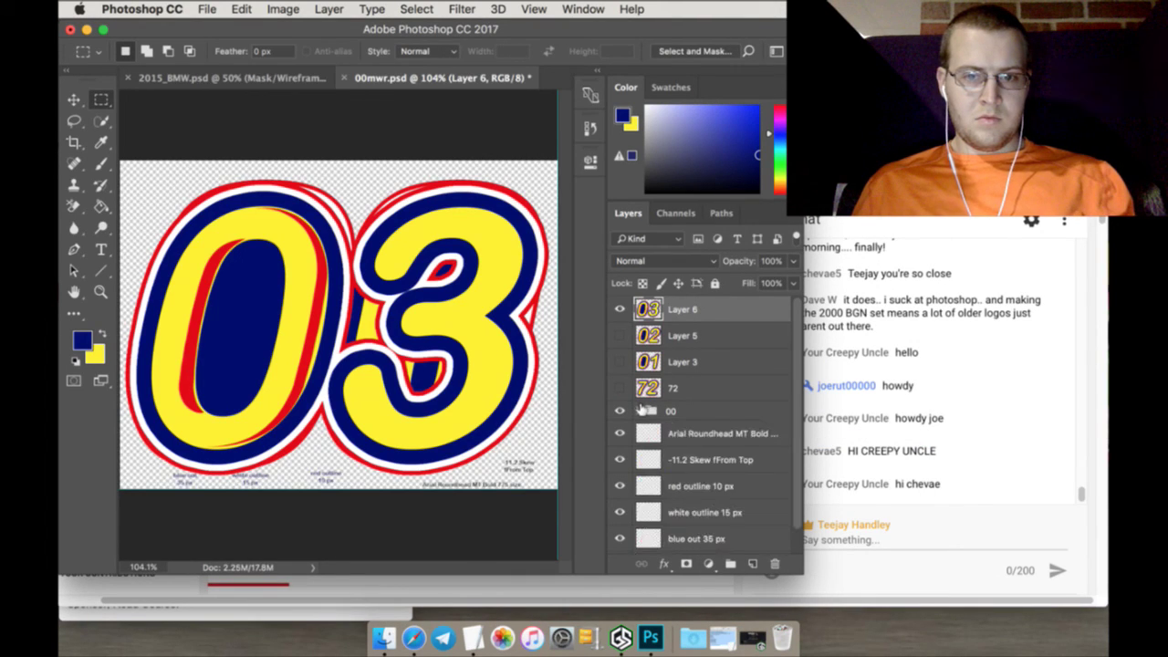
{"action": "left_click", "coordinate": [641, 411]}
{"action": "left_click", "coordinate": [717, 434]}
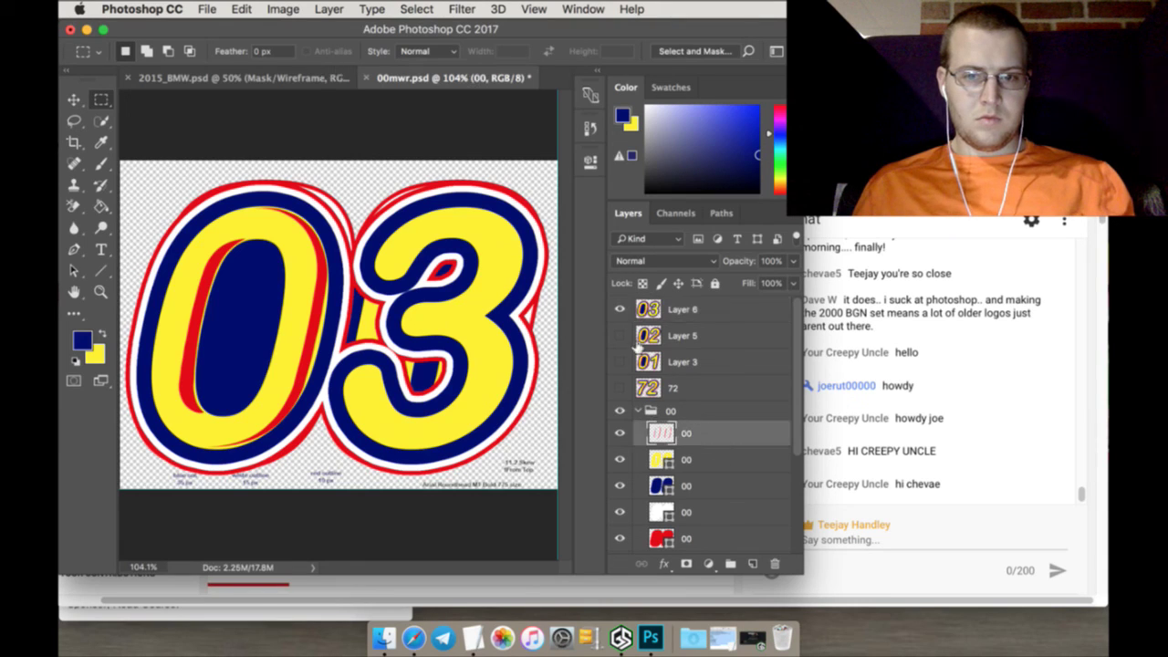
{"action": "left_click", "coordinate": [621, 309]}
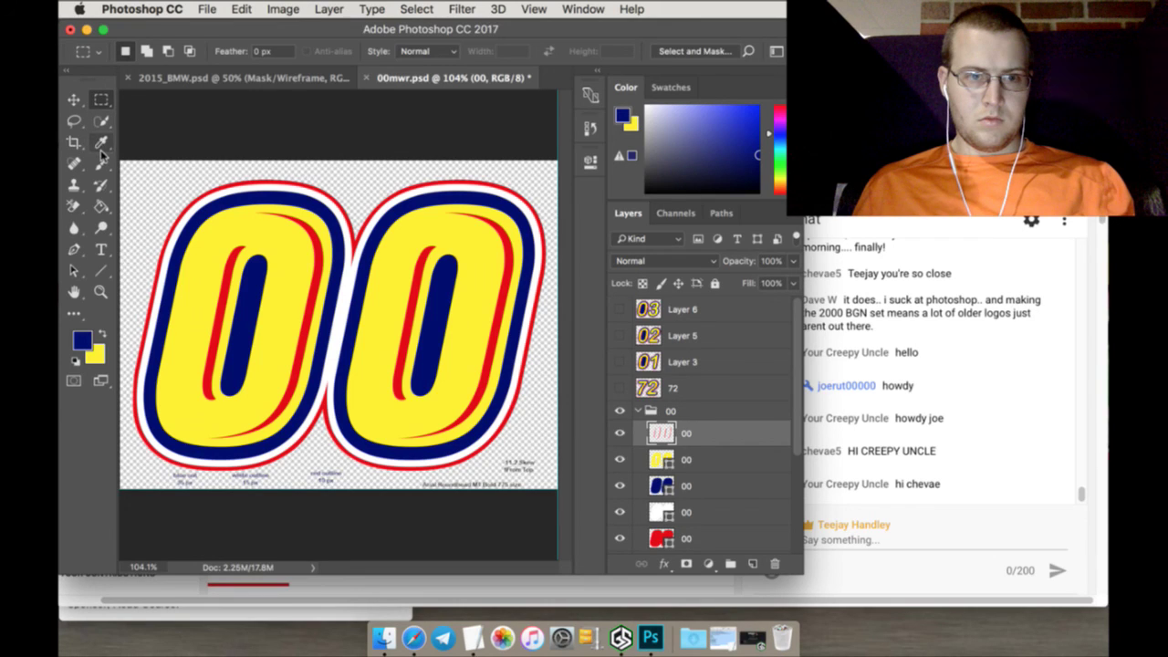
{"action": "left_click", "coordinate": [74, 120]}
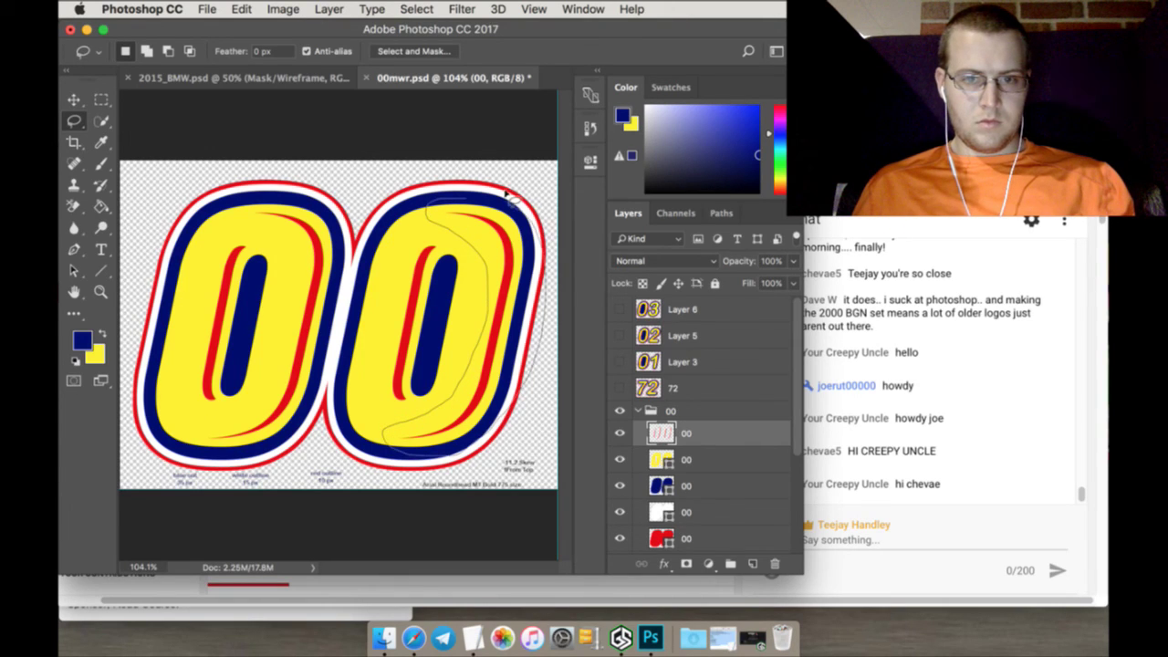
{"action": "left_click_drag", "start_coordinate": [507, 194], "coordinate": [506, 187]}
{"action": "left_click", "coordinate": [241, 10]}
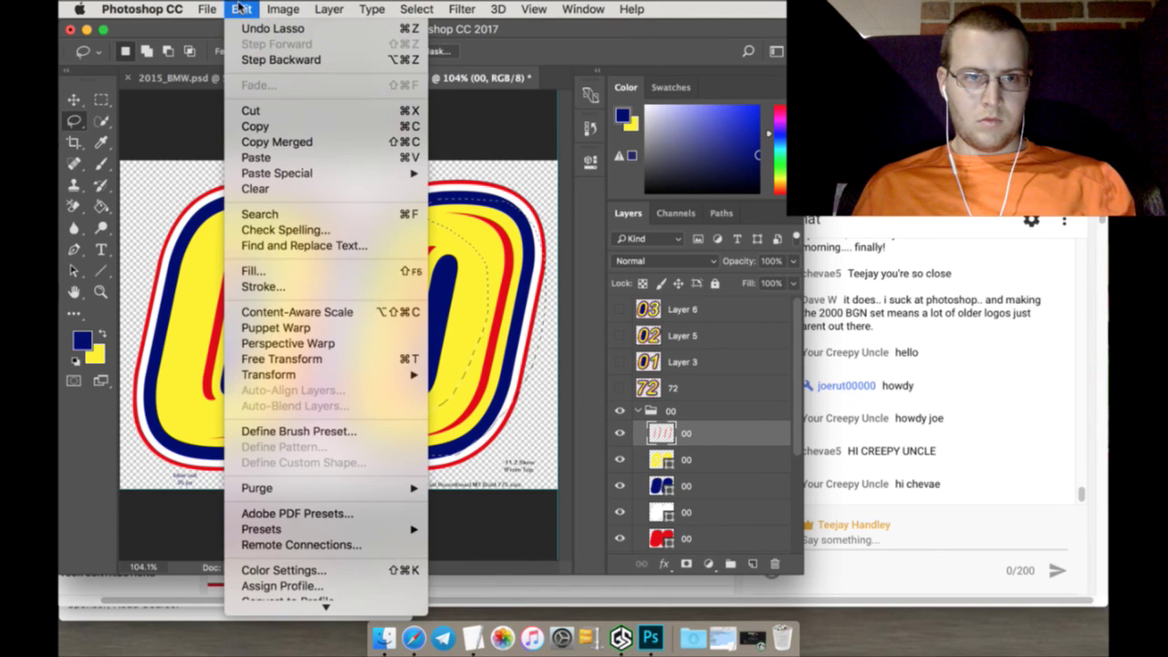
{"action": "left_click", "coordinate": [260, 128]}
{"action": "left_click", "coordinate": [241, 9]}
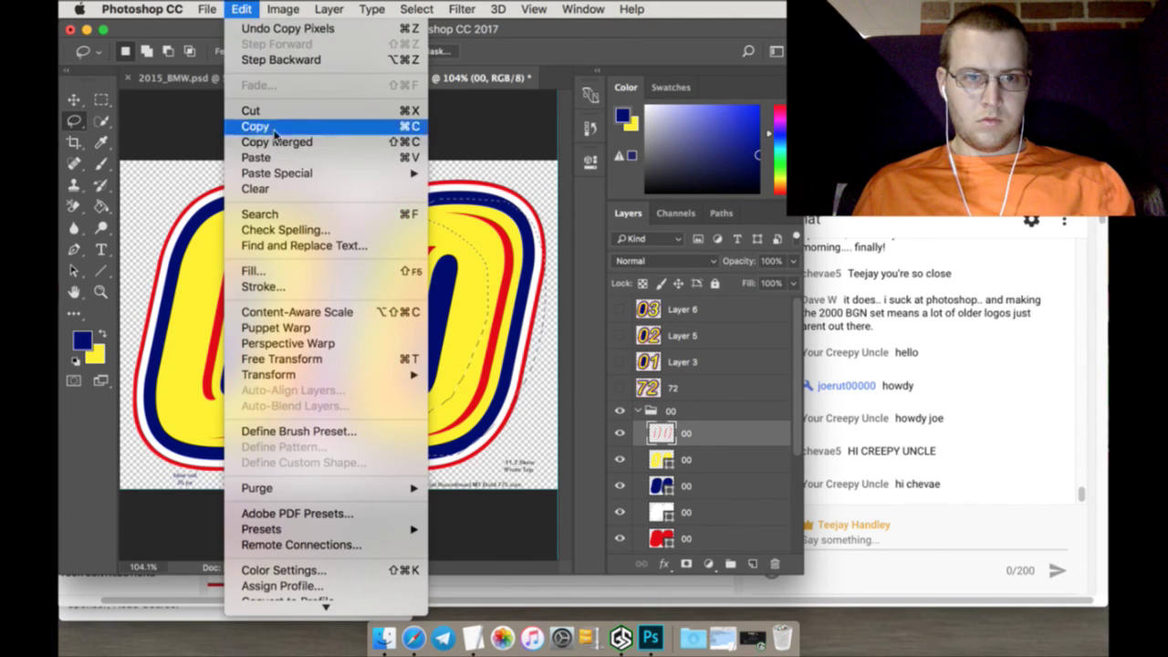
{"action": "mouse_move", "coordinate": [365, 173]}
{"action": "left_click", "coordinate": [449, 174]}
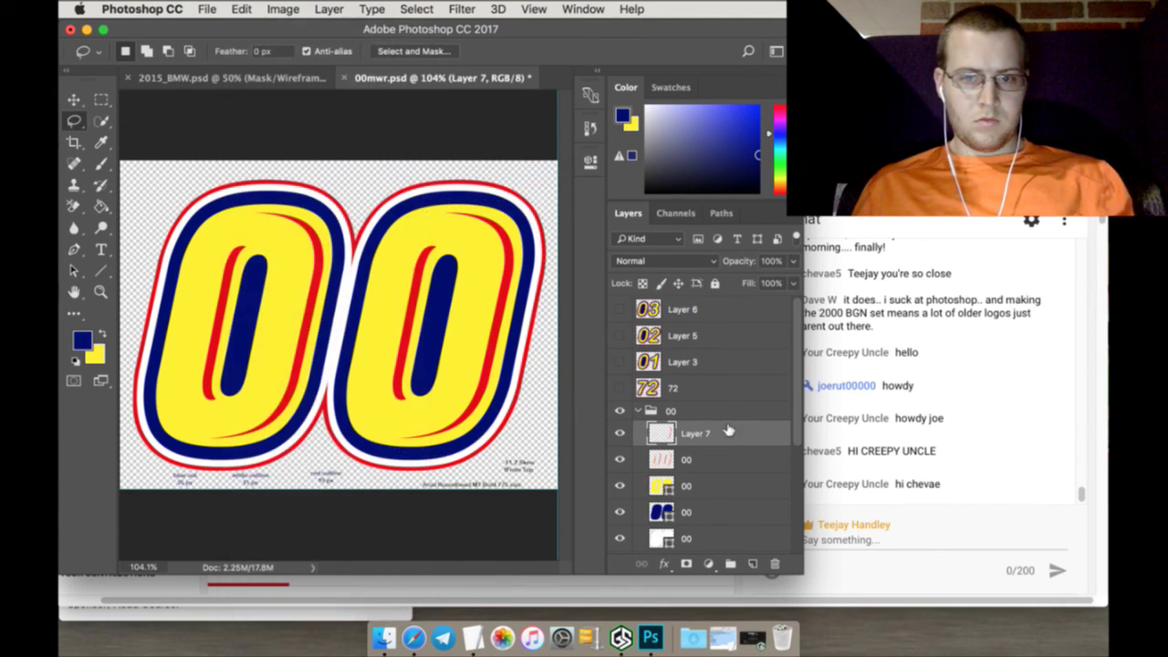
Move the pasted accent layer to the top of the stack, hide the 00 group and show the 03 layer
{"action": "left_click_drag", "start_coordinate": [725, 432], "coordinate": [723, 311]}
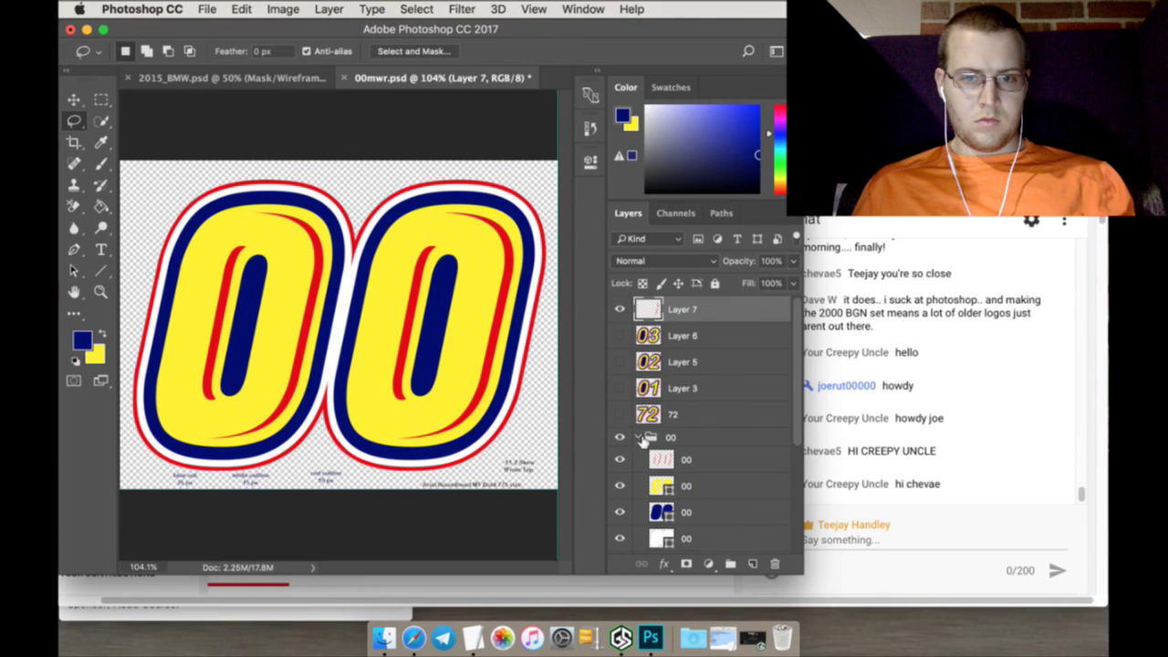
{"action": "left_click", "coordinate": [625, 436]}
{"action": "left_click", "coordinate": [621, 334]}
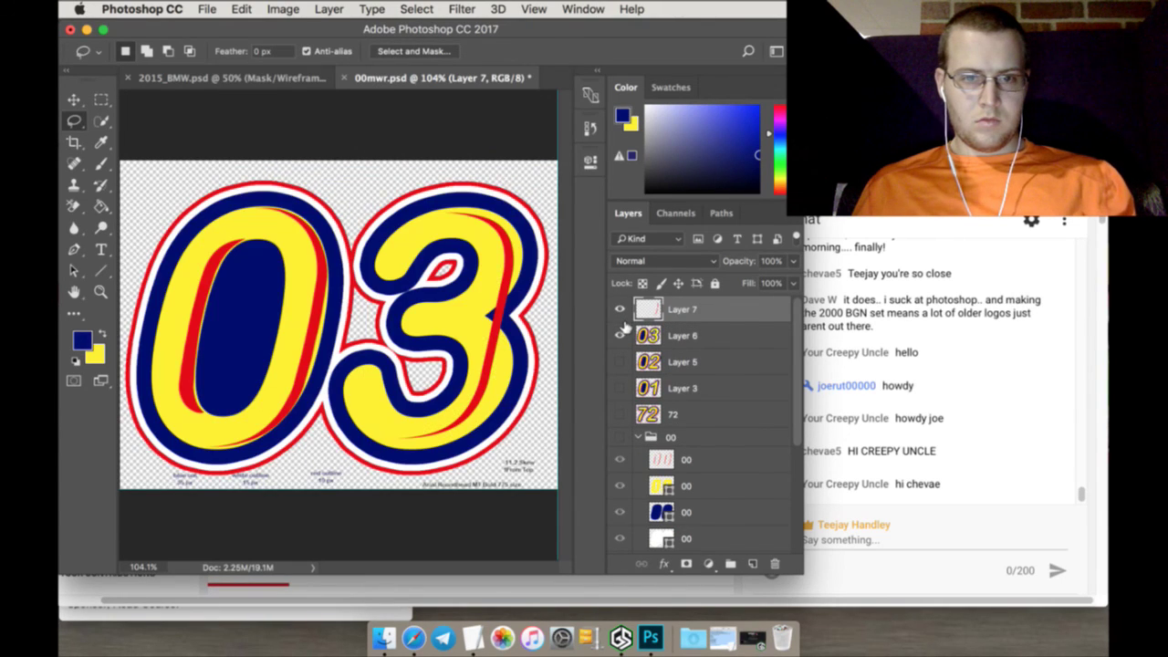
Scale the red accent to about 43.8% width and 44.2% height inside the 3's upper curve and apply the transformation
{"action": "left_click", "coordinate": [74, 100]}
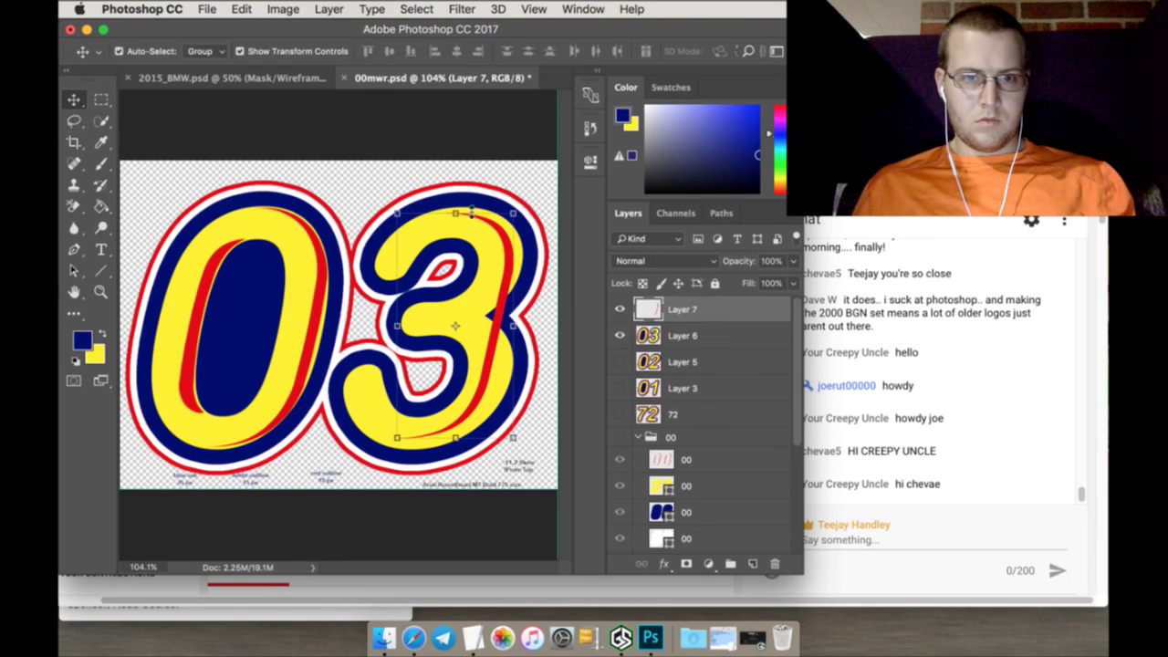
{"action": "left_click", "coordinate": [453, 214]}
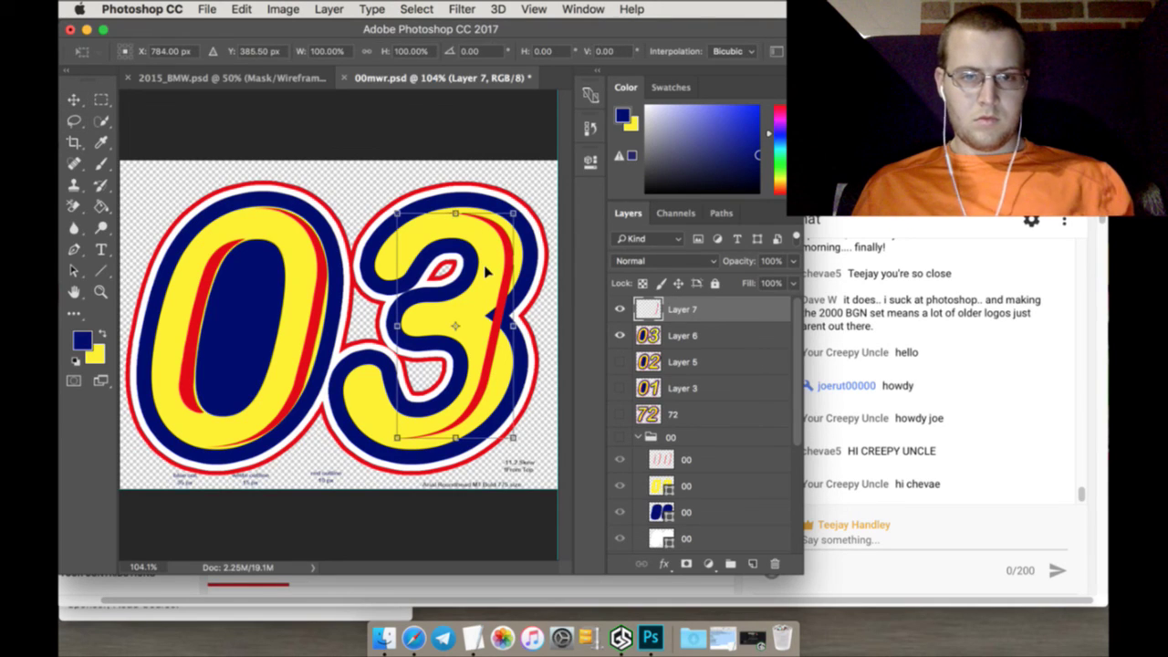
{"action": "left_click_drag", "start_coordinate": [398, 438], "coordinate": [483, 332]}
{"action": "left_click_drag", "start_coordinate": [461, 216], "coordinate": [454, 210]}
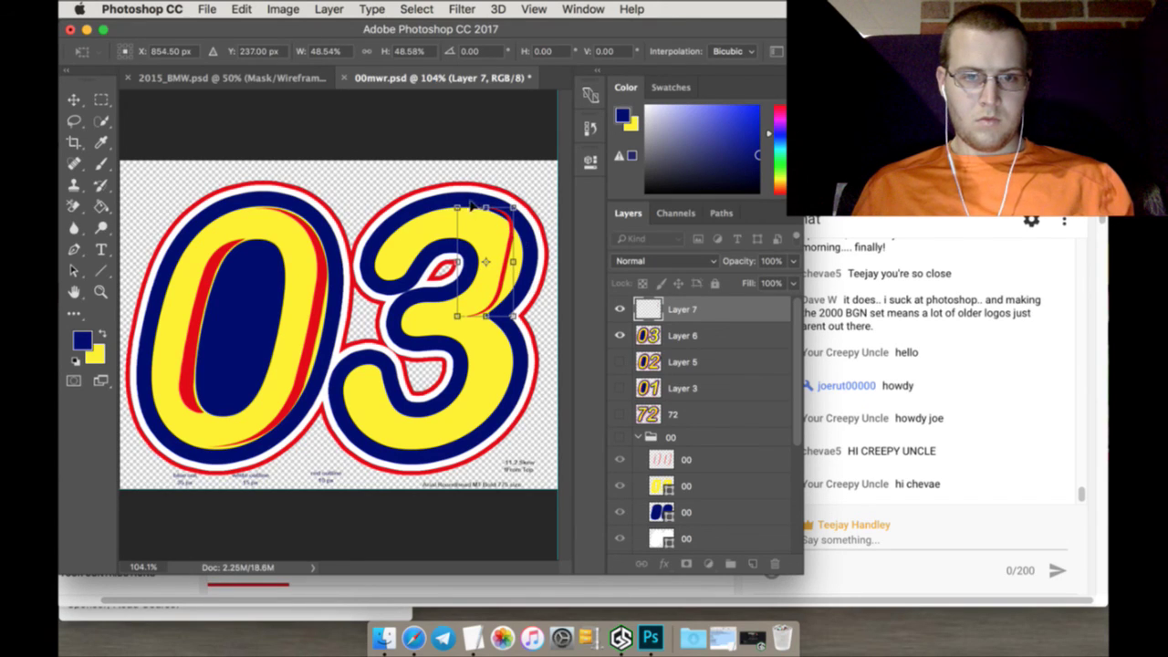
{"action": "left_click_drag", "start_coordinate": [456, 208], "coordinate": [464, 214]}
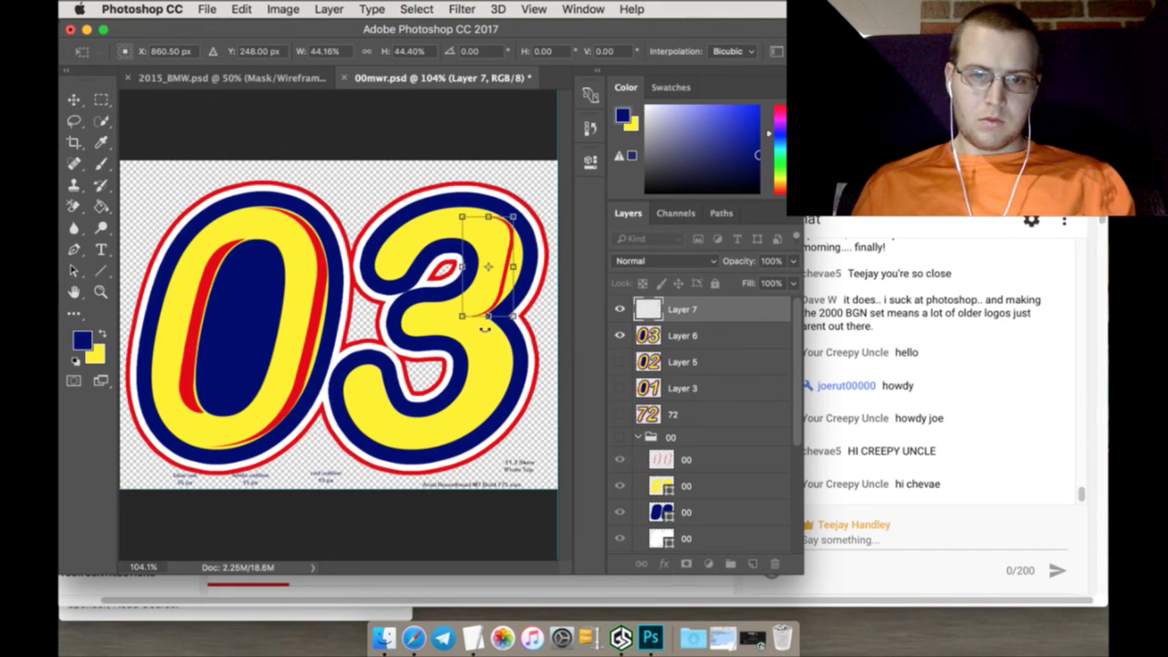
{"action": "left_click_drag", "start_coordinate": [463, 316], "coordinate": [463, 318]}
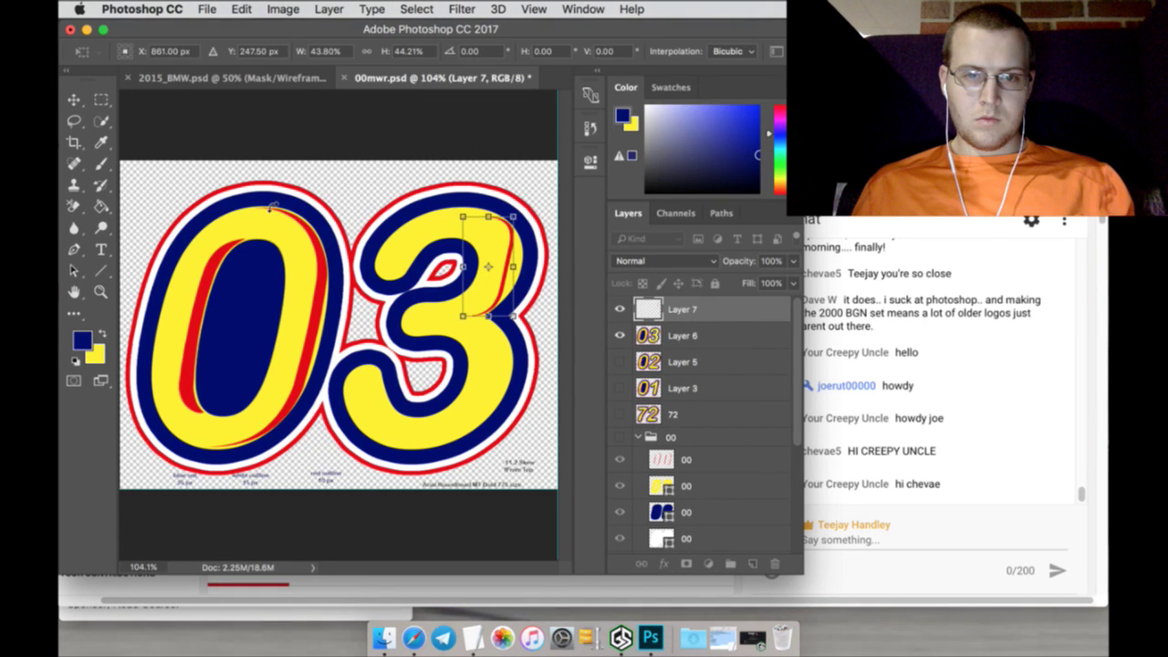
{"action": "left_click", "coordinate": [101, 103]}
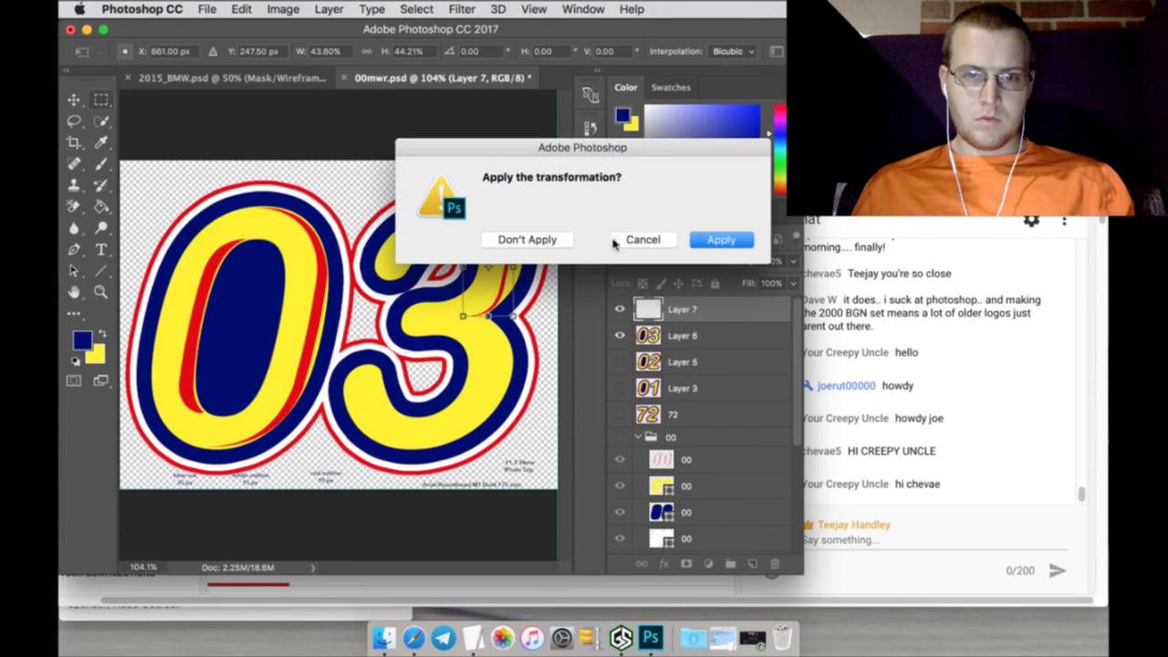
{"action": "left_click", "coordinate": [704, 239]}
Warp the red accent on Layer 7 so its middle bulges outward to the blue edge of the 3's upper curve
{"action": "left_click", "coordinate": [100, 291]}
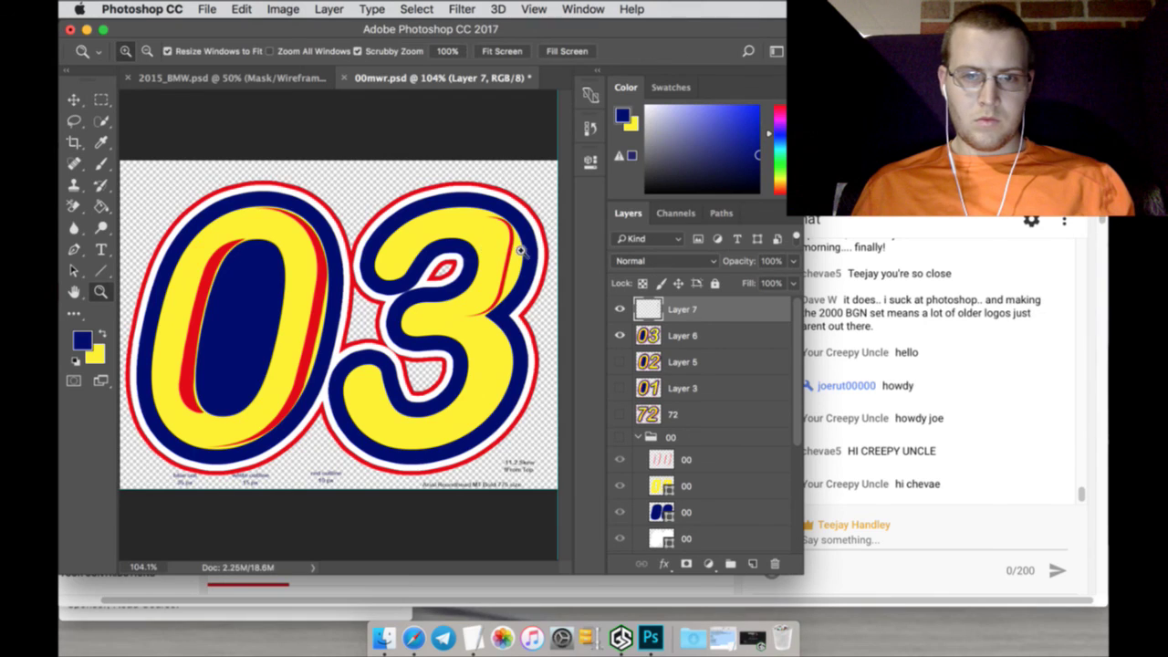
{"action": "left_click", "coordinate": [520, 251]}
{"action": "left_click", "coordinate": [537, 252]}
{"action": "left_click", "coordinate": [536, 253]}
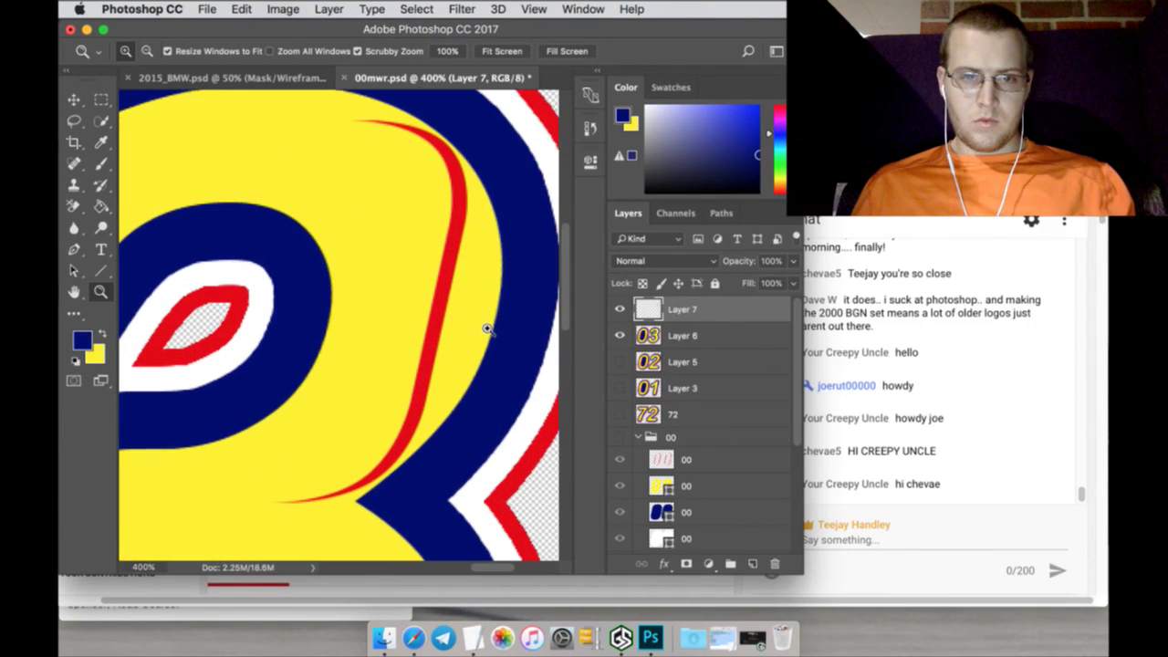
{"action": "scroll", "coordinate": [486, 333], "scroll_direction": "up", "scroll_amount": 2}
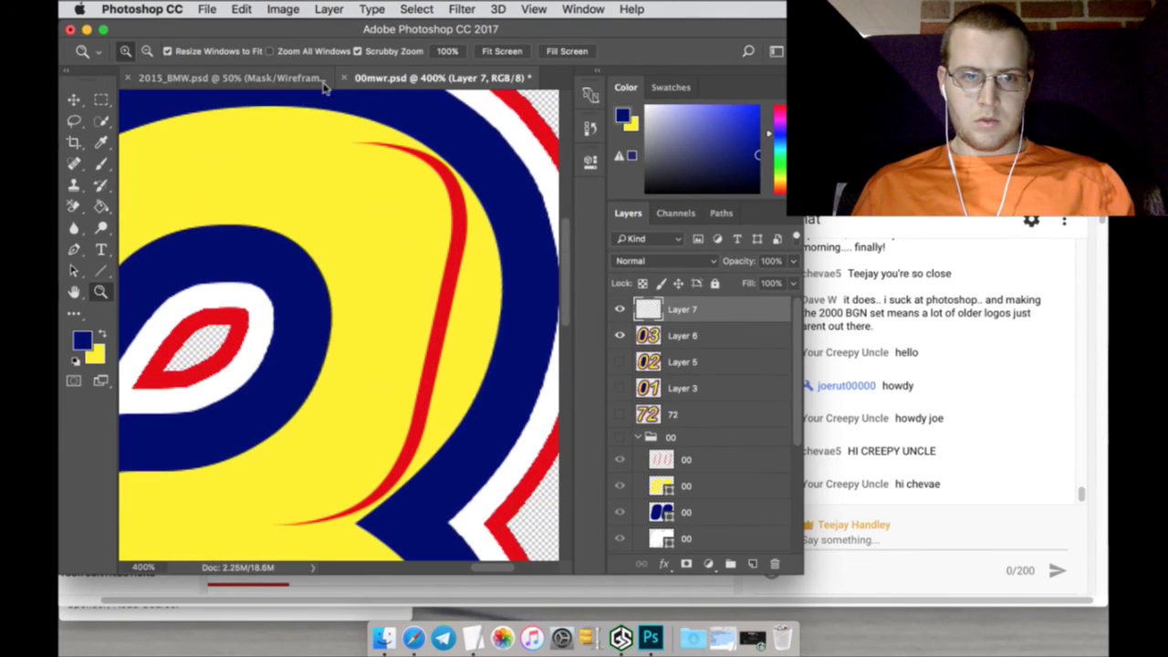
{"action": "left_click", "coordinate": [241, 9]}
{"action": "mouse_move", "coordinate": [369, 384]}
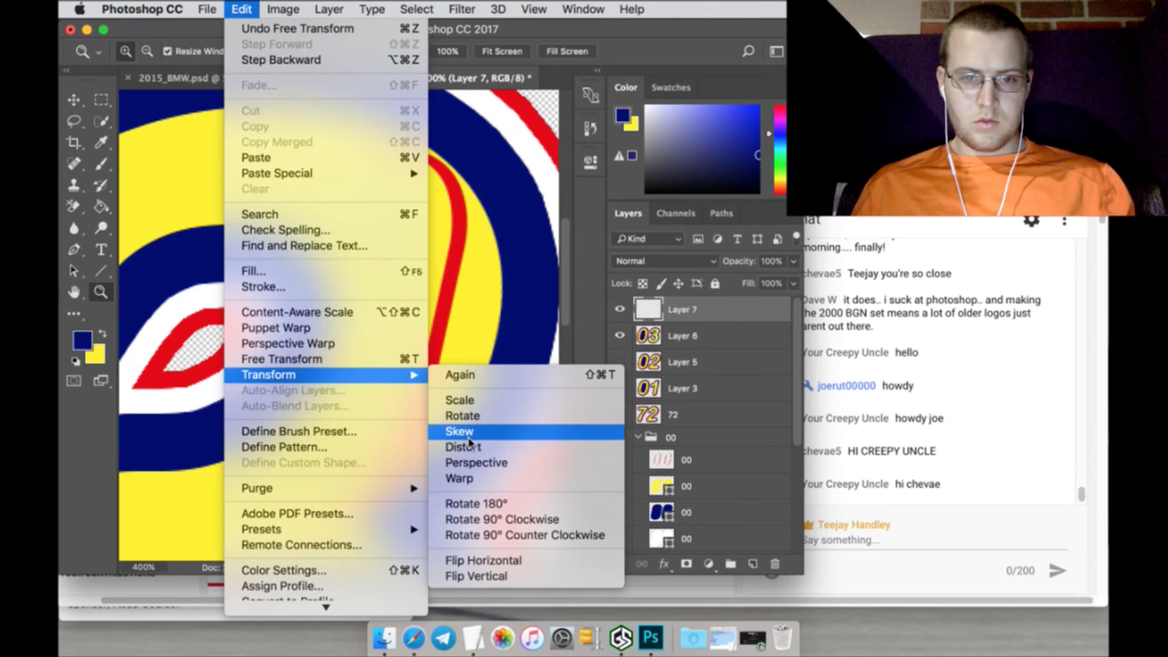
{"action": "left_click", "coordinate": [485, 478]}
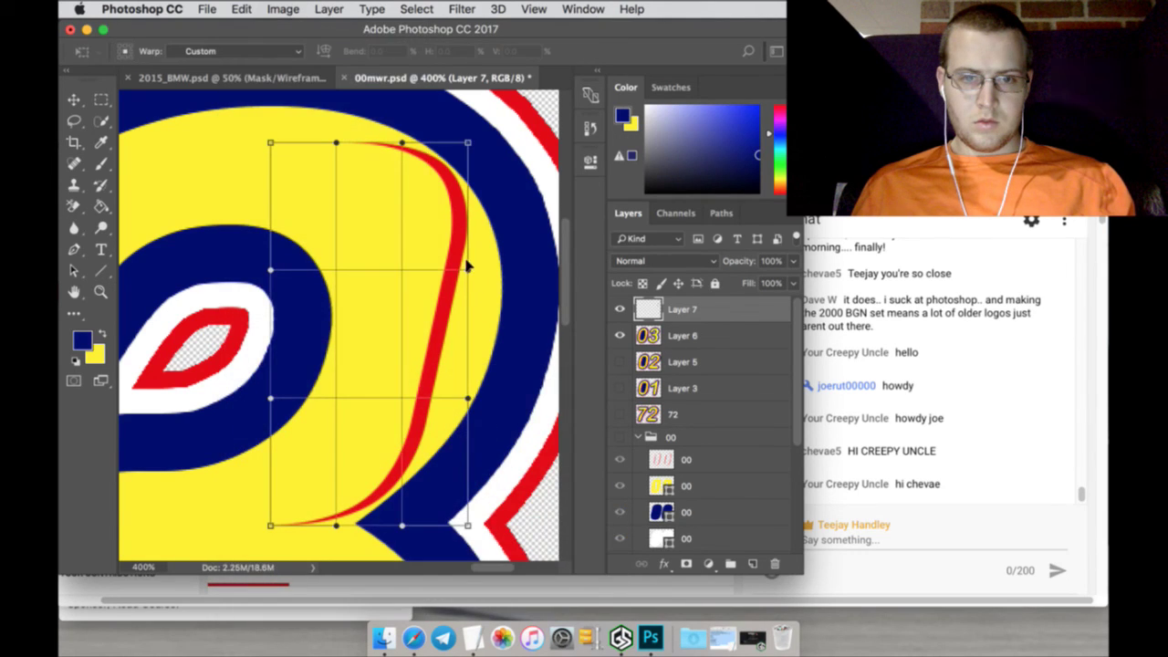
{"action": "left_click_drag", "start_coordinate": [467, 266], "coordinate": [540, 269]}
{"action": "left_click_drag", "start_coordinate": [469, 398], "coordinate": [560, 399]}
{"action": "left_click_drag", "start_coordinate": [540, 271], "coordinate": [491, 266]}
{"action": "left_click_drag", "start_coordinate": [466, 314], "coordinate": [479, 327]}
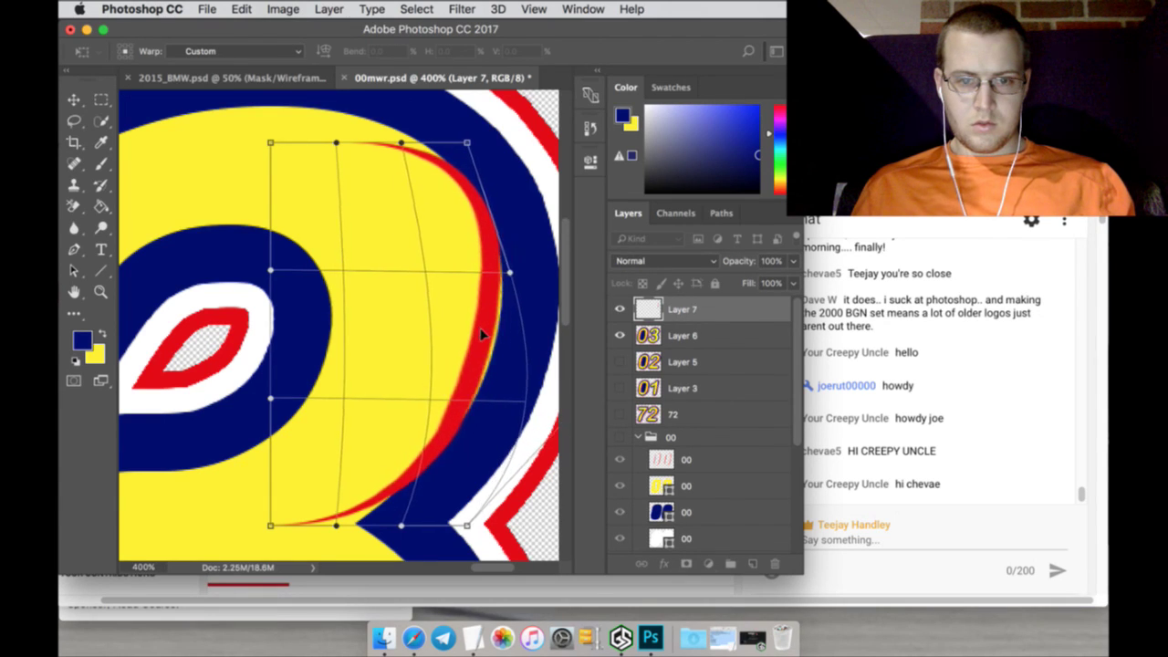
Refine the warp so the accent's upper end follows the top edge of the 3's yellow upper curve
{"action": "left_click_drag", "start_coordinate": [407, 522], "coordinate": [371, 520]}
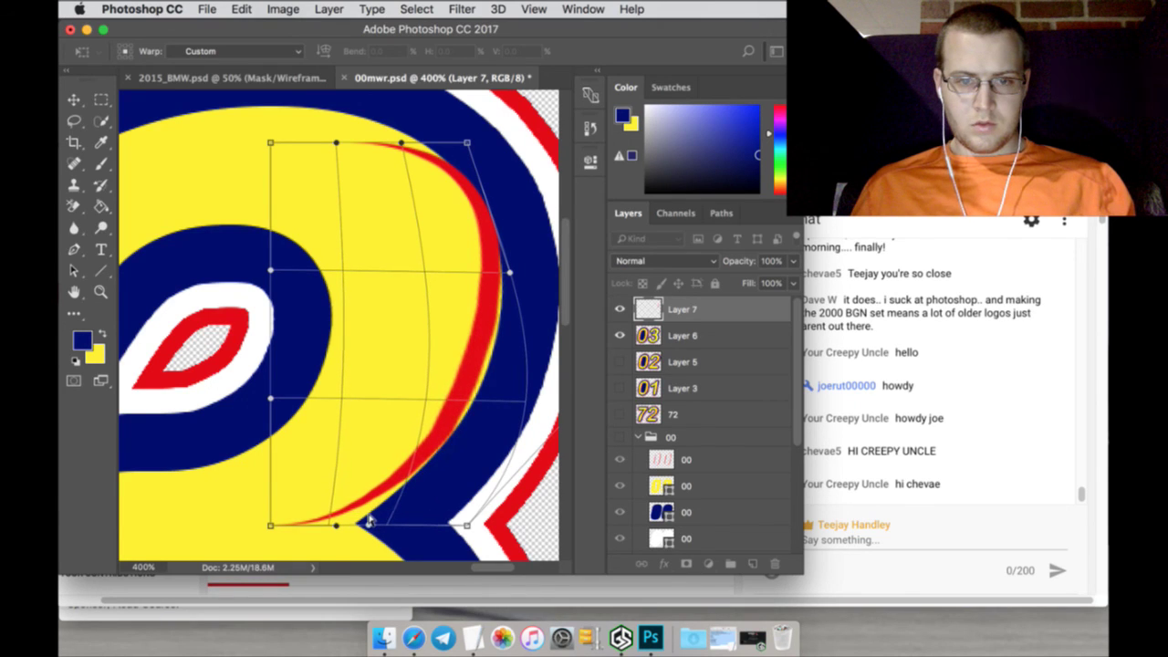
{"action": "left_click_drag", "start_coordinate": [413, 137], "coordinate": [368, 135]}
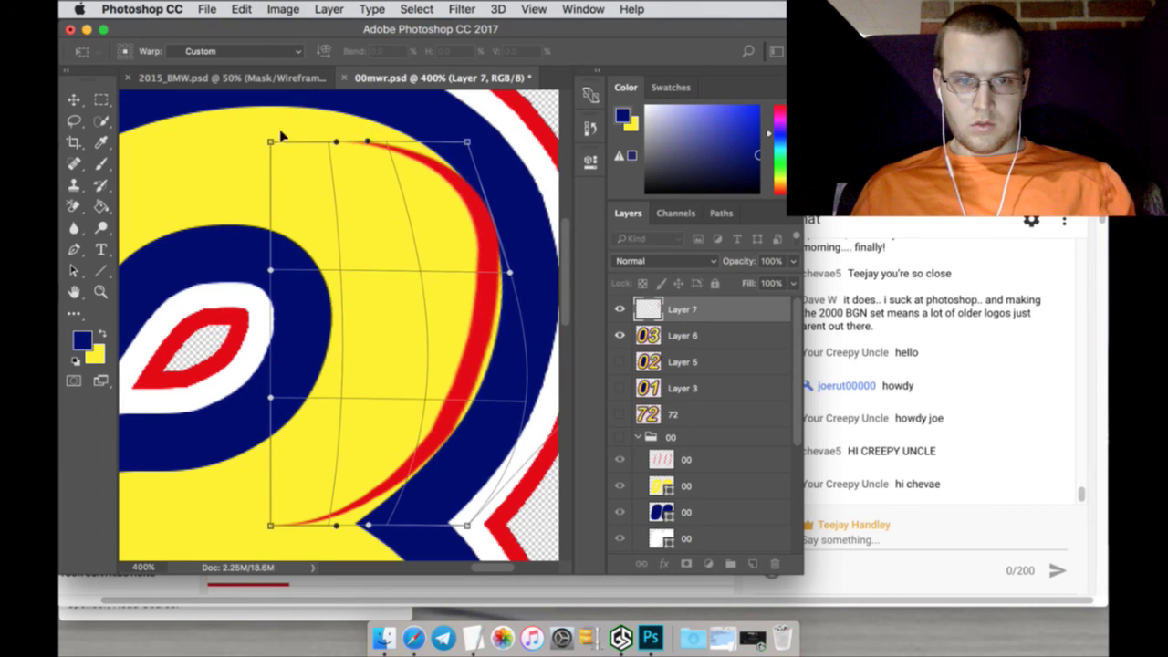
{"action": "left_click_drag", "start_coordinate": [270, 141], "coordinate": [267, 106]}
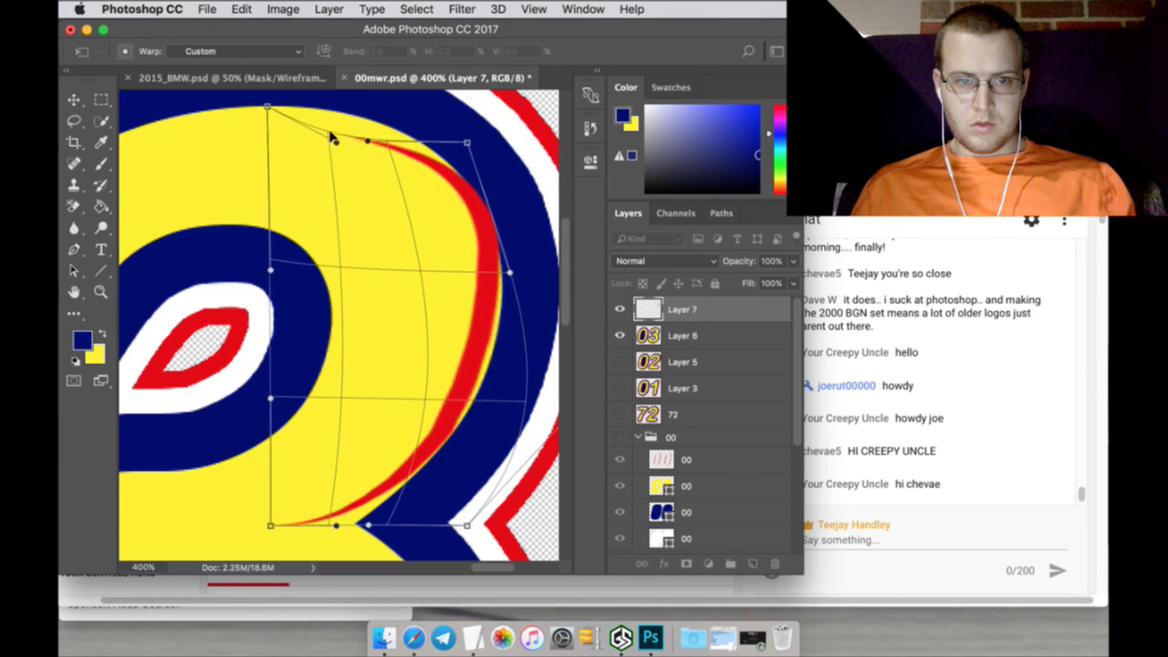
{"action": "left_click_drag", "start_coordinate": [334, 140], "coordinate": [367, 123]}
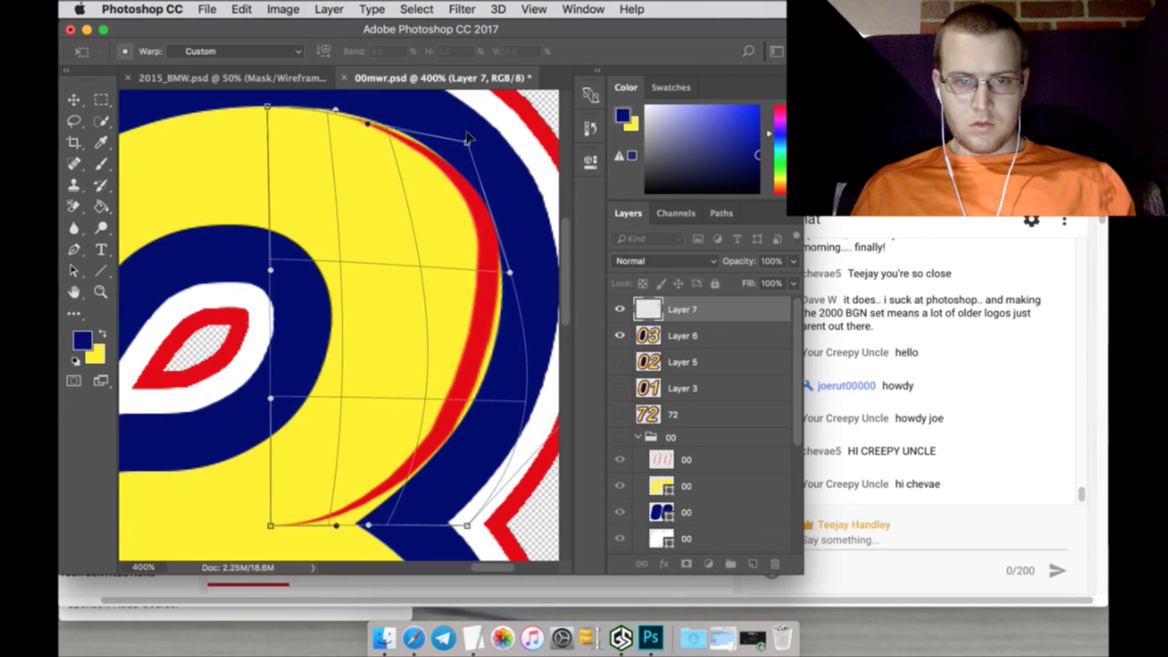
{"action": "left_click_drag", "start_coordinate": [466, 134], "coordinate": [459, 148]}
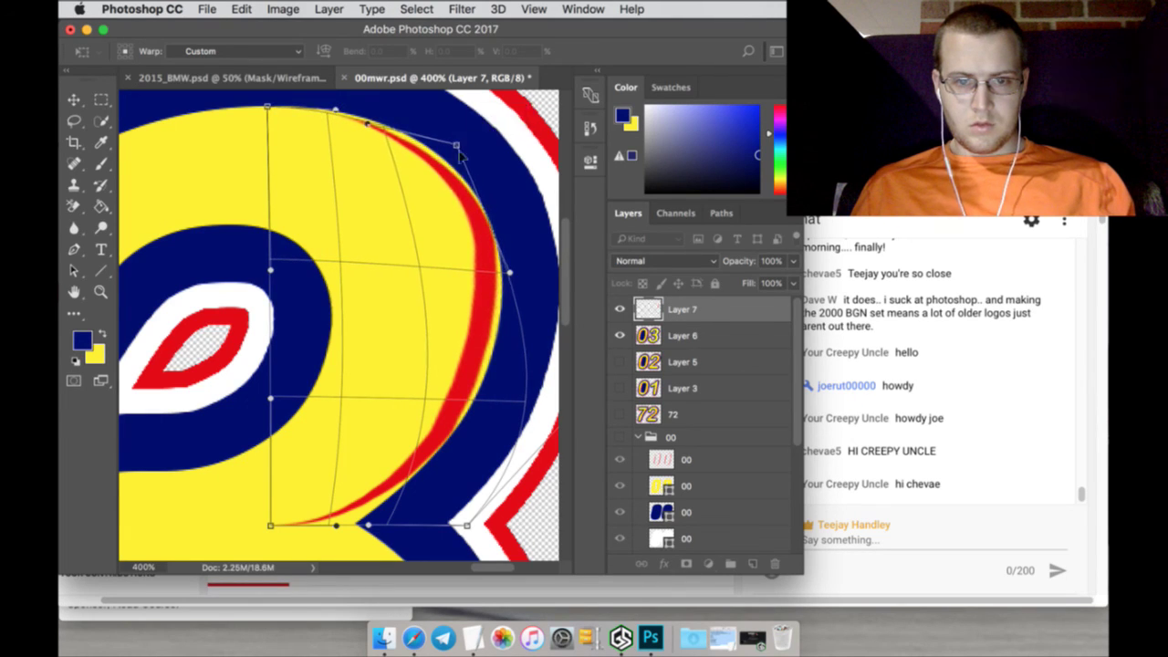
{"action": "left_click_drag", "start_coordinate": [509, 269], "coordinate": [504, 266]}
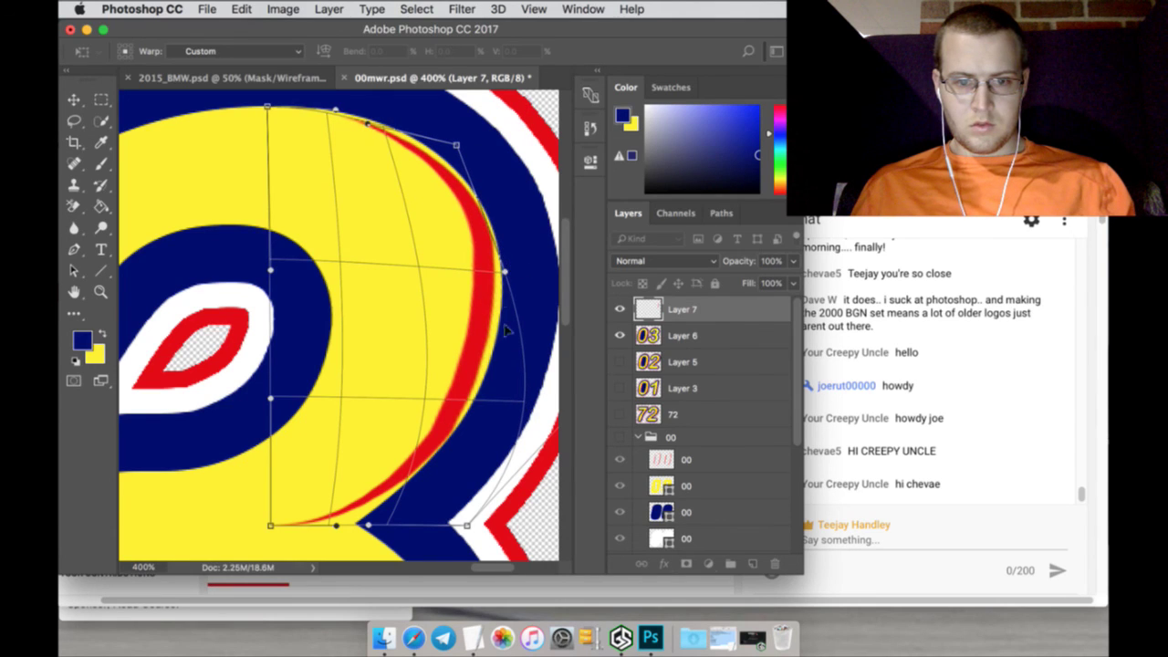
{"action": "left_click_drag", "start_coordinate": [507, 330], "coordinate": [514, 352]}
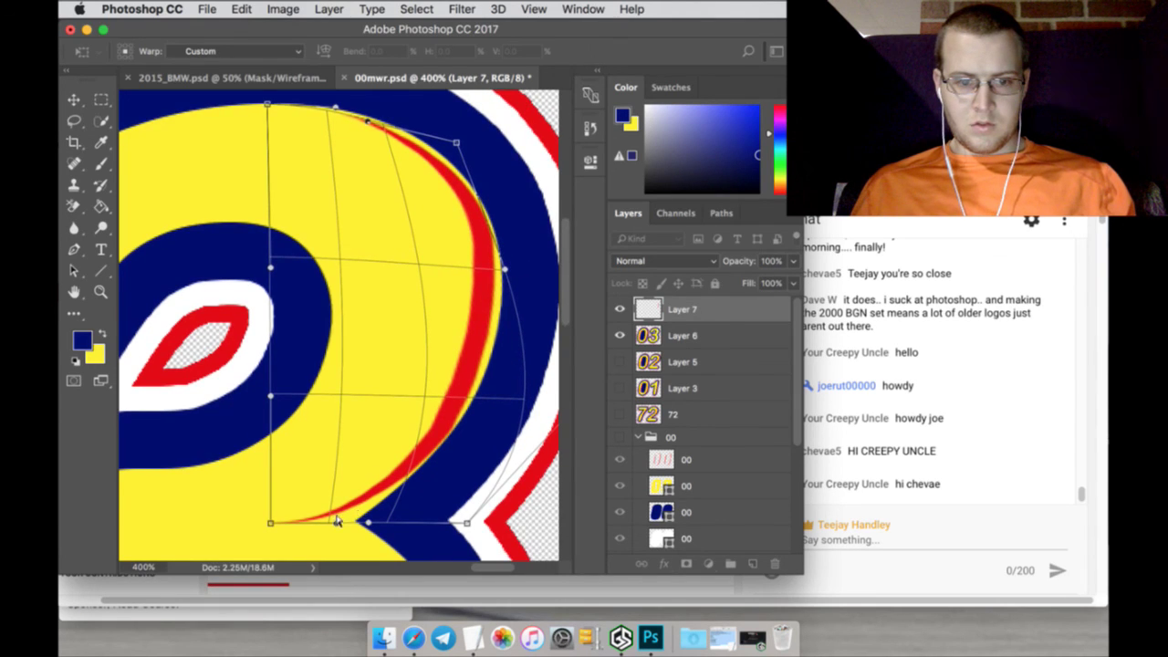
Pull the accent's lower end into the notch between the 3's two curves and apply the warp
{"action": "left_click_drag", "start_coordinate": [337, 520], "coordinate": [345, 523]}
{"action": "left_click_drag", "start_coordinate": [273, 516], "coordinate": [350, 519]}
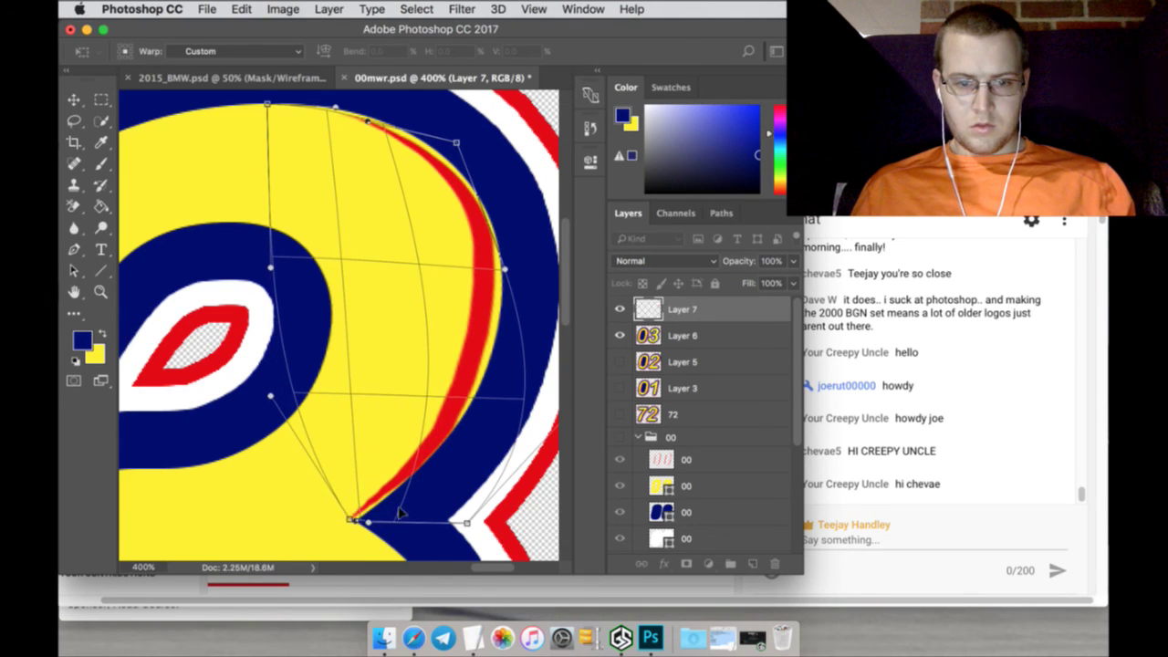
{"action": "mouse_move", "coordinate": [466, 517]}
{"action": "left_mouse_down"}
{"action": "mouse_move", "coordinate": [471, 504]}
{"action": "mouse_move", "coordinate": [459, 509]}
{"action": "left_mouse_up"}
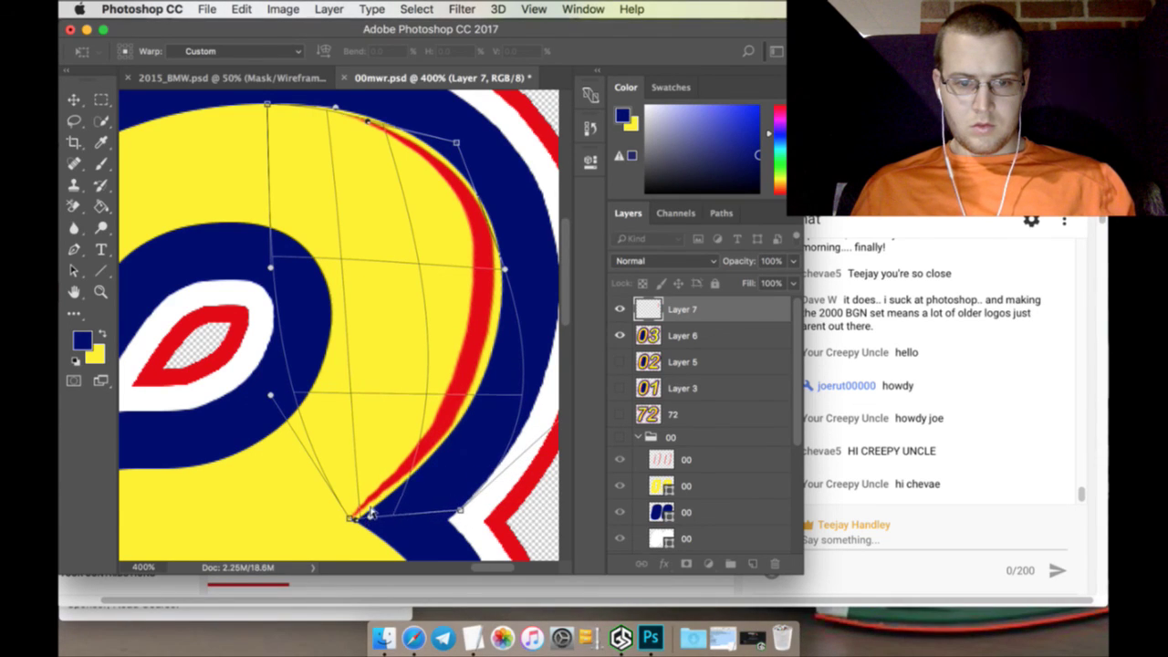
{"action": "mouse_move", "coordinate": [372, 513]}
{"action": "left_mouse_down"}
{"action": "mouse_move", "coordinate": [384, 511]}
{"action": "mouse_move", "coordinate": [362, 508]}
{"action": "left_mouse_up"}
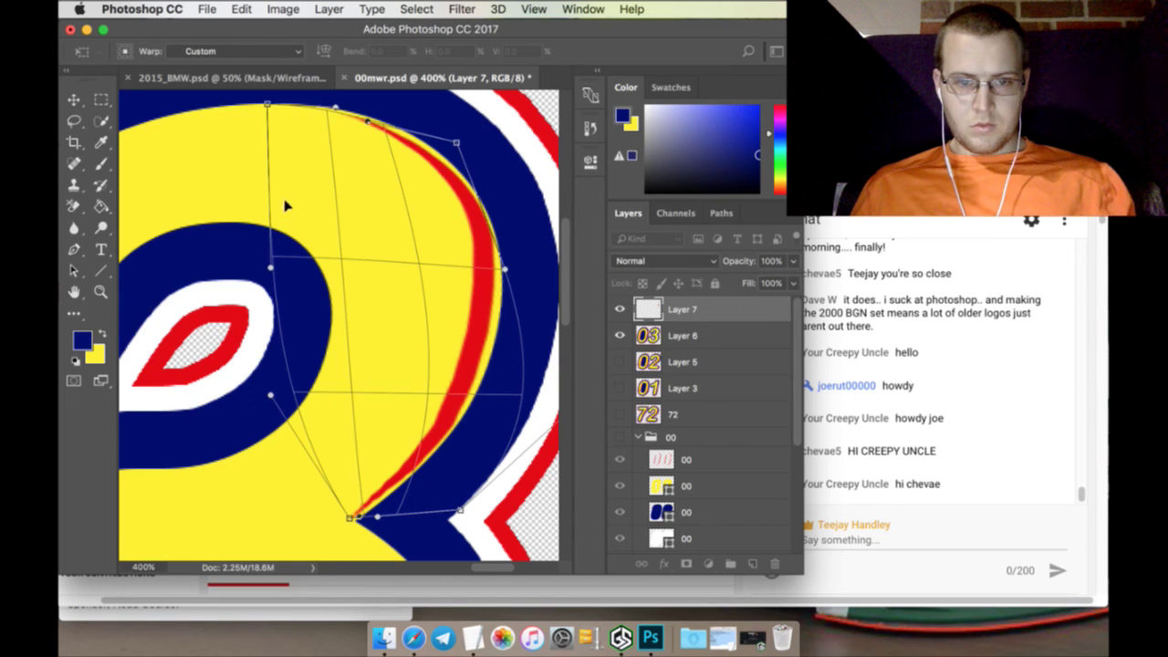
{"action": "left_click", "coordinate": [98, 103]}
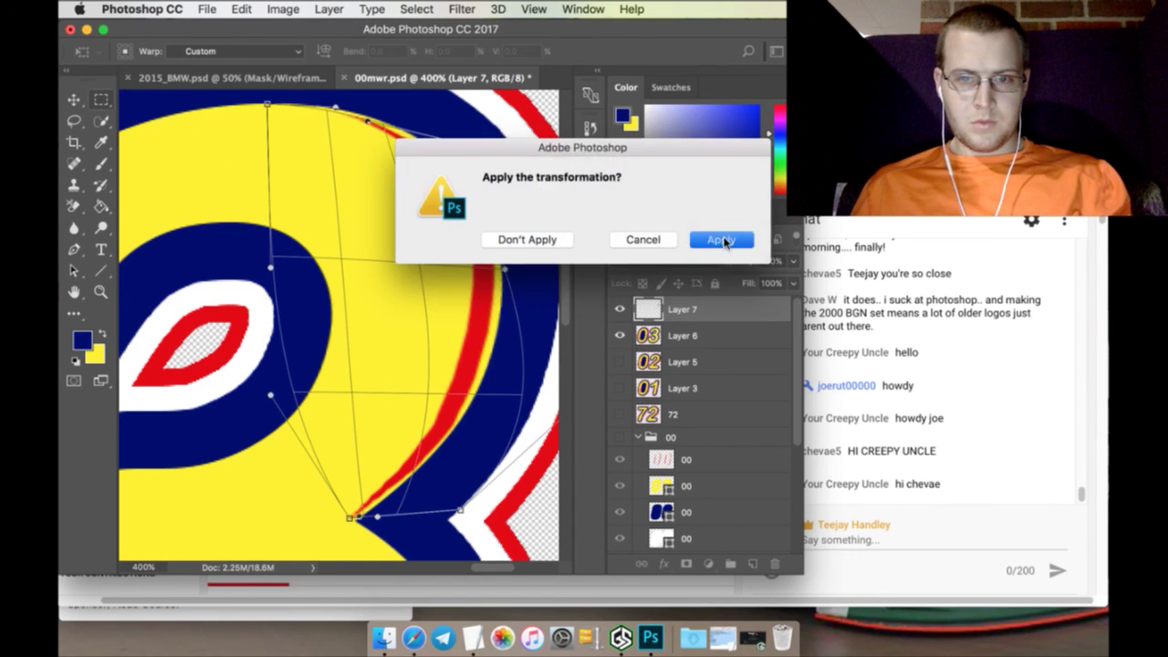
{"action": "left_click", "coordinate": [720, 240]}
Duplicate the warped accent layer under the default name Layer 7 copy
{"action": "right_click", "coordinate": [705, 310]}
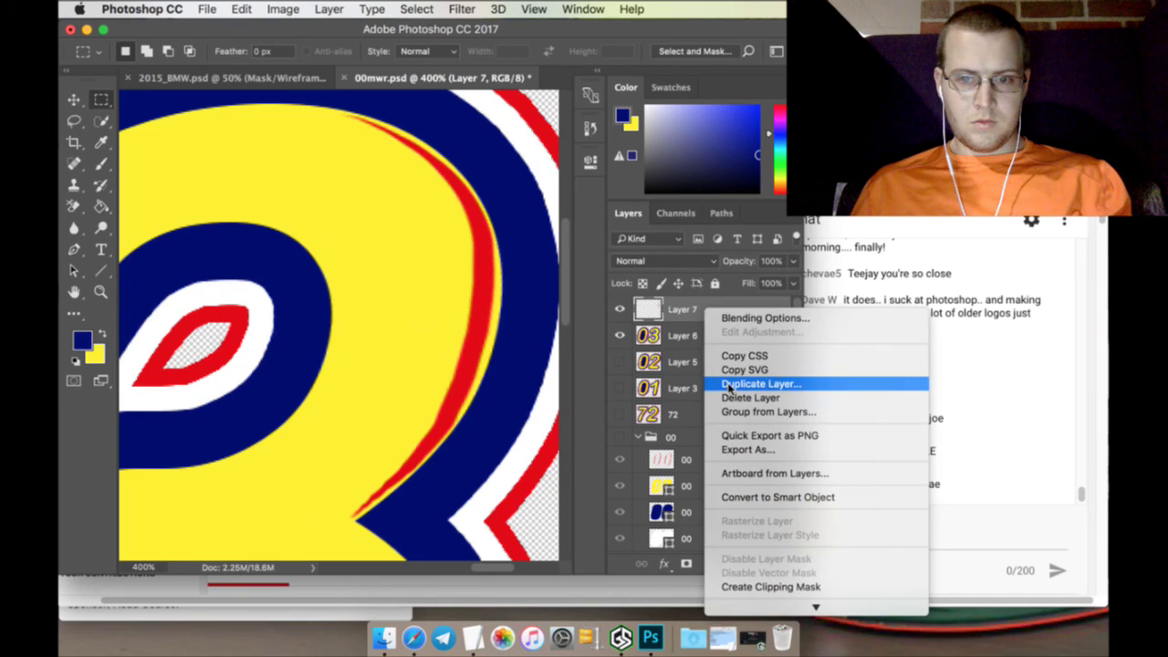
{"action": "left_click", "coordinate": [727, 384]}
{"action": "left_click", "coordinate": [738, 245]}
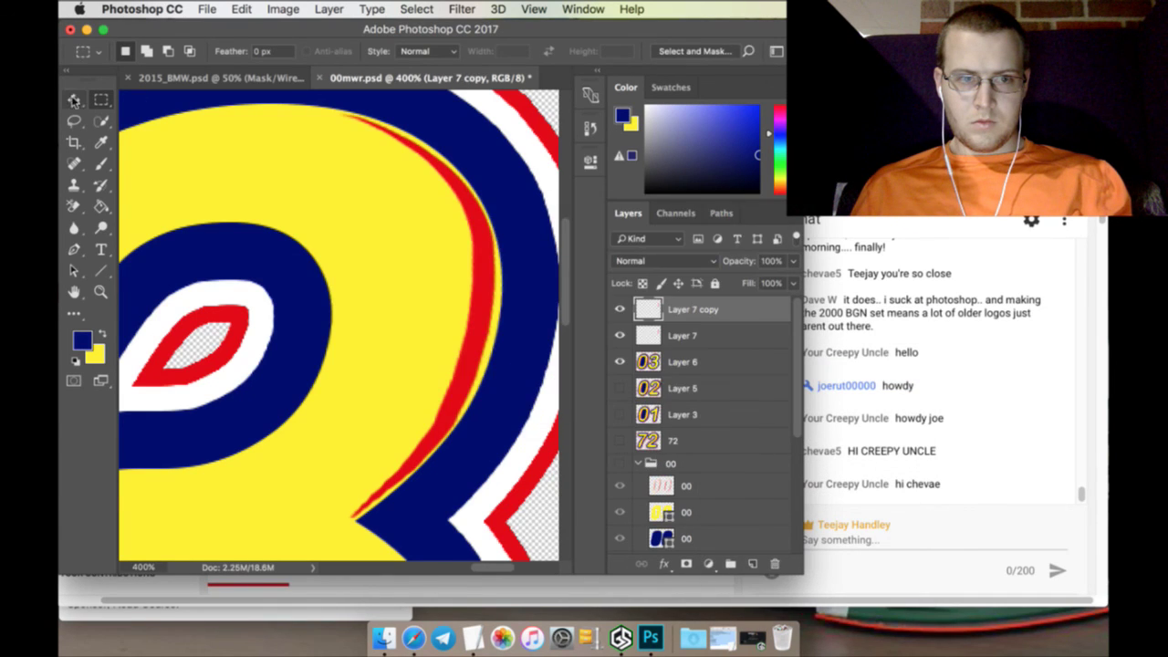
{"action": "key", "text": "v"}
{"action": "left_click", "coordinate": [415, 114]}
{"action": "scroll", "coordinate": [420, 383], "scroll_direction": "down", "scroll_amount": 10}
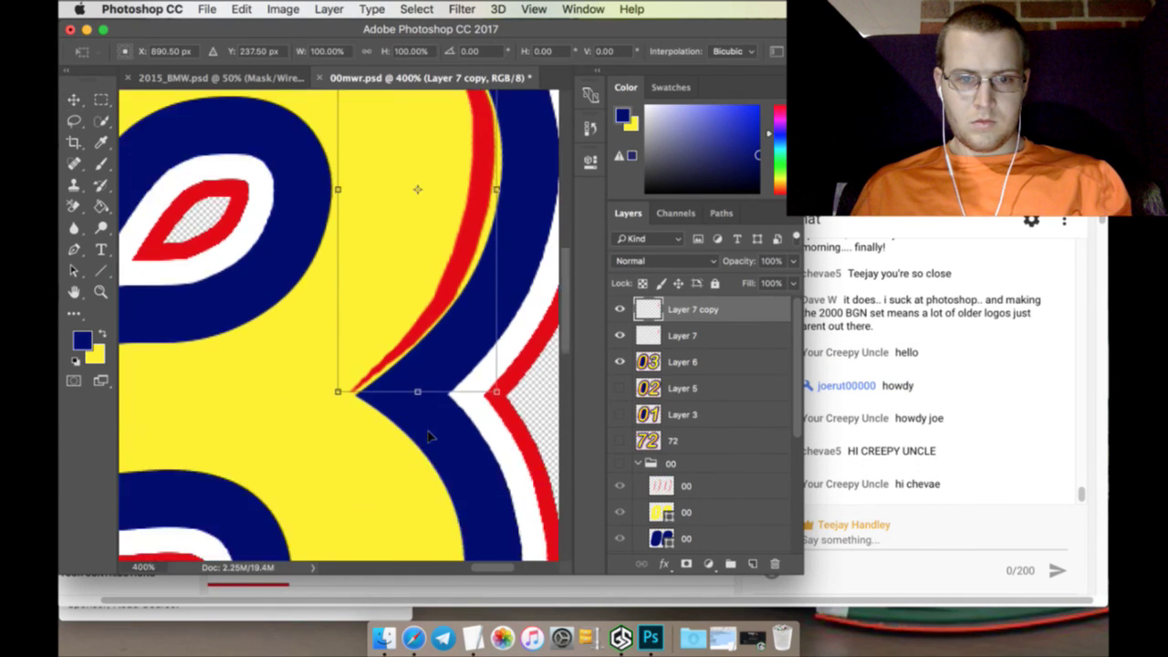
{"action": "scroll", "coordinate": [427, 444], "scroll_direction": "down", "scroll_amount": 2}
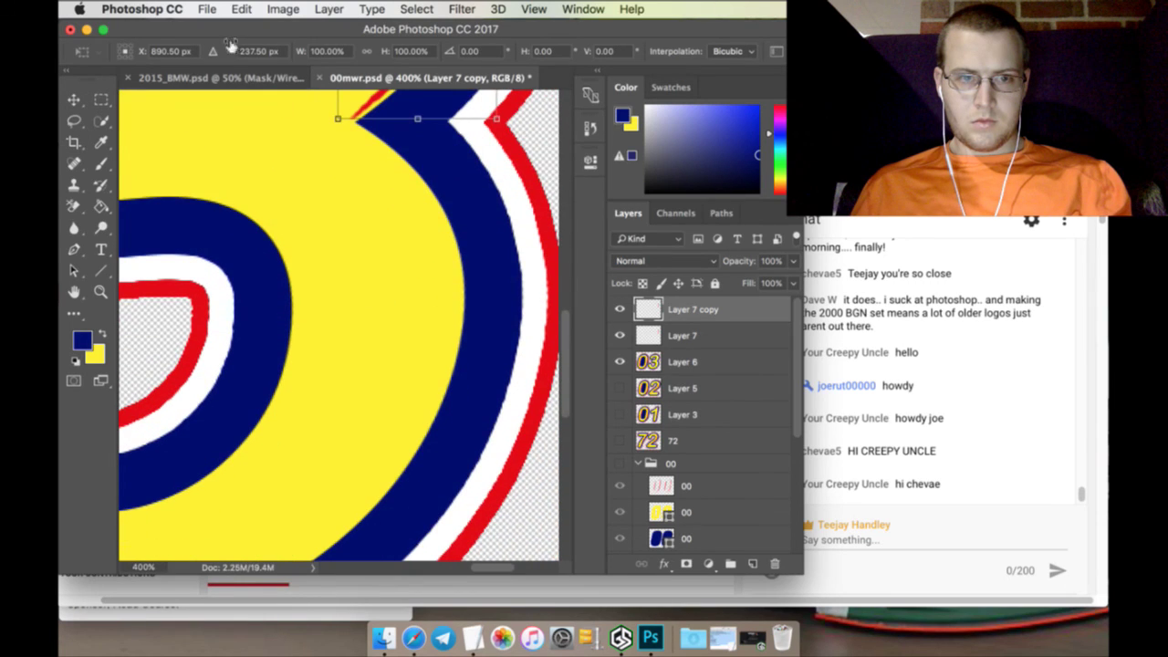
{"action": "scroll", "coordinate": [274, 183], "scroll_direction": "down", "scroll_amount": 2}
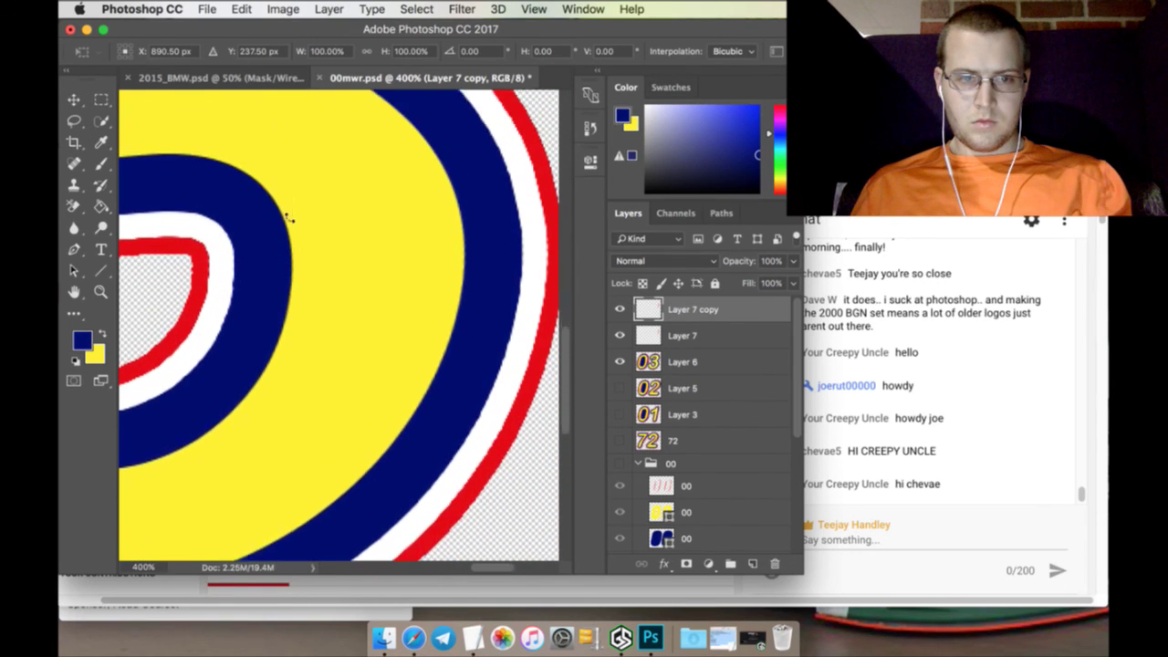
{"action": "scroll", "coordinate": [287, 222], "scroll_direction": "up", "scroll_amount": 2}
{"action": "left_click_drag", "start_coordinate": [232, 51], "coordinate": [432, 67]}
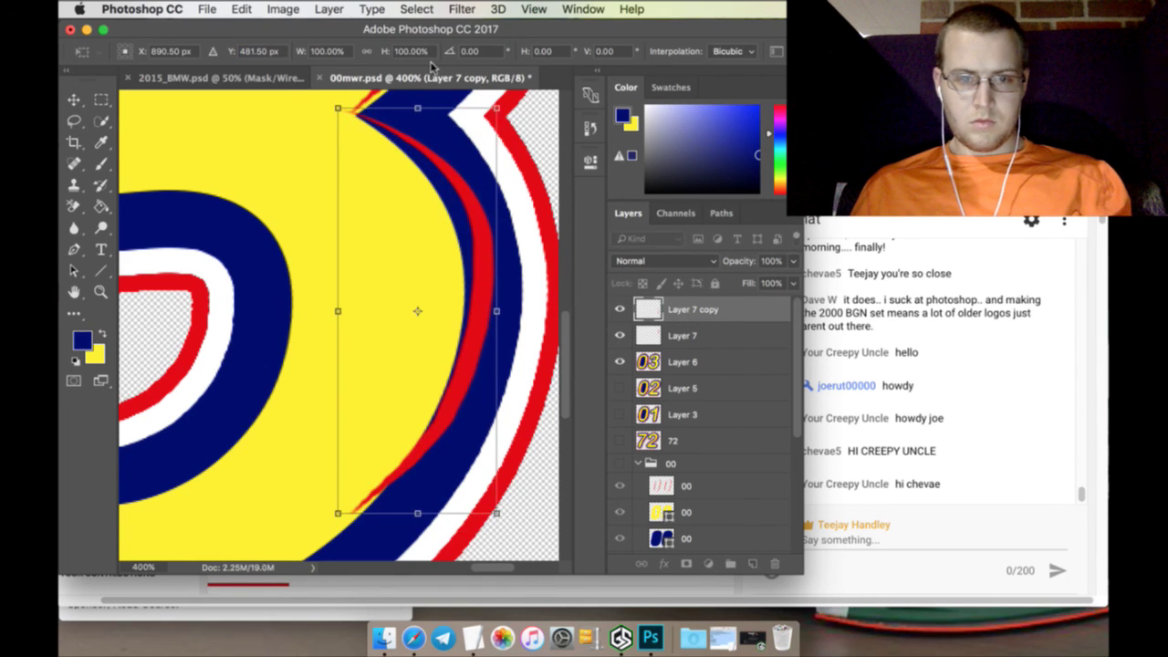
{"action": "scroll", "coordinate": [481, 241], "scroll_direction": "up", "scroll_amount": 3}
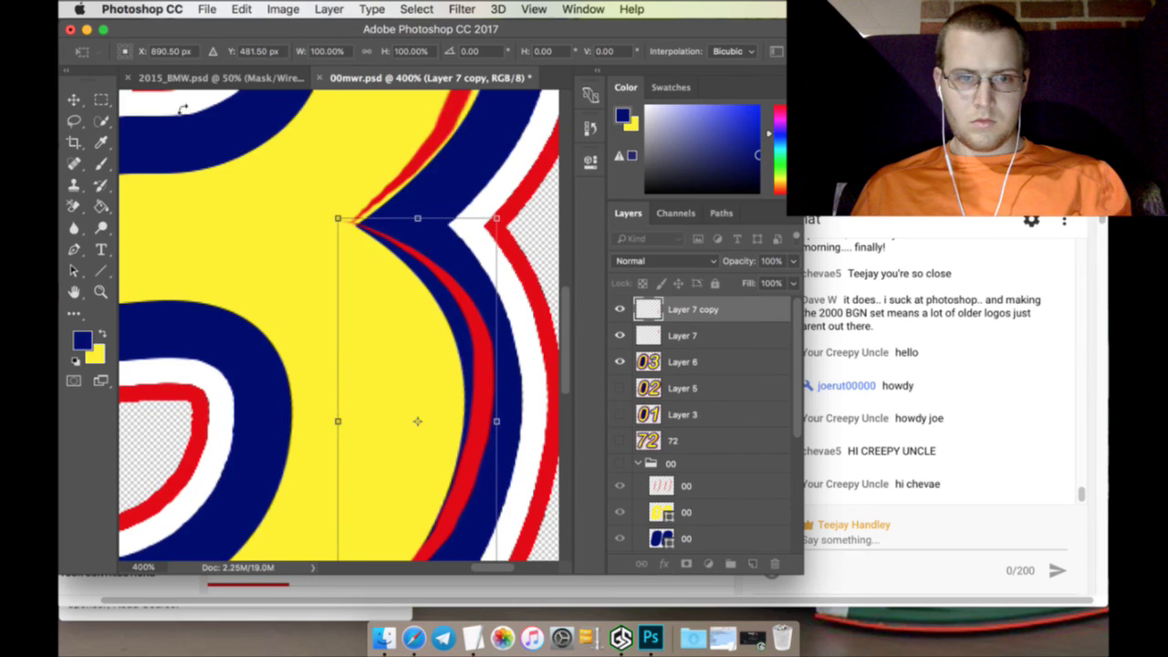
{"action": "left_click", "coordinate": [104, 99]}
{"action": "left_click", "coordinate": [522, 239]}
{"action": "scroll", "coordinate": [337, 319], "scroll_direction": "up", "scroll_amount": 3}
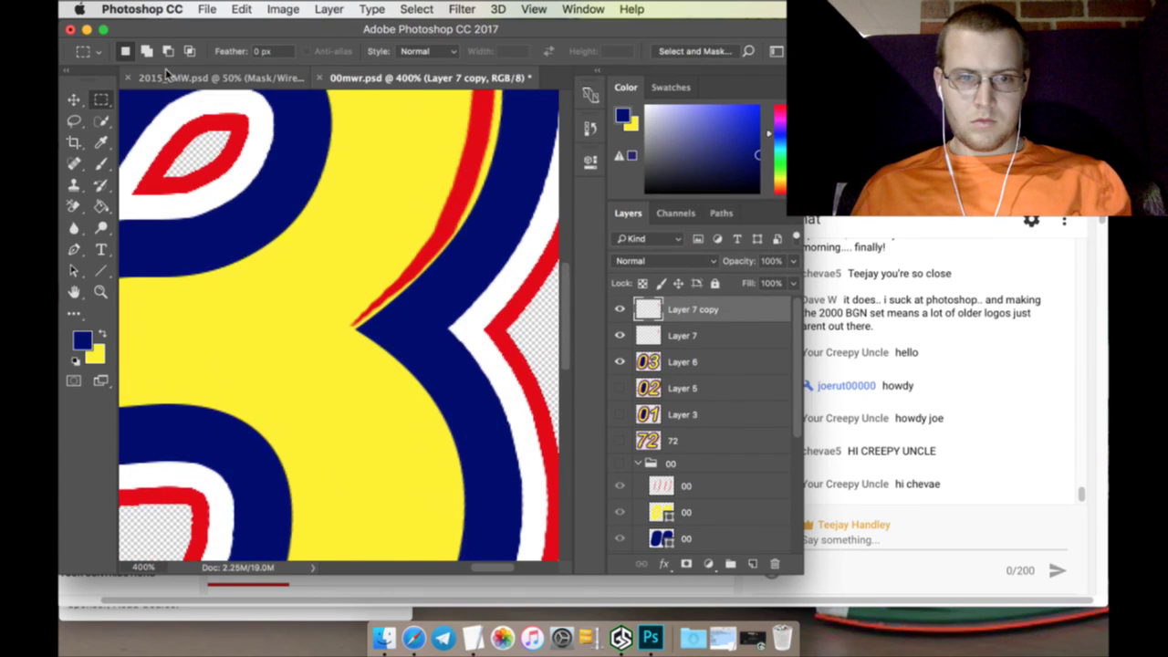
Flip the accent copy vertically about its lower edge so it mirrors onto the 3's lower curve, and apply the transformation
{"action": "left_click", "coordinate": [74, 98]}
{"action": "left_click", "coordinate": [418, 329]}
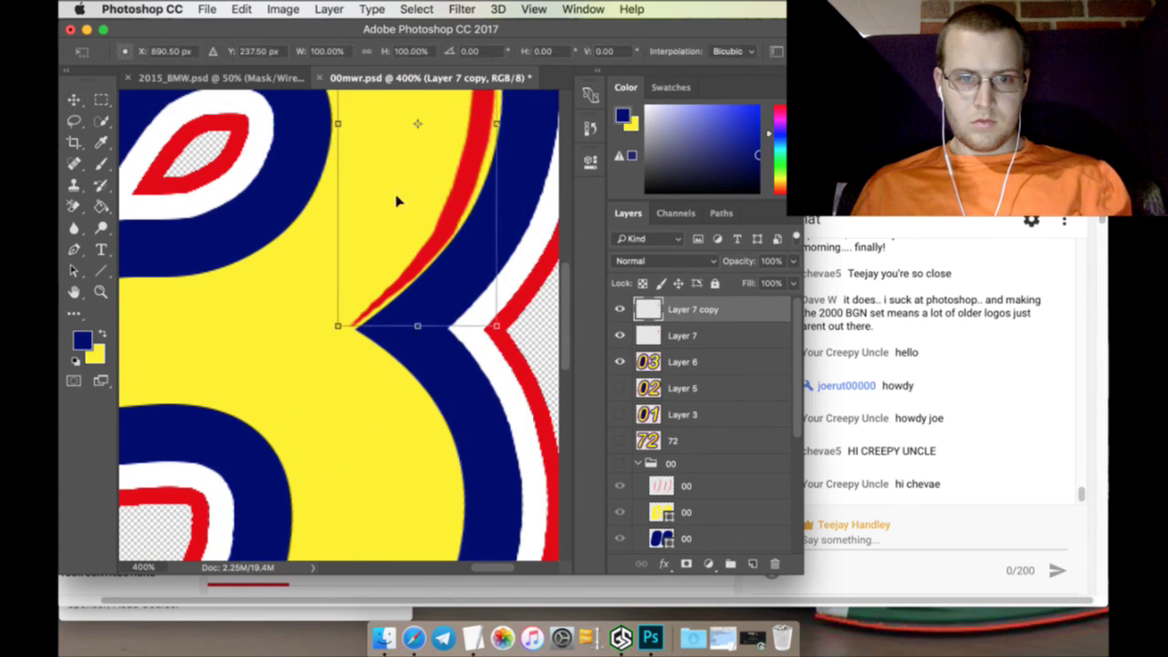
{"action": "left_click", "coordinate": [241, 11]}
{"action": "mouse_move", "coordinate": [378, 378]}
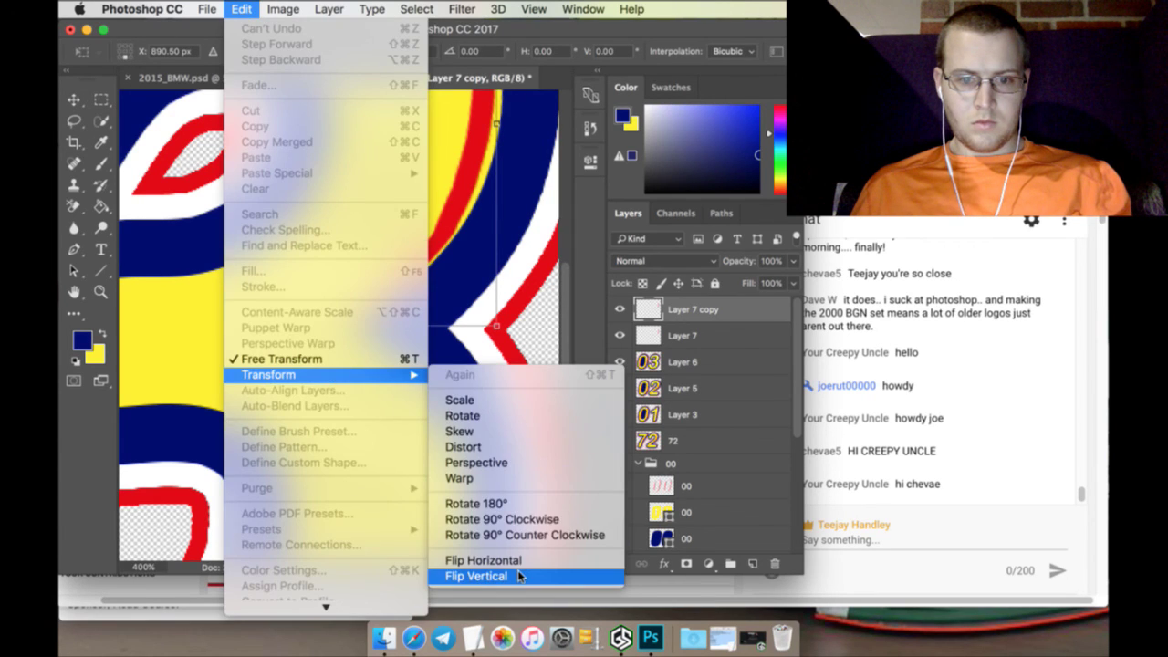
{"action": "left_click", "coordinate": [475, 576]}
{"action": "scroll", "coordinate": [513, 456], "scroll_direction": "down", "scroll_amount": 5}
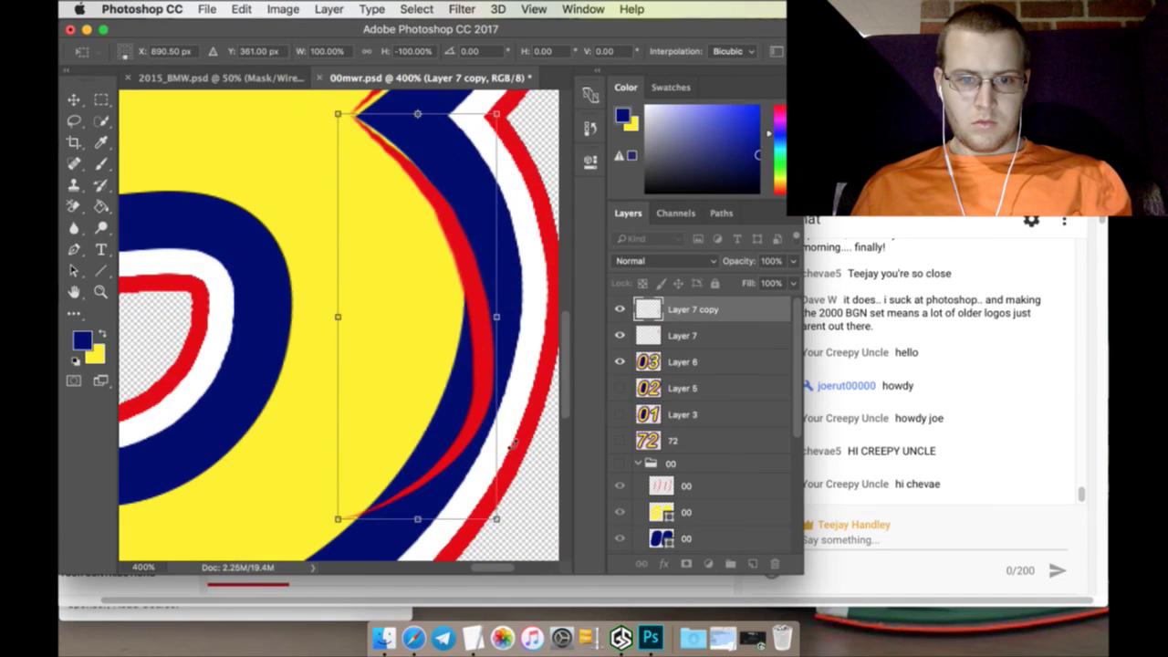
{"action": "scroll", "coordinate": [513, 445], "scroll_direction": "down", "scroll_amount": 2}
{"action": "scroll", "coordinate": [471, 390], "scroll_direction": "up", "scroll_amount": 2}
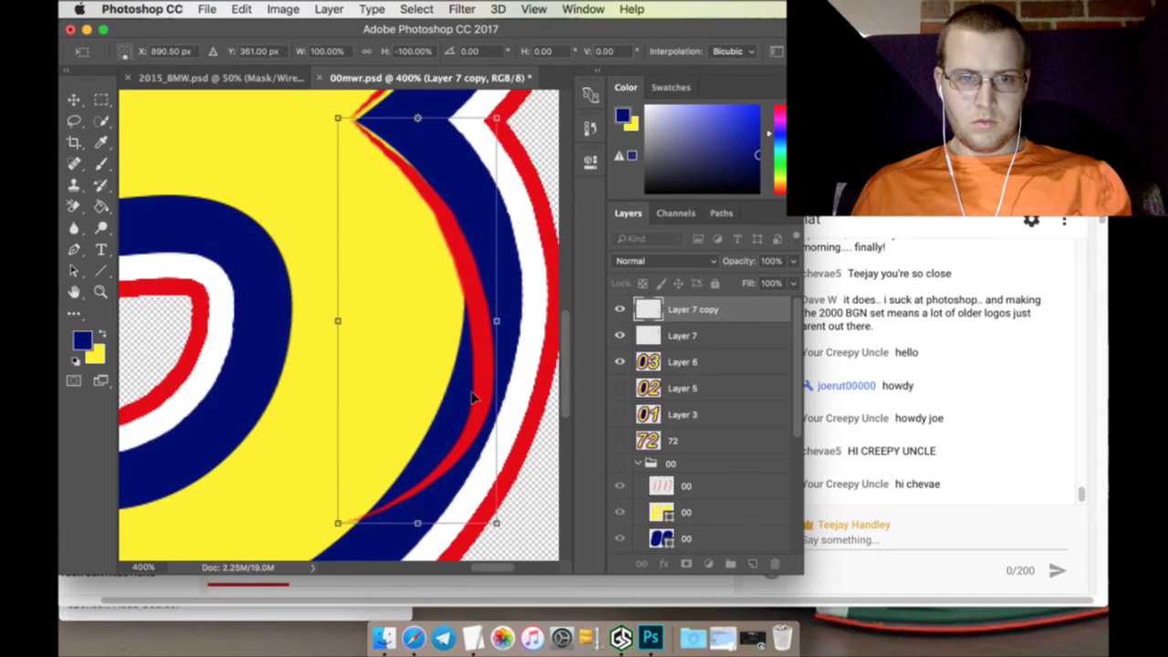
{"action": "left_click", "coordinate": [102, 101]}
{"action": "left_click", "coordinate": [703, 239]}
{"action": "left_click", "coordinate": [74, 99]}
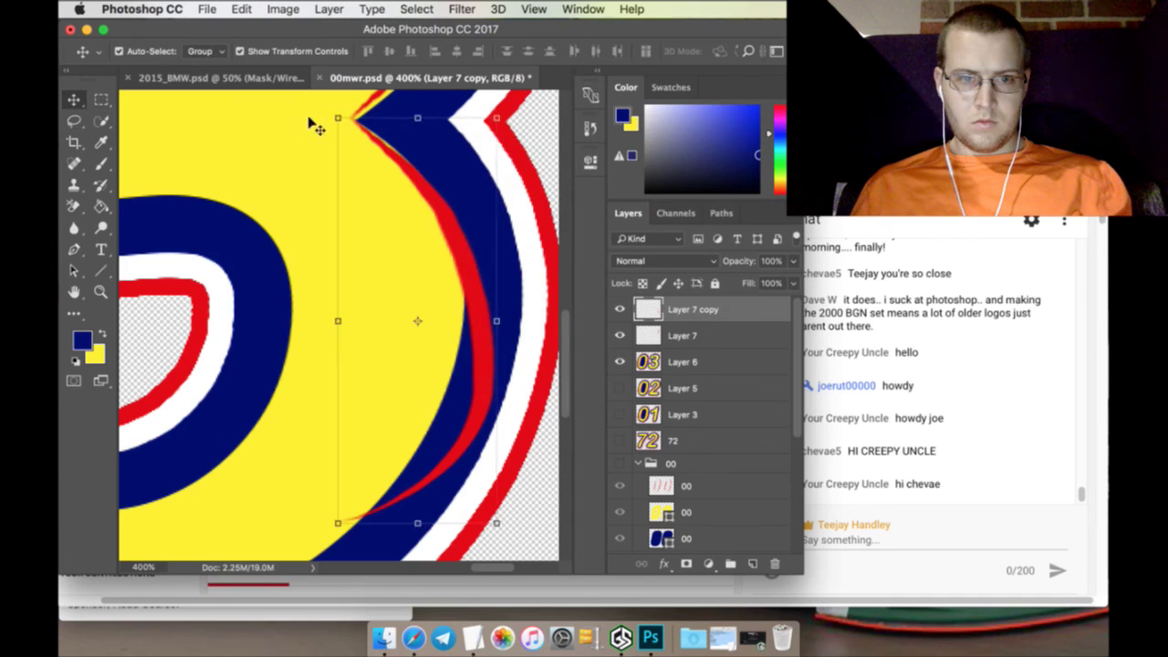
{"action": "left_click", "coordinate": [337, 120]}
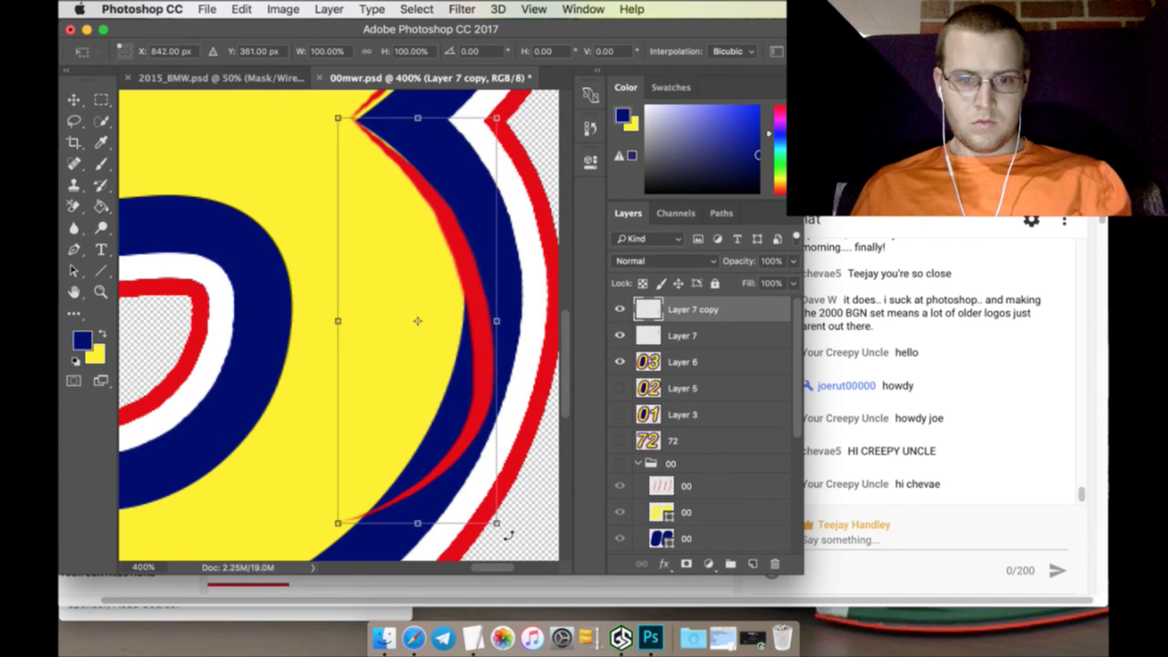
{"action": "left_click_drag", "start_coordinate": [508, 534], "coordinate": [399, 526]}
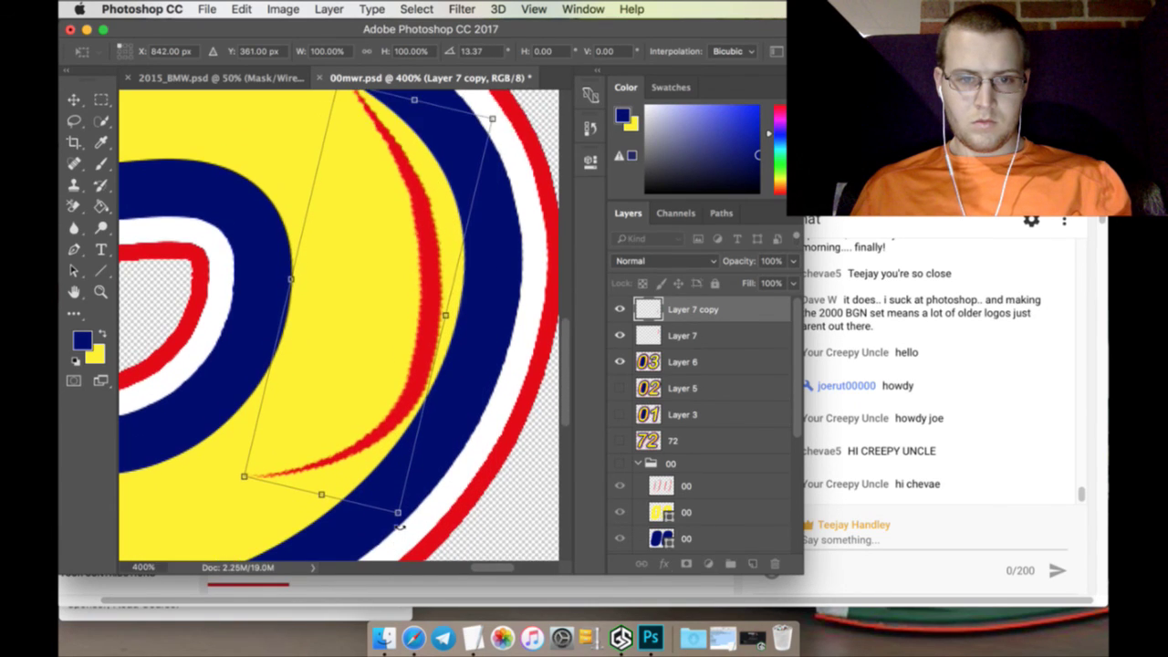
{"action": "key", "text": "super+z"}
{"action": "left_click", "coordinate": [101, 276]}
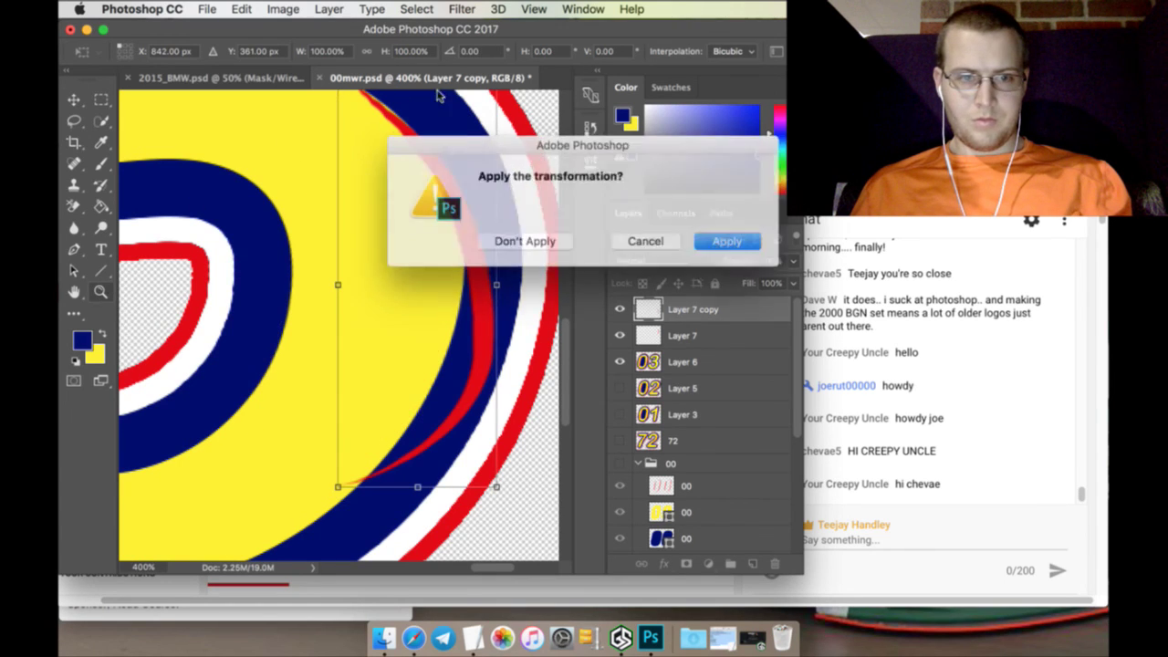
{"action": "left_click", "coordinate": [642, 238]}
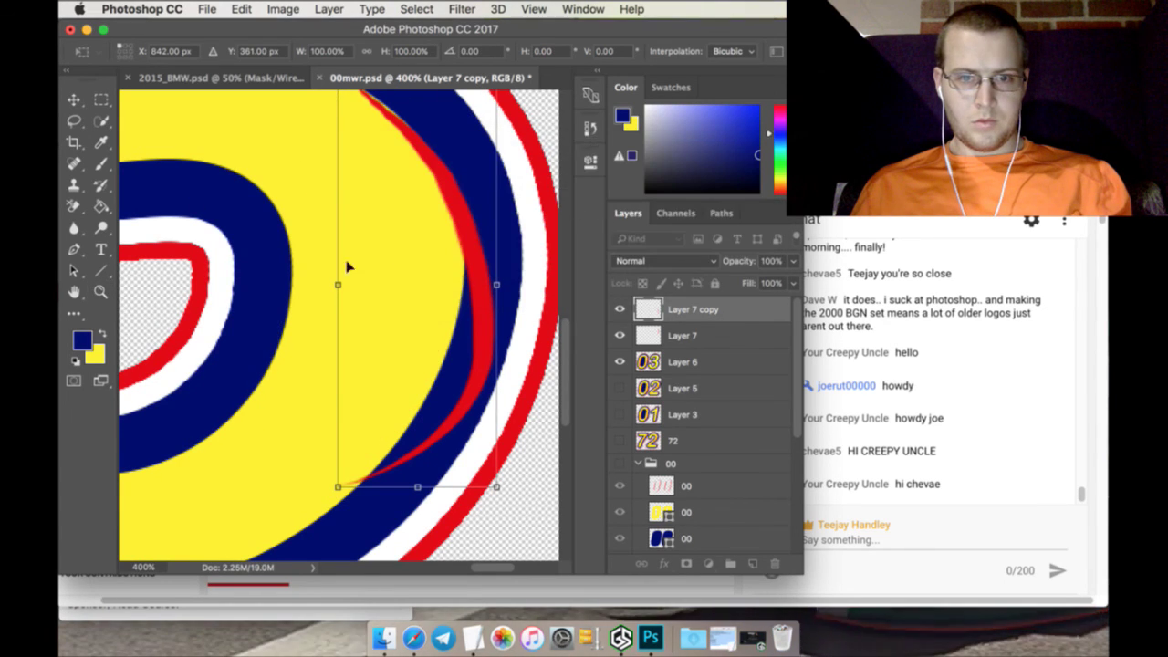
{"action": "left_click", "coordinate": [101, 292]}
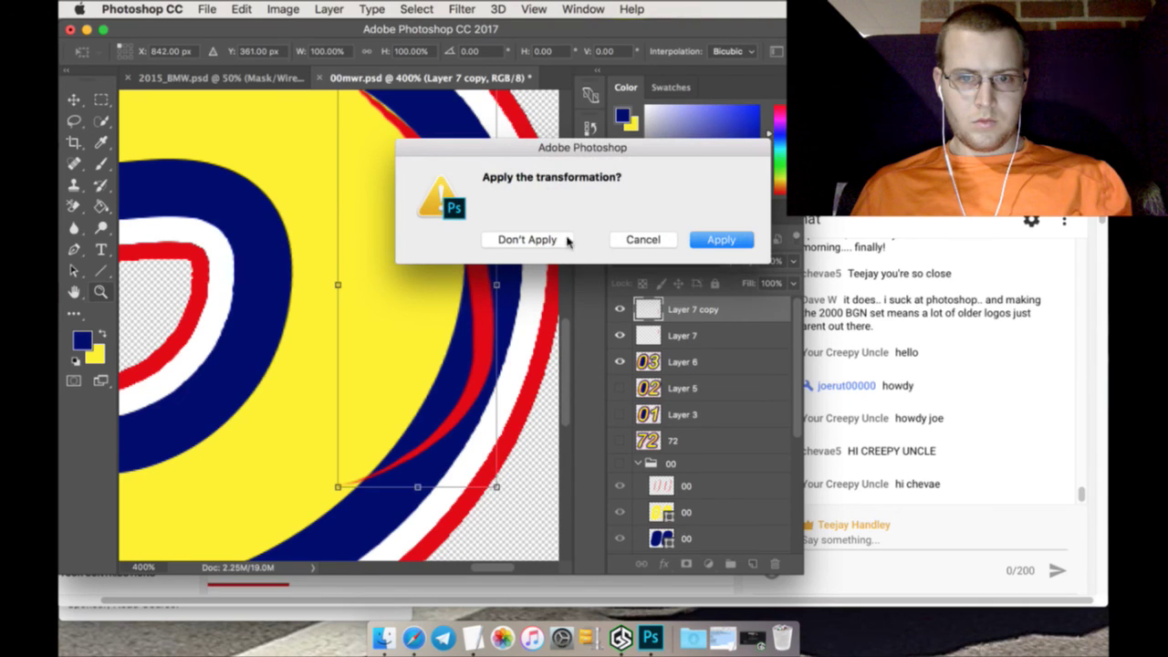
{"action": "left_click", "coordinate": [563, 239]}
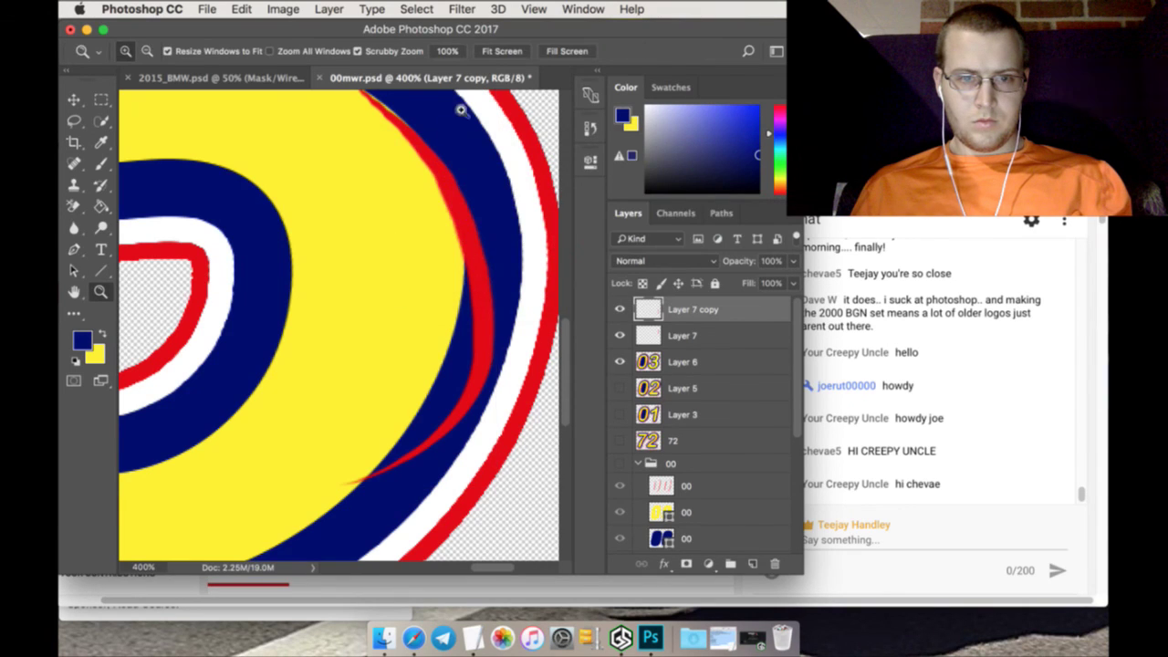
Delete the mirrored accent layer, Layer 7 copy
{"action": "left_click", "coordinate": [502, 51]}
{"action": "left_click", "coordinate": [774, 567]}
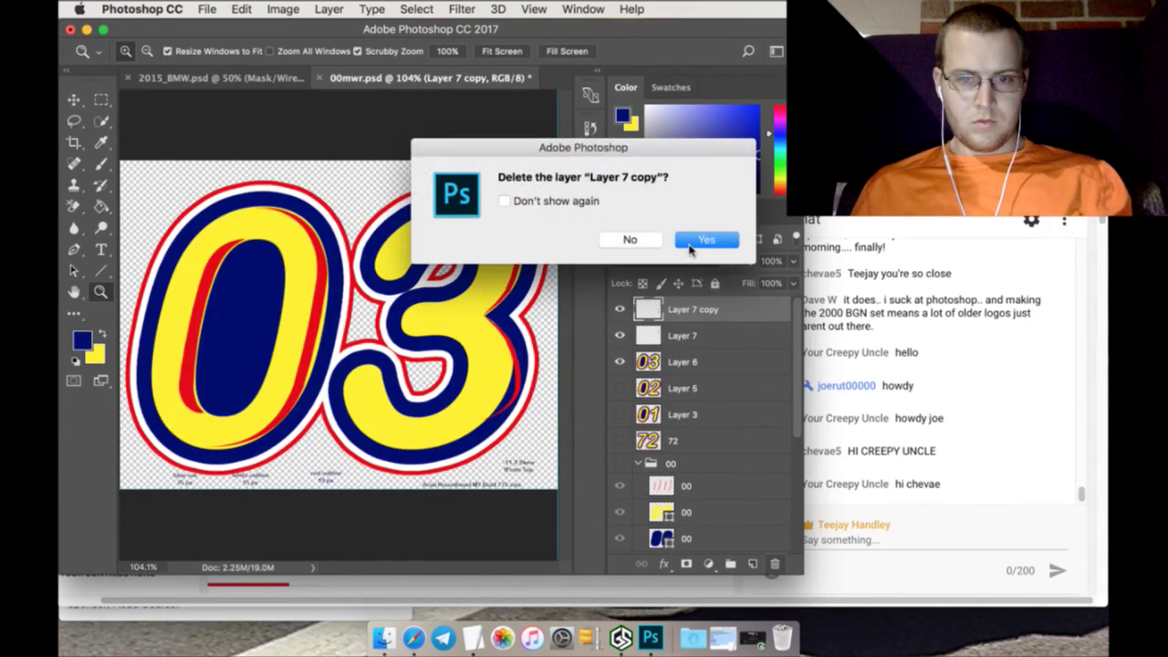
{"action": "left_click", "coordinate": [699, 240]}
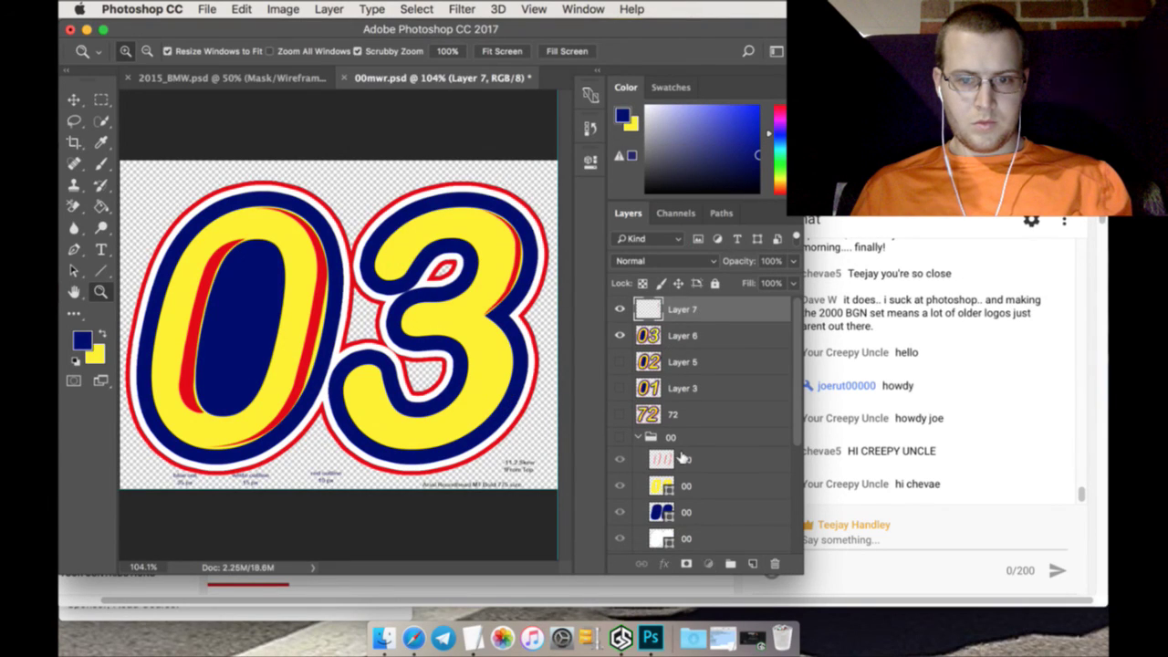
Show the 00 group with the 03 layer hidden, and lasso the outer right red accent of the second 0
{"action": "left_click", "coordinate": [683, 458]}
{"action": "left_click", "coordinate": [619, 438]}
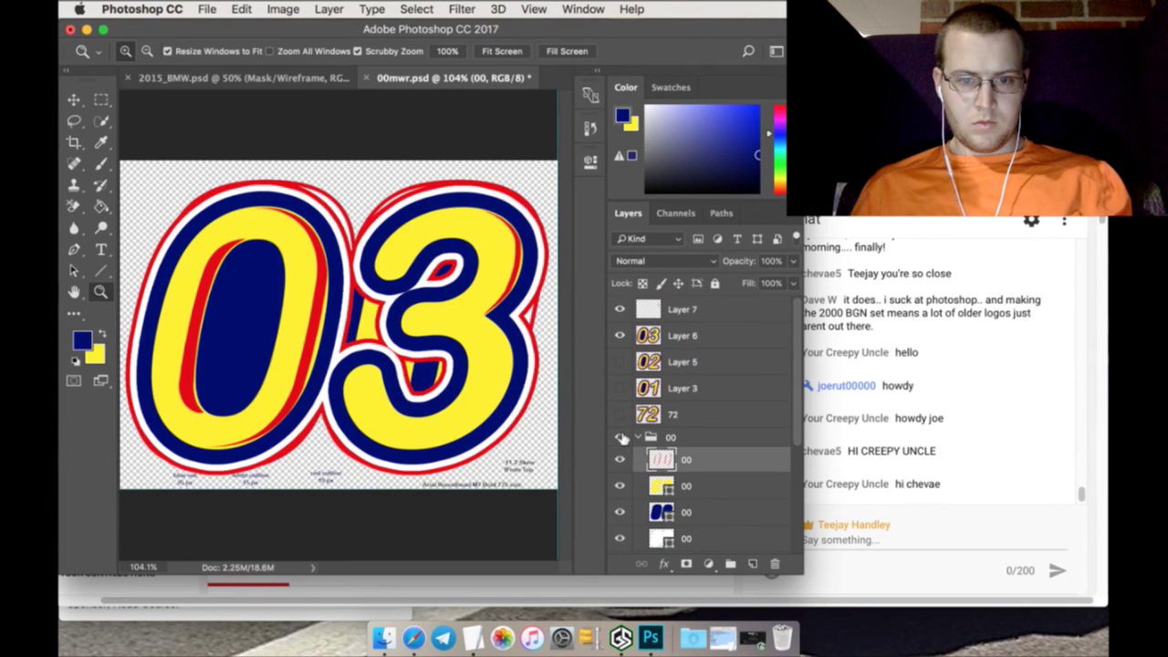
{"action": "left_click", "coordinate": [619, 334]}
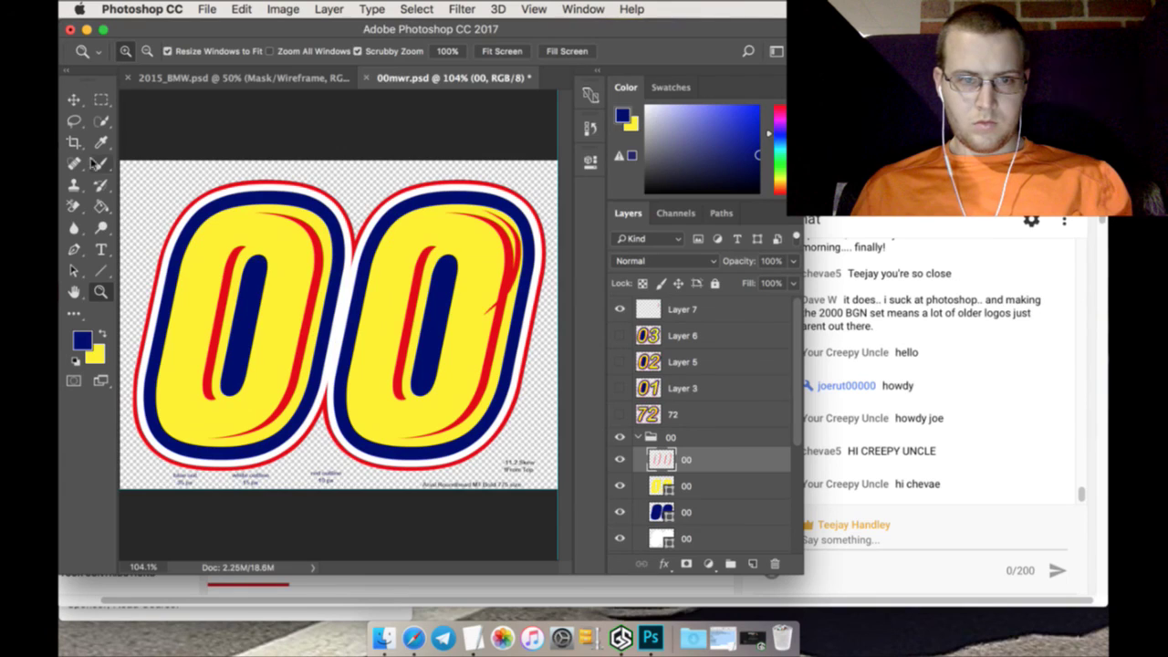
{"action": "left_click", "coordinate": [74, 120]}
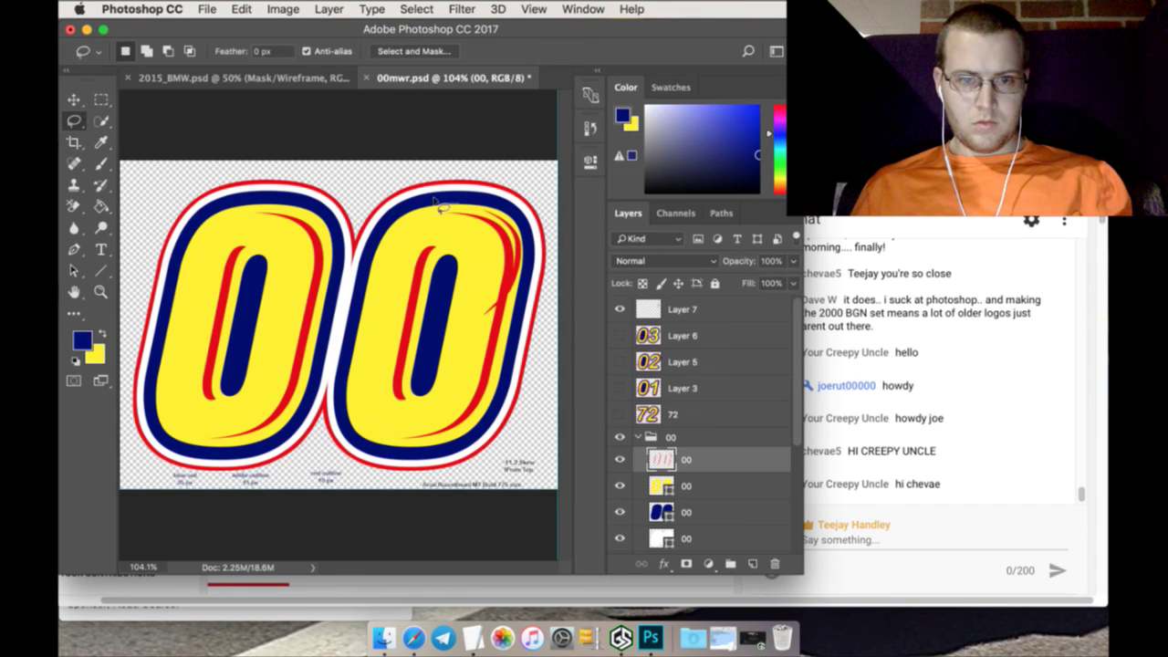
{"action": "left_click_drag", "start_coordinate": [435, 198], "coordinate": [461, 234]}
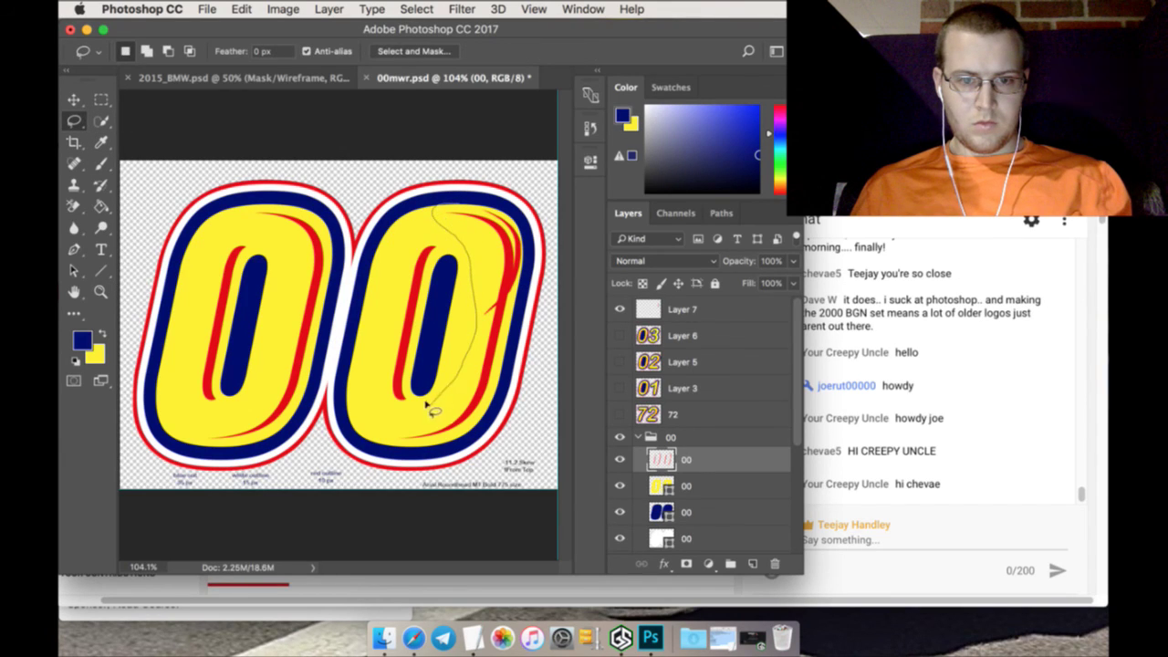
{"action": "mouse_move", "coordinate": [441, 447]}
{"action": "left_mouse_down"}
{"action": "mouse_move", "coordinate": [493, 417]}
{"action": "mouse_move", "coordinate": [524, 379]}
{"action": "mouse_move", "coordinate": [550, 299]}
{"action": "mouse_move", "coordinate": [549, 236]}
{"action": "mouse_move", "coordinate": [536, 206]}
{"action": "mouse_move", "coordinate": [483, 193]}
{"action": "left_mouse_up"}
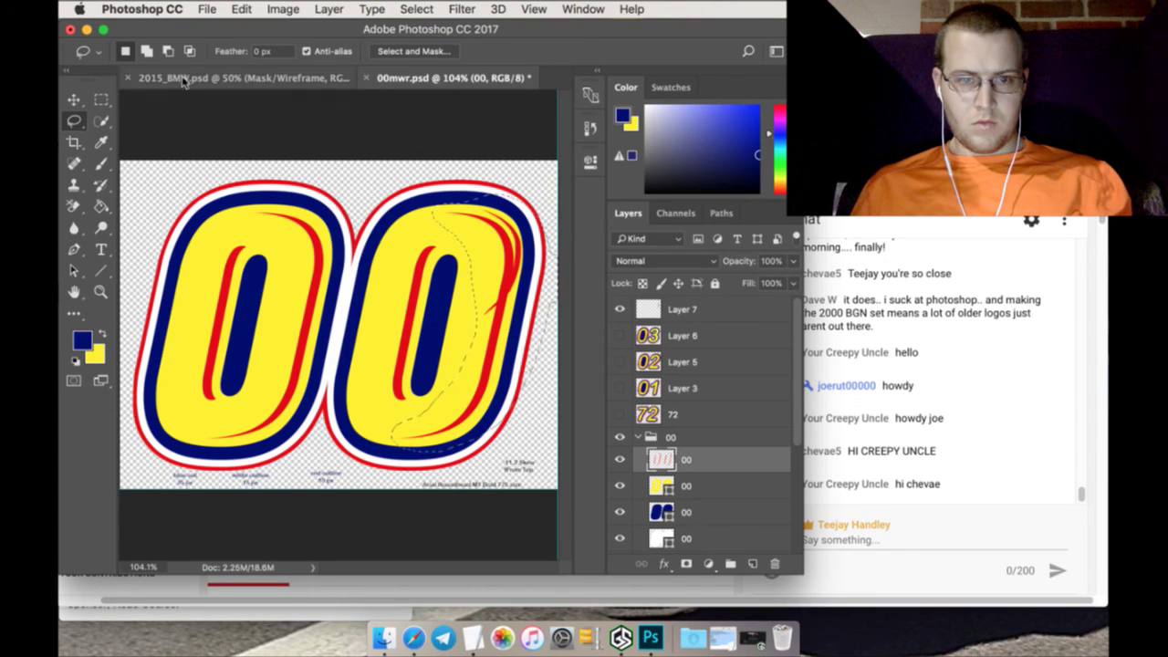
Copy the selected accent, paste it in place as a new layer directly above Layer 6, and show the 03 artwork again
{"action": "left_click", "coordinate": [241, 9]}
{"action": "left_click", "coordinate": [254, 126]}
{"action": "left_click", "coordinate": [240, 9]}
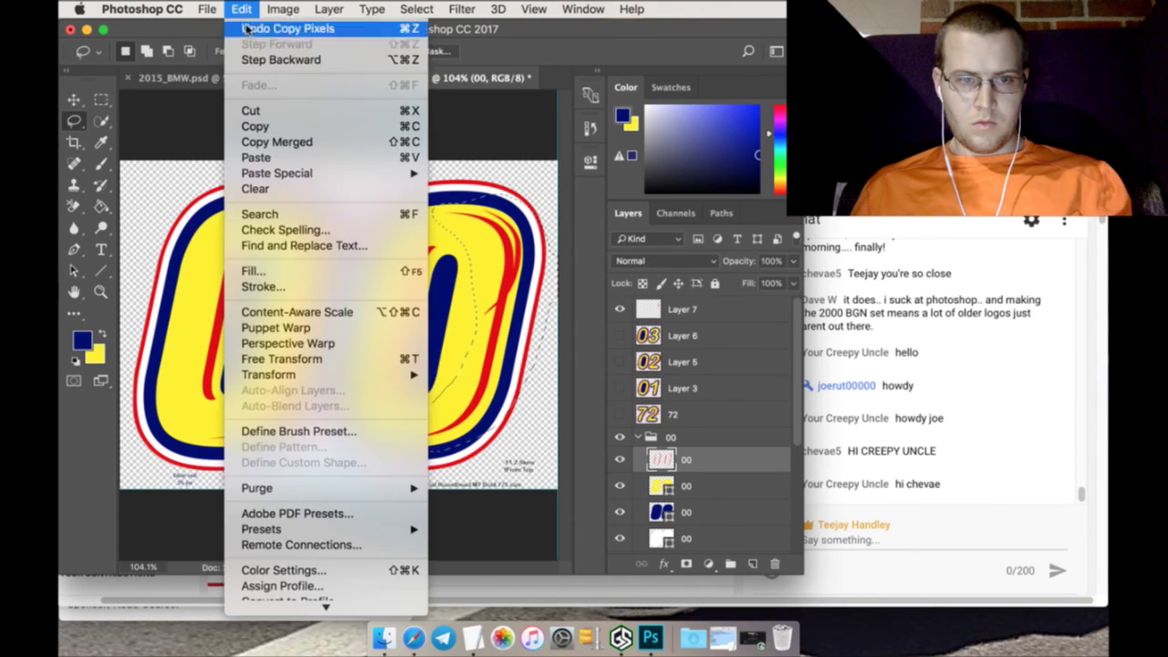
{"action": "mouse_move", "coordinate": [342, 173]}
{"action": "left_click", "coordinate": [460, 174]}
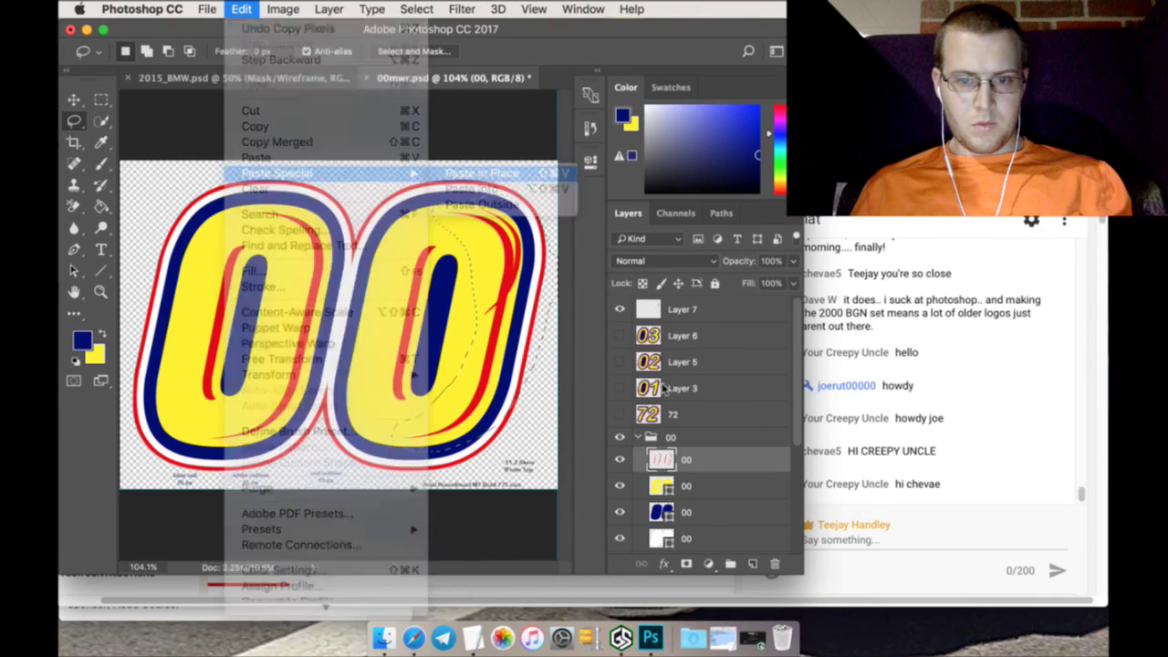
{"action": "left_click_drag", "start_coordinate": [703, 458], "coordinate": [693, 335]}
{"action": "left_click", "coordinate": [619, 360]}
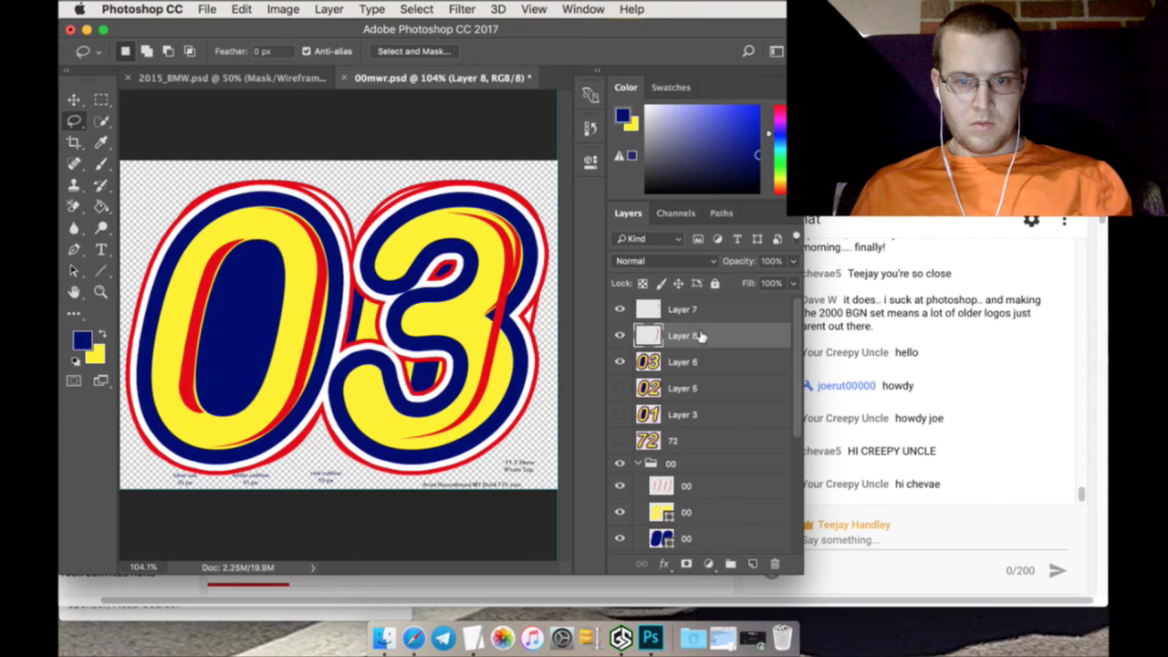
Move the pasted accent down and shrink it to about 57% so it fits the height of the 3's lower curve
{"action": "left_click", "coordinate": [100, 292]}
{"action": "left_click_drag", "start_coordinate": [402, 375], "coordinate": [415, 369]}
{"action": "left_click_drag", "start_coordinate": [449, 567], "coordinate": [470, 568]}
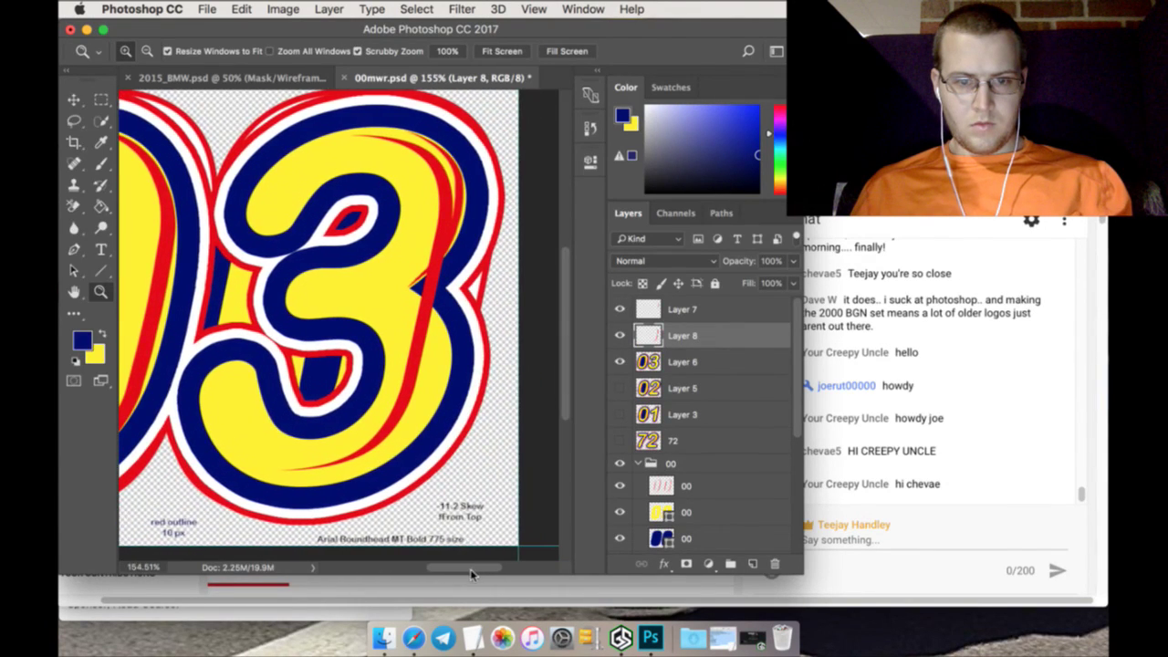
{"action": "key", "text": "ctrl+t"}
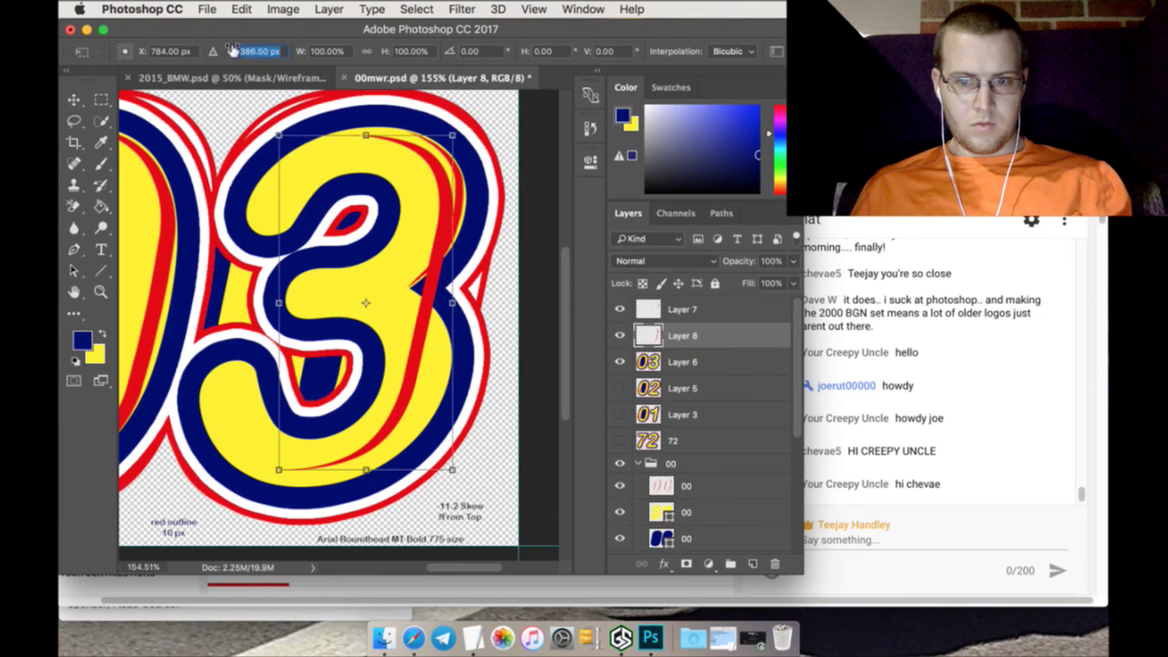
{"action": "left_click_drag", "start_coordinate": [231, 49], "coordinate": [256, 51]}
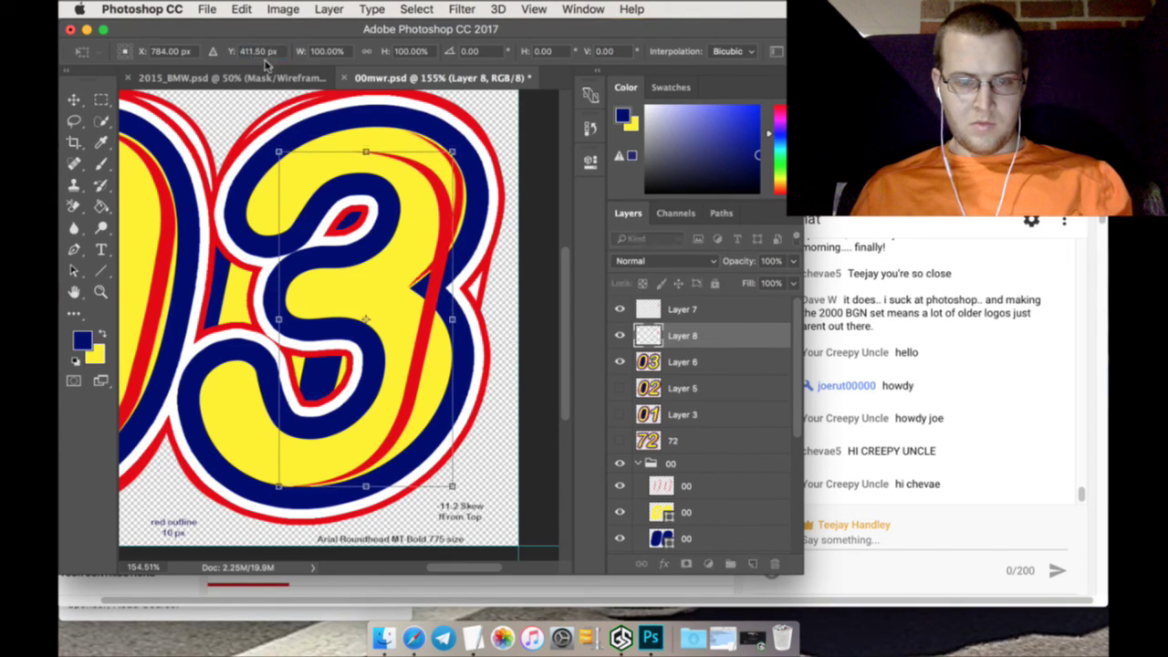
{"action": "left_click_drag", "start_coordinate": [278, 152], "coordinate": [279, 168]}
{"action": "left_click_drag", "start_coordinate": [452, 166], "coordinate": [404, 271]}
{"action": "left_click_drag", "start_coordinate": [286, 260], "coordinate": [317, 287]}
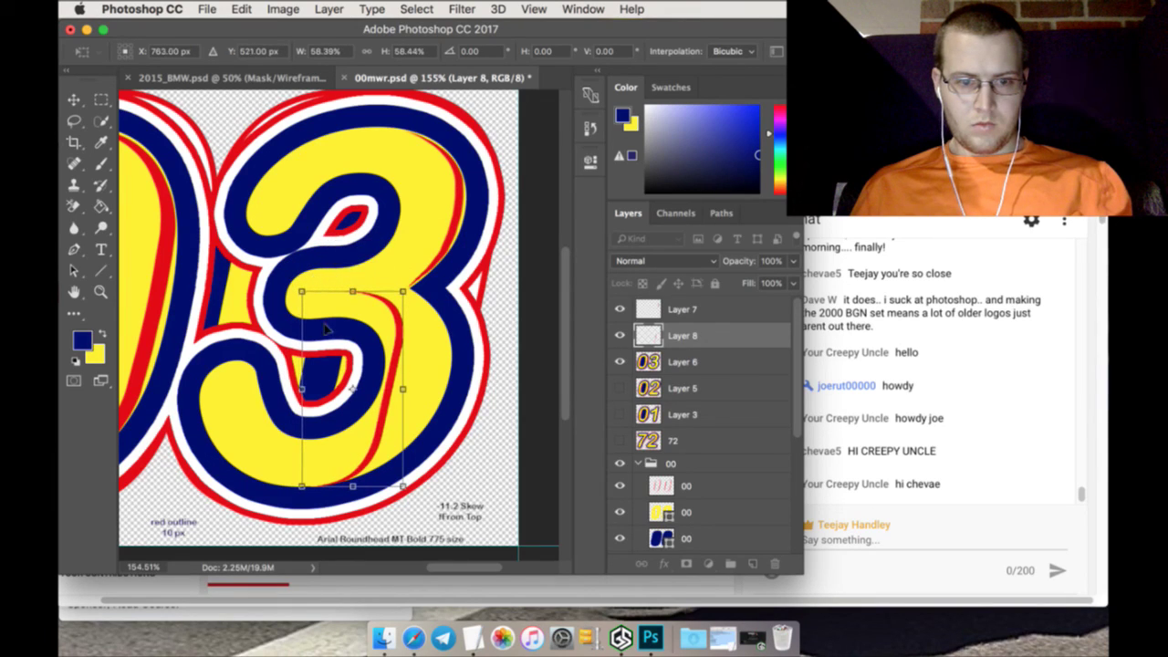
{"action": "left_click_drag", "start_coordinate": [304, 488], "coordinate": [307, 480]}
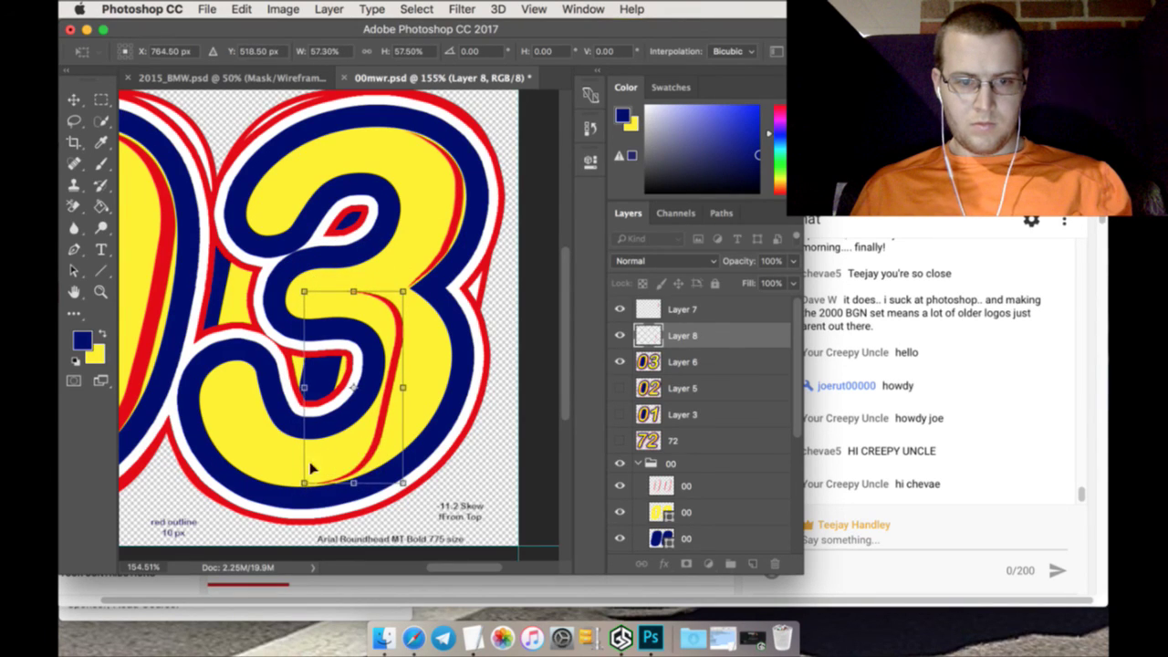
Shift the accent right to an X position of about 853.5 px, toward the lower curve's outer edge
{"action": "left_click_drag", "start_coordinate": [141, 49], "coordinate": [185, 48]}
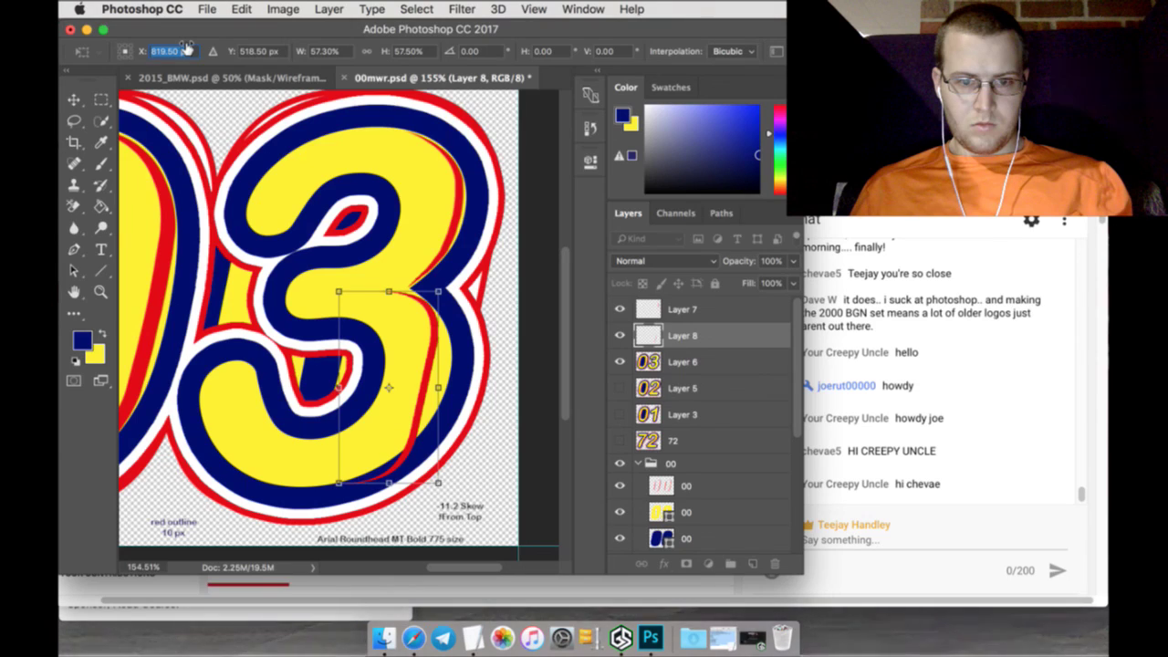
{"action": "left_click_drag", "start_coordinate": [187, 49], "coordinate": [184, 47]}
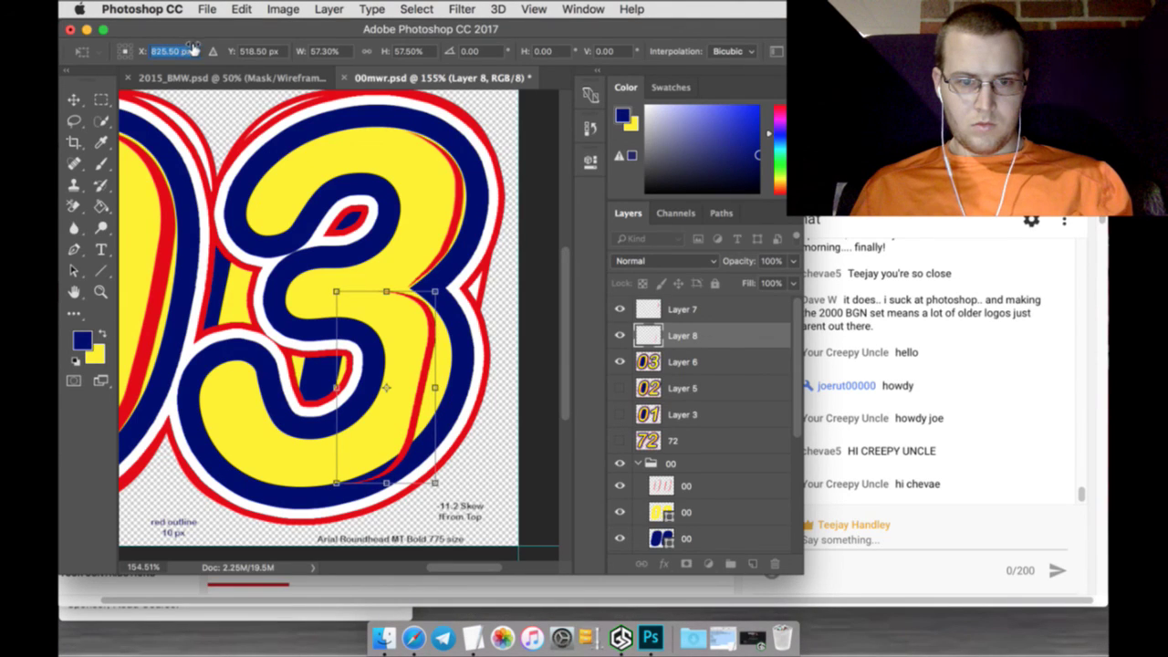
{"action": "left_click_drag", "start_coordinate": [193, 50], "coordinate": [215, 50]}
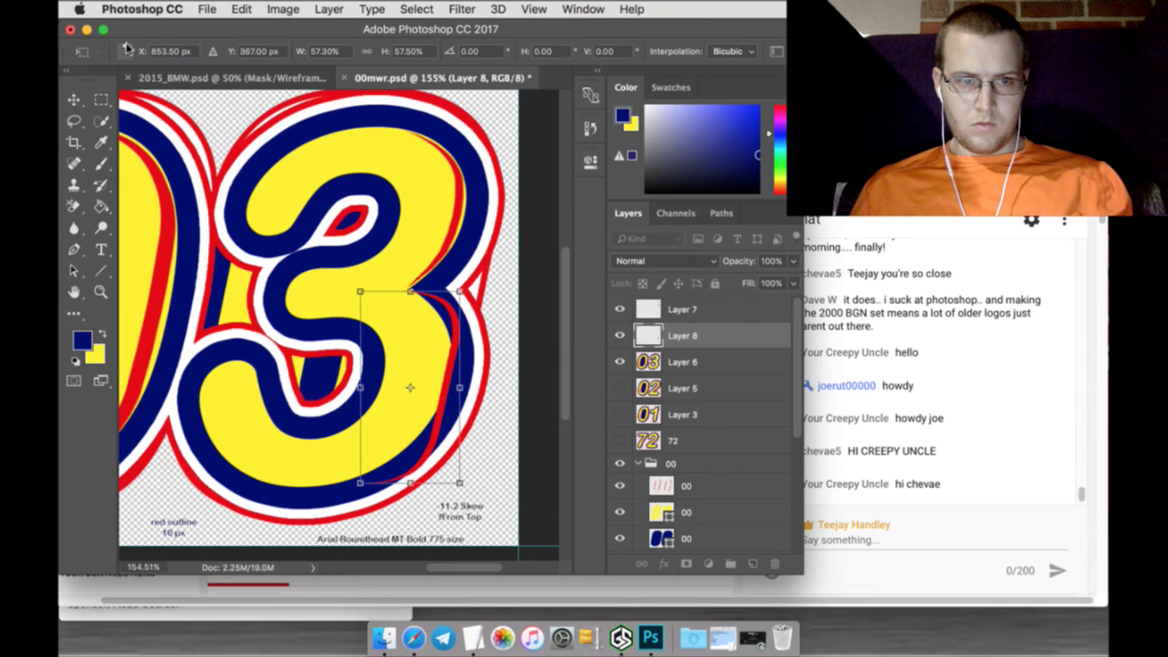
Scale the accent down to about 46.7%, lower it inside the 3's lower curve with its top at about Y 382 px, and apply the transformation
{"action": "left_click_drag", "start_coordinate": [462, 484], "coordinate": [442, 458]}
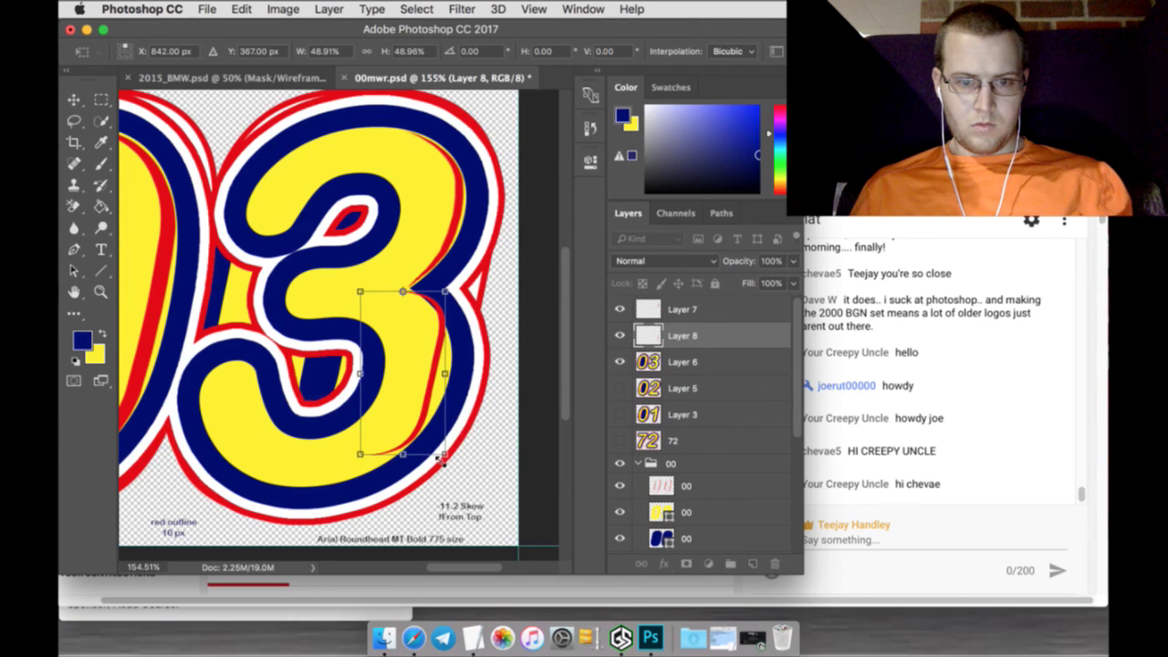
{"action": "left_click_drag", "start_coordinate": [231, 50], "coordinate": [251, 52]}
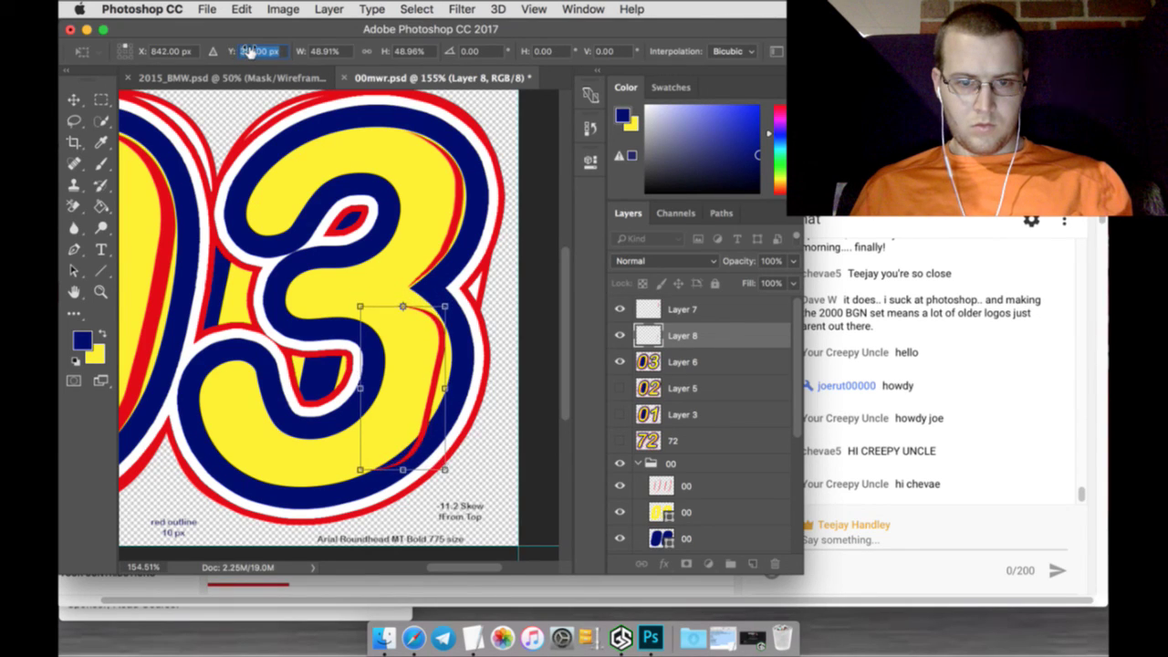
{"action": "left_click_drag", "start_coordinate": [444, 470], "coordinate": [438, 456]}
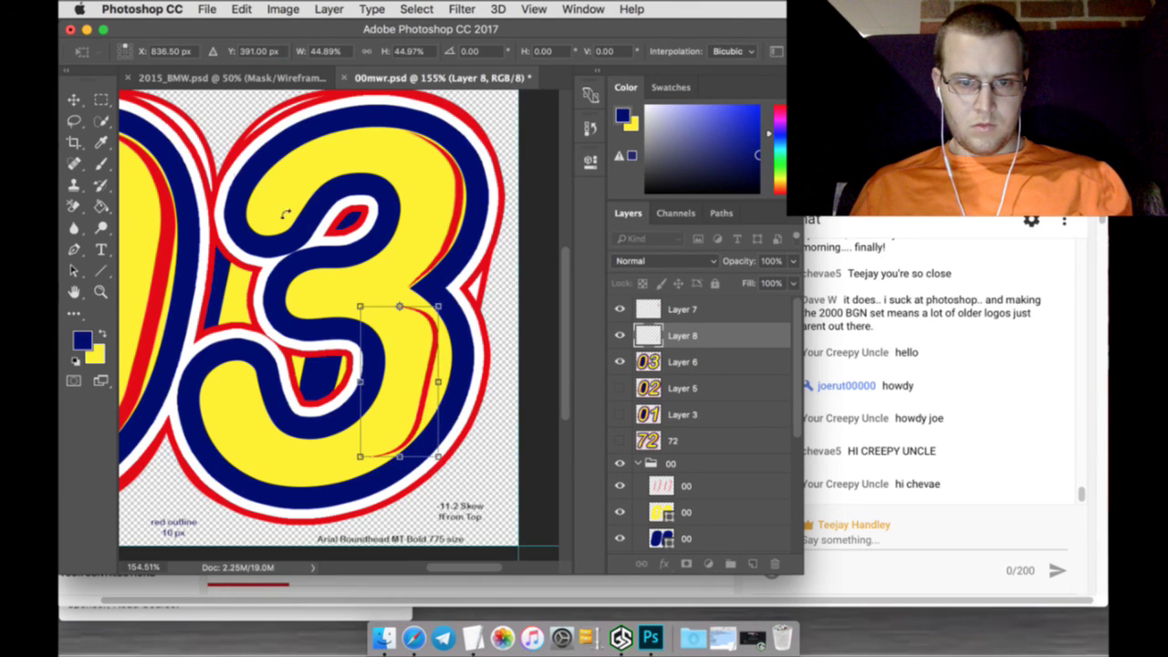
{"action": "mouse_move", "coordinate": [442, 307]}
{"action": "left_mouse_down"}
{"action": "mouse_move", "coordinate": [460, 297]}
{"action": "mouse_move", "coordinate": [449, 304]}
{"action": "left_mouse_up"}
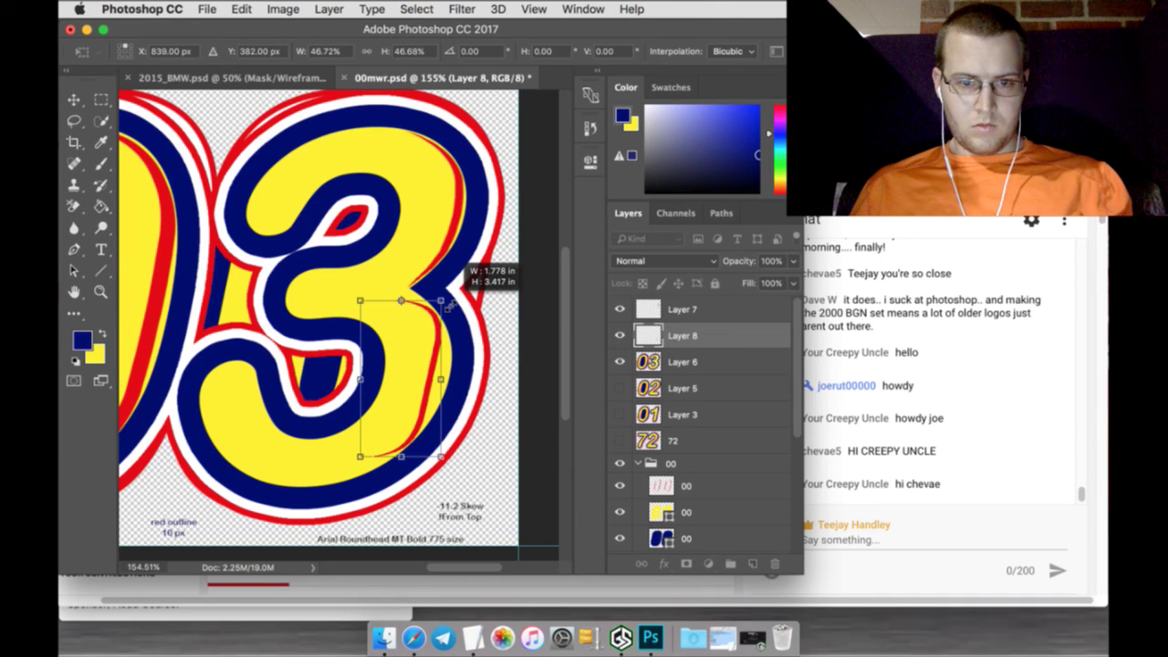
{"action": "left_click", "coordinate": [101, 99]}
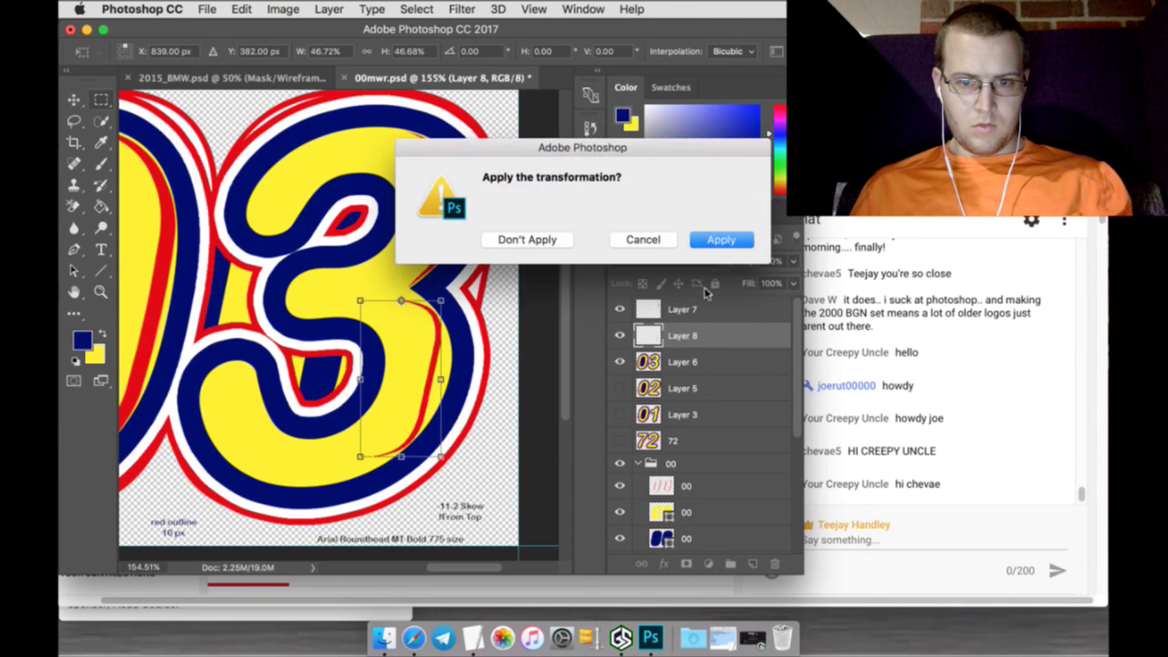
{"action": "left_click", "coordinate": [720, 239]}
Start a warp on the lower red accent and pull its upper-left corner up to the notch between the 3's two curves
{"action": "key", "text": "z"}
{"action": "scroll", "coordinate": [462, 426], "scroll_direction": "up", "scroll_amount": 1}
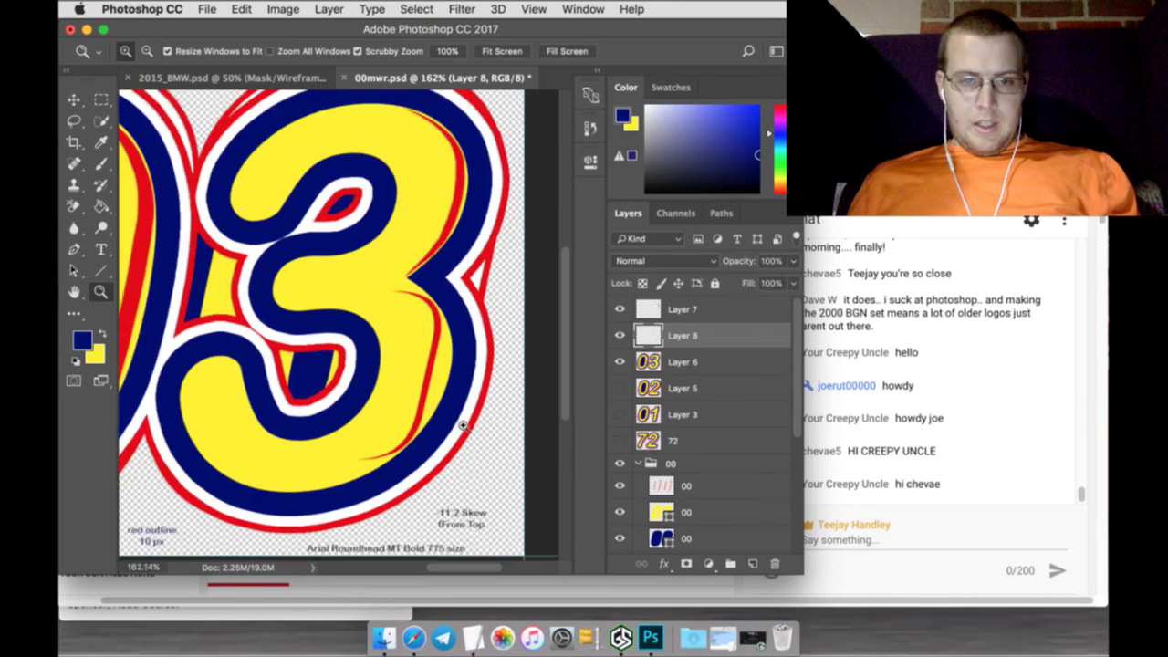
{"action": "scroll", "coordinate": [463, 426], "scroll_direction": "up", "scroll_amount": 10}
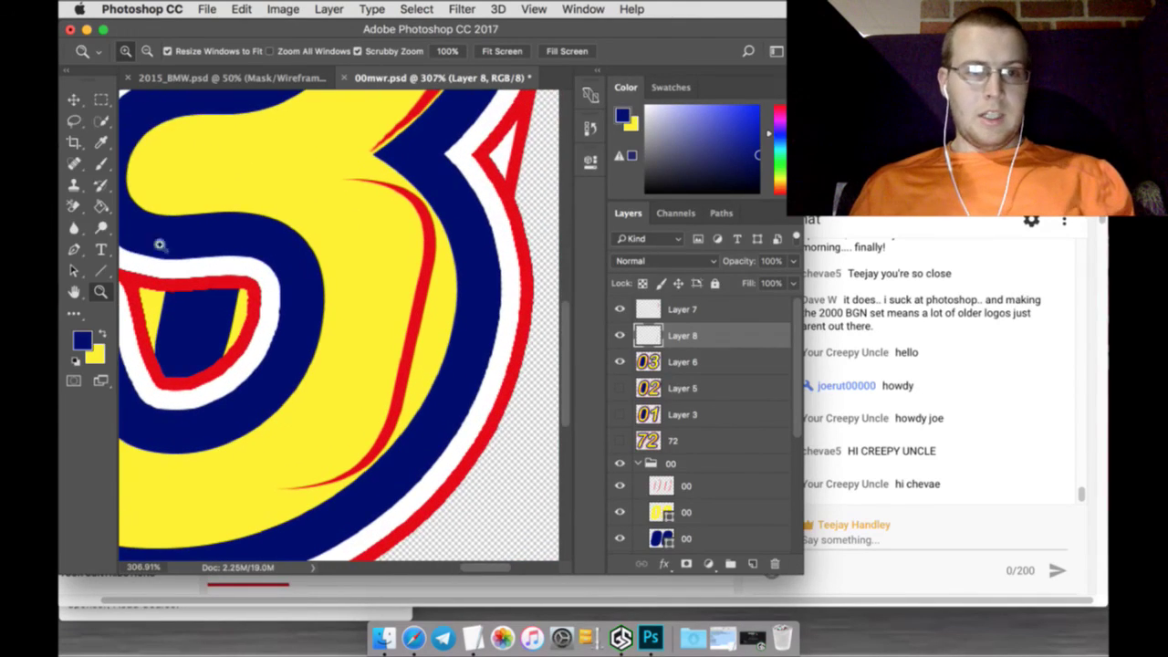
{"action": "key", "text": "v"}
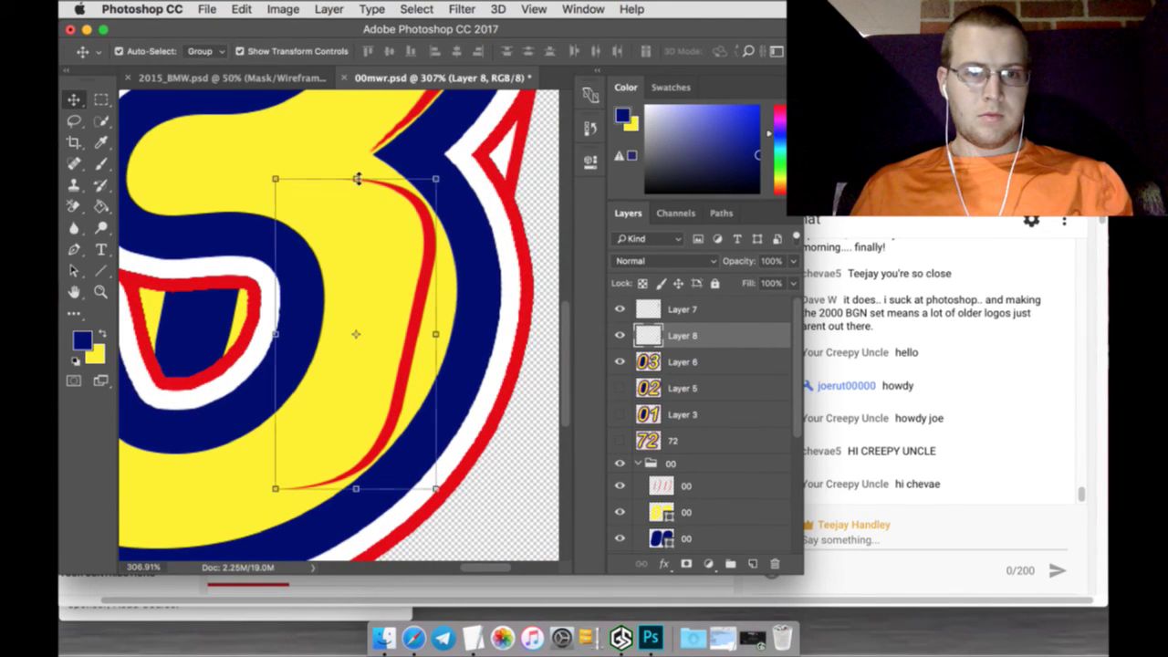
{"action": "left_click", "coordinate": [357, 178]}
{"action": "left_click", "coordinate": [241, 9]}
{"action": "mouse_move", "coordinate": [367, 384]}
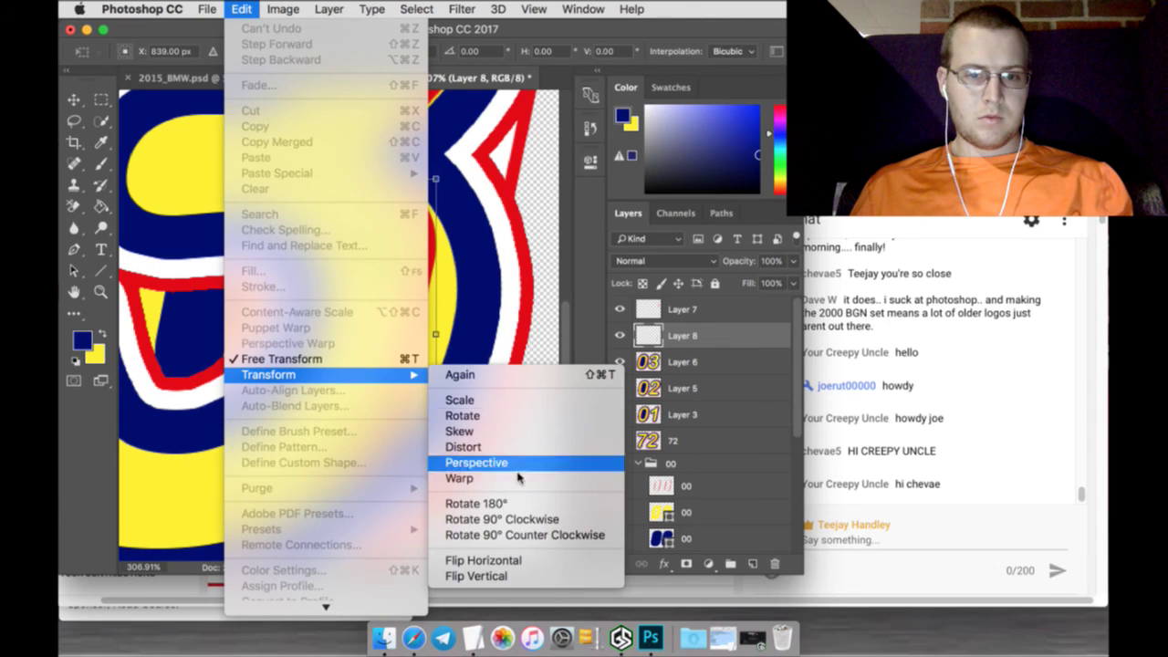
{"action": "left_click", "coordinate": [503, 479]}
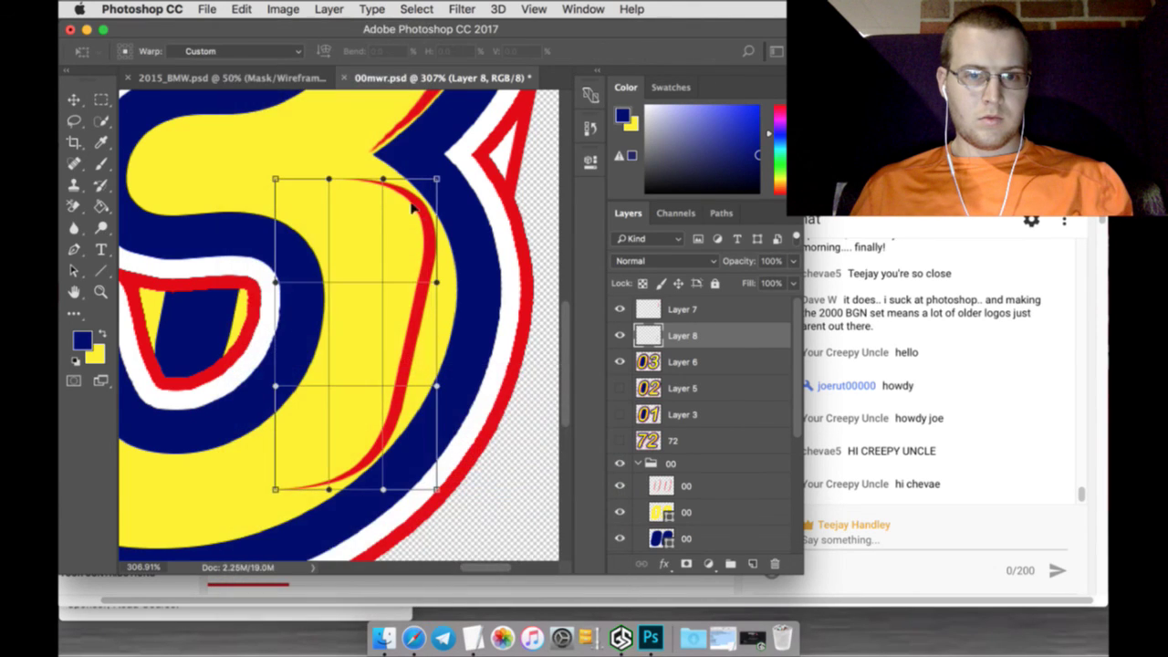
{"action": "left_click_drag", "start_coordinate": [276, 178], "coordinate": [379, 161]}
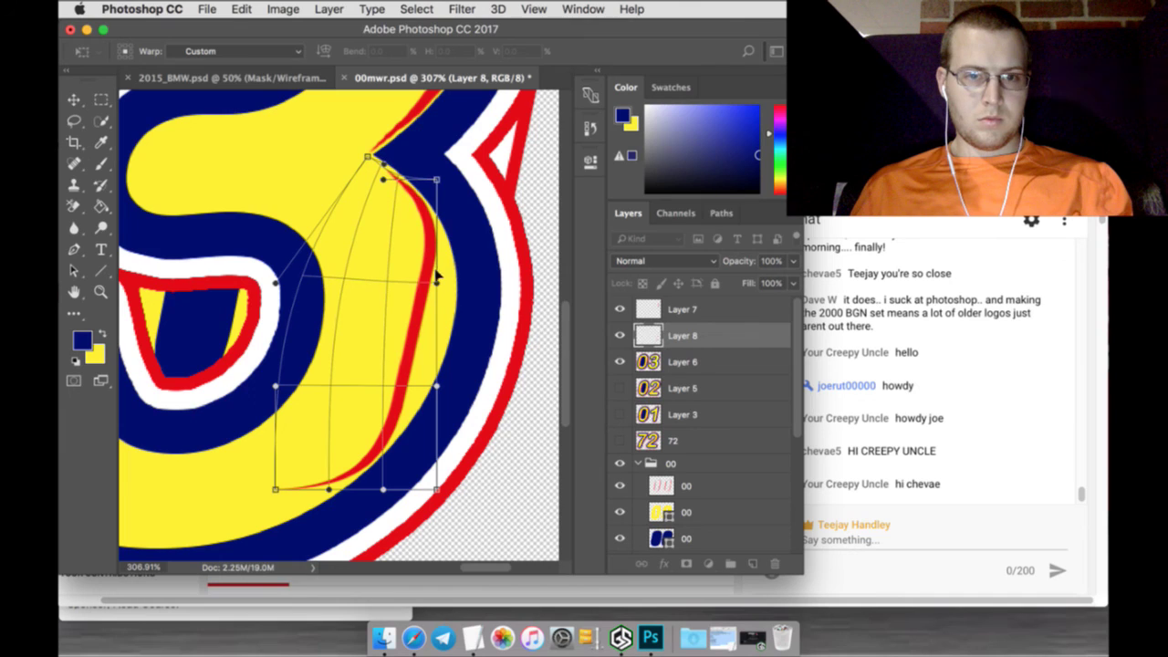
Bow the accent outward along the lower curve's outer edge and pull the warp's upper-right and lower-right corners inward
{"action": "left_click_drag", "start_coordinate": [436, 282], "coordinate": [457, 291]}
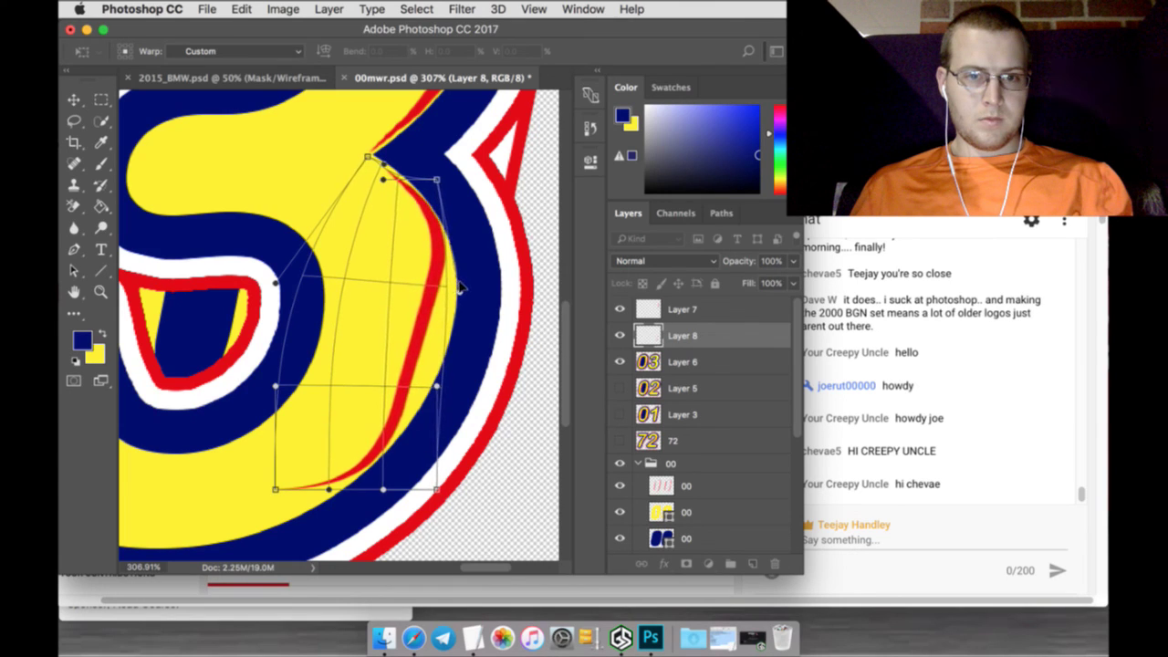
{"action": "left_click_drag", "start_coordinate": [439, 383], "coordinate": [443, 337]}
{"action": "left_click_drag", "start_coordinate": [478, 290], "coordinate": [477, 292]}
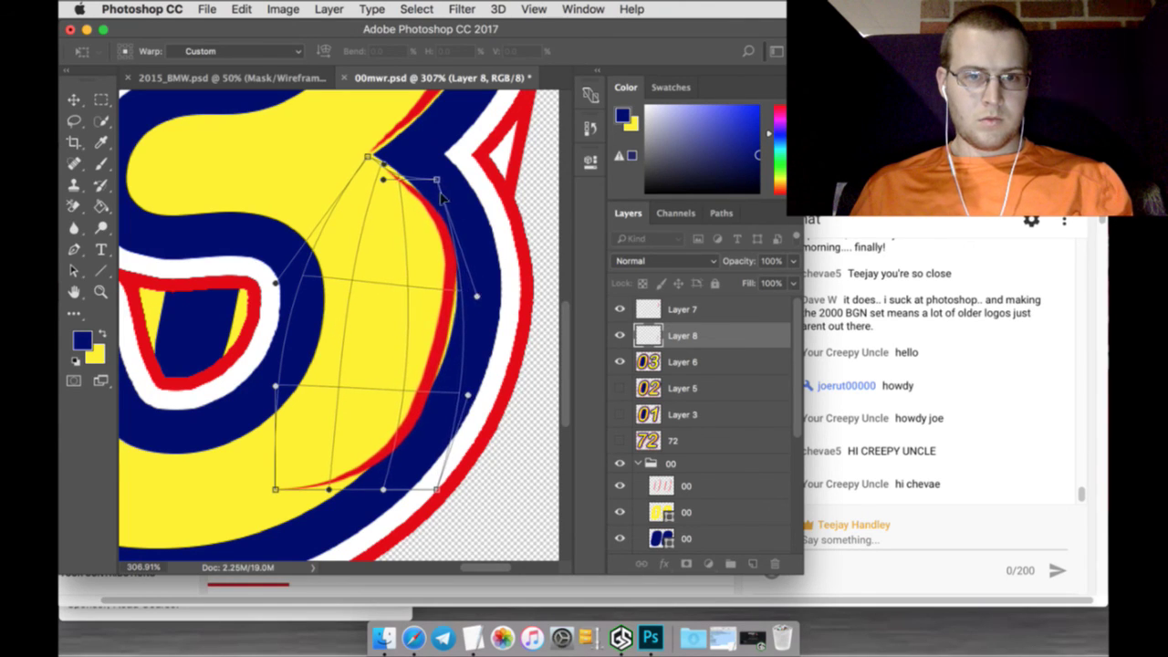
{"action": "left_click_drag", "start_coordinate": [439, 177], "coordinate": [426, 185]}
{"action": "left_click_drag", "start_coordinate": [437, 479], "coordinate": [413, 458]}
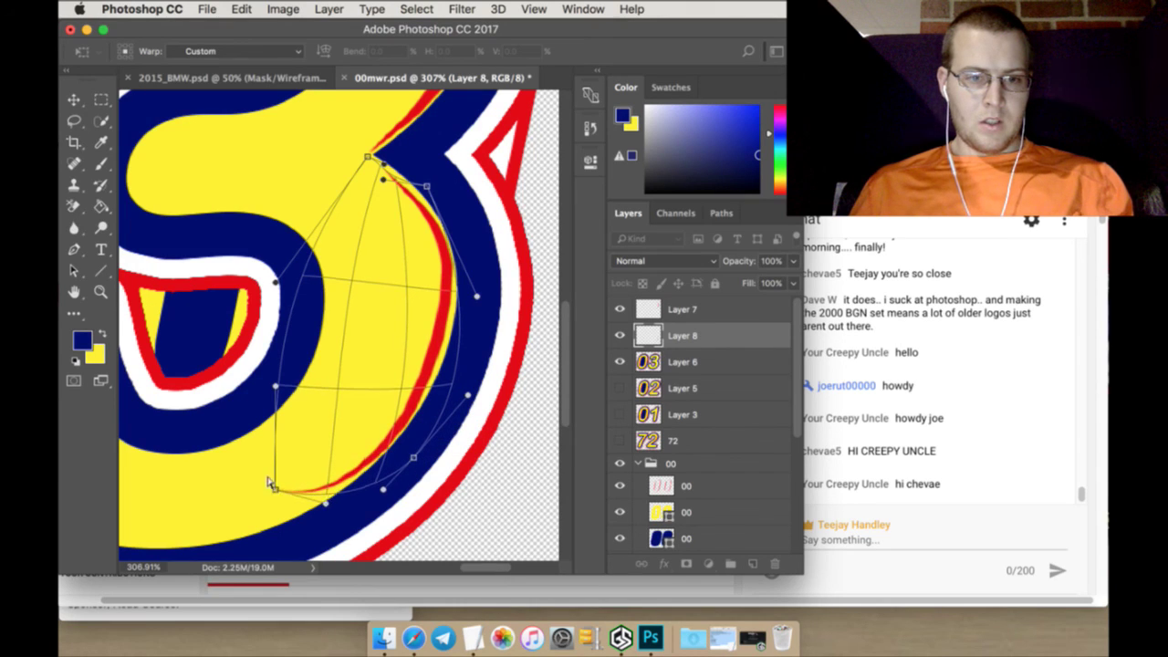
Lower the accent's bottom tip onto the 3's yellow edge, fine-tune its upper tip near the notch, and apply the warp
{"action": "left_click_drag", "start_coordinate": [271, 486], "coordinate": [272, 520]}
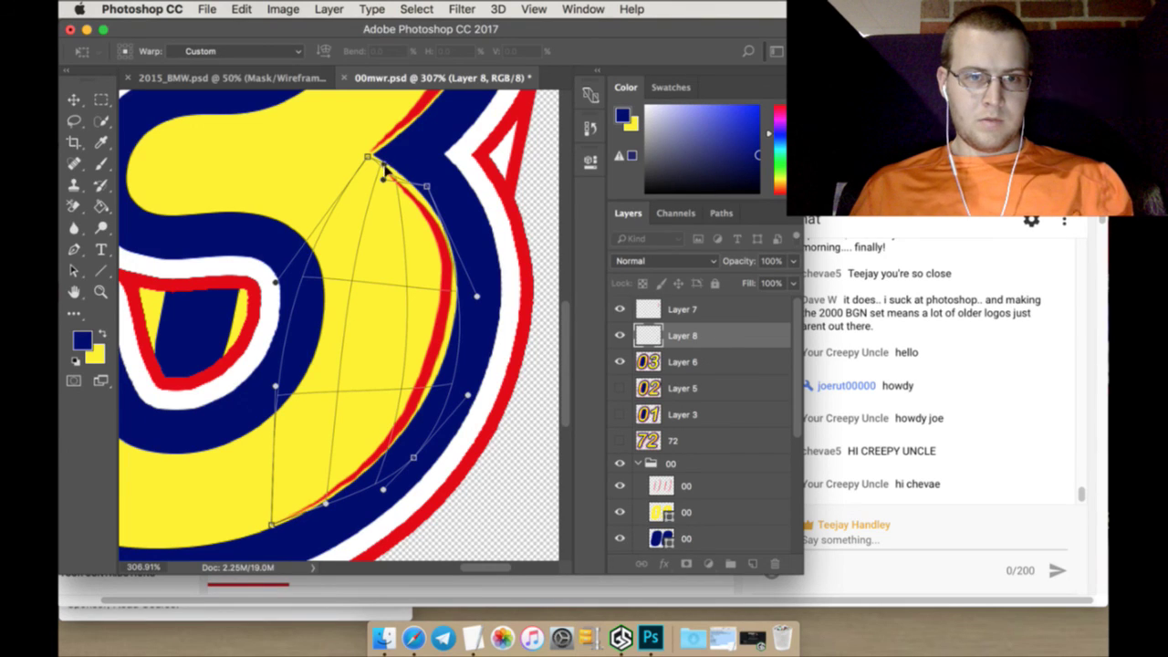
{"action": "left_click_drag", "start_coordinate": [384, 166], "coordinate": [387, 164]}
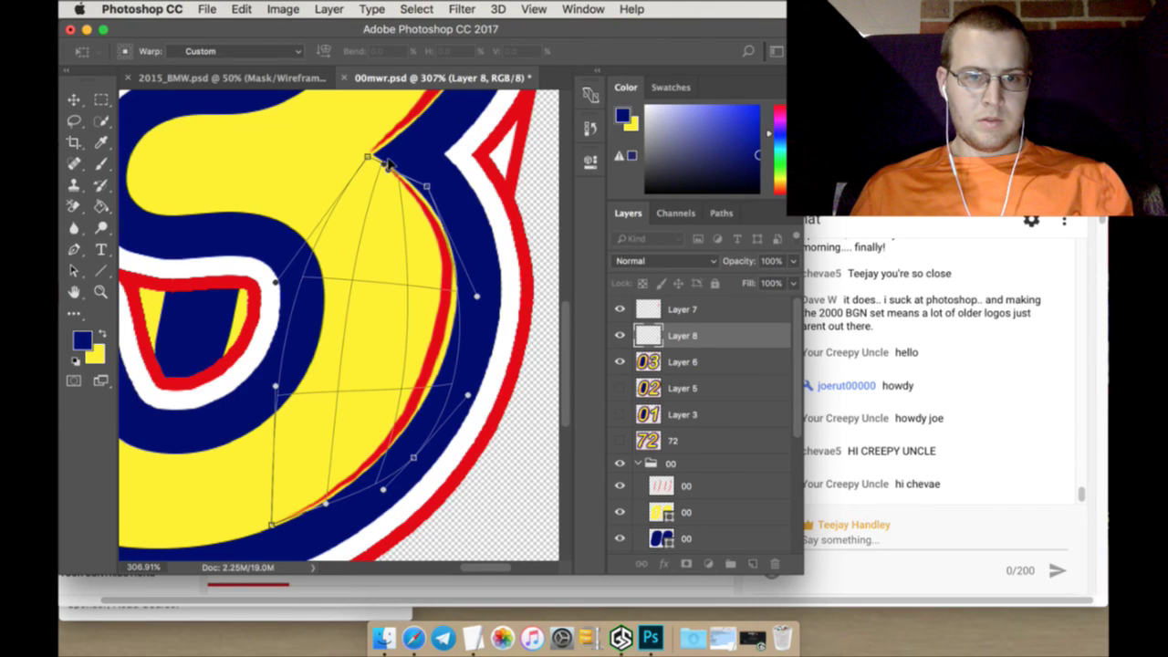
{"action": "left_click_drag", "start_coordinate": [388, 163], "coordinate": [391, 165]}
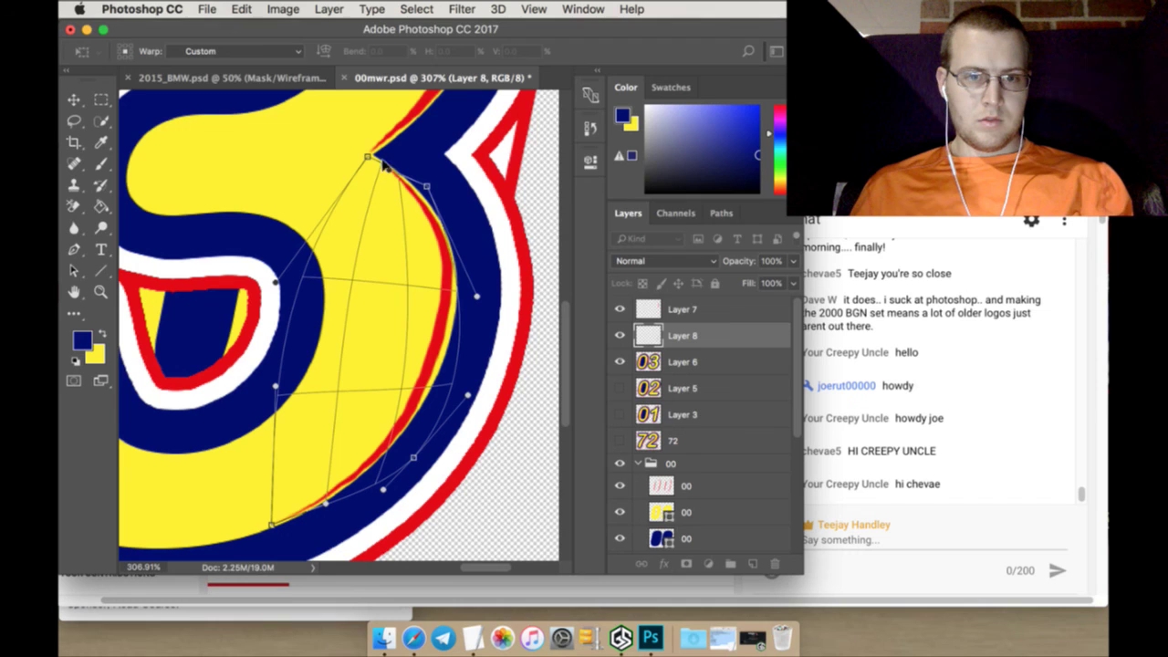
{"action": "left_click", "coordinate": [103, 100]}
{"action": "left_click", "coordinate": [713, 243]}
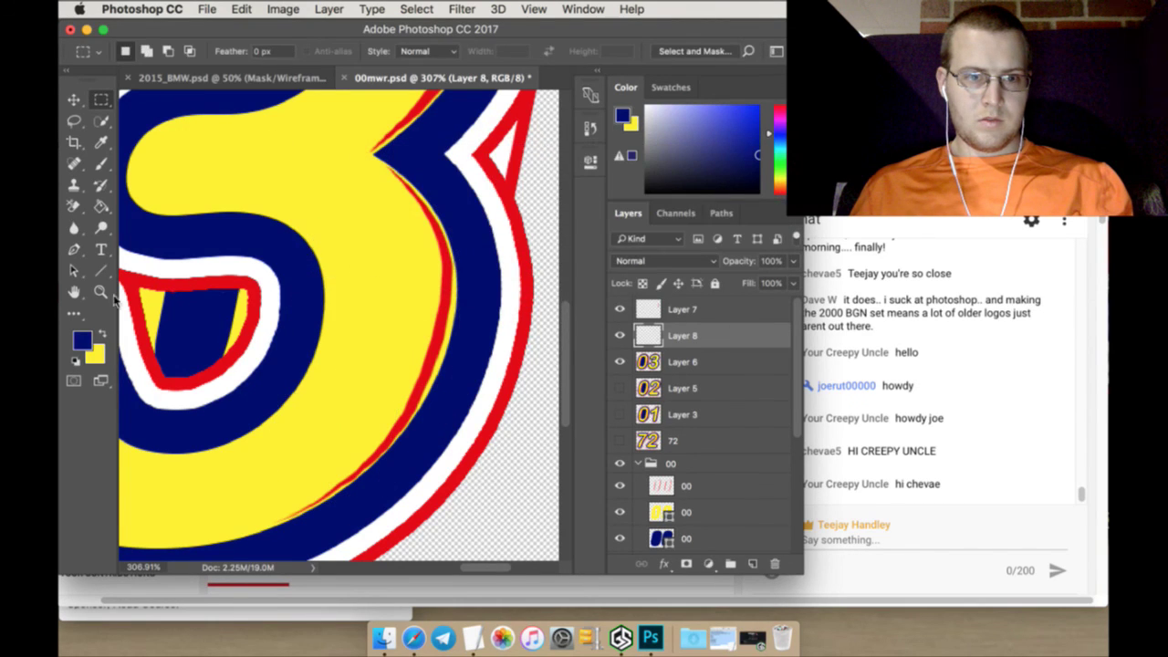
Merge Layer 6, Layer 8 and Layer 7 into a single layer holding the complete 03
{"action": "left_click", "coordinate": [100, 292]}
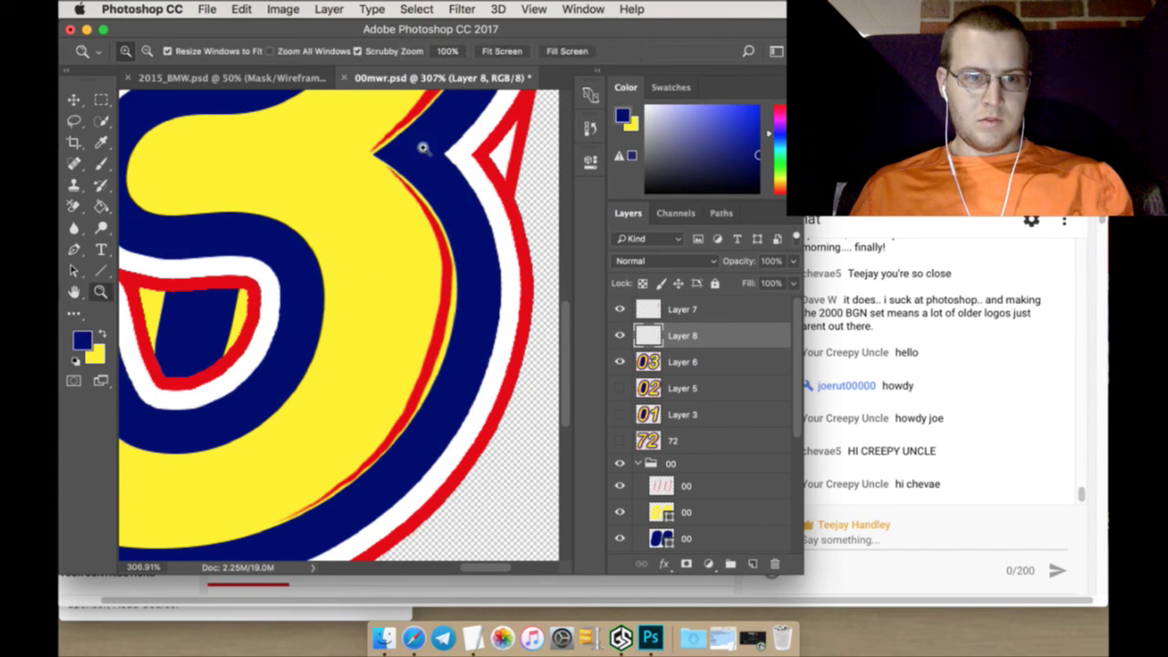
{"action": "left_click", "coordinate": [513, 55]}
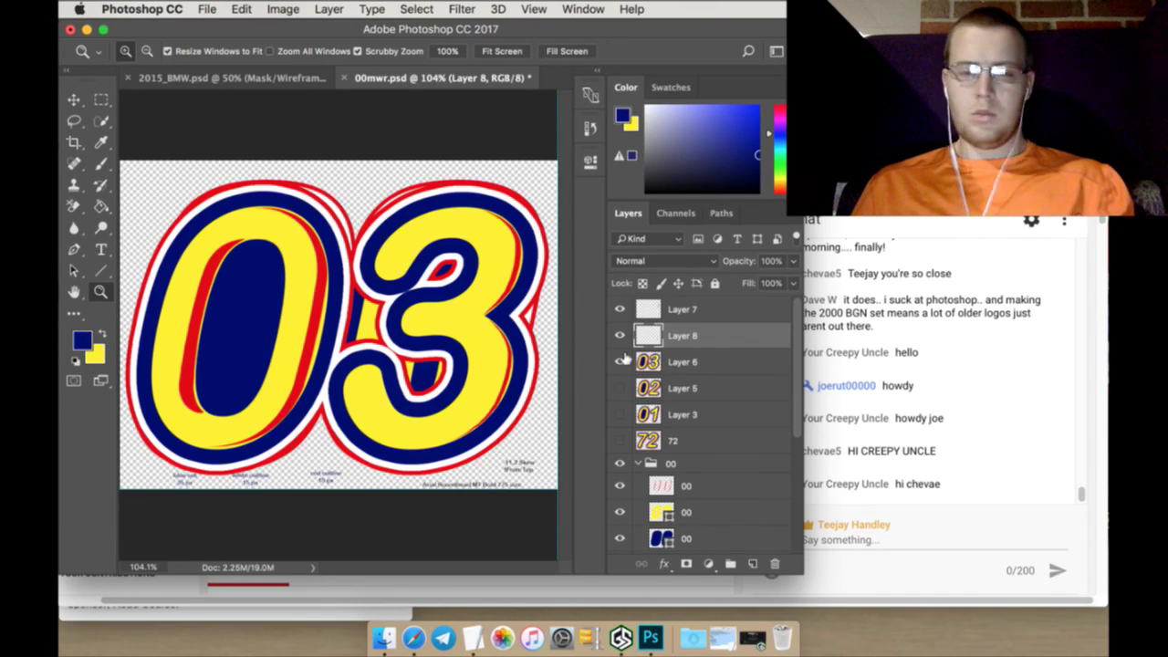
{"action": "left_click", "coordinate": [684, 361]}
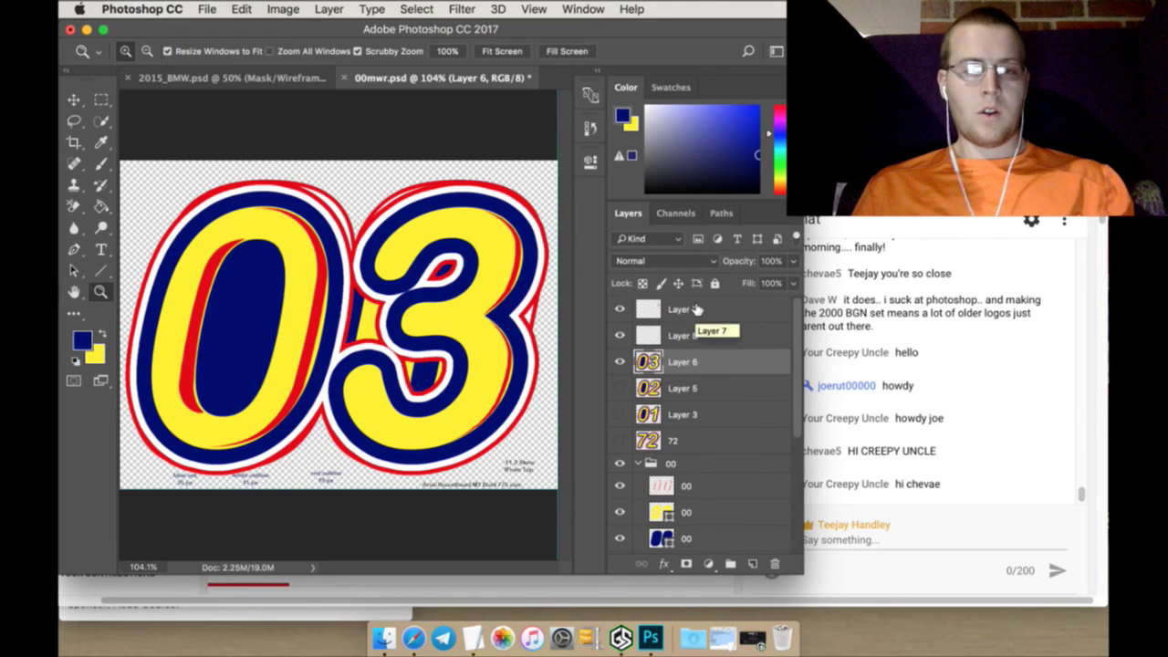
{"action": "left_click", "coordinate": [696, 310], "text": "shift"}
{"action": "right_click", "coordinate": [700, 358]}
{"action": "scroll", "coordinate": [791, 541], "scroll_direction": "down", "scroll_amount": 5}
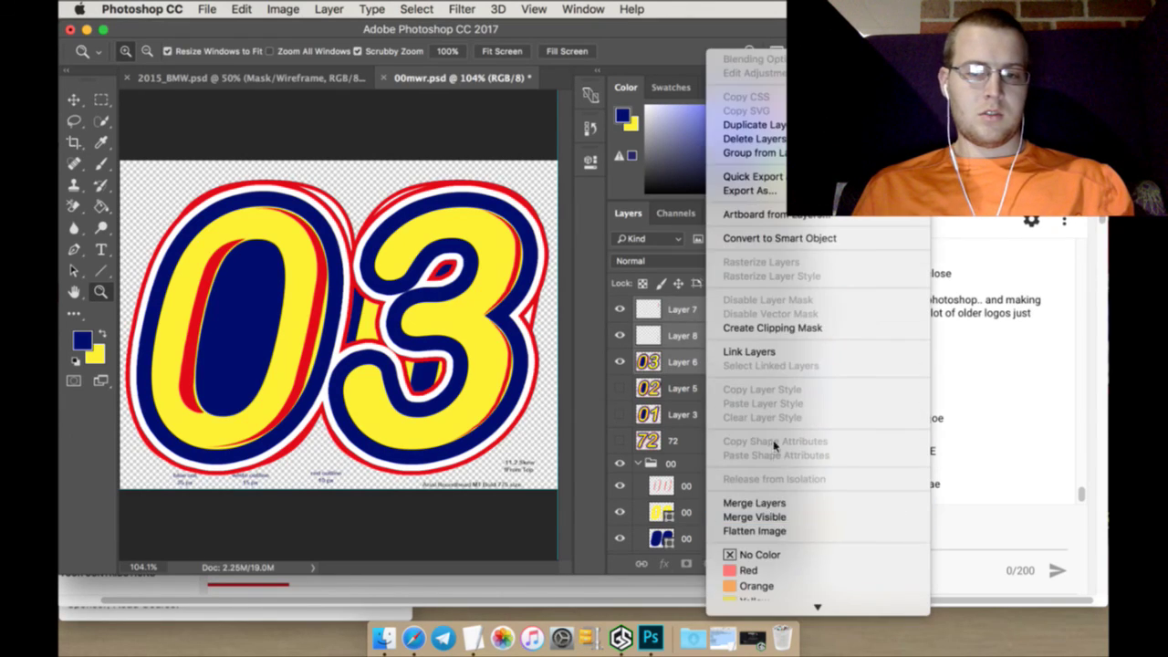
{"action": "left_click", "coordinate": [766, 503]}
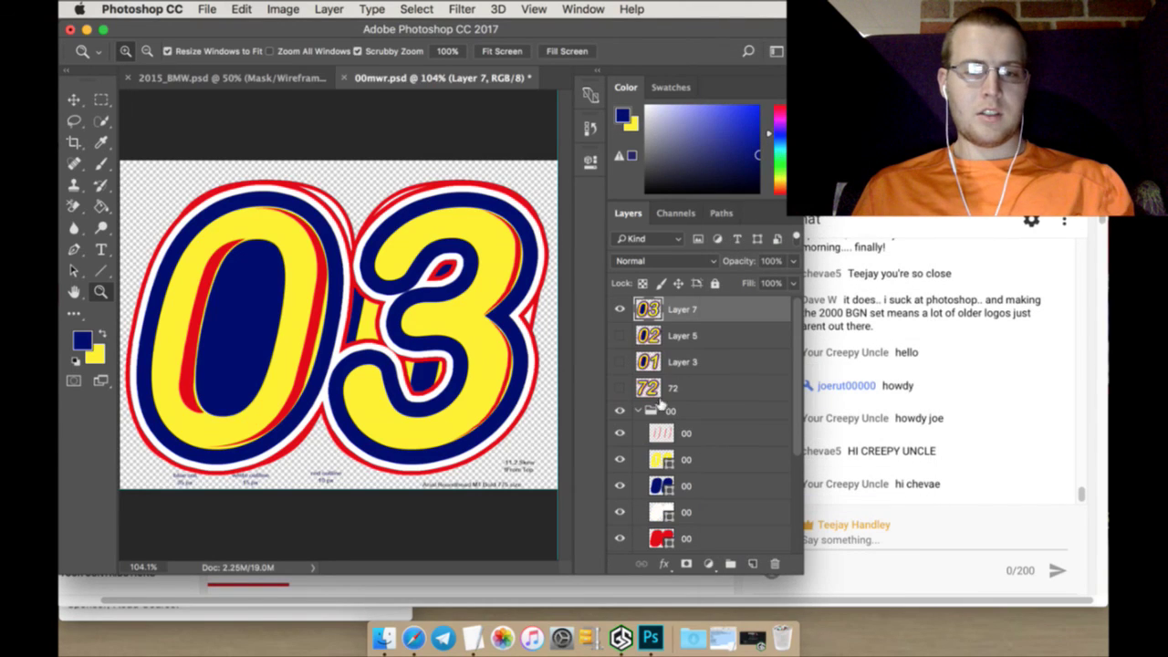
Compare the merged 03 with the original 00 by repeatedly hiding and showing Layer 7, leaving it visible
{"action": "left_click", "coordinate": [621, 309]}
{"action": "left_click", "coordinate": [620, 309]}
{"action": "left_click", "coordinate": [620, 308]}
{"action": "left_click", "coordinate": [620, 309]}
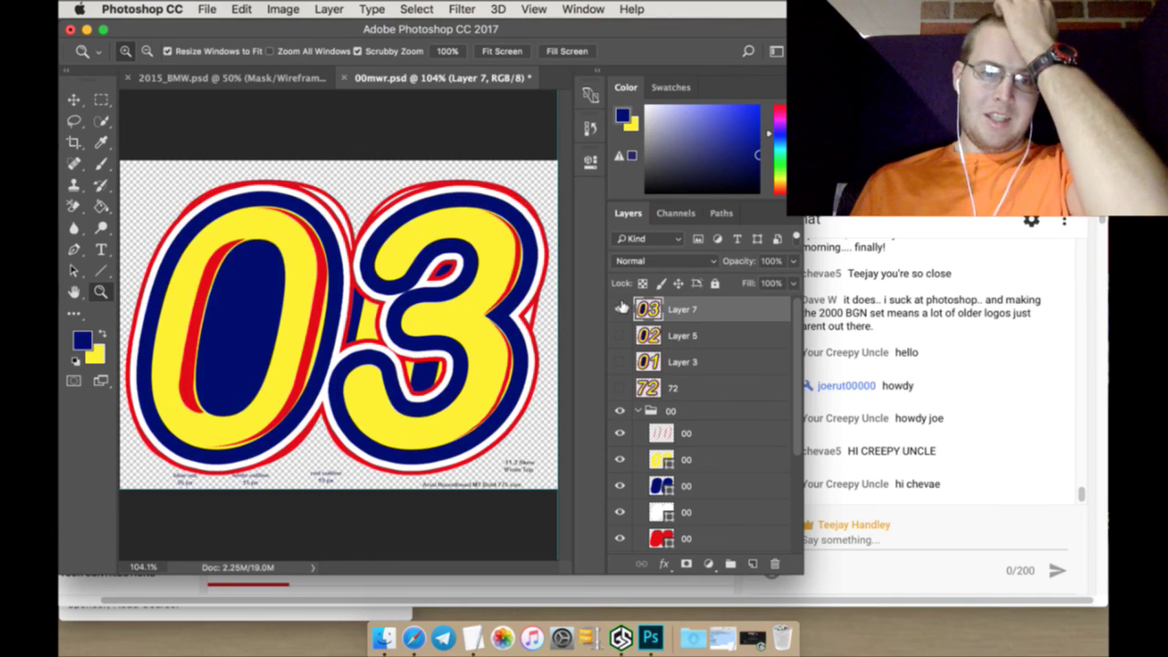
{"action": "left_click", "coordinate": [620, 309]}
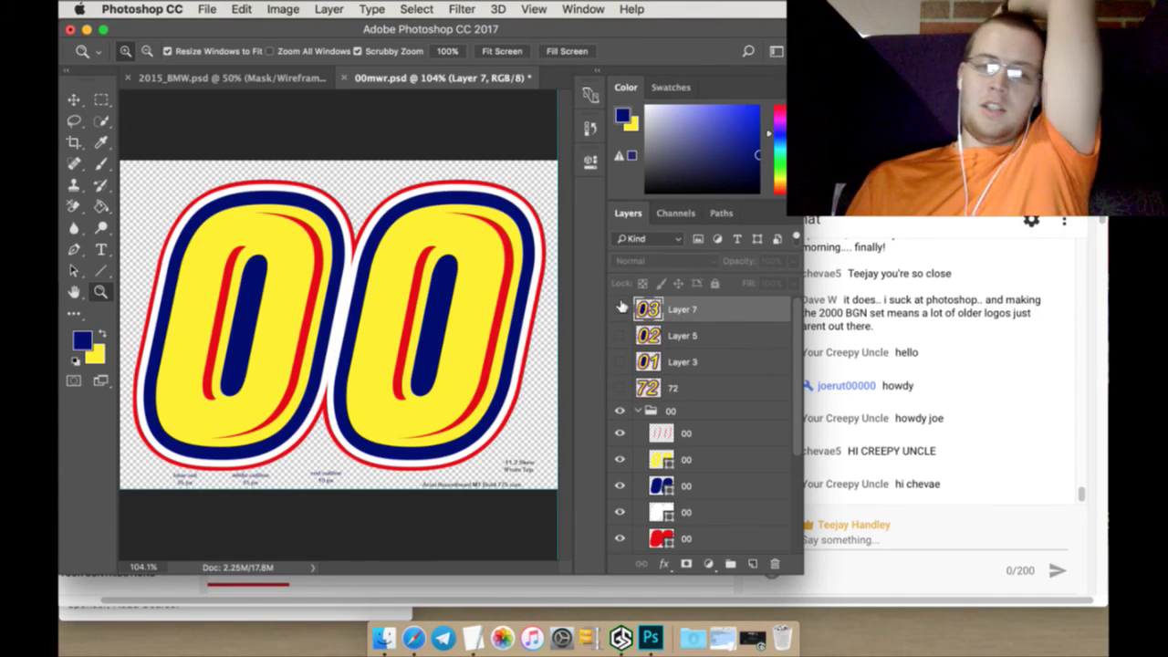
{"action": "left_click", "coordinate": [620, 308]}
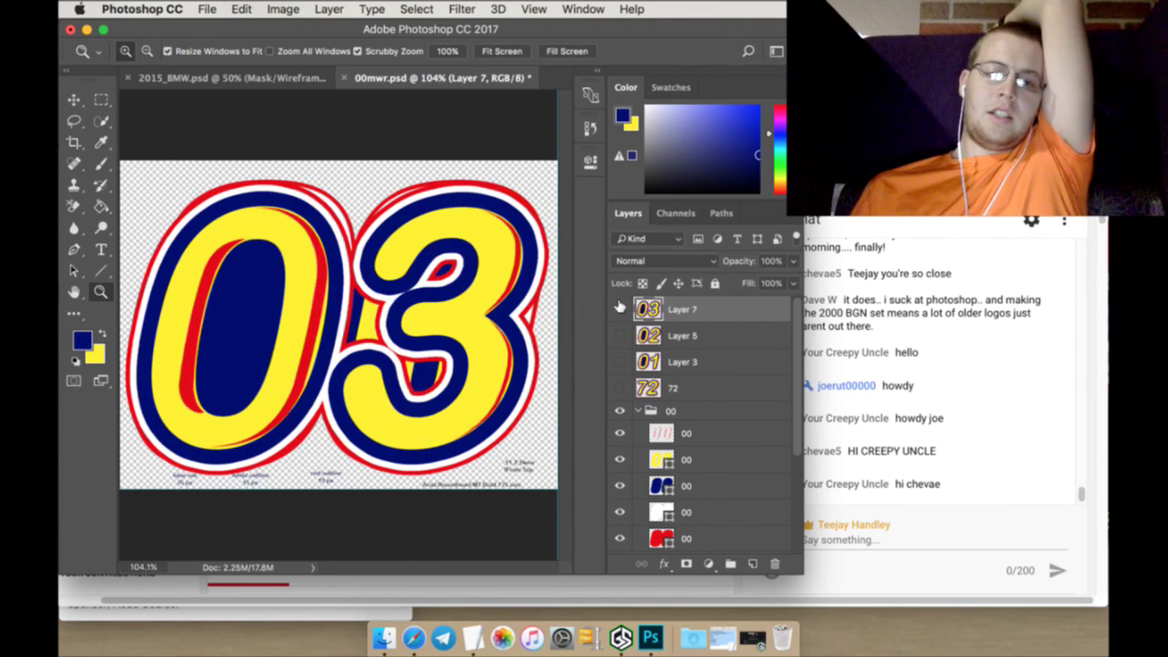
{"action": "left_click", "coordinate": [621, 308]}
{"action": "left_click", "coordinate": [620, 309]}
{"action": "left_click", "coordinate": [620, 308]}
{"action": "left_click", "coordinate": [621, 309]}
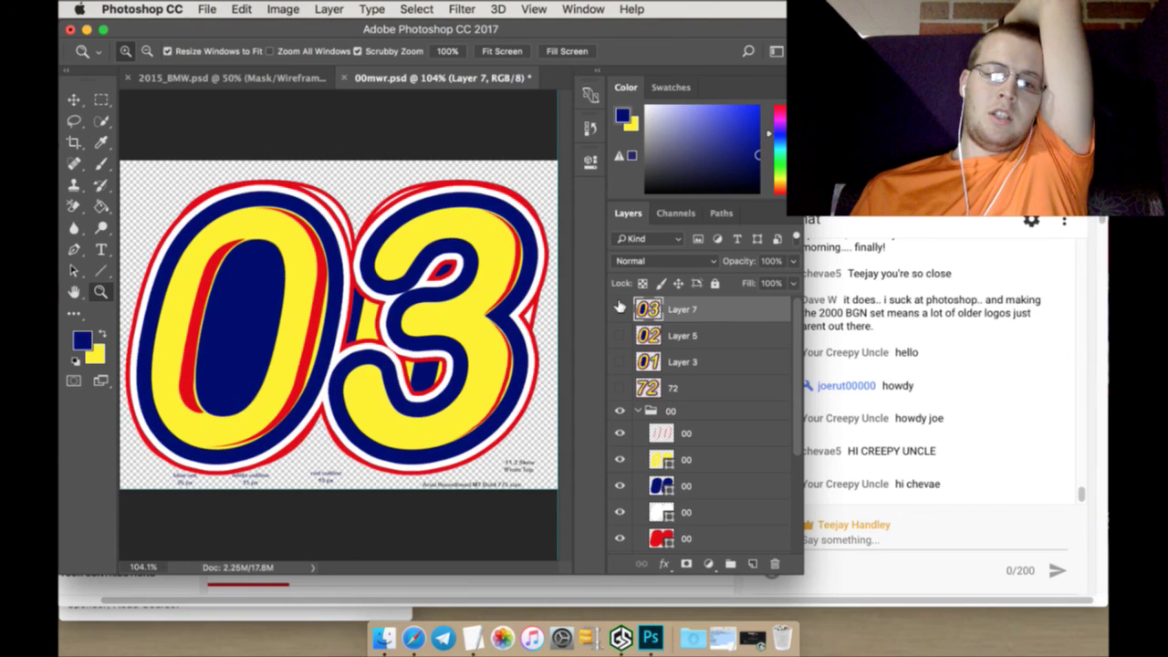
{"action": "left_click", "coordinate": [621, 309]}
{"action": "left_click", "coordinate": [620, 309]}
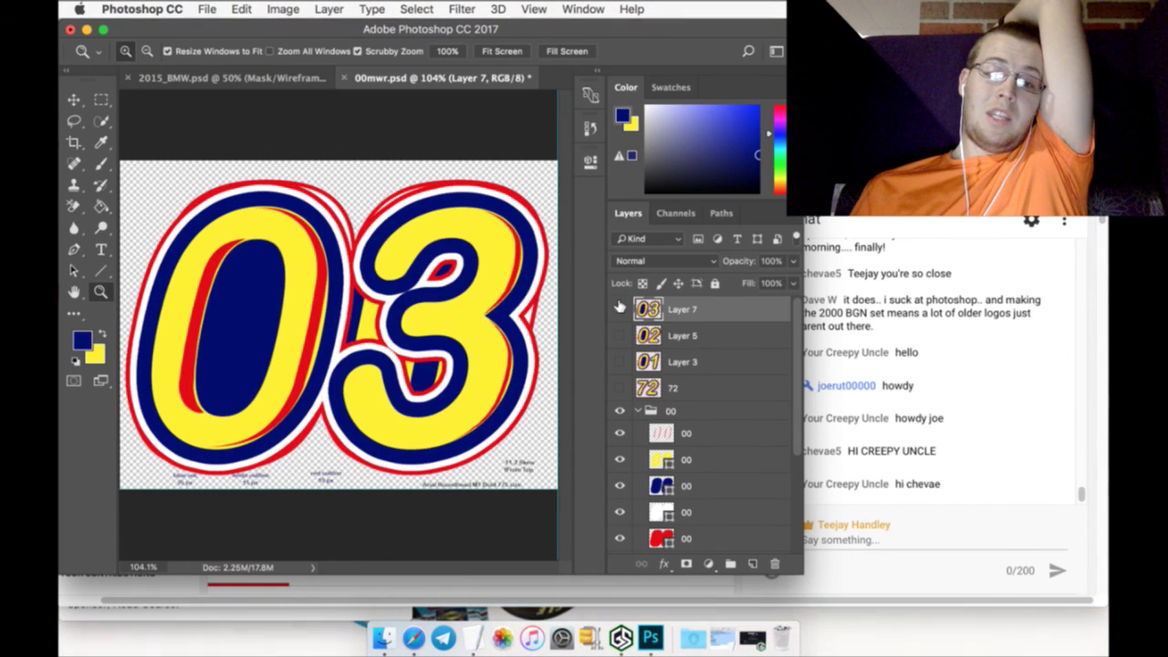
{"action": "left_click", "coordinate": [620, 308]}
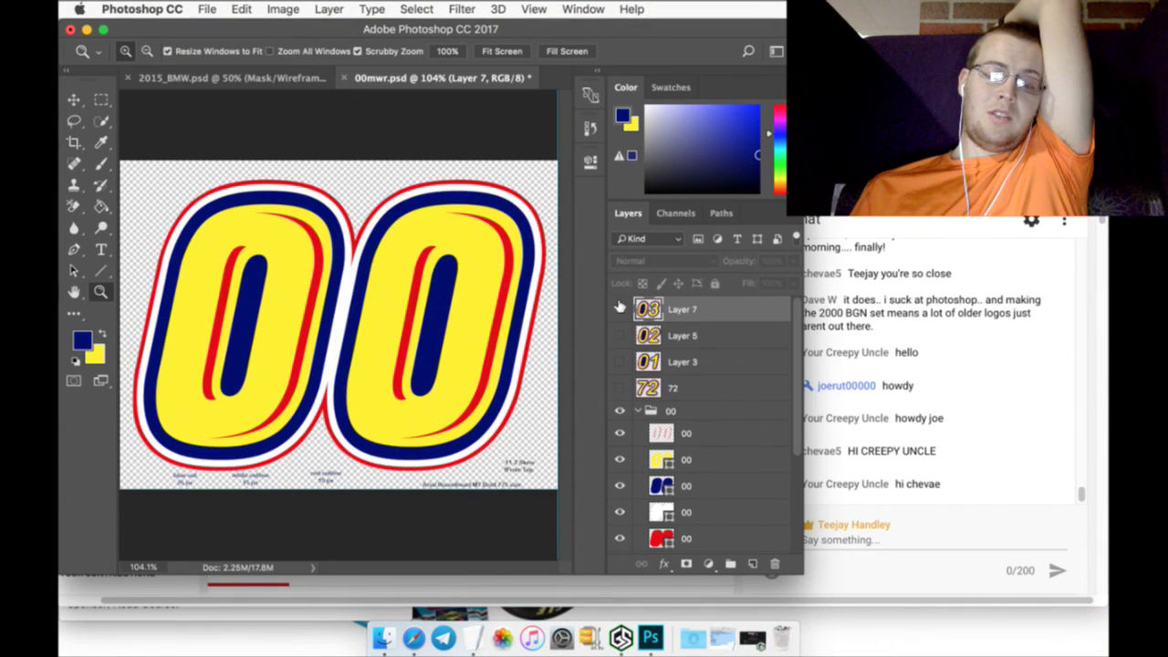
{"action": "left_click", "coordinate": [620, 308]}
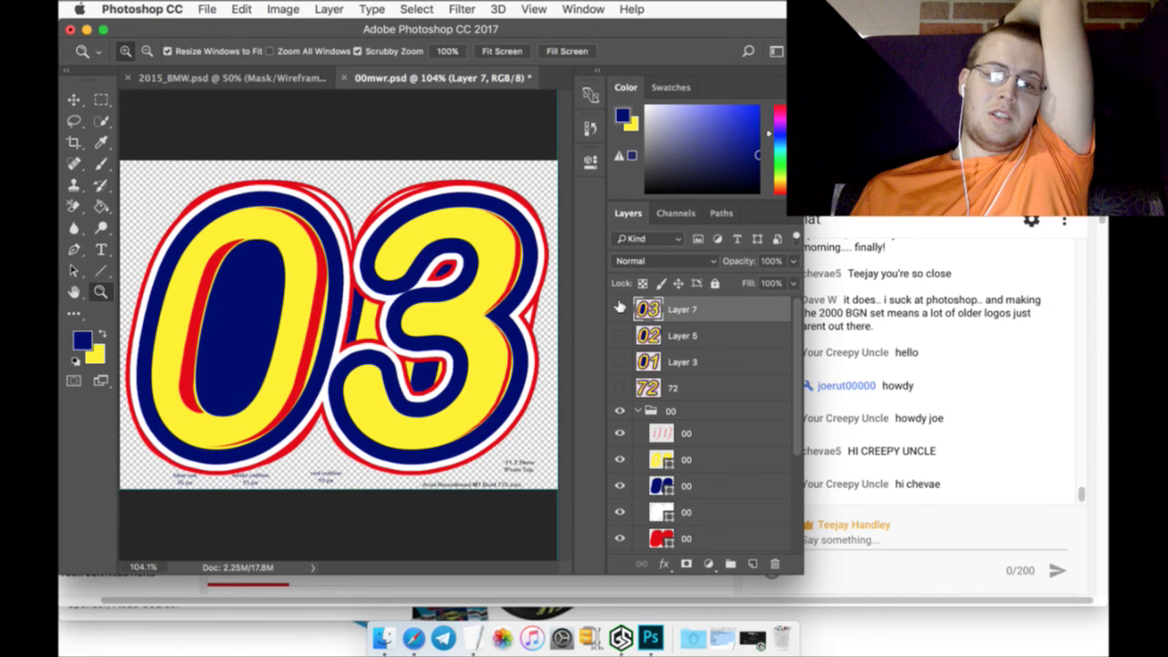
{"action": "left_click", "coordinate": [621, 308]}
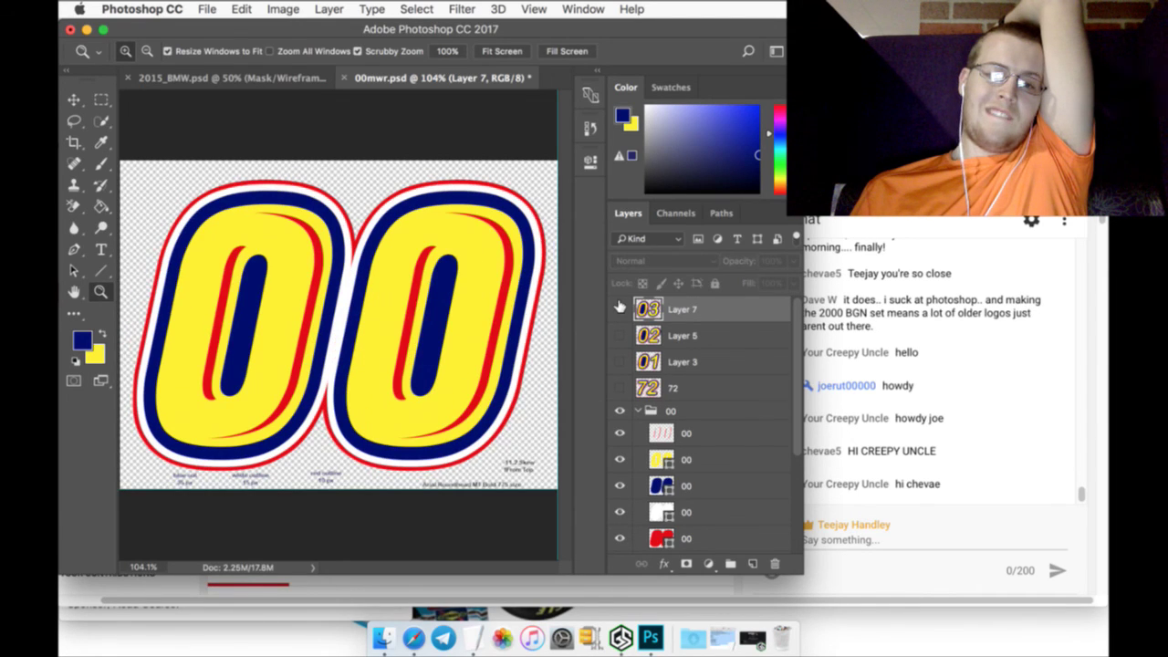
{"action": "left_click", "coordinate": [621, 308]}
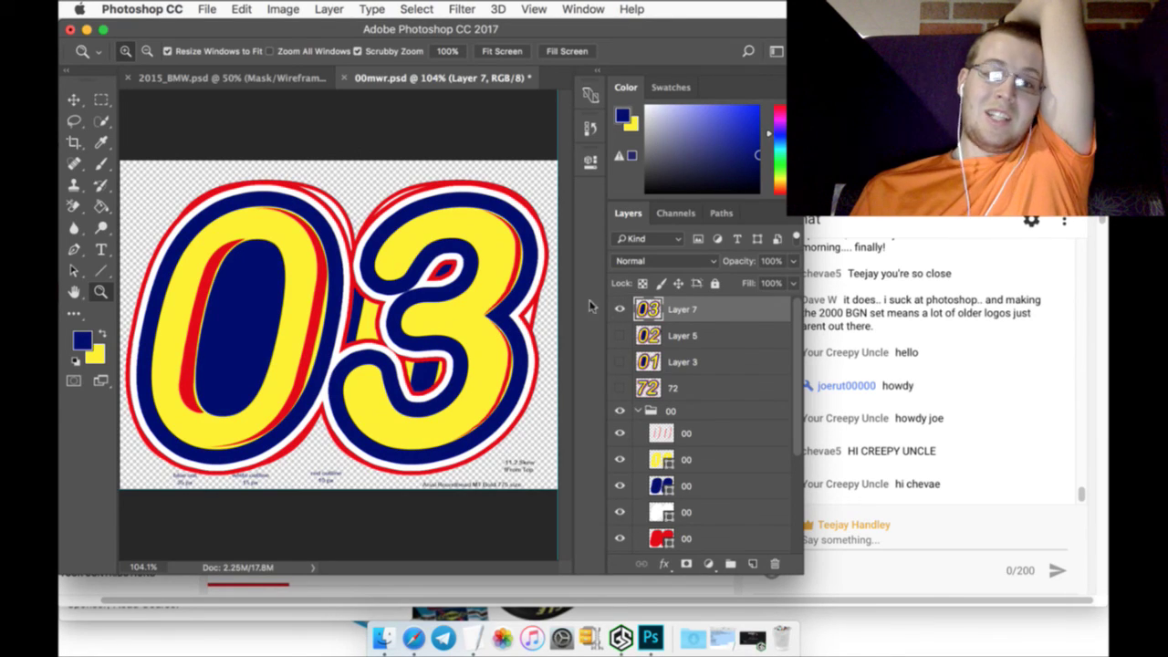
Add a layer directly below Layer 7 and paint behind the 3's two inner openings with red sampled from the 0's accent
{"action": "left_click", "coordinate": [690, 336]}
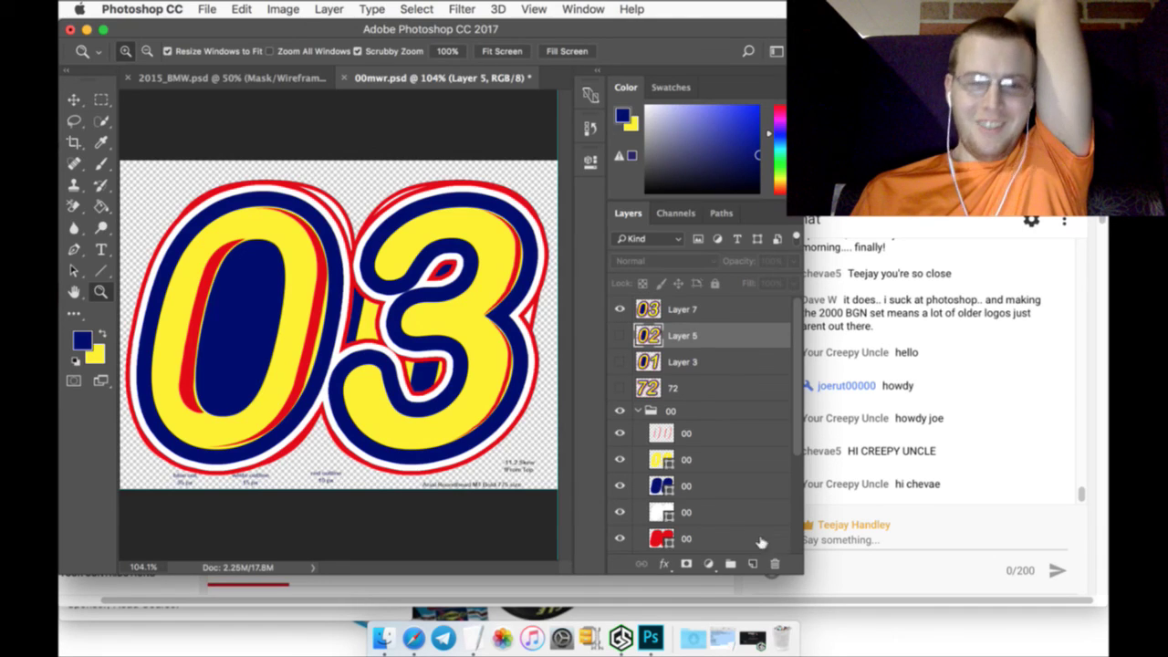
{"action": "left_click", "coordinate": [752, 563]}
{"action": "left_click", "coordinate": [102, 144]}
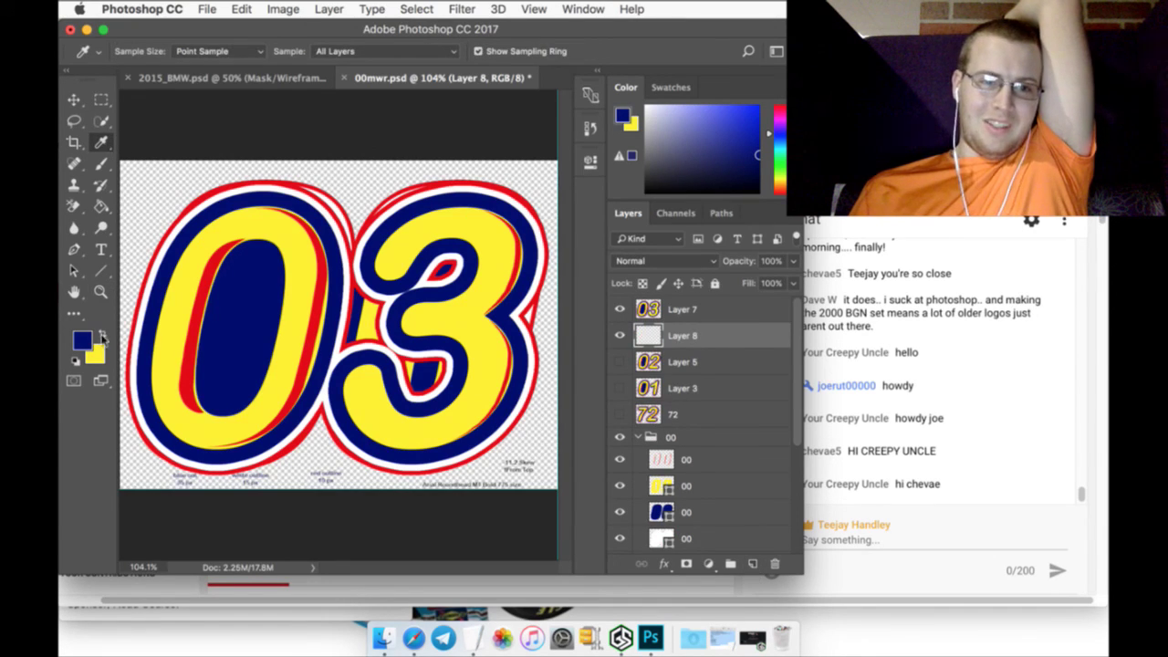
{"action": "left_click", "coordinate": [103, 336]}
{"action": "left_click", "coordinate": [197, 325]}
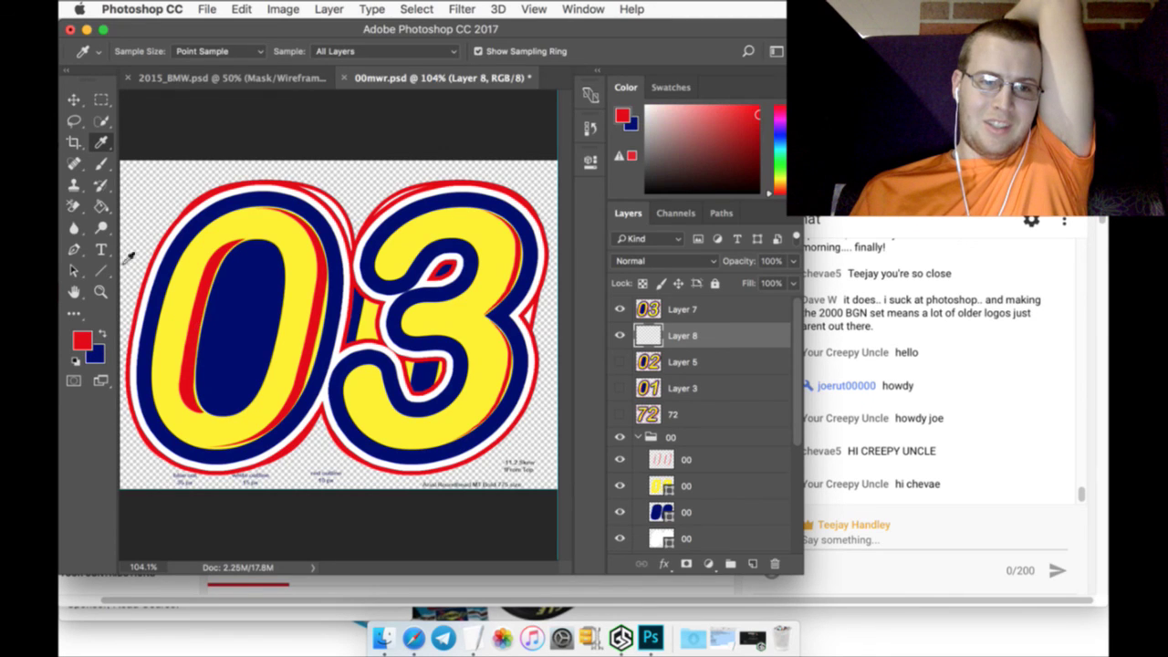
{"action": "left_click", "coordinate": [101, 164]}
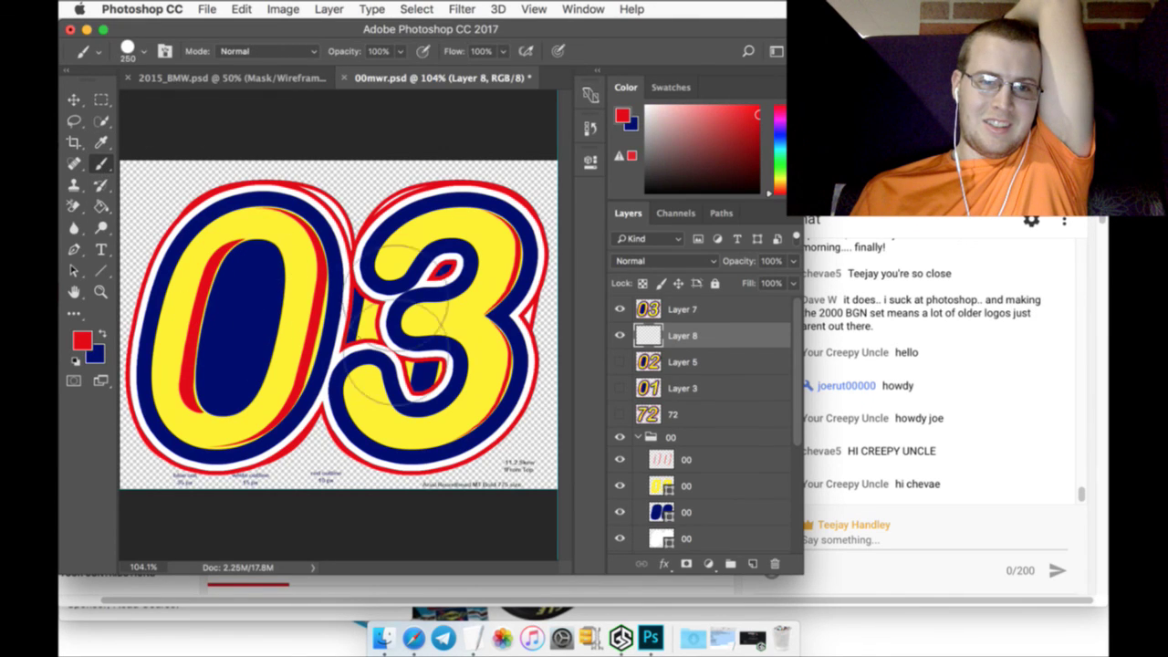
{"action": "mouse_move", "coordinate": [447, 273]}
{"action": "left_mouse_down"}
{"action": "mouse_move", "coordinate": [406, 383]}
{"action": "mouse_move", "coordinate": [419, 376]}
{"action": "mouse_move", "coordinate": [393, 379]}
{"action": "left_mouse_up"}
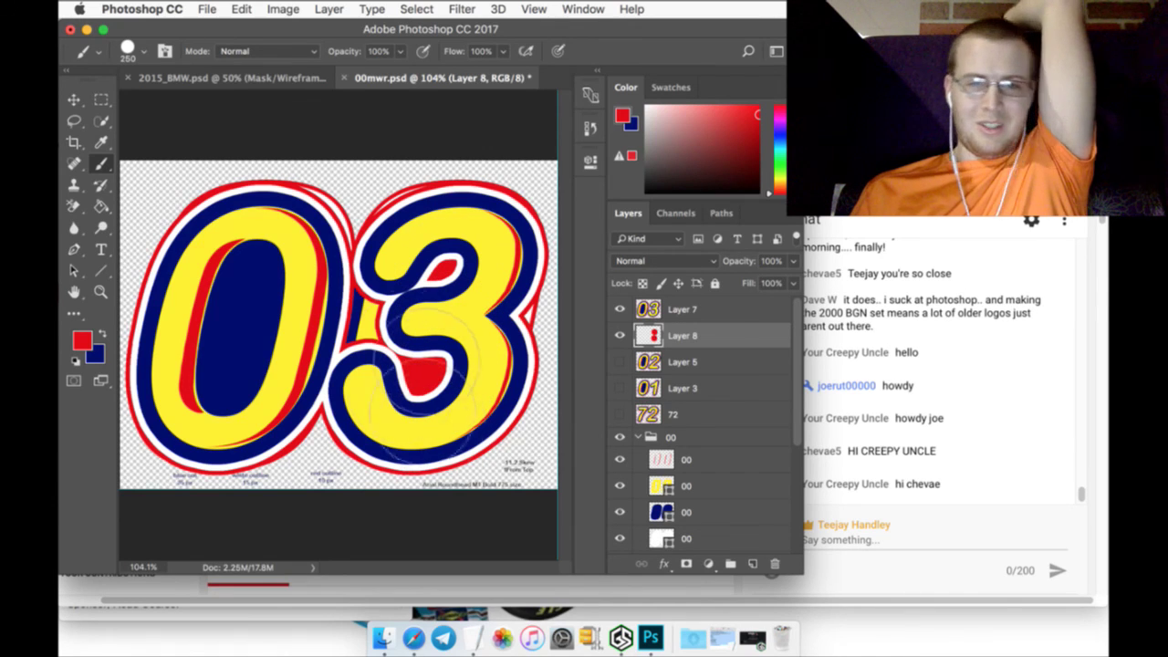
Merge the red fill on Layer 8 with the 03 artwork on Layer 7
{"action": "left_click", "coordinate": [102, 101]}
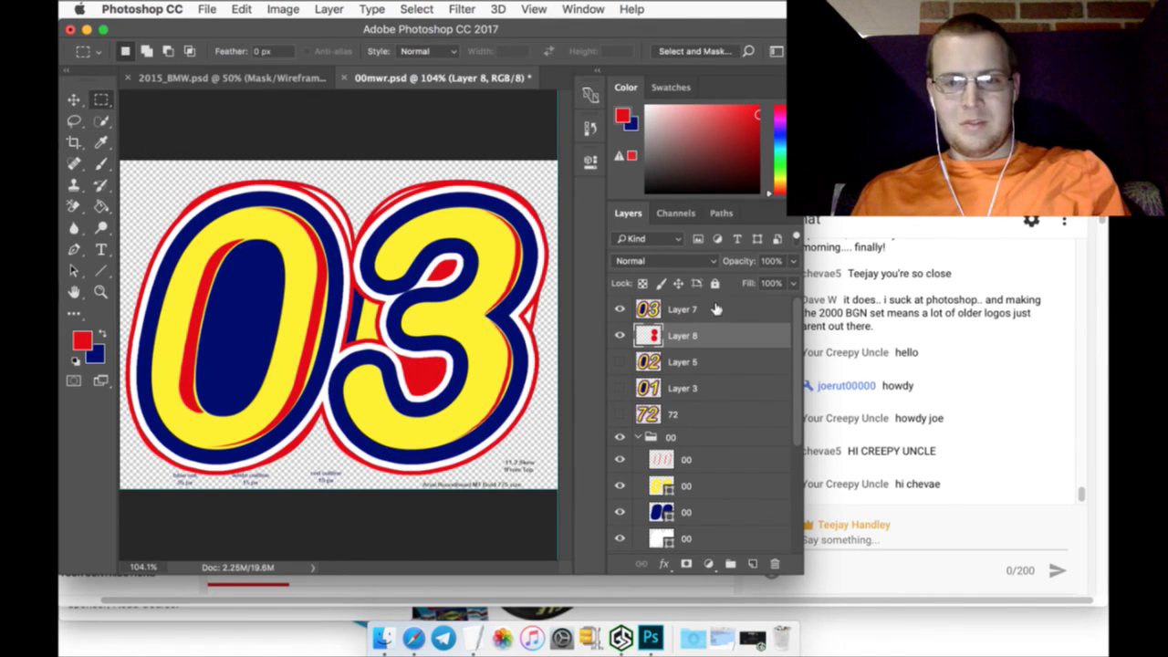
{"action": "left_click", "coordinate": [716, 310], "text": "shift"}
{"action": "right_click", "coordinate": [716, 310]}
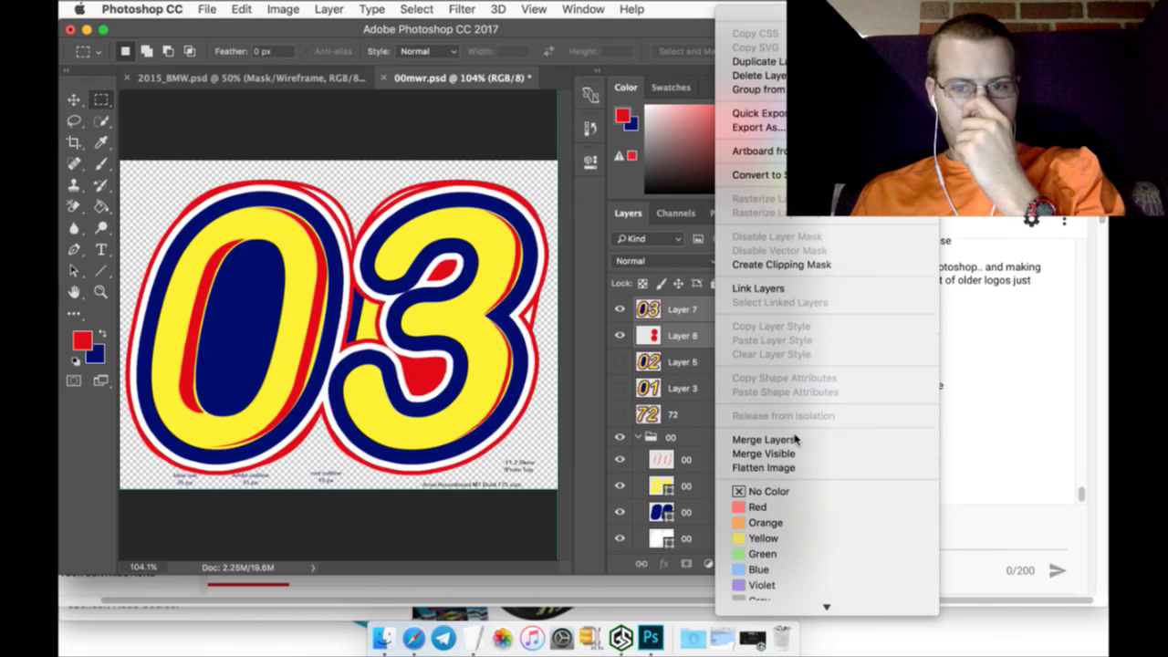
{"action": "left_click", "coordinate": [793, 440]}
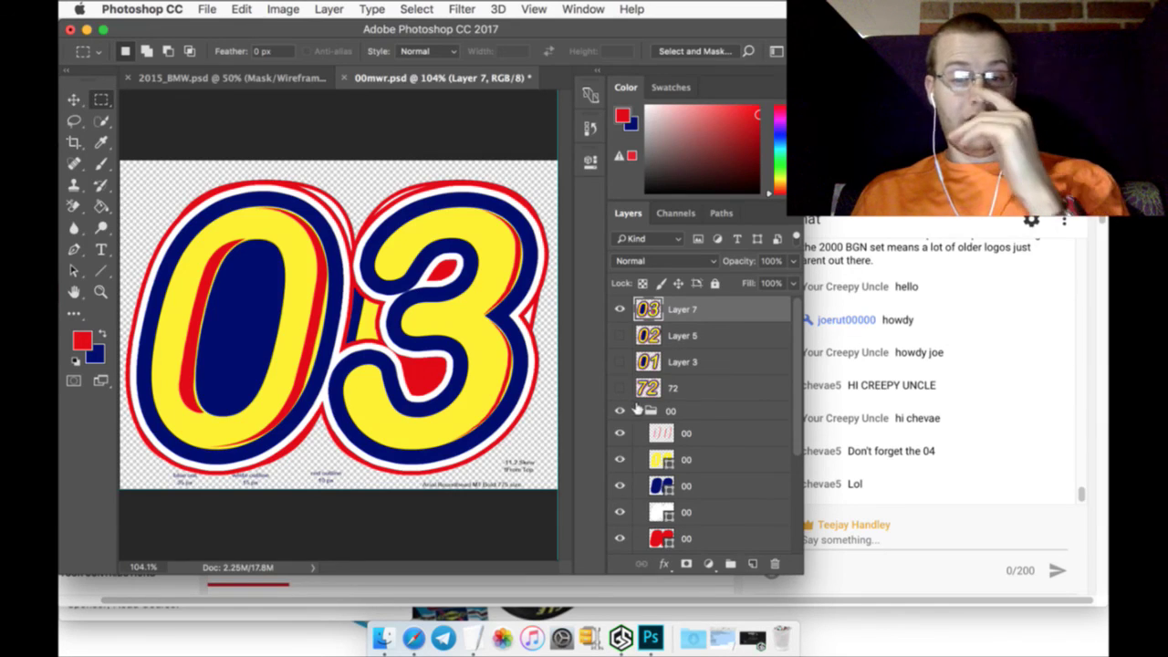
Hide Layer 7 and add the text 04 over the 00 in Arial Rounded MT Bold, 775 pt, with yellow sampled from the 00
{"action": "left_click", "coordinate": [621, 308]}
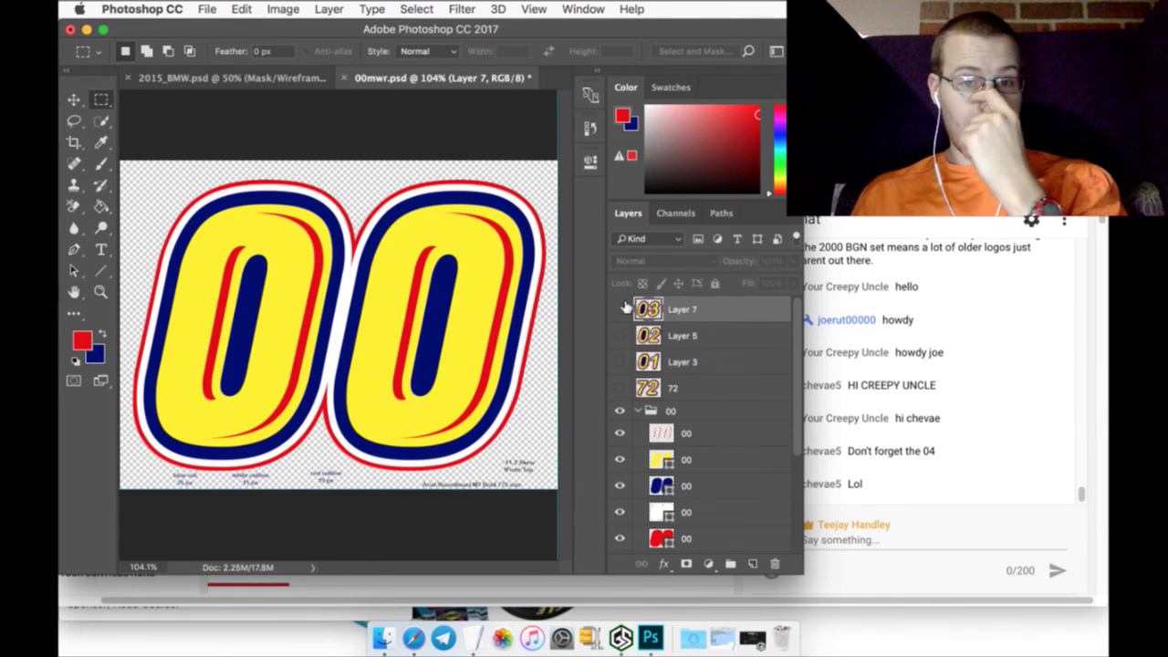
{"action": "left_click", "coordinate": [100, 141]}
{"action": "left_click", "coordinate": [252, 237]}
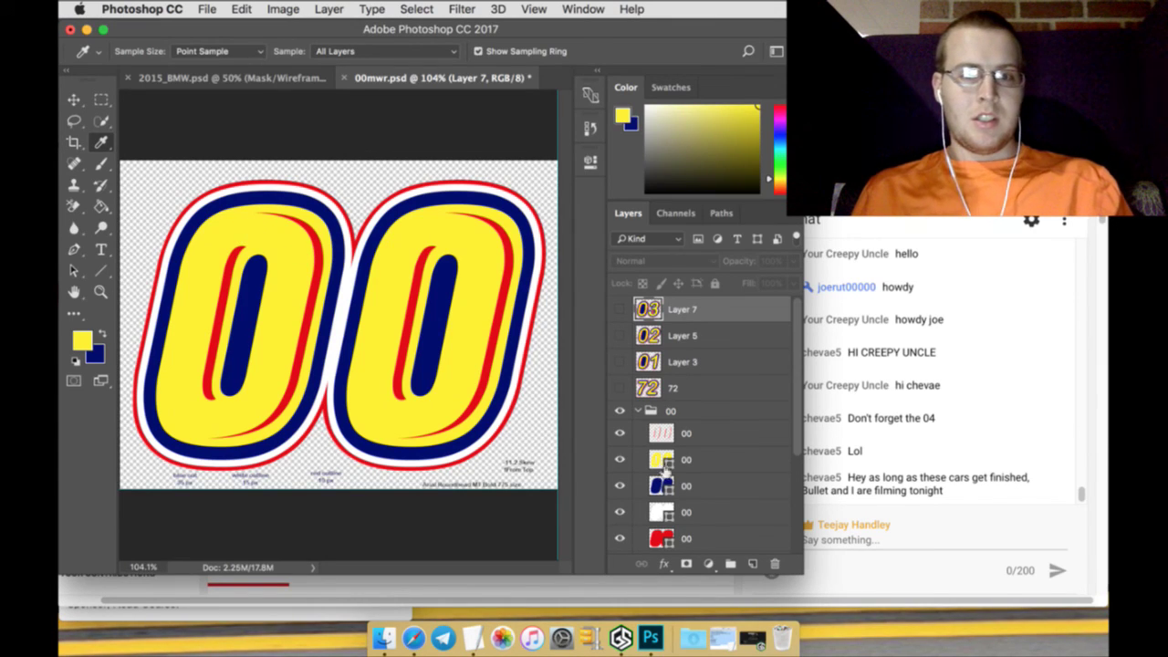
{"action": "left_click", "coordinate": [753, 563]}
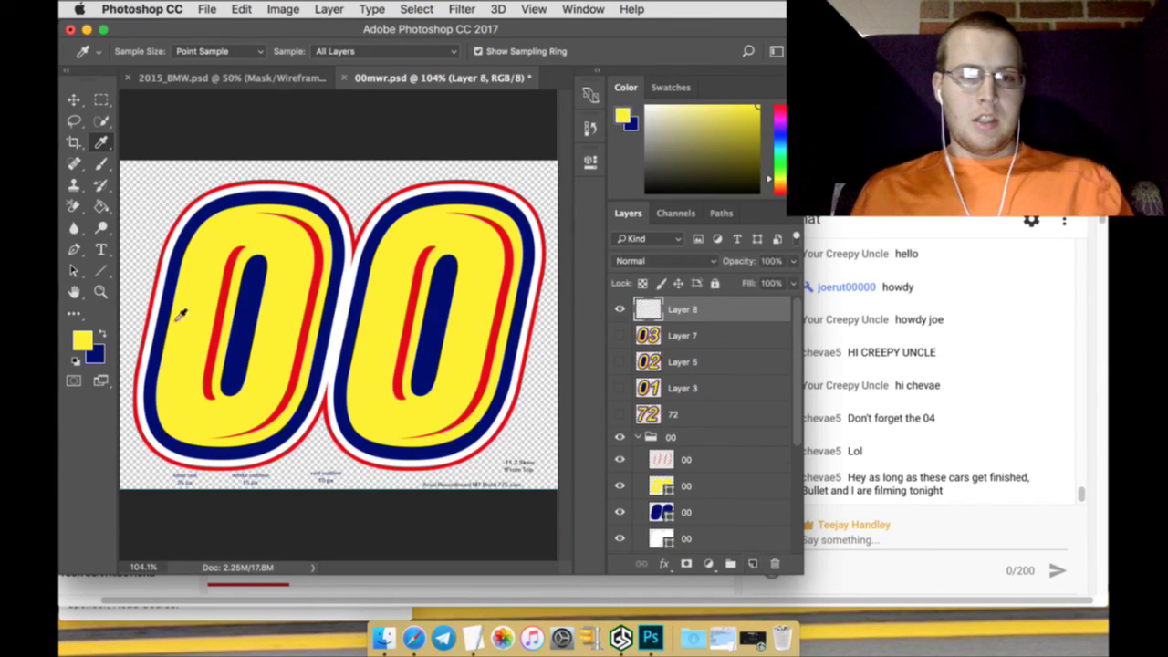
{"action": "left_click", "coordinate": [100, 249]}
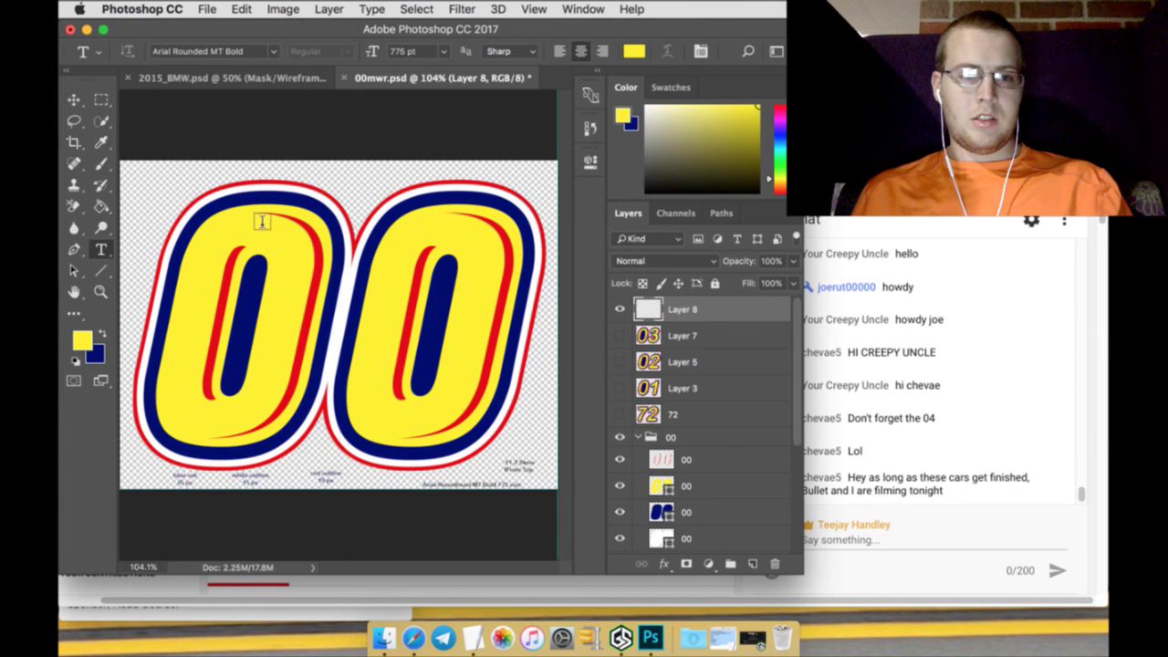
{"action": "left_click_drag", "start_coordinate": [261, 212], "coordinate": [619, 446]}
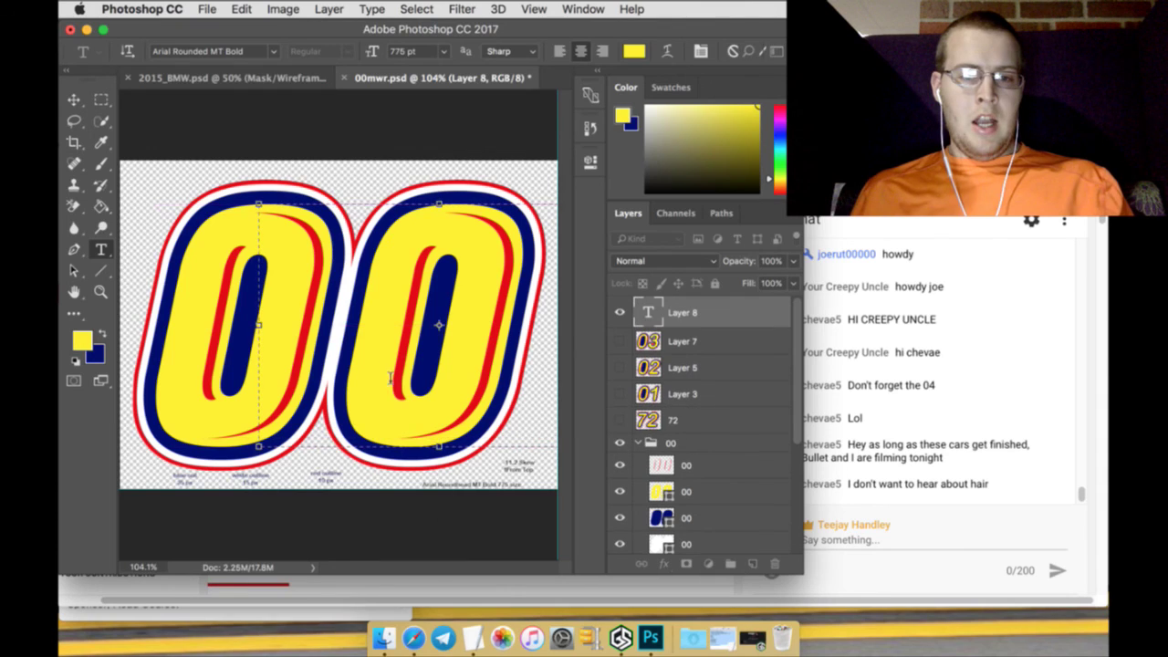
{"action": "left_click_drag", "start_coordinate": [258, 325], "coordinate": [123, 325]}
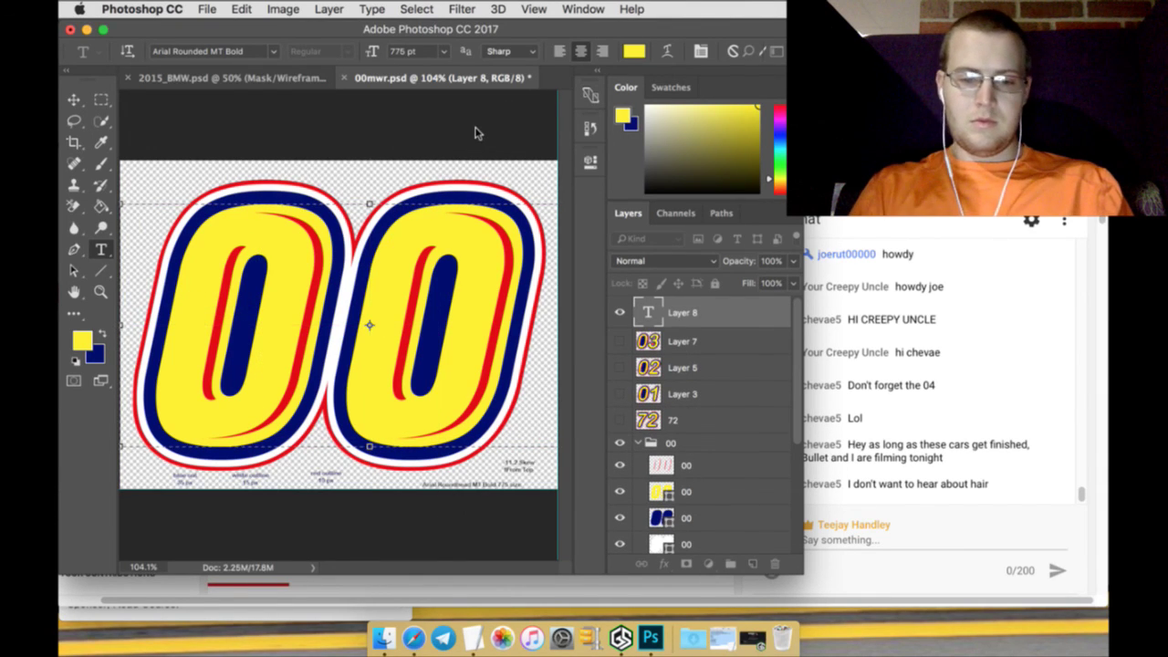
{"action": "type", "text": "04"}
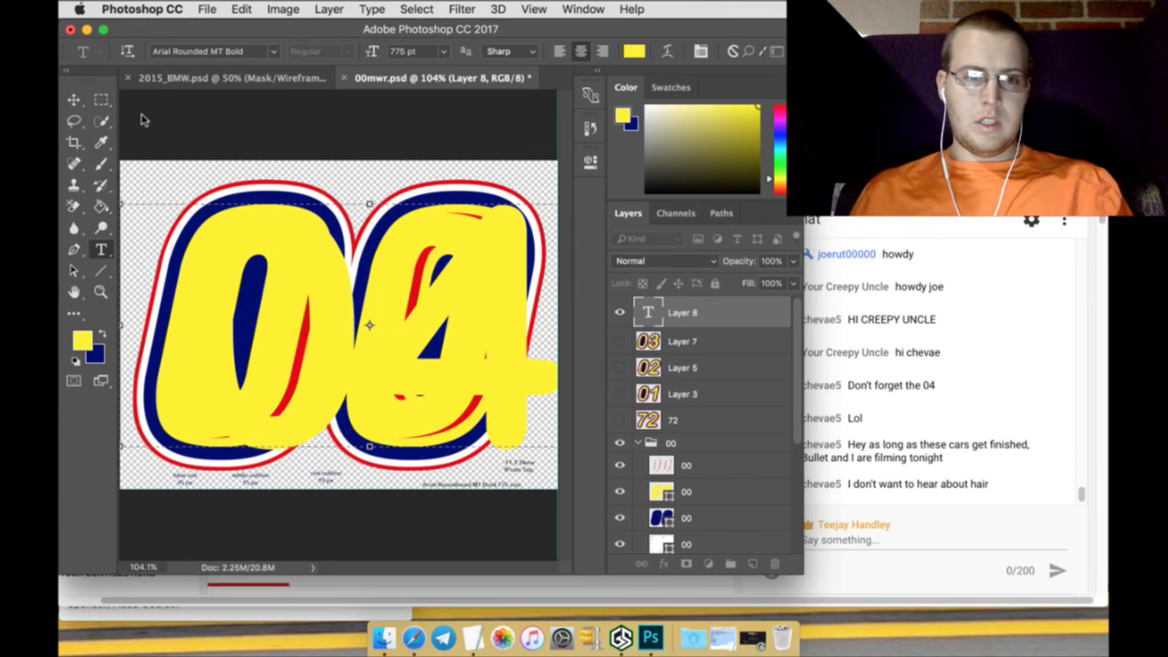
Rasterize the 04 text layer and skew it horizontally by -11.2
{"action": "left_click", "coordinate": [101, 99]}
{"action": "right_click", "coordinate": [691, 312]}
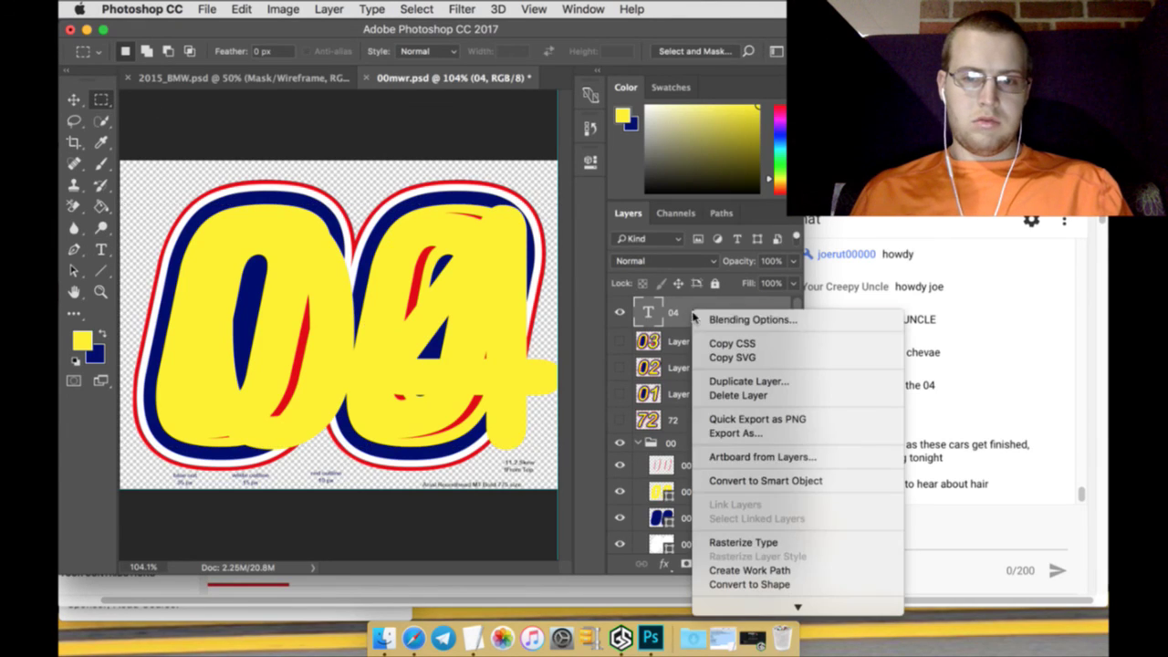
{"action": "left_click", "coordinate": [743, 542]}
{"action": "left_click", "coordinate": [74, 100]}
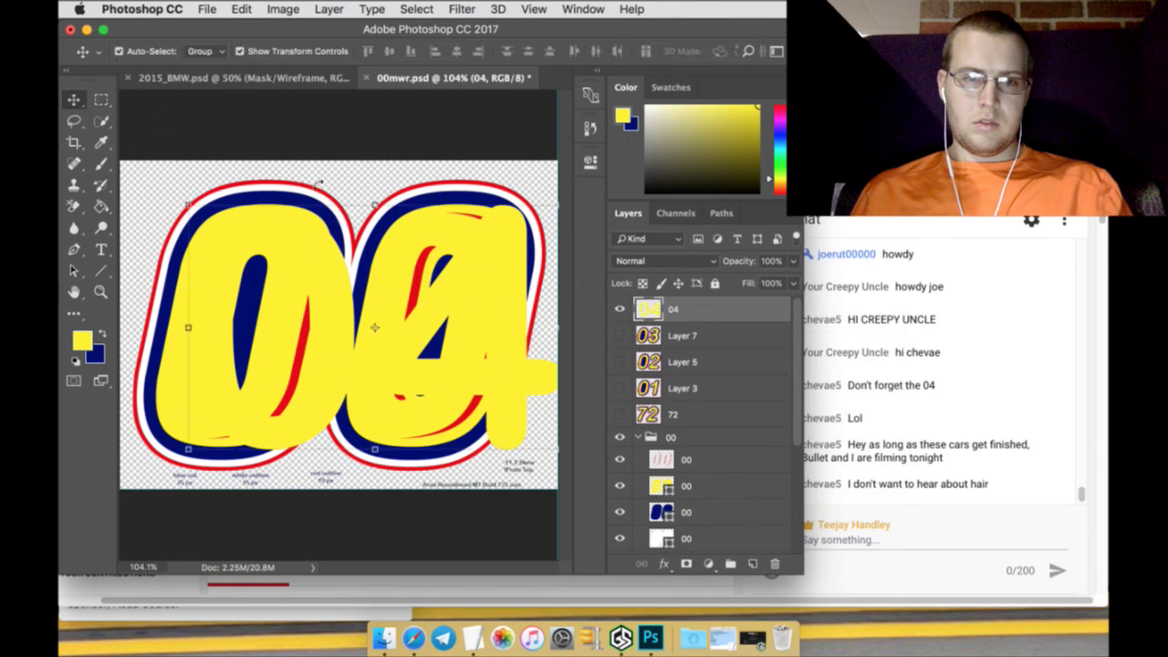
{"action": "left_click", "coordinate": [372, 204]}
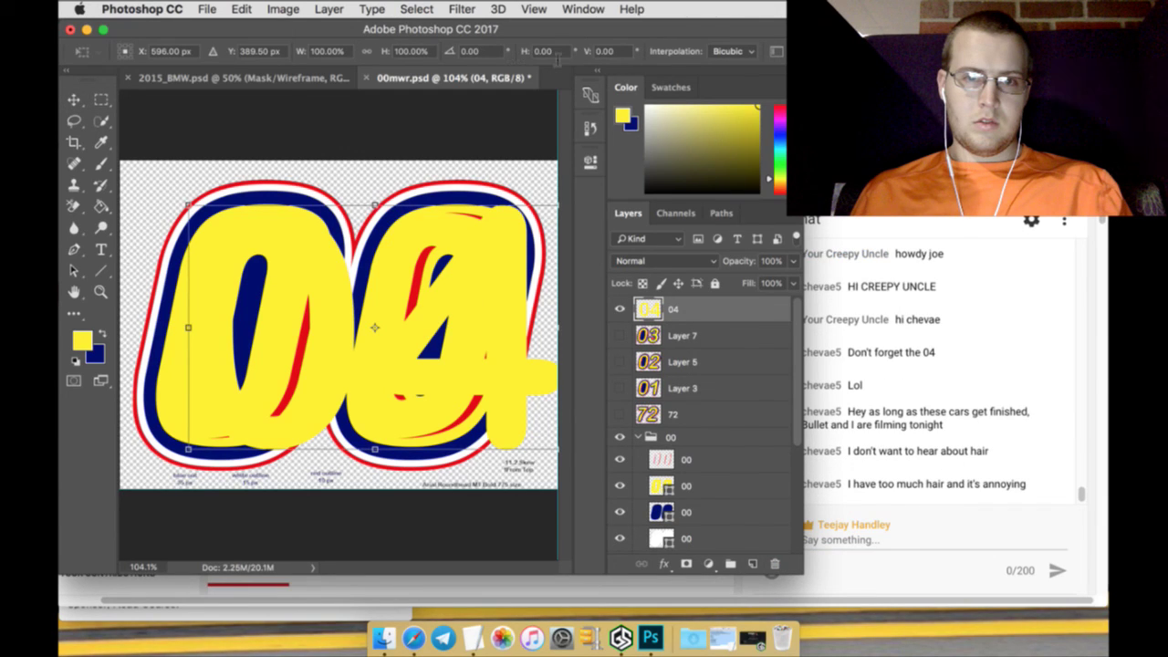
{"action": "type", "text": "-11.2"}
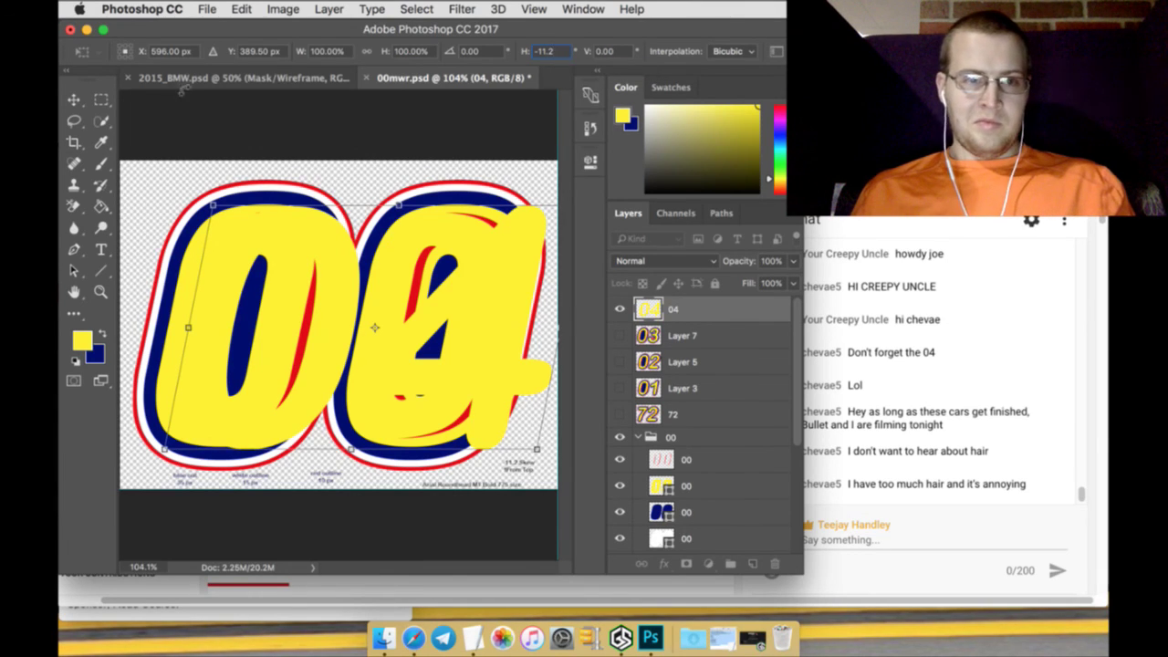
{"action": "left_click", "coordinate": [101, 99]}
{"action": "left_click", "coordinate": [719, 239]}
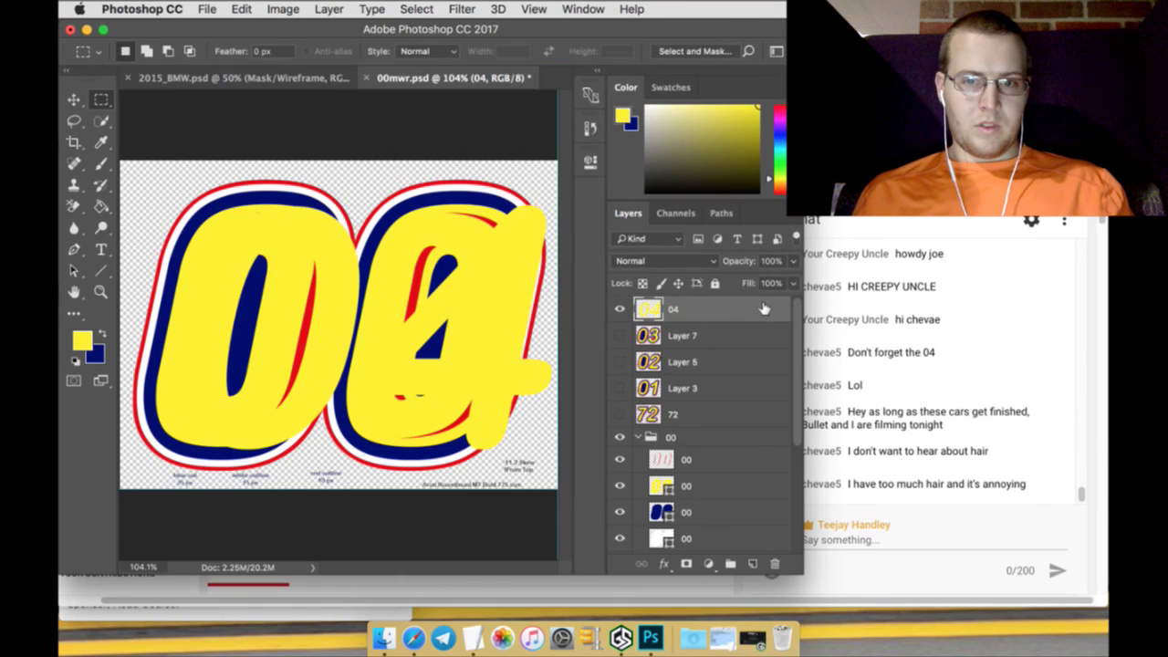
Give the 04 layer a 35 px Outer Glow in navy sampled from the 00's outline, and rasterize the layer style
{"action": "double_click", "coordinate": [763, 313]}
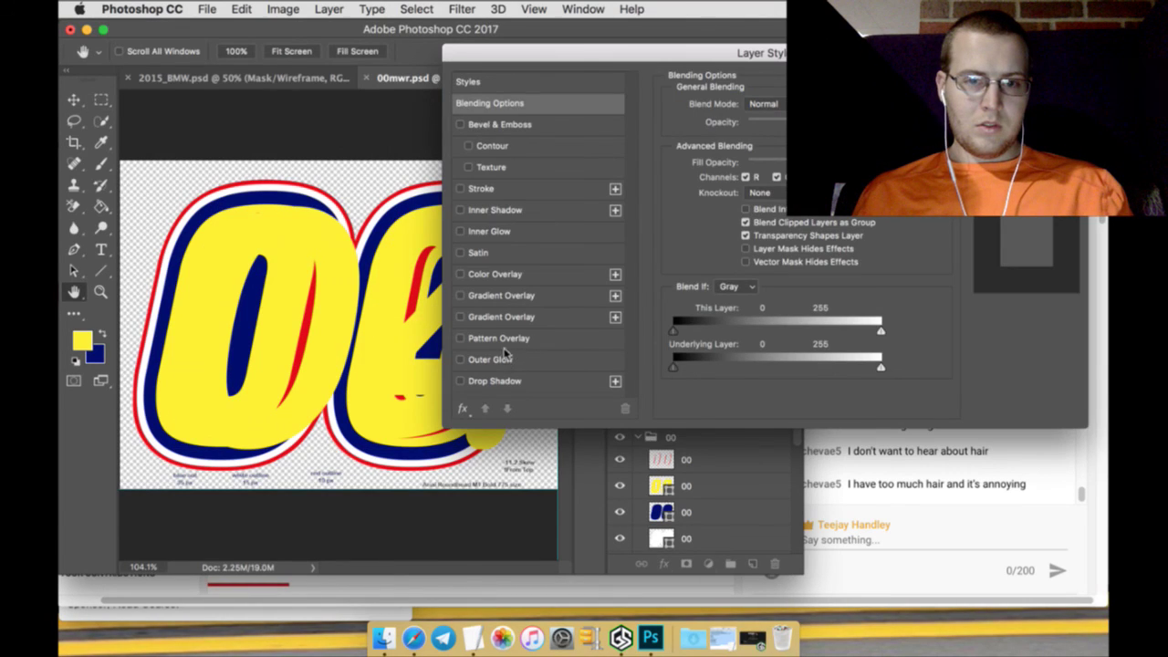
{"action": "left_click", "coordinate": [501, 360]}
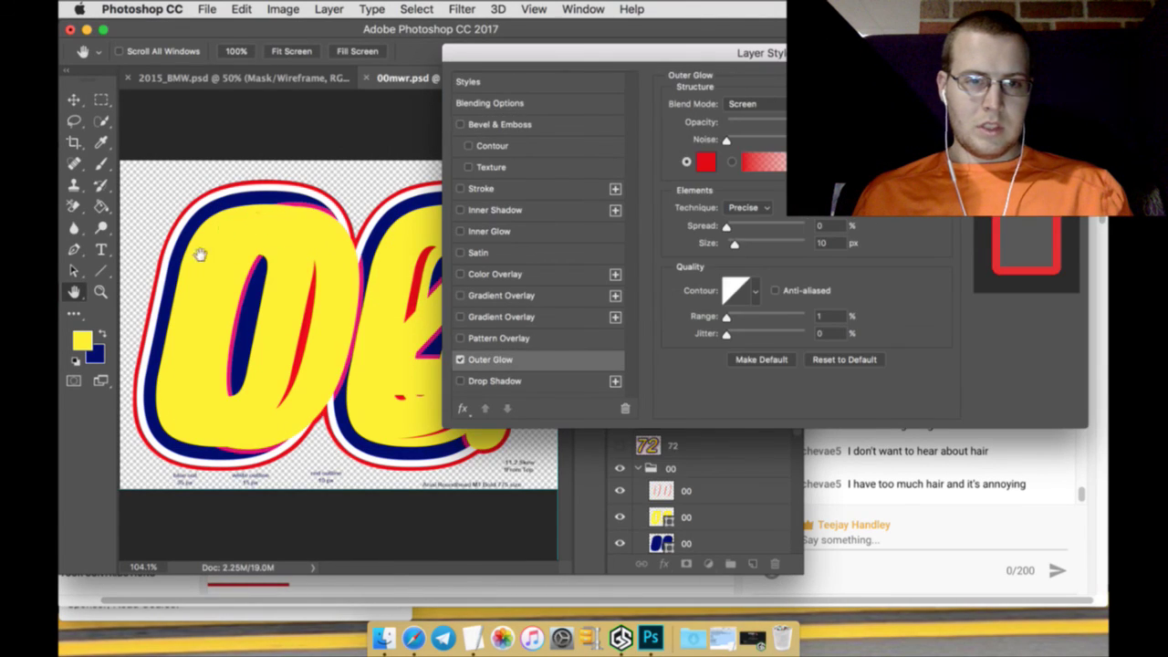
{"action": "left_click", "coordinate": [704, 162]}
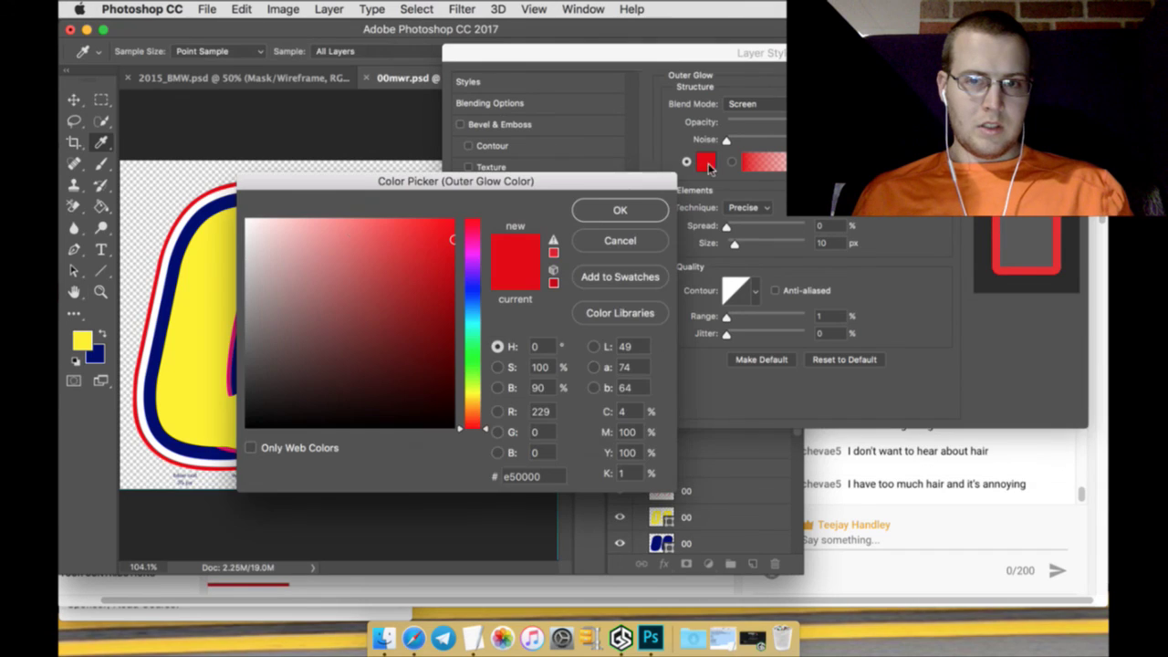
{"action": "left_click", "coordinate": [221, 213]}
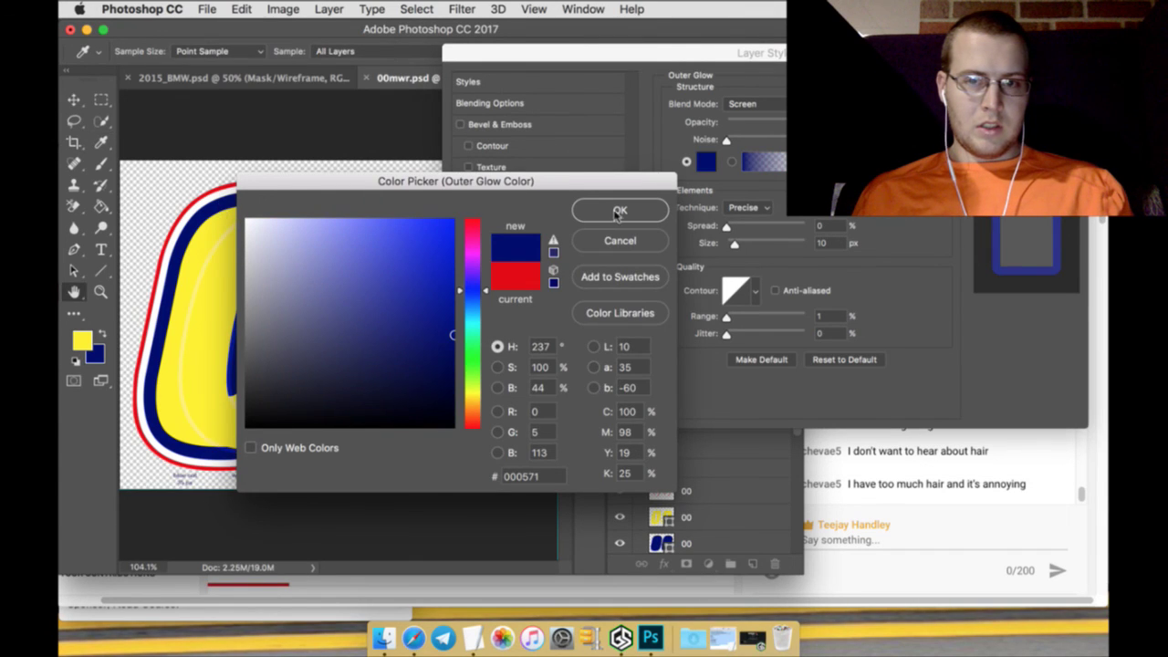
{"action": "left_click", "coordinate": [593, 212]}
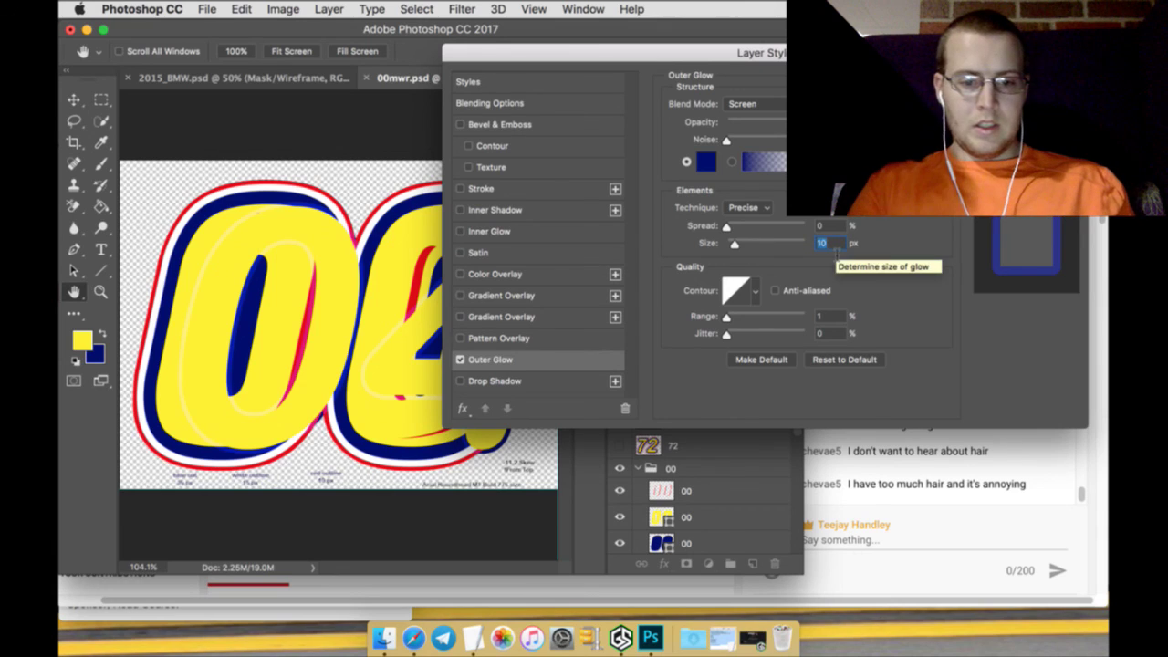
{"action": "type", "text": "35"}
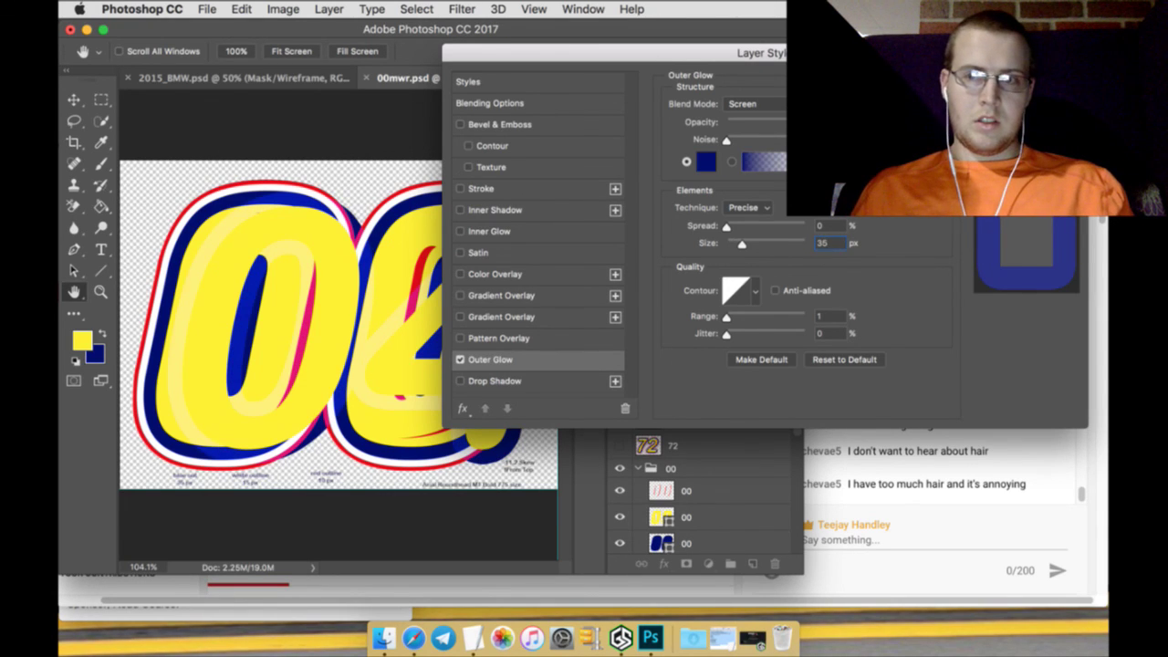
{"action": "key", "text": "Return"}
{"action": "right_click", "coordinate": [717, 311]}
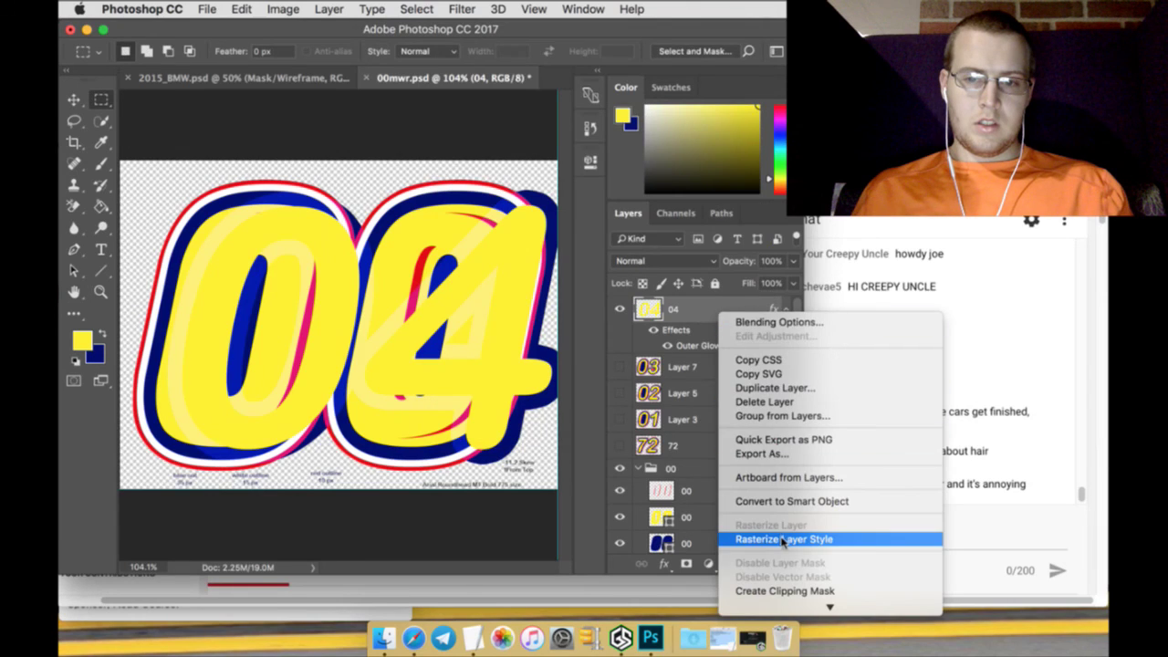
{"action": "left_click", "coordinate": [782, 539]}
Add a layer directly below the 04 layer and paint navy behind the inner openings of the 0 and the 4
{"action": "left_click", "coordinate": [704, 340]}
{"action": "key", "text": "ctrl+shift+alt+n"}
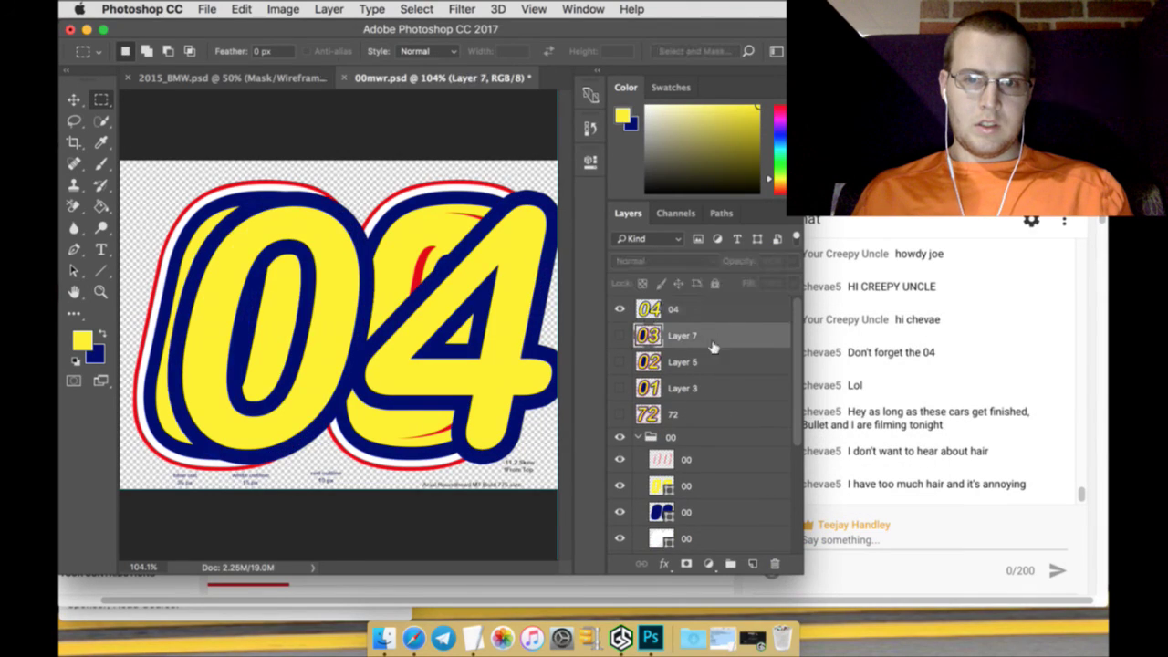
{"action": "left_click", "coordinate": [104, 338]}
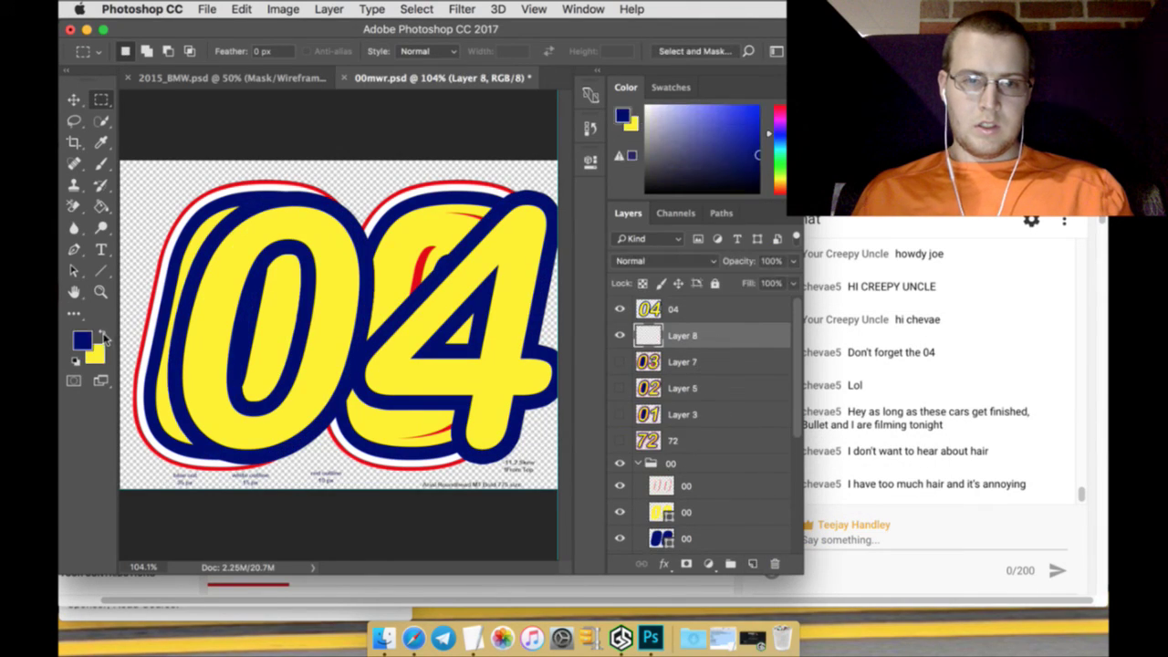
{"action": "left_click", "coordinate": [102, 165]}
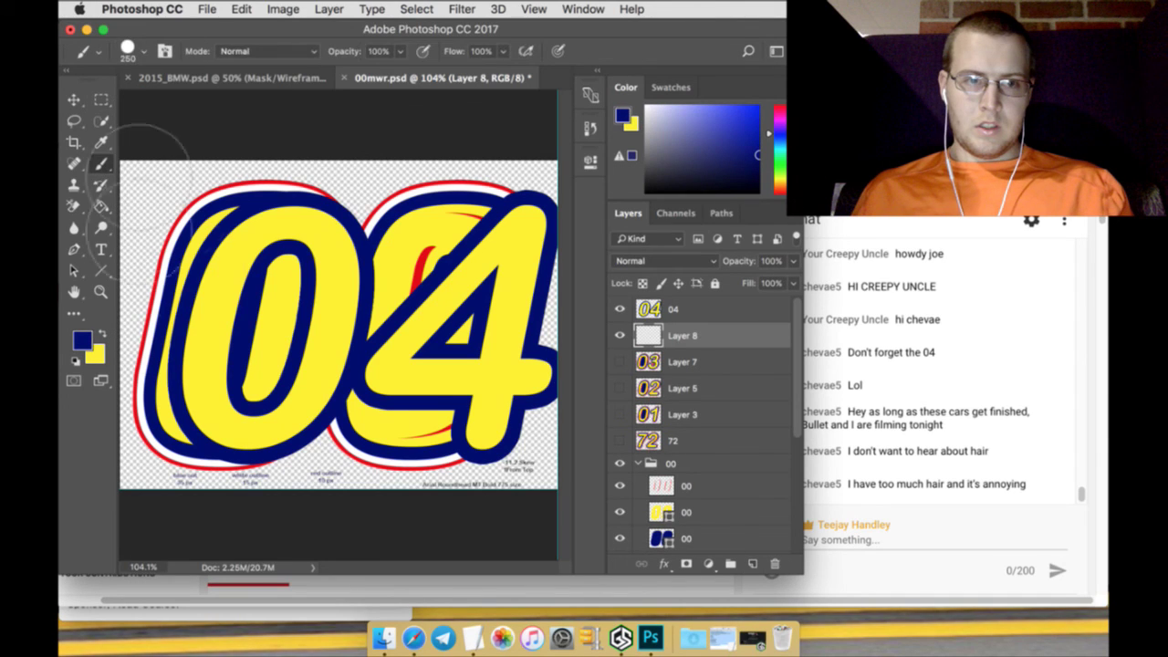
{"action": "mouse_move", "coordinate": [267, 310]}
{"action": "left_mouse_down"}
{"action": "mouse_move", "coordinate": [282, 274]}
{"action": "mouse_move", "coordinate": [255, 401]}
{"action": "mouse_move", "coordinate": [265, 428]}
{"action": "left_mouse_up"}
{"action": "left_click_drag", "start_coordinate": [445, 342], "coordinate": [464, 319]}
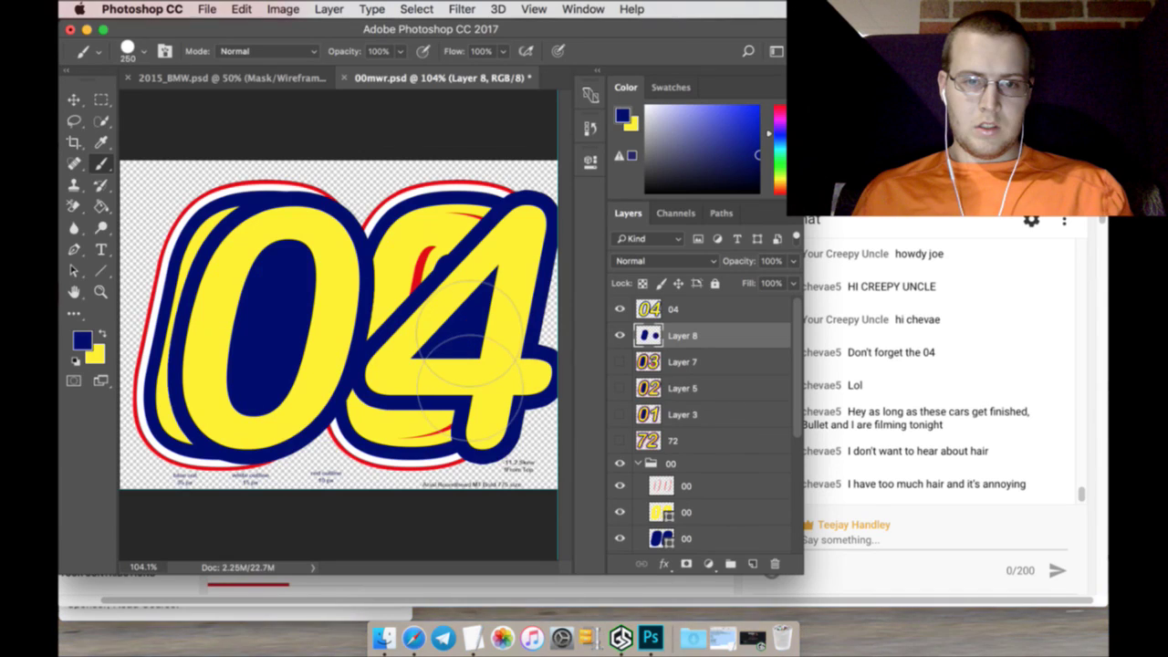
Merge the navy fill on Layer 8 with the 04 layer
{"action": "left_click", "coordinate": [705, 309], "text": "shift"}
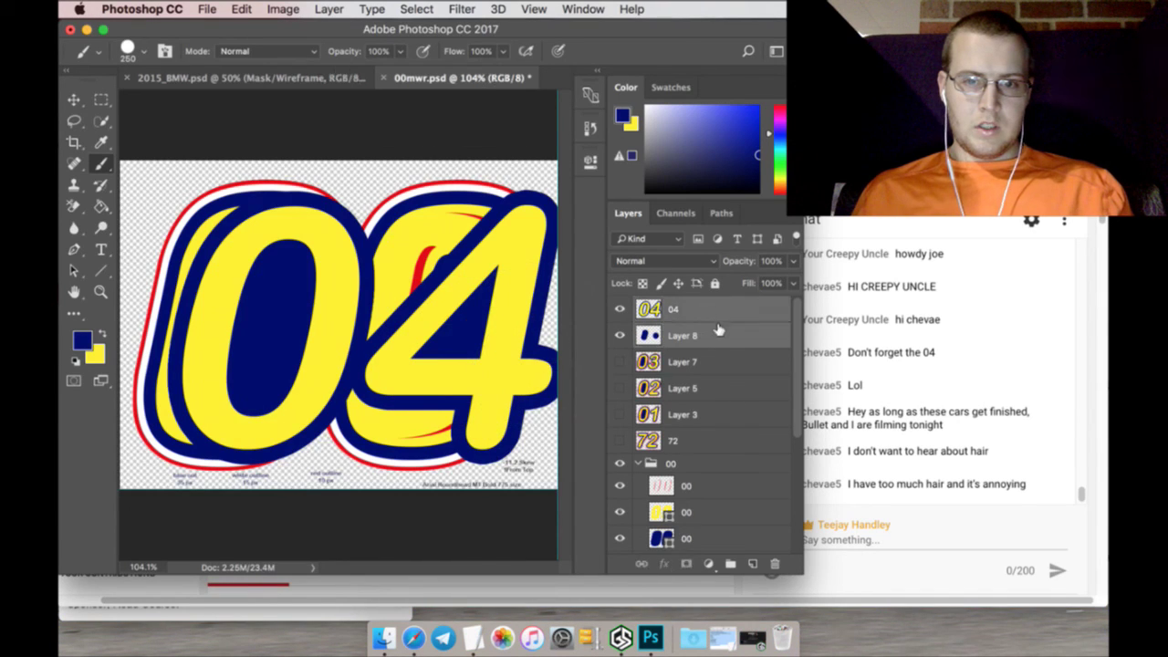
{"action": "right_click", "coordinate": [717, 332]}
{"action": "left_click", "coordinate": [762, 393]}
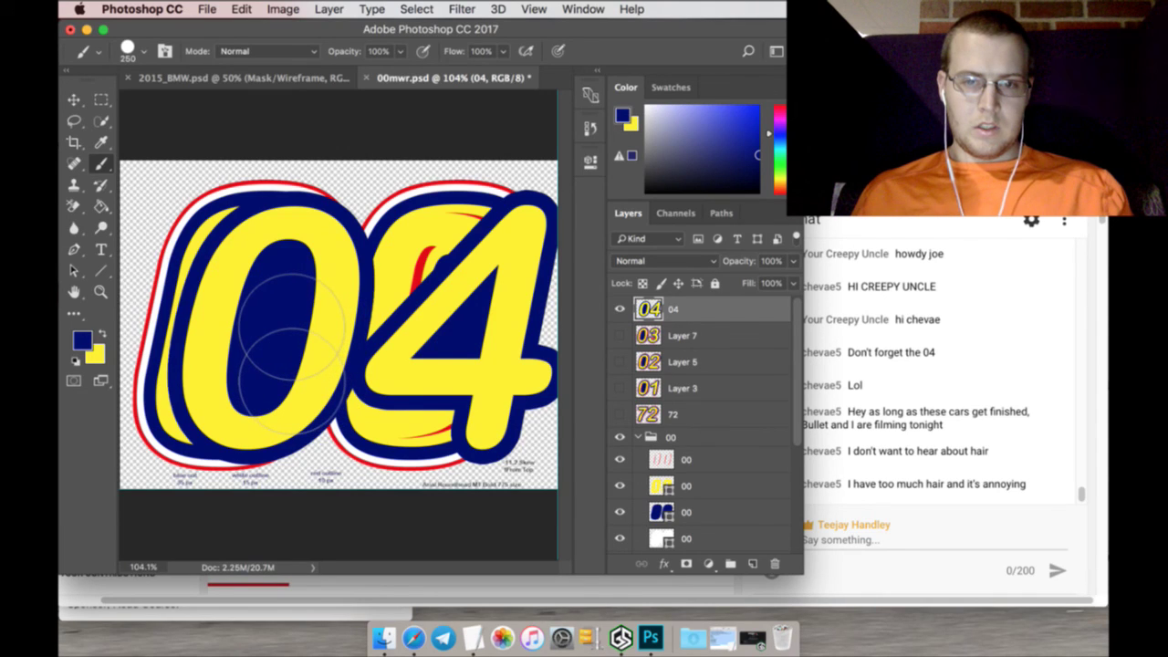
Show Layer 7 with the 04 hidden and examine closely where the 3's navy outlines meet at its upper opening
{"action": "left_click", "coordinate": [621, 335]}
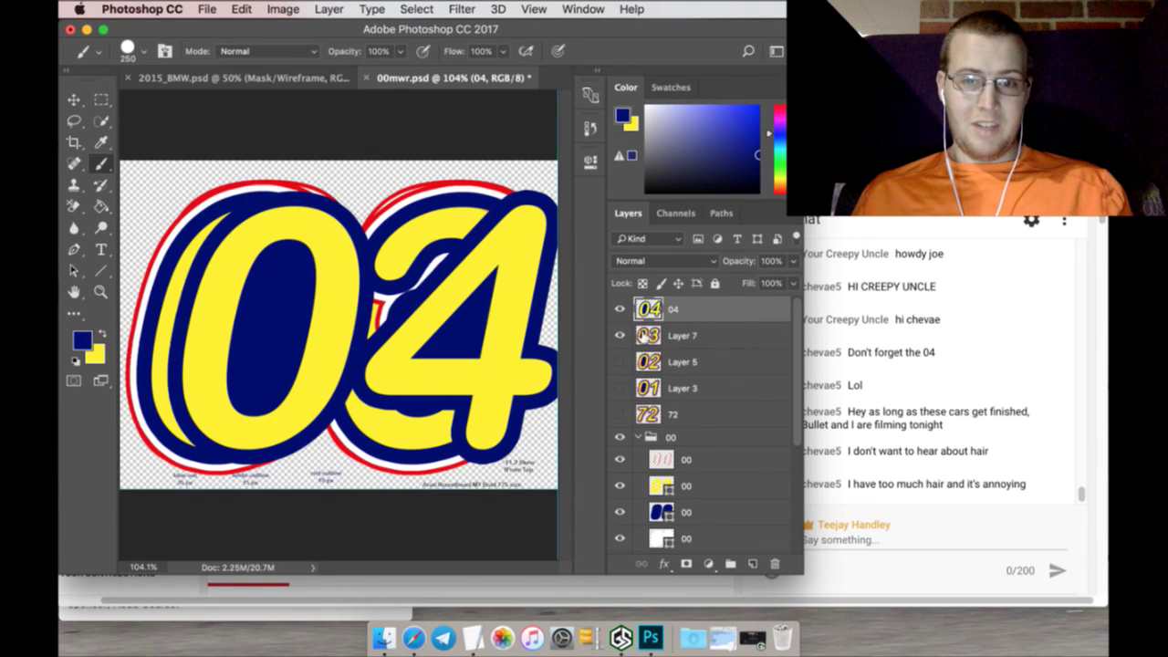
{"action": "left_click", "coordinate": [621, 308]}
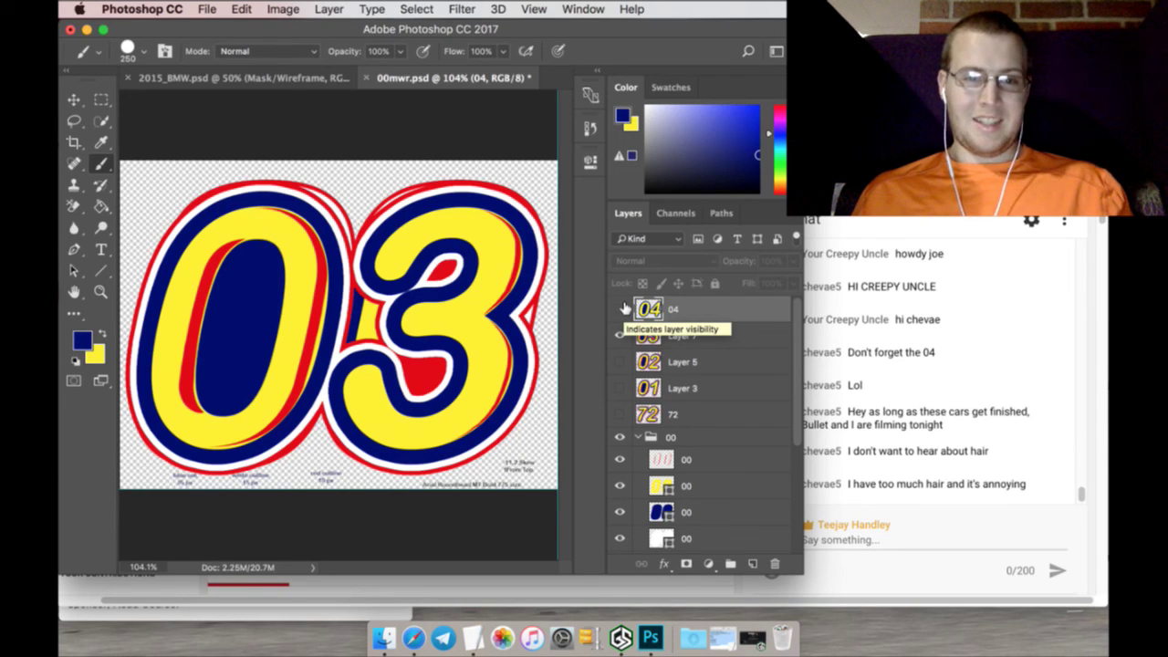
{"action": "left_click", "coordinate": [100, 292]}
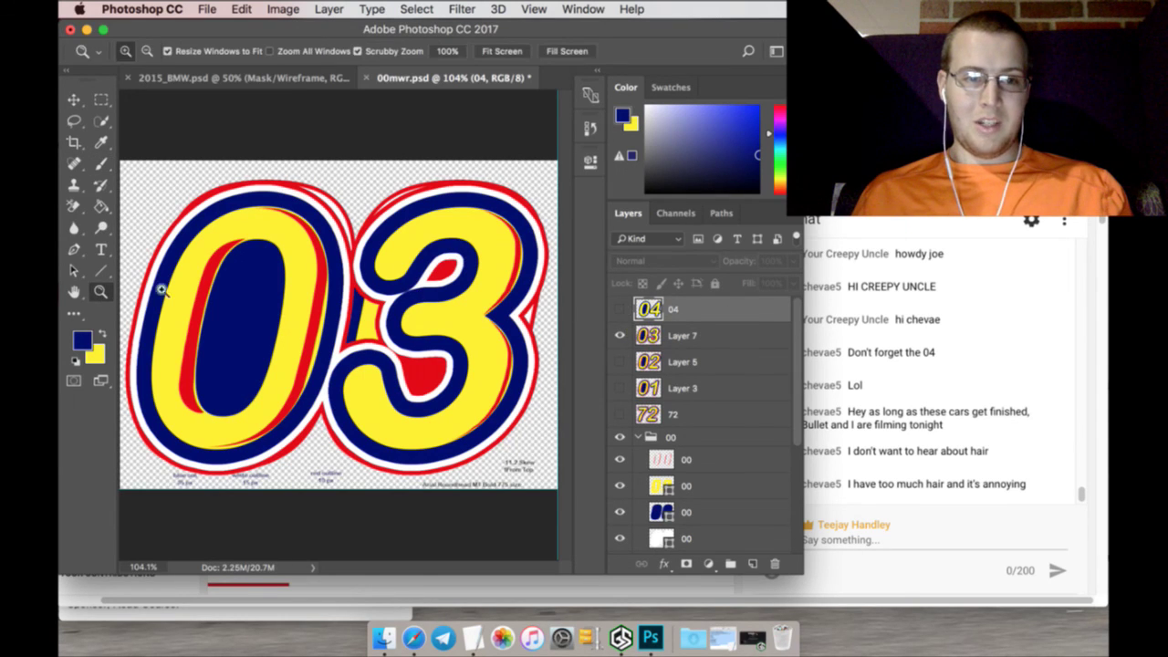
{"action": "left_click", "coordinate": [430, 274]}
{"action": "left_click", "coordinate": [431, 274]}
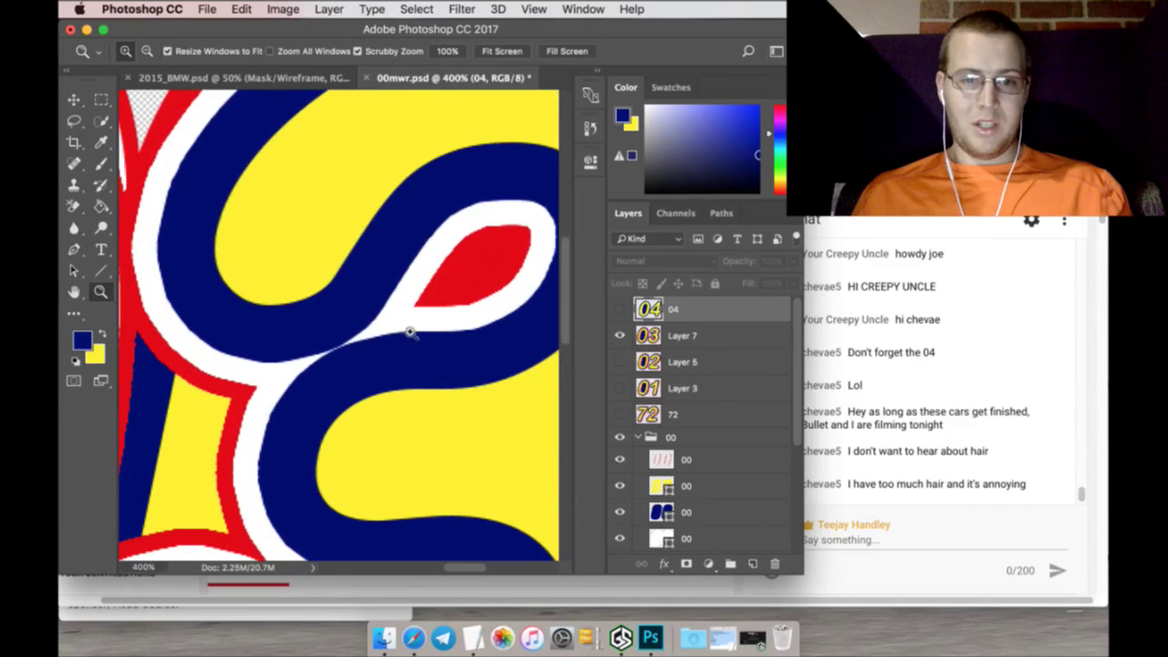
{"action": "left_click", "coordinate": [353, 351]}
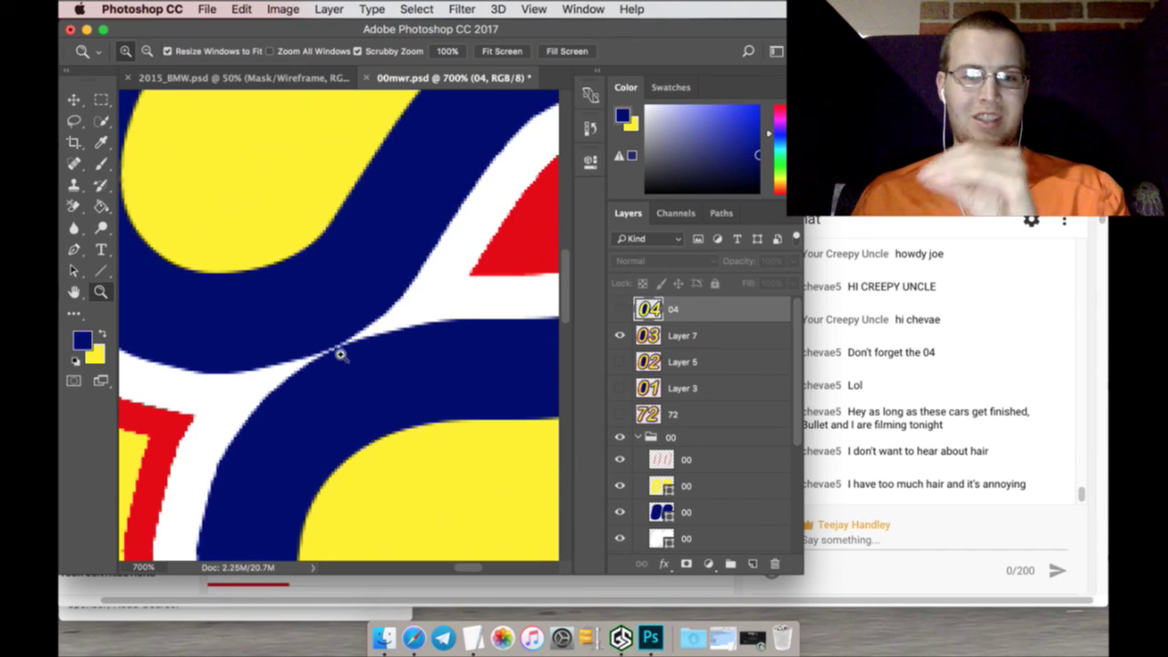
{"action": "left_click", "coordinate": [501, 51]}
Compare the 04 with the finished 03 by alternately showing and hiding the 04 layer and Layer 7
{"action": "left_click", "coordinate": [620, 309]}
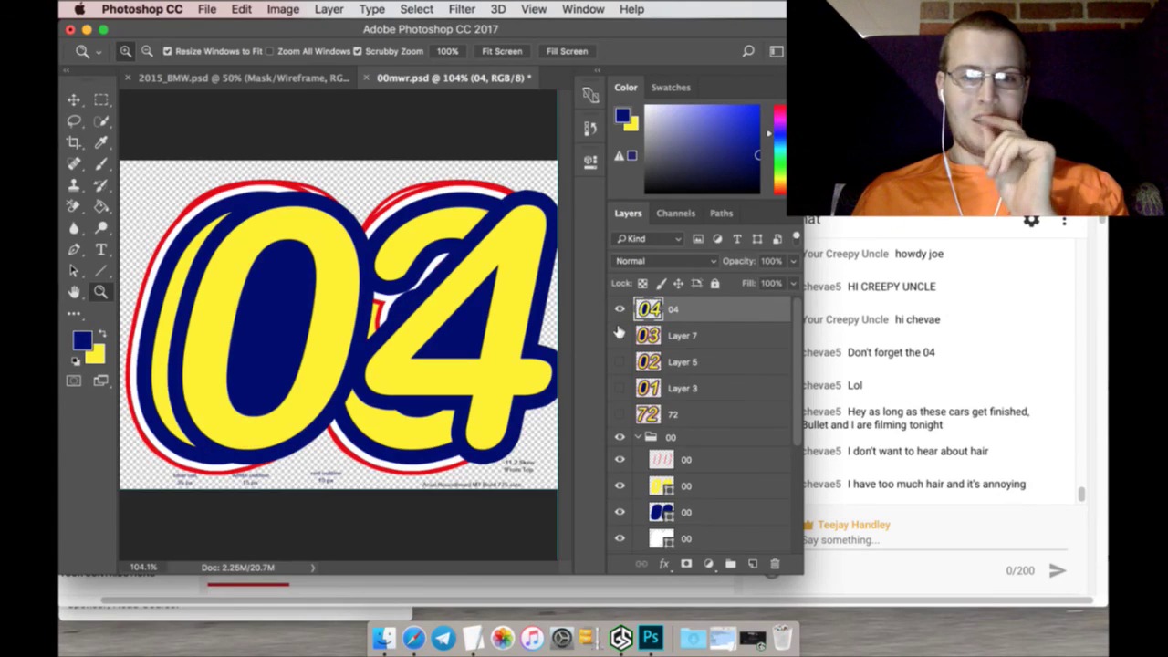
{"action": "left_click", "coordinate": [620, 335]}
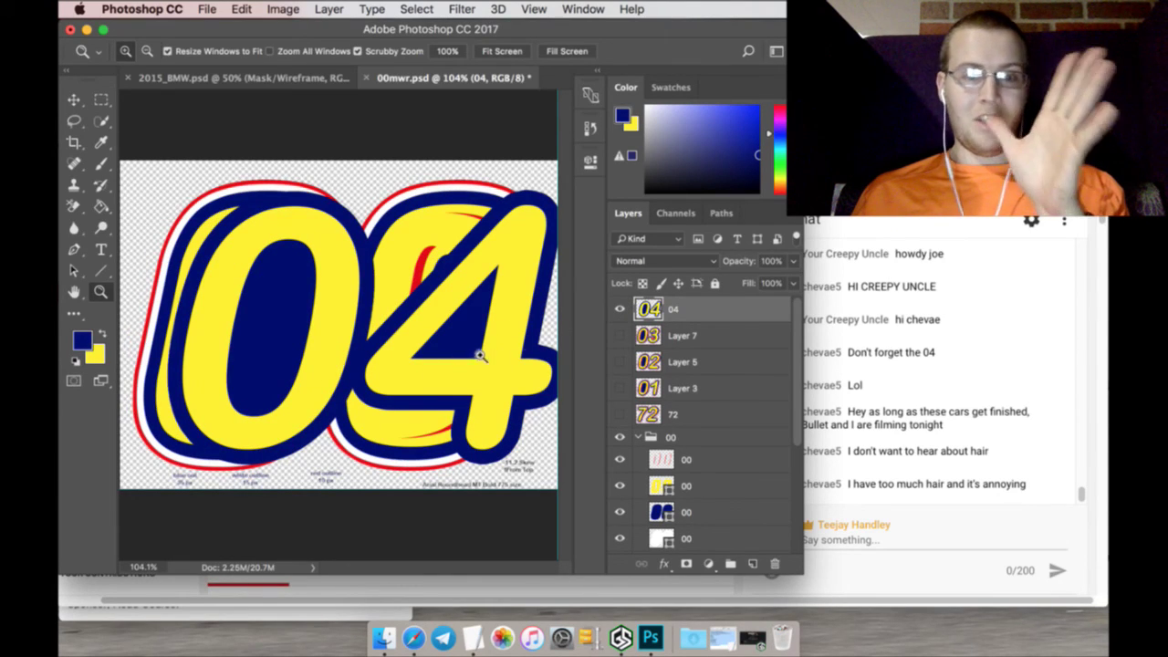
{"action": "left_click", "coordinate": [620, 335]}
{"action": "left_click", "coordinate": [619, 309]}
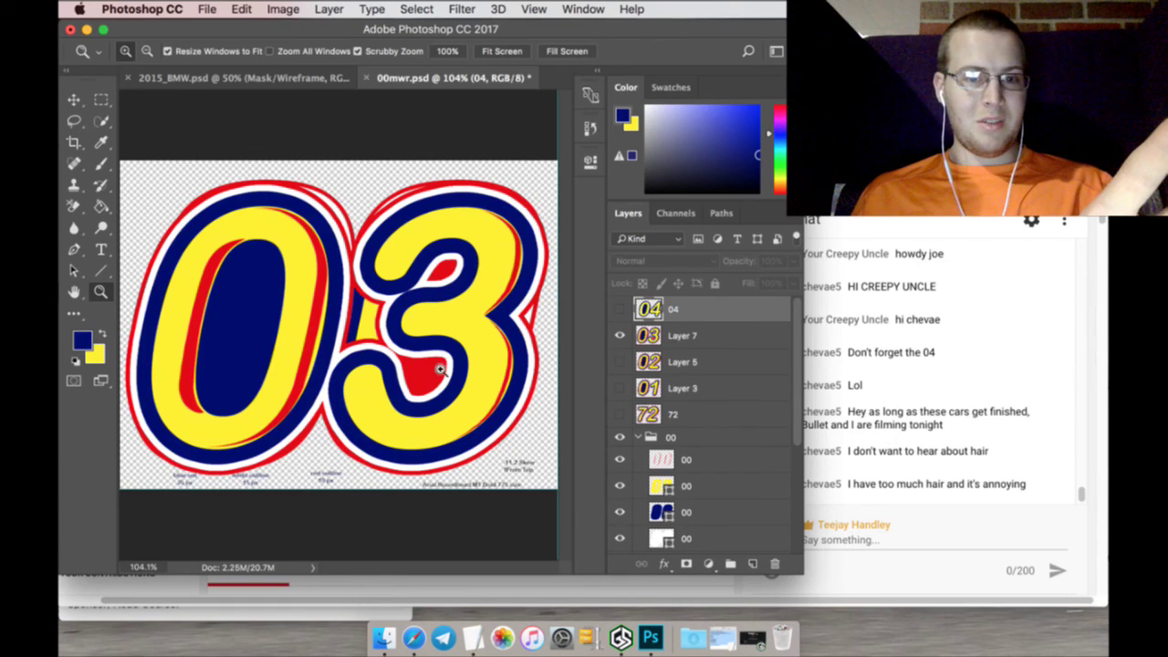
{"action": "left_click", "coordinate": [619, 308]}
{"action": "left_click", "coordinate": [620, 335]}
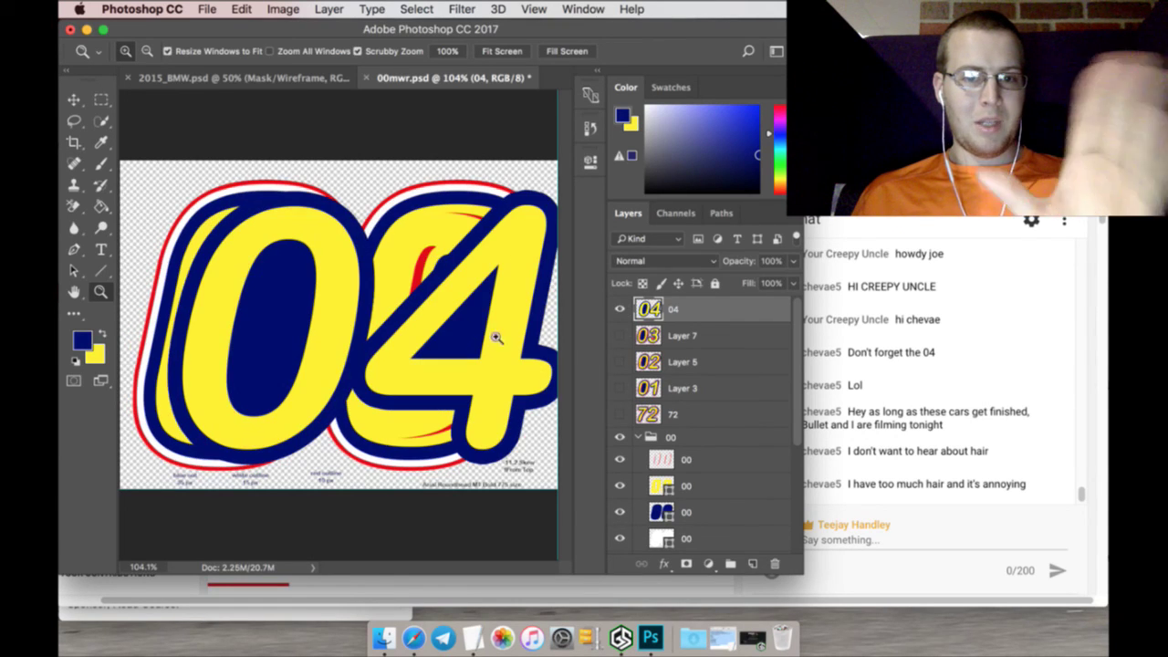
{"action": "left_click", "coordinate": [619, 334]}
{"action": "left_click", "coordinate": [619, 309]}
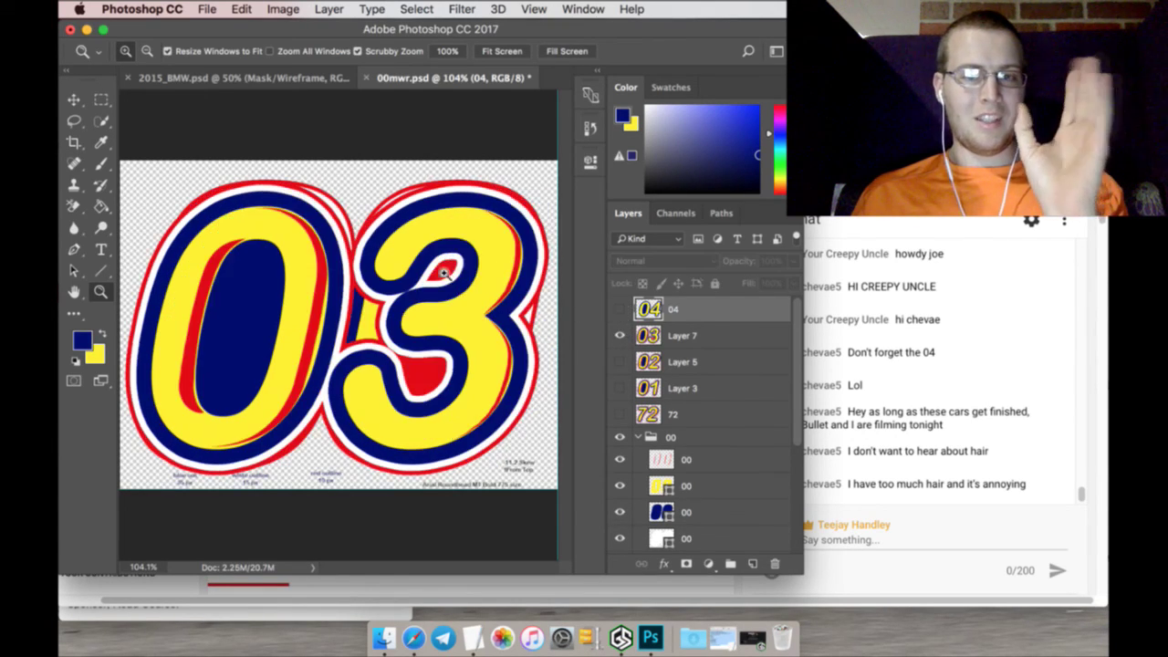
Show the 04 layer without Layer 7 and give it an Outer Glow in white (ffffff)
{"action": "left_click", "coordinate": [619, 308]}
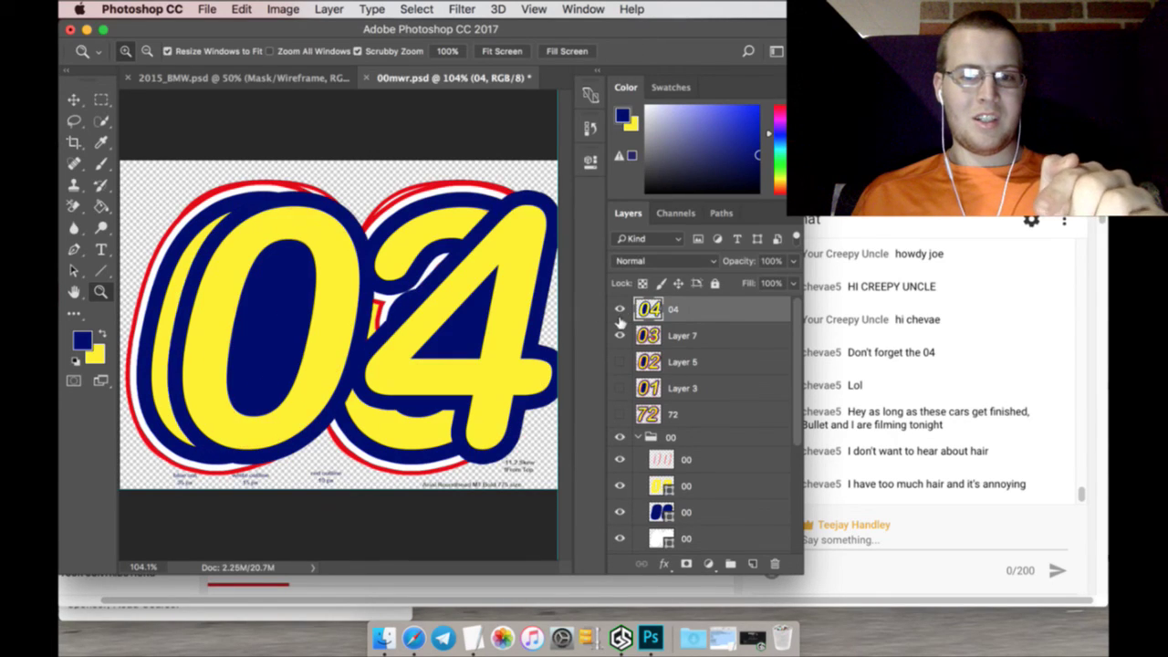
{"action": "left_click", "coordinate": [620, 335]}
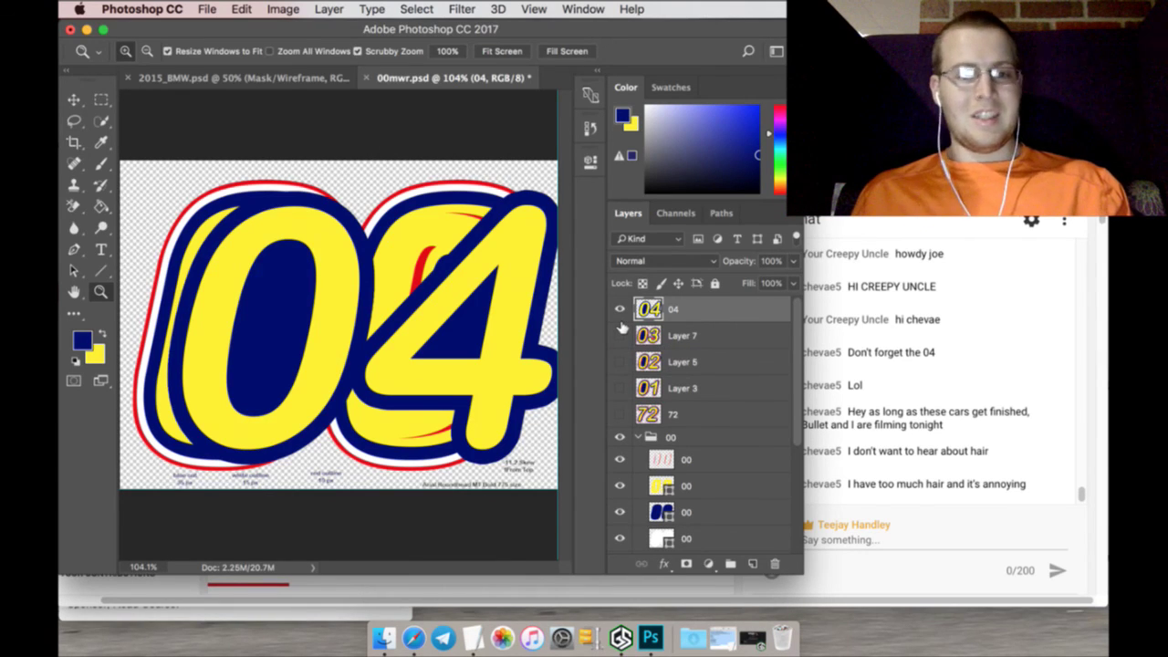
{"action": "double_click", "coordinate": [731, 311]}
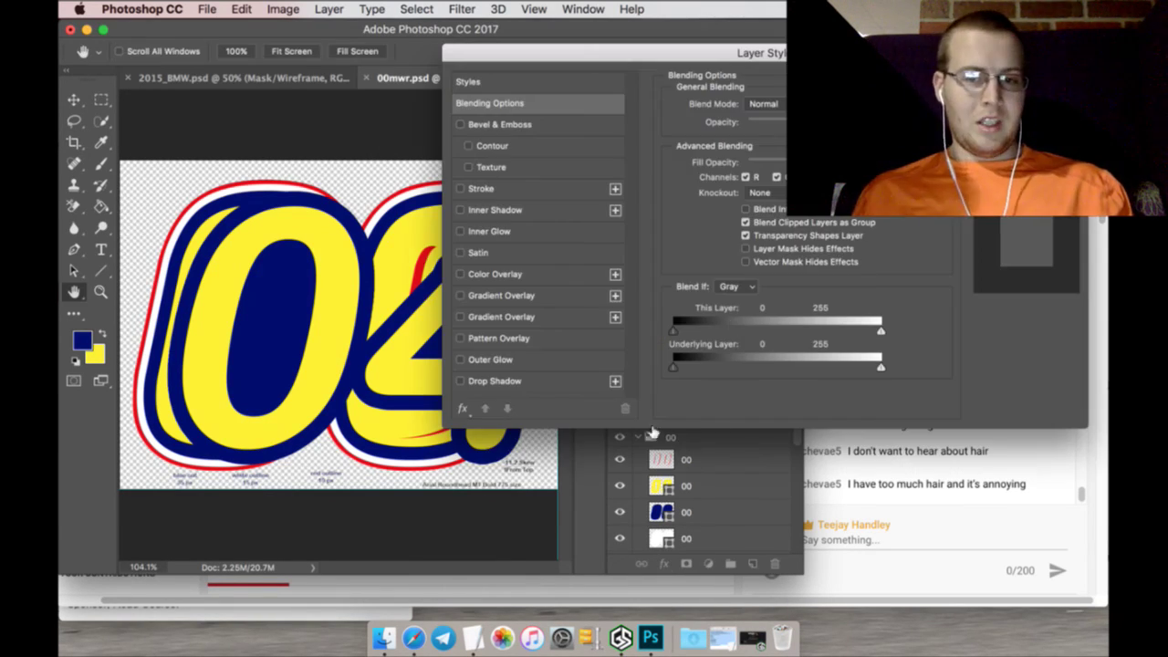
{"action": "left_click", "coordinate": [523, 358]}
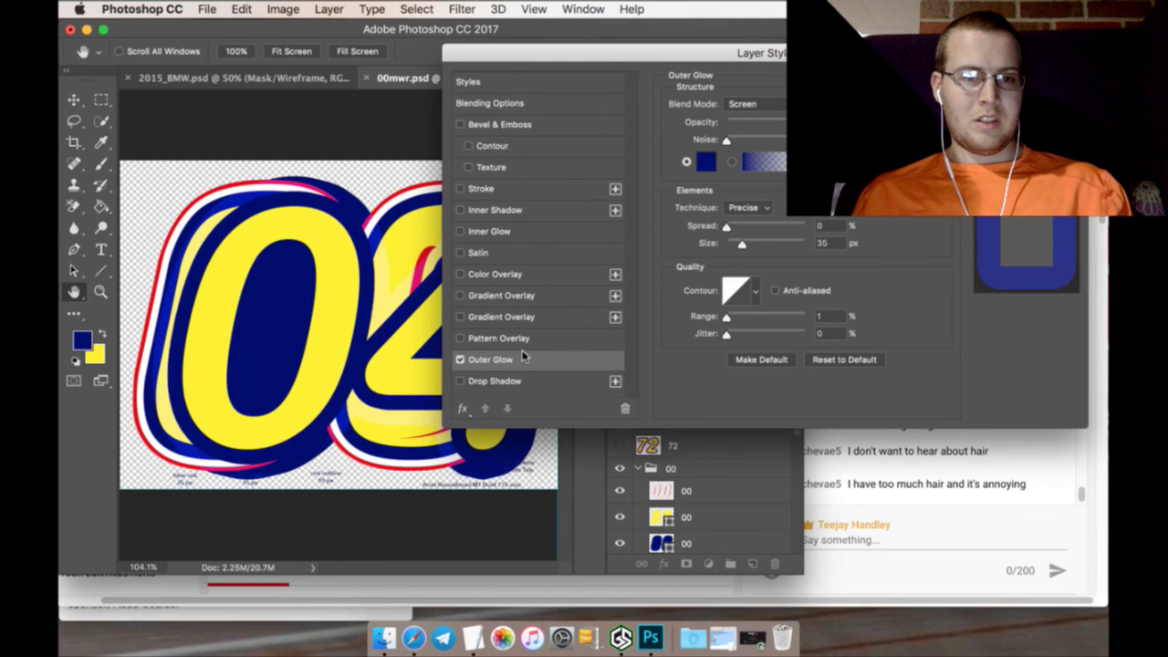
{"action": "left_click", "coordinate": [705, 162]}
{"action": "left_click", "coordinate": [153, 209]}
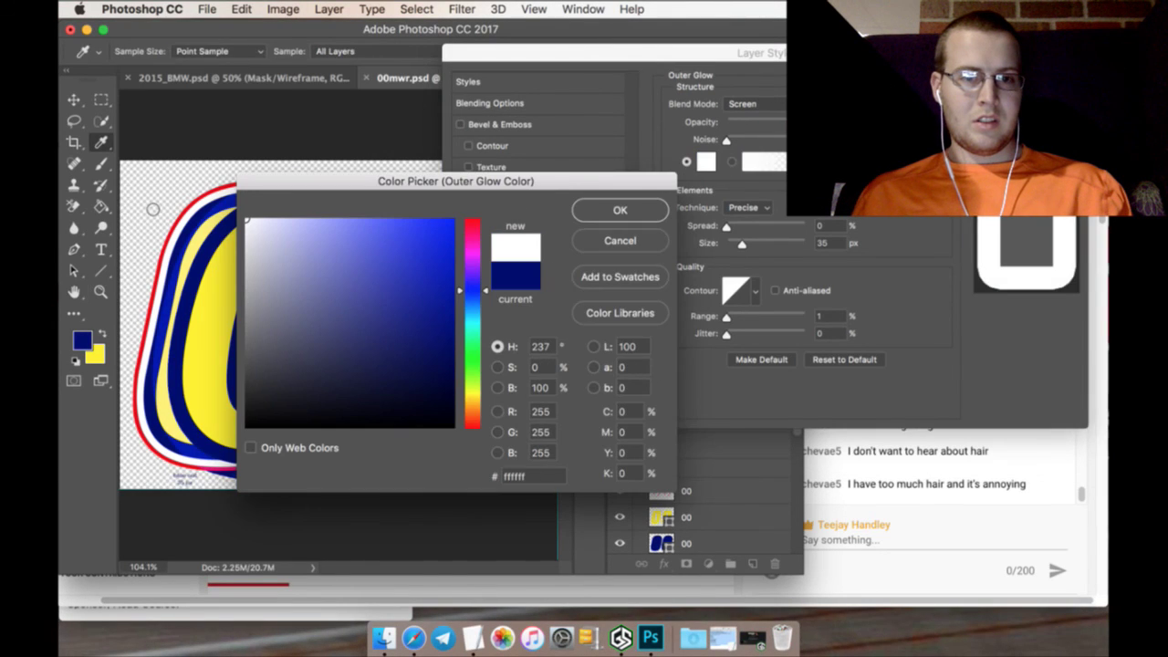
{"action": "left_click", "coordinate": [618, 209]}
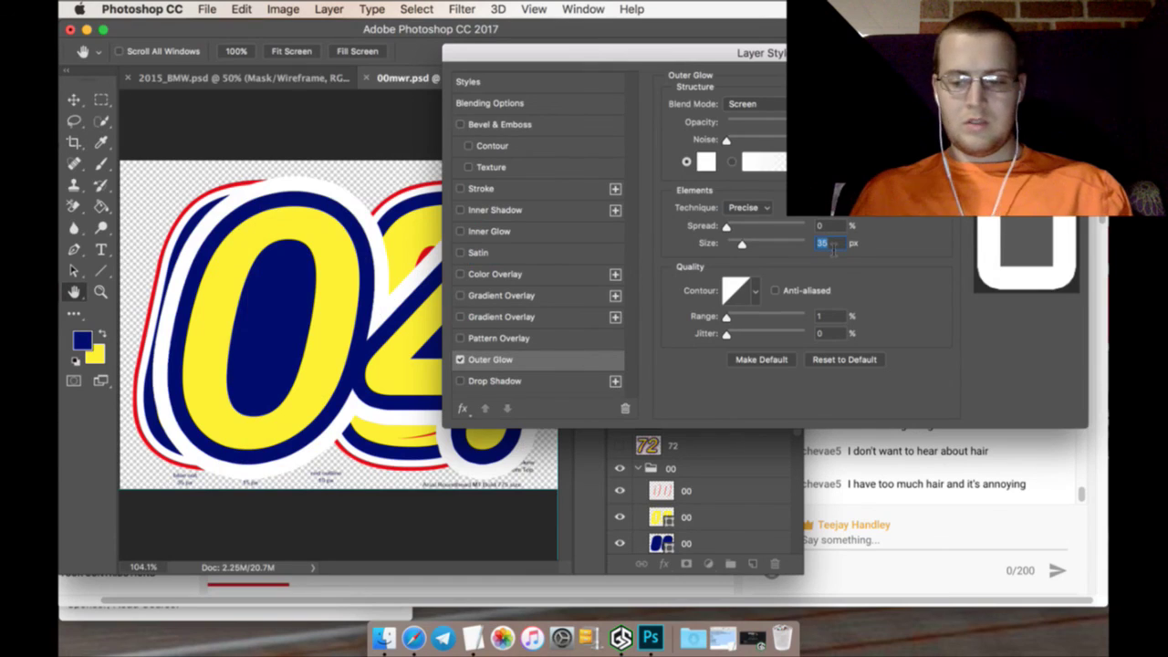
Set the white outer glow's size to 15 px and rasterize the 04's layer style
{"action": "type", "text": "5"}
{"action": "key", "text": "shift+Up"}
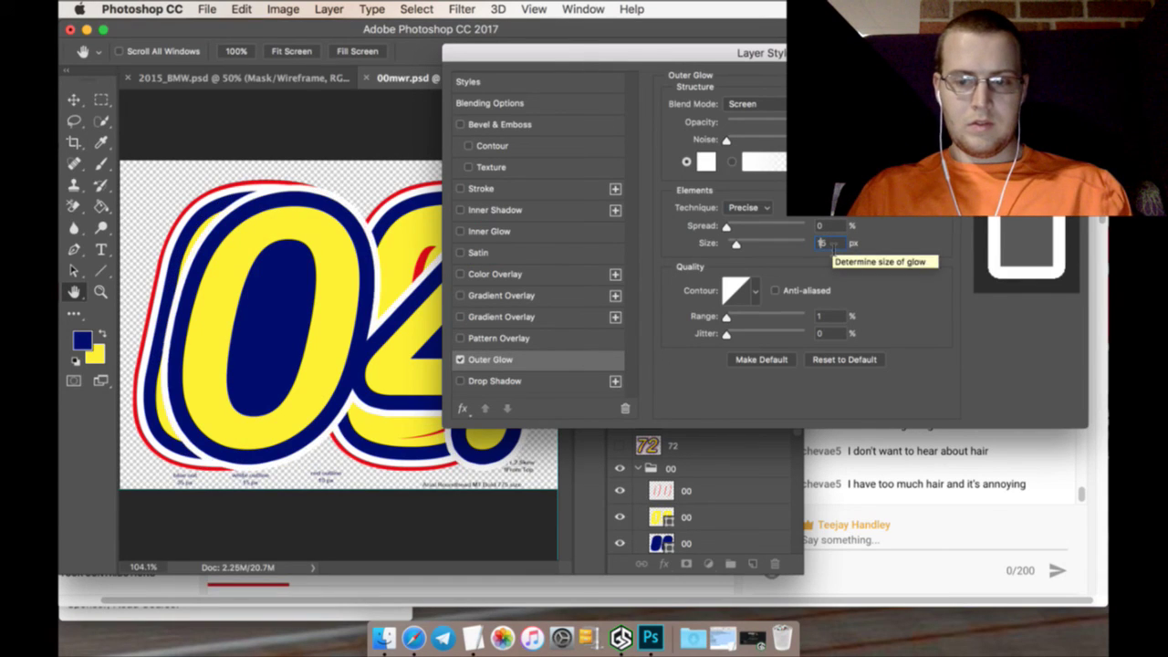
{"action": "key", "text": "Return"}
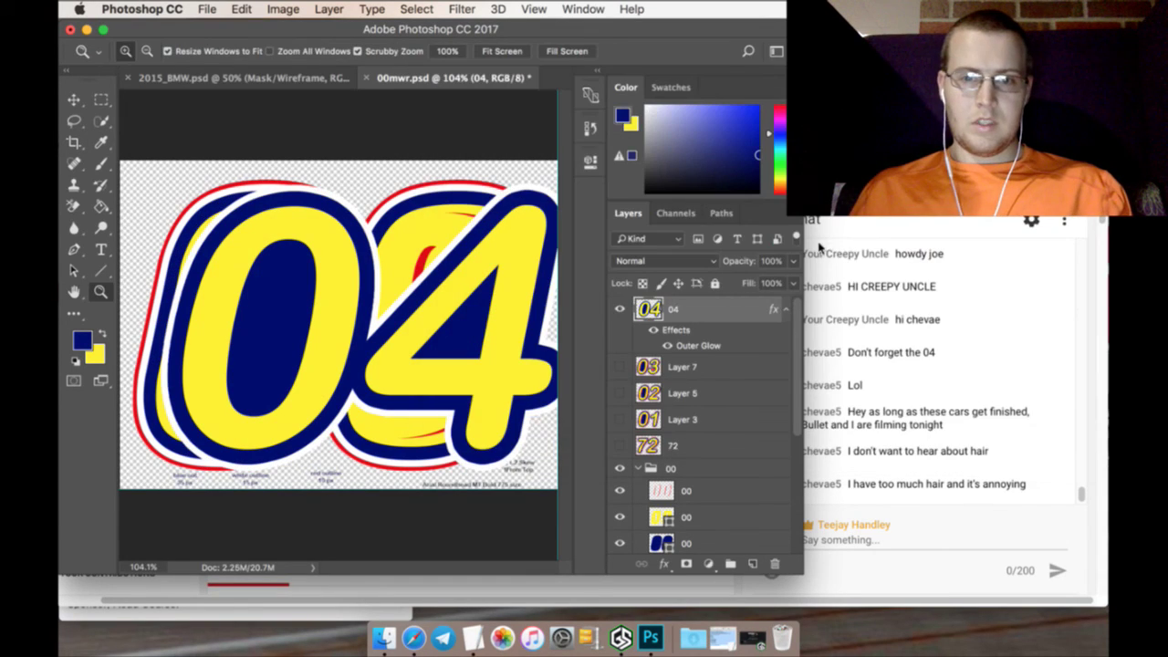
{"action": "right_click", "coordinate": [743, 308]}
{"action": "left_click", "coordinate": [788, 535]}
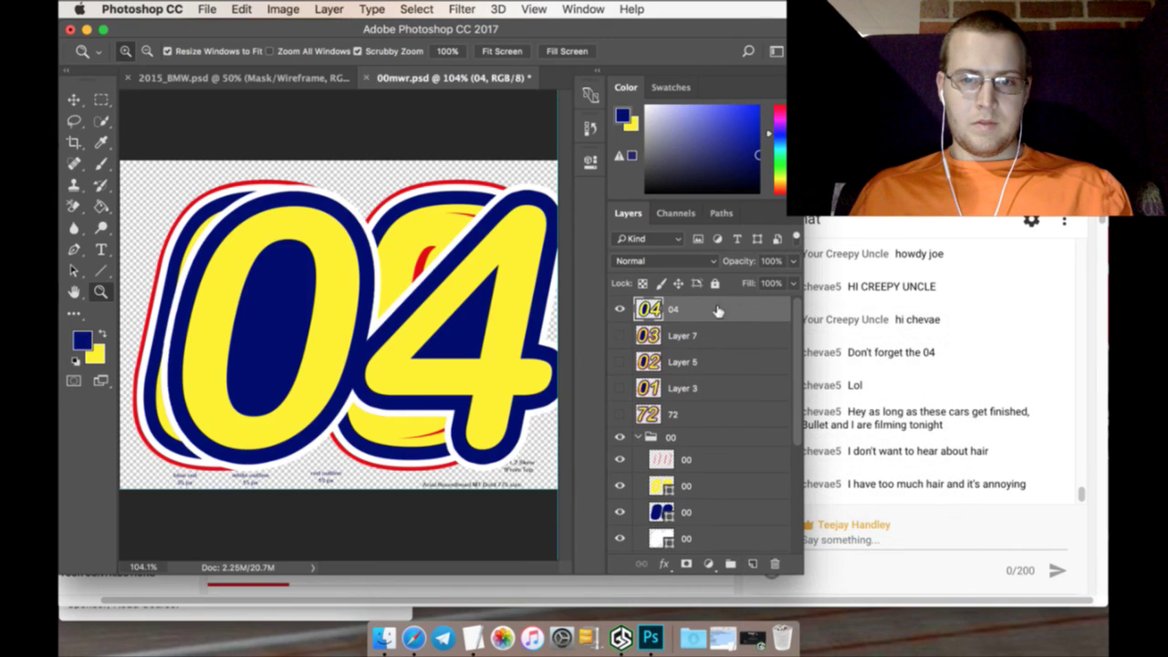
{"action": "right_click", "coordinate": [718, 311]}
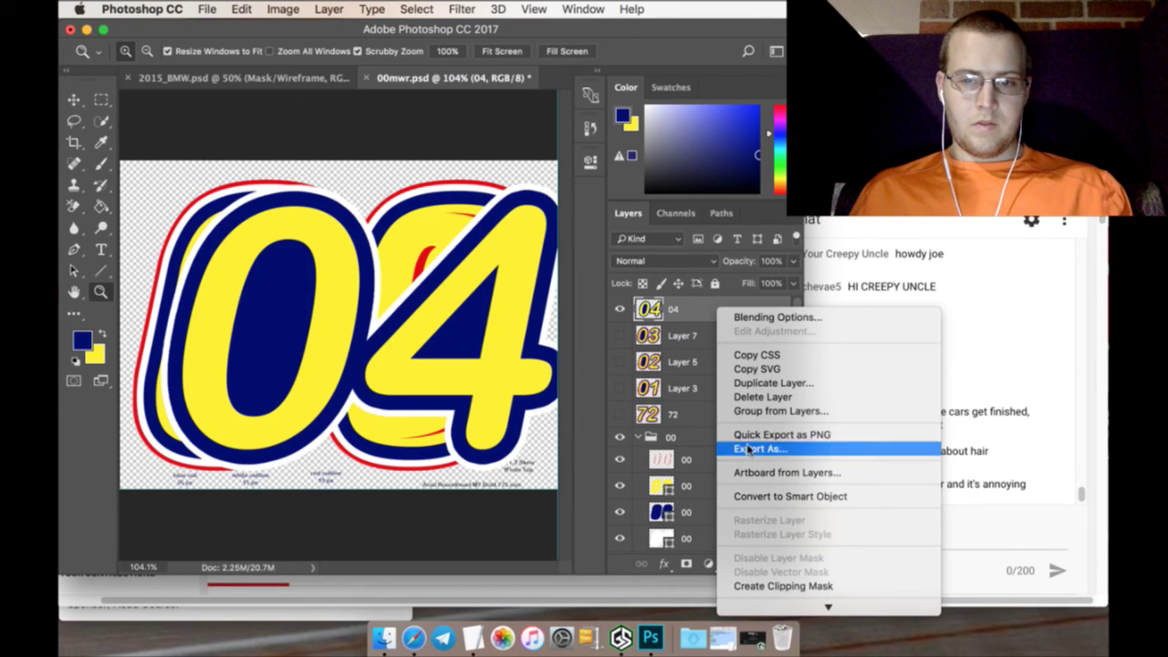
{"action": "left_click", "coordinate": [732, 312]}
Add a 10 px Outer Glow in red (e50000) around the 04 and rasterize the layer style
{"action": "double_click", "coordinate": [744, 312]}
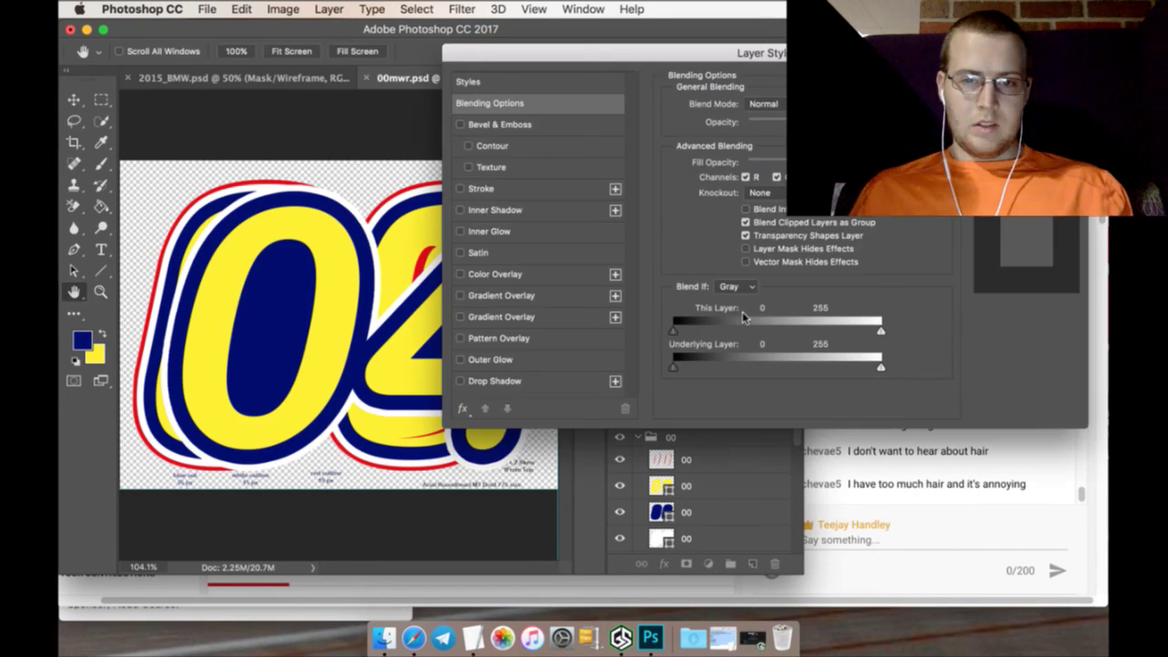
{"action": "left_click", "coordinate": [502, 361]}
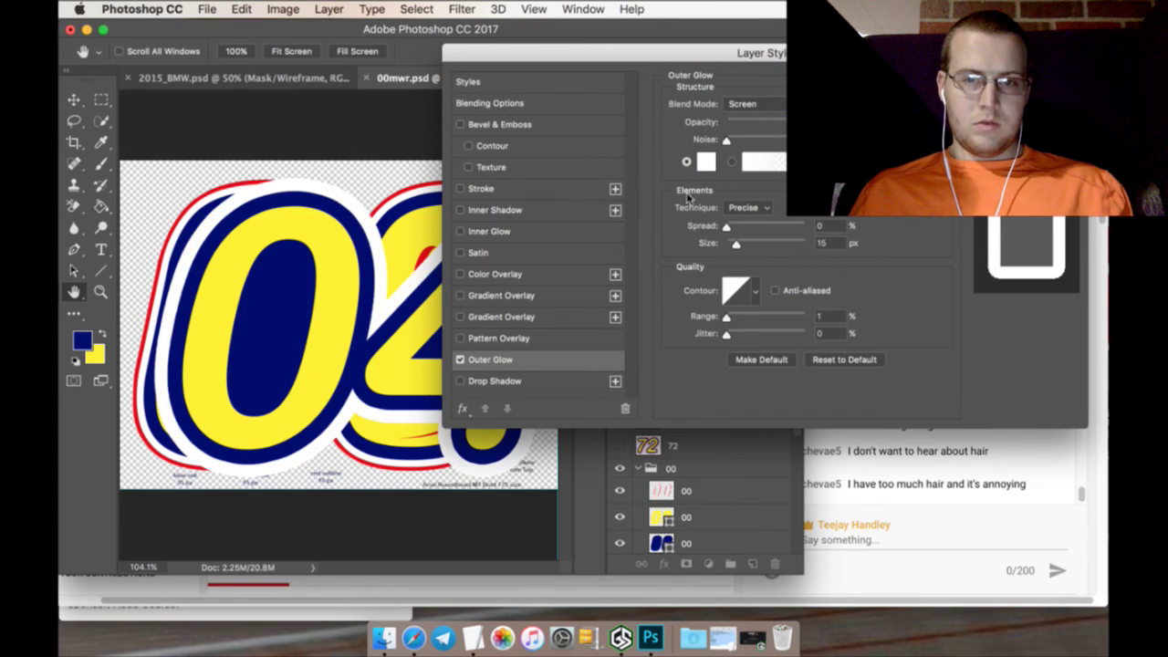
{"action": "left_click", "coordinate": [708, 162]}
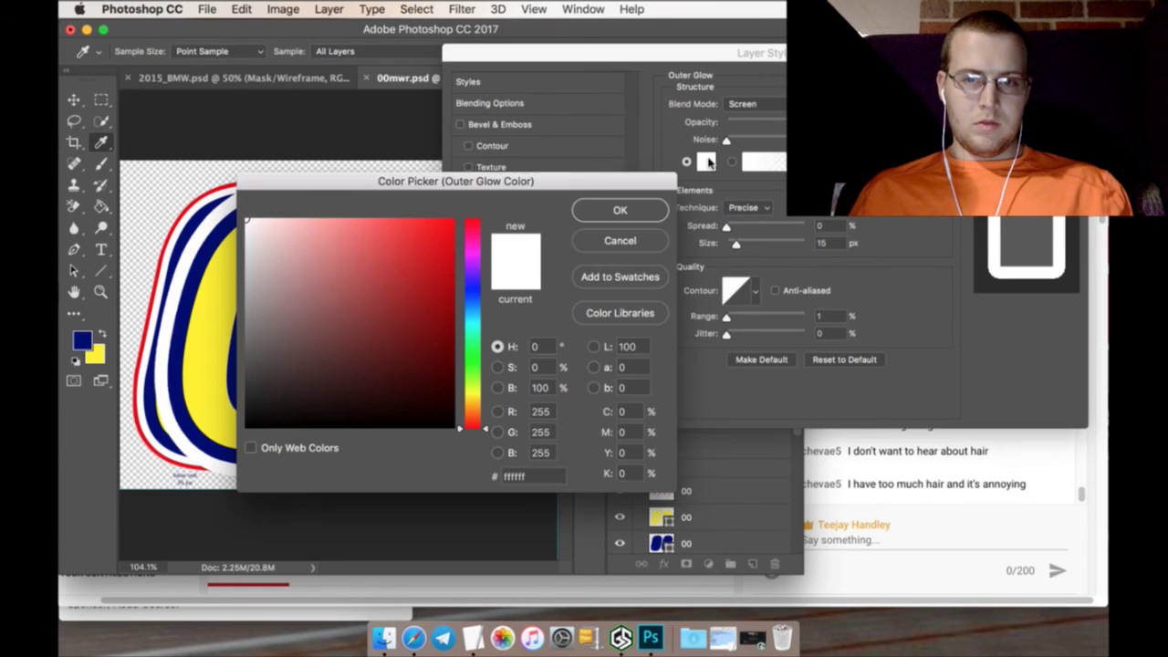
{"action": "left_click", "coordinate": [208, 203]}
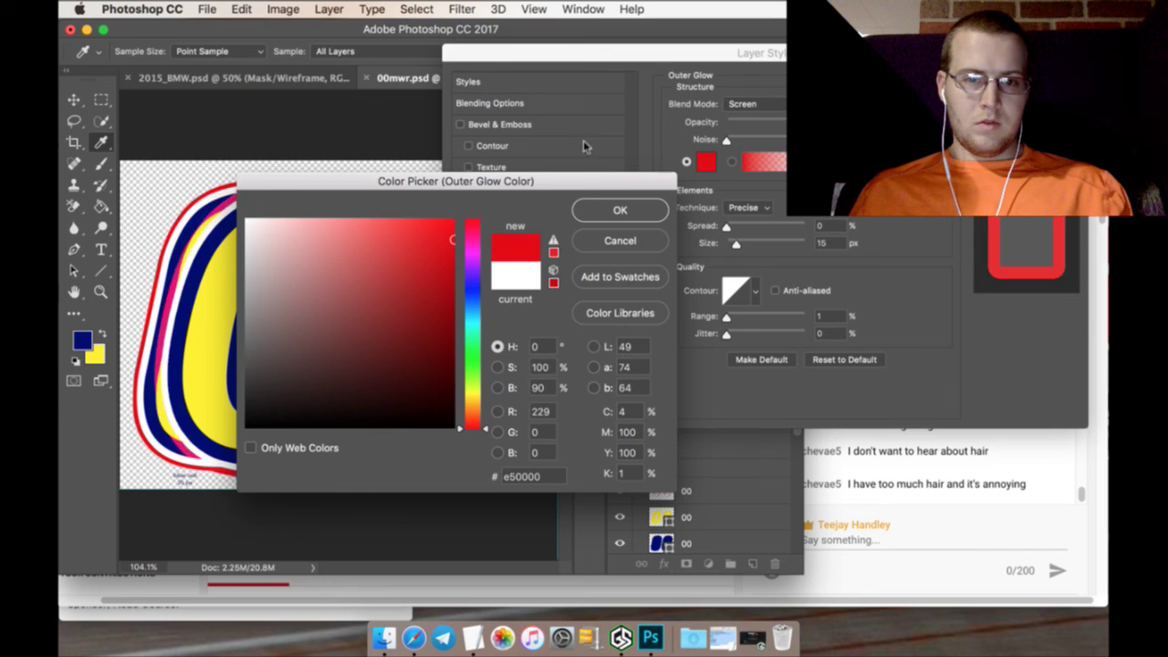
{"action": "left_click", "coordinate": [641, 213]}
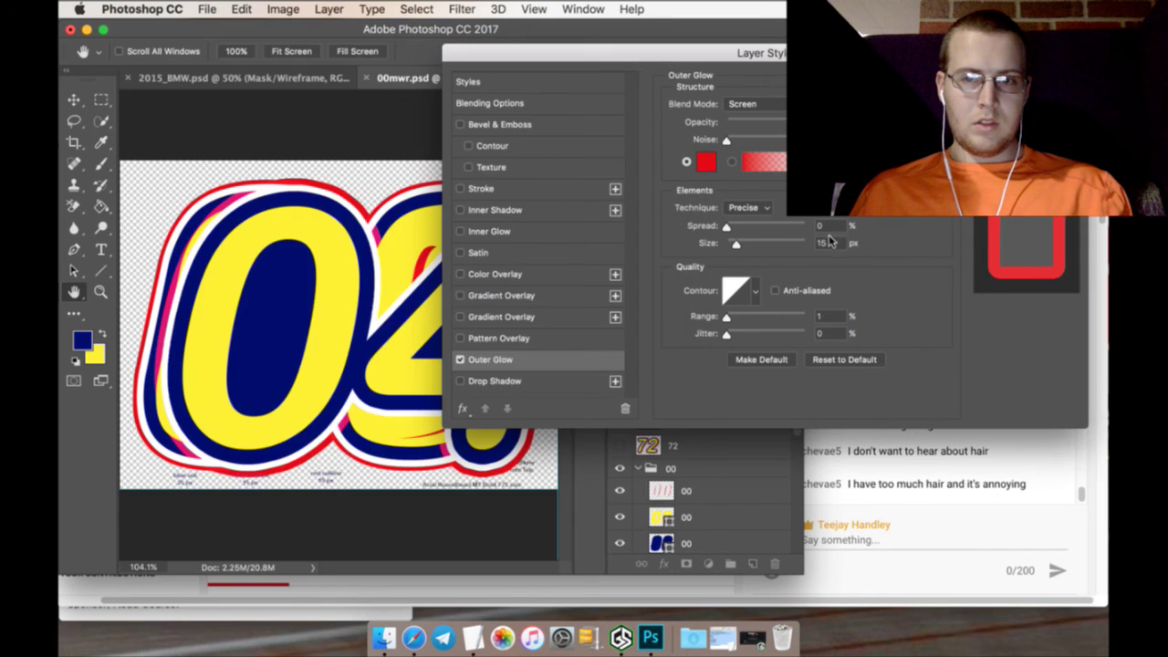
{"action": "type", "text": "10"}
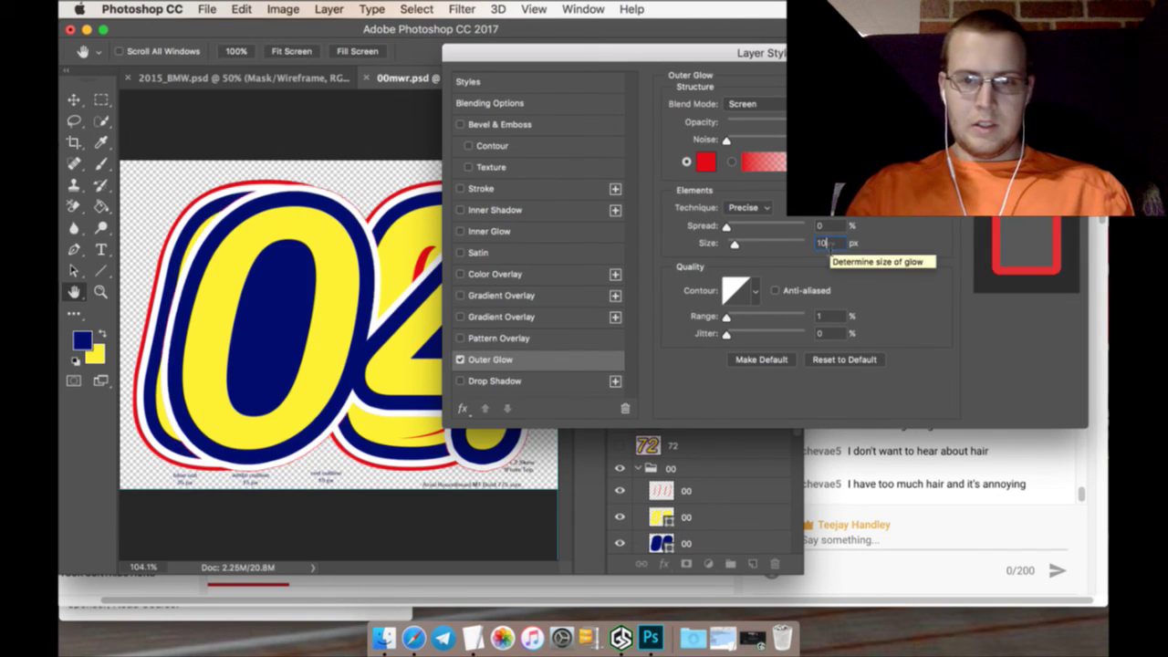
{"action": "key", "text": "Return"}
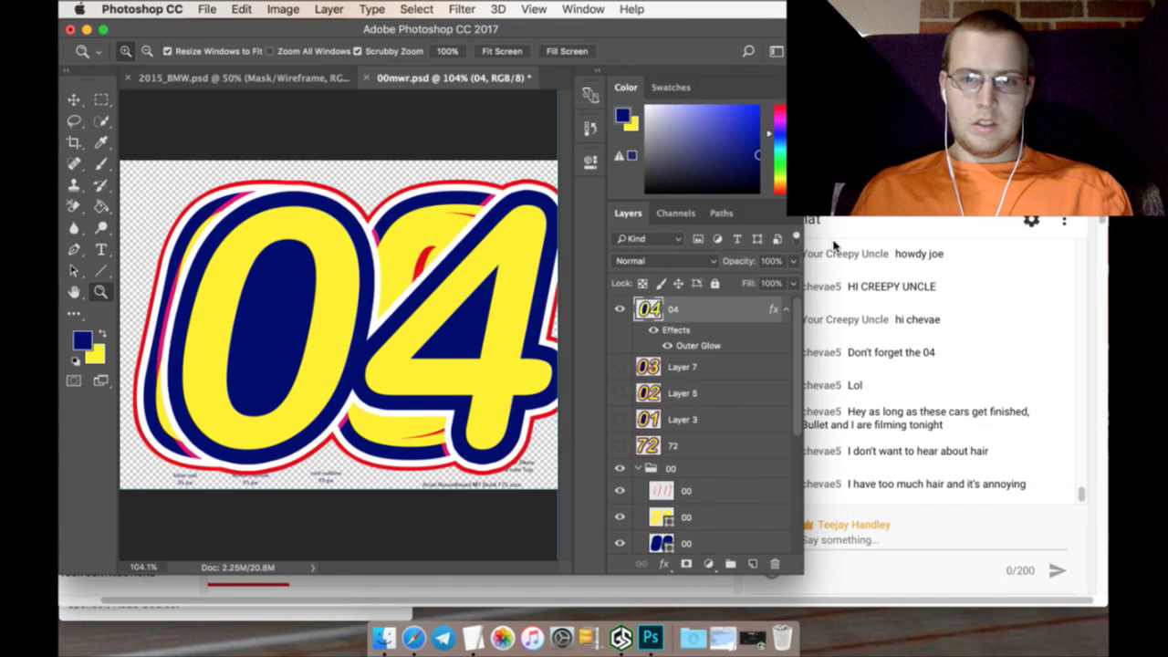
{"action": "right_click", "coordinate": [731, 313]}
{"action": "left_click", "coordinate": [790, 537]}
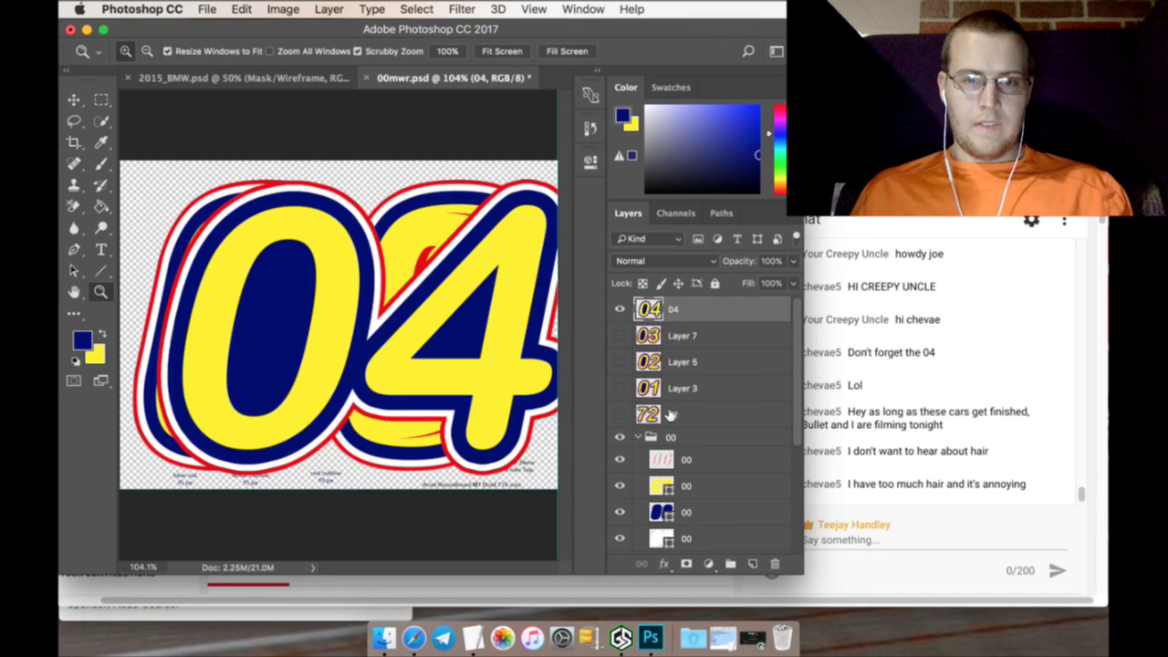
Show Layer 3 in place of the 04, and quick-select and copy the yellow-and-red fill of its 0
{"action": "left_click", "coordinate": [619, 388]}
{"action": "left_click", "coordinate": [619, 309]}
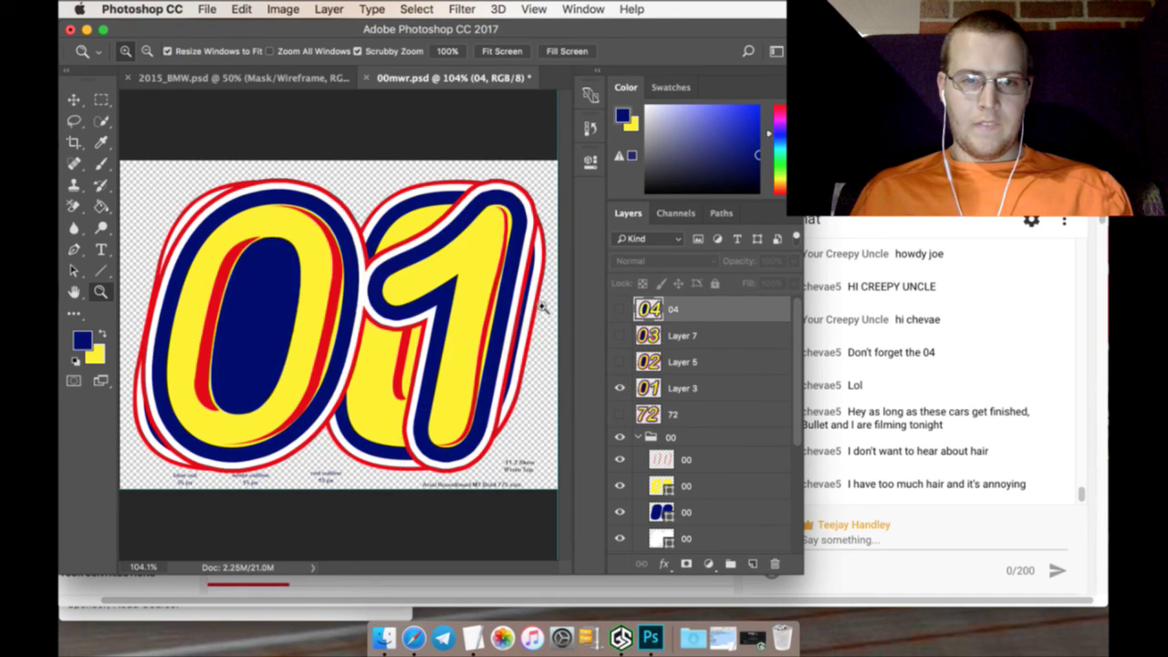
{"action": "left_click", "coordinate": [102, 121]}
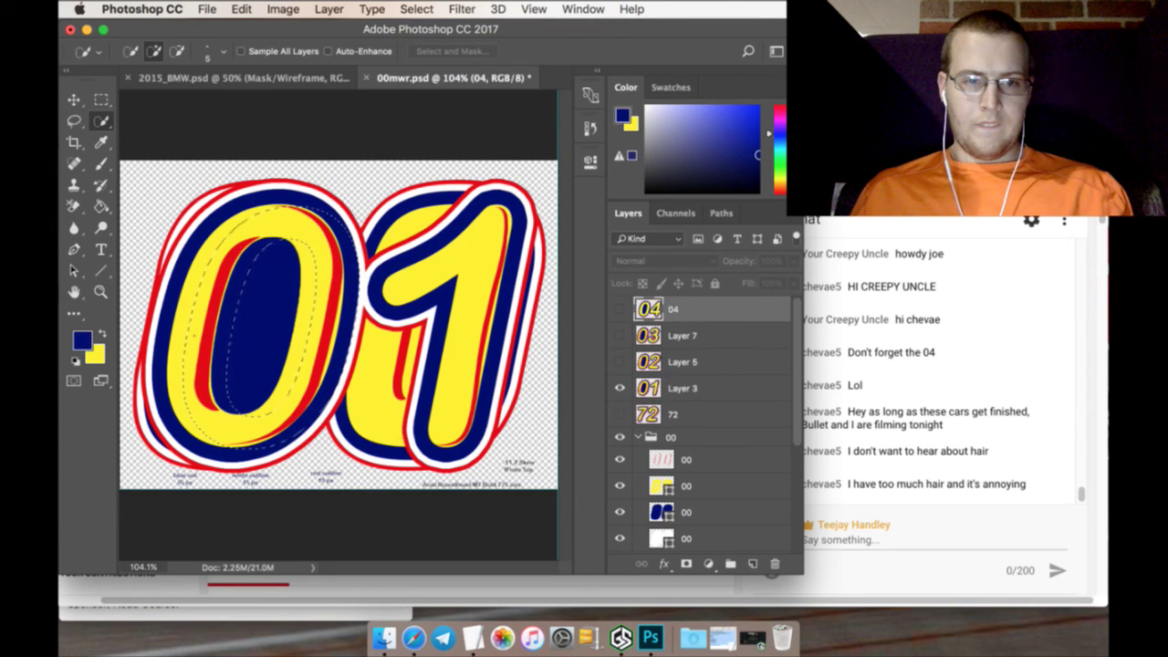
{"action": "left_click", "coordinate": [655, 381]}
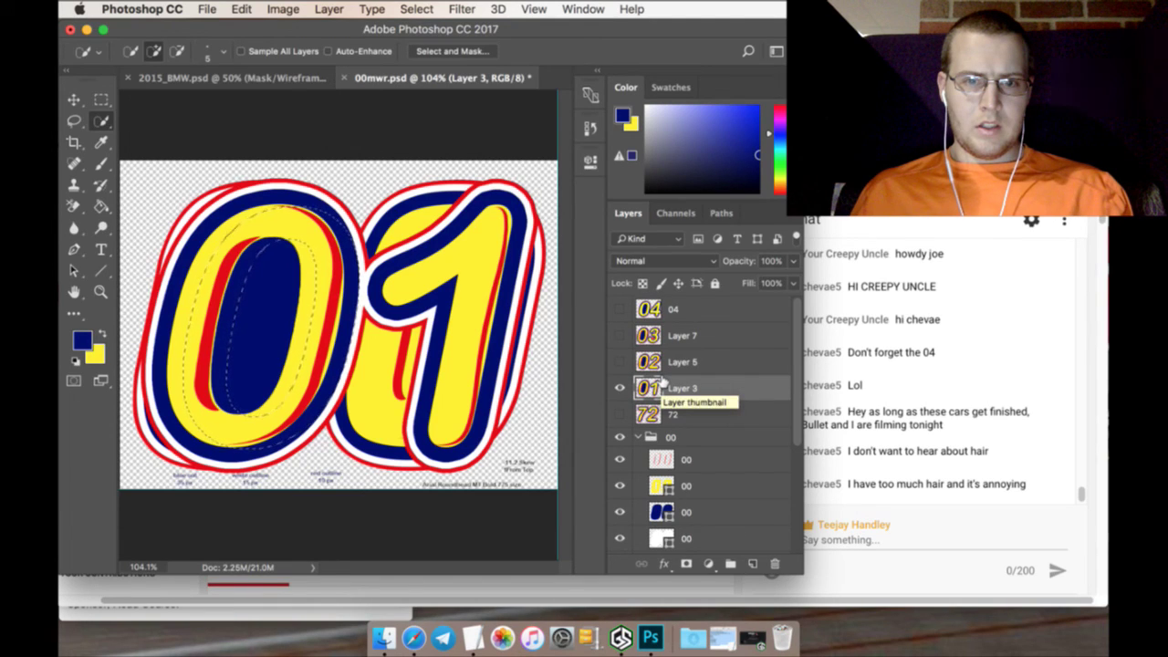
{"action": "left_click", "coordinate": [103, 102]}
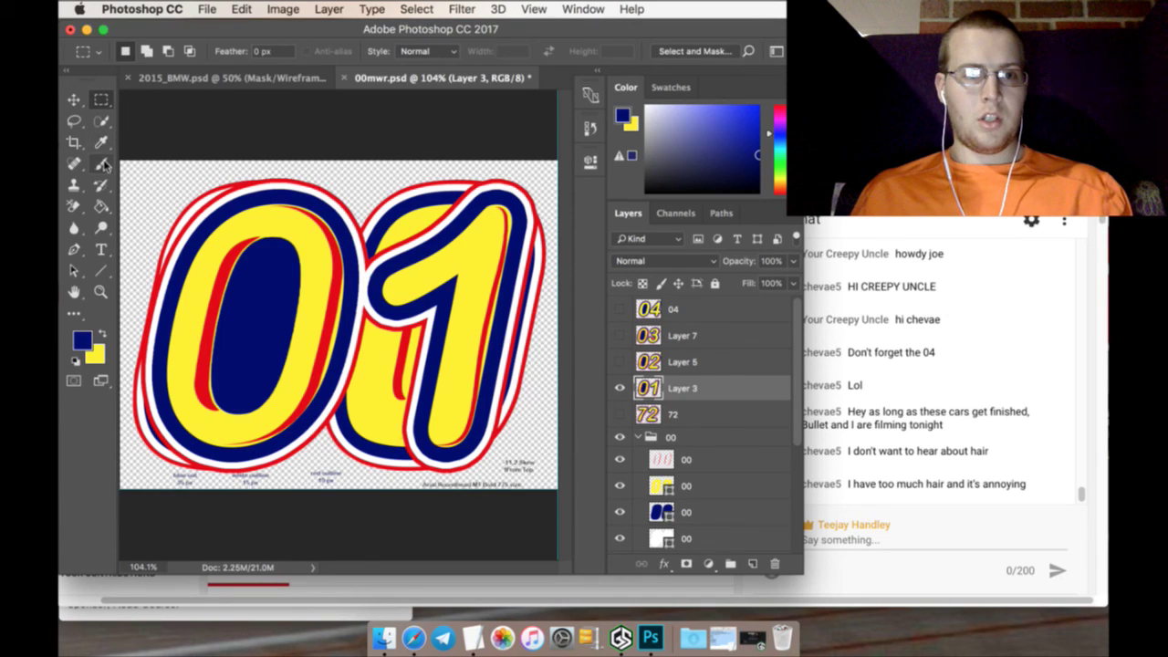
{"action": "left_click", "coordinate": [102, 121]}
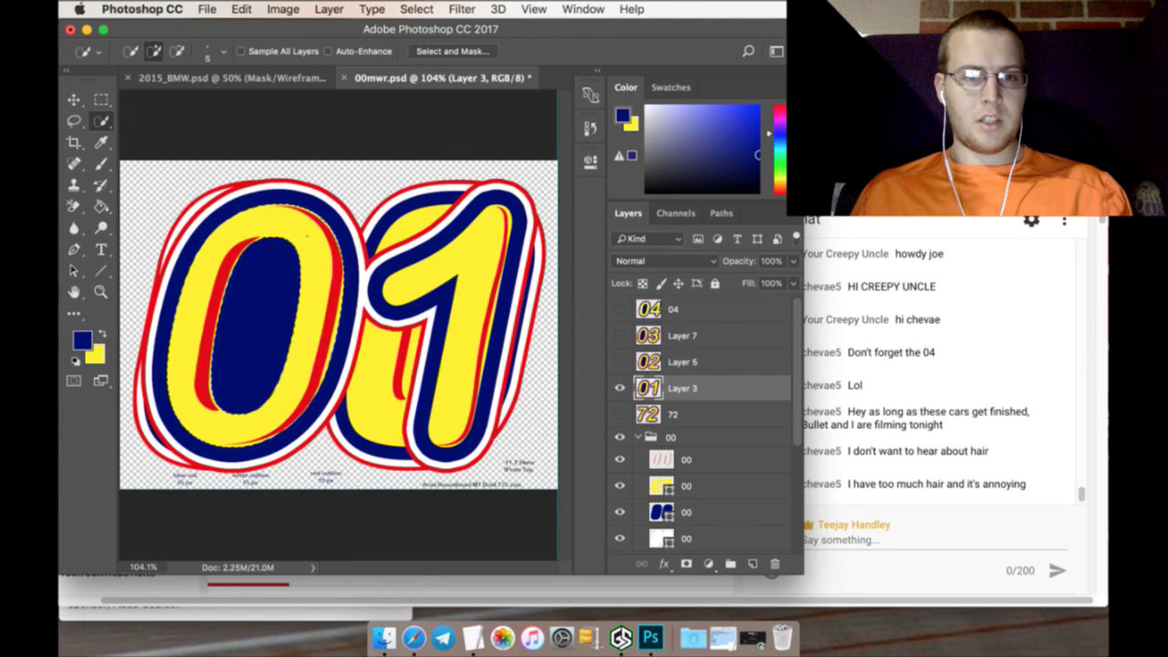
{"action": "left_click", "coordinate": [240, 10]}
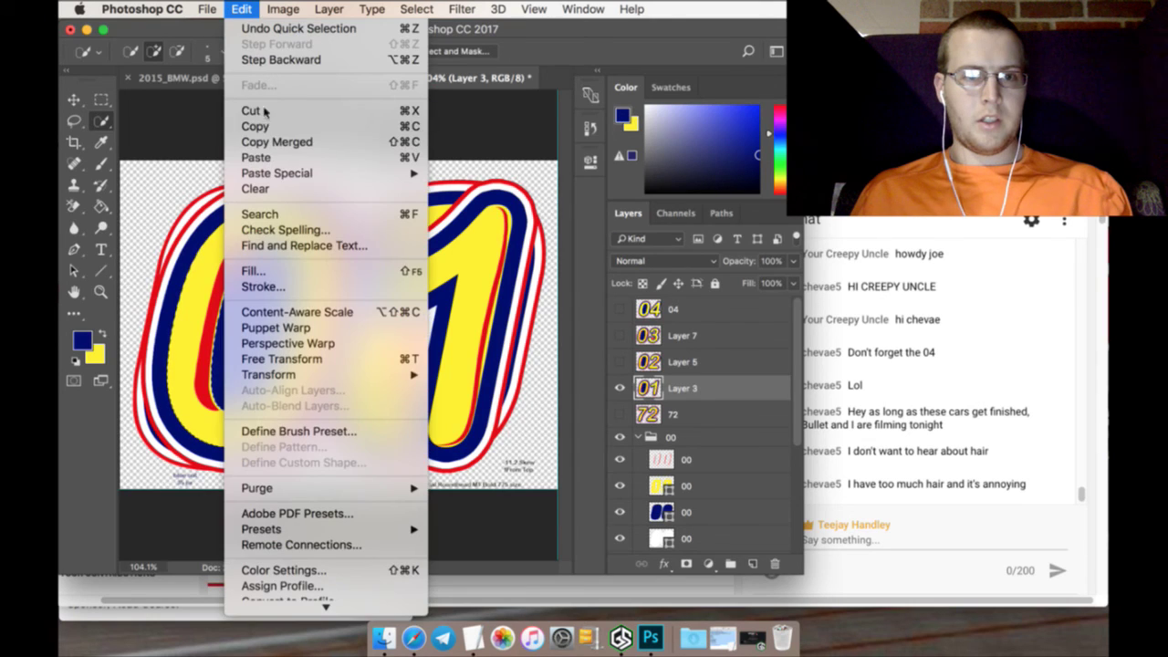
{"action": "left_click", "coordinate": [265, 132]}
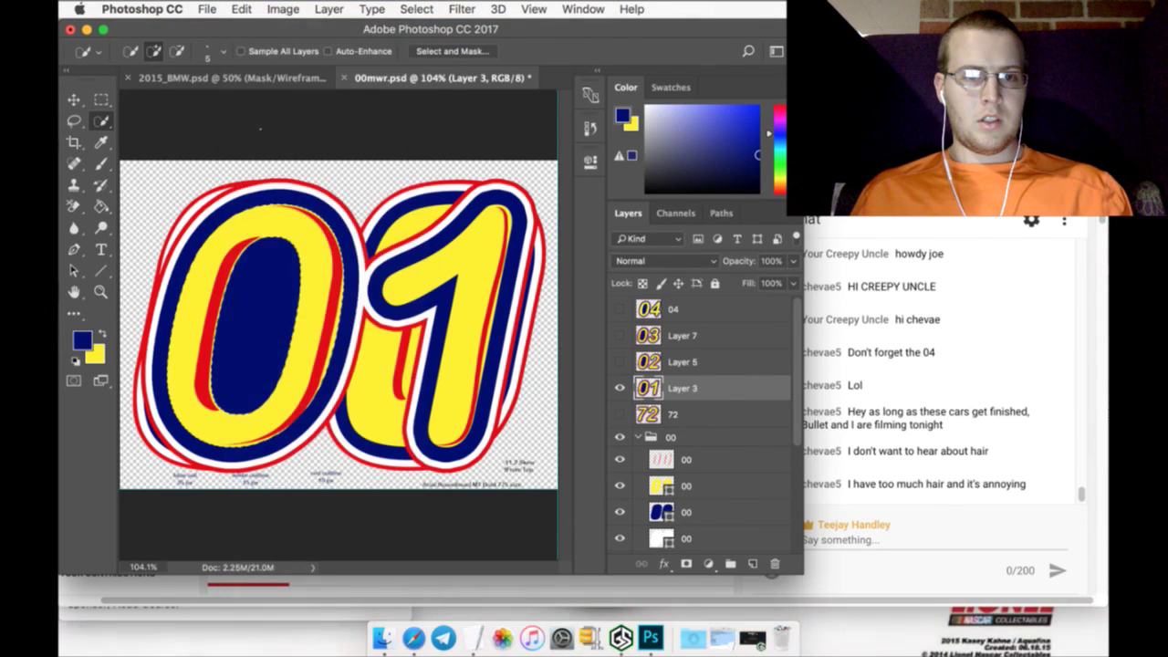
Paste the copied 0 fill in place as the topmost layer, showing the 04 instead of Layer 3 beneath it
{"action": "left_click", "coordinate": [246, 9]}
{"action": "mouse_move", "coordinate": [301, 173]}
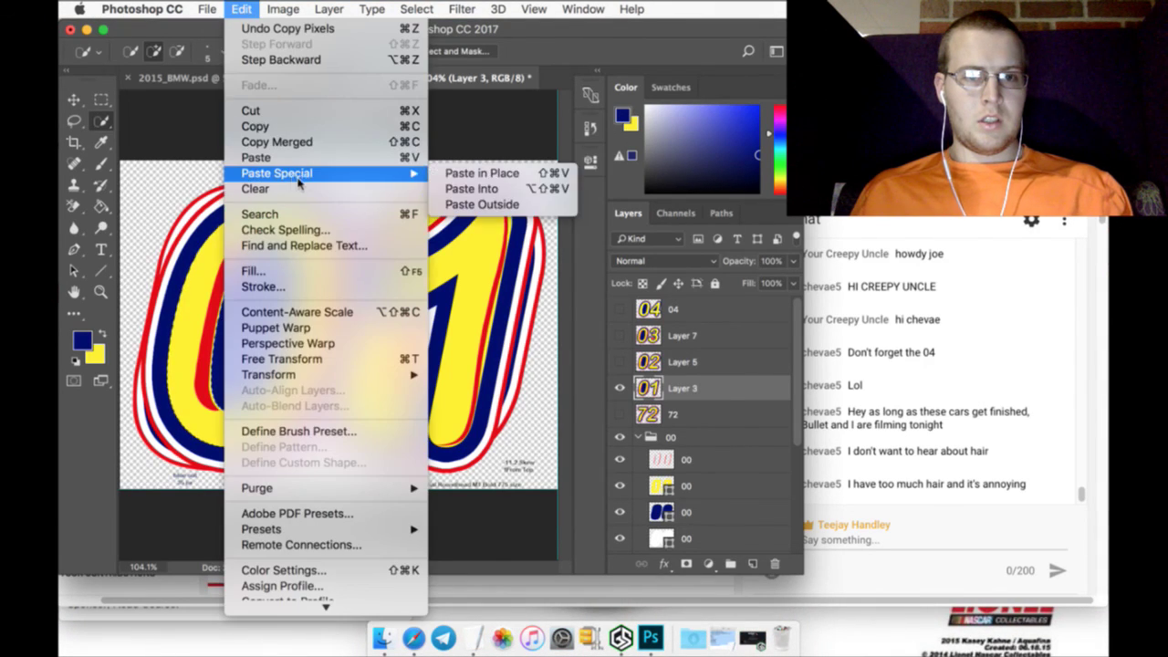
{"action": "left_click", "coordinate": [495, 175]}
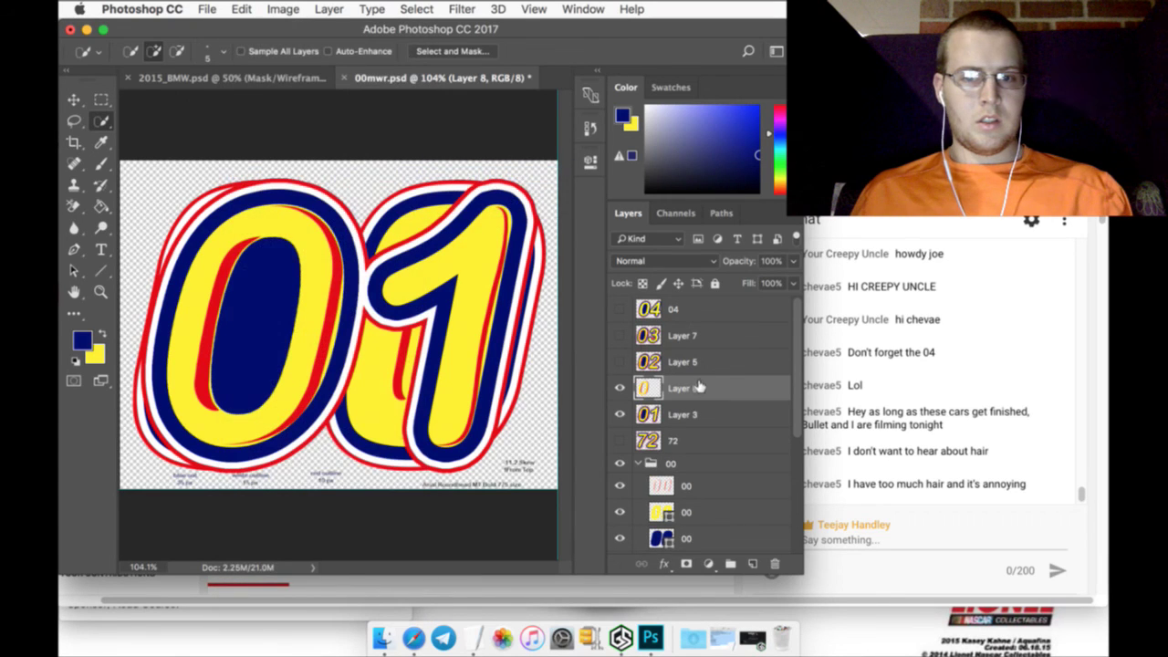
{"action": "left_click_drag", "start_coordinate": [697, 388], "coordinate": [689, 304]}
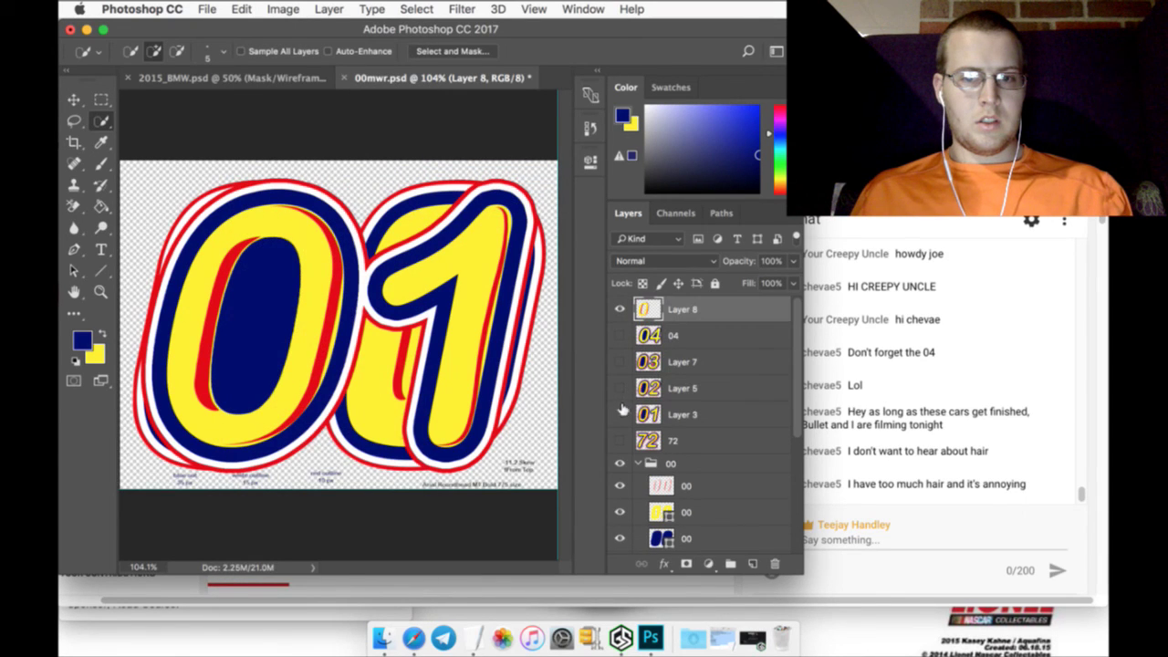
{"action": "left_click", "coordinate": [621, 414]}
{"action": "left_click", "coordinate": [620, 335]}
Nudge the pasted 0 fill to the right and slightly down until it lines up with the 0 of the 04
{"action": "left_click", "coordinate": [75, 100]}
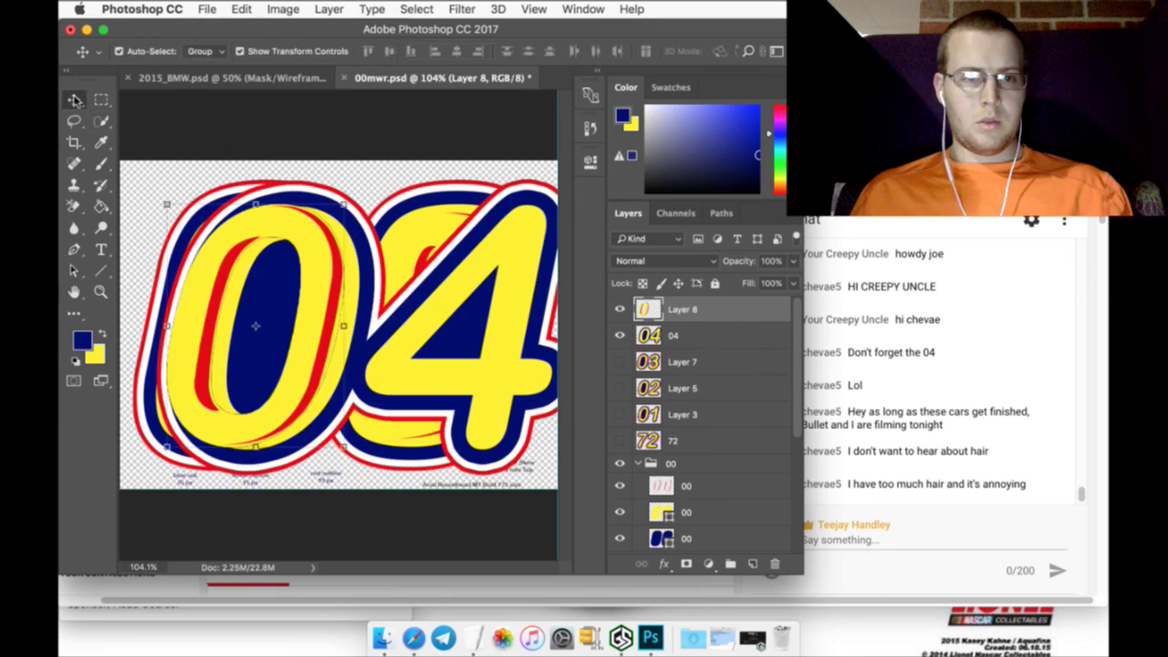
{"action": "key", "text": "Right"}
{"action": "key", "text": "Right"}
{"action": "key", "text": "Right"}
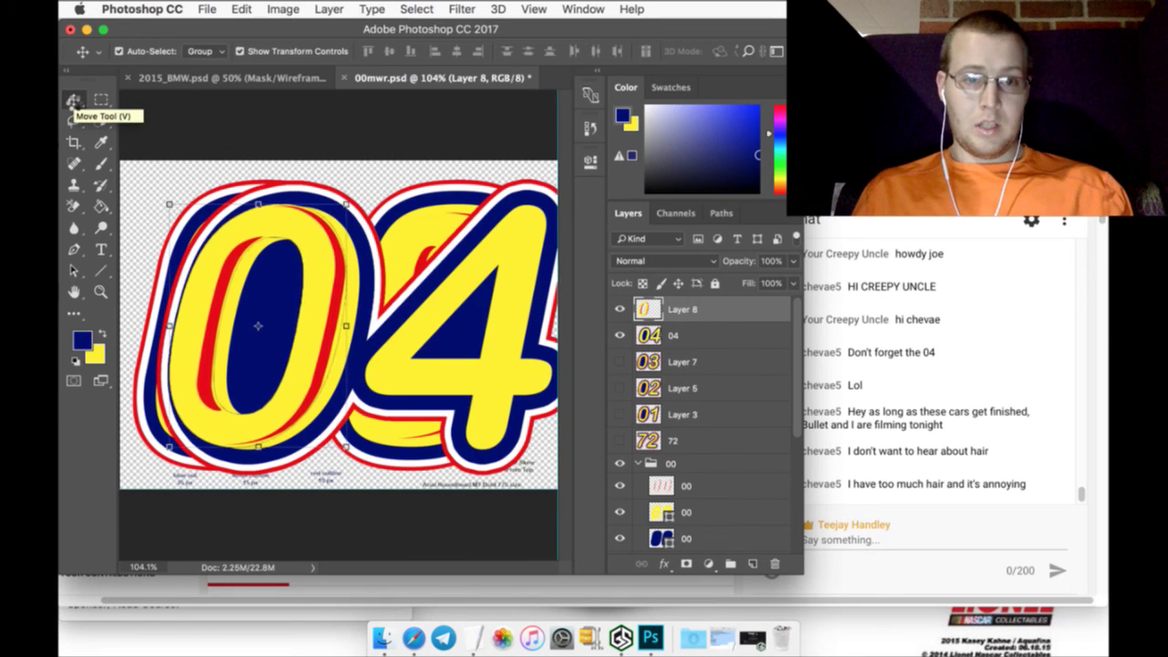
{"action": "key", "text": "Right"}
{"action": "key", "text": "Right"}
{"action": "key", "text": "Right"}
{"action": "key", "text": "Right"}
{"action": "key", "text": "Right"}
{"action": "key", "text": "Right"}
{"action": "key", "text": "Right"}
{"action": "key", "text": "Right"}
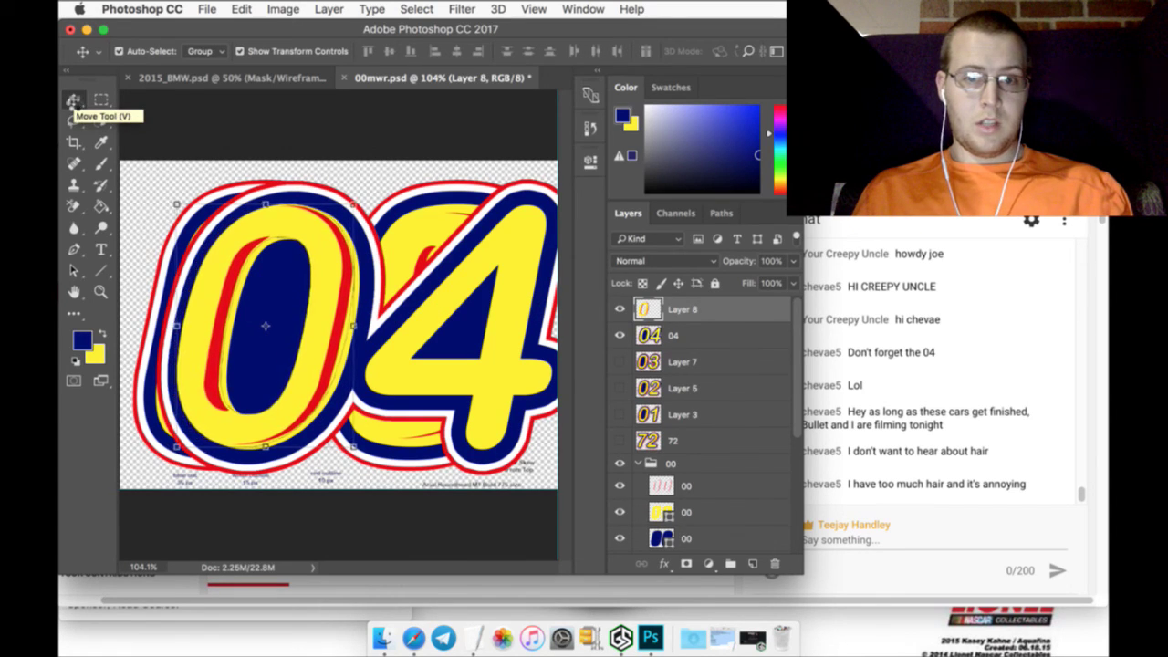
{"action": "key", "text": "Right"}
{"action": "key", "text": "Right"}
{"action": "key", "text": "Right"}
{"action": "key", "text": "Right"}
{"action": "key", "text": "Right"}
{"action": "key", "text": "Right"}
{"action": "key", "text": "Right"}
{"action": "key", "text": "Right"}
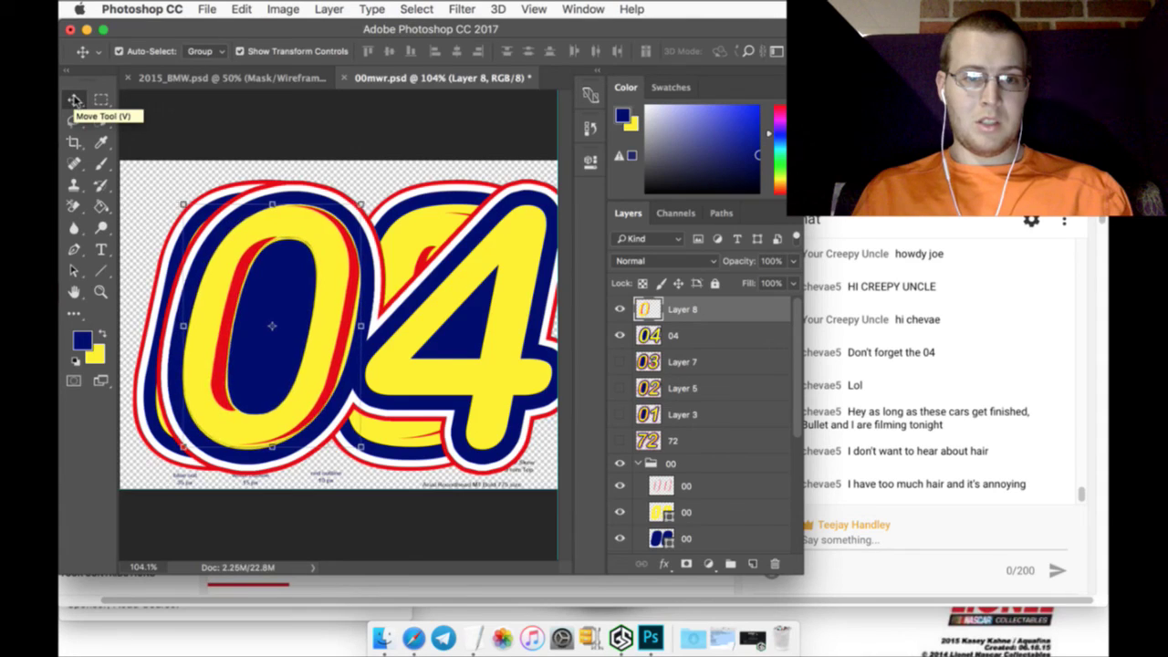
{"action": "key", "text": "Right"}
{"action": "key", "text": "Right"}
{"action": "key", "text": "Right"}
{"action": "key", "text": "Right"}
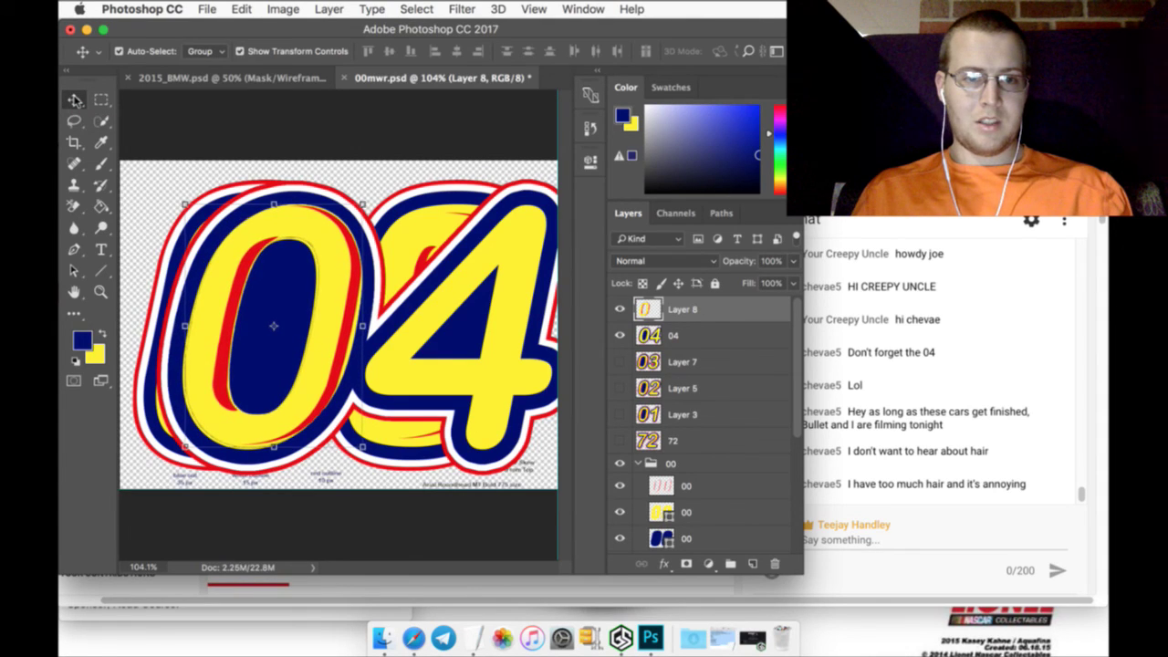
{"action": "key", "text": "Right"}
{"action": "key", "text": "Right"}
{"action": "key", "text": "Right"}
{"action": "key", "text": "Right"}
{"action": "key", "text": "Right"}
{"action": "key", "text": "Right"}
{"action": "key", "text": "Right"}
{"action": "key", "text": "Right"}
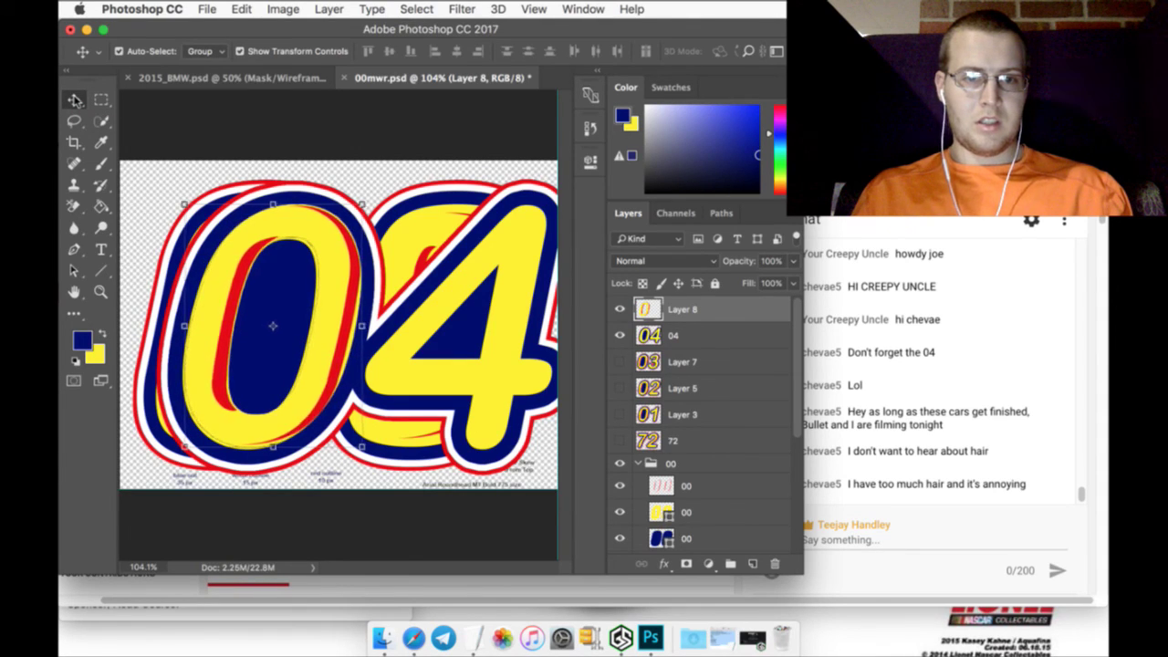
{"action": "key", "text": "Left"}
{"action": "key", "text": "Left"}
{"action": "key", "text": "Left"}
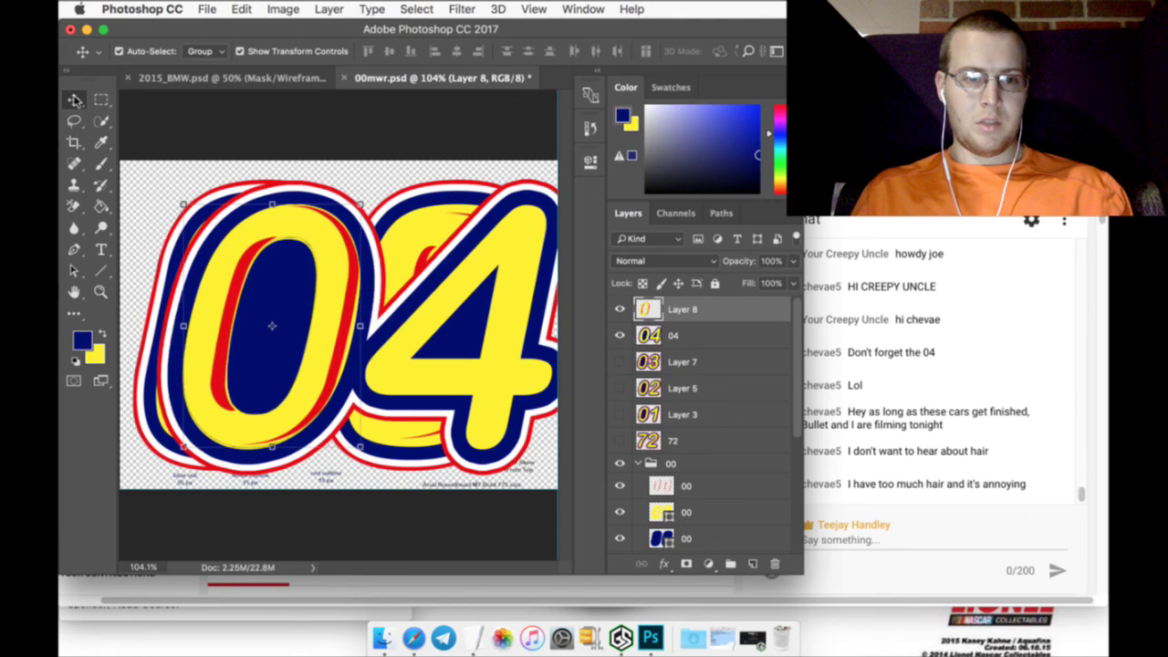
{"action": "key", "text": "Down"}
{"action": "key", "text": "Down"}
{"action": "key", "text": "Down"}
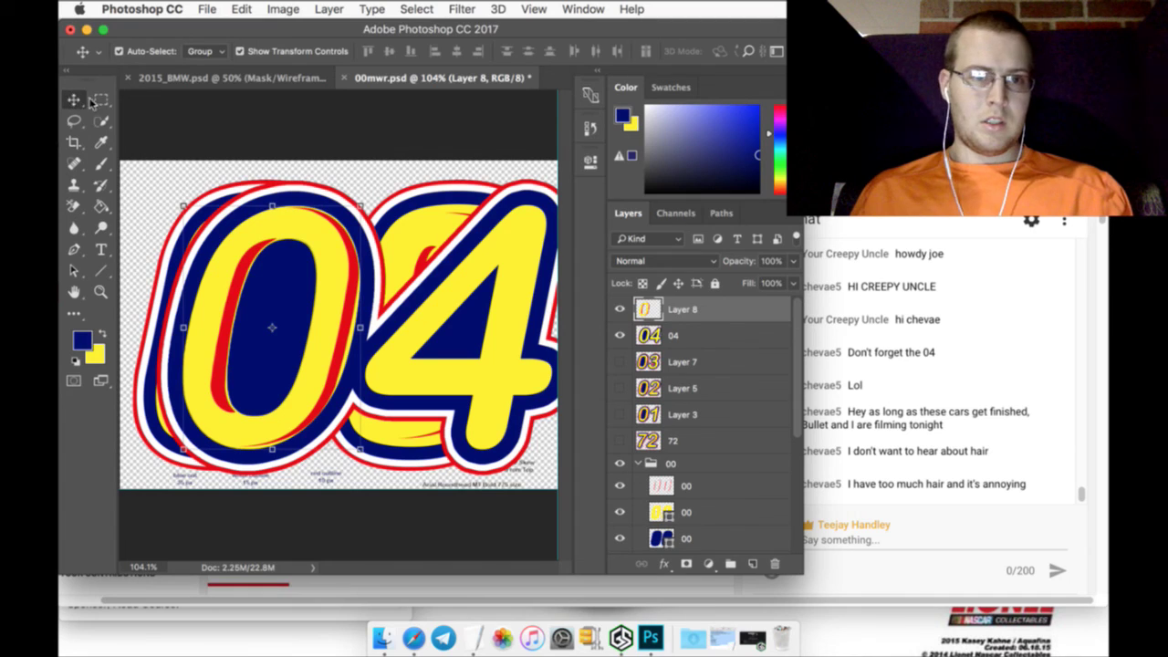
Select and show the 02 on Layer 5 with the 04 hidden
{"action": "left_click", "coordinate": [101, 100]}
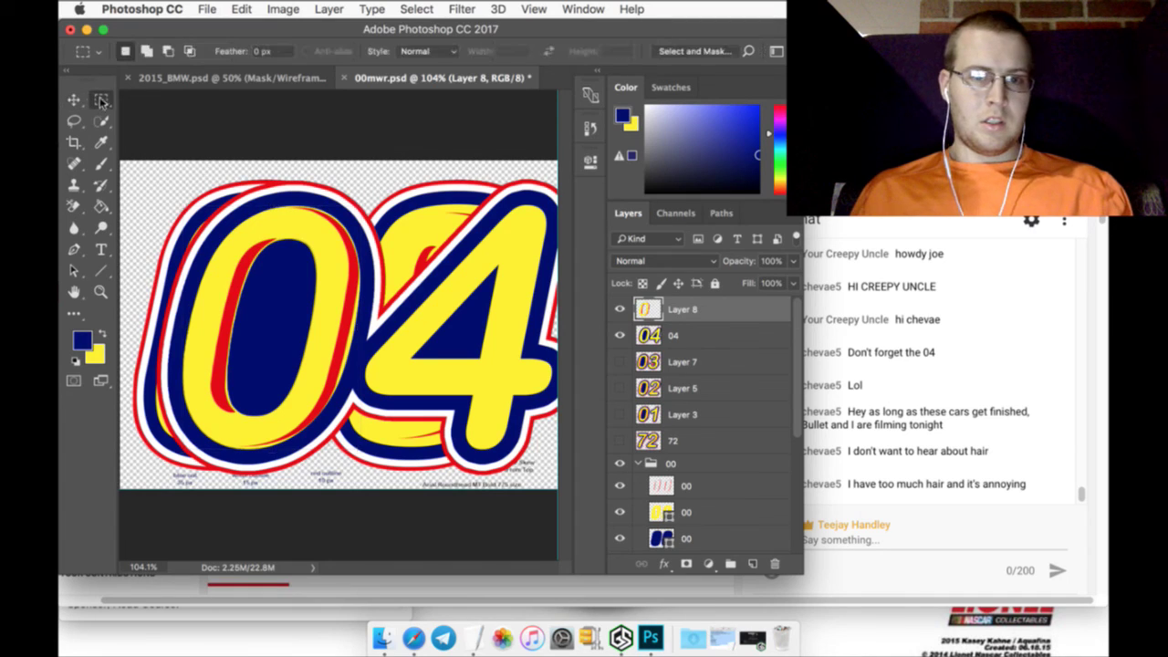
{"action": "left_click", "coordinate": [649, 388]}
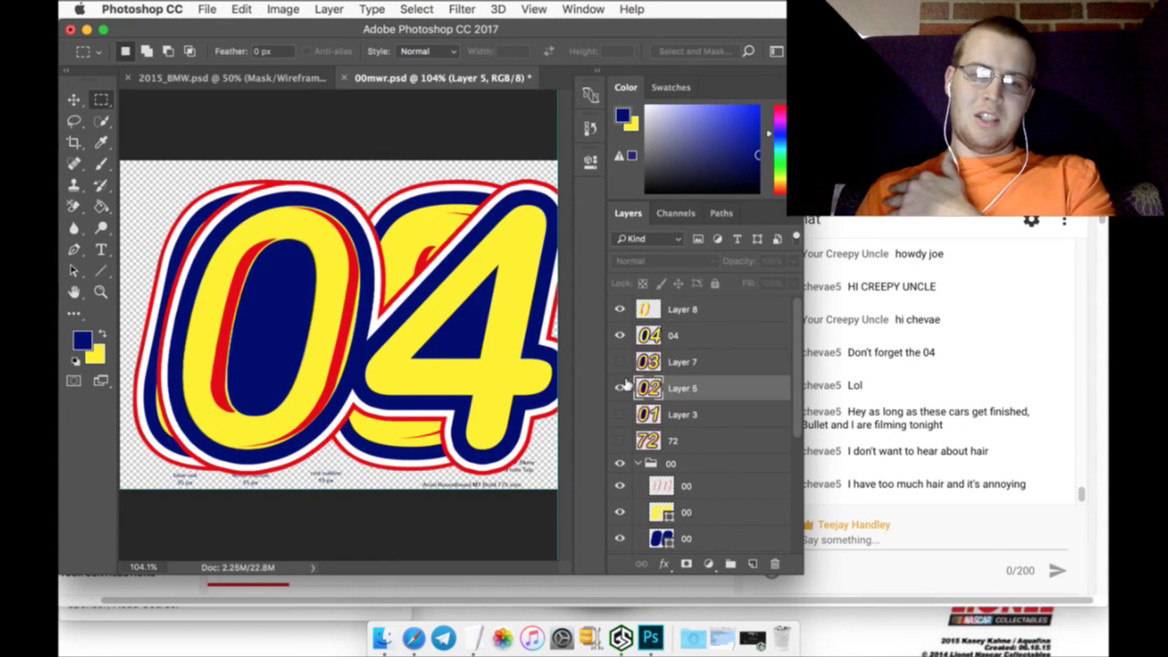
{"action": "left_click", "coordinate": [620, 388]}
{"action": "left_click", "coordinate": [620, 334]}
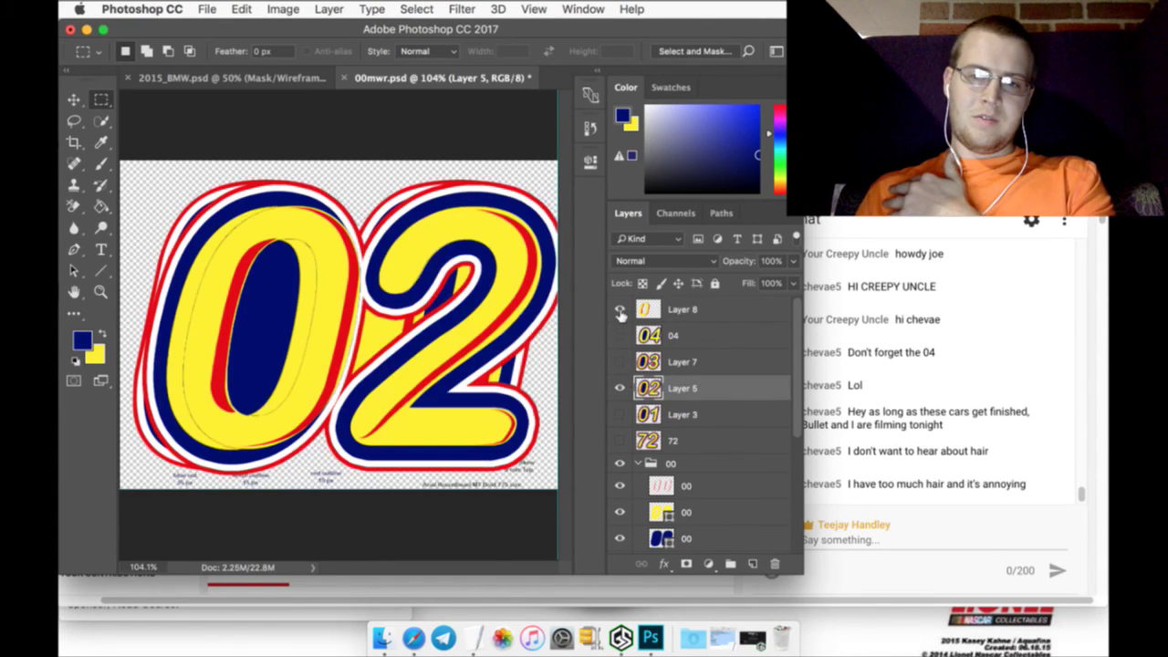
Hide Layer 8 and quick-select the yellow foot of the 2 on Layer 5, subtracting the diagonal stroke from the selection
{"action": "left_click", "coordinate": [619, 310]}
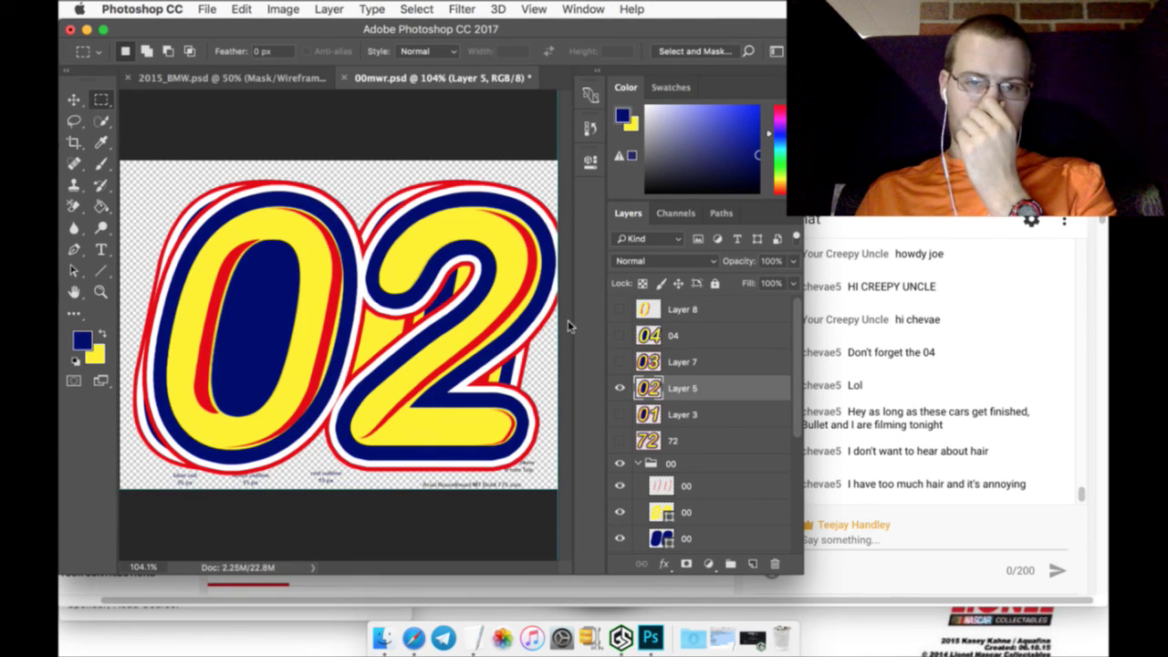
{"action": "left_click", "coordinate": [100, 291]}
{"action": "left_click", "coordinate": [452, 451]}
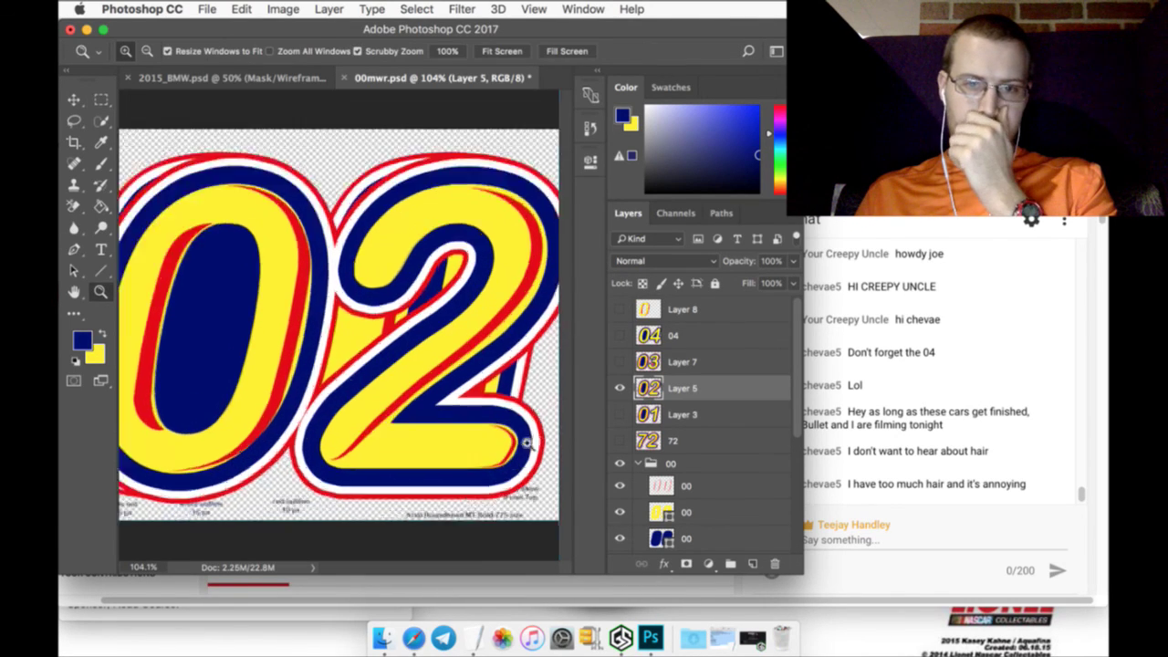
{"action": "left_click", "coordinate": [452, 451]}
{"action": "left_click", "coordinate": [102, 122]}
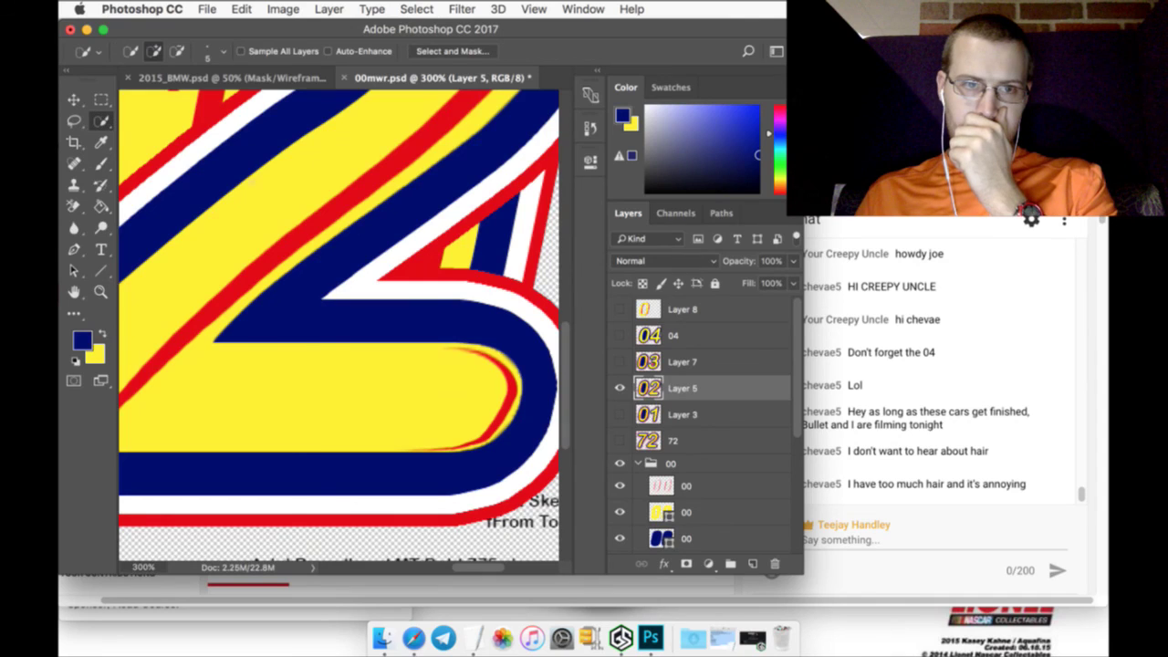
{"action": "left_click_drag", "start_coordinate": [449, 349], "coordinate": [448, 396]}
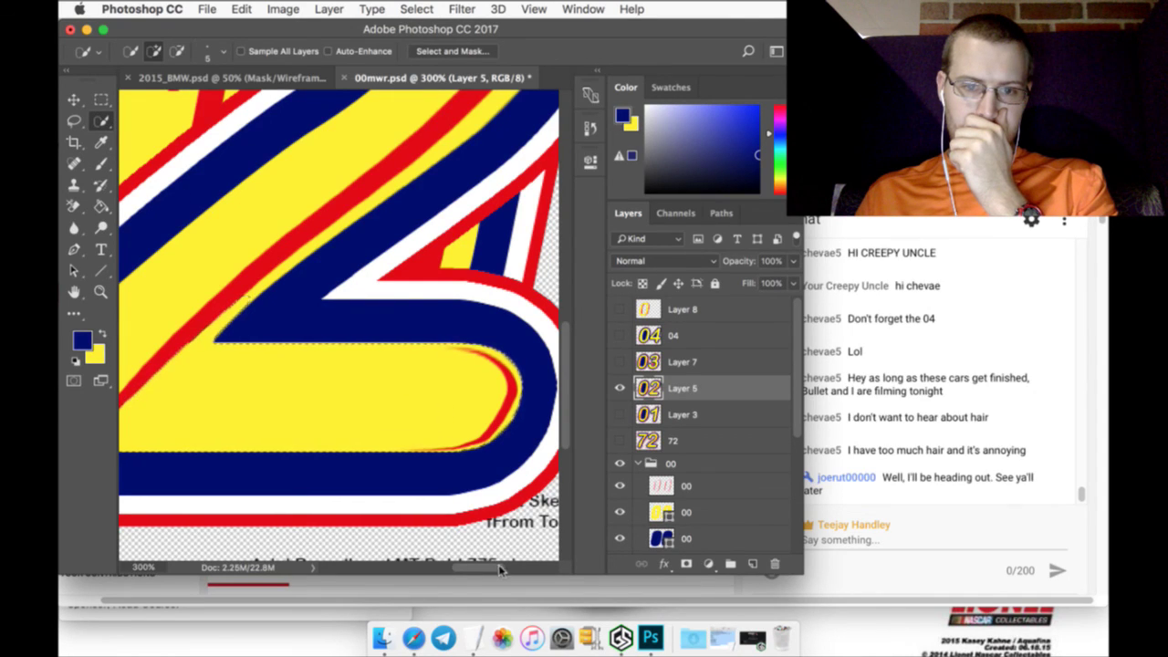
{"action": "scroll", "coordinate": [160, 370], "scroll_direction": "left", "scroll_amount": 3}
{"action": "left_click", "coordinate": [178, 52]}
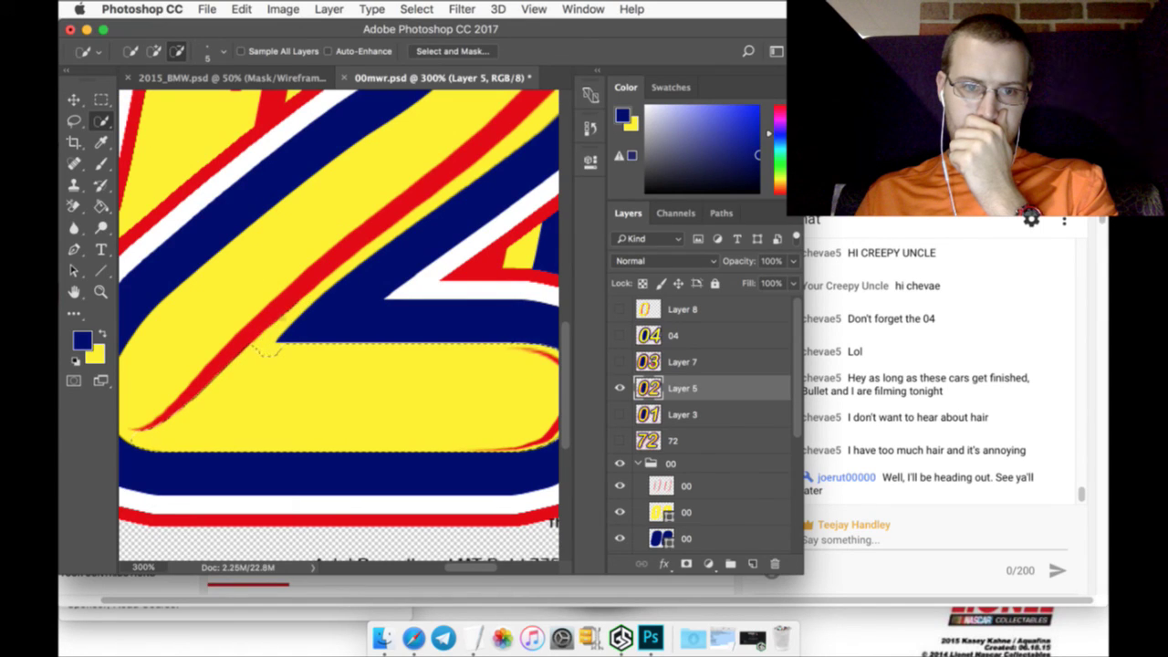
{"action": "left_click_drag", "start_coordinate": [211, 383], "coordinate": [179, 414]}
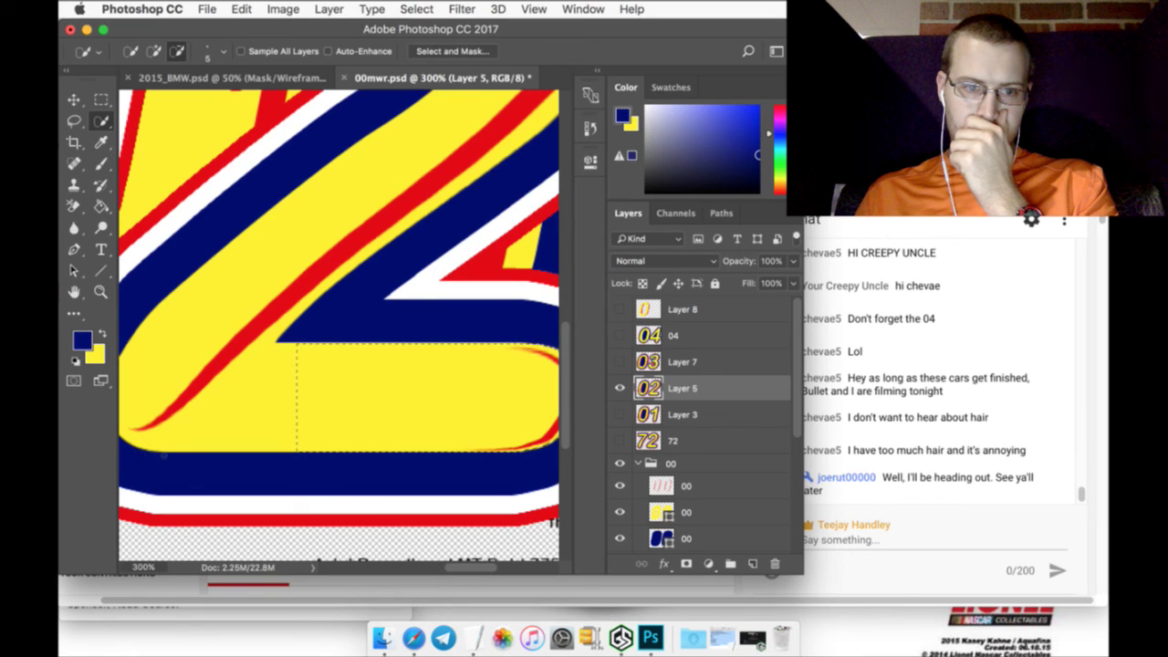
Copy the selected foot of the 2 and paste it in place as a new layer
{"action": "left_click", "coordinate": [241, 9]}
{"action": "left_click", "coordinate": [248, 127]}
{"action": "left_click", "coordinate": [240, 10]}
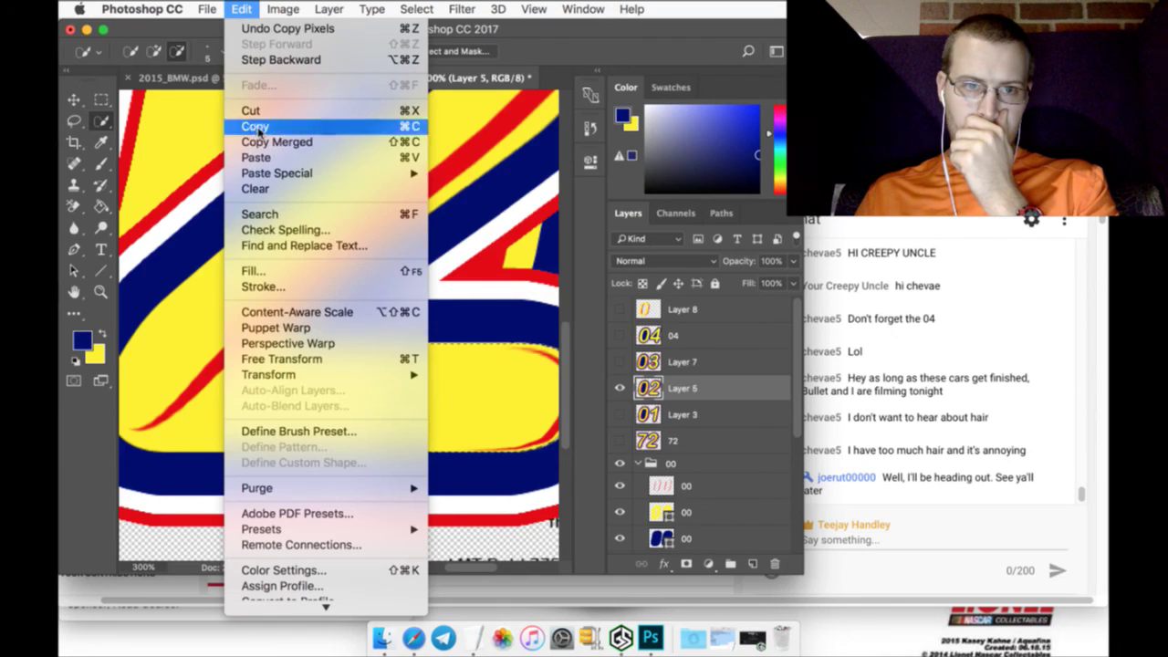
{"action": "mouse_move", "coordinate": [274, 172]}
{"action": "left_click", "coordinate": [463, 175]}
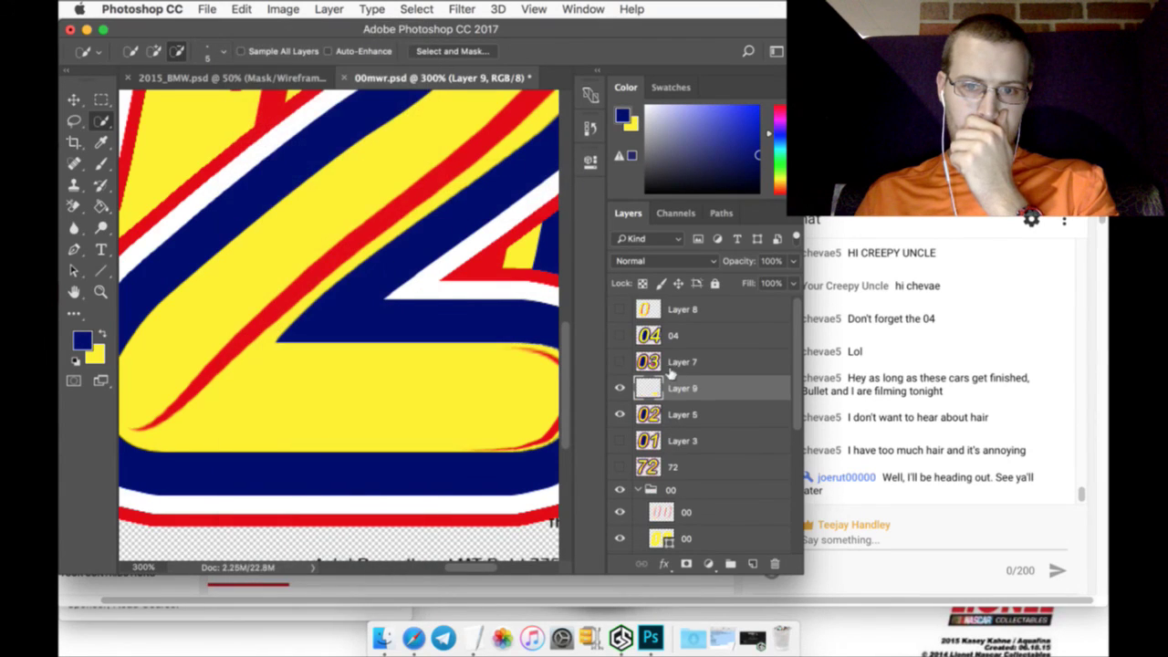
Move the pasted foot's layer directly above the 04 layer, and show 04 instead of Layer 5
{"action": "left_click_drag", "start_coordinate": [698, 388], "coordinate": [698, 333]}
{"action": "left_click", "coordinate": [100, 291]}
{"action": "left_click", "coordinate": [502, 52]}
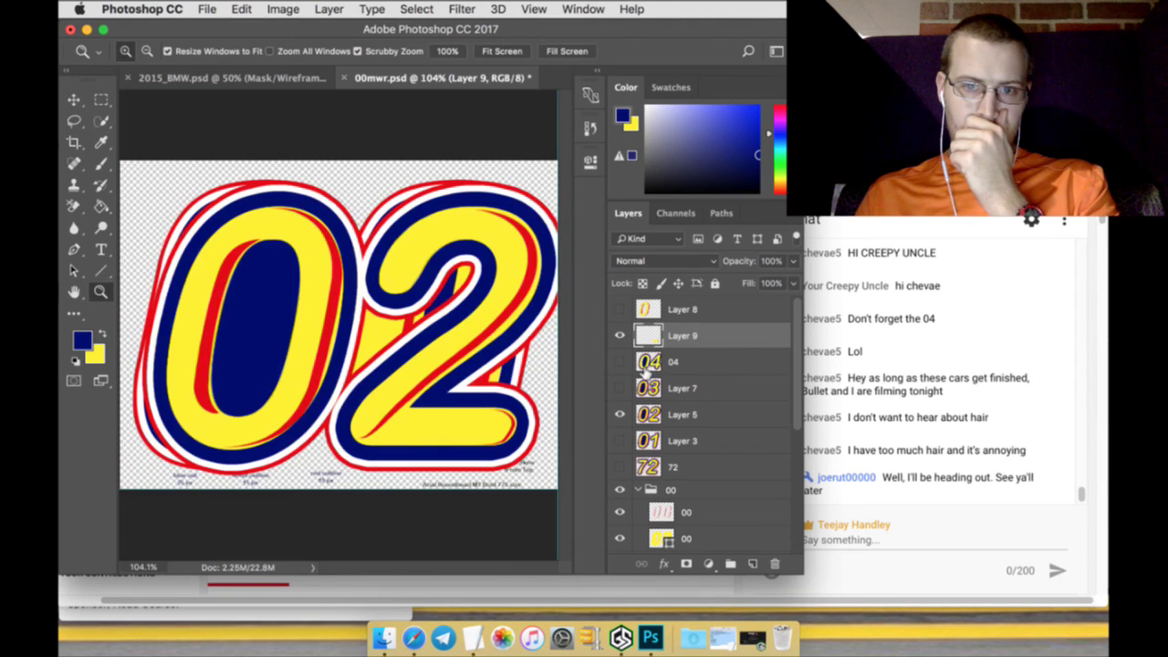
{"action": "left_click", "coordinate": [619, 361]}
{"action": "left_click", "coordinate": [620, 414]}
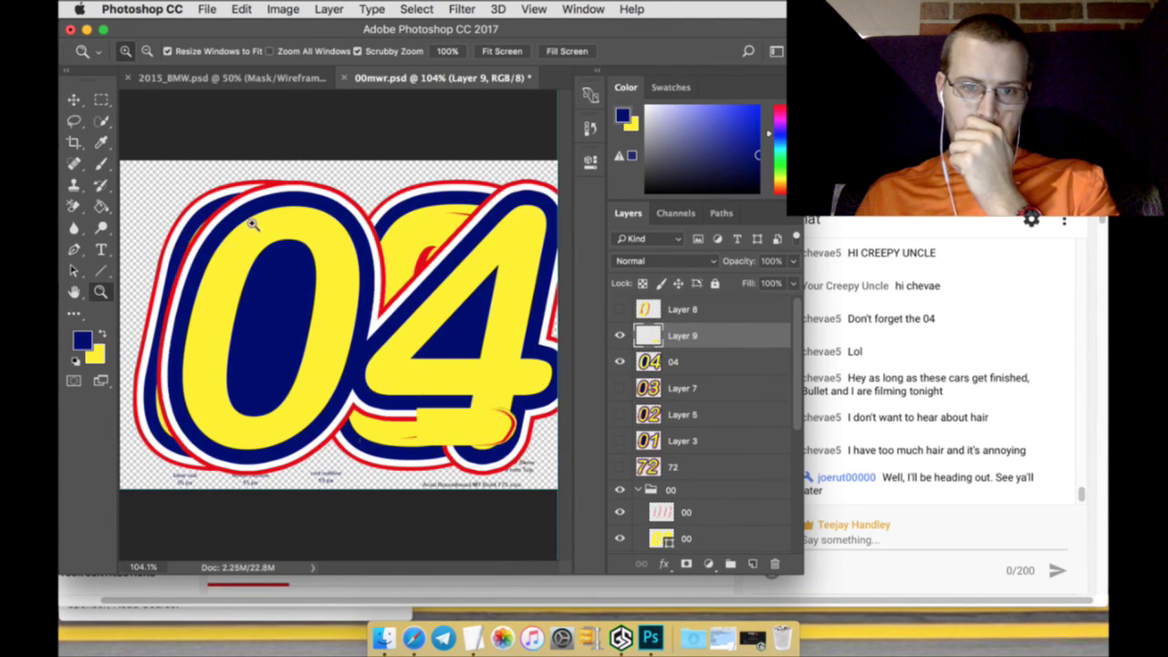
Move the pasted foot onto the right end of the 4's crossbar, at about X 839 px, Y 489 px
{"action": "left_click", "coordinate": [74, 99]}
{"action": "key", "text": "ctrl+t"}
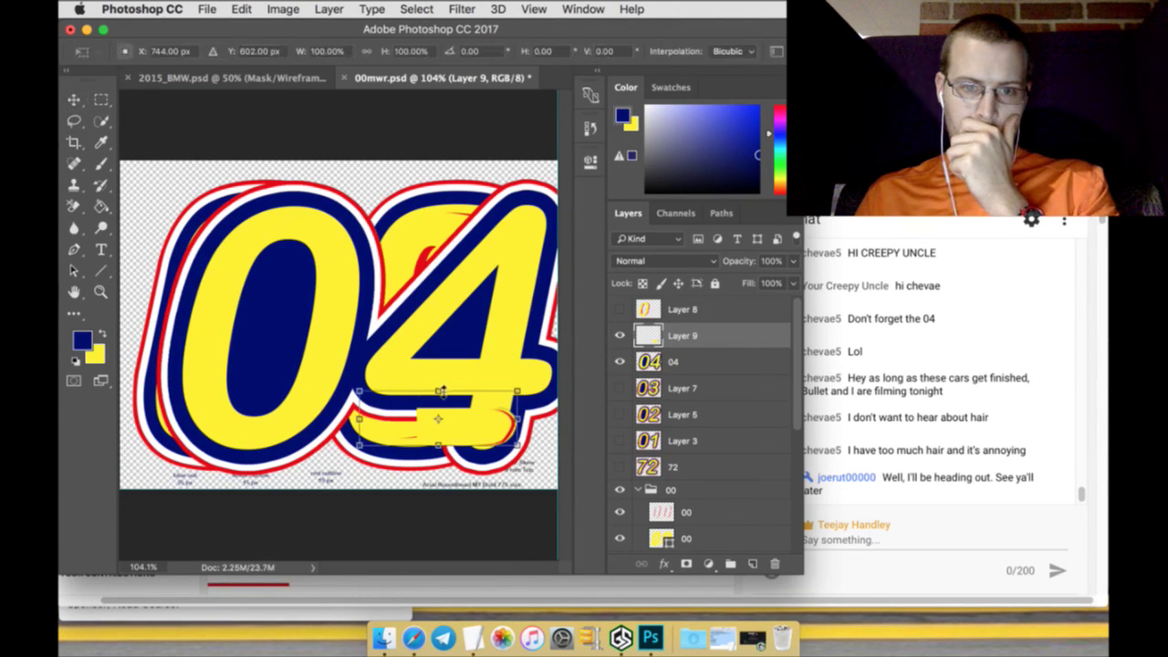
{"action": "left_click_drag", "start_coordinate": [437, 390], "coordinate": [499, 363]}
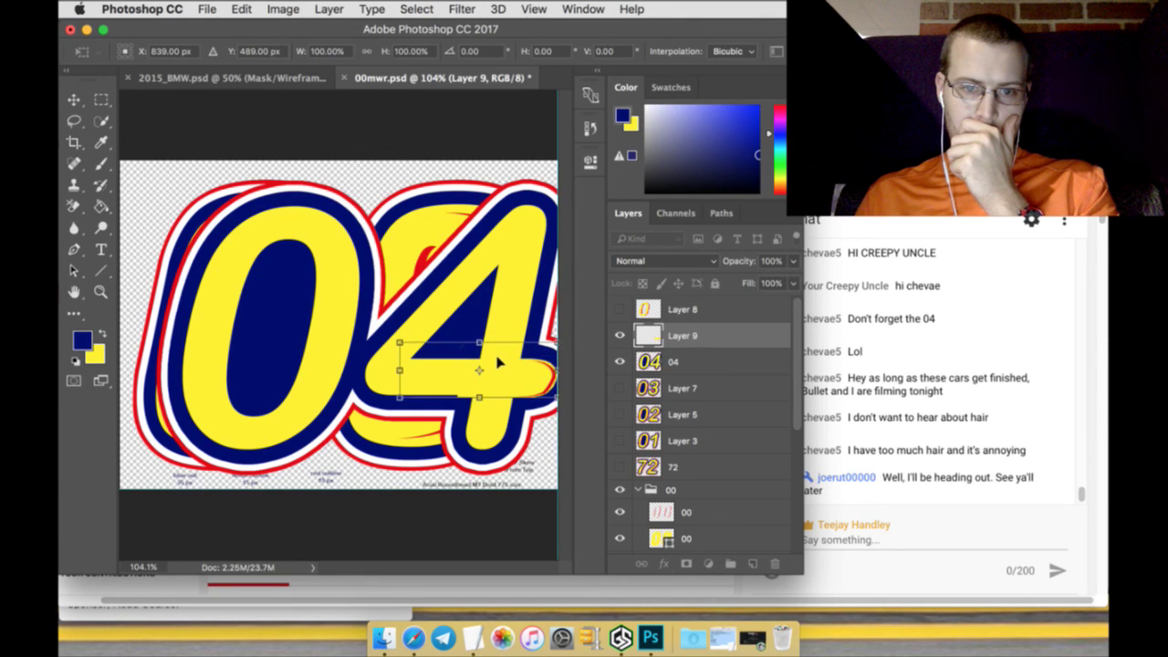
{"action": "left_click", "coordinate": [101, 100]}
{"action": "left_click", "coordinate": [717, 238]}
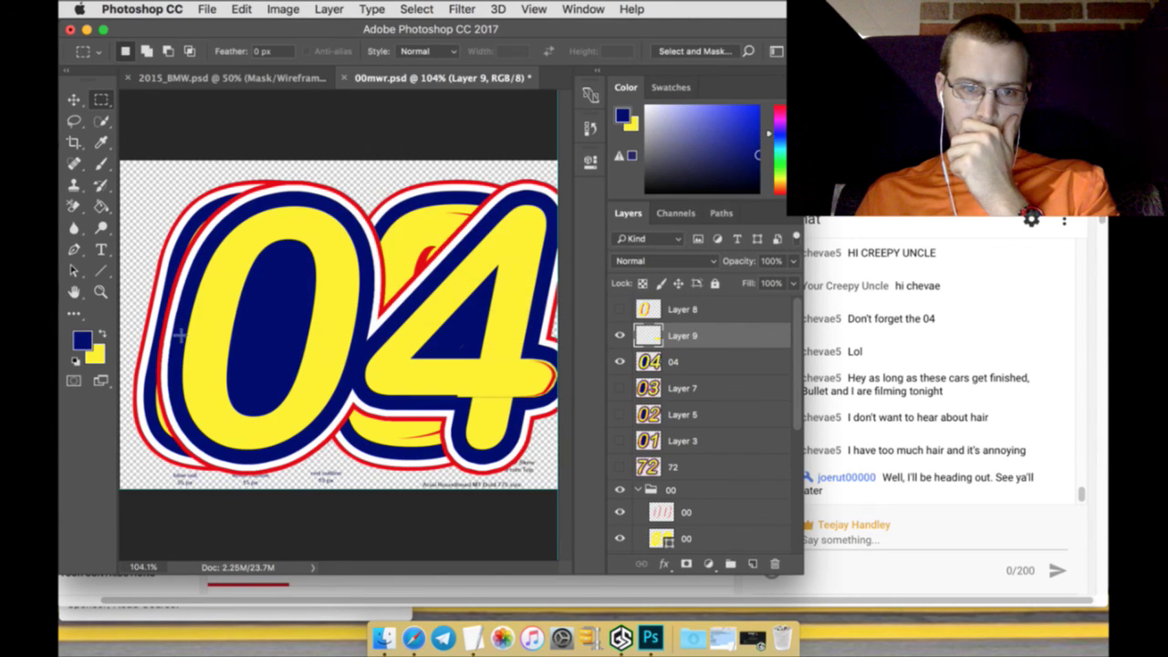
Marquee-select the rounded right end of the 4's crossbar and invert the selection
{"action": "left_click", "coordinate": [101, 292]}
{"action": "left_click", "coordinate": [520, 394]}
{"action": "left_click", "coordinate": [520, 394]}
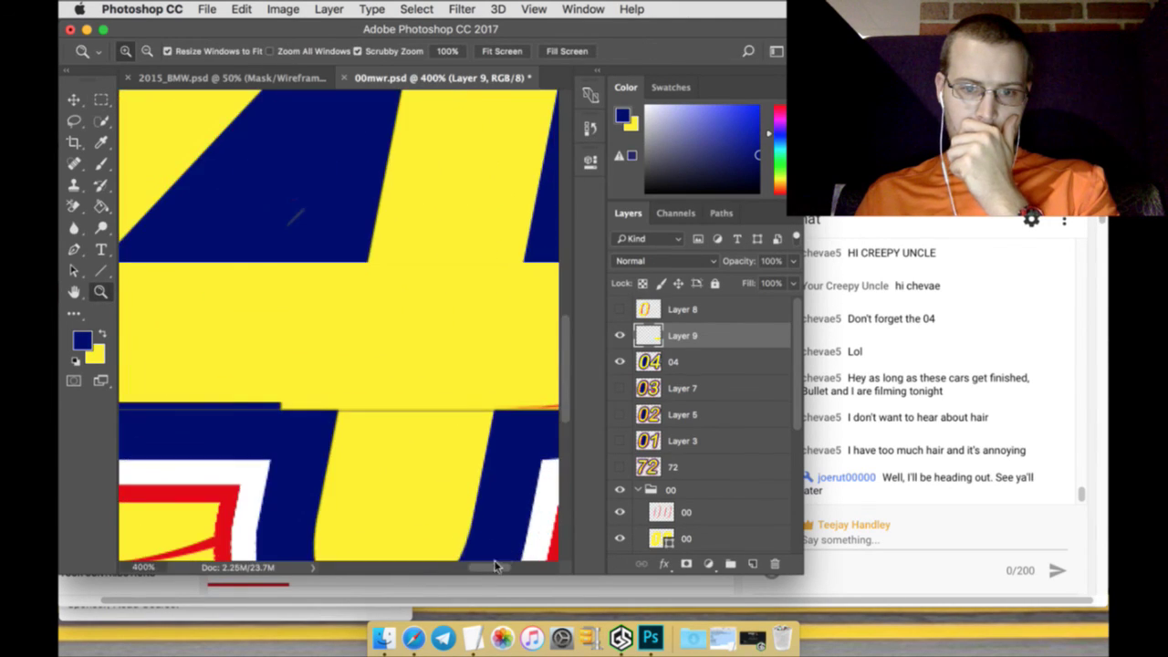
{"action": "scroll", "coordinate": [496, 565], "scroll_direction": "right", "scroll_amount": 5}
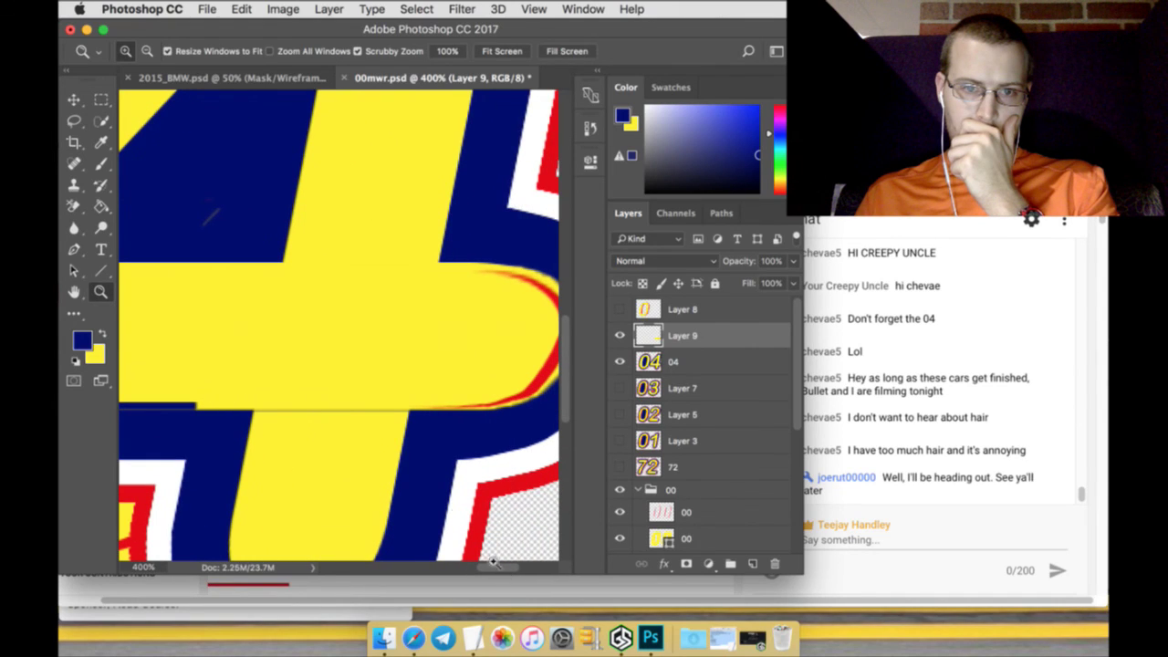
{"action": "left_click", "coordinate": [101, 99]}
{"action": "left_click_drag", "start_coordinate": [415, 263], "coordinate": [580, 415]}
{"action": "left_click", "coordinate": [413, 11]}
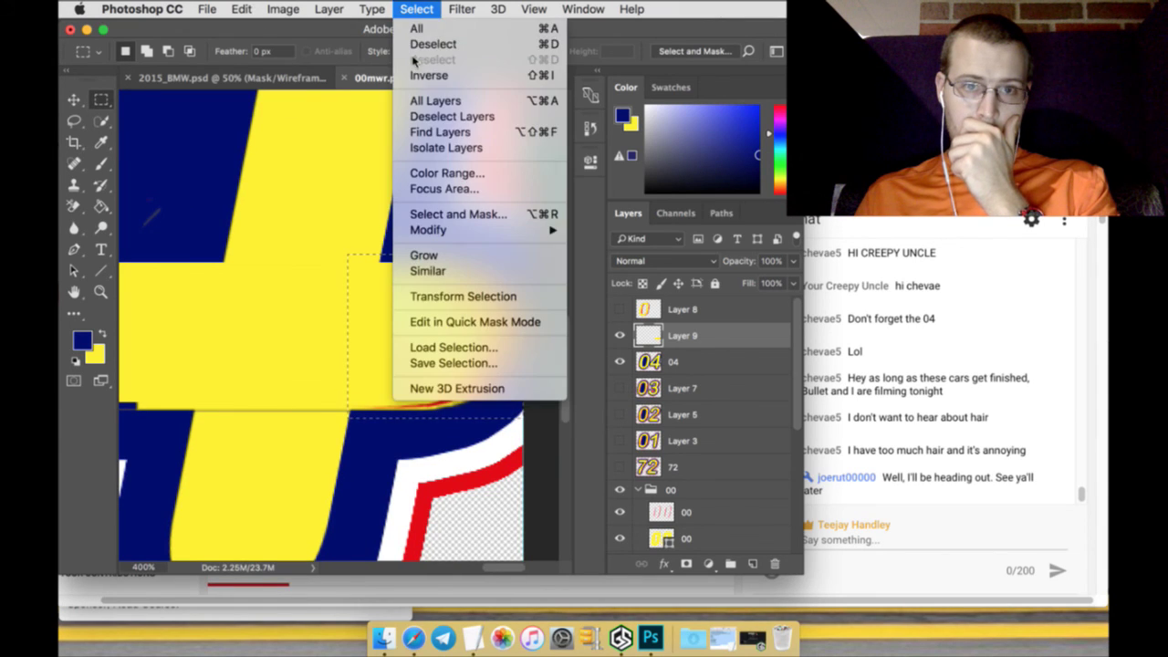
{"action": "left_click", "coordinate": [429, 73]}
Erase the excess of the pasted piece along the crossbar's lower edge and inside the 4 with the Background Eraser, and clear the selection
{"action": "key", "text": "e"}
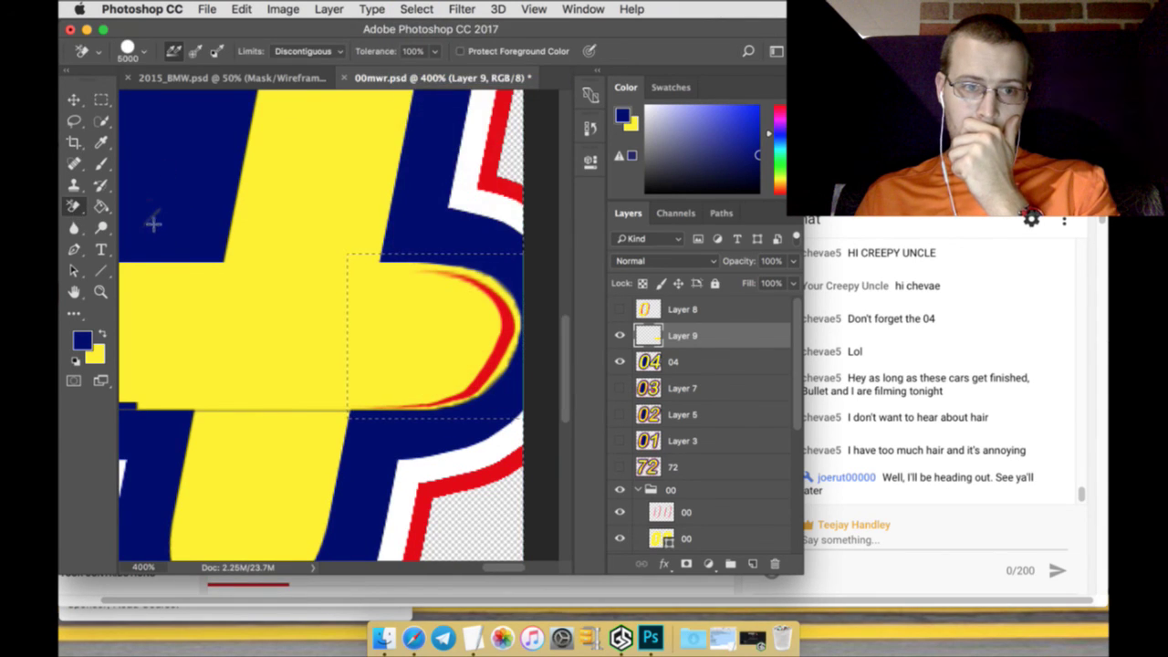
{"action": "left_click", "coordinate": [173, 405]}
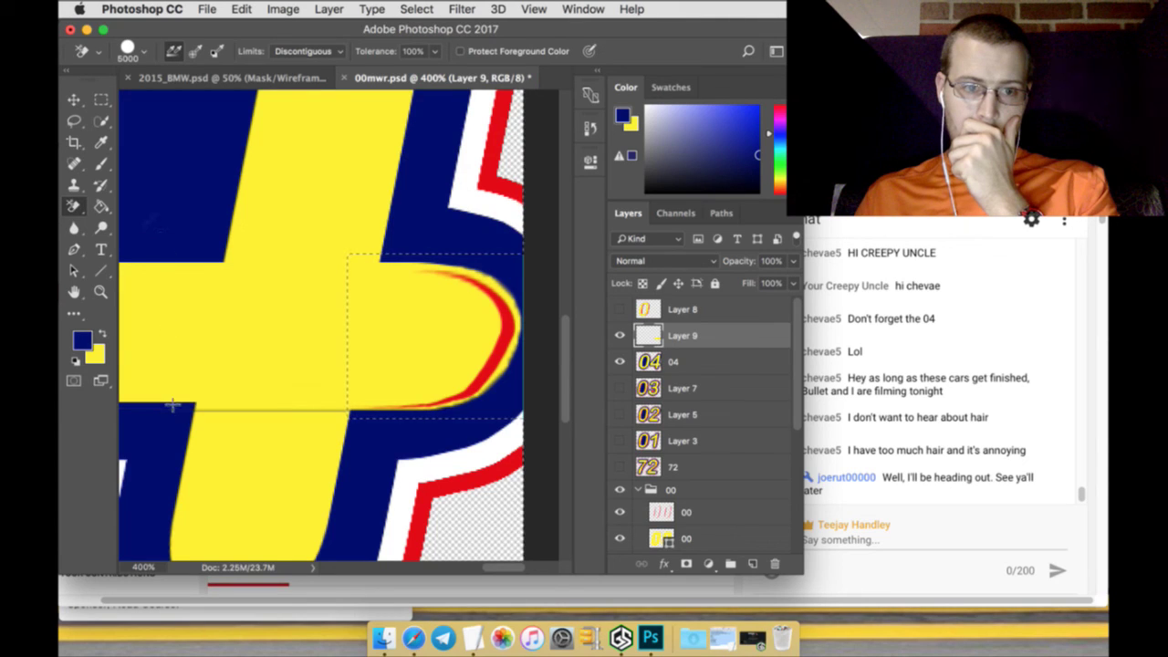
{"action": "left_click_drag", "start_coordinate": [193, 411], "coordinate": [230, 415]}
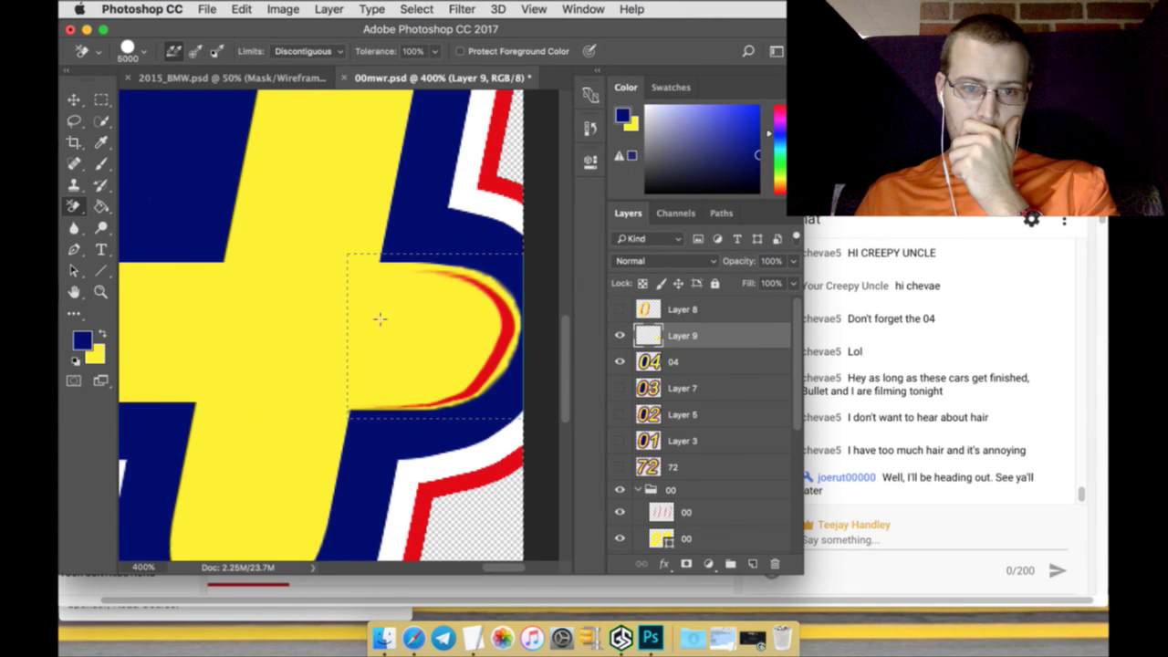
{"action": "left_click", "coordinate": [101, 100]}
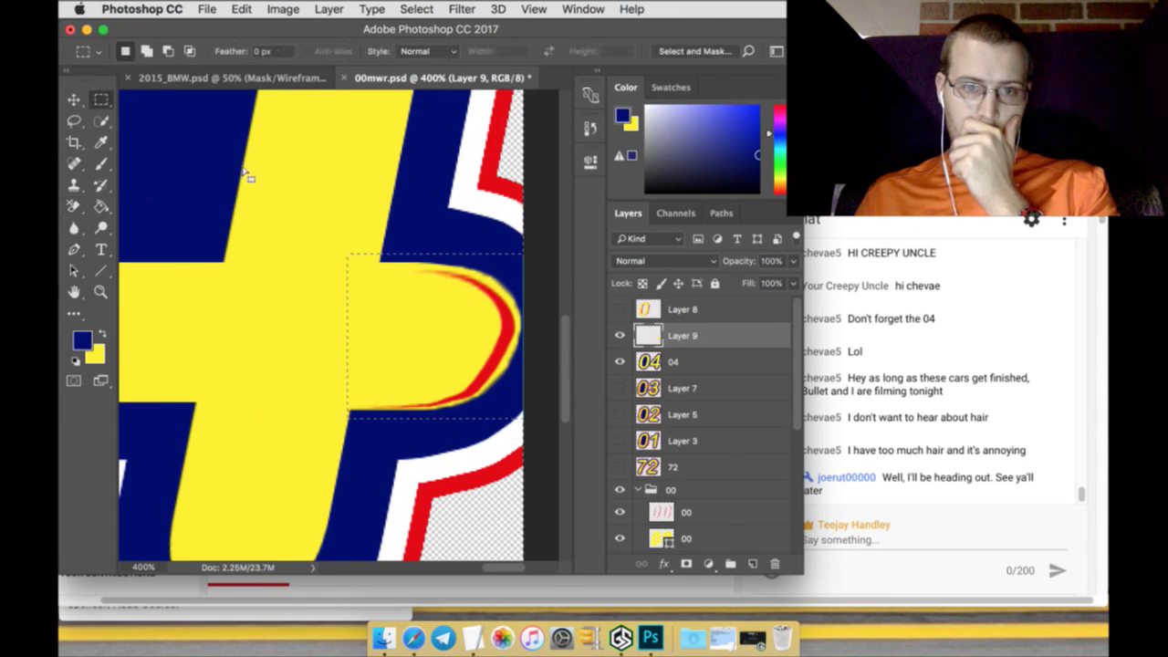
{"action": "scroll", "coordinate": [170, 334], "scroll_direction": "down", "scroll_amount": 3}
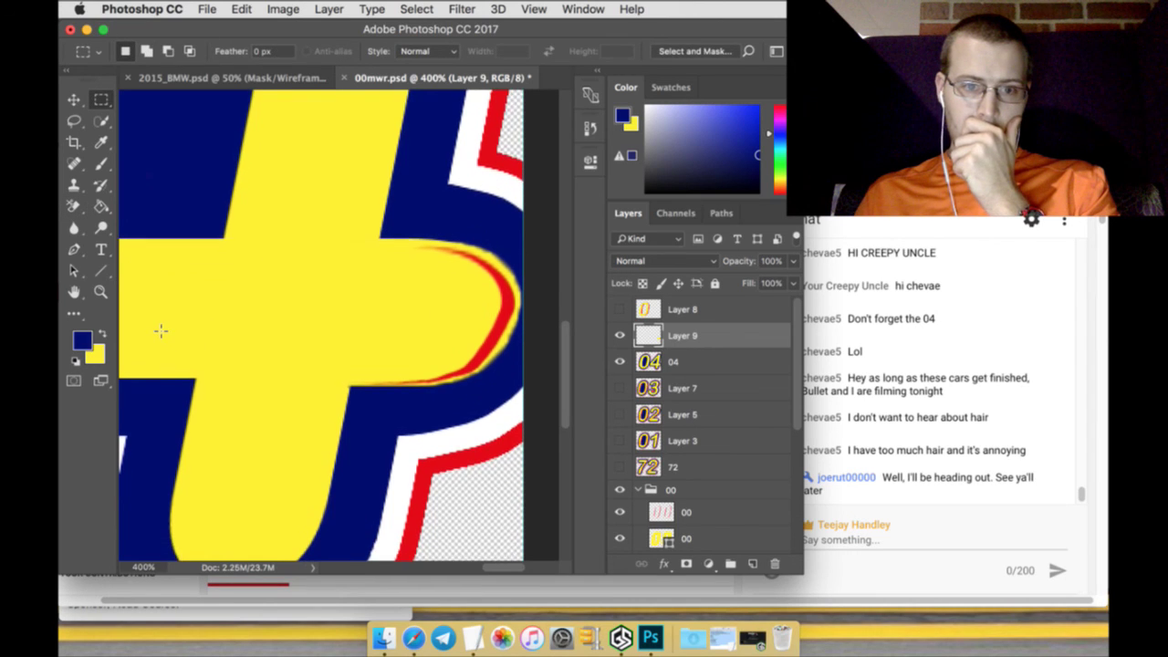
Fit the artwork to the screen, and show Layer 3 with the 01 instead of the 04 layer
{"action": "key", "text": "z"}
{"action": "left_click", "coordinate": [501, 51]}
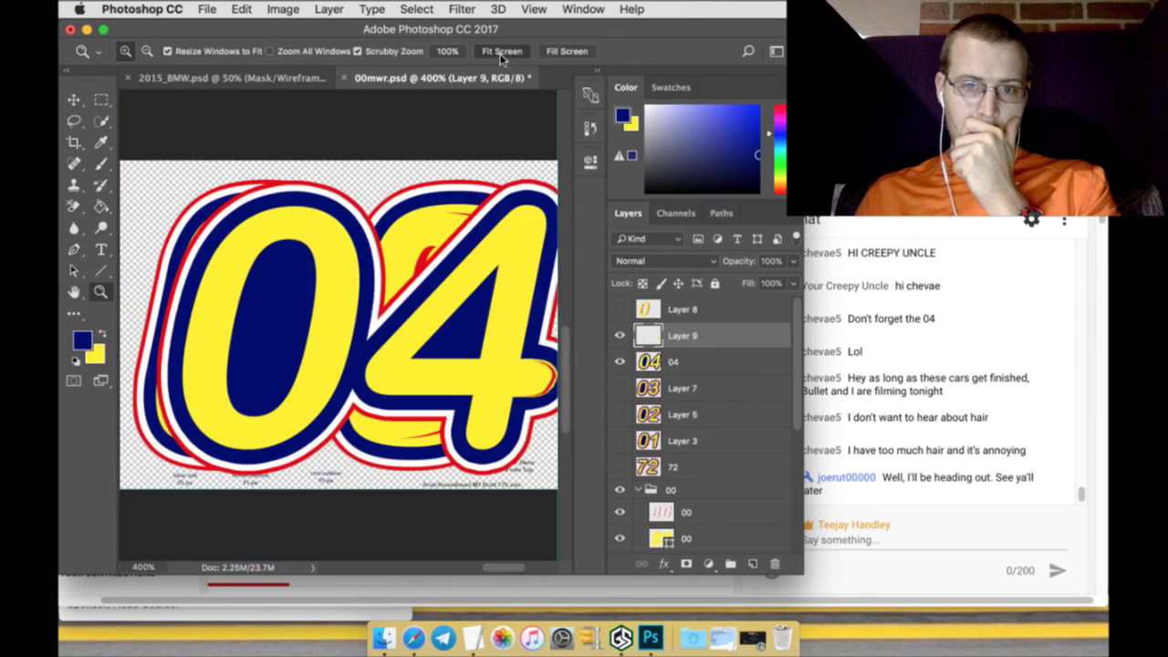
{"action": "left_click", "coordinate": [620, 440]}
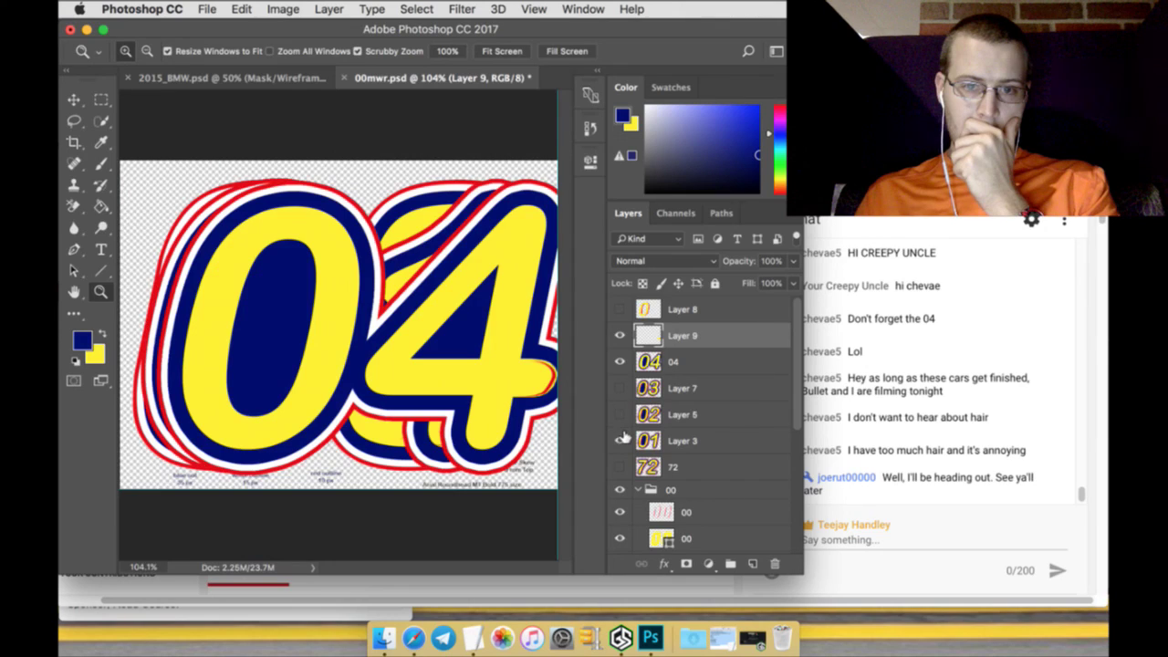
{"action": "left_click", "coordinate": [620, 361]}
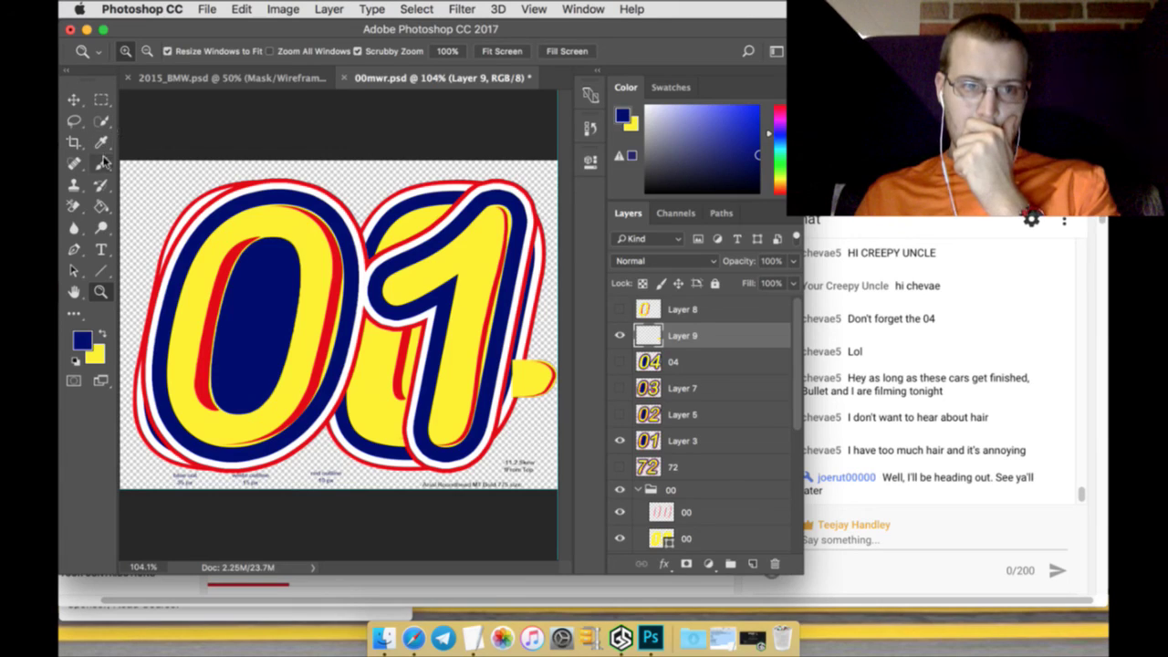
{"action": "left_click", "coordinate": [101, 122]}
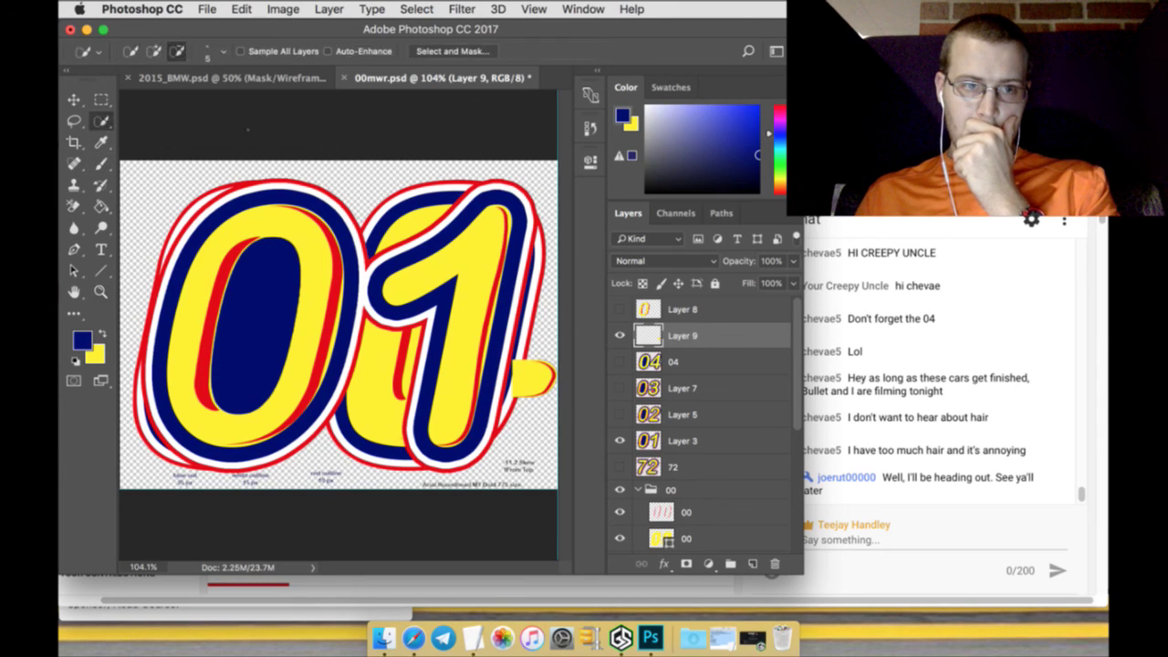
{"action": "left_click", "coordinate": [153, 51]}
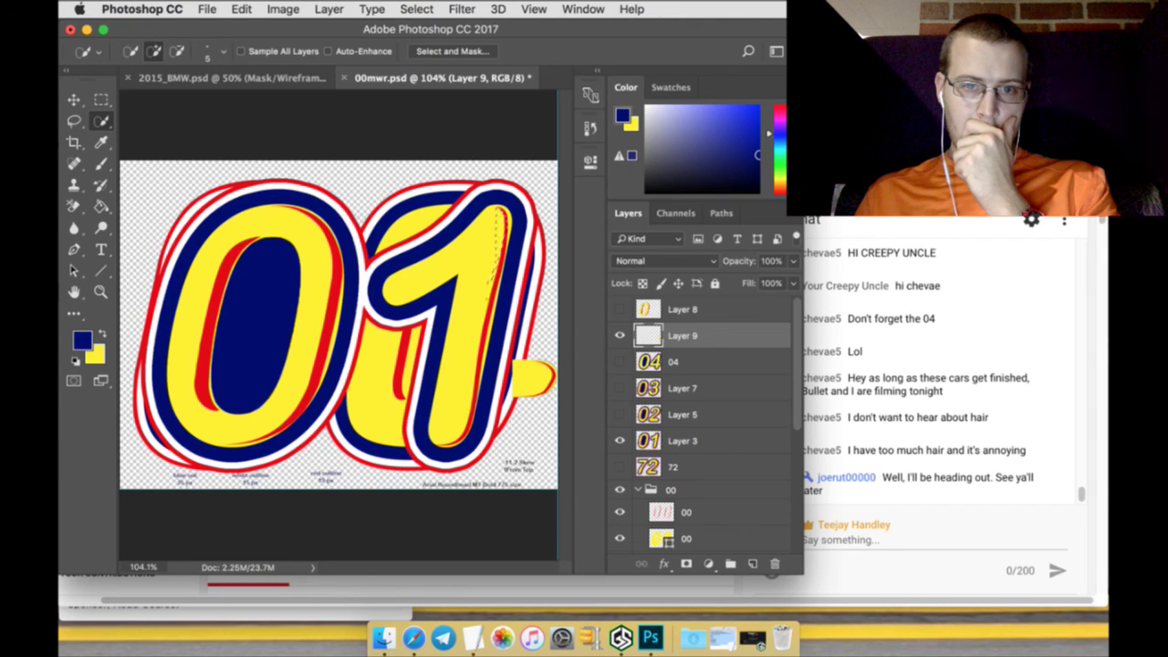
{"action": "key", "text": "ctrl+d"}
{"action": "left_click", "coordinate": [101, 98]}
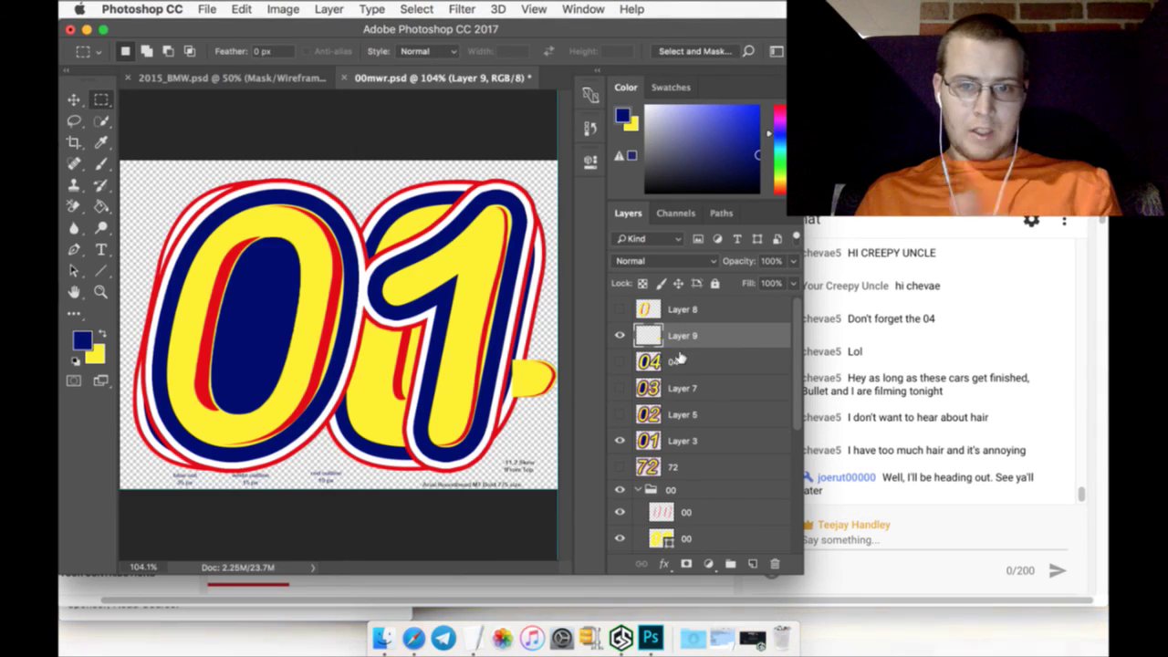
On Layer 3, quick-select the upright stem of the 1 with its red shading, leaving out the slanted flag
{"action": "left_click", "coordinate": [683, 441]}
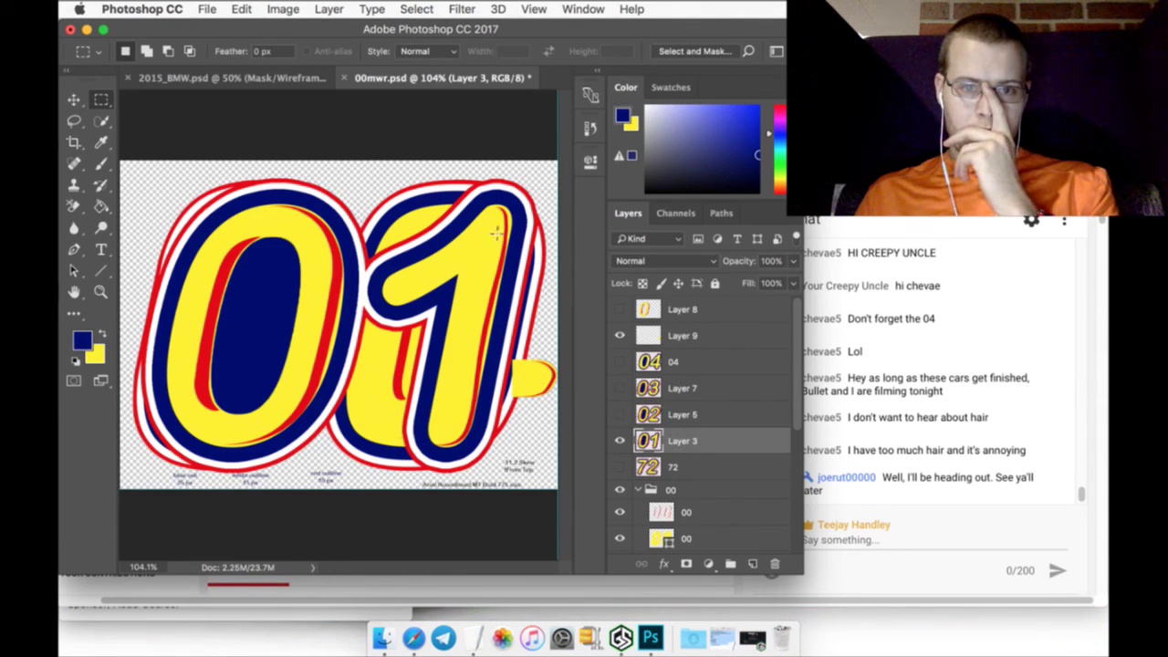
{"action": "left_click_drag", "start_coordinate": [498, 227], "coordinate": [486, 280]}
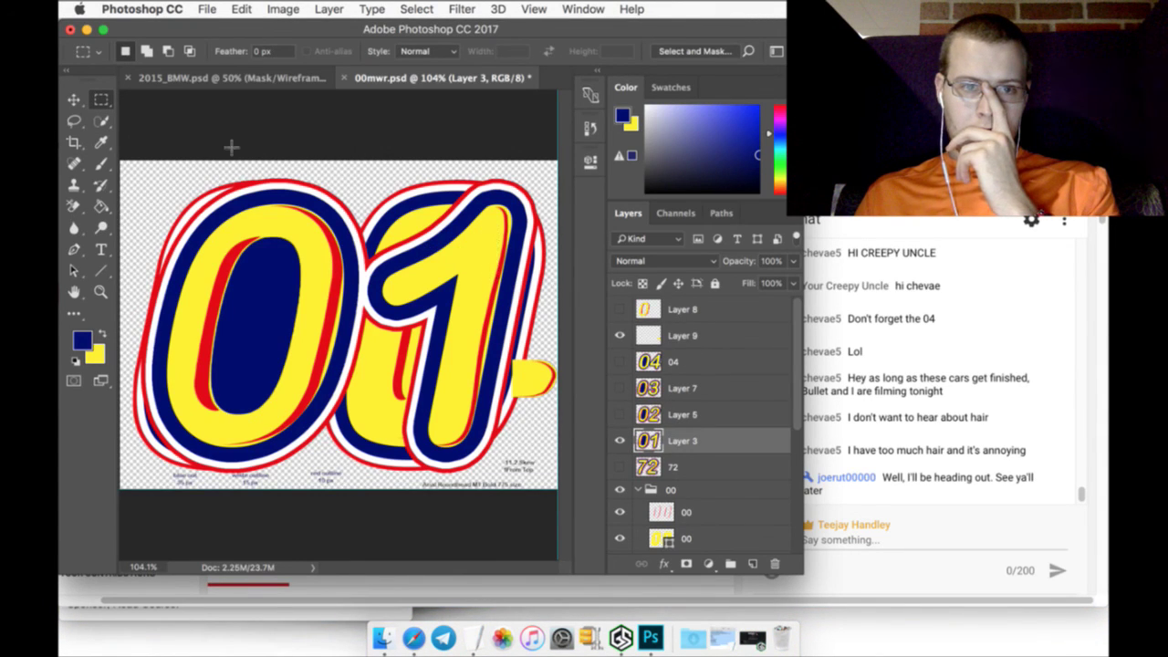
{"action": "left_click", "coordinate": [101, 120]}
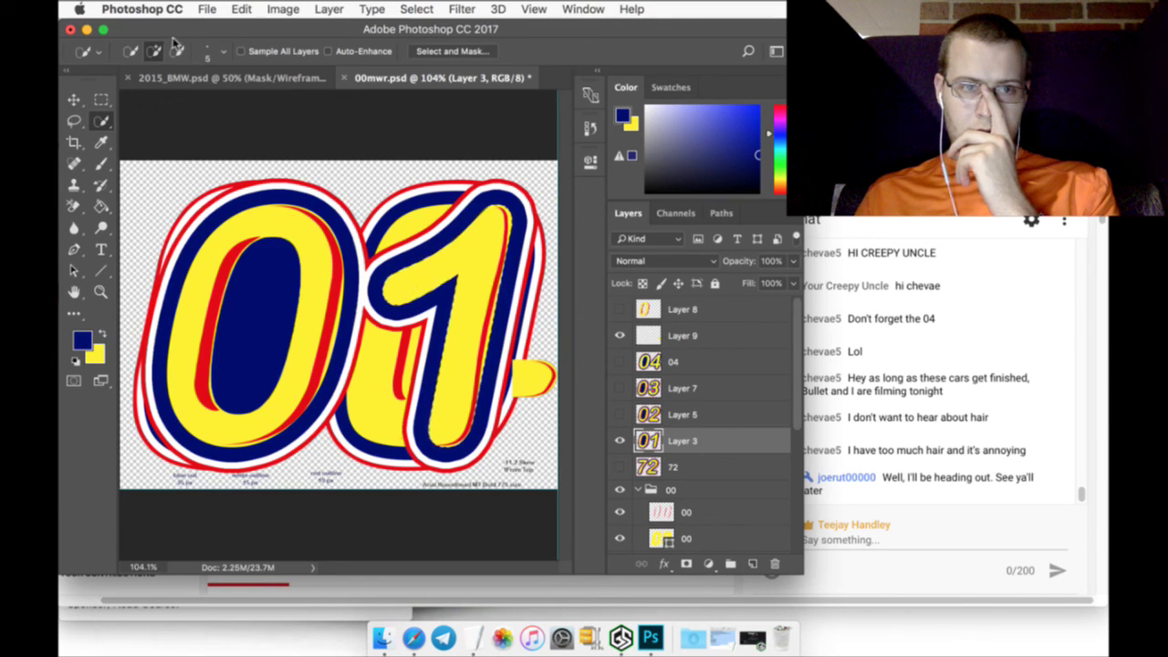
{"action": "key", "text": "alt"}
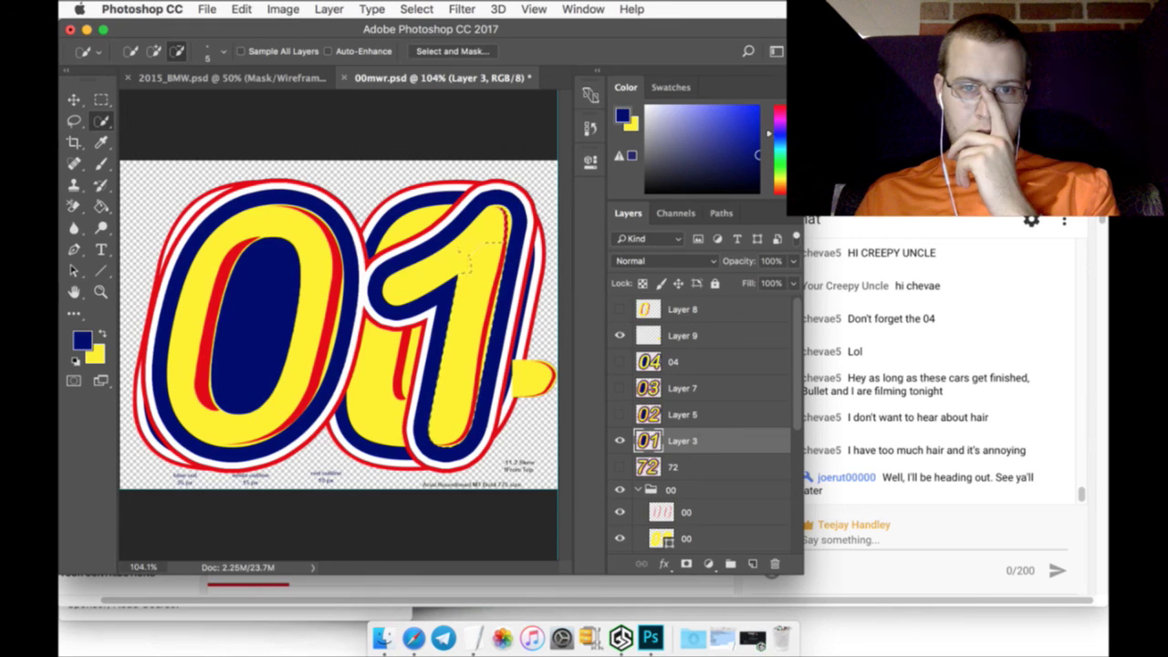
{"action": "left_click", "coordinate": [154, 51]}
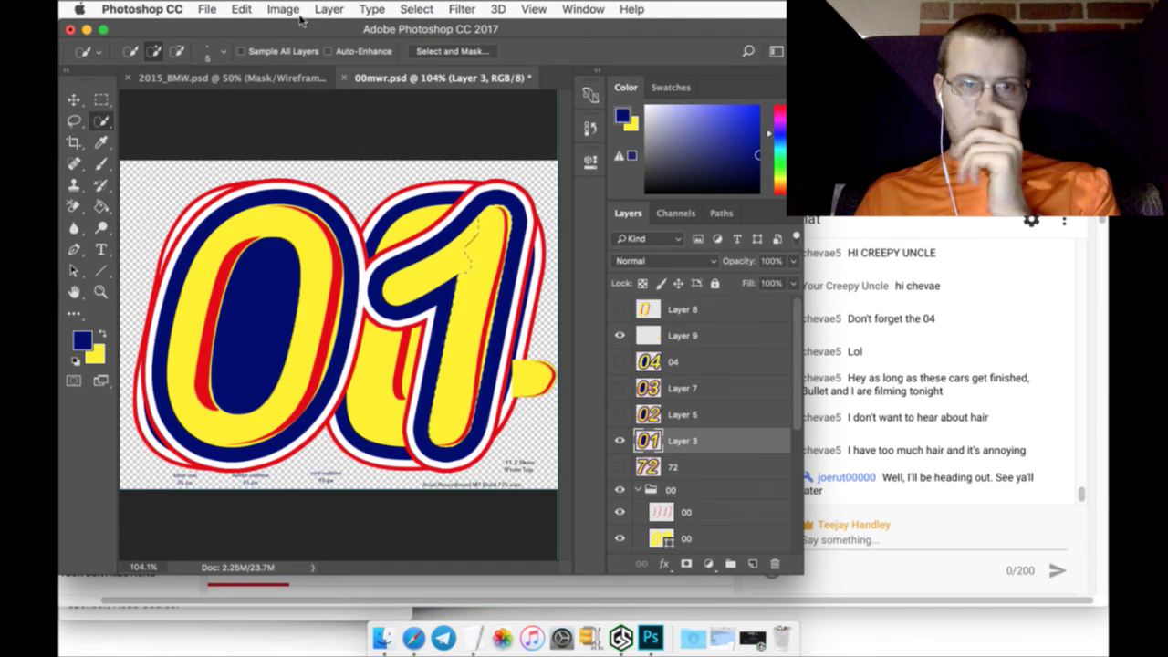
Copy the selected stem of the 1 and paste it in place as a new layer
{"action": "left_click", "coordinate": [241, 9]}
{"action": "left_click", "coordinate": [255, 126]}
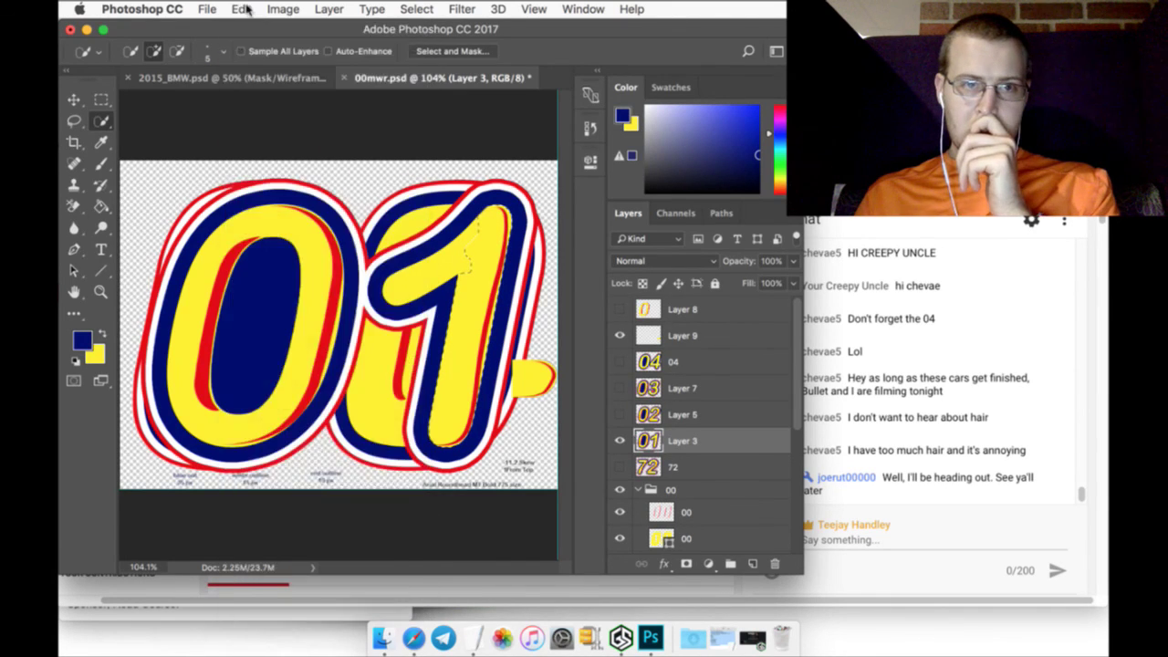
{"action": "left_click", "coordinate": [241, 10]}
{"action": "mouse_move", "coordinate": [347, 174]}
{"action": "left_click", "coordinate": [445, 173]}
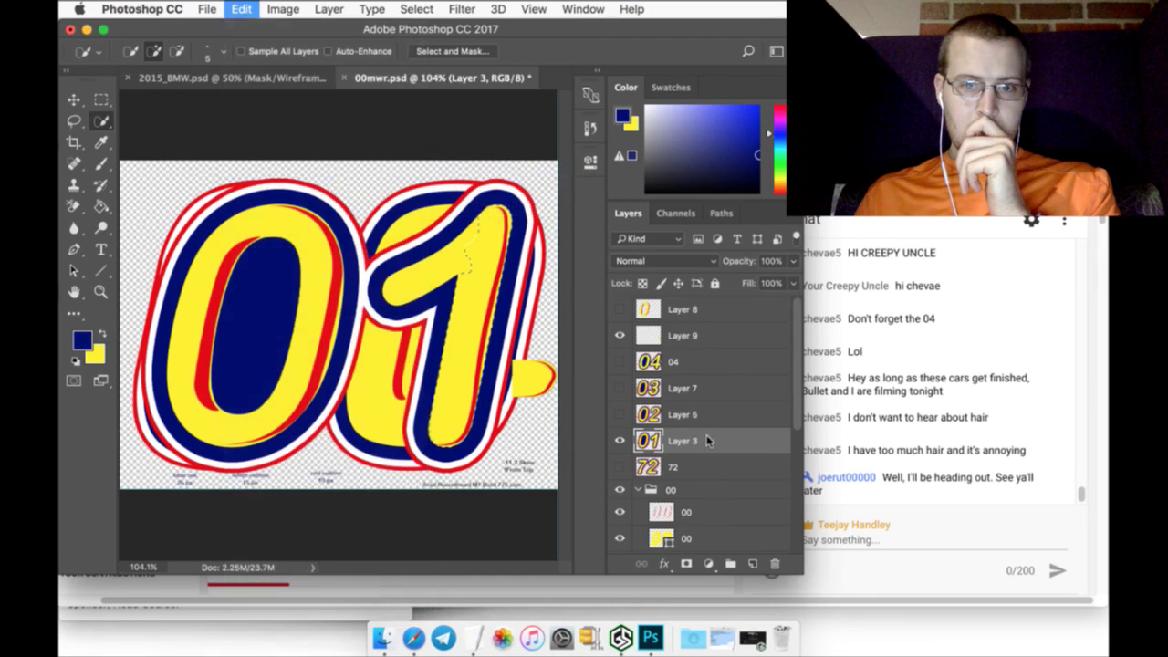
Move the pasted stem's layer directly above the 04 layer, and show 04 instead of Layer 3
{"action": "left_click_drag", "start_coordinate": [706, 440], "coordinate": [703, 350]}
{"action": "left_click", "coordinate": [619, 466]}
{"action": "left_click", "coordinate": [620, 388]}
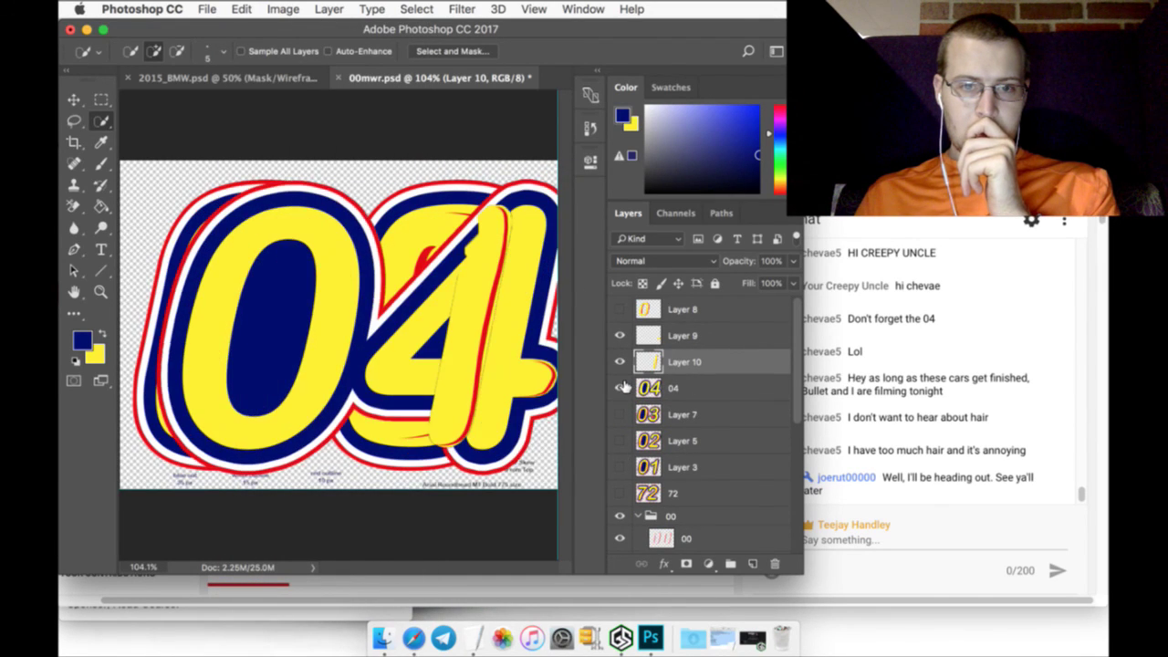
Move the pasted stem horizontally until its red shading sits along the outer edge of the 4's upright
{"action": "left_click", "coordinate": [75, 100]}
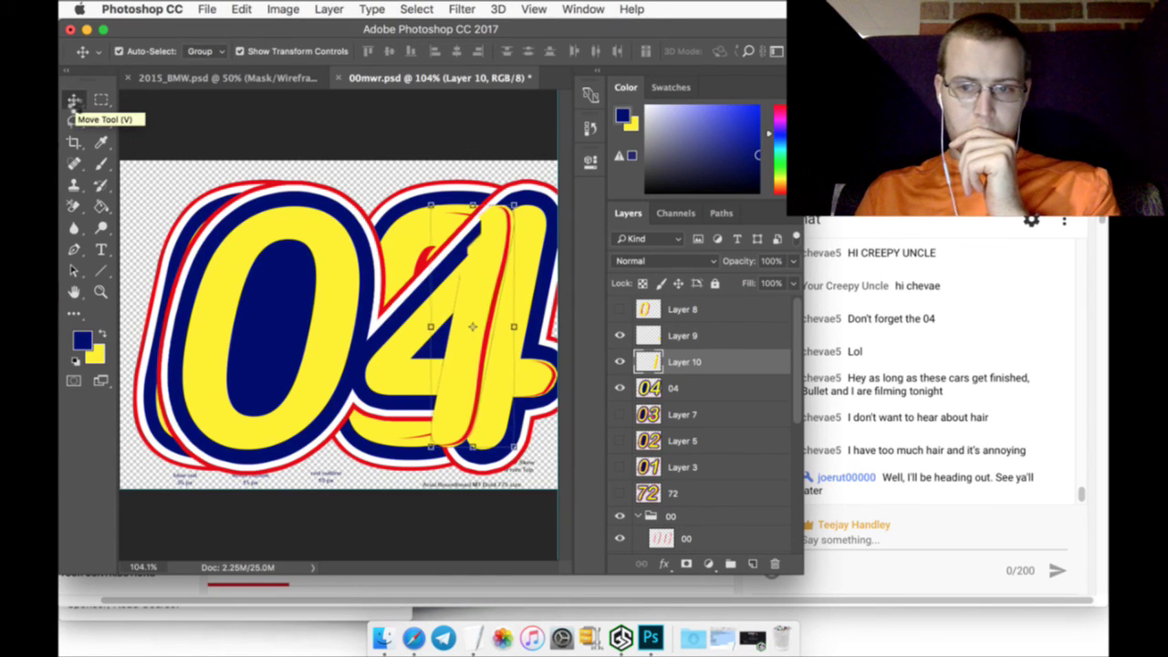
{"action": "key", "text": "Right"}
{"action": "key", "text": "Right"}
{"action": "key", "text": "Right"}
{"action": "key", "text": "Right"}
{"action": "key", "text": "Right"}
{"action": "key", "text": "Right"}
{"action": "key", "text": "Right"}
{"action": "key", "text": "Right"}
{"action": "key", "text": "Right"}
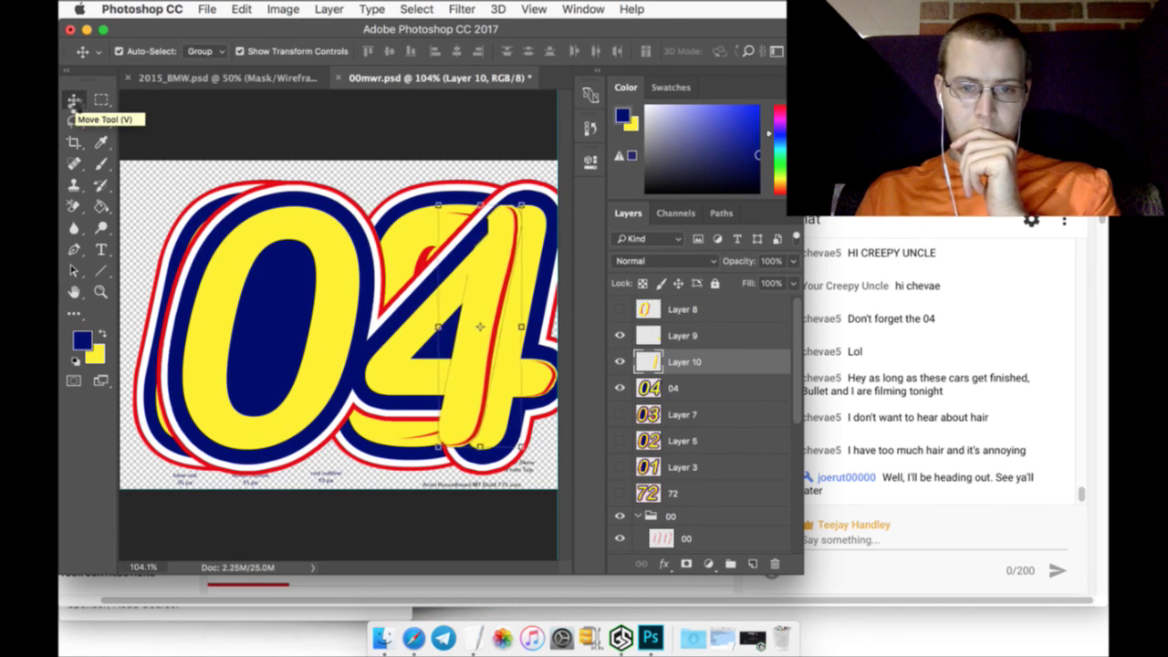
{"action": "key", "text": "Right"}
{"action": "key", "text": "Right"}
{"action": "key", "text": "Right"}
{"action": "key", "text": "Right"}
{"action": "key", "text": "Right"}
{"action": "key", "text": "Right"}
{"action": "key", "text": "Right"}
{"action": "key", "text": "Right"}
{"action": "key", "text": "Right"}
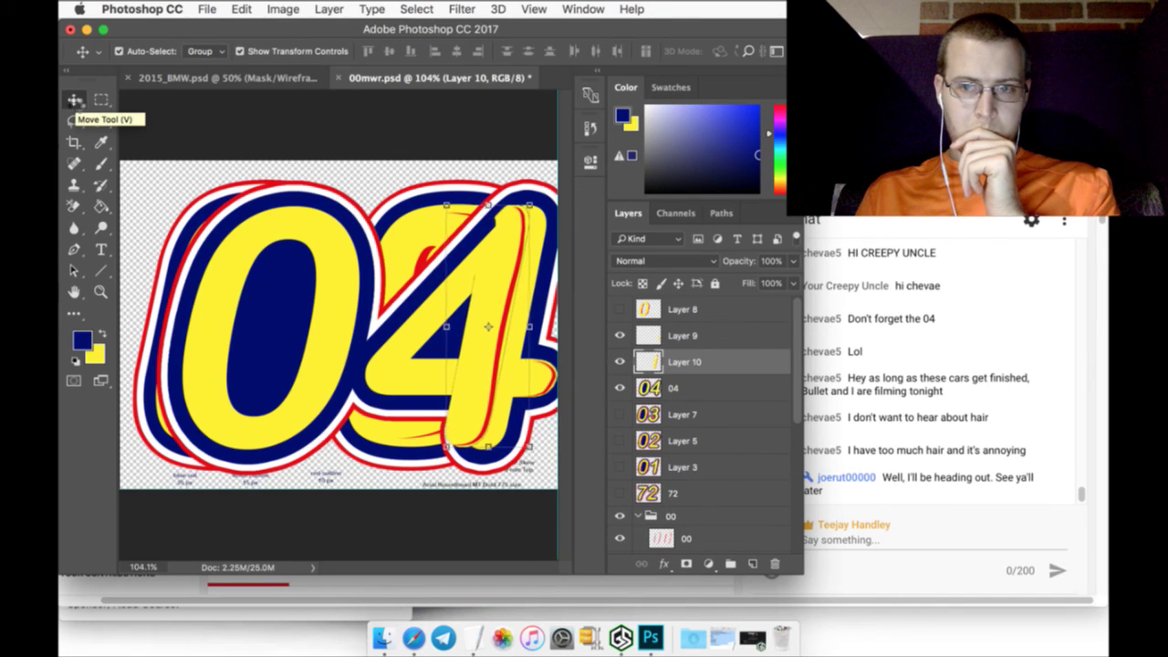
{"action": "key", "text": "Right"}
{"action": "key", "text": "Right"}
{"action": "key", "text": "Right"}
{"action": "key", "text": "Right"}
{"action": "key", "text": "Right"}
{"action": "key", "text": "Right"}
{"action": "key", "text": "Right"}
{"action": "key", "text": "Right"}
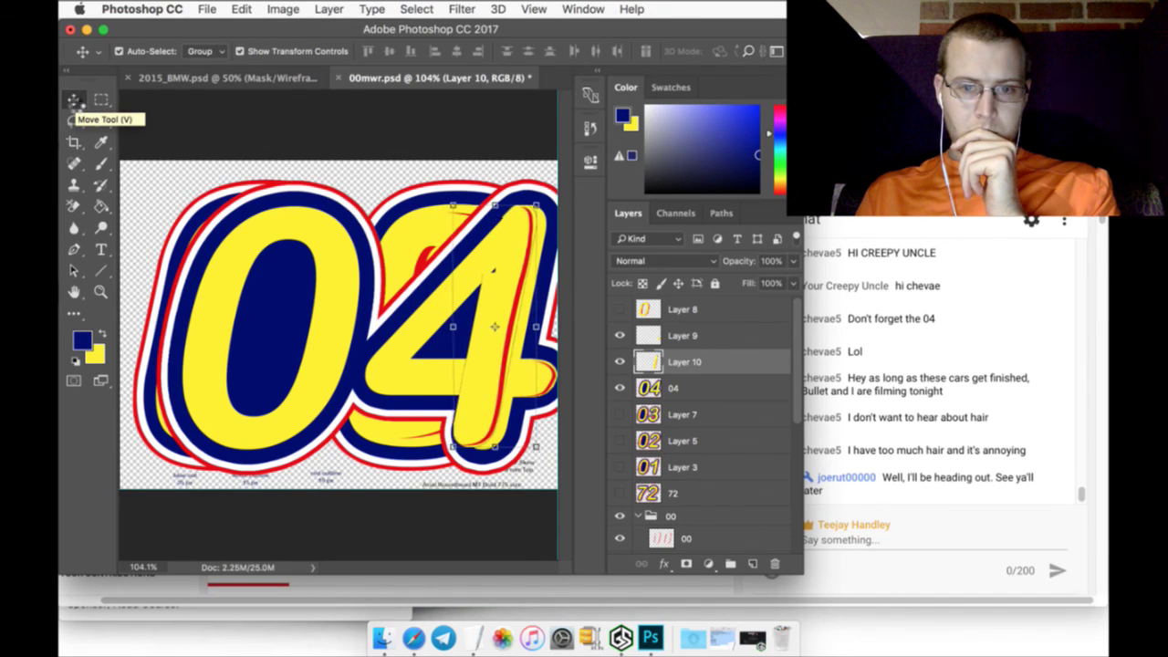
{"action": "key", "text": "Right"}
{"action": "key", "text": "Right"}
{"action": "key", "text": "Right"}
{"action": "key", "text": "Right"}
{"action": "key", "text": "Right"}
{"action": "key", "text": "Right"}
{"action": "key", "text": "Right"}
{"action": "key", "text": "Right"}
{"action": "key", "text": "Right"}
{"action": "key", "text": "Right"}
{"action": "key", "text": "Right"}
{"action": "key", "text": "Right"}
{"action": "key", "text": "Right"}
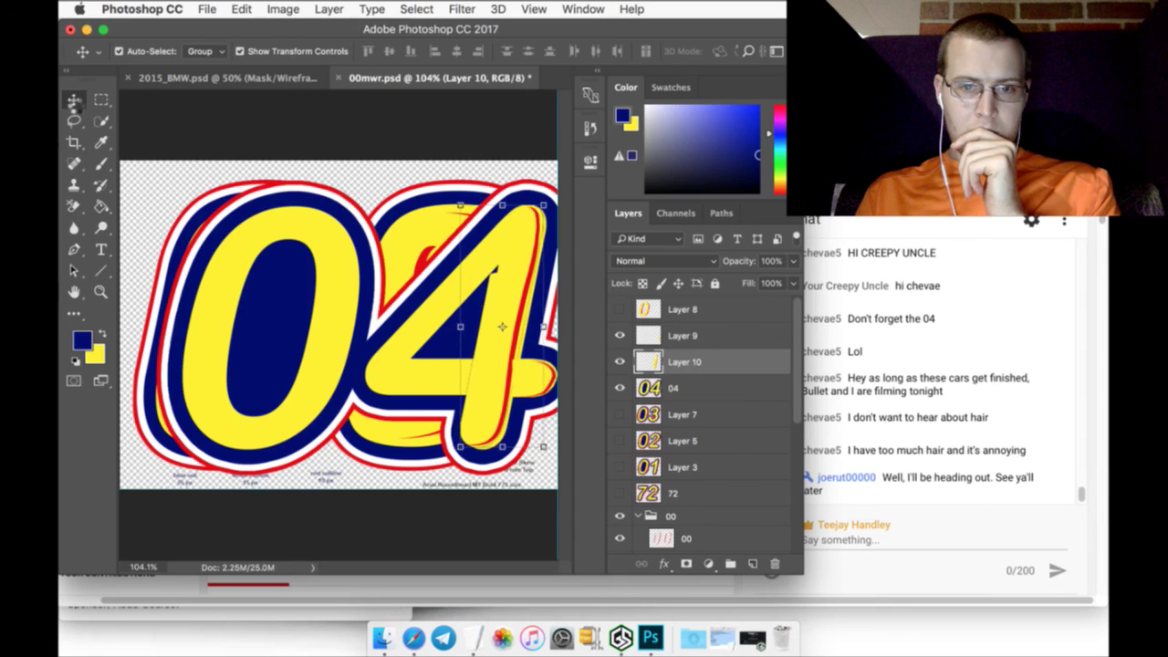
{"action": "key", "text": "Right"}
{"action": "key", "text": "Right"}
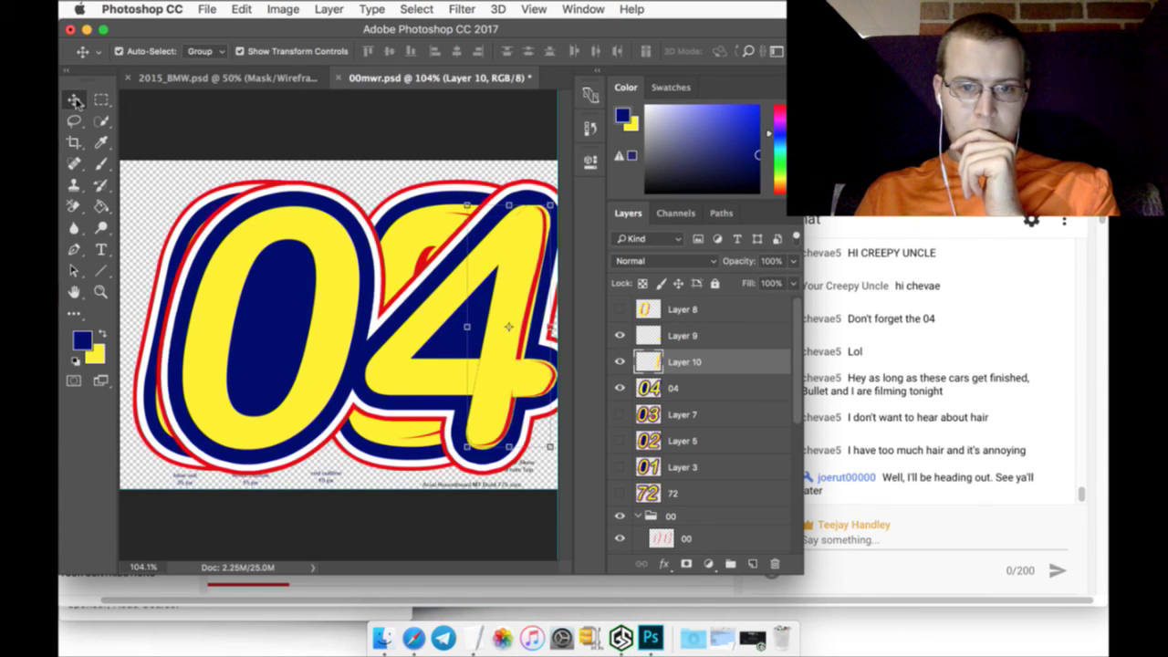
Nudge the pasted stem slightly downward and fine-tune its horizontal alignment with the 4's upright
{"action": "key", "text": "Down"}
{"action": "key", "text": "Down"}
{"action": "key", "text": "Down"}
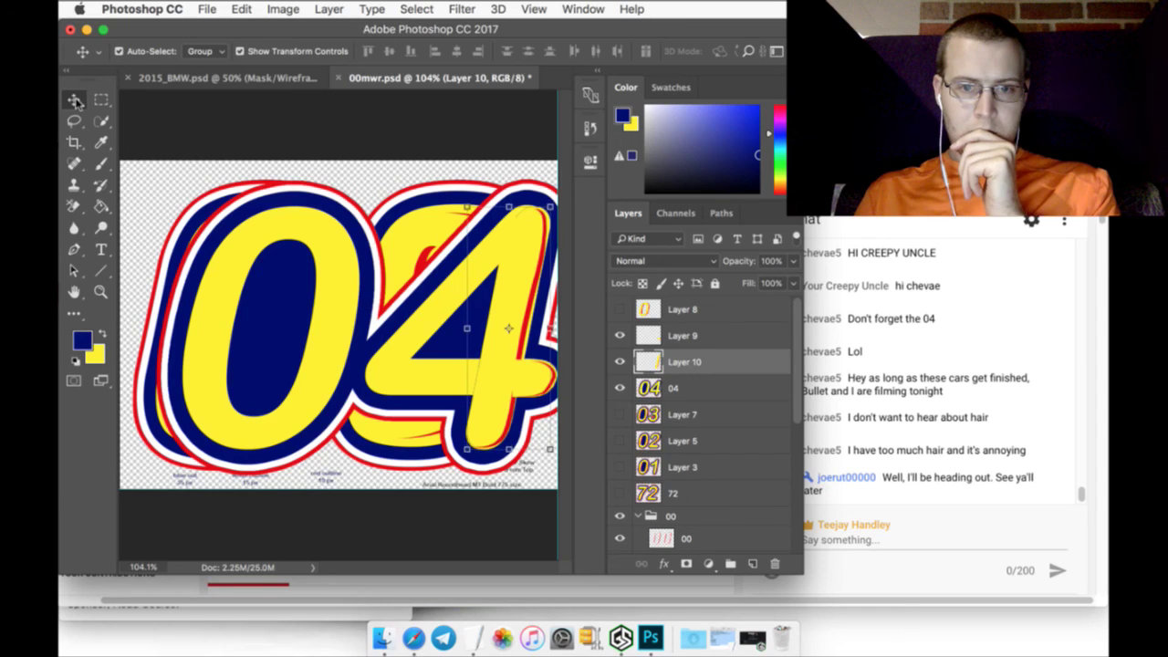
{"action": "key", "text": "Down"}
{"action": "key", "text": "Down"}
{"action": "key", "text": "Down"}
{"action": "key", "text": "Down"}
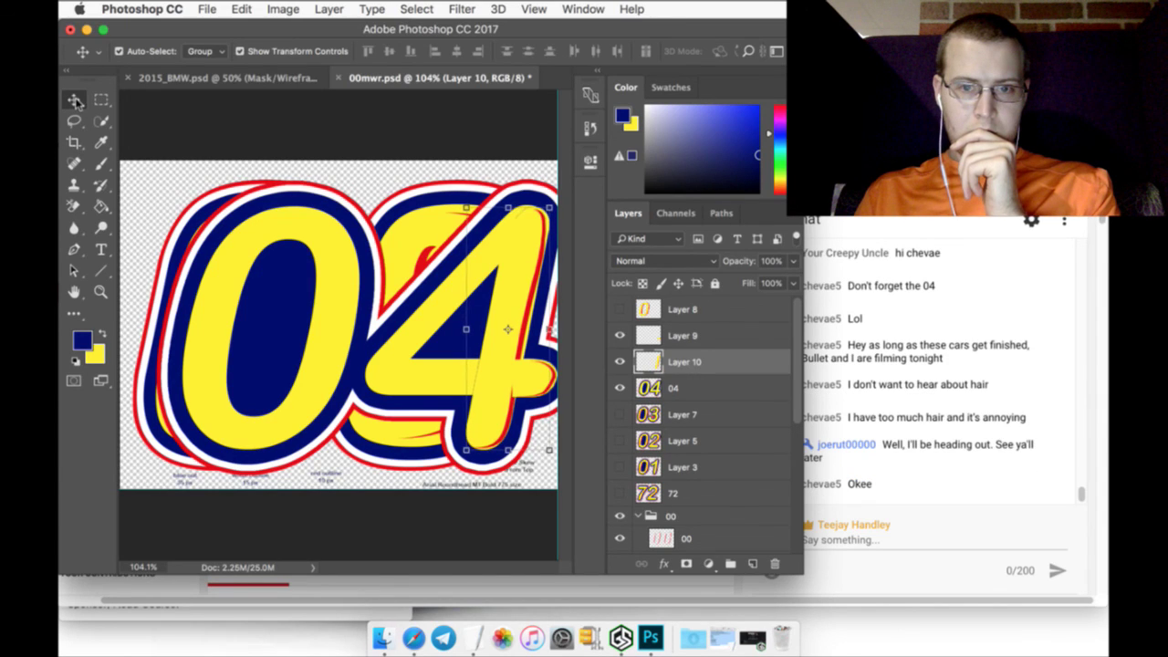
{"action": "key", "text": "Left"}
{"action": "key", "text": "Right"}
{"action": "key", "text": "Right"}
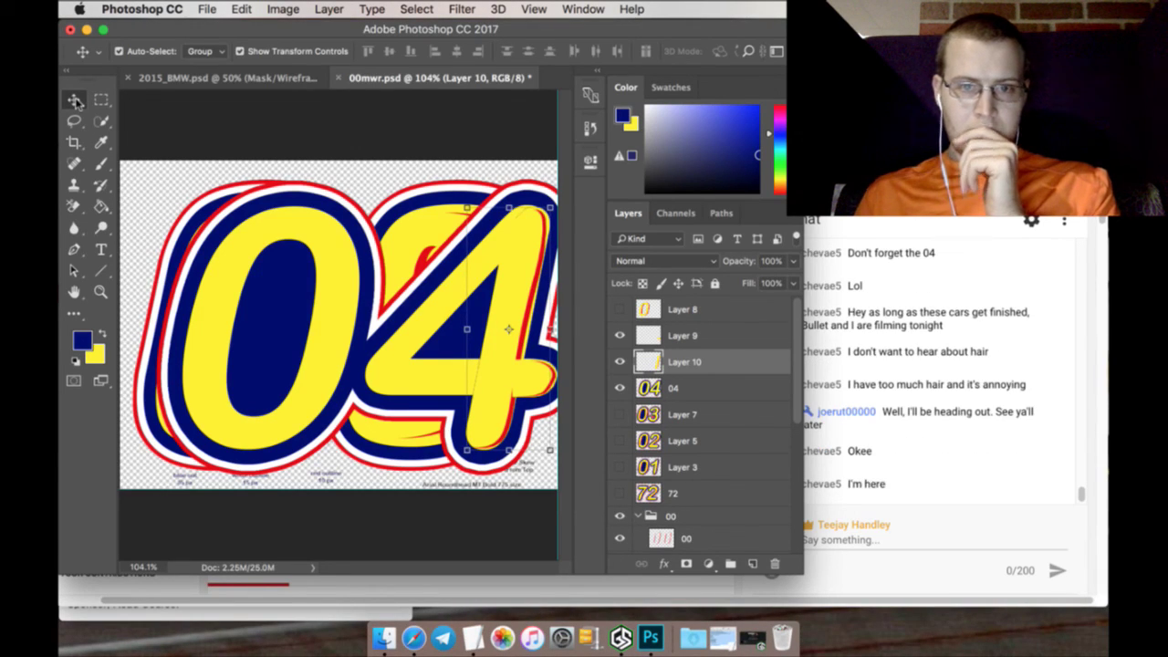
With an 11 px Background Eraser, erase the stem's dark edge line across the 4's crossbar and the stray red tip below it
{"action": "left_click", "coordinate": [102, 100]}
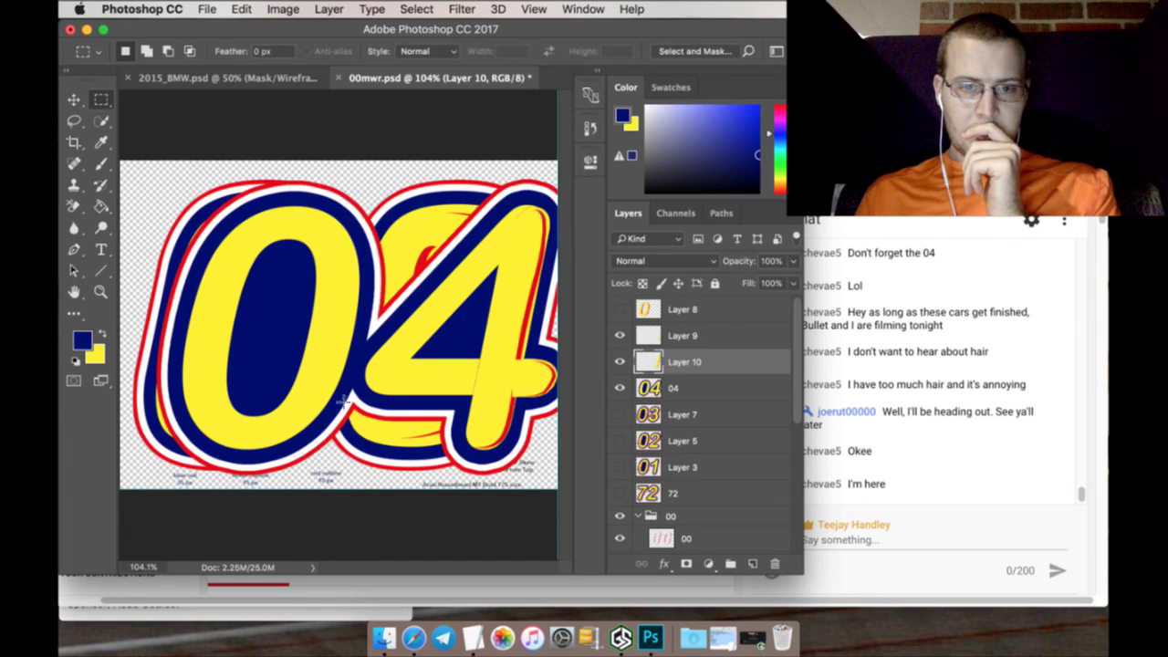
{"action": "key", "text": "z"}
{"action": "left_click", "coordinate": [506, 401]}
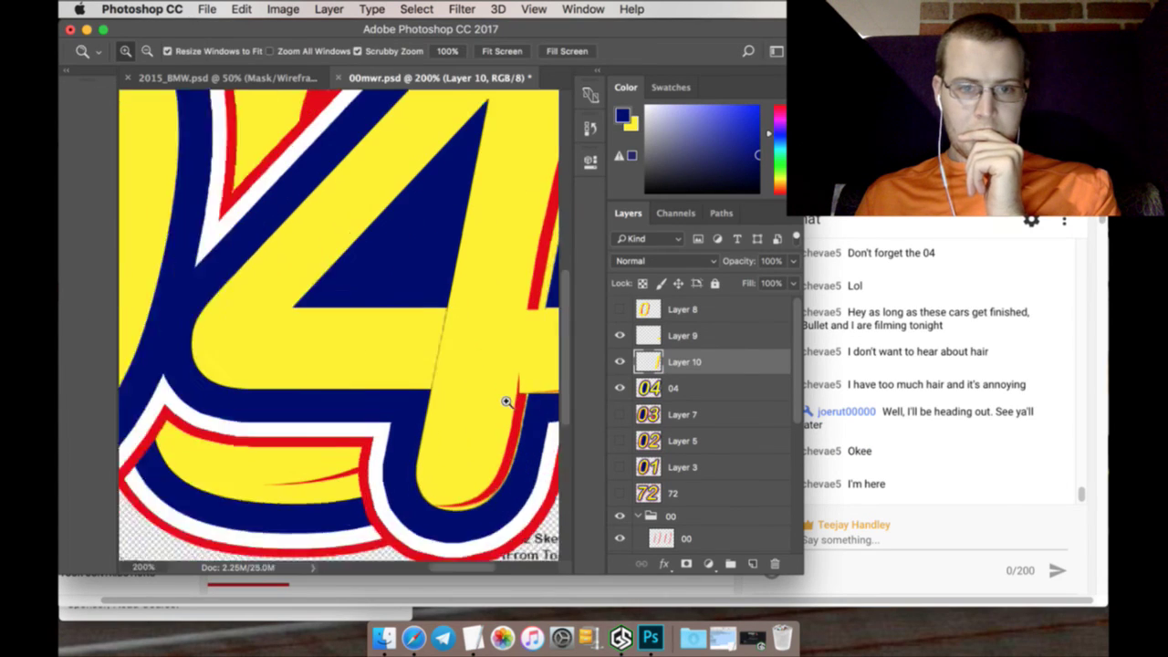
{"action": "left_click", "coordinate": [506, 402]}
{"action": "left_click", "coordinate": [74, 206]}
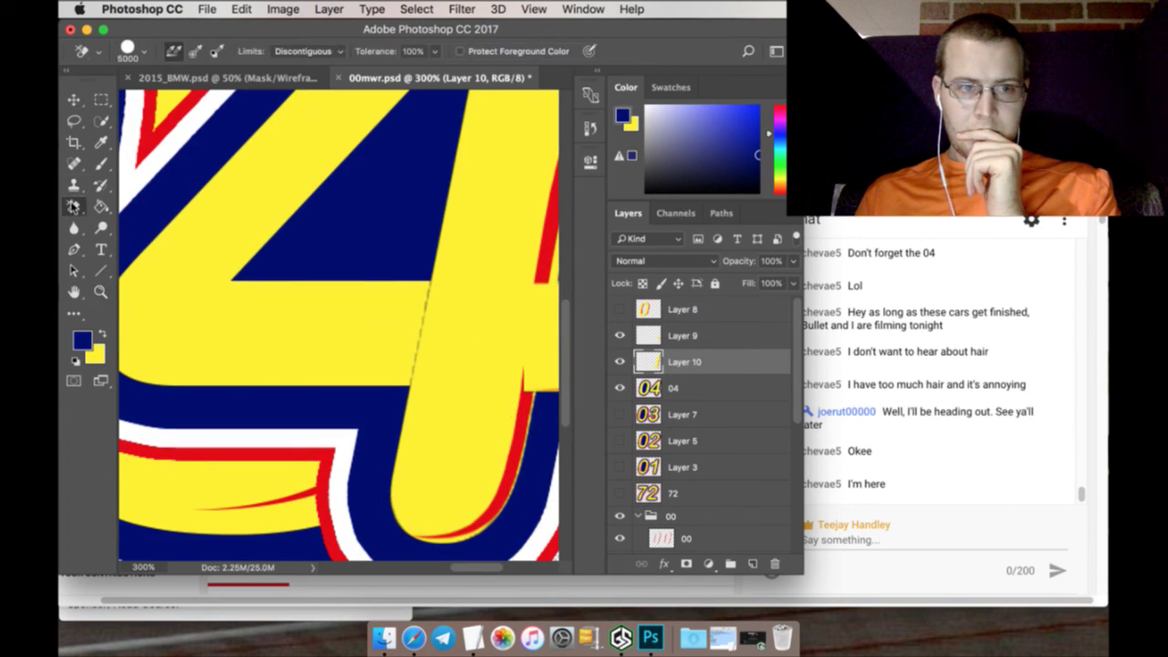
{"action": "left_click", "coordinate": [127, 49]}
{"action": "left_click_drag", "start_coordinate": [118, 96], "coordinate": [91, 97]}
{"action": "left_click", "coordinate": [429, 289]}
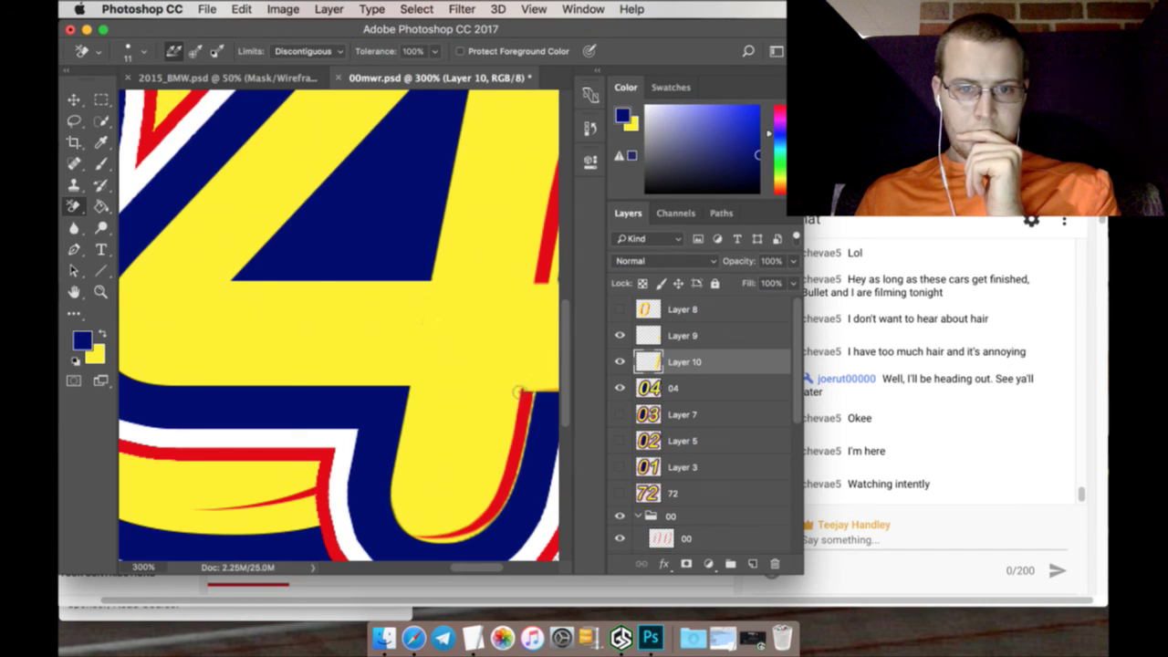
{"action": "scroll", "coordinate": [493, 567], "scroll_direction": "right", "scroll_amount": 5}
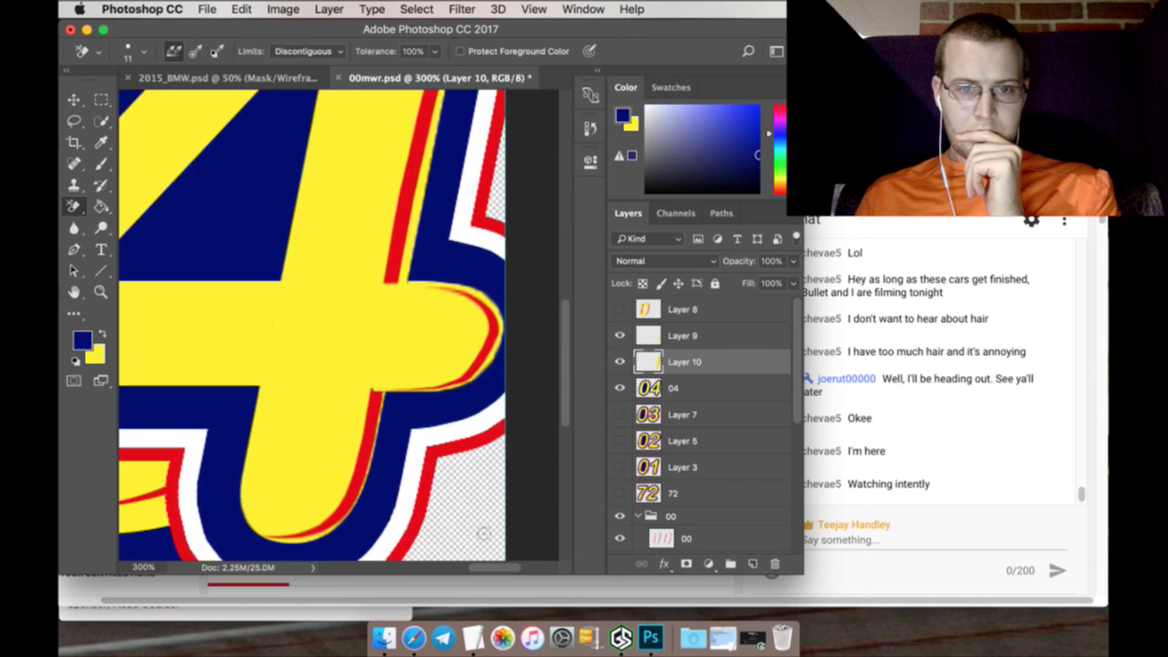
{"action": "scroll", "coordinate": [443, 242], "scroll_direction": "up", "scroll_amount": 5}
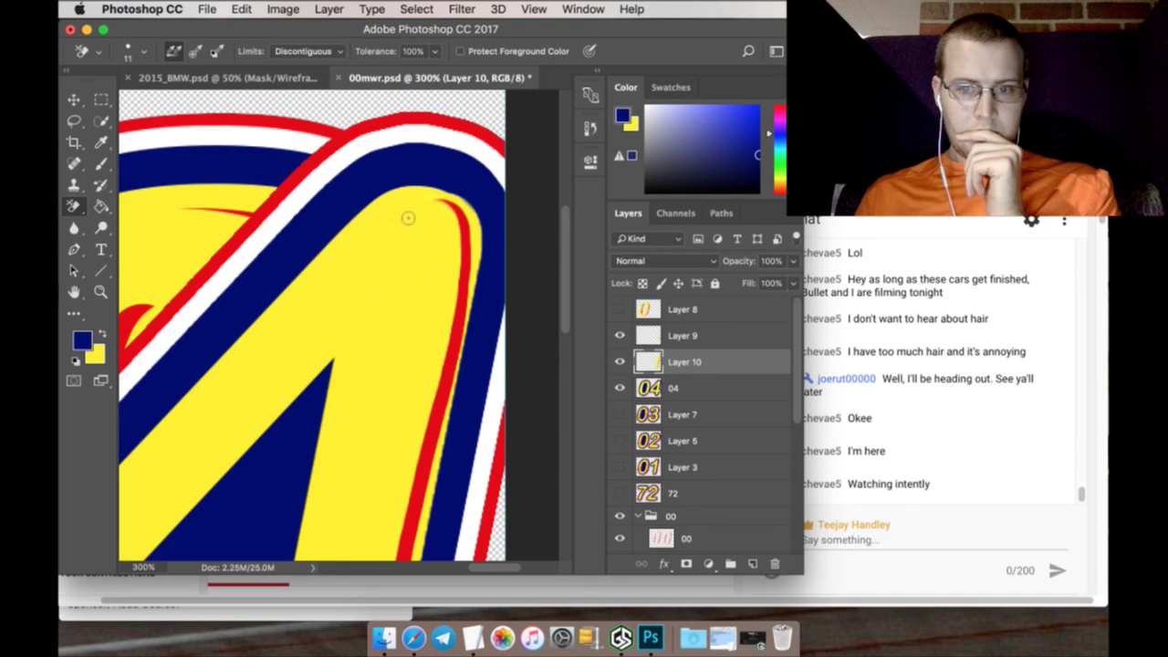
Fit the artwork to the screen, show Layer 8, and compare the 04's shading with the 72 layer's
{"action": "left_click", "coordinate": [100, 291]}
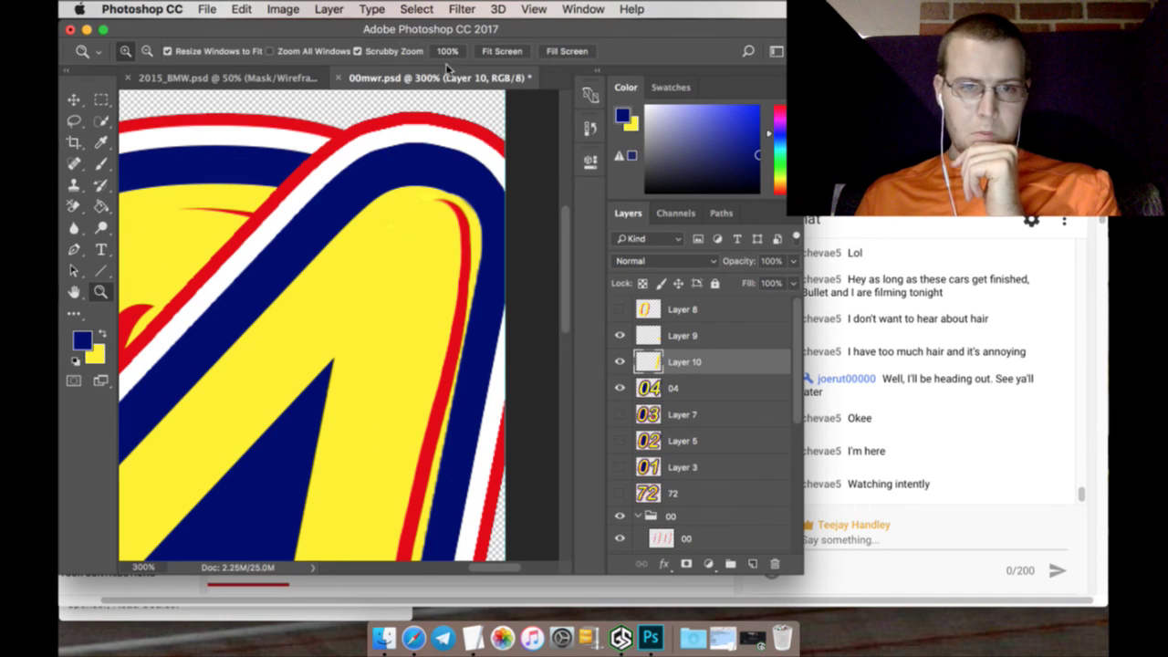
{"action": "left_click", "coordinate": [501, 51]}
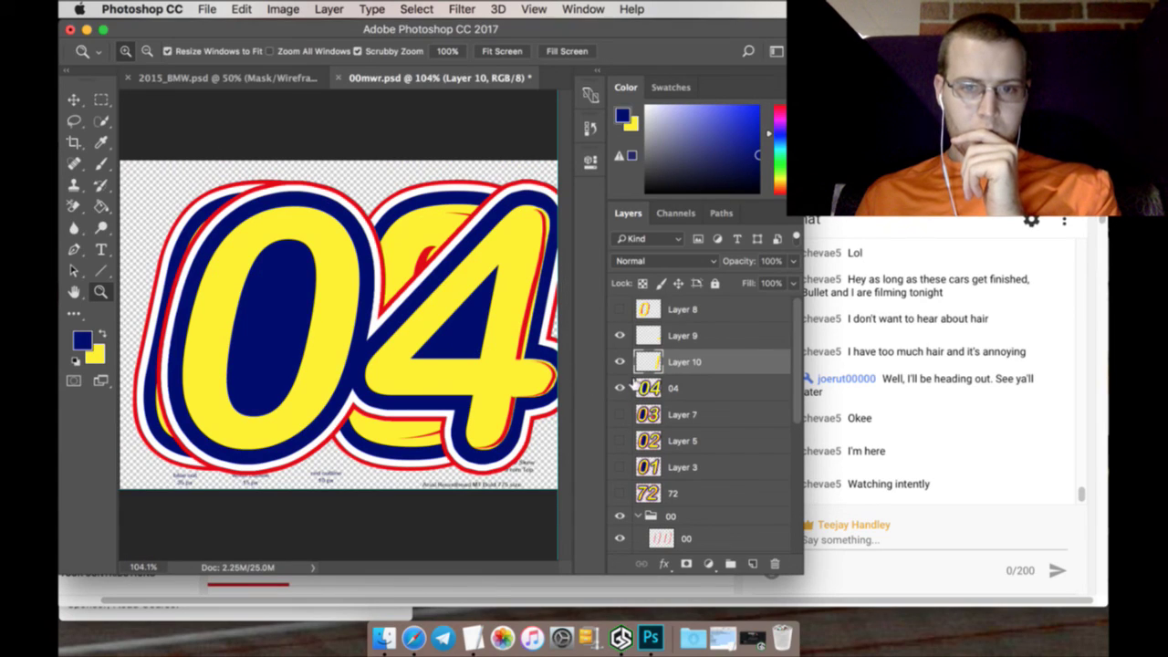
{"action": "left_click", "coordinate": [620, 309]}
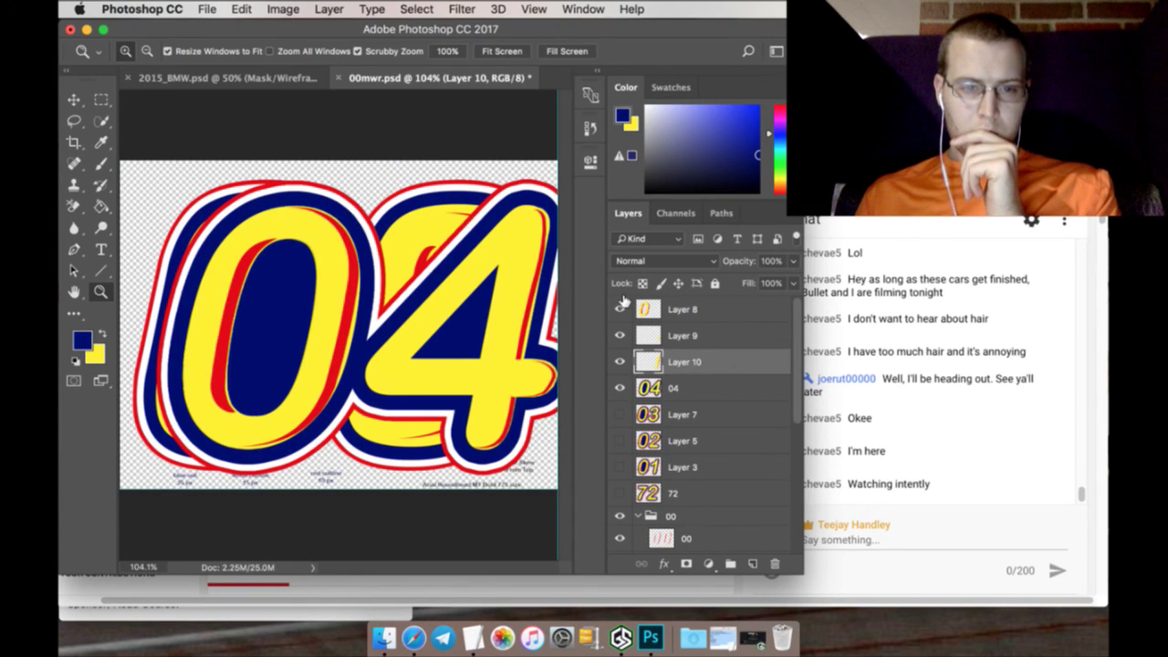
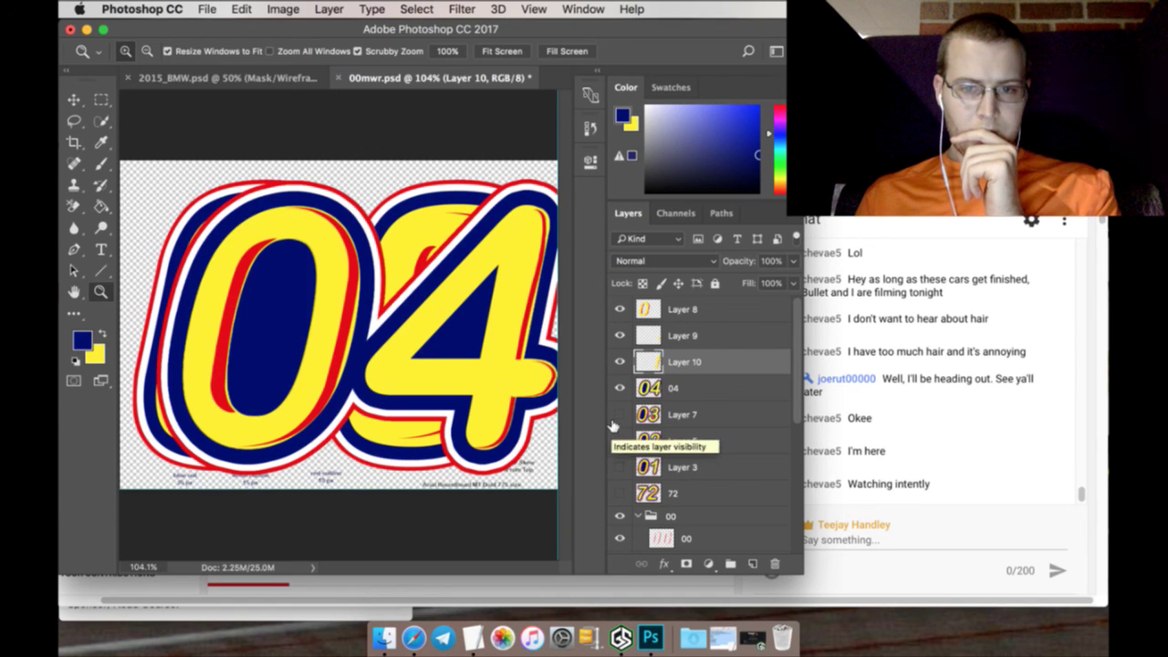
{"action": "left_click", "coordinate": [619, 492]}
{"action": "left_click_drag", "start_coordinate": [619, 365], "coordinate": [619, 309]}
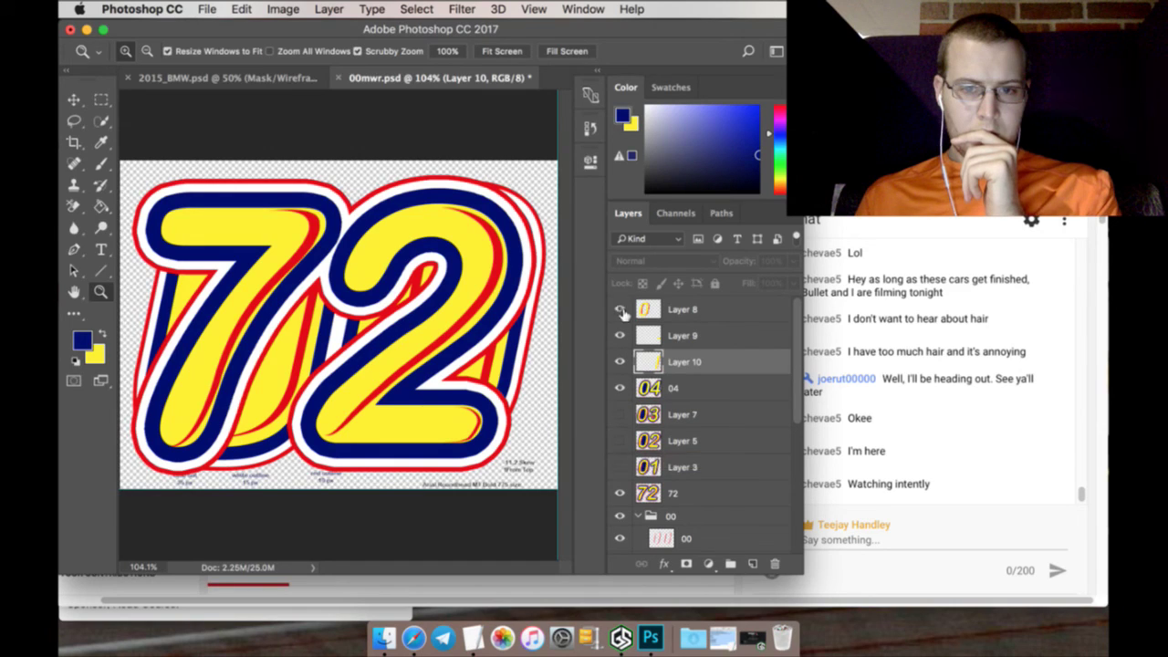
{"action": "left_click_drag", "start_coordinate": [619, 309], "coordinate": [620, 388]}
{"action": "left_click", "coordinate": [620, 493]}
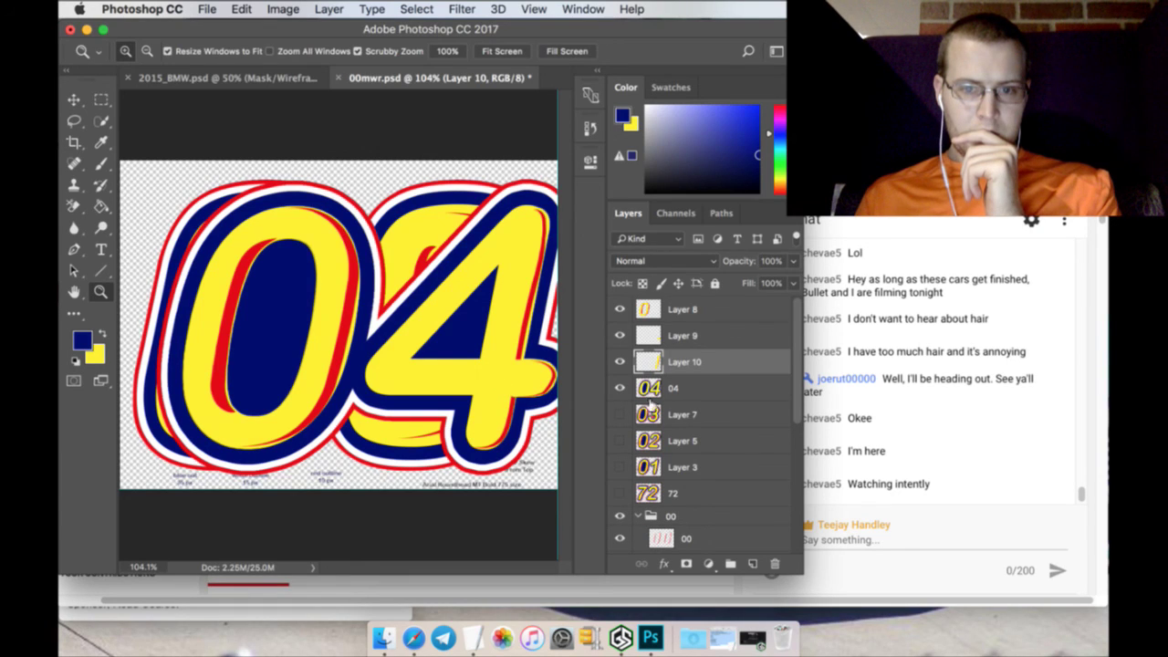
Hide Layers 8, 9, 10 and 04 so that only the 00 artwork is shown
{"action": "scroll", "coordinate": [646, 497], "scroll_direction": "down", "scroll_amount": 2}
{"action": "scroll", "coordinate": [622, 410], "scroll_direction": "up", "scroll_amount": 2}
{"action": "left_click_drag", "start_coordinate": [619, 381], "coordinate": [620, 310]}
{"action": "scroll", "coordinate": [673, 492], "scroll_direction": "down", "scroll_amount": 1}
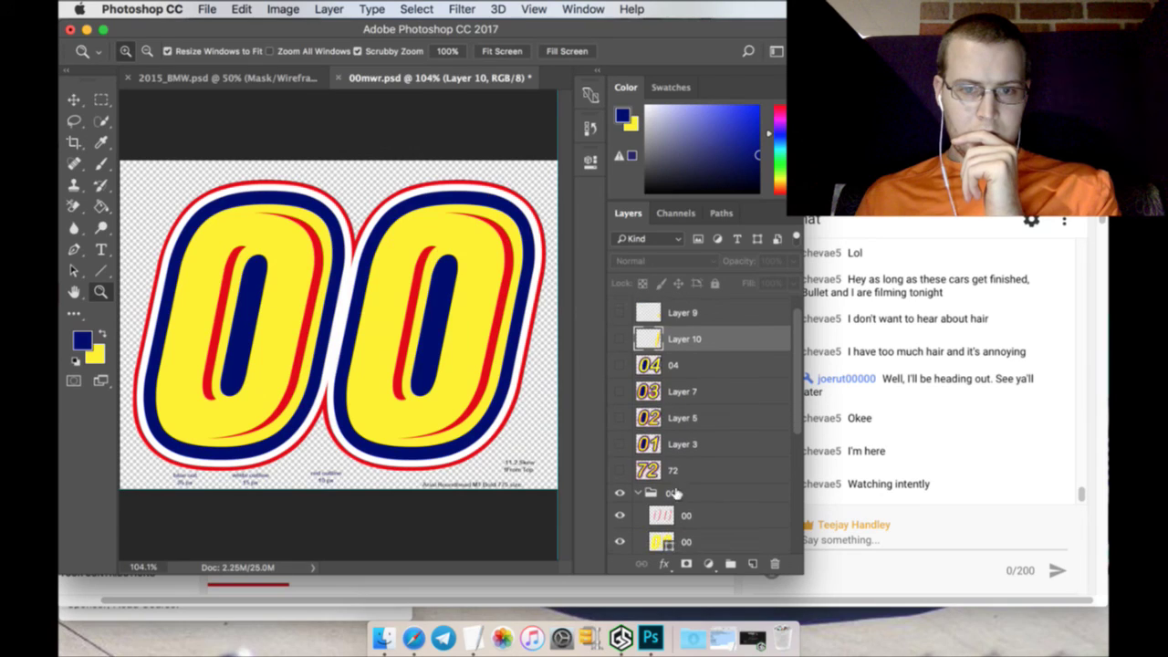
On the red shading layer in the 00 group, lasso the inner red stroke of the second 0
{"action": "left_click", "coordinate": [675, 512]}
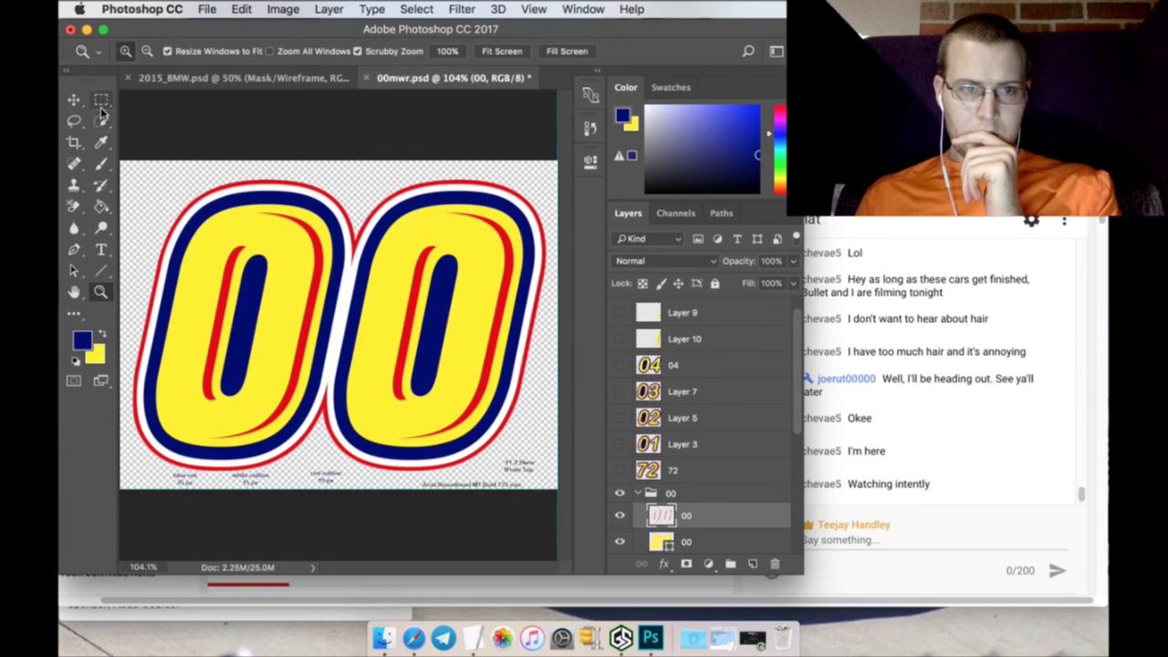
{"action": "left_click", "coordinate": [75, 121]}
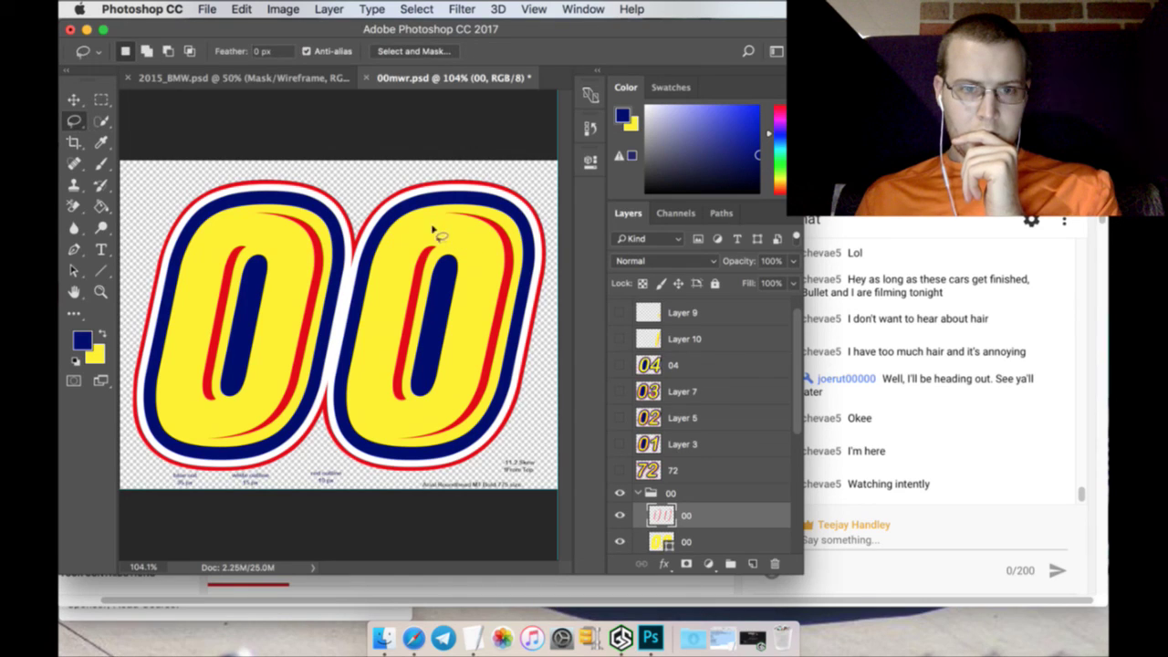
{"action": "mouse_move", "coordinate": [436, 232]}
{"action": "left_mouse_down"}
{"action": "mouse_move", "coordinate": [399, 249]}
{"action": "mouse_move", "coordinate": [386, 394]}
{"action": "mouse_move", "coordinate": [402, 401]}
{"action": "mouse_move", "coordinate": [422, 384]}
{"action": "mouse_move", "coordinate": [450, 266]}
{"action": "mouse_move", "coordinate": [430, 235]}
{"action": "left_mouse_up"}
Copy the selected red stroke and paste it in place as a new layer
{"action": "left_click", "coordinate": [241, 9]}
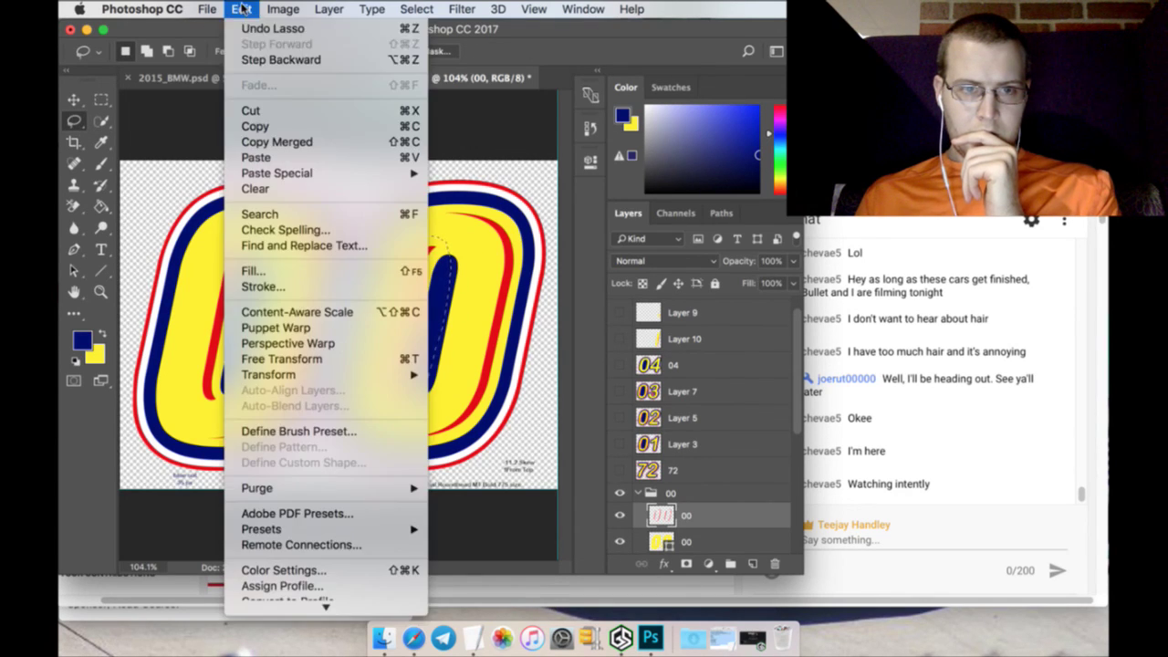
{"action": "left_click", "coordinate": [256, 126]}
{"action": "left_click", "coordinate": [241, 9]}
{"action": "mouse_move", "coordinate": [340, 176]}
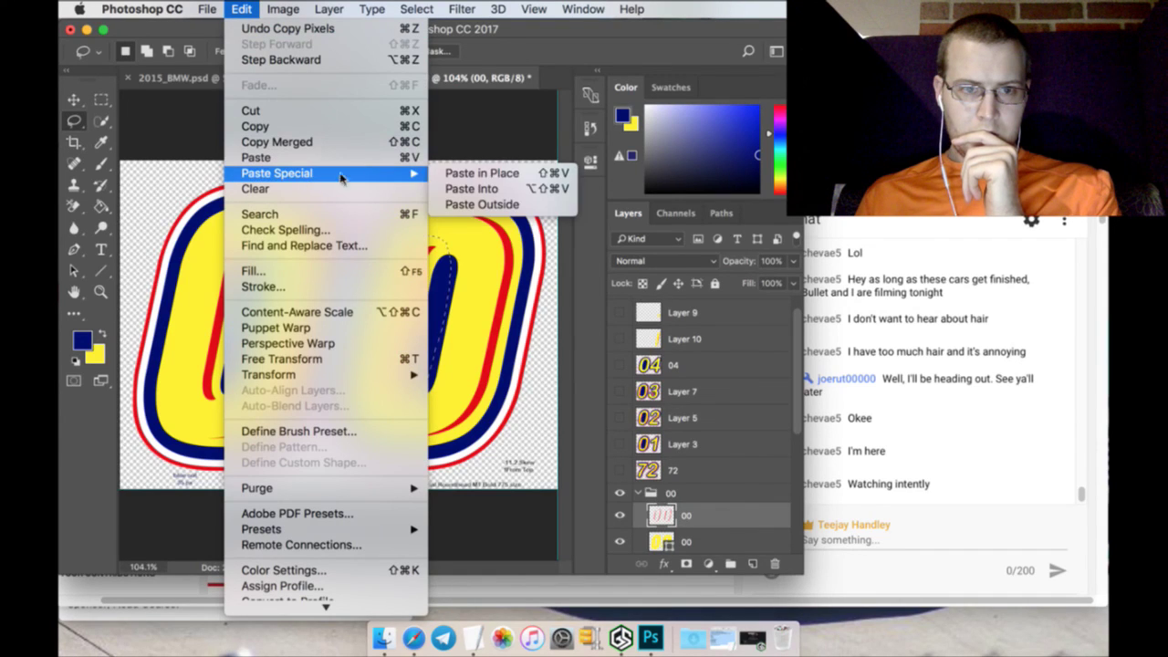
{"action": "left_click", "coordinate": [482, 173]}
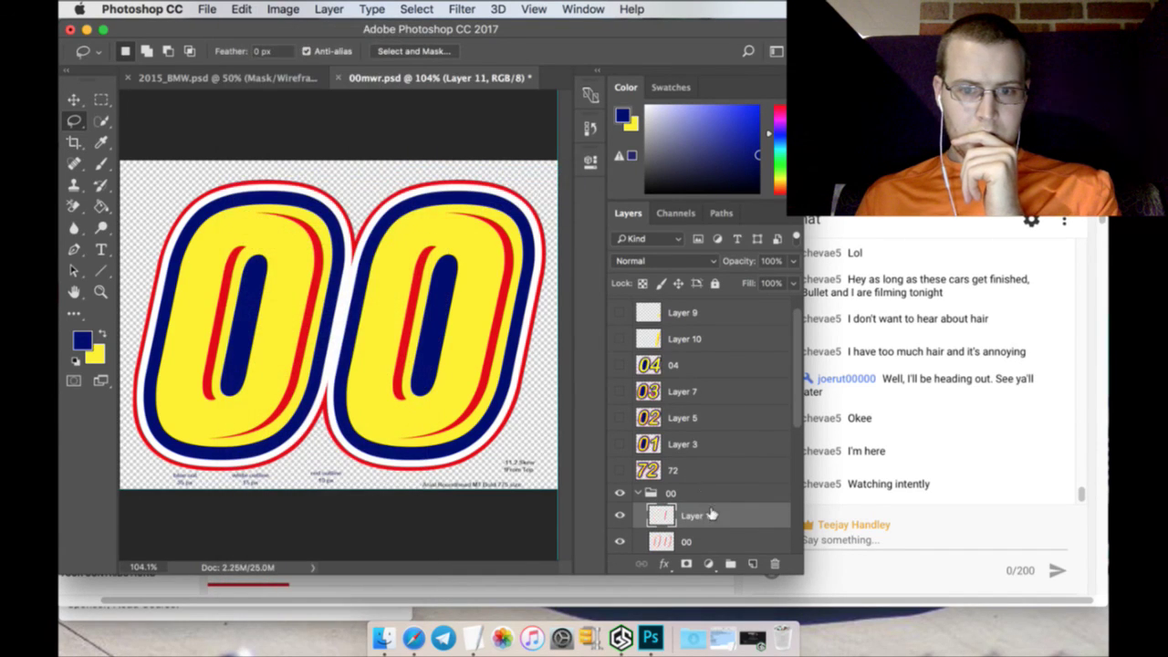
Move the pasted stroke's layer directly above the 04 layer, then hide and collapse the 00 group
{"action": "left_click_drag", "start_coordinate": [711, 515], "coordinate": [699, 369]}
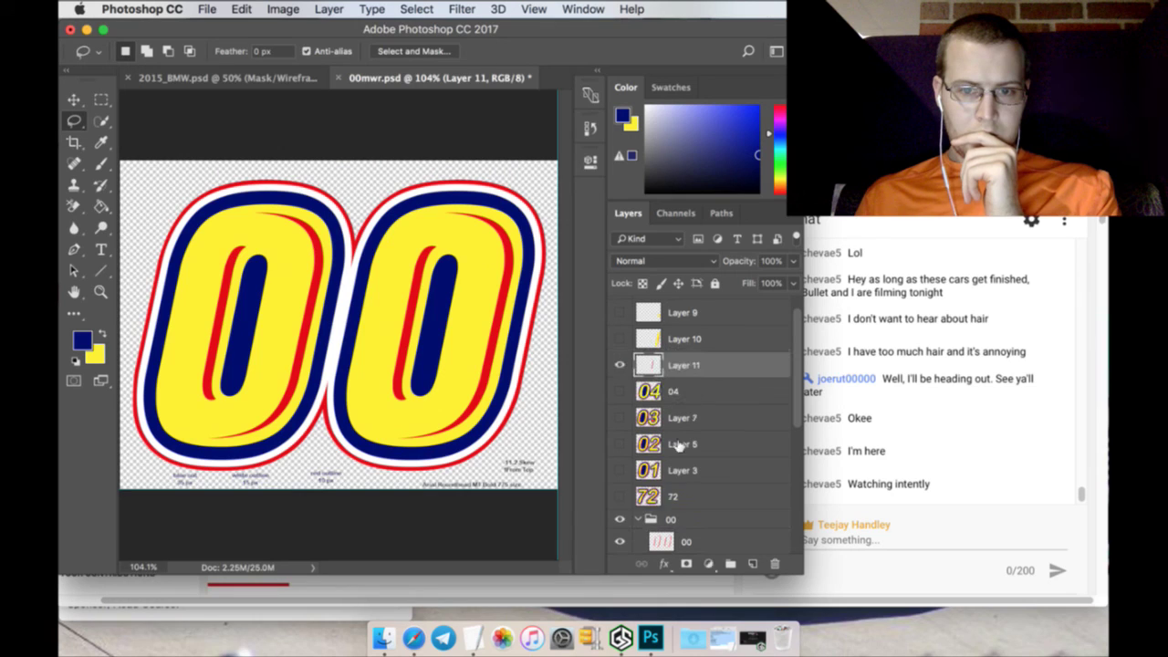
{"action": "left_click", "coordinate": [623, 518]}
{"action": "left_click", "coordinate": [637, 518]}
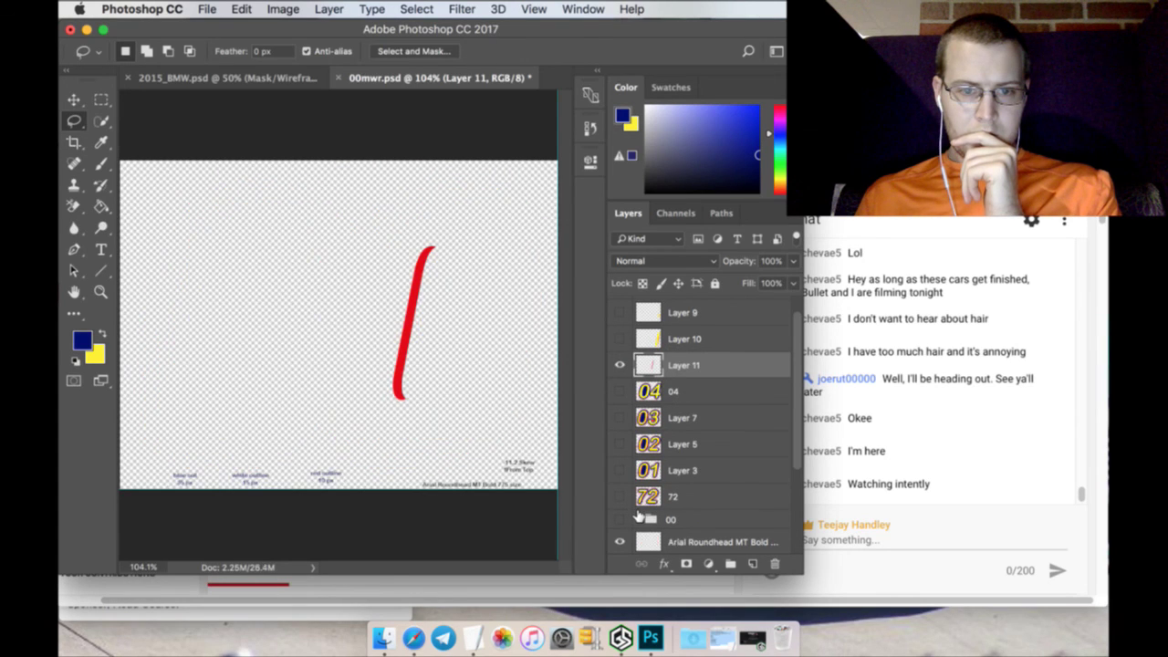
Show Layers 9, 10 and 04 together with the pasted stroke, keeping Layer 7 hidden
{"action": "left_click_drag", "start_coordinate": [619, 360], "coordinate": [620, 310]}
{"action": "left_click", "coordinate": [620, 417]}
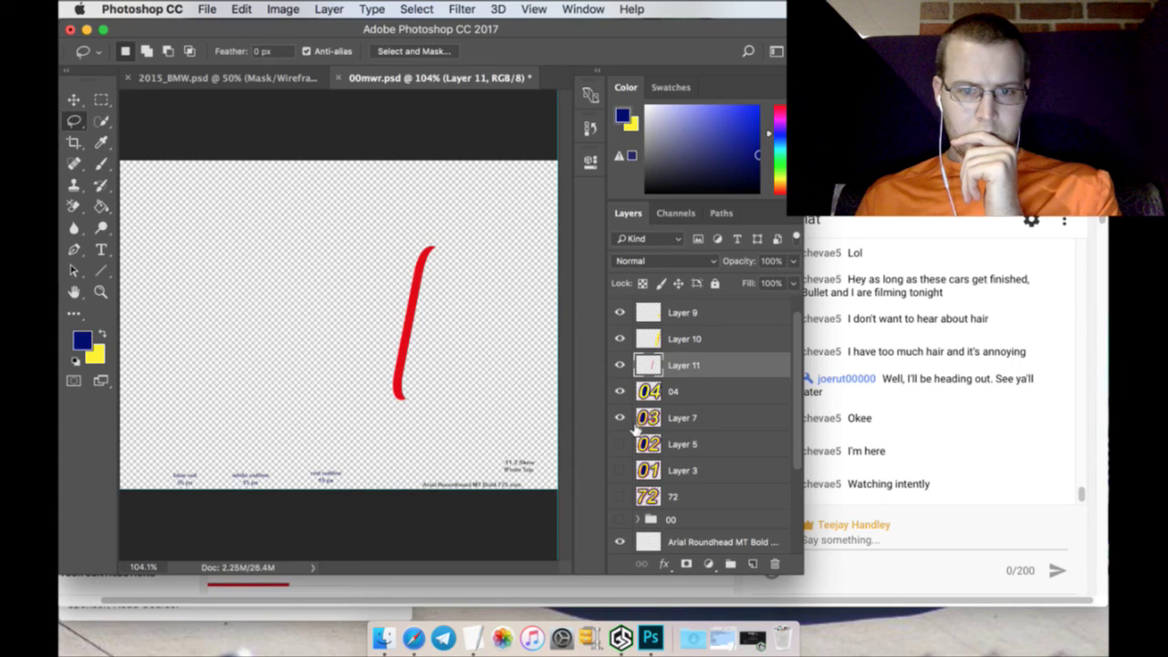
{"action": "left_click", "coordinate": [620, 518]}
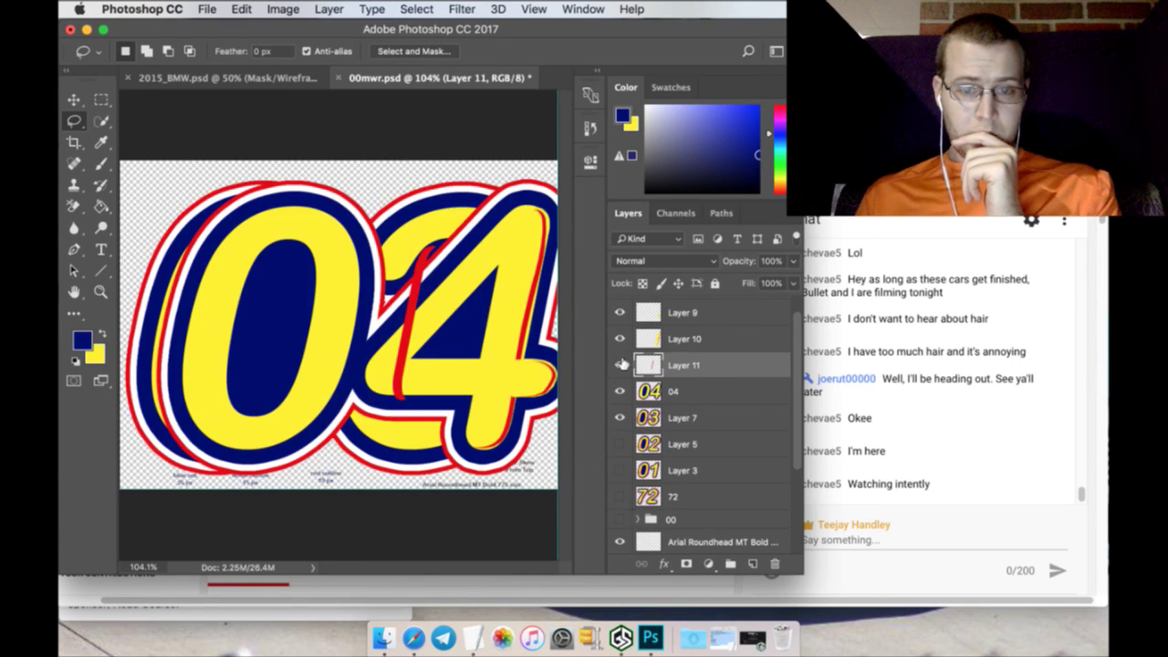
{"action": "left_click", "coordinate": [620, 417]}
Rotate the red stroke on Layer 11 by about 33 degrees, scale it to about 82%, and fit it along the 4's inner diagonal
{"action": "left_click", "coordinate": [75, 101]}
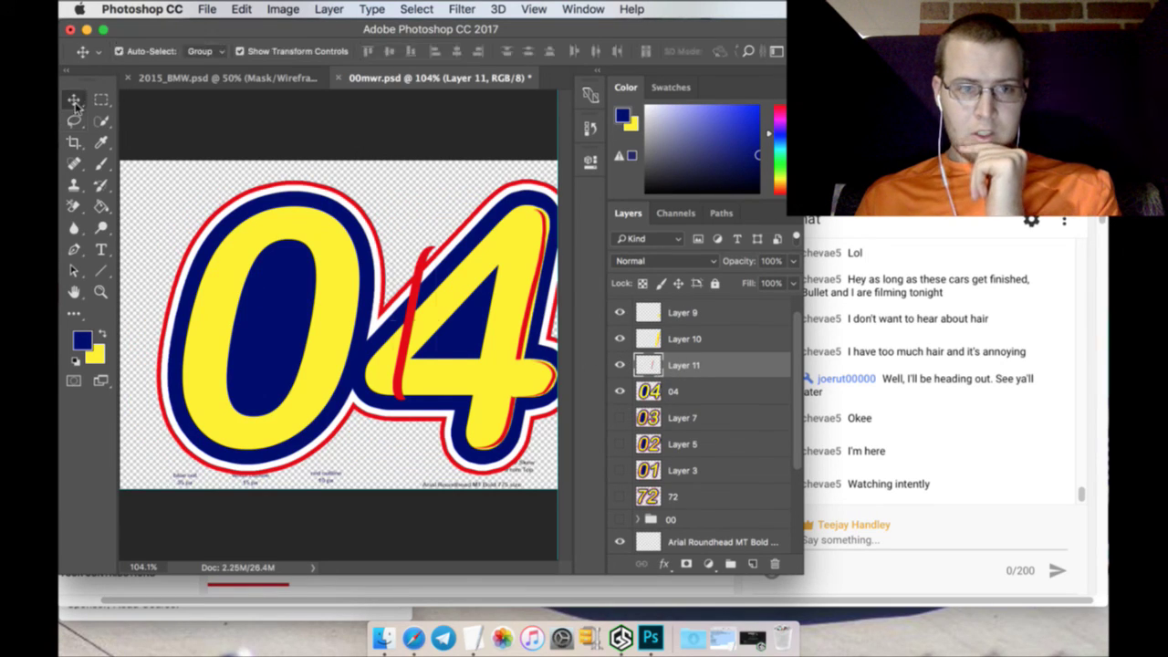
{"action": "key", "text": "ctrl+t"}
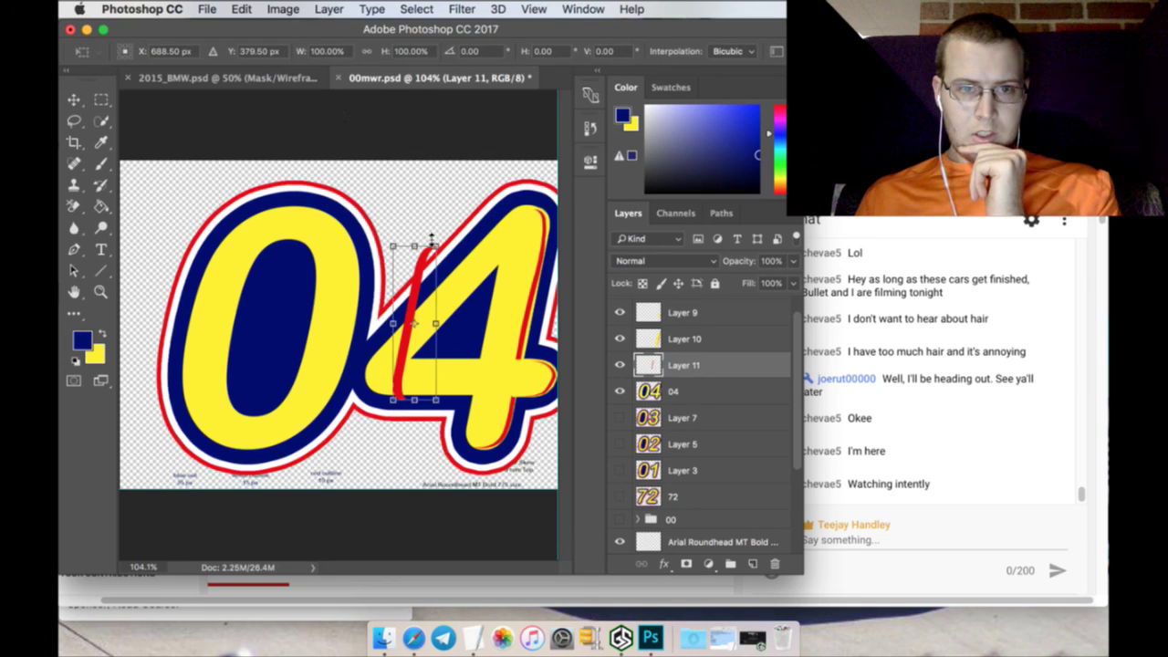
{"action": "mouse_move", "coordinate": [443, 231]}
{"action": "left_mouse_down"}
{"action": "mouse_move", "coordinate": [502, 278]}
{"action": "mouse_move", "coordinate": [498, 259]}
{"action": "mouse_move", "coordinate": [476, 265]}
{"action": "mouse_move", "coordinate": [493, 270]}
{"action": "left_mouse_up"}
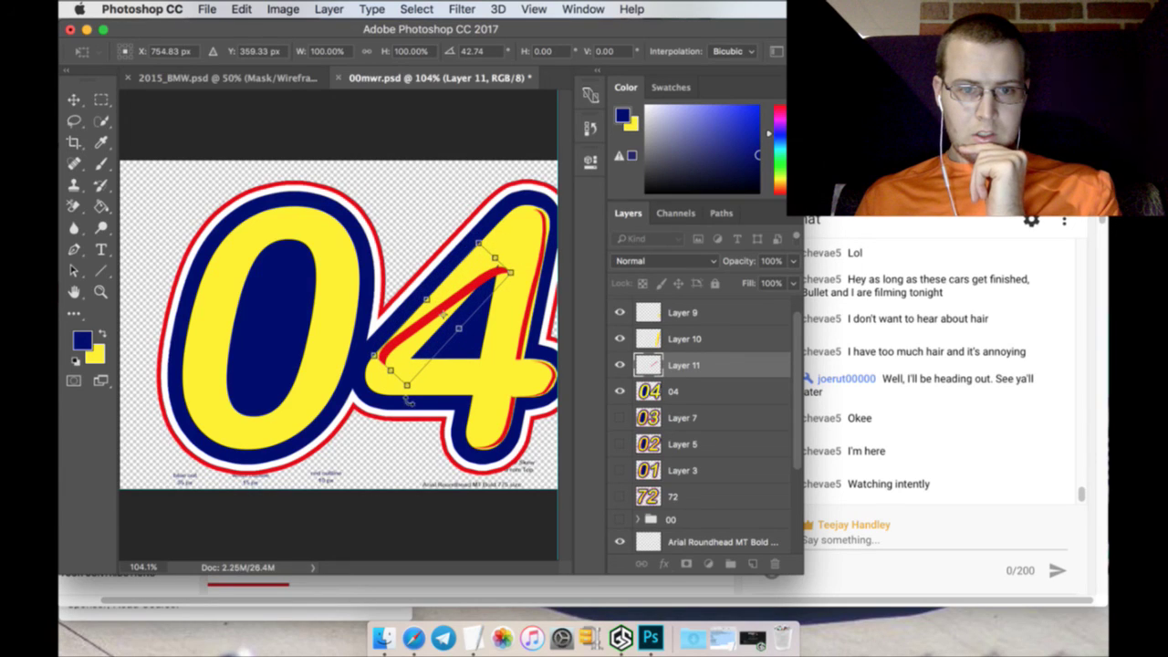
{"action": "left_click_drag", "start_coordinate": [408, 399], "coordinate": [423, 403]}
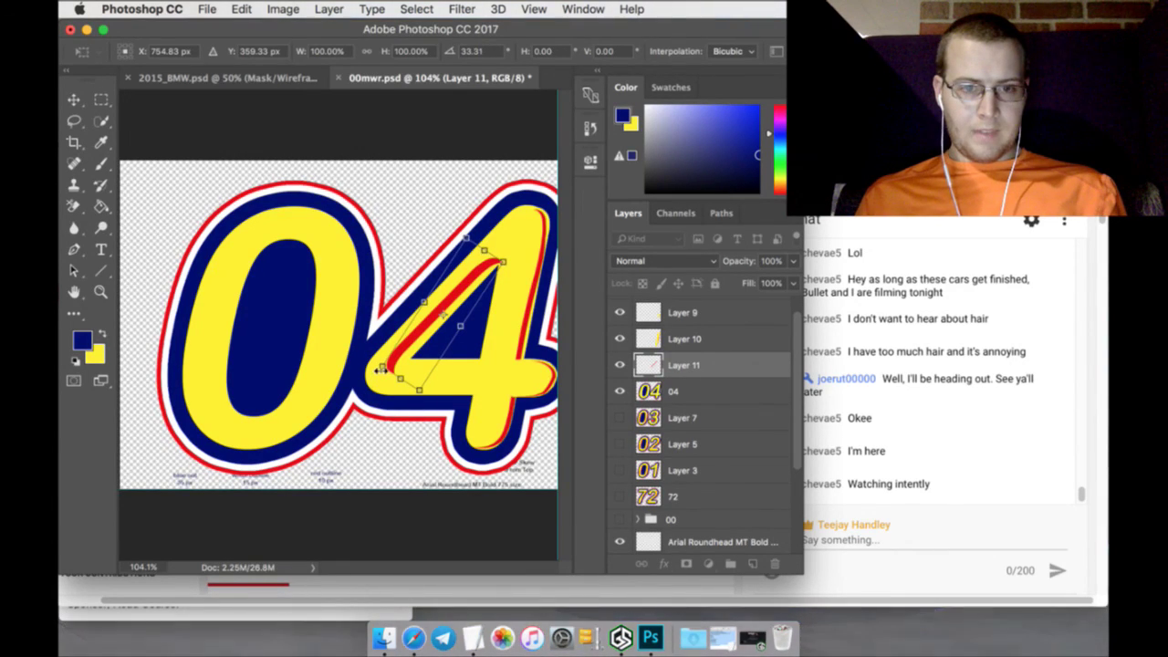
{"action": "left_click_drag", "start_coordinate": [383, 367], "coordinate": [399, 361]}
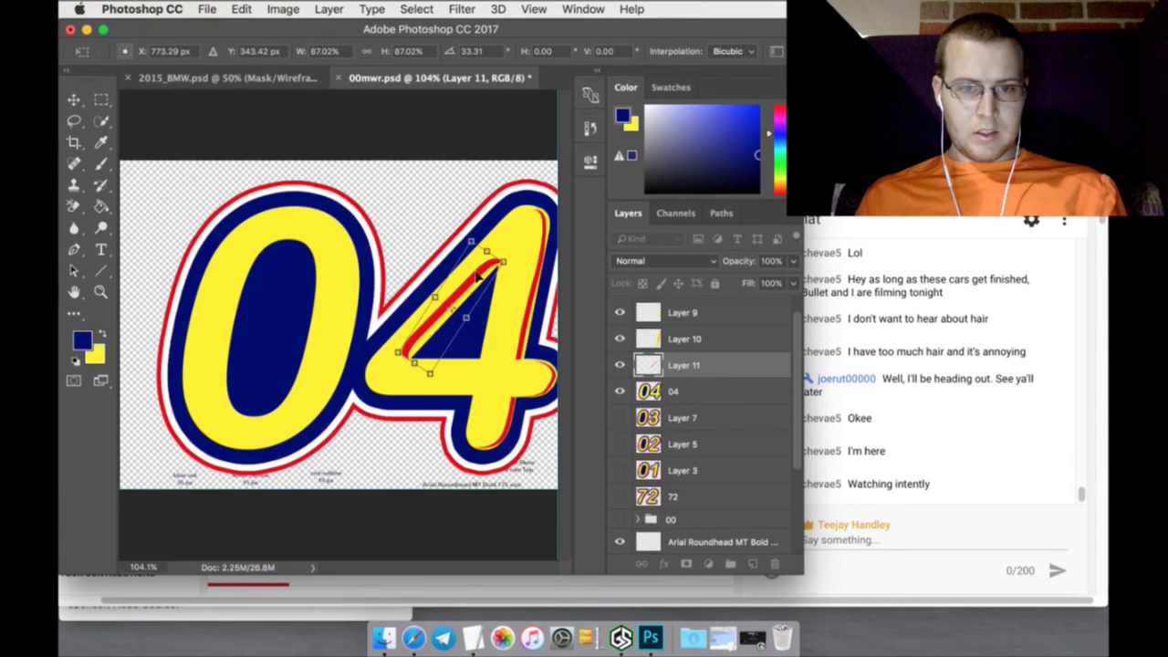
{"action": "left_click_drag", "start_coordinate": [501, 262], "coordinate": [498, 263]}
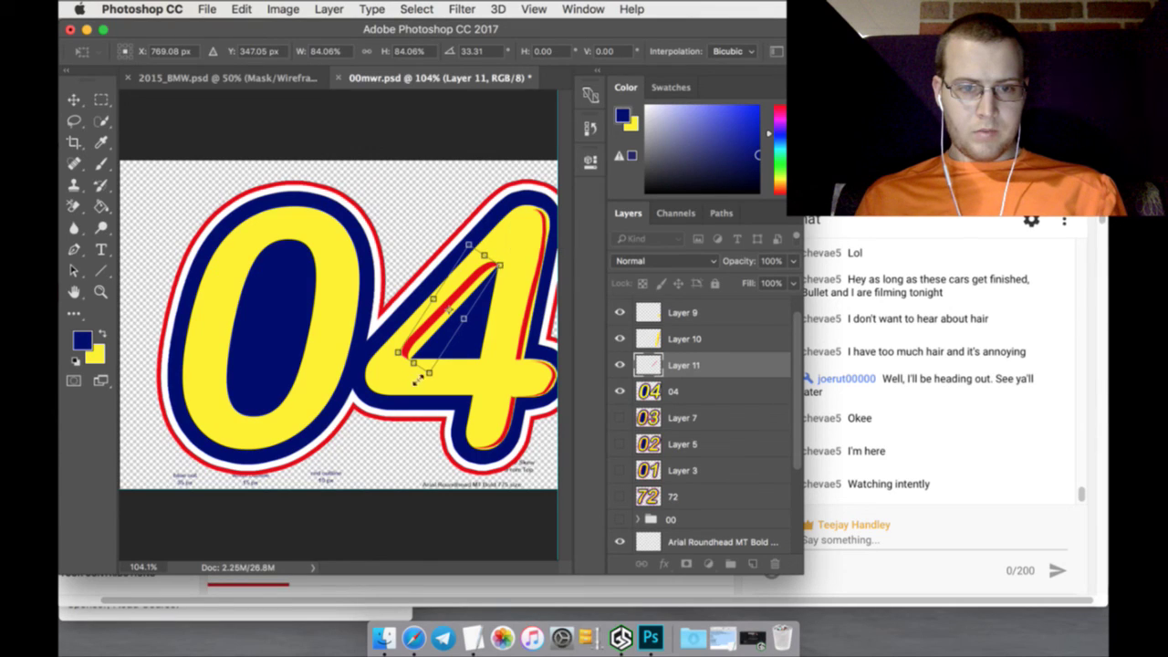
{"action": "left_click_drag", "start_coordinate": [399, 353], "coordinate": [398, 348]}
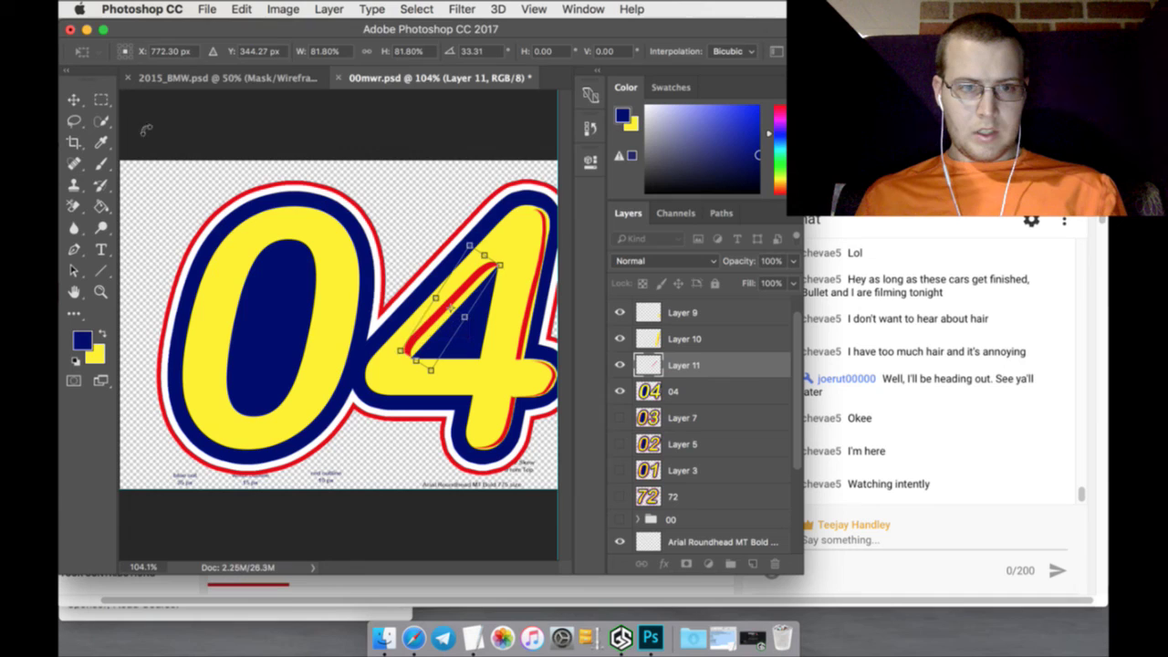
{"action": "left_click", "coordinate": [101, 99]}
{"action": "left_click", "coordinate": [686, 240]}
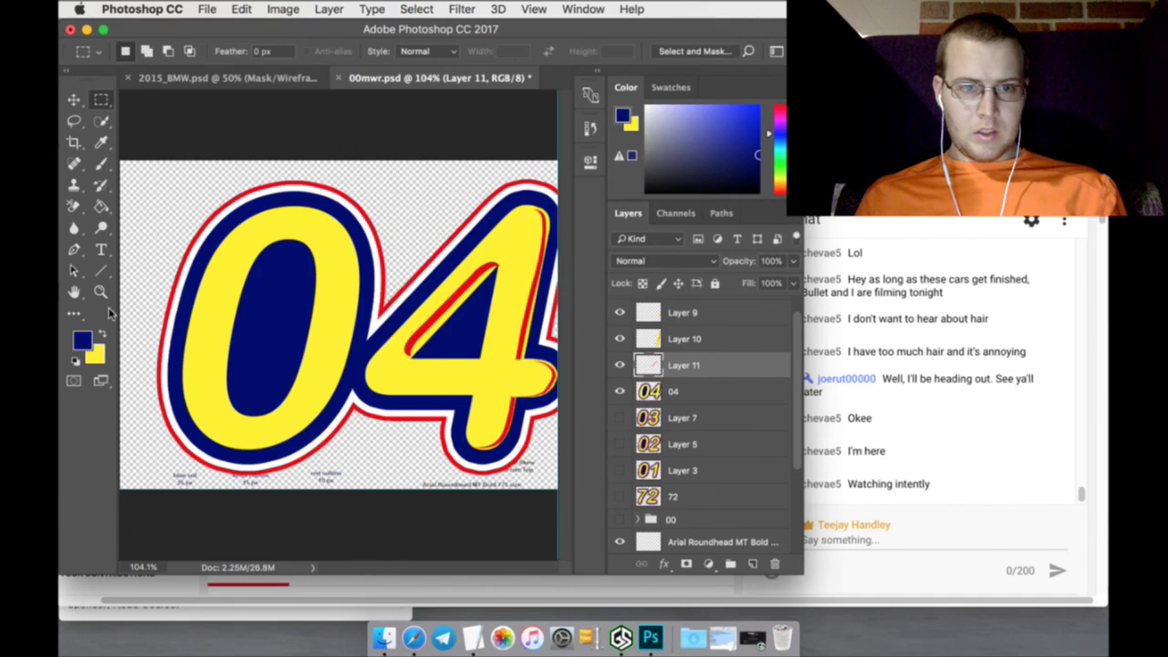
Refine Layer 11's fit to the 4's inner triangle by rotating it about -1.16 degrees and scaling it to about 102%
{"action": "left_click", "coordinate": [101, 292]}
{"action": "left_click", "coordinate": [495, 357]}
{"action": "left_click", "coordinate": [451, 383]}
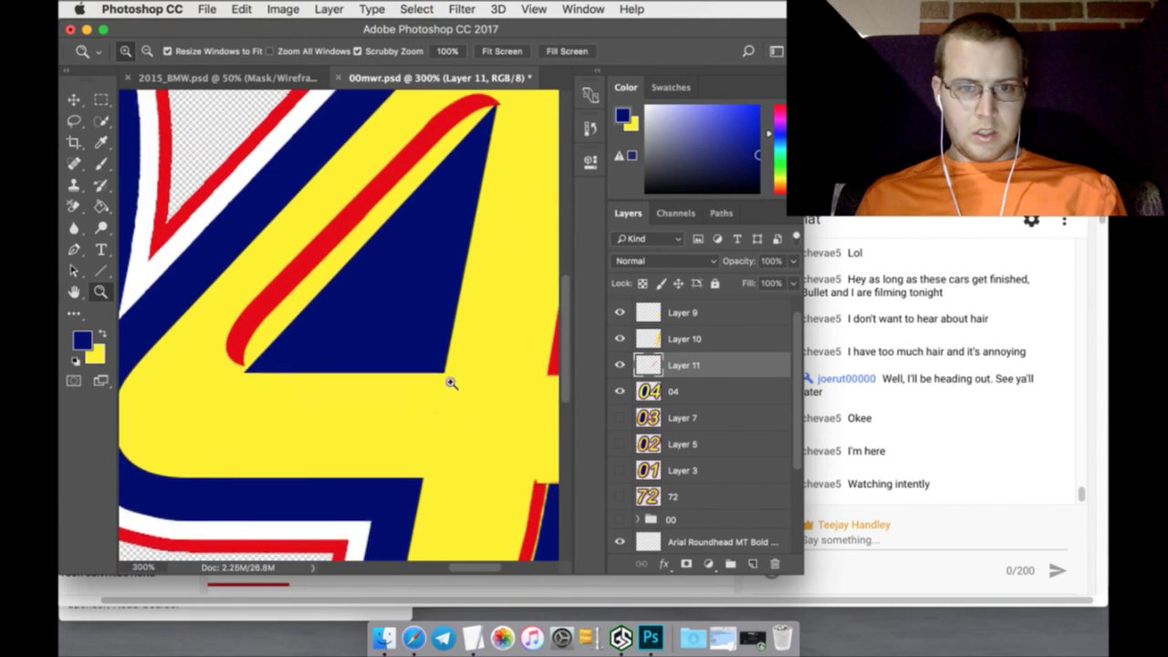
{"action": "scroll", "coordinate": [451, 384], "scroll_direction": "up", "scroll_amount": 2}
{"action": "left_click", "coordinate": [77, 100]}
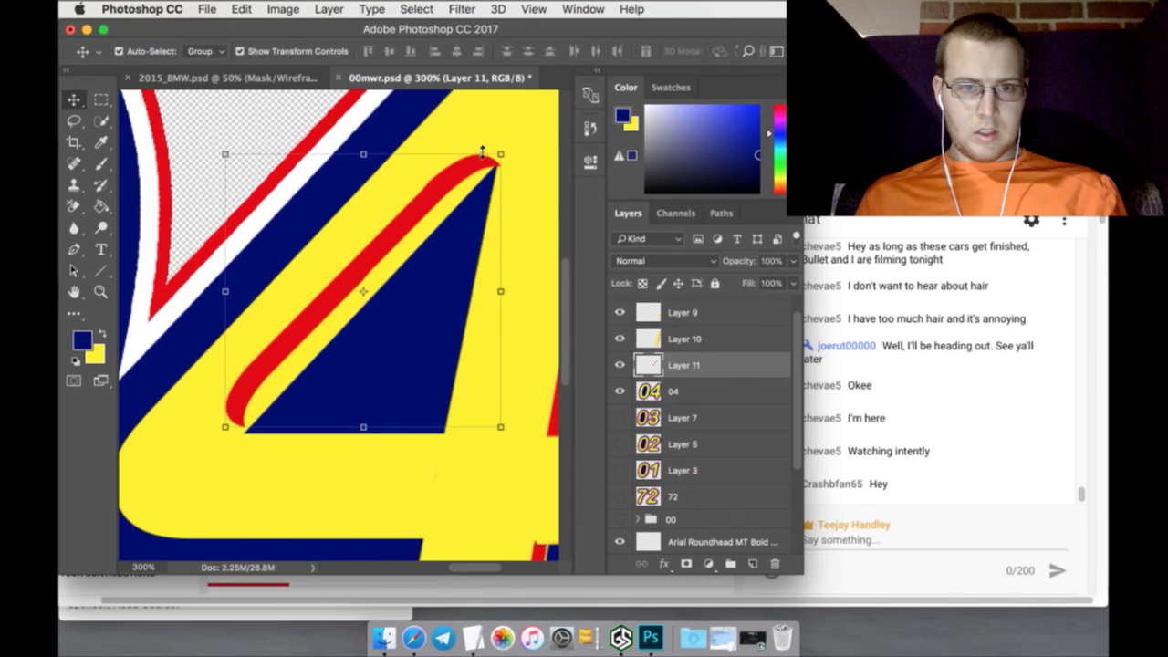
{"action": "left_click", "coordinate": [500, 155]}
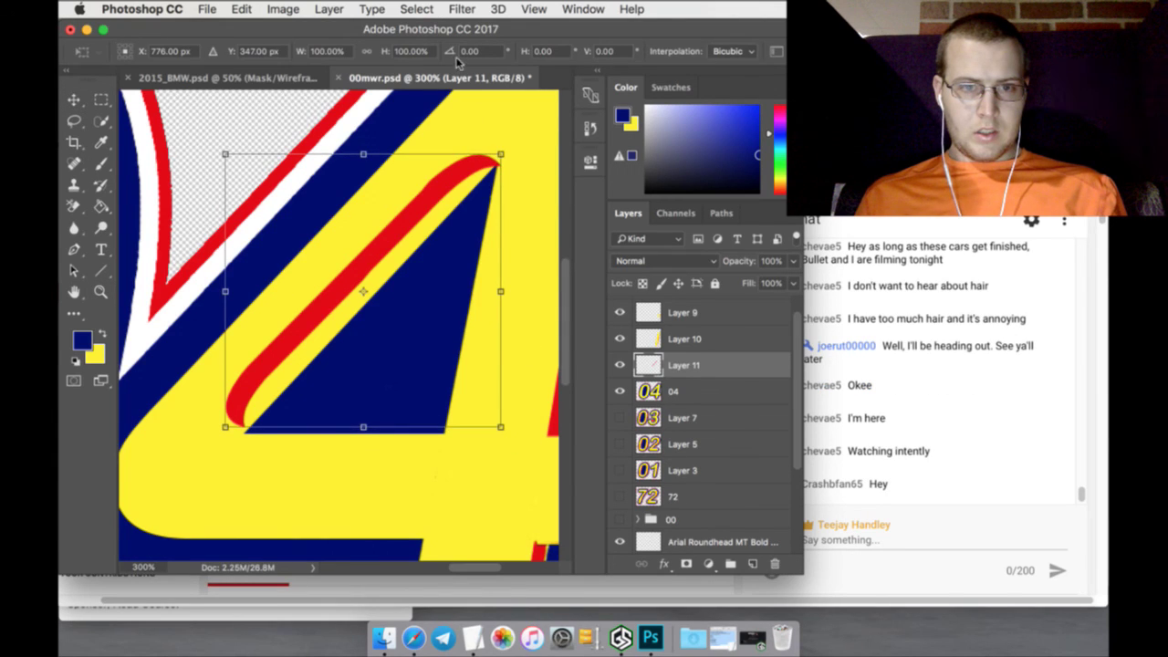
{"action": "left_click_drag", "start_coordinate": [450, 51], "coordinate": [358, 51]}
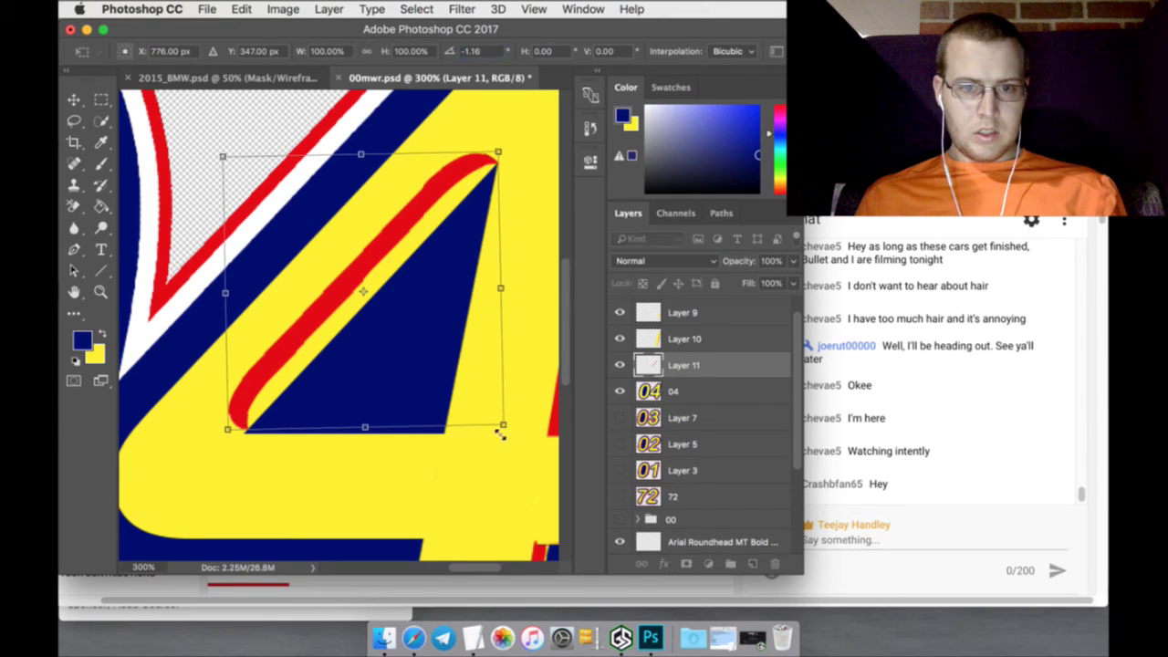
{"action": "left_click_drag", "start_coordinate": [502, 427], "coordinate": [494, 416]}
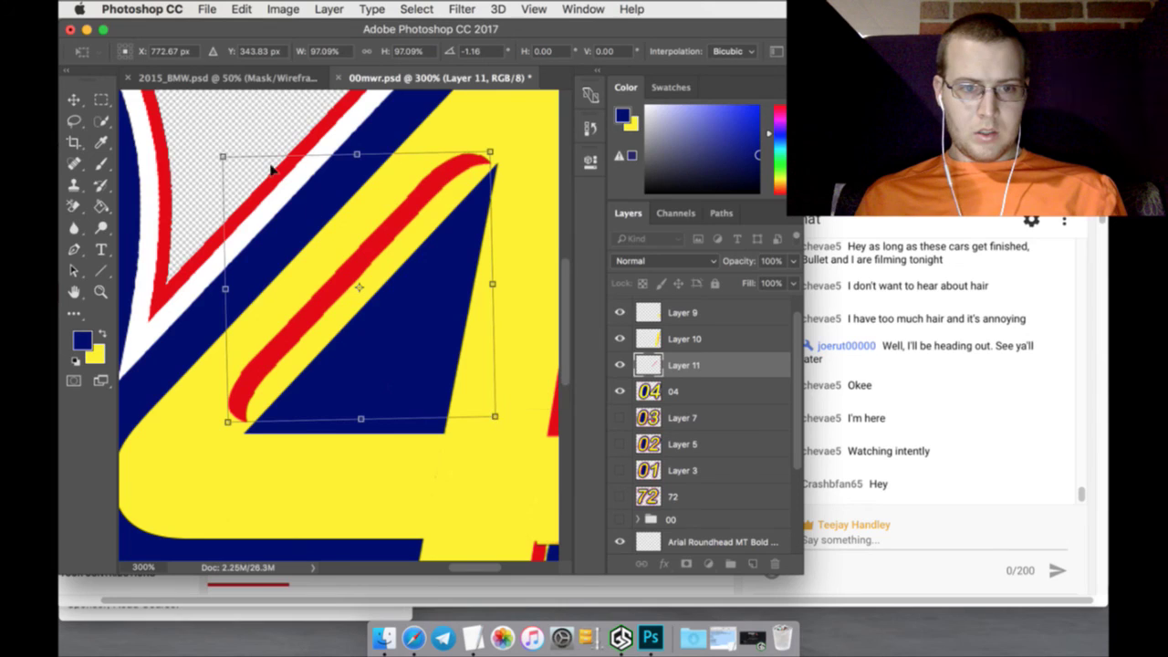
{"action": "left_click_drag", "start_coordinate": [223, 157], "coordinate": [225, 158]}
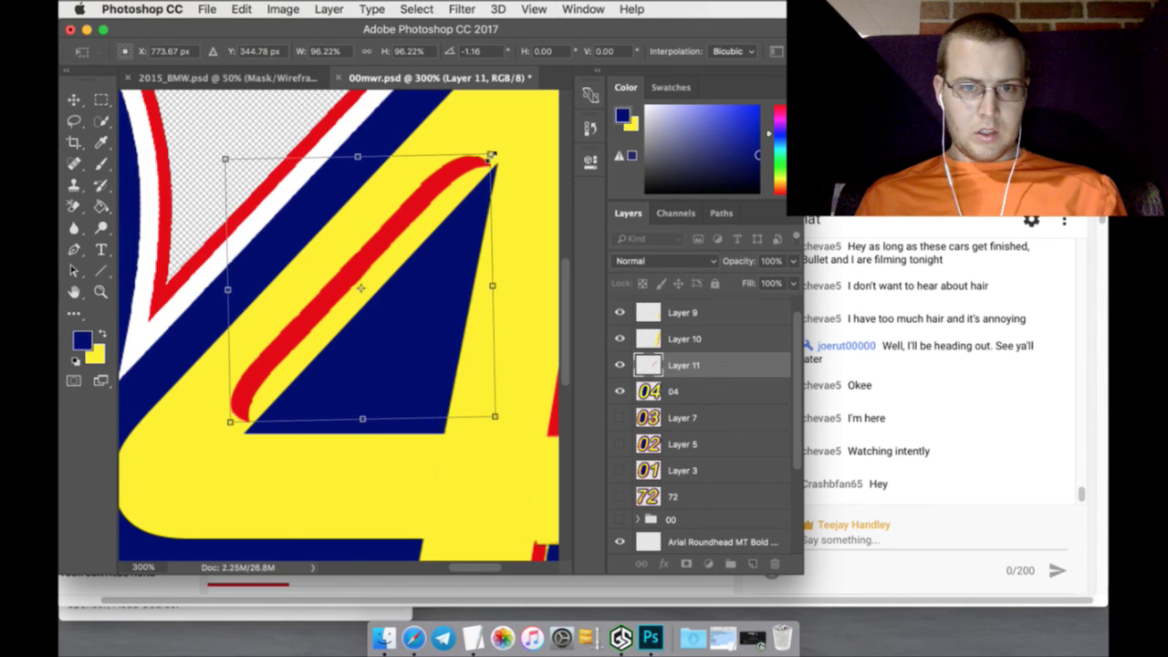
{"action": "left_click_drag", "start_coordinate": [490, 157], "coordinate": [497, 149]}
{"action": "left_click_drag", "start_coordinate": [228, 427], "coordinate": [220, 436]}
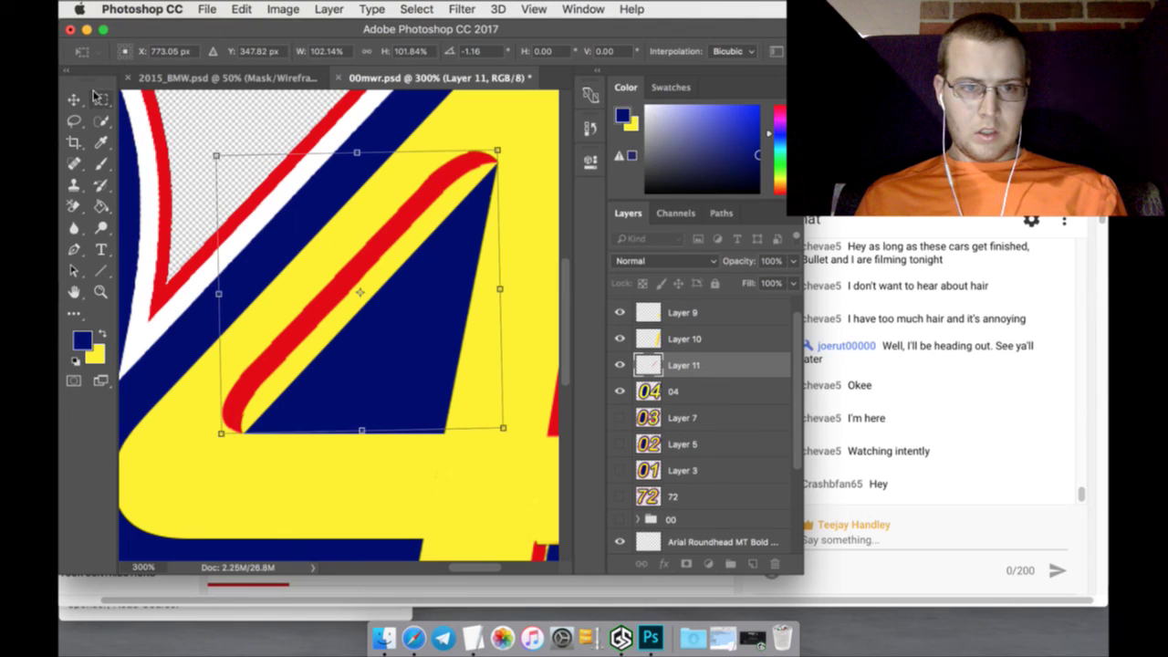
{"action": "left_click", "coordinate": [101, 100]}
{"action": "left_click", "coordinate": [730, 245]}
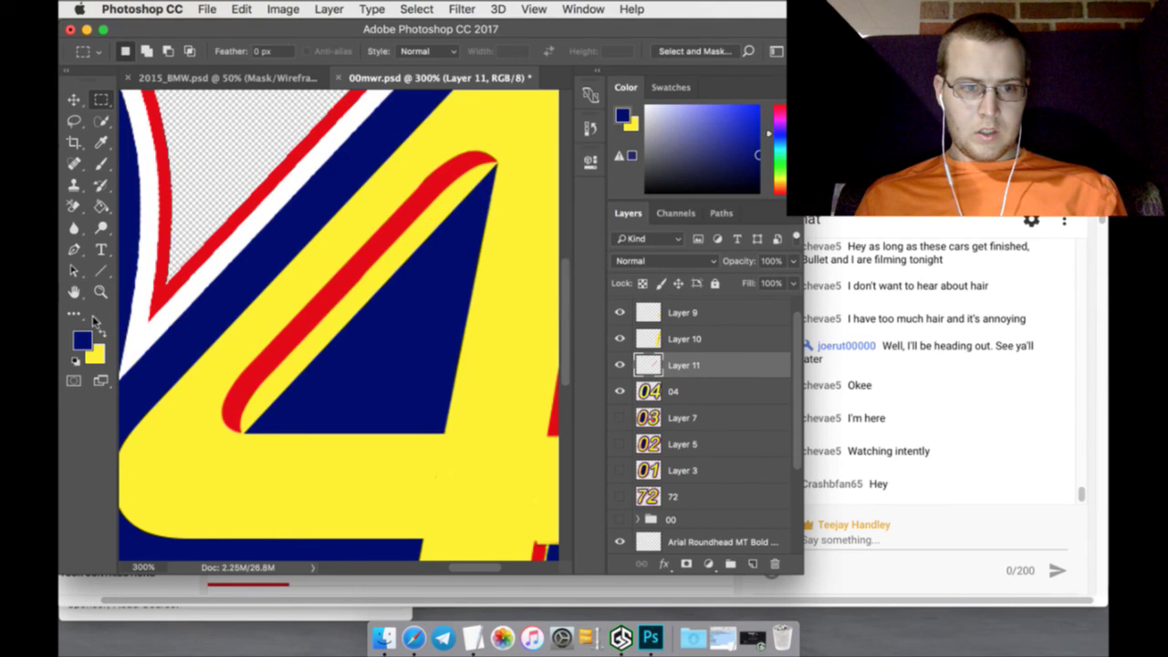
Show Layer 8 and merge it with Layers 9, 10, 11 and 04 into one layer
{"action": "left_click", "coordinate": [101, 292]}
{"action": "left_click", "coordinate": [481, 53]}
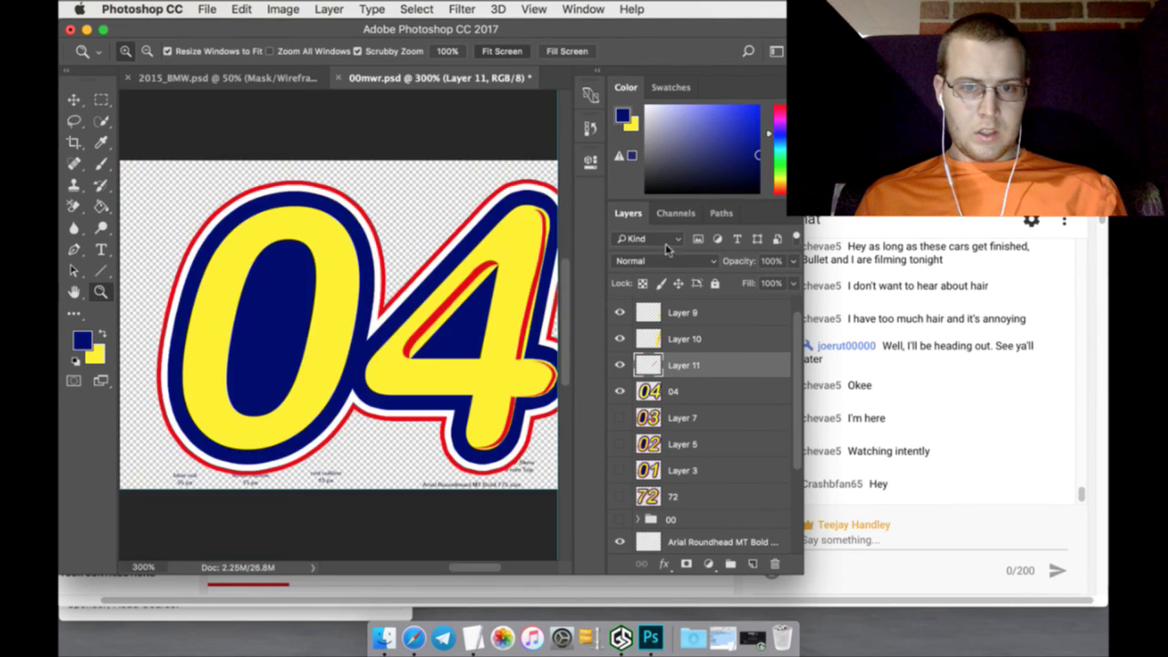
{"action": "left_click", "coordinate": [720, 392]}
{"action": "scroll", "coordinate": [699, 351], "scroll_direction": "up", "scroll_amount": 1}
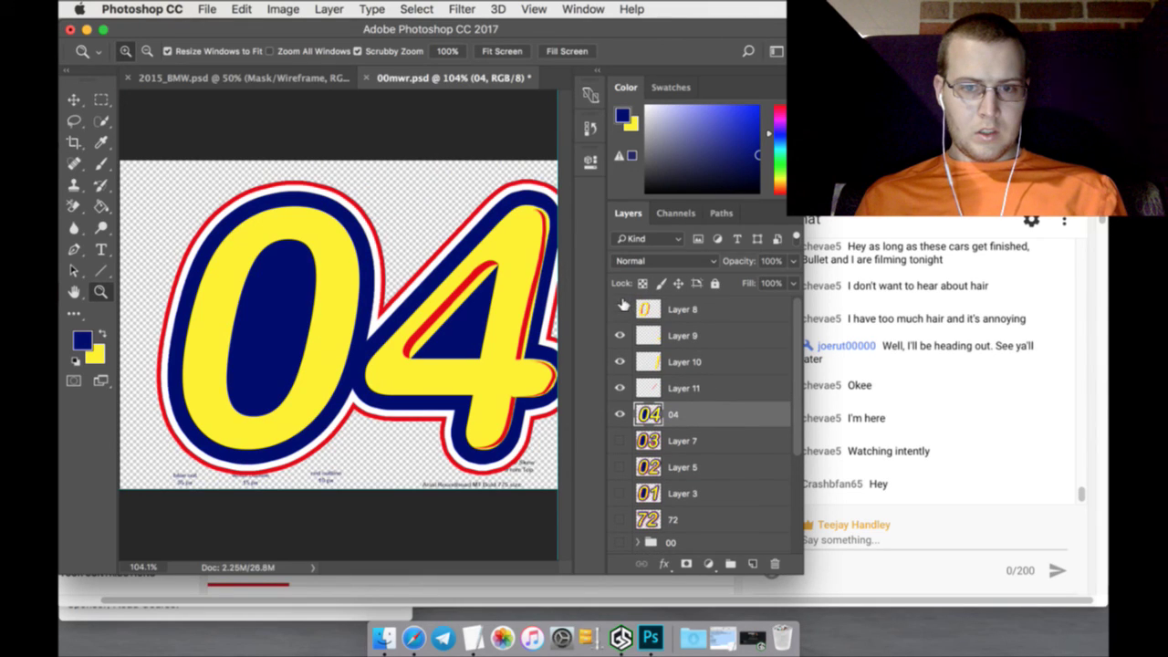
{"action": "left_click", "coordinate": [703, 308], "text": "shift"}
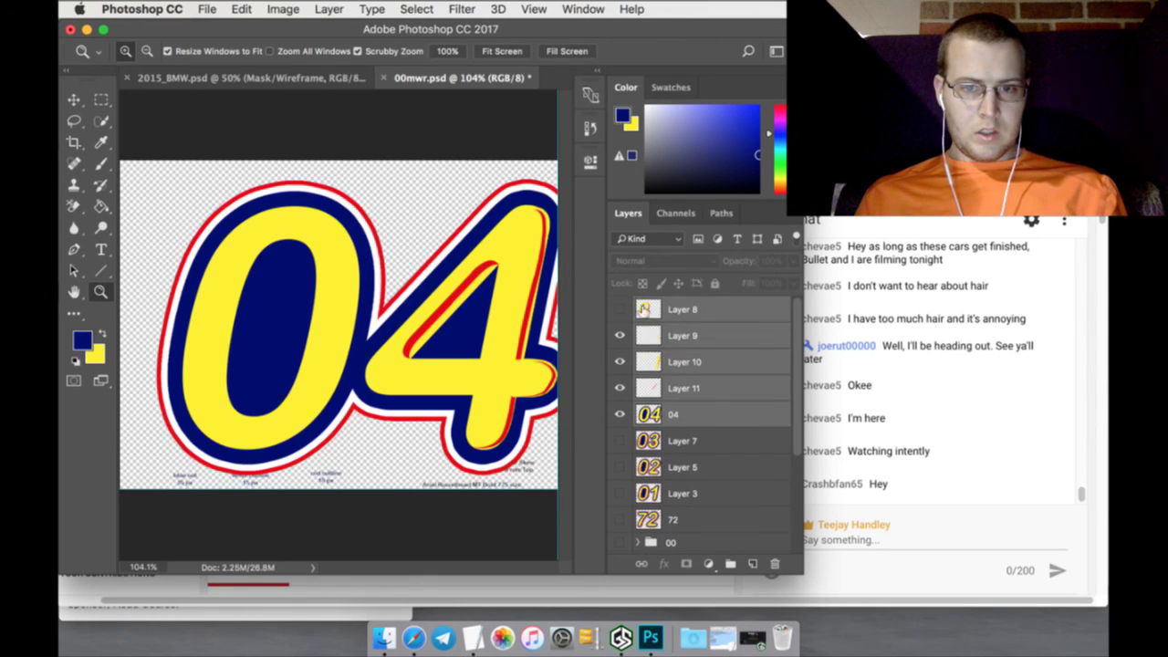
{"action": "left_click", "coordinate": [621, 308]}
{"action": "right_click", "coordinate": [708, 413]}
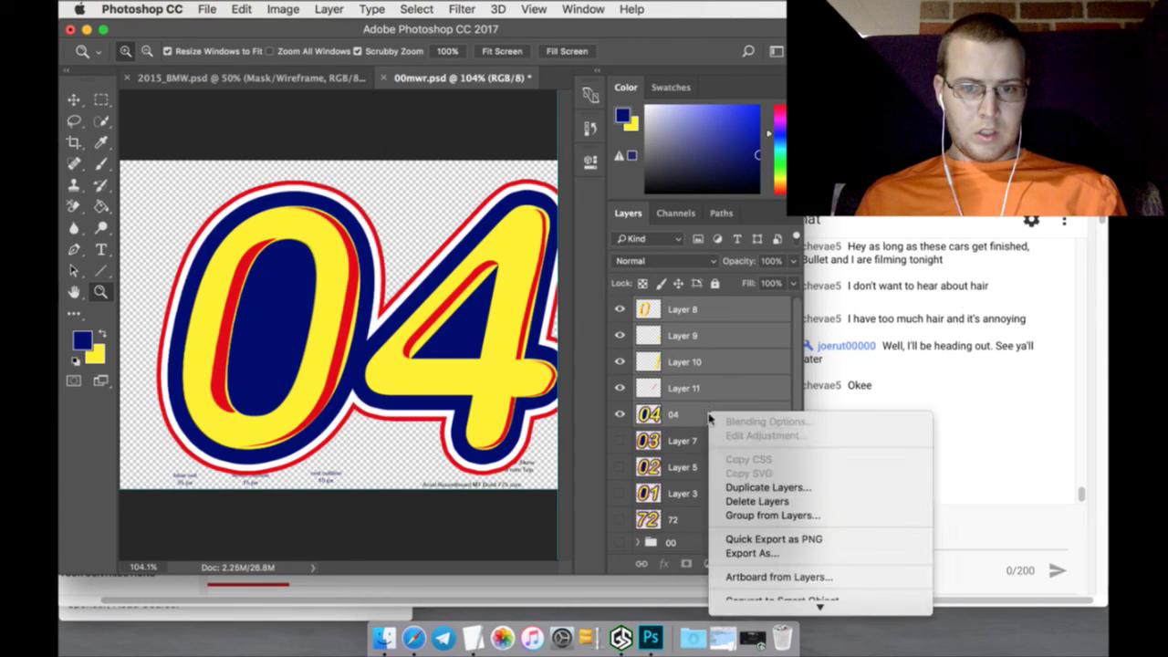
{"action": "left_click", "coordinate": [756, 391]}
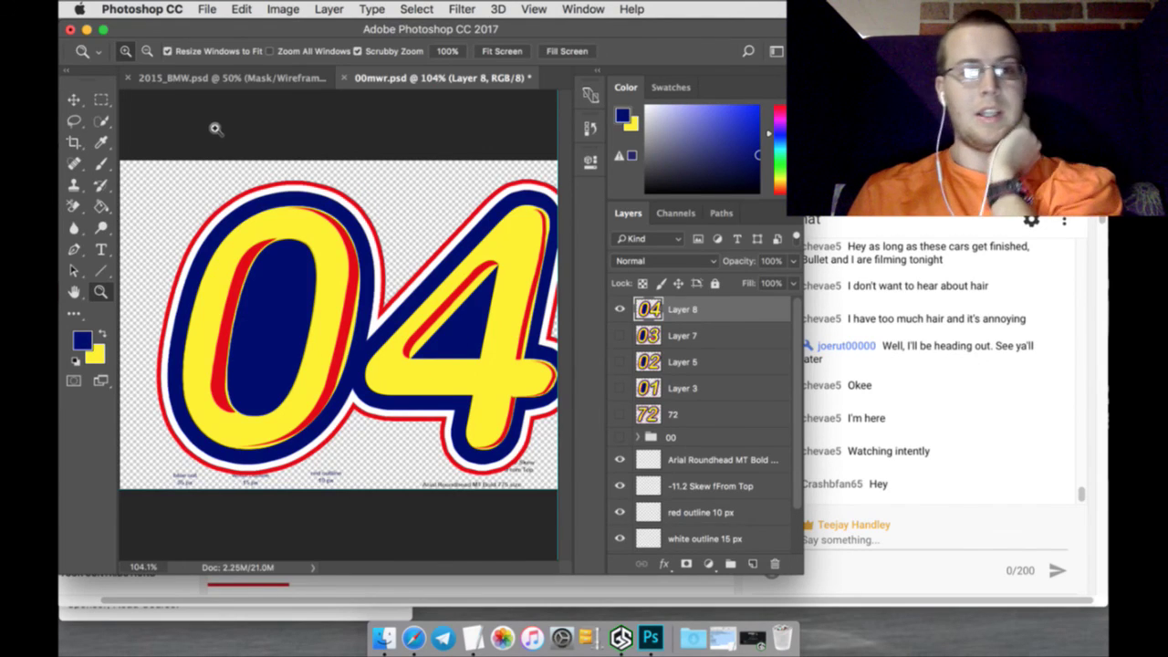
After checking the car sponsors in TextEdit's Schedule document, hide Firehouse Subs and show the BMWMonster 1 group in 2015_BMW.psd
{"action": "left_click", "coordinate": [219, 77]}
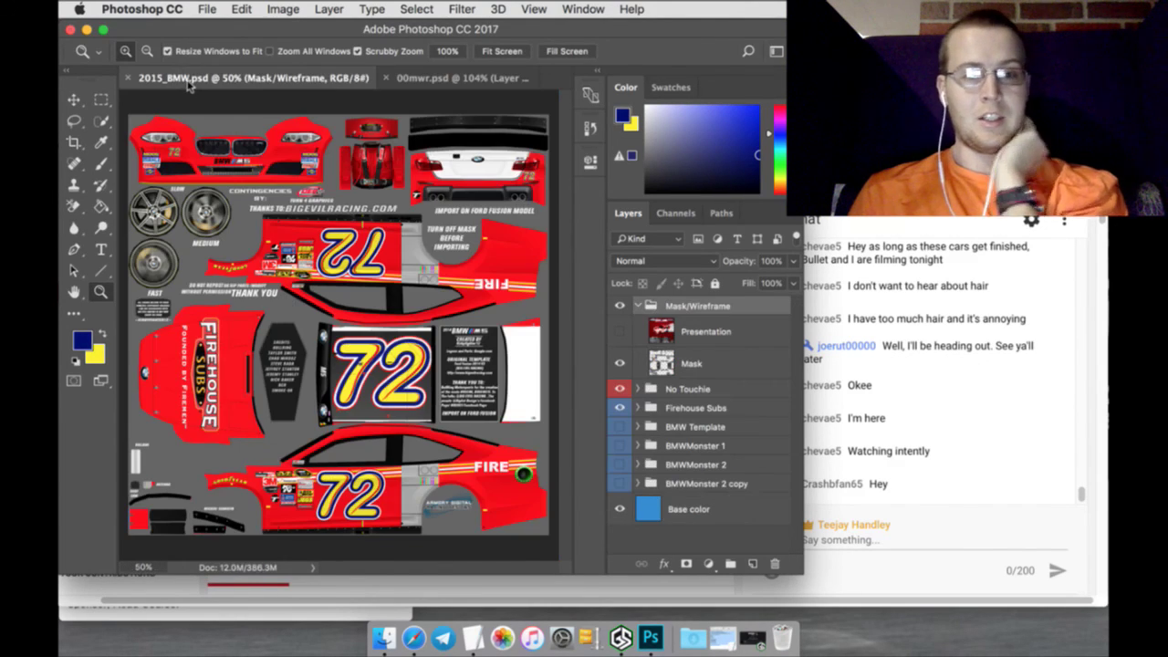
{"action": "left_click", "coordinate": [192, 609]}
{"action": "scroll", "coordinate": [241, 416], "scroll_direction": "down", "scroll_amount": 2}
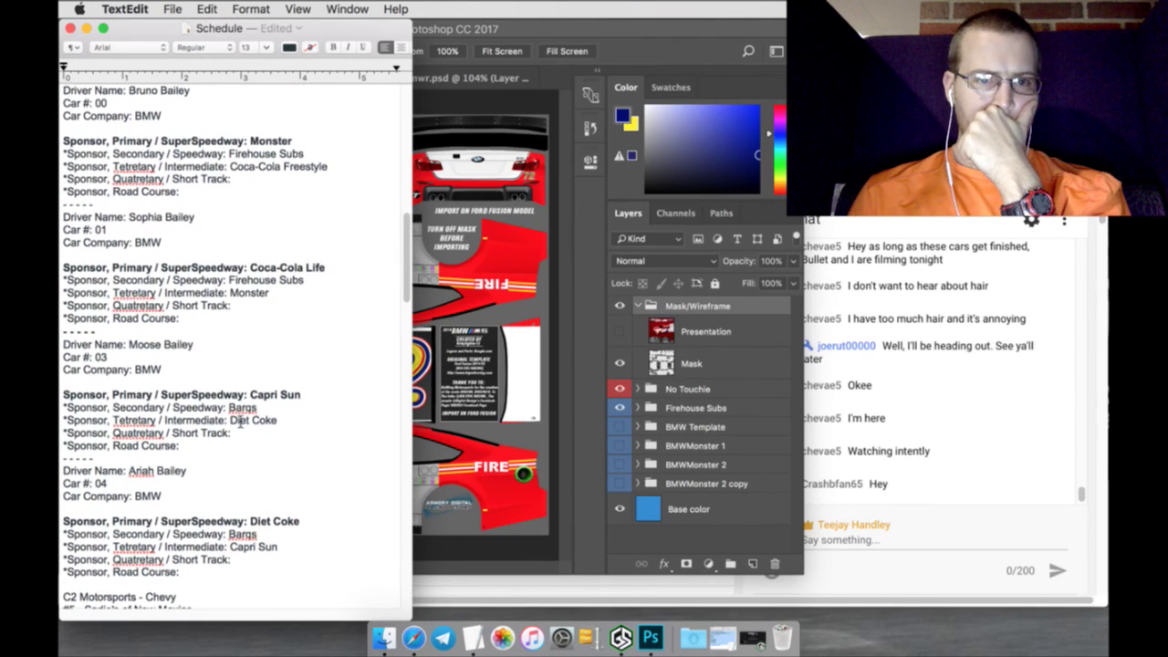
{"action": "scroll", "coordinate": [239, 422], "scroll_direction": "down", "scroll_amount": 2}
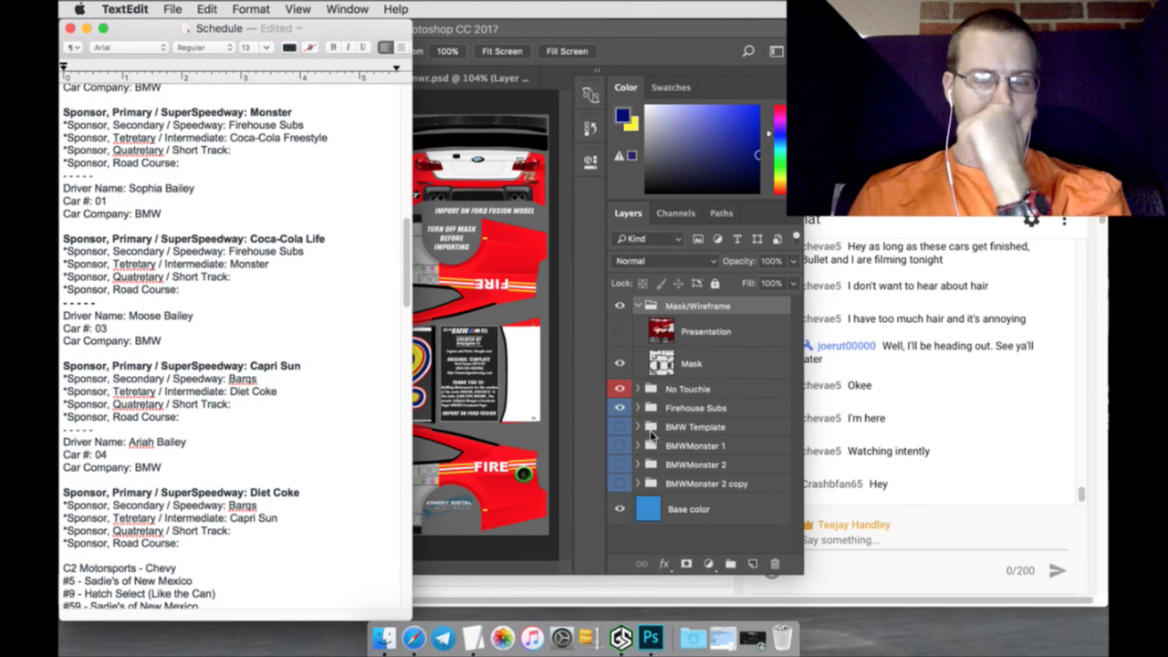
{"action": "left_click", "coordinate": [673, 374]}
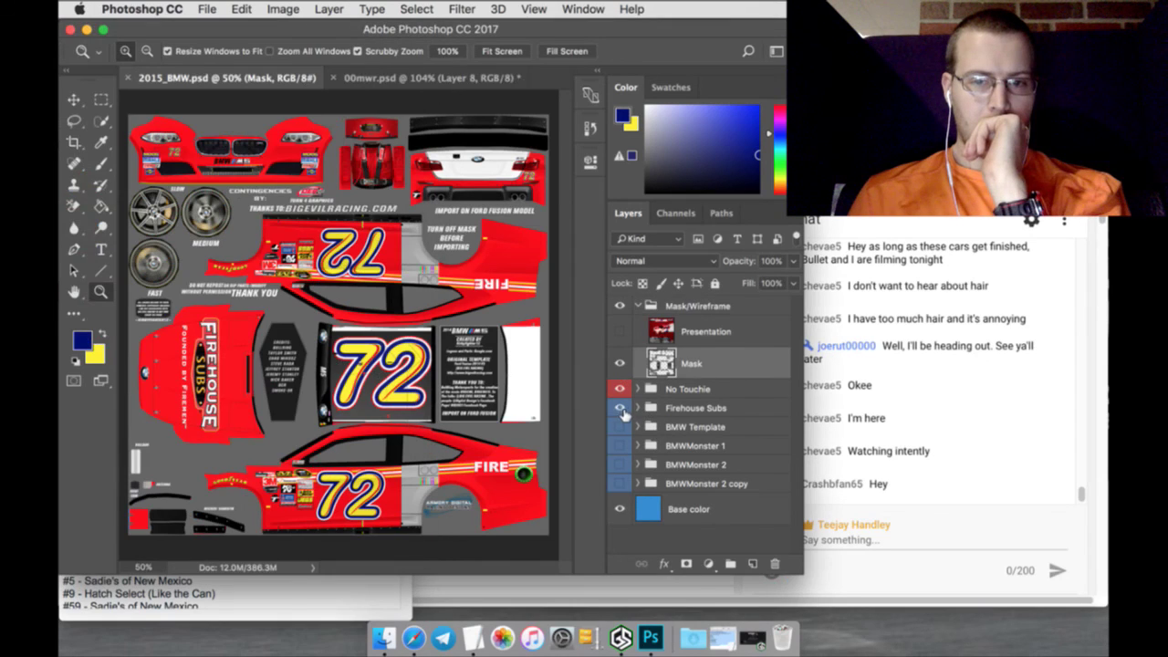
{"action": "left_click", "coordinate": [620, 408]}
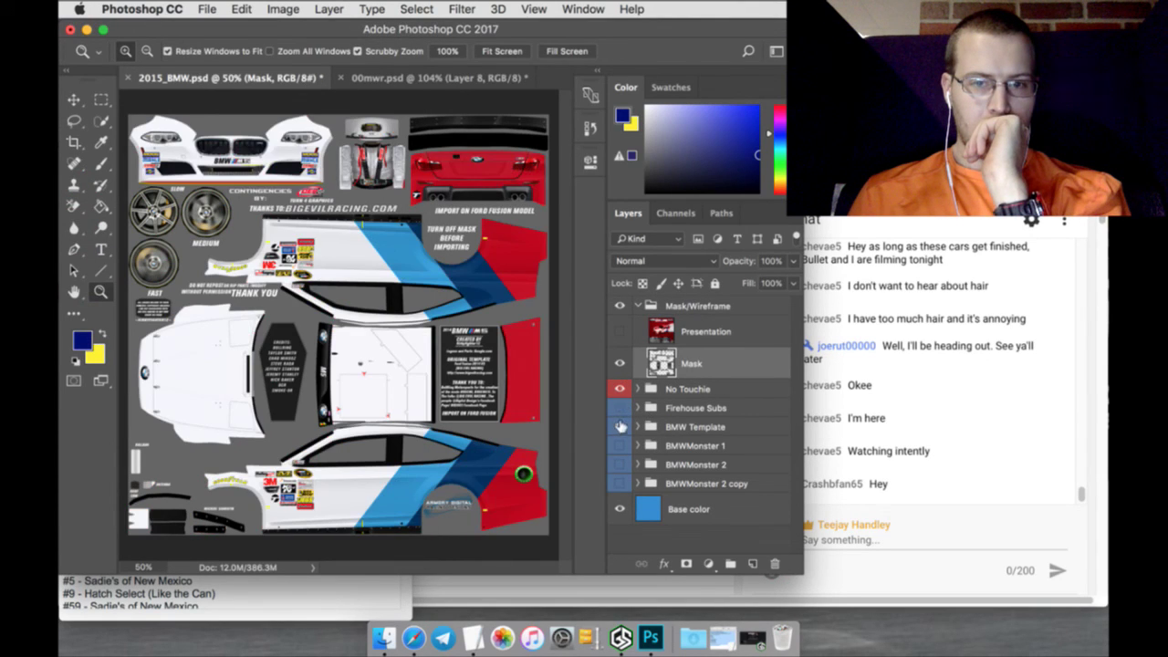
{"action": "left_click", "coordinate": [620, 426]}
{"action": "left_click", "coordinate": [619, 445]}
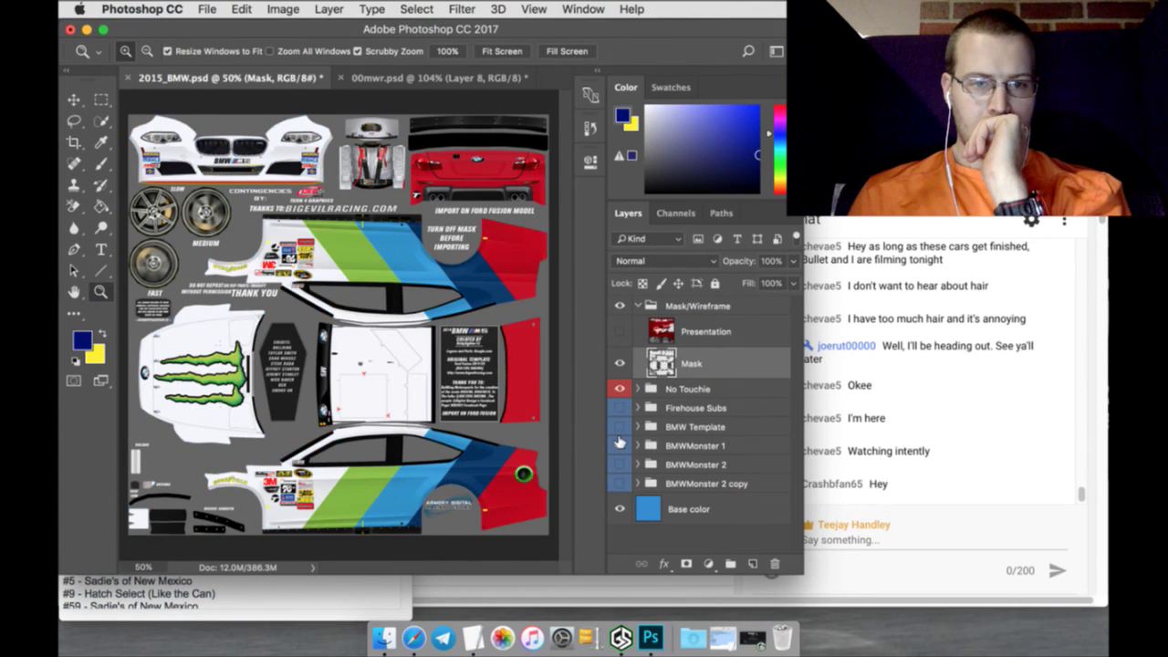
In 00mwr.psd, hide the merged 04 layer, show the 00 group, and copy that group into 2015_BMW.psd
{"action": "left_click", "coordinate": [438, 79]}
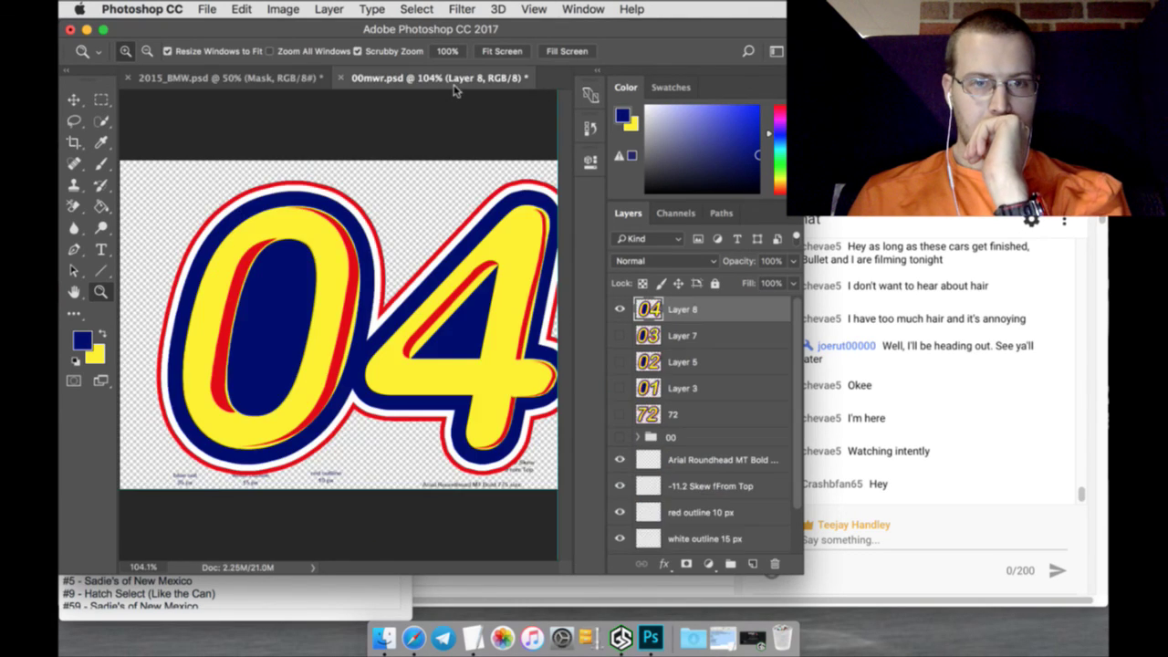
{"action": "left_click", "coordinate": [619, 309]}
{"action": "left_click", "coordinate": [619, 437]}
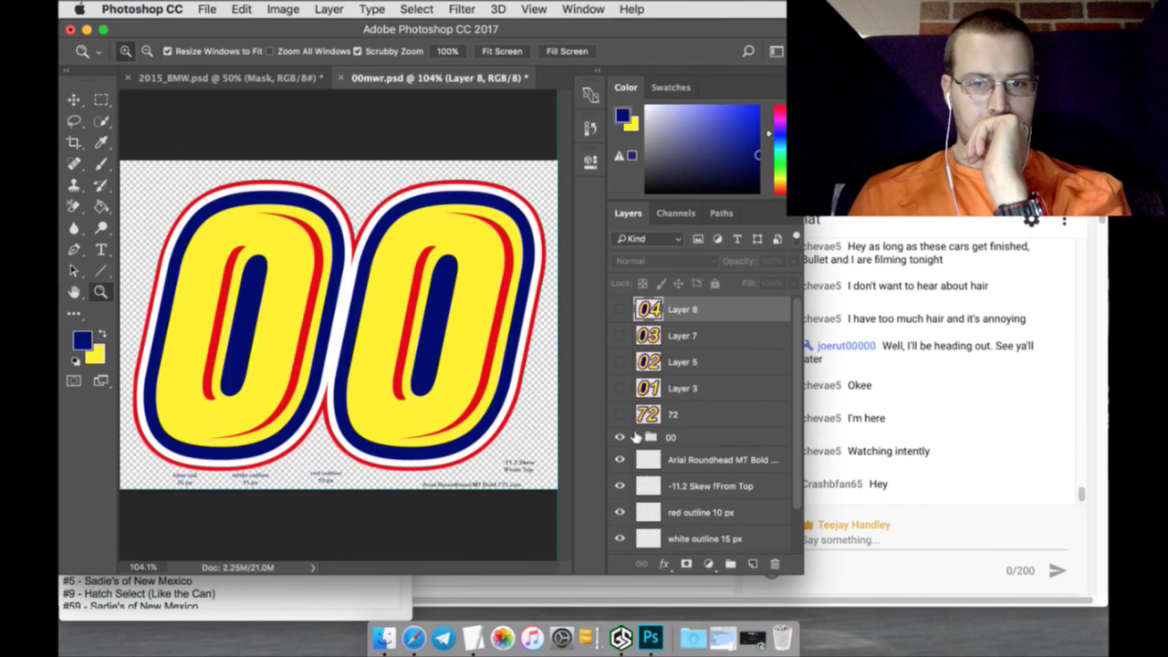
{"action": "left_click", "coordinate": [638, 437]}
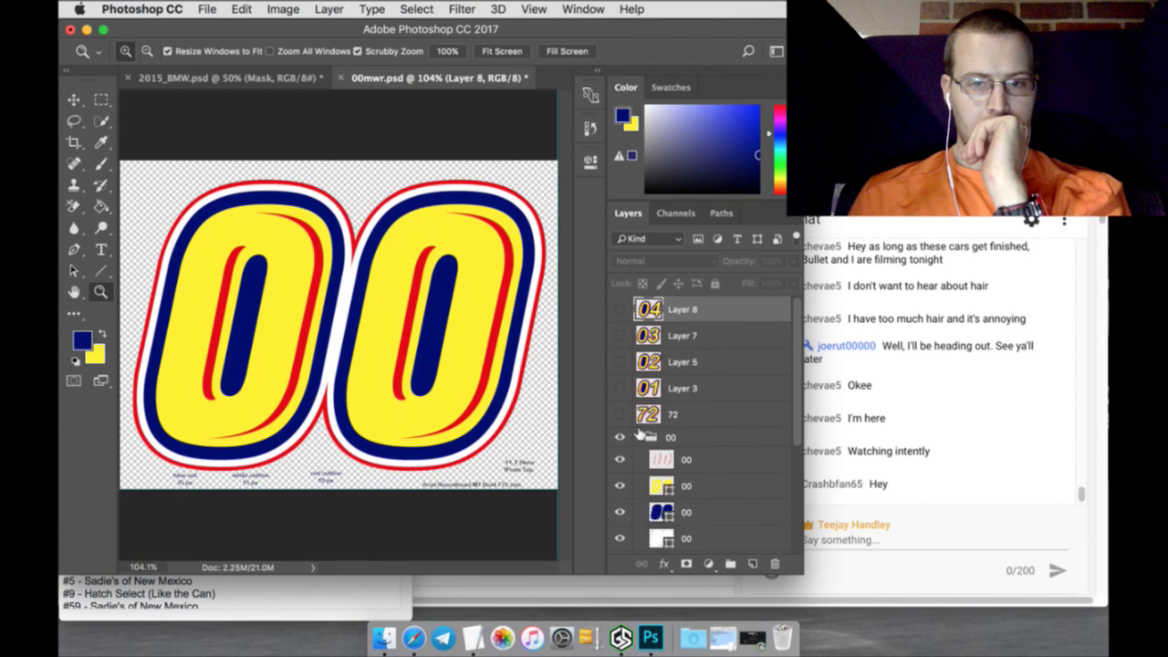
{"action": "left_click", "coordinate": [672, 436]}
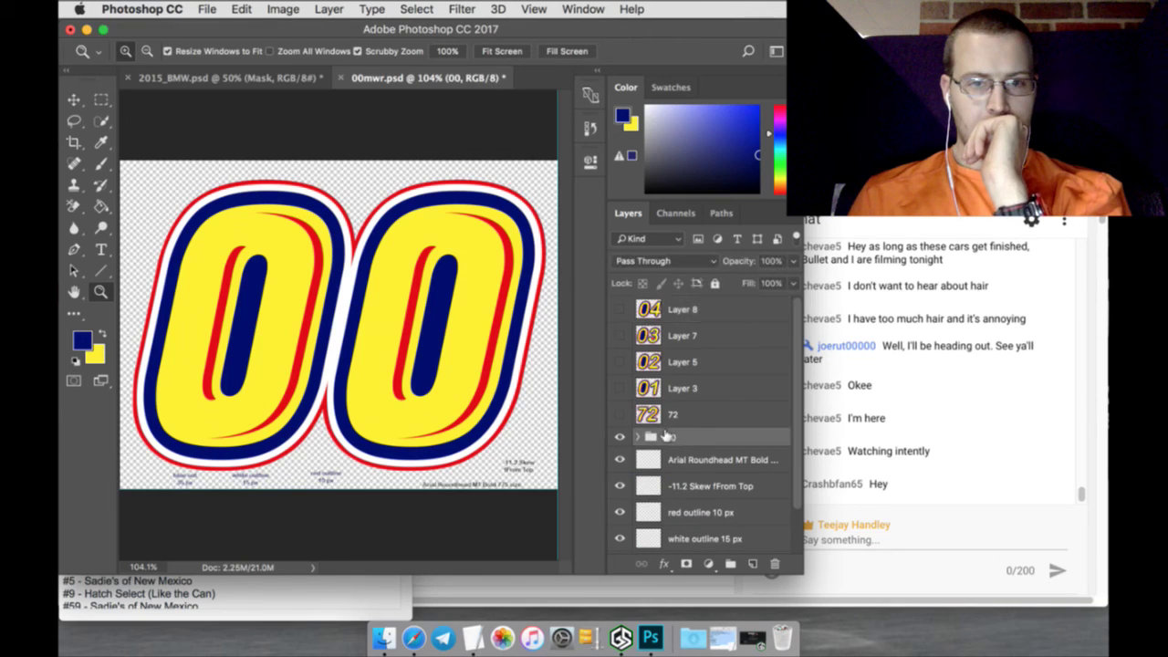
{"action": "left_click", "coordinate": [76, 100]}
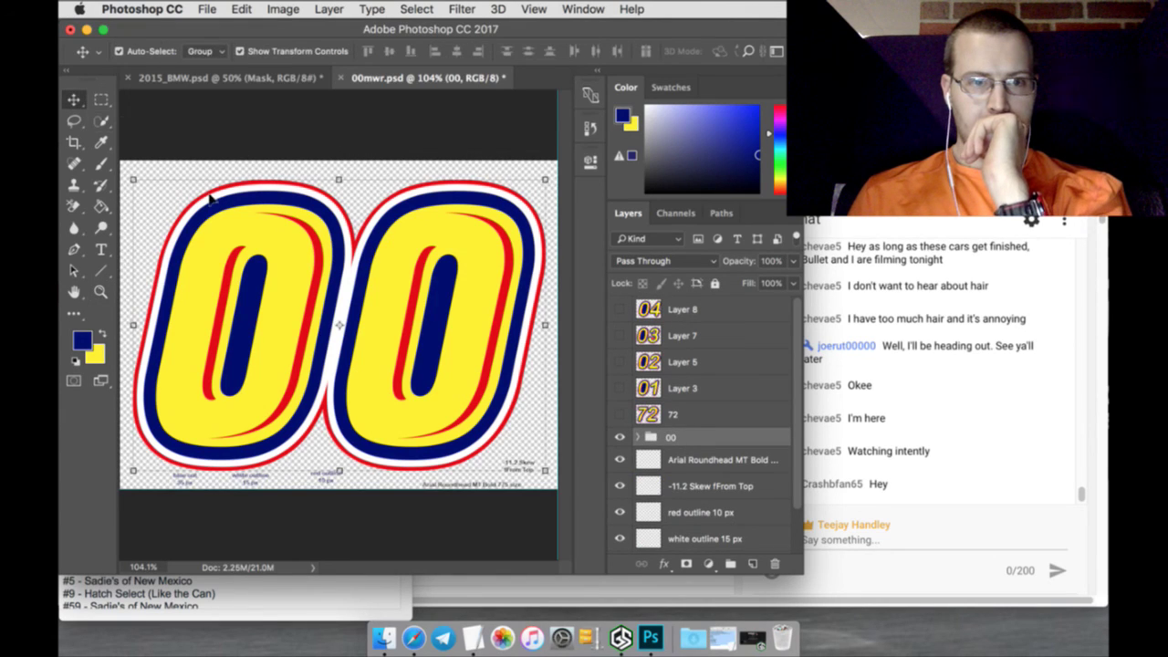
{"action": "mouse_move", "coordinate": [246, 219]}
{"action": "left_mouse_down"}
{"action": "mouse_move", "coordinate": [219, 102]}
{"action": "mouse_move", "coordinate": [193, 80]}
{"action": "mouse_move", "coordinate": [267, 220]}
{"action": "left_mouse_up"}
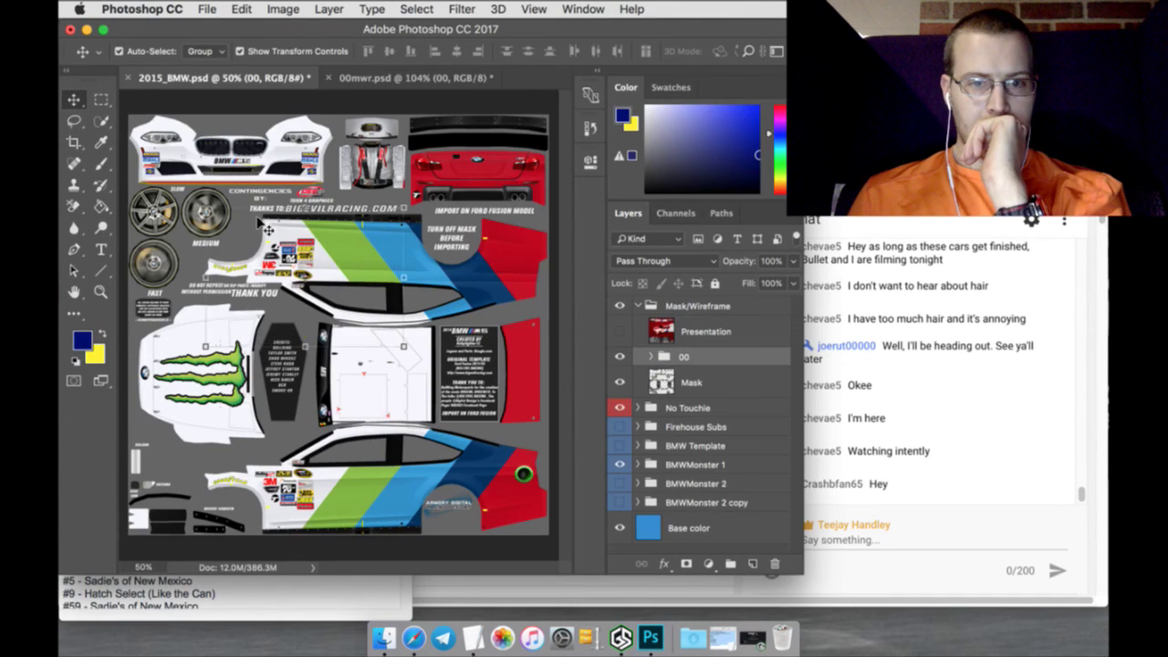
Scale the 00 group to about 37.8% on the lower car side's door and move it directly above BMWMonster 1 in the layer order
{"action": "key", "text": "super+t"}
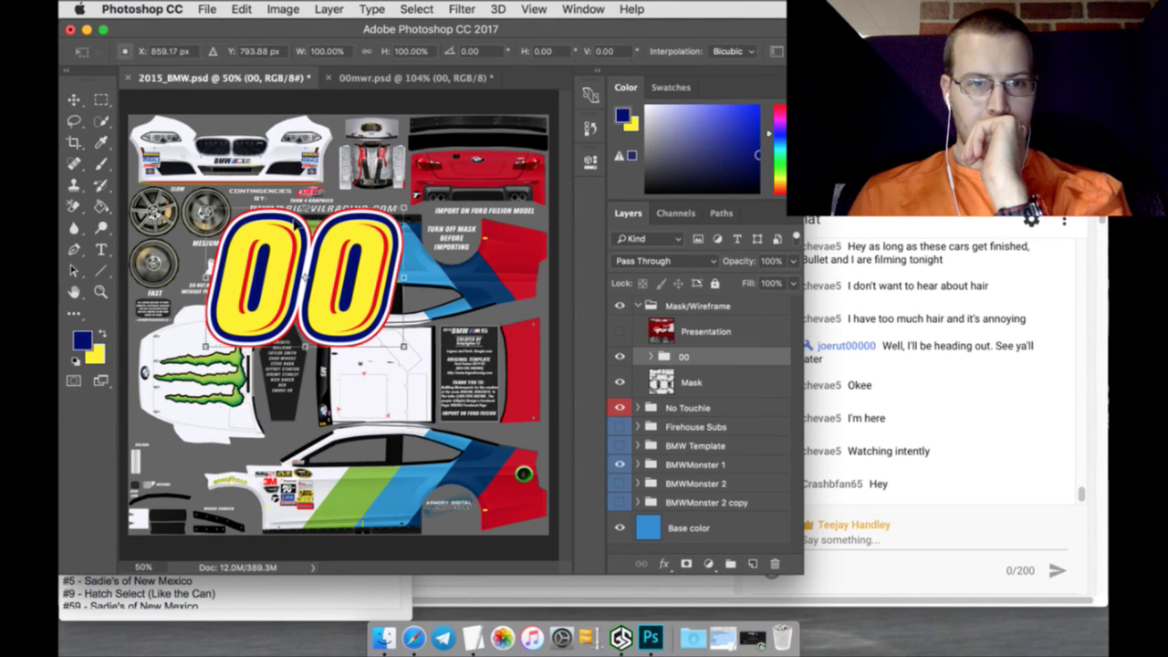
{"action": "left_click_drag", "start_coordinate": [306, 276], "coordinate": [416, 450]}
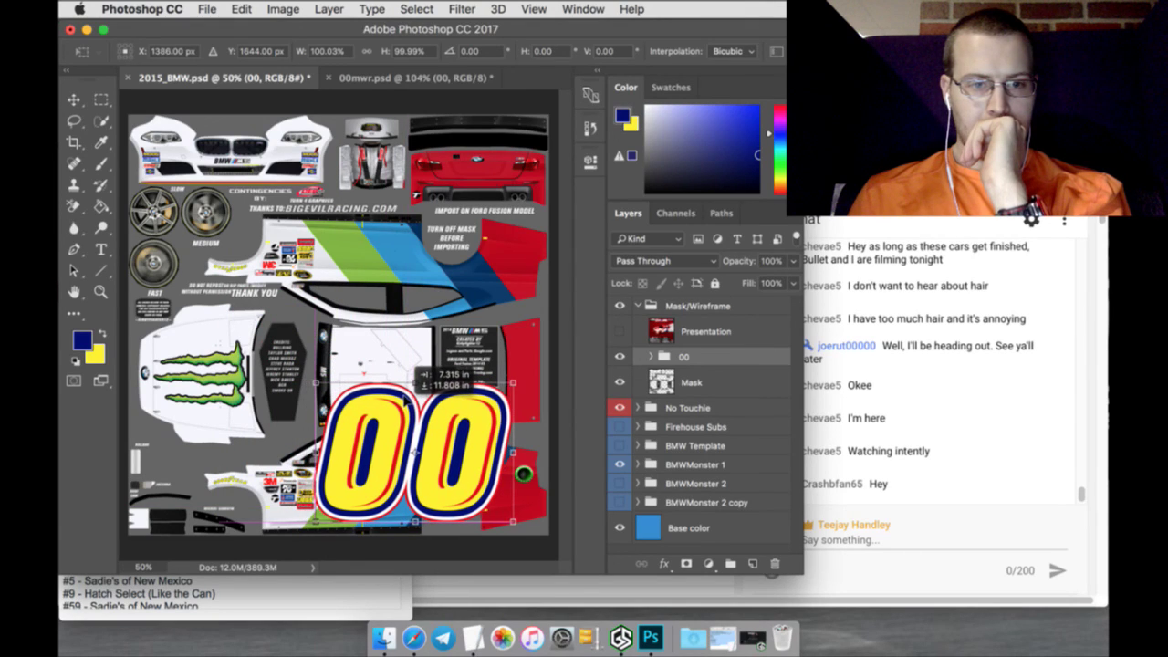
{"action": "left_click_drag", "start_coordinate": [402, 397], "coordinate": [403, 399]}
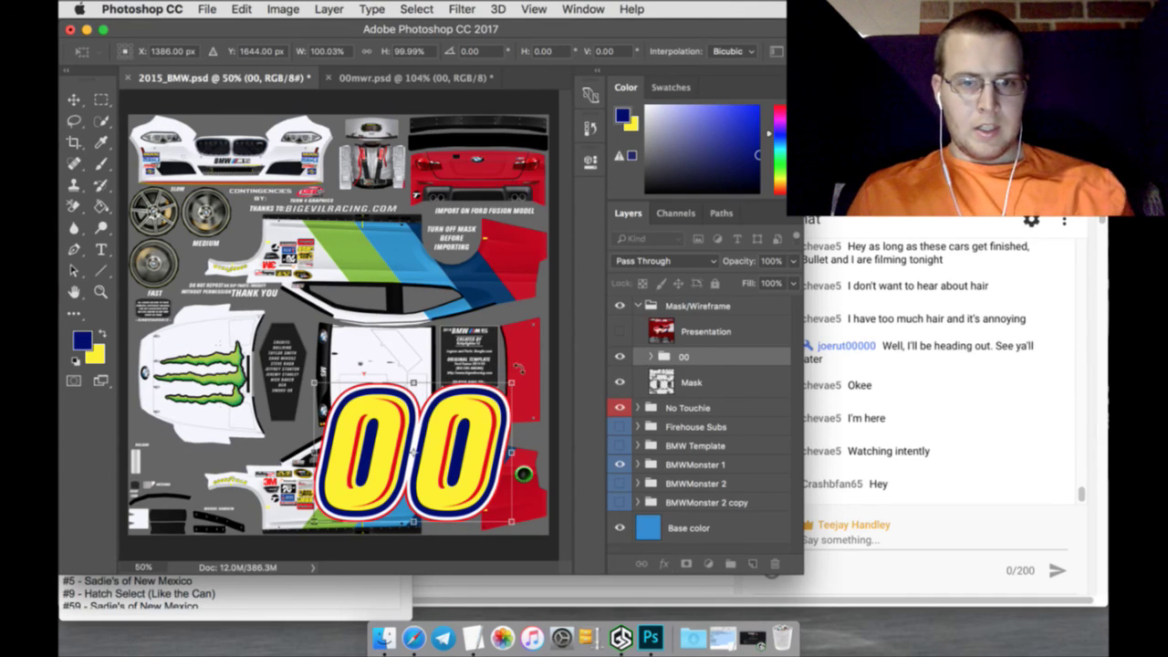
{"action": "left_click_drag", "start_coordinate": [517, 378], "coordinate": [389, 469]}
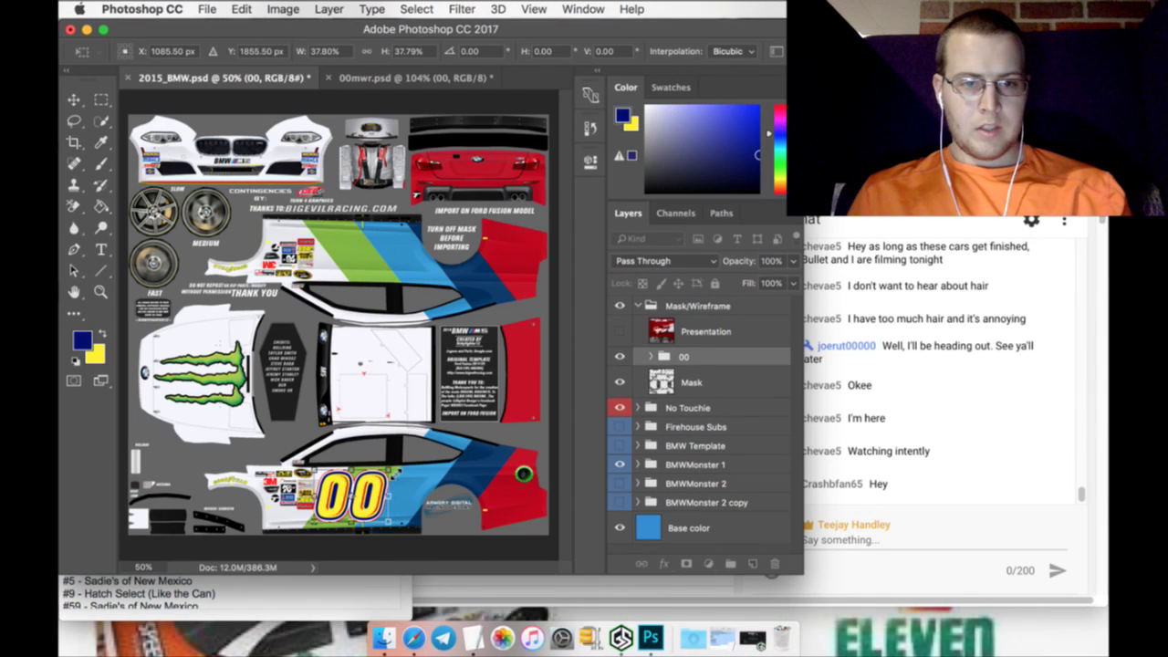
{"action": "left_click", "coordinate": [102, 100]}
{"action": "left_click", "coordinate": [730, 239]}
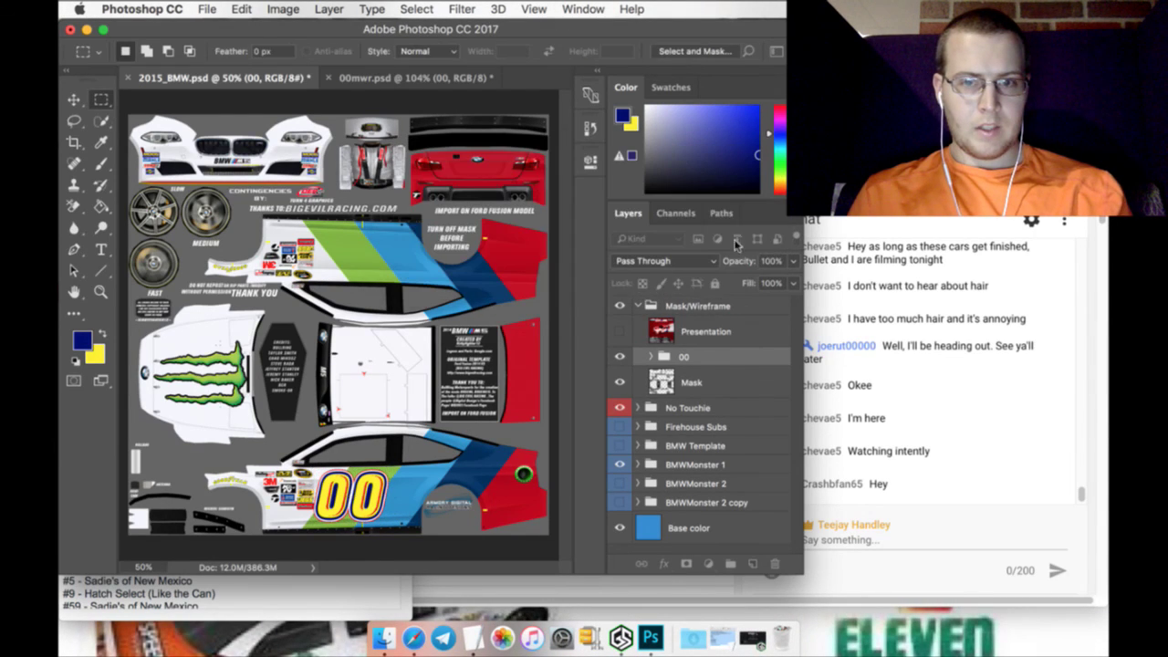
{"action": "left_click_drag", "start_coordinate": [711, 356], "coordinate": [706, 447]}
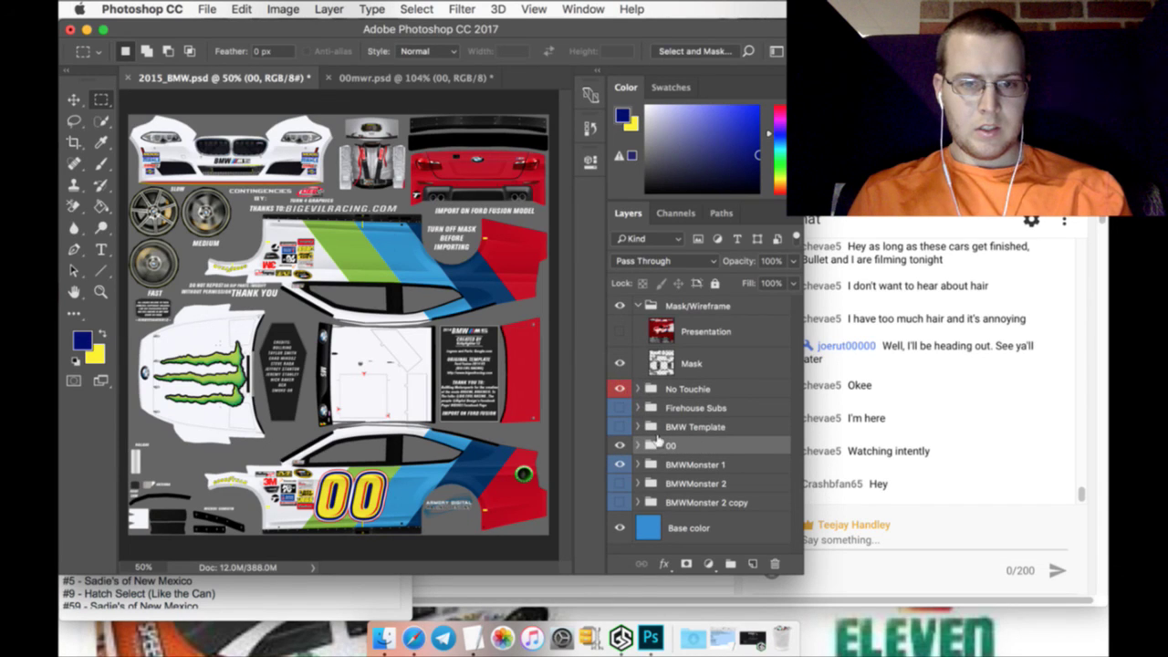
Set the foreground colour to black
{"action": "left_click", "coordinate": [100, 292]}
{"action": "left_click", "coordinate": [333, 527]}
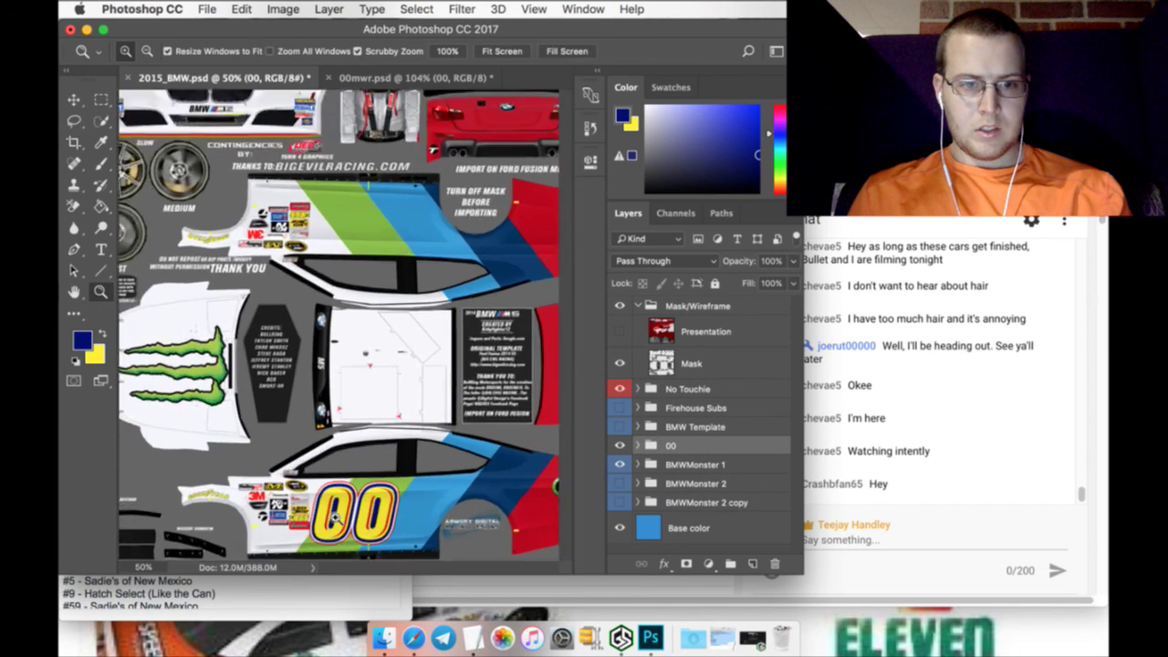
{"action": "left_click", "coordinate": [333, 527]}
{"action": "left_click", "coordinate": [333, 528]}
{"action": "scroll", "coordinate": [443, 528], "scroll_direction": "down", "scroll_amount": 2}
{"action": "left_click", "coordinate": [456, 524]}
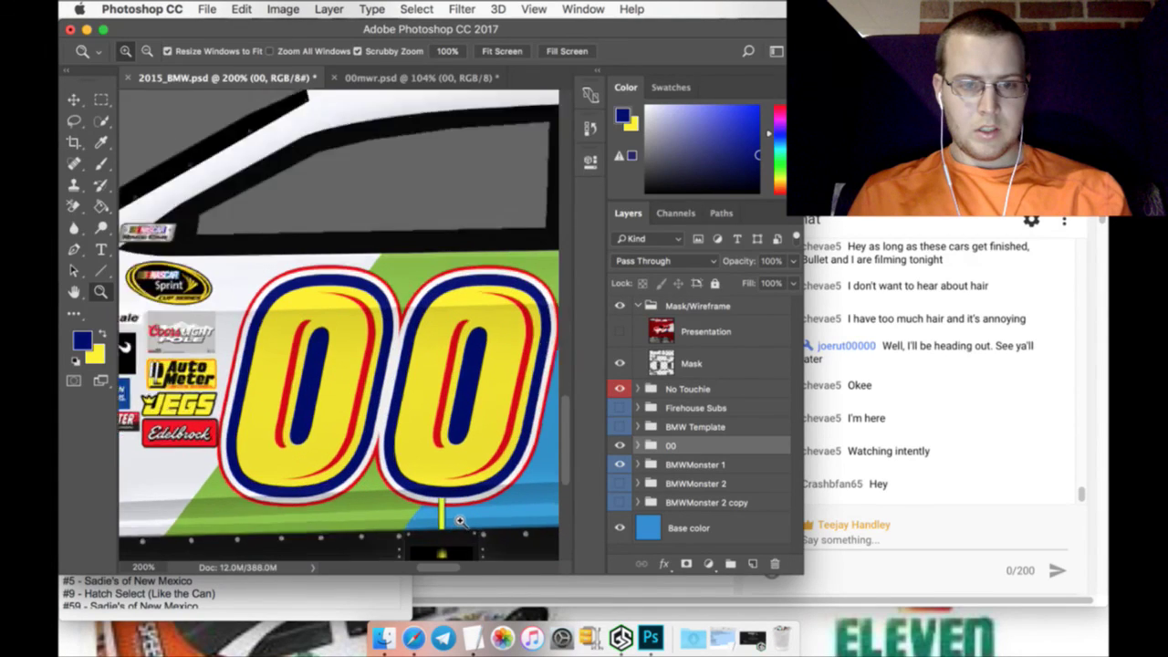
{"action": "scroll", "coordinate": [440, 564], "scroll_direction": "right", "scroll_amount": 1}
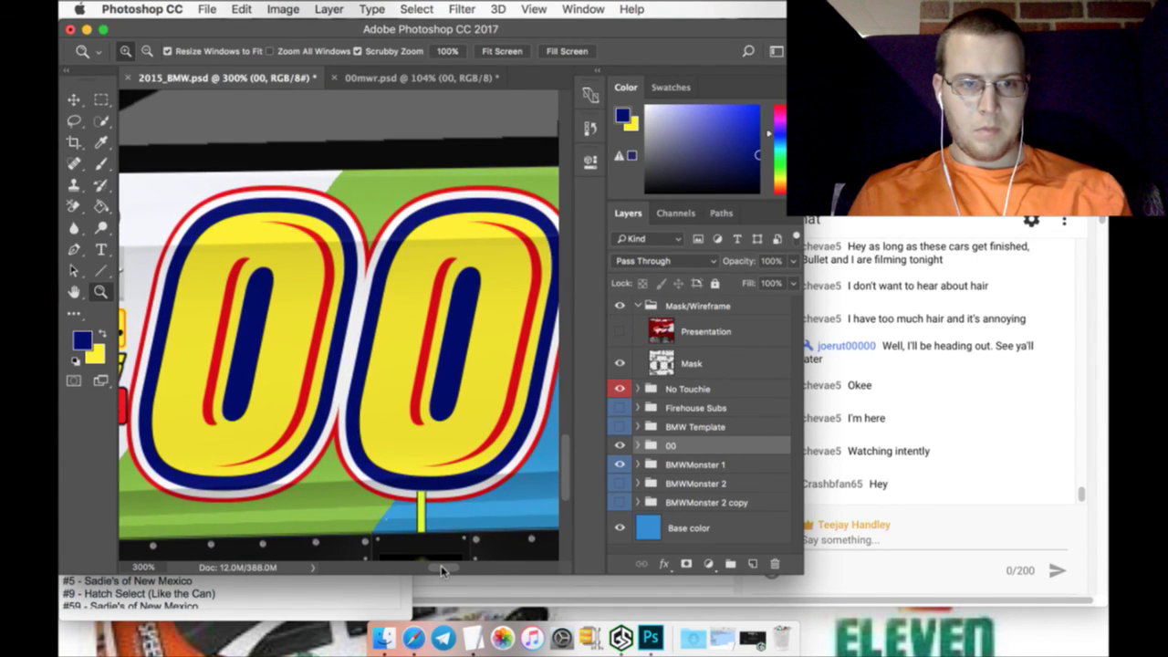
{"action": "left_click_drag", "start_coordinate": [441, 564], "coordinate": [442, 498]}
{"action": "scroll", "coordinate": [442, 497], "scroll_direction": "left", "scroll_amount": 5}
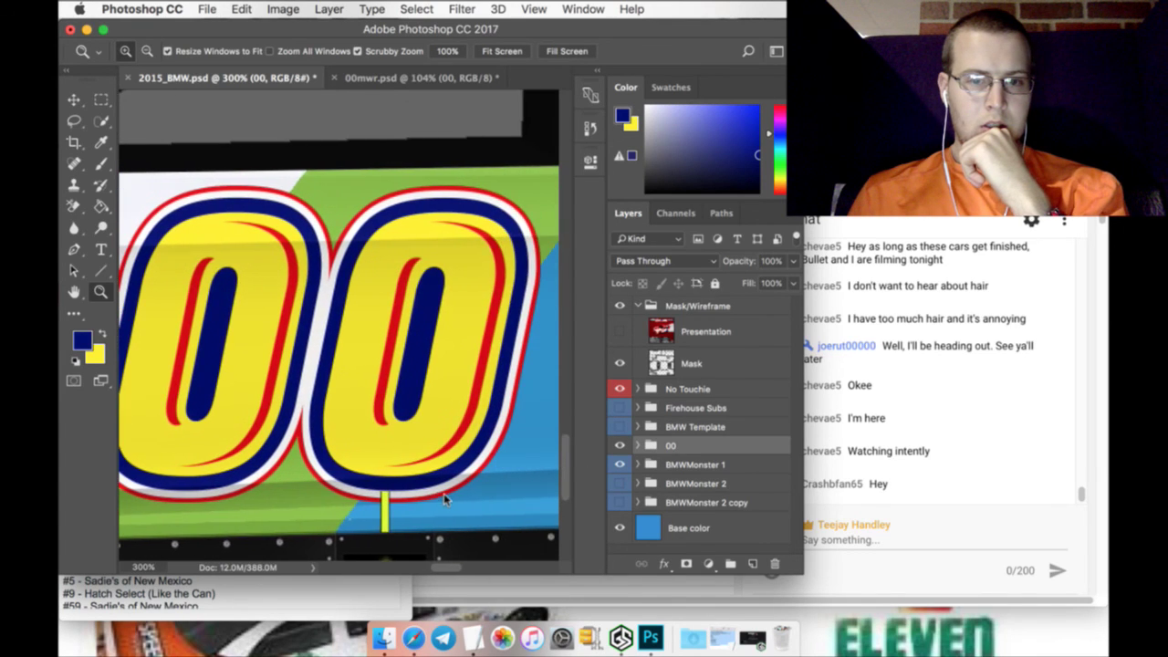
{"action": "left_click", "coordinate": [105, 336]}
{"action": "left_click", "coordinate": [646, 190]}
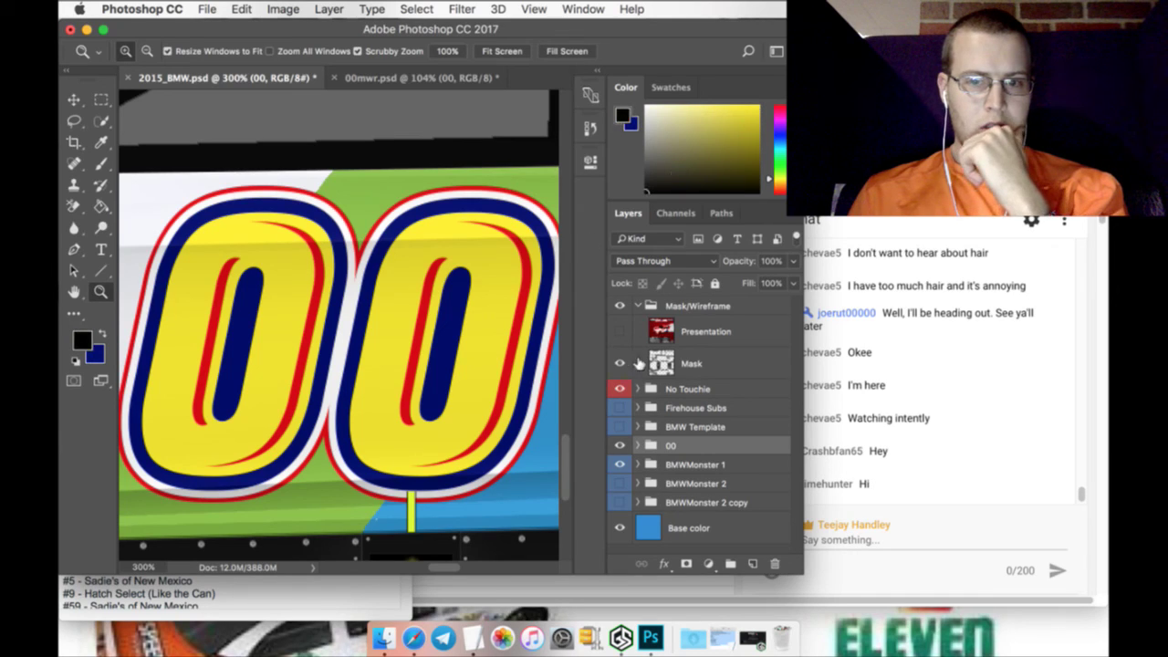
Rasterize the yellow shape layer in the 00 group and fill both zeros' yellow areas with black
{"action": "left_click", "coordinate": [638, 445]}
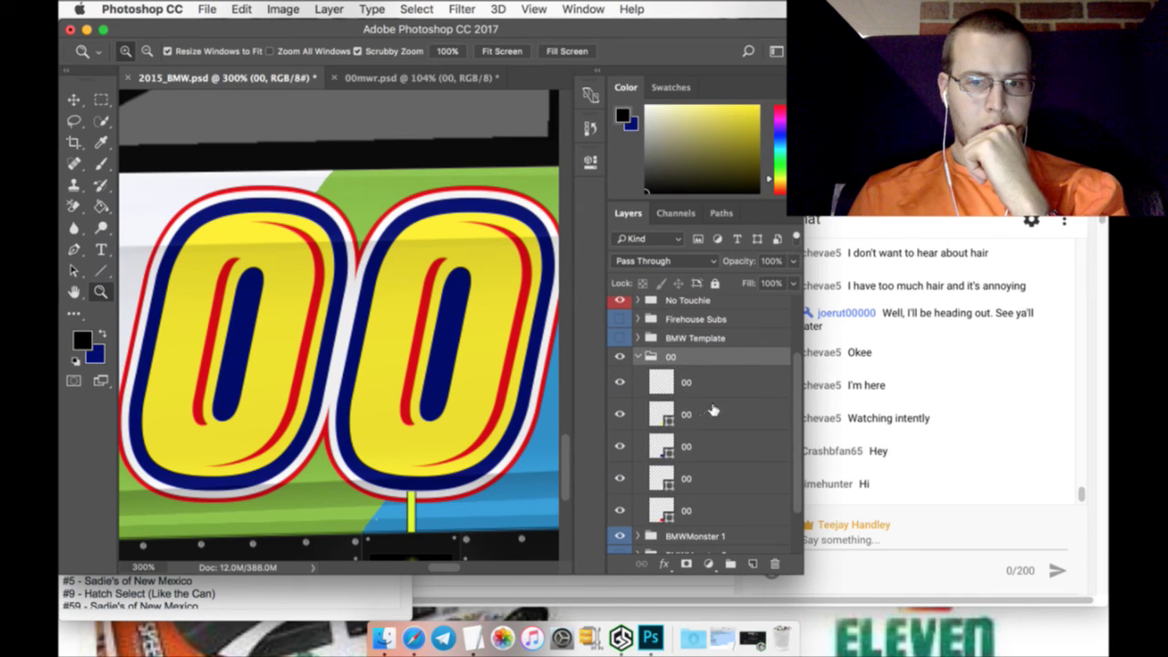
{"action": "left_click", "coordinate": [713, 412]}
{"action": "left_click", "coordinate": [101, 206]}
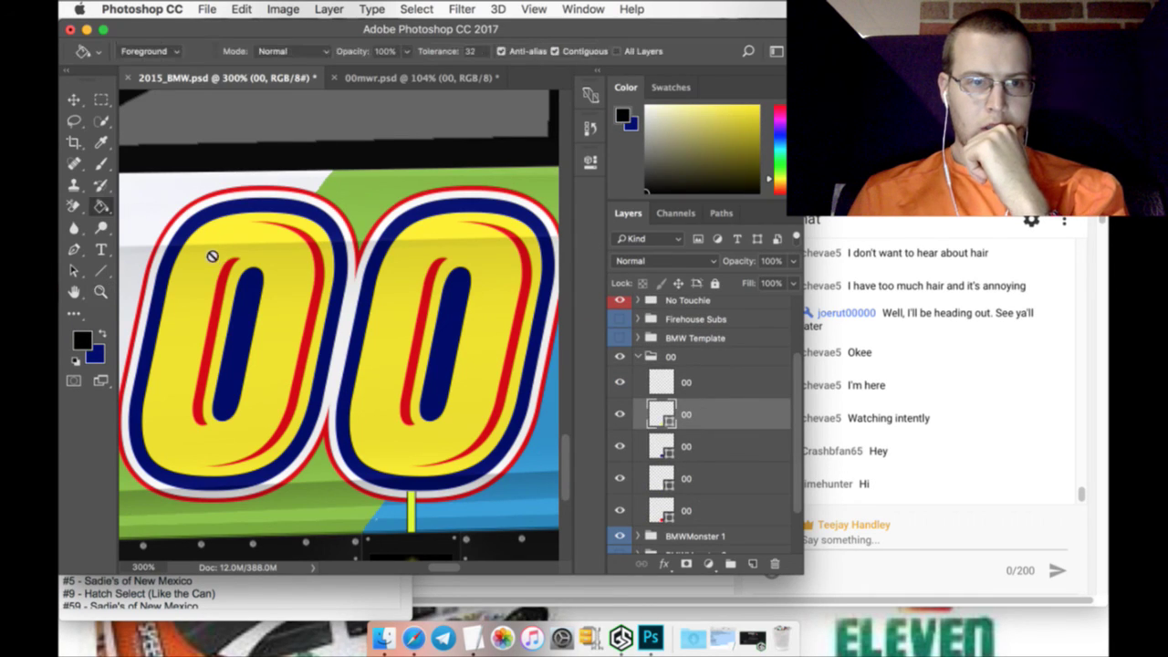
{"action": "left_click", "coordinate": [212, 256]}
{"action": "left_click", "coordinate": [702, 238]}
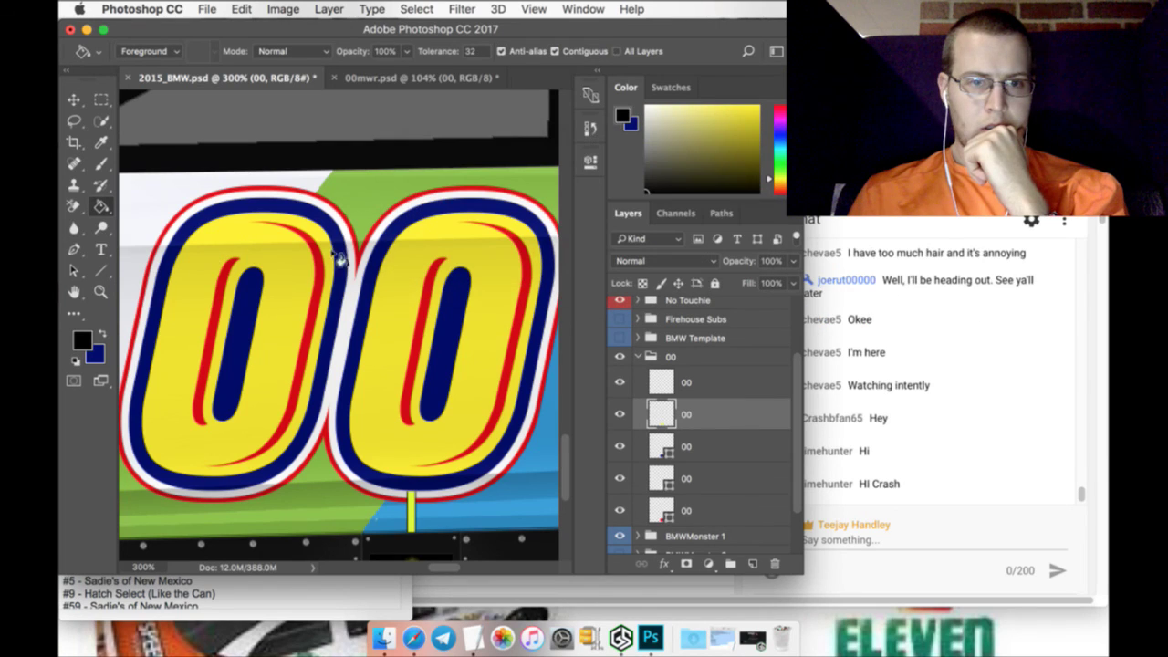
{"action": "left_click", "coordinate": [412, 275]}
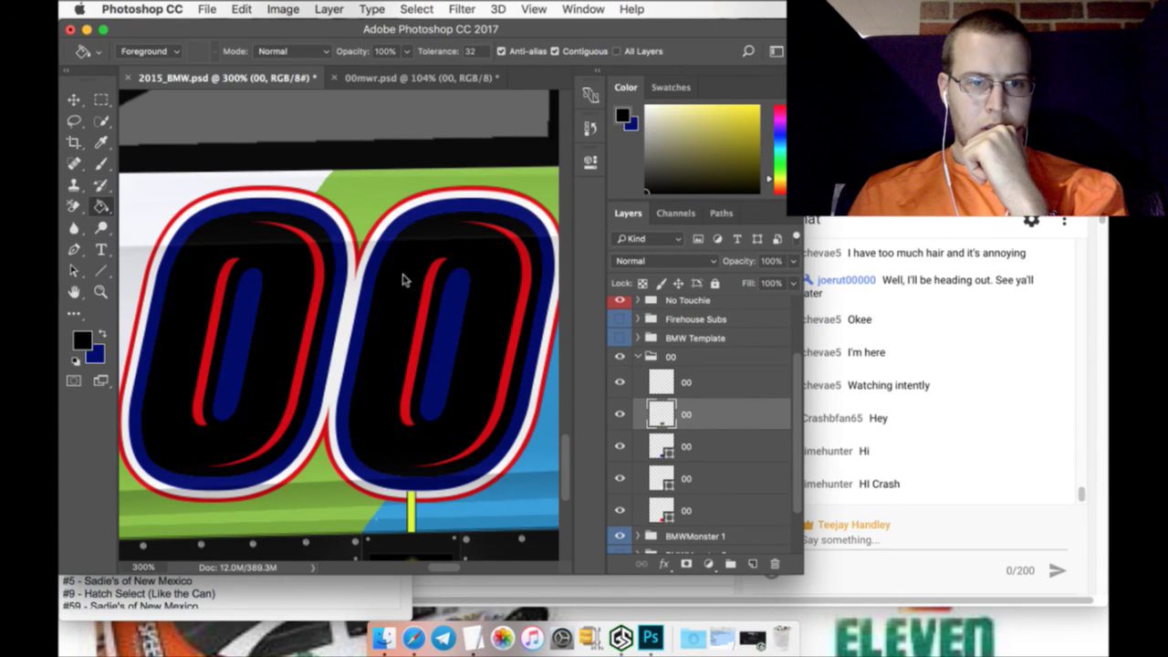
Select the pixels of the red accent lines on the topmost layer inside the 00 group
{"action": "left_click", "coordinate": [671, 377]}
{"action": "left_click", "coordinate": [419, 10]}
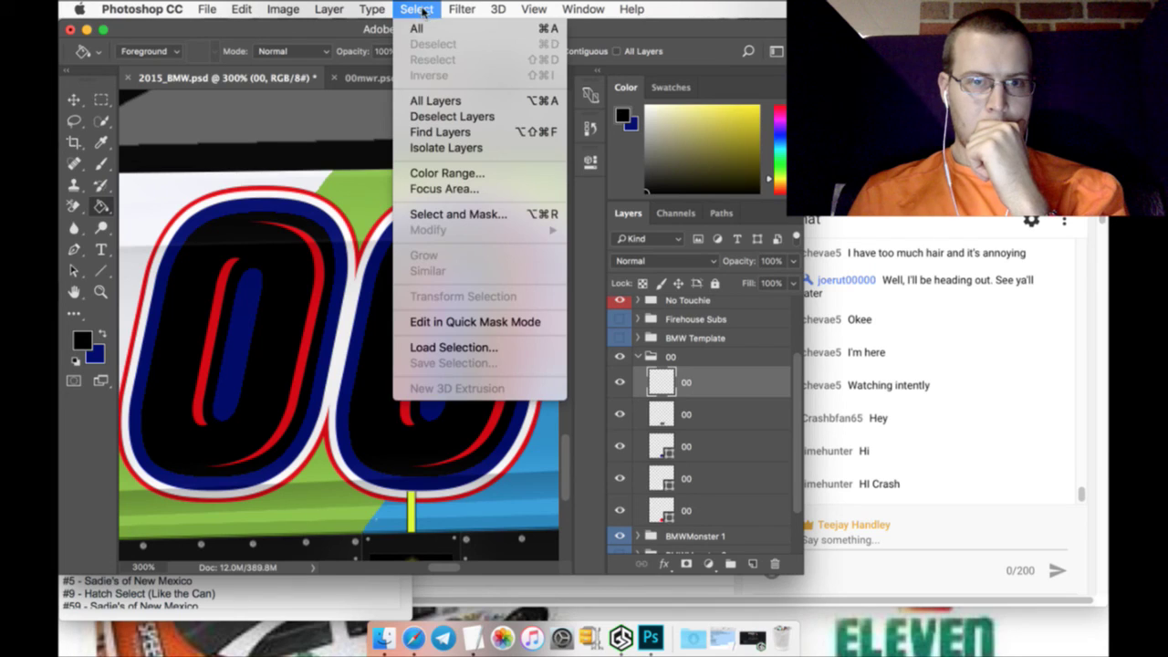
{"action": "left_click", "coordinate": [689, 351]}
{"action": "right_click", "coordinate": [714, 383]}
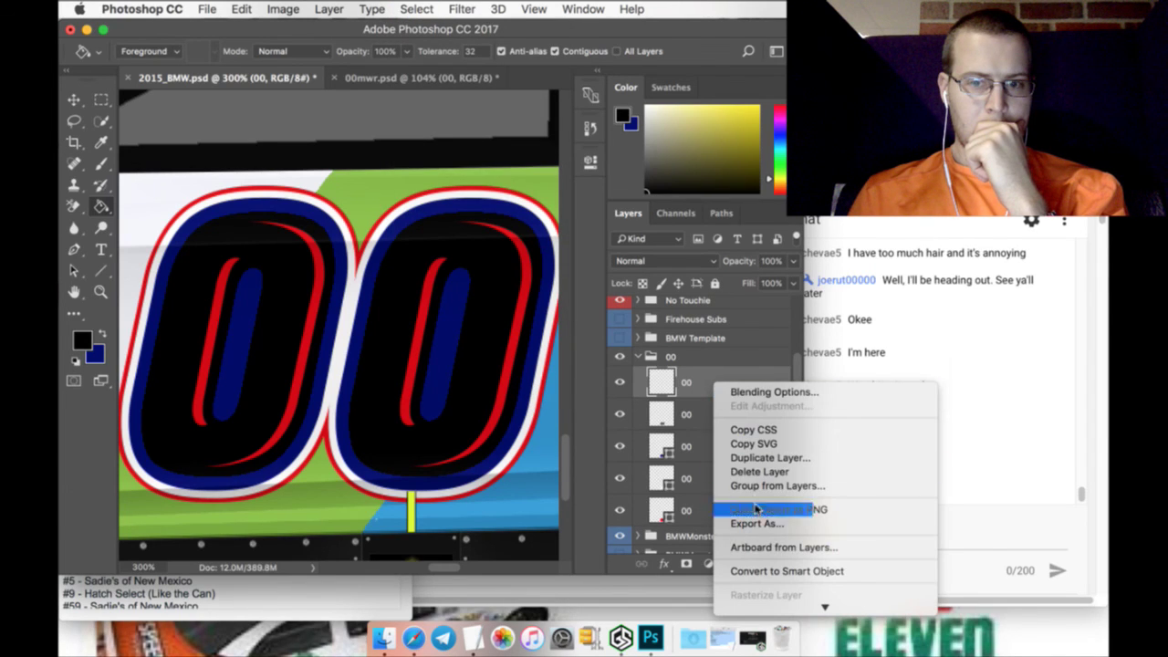
{"action": "scroll", "coordinate": [771, 547], "scroll_direction": "down", "scroll_amount": 5}
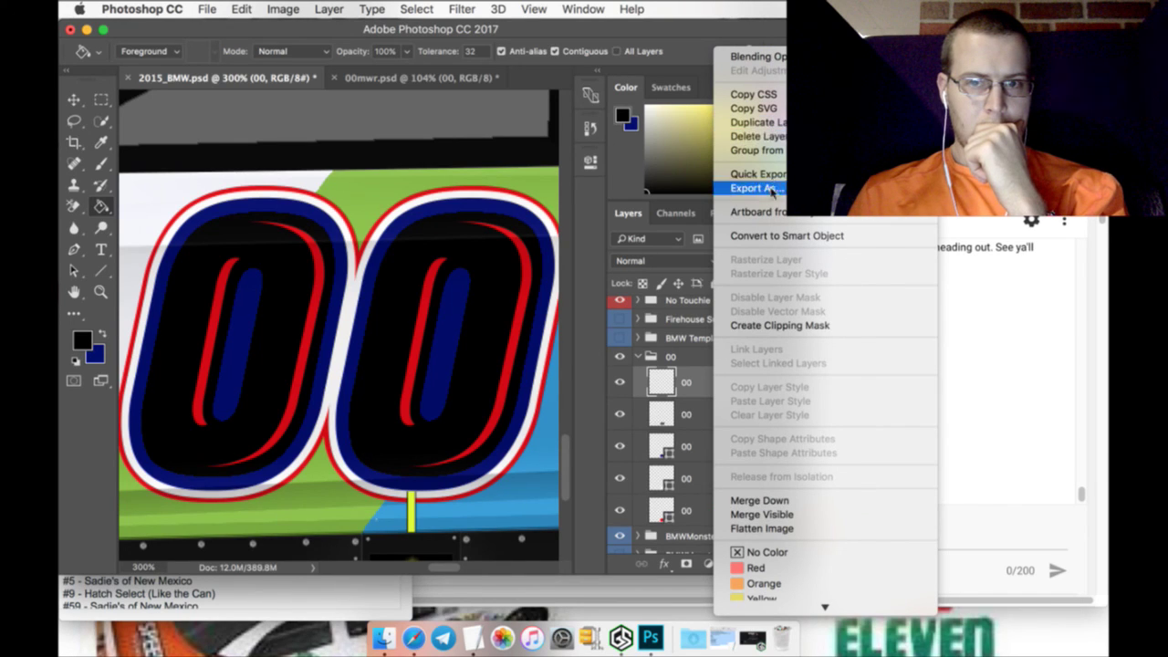
{"action": "key", "text": "Escape"}
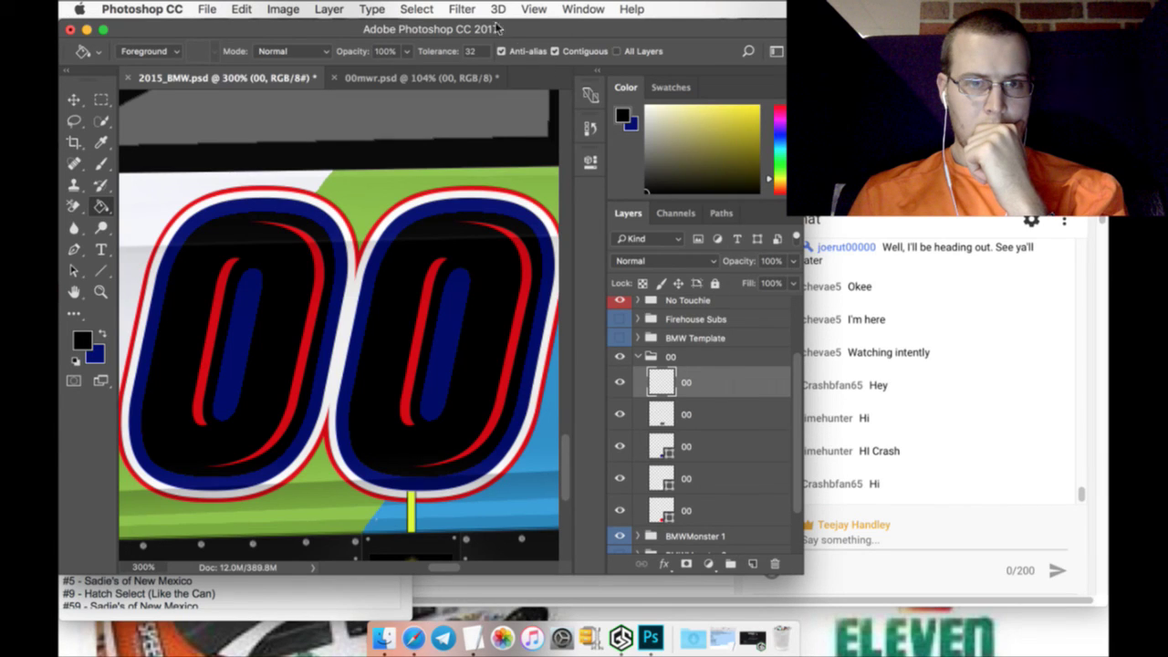
{"action": "left_click", "coordinate": [416, 9]}
{"action": "key", "text": "Escape"}
{"action": "key", "text": "w"}
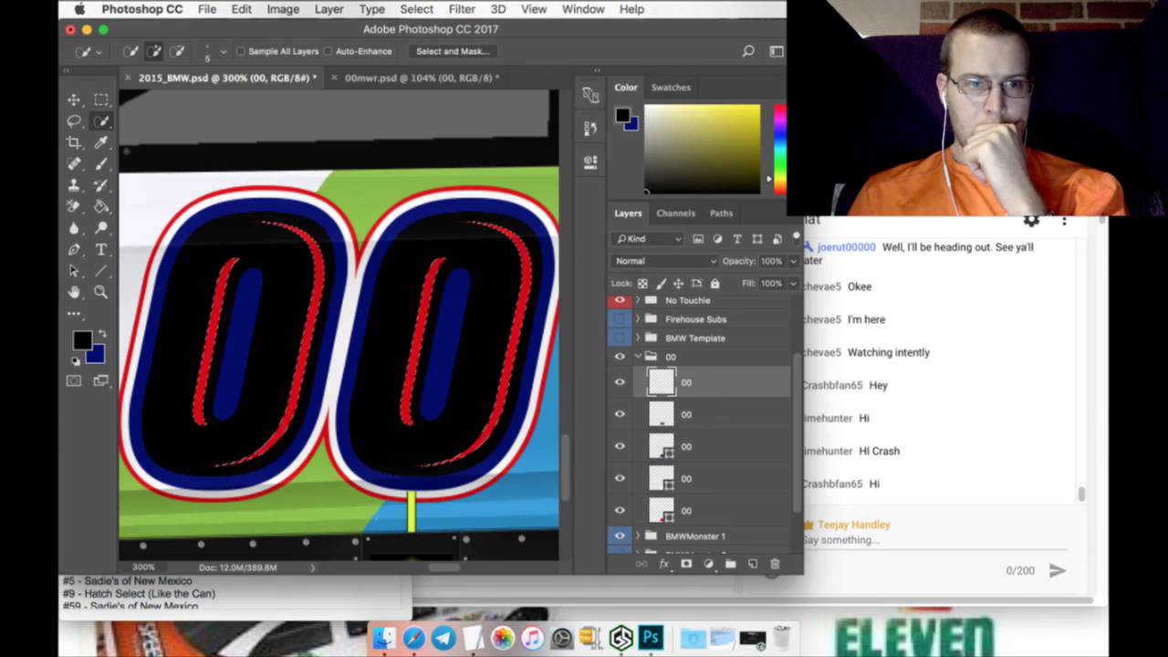
Sample the car body's light green, paint the selected accent lines of both zeros with it, and clear the selection
{"action": "key", "text": "i"}
{"action": "left_click", "coordinate": [354, 201]}
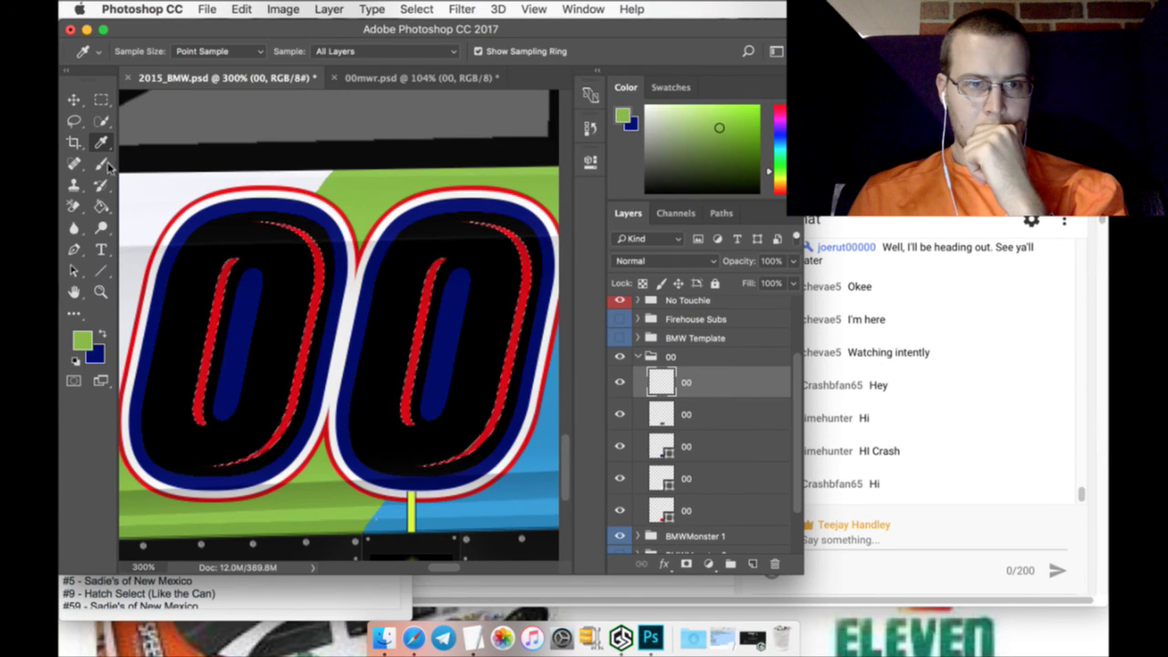
{"action": "key", "text": "b"}
{"action": "mouse_move", "coordinate": [247, 492]}
{"action": "left_mouse_down"}
{"action": "mouse_move", "coordinate": [274, 383]}
{"action": "mouse_move", "coordinate": [438, 364]}
{"action": "mouse_move", "coordinate": [301, 364]}
{"action": "mouse_move", "coordinate": [251, 383]}
{"action": "left_mouse_up"}
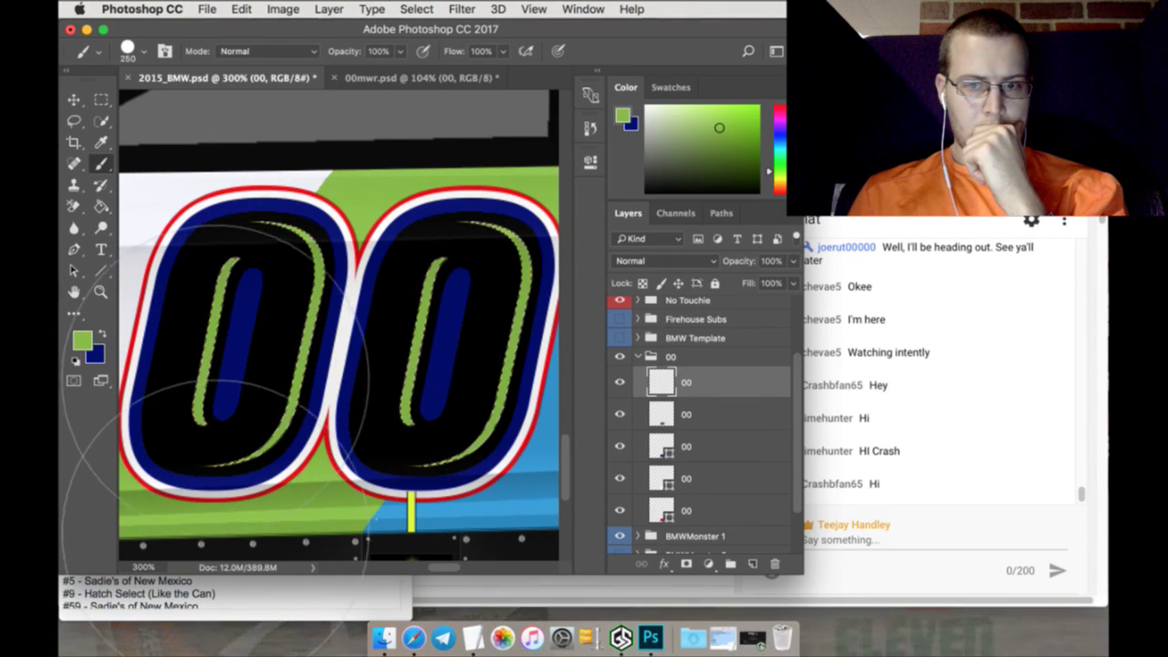
{"action": "left_click", "coordinate": [101, 99]}
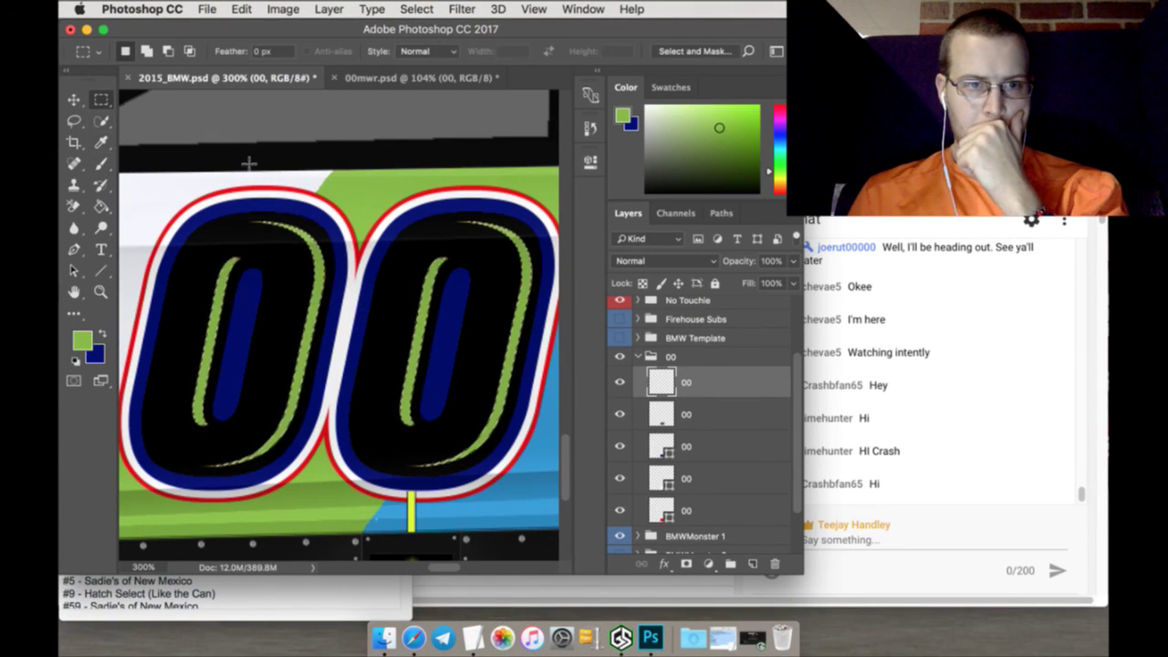
{"action": "left_click", "coordinate": [249, 162]}
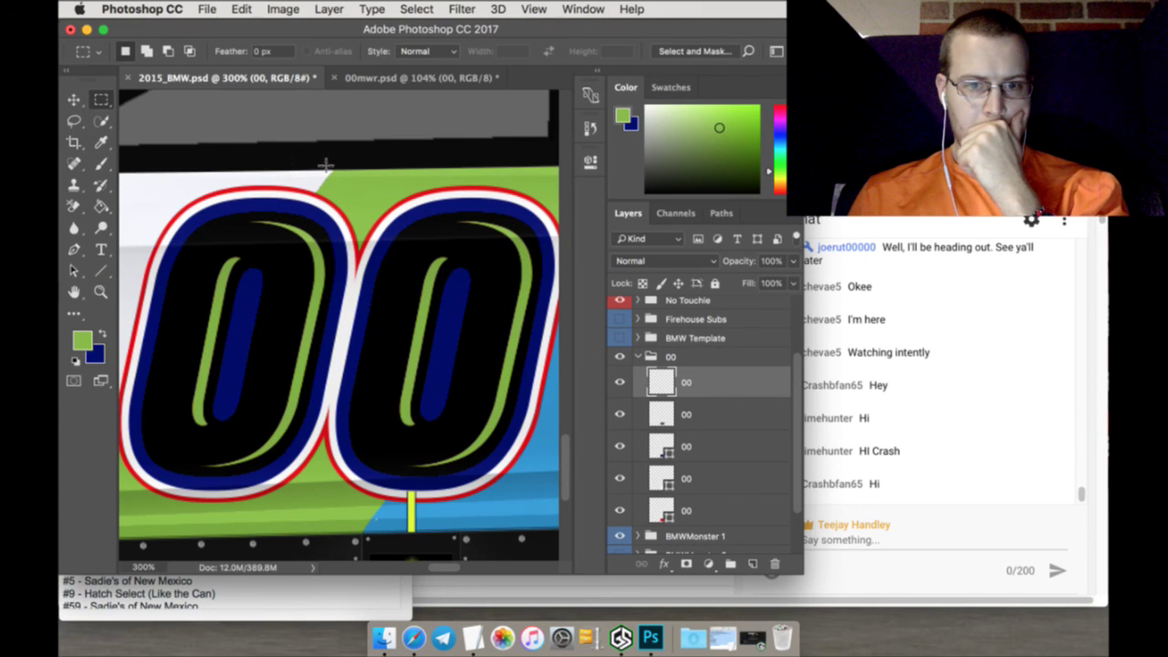
Rasterize the navy shape layer inside the 00 group
{"action": "left_click", "coordinate": [703, 446]}
{"action": "left_click", "coordinate": [620, 444]}
{"action": "left_click", "coordinate": [620, 444]}
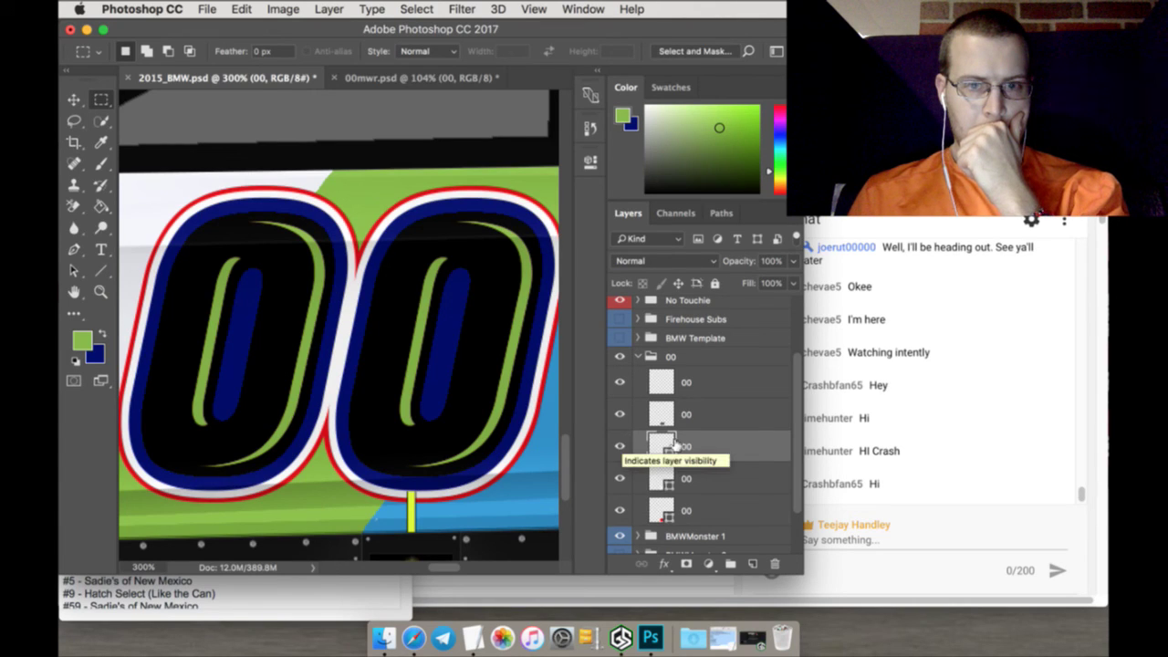
{"action": "left_click", "coordinate": [100, 206]}
{"action": "left_click", "coordinate": [261, 302]}
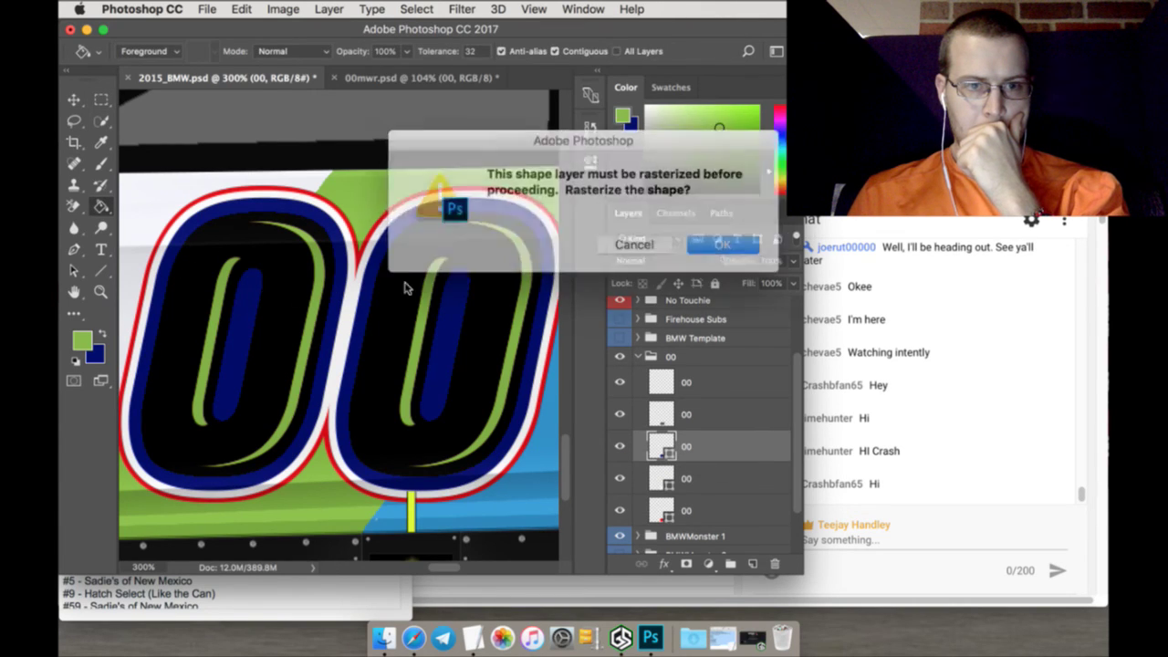
{"action": "left_click", "coordinate": [704, 242]}
Try filling the navy areas of both zeros with the light green using the Paint Bucket, and undo both fills
{"action": "left_click", "coordinate": [456, 337]}
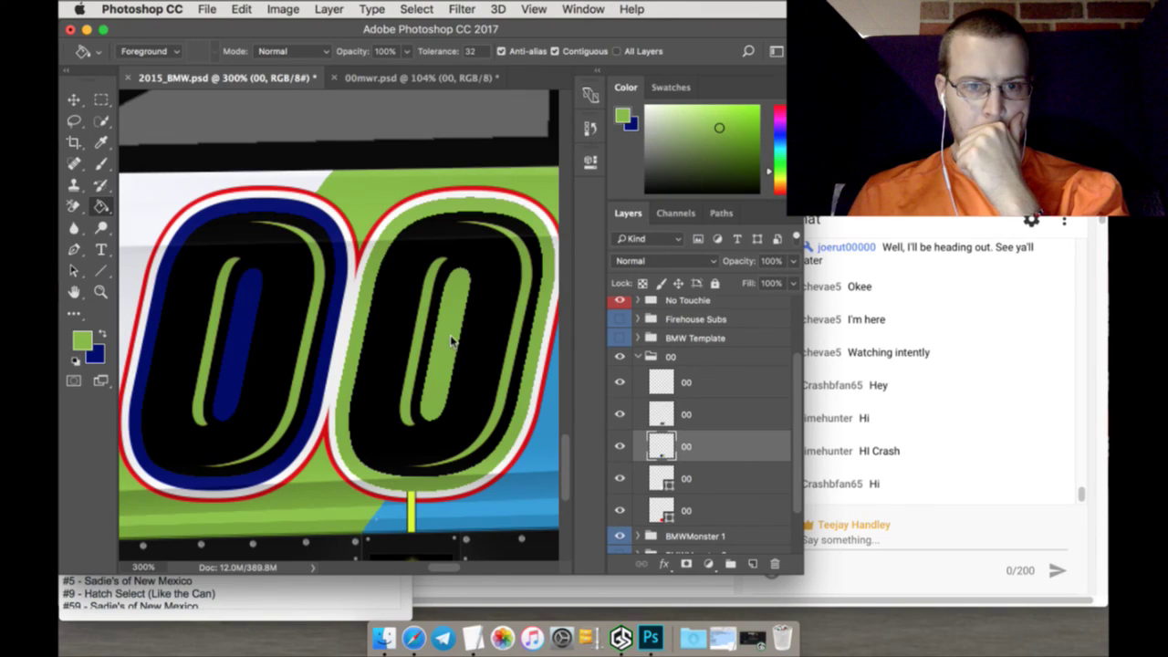
{"action": "left_click", "coordinate": [257, 344]}
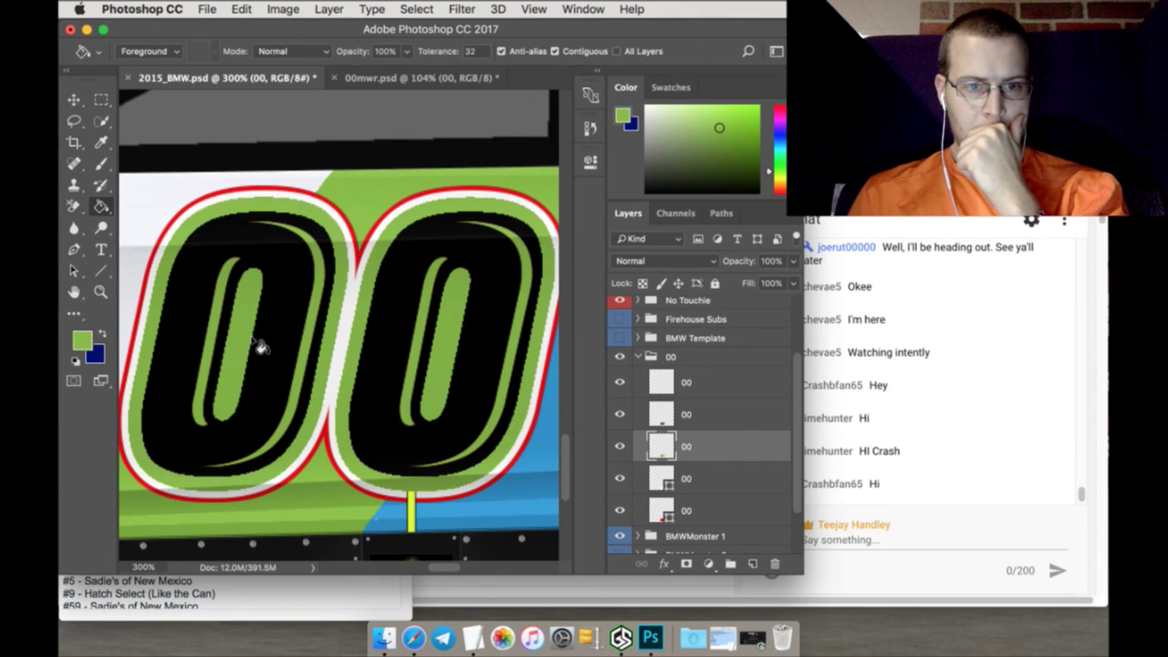
{"action": "key", "text": "super+z"}
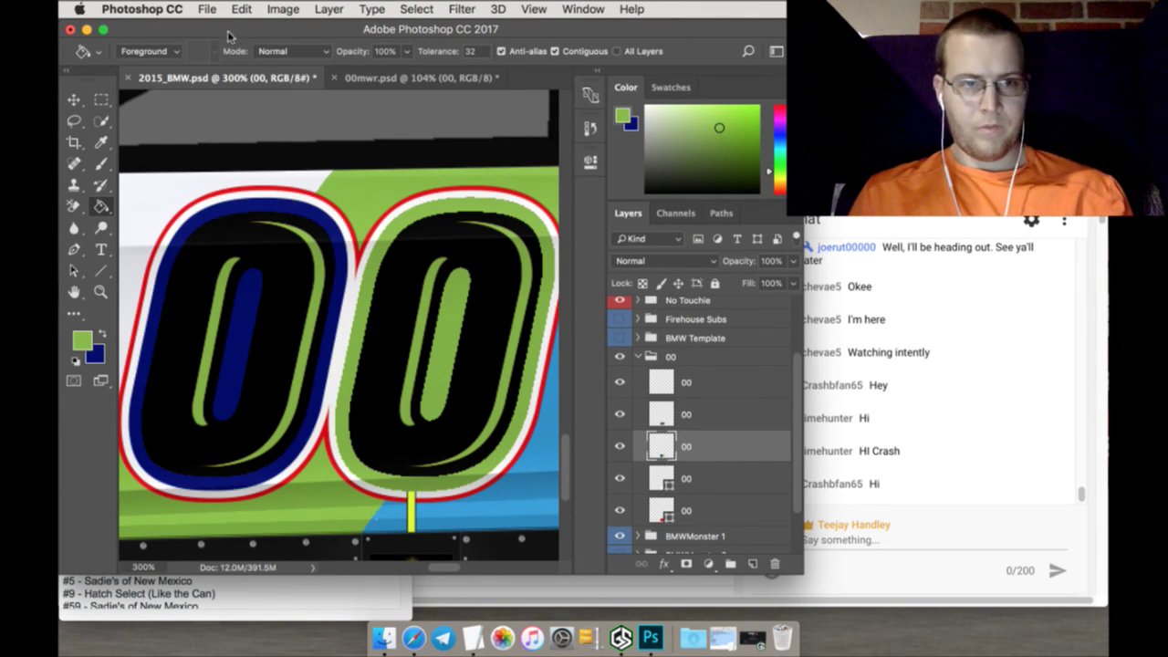
{"action": "left_click", "coordinate": [241, 9]}
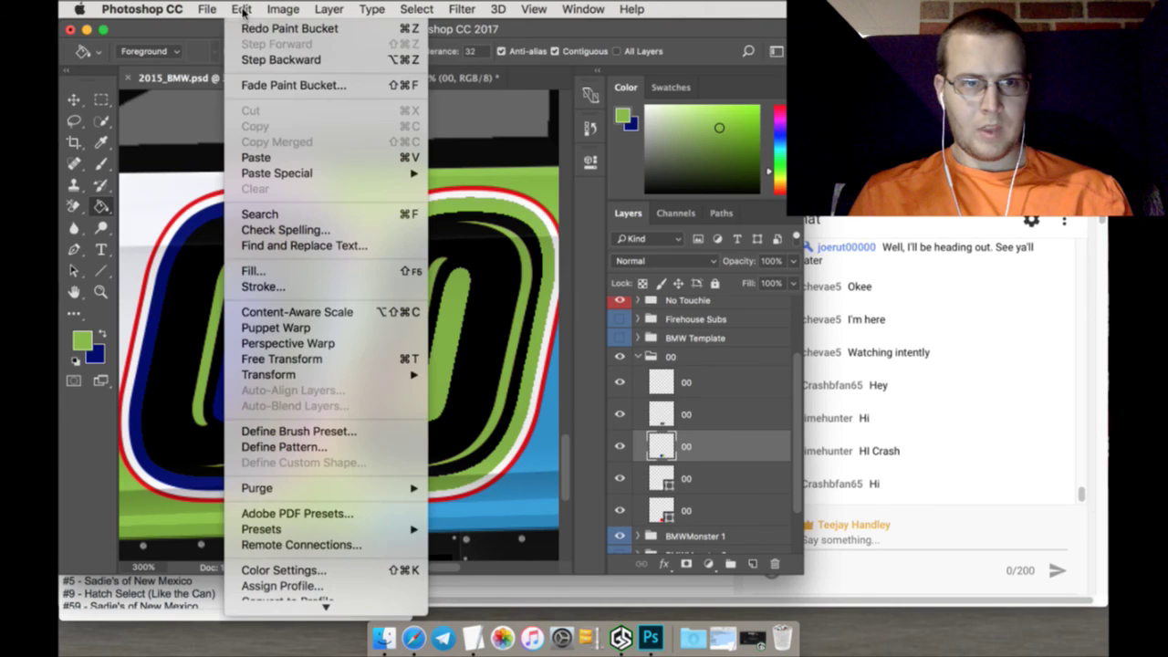
{"action": "left_click", "coordinate": [260, 61]}
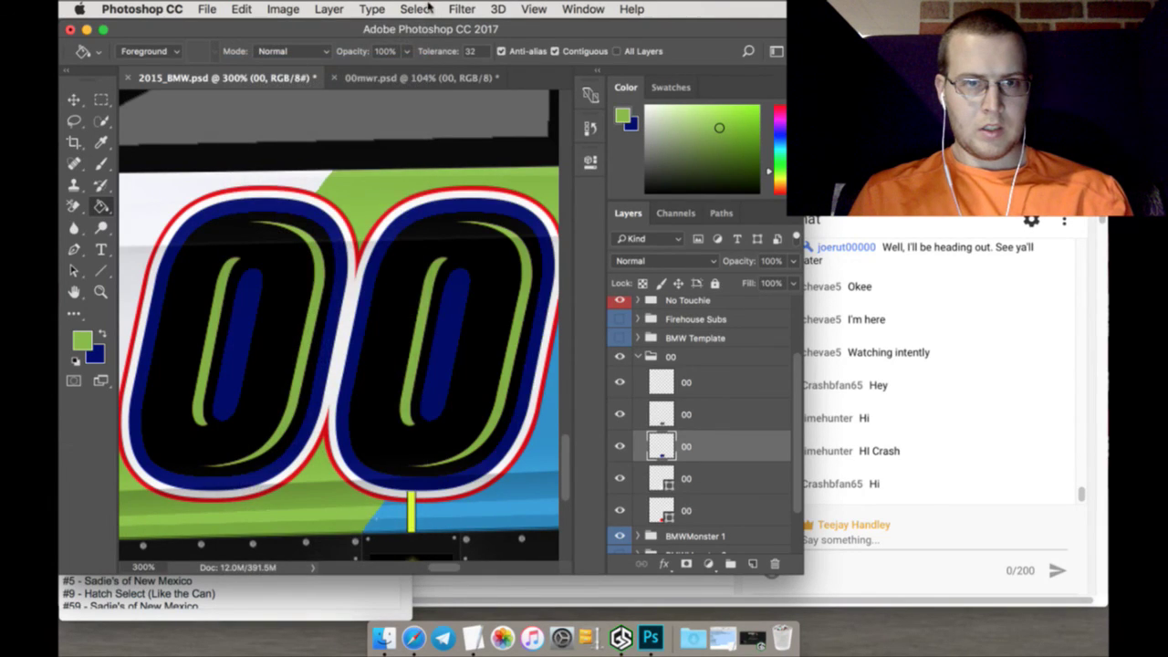
Select the pixels of the navy 00 layer and brush the light green over both zeros' outlines and centres
{"action": "left_click", "coordinate": [416, 9]}
{"action": "left_click", "coordinate": [436, 51]}
{"action": "left_click", "coordinate": [101, 121]}
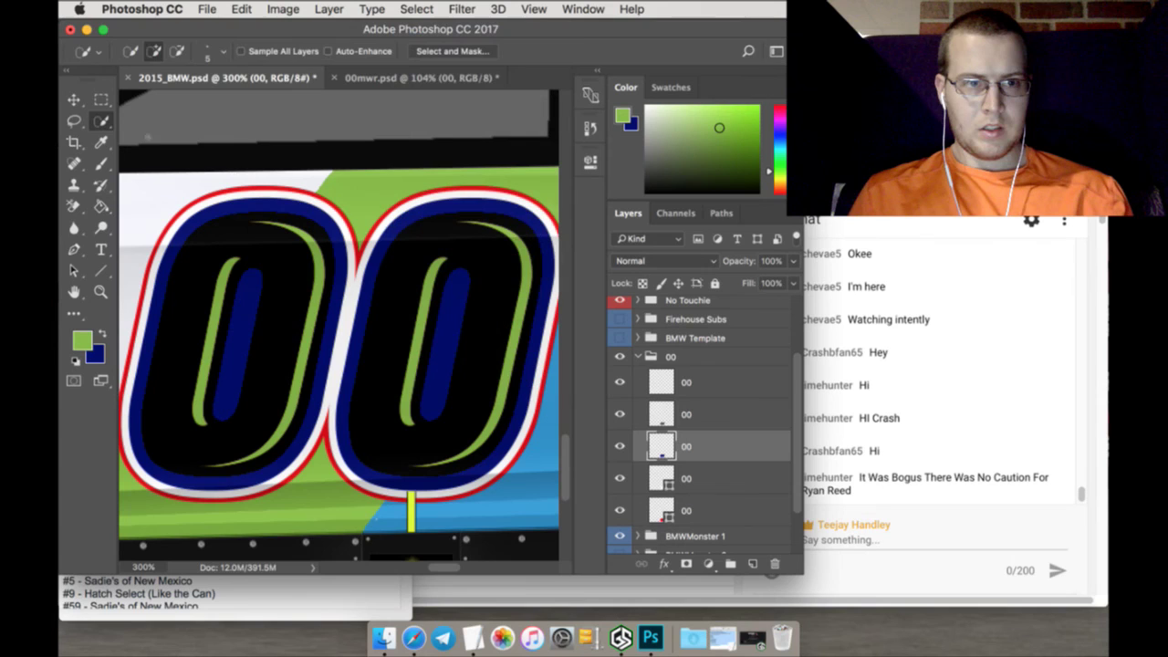
{"action": "left_click", "coordinate": [101, 164]}
{"action": "left_click_drag", "start_coordinate": [228, 365], "coordinate": [429, 438]}
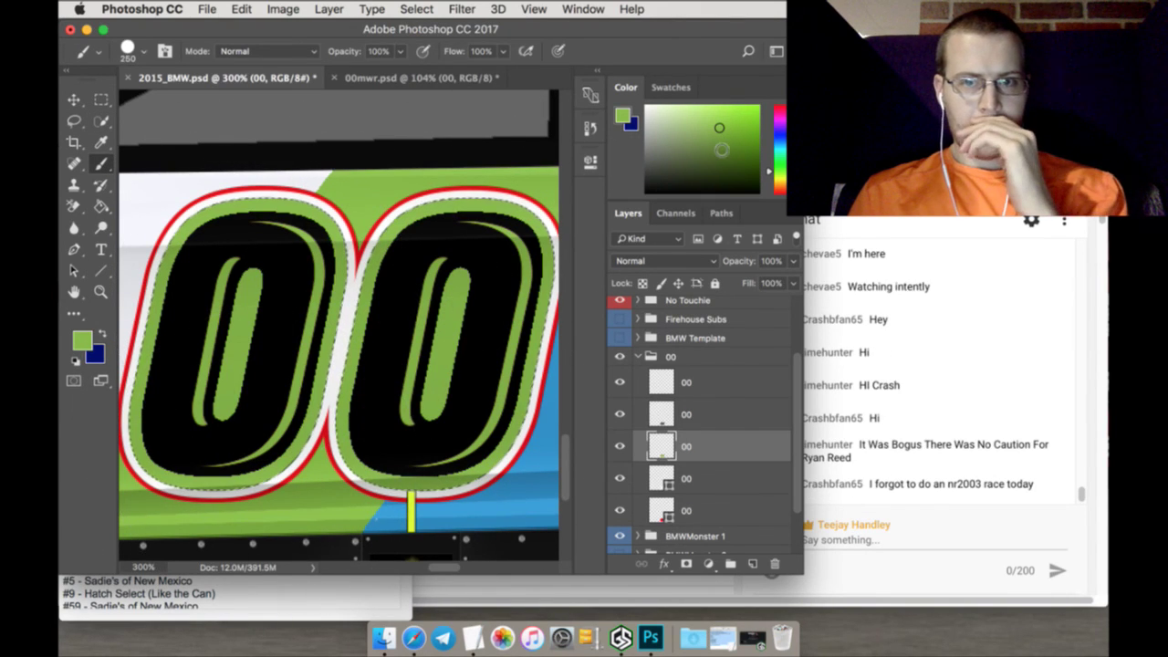
Repaint the selected outlines and centres of both zeros with a darker green, and clear the selection
{"action": "left_click", "coordinate": [721, 146]}
{"action": "mouse_move", "coordinate": [273, 355]}
{"action": "left_mouse_down"}
{"action": "mouse_move", "coordinate": [470, 410]}
{"action": "mouse_move", "coordinate": [237, 364]}
{"action": "mouse_move", "coordinate": [438, 383]}
{"action": "mouse_move", "coordinate": [228, 356]}
{"action": "mouse_move", "coordinate": [219, 219]}
{"action": "left_mouse_up"}
{"action": "key", "text": "m"}
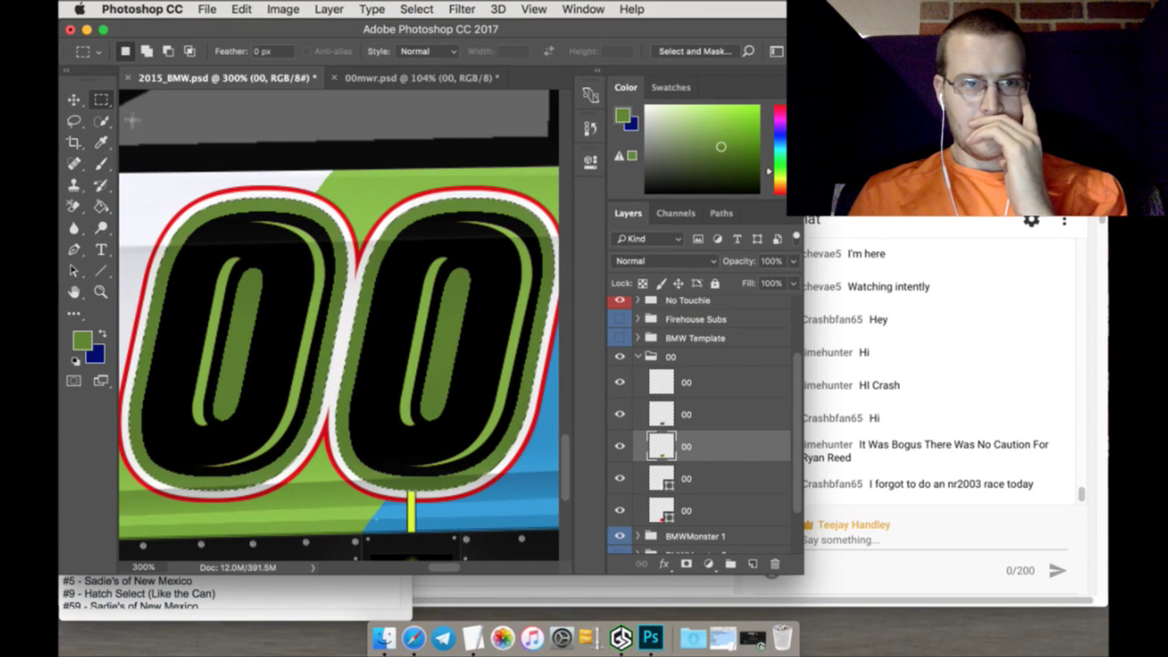
{"action": "left_click", "coordinate": [178, 149]}
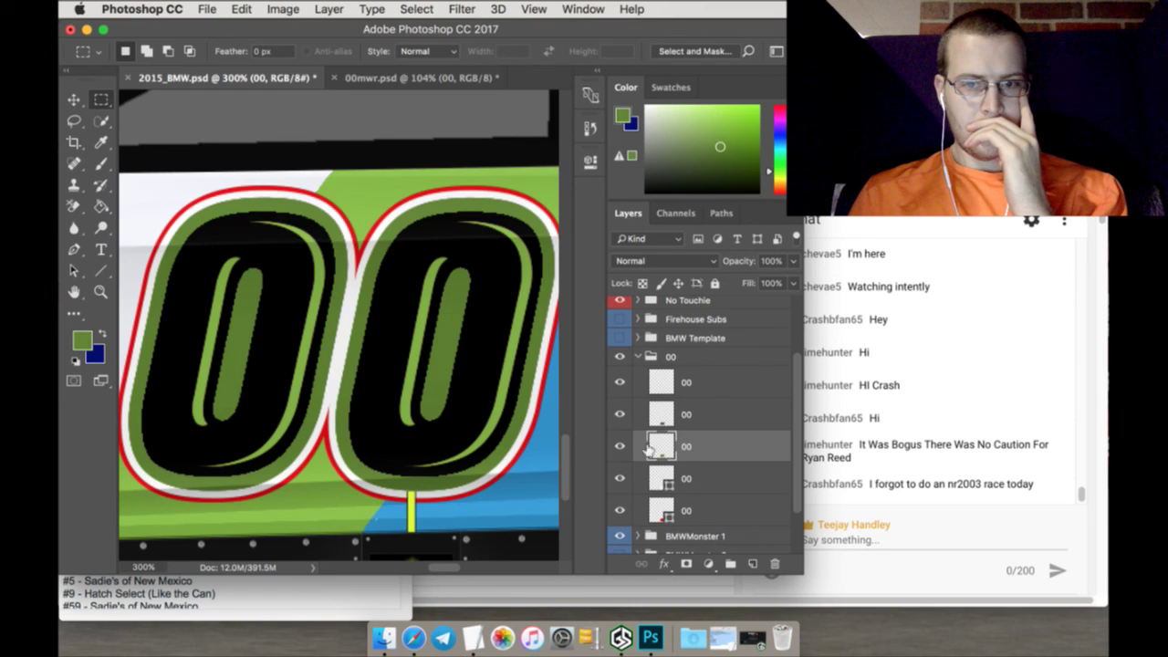
Rasterize the red 00 outline layer and fill the outlines of both zeros with the light green sampled from the car side
{"action": "left_click", "coordinate": [708, 508]}
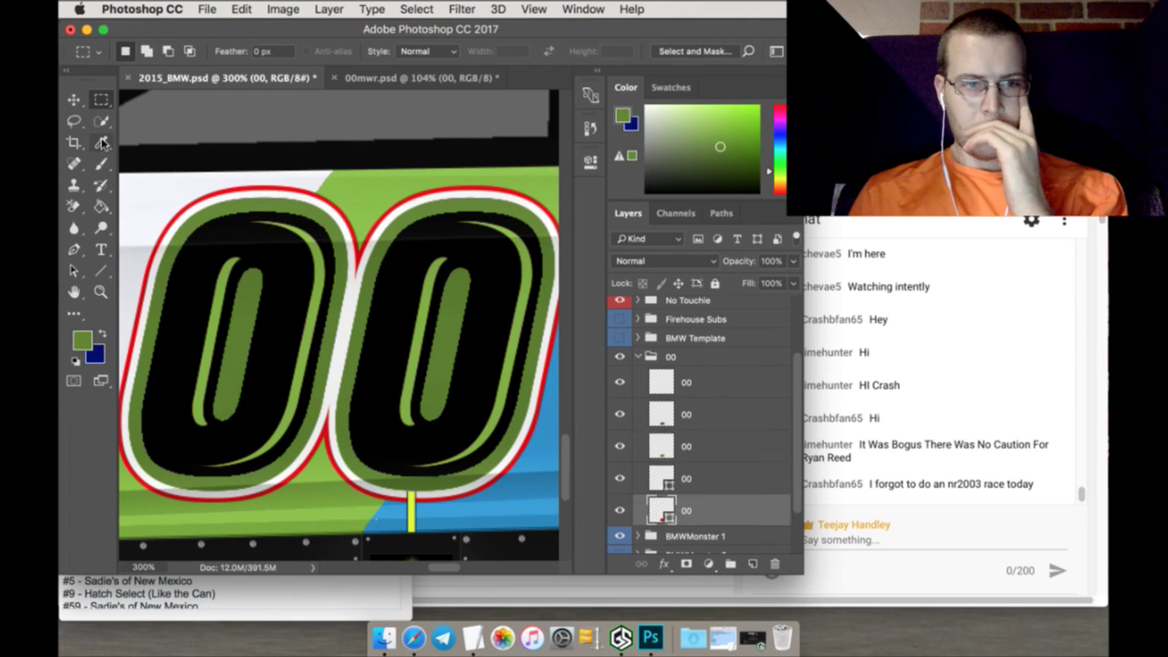
{"action": "left_click", "coordinate": [416, 9]}
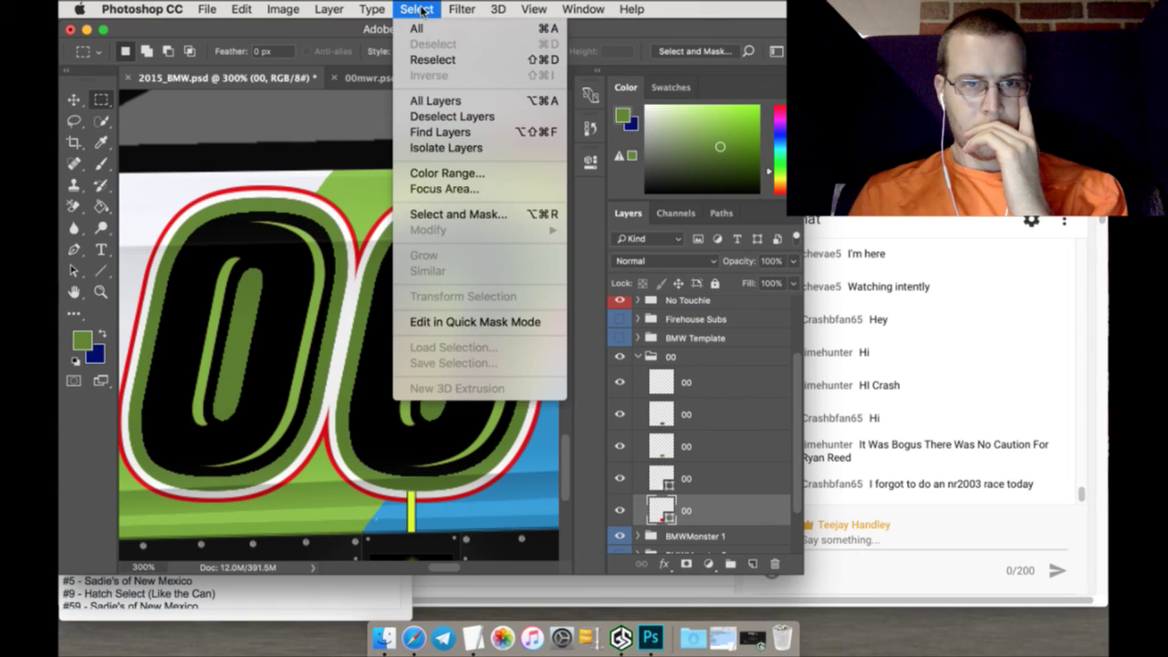
{"action": "key", "text": "Escape"}
{"action": "left_click", "coordinate": [101, 120]}
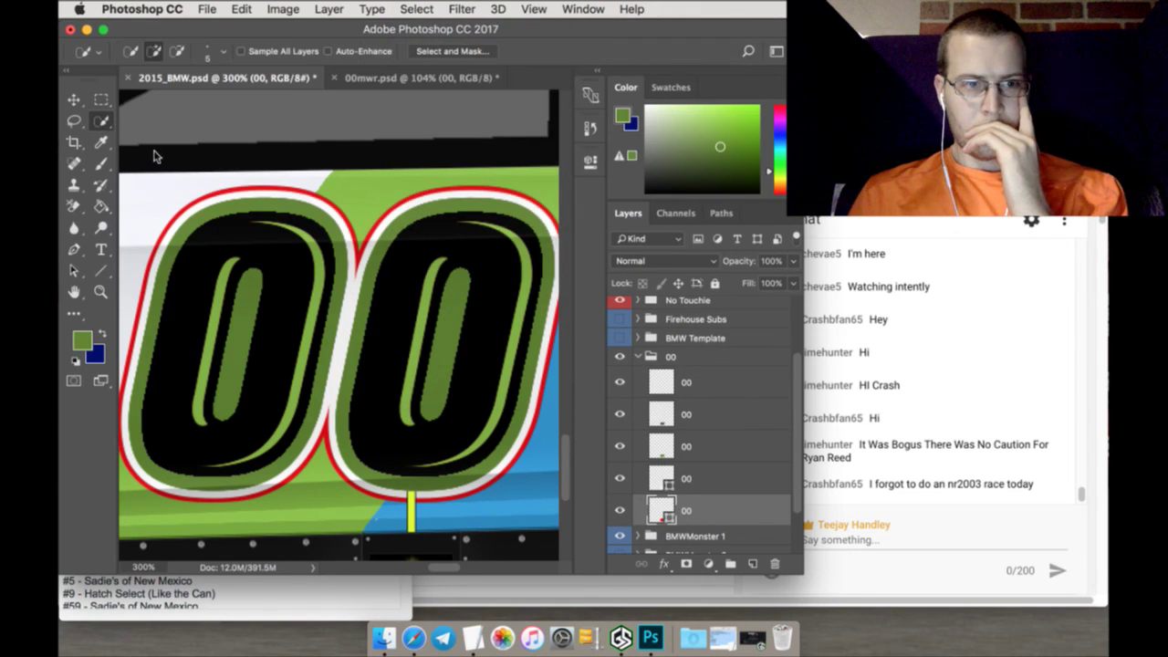
{"action": "left_click", "coordinate": [101, 144]}
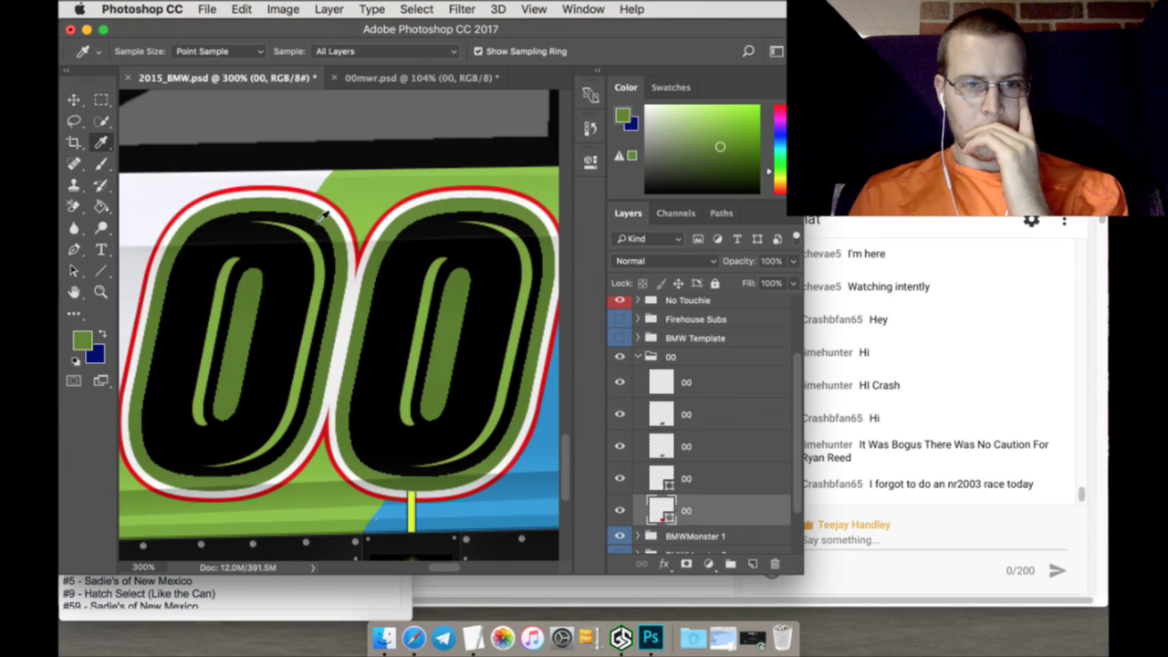
{"action": "left_click", "coordinate": [352, 211]}
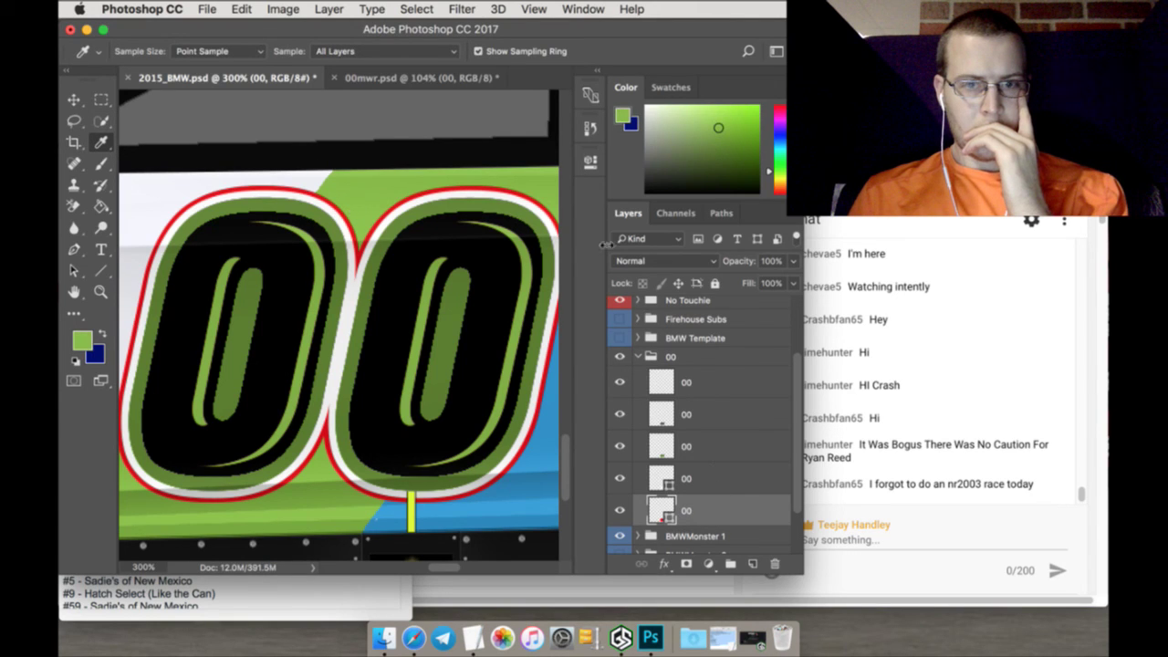
{"action": "left_click", "coordinate": [101, 206]}
{"action": "left_click", "coordinate": [258, 246]}
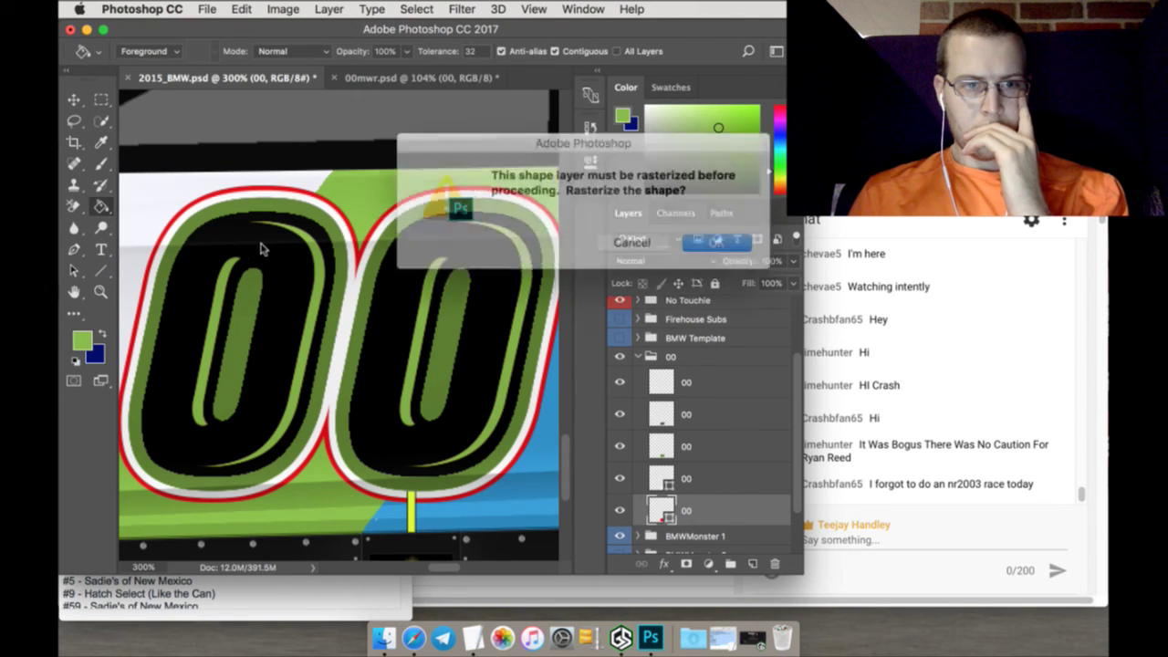
{"action": "key", "text": "Escape"}
{"action": "left_click", "coordinate": [353, 288]}
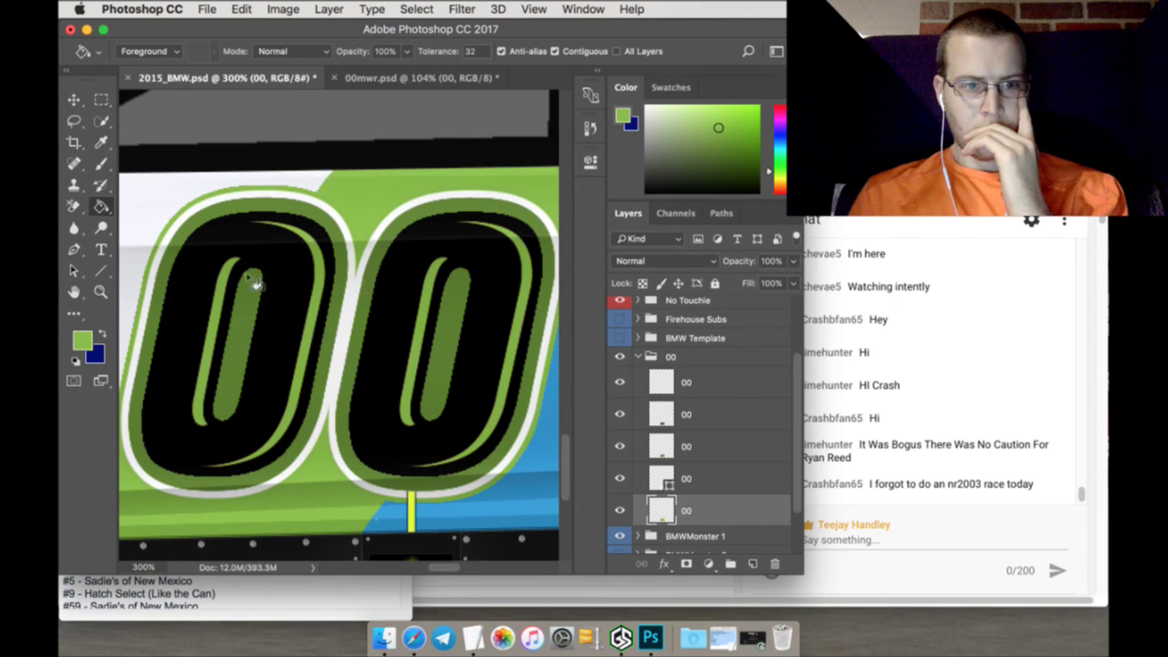
Merge the 00 group into a single layer
{"action": "key", "text": "z"}
{"action": "left_click", "coordinate": [485, 55]}
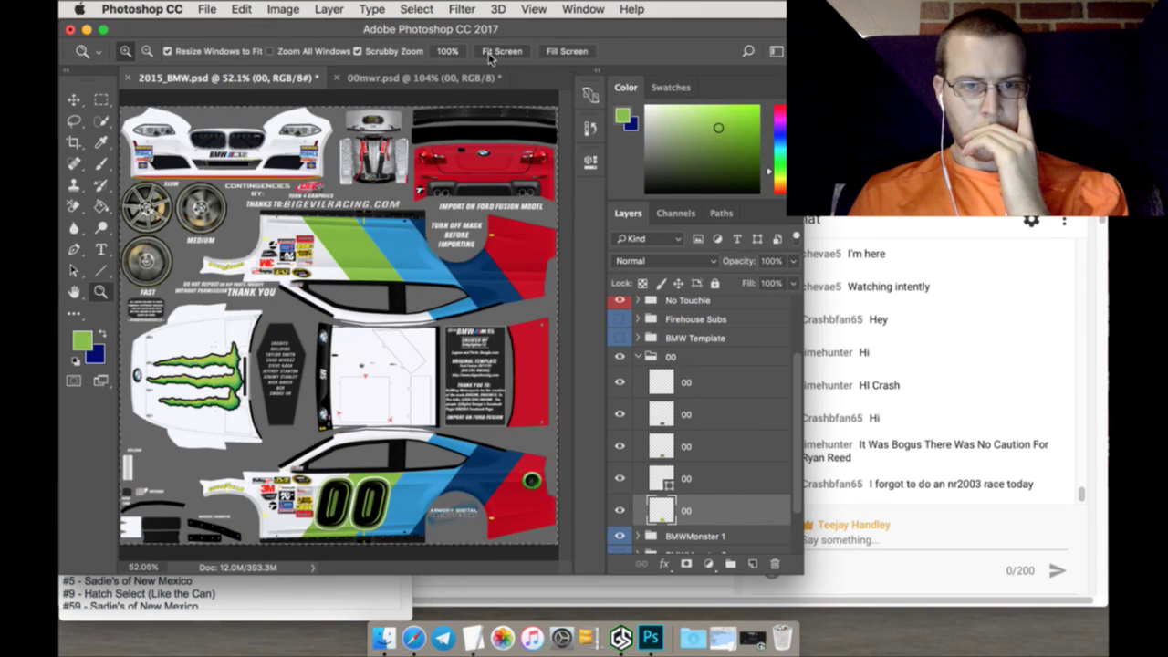
{"action": "left_click", "coordinate": [101, 99]}
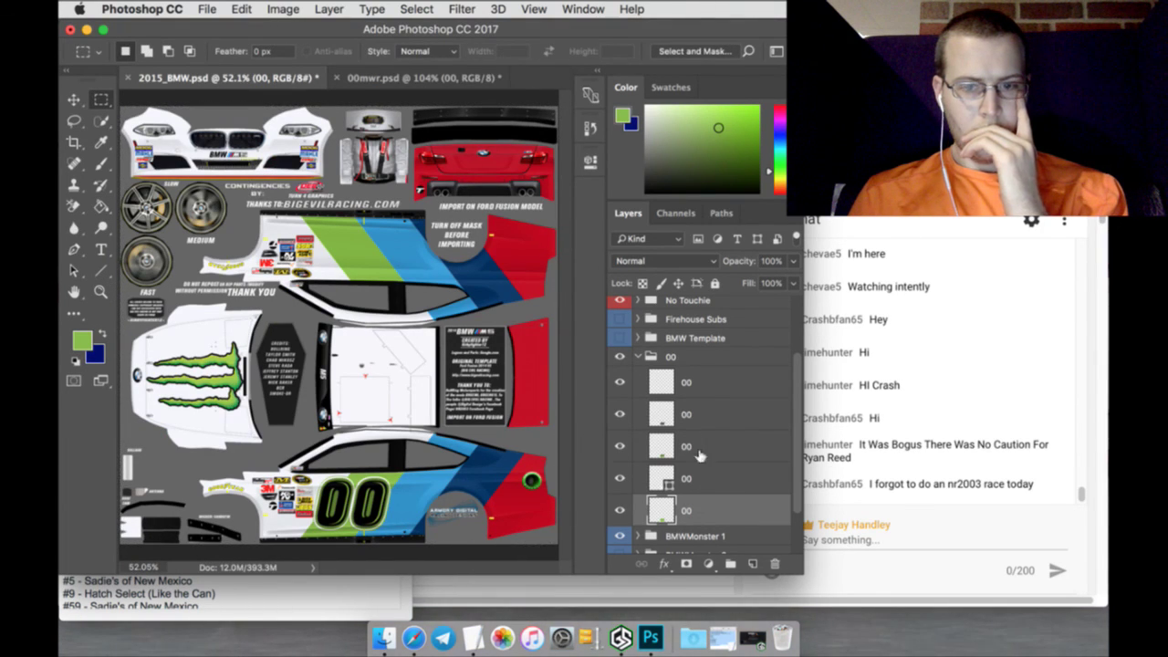
{"action": "left_click", "coordinate": [620, 476]}
{"action": "left_click", "coordinate": [620, 476]}
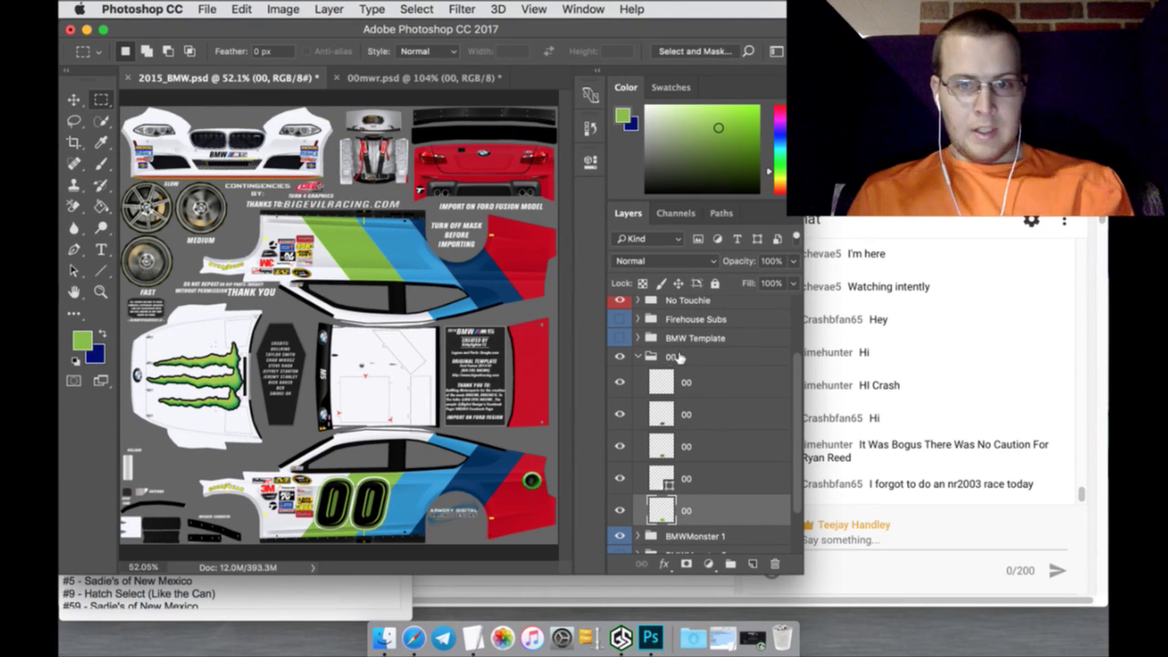
{"action": "left_click", "coordinate": [637, 356]}
{"action": "right_click", "coordinate": [675, 445]}
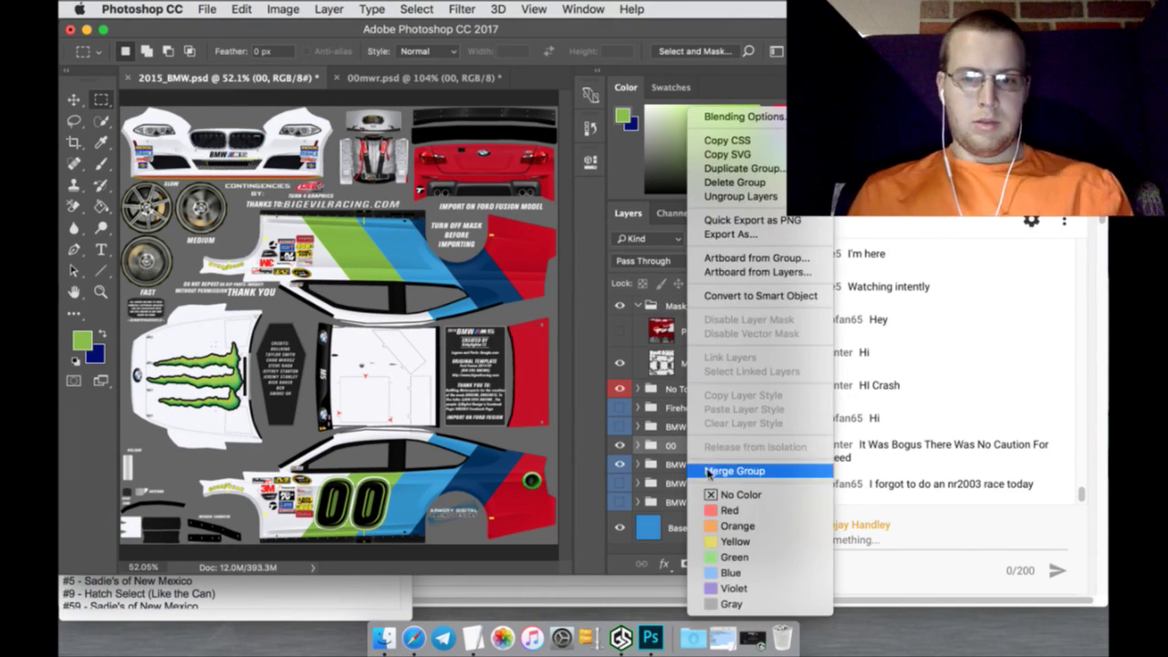
{"action": "left_click", "coordinate": [727, 472]}
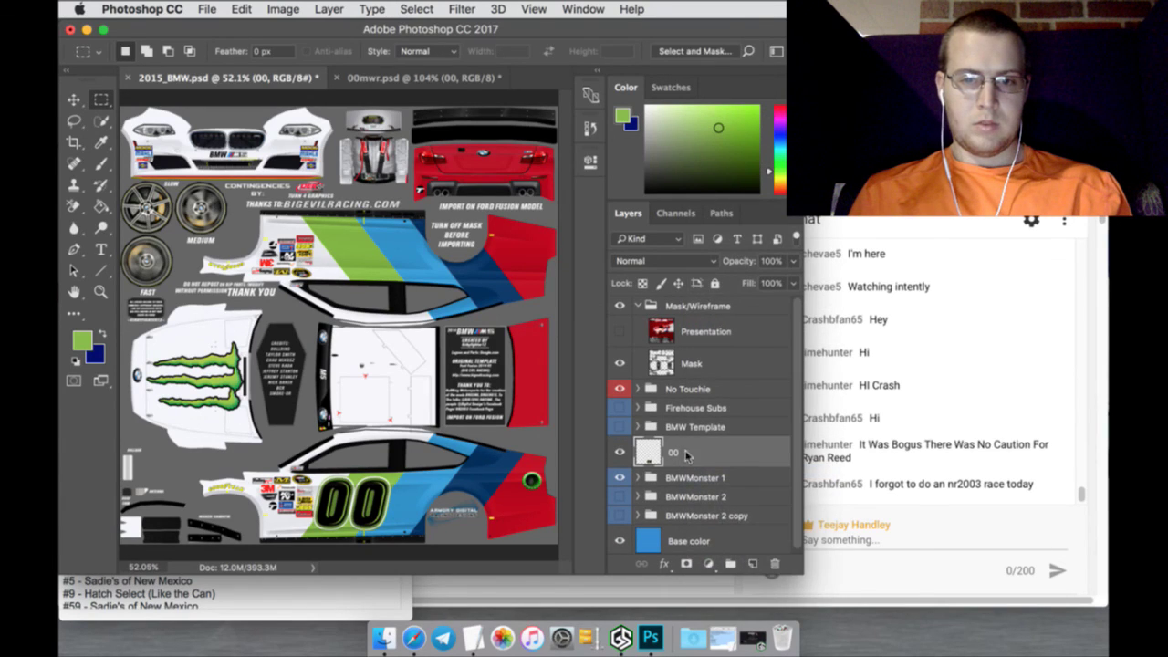
Duplicate the merged 00 layer as 00 copy and rotate the copy 180 degrees
{"action": "right_click", "coordinate": [686, 449]}
{"action": "left_click", "coordinate": [712, 526]}
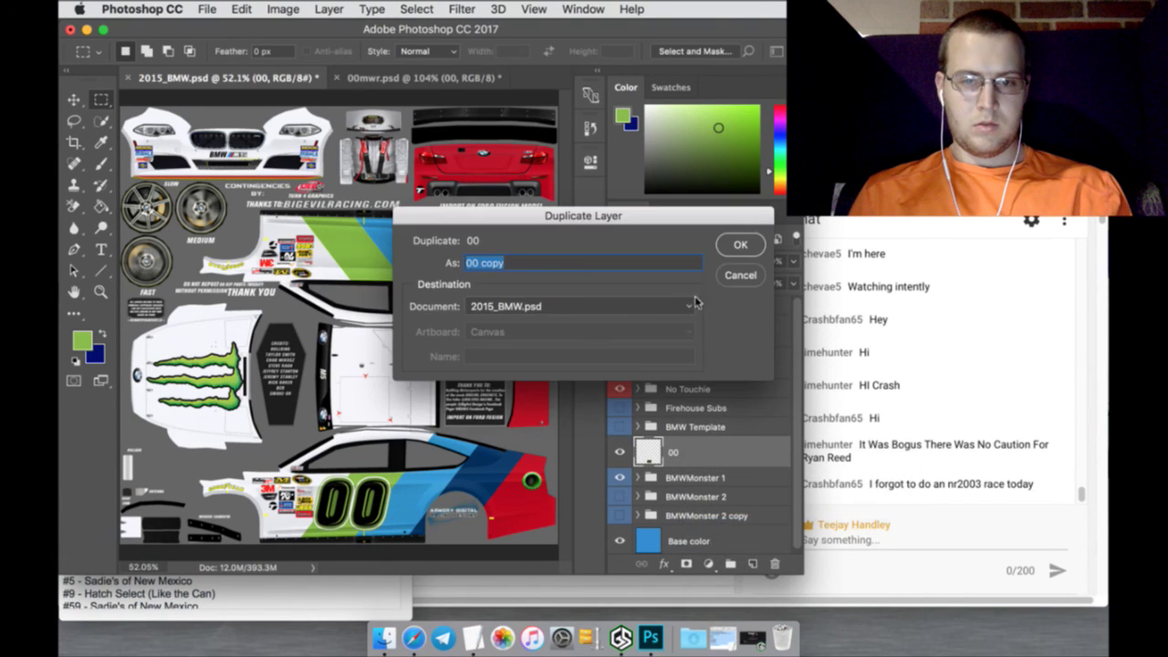
{"action": "left_click", "coordinate": [744, 242]}
{"action": "left_click", "coordinate": [79, 101]}
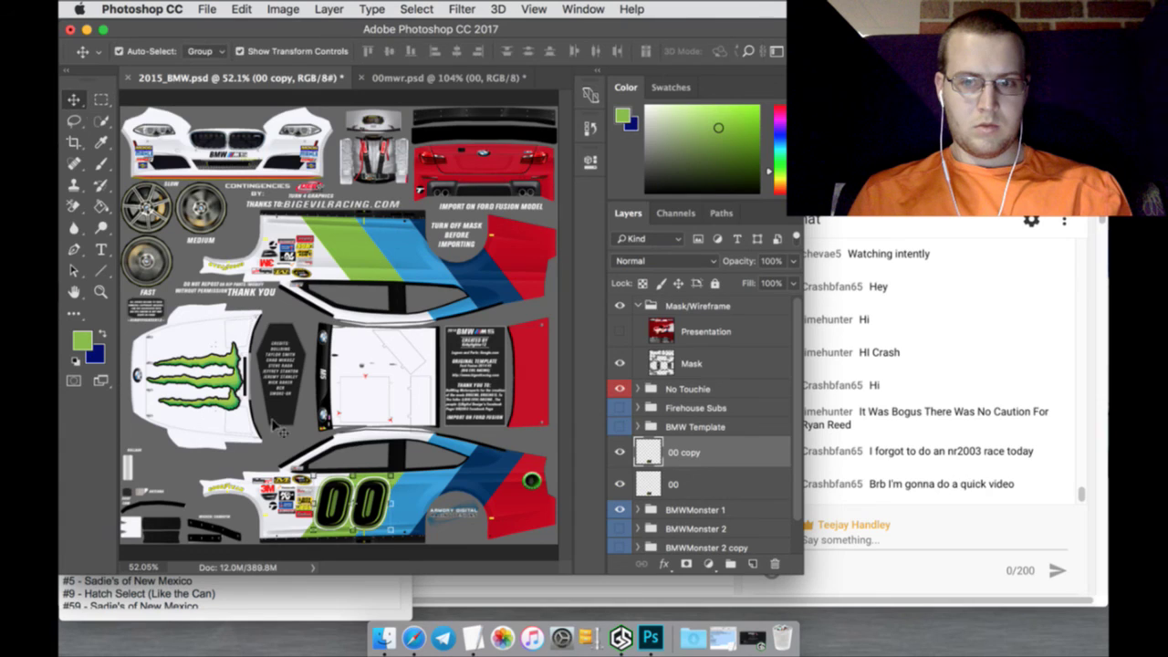
{"action": "key", "text": "ctrl+t"}
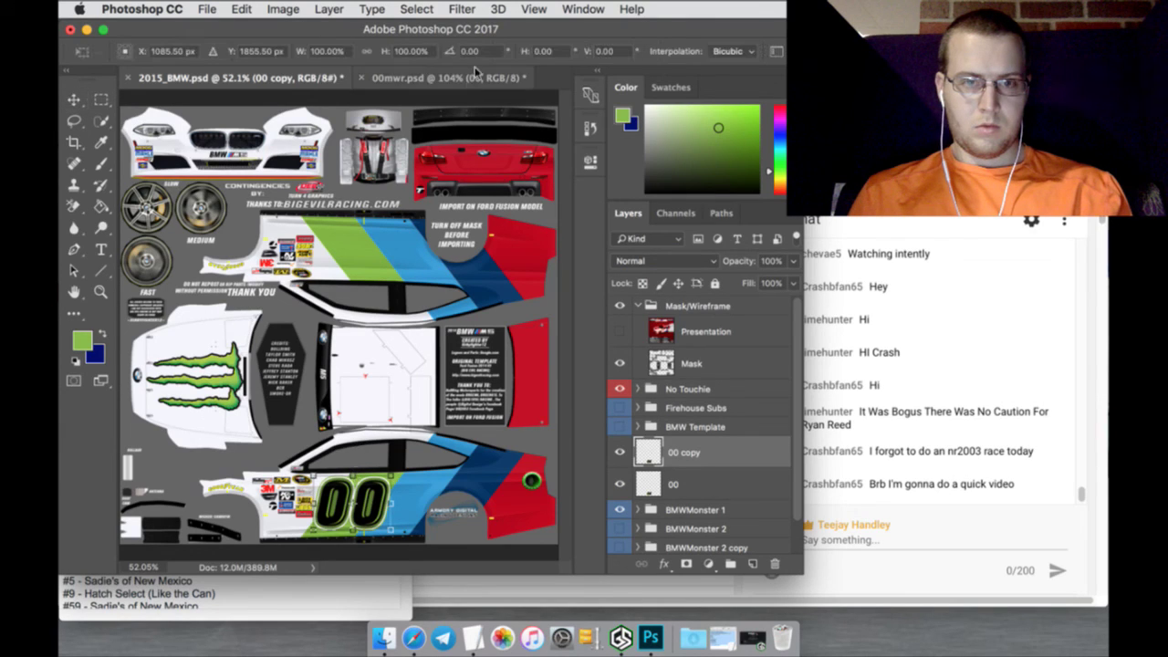
{"action": "left_click", "coordinate": [484, 55]}
{"action": "type", "text": "180"}
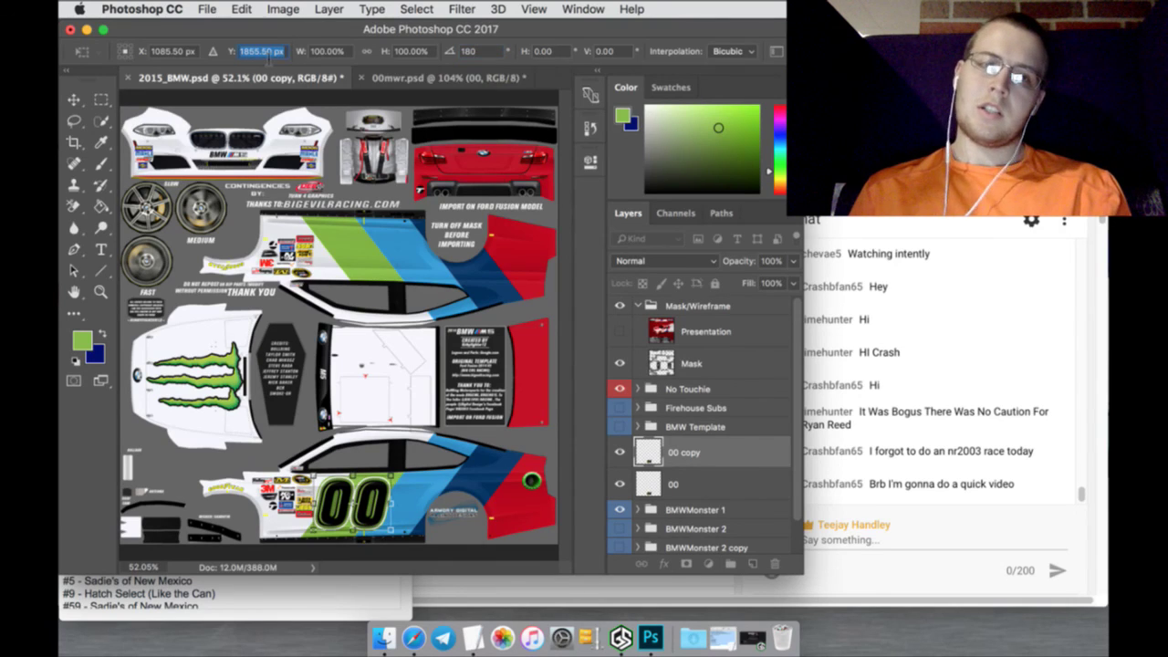
Move the rotated 00 copy onto the opposite car side at a vertical position of 672.50 px, and apply the transformation
{"action": "key", "text": "Home"}
{"action": "key", "text": "Delete"}
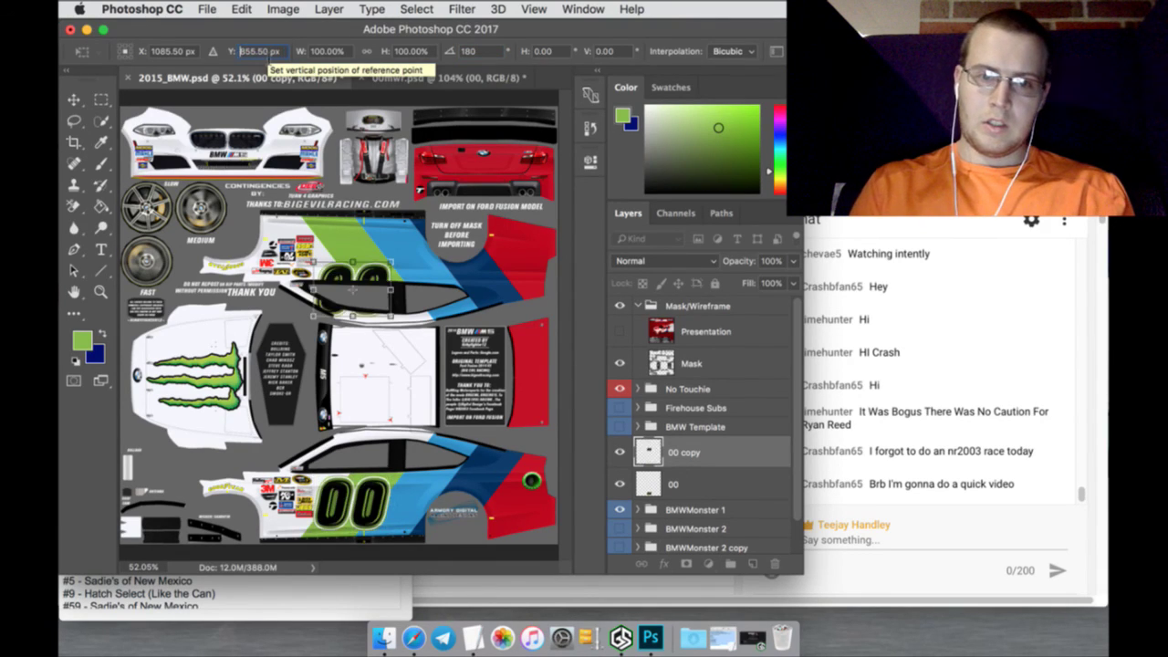
{"action": "key", "text": "Delete"}
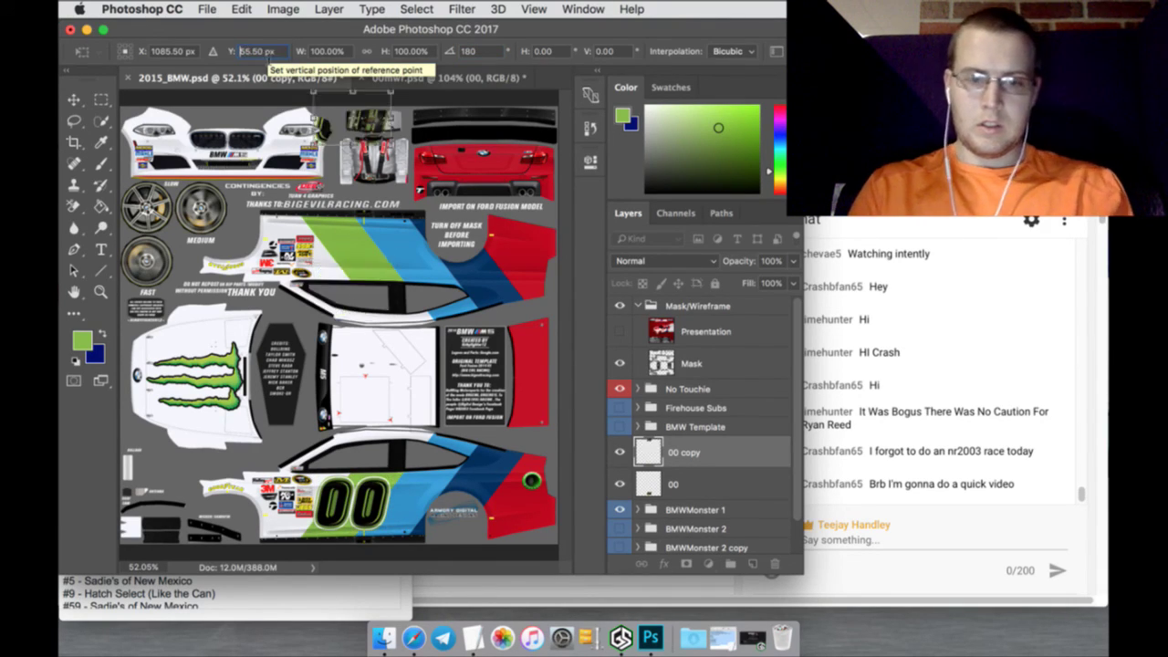
{"action": "type", "text": "663"}
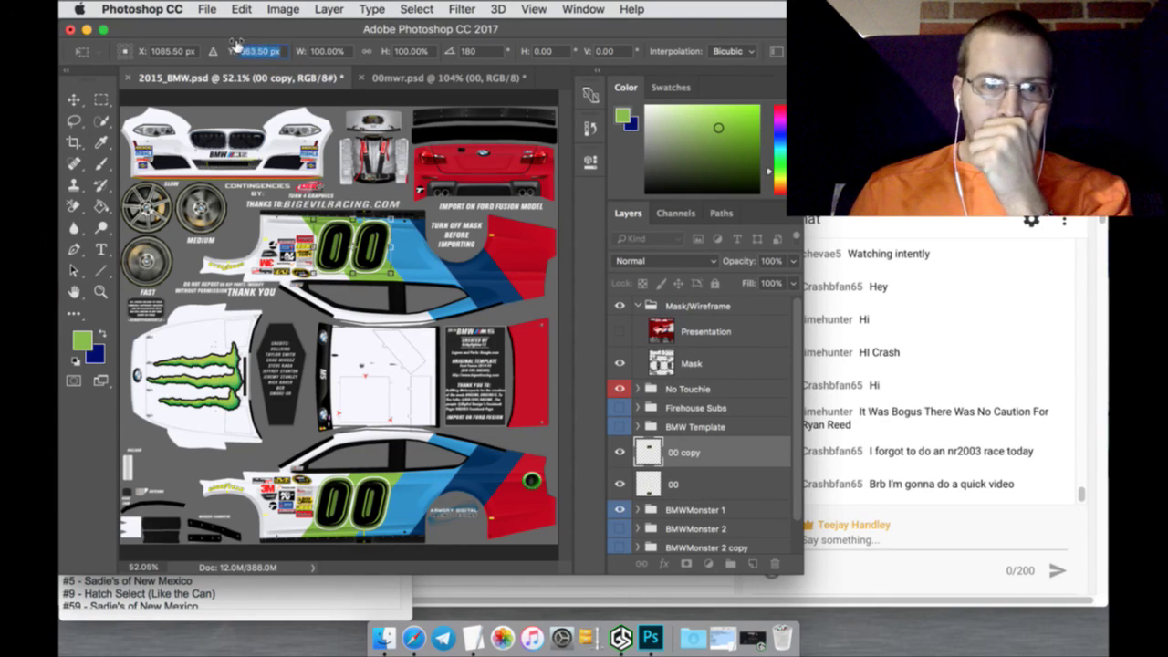
{"action": "left_click_drag", "start_coordinate": [235, 44], "coordinate": [244, 47]}
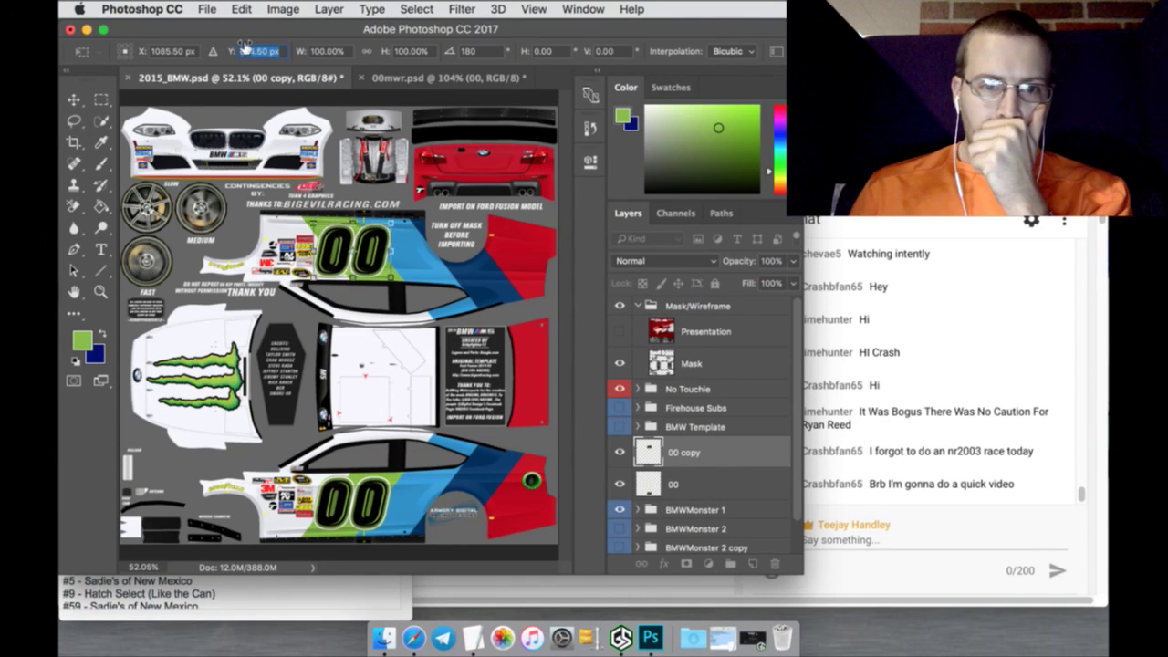
{"action": "key", "text": "Down"}
{"action": "key", "text": "Down"}
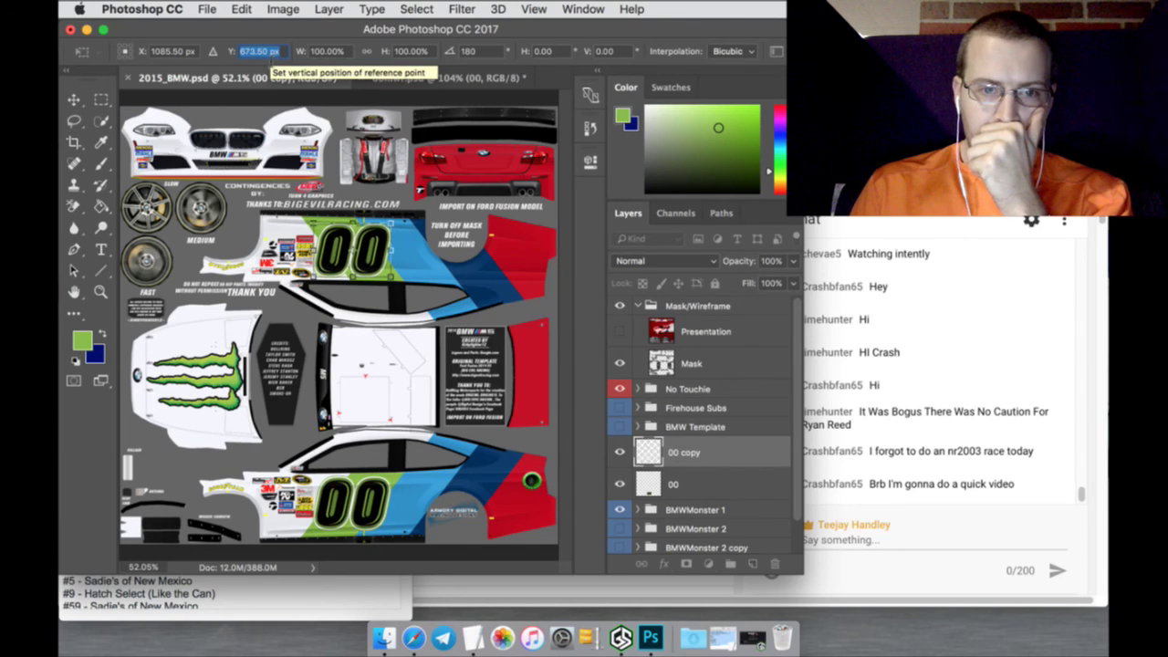
{"action": "key", "text": "Down"}
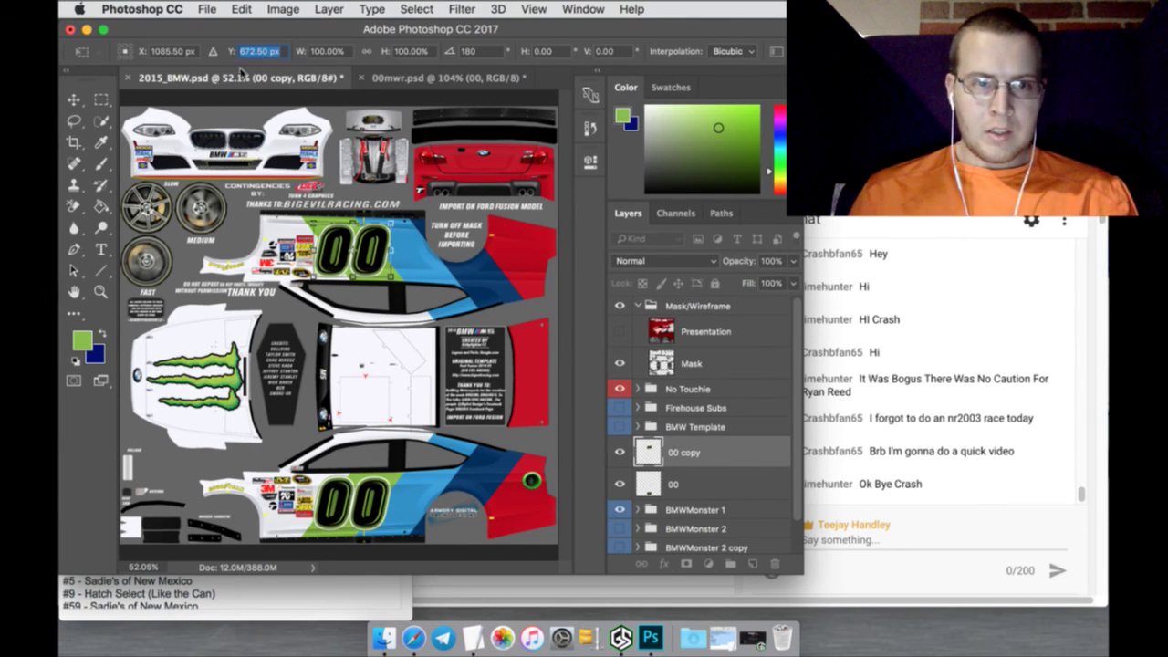
{"action": "left_click", "coordinate": [106, 98]}
{"action": "left_click", "coordinate": [716, 247]}
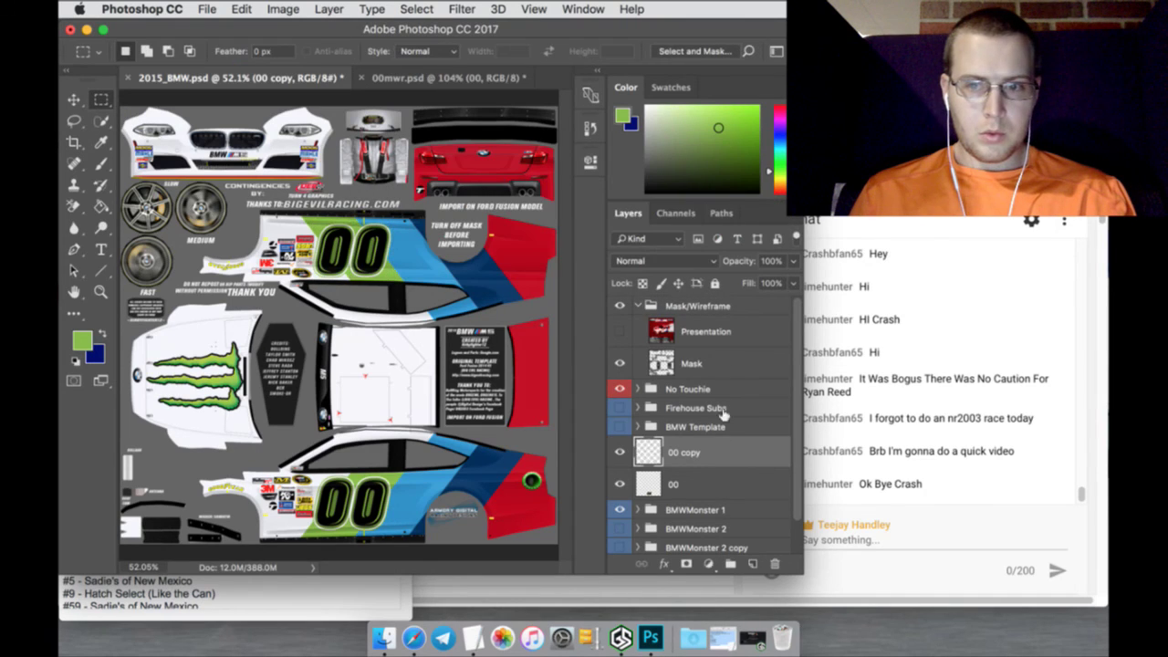
Duplicate the original 00 layer as 00 copy 2, and place the copy on the white roof enlarged to about 134%
{"action": "left_click", "coordinate": [696, 484]}
{"action": "right_click", "coordinate": [696, 484]}
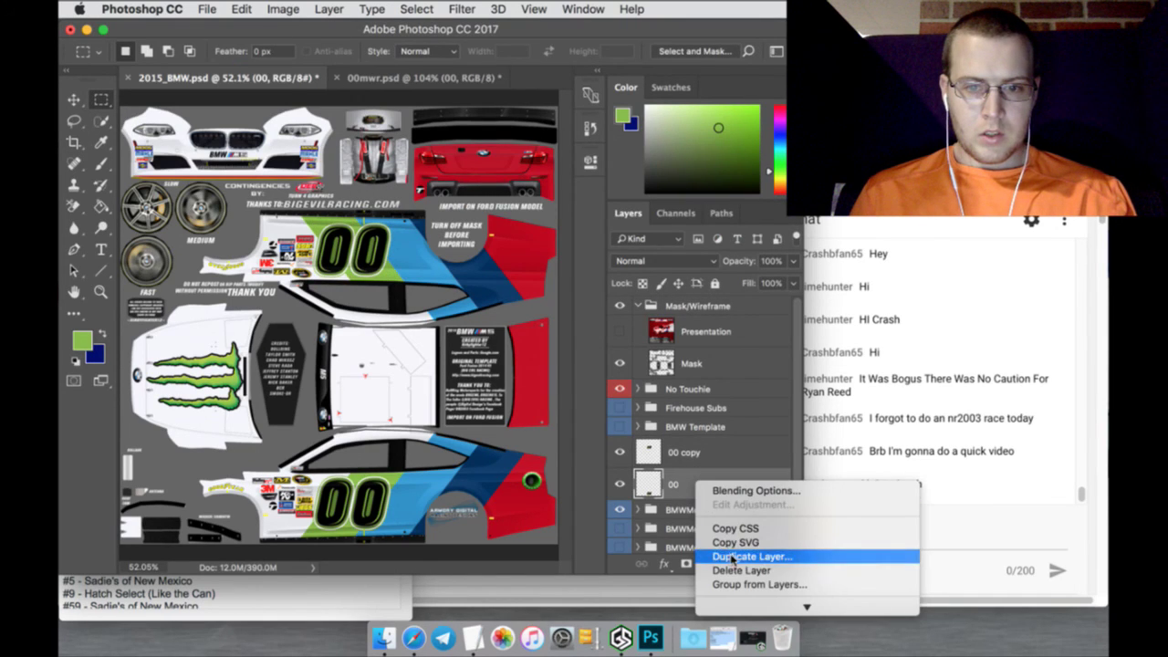
{"action": "left_click", "coordinate": [734, 555]}
{"action": "left_click", "coordinate": [739, 247]}
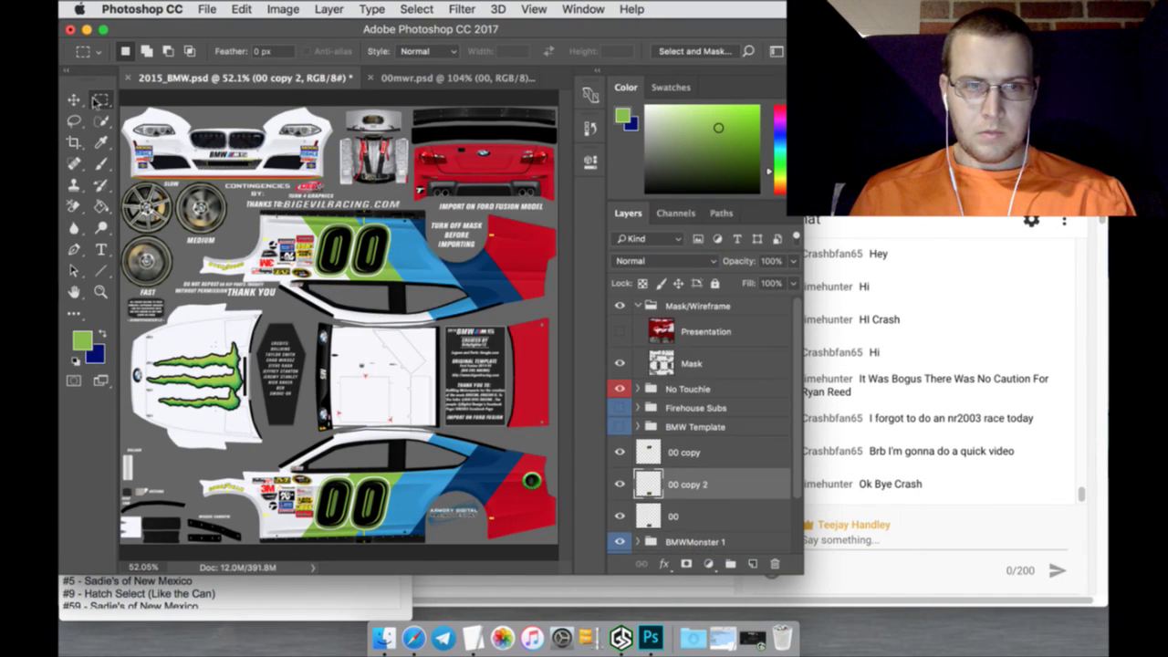
{"action": "key", "text": "v"}
{"action": "key", "text": "ctrl+t"}
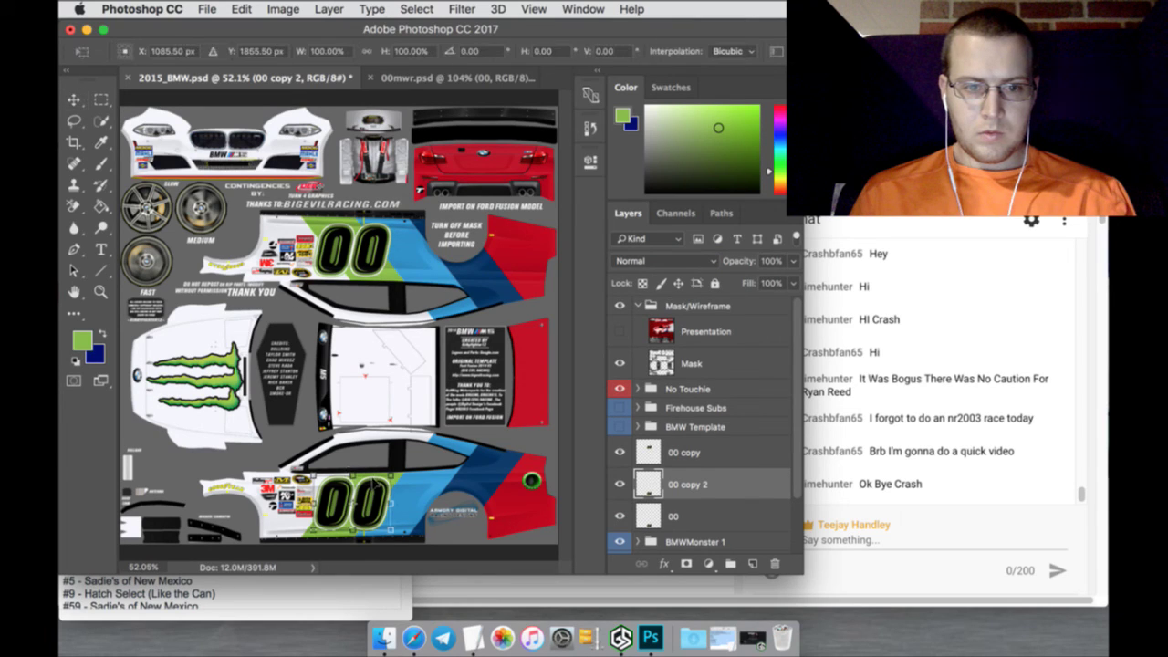
{"action": "left_click_drag", "start_coordinate": [374, 483], "coordinate": [401, 360]}
{"action": "left_click", "coordinate": [102, 99]}
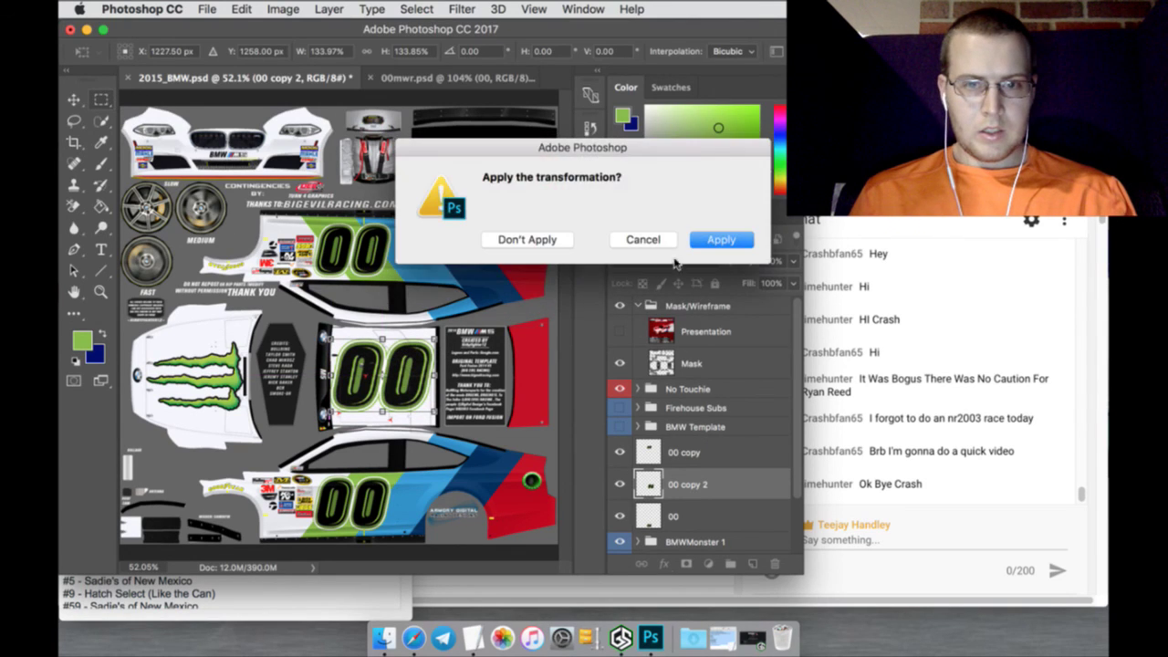
{"action": "left_click", "coordinate": [718, 239]}
Duplicate the original 00 layer as 00 copy 3, scale the copy to 14.79% and place it on the red rear bumper beside the taillight
{"action": "right_click", "coordinate": [707, 509]}
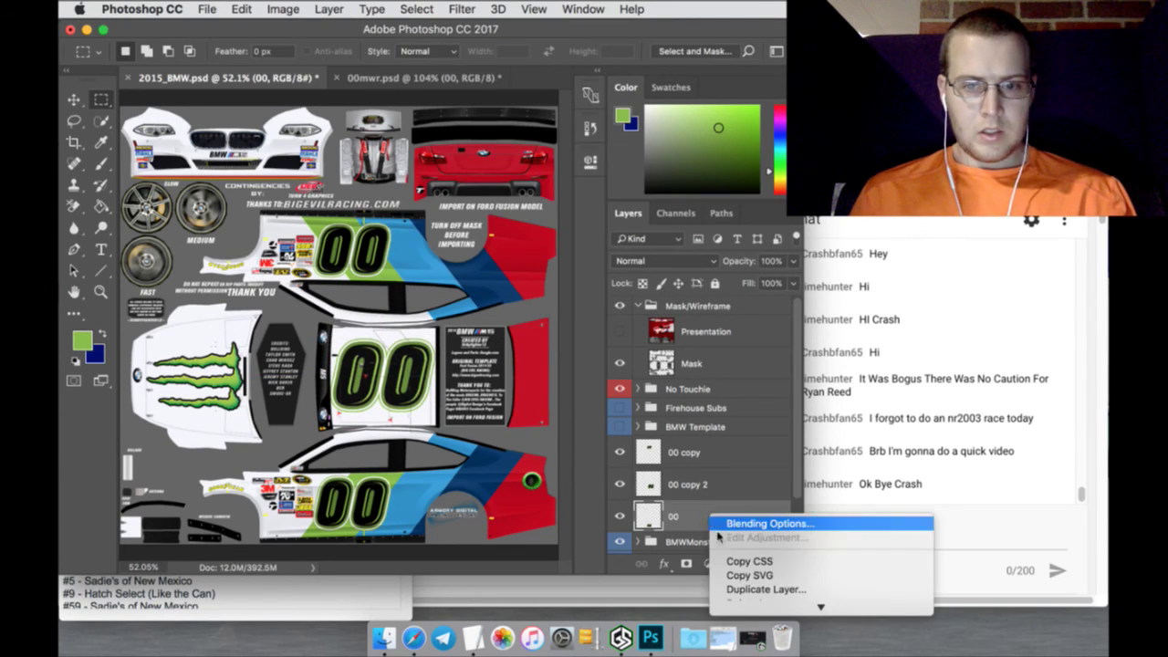
{"action": "left_click", "coordinate": [757, 587]}
{"action": "left_click", "coordinate": [740, 245]}
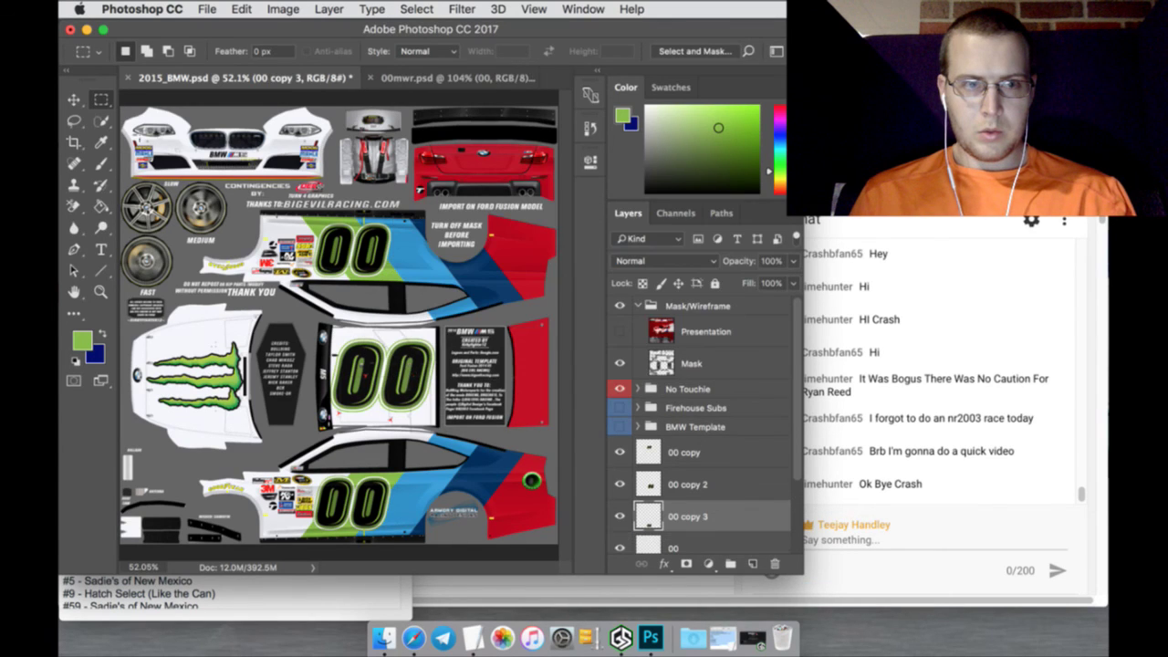
{"action": "left_click", "coordinate": [76, 100]}
{"action": "key", "text": "ctrl+t"}
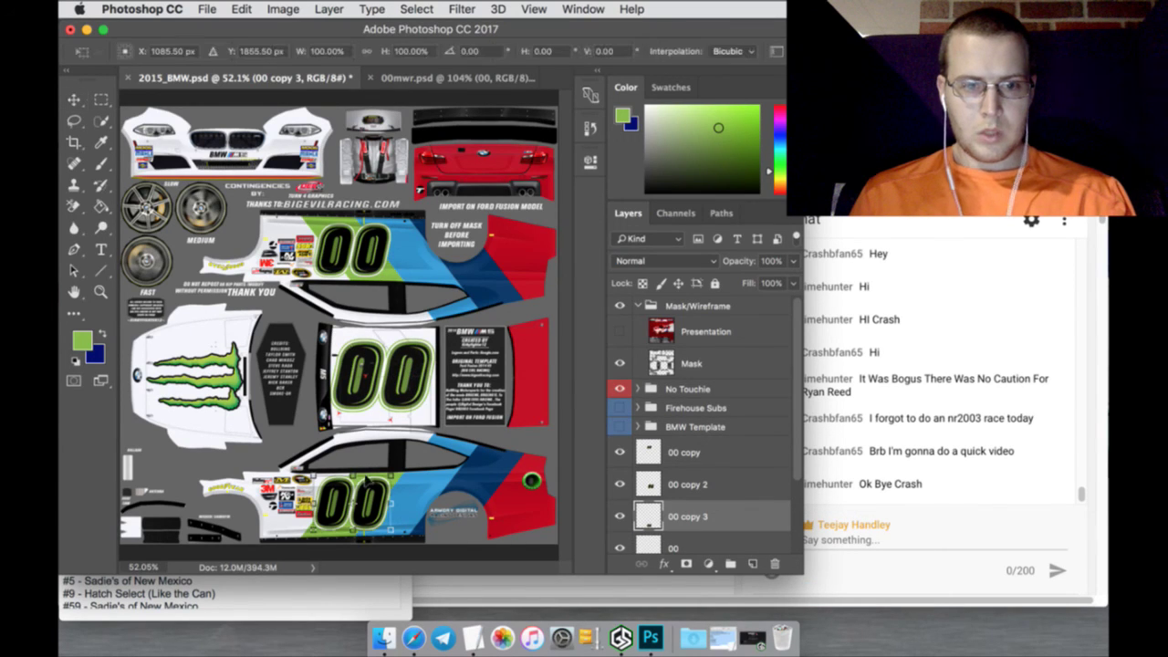
{"action": "left_click_drag", "start_coordinate": [347, 502], "coordinate": [535, 164]}
{"action": "left_click", "coordinate": [103, 103]}
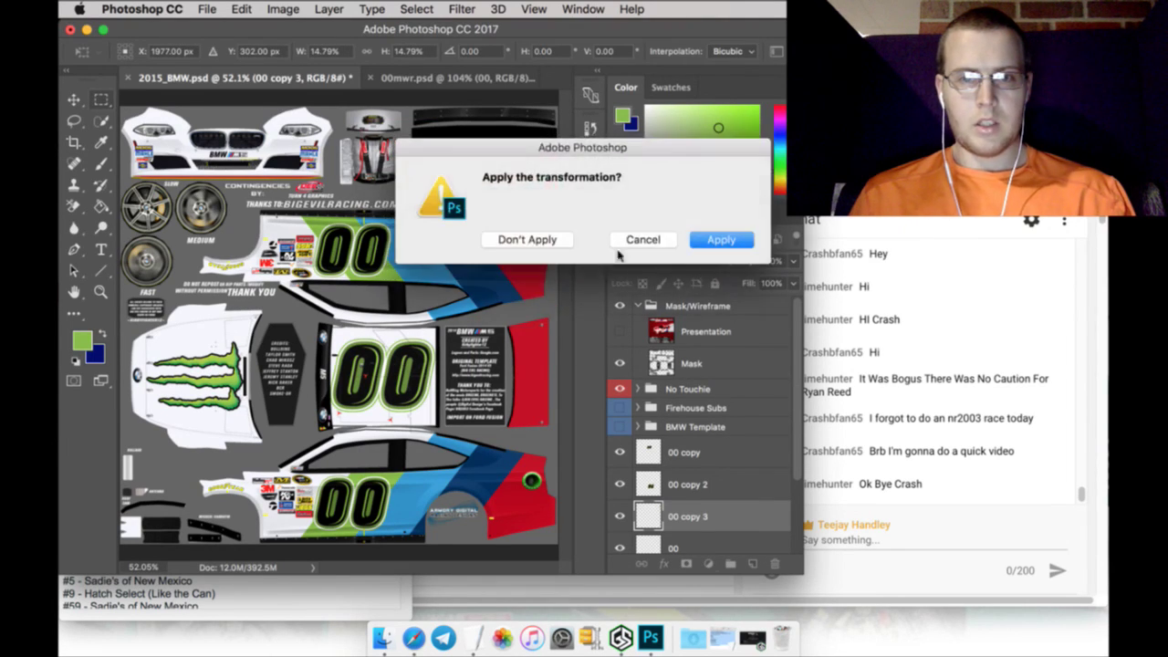
{"action": "left_click", "coordinate": [719, 239]}
Nudge the small rear 00 slightly up and to the left, closer beneath the right taillight
{"action": "left_click", "coordinate": [101, 291]}
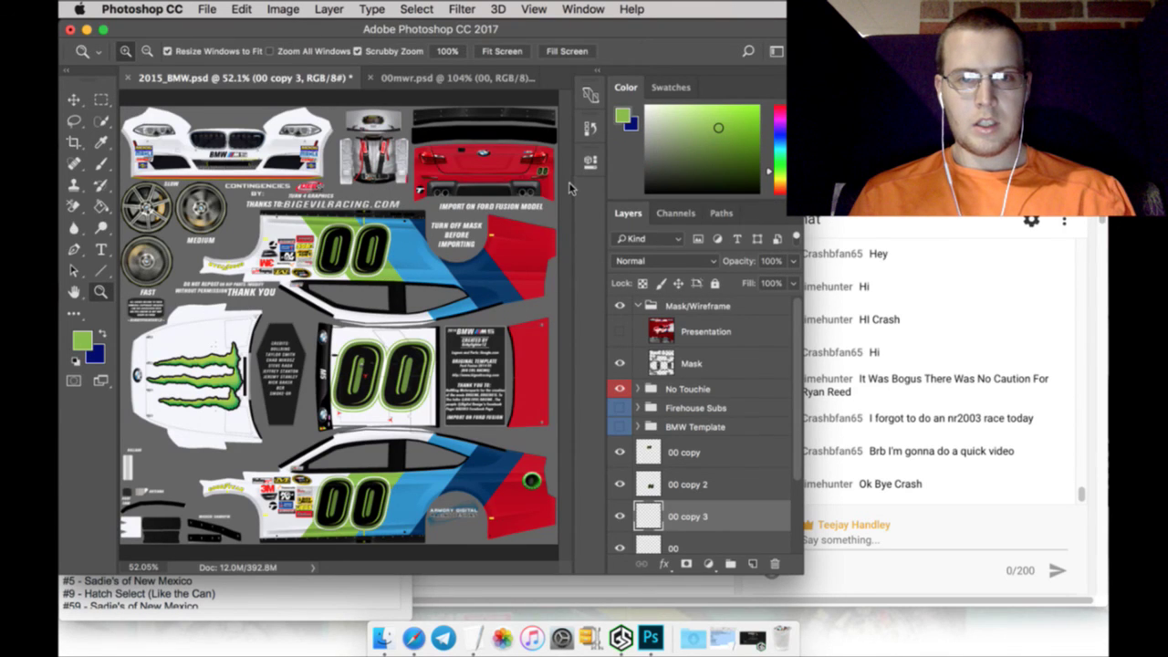
{"action": "left_click_drag", "start_coordinate": [555, 163], "coordinate": [539, 180]}
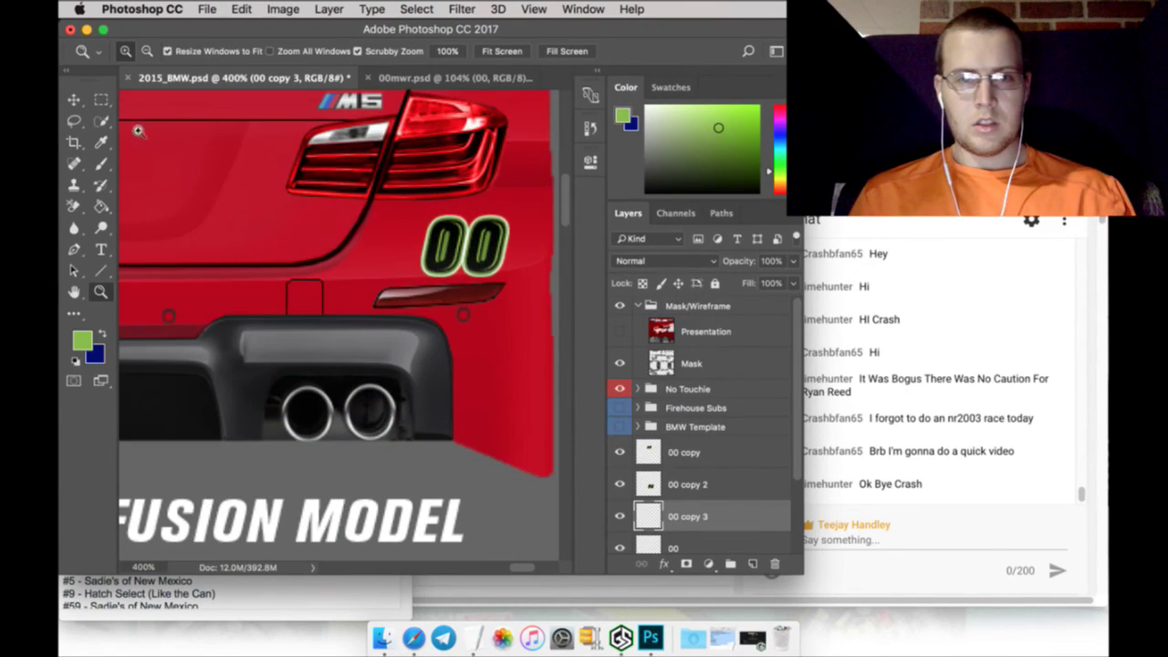
{"action": "left_click", "coordinate": [74, 100]}
{"action": "key", "text": "Up"}
{"action": "key", "text": "Up"}
{"action": "key", "text": "Up"}
{"action": "key", "text": "Up"}
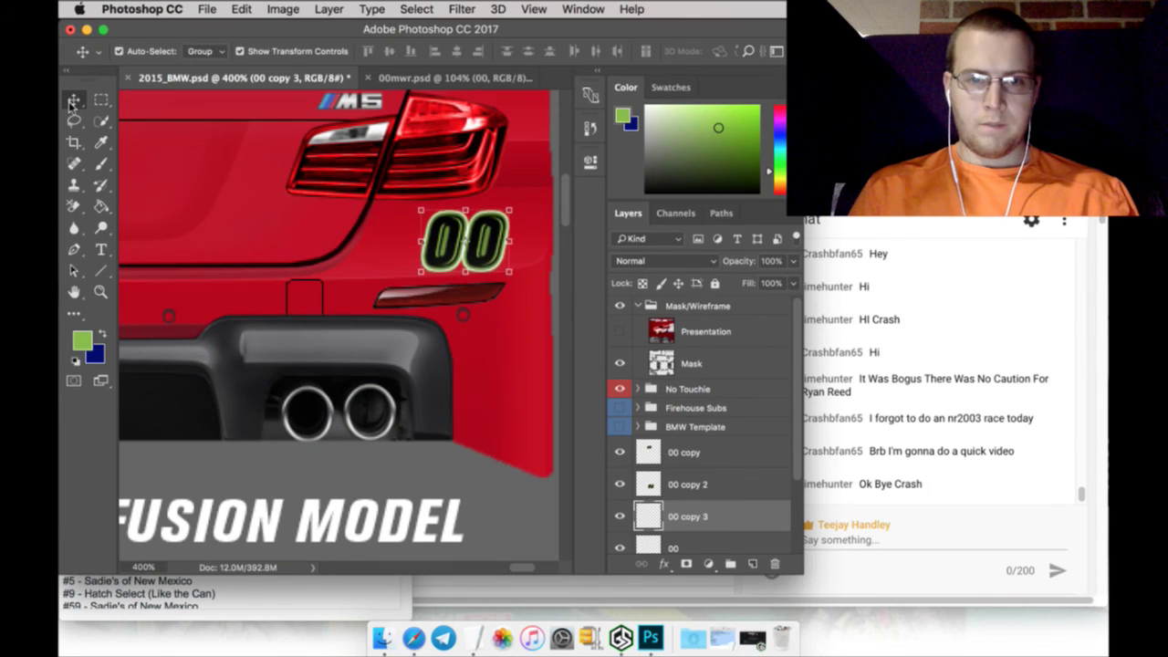
{"action": "key", "text": "Left"}
{"action": "key", "text": "Left"}
{"action": "key", "text": "Left"}
{"action": "key", "text": "Left"}
{"action": "key", "text": "Left"}
{"action": "key", "text": "Left"}
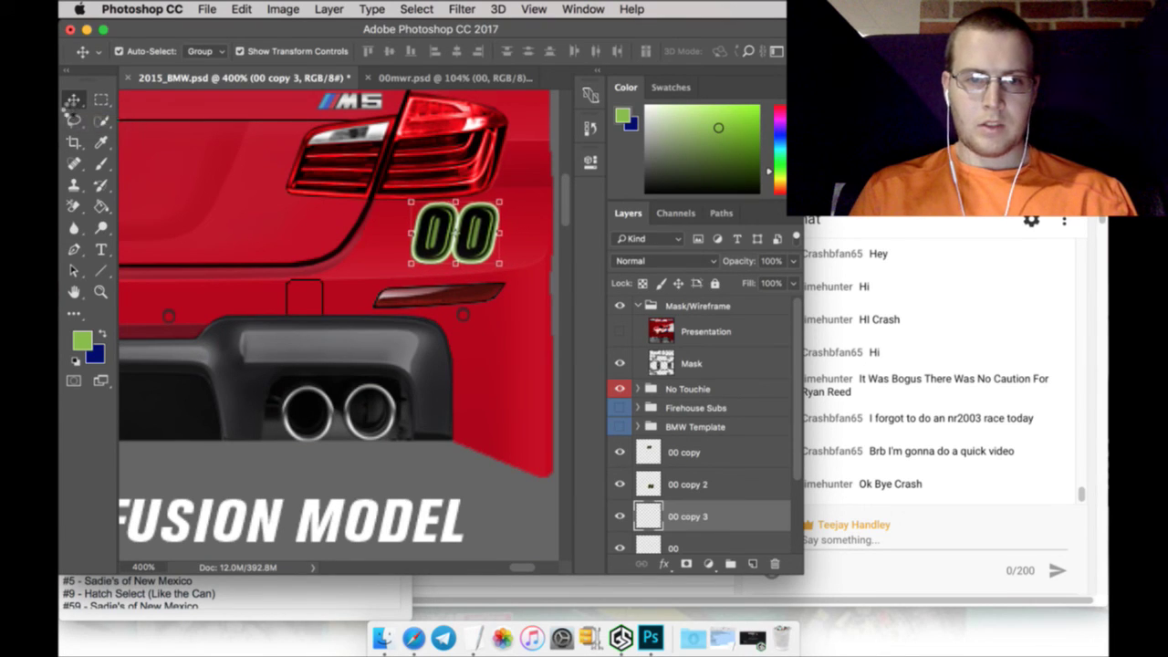
Nudge the small rear 00 left and slightly down so it sits beneath the middle of the right taillight
{"action": "key", "text": "Left"}
{"action": "key", "text": "Left"}
{"action": "key", "text": "Left"}
{"action": "key", "text": "Left"}
{"action": "key", "text": "Left"}
{"action": "key", "text": "Left"}
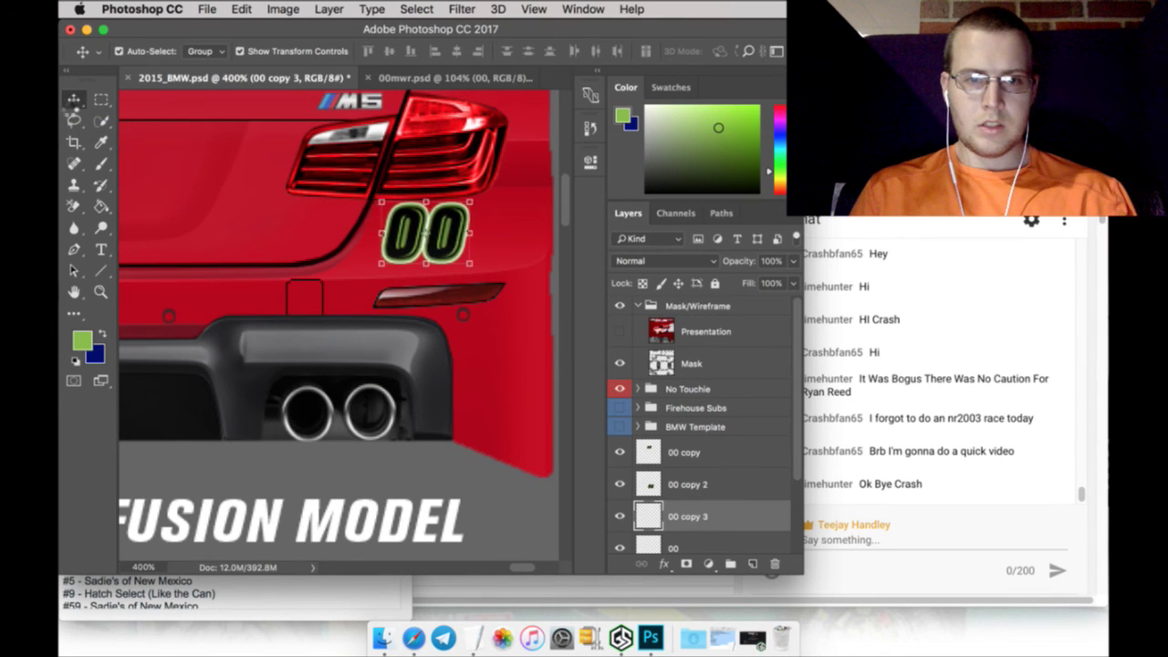
{"action": "key", "text": "Right"}
{"action": "key", "text": "Right"}
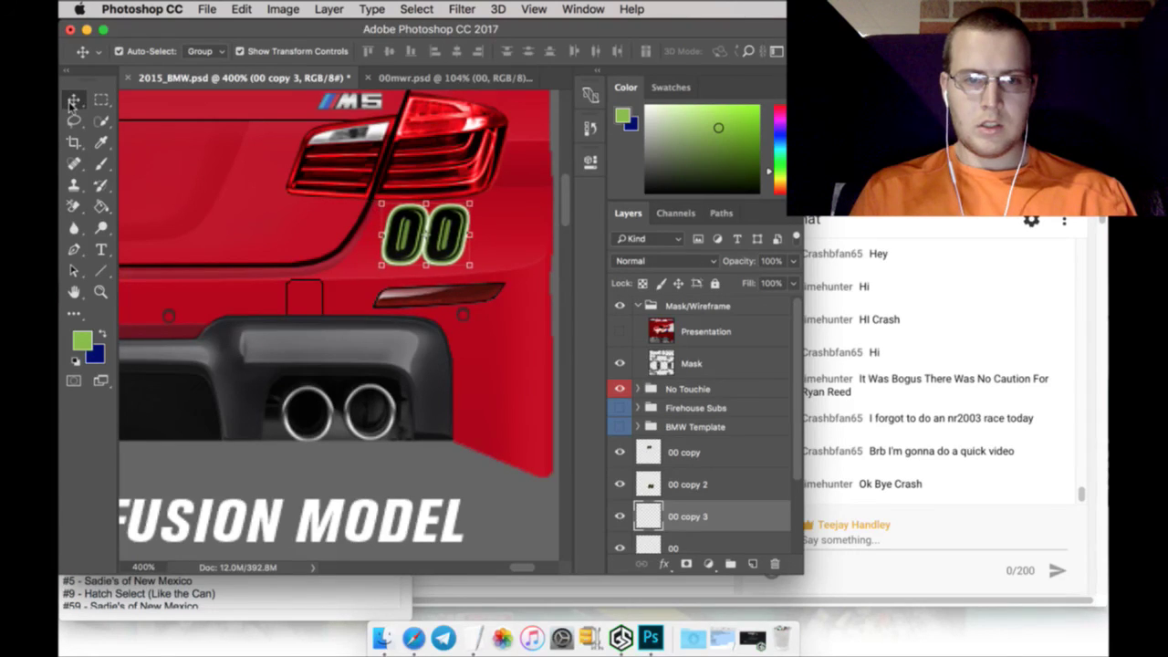
{"action": "key", "text": "Down"}
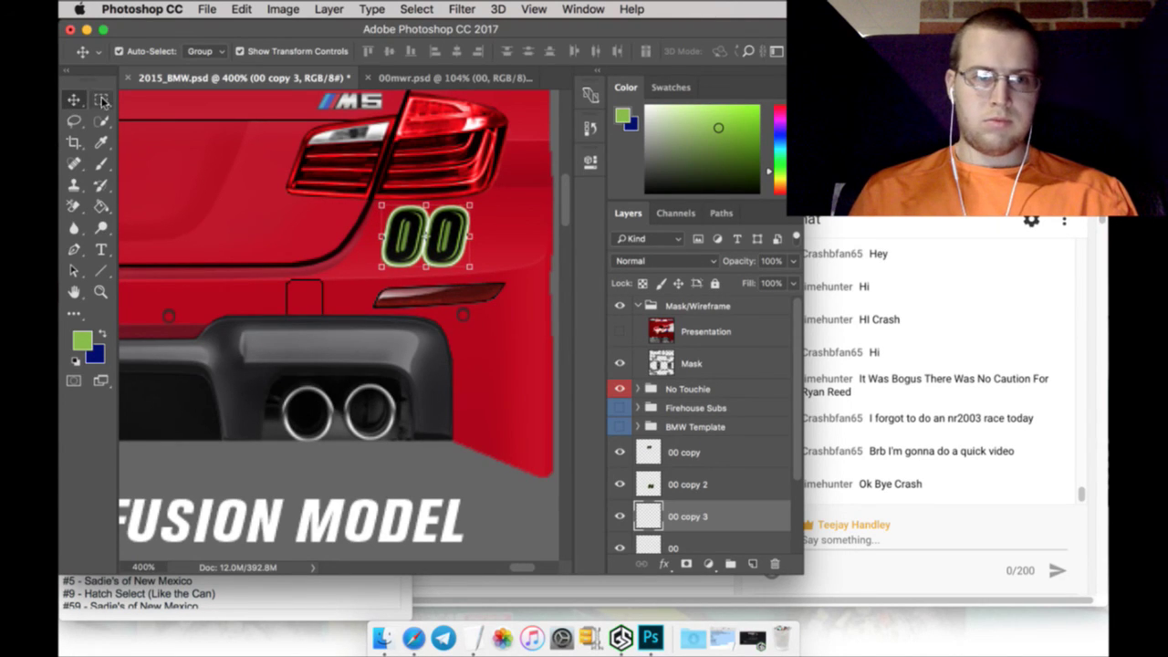
Duplicate the 00 copy 3 layer as 00 copy 4, and place the copy on the white front bumper beneath the left headlight
{"action": "left_click", "coordinate": [101, 100]}
{"action": "right_click", "coordinate": [705, 517]}
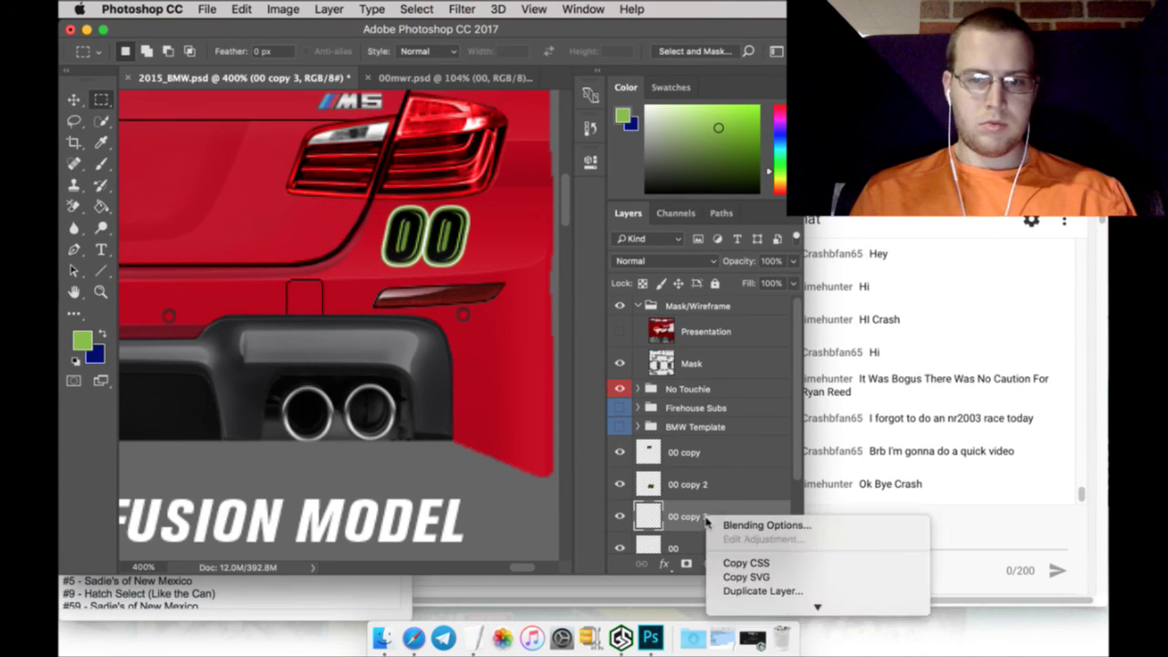
{"action": "left_click", "coordinate": [739, 589]}
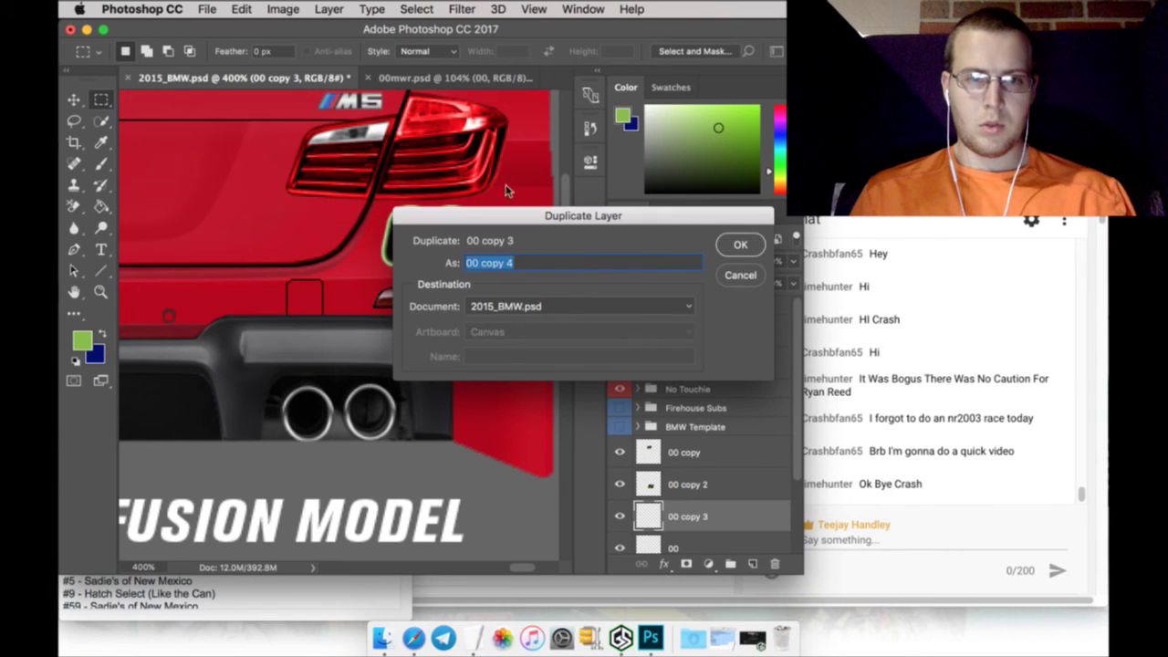
{"action": "key", "text": "Return"}
{"action": "key", "text": "v"}
{"action": "left_click_drag", "start_coordinate": [404, 212], "coordinate": [350, 207]}
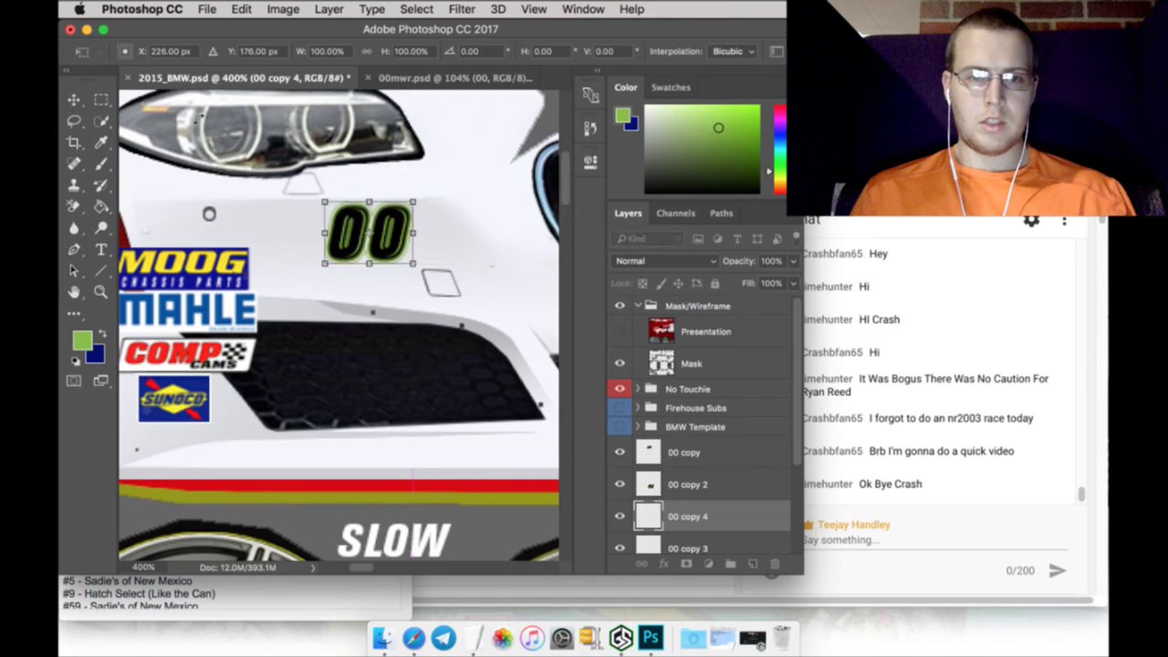
{"action": "left_click", "coordinate": [103, 101]}
{"action": "left_click", "coordinate": [721, 239]}
{"action": "left_click", "coordinate": [100, 292]}
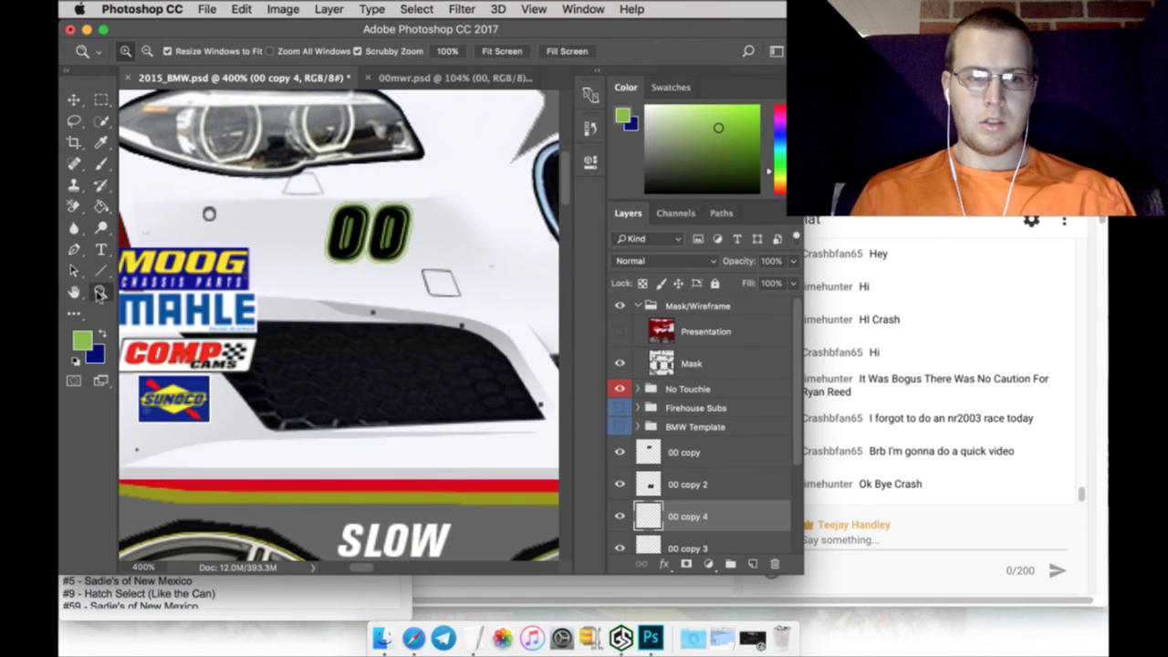
{"action": "left_click", "coordinate": [488, 56]}
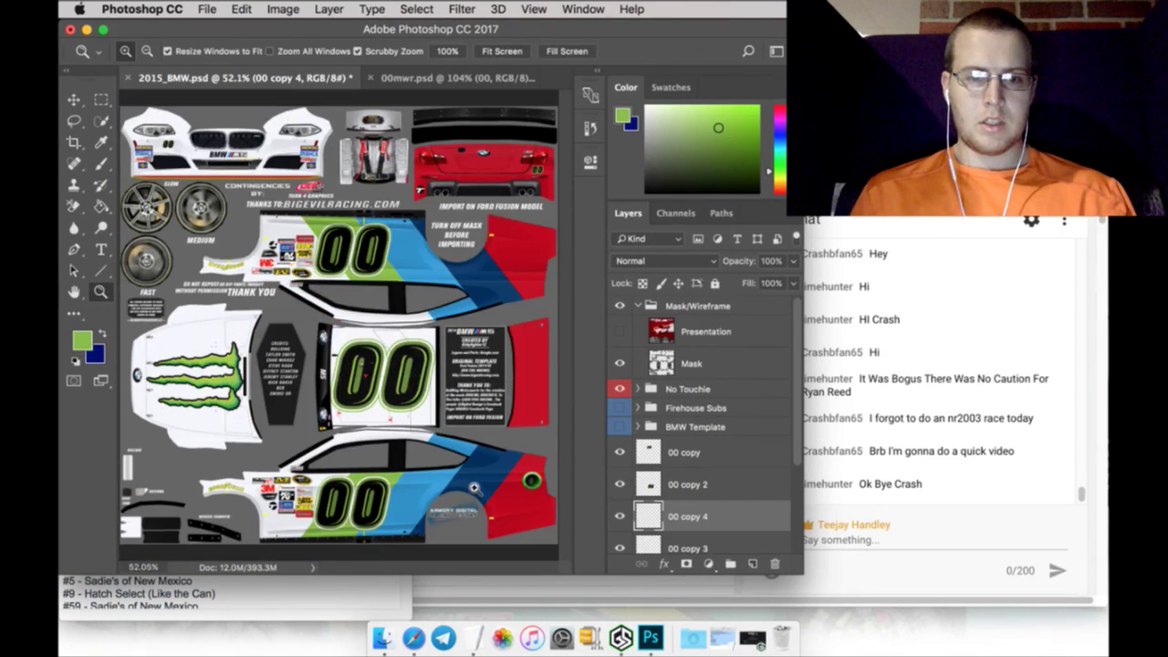
{"action": "scroll", "coordinate": [694, 411], "scroll_direction": "down", "scroll_amount": 2}
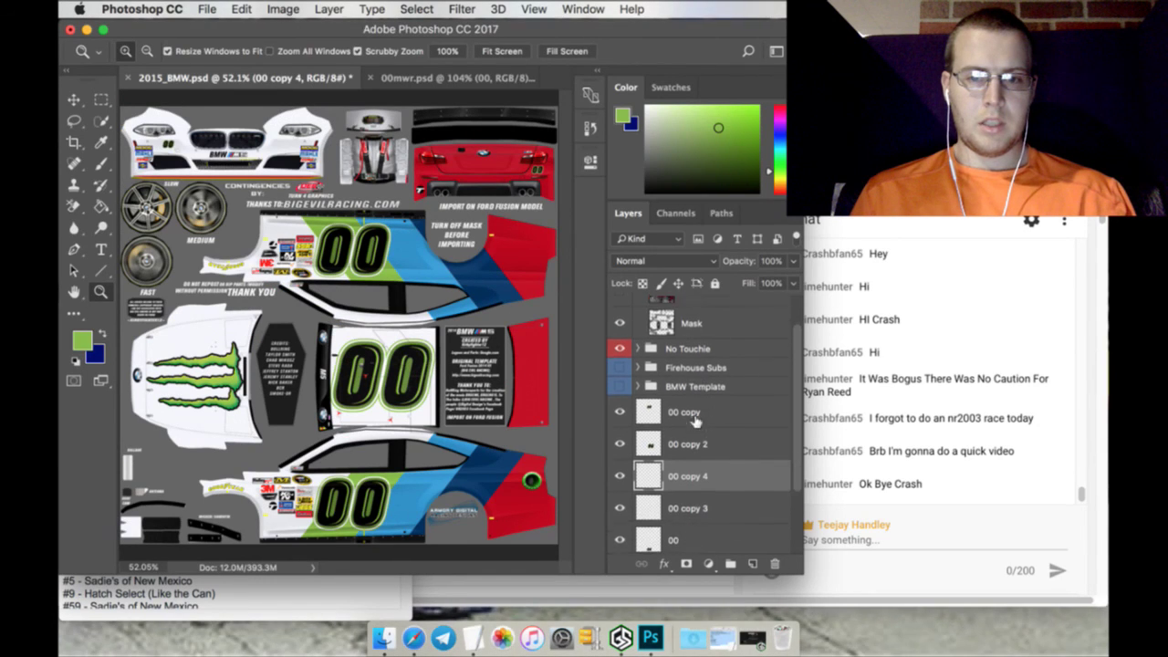
{"action": "scroll", "coordinate": [682, 404], "scroll_direction": "down", "scroll_amount": 1}
{"action": "left_click", "coordinate": [622, 339]}
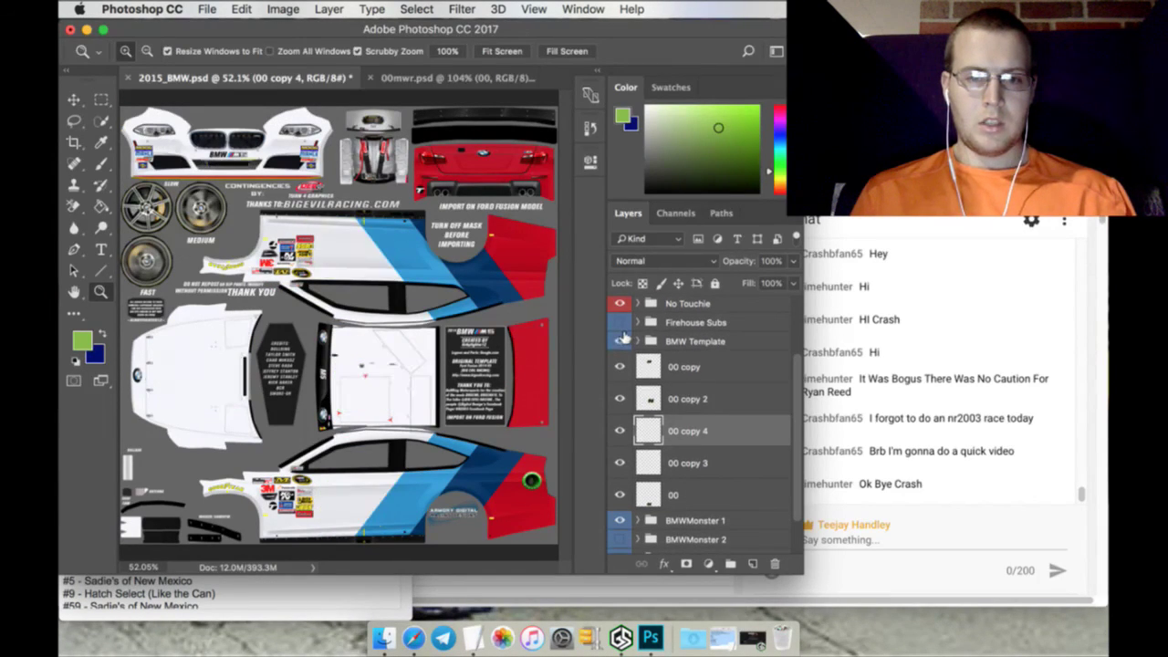
{"action": "left_click", "coordinate": [622, 338]}
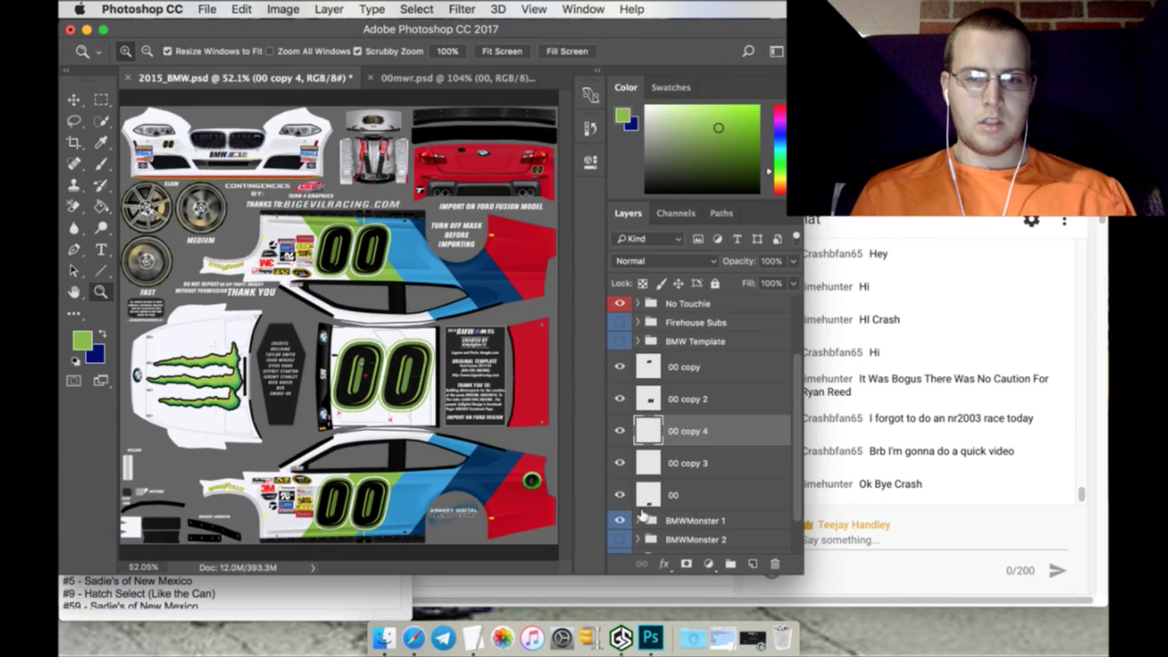
Merge the five 00 number layers into one layer and move it into the BMWMonster 1 group above Layer 132
{"action": "left_click", "coordinate": [638, 519]}
{"action": "scroll", "coordinate": [702, 458], "scroll_direction": "down", "scroll_amount": 2}
{"action": "left_click", "coordinate": [707, 455]}
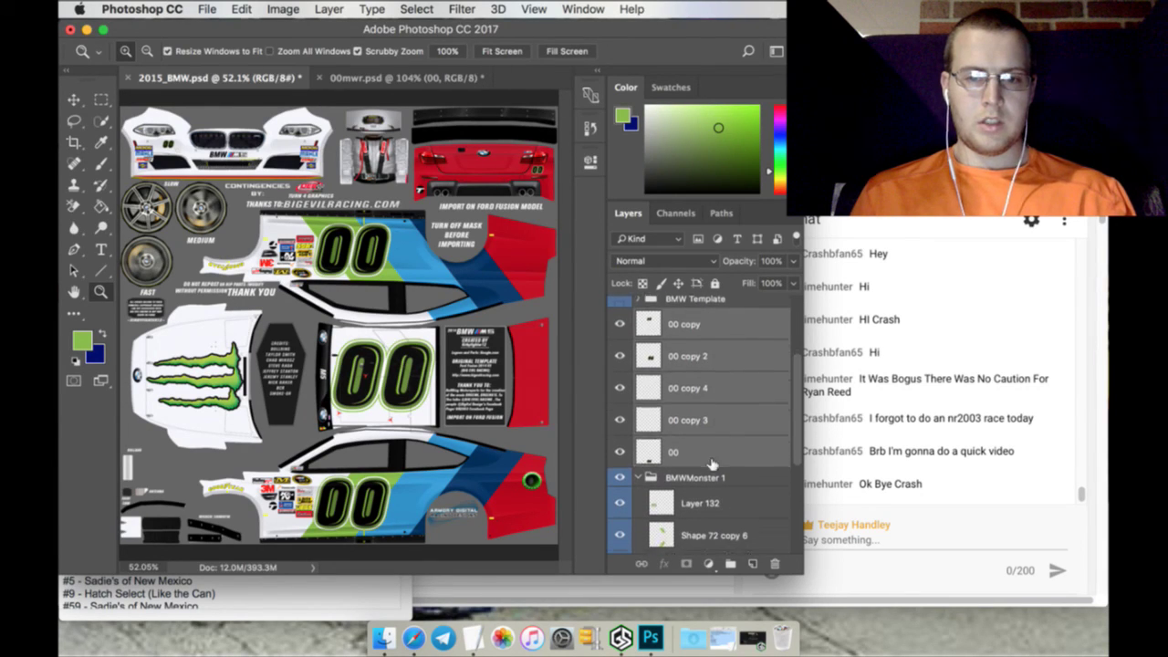
{"action": "scroll", "coordinate": [712, 465], "scroll_direction": "down", "scroll_amount": 1}
{"action": "right_click", "coordinate": [731, 459]}
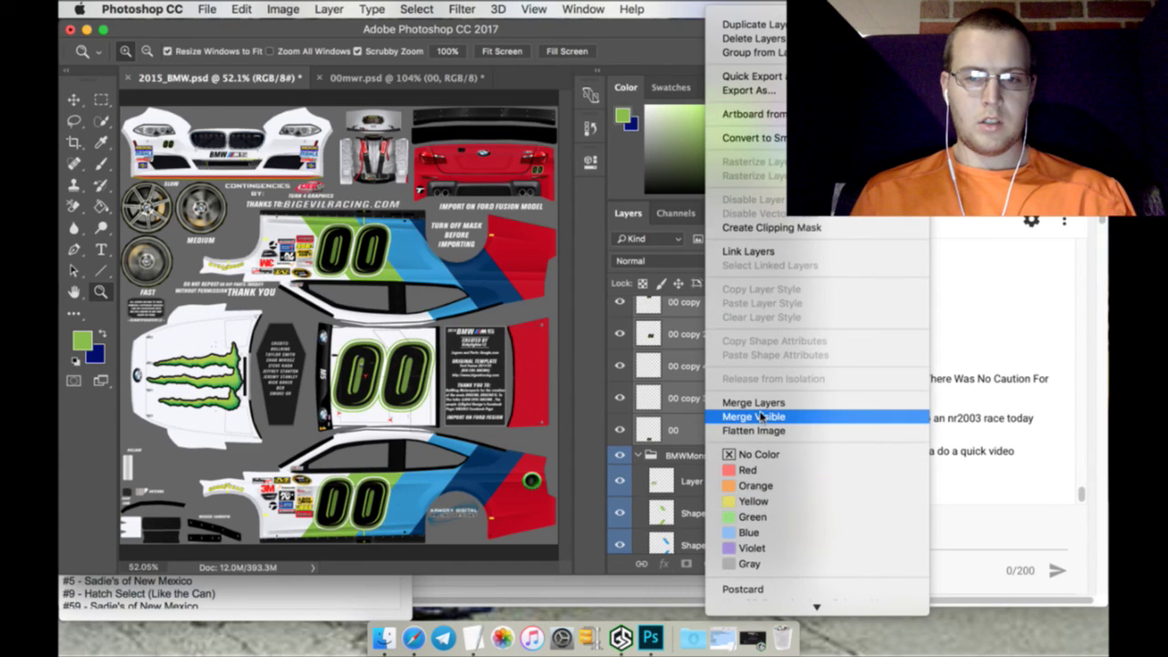
{"action": "left_click", "coordinate": [730, 401]}
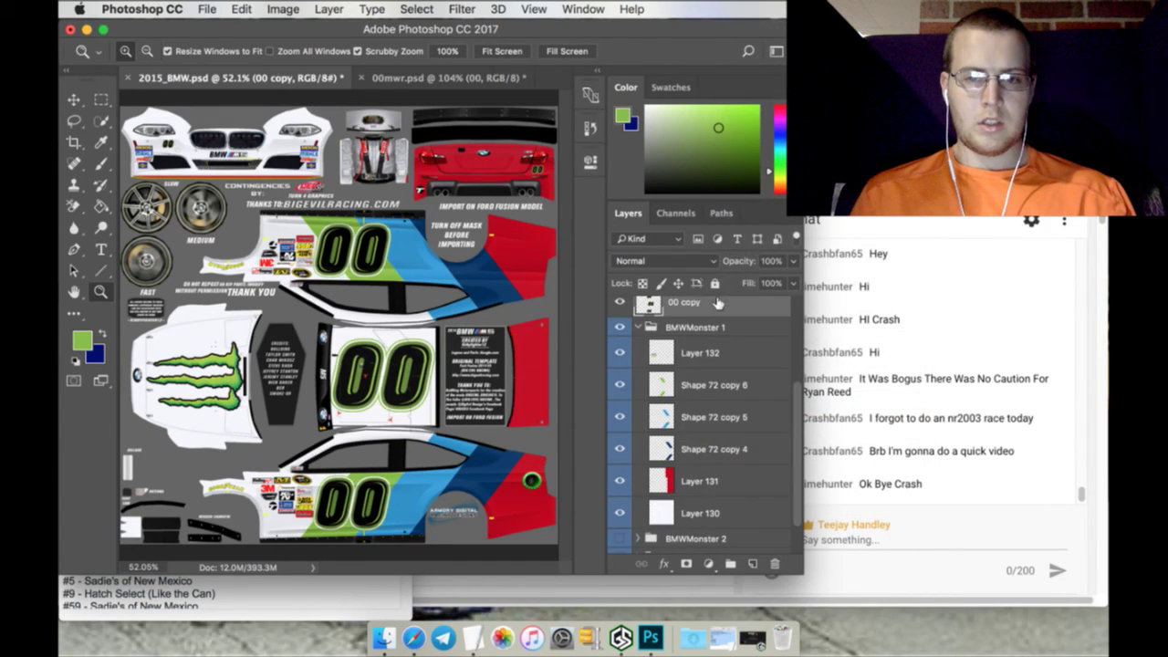
{"action": "left_click_drag", "start_coordinate": [718, 303], "coordinate": [717, 344]}
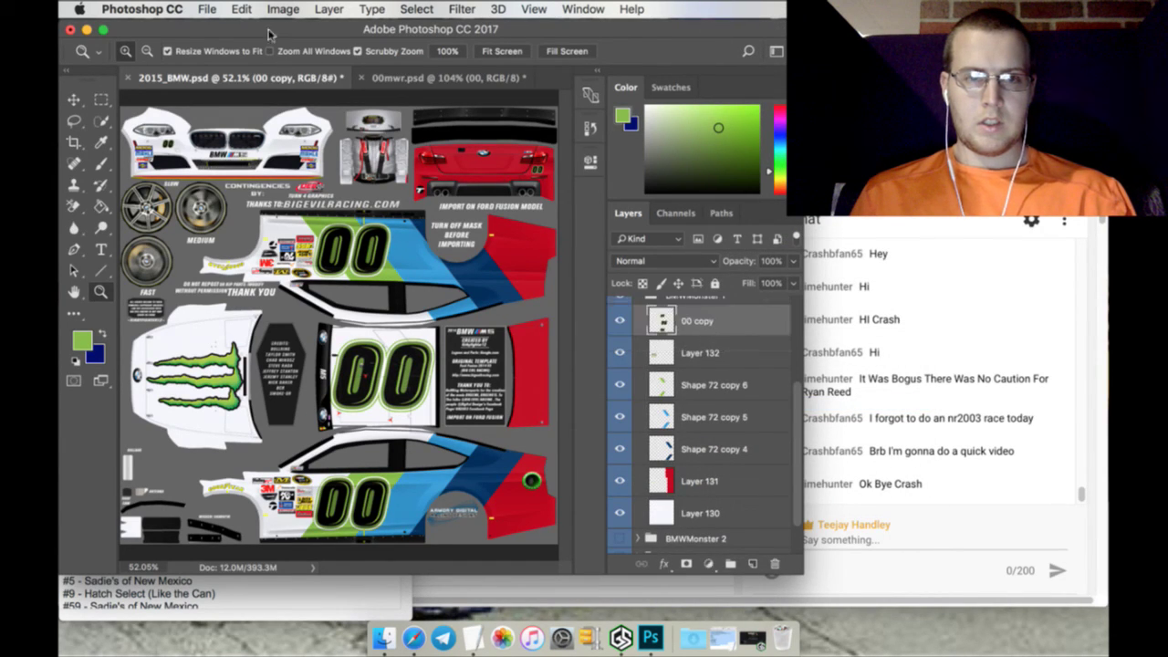
Open monster.png from the Logos folder
{"action": "left_click", "coordinate": [207, 8]}
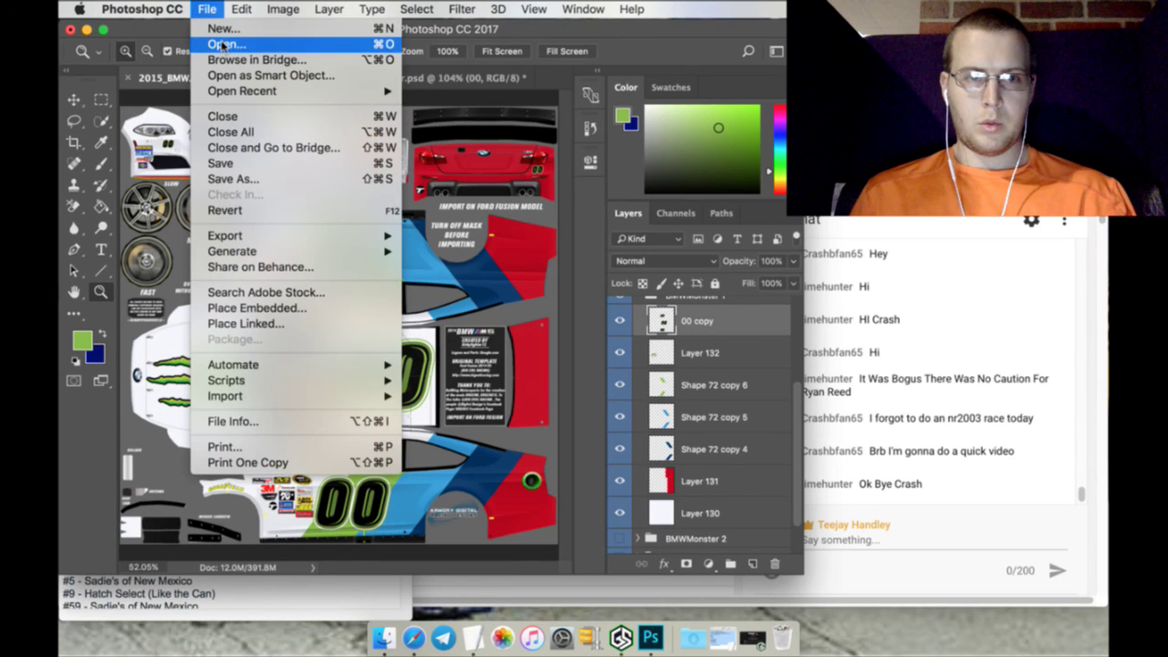
{"action": "left_click", "coordinate": [221, 44]}
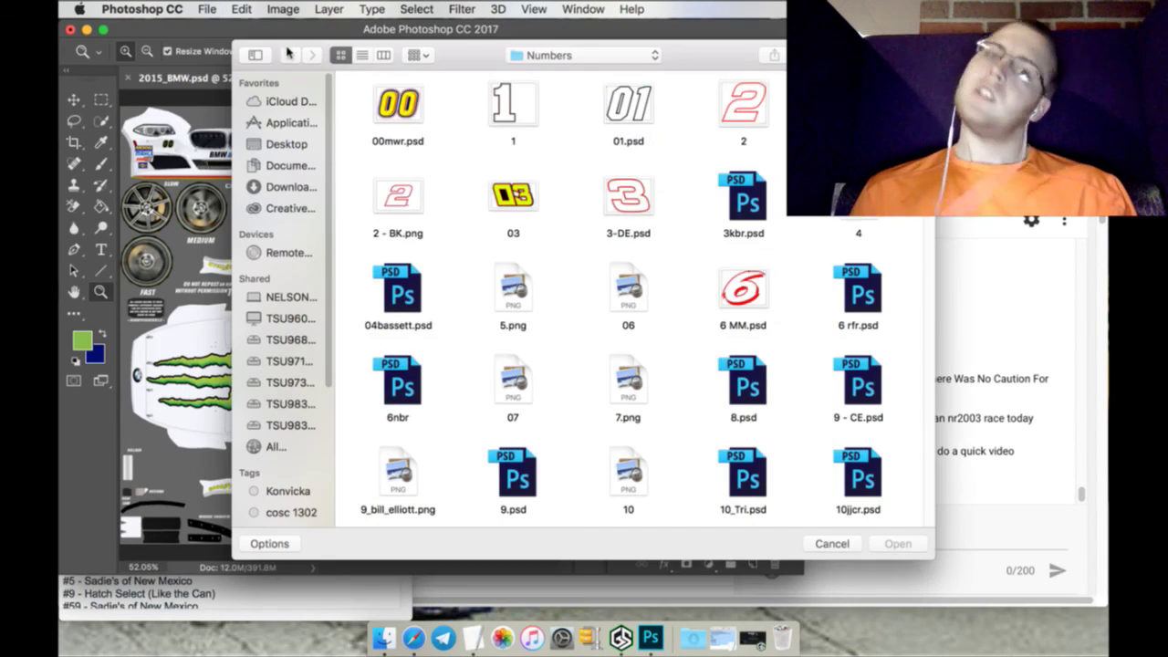
{"action": "left_click", "coordinate": [550, 56]}
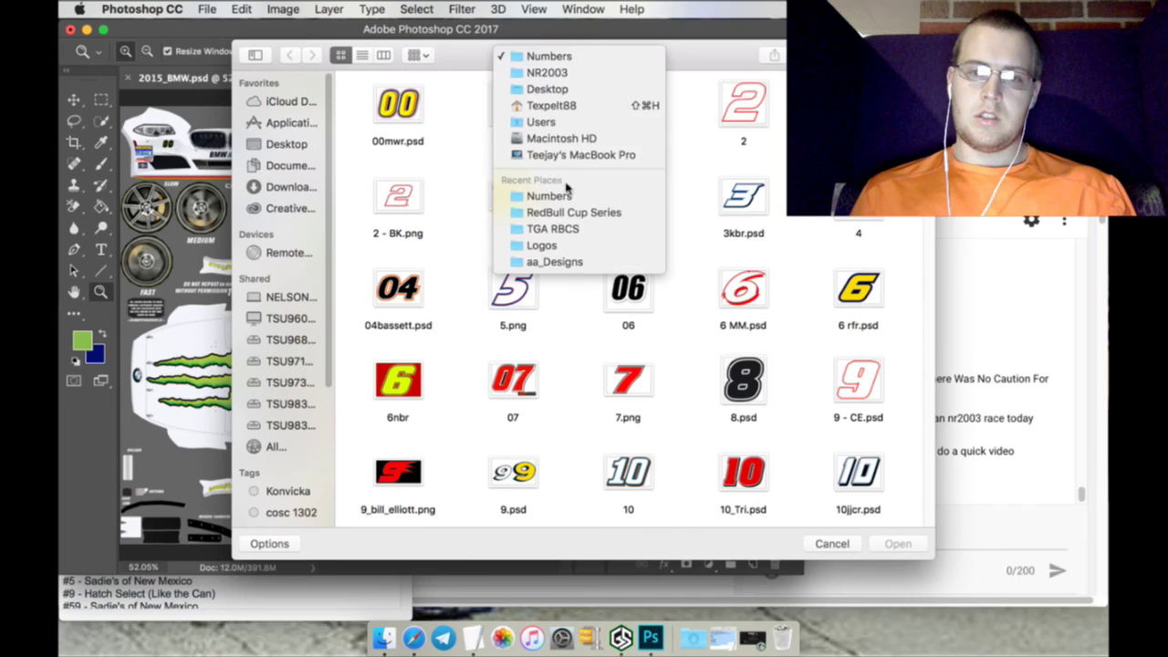
{"action": "left_click", "coordinate": [576, 246]}
{"action": "scroll", "coordinate": [584, 324], "scroll_direction": "down", "scroll_amount": 4}
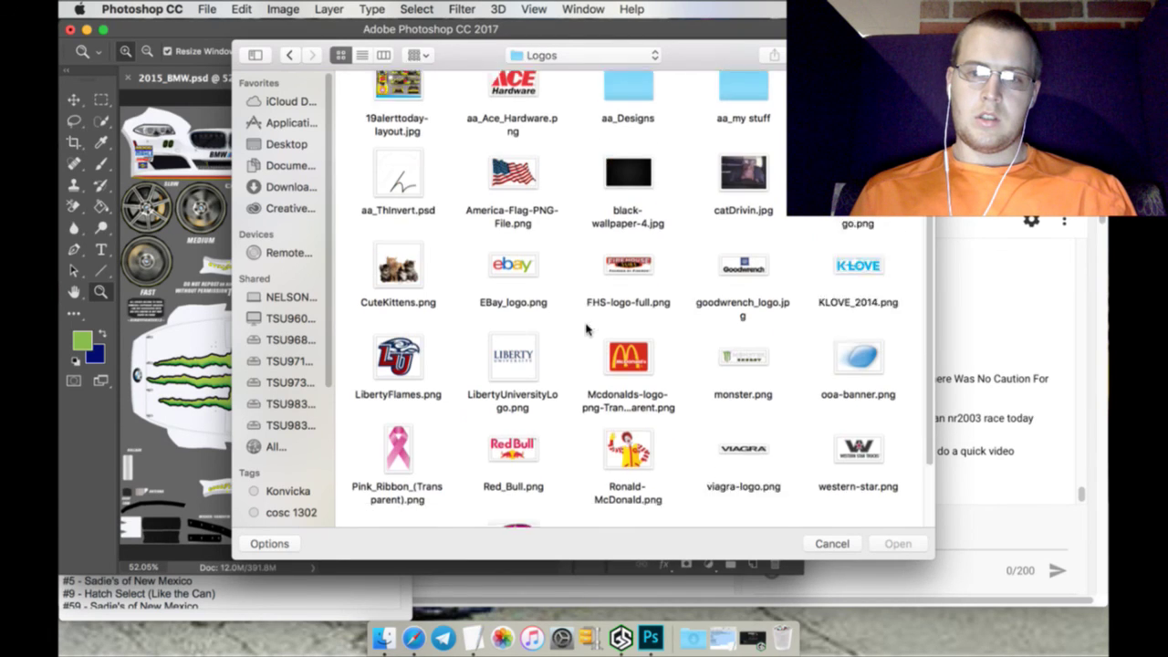
{"action": "left_click", "coordinate": [758, 281]}
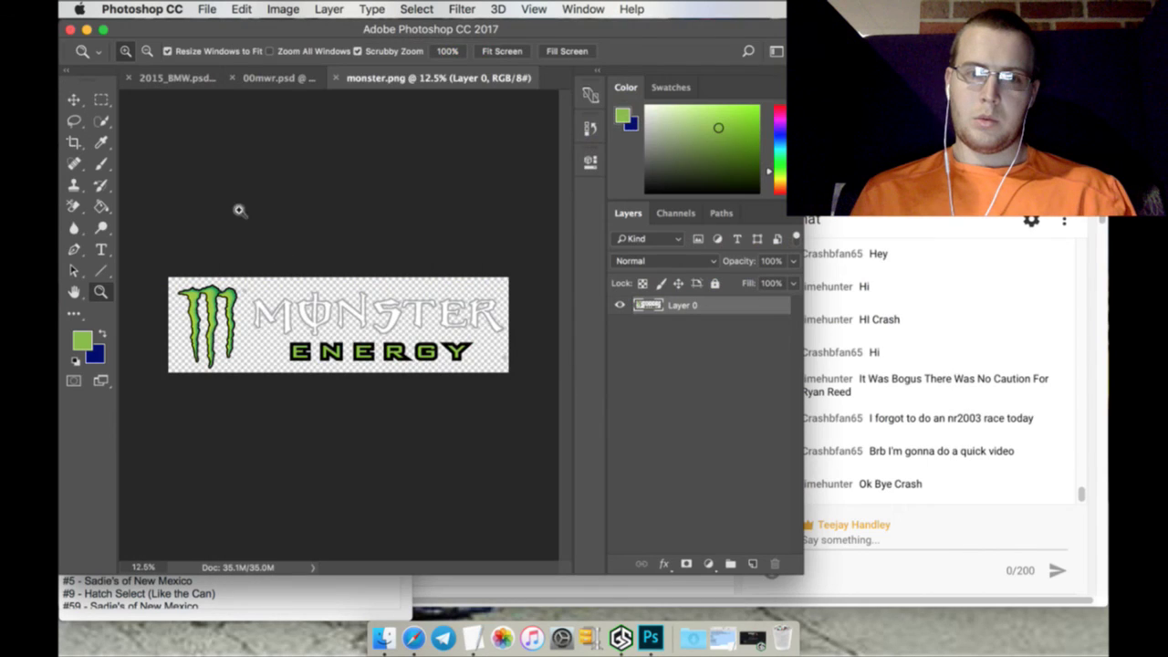
Select only the white MONSTER lettering in monster.png and bring it into 2015_BMW.psd
{"action": "left_click", "coordinate": [104, 100]}
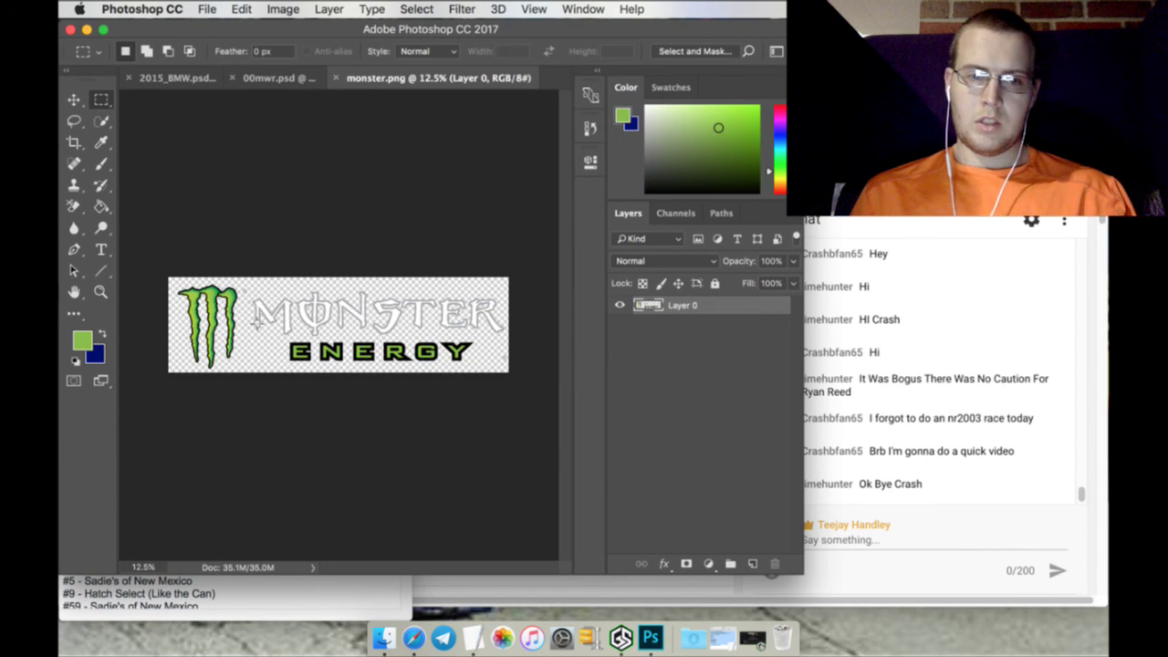
{"action": "left_click_drag", "start_coordinate": [522, 266], "coordinate": [252, 334]}
{"action": "left_click", "coordinate": [75, 100]}
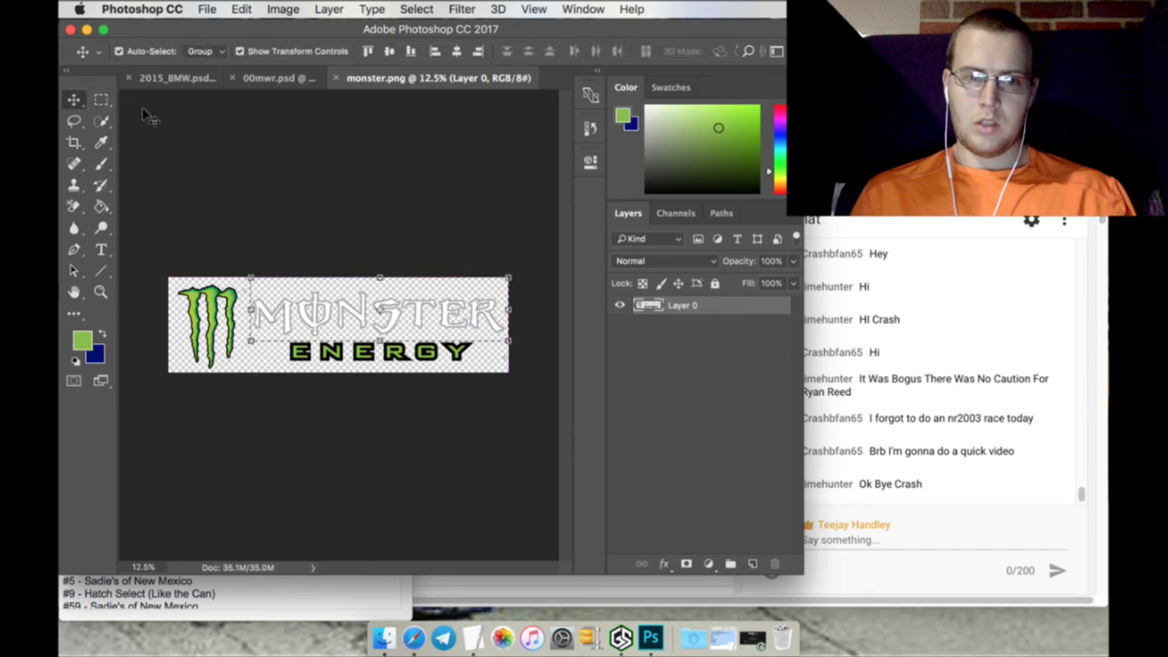
{"action": "left_click_drag", "start_coordinate": [318, 303], "coordinate": [336, 226]}
{"action": "left_click", "coordinate": [193, 79]}
Scale the MONSTER lettering to about 11%, place it behind the 00 on the lower car side, and apply the transformation
{"action": "key", "text": "super+t"}
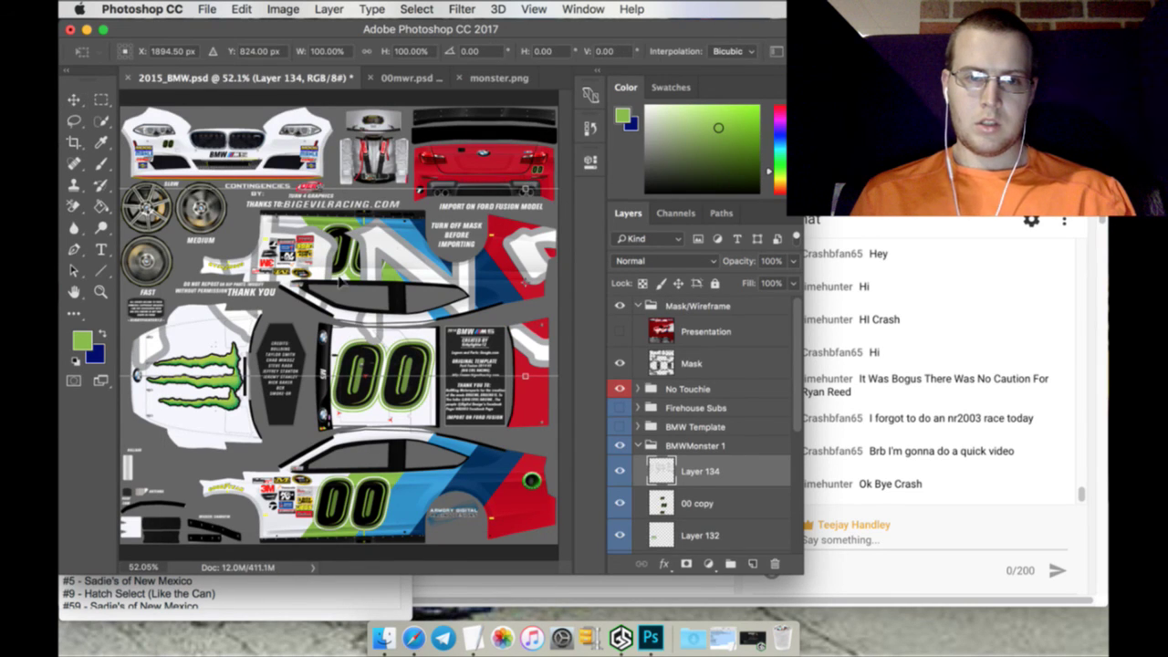
{"action": "left_click_drag", "start_coordinate": [341, 281], "coordinate": [501, 281]}
{"action": "left_click_drag", "start_coordinate": [219, 245], "coordinate": [259, 413]}
{"action": "left_click_drag", "start_coordinate": [244, 363], "coordinate": [209, 431]}
{"action": "left_click_drag", "start_coordinate": [142, 391], "coordinate": [360, 443]}
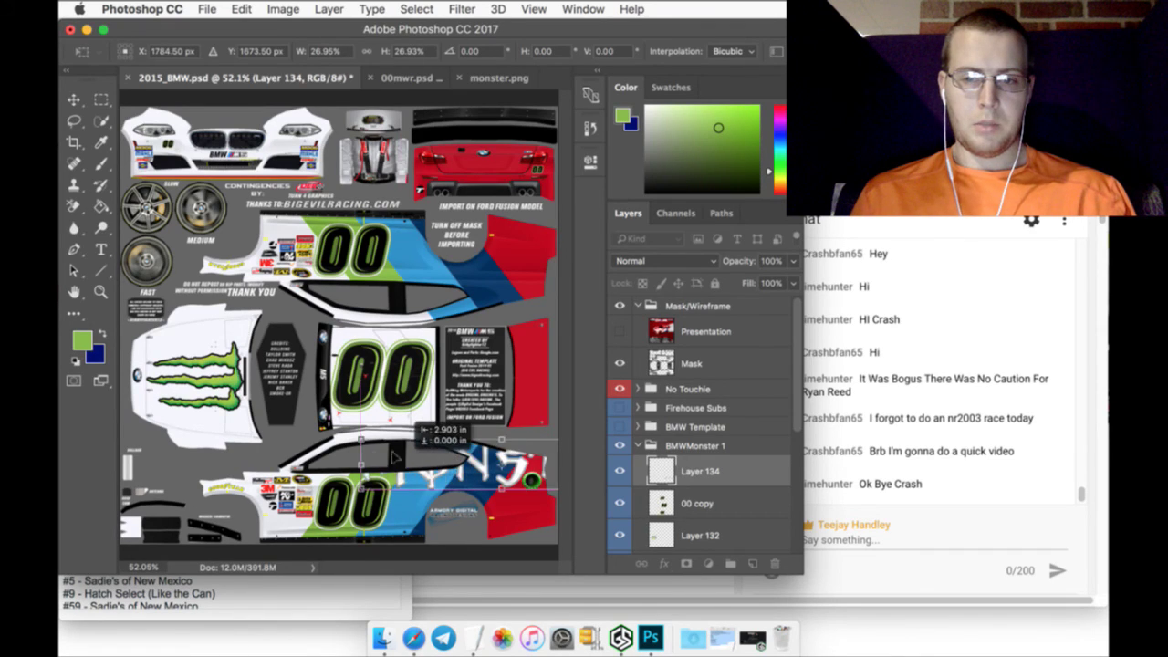
{"action": "mouse_move", "coordinate": [394, 457]}
{"action": "left_mouse_down"}
{"action": "mouse_move", "coordinate": [258, 448]}
{"action": "mouse_move", "coordinate": [408, 474]}
{"action": "left_mouse_up"}
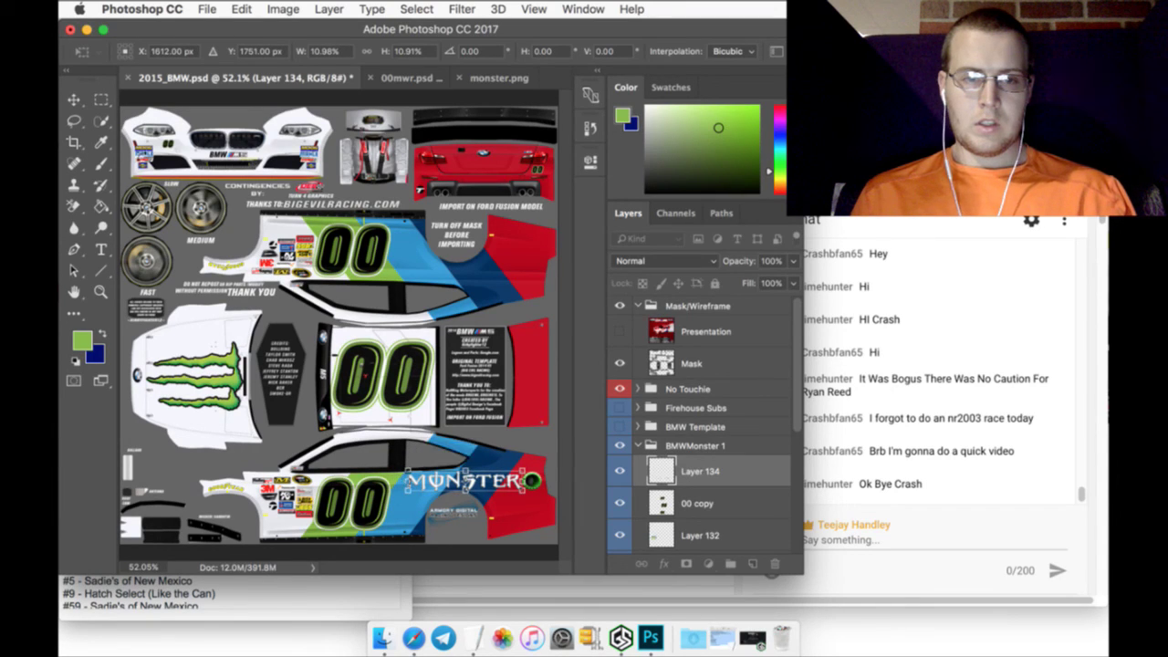
{"action": "left_click", "coordinate": [104, 102]}
{"action": "left_click", "coordinate": [721, 240]}
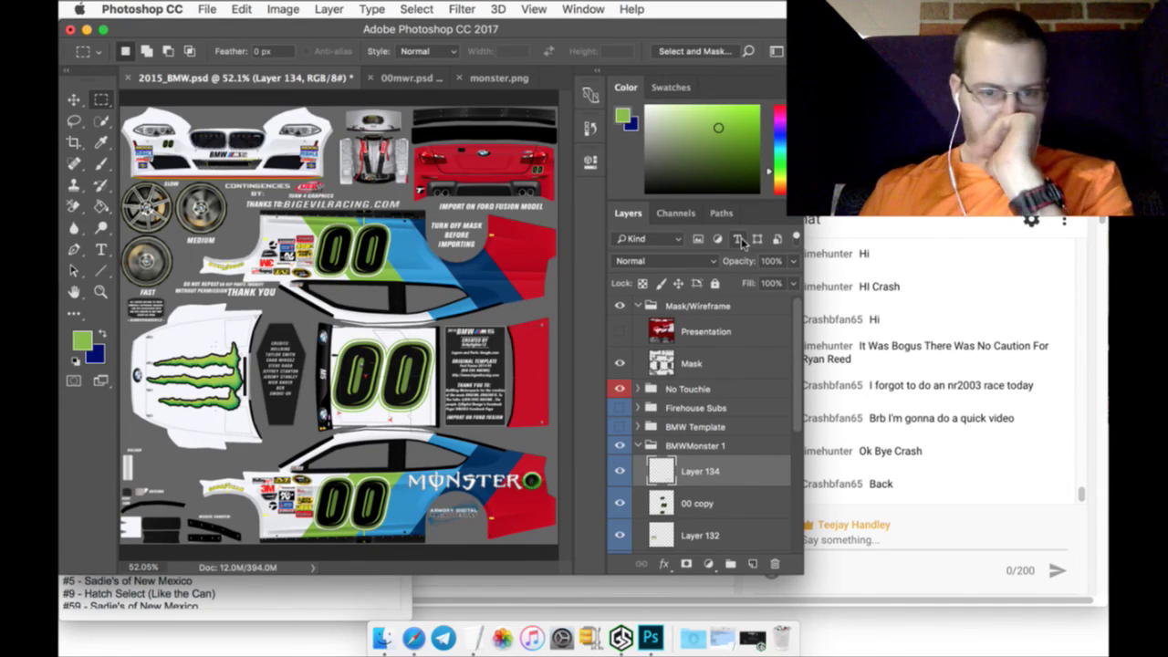
Duplicate the MONSTER lettering layer and rotate the copy by 180 degrees
{"action": "right_click", "coordinate": [719, 470]}
{"action": "left_click", "coordinate": [775, 544]}
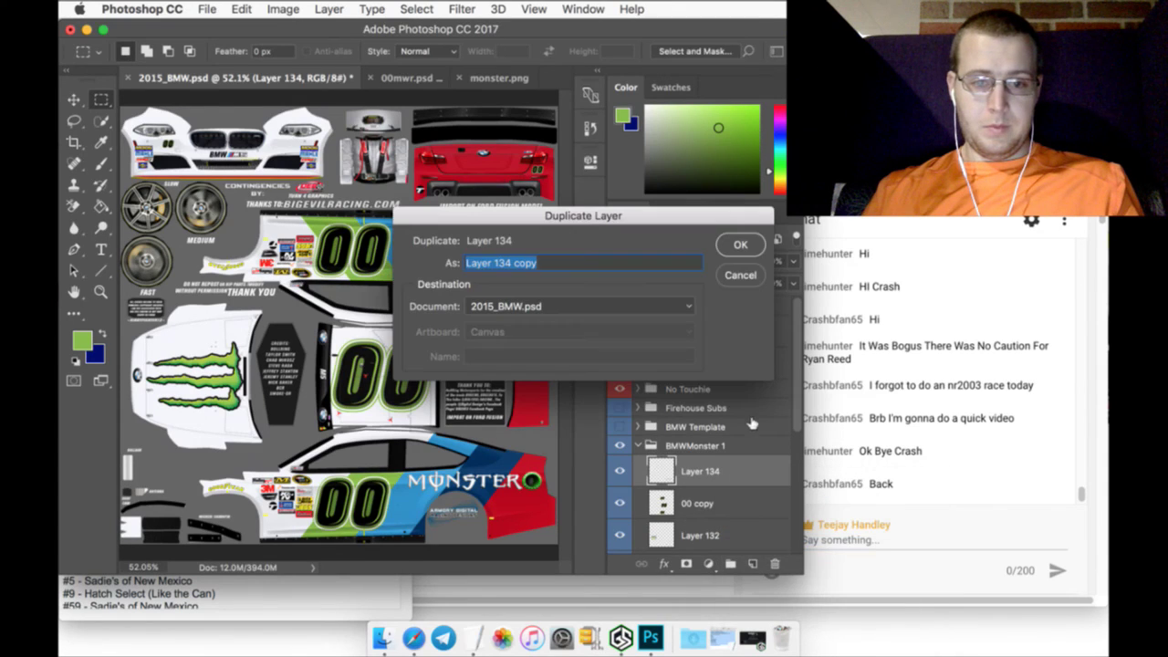
{"action": "left_click", "coordinate": [737, 245]}
{"action": "left_click", "coordinate": [74, 99]}
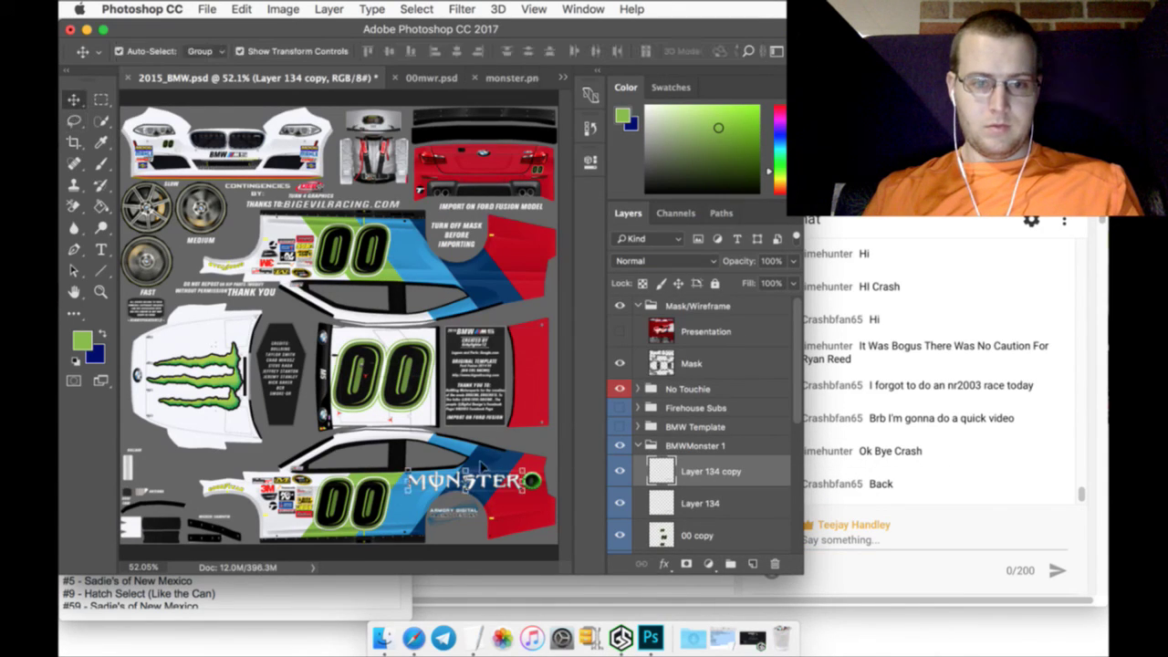
{"action": "key", "text": "ctrl+t"}
{"action": "left_click", "coordinate": [483, 52]}
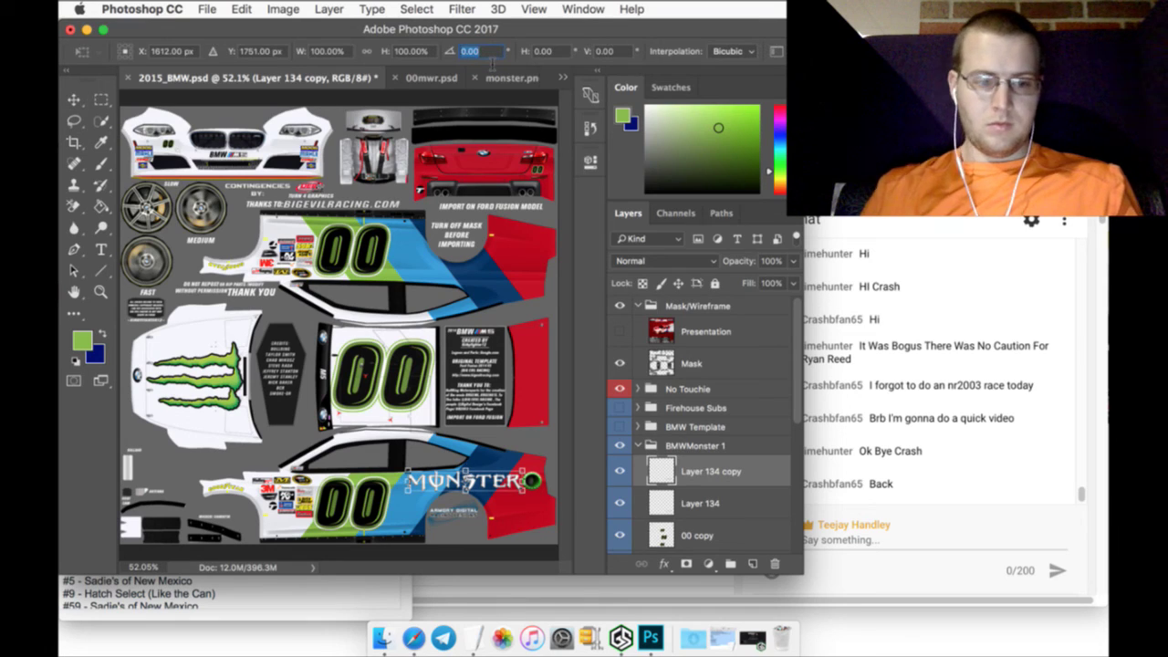
{"action": "type", "text": "180"}
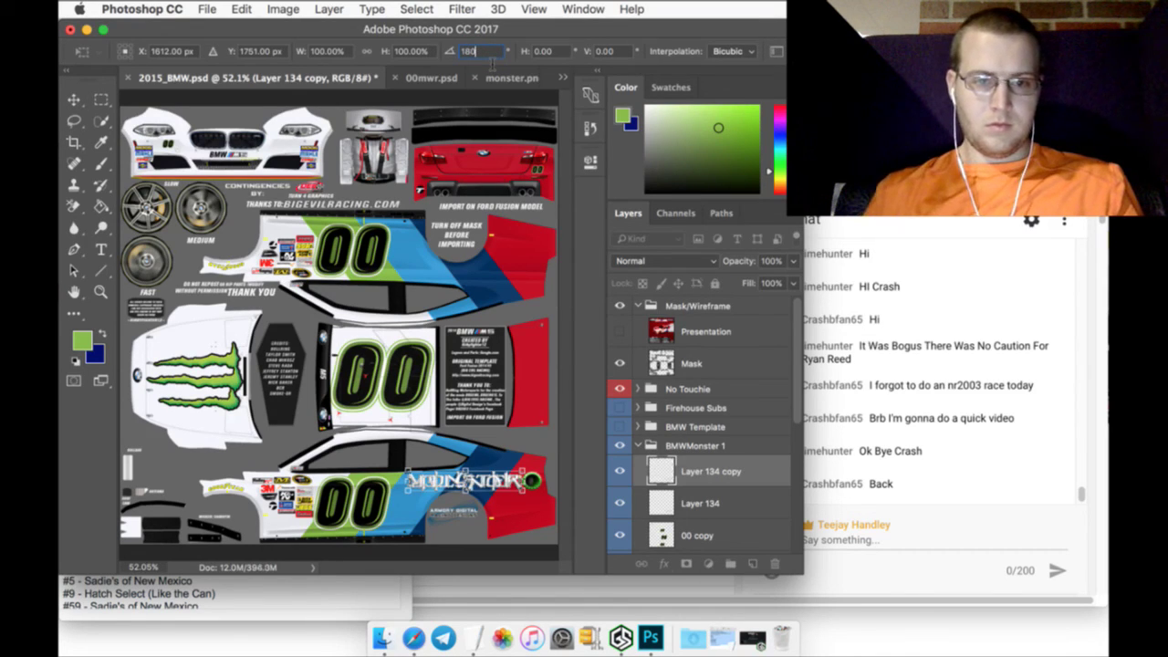
Move the rotated MONSTER copy up to the opposite car side at Y 773 px and apply the transformation
{"action": "left_click", "coordinate": [262, 52]}
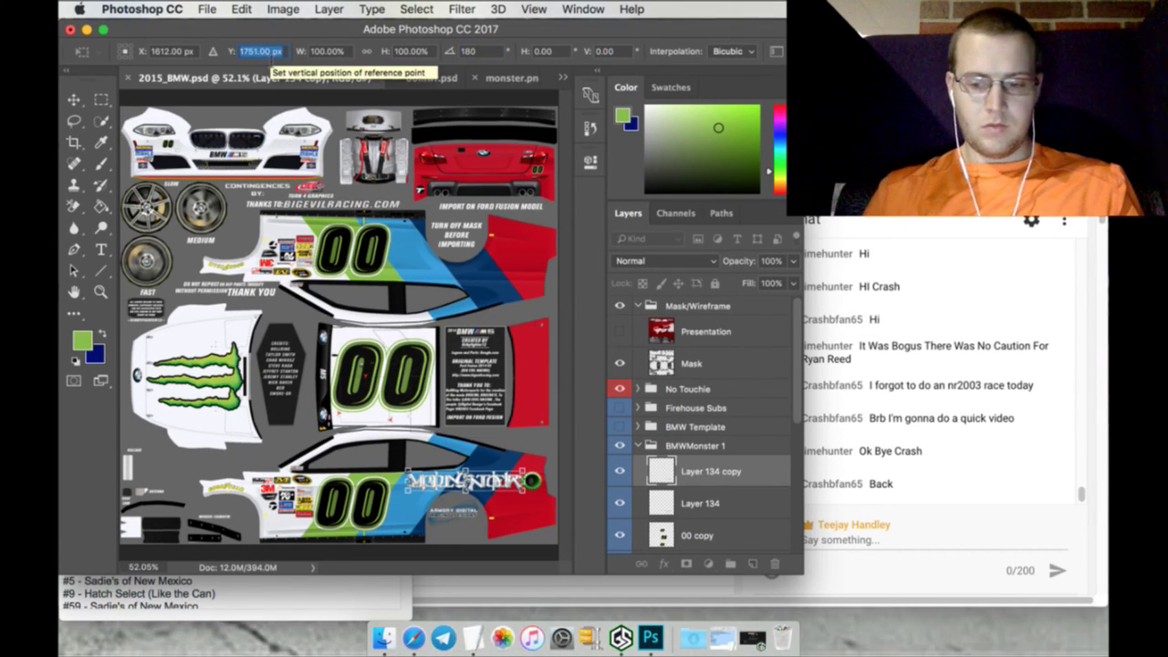
{"action": "key", "text": "Left"}
{"action": "key", "text": "Delete"}
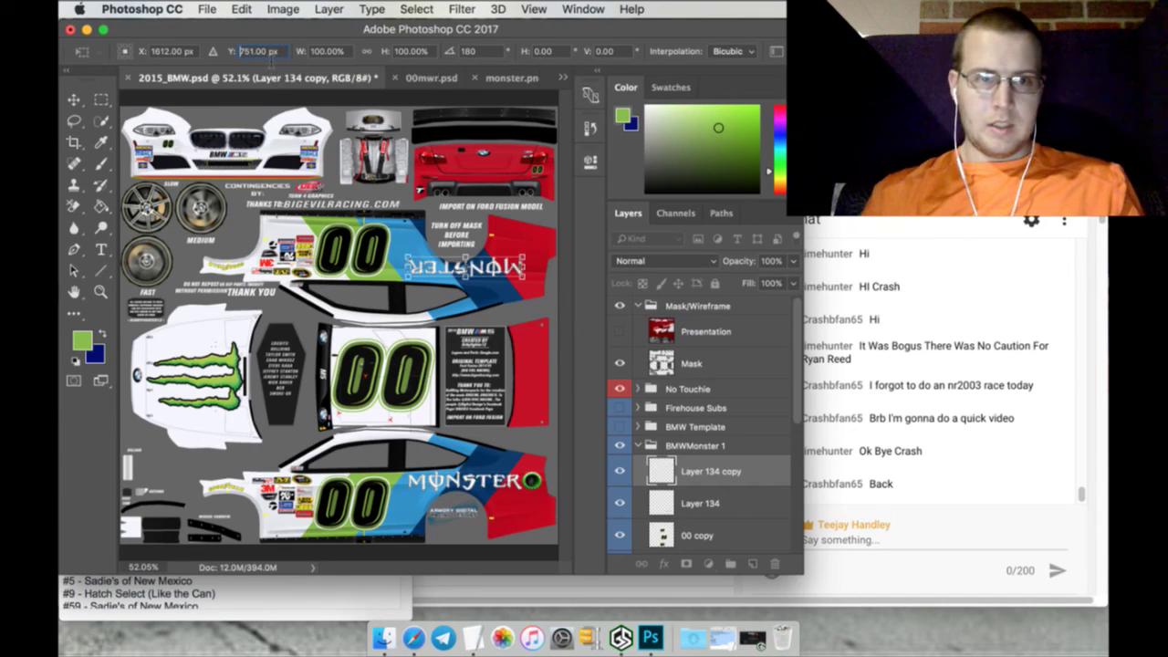
{"action": "key", "text": "Right"}
{"action": "key", "text": "Delete"}
{"action": "type", "text": "8"}
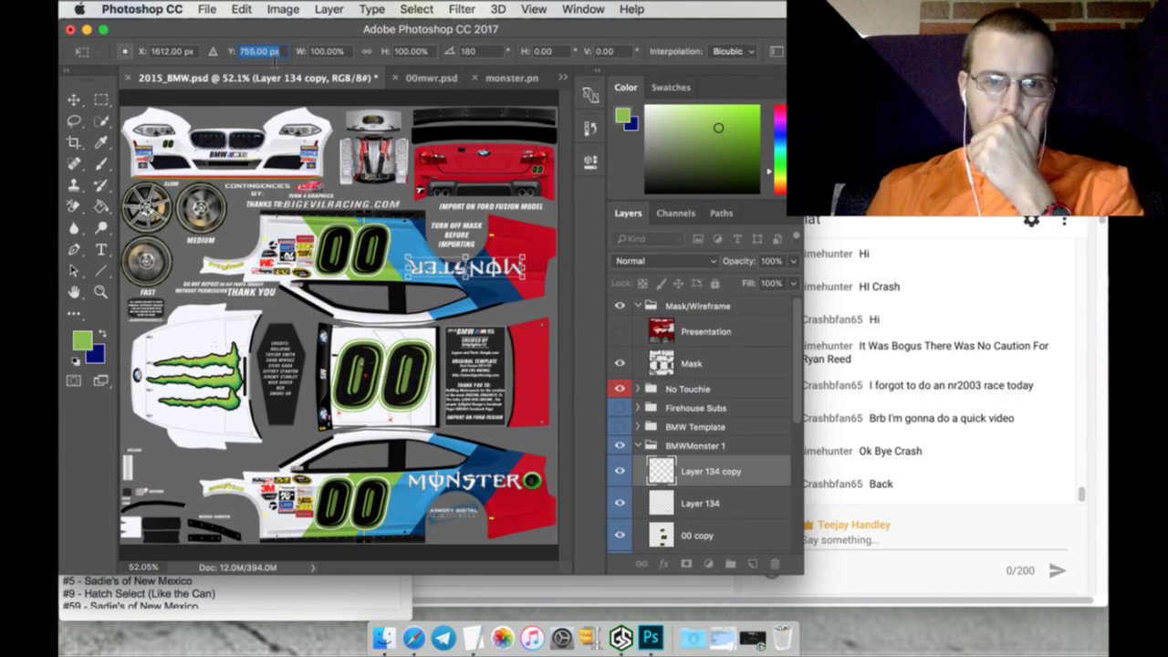
{"action": "key", "text": "Return"}
{"action": "type", "text": "768"}
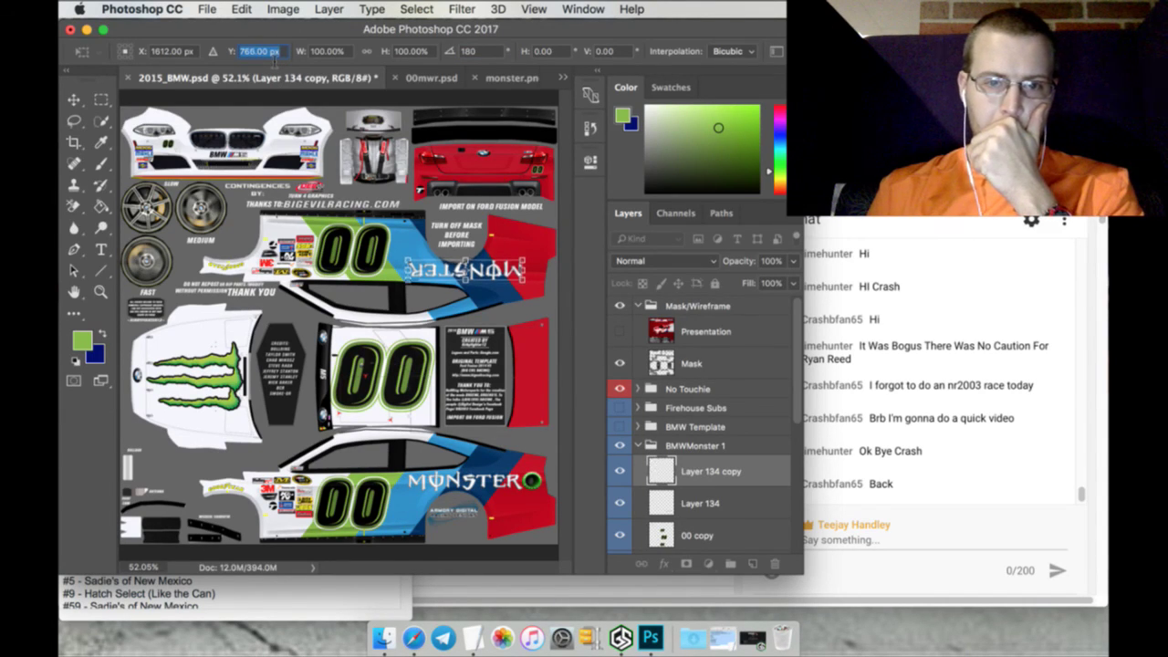
{"action": "key", "text": "Return"}
{"action": "type", "text": "771"}
{"action": "key", "text": "Return"}
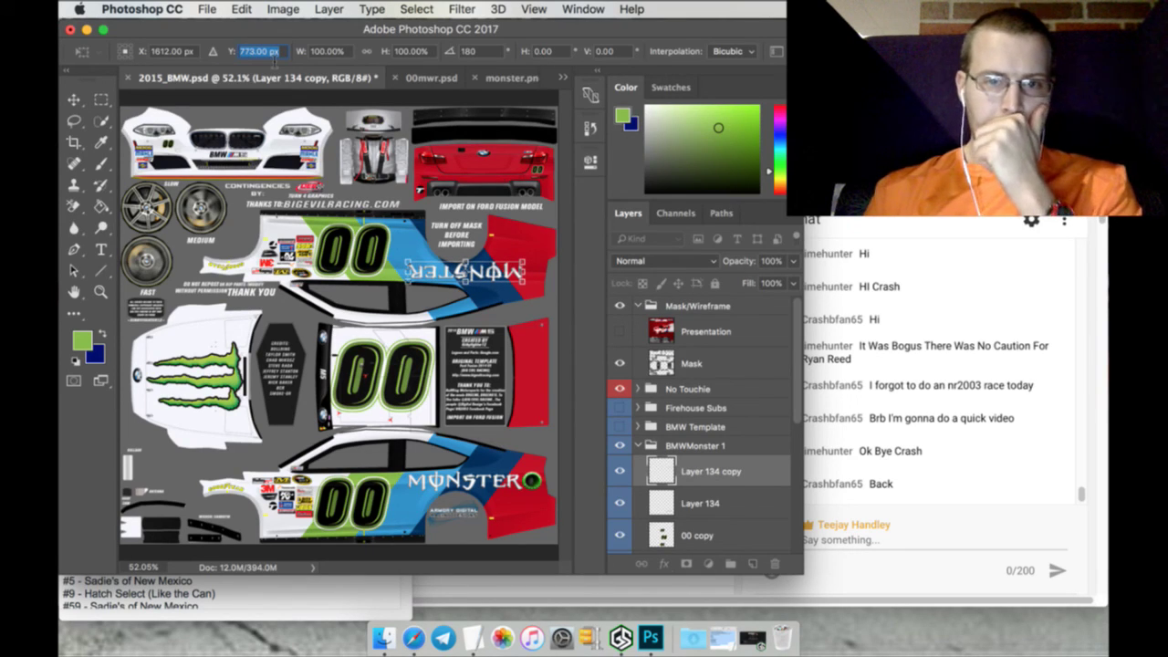
{"action": "left_click", "coordinate": [101, 98]}
{"action": "left_click", "coordinate": [721, 238]}
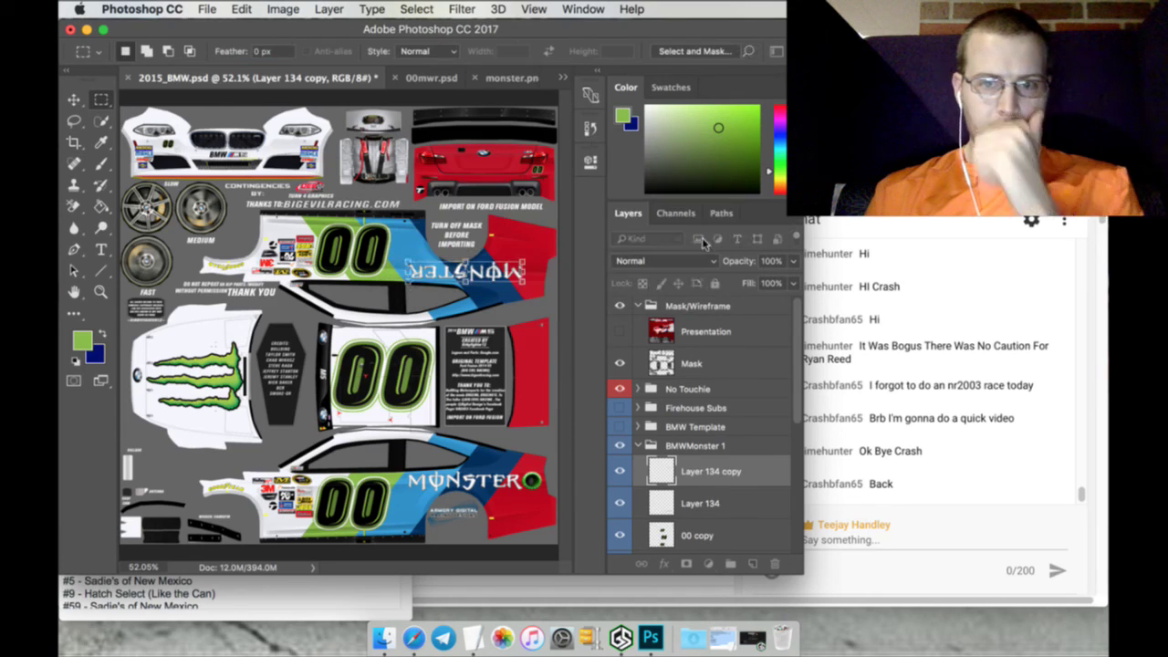
Merge the two MONSTER lettering layers, Layer 134 and Layer 134 copy, into one layer
{"action": "left_click", "coordinate": [743, 502], "text": "shift"}
{"action": "right_click", "coordinate": [743, 502]}
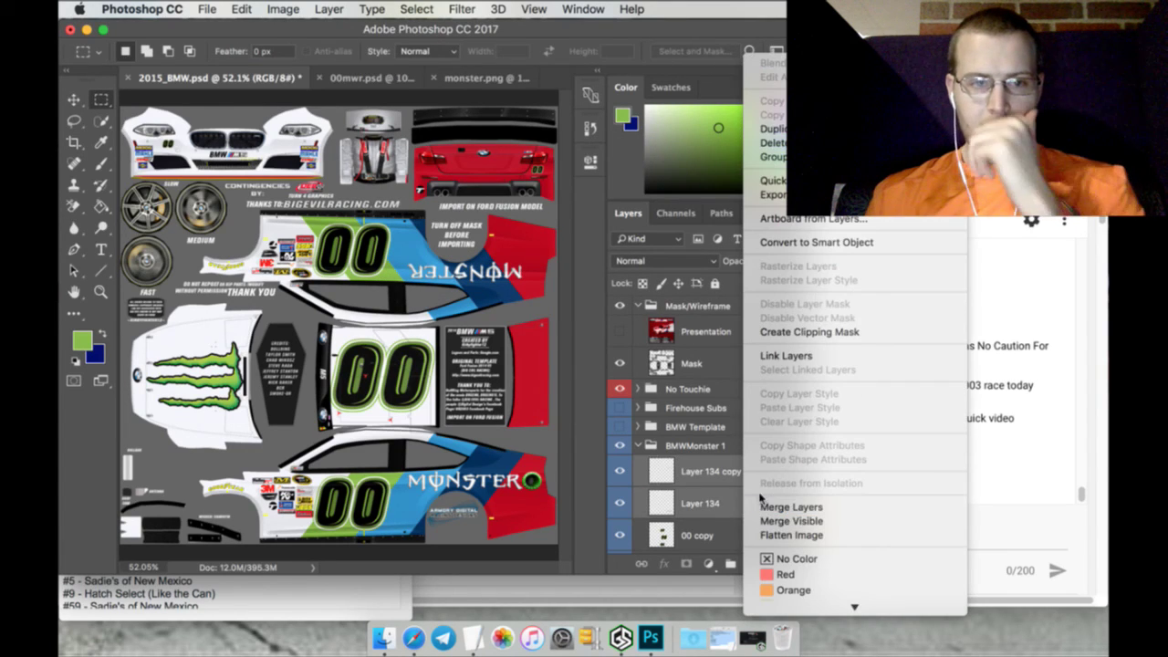
{"action": "left_click", "coordinate": [807, 507]}
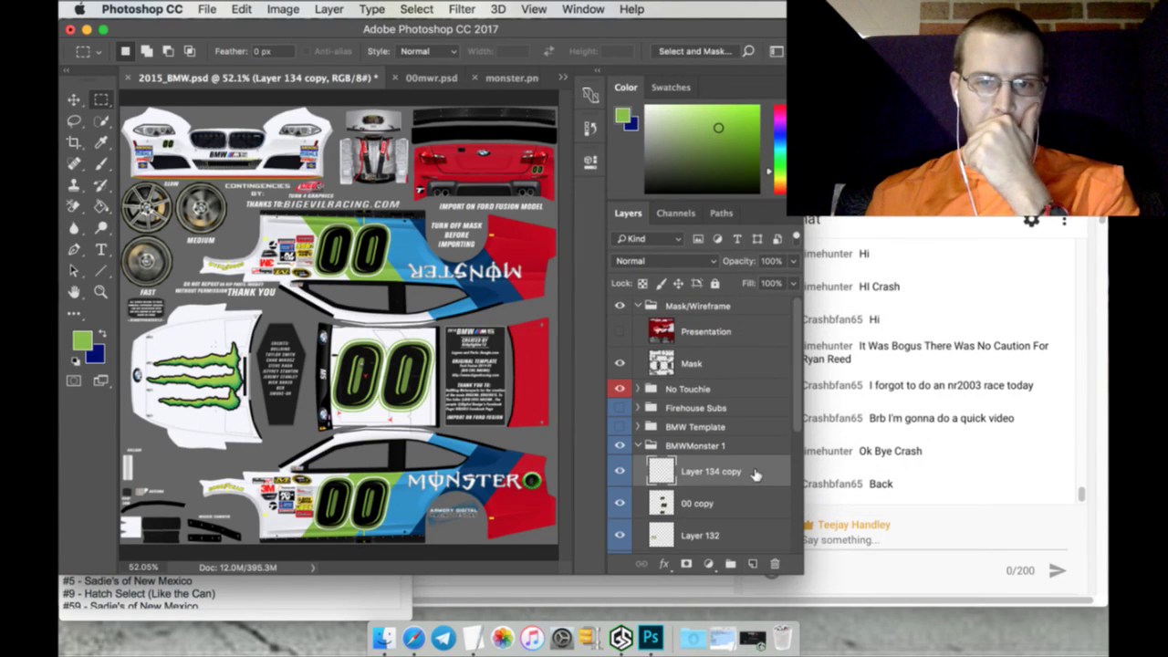
Give the merged MONSTER lettering a green #88bf43 outer glow with a size of 5 px and rasterize its layer style
{"action": "double_click", "coordinate": [764, 472]}
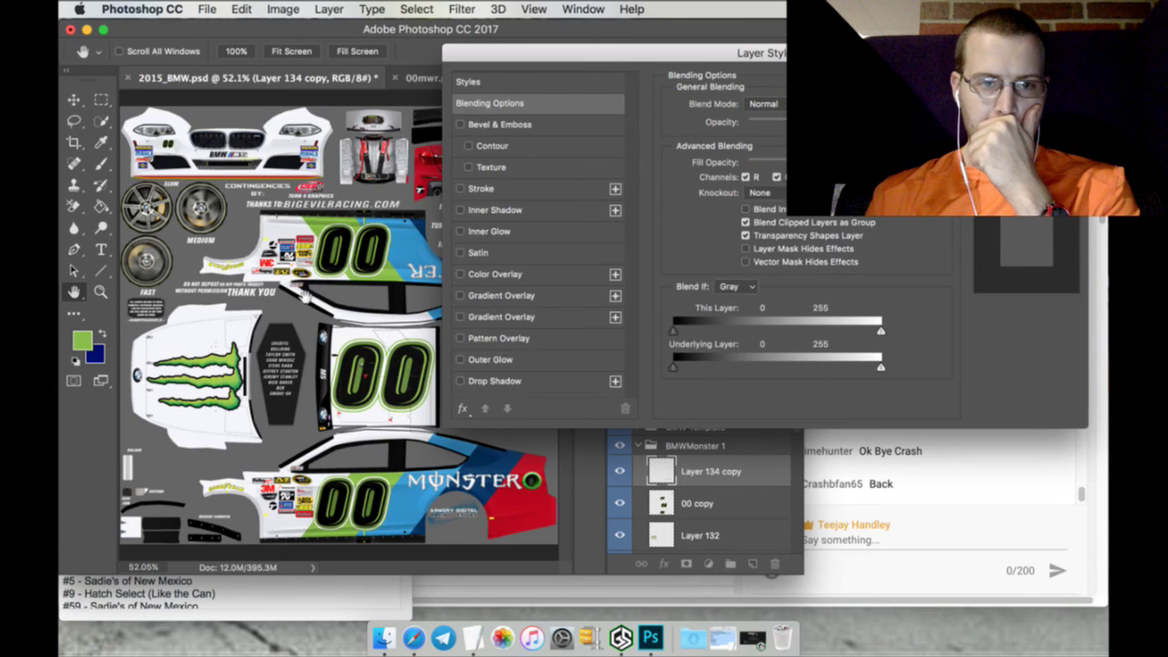
{"action": "left_click", "coordinate": [484, 360]}
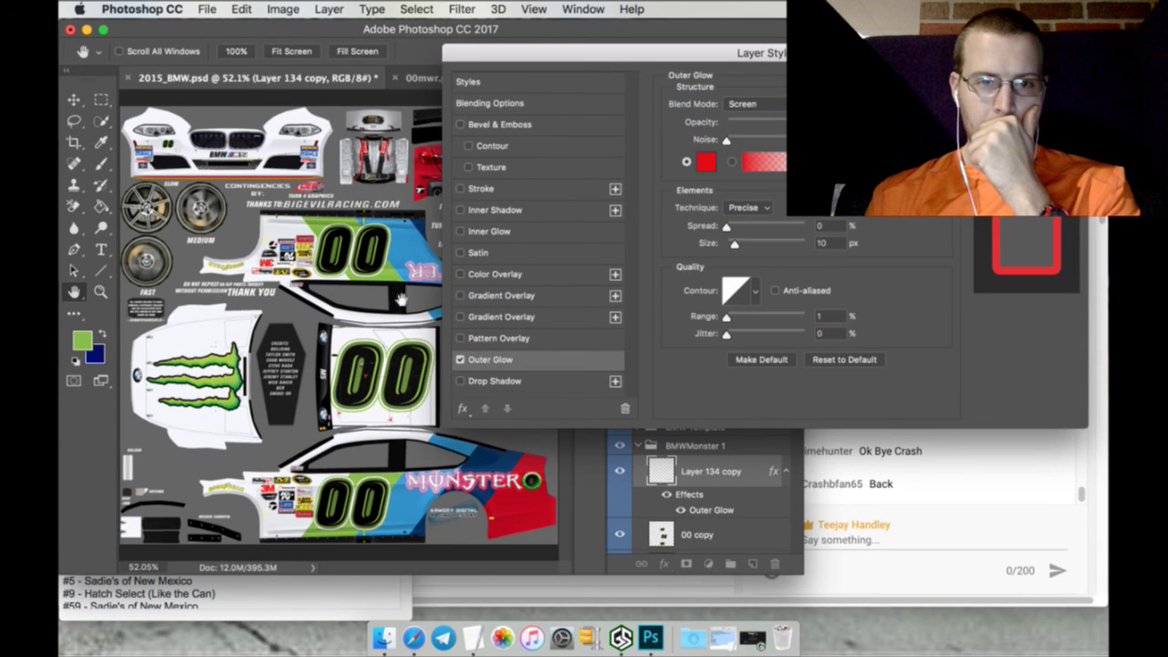
{"action": "left_click", "coordinate": [704, 162]}
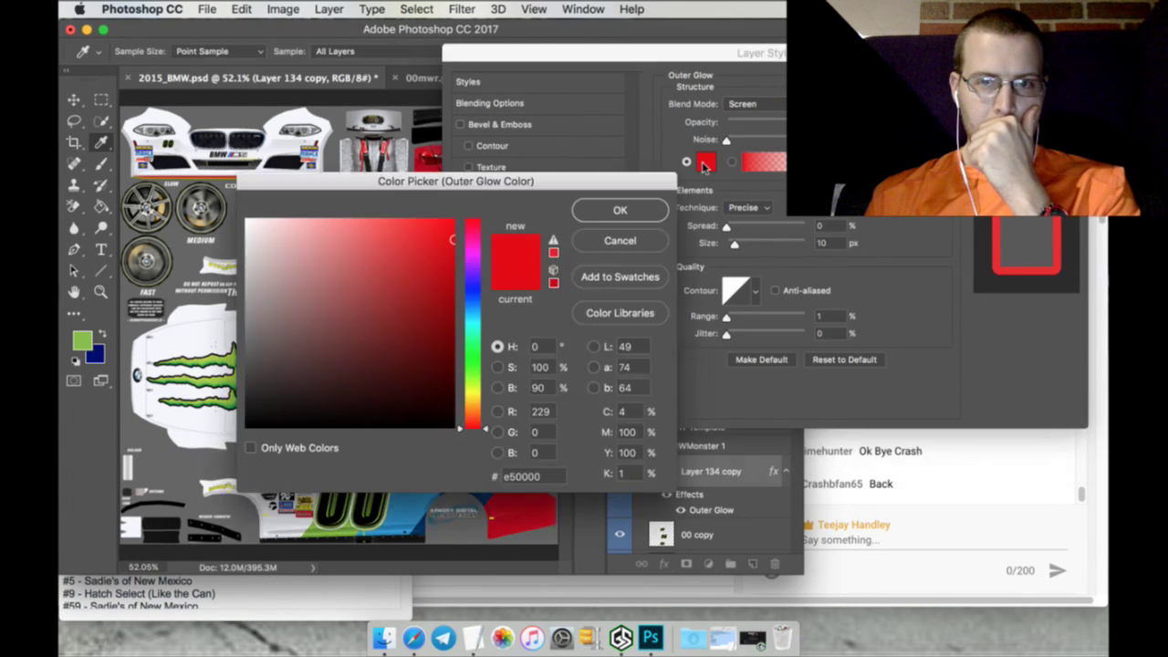
{"action": "left_click", "coordinate": [94, 343]}
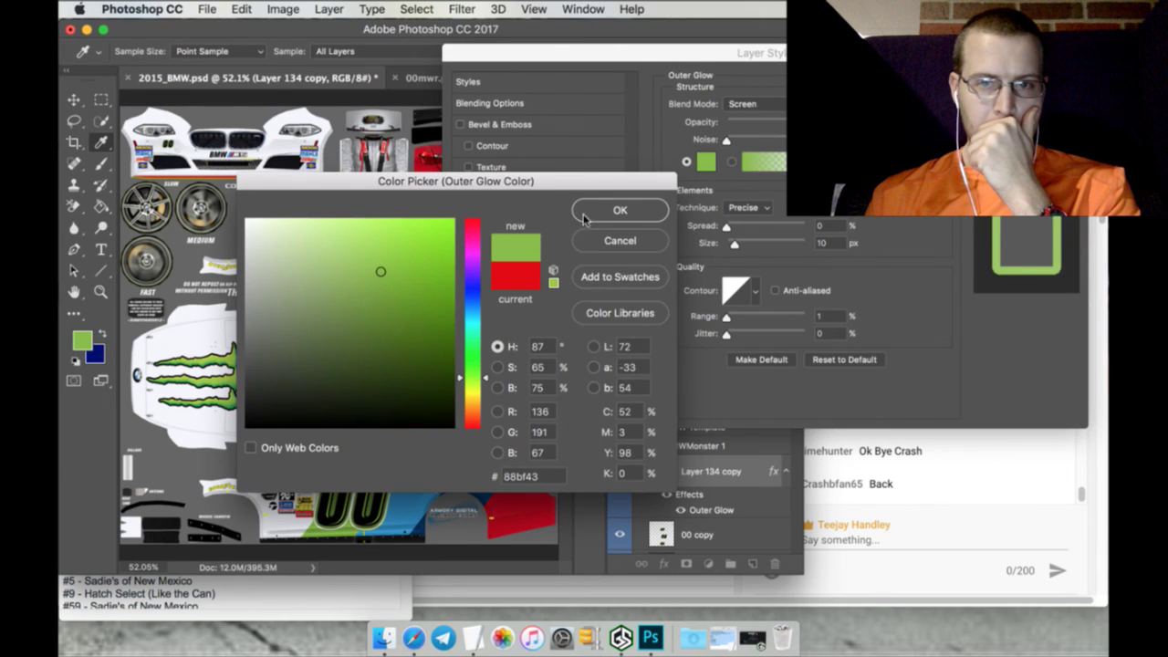
{"action": "left_click", "coordinate": [616, 211]}
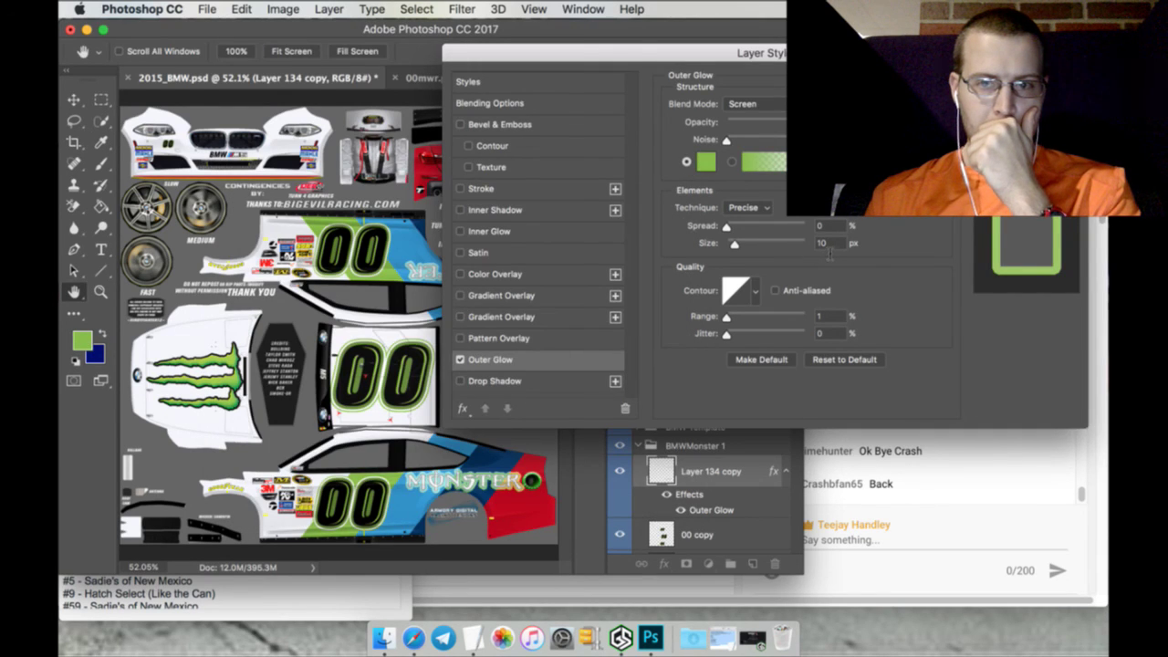
{"action": "type", "text": "6"}
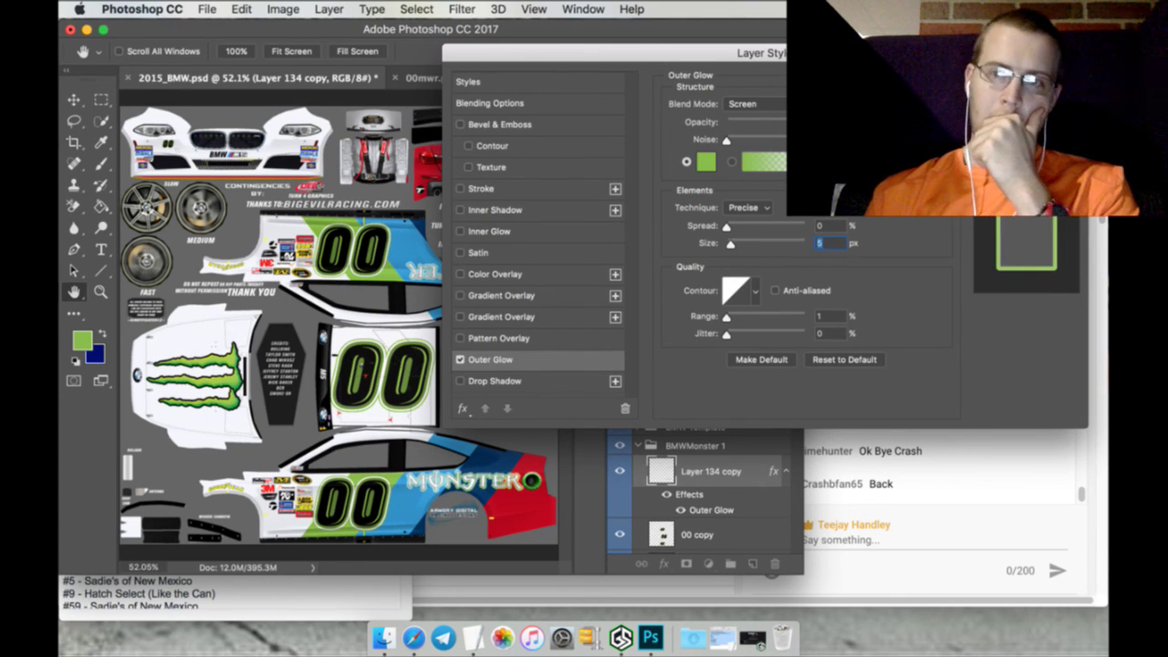
{"action": "key", "text": "Return"}
{"action": "right_click", "coordinate": [720, 469]}
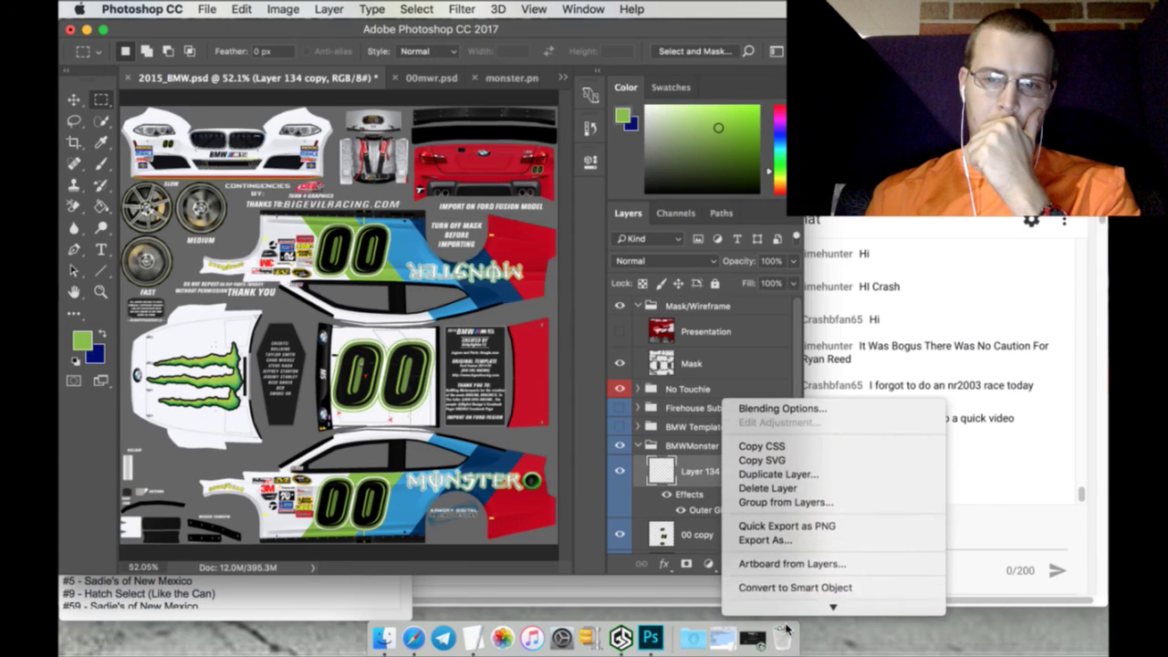
{"action": "left_click", "coordinate": [786, 500]}
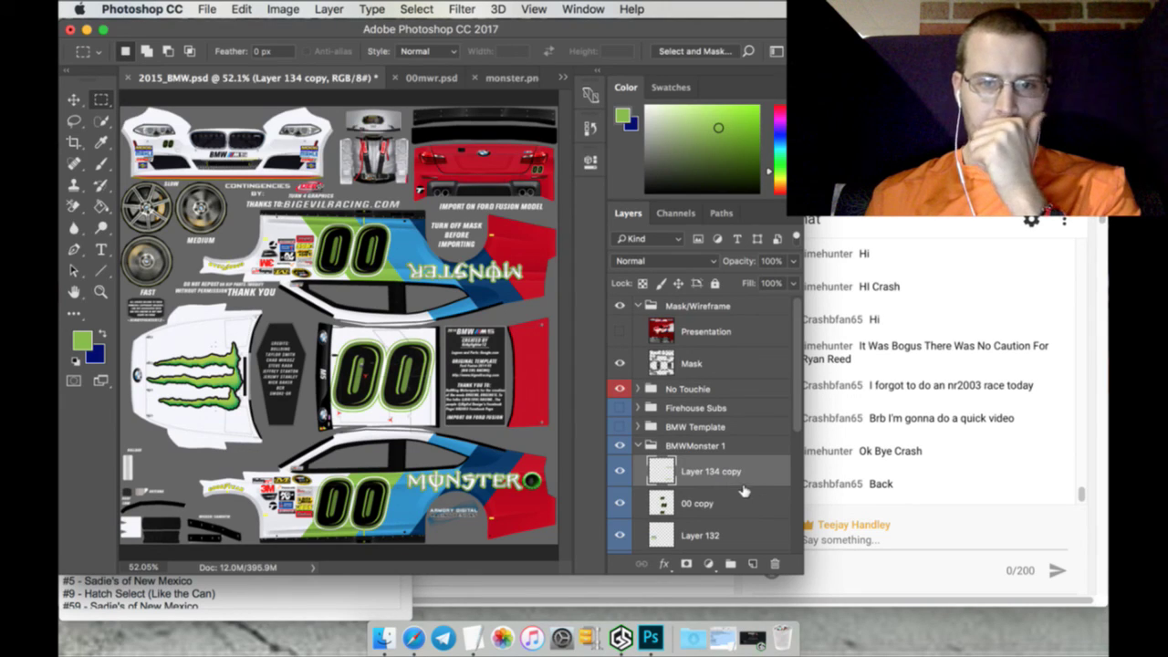
Collapse the BMWMonster 1 group, rename it 00 BMWMonster, and move it above the BMW Template group
{"action": "left_click", "coordinate": [639, 445]}
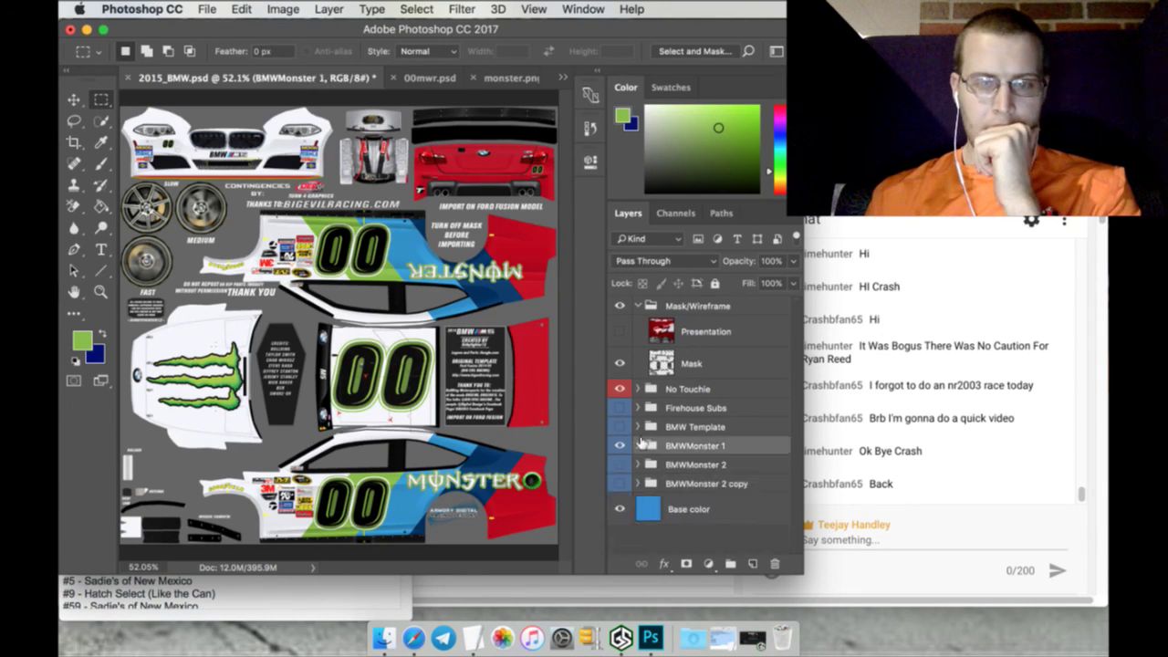
{"action": "double_click", "coordinate": [687, 444]}
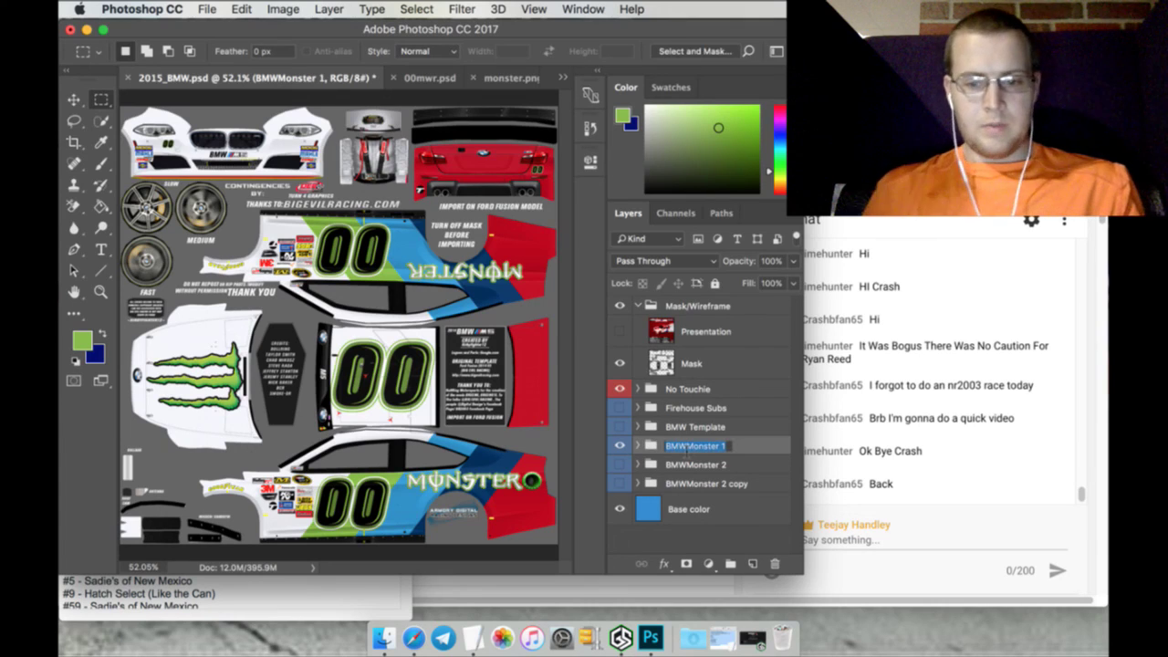
{"action": "type", "text": "00"}
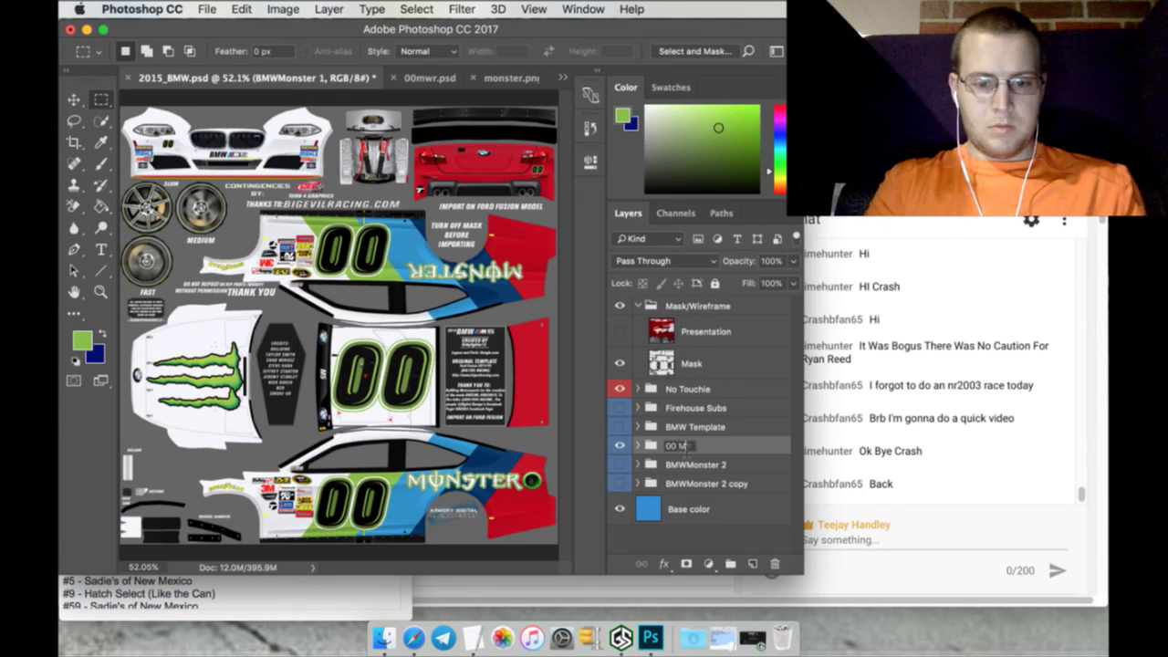
{"action": "type", "text": " BMW"}
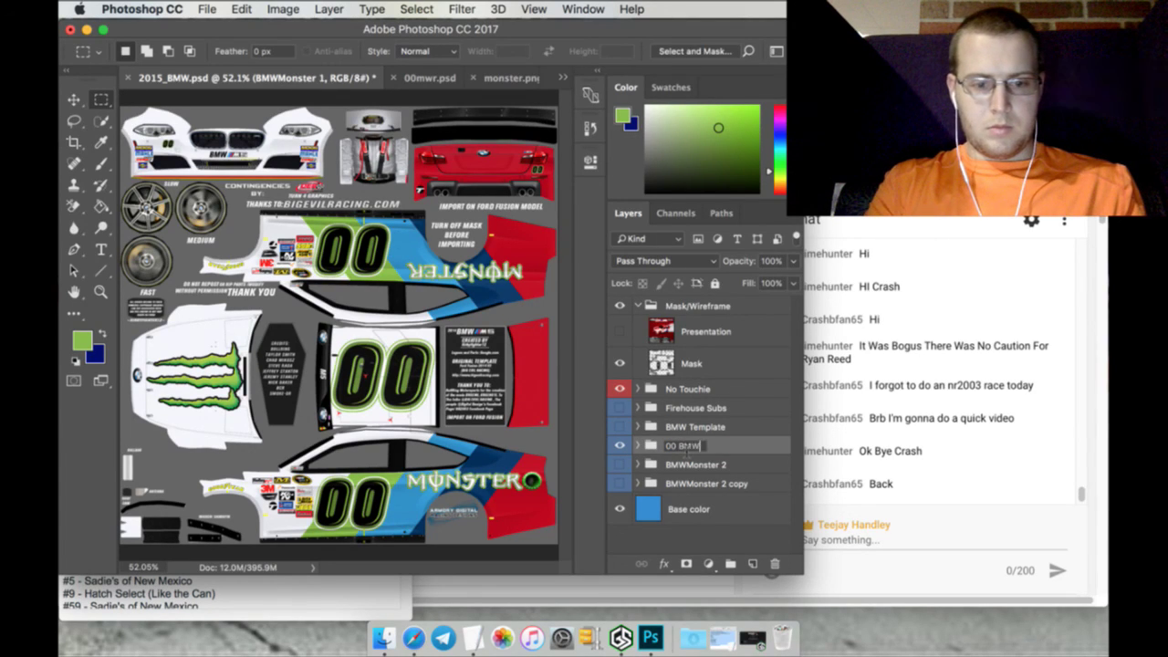
{"action": "type", "text": "Monster"}
{"action": "key", "text": "Return"}
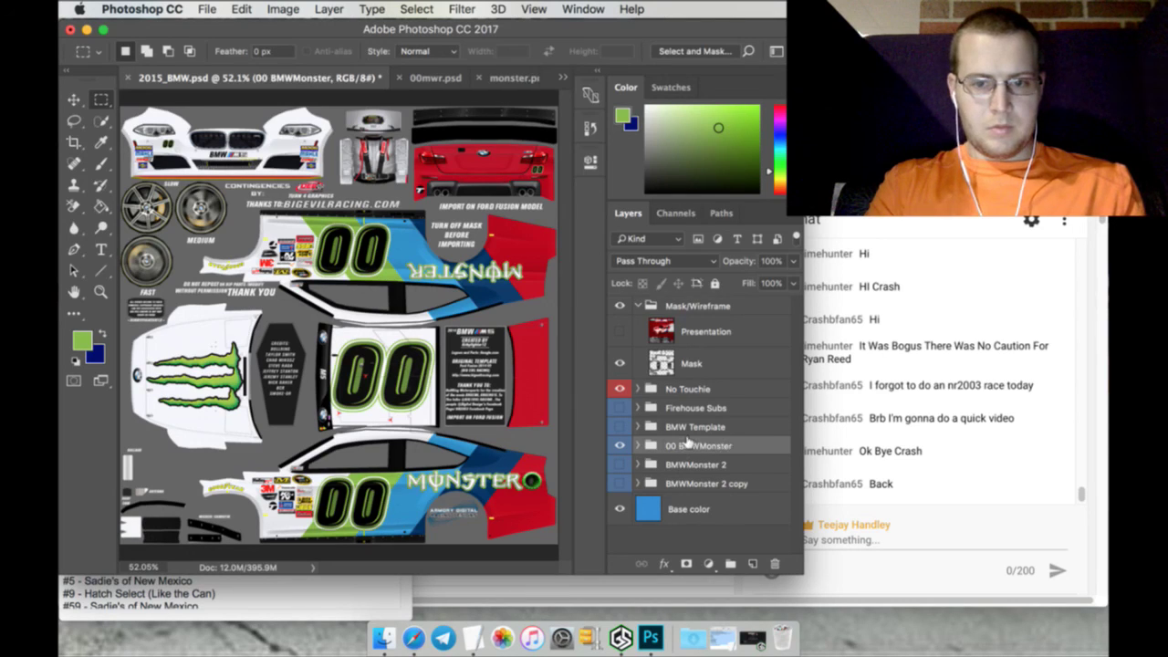
{"action": "left_click_drag", "start_coordinate": [698, 440], "coordinate": [698, 417]}
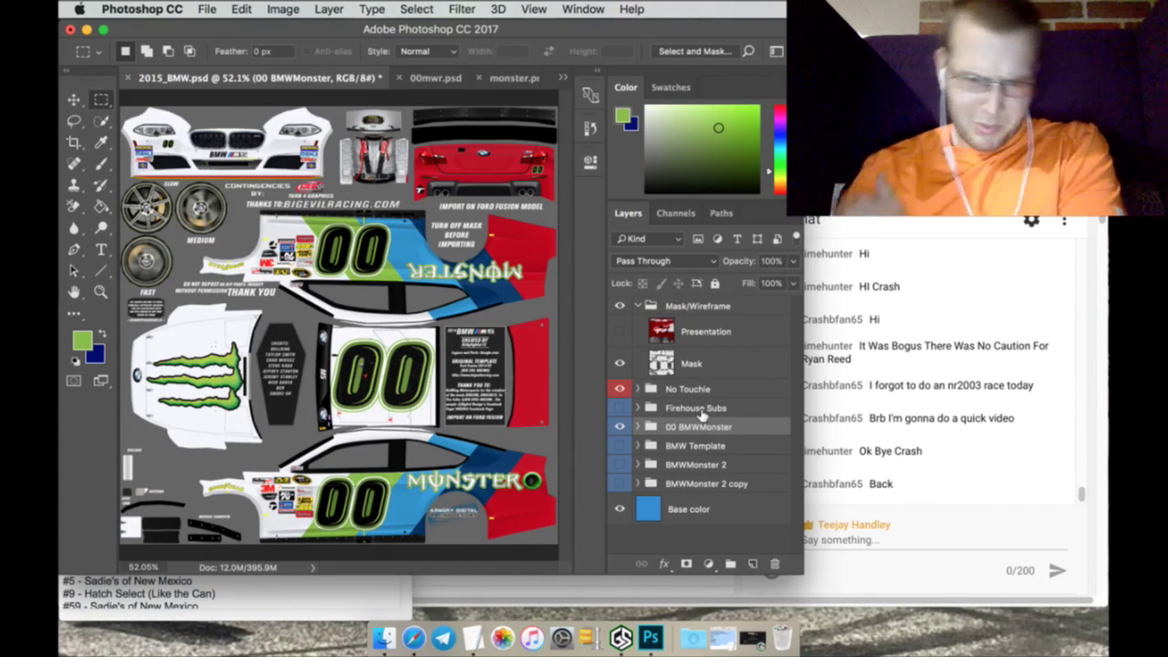
Switch to Safari, show the Google Hangouts conversations, and highlight the request text "#29 Crash Bandicoot N Sane Trilogy toyota"
{"action": "left_click", "coordinate": [369, 598]}
{"action": "key", "text": "super+Tab"}
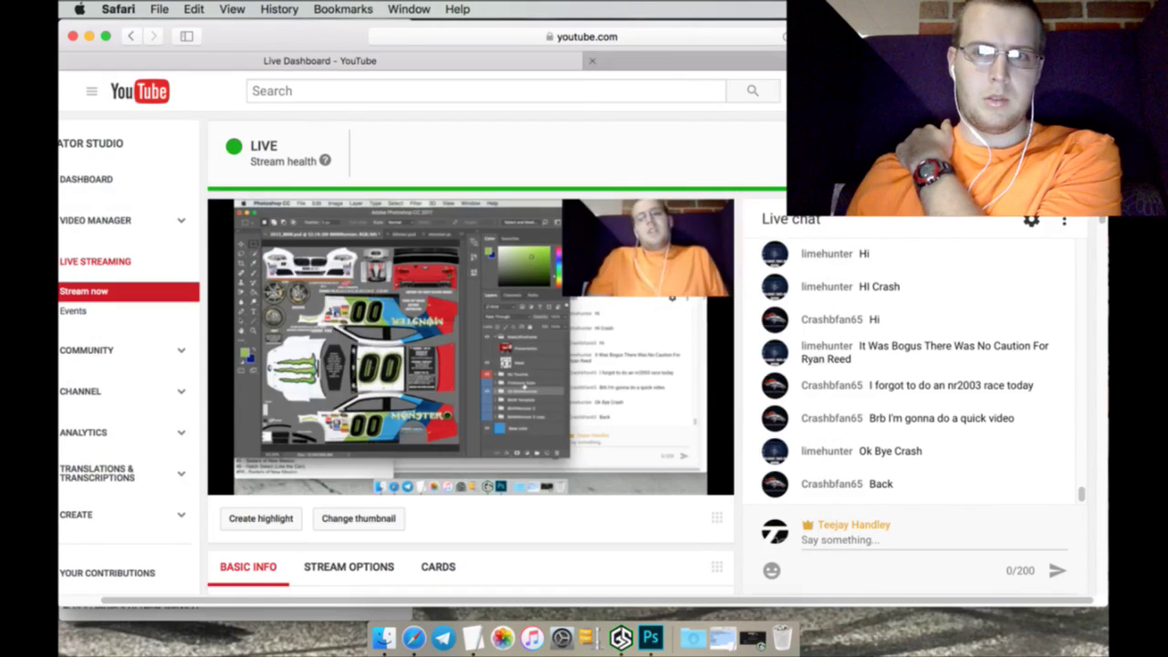
{"action": "key", "text": "ctrl+Tab"}
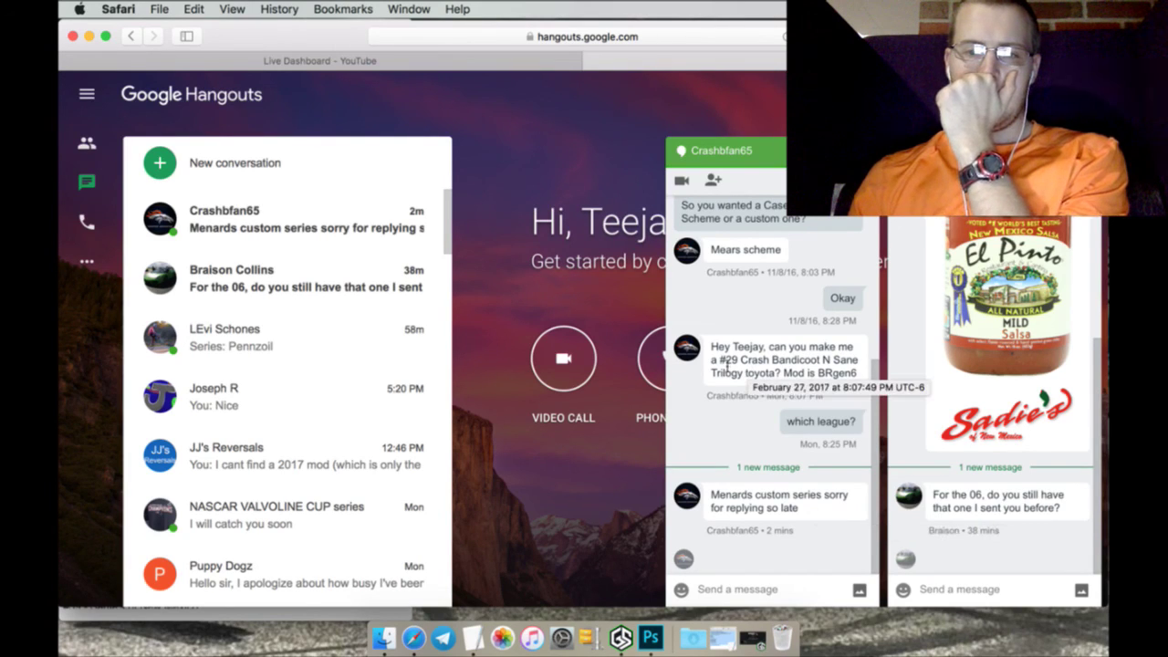
{"action": "left_click_drag", "start_coordinate": [722, 366], "coordinate": [776, 375]}
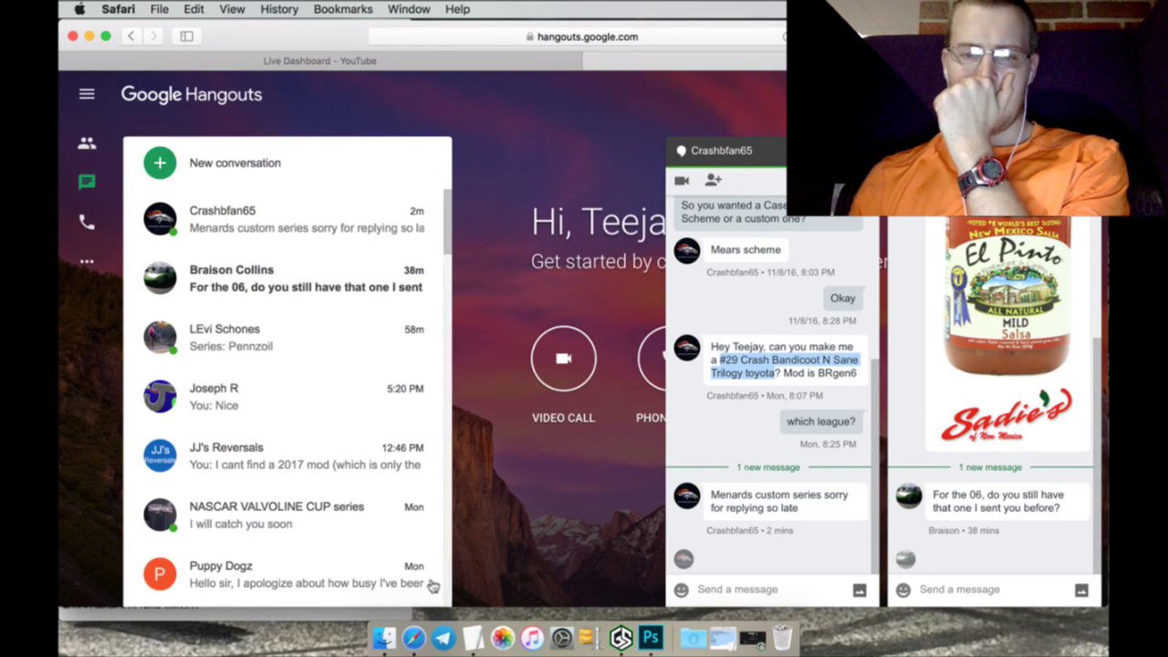
Switch to the Schedule document and add a heading line at its end with the requester's username followed by "(Menards League)"
{"action": "left_click", "coordinate": [333, 617]}
{"action": "scroll", "coordinate": [310, 555], "scroll_direction": "down", "scroll_amount": 20}
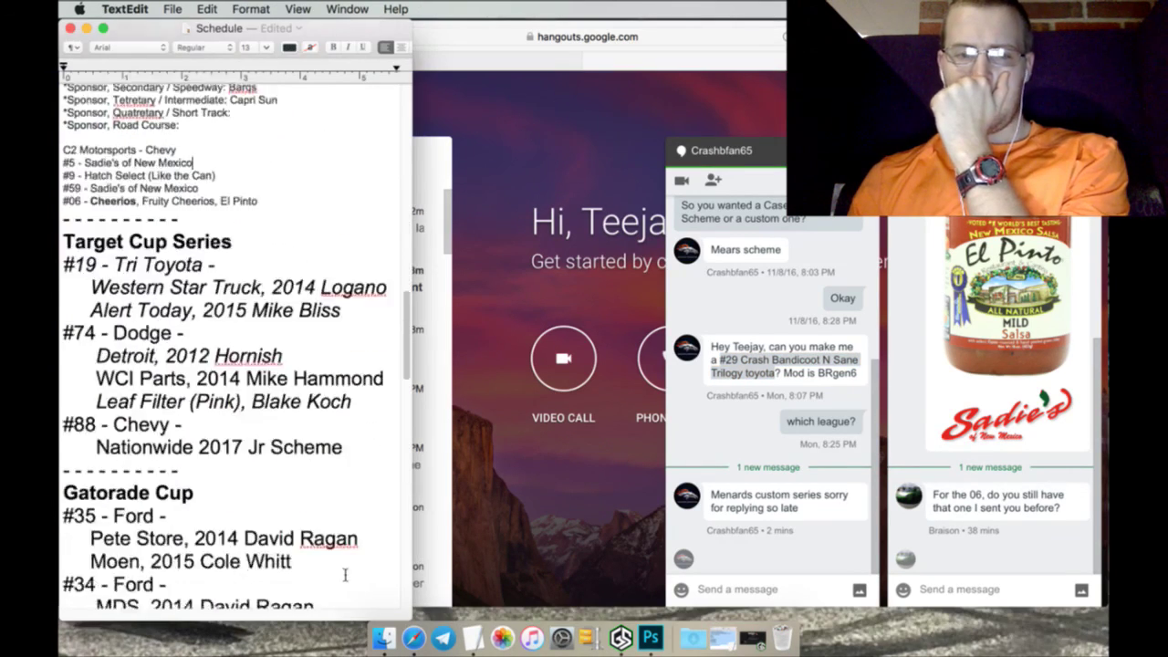
{"action": "left_click", "coordinate": [244, 603]}
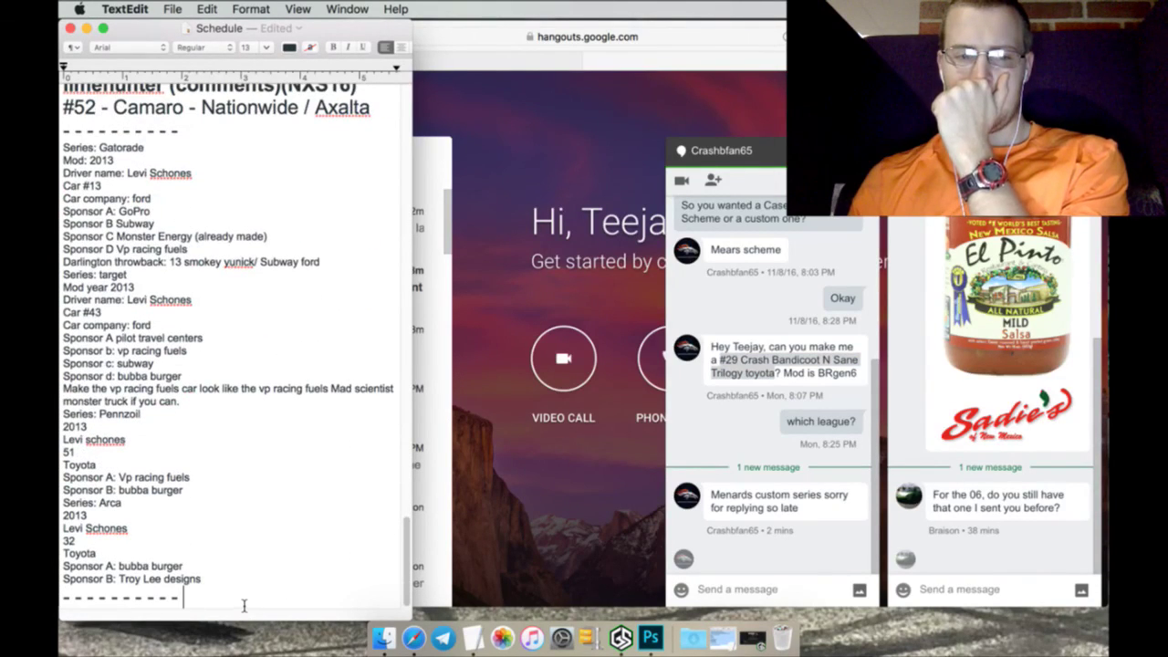
{"action": "key", "text": "Return"}
{"action": "type", "text": "C"}
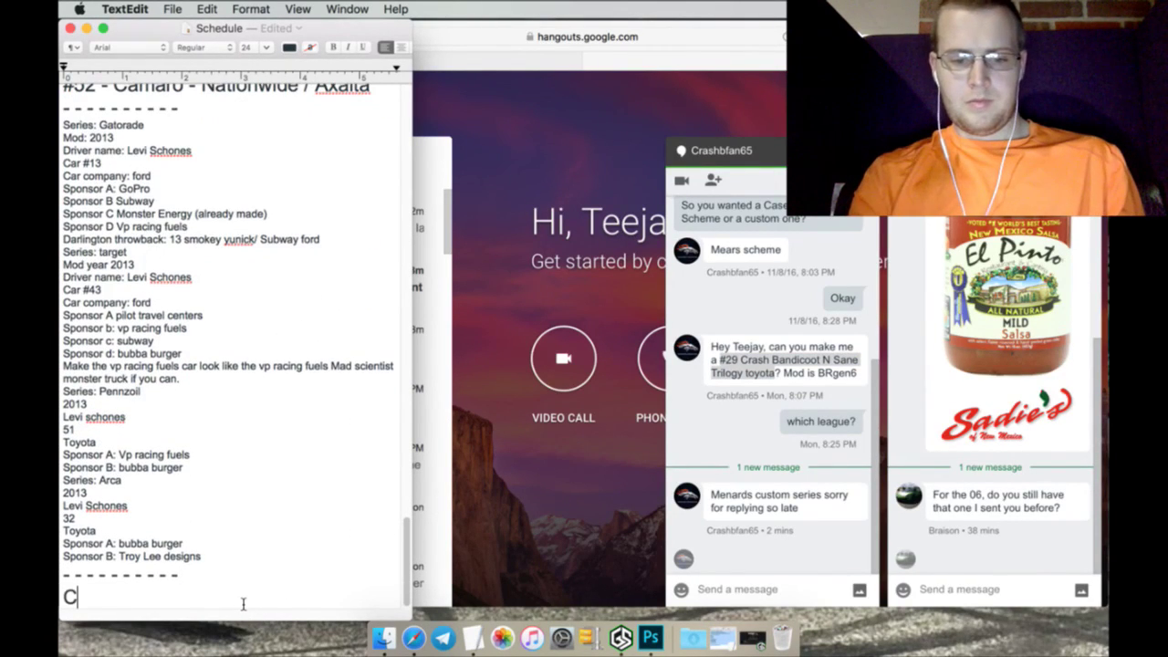
{"action": "type", "text": "rashbf"}
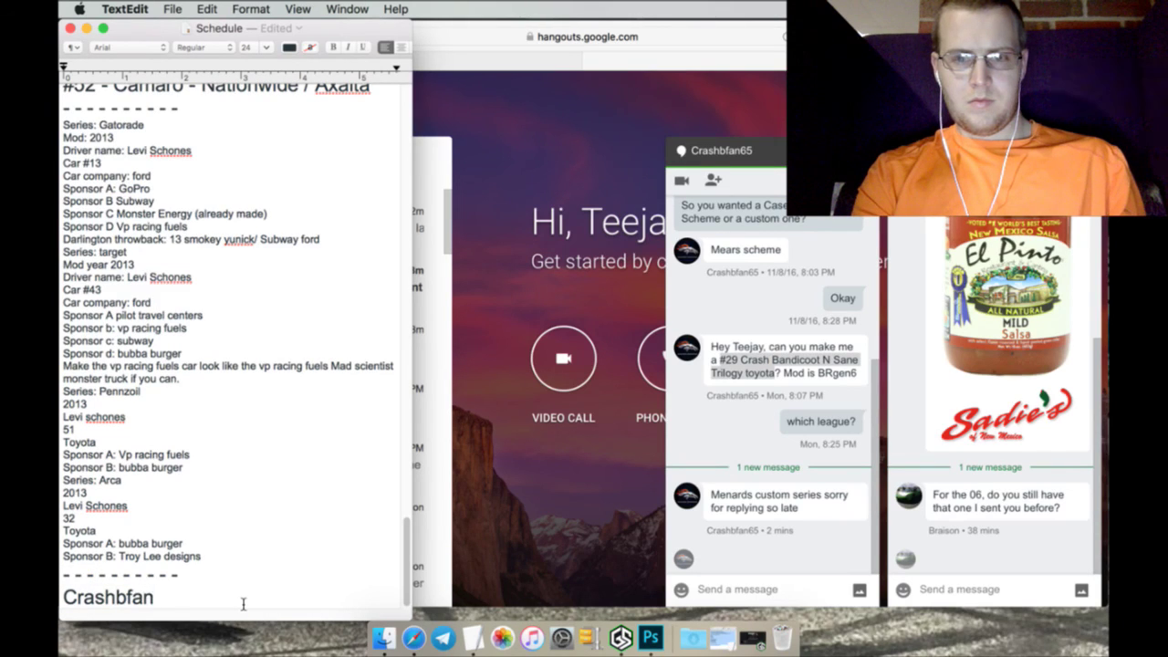
{"action": "type", "text": "an65"}
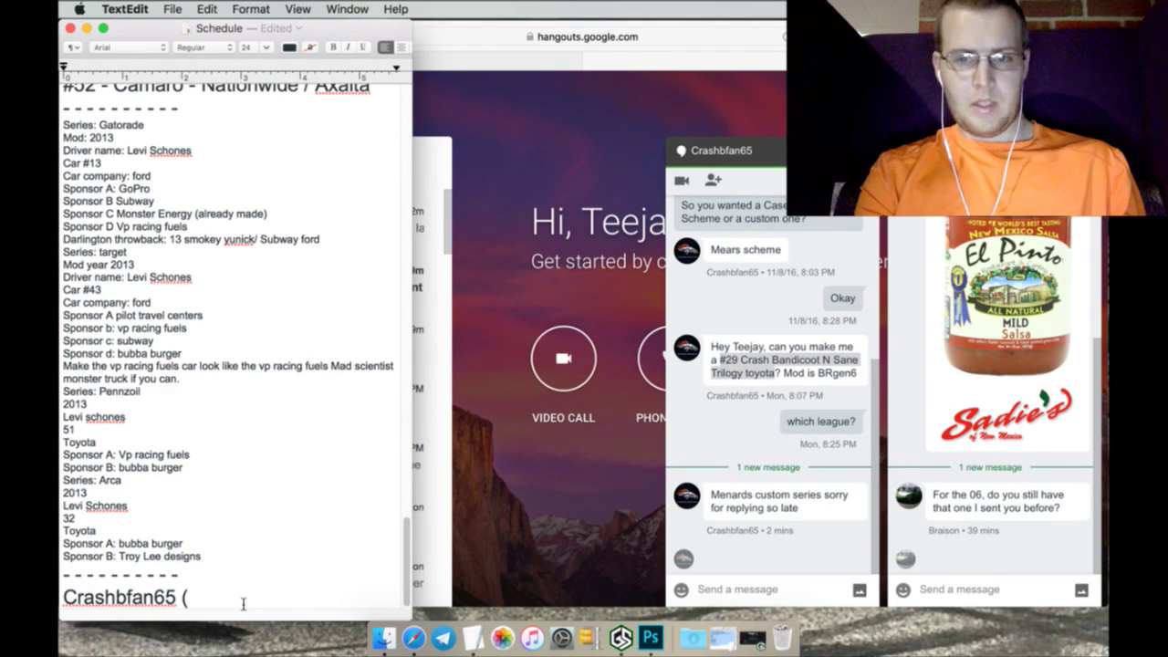
{"action": "type", "text": "("}
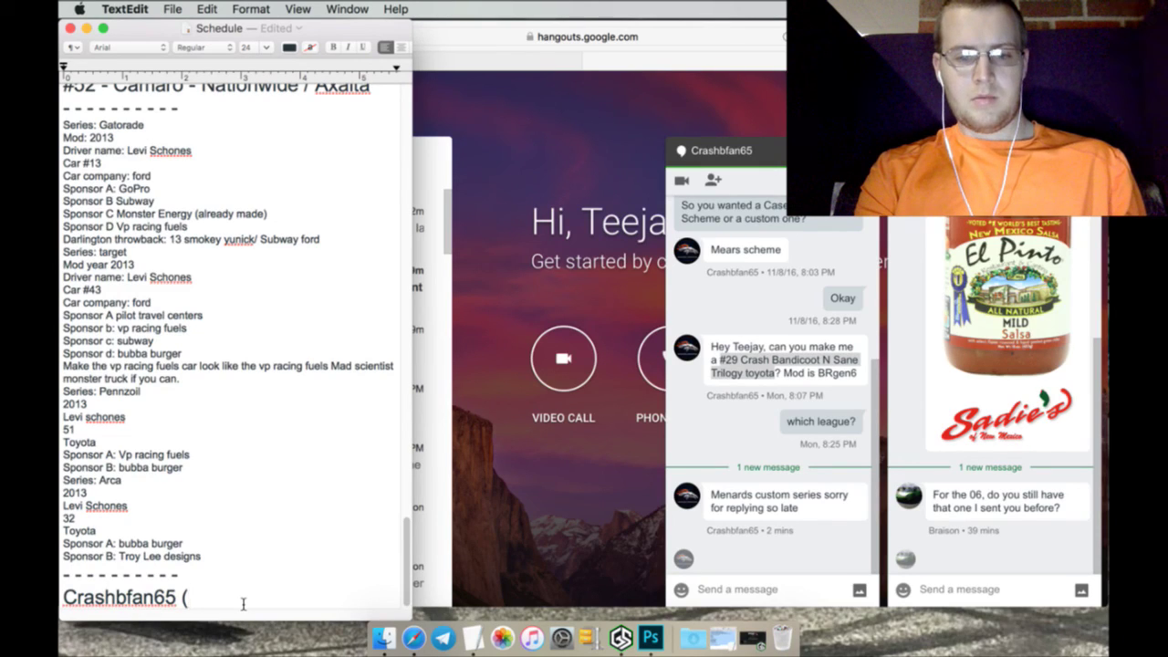
{"action": "type", "text": "Menard"}
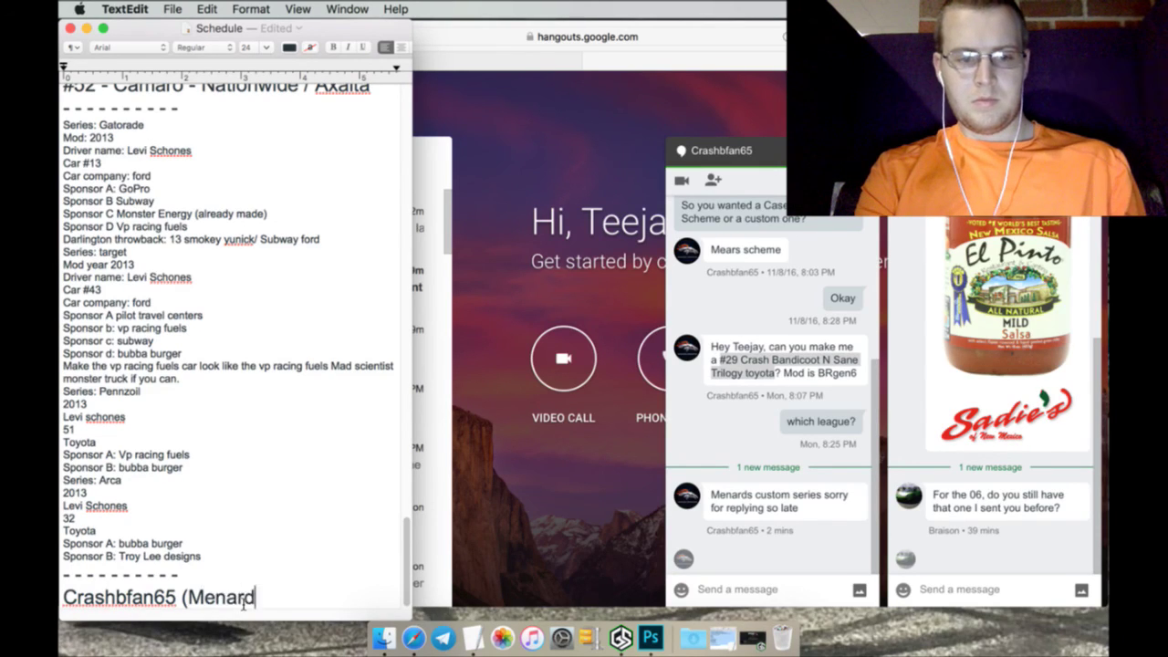
{"action": "type", "text": "s League"}
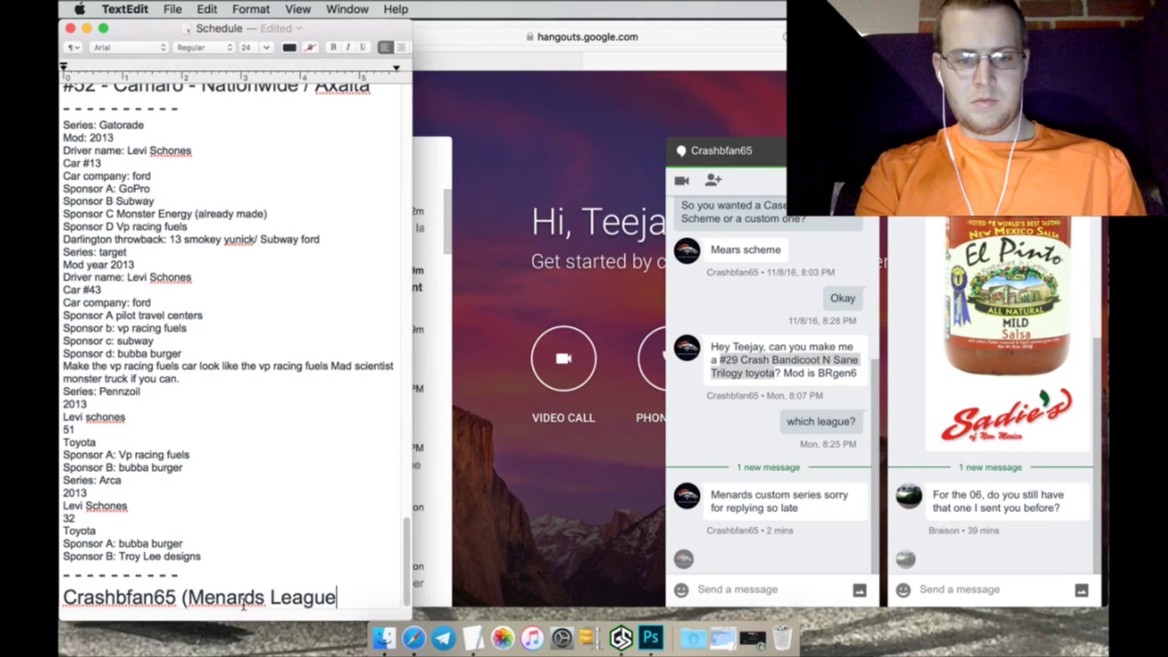
{"action": "type", "text": ")"}
{"action": "key", "text": "Return"}
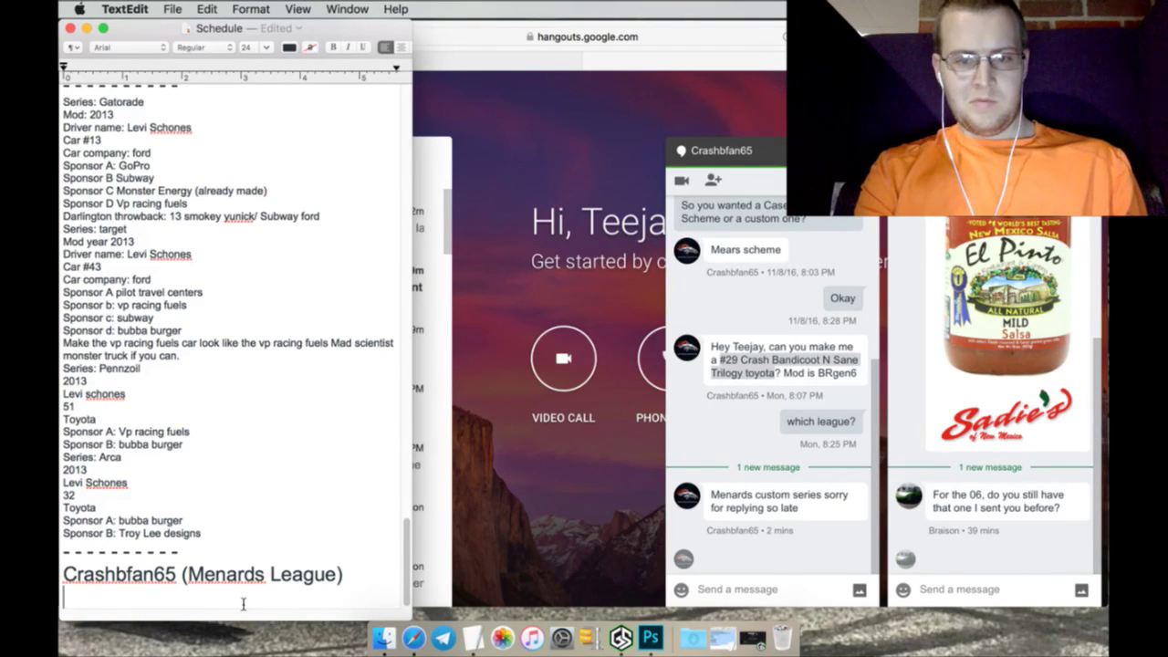
Add the entry "#29 - Toy - Crash Bandicoot Trilogy" under the new heading and close it with a dashed separator line
{"action": "type", "text": "#29"}
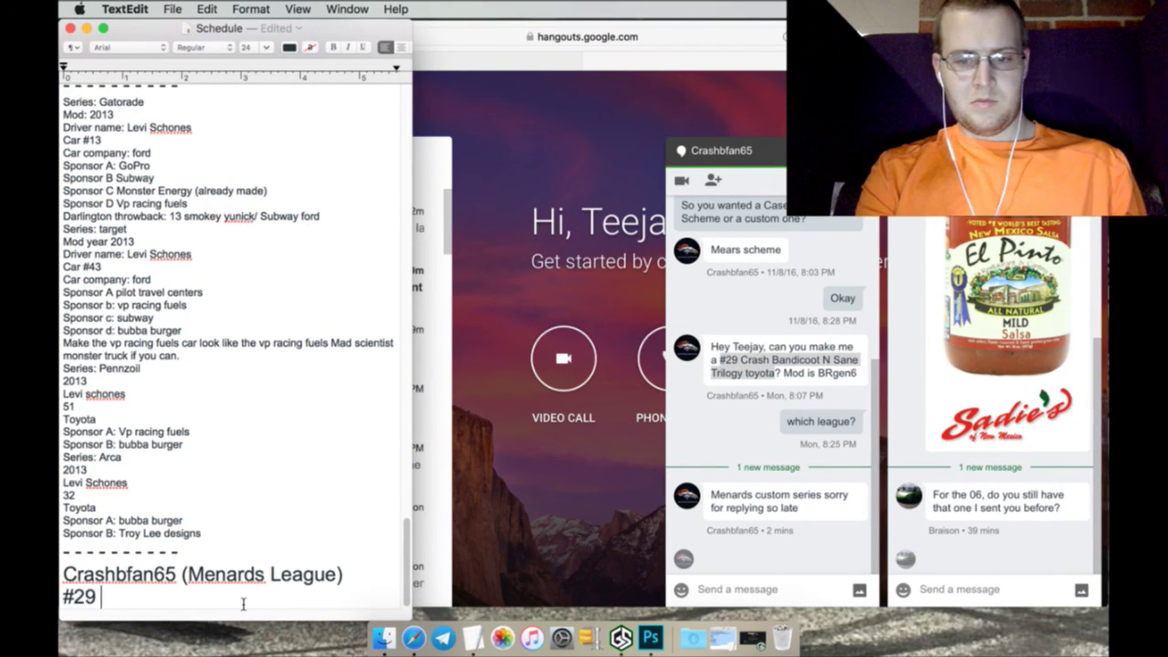
{"action": "type", "text": " - Crash"}
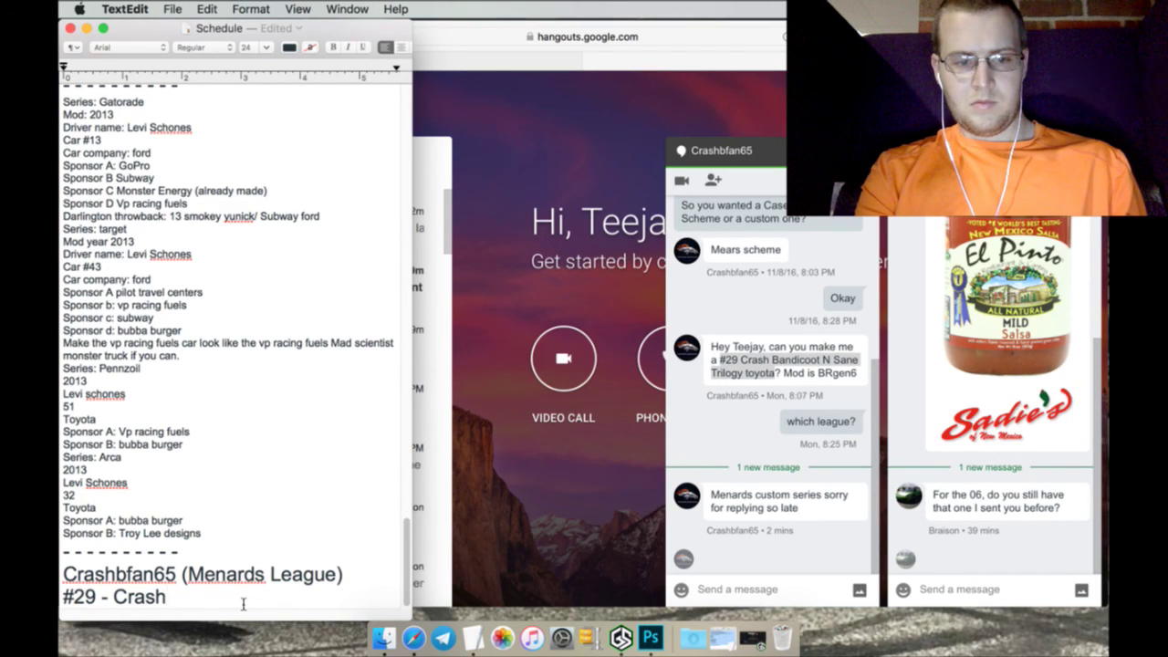
{"action": "key", "text": "BackSpace"}
{"action": "key", "text": "BackSpace"}
{"action": "key", "text": "BackSpace"}
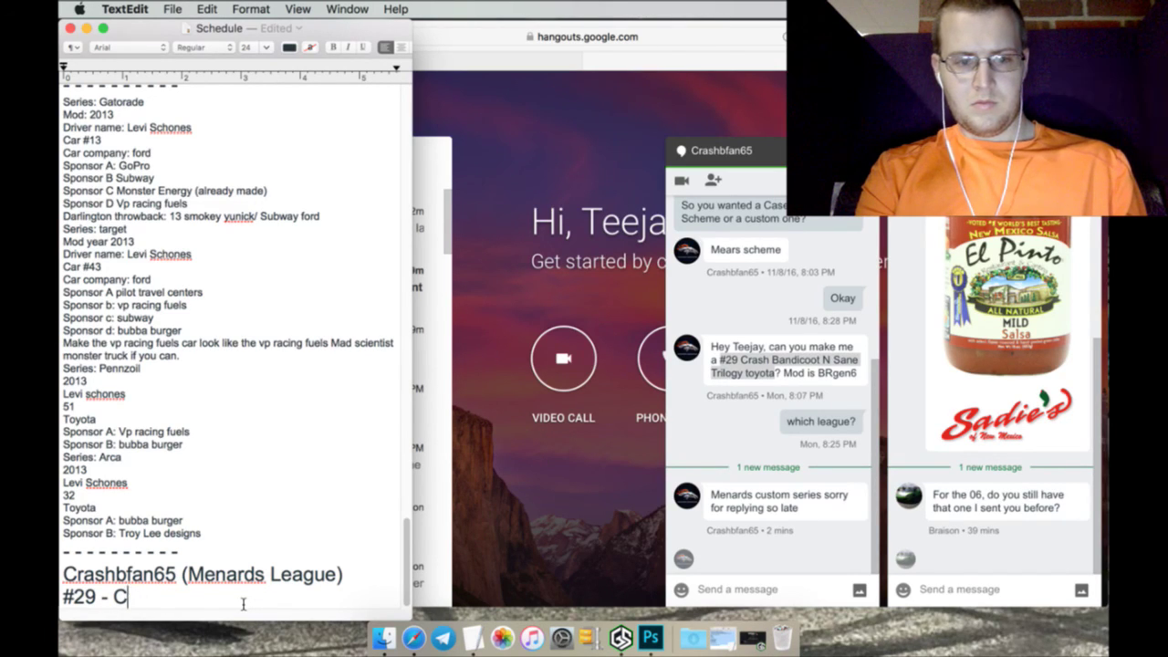
{"action": "key", "text": "BackSpace"}
{"action": "type", "text": "TOy"}
{"action": "key", "text": "BackSpace"}
{"action": "key", "text": "BackSpace"}
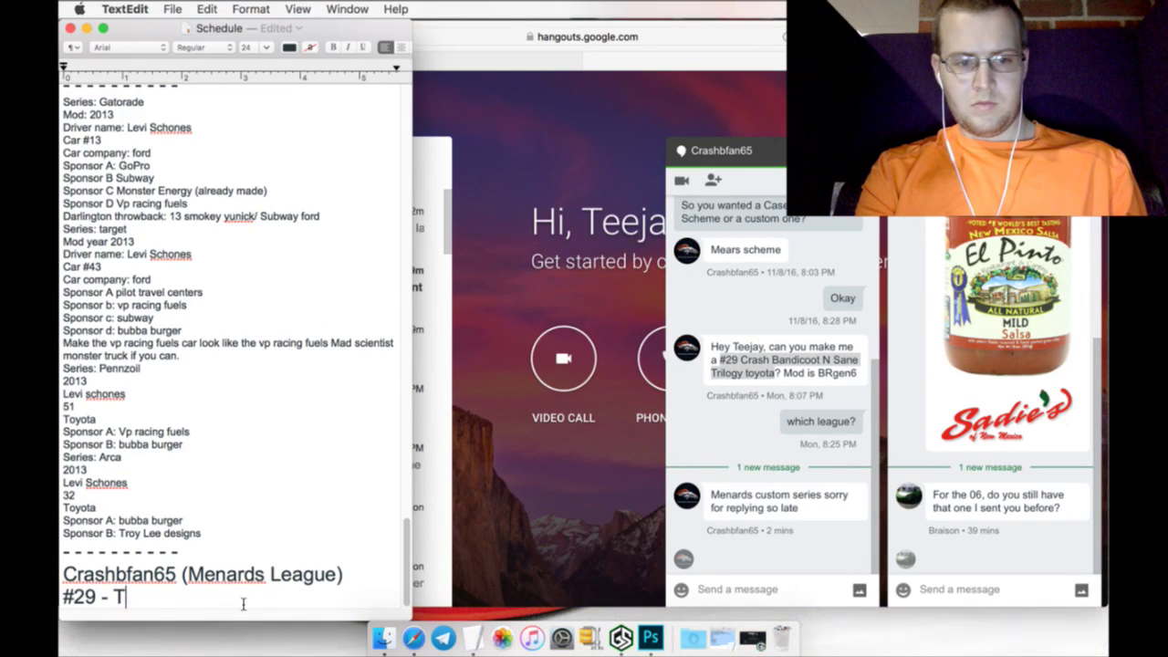
{"action": "type", "text": "oy - C"}
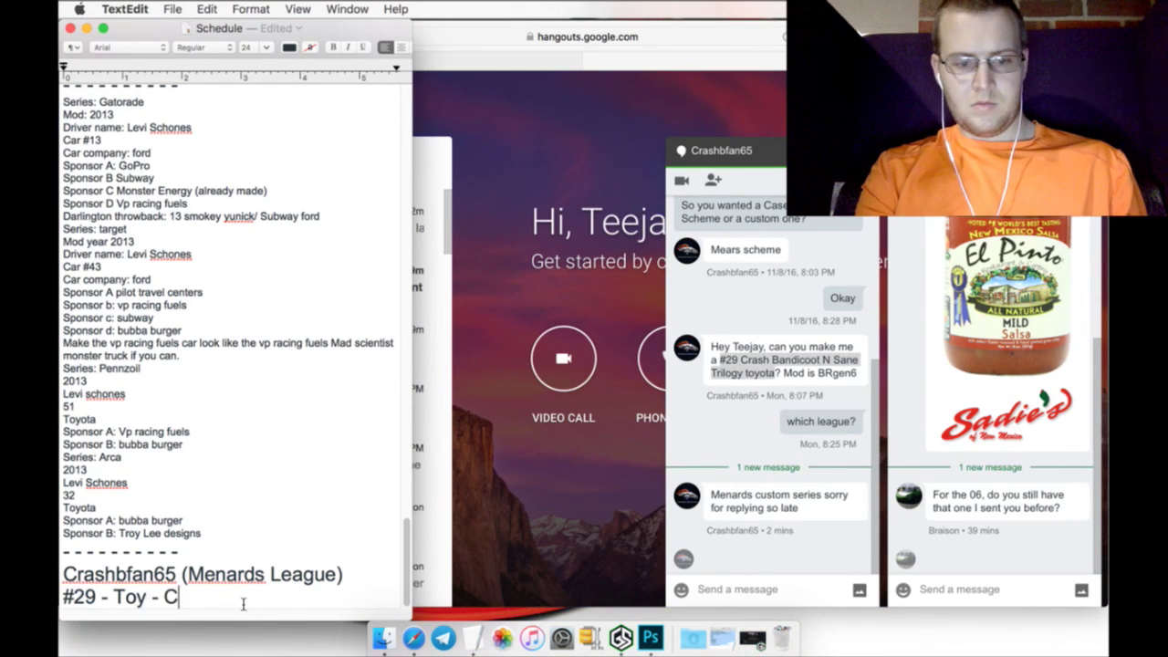
{"action": "type", "text": "rash Bandi"}
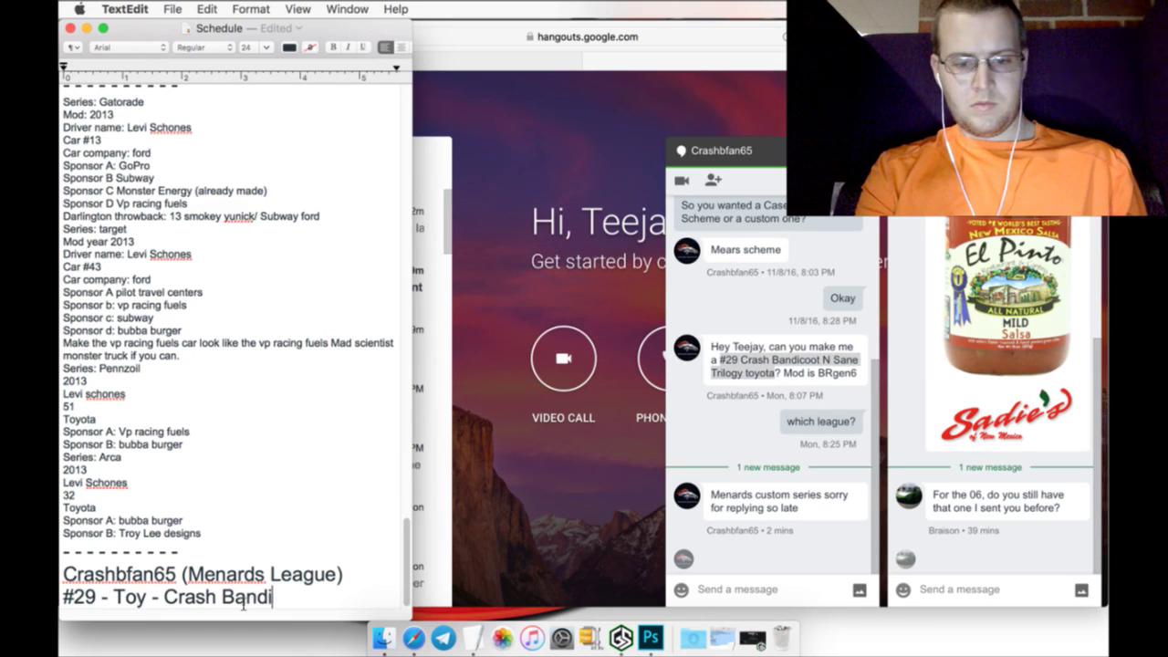
{"action": "type", "text": "coot"}
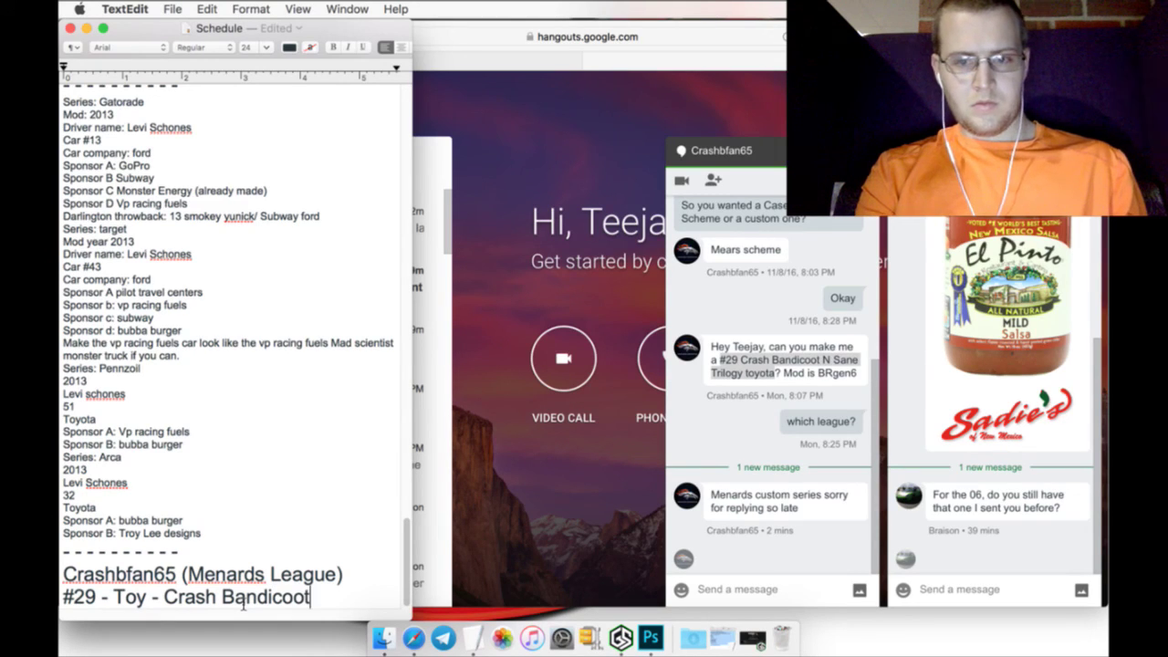
{"action": "type", "text": " Trilogy"}
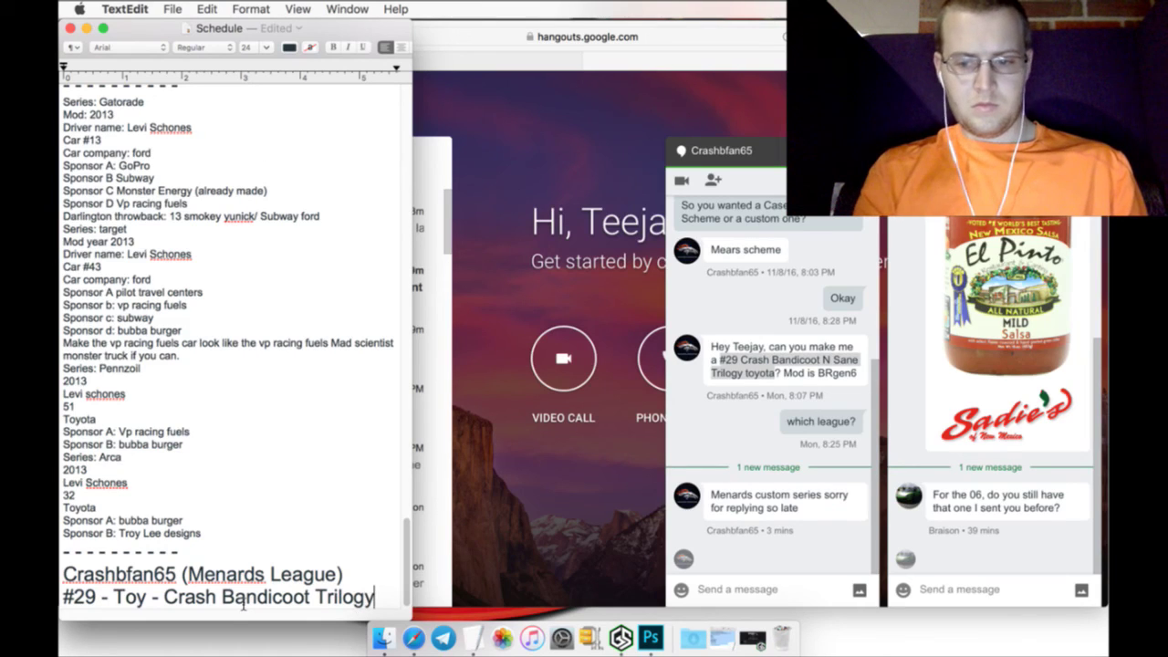
{"action": "key", "text": "Return"}
{"action": "type", "text": "- - - - - - - - - -"}
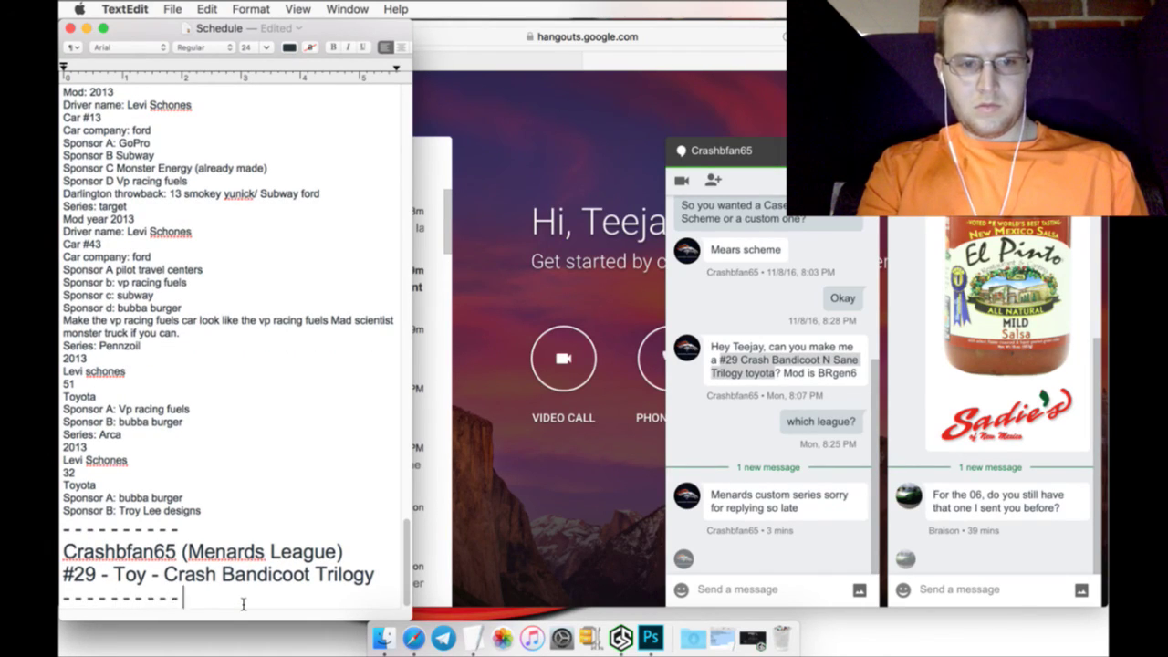
{"action": "key", "text": "Return"}
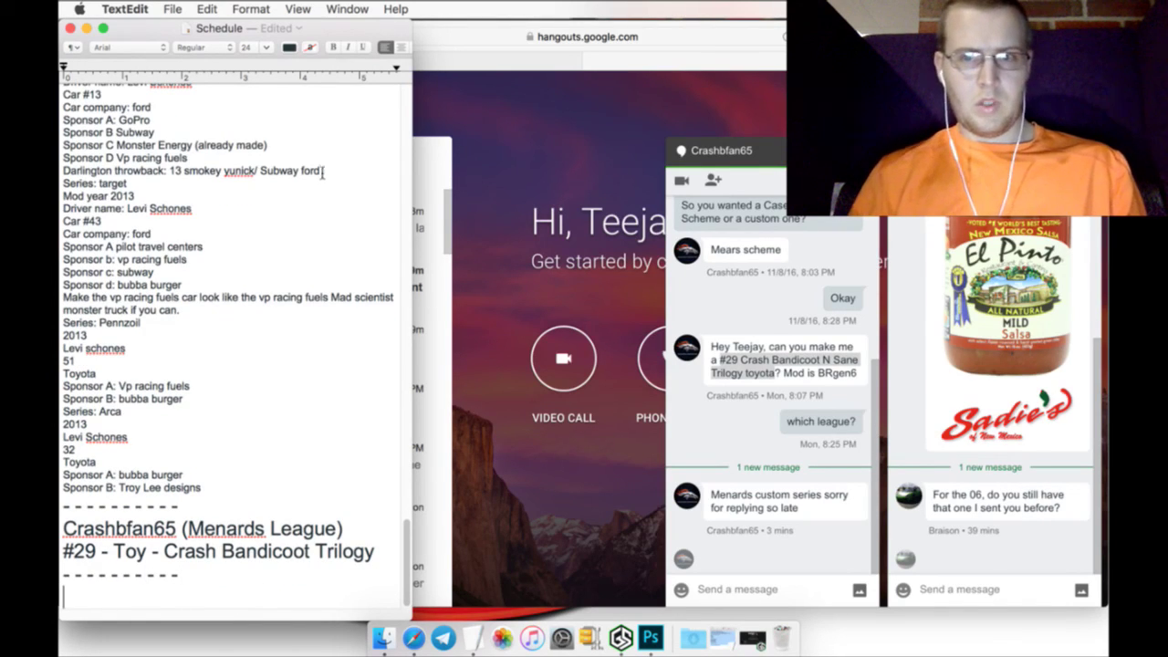
Switch to Safari and check the live chat on the YouTube Live Dashboard
{"action": "left_click", "coordinate": [904, 331]}
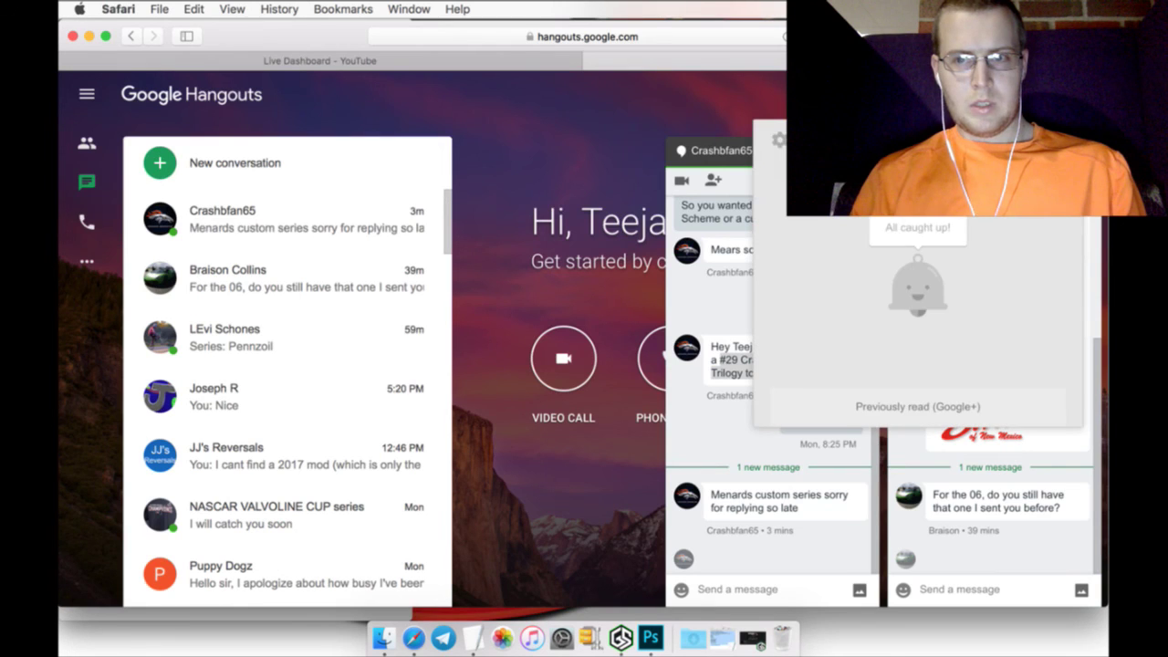
{"action": "left_click", "coordinate": [453, 62]}
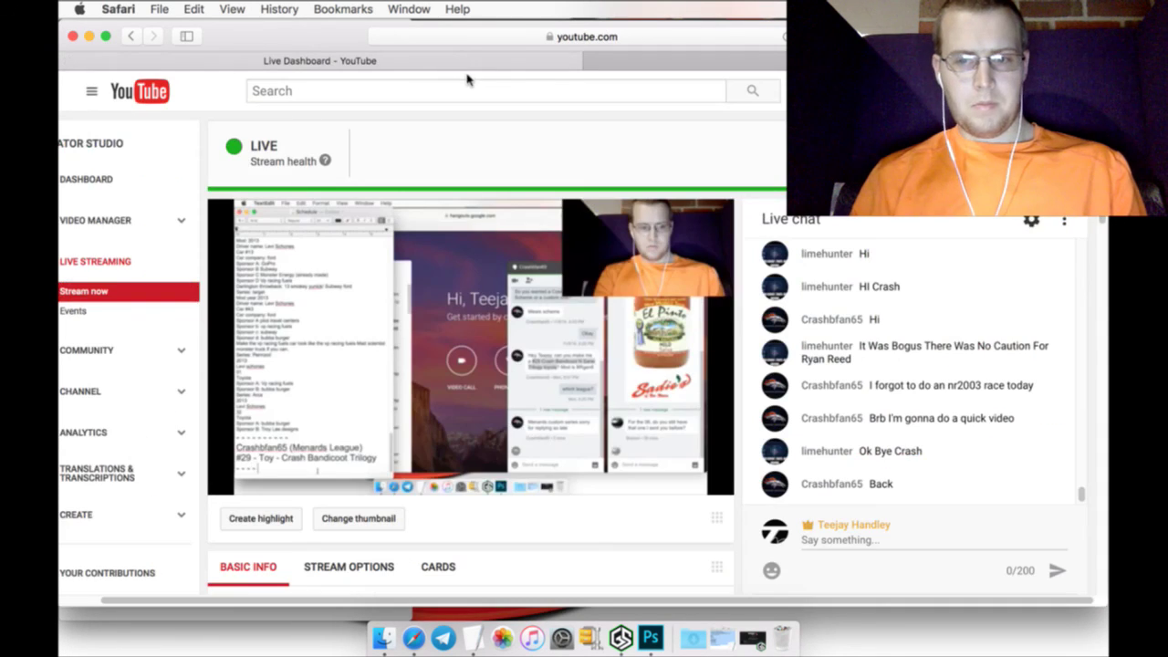
Switch to Photoshop, save 2015_BMW.psd, and close the monster.png document
{"action": "left_click", "coordinate": [675, 624]}
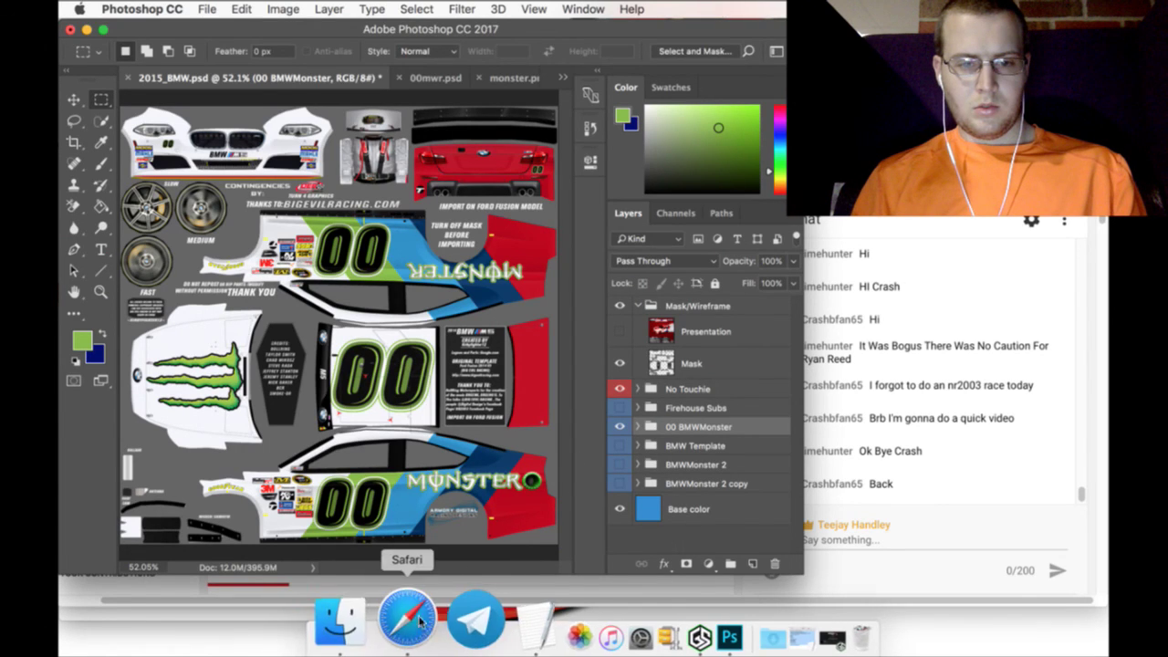
{"action": "left_click", "coordinate": [208, 9]}
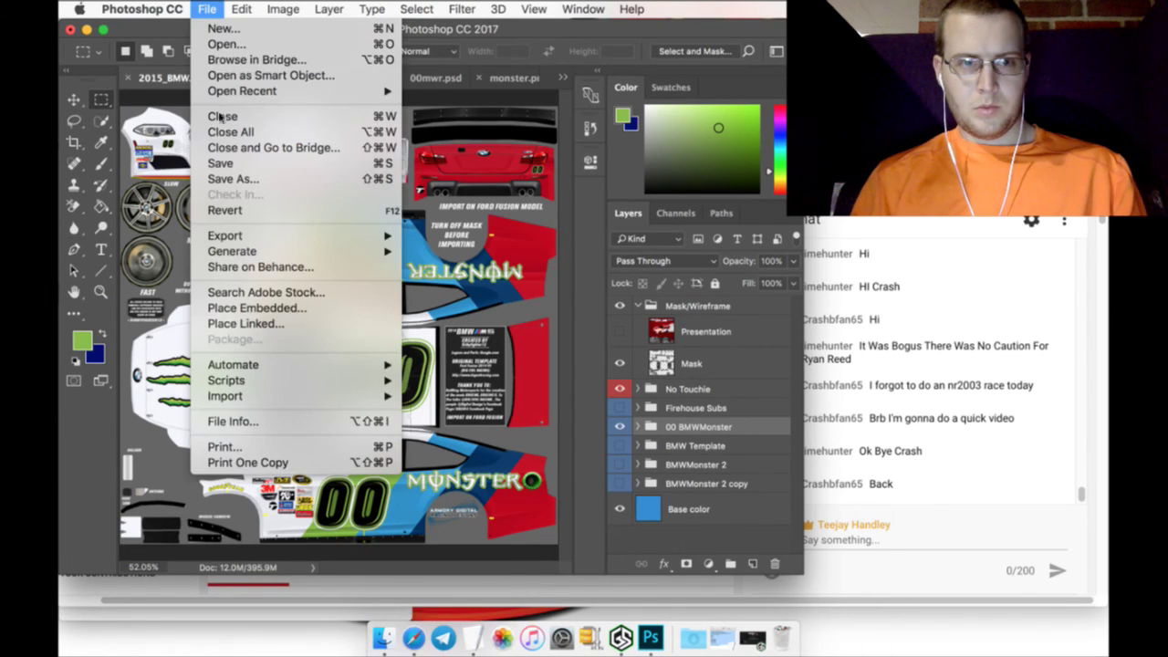
{"action": "left_click", "coordinate": [220, 163]}
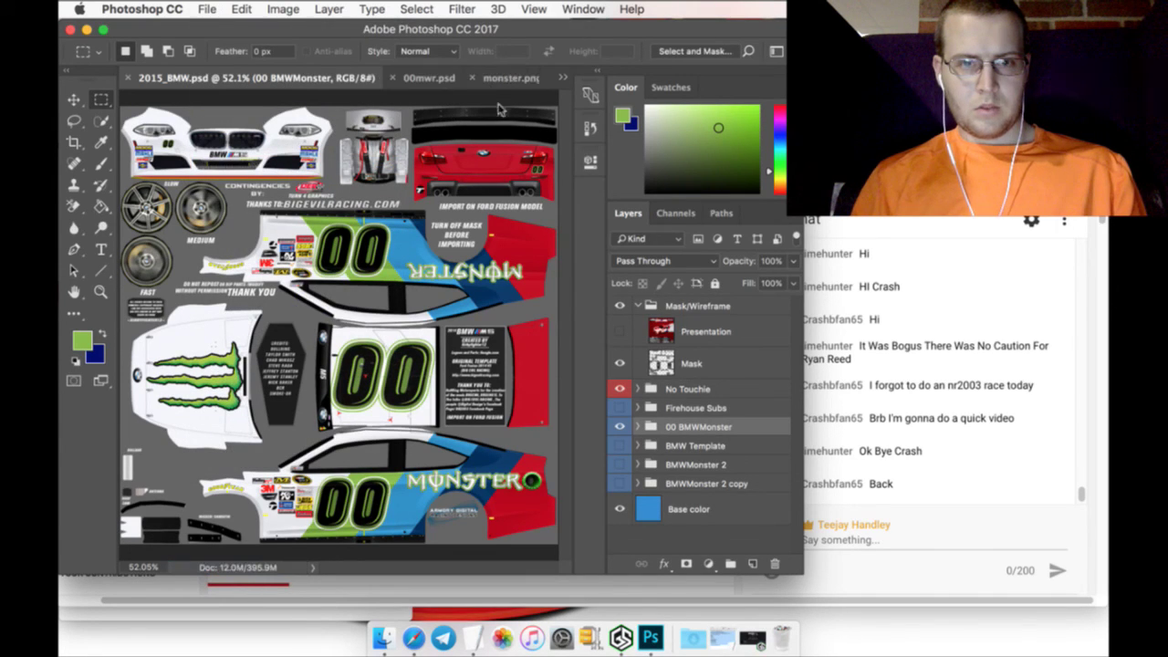
{"action": "left_click", "coordinate": [474, 78]}
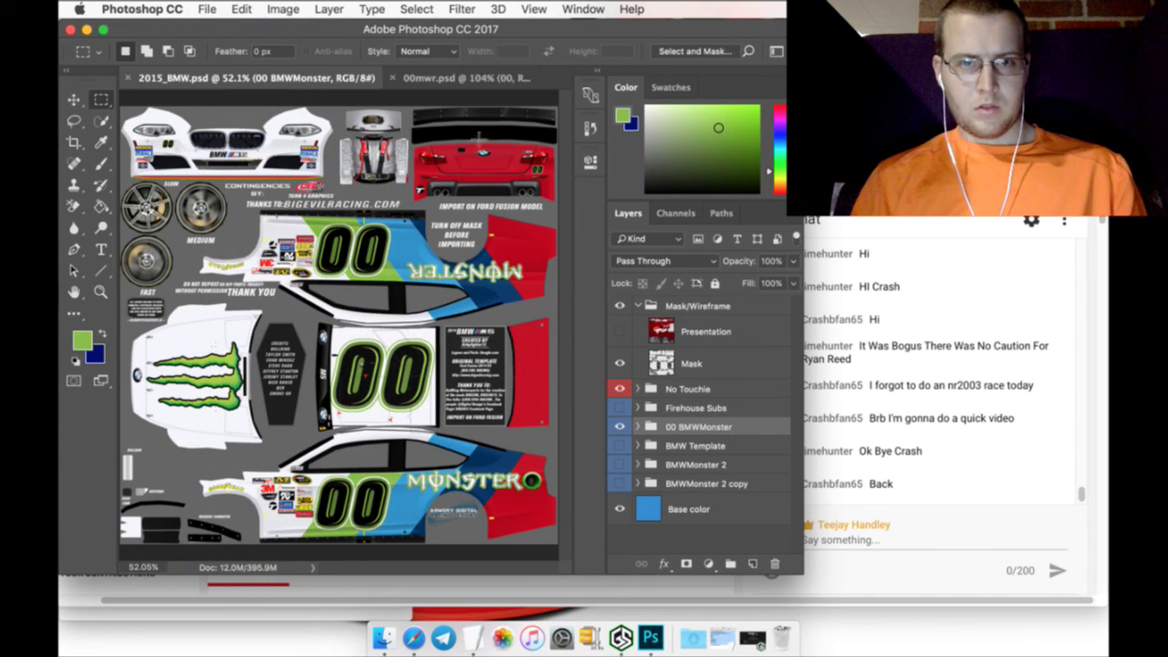
Switch to the Schedule document and copy the primary sponsor text "Coca-Cola Life" from the car #01 BMW entry
{"action": "left_click", "coordinate": [321, 595]}
{"action": "scroll", "coordinate": [280, 356], "scroll_direction": "down", "scroll_amount": 15}
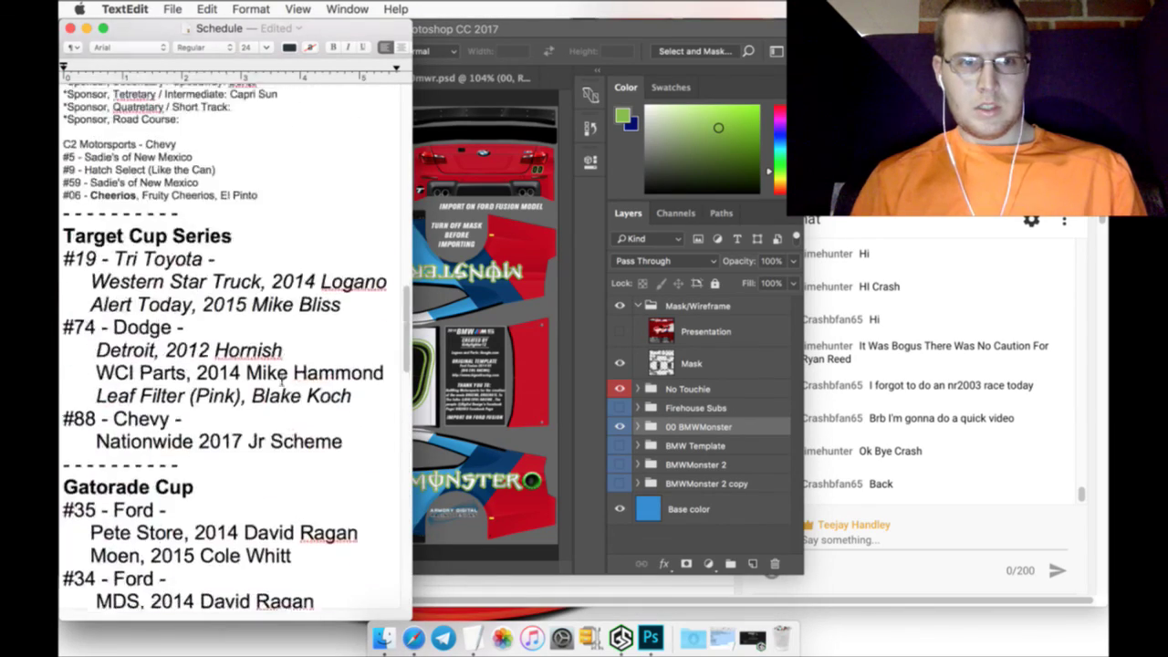
{"action": "scroll", "coordinate": [282, 380], "scroll_direction": "up", "scroll_amount": 15}
{"action": "scroll", "coordinate": [282, 381], "scroll_direction": "down", "scroll_amount": 5}
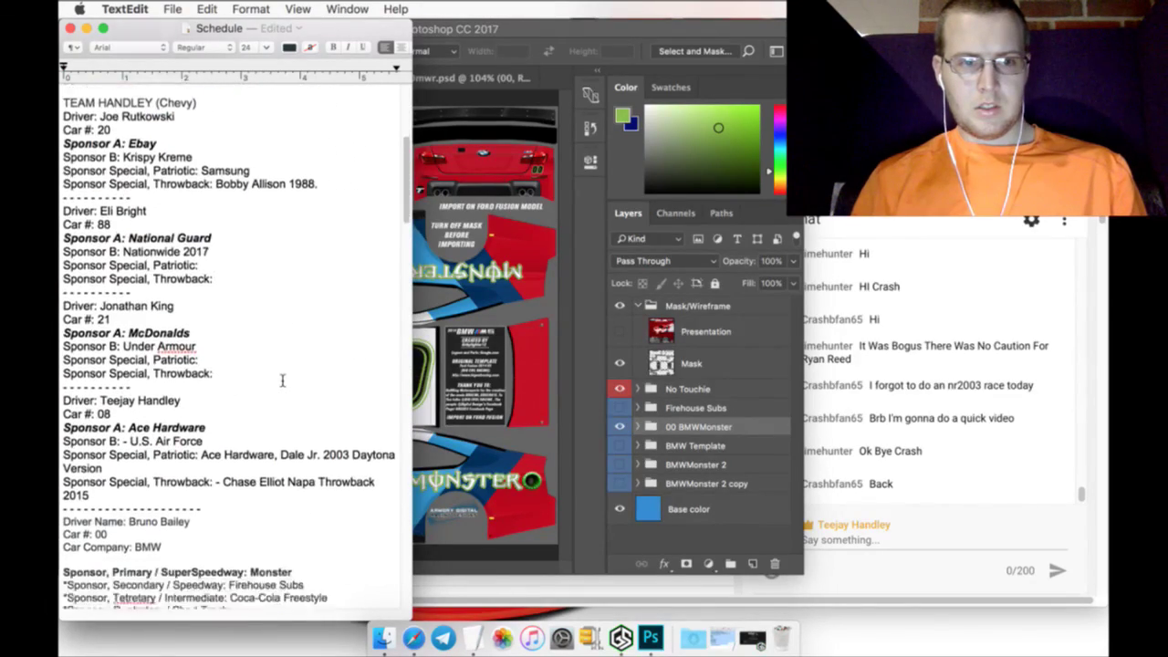
{"action": "scroll", "coordinate": [281, 380], "scroll_direction": "down", "scroll_amount": 10}
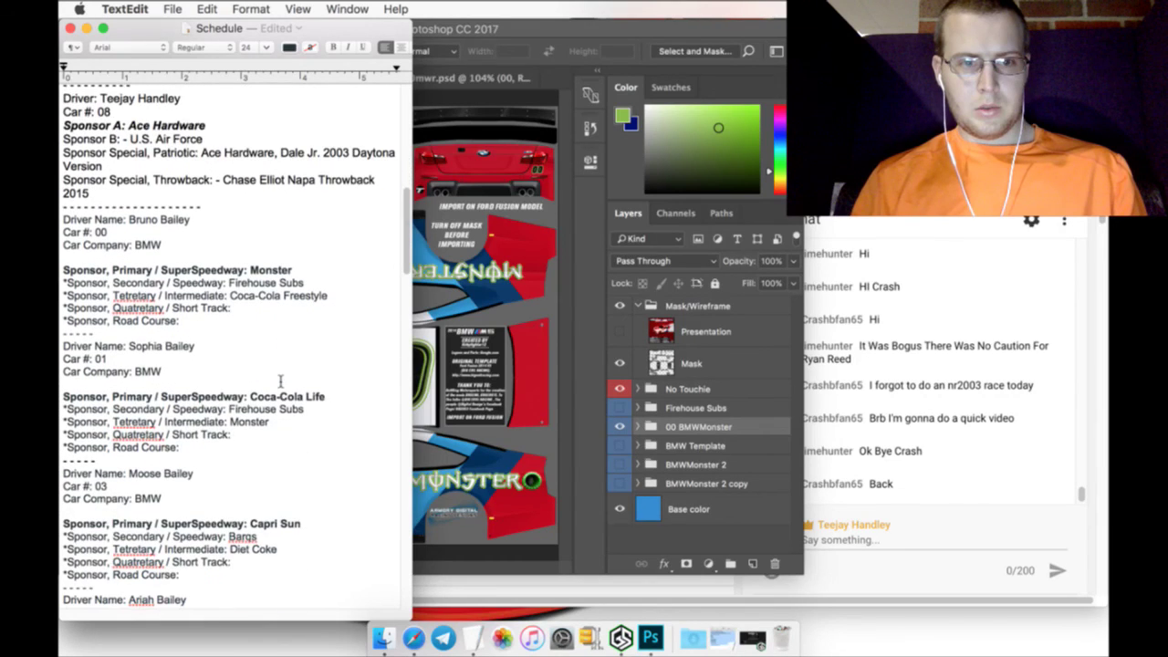
{"action": "scroll", "coordinate": [281, 381], "scroll_direction": "down", "scroll_amount": 6}
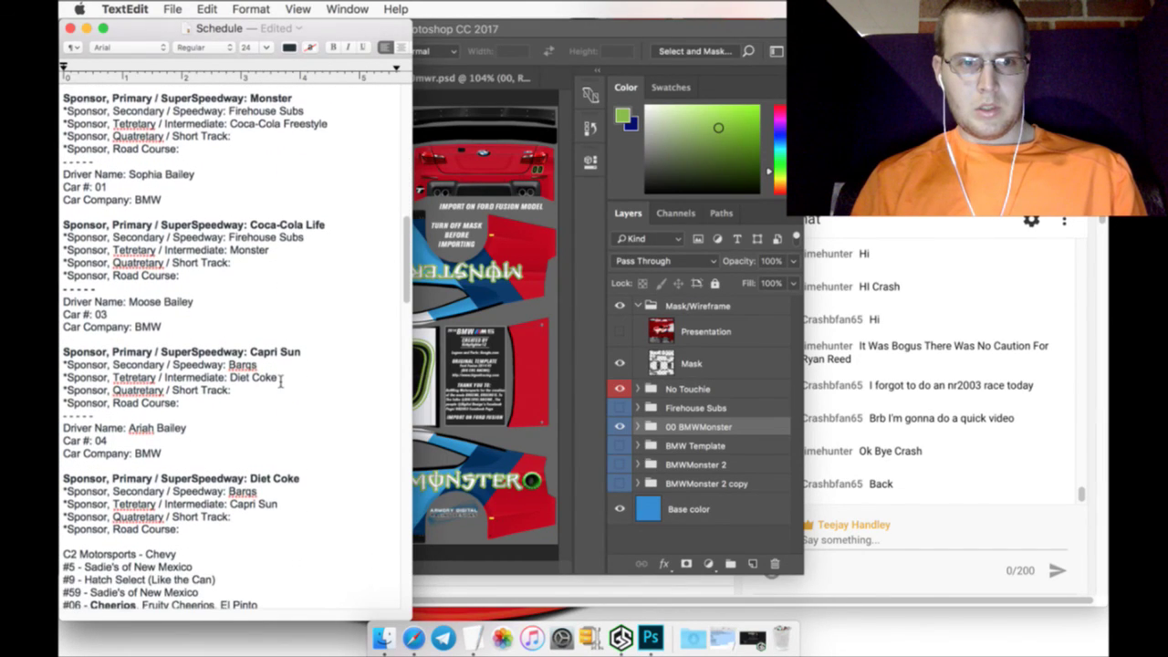
{"action": "scroll", "coordinate": [279, 374], "scroll_direction": "down", "scroll_amount": 1}
{"action": "left_click_drag", "start_coordinate": [252, 197], "coordinate": [326, 195]}
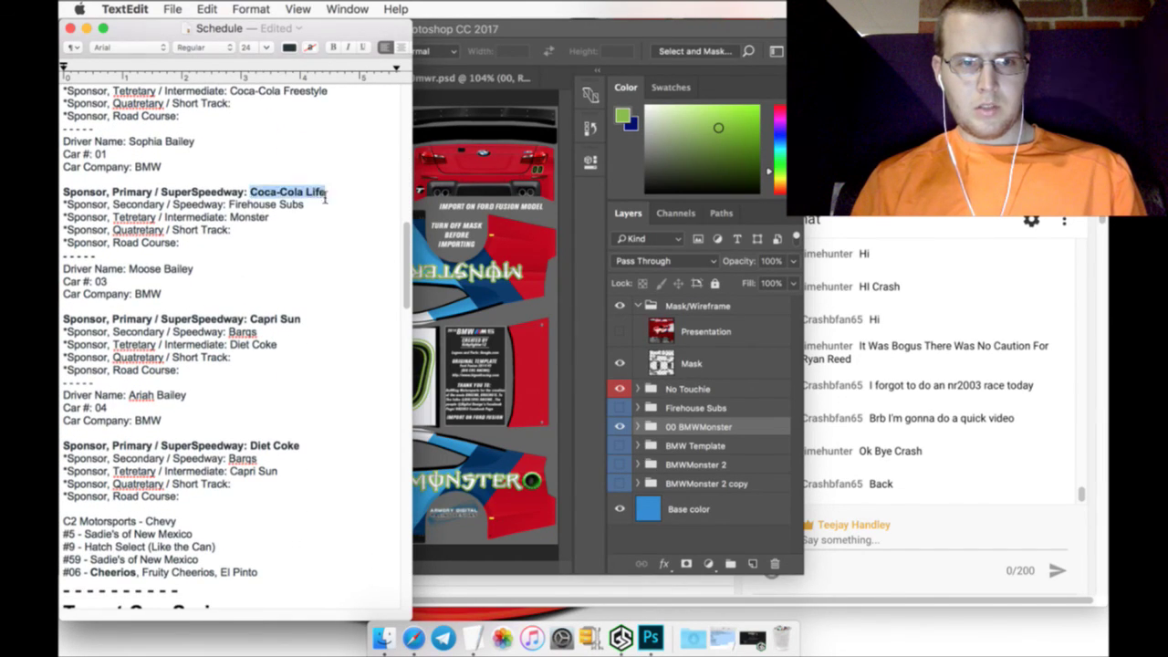
{"action": "right_click", "coordinate": [323, 191]}
{"action": "left_click", "coordinate": [345, 253]}
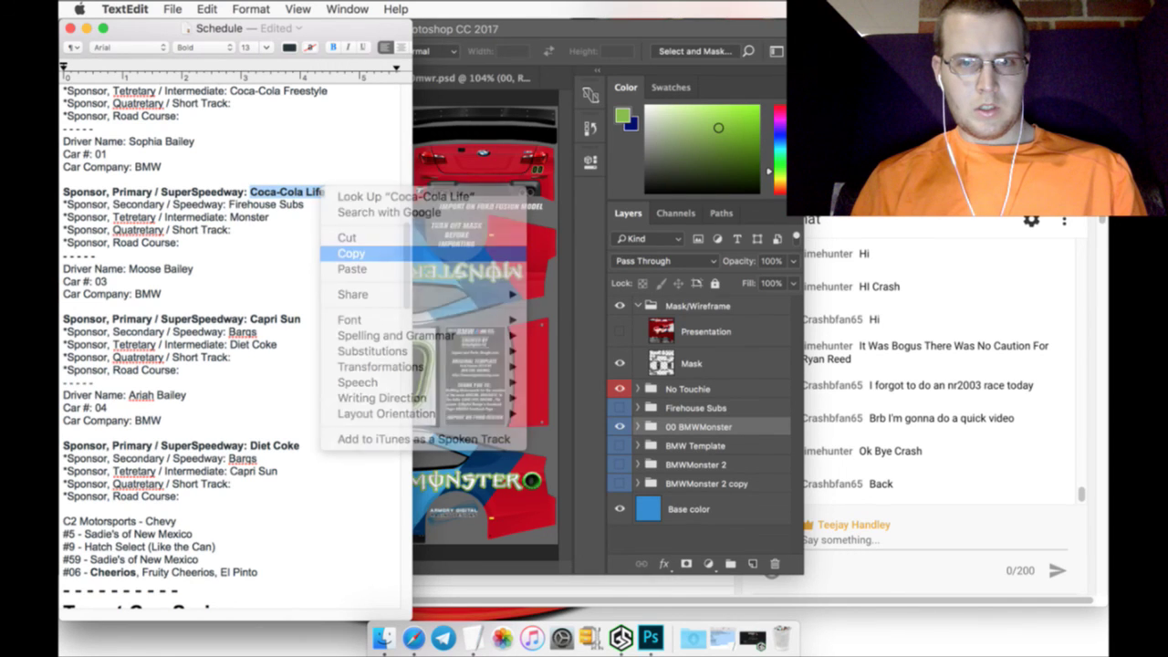
Open Google Images in a new Safari tab and search for "Coca-Cola Life logo png"
{"action": "key", "text": "super+Tab"}
{"action": "key", "text": "ctrl+Tab"}
{"action": "key", "text": "super+t"}
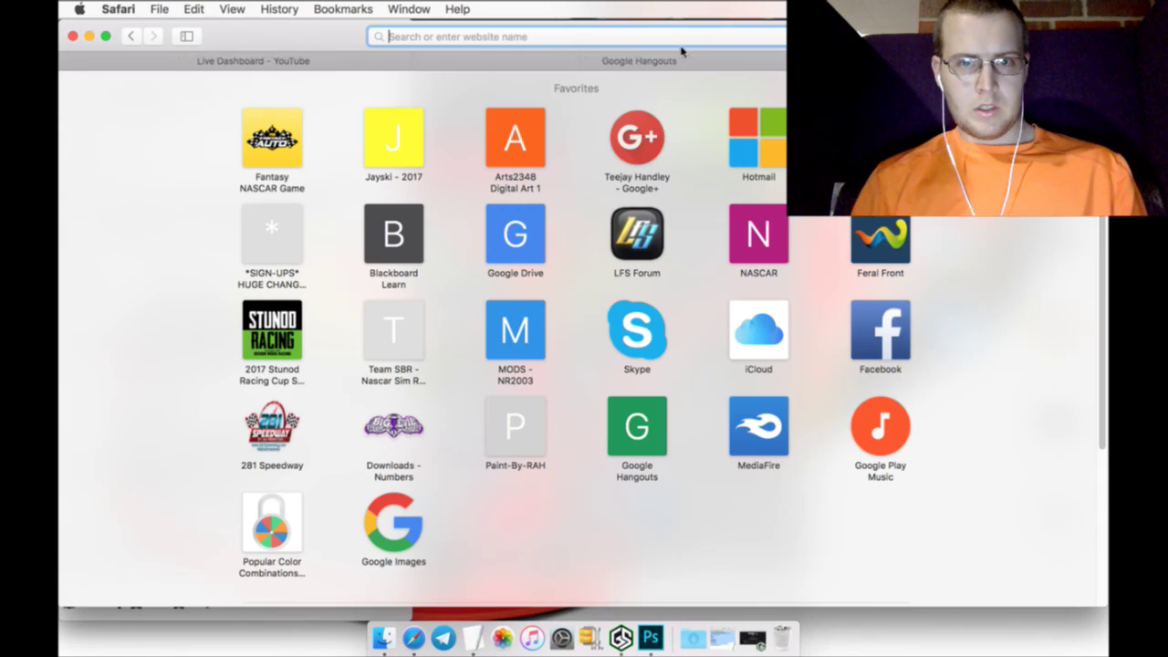
{"action": "left_click", "coordinate": [393, 521]}
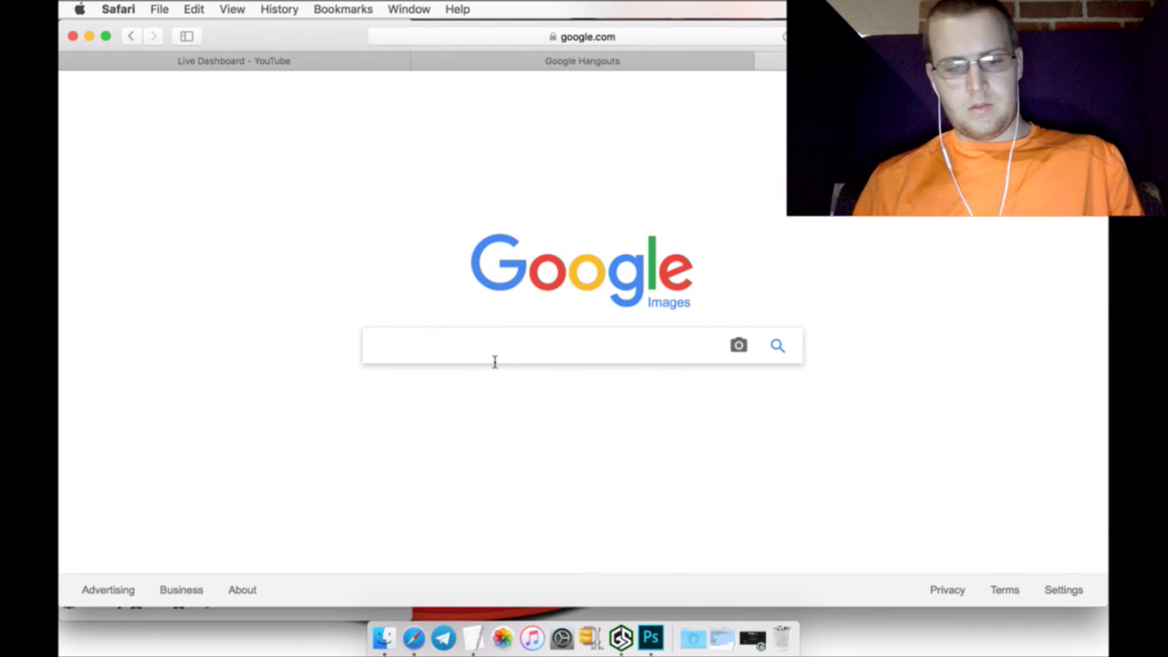
{"action": "type", "text": "Coca-Cola Life logo png"}
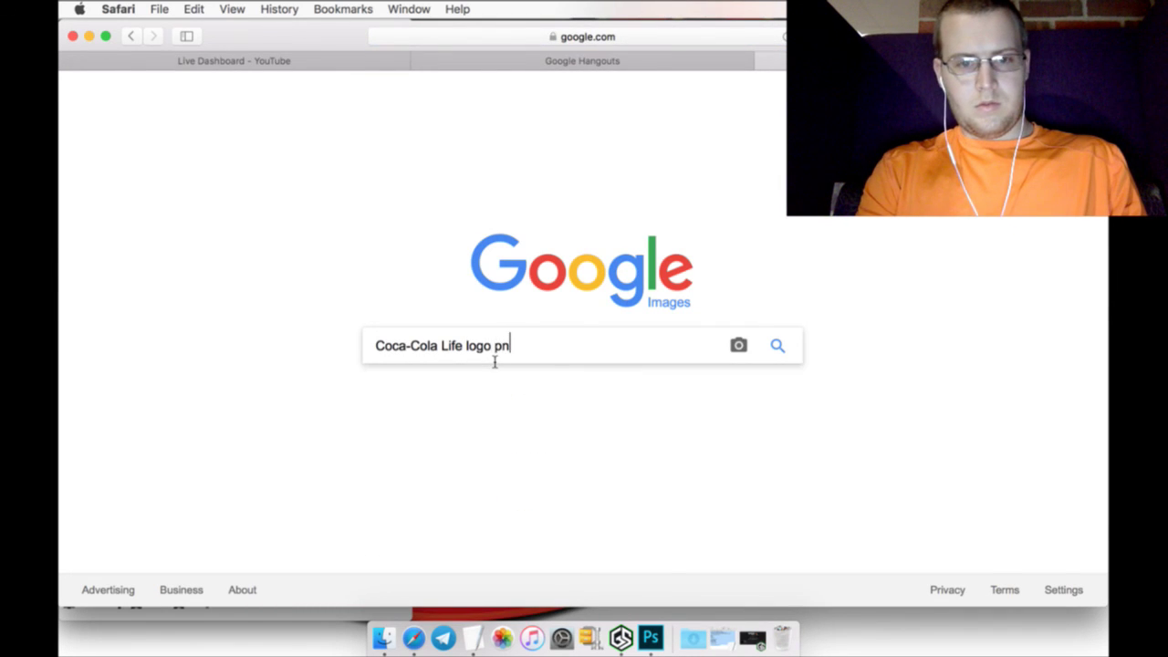
{"action": "key", "text": "Return"}
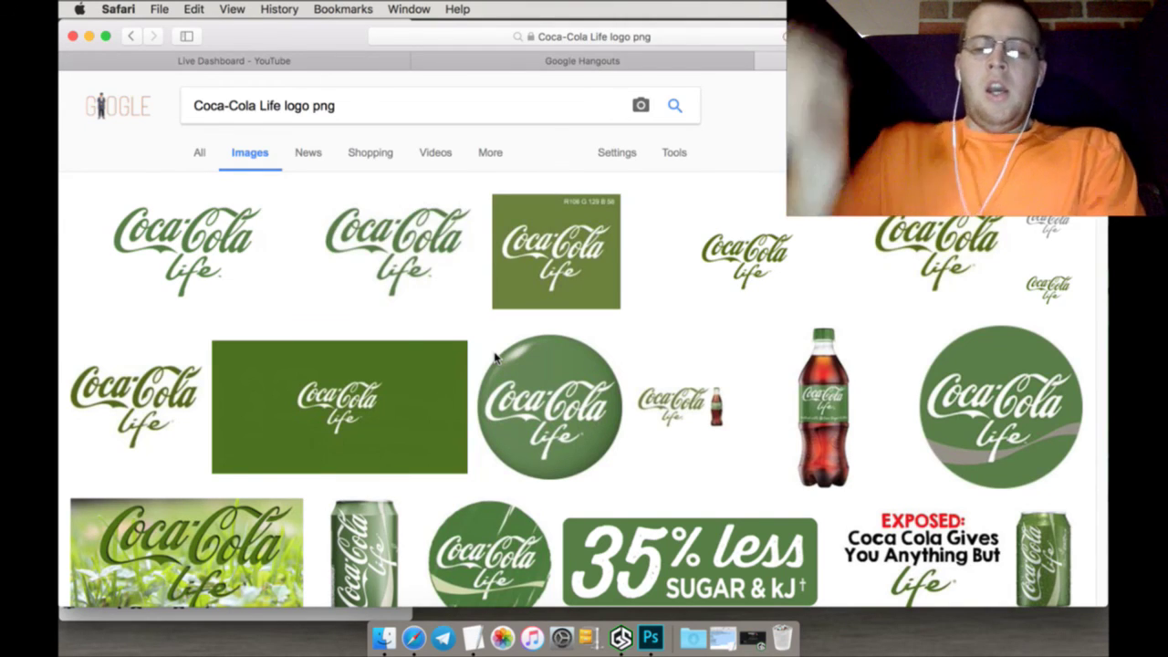
Browse the Coca-Cola Life image results and open the full-size 700 × 260 BL_CokeLife.png logo in a new tab
{"action": "scroll", "coordinate": [368, 389], "scroll_direction": "down", "scroll_amount": 1}
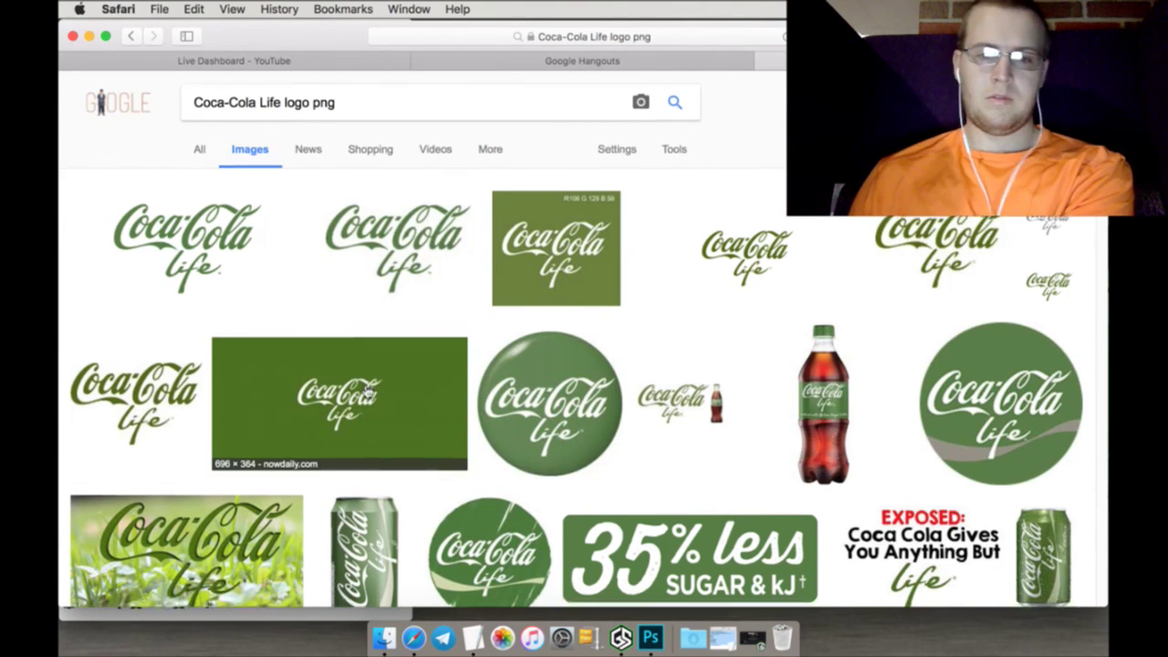
{"action": "scroll", "coordinate": [368, 390], "scroll_direction": "down", "scroll_amount": 6}
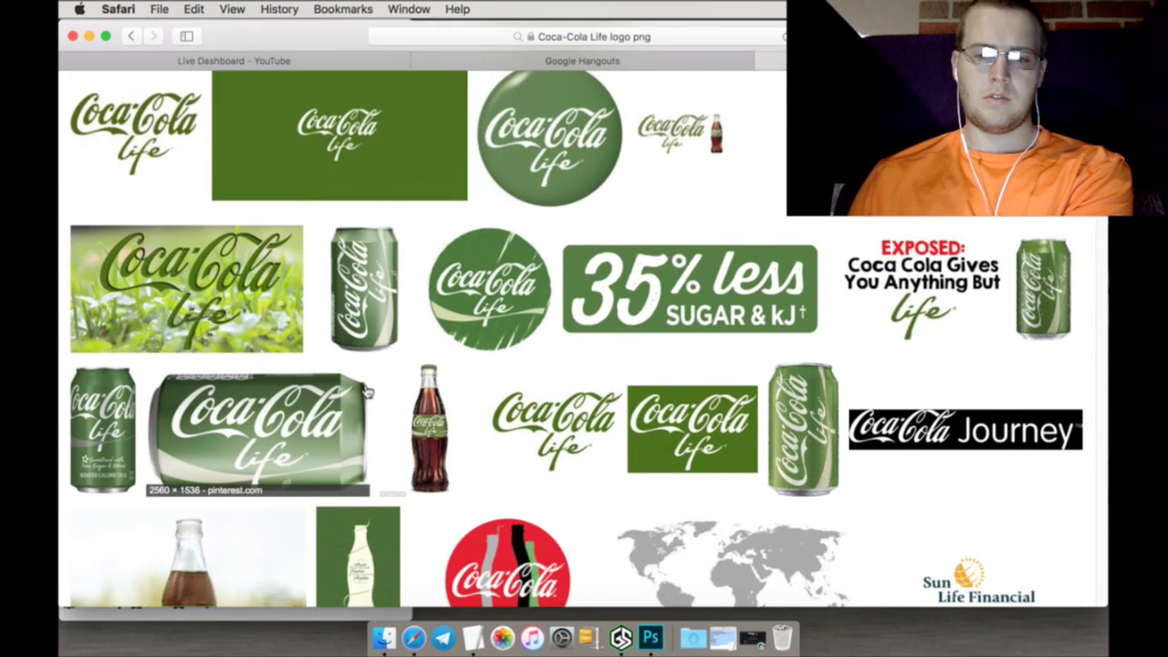
{"action": "scroll", "coordinate": [368, 389], "scroll_direction": "down", "scroll_amount": 5}
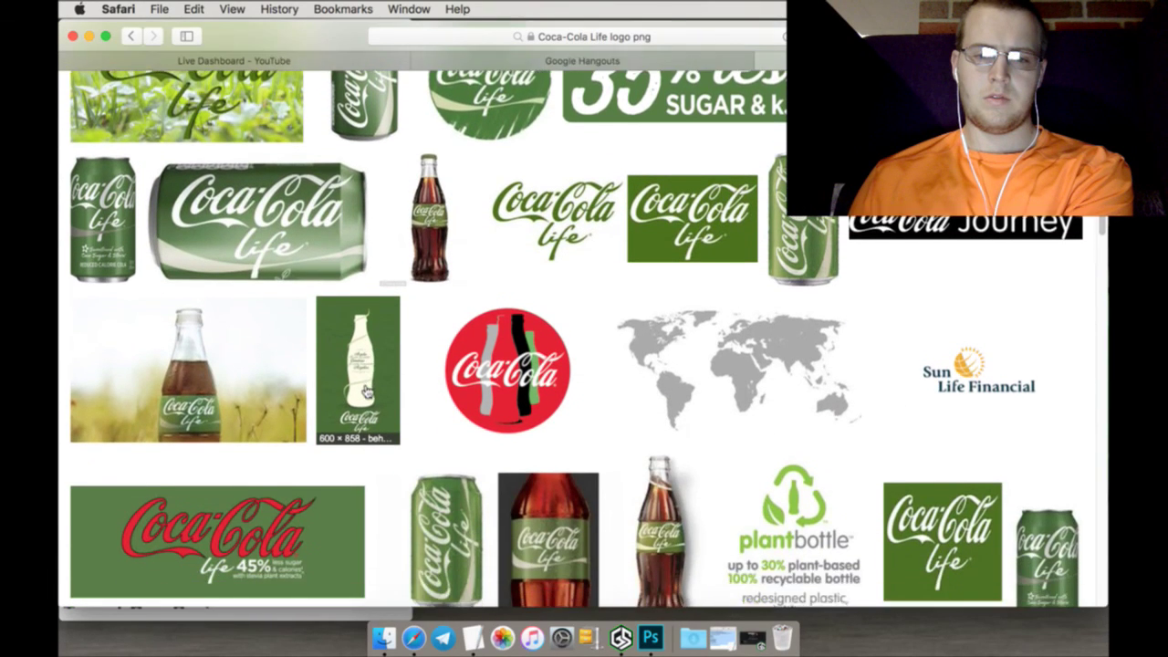
{"action": "scroll", "coordinate": [365, 391], "scroll_direction": "down", "scroll_amount": 2}
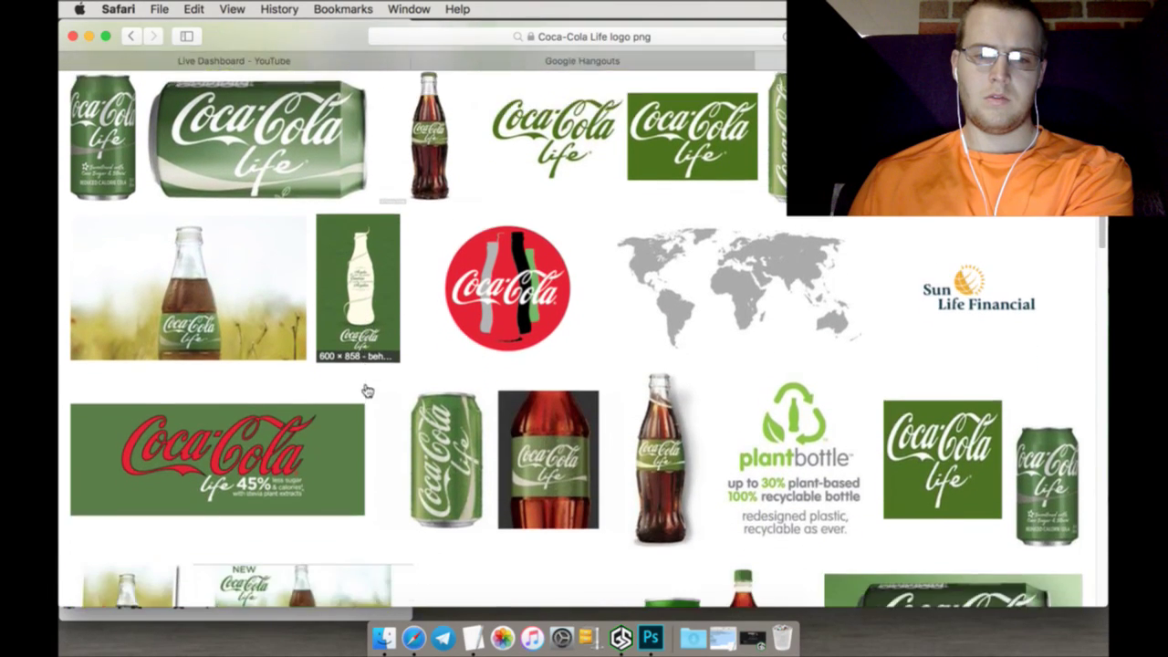
{"action": "scroll", "coordinate": [365, 391], "scroll_direction": "down", "scroll_amount": 6}
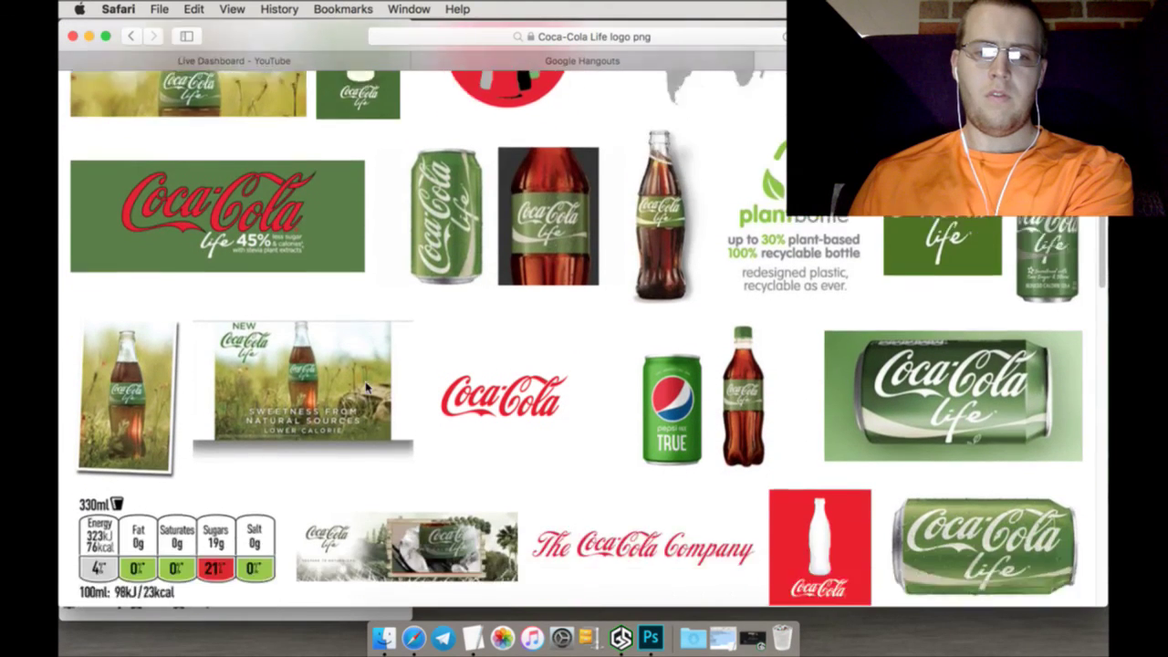
{"action": "scroll", "coordinate": [368, 389], "scroll_direction": "down", "scroll_amount": 3}
{"action": "scroll", "coordinate": [365, 387], "scroll_direction": "up", "scroll_amount": 15}
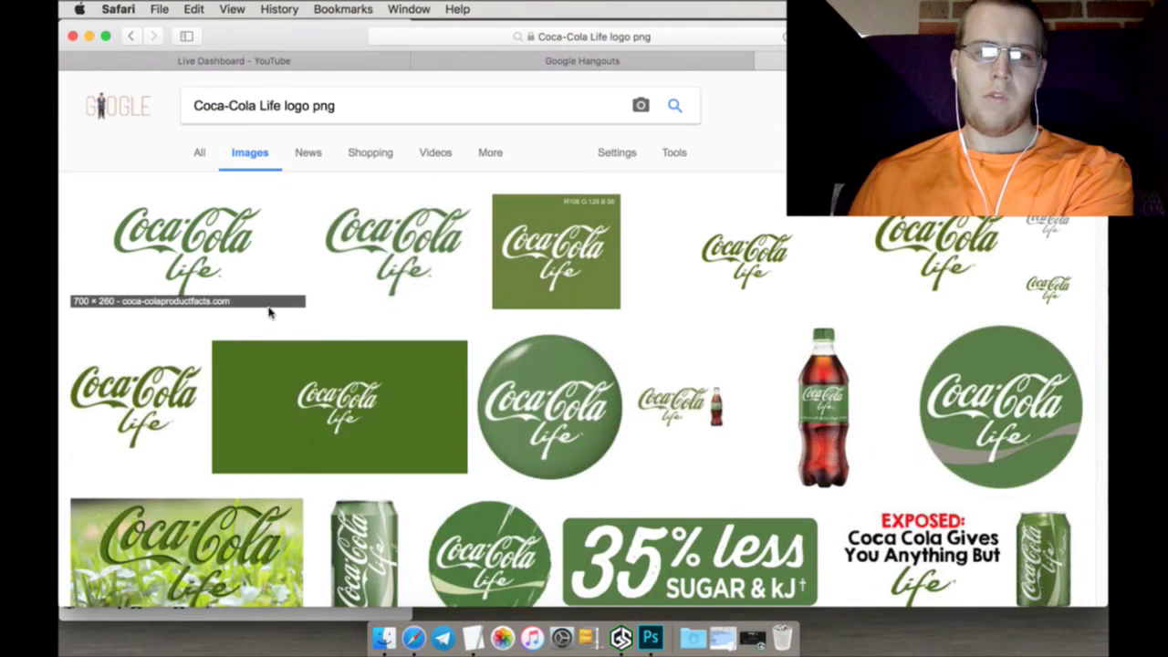
{"action": "left_click", "coordinate": [245, 237]}
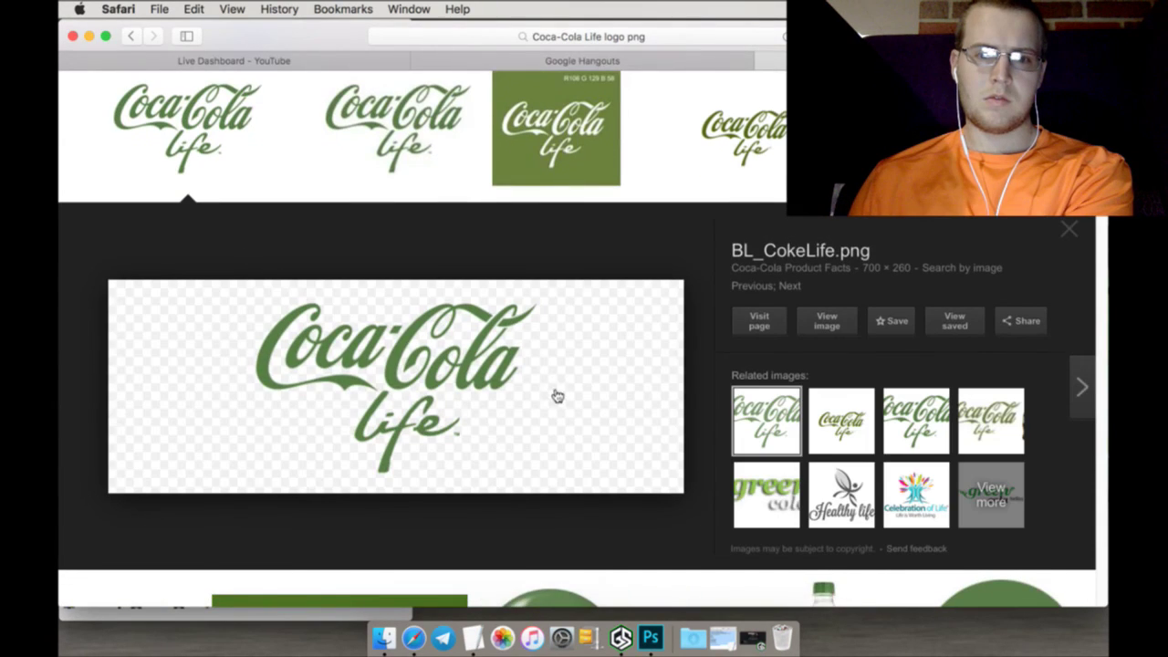
{"action": "right_click", "coordinate": [835, 324]}
{"action": "left_click", "coordinate": [835, 326]}
Search Google Images for "grass png" in place of the Coca-Cola Life logo query
{"action": "scroll", "coordinate": [544, 340], "scroll_direction": "up", "scroll_amount": 3}
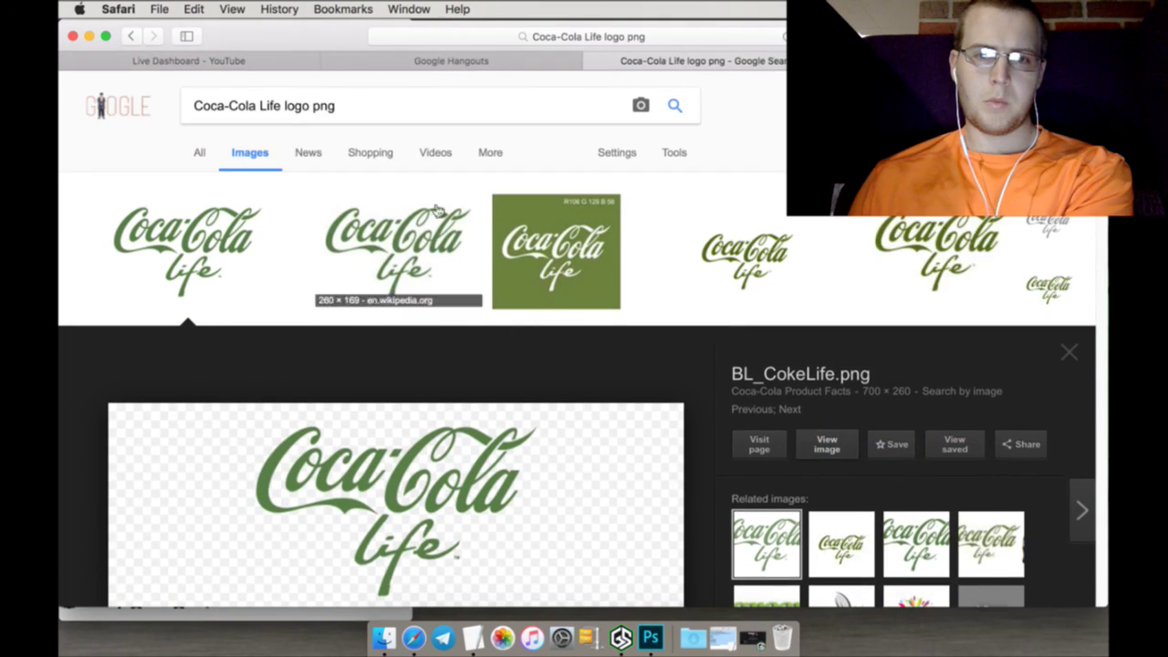
{"action": "left_click_drag", "start_coordinate": [310, 111], "coordinate": [172, 113]}
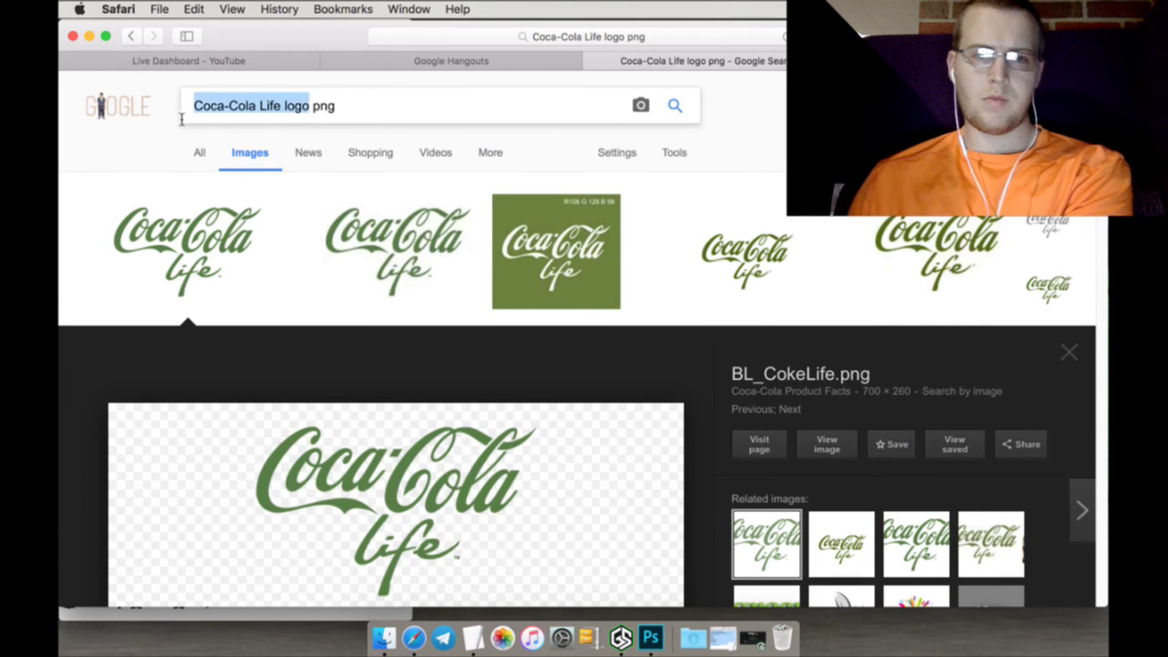
{"action": "type", "text": "grass"}
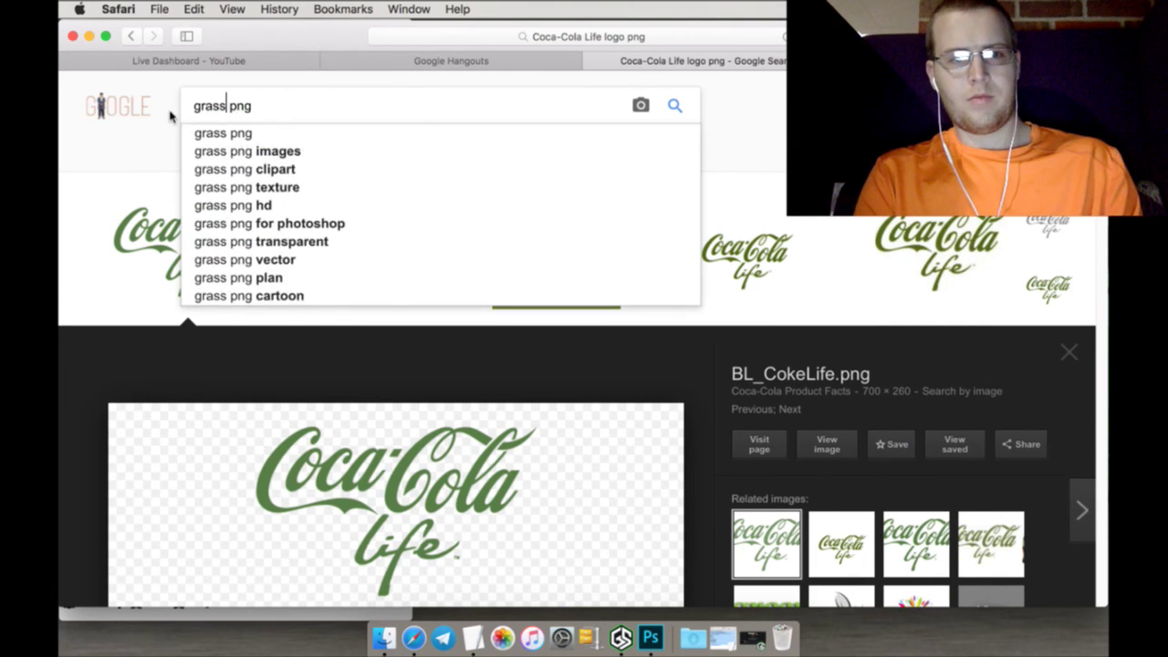
{"action": "key", "text": "Return"}
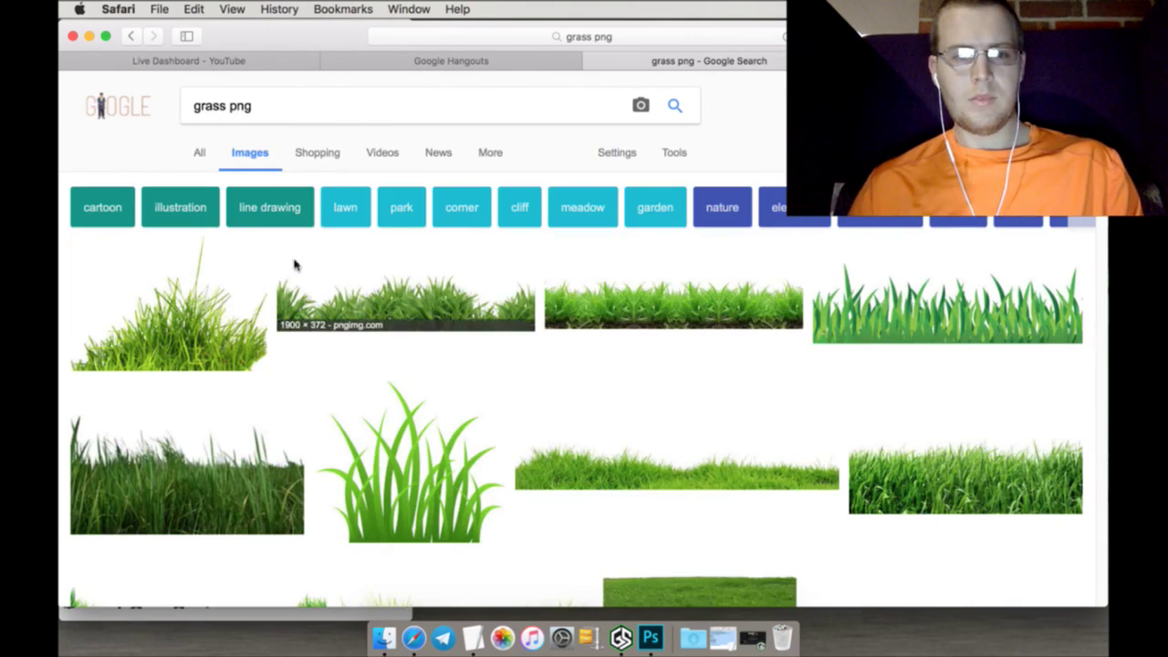
Browse the grass results and open the full-size 1800 × 805 PngPix transparent grass image in a new tab
{"action": "scroll", "coordinate": [608, 345], "scroll_direction": "down", "scroll_amount": 1}
{"action": "scroll", "coordinate": [608, 344], "scroll_direction": "down", "scroll_amount": 5}
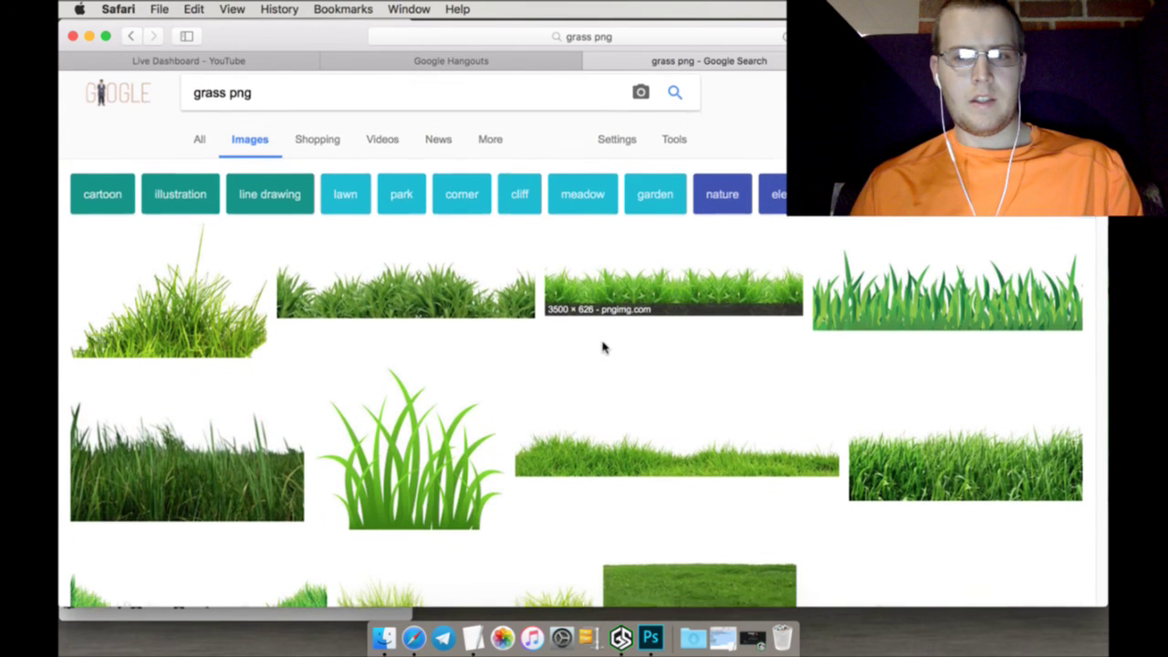
{"action": "scroll", "coordinate": [602, 346], "scroll_direction": "down", "scroll_amount": 7}
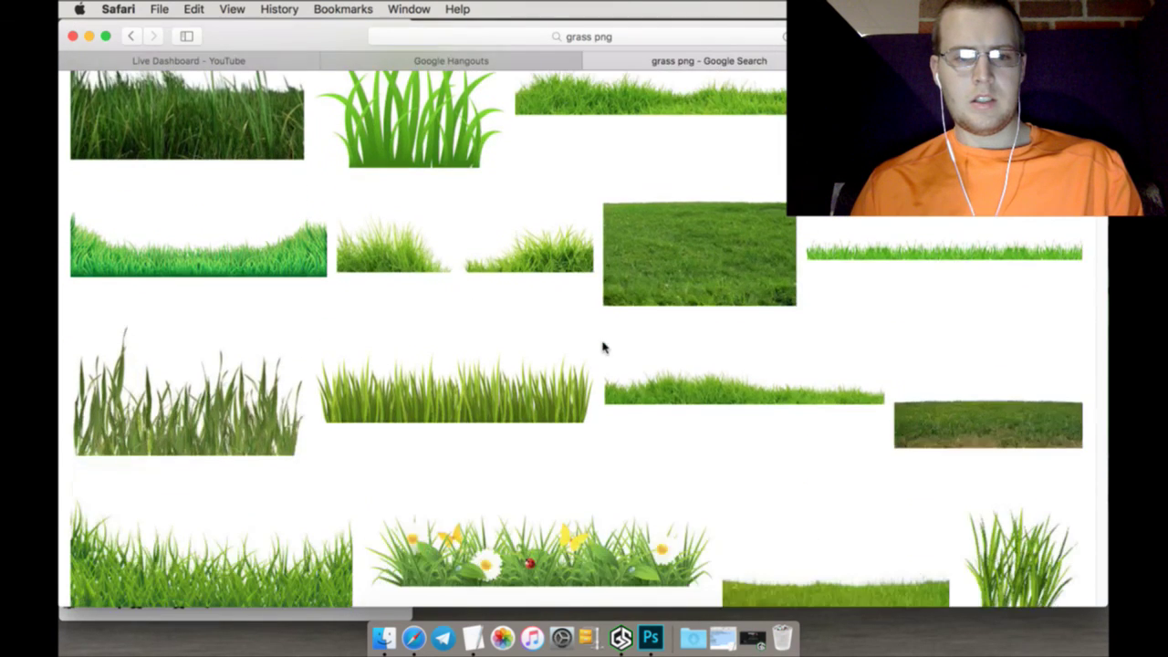
{"action": "scroll", "coordinate": [602, 349], "scroll_direction": "down", "scroll_amount": 8}
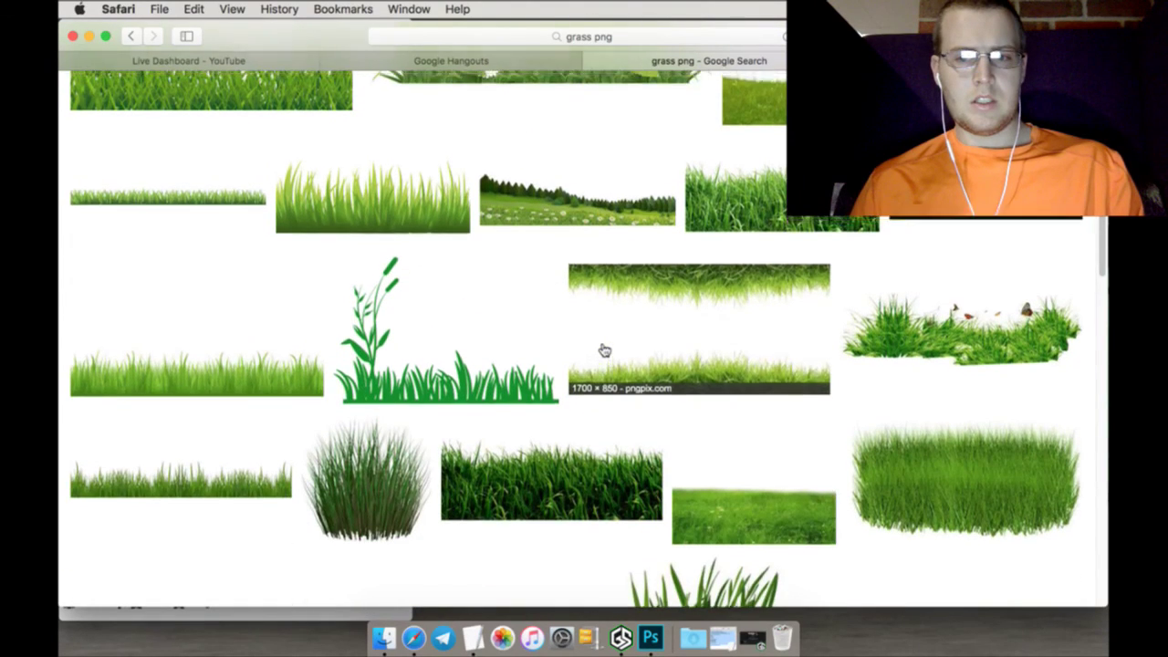
{"action": "scroll", "coordinate": [602, 350], "scroll_direction": "down", "scroll_amount": 10}
{"action": "scroll", "coordinate": [739, 338], "scroll_direction": "up", "scroll_amount": 2}
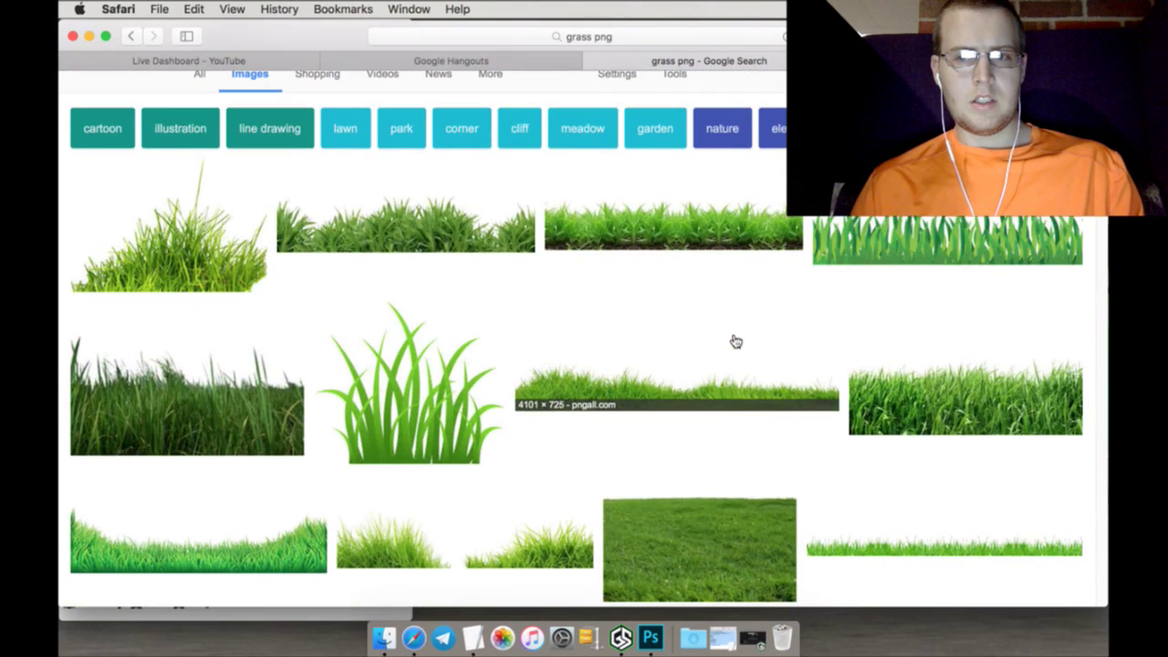
{"action": "scroll", "coordinate": [734, 339], "scroll_direction": "down", "scroll_amount": 1}
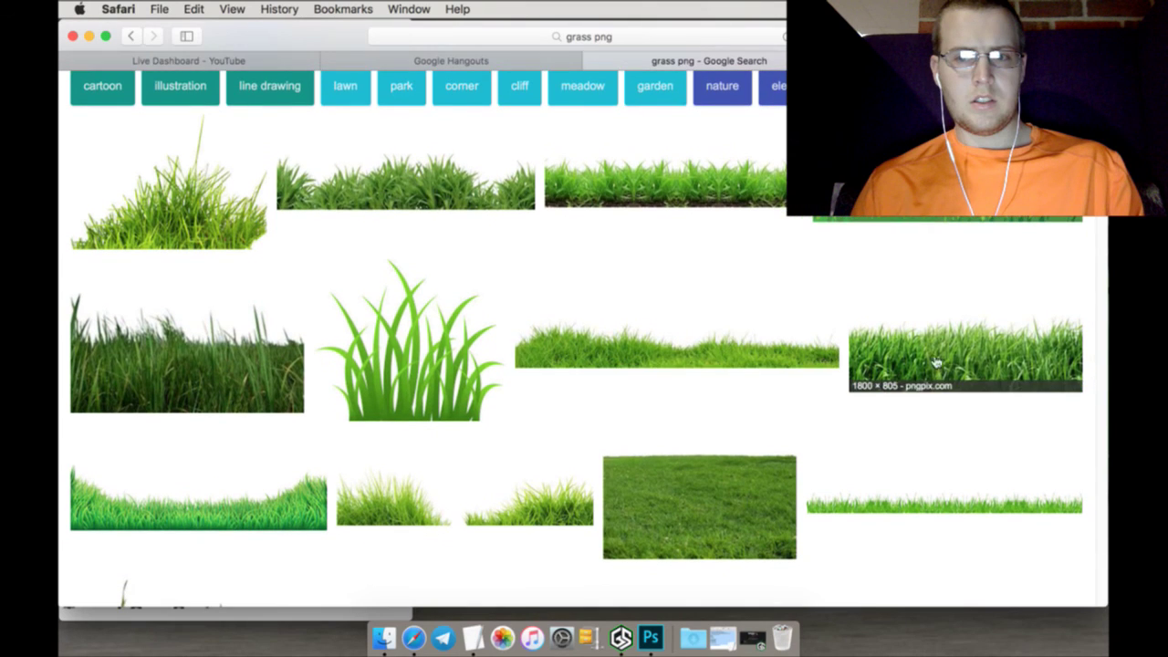
{"action": "left_click", "coordinate": [958, 372]}
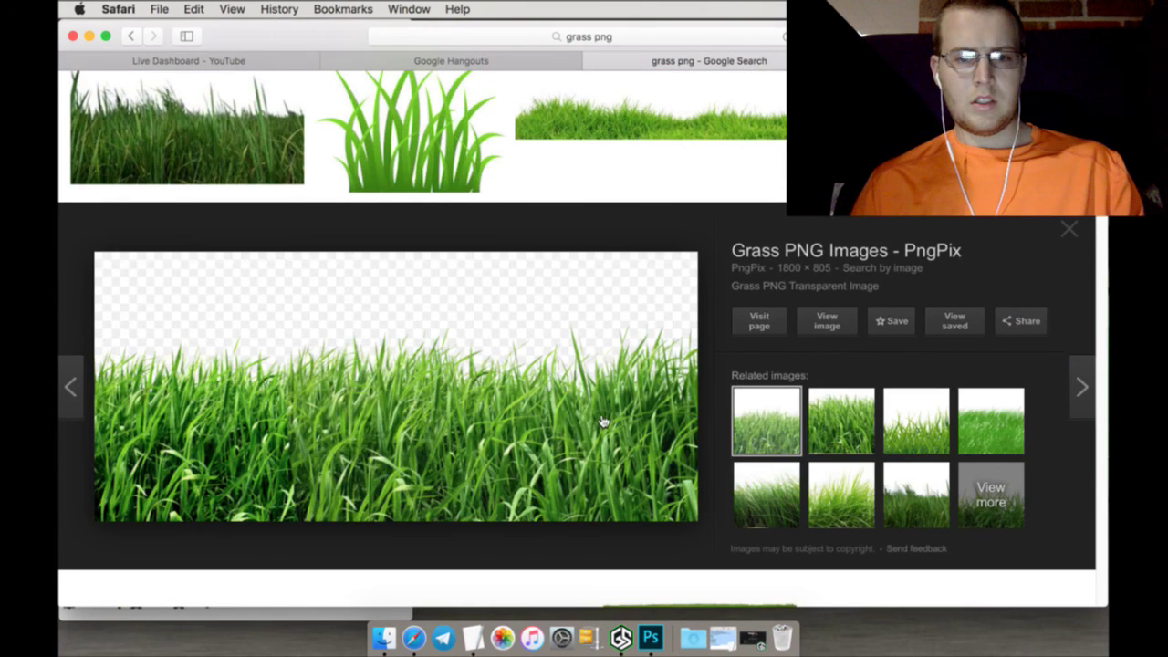
{"action": "right_click", "coordinate": [827, 324]}
{"action": "left_click", "coordinate": [844, 331]}
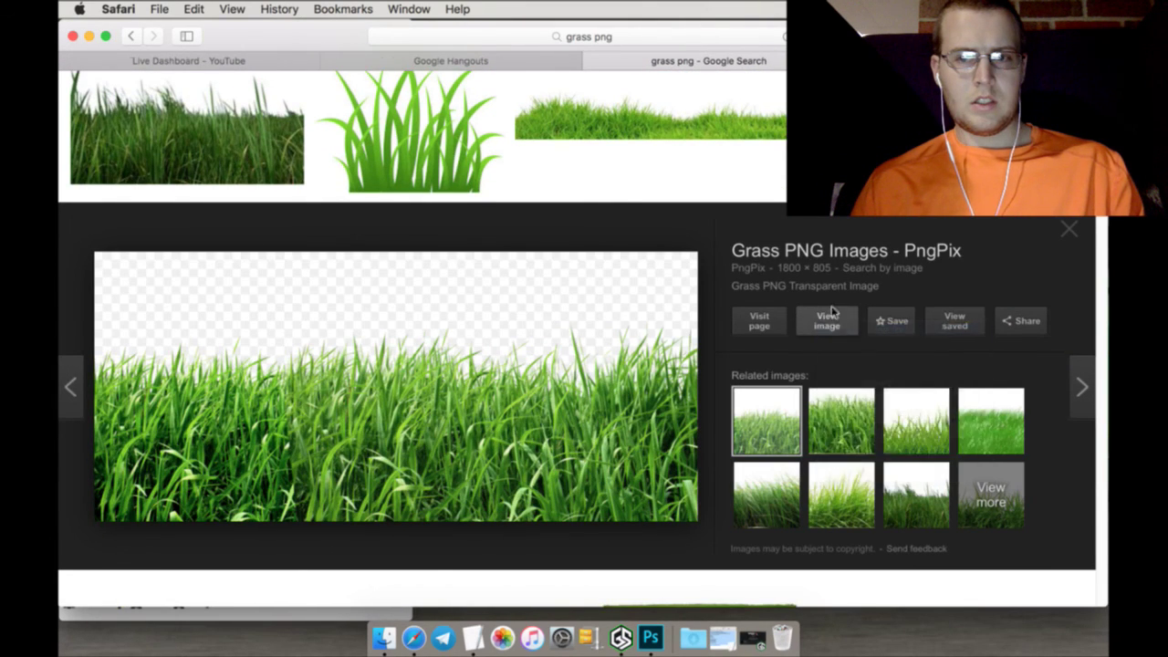
Save the full-size Coca-Cola Life logo as BL_CokeLife.png in the Logos folder
{"action": "key", "text": "ctrl+Tab"}
{"action": "right_click", "coordinate": [609, 175]}
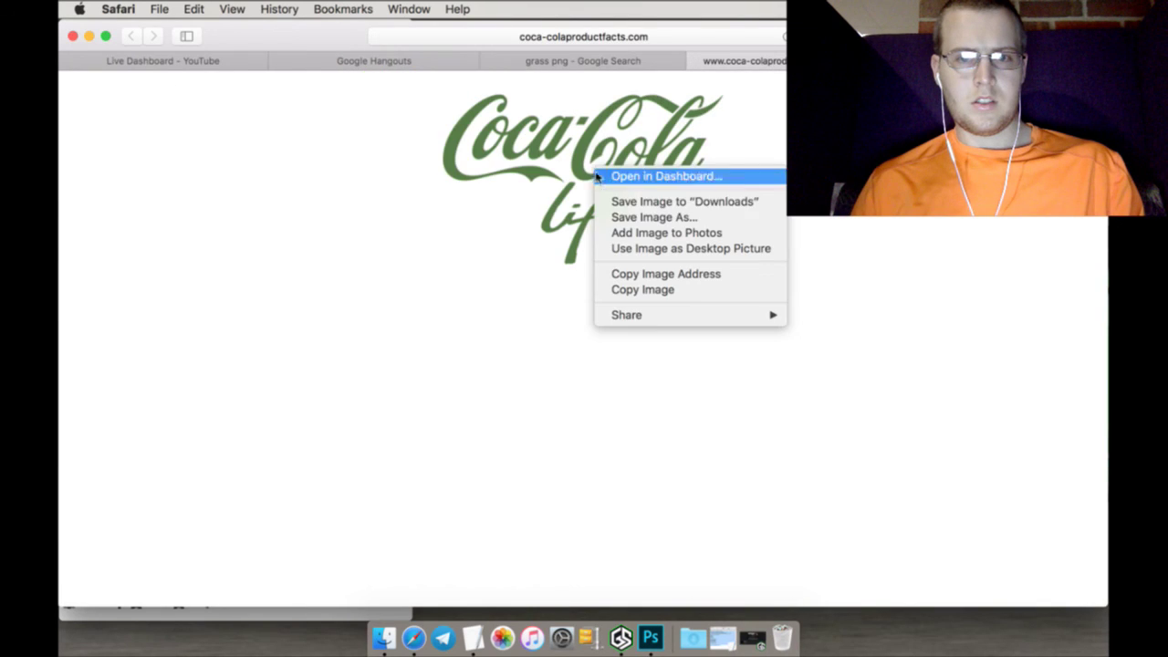
{"action": "left_click", "coordinate": [611, 217]}
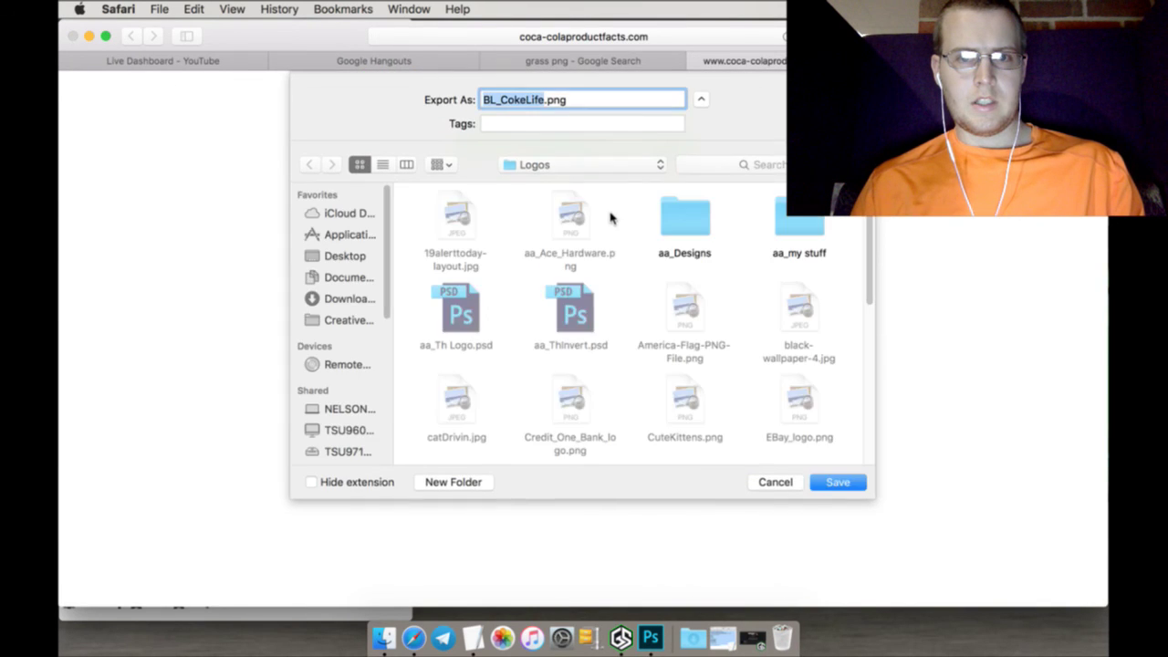
{"action": "left_click", "coordinate": [828, 481]}
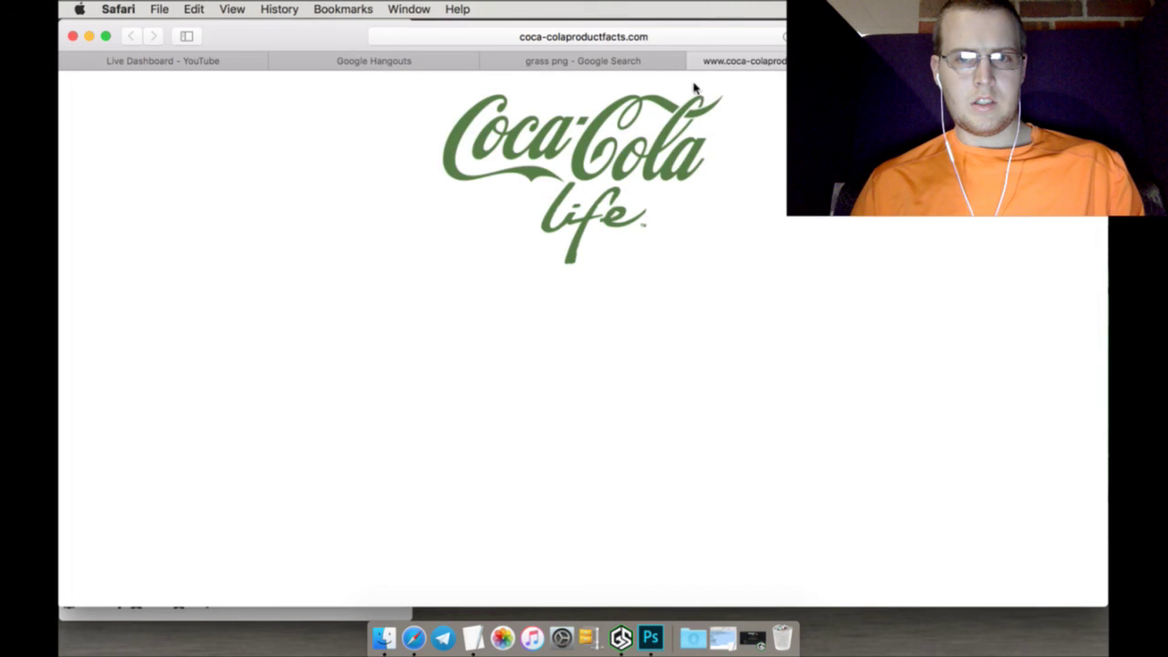
Close the logo tab and save the full-size grass image as grass.png in the Logos folder
{"action": "left_click", "coordinate": [694, 61]}
{"action": "right_click", "coordinate": [633, 294]}
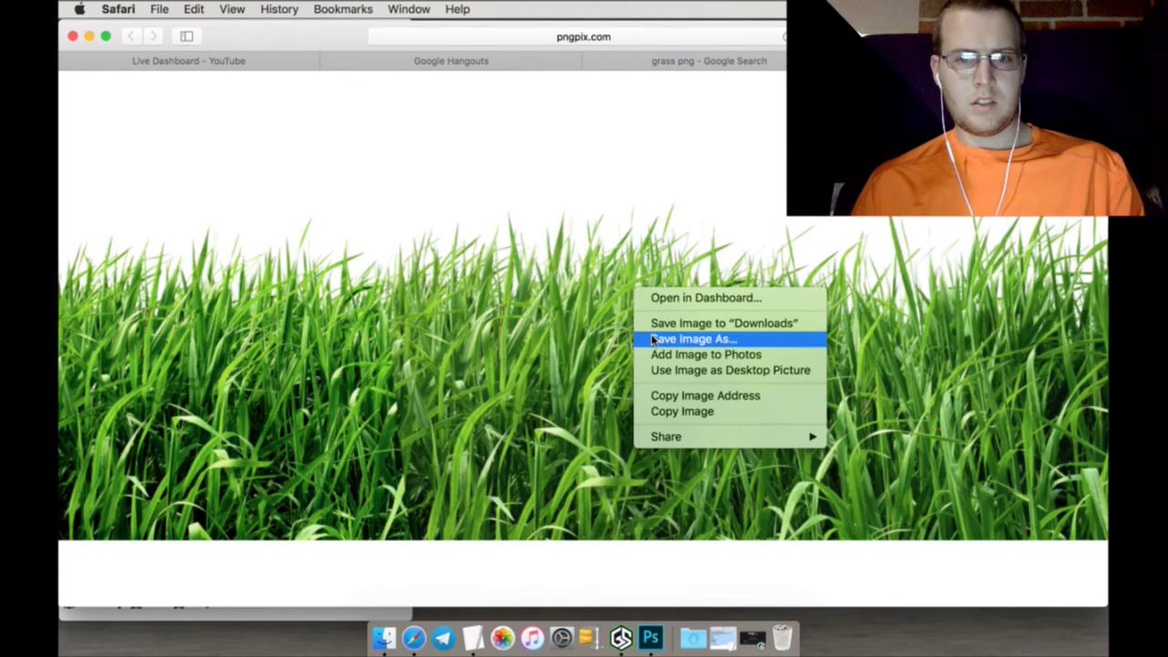
{"action": "left_click", "coordinate": [655, 336]}
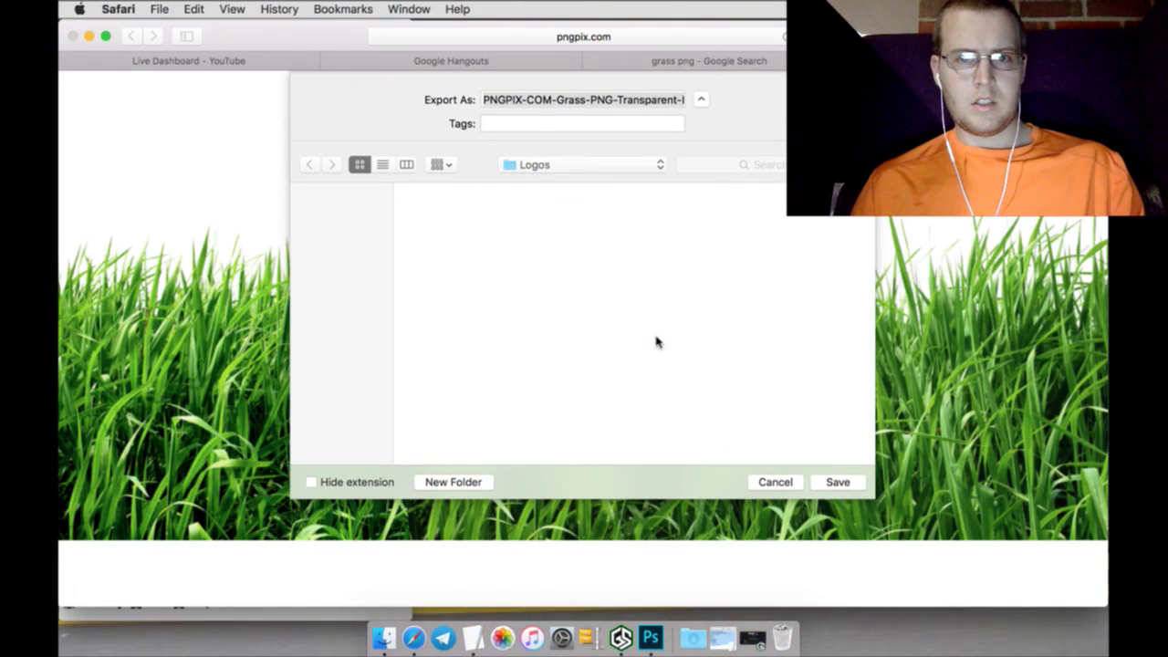
{"action": "type", "text": "gras"}
{"action": "type", "text": "s"}
{"action": "key", "text": "Return"}
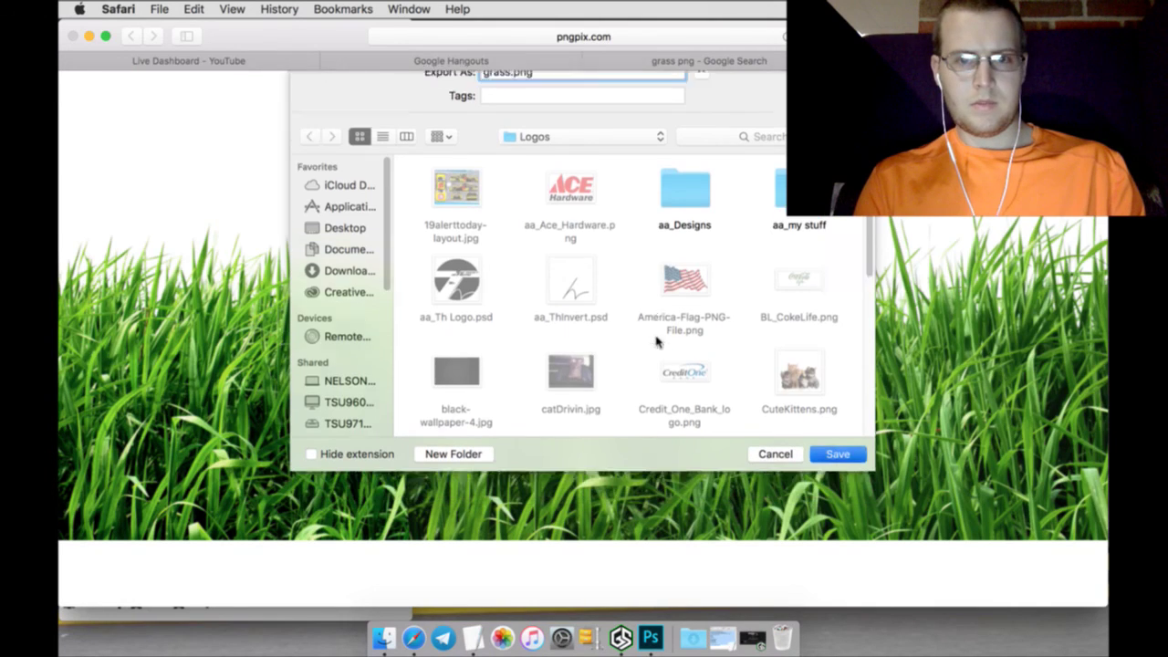
Close the grass image tab and check the live chat on the YouTube Live Dashboard
{"action": "key", "text": "super+w"}
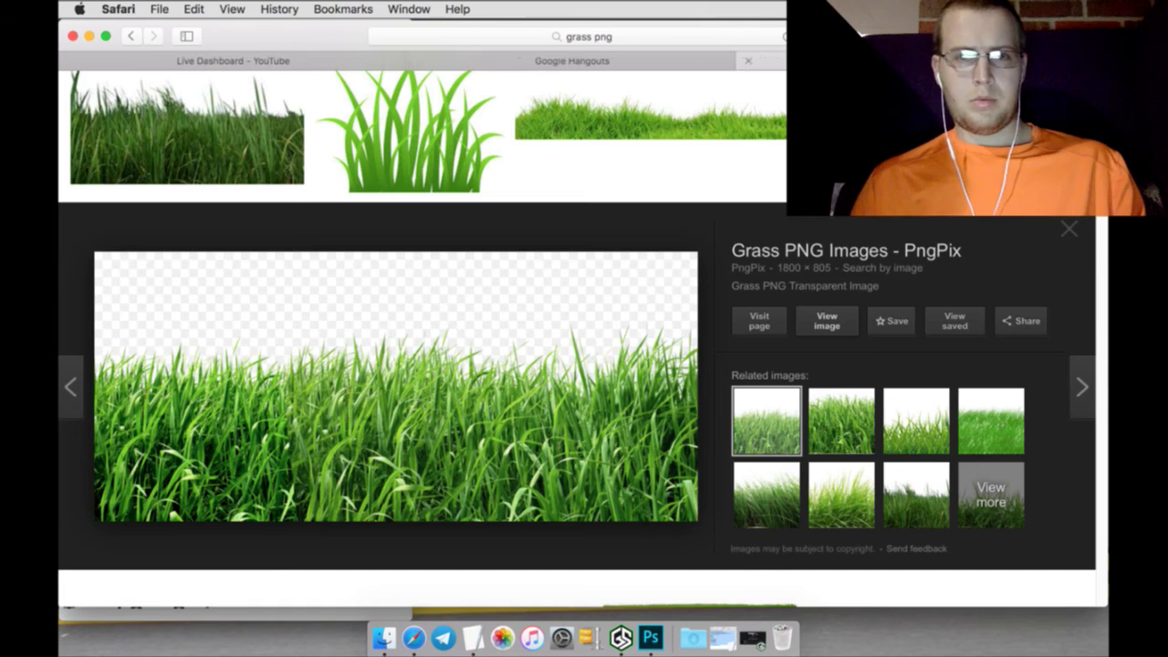
{"action": "left_click", "coordinate": [326, 64]}
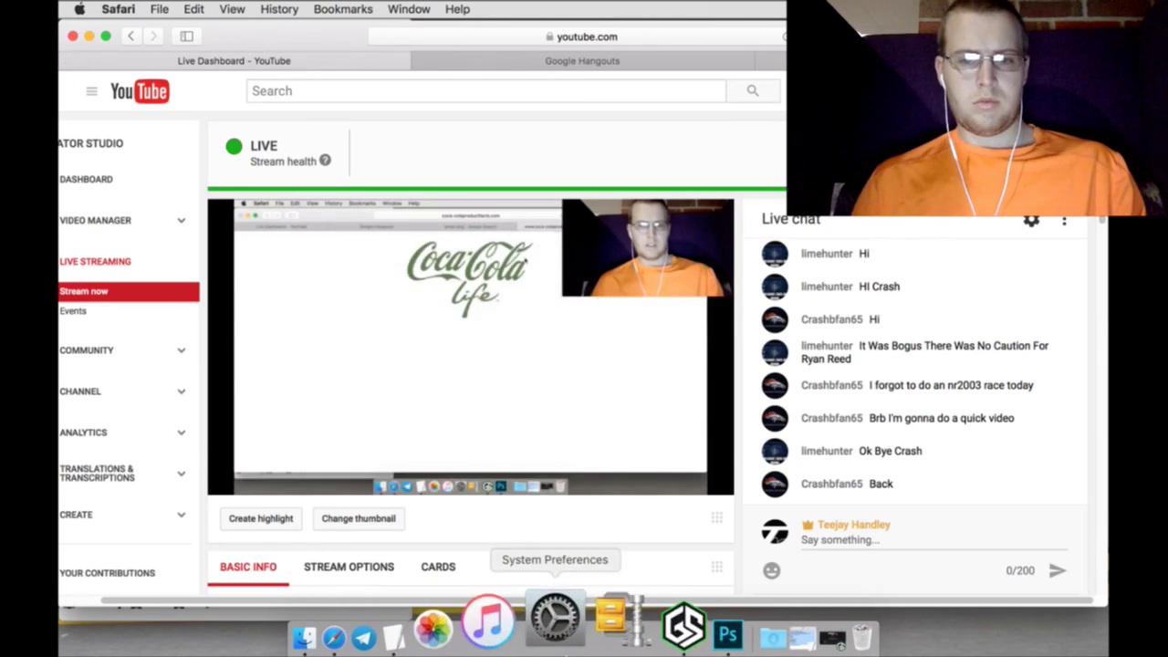
Switch to Photoshop and delete the BMW Template, BMWMonster 2 and BMWMonster 2 copy layer groups from 2015_BMW.psd
{"action": "left_click", "coordinate": [643, 632]}
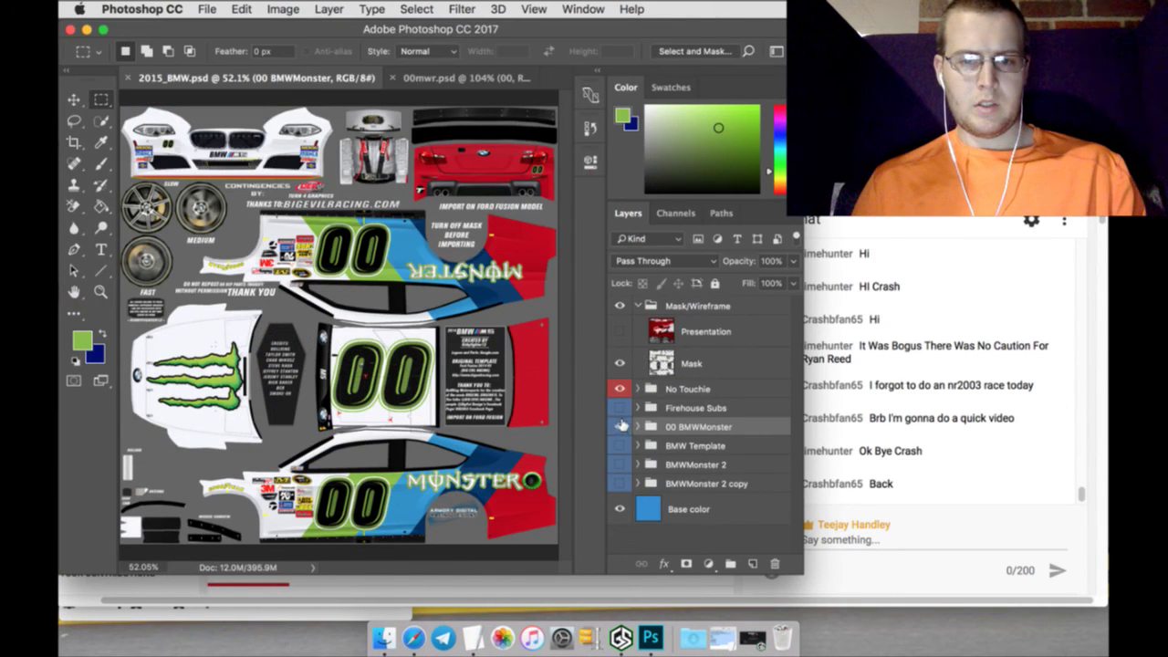
{"action": "left_click", "coordinate": [670, 447]}
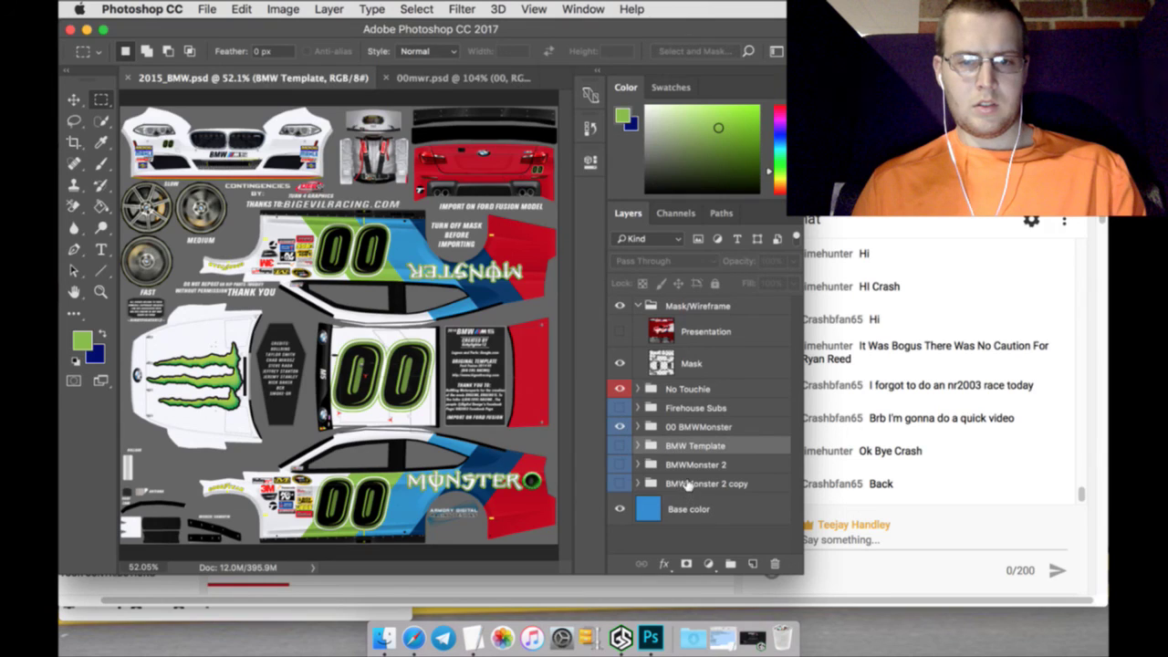
{"action": "left_click", "coordinate": [687, 484], "text": "shift"}
{"action": "left_click", "coordinate": [775, 565]}
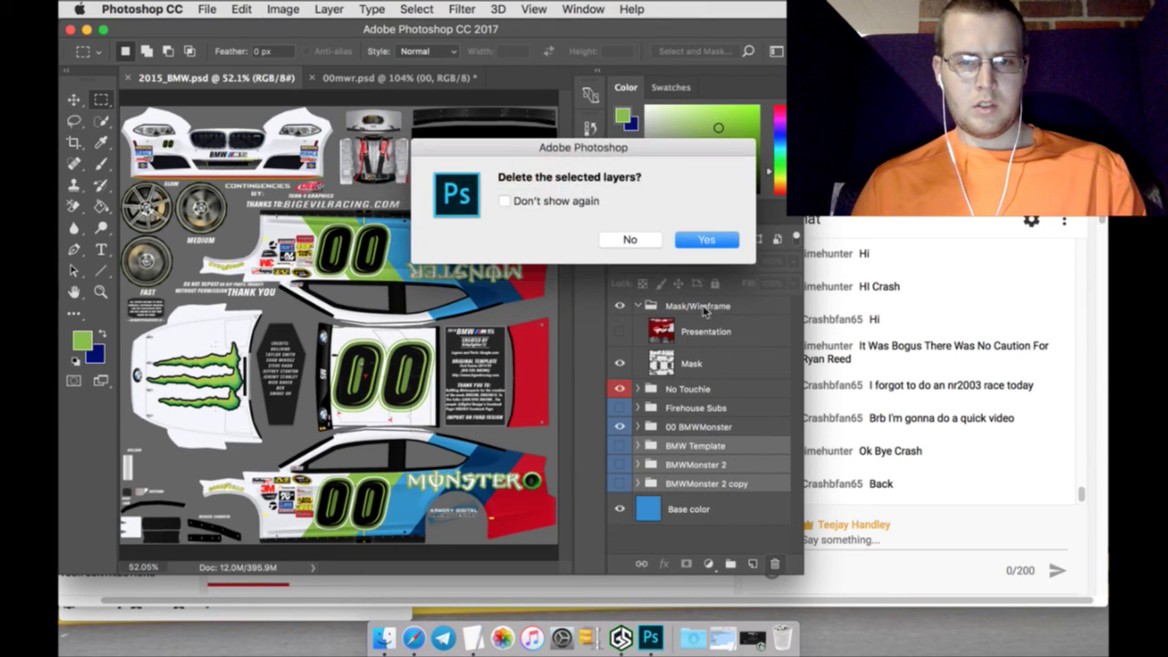
{"action": "left_click", "coordinate": [707, 239]}
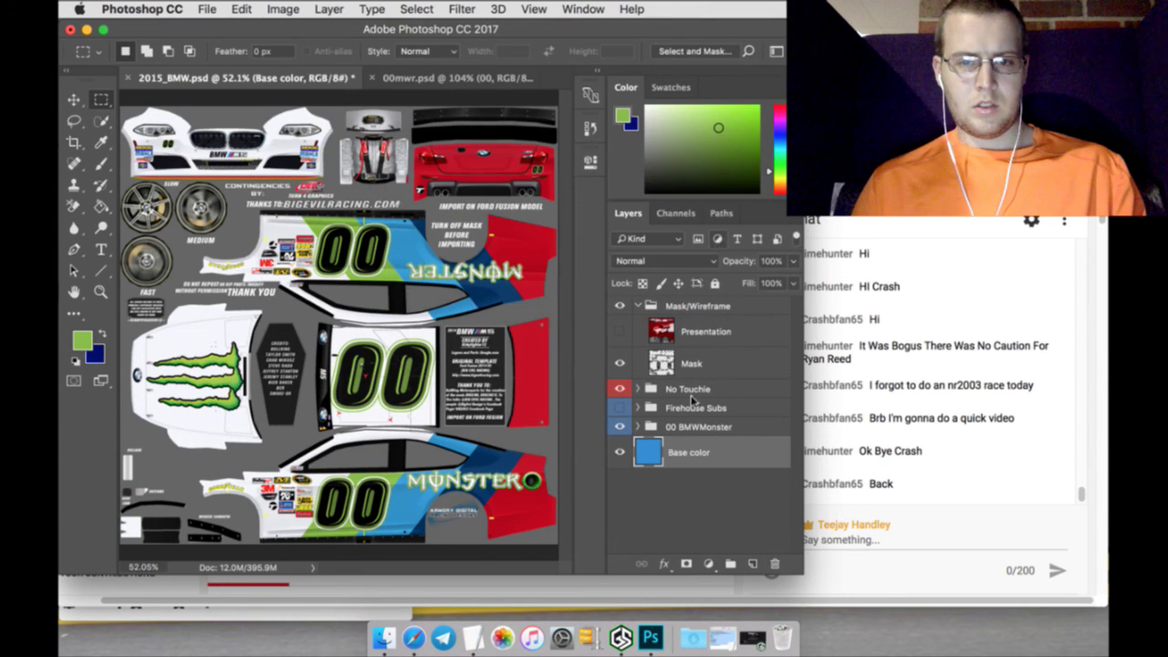
Hide the 00 BMWMonster group and add a new empty layer directly above the Base color layer
{"action": "left_click", "coordinate": [621, 426]}
{"action": "left_click", "coordinate": [751, 563]}
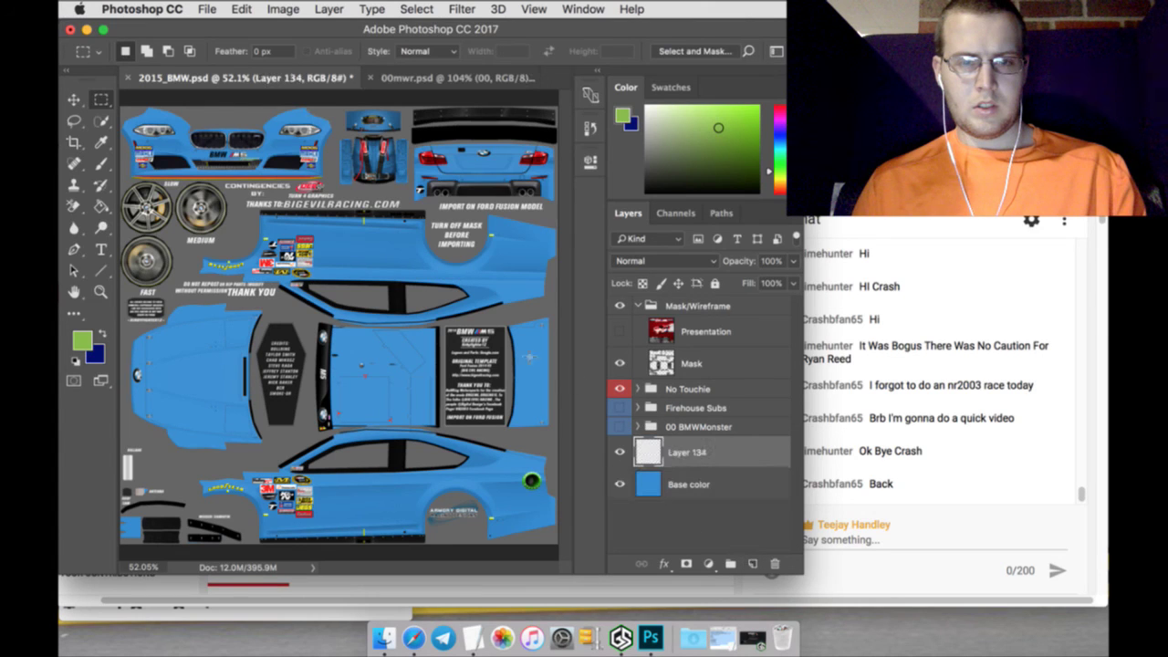
Sort the Logos folder by date and open both grass.png and BL_CokeLife.png as documents
{"action": "left_click", "coordinate": [208, 10]}
{"action": "left_click", "coordinate": [222, 45]}
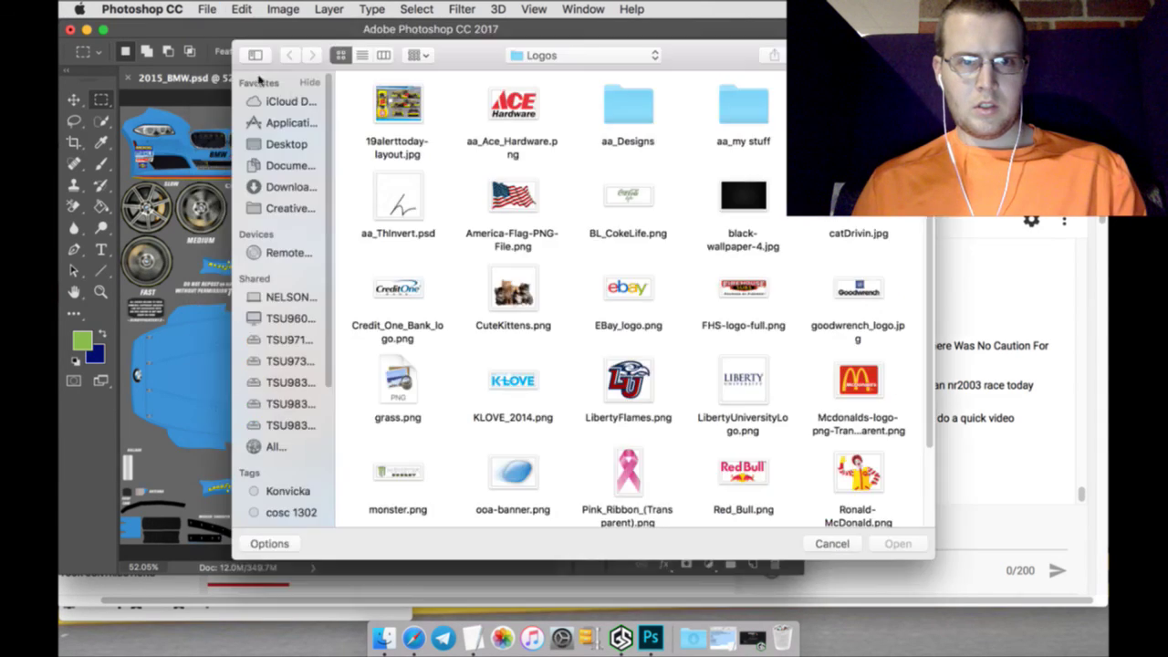
{"action": "right_click", "coordinate": [459, 118]}
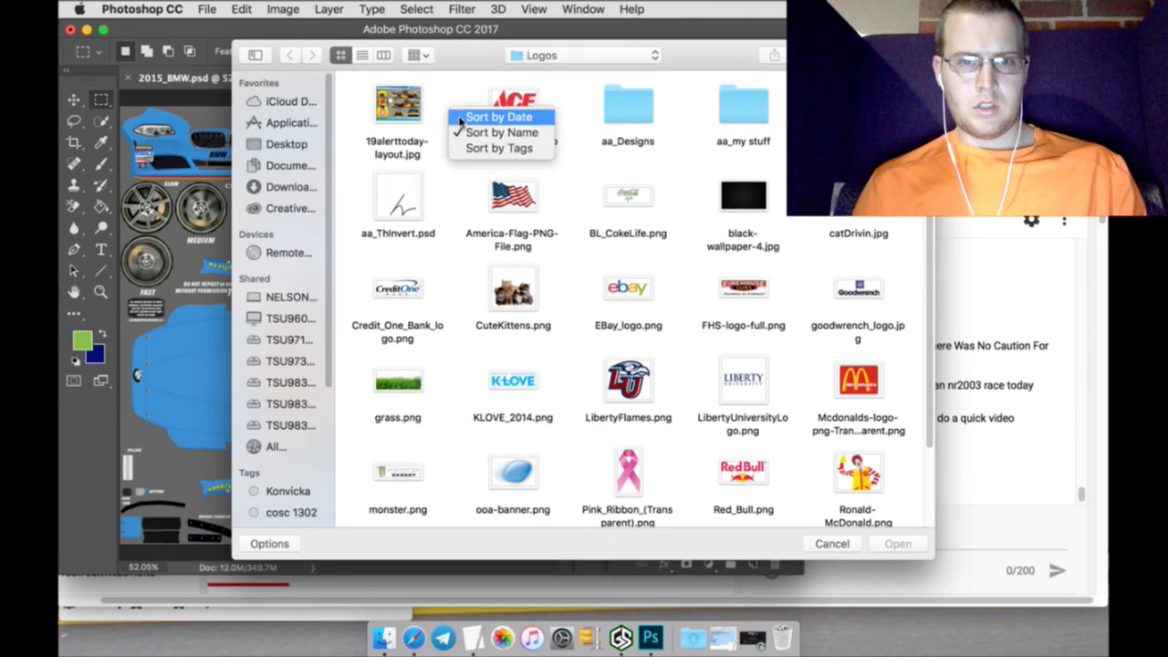
{"action": "left_click", "coordinate": [465, 119]}
{"action": "left_click_drag", "start_coordinate": [364, 105], "coordinate": [562, 156]}
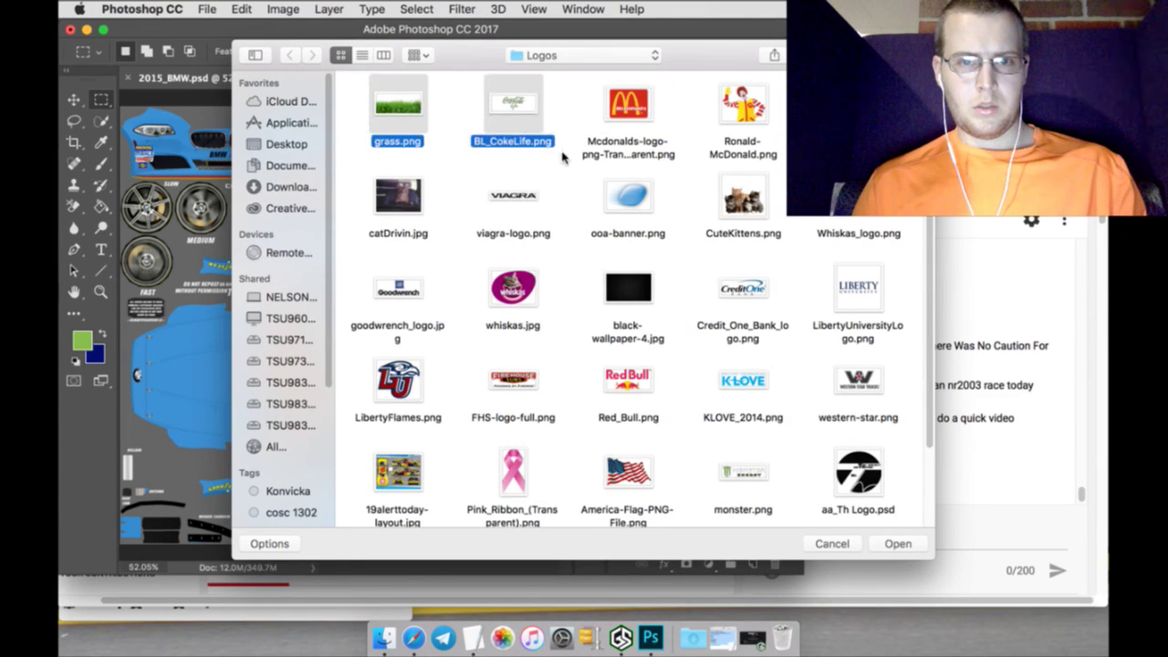
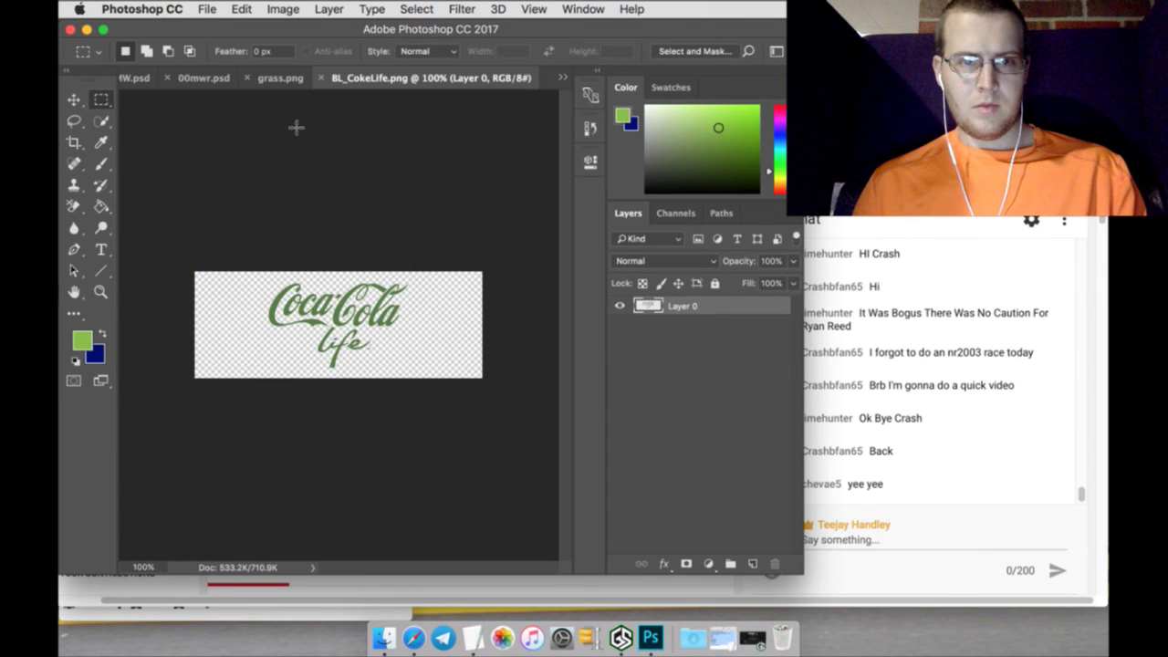
Reorder the open documents so grass.png and BL_CokeLife.png sit beside 2015_BMW.psd, and show grass.png
{"action": "left_click_drag", "start_coordinate": [203, 77], "coordinate": [509, 82]}
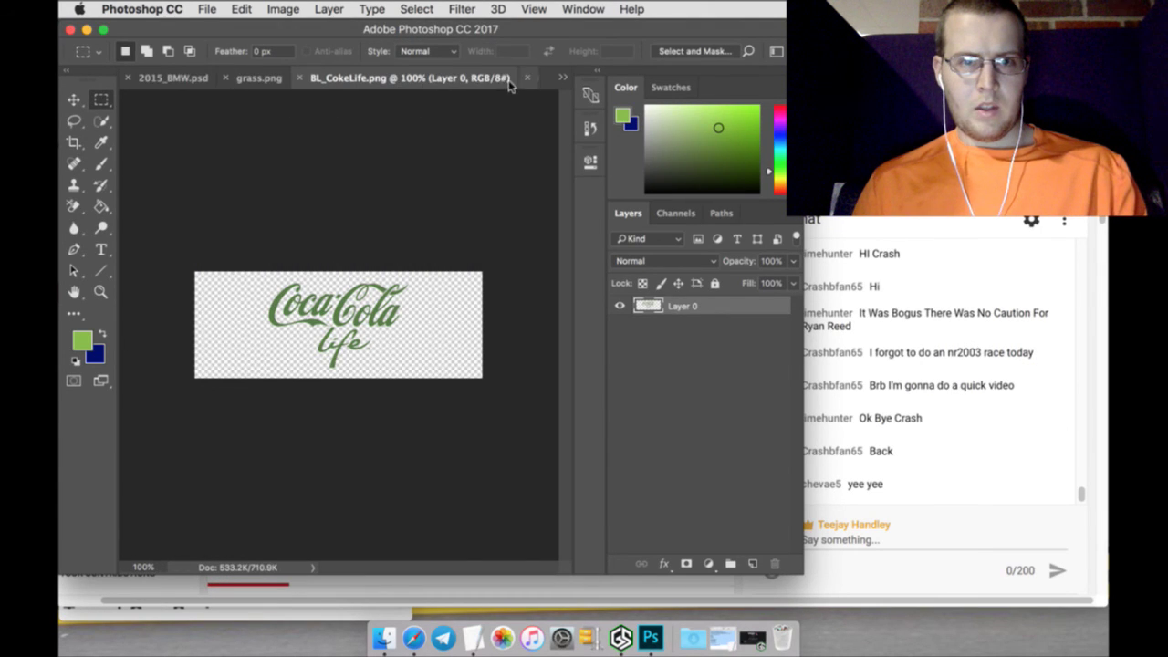
{"action": "left_click_drag", "start_coordinate": [406, 80], "coordinate": [369, 80]}
{"action": "mouse_move", "coordinate": [255, 79]}
{"action": "left_mouse_down"}
{"action": "mouse_move", "coordinate": [223, 79]}
{"action": "mouse_move", "coordinate": [253, 81]}
{"action": "left_mouse_up"}
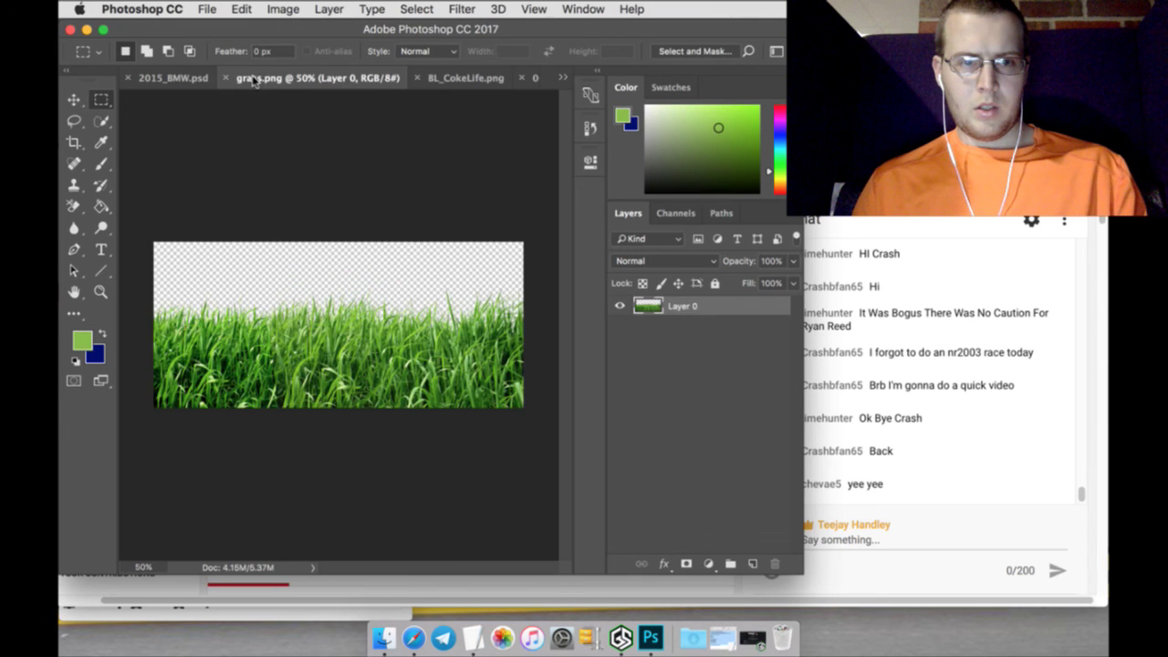
Copy the grass into 2015_BMW.psd and scale it over the lower car side to about 93% width and 79% height
{"action": "left_click", "coordinate": [75, 100]}
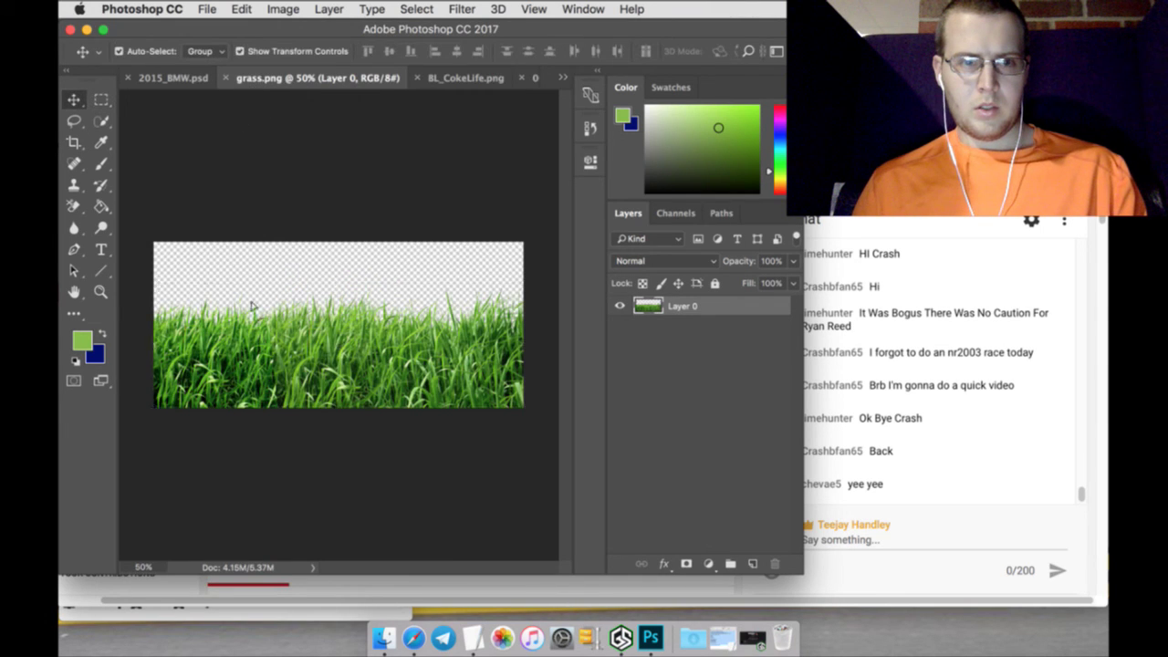
{"action": "left_click_drag", "start_coordinate": [259, 309], "coordinate": [330, 456]}
{"action": "left_click", "coordinate": [344, 278]}
{"action": "left_click_drag", "start_coordinate": [180, 417], "coordinate": [188, 439]}
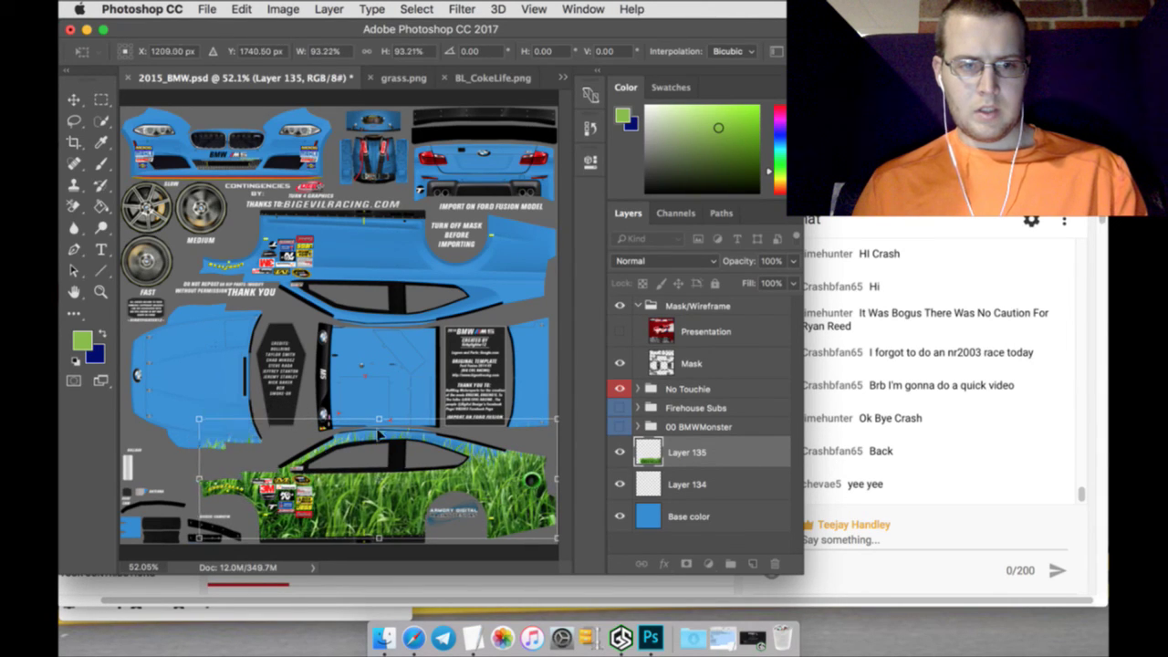
{"action": "left_click_drag", "start_coordinate": [378, 421], "coordinate": [378, 448]}
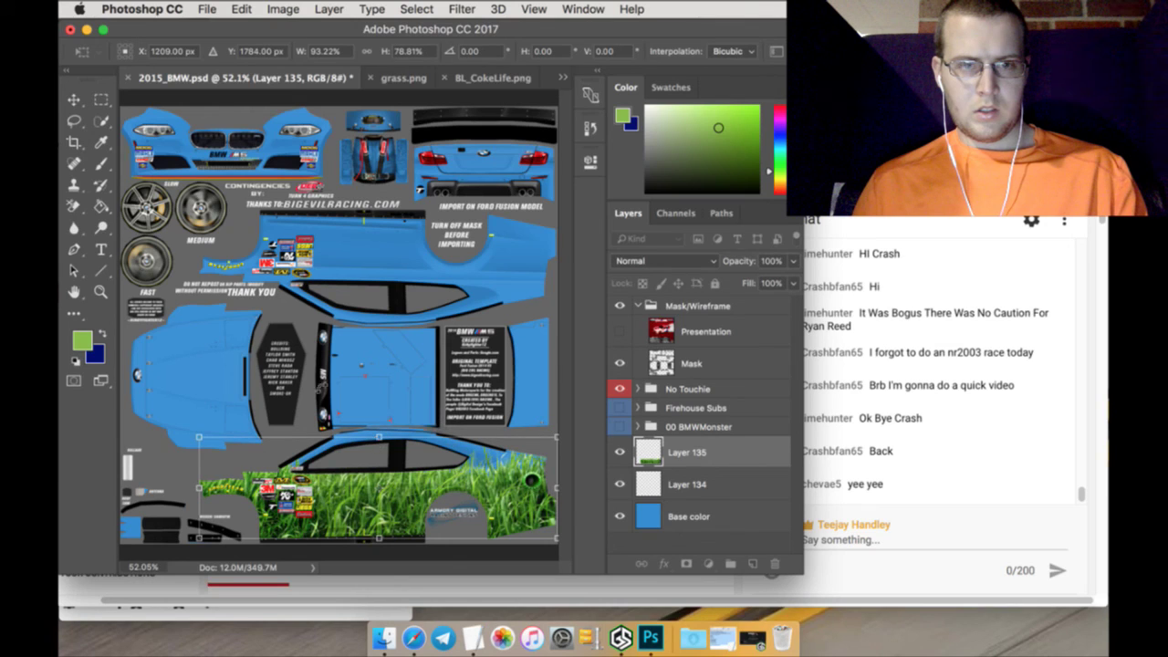
{"action": "left_click", "coordinate": [101, 98]}
{"action": "left_click", "coordinate": [720, 239]}
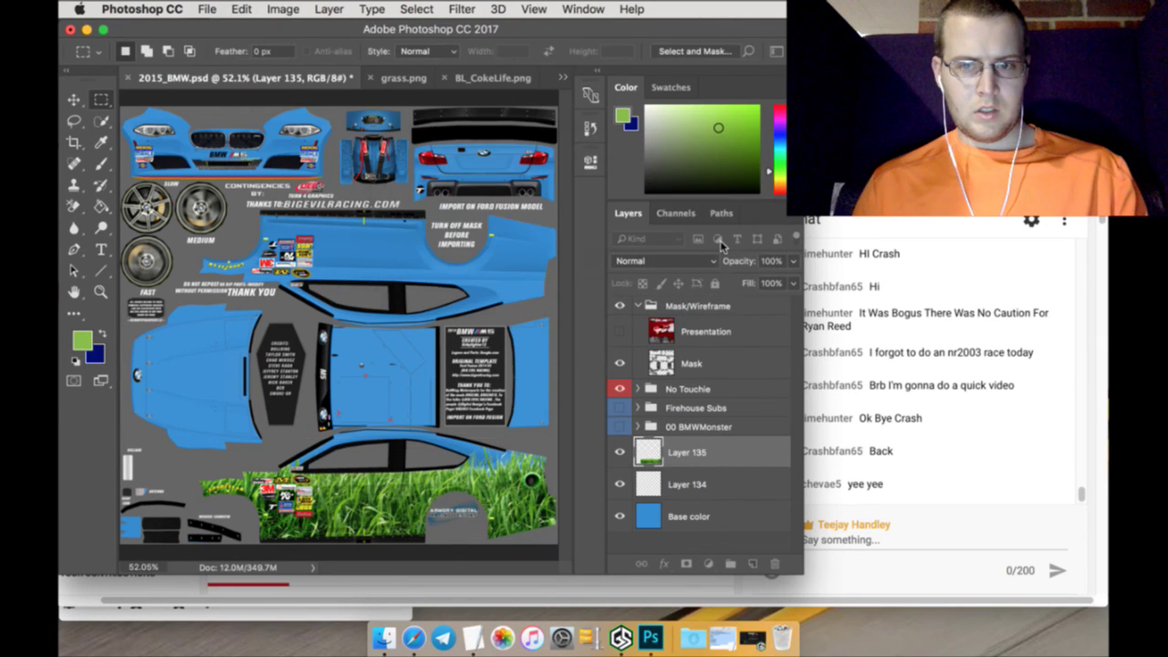
Sample a dark green from the grass image and fill Layer 134 of 2015_BMW.psd with it
{"action": "left_click", "coordinate": [402, 77]}
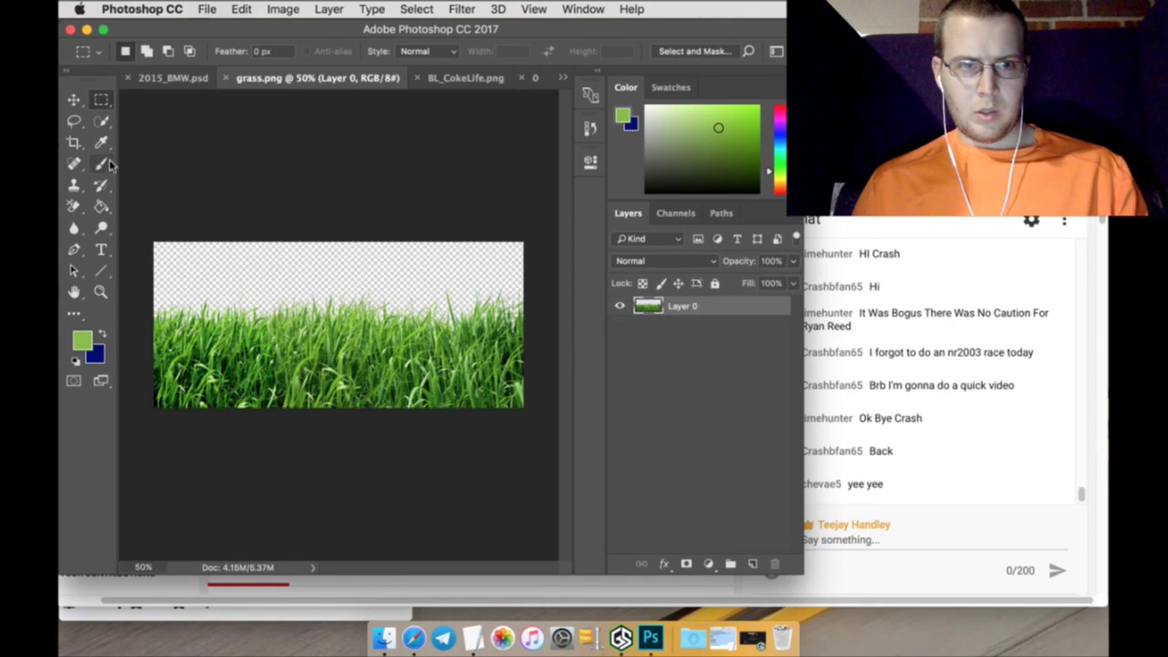
{"action": "left_click", "coordinate": [102, 143]}
{"action": "left_click", "coordinate": [274, 391]}
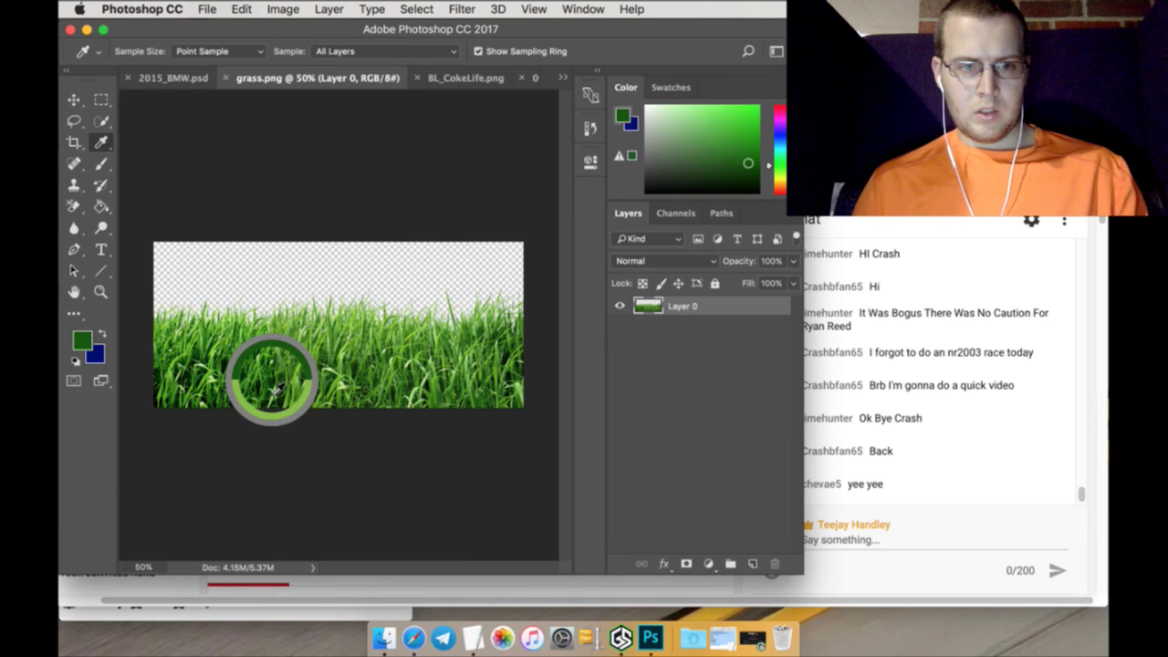
{"action": "left_click", "coordinate": [182, 81]}
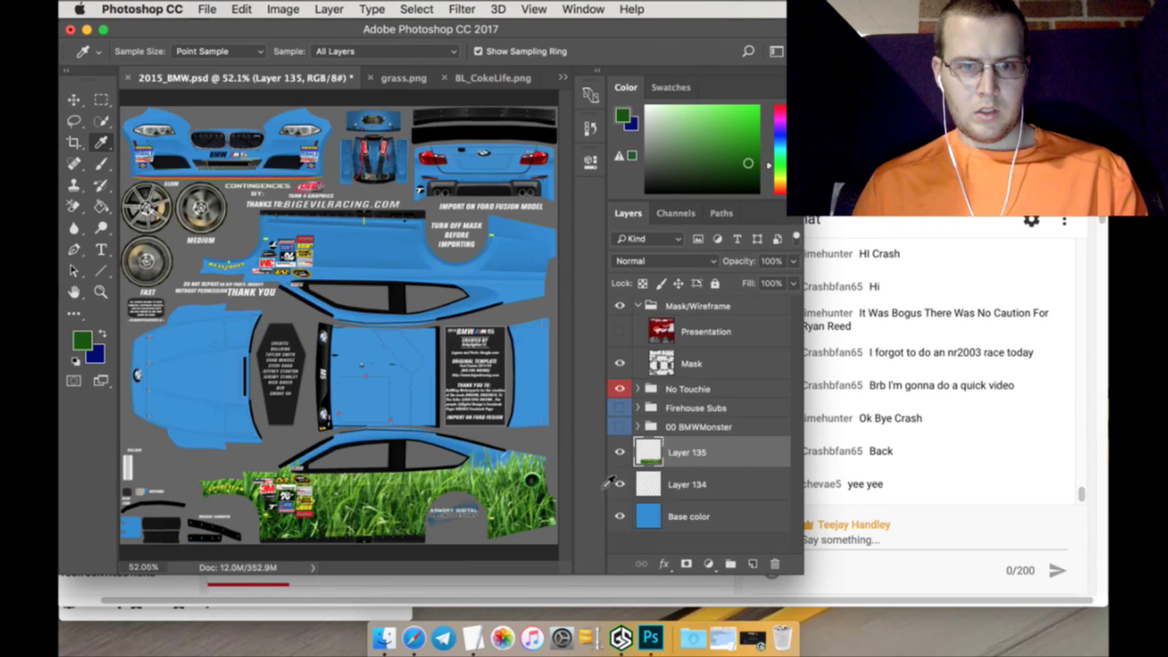
{"action": "left_click", "coordinate": [666, 486]}
{"action": "left_click", "coordinate": [101, 206]}
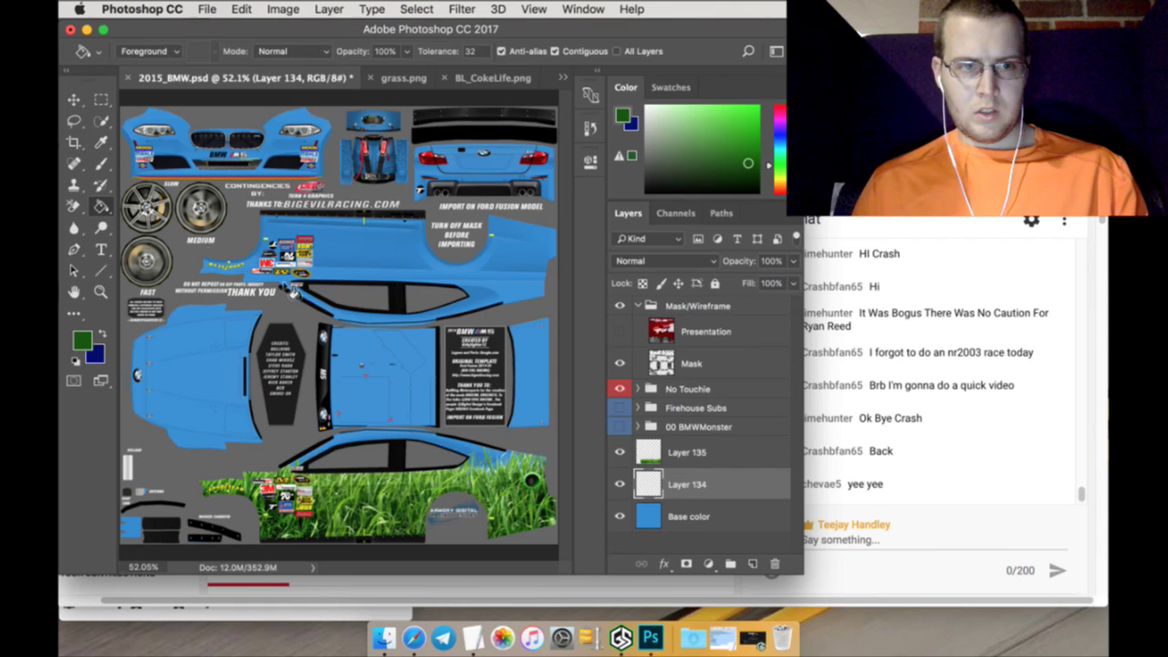
{"action": "left_click", "coordinate": [226, 362]}
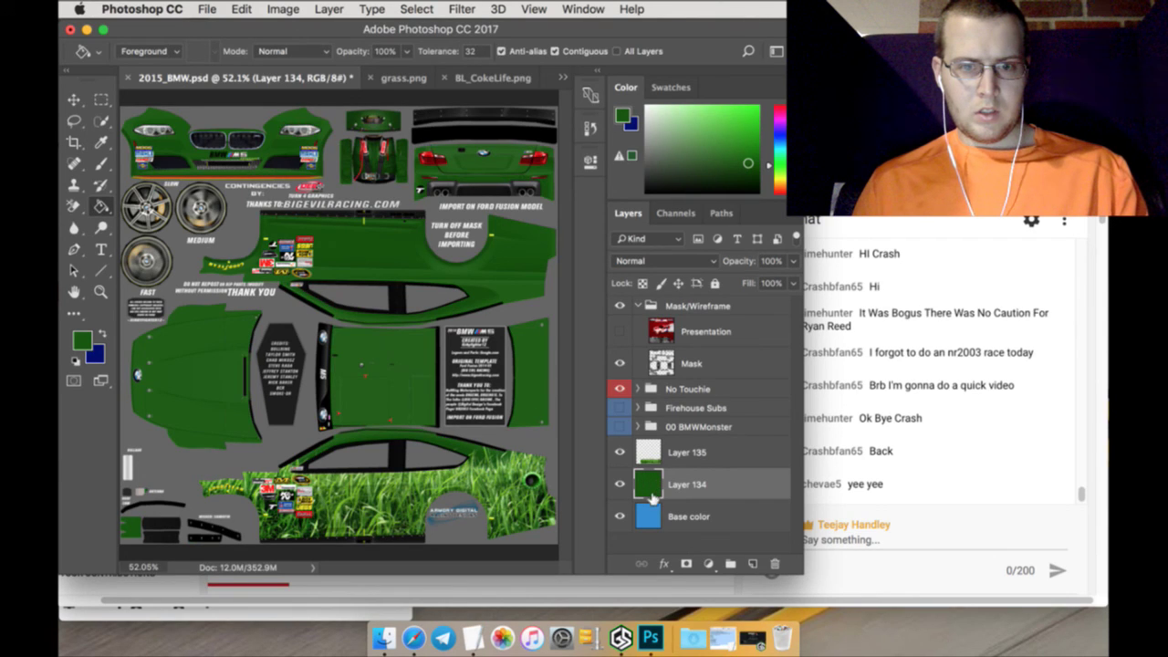
Duplicate the Layer 135 grass and flip the copy vertically
{"action": "left_click", "coordinate": [714, 453]}
{"action": "right_click", "coordinate": [714, 453]}
{"action": "left_click", "coordinate": [746, 527]}
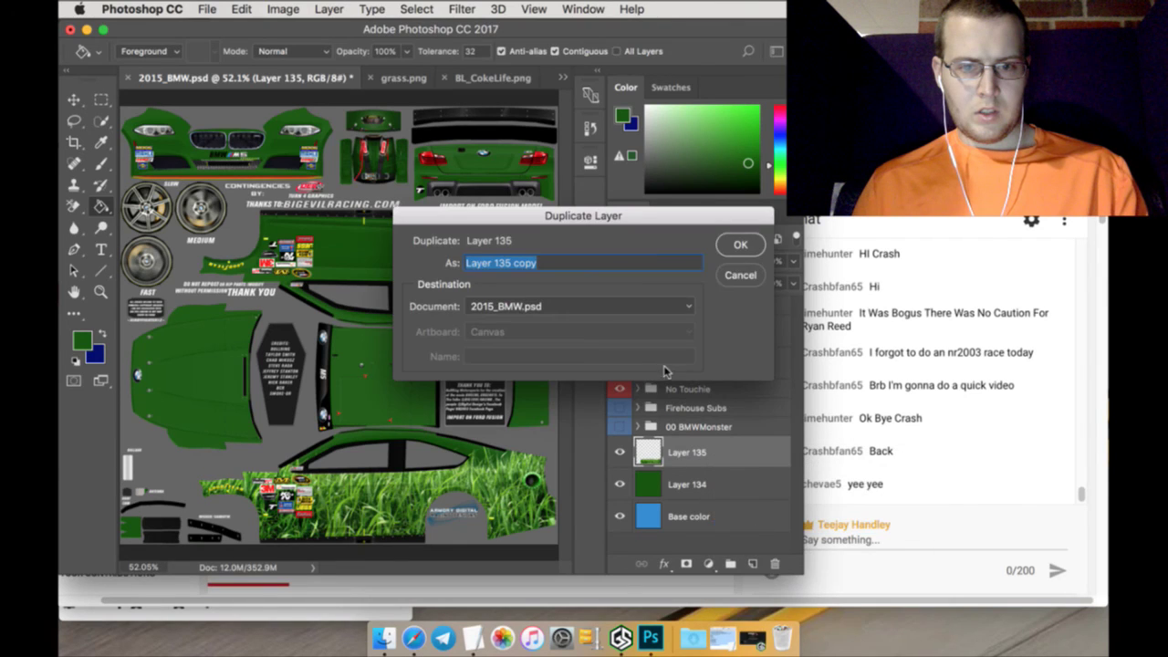
{"action": "left_click", "coordinate": [741, 243]}
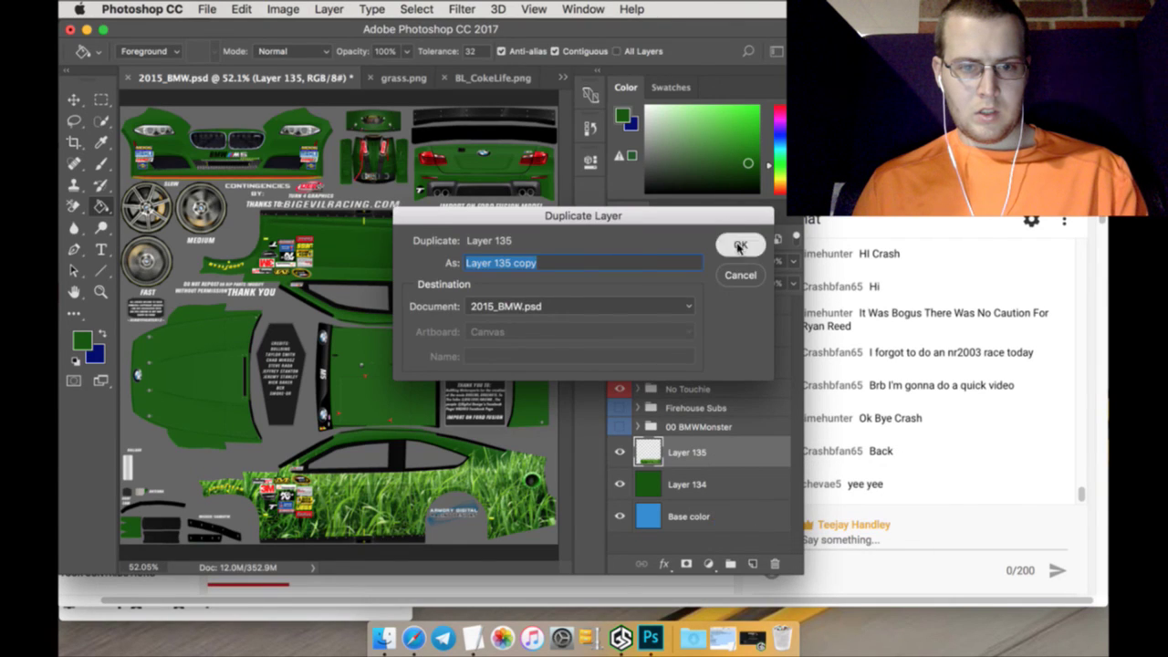
{"action": "left_click", "coordinate": [74, 98]}
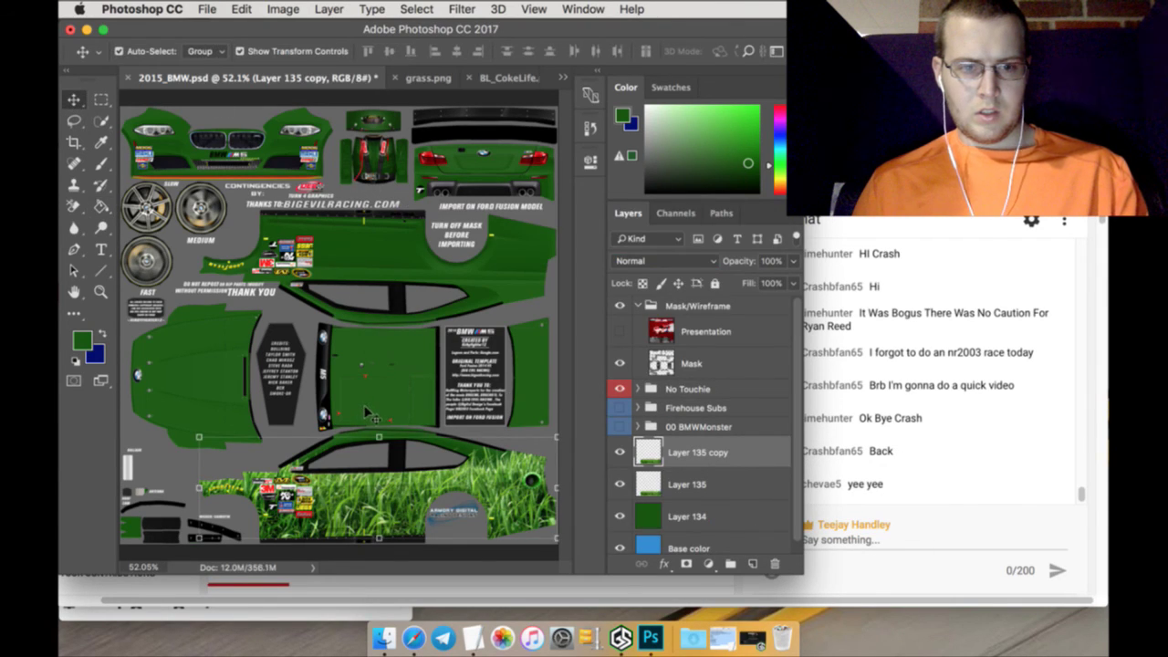
{"action": "left_click", "coordinate": [378, 438]}
{"action": "left_click", "coordinate": [242, 8]}
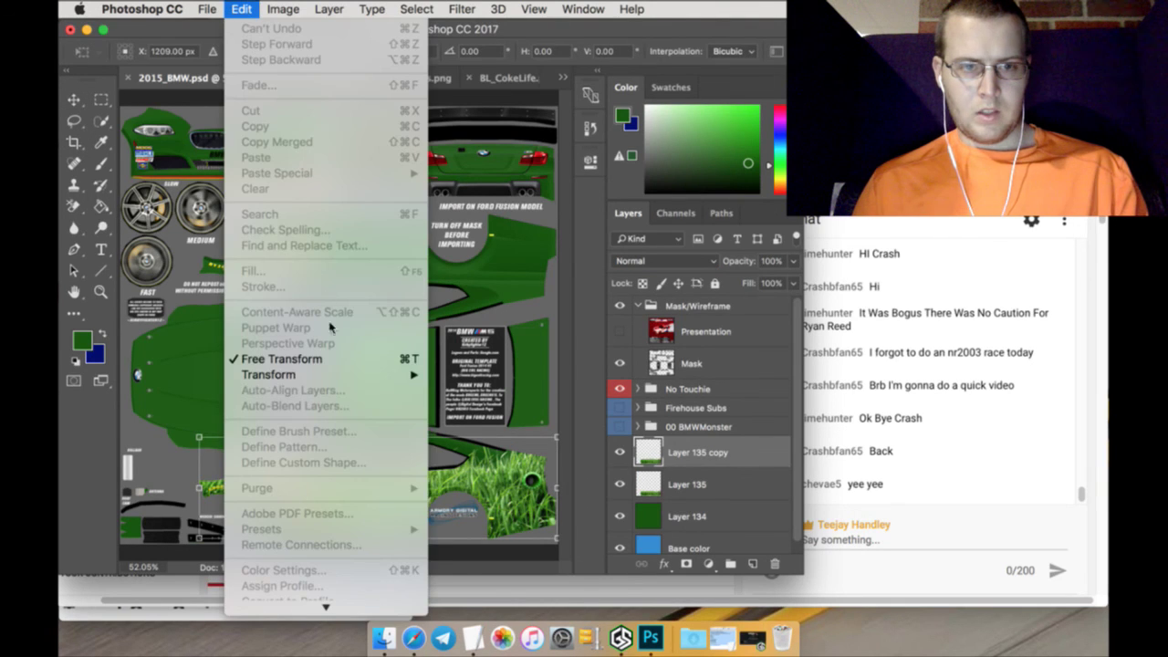
{"action": "mouse_move", "coordinate": [360, 376]}
{"action": "left_click", "coordinate": [499, 576]}
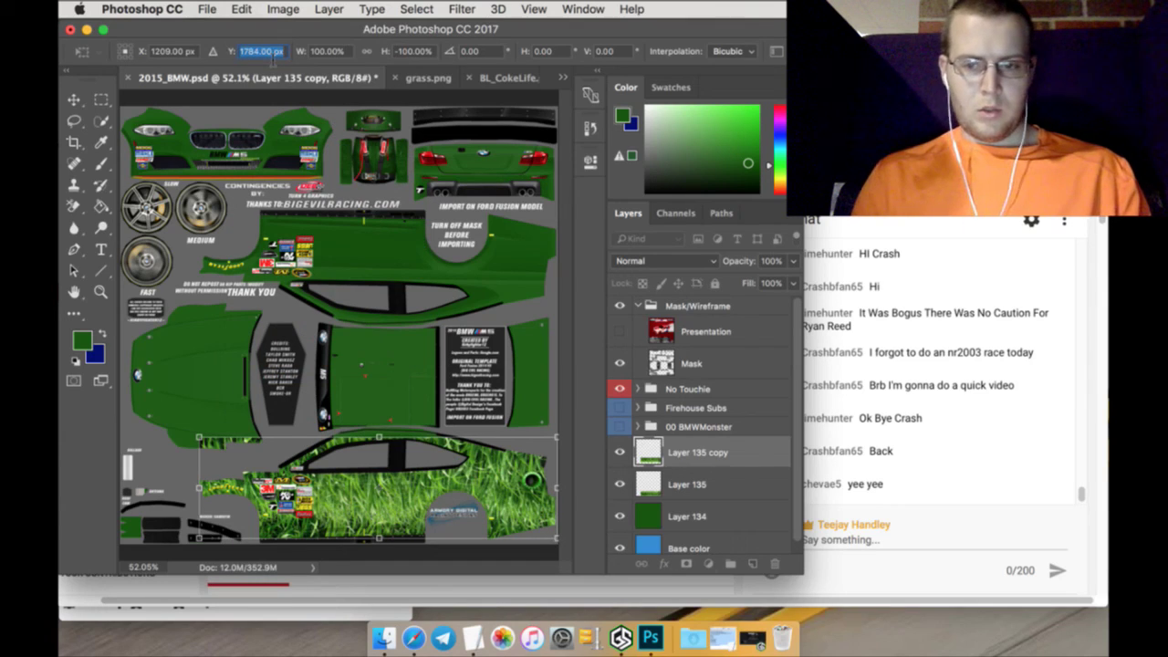
Move the flipped grass copy onto the upper car side at a vertical position of 738 px and apply the transformation
{"action": "key", "text": "Return"}
{"action": "key", "text": "Down"}
{"action": "key", "text": "Down"}
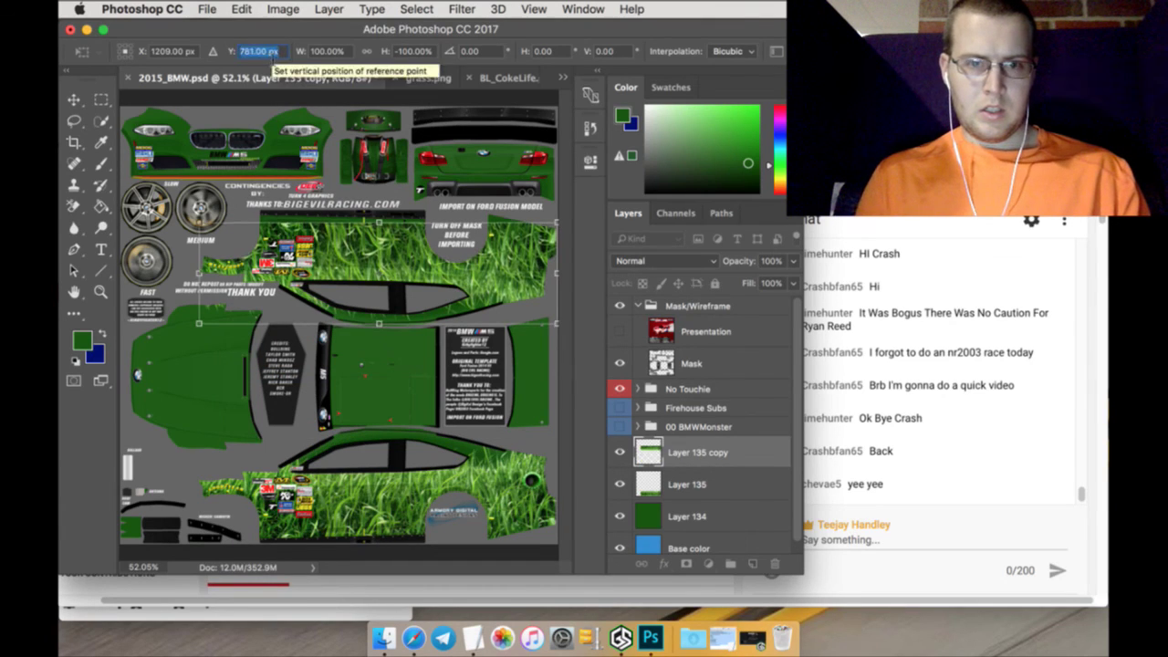
{"action": "key", "text": "Down"}
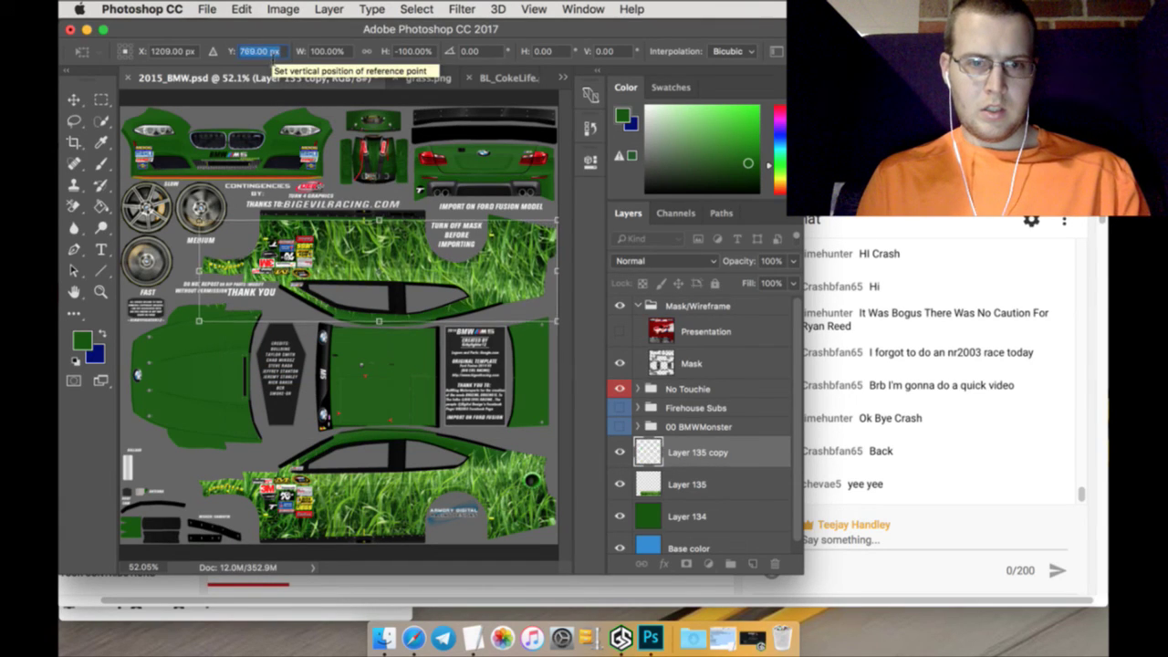
{"action": "key", "text": "Down"}
{"action": "key", "text": "Down"}
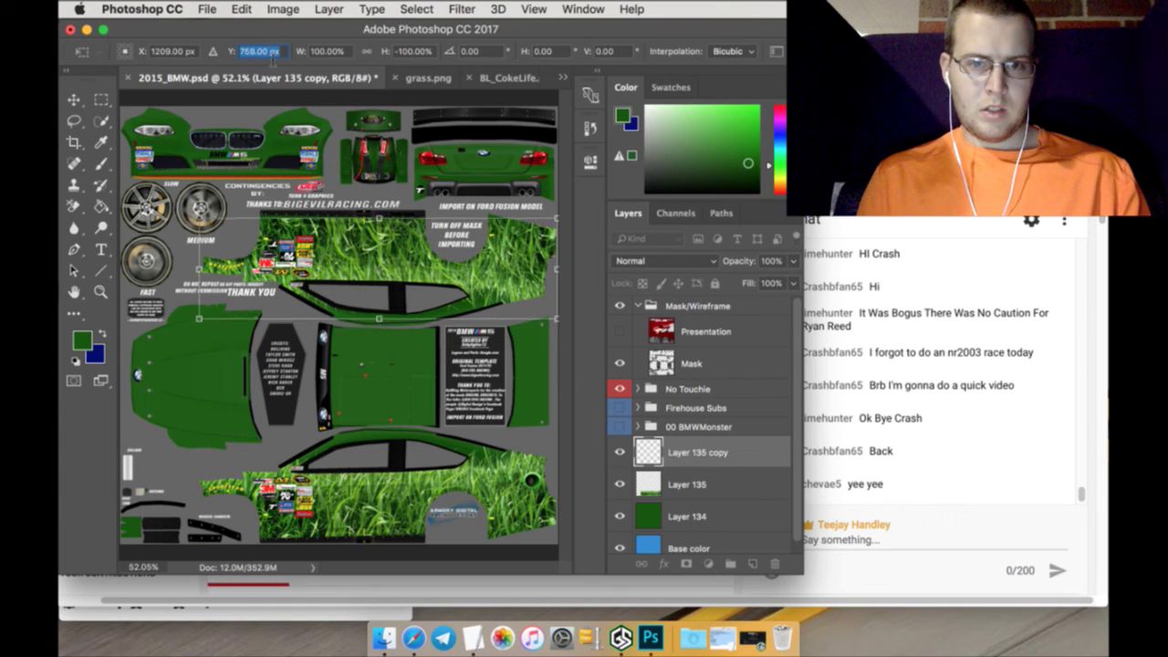
{"action": "key", "text": "Down"}
{"action": "key", "text": "Down"}
{"action": "key", "text": "Down"}
{"action": "key", "text": "Down"}
{"action": "key", "text": "Down"}
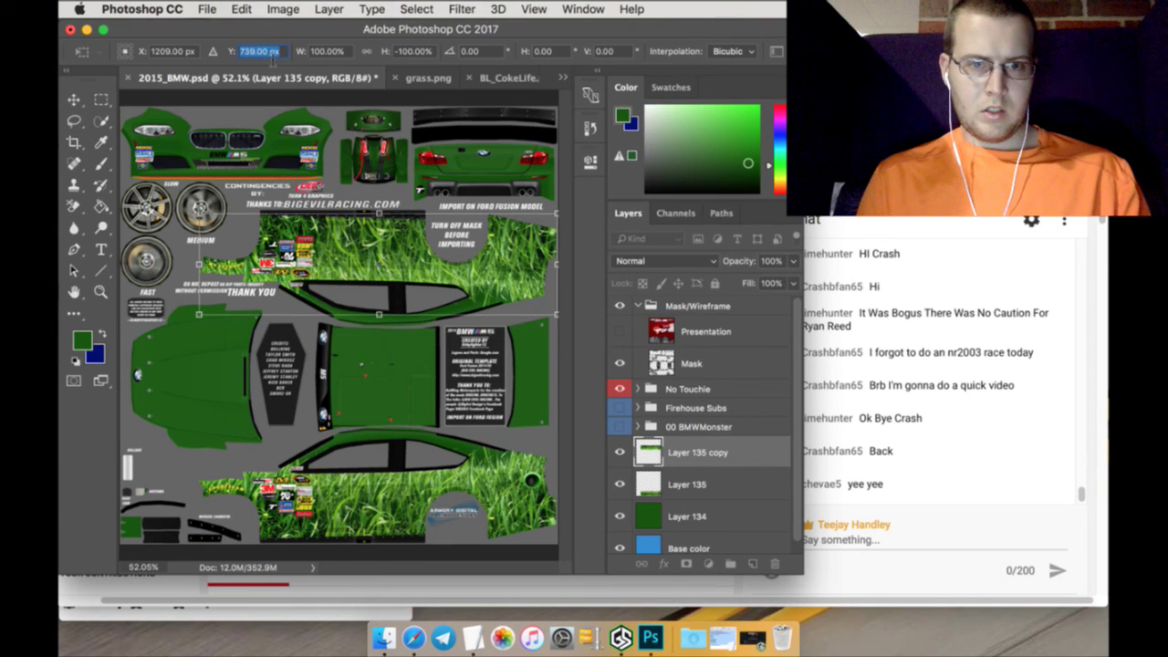
{"action": "key", "text": "Down"}
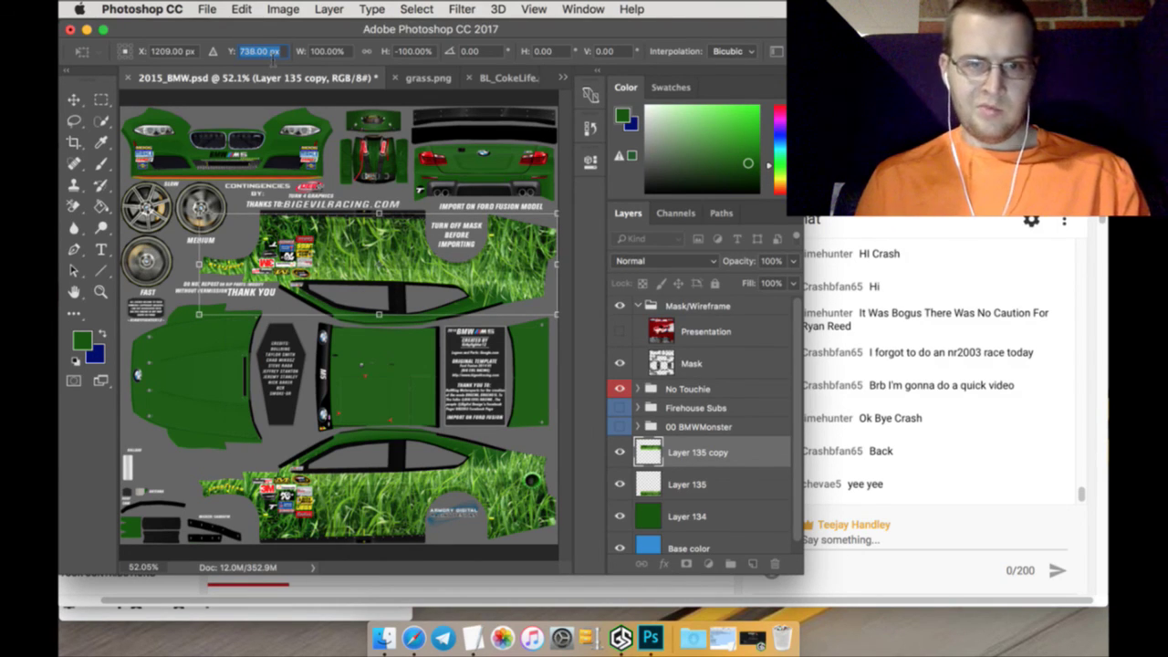
{"action": "left_click", "coordinate": [101, 100]}
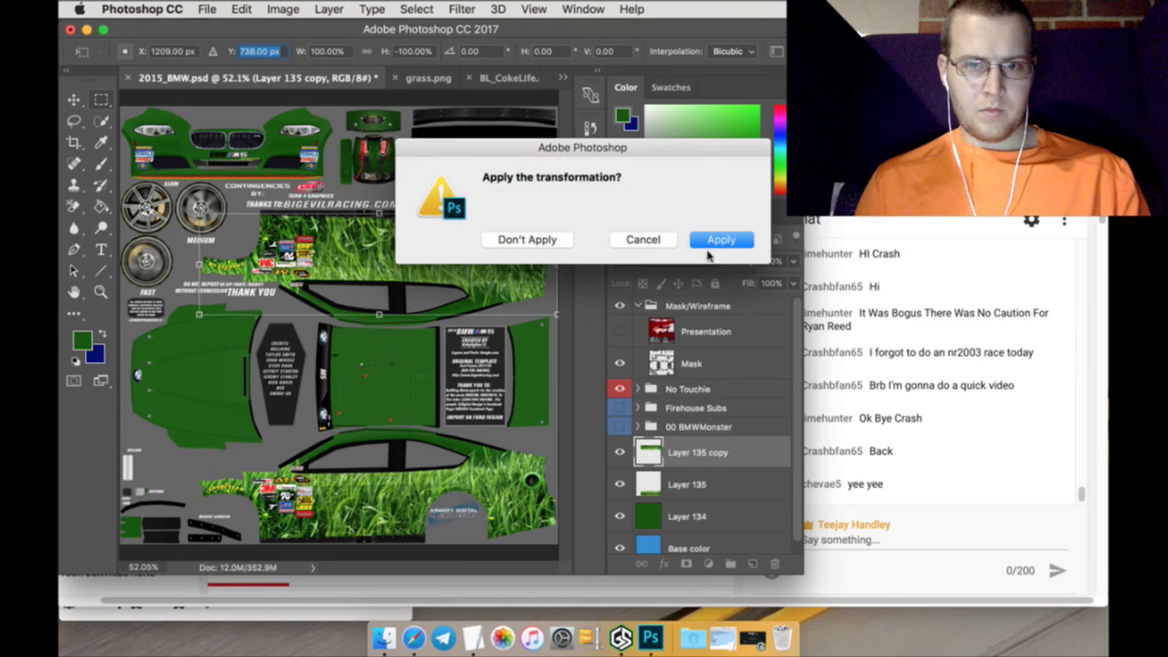
{"action": "left_click", "coordinate": [709, 244]}
Duplicate Layer 135 and fit the copy over the rear bumper at about 41% width and 69% height
{"action": "left_click", "coordinate": [715, 483]}
{"action": "right_click", "coordinate": [715, 482]}
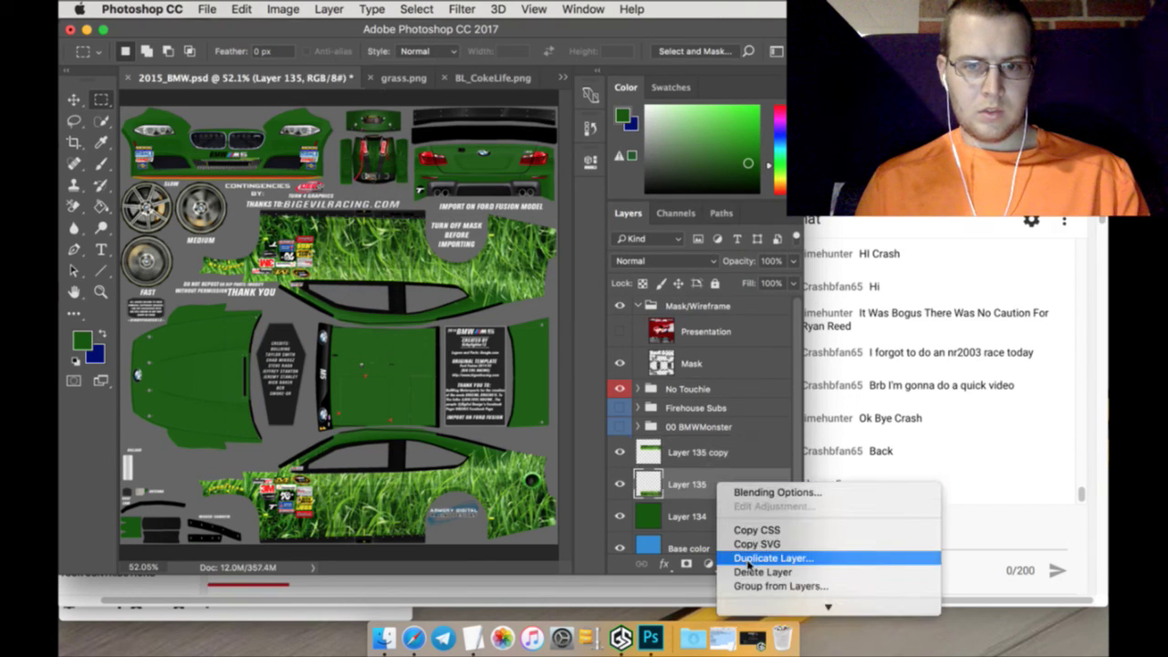
{"action": "left_click", "coordinate": [757, 557]}
{"action": "key", "text": "Return"}
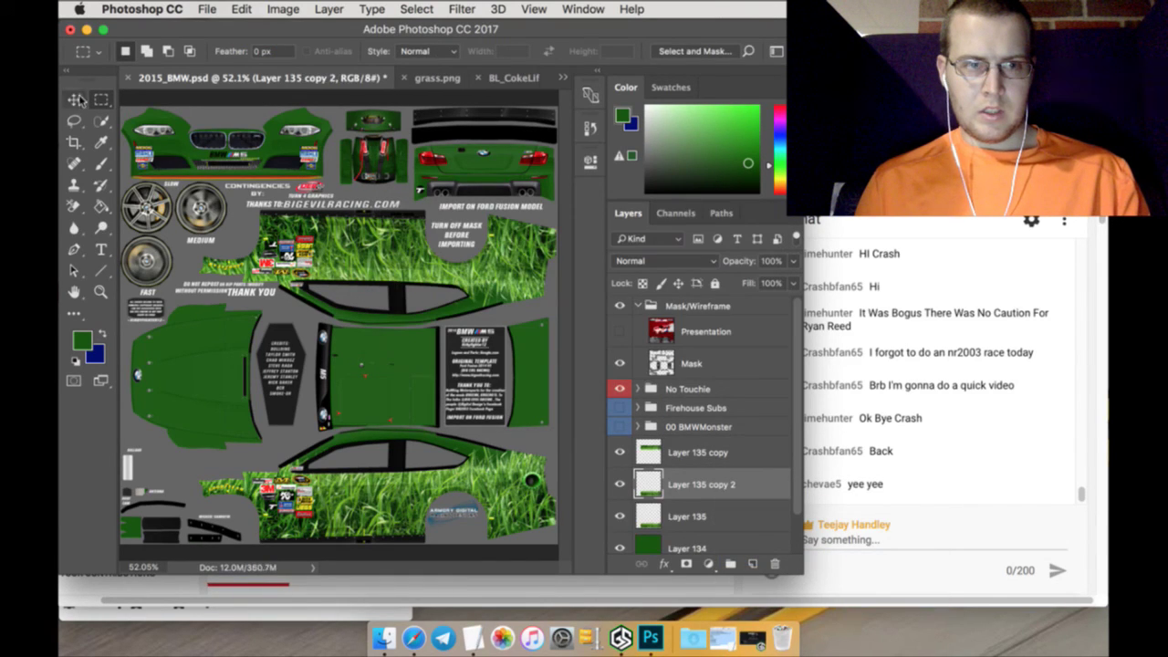
{"action": "left_click", "coordinate": [76, 99]}
{"action": "key", "text": "ctrl+t"}
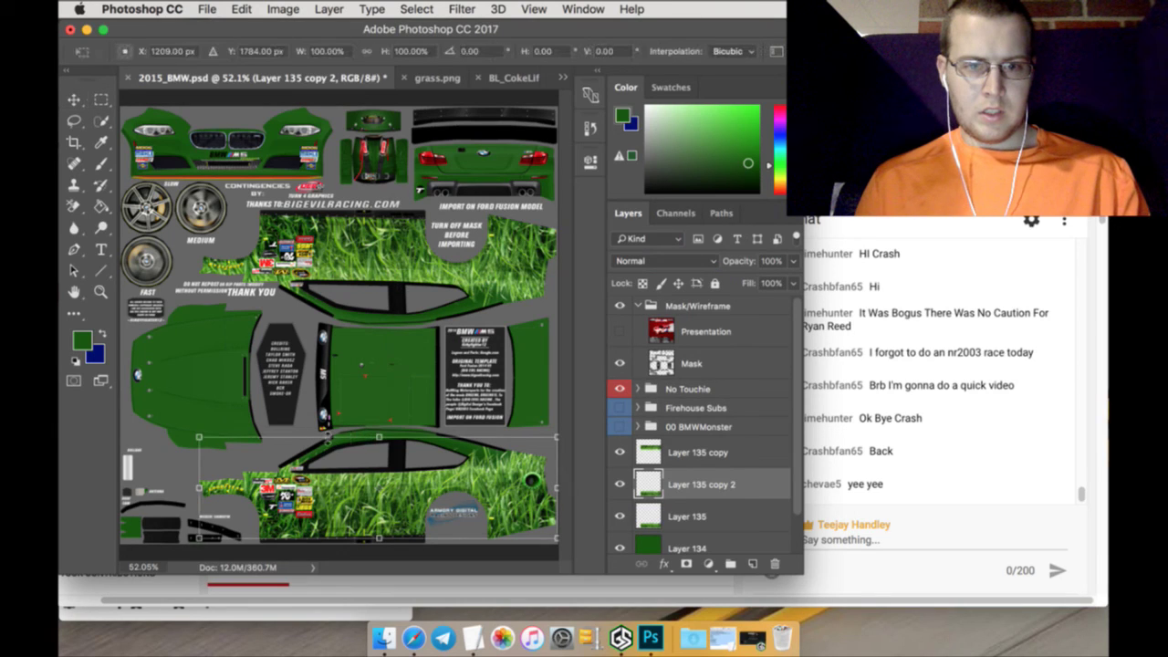
{"action": "left_click_drag", "start_coordinate": [197, 437], "coordinate": [412, 168]}
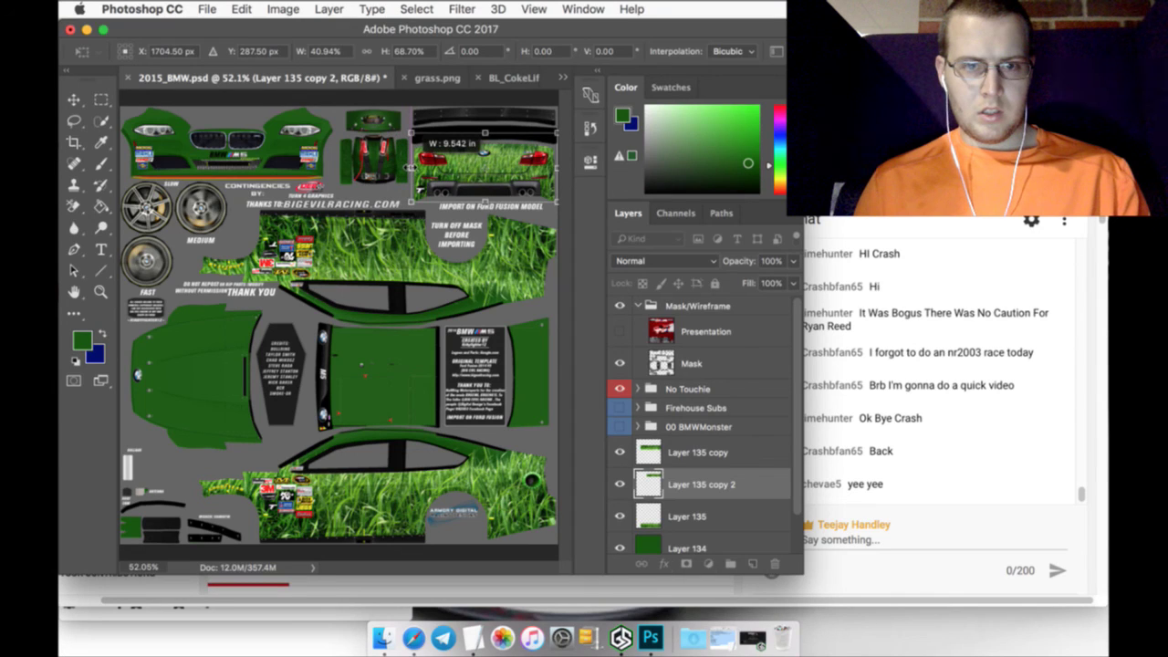
{"action": "left_click_drag", "start_coordinate": [412, 168], "coordinate": [411, 168]}
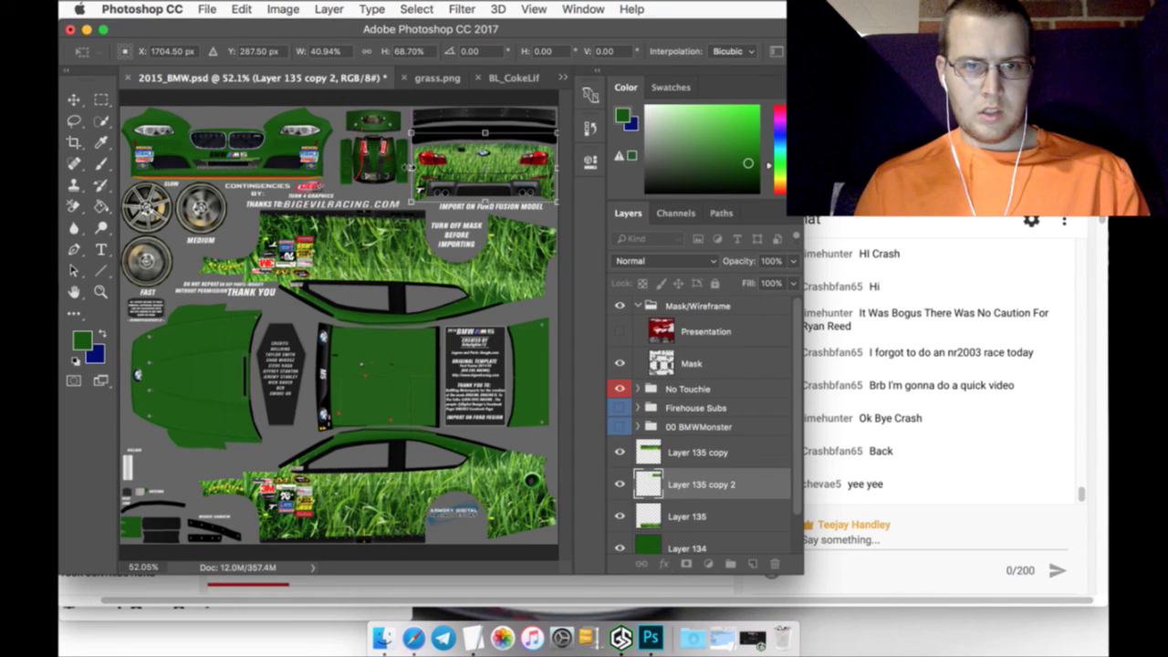
{"action": "left_click", "coordinate": [101, 99]}
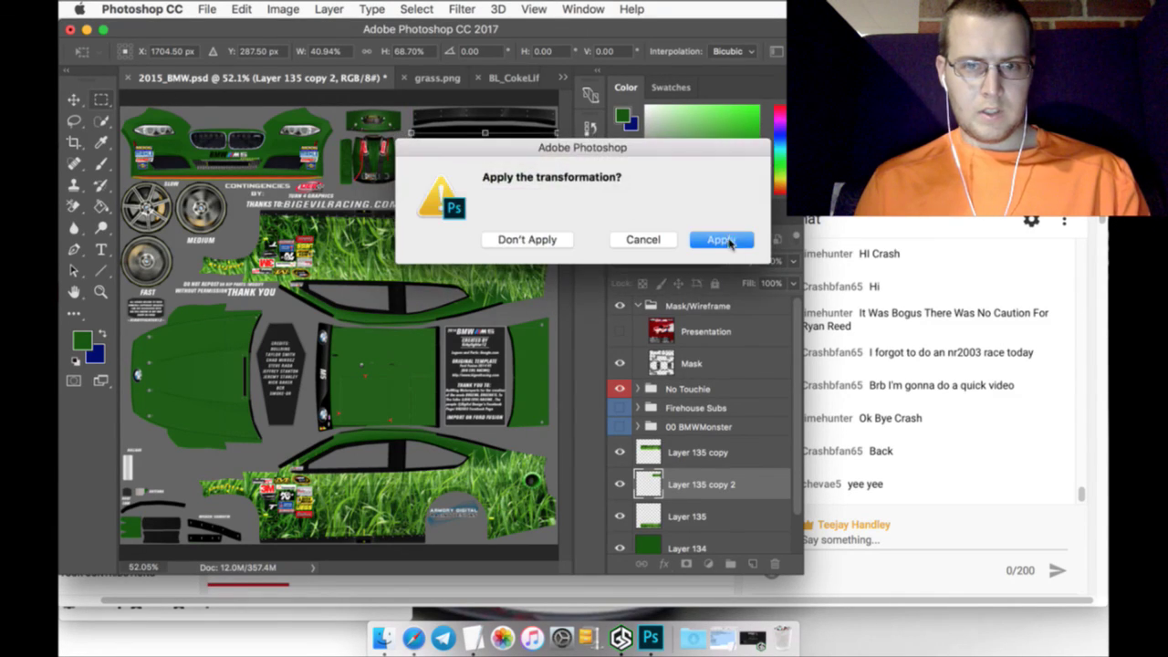
{"action": "left_click", "coordinate": [721, 240]}
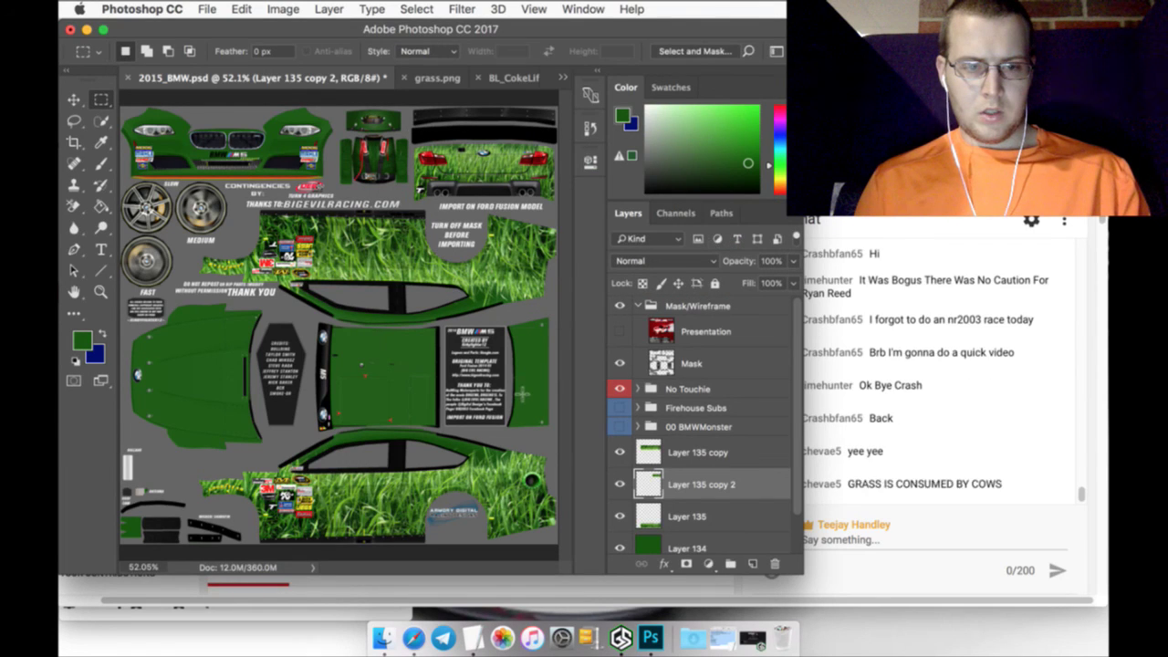
Duplicate the rear bumper grass layer and fit the copy over the front bumper at about 146% width and 123% height
{"action": "right_click", "coordinate": [684, 479]}
{"action": "left_click", "coordinate": [725, 555]}
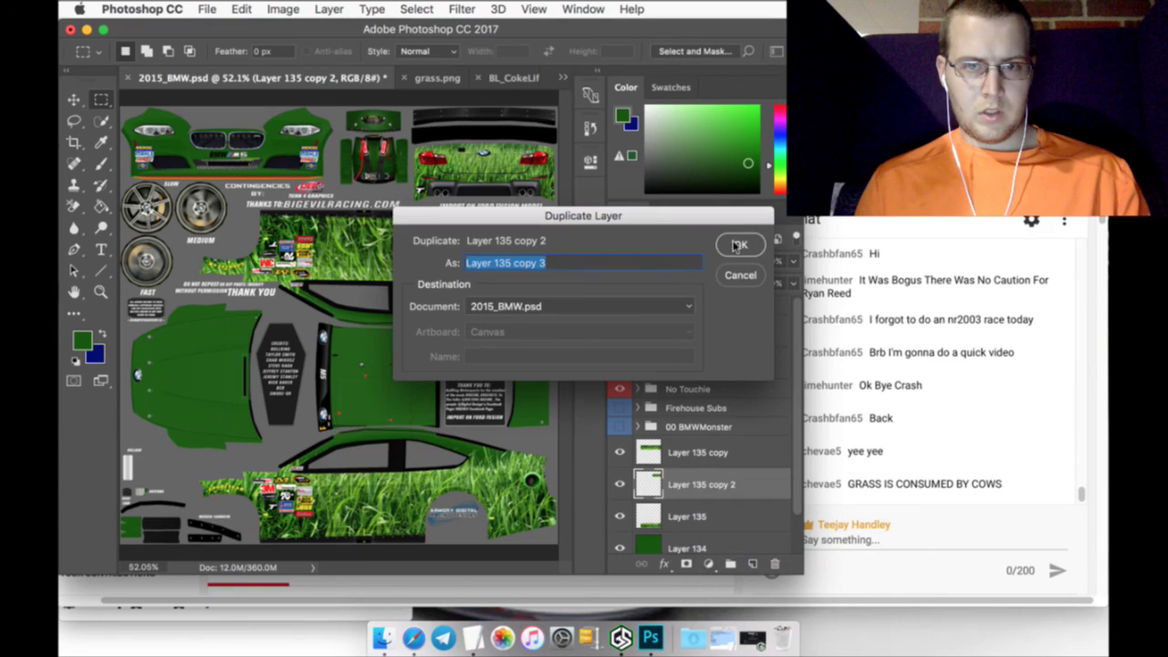
{"action": "left_click", "coordinate": [737, 246]}
{"action": "key", "text": "v"}
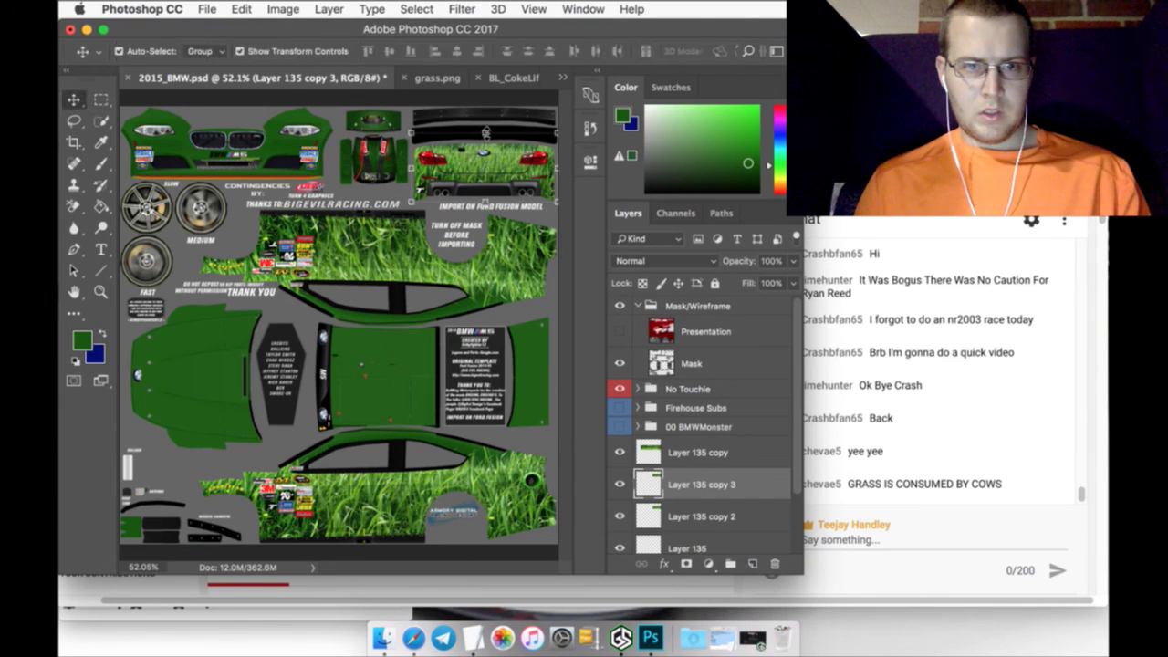
{"action": "key", "text": "ctrl+t"}
{"action": "left_click_drag", "start_coordinate": [485, 132], "coordinate": [210, 130]}
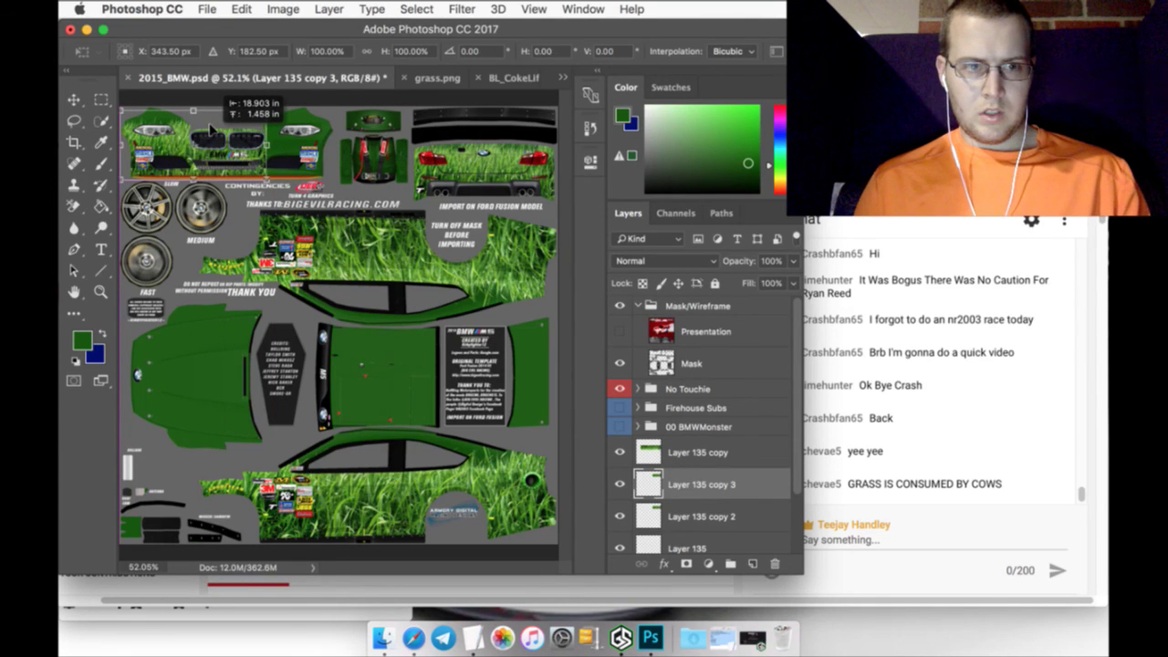
{"action": "left_click_drag", "start_coordinate": [210, 131], "coordinate": [301, 94]}
{"action": "left_click_drag", "start_coordinate": [301, 139], "coordinate": [334, 137]}
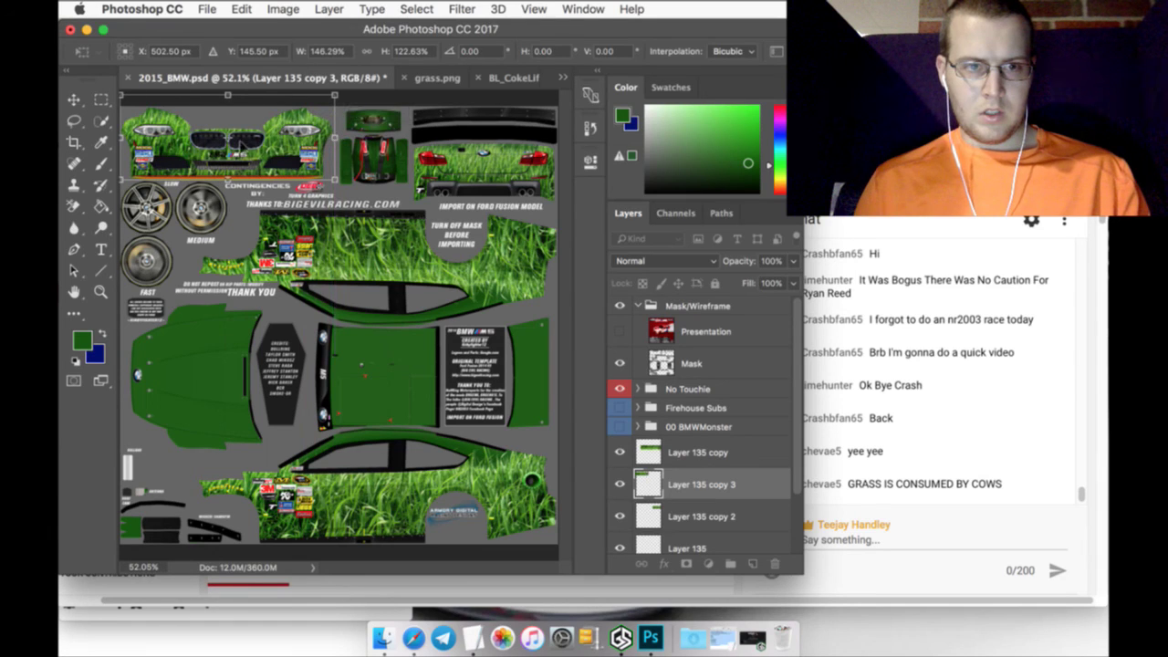
{"action": "key", "text": "m"}
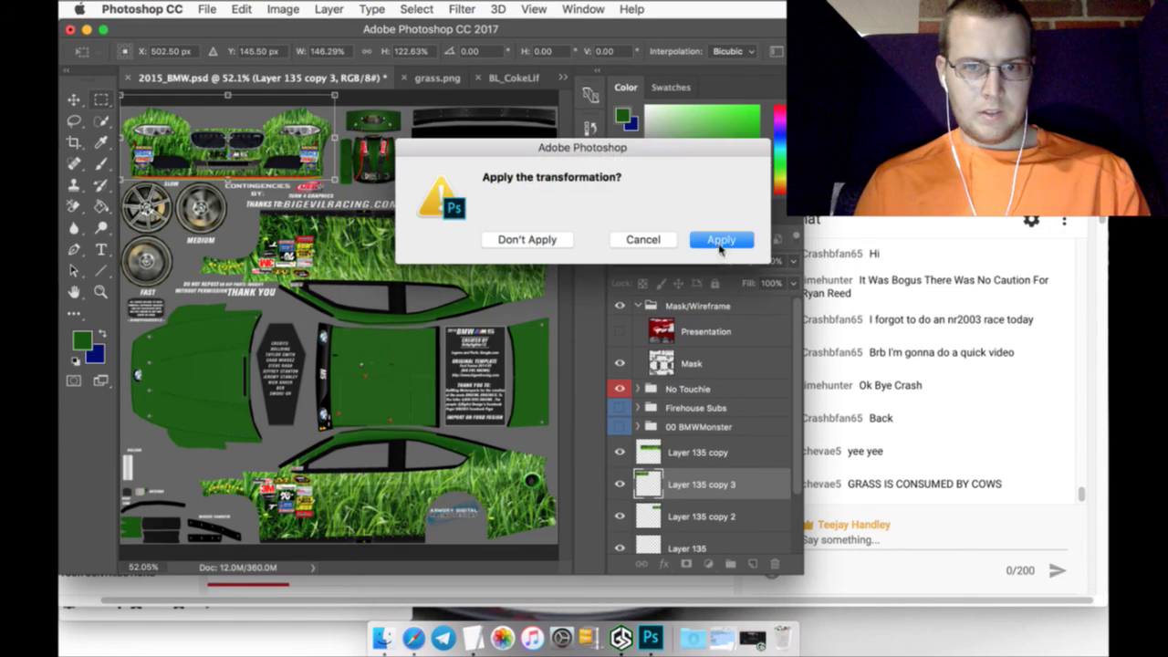
{"action": "left_click", "coordinate": [707, 237]}
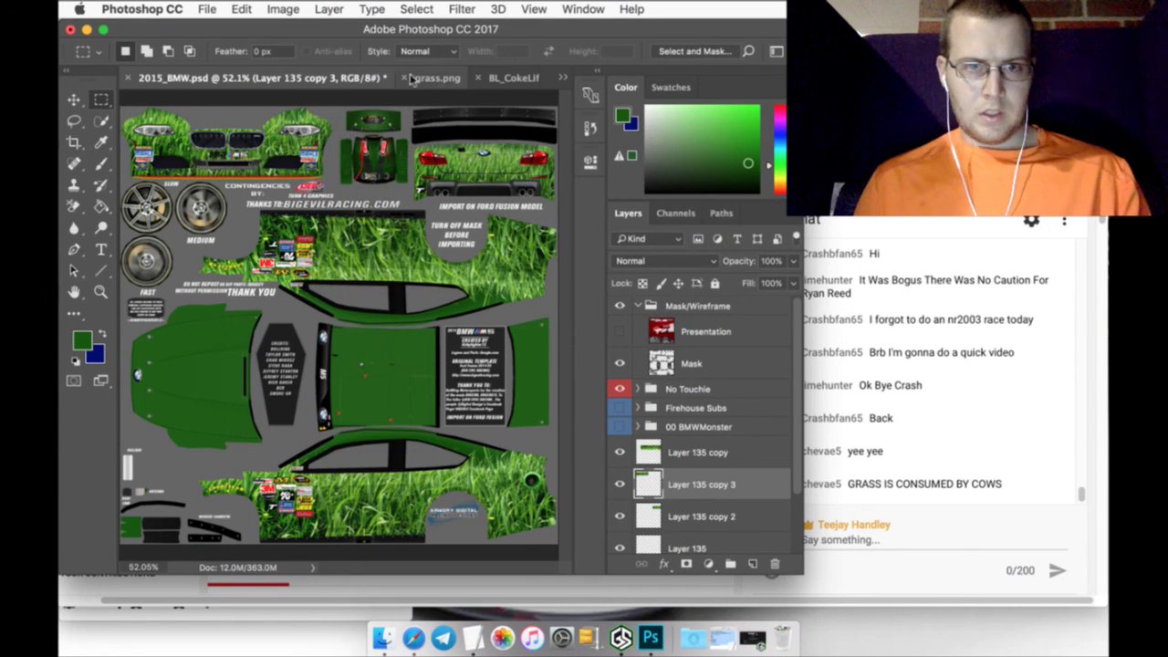
Close grass.png and copy the Coca-Cola Life logo from BL_CokeLife.png onto the hood in 2015_BMW.psd
{"action": "left_click", "coordinate": [407, 78]}
{"action": "left_click", "coordinate": [420, 83]}
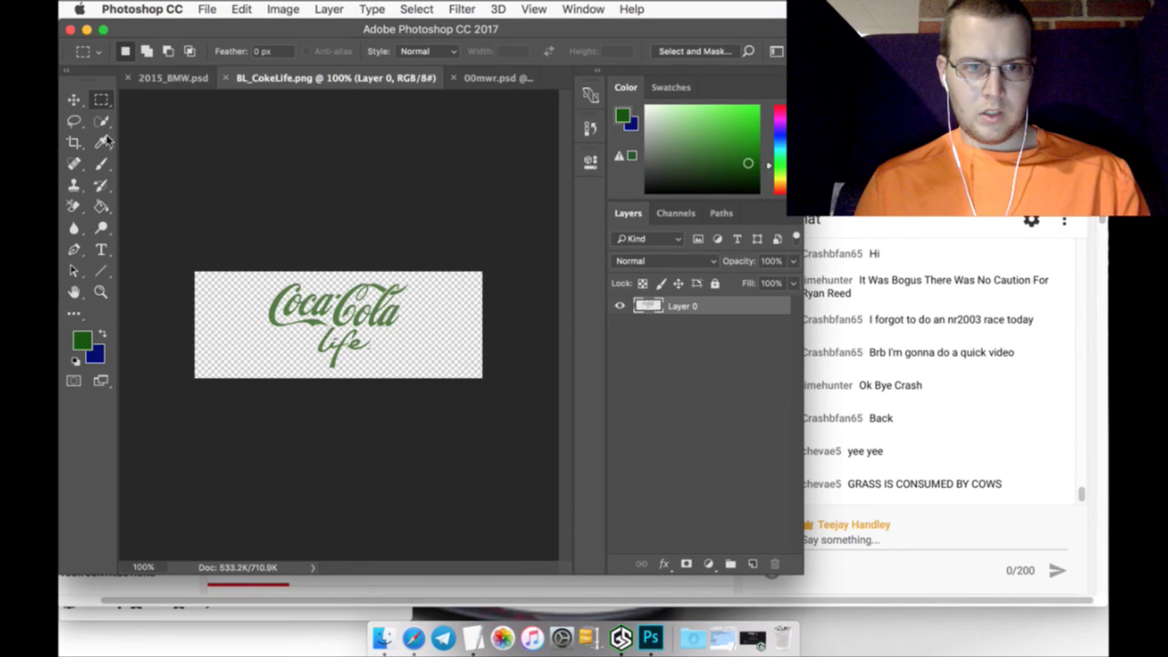
{"action": "left_click", "coordinate": [74, 98]}
{"action": "left_click_drag", "start_coordinate": [278, 287], "coordinate": [164, 78]}
{"action": "left_click_drag", "start_coordinate": [206, 332], "coordinate": [234, 338]}
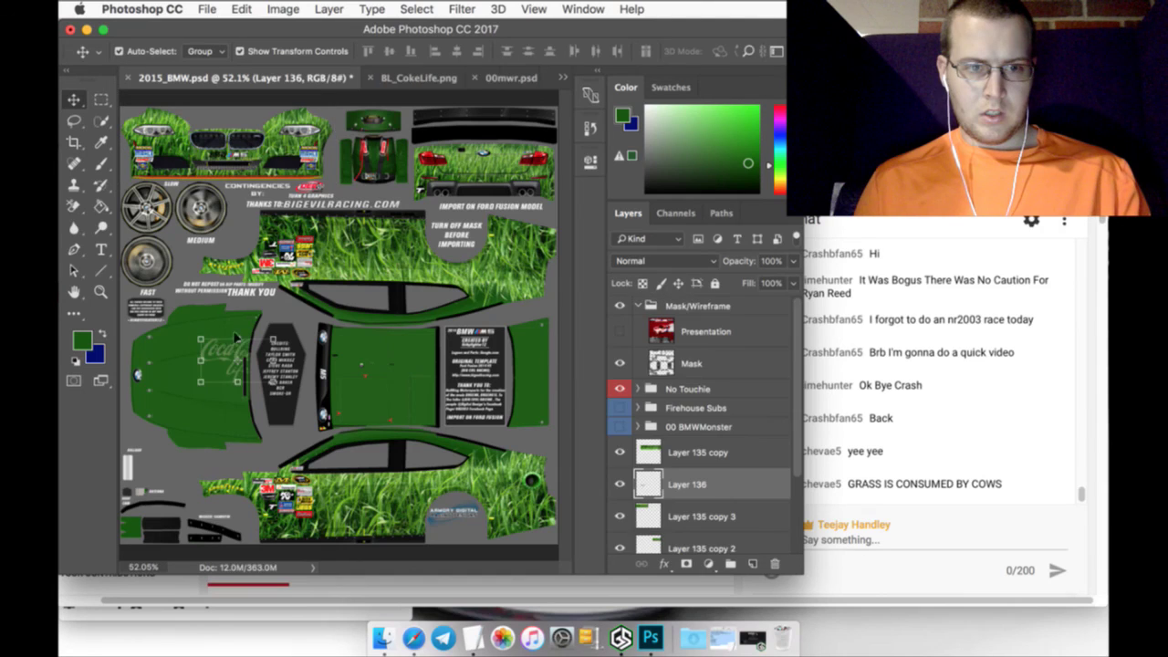
Rotate the Coca-Cola Life logo 90° and enlarge it to about 170% across the hood
{"action": "key", "text": "super+t"}
{"action": "left_click", "coordinate": [489, 53]}
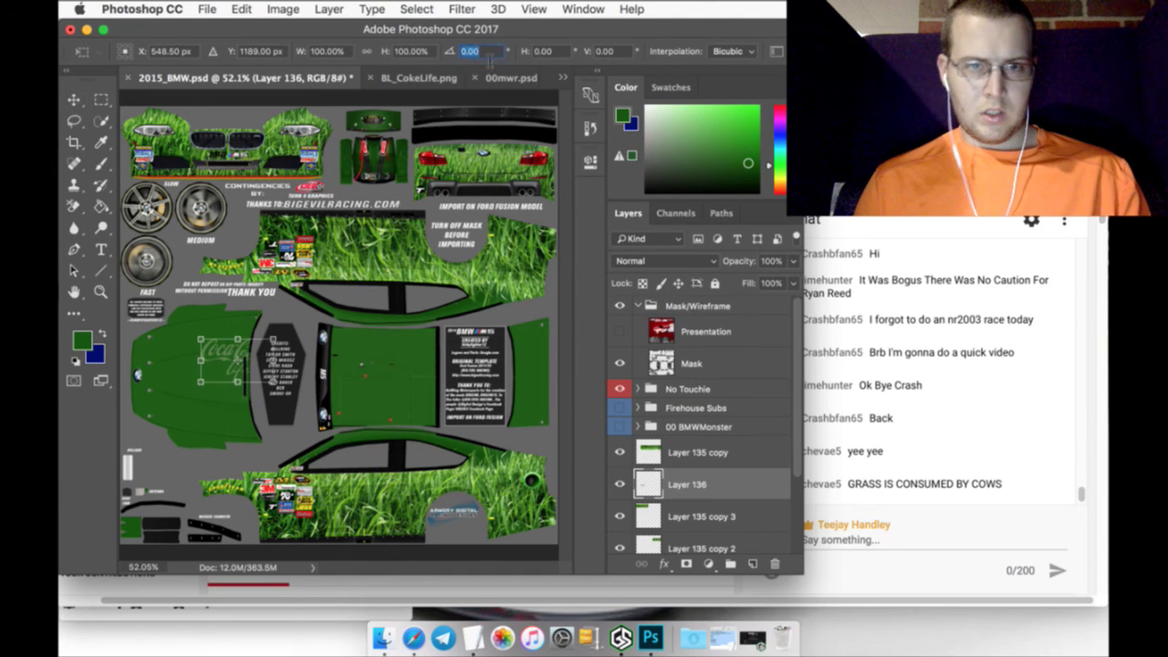
{"action": "type", "text": "90"}
{"action": "key", "text": "Return"}
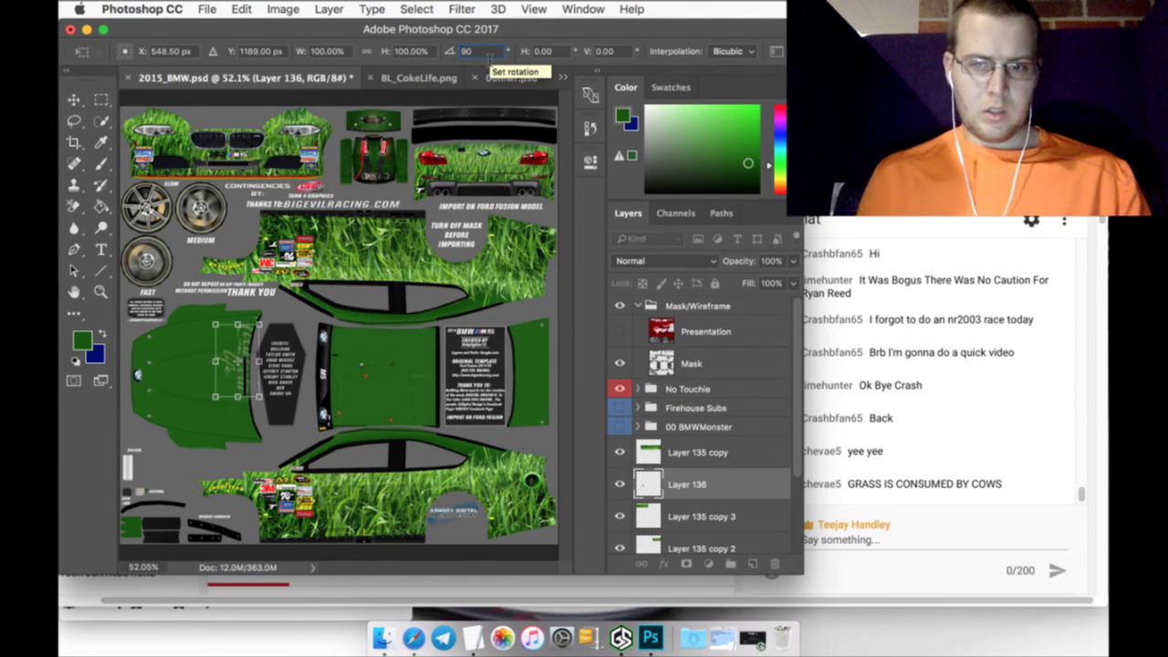
{"action": "left_click_drag", "start_coordinate": [246, 322], "coordinate": [199, 349]}
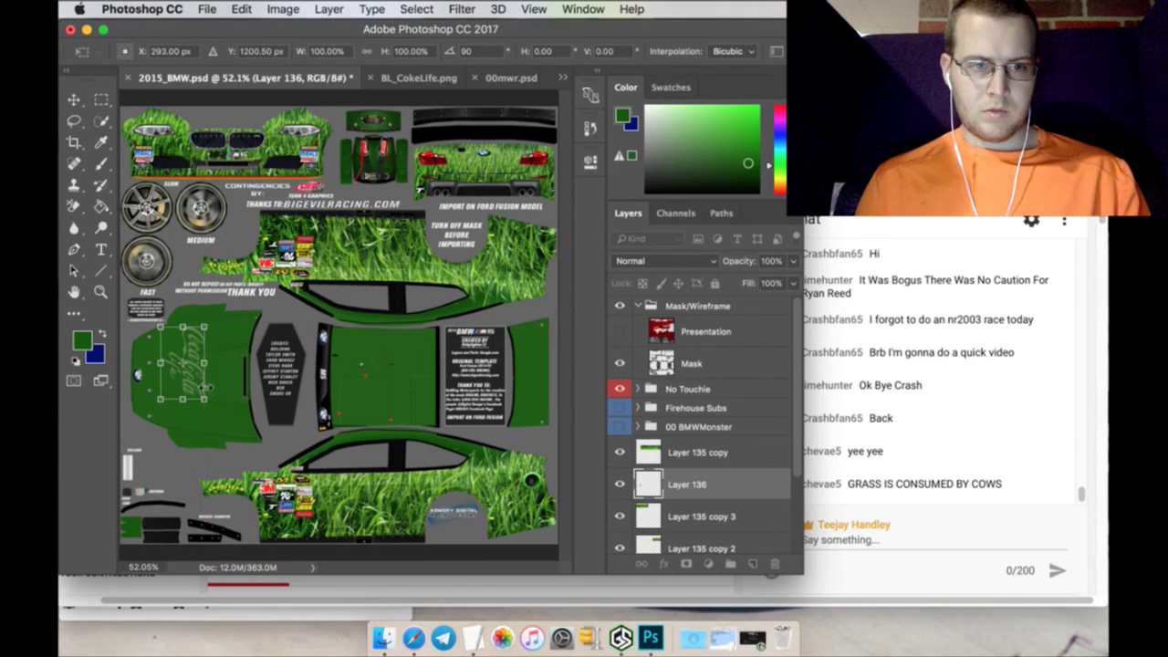
{"action": "left_click_drag", "start_coordinate": [210, 411], "coordinate": [235, 447]}
{"action": "mouse_move", "coordinate": [229, 325]}
{"action": "left_mouse_down"}
{"action": "mouse_move", "coordinate": [236, 313]}
{"action": "mouse_move", "coordinate": [217, 336]}
{"action": "left_mouse_up"}
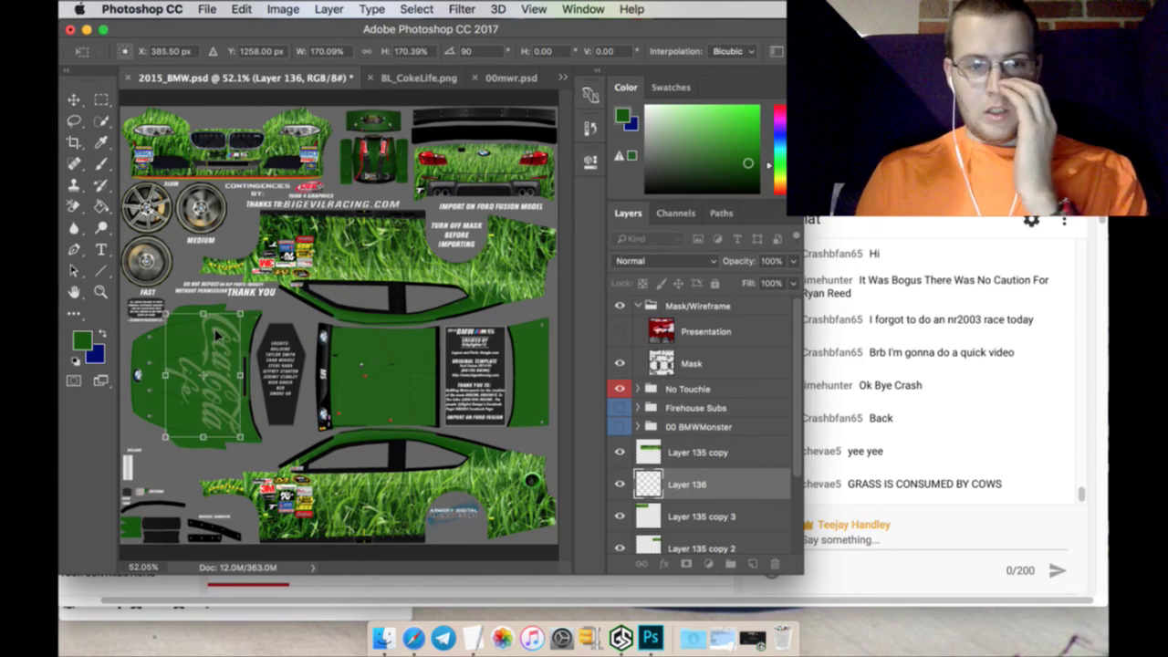
Nudge the hood logo toward the car's nose to a horizontal position of 308.5 px and apply the transformation
{"action": "key", "text": "Left"}
{"action": "key", "text": "Left"}
{"action": "key", "text": "Left"}
{"action": "key", "text": "Left"}
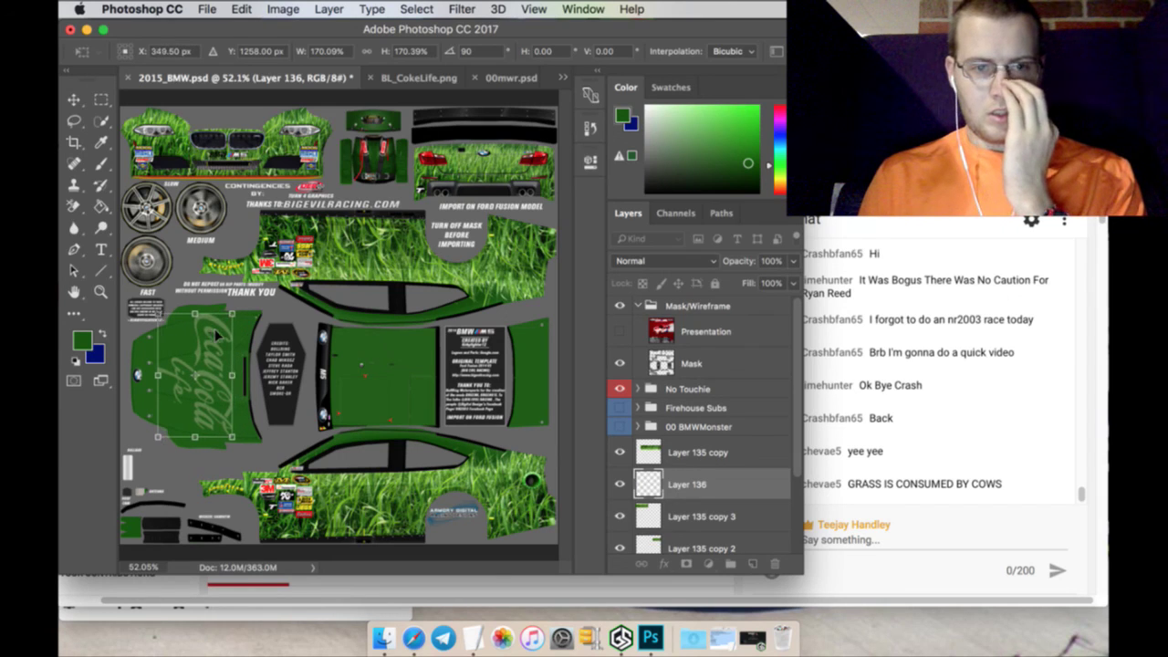
{"action": "key", "text": "Left"}
{"action": "key", "text": "Left"}
{"action": "key", "text": "Left"}
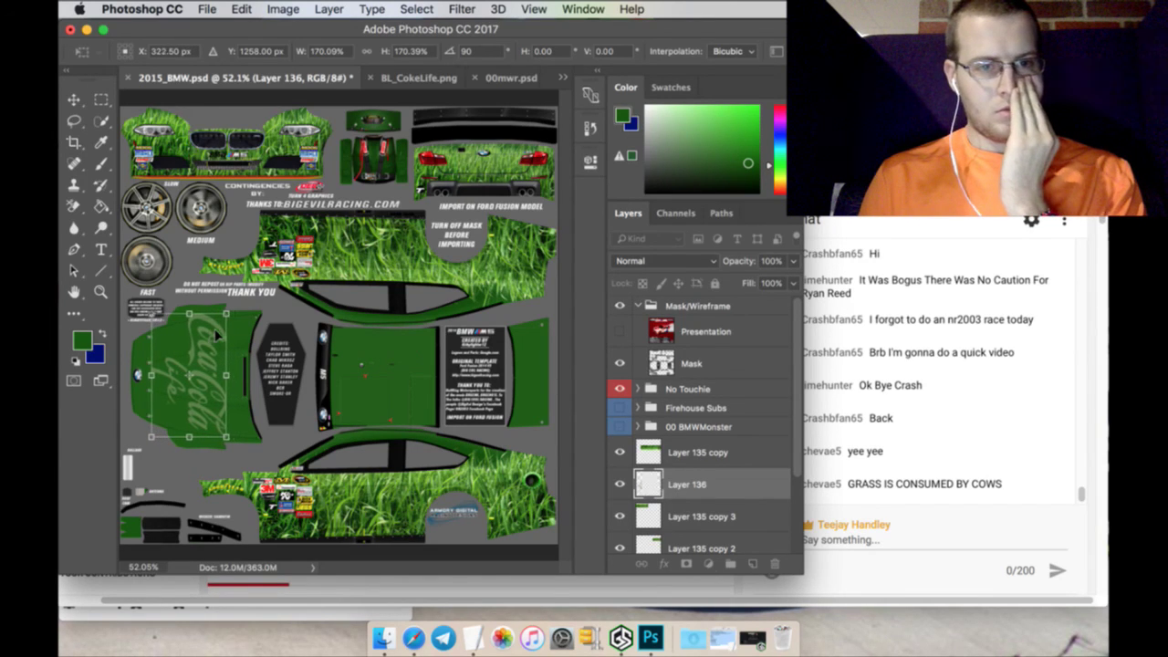
{"action": "key", "text": "Left"}
{"action": "key", "text": "Left"}
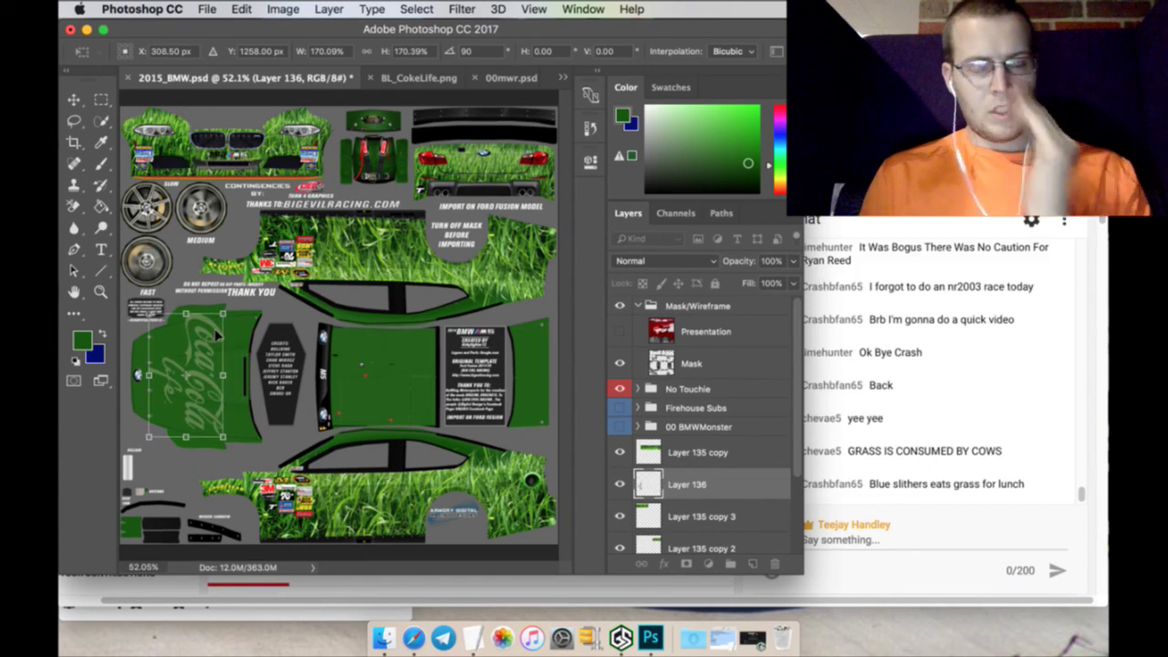
{"action": "left_click", "coordinate": [102, 116]}
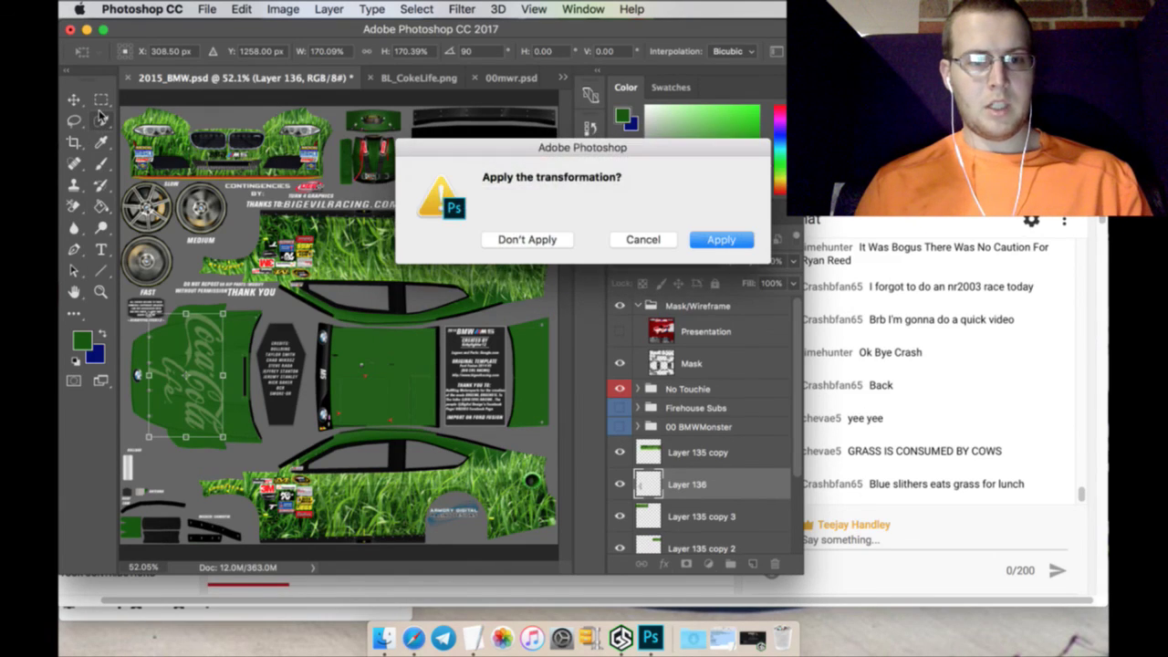
{"action": "left_click", "coordinate": [720, 239]}
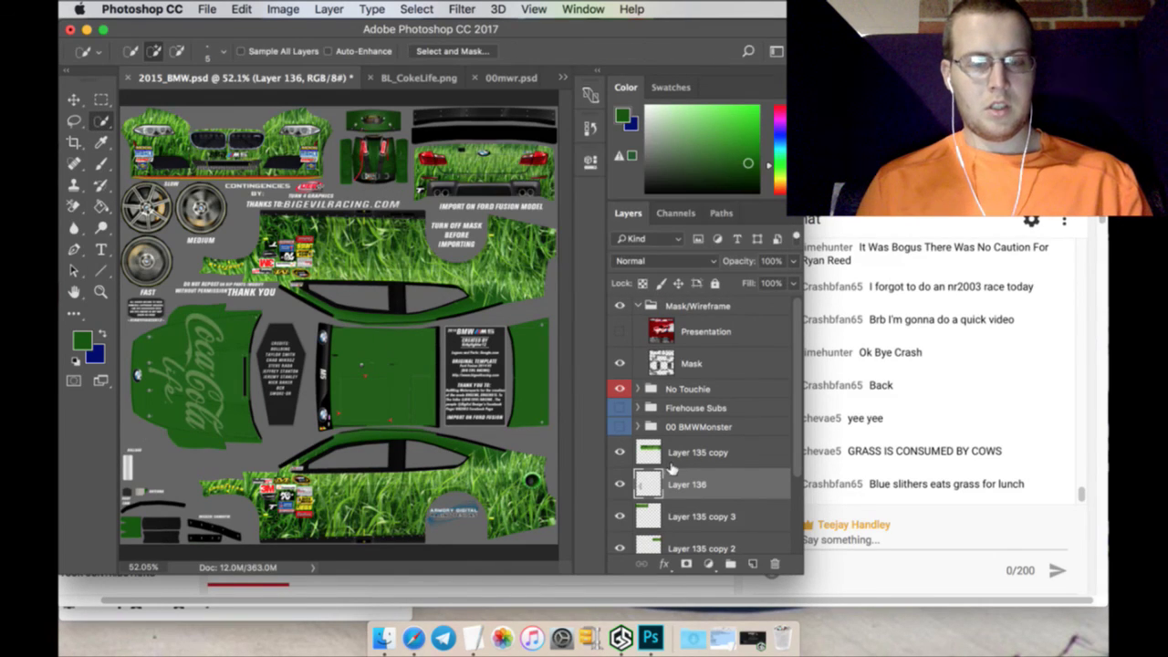
Move the hood logo's Layer 136 above Layer 135 copy in the layer order
{"action": "right_click", "coordinate": [695, 481]}
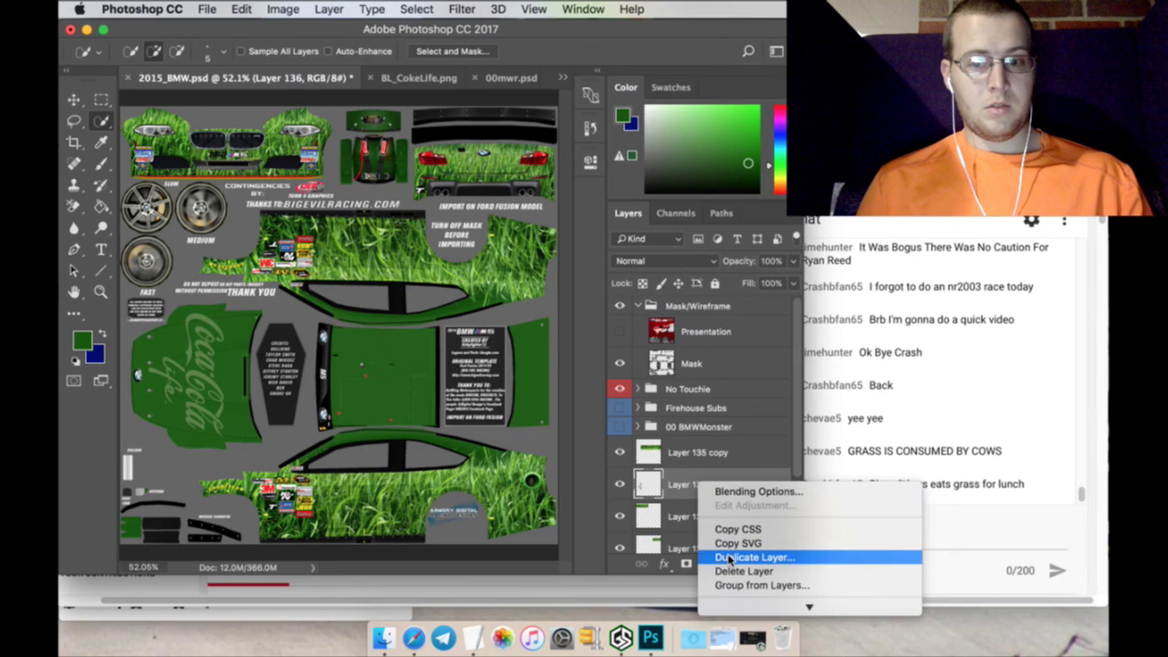
{"action": "left_click", "coordinate": [698, 485]}
{"action": "left_click_drag", "start_coordinate": [752, 480], "coordinate": [736, 456]}
Duplicate Layer 136 and rotate the logo copy by -90°
{"action": "right_click", "coordinate": [729, 450]}
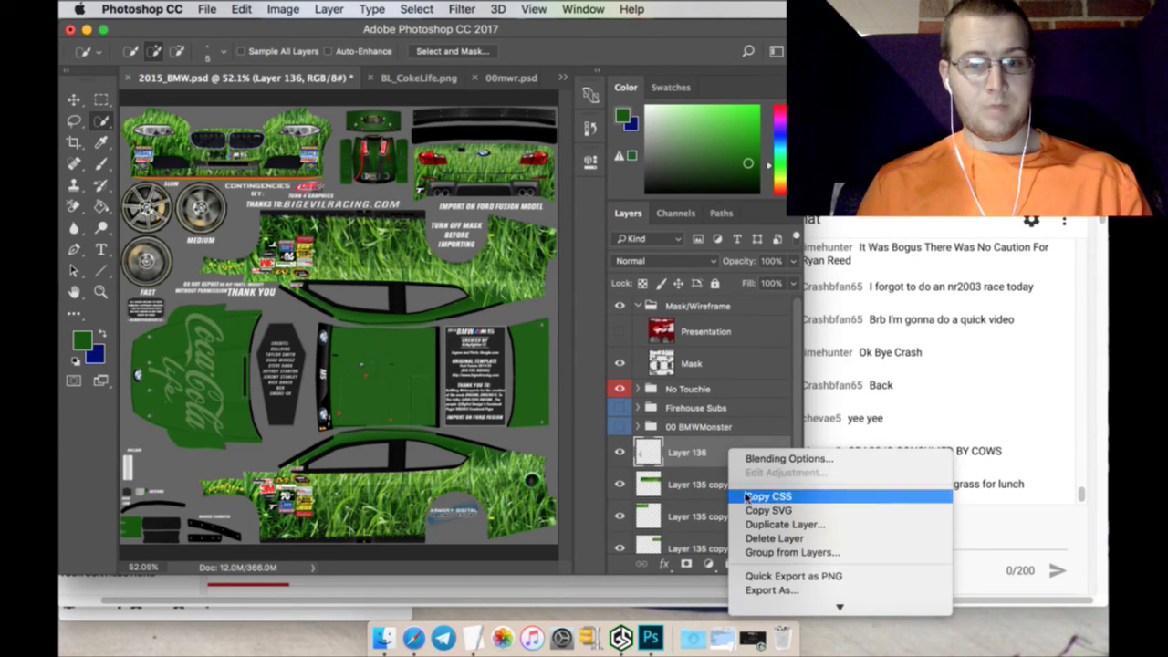
{"action": "left_click", "coordinate": [658, 340]}
{"action": "left_click", "coordinate": [736, 244]}
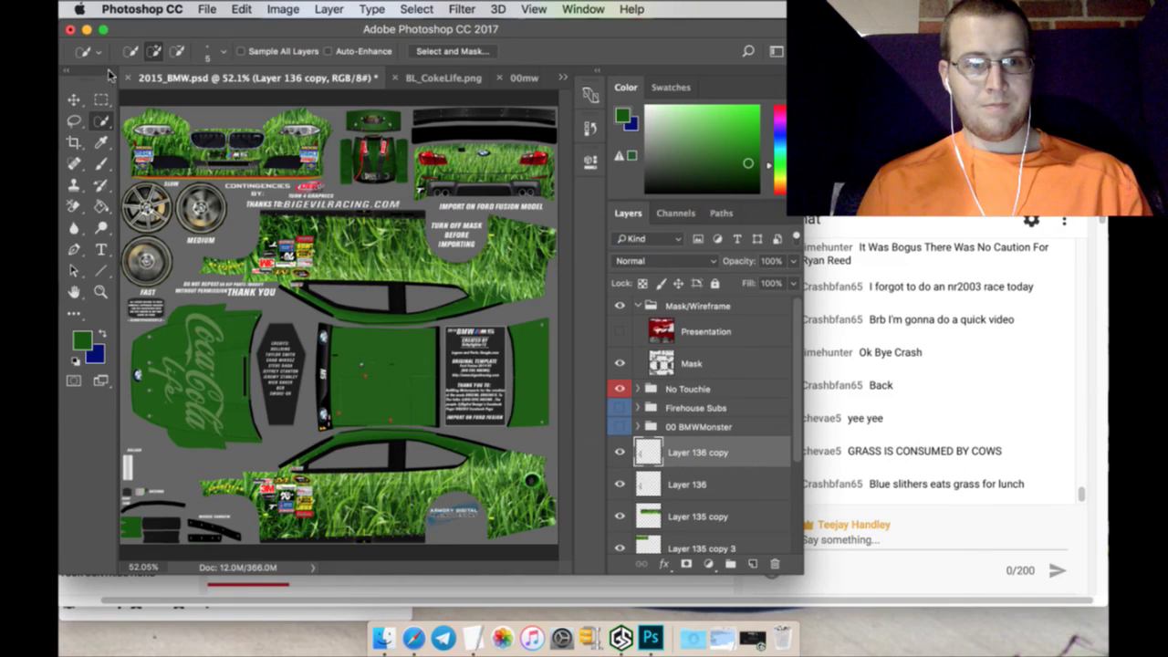
{"action": "key", "text": "v"}
{"action": "key", "text": "ctrl+t"}
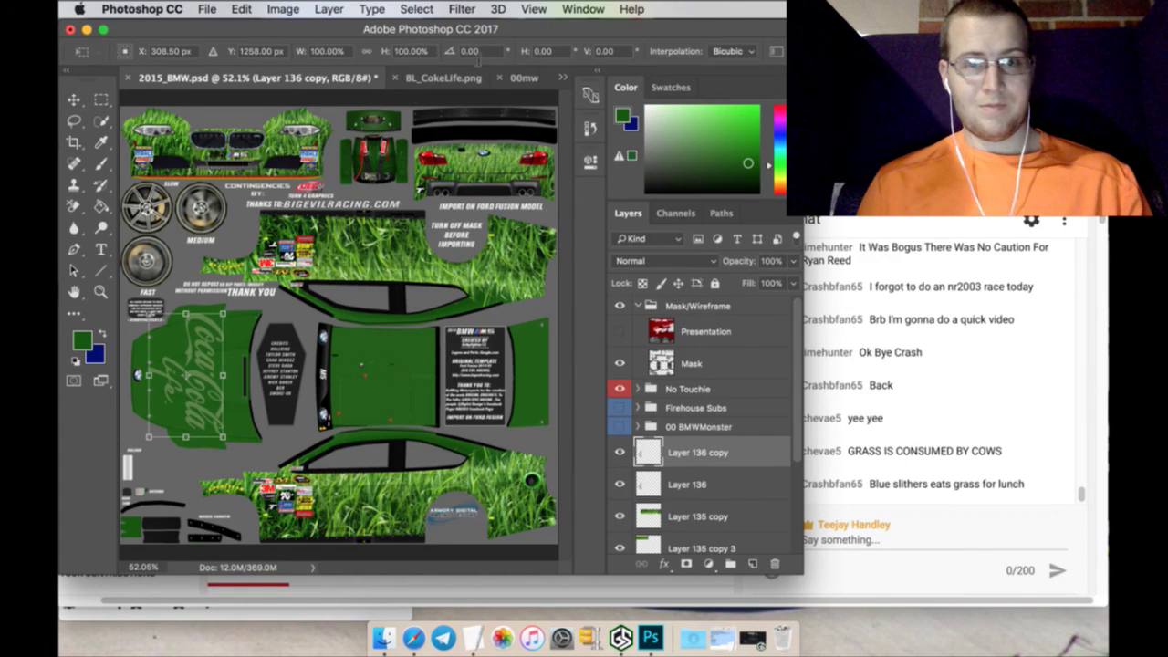
{"action": "left_click", "coordinate": [471, 52]}
{"action": "type", "text": "-90"}
{"action": "key", "text": "Return"}
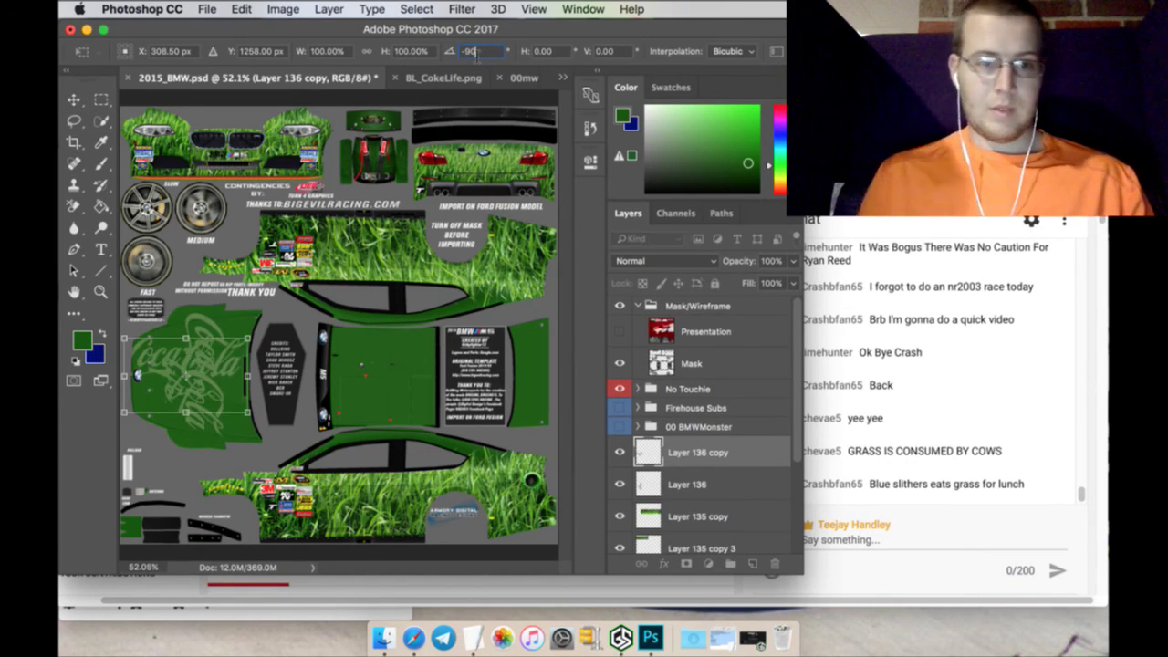
Try moving the rotated logo copy onto the lower car side, then delete the copy's layer
{"action": "left_click_drag", "start_coordinate": [231, 365], "coordinate": [501, 458]}
{"action": "key", "text": "super+z"}
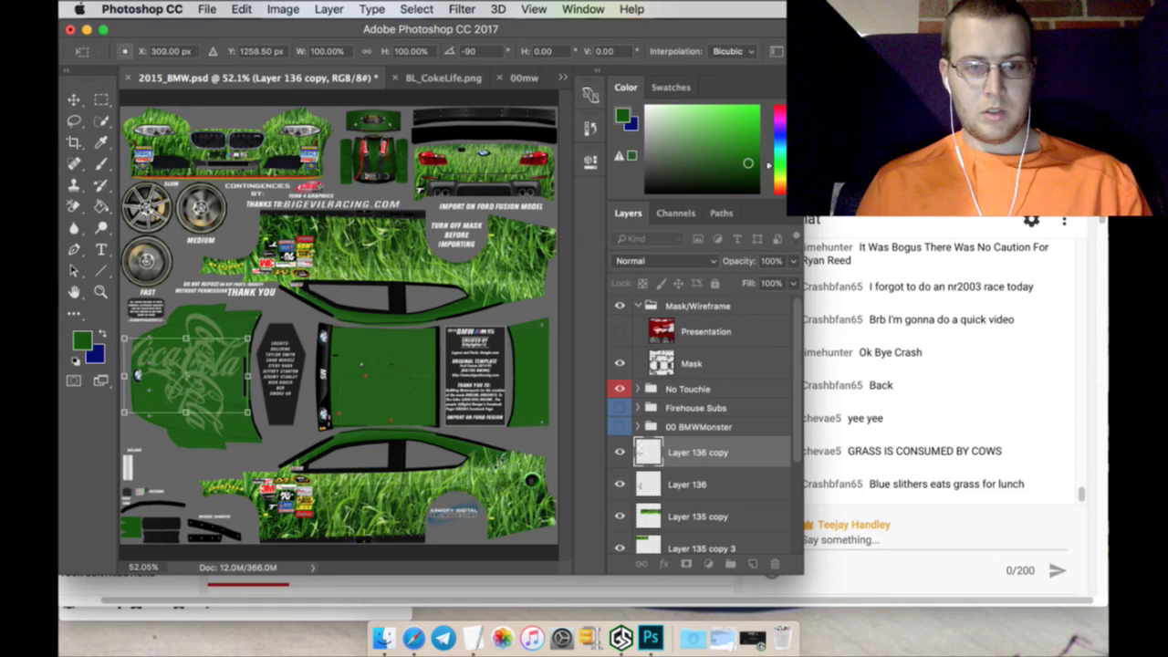
{"action": "left_click", "coordinate": [96, 102]}
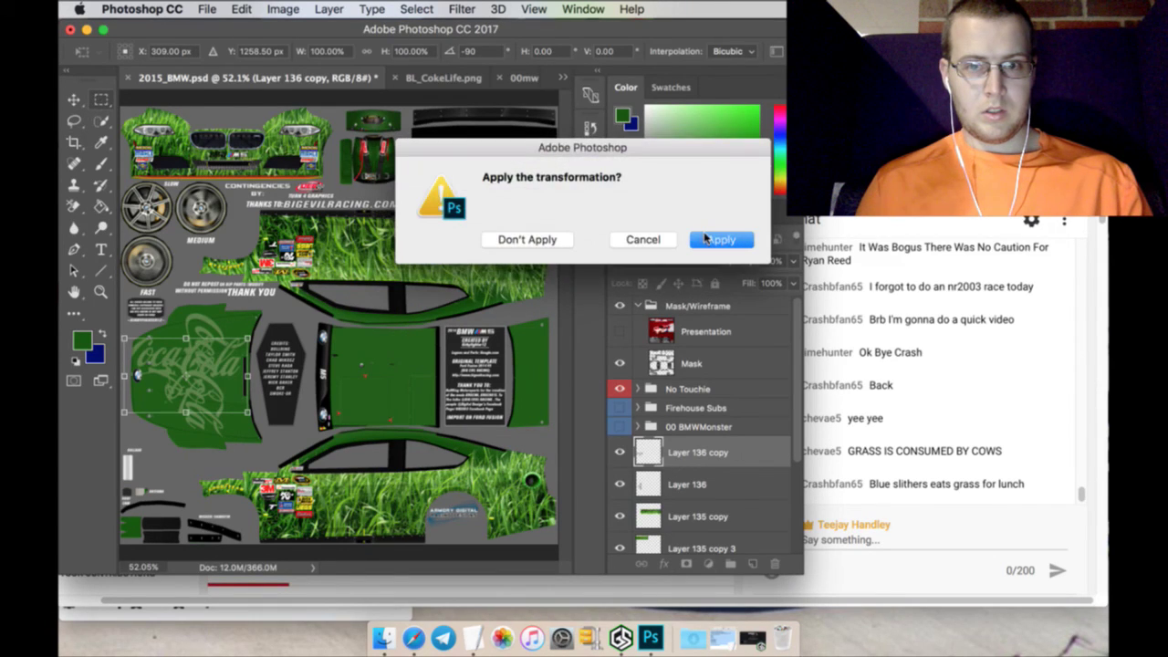
{"action": "left_click", "coordinate": [710, 239]}
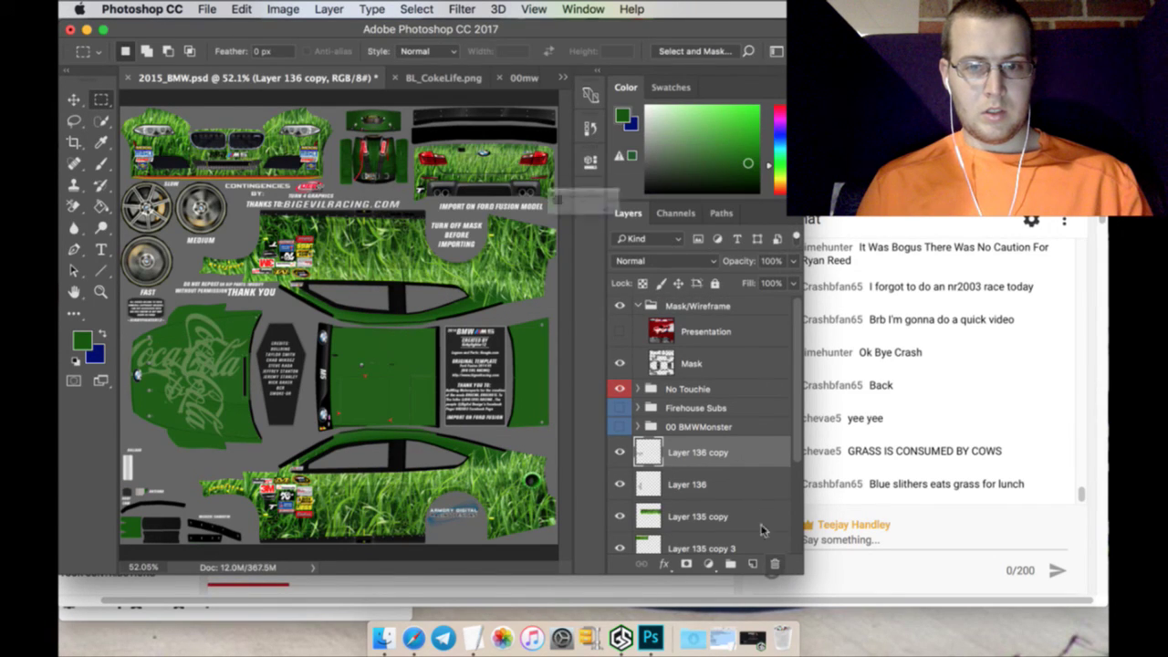
{"action": "left_click", "coordinate": [775, 563]}
{"action": "left_click", "coordinate": [703, 238]}
Select only the Coca-Cola wordmark in BL_CokeLife.png with a rectangular marquee and copy it into 2015_BMW.psd
{"action": "left_click", "coordinate": [415, 80]}
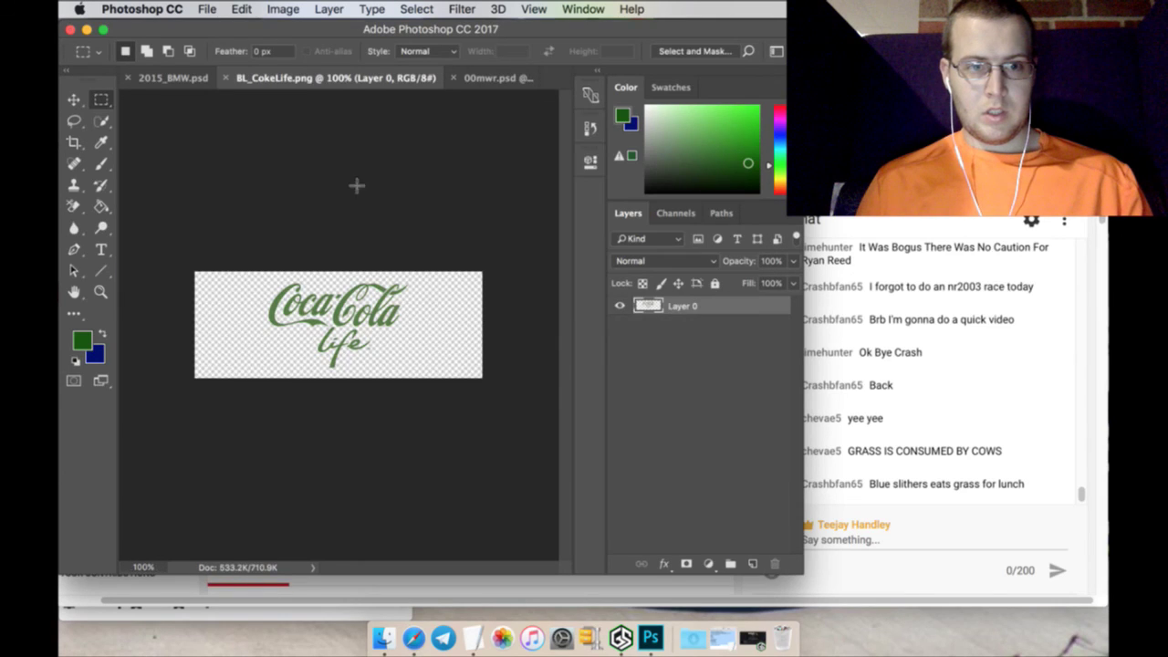
{"action": "left_click_drag", "start_coordinate": [240, 263], "coordinate": [534, 330]}
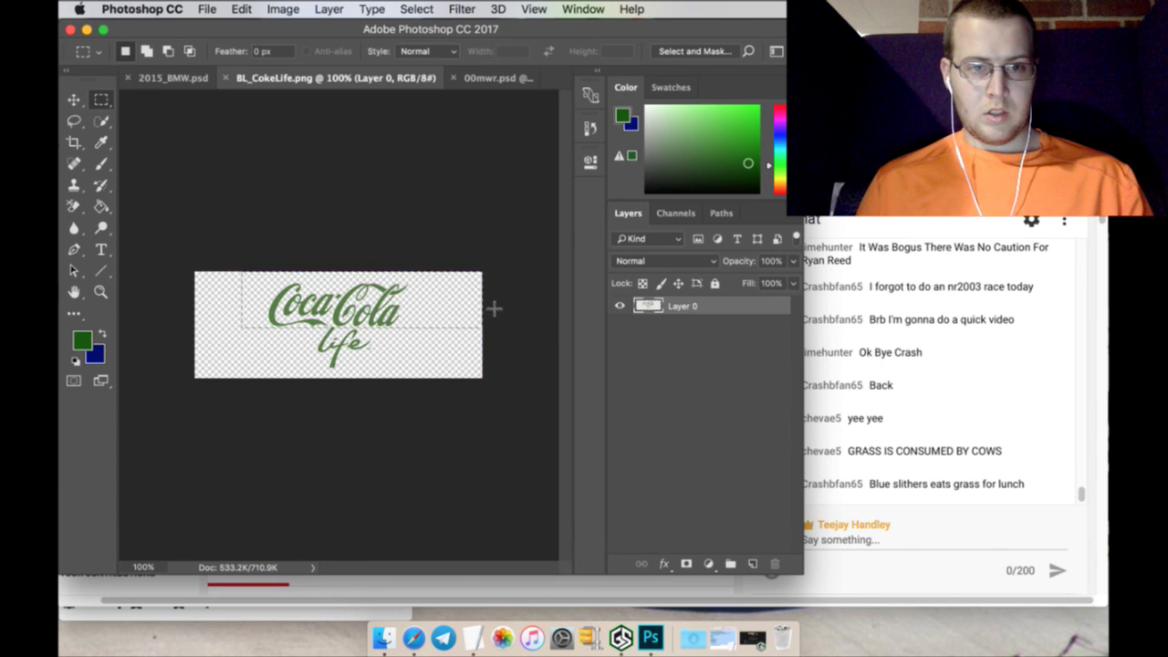
{"action": "key", "text": "v"}
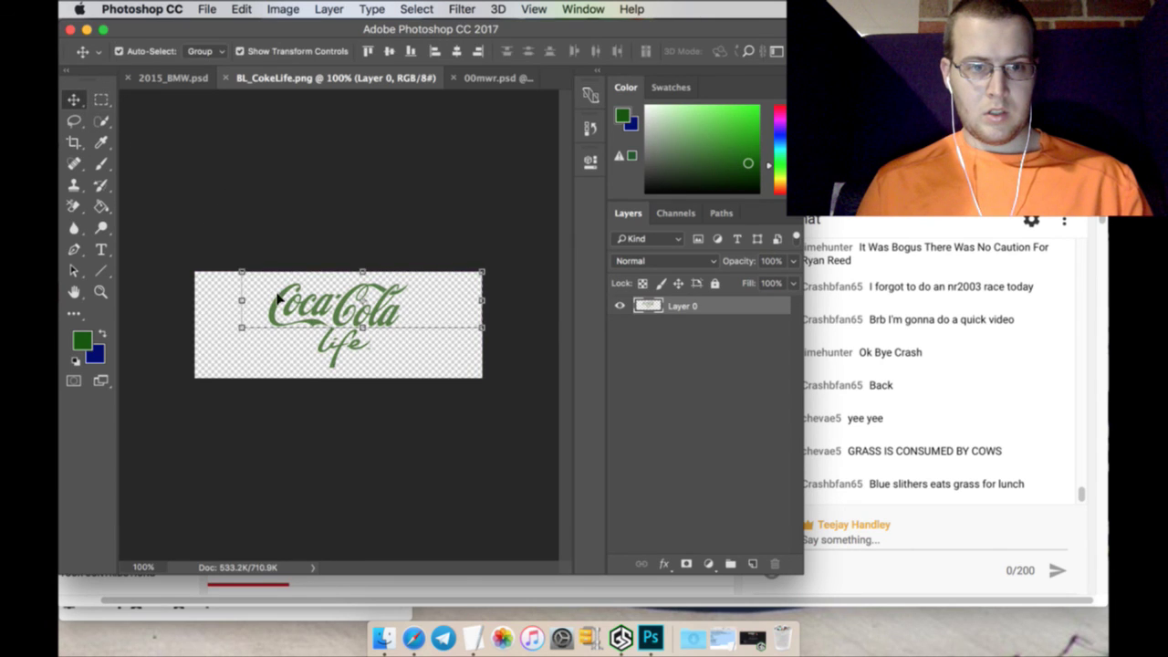
{"action": "left_click_drag", "start_coordinate": [278, 300], "coordinate": [271, 266]}
Scale the Coca-Cola wordmark to about 103%, place it on the lower car side's rear quarter and apply the transformation
{"action": "key", "text": "super+t"}
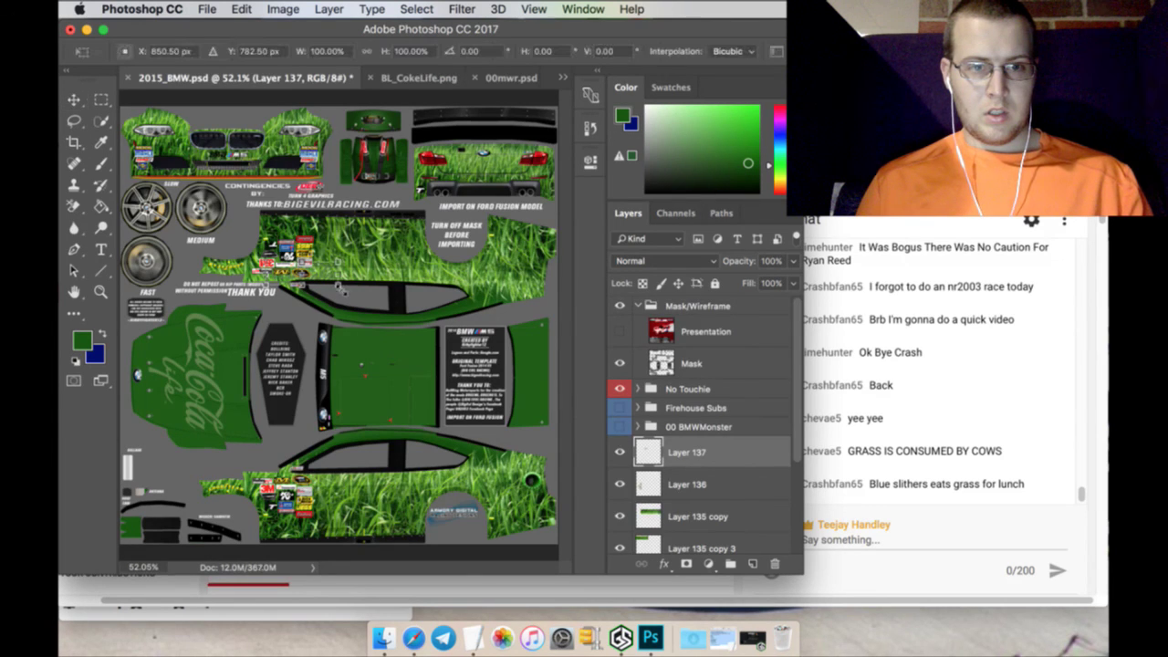
{"action": "left_click_drag", "start_coordinate": [339, 289], "coordinate": [500, 476]}
{"action": "left_click_drag", "start_coordinate": [379, 447], "coordinate": [449, 470]}
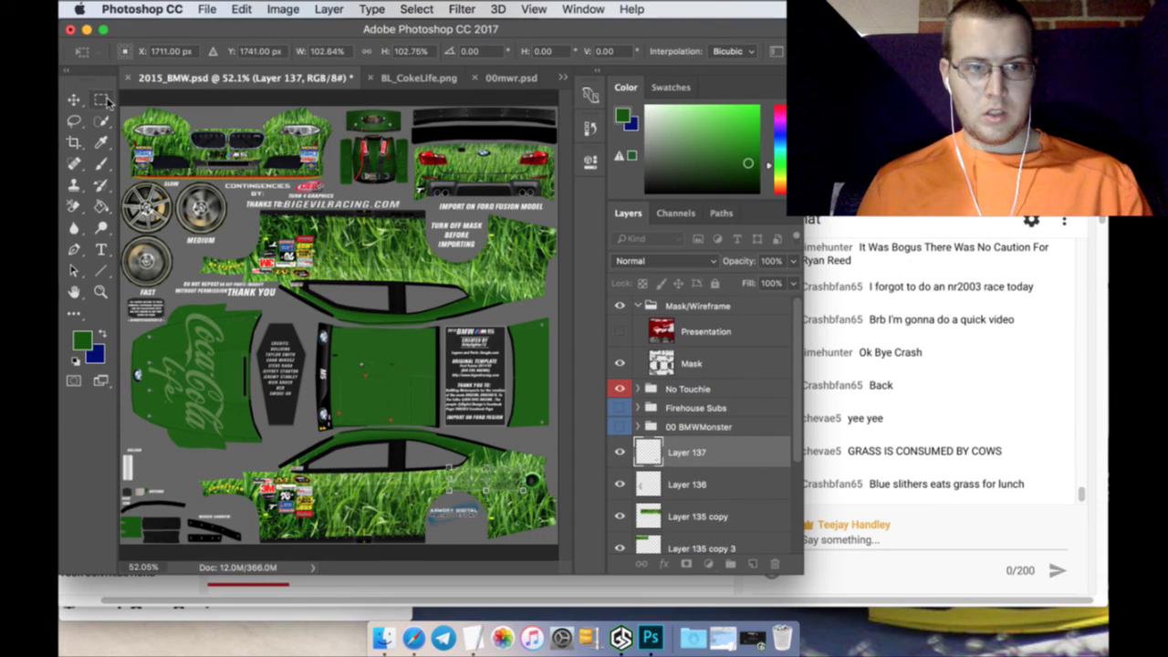
{"action": "left_click", "coordinate": [103, 100]}
{"action": "left_click", "coordinate": [725, 243]}
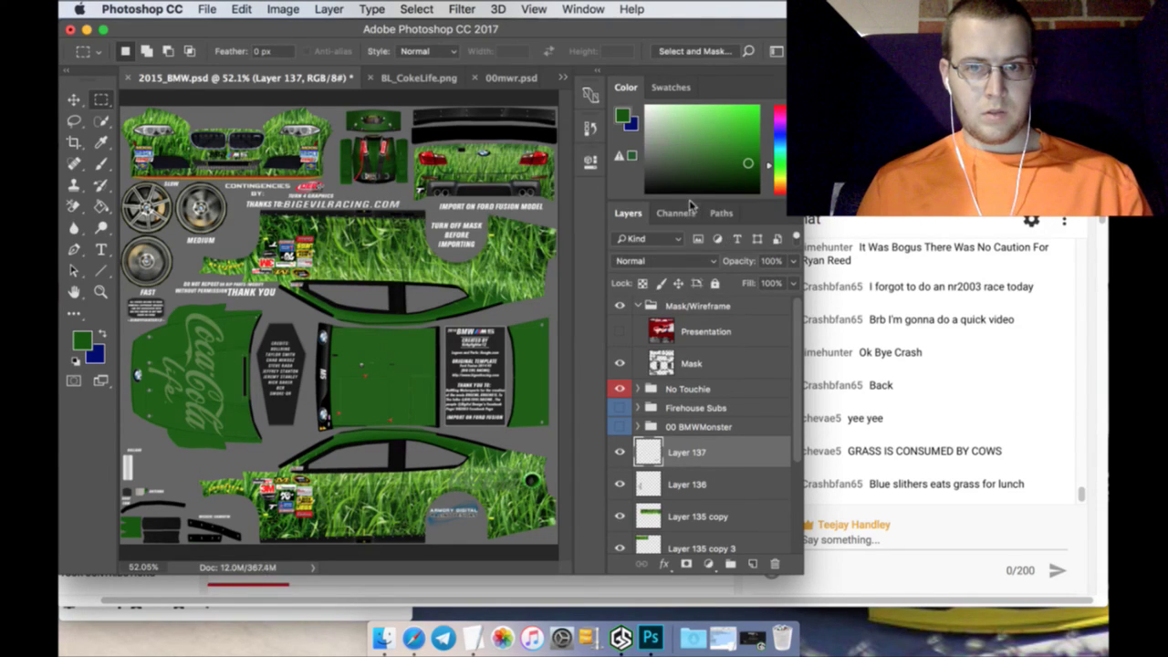
Recolour the Coca-Cola wordmark on Layer 137 white using Select All and a size 250 brush
{"action": "left_click", "coordinate": [103, 336]}
{"action": "left_click_drag", "start_coordinate": [708, 104], "coordinate": [646, 106]}
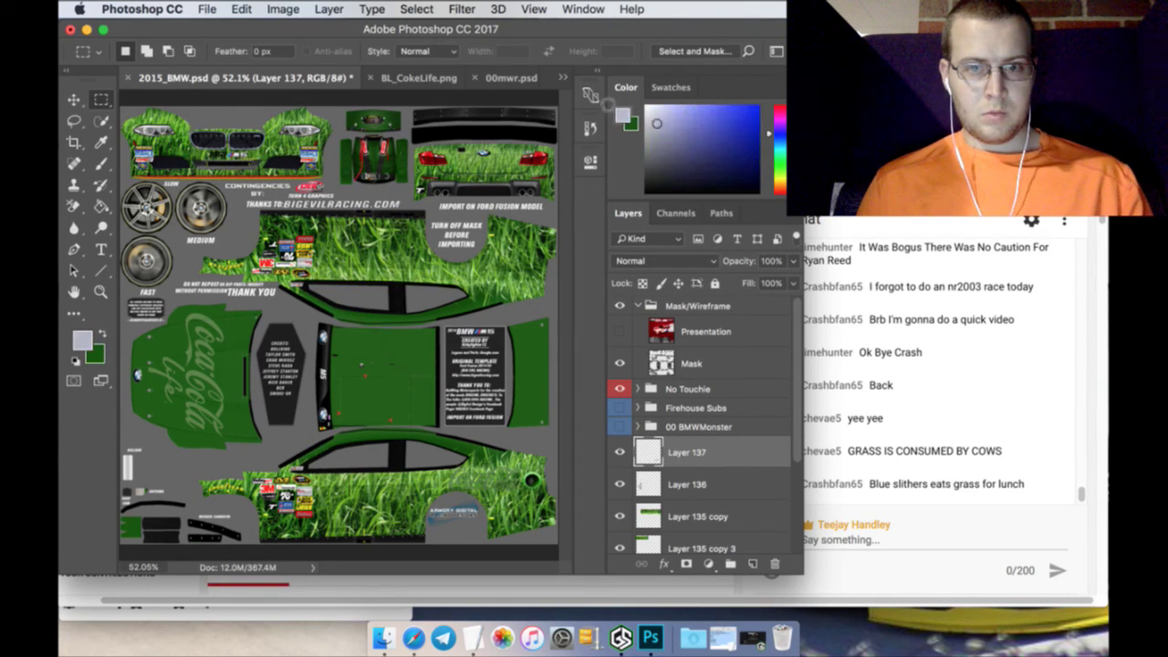
{"action": "left_click", "coordinate": [416, 9]}
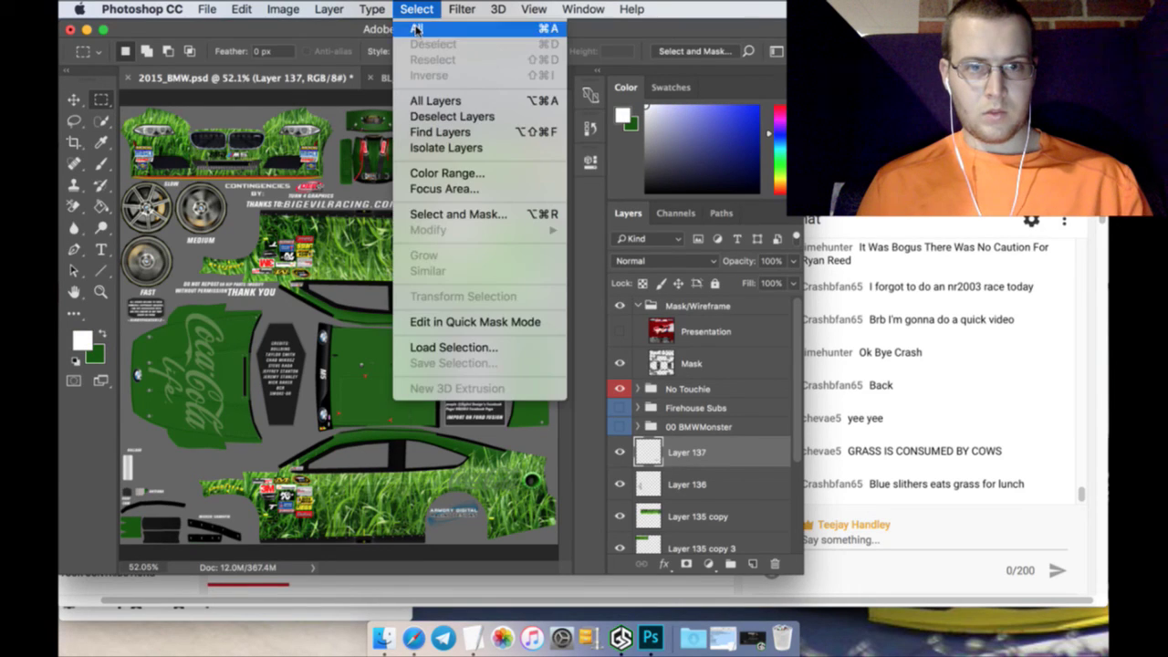
{"action": "left_click", "coordinate": [428, 25]}
{"action": "left_click", "coordinate": [103, 121]}
{"action": "left_click", "coordinate": [101, 164]}
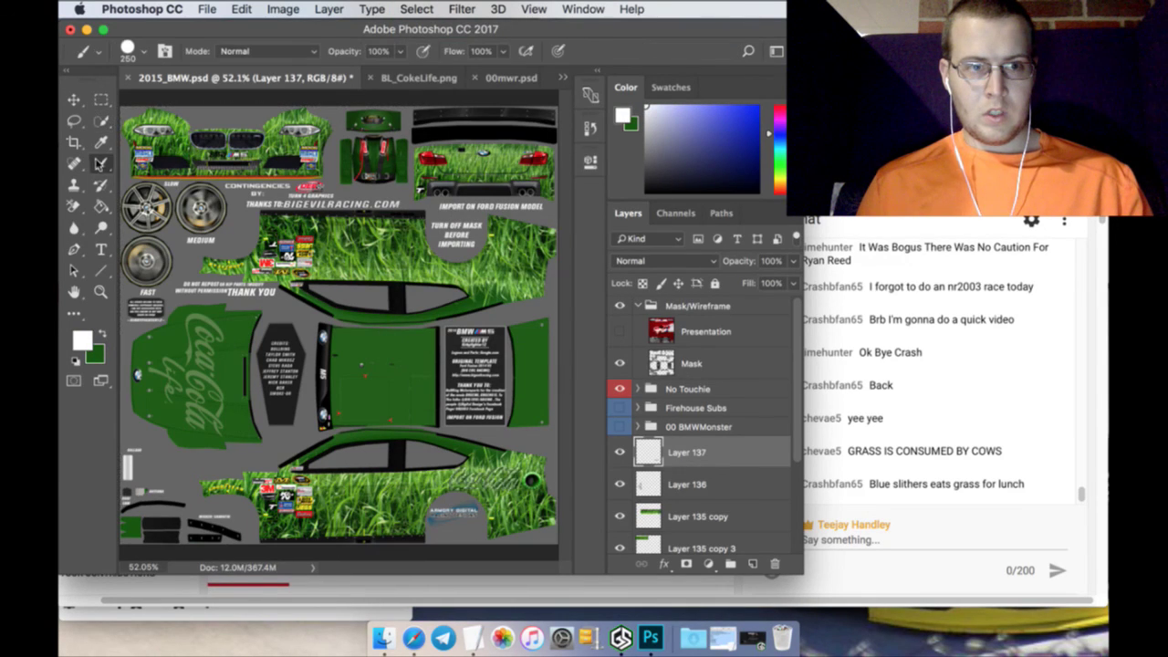
{"action": "left_click", "coordinate": [483, 478]}
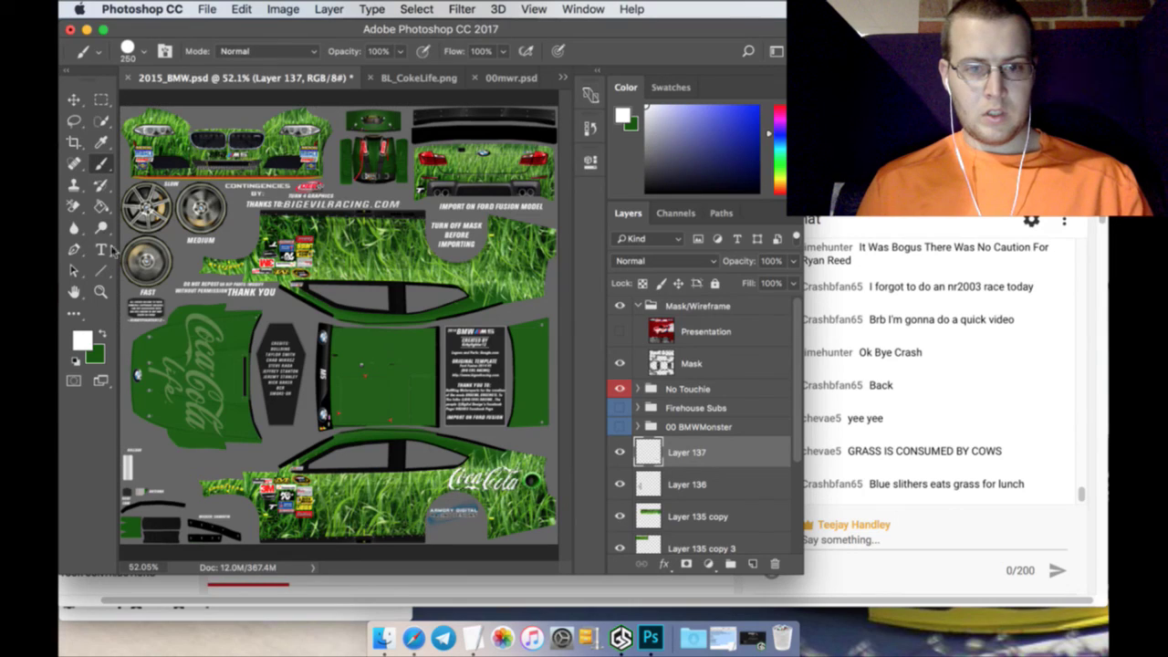
{"action": "left_click", "coordinate": [101, 99]}
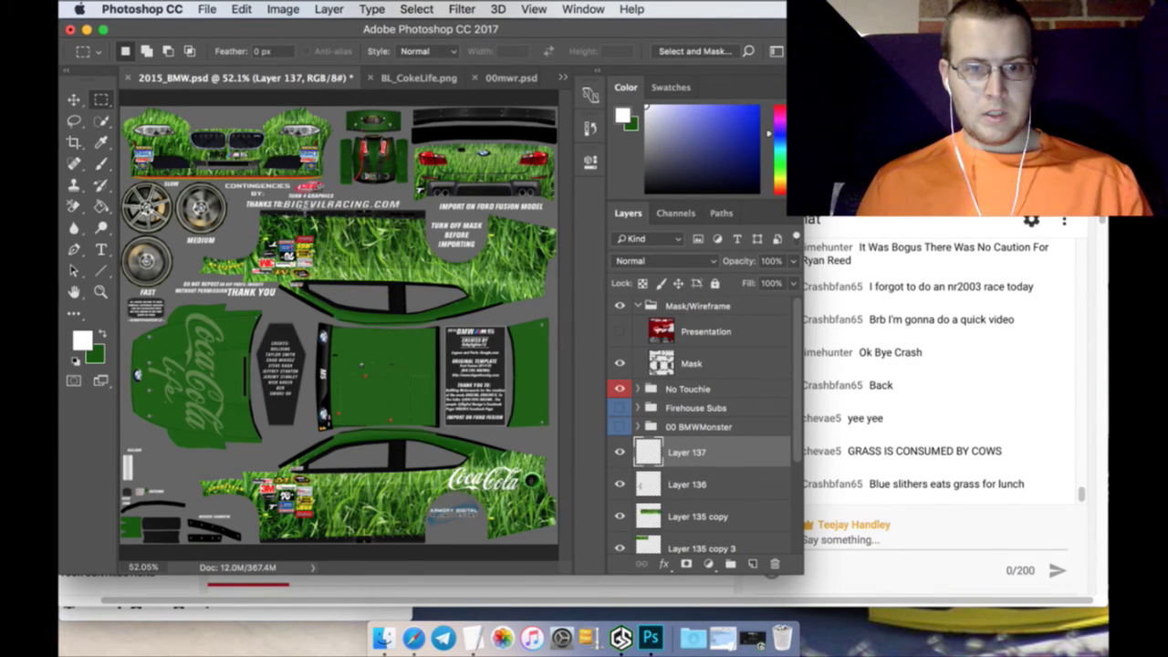
Invert the selection in BL_CokeLife.png and copy the "life" lettering into 2015_BMW.psd
{"action": "left_click", "coordinate": [419, 79]}
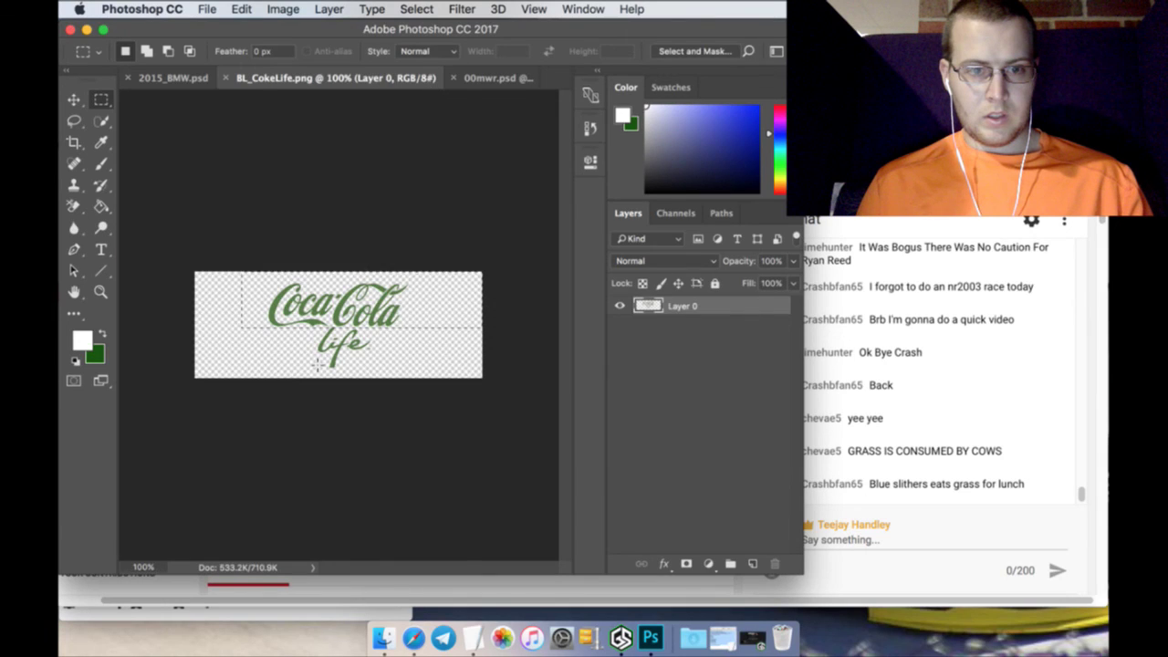
{"action": "left_click", "coordinate": [416, 9]}
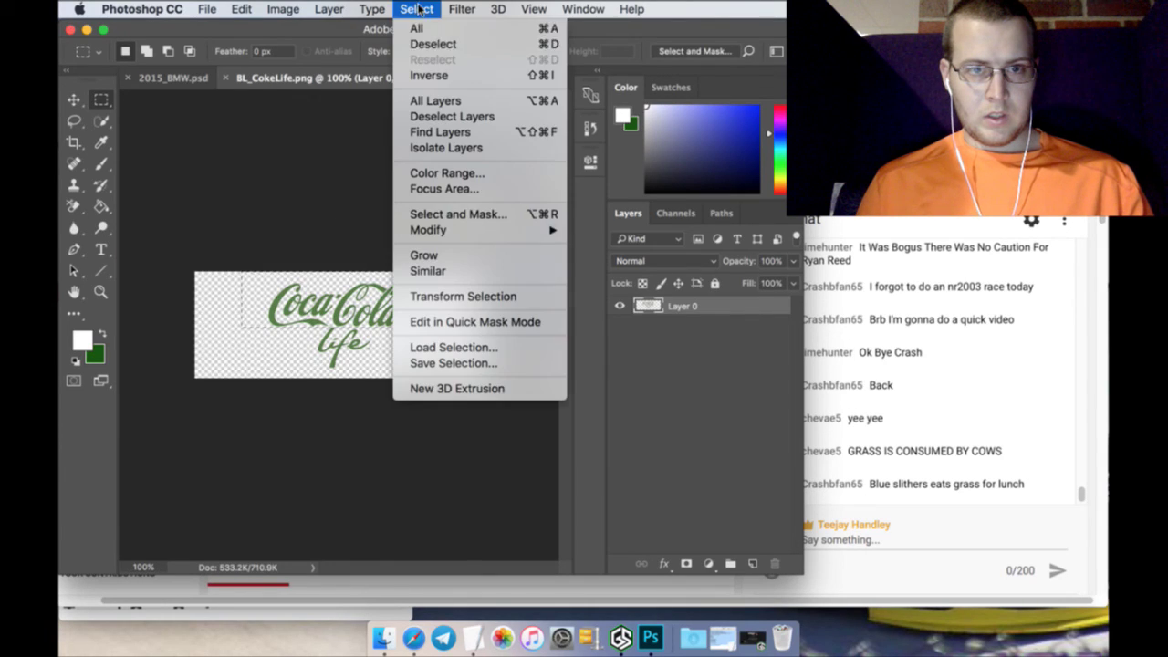
{"action": "left_click", "coordinate": [424, 74]}
{"action": "left_click", "coordinate": [73, 100]}
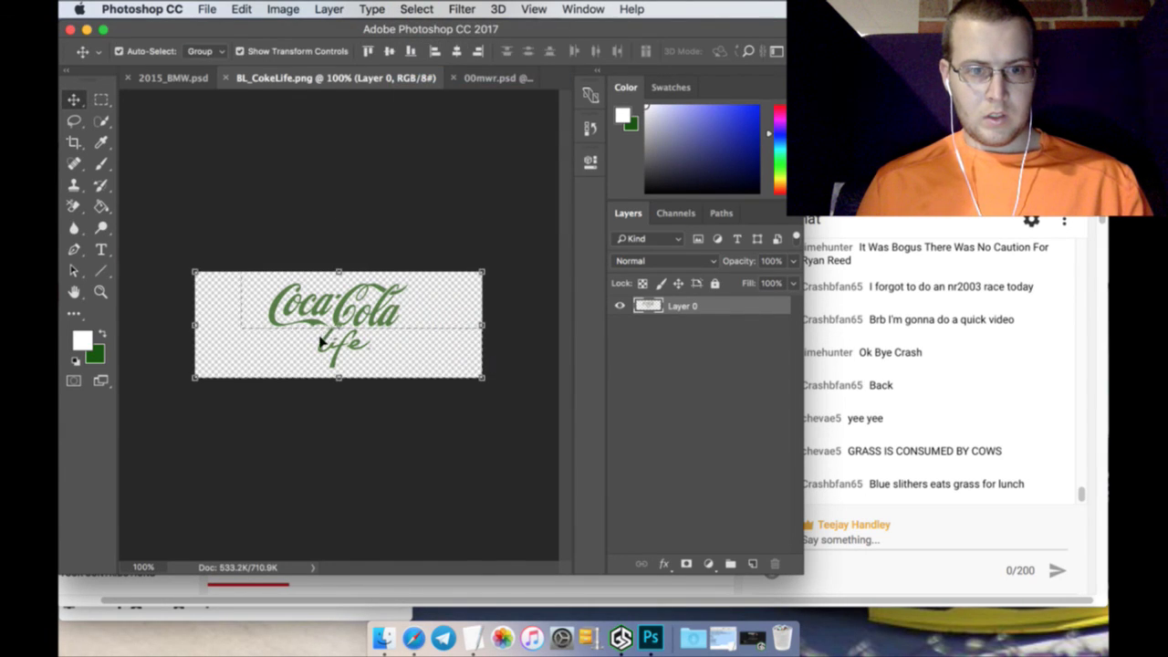
{"action": "left_click_drag", "start_coordinate": [321, 342], "coordinate": [167, 84]}
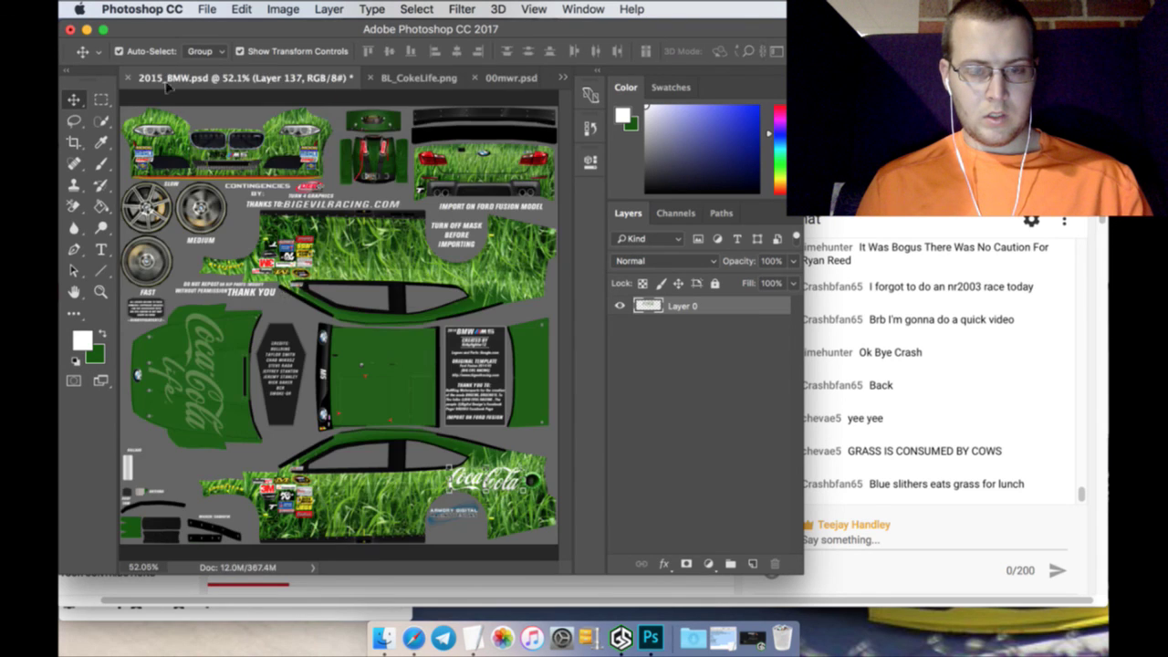
Enlarge the "life" lettering to about 190%, position it below the rear-quarter wordmark at X 1837.5, Y 1892.5 px and apply the transformation
{"action": "left_click_drag", "start_coordinate": [286, 287], "coordinate": [535, 493]}
{"action": "key", "text": "ctrl+t"}
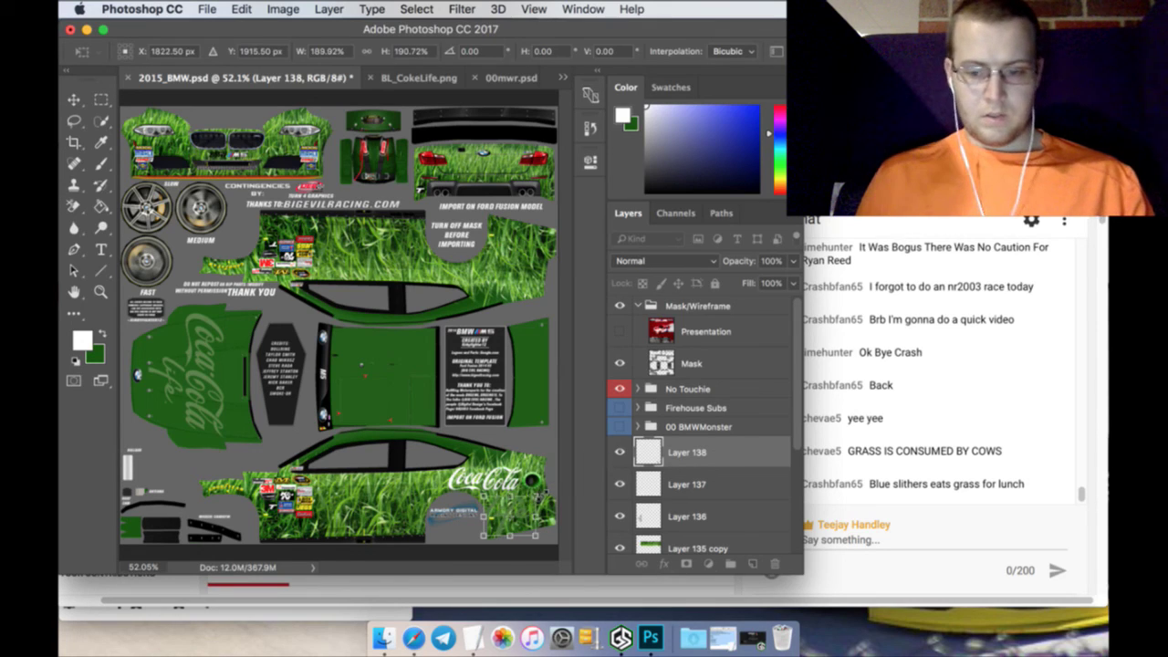
{"action": "key", "text": "Up"}
{"action": "key", "text": "Up"}
{"action": "key", "text": "Up"}
{"action": "key", "text": "Up"}
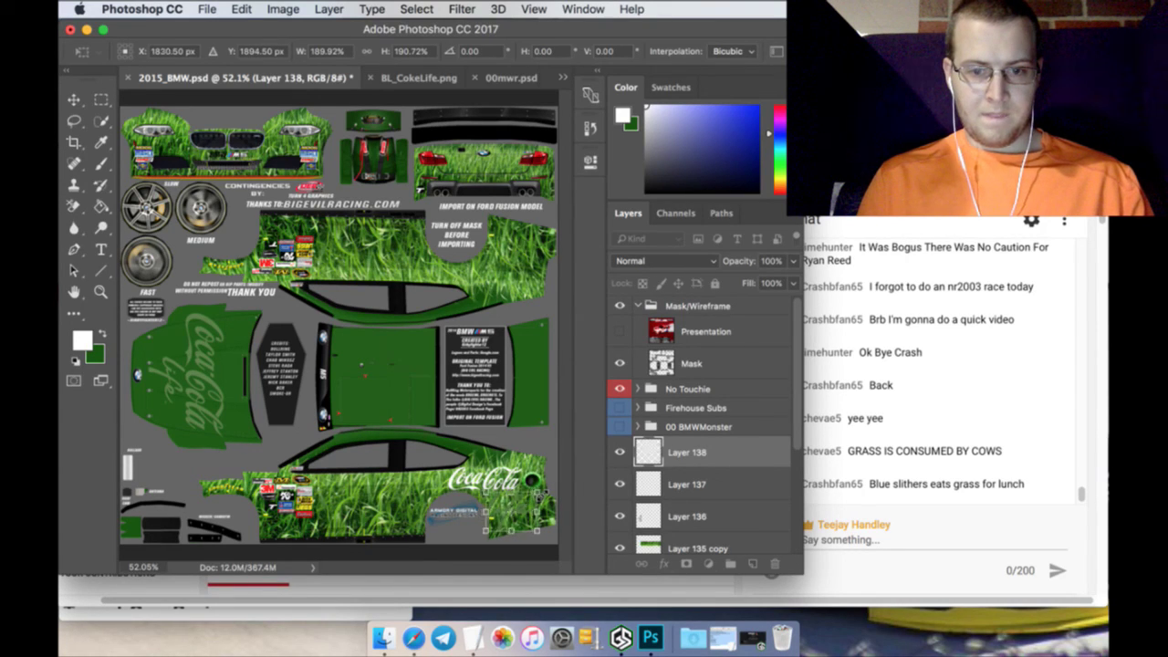
{"action": "key", "text": "Right"}
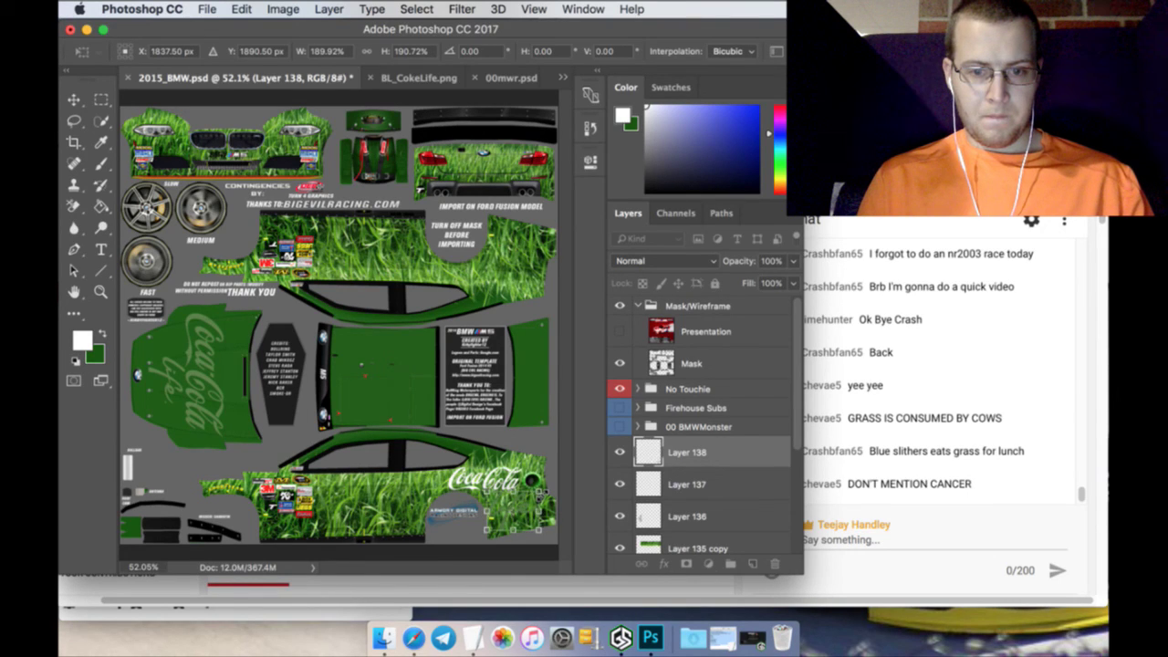
{"action": "key", "text": "Down"}
{"action": "key", "text": "Down"}
{"action": "key", "text": "Down"}
{"action": "key", "text": "Down"}
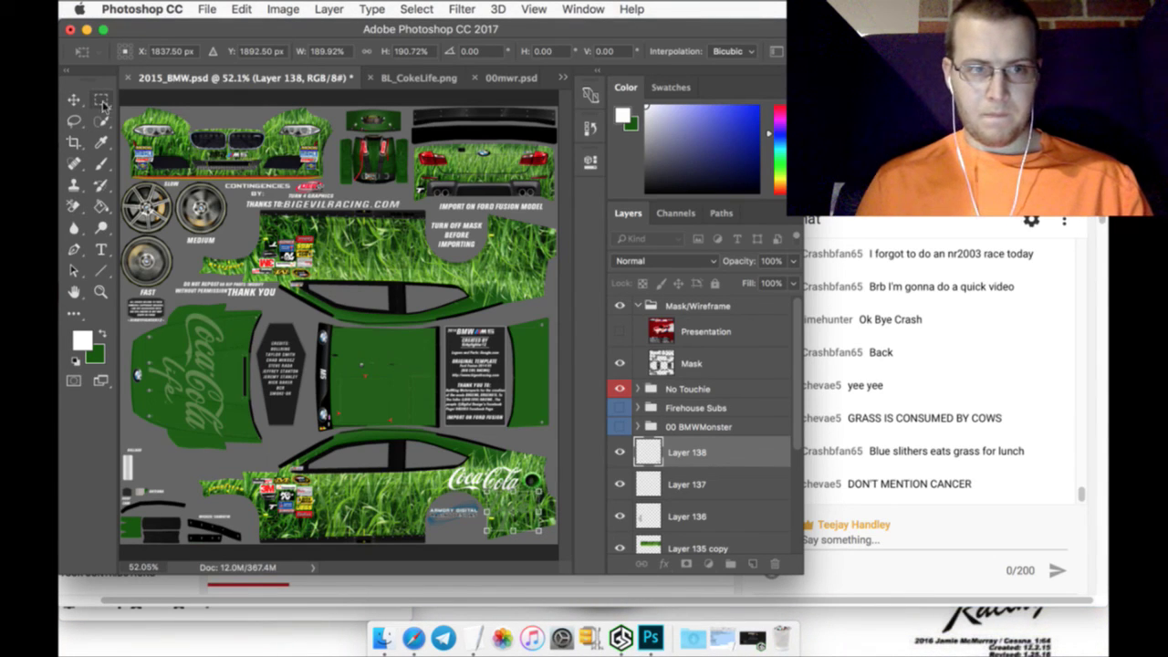
{"action": "left_click", "coordinate": [101, 101]}
{"action": "left_click", "coordinate": [721, 239]}
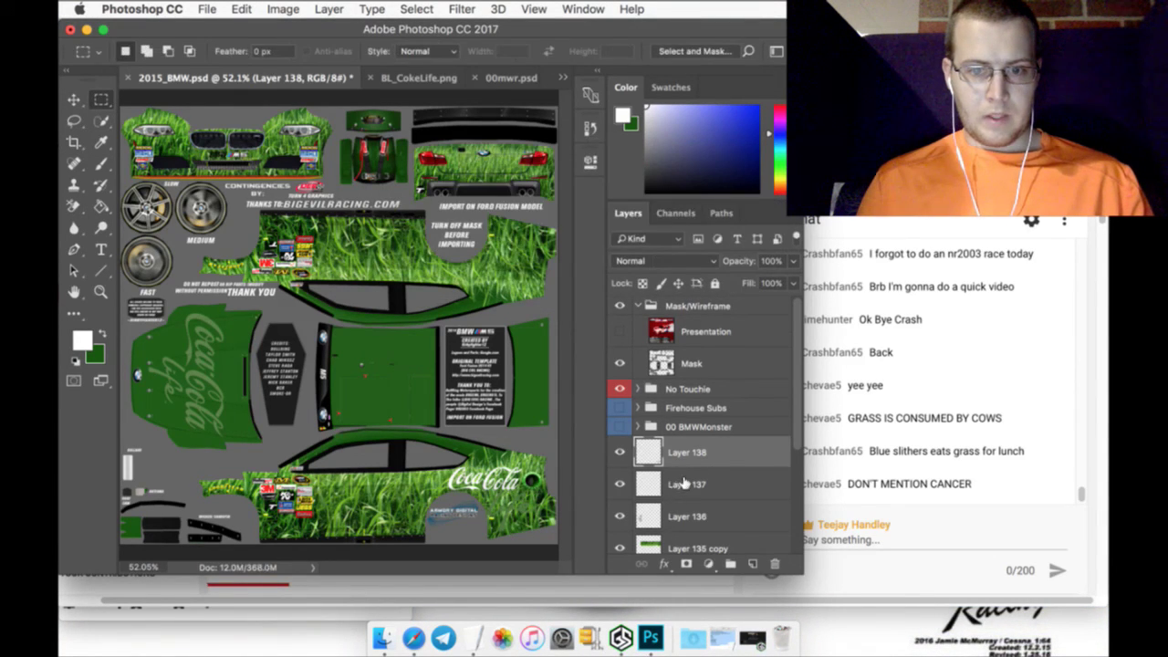
Rename Layer 137 as Coca Cola Side and Layer 138 as Life Side
{"action": "double_click", "coordinate": [686, 484]}
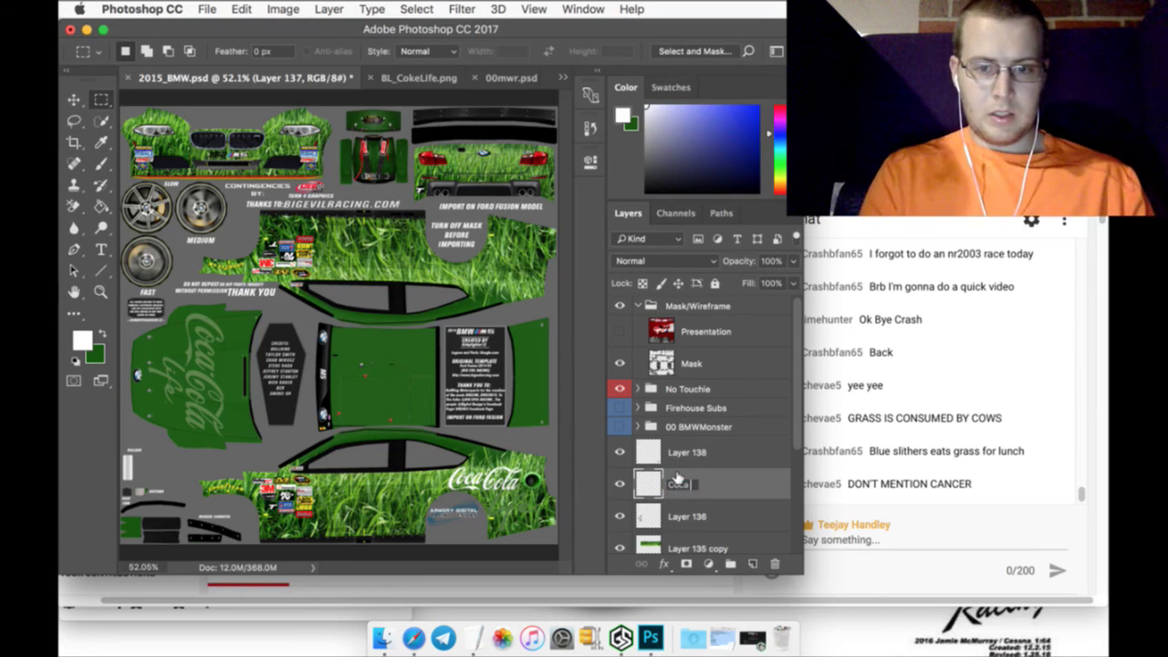
{"action": "type", "text": "Coca Cola Side"}
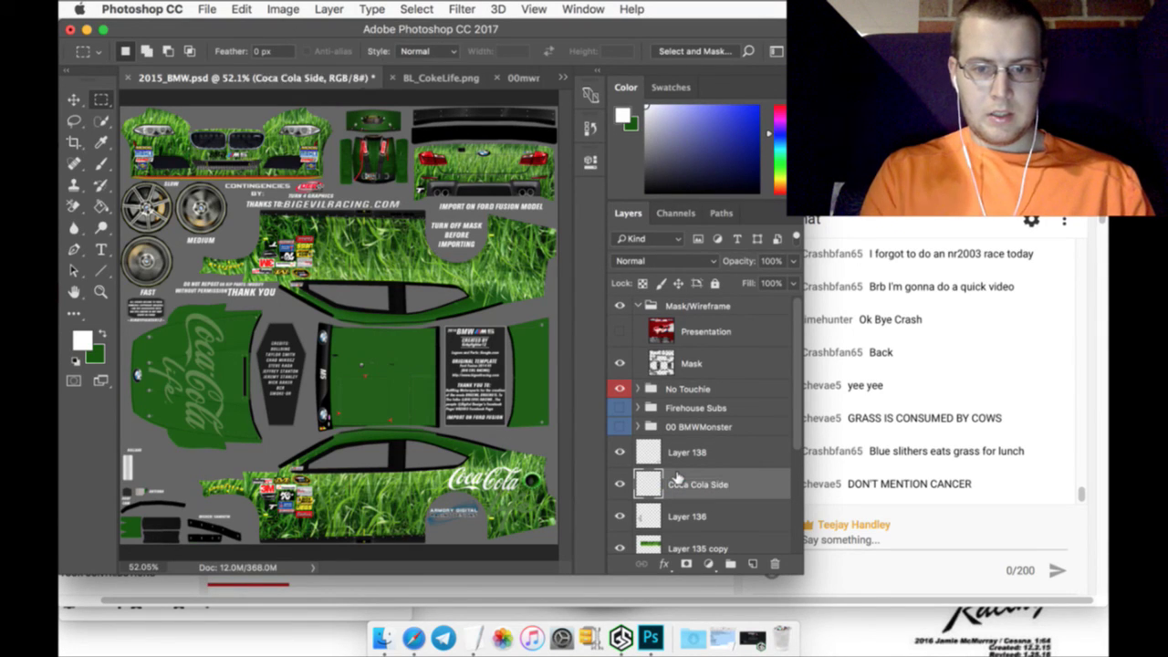
{"action": "key", "text": "Return"}
{"action": "double_click", "coordinate": [675, 456]}
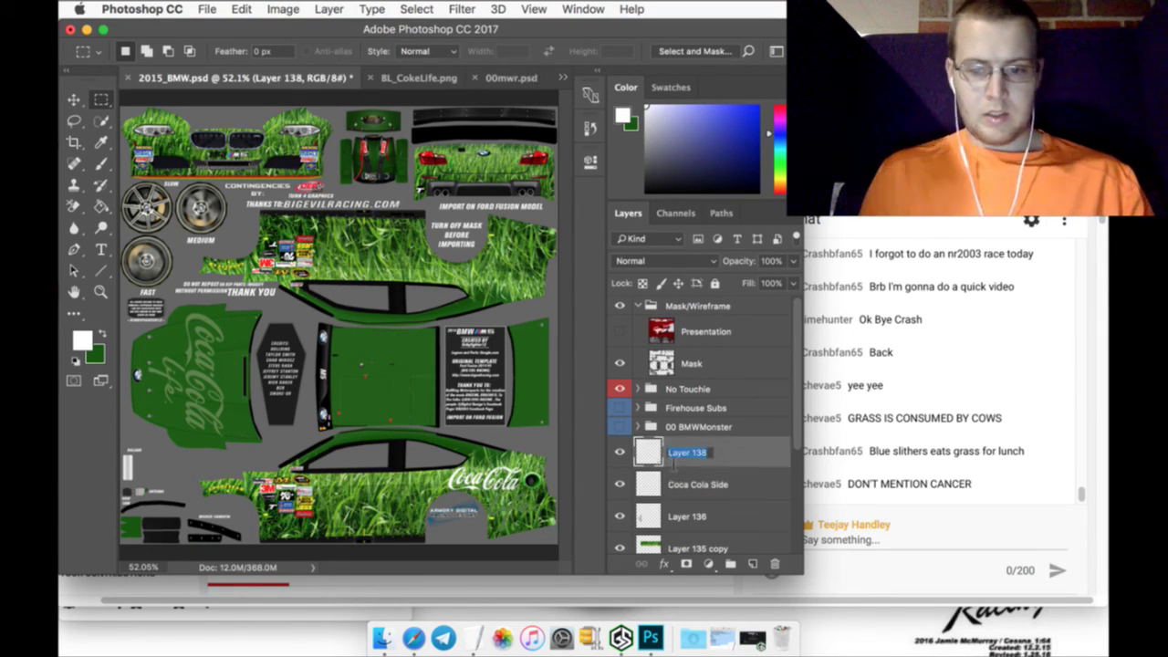
{"action": "type", "text": "Life Side"}
{"action": "key", "text": "Return"}
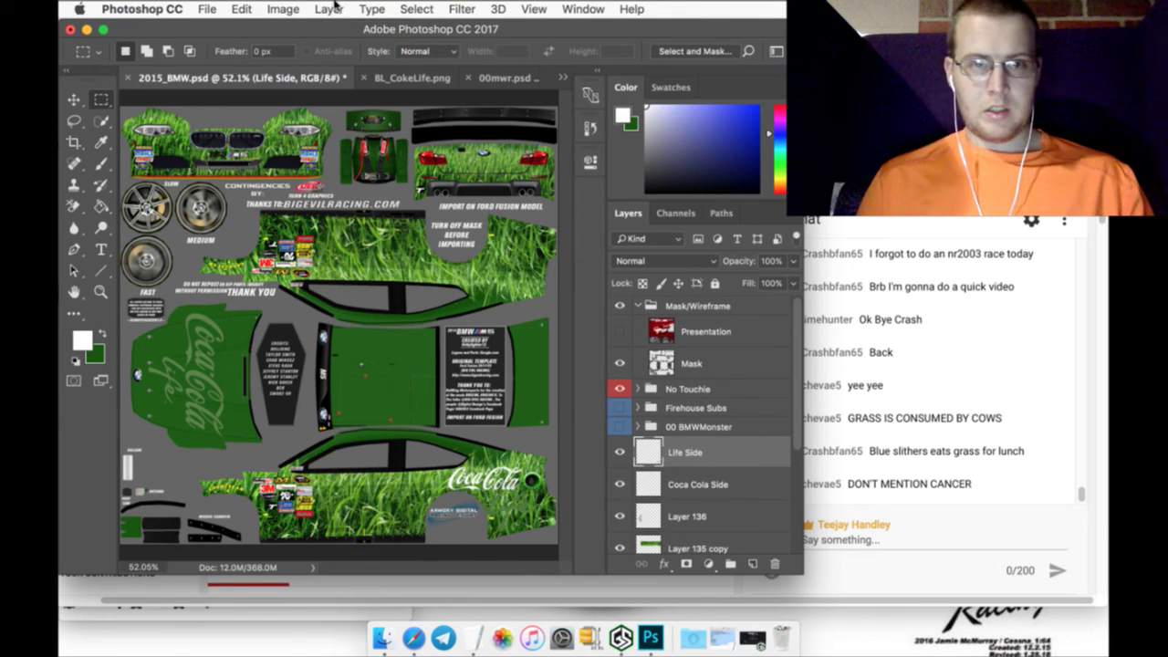
Place the white "life" lettering on the Life Side layer below the Coca-Cola script on the lower car side
{"action": "left_click", "coordinate": [420, 9]}
{"action": "left_click", "coordinate": [415, 26]}
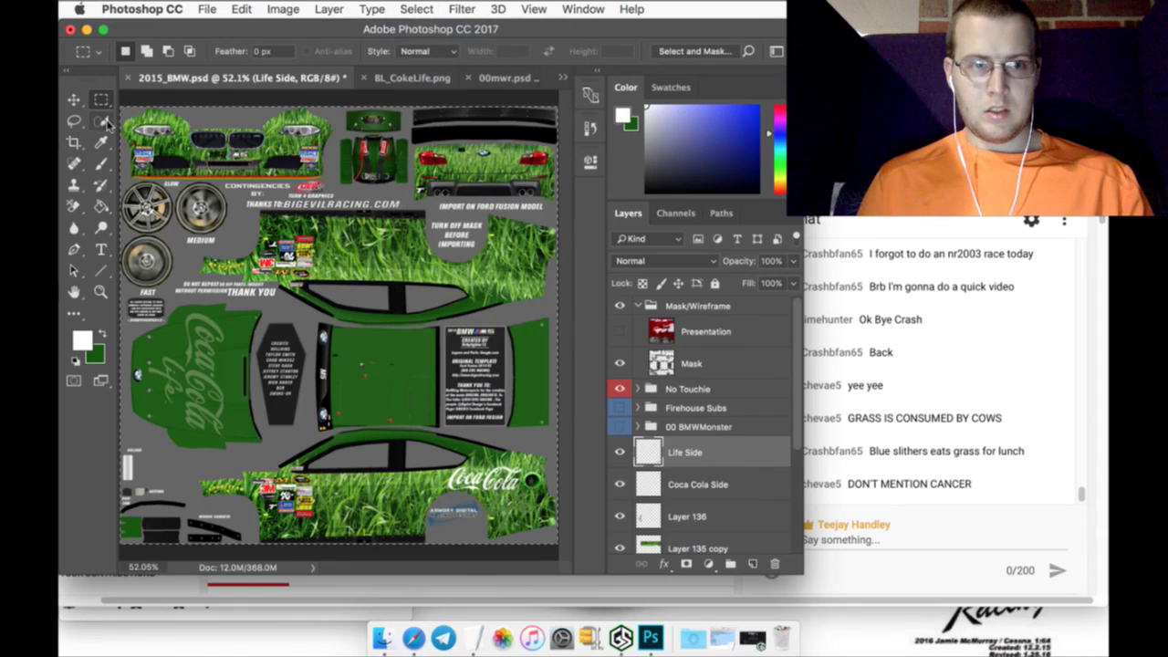
{"action": "key", "text": "w"}
{"action": "key", "text": "b"}
{"action": "mouse_move", "coordinate": [511, 507]}
{"action": "left_mouse_down"}
{"action": "mouse_move", "coordinate": [497, 537]}
{"action": "mouse_move", "coordinate": [520, 529]}
{"action": "mouse_move", "coordinate": [515, 511]}
{"action": "left_mouse_up"}
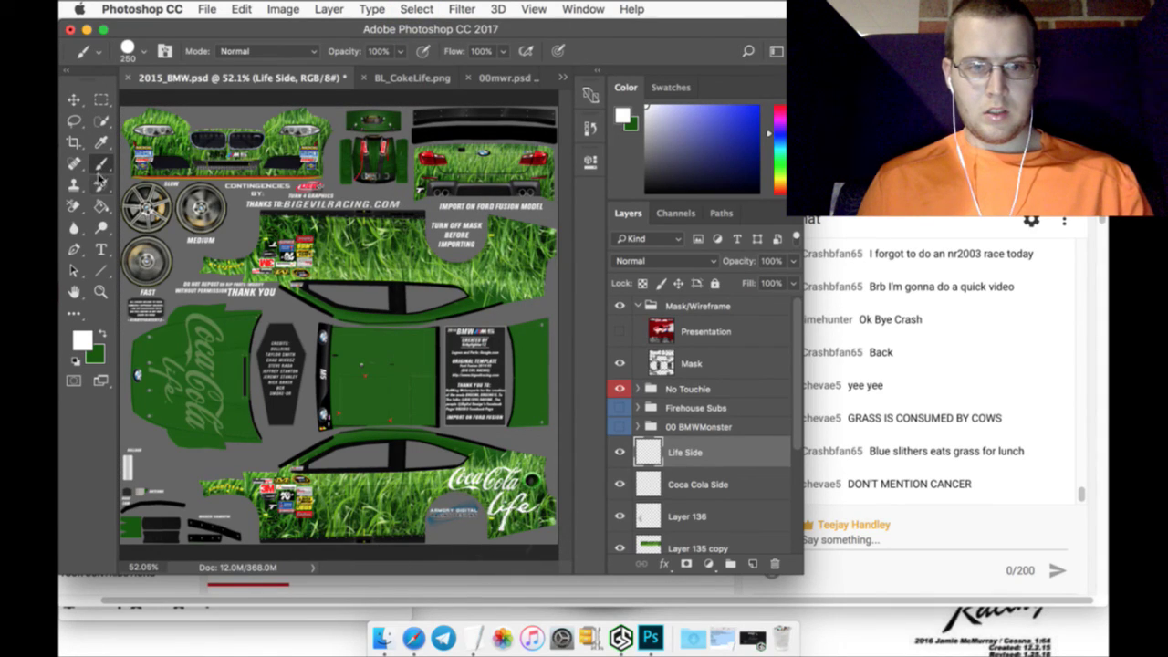
{"action": "left_click", "coordinate": [102, 100]}
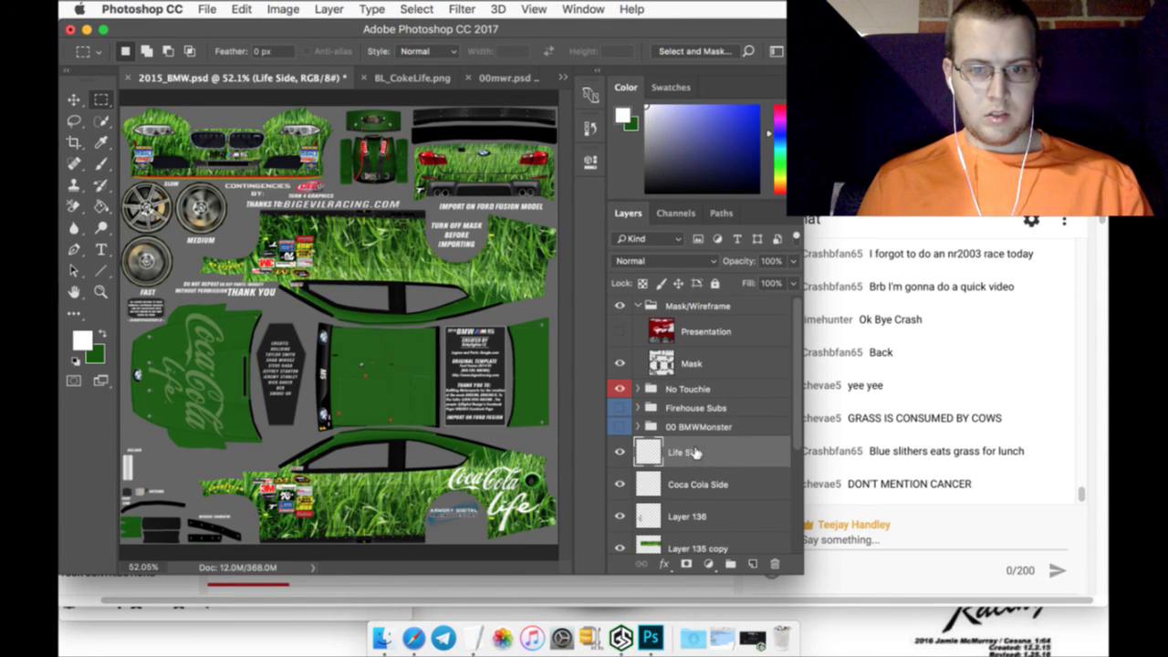
Duplicate the Coca Cola Side layer and rotate the copy 180 degrees
{"action": "left_click", "coordinate": [712, 475]}
{"action": "right_click", "coordinate": [715, 484]}
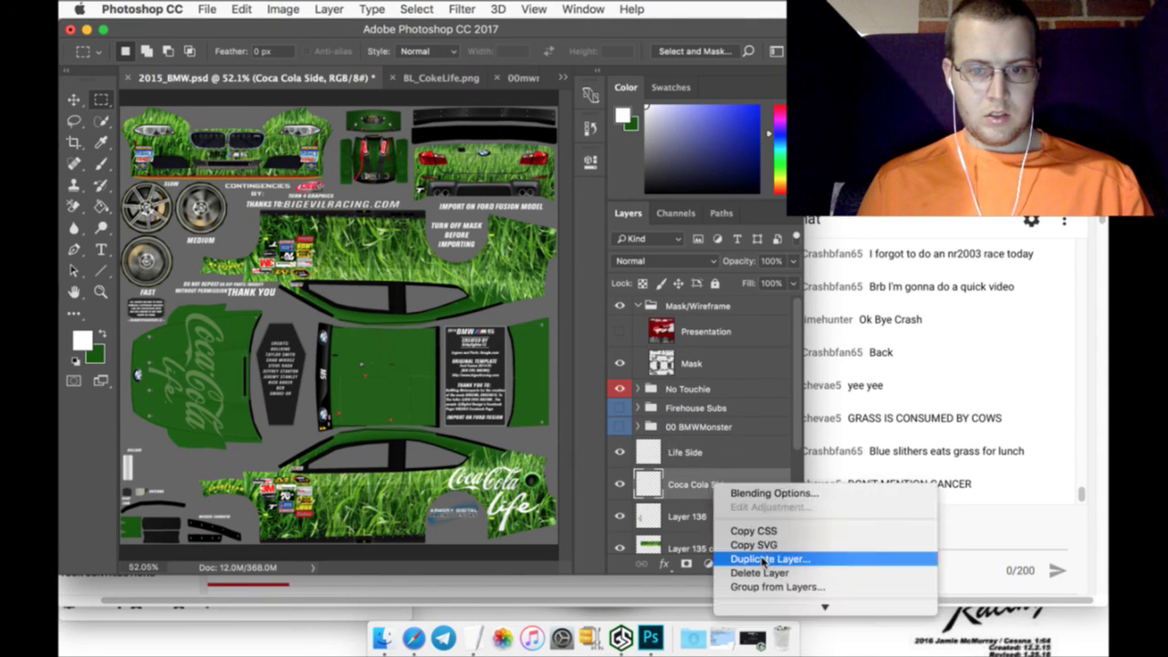
{"action": "left_click", "coordinate": [763, 559]}
{"action": "left_click", "coordinate": [739, 246]}
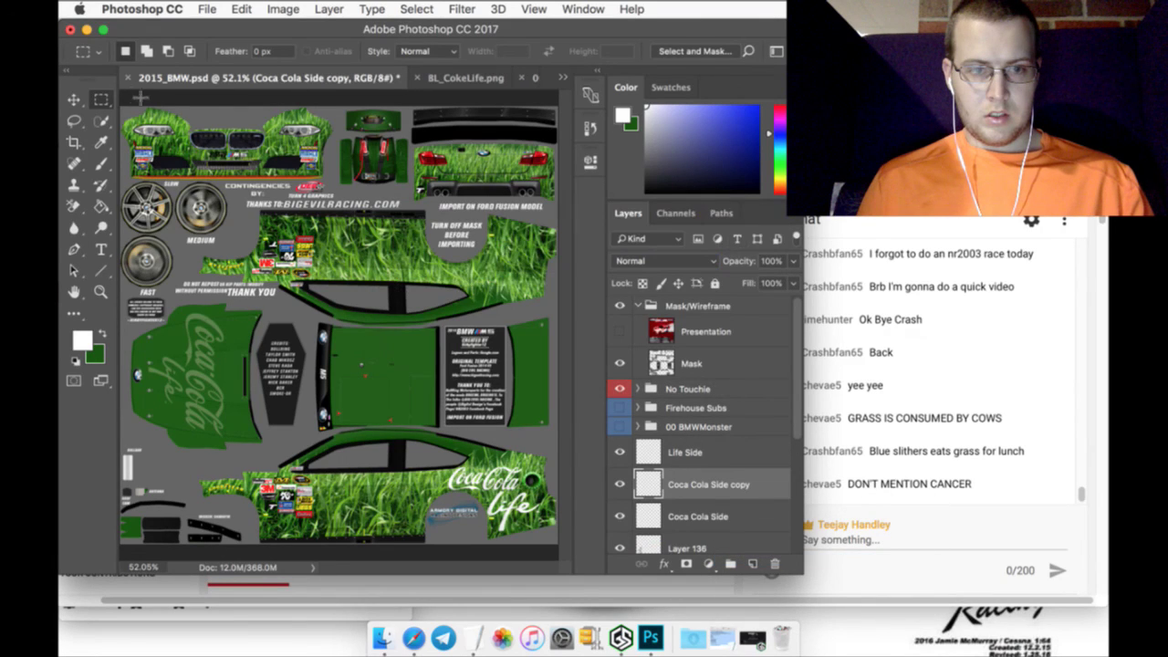
{"action": "left_click", "coordinate": [76, 101]}
{"action": "key", "text": "super+t"}
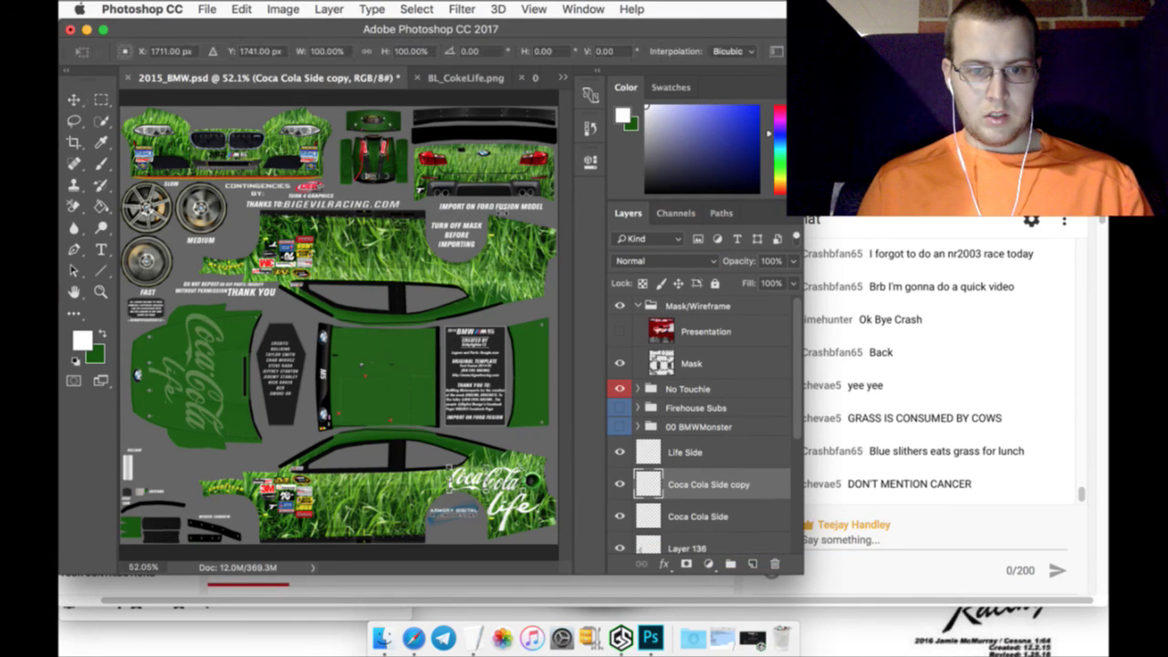
{"action": "left_click", "coordinate": [492, 55]}
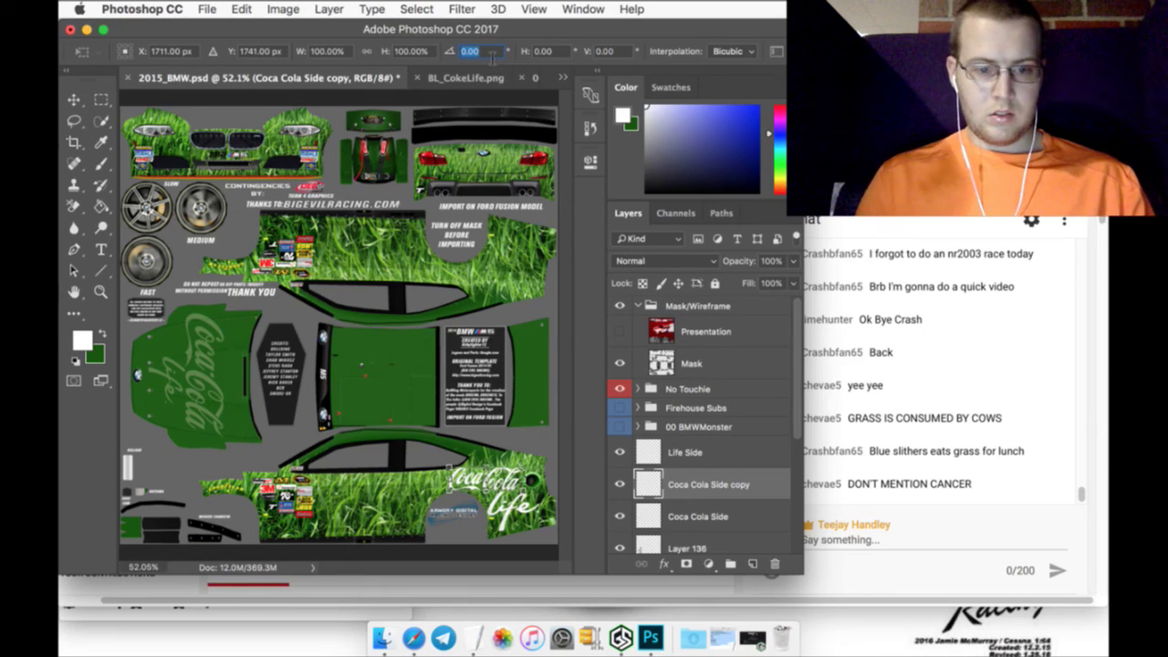
{"action": "type", "text": "180"}
{"action": "key", "text": "Return"}
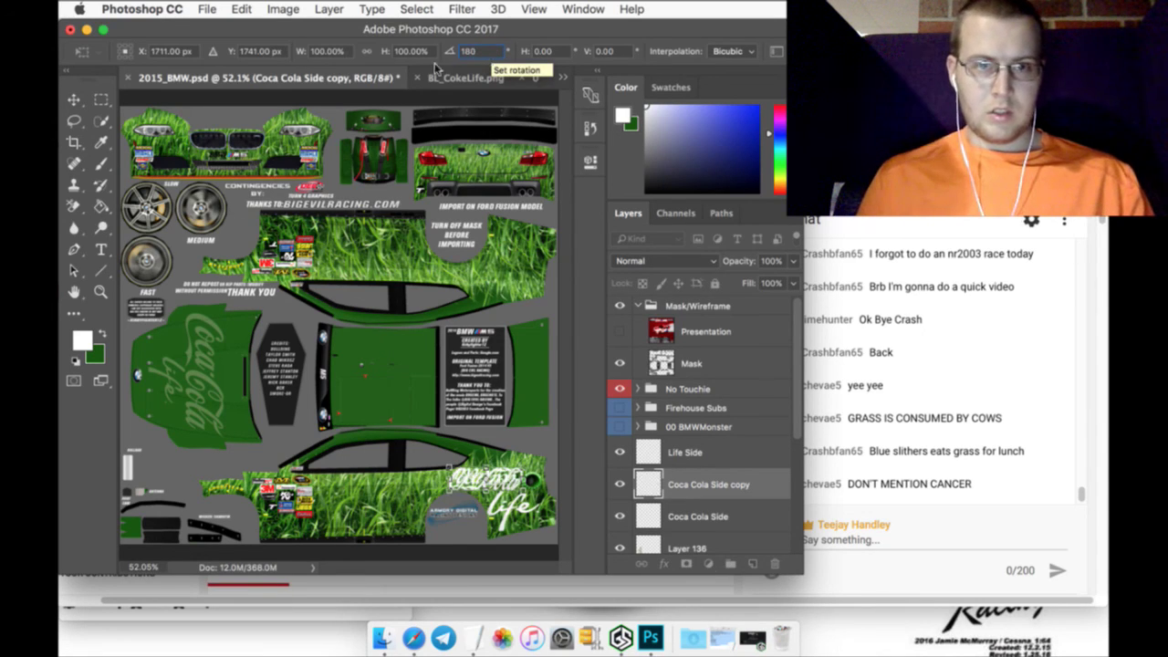
Move the rotated Coca-Cola logo onto the upper car side at Y 787 px and apply the transform
{"action": "left_click", "coordinate": [260, 52]}
{"action": "type", "text": "741"}
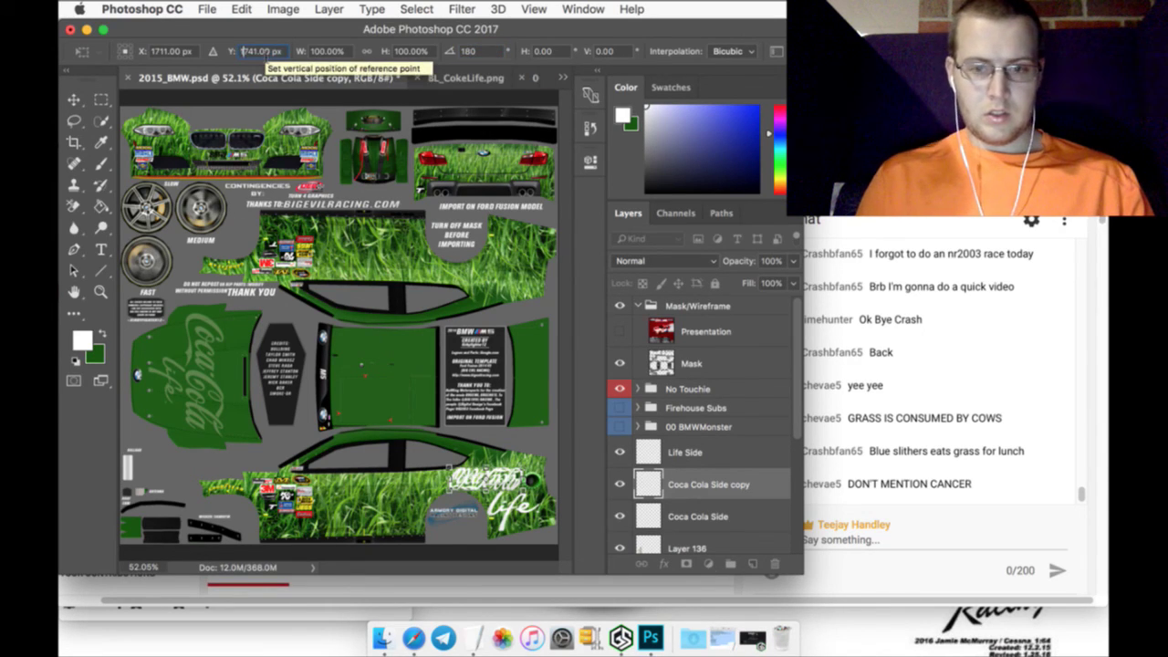
{"action": "key", "text": "Return"}
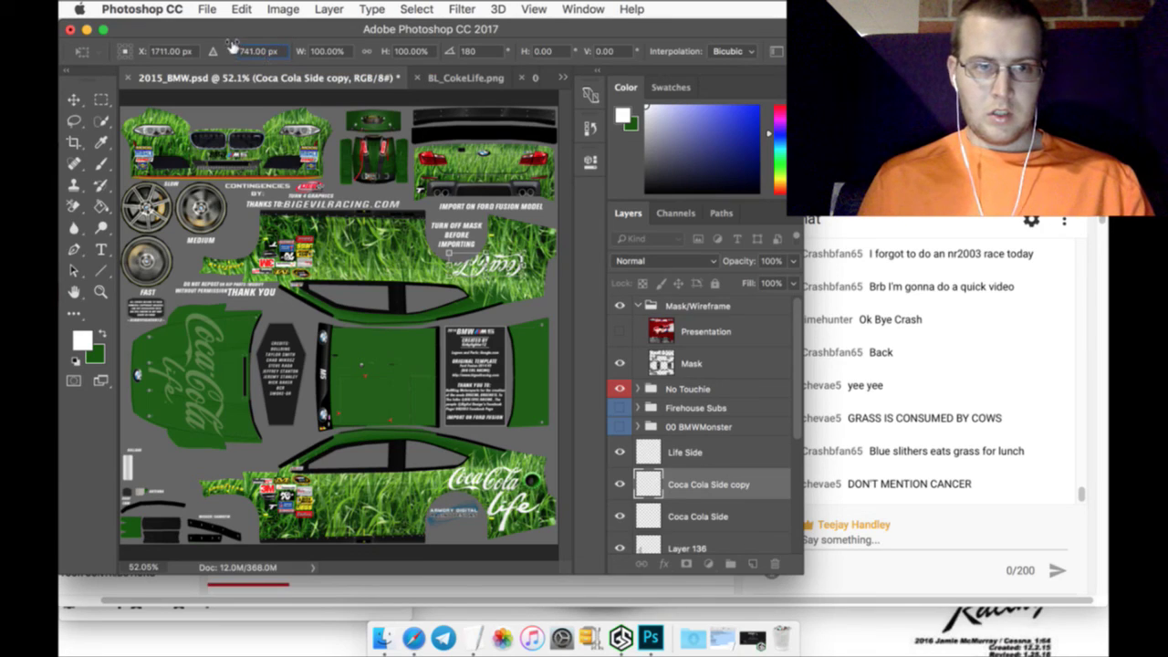
{"action": "left_click_drag", "start_coordinate": [245, 45], "coordinate": [271, 47]}
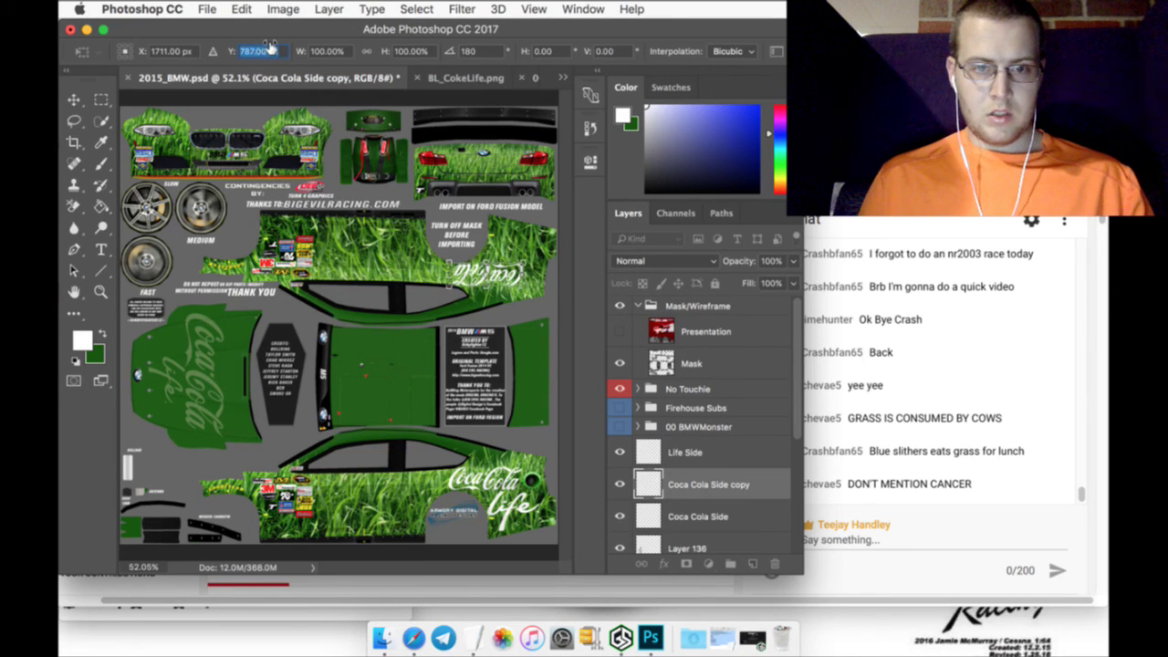
{"action": "left_click", "coordinate": [103, 99]}
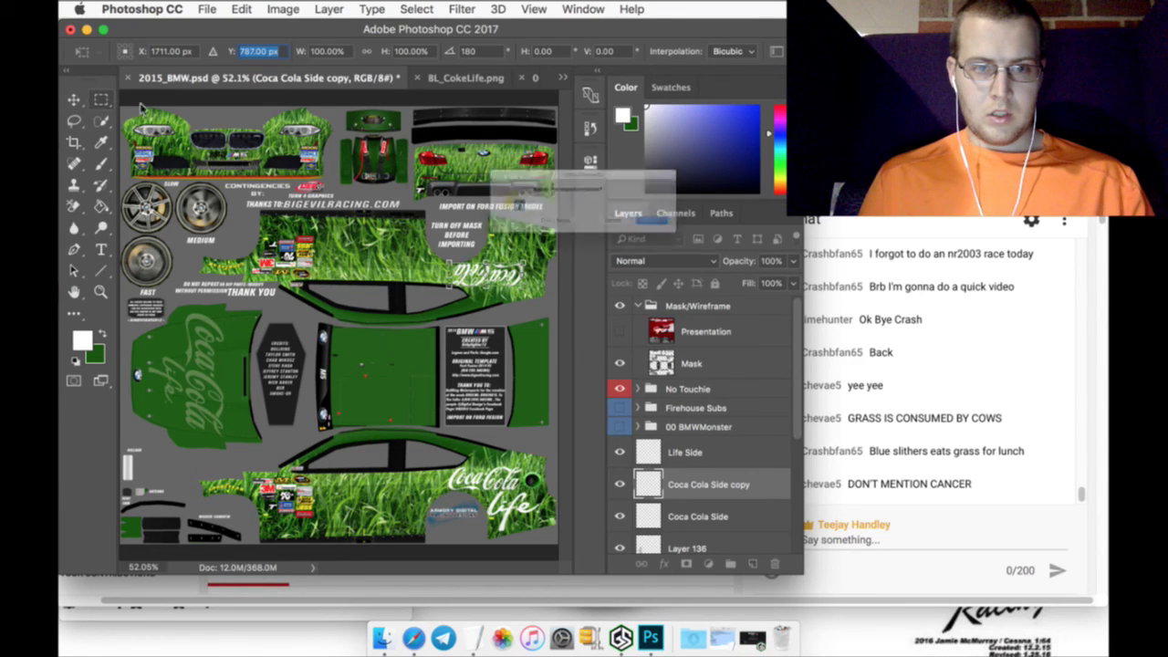
{"action": "left_click", "coordinate": [719, 239]}
Duplicate the Life Side layer and rotate the copy 180 degrees
{"action": "left_click", "coordinate": [723, 461]}
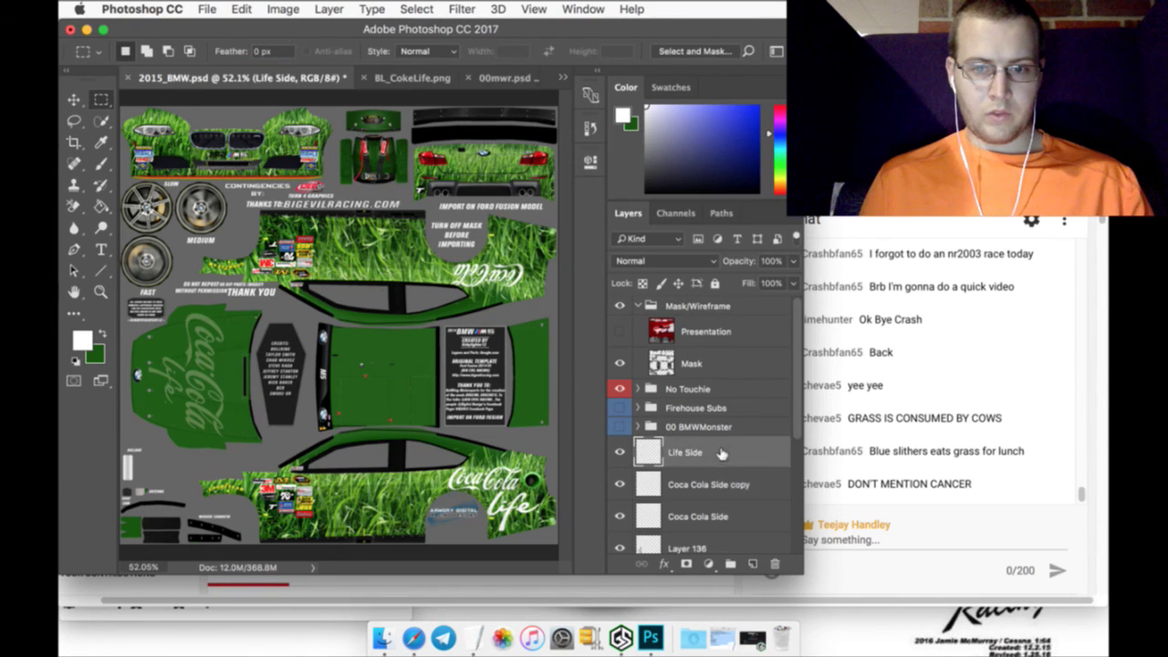
{"action": "right_click", "coordinate": [723, 456]}
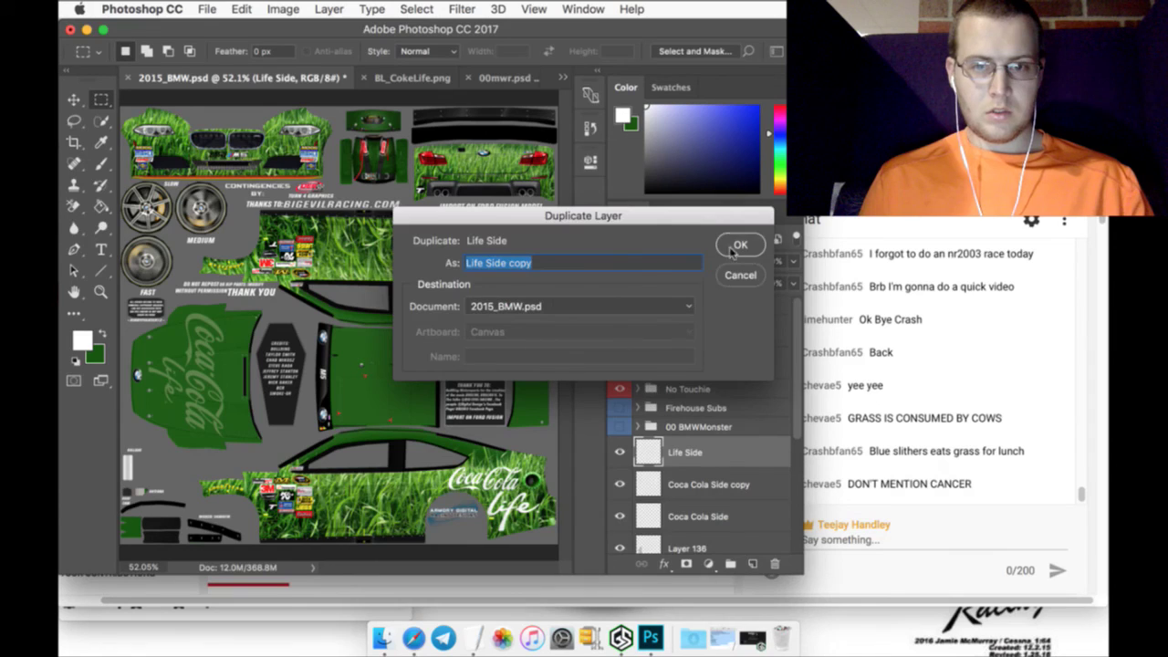
{"action": "left_click", "coordinate": [737, 246]}
{"action": "left_click", "coordinate": [75, 100]}
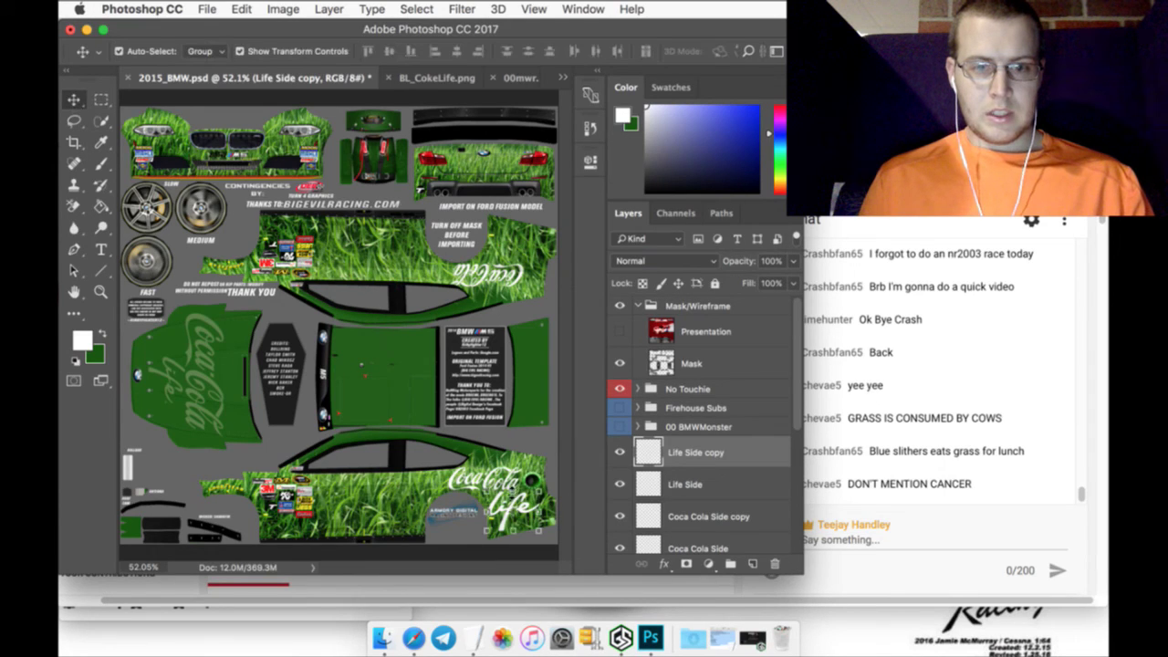
{"action": "key", "text": "super+t"}
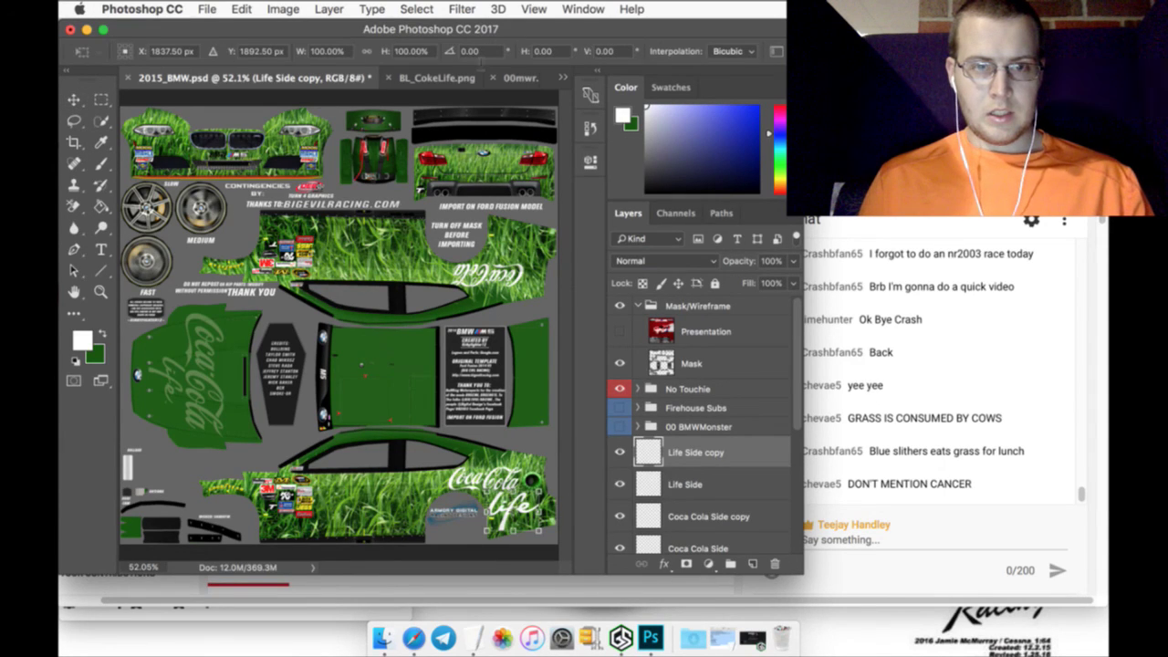
{"action": "left_click", "coordinate": [482, 52]}
{"action": "type", "text": "180"}
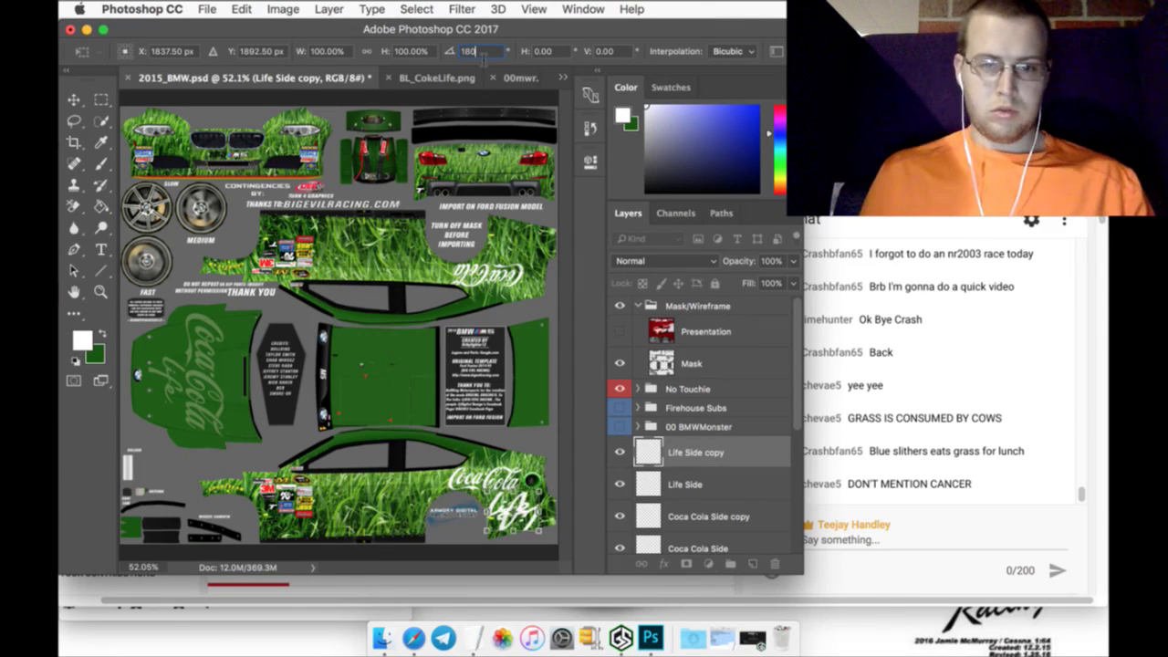
Move the rotated "life" lettering above the inverted Coca-Cola logo at Y 625.5 px and apply the transform
{"action": "key", "text": "BackSpace"}
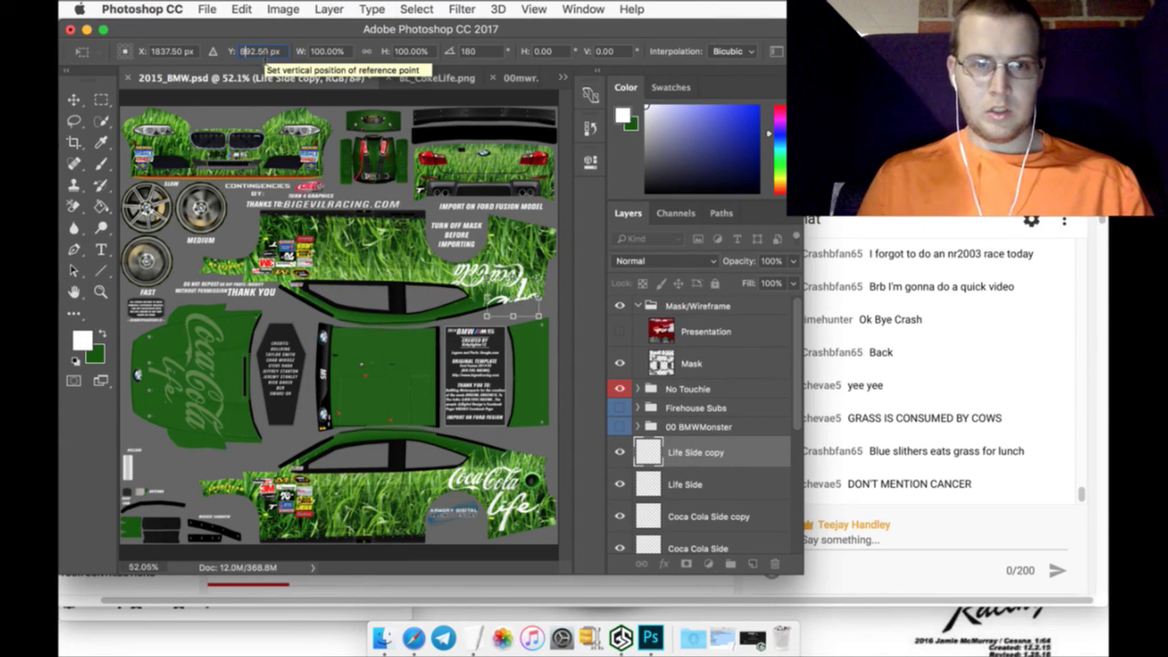
{"action": "key", "text": "Delete"}
{"action": "type", "text": "6"}
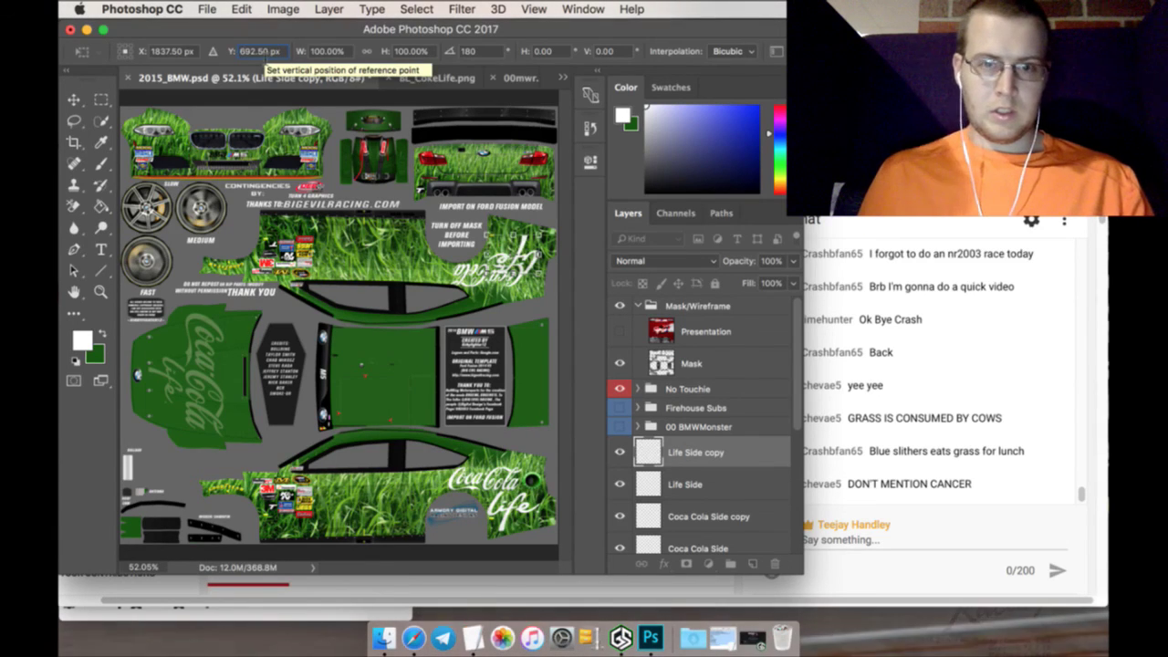
{"action": "left_click_drag", "start_coordinate": [231, 51], "coordinate": [175, 47]}
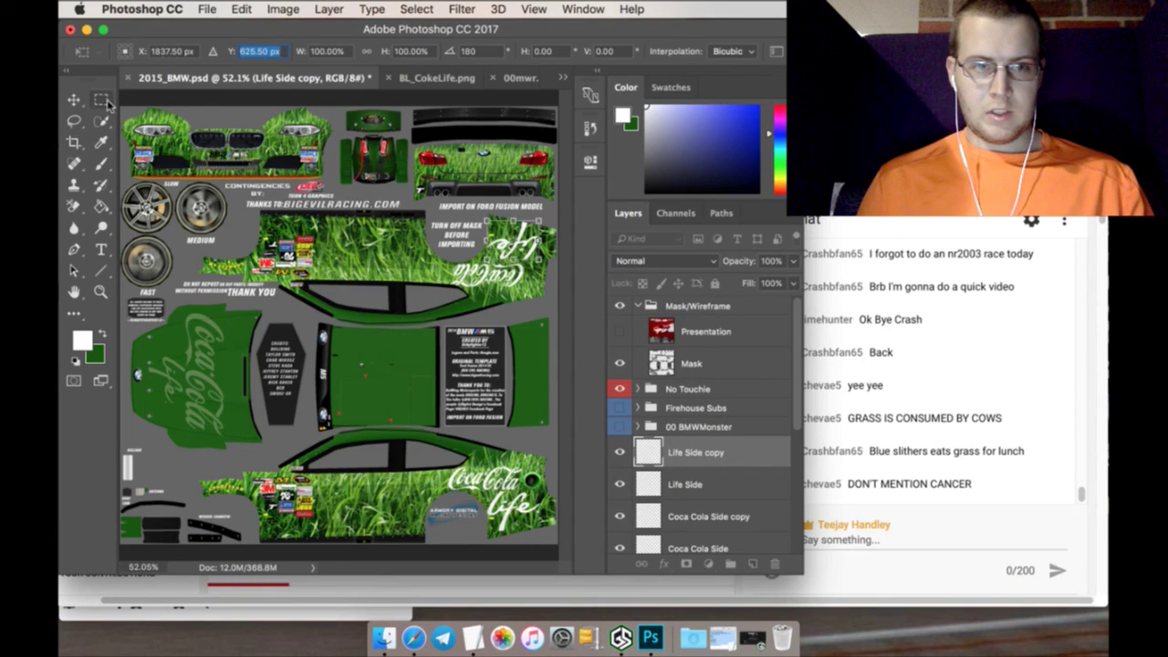
{"action": "left_click", "coordinate": [104, 100]}
{"action": "left_click", "coordinate": [719, 241]}
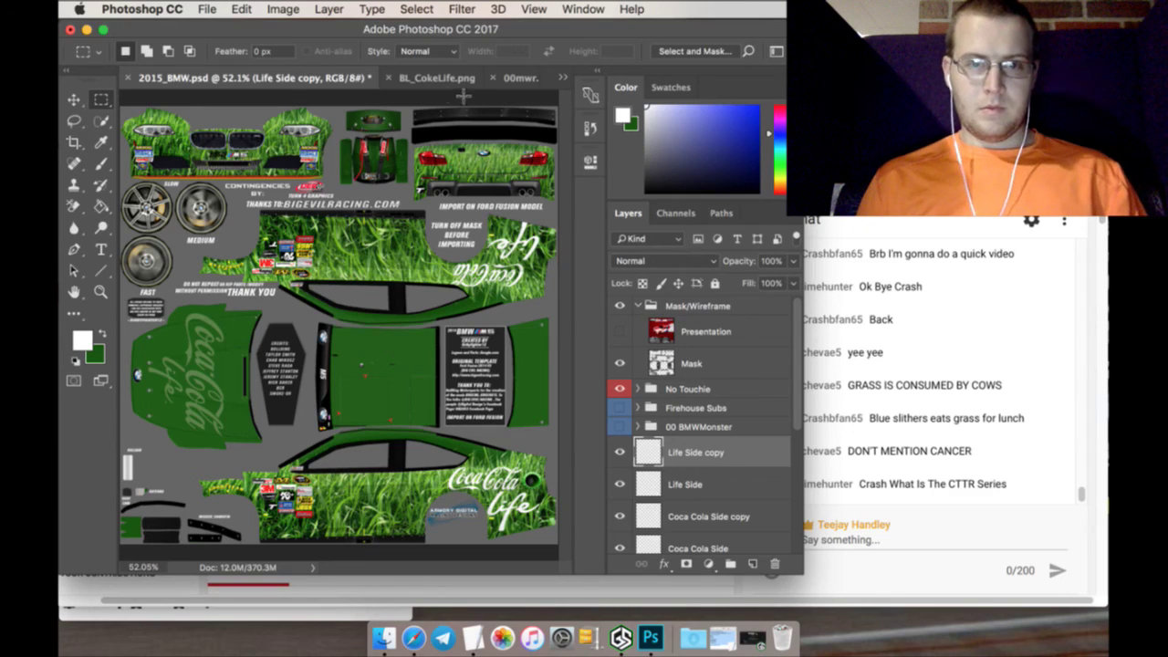
Close the BL_CokeLife.png document
{"action": "left_click", "coordinate": [388, 79]}
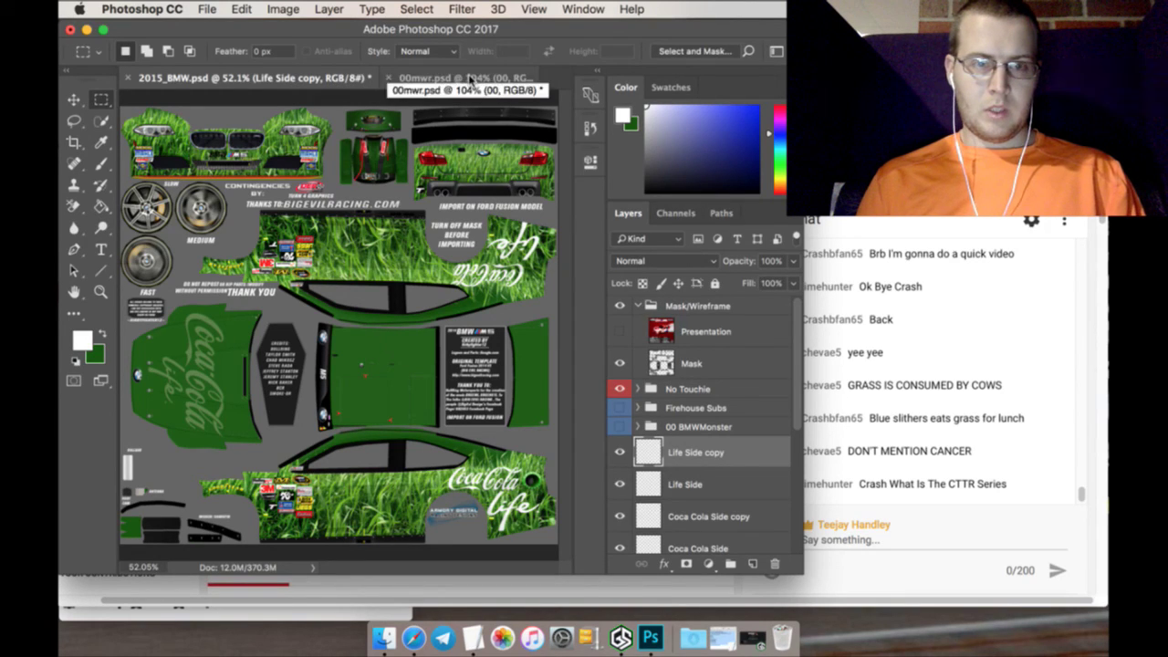
Switch to the Schedule document in TextEdit and review the BMW drivers' car numbers and sponsor assignments
{"action": "left_click", "coordinate": [126, 614]}
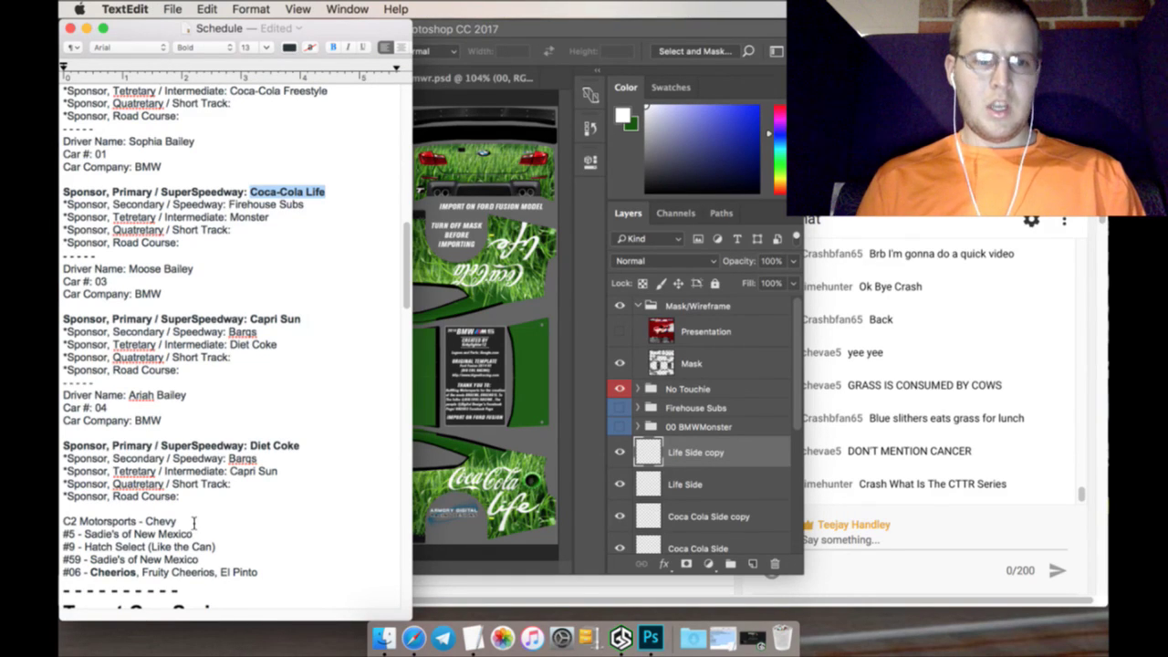
{"action": "scroll", "coordinate": [195, 522], "scroll_direction": "down", "scroll_amount": 1}
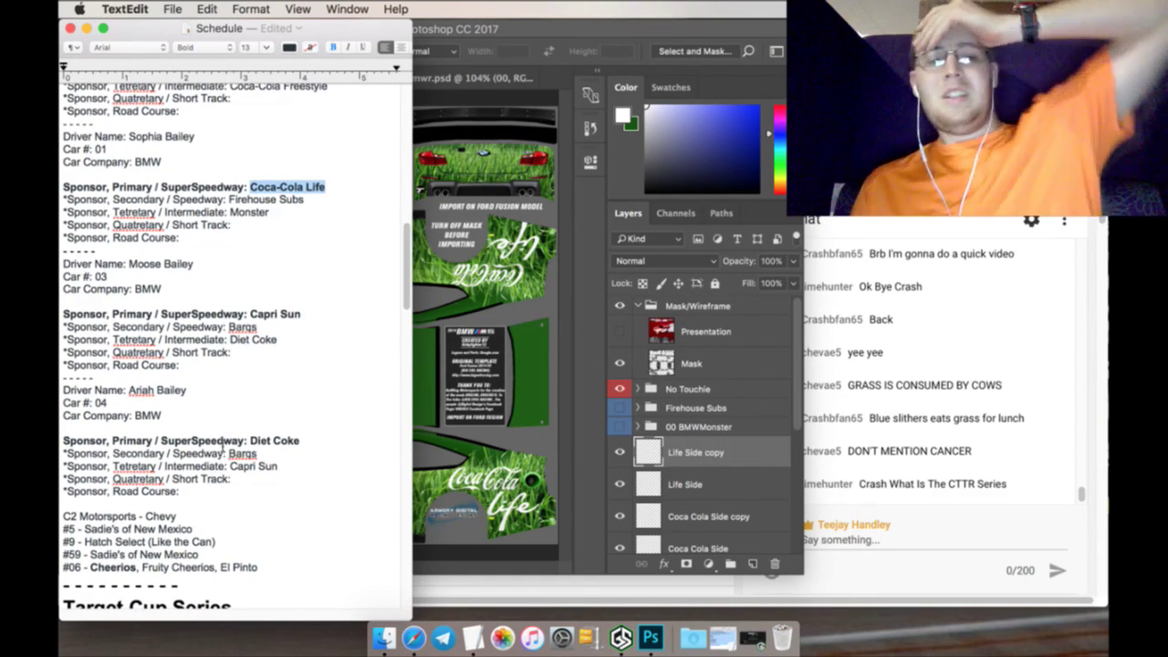
{"action": "scroll", "coordinate": [223, 445], "scroll_direction": "down", "scroll_amount": 3}
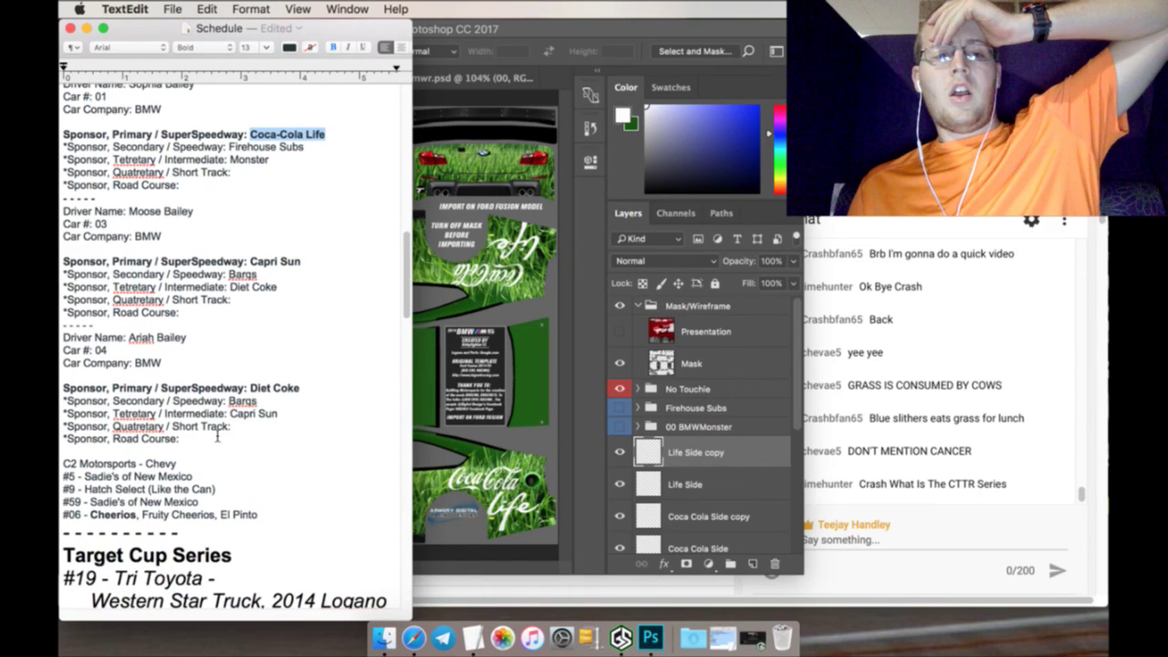
{"action": "scroll", "coordinate": [217, 438], "scroll_direction": "up", "scroll_amount": 10}
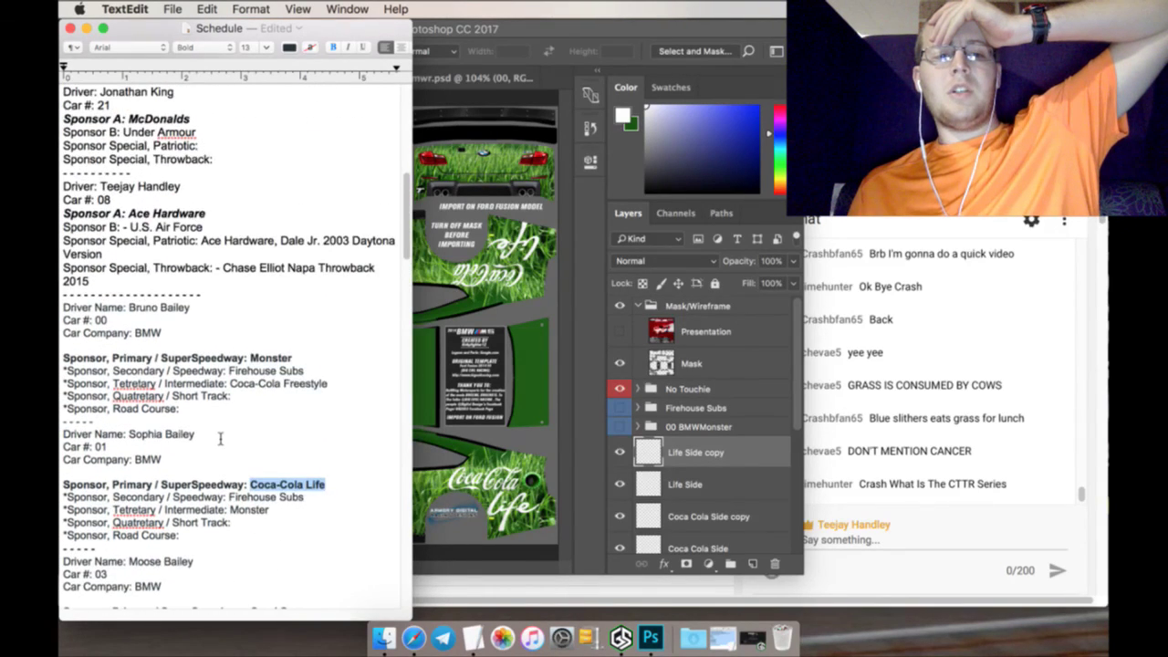
{"action": "scroll", "coordinate": [220, 439], "scroll_direction": "up", "scroll_amount": 2}
{"action": "scroll", "coordinate": [220, 439], "scroll_direction": "down", "scroll_amount": 2}
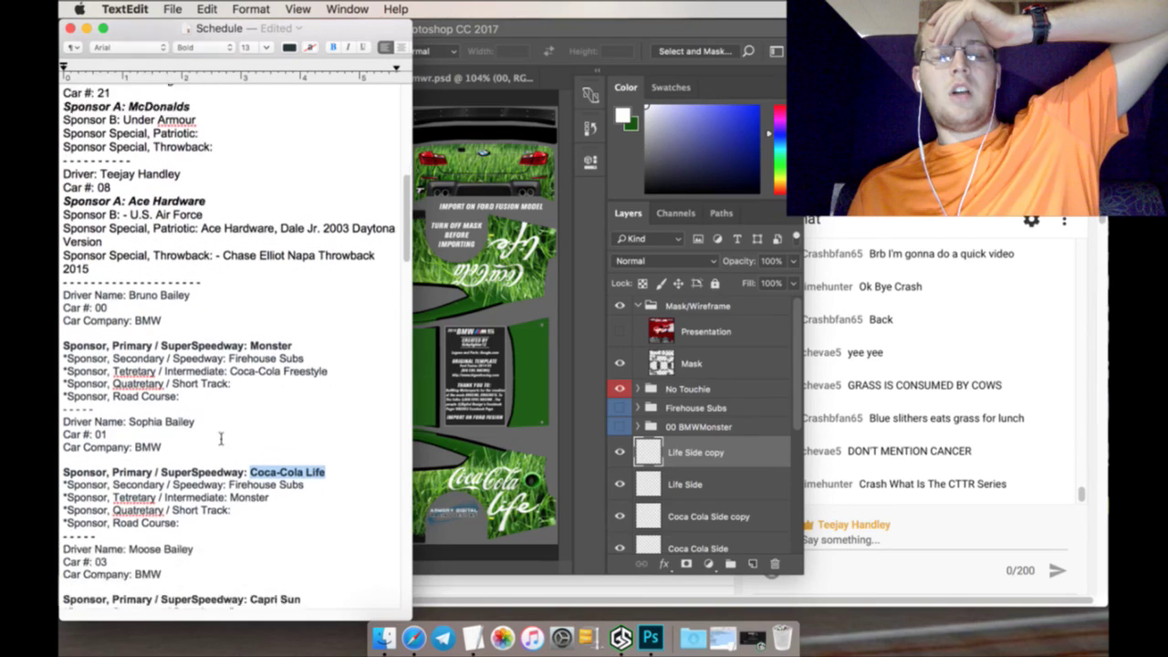
{"action": "scroll", "coordinate": [220, 439], "scroll_direction": "down", "scroll_amount": 8}
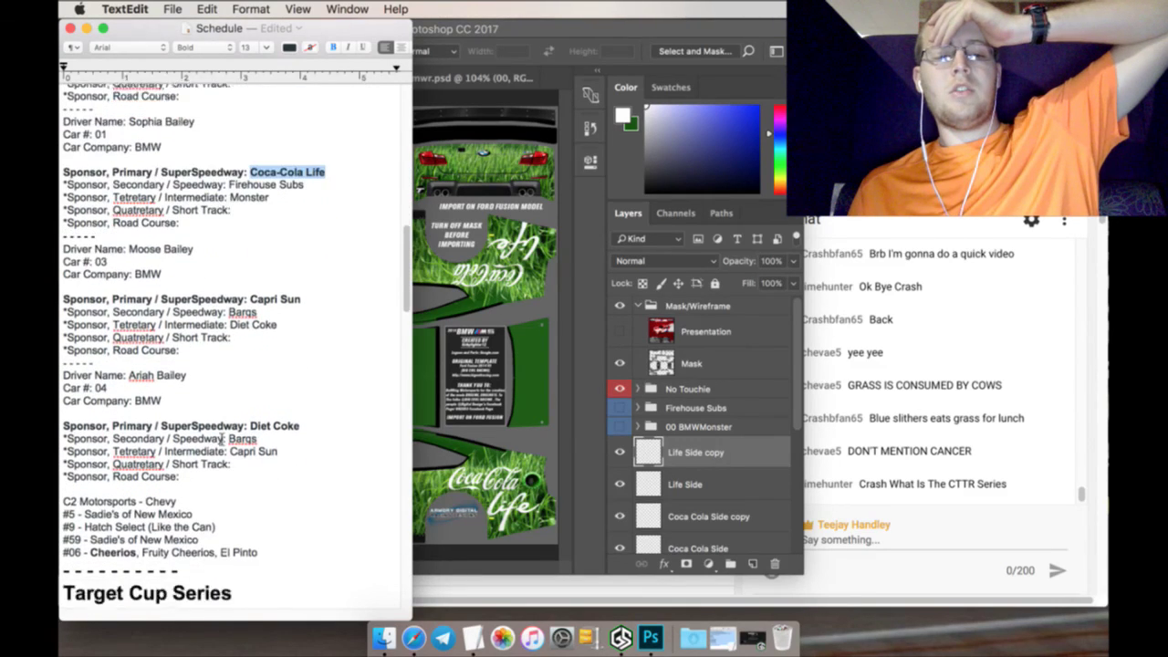
{"action": "scroll", "coordinate": [221, 439], "scroll_direction": "down", "scroll_amount": 1}
{"action": "scroll", "coordinate": [222, 439], "scroll_direction": "up", "scroll_amount": 2}
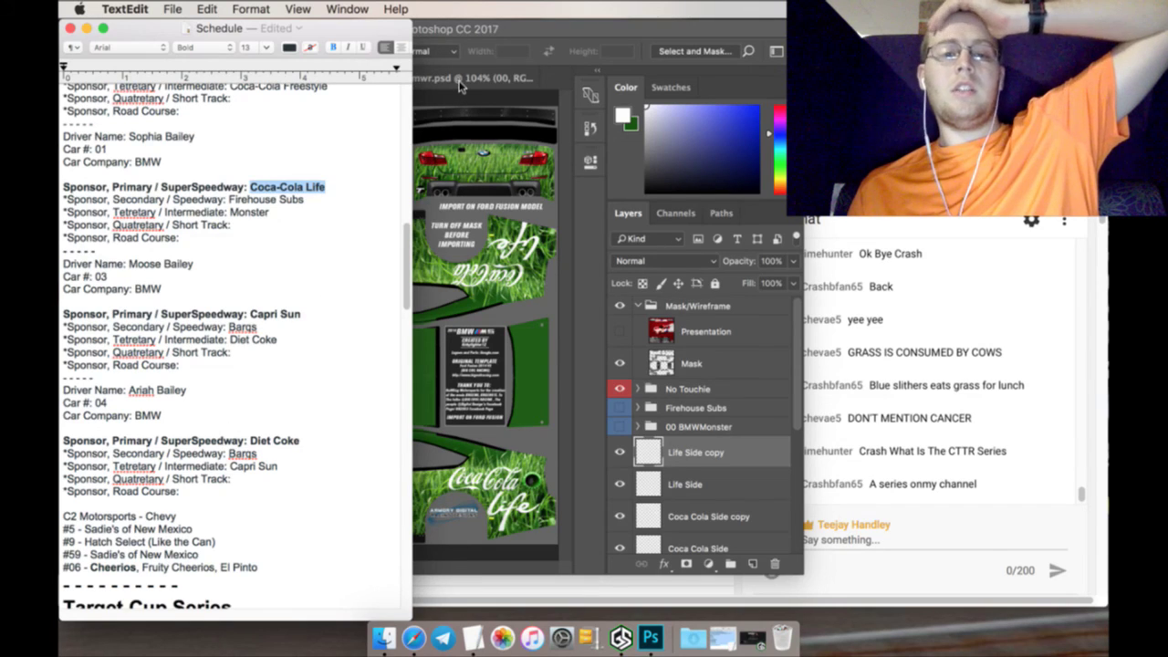
Return to Photoshop, open the 00mwr.psd document, and show and select the 03 number layer
{"action": "left_click", "coordinate": [435, 147]}
{"action": "left_click", "coordinate": [447, 77]}
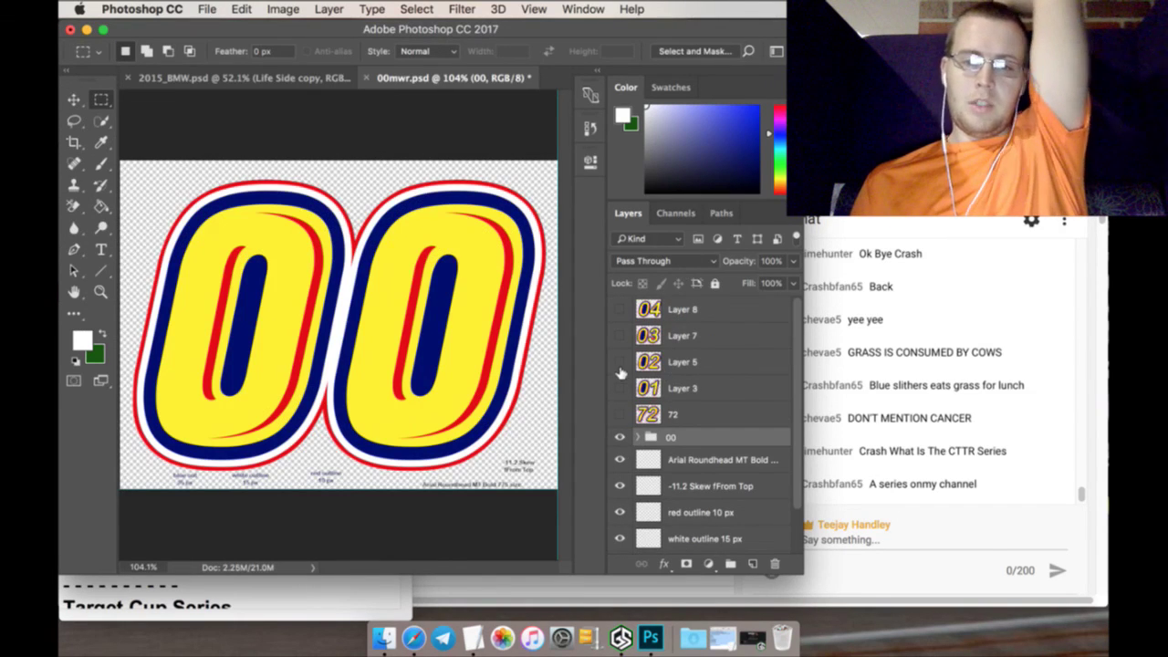
{"action": "left_click", "coordinate": [619, 336]}
{"action": "left_click", "coordinate": [648, 336]}
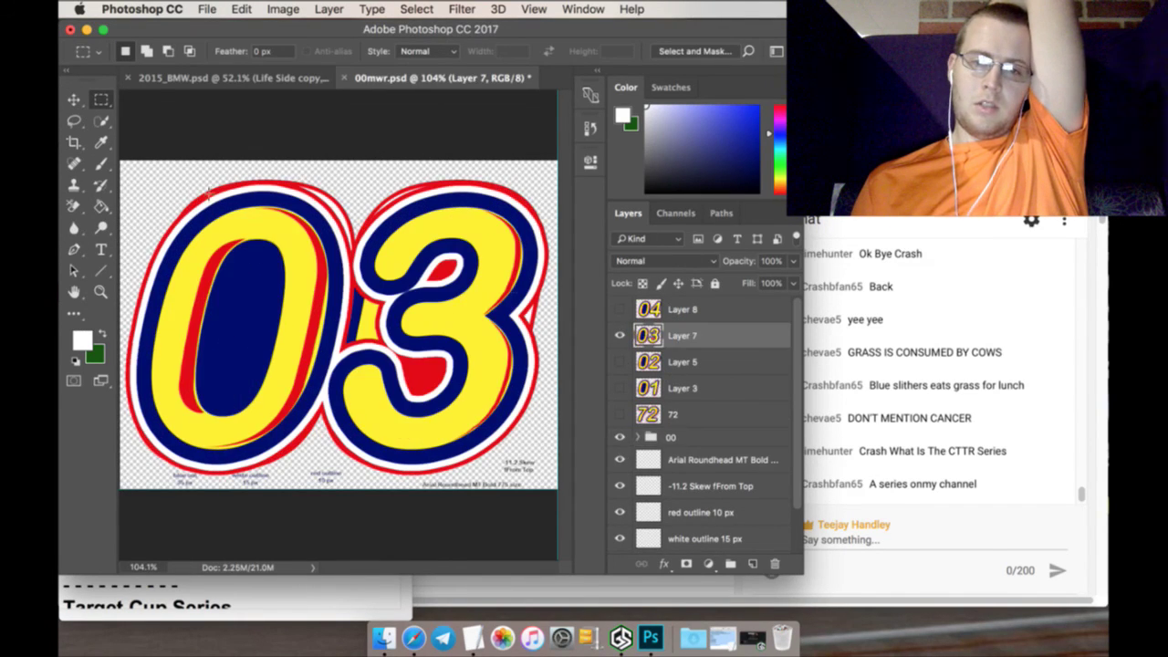
Copy the 03 number from 00mwr.psd into 2015_BMW.psd and move it in Free Transform over the lower side panel
{"action": "left_click", "coordinate": [74, 99]}
{"action": "left_click_drag", "start_coordinate": [233, 222], "coordinate": [315, 274]}
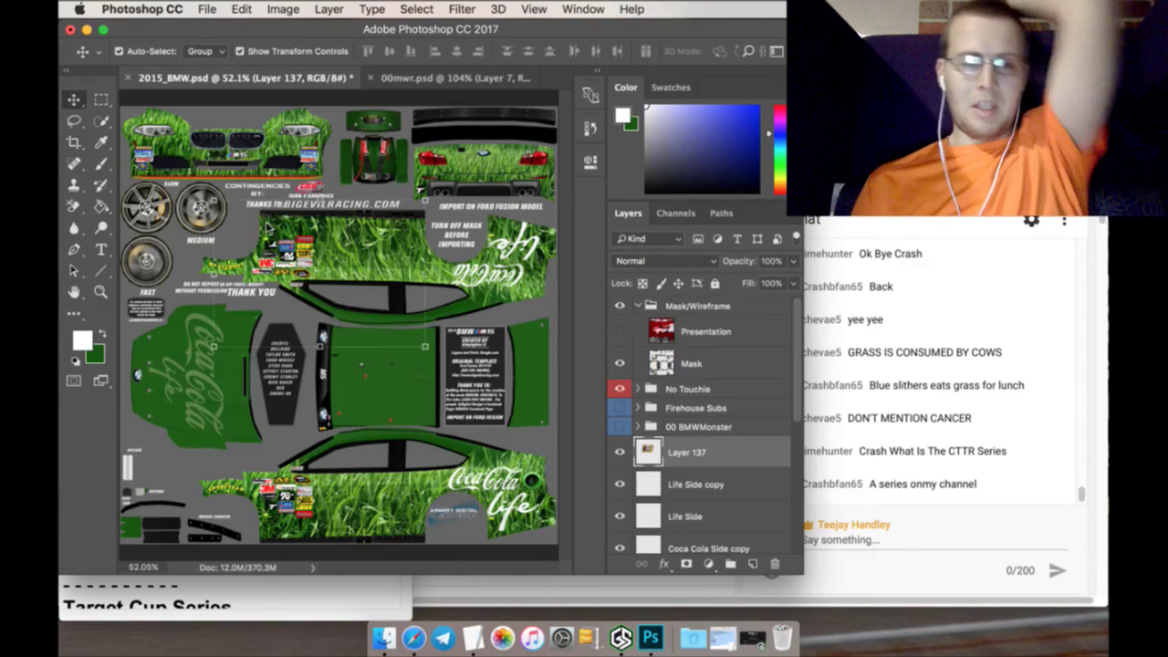
{"action": "key", "text": "ctrl+t"}
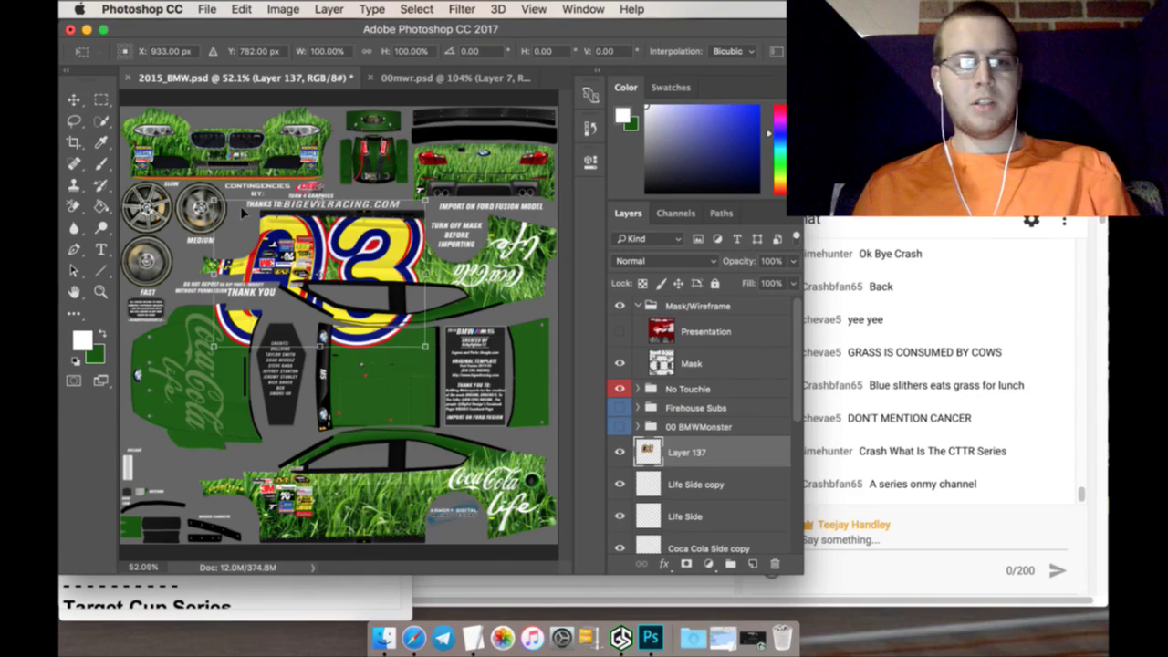
{"action": "left_click_drag", "start_coordinate": [251, 262], "coordinate": [356, 447]}
{"action": "left_click_drag", "start_coordinate": [358, 402], "coordinate": [354, 398]}
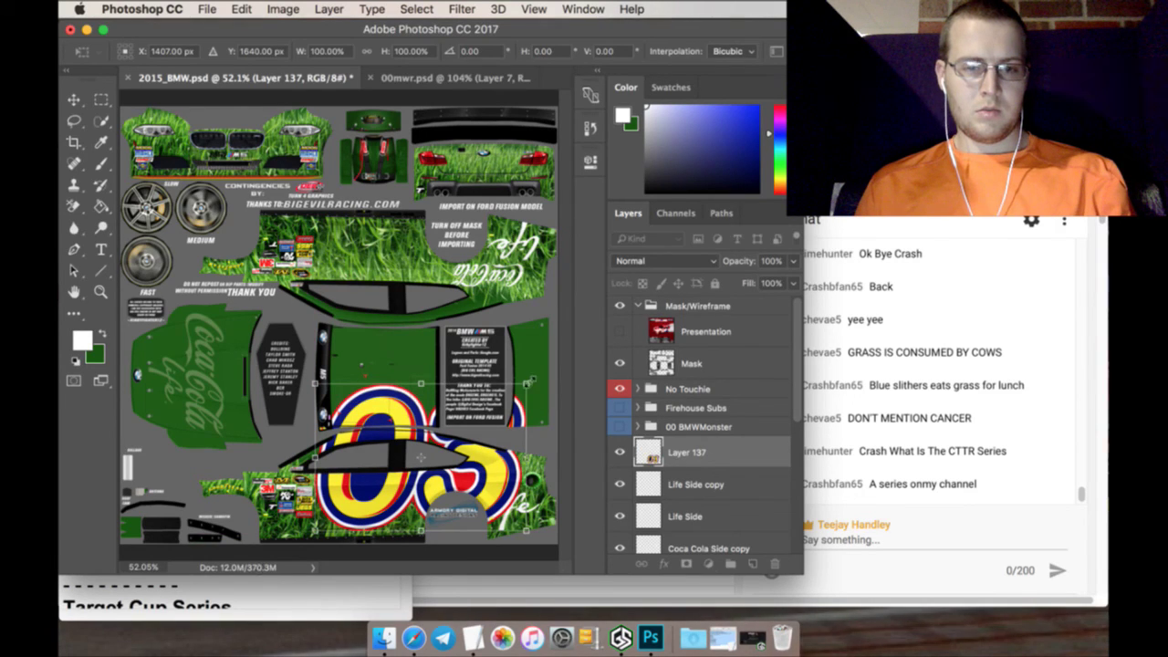
Scale the 03 number to about 37% so it fits the lower door area at X 1095 px, Y 1857.5 px, and apply the transform
{"action": "left_click_drag", "start_coordinate": [528, 383], "coordinate": [397, 476]}
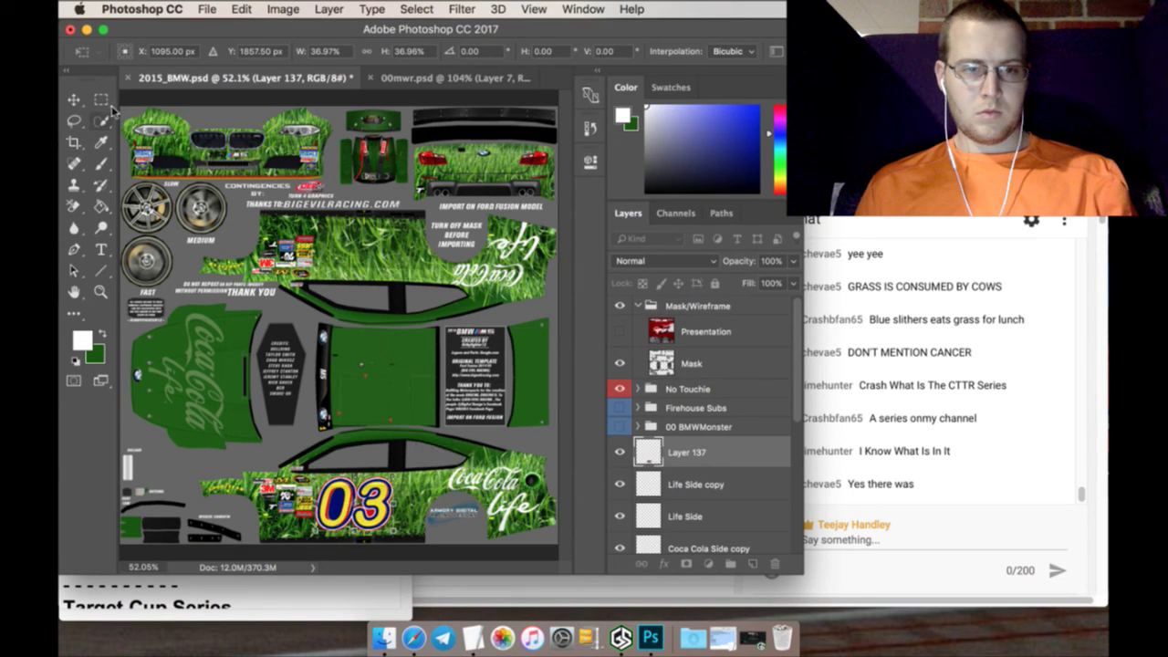
{"action": "left_click", "coordinate": [101, 98]}
{"action": "left_click", "coordinate": [722, 239]}
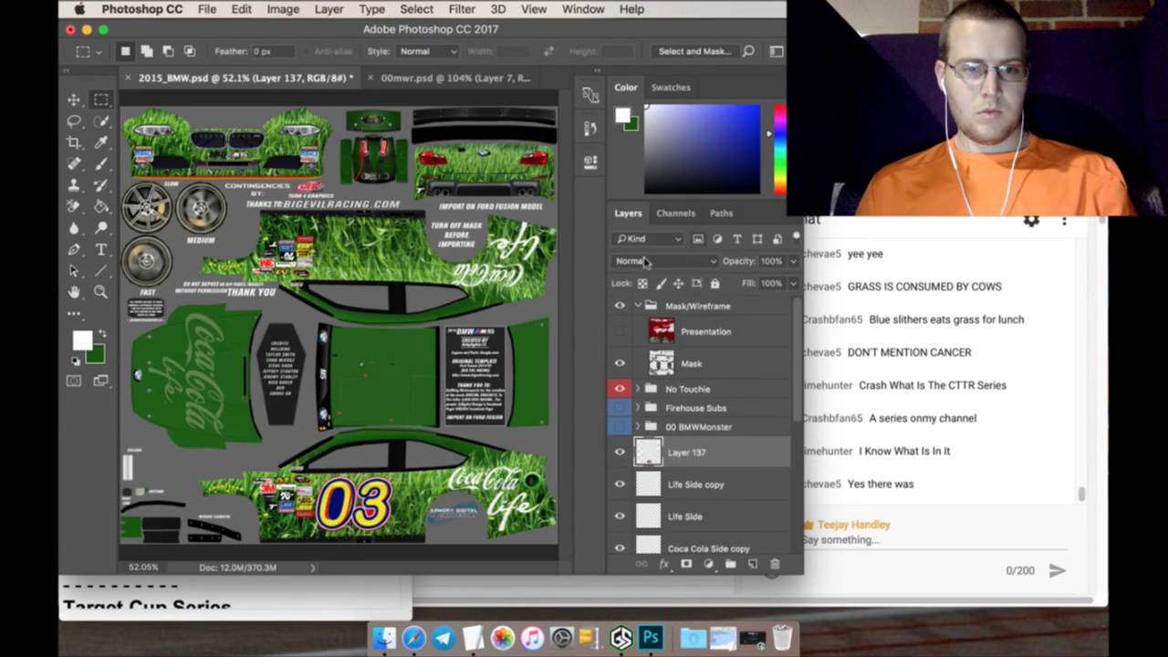
Examine the 03 number on the lower side panel up close at 300%
{"action": "left_click", "coordinate": [99, 292]}
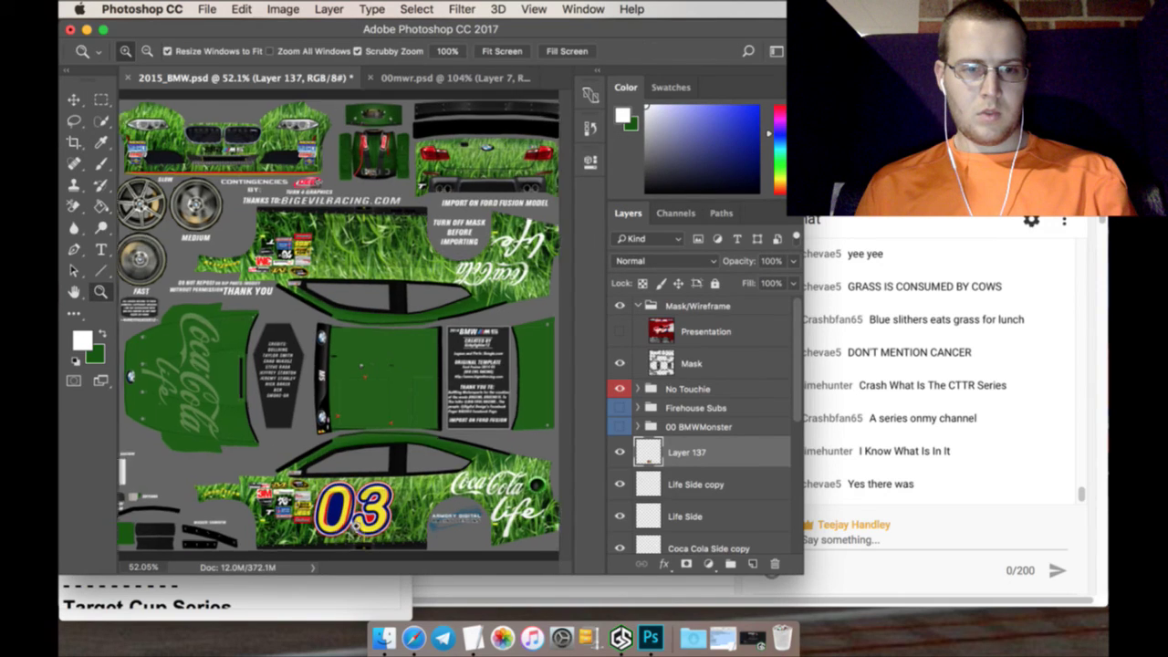
{"action": "left_click", "coordinate": [351, 526]}
{"action": "left_click", "coordinate": [351, 526]}
{"action": "left_click", "coordinate": [346, 527]}
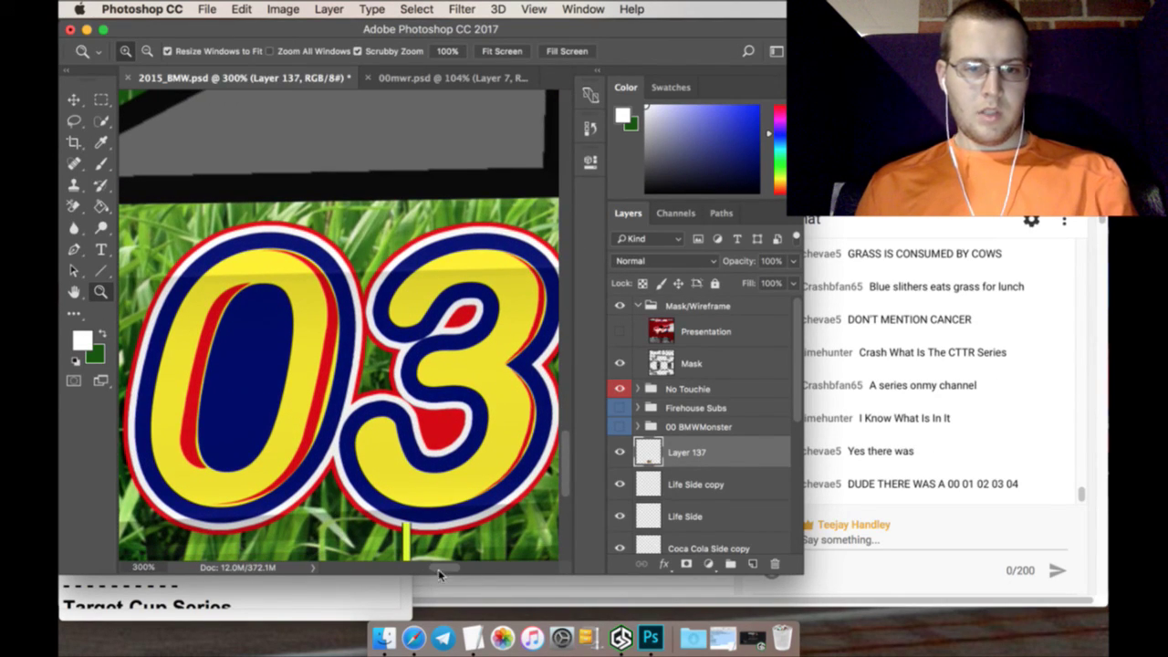
{"action": "left_click_drag", "start_coordinate": [439, 568], "coordinate": [440, 568]}
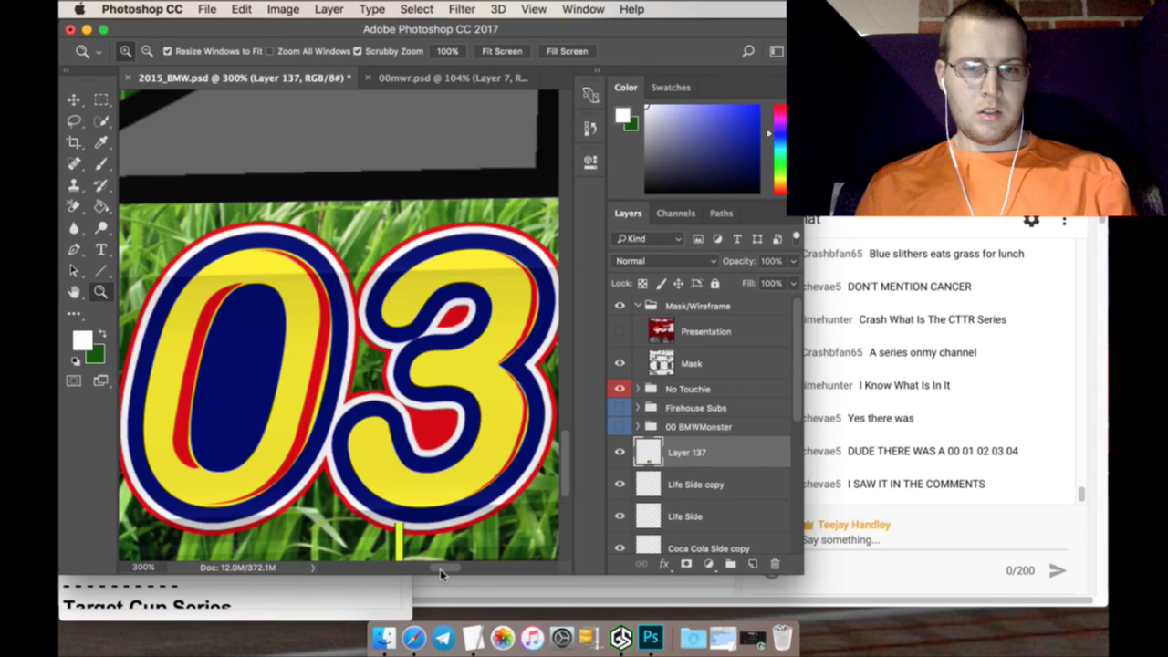
Switch to the Schedule document in TextEdit and check which car numbers the BMW driver entries cover
{"action": "left_click", "coordinate": [307, 604]}
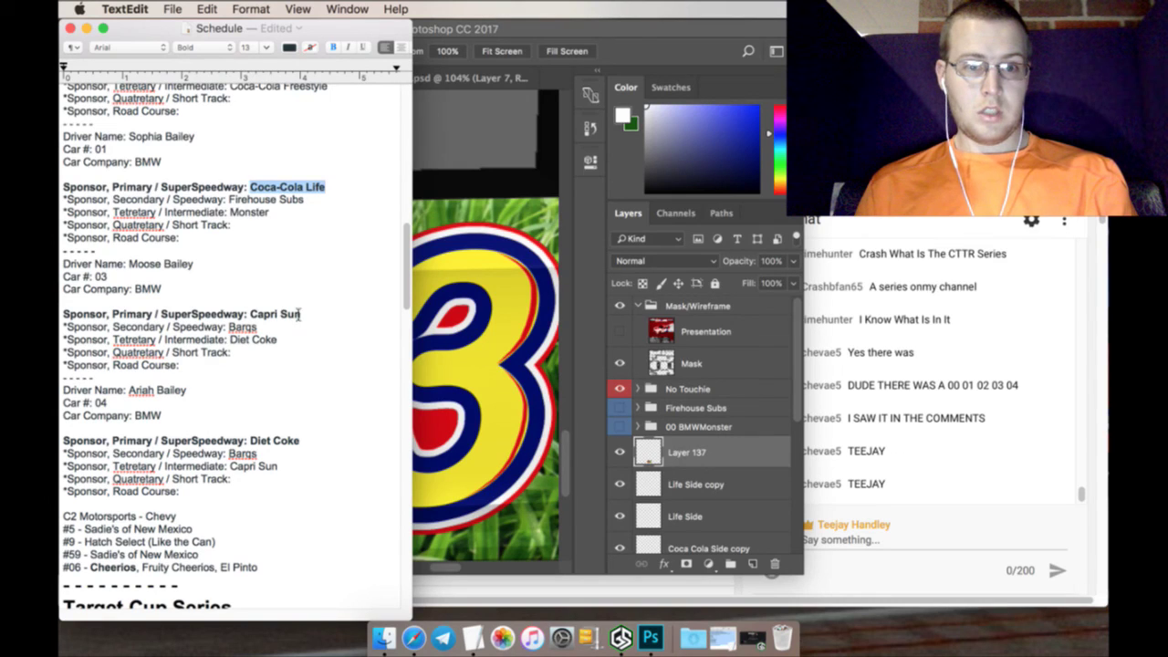
{"action": "scroll", "coordinate": [282, 294], "scroll_direction": "up", "scroll_amount": 5}
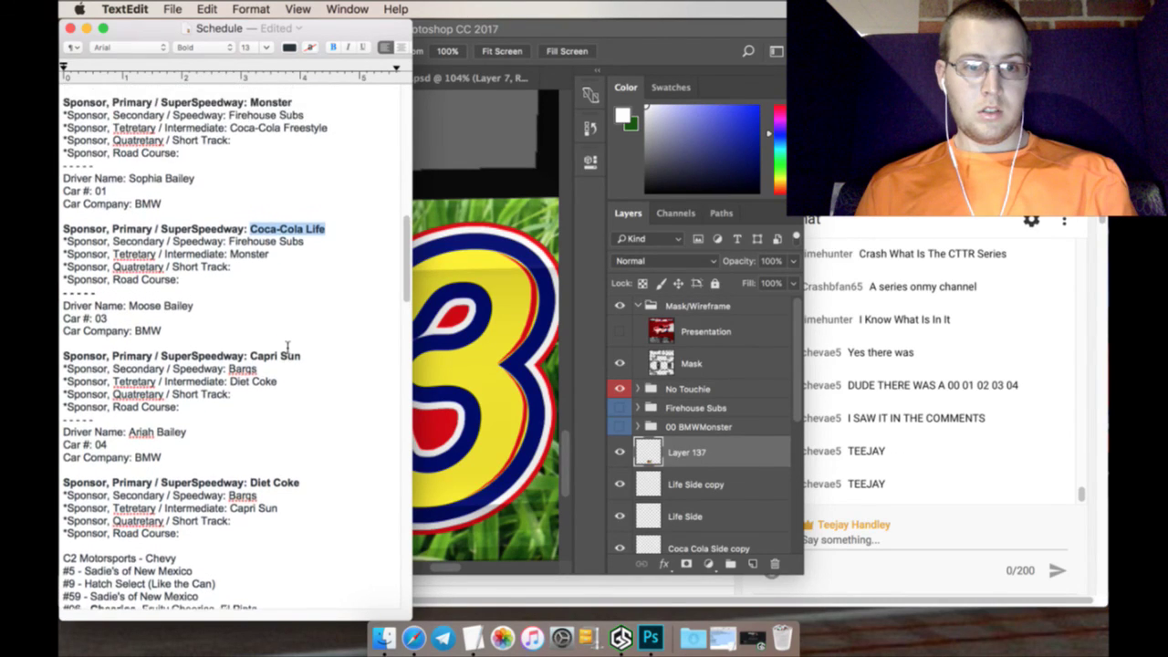
{"action": "scroll", "coordinate": [287, 382], "scroll_direction": "up", "scroll_amount": 3}
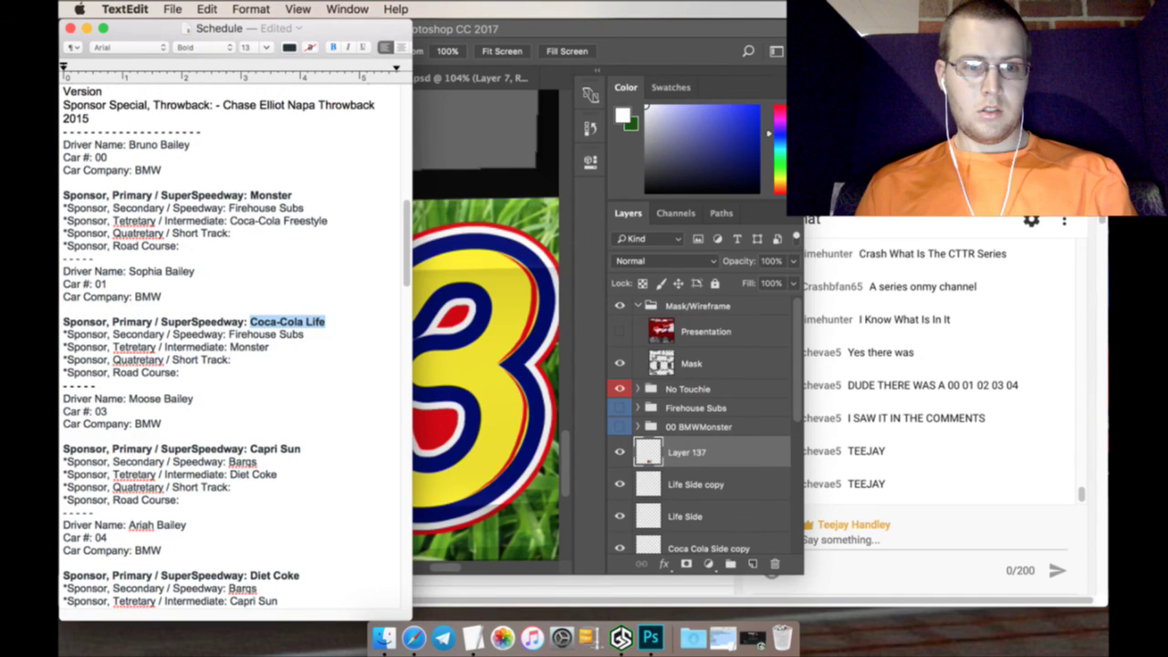
Switch to Google Hangouts in Safari and search the car-request conversation's history for the Team BMW number list
{"action": "key", "text": "super+Tab"}
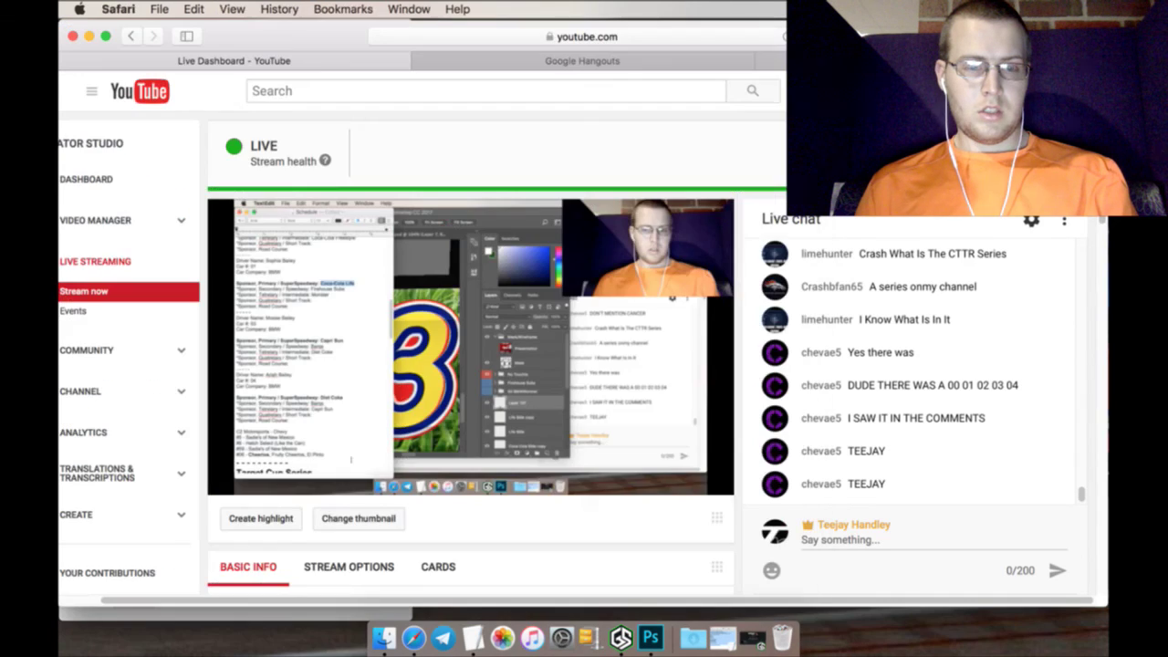
{"action": "left_click", "coordinate": [725, 61]}
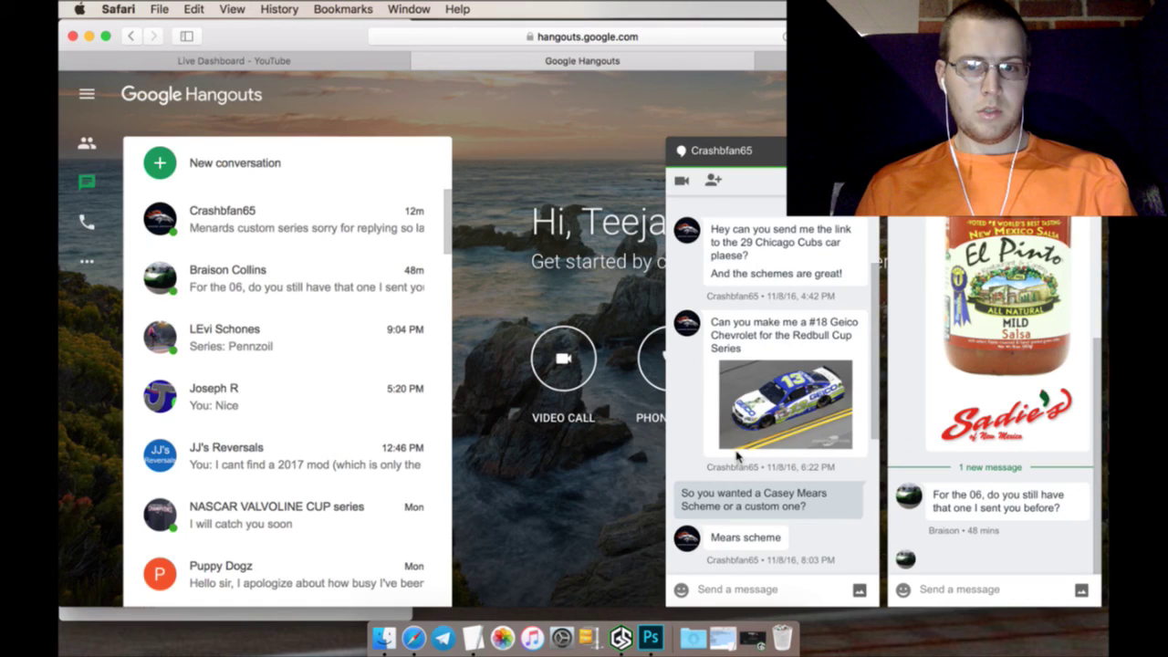
{"action": "left_click", "coordinate": [936, 437]}
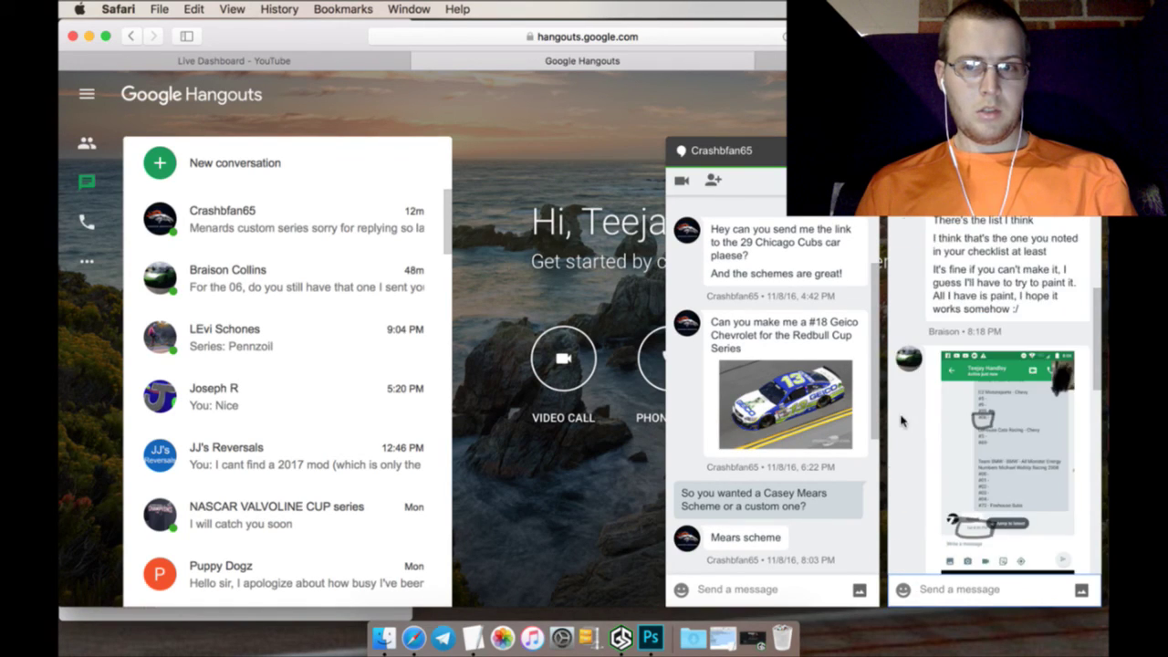
{"action": "scroll", "coordinate": [936, 436], "scroll_direction": "up", "scroll_amount": 10}
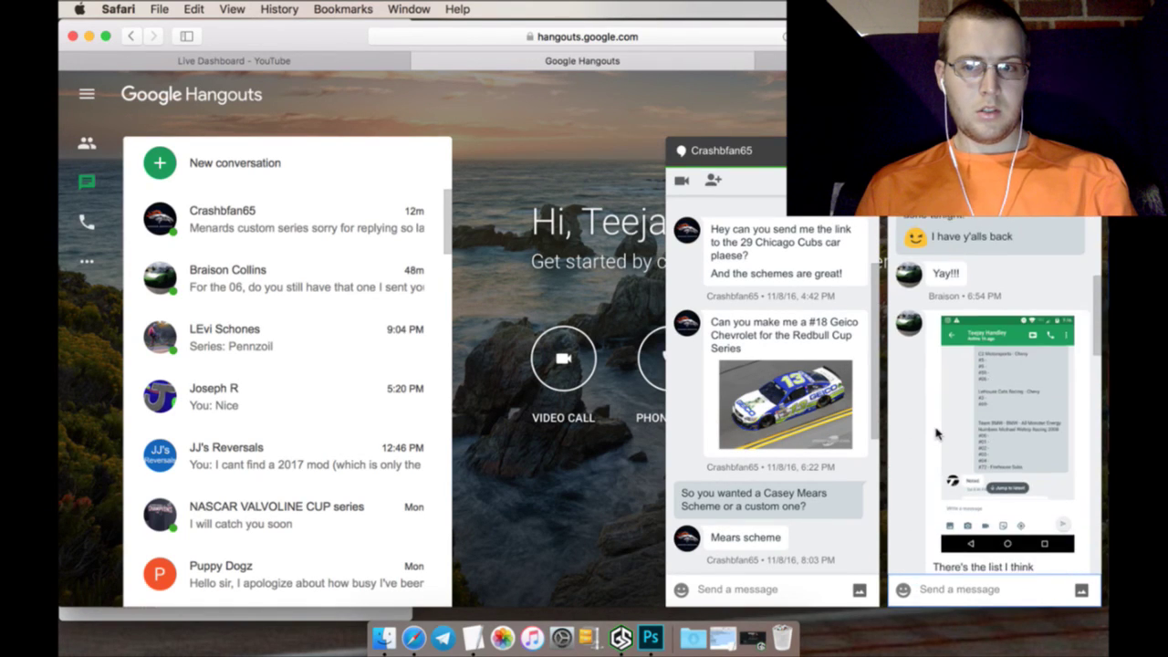
{"action": "scroll", "coordinate": [936, 436], "scroll_direction": "up", "scroll_amount": 15}
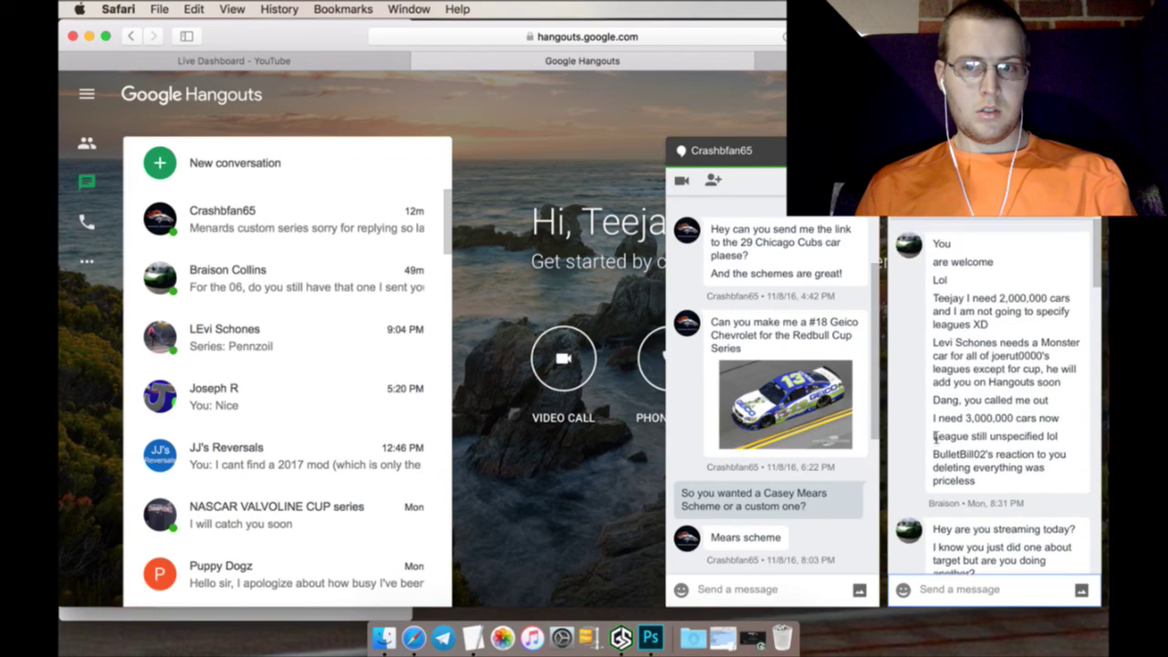
{"action": "scroll", "coordinate": [936, 436], "scroll_direction": "up", "scroll_amount": 15}
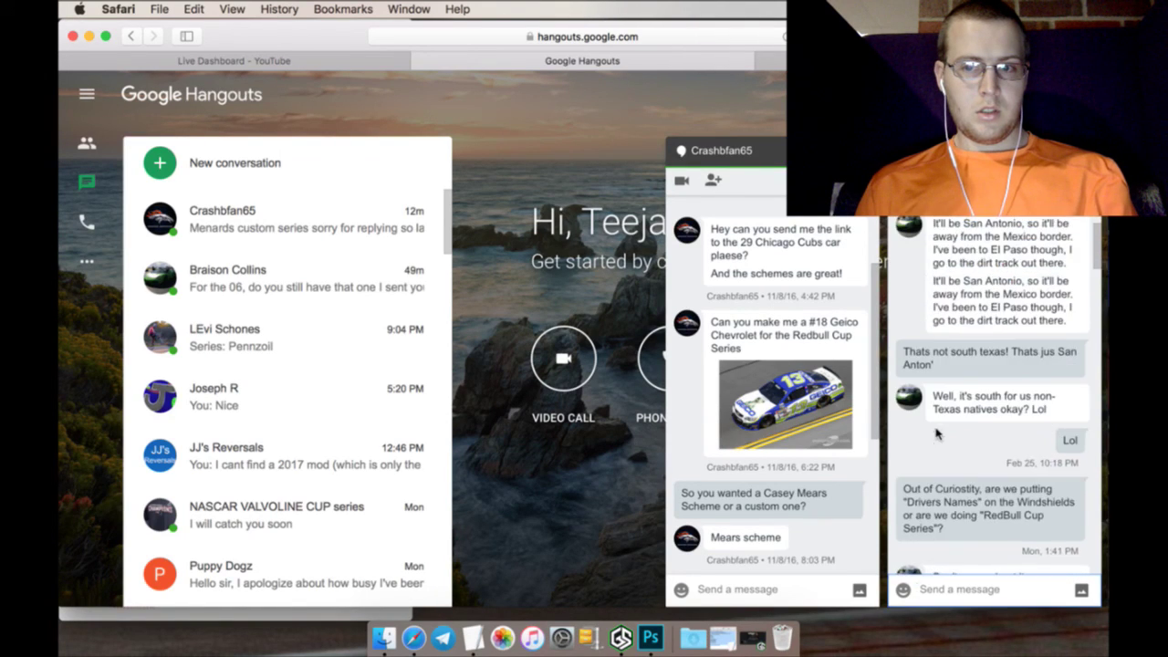
{"action": "scroll", "coordinate": [936, 436], "scroll_direction": "up", "scroll_amount": 5}
{"action": "scroll", "coordinate": [936, 436], "scroll_direction": "up", "scroll_amount": 10}
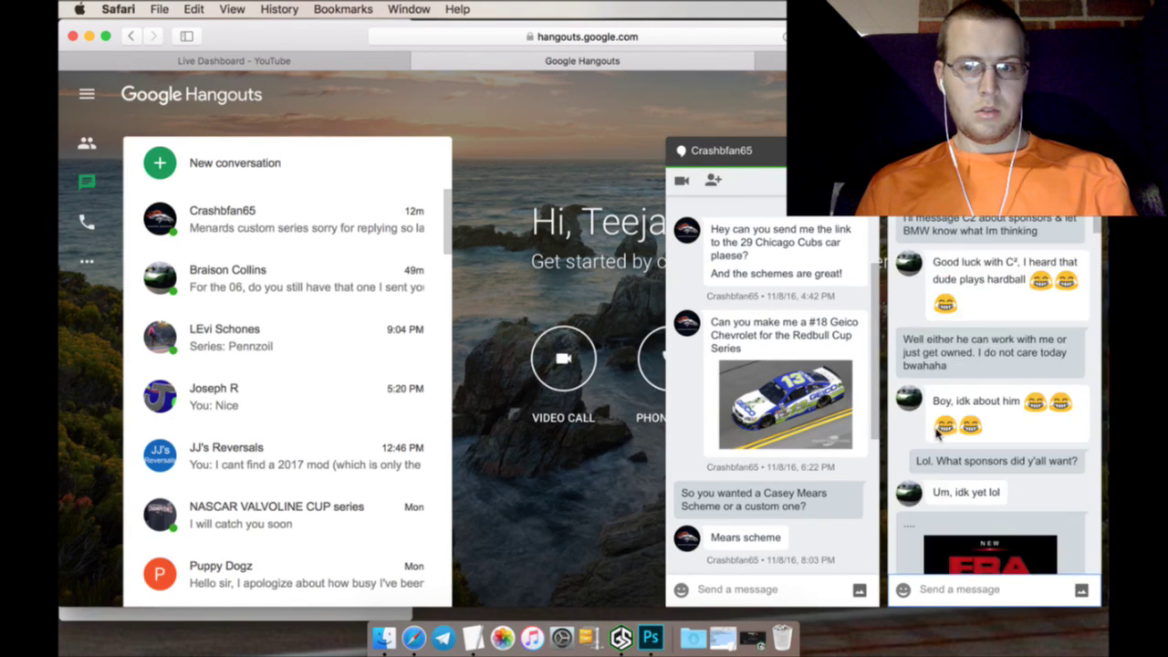
{"action": "scroll", "coordinate": [935, 438], "scroll_direction": "up", "scroll_amount": 1}
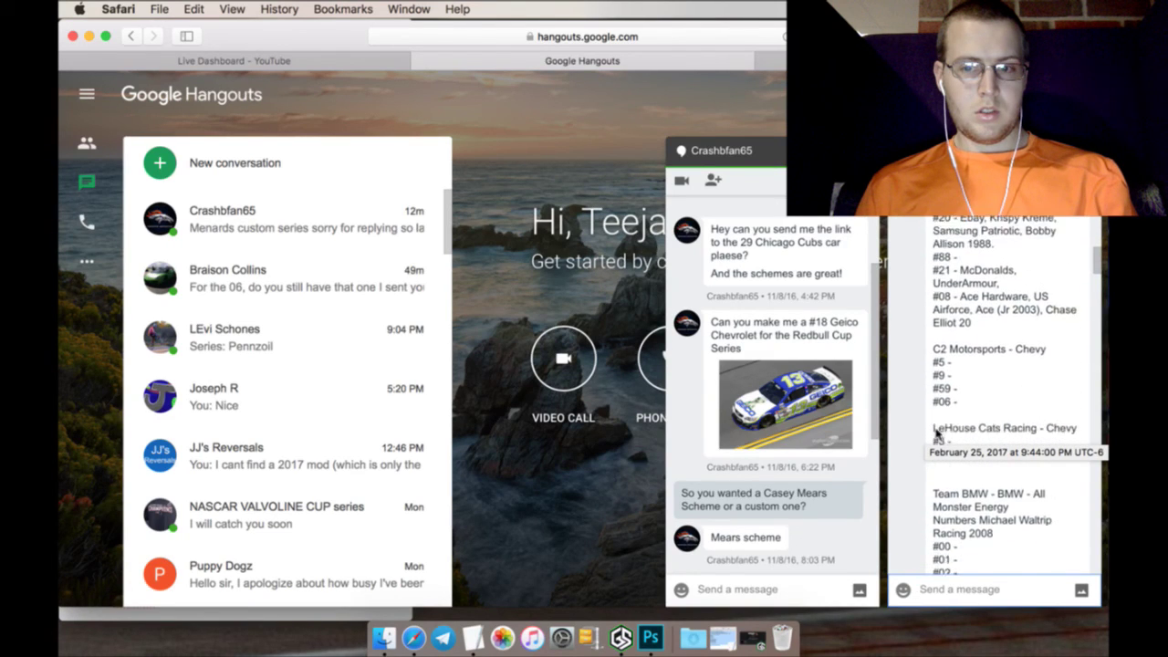
{"action": "scroll", "coordinate": [936, 434], "scroll_direction": "down", "scroll_amount": 10}
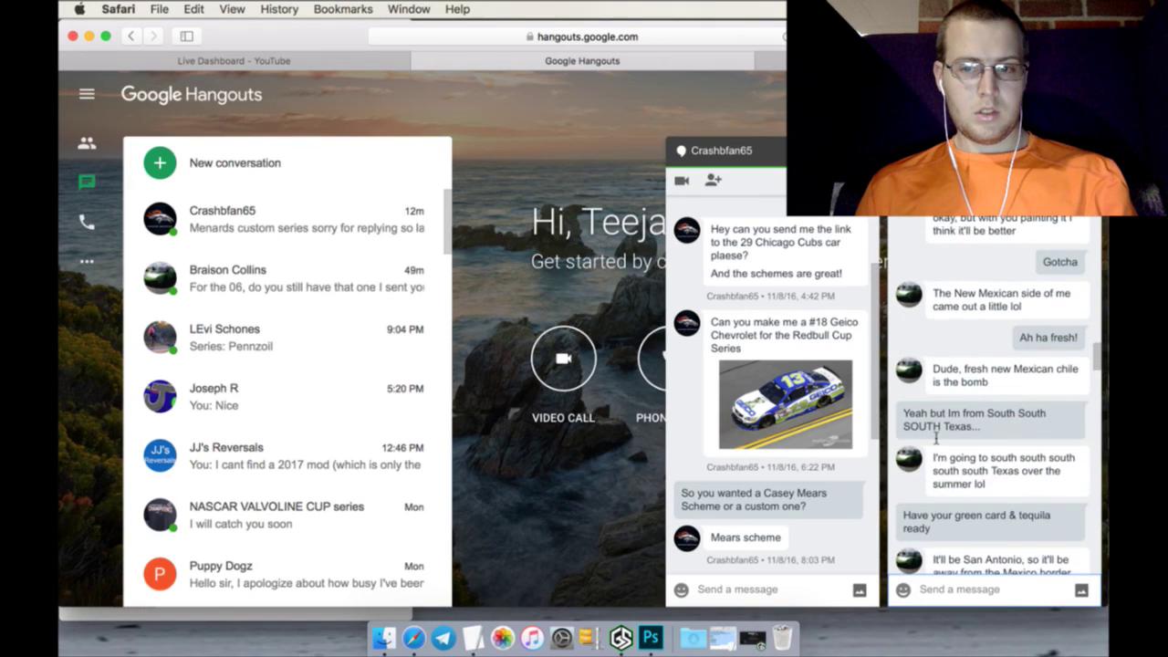
{"action": "scroll", "coordinate": [935, 438], "scroll_direction": "down", "scroll_amount": 5}
{"action": "scroll", "coordinate": [935, 439], "scroll_direction": "down", "scroll_amount": 15}
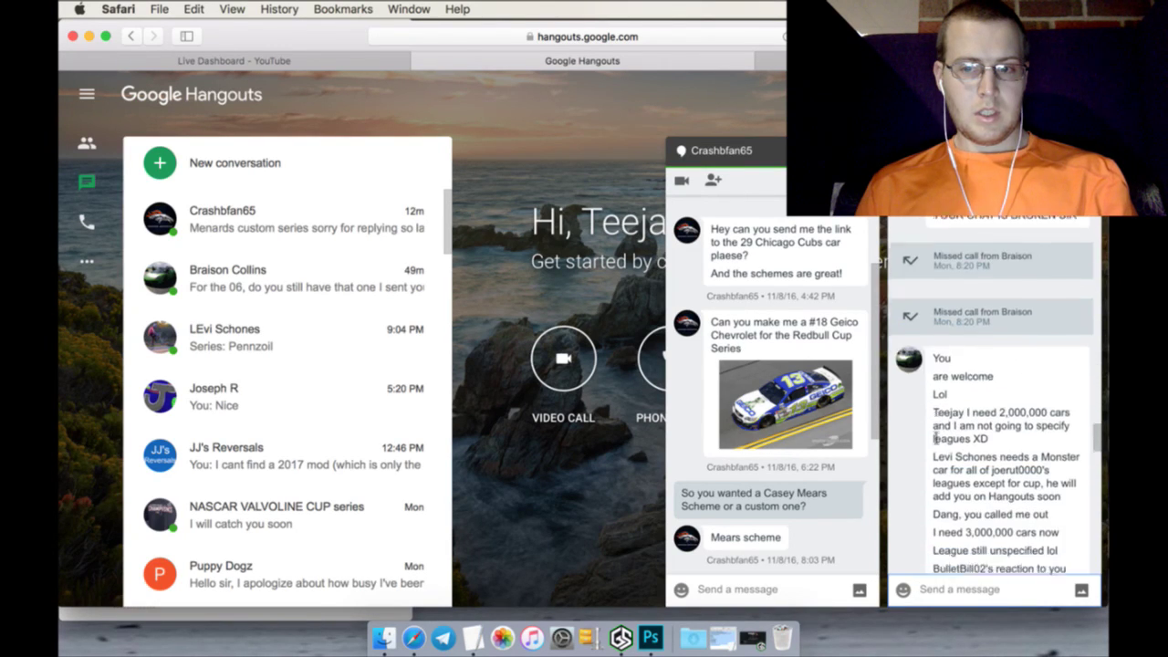
{"action": "scroll", "coordinate": [935, 439], "scroll_direction": "down", "scroll_amount": 15}
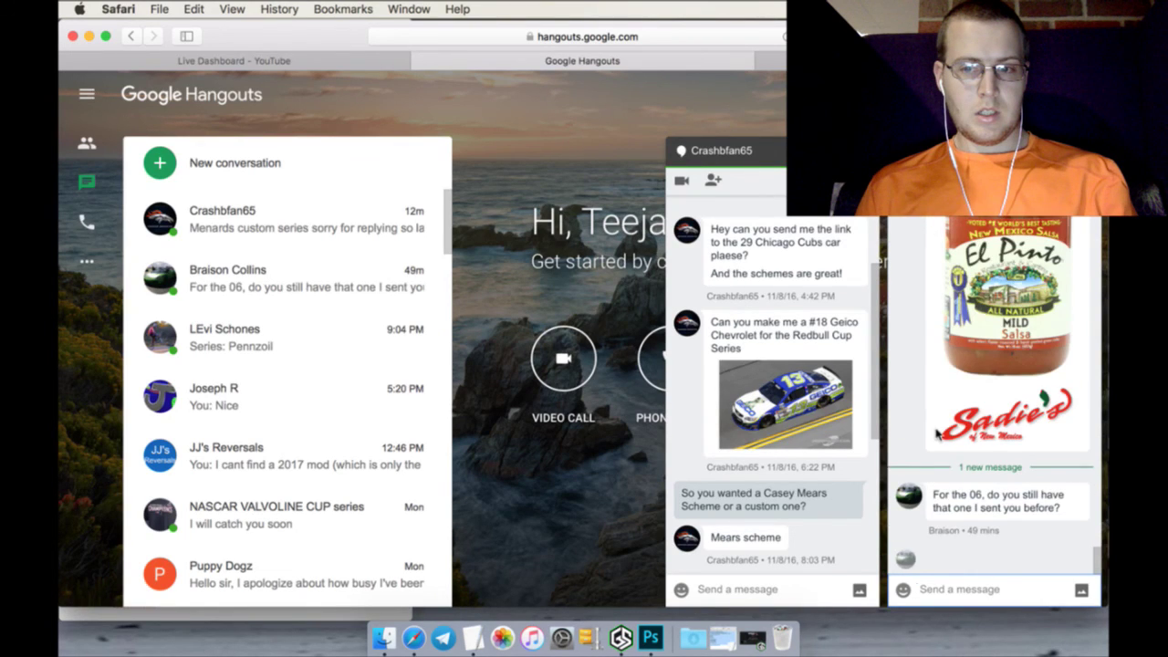
Go back through the February 25 messages to review the Team BMW car numbers, also checking the other open conversation
{"action": "scroll", "coordinate": [935, 439], "scroll_direction": "up", "scroll_amount": 15}
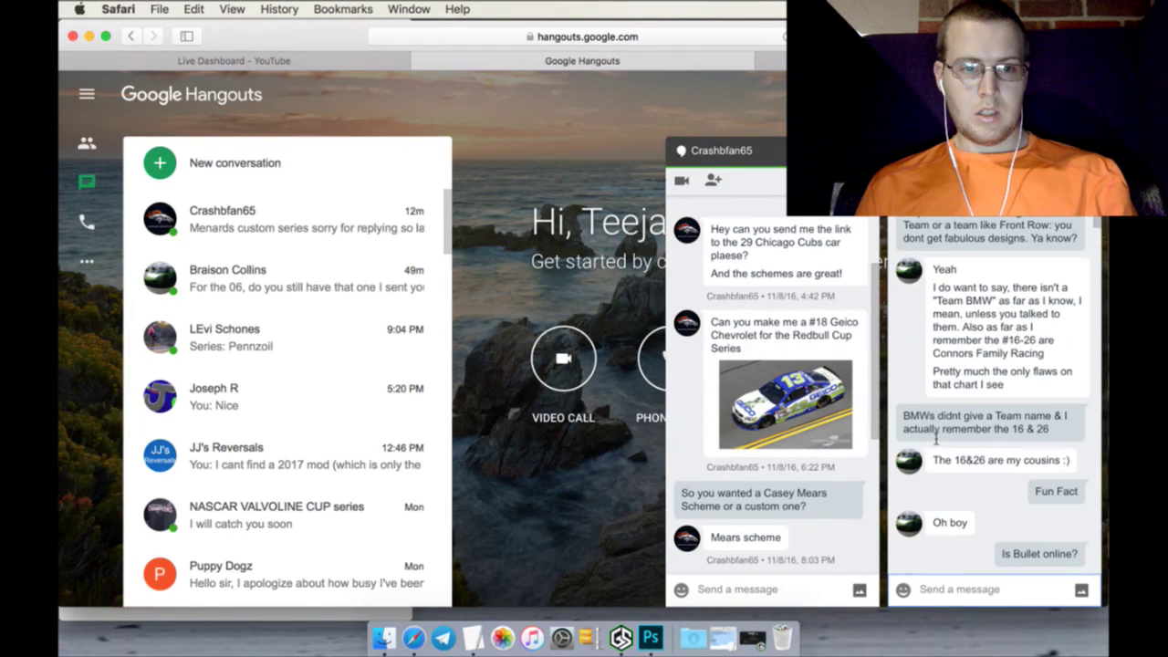
{"action": "scroll", "coordinate": [935, 438], "scroll_direction": "up", "scroll_amount": 5}
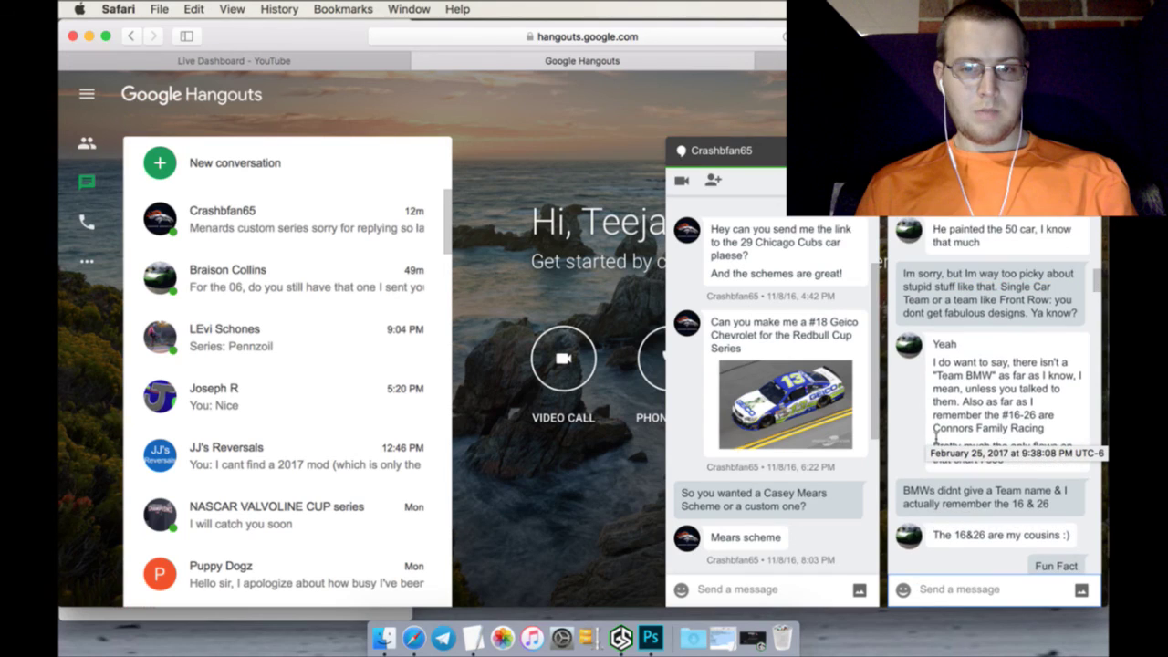
{"action": "scroll", "coordinate": [935, 439], "scroll_direction": "up", "scroll_amount": 1}
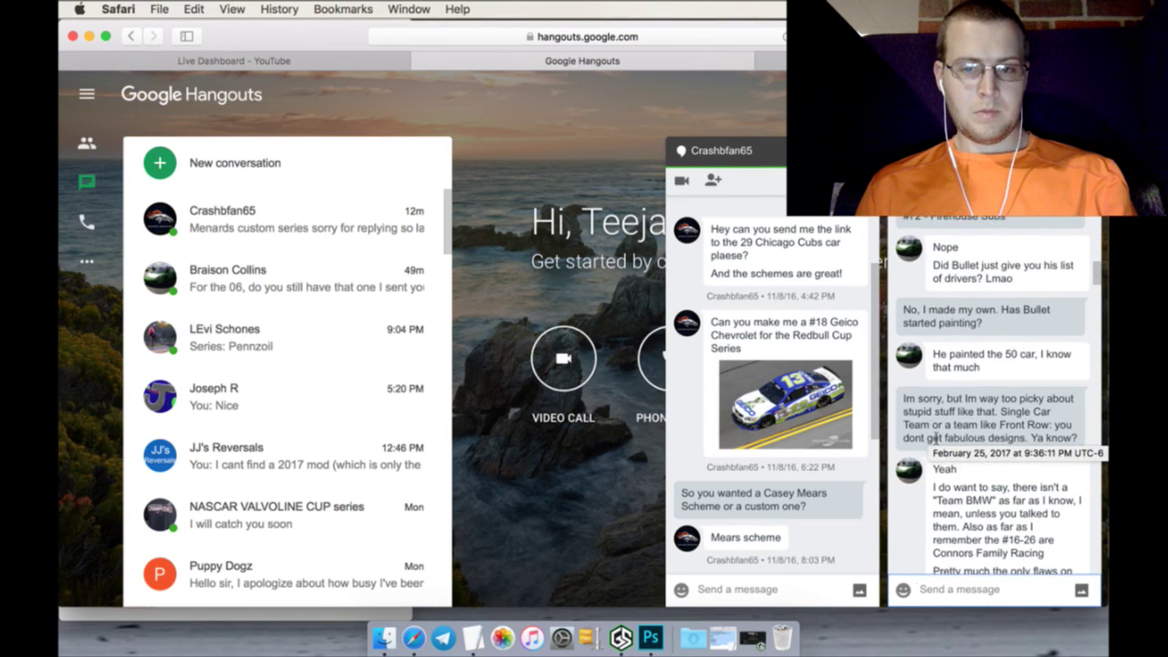
{"action": "scroll", "coordinate": [875, 347], "scroll_direction": "down", "scroll_amount": 5}
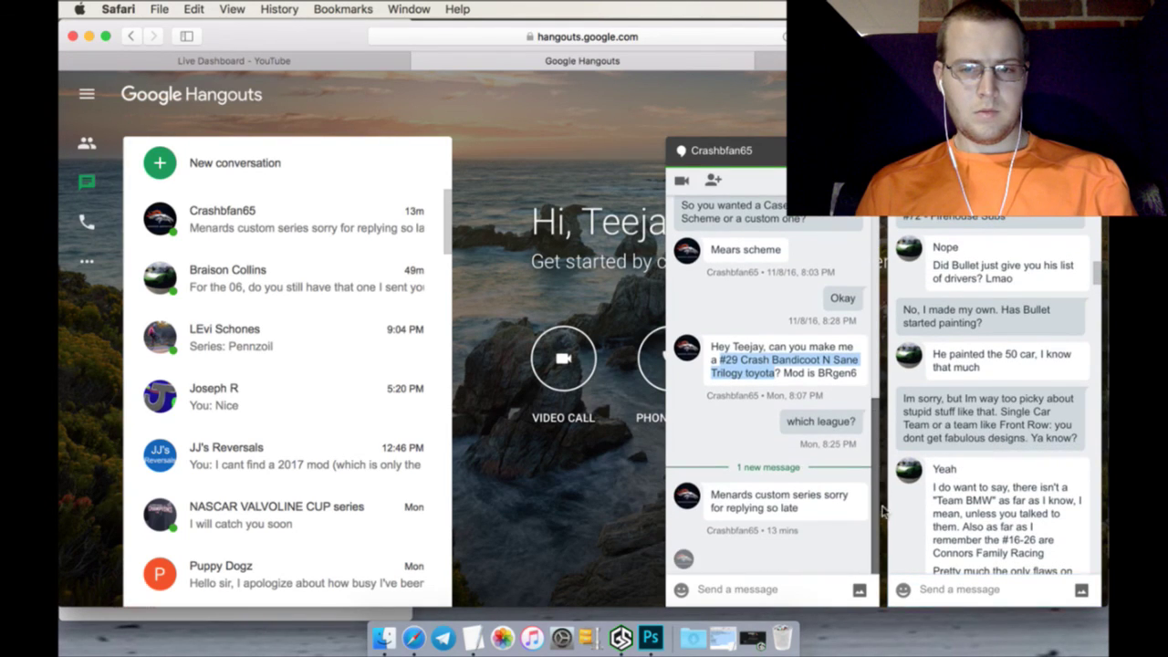
{"action": "scroll", "coordinate": [961, 503], "scroll_direction": "up", "scroll_amount": 1}
{"action": "scroll", "coordinate": [961, 502], "scroll_direction": "up", "scroll_amount": 5}
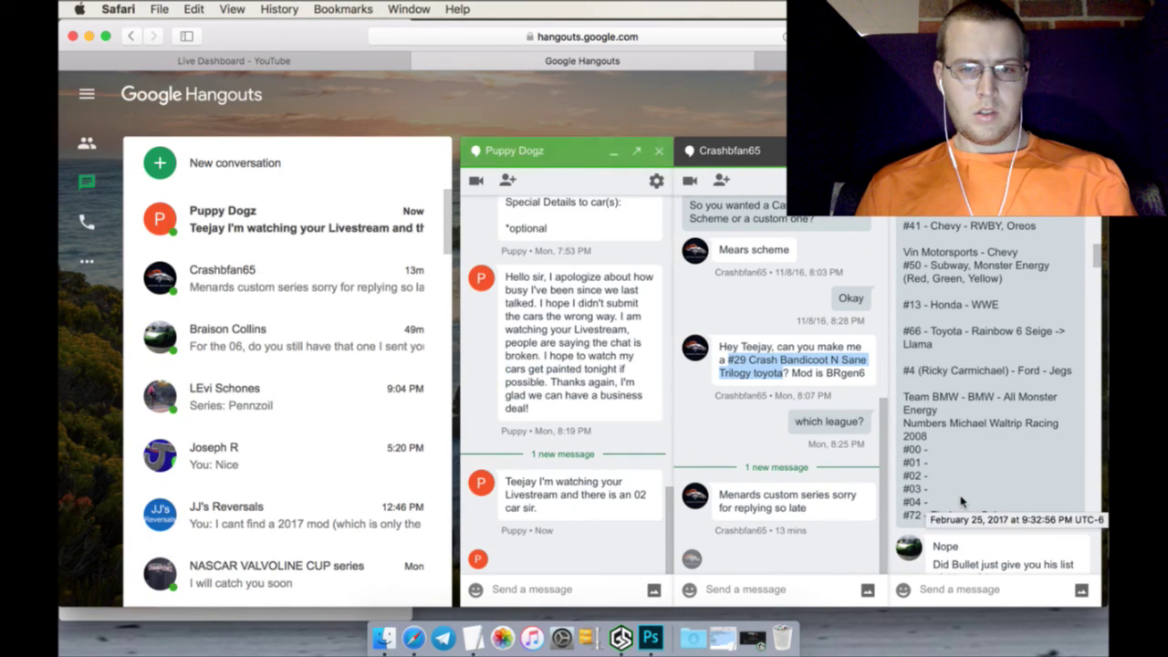
{"action": "scroll", "coordinate": [961, 500], "scroll_direction": "up", "scroll_amount": 2}
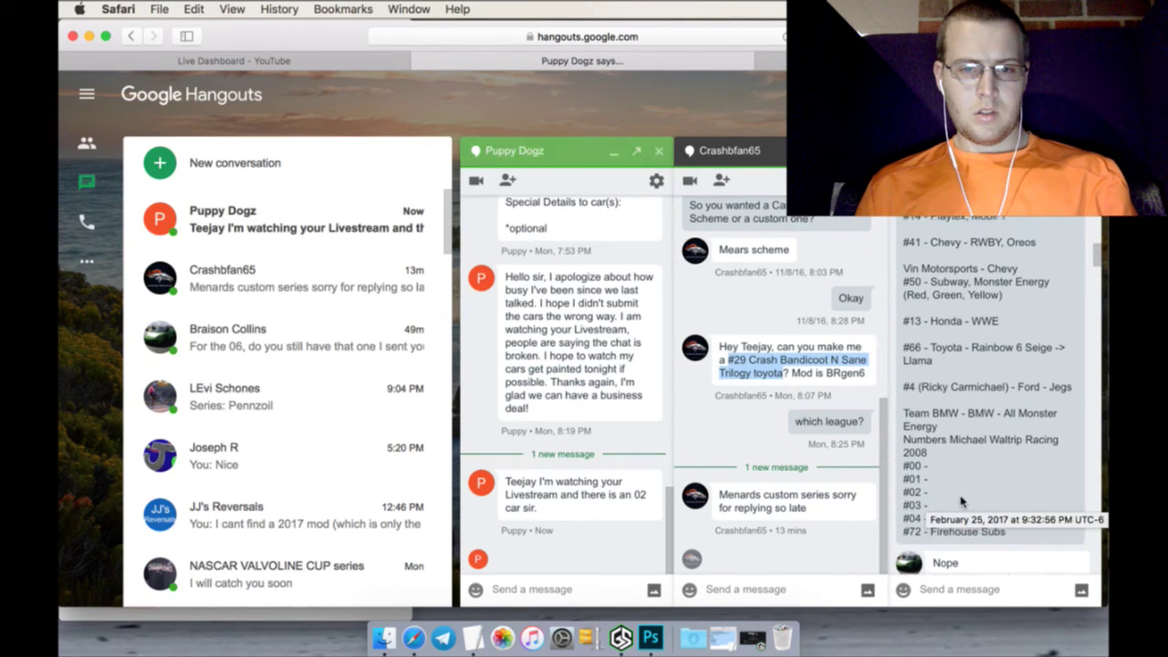
{"action": "scroll", "coordinate": [543, 361], "scroll_direction": "up", "scroll_amount": 2}
Find the BMW car 02 entry in the requester's conversation and copy its full driver and sponsor details
{"action": "scroll", "coordinate": [544, 361], "scroll_direction": "up", "scroll_amount": 10}
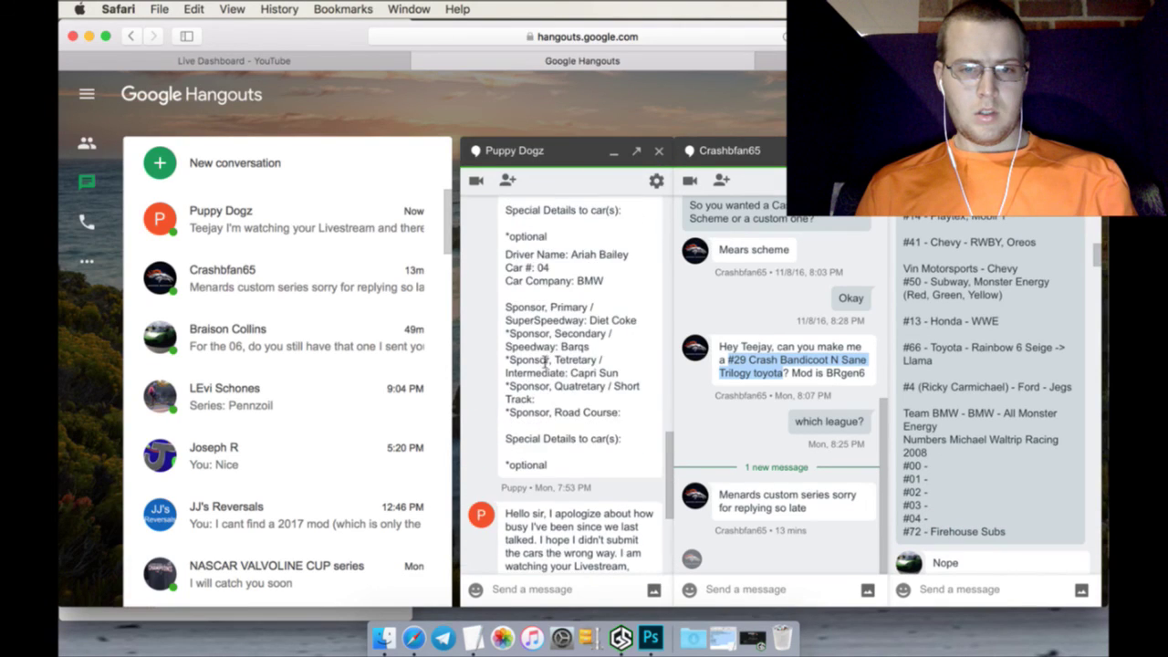
{"action": "scroll", "coordinate": [546, 362], "scroll_direction": "up", "scroll_amount": 8}
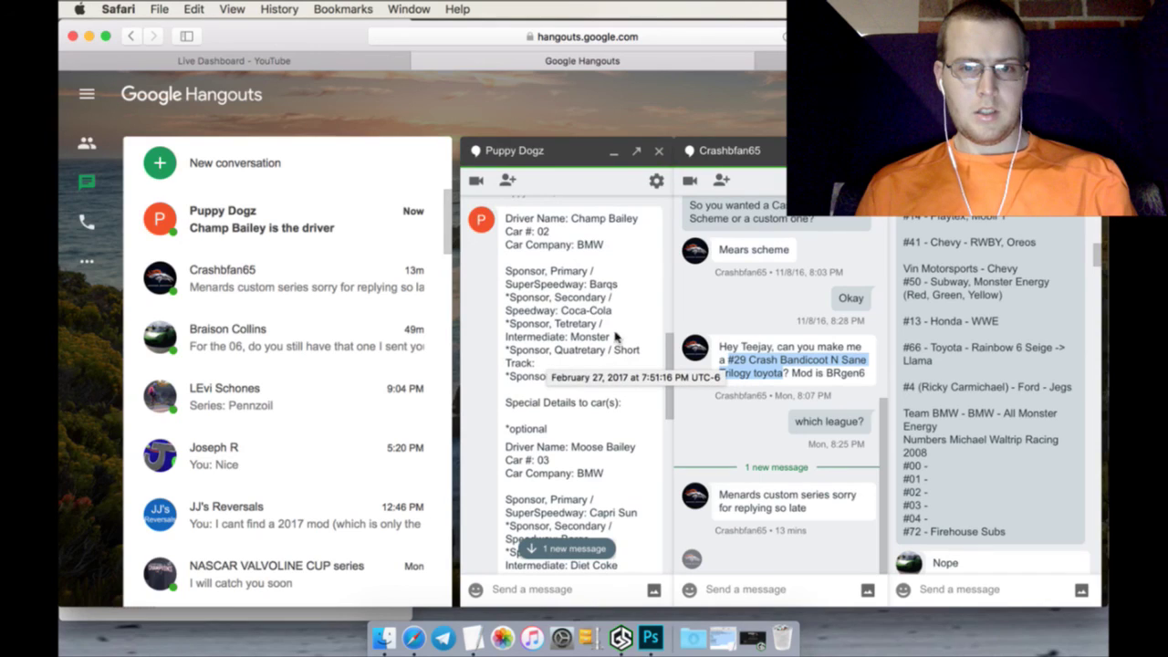
{"action": "left_click", "coordinate": [597, 289]}
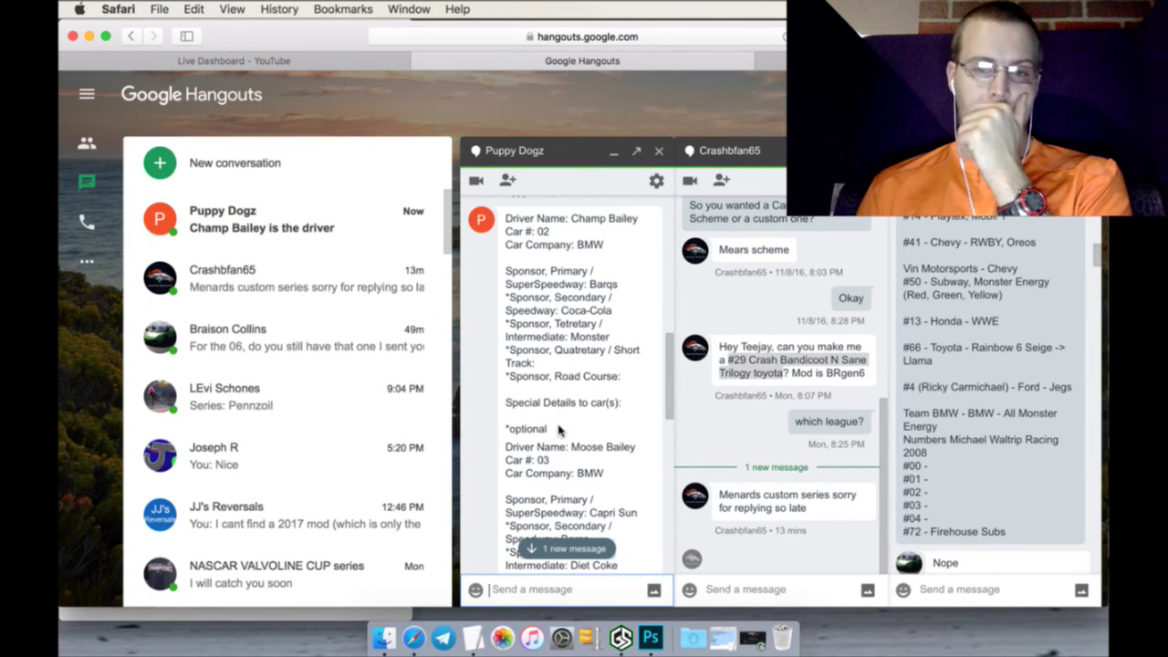
{"action": "left_click_drag", "start_coordinate": [559, 430], "coordinate": [505, 228]}
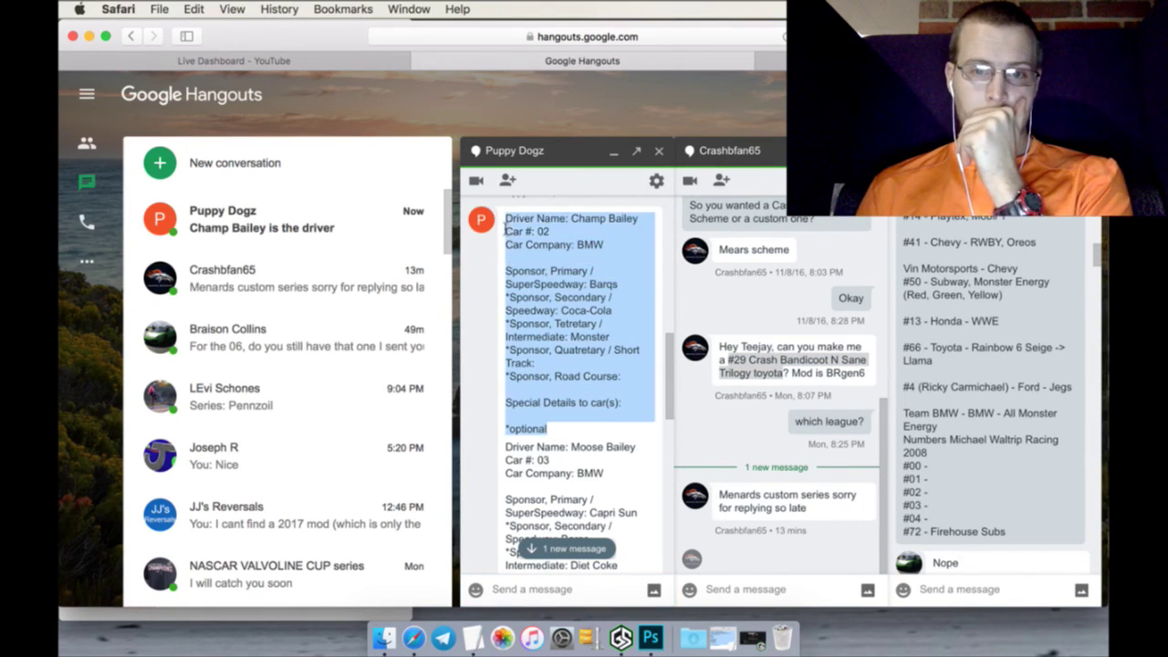
{"action": "right_click", "coordinate": [531, 234]}
{"action": "left_click", "coordinate": [558, 278]}
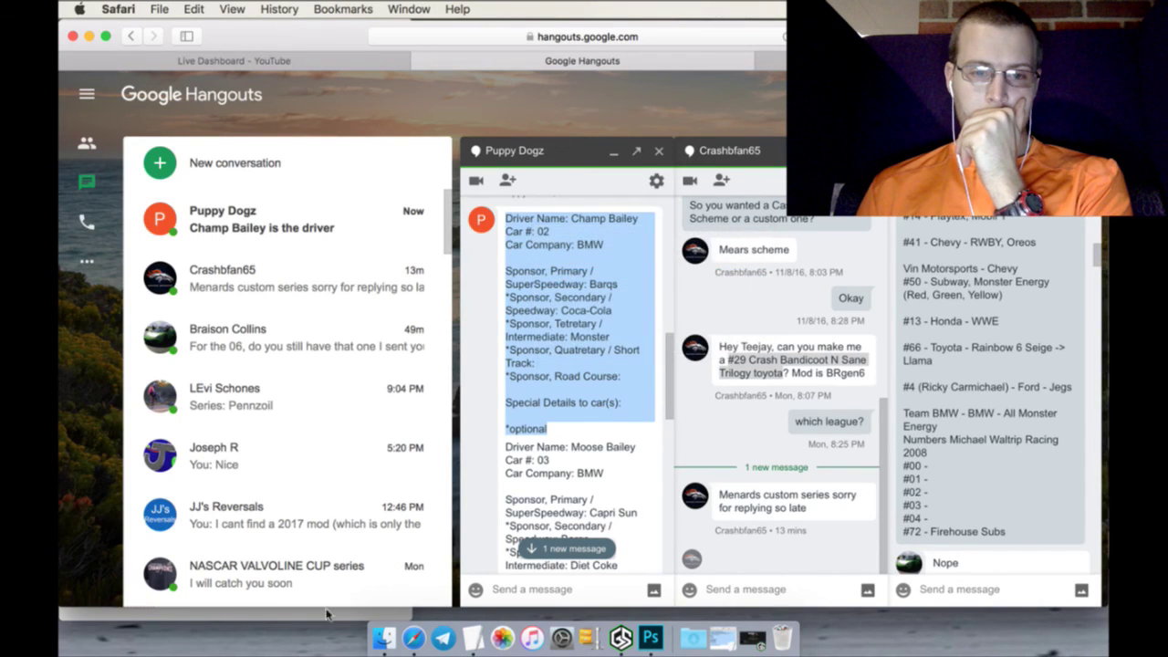
Paste the copied BMW car 02 entry into the TextEdit Schedule between the 01 and 03 entries, followed by a dashed separator line
{"action": "left_click", "coordinate": [321, 619]}
{"action": "scroll", "coordinate": [239, 471], "scroll_direction": "down", "scroll_amount": 1}
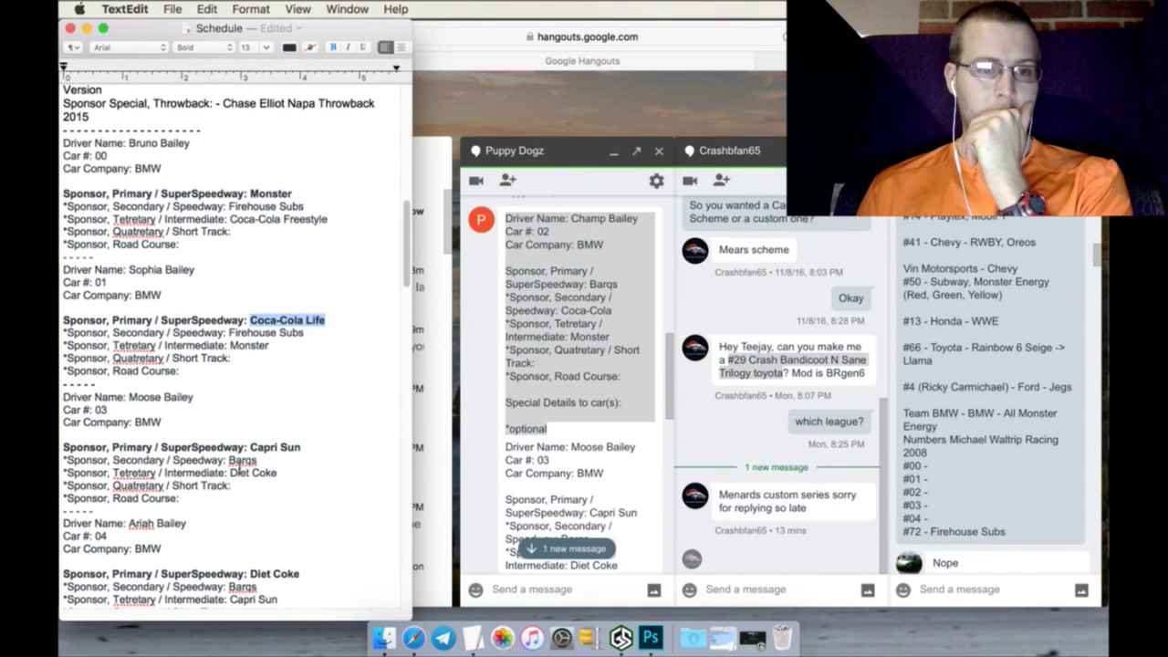
{"action": "left_click", "coordinate": [185, 387]}
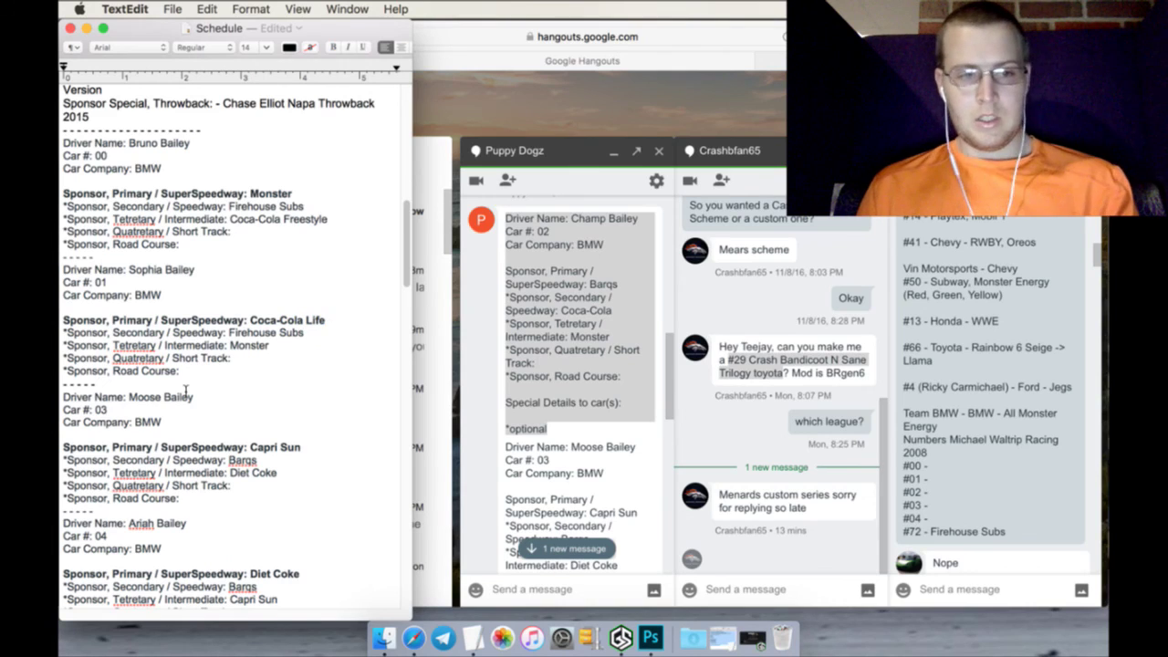
{"action": "key", "text": "Return"}
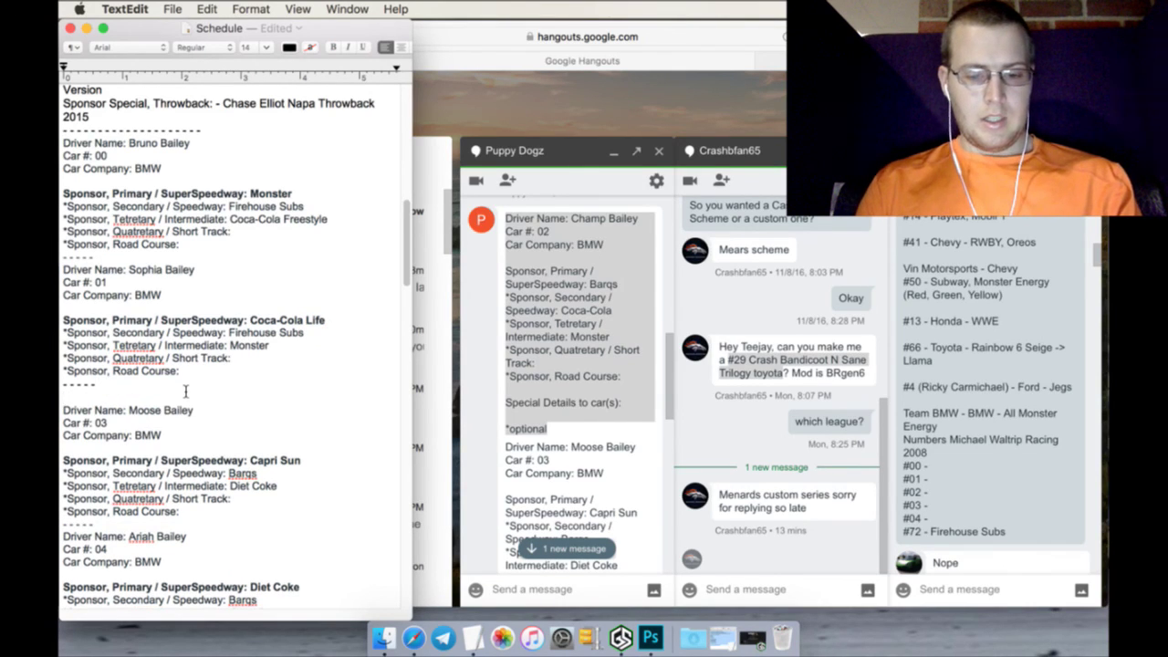
{"action": "key", "text": "super+v"}
{"action": "key", "text": "Return"}
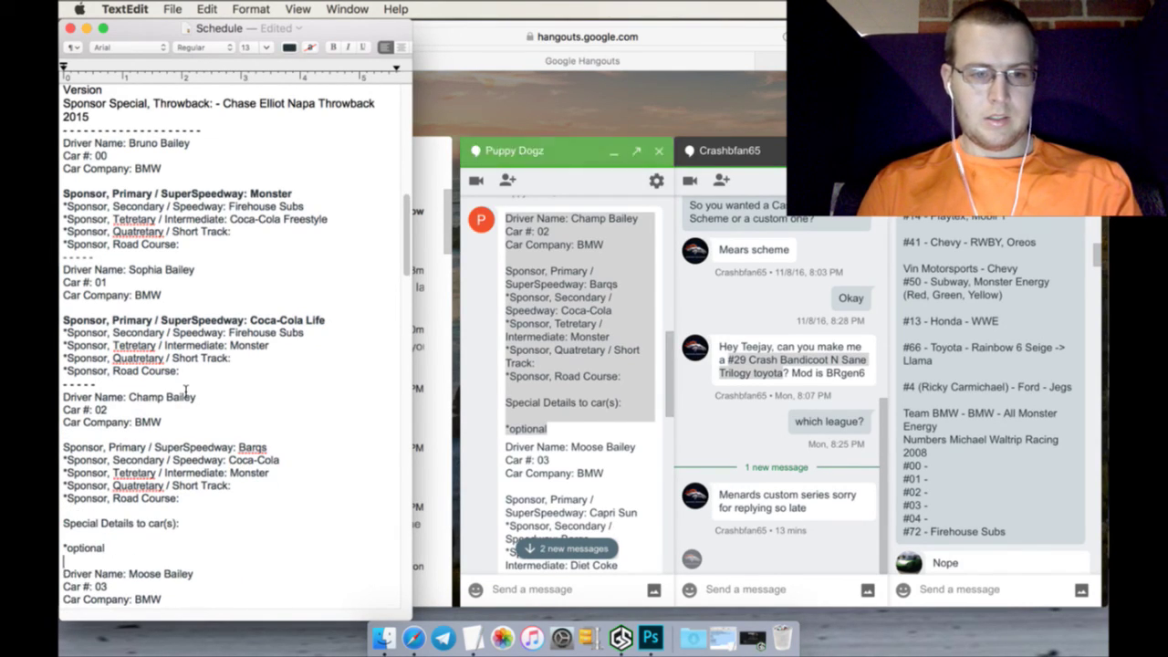
{"action": "type", "text": "- - - - -"}
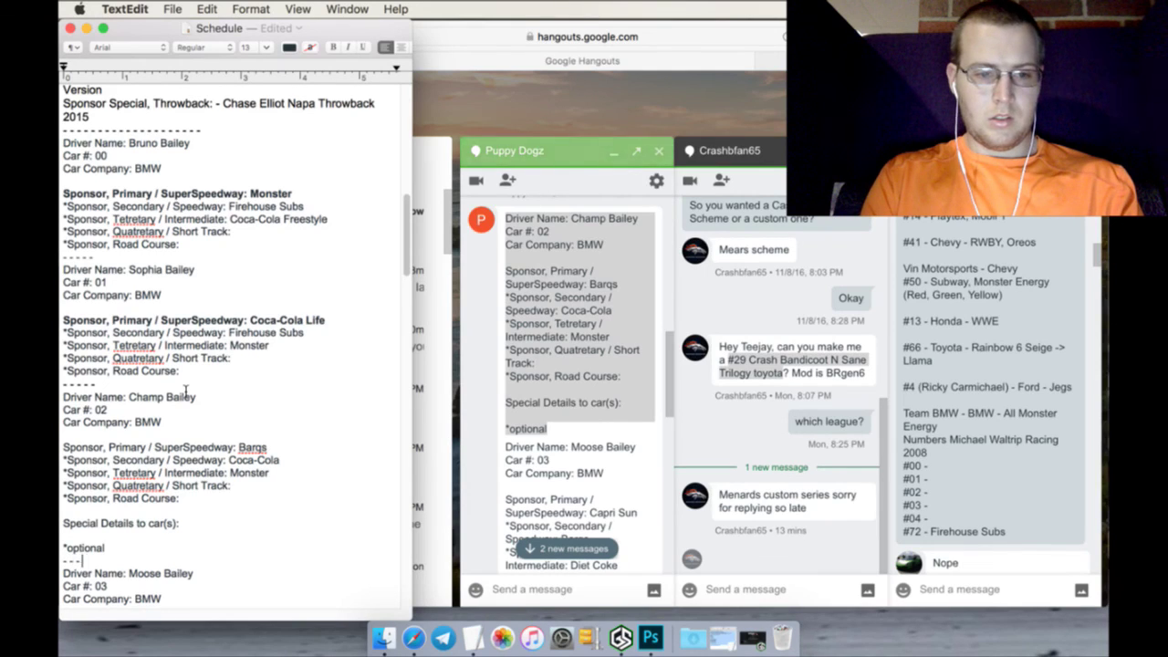
{"action": "type", "text": " - - - -"}
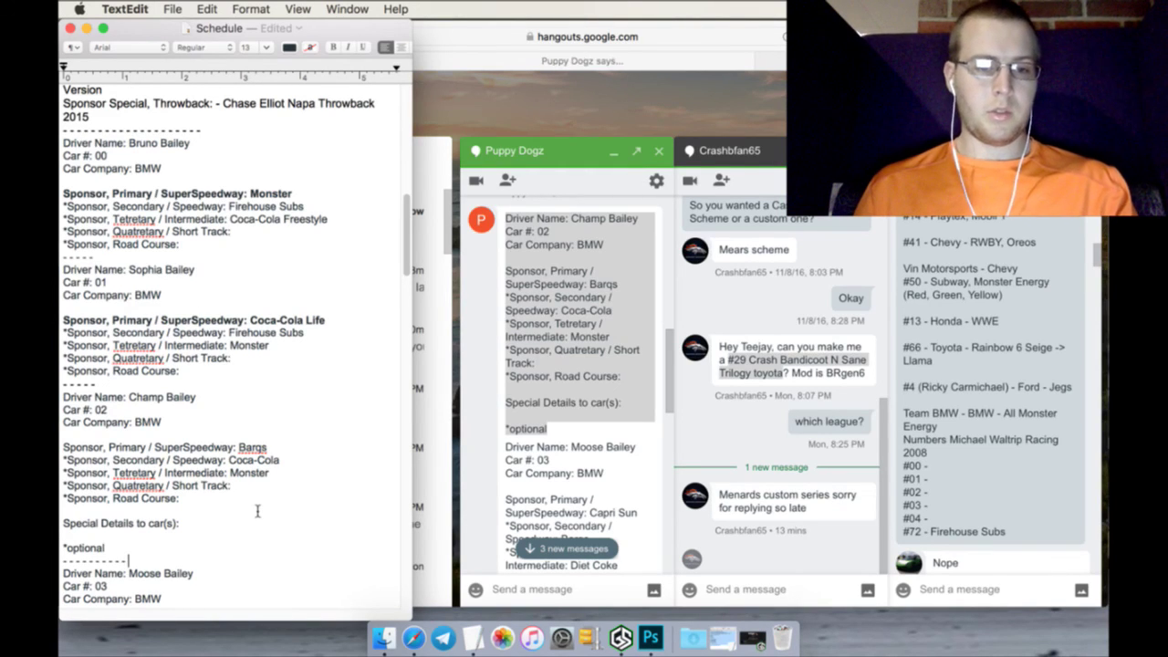
{"action": "scroll", "coordinate": [258, 512], "scroll_direction": "down", "scroll_amount": 1}
{"action": "scroll", "coordinate": [258, 512], "scroll_direction": "down", "scroll_amount": 2}
Switch to Safari, read the requester's newest Hangouts messages, and check the live chat on the YouTube Live Dashboard
{"action": "left_click", "coordinate": [584, 165]}
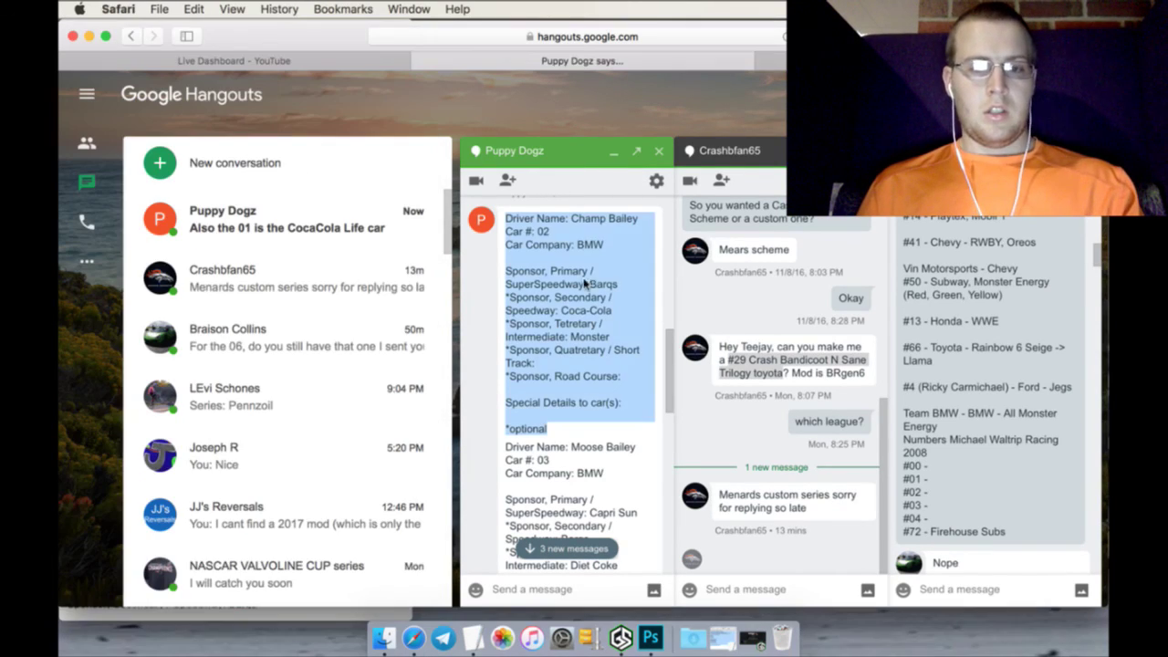
{"action": "left_click", "coordinate": [573, 548]}
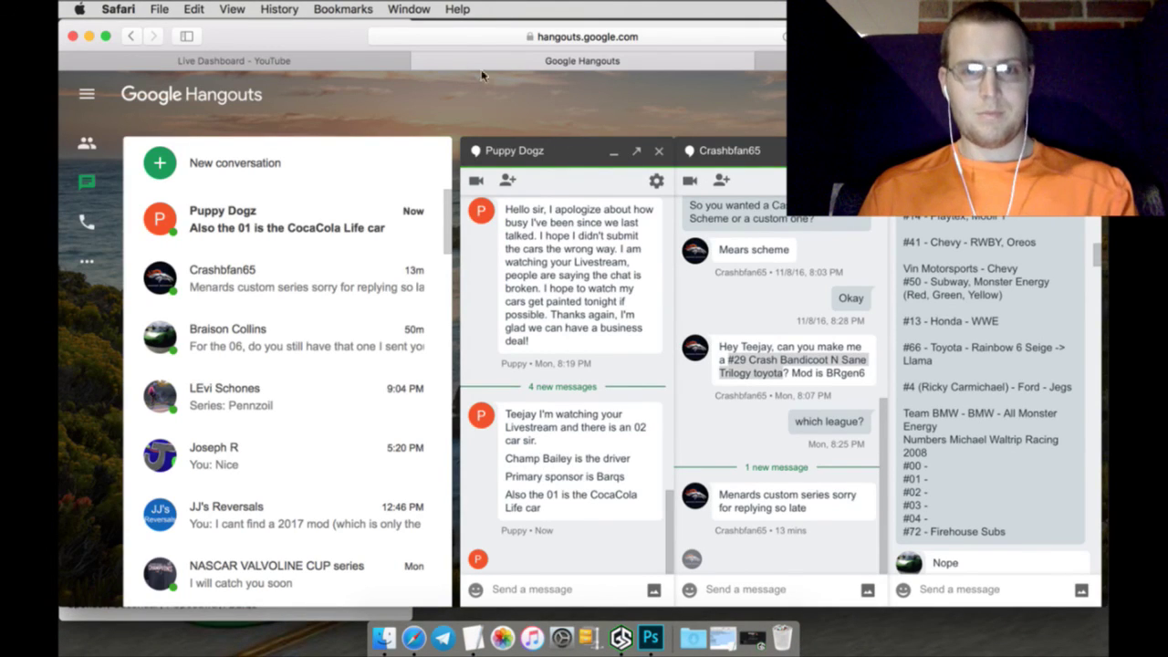
{"action": "left_click", "coordinate": [350, 66]}
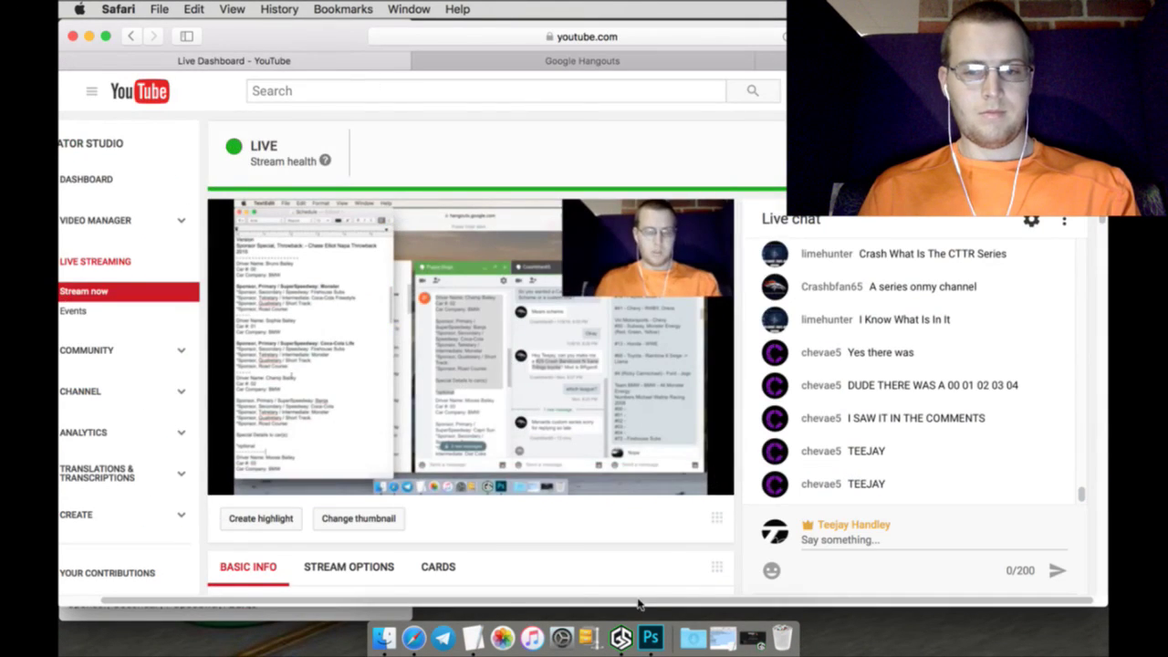
Switch to Photoshop and delete the layer holding the 03 number from 2015_BMW.psd
{"action": "left_click", "coordinate": [651, 629]}
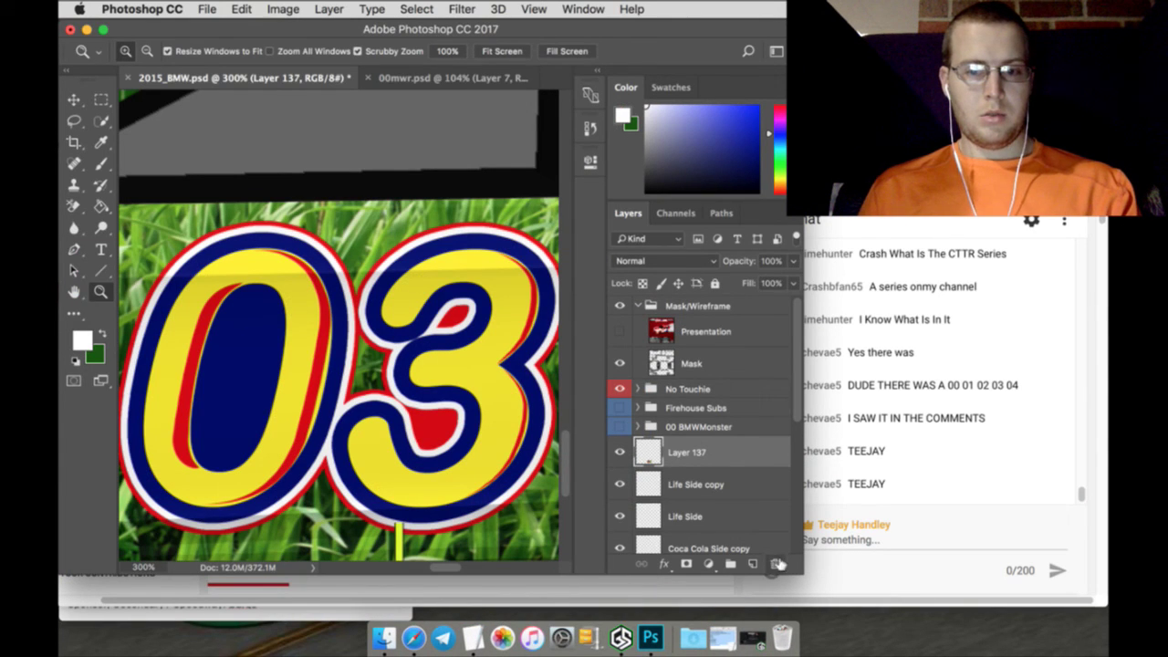
{"action": "left_click", "coordinate": [778, 565]}
{"action": "left_click", "coordinate": [708, 240]}
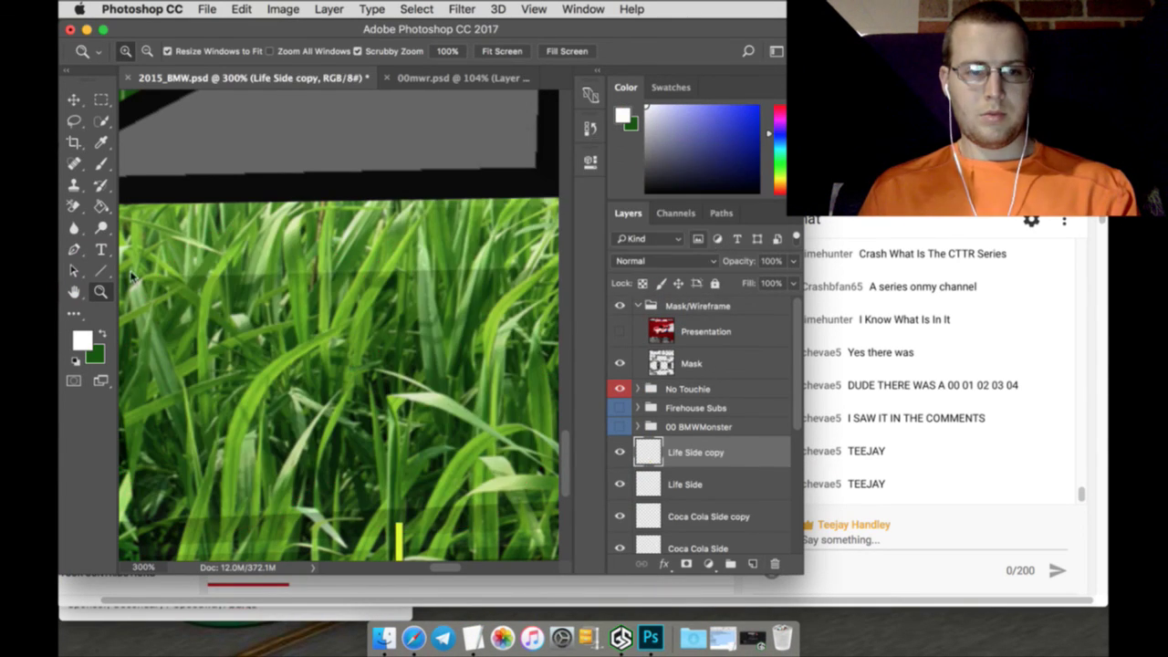
{"action": "left_click", "coordinate": [501, 51]}
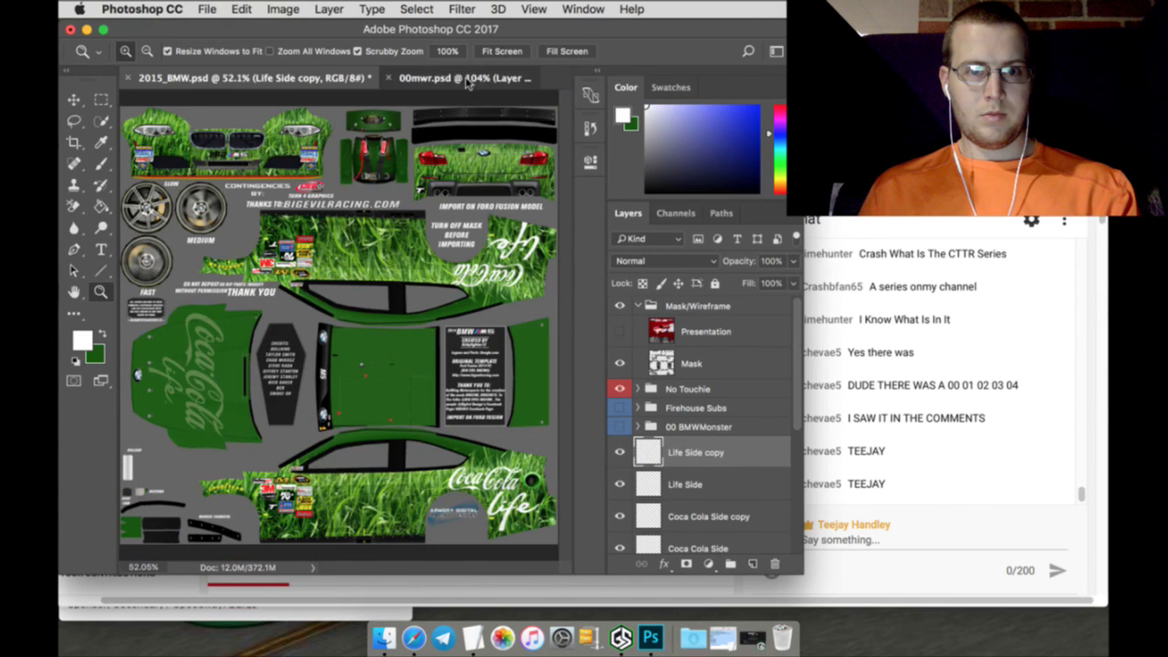
In 00mwr.psd, hide the 03 number layer, then show and select the 01 number layer
{"action": "left_click", "coordinate": [461, 77]}
{"action": "left_click", "coordinate": [619, 335]}
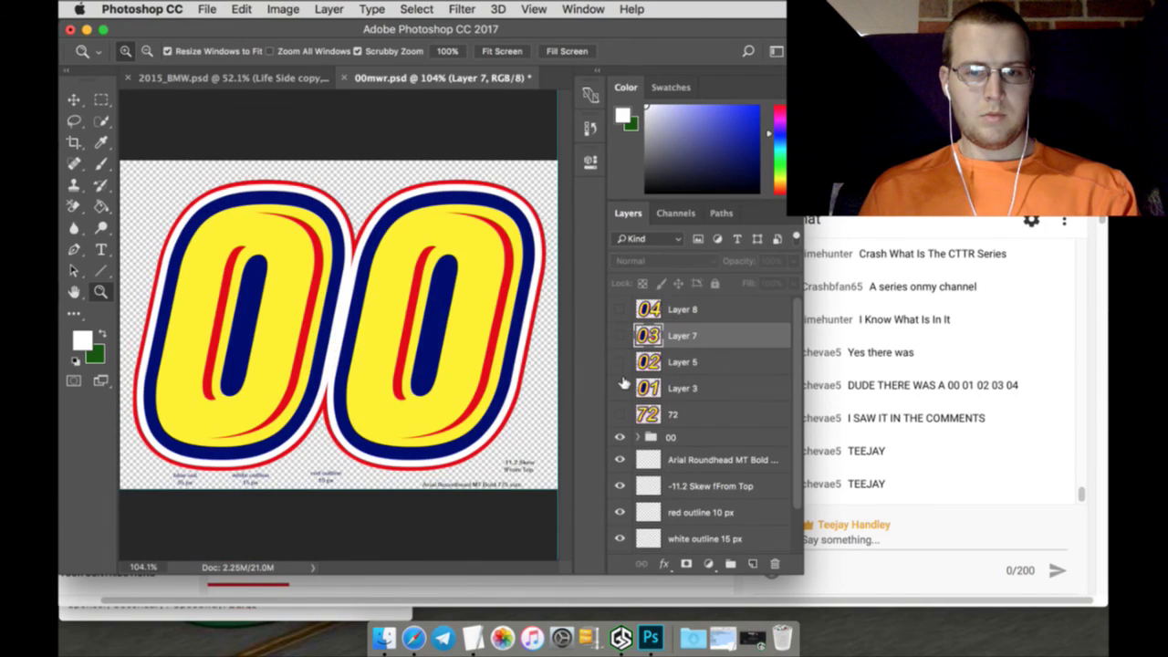
{"action": "left_click", "coordinate": [619, 387]}
{"action": "left_click", "coordinate": [679, 388]}
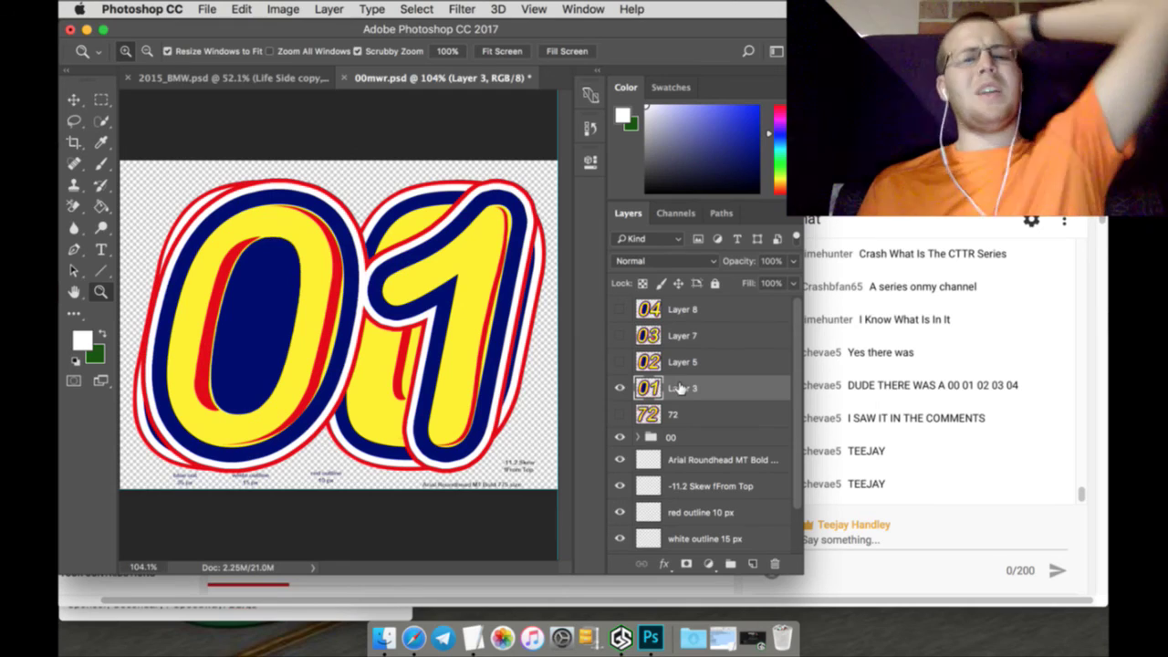
{"action": "left_click", "coordinate": [686, 412]}
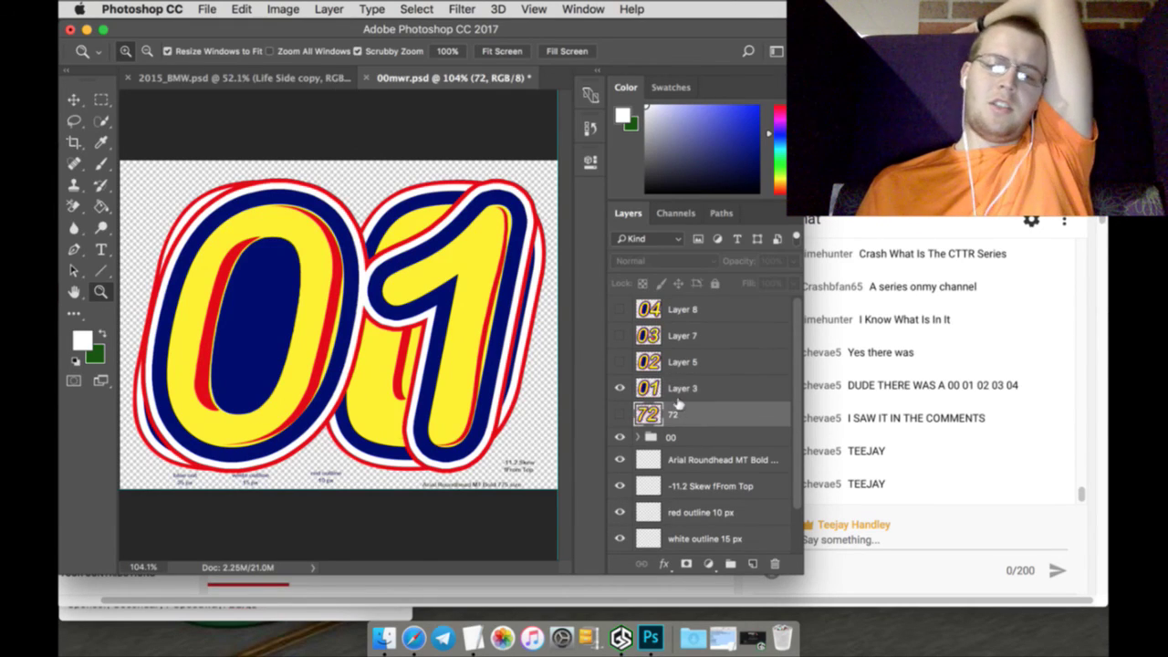
{"action": "left_click", "coordinate": [668, 387]}
{"action": "left_click", "coordinate": [73, 99]}
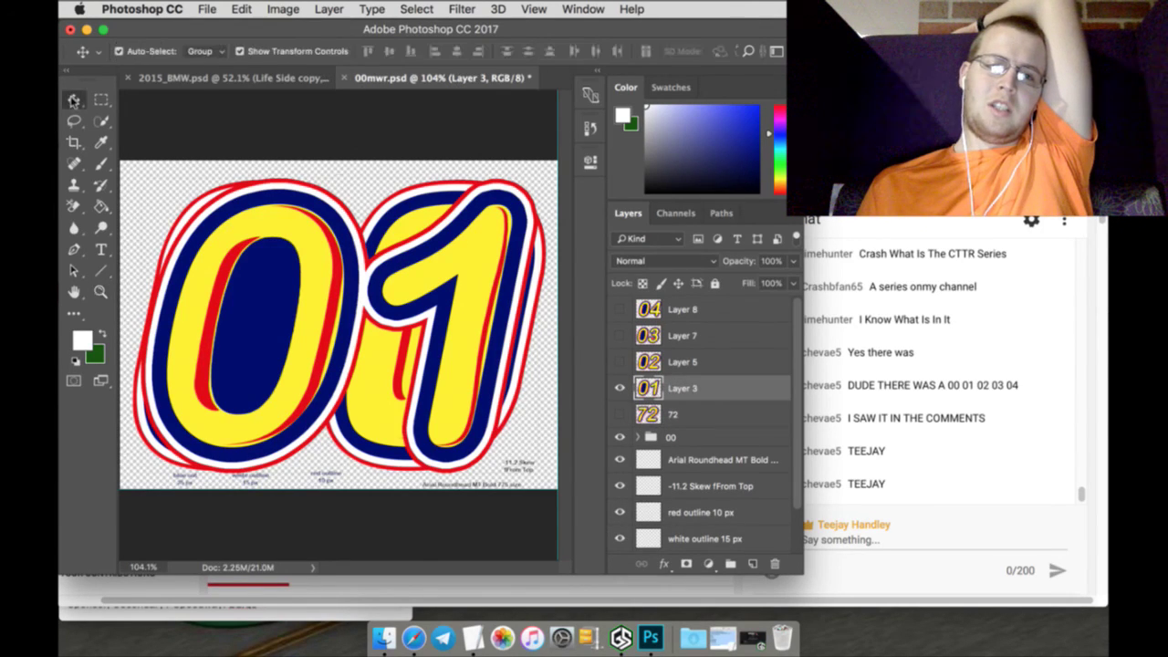
{"action": "left_click", "coordinate": [341, 178]}
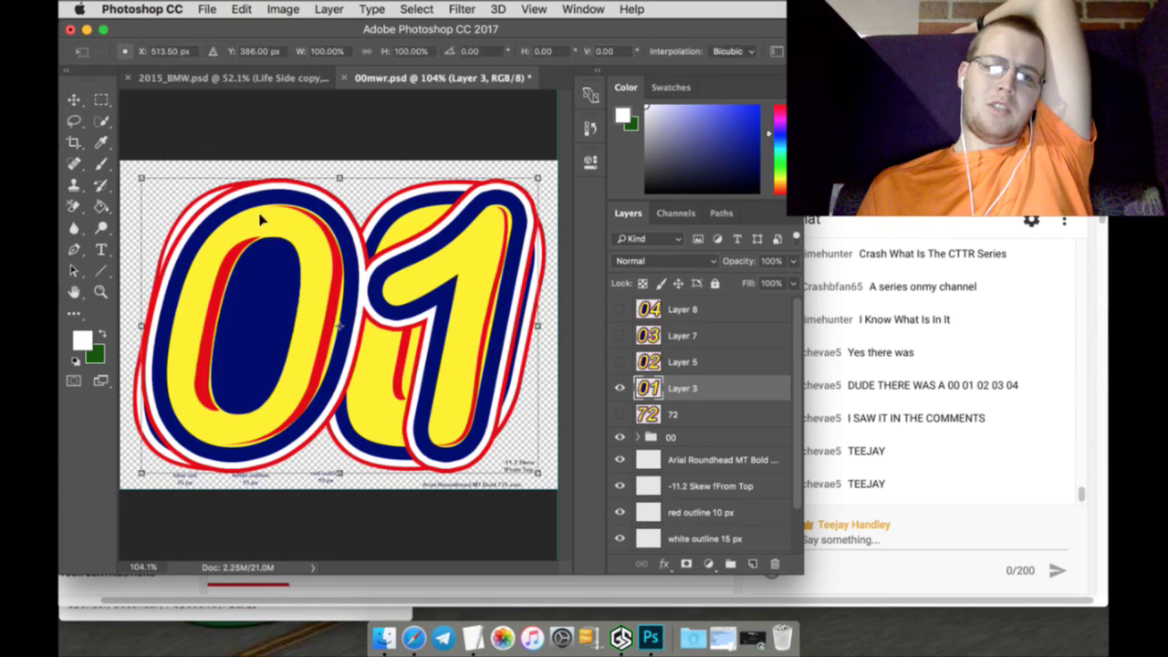
{"action": "left_click_drag", "start_coordinate": [260, 219], "coordinate": [244, 50]}
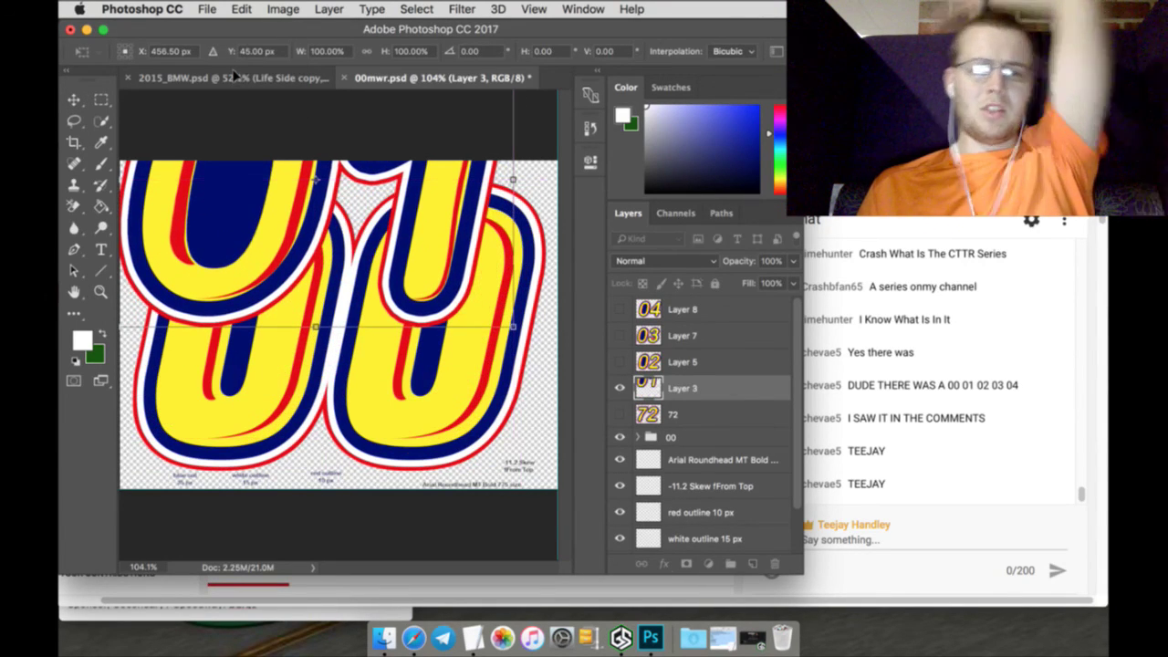
{"action": "key", "text": "super+z"}
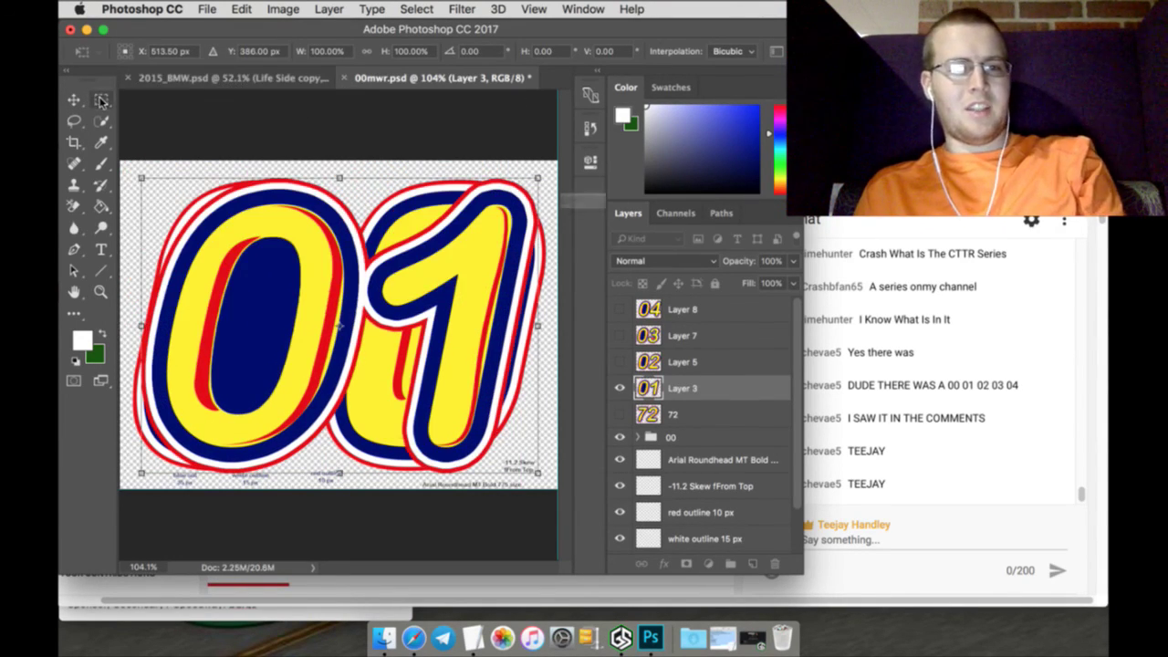
{"action": "left_click", "coordinate": [102, 100]}
{"action": "left_click", "coordinate": [720, 240]}
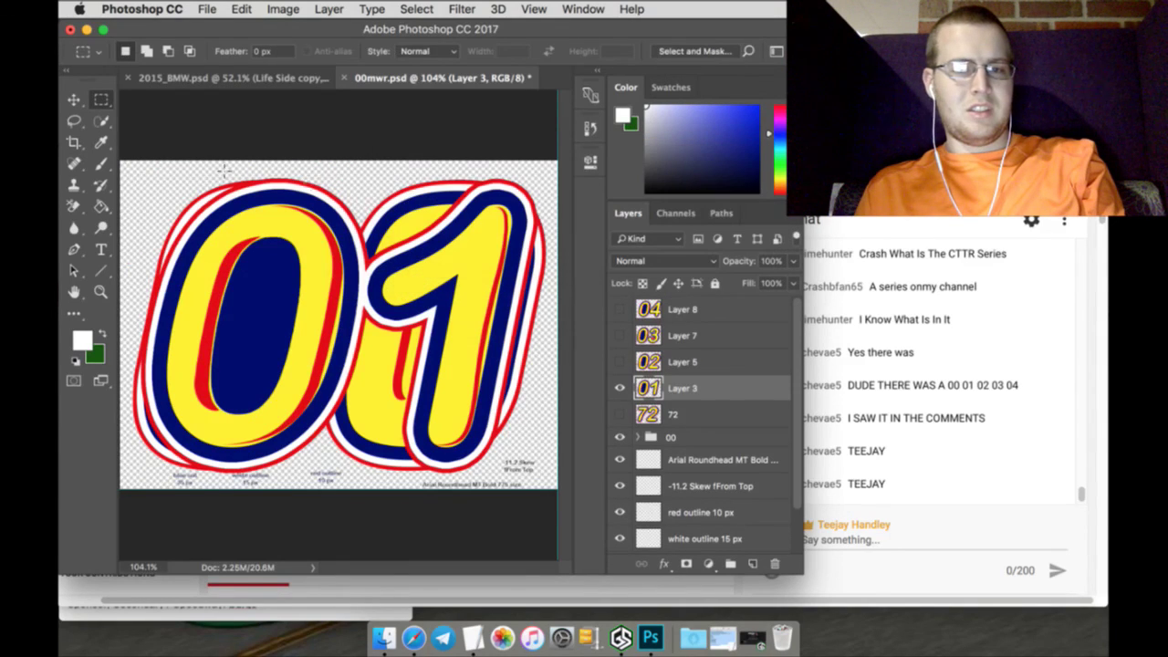
Copy the 01 number layer from 00mwr.psd into 2015_BMW.psd
{"action": "left_click", "coordinate": [73, 99]}
{"action": "left_click_drag", "start_coordinate": [198, 236], "coordinate": [192, 89]}
{"action": "left_click_drag", "start_coordinate": [284, 278], "coordinate": [332, 267]}
Scale the 01 number to about 36.5% and place it on the lower side panel between the contingency decals and Coca-Cola logo
{"action": "key", "text": "ctrl+t"}
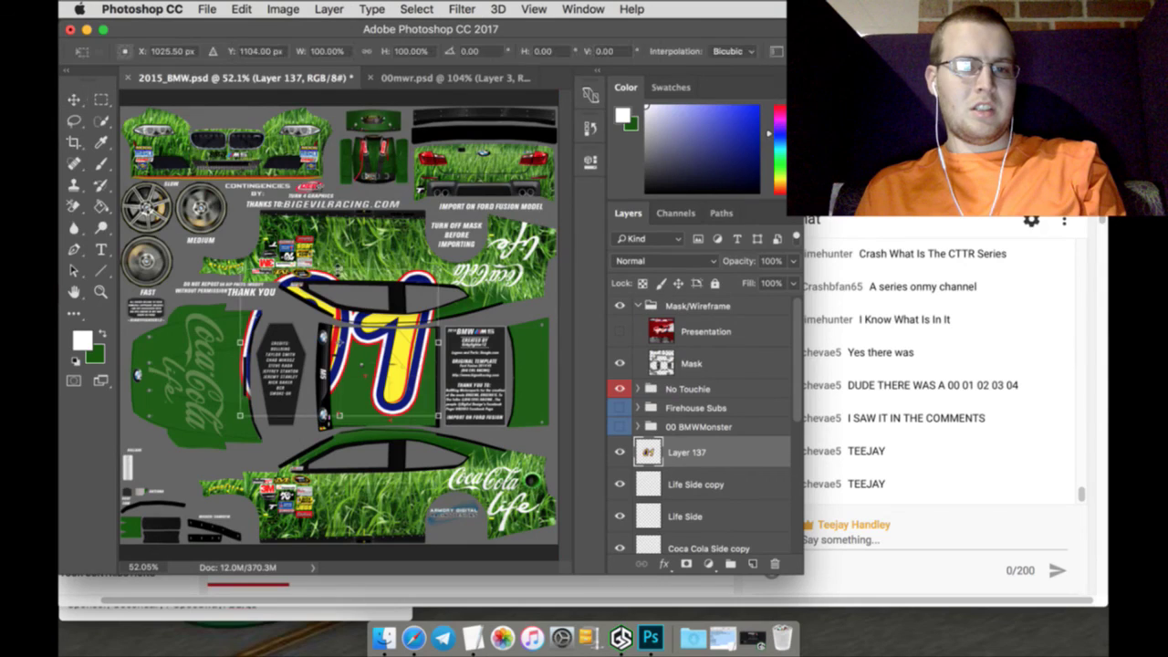
{"action": "left_click_drag", "start_coordinate": [339, 342], "coordinate": [411, 456]}
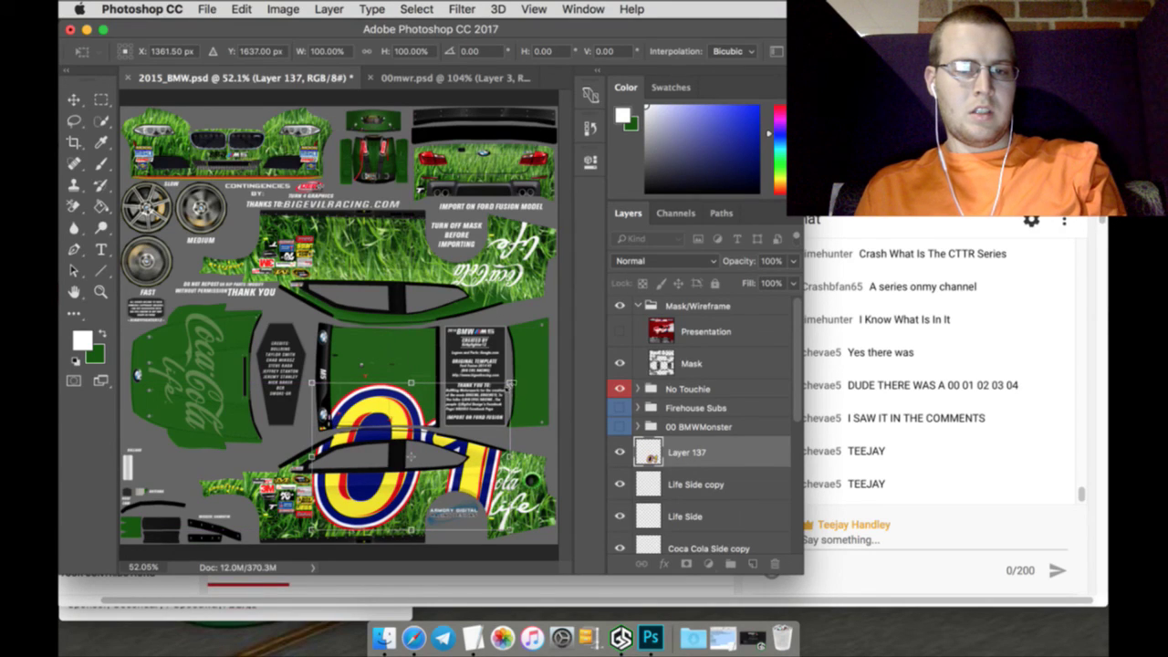
{"action": "left_click_drag", "start_coordinate": [511, 383], "coordinate": [383, 475]}
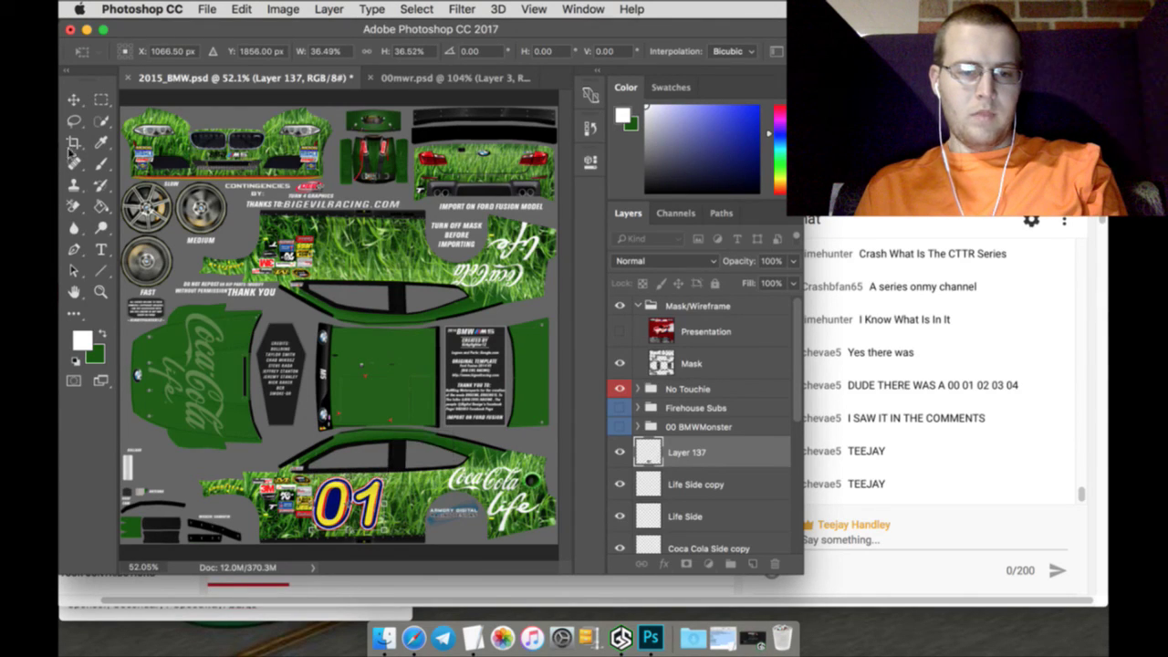
{"action": "left_click", "coordinate": [74, 100]}
{"action": "left_click", "coordinate": [721, 240]}
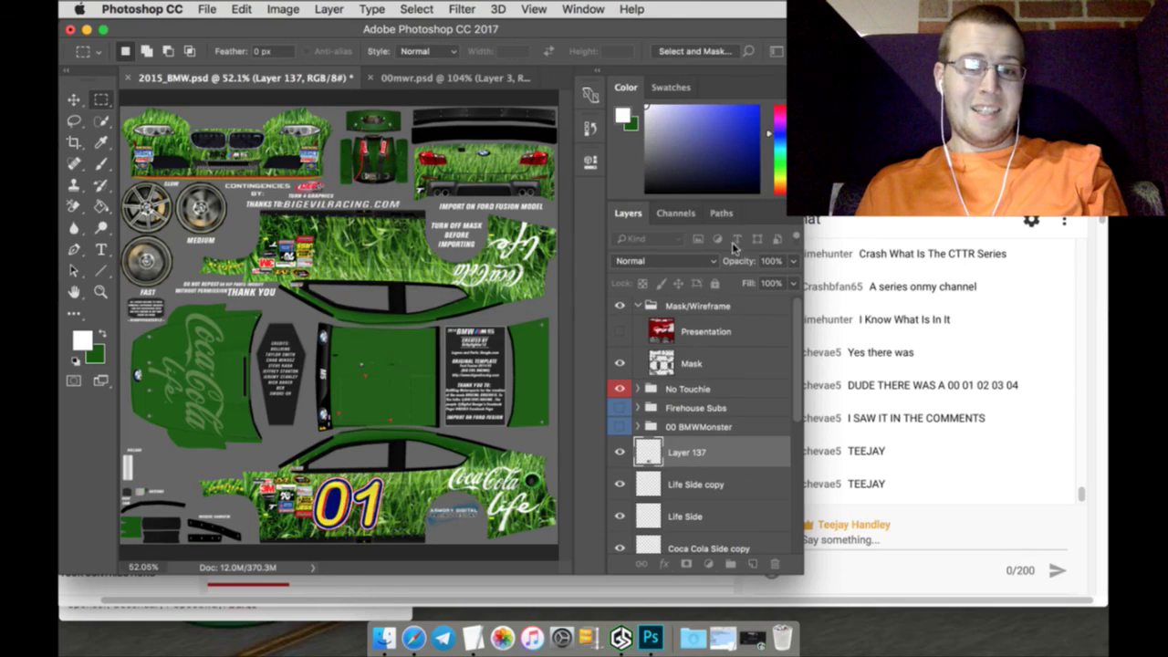
Fill the blue outlines of both 01 digits and the blue centre of the zero with dark green using the Paint Bucket
{"action": "left_click", "coordinate": [101, 292]}
{"action": "left_click", "coordinate": [349, 519]}
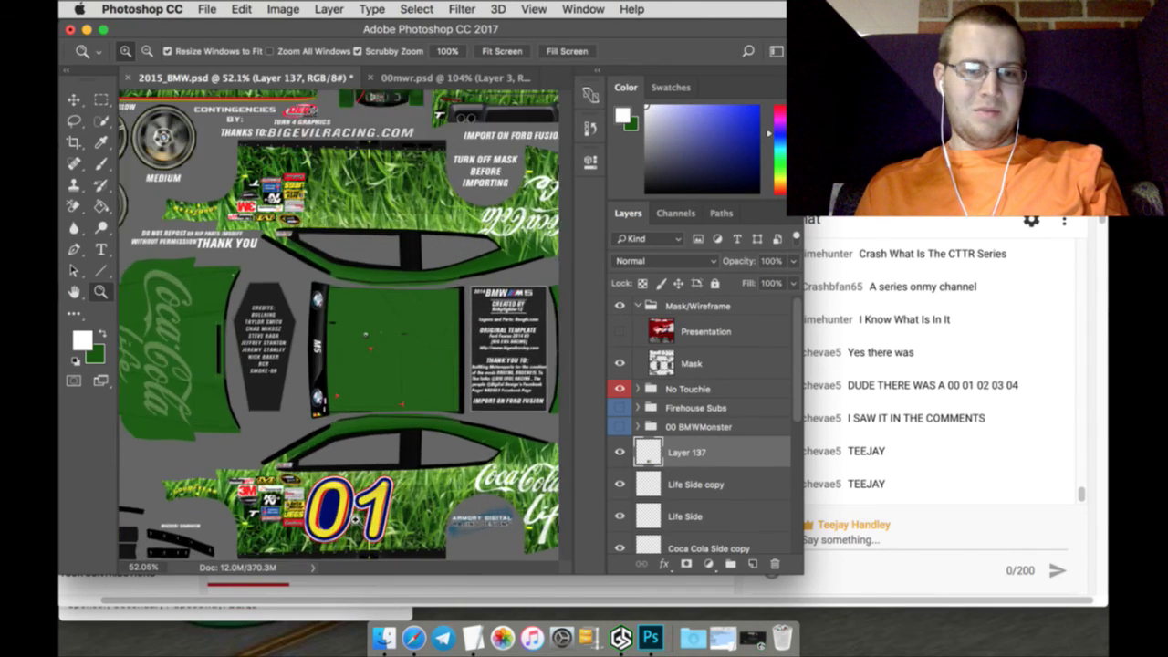
{"action": "left_click", "coordinate": [352, 520]}
{"action": "left_click", "coordinate": [355, 520]}
{"action": "left_click", "coordinate": [354, 521]}
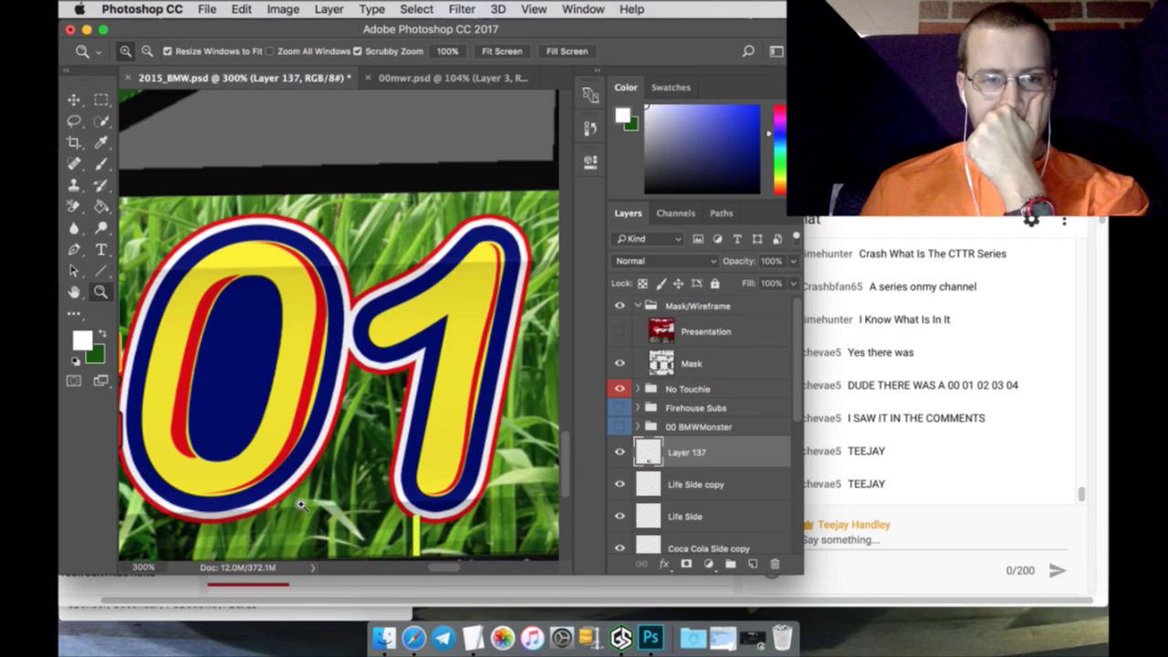
{"action": "left_click", "coordinate": [106, 337]}
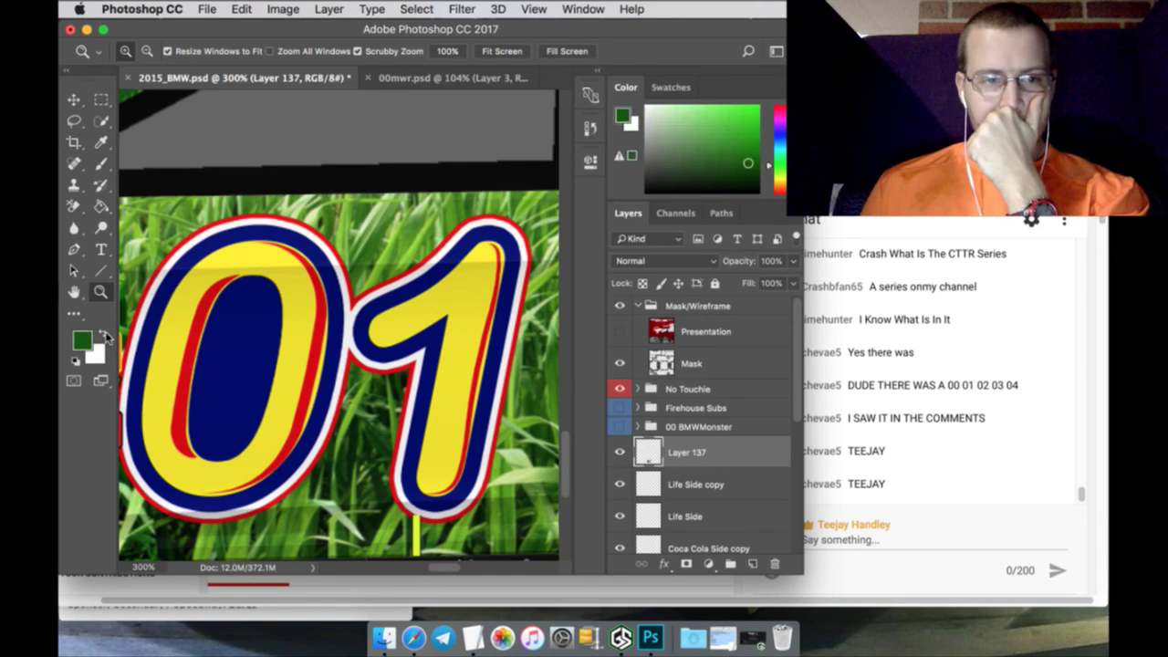
{"action": "left_click", "coordinate": [106, 209]}
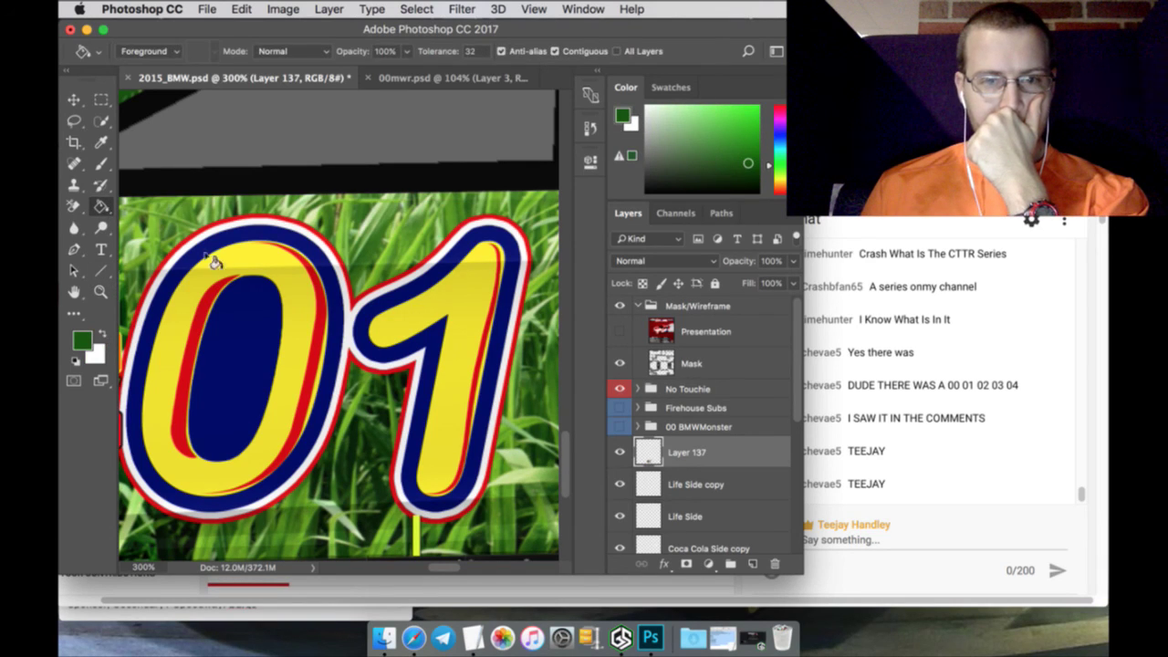
{"action": "left_click", "coordinate": [246, 237]}
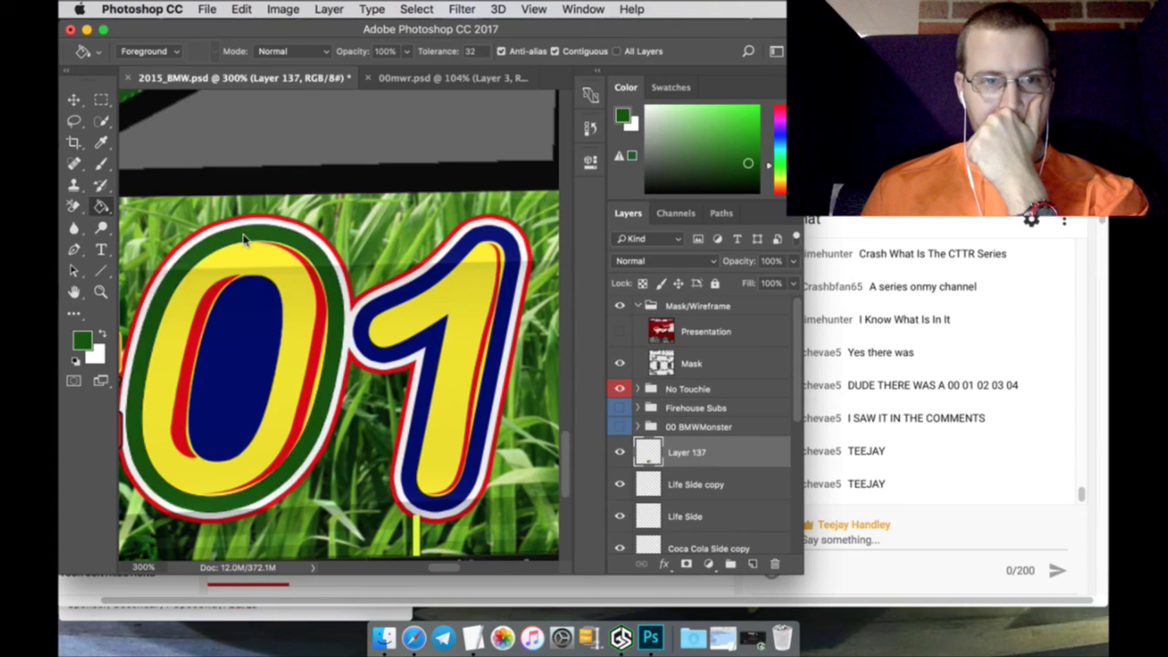
{"action": "left_click", "coordinate": [455, 268]}
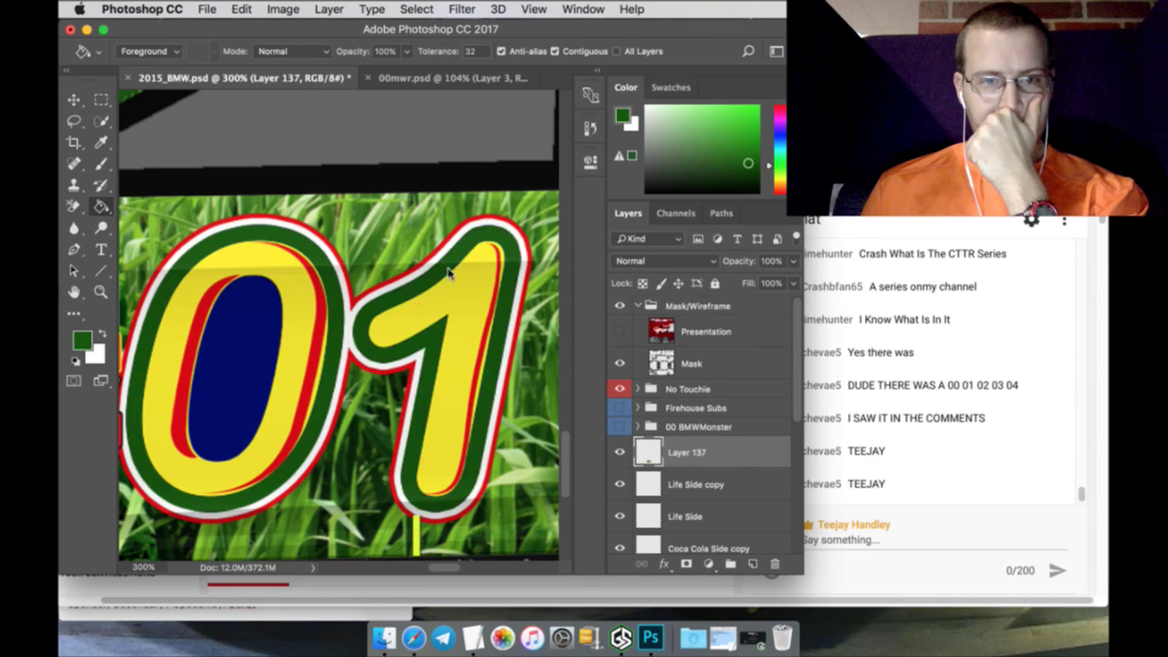
{"action": "left_click", "coordinate": [256, 330]}
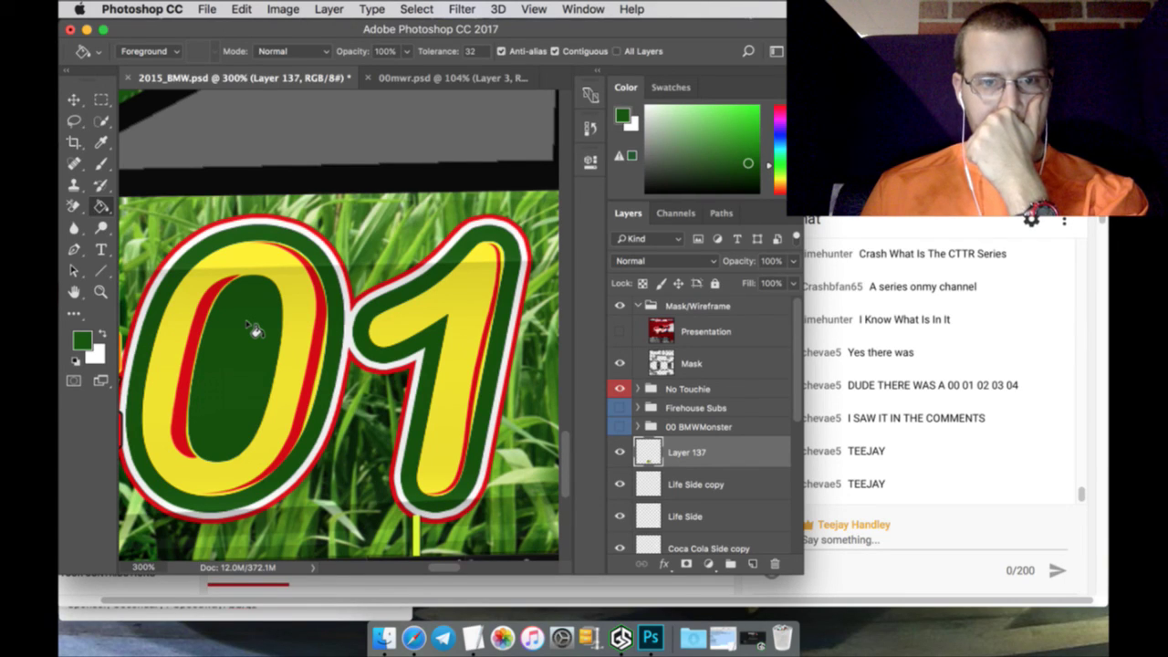
Try to recolour the 01 number's red outer outline and the zero's red inner shading with bright green using the Paint Bucket
{"action": "key", "text": "z"}
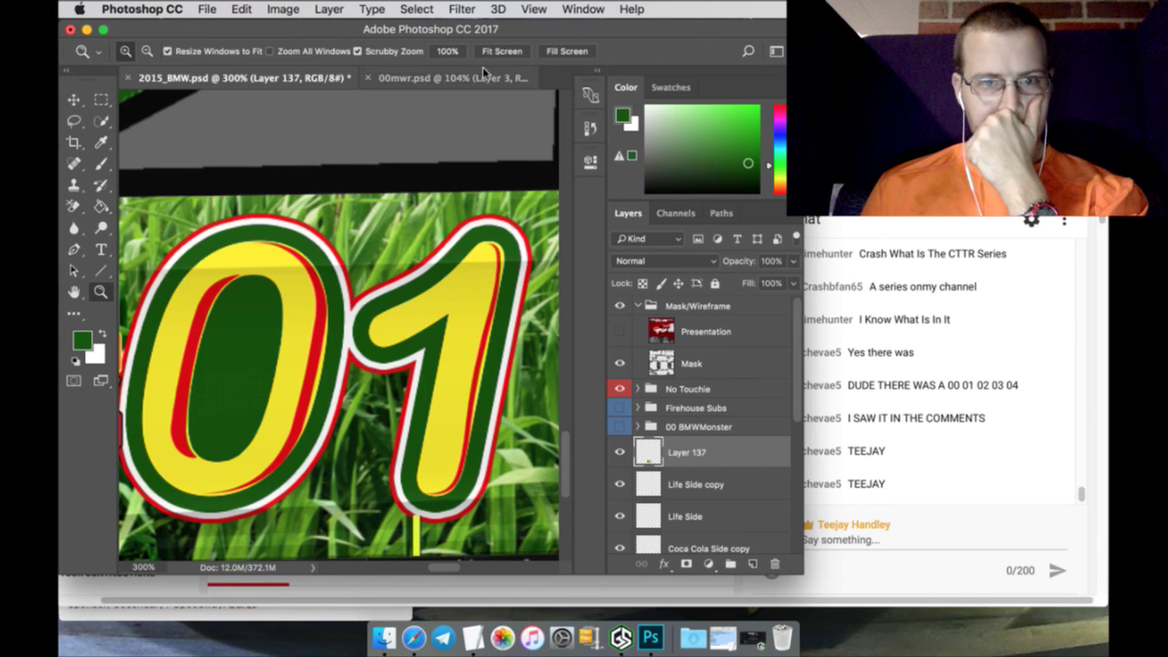
{"action": "left_click_drag", "start_coordinate": [731, 133], "coordinate": [775, 101]}
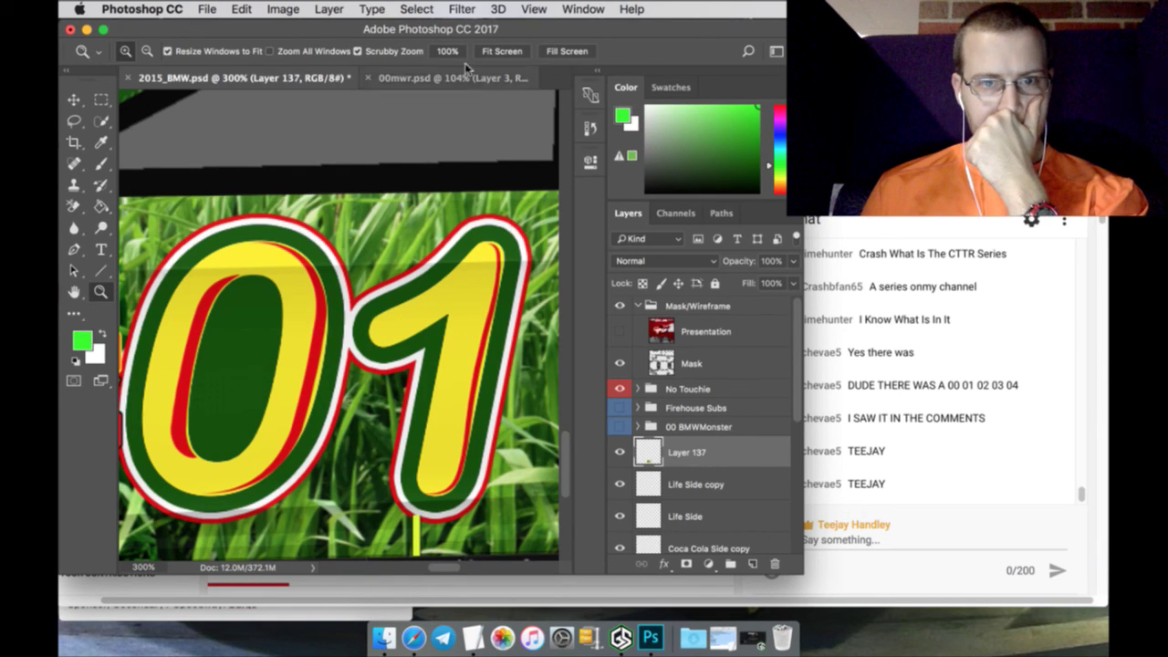
{"action": "left_click", "coordinate": [416, 9]}
{"action": "left_click", "coordinate": [421, 30]}
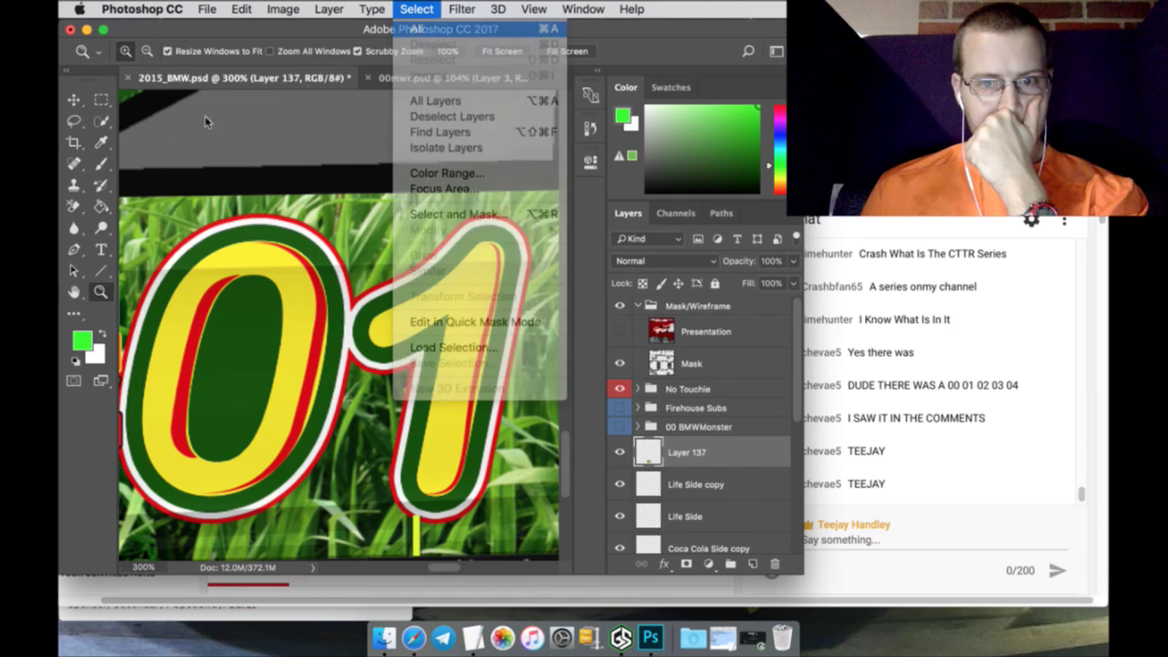
{"action": "key", "text": "m"}
{"action": "left_click", "coordinate": [107, 127]}
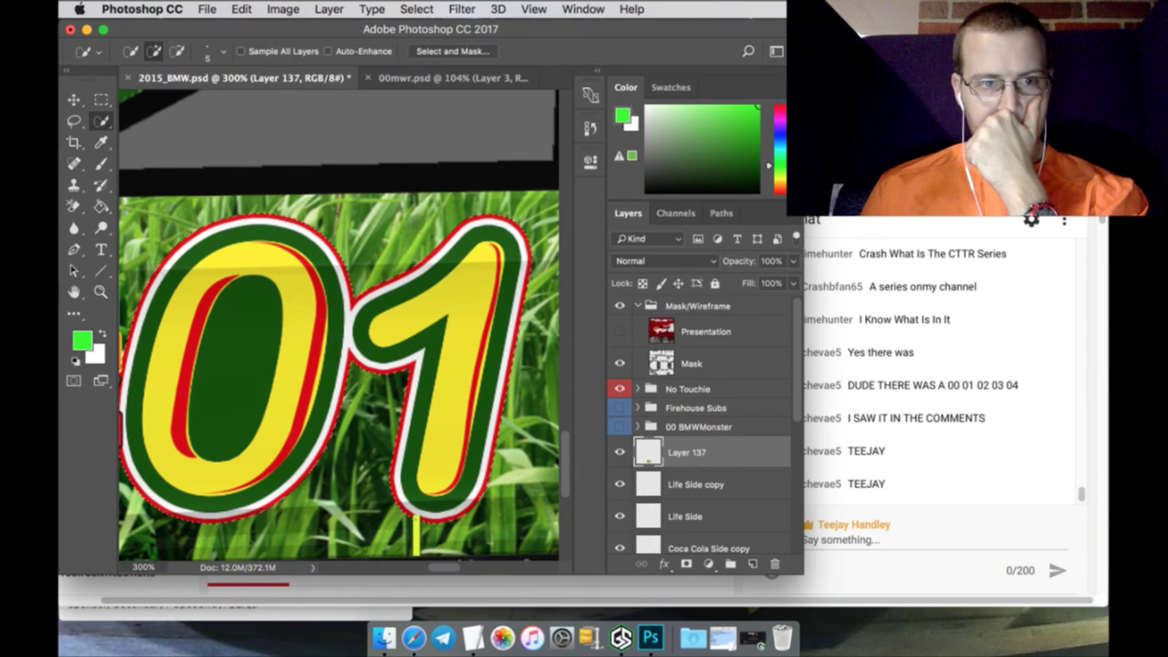
{"action": "left_click", "coordinate": [101, 205]}
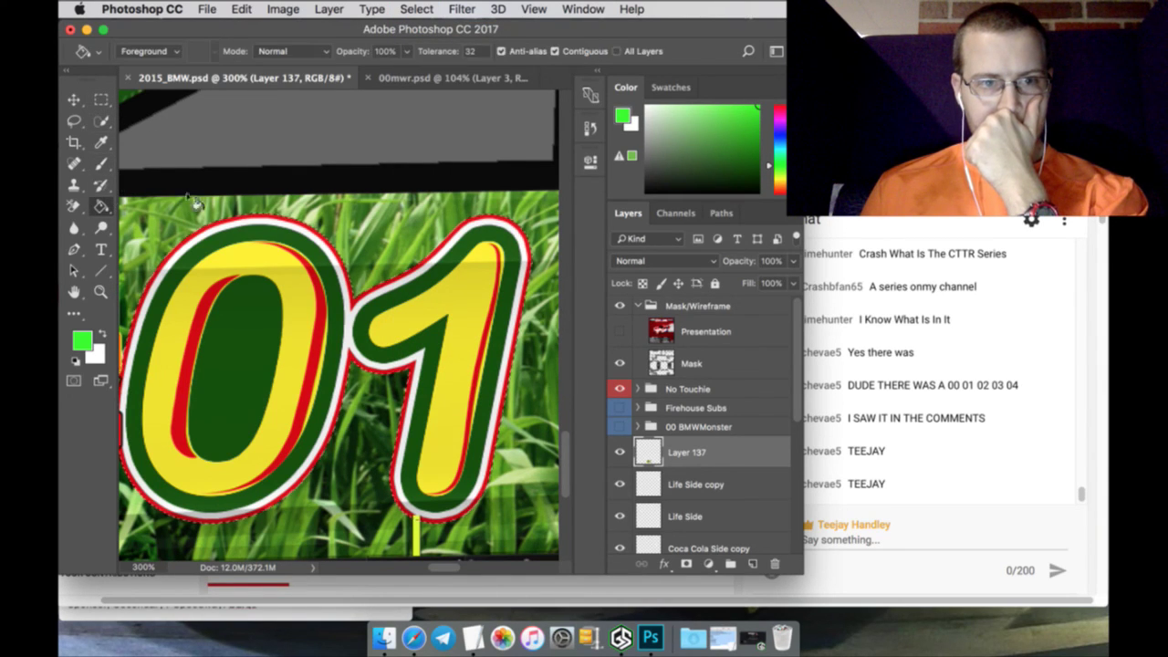
{"action": "left_click", "coordinate": [262, 216]}
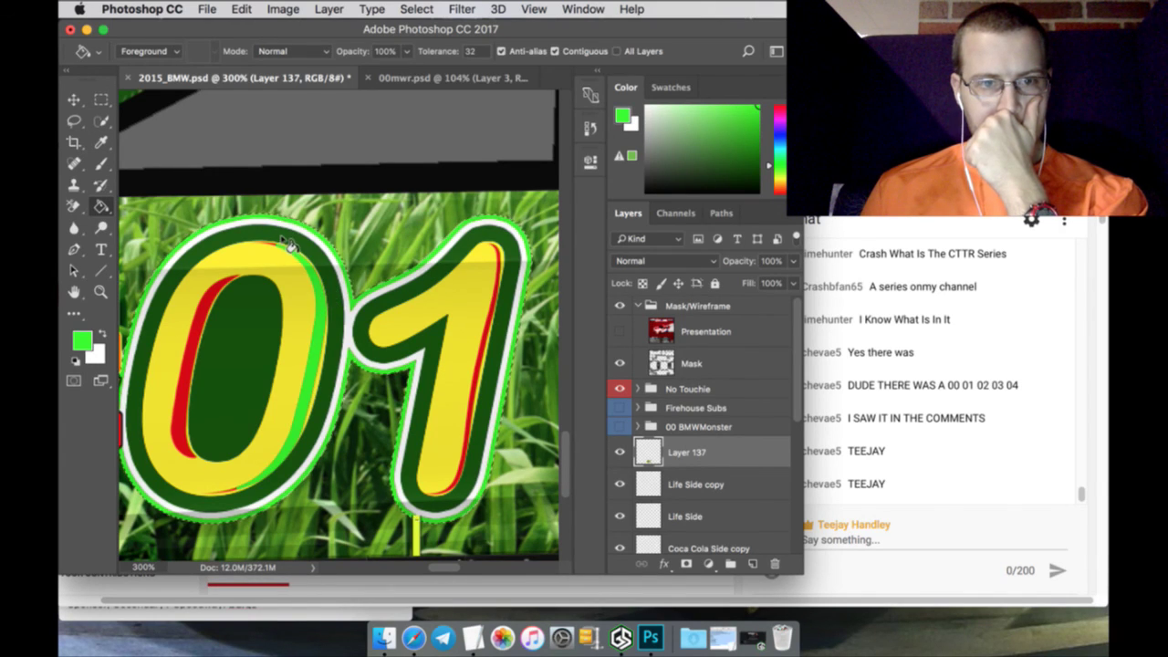
{"action": "left_click", "coordinate": [215, 307]}
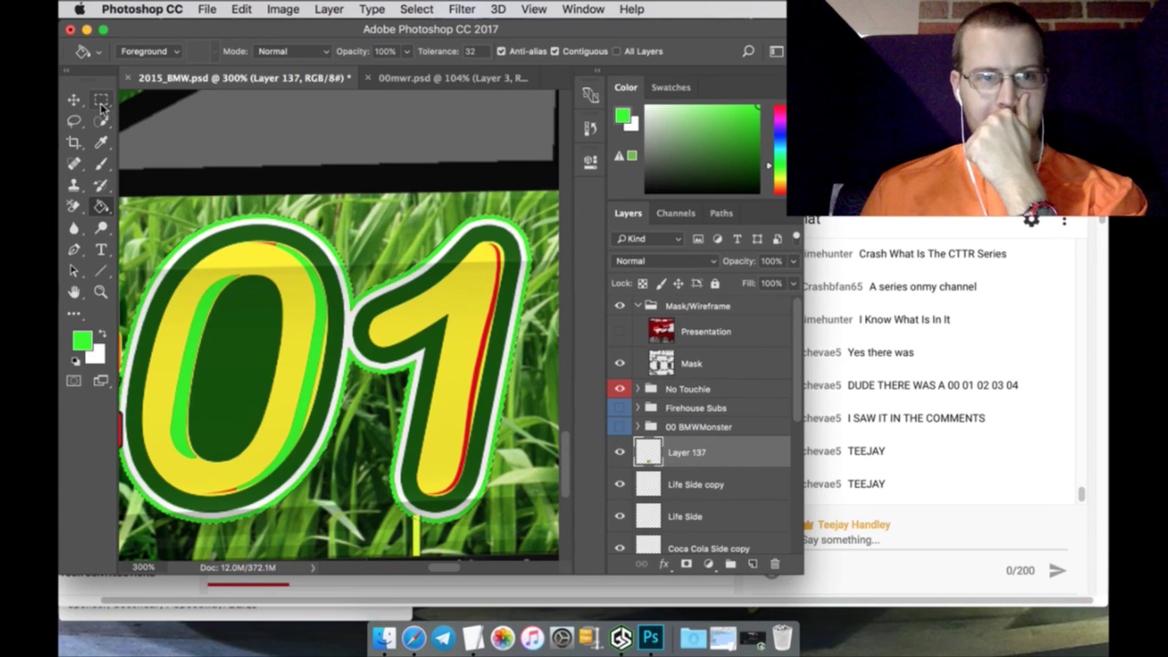
Undo the bright green fills on the 01 number's outer outline and the zero's inner shading
{"action": "key", "text": "super+z"}
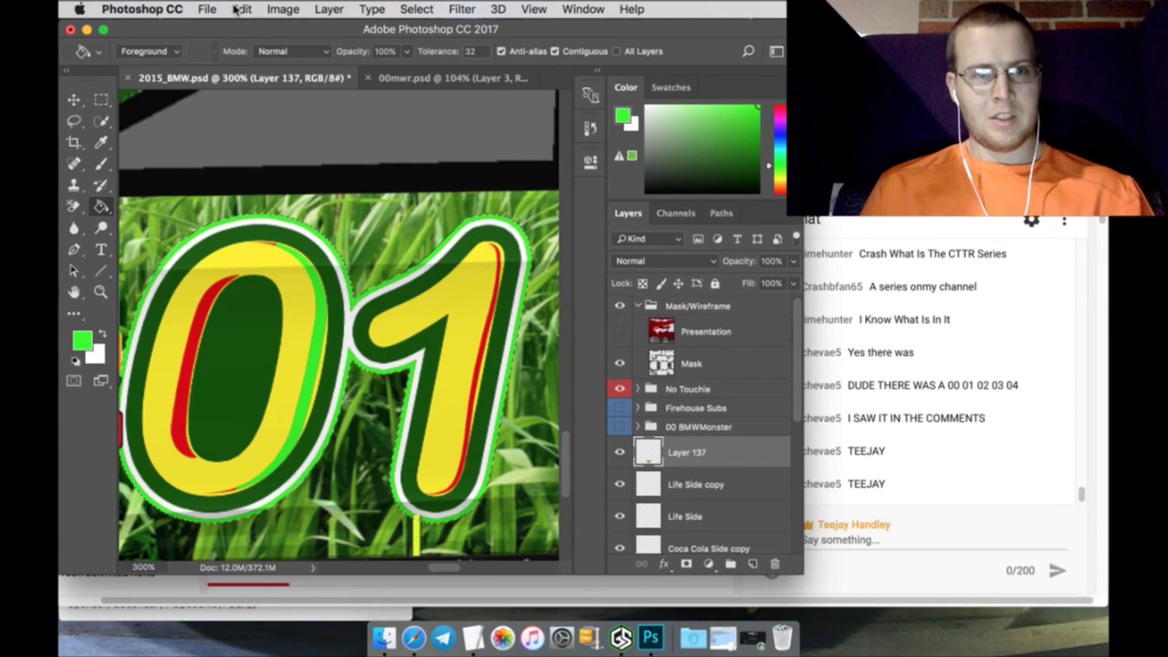
{"action": "left_click", "coordinate": [241, 9]}
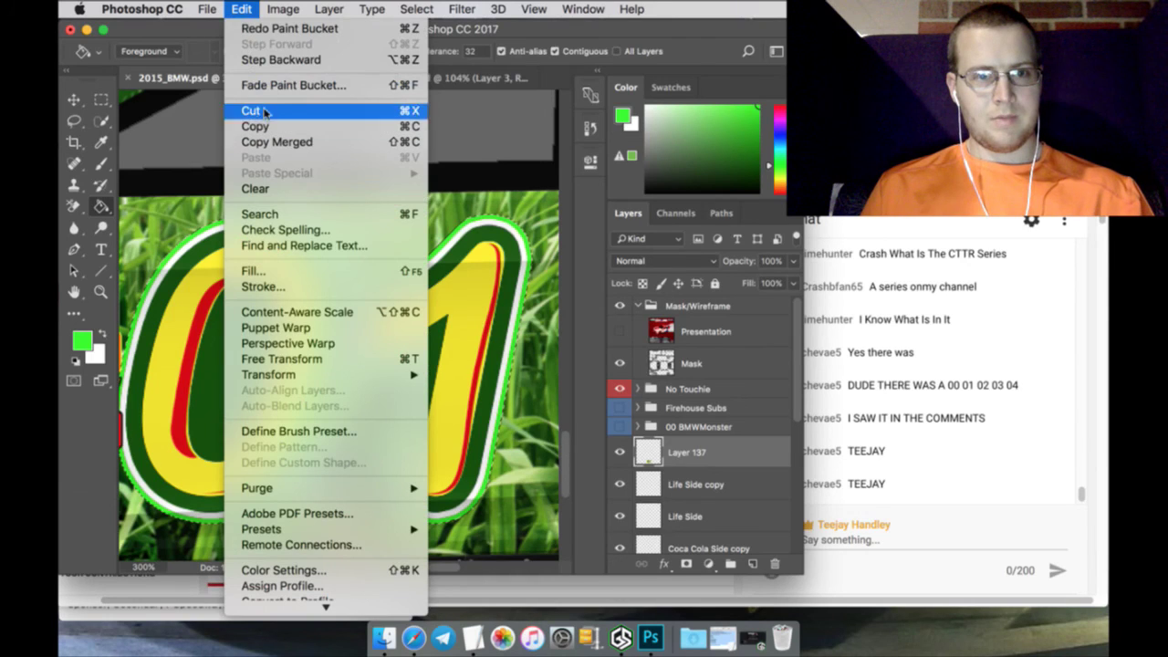
{"action": "left_click", "coordinate": [260, 62]}
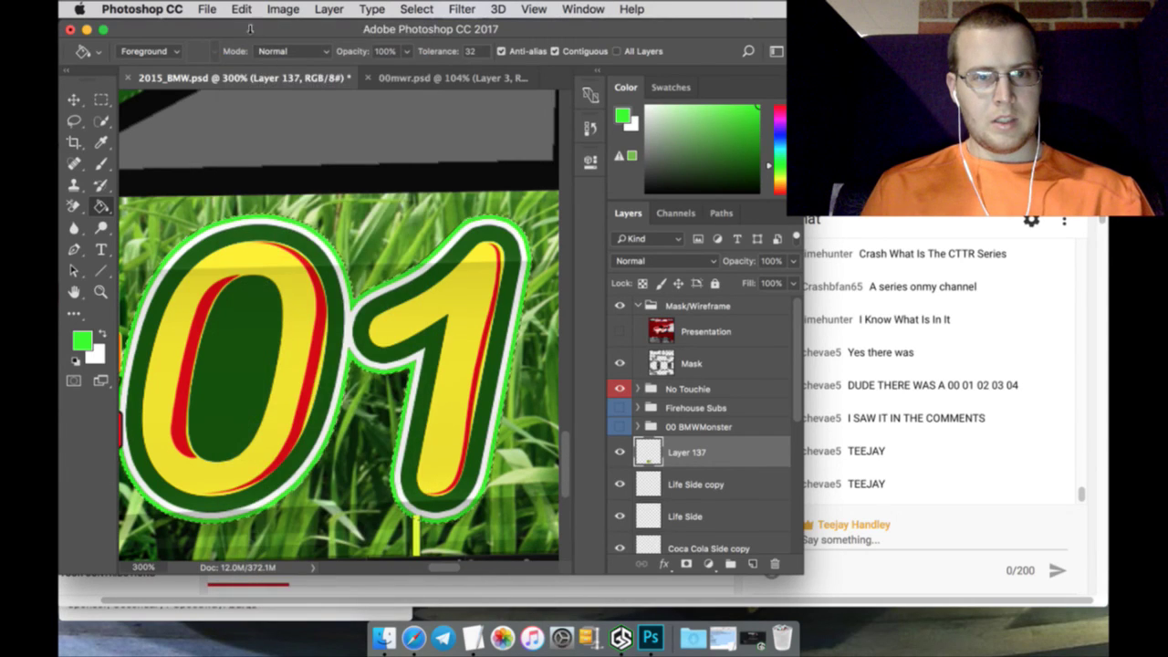
{"action": "left_click", "coordinate": [248, 9]}
{"action": "left_click", "coordinate": [254, 58]}
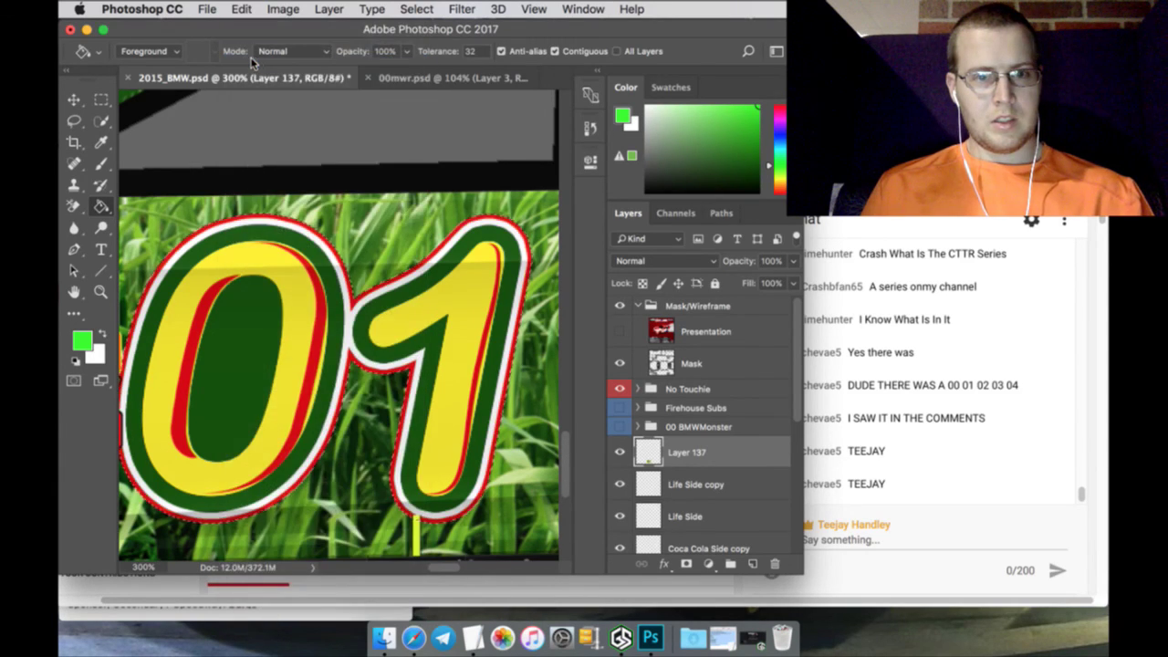
Fit the whole template in view and rename Layer 137 as 01
{"action": "key", "text": "m"}
{"action": "left_click", "coordinate": [102, 291]}
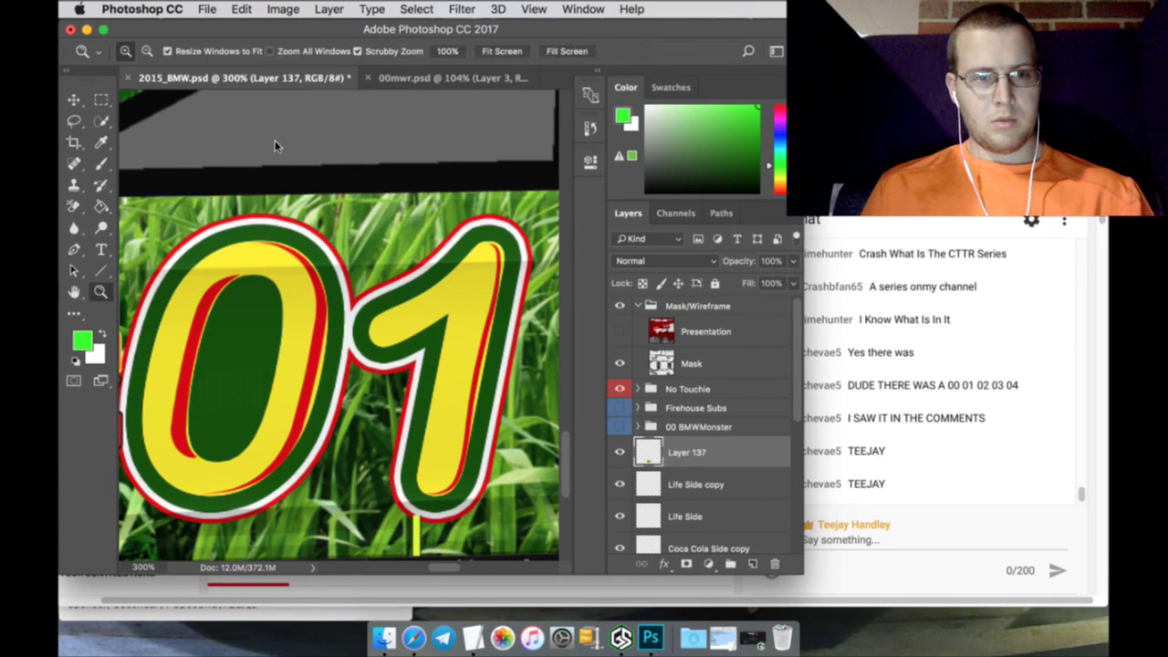
{"action": "left_click", "coordinate": [501, 51]}
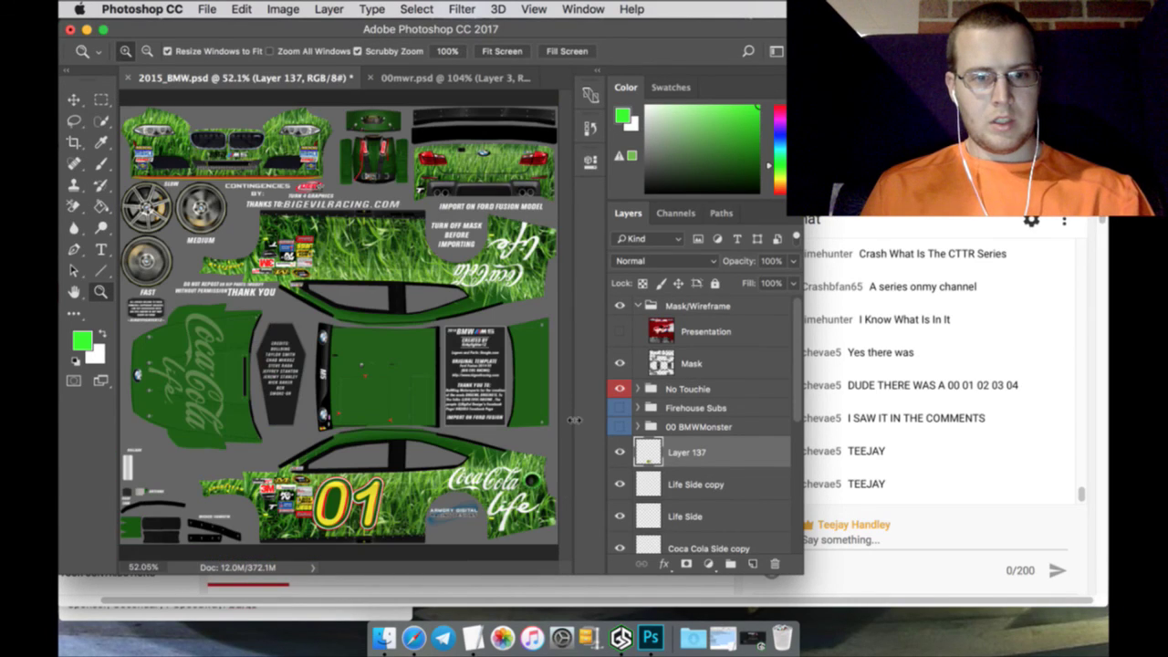
{"action": "double_click", "coordinate": [702, 451]}
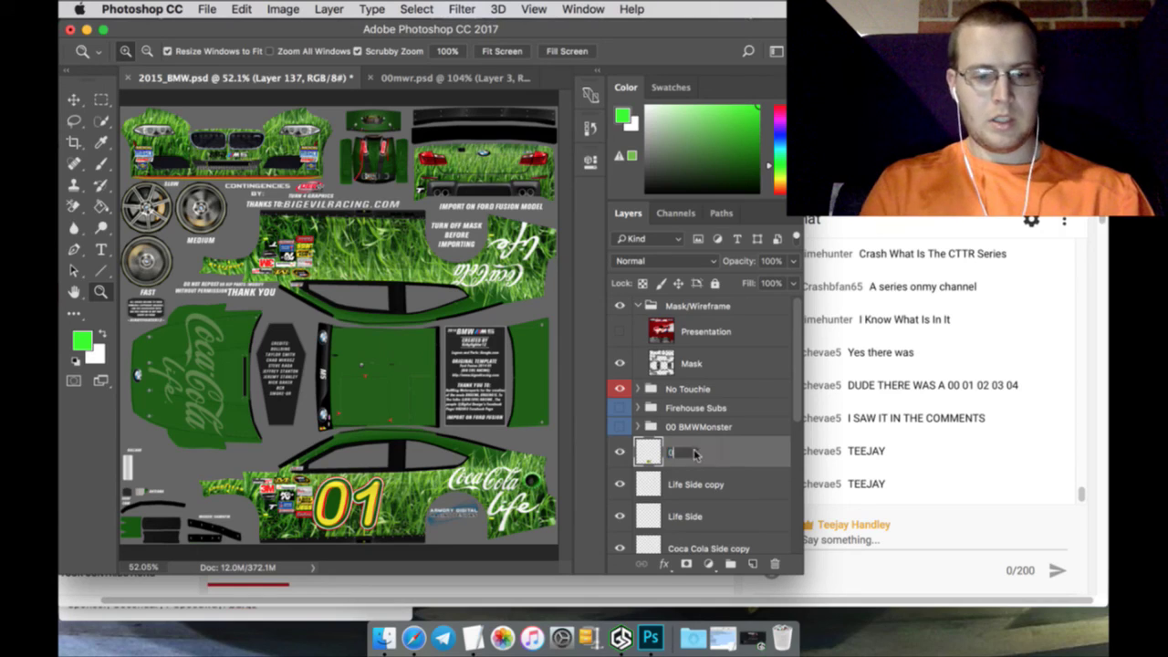
{"action": "type", "text": "01"}
{"action": "key", "text": "Return"}
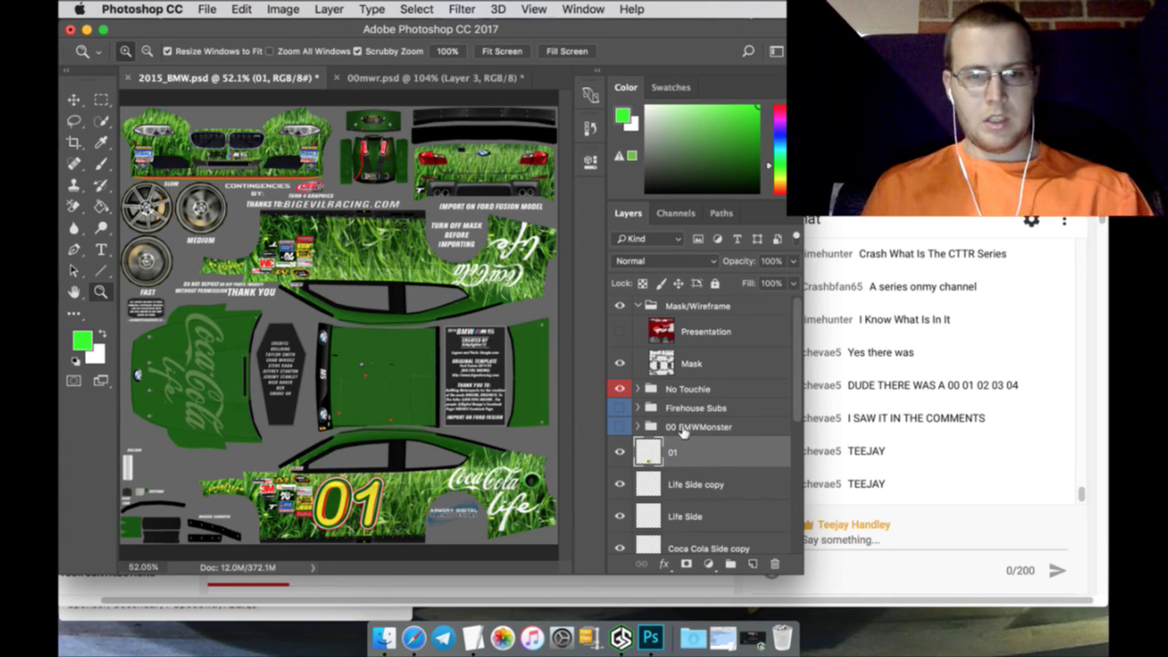
Switch to Safari to check the new Google Hangouts messages and the YouTube live dashboard, and return to Photoshop
{"action": "key", "text": "super+Tab"}
{"action": "left_click", "coordinate": [669, 64]}
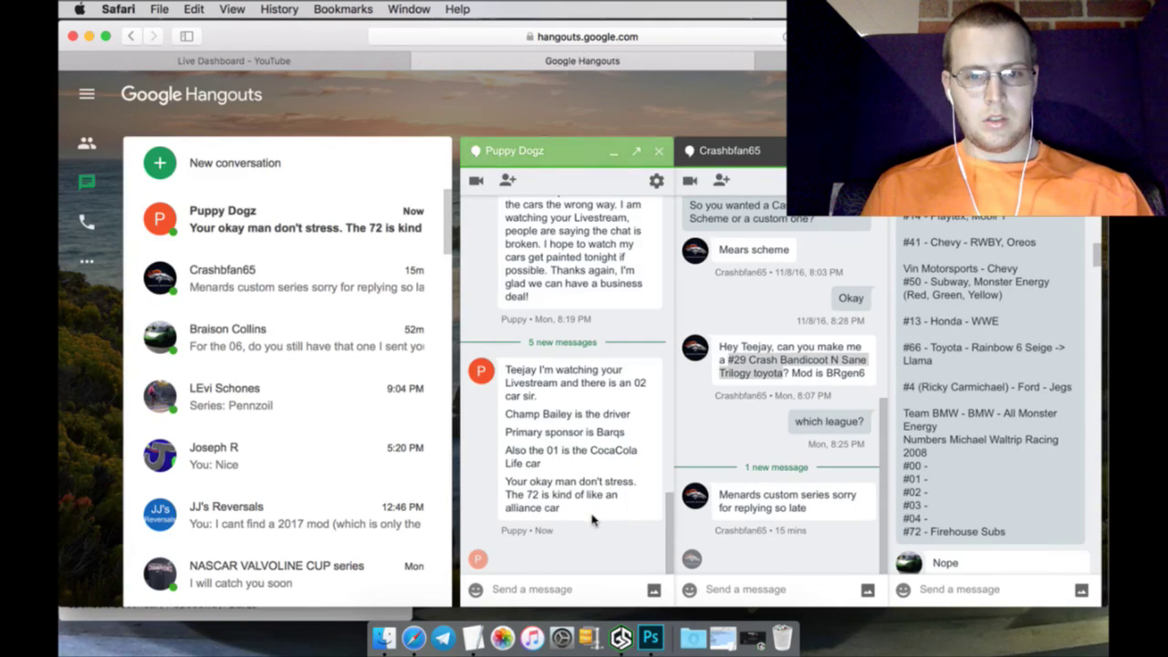
{"action": "left_click", "coordinate": [301, 62]}
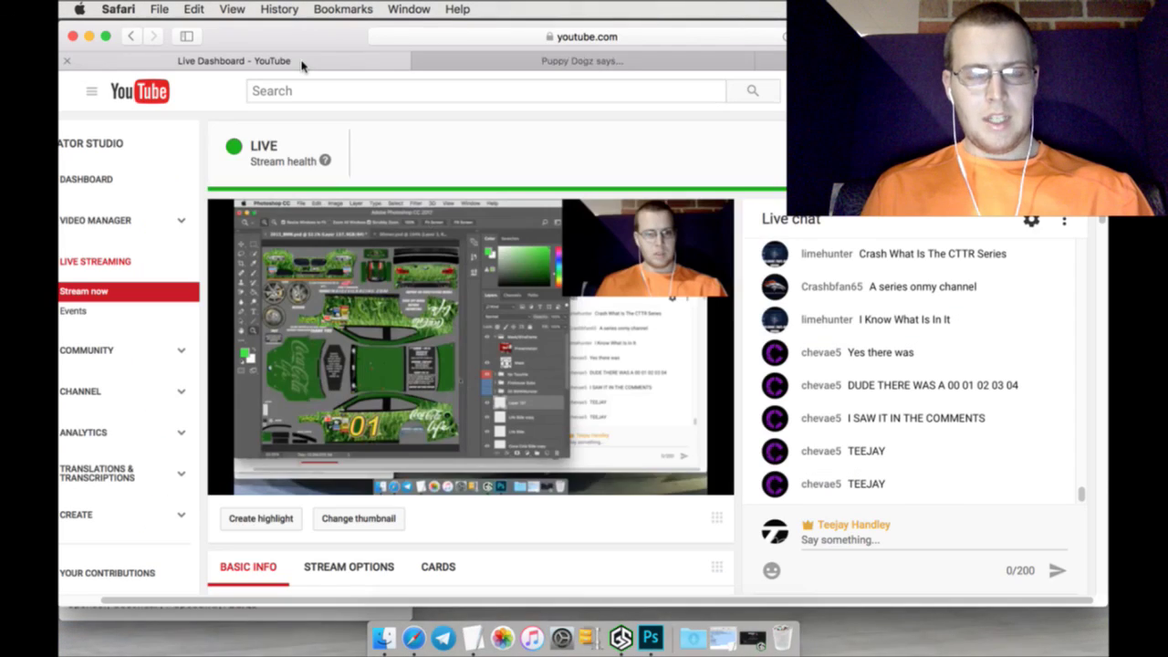
{"action": "left_click", "coordinate": [651, 636]}
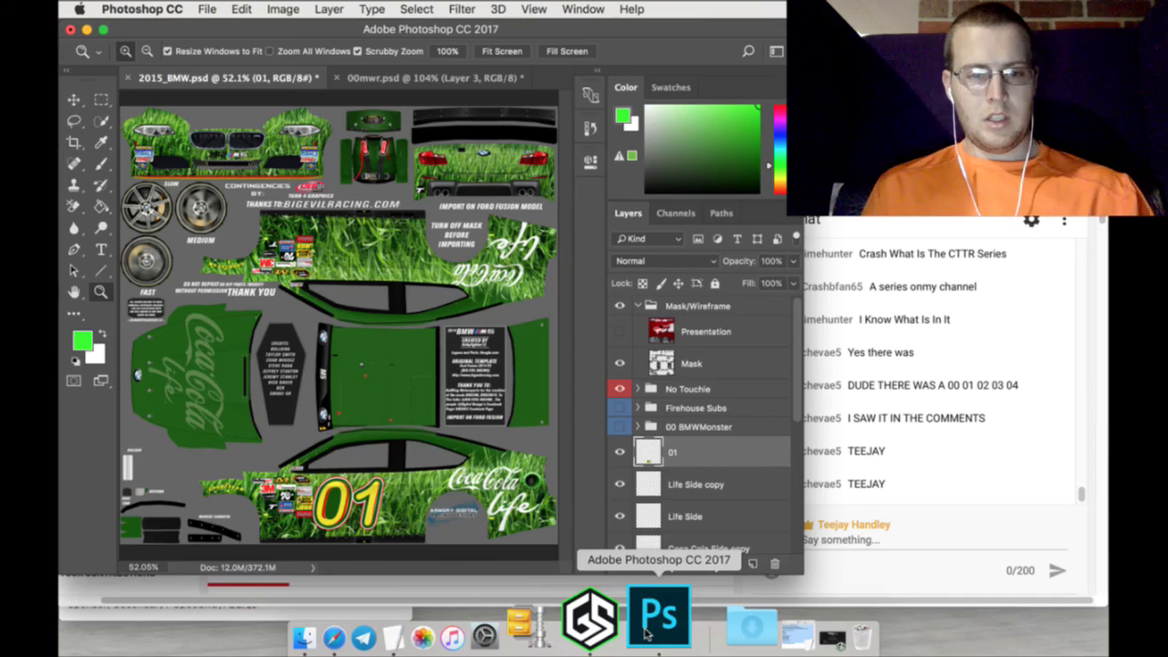
Duplicate the 01 layer and rotate the copy 180° with Free Transform
{"action": "right_click", "coordinate": [699, 452]}
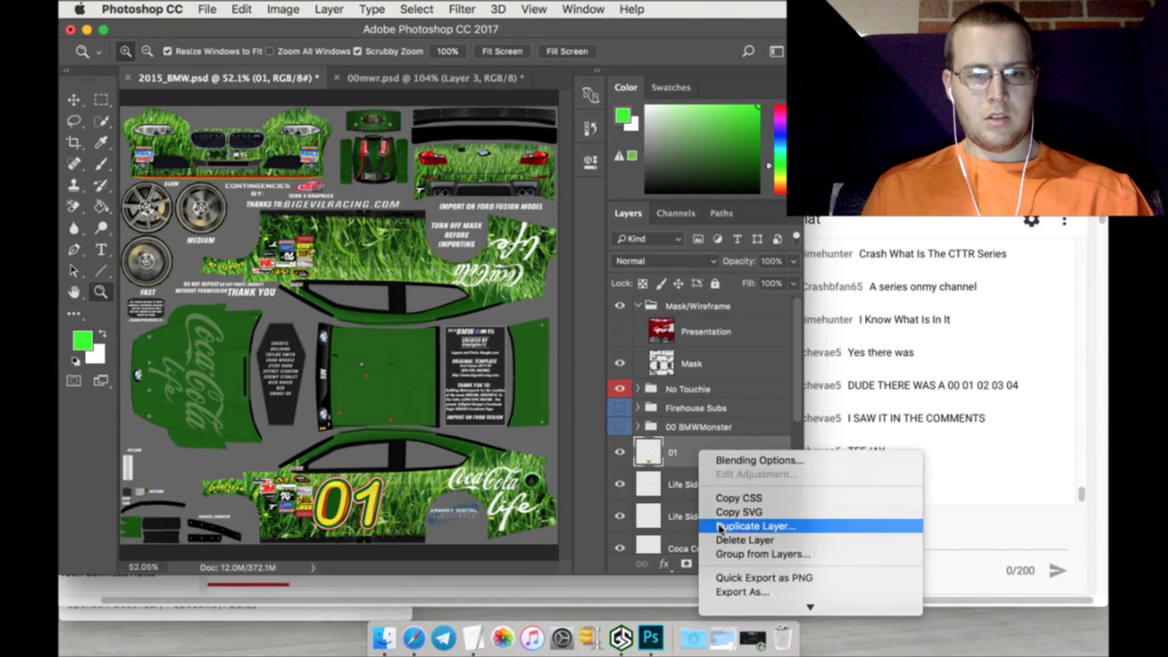
{"action": "left_click", "coordinate": [720, 527]}
{"action": "left_click", "coordinate": [740, 247]}
{"action": "left_click", "coordinate": [76, 102]}
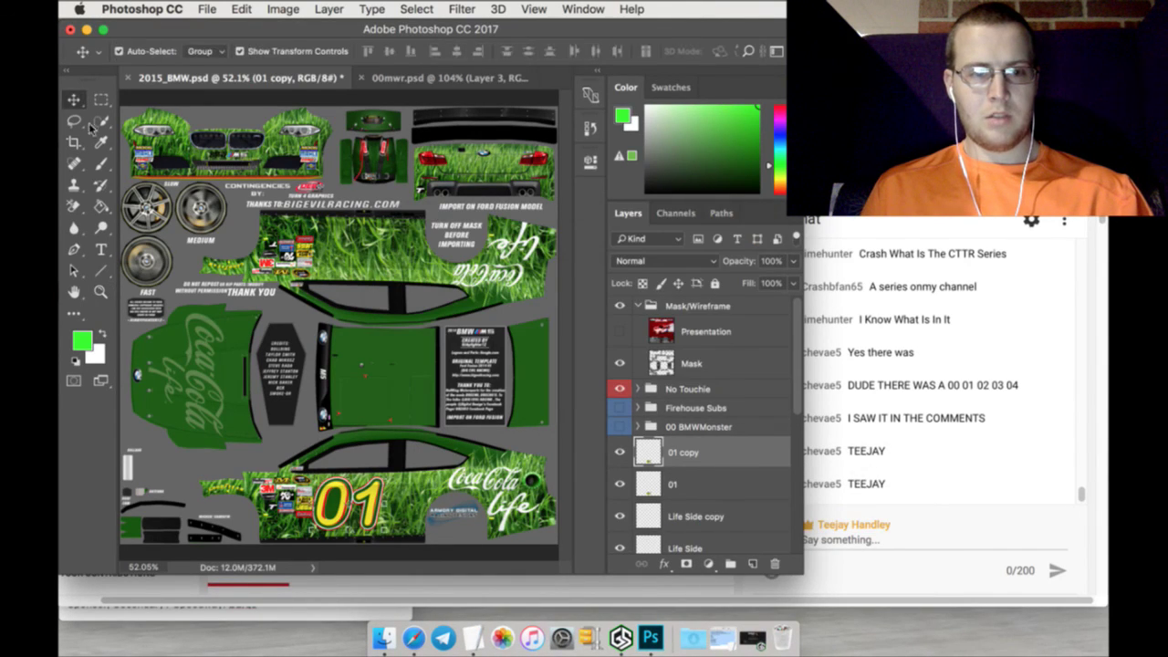
{"action": "key", "text": "super+t"}
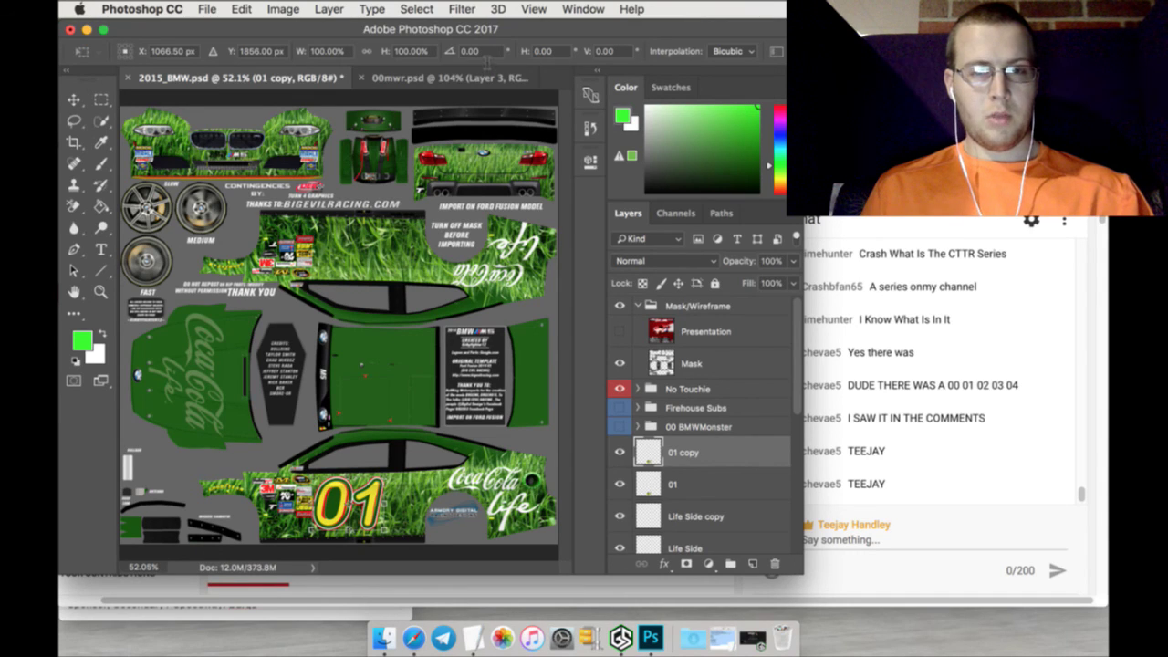
{"action": "type", "text": "180"}
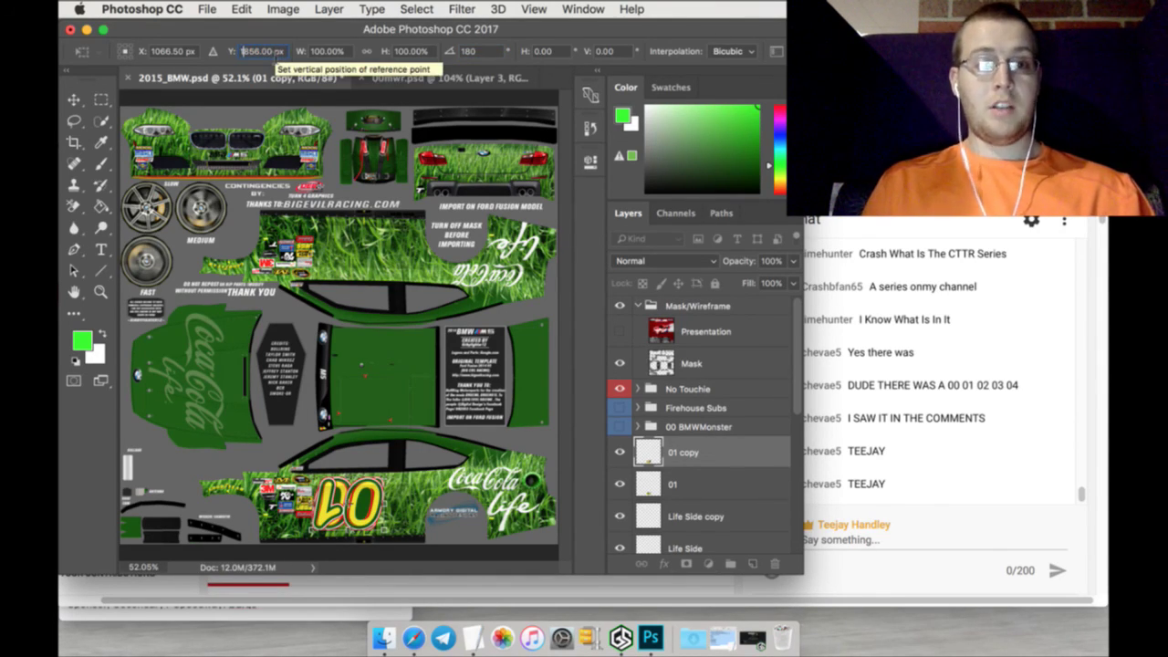
Move the rotated 01 copy onto the upper side panel at a Y position of 674 px and apply the transformation
{"action": "key", "text": "Return"}
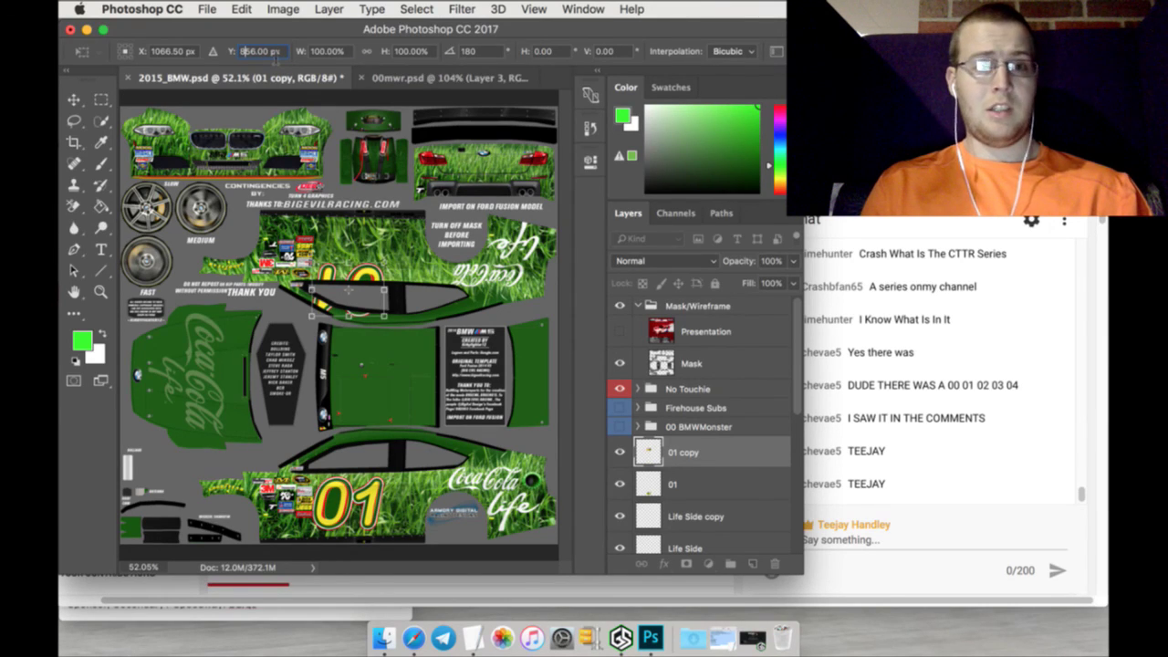
{"action": "type", "text": "656"}
{"action": "key", "text": "Return"}
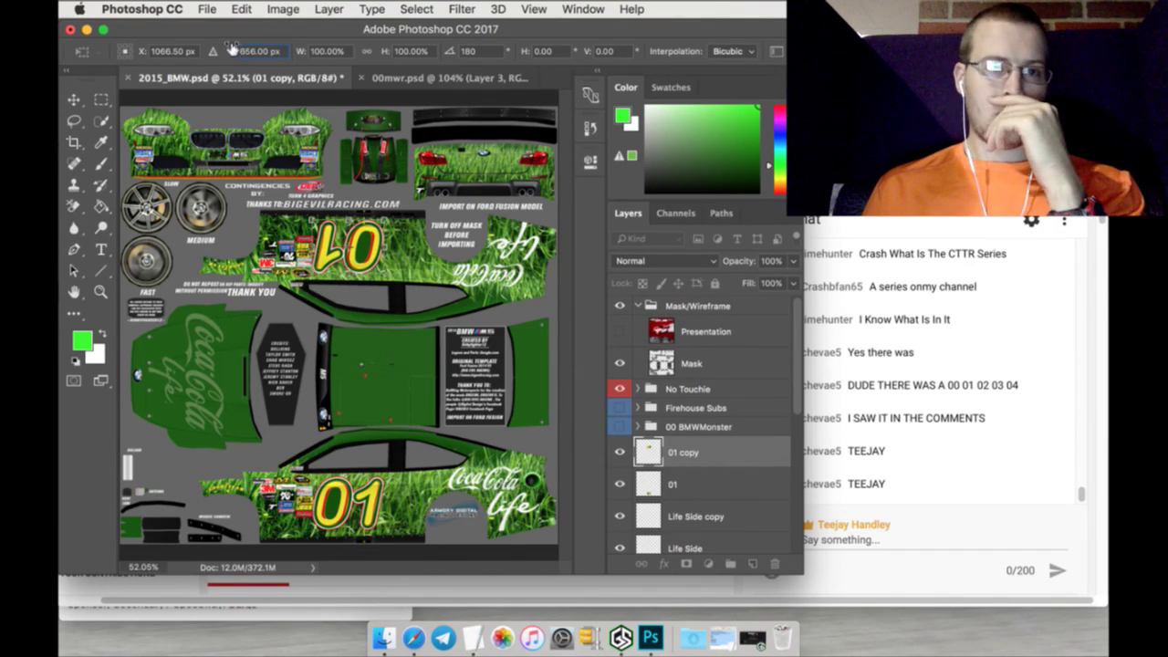
{"action": "left_click_drag", "start_coordinate": [239, 48], "coordinate": [248, 49]}
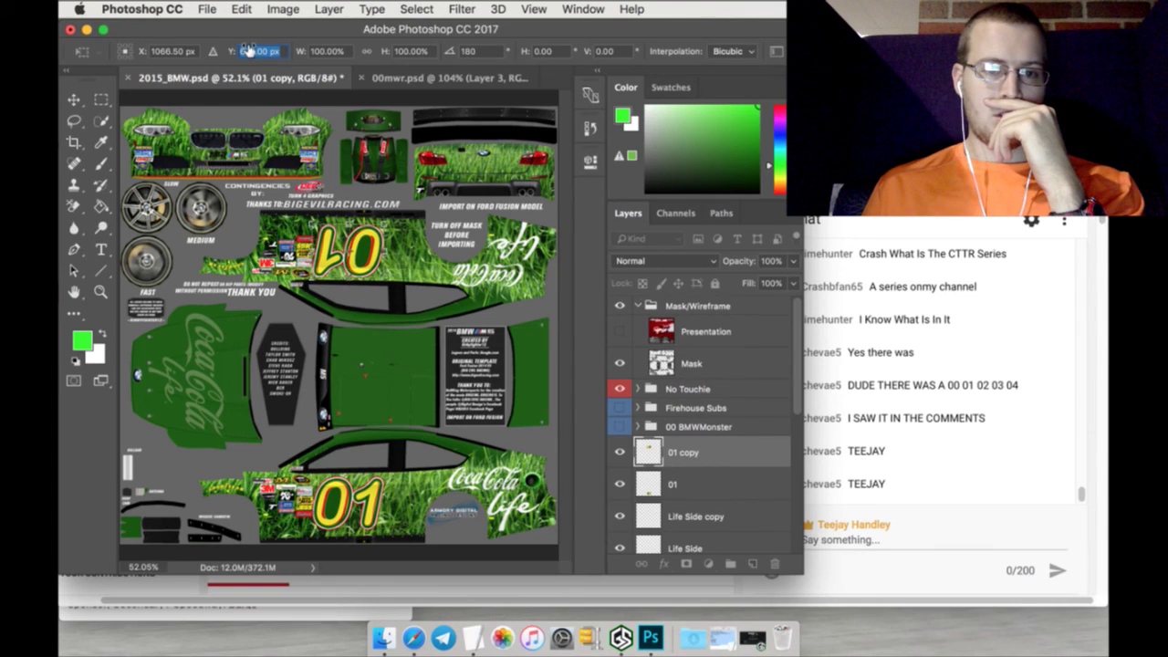
{"action": "left_click", "coordinate": [258, 53]}
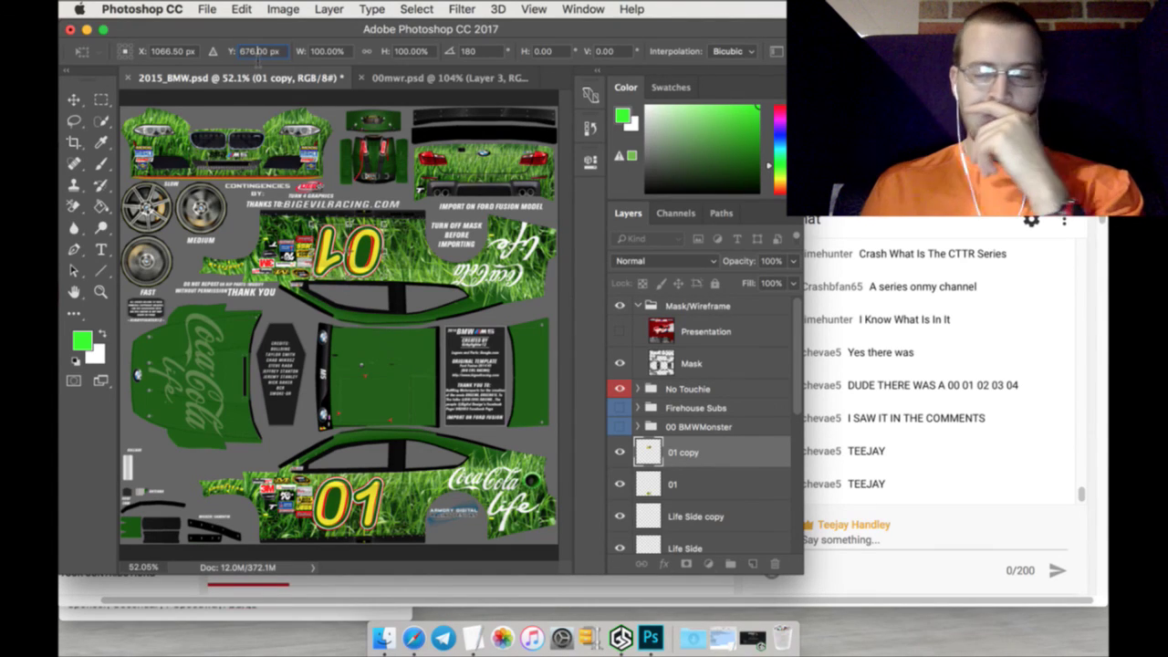
{"action": "key", "text": "Down"}
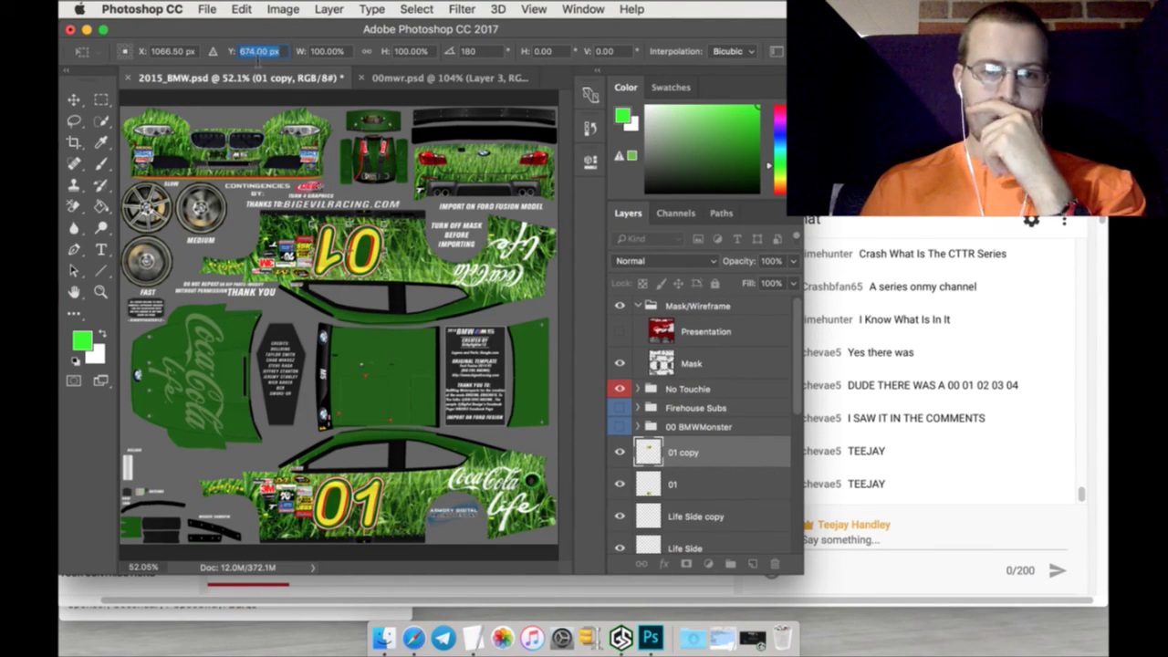
{"action": "key", "text": "Down"}
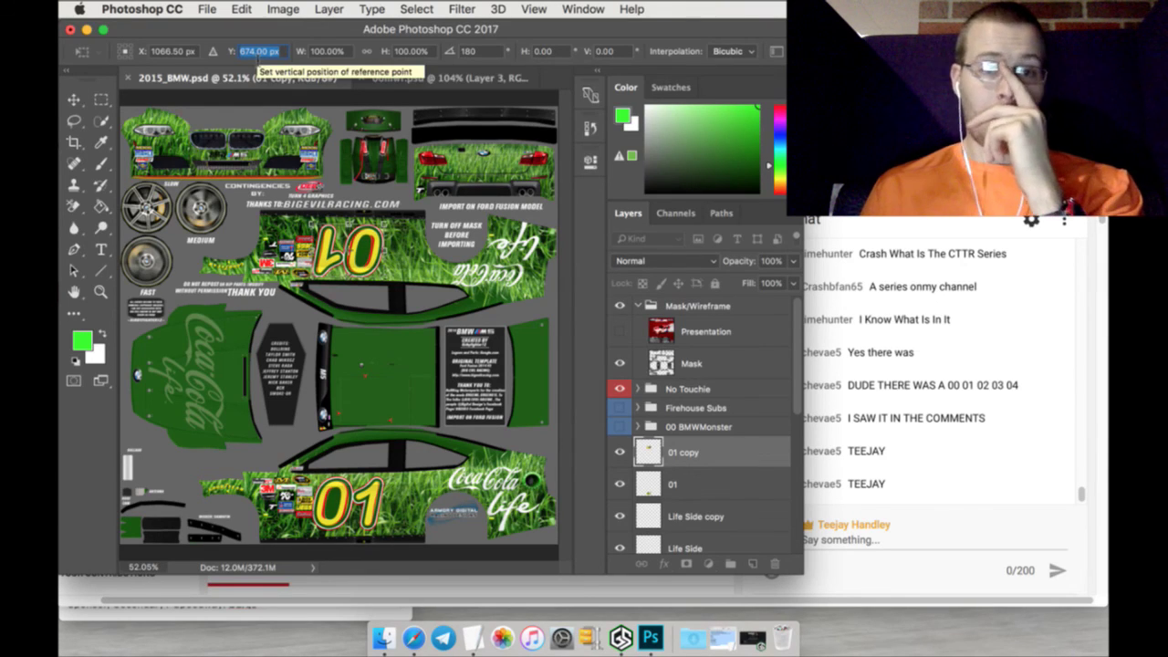
{"action": "left_click", "coordinate": [105, 100]}
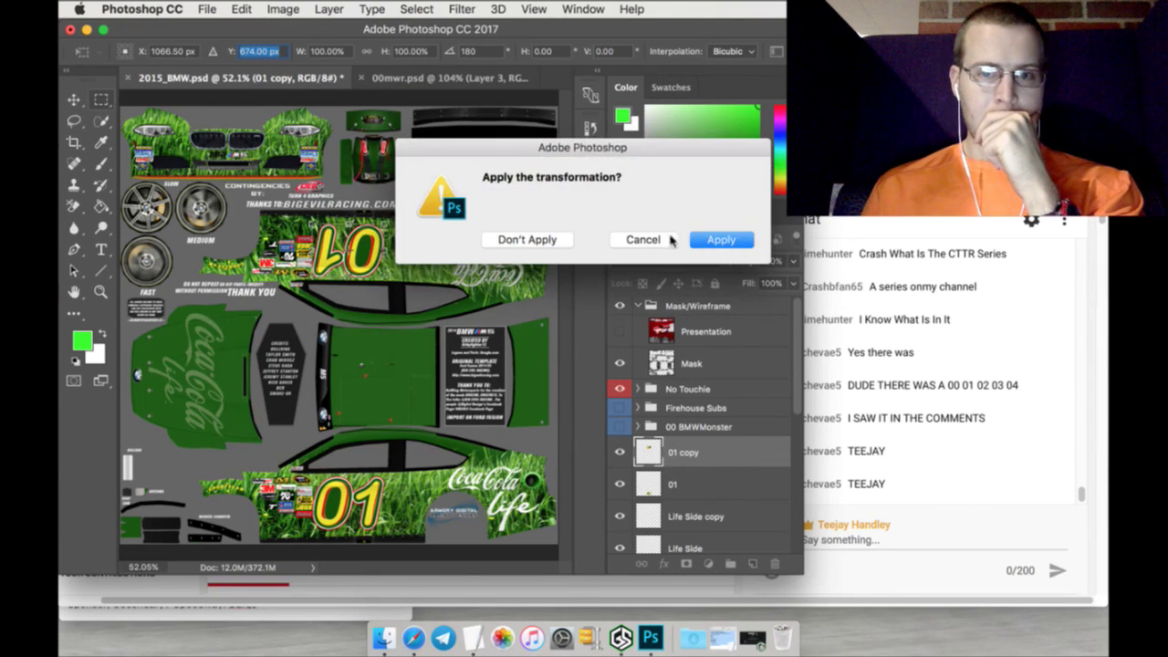
{"action": "left_click", "coordinate": [722, 241]}
Duplicate the original 01 layer again for the roof number
{"action": "left_click", "coordinate": [737, 483]}
{"action": "right_click", "coordinate": [737, 482]}
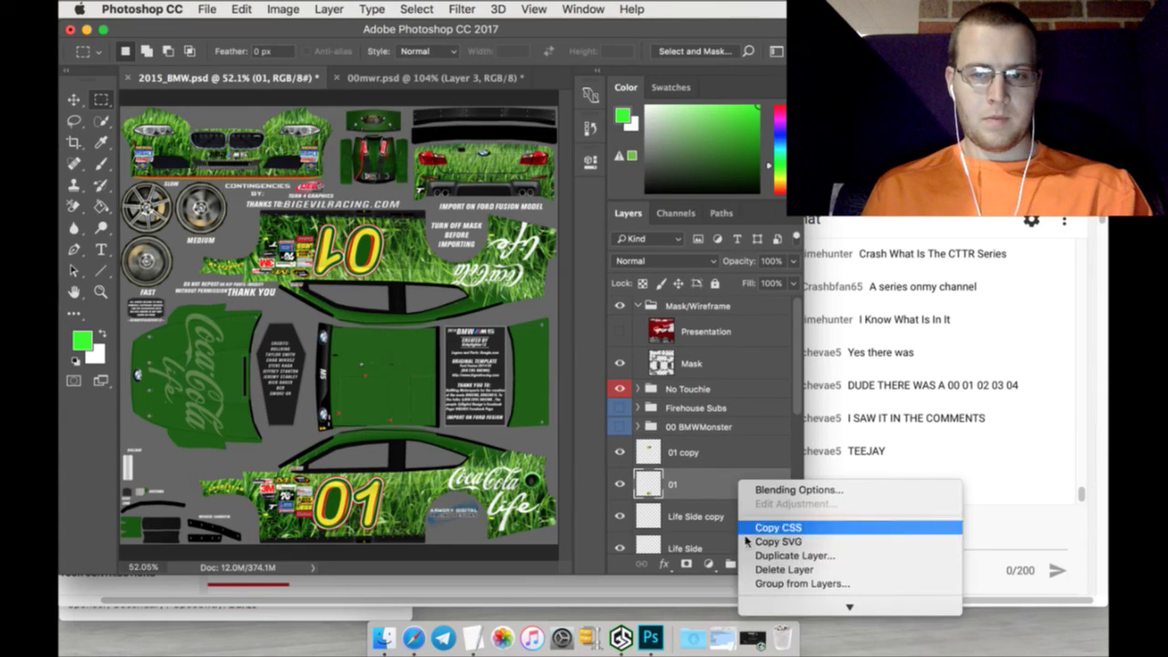
{"action": "left_click", "coordinate": [758, 556]}
{"action": "left_click", "coordinate": [750, 247]}
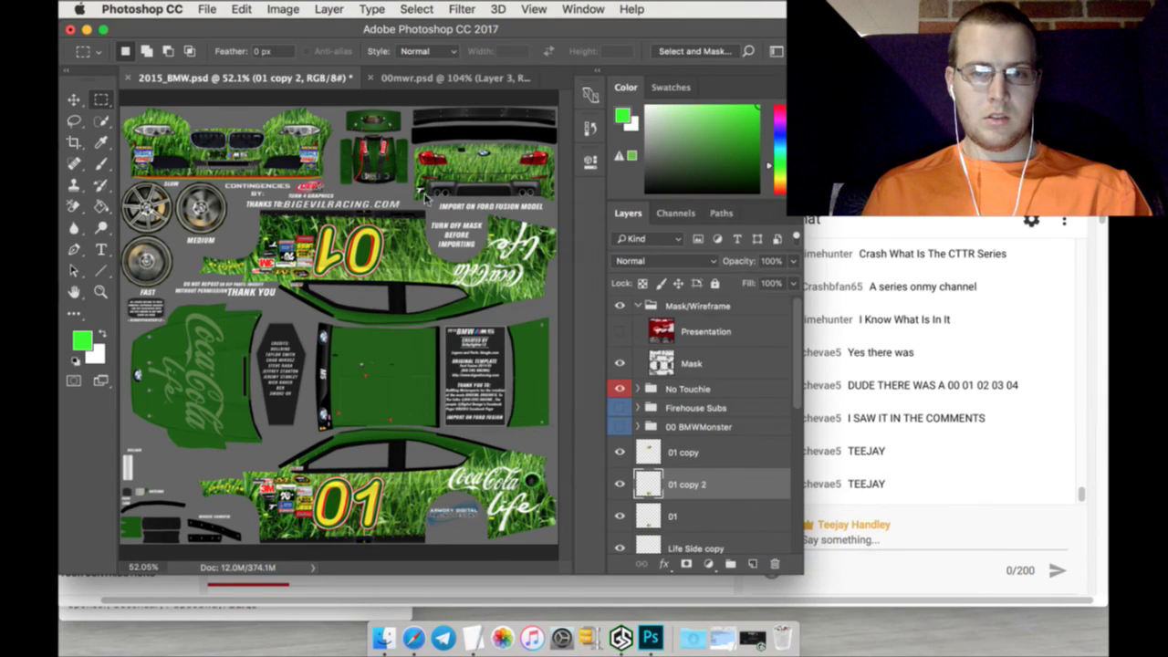
Move the 01 copy 2 number onto the green roof, enlarge it to about 146%, and apply the transformation
{"action": "left_click", "coordinate": [75, 98]}
{"action": "key", "text": "ctrl+t"}
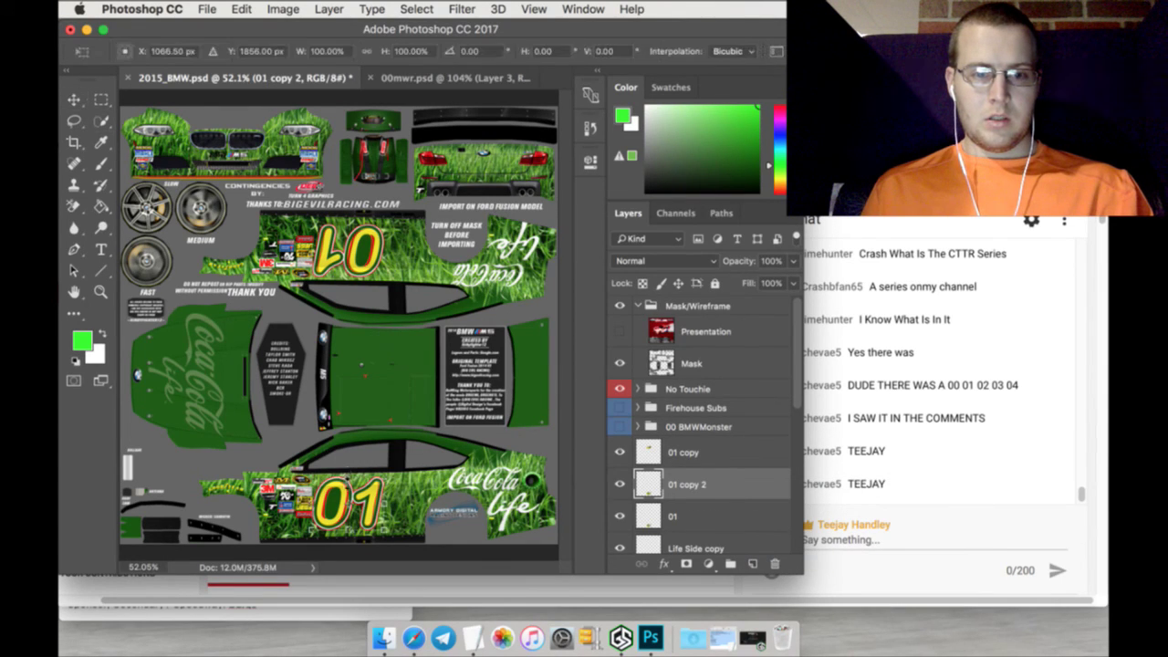
{"action": "left_click_drag", "start_coordinate": [346, 472], "coordinate": [354, 341]}
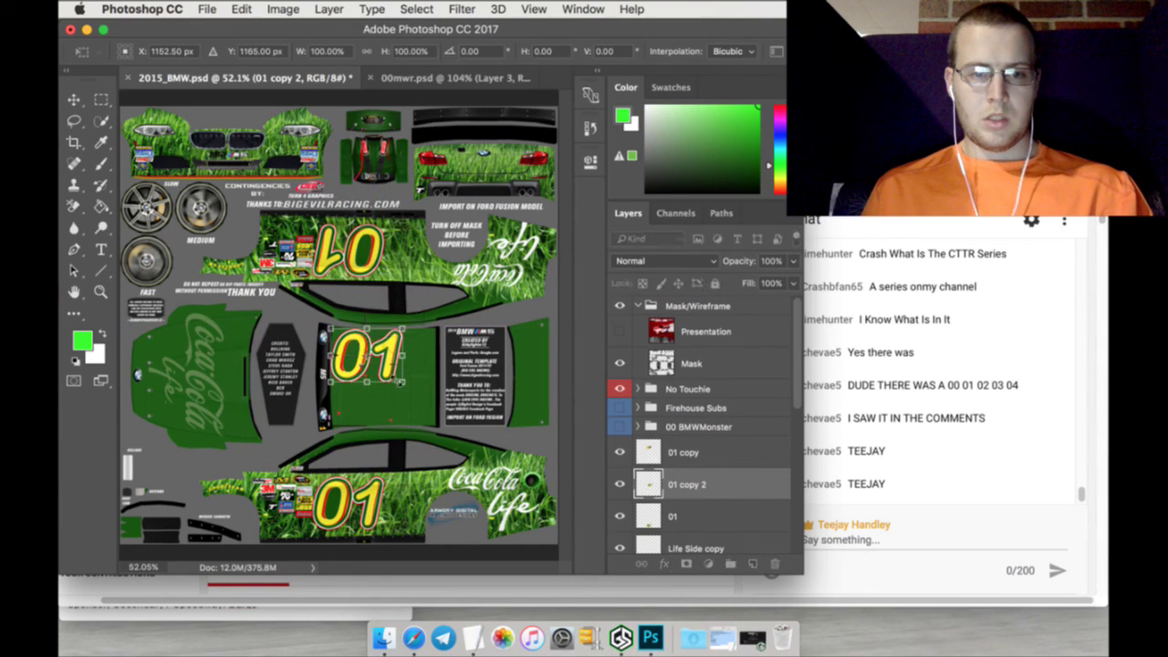
{"action": "mouse_move", "coordinate": [402, 384]}
{"action": "left_mouse_down"}
{"action": "mouse_move", "coordinate": [435, 411]}
{"action": "mouse_move", "coordinate": [418, 383]}
{"action": "mouse_move", "coordinate": [417, 394]}
{"action": "left_mouse_up"}
{"action": "left_click", "coordinate": [101, 100]}
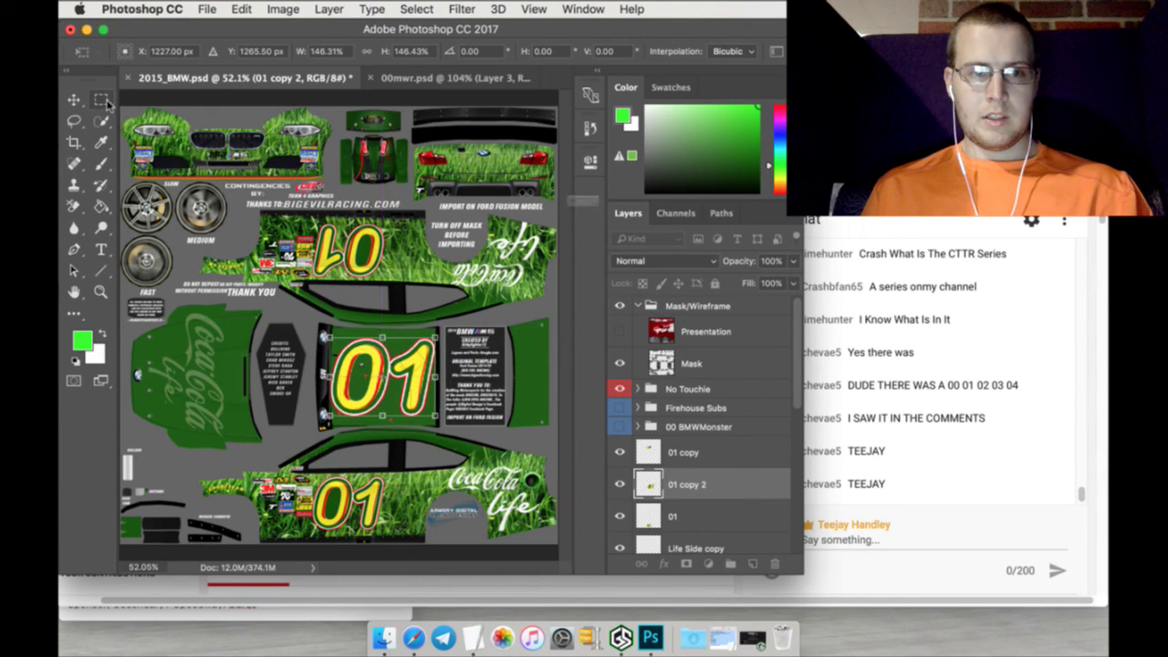
{"action": "left_click", "coordinate": [718, 241]}
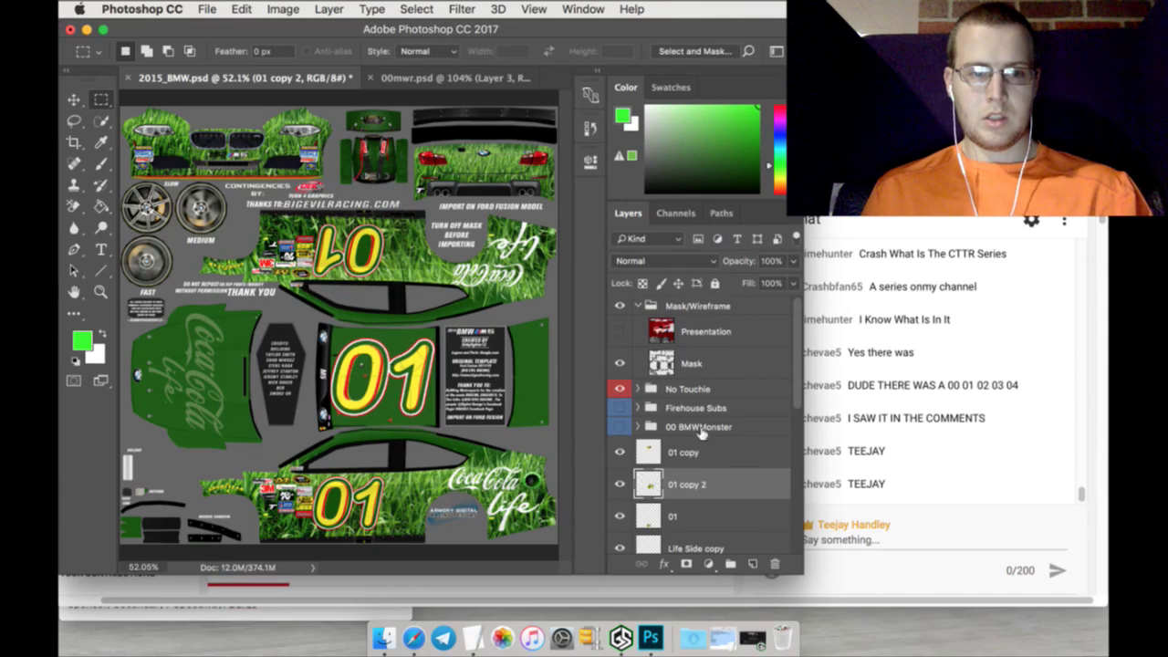
Duplicate the original 01 layer as 01 copy 3 for the rear bumper number
{"action": "left_click", "coordinate": [710, 508]}
{"action": "right_click", "coordinate": [710, 510]}
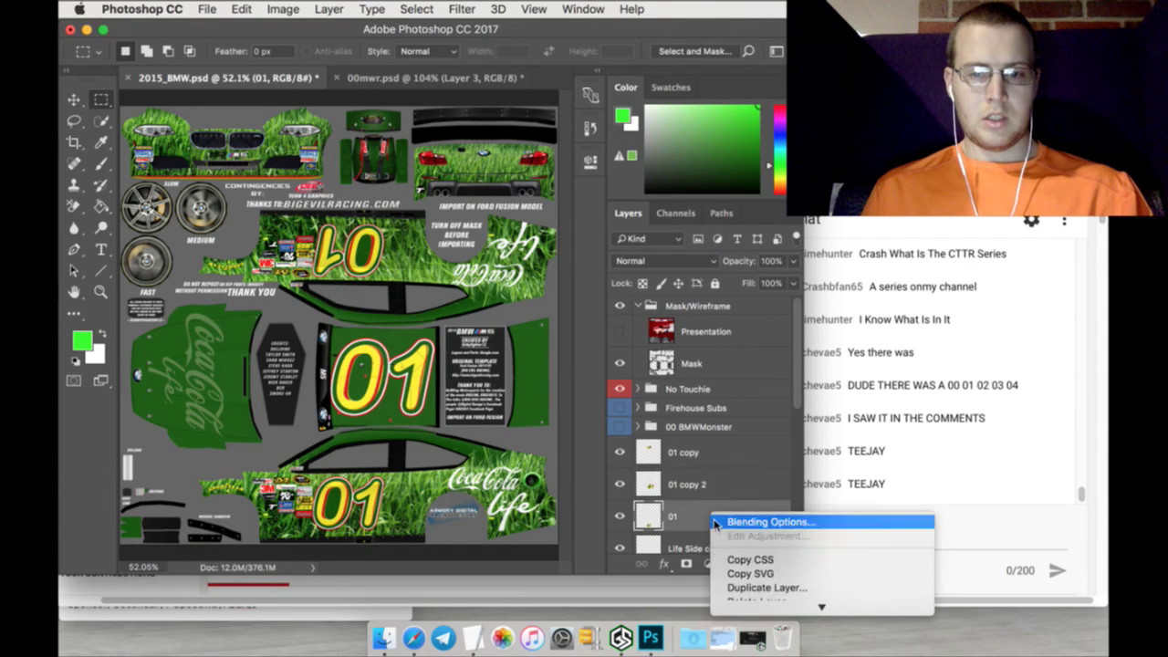
{"action": "left_click", "coordinate": [767, 588]}
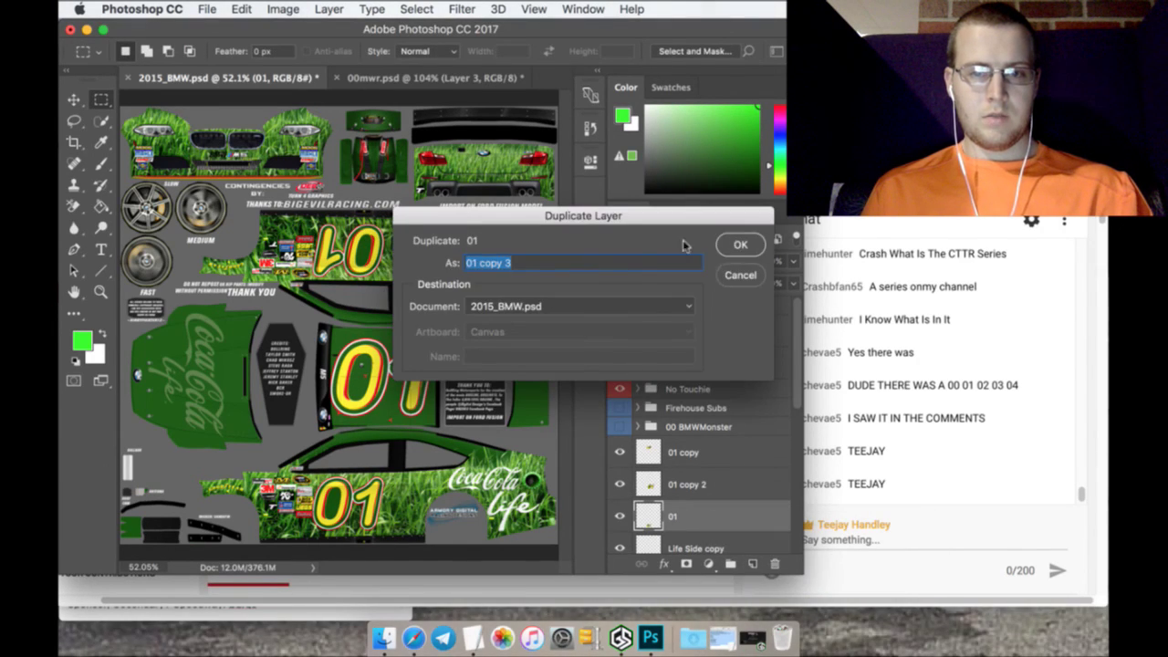
{"action": "left_click", "coordinate": [738, 244]}
Shrink the 01 copy 3 number to about 15%, place it beneath the right taillight on the rear bumper, and apply the transformation
{"action": "left_click", "coordinate": [77, 102]}
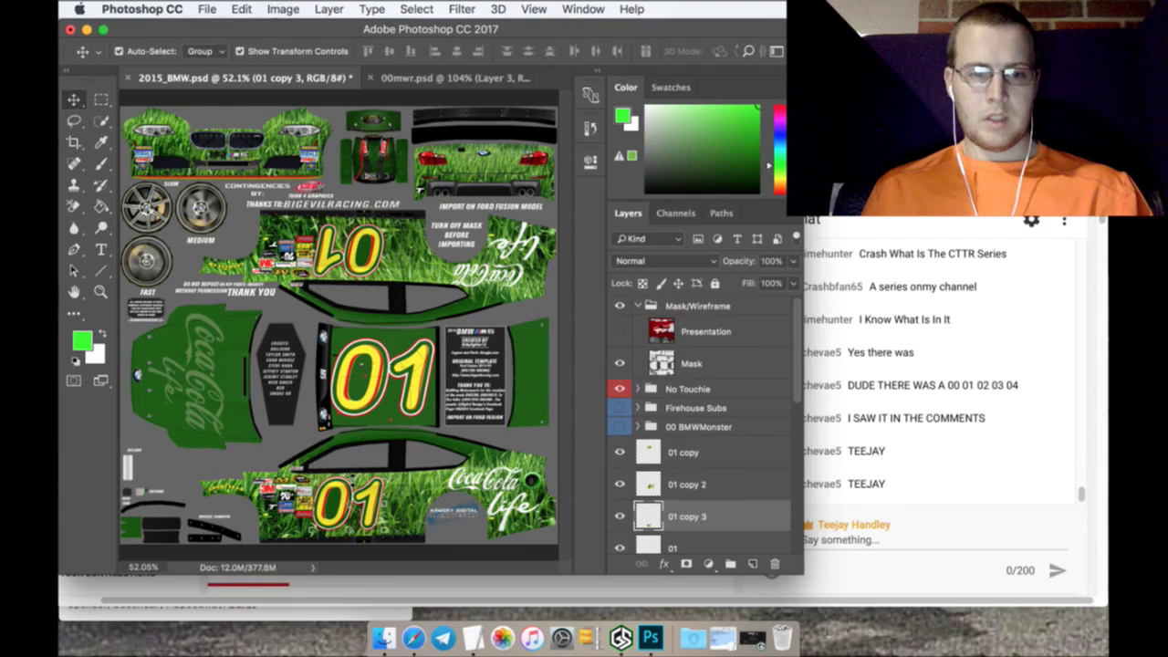
{"action": "key", "text": "ctrl+t"}
{"action": "left_click_drag", "start_coordinate": [336, 478], "coordinate": [530, 171]}
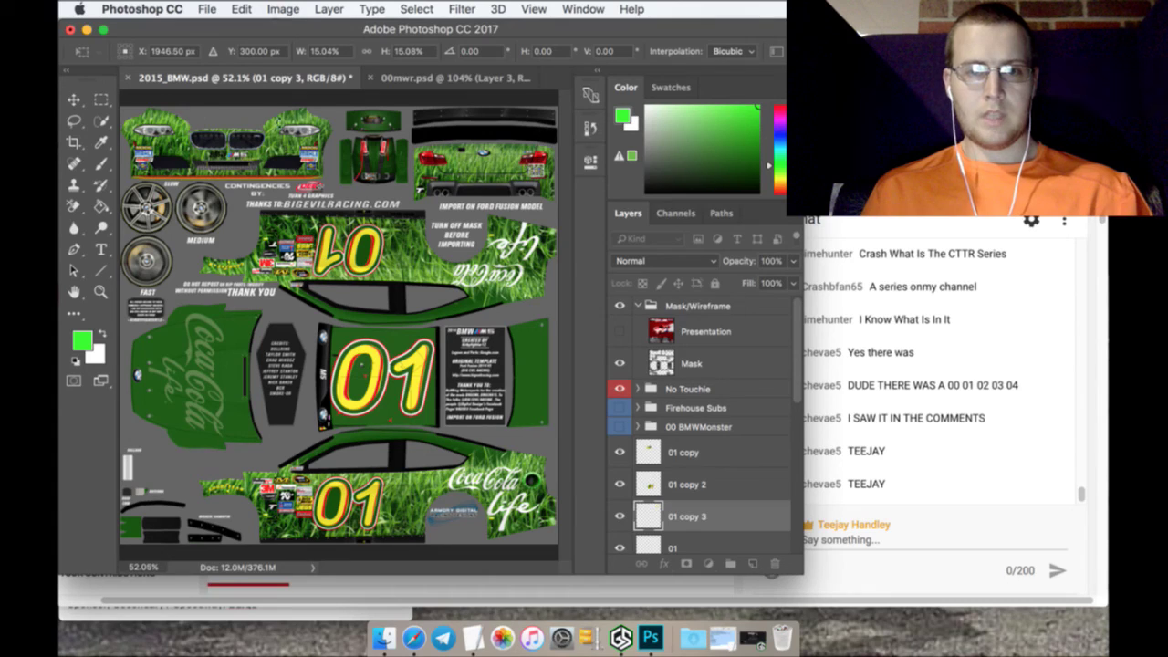
{"action": "left_click", "coordinate": [102, 99]}
{"action": "left_click", "coordinate": [718, 238]}
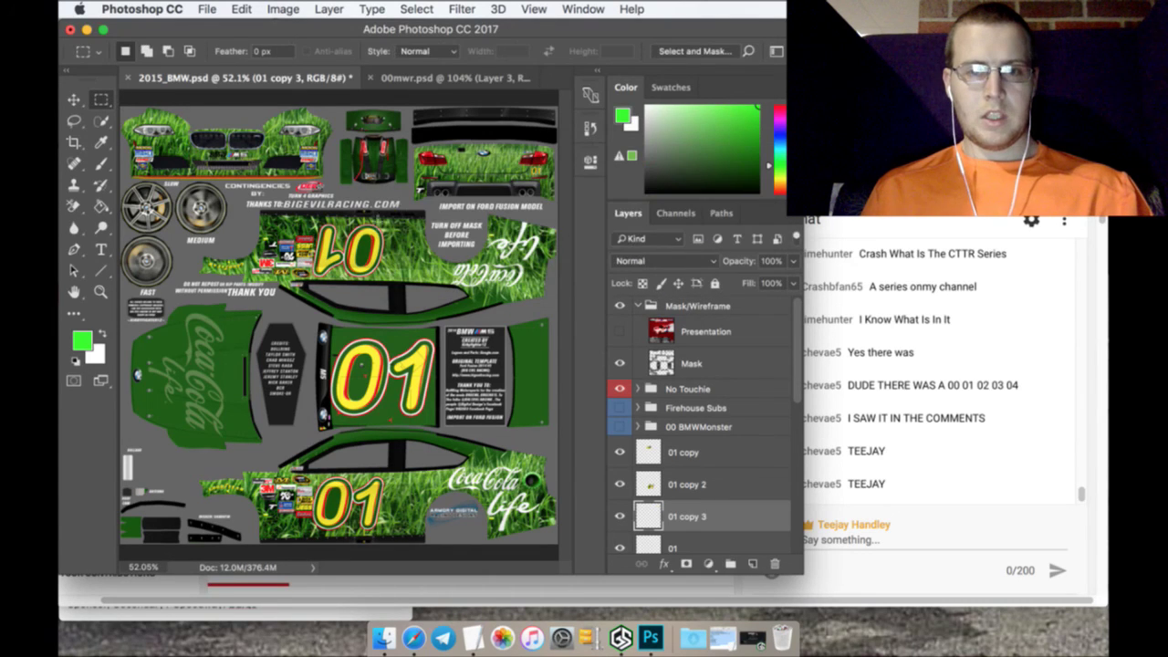
Fine-tune the rear bumper number's position to X 1950.5 px and Y 295 px and apply the transformation
{"action": "left_click", "coordinate": [101, 292]}
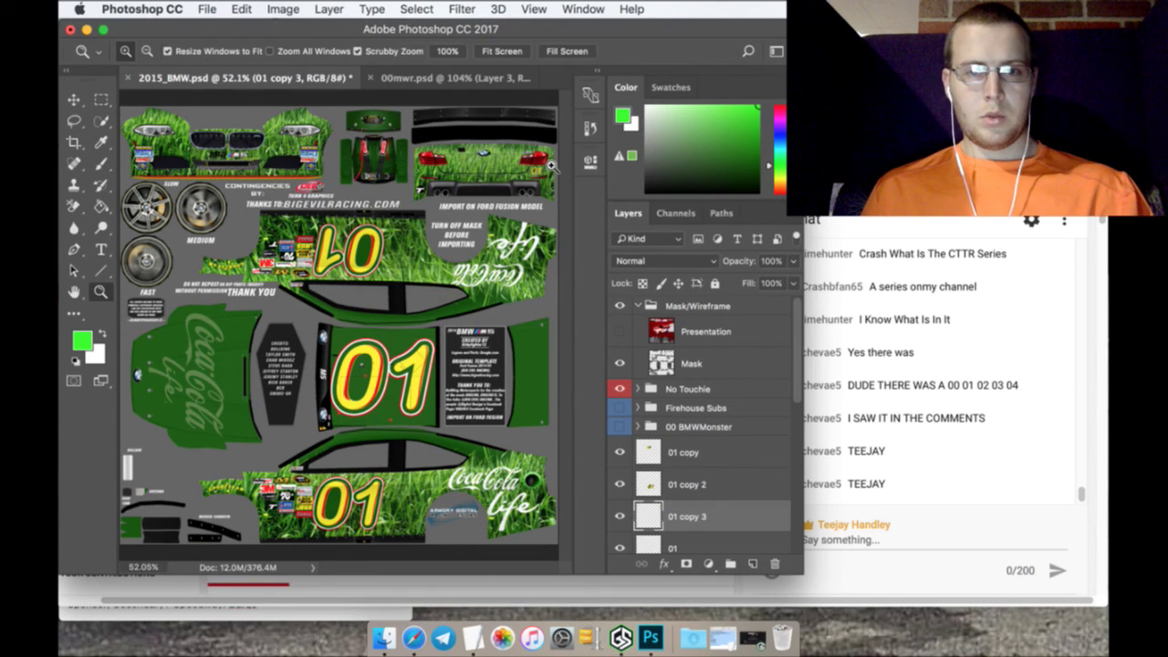
{"action": "left_click_drag", "start_coordinate": [551, 166], "coordinate": [538, 158]}
{"action": "left_click", "coordinate": [74, 99]}
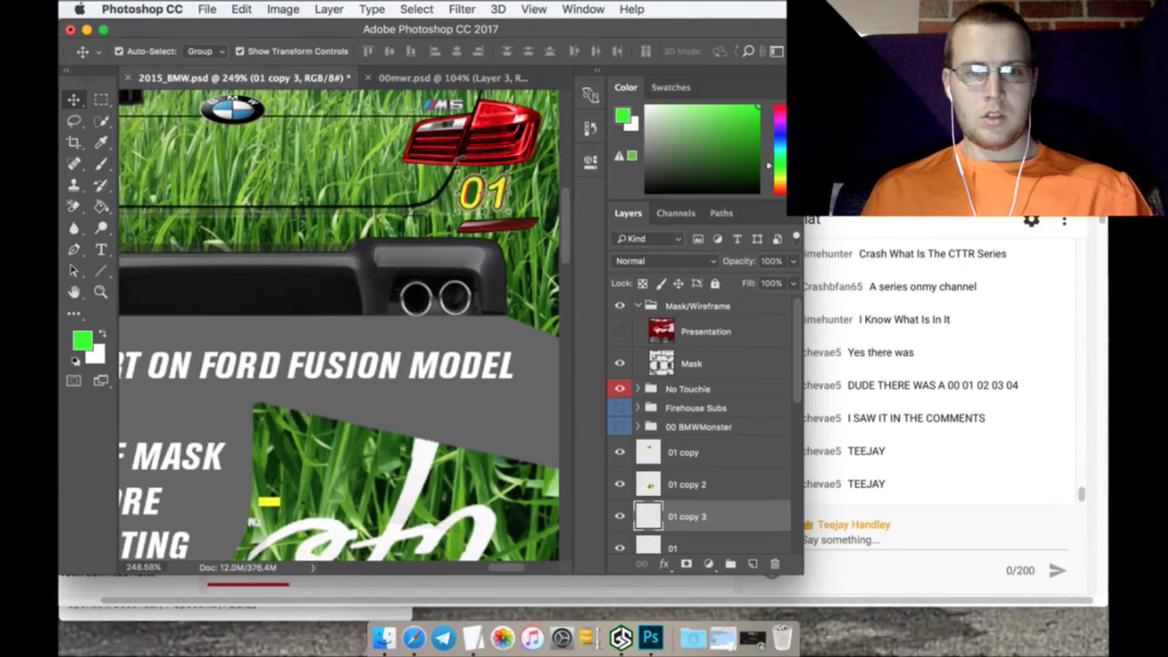
{"action": "key", "text": "ctrl+t"}
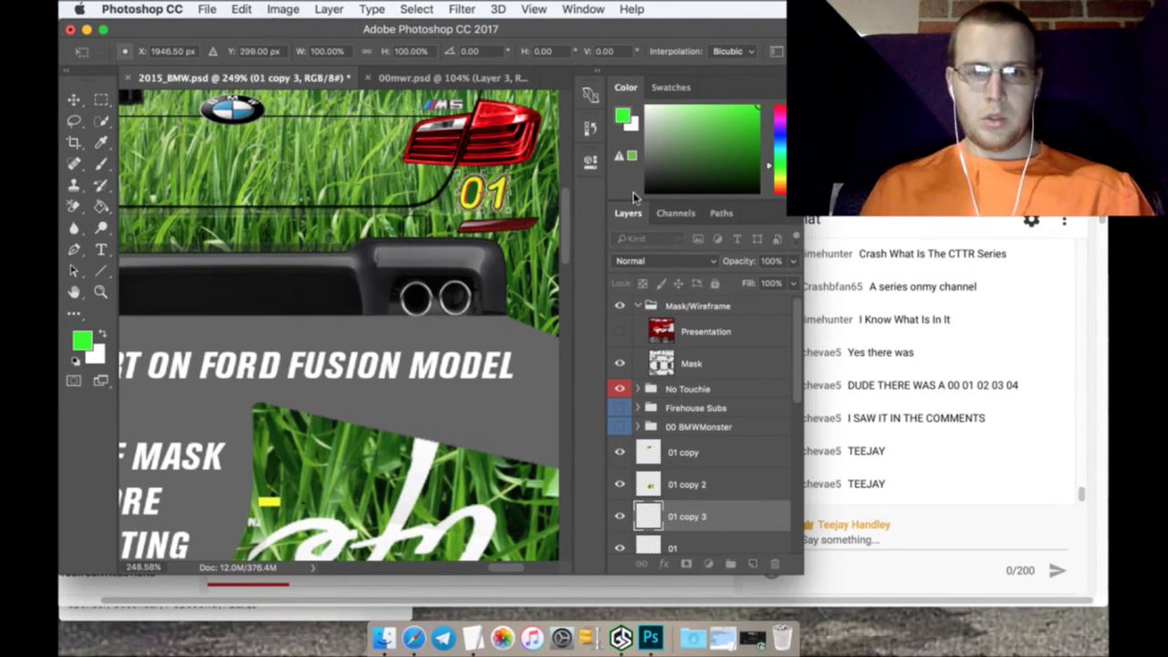
{"action": "key", "text": "Up"}
{"action": "key", "text": "Up"}
{"action": "key", "text": "Right"}
{"action": "key", "text": "Right"}
{"action": "key", "text": "Right"}
{"action": "key", "text": "Right"}
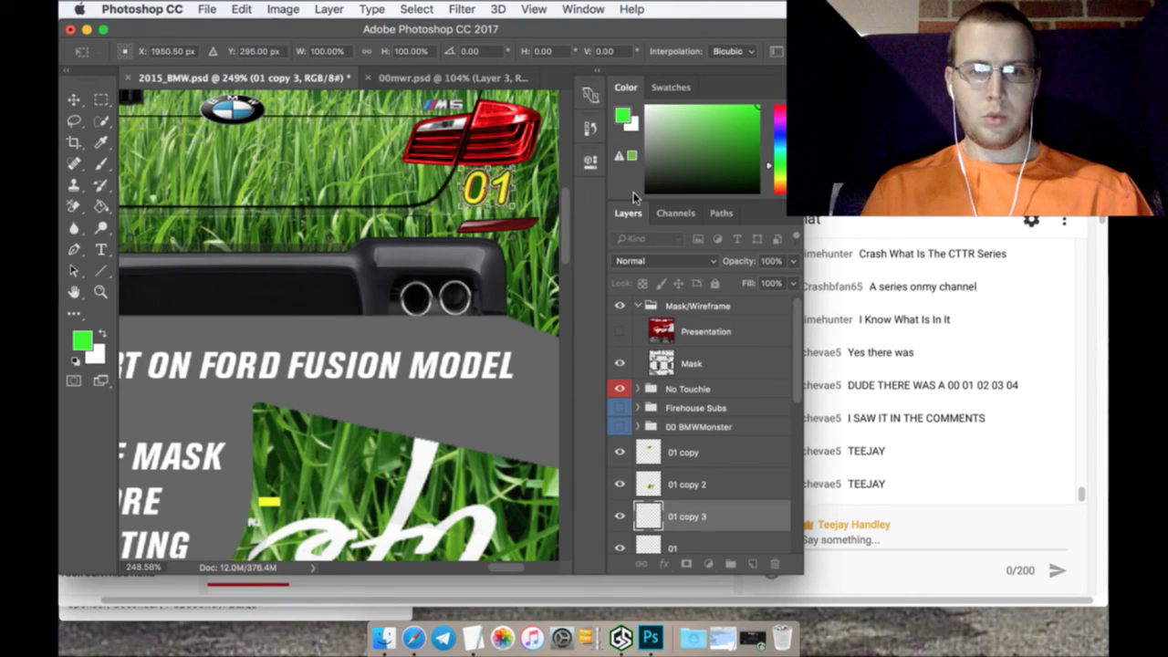
{"action": "left_click", "coordinate": [99, 100]}
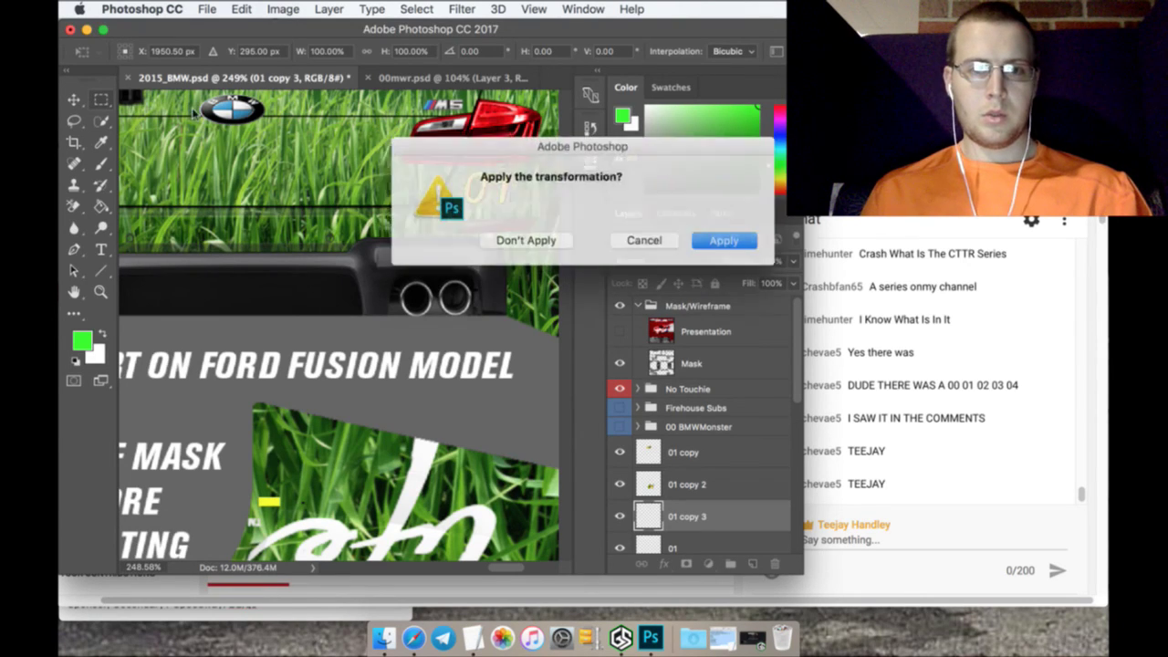
{"action": "left_click", "coordinate": [720, 239]}
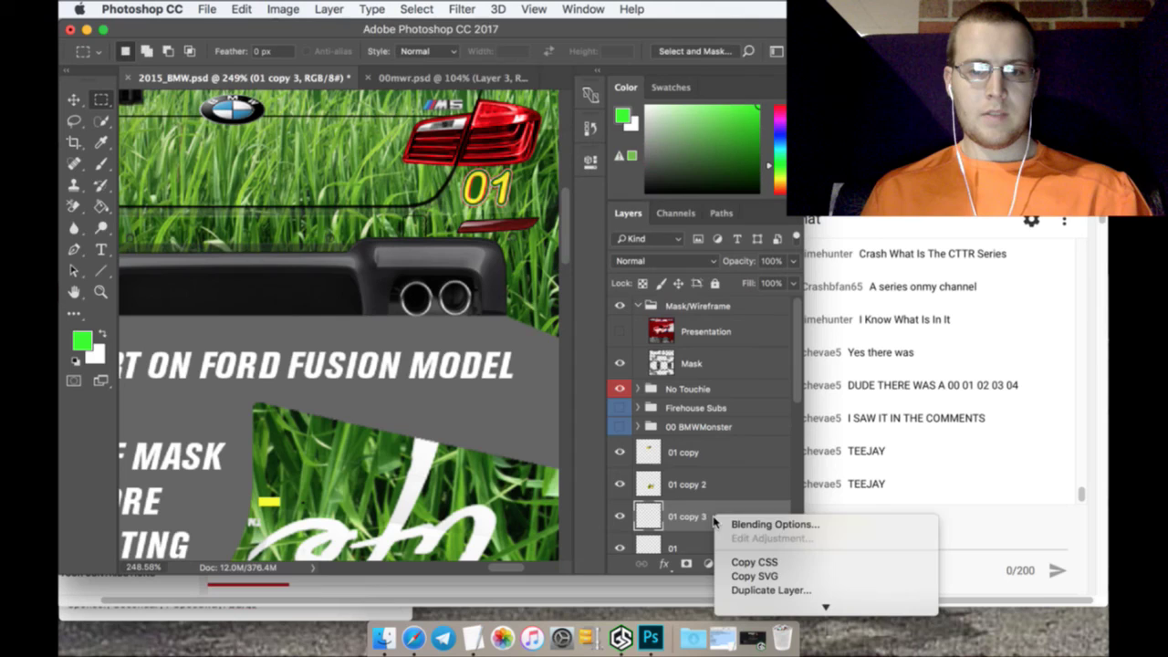
Duplicate the rear bumper number and move the copy onto the front bumper at X 230.5 px, Y 178 px, applying the transformation
{"action": "left_click", "coordinate": [740, 589]}
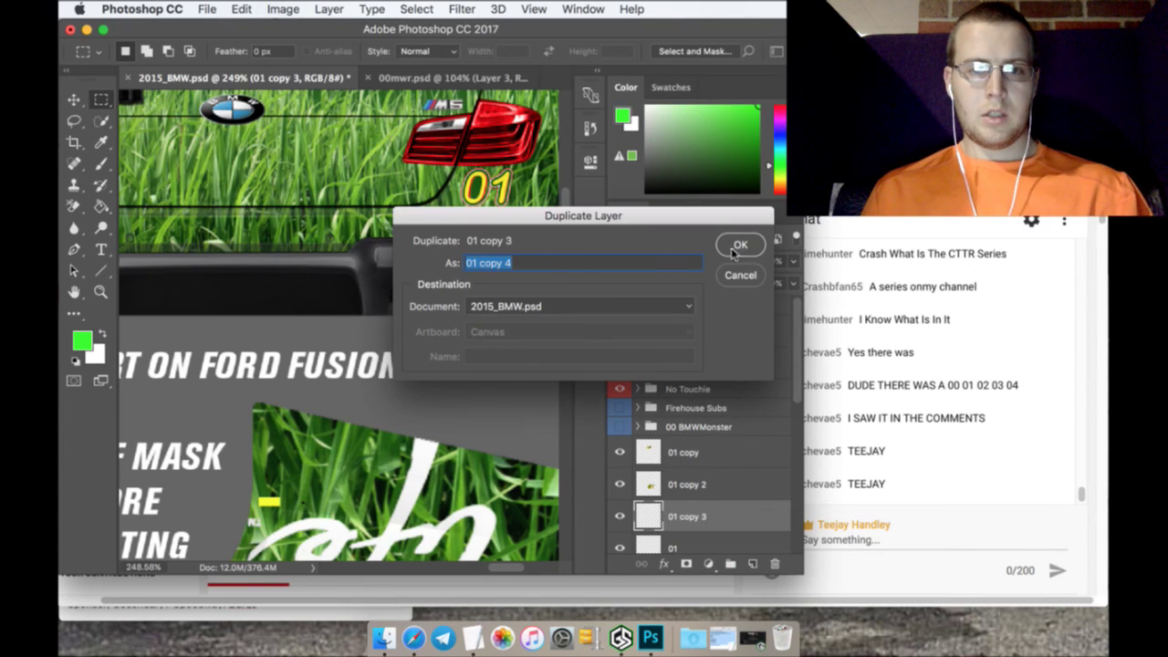
{"action": "left_click", "coordinate": [737, 246]}
{"action": "key", "text": "v"}
{"action": "key", "text": "super+t"}
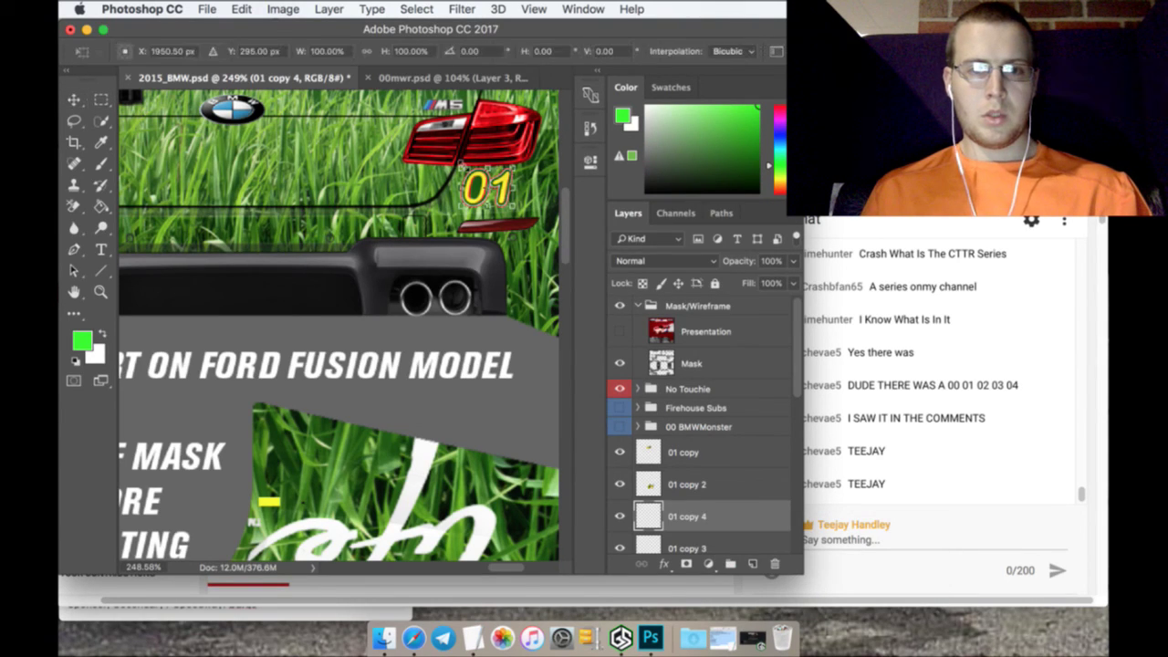
{"action": "left_click_drag", "start_coordinate": [62, 161], "coordinate": [272, 179]}
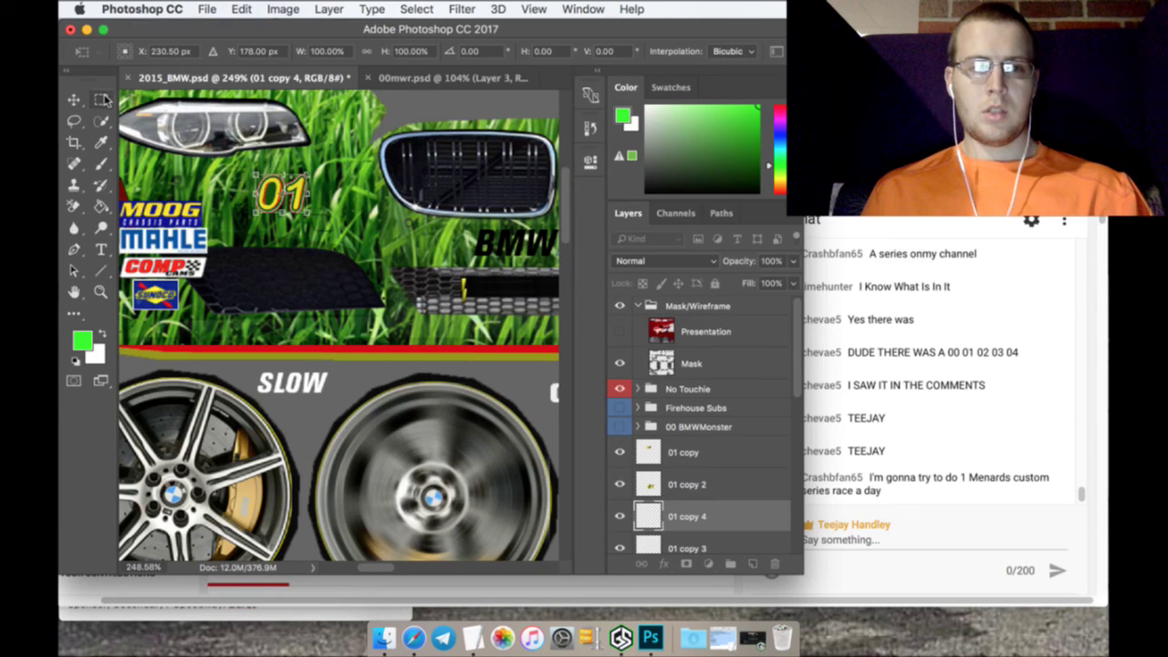
{"action": "left_click", "coordinate": [102, 100]}
{"action": "left_click", "coordinate": [720, 240]}
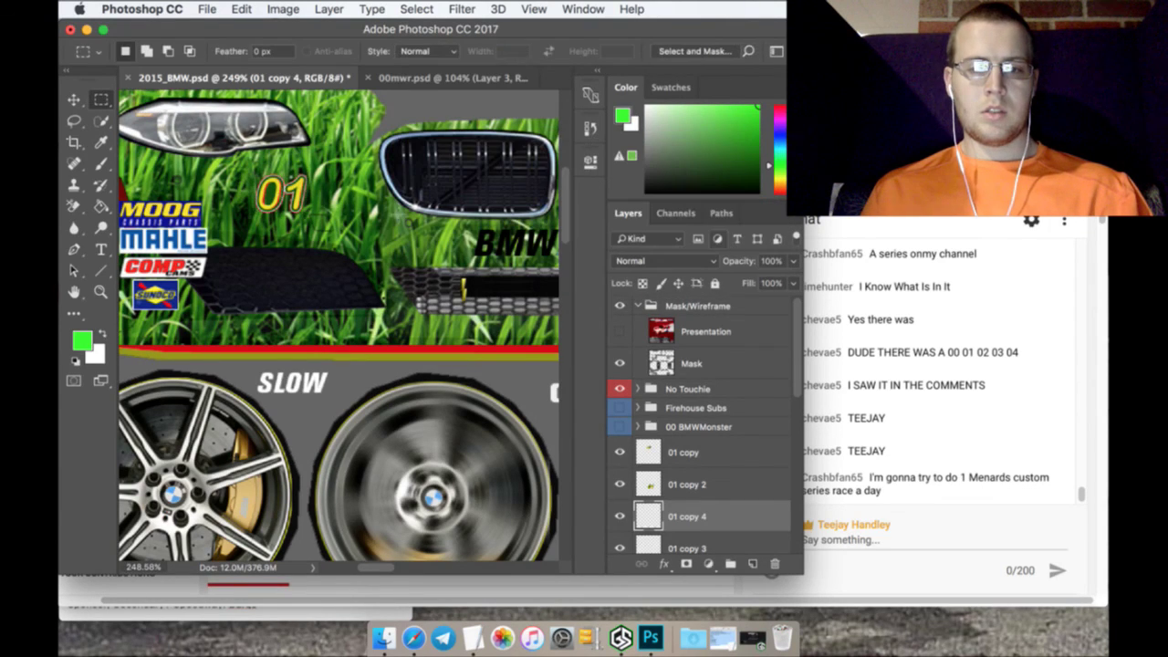
Move the original 01 layer above its copies and merge all five number layers into one
{"action": "left_click", "coordinate": [100, 292]}
{"action": "left_click", "coordinate": [509, 54]}
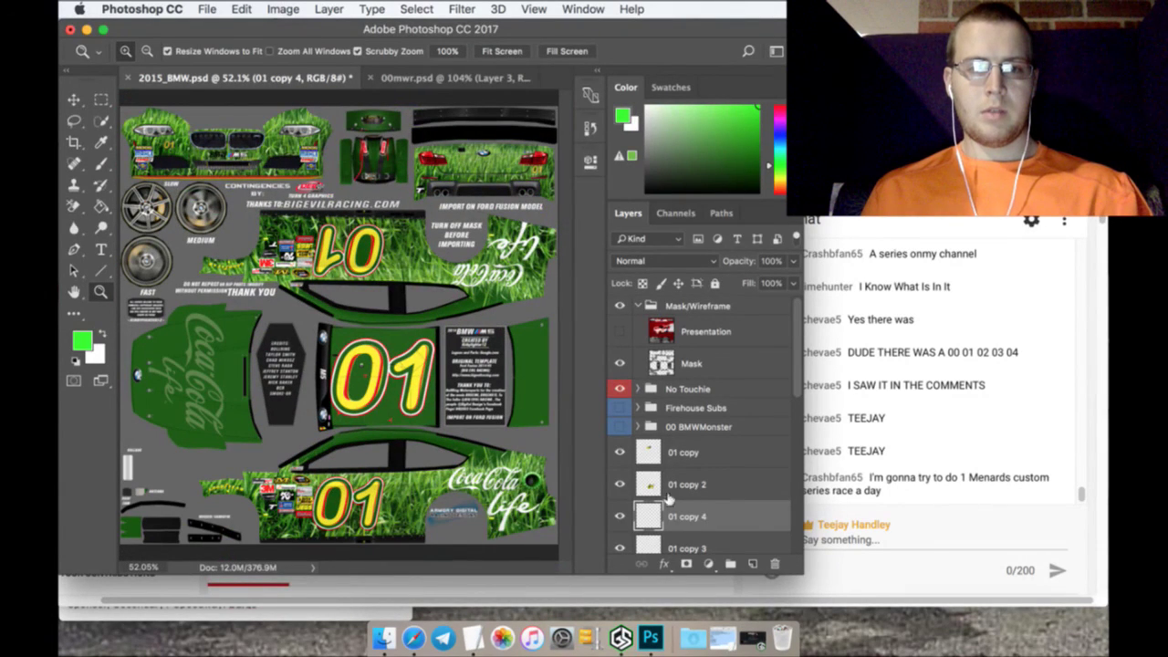
{"action": "scroll", "coordinate": [675, 497], "scroll_direction": "down", "scroll_amount": 3}
{"action": "left_click_drag", "start_coordinate": [704, 492], "coordinate": [709, 405]}
{"action": "scroll", "coordinate": [730, 520], "scroll_direction": "down", "scroll_amount": 1}
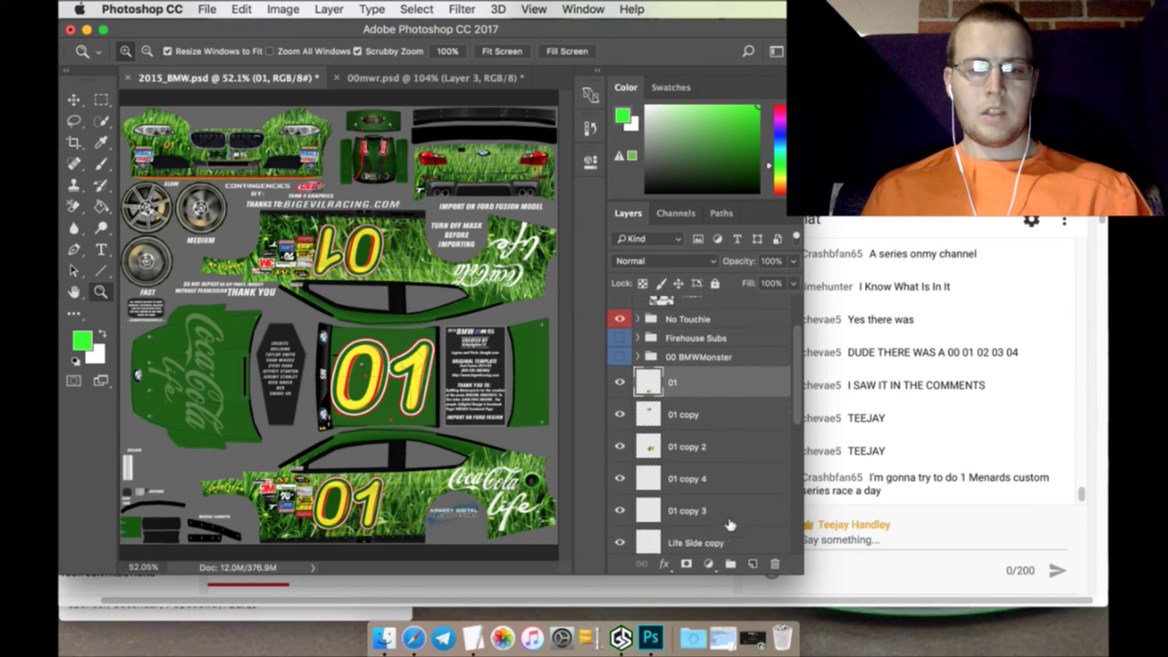
{"action": "scroll", "coordinate": [729, 524], "scroll_direction": "down", "scroll_amount": 1}
{"action": "right_click", "coordinate": [724, 491]}
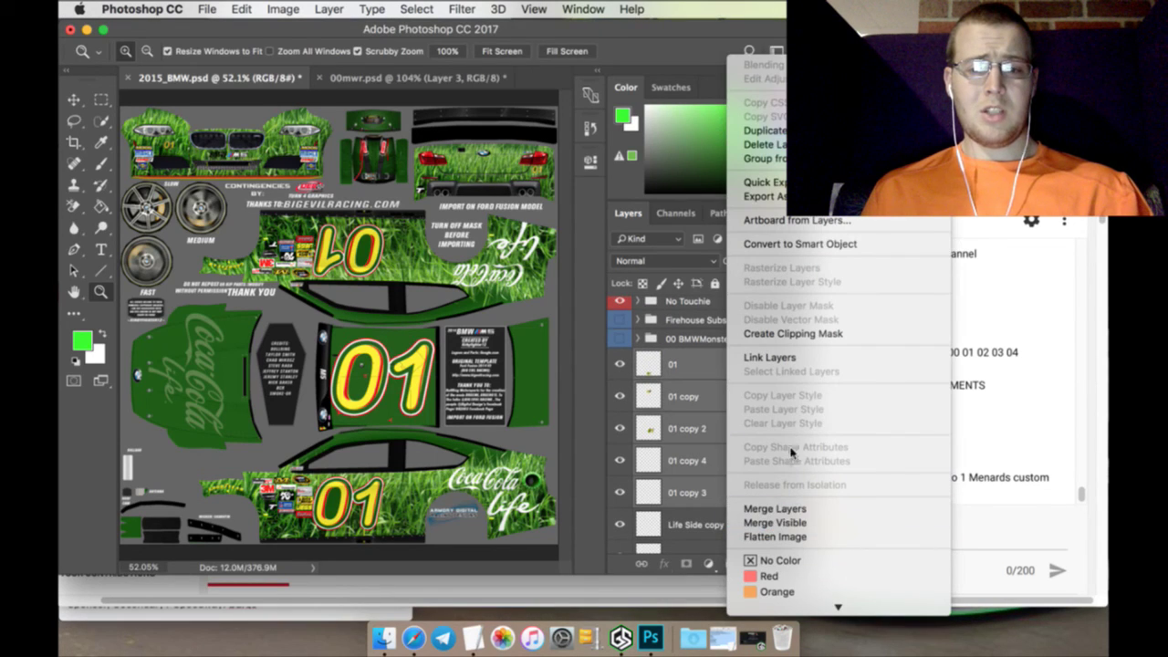
{"action": "left_click", "coordinate": [798, 510]}
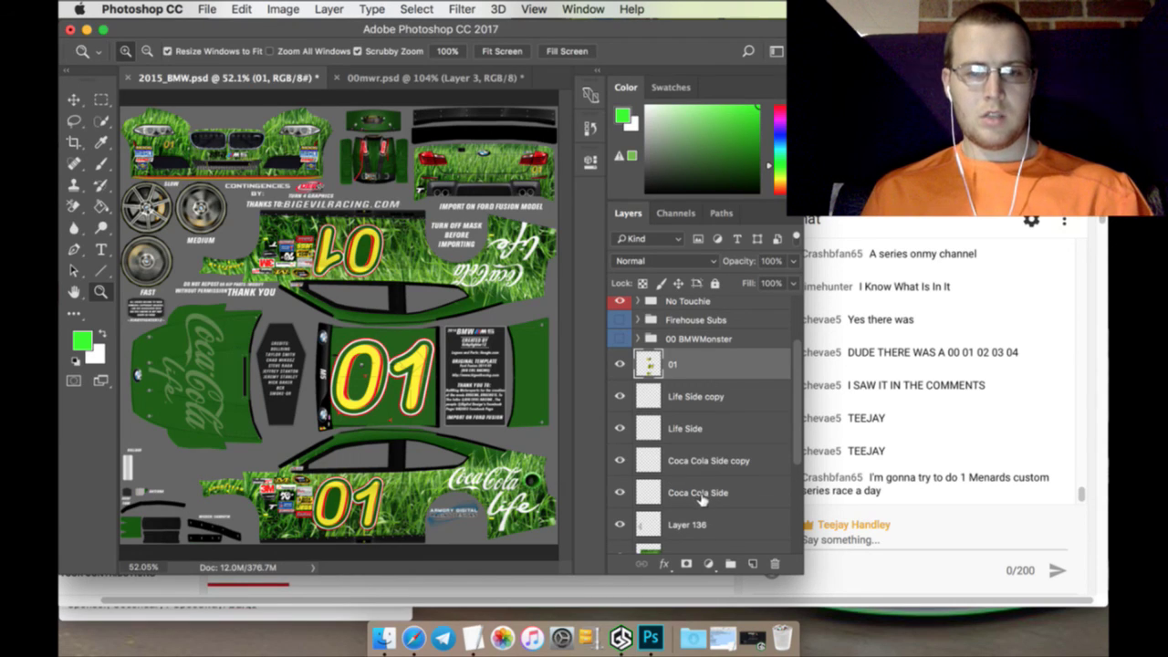
Group all paint scheme layers from 01 down to Layer 134, leaving Base color outside the group
{"action": "scroll", "coordinate": [700, 497], "scroll_direction": "down", "scroll_amount": 2}
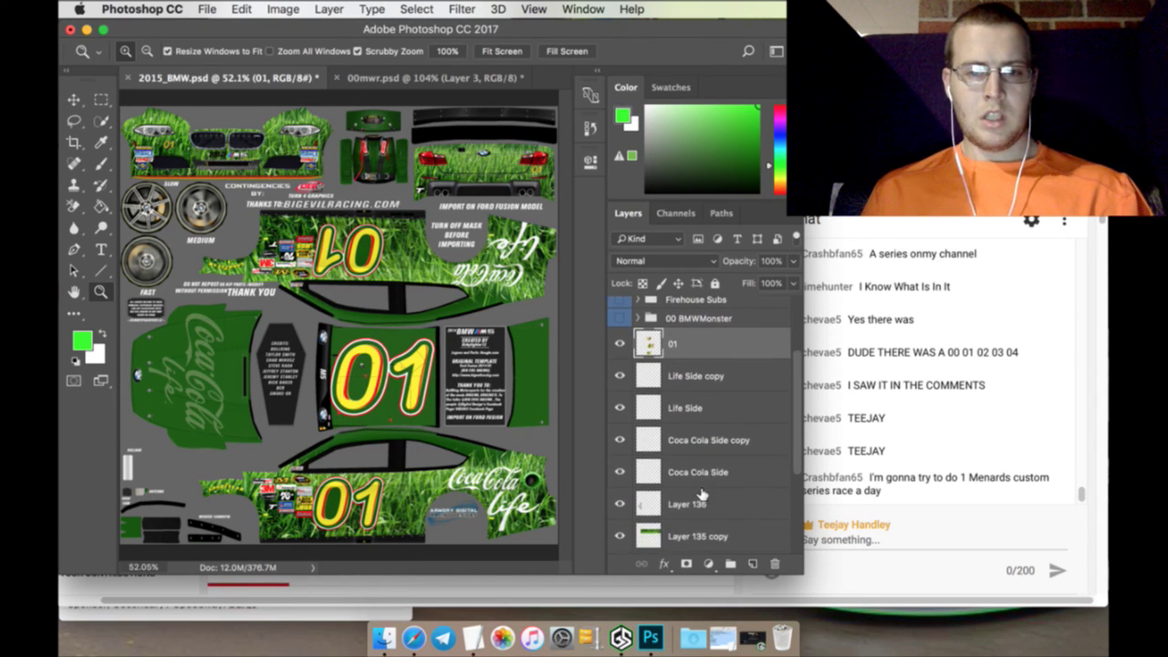
{"action": "scroll", "coordinate": [693, 471], "scroll_direction": "down", "scroll_amount": 5}
{"action": "left_click", "coordinate": [698, 501], "text": "shift"}
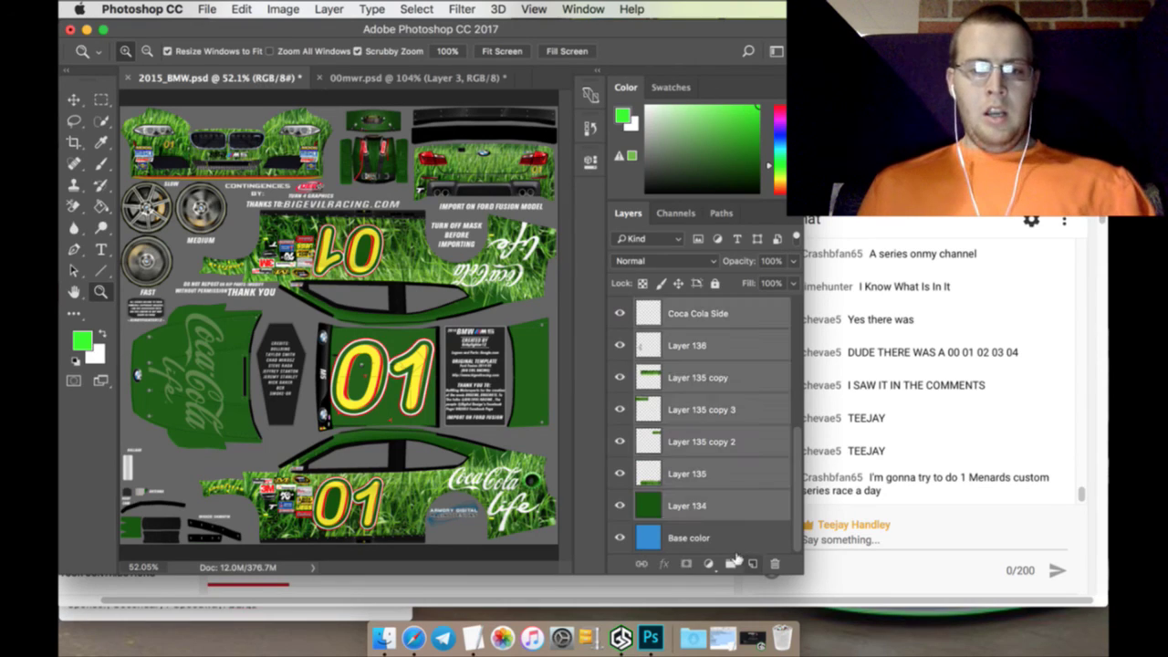
{"action": "key", "text": "super+g"}
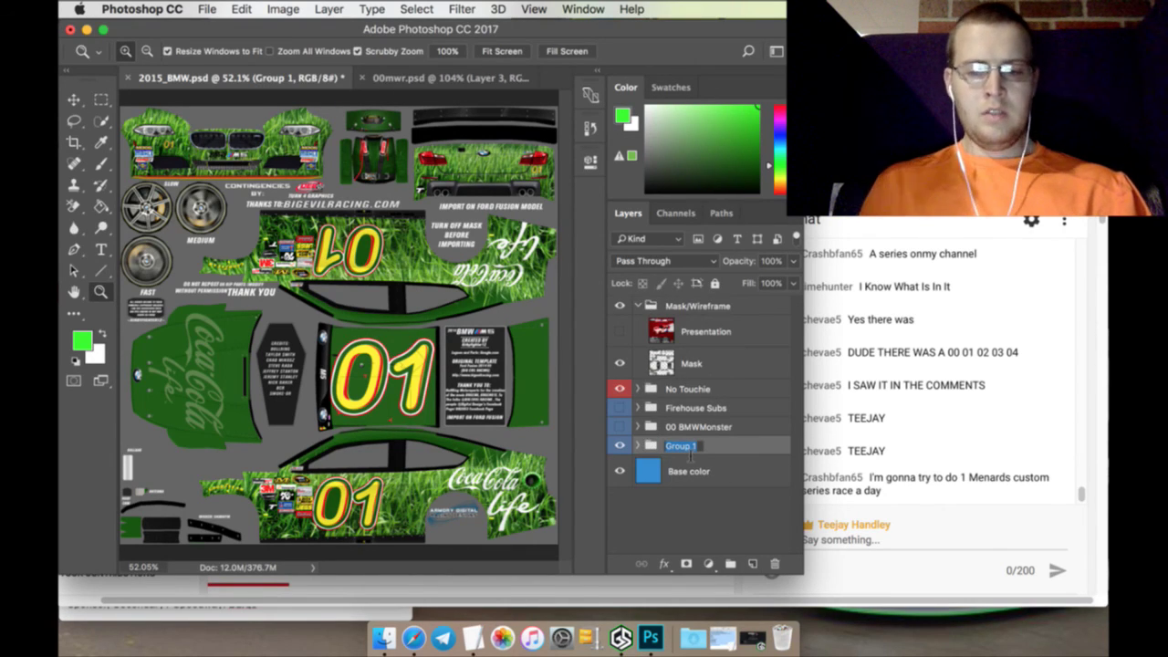
Name the new group "01 - CocaCola Lief", hide it, and select the Base color layer
{"action": "type", "text": "01"}
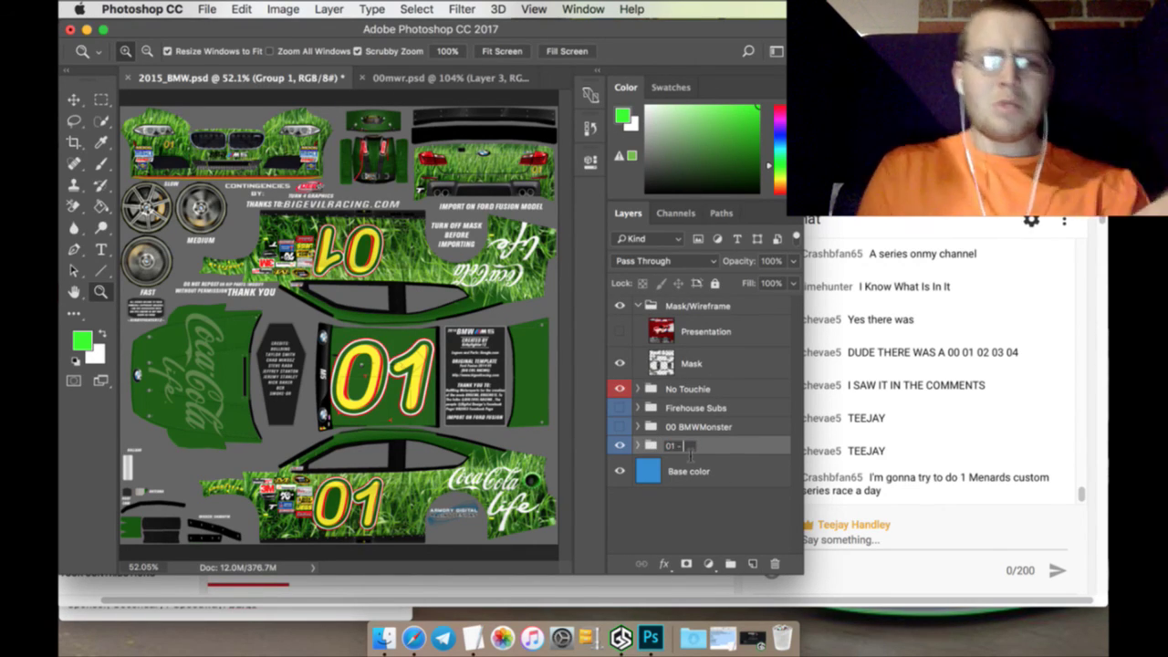
{"action": "type", "text": " - CocaCola"}
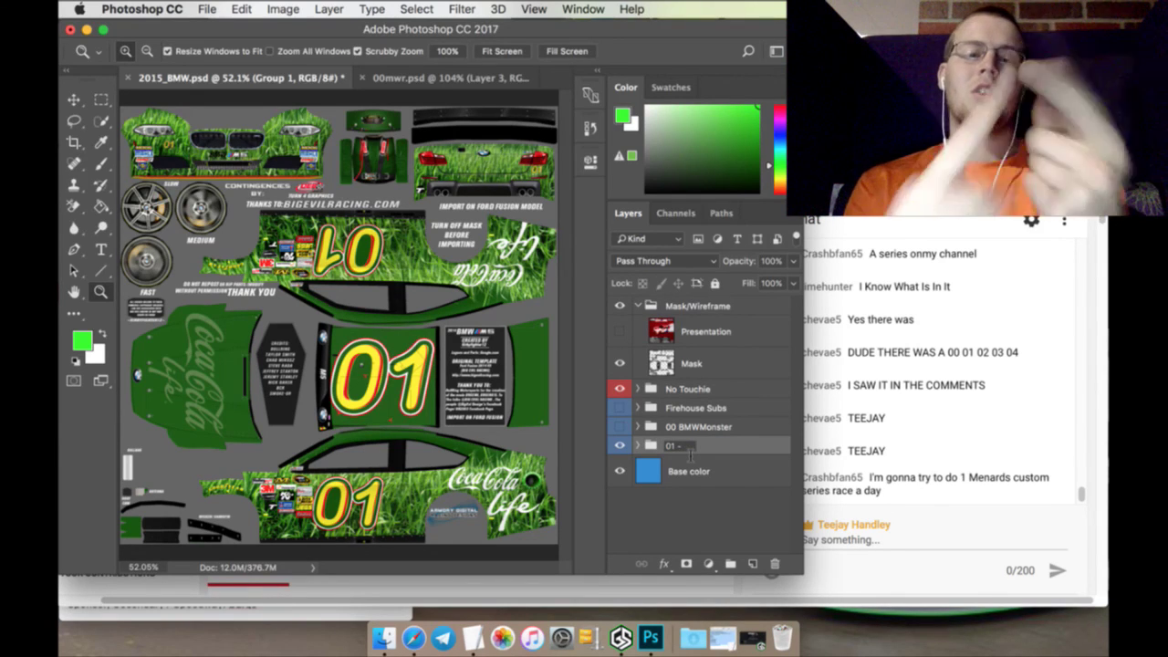
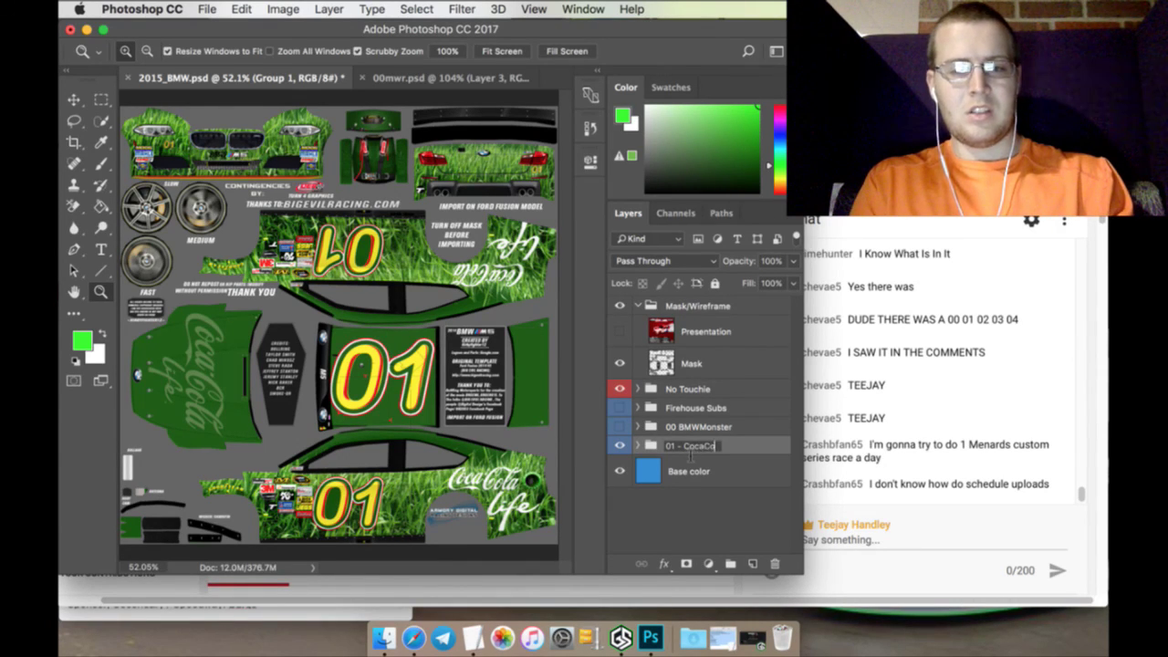
{"action": "type", "text": "Lief"}
{"action": "key", "text": "Return"}
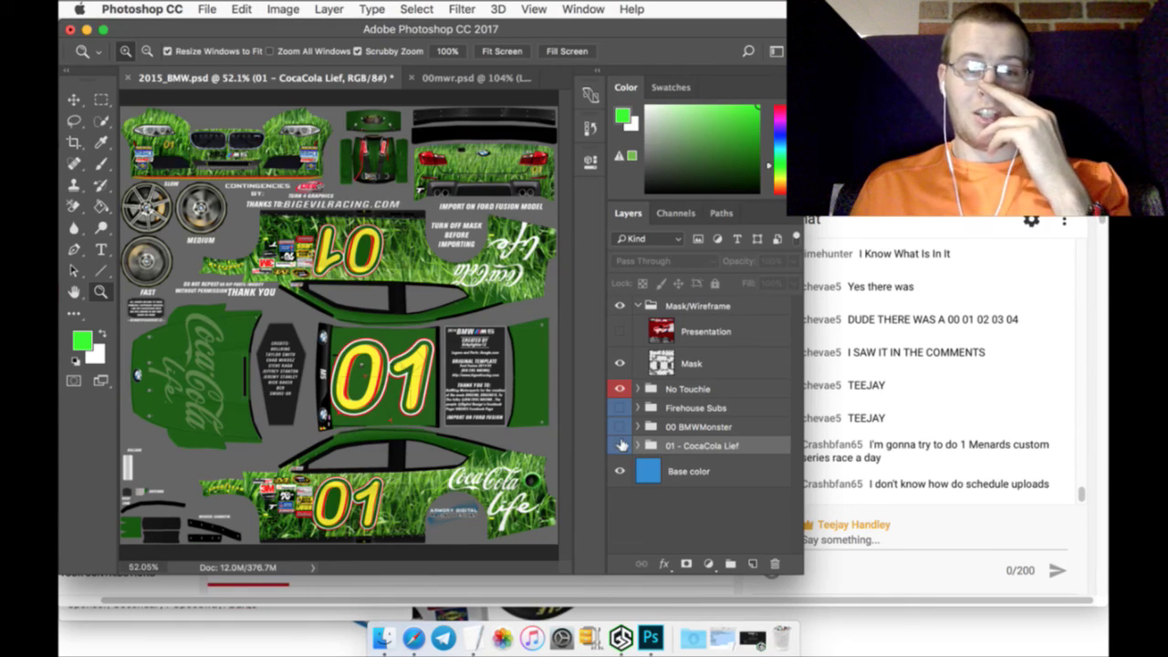
{"action": "left_click", "coordinate": [621, 444]}
{"action": "left_click", "coordinate": [690, 469]}
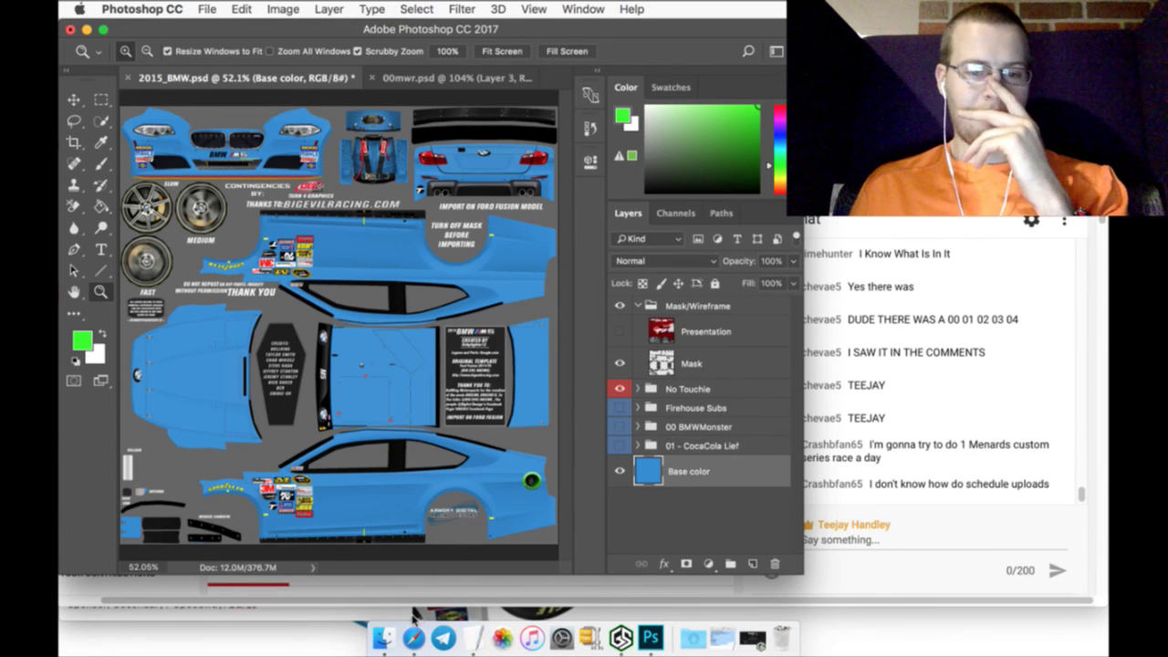
Switch to the Schedule document in TextEdit and bold the primary sponsor line of car 02
{"action": "left_click", "coordinate": [413, 636]}
{"action": "left_click", "coordinate": [304, 617]}
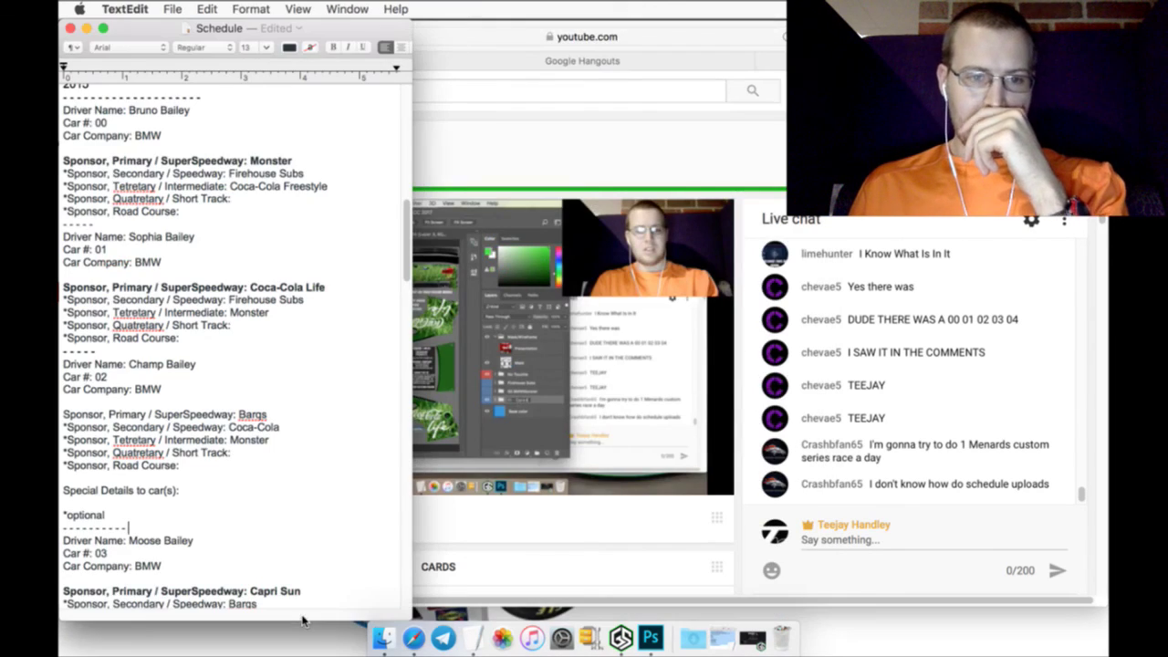
{"action": "scroll", "coordinate": [251, 456], "scroll_direction": "down", "scroll_amount": 1}
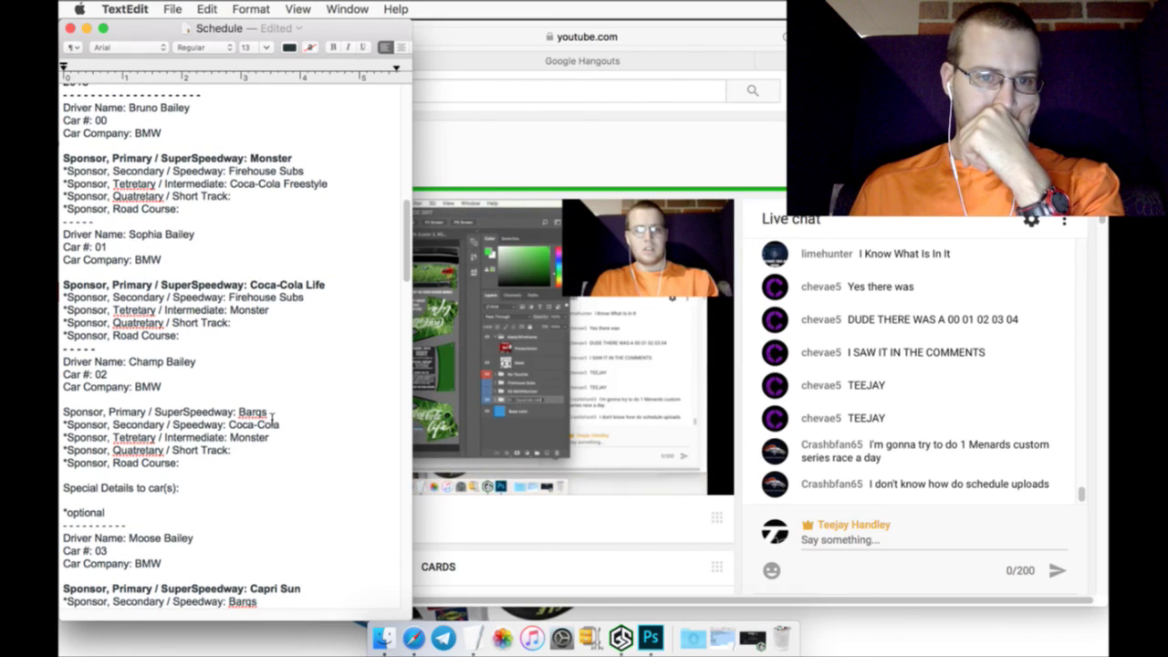
{"action": "left_click_drag", "start_coordinate": [267, 411], "coordinate": [63, 412]}
{"action": "key", "text": "super+b"}
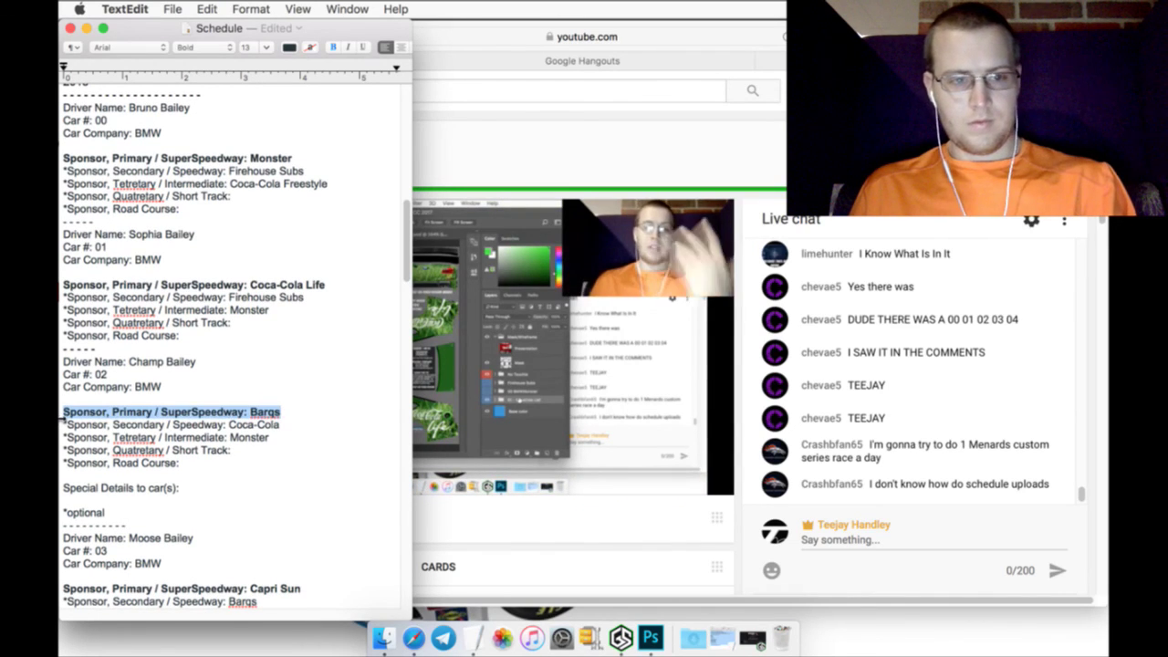
Copy the sponsor name Barqs from car 02's entry and search Google Images in Safari for "Barqs logo png"
{"action": "double_click", "coordinate": [265, 413]}
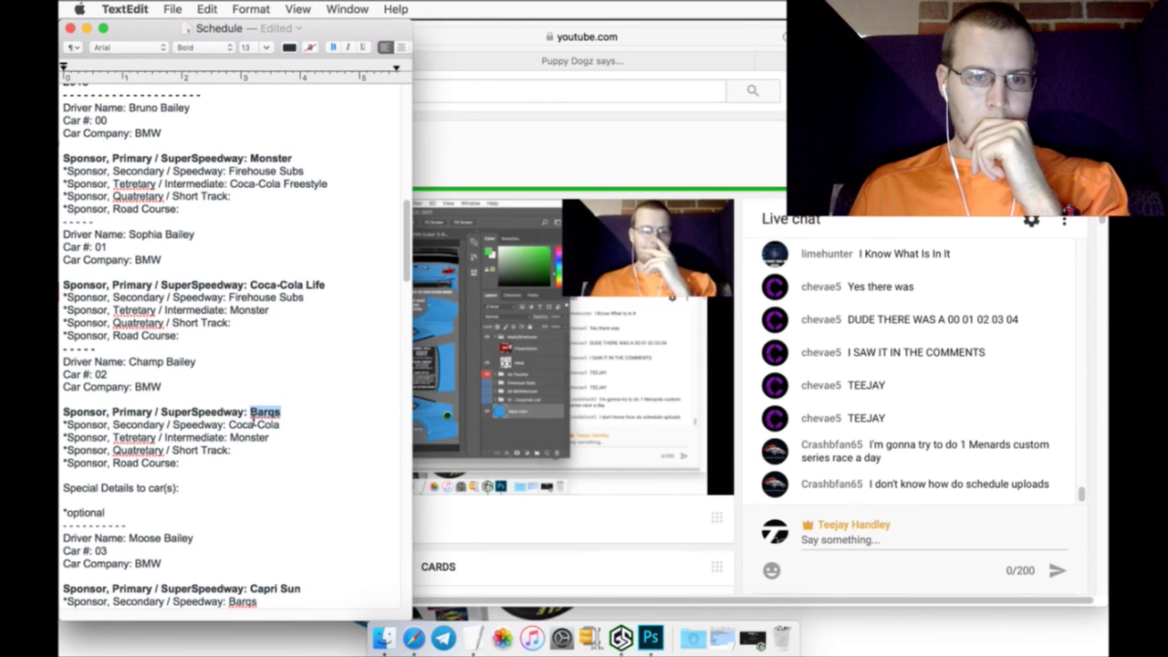
{"action": "right_click", "coordinate": [253, 415]}
{"action": "left_click", "coordinate": [283, 417]}
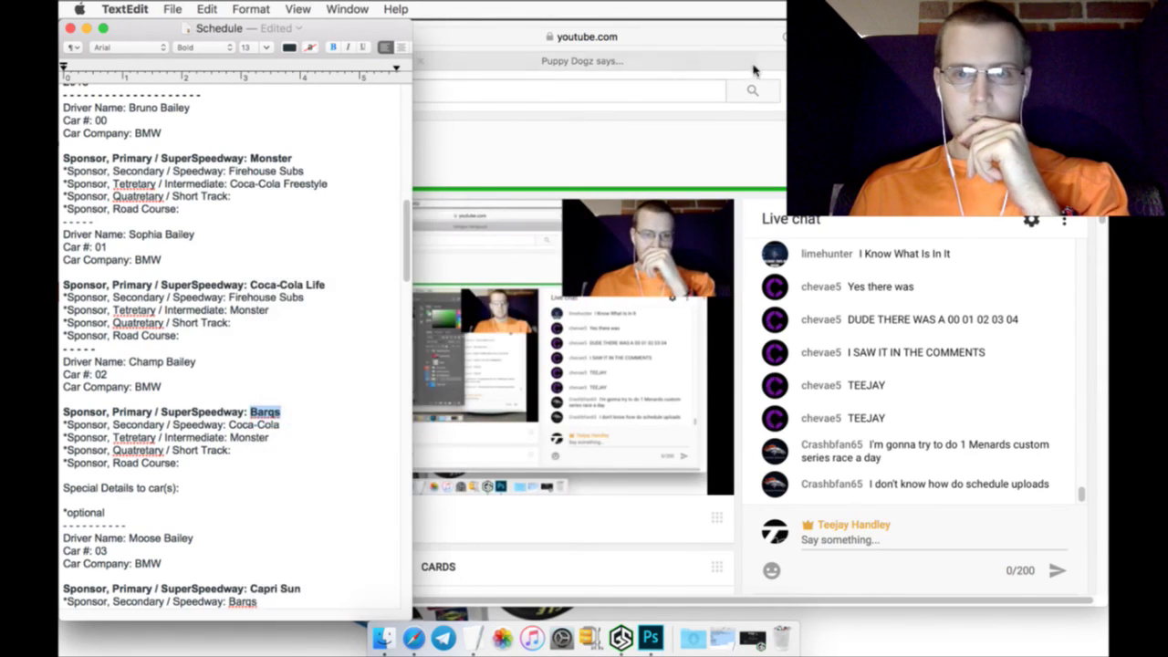
{"action": "key", "text": "super+Tab"}
{"action": "key", "text": "ctrl+shift+Tab"}
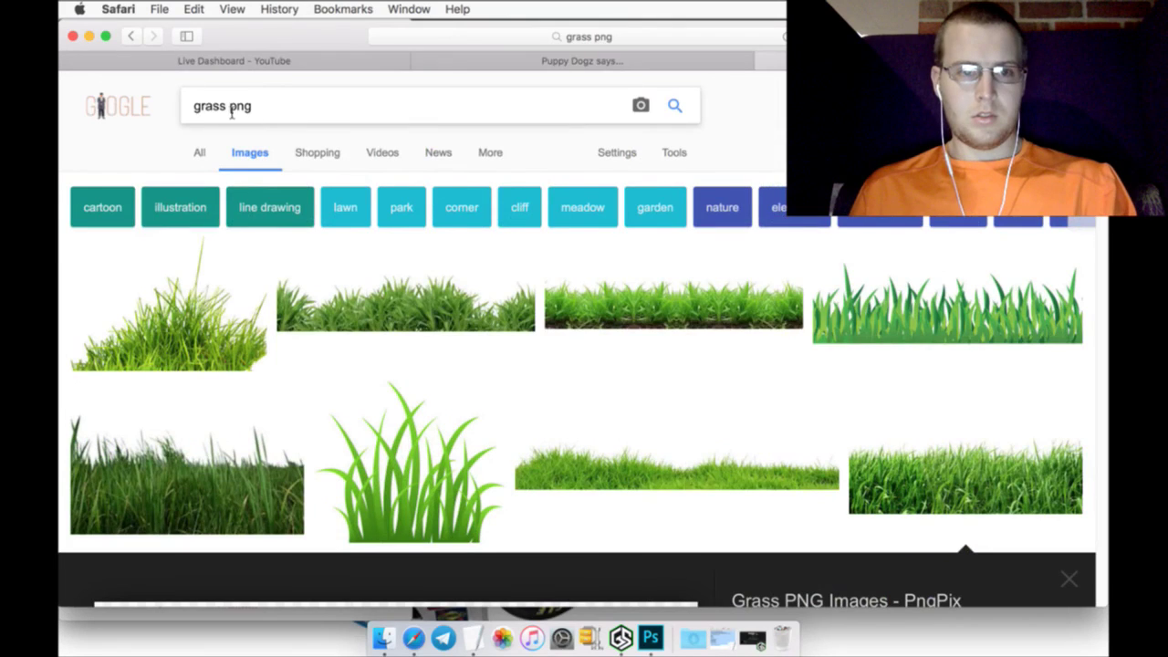
{"action": "left_click_drag", "start_coordinate": [223, 113], "coordinate": [120, 111]}
{"action": "key", "text": "super+v"}
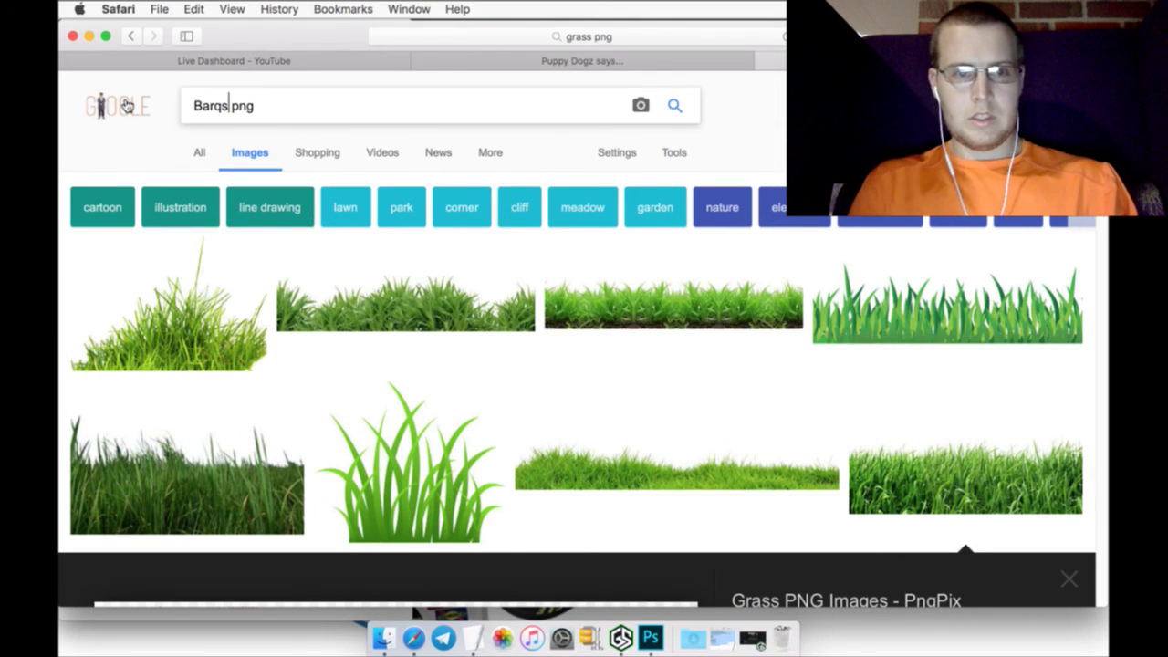
{"action": "type", "text": "logo"}
{"action": "key", "text": "Return"}
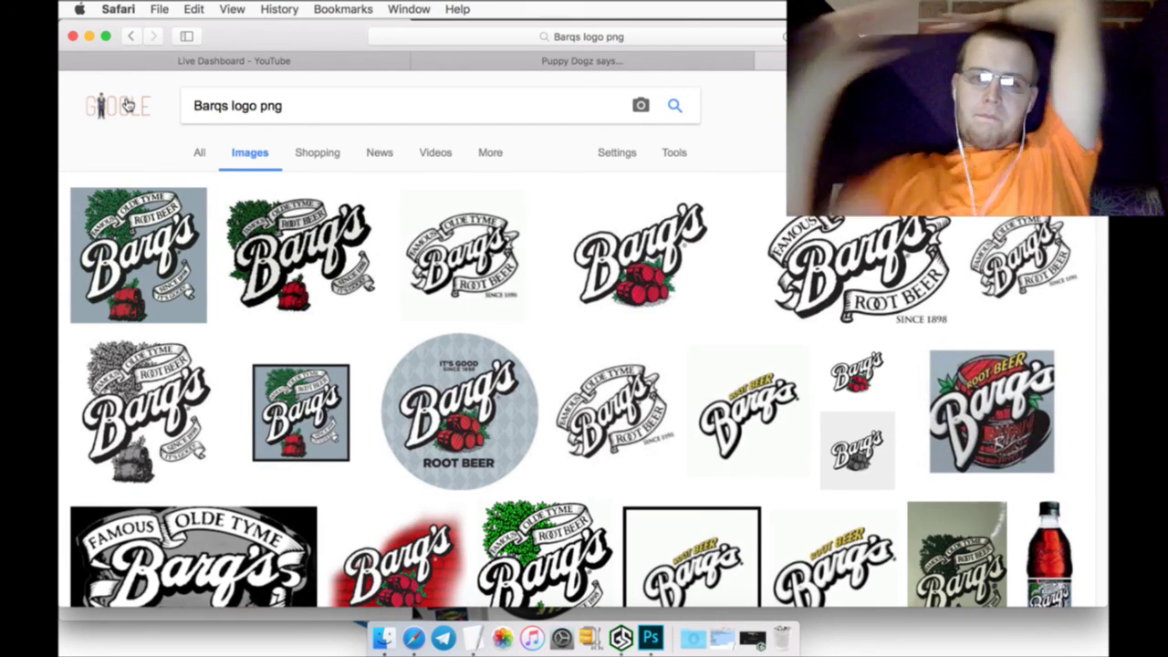
Look through the Barqs logo image results for a usable logo
{"action": "scroll", "coordinate": [343, 282], "scroll_direction": "down", "scroll_amount": 10}
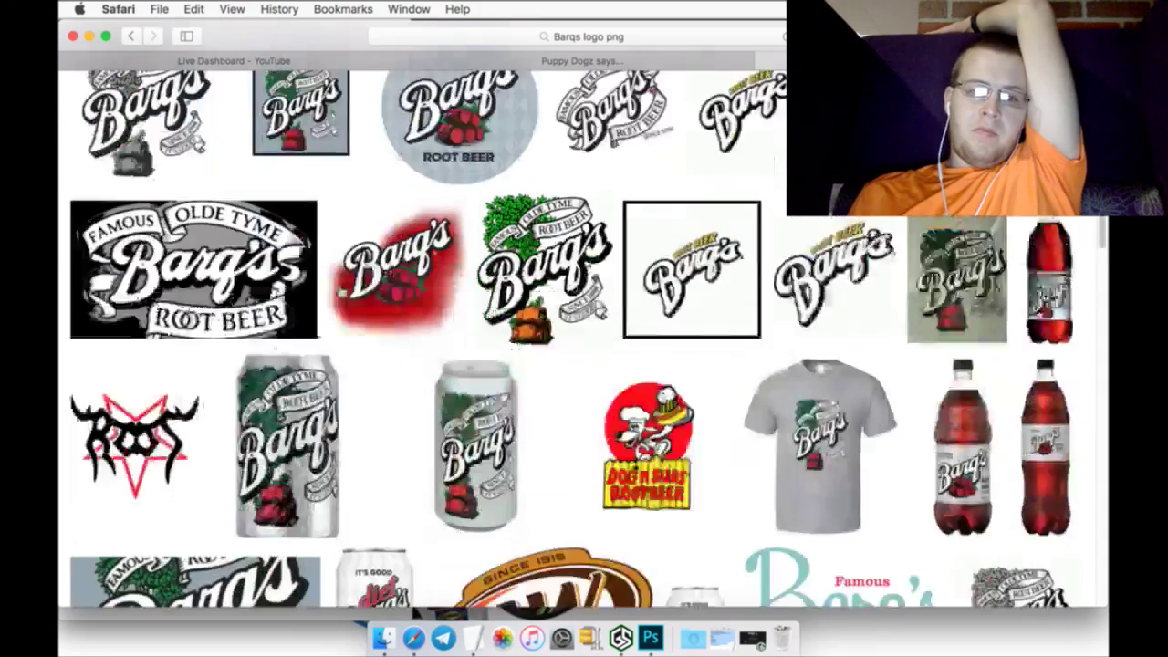
{"action": "scroll", "coordinate": [343, 282], "scroll_direction": "down", "scroll_amount": 1}
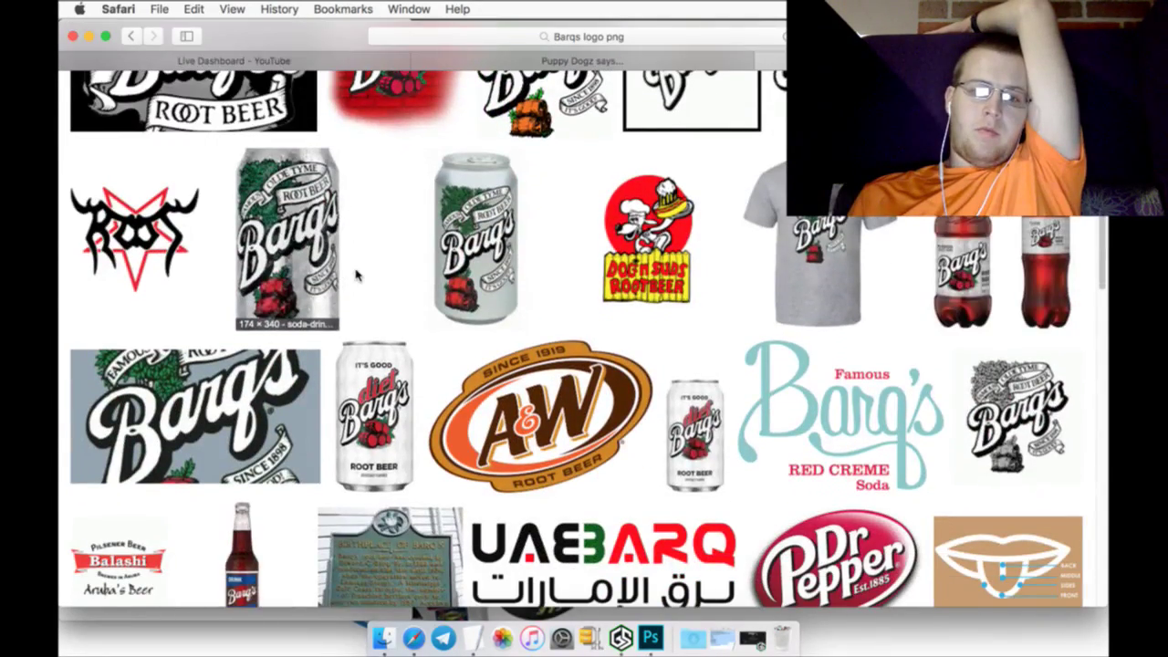
{"action": "scroll", "coordinate": [355, 276], "scroll_direction": "down", "scroll_amount": 9}
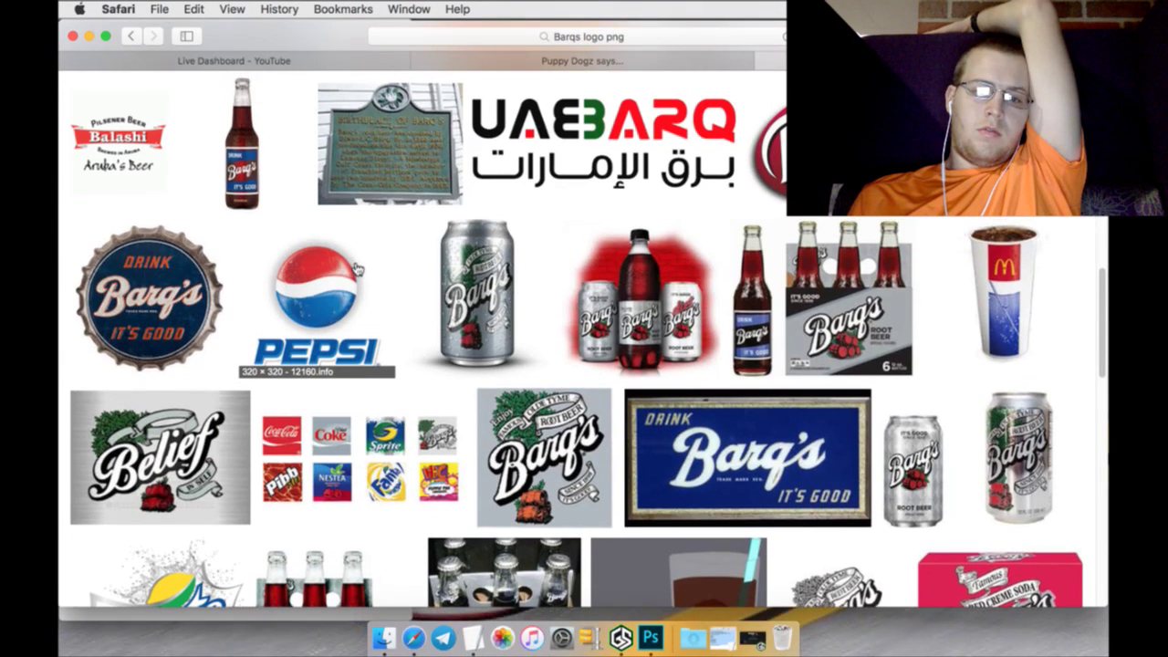
{"action": "scroll", "coordinate": [358, 271], "scroll_direction": "down", "scroll_amount": 1}
{"action": "scroll", "coordinate": [357, 269], "scroll_direction": "down", "scroll_amount": 2}
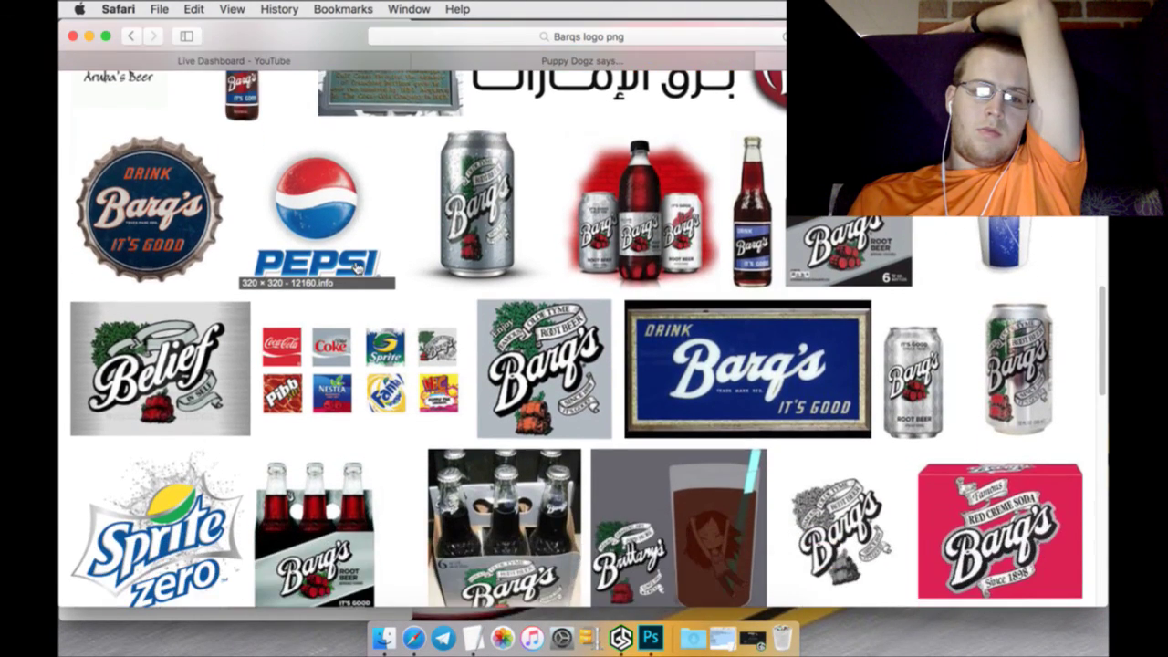
{"action": "scroll", "coordinate": [356, 266], "scroll_direction": "down", "scroll_amount": 1}
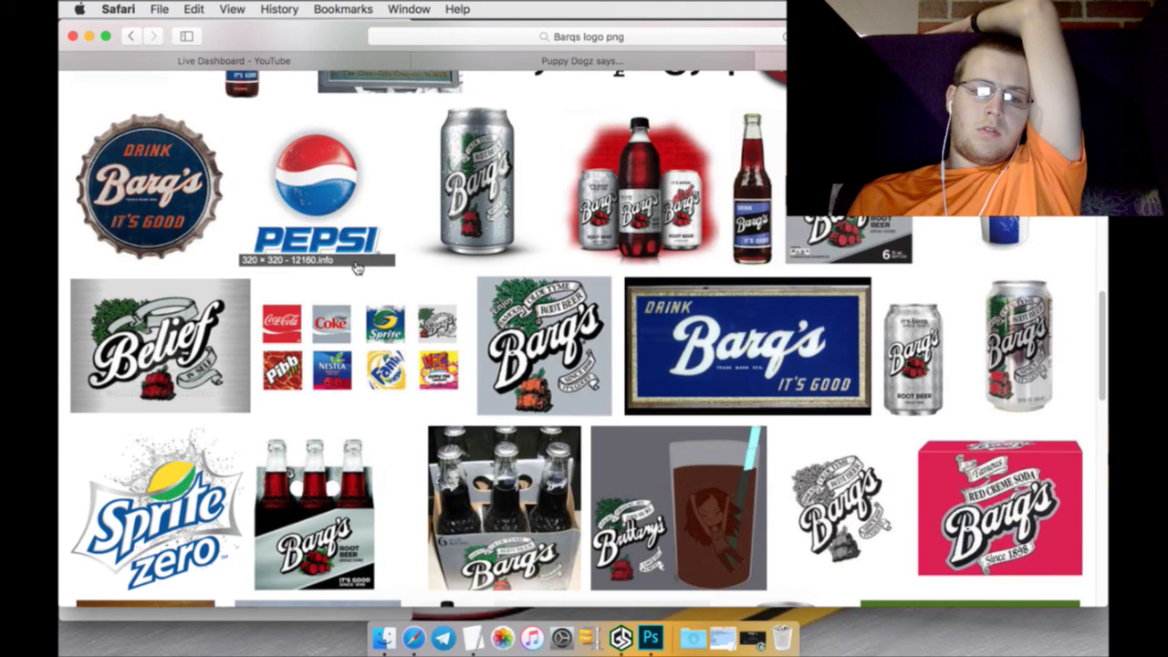
{"action": "scroll", "coordinate": [355, 266], "scroll_direction": "up", "scroll_amount": 8}
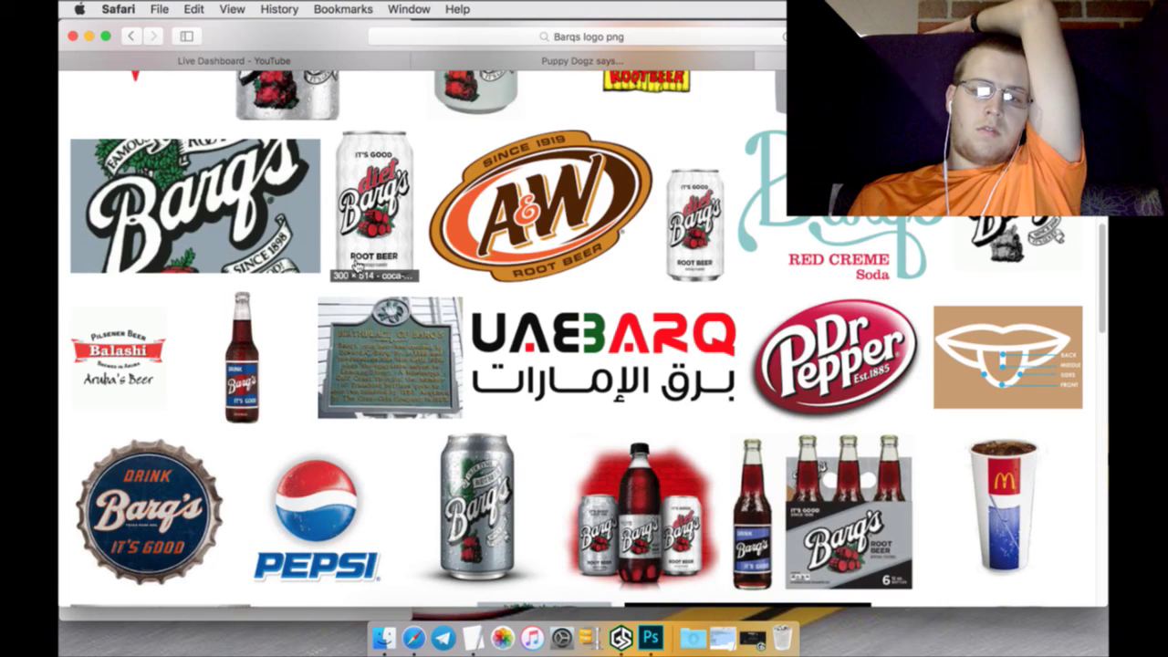
{"action": "scroll", "coordinate": [356, 266], "scroll_direction": "up", "scroll_amount": 5}
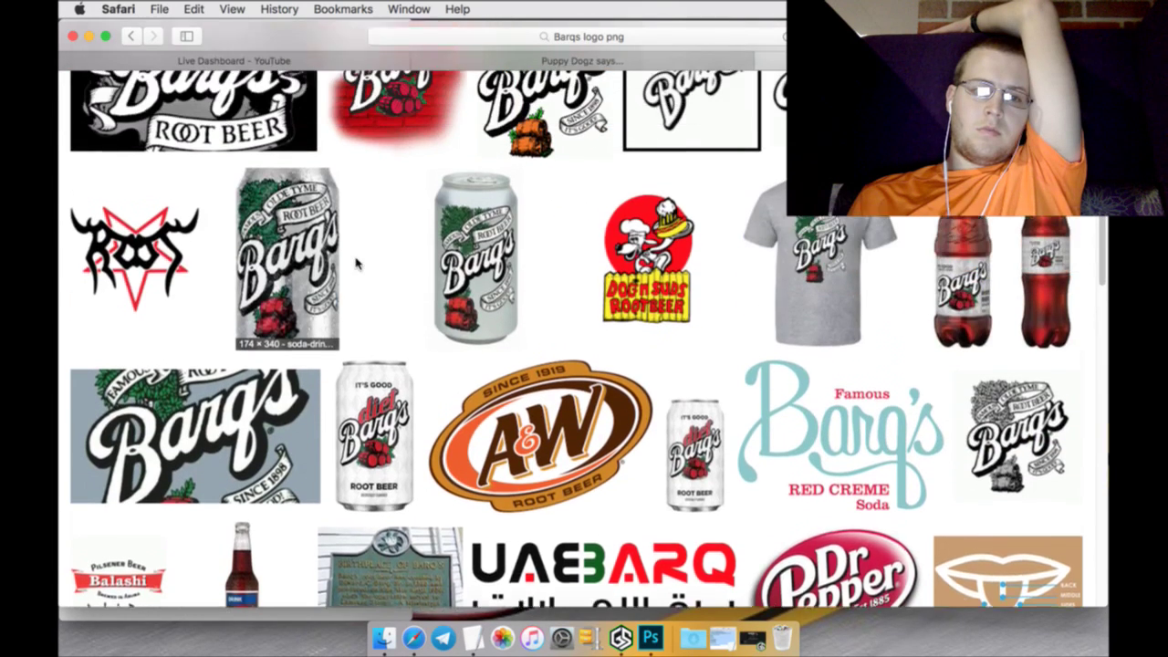
{"action": "scroll", "coordinate": [356, 263], "scroll_direction": "up", "scroll_amount": 7}
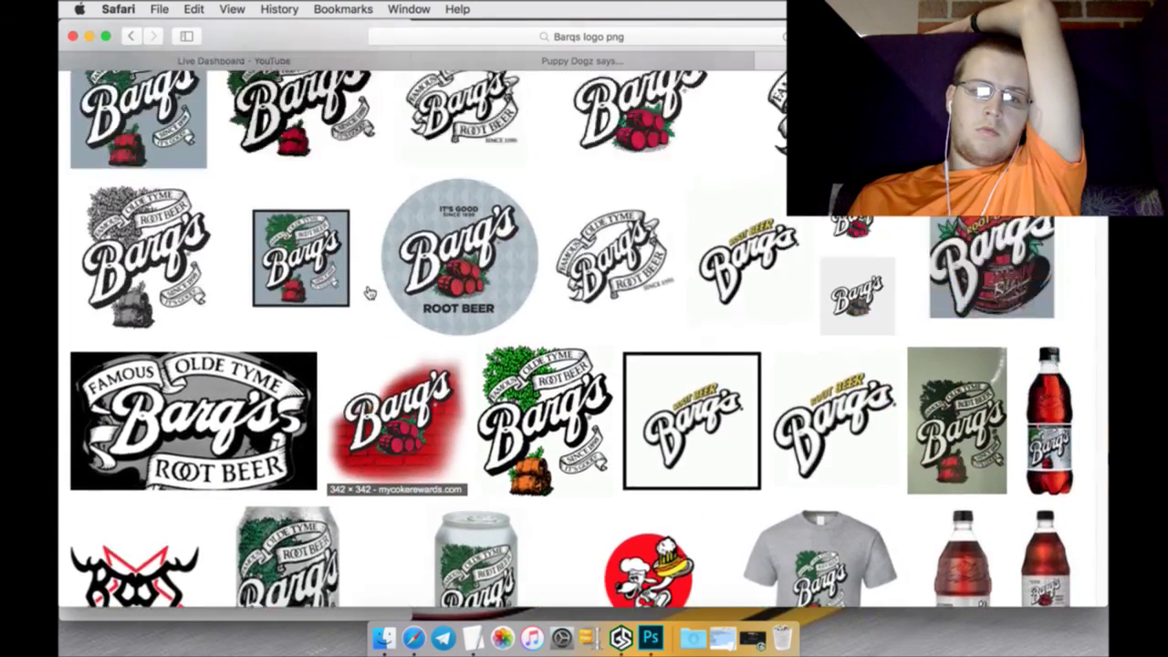
{"action": "scroll", "coordinate": [369, 292], "scroll_direction": "up", "scroll_amount": 3}
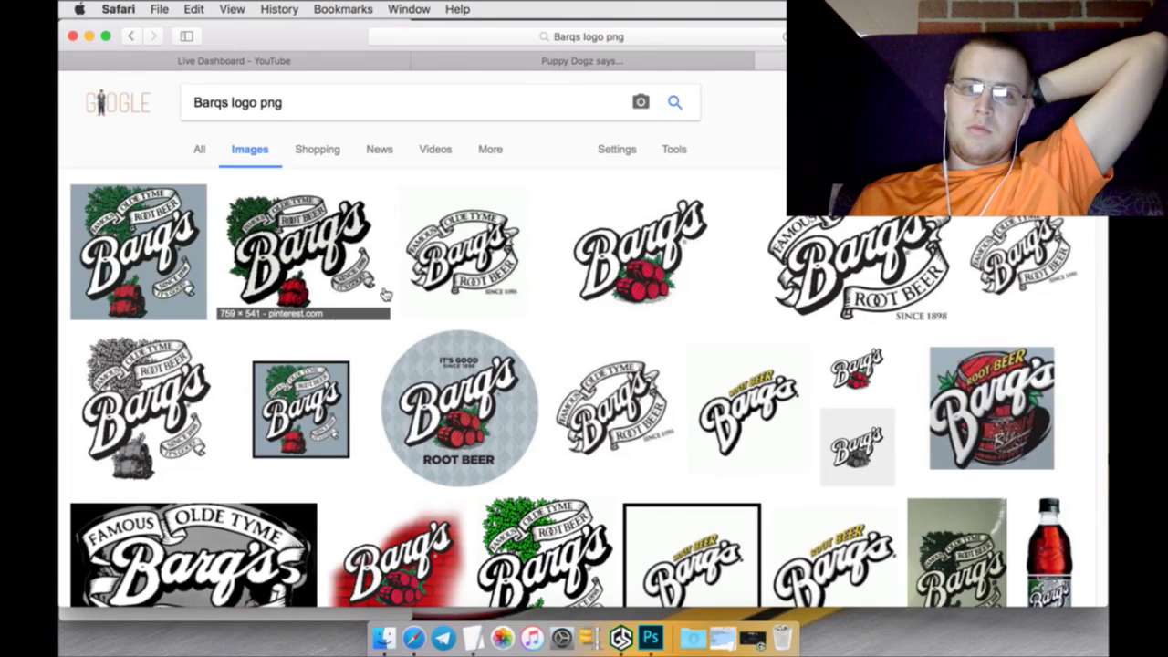
Preview the first few Barq's logo results and open the full-size BL_Barqs.png image in a new tab
{"action": "left_click", "coordinate": [185, 267]}
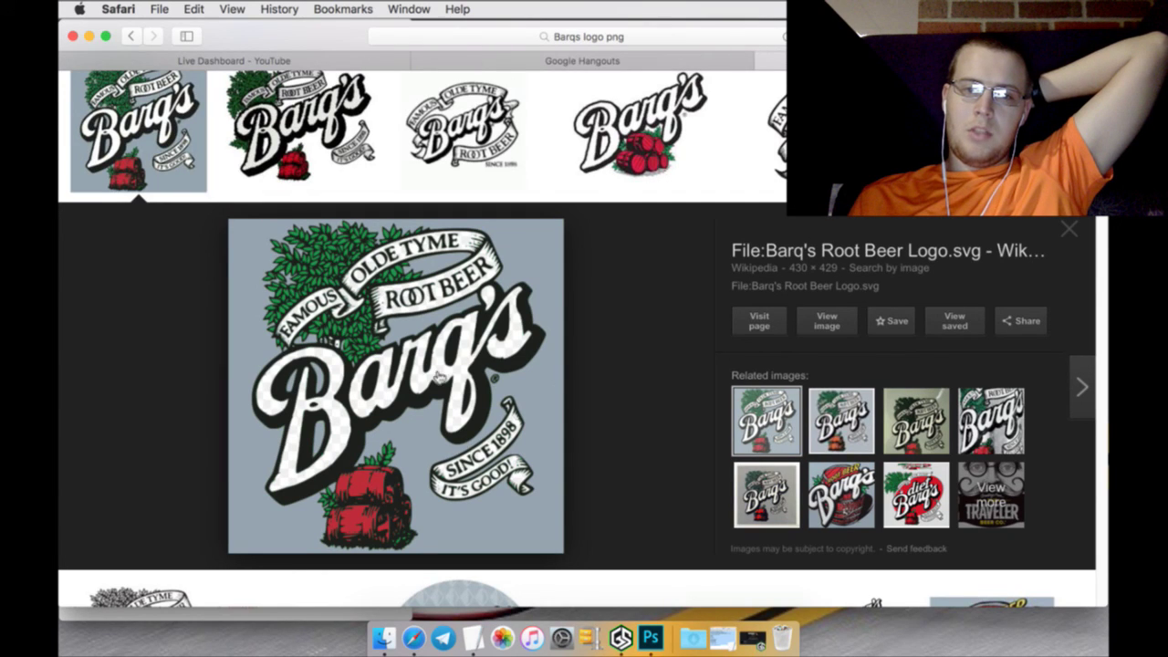
{"action": "left_click", "coordinate": [307, 139]}
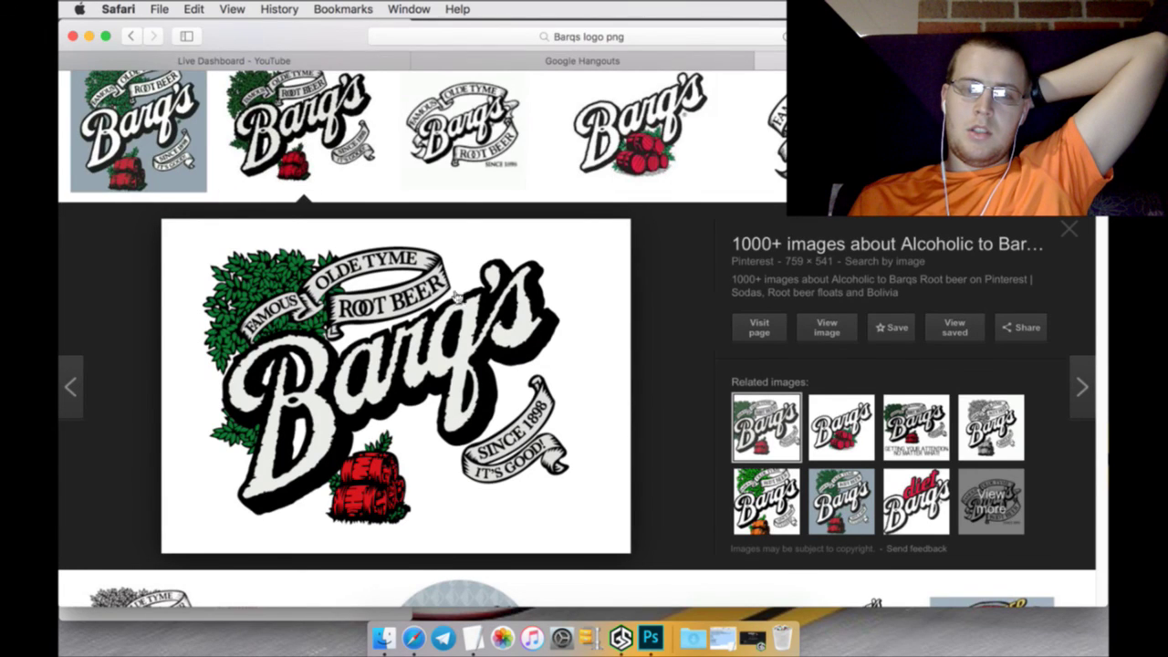
{"action": "left_click", "coordinate": [469, 126]}
{"action": "left_click", "coordinate": [653, 130]}
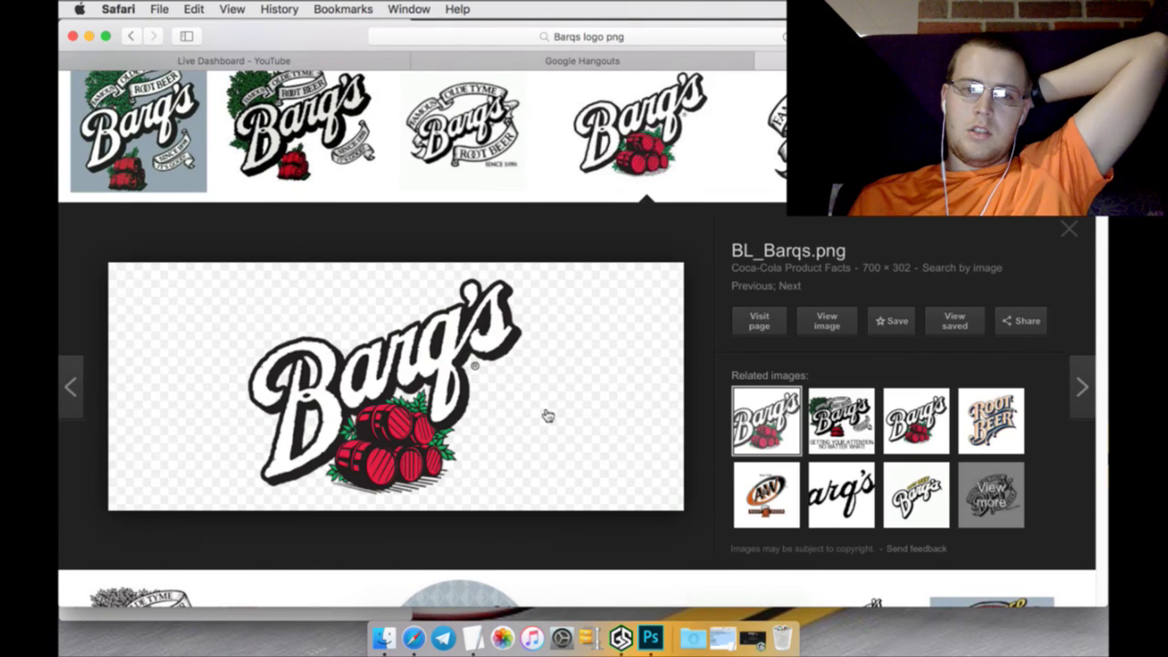
{"action": "right_click", "coordinate": [831, 325]}
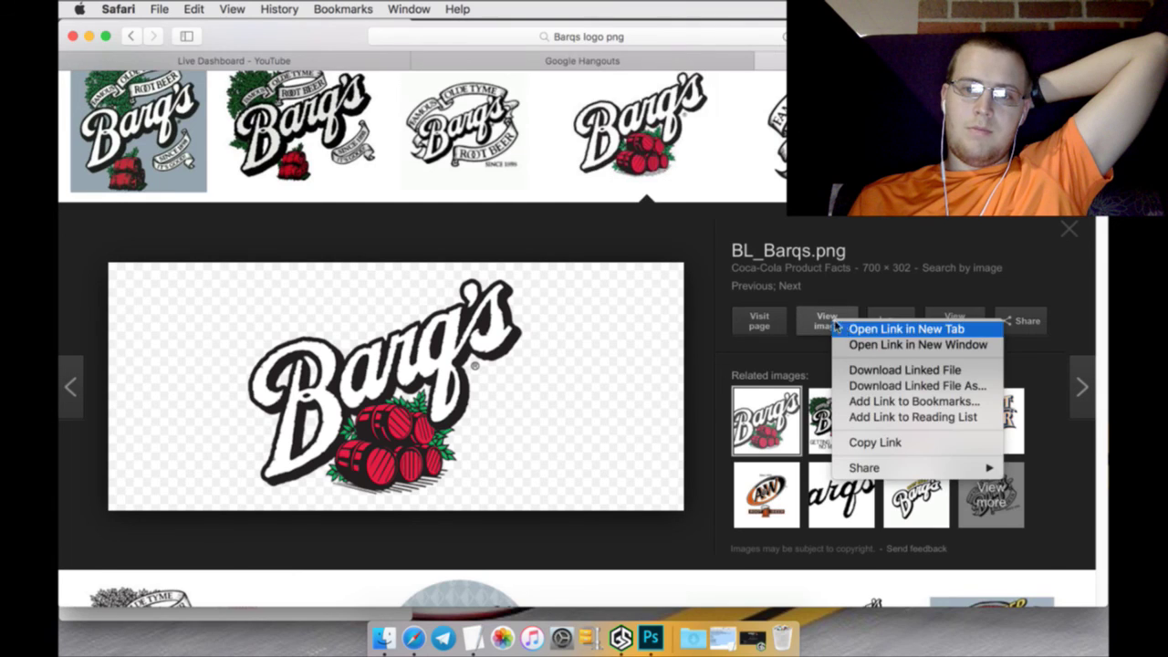
{"action": "left_click", "coordinate": [875, 328]}
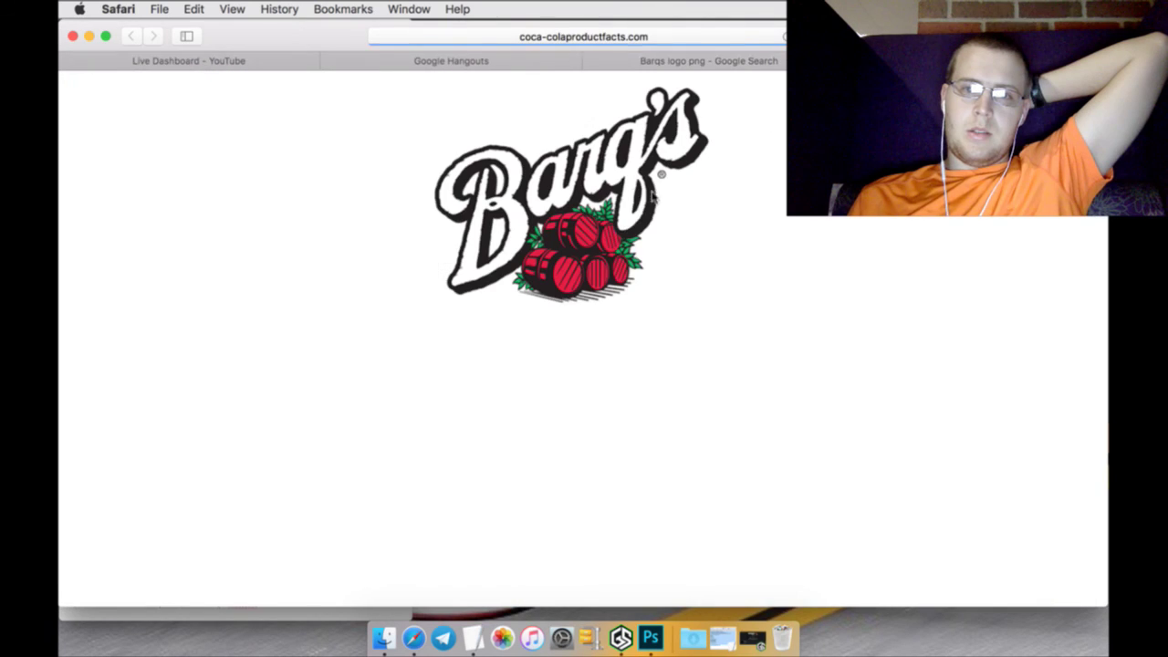
Save the image as BL_Barqs.png in the Logos folder and close its tab
{"action": "right_click", "coordinate": [615, 217]}
{"action": "left_click", "coordinate": [630, 235]}
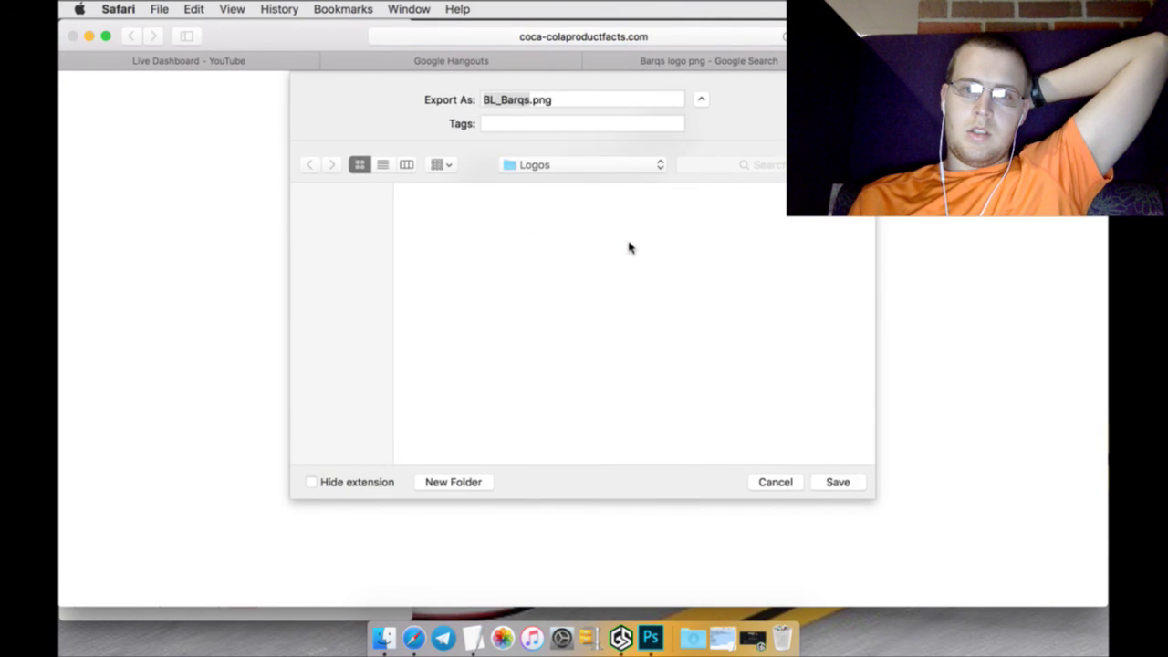
{"action": "left_click", "coordinate": [833, 483]}
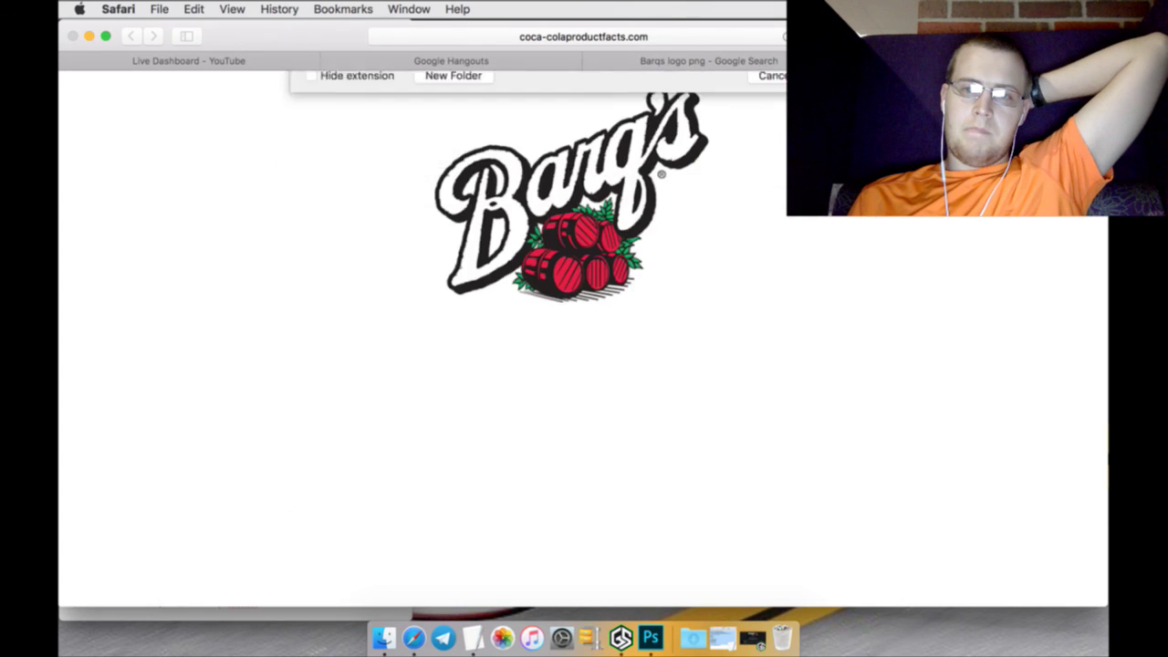
{"action": "key", "text": "super+w"}
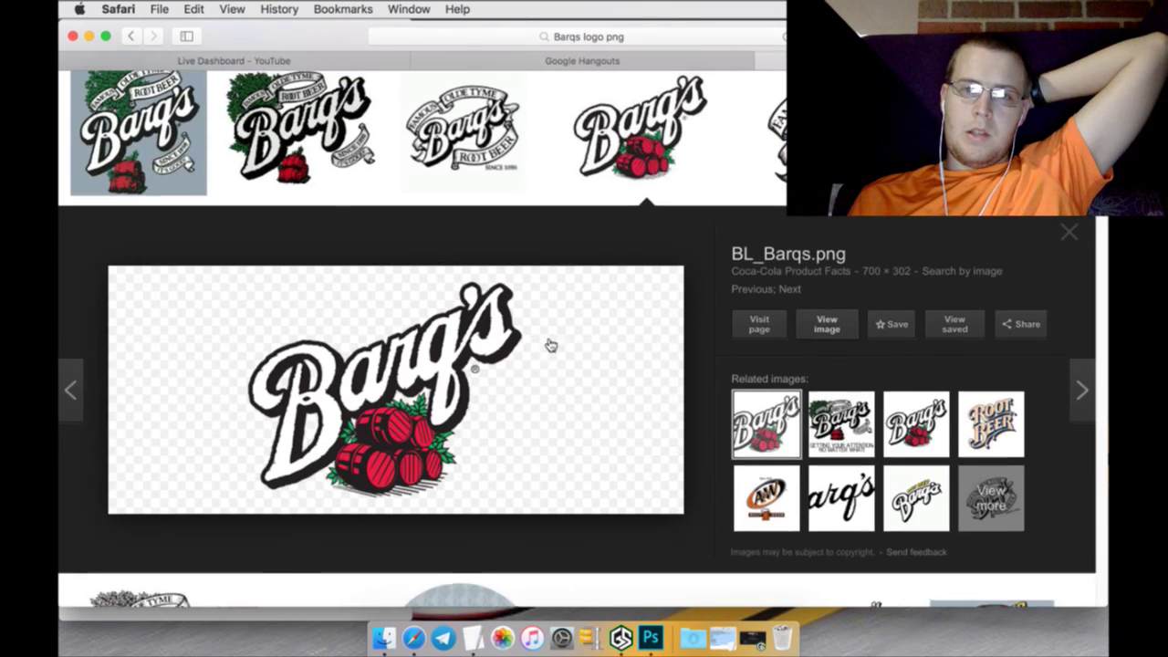
{"action": "scroll", "coordinate": [545, 355], "scroll_direction": "up", "scroll_amount": 2}
{"action": "scroll", "coordinate": [543, 372], "scroll_direction": "up", "scroll_amount": 2}
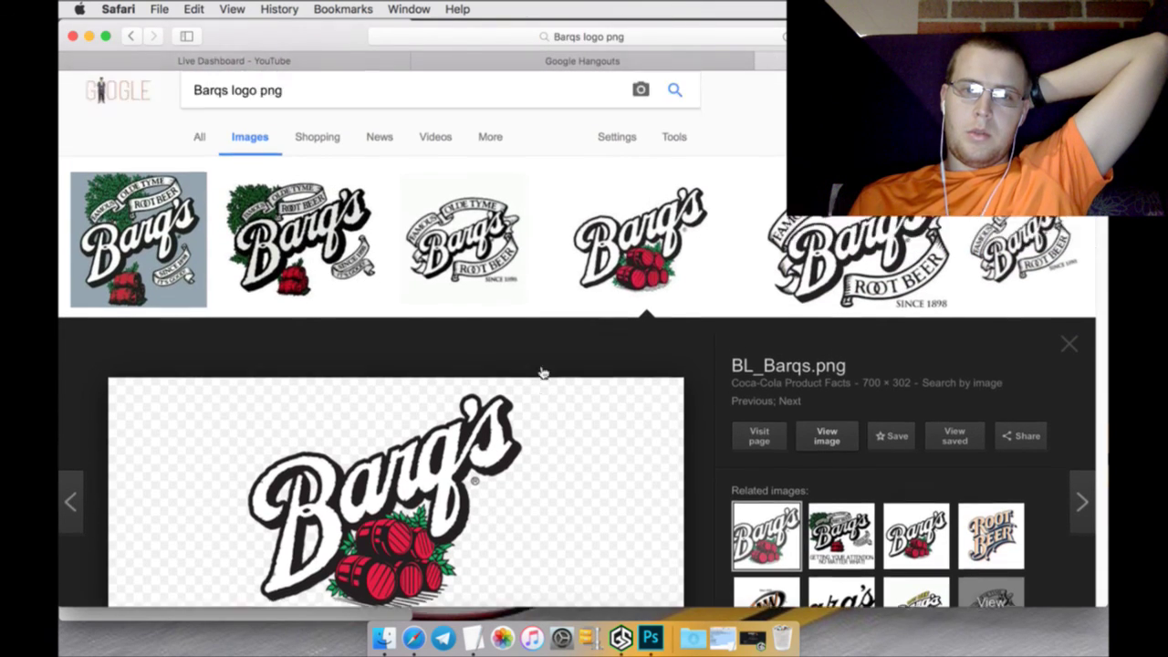
Check the YouTube live dashboard, switch to Photoshop and browse for a file to open in the NR2003 Bases folder's Cup Series subfolder
{"action": "left_click", "coordinate": [354, 62]}
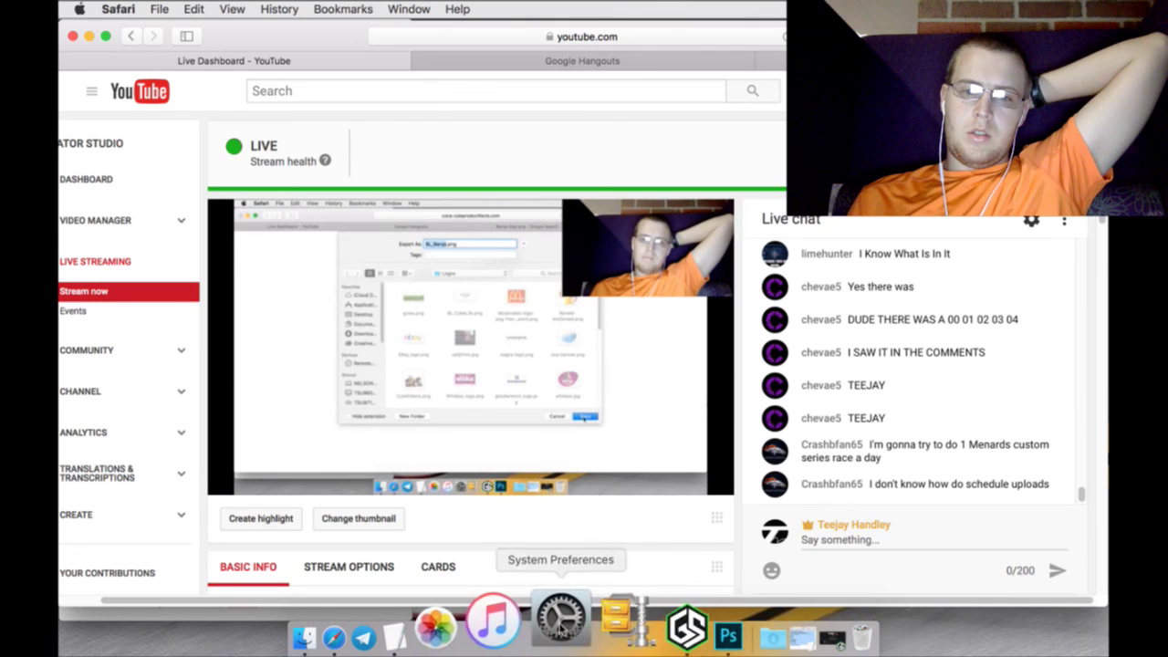
{"action": "left_click", "coordinate": [657, 631]}
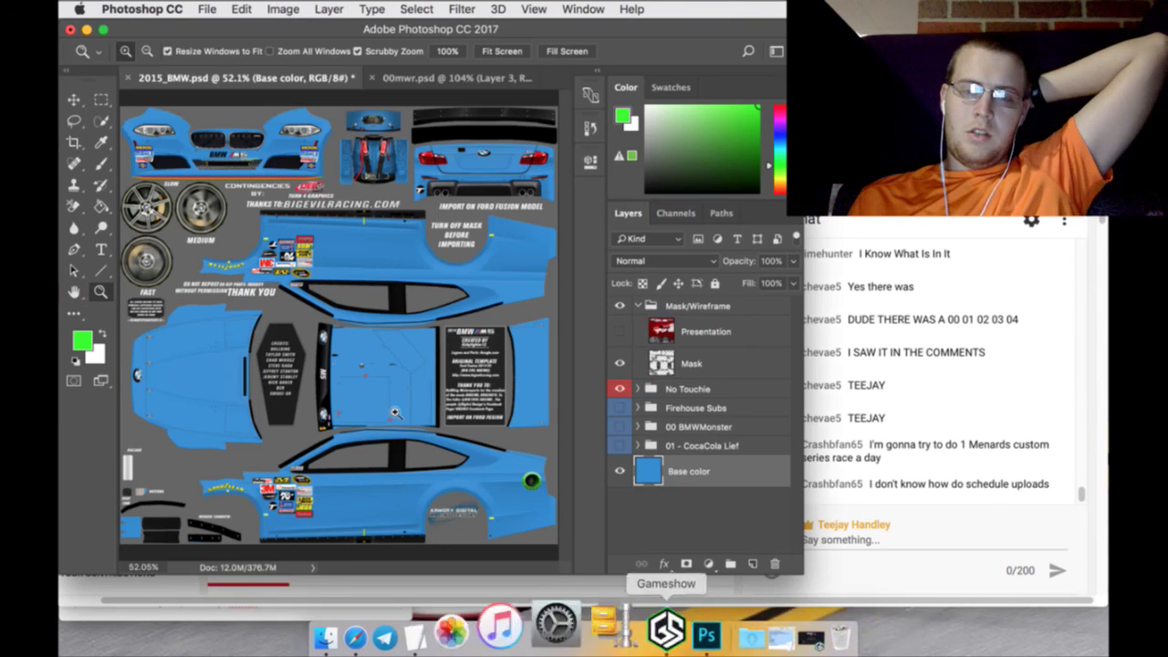
{"action": "left_click", "coordinate": [208, 9]}
{"action": "left_click", "coordinate": [214, 44]}
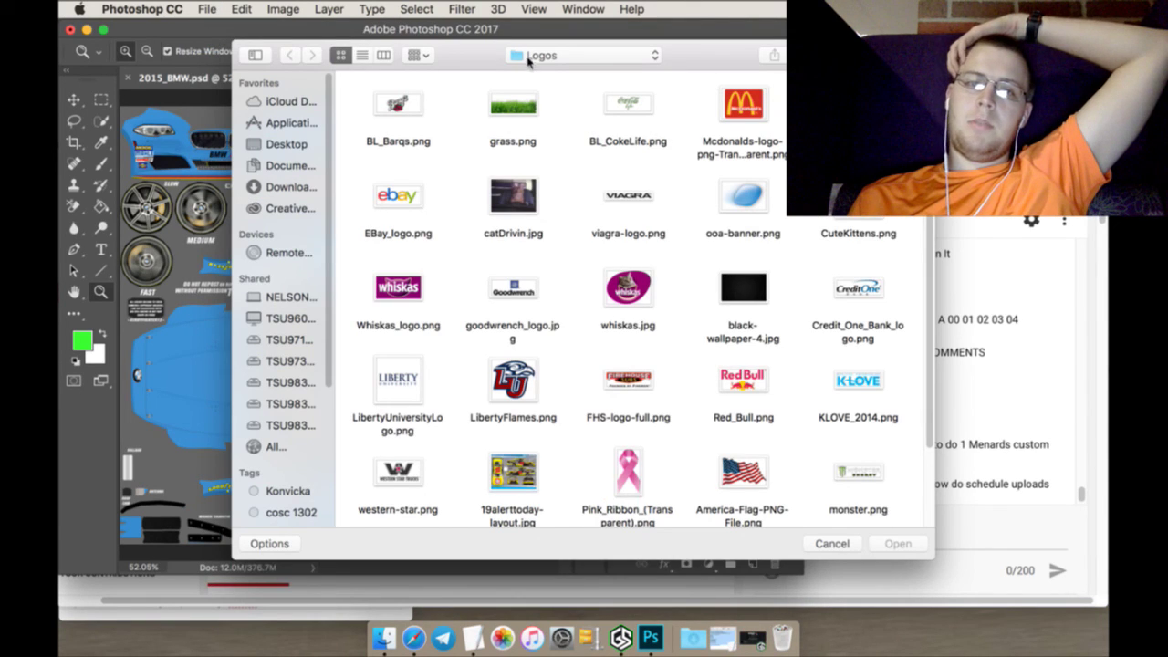
{"action": "left_click", "coordinate": [530, 56]}
{"action": "left_click", "coordinate": [534, 72]}
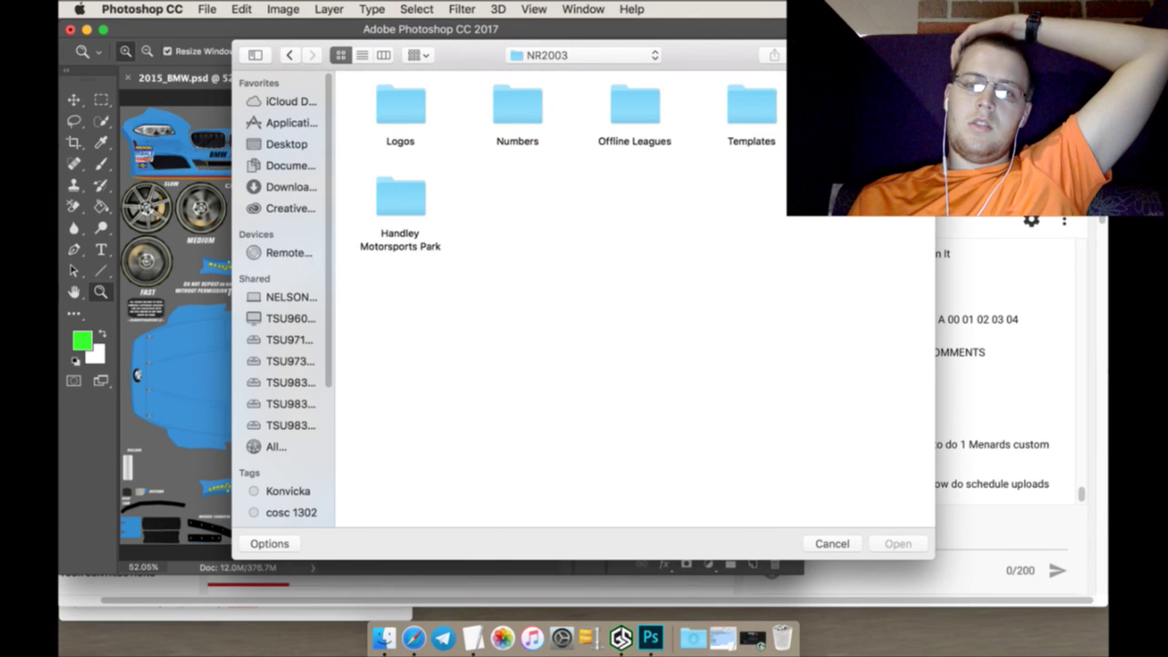
{"action": "double_click", "coordinate": [867, 109]}
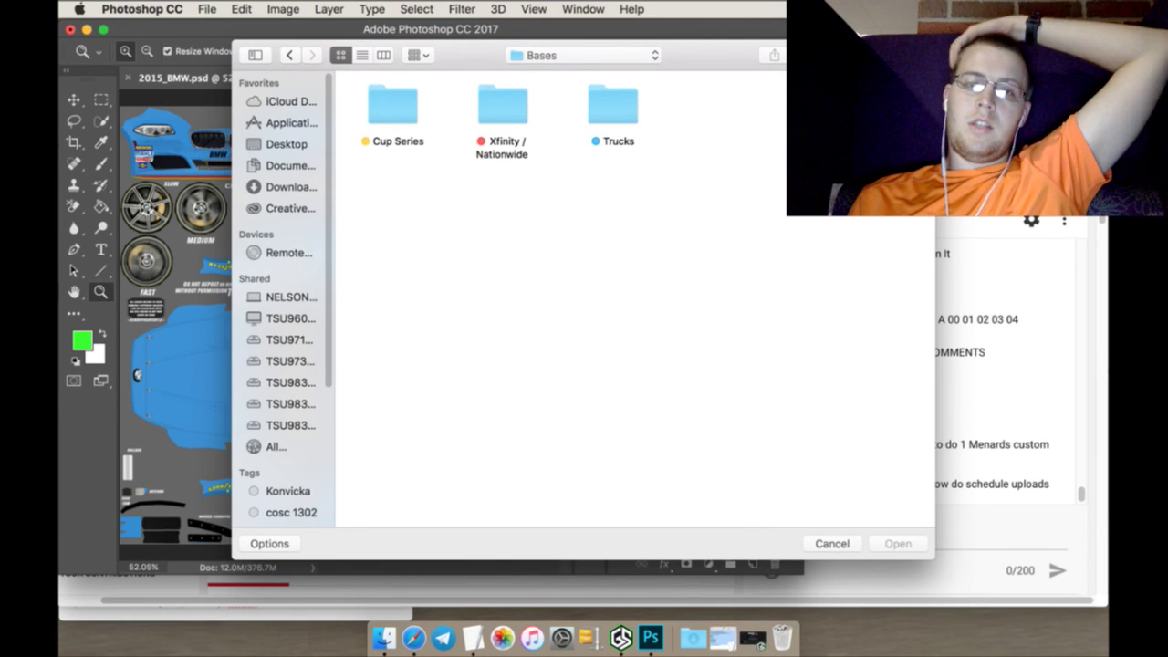
{"action": "left_click", "coordinate": [392, 116]}
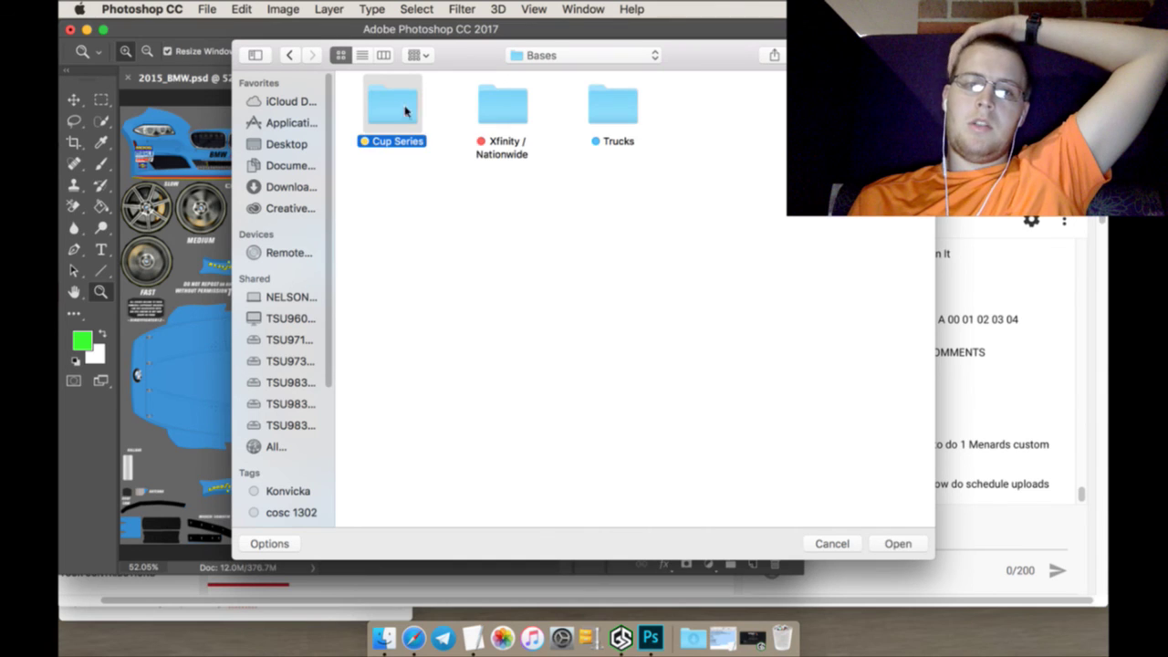
{"action": "double_click", "coordinate": [406, 110]}
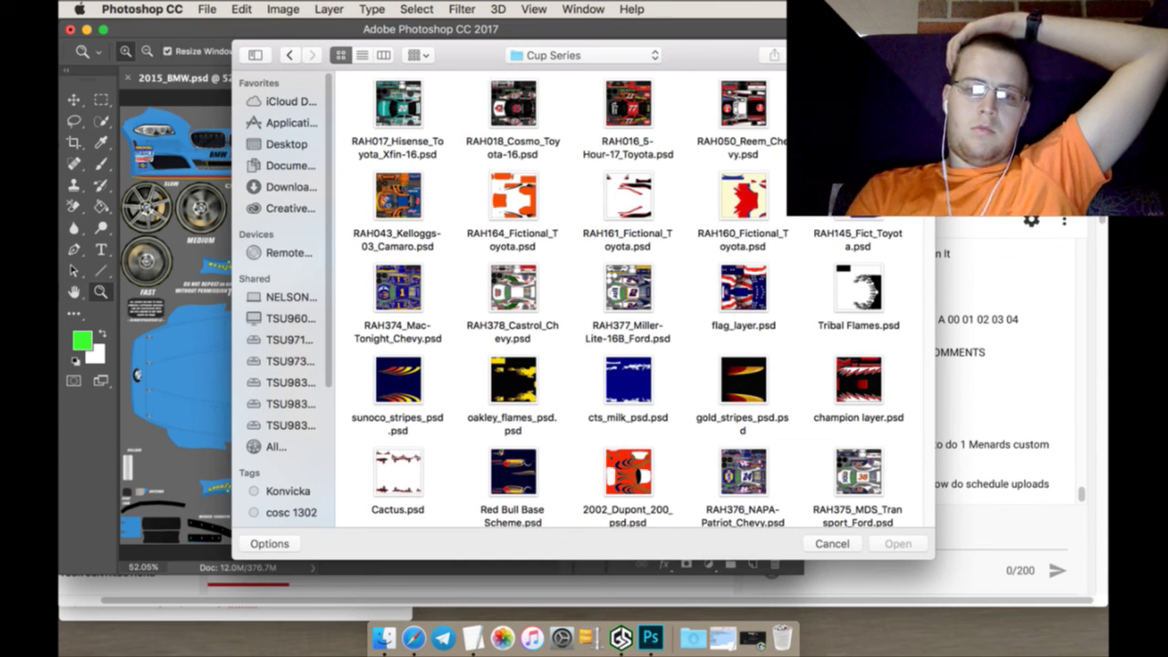
Search within the Cup Series folder and open RAH140_DrPepper_Camry.psd
{"action": "key", "text": "super+f"}
{"action": "left_click", "coordinate": [501, 83]}
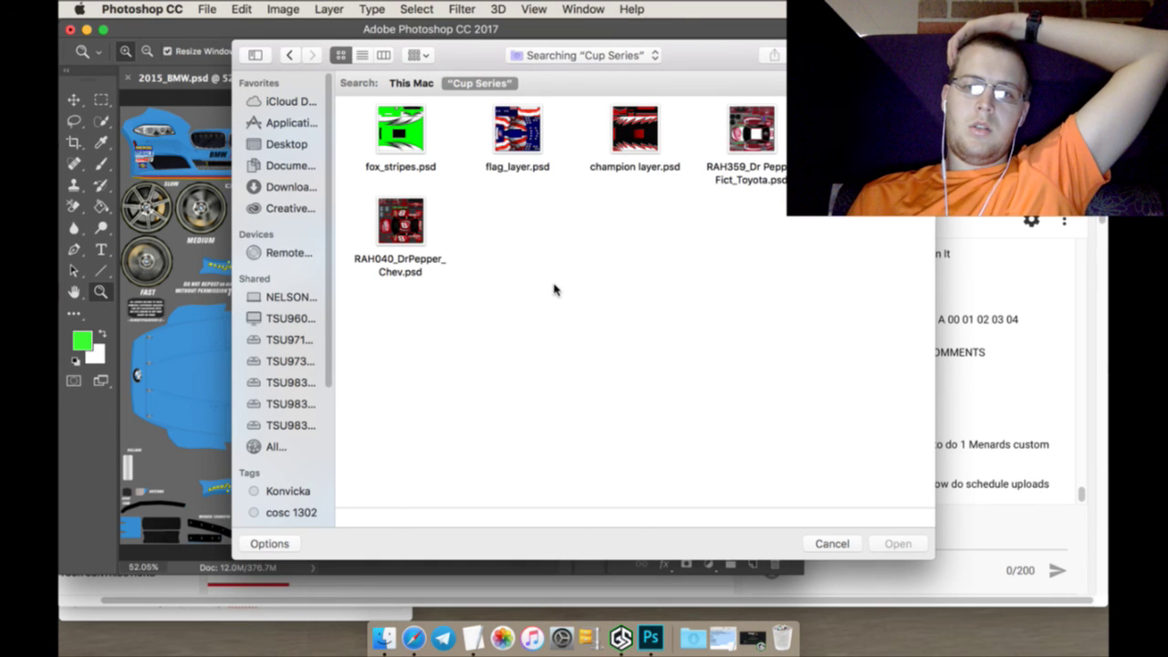
{"action": "left_click", "coordinate": [869, 128]}
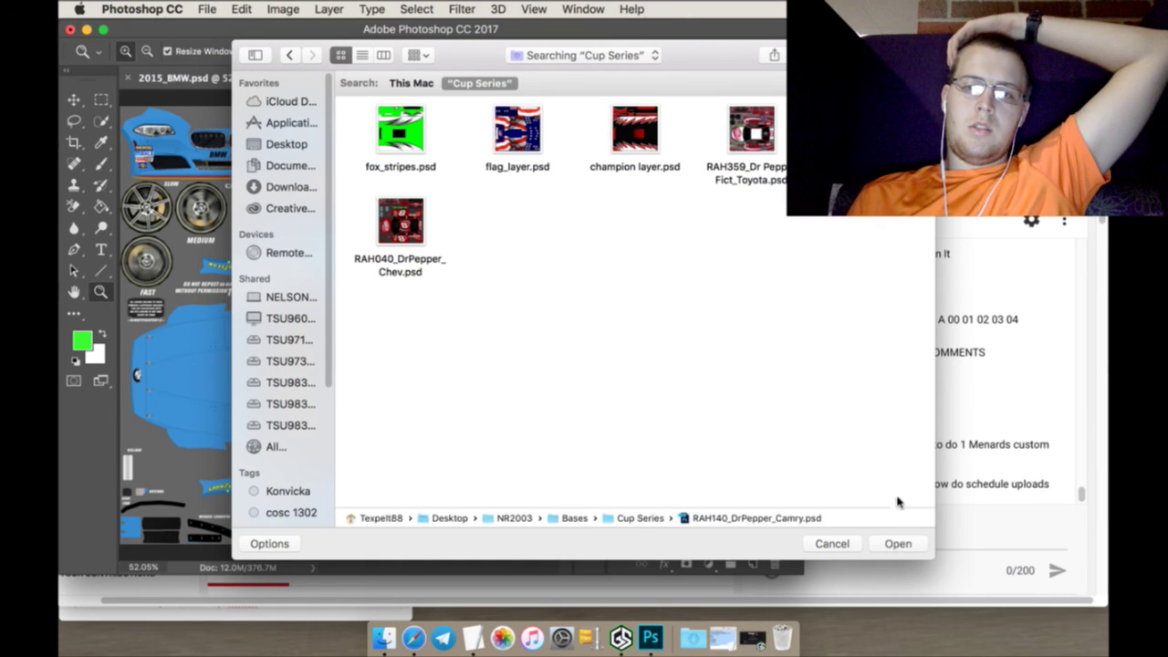
{"action": "left_click", "coordinate": [893, 544]}
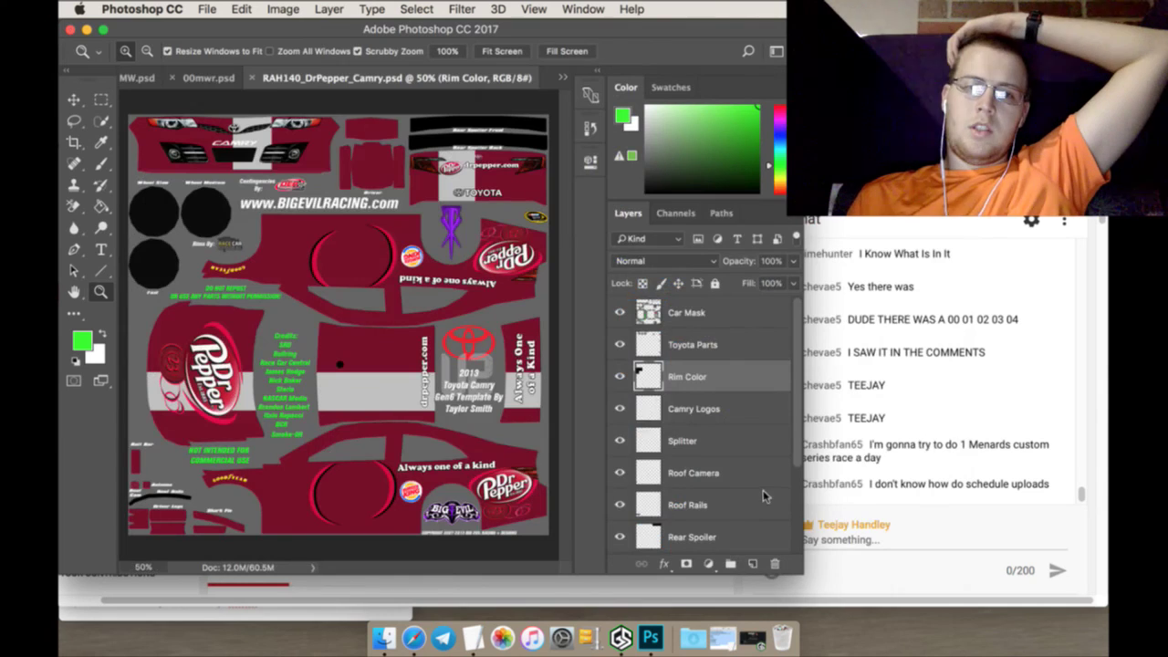
Hide the Sponsors layer and every layer above it up to Car Mask, leaving only the stripes and Base Color visible
{"action": "scroll", "coordinate": [684, 439], "scroll_direction": "down", "scroll_amount": 5}
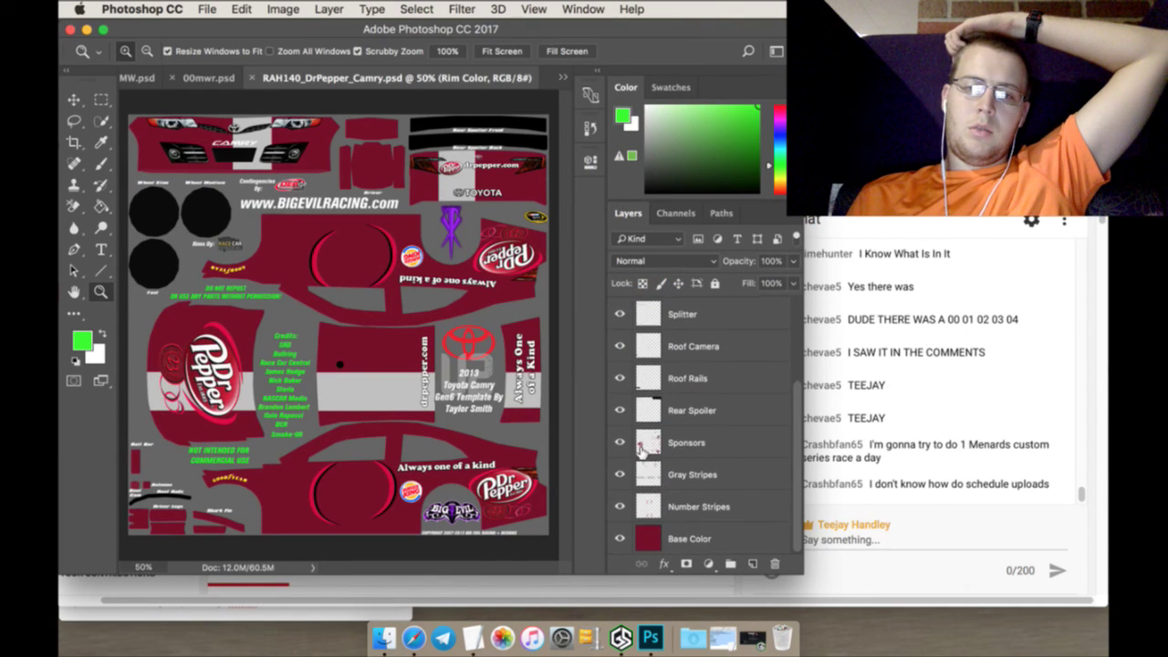
{"action": "left_click", "coordinate": [620, 442]}
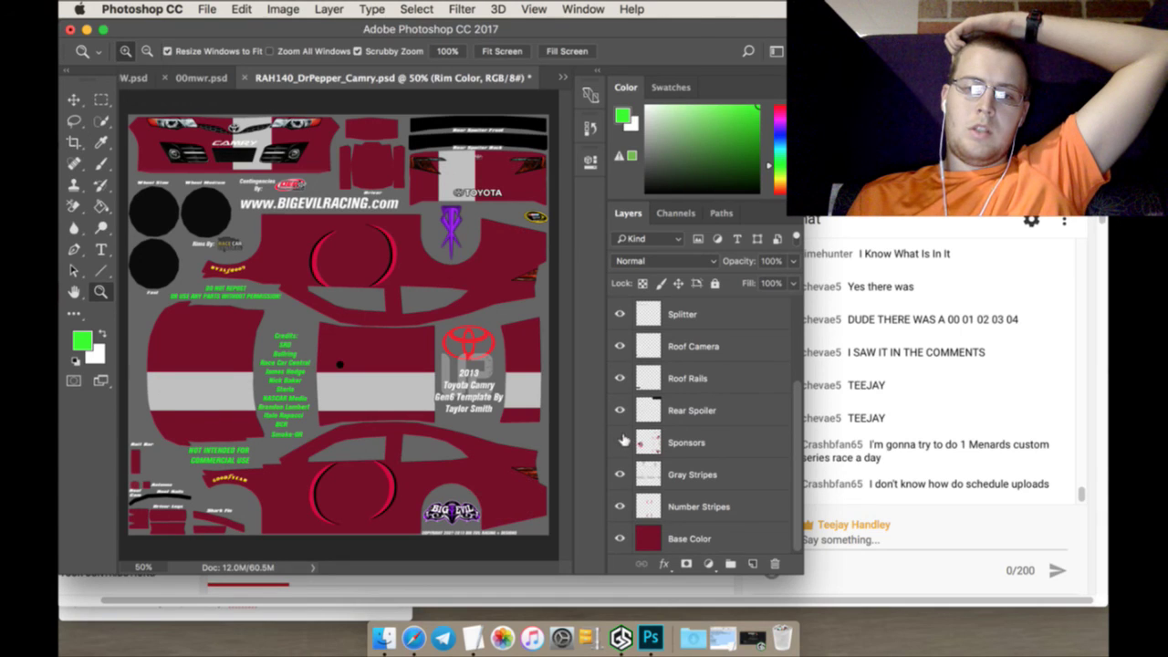
{"action": "left_click", "coordinate": [621, 441]}
{"action": "left_click", "coordinate": [620, 441]}
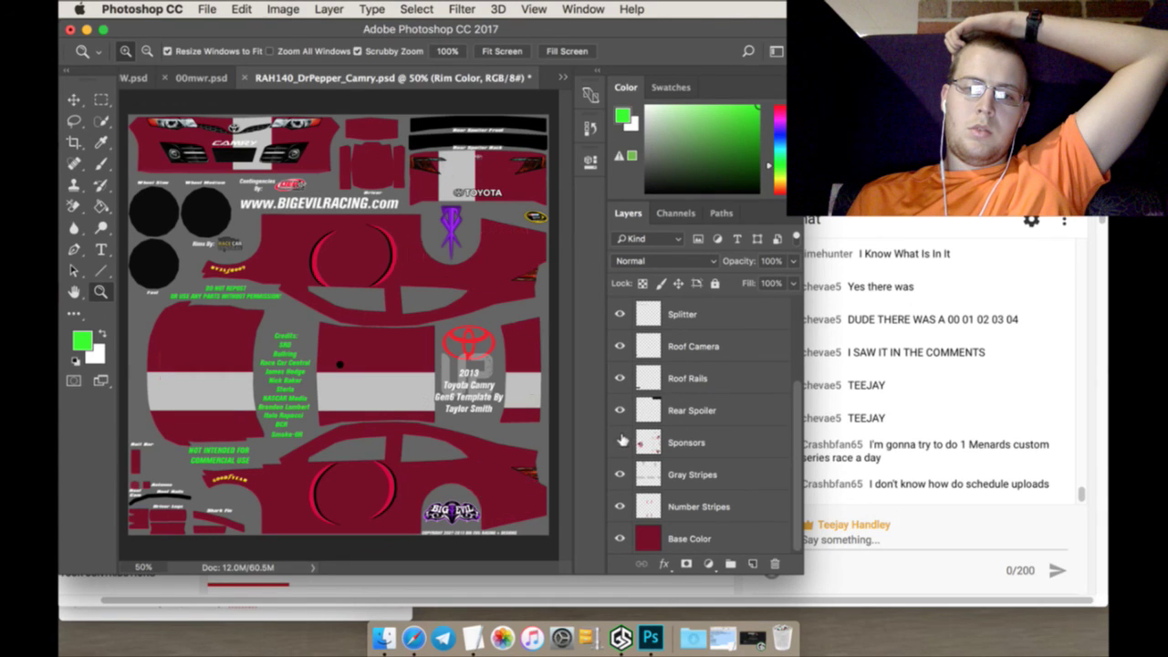
{"action": "scroll", "coordinate": [624, 445], "scroll_direction": "up", "scroll_amount": 1}
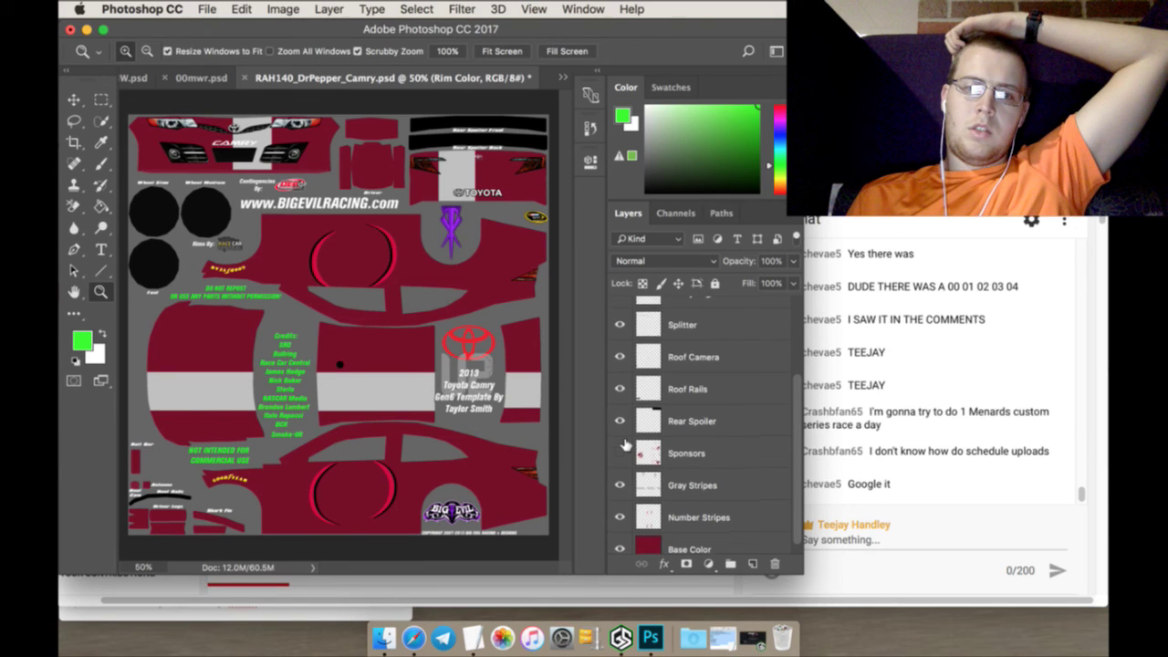
{"action": "scroll", "coordinate": [625, 446], "scroll_direction": "up", "scroll_amount": 3}
{"action": "scroll", "coordinate": [625, 445], "scroll_direction": "down", "scroll_amount": 1}
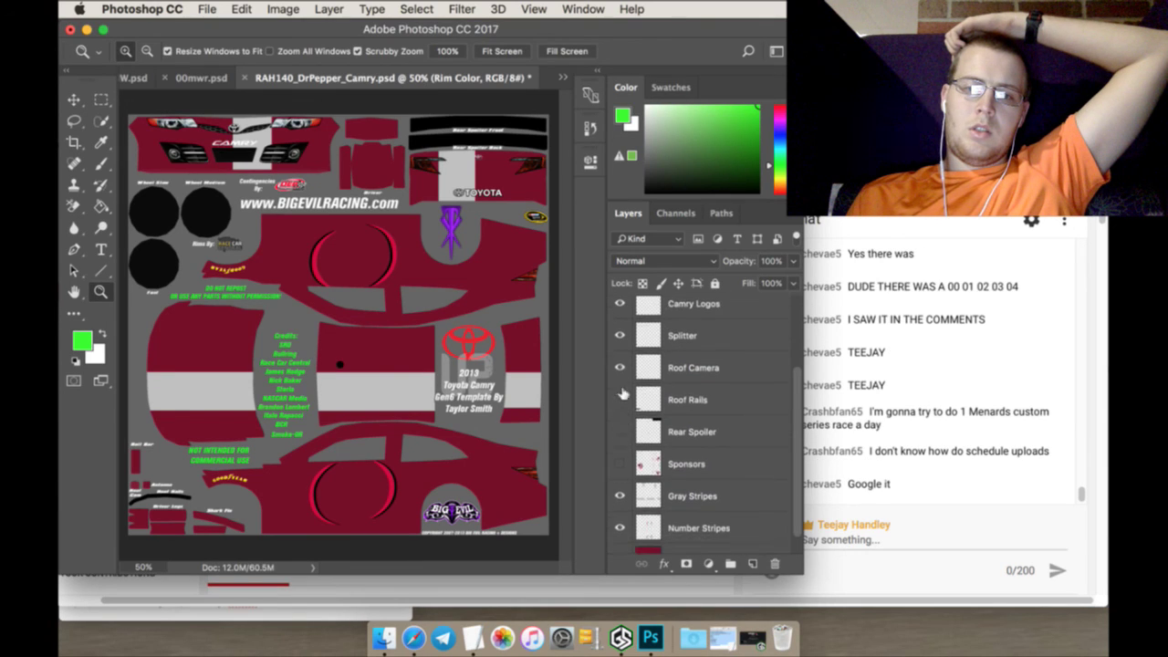
{"action": "scroll", "coordinate": [621, 292], "scroll_direction": "up", "scroll_amount": 5}
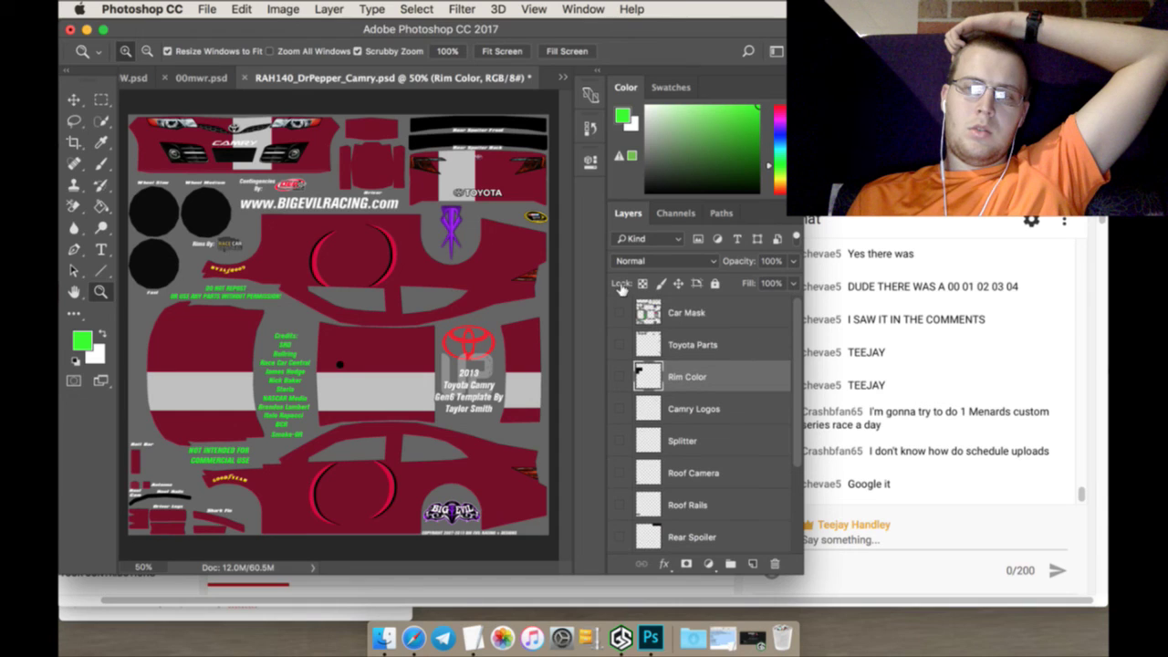
{"action": "left_click", "coordinate": [621, 376], "text": "alt"}
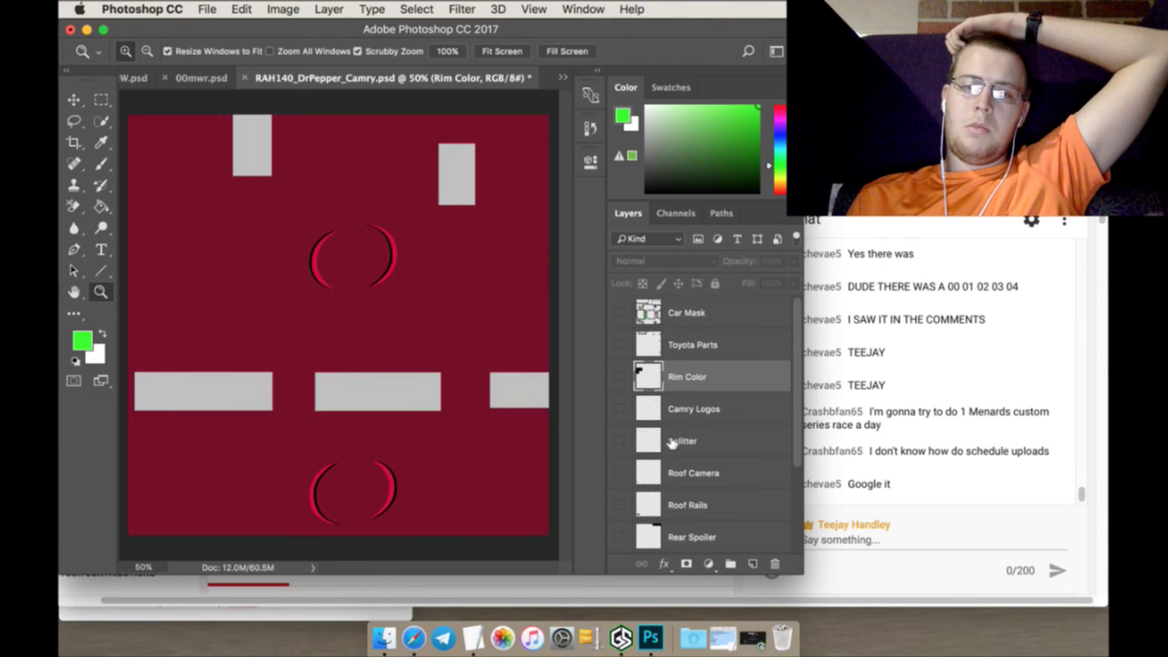
Hide the Number Stripes layer, move Gray Stripes below it, and group Gray Stripes with Base Color
{"action": "scroll", "coordinate": [671, 442], "scroll_direction": "down", "scroll_amount": 6}
{"action": "left_click", "coordinate": [686, 474]}
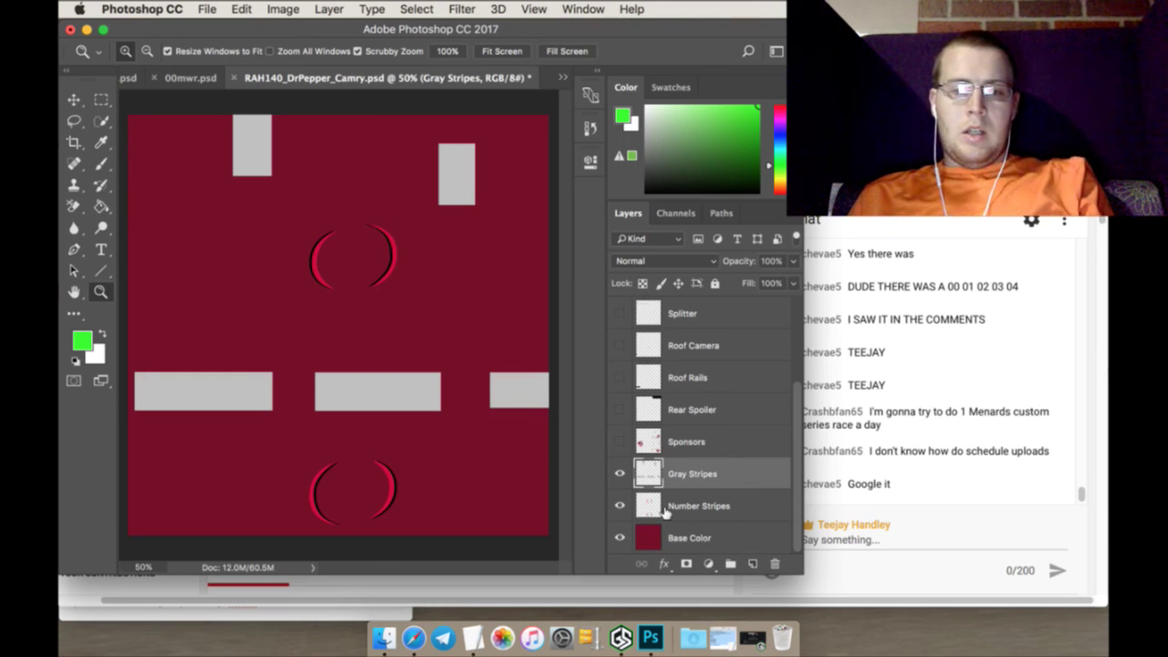
{"action": "left_click", "coordinate": [621, 505]}
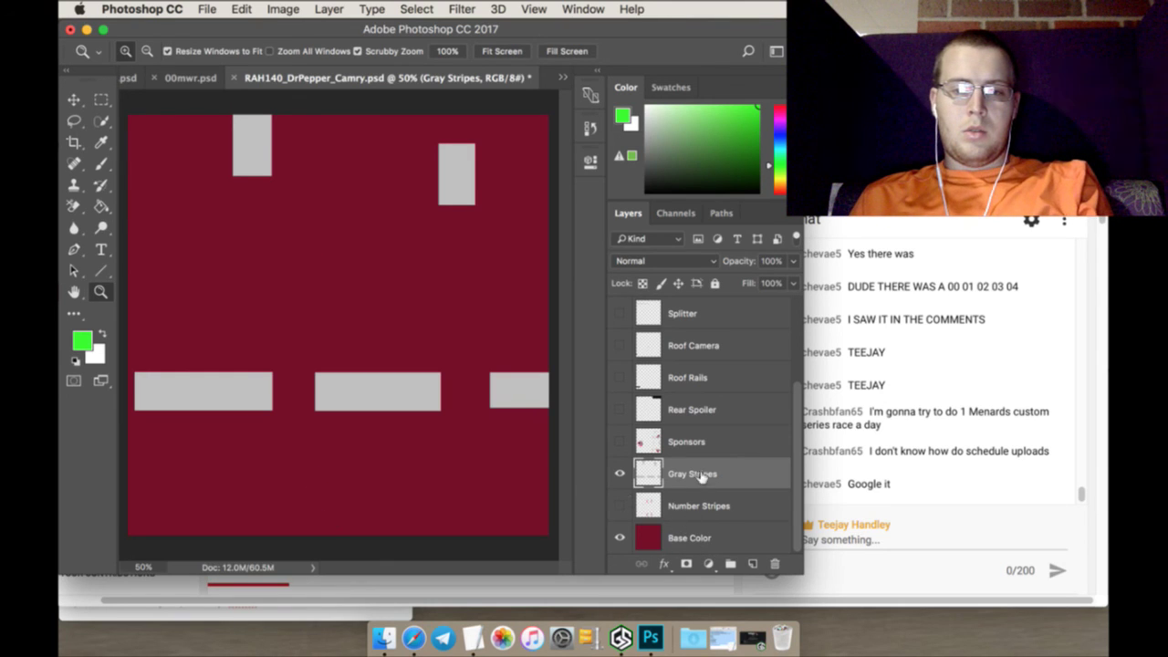
{"action": "left_click_drag", "start_coordinate": [731, 474], "coordinate": [705, 527]}
{"action": "left_click", "coordinate": [705, 538], "text": "shift"}
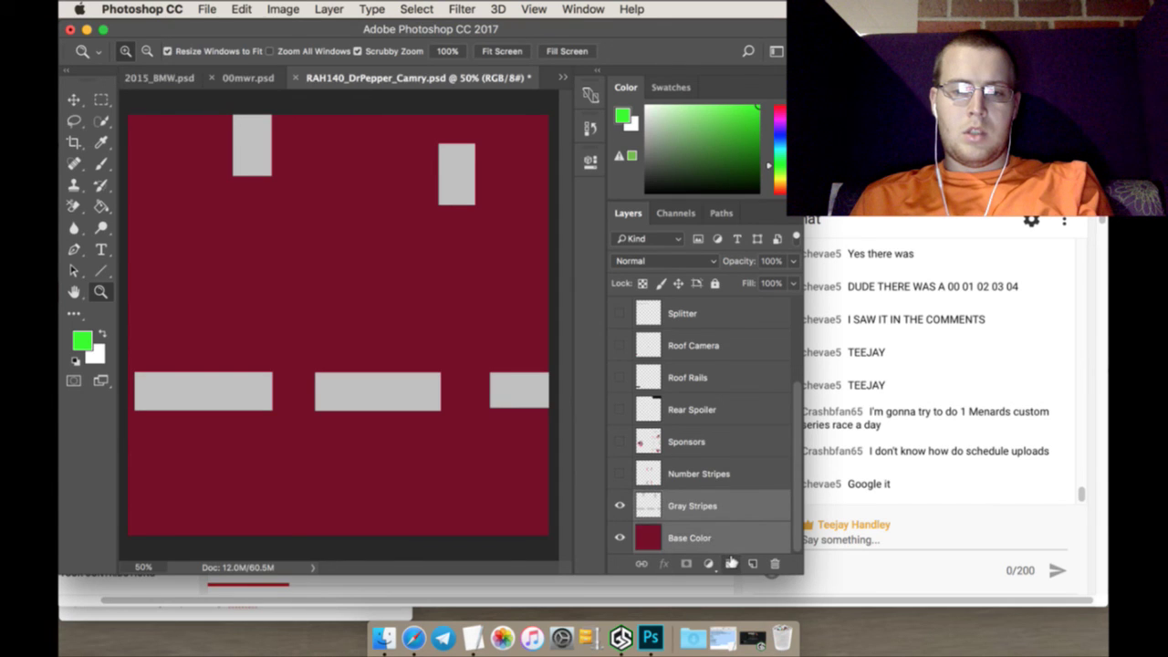
{"action": "left_click", "coordinate": [730, 563]}
Move the grouped stripes and base colour from the Dr Pepper file into 2015_BMW.psd
{"action": "left_click", "coordinate": [74, 102]}
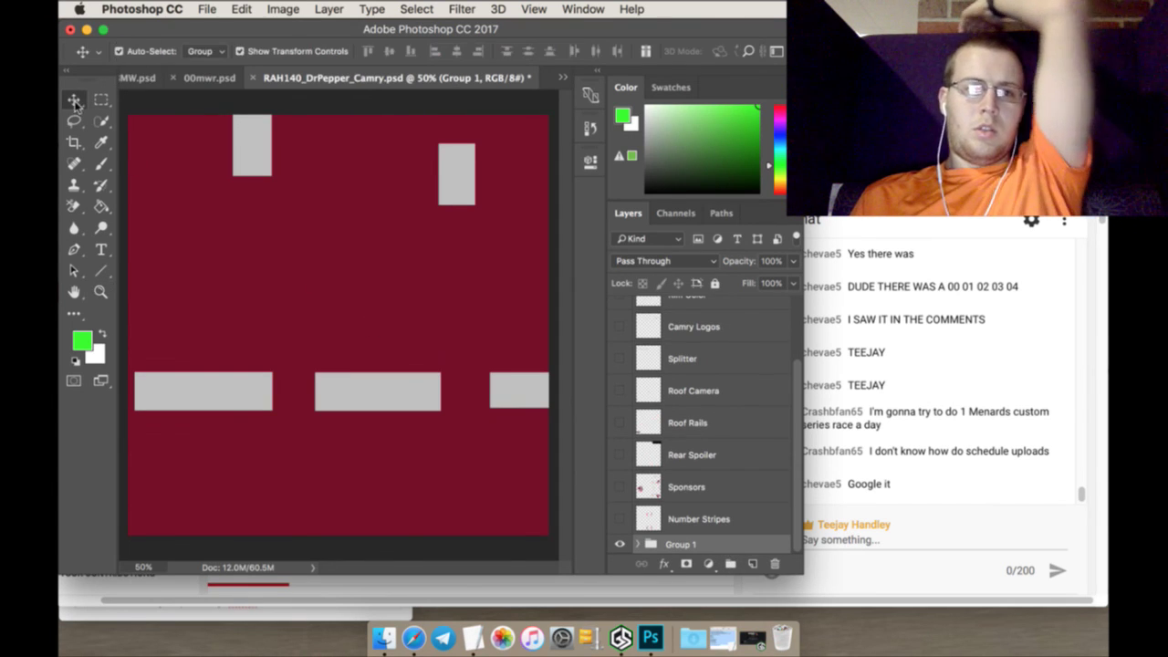
{"action": "left_click_drag", "start_coordinate": [152, 125], "coordinate": [144, 91]}
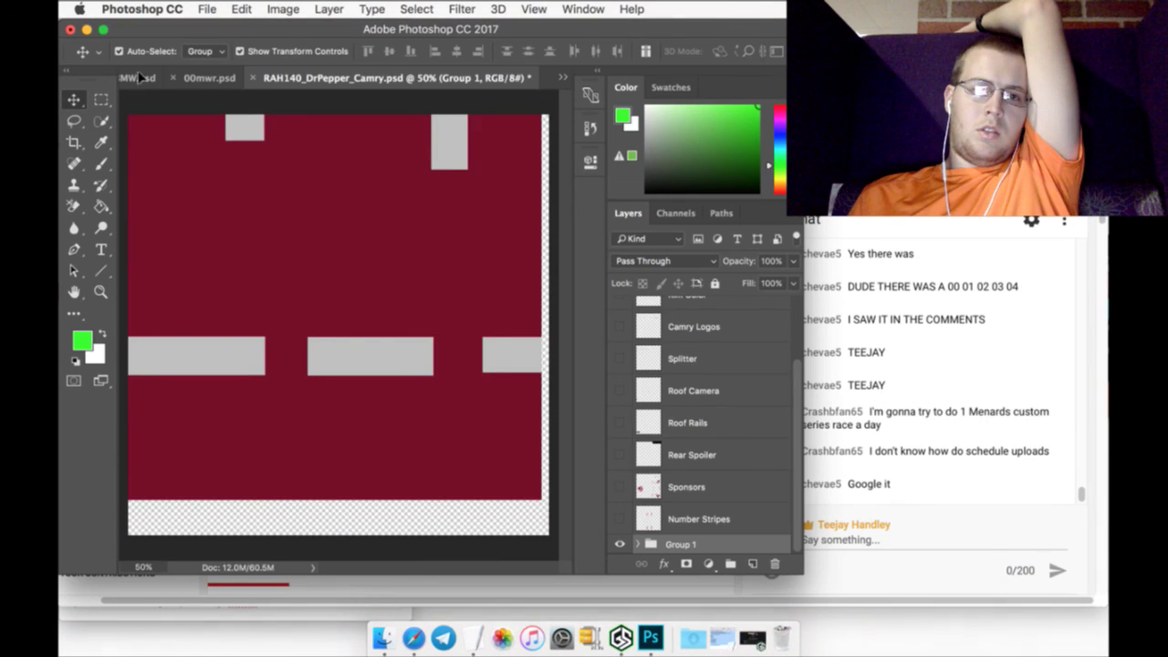
{"action": "left_click", "coordinate": [138, 79]}
{"action": "left_click_drag", "start_coordinate": [176, 160], "coordinate": [164, 138]}
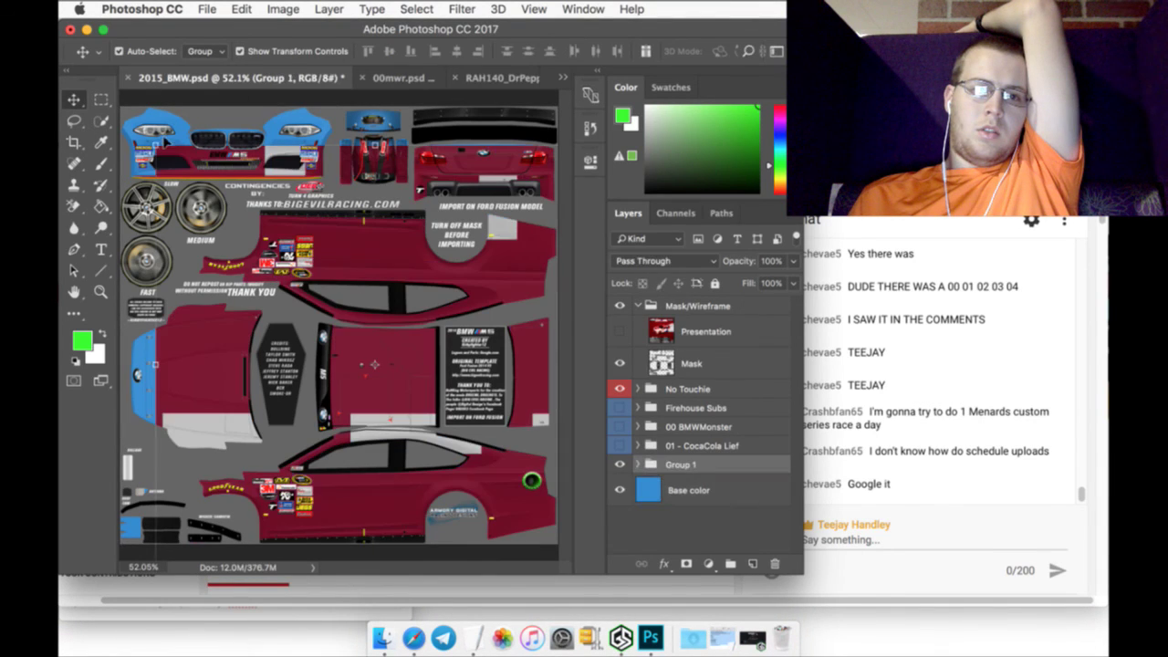
Align the imported group with the template by setting its position to X 0 and Y 0
{"action": "key", "text": "ctrl+t"}
{"action": "left_click", "coordinate": [168, 51]}
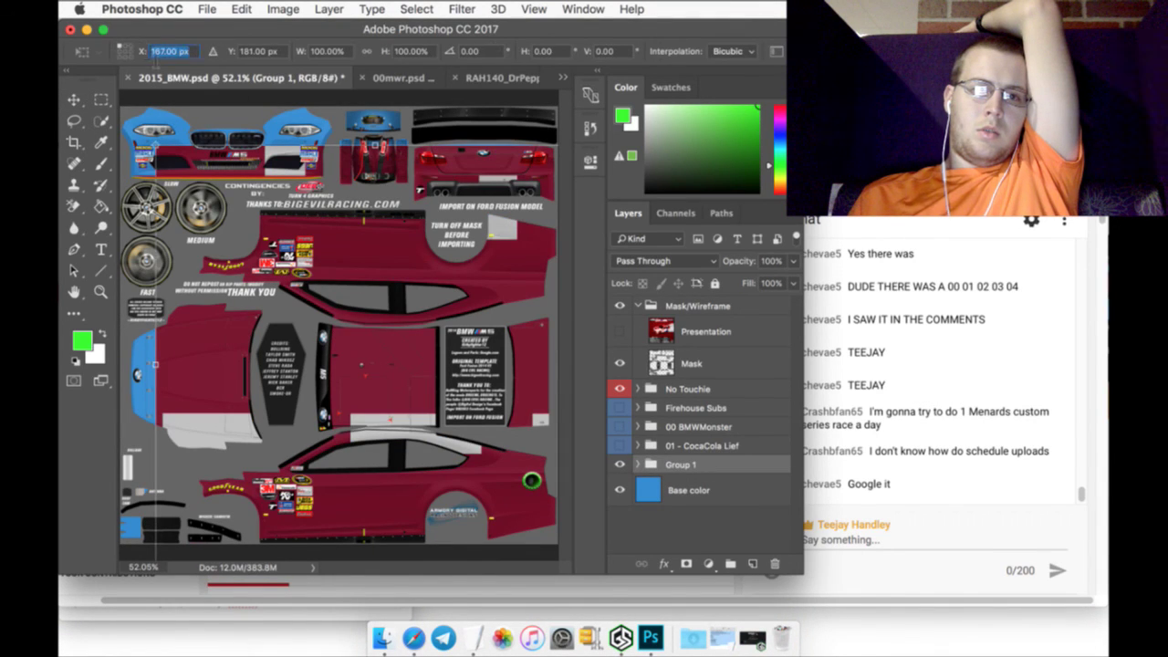
{"action": "type", "text": "0"}
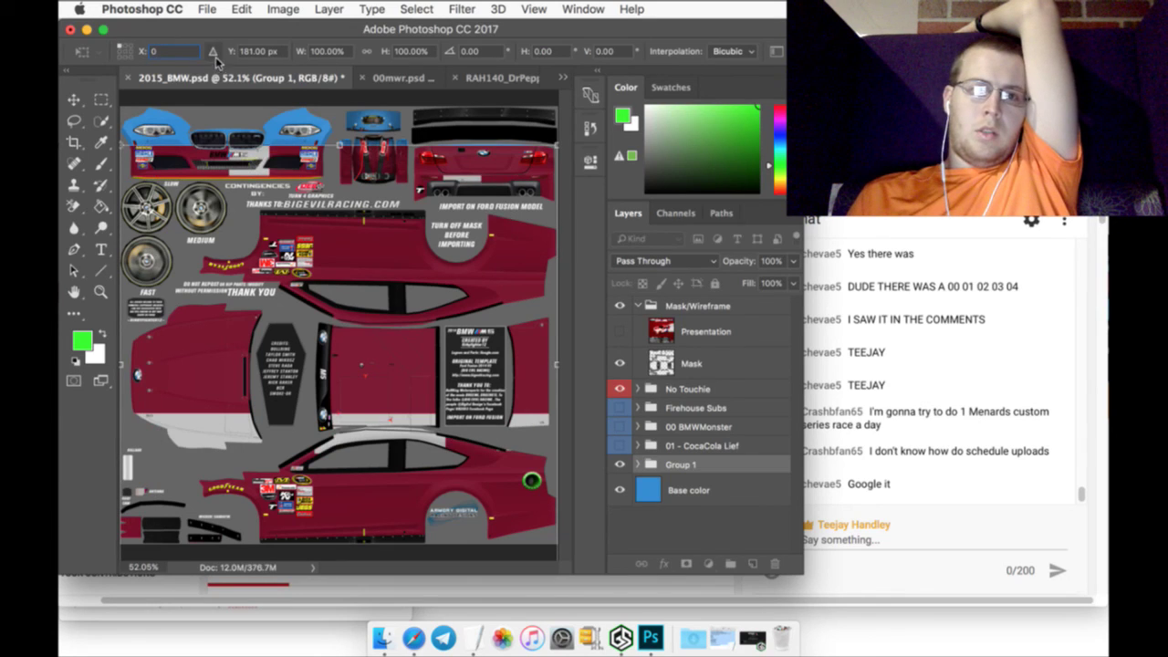
{"action": "key", "text": "Tab"}
{"action": "type", "text": "0"}
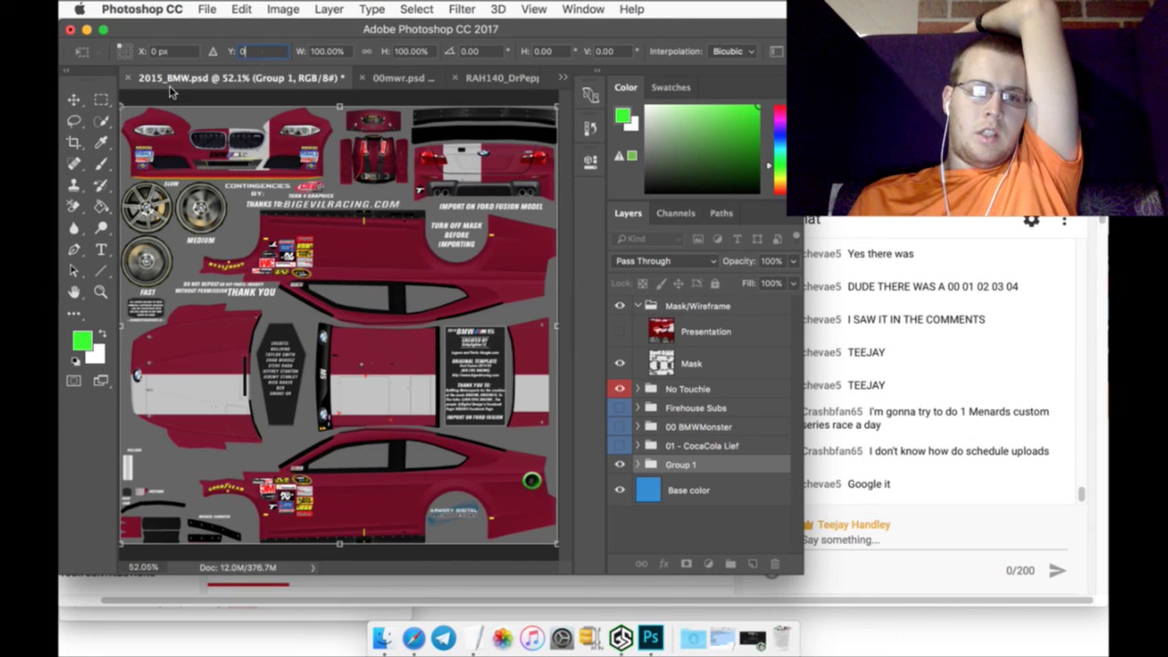
{"action": "left_click", "coordinate": [101, 98]}
{"action": "left_click", "coordinate": [700, 243]}
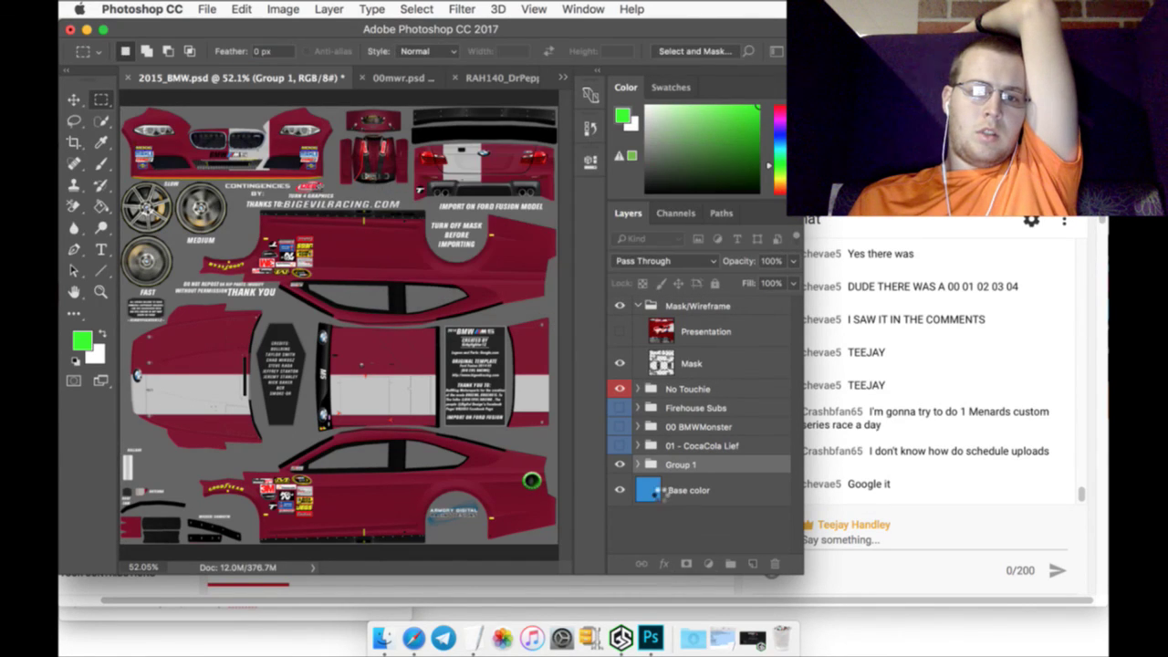
On the Gray Stripes layer, select the long hood, roof and trunk stripe and shift it slightly down to centre it
{"action": "left_click", "coordinate": [638, 463]}
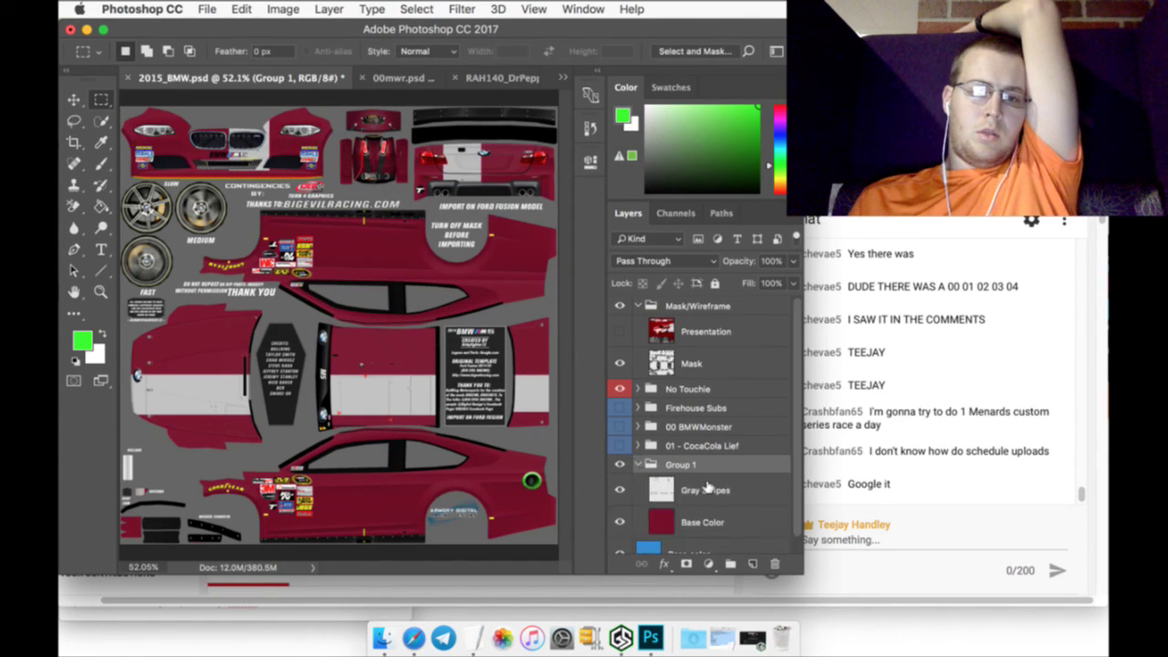
{"action": "scroll", "coordinate": [707, 488], "scroll_direction": "down", "scroll_amount": 1}
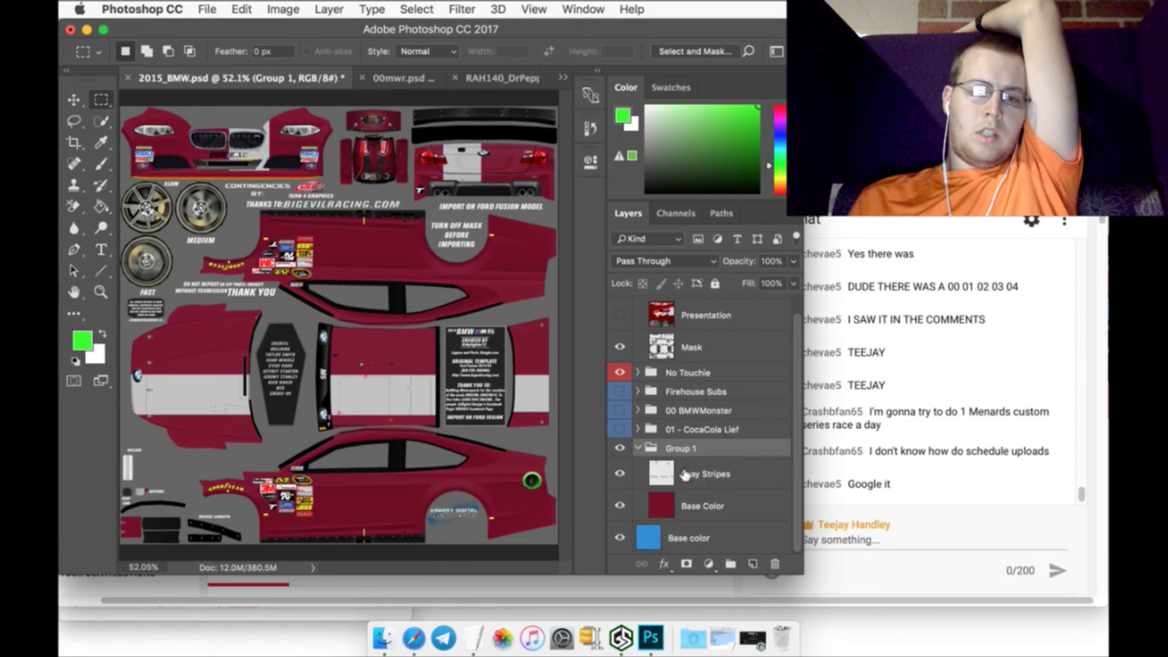
{"action": "left_click", "coordinate": [686, 476]}
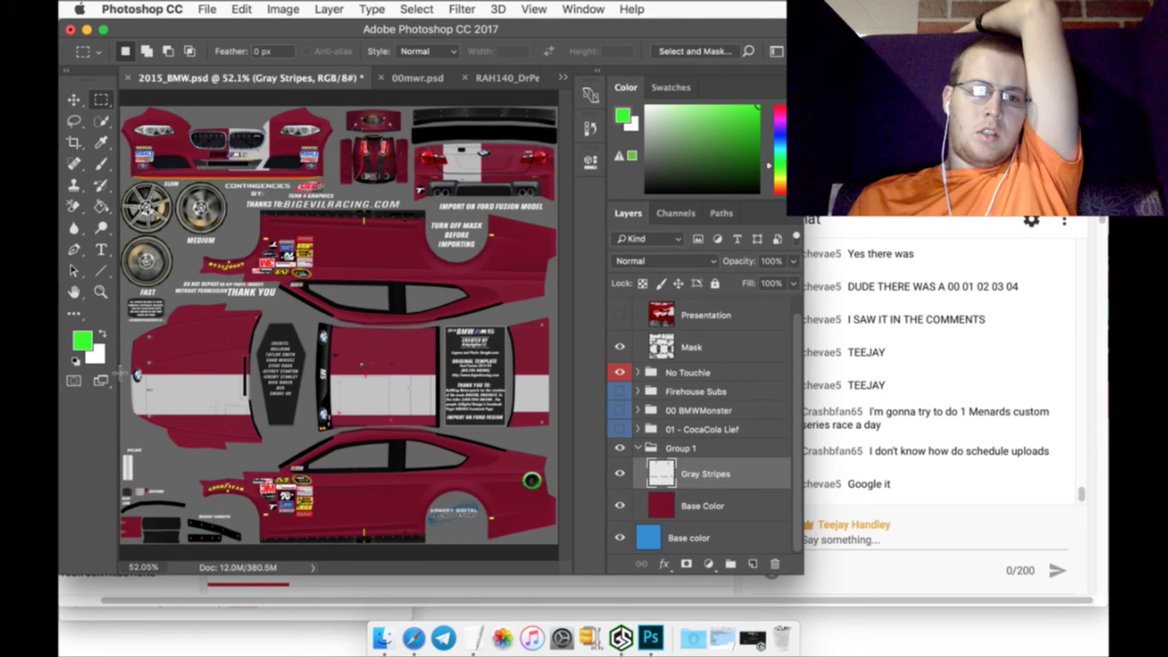
{"action": "left_click_drag", "start_coordinate": [120, 373], "coordinate": [670, 446]}
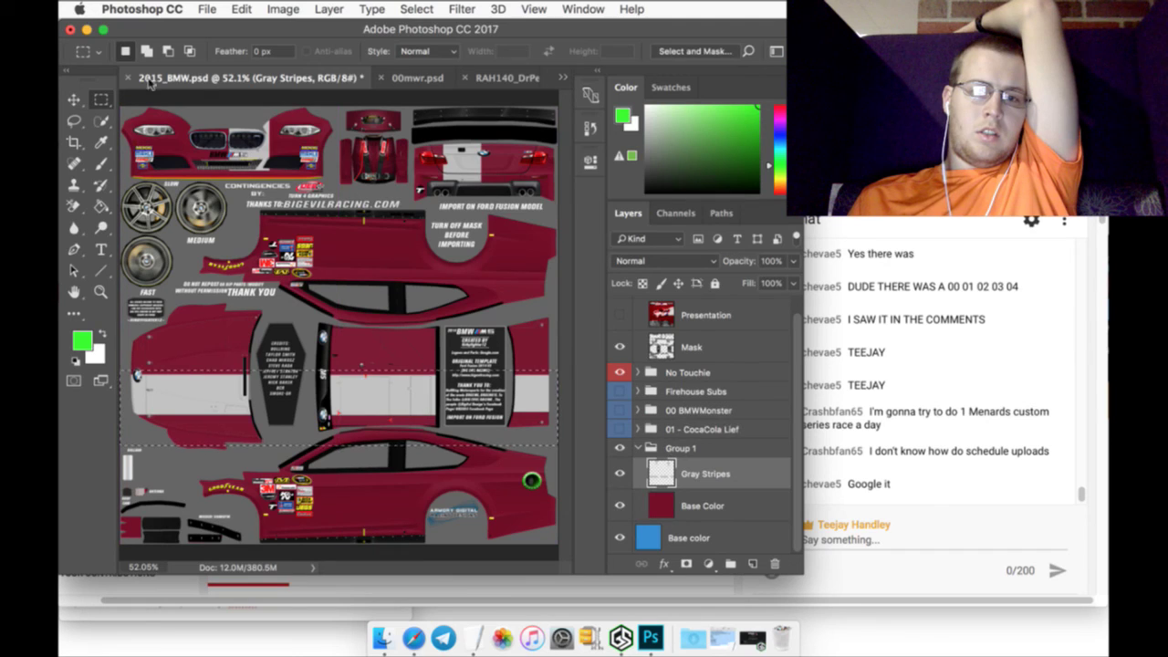
{"action": "left_click", "coordinate": [73, 101]}
{"action": "left_click_drag", "start_coordinate": [194, 366], "coordinate": [204, 385]}
Select the gray stripe section on the front bumper and reposition it over the grille
{"action": "left_click", "coordinate": [102, 98]}
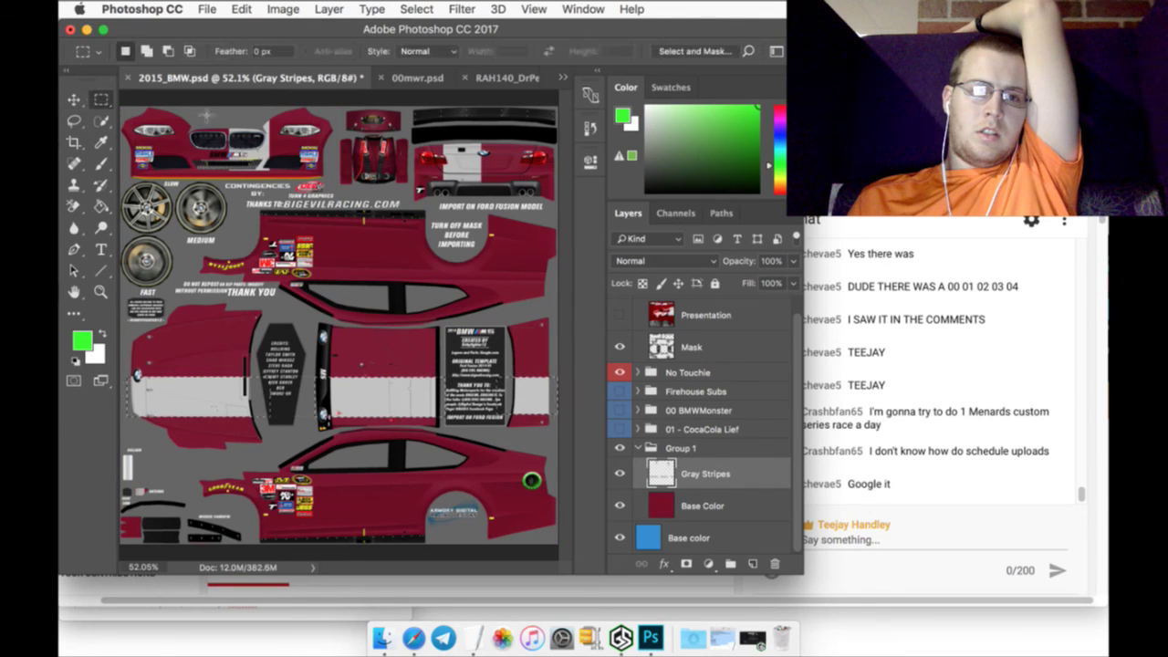
{"action": "left_click_drag", "start_coordinate": [199, 100], "coordinate": [303, 173]}
{"action": "left_click", "coordinate": [74, 98]}
{"action": "left_click_drag", "start_coordinate": [237, 135], "coordinate": [254, 144]}
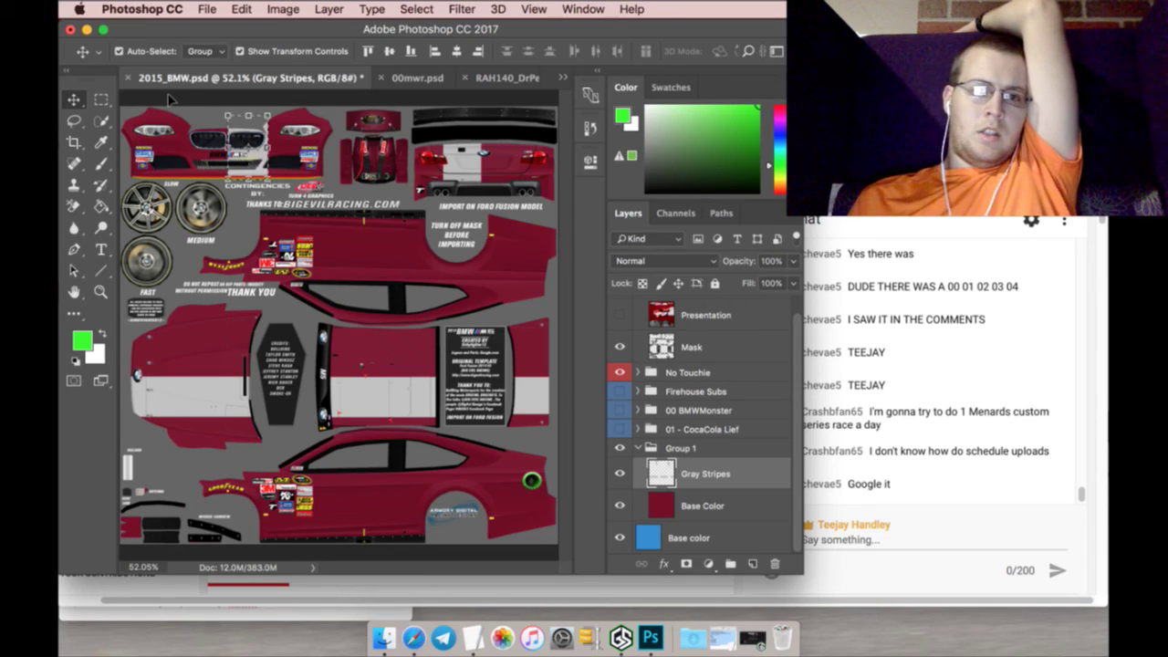
Select the gray stripe section on the rear bumper, reposition it between the taillights and clear the selection
{"action": "left_click", "coordinate": [102, 99]}
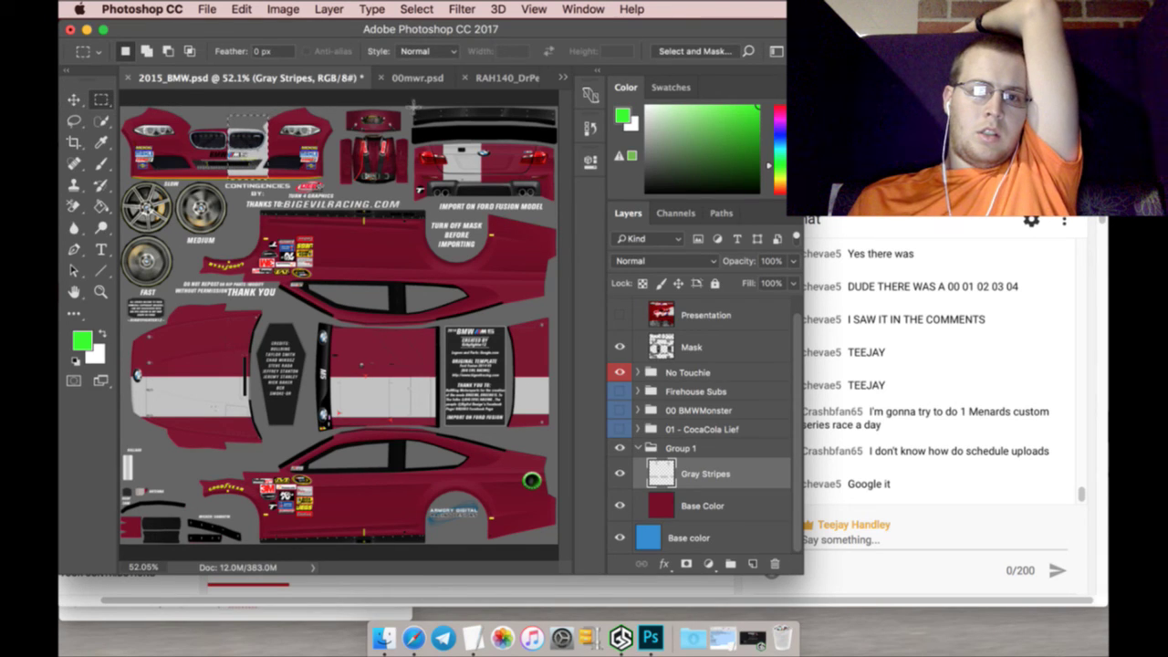
{"action": "left_click_drag", "start_coordinate": [412, 107], "coordinate": [498, 205]}
{"action": "key", "text": "v"}
{"action": "left_click_drag", "start_coordinate": [474, 161], "coordinate": [478, 185]}
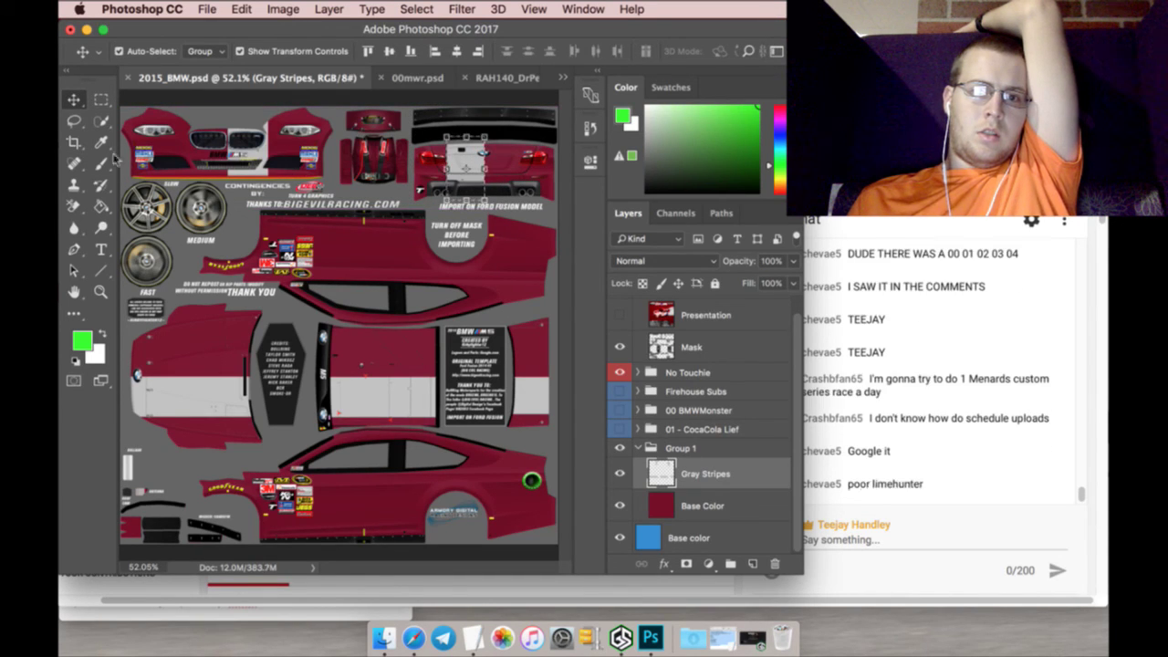
{"action": "left_click", "coordinate": [102, 99]}
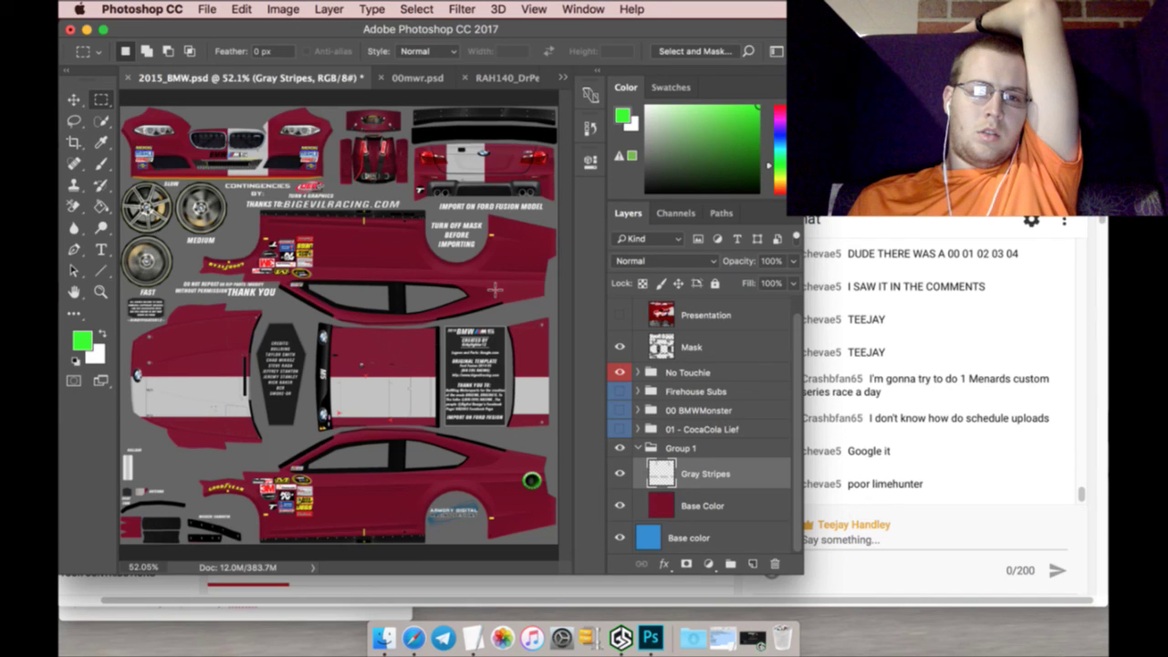
Switch to Safari and search Google Images for "brick texture png"
{"action": "key", "text": "super+Tab"}
{"action": "key", "text": "ctrl+Tab"}
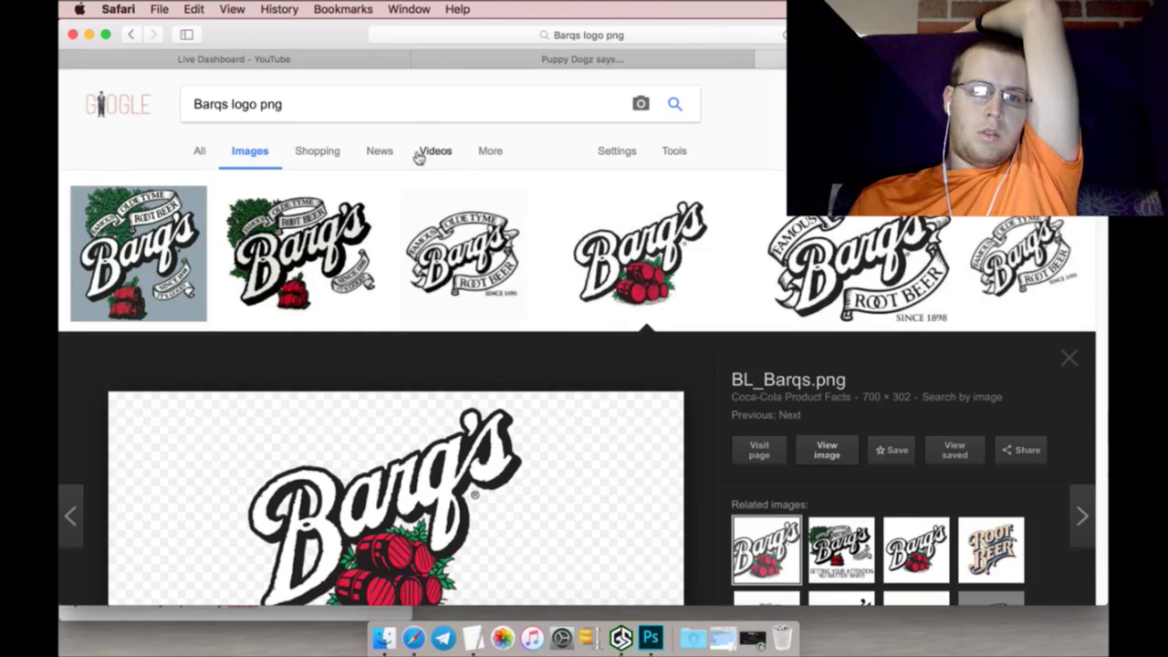
{"action": "triple_click", "coordinate": [278, 125]}
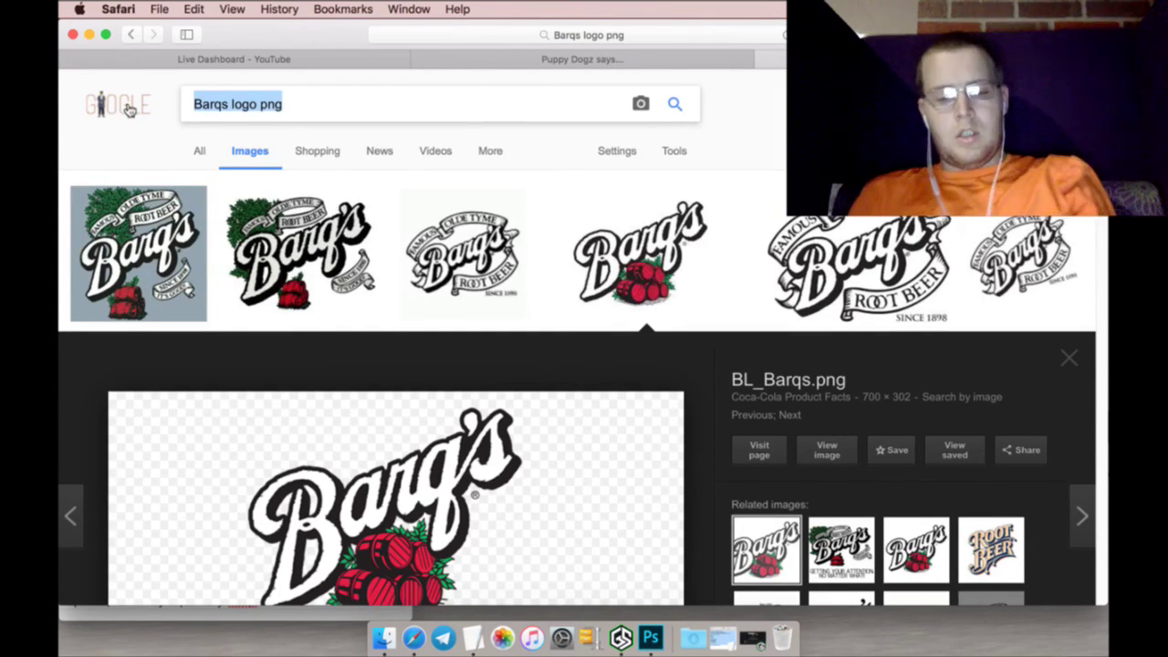
{"action": "type", "text": "bick"}
{"action": "key", "text": "BackSpace"}
{"action": "key", "text": "BackSpace"}
{"action": "key", "text": "BackSpace"}
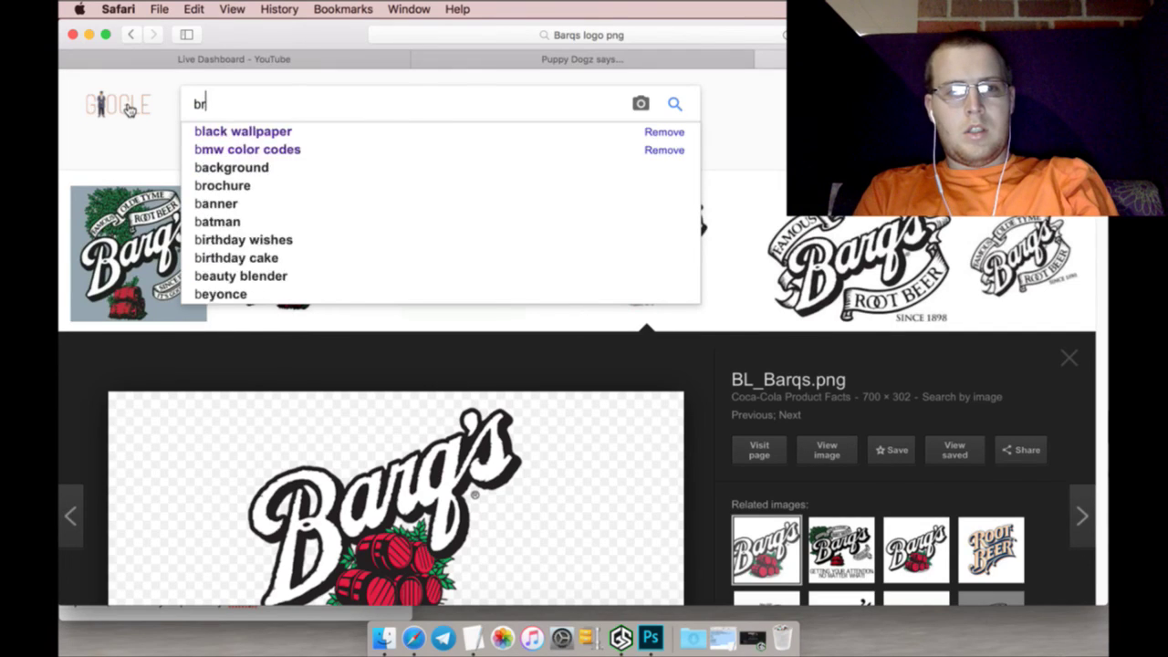
{"action": "type", "text": "rick texture"}
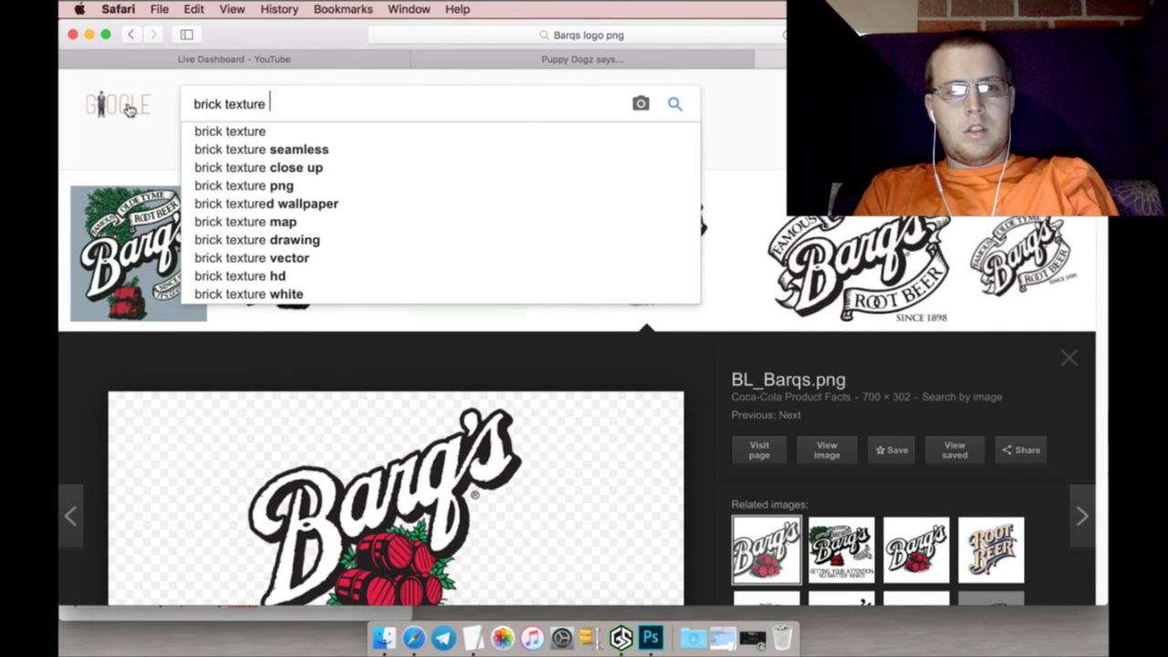
{"action": "type", "text": " png"}
{"action": "key", "text": "Return"}
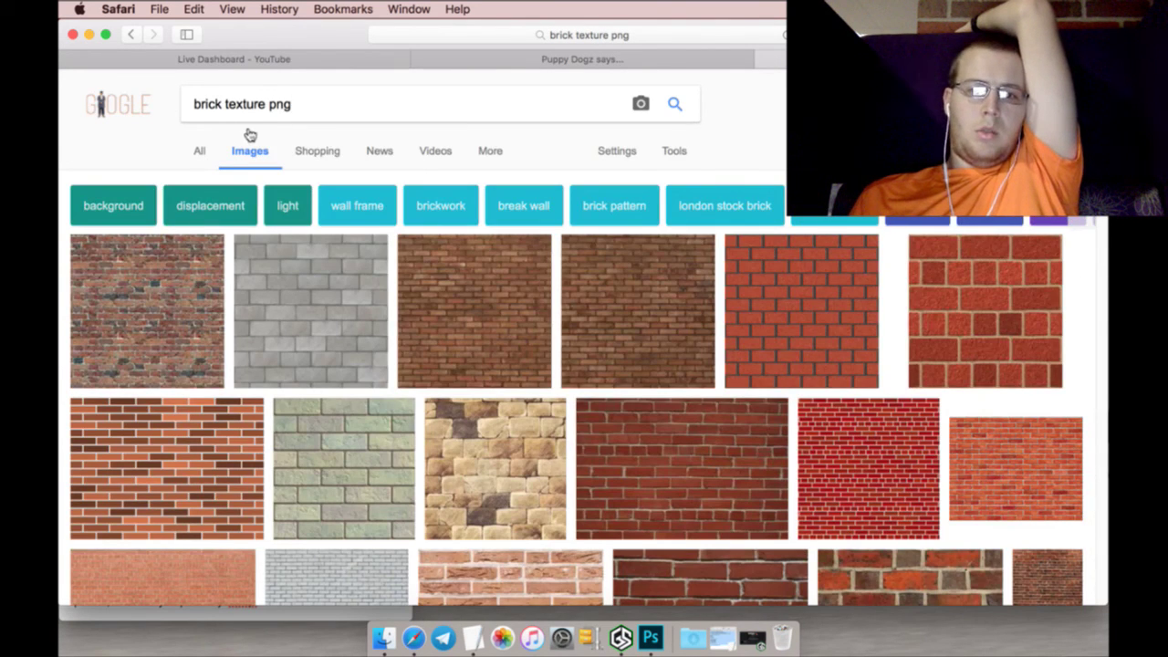
Browse the brick texture results and view the 2500 × 1667 red brick wall image from High Resolution Textures
{"action": "scroll", "coordinate": [721, 328], "scroll_direction": "down", "scroll_amount": 5}
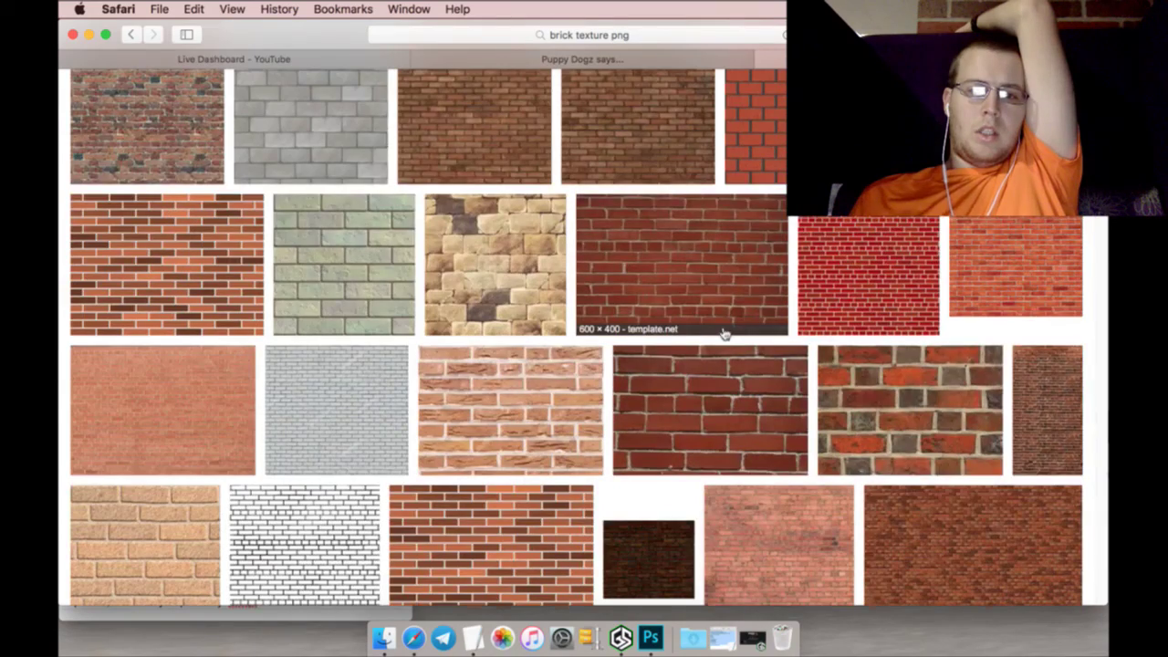
{"action": "scroll", "coordinate": [721, 333], "scroll_direction": "down", "scroll_amount": 2}
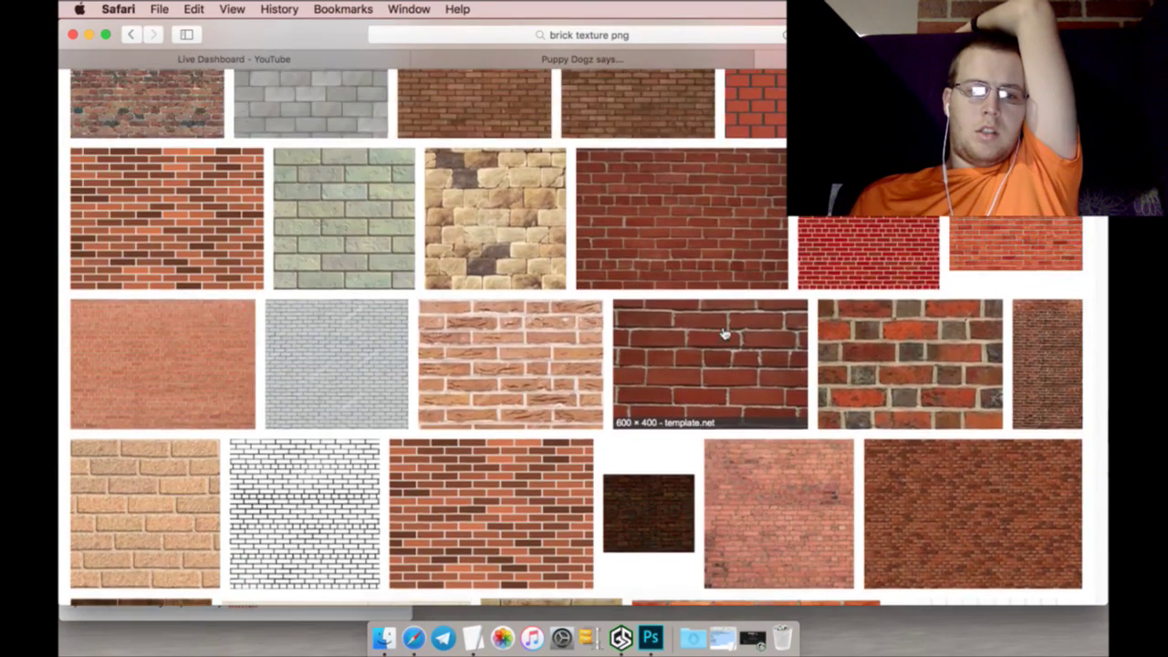
{"action": "scroll", "coordinate": [722, 333], "scroll_direction": "down", "scroll_amount": 7}
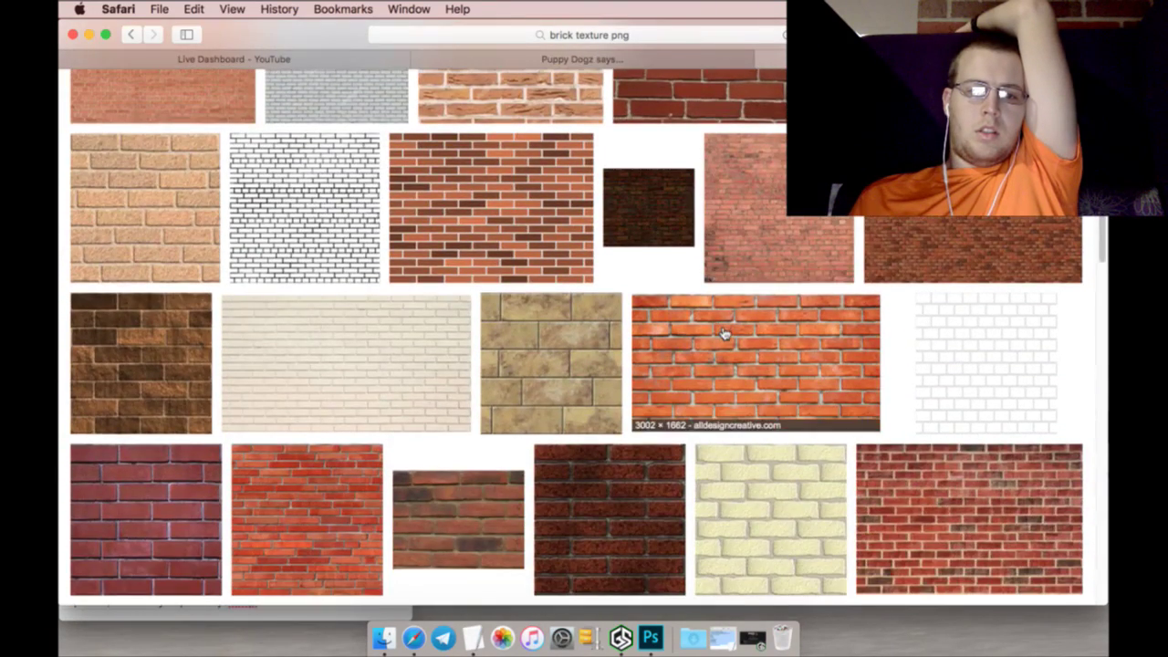
{"action": "scroll", "coordinate": [722, 334], "scroll_direction": "down", "scroll_amount": 3}
{"action": "scroll", "coordinate": [722, 334], "scroll_direction": "down", "scroll_amount": 2}
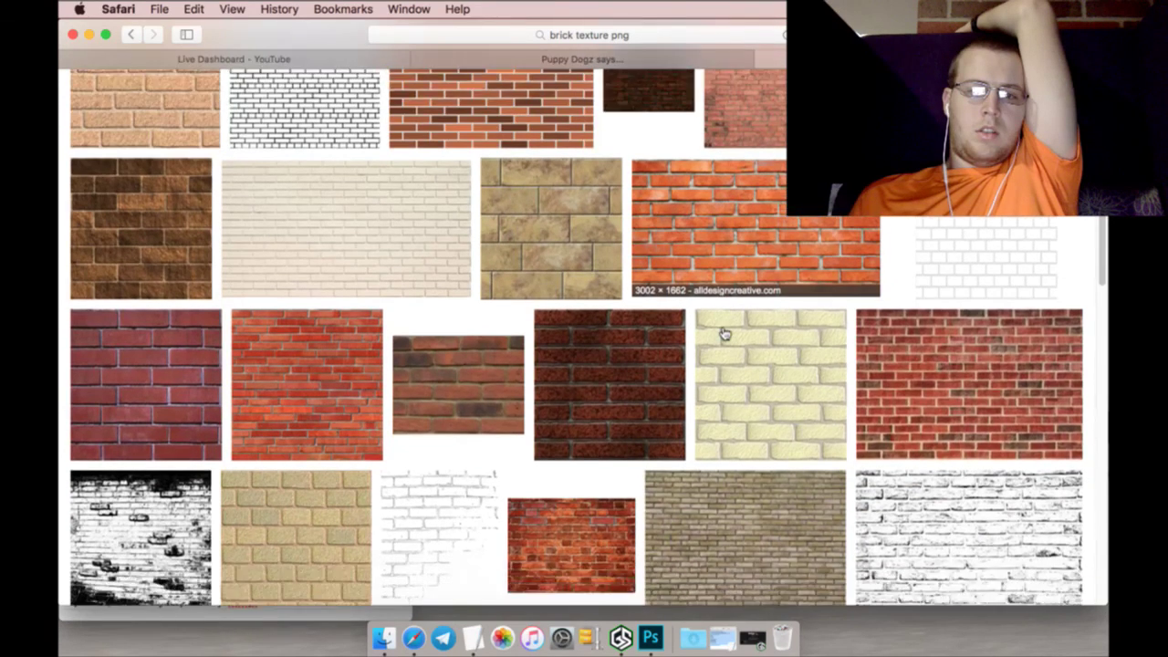
{"action": "left_click", "coordinate": [943, 358]}
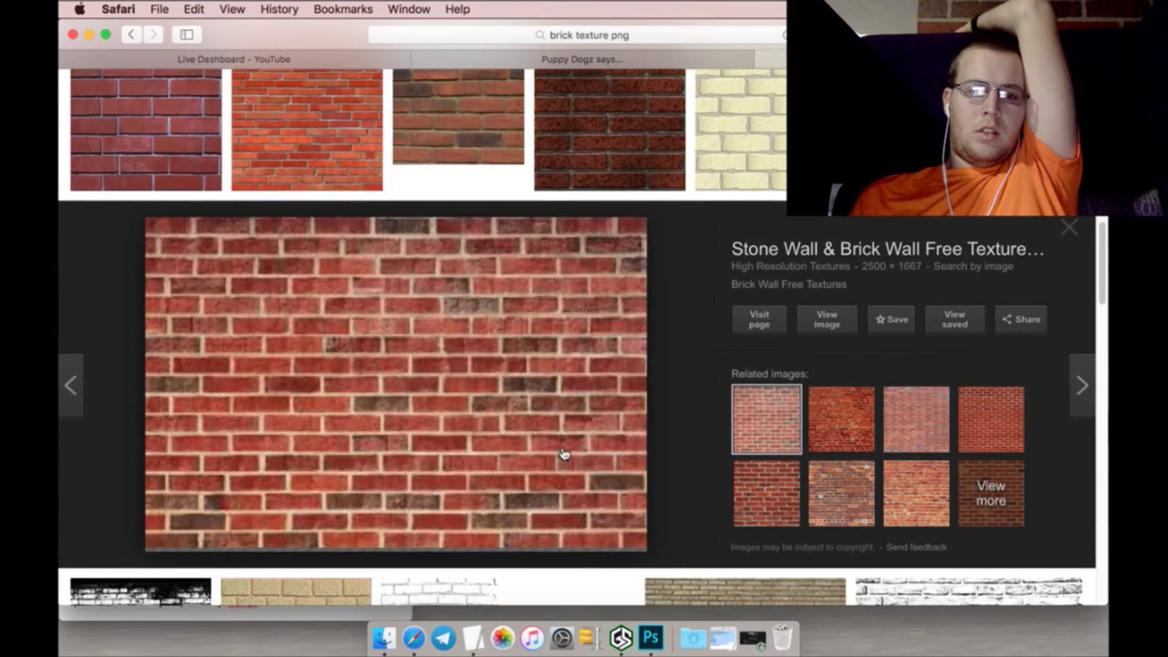
{"action": "left_click", "coordinate": [818, 330]}
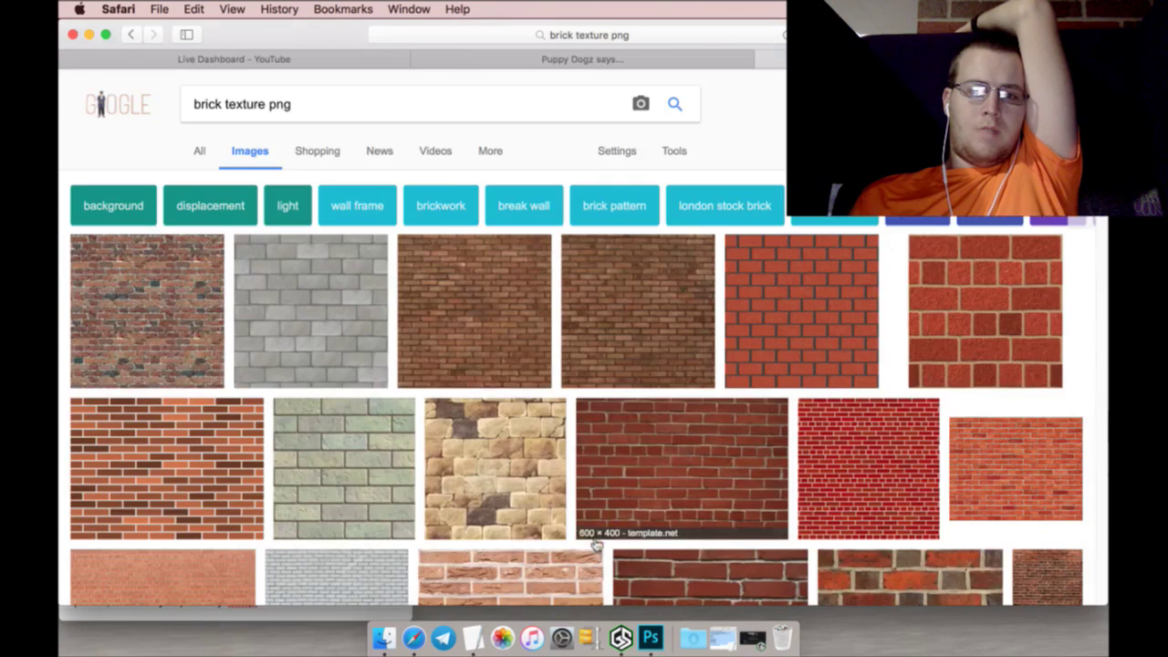
Filter the brick texture results to large images and preview the 3888 × 2592 ClipartFest red brick texture
{"action": "left_click", "coordinate": [624, 154]}
{"action": "left_click", "coordinate": [664, 154]}
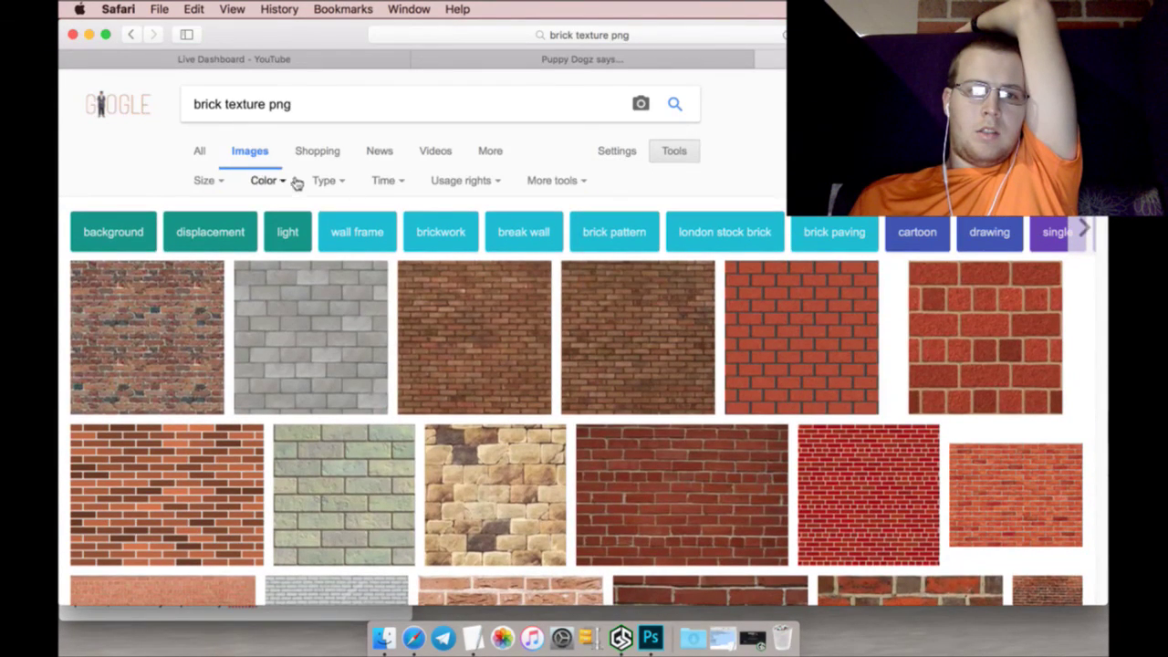
{"action": "left_click", "coordinate": [215, 184]}
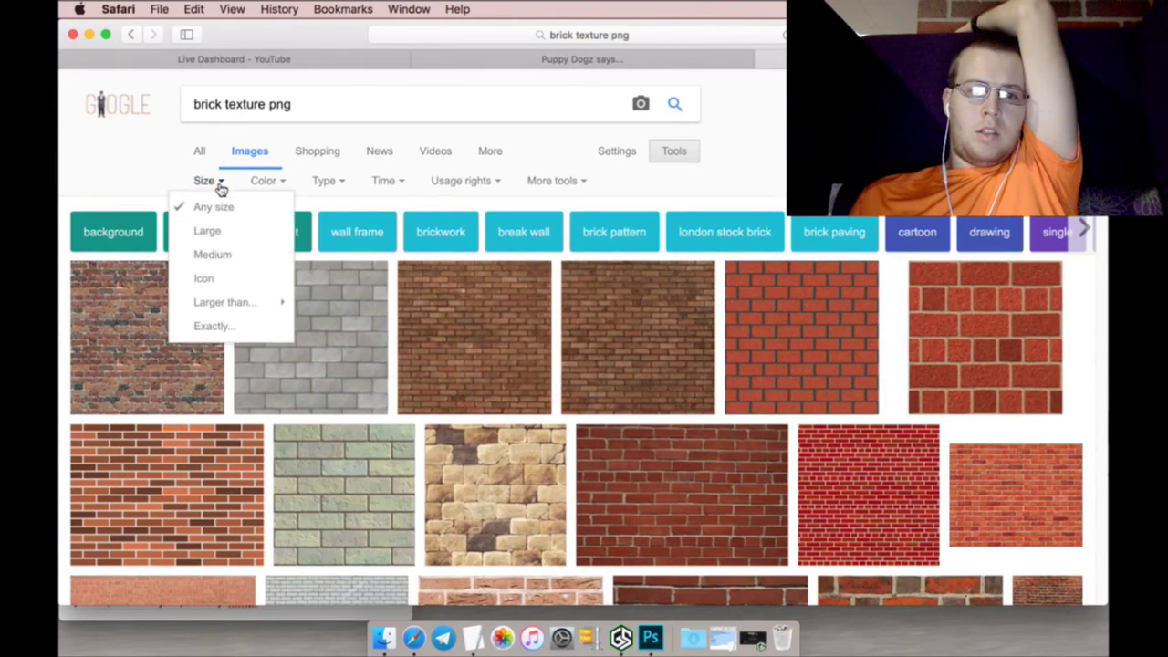
{"action": "left_click", "coordinate": [210, 232]}
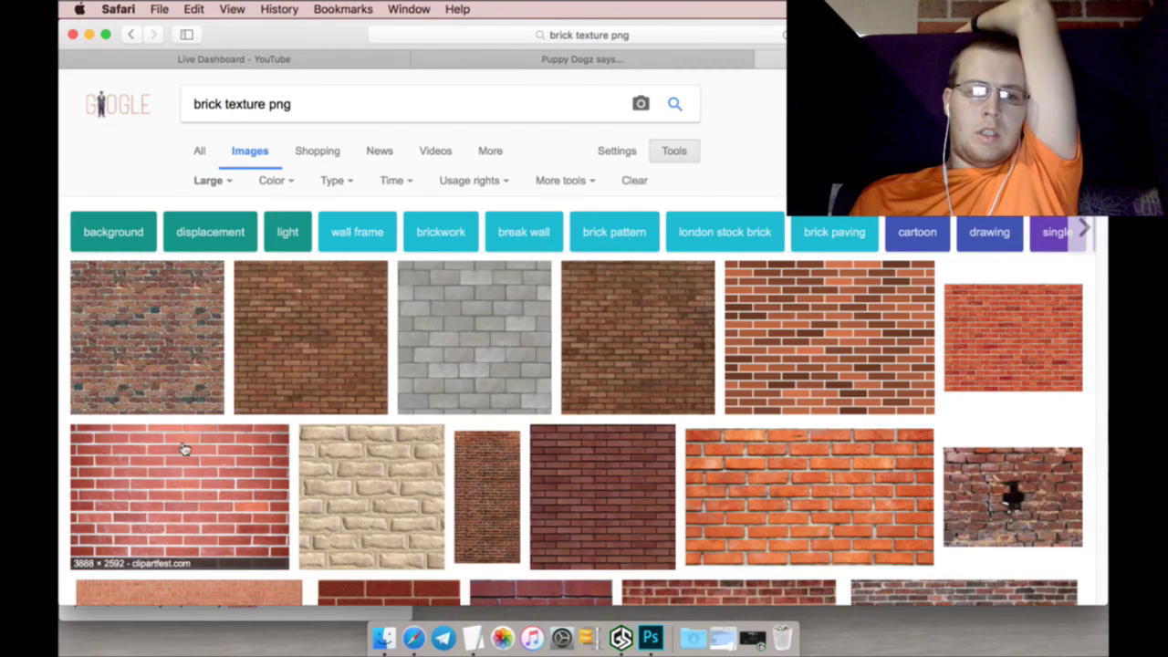
{"action": "left_click", "coordinate": [206, 490]}
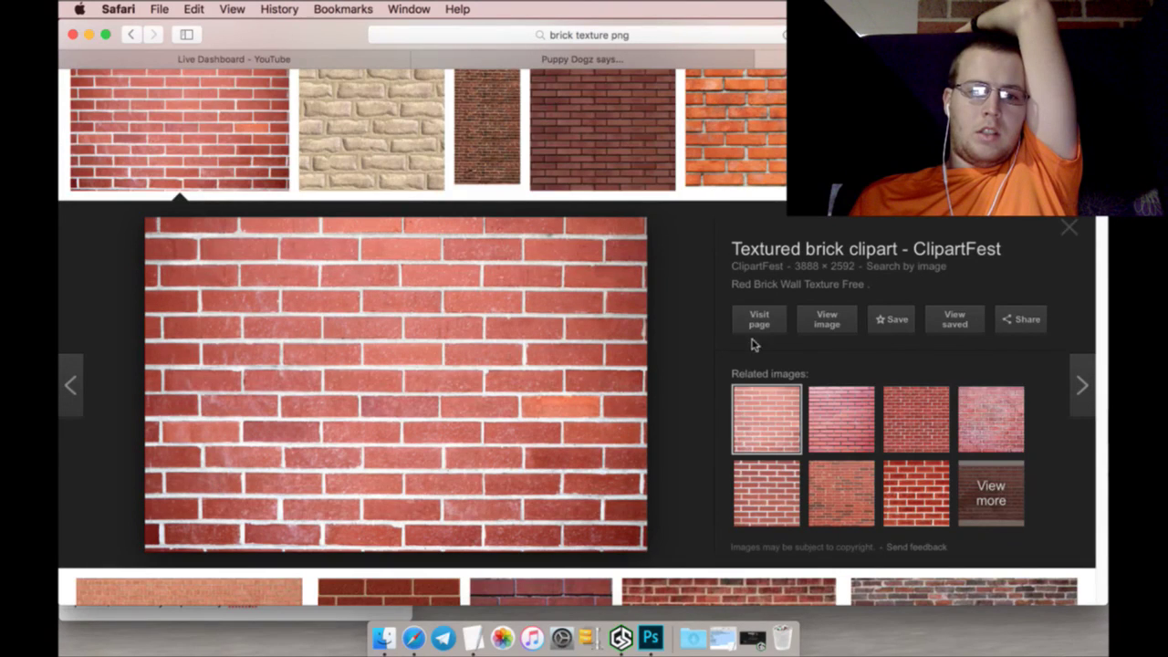
{"action": "scroll", "coordinate": [1072, 236], "scroll_direction": "up", "scroll_amount": 1}
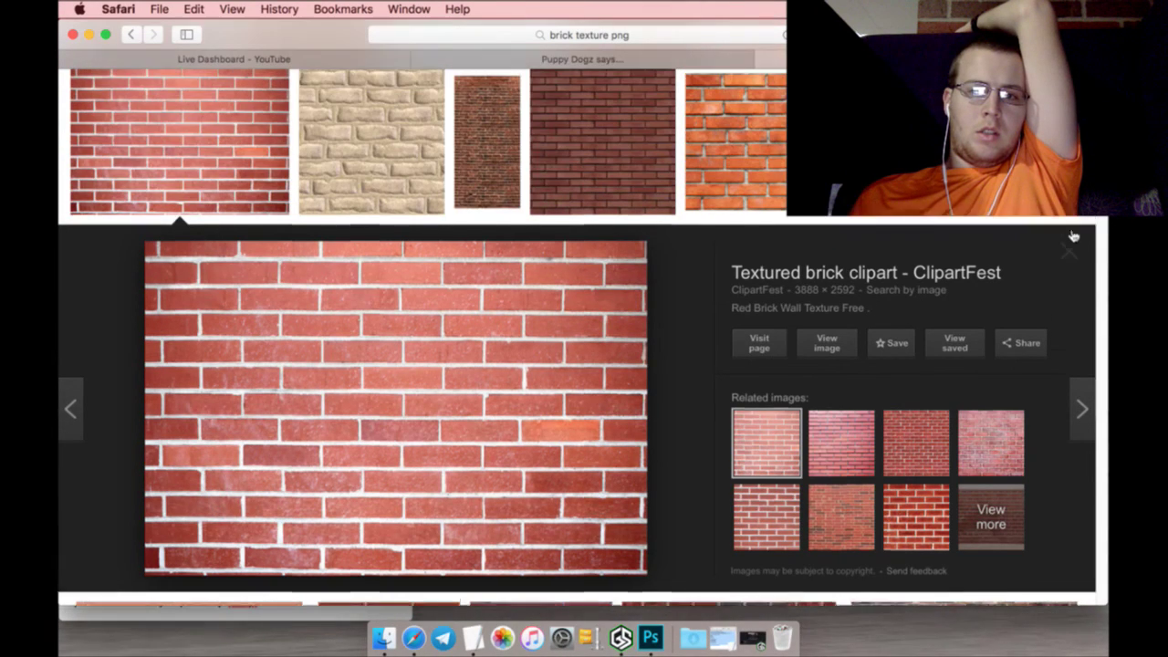
Preview the 3000 × 2000 "Brick info" wall image from the brick texture results and close its preview
{"action": "left_click", "coordinate": [1073, 236]}
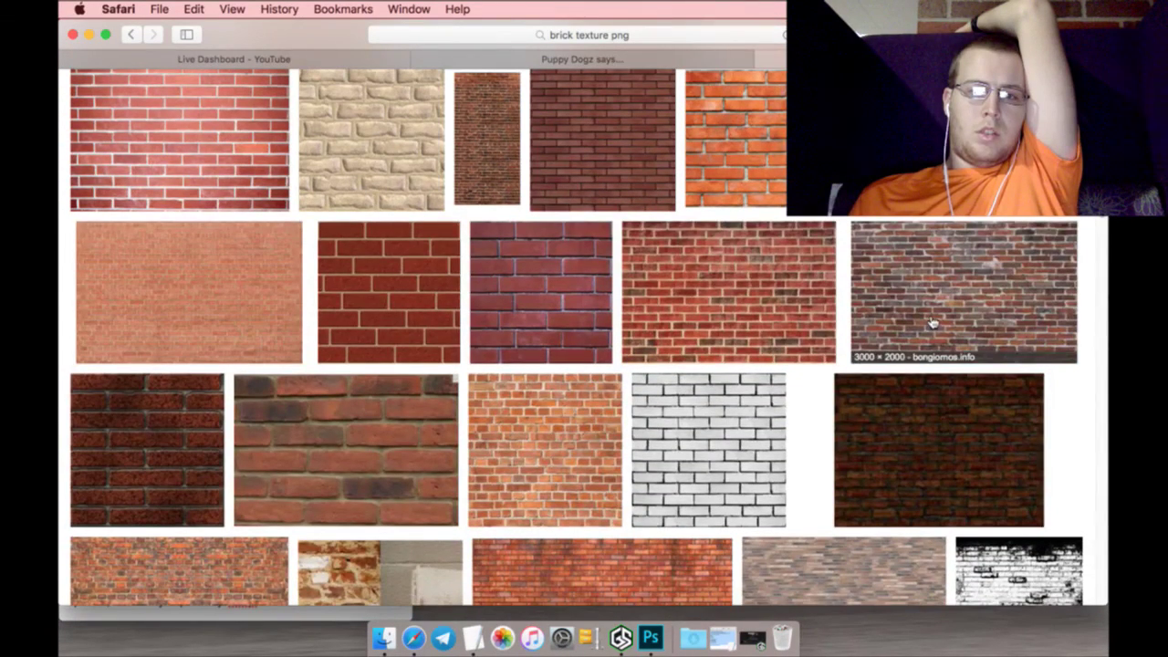
{"action": "left_click", "coordinate": [932, 318]}
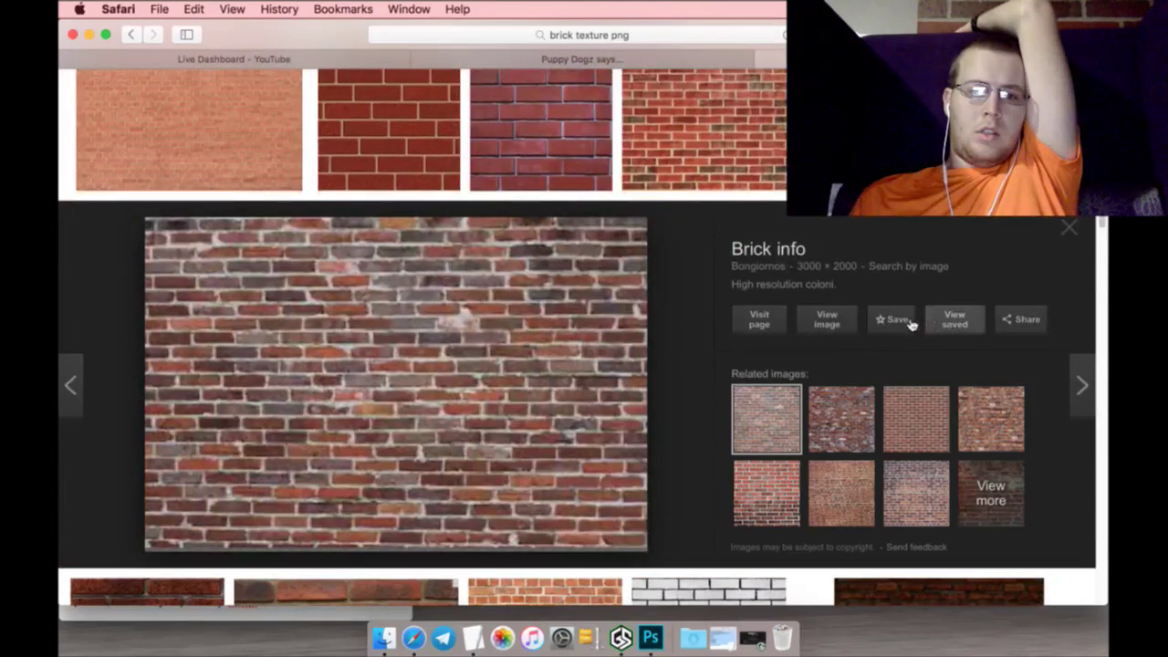
{"action": "right_click", "coordinate": [830, 323]}
{"action": "key", "text": "Escape"}
{"action": "left_click", "coordinate": [1073, 234]}
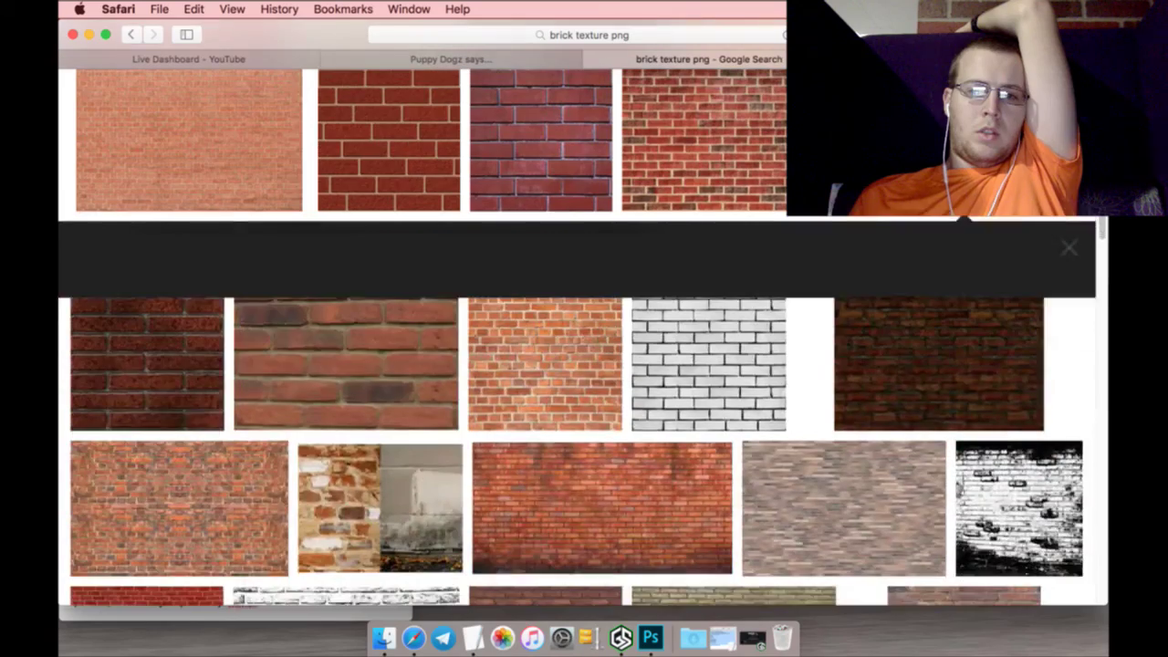
Preview the 3084 × 1560 brick_texture3348.jpg from Bgfons, view the full image in a new tab and close that tab
{"action": "left_click", "coordinate": [664, 484]}
{"action": "right_click", "coordinate": [830, 314]}
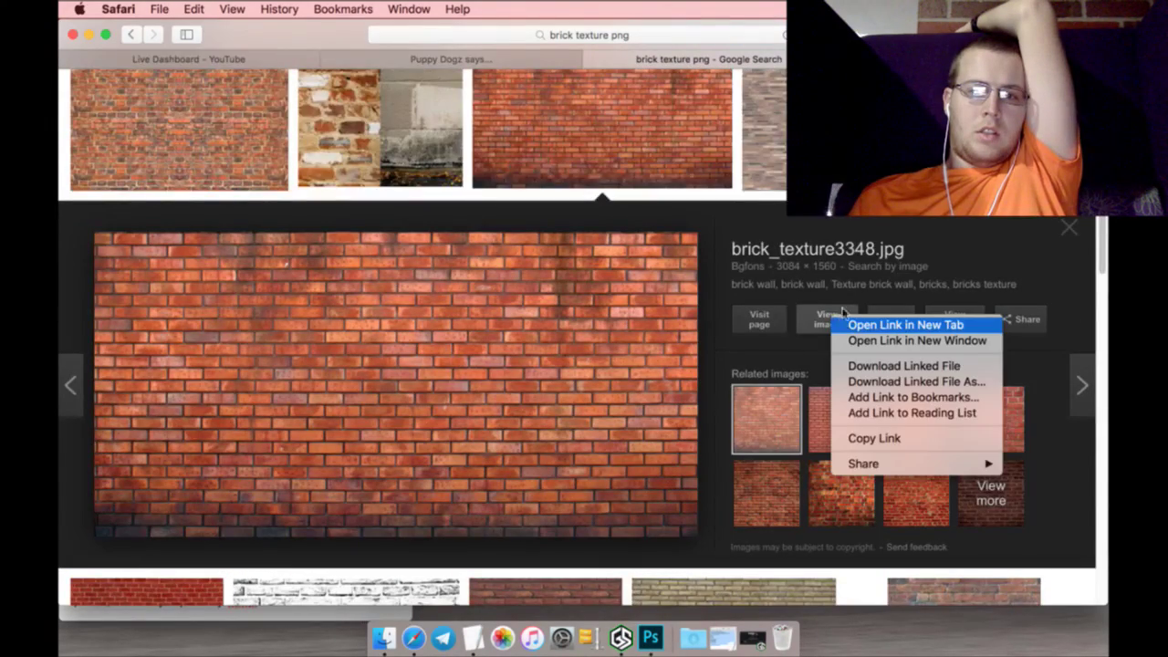
{"action": "left_click", "coordinate": [880, 324]}
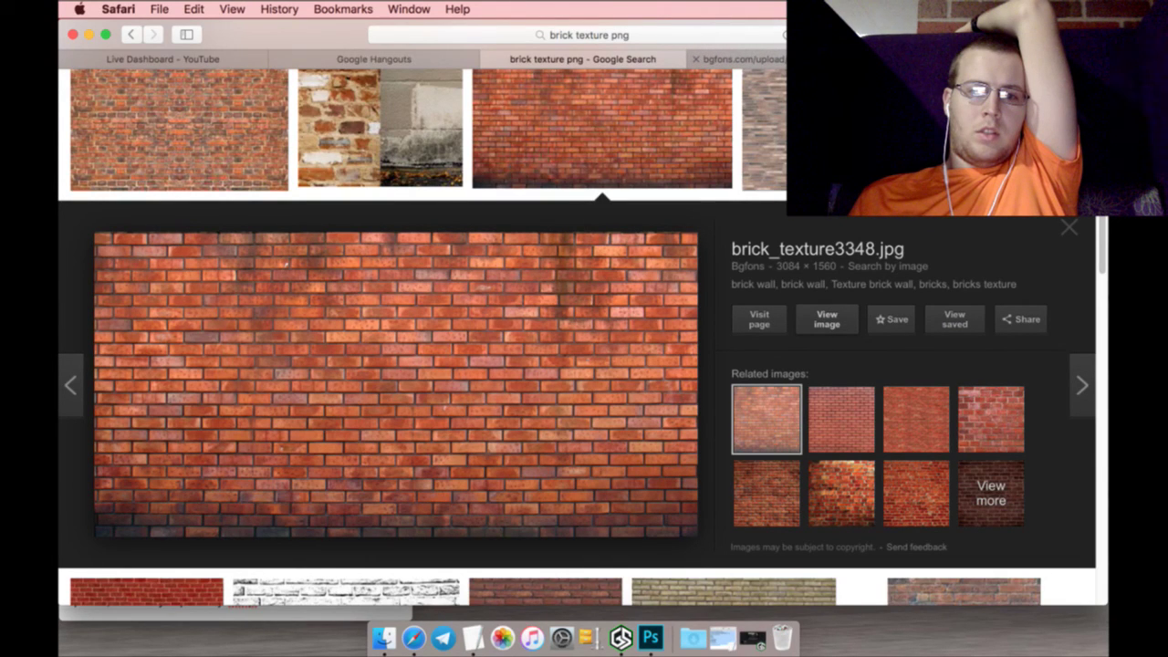
{"action": "left_click", "coordinate": [739, 59]}
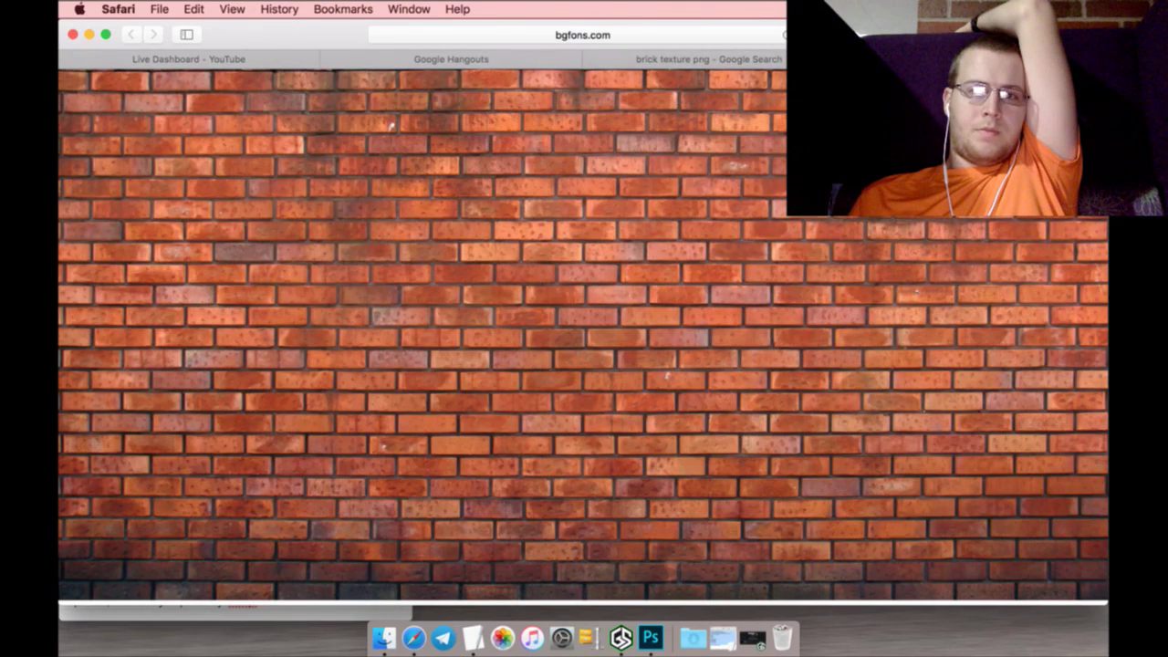
{"action": "key", "text": "super+w"}
Compare the related brick wall images of the Bgfons texture and close the preview
{"action": "left_click", "coordinate": [840, 420]}
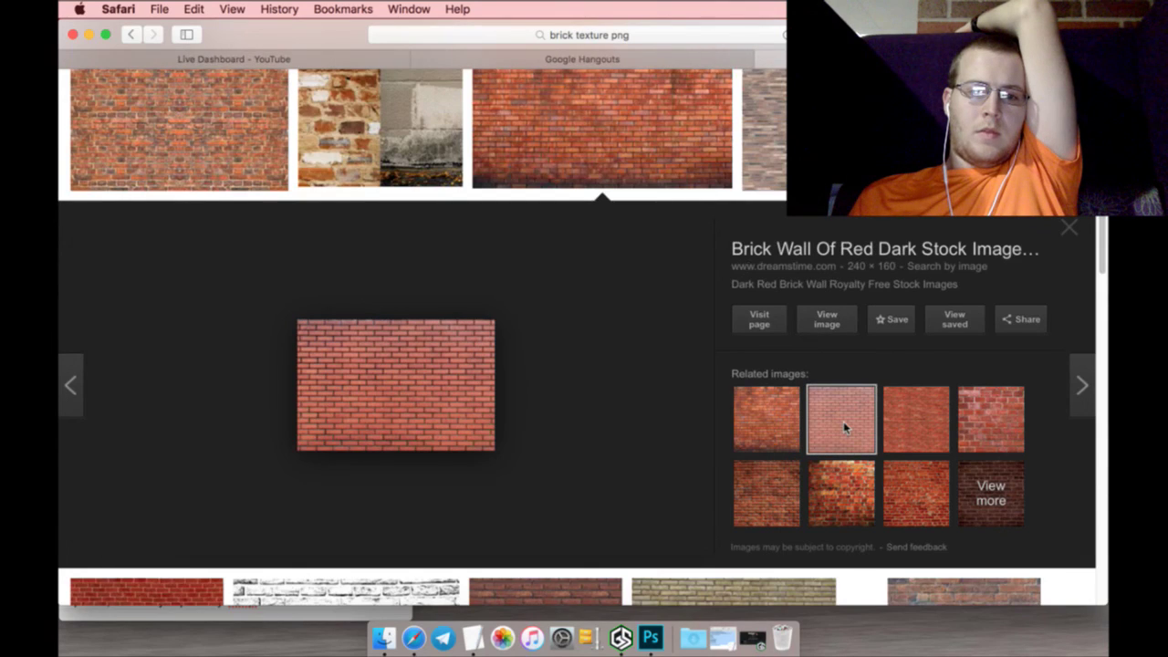
{"action": "left_click", "coordinate": [916, 416]}
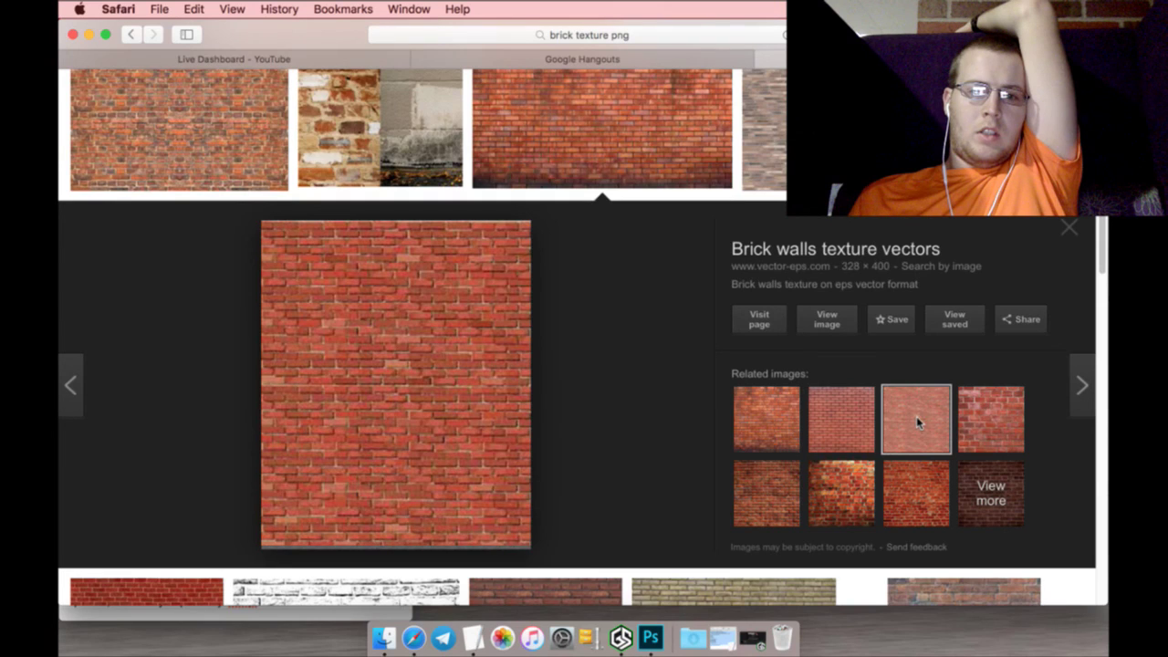
{"action": "left_click", "coordinate": [784, 491]}
{"action": "left_click", "coordinate": [833, 500]}
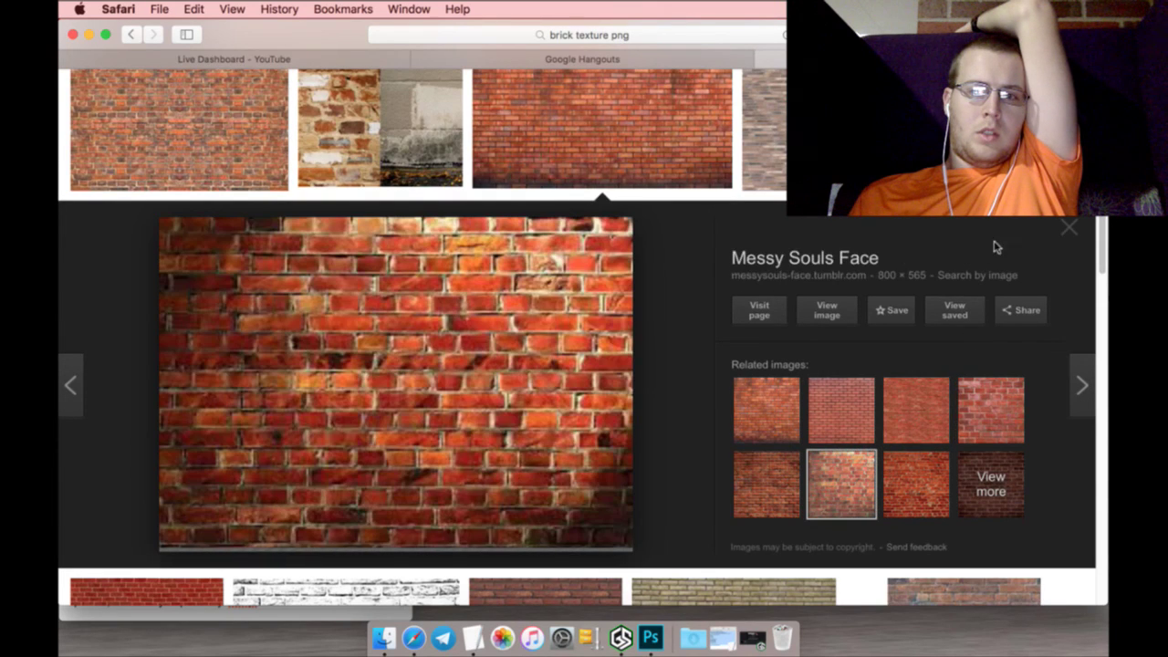
{"action": "left_click", "coordinate": [1071, 234]}
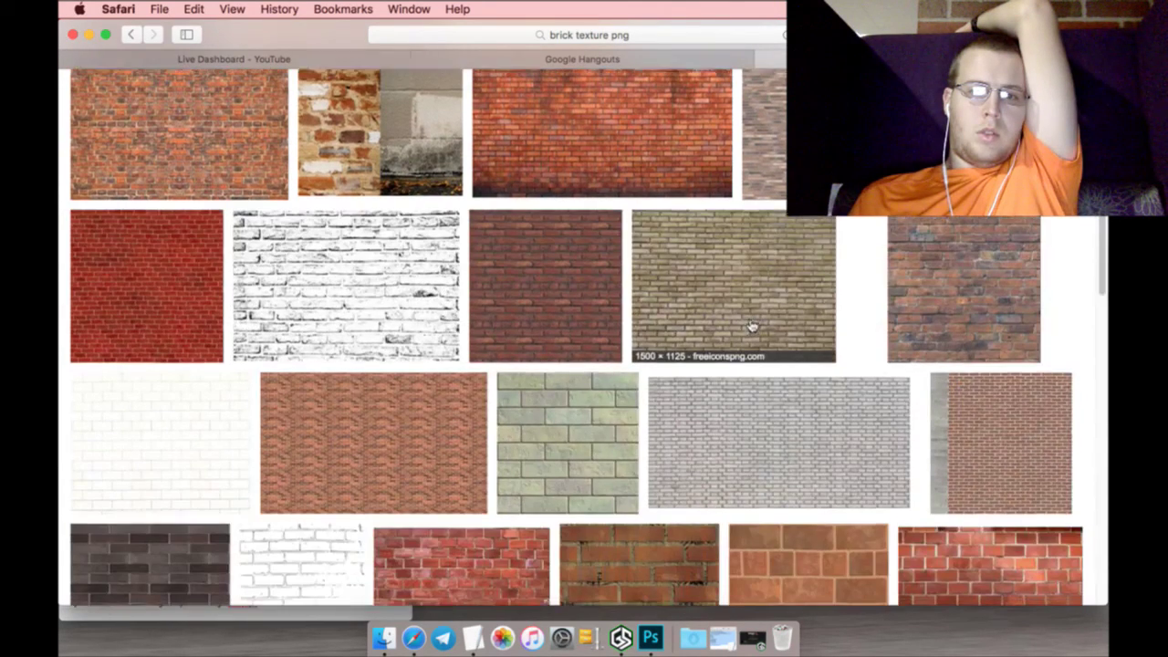
Browse further through the large brick texture results for a suitable red brick wall
{"action": "scroll", "coordinate": [750, 328], "scroll_direction": "down", "scroll_amount": 2}
{"action": "scroll", "coordinate": [750, 329], "scroll_direction": "down", "scroll_amount": 3}
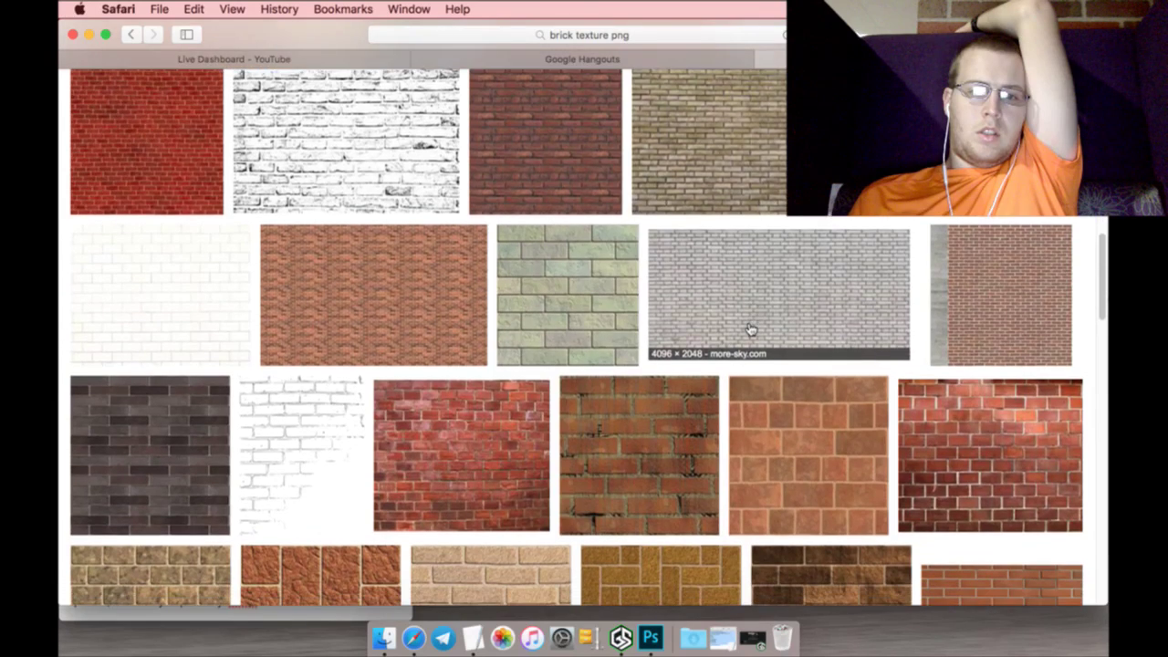
{"action": "scroll", "coordinate": [750, 329], "scroll_direction": "down", "scroll_amount": 7}
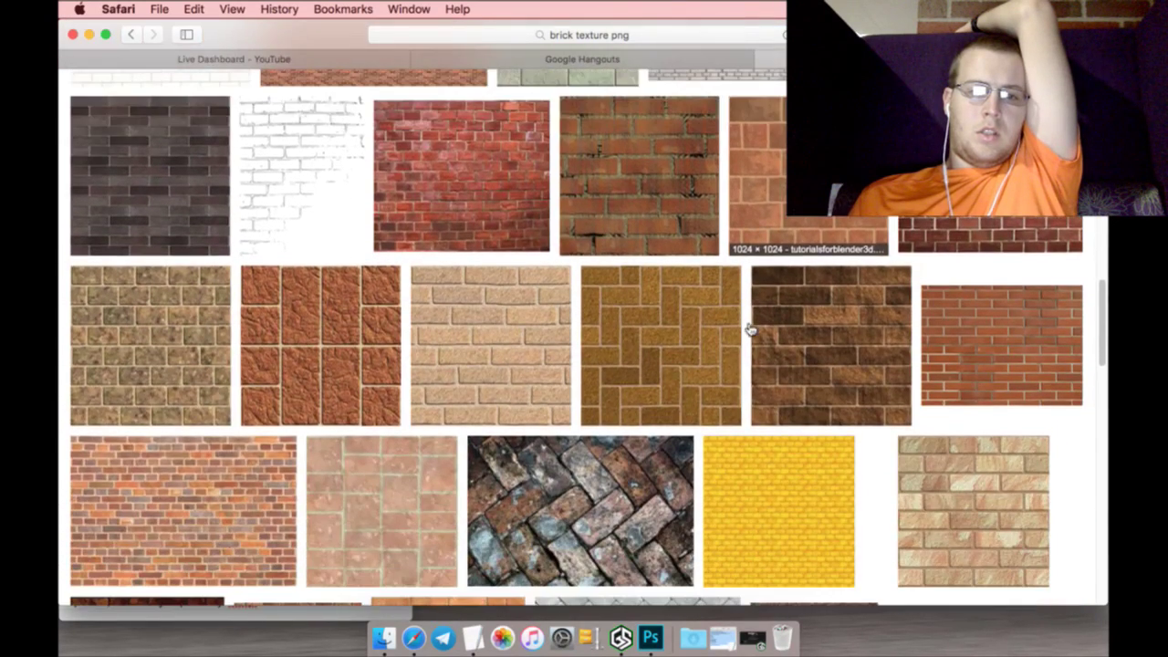
{"action": "scroll", "coordinate": [748, 326], "scroll_direction": "down", "scroll_amount": 2}
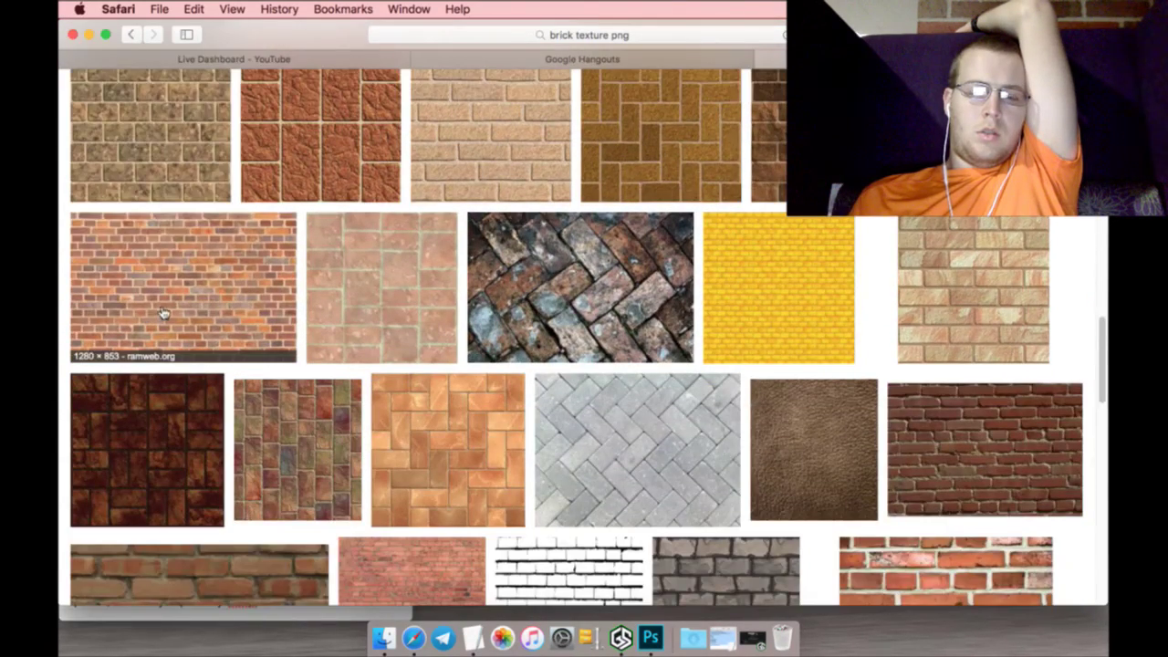
{"action": "scroll", "coordinate": [164, 312], "scroll_direction": "down", "scroll_amount": 9}
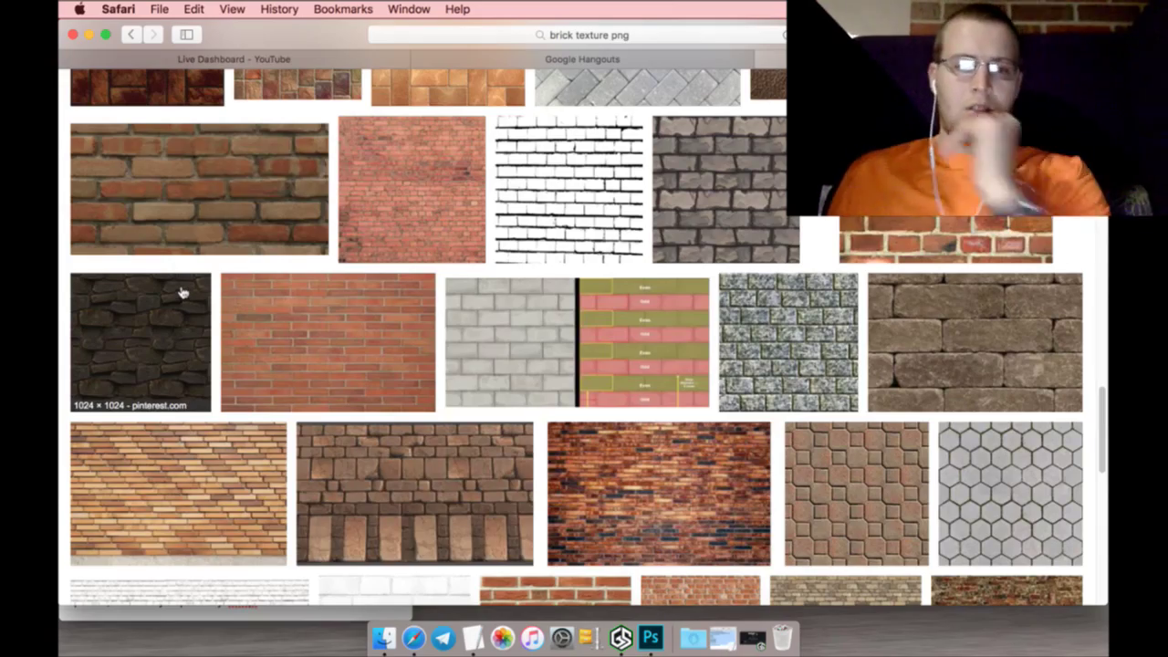
{"action": "scroll", "coordinate": [409, 342], "scroll_direction": "down", "scroll_amount": 5}
{"action": "scroll", "coordinate": [409, 343], "scroll_direction": "down", "scroll_amount": 12}
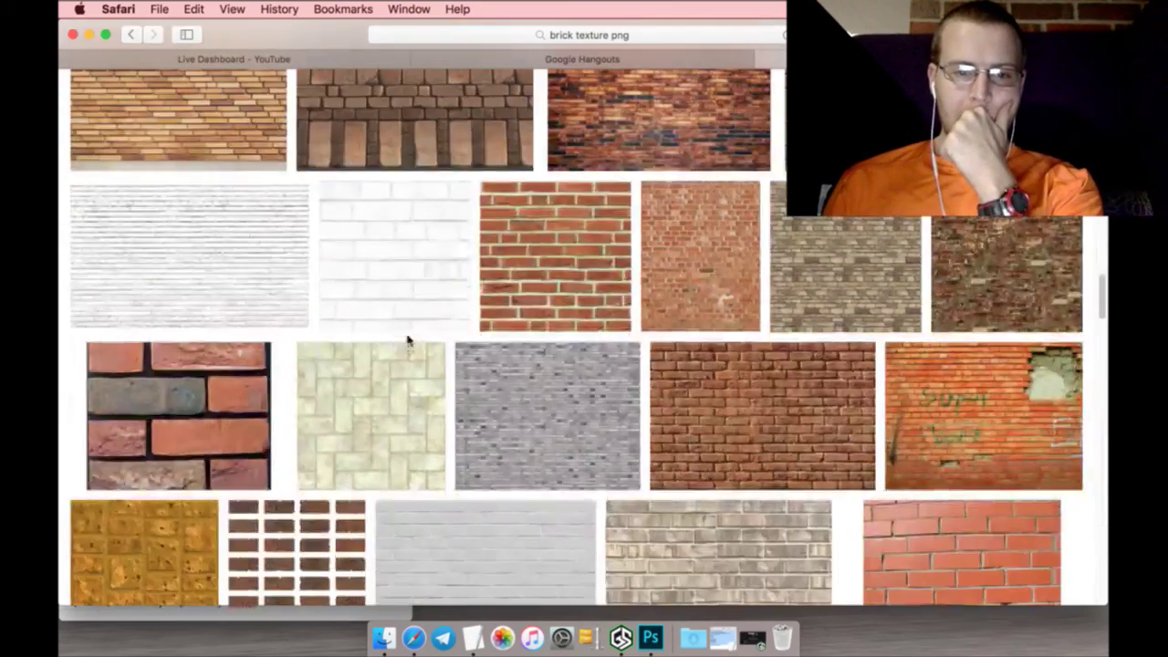
{"action": "scroll", "coordinate": [408, 343], "scroll_direction": "down", "scroll_amount": 7}
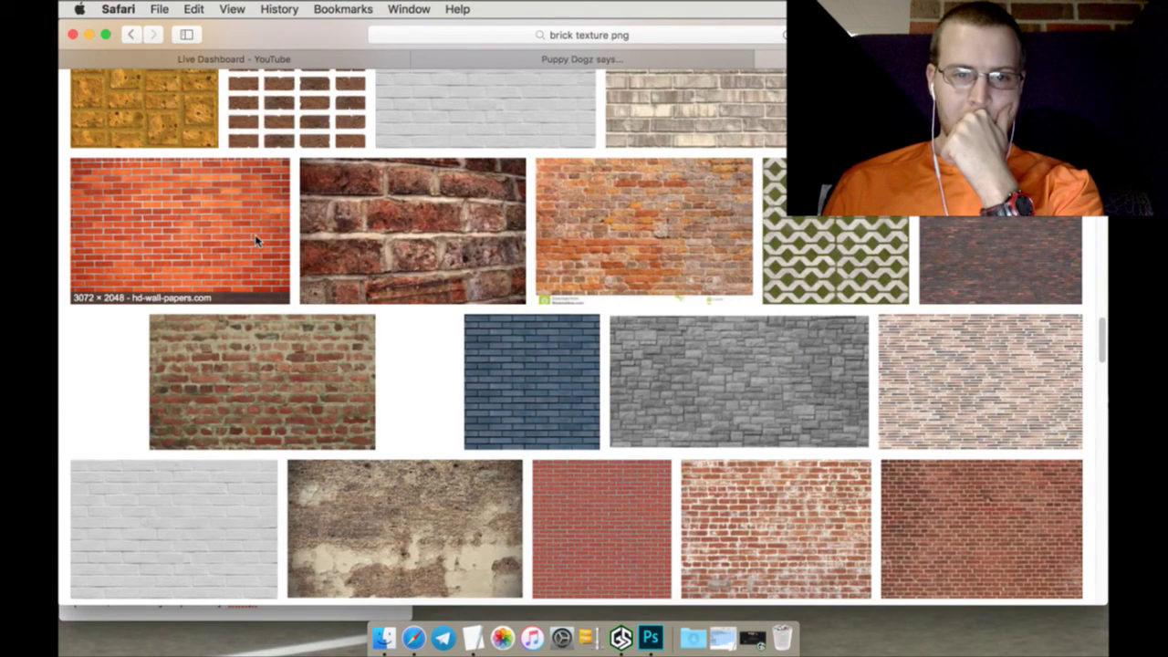
Preview the 3072 × 2048 HD Wallpapers orange-red brick wall and open its image link in a new tab
{"action": "left_click", "coordinate": [255, 241]}
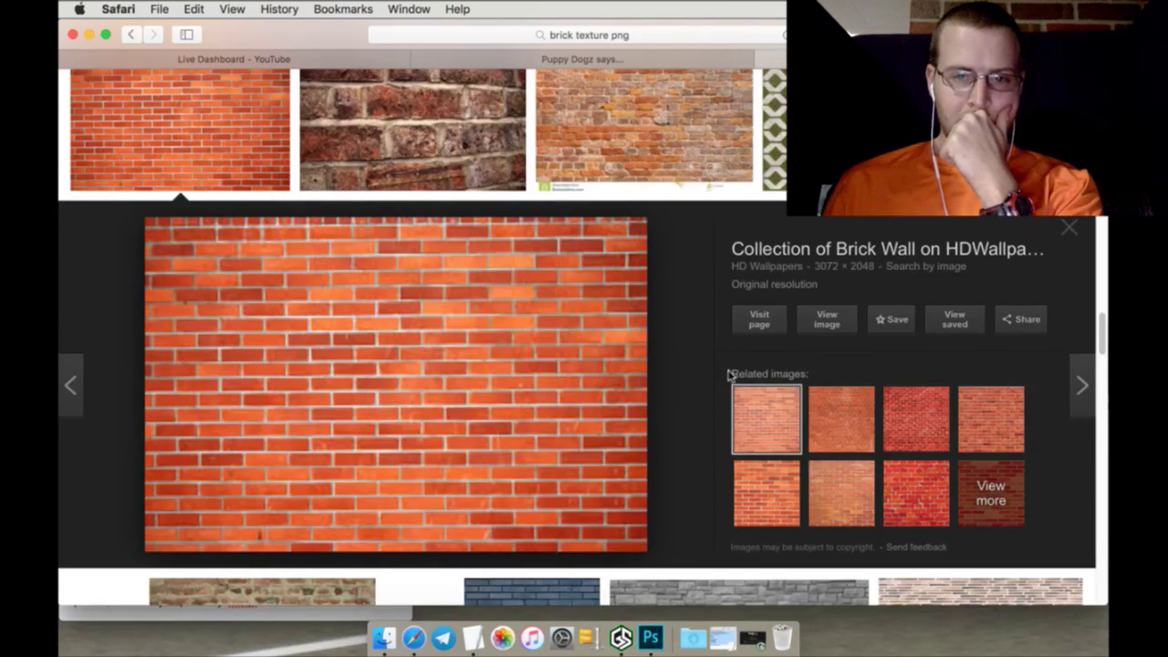
{"action": "right_click", "coordinate": [827, 321]}
{"action": "left_click", "coordinate": [894, 332]}
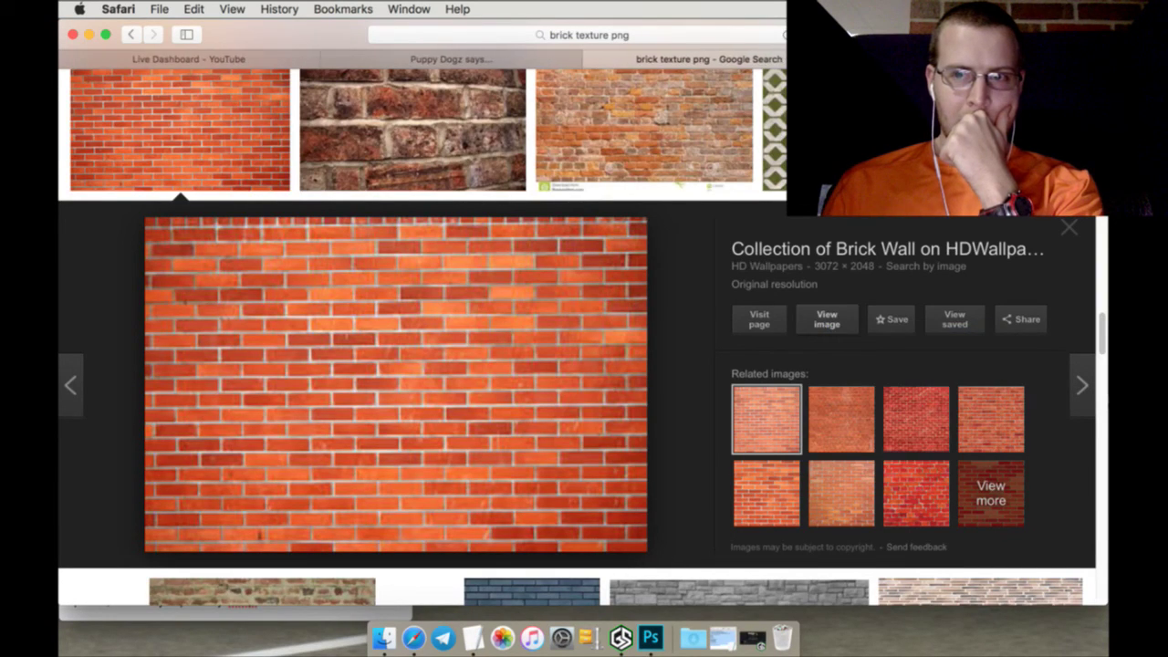
{"action": "left_click", "coordinate": [617, 282]}
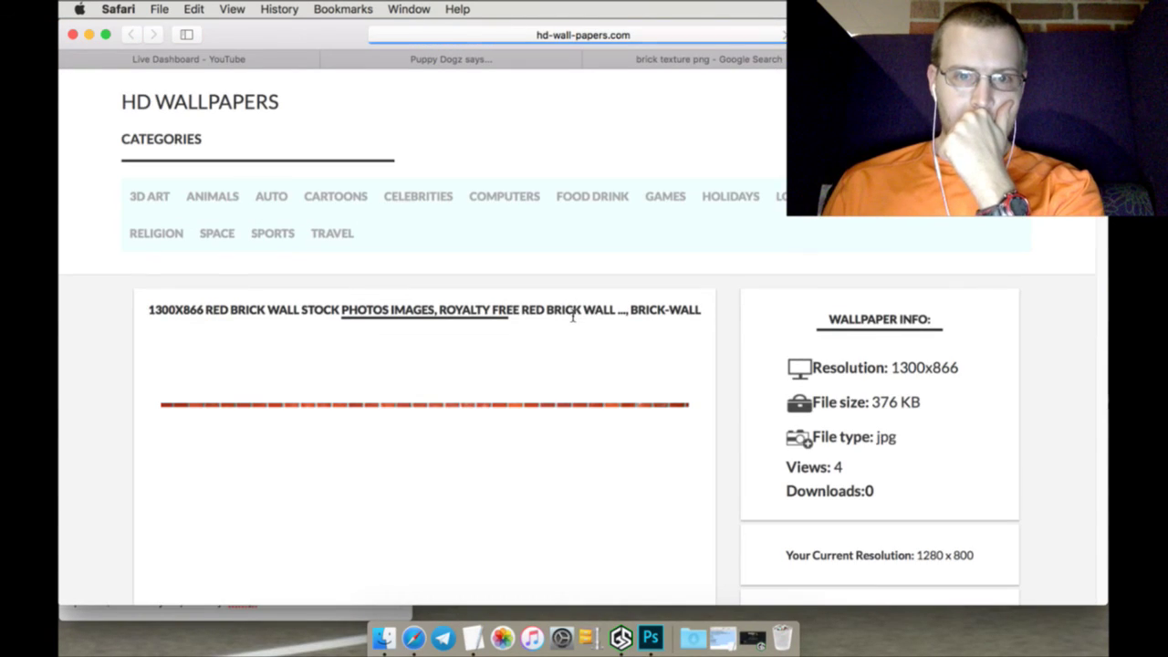
Open the brick wall picture from the HD Wallpapers page on its own and save it as brick-wall-22.jpg in the Logos folder
{"action": "scroll", "coordinate": [493, 470], "scroll_direction": "down", "scroll_amount": 5}
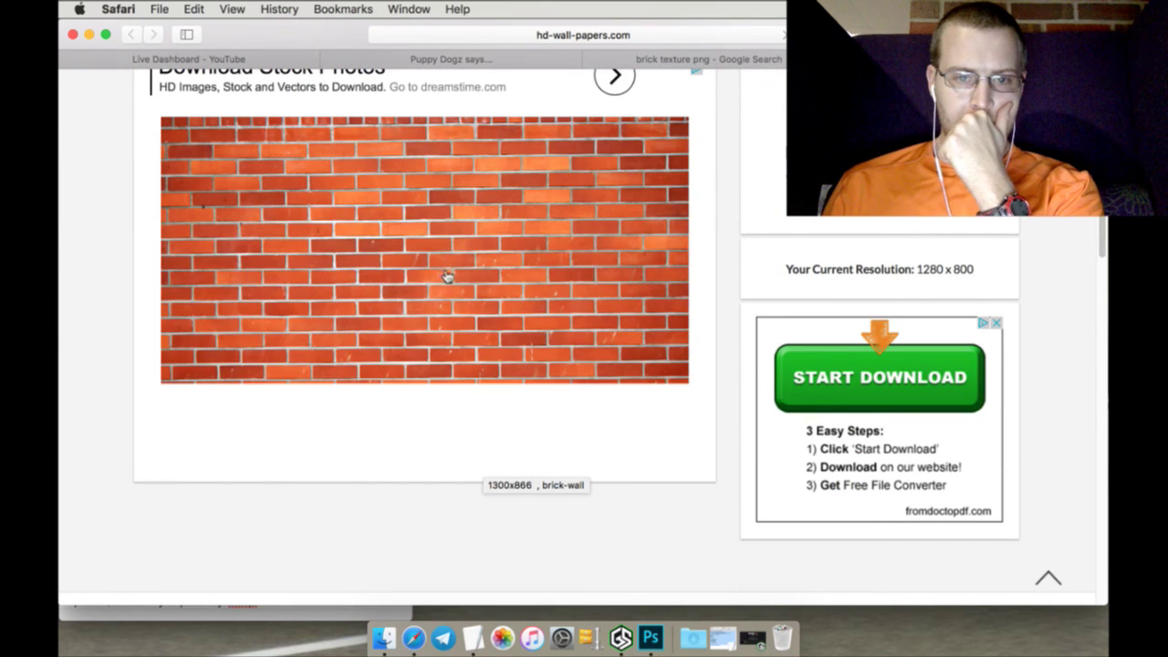
{"action": "scroll", "coordinate": [445, 279], "scroll_direction": "up", "scroll_amount": 5}
{"action": "scroll", "coordinate": [444, 279], "scroll_direction": "down", "scroll_amount": 5}
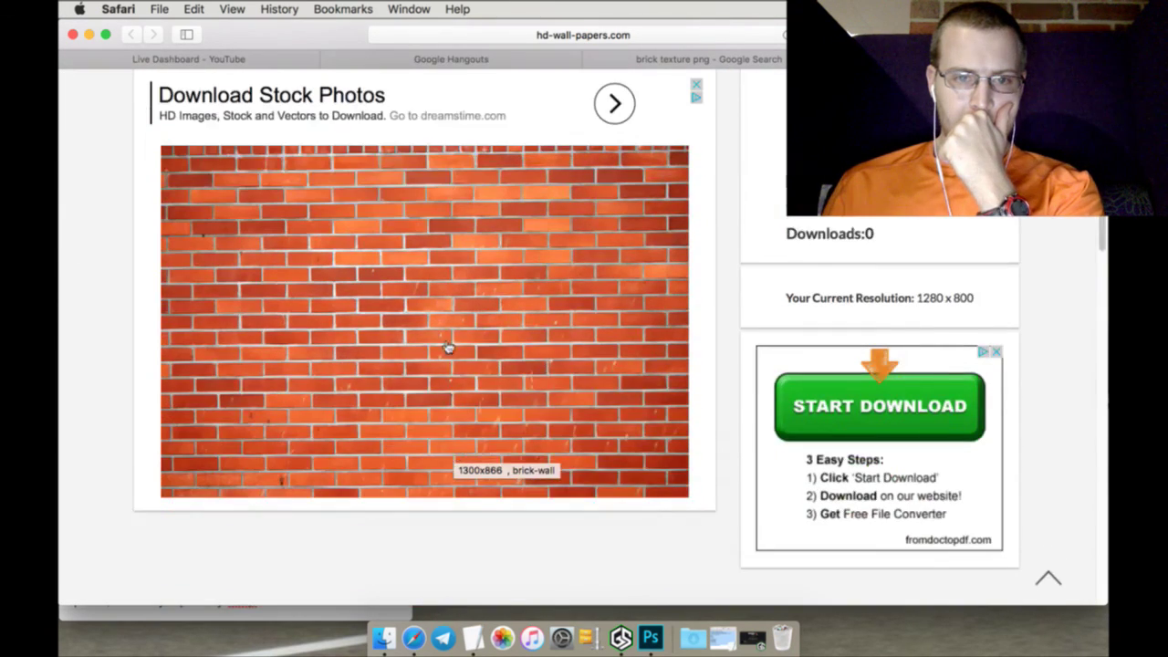
{"action": "right_click", "coordinate": [444, 343]}
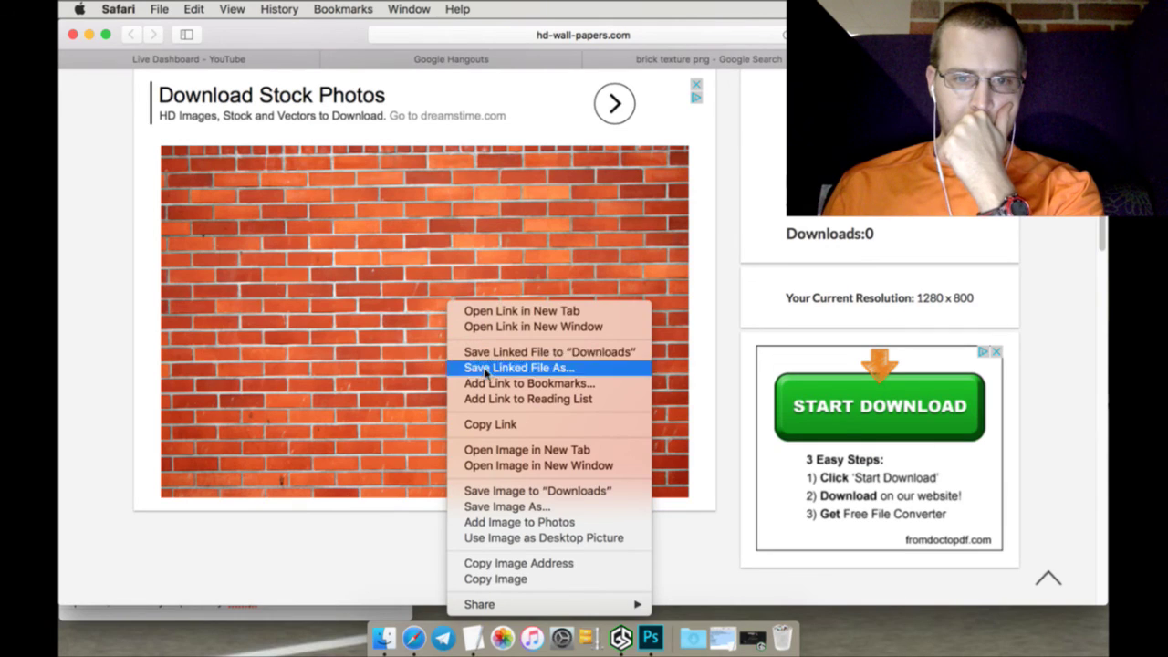
{"action": "left_click", "coordinate": [500, 449]}
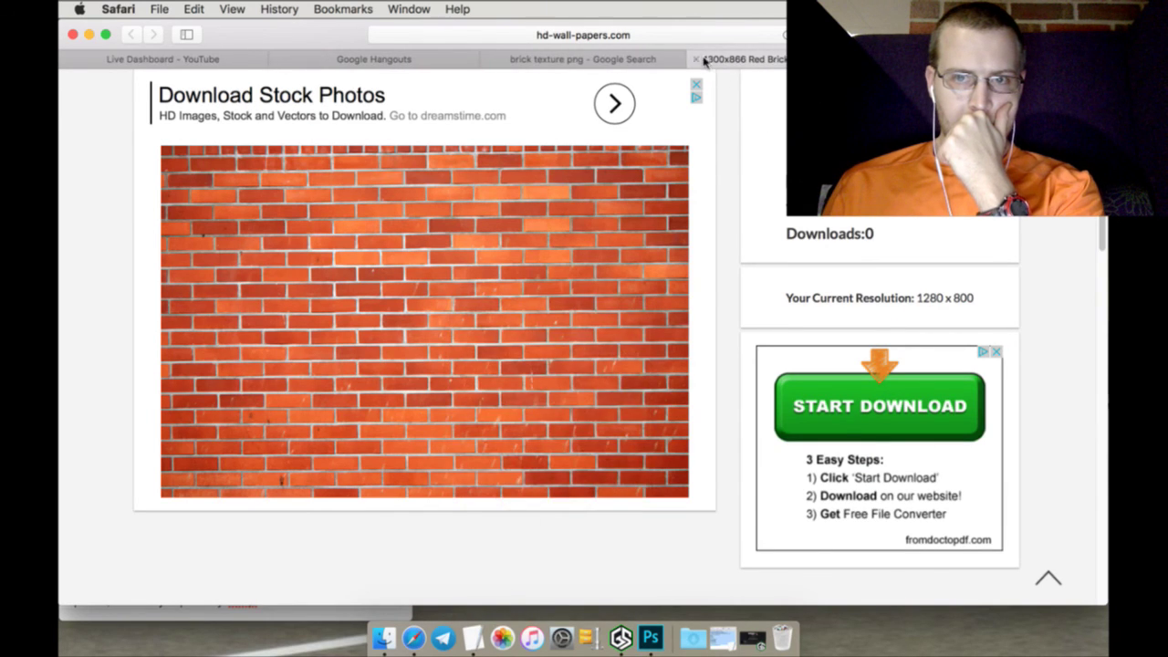
{"action": "left_click", "coordinate": [704, 60]}
{"action": "right_click", "coordinate": [664, 208]}
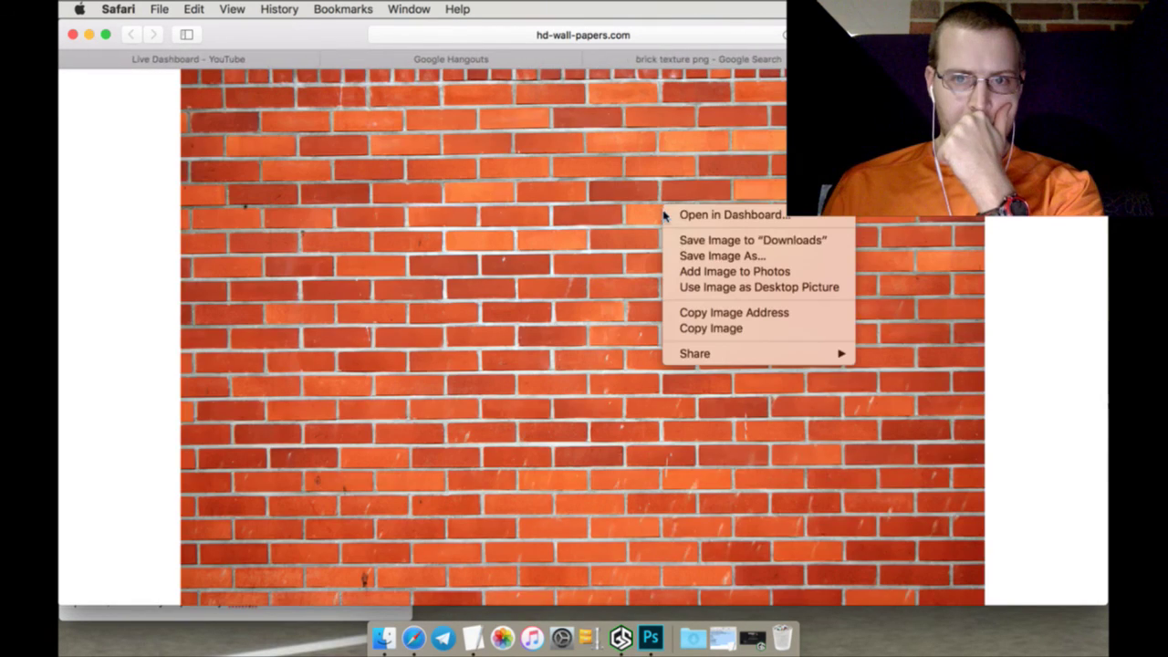
{"action": "left_click", "coordinate": [687, 257]}
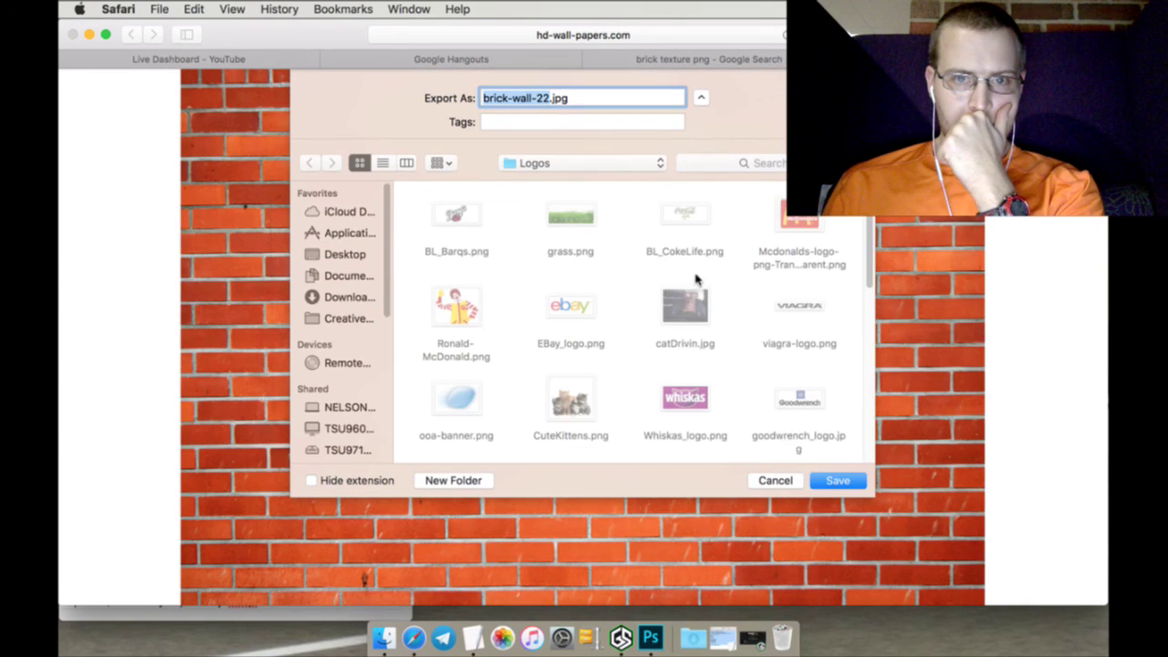
{"action": "left_click", "coordinate": [821, 479]}
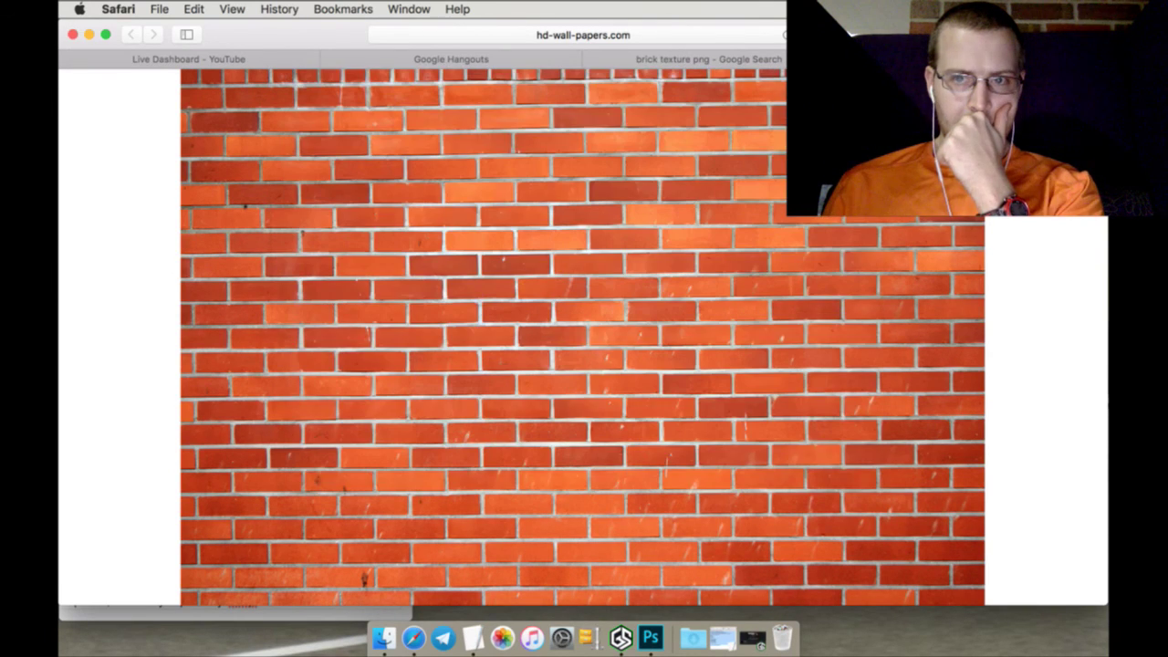
Switch to Photoshop, select the Base Color layer in Group 1 and close RAH140_DrPepper_Camry.psd without saving
{"action": "key", "text": "super+w"}
{"action": "key", "text": "super+1"}
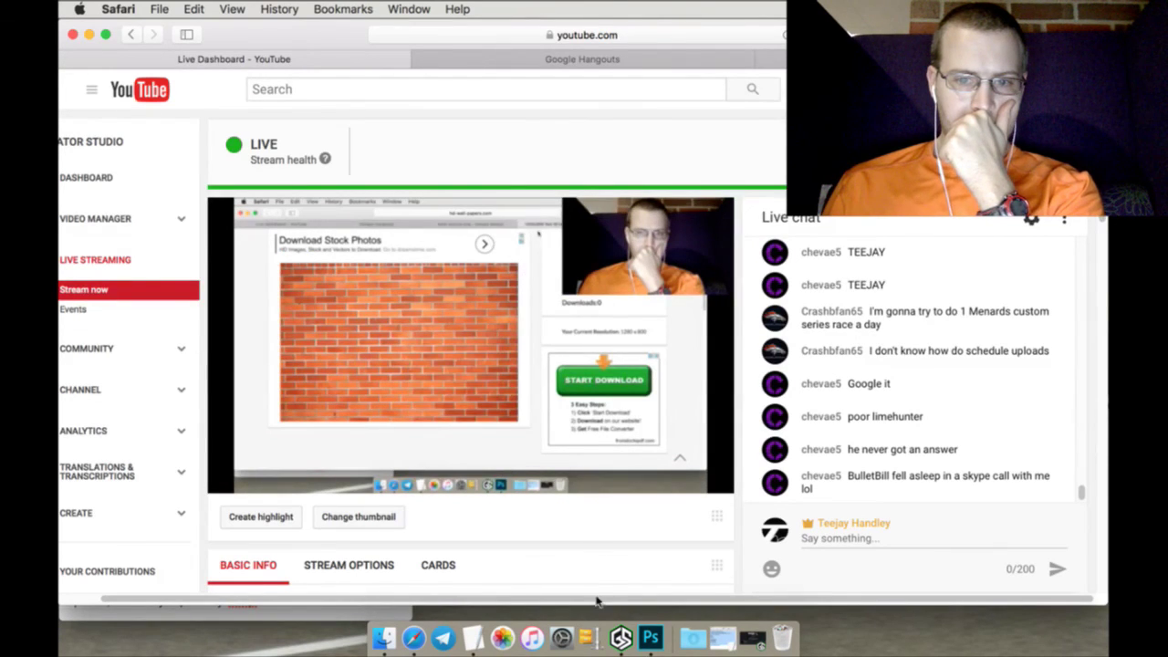
{"action": "left_click", "coordinate": [651, 624]}
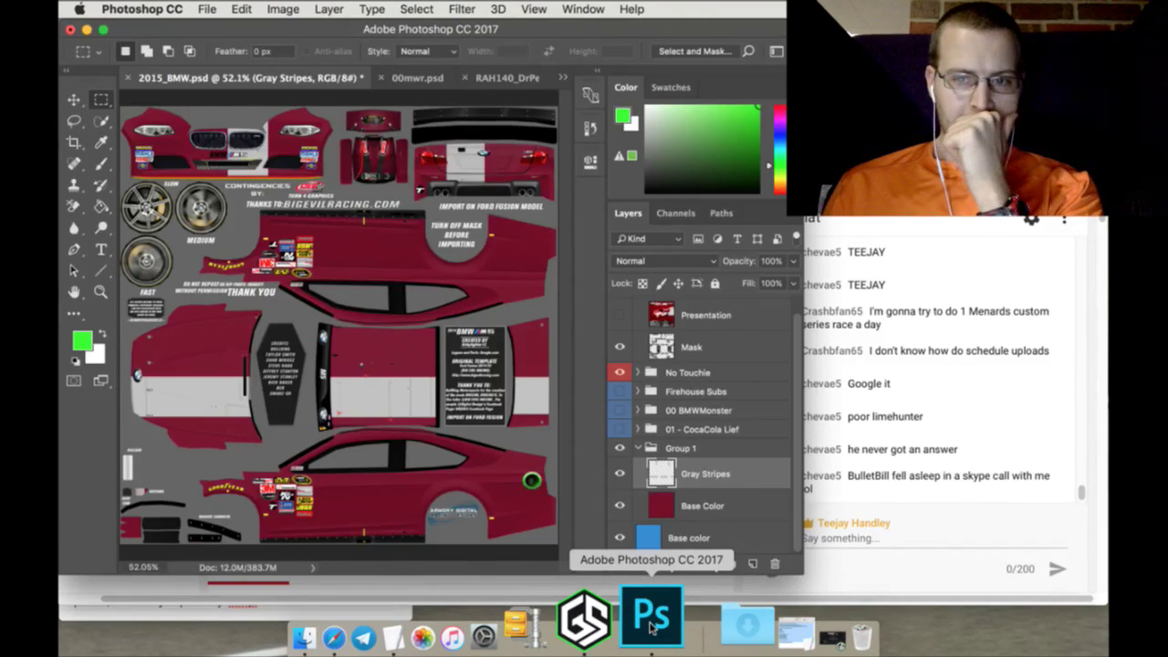
{"action": "left_click", "coordinate": [691, 507]}
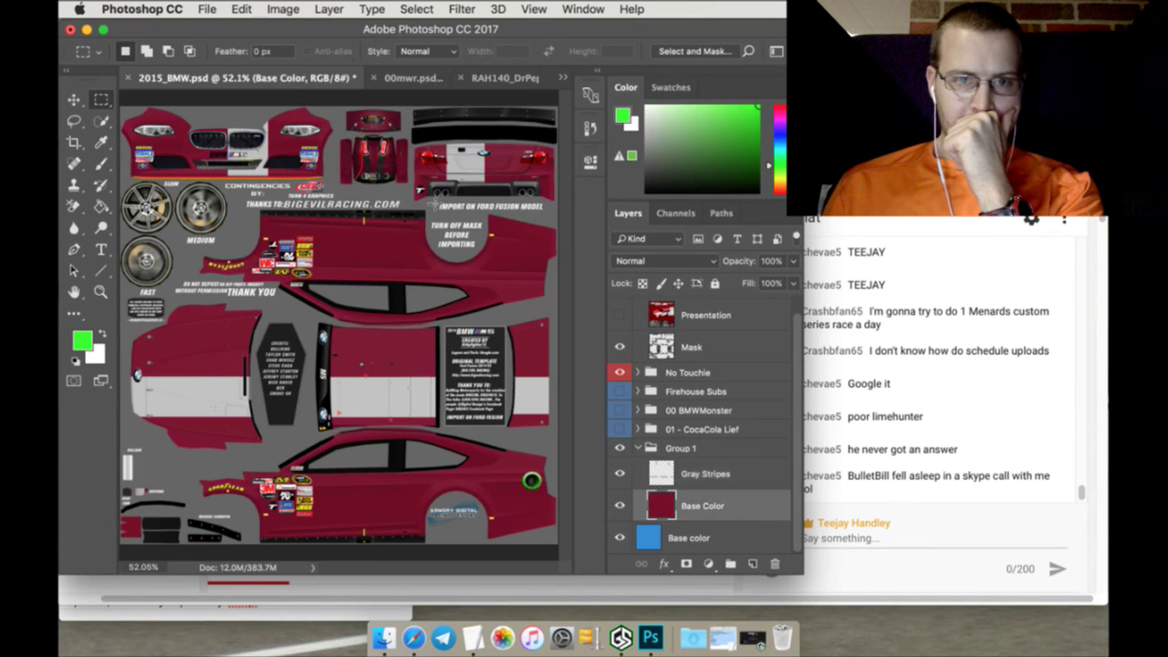
{"action": "left_click", "coordinate": [461, 77]}
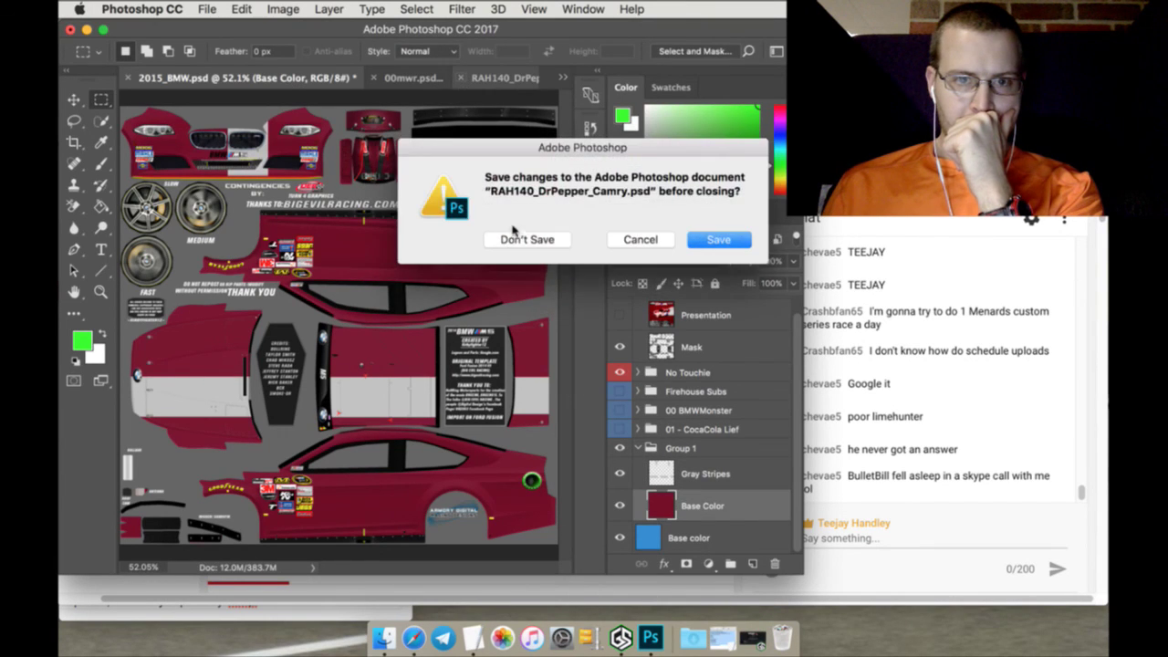
{"action": "left_click", "coordinate": [515, 239]}
Open brick-wall-22.jpg and BL_Barqs.png together from the Logos folder
{"action": "left_click", "coordinate": [207, 9]}
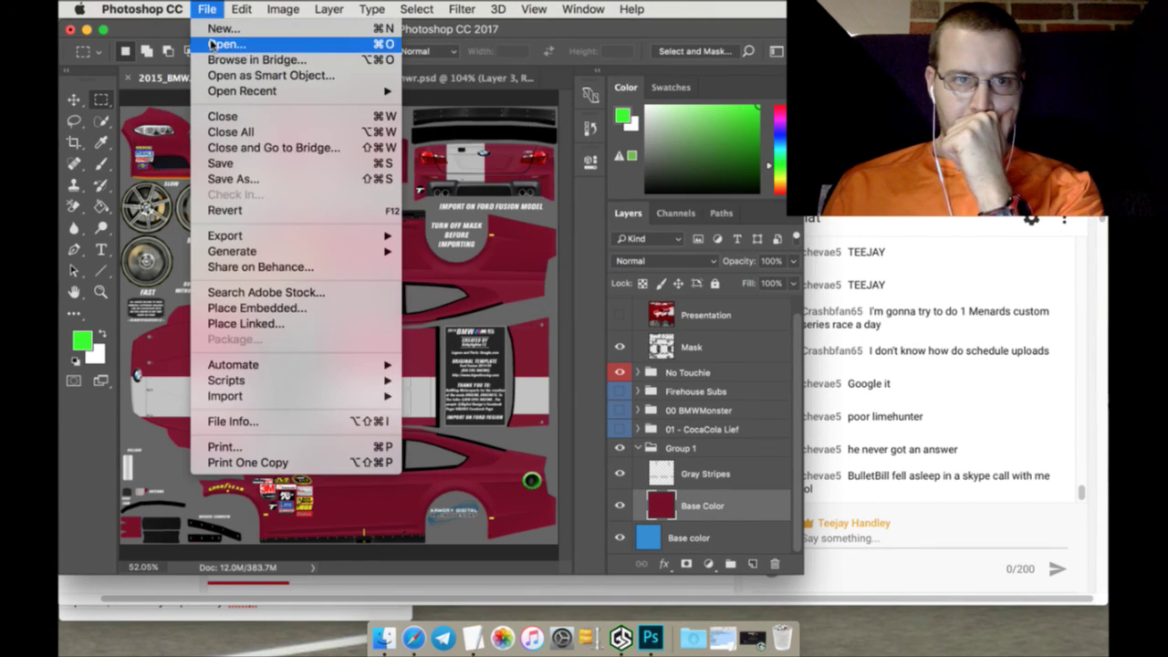
{"action": "left_click", "coordinate": [210, 40]}
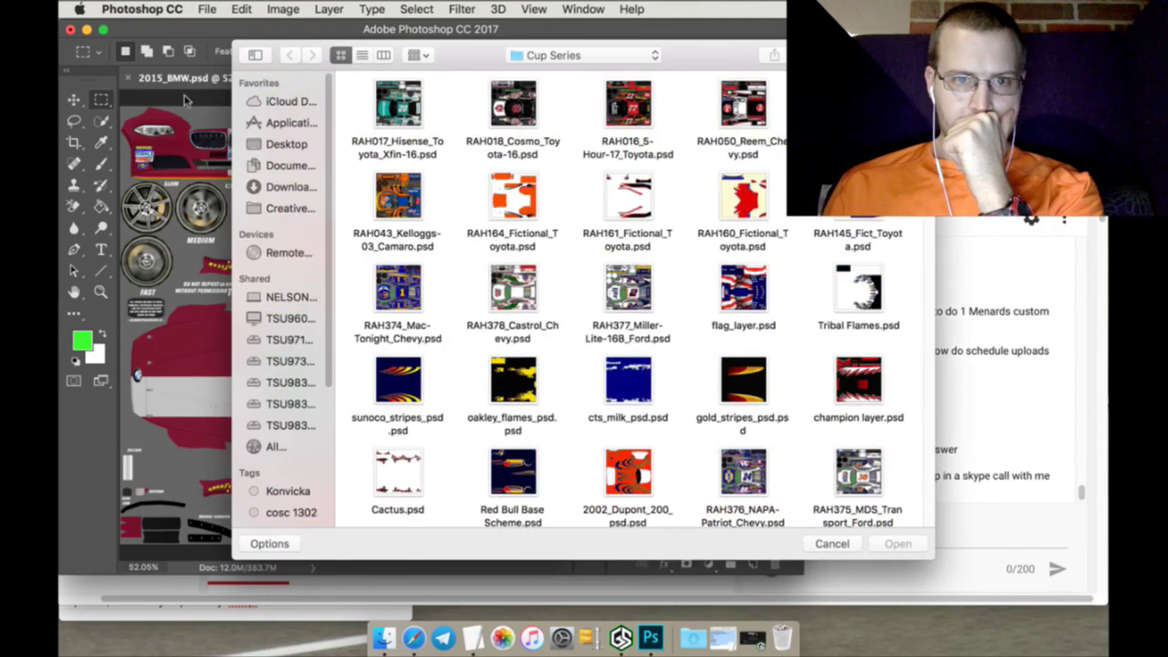
{"action": "left_click", "coordinate": [544, 56]}
{"action": "left_click", "coordinate": [529, 213]}
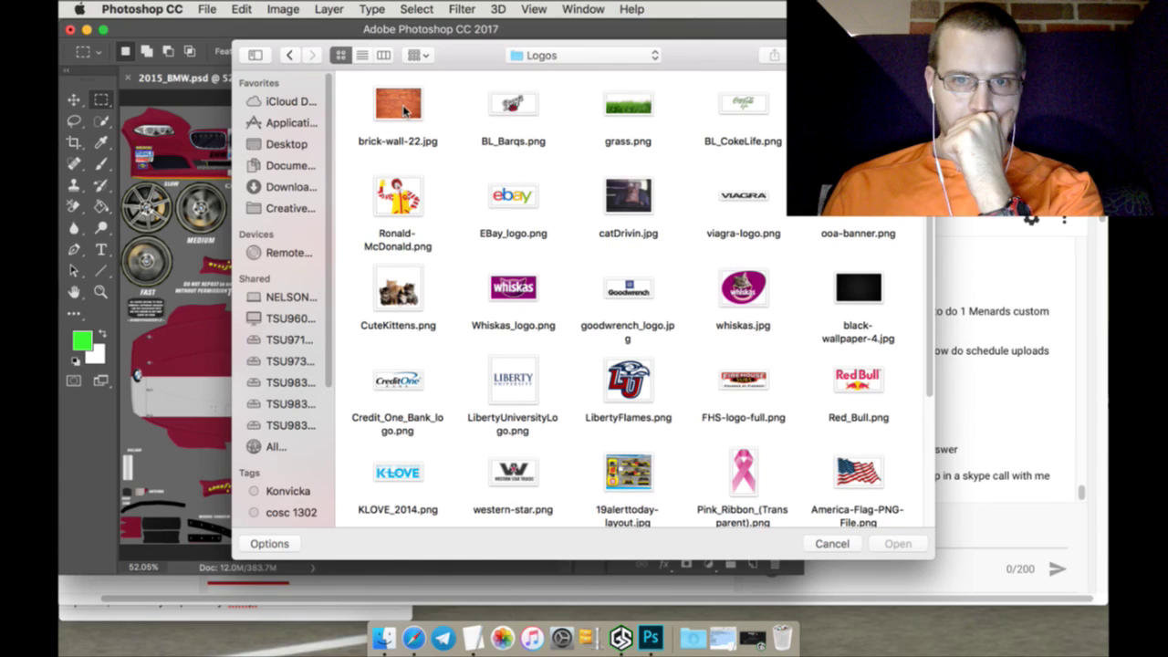
{"action": "left_click", "coordinate": [402, 107]}
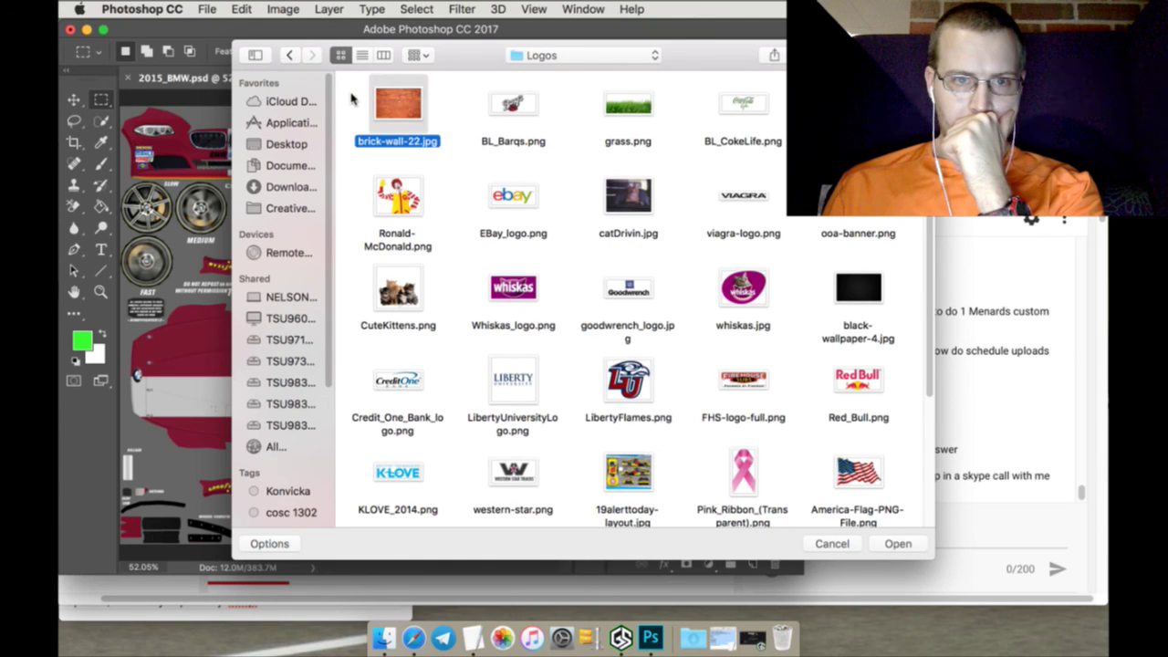
{"action": "left_click", "coordinate": [351, 99]}
{"action": "left_click_drag", "start_coordinate": [395, 76], "coordinate": [565, 155]}
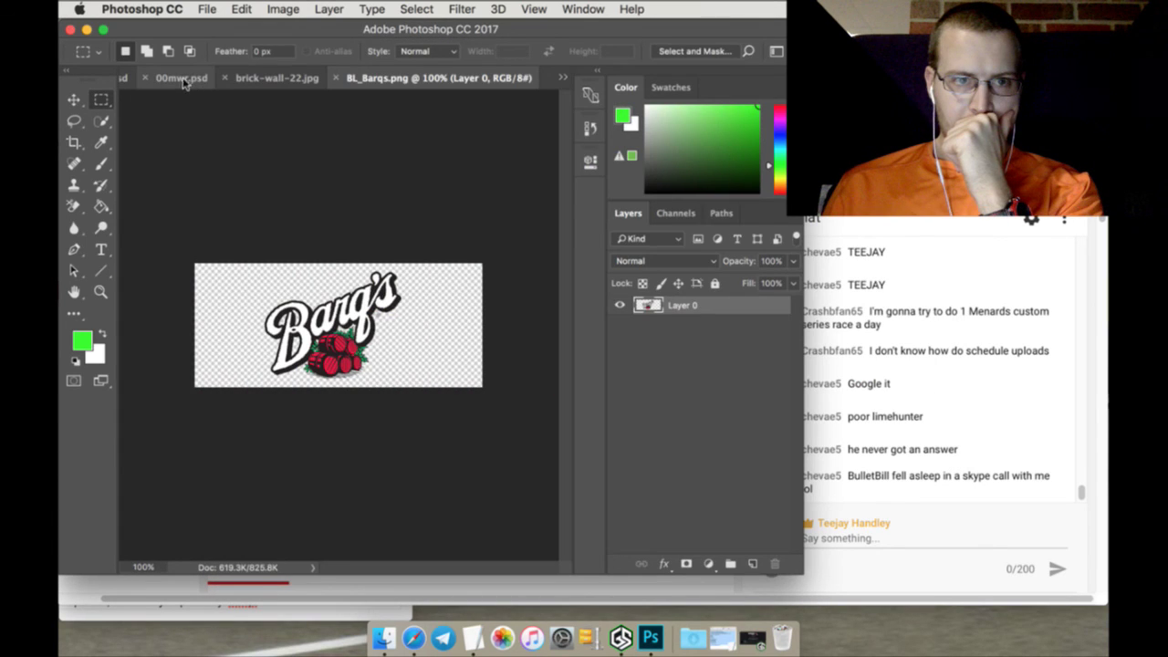
In 00mwr.psd, move the document to the end of the open files, hide the 01 layer and 00 group, and show the 02 layer
{"action": "left_click_drag", "start_coordinate": [160, 80], "coordinate": [329, 85]}
{"action": "left_click", "coordinate": [563, 77]}
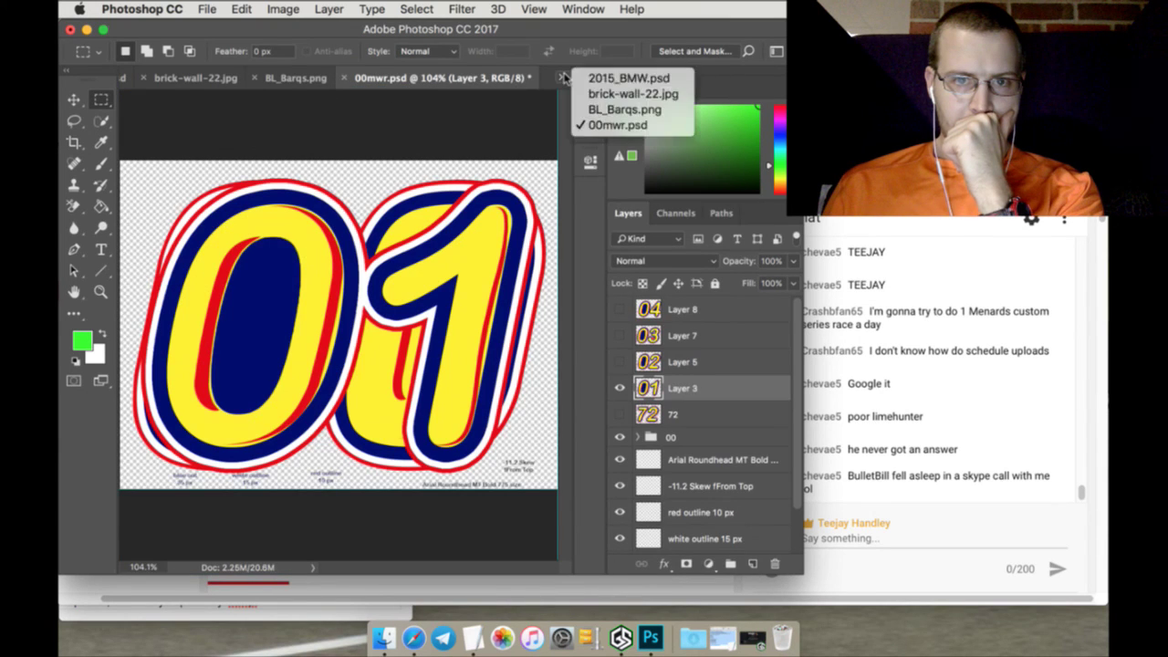
{"action": "left_click", "coordinate": [691, 389]}
{"action": "left_click", "coordinate": [619, 388]}
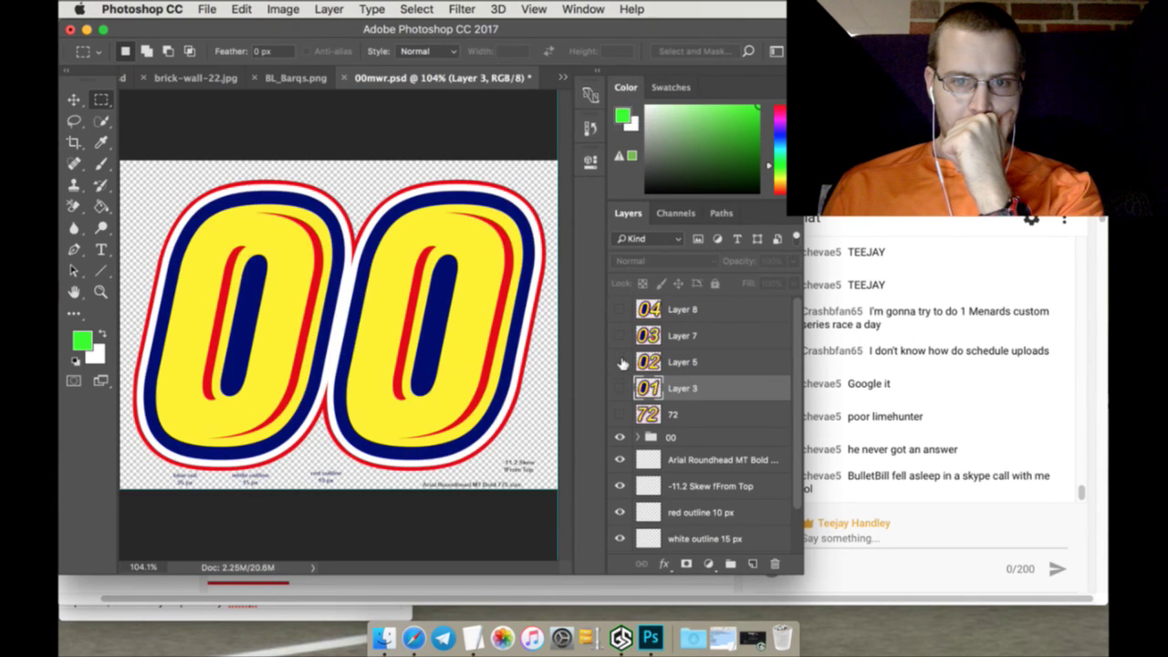
{"action": "left_click", "coordinate": [619, 362]}
{"action": "left_click", "coordinate": [620, 436]}
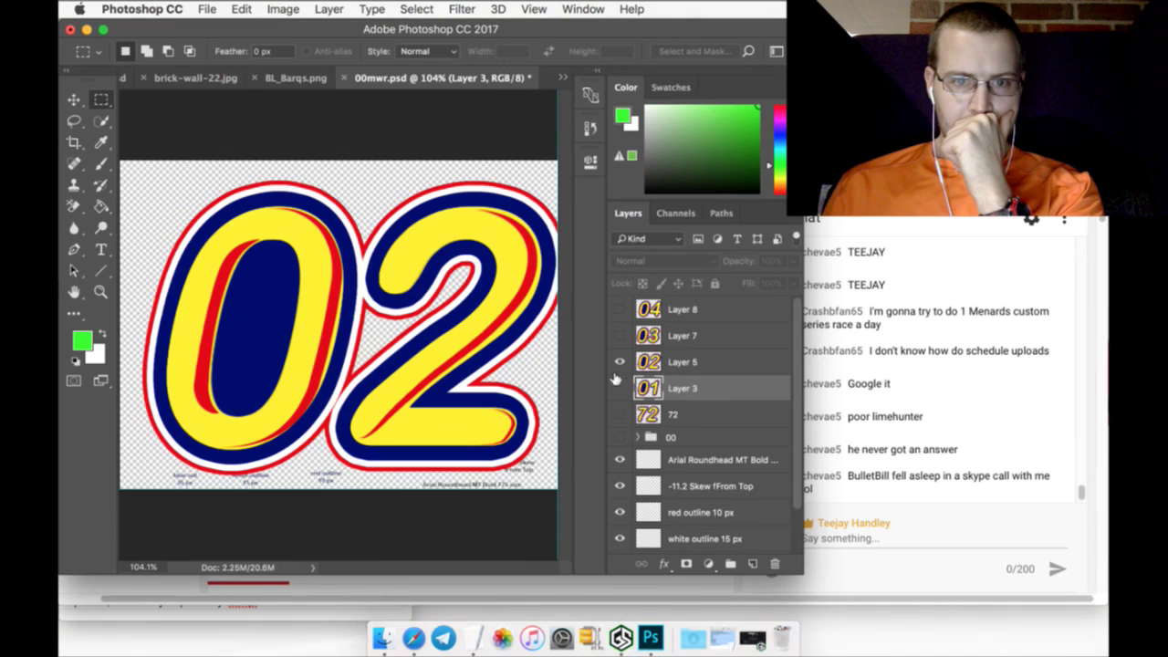
Unlock the background of brick-wall-22.jpg and copy the brick picture into 2015_BMW.psd above the Base Color layer
{"action": "left_click", "coordinate": [563, 78]}
{"action": "left_click", "coordinate": [621, 78]}
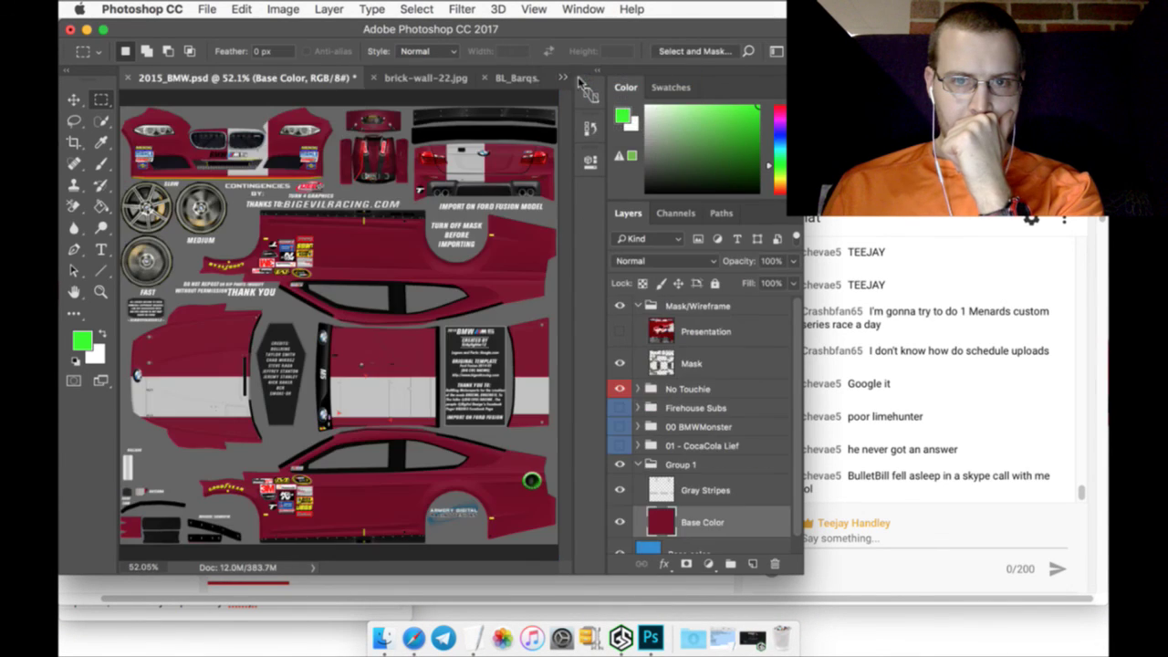
{"action": "left_click", "coordinate": [436, 80]}
{"action": "left_click", "coordinate": [83, 106]}
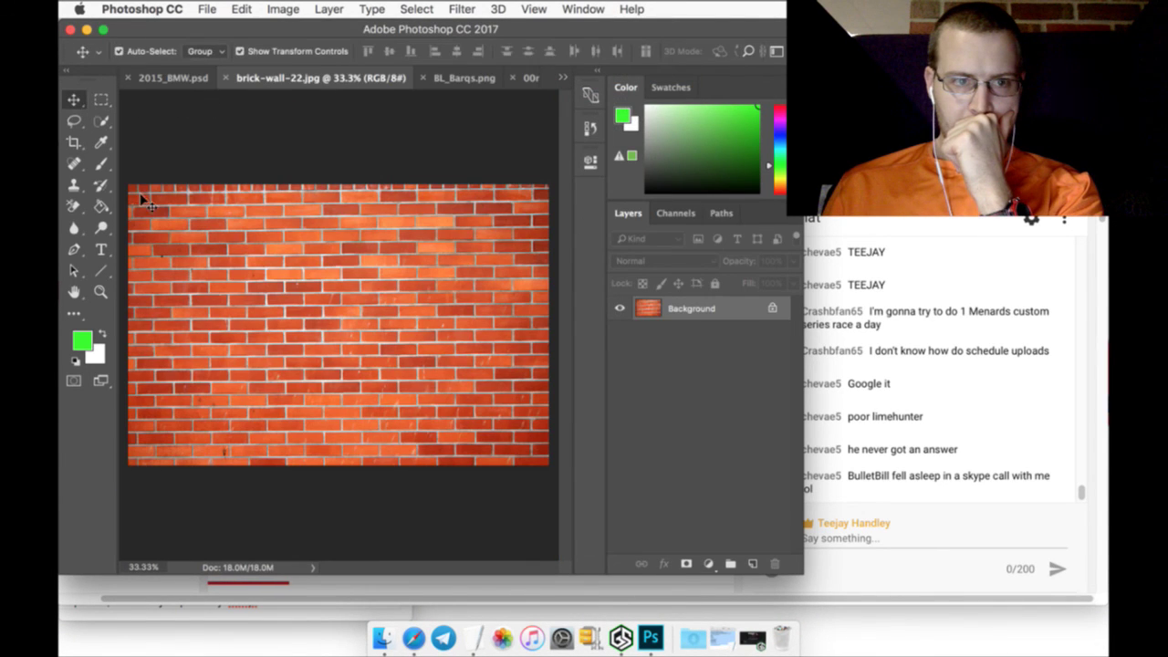
{"action": "left_click", "coordinate": [772, 308]}
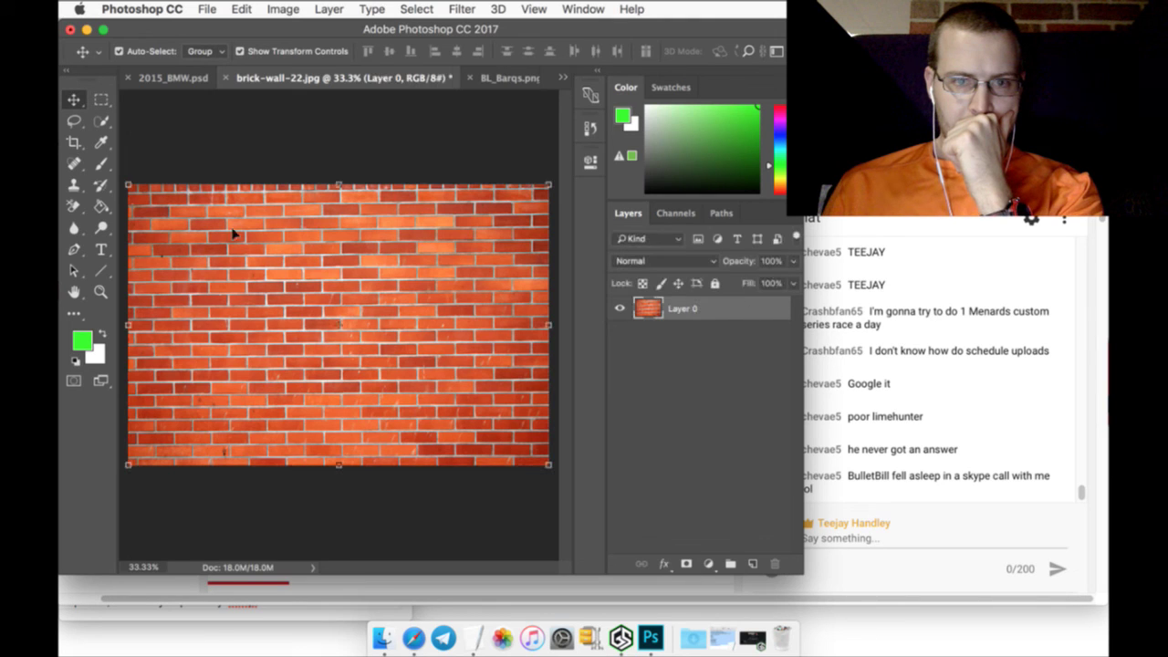
{"action": "left_click_drag", "start_coordinate": [156, 191], "coordinate": [177, 179]}
Free-transform the brick layer and set its reference position to X 0 px and Y 0 px
{"action": "key", "text": "super+t"}
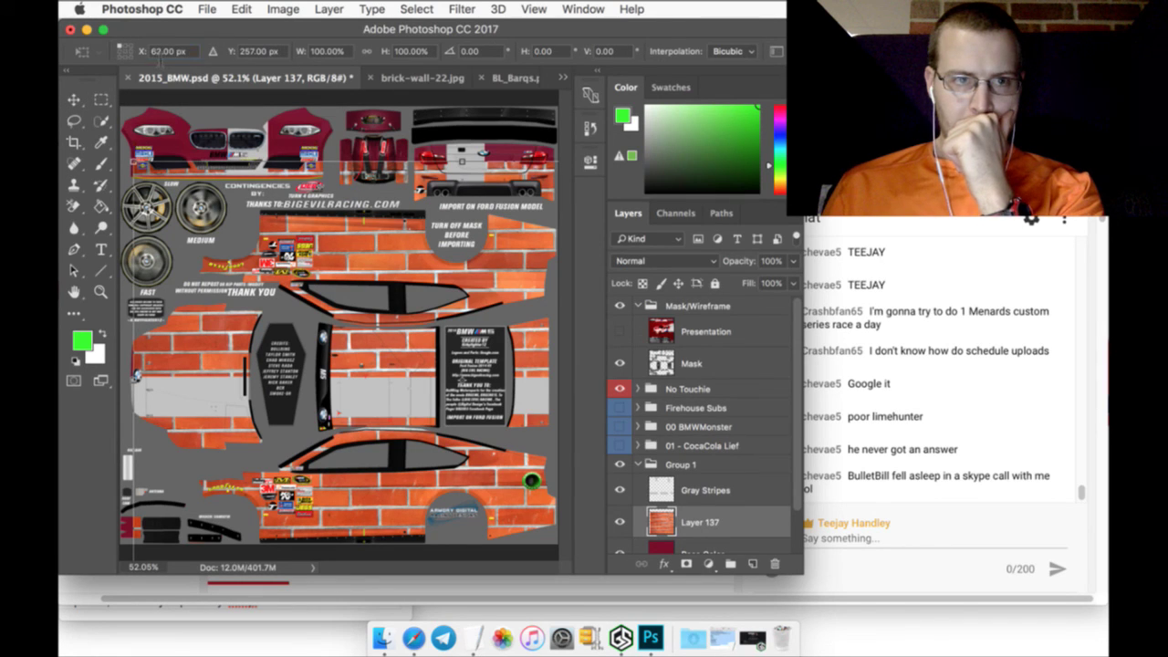
{"action": "left_click", "coordinate": [162, 51]}
{"action": "type", "text": "0"}
{"action": "key", "text": "Tab"}
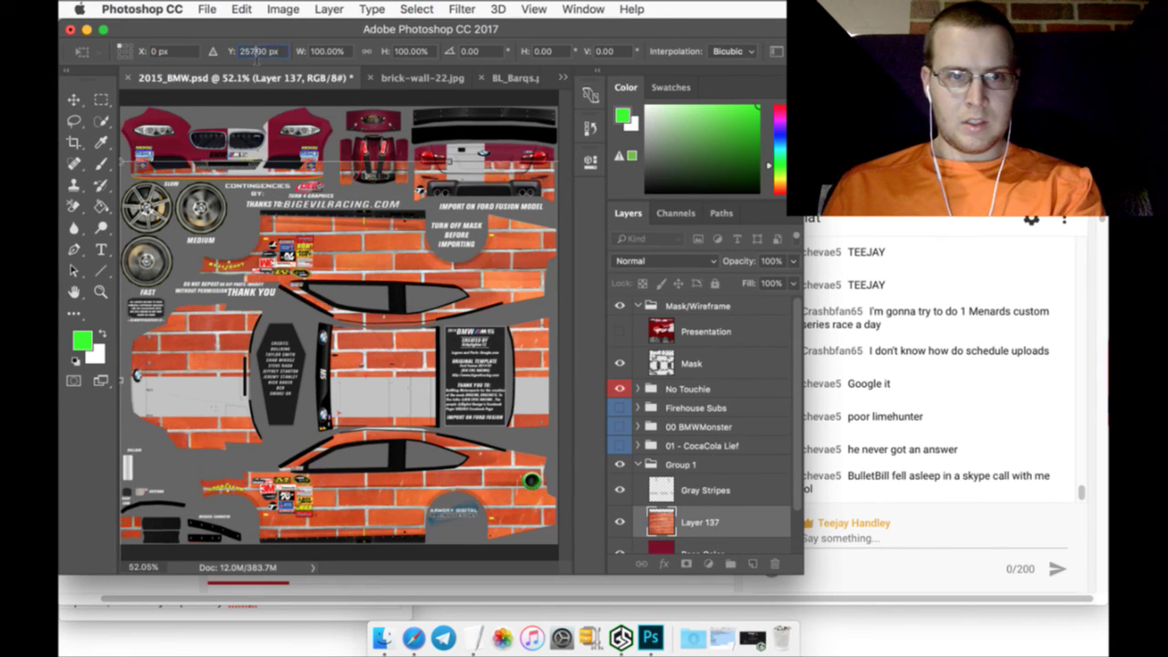
{"action": "type", "text": "0"}
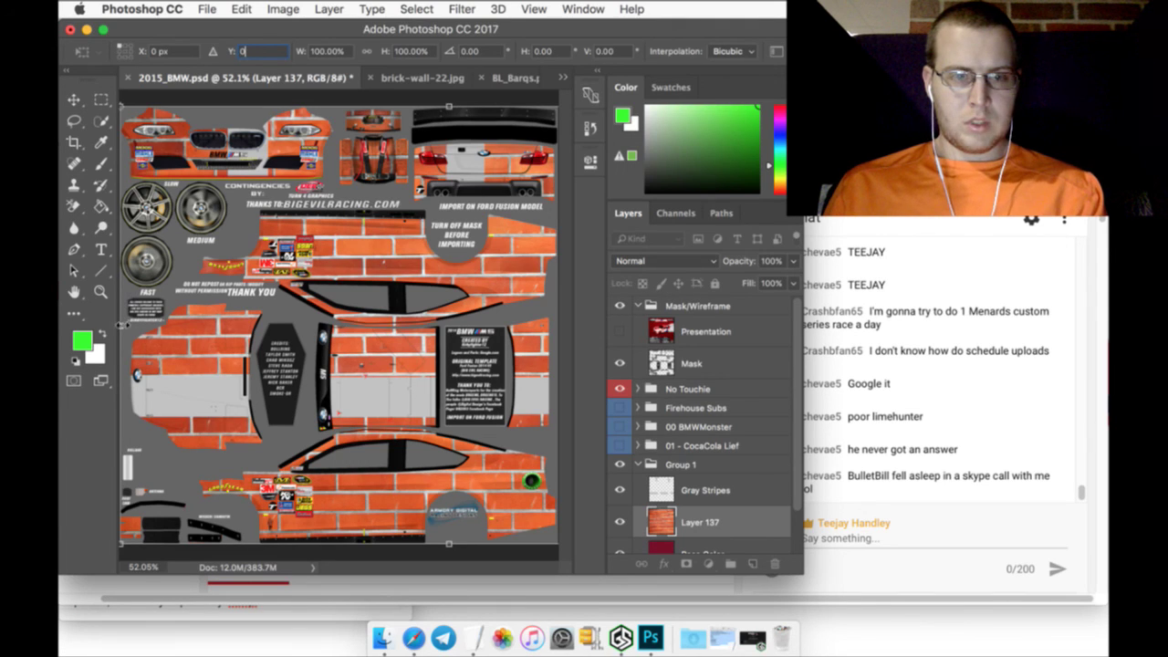
Narrow the brick layer to about 66.67% width so it spans the template exactly, and apply the transformation
{"action": "left_click_drag", "start_coordinate": [124, 327], "coordinate": [181, 314]}
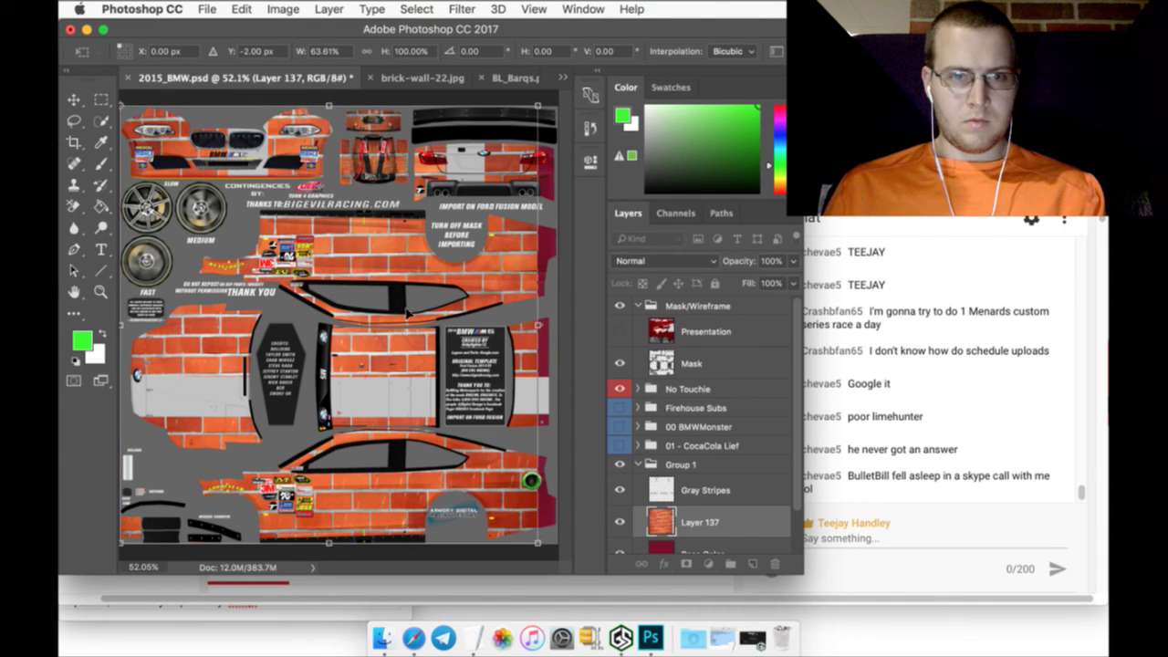
{"action": "left_click_drag", "start_coordinate": [538, 325], "coordinate": [554, 326]}
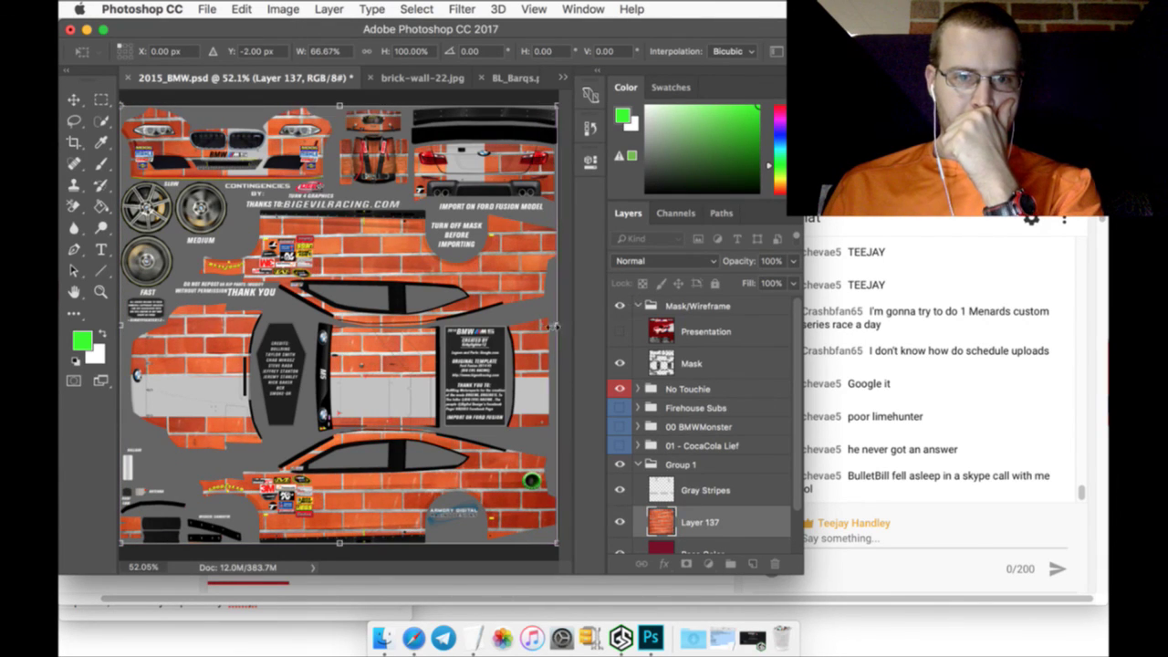
{"action": "left_click", "coordinate": [101, 98]}
{"action": "left_click", "coordinate": [714, 242]}
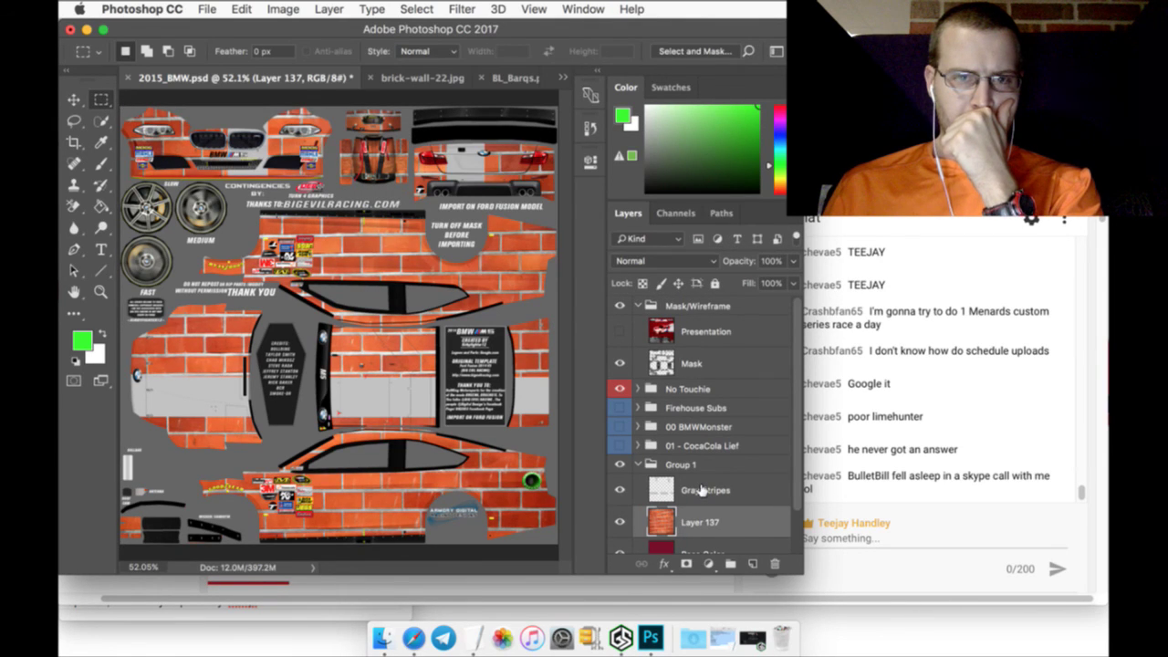
Select the Gray Stripes layer and close brick-wall-22.jpg without saving
{"action": "scroll", "coordinate": [700, 490], "scroll_direction": "down", "scroll_amount": 1}
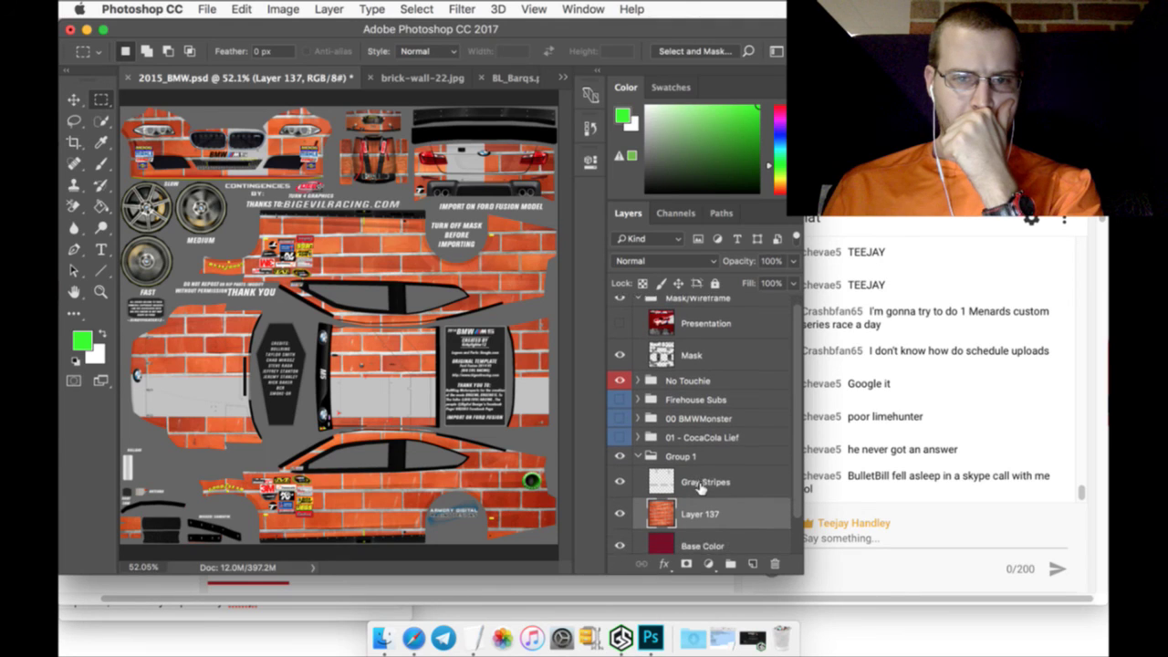
{"action": "left_click", "coordinate": [705, 482]}
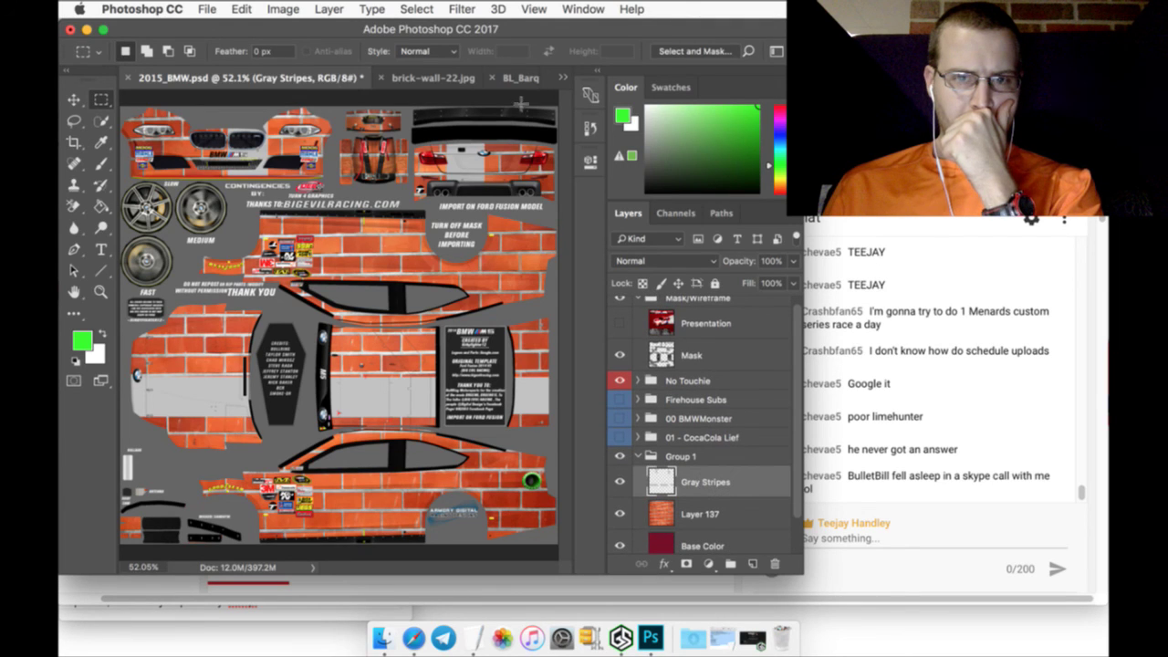
{"action": "left_click", "coordinate": [382, 78]}
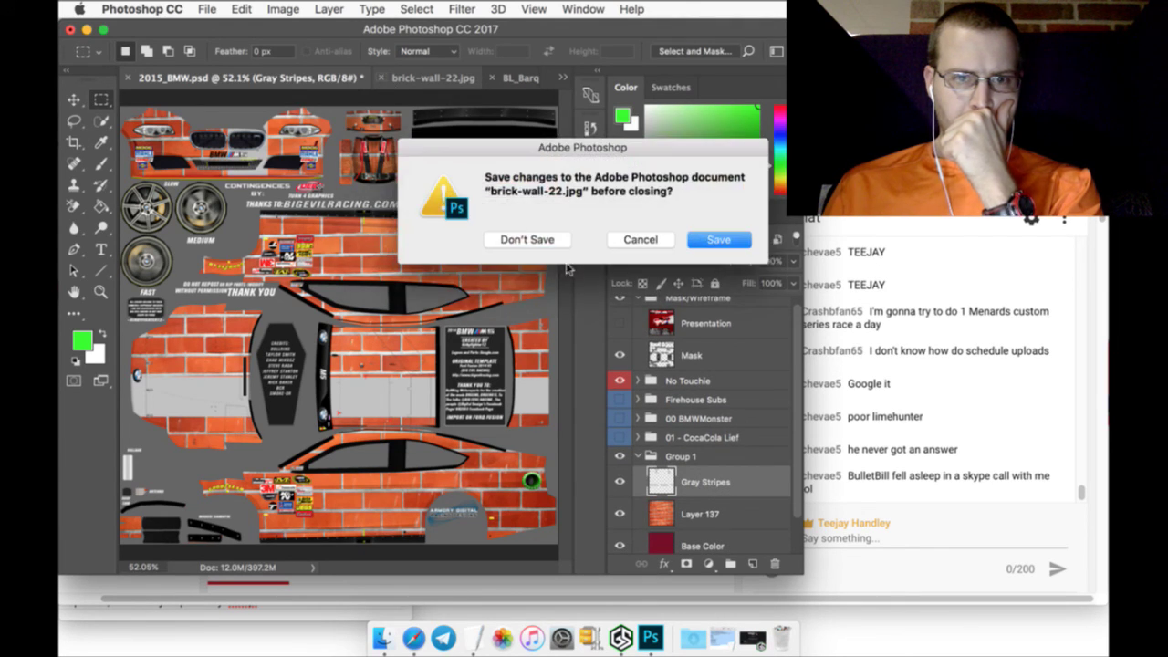
{"action": "left_click", "coordinate": [556, 239]}
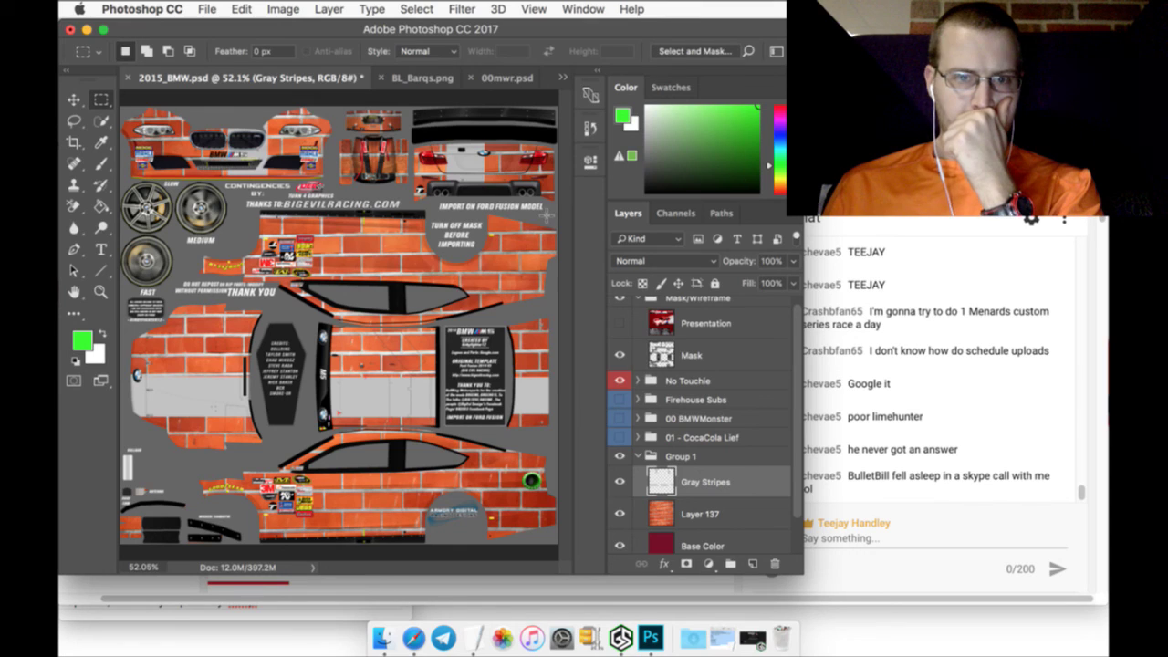
Copy the front bumper area of the brick layer, paste it in place as a new layer and shift it slightly upward
{"action": "left_click", "coordinate": [682, 514]}
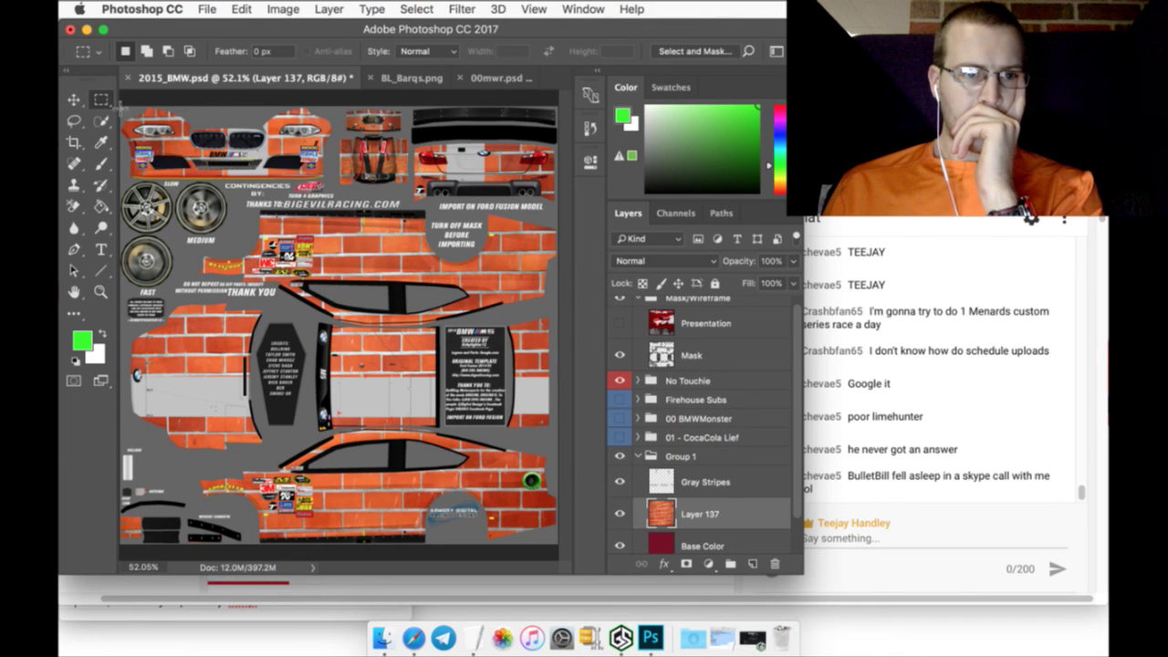
{"action": "left_click_drag", "start_coordinate": [120, 107], "coordinate": [334, 181]}
{"action": "left_click", "coordinate": [75, 99]}
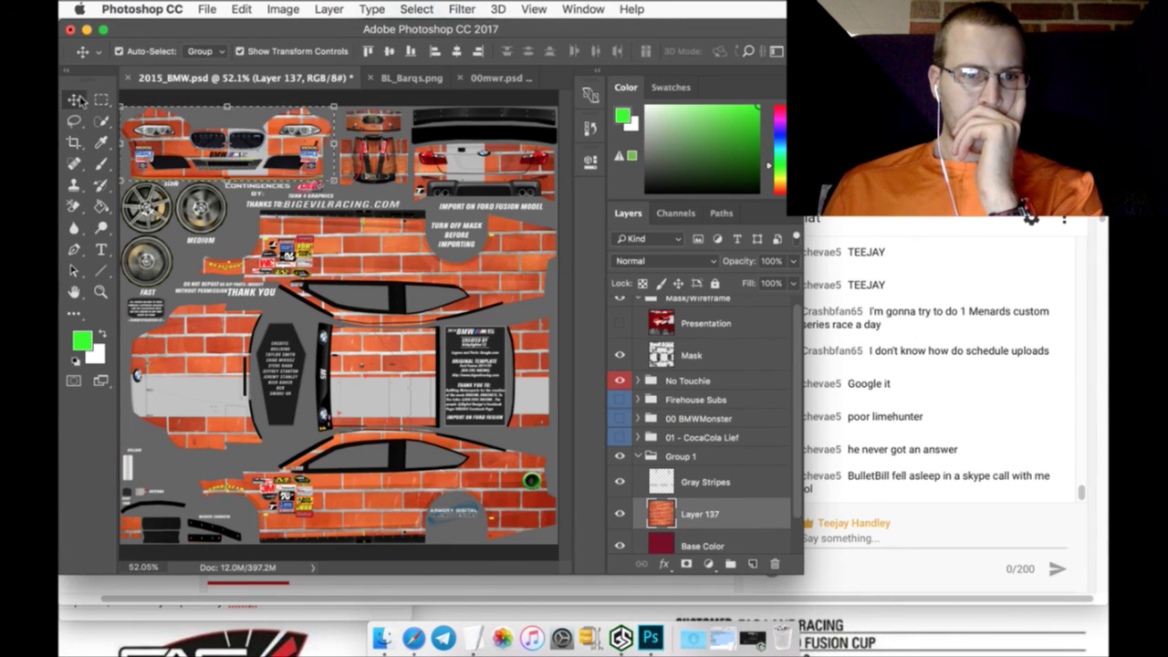
{"action": "left_click", "coordinate": [242, 9]}
{"action": "left_click", "coordinate": [257, 126]}
{"action": "left_click", "coordinate": [242, 9]}
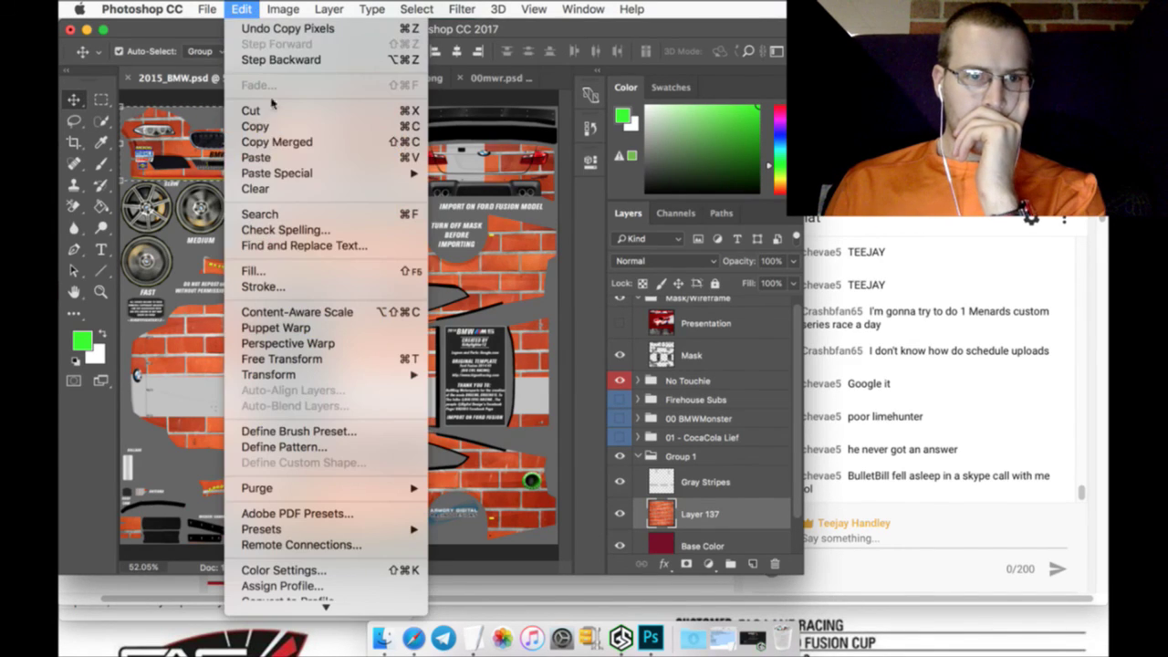
{"action": "mouse_move", "coordinate": [289, 174]}
{"action": "left_click", "coordinate": [454, 174]}
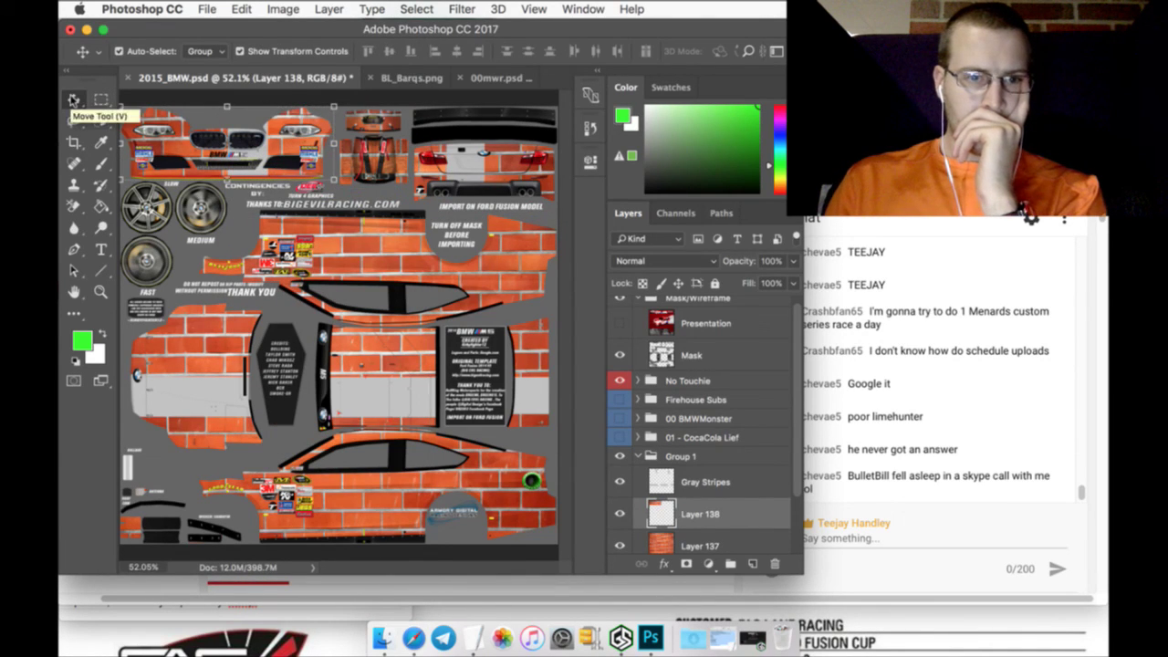
{"action": "left_click", "coordinate": [74, 99]}
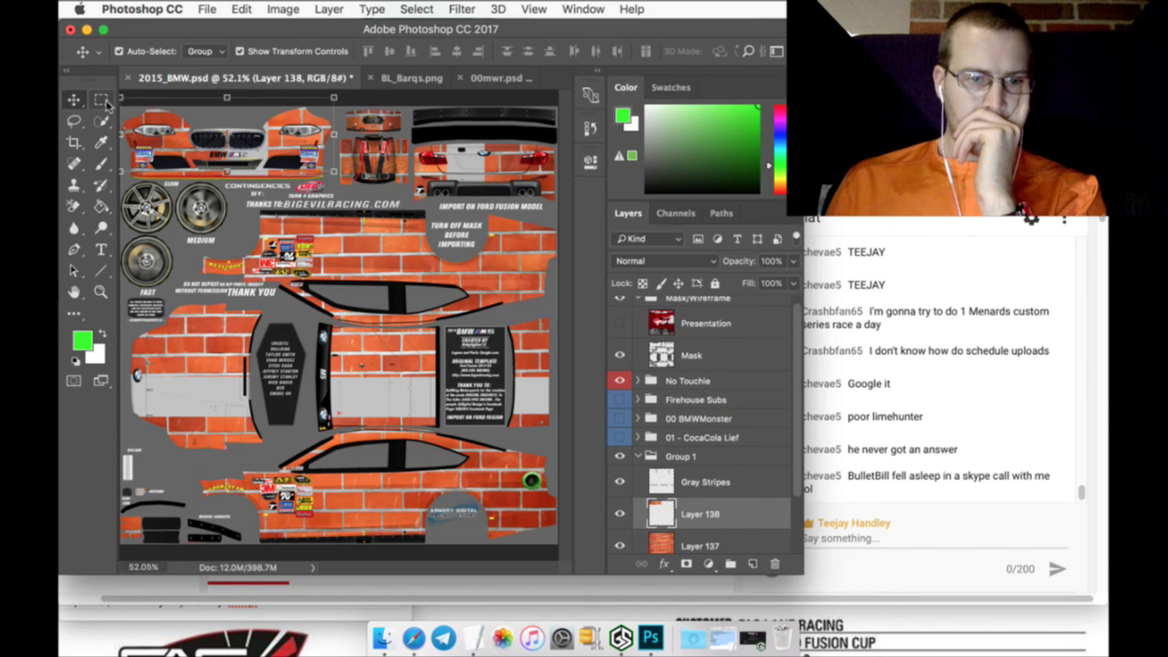
{"action": "left_click", "coordinate": [102, 100]}
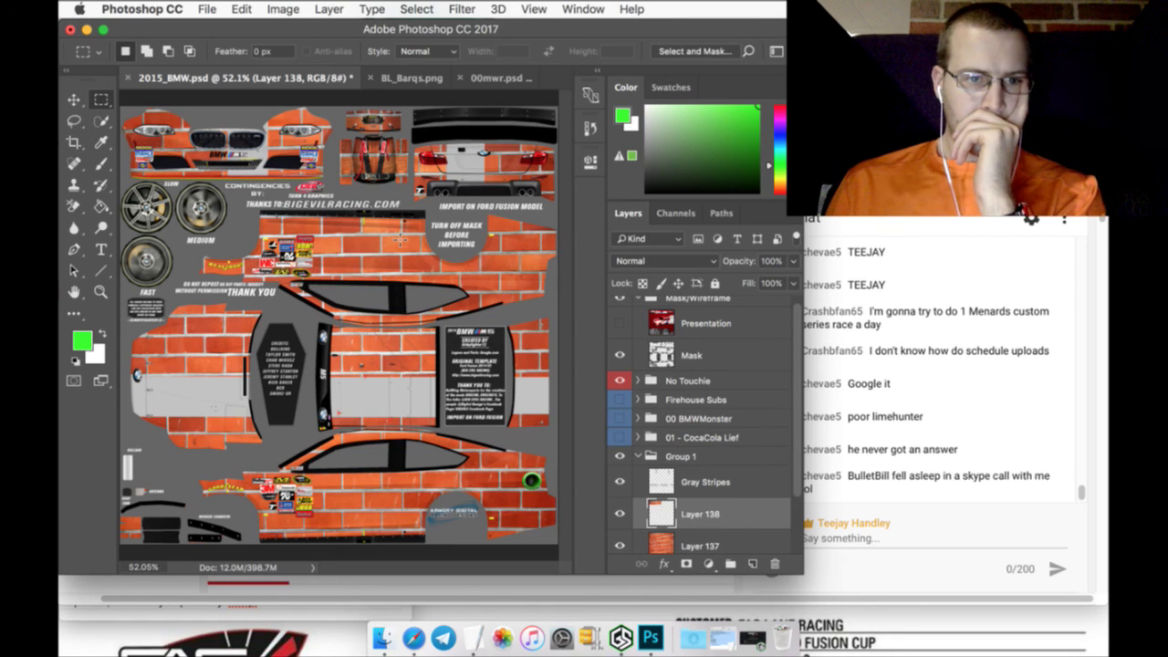
Copy the Barq's logo from BL_Barqs.png into 2015_BMW.psd above the Gray Stripes layer and place it on the hood
{"action": "left_click", "coordinate": [723, 481]}
{"action": "left_click", "coordinate": [410, 78]}
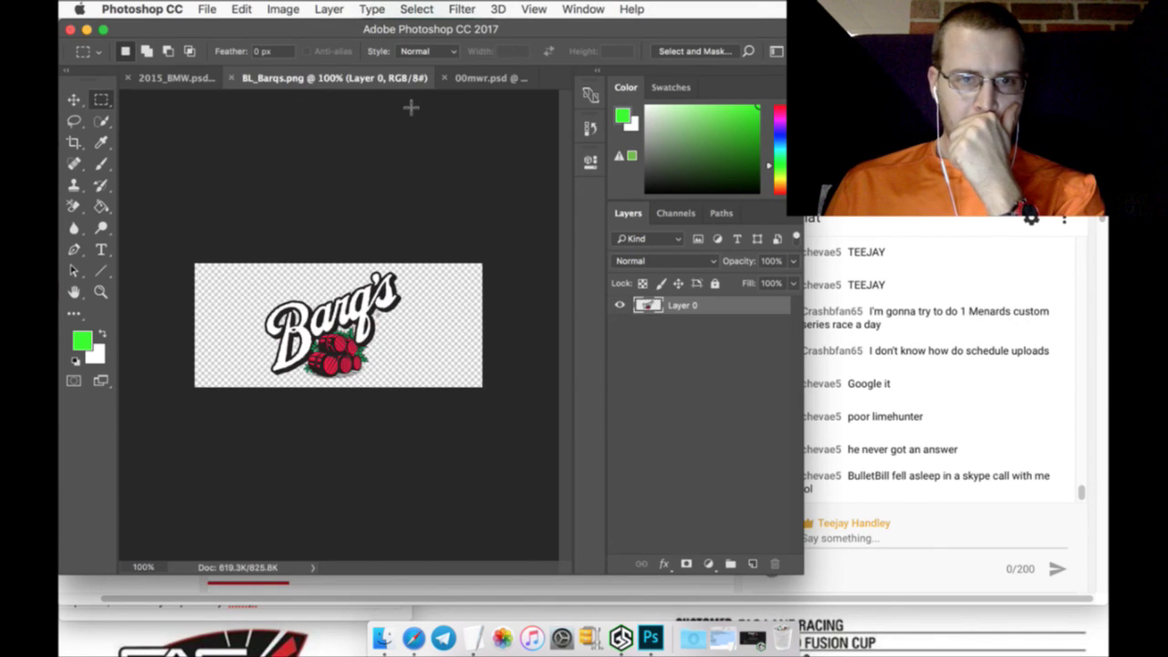
{"action": "left_click", "coordinate": [75, 100]}
{"action": "left_click_drag", "start_coordinate": [333, 324], "coordinate": [208, 74]}
{"action": "left_click_drag", "start_coordinate": [221, 339], "coordinate": [234, 341]}
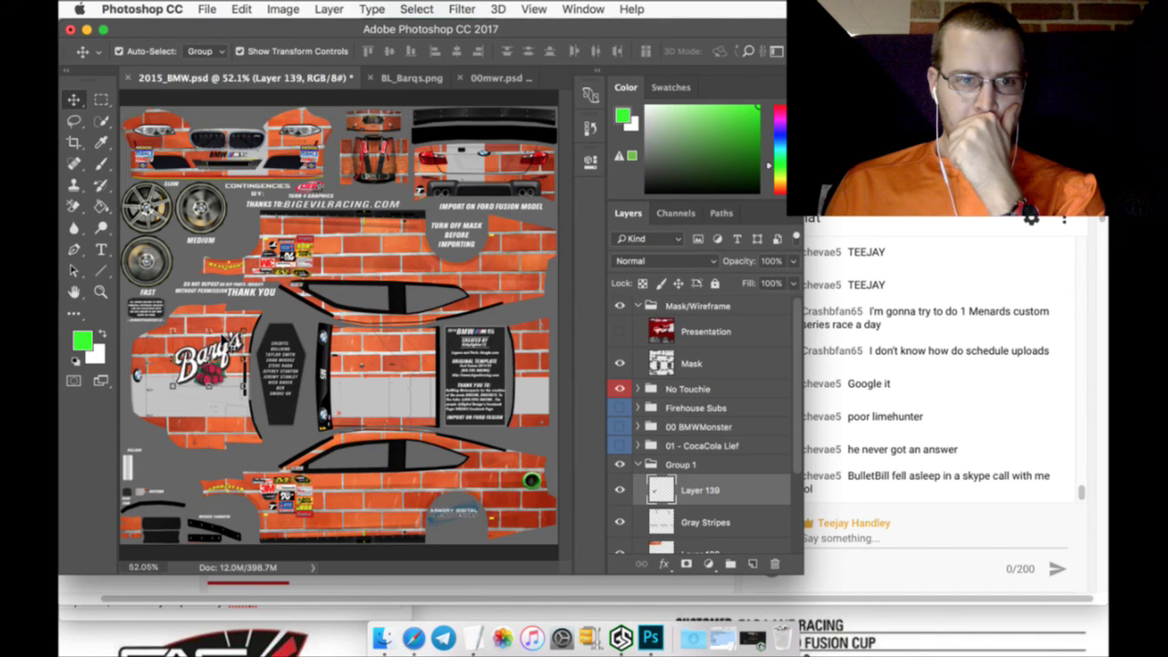
Rotate the Barq's logo 90° and enlarge it to about 164% across the hood
{"action": "key", "text": "super+t"}
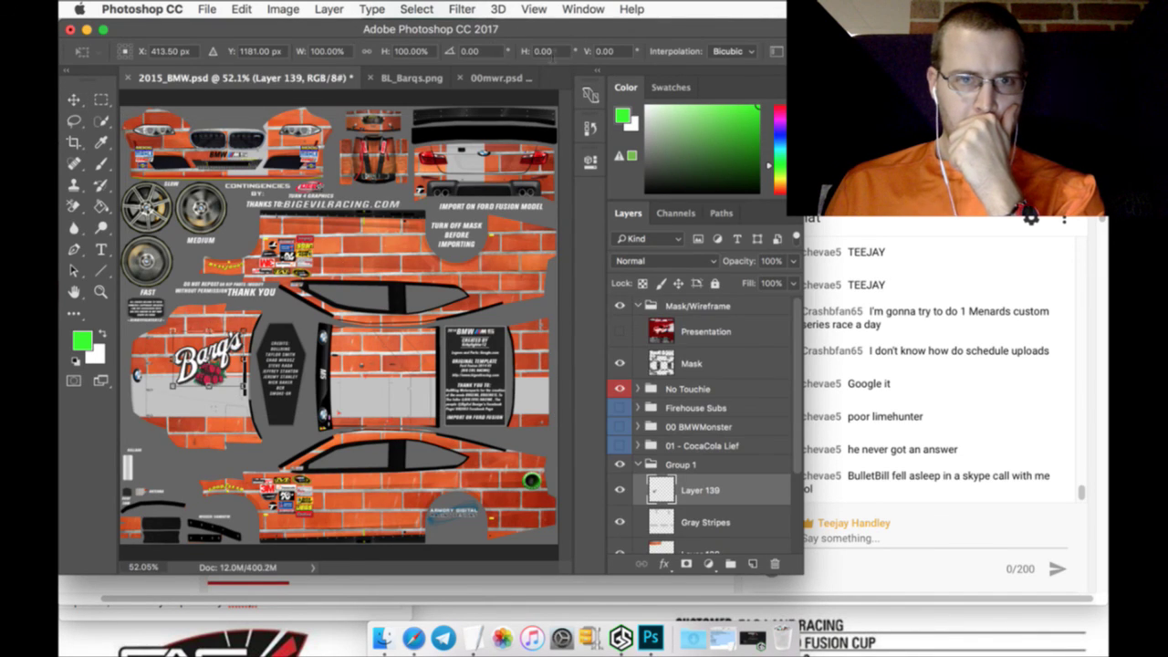
{"action": "left_click", "coordinate": [483, 52]}
{"action": "type", "text": "90"}
{"action": "key", "text": "Return"}
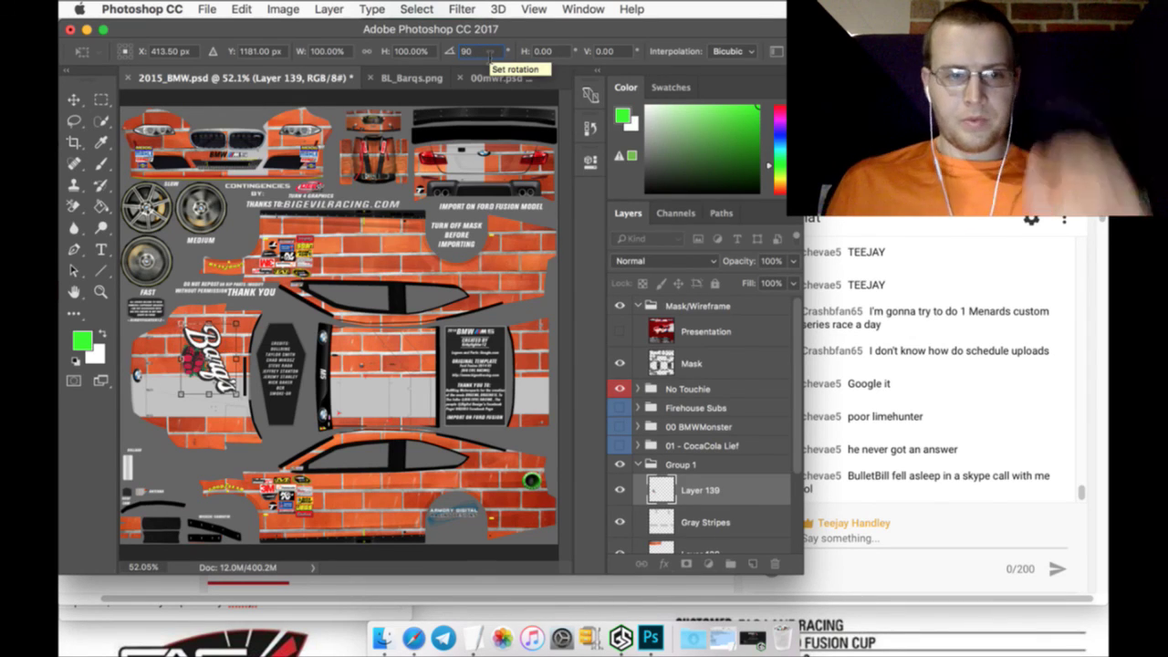
{"action": "left_click_drag", "start_coordinate": [214, 365], "coordinate": [229, 338]}
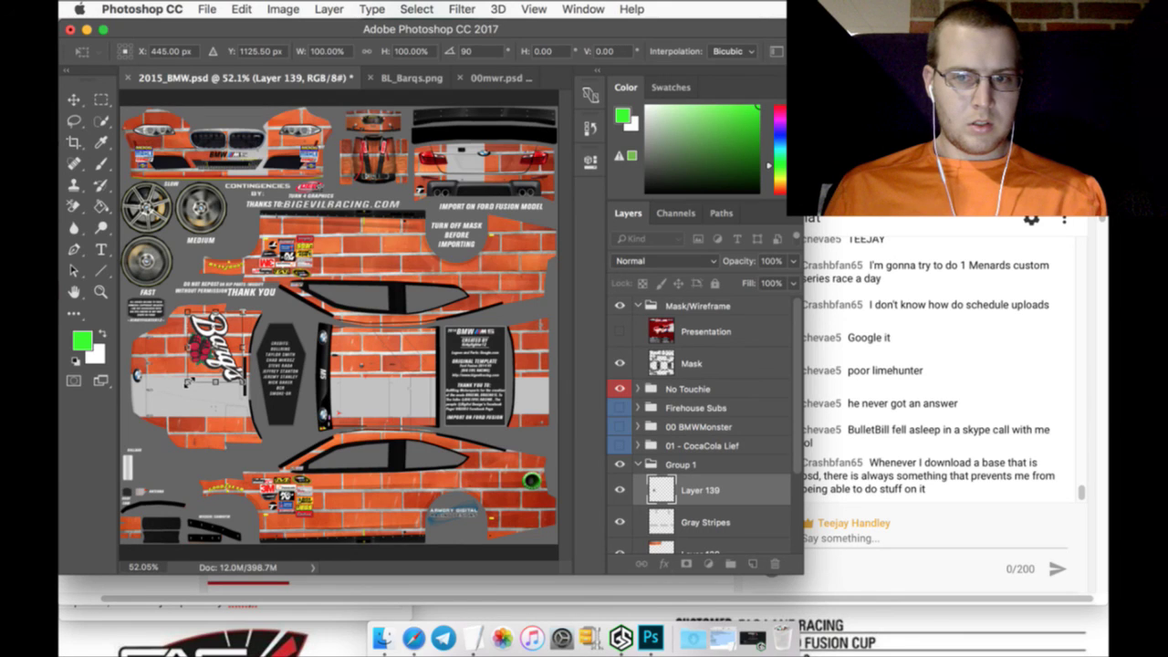
{"action": "left_click_drag", "start_coordinate": [187, 382], "coordinate": [140, 422]}
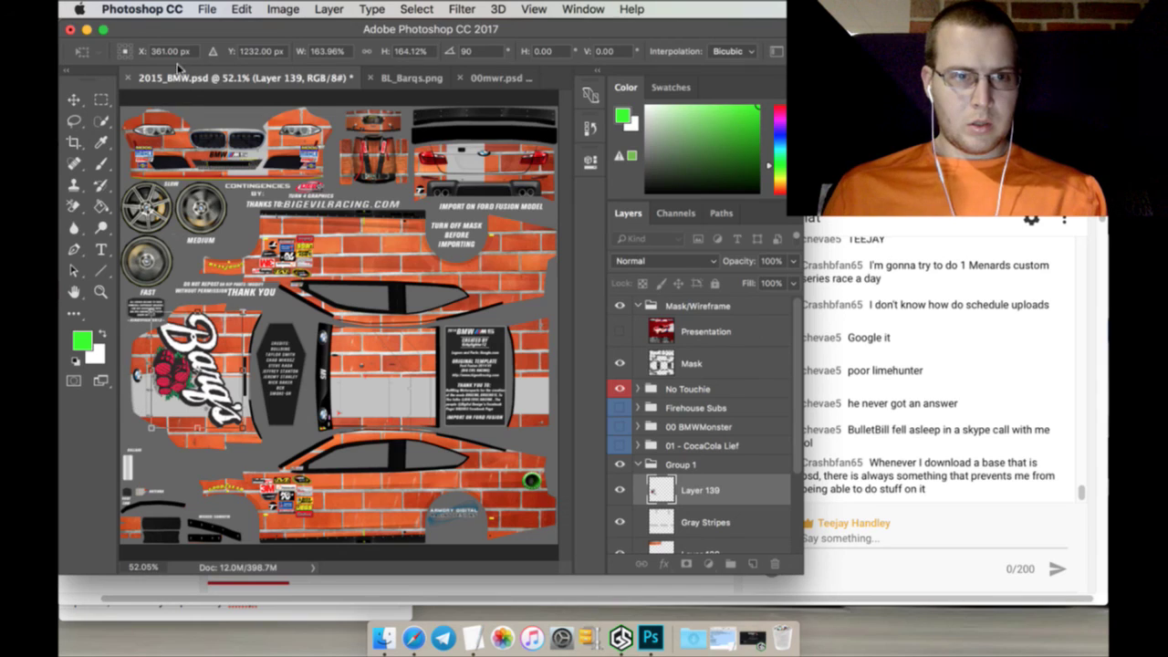
Nudge the hood's Barq's logo toward the windshield to X 398 px and apply the transformation
{"action": "key", "text": "Right"}
{"action": "key", "text": "Right"}
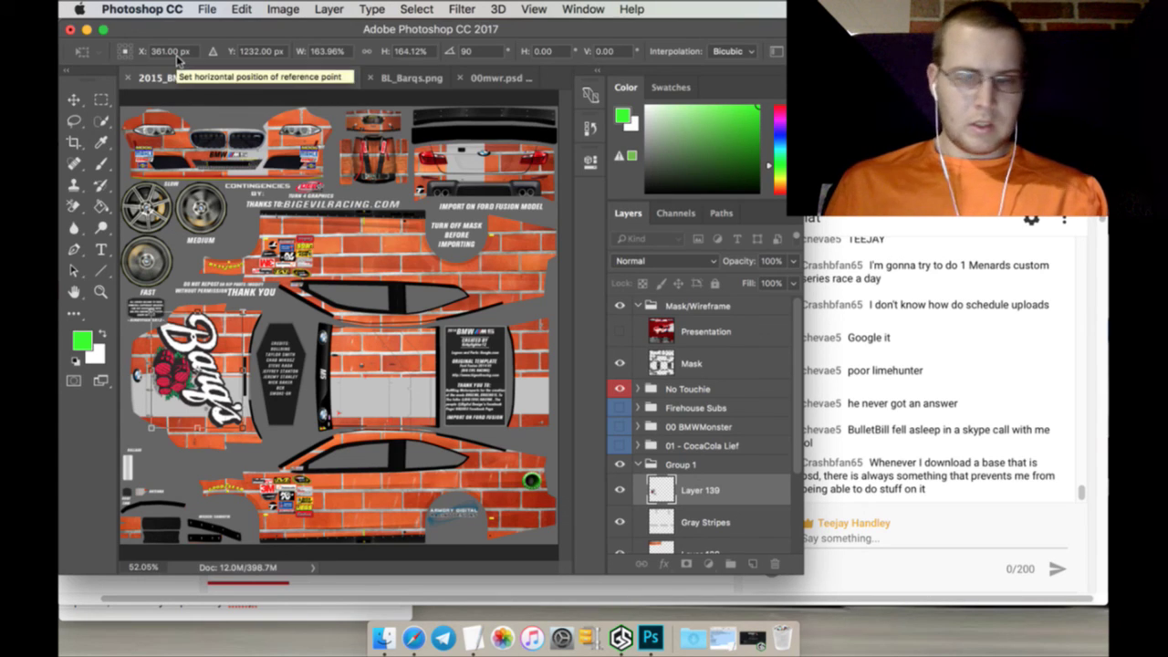
{"action": "key", "text": "Right"}
{"action": "key", "text": "Right"}
{"action": "key", "text": "Right"}
{"action": "key", "text": "Right"}
{"action": "key", "text": "Right"}
{"action": "key", "text": "Right"}
{"action": "key", "text": "Right"}
{"action": "key", "text": "Right"}
{"action": "key", "text": "Right"}
{"action": "key", "text": "Right"}
{"action": "key", "text": "Right"}
{"action": "key", "text": "Right"}
{"action": "key", "text": "Right"}
{"action": "key", "text": "Right"}
{"action": "key", "text": "Right"}
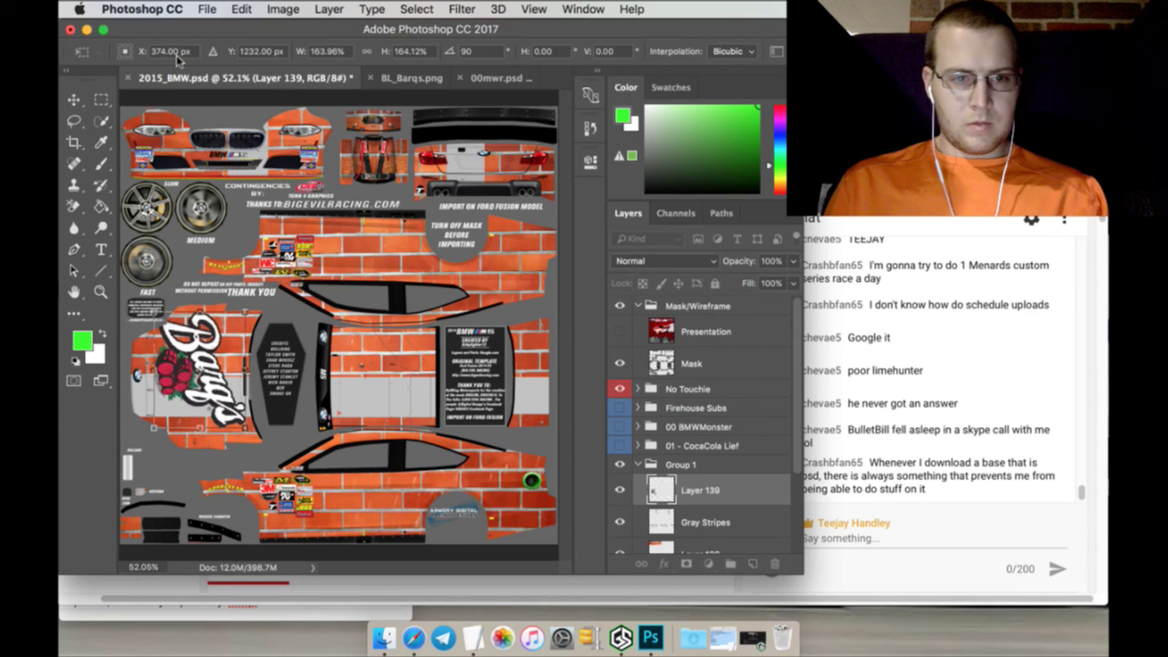
{"action": "key", "text": "Right"}
{"action": "key", "text": "Right"}
{"action": "key", "text": "Right"}
{"action": "key", "text": "Right"}
{"action": "key", "text": "Right"}
{"action": "key", "text": "Right"}
{"action": "key", "text": "Right"}
{"action": "key", "text": "Right"}
{"action": "key", "text": "Right"}
{"action": "key", "text": "Right"}
{"action": "key", "text": "Right"}
{"action": "key", "text": "Right"}
{"action": "key", "text": "Right"}
{"action": "key", "text": "Right"}
{"action": "key", "text": "Right"}
{"action": "key", "text": "Right"}
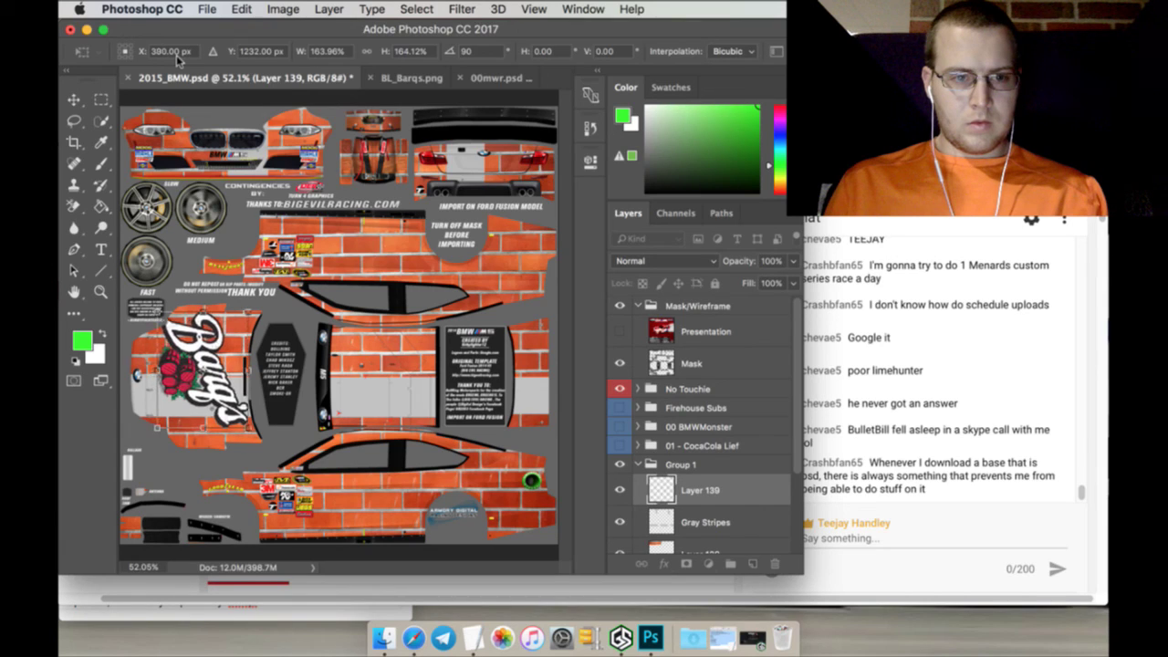
{"action": "key", "text": "Left"}
{"action": "key", "text": "Left"}
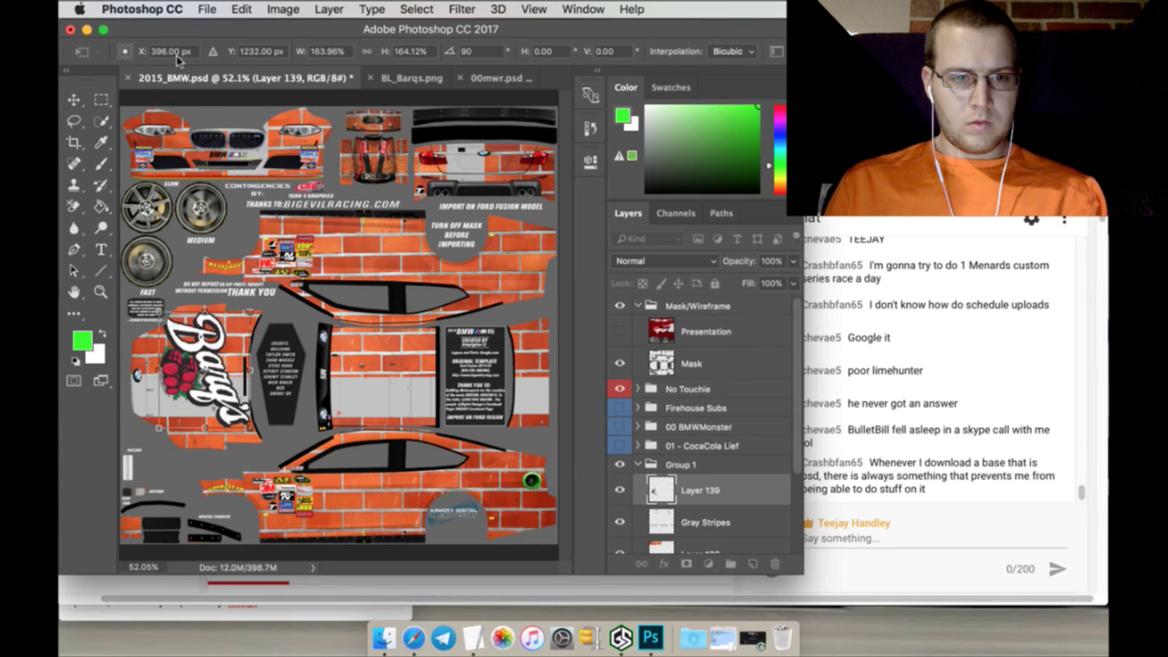
{"action": "key", "text": "Right"}
{"action": "key", "text": "Right"}
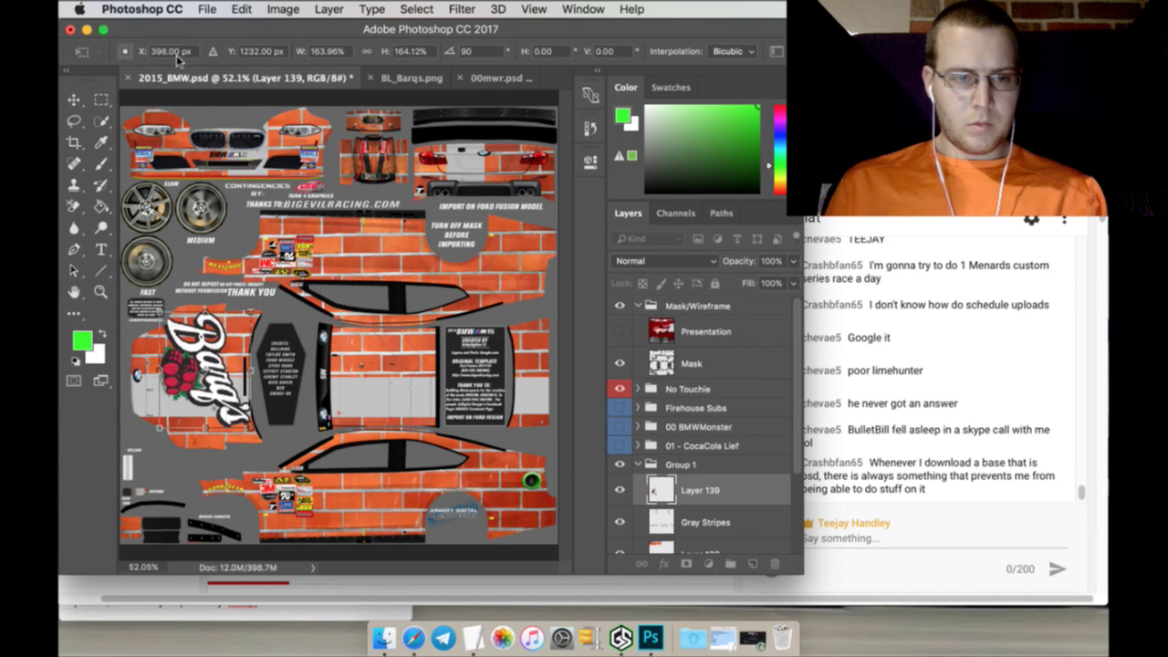
{"action": "left_click", "coordinate": [102, 101]}
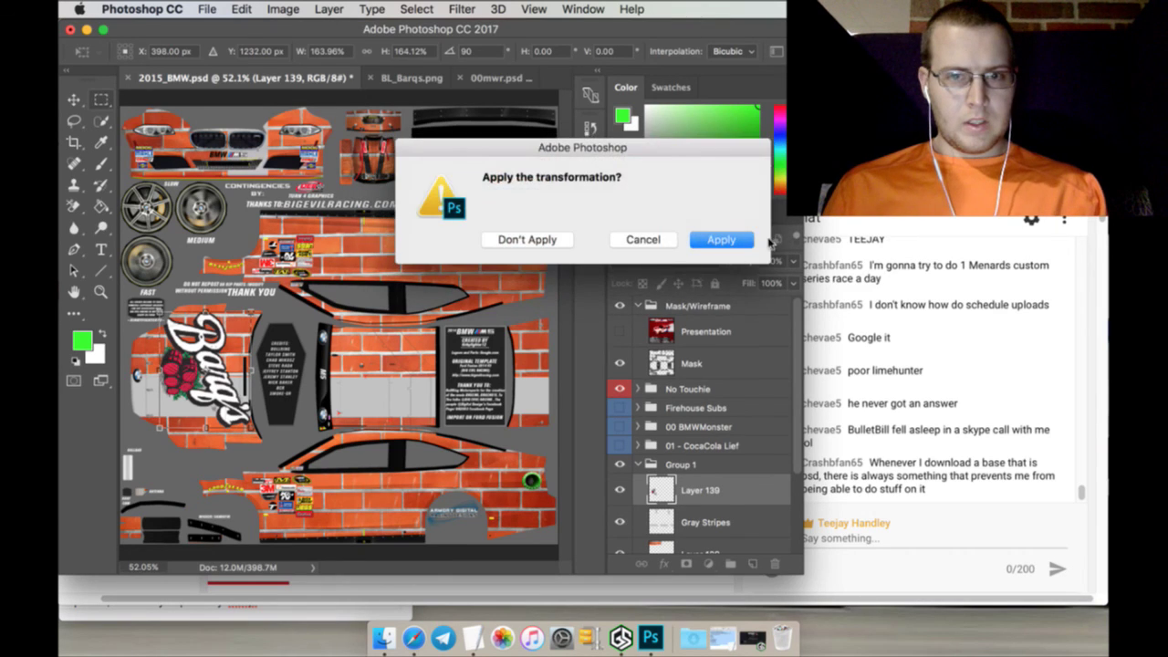
{"action": "left_click", "coordinate": [737, 240]}
Apply the hood logo's transformation, duplicate its layer and rotate the copy -90°
{"action": "right_click", "coordinate": [738, 492]}
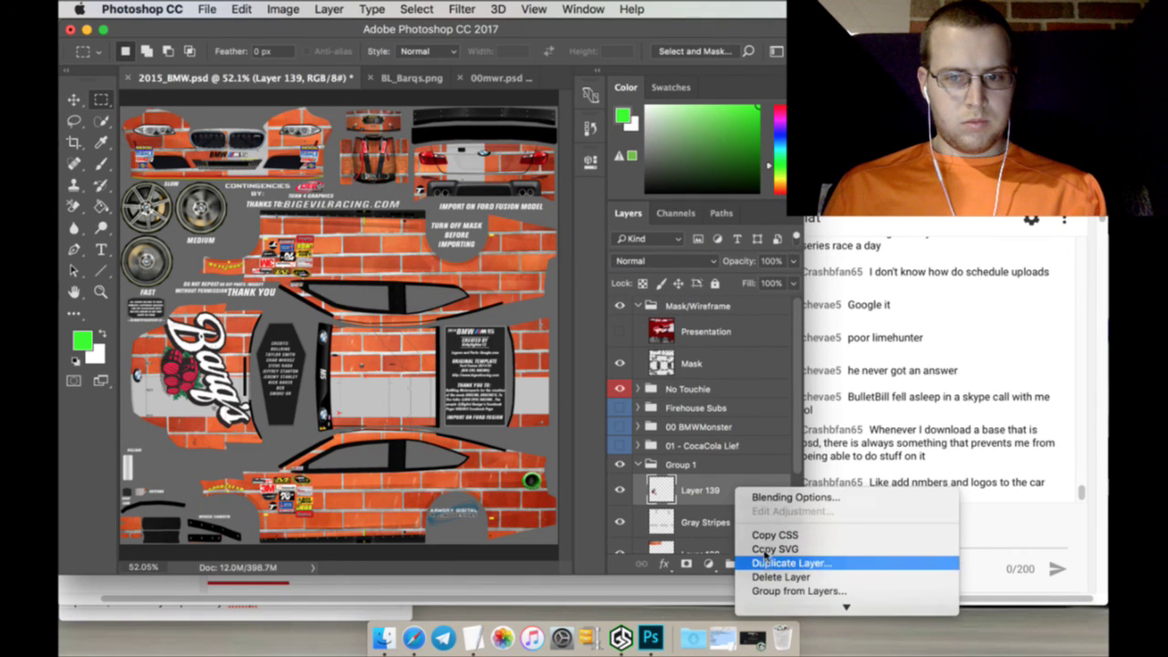
{"action": "left_click", "coordinate": [768, 562]}
{"action": "left_click", "coordinate": [739, 246]}
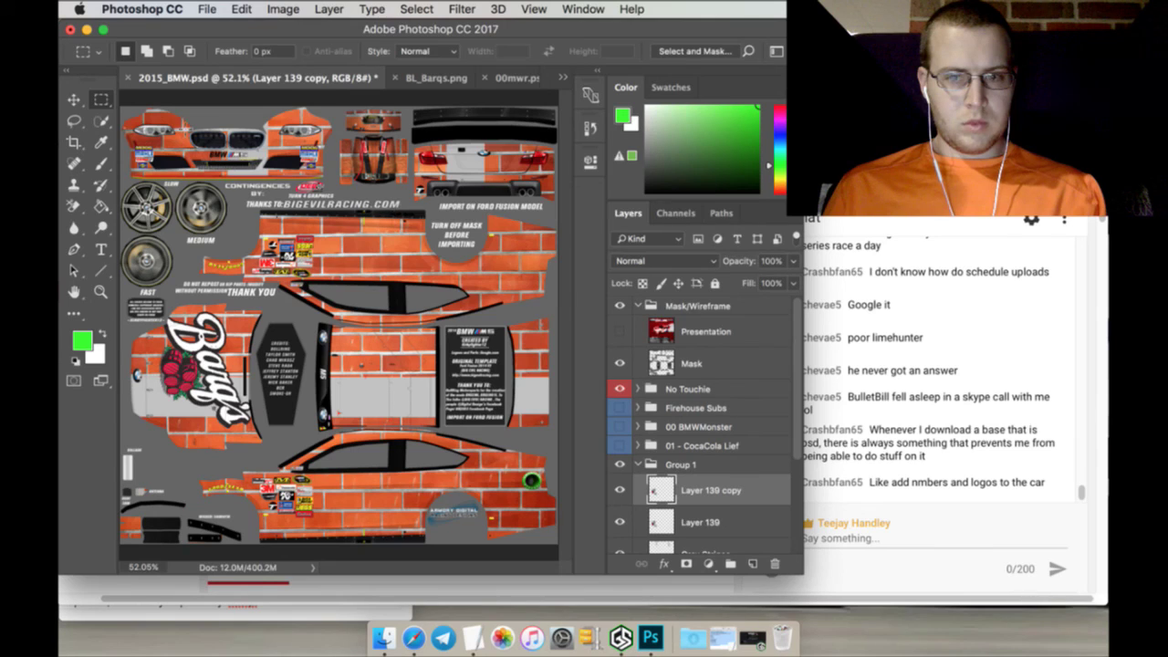
{"action": "left_click", "coordinate": [74, 99]}
{"action": "key", "text": "ctrl+t"}
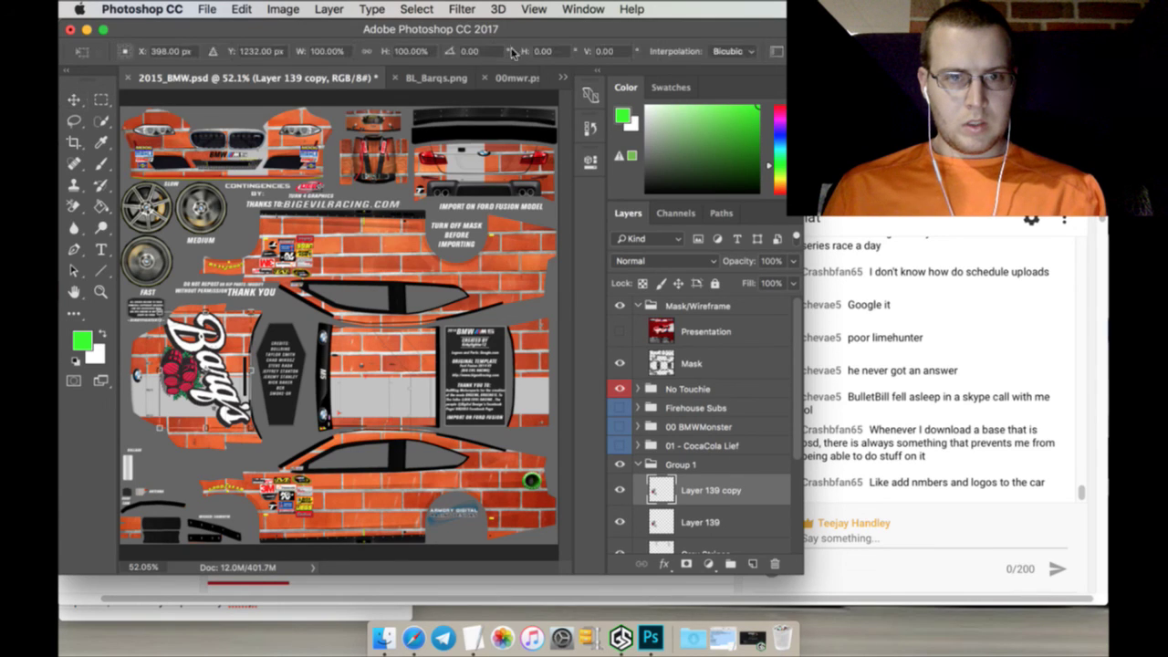
{"action": "left_click", "coordinate": [483, 52]}
{"action": "type", "text": "-90"}
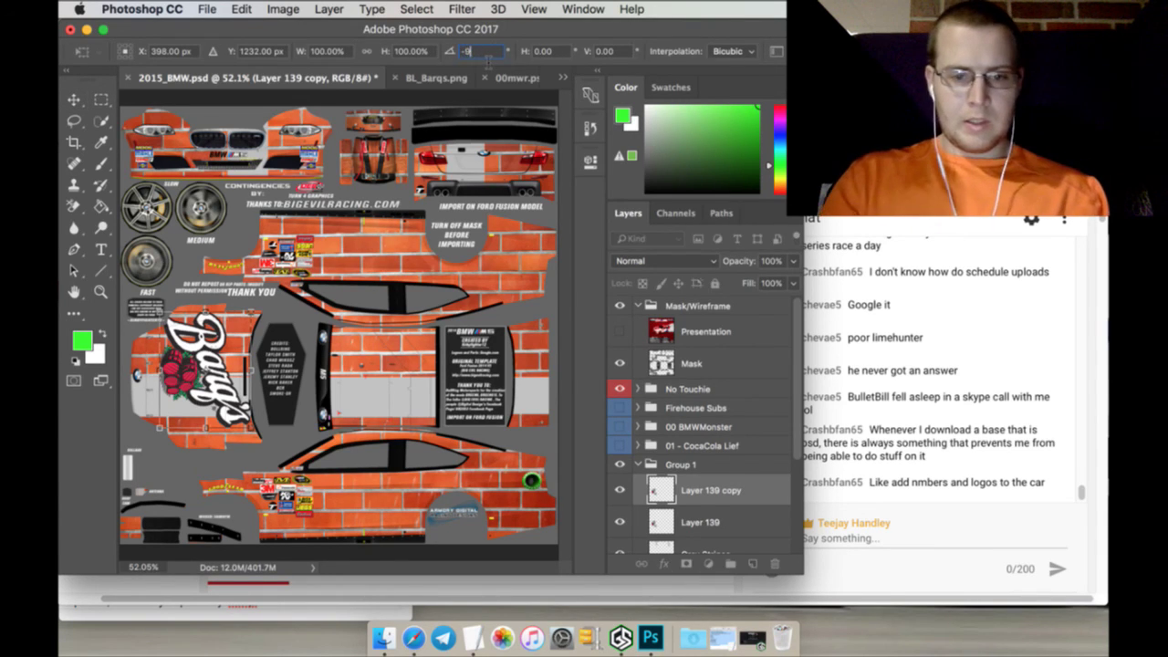
{"action": "key", "text": "Return"}
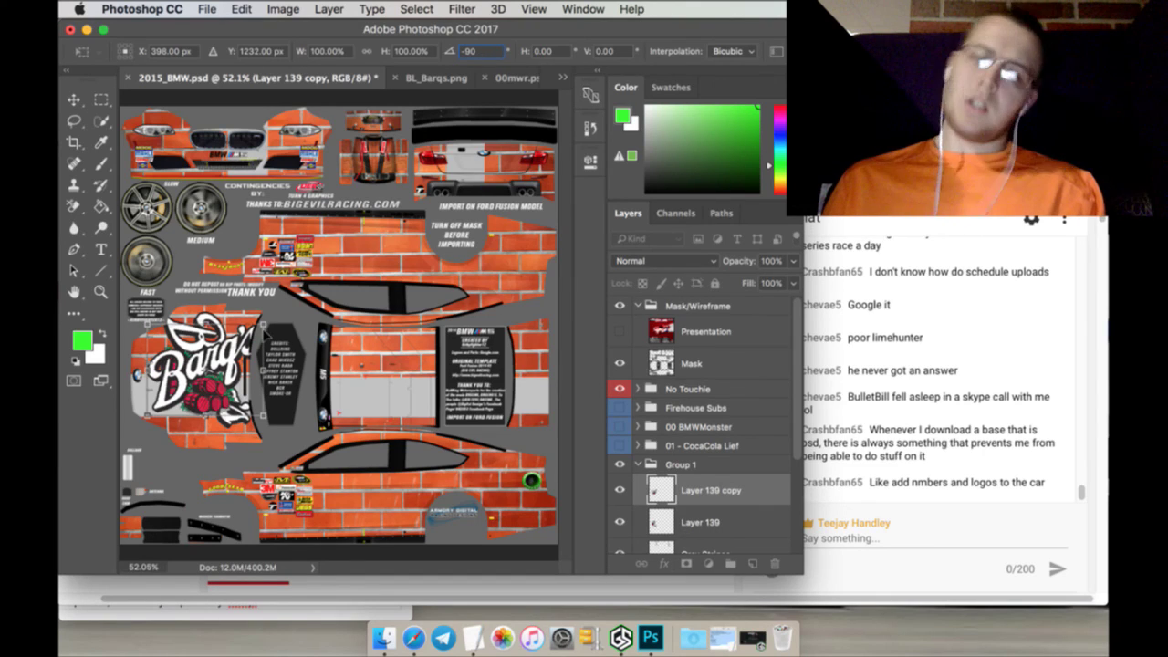
Shrink the copied Barq's logo to about 48%, place it on the lower side's rear quarter panel and apply the transformation
{"action": "left_click_drag", "start_coordinate": [207, 327], "coordinate": [513, 446]}
{"action": "left_click_drag", "start_coordinate": [426, 434], "coordinate": [515, 452]}
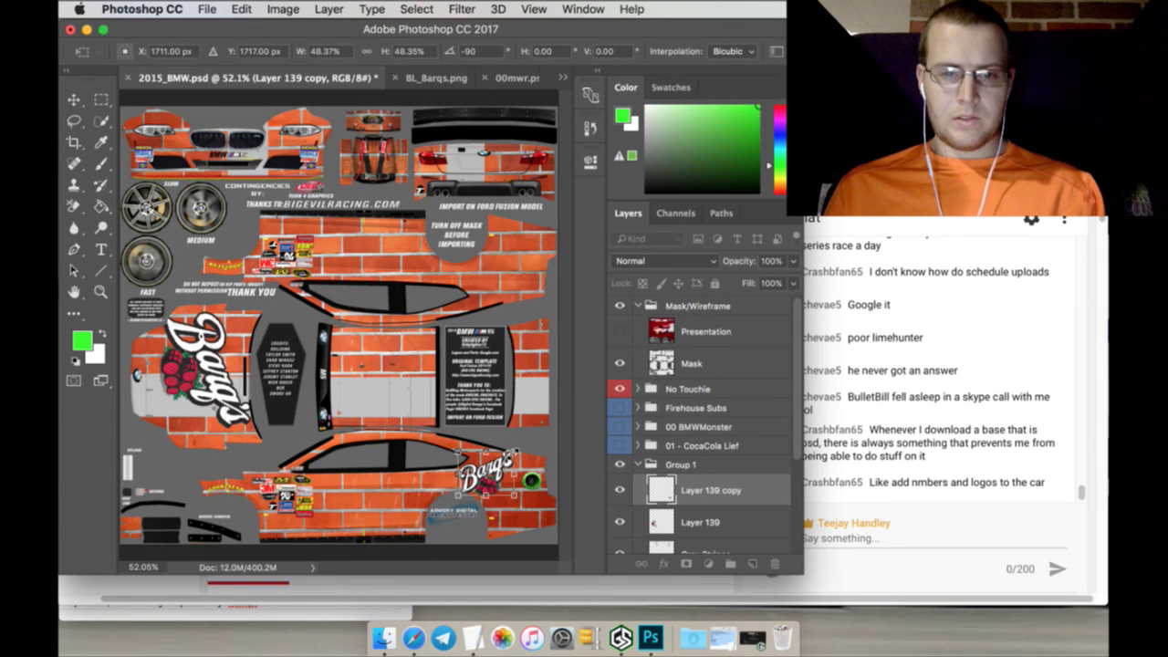
{"action": "left_click", "coordinate": [102, 100]}
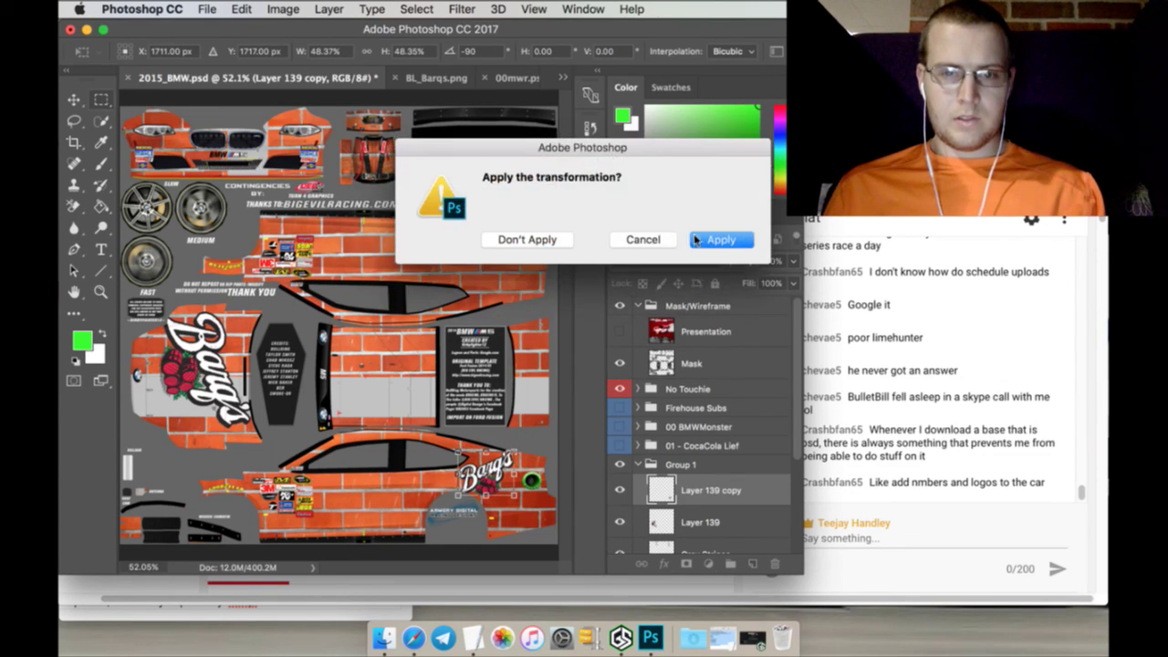
{"action": "left_click", "coordinate": [722, 240]}
Duplicate the rear quarter panel's Barq's logo layer and rotate the new copy 180°
{"action": "right_click", "coordinate": [708, 490]}
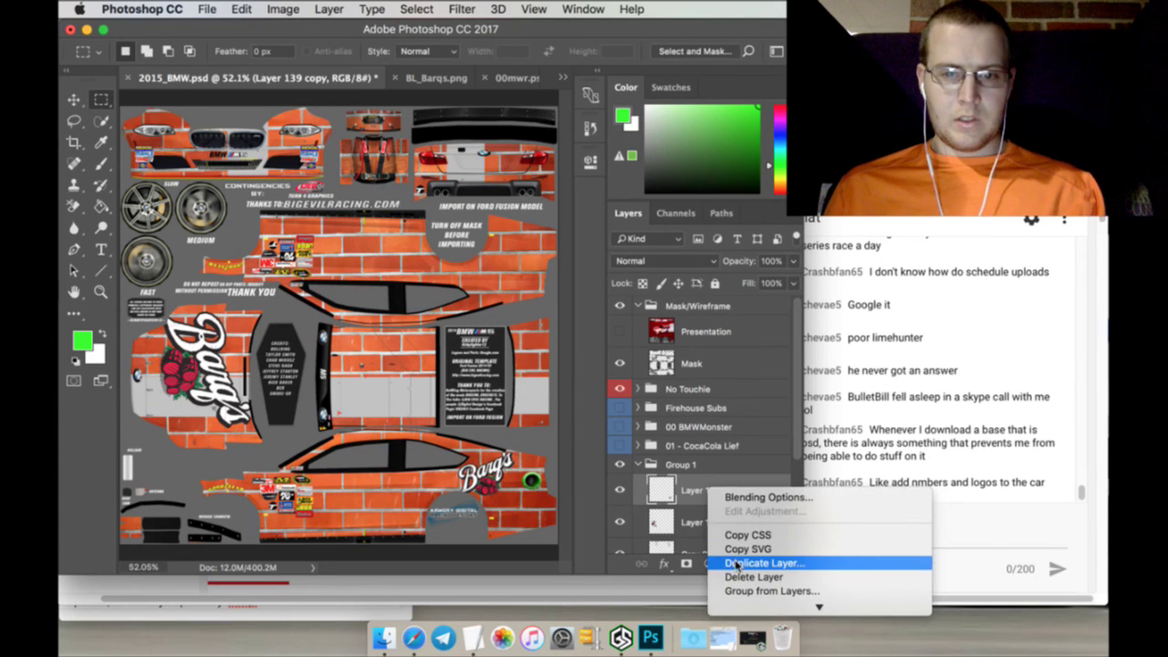
{"action": "left_click", "coordinate": [729, 562]}
{"action": "key", "text": "Return"}
{"action": "key", "text": "v"}
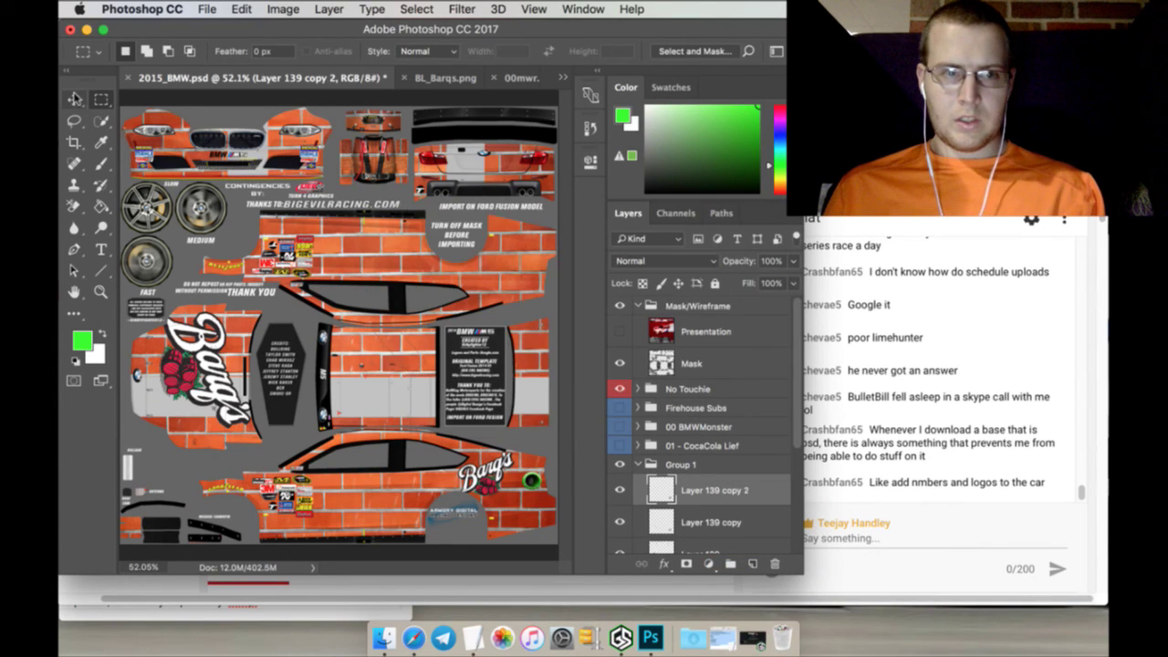
{"action": "key", "text": "super+t"}
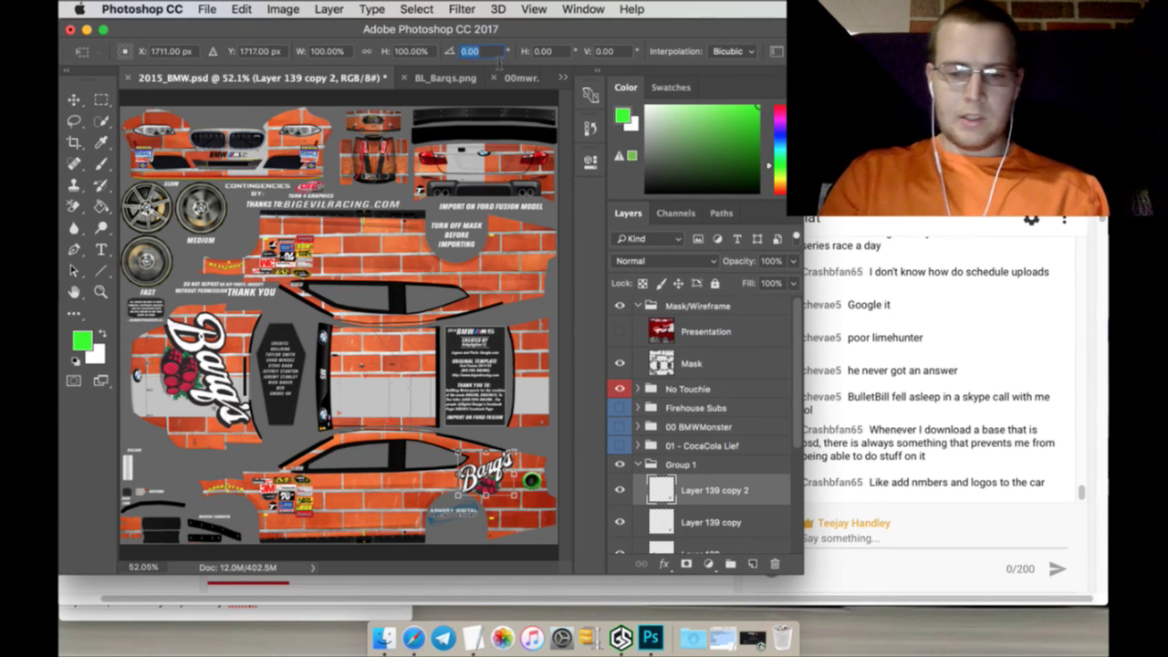
{"action": "type", "text": "180"}
{"action": "key", "text": "Return"}
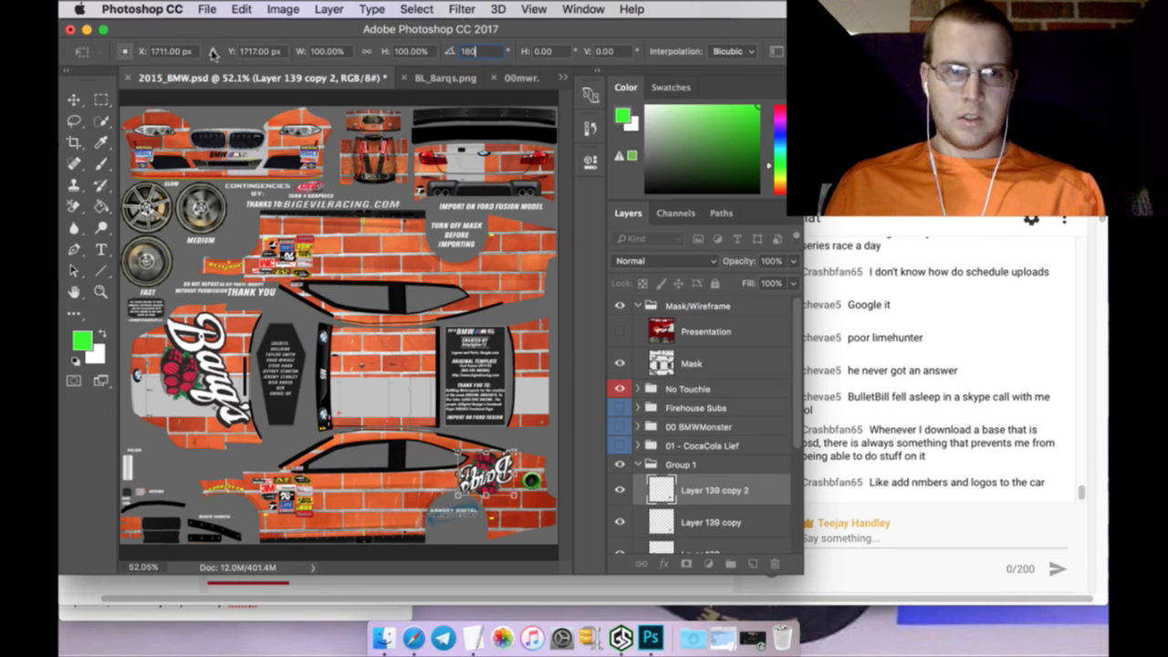
Move the rotated Barq's copy onto the opposite side's rear quarter panel at Y 750 px and apply the transformation
{"action": "left_click", "coordinate": [258, 52]}
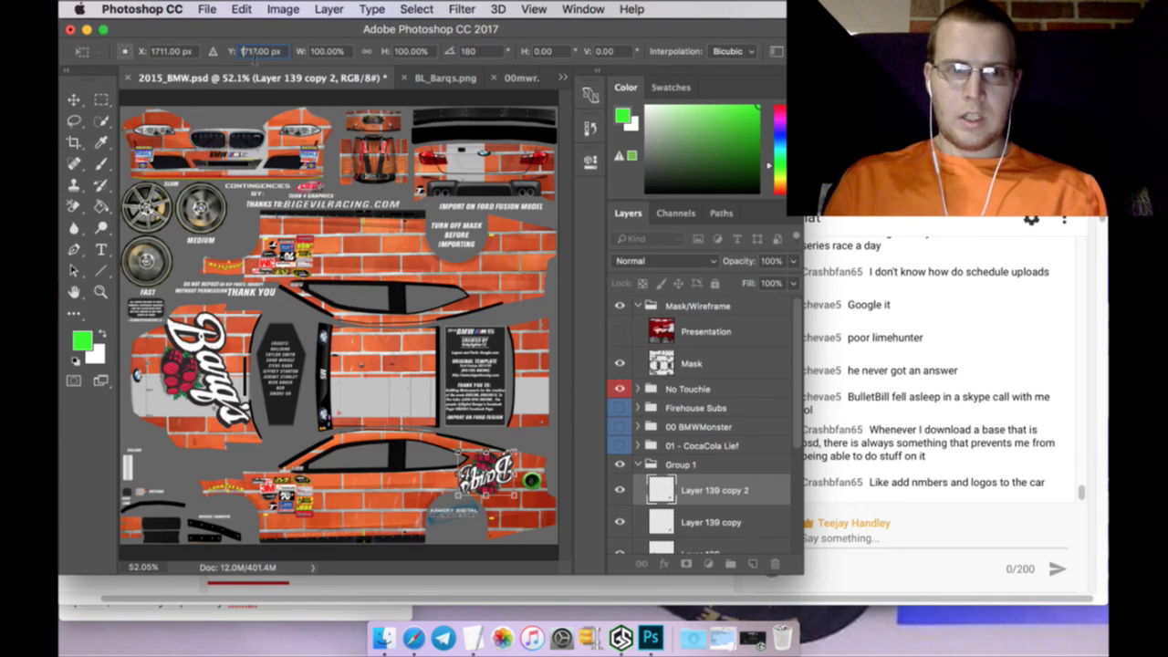
{"action": "type", "text": "717"}
{"action": "key", "text": "Return"}
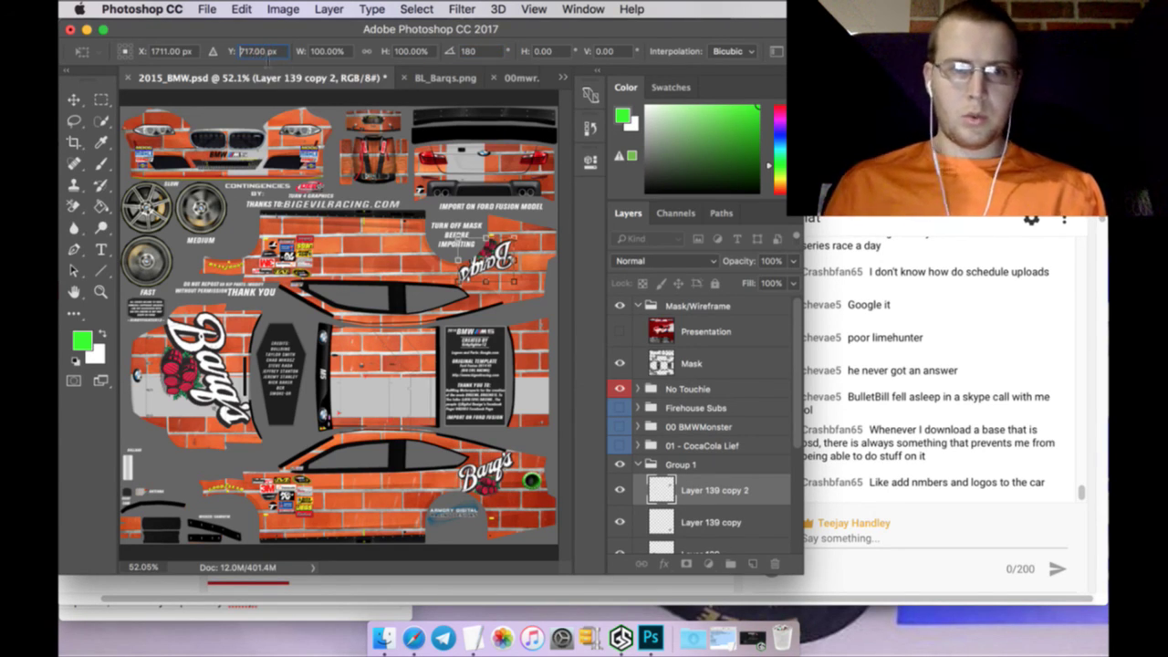
{"action": "left_click_drag", "start_coordinate": [229, 45], "coordinate": [259, 46]}
{"action": "left_click", "coordinate": [101, 100]}
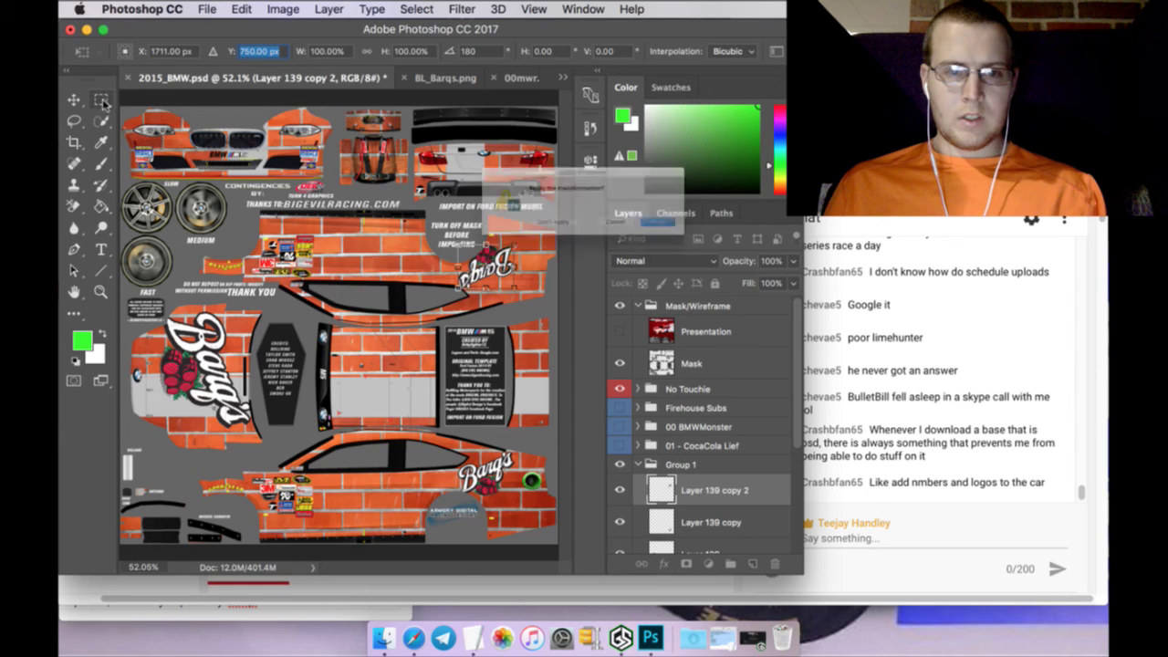
{"action": "left_click", "coordinate": [707, 240]}
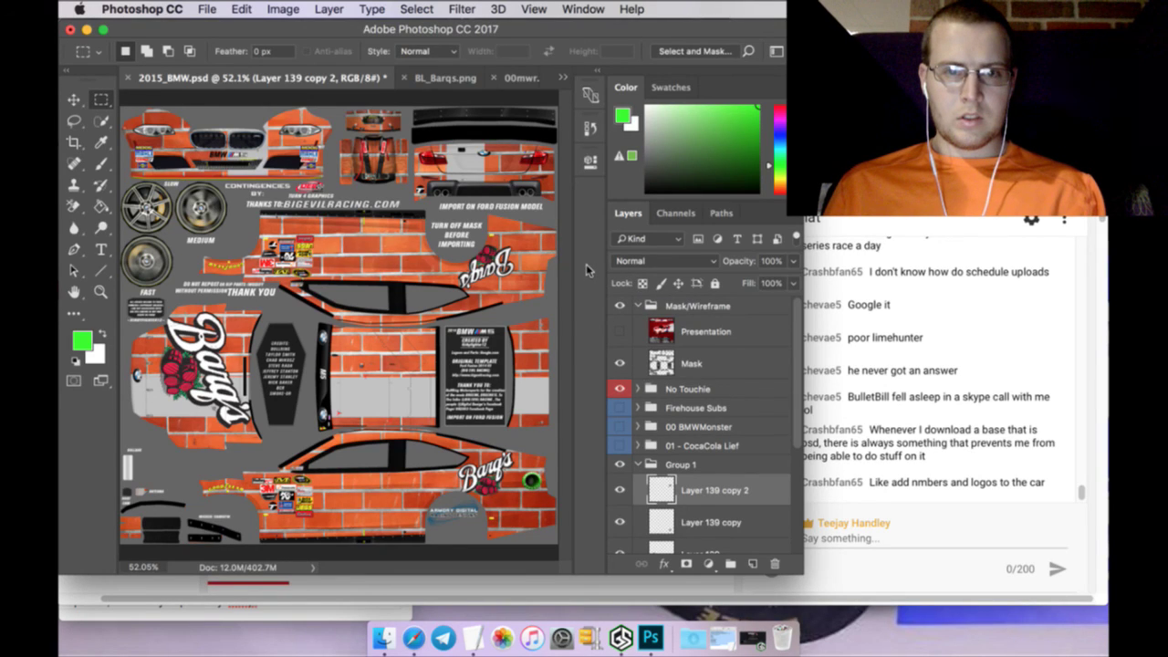
Add a new layer above Gray Stripes and sample the stripe's light gray from the roof as the foreground color
{"action": "scroll", "coordinate": [706, 488], "scroll_direction": "down", "scroll_amount": 3}
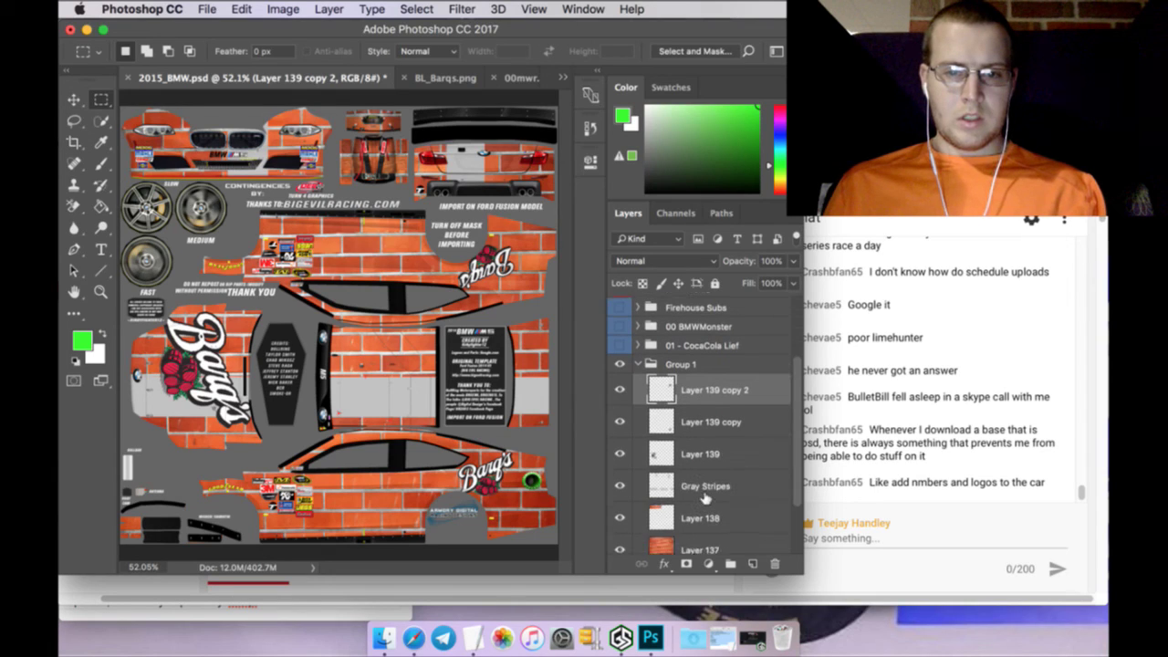
{"action": "left_click", "coordinate": [705, 493]}
{"action": "left_click", "coordinate": [754, 563]}
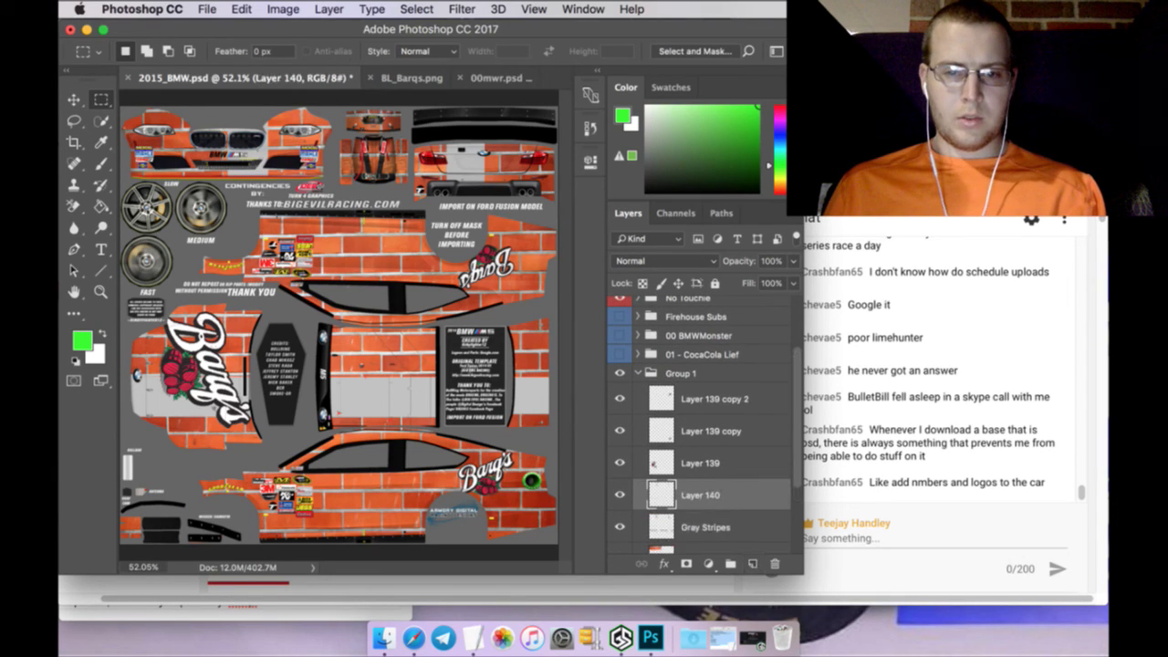
{"action": "left_click", "coordinate": [104, 143]}
{"action": "left_click", "coordinate": [366, 404]}
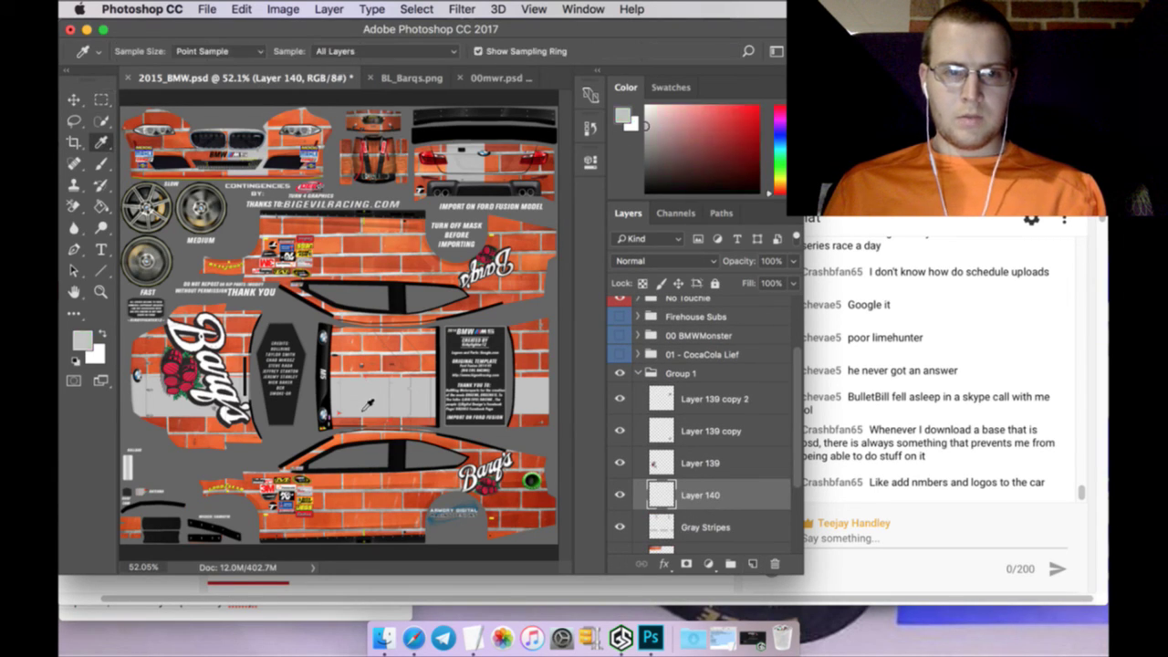
Select the rear bumper and decklid area, brush it solid gray on the new layer, and clear the selection
{"action": "left_click", "coordinate": [101, 100]}
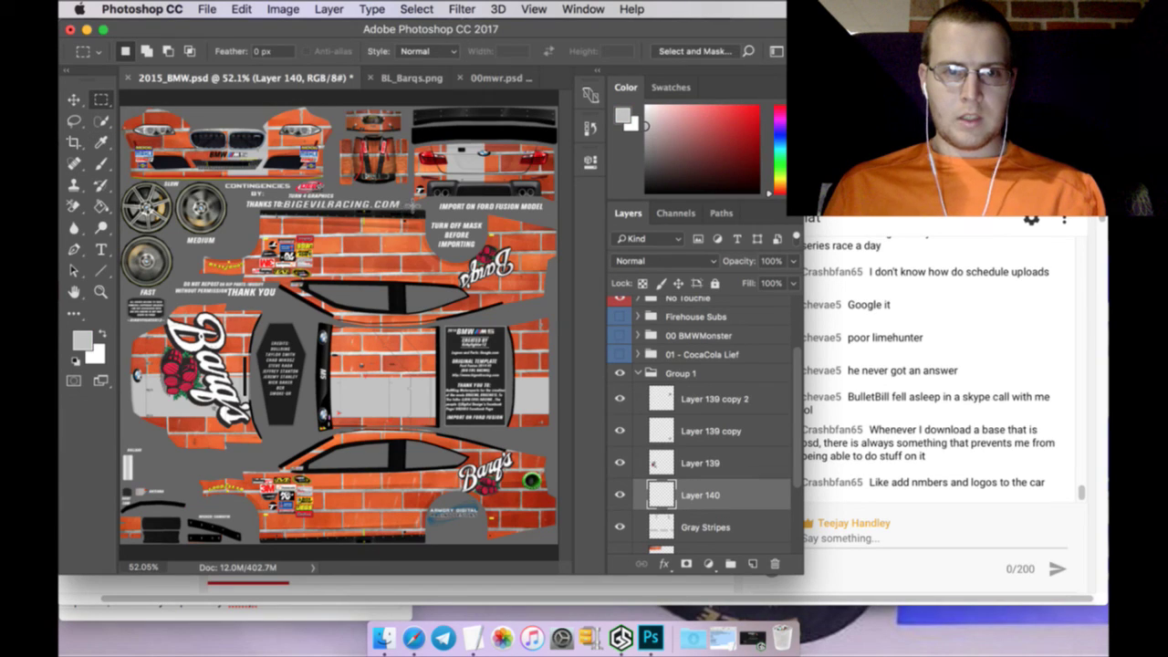
{"action": "left_click_drag", "start_coordinate": [412, 201], "coordinate": [639, 60]}
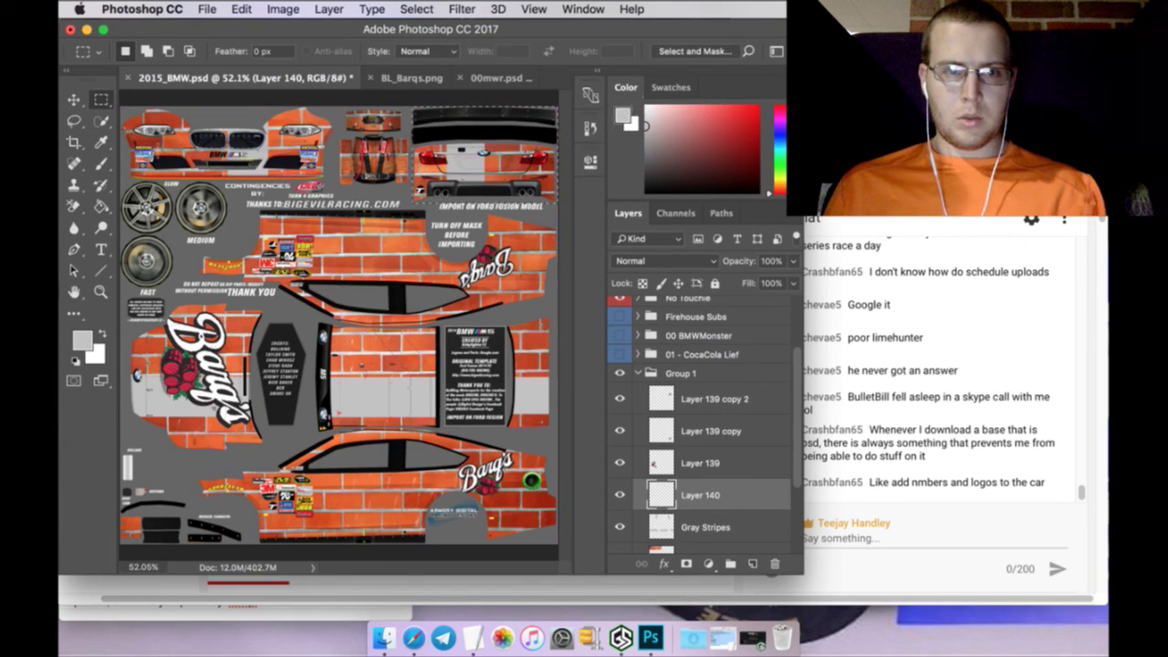
{"action": "left_click", "coordinate": [101, 164]}
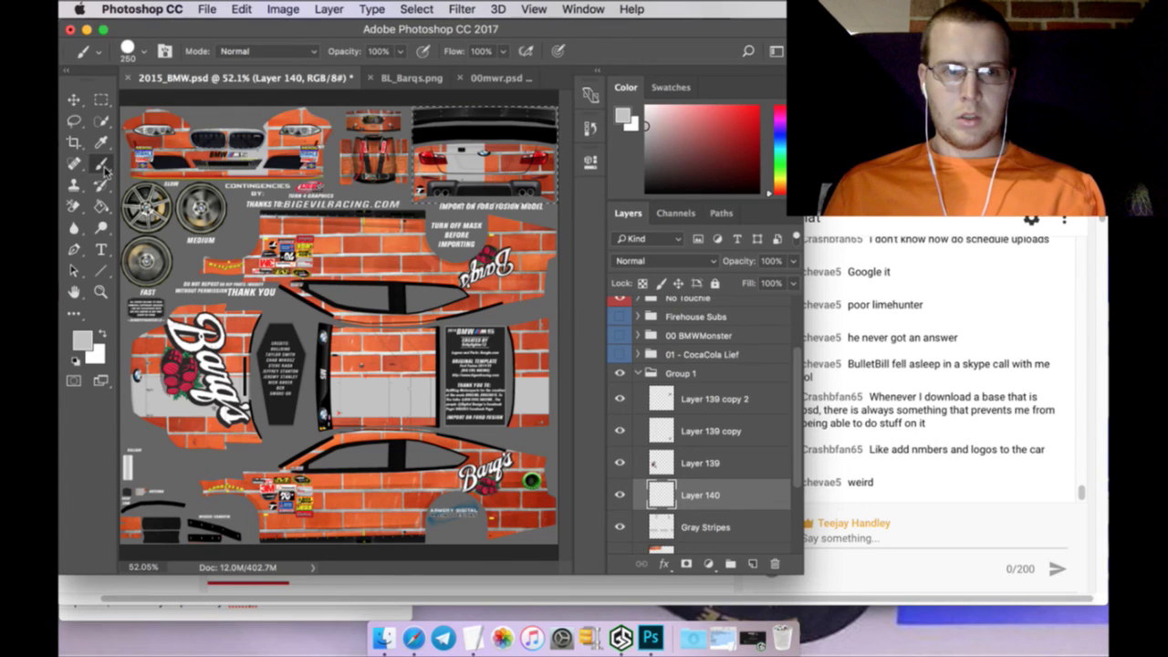
{"action": "left_click_drag", "start_coordinate": [420, 164], "coordinate": [547, 163]}
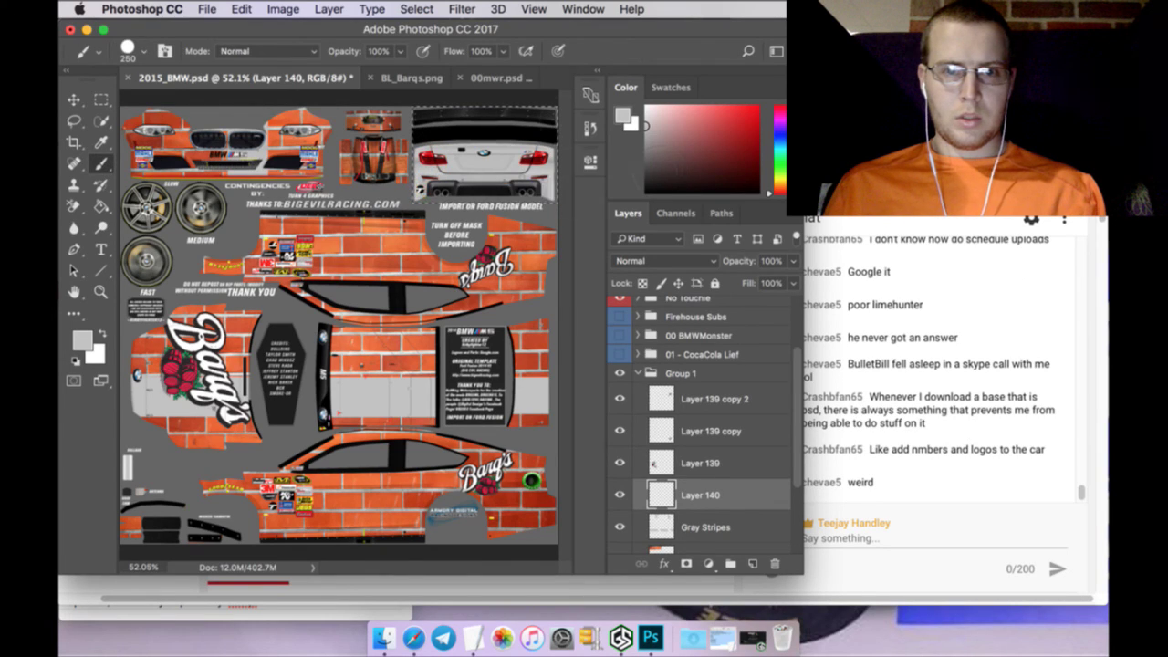
{"action": "left_click", "coordinate": [101, 99]}
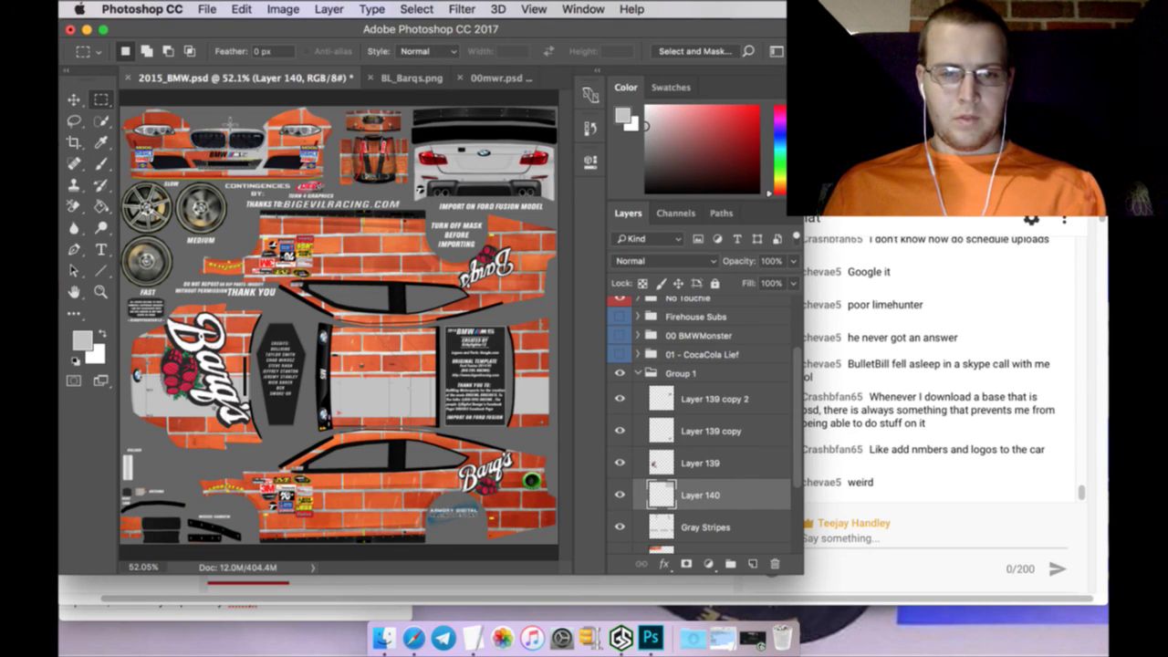
Close BL_Barqs.png and copy the 02 number from Layer 5 of 00mwr.psd into 2015_BMW.psd
{"action": "left_click", "coordinate": [371, 79]}
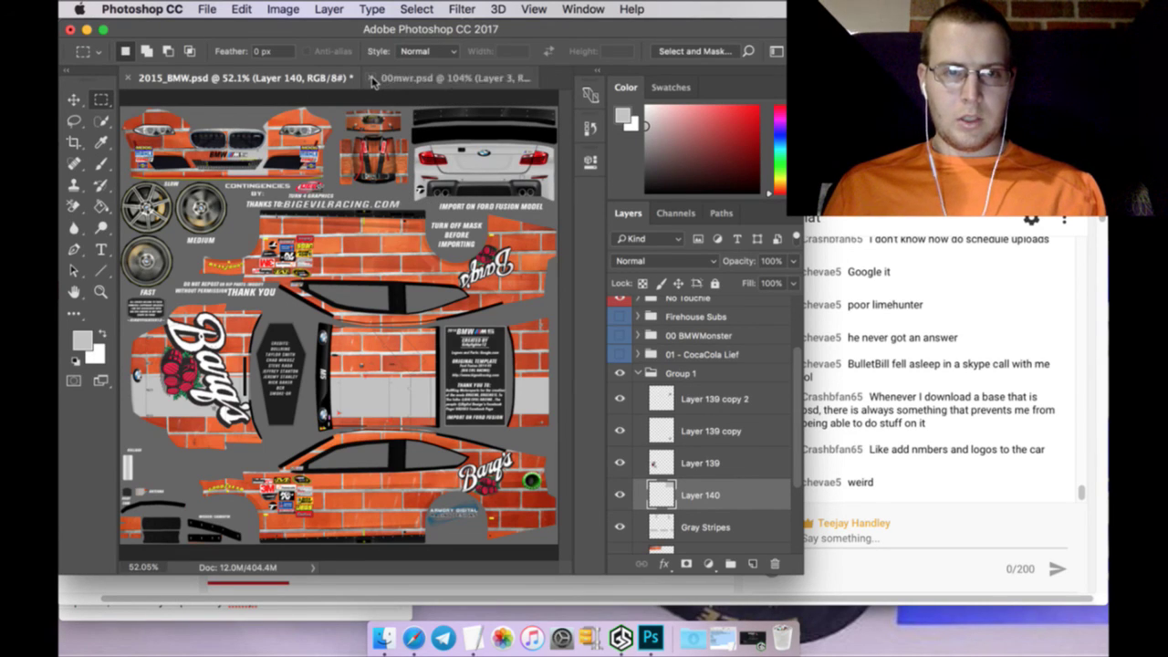
{"action": "left_click", "coordinate": [422, 78]}
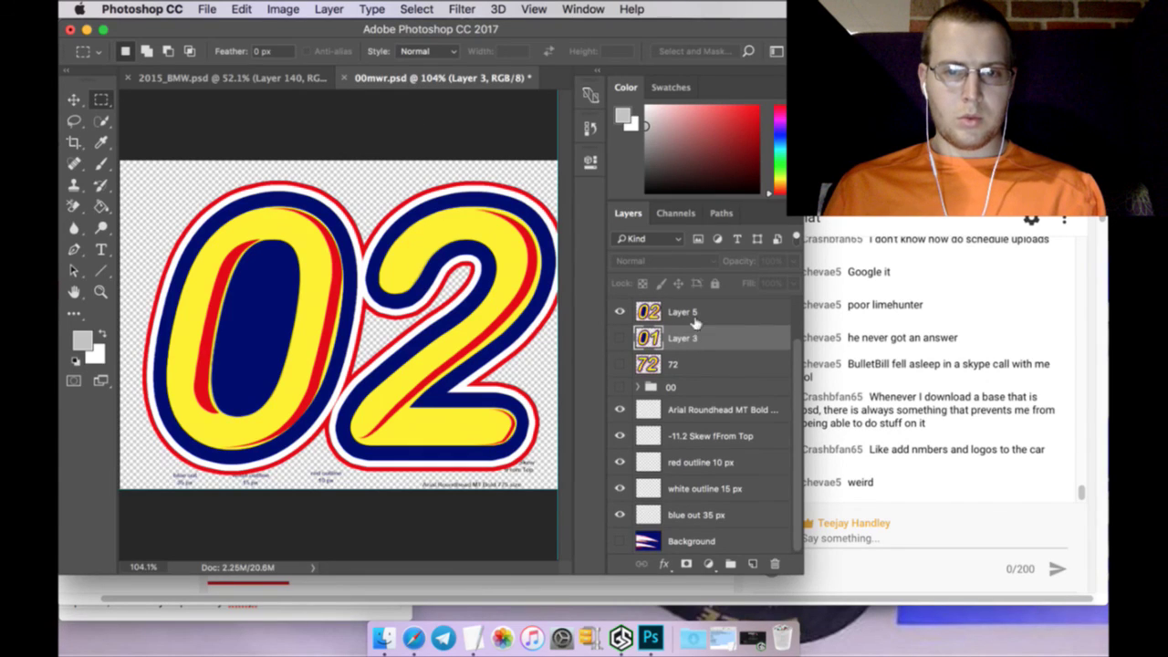
{"action": "left_click", "coordinate": [702, 310]}
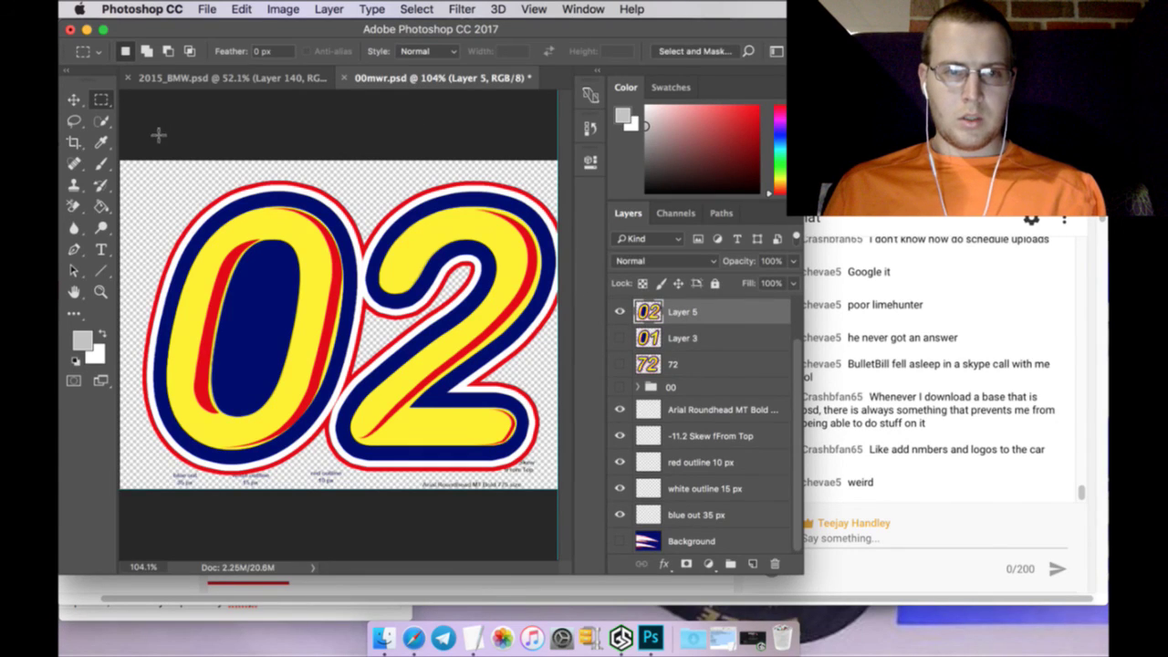
{"action": "left_click", "coordinate": [76, 99]}
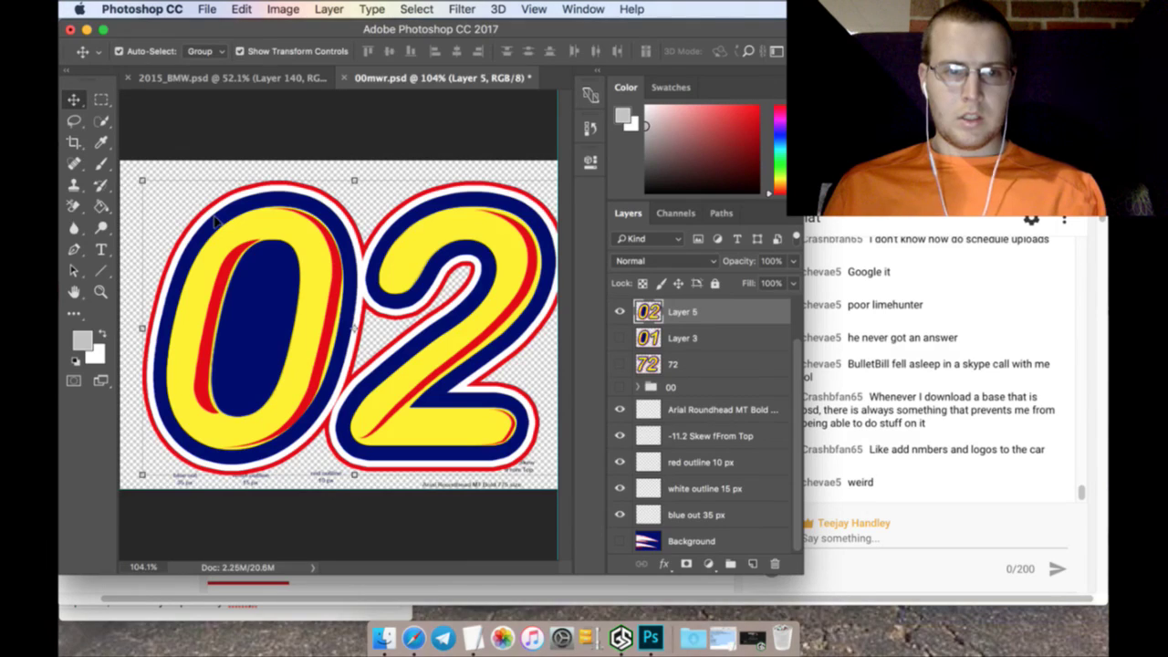
{"action": "left_click_drag", "start_coordinate": [215, 221], "coordinate": [220, 194]}
{"action": "key", "text": "ctrl+t"}
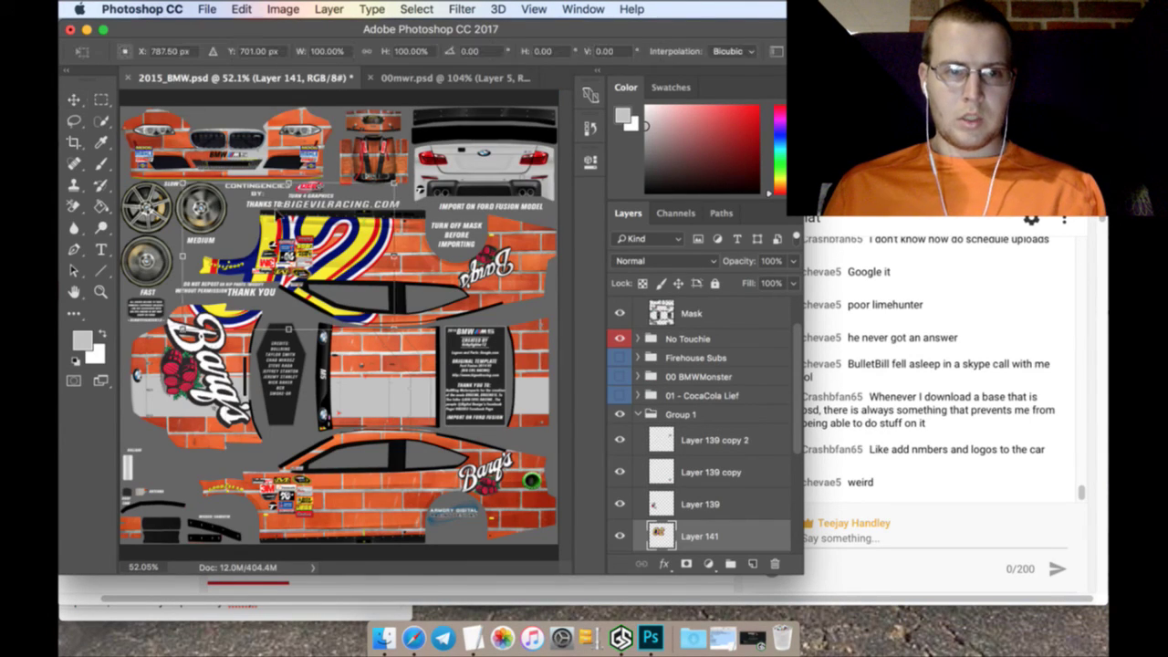
Scale the 02 number to about 36%, place it on the lower side's door at about X 1081, Y 1853.5 px and apply
{"action": "left_click_drag", "start_coordinate": [296, 228], "coordinate": [420, 383]}
{"action": "left_click_drag", "start_coordinate": [418, 455], "coordinate": [418, 453]}
{"action": "left_click_drag", "start_coordinate": [524, 381], "coordinate": [386, 464]}
{"action": "left_click", "coordinate": [102, 102]}
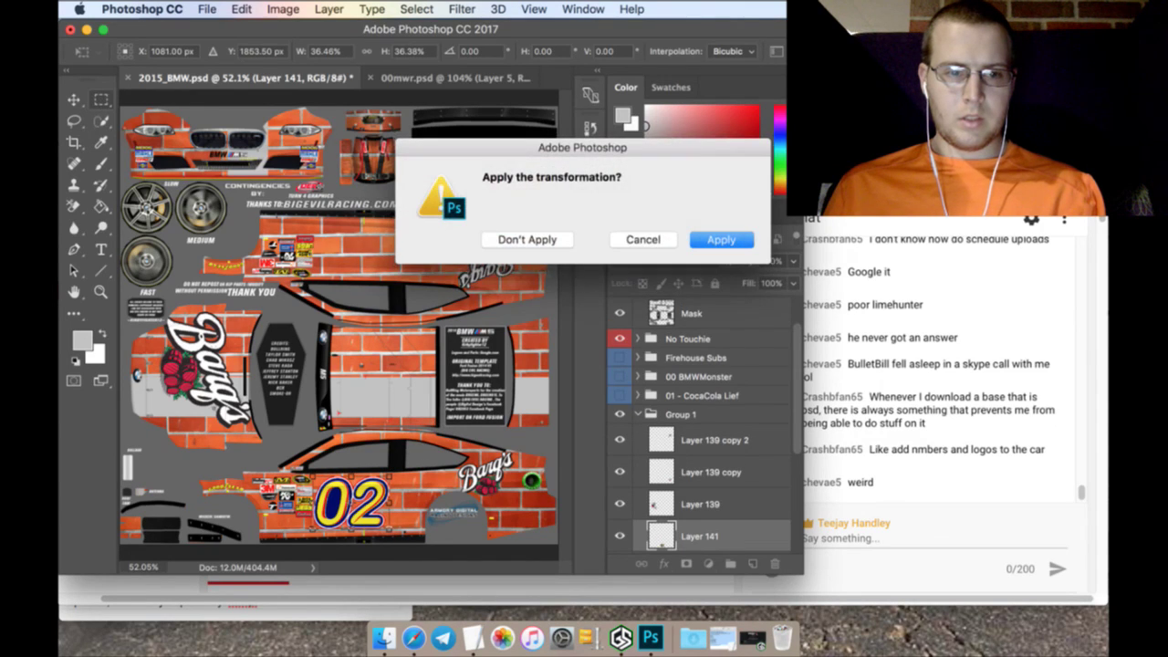
{"action": "left_click", "coordinate": [729, 240]}
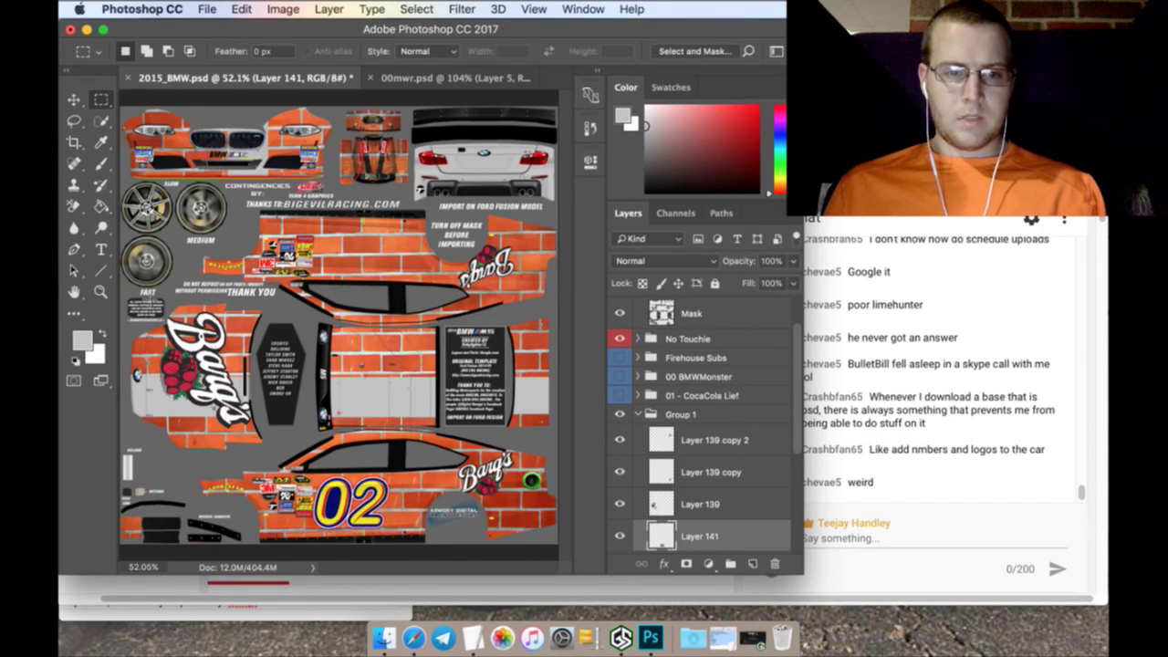
Move the number's layer to the top of Group 1 and rename it 02
{"action": "left_click_drag", "start_coordinate": [755, 537], "coordinate": [698, 433]}
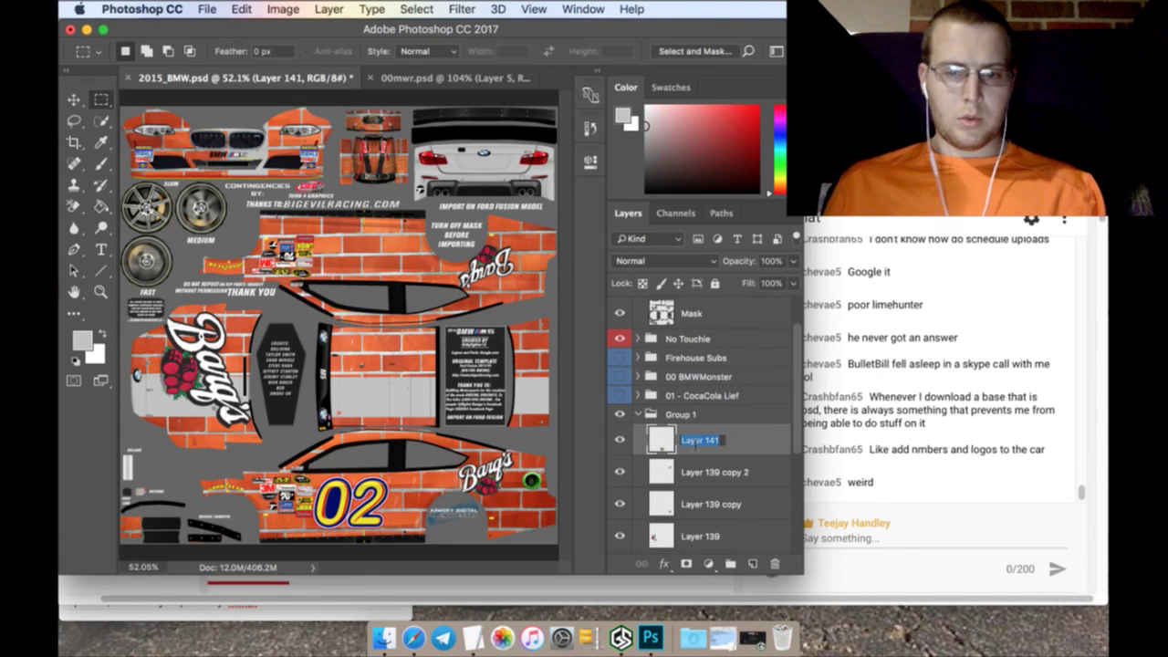
{"action": "type", "text": "02"}
{"action": "key", "text": "Return"}
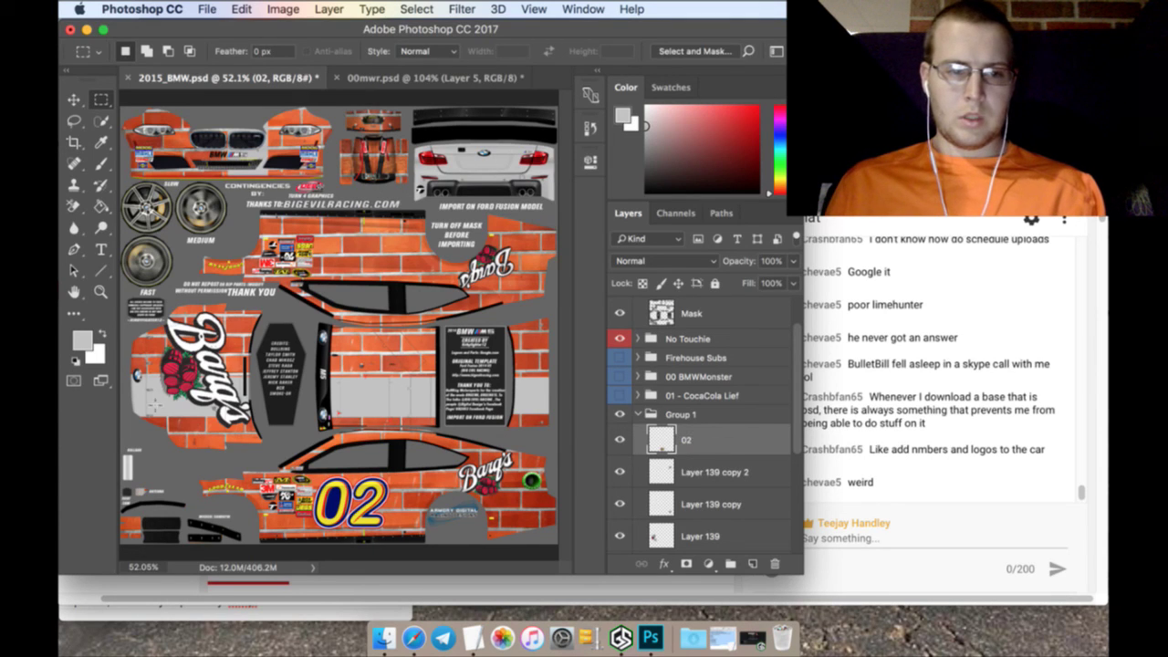
Fill the dark blue centre and outlines of both digits of the lower side's 02 with the light gray foreground colour
{"action": "left_click", "coordinate": [100, 292]}
{"action": "left_click_drag", "start_coordinate": [336, 500], "coordinate": [441, 532]}
{"action": "left_click", "coordinate": [456, 496]}
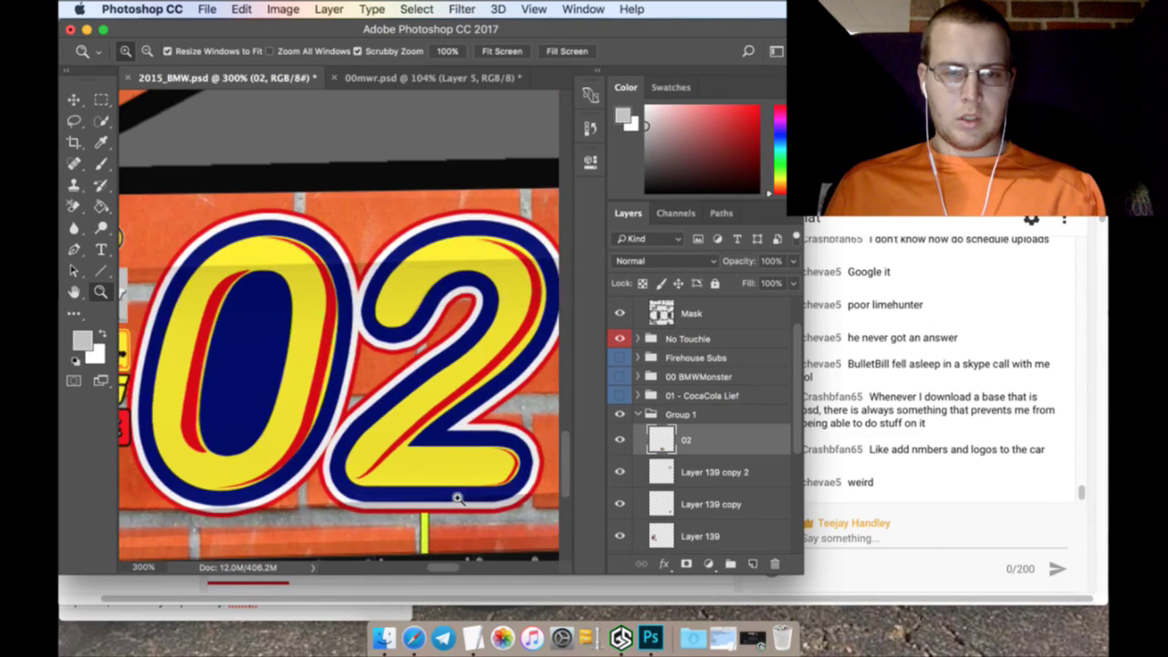
{"action": "left_click", "coordinate": [101, 206]}
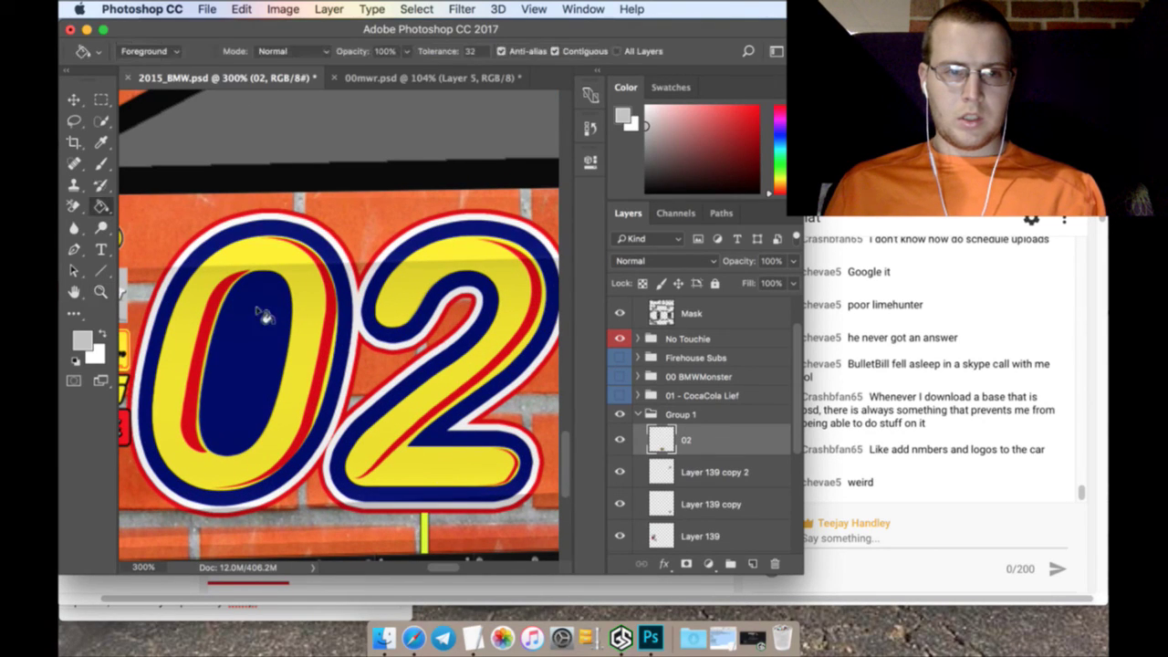
{"action": "left_click", "coordinate": [264, 318]}
{"action": "left_click", "coordinate": [281, 230]}
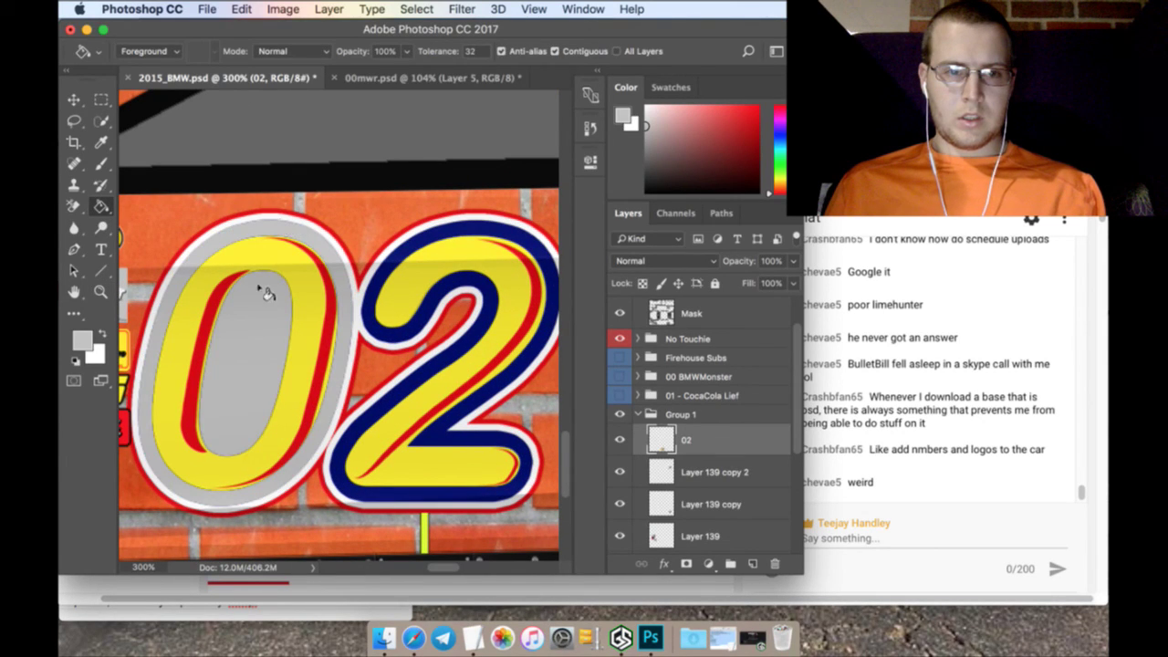
{"action": "left_click", "coordinate": [290, 230]}
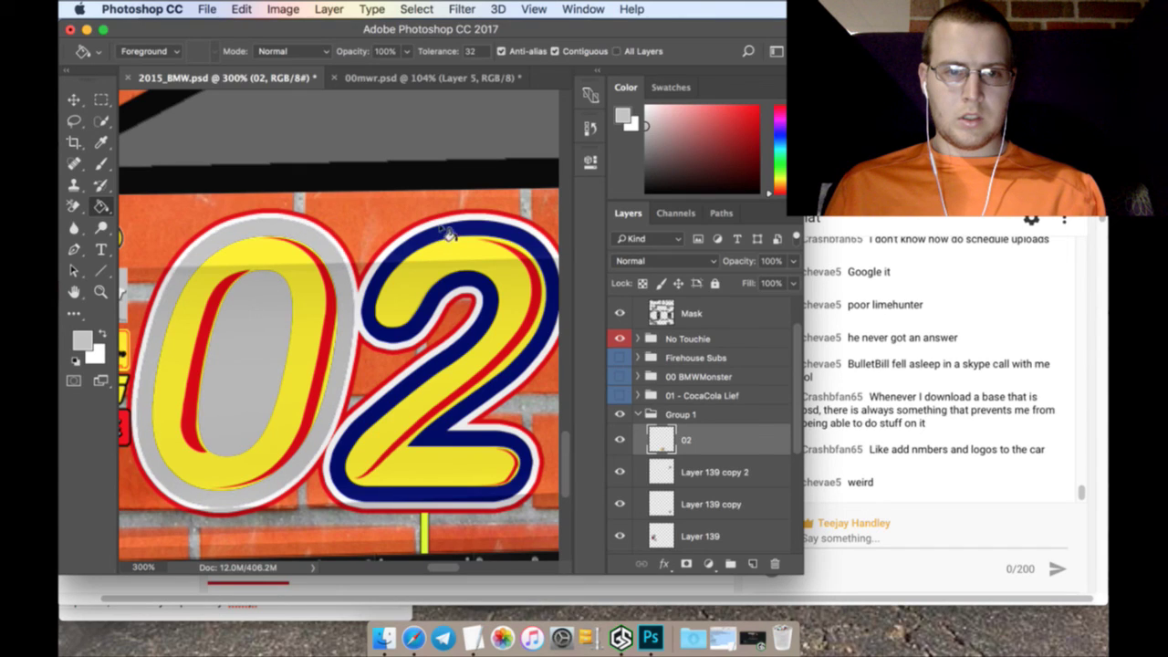
{"action": "left_click", "coordinate": [447, 234]}
{"action": "left_click", "coordinate": [515, 254]}
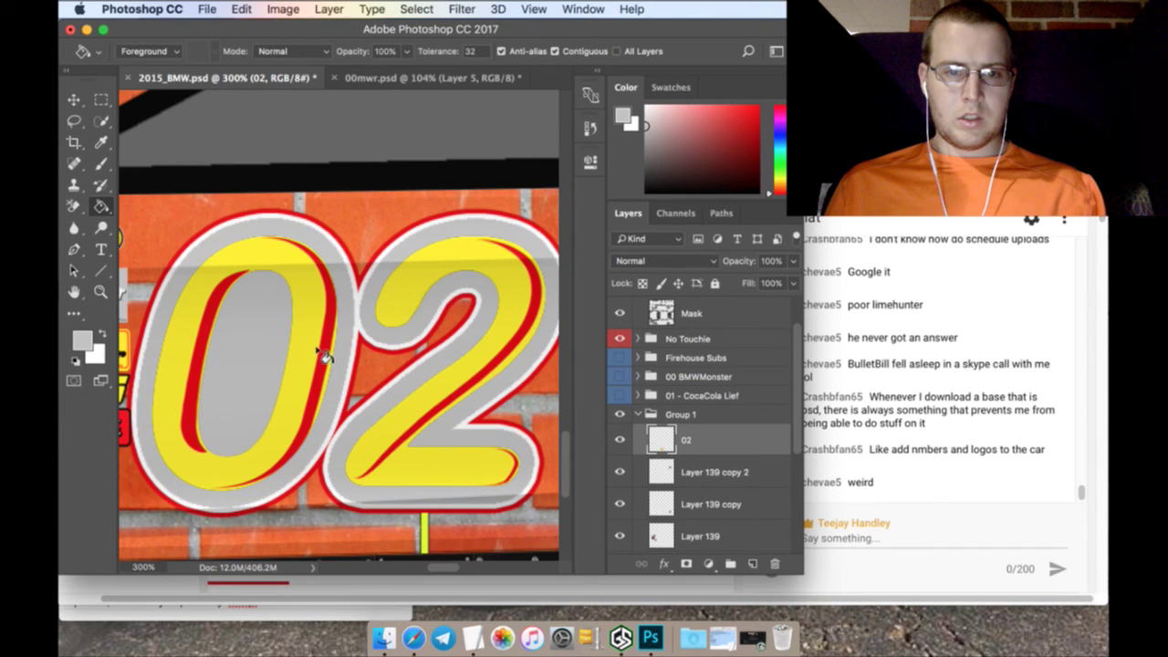
Duplicate the 02 layer within 2015_BMW.psd and rotate the copy 180°
{"action": "left_click", "coordinate": [100, 291]}
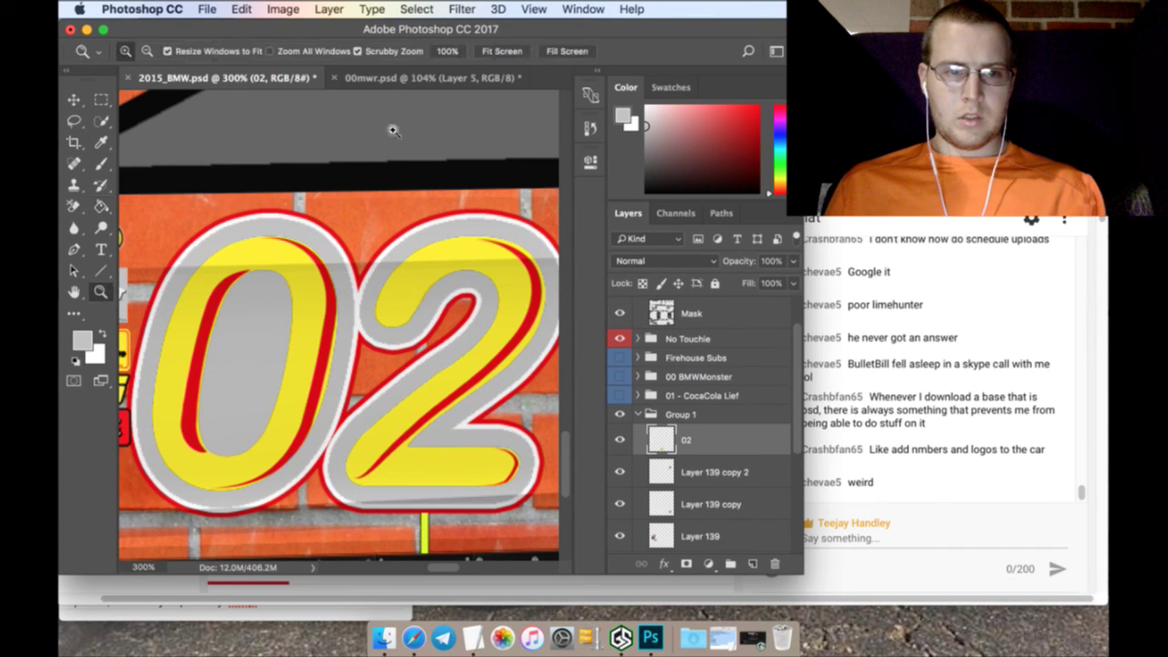
{"action": "left_click", "coordinate": [501, 52]}
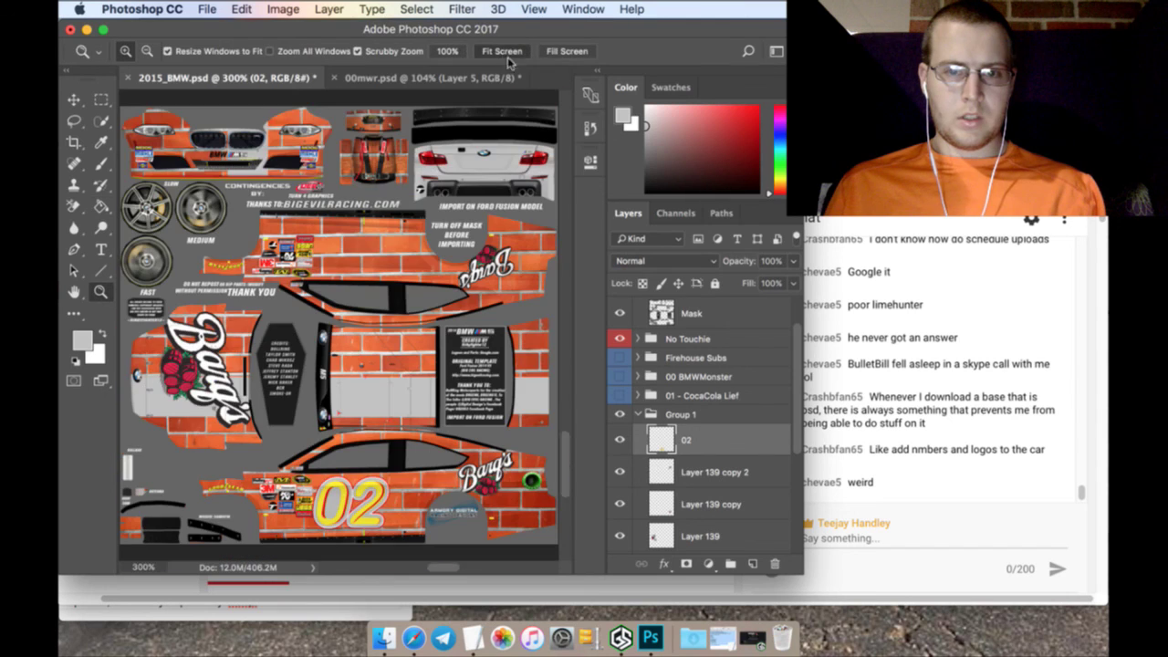
{"action": "right_click", "coordinate": [705, 443]}
{"action": "left_click", "coordinate": [775, 511]}
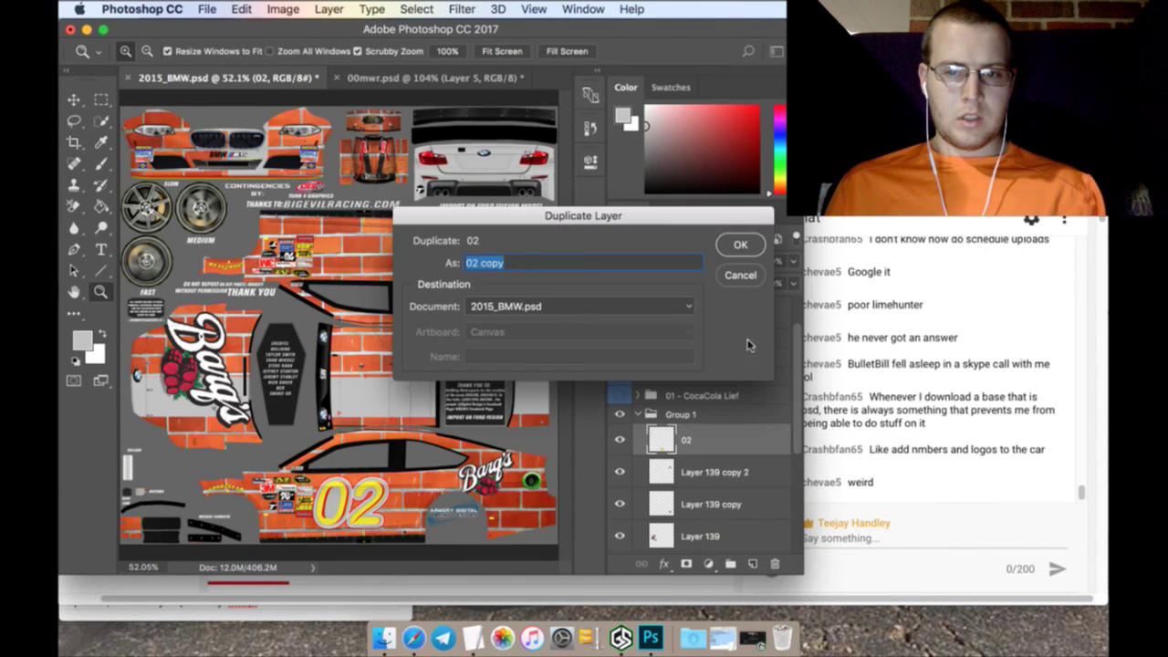
{"action": "left_click", "coordinate": [741, 247]}
{"action": "left_click", "coordinate": [73, 100]}
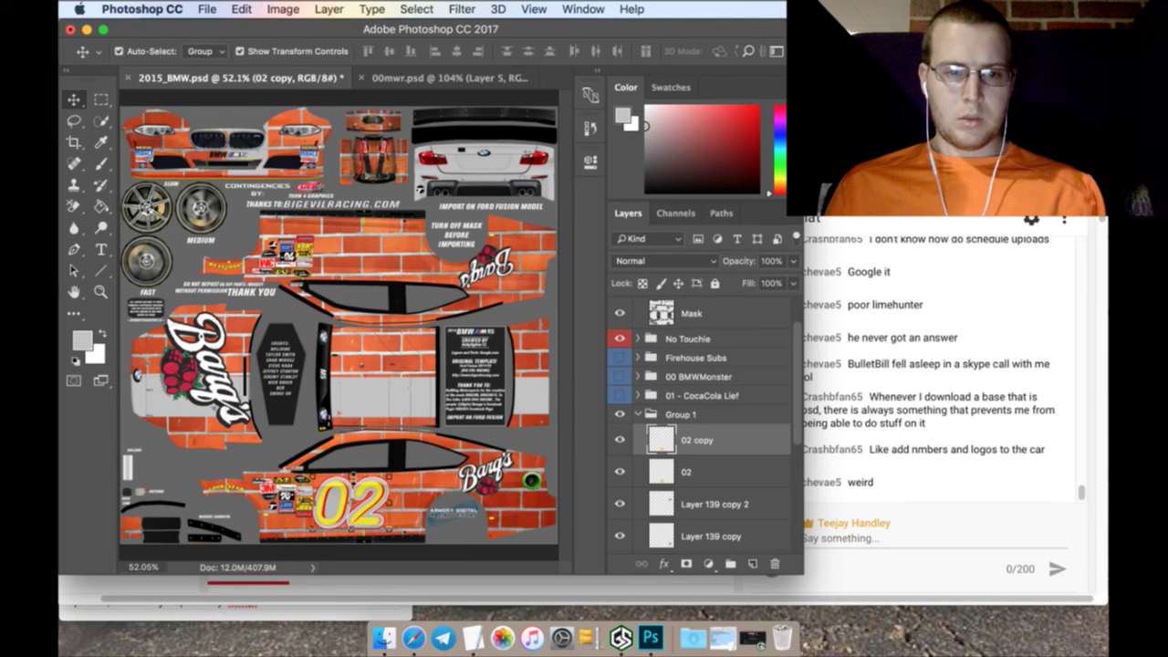
{"action": "key", "text": "ctrl+t"}
{"action": "left_click_drag", "start_coordinate": [358, 478], "coordinate": [371, 449]}
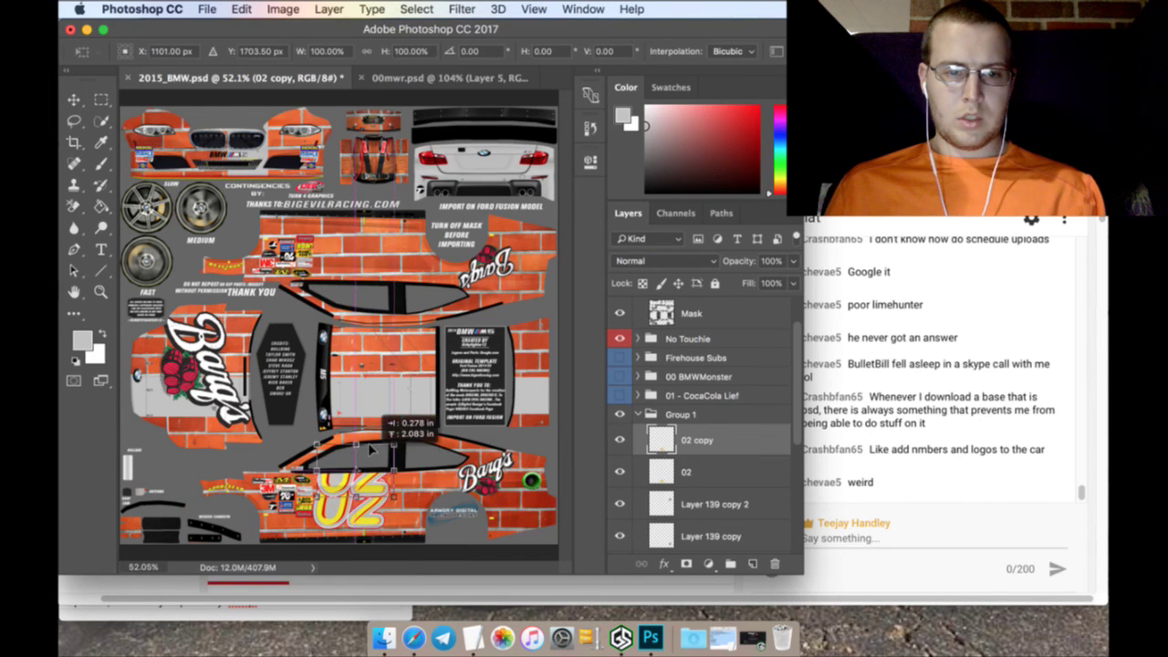
{"action": "key", "text": "Escape"}
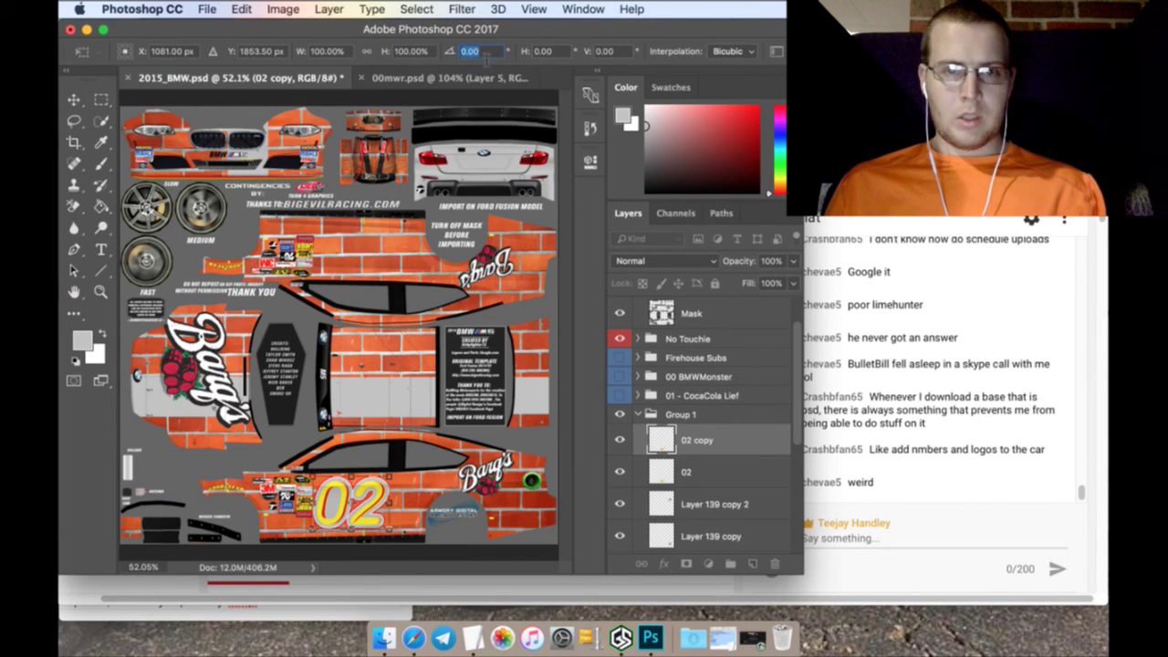
{"action": "type", "text": "180"}
{"action": "key", "text": "Return"}
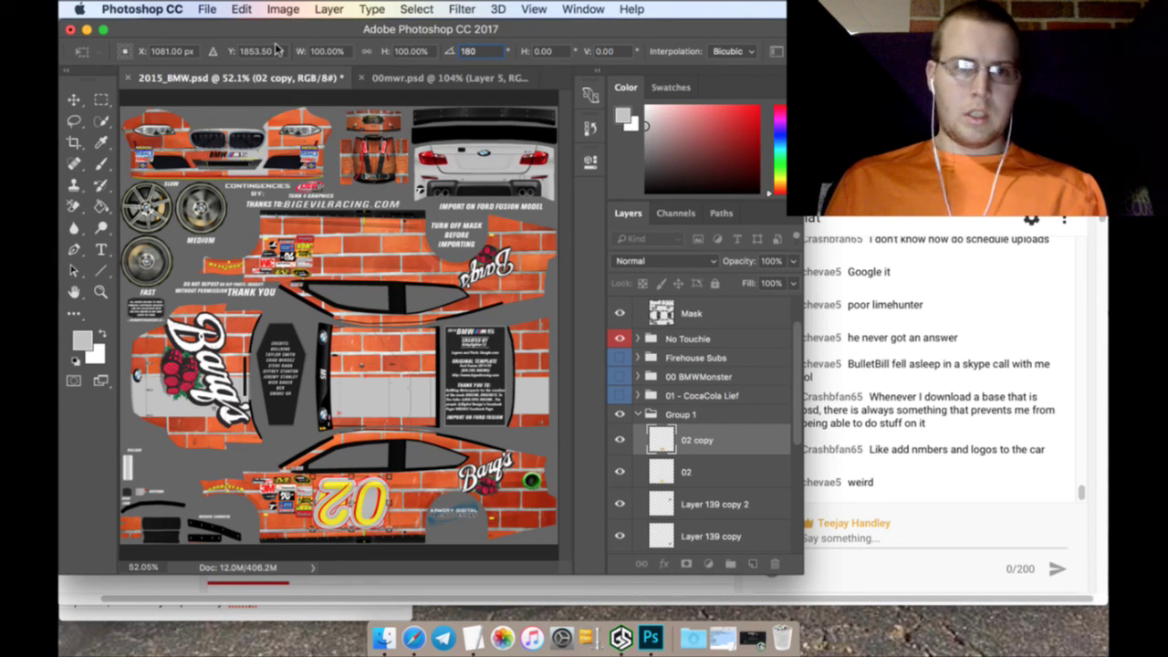
Move the rotated 02 copy onto the upper side's door at Y 675.50 px and apply the transformation
{"action": "left_click", "coordinate": [271, 55]}
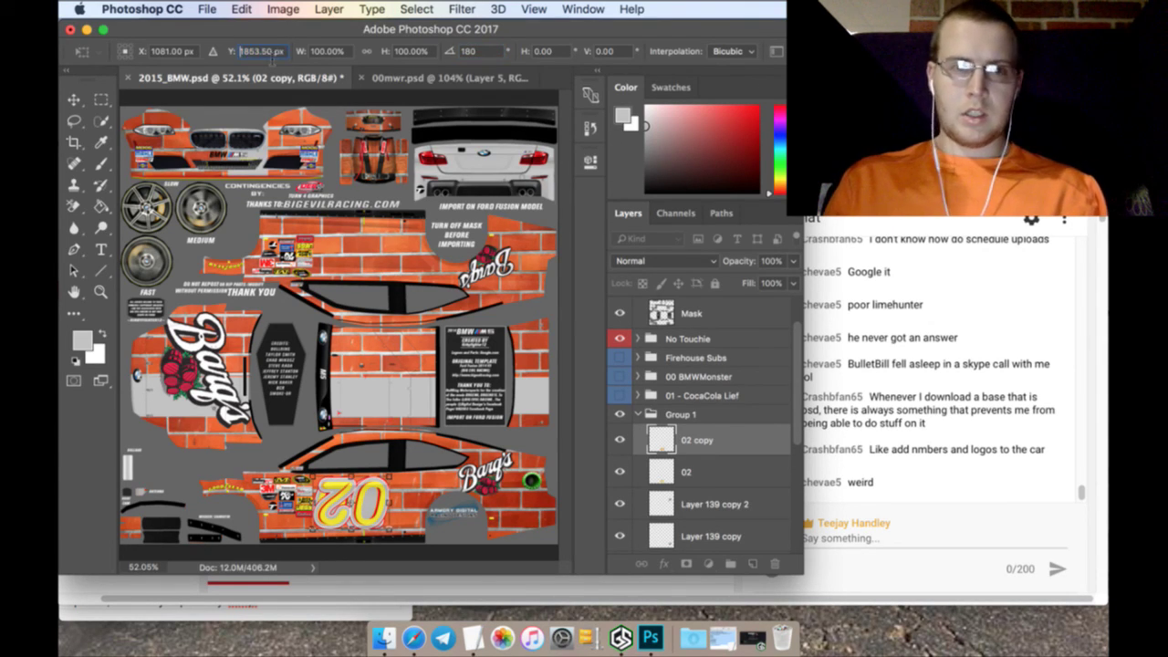
{"action": "type", "text": "654.5"}
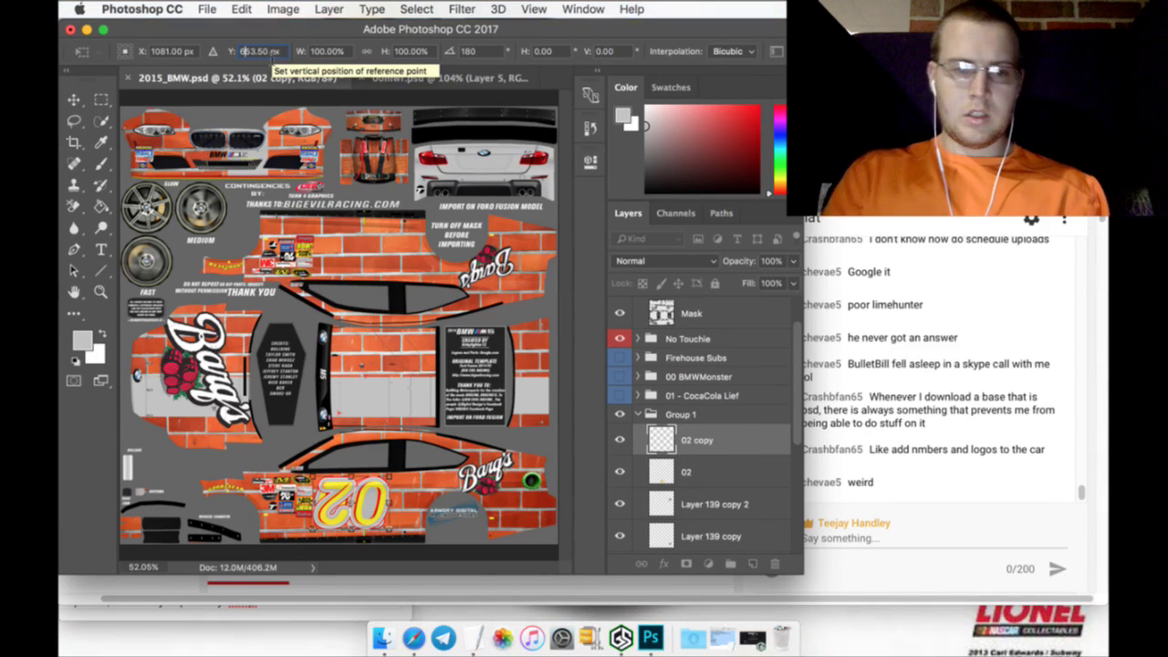
{"action": "key", "text": "Return"}
{"action": "key", "text": "Up"}
{"action": "key", "text": "Up"}
{"action": "key", "text": "Up"}
{"action": "key", "text": "Up"}
{"action": "key", "text": "Up"}
{"action": "key", "text": "Up"}
{"action": "key", "text": "Up"}
{"action": "key", "text": "Up"}
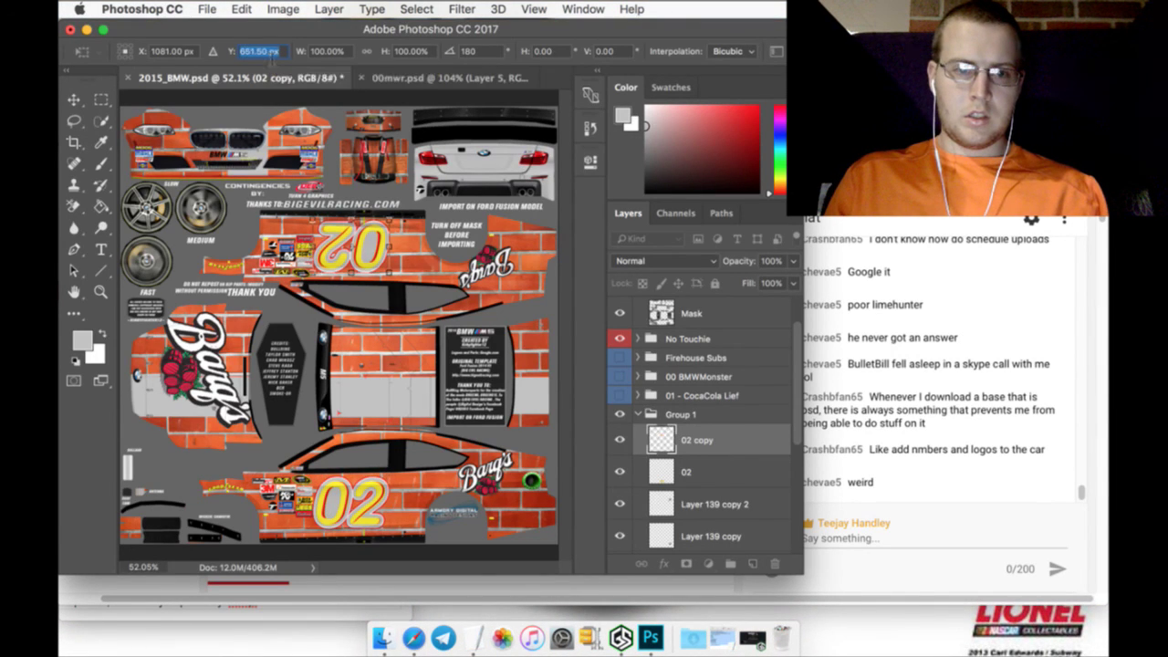
{"action": "key", "text": "Up"}
{"action": "key", "text": "Up"}
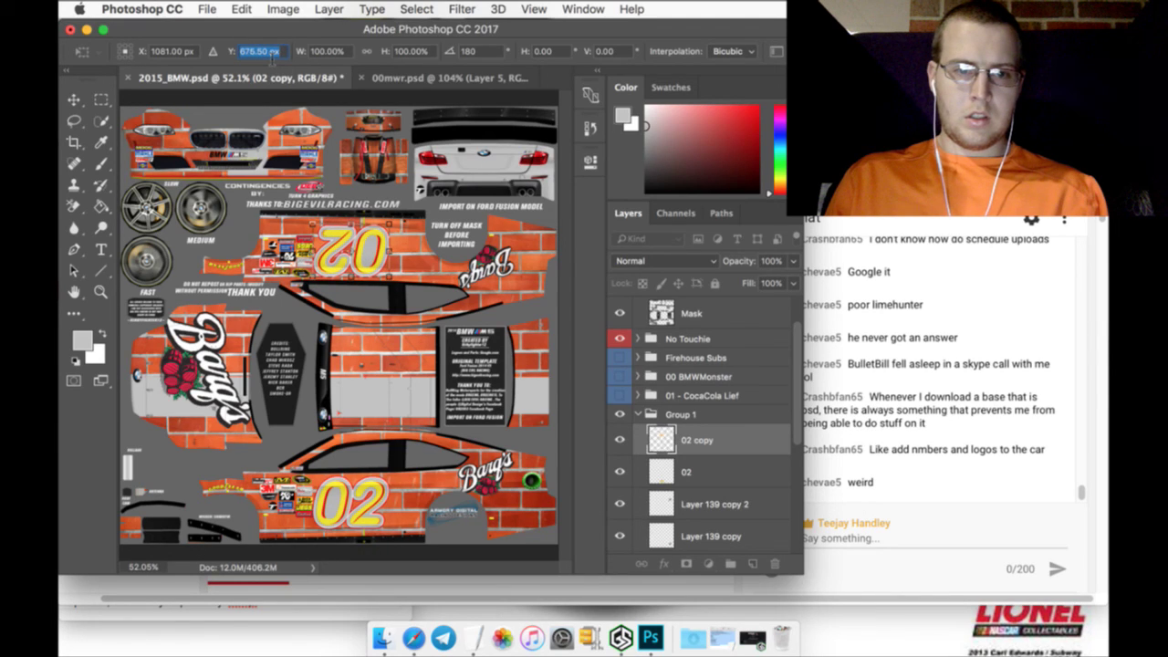
{"action": "left_click", "coordinate": [101, 102]}
{"action": "left_click", "coordinate": [702, 240]}
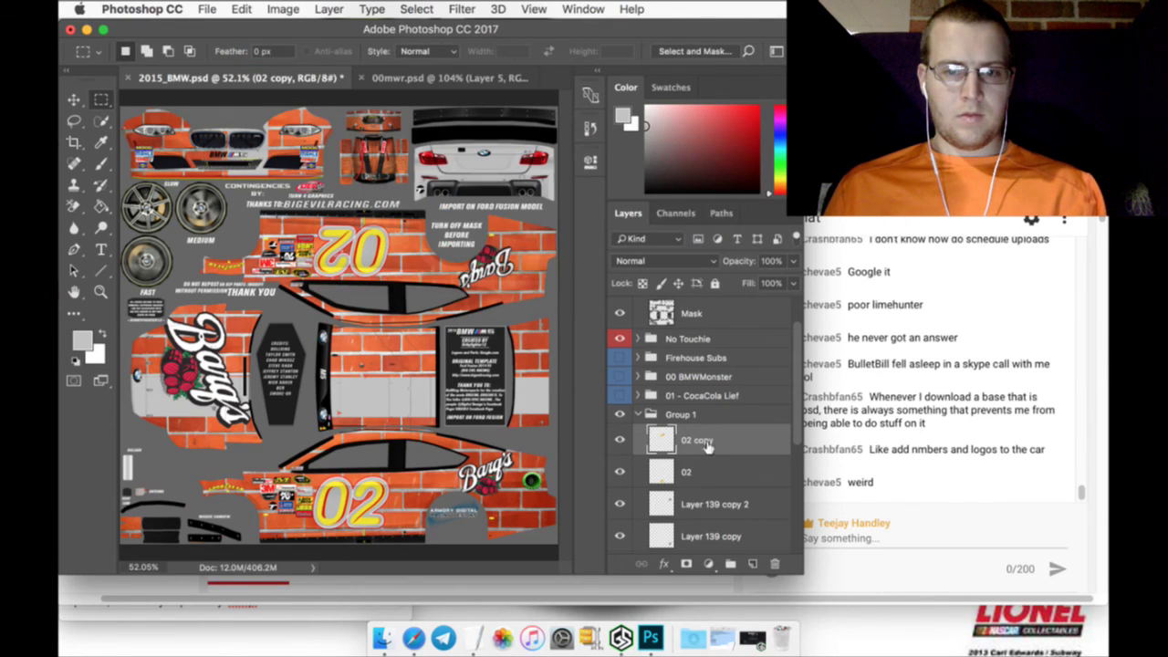
Duplicate the 02 layer again, enlarge the copy to about 137%, centre it on the roof and apply the transformation
{"action": "left_click", "coordinate": [709, 469]}
{"action": "right_click", "coordinate": [710, 467]}
{"action": "left_click", "coordinate": [746, 541]}
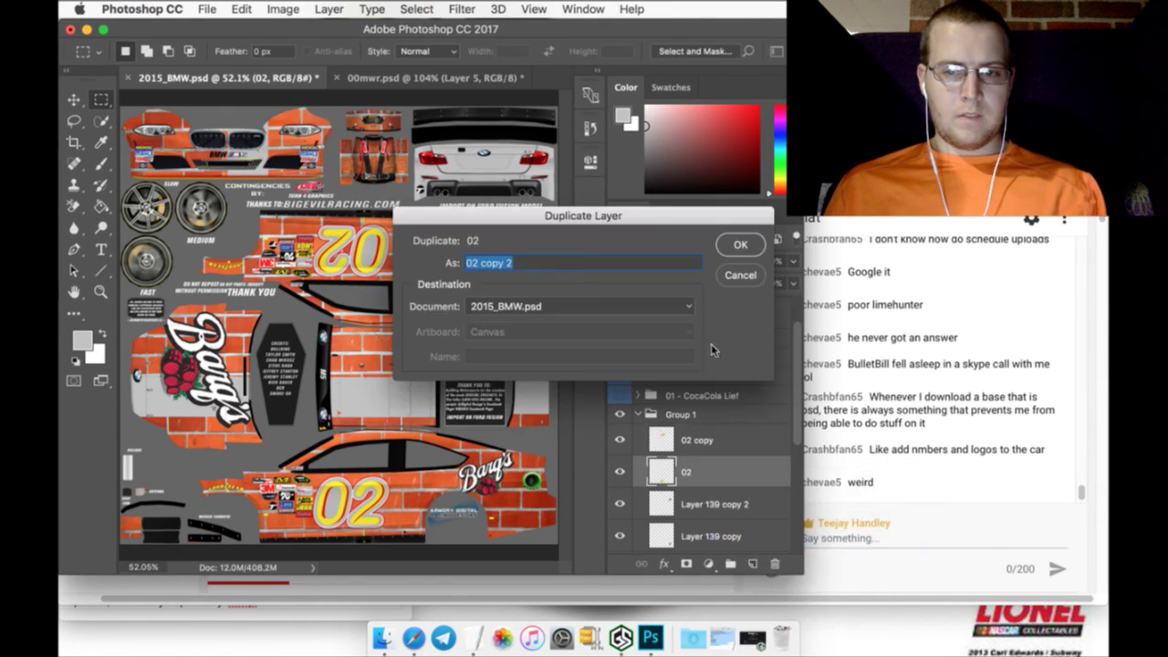
{"action": "left_click", "coordinate": [734, 246]}
{"action": "key", "text": "ctrl+t"}
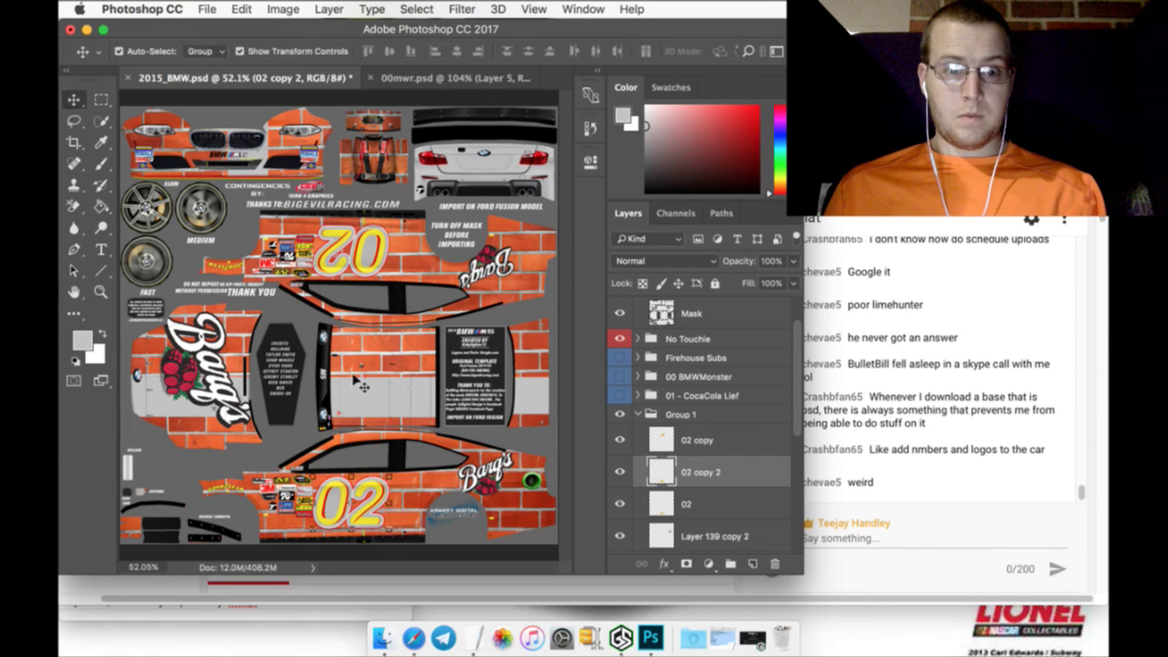
{"action": "left_click_drag", "start_coordinate": [373, 475], "coordinate": [418, 351]}
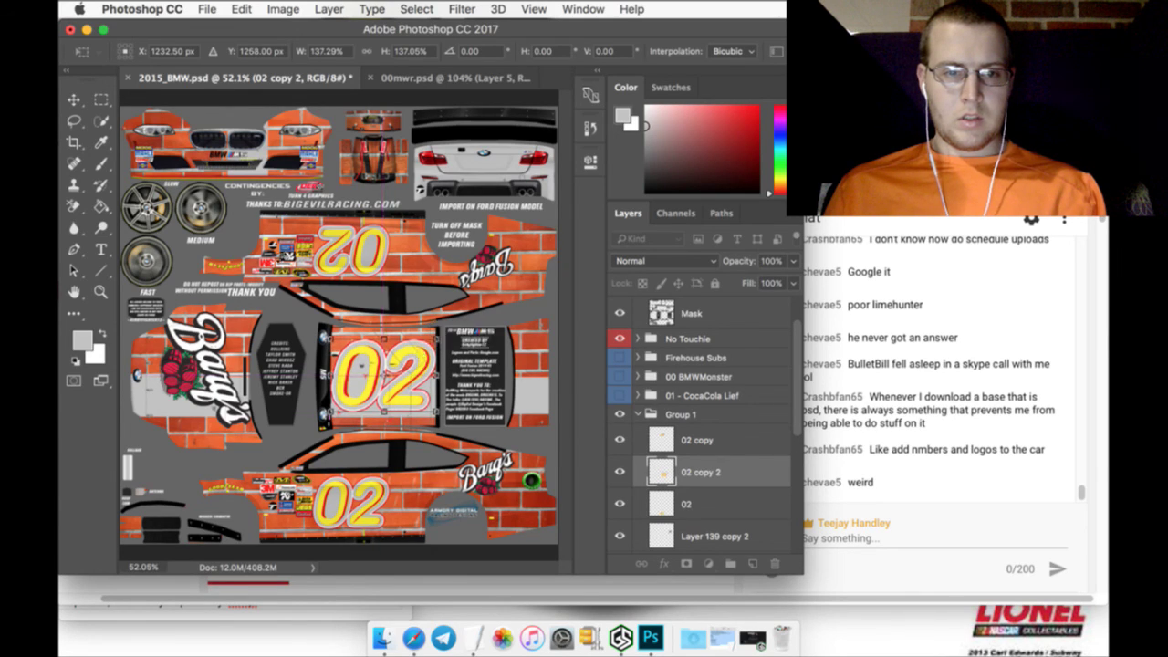
{"action": "left_click", "coordinate": [105, 100]}
{"action": "left_click", "coordinate": [715, 241]}
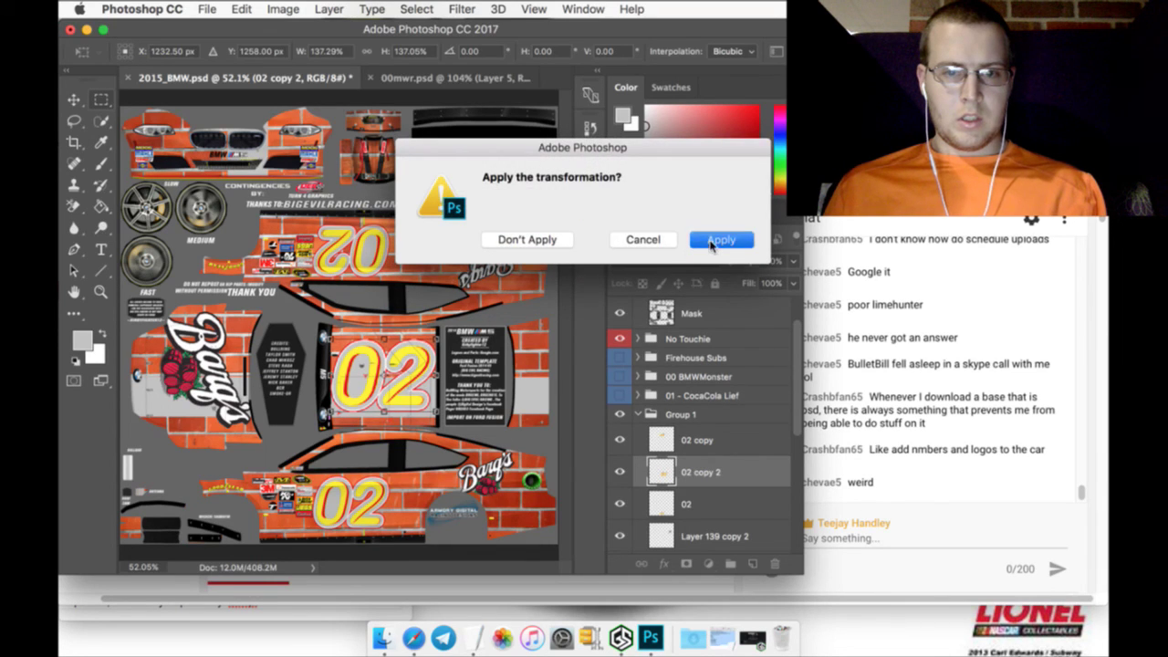
Duplicate the original 02 once more, shrink the copy to about 17%, place it on the rear bumper near the right taillight and apply
{"action": "right_click", "coordinate": [723, 472]}
{"action": "left_click", "coordinate": [693, 499]}
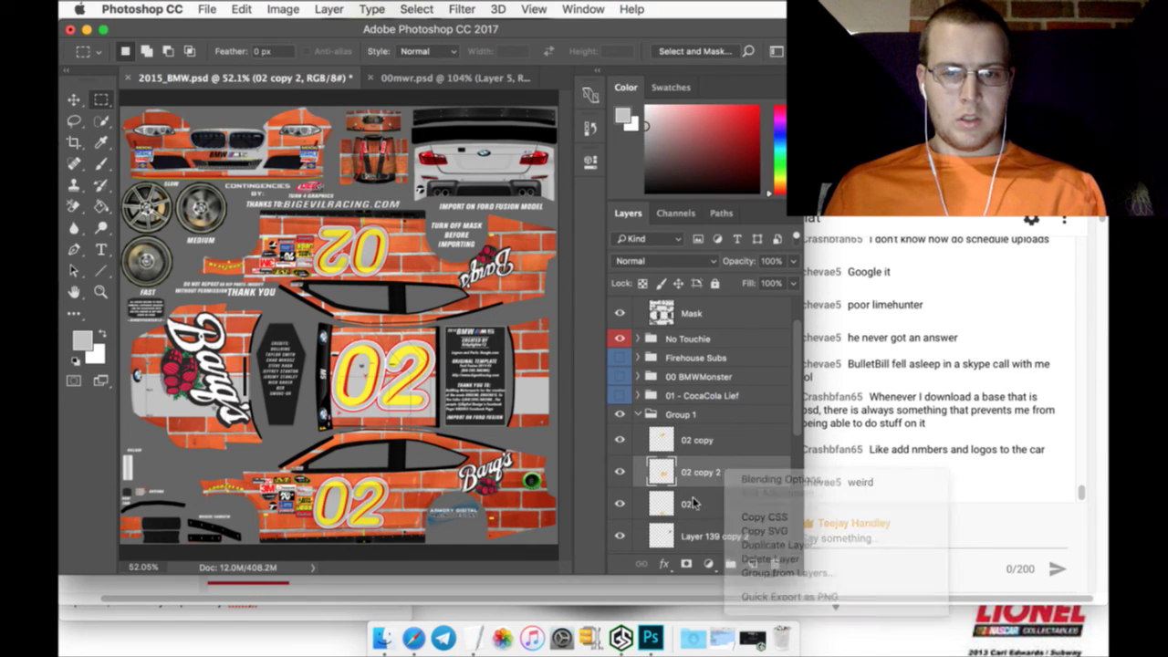
{"action": "right_click", "coordinate": [713, 503]}
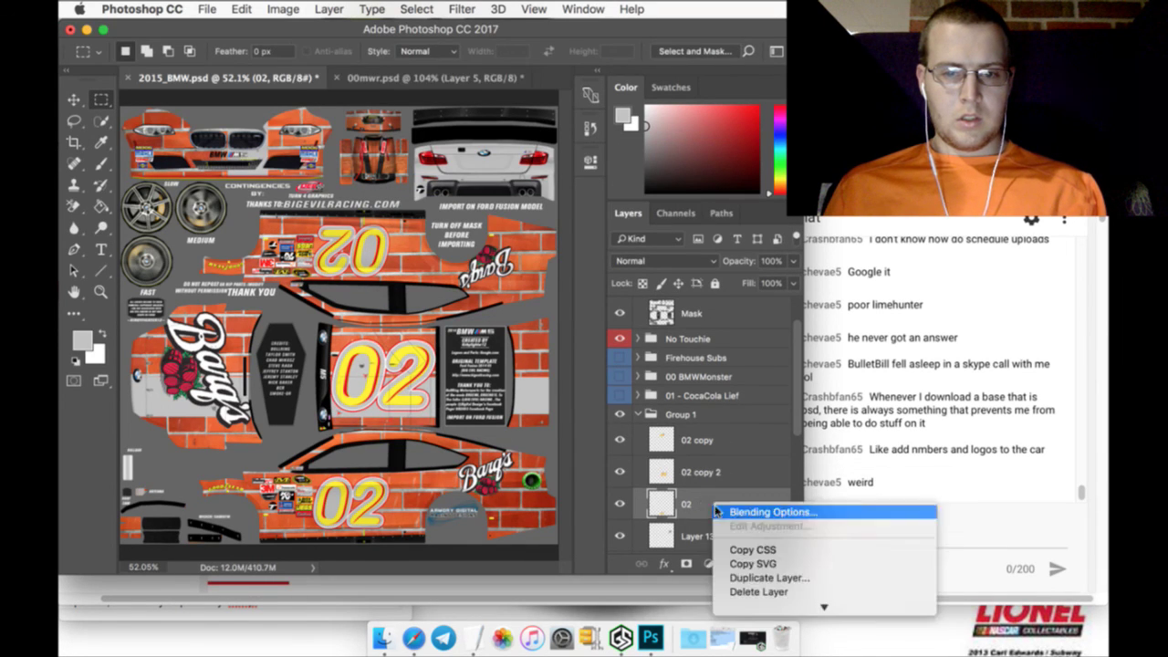
{"action": "left_click", "coordinate": [745, 578]}
{"action": "left_click", "coordinate": [739, 246]}
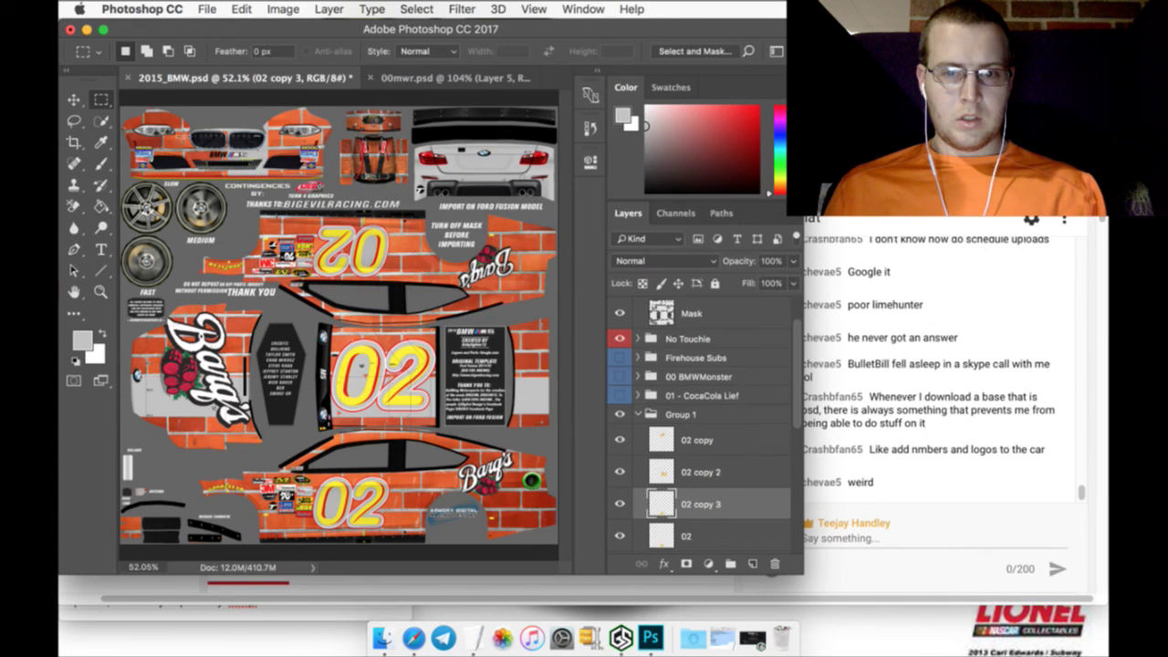
{"action": "left_click", "coordinate": [71, 100]}
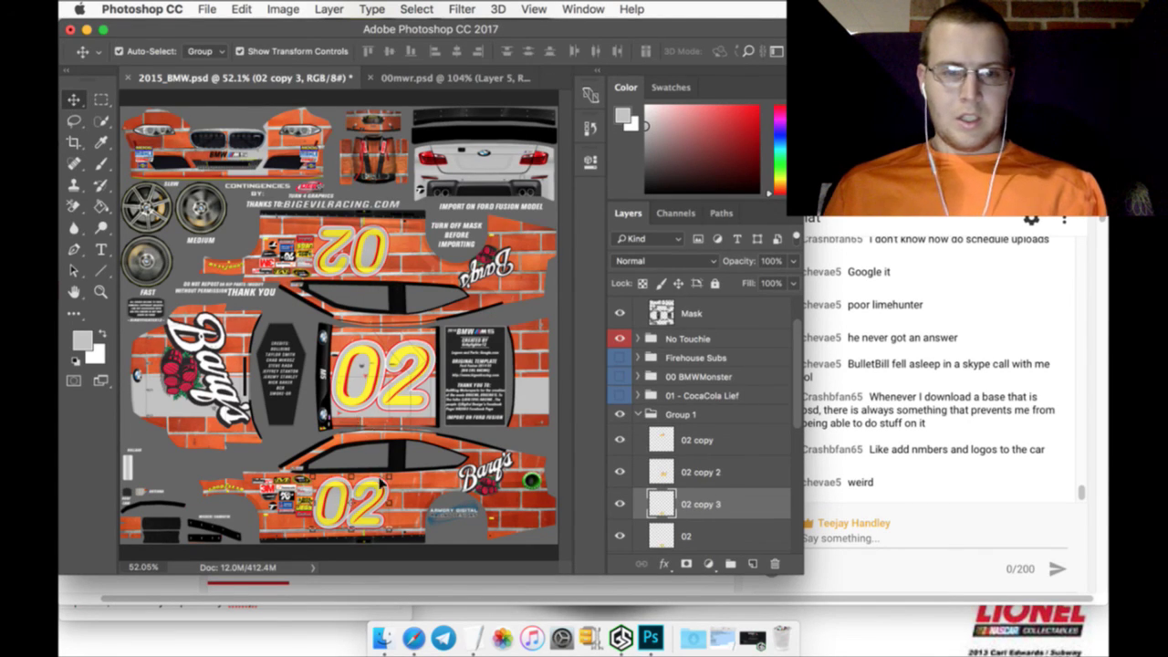
{"action": "left_click_drag", "start_coordinate": [363, 481], "coordinate": [549, 130]}
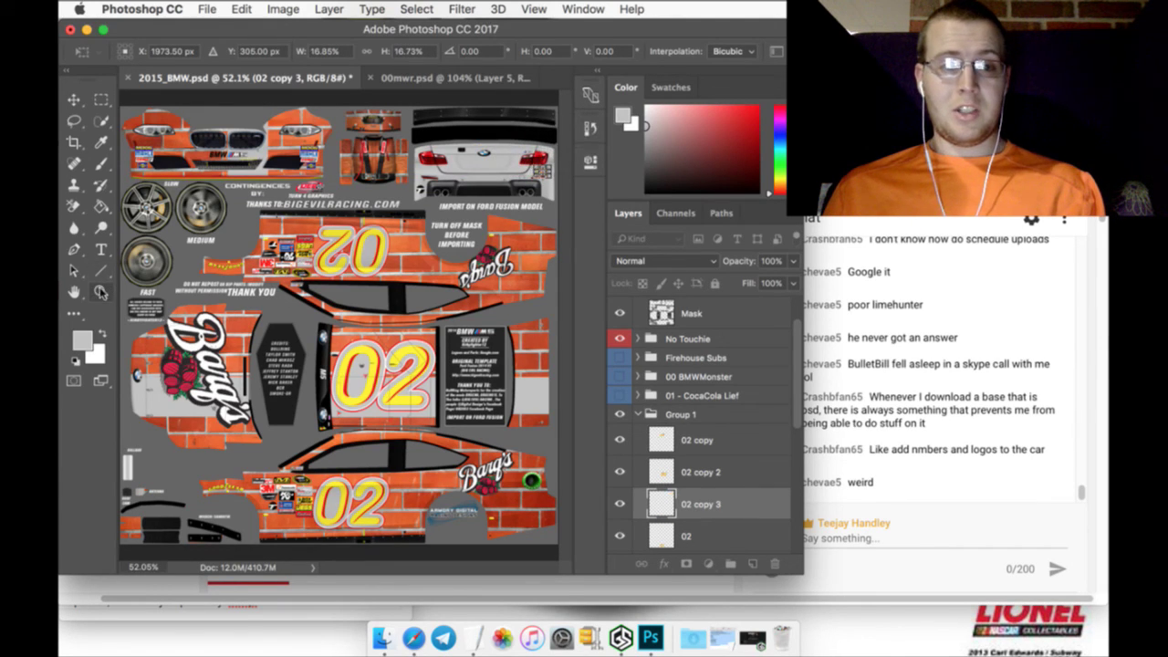
{"action": "left_click", "coordinate": [100, 271]}
{"action": "left_click", "coordinate": [698, 239]}
Reposition the small rear 02 just below the right taillight, between it and the red reflector
{"action": "left_click_drag", "start_coordinate": [547, 170], "coordinate": [550, 164]}
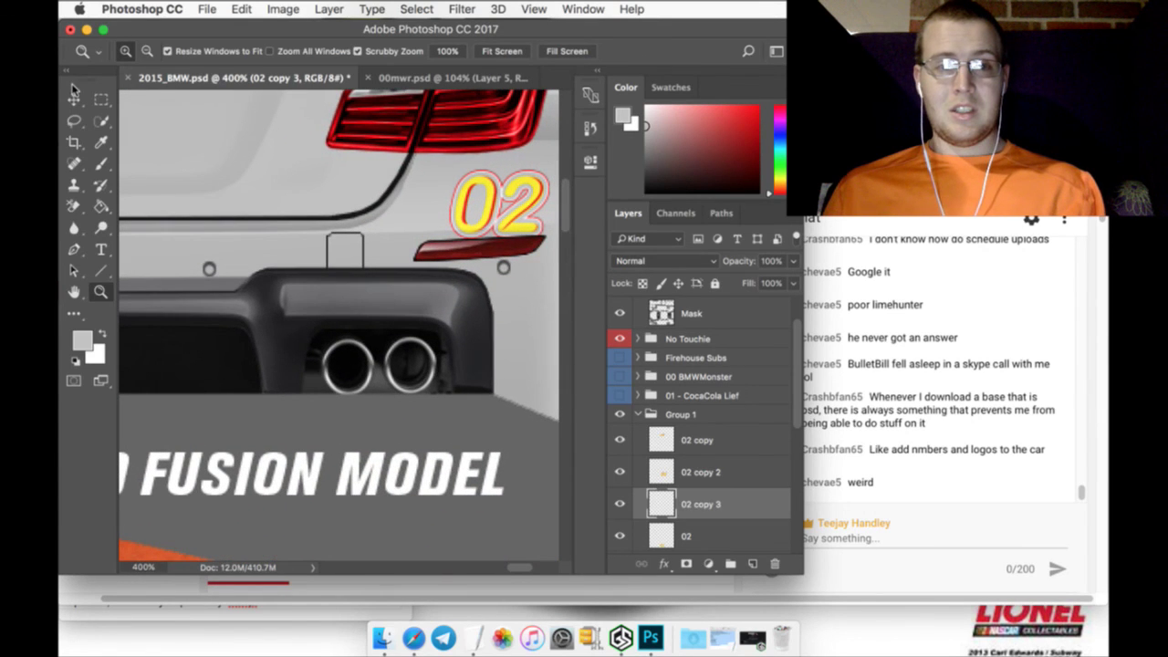
{"action": "left_click", "coordinate": [74, 96]}
{"action": "left_click_drag", "start_coordinate": [500, 205], "coordinate": [474, 190]}
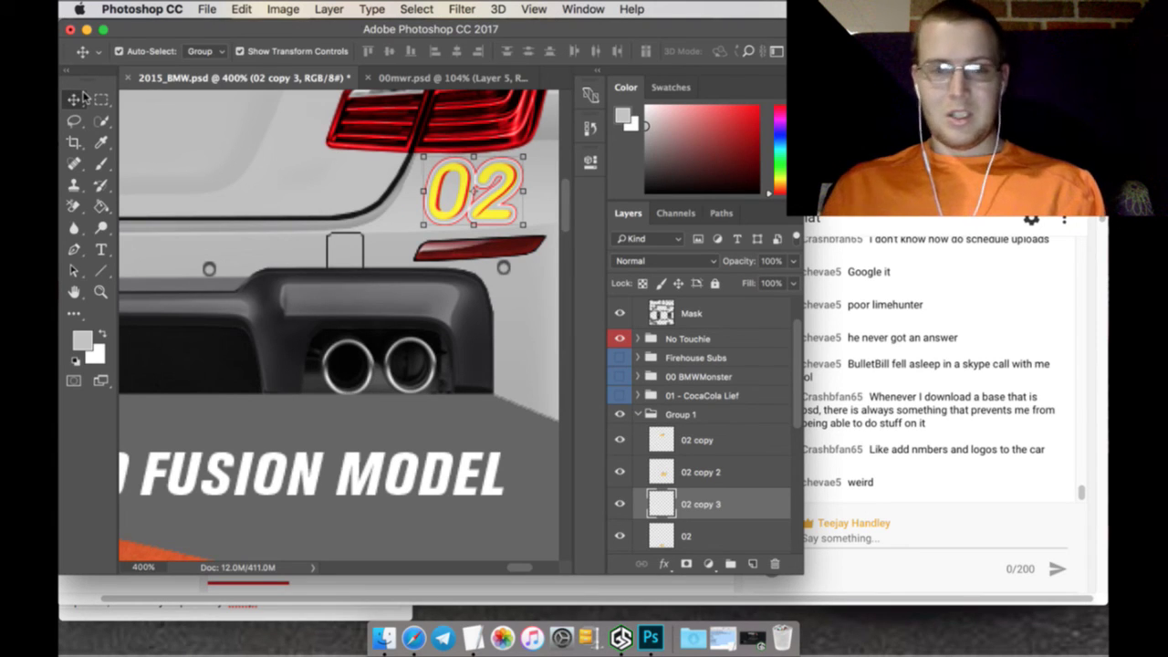
{"action": "key", "text": "Left"}
{"action": "left_click", "coordinate": [101, 99]}
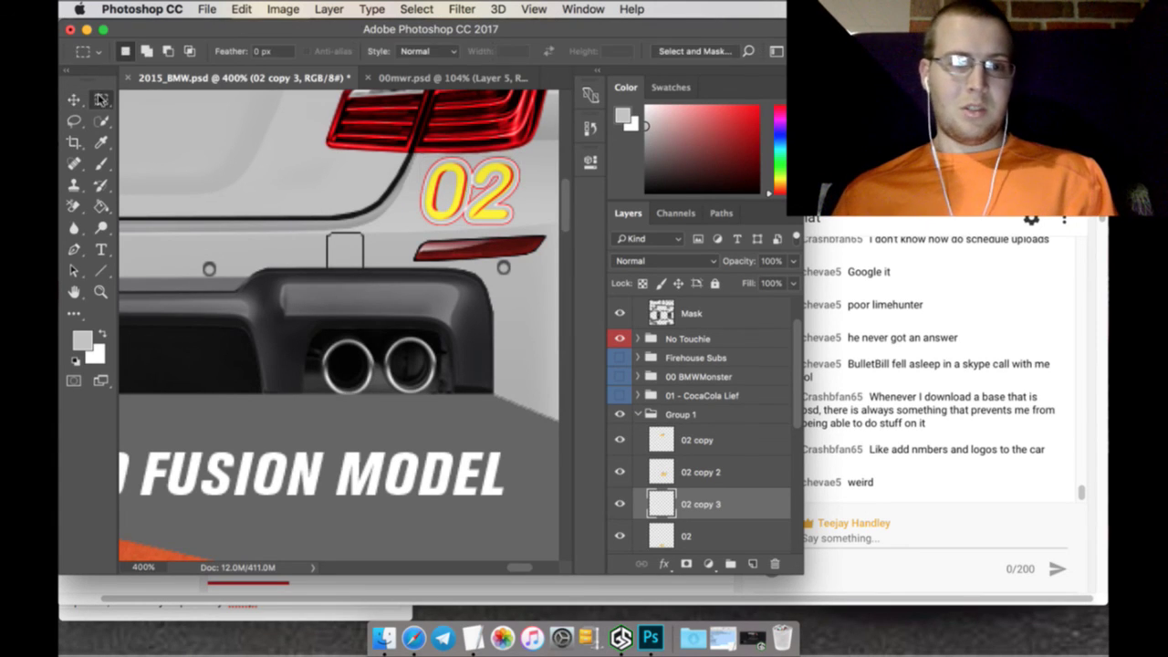
Duplicate the small 02 number layer on the rear bumper, 02 copy 3
{"action": "left_click", "coordinate": [101, 290]}
{"action": "left_click", "coordinate": [501, 52]}
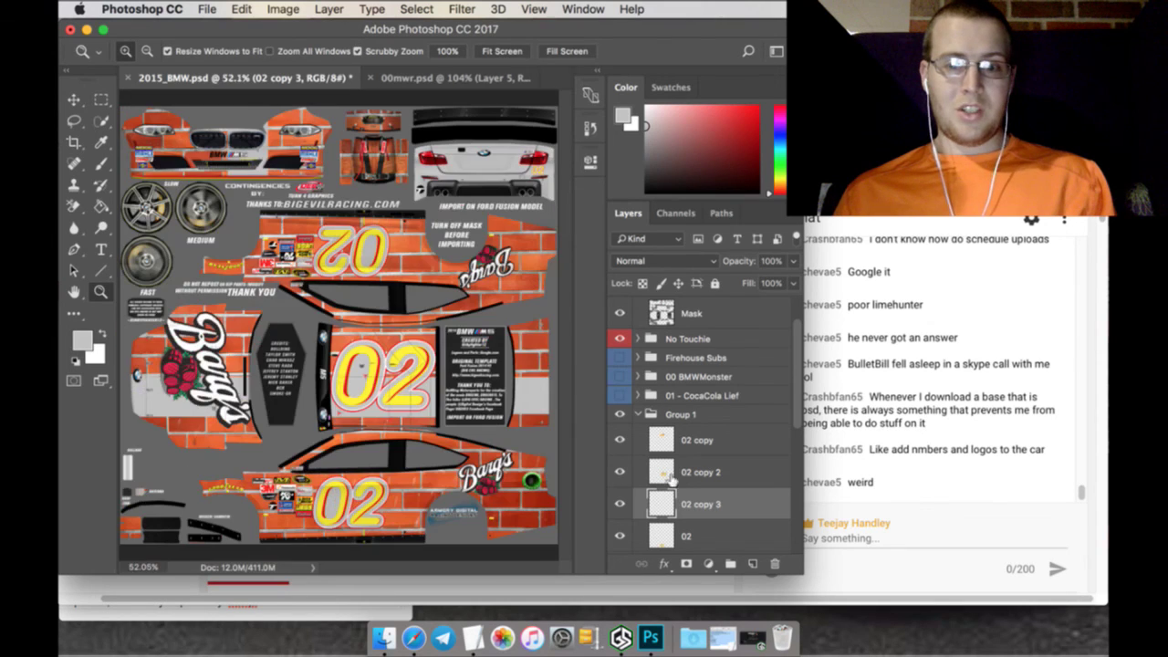
{"action": "left_click_drag", "start_coordinate": [546, 162], "coordinate": [551, 216]}
{"action": "right_click", "coordinate": [727, 505]}
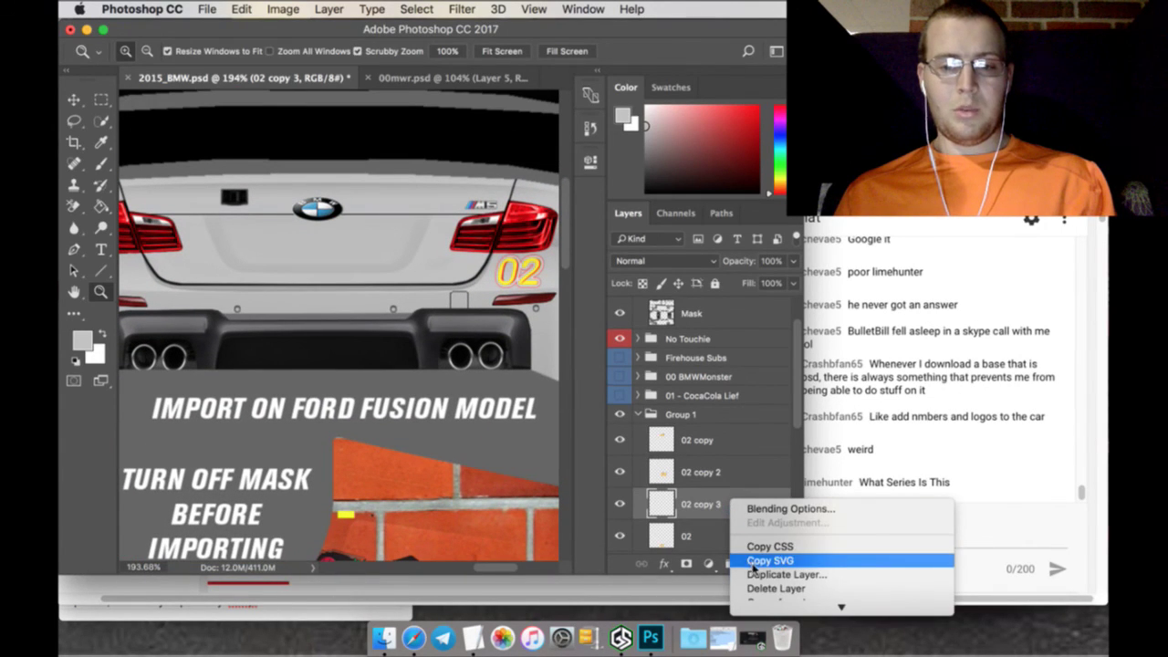
{"action": "left_click", "coordinate": [757, 571]}
{"action": "left_click", "coordinate": [739, 244]}
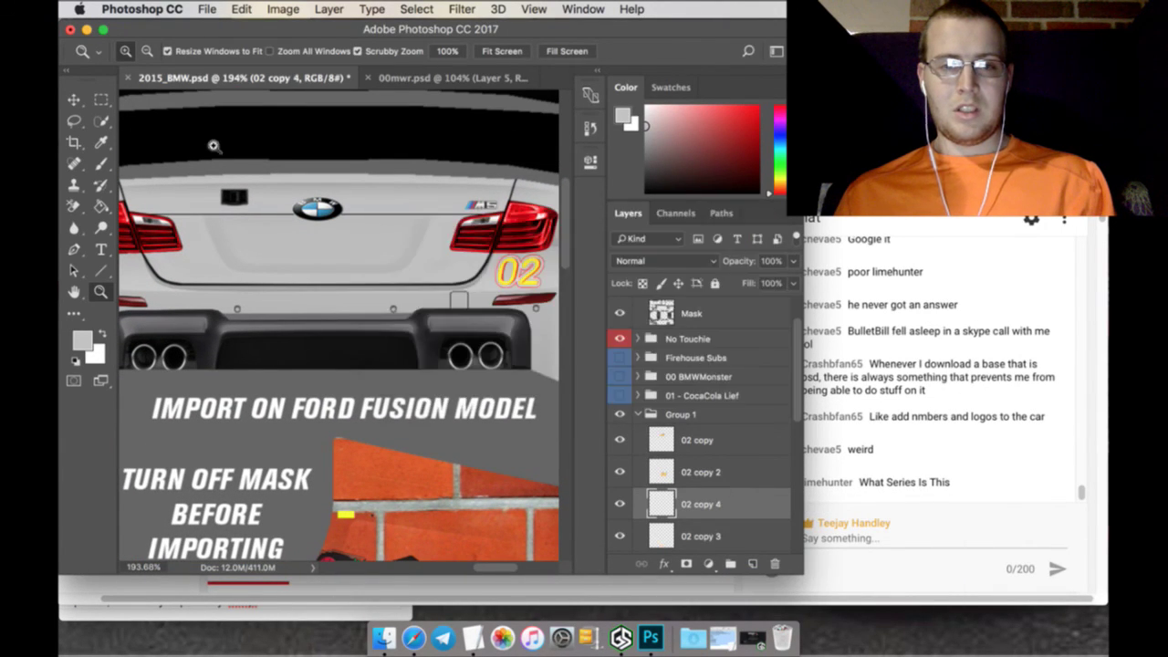
Move the duplicated 02 number to the front bumper, between the headlight and the grille, and apply the transform
{"action": "left_click", "coordinate": [77, 99]}
{"action": "left_click_drag", "start_coordinate": [520, 273], "coordinate": [270, 161]}
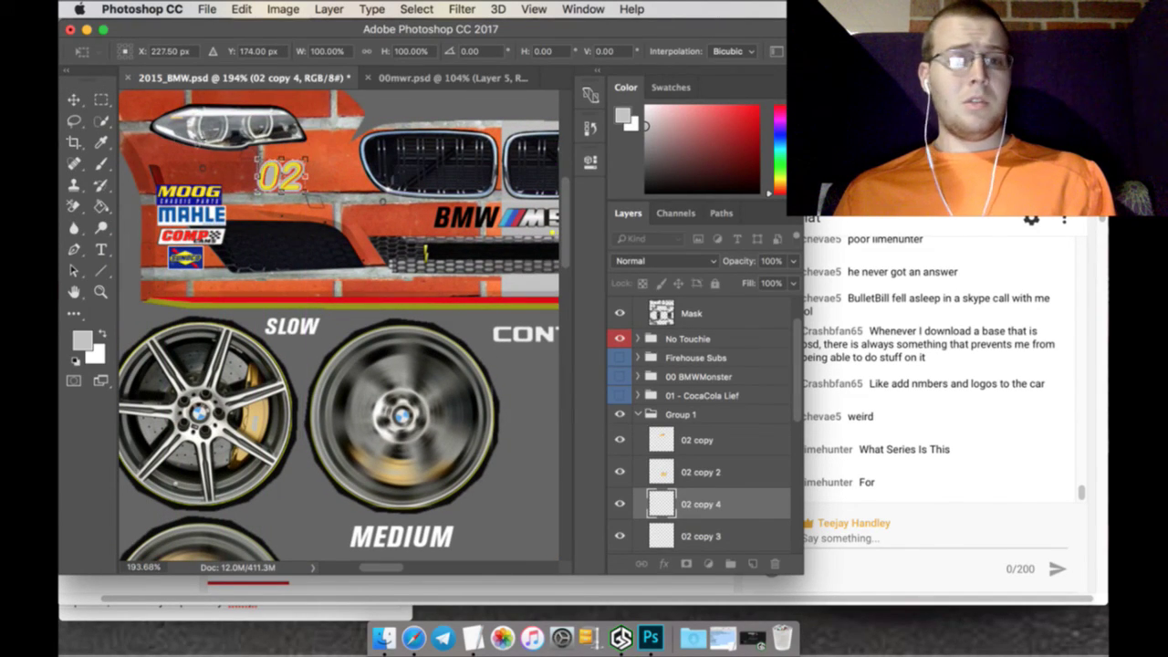
{"action": "left_click", "coordinate": [101, 98]}
{"action": "left_click", "coordinate": [721, 243]}
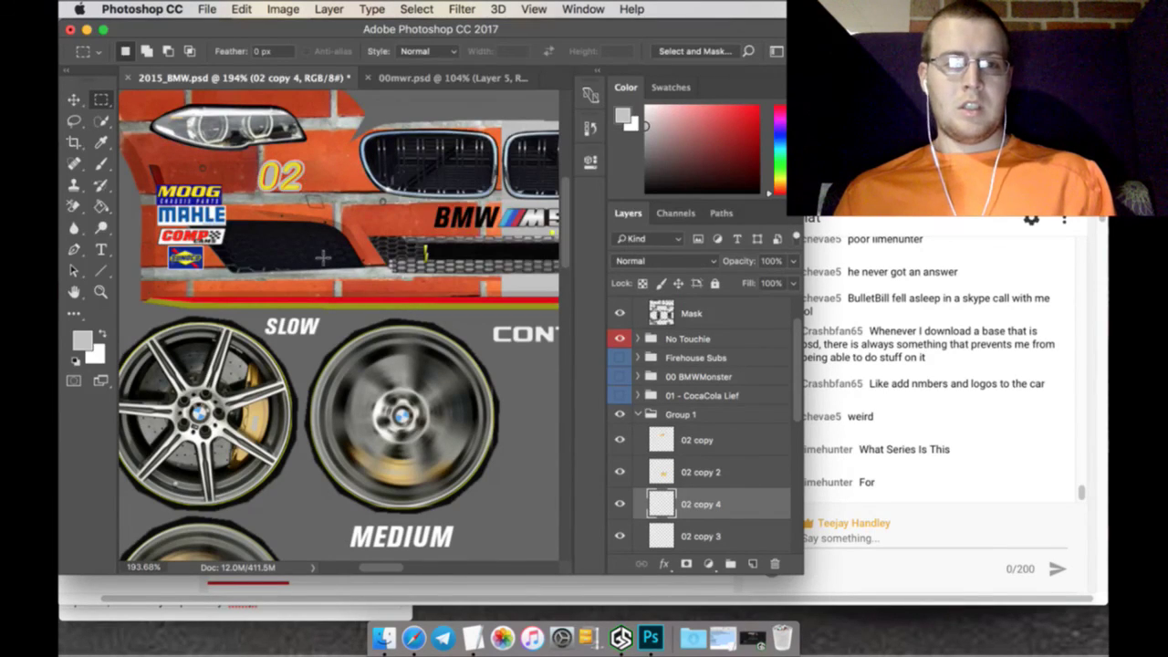
Collapse Group 1 and rename it 02 - Barq's
{"action": "left_click", "coordinate": [101, 292]}
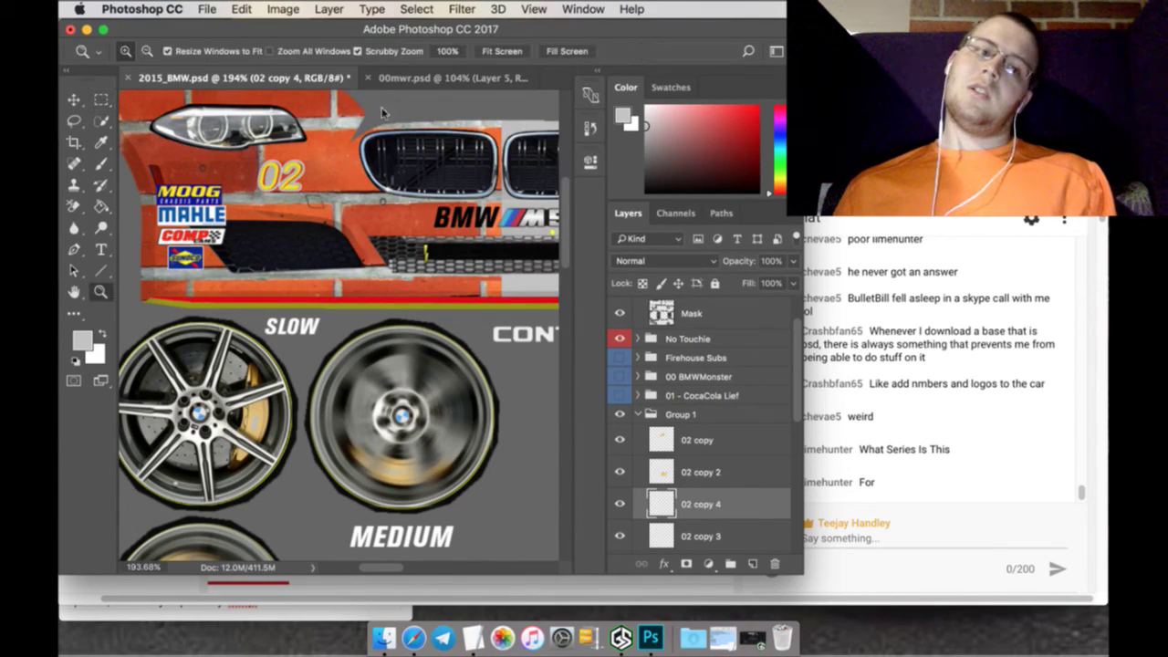
{"action": "left_click", "coordinate": [502, 51]}
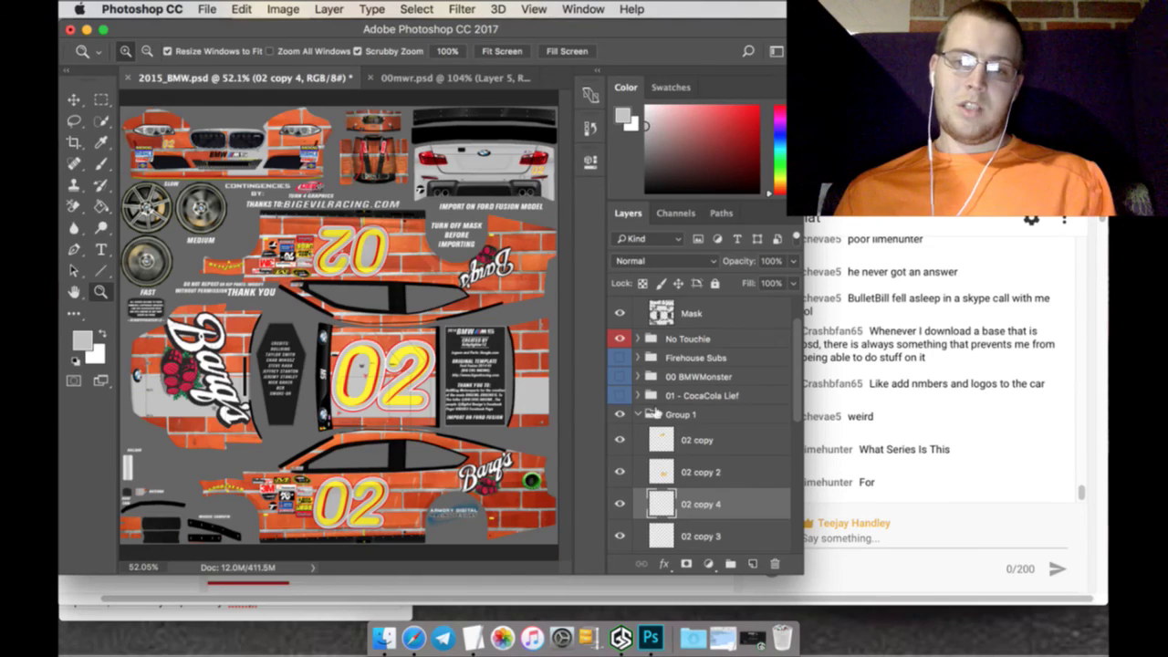
{"action": "left_click", "coordinate": [637, 415]}
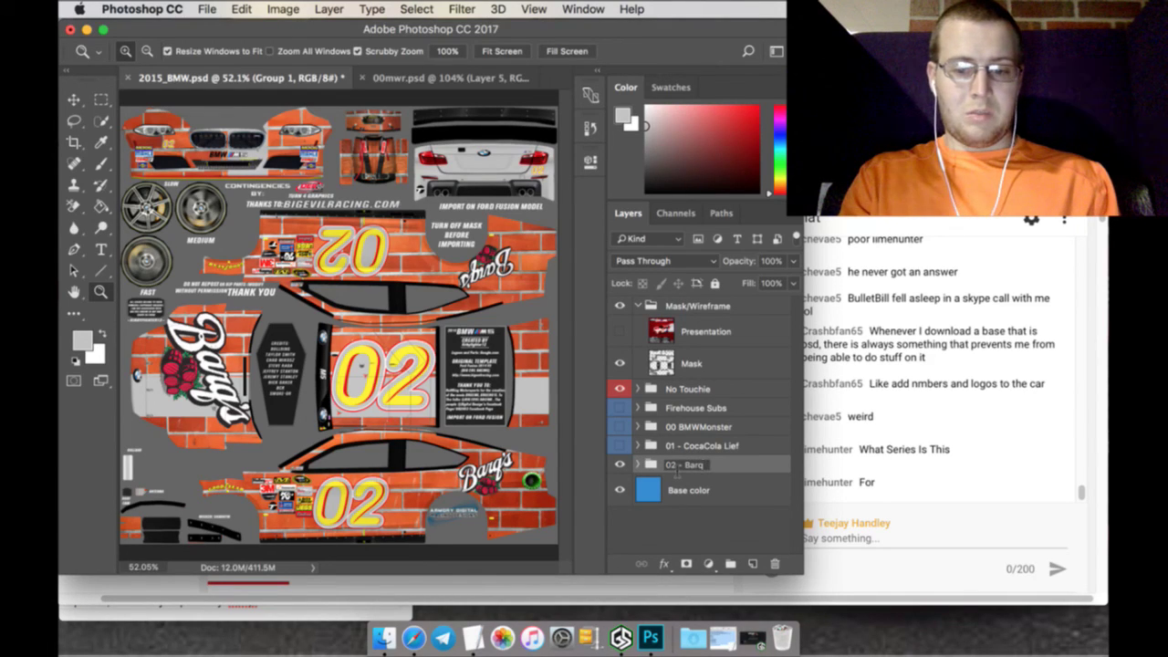
{"action": "key", "text": "Return"}
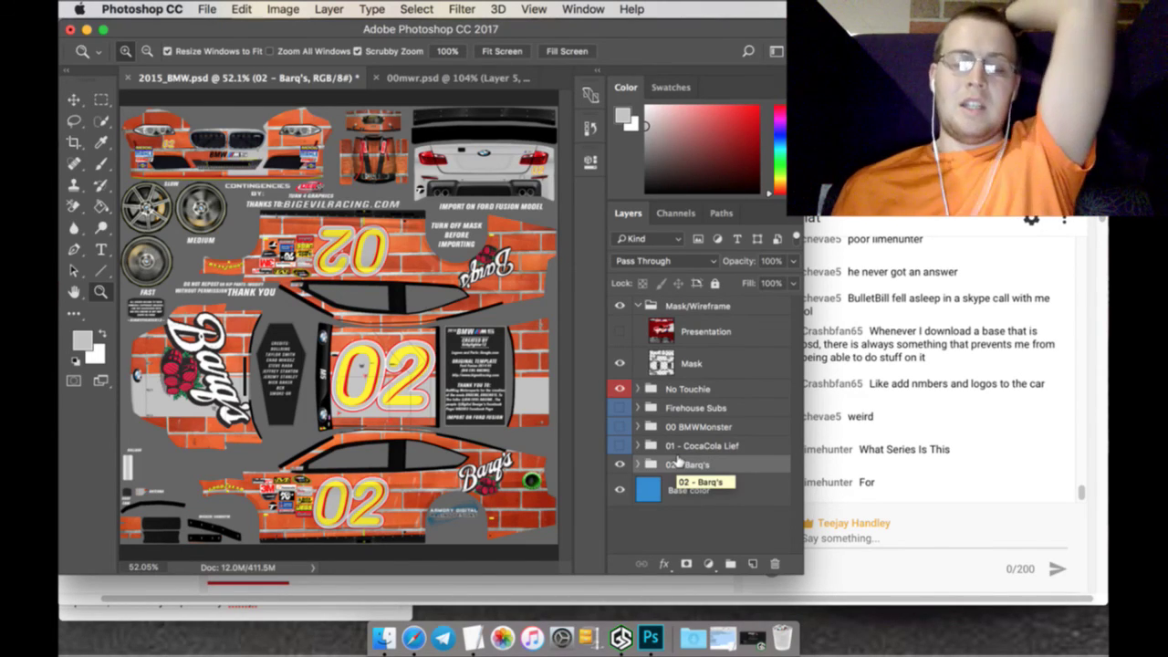
Hide the 02 - Barq's group and add a new empty layer directly above Base color, outside the groups
{"action": "left_click", "coordinate": [619, 465]}
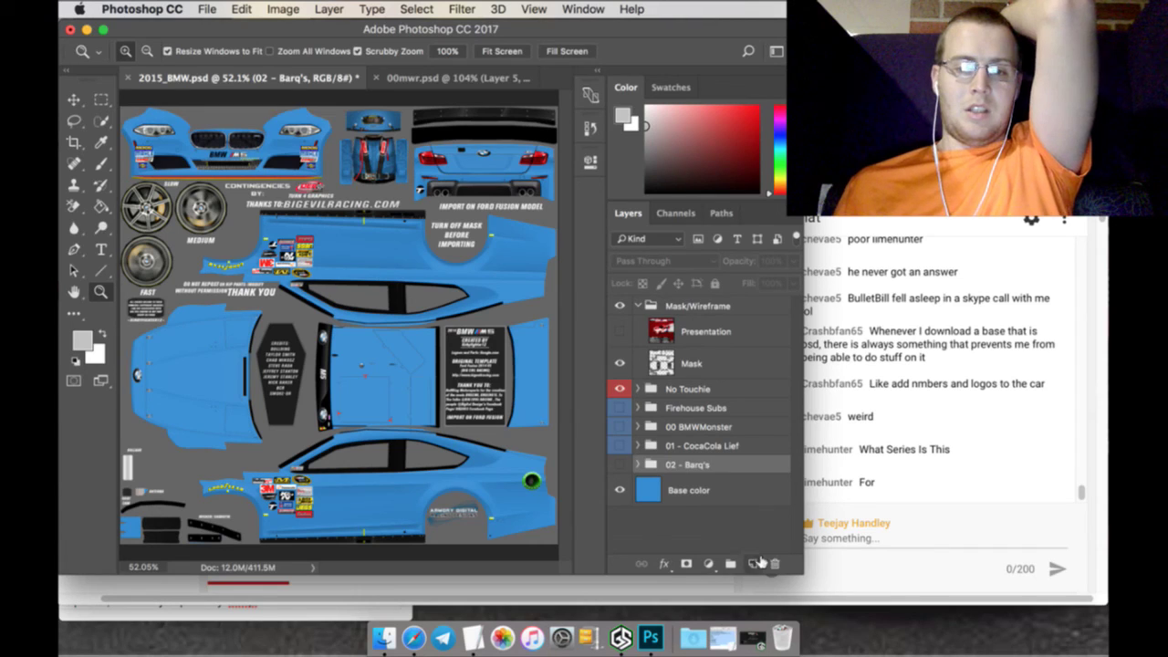
{"action": "left_click", "coordinate": [751, 564]}
{"action": "left_click_drag", "start_coordinate": [737, 478], "coordinate": [737, 503]}
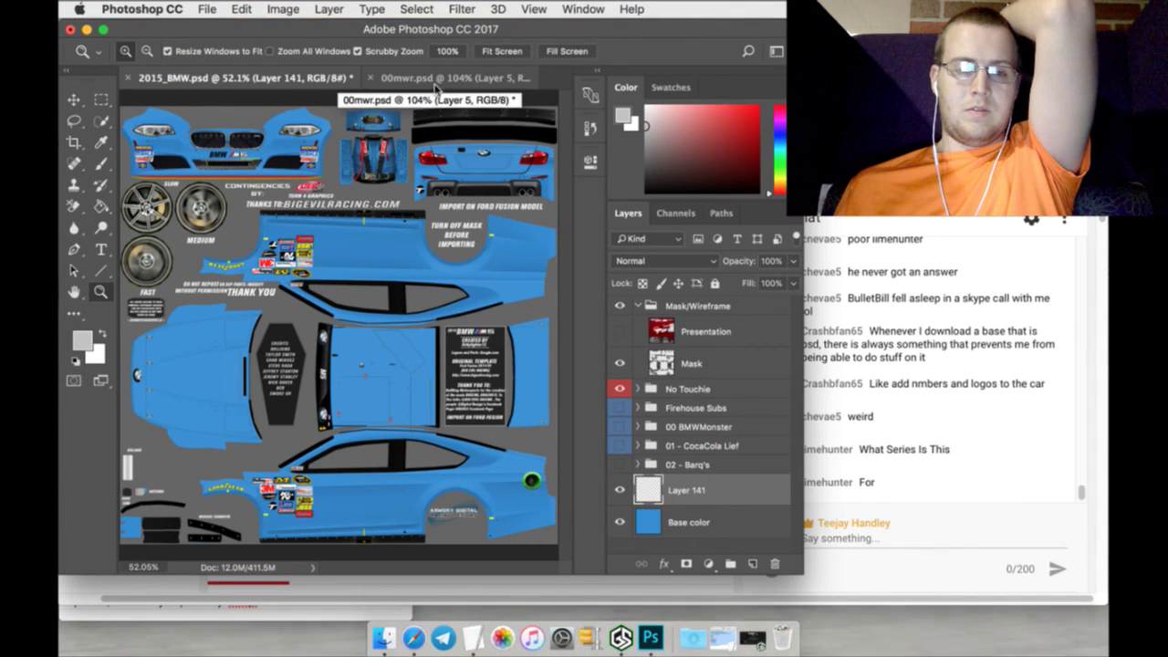
Switch to the Schedule document in TextEdit and copy car 03's primary sponsor, Capri Sun
{"action": "left_click", "coordinate": [306, 617]}
{"action": "scroll", "coordinate": [264, 532], "scroll_direction": "down", "scroll_amount": 3}
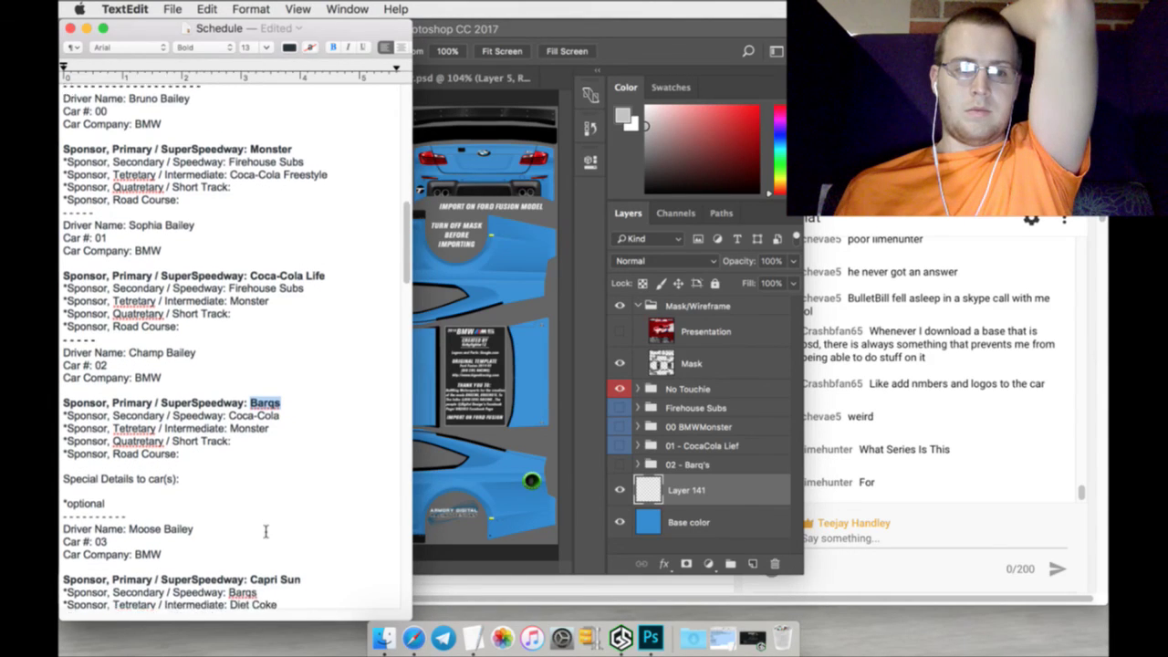
{"action": "scroll", "coordinate": [265, 532], "scroll_direction": "down", "scroll_amount": 5}
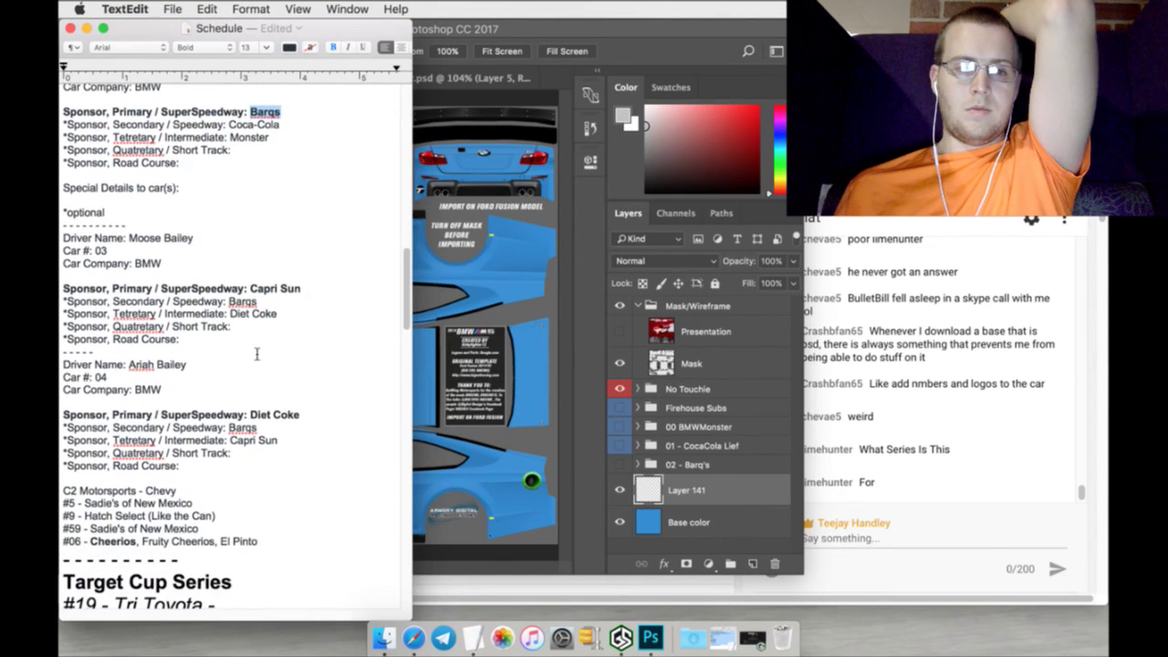
{"action": "left_click_drag", "start_coordinate": [249, 289], "coordinate": [313, 296]}
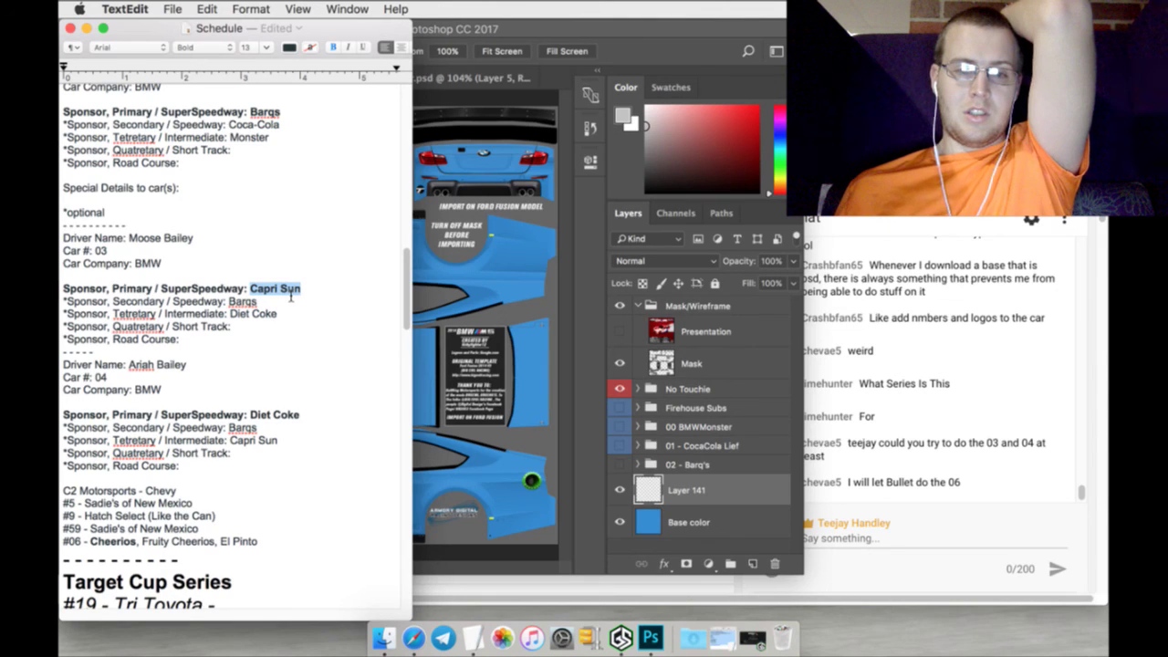
{"action": "scroll", "coordinate": [288, 332], "scroll_direction": "down", "scroll_amount": 1}
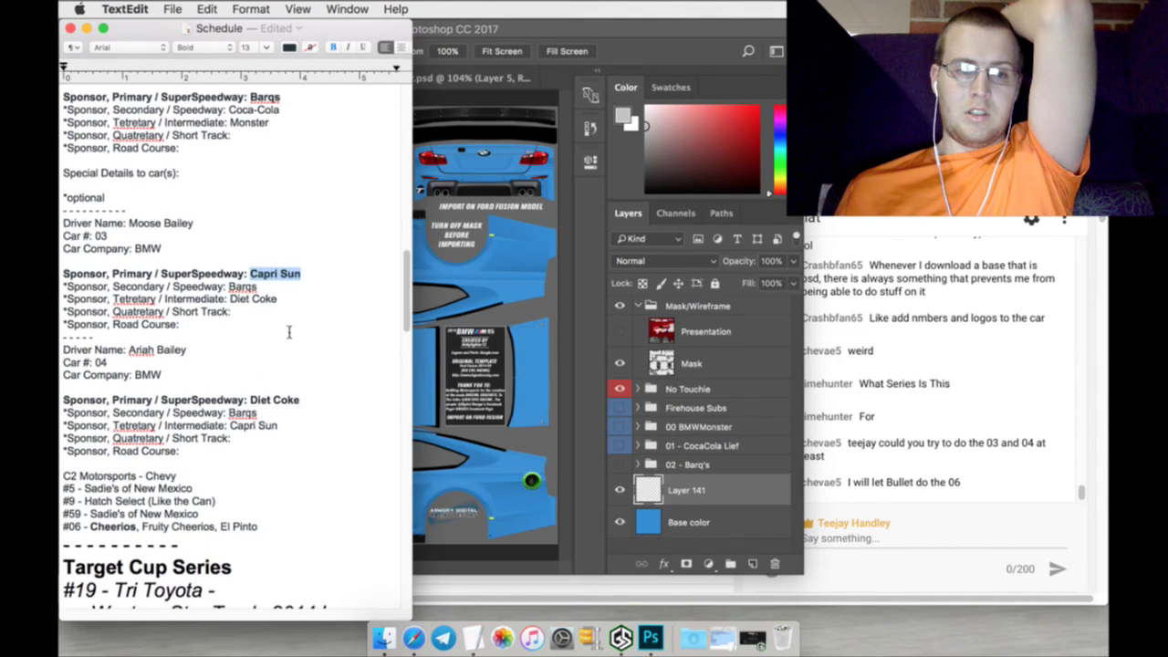
{"action": "right_click", "coordinate": [281, 273]}
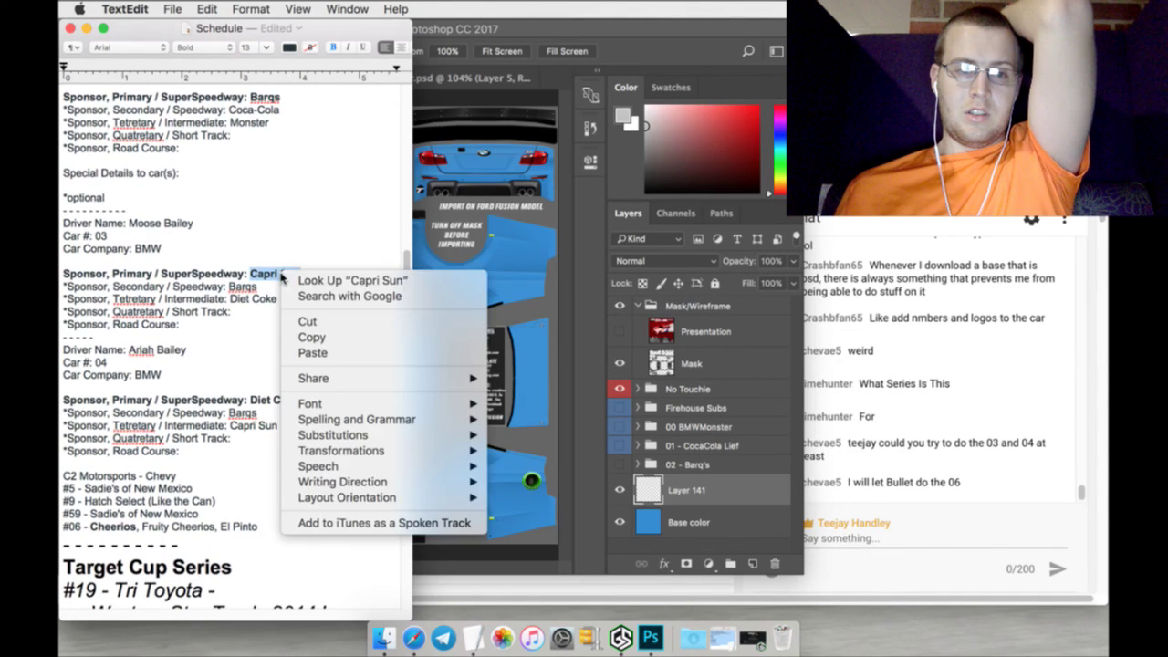
{"action": "left_click", "coordinate": [306, 337]}
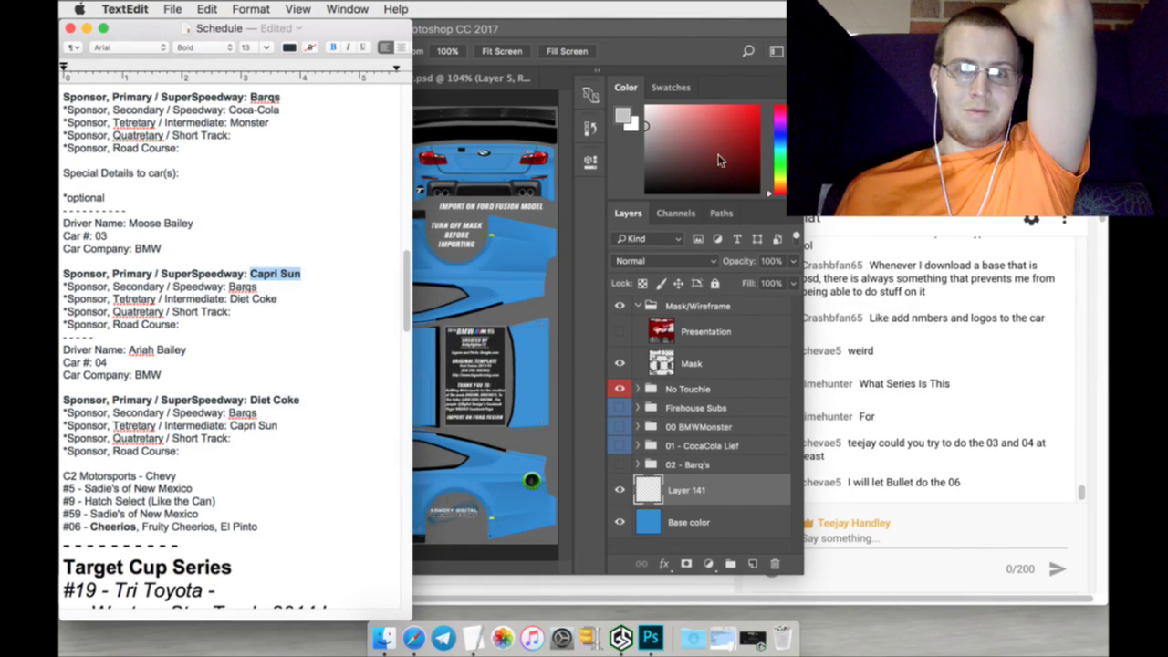
Switch to Safari and search Google Images for "Capri Sun logo png"
{"action": "key", "text": "super+Tab"}
{"action": "key", "text": "Escape"}
{"action": "left_click", "coordinate": [224, 185]}
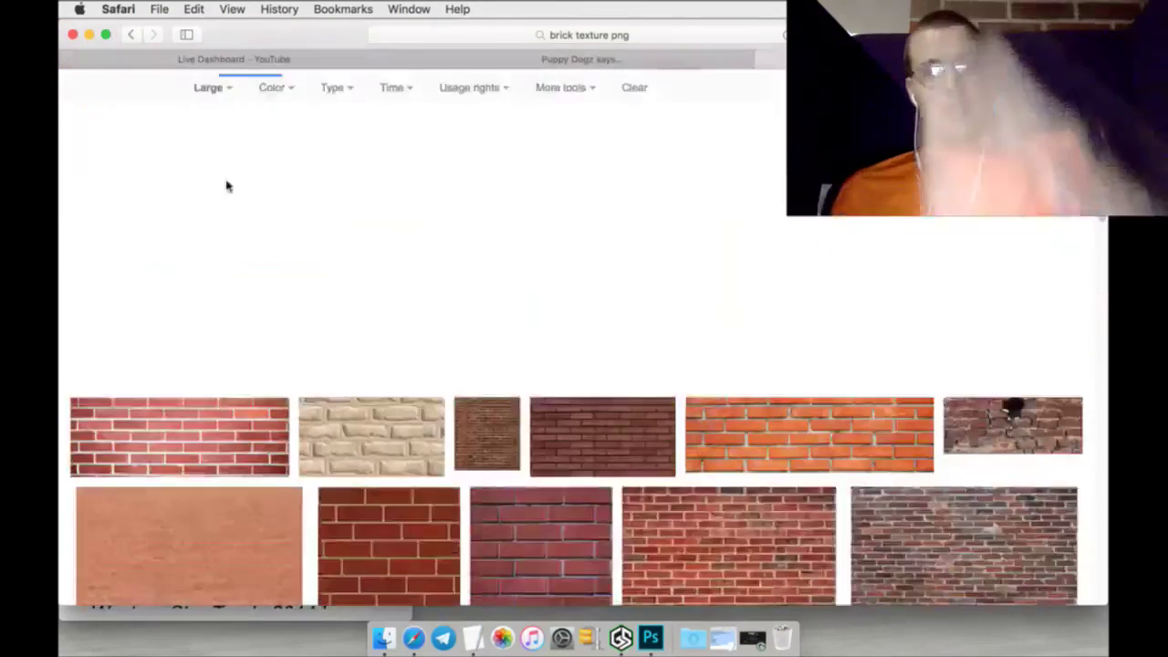
{"action": "left_click_drag", "start_coordinate": [265, 105], "coordinate": [165, 114]}
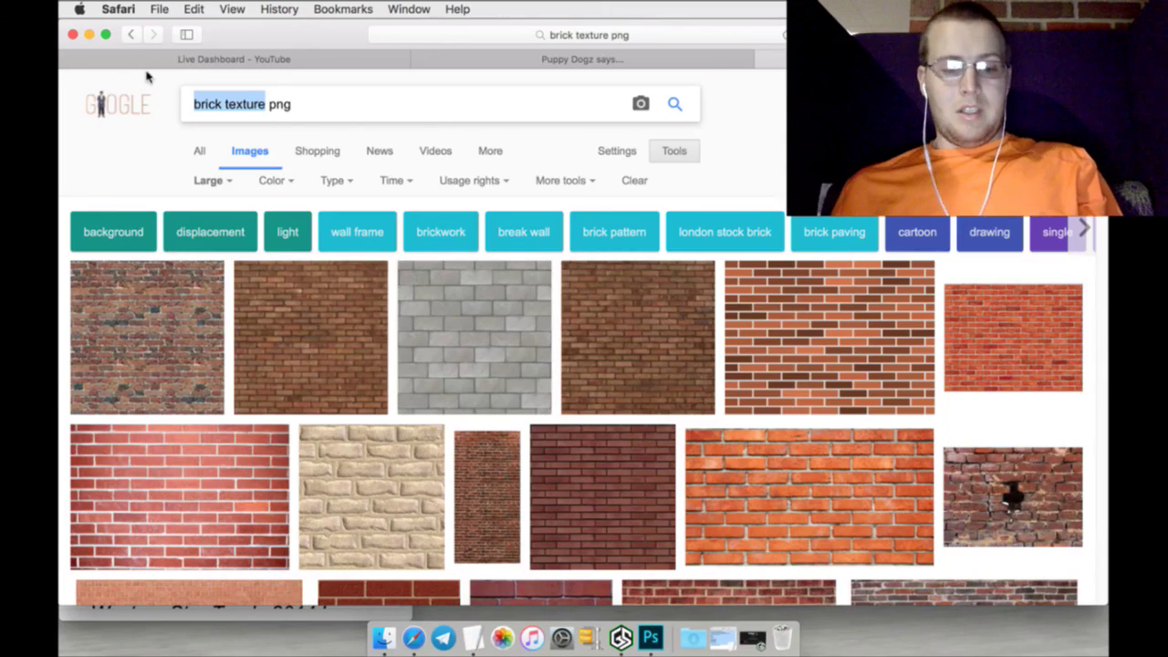
{"action": "key", "text": "super+v"}
{"action": "type", "text": "logo"}
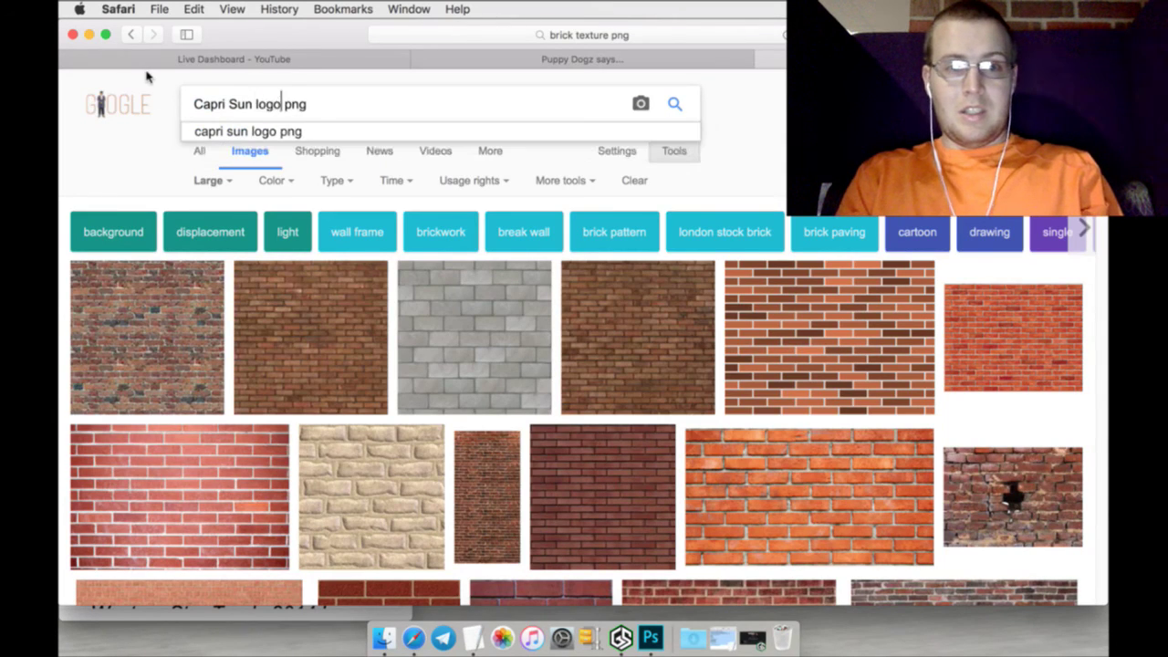
{"action": "key", "text": "Return"}
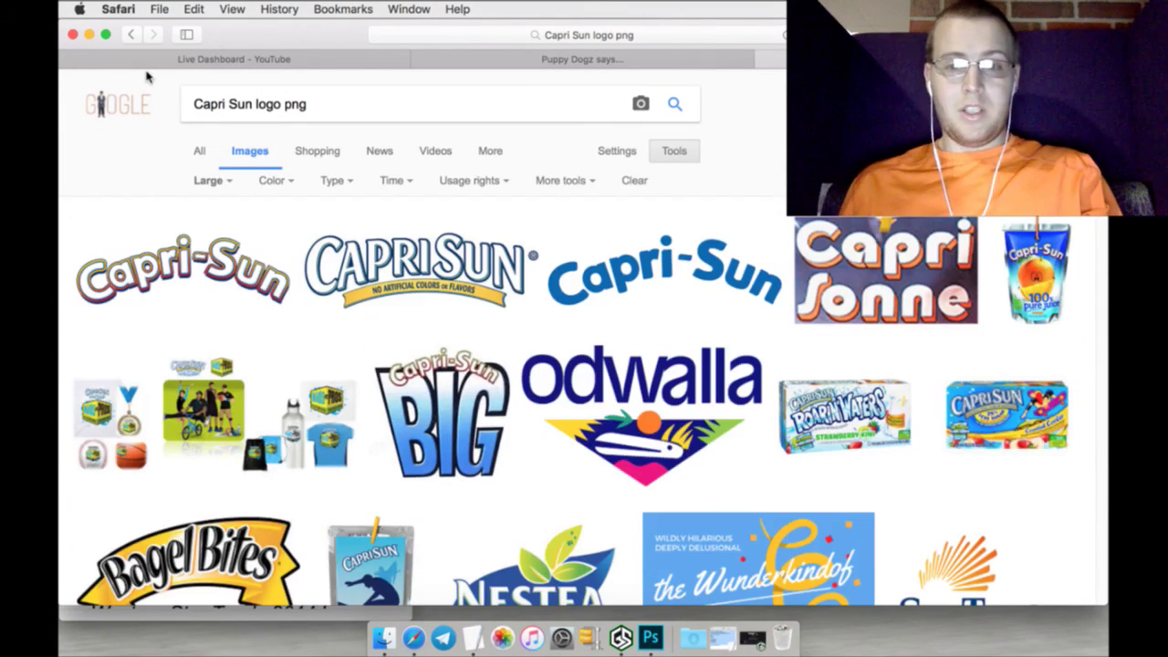
Open the full-size Capri Sun logo with the "No artificial colors or flavors" banner in a new browser tab
{"action": "left_click", "coordinate": [440, 265]}
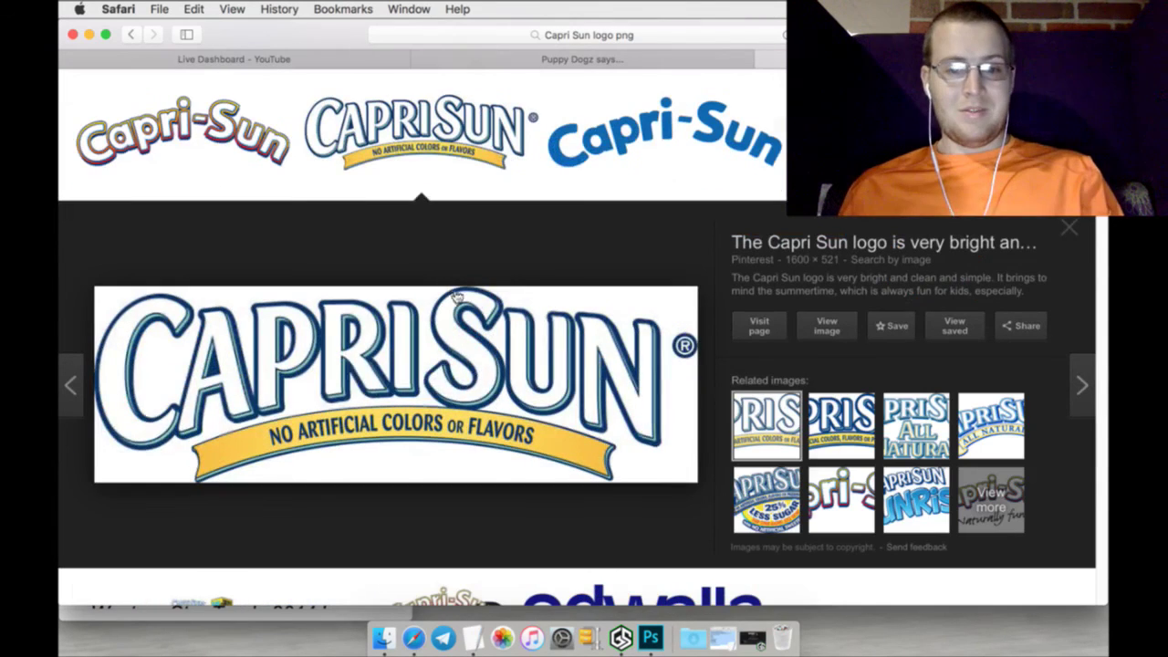
{"action": "right_click", "coordinate": [825, 333]}
{"action": "left_click", "coordinate": [849, 335]}
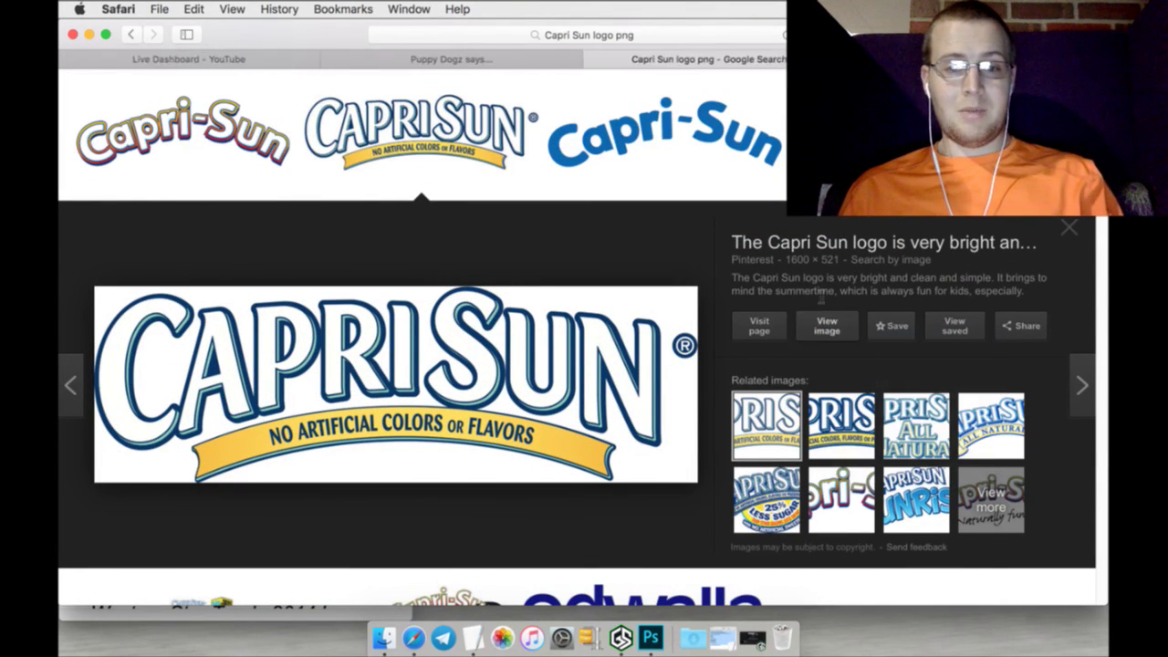
{"action": "key", "text": "ctrl+Tab"}
Save the logo image as CapriSun.jpg in the Logos folder and close its browser tab
{"action": "right_click", "coordinate": [619, 172]}
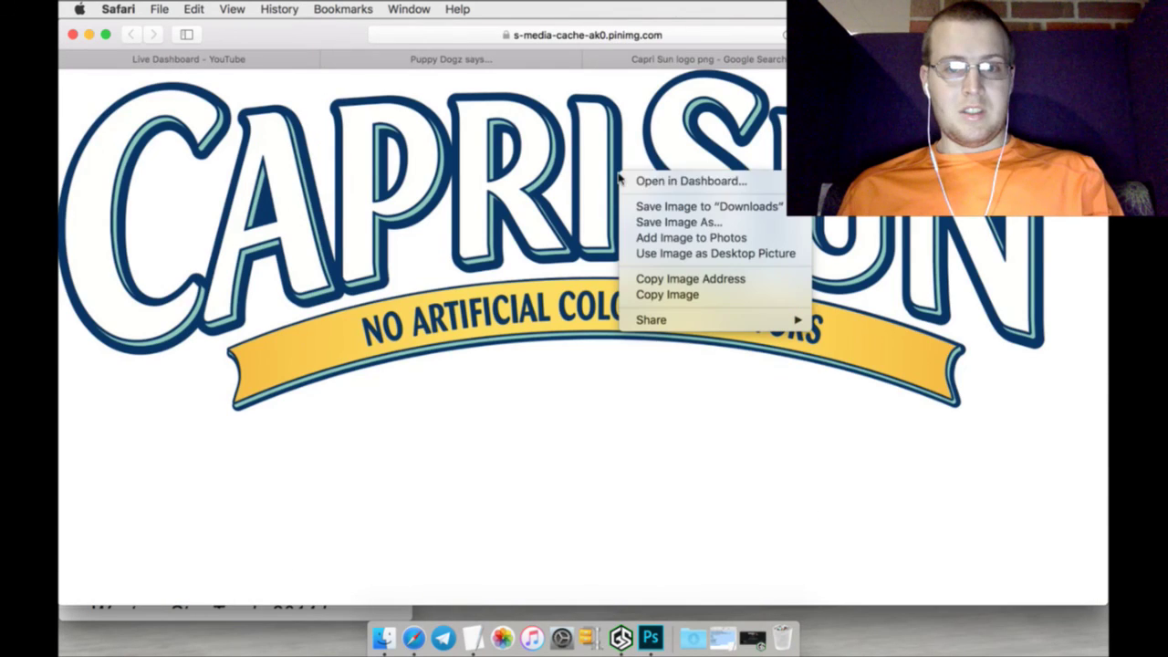
{"action": "left_click", "coordinate": [631, 224]}
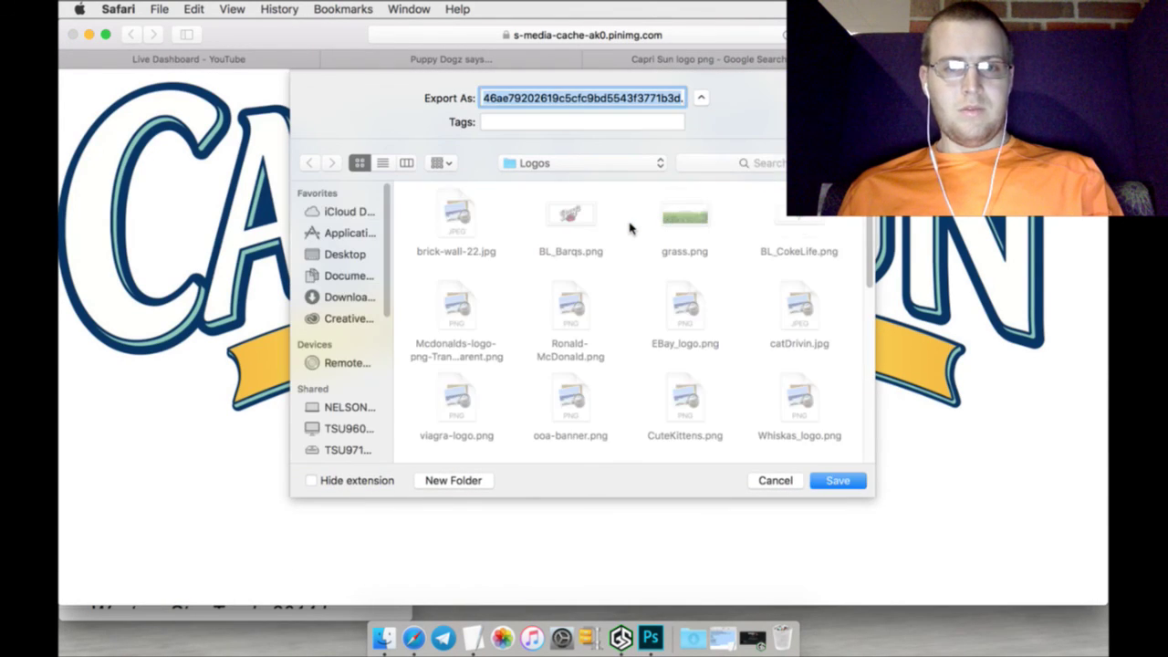
{"action": "type", "text": "Ca"}
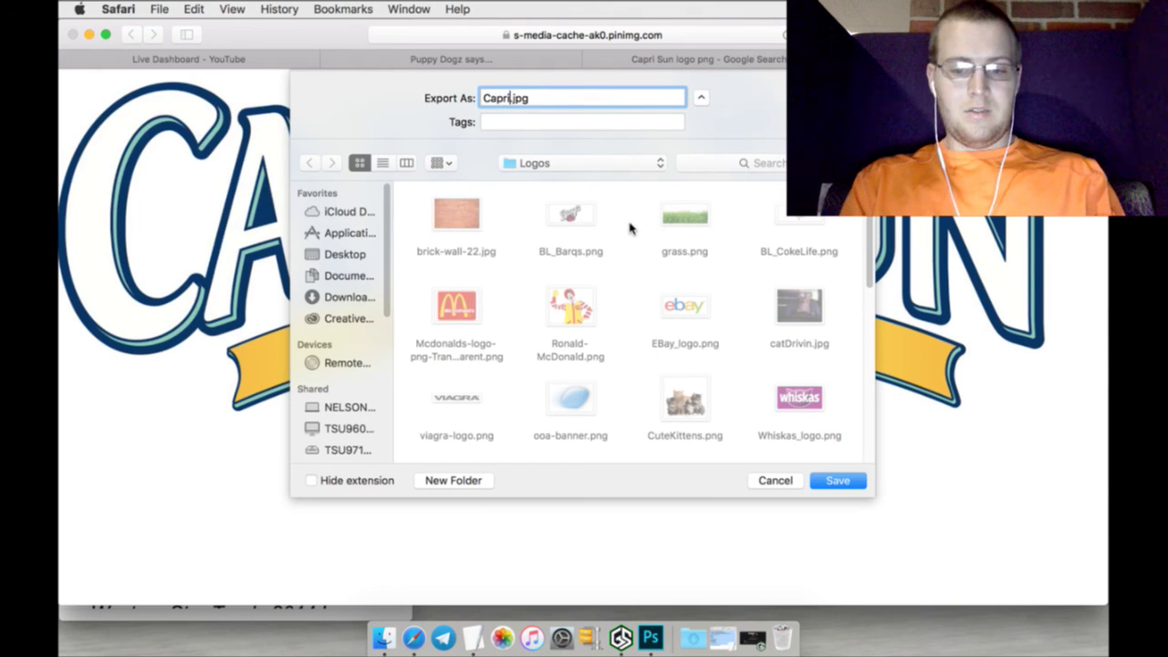
{"action": "type", "text": "priSun"}
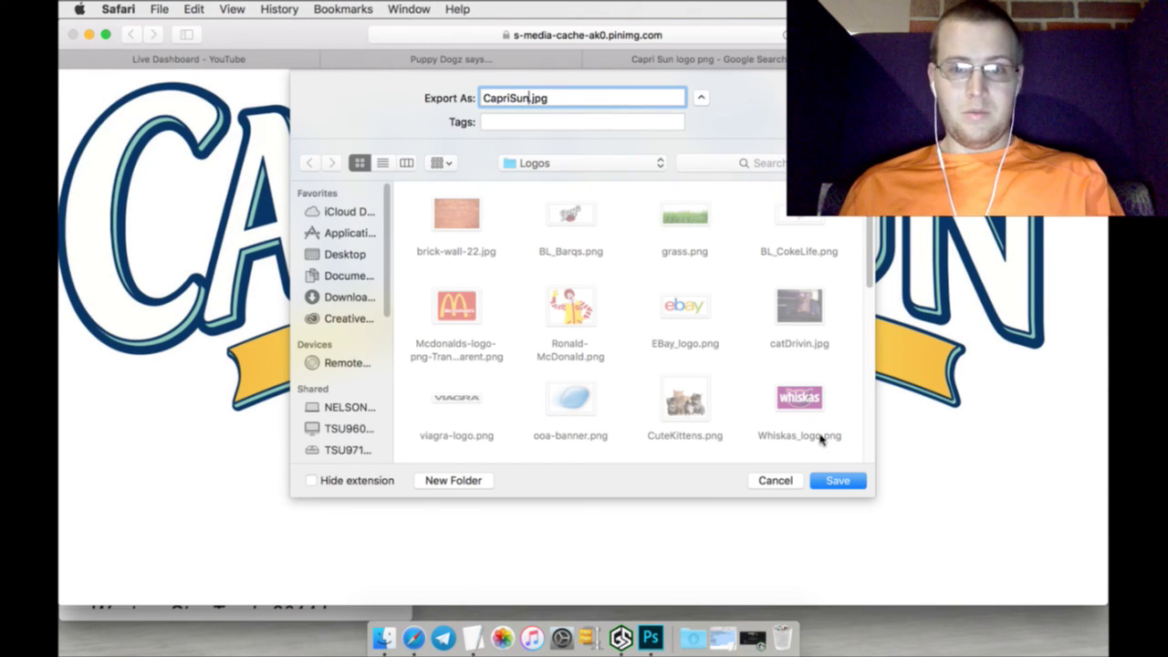
{"action": "left_click", "coordinate": [835, 481]}
{"action": "key", "text": "super+w"}
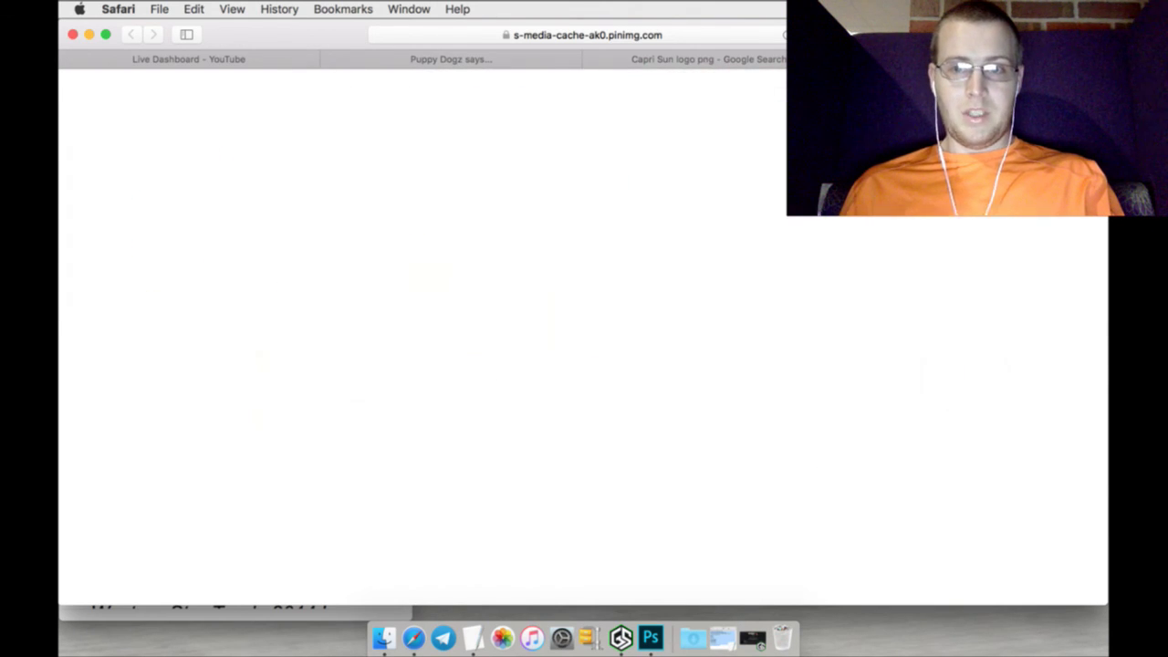
Check the new messages in the Google Hangouts conversations and the YouTube live chat
{"action": "left_click", "coordinate": [523, 62]}
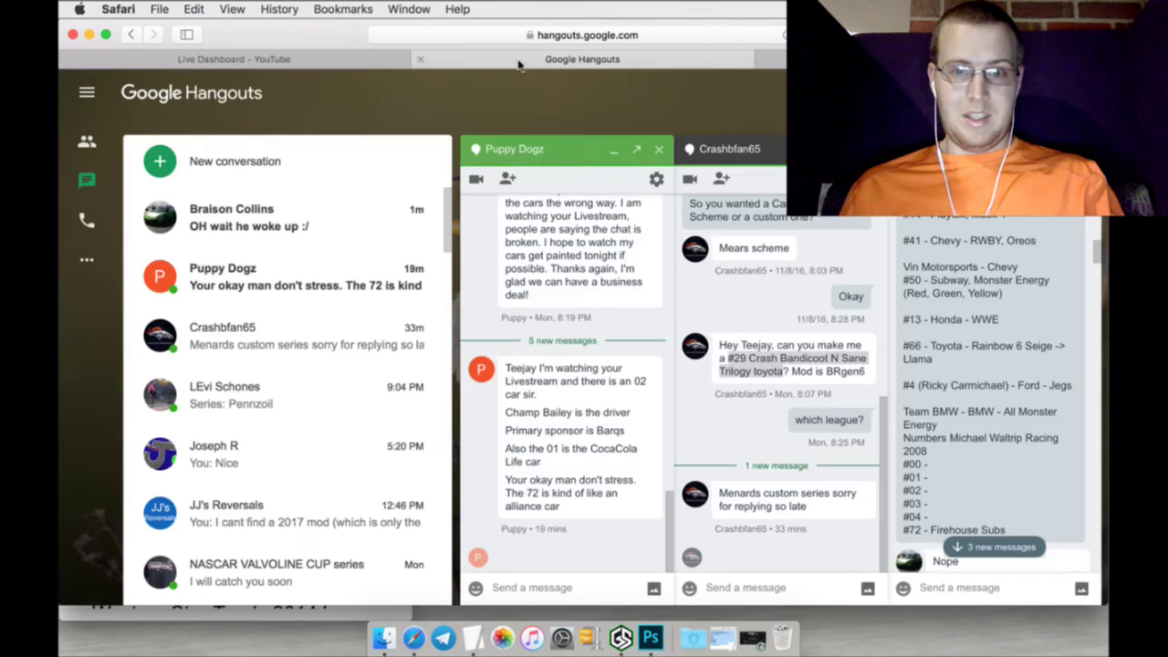
{"action": "left_click", "coordinate": [599, 534]}
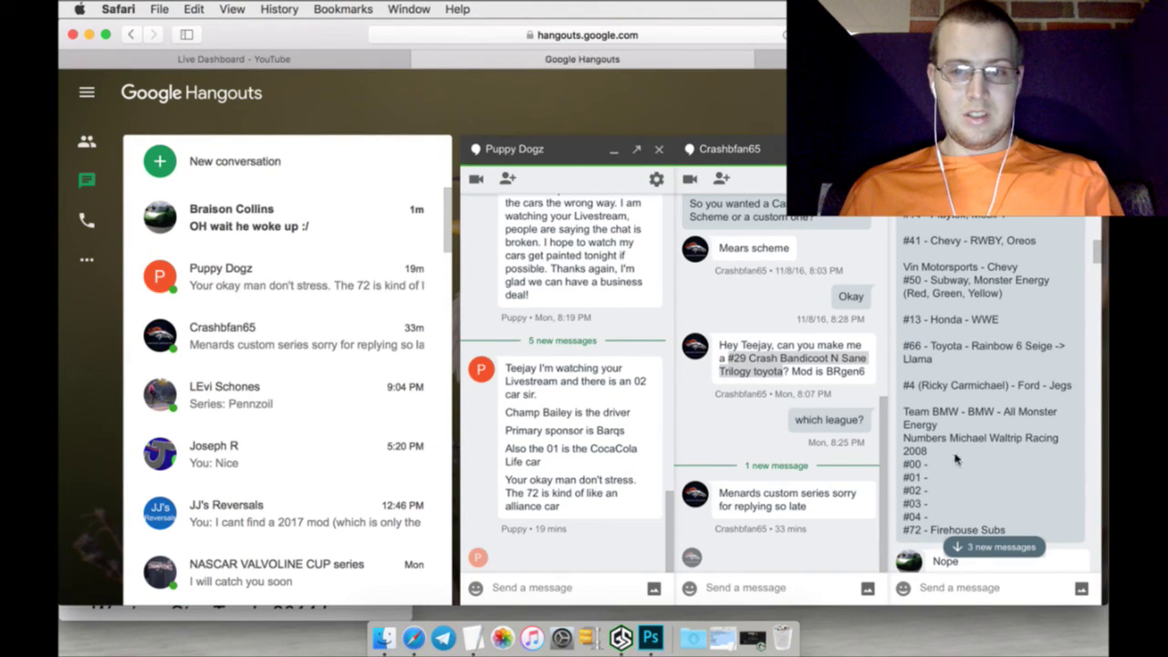
{"action": "left_click", "coordinate": [987, 550]}
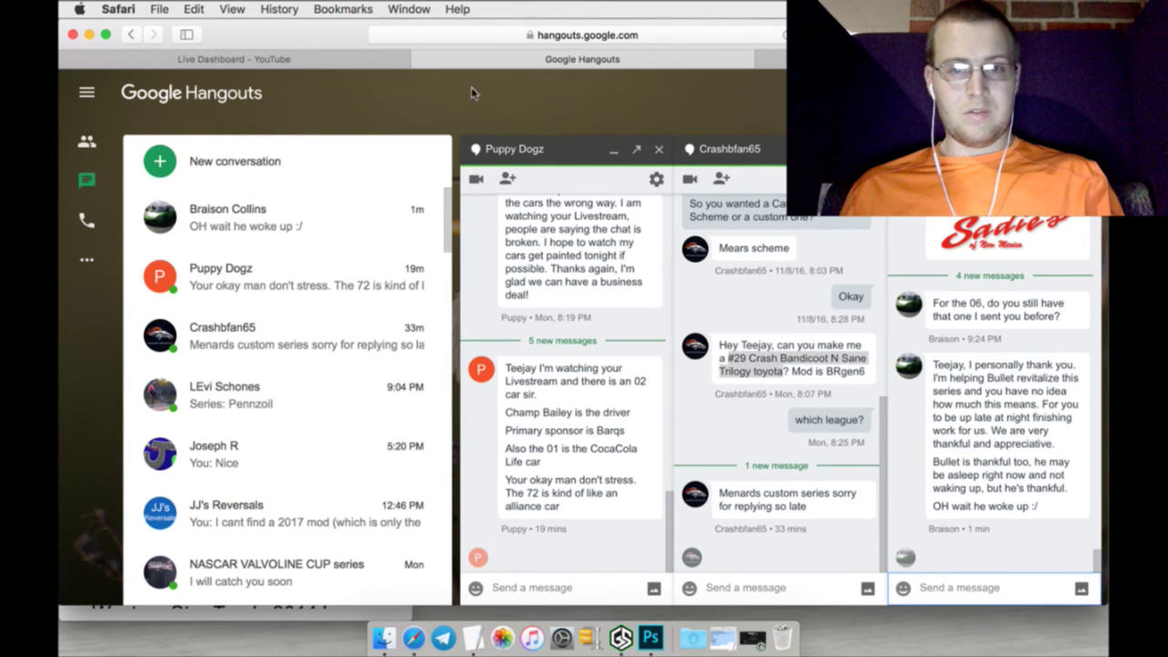
{"action": "left_click", "coordinate": [155, 59]}
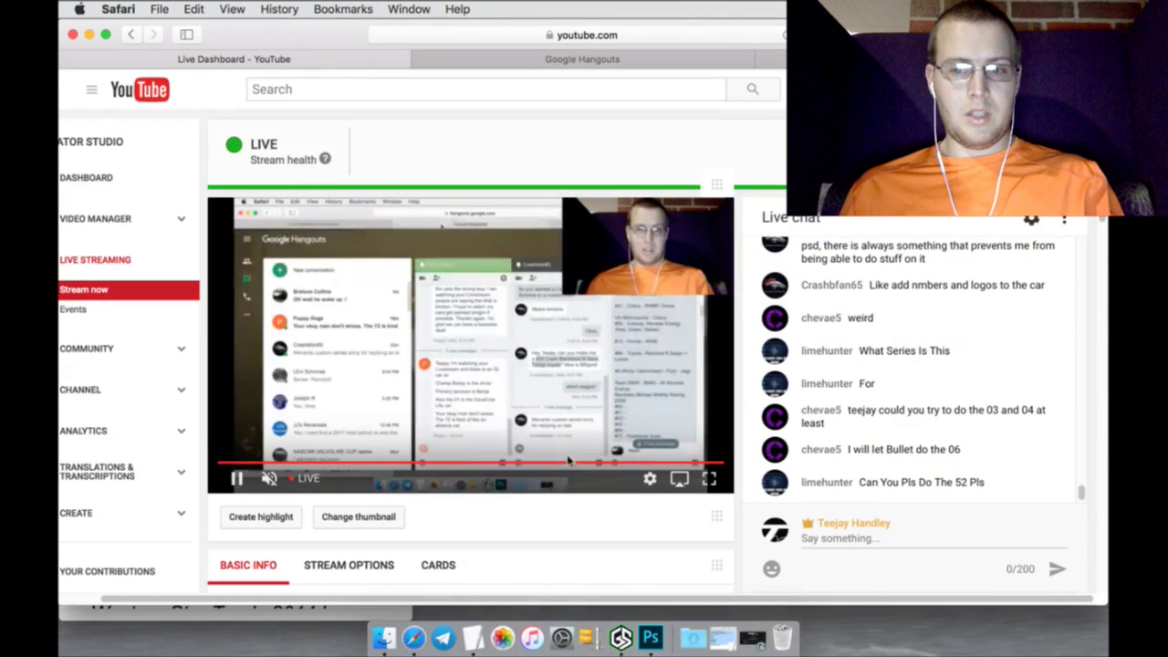
Switch to Photoshop and open CapriSun.jpg from the Logos folder
{"action": "left_click", "coordinate": [647, 617]}
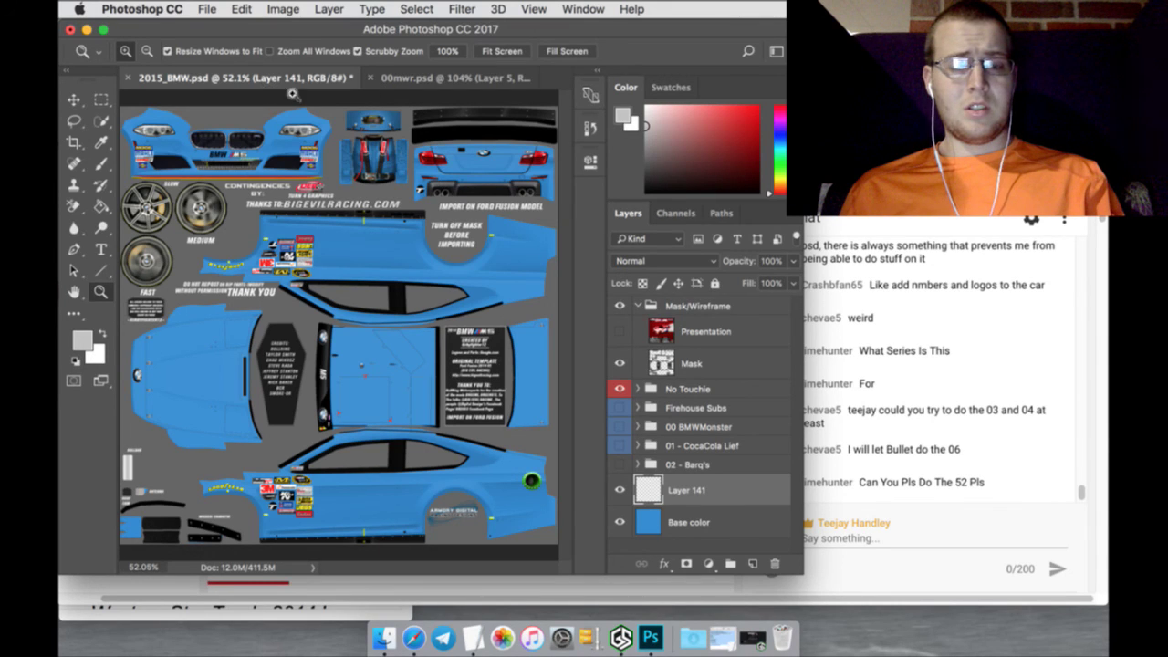
{"action": "left_click", "coordinate": [206, 11]}
{"action": "left_click", "coordinate": [218, 41]}
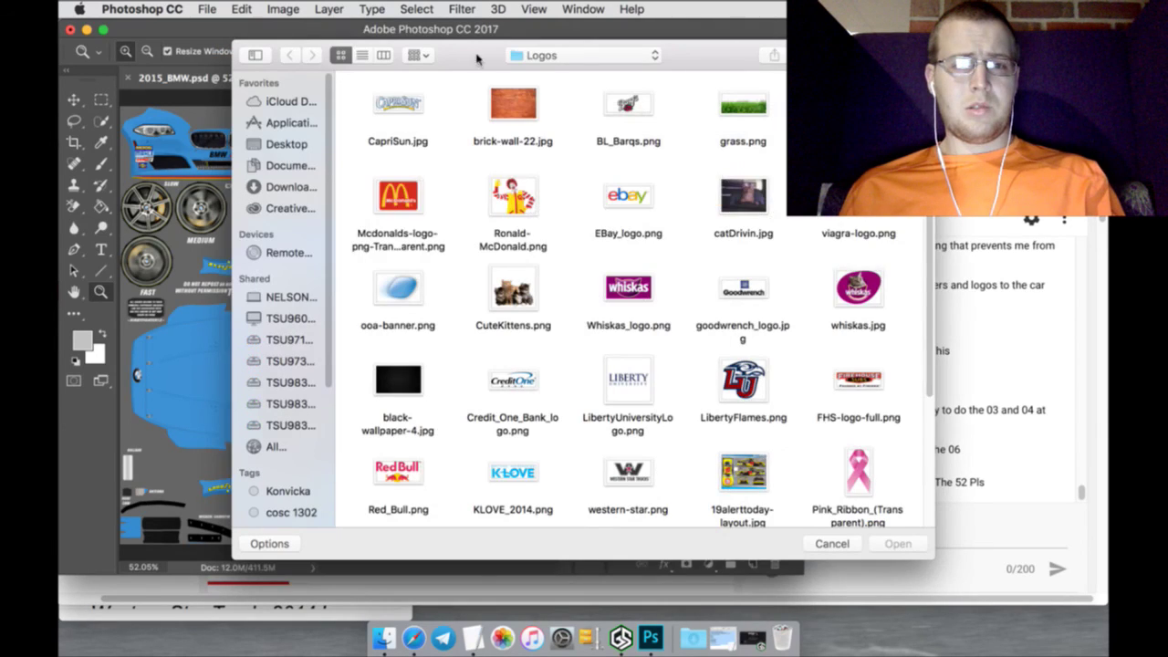
{"action": "left_click", "coordinate": [538, 57]}
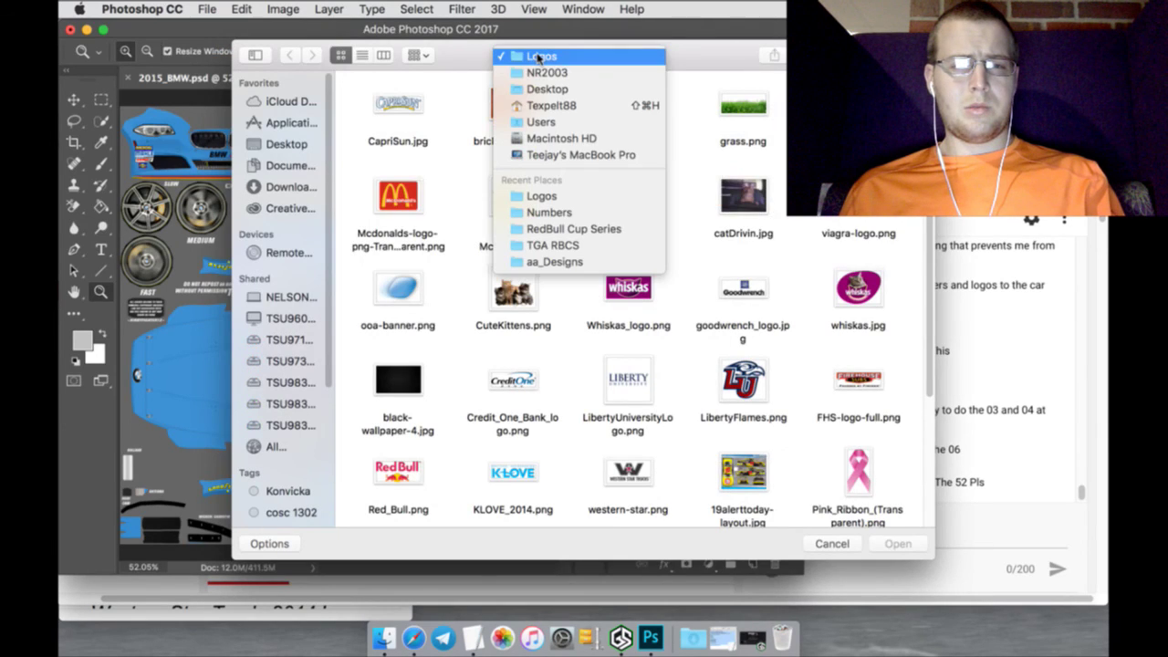
{"action": "left_click", "coordinate": [402, 108]}
{"action": "left_click", "coordinate": [889, 546]}
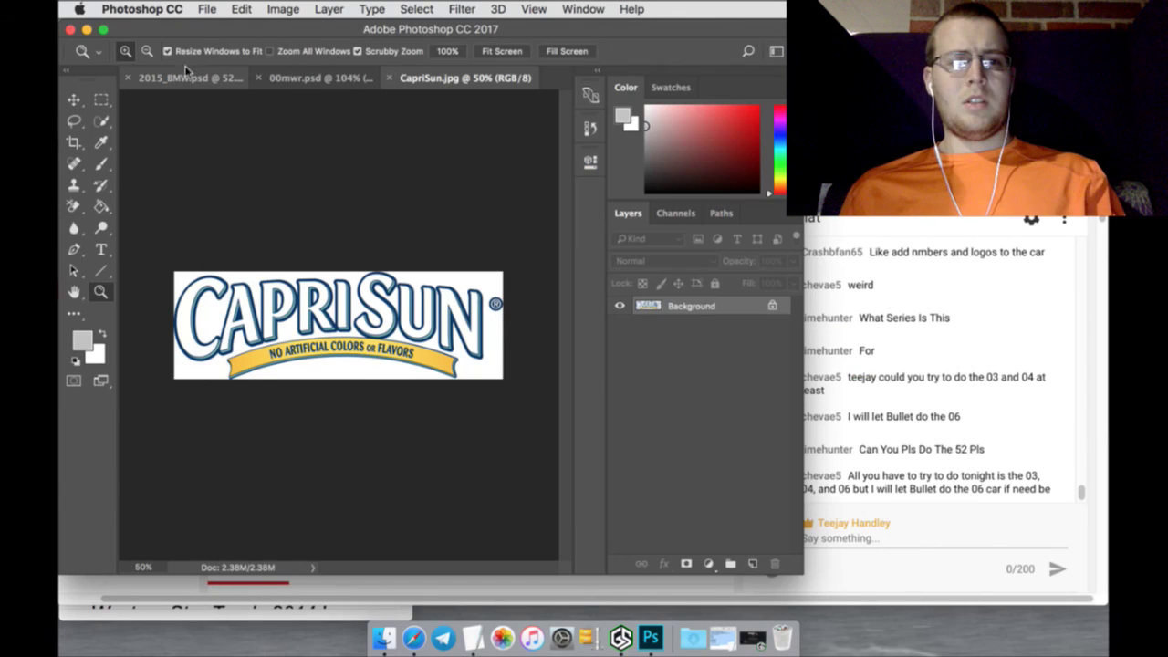
Start opening another file and browse to the Cup Series folder inside the NR2003 Bases folder
{"action": "left_click", "coordinate": [206, 9]}
{"action": "left_click", "coordinate": [213, 46]}
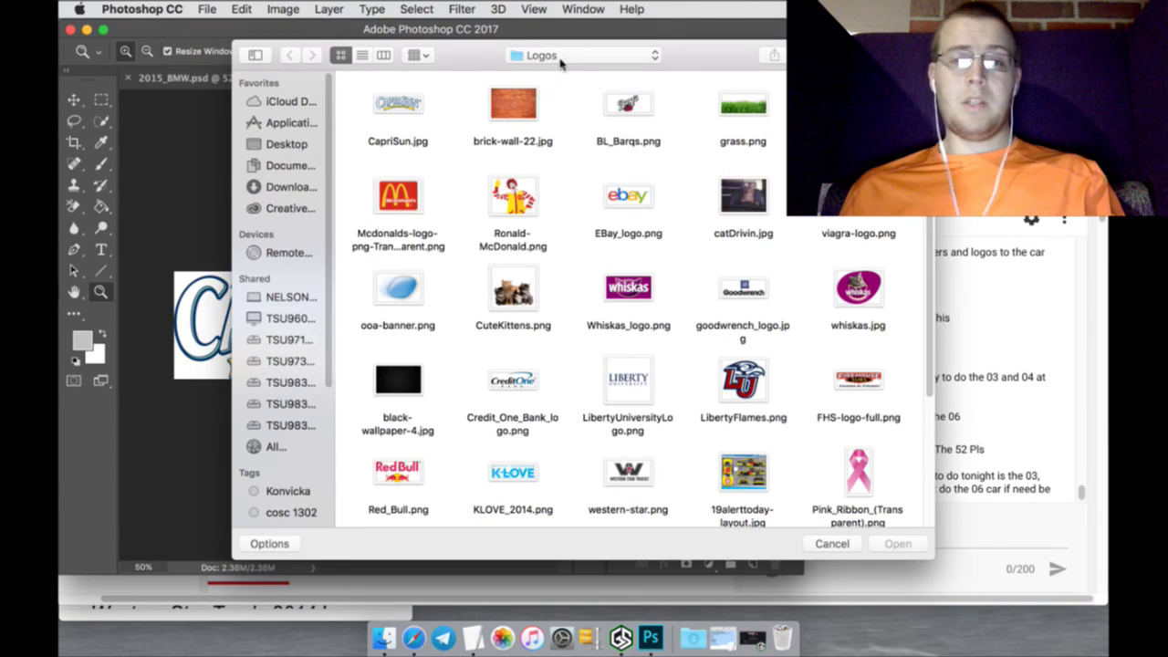
{"action": "left_click", "coordinate": [546, 56]}
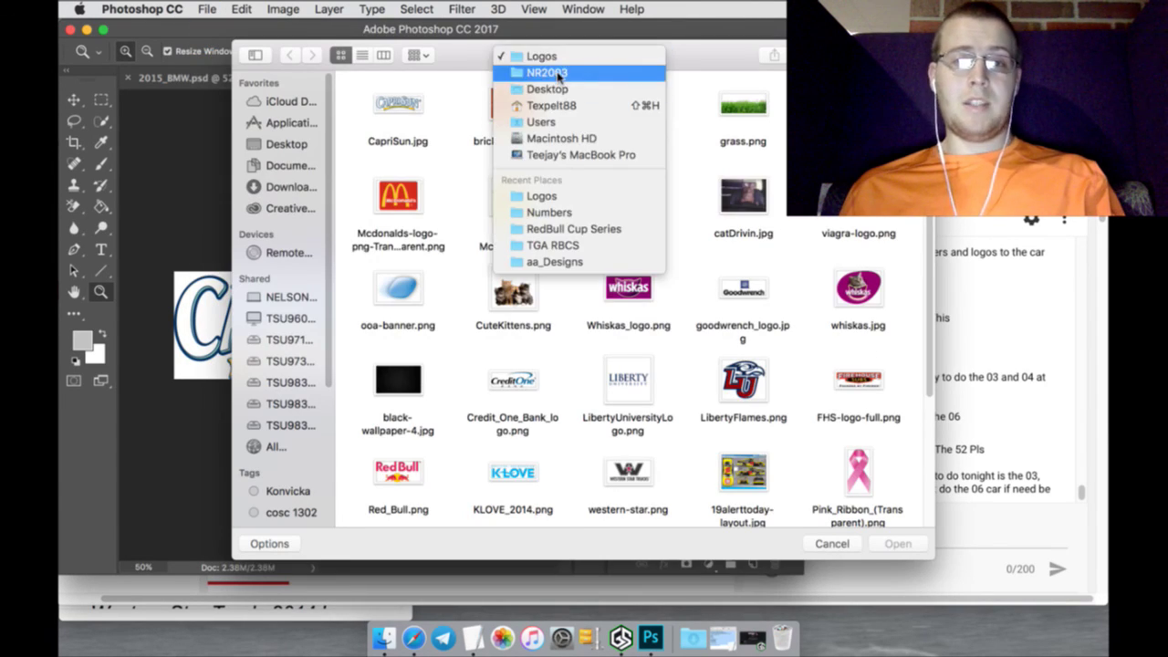
{"action": "left_click", "coordinate": [558, 71]}
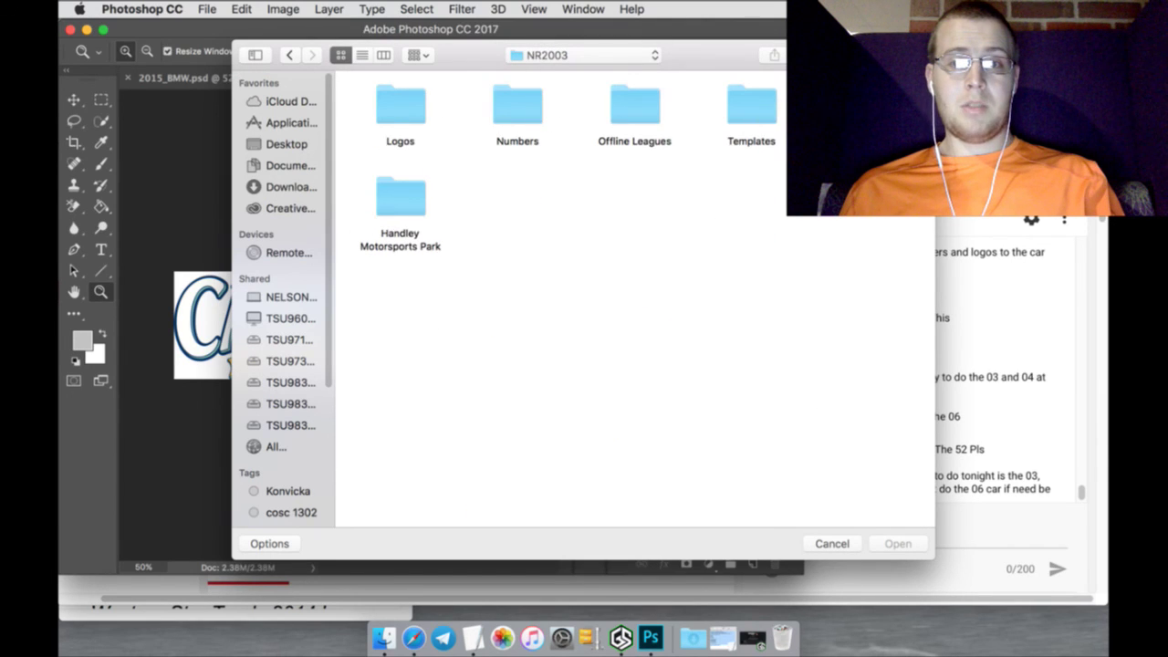
{"action": "double_click", "coordinate": [751, 107]}
{"action": "double_click", "coordinate": [415, 113]}
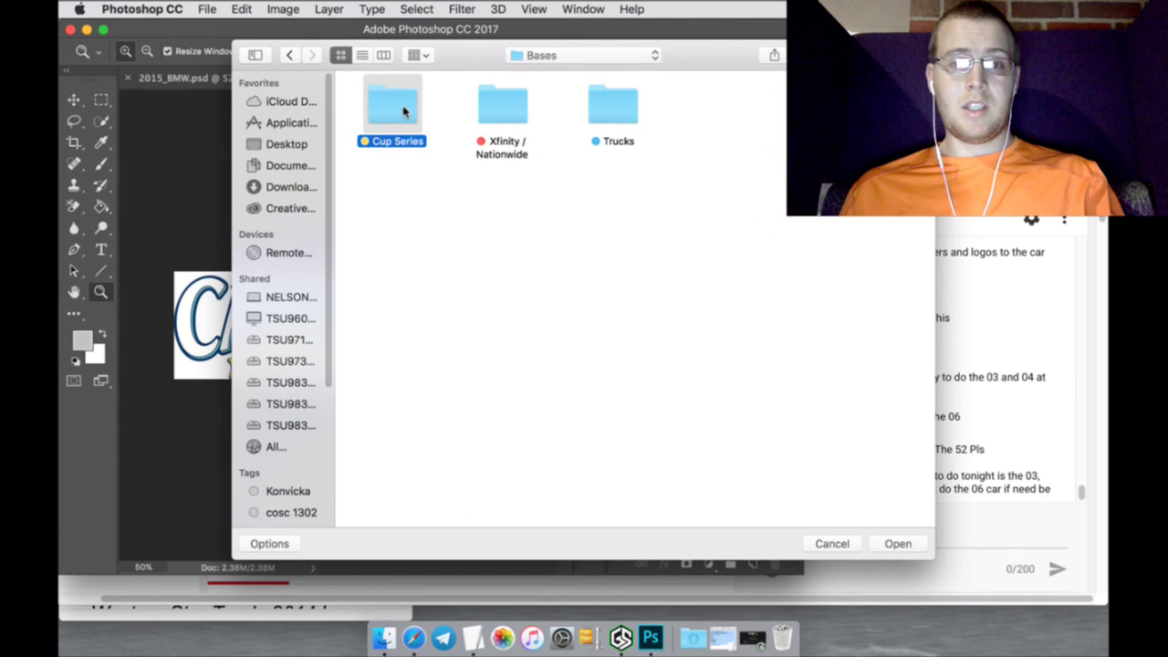
Look through the base paint schemes in the Cup Series folder for a suitable design
{"action": "scroll", "coordinate": [639, 316], "scroll_direction": "down", "scroll_amount": 10}
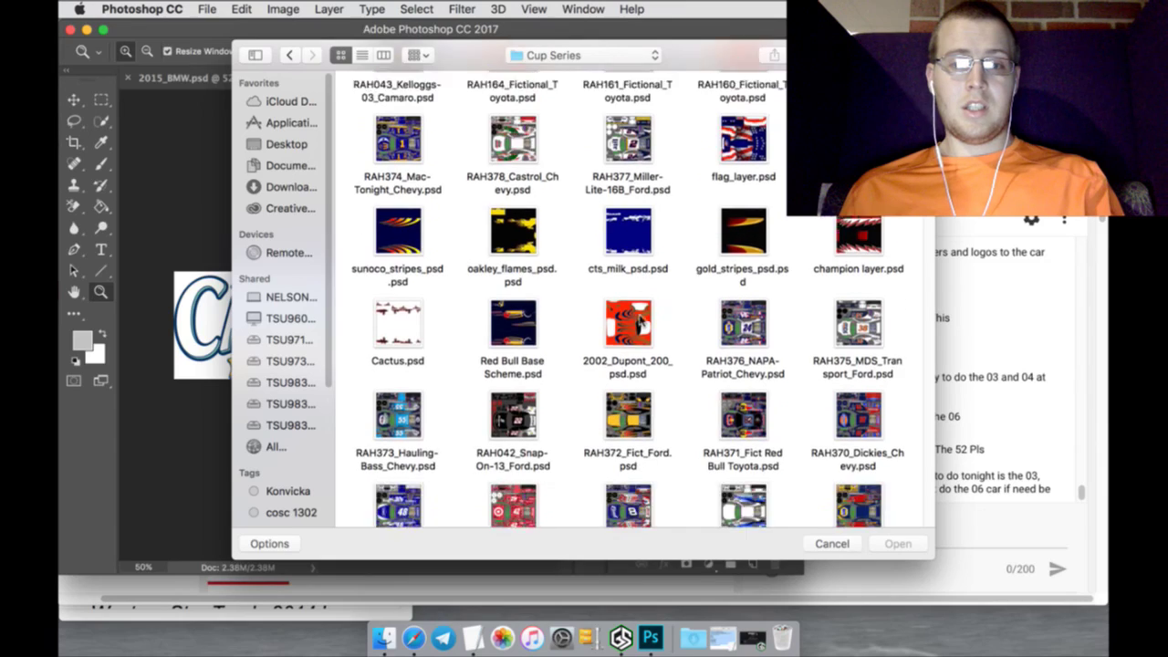
{"action": "scroll", "coordinate": [641, 316], "scroll_direction": "down", "scroll_amount": 10}
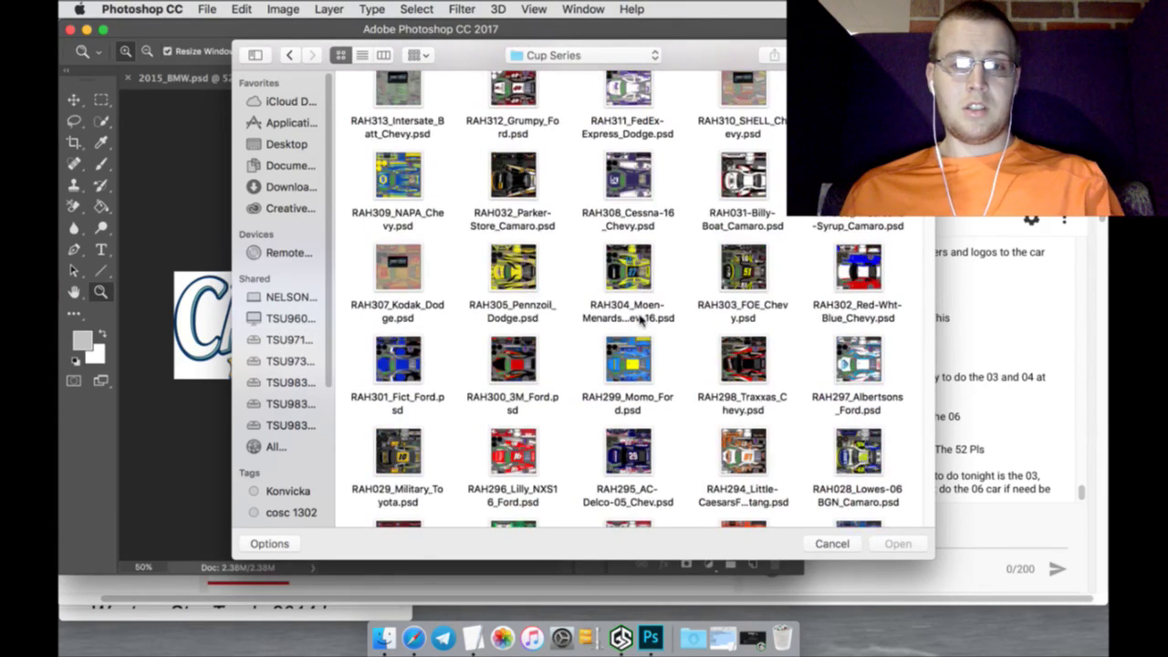
{"action": "scroll", "coordinate": [641, 317], "scroll_direction": "down", "scroll_amount": 10}
{"action": "scroll", "coordinate": [641, 316], "scroll_direction": "down", "scroll_amount": 5}
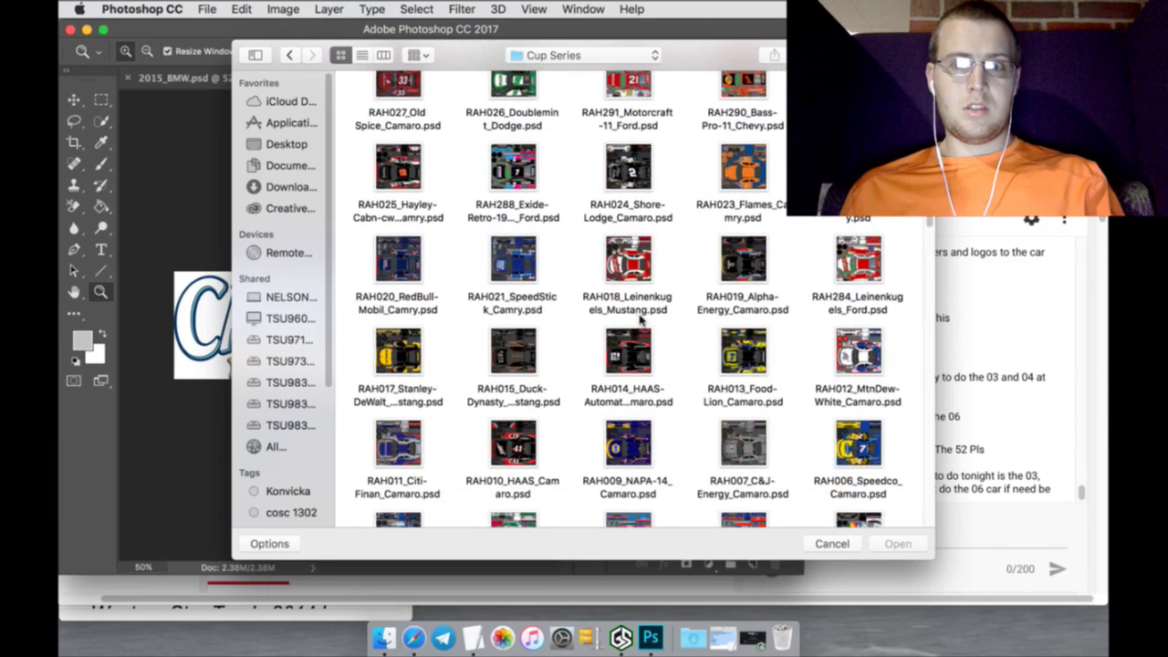
{"action": "scroll", "coordinate": [642, 317], "scroll_direction": "down", "scroll_amount": 5}
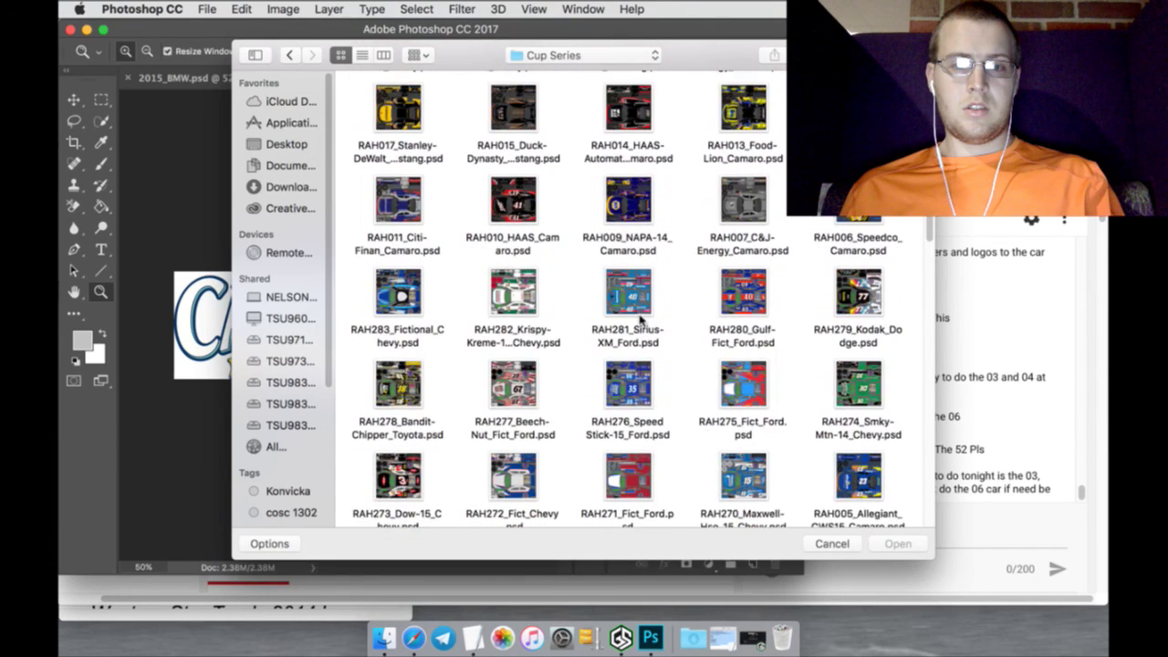
{"action": "scroll", "coordinate": [641, 319], "scroll_direction": "down", "scroll_amount": 8}
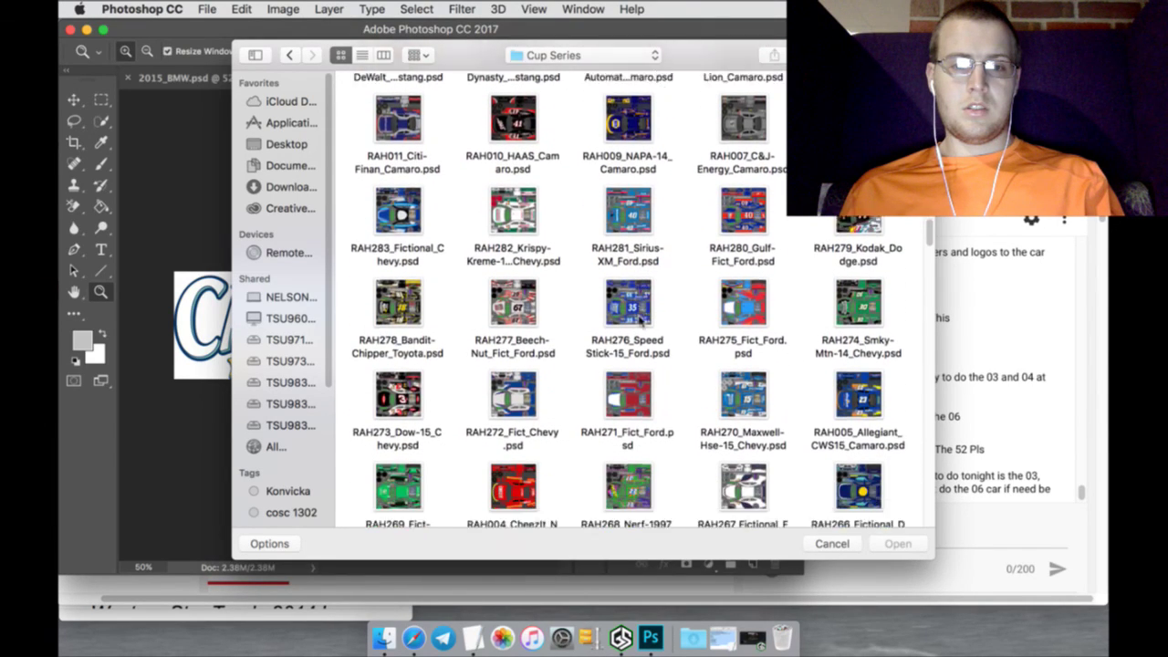
{"action": "scroll", "coordinate": [641, 319], "scroll_direction": "down", "scroll_amount": 10}
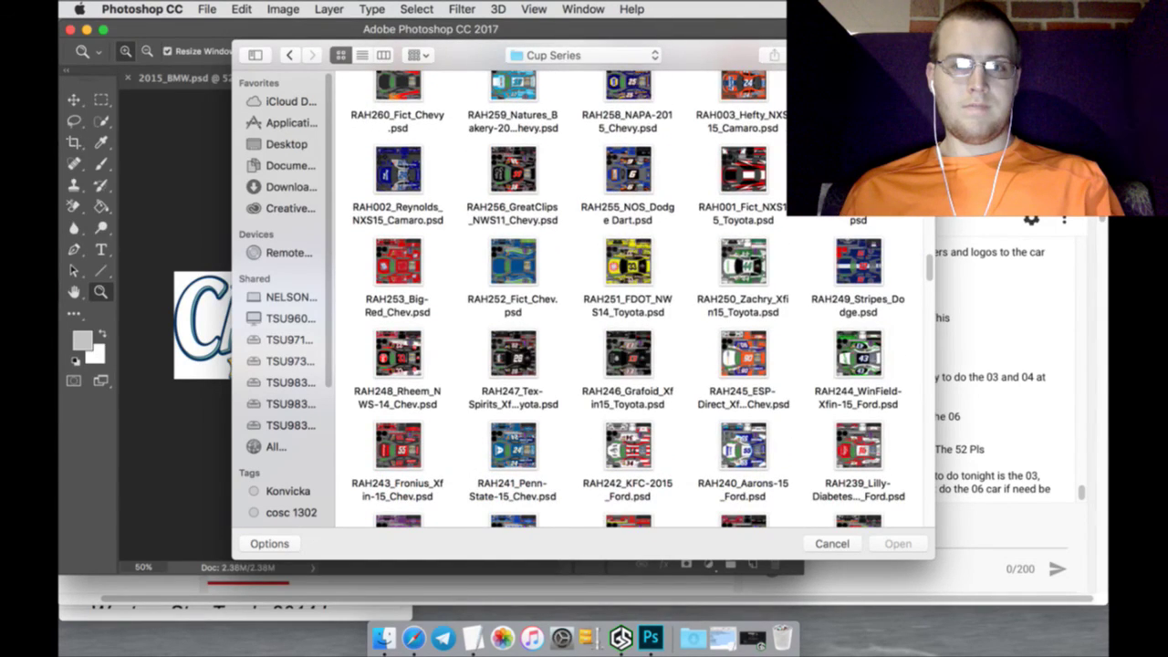
Search within the Cup Series folder for fictional schemes and open RAH334_Fict_C7R _Chevy.psd
{"action": "key", "text": "super+f"}
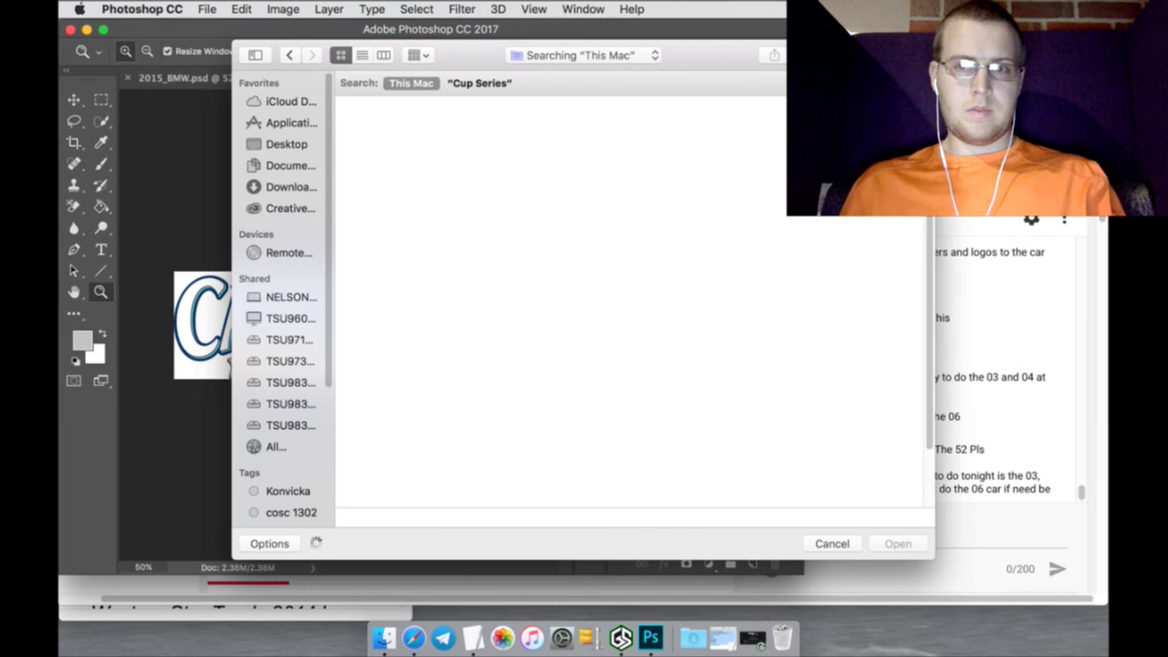
{"action": "left_click", "coordinate": [479, 83]}
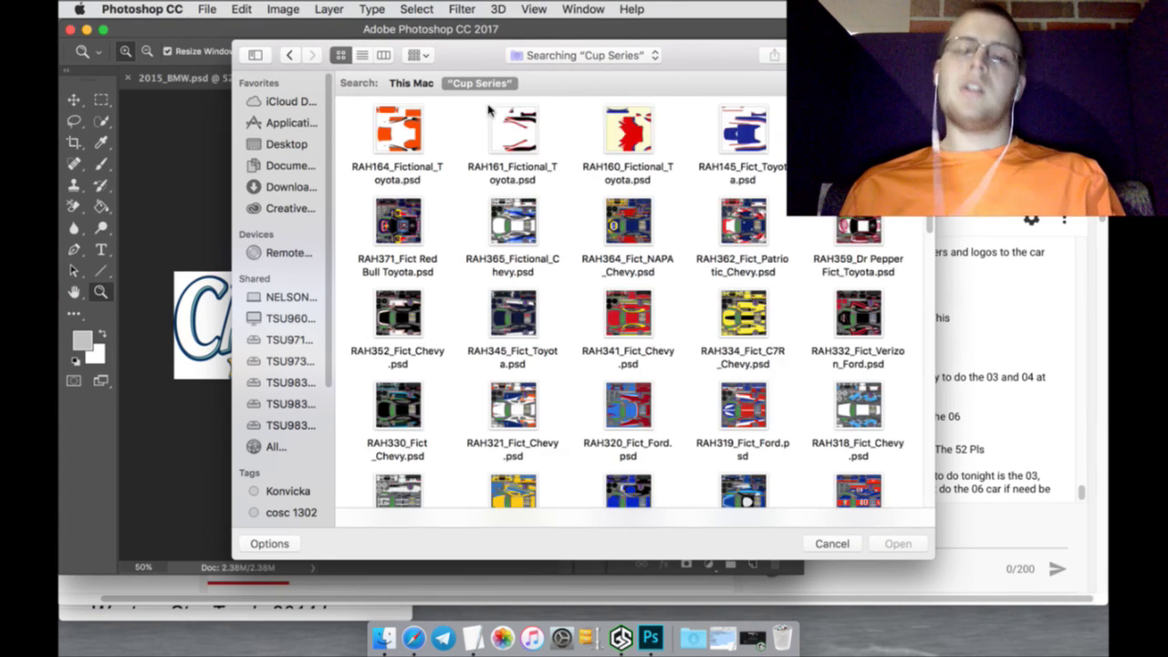
{"action": "scroll", "coordinate": [575, 335], "scroll_direction": "down", "scroll_amount": 3}
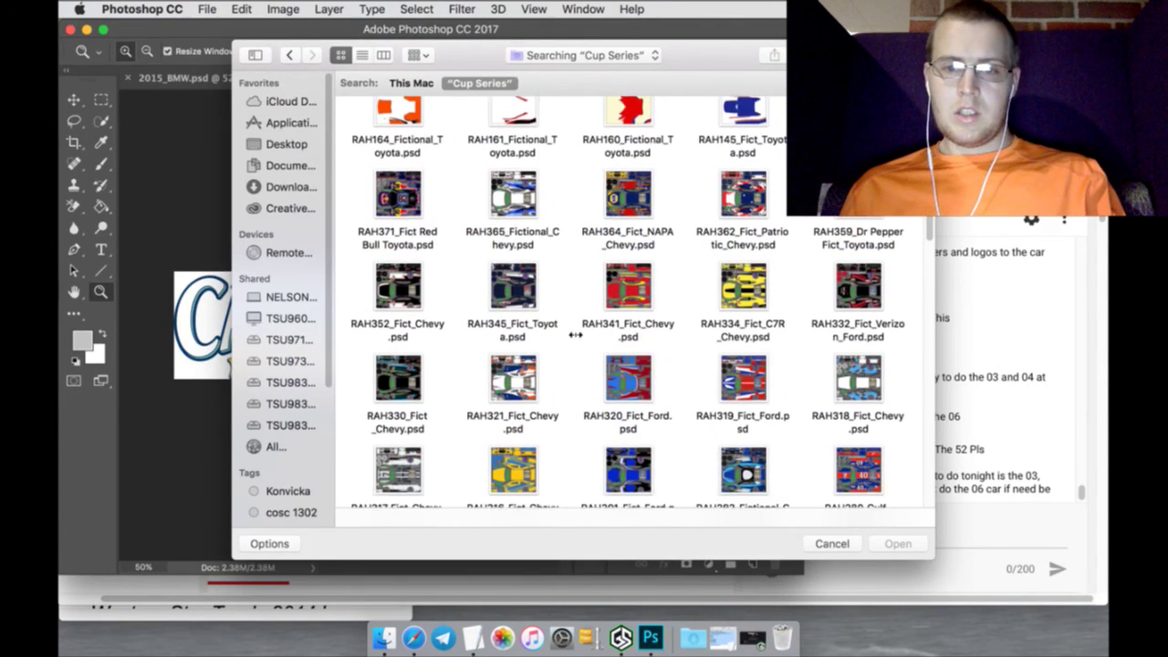
{"action": "scroll", "coordinate": [575, 335], "scroll_direction": "down", "scroll_amount": 3}
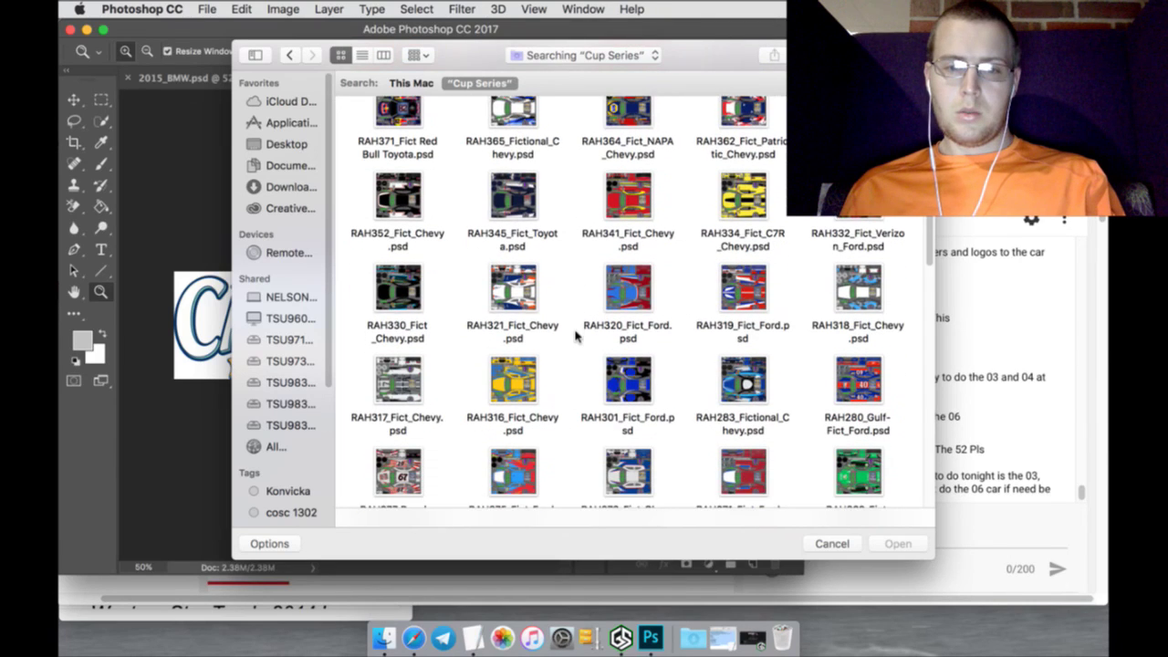
{"action": "scroll", "coordinate": [576, 335], "scroll_direction": "down", "scroll_amount": 2}
{"action": "left_click", "coordinate": [721, 188]}
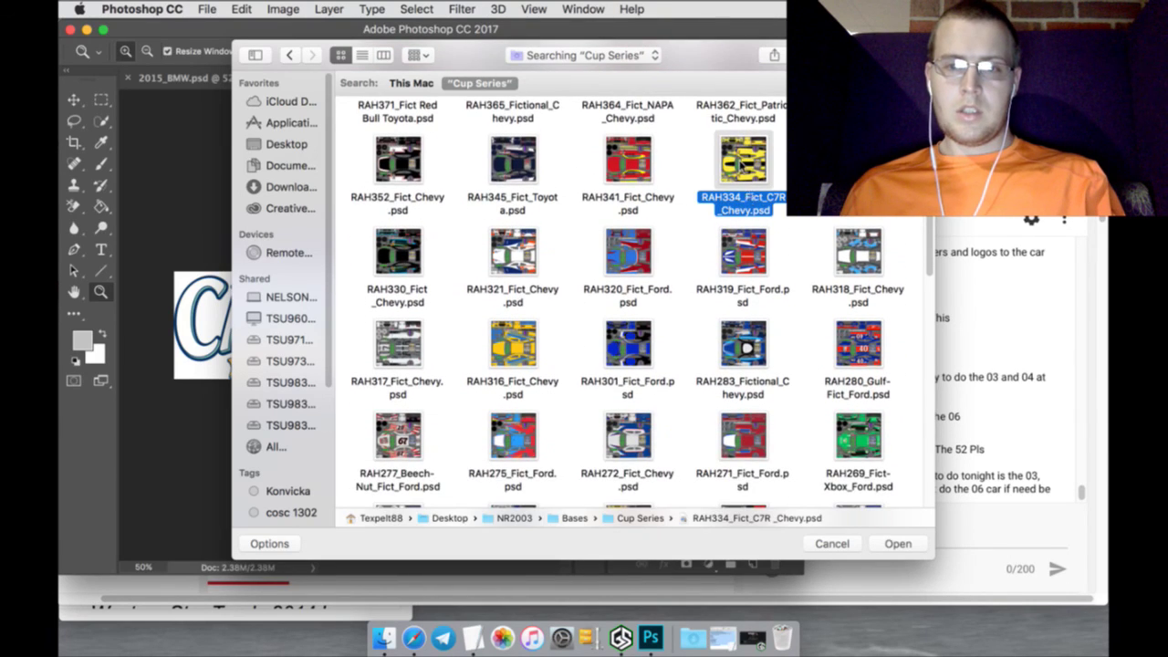
{"action": "left_click", "coordinate": [915, 543]}
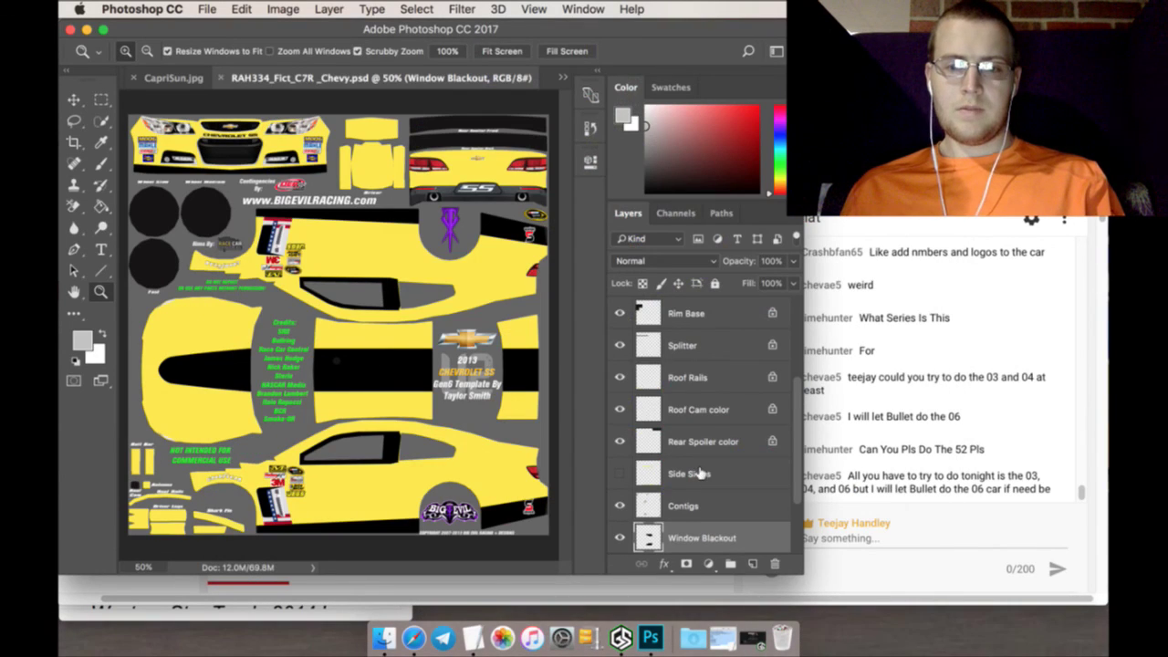
Hide the Window Blackout, Contigs, Rear Spoiler color and Roof Cam color layers
{"action": "scroll", "coordinate": [699, 473], "scroll_direction": "down", "scroll_amount": 3}
{"action": "left_click", "coordinate": [620, 441]}
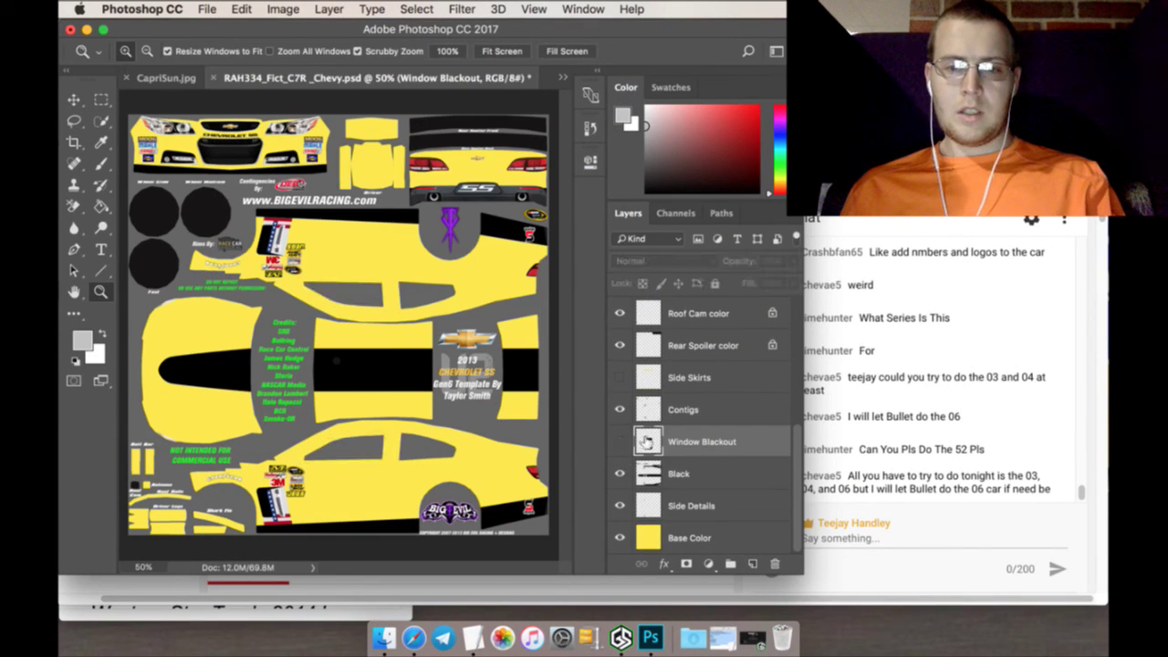
{"action": "left_click_drag", "start_coordinate": [619, 410], "coordinate": [621, 312]}
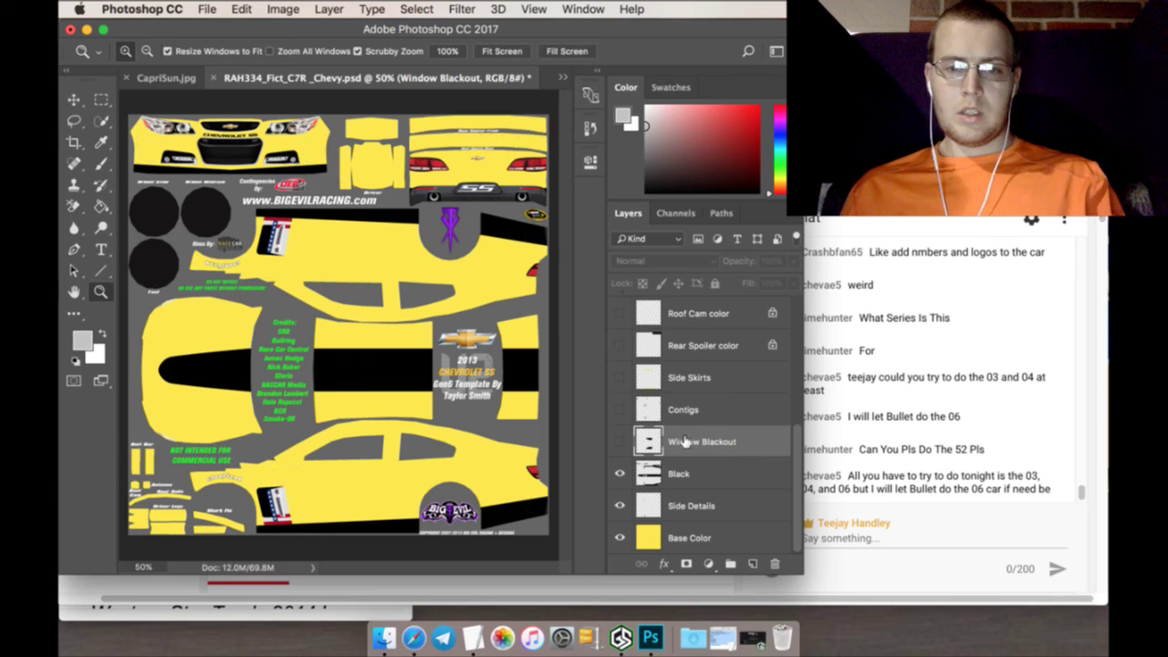
Group the Black, Side Details and Base Color layers
{"action": "left_click", "coordinate": [696, 473]}
{"action": "left_click", "coordinate": [700, 536], "text": "shift"}
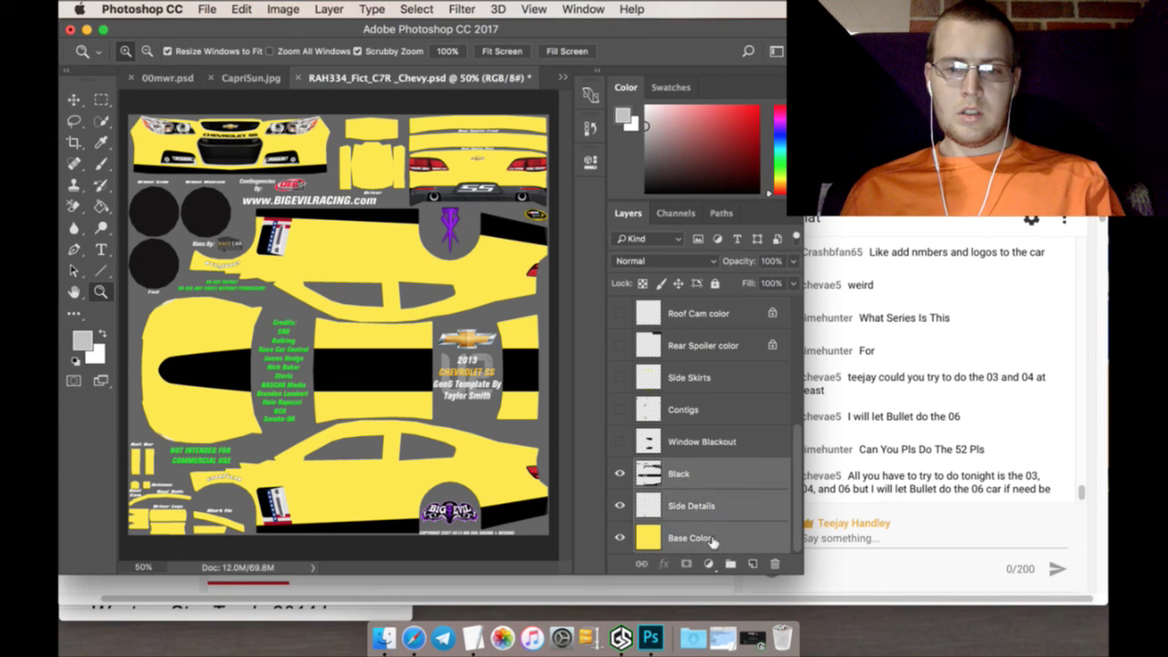
{"action": "left_click", "coordinate": [730, 562]}
Hide the remaining visible layers from Car Mask down to Roof Rails and activate the Move tool
{"action": "scroll", "coordinate": [628, 488], "scroll_direction": "up", "scroll_amount": 5}
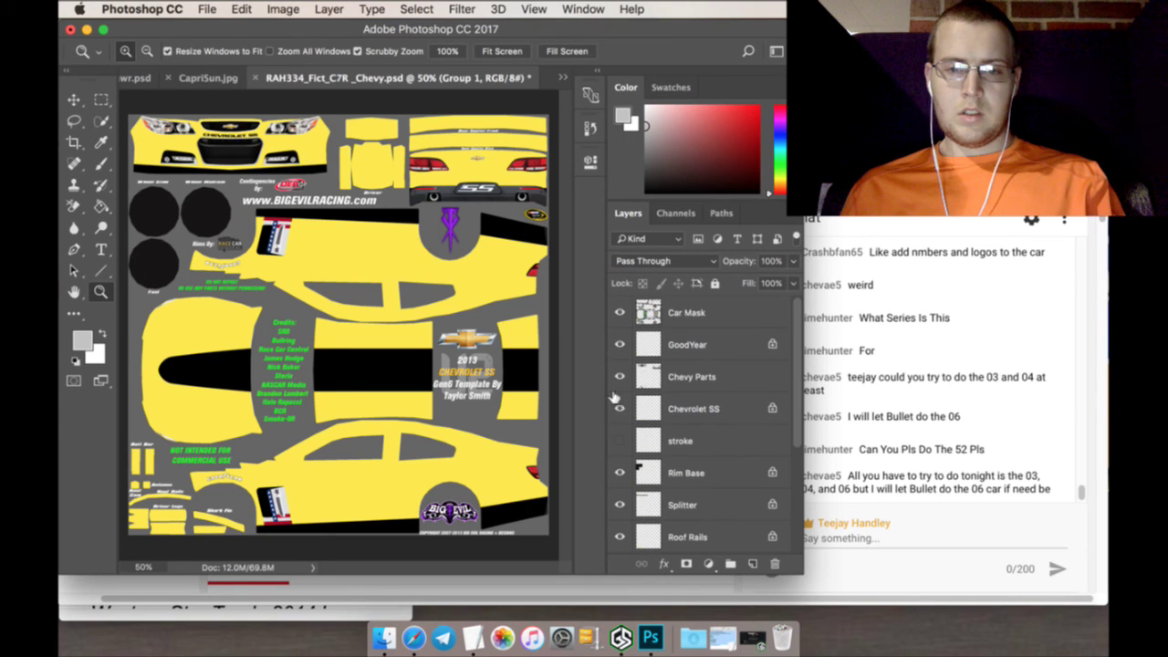
{"action": "left_click_drag", "start_coordinate": [621, 308], "coordinate": [630, 524]}
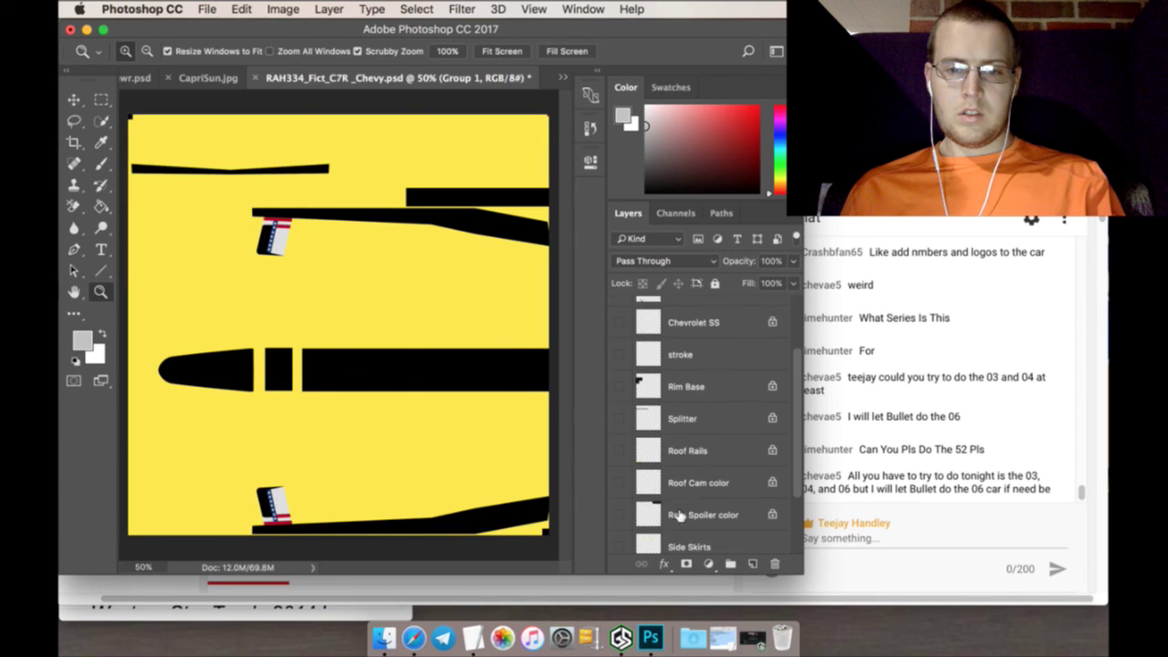
{"action": "scroll", "coordinate": [663, 503], "scroll_direction": "down", "scroll_amount": 4}
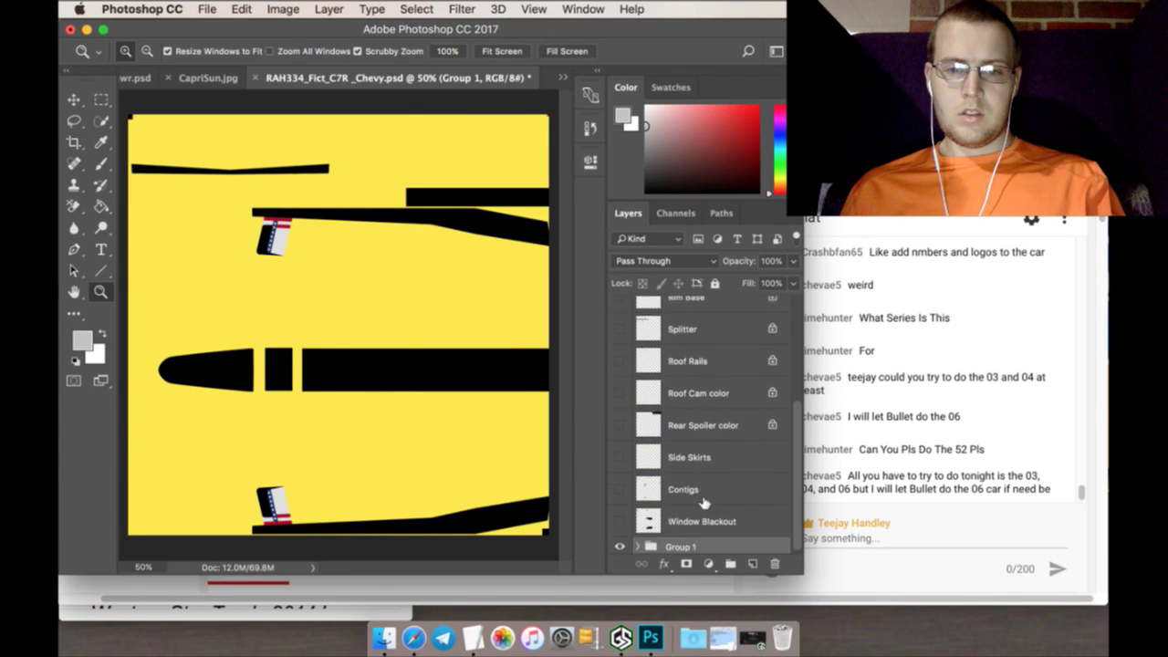
{"action": "left_click", "coordinate": [73, 102]}
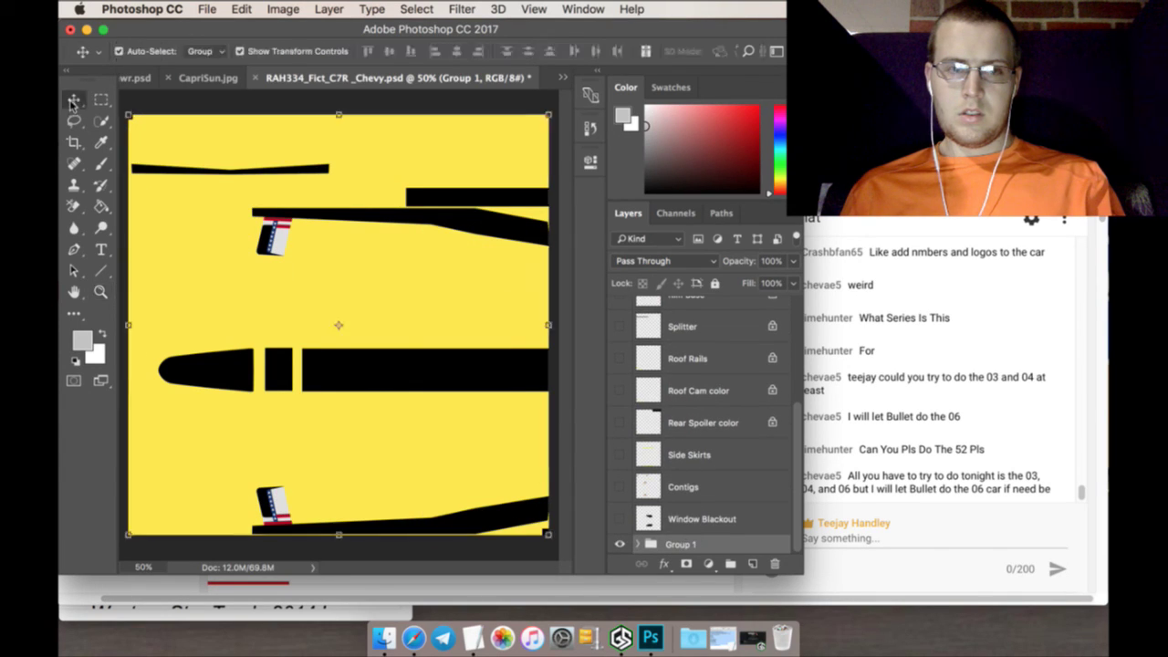
Try to copy the grouped yellow and black base into the 00mwr.psd number document
{"action": "scroll", "coordinate": [141, 122], "scroll_direction": "down", "scroll_amount": 1}
{"action": "left_click", "coordinate": [137, 78]}
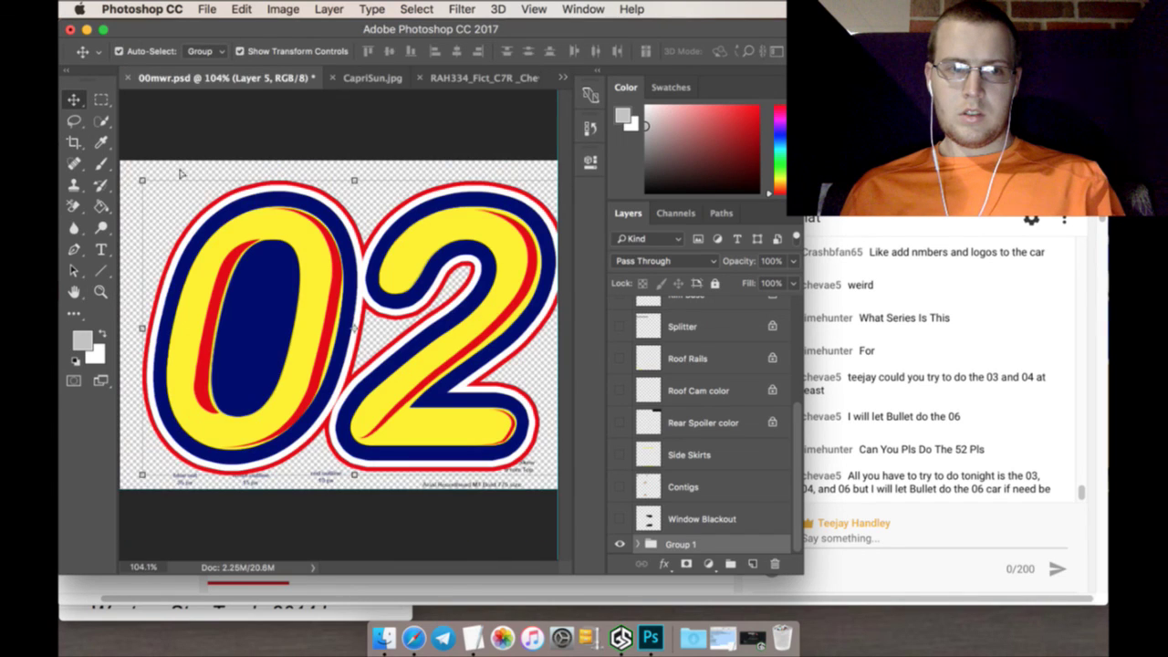
{"action": "left_click_drag", "start_coordinate": [180, 137], "coordinate": [182, 137]}
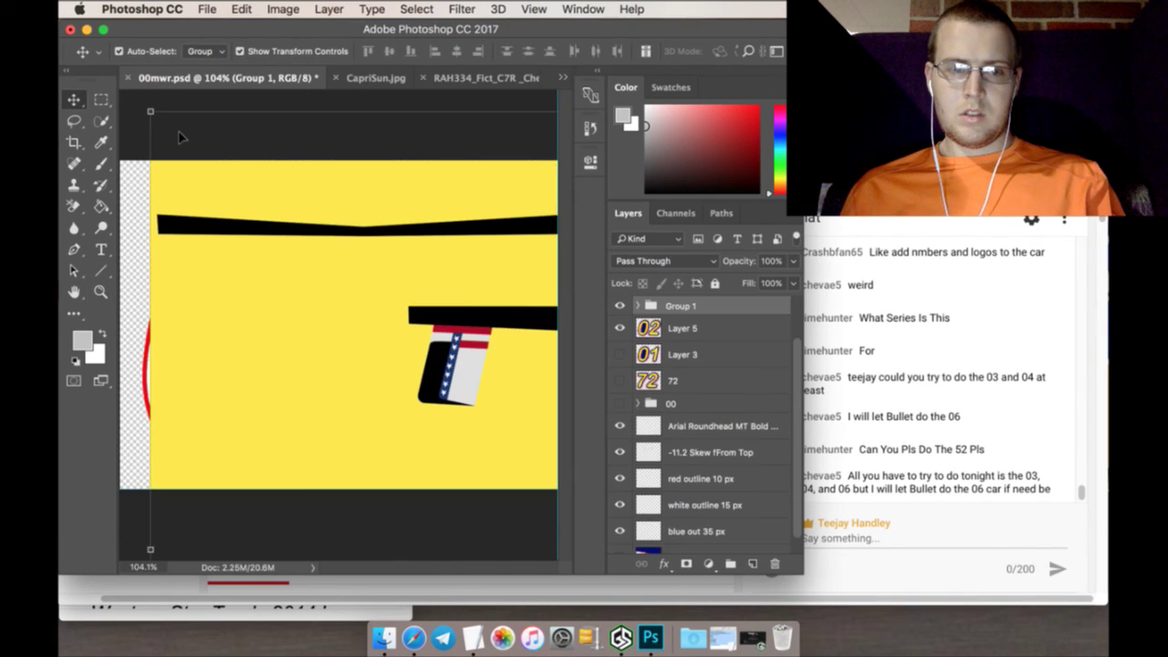
{"action": "key", "text": "super+z"}
Reorder the open documents so the RAH334 file sits beside 2015_BMW.psd, and copy its layer group into 2015_BMW.psd
{"action": "left_click_drag", "start_coordinate": [463, 85], "coordinate": [201, 81]}
{"action": "left_click", "coordinate": [562, 79]}
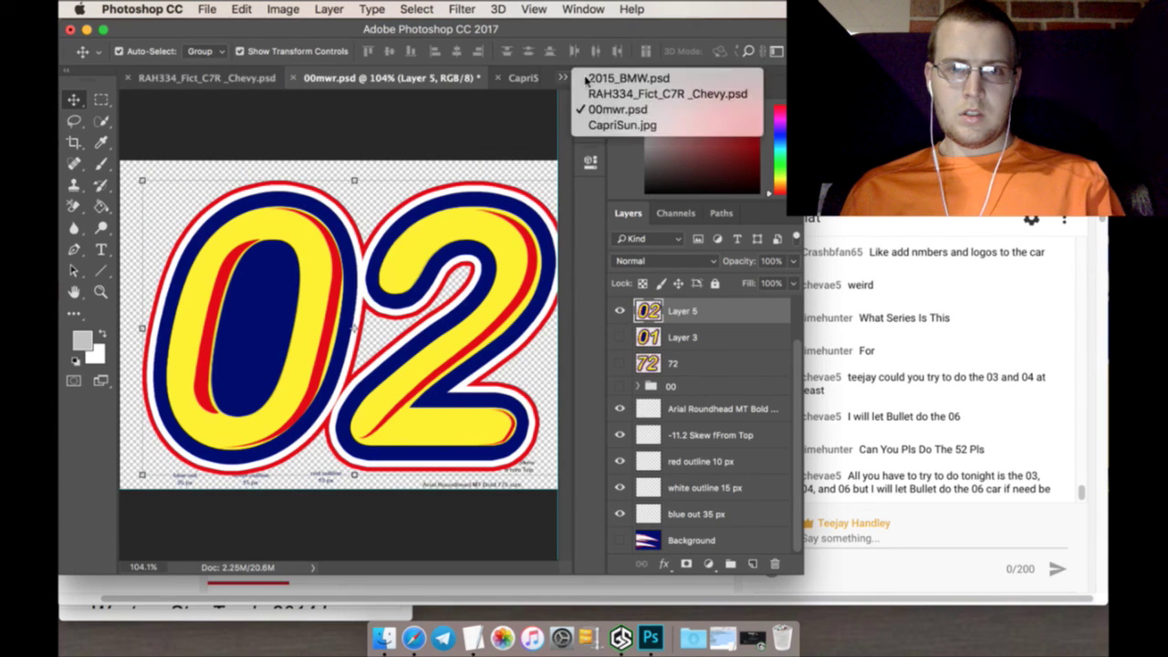
{"action": "left_click", "coordinate": [629, 78]}
{"action": "left_click", "coordinate": [437, 78]}
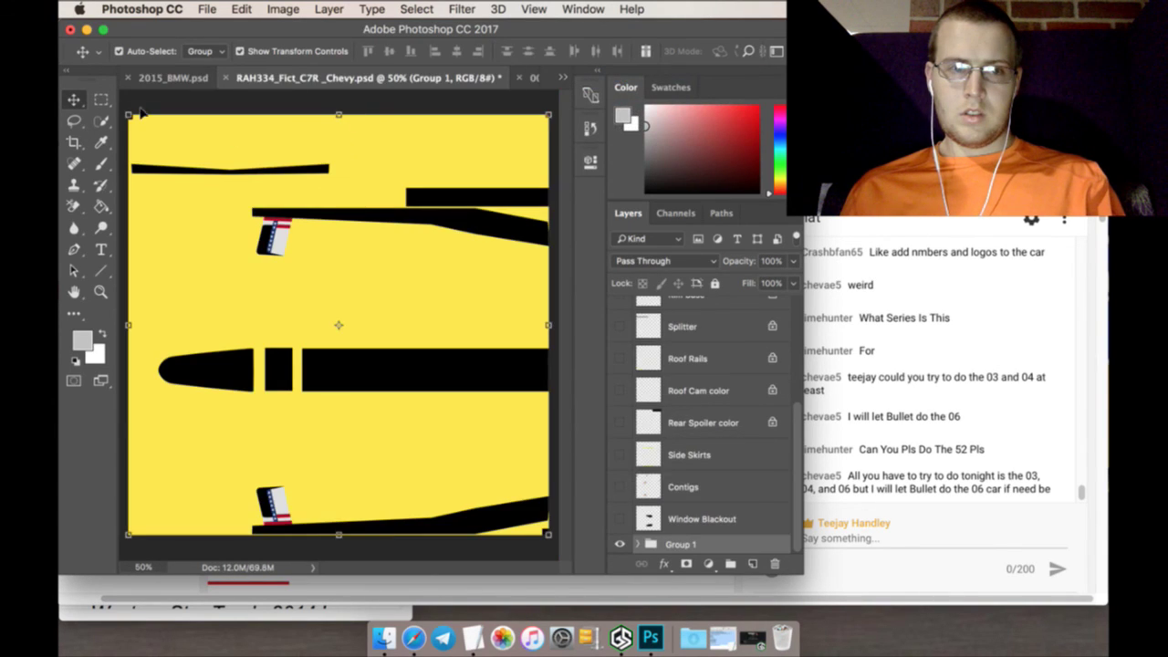
{"action": "left_click_drag", "start_coordinate": [144, 114], "coordinate": [179, 150]}
Align the copied group with the BMW template by setting its position to X 0 and Y 0 px, and apply the transform
{"action": "key", "text": "ctrl+t"}
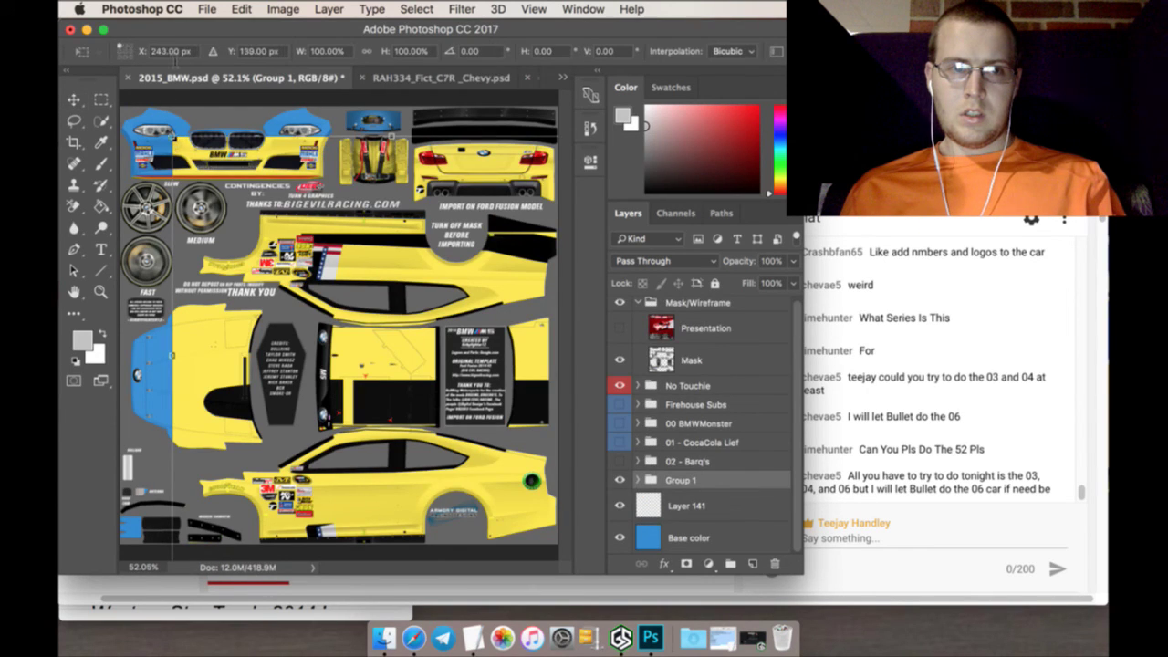
{"action": "double_click", "coordinate": [173, 51]}
{"action": "type", "text": "0"}
{"action": "left_click", "coordinate": [257, 52]}
{"action": "type", "text": "0"}
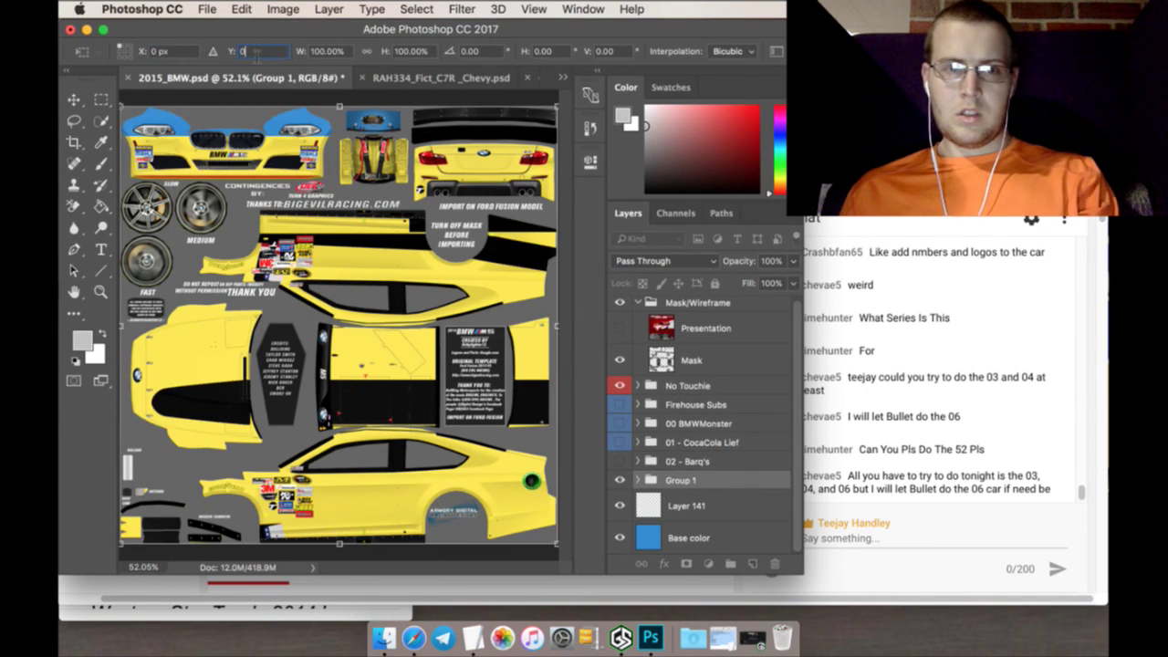
{"action": "key", "text": "Return"}
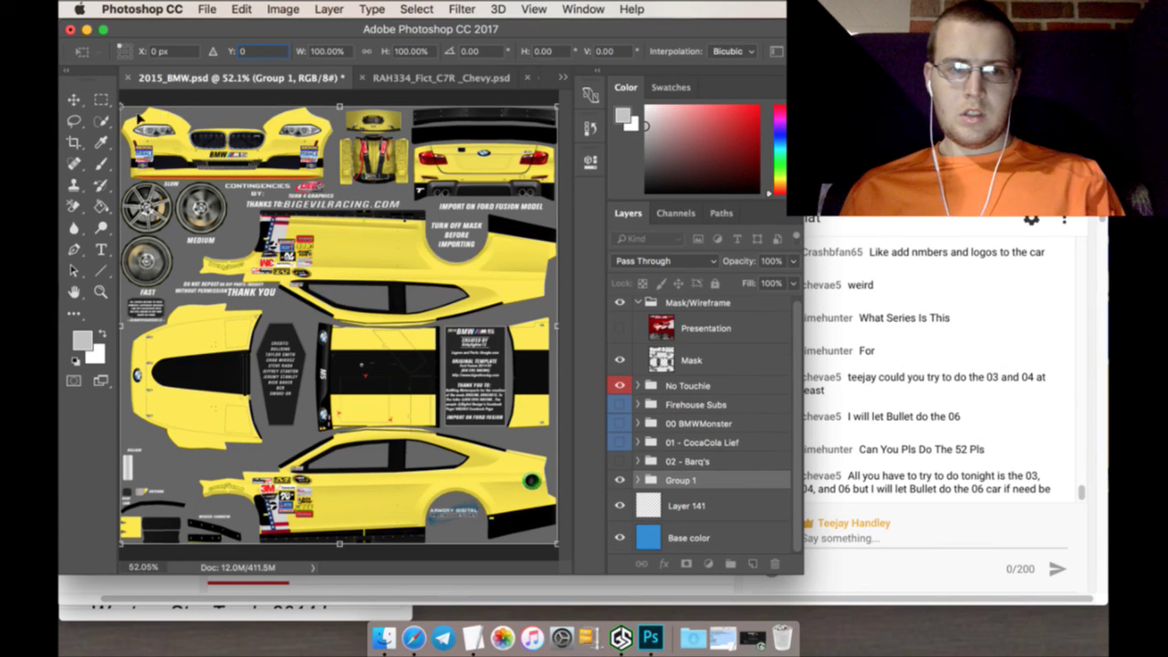
{"action": "left_click", "coordinate": [102, 99]}
{"action": "left_click", "coordinate": [717, 243]}
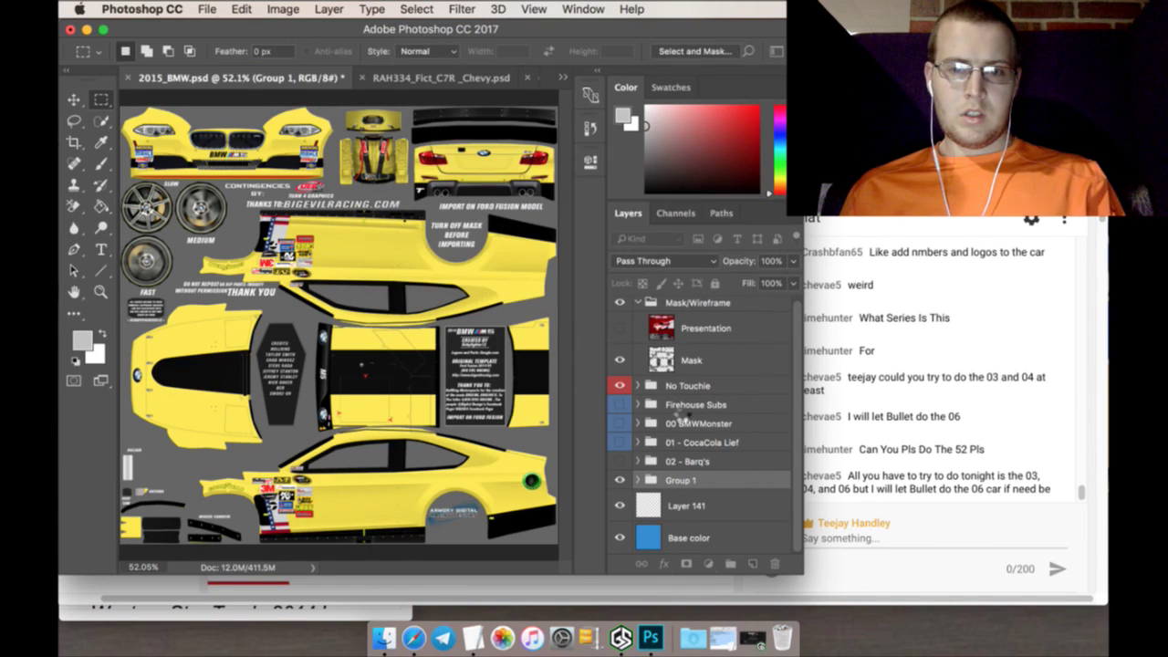
Hide the Side Details layer in Group 1 and nudge the Black layer slightly into alignment with the template
{"action": "left_click", "coordinate": [638, 479]}
{"action": "scroll", "coordinate": [694, 481], "scroll_direction": "down", "scroll_amount": 2}
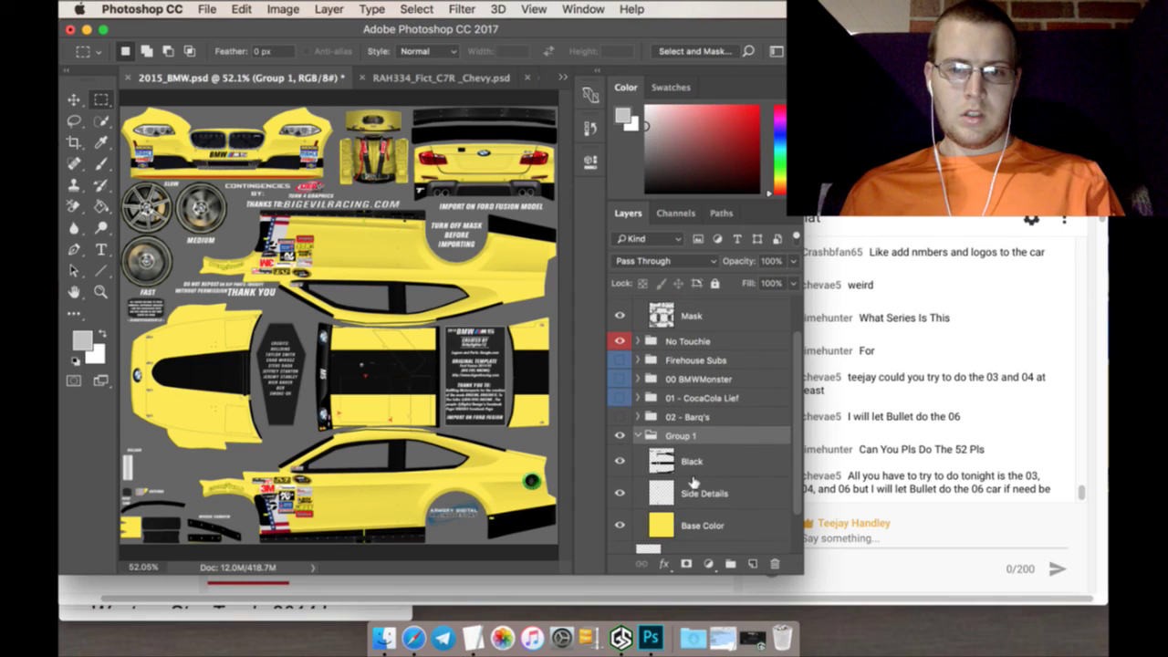
{"action": "left_click", "coordinate": [714, 467]}
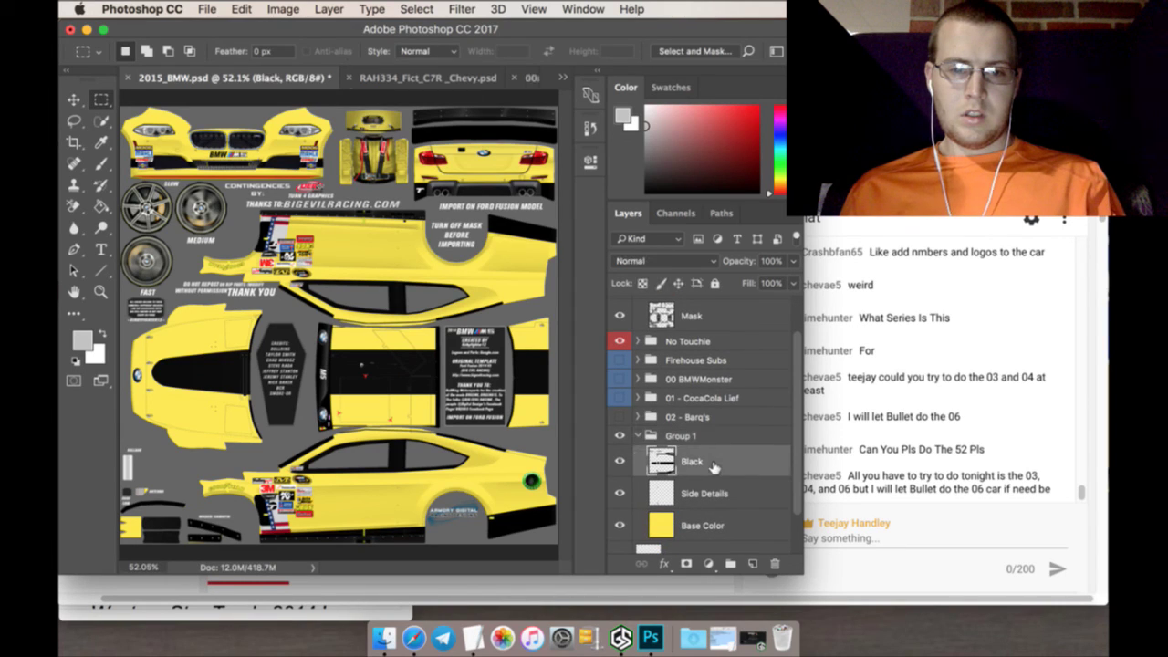
{"action": "left_click", "coordinate": [620, 492]}
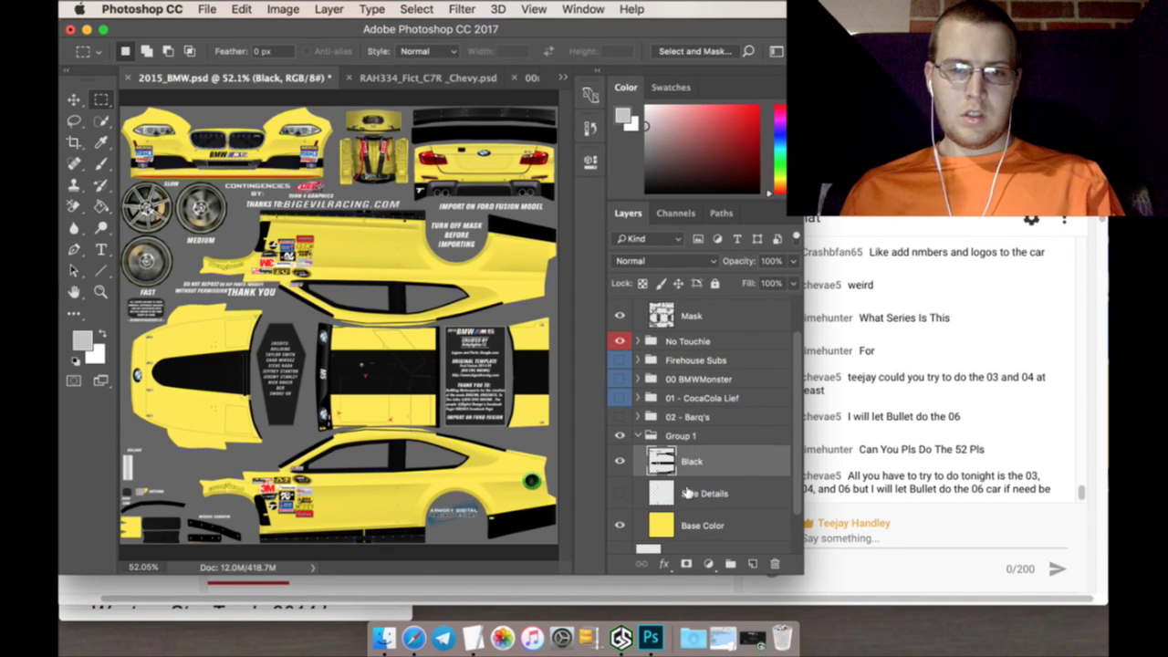
{"action": "left_click", "coordinate": [76, 100]}
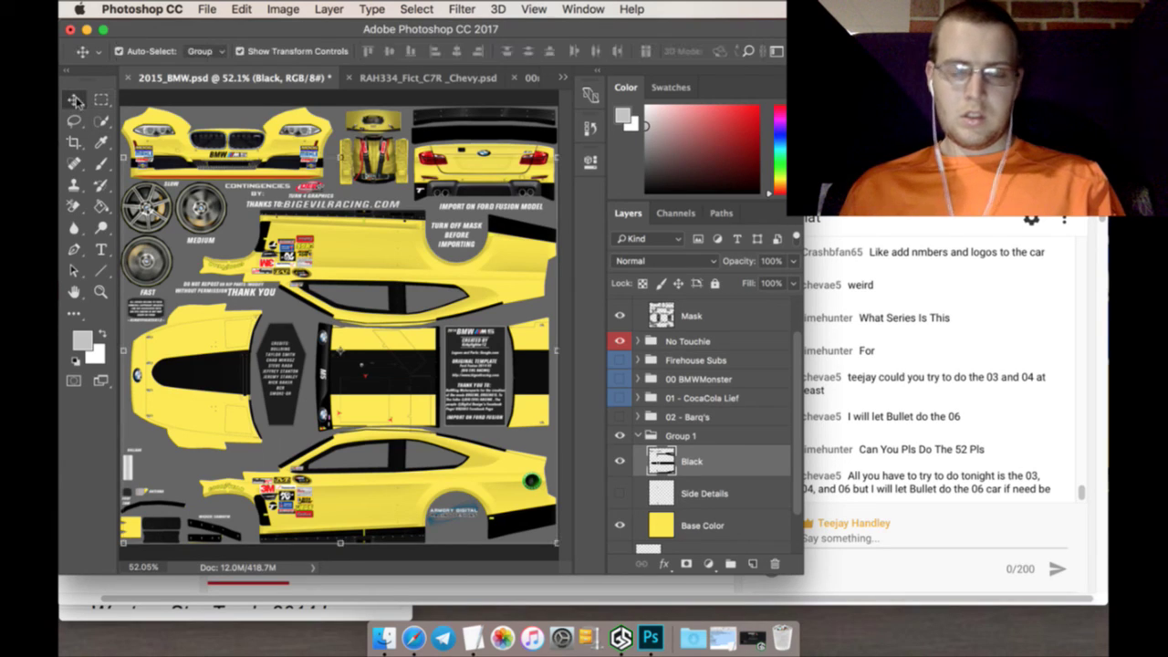
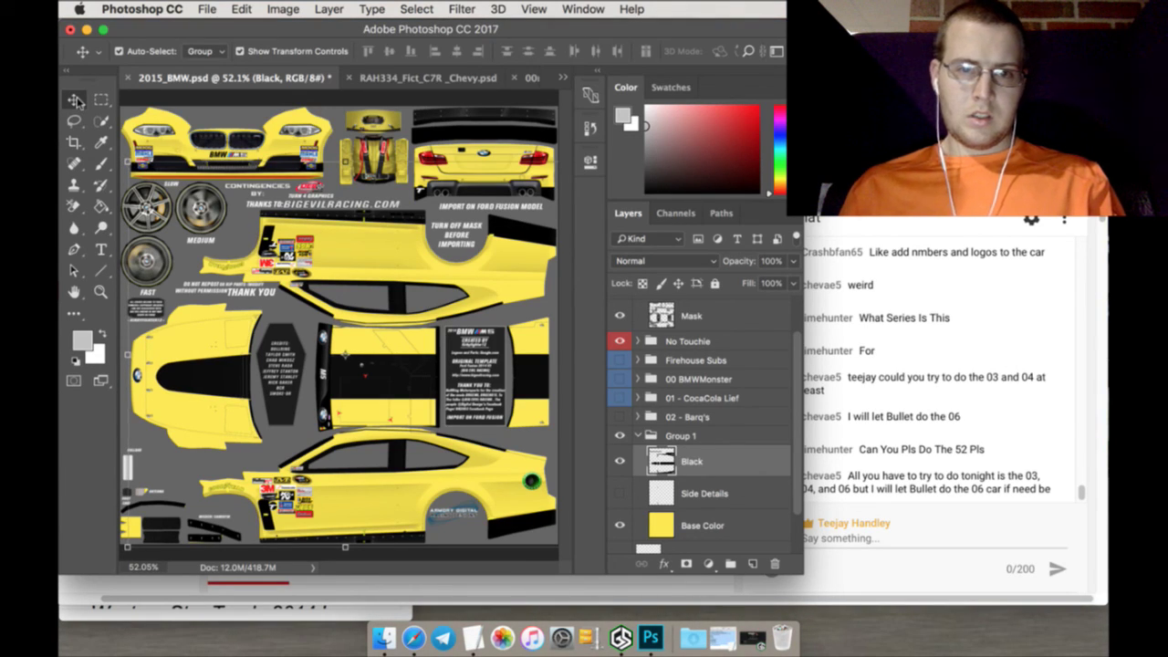
{"action": "left_click", "coordinate": [101, 100]}
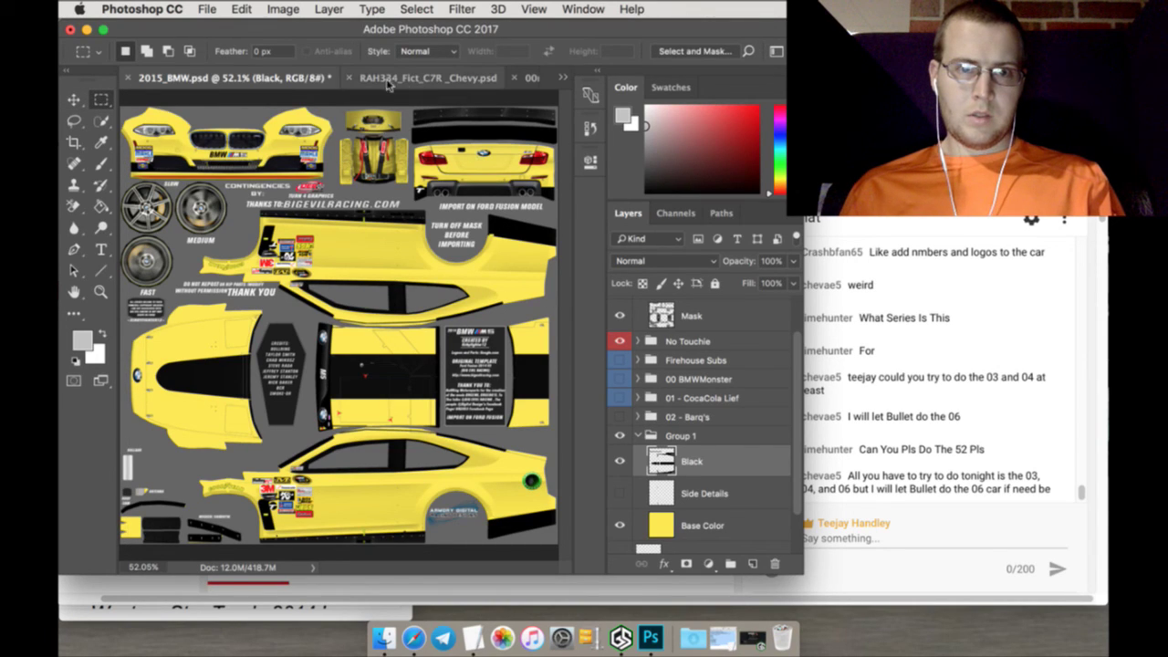
Close the RAH334 Chevy document and bring up the CapriSun.jpg logo file
{"action": "left_click", "coordinate": [351, 78]}
{"action": "left_click", "coordinate": [526, 239]}
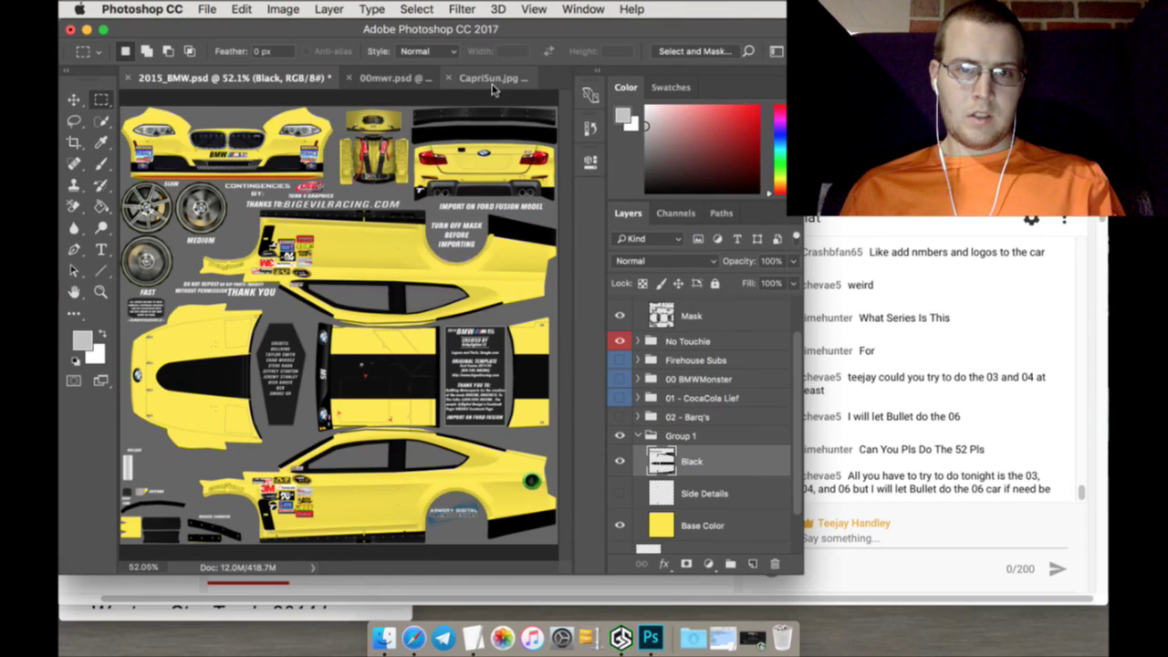
{"action": "left_click", "coordinate": [492, 79]}
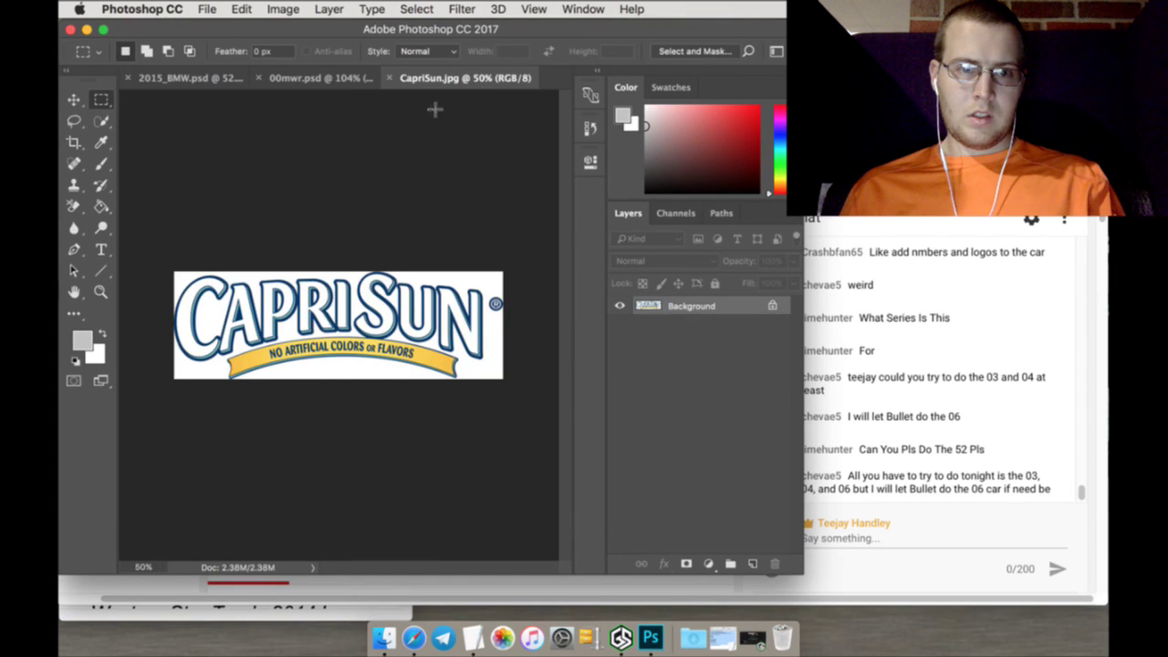
Sample the yellow from the banner of the Capri Sun logo and unlock the logo's Background layer
{"action": "left_click", "coordinate": [103, 142]}
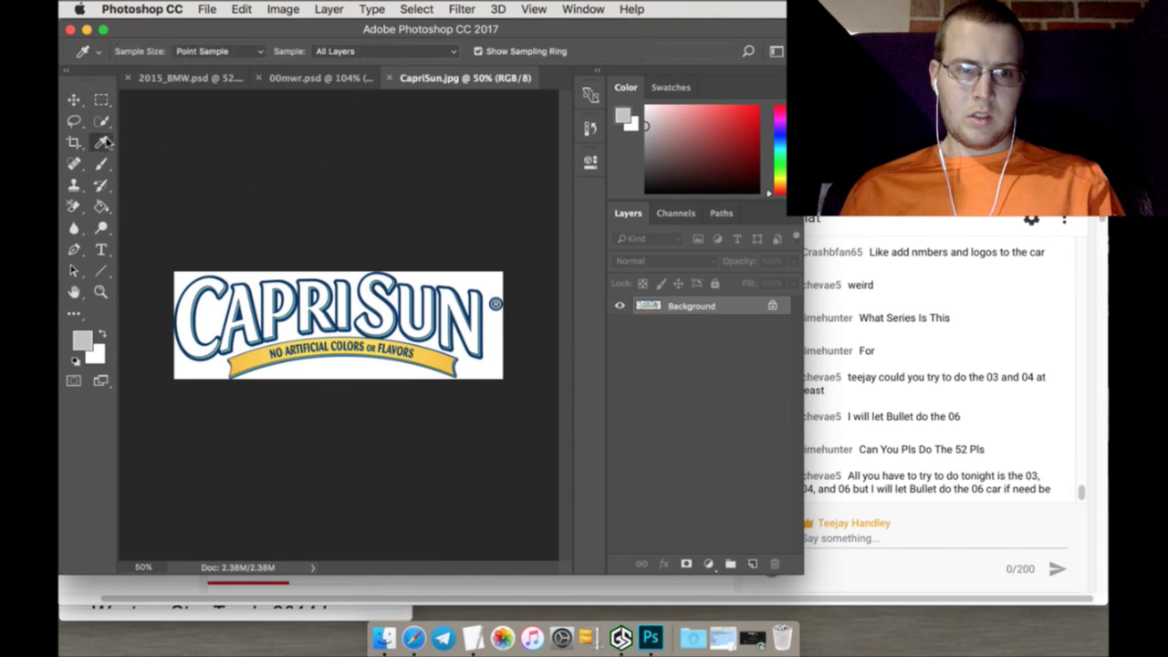
{"action": "left_click", "coordinate": [350, 350]}
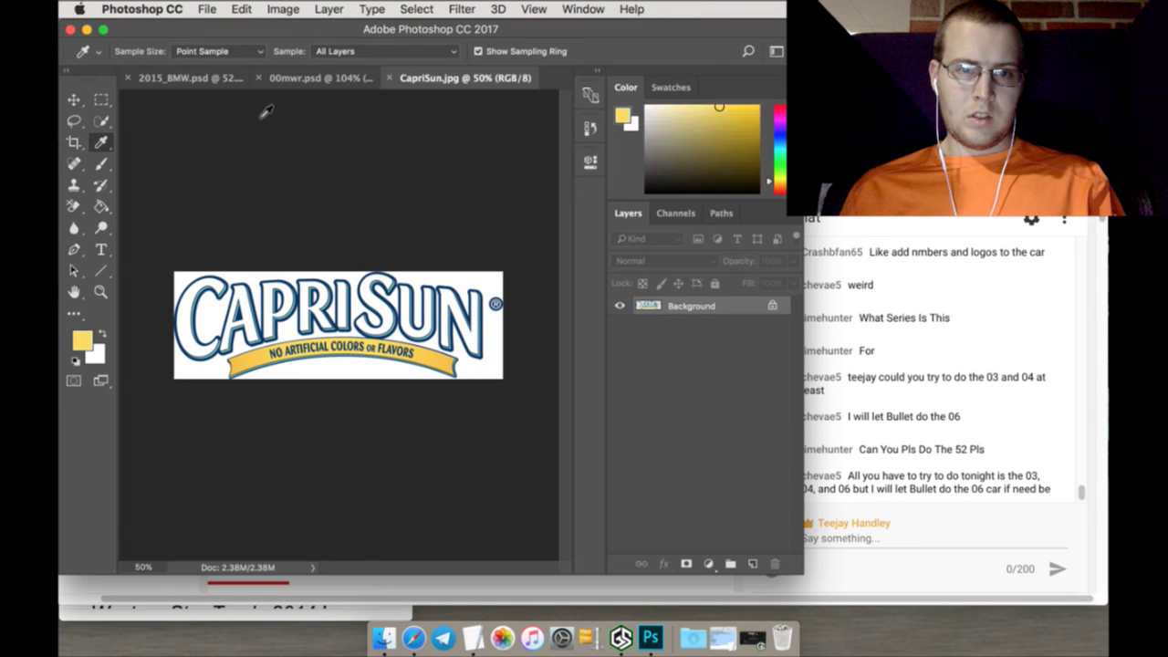
{"action": "left_click", "coordinate": [772, 305]}
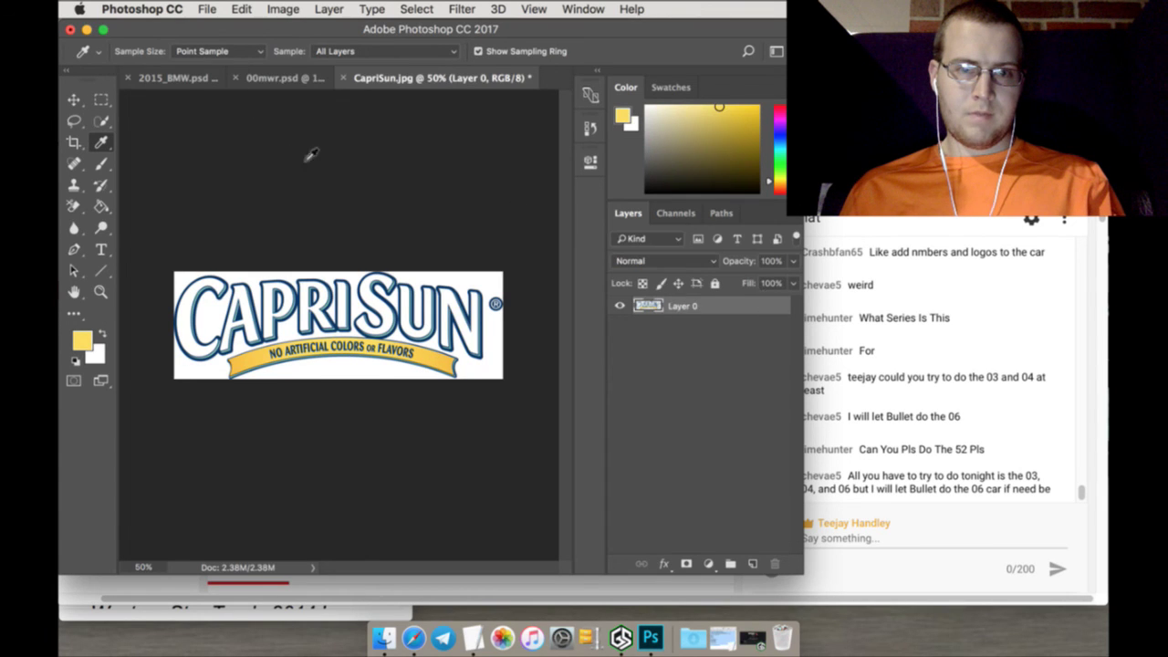
Fill Group 1's Base Color layer in 2015_BMW.psd with the sampled yellow using the Paint Bucket
{"action": "left_click", "coordinate": [182, 78]}
{"action": "left_click", "coordinate": [102, 207]}
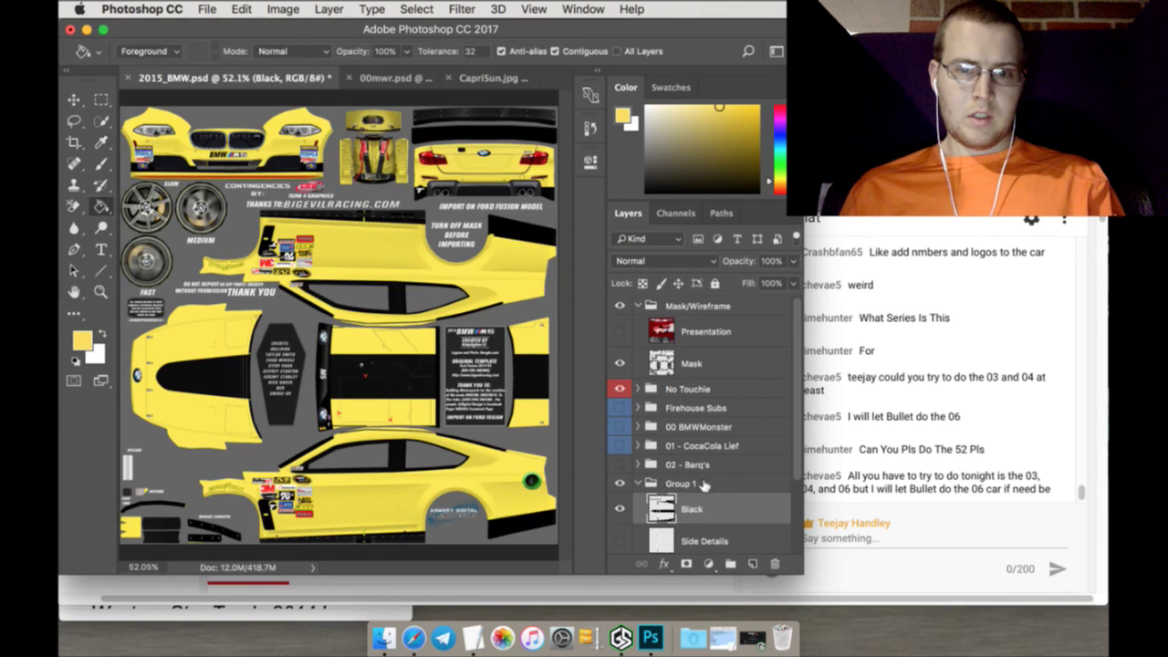
{"action": "scroll", "coordinate": [704, 485], "scroll_direction": "down", "scroll_amount": 3}
{"action": "left_click", "coordinate": [696, 475]}
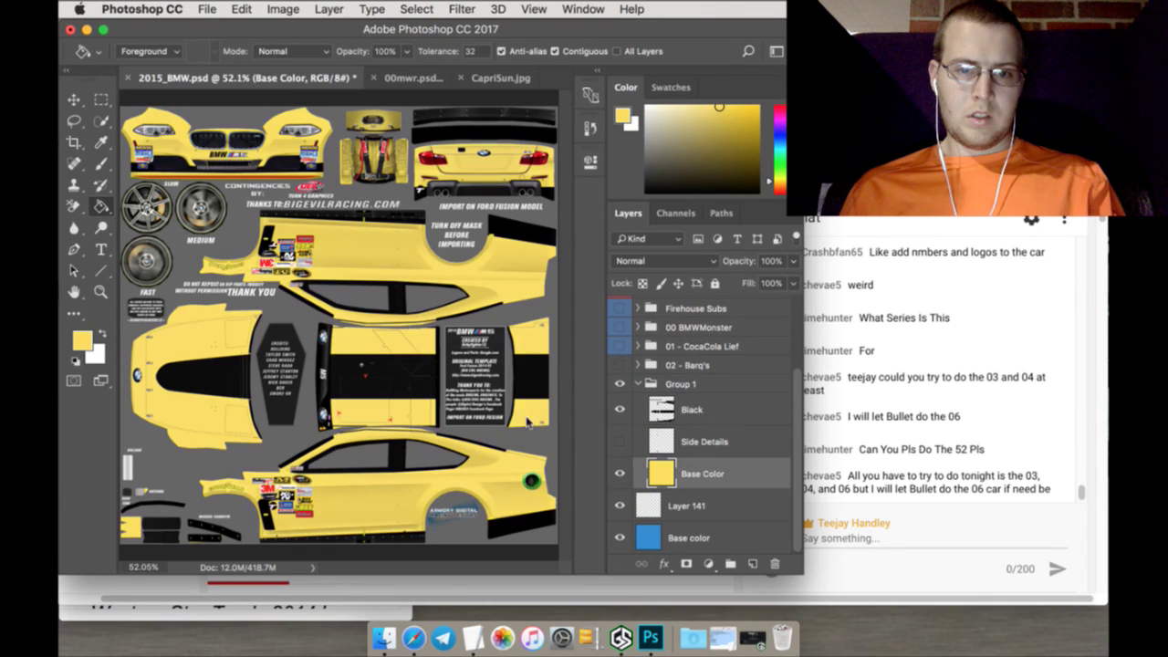
Sample the dark blue from the lettering outline in CapriSun.jpg and return to 2015_BMW.psd
{"action": "left_click", "coordinate": [492, 78]}
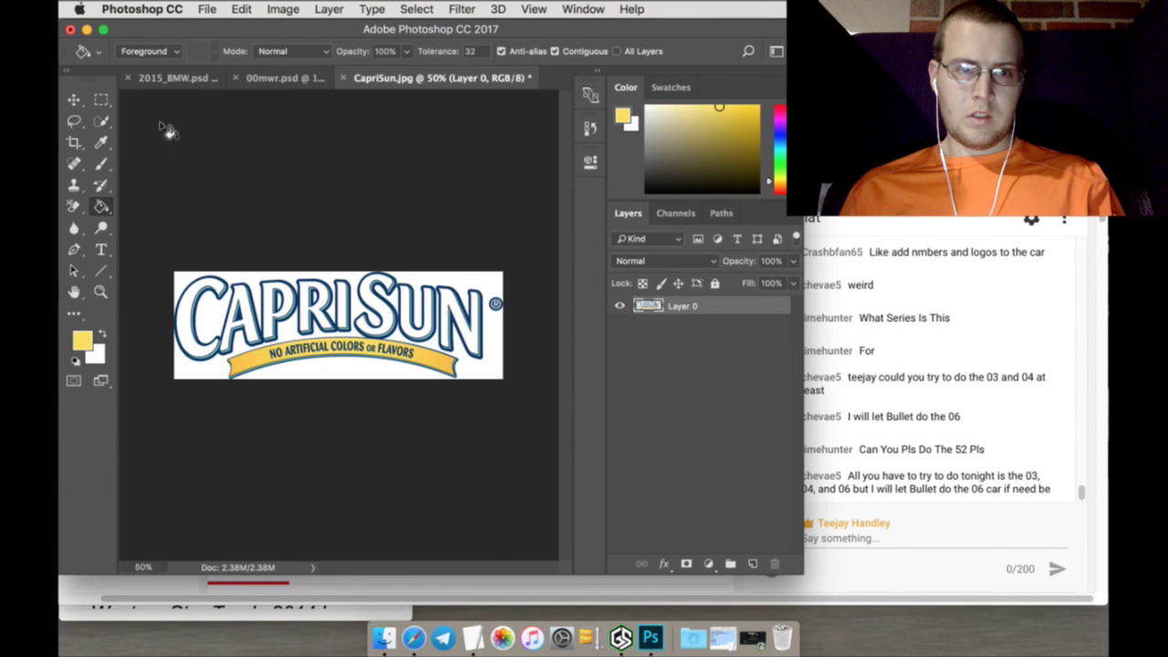
{"action": "left_click", "coordinate": [102, 142]}
{"action": "left_click", "coordinate": [321, 285]}
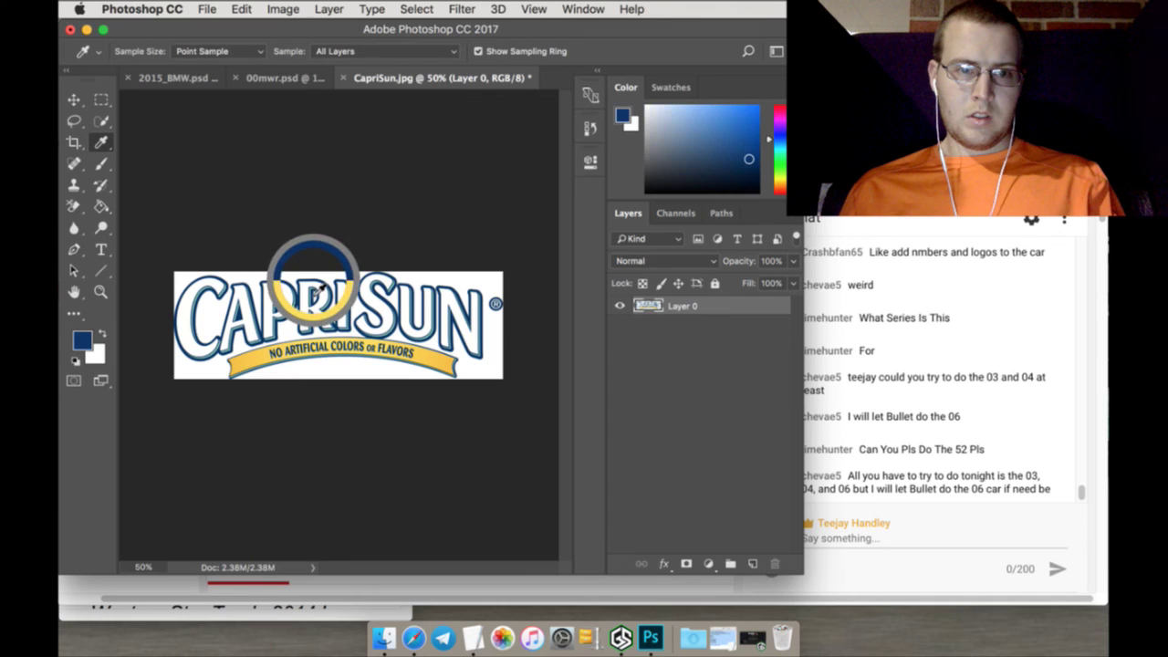
{"action": "left_click", "coordinate": [194, 82]}
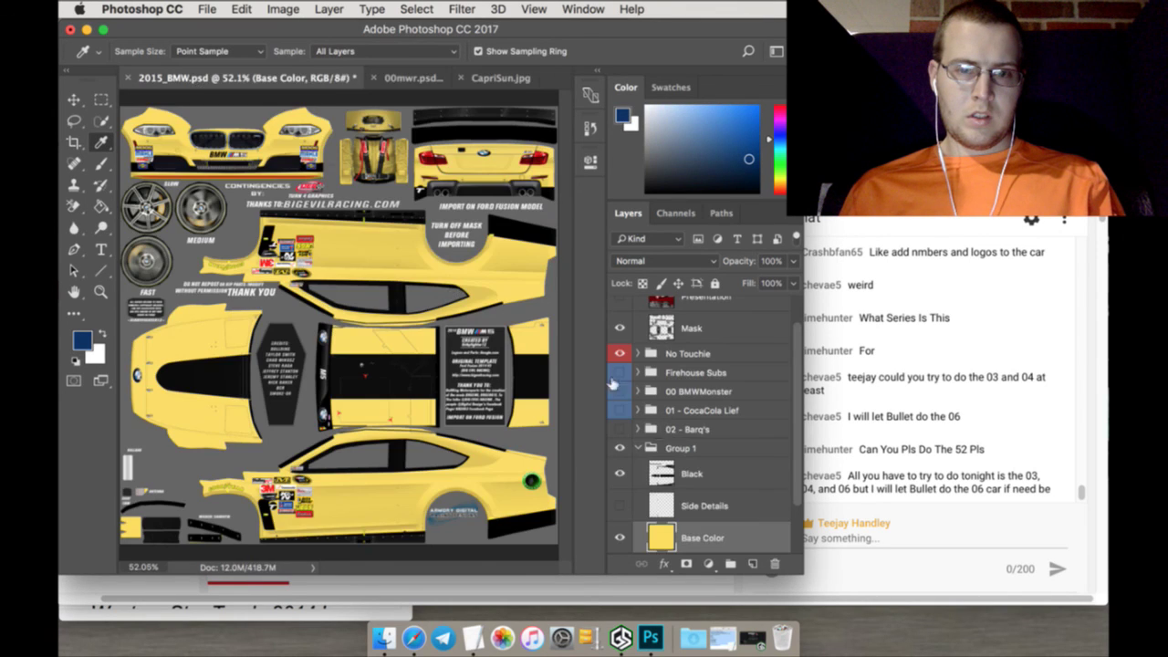
Select the painted areas of the Black layer in Group 1
{"action": "left_click", "coordinate": [702, 473]}
{"action": "left_click", "coordinate": [376, 7]}
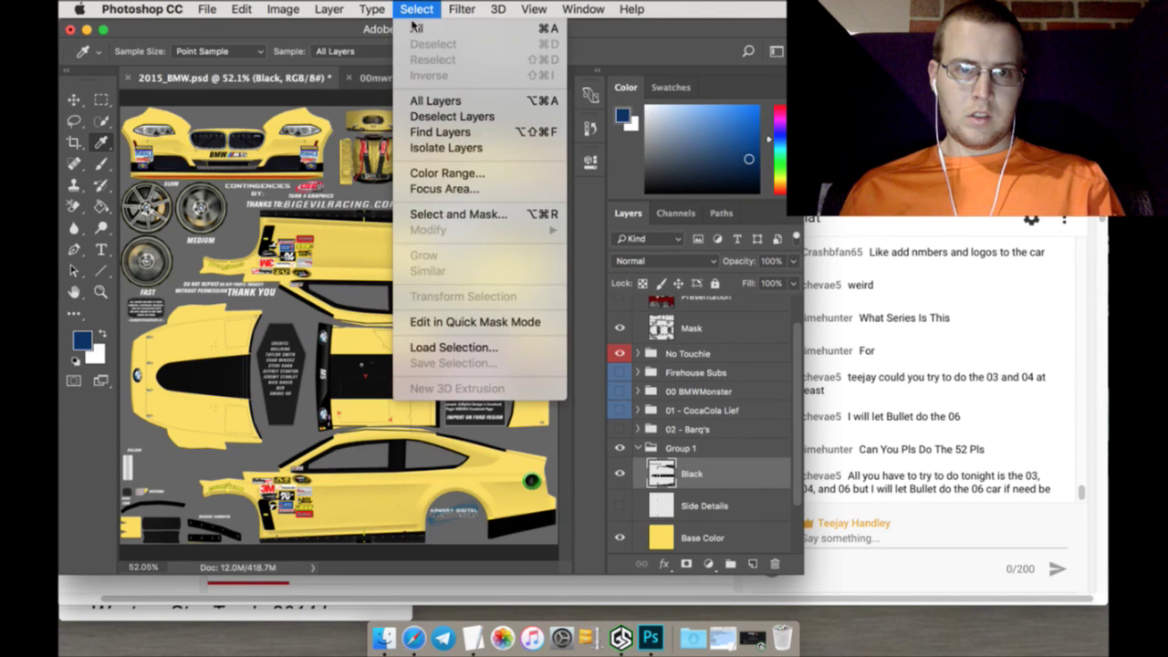
{"action": "left_click", "coordinate": [418, 29]}
{"action": "left_click", "coordinate": [104, 121]}
Recolor the selected Black layer shapes dark blue with a 5000 px brush and clear the selection
{"action": "left_click", "coordinate": [101, 164]}
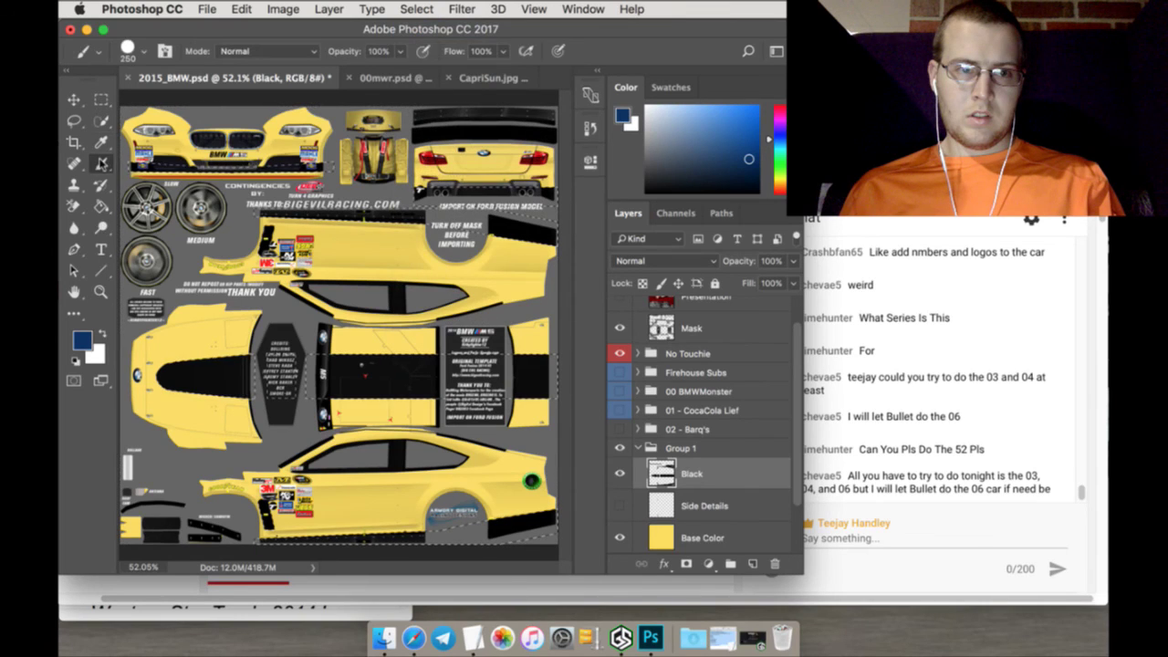
{"action": "left_click", "coordinate": [132, 53]}
{"action": "left_click", "coordinate": [119, 169]}
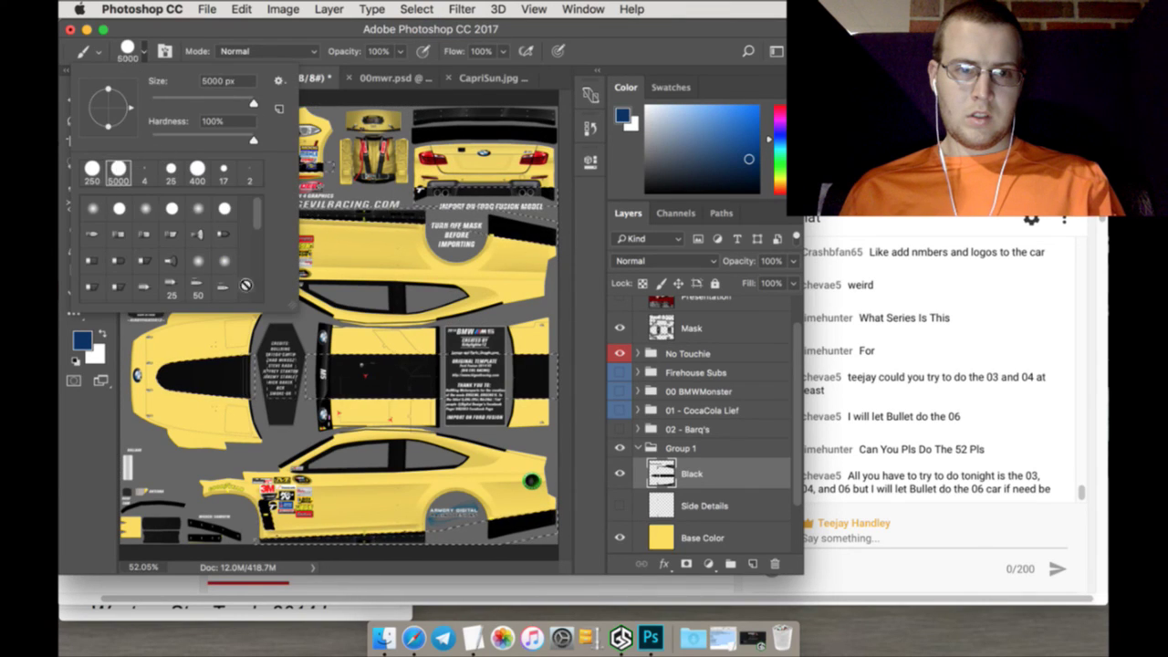
{"action": "left_click", "coordinate": [338, 339]}
{"action": "left_click", "coordinate": [337, 340]}
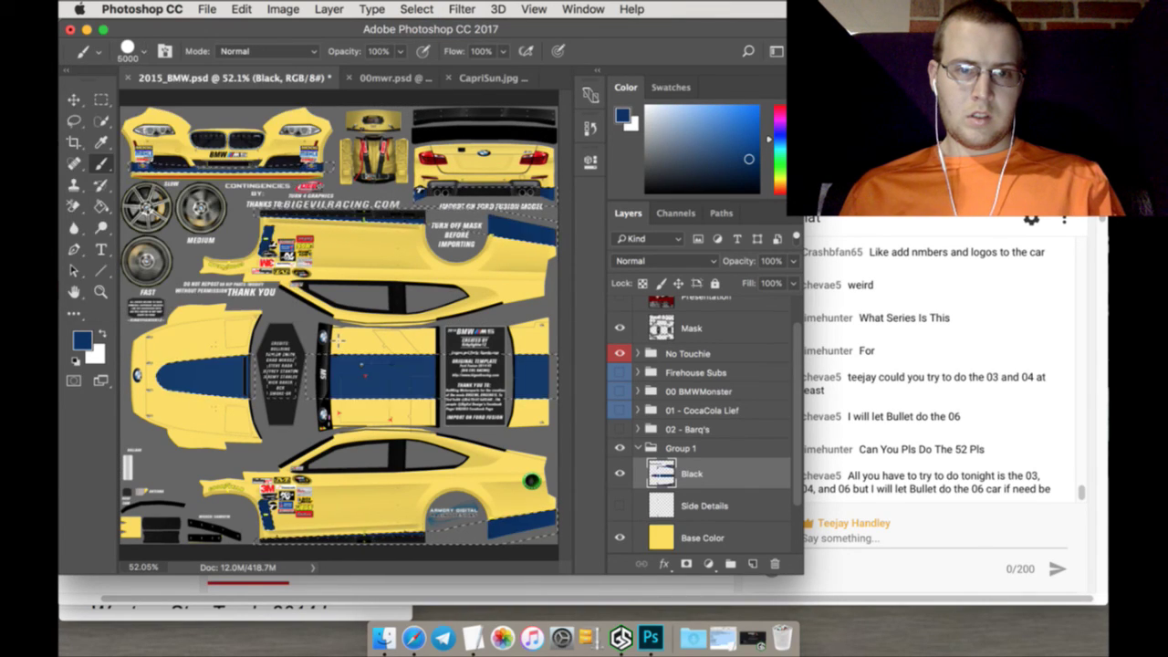
{"action": "left_click", "coordinate": [101, 99]}
{"action": "left_click", "coordinate": [178, 166]}
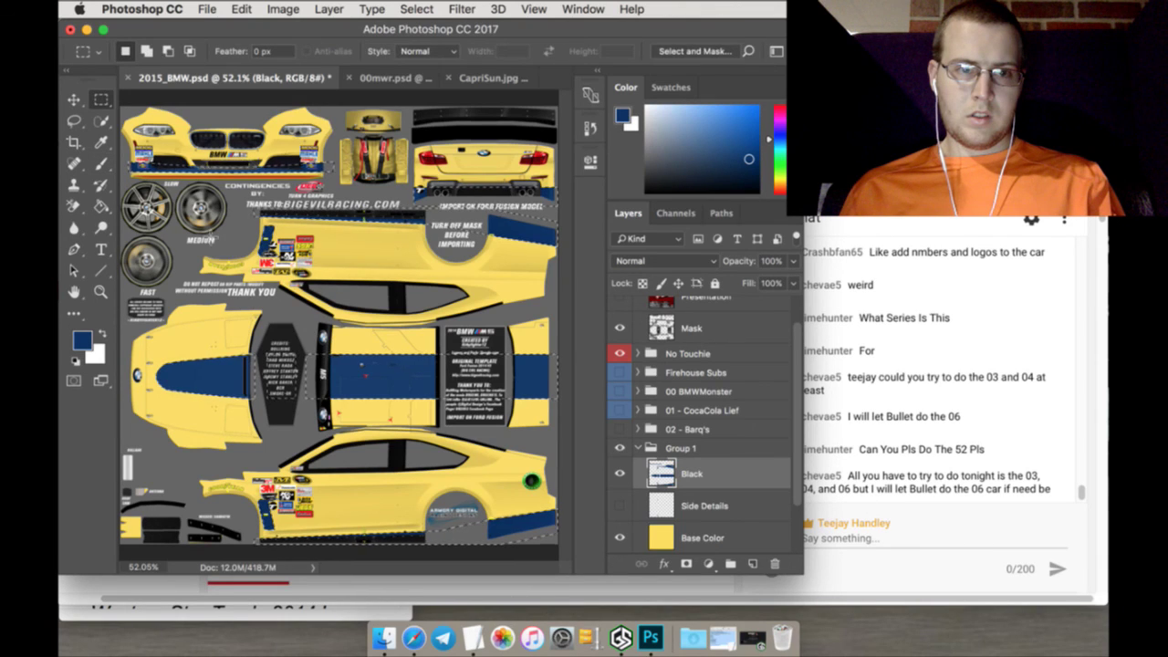
Delete the Side Details layer from Group 1 and make the Black layer active
{"action": "left_click", "coordinate": [693, 500]}
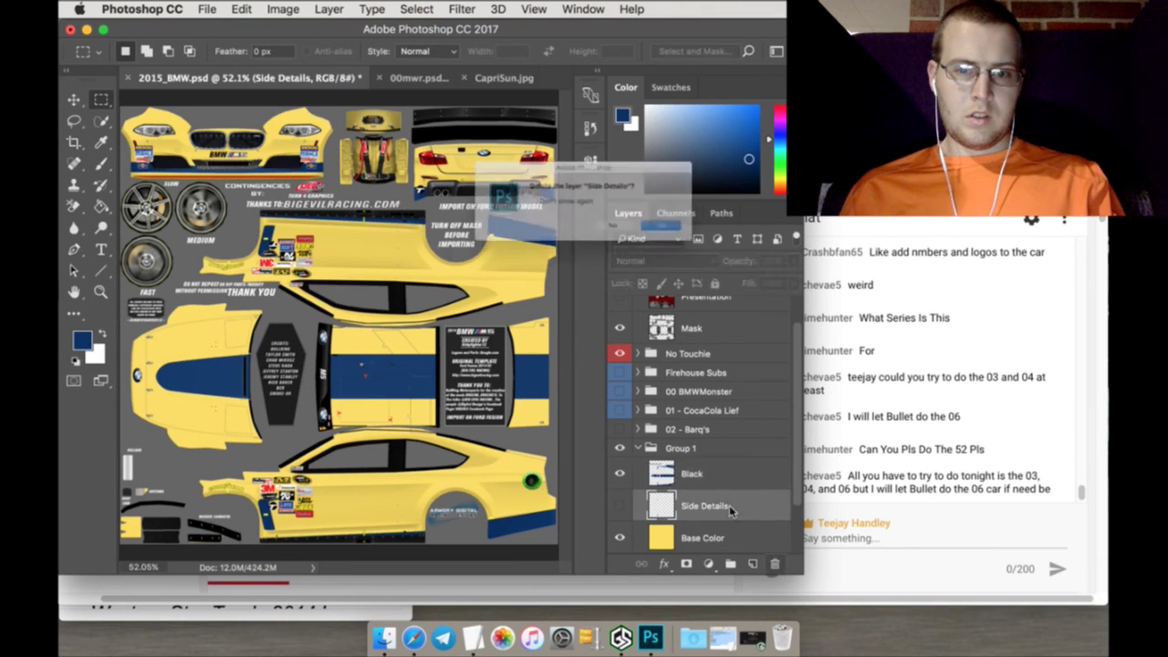
{"action": "left_click", "coordinate": [774, 563]}
{"action": "left_click", "coordinate": [705, 239]}
{"action": "left_click", "coordinate": [695, 469]}
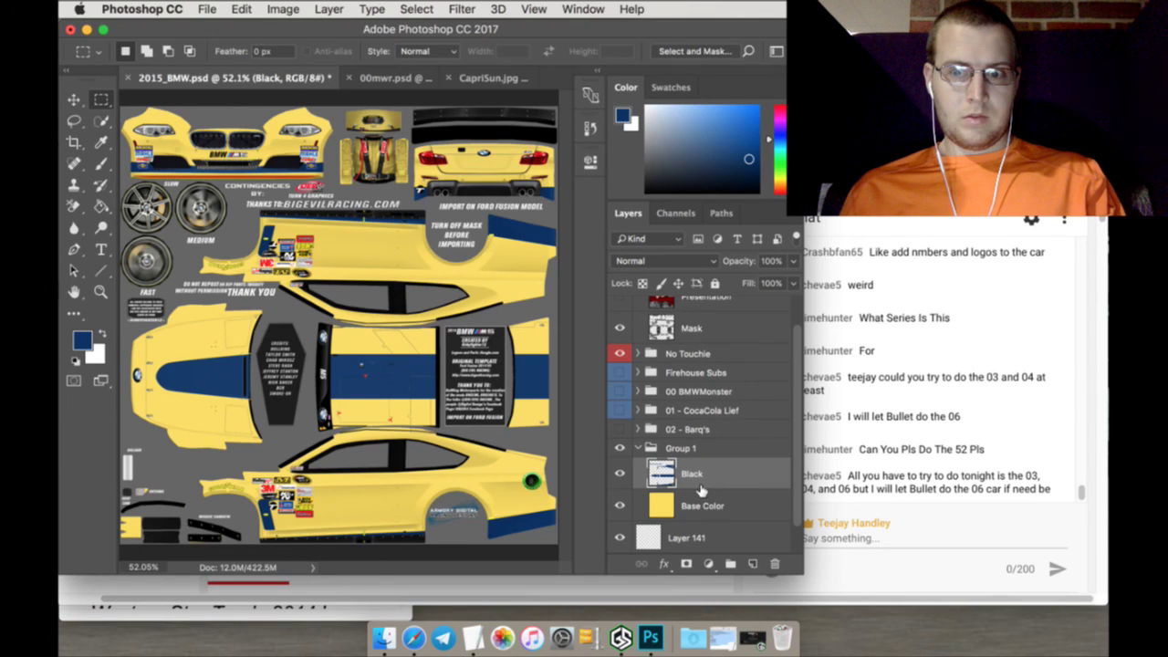
Select the white background around the logo in CapriSun.jpg, erase it with a 5000 px Background Eraser, and clear the selection
{"action": "left_click", "coordinate": [475, 79]}
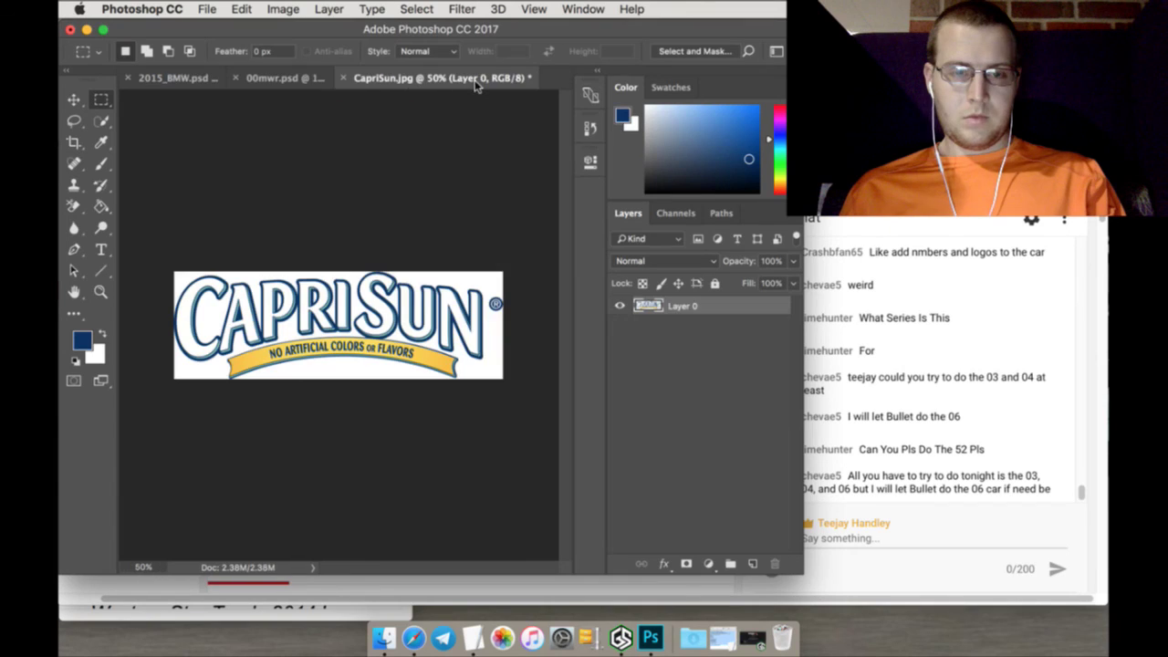
{"action": "left_click", "coordinate": [101, 121]}
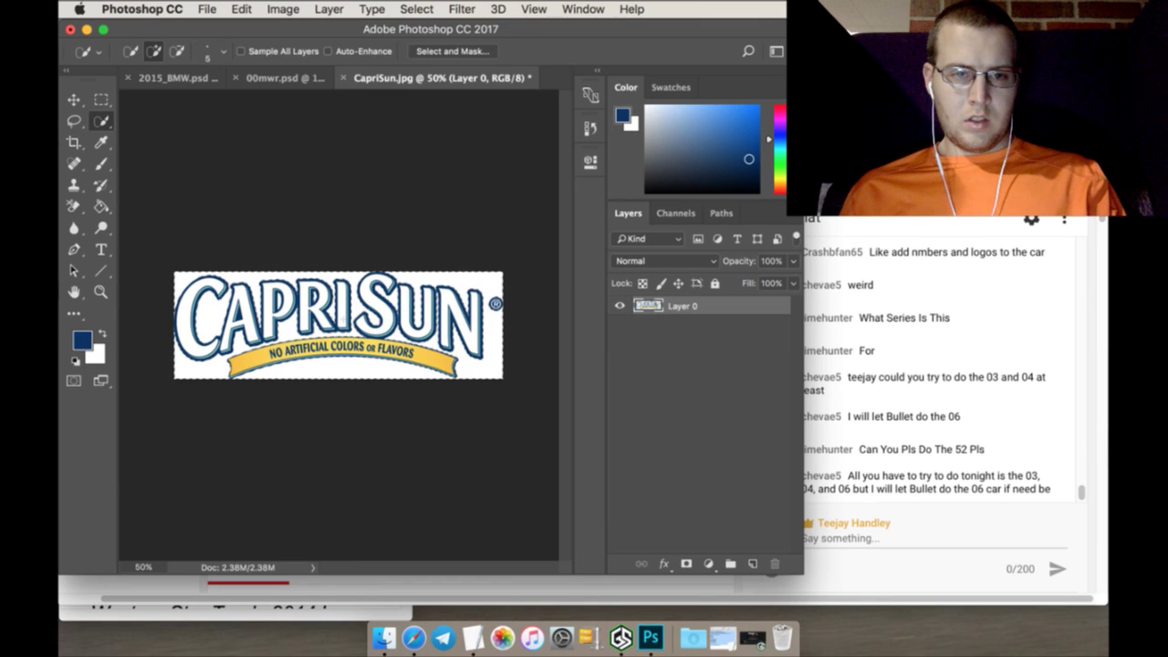
{"action": "left_click", "coordinate": [73, 207]}
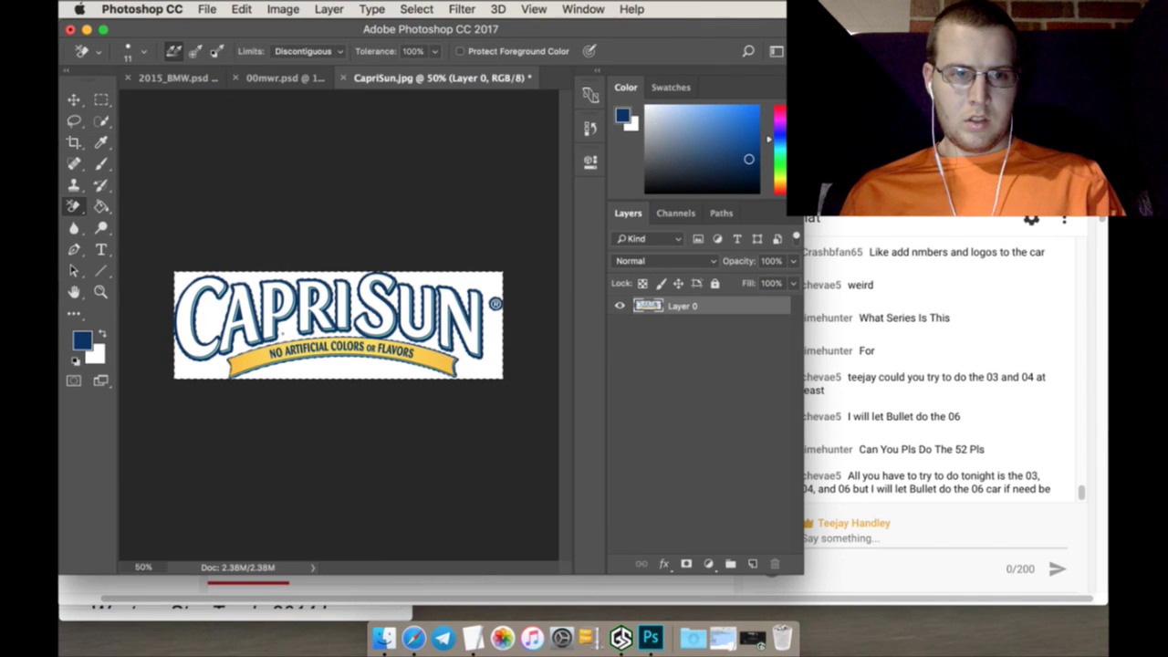
{"action": "left_click", "coordinate": [142, 52]}
{"action": "left_click_drag", "start_coordinate": [139, 99], "coordinate": [322, 99]}
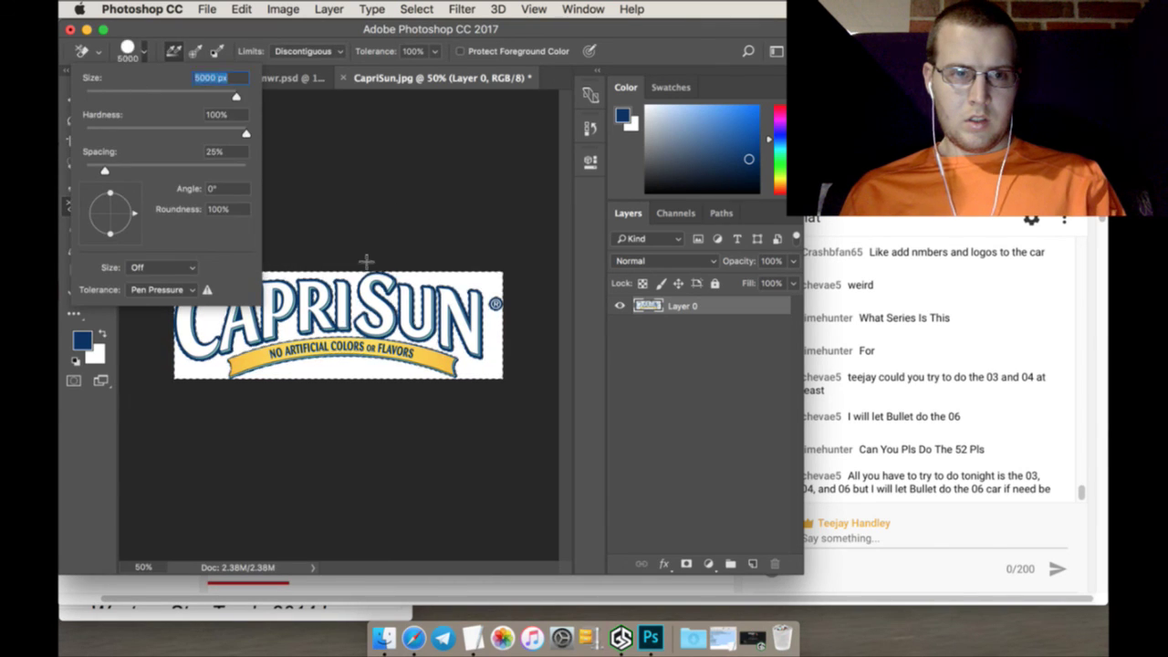
{"action": "key", "text": "Return"}
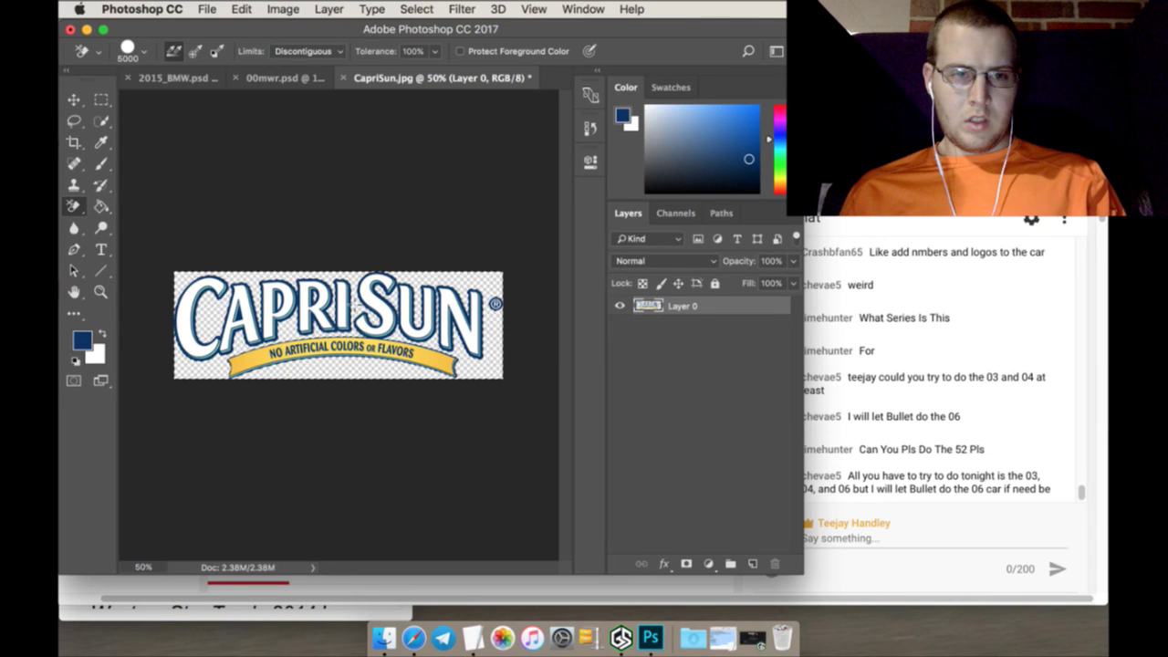
{"action": "left_click", "coordinate": [101, 100]}
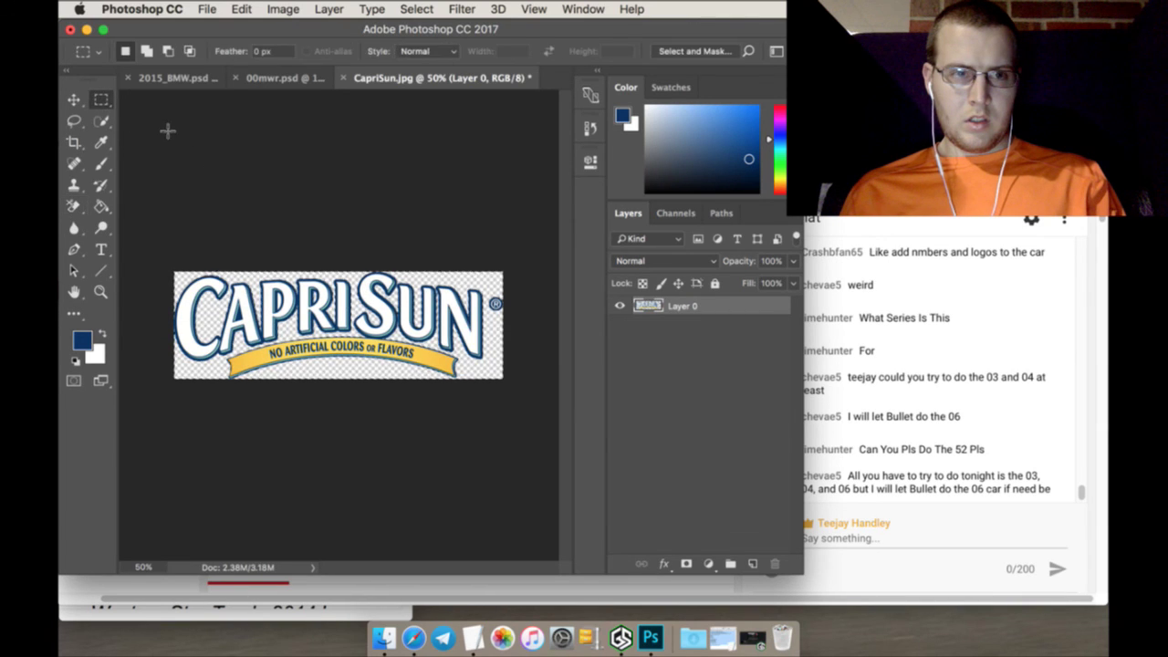
Copy the cut-out Capri Sun logo into 2015_BMW.psd above the Black layer and rotate it 90 degrees
{"action": "left_click", "coordinate": [73, 102]}
{"action": "left_click_drag", "start_coordinate": [271, 292], "coordinate": [237, 334]}
{"action": "key", "text": "ctrl+t"}
{"action": "left_click", "coordinate": [470, 51]}
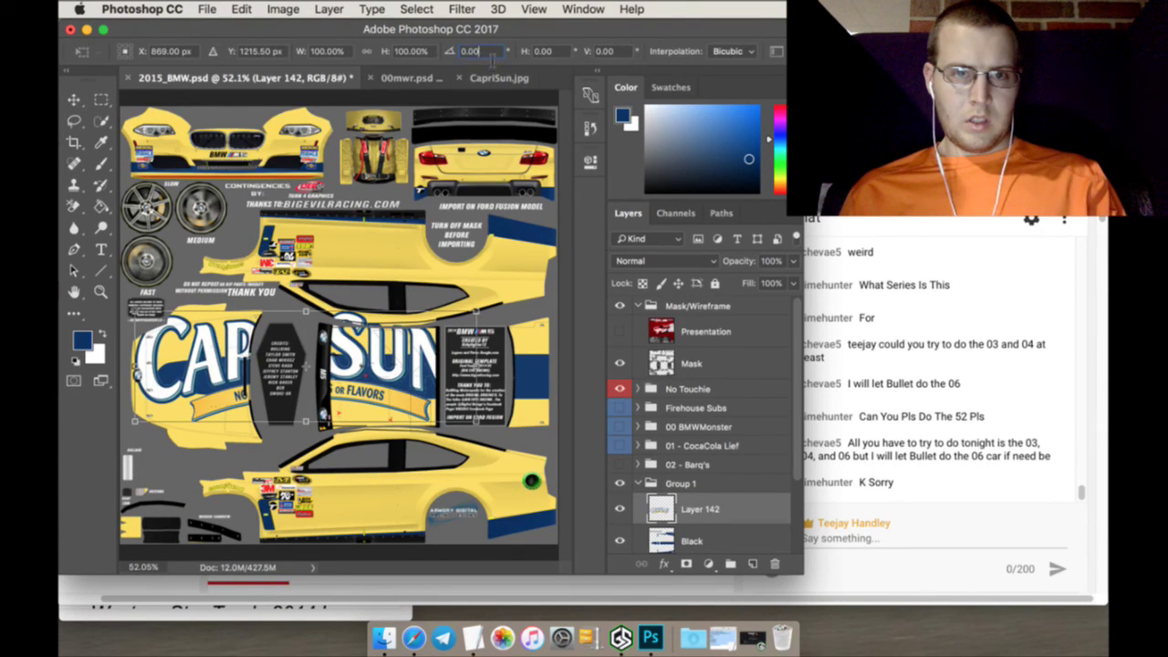
{"action": "type", "text": "90"}
{"action": "key", "text": "Return"}
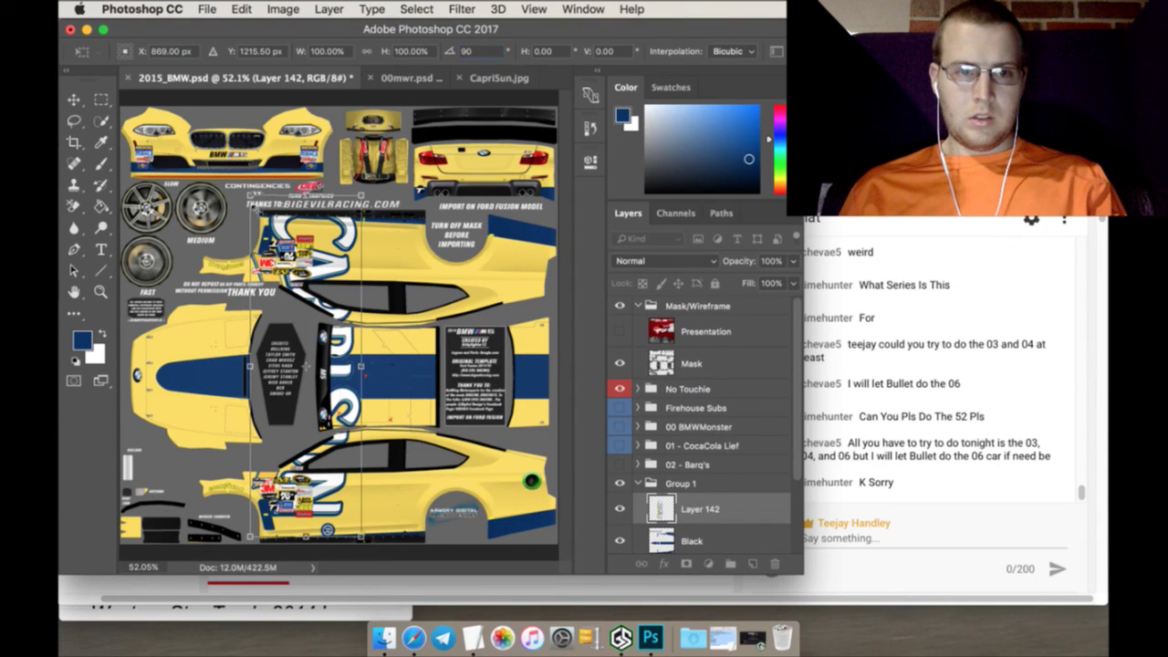
Scale the logo to about 39%, position it across the car's hood, and apply the transform
{"action": "left_click_drag", "start_coordinate": [249, 194], "coordinate": [181, 306]}
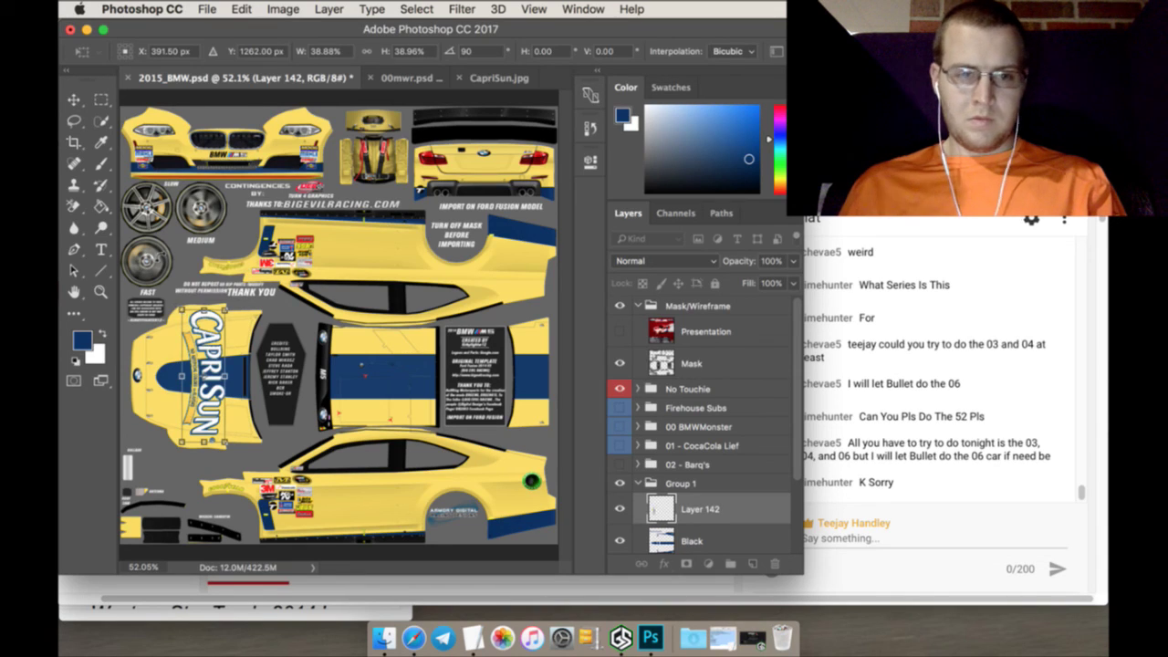
{"action": "left_click_drag", "start_coordinate": [196, 374], "coordinate": [186, 374]}
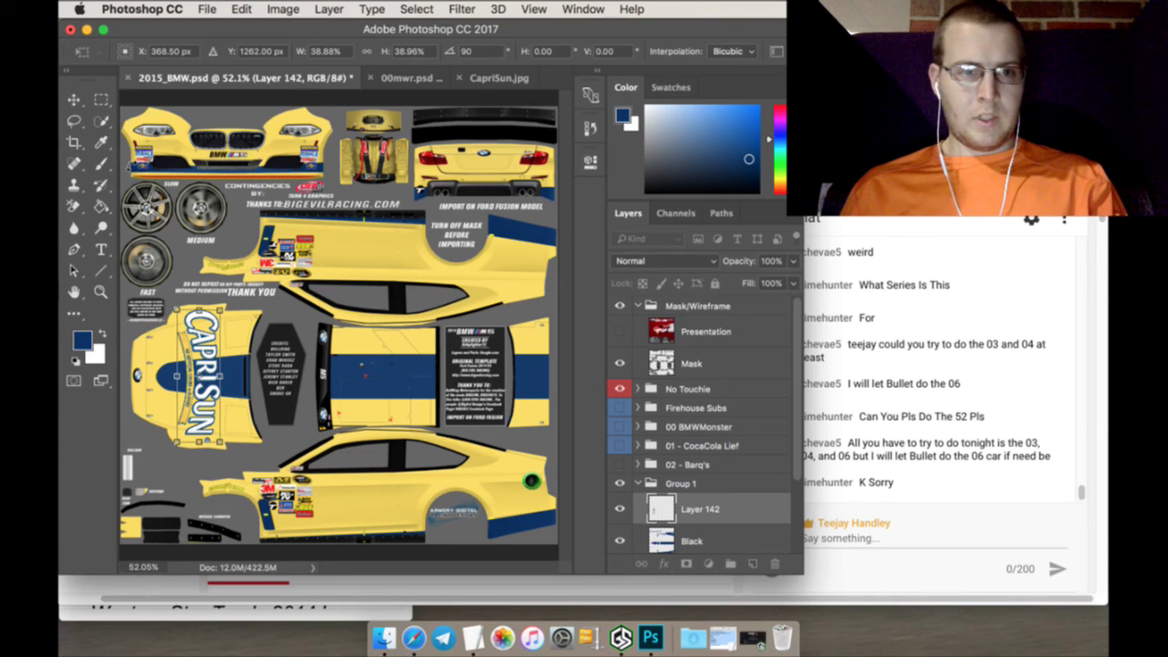
{"action": "left_click", "coordinate": [102, 99]}
{"action": "left_click", "coordinate": [720, 237]}
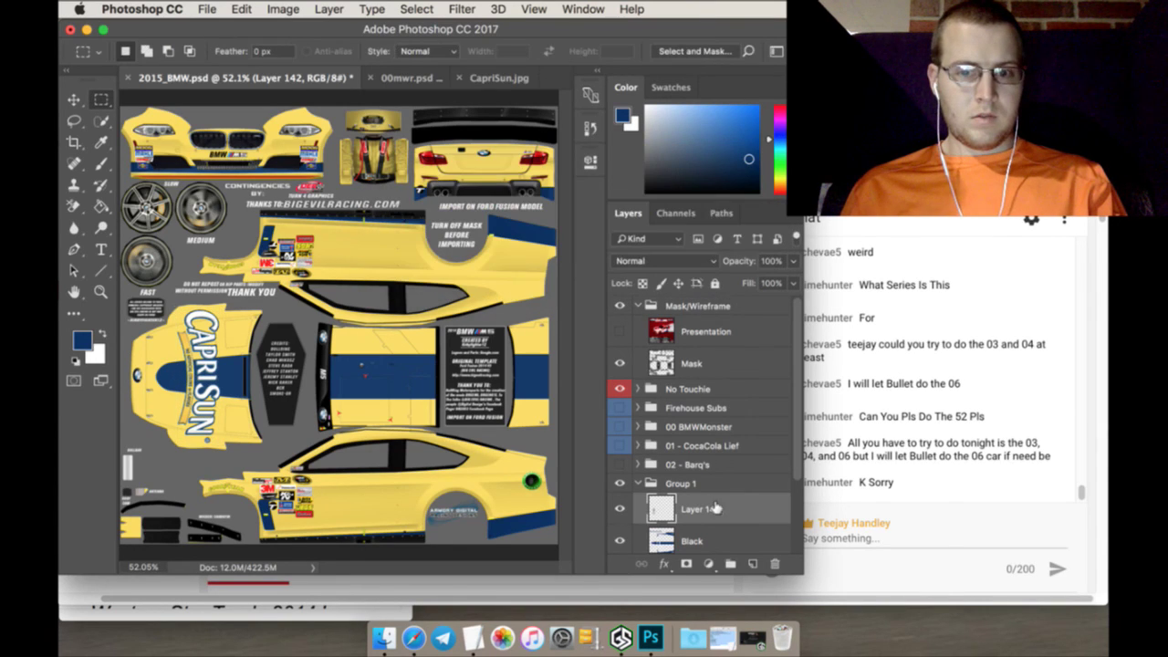
{"action": "right_click", "coordinate": [716, 508]}
{"action": "left_click", "coordinate": [766, 578]}
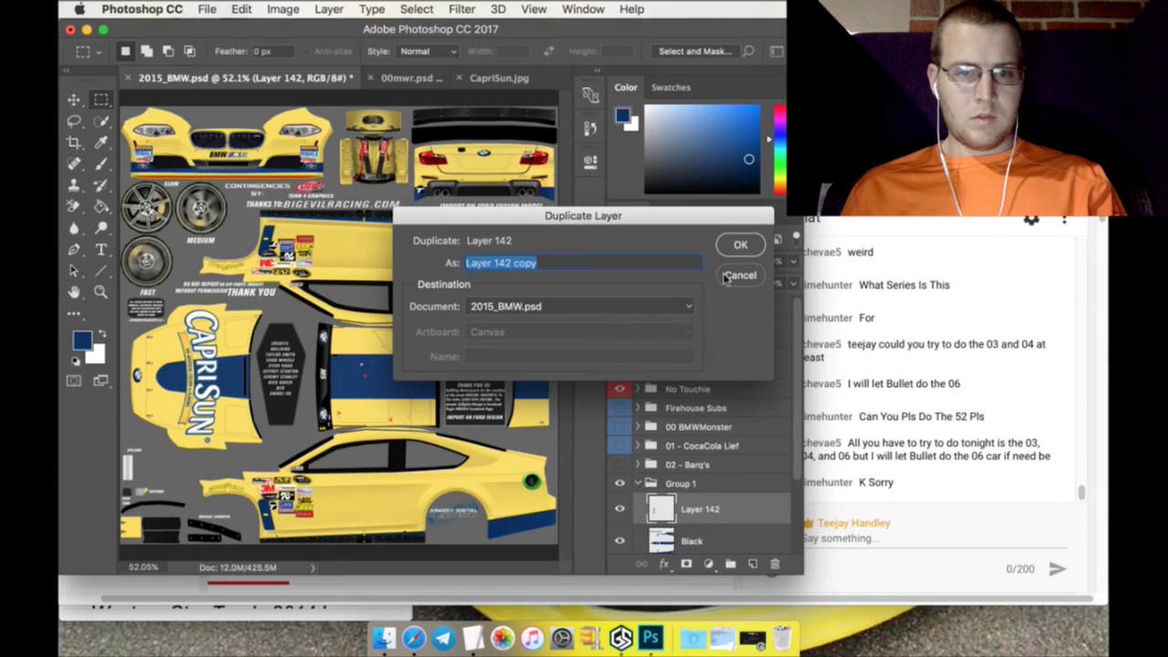
{"action": "left_click", "coordinate": [740, 244]}
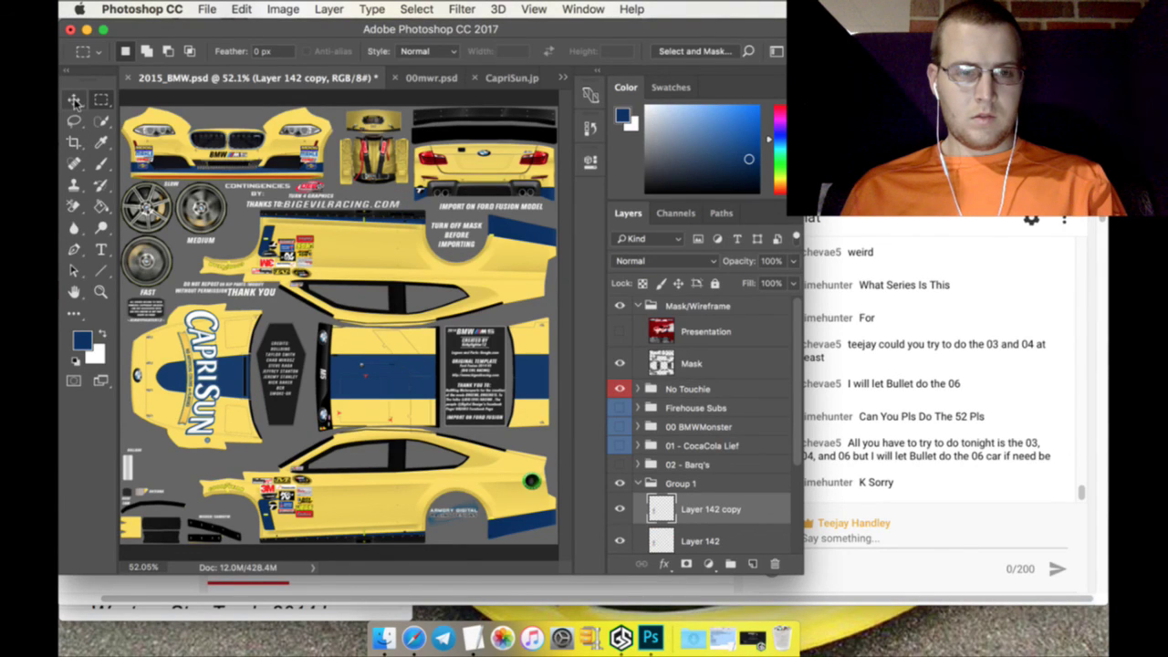
{"action": "left_click", "coordinate": [774, 563]}
{"action": "left_click", "coordinate": [690, 240]}
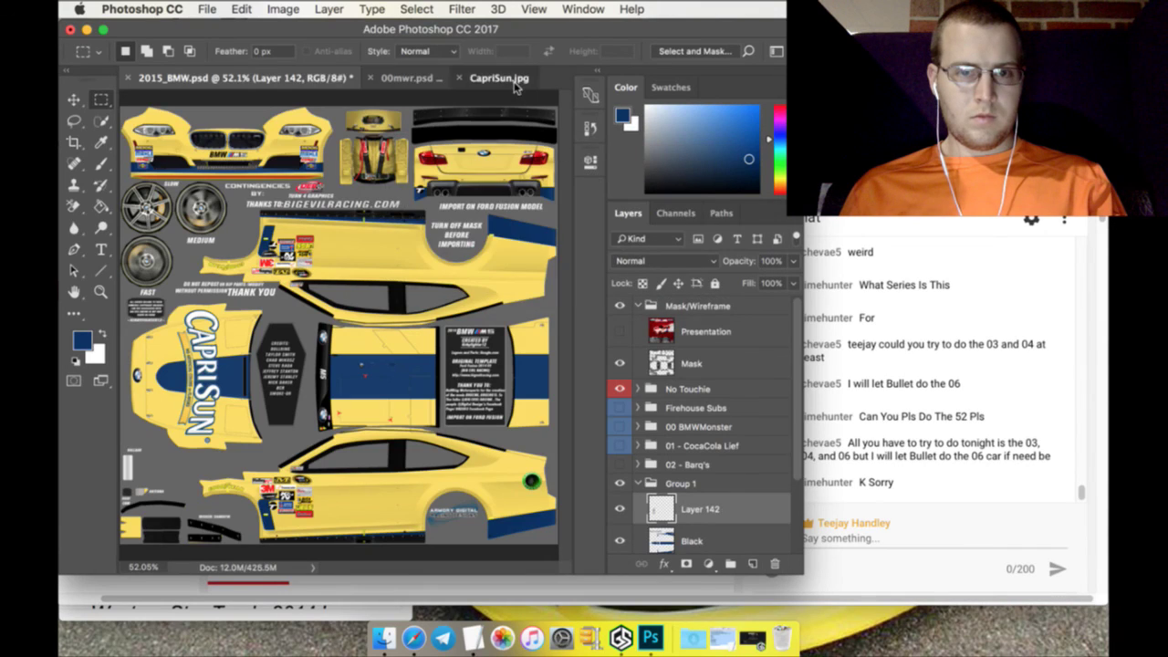
In CapriSun.jpg, select the yellow slogan banner under the logo, erase it with the Background Eraser, and clear the selection
{"action": "left_click", "coordinate": [502, 78]}
{"action": "left_click", "coordinate": [102, 120]}
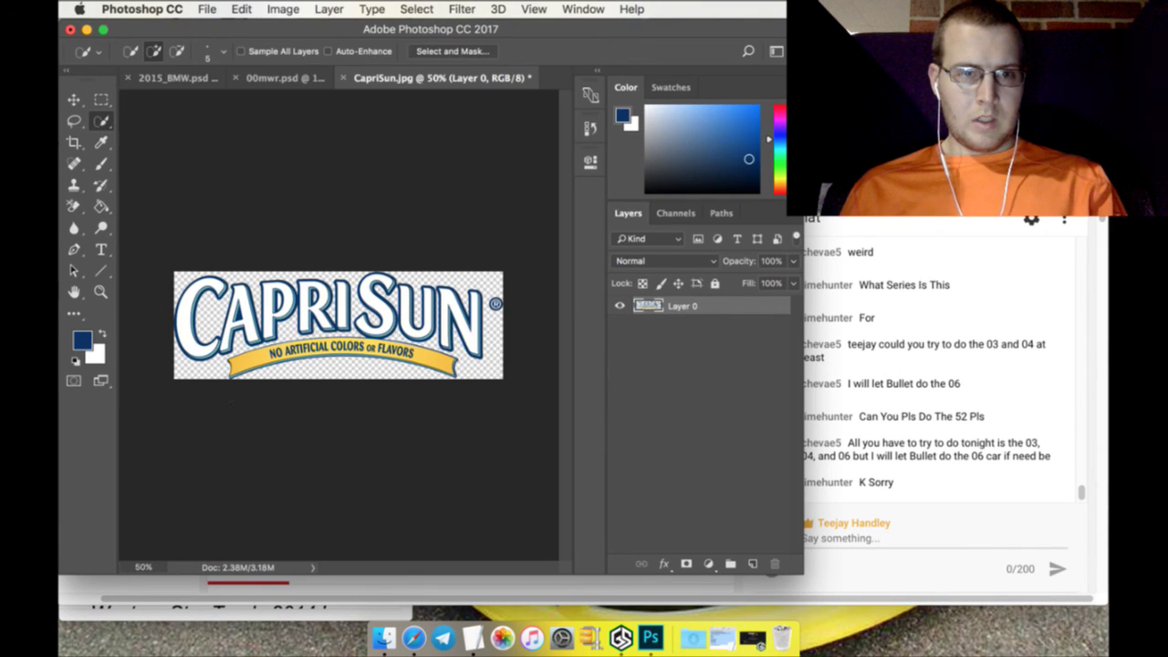
{"action": "left_click", "coordinate": [102, 99]}
{"action": "left_click", "coordinate": [101, 120]}
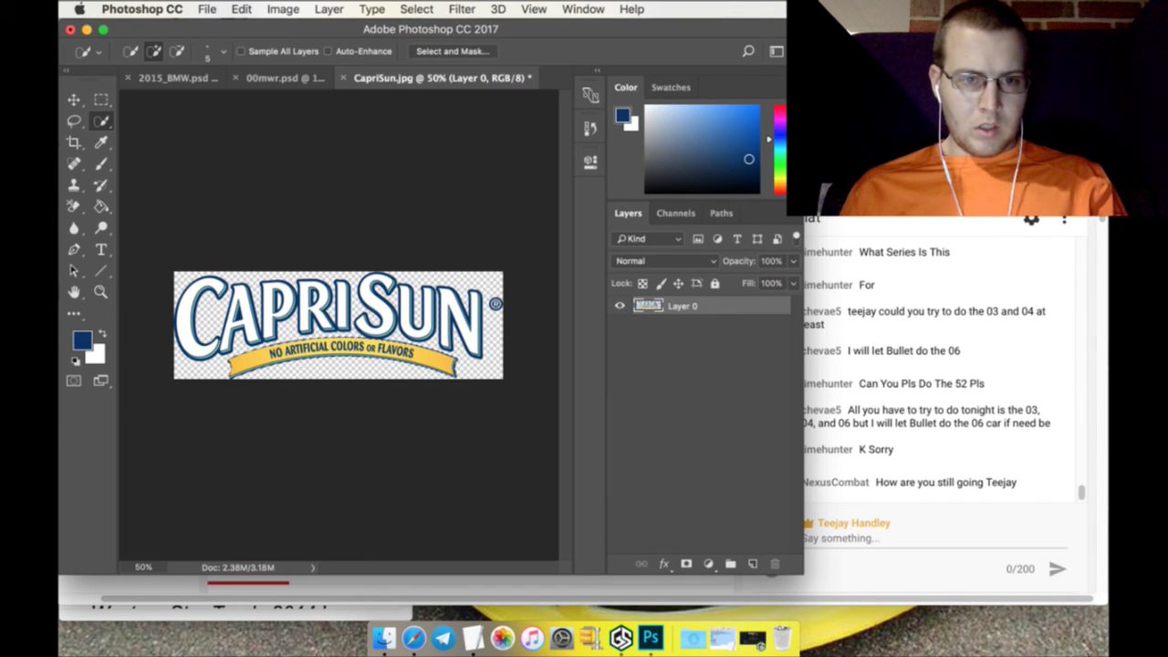
{"action": "left_click", "coordinate": [73, 206]}
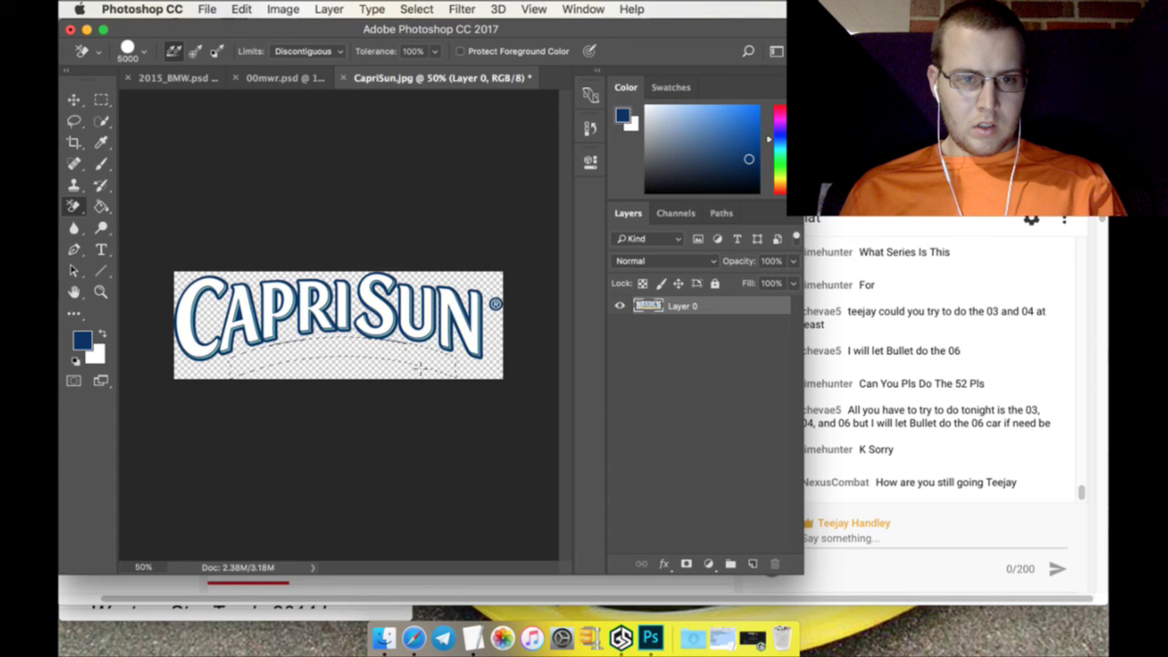
{"action": "left_click", "coordinate": [101, 99]}
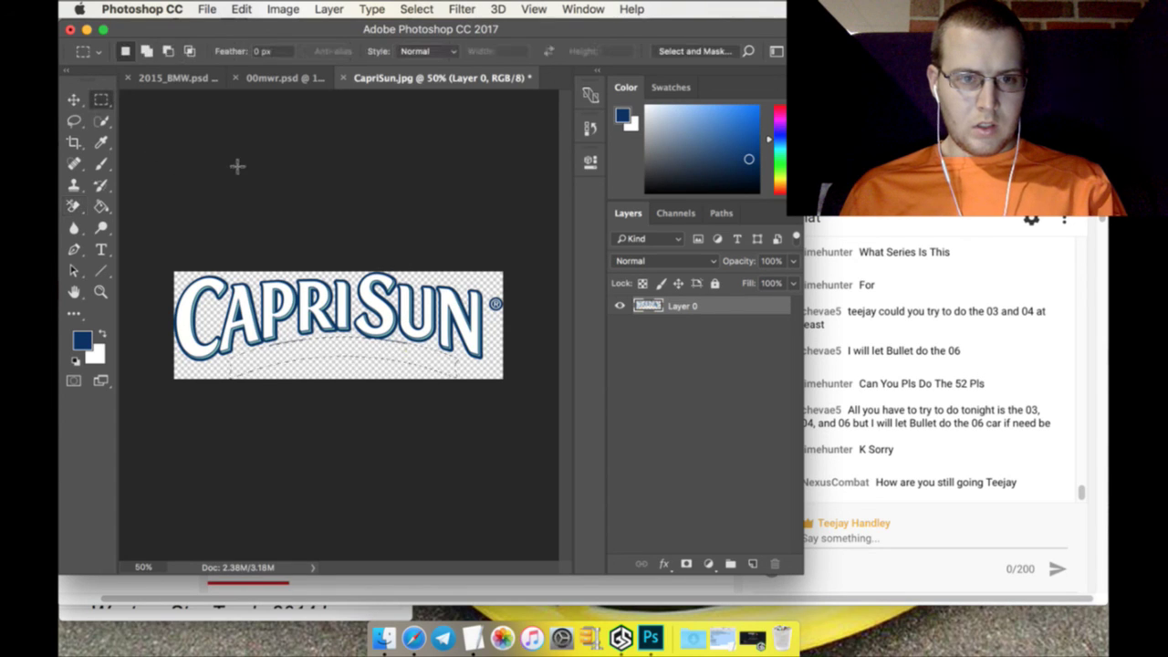
Lasso the leftover line fragments beneath the CapriSun lettering, erase them with the Background Eraser, and clear the selection
{"action": "left_click", "coordinate": [100, 291]}
{"action": "left_click", "coordinate": [338, 382]}
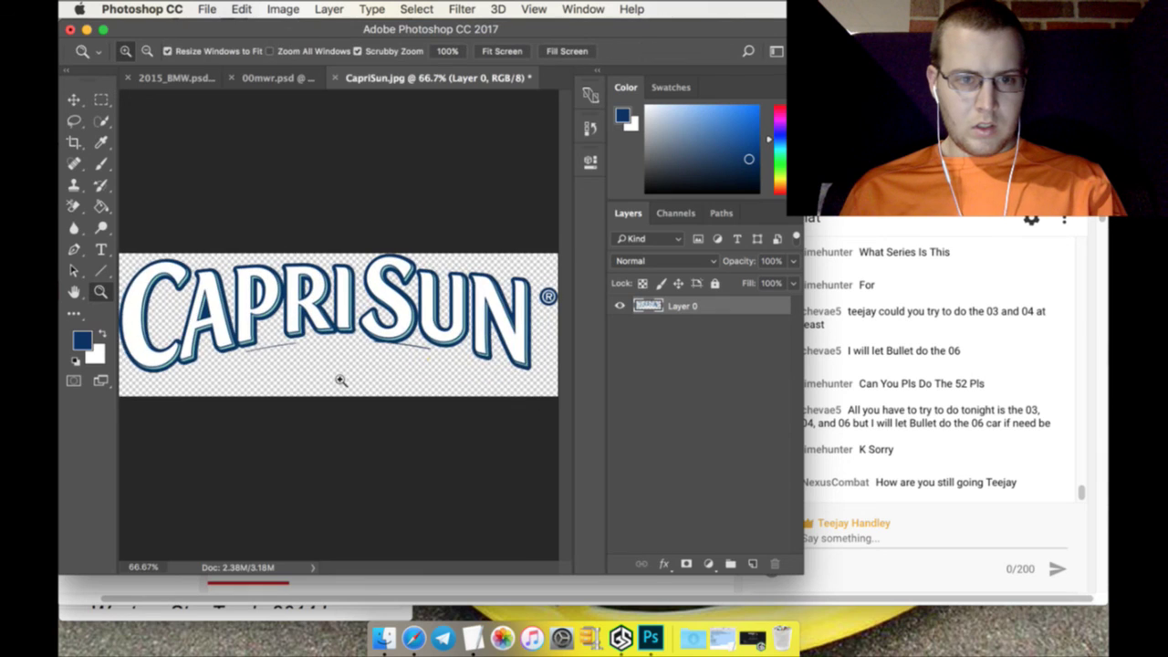
{"action": "left_click", "coordinate": [338, 387]}
{"action": "left_click", "coordinate": [74, 121]}
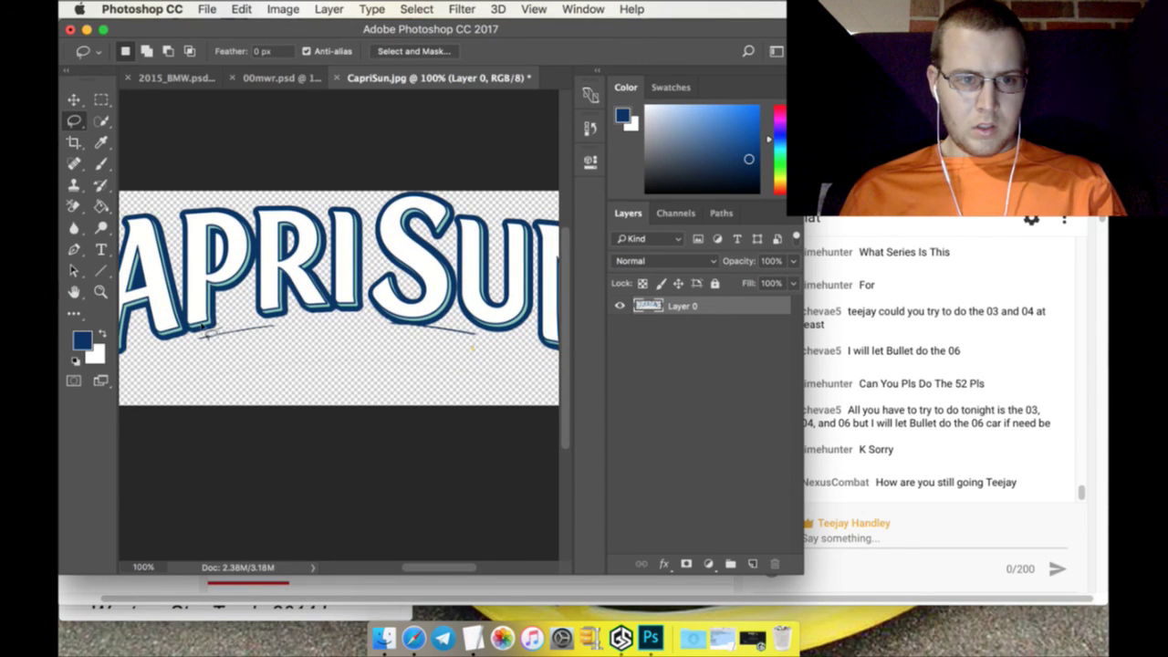
{"action": "mouse_move", "coordinate": [188, 341]}
{"action": "left_mouse_down"}
{"action": "mouse_move", "coordinate": [438, 369]}
{"action": "mouse_move", "coordinate": [476, 350]}
{"action": "mouse_move", "coordinate": [482, 330]}
{"action": "left_mouse_up"}
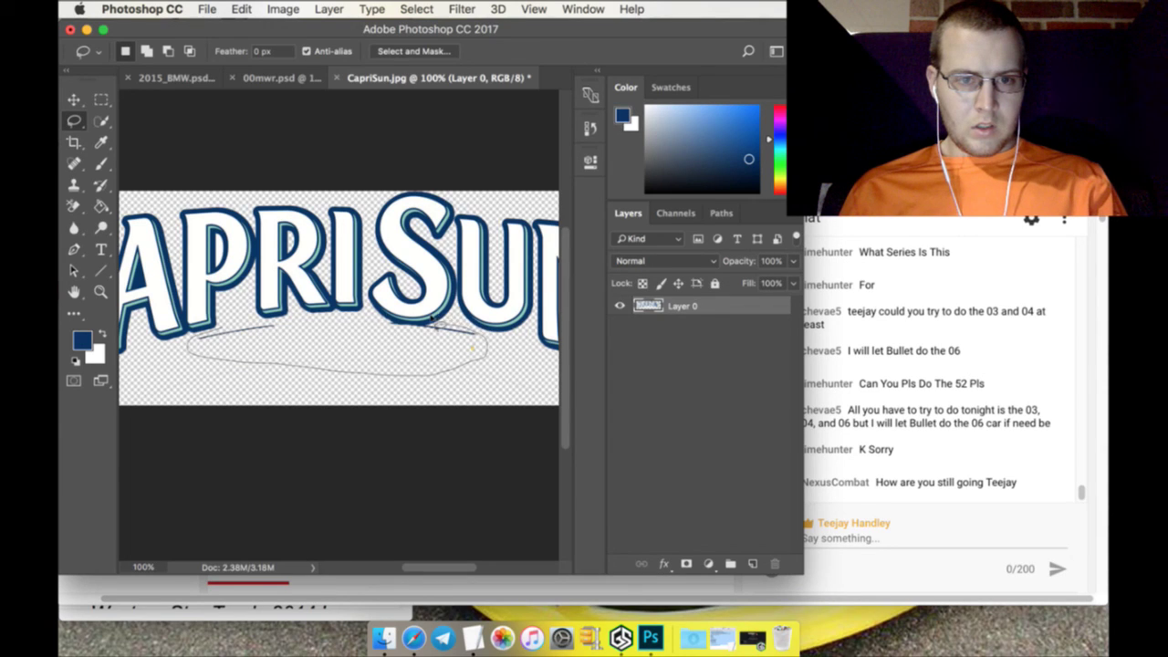
{"action": "left_click_drag", "start_coordinate": [411, 323], "coordinate": [235, 320]}
{"action": "left_click", "coordinate": [74, 206]}
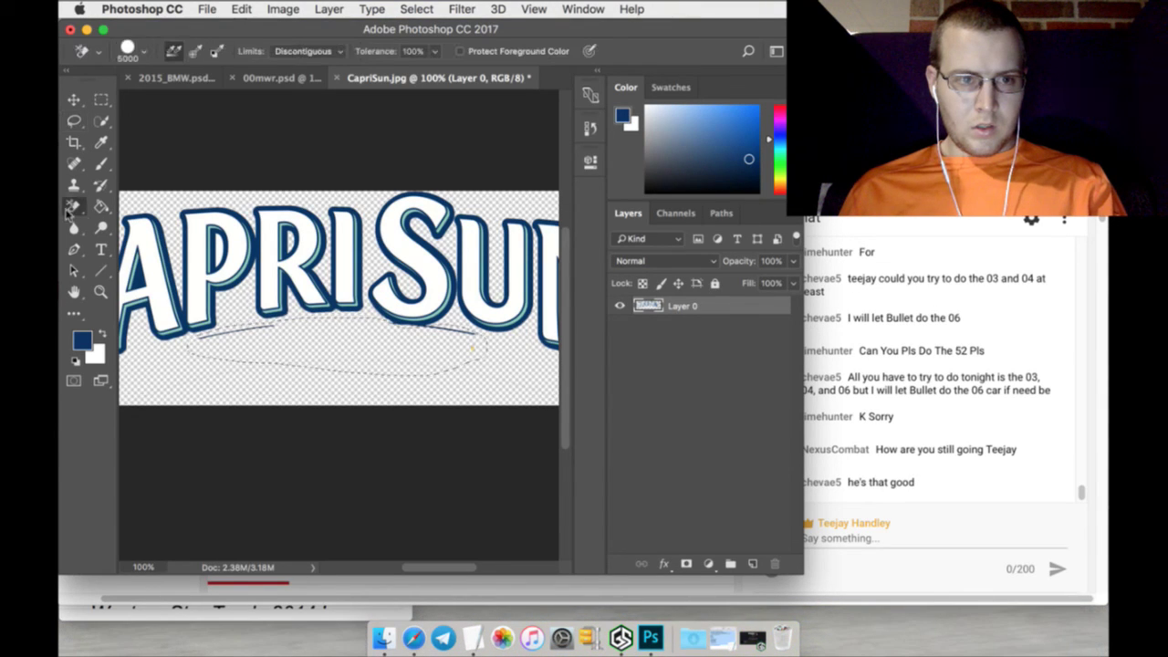
{"action": "left_click", "coordinate": [210, 295]}
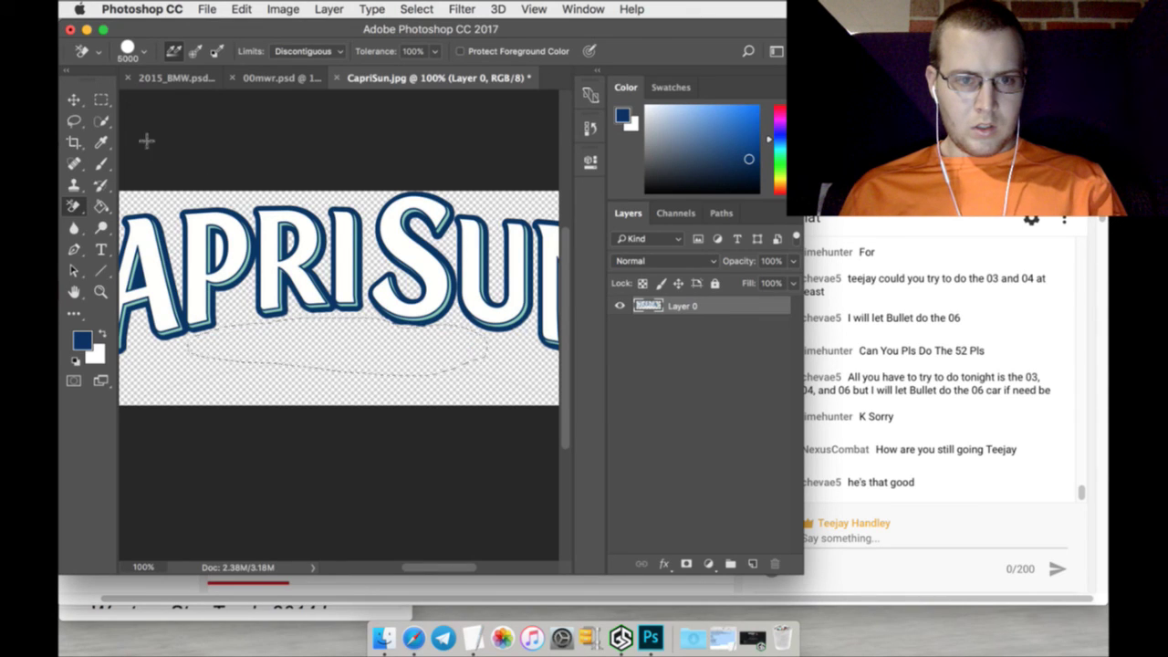
{"action": "key", "text": "m"}
{"action": "key", "text": "super+d"}
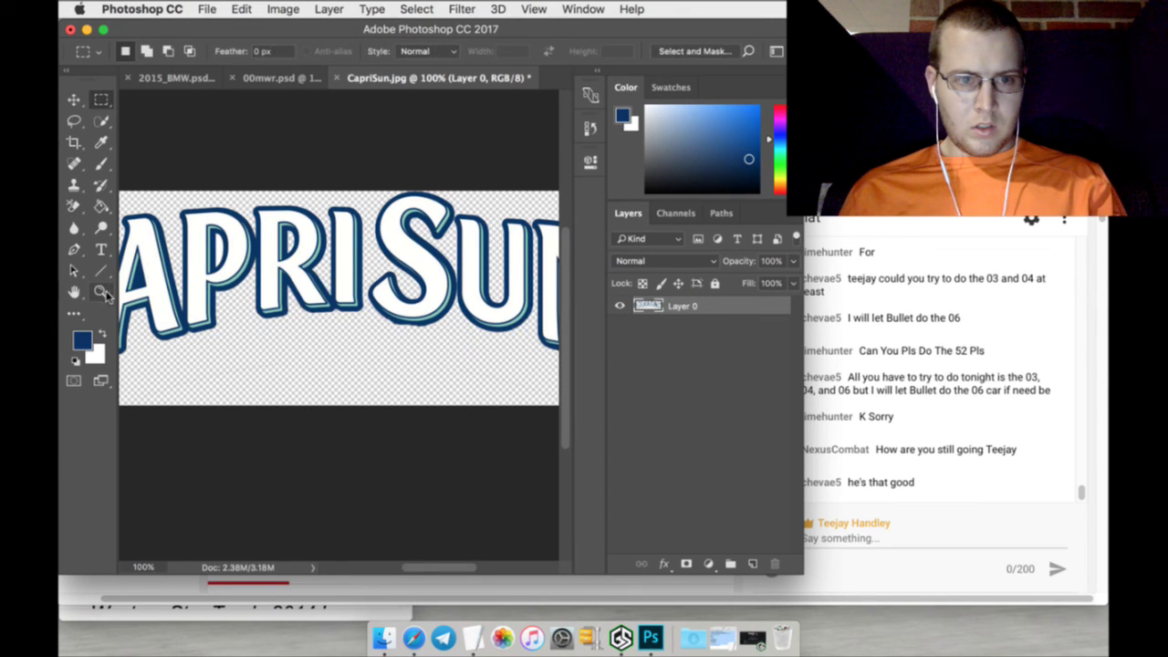
Copy the cleaned CapriSun lettering without the banner into 2015_BMW.psd above the hood logo layer
{"action": "key", "text": "z"}
{"action": "left_click", "coordinate": [498, 52]}
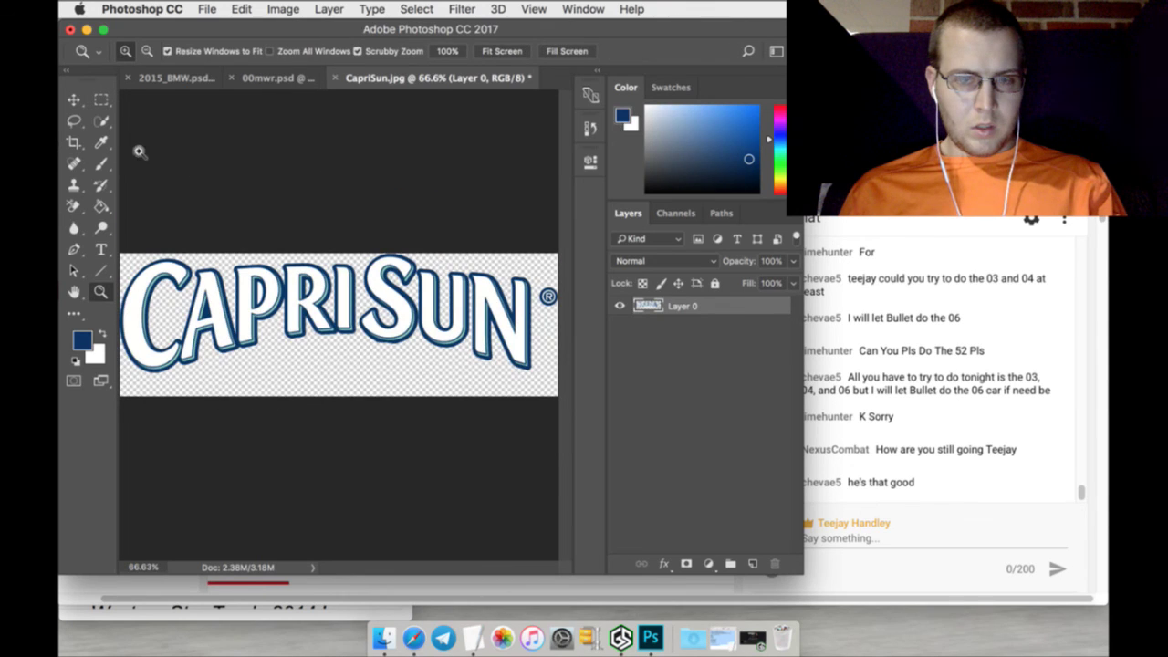
{"action": "left_click", "coordinate": [74, 100]}
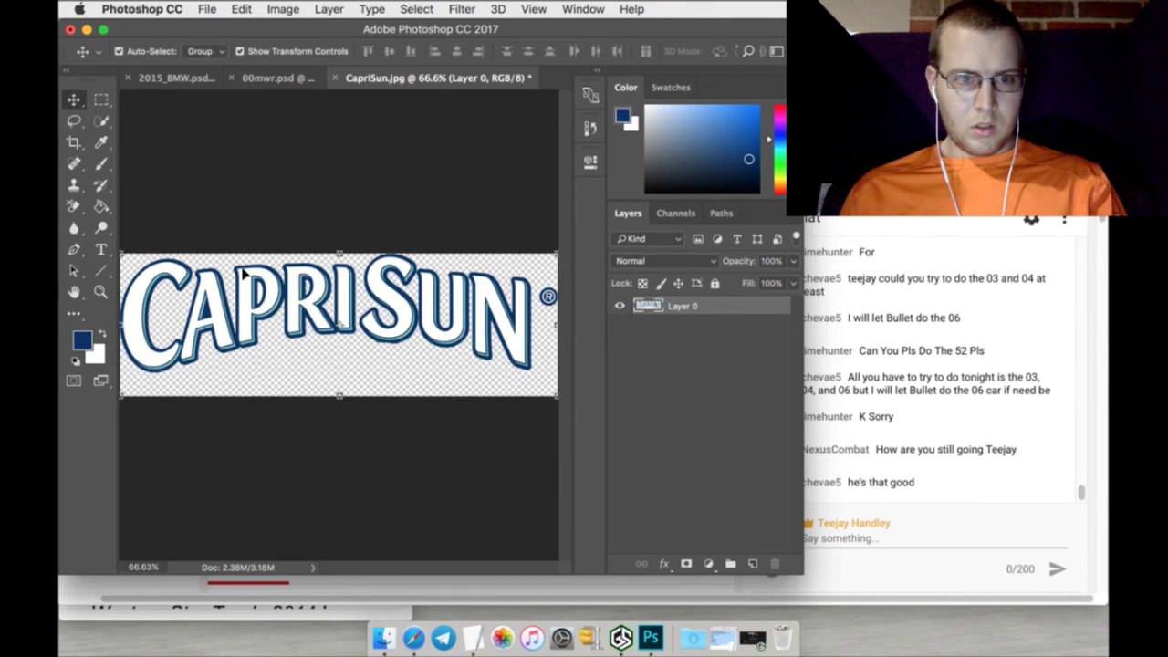
{"action": "left_click_drag", "start_coordinate": [244, 273], "coordinate": [184, 83]}
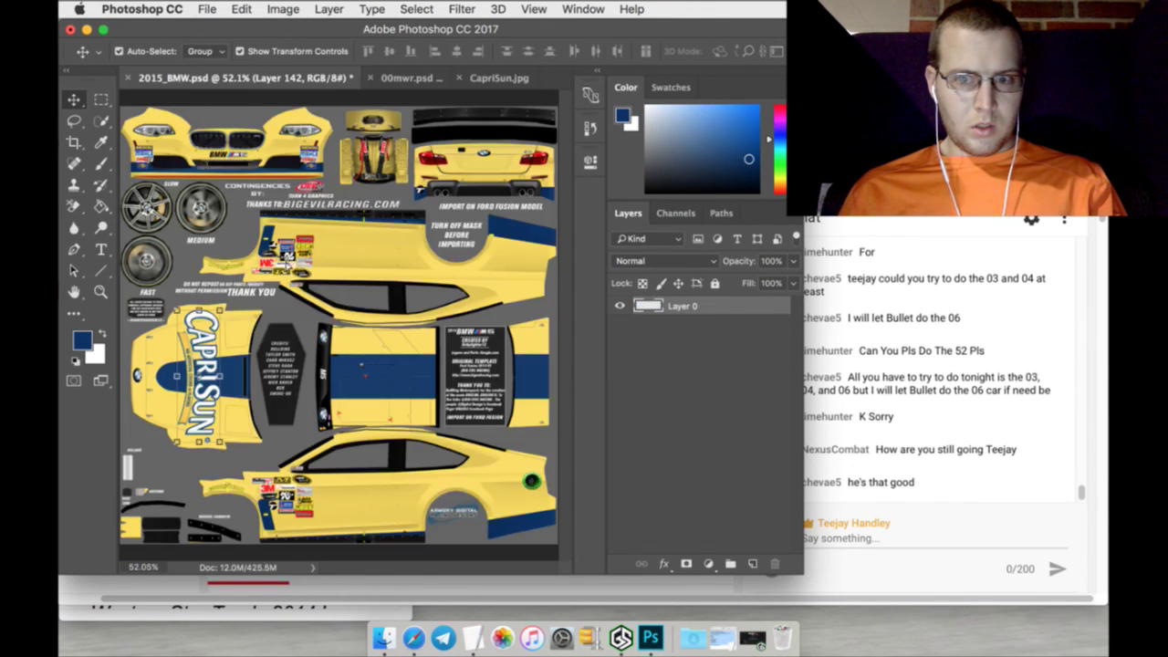
{"action": "left_click_drag", "start_coordinate": [317, 308], "coordinate": [321, 310]}
Scale the new logo to about 39%, position it on the rear quarter of the upright side panel, and apply the transform
{"action": "key", "text": "ctrl+t"}
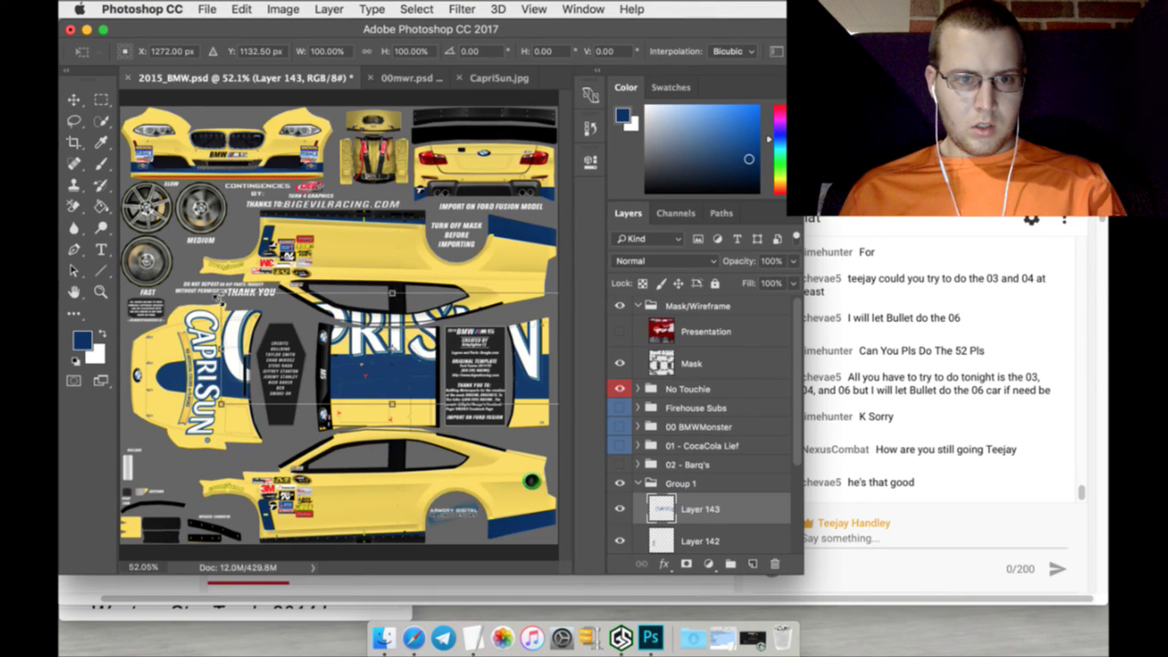
{"action": "left_click_drag", "start_coordinate": [218, 297], "coordinate": [412, 479]}
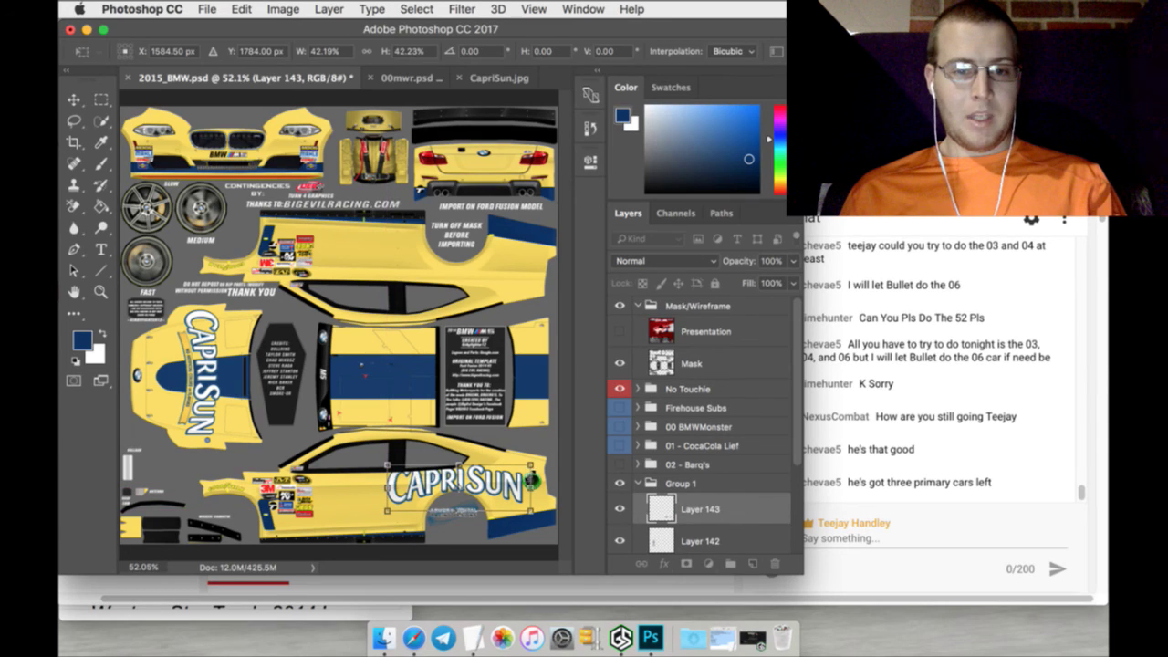
{"action": "left_click_drag", "start_coordinate": [531, 465], "coordinate": [505, 475]}
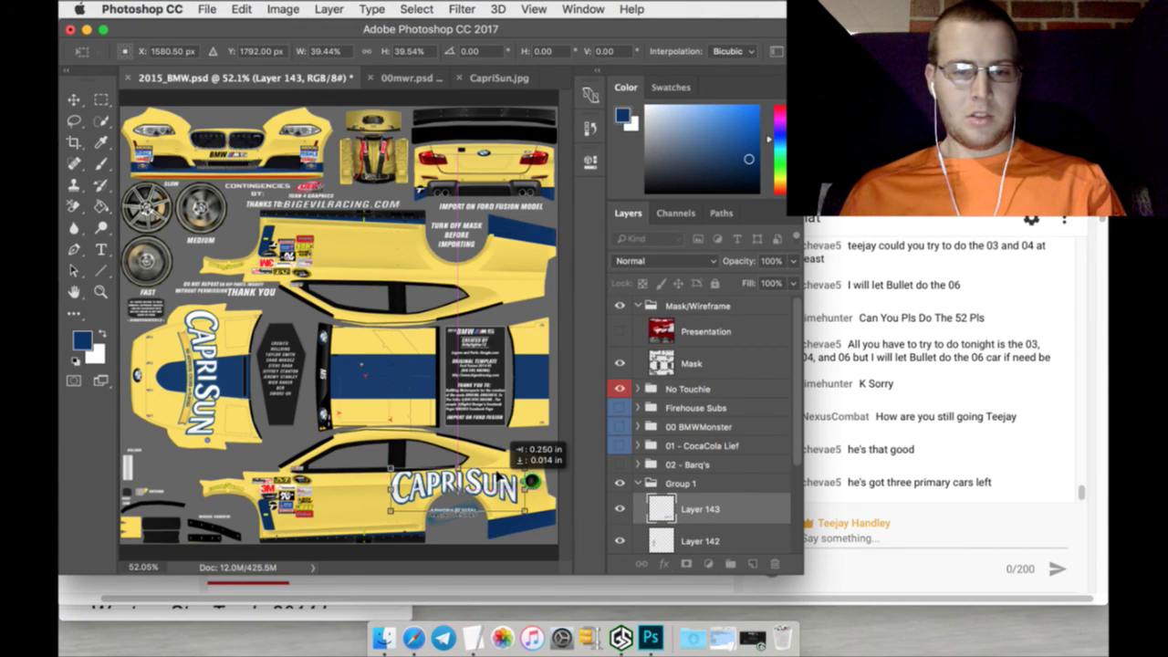
{"action": "left_click", "coordinate": [102, 101]}
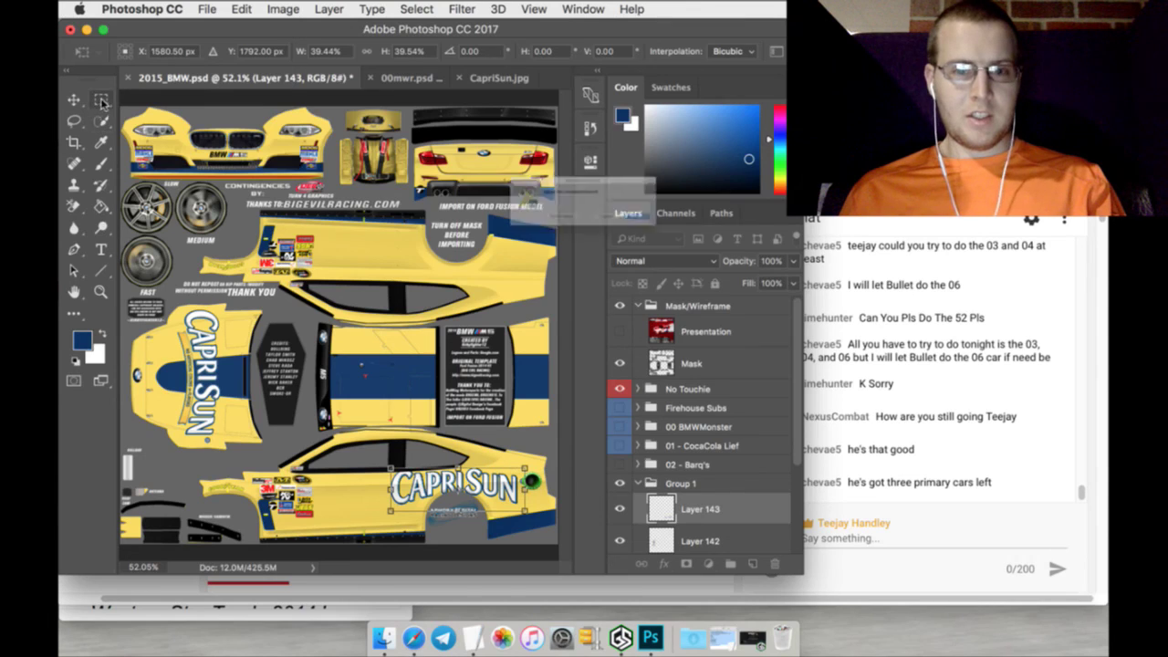
{"action": "left_click", "coordinate": [721, 239]}
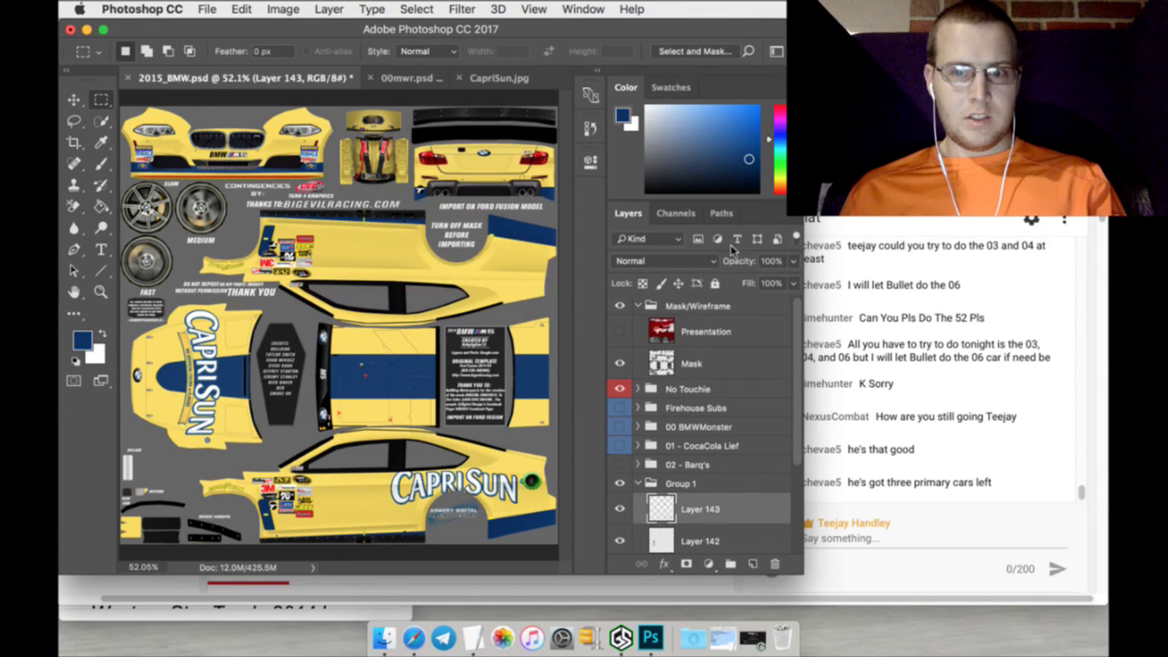
Duplicate the side logo's layer, Layer 143, within 2015_BMW.psd and rotate the copy 180 degrees
{"action": "right_click", "coordinate": [739, 507]}
{"action": "left_click", "coordinate": [758, 578]}
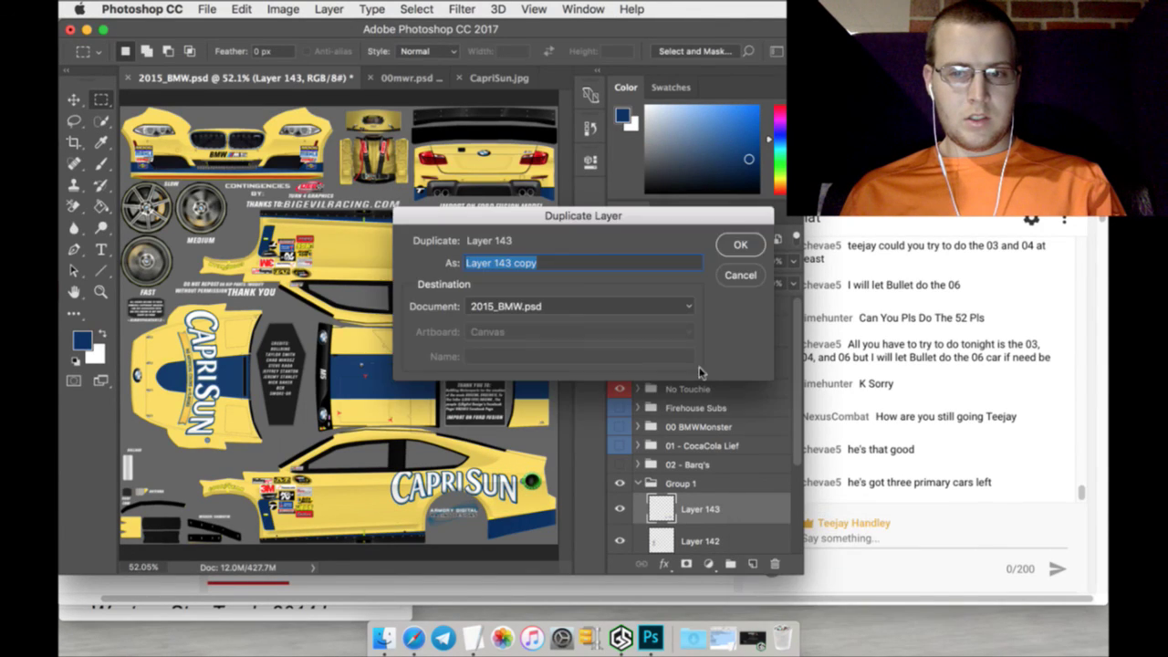
{"action": "left_click", "coordinate": [737, 246]}
{"action": "left_click", "coordinate": [78, 99]}
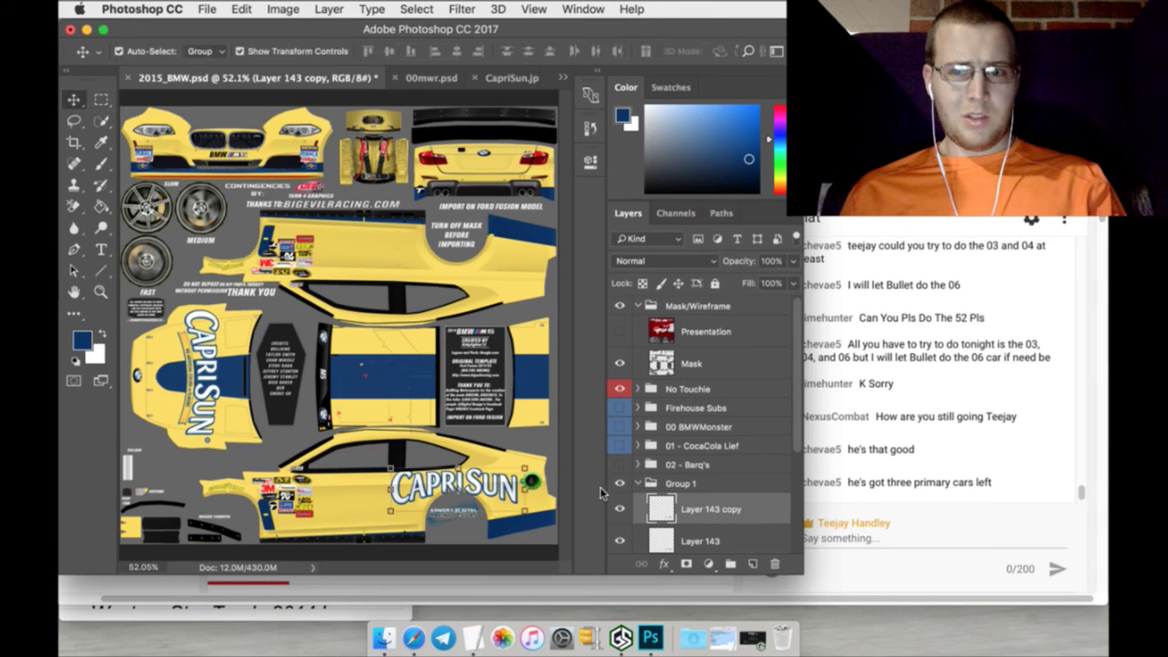
{"action": "key", "text": "ctrl+t"}
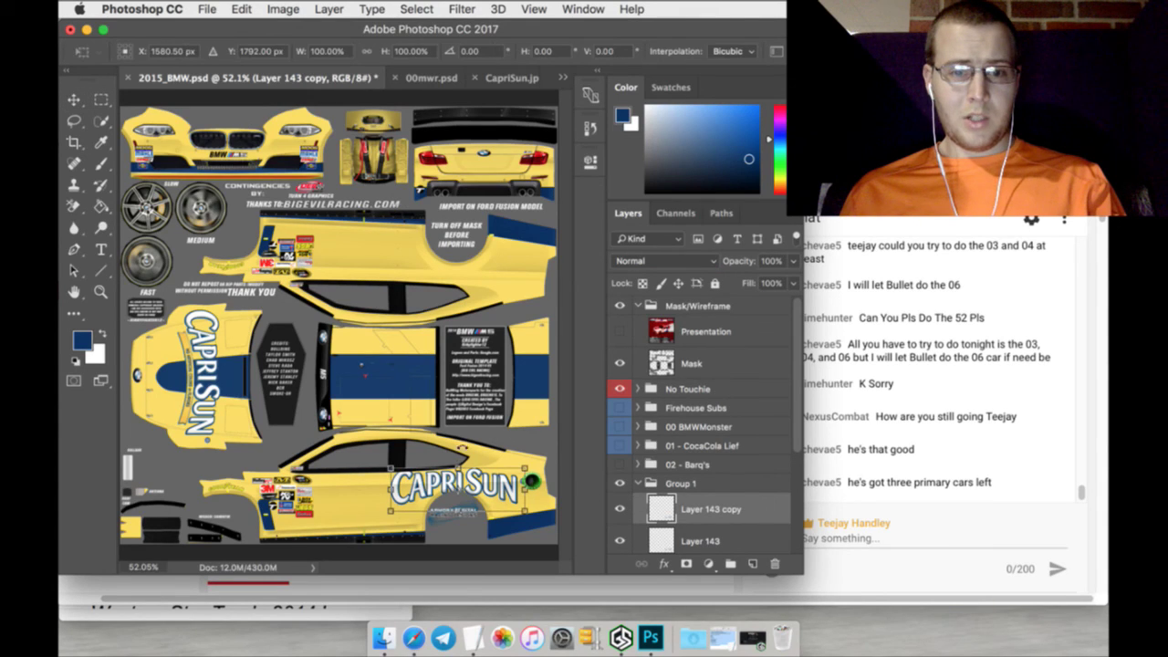
{"action": "left_click", "coordinate": [491, 55]}
{"action": "type", "text": "180"}
{"action": "key", "text": "Return"}
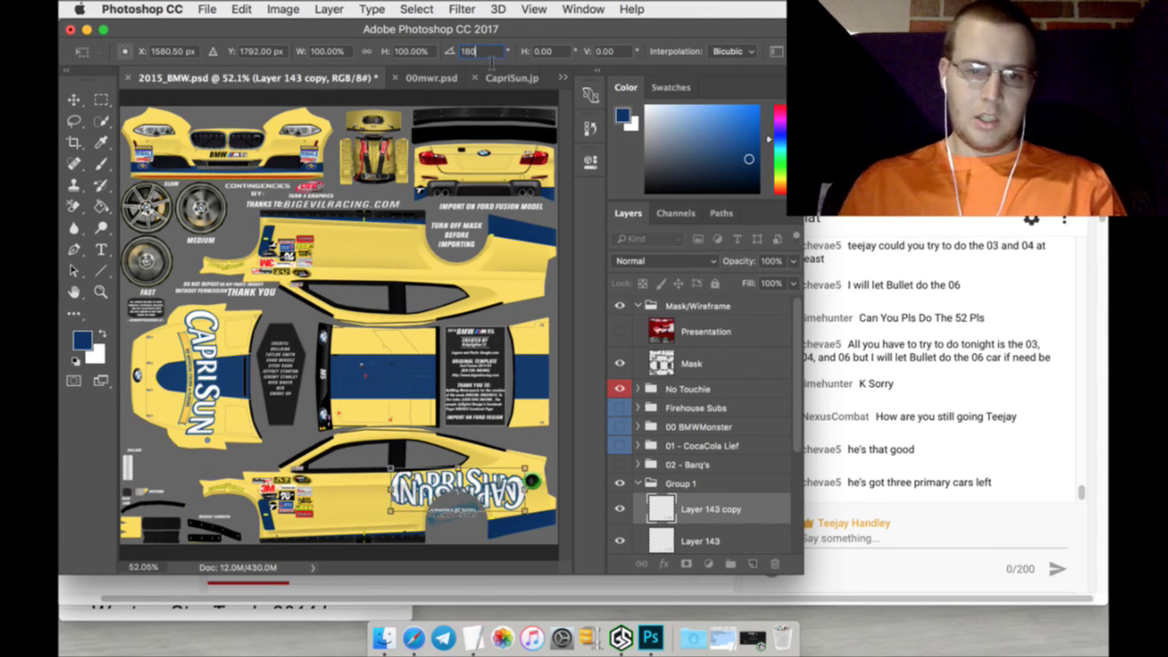
Move the rotated logo copy onto the opposite side panel at a vertical position of 738 px and apply the transform
{"action": "left_click", "coordinate": [326, 52]}
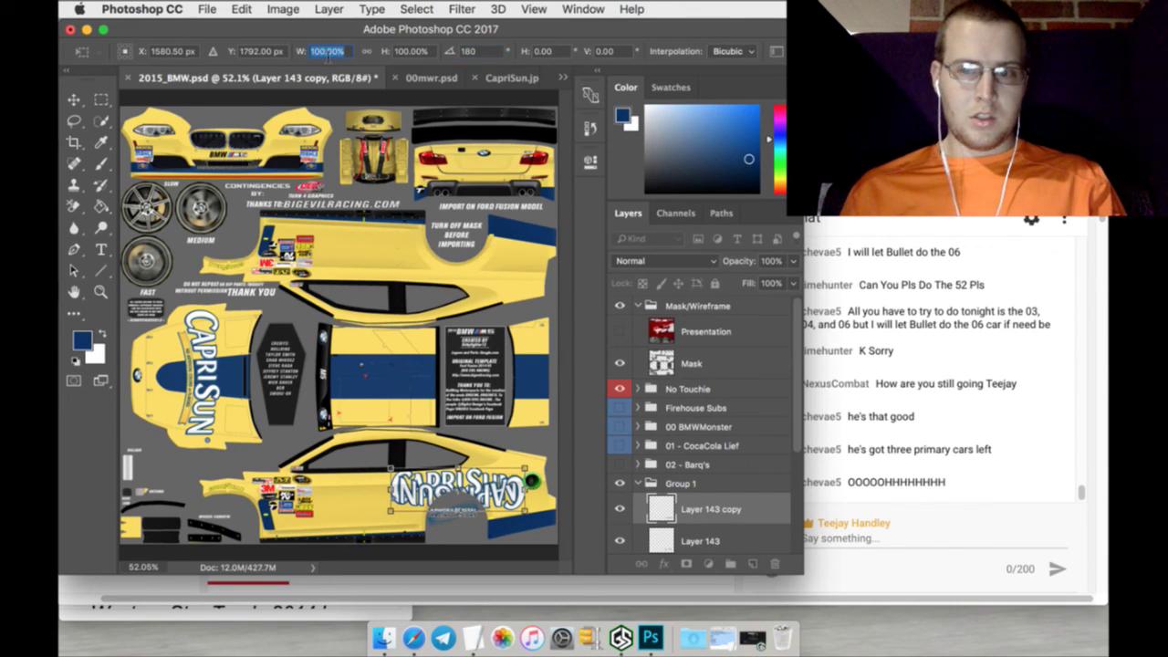
{"action": "left_click", "coordinate": [245, 52]}
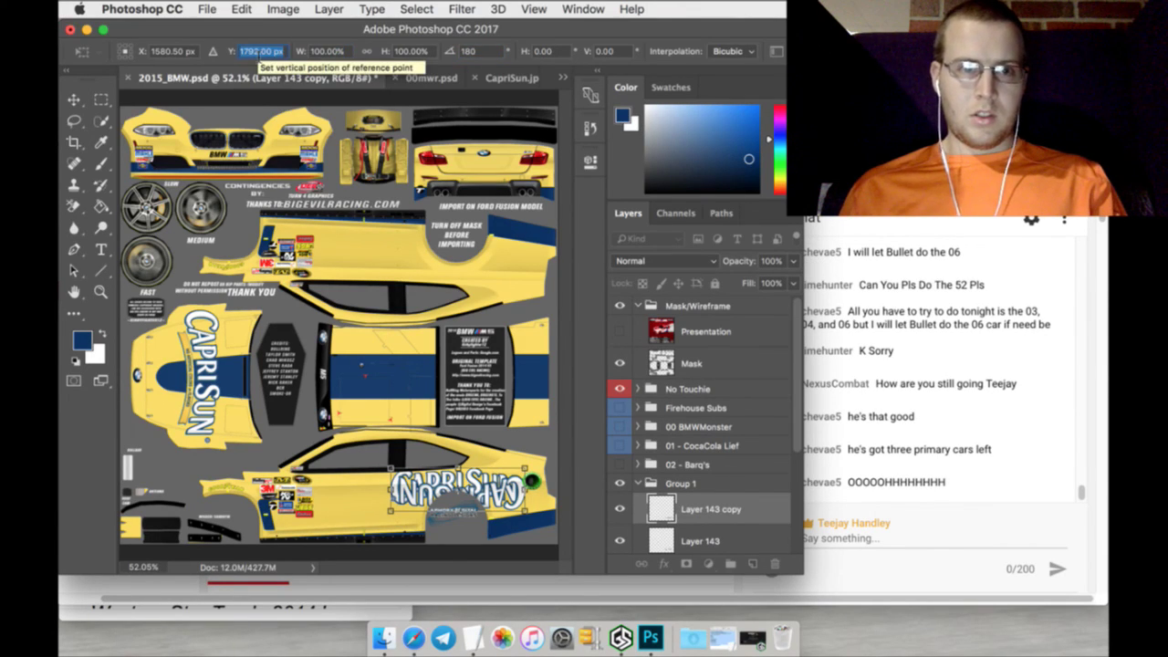
{"action": "key", "text": "BackSpace"}
{"action": "key", "text": "Return"}
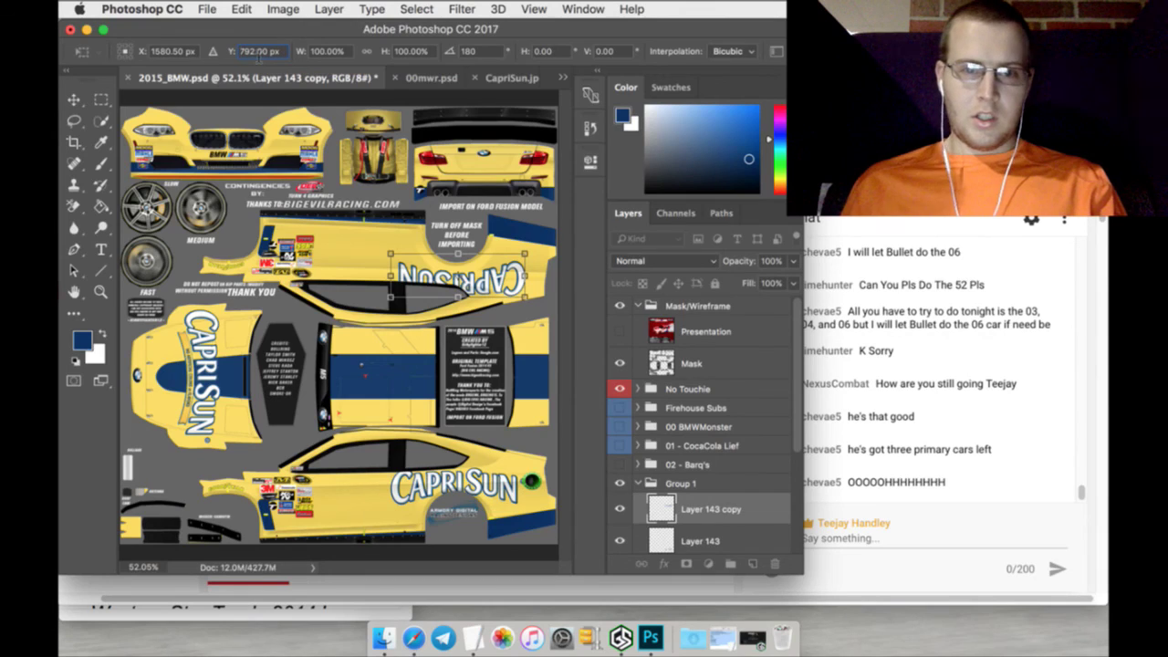
{"action": "left_click_drag", "start_coordinate": [229, 54], "coordinate": [189, 50]}
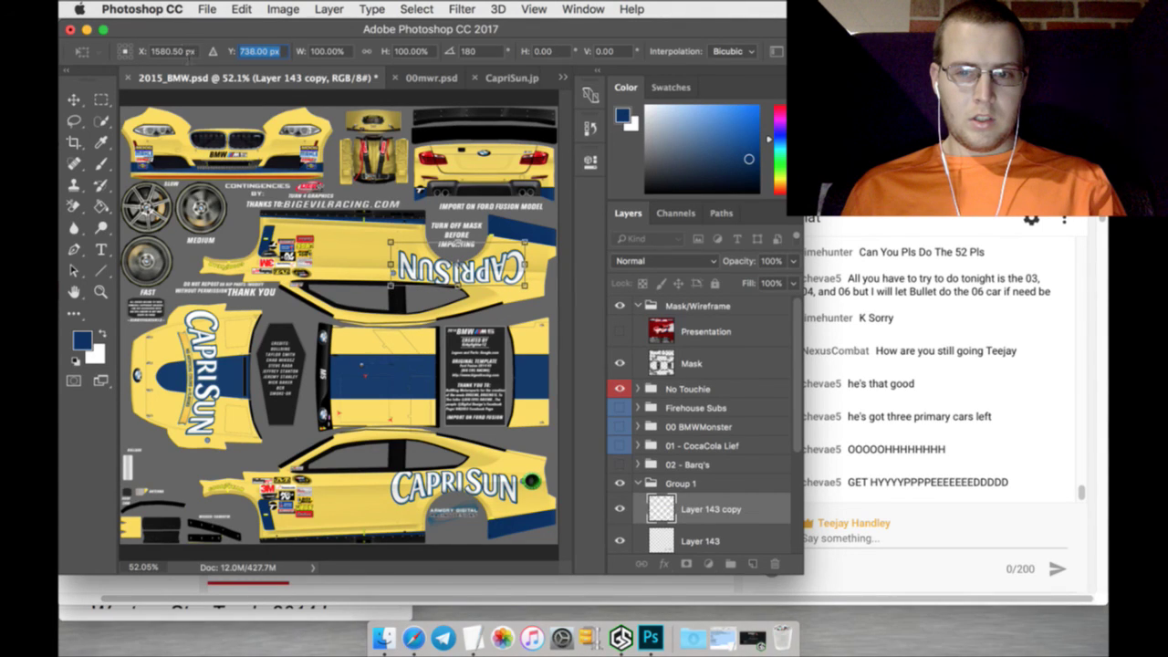
{"action": "left_click", "coordinate": [101, 98]}
{"action": "left_click", "coordinate": [718, 242]}
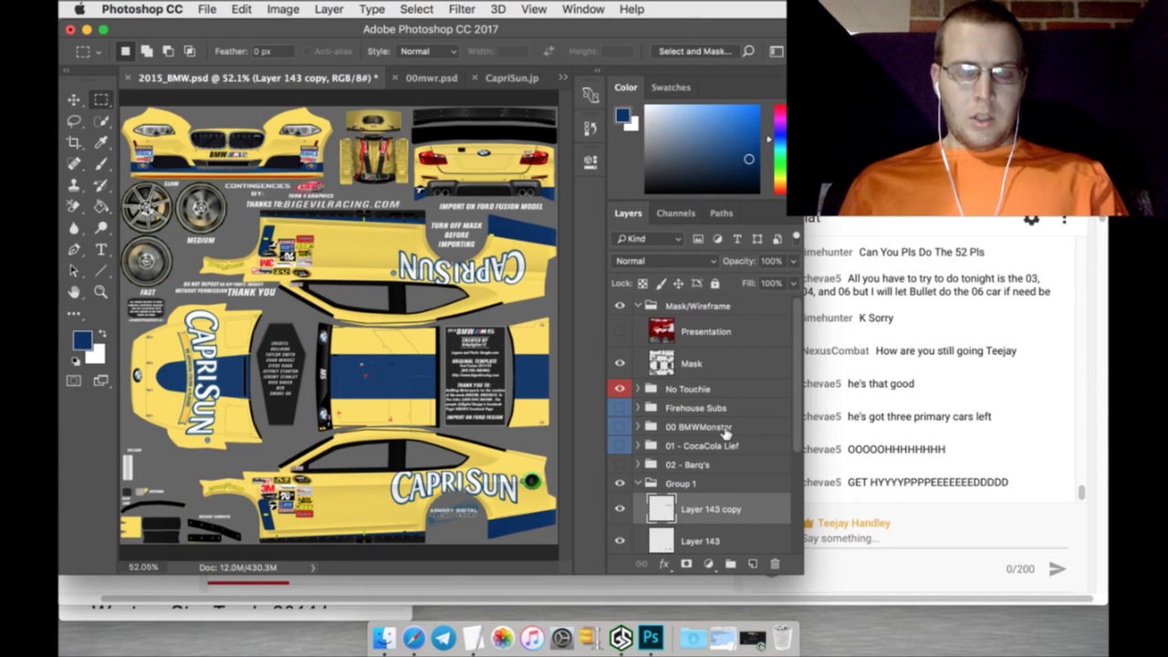
In 00mwr.psd, hide the 02 number layer, then show and select the 03 number on Layer 7
{"action": "scroll", "coordinate": [701, 490], "scroll_direction": "down", "scroll_amount": 3}
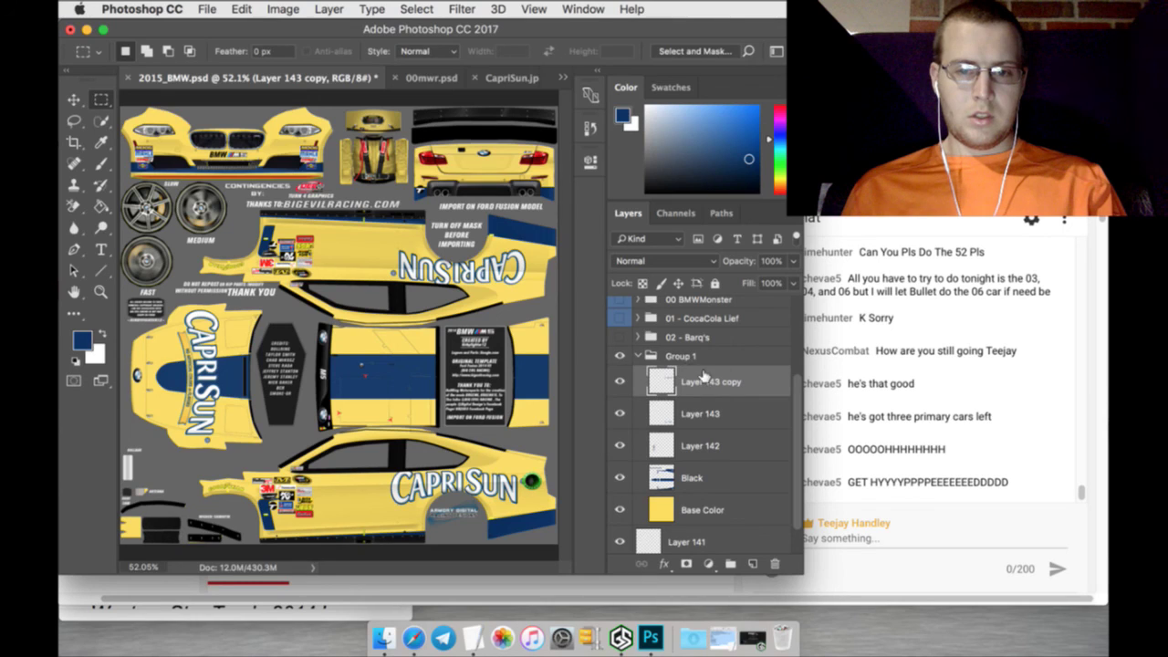
{"action": "left_click", "coordinate": [434, 79]}
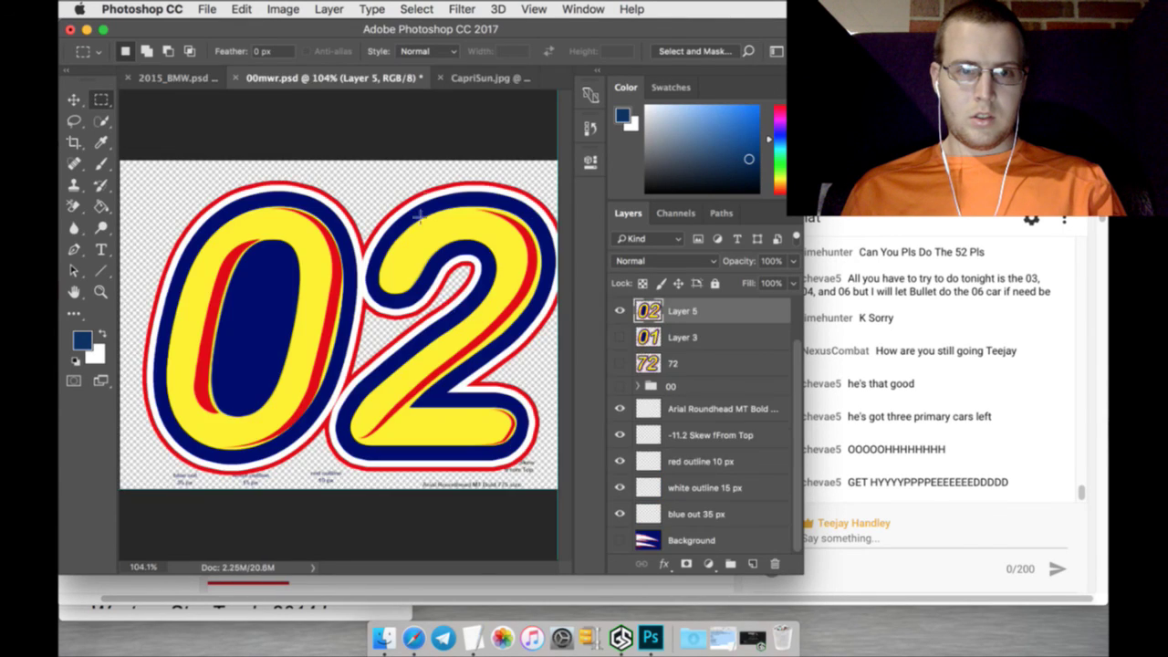
{"action": "left_click", "coordinate": [622, 311]}
{"action": "scroll", "coordinate": [631, 383], "scroll_direction": "up", "scroll_amount": 2}
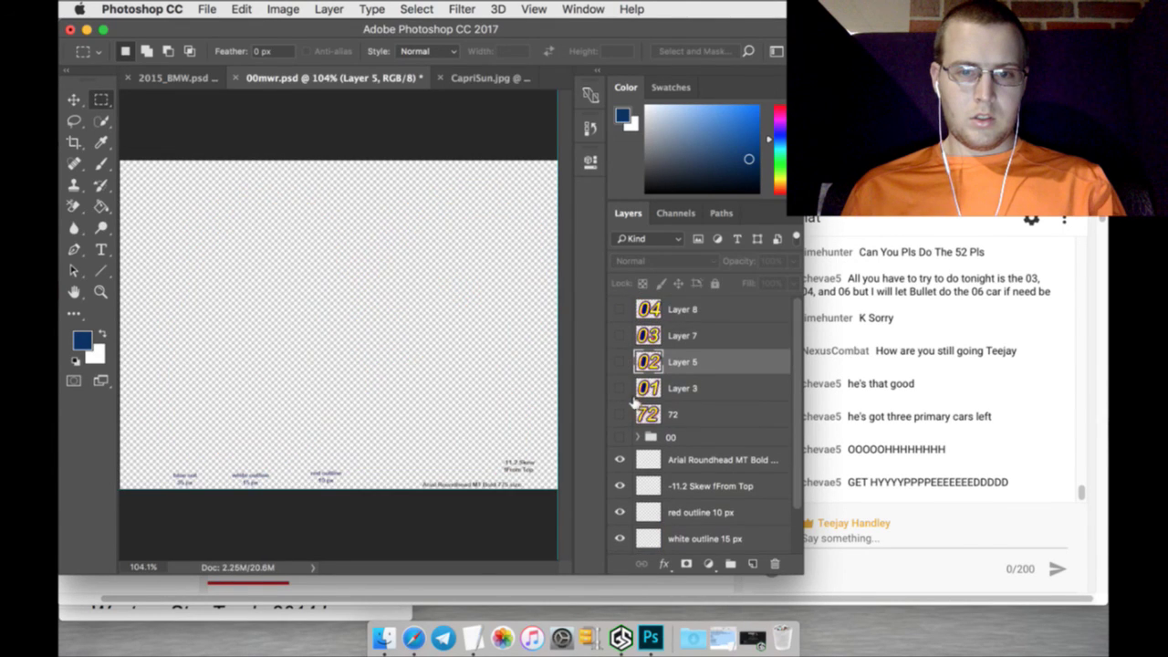
{"action": "left_click", "coordinate": [620, 335]}
{"action": "left_click", "coordinate": [677, 333]}
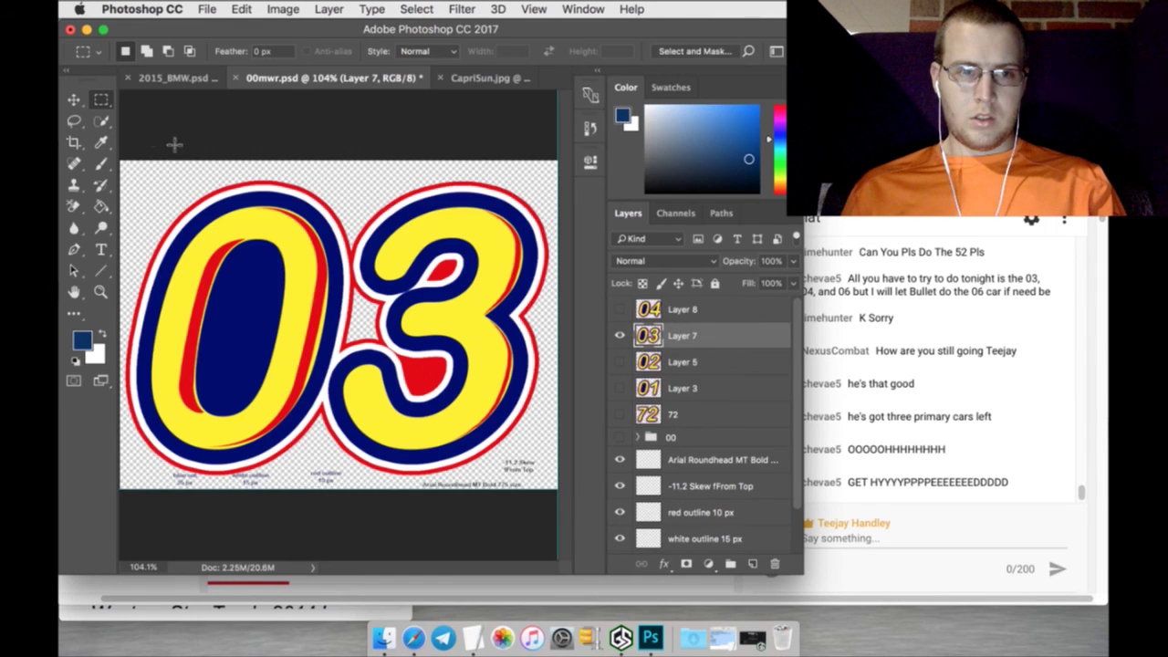
Copy the 03 number from 00mwr.psd into the 2015_BMW.psd document and switch to that document
{"action": "key", "text": "v"}
{"action": "left_click_drag", "start_coordinate": [219, 220], "coordinate": [419, 456]}
{"action": "left_click", "coordinate": [170, 76]}
Scale the 03 number to about 35%, position it on the upright side panel's door ahead of the Capri Sun logo, and apply the transform
{"action": "key", "text": "ctrl+t"}
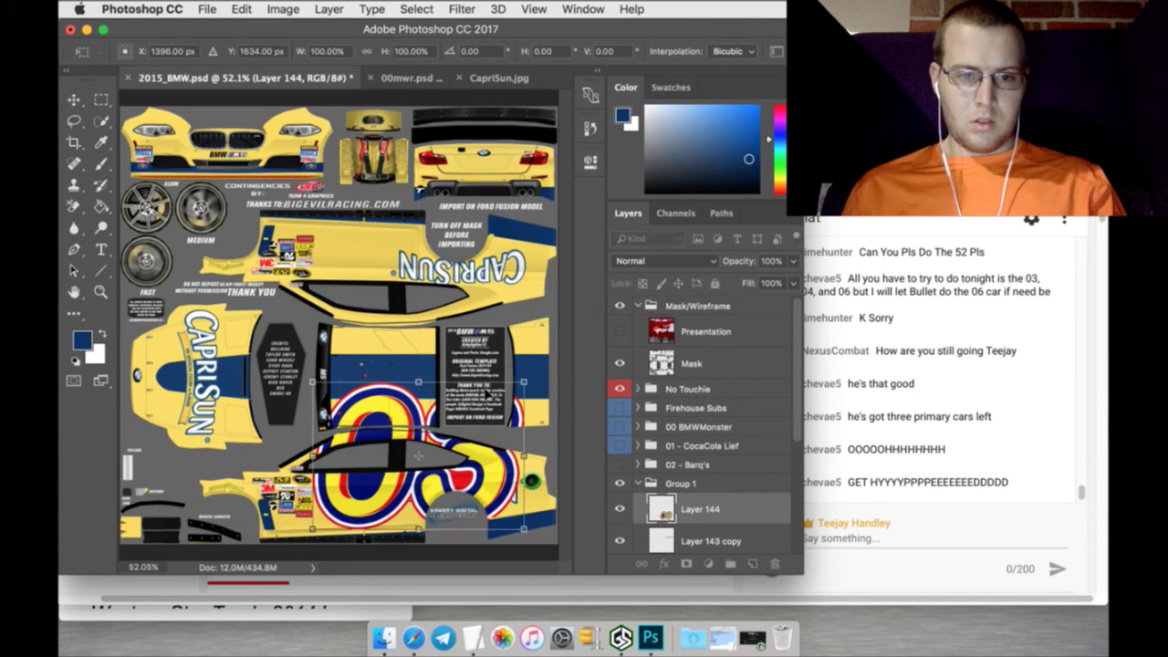
{"action": "key", "text": "Up"}
{"action": "key", "text": "Up"}
{"action": "key", "text": "Up"}
{"action": "key", "text": "Up"}
{"action": "key", "text": "Up"}
{"action": "key", "text": "Up"}
{"action": "key", "text": "Up"}
{"action": "key", "text": "Up"}
{"action": "key", "text": "Up"}
{"action": "key", "text": "Up"}
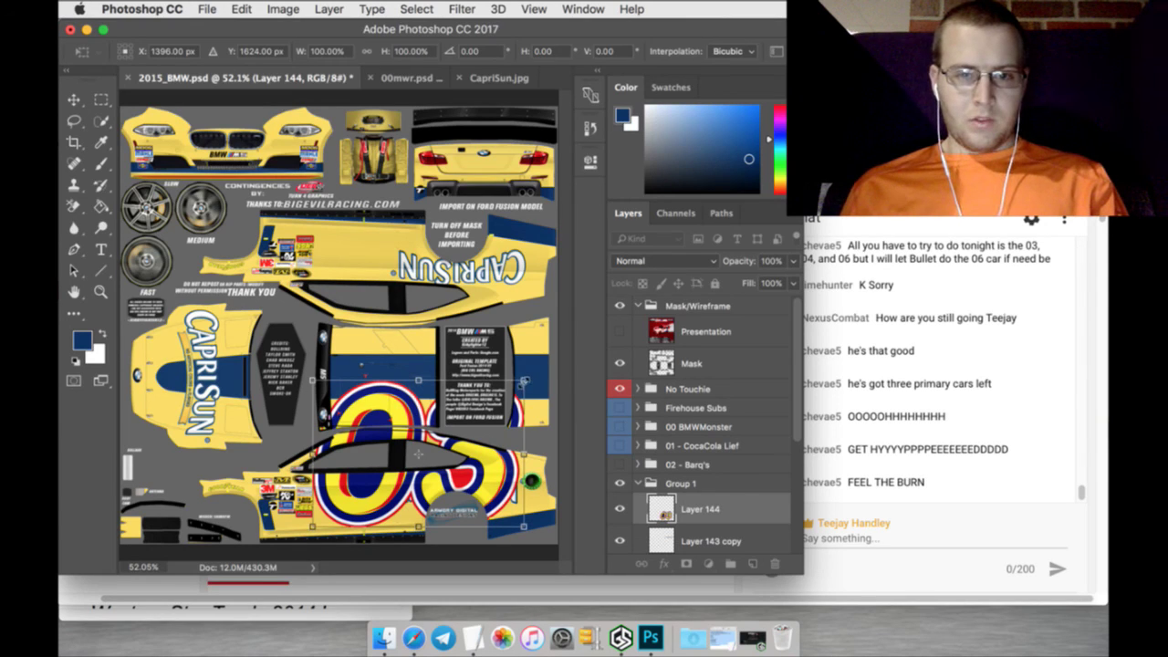
{"action": "left_click_drag", "start_coordinate": [524, 379], "coordinate": [374, 455]}
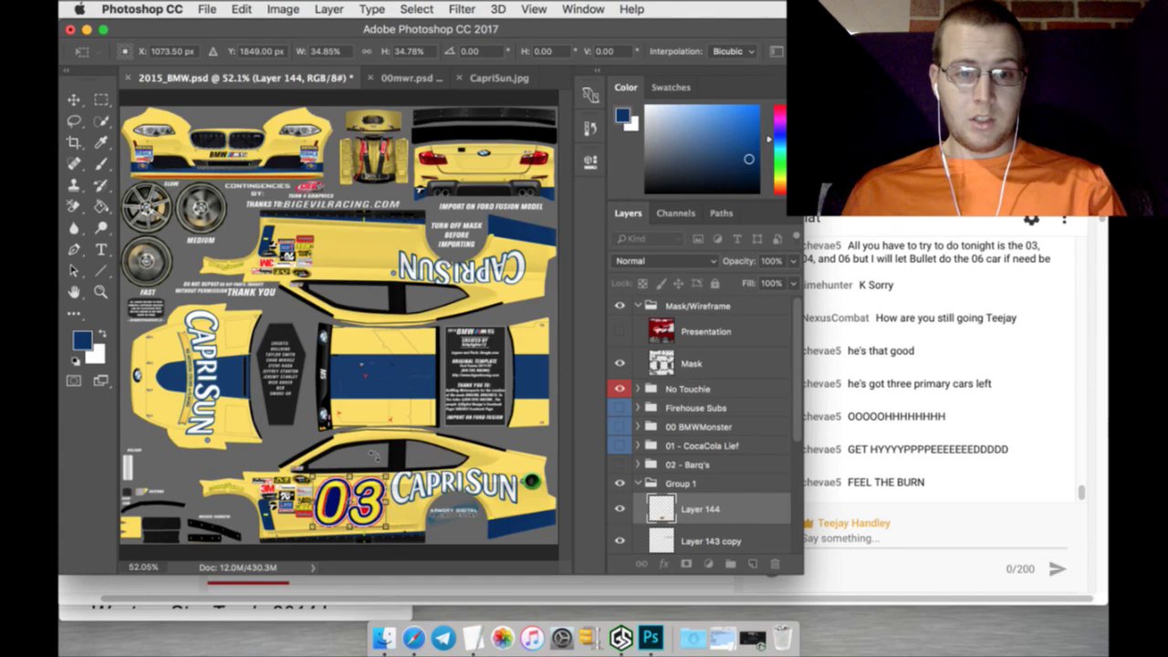
{"action": "left_click", "coordinate": [102, 99]}
{"action": "left_click", "coordinate": [725, 241]}
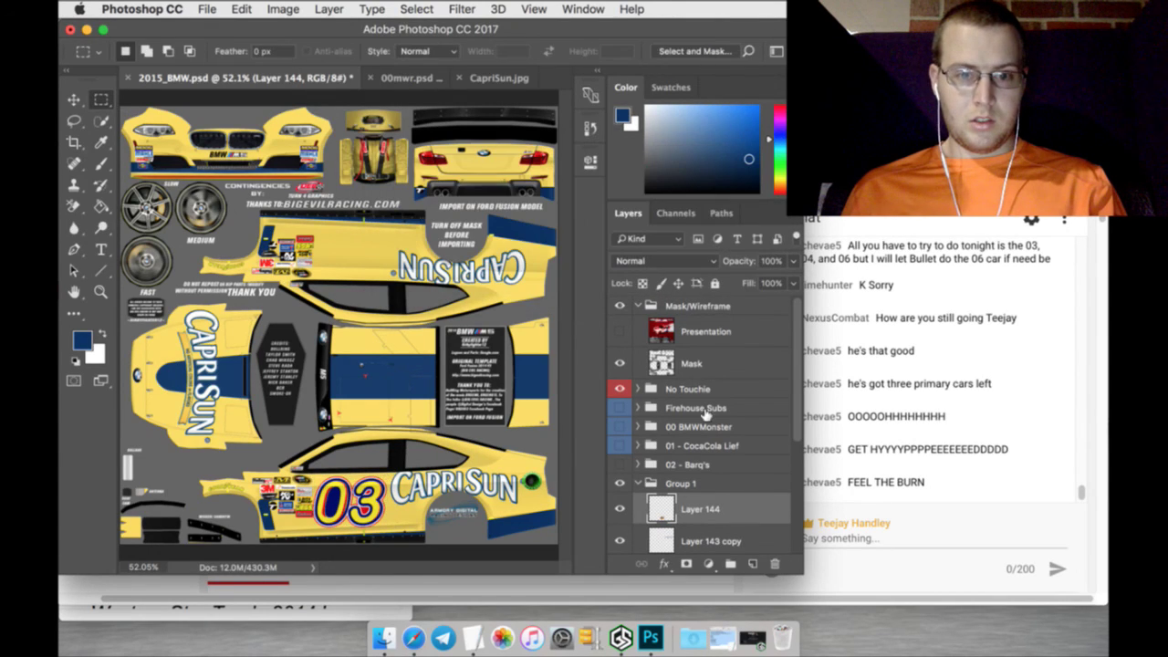
Duplicate the door number's layer, Layer 144, within 2015_BMW.psd and rotate the copy 180 degrees
{"action": "right_click", "coordinate": [742, 509]}
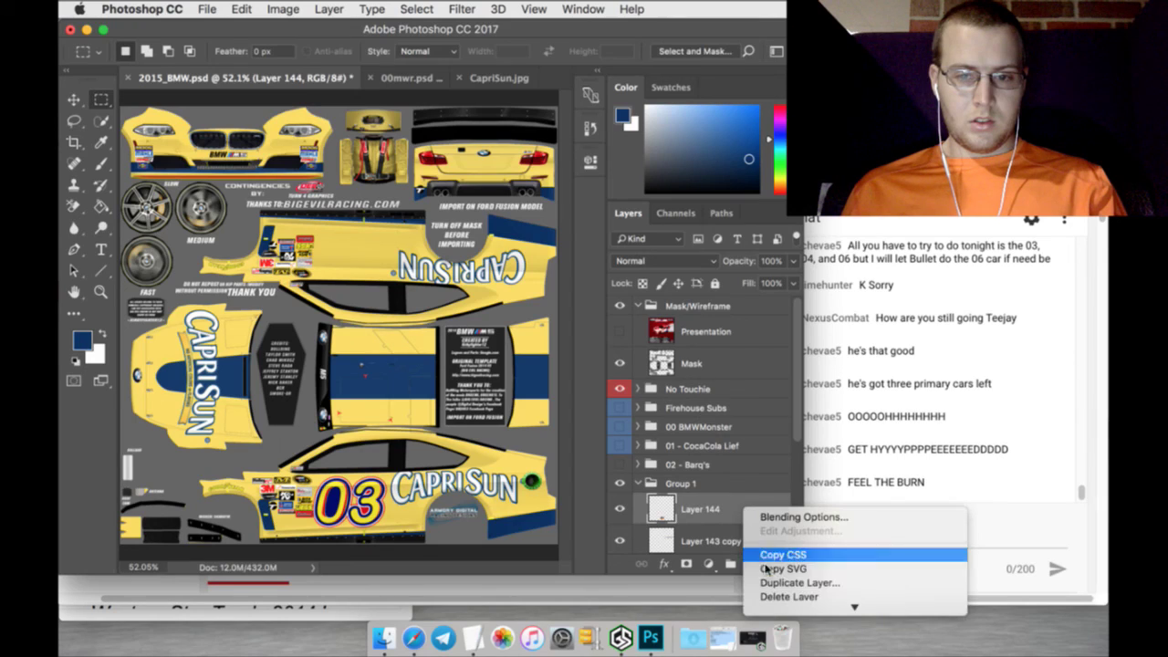
{"action": "left_click", "coordinate": [834, 579]}
{"action": "left_click", "coordinate": [738, 248]}
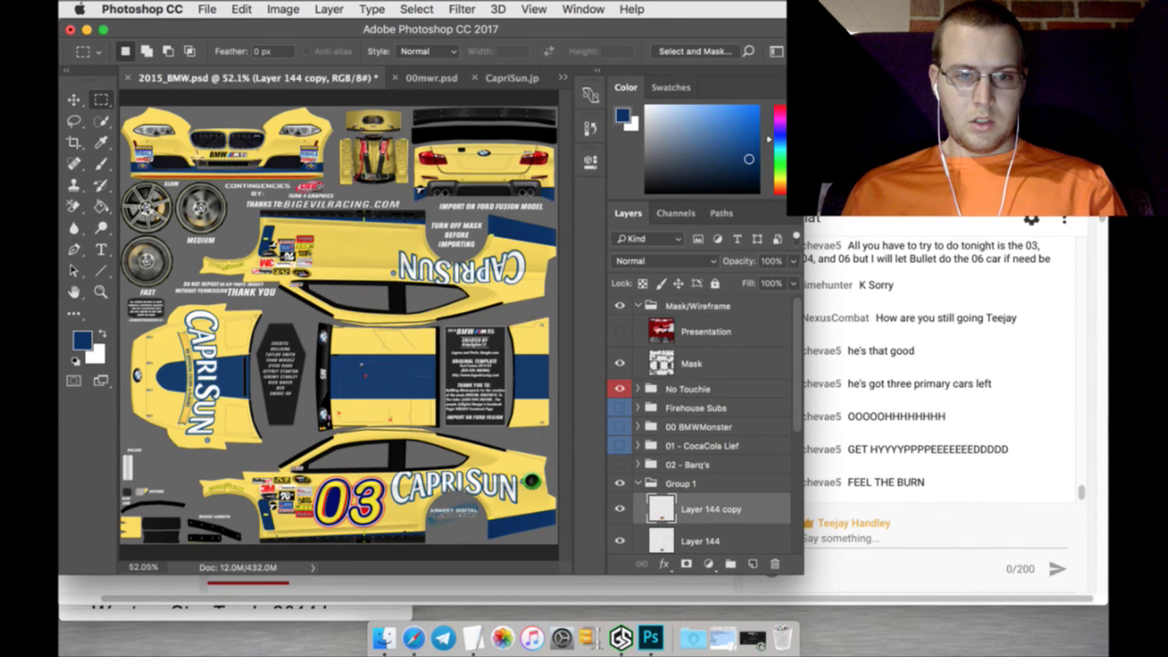
{"action": "key", "text": "v"}
{"action": "key", "text": "ctrl+t"}
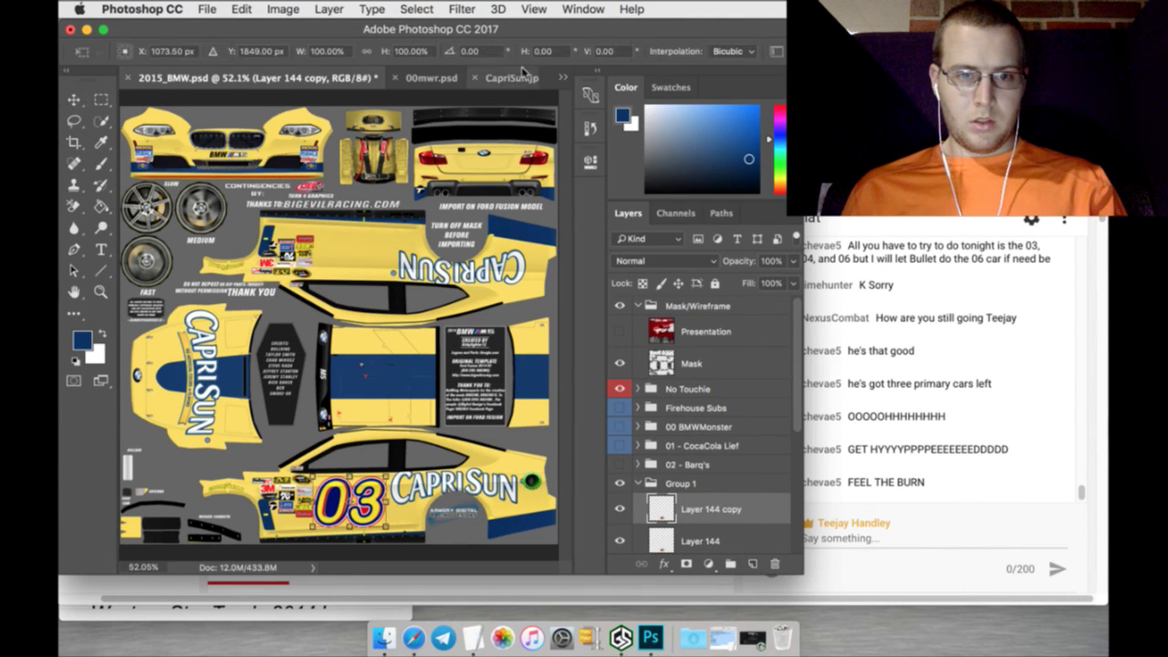
{"action": "left_click", "coordinate": [494, 52]}
{"action": "type", "text": "180"}
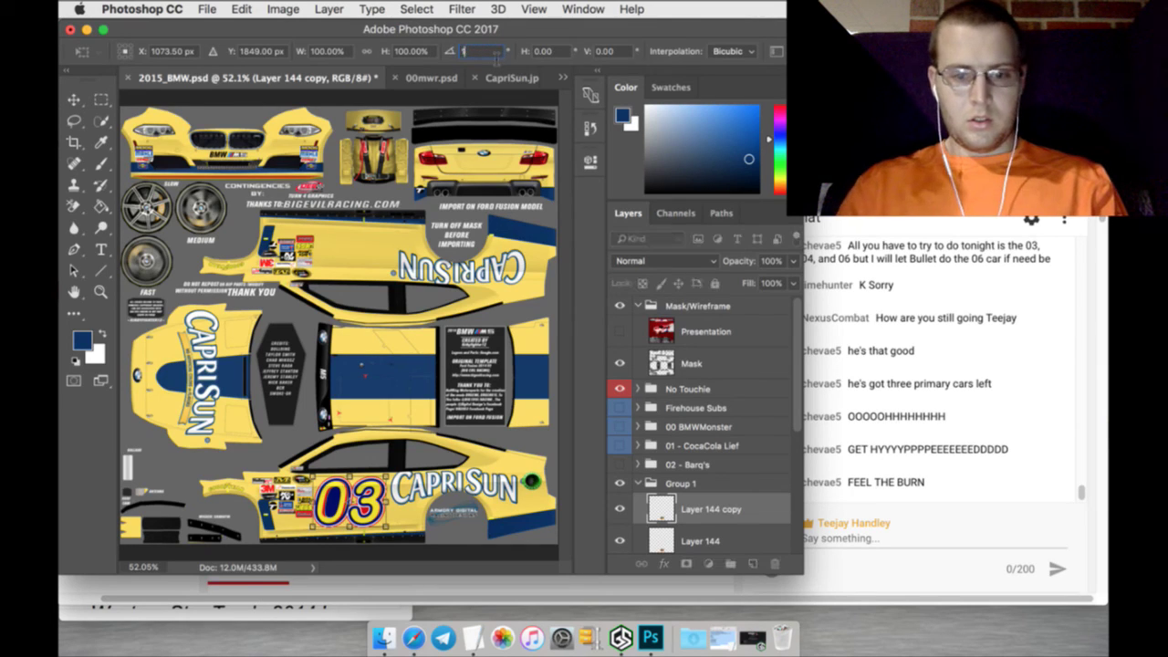
{"action": "key", "text": "Return"}
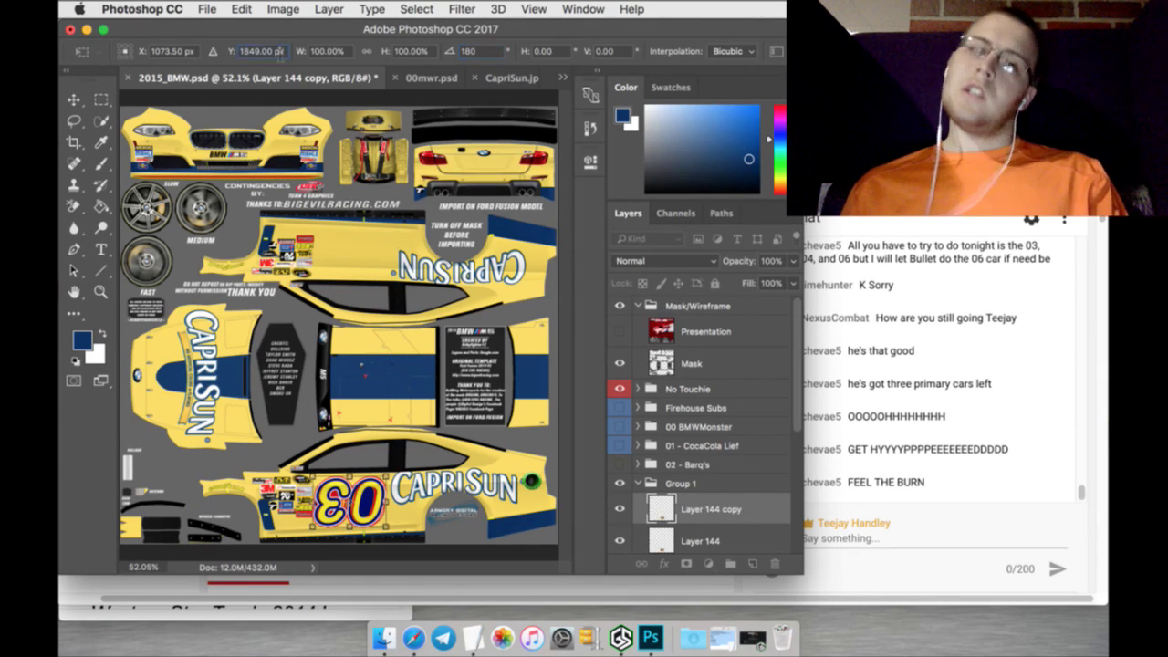
Move the rotated 03 copy onto the opposite side panel's door at a vertical position of 681 px and apply the transform
{"action": "left_click", "coordinate": [241, 51]}
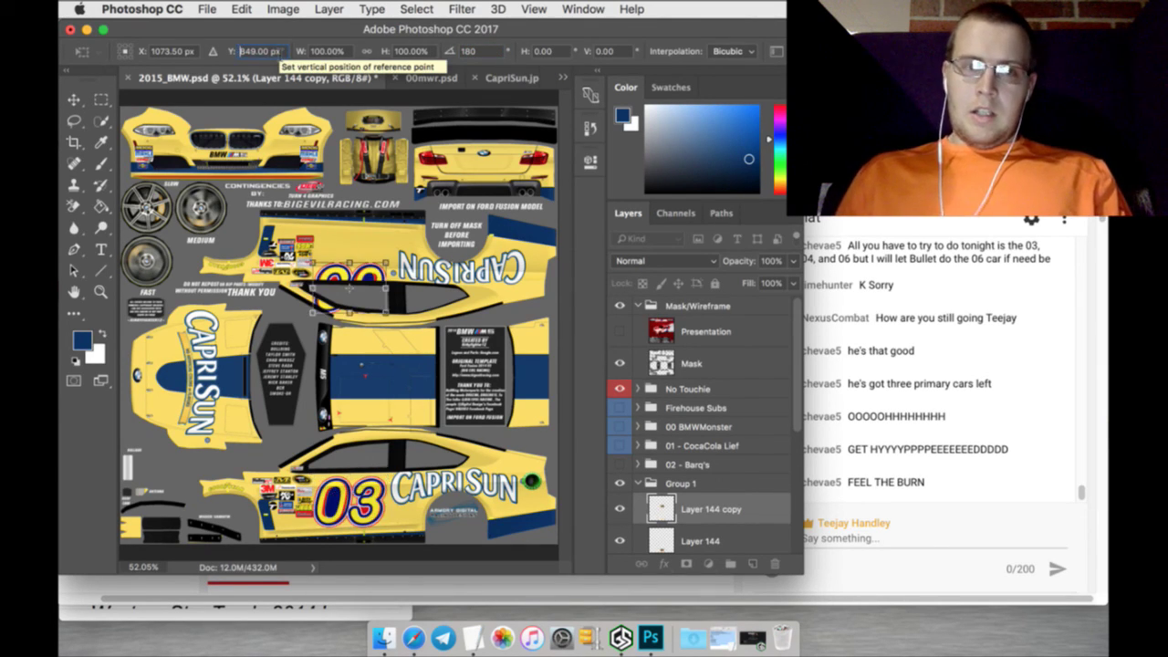
{"action": "key", "text": "BackSpace"}
{"action": "type", "text": "6"}
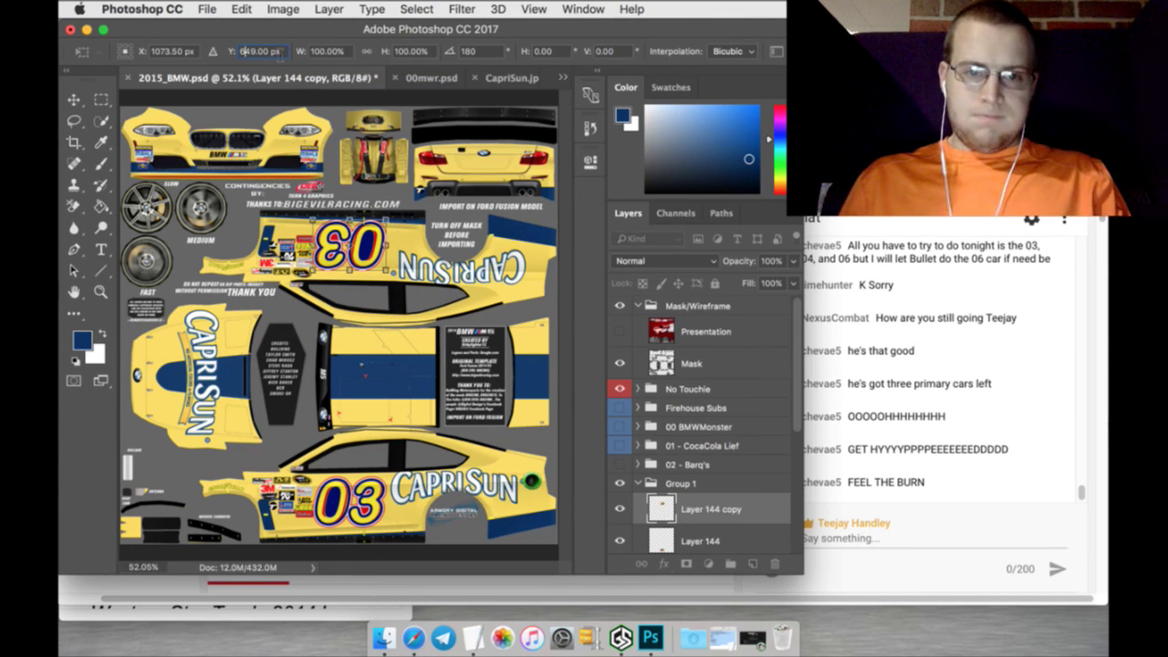
{"action": "key", "text": "Up"}
{"action": "key", "text": "Up"}
{"action": "key", "text": "Up"}
{"action": "key", "text": "Up"}
{"action": "key", "text": "Up"}
{"action": "key", "text": "Up"}
{"action": "key", "text": "Up"}
{"action": "key", "text": "Up"}
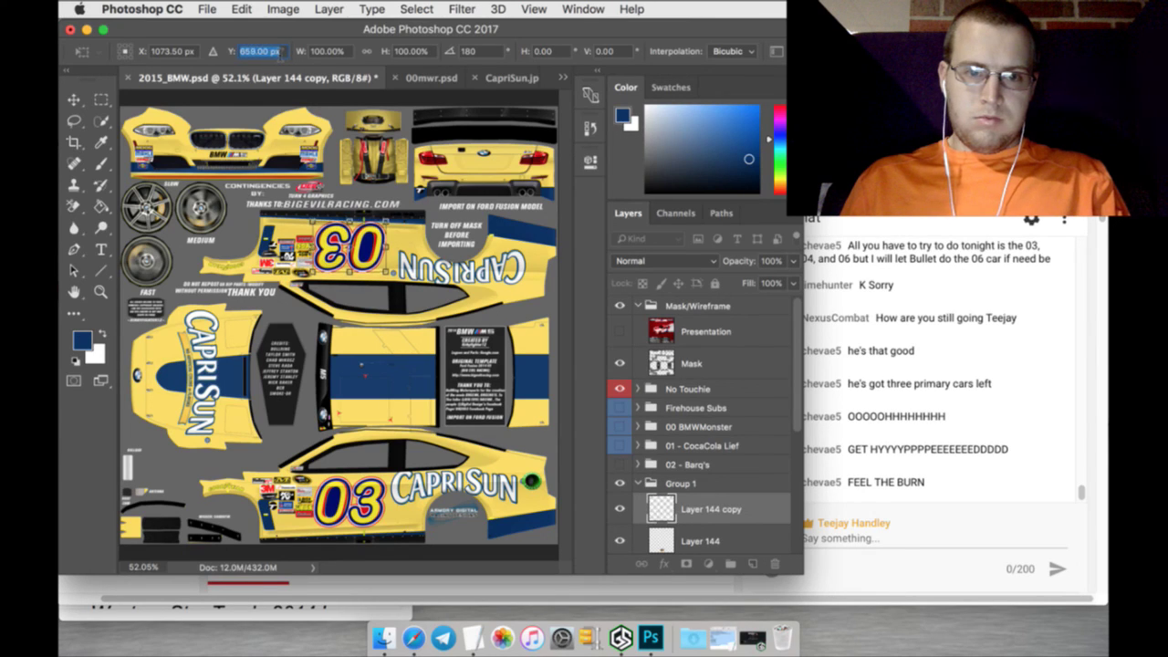
{"action": "key", "text": "Up"}
{"action": "key", "text": "Up"}
{"action": "key", "text": "Up"}
{"action": "key", "text": "Up"}
{"action": "key", "text": "Up"}
{"action": "key", "text": "Up"}
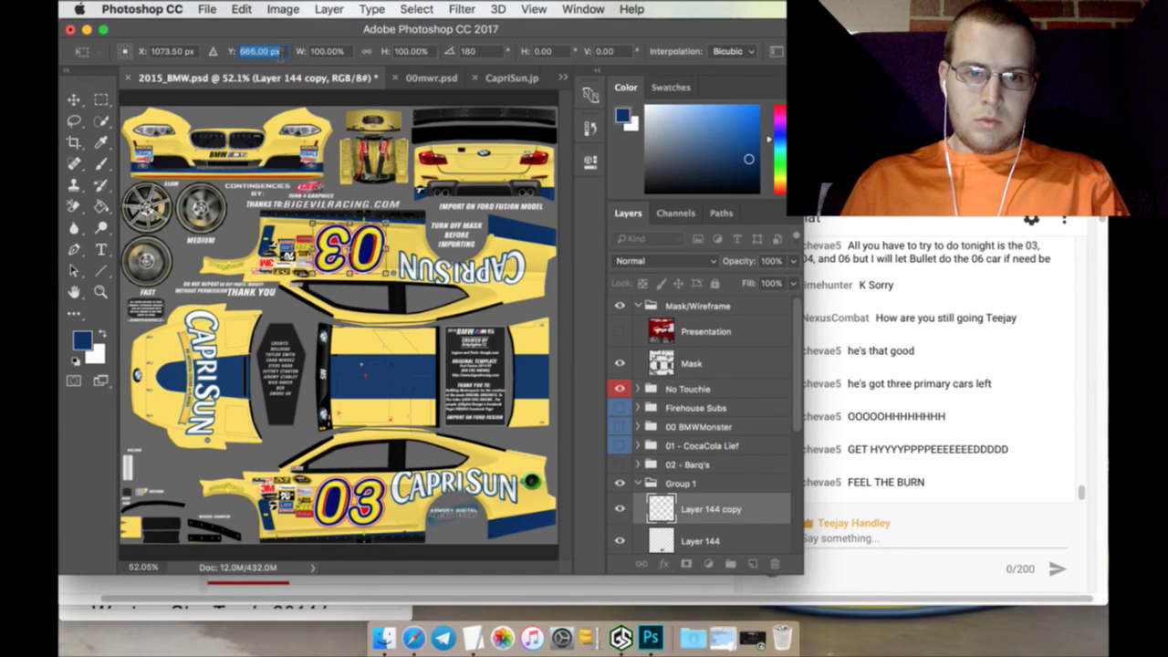
{"action": "key", "text": "Up"}
{"action": "key", "text": "Up"}
{"action": "key", "text": "Up"}
{"action": "key", "text": "Up"}
{"action": "key", "text": "Up"}
{"action": "key", "text": "Up"}
{"action": "key", "text": "Up"}
{"action": "key", "text": "Up"}
{"action": "key", "text": "Up"}
{"action": "key", "text": "Up"}
{"action": "key", "text": "Up"}
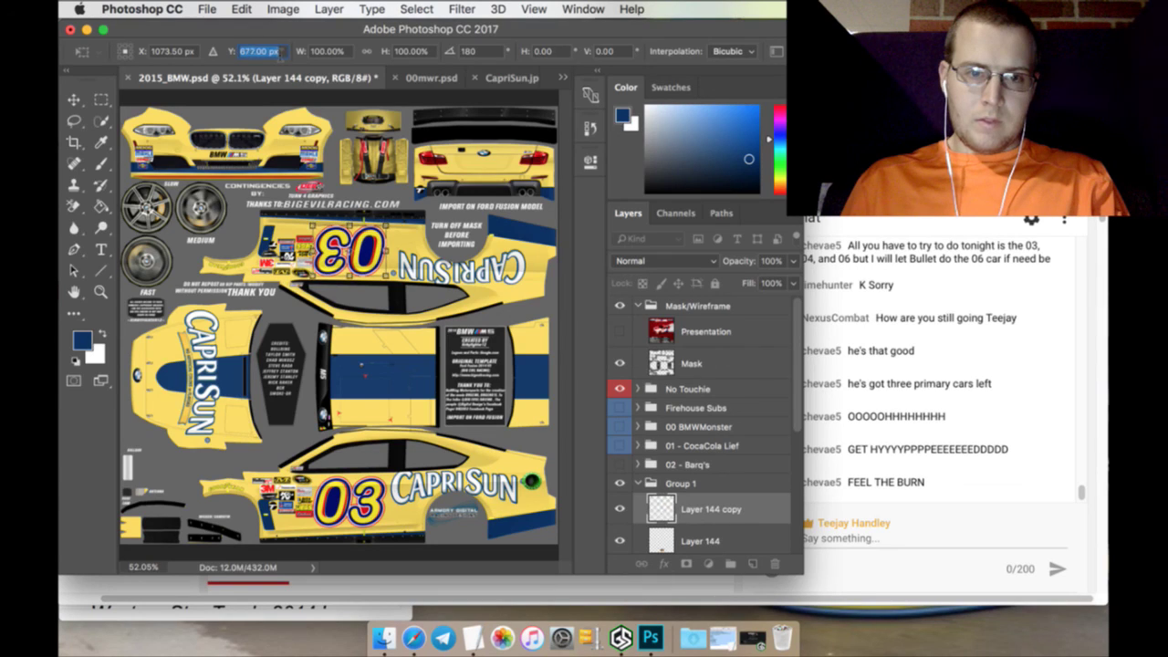
{"action": "key", "text": "Up"}
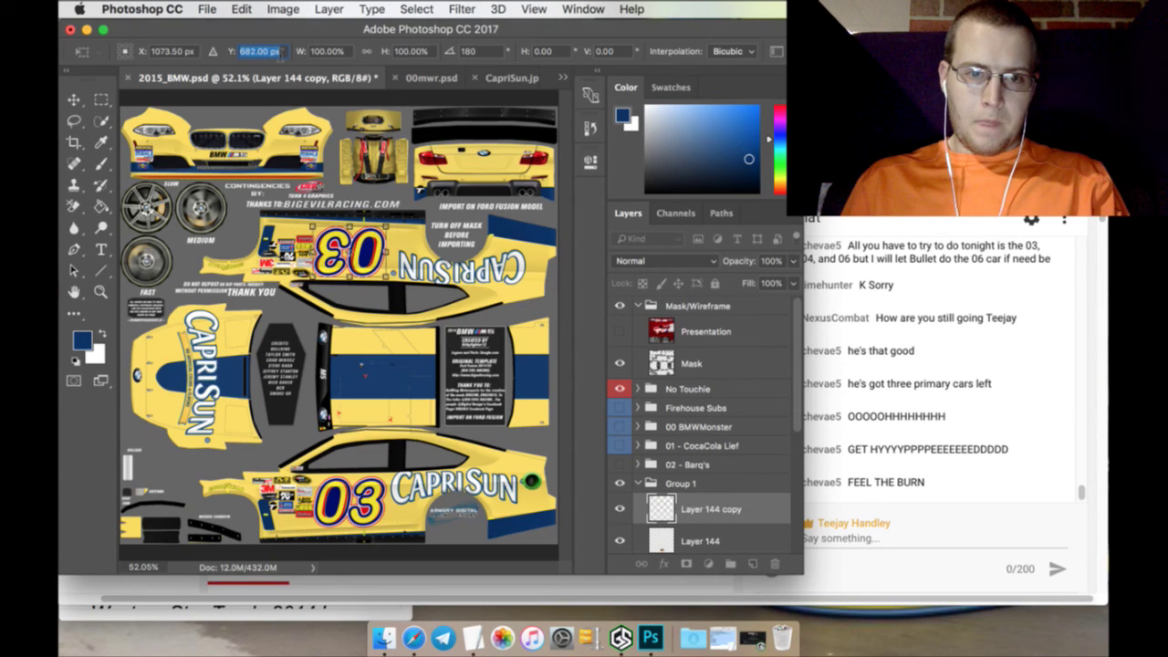
{"action": "key", "text": "Down"}
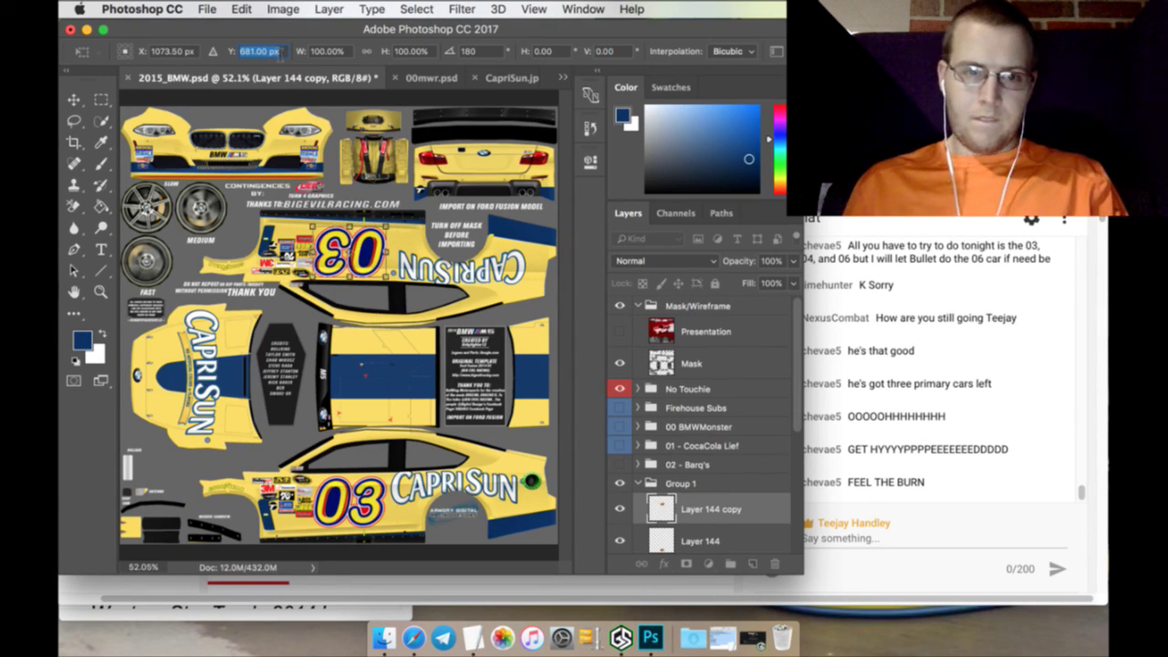
{"action": "left_click", "coordinate": [101, 99]}
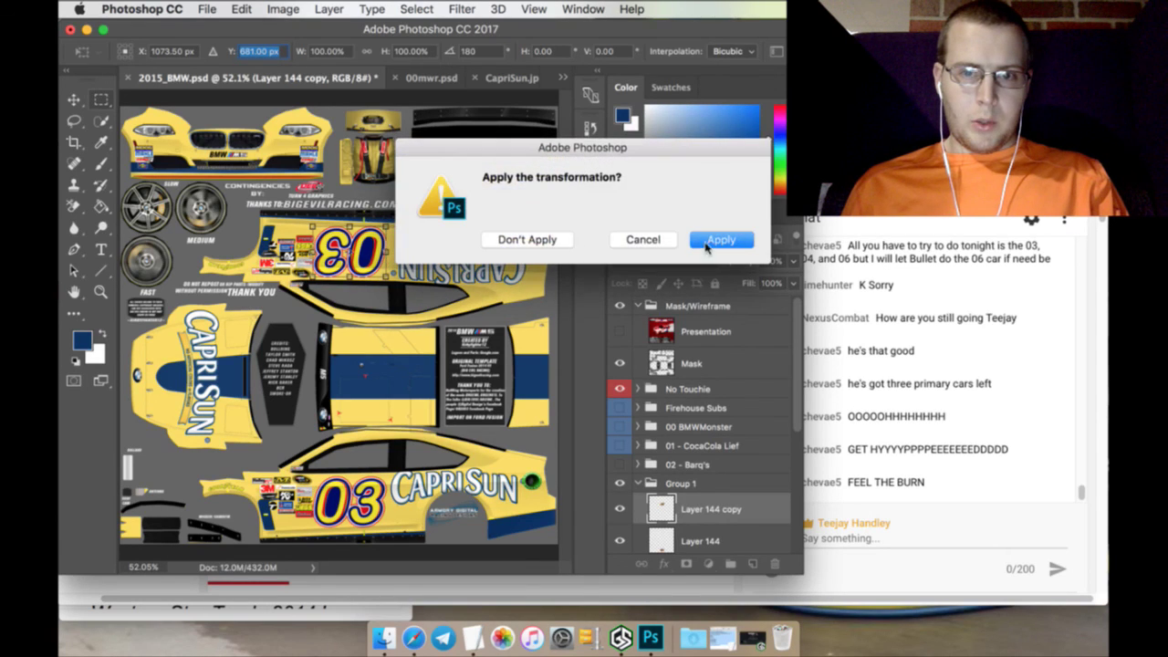
{"action": "left_click", "coordinate": [718, 239]}
Duplicate the upright door number's layer, Layer 144, again within 2015_BMW.psd for the roof
{"action": "scroll", "coordinate": [735, 484], "scroll_direction": "down", "scroll_amount": 2}
{"action": "left_click", "coordinate": [735, 493]}
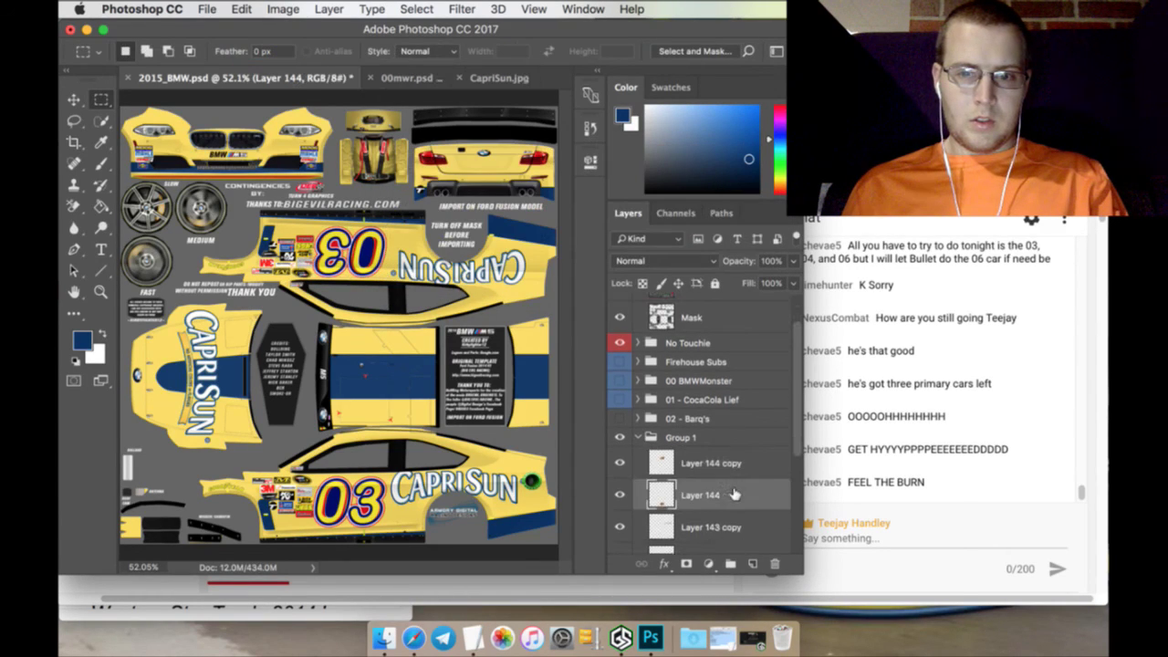
{"action": "right_click", "coordinate": [734, 494]}
{"action": "left_click", "coordinate": [767, 565]}
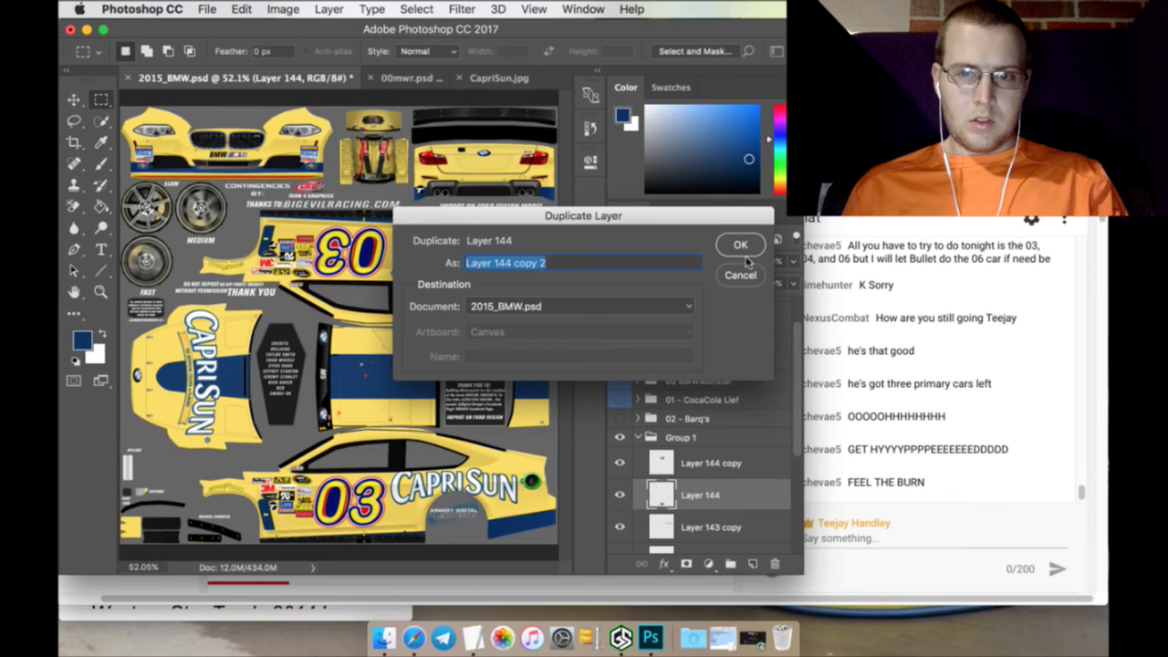
{"action": "left_click", "coordinate": [741, 246]}
{"action": "left_click", "coordinate": [73, 101]}
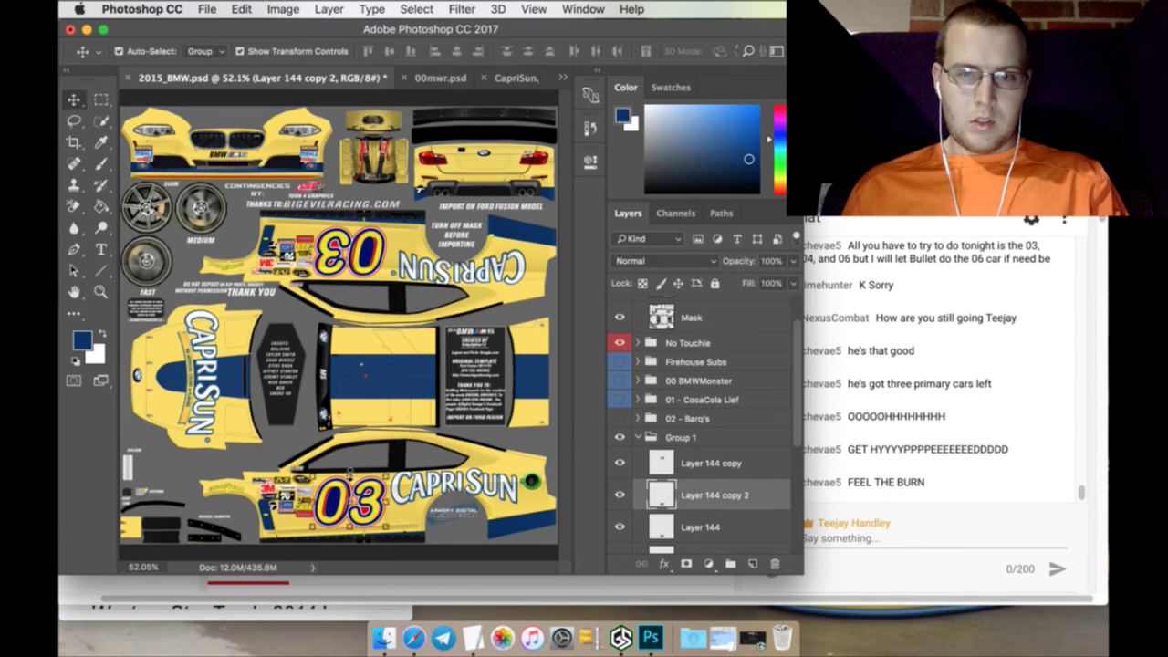
Move the new 03 copy up onto the roof and enlarge it to nearly the width of the roof panel
{"action": "key", "text": "super+t"}
{"action": "left_click_drag", "start_coordinate": [370, 484], "coordinate": [389, 319]}
{"action": "left_click_drag", "start_coordinate": [407, 378], "coordinate": [434, 425]}
{"action": "key", "text": "Return"}
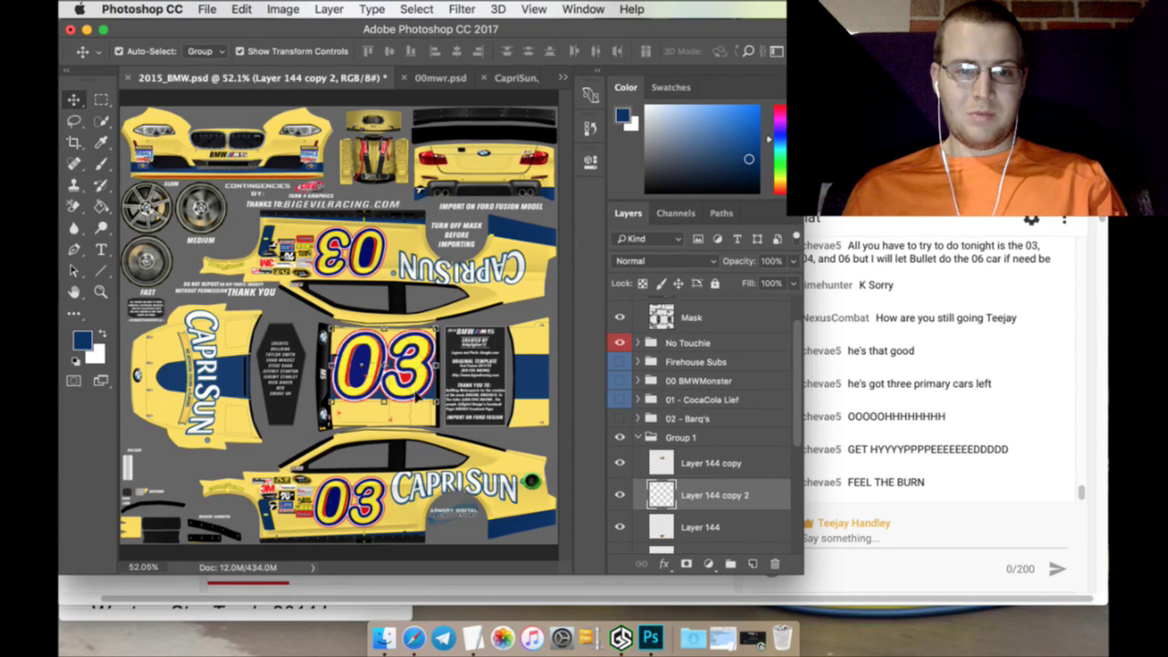
Center the roof number at about X 1230.5 px, Y 1262.5 px and apply the transform
{"action": "key", "text": "super+t"}
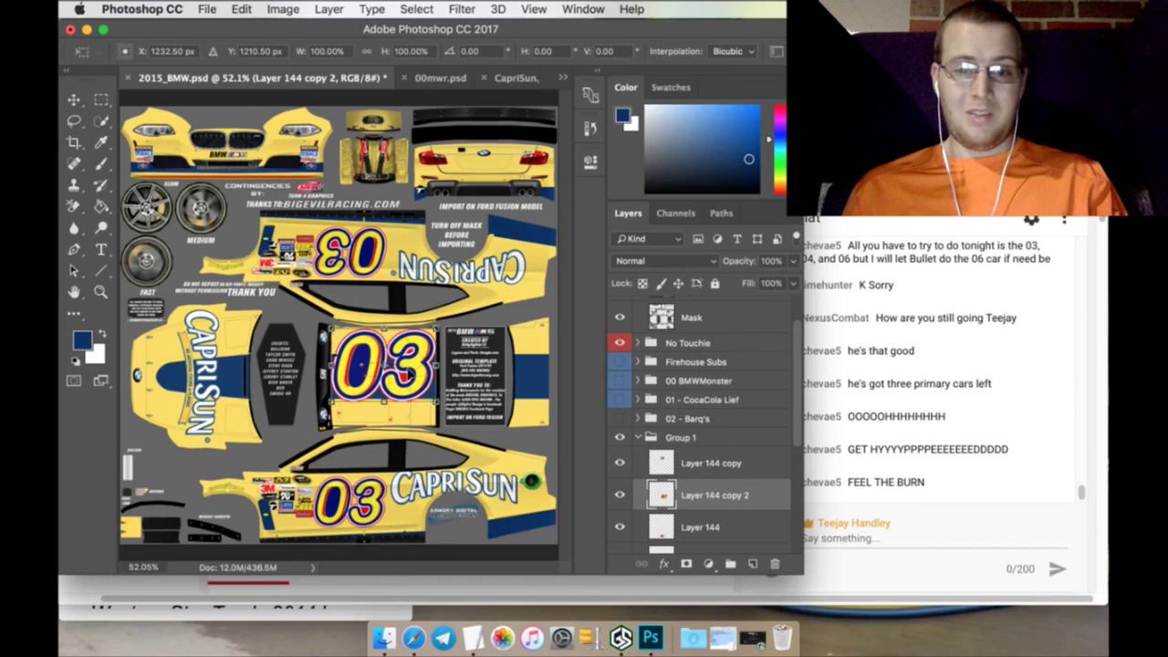
{"action": "left_click_drag", "start_coordinate": [407, 373], "coordinate": [413, 386]}
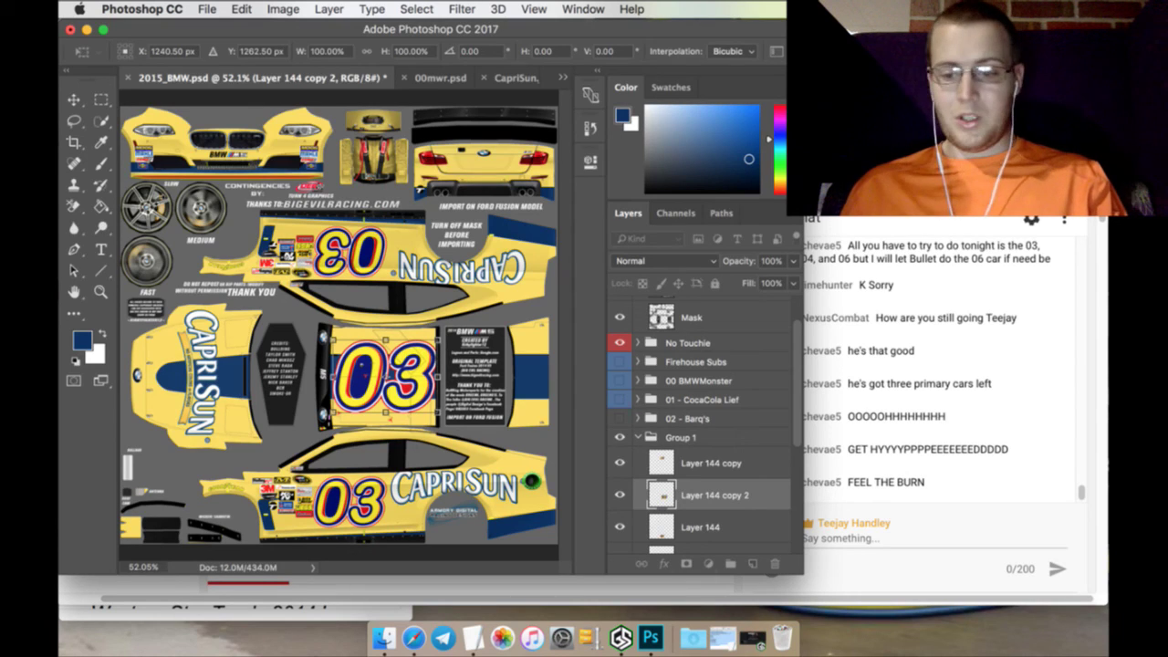
{"action": "key", "text": "Left"}
{"action": "key", "text": "Left"}
{"action": "key", "text": "Left"}
{"action": "key", "text": "Left"}
{"action": "key", "text": "Left"}
{"action": "key", "text": "Left"}
{"action": "key", "text": "Left"}
{"action": "key", "text": "Left"}
{"action": "key", "text": "Left"}
{"action": "key", "text": "Left"}
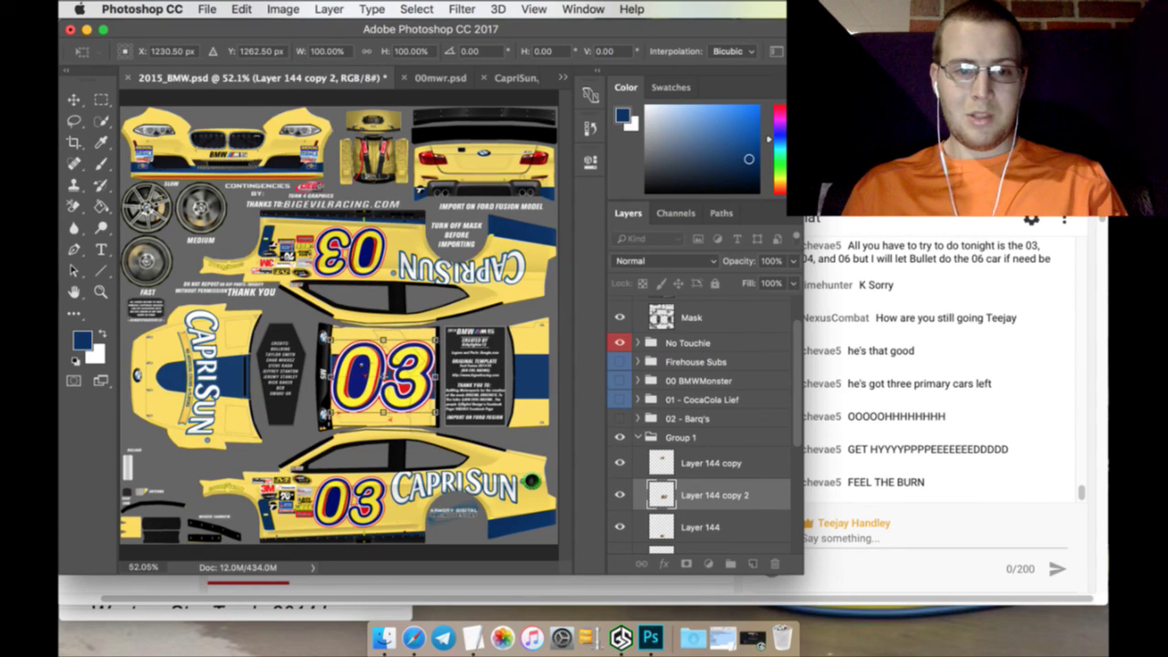
{"action": "left_click", "coordinate": [102, 102]}
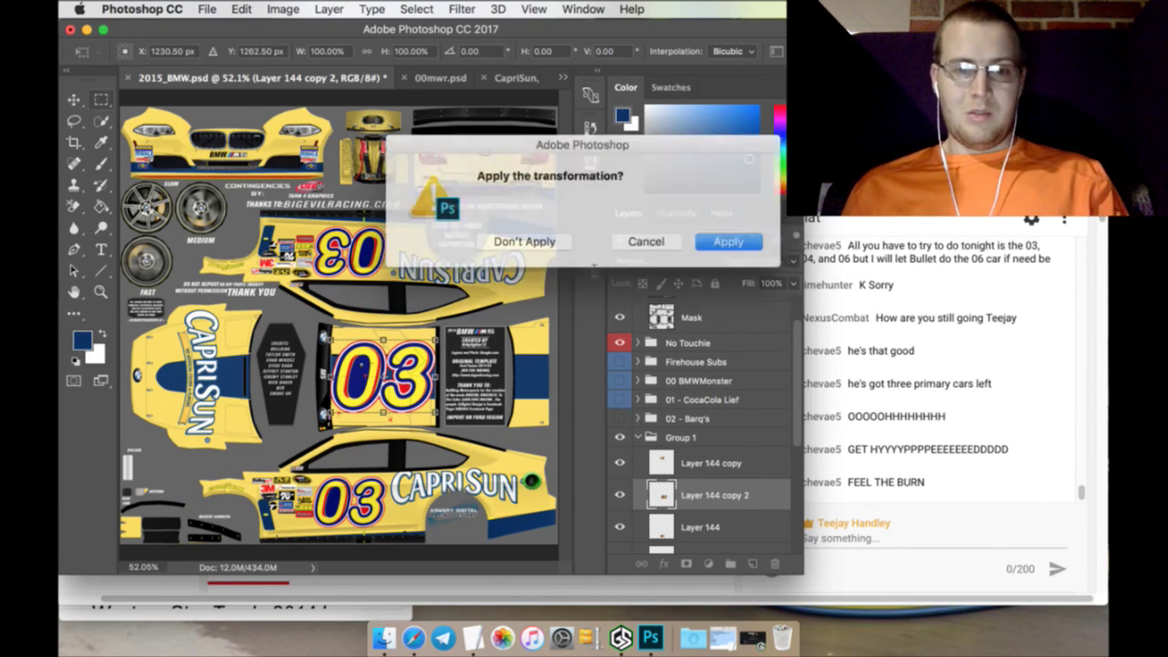
{"action": "left_click", "coordinate": [720, 240]}
Duplicate Layer 144 once more within 2015_BMW.psd to make a 03 number for the rear end
{"action": "left_click", "coordinate": [723, 529]}
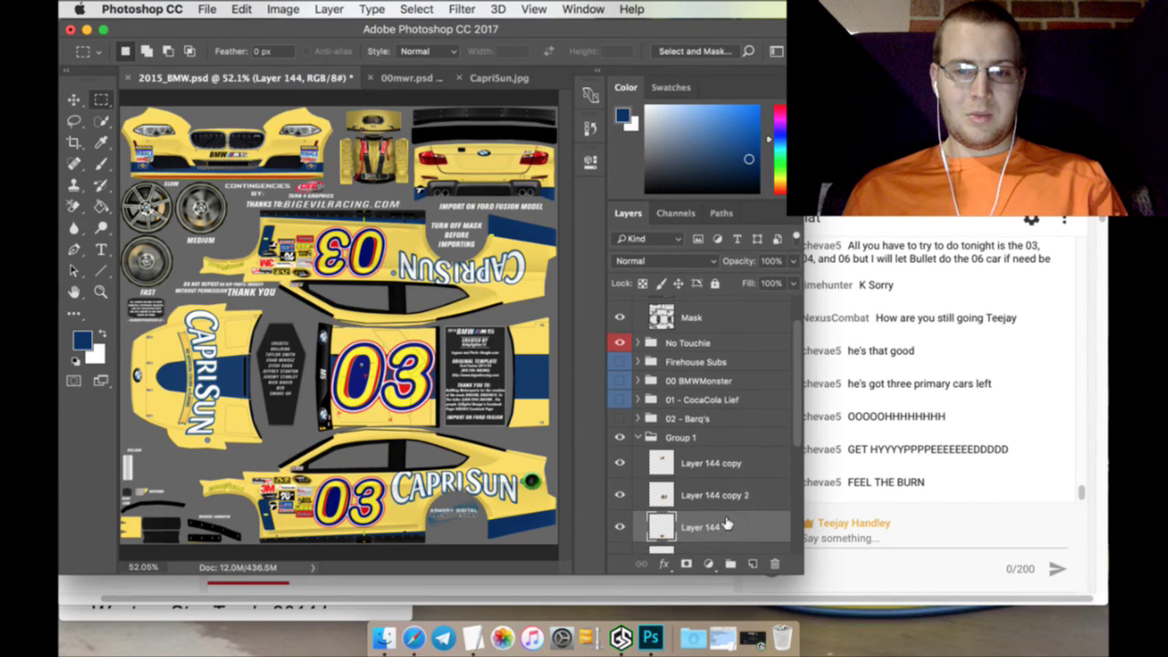
{"action": "scroll", "coordinate": [723, 459], "scroll_direction": "down", "scroll_amount": 3}
{"action": "right_click", "coordinate": [733, 439]}
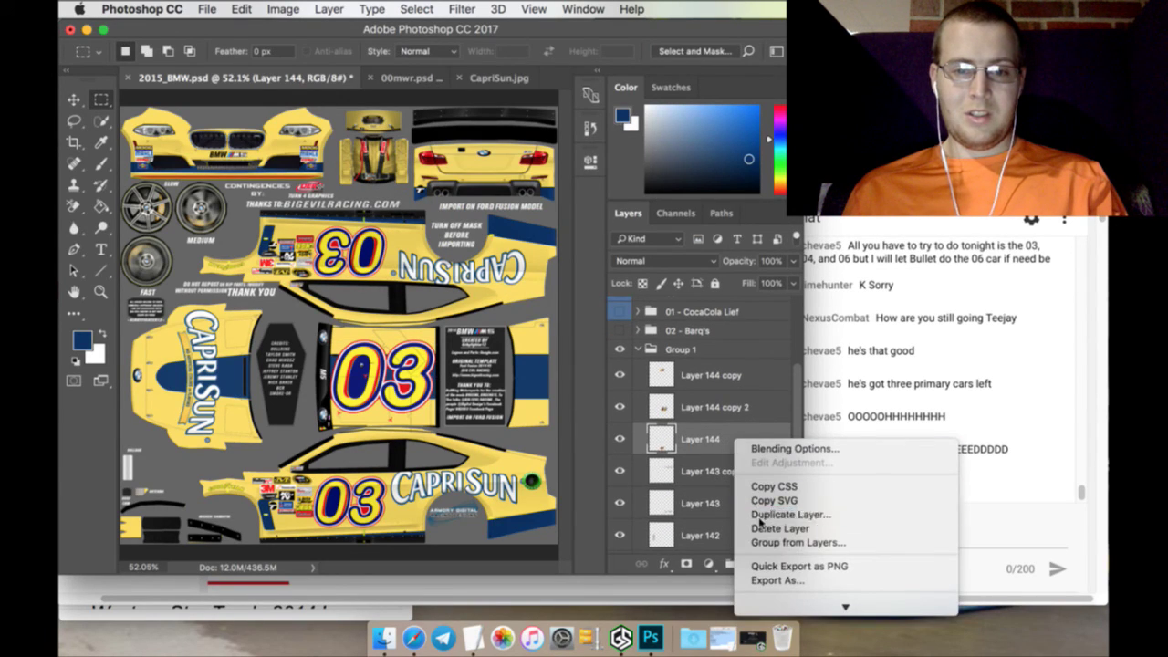
{"action": "left_click", "coordinate": [761, 516]}
{"action": "left_click", "coordinate": [729, 248]}
{"action": "key", "text": "v"}
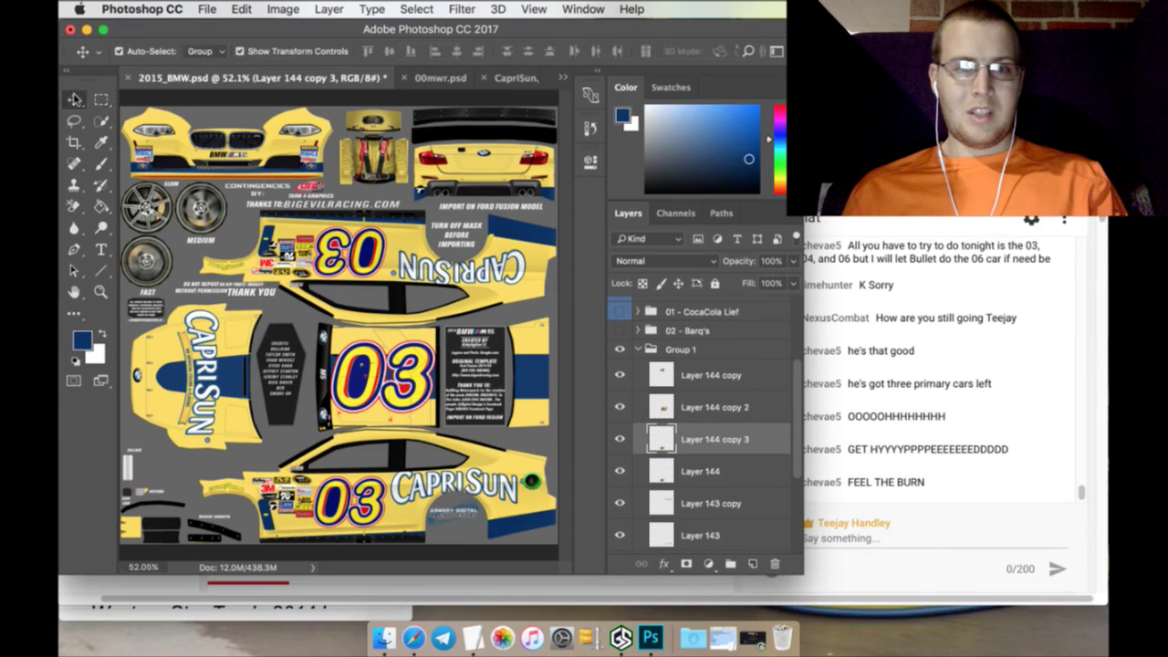
Scale the newest 03 copy to about 14.5%, place it below the rear end's right taillight, and apply the transform
{"action": "key", "text": "ctrl+t"}
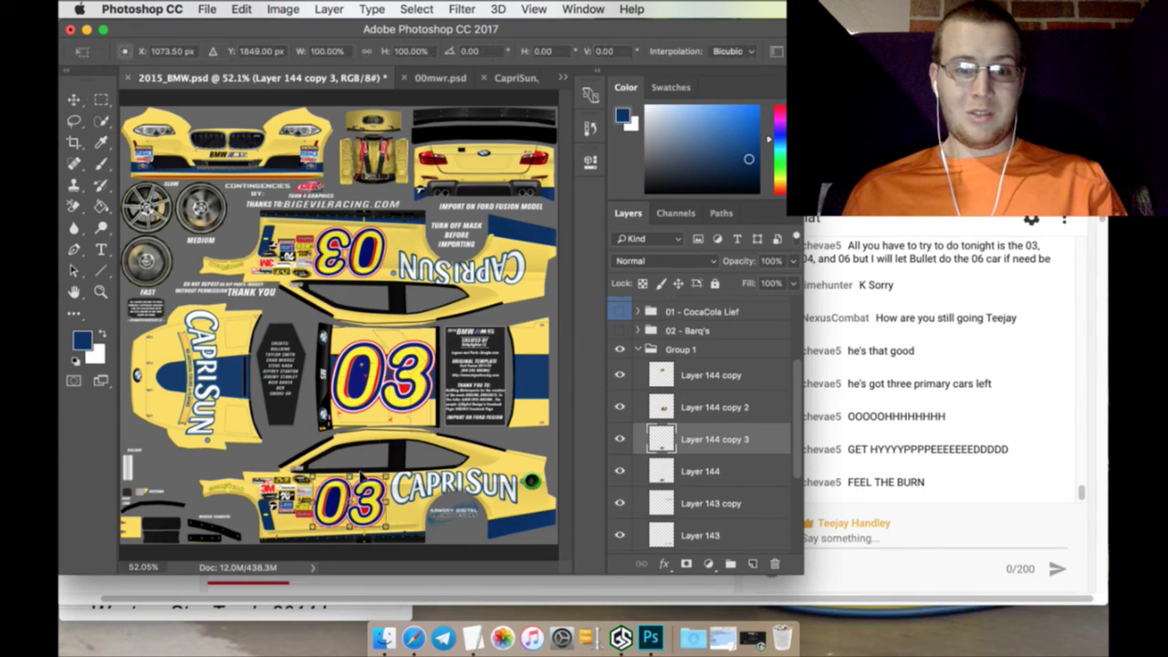
{"action": "left_click_drag", "start_coordinate": [363, 476], "coordinate": [548, 129]}
{"action": "left_click", "coordinate": [104, 106]}
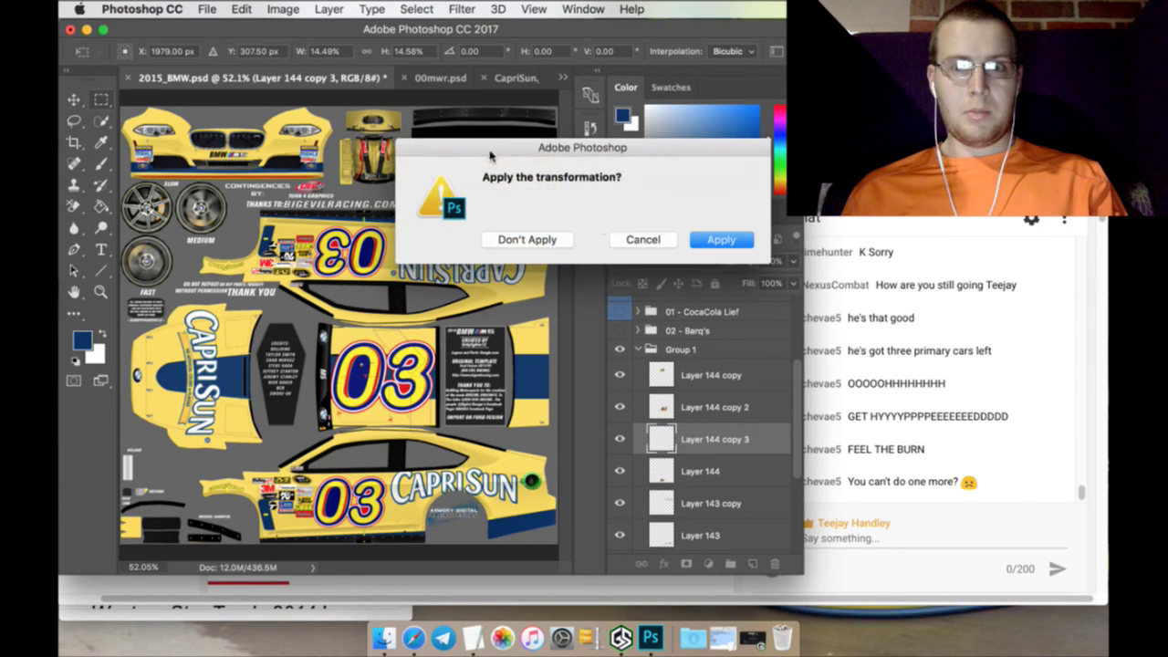
{"action": "left_click", "coordinate": [719, 240]}
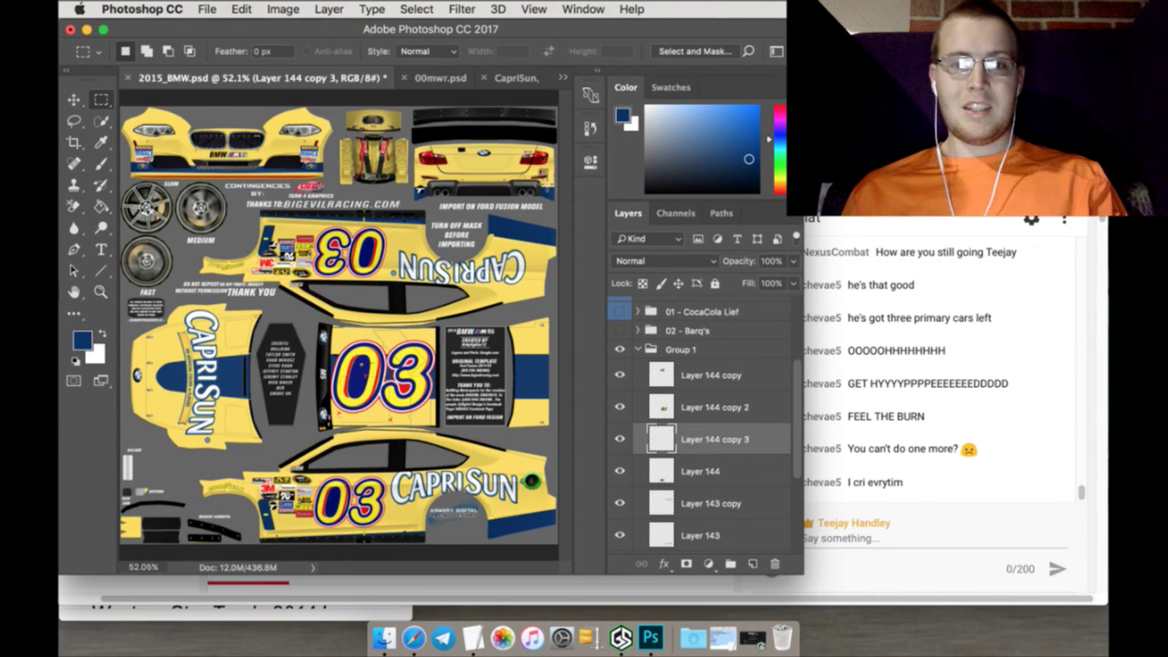
Reposition the rear 03 number at X 1952 px, Y 296.5 px, directly beneath the right taillight, and apply the transform
{"action": "left_click", "coordinate": [100, 291]}
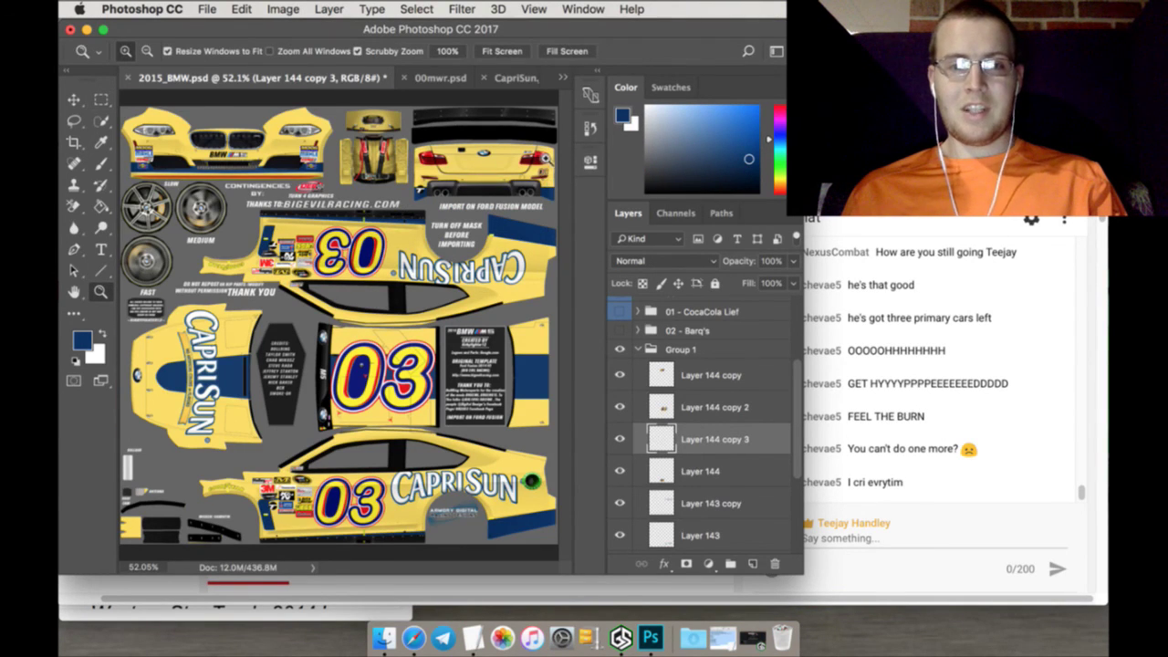
{"action": "left_click_drag", "start_coordinate": [545, 157], "coordinate": [548, 159]}
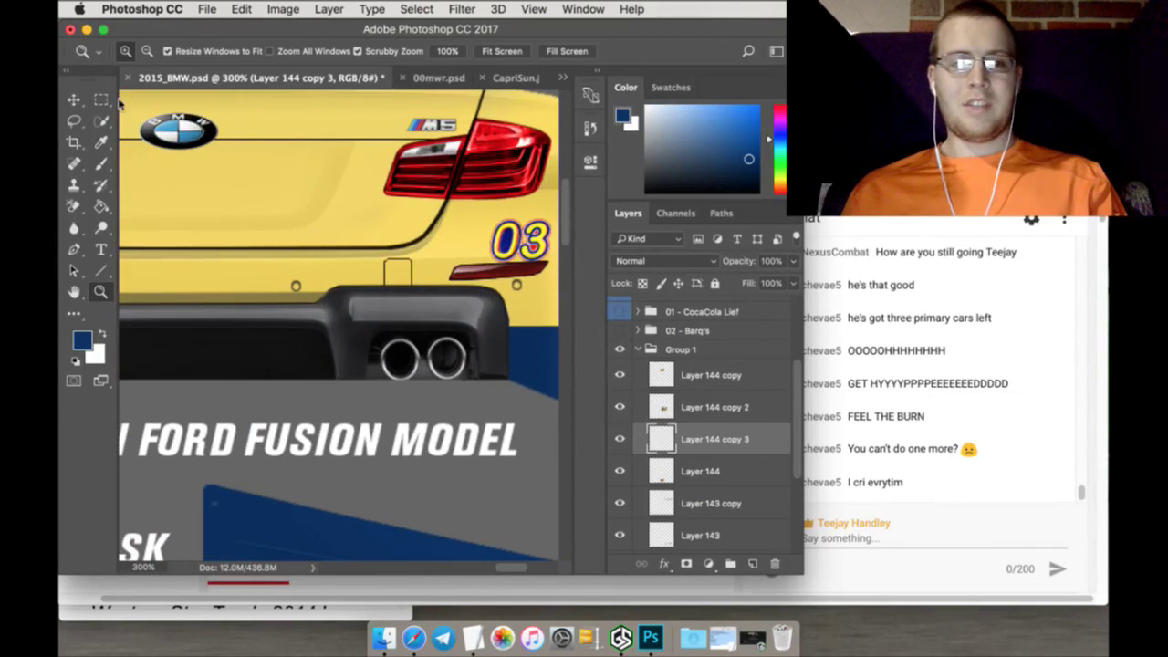
{"action": "left_click", "coordinate": [75, 99]}
{"action": "key", "text": "ctrl+t"}
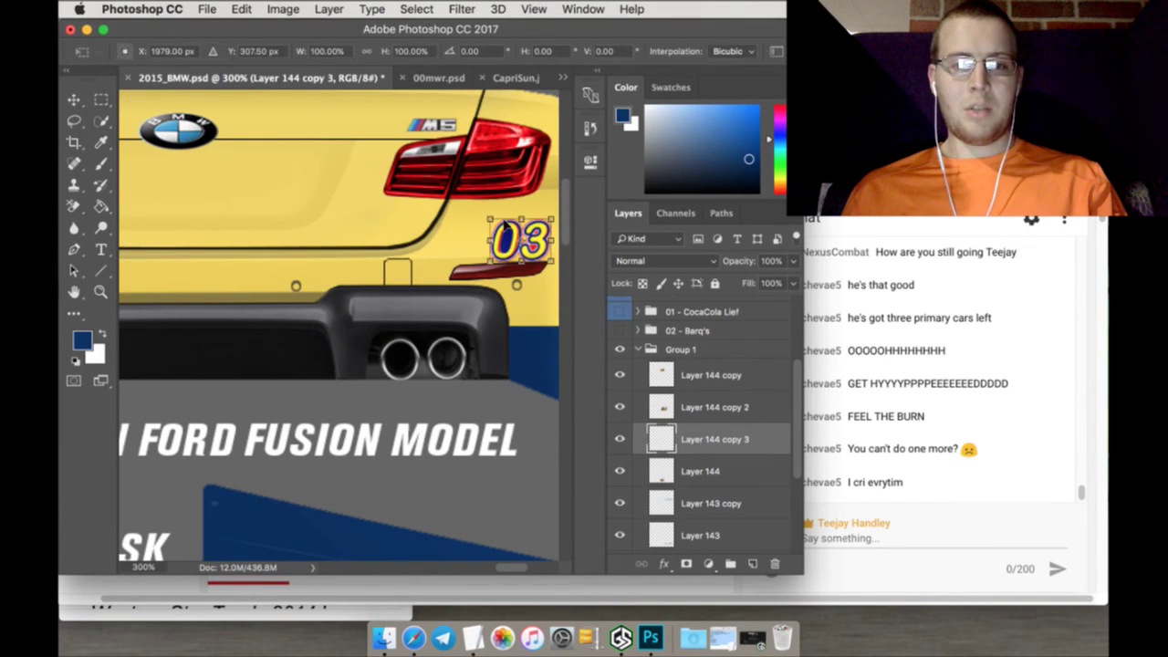
{"action": "left_click_drag", "start_coordinate": [504, 224], "coordinate": [471, 212]}
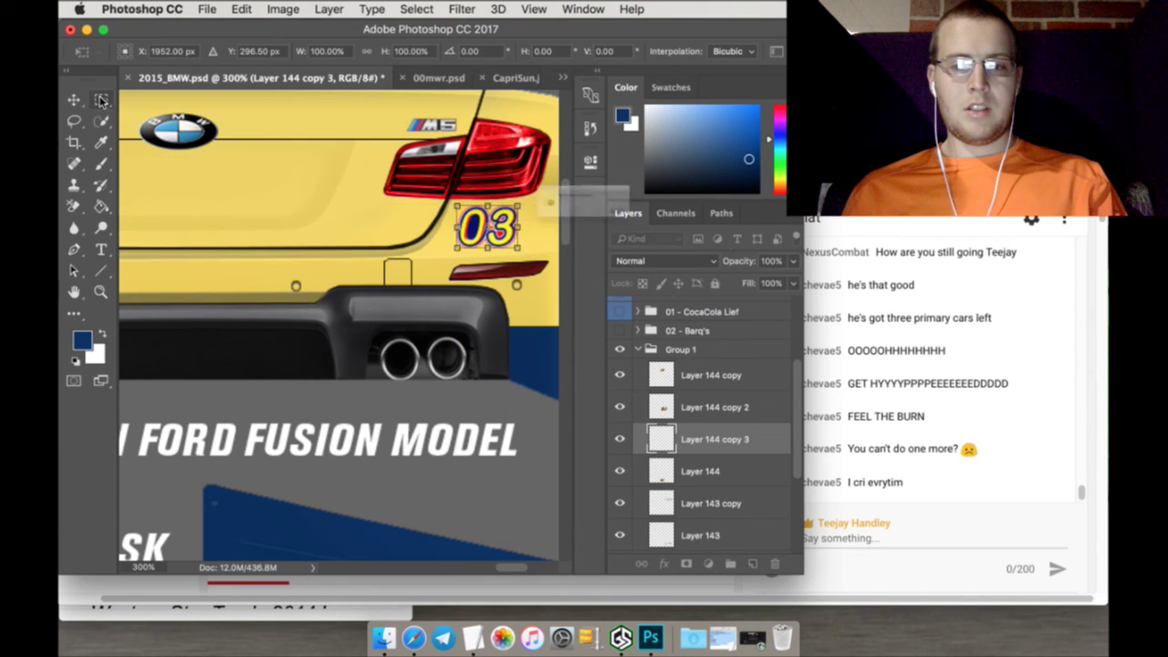
{"action": "left_click", "coordinate": [636, 312]}
{"action": "left_click", "coordinate": [718, 241]}
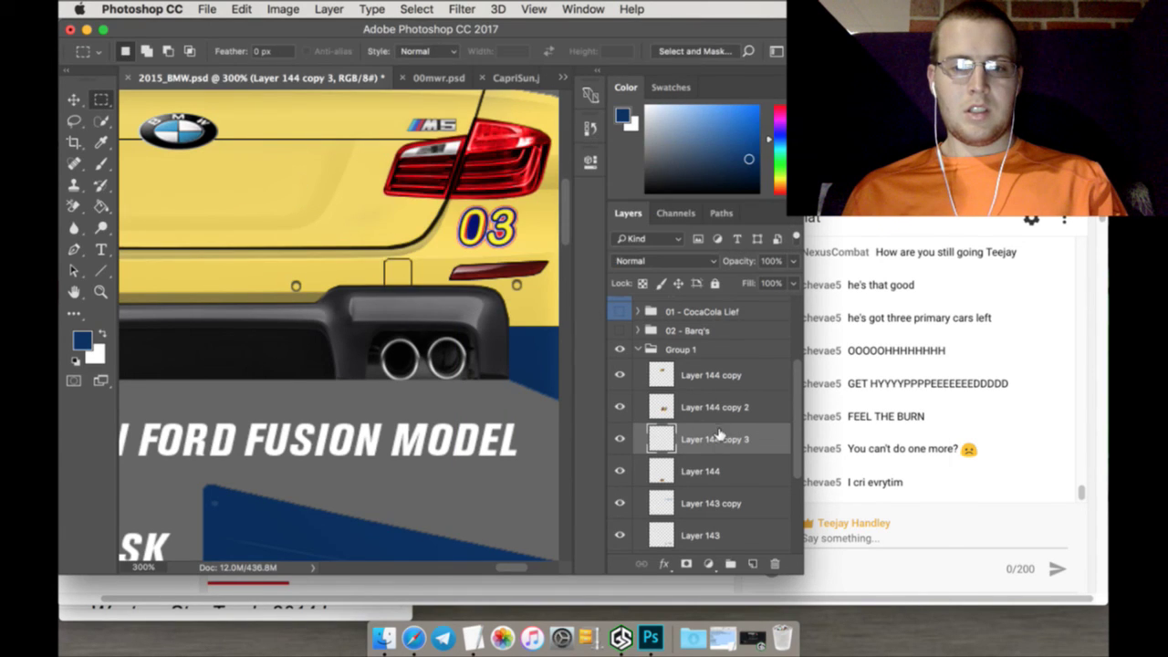
Duplicate the rear 03 number within 2015_BMW.psd and move the copy onto the front bumper at X 228 px, Y 175.5 px, applying the transform
{"action": "right_click", "coordinate": [719, 435]}
{"action": "left_click", "coordinate": [766, 508]}
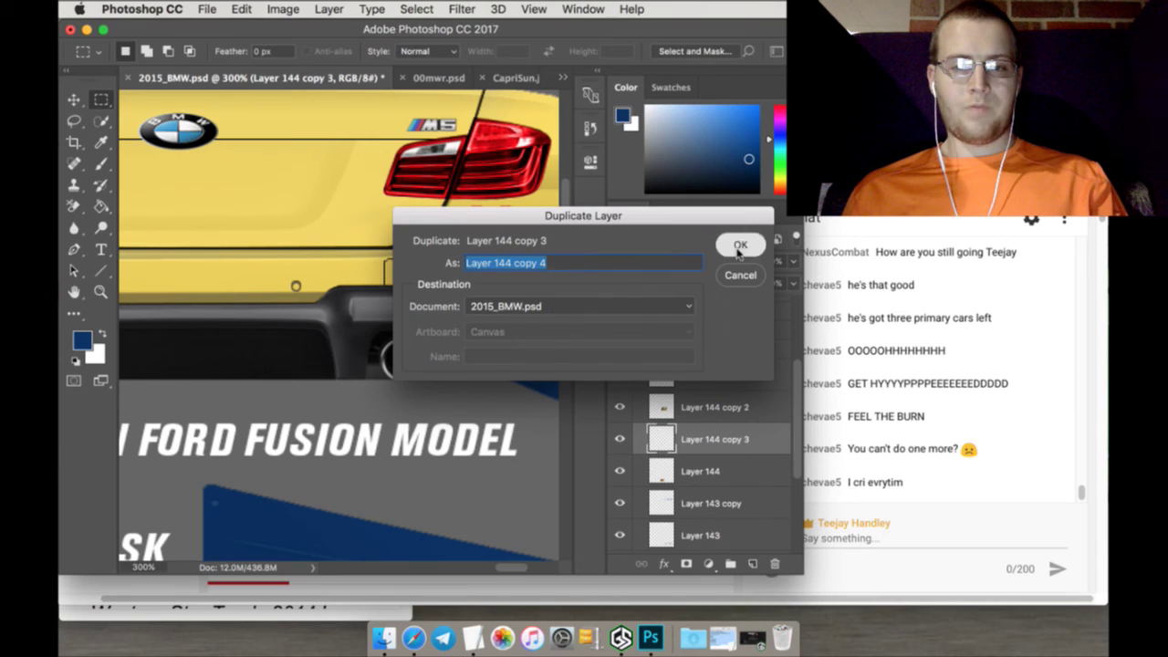
{"action": "left_click", "coordinate": [739, 248]}
{"action": "left_click", "coordinate": [74, 100]}
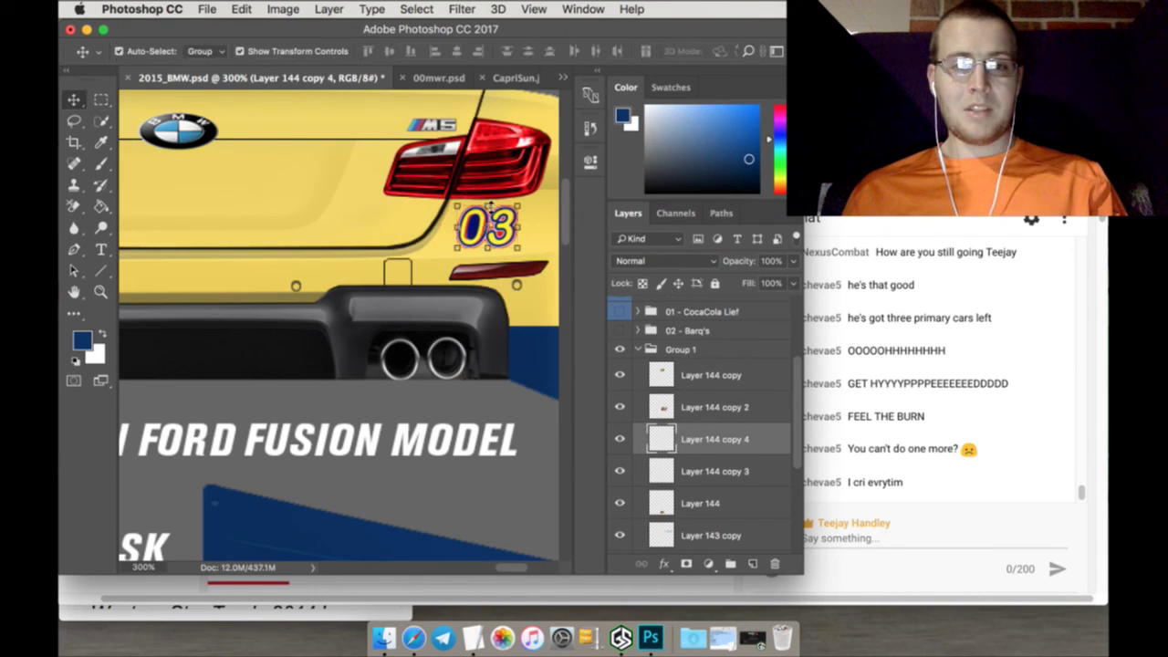
{"action": "key", "text": "super+t"}
{"action": "left_click_drag", "start_coordinate": [479, 228], "coordinate": [257, 171]}
{"action": "left_click", "coordinate": [110, 96]}
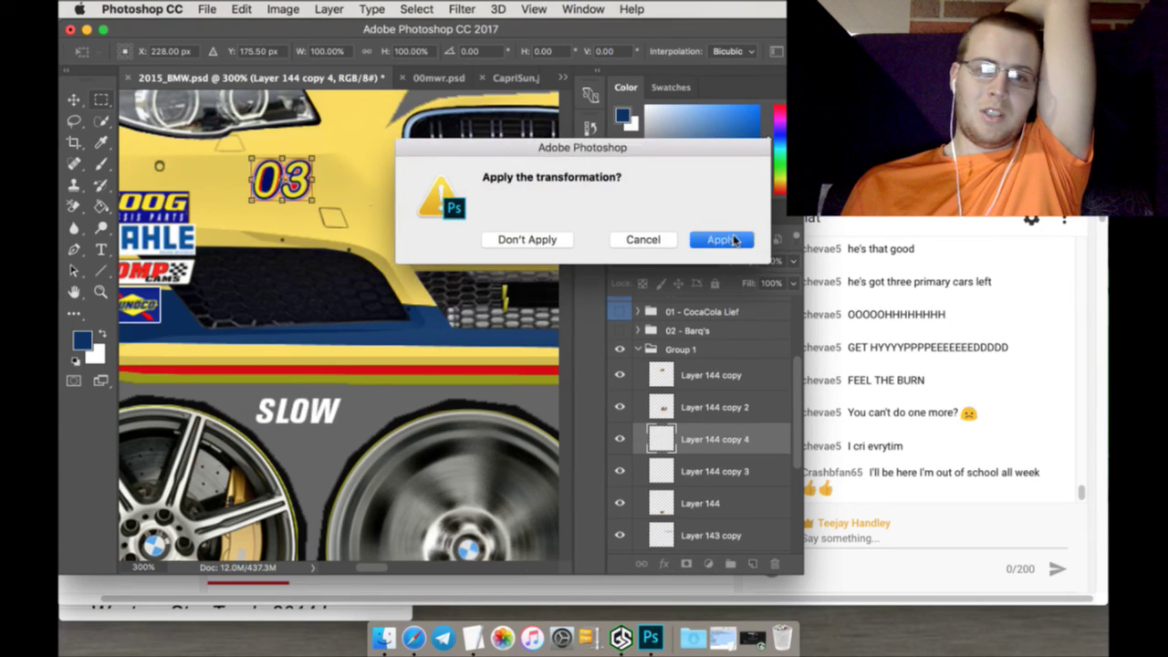
{"action": "left_click", "coordinate": [720, 237]}
Merge Layer 144 and all its copies into one layer, rename it 03, and collapse Group 1
{"action": "left_click", "coordinate": [100, 292]}
{"action": "left_click", "coordinate": [503, 52]}
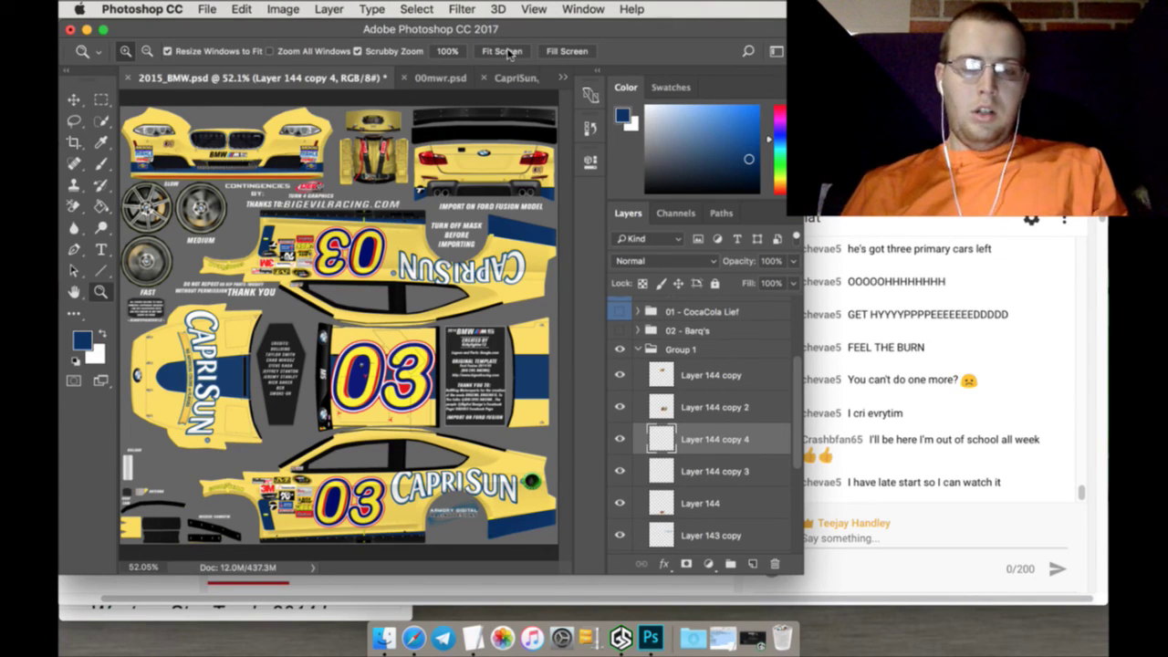
{"action": "left_click", "coordinate": [693, 365]}
{"action": "scroll", "coordinate": [701, 474], "scroll_direction": "down", "scroll_amount": 1}
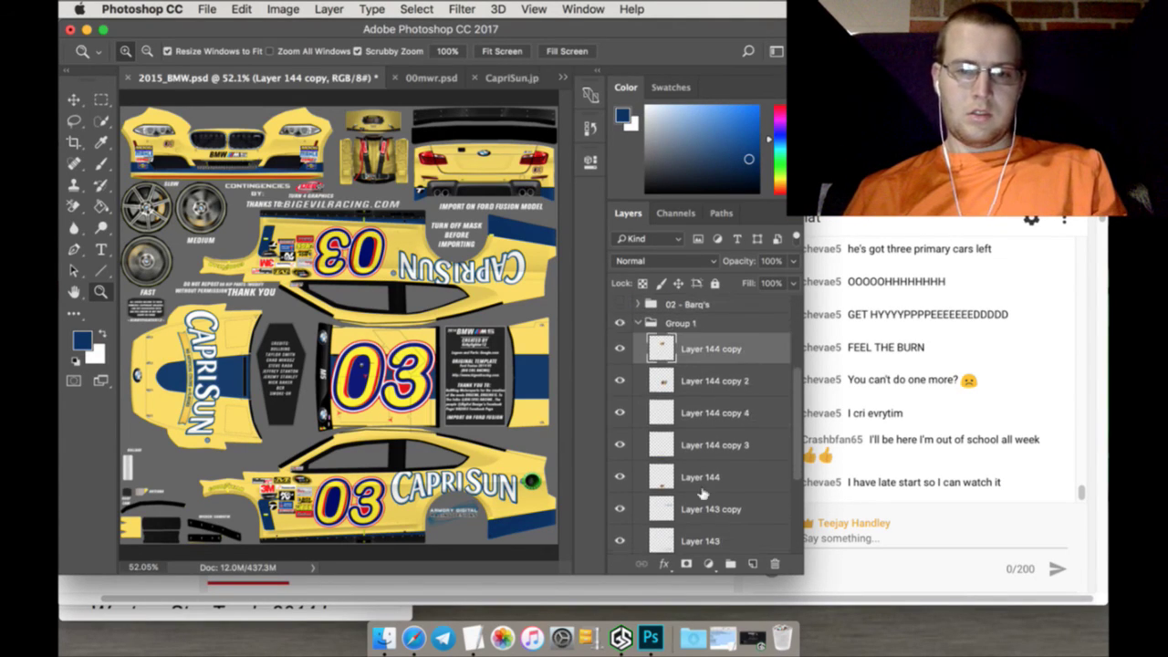
{"action": "right_click", "coordinate": [708, 476]}
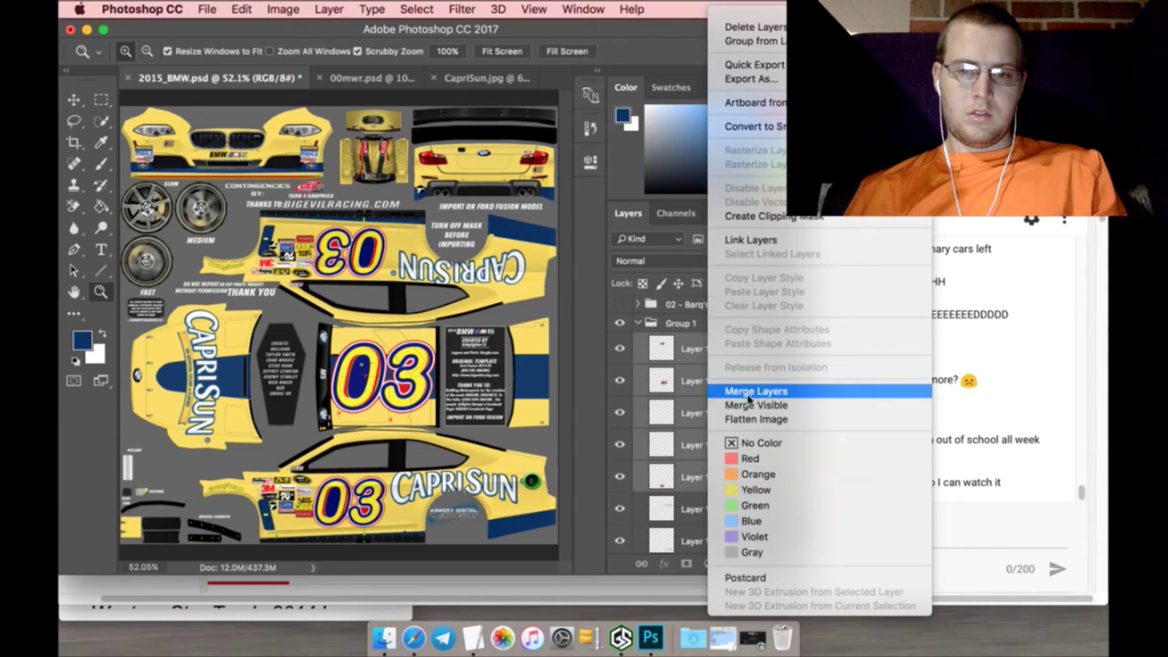
{"action": "left_click", "coordinate": [727, 392]}
{"action": "double_click", "coordinate": [704, 351]}
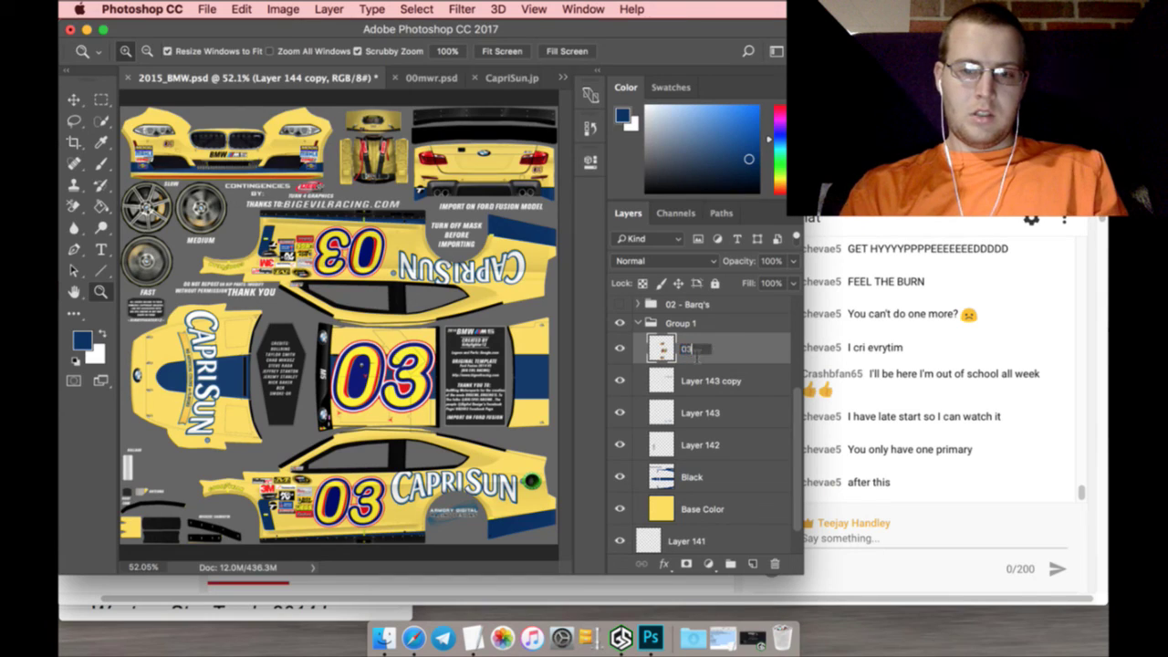
{"action": "key", "text": "Return"}
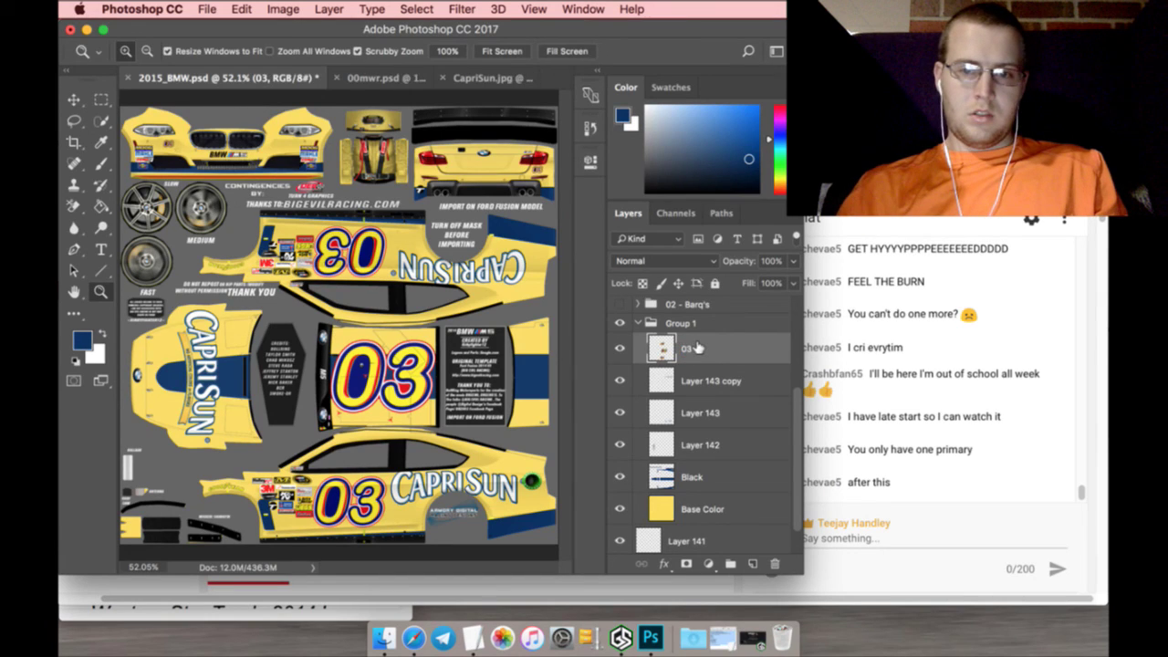
{"action": "left_click", "coordinate": [637, 322]}
Switch to the TextEdit schedule, highlight car 04's primary sponsor Diet Coke, and return to Photoshop
{"action": "left_click", "coordinate": [321, 620]}
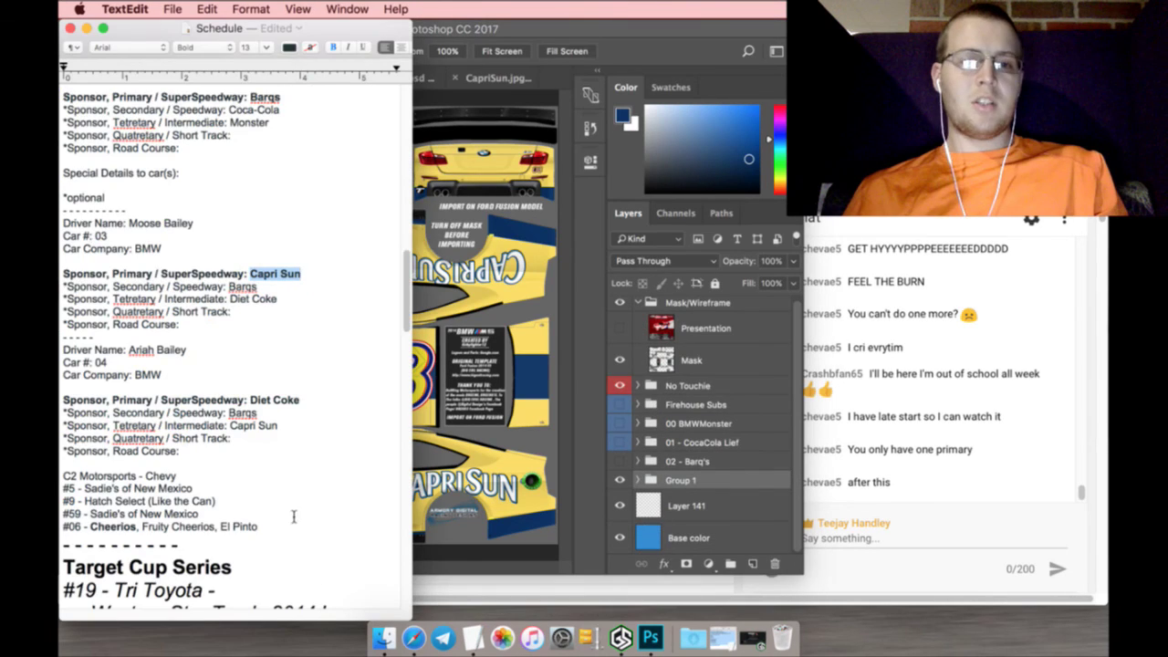
{"action": "left_click_drag", "start_coordinate": [250, 398], "coordinate": [301, 398]}
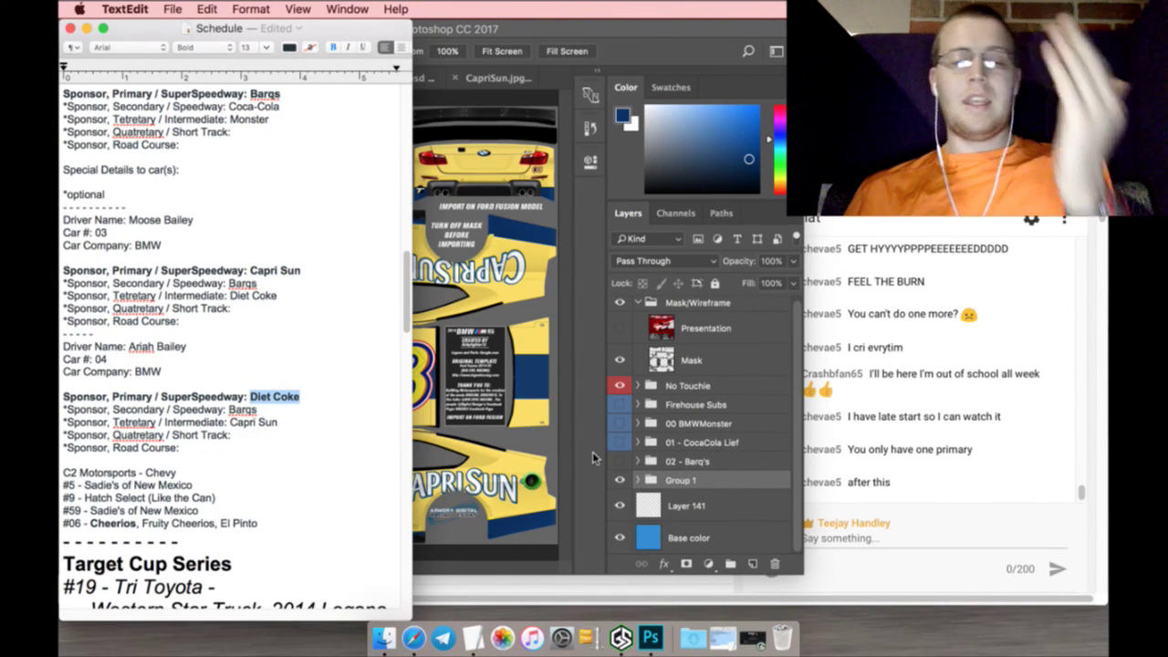
{"action": "left_click", "coordinate": [529, 426]}
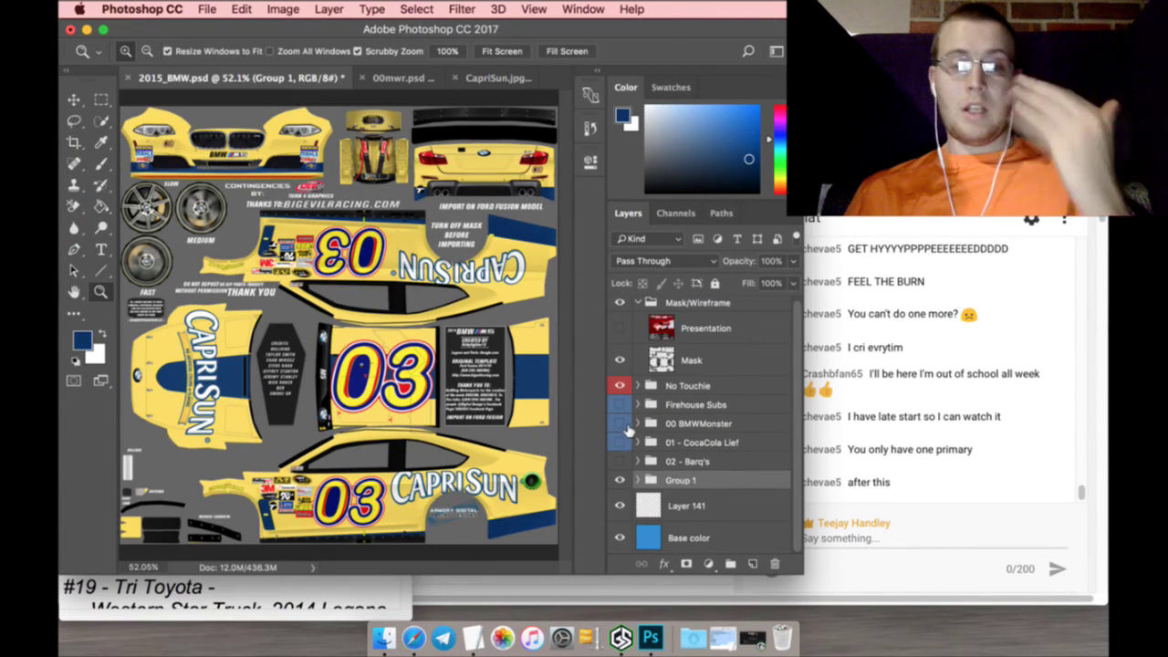
Rename Group 1 to "03 - CapriSun", then hide it with the other car scheme groups and select Layer 141
{"action": "scroll", "coordinate": [620, 424], "scroll_direction": "up", "scroll_amount": 1}
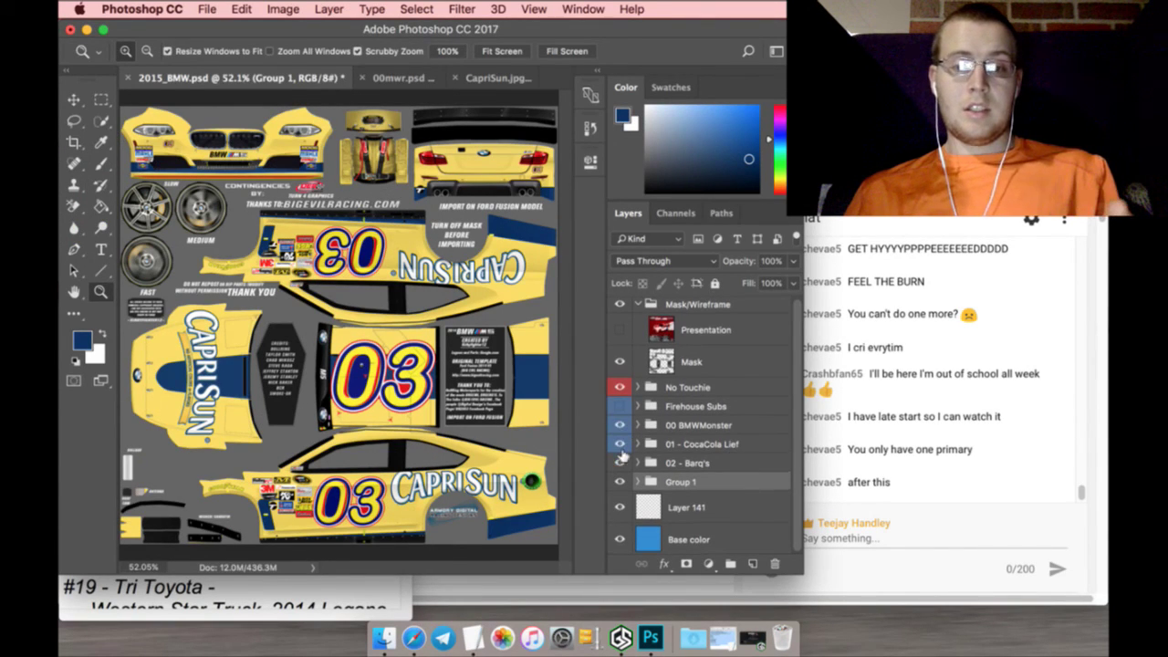
{"action": "left_click", "coordinate": [621, 461]}
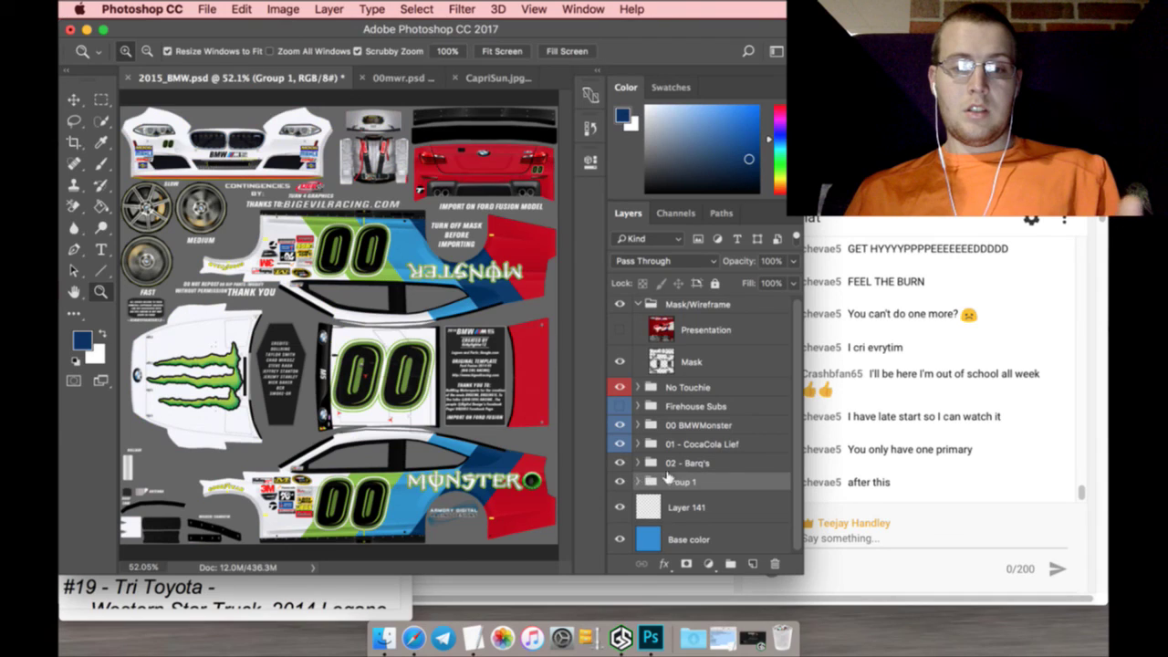
{"action": "double_click", "coordinate": [675, 480]}
{"action": "type", "text": "03 - CapriSun"}
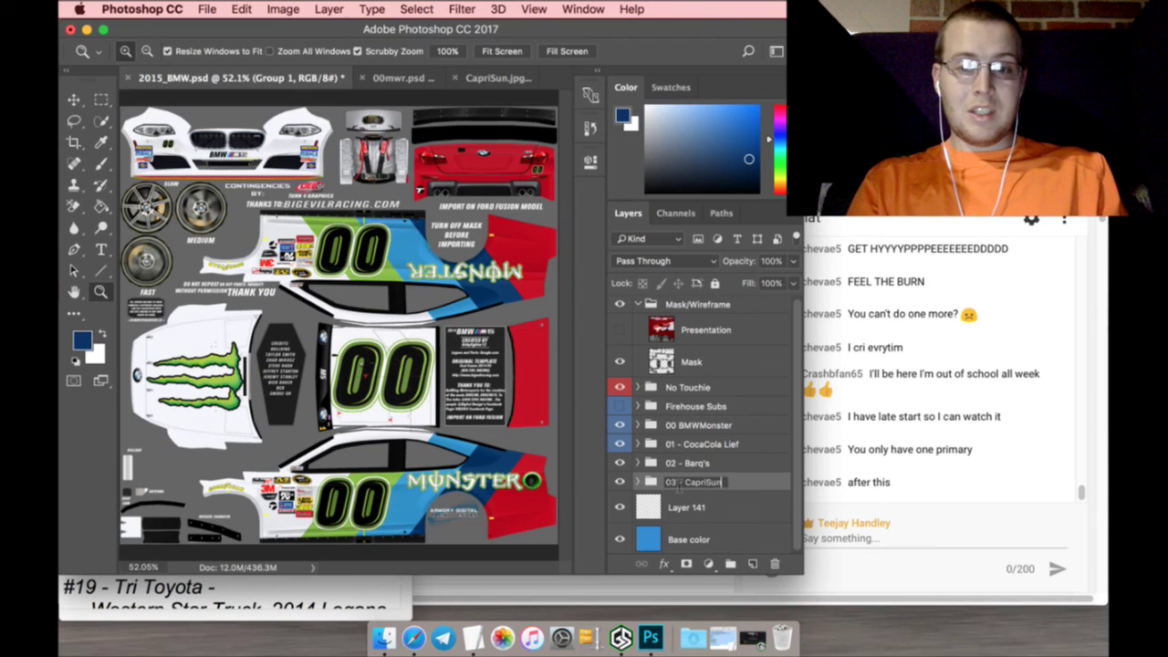
{"action": "key", "text": "Return"}
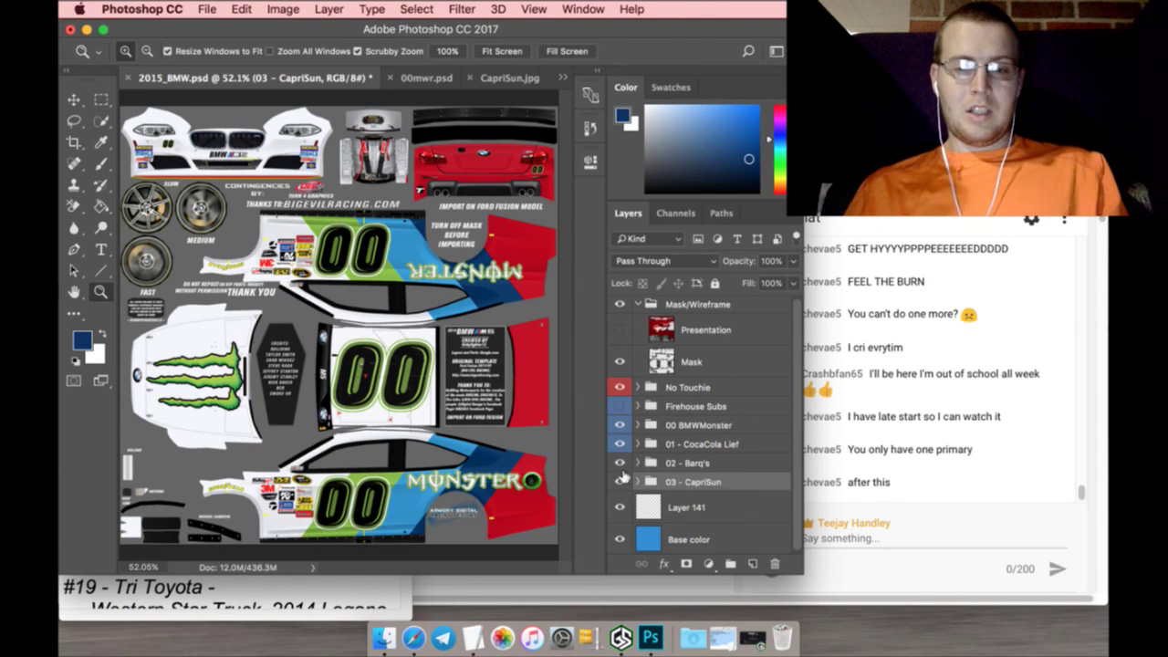
{"action": "left_click", "coordinate": [621, 425]}
{"action": "key", "text": "alt+["}
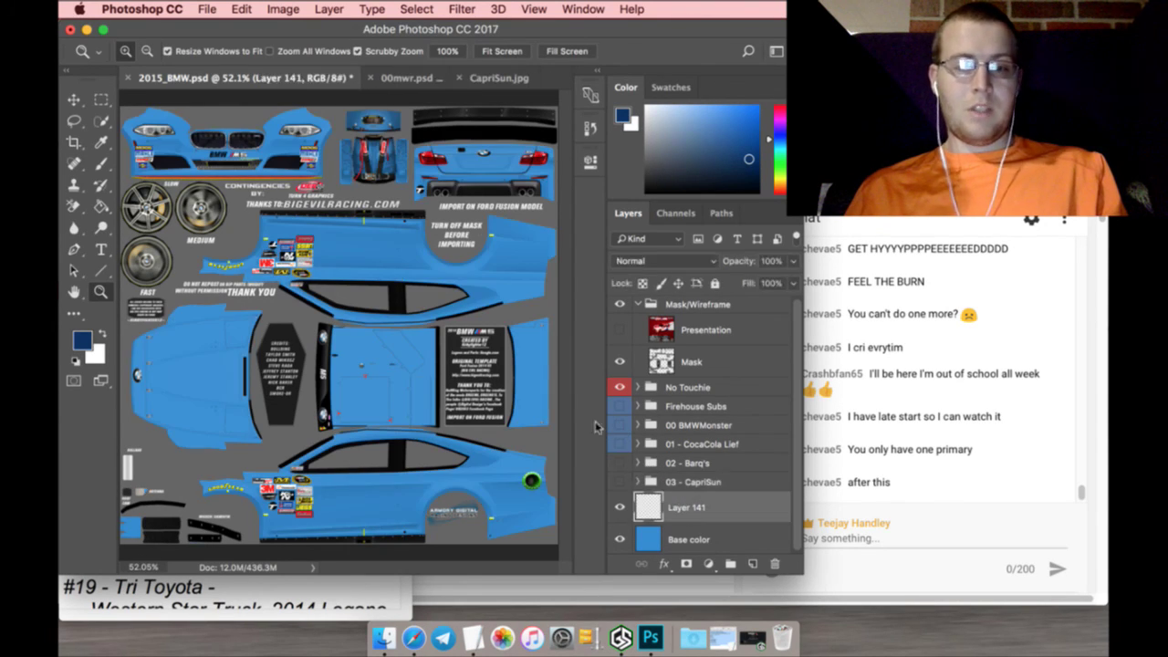
Close CapriSun.jpg and, in 00mwr.psd, show the 04 number on Layer 8 and hide the 03 on Layer 7
{"action": "left_click", "coordinate": [462, 80]}
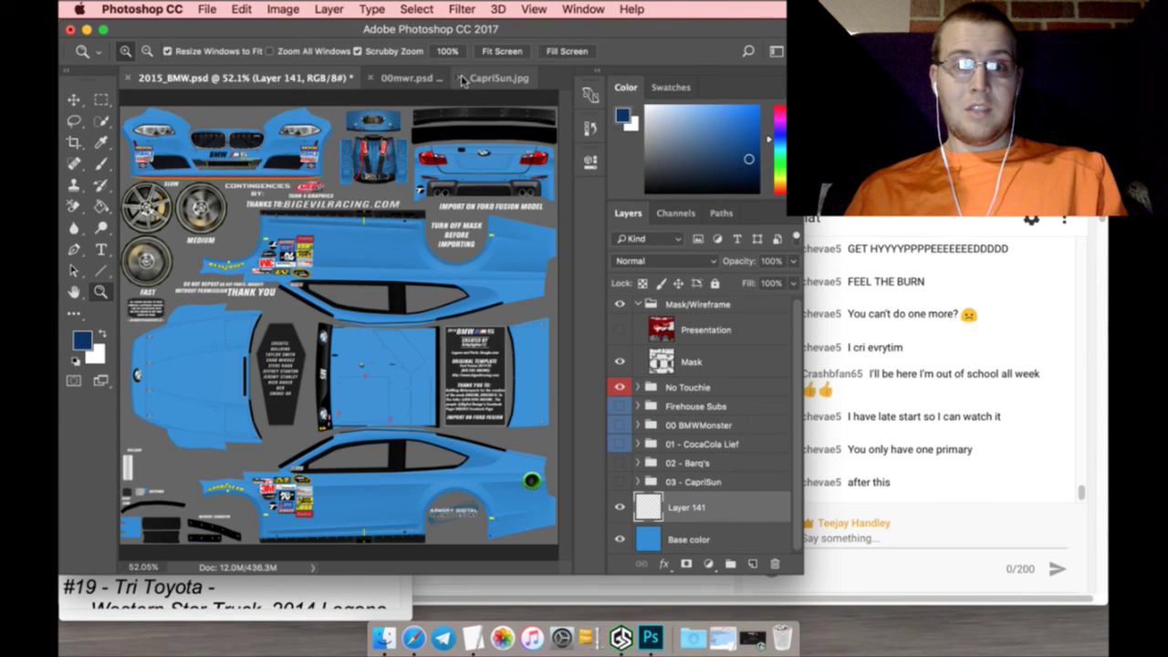
{"action": "left_click", "coordinate": [531, 240]}
{"action": "left_click", "coordinate": [419, 80]}
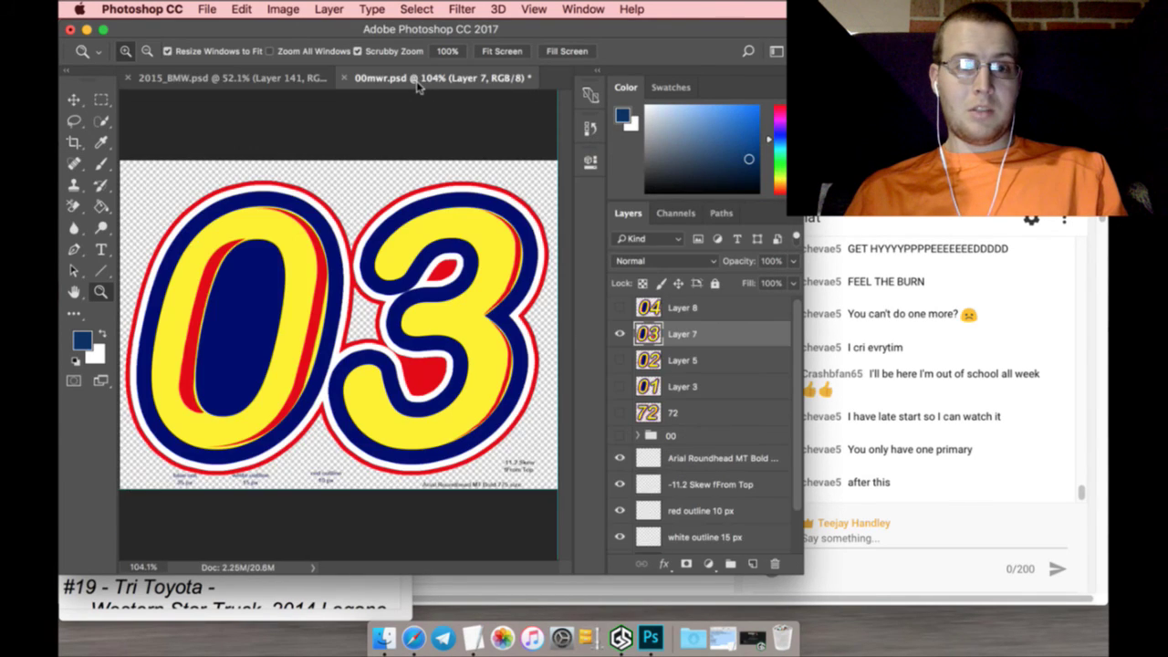
{"action": "left_click", "coordinate": [618, 330]}
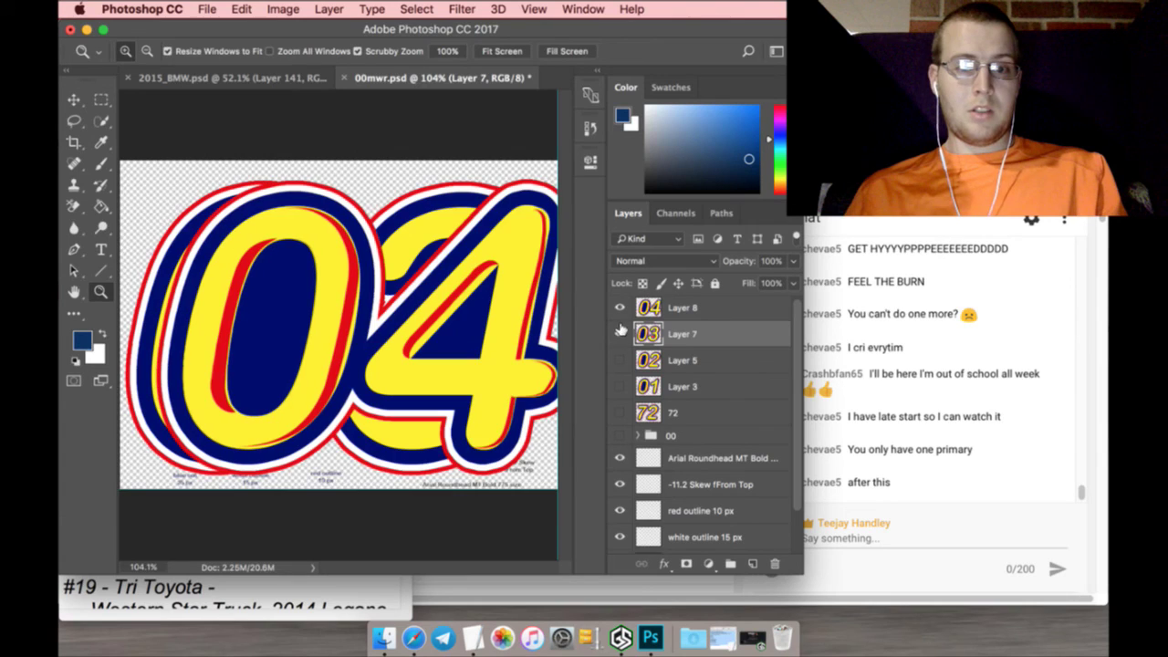
{"action": "left_click", "coordinate": [620, 334]}
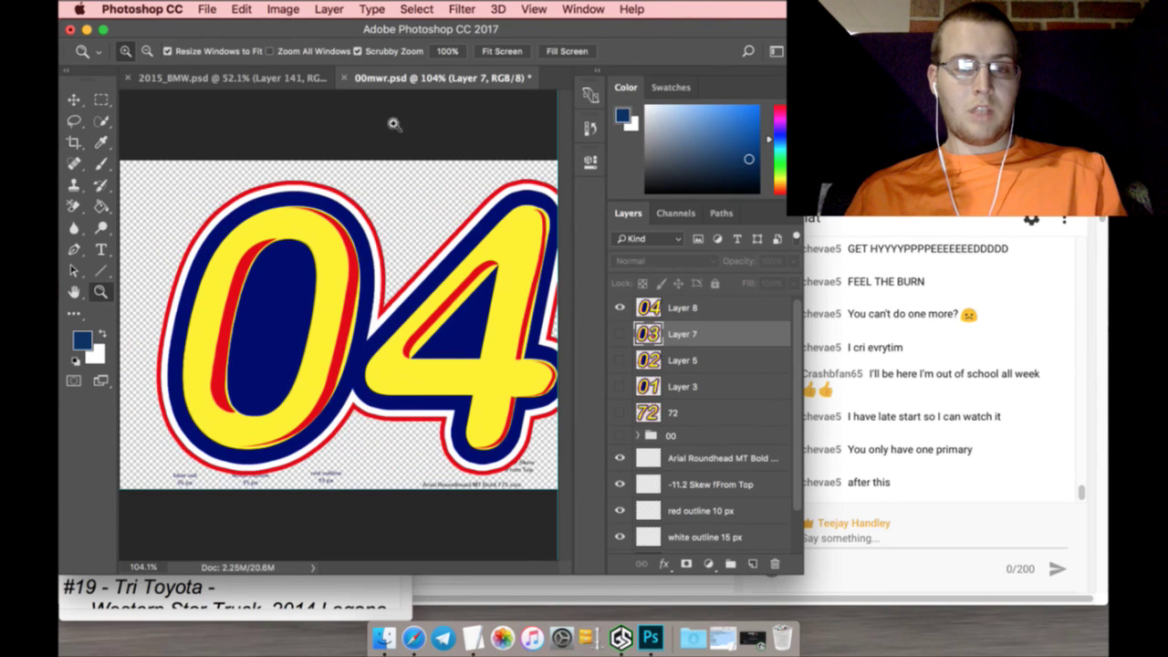
Search the Cup Series folder for Ford paint templates and open RAH175_Fictional_Ford.psd
{"action": "left_click", "coordinate": [216, 11]}
{"action": "left_click", "coordinate": [532, 201]}
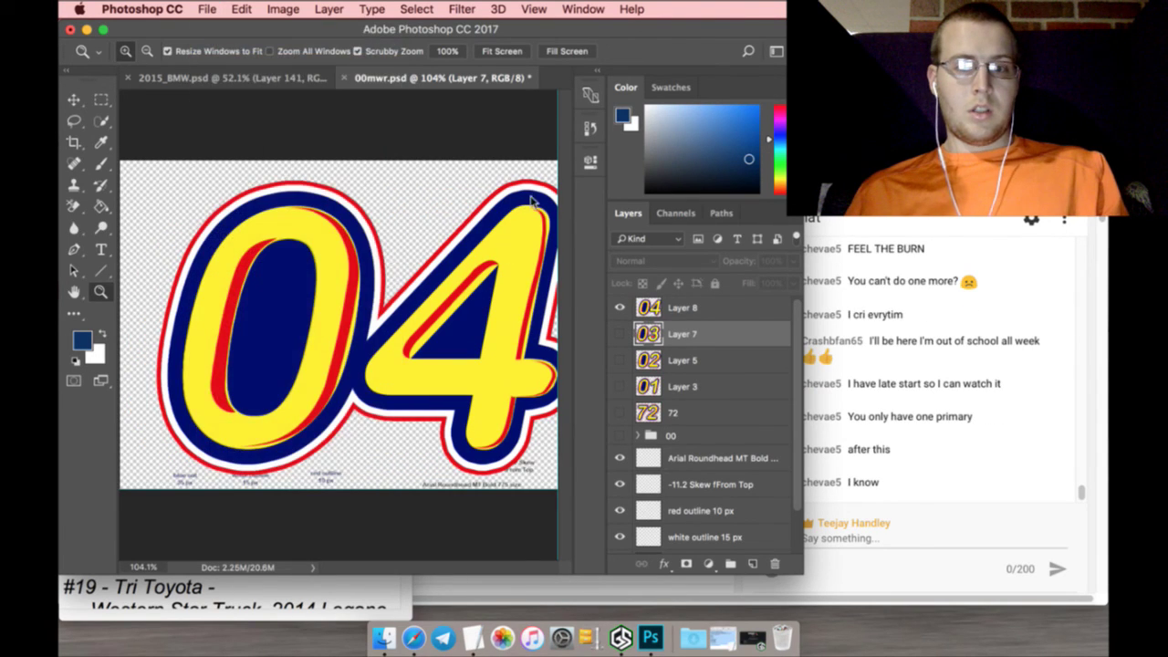
{"action": "key", "text": "super+o"}
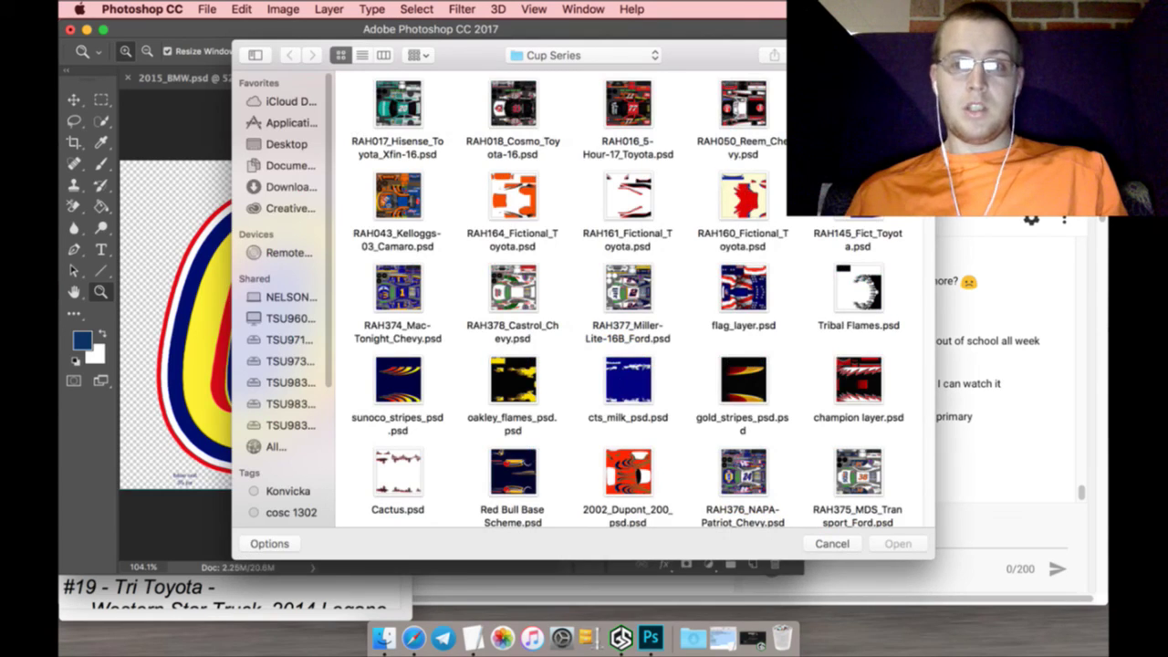
{"action": "key", "text": "super+f"}
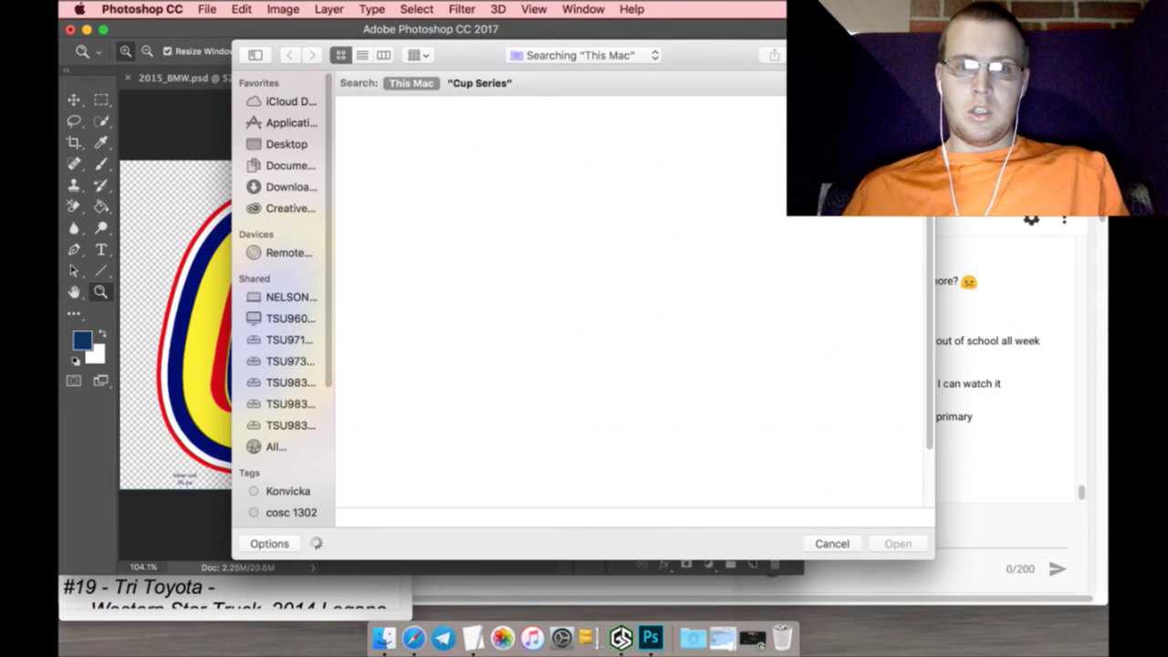
{"action": "left_click", "coordinate": [480, 84]}
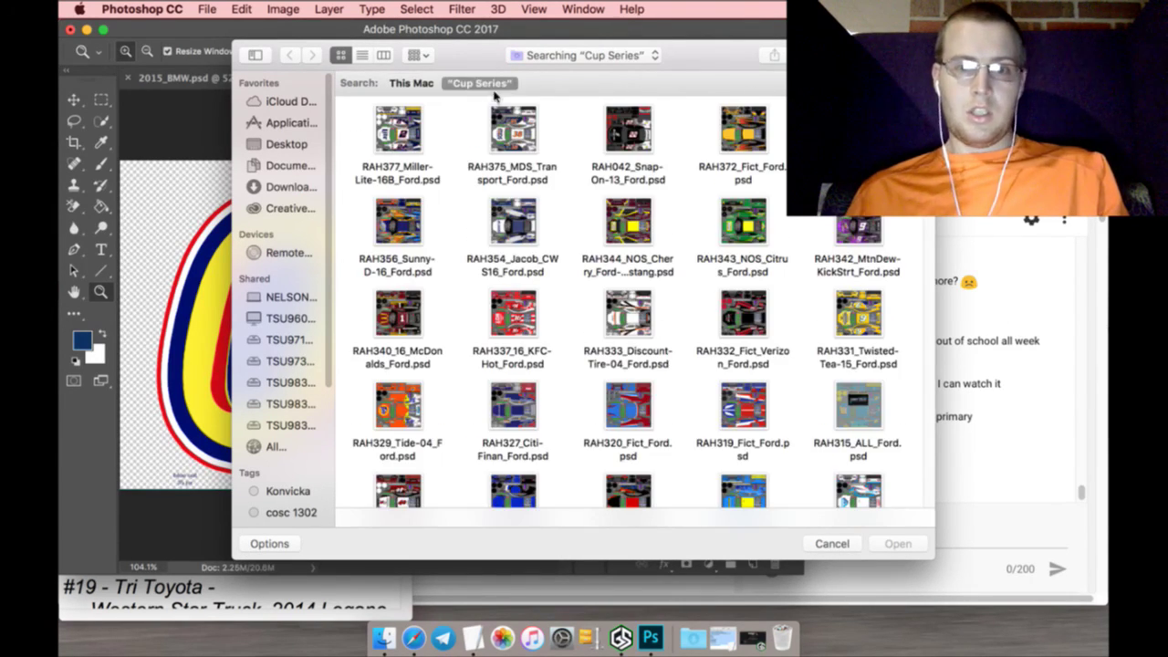
{"action": "scroll", "coordinate": [469, 228], "scroll_direction": "down", "scroll_amount": 4}
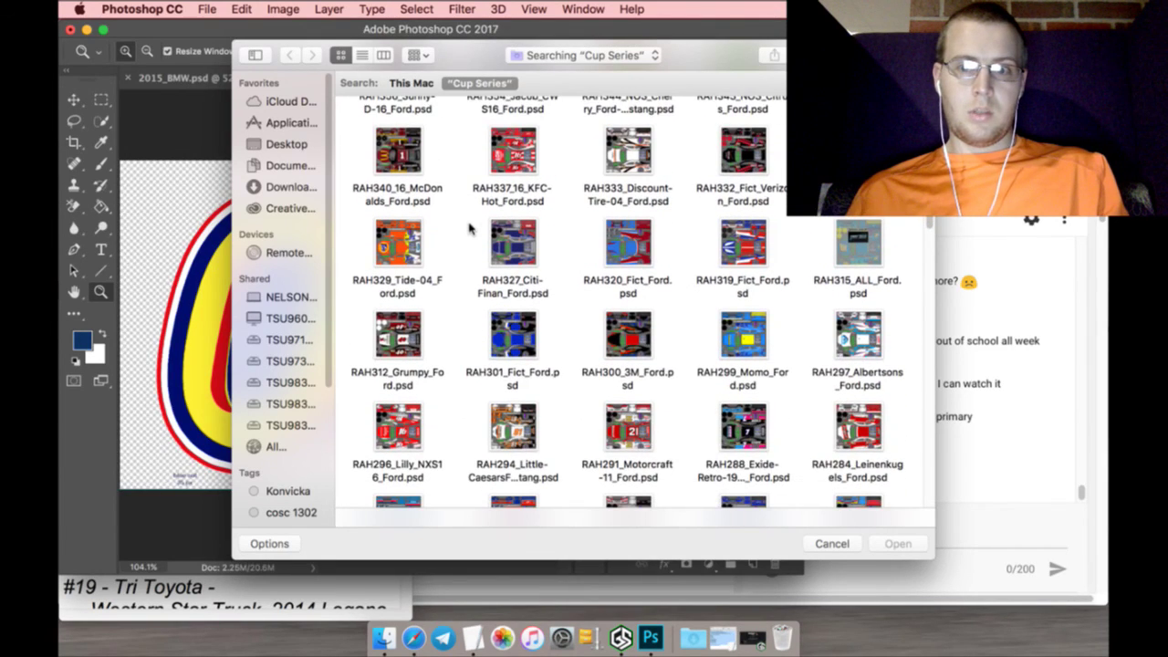
{"action": "scroll", "coordinate": [468, 228], "scroll_direction": "down", "scroll_amount": 9}
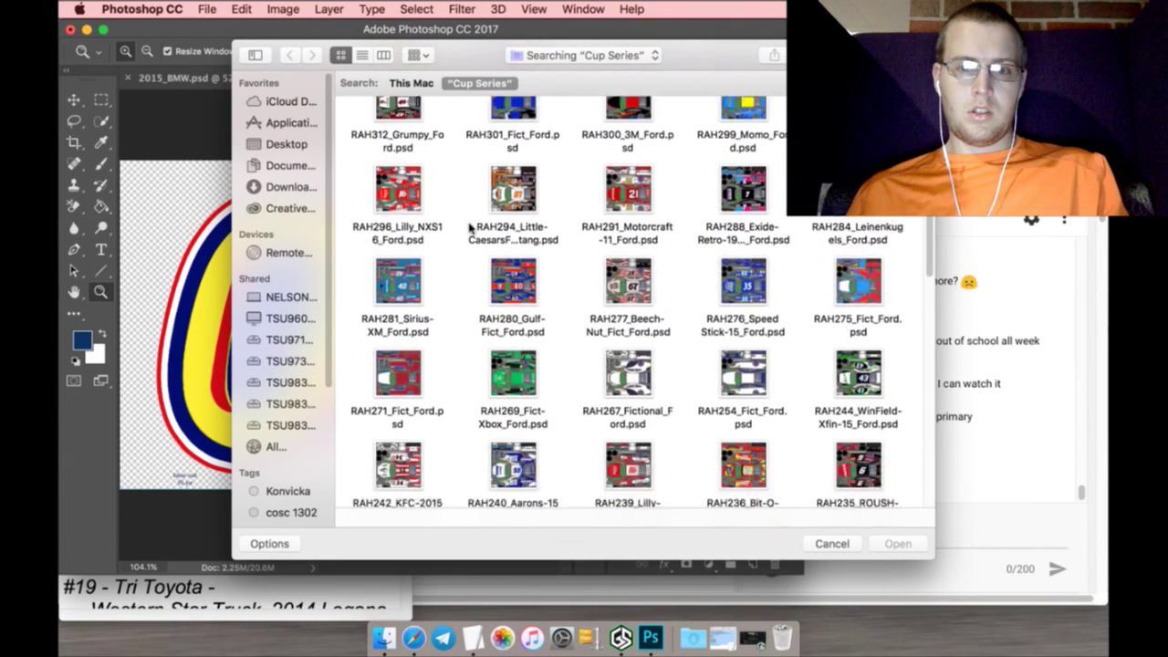
{"action": "scroll", "coordinate": [469, 228], "scroll_direction": "up", "scroll_amount": 1}
{"action": "scroll", "coordinate": [469, 228], "scroll_direction": "down", "scroll_amount": 7}
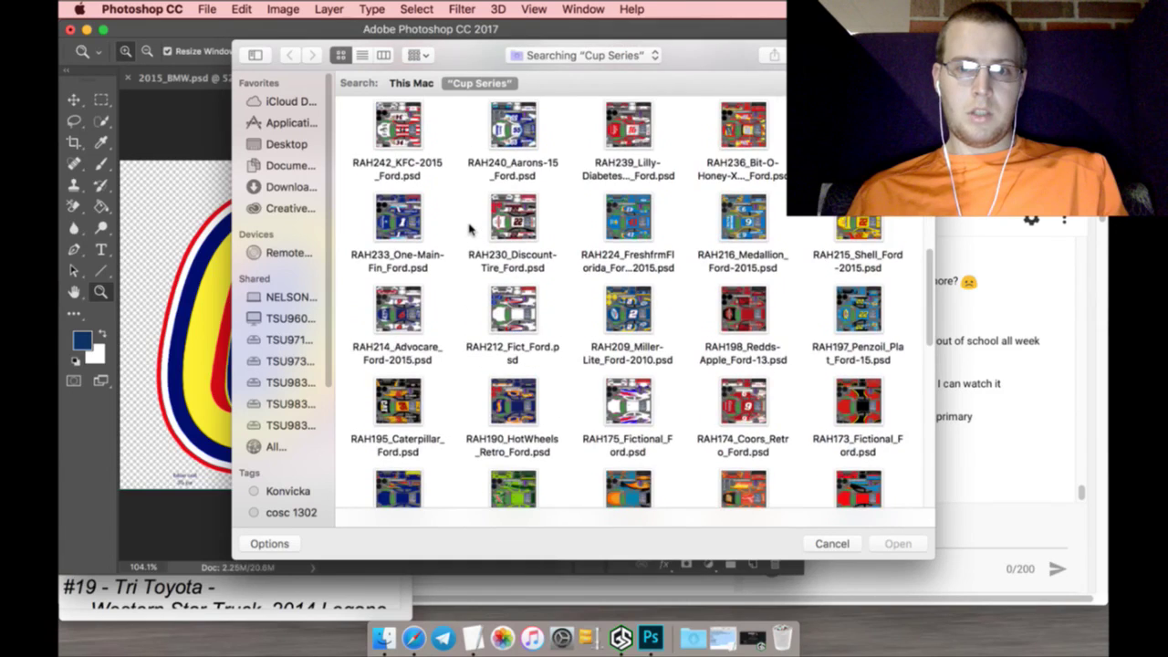
{"action": "scroll", "coordinate": [469, 228], "scroll_direction": "down", "scroll_amount": 4}
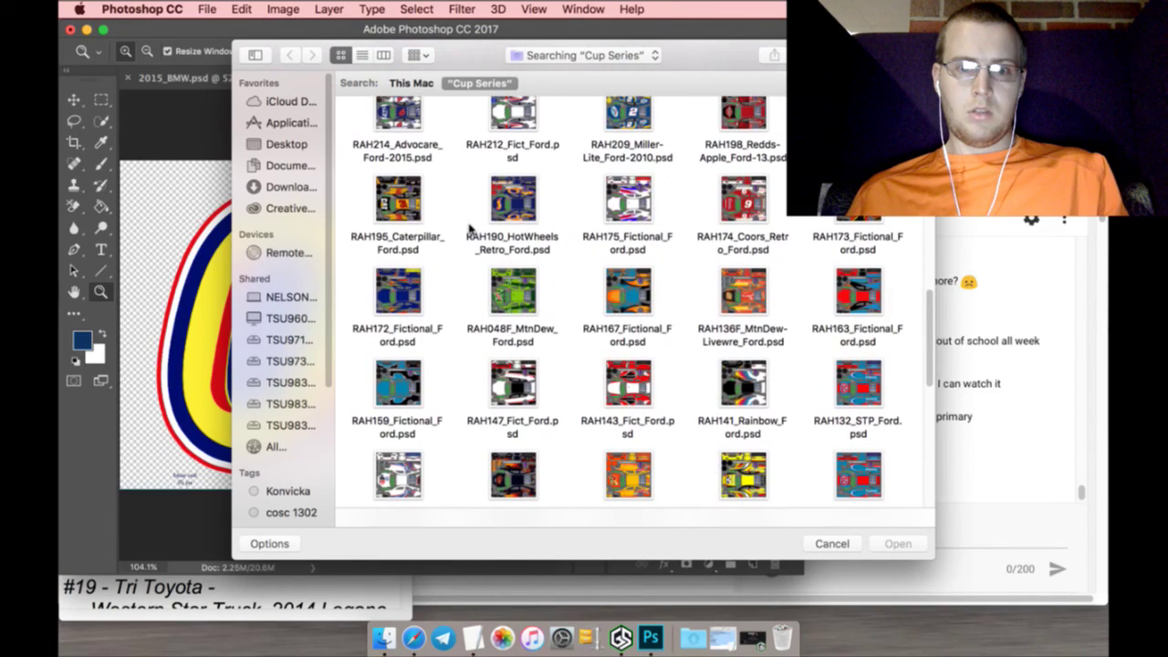
{"action": "left_click", "coordinate": [633, 216]}
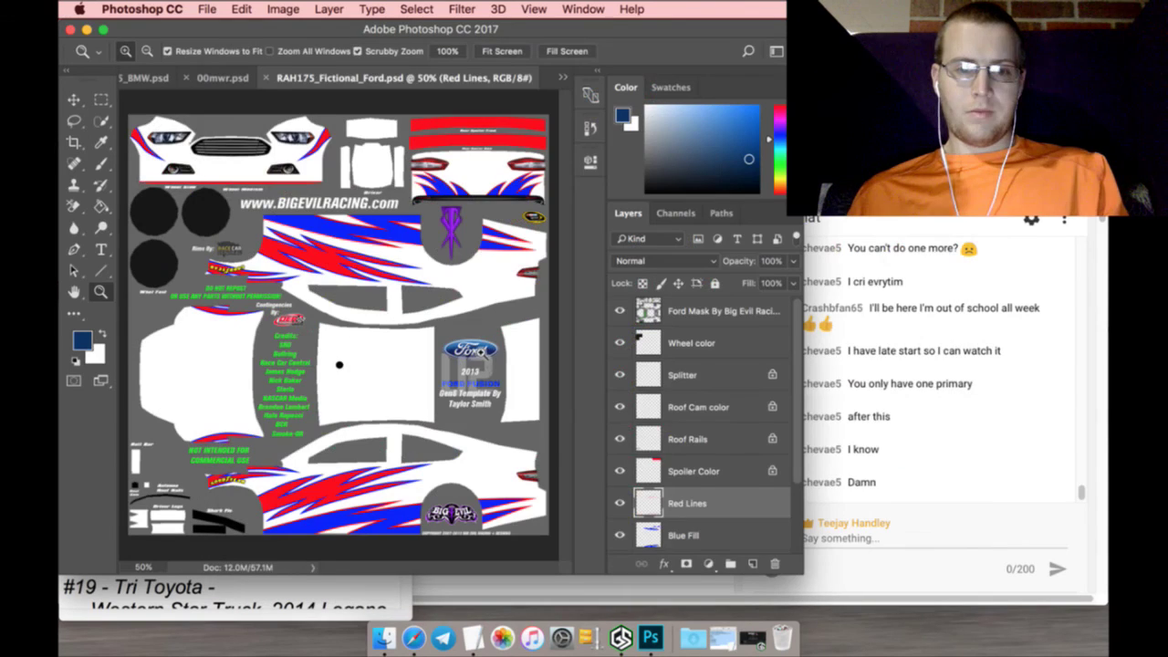
{"action": "scroll", "coordinate": [686, 467], "scroll_direction": "down", "scroll_amount": 3}
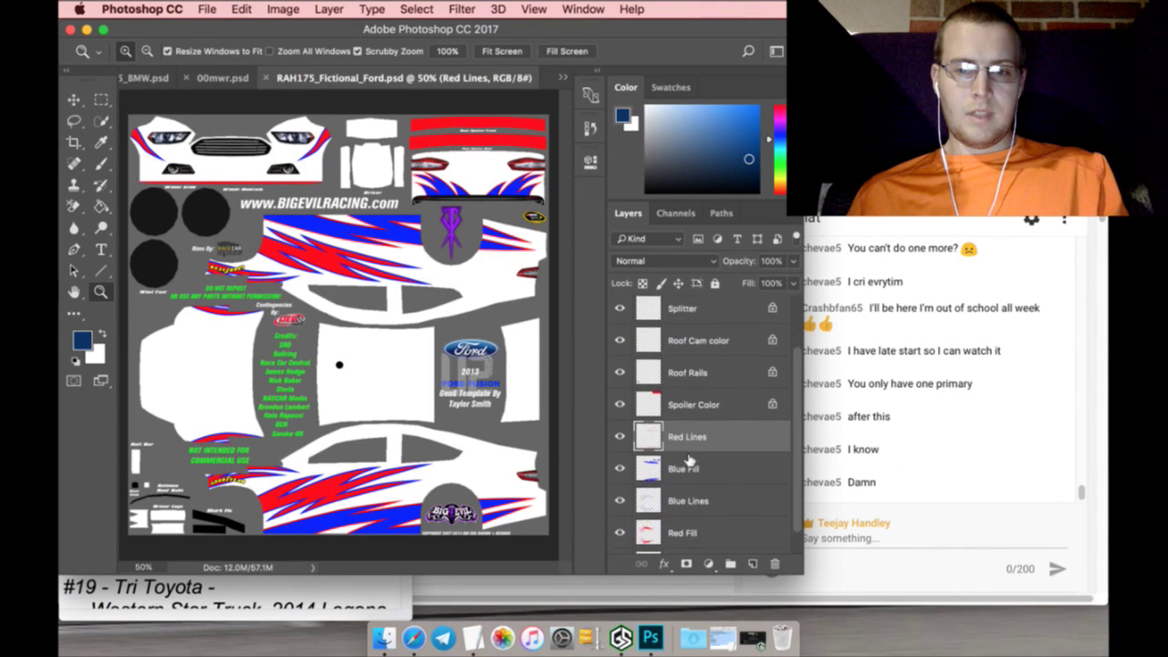
In the Ford template, hide the mask and detail layers above Red Lines, and group the layers from Red Lines through Base Color
{"action": "scroll", "coordinate": [677, 451], "scroll_direction": "up", "scroll_amount": 1}
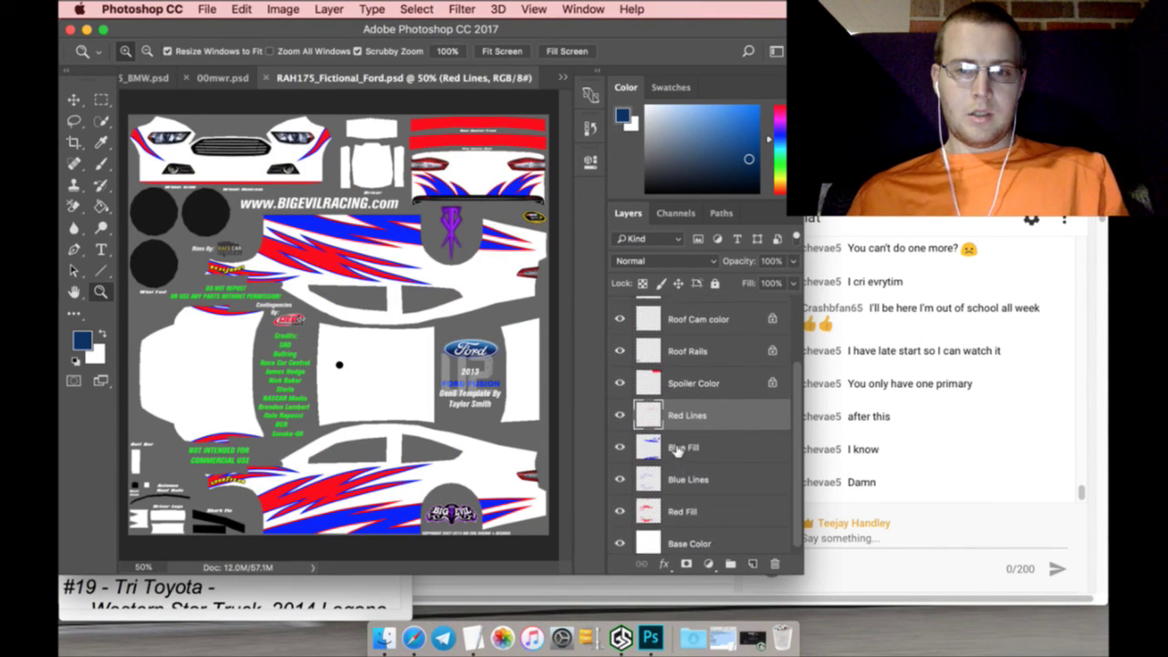
{"action": "left_click_drag", "start_coordinate": [616, 377], "coordinate": [621, 281]}
{"action": "scroll", "coordinate": [729, 521], "scroll_direction": "down", "scroll_amount": 3}
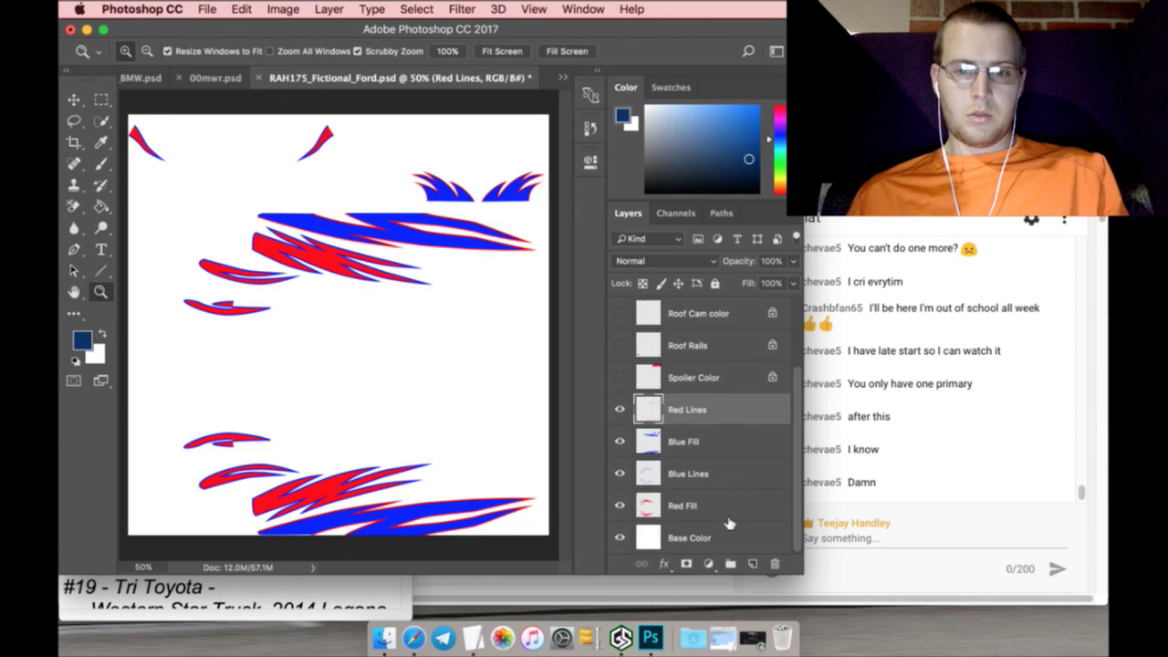
{"action": "left_click", "coordinate": [728, 534], "text": "shift"}
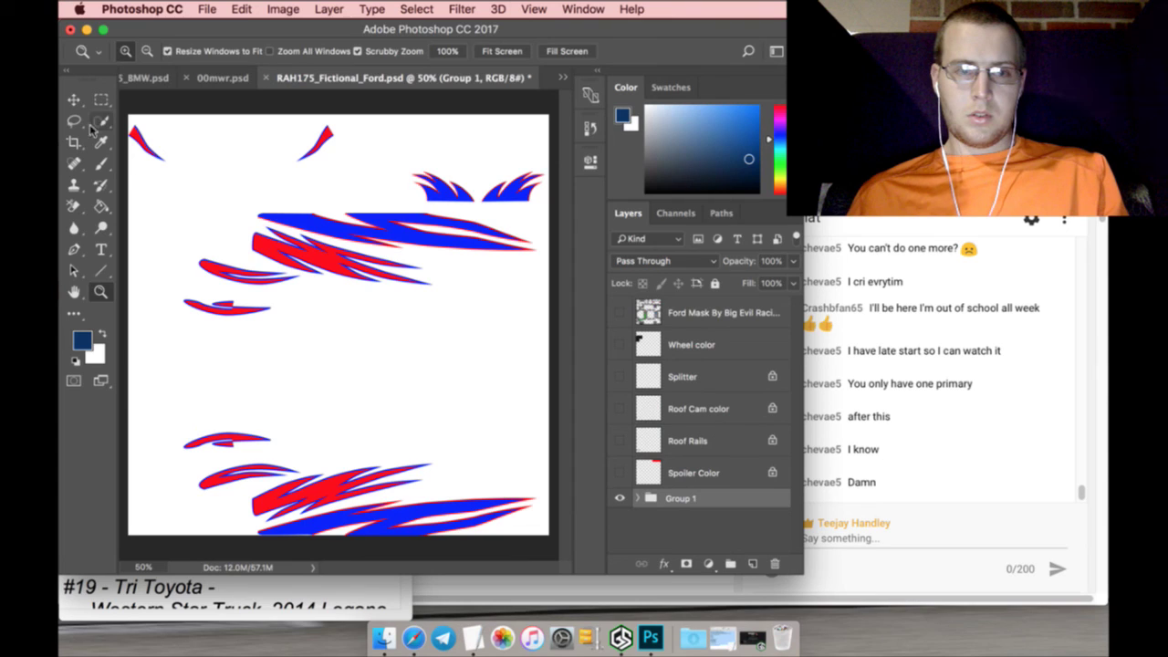
Copy the grouped Ford paint layers into 2015_BMW.psd and position them at X 0, Y 0
{"action": "left_click", "coordinate": [75, 99]}
{"action": "left_click_drag", "start_coordinate": [143, 121], "coordinate": [166, 153]}
{"action": "key", "text": "super+t"}
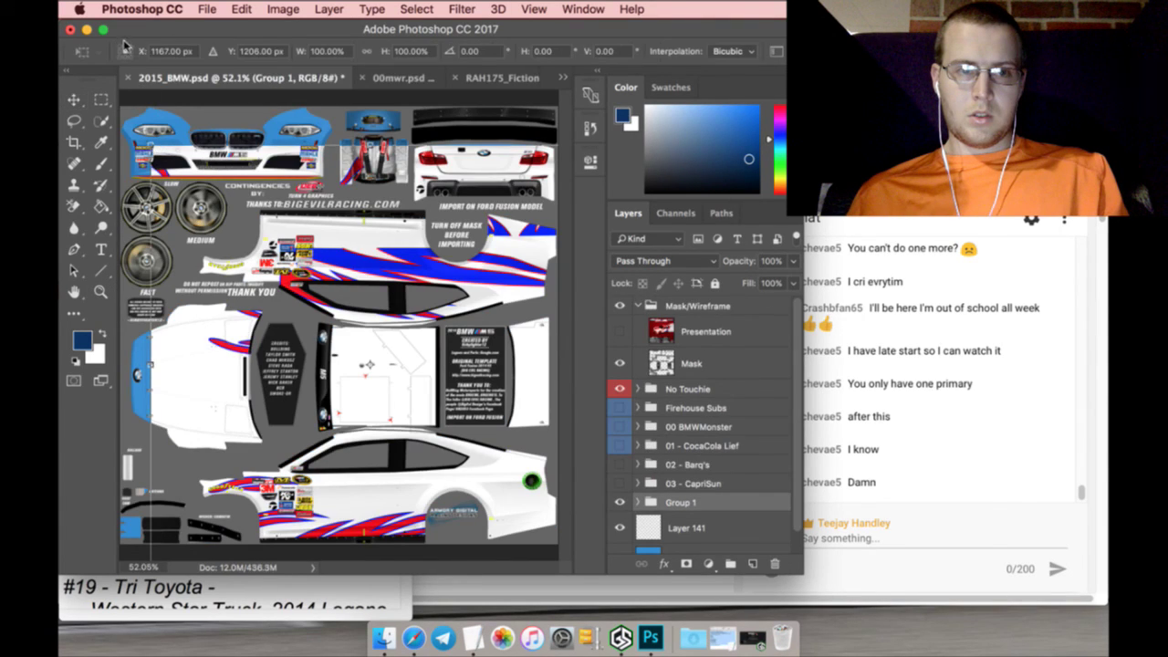
{"action": "left_click", "coordinate": [155, 51]}
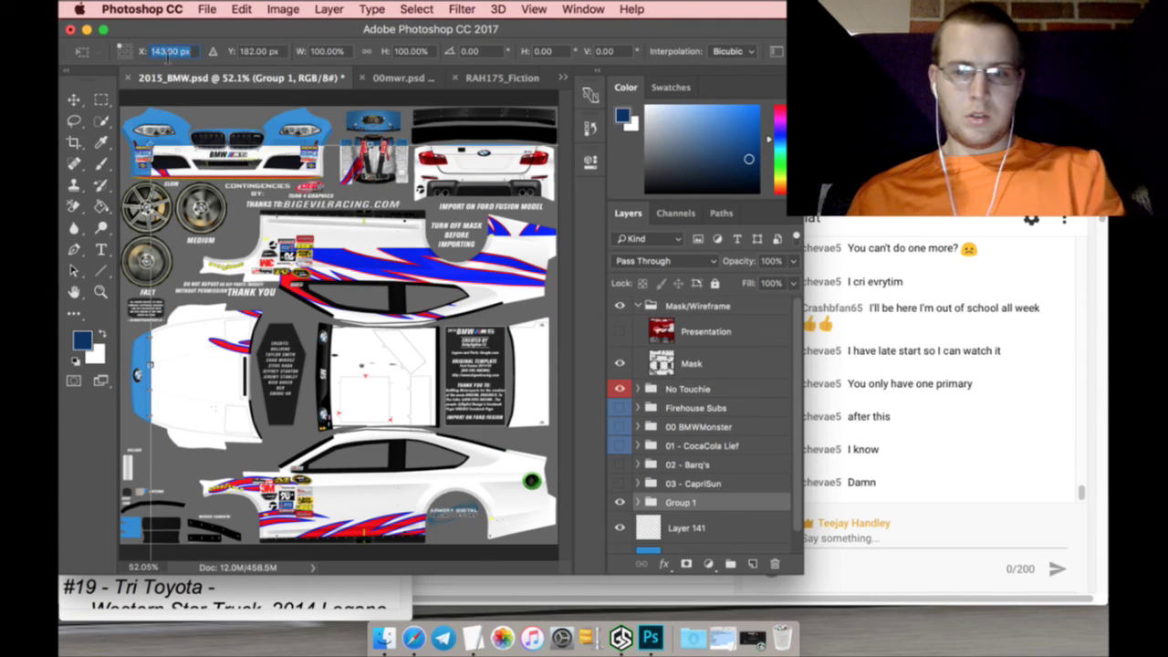
{"action": "type", "text": "00"}
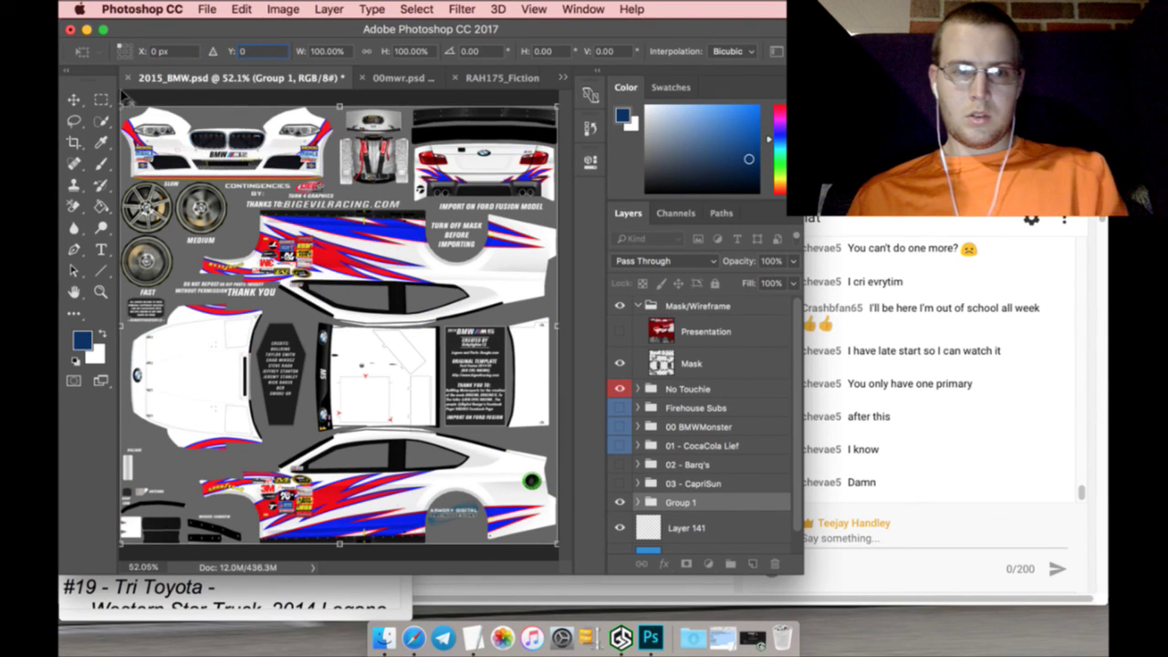
{"action": "left_click", "coordinate": [613, 216]}
{"action": "left_click", "coordinate": [709, 240]}
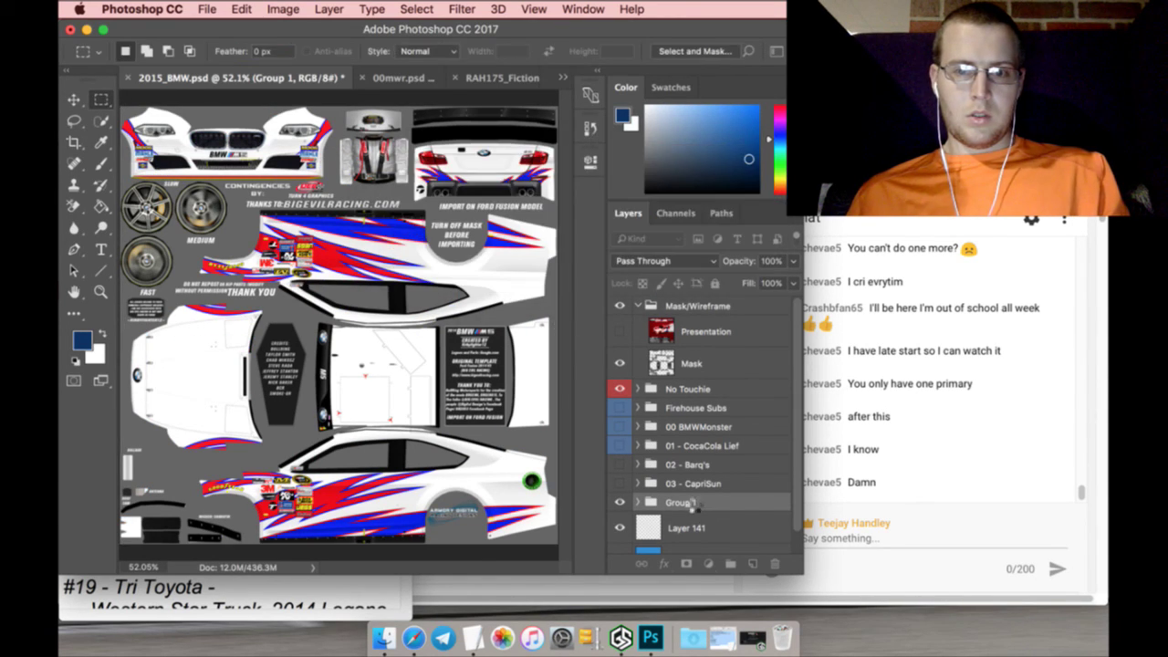
Expand Group 1 and fill its Base Color layer with light gray
{"action": "scroll", "coordinate": [638, 493], "scroll_direction": "down", "scroll_amount": 1}
{"action": "left_click", "coordinate": [639, 480]}
{"action": "scroll", "coordinate": [656, 438], "scroll_direction": "down", "scroll_amount": 3}
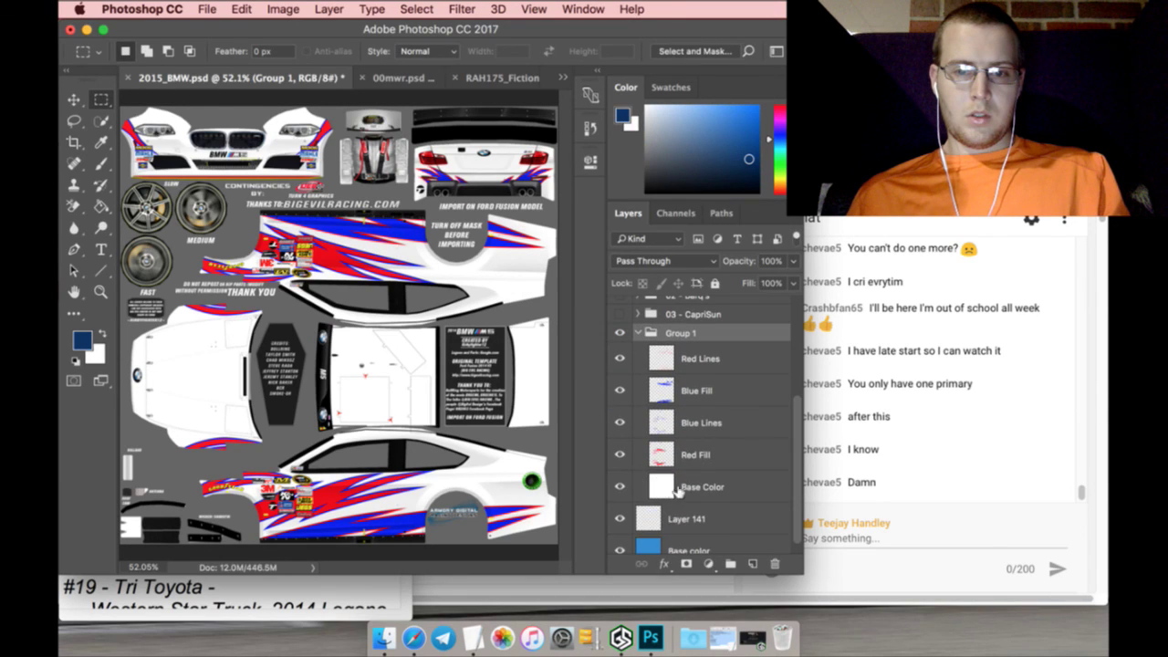
{"action": "left_click", "coordinate": [679, 488]}
{"action": "key", "text": "x"}
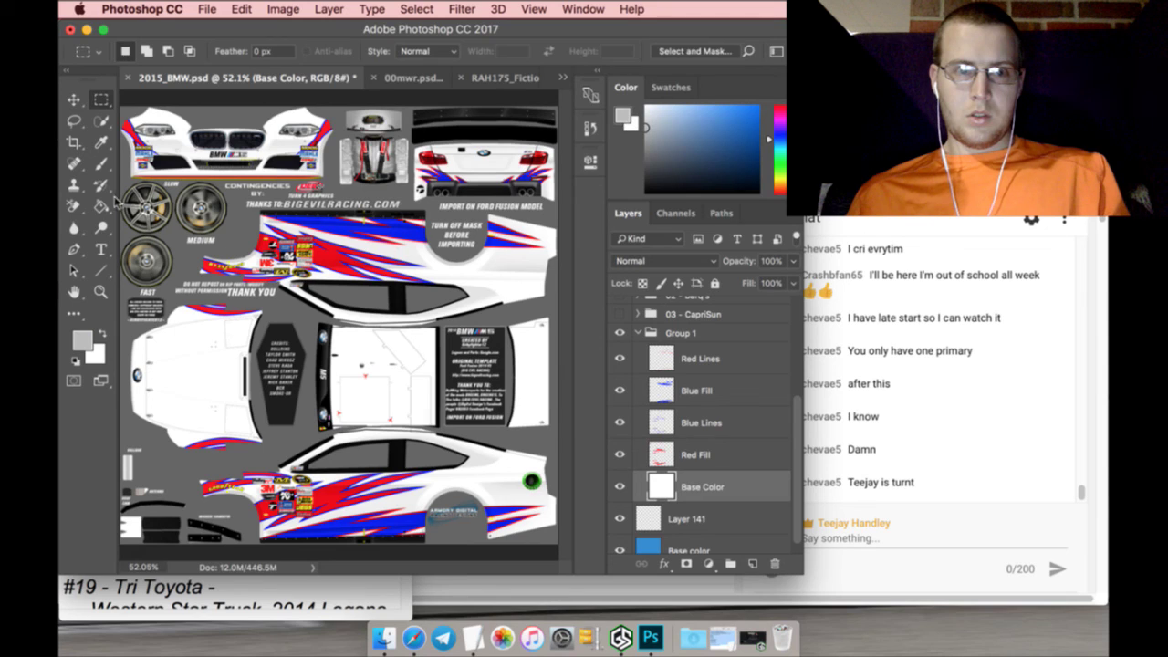
{"action": "left_click", "coordinate": [101, 206]}
{"action": "left_click", "coordinate": [228, 356]}
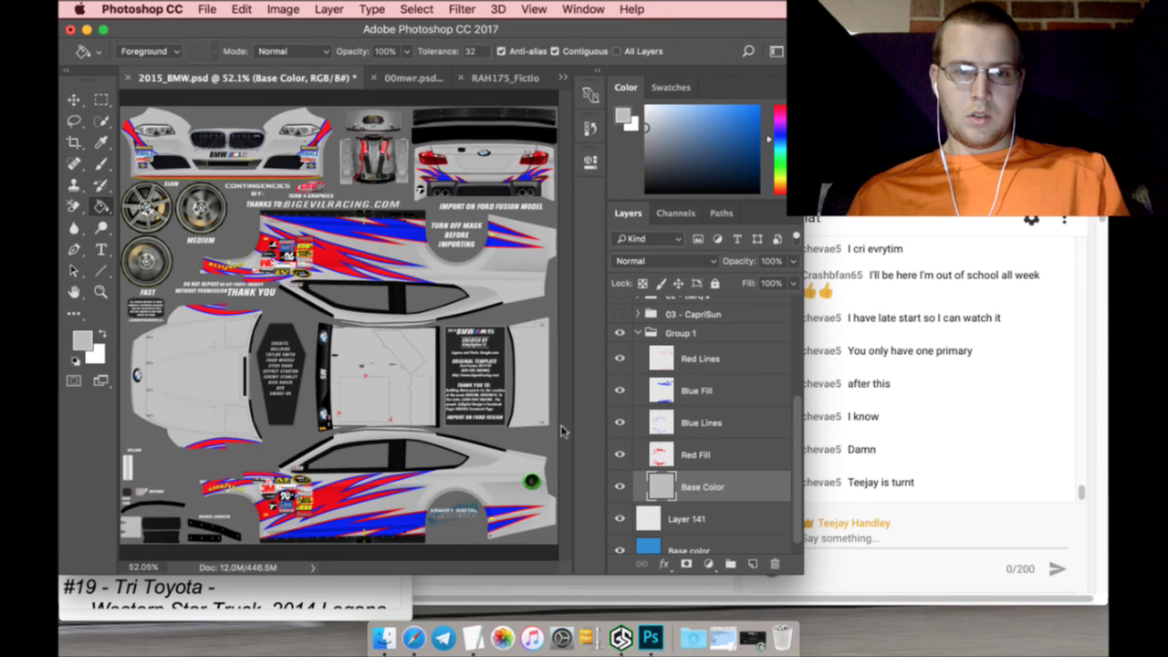
Select the artwork on the Blue Lines layer, recolor it dark gray, and clear the selection
{"action": "left_click", "coordinate": [701, 423]}
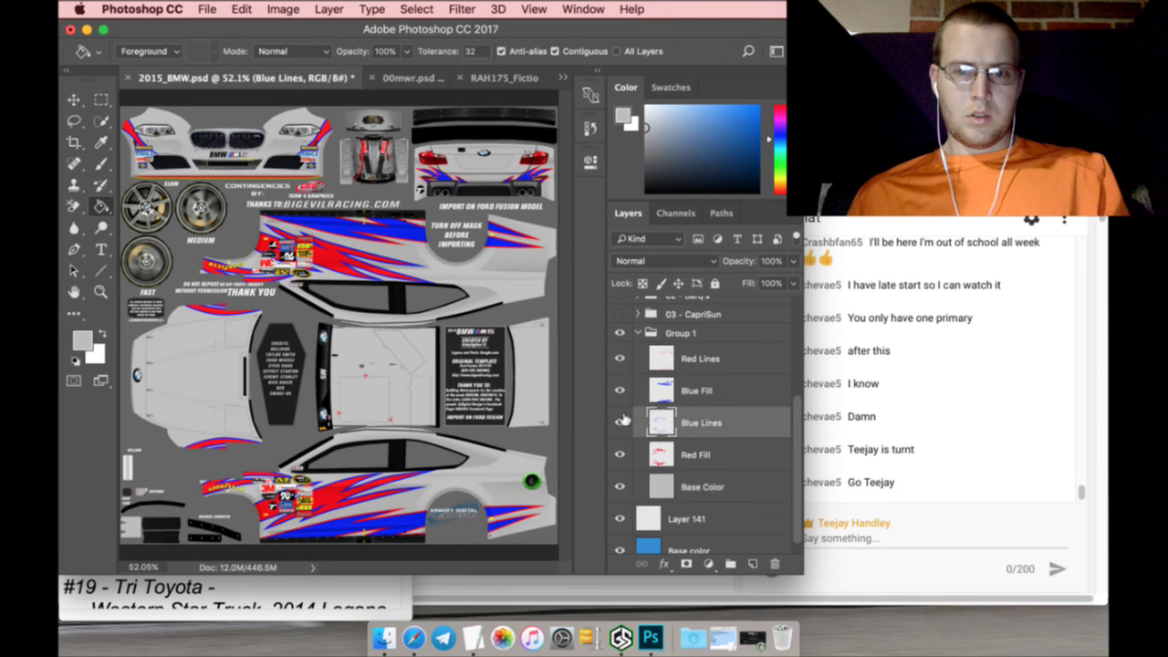
{"action": "left_click", "coordinate": [619, 421]}
{"action": "left_click", "coordinate": [619, 422]}
{"action": "left_click", "coordinate": [416, 9]}
{"action": "left_click", "coordinate": [429, 27]}
{"action": "key", "text": "shift+w"}
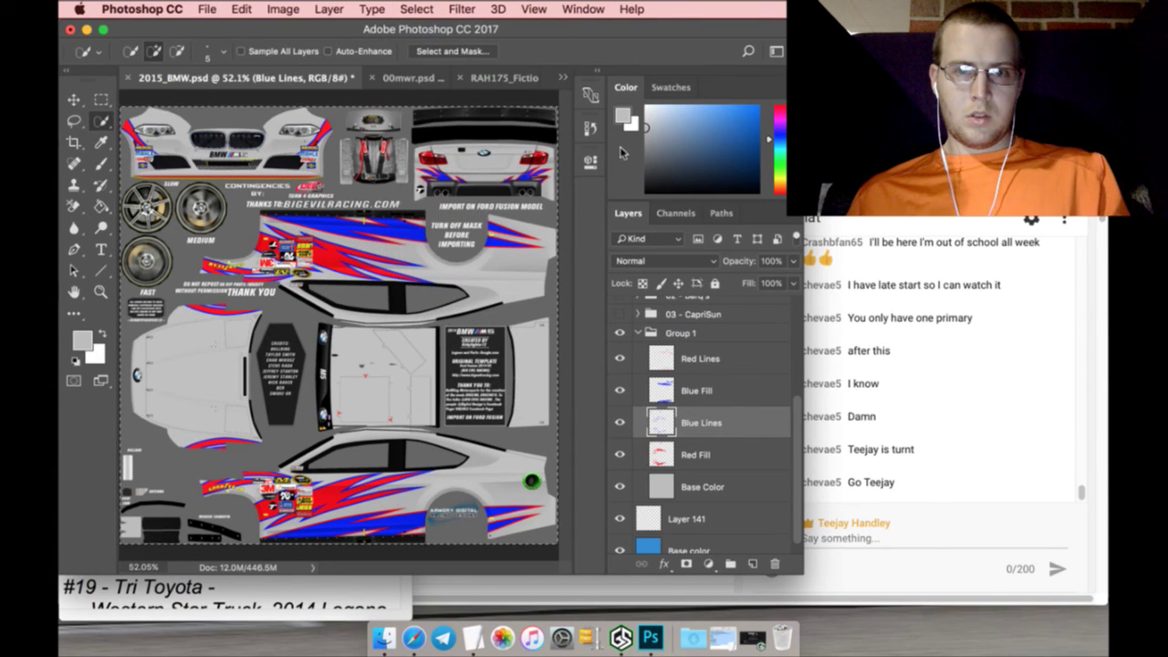
{"action": "left_click", "coordinate": [641, 148]}
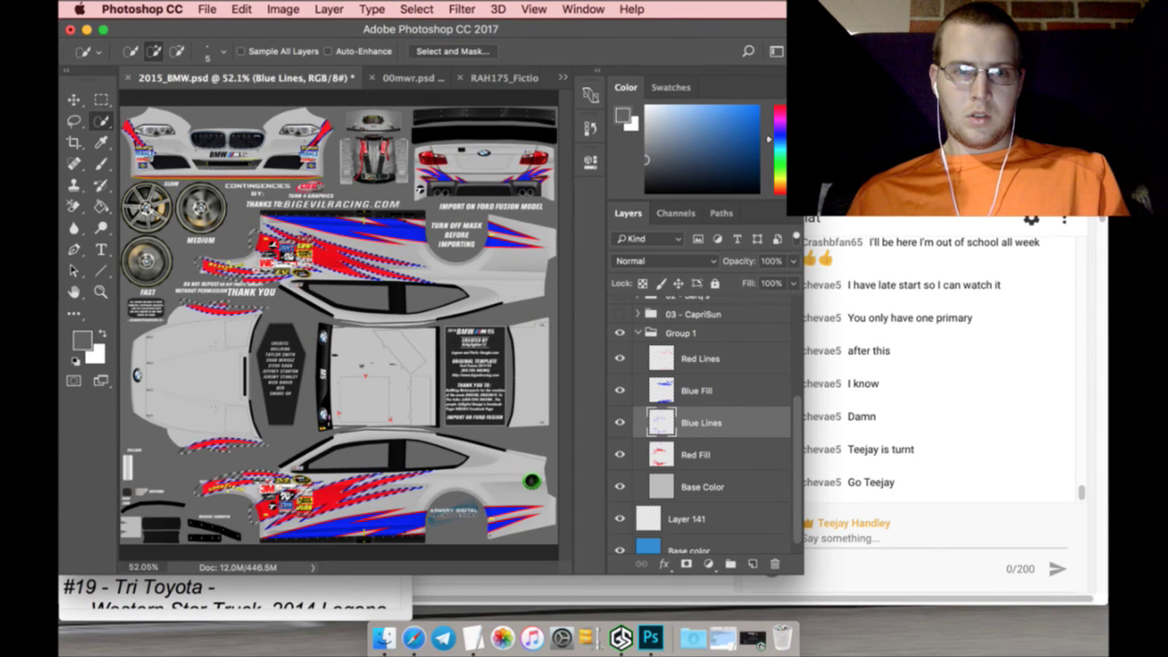
{"action": "key", "text": "b"}
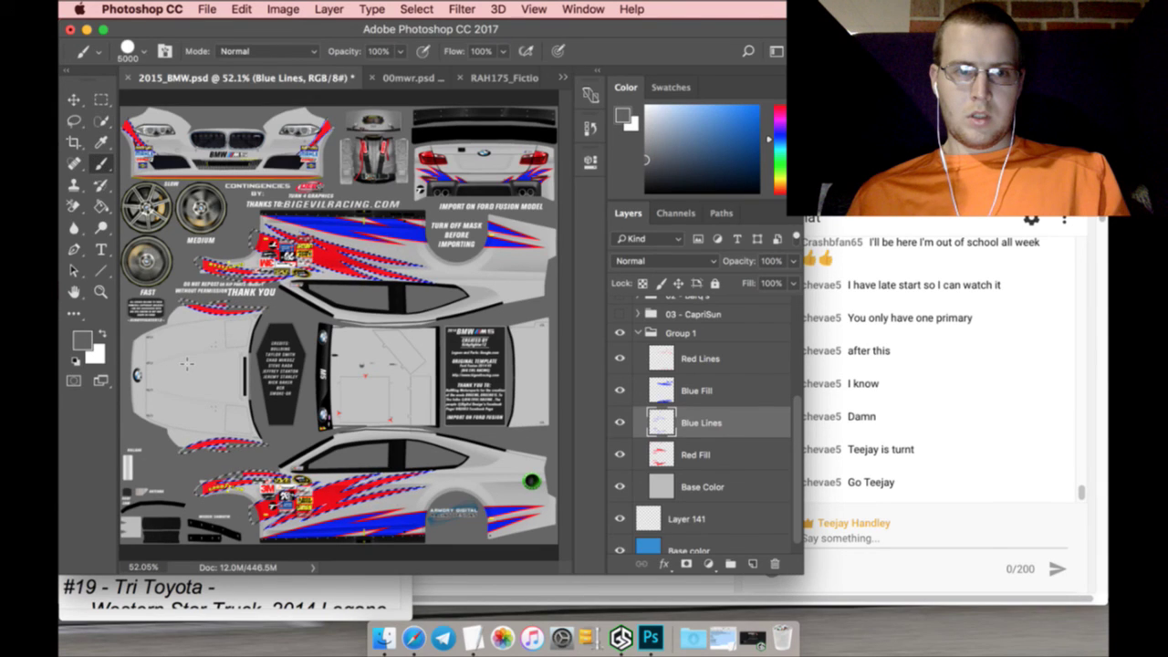
{"action": "key", "text": "Delete"}
{"action": "key", "text": "m"}
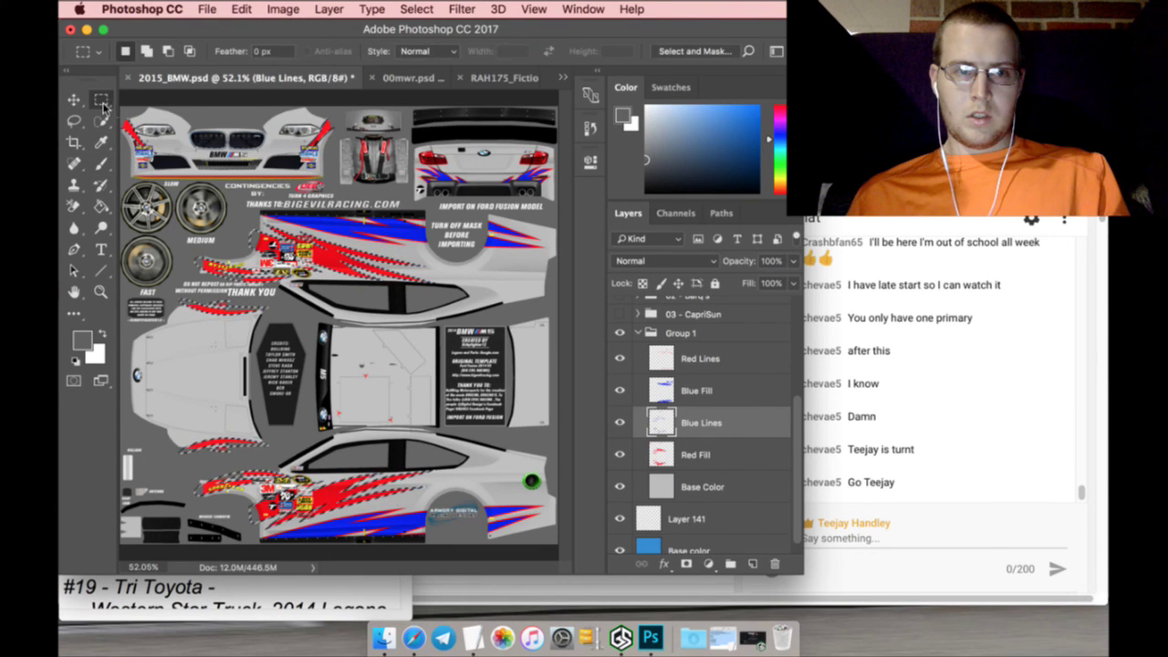
Select the stripe shapes on the Blue Fill layer, recolor them the same dark gray, and deselect
{"action": "left_click", "coordinate": [708, 391]}
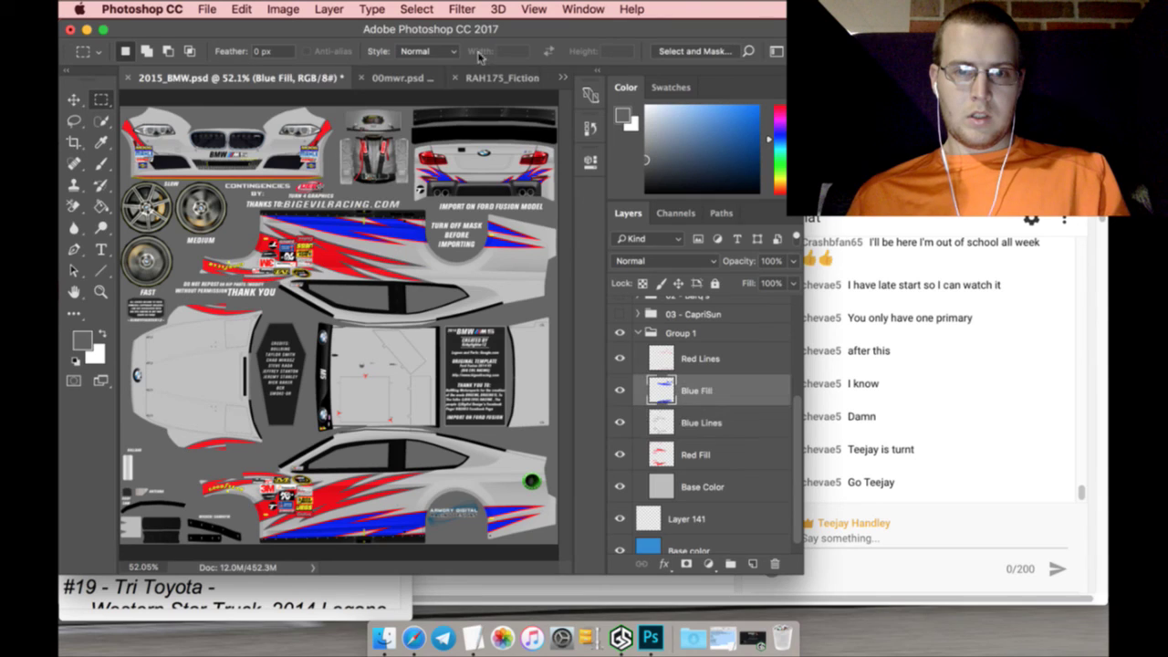
{"action": "left_click", "coordinate": [416, 9]}
{"action": "left_click", "coordinate": [402, 46]}
{"action": "left_click", "coordinate": [105, 121]}
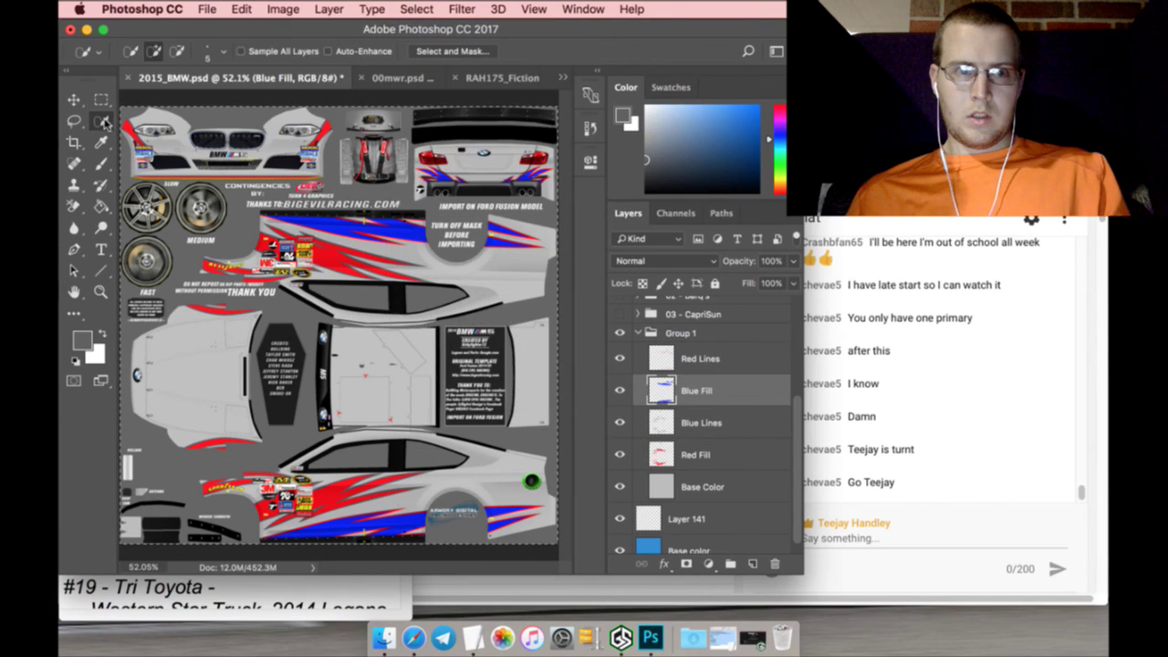
{"action": "key", "text": "b"}
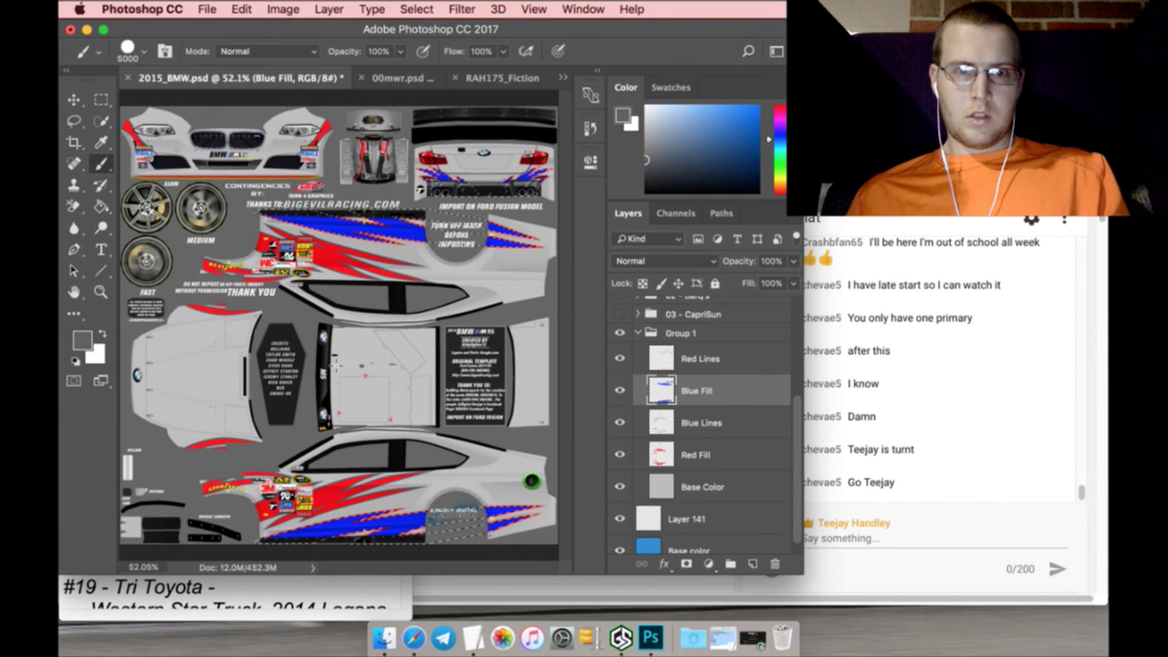
{"action": "key", "text": "Delete"}
{"action": "key", "text": "m"}
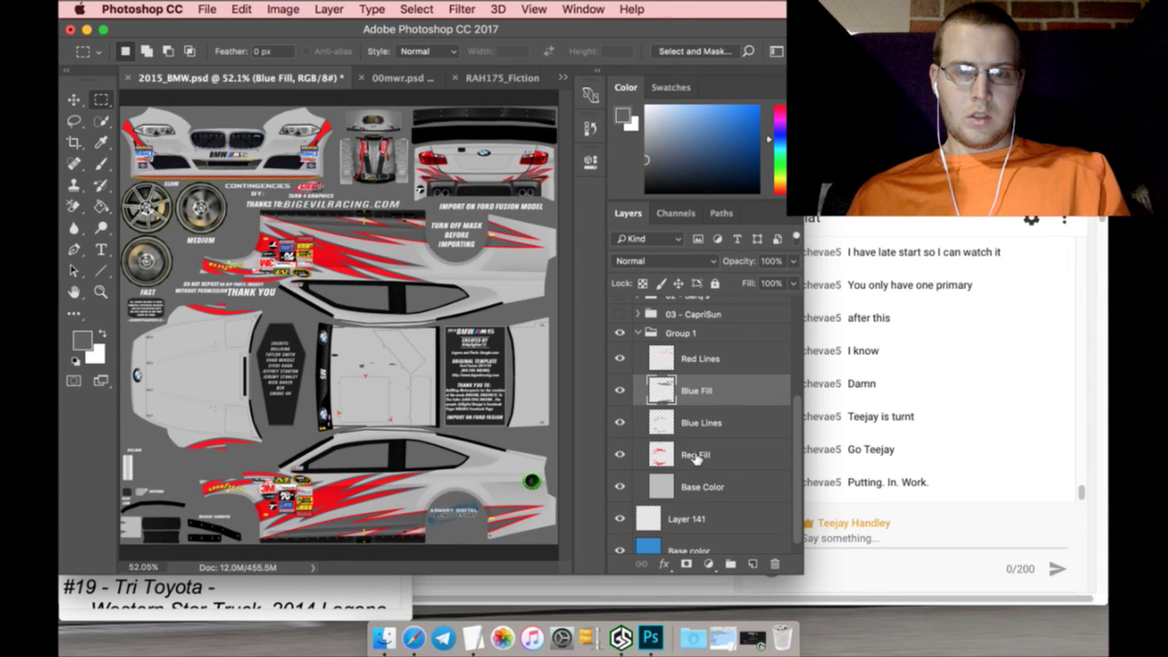
Select the flame shapes on the Red Fill layer, recolor them white, and deselect
{"action": "scroll", "coordinate": [693, 459], "scroll_direction": "up", "scroll_amount": 1}
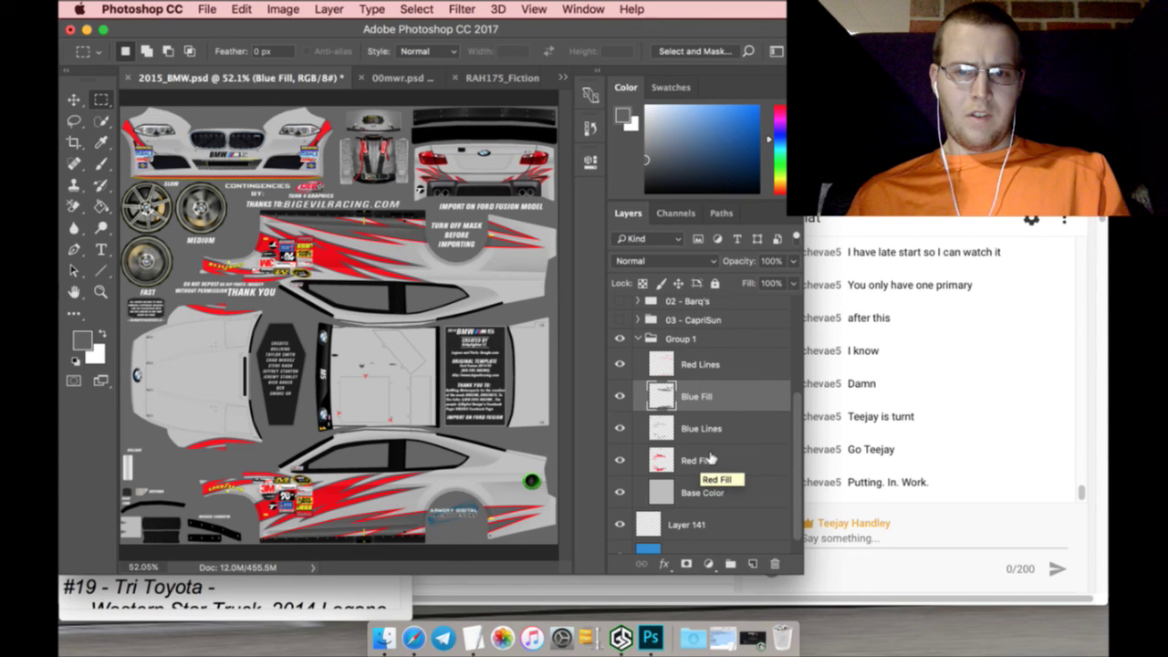
{"action": "left_click", "coordinate": [710, 458]}
{"action": "left_click", "coordinate": [416, 9]}
{"action": "left_click", "coordinate": [428, 29]}
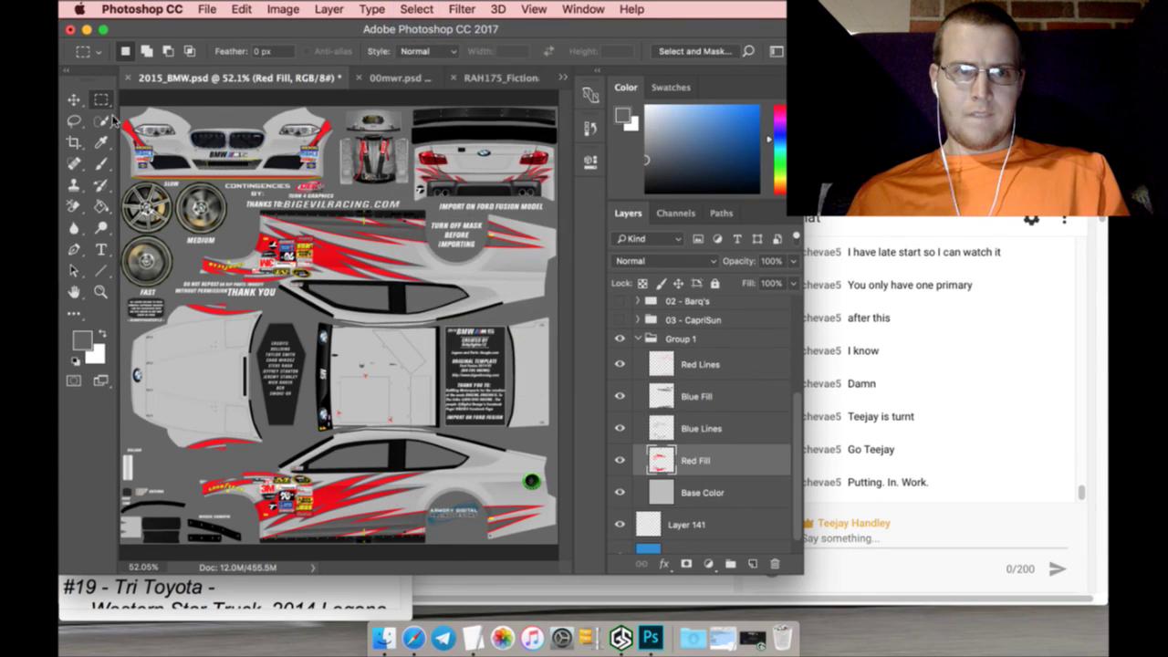
{"action": "key", "text": "w"}
{"action": "key", "text": "x"}
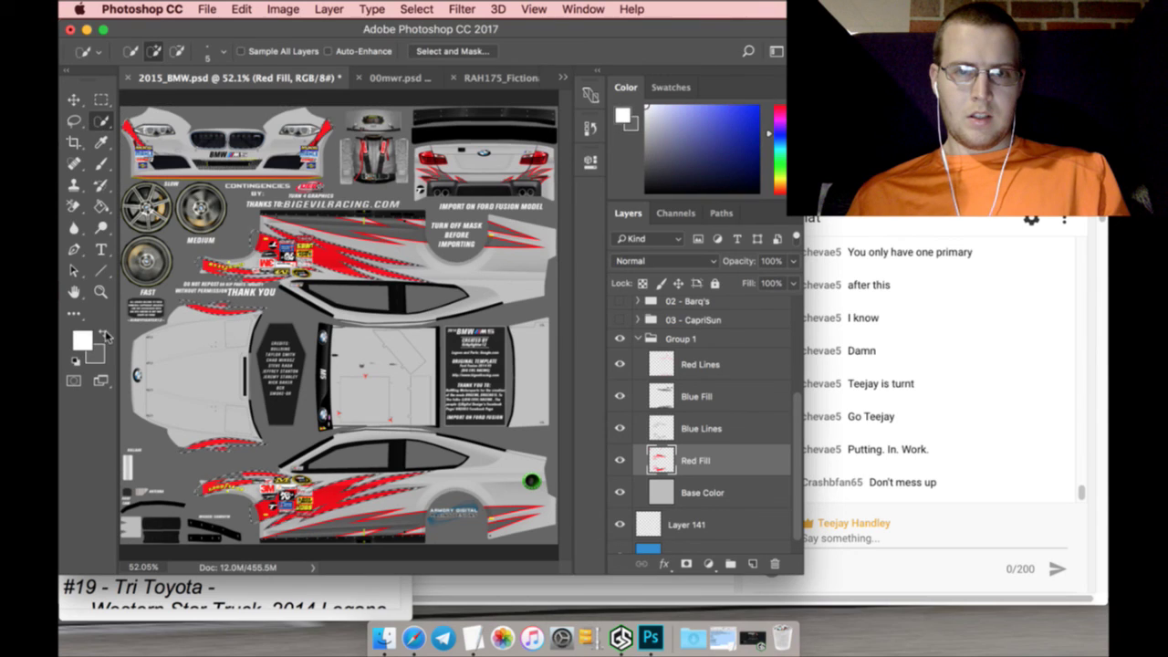
{"action": "left_click", "coordinate": [102, 165]}
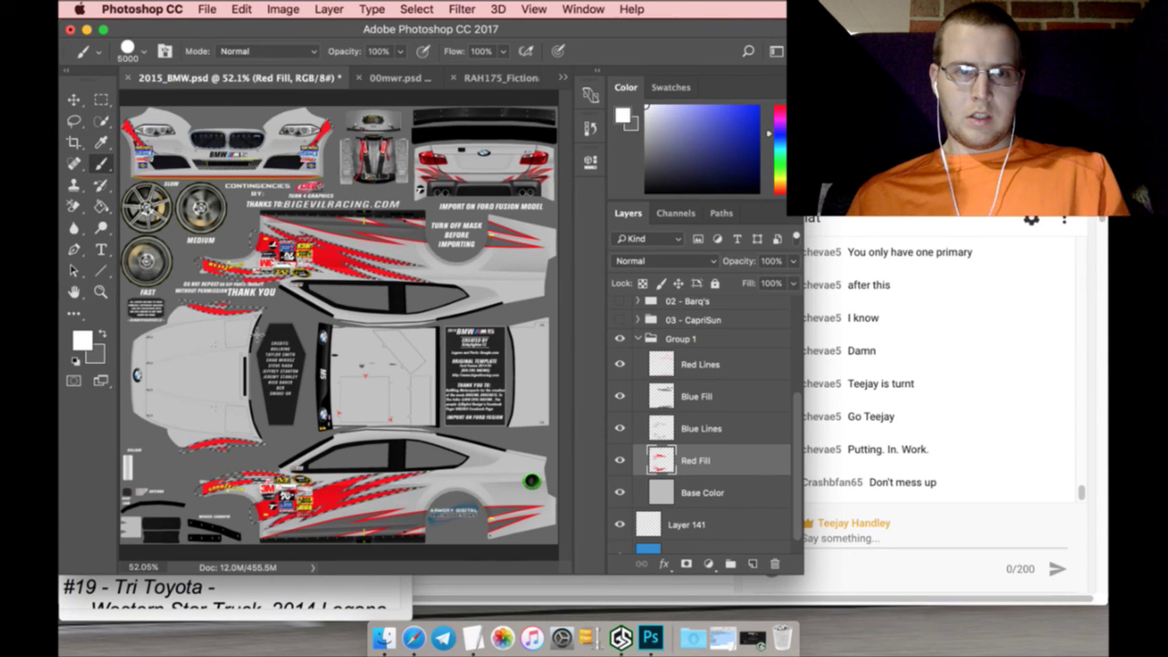
{"action": "key", "text": "shift+alt+BackSpace"}
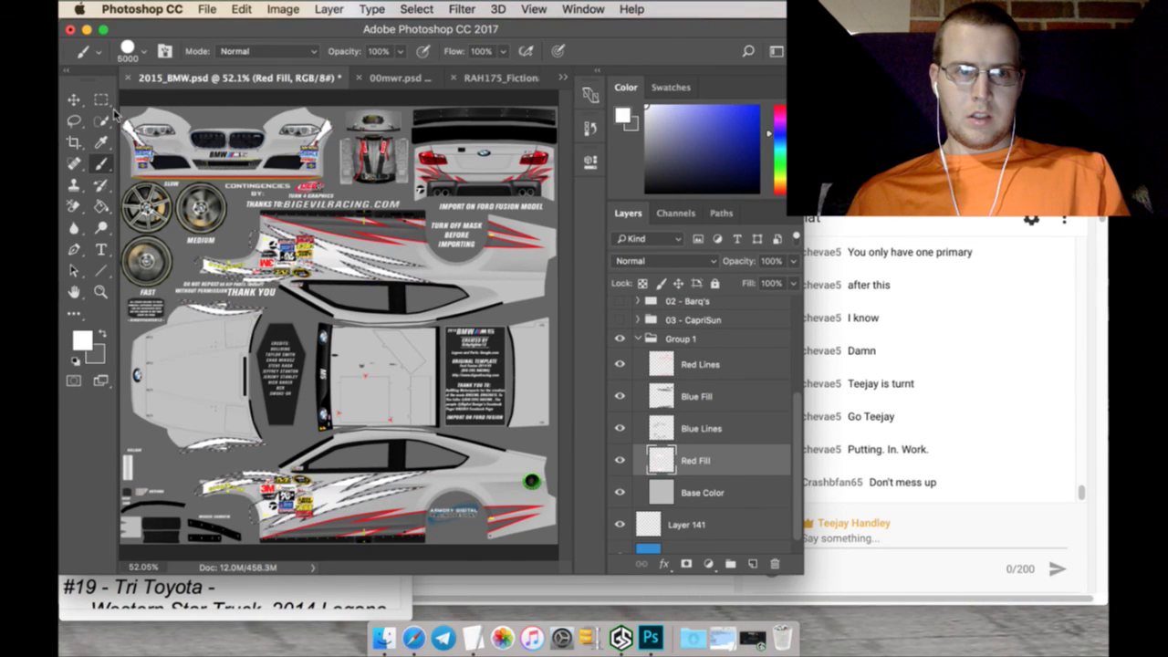
{"action": "key", "text": "m"}
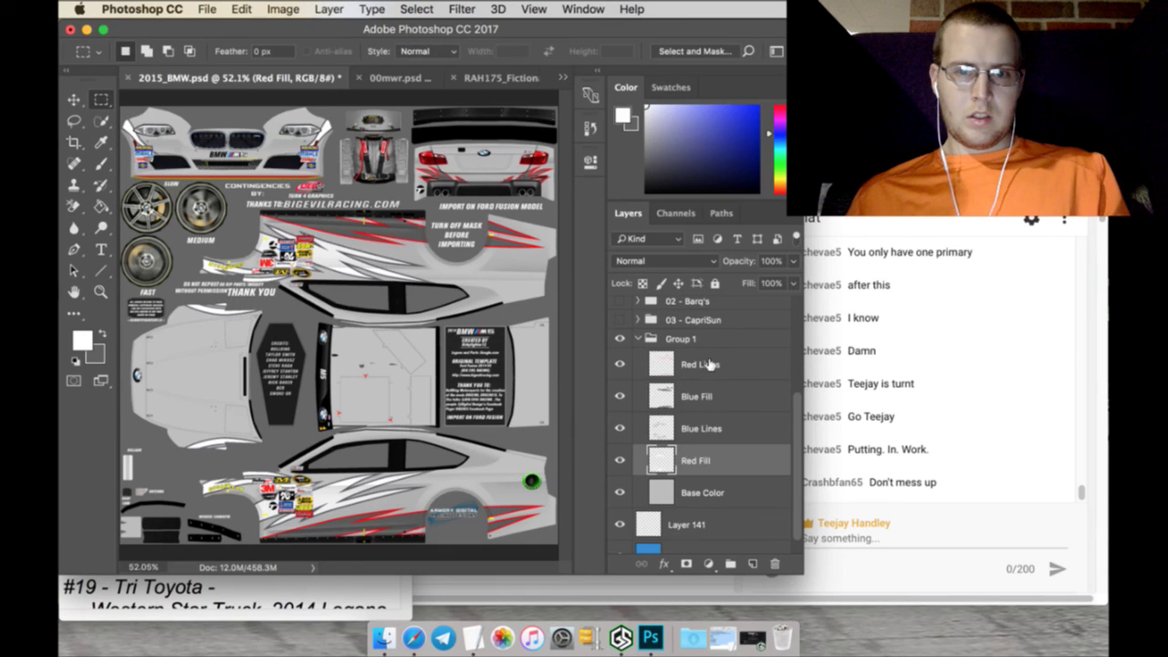
Select the outlines on the Red Lines layer, recolor them white, and deselect
{"action": "left_click", "coordinate": [710, 363]}
{"action": "left_click", "coordinate": [419, 9]}
{"action": "left_click", "coordinate": [429, 54]}
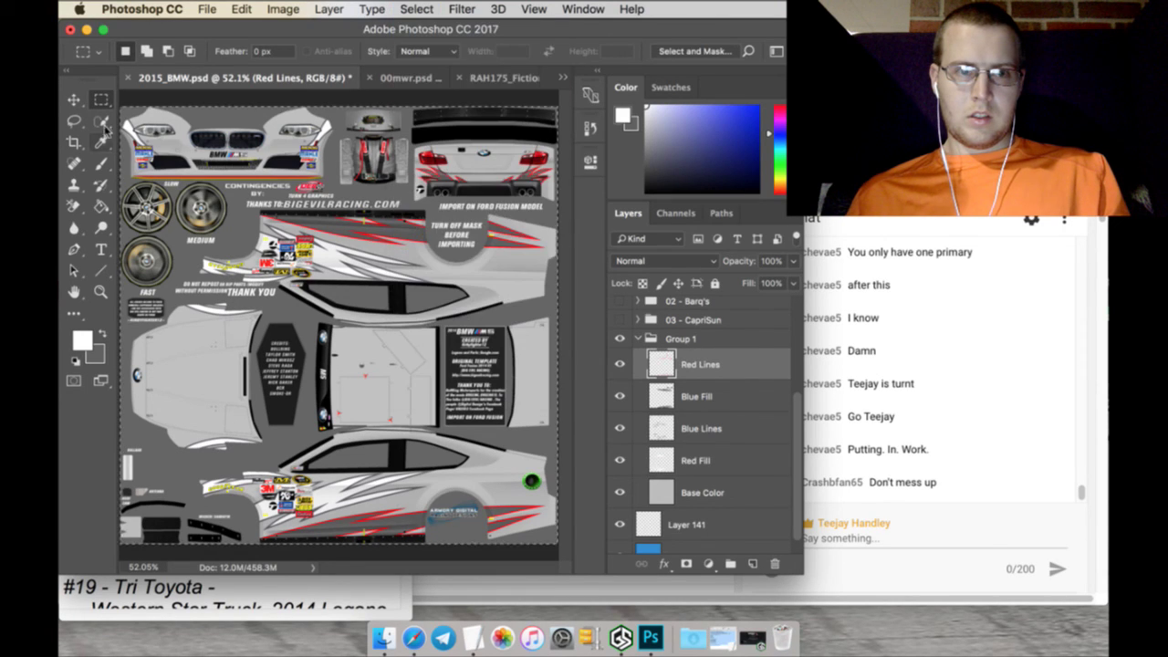
{"action": "left_click", "coordinate": [100, 121]}
{"action": "left_click", "coordinate": [101, 163]}
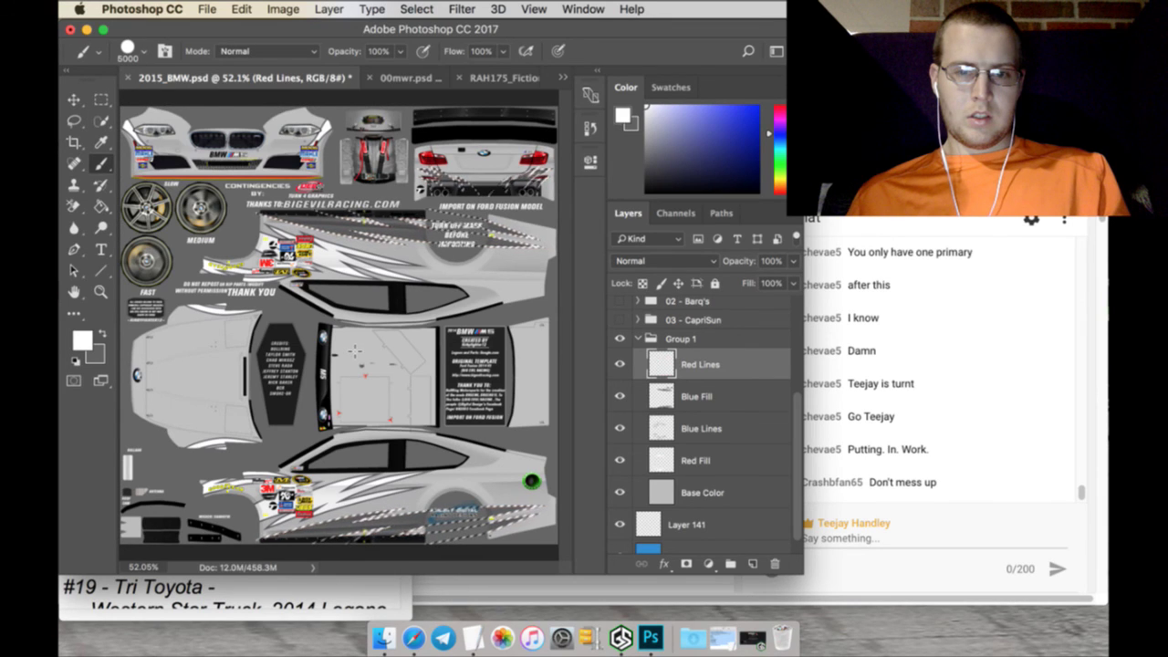
{"action": "left_click", "coordinate": [102, 99]}
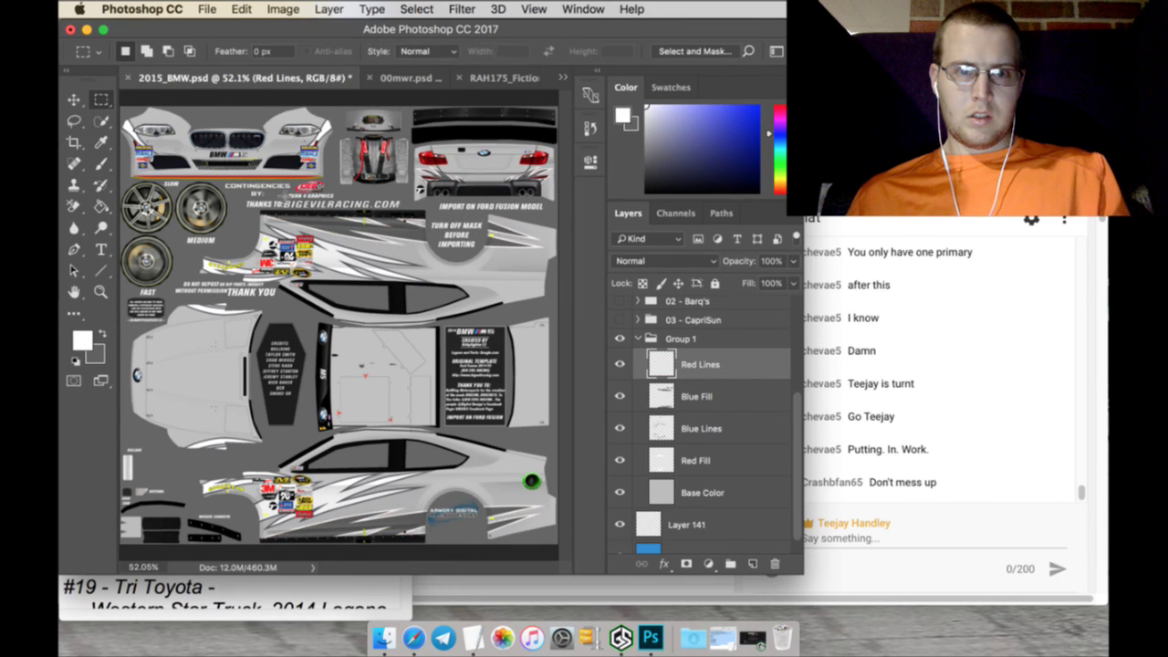
Switch to Safari and search Google Images for "diet coke logo png"
{"action": "key", "text": "super+Tab"}
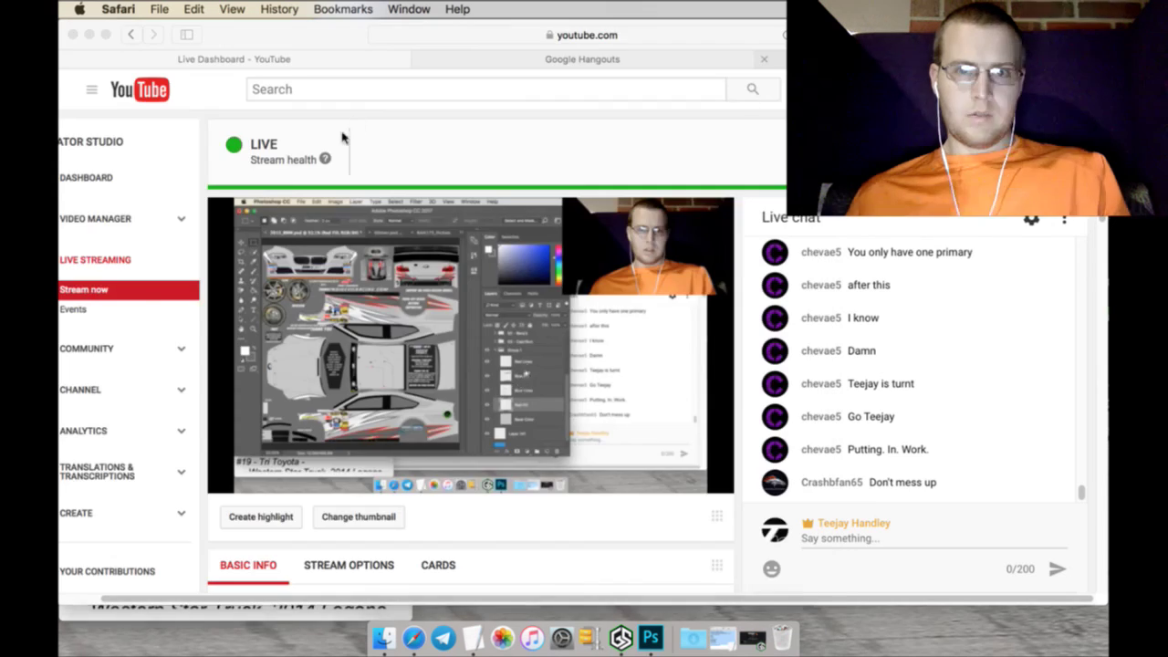
{"action": "key", "text": "ctrl+Tab"}
{"action": "left_click_drag", "start_coordinate": [252, 108], "coordinate": [133, 108]}
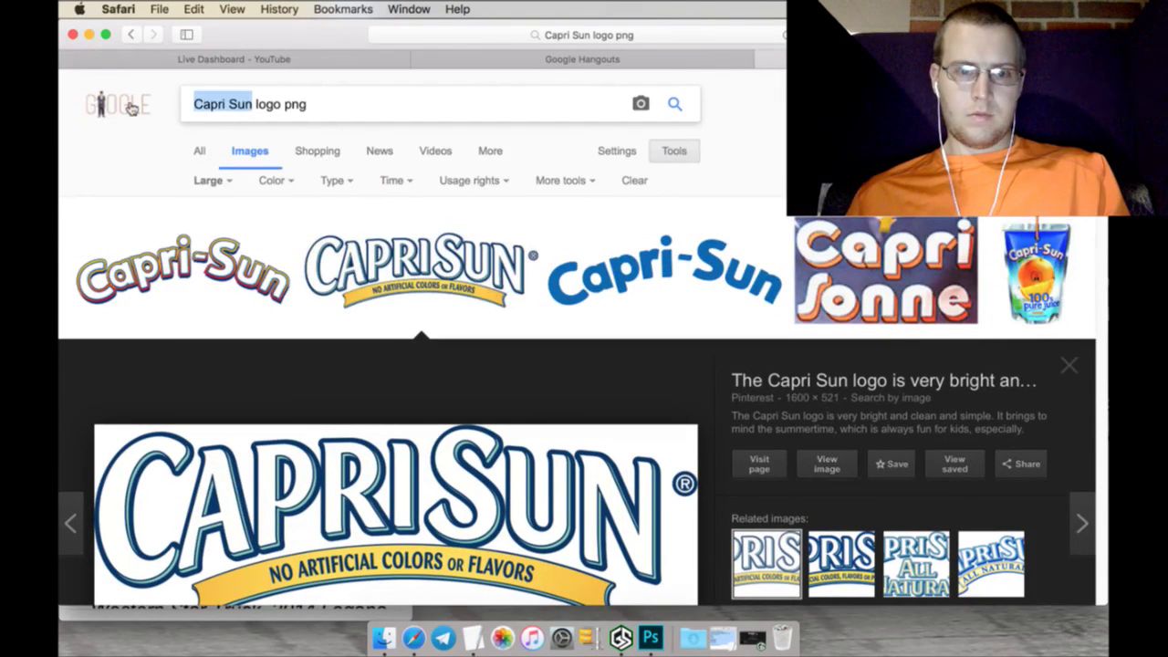
{"action": "type", "text": "diet coke"}
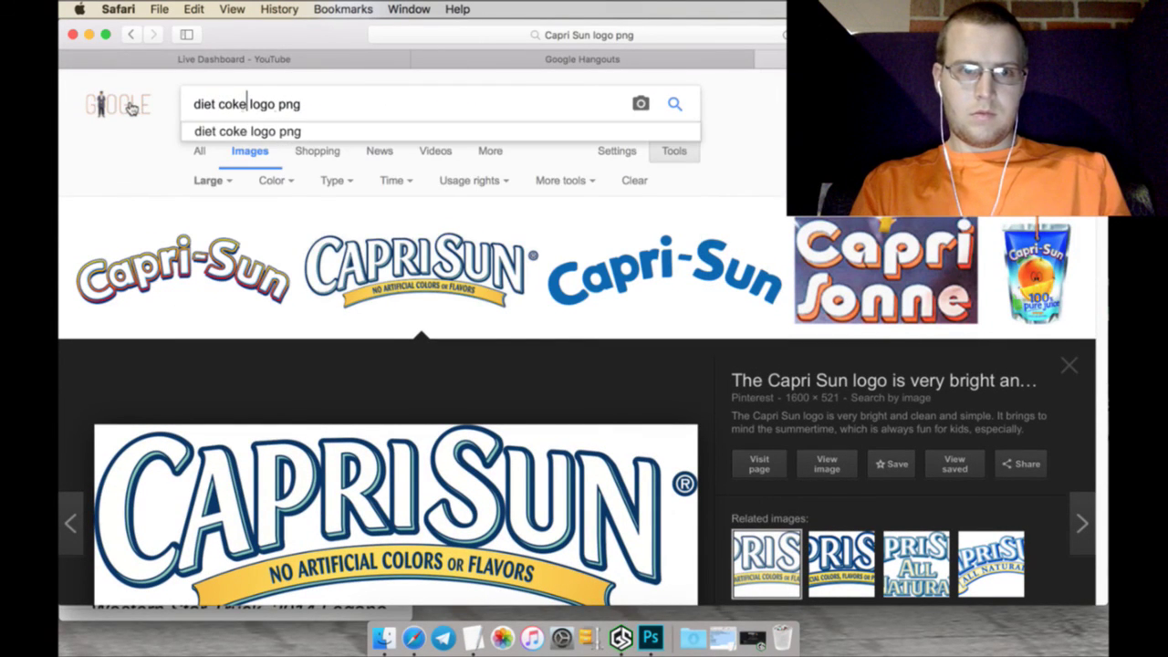
{"action": "key", "text": "Return"}
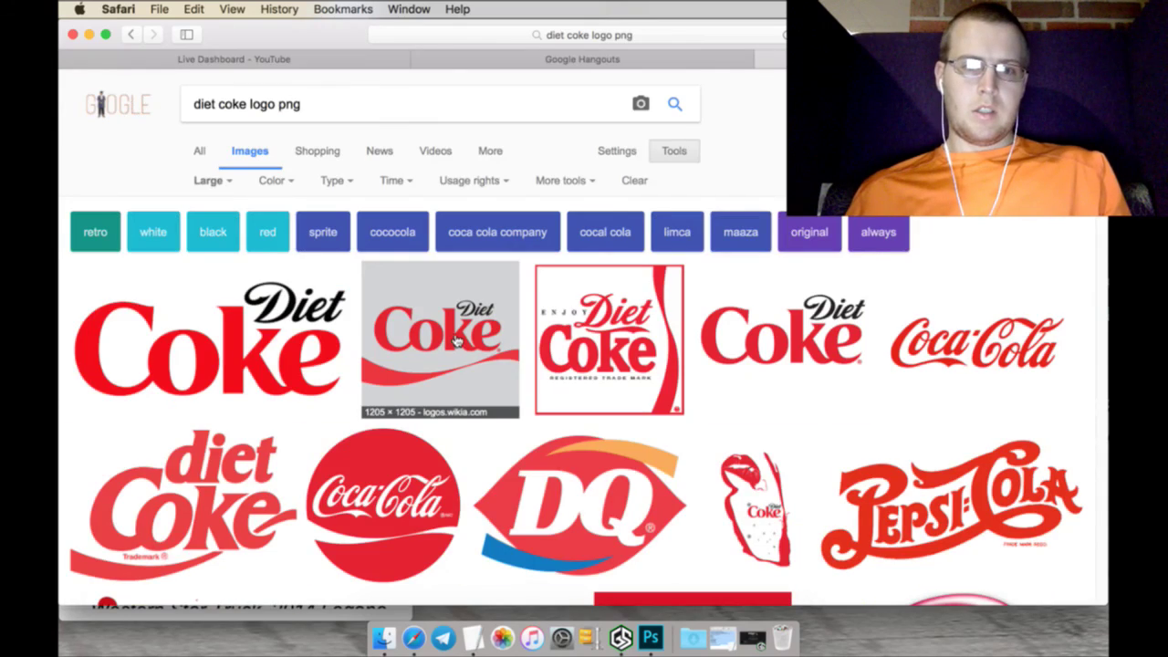
Browse the image results and open the preview of the red-and-black Diet Coke logo from Wikimedia Commons
{"action": "scroll", "coordinate": [454, 344], "scroll_direction": "down", "scroll_amount": 8}
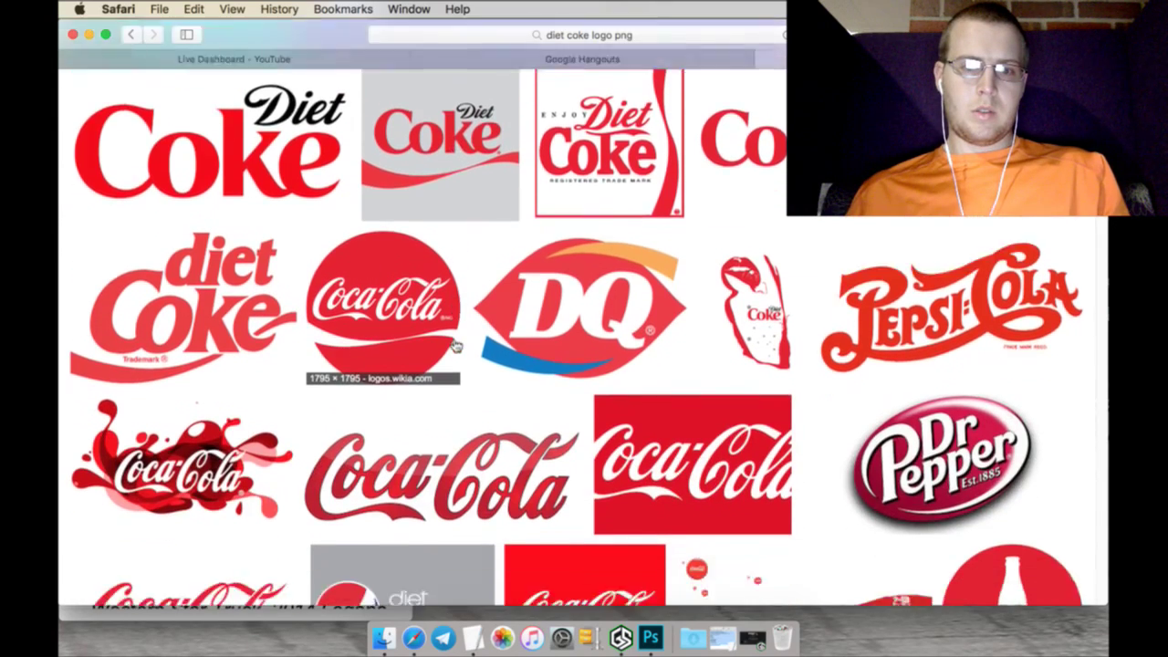
{"action": "scroll", "coordinate": [454, 344], "scroll_direction": "down", "scroll_amount": 6}
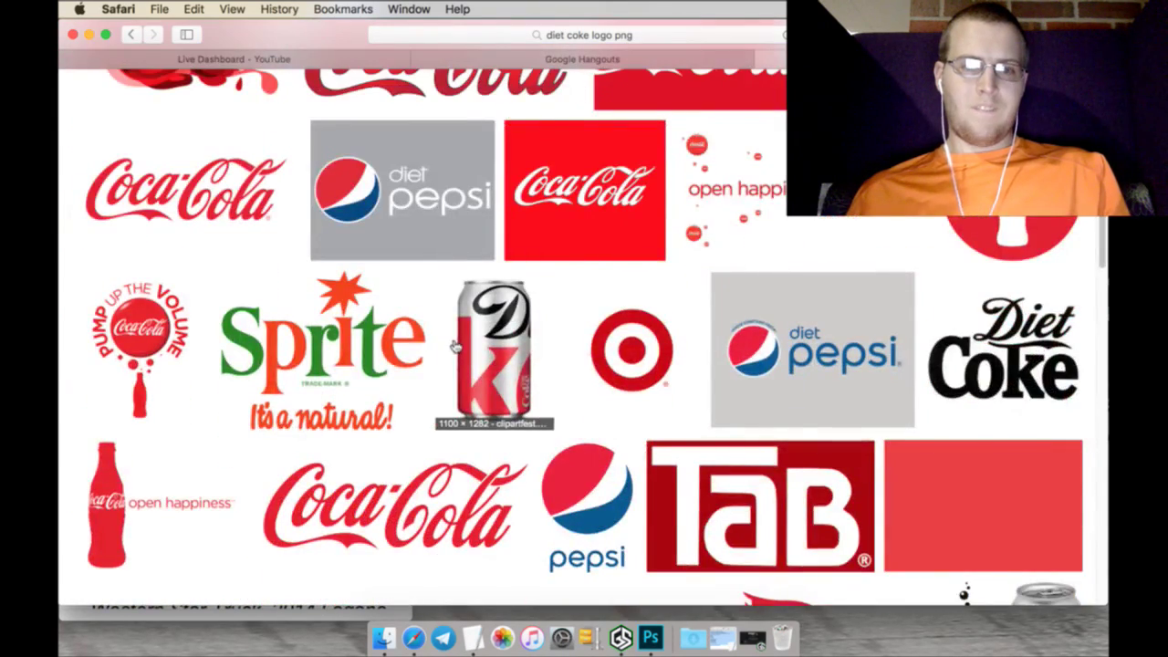
{"action": "scroll", "coordinate": [454, 345], "scroll_direction": "up", "scroll_amount": 10}
{"action": "left_click", "coordinate": [288, 355]}
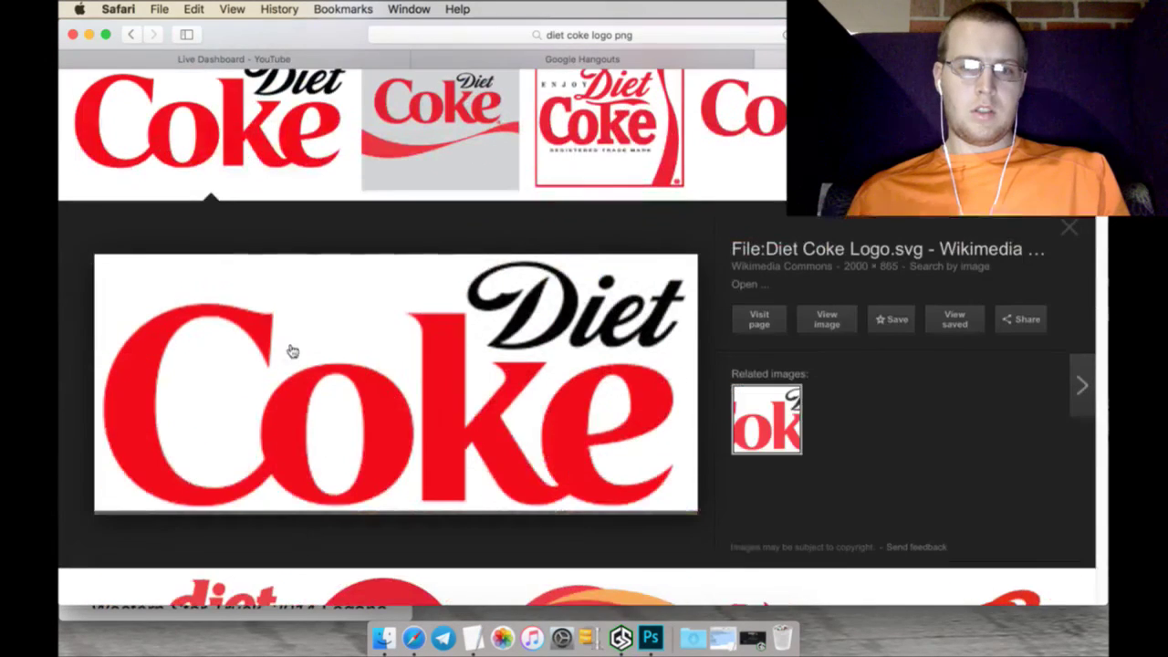
Open the full-size Diet Coke logo image and save it as Diet_Coke_Logo.png in the Logos folder
{"action": "right_click", "coordinate": [836, 326]}
{"action": "left_click", "coordinate": [901, 329]}
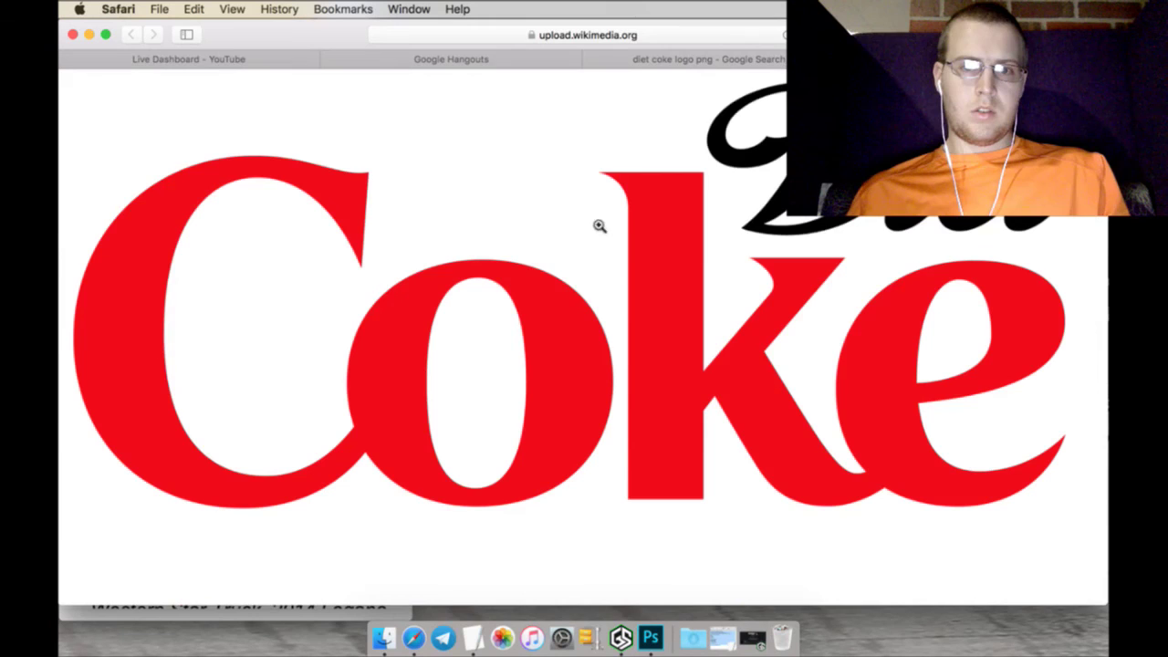
{"action": "right_click", "coordinate": [659, 226]}
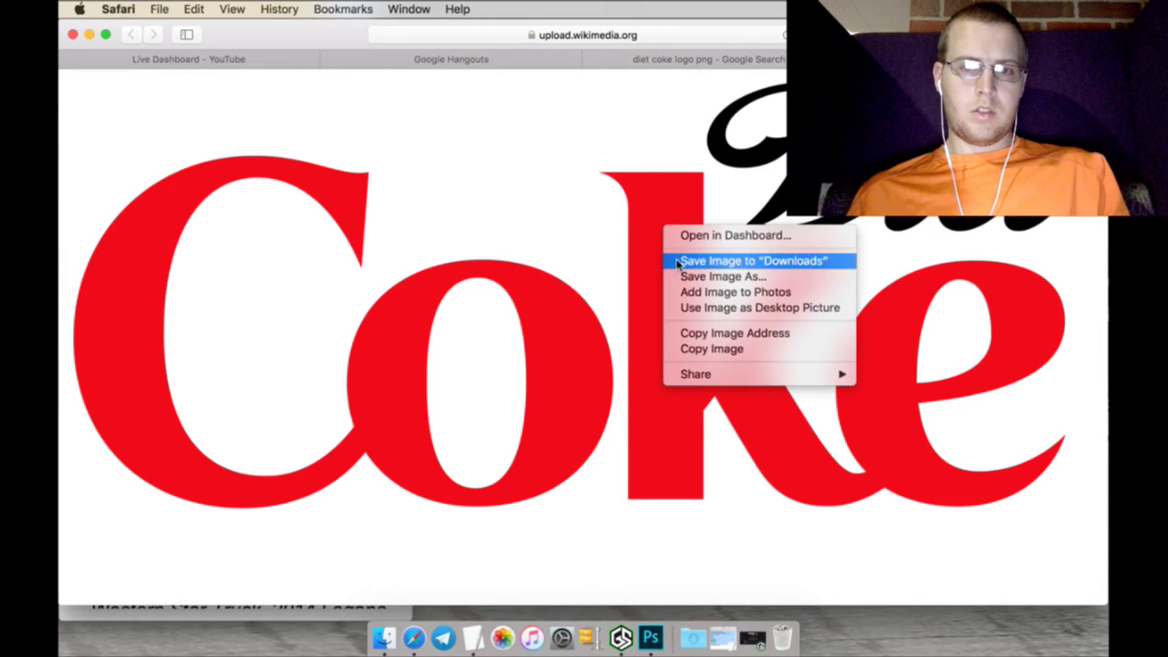
{"action": "left_click", "coordinate": [689, 279]}
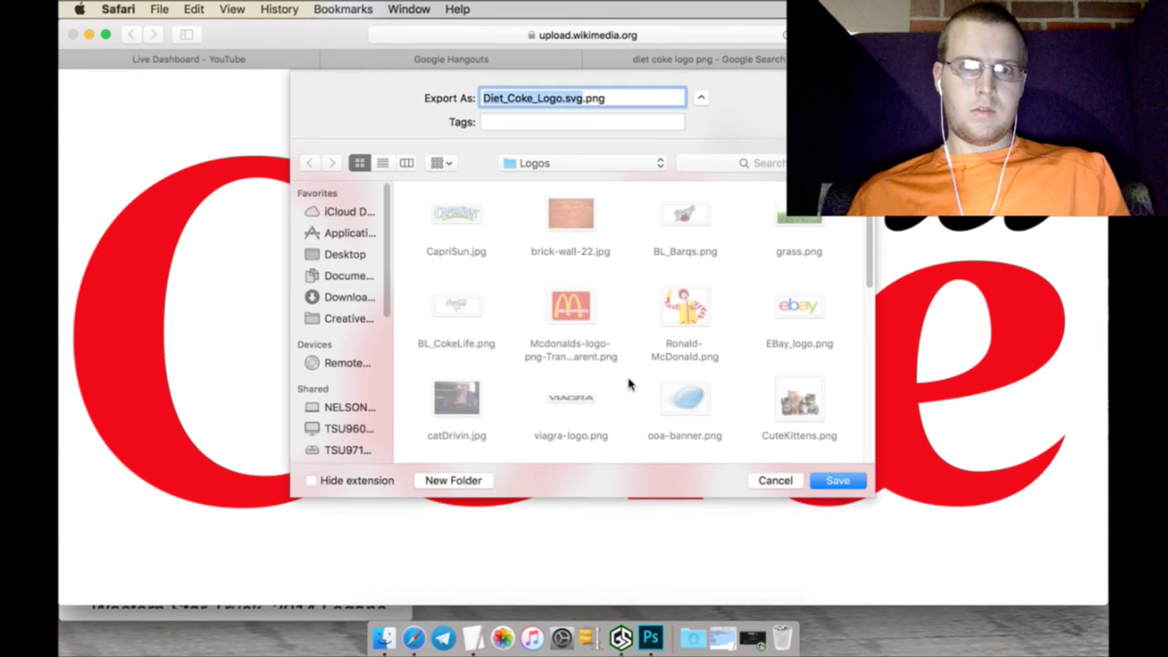
{"action": "key", "text": "Right"}
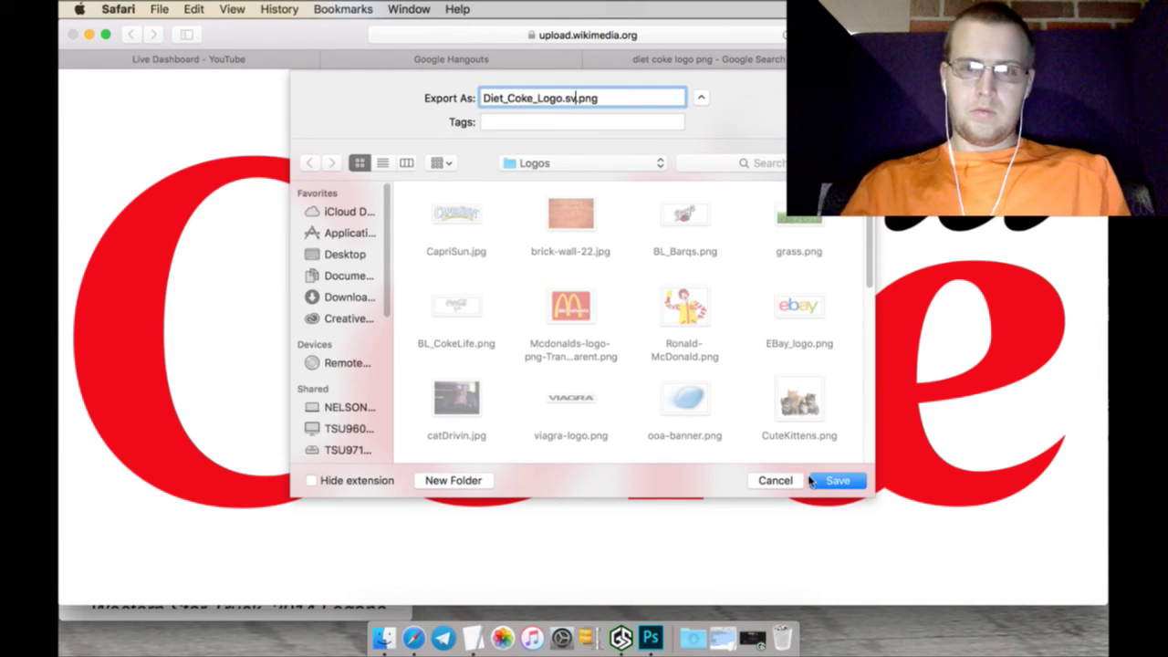
{"action": "left_click", "coordinate": [811, 480]}
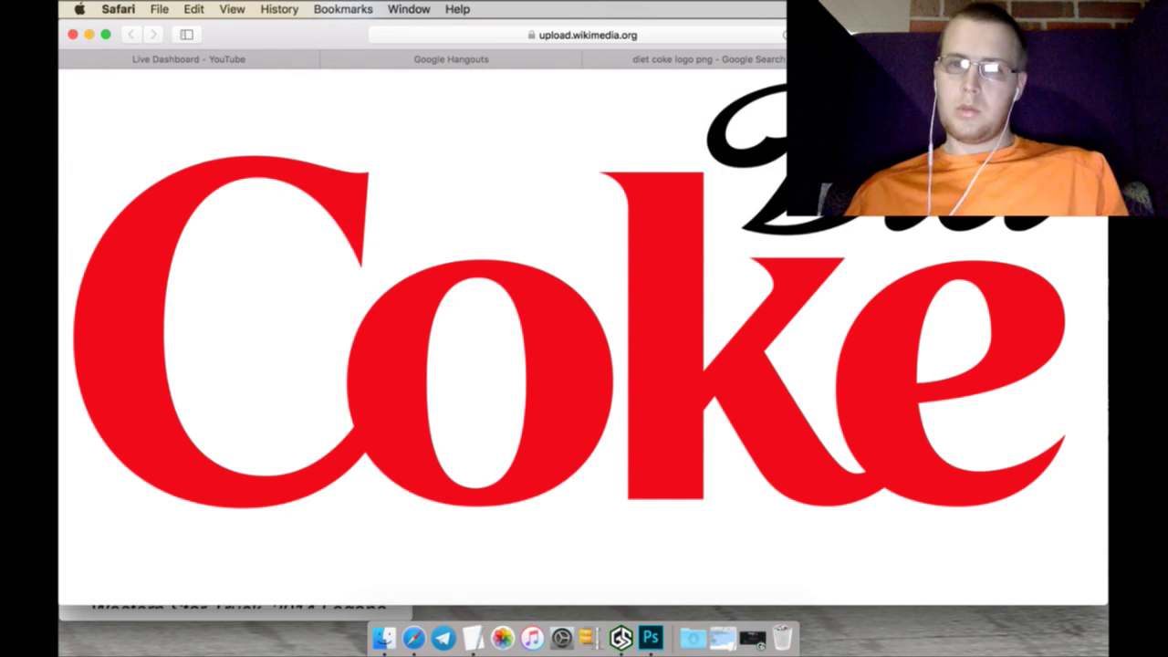
Close the logo image page, switch to Photoshop and open Diet_Coke_Logo.png from the Logos folder
{"action": "key", "text": "super+w"}
{"action": "left_click", "coordinate": [299, 66]}
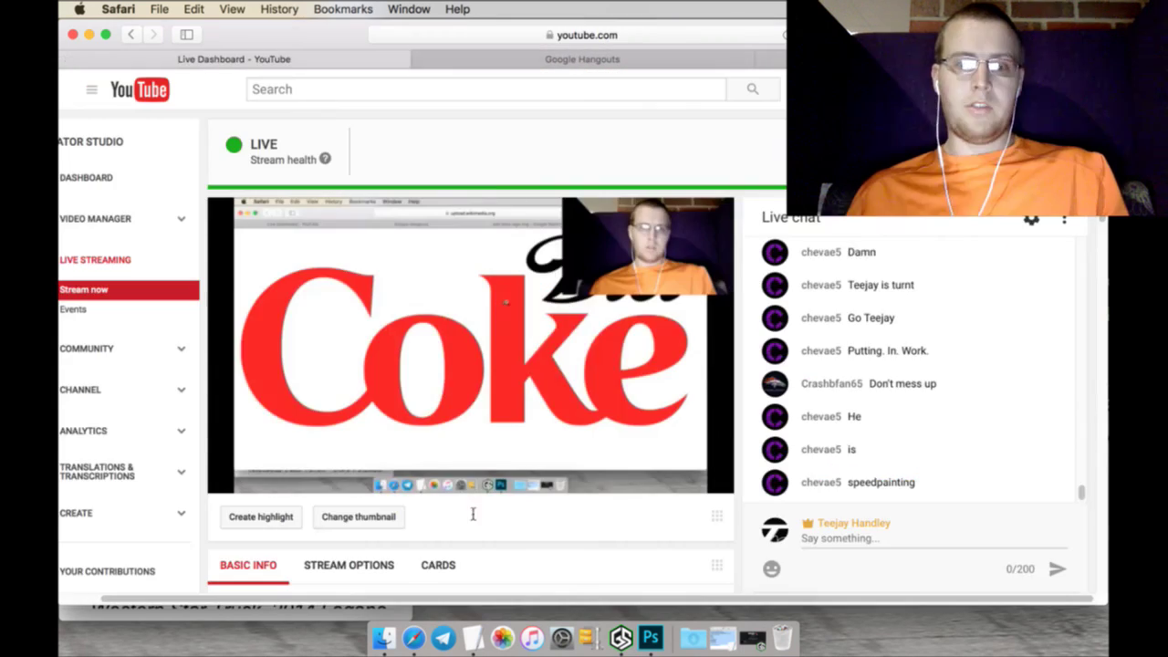
{"action": "left_click", "coordinate": [650, 639]}
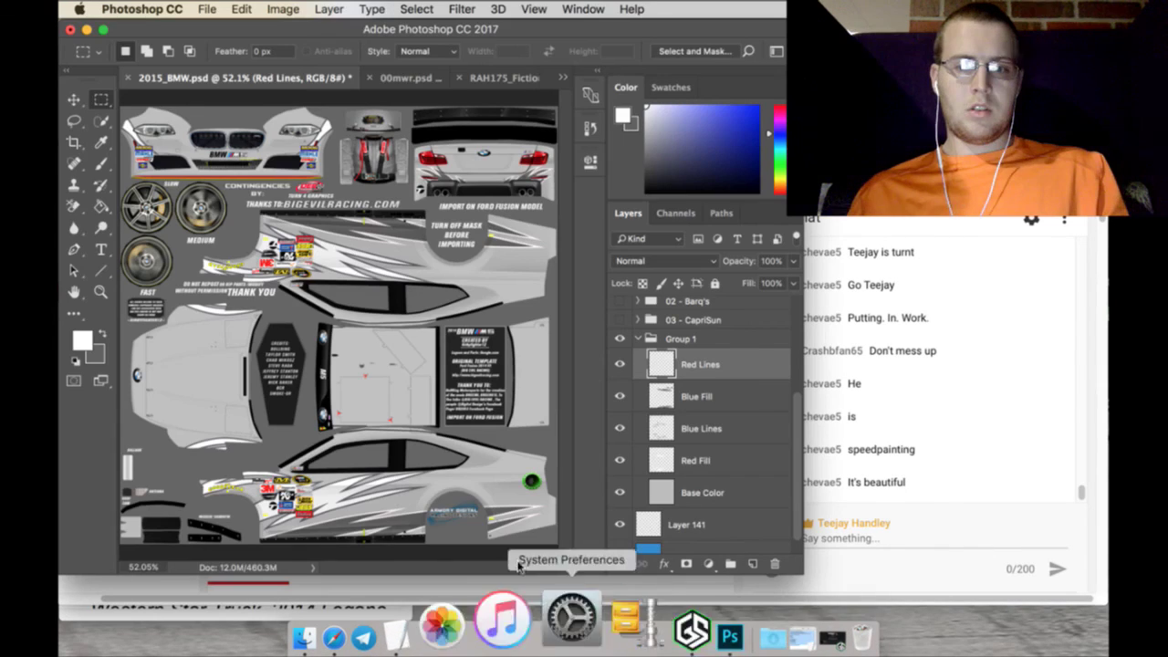
{"action": "left_click", "coordinate": [206, 9]}
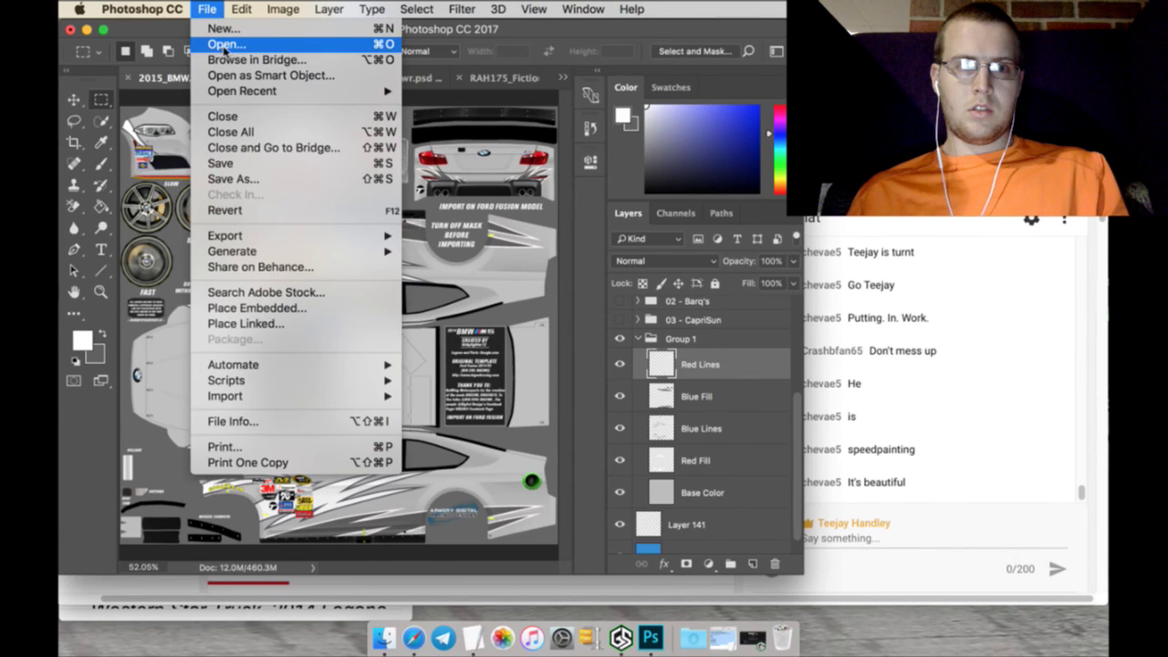
{"action": "left_click", "coordinate": [420, 188]}
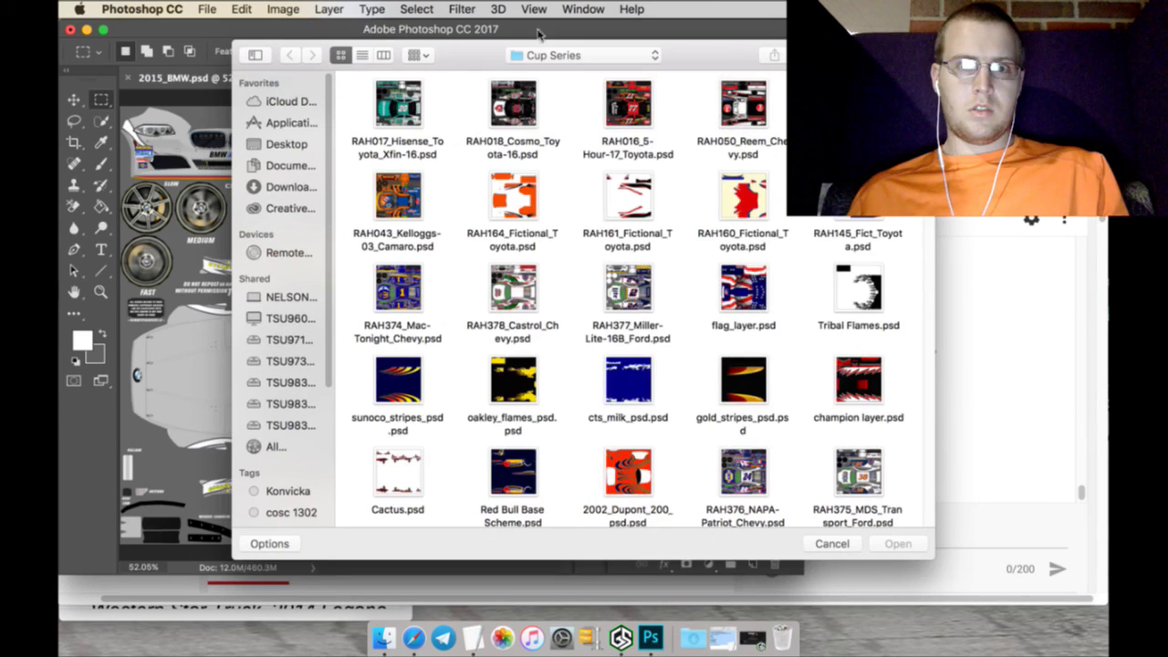
{"action": "left_click", "coordinate": [544, 55]}
{"action": "left_click", "coordinate": [544, 213]}
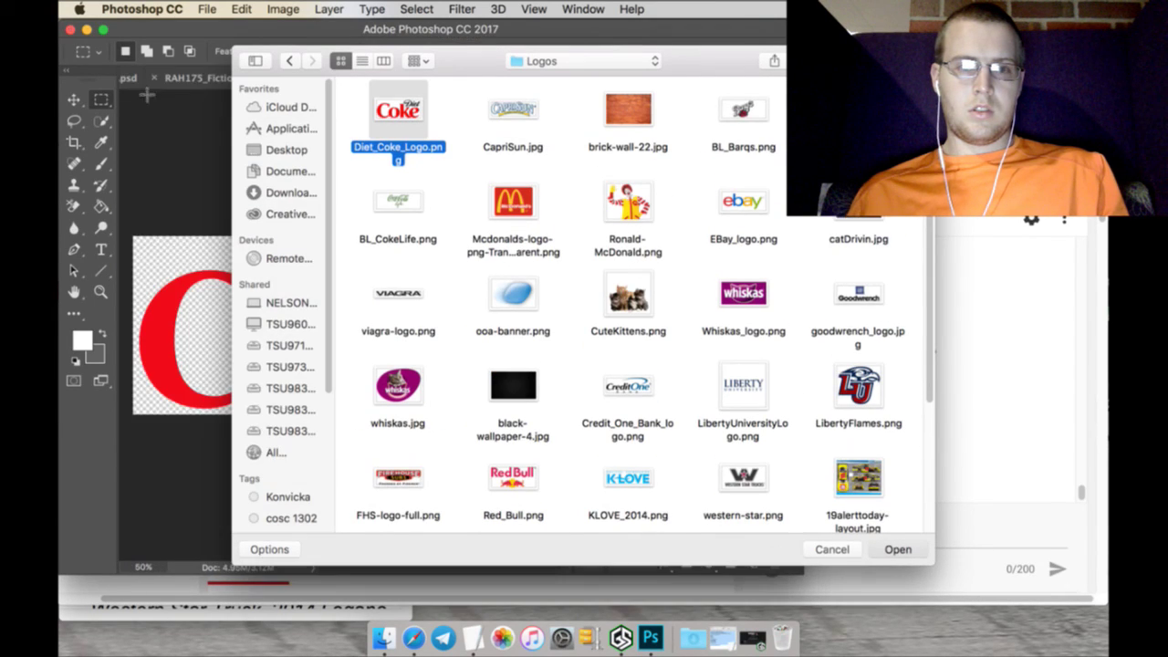
{"action": "key", "text": "Return"}
Close the RAH175_Fictional_Ford.psd document and bring the Diet Coke logo into 2015_BMW.psd
{"action": "left_click", "coordinate": [74, 100]}
{"action": "left_click_drag", "start_coordinate": [244, 284], "coordinate": [139, 76]}
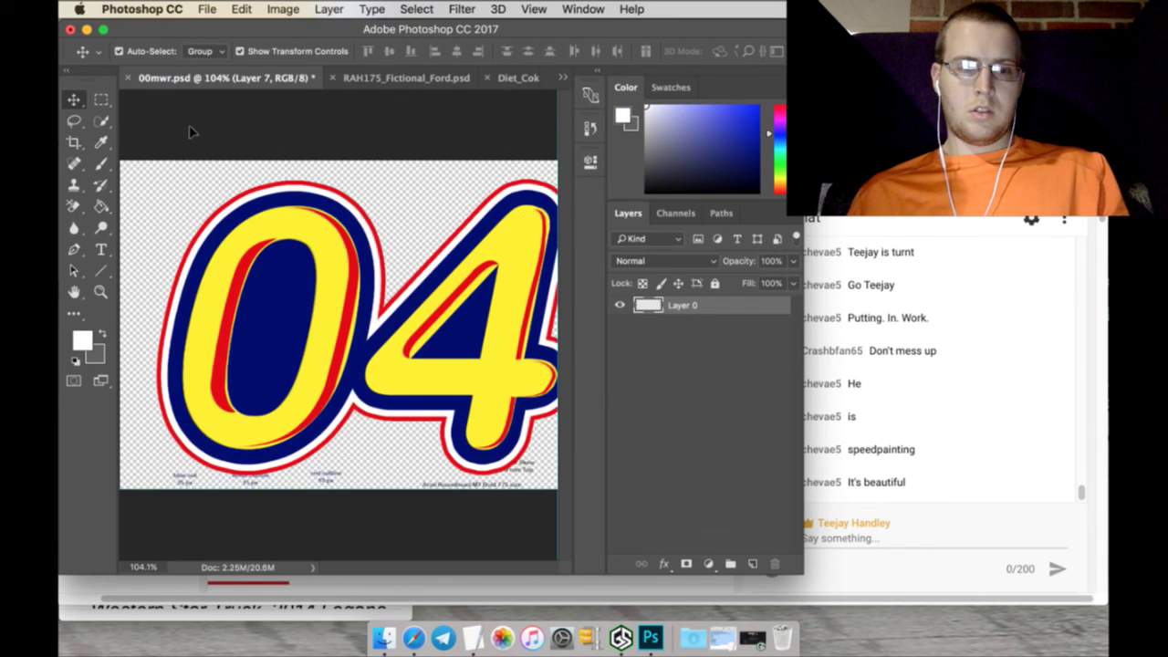
{"action": "left_click_drag", "start_coordinate": [190, 132], "coordinate": [304, 114]}
{"action": "left_click_drag", "start_coordinate": [492, 87], "coordinate": [454, 89]}
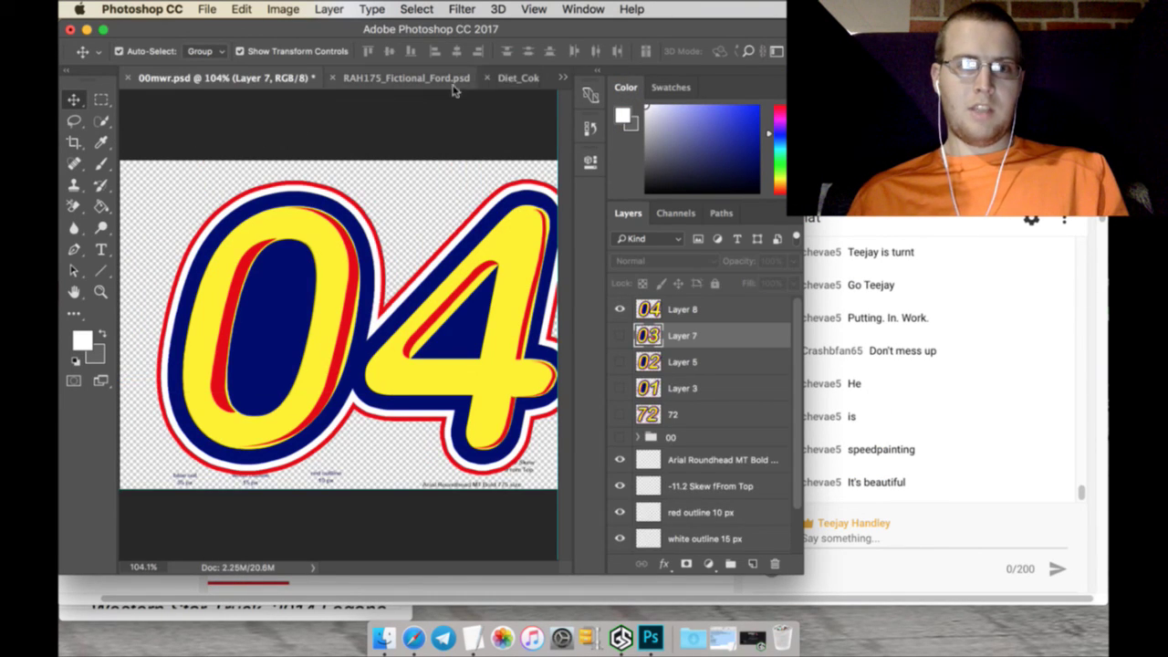
{"action": "left_click", "coordinate": [333, 79]}
{"action": "left_click", "coordinate": [515, 238]}
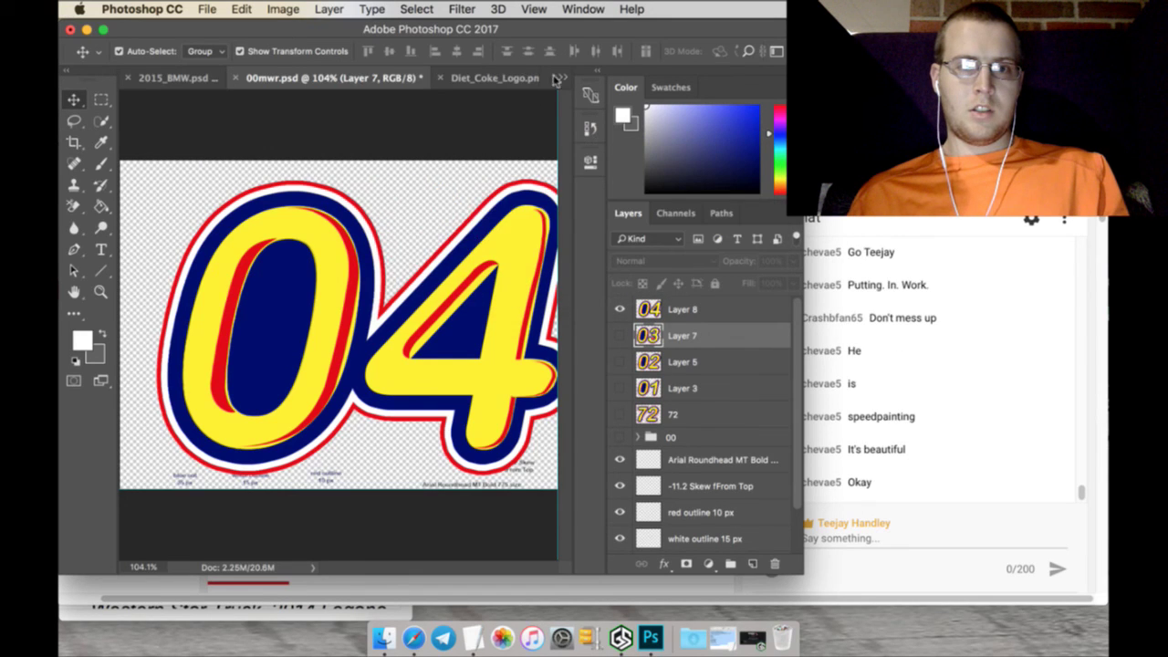
{"action": "left_click", "coordinate": [484, 81]}
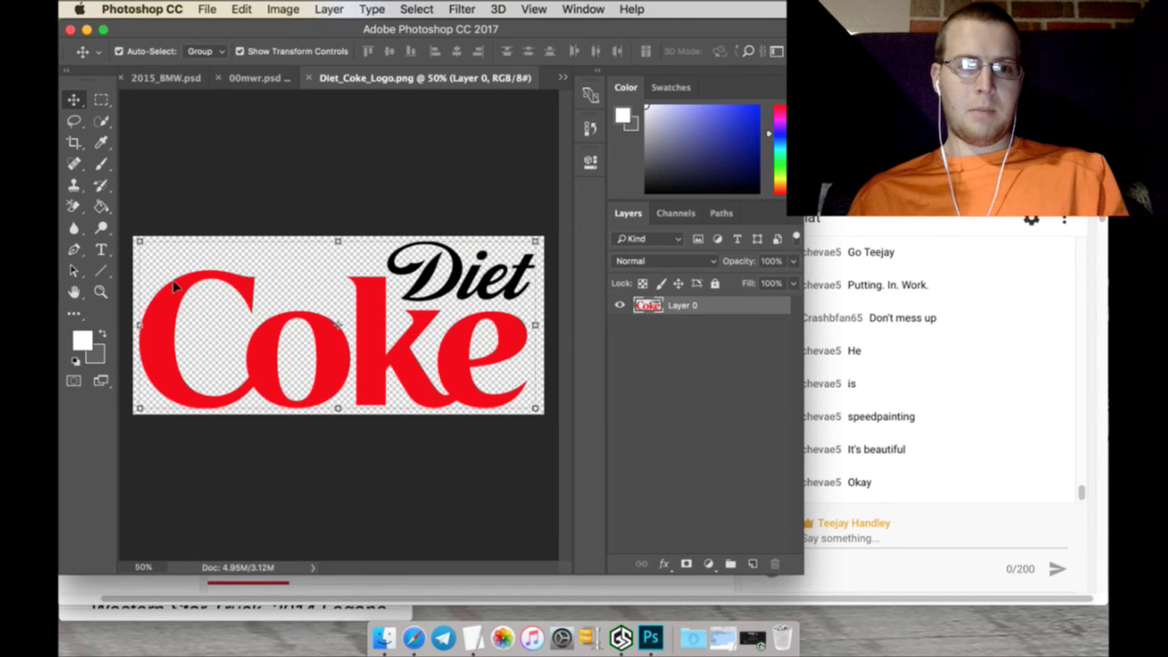
{"action": "left_click_drag", "start_coordinate": [175, 286], "coordinate": [201, 190]}
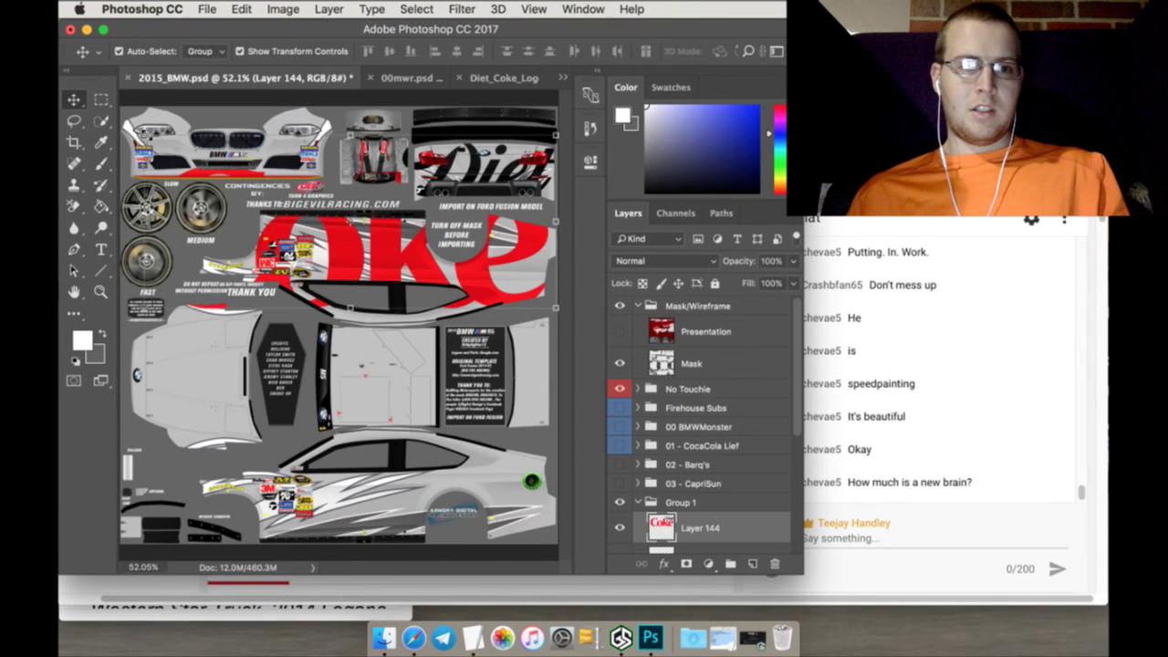
Rotate the Diet Coke logo 90°, scale it to about 32%, place it across the car's hood and apply the transformation
{"action": "key", "text": "ctrl+t"}
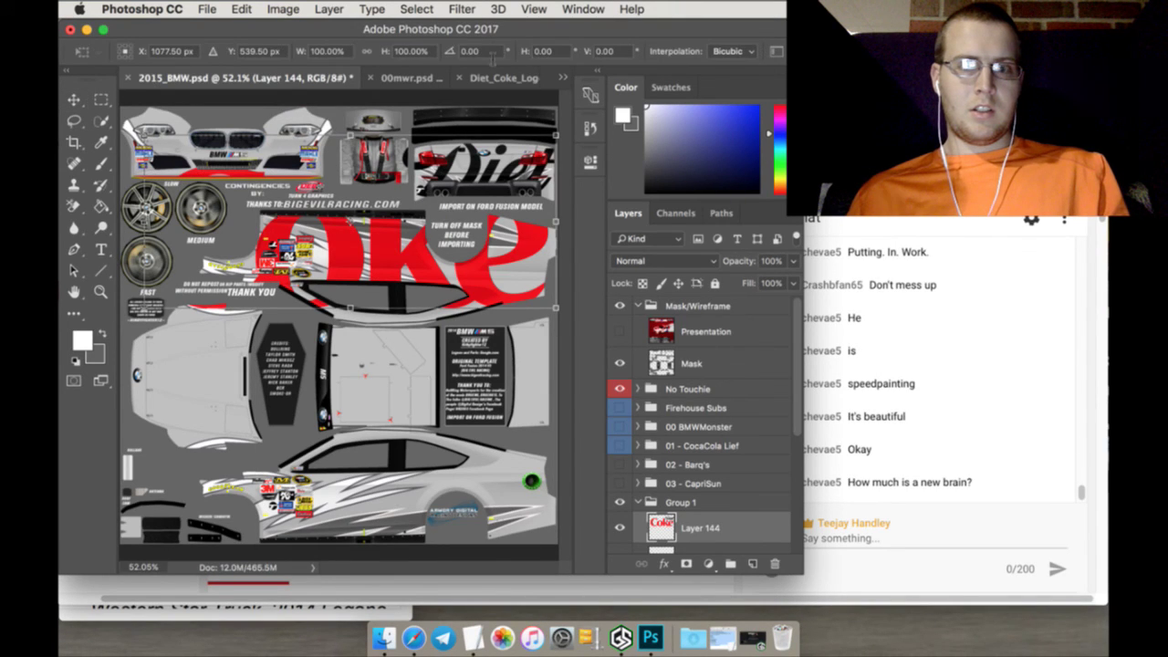
{"action": "type", "text": "90"}
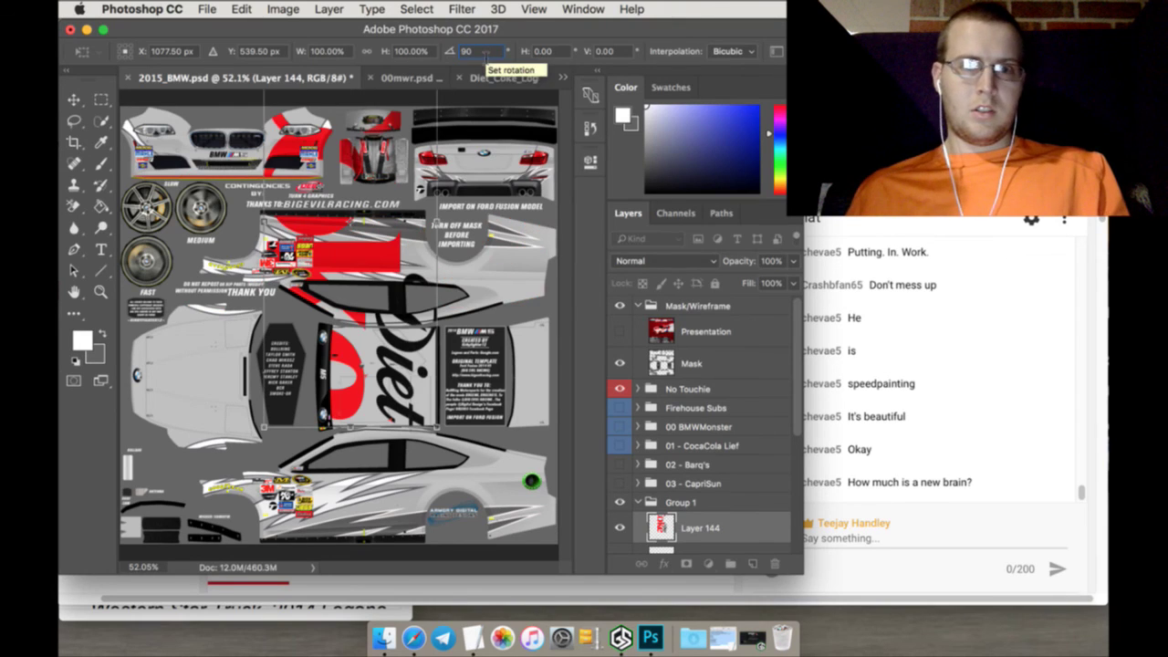
{"action": "left_click_drag", "start_coordinate": [439, 426], "coordinate": [218, 374]}
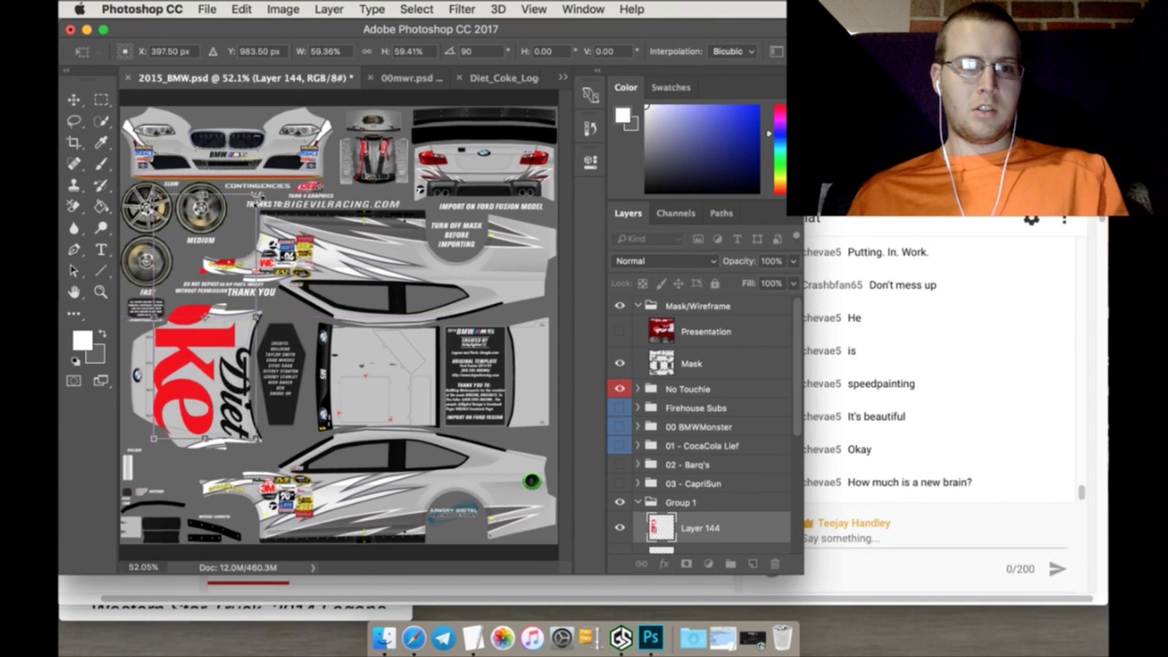
{"action": "left_click_drag", "start_coordinate": [257, 193], "coordinate": [245, 222]}
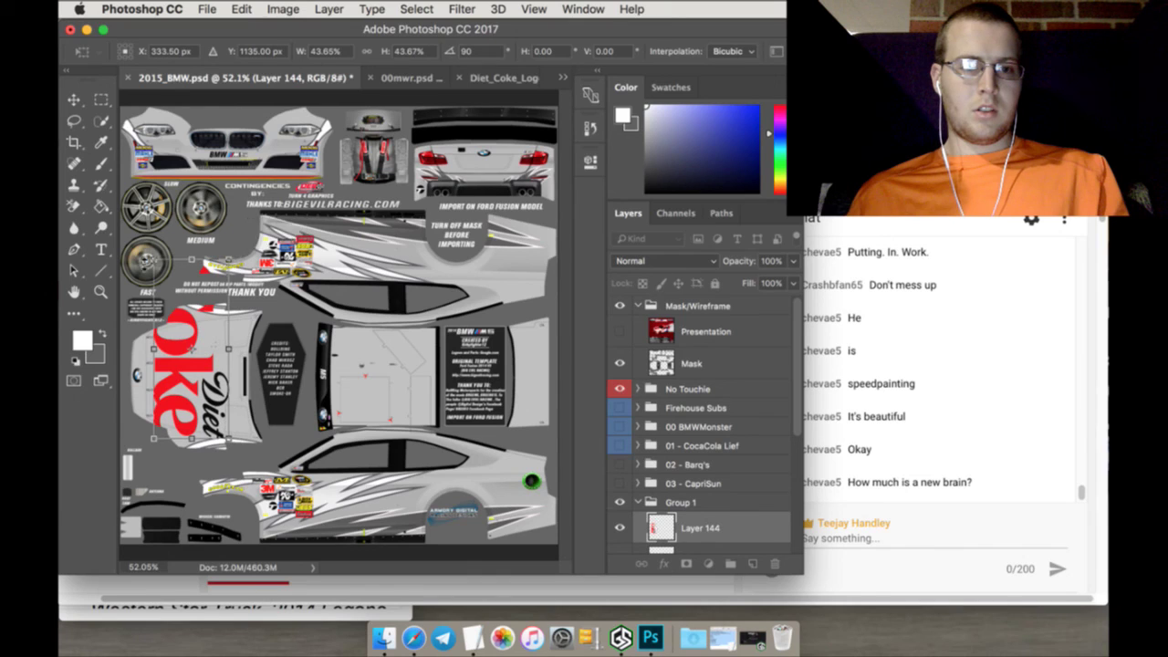
{"action": "left_click_drag", "start_coordinate": [153, 348], "coordinate": [206, 341]}
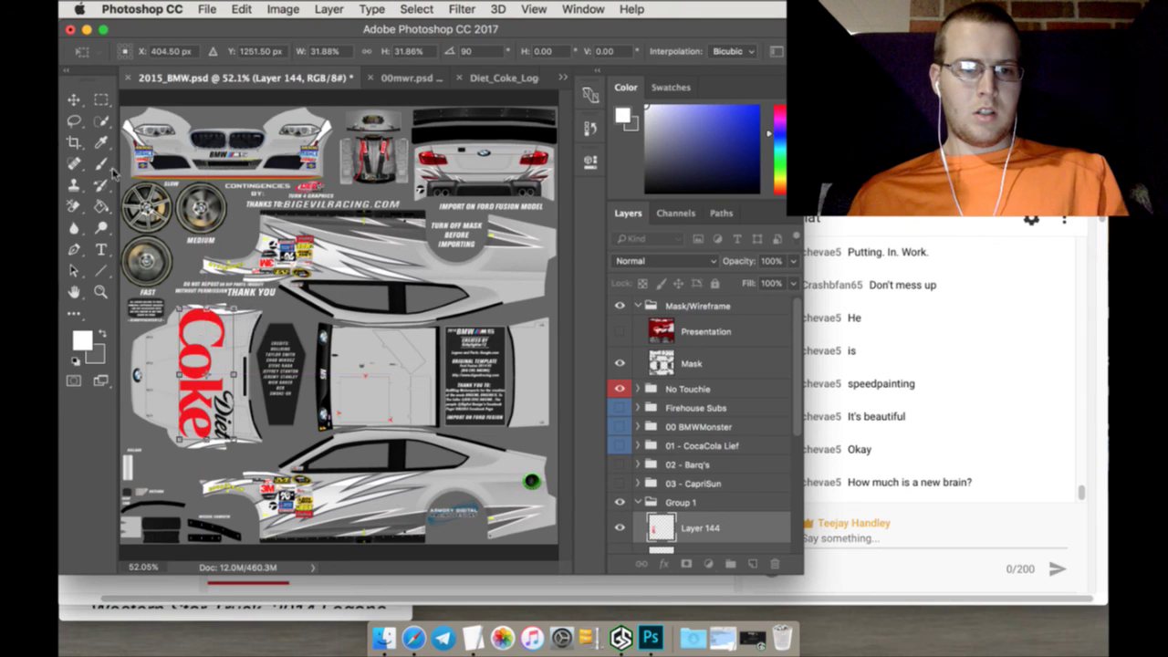
{"action": "left_click", "coordinate": [103, 98]}
{"action": "left_click", "coordinate": [720, 238]}
Duplicate the hood logo layer within 2015_BMW.psd and rotate the copy -90°
{"action": "scroll", "coordinate": [705, 456], "scroll_direction": "down", "scroll_amount": 2}
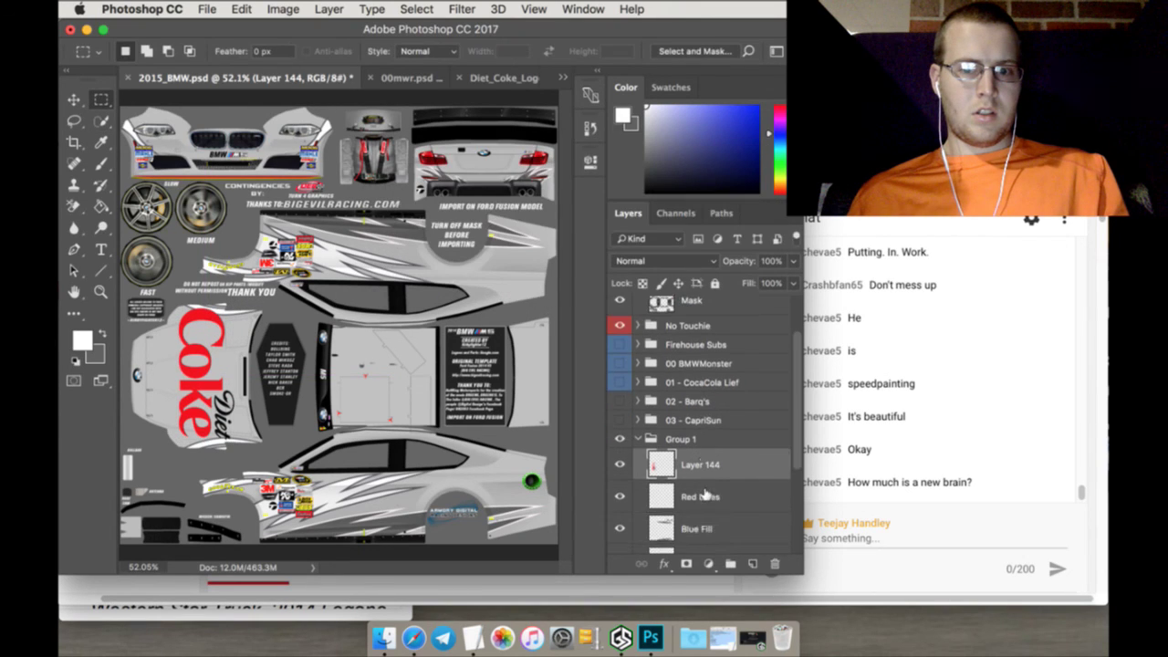
{"action": "right_click", "coordinate": [716, 465]}
{"action": "left_click", "coordinate": [738, 539]}
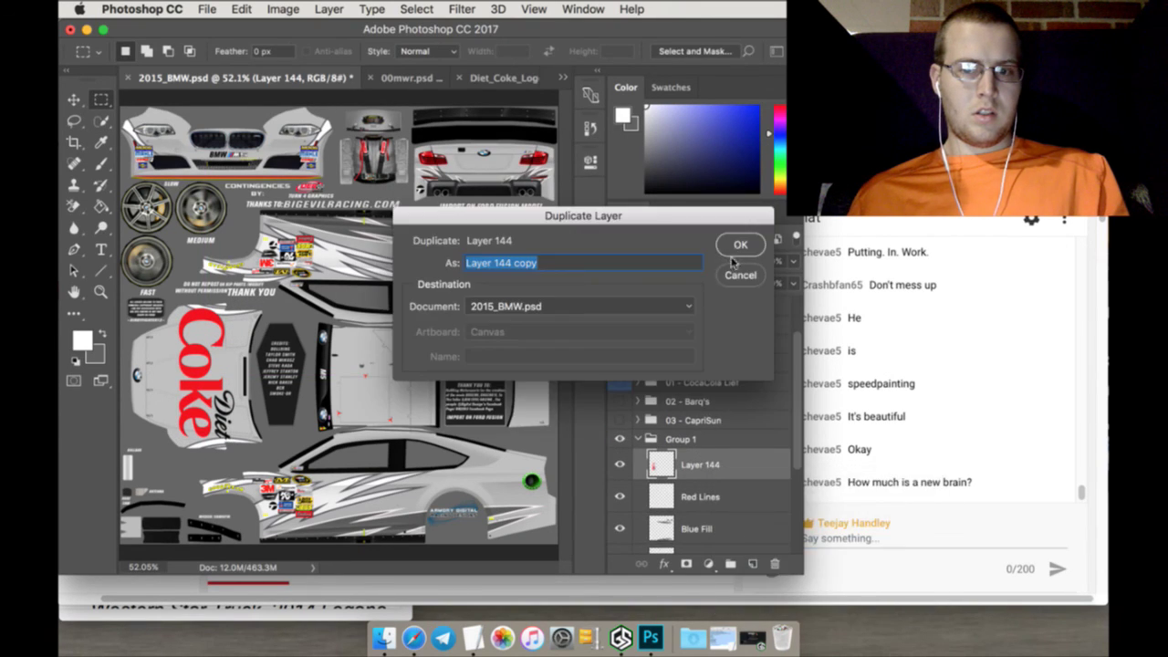
{"action": "left_click", "coordinate": [737, 244]}
{"action": "left_click", "coordinate": [75, 99]}
{"action": "key", "text": "ctrl+t"}
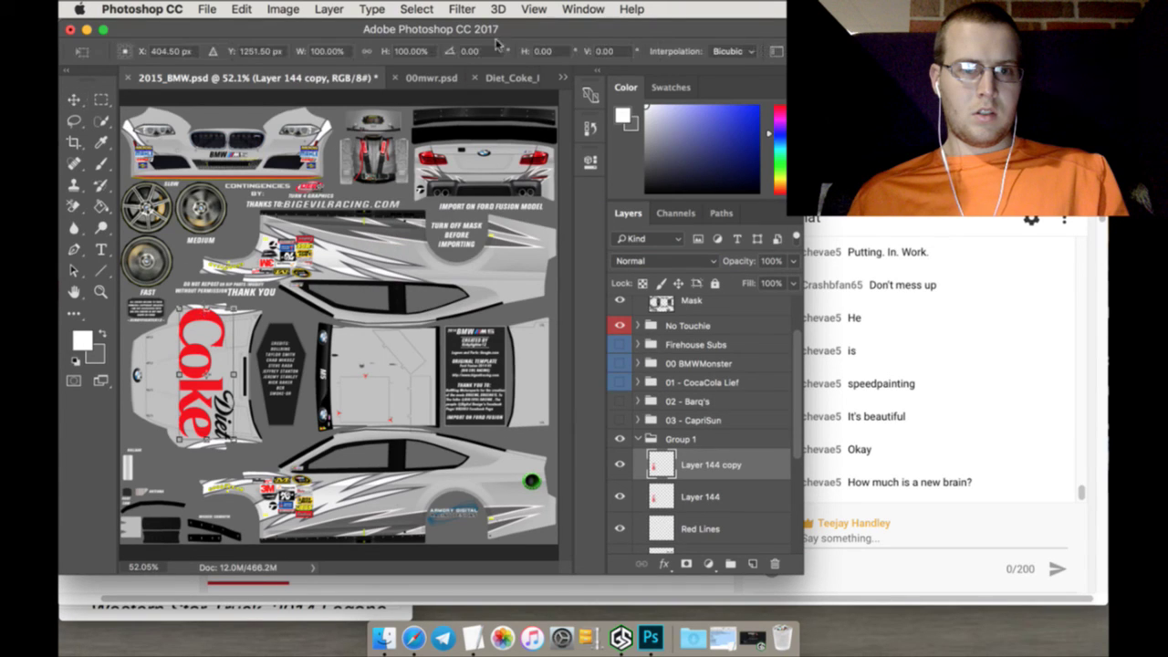
{"action": "left_click", "coordinate": [471, 51]}
{"action": "type", "text": "-90"}
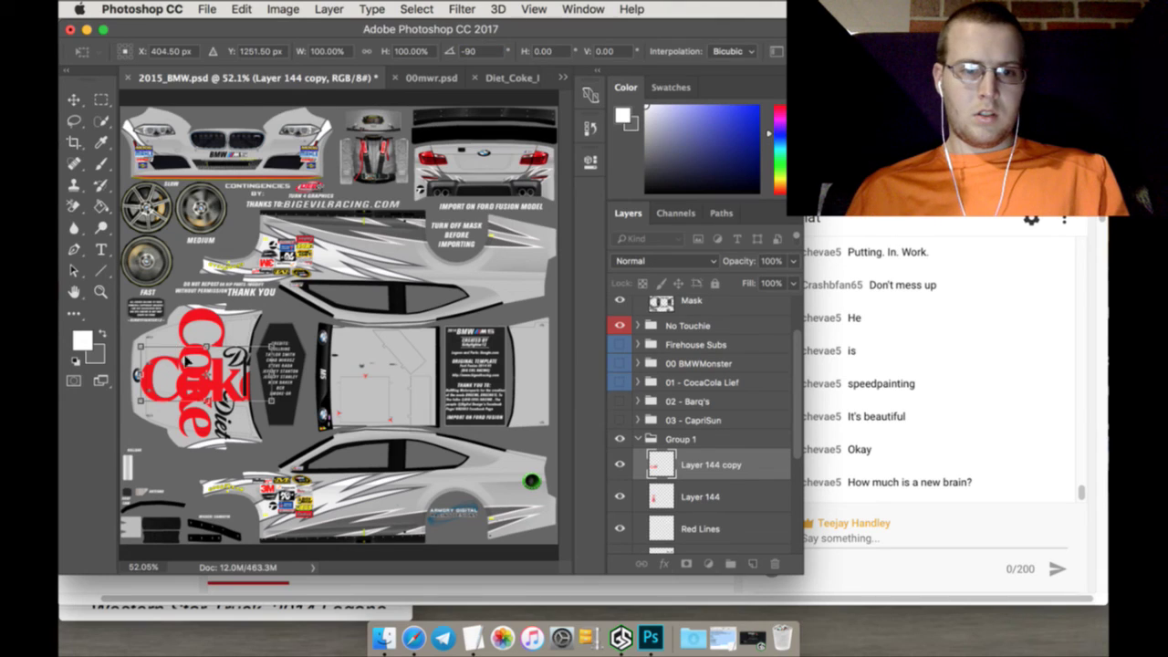
Scale the logo copy to about 47%, place it on the lower side view's rear quarter panel and apply the transformation
{"action": "left_click_drag", "start_coordinate": [187, 361], "coordinate": [457, 507]}
{"action": "left_click_drag", "start_coordinate": [534, 479], "coordinate": [498, 472]}
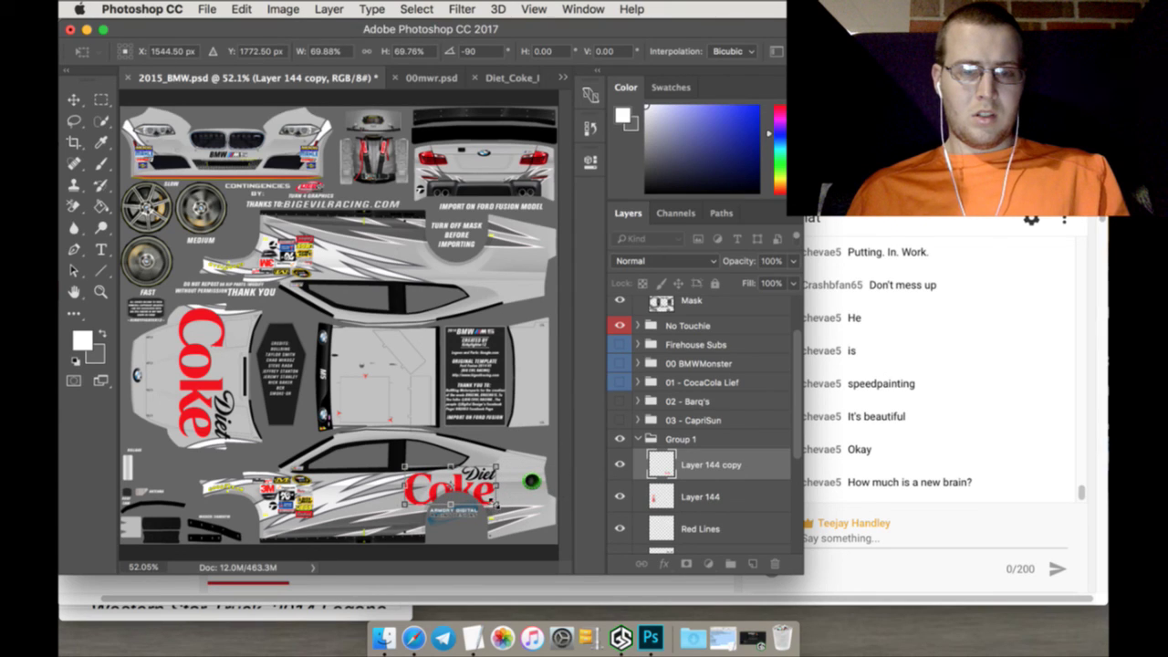
{"action": "left_click_drag", "start_coordinate": [153, 51], "coordinate": [238, 51]}
{"action": "left_click_drag", "start_coordinate": [430, 504], "coordinate": [459, 490]}
{"action": "left_click", "coordinate": [101, 100]}
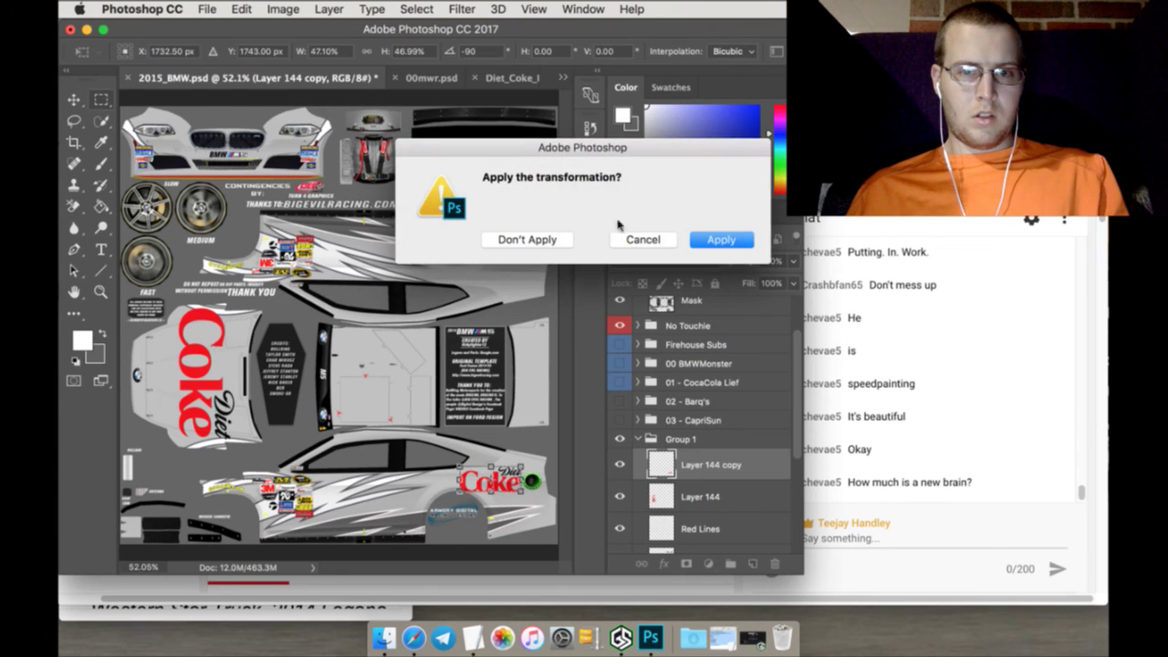
{"action": "left_click", "coordinate": [721, 240]}
Duplicate the quarter-panel logo layer and rotate the new copy 180°
{"action": "right_click", "coordinate": [735, 464]}
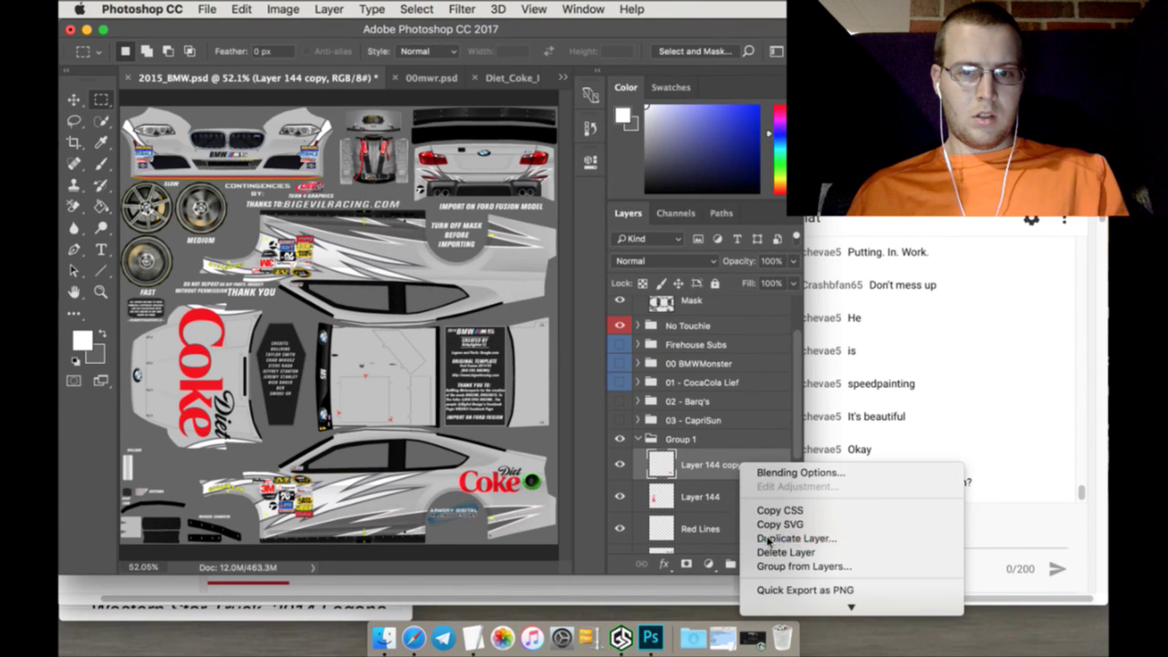
{"action": "left_click", "coordinate": [775, 540]}
{"action": "left_click", "coordinate": [741, 248]}
{"action": "left_click", "coordinate": [75, 99]}
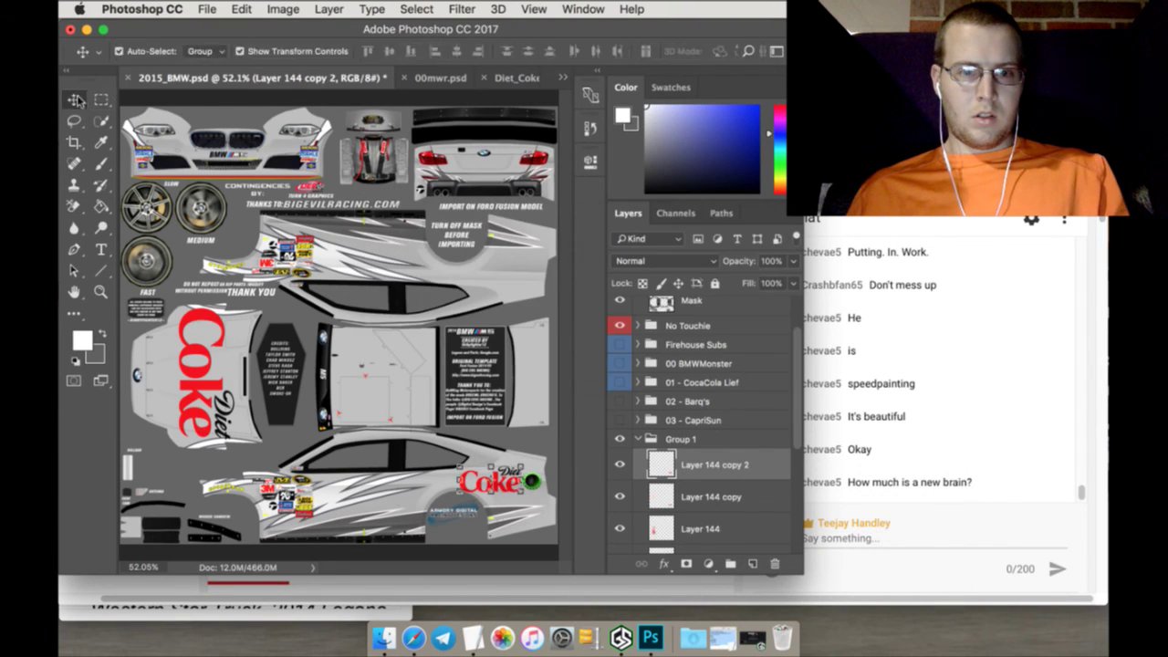
{"action": "key", "text": "super+t"}
{"action": "left_click", "coordinate": [486, 52]}
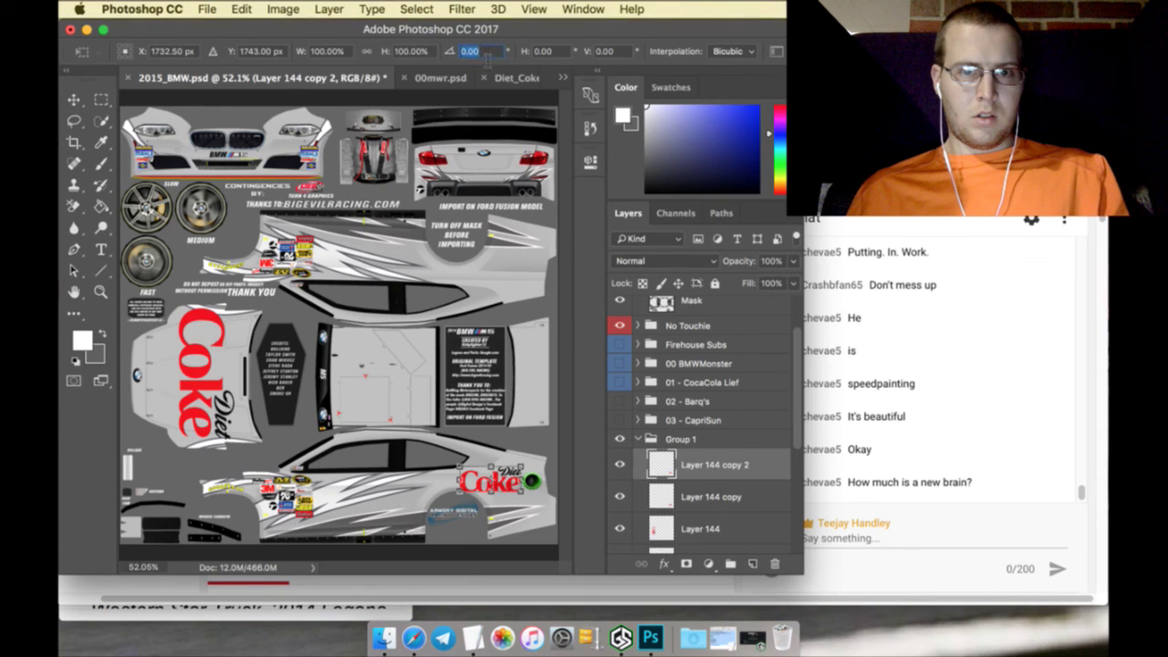
{"action": "type", "text": "180"}
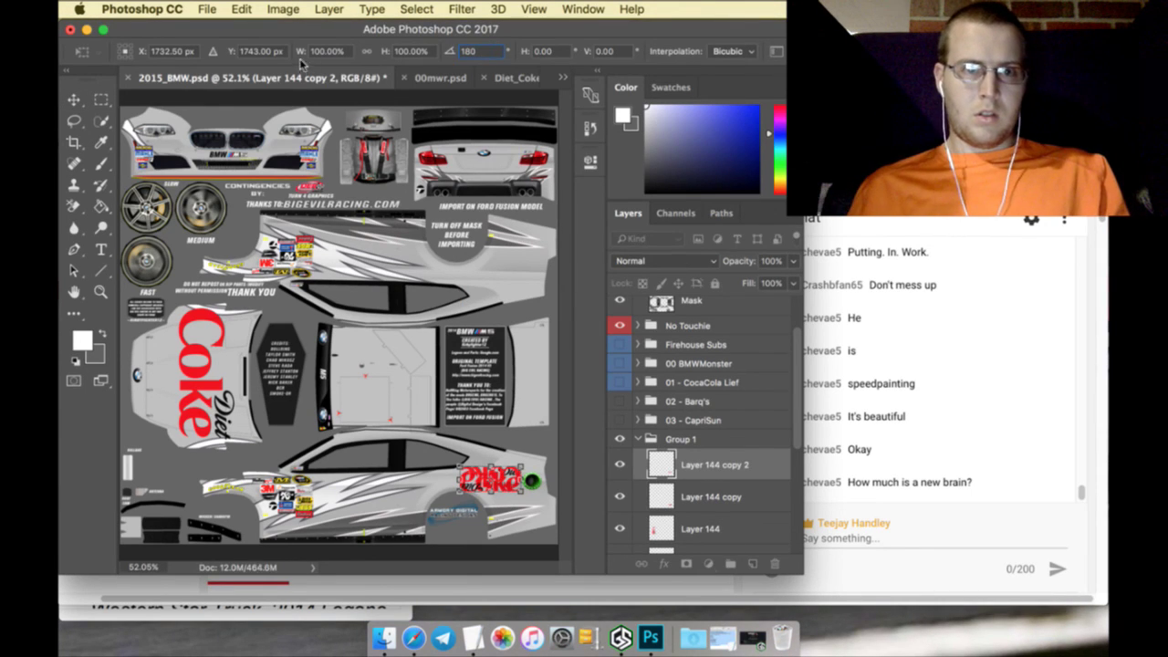
Move the rotated logo copy to Y 785 px on the upper side view's rear quarter panel and apply the transformation
{"action": "left_click", "coordinate": [273, 52]}
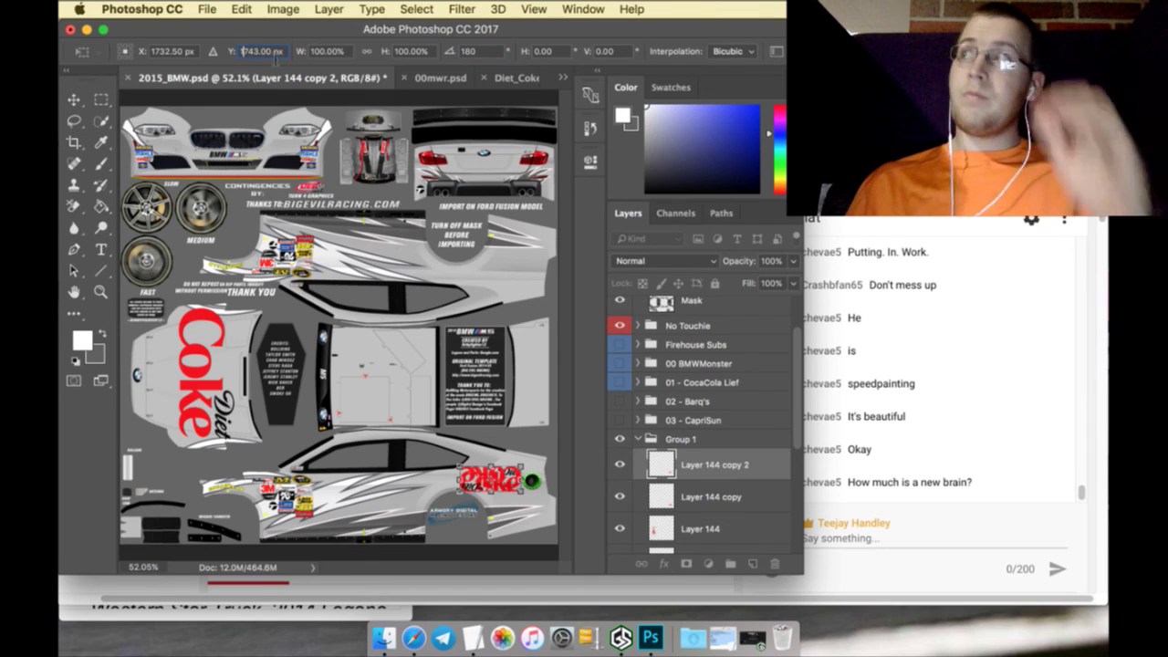
{"action": "type", "text": "743"}
{"action": "key", "text": "Return"}
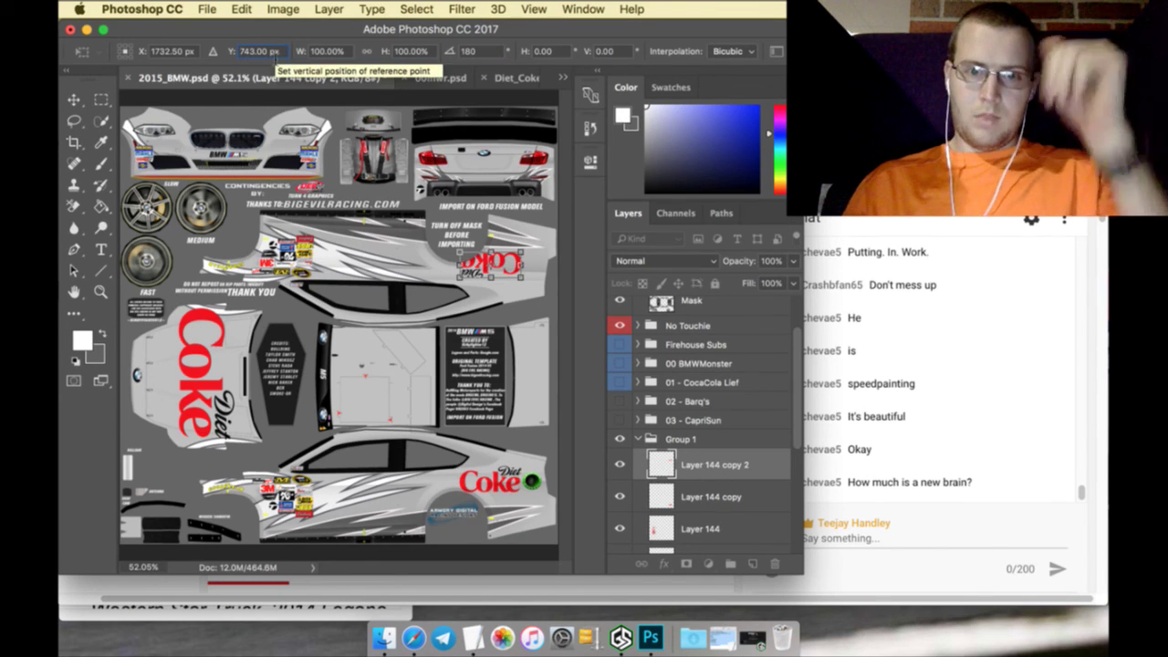
{"action": "left_click_drag", "start_coordinate": [239, 49], "coordinate": [257, 50]}
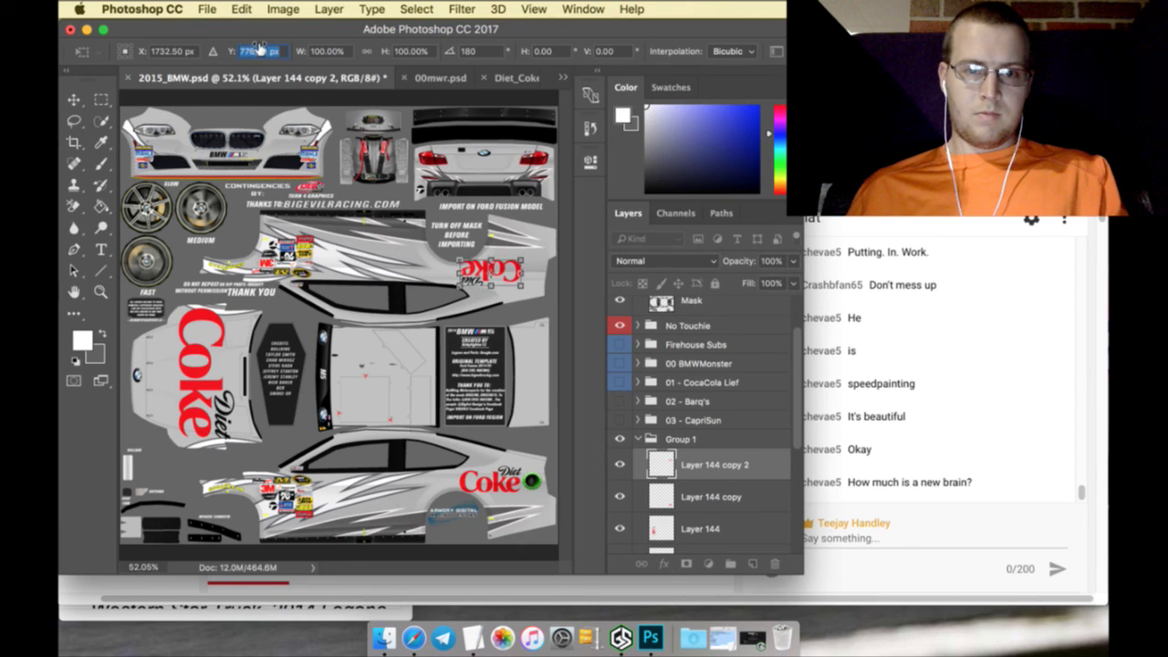
{"action": "left_click", "coordinate": [101, 98]}
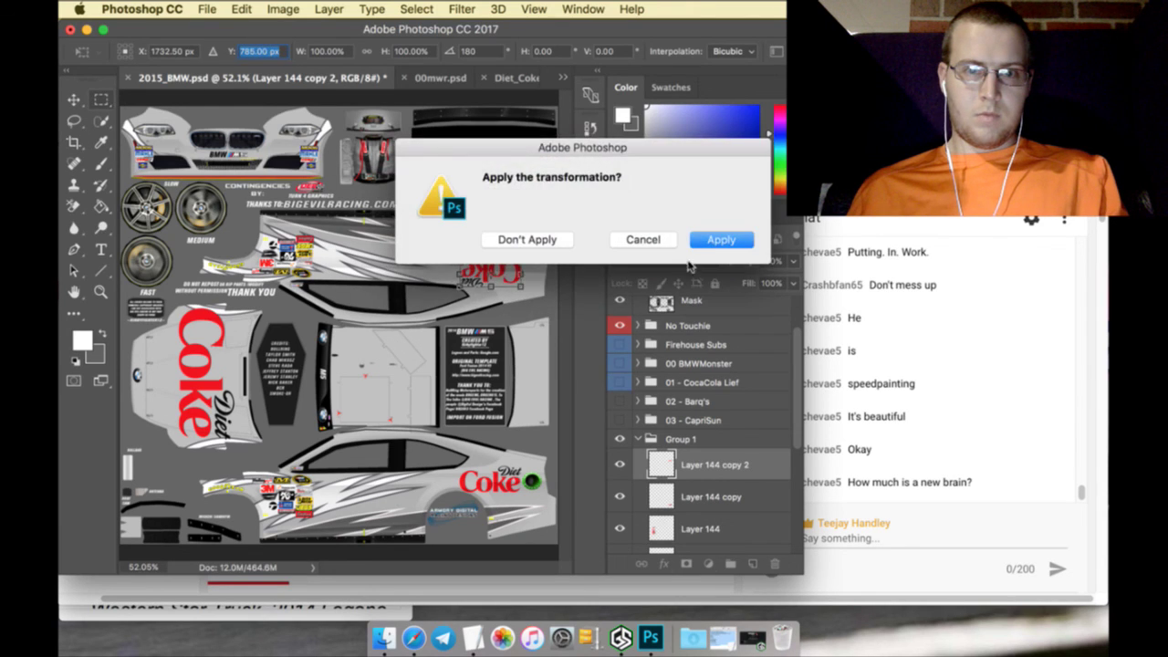
{"action": "key", "text": "Return"}
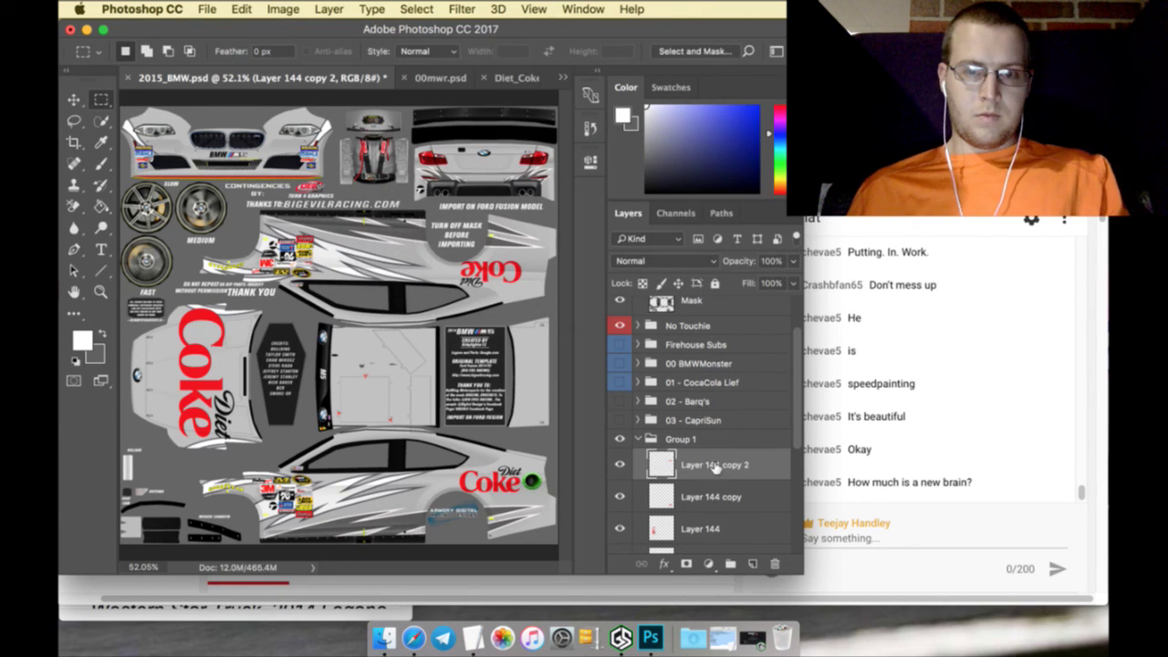
Merge the three Diet Coke logo layers in Group 1 into a single layer
{"action": "scroll", "coordinate": [716, 467], "scroll_direction": "down", "scroll_amount": 3}
{"action": "right_click", "coordinate": [721, 470]}
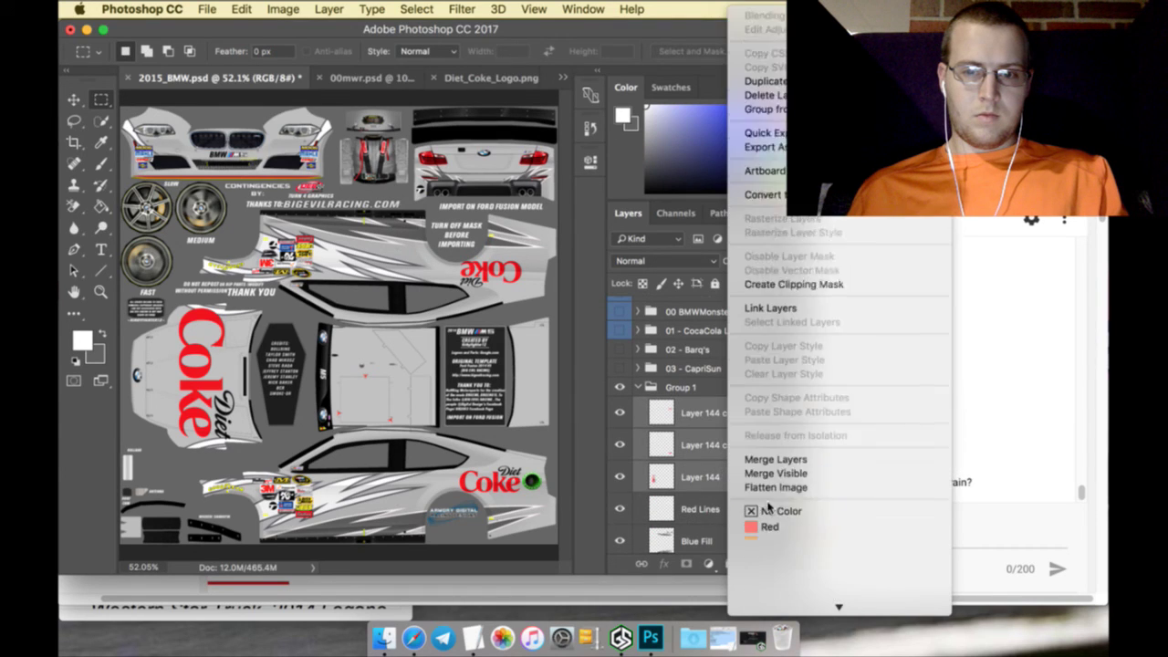
{"action": "left_click", "coordinate": [777, 395]}
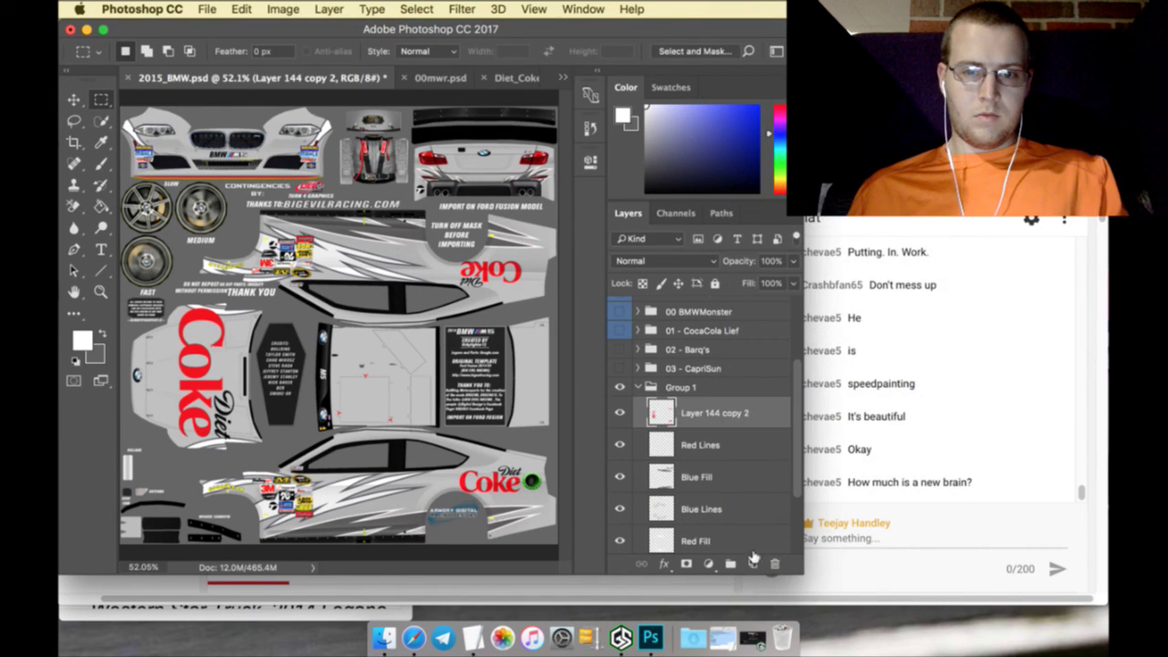
Stamp the visible 04 artwork in 00mwr.psd into a new layer and bring that layer into 2015_BMW.psd
{"action": "left_click", "coordinate": [440, 77]}
{"action": "left_click", "coordinate": [75, 102]}
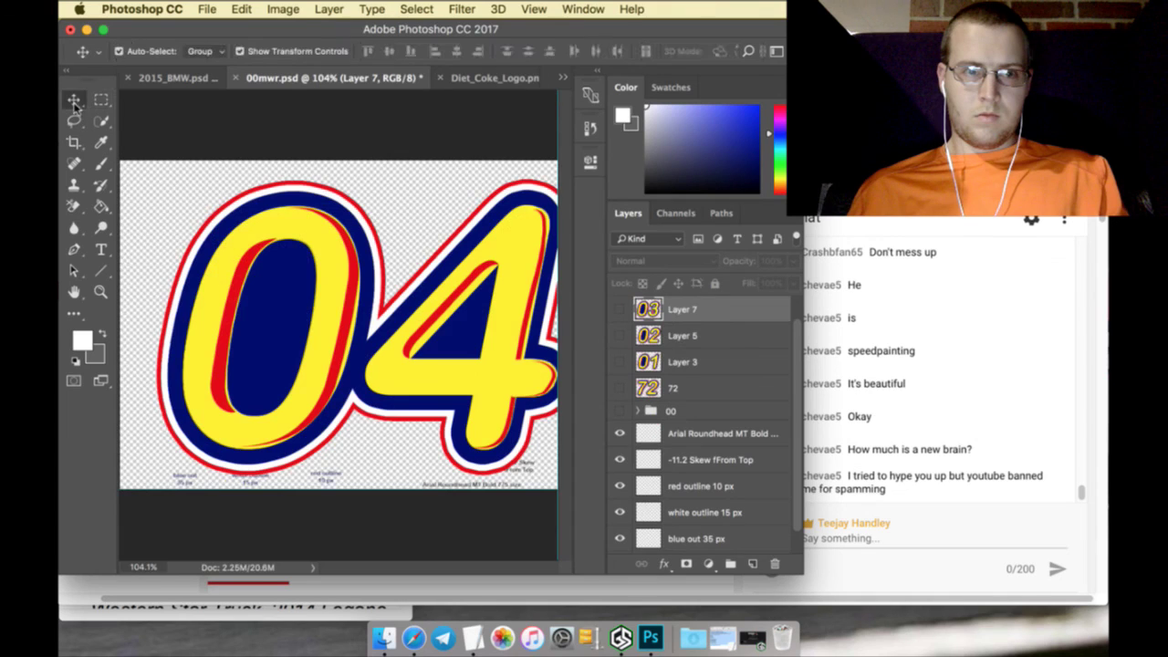
{"action": "key", "text": "super+alt+shift+e"}
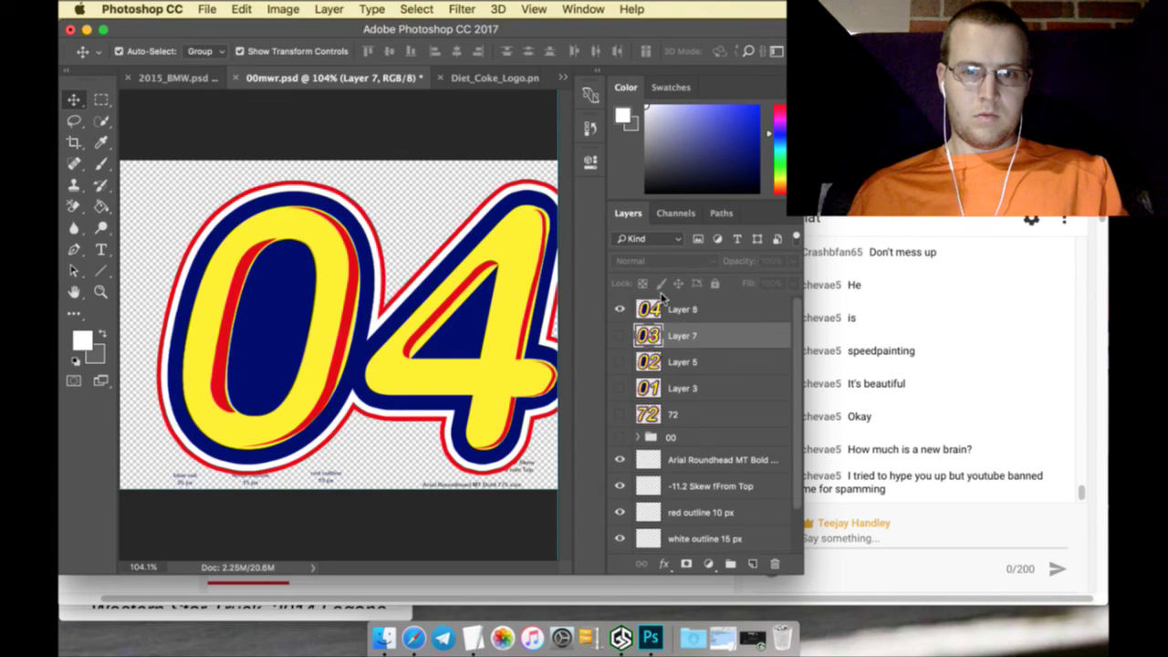
{"action": "left_click", "coordinate": [631, 312]}
{"action": "left_click_drag", "start_coordinate": [266, 230], "coordinate": [226, 194]}
Scale the imported 04 to about 36%, place it on the lower side view's door and apply the transformation
{"action": "key", "text": "ctrl+t"}
{"action": "left_click_drag", "start_coordinate": [329, 241], "coordinate": [438, 417]}
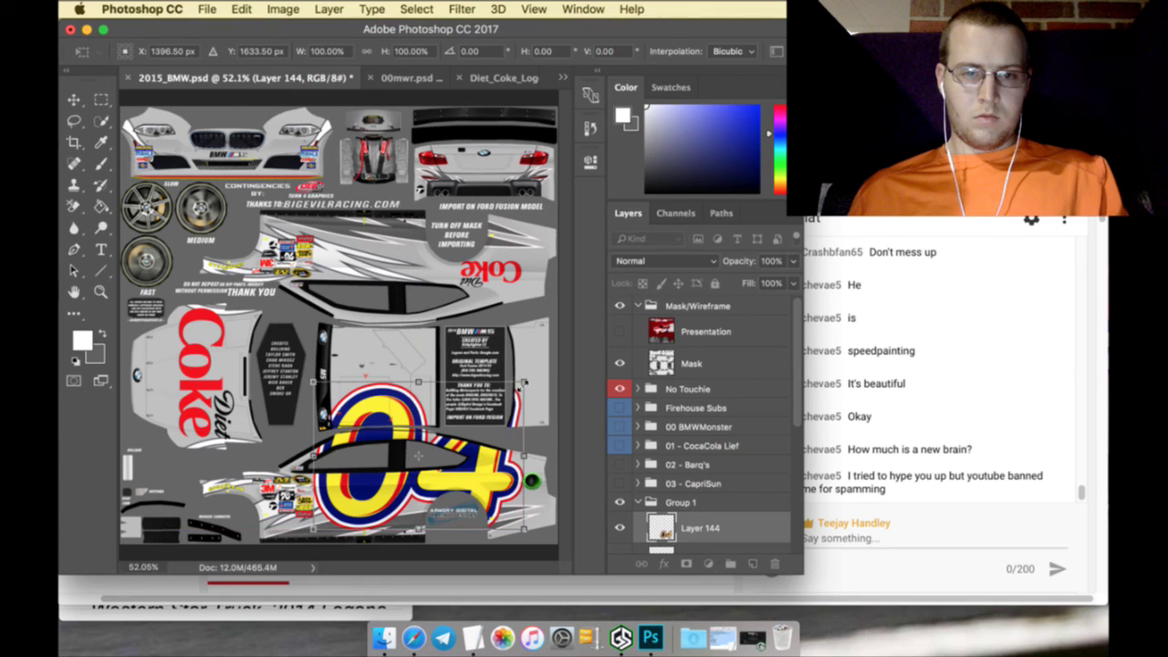
{"action": "left_click_drag", "start_coordinate": [523, 381], "coordinate": [393, 472]}
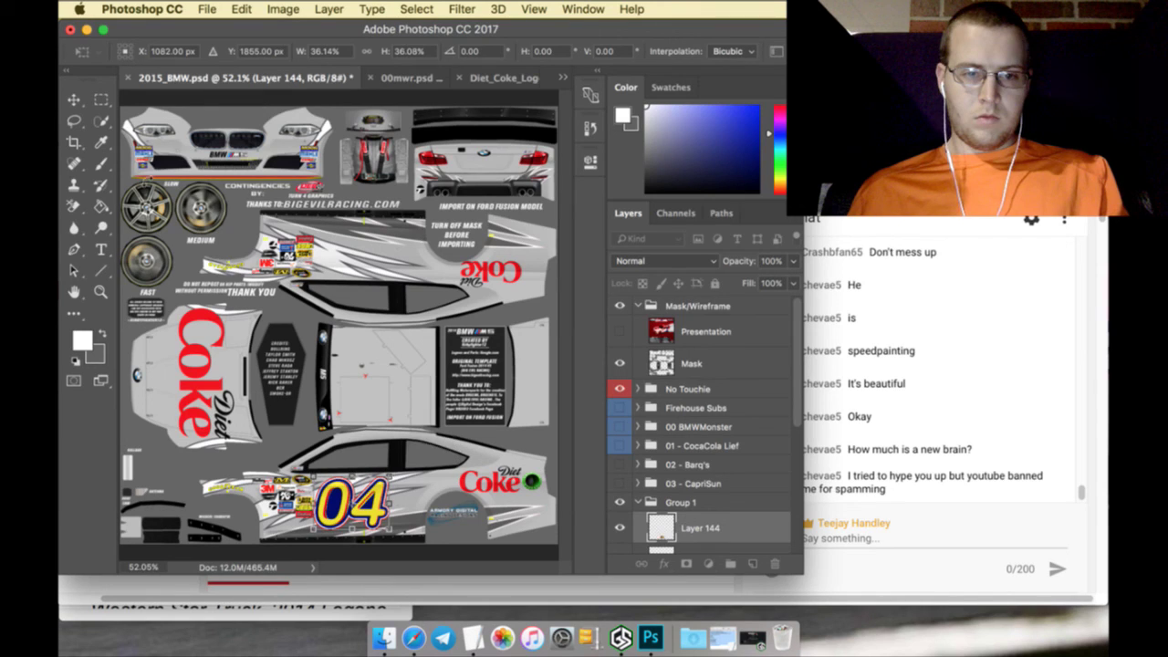
{"action": "left_click", "coordinate": [101, 99]}
{"action": "left_click", "coordinate": [724, 239]}
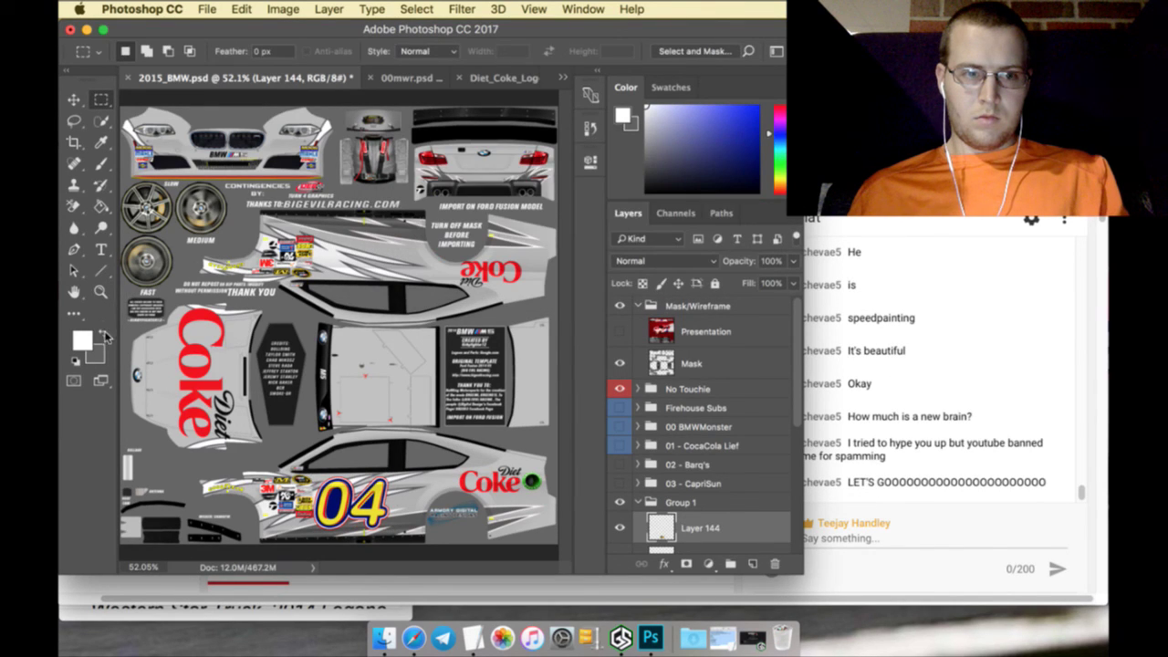
Recolor the navy areas of the door's 04 dark gray with Paint Bucket fills, including the openings inside both digits
{"action": "left_click", "coordinate": [103, 335]}
{"action": "left_click", "coordinate": [100, 291]}
{"action": "left_click_drag", "start_coordinate": [351, 511], "coordinate": [350, 513]}
{"action": "left_click", "coordinate": [100, 208]}
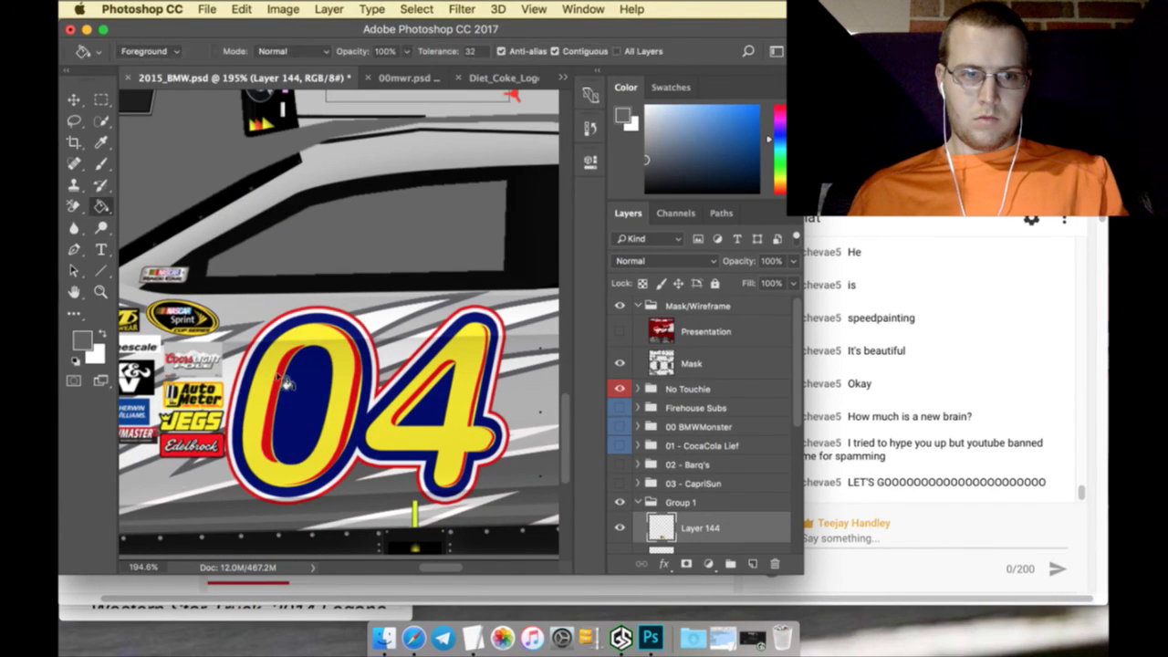
{"action": "left_click", "coordinate": [311, 370]}
{"action": "left_click", "coordinate": [349, 316]}
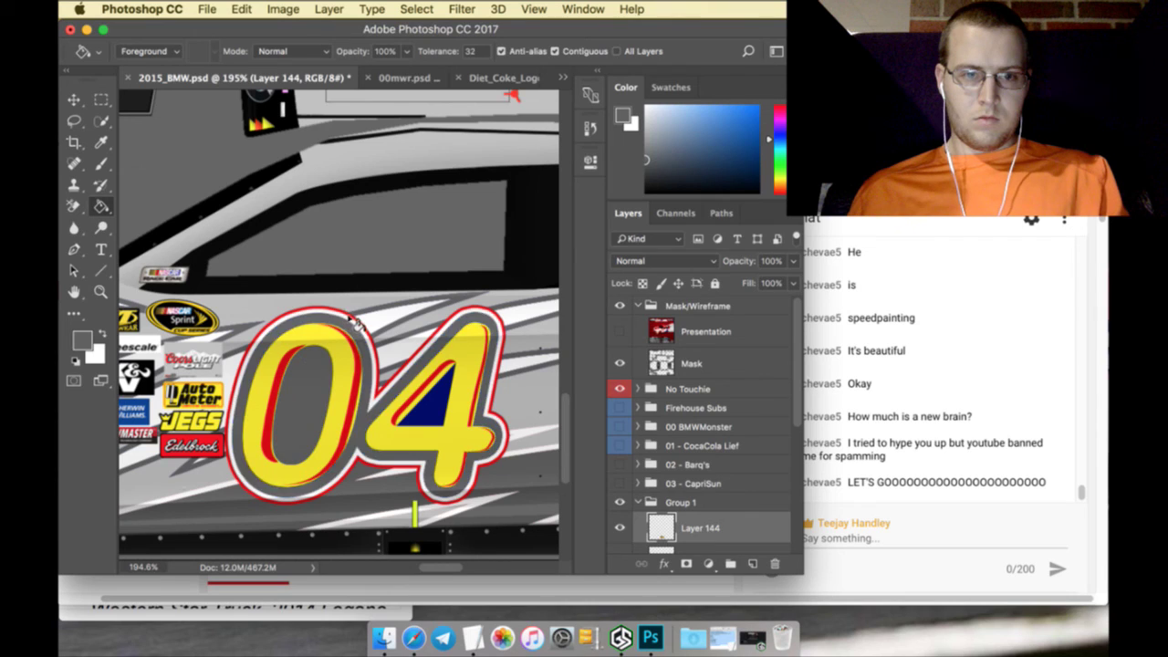
{"action": "left_click", "coordinate": [426, 404]}
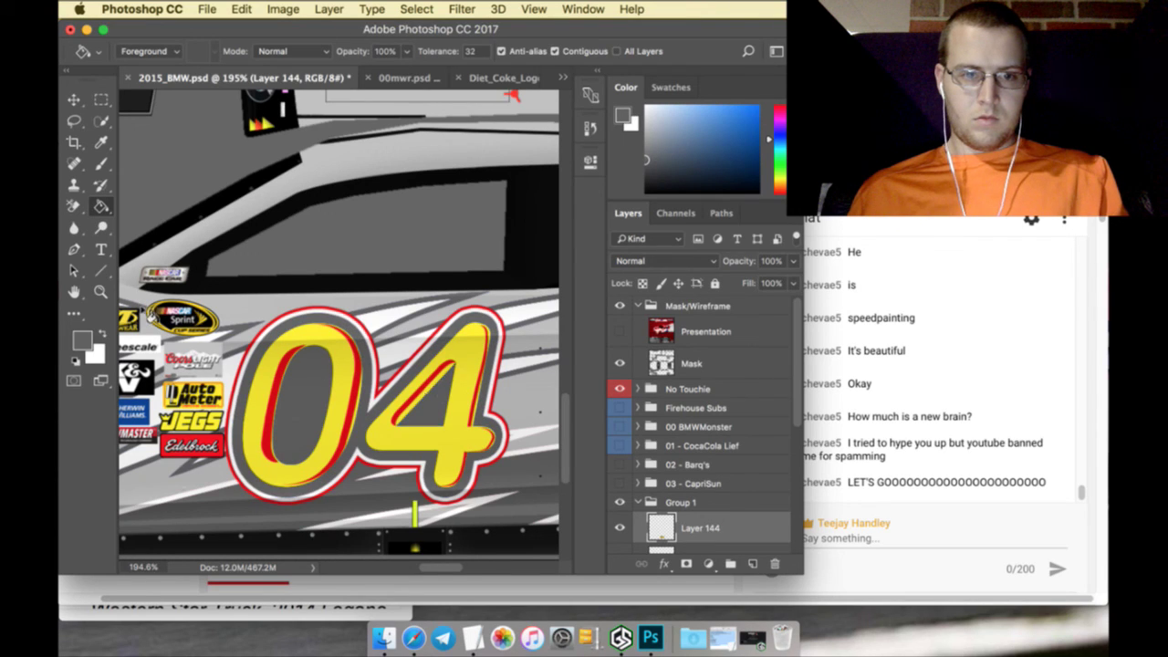
Rename the door number layer as 04
{"action": "left_click", "coordinate": [101, 292]}
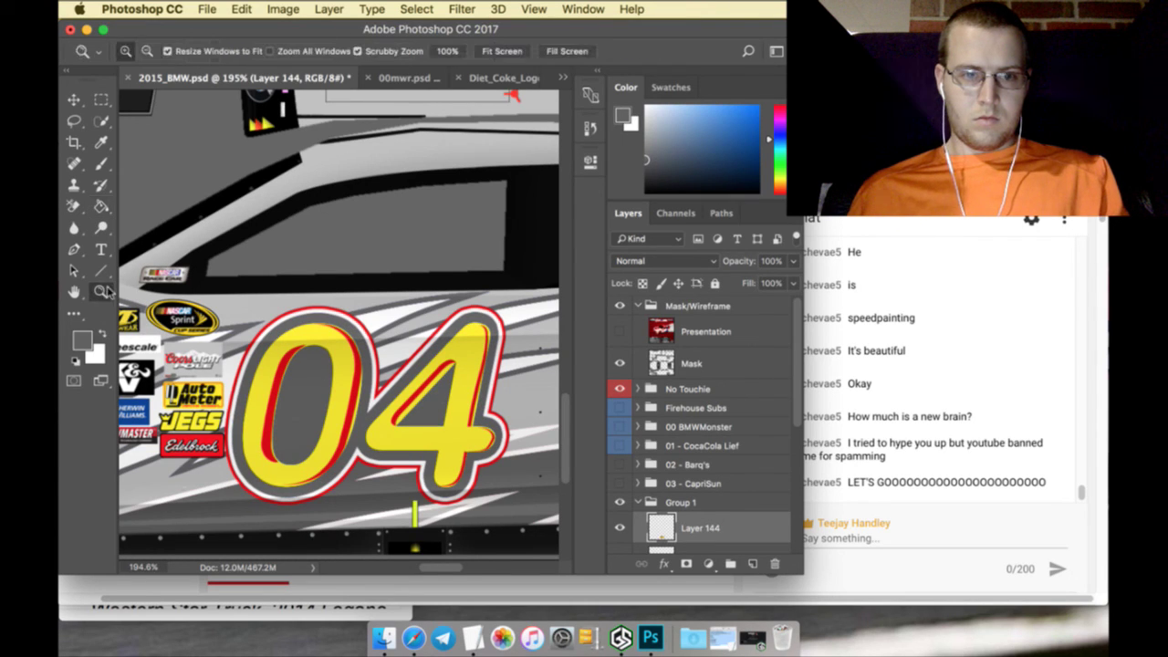
{"action": "left_click", "coordinate": [503, 52]}
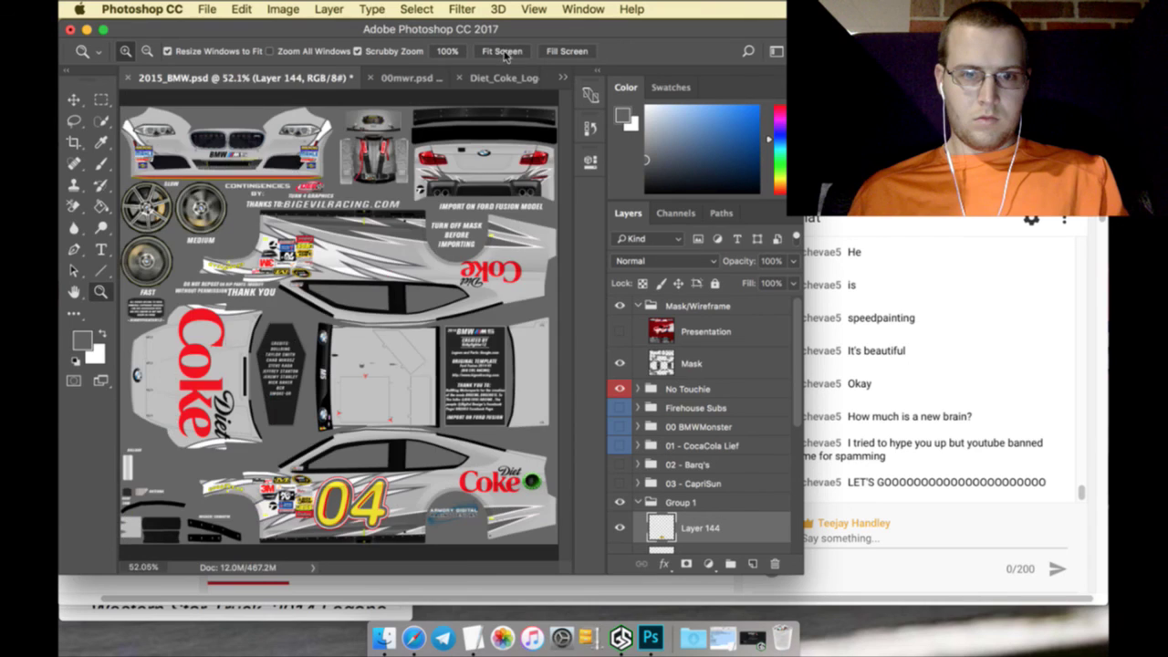
{"action": "double_click", "coordinate": [712, 529]}
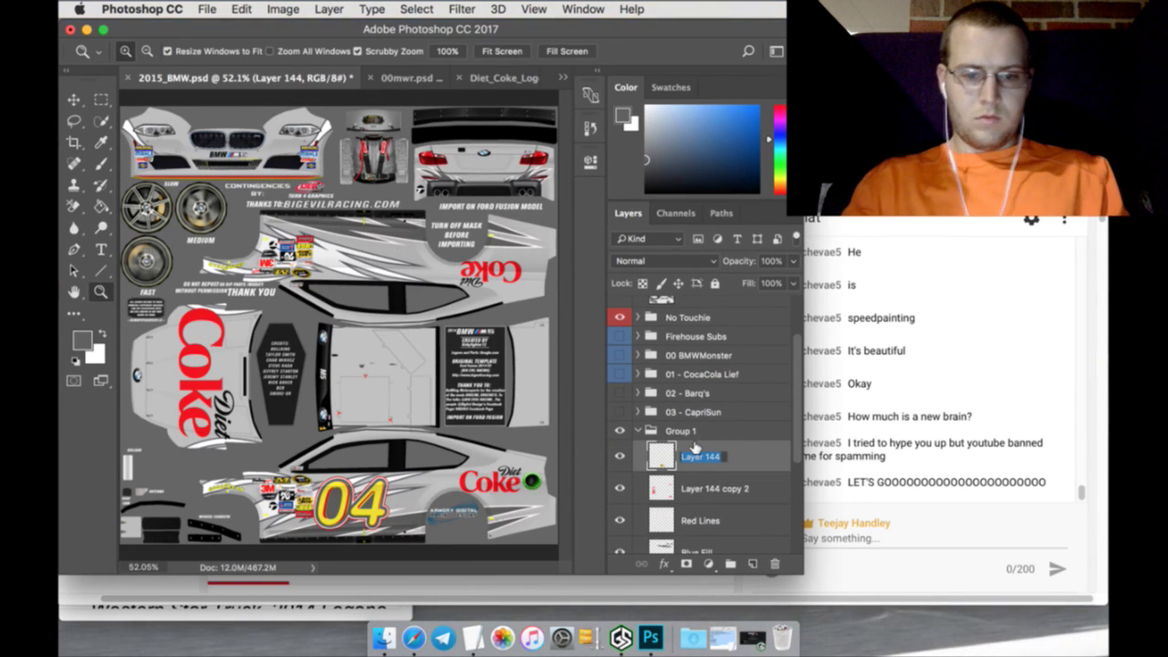
{"action": "type", "text": "04"}
{"action": "key", "text": "Return"}
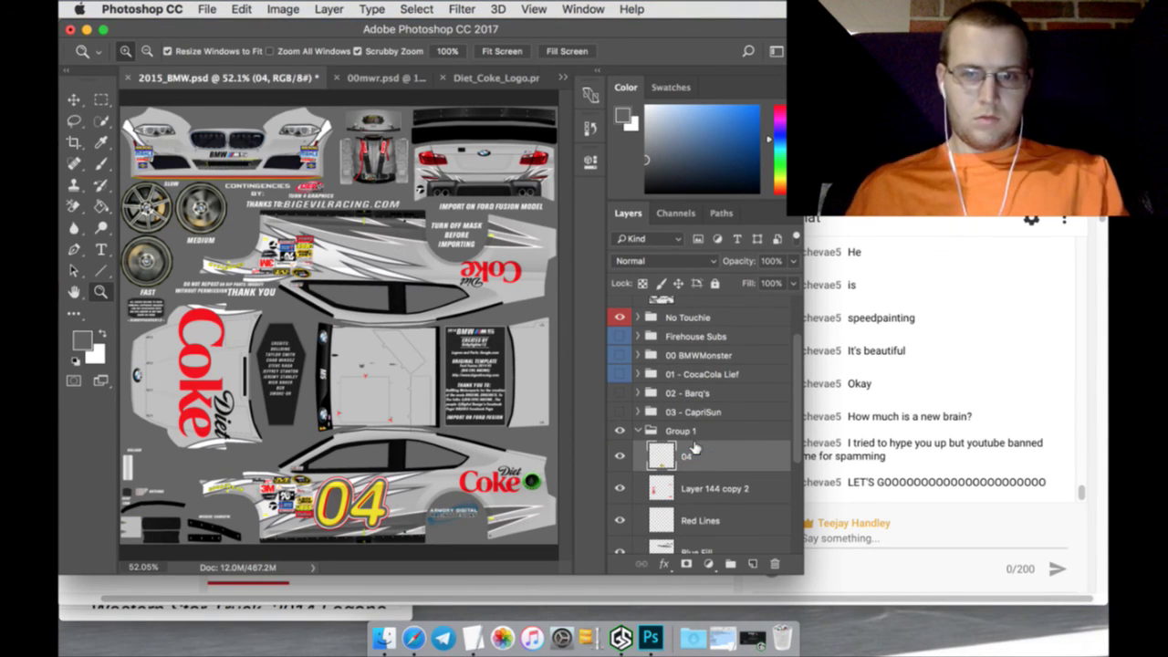
Duplicate the 04 layer within 2015_BMW.psd and rotate the copy 180°
{"action": "right_click", "coordinate": [712, 452]}
{"action": "left_click", "coordinate": [748, 527]}
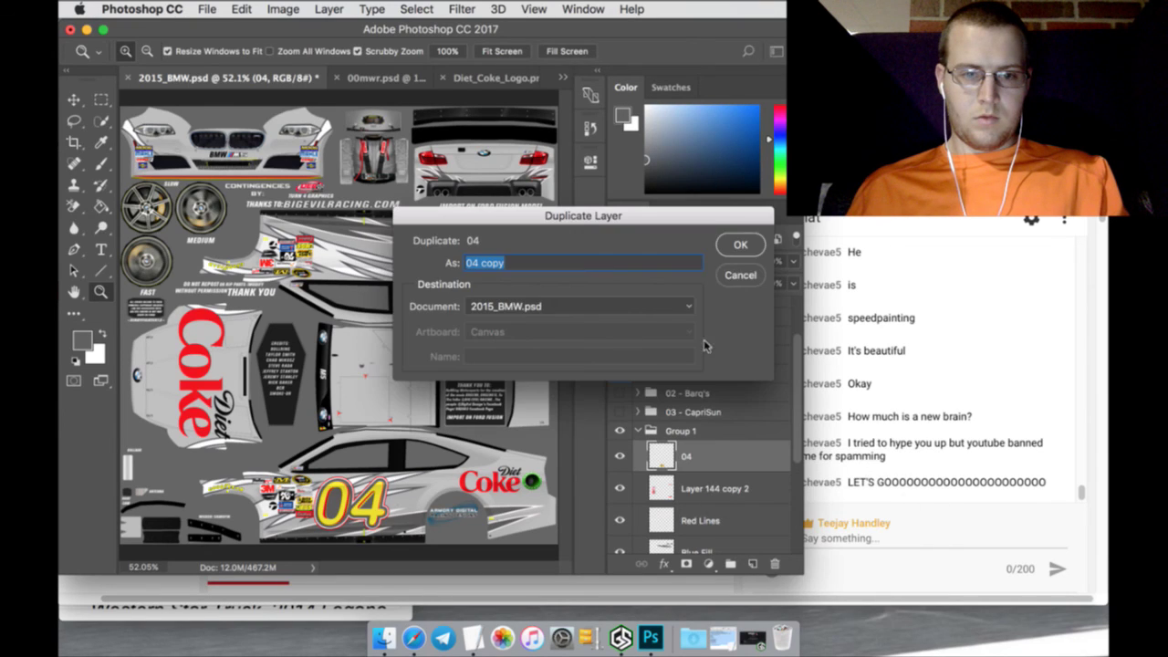
{"action": "left_click", "coordinate": [739, 246]}
{"action": "key", "text": "v"}
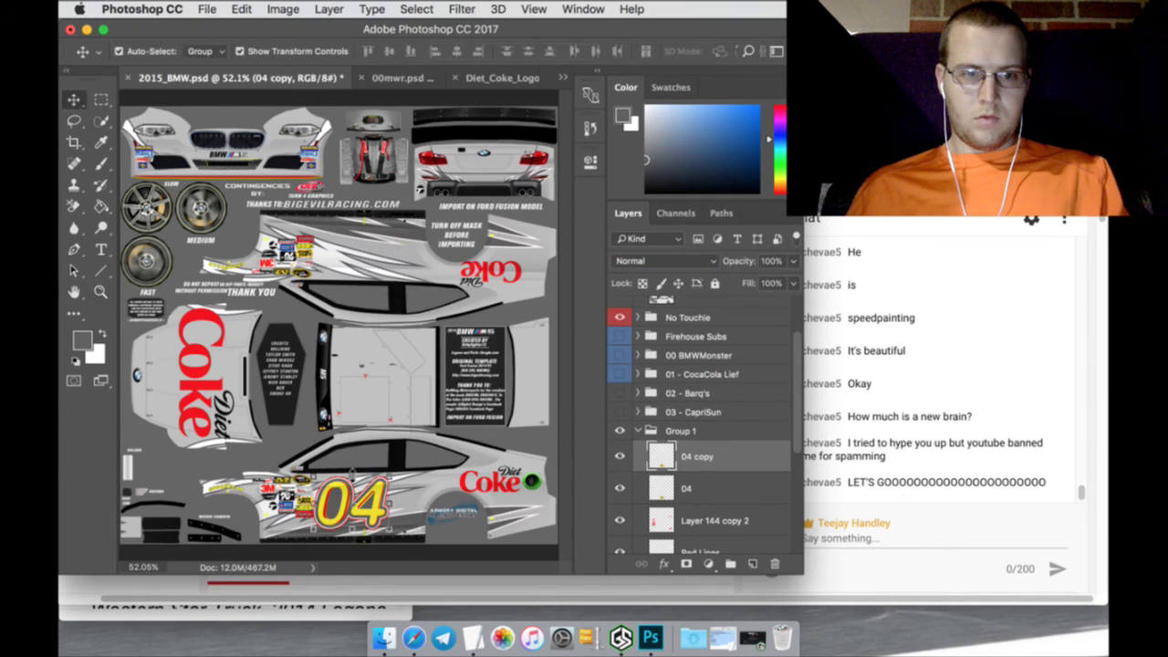
{"action": "key", "text": "super+t"}
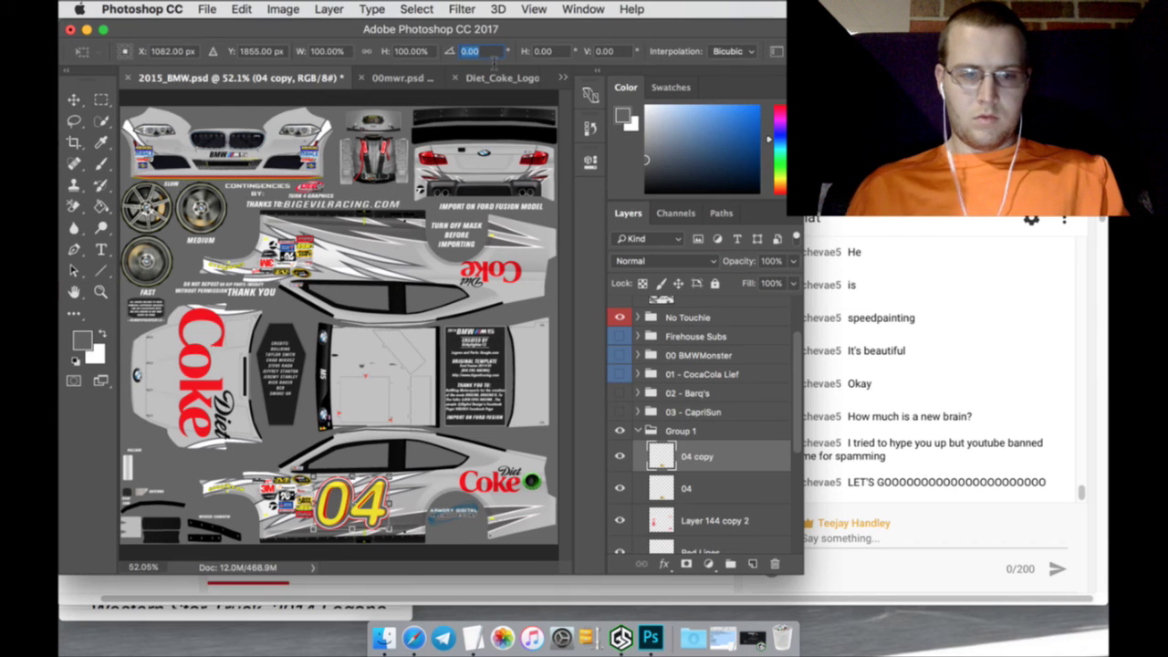
{"action": "type", "text": "180"}
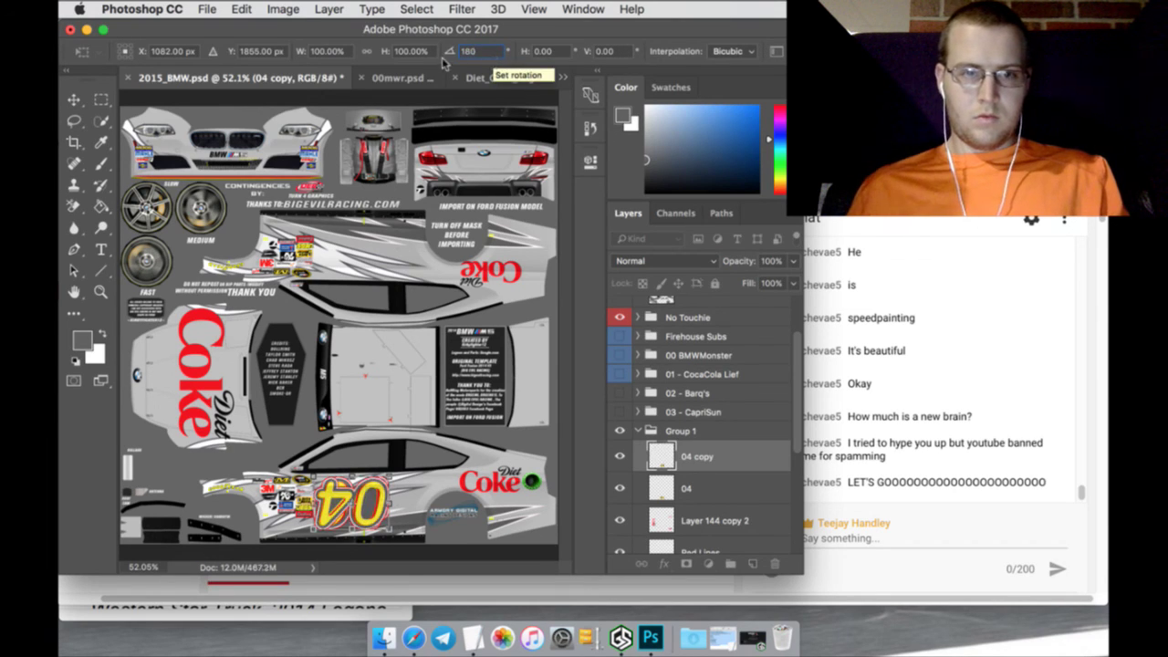
Move the rotated 04 copy to about Y 655 px on the upper side view's door, fine-tune its height and apply the transformation
{"action": "left_click", "coordinate": [279, 52]}
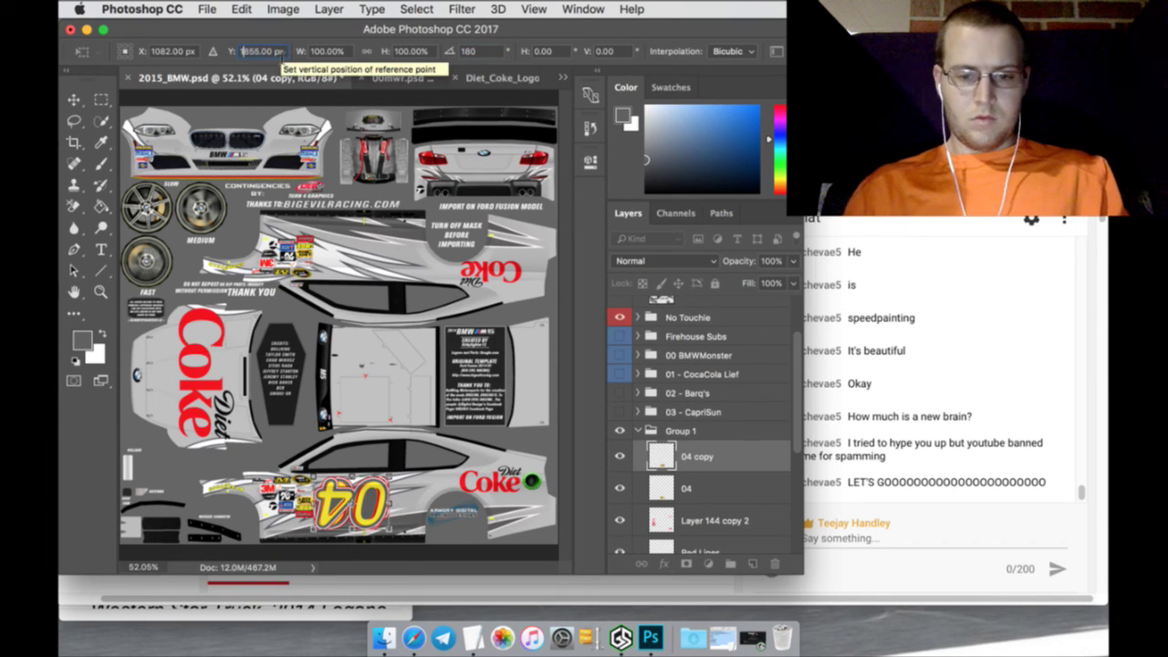
{"action": "type", "text": "655"}
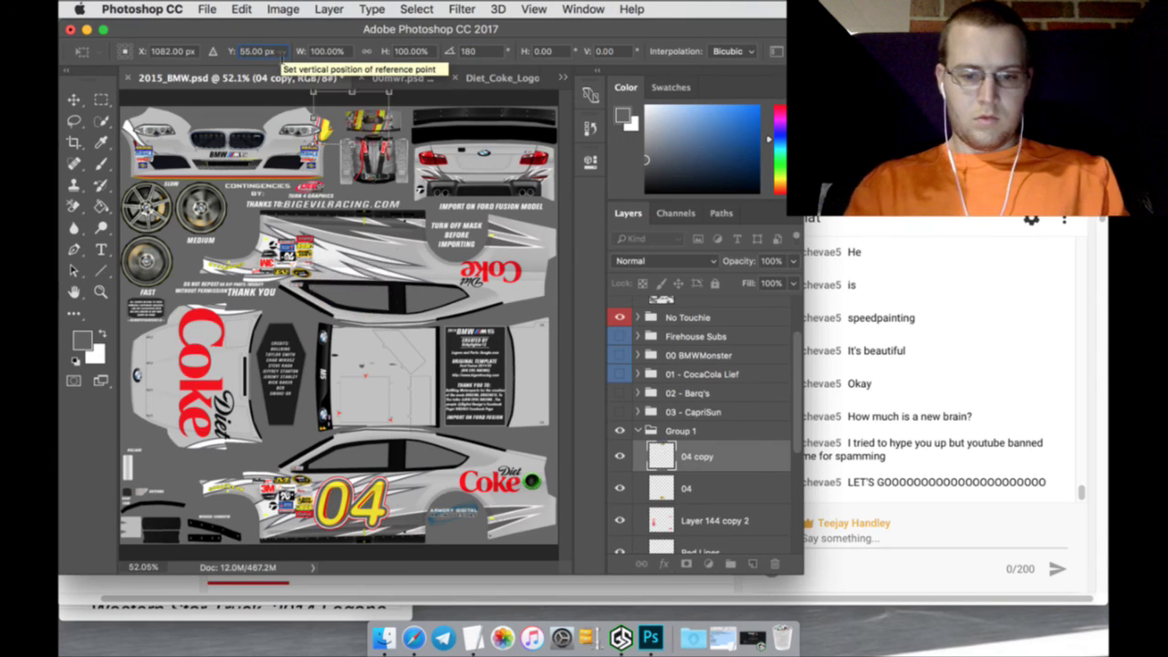
{"action": "key", "text": "Return"}
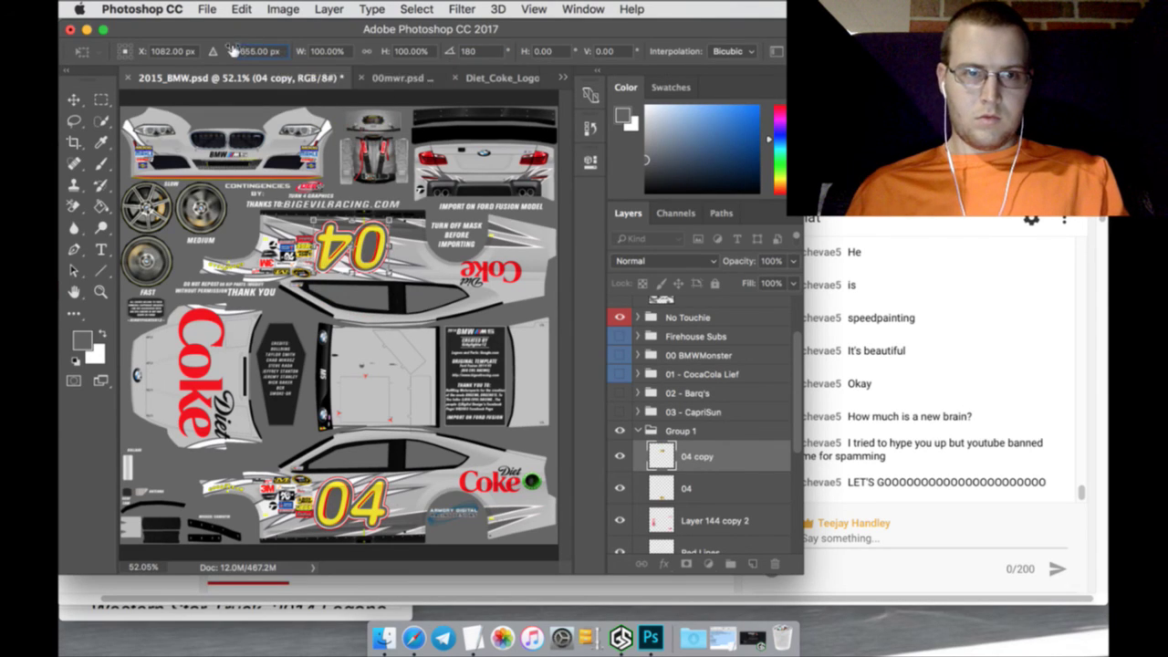
{"action": "left_click_drag", "start_coordinate": [236, 48], "coordinate": [248, 49]}
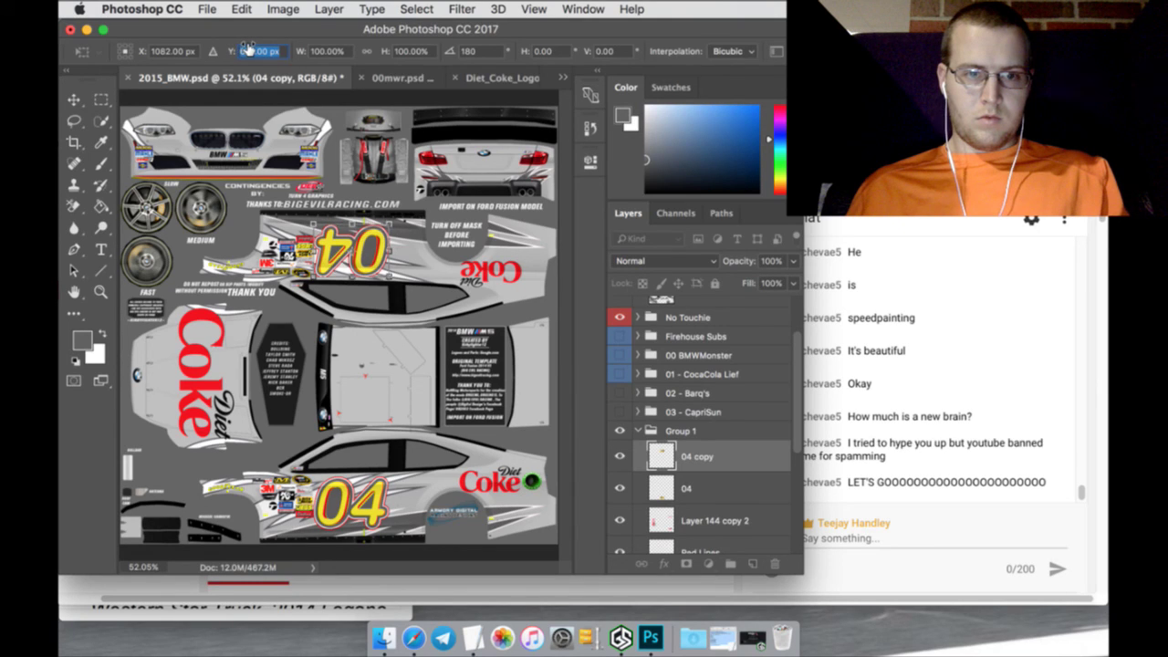
{"action": "left_click", "coordinate": [104, 100]}
{"action": "left_click", "coordinate": [715, 239]}
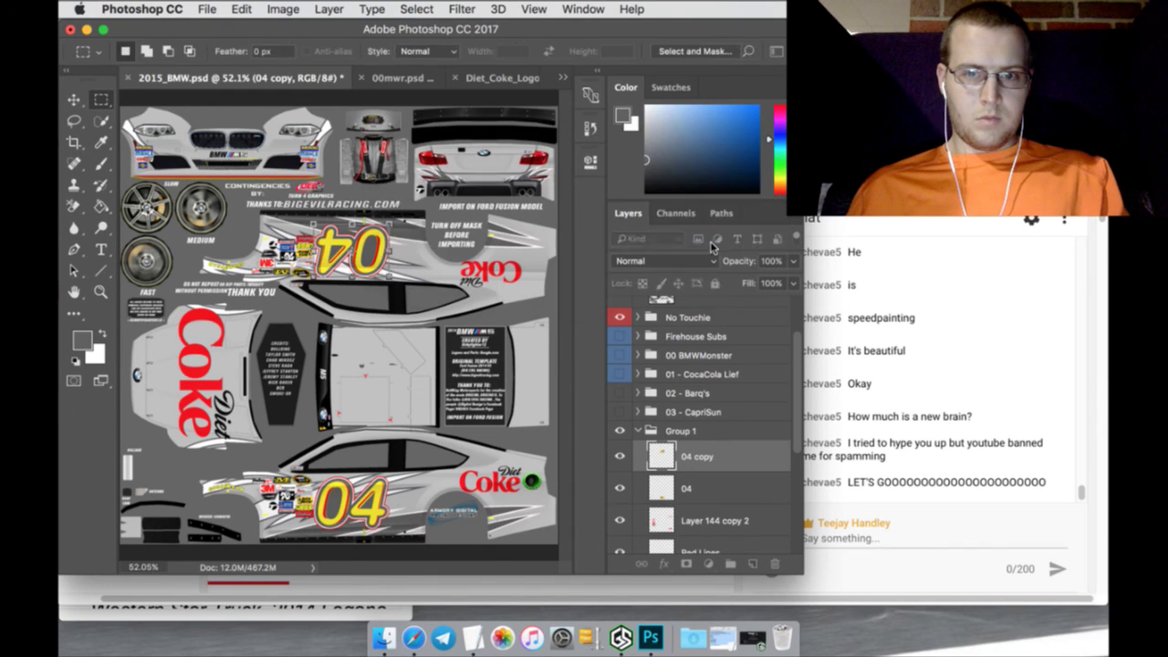
Duplicate the 04 layer again and place the copy on the roof, scaled to about 138%
{"action": "right_click", "coordinate": [709, 495]}
{"action": "left_click", "coordinate": [735, 558]}
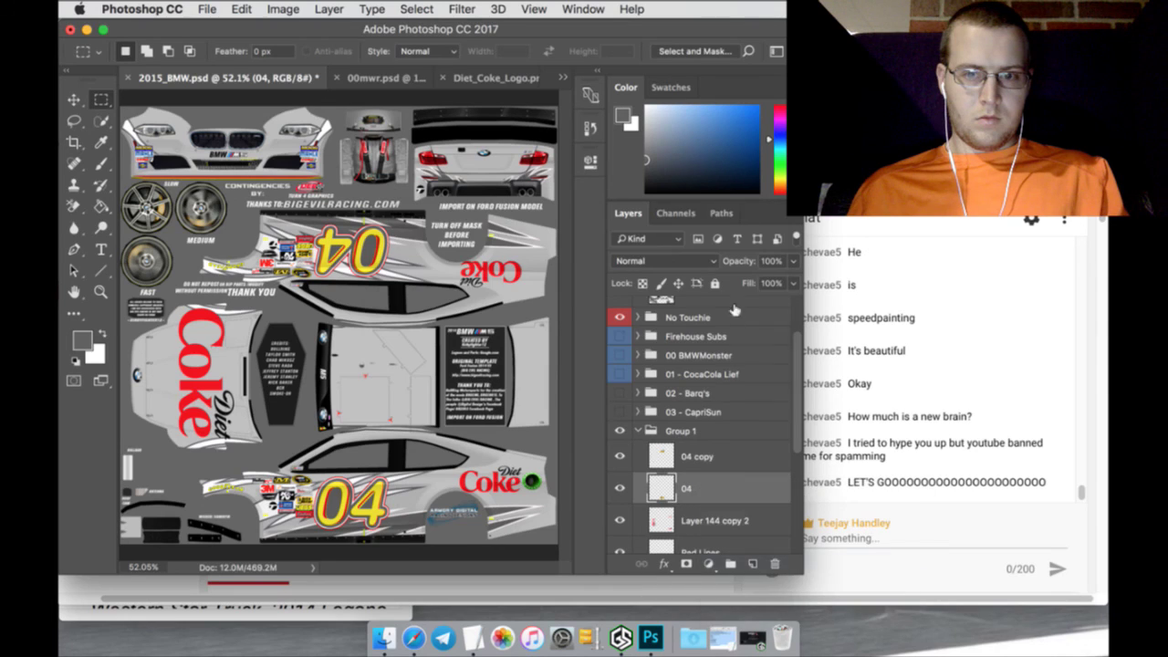
{"action": "left_click", "coordinate": [744, 245]}
{"action": "left_click", "coordinate": [77, 100]}
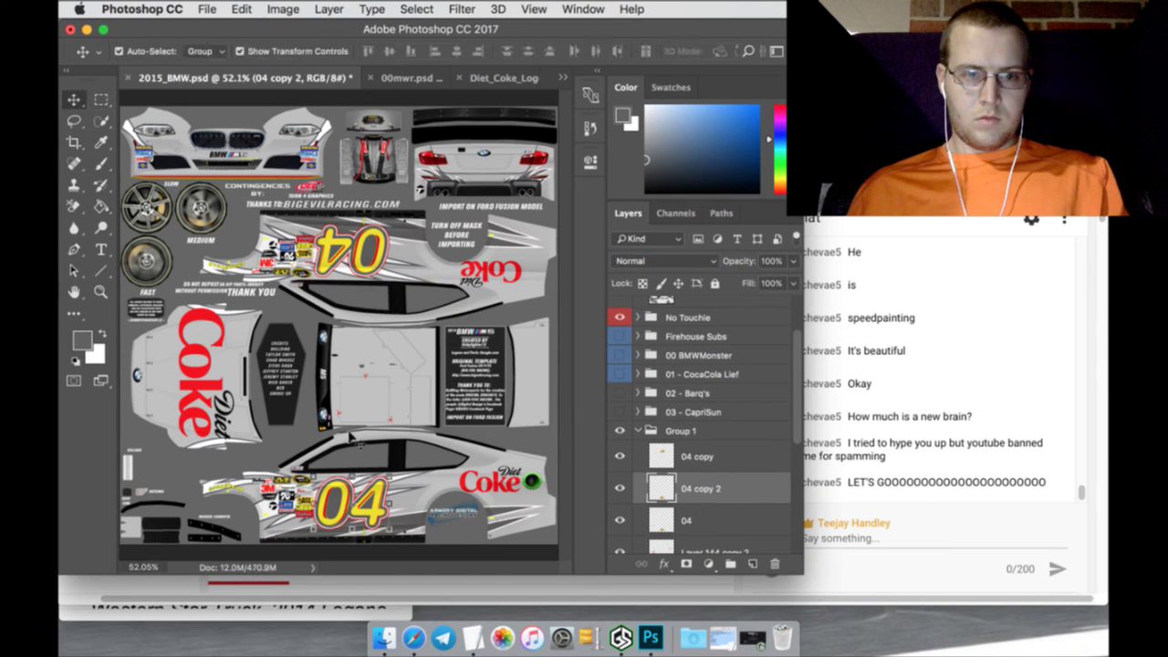
{"action": "key", "text": "ctrl+t"}
{"action": "left_click_drag", "start_coordinate": [373, 493], "coordinate": [389, 341]}
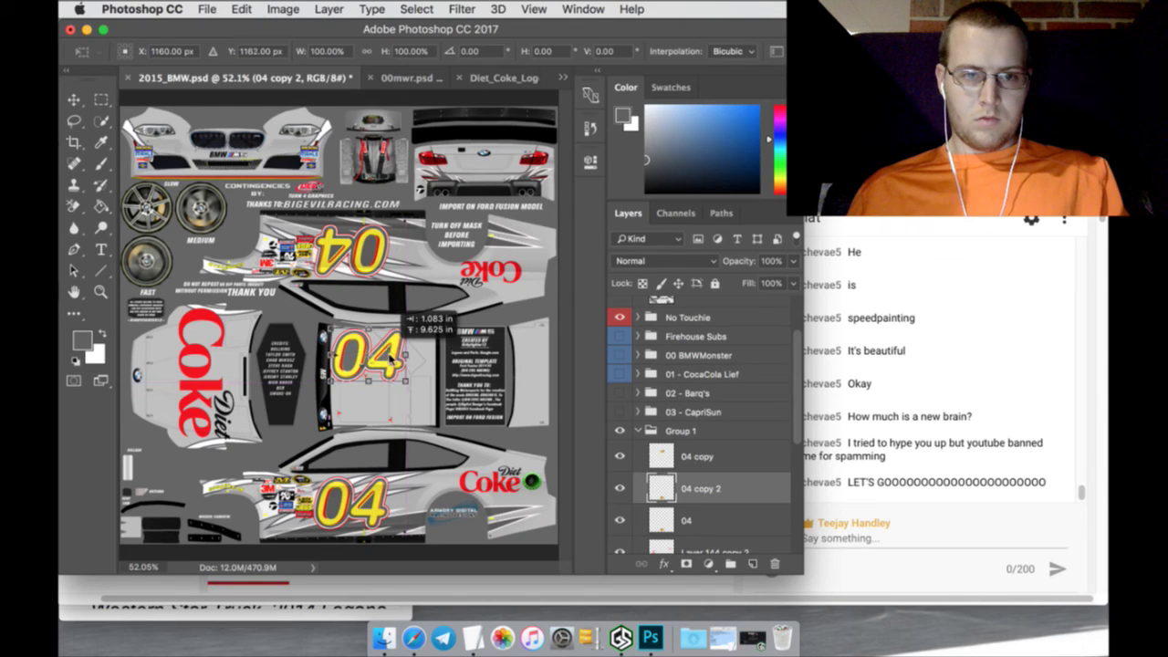
{"action": "left_click_drag", "start_coordinate": [406, 384], "coordinate": [435, 407]}
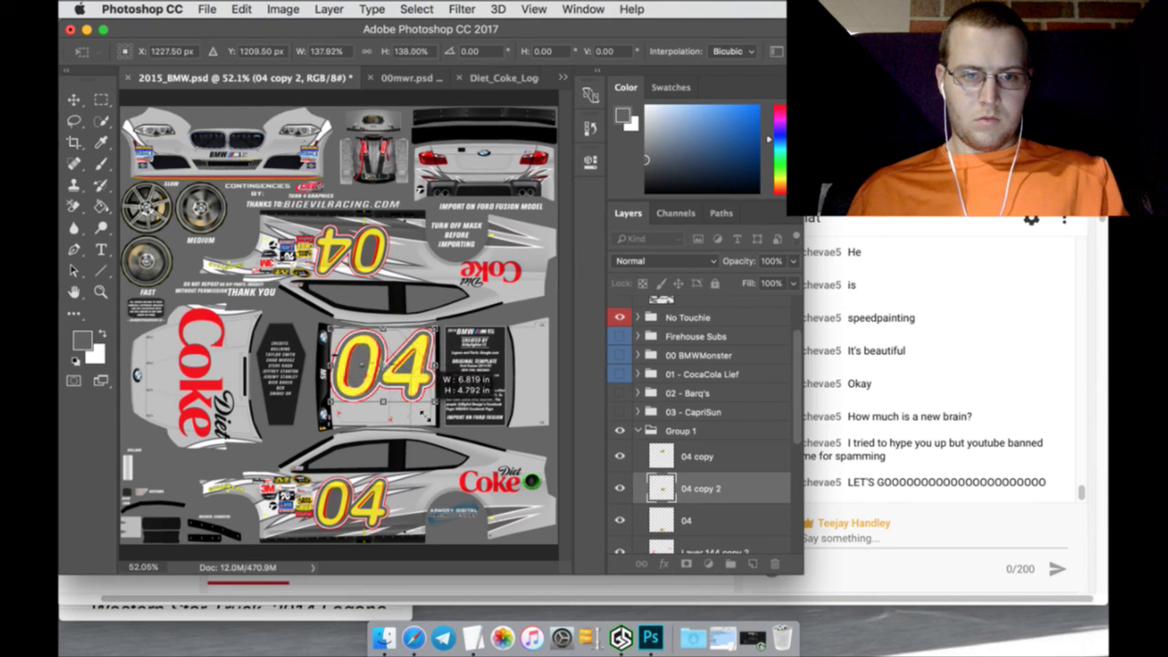
{"action": "key", "text": "Return"}
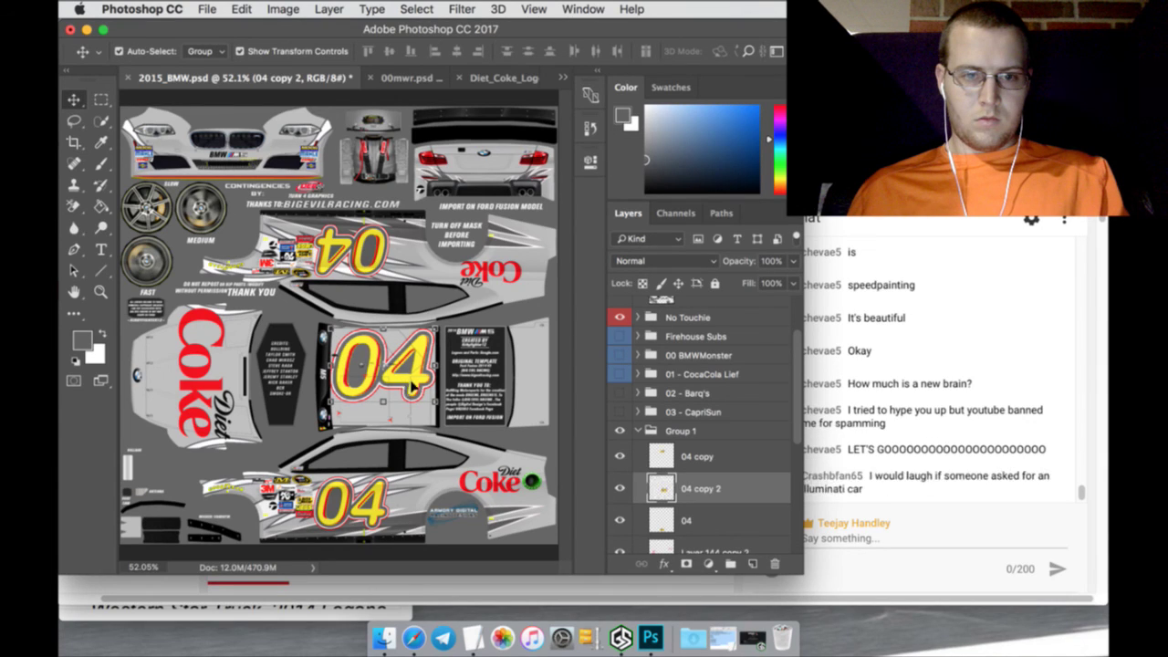
Center the roof's 04 copy at about X 1230.5 px, Y 1265 px and apply the transformation
{"action": "left_click", "coordinate": [415, 393]}
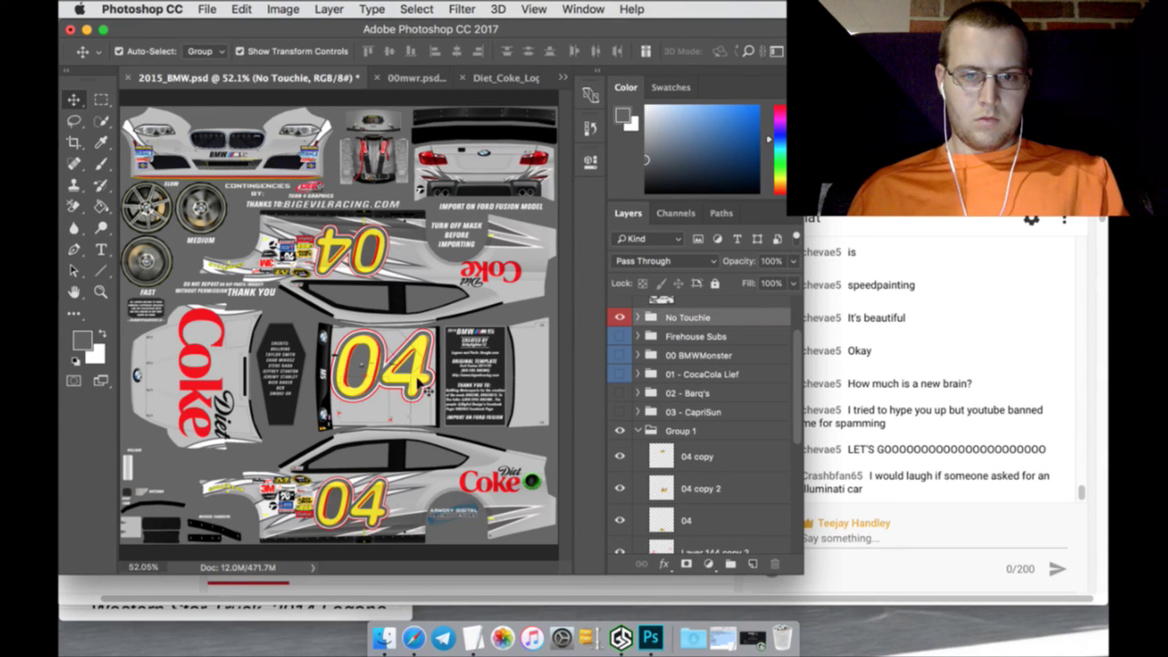
{"action": "left_click", "coordinate": [707, 492]}
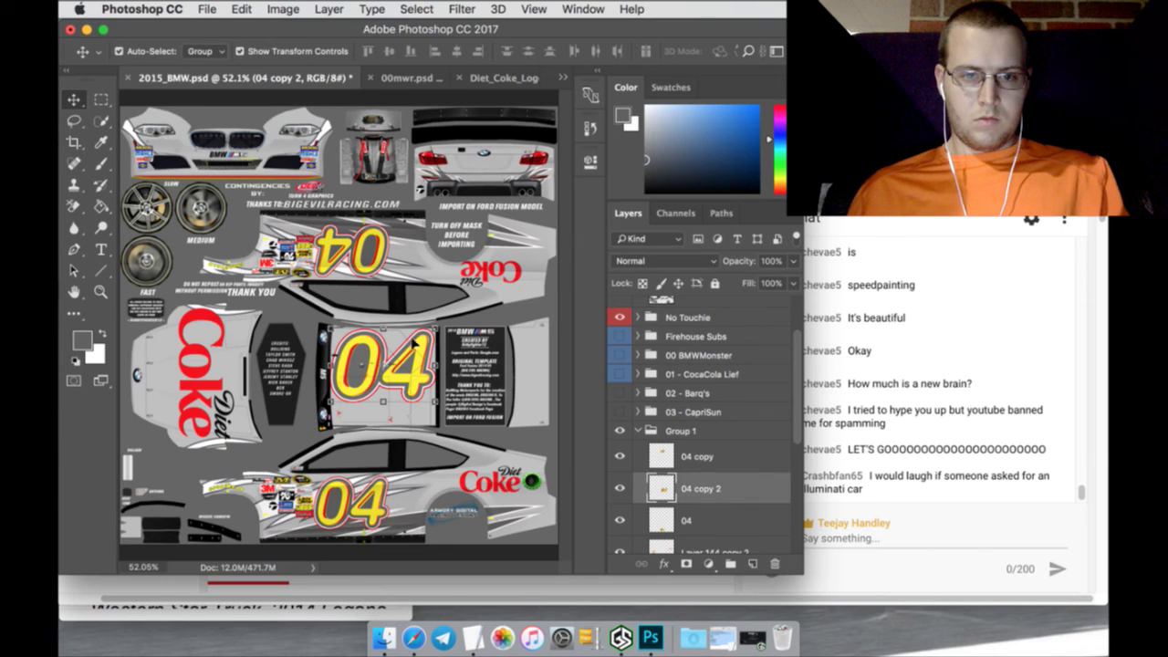
{"action": "key", "text": "super+t"}
{"action": "left_click_drag", "start_coordinate": [411, 352], "coordinate": [410, 364]}
{"action": "left_click", "coordinate": [101, 98]}
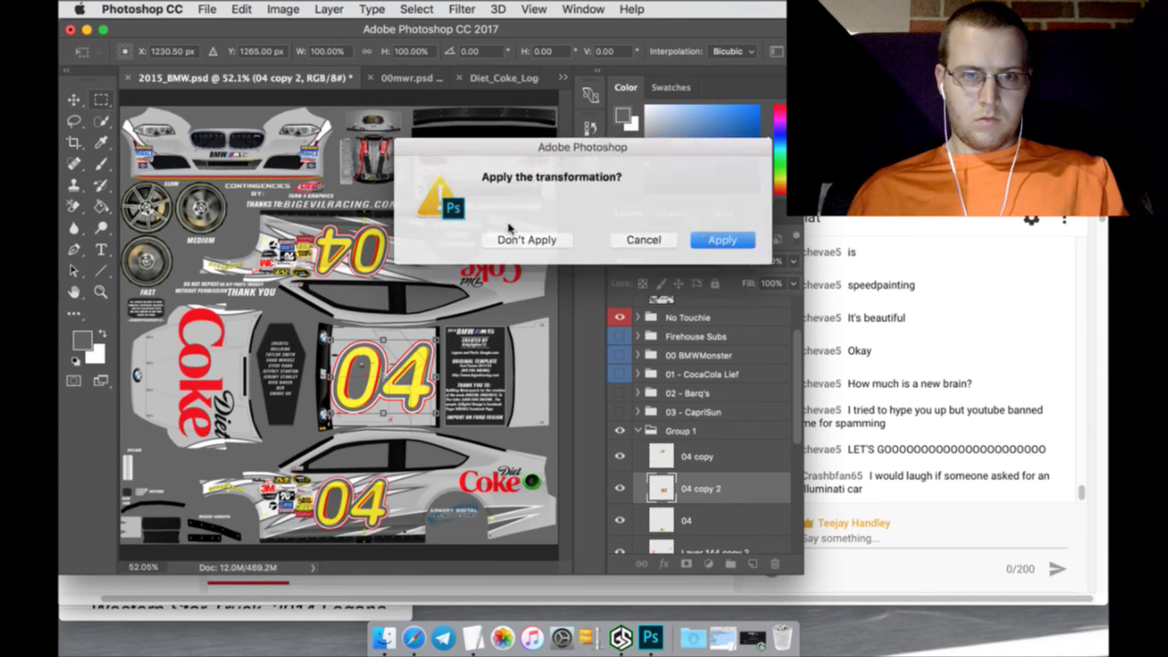
{"action": "left_click", "coordinate": [719, 237]}
Duplicate the original 04 layer once more within 2015_BMW.psd
{"action": "left_click", "coordinate": [723, 518]}
{"action": "right_click", "coordinate": [723, 518]}
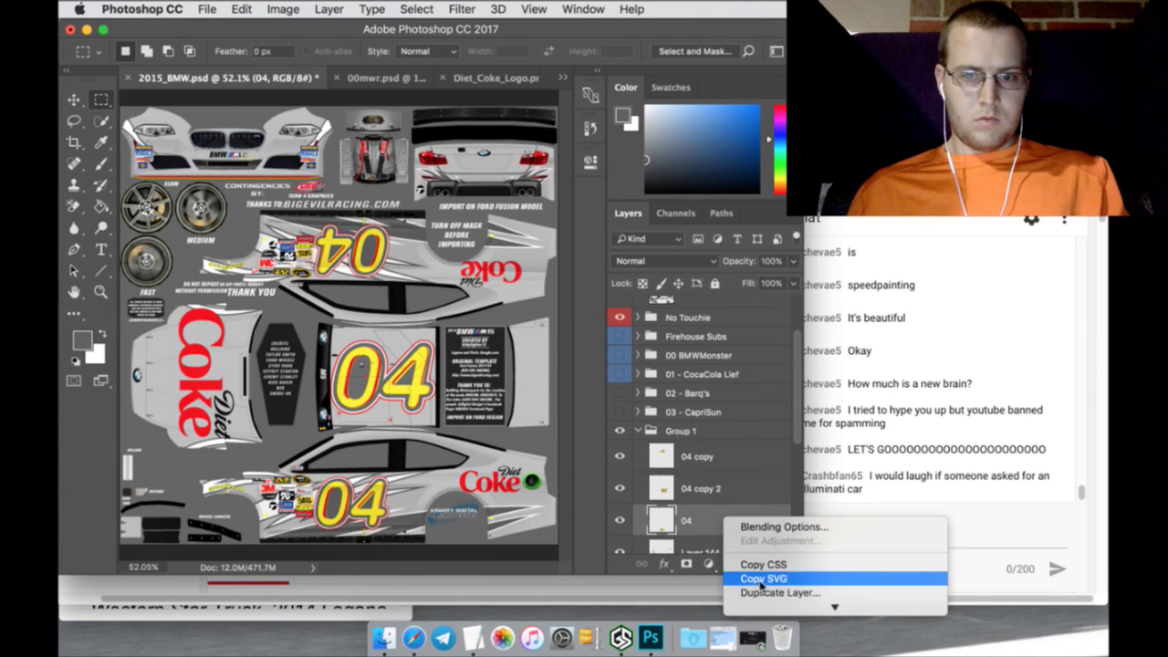
{"action": "left_click", "coordinate": [762, 595]}
{"action": "key", "text": "Return"}
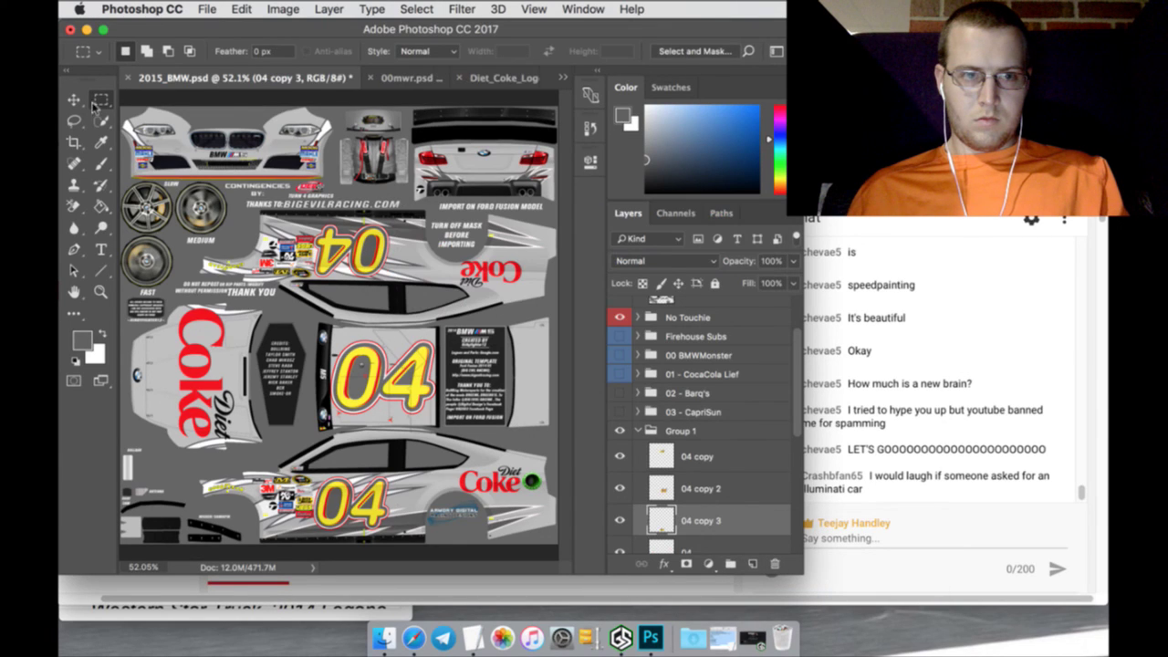
Move the new 04 copy to the rear view at about X 1948.5 px, Y 309.5 px, scale it to 13.2% and apply the transformation
{"action": "key", "text": "v"}
{"action": "key", "text": "ctrl+t"}
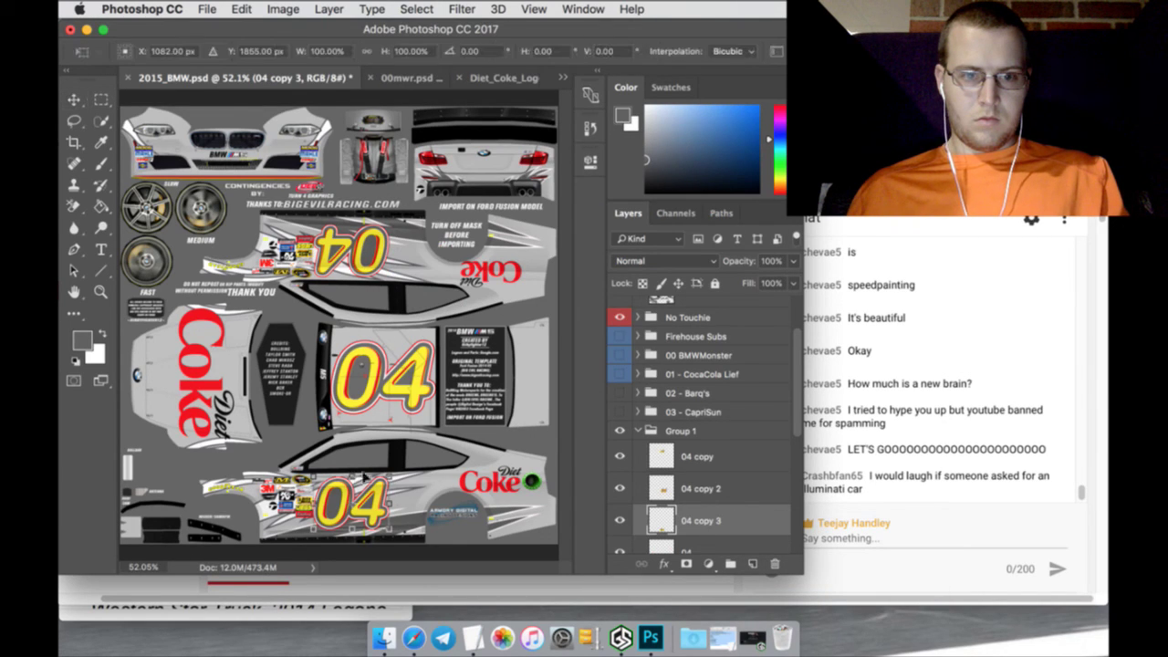
{"action": "left_click_drag", "start_coordinate": [363, 480], "coordinate": [547, 157]}
{"action": "key", "text": "z"}
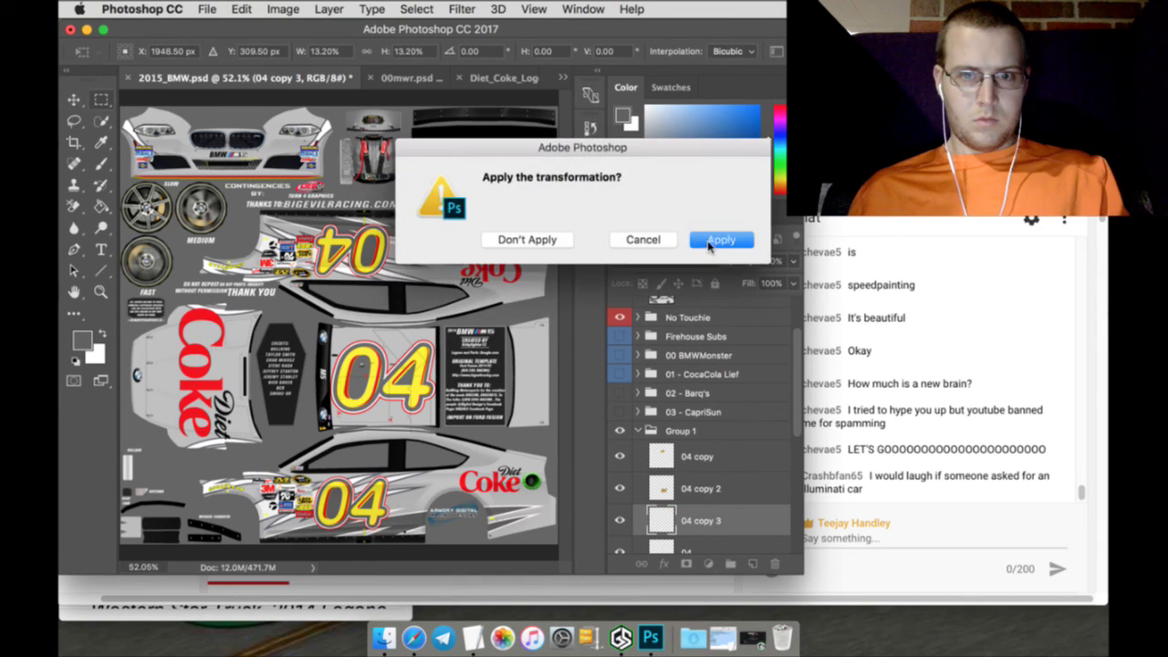
{"action": "left_click", "coordinate": [722, 241]}
Nudge the small 04 on the rear bumper slightly upward beneath the taillight
{"action": "left_click_drag", "start_coordinate": [544, 161], "coordinate": [556, 146]}
{"action": "left_click", "coordinate": [76, 101]}
{"action": "key", "text": "Up"}
{"action": "key", "text": "Up"}
{"action": "key", "text": "Up"}
{"action": "key", "text": "Up"}
{"action": "key", "text": "Up"}
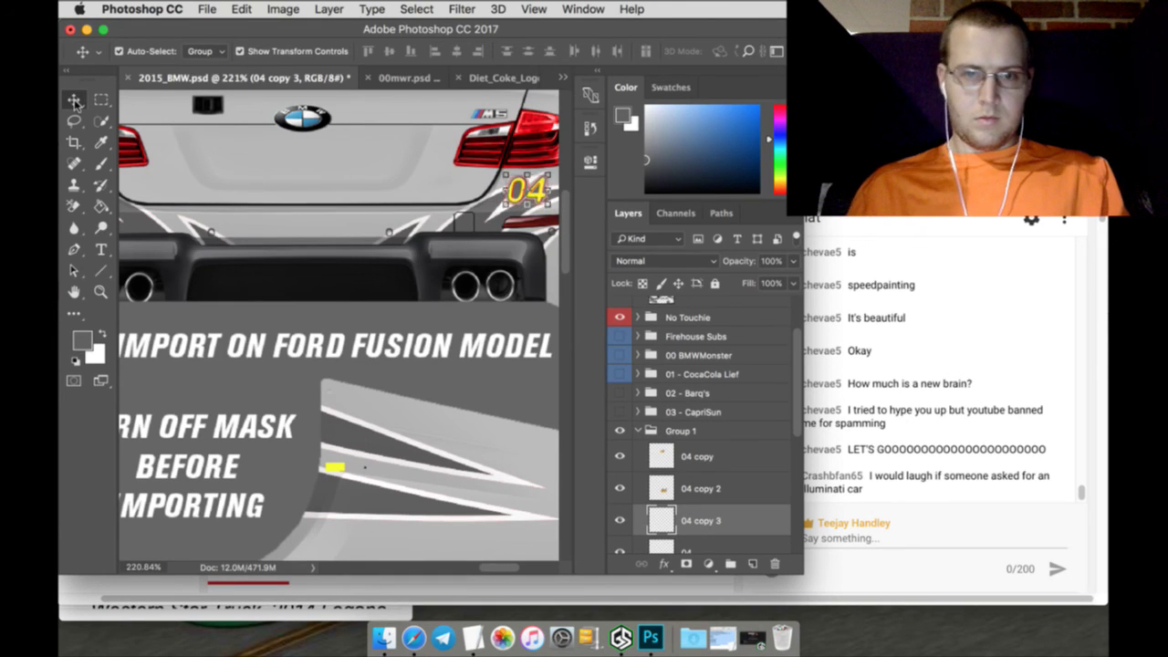
Duplicate the small rear 04 layer, 04 copy 3, within 2015_BMW.psd
{"action": "right_click", "coordinate": [748, 520]}
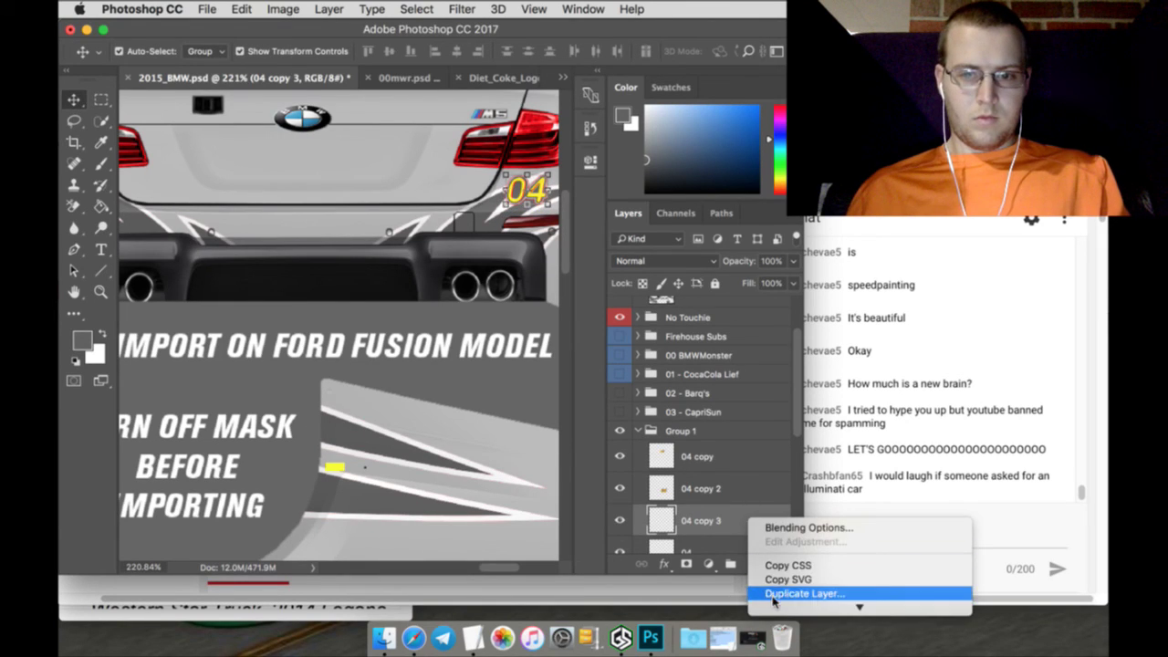
{"action": "left_click", "coordinate": [805, 593]}
{"action": "left_click", "coordinate": [741, 246]}
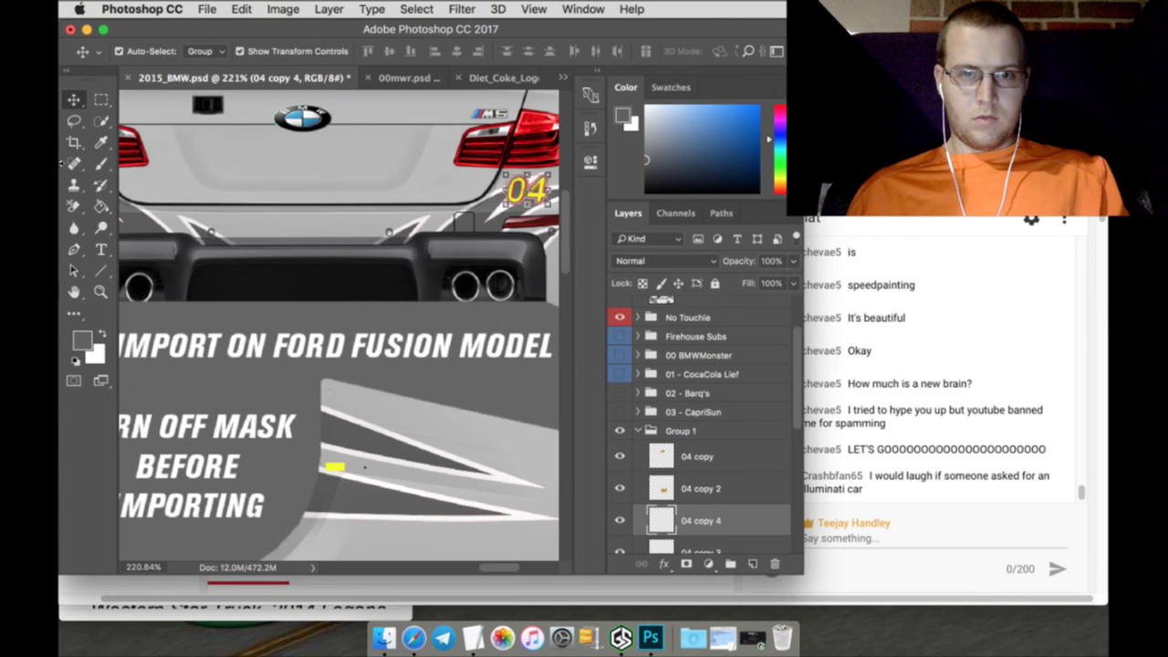
{"action": "left_click_drag", "start_coordinate": [515, 180], "coordinate": [489, 179]}
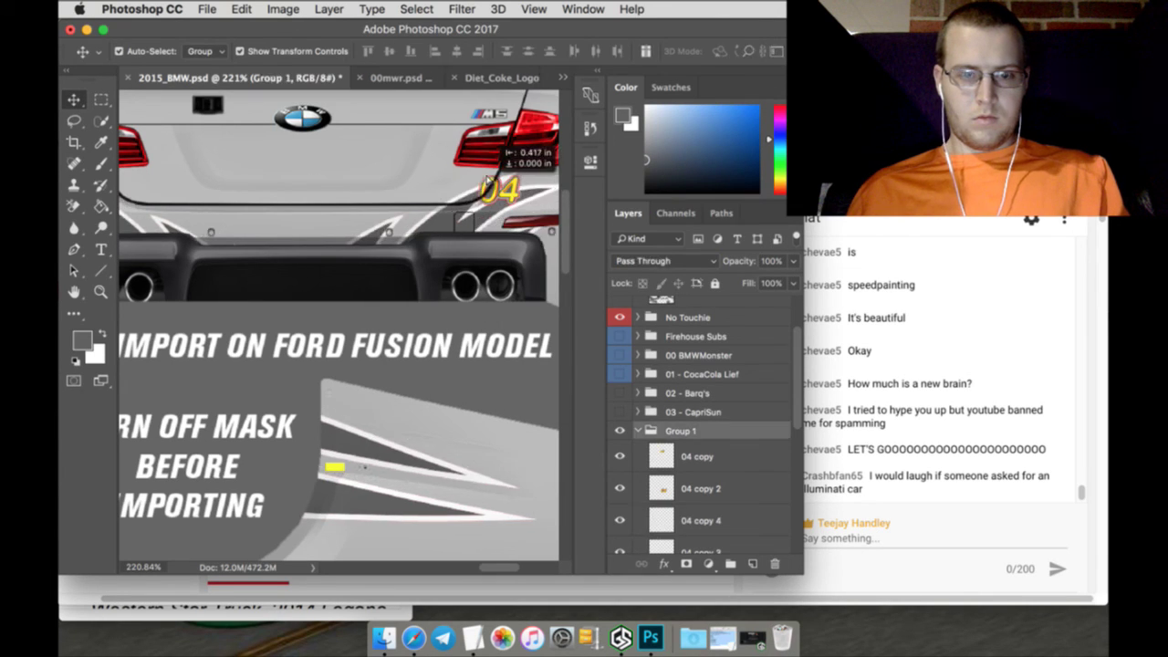
{"action": "key", "text": "ctrl+z"}
{"action": "left_click", "coordinate": [720, 517]}
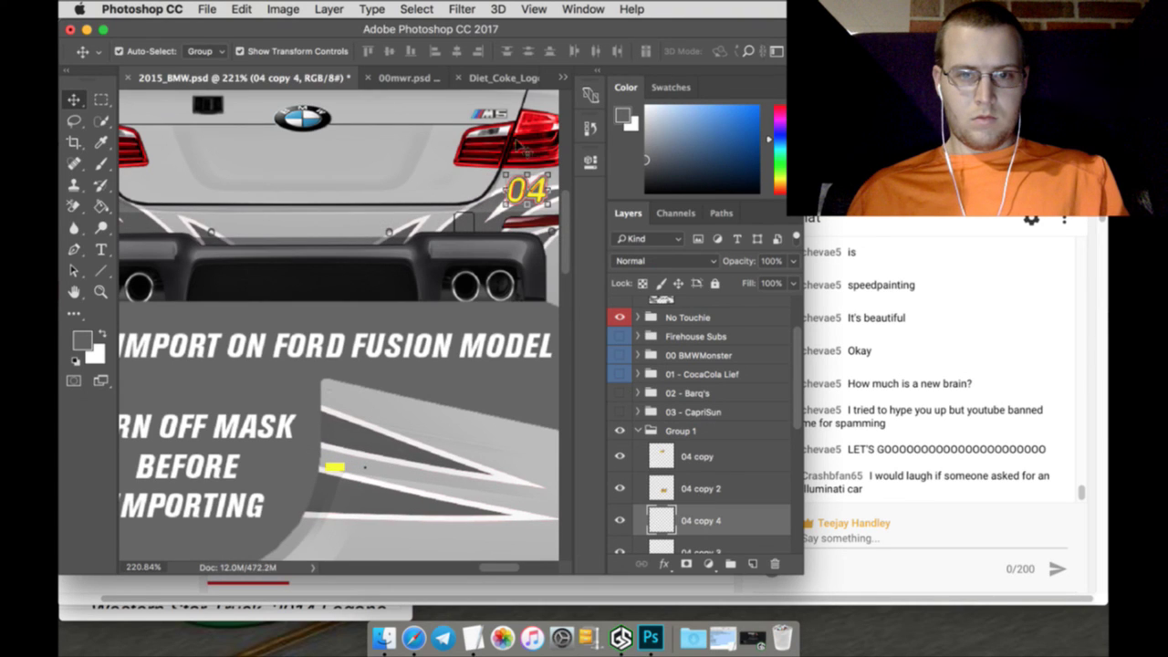
Move the small 04 duplicate to the front bumper below the headlight, at about X 228.5 px, Y 175.5 px, and apply the transformation
{"action": "key", "text": "ctrl+t"}
{"action": "left_click_drag", "start_coordinate": [506, 174], "coordinate": [62, 86]}
{"action": "left_click_drag", "start_coordinate": [62, 46], "coordinate": [185, 206]}
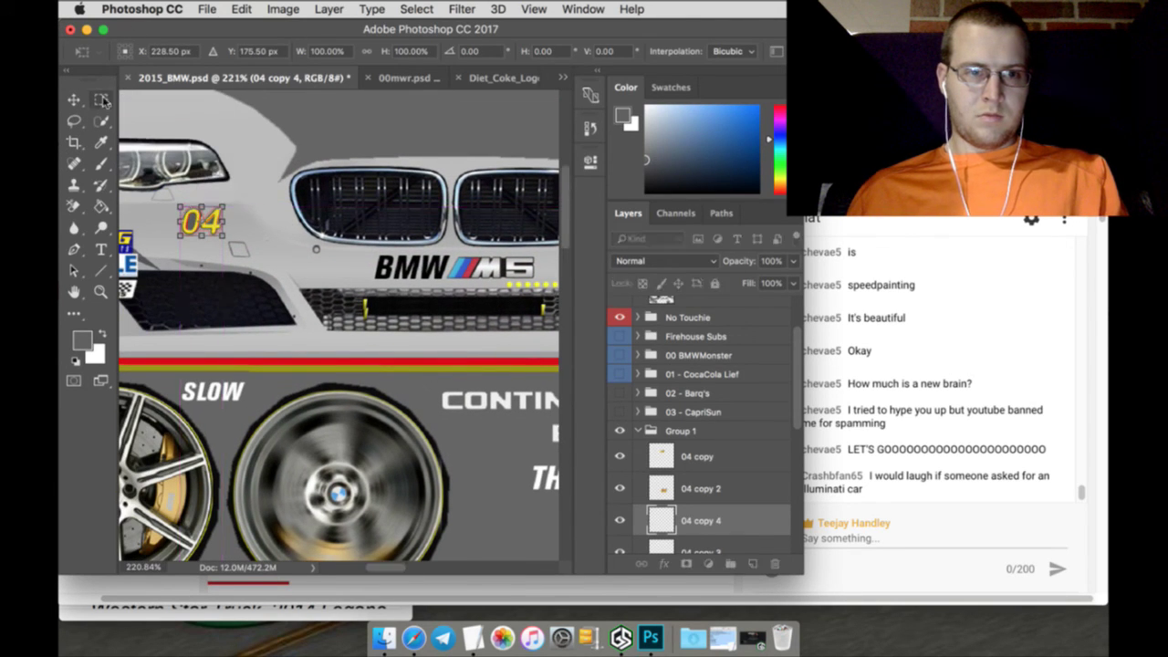
{"action": "left_click", "coordinate": [102, 100]}
{"action": "key", "text": "Return"}
Rename Group 1 to "04 - D. Coke"
{"action": "left_click", "coordinate": [101, 292]}
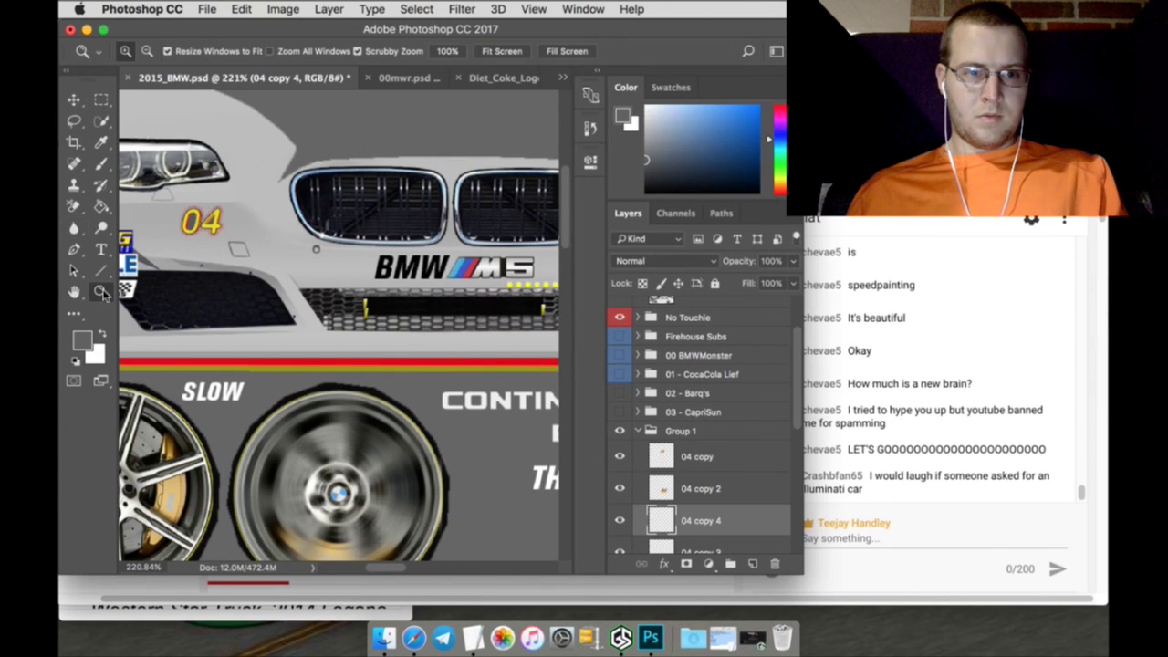
{"action": "left_click", "coordinate": [503, 52]}
{"action": "double_click", "coordinate": [675, 432]}
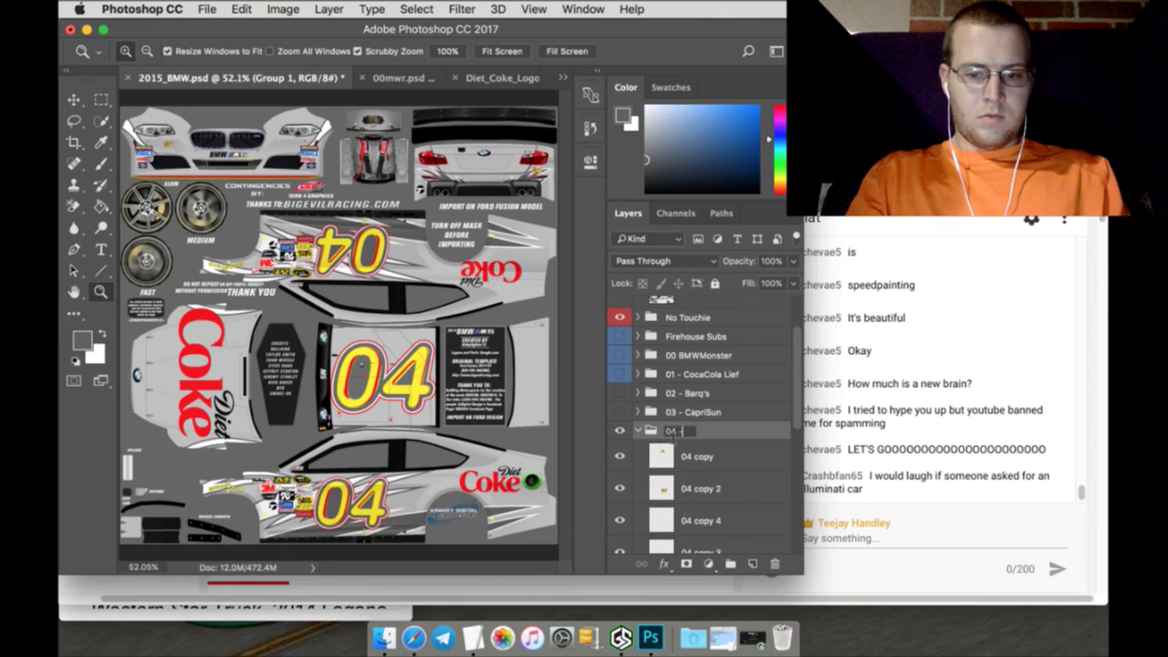
{"action": "type", "text": "04 - D. Coke"}
{"action": "key", "text": "Return"}
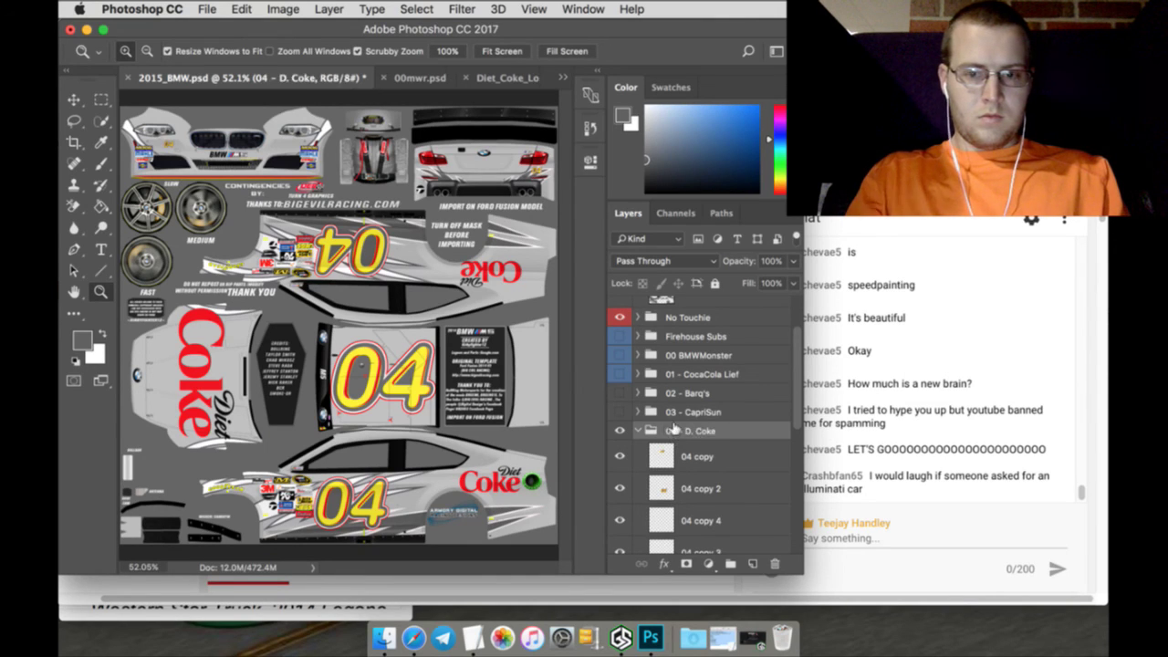
Collapse the 04 - D. Coke group and show the groups 00 BMWMonster through 03 - CapriSun
{"action": "left_click_drag", "start_coordinate": [638, 432], "coordinate": [620, 341]}
{"action": "left_click", "coordinate": [637, 428]}
Save the 00 Monster livery as 00_BMW in the TGA RBCS folder, in Targa format at 24 bits/pixel
{"action": "left_click", "coordinate": [207, 9]}
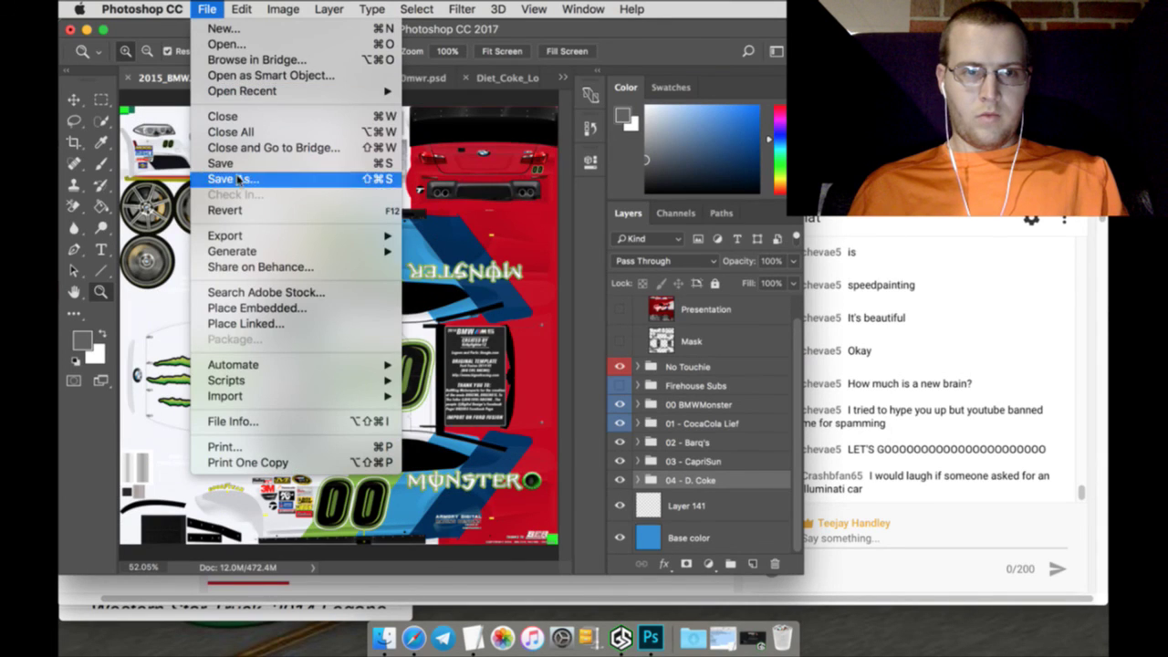
{"action": "left_click", "coordinate": [235, 179]}
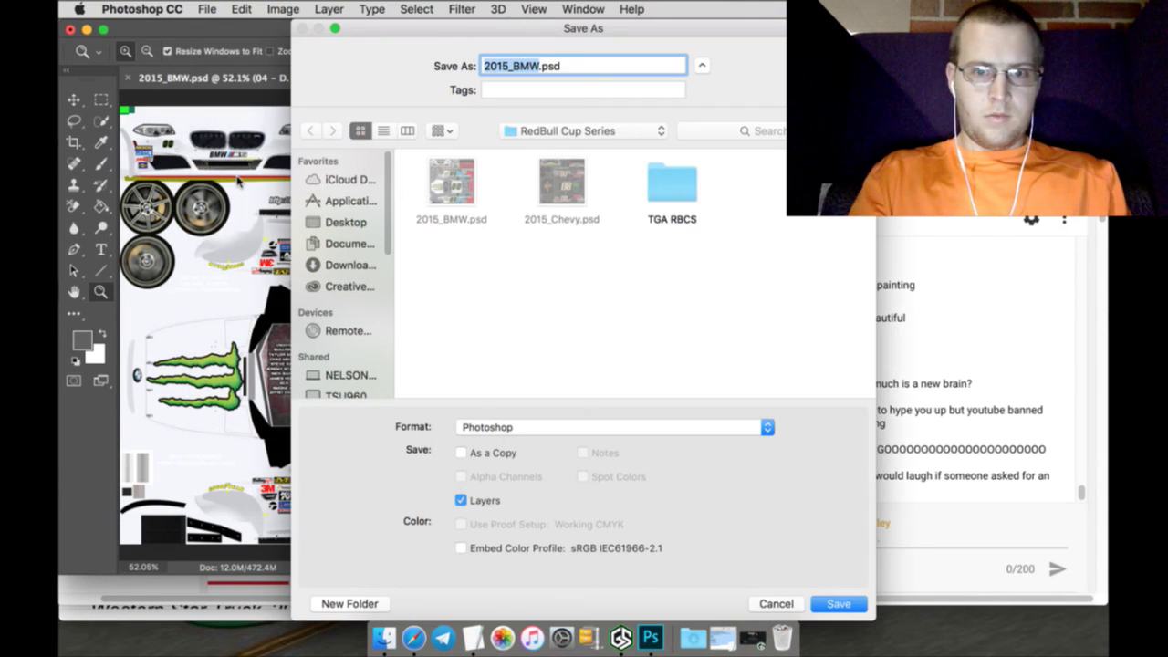
{"action": "left_click", "coordinate": [667, 196]}
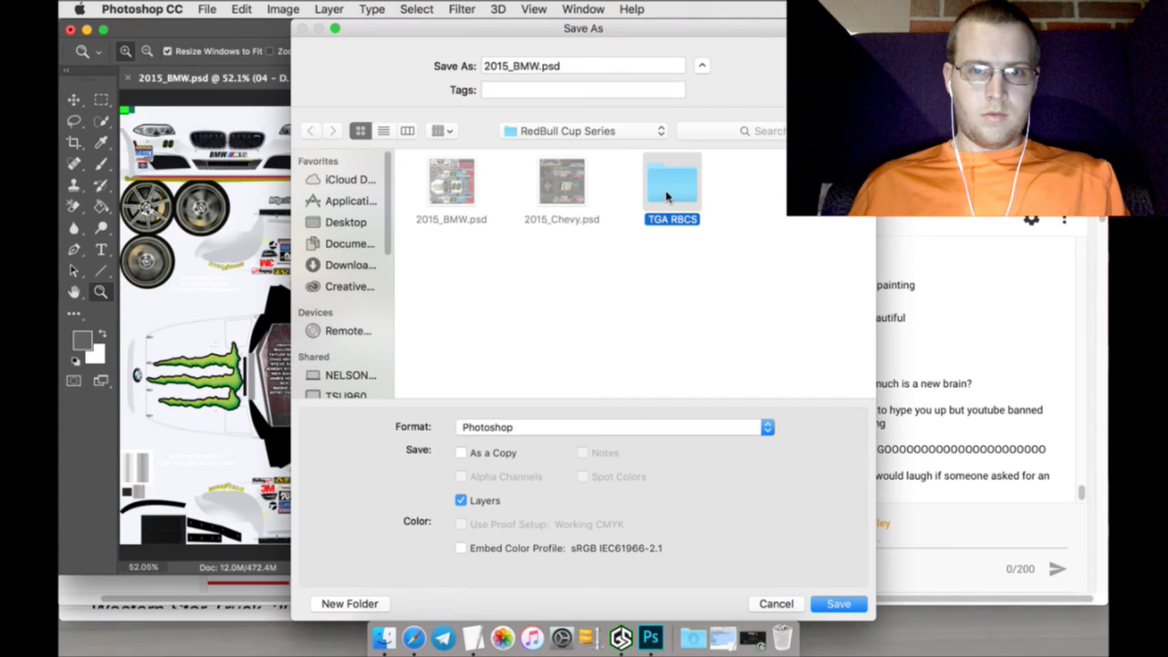
{"action": "double_click", "coordinate": [667, 197]}
{"action": "triple_click", "coordinate": [582, 75]}
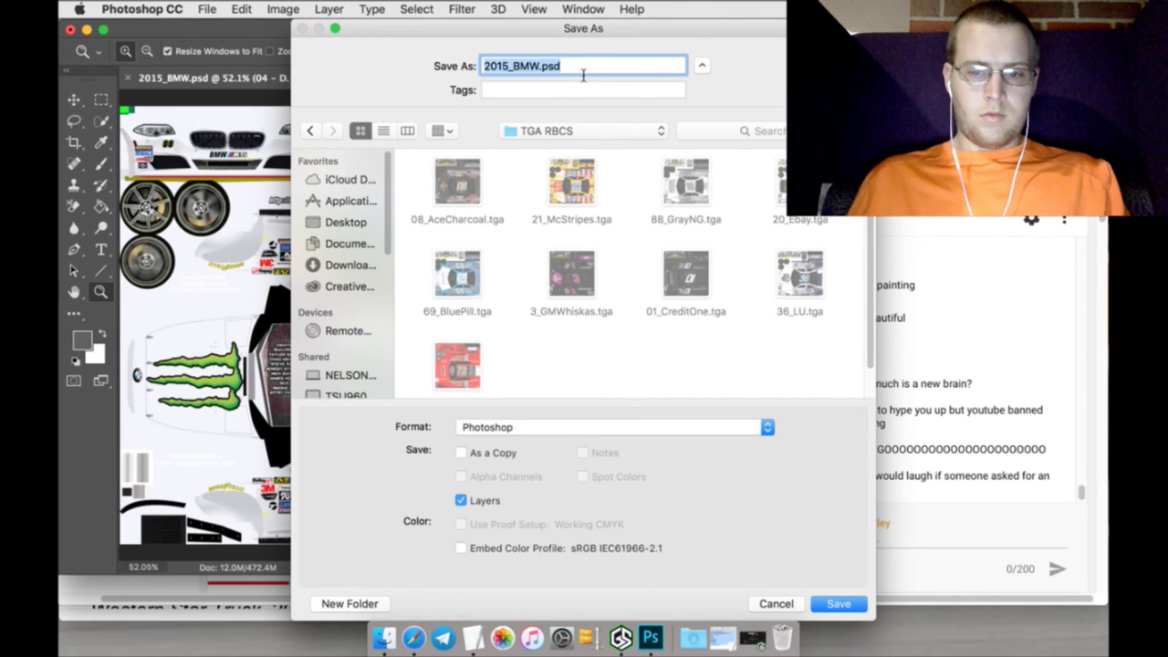
{"action": "type", "text": "00"}
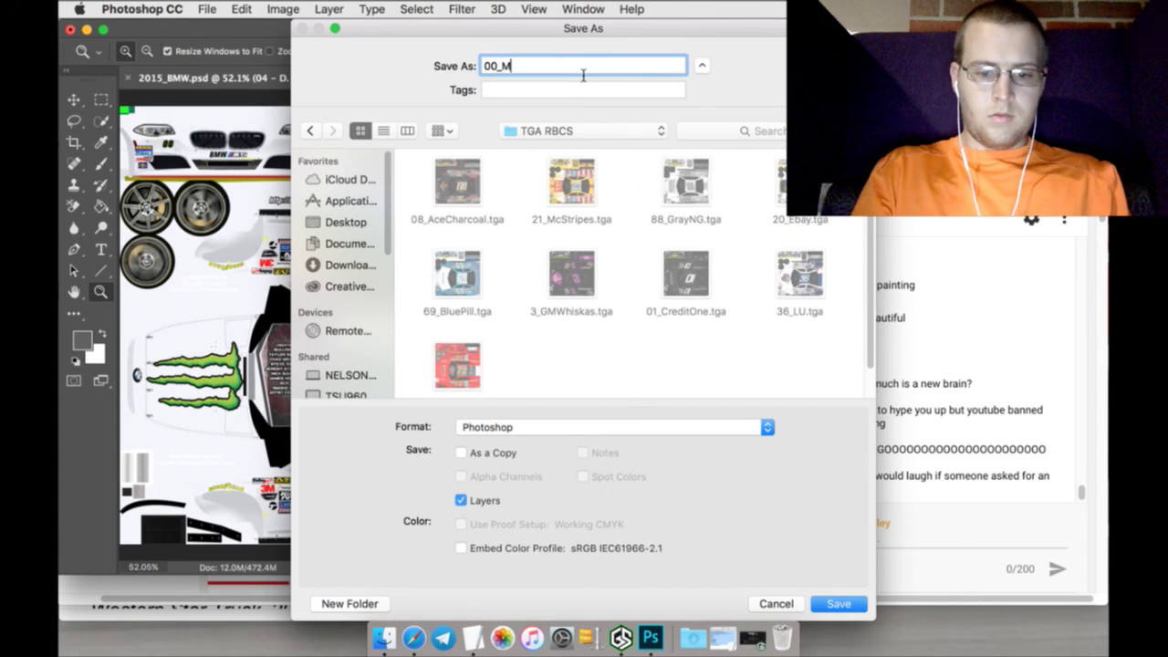
{"action": "type", "text": "_BMW"}
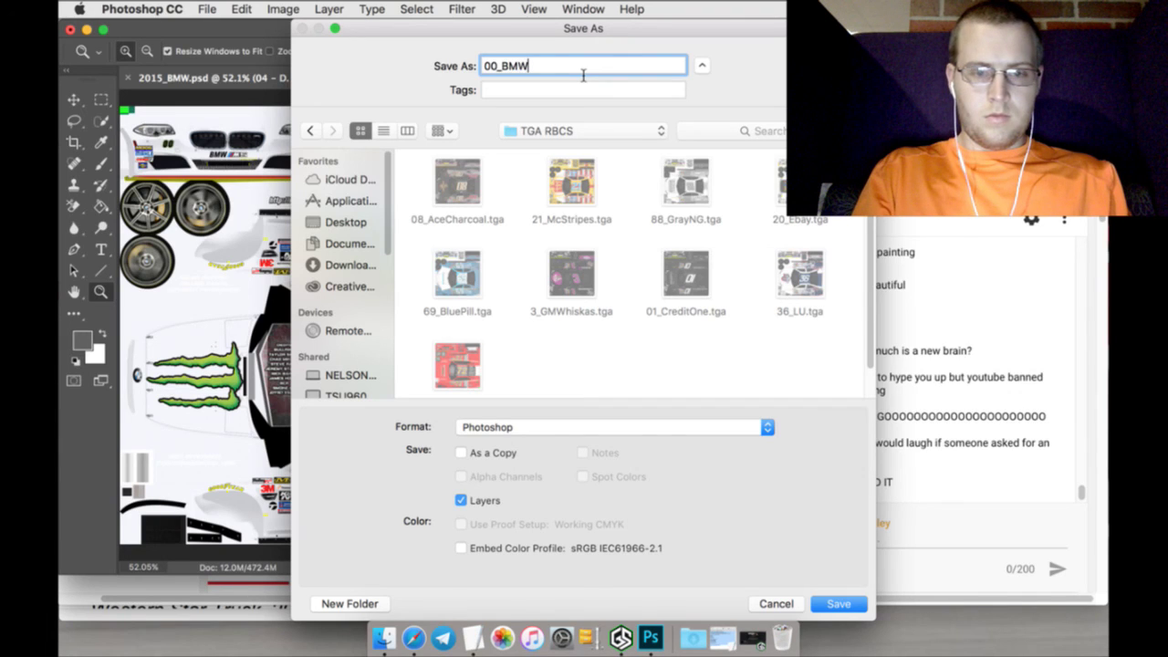
{"action": "left_click", "coordinate": [715, 435]}
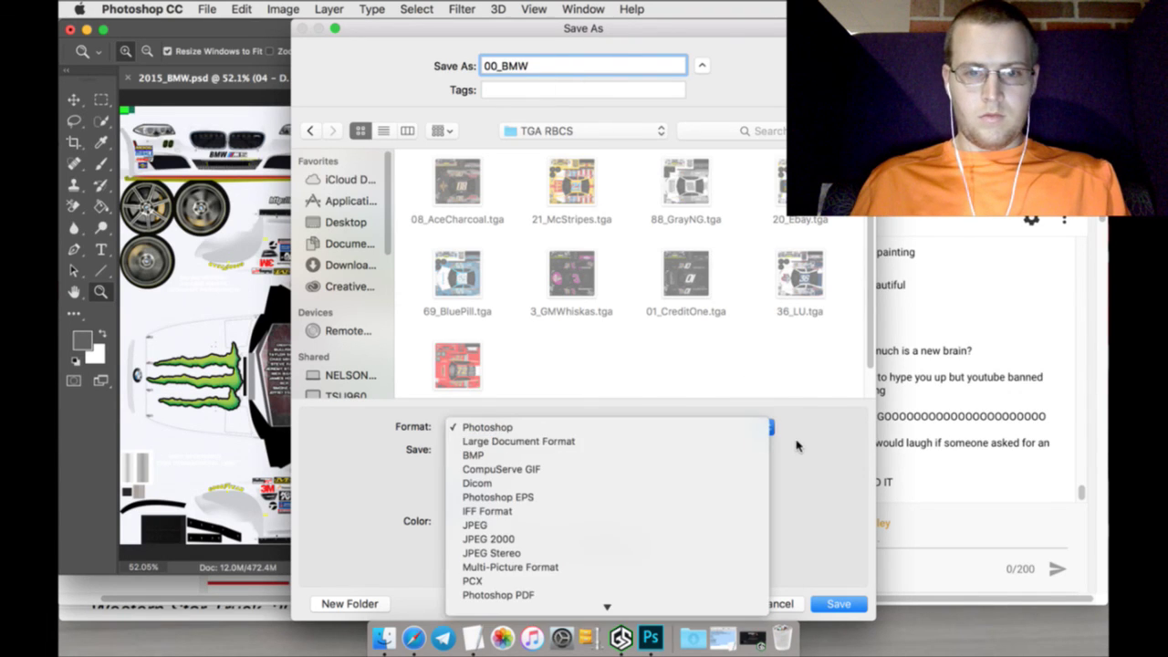
{"action": "left_click", "coordinate": [730, 519]}
{"action": "key", "text": "Return"}
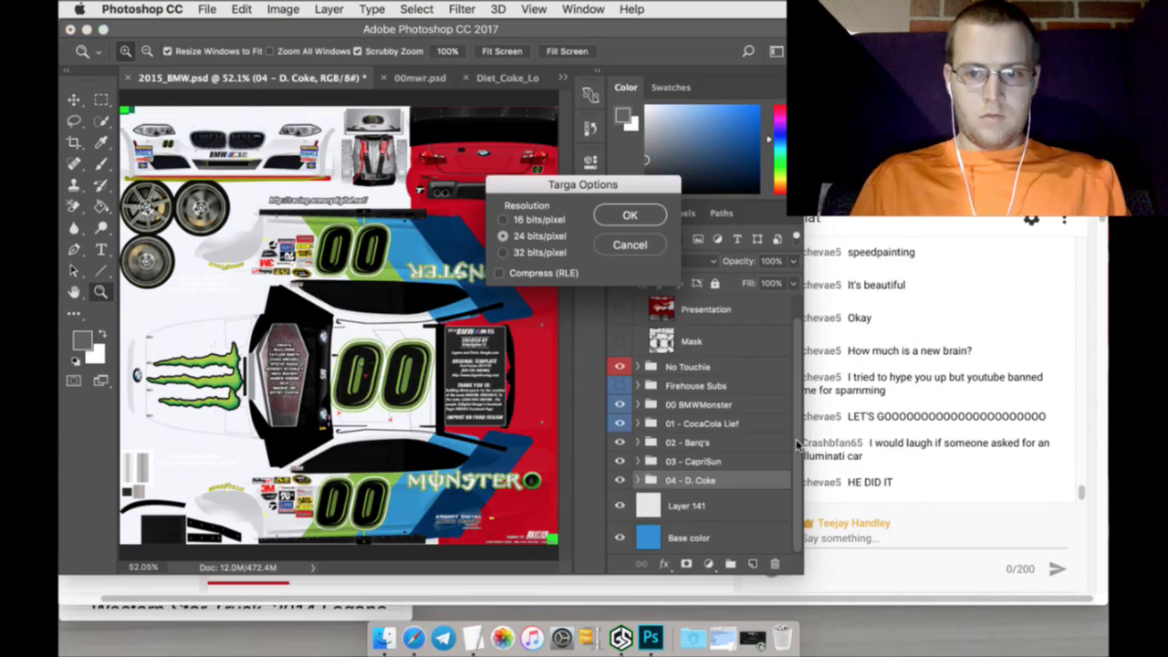
{"action": "key", "text": "Return"}
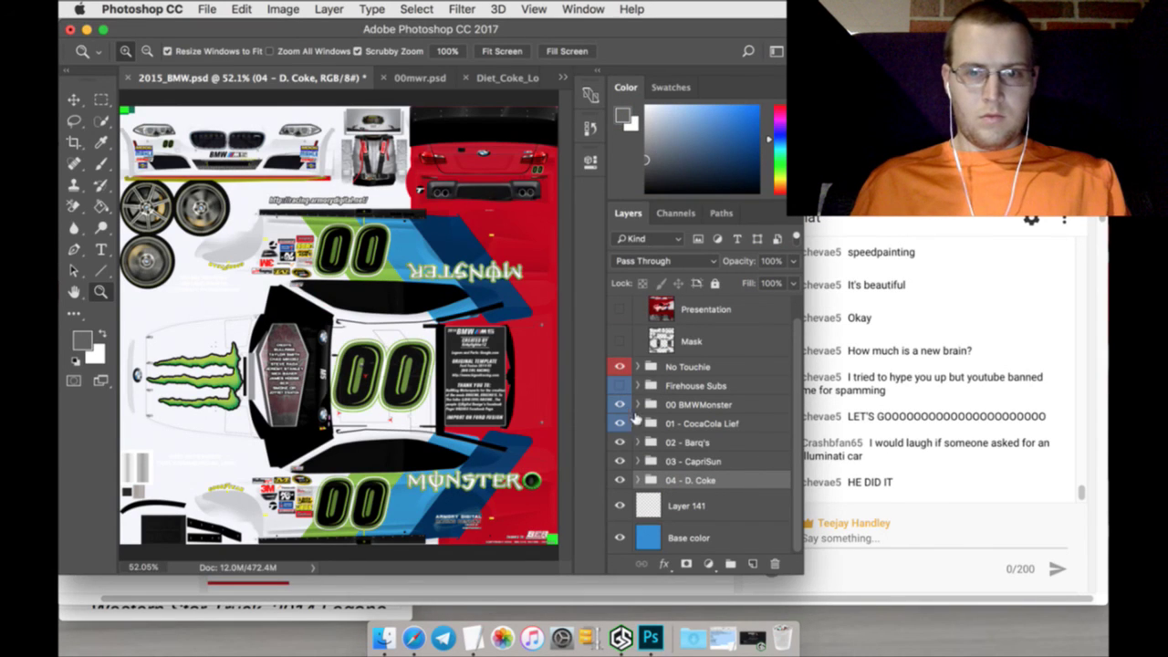
Hide the 00 BMWMonster group and save the 01 Coca-Cola Life livery as 01_CokeLIfe in TGA RBCS, in Targa format at 24 bits/pixel
{"action": "left_click", "coordinate": [619, 404]}
{"action": "left_click", "coordinate": [208, 9]}
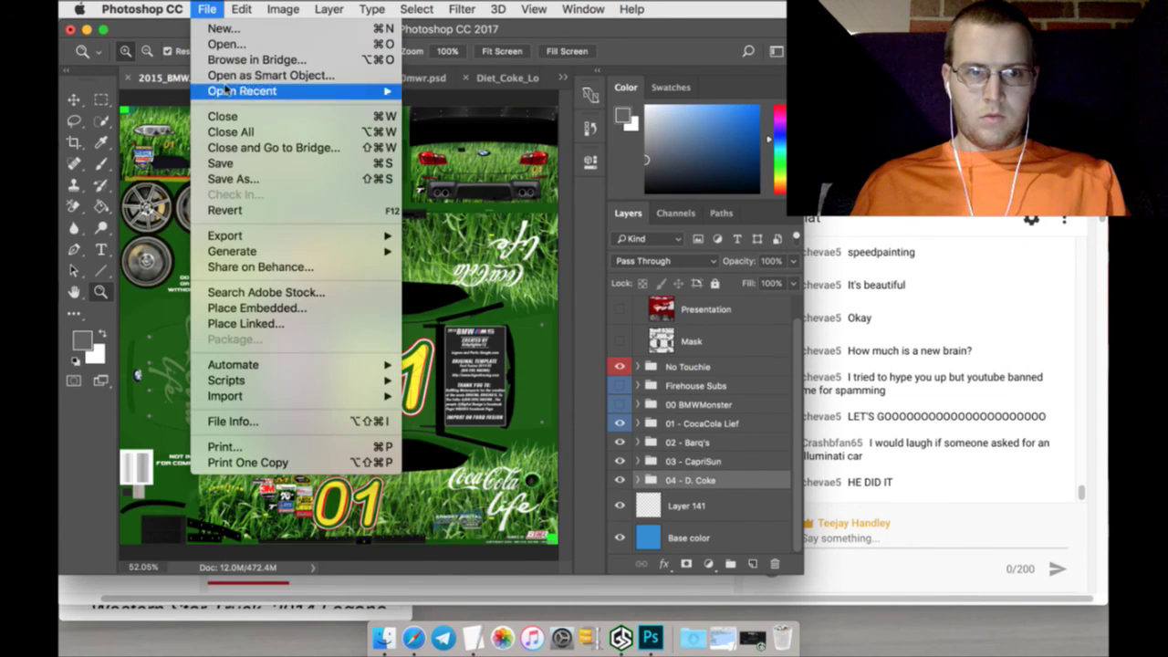
{"action": "left_click", "coordinate": [230, 173]}
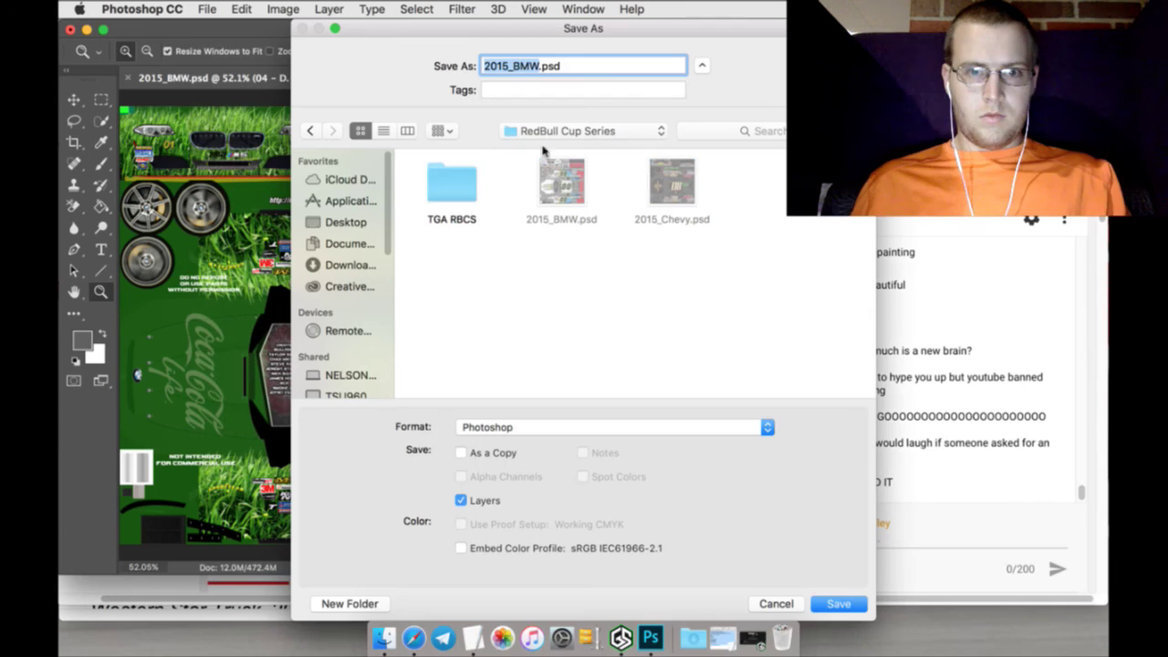
{"action": "double_click", "coordinate": [445, 185]}
{"action": "triple_click", "coordinate": [590, 73]}
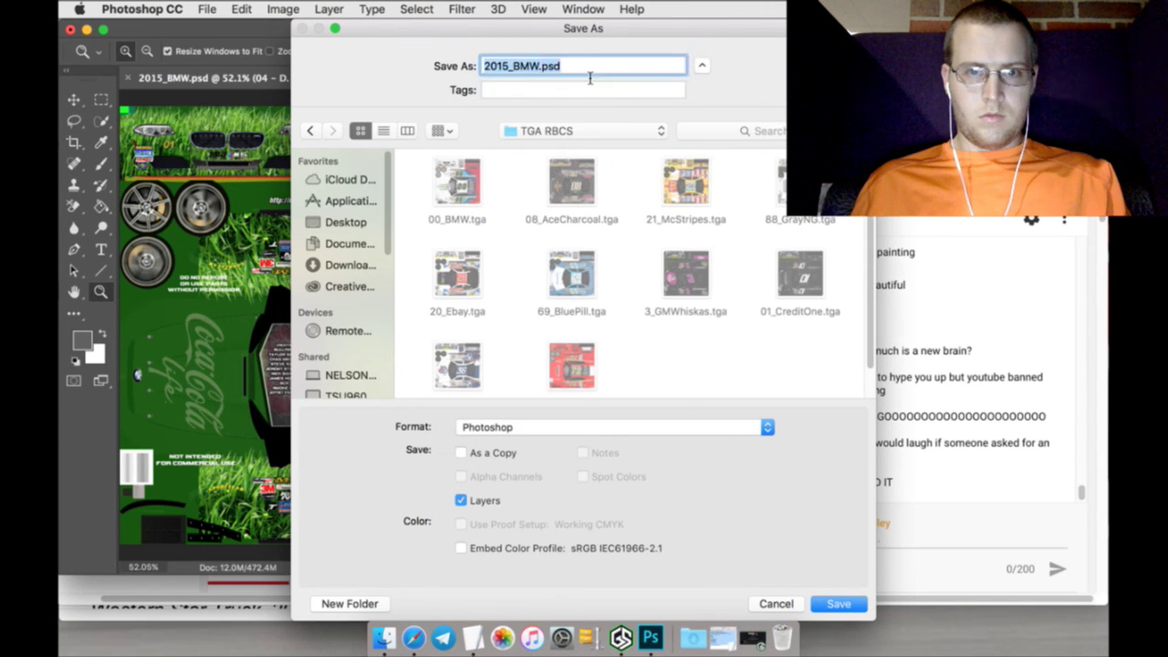
{"action": "type", "text": "01"}
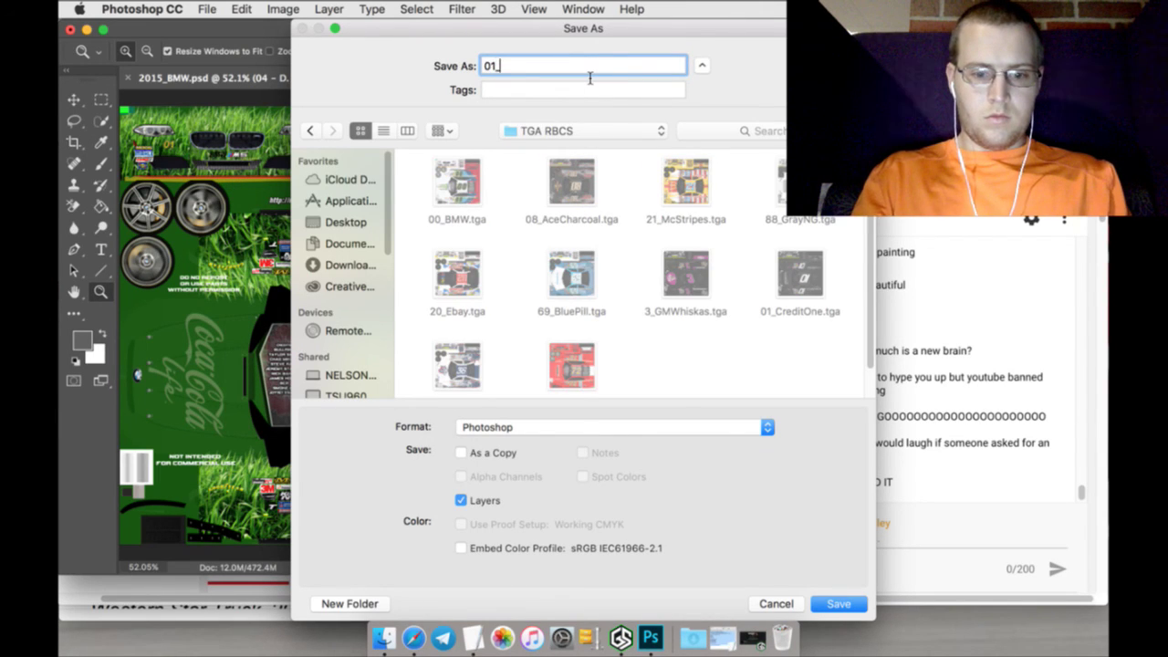
{"action": "type", "text": "_CokeLif"}
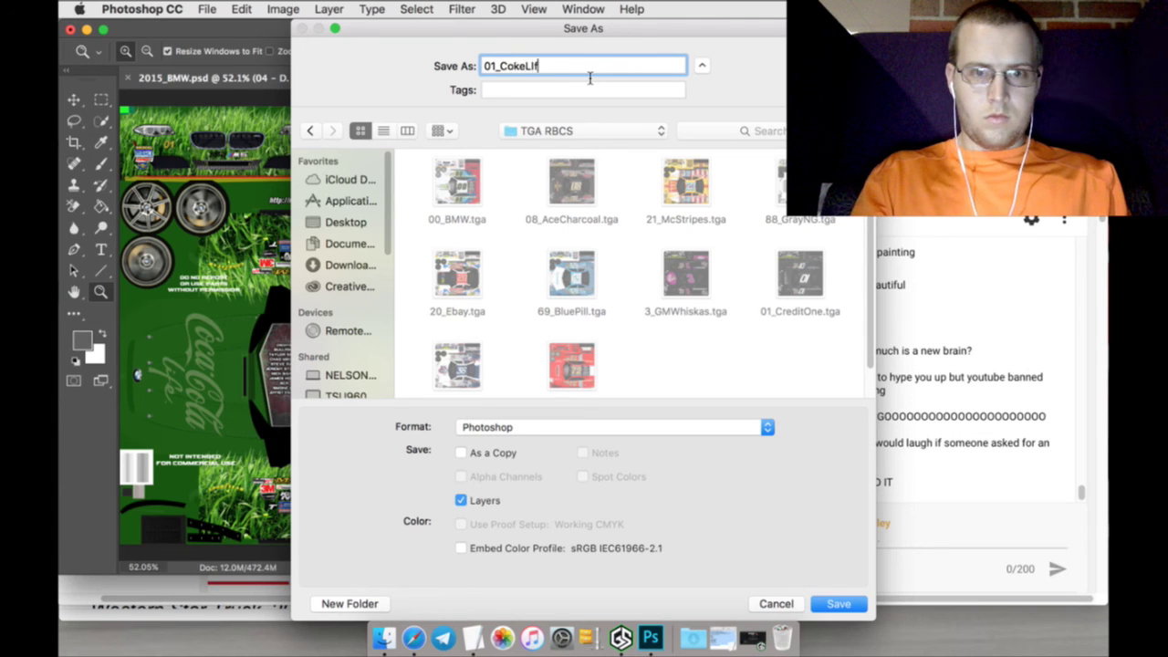
{"action": "type", "text": "e"}
{"action": "left_click", "coordinate": [767, 426]}
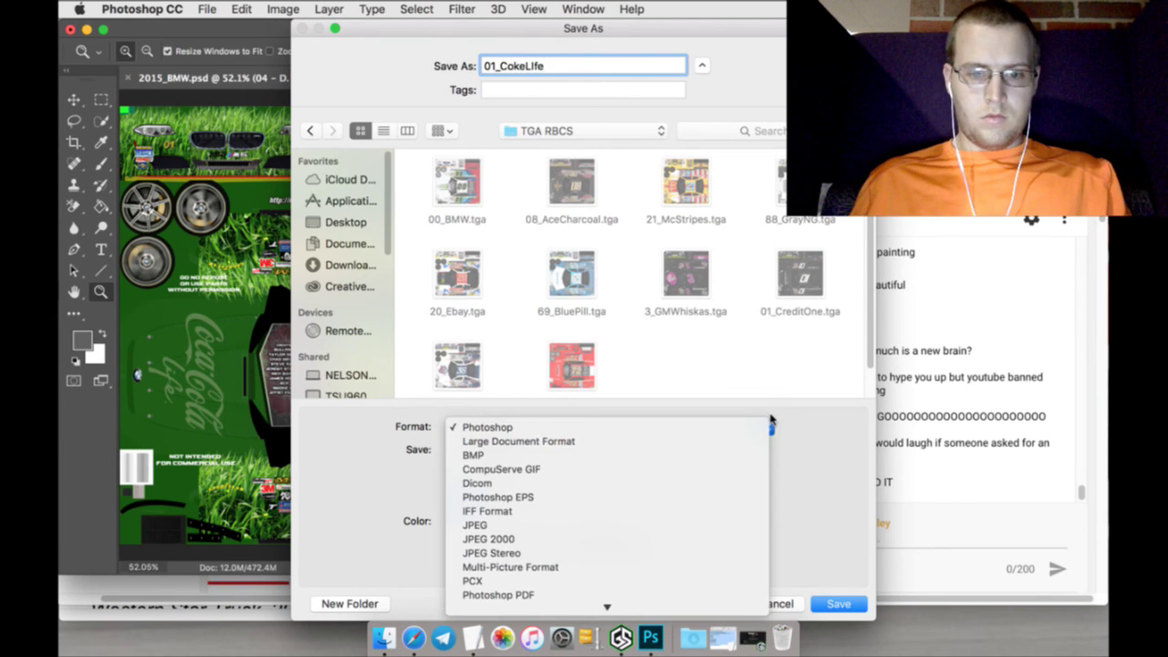
{"action": "key", "text": "t"}
{"action": "key", "text": "Return"}
{"action": "key", "text": "Return"}
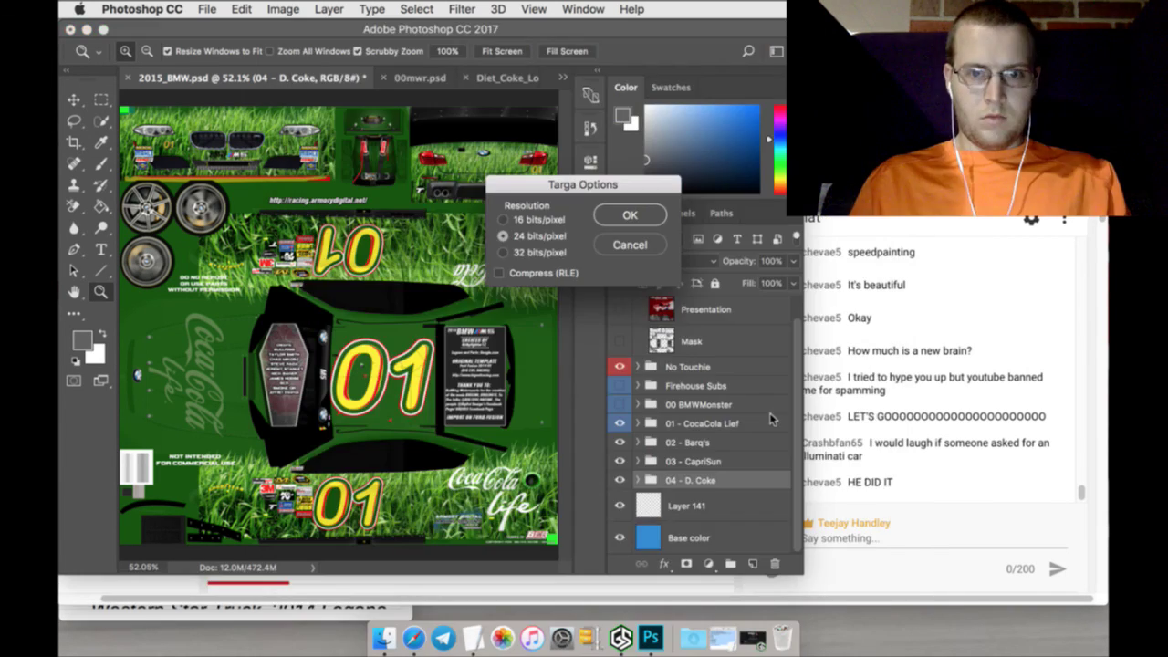
{"action": "key", "text": "Return"}
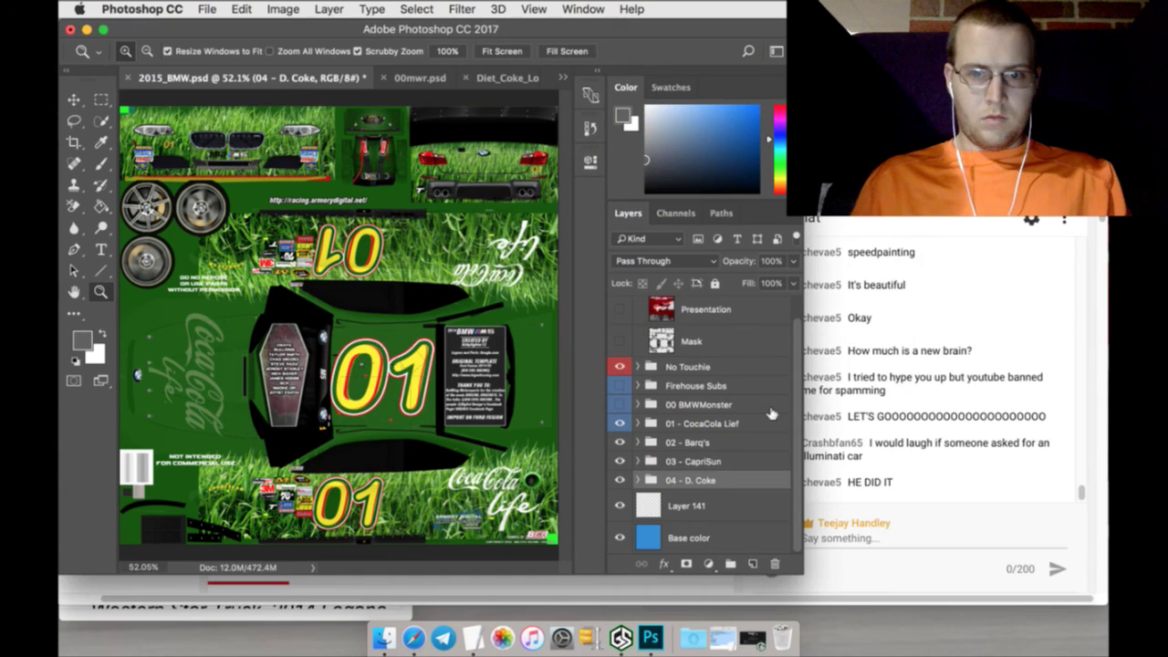
Hide the 01 - CocaCola Lief group and save the Barq's livery as 02_Barqs in the TGA RBCS folder, in Targa format
{"action": "left_click", "coordinate": [620, 424]}
{"action": "left_click", "coordinate": [212, 7]}
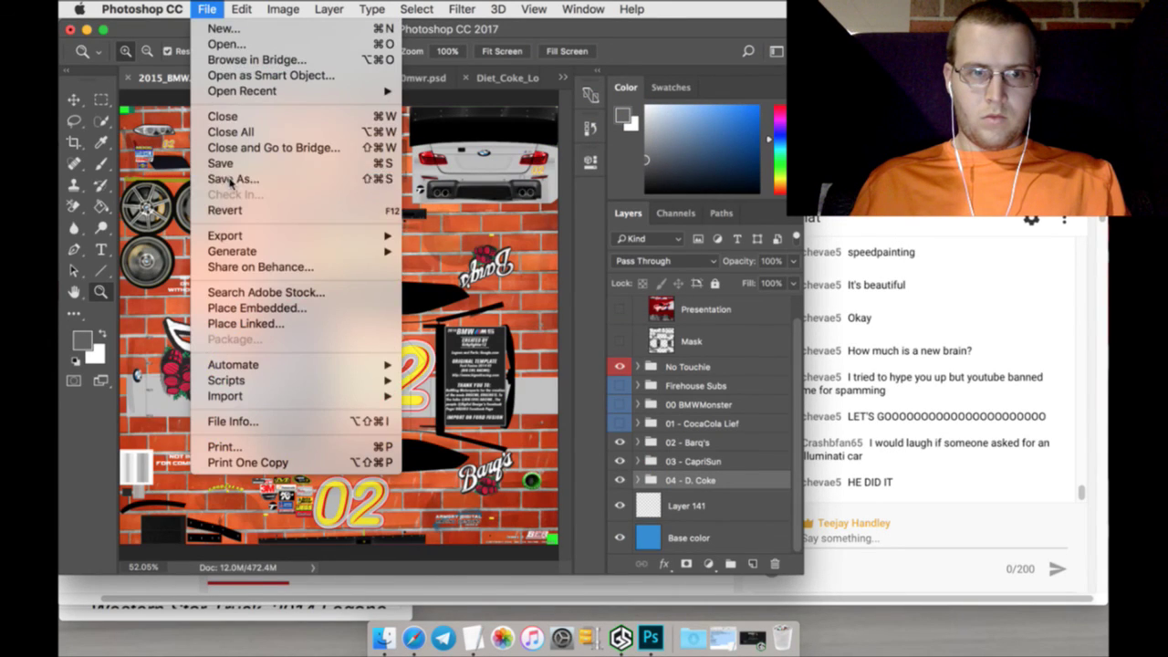
{"action": "left_click", "coordinate": [230, 179]}
{"action": "double_click", "coordinate": [452, 184]}
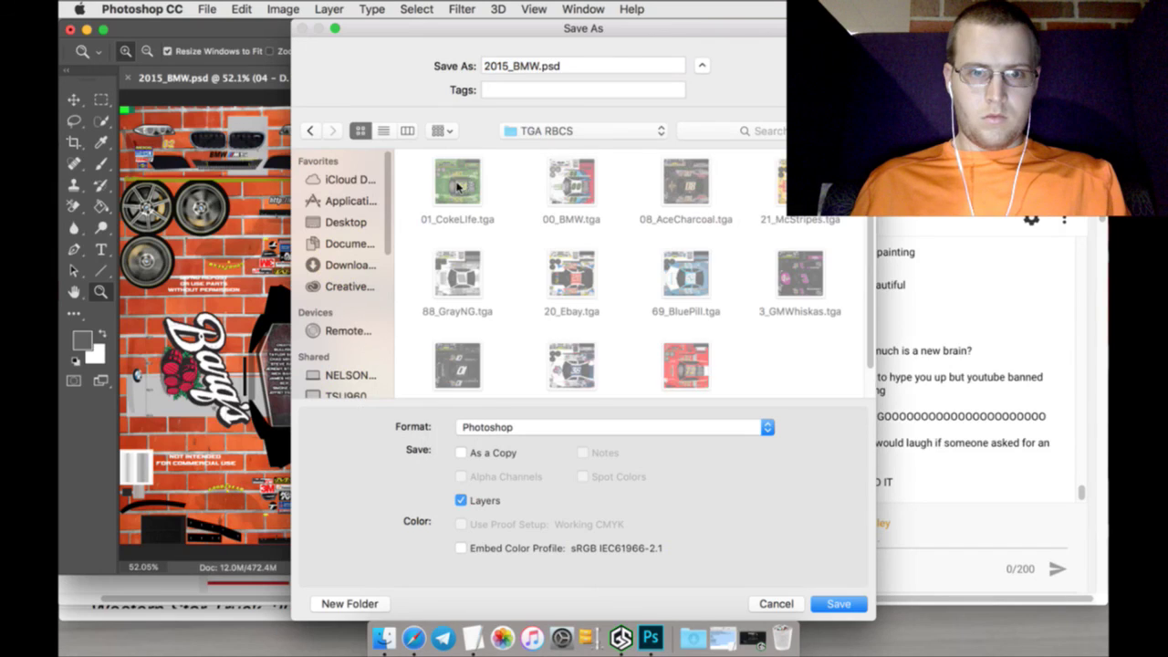
{"action": "left_click", "coordinate": [550, 73]}
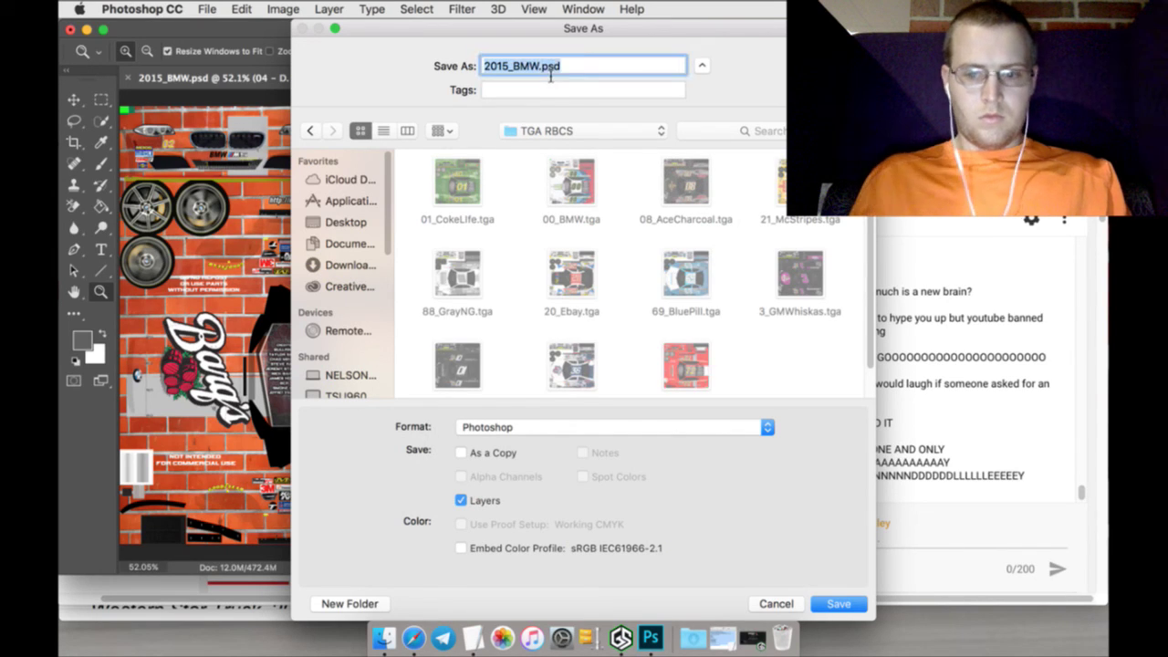
{"action": "type", "text": "02_Barqs"}
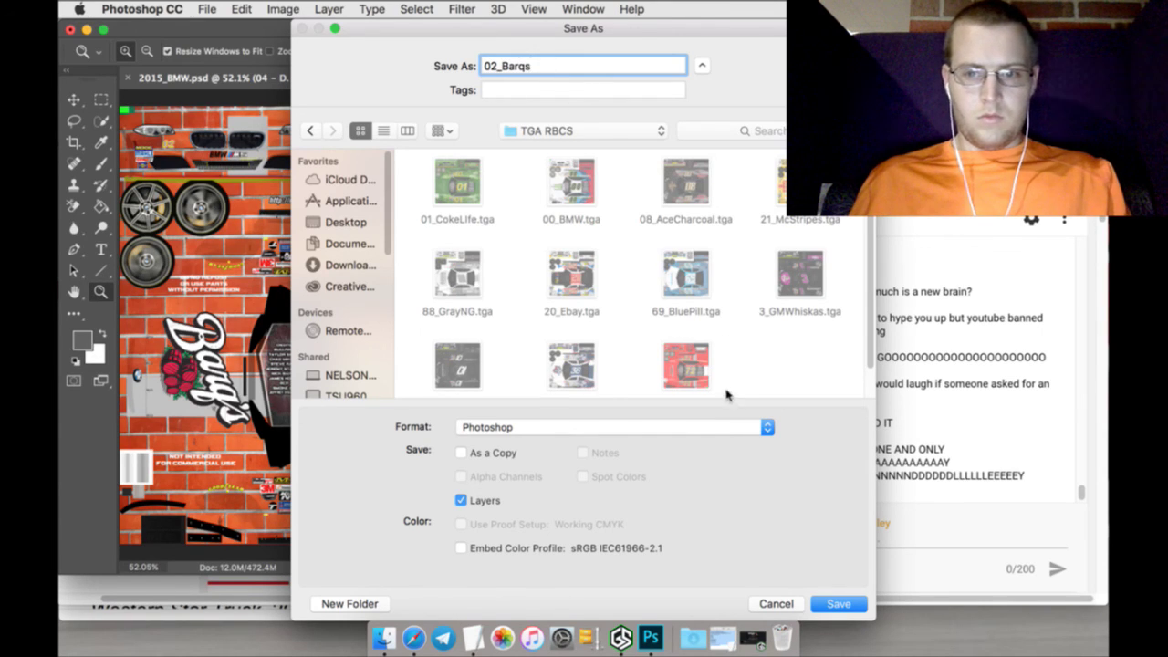
{"action": "left_click", "coordinate": [736, 427]}
{"action": "key", "text": "t"}
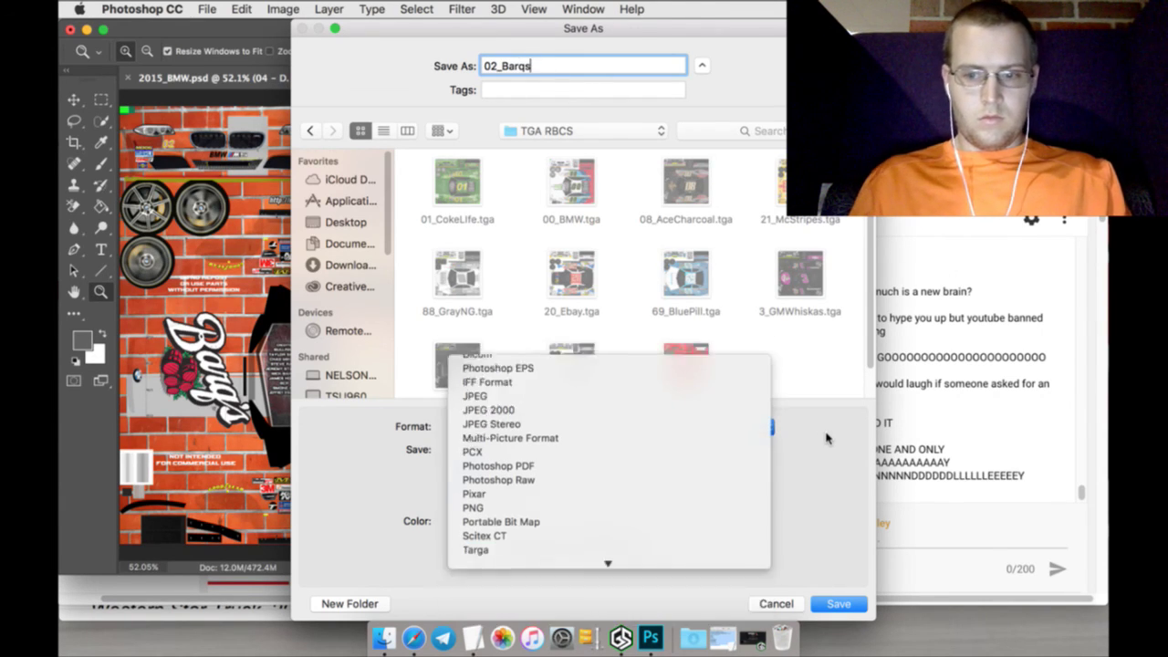
{"action": "key", "text": "Return"}
{"action": "key", "text": "Return"}
{"action": "key", "text": "Return"}
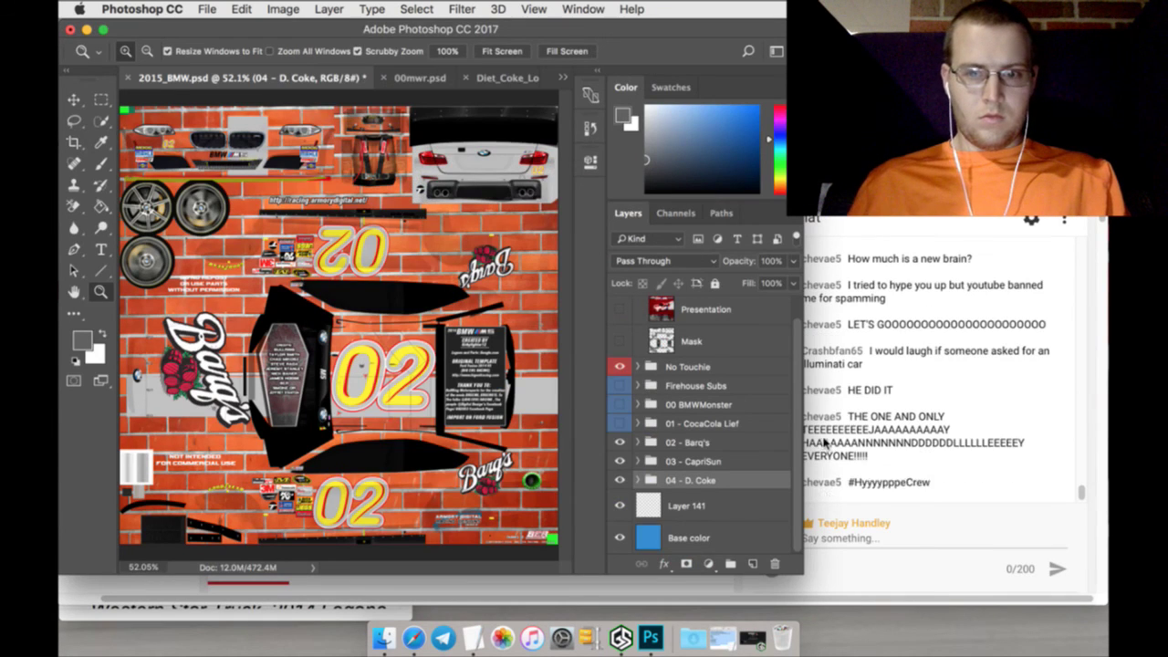
Hide the 02 - Barq's group and save the CapriSun livery as 03_CSun in the TGA RBCS folder, in Targa format
{"action": "left_click", "coordinate": [620, 441]}
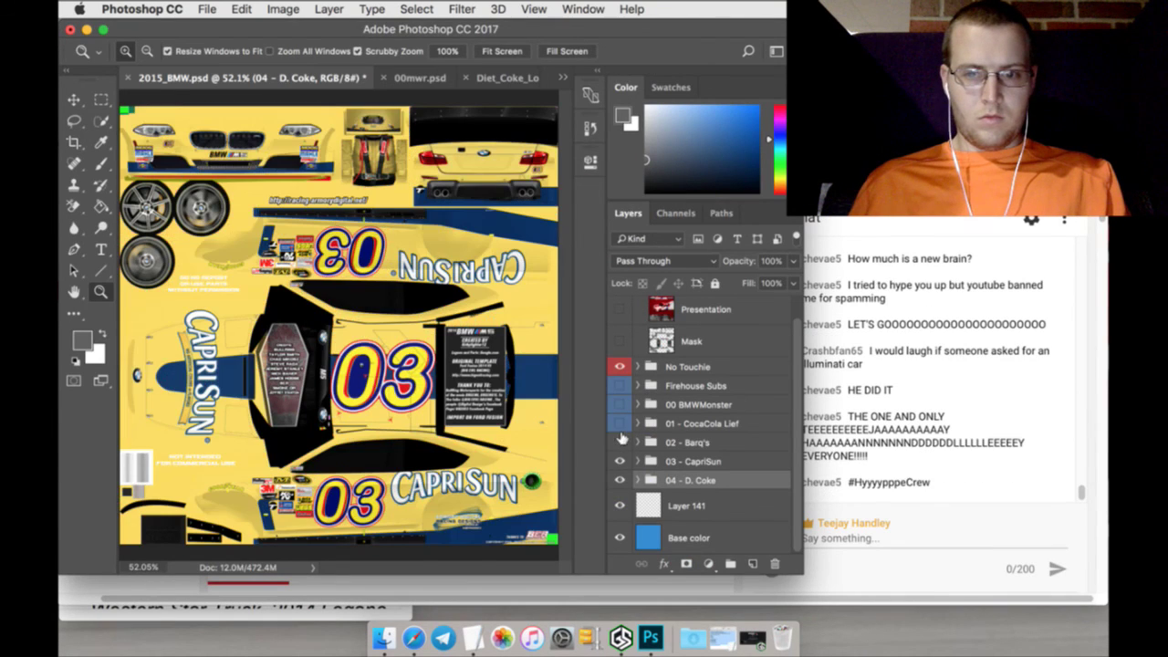
{"action": "left_click", "coordinate": [207, 9]}
{"action": "left_click", "coordinate": [244, 179]}
{"action": "key", "text": "super+shift+s"}
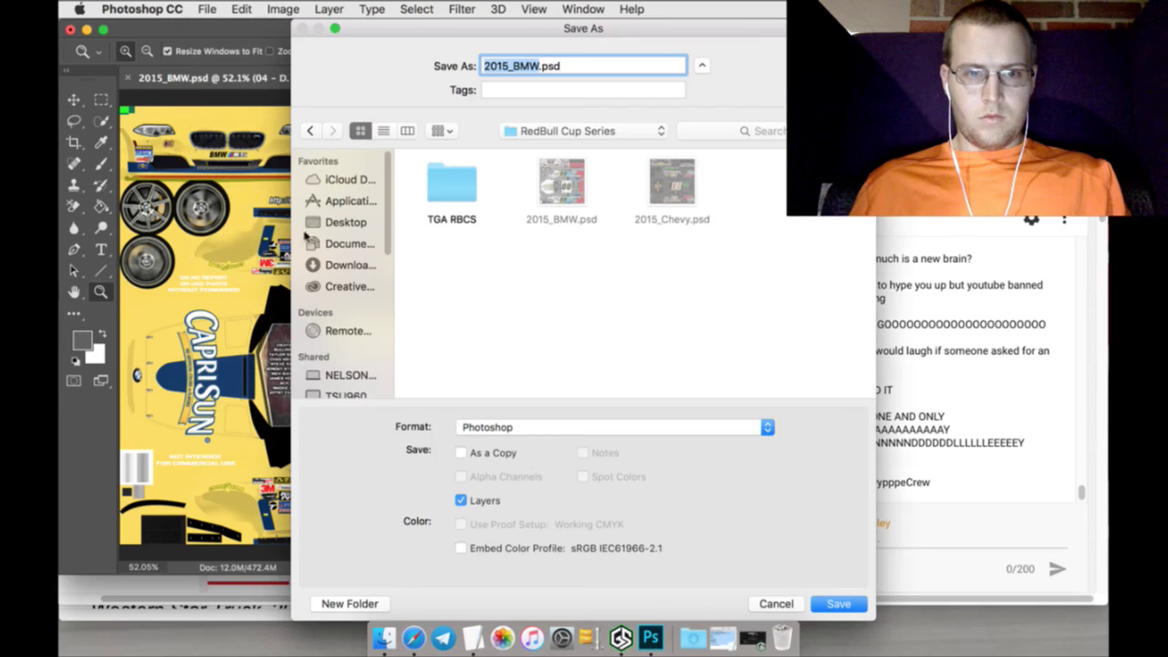
{"action": "double_click", "coordinate": [454, 182]}
{"action": "left_click", "coordinate": [592, 69]}
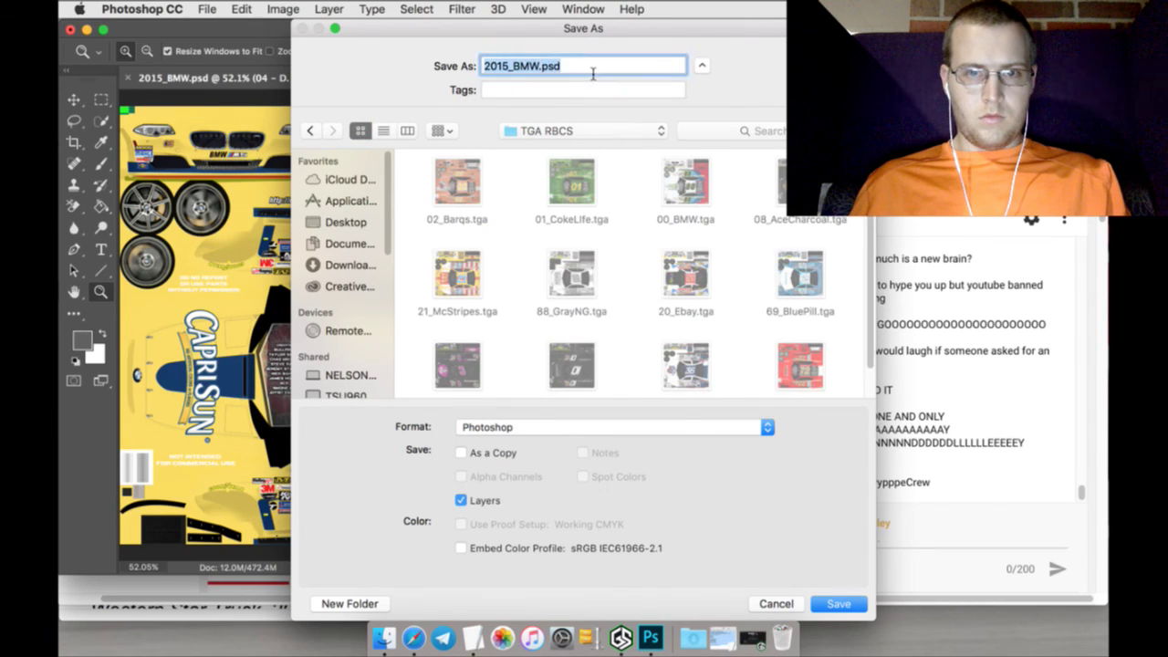
{"action": "type", "text": "03_CSun"}
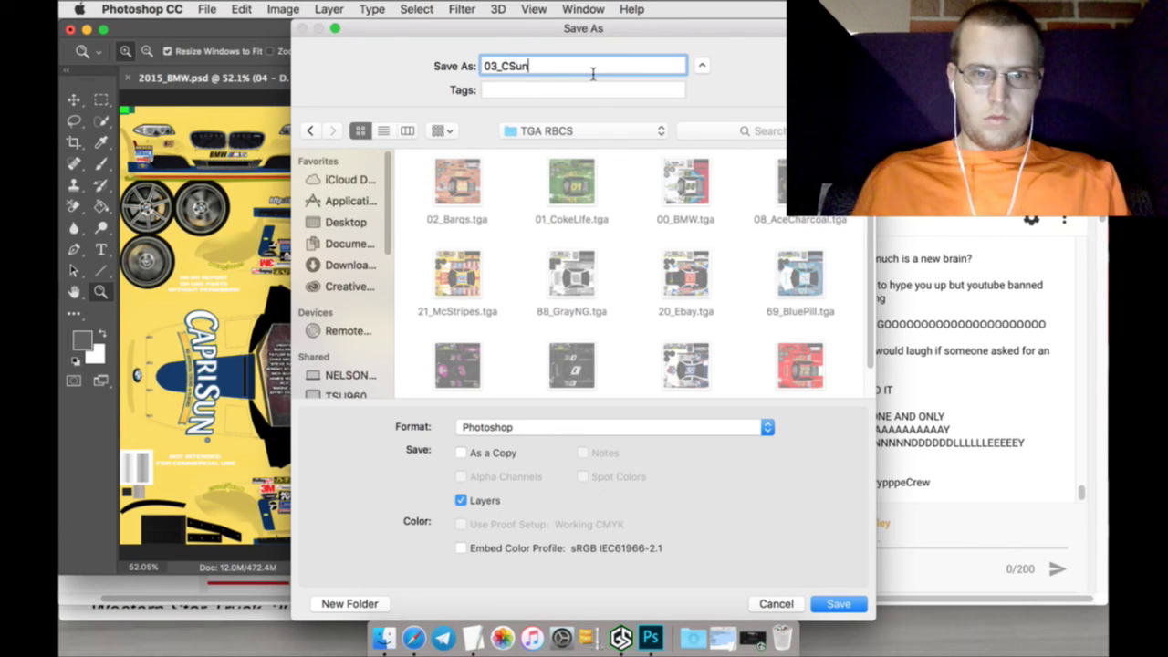
{"action": "left_click", "coordinate": [762, 429]}
{"action": "key", "text": "t"}
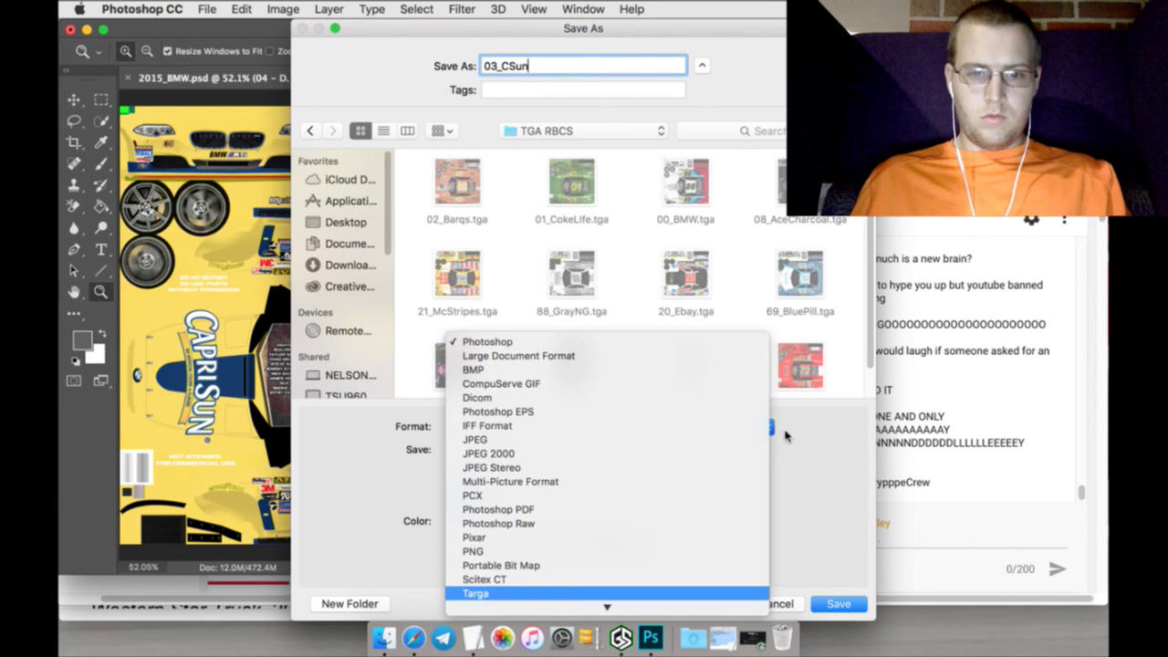
{"action": "key", "text": "Return"}
{"action": "key", "text": "Return"}
{"action": "key", "text": "Return"}
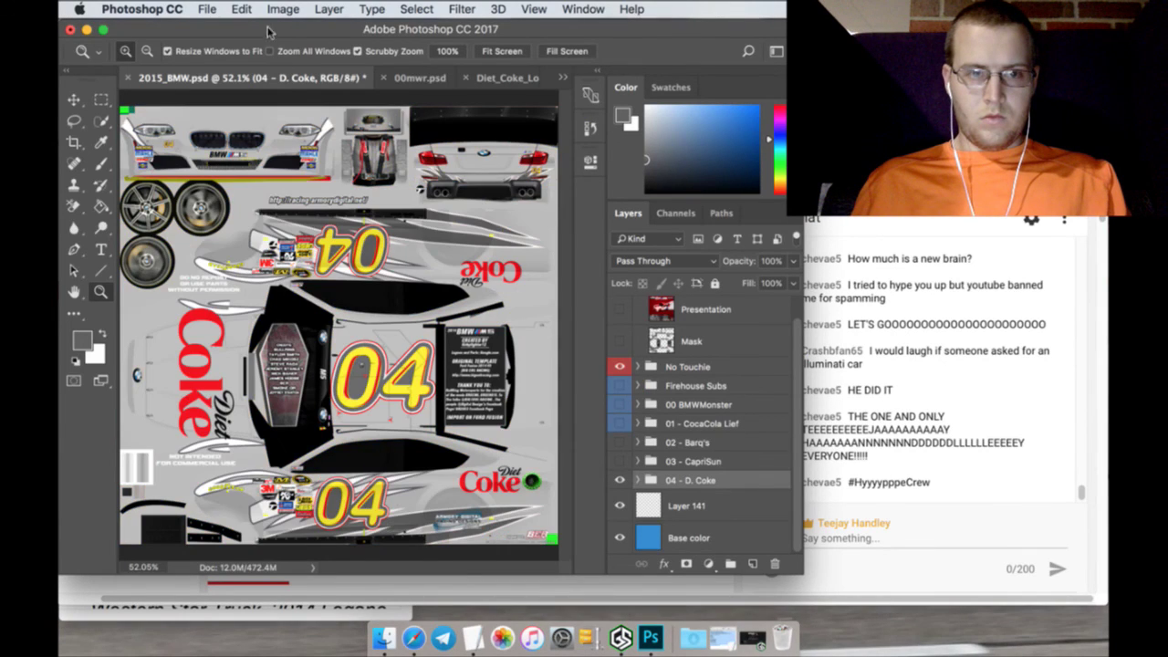
Save the Diet Coke livery as 04_Dcoke in the TGA RBCS folder, in Targa format
{"action": "left_click", "coordinate": [241, 9]}
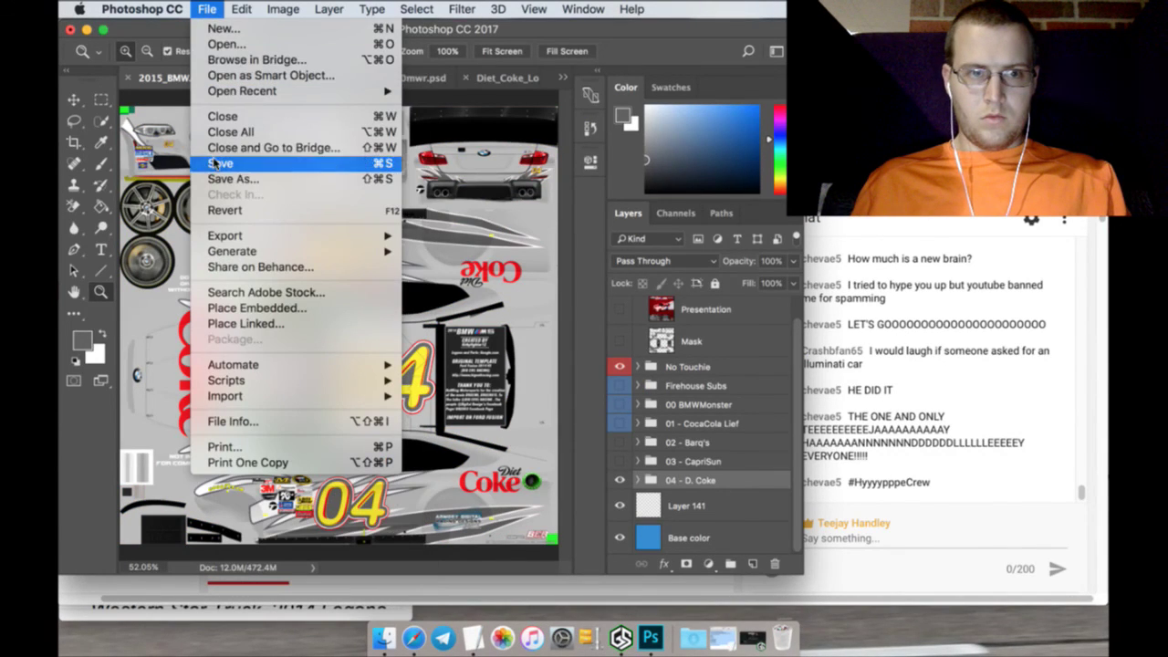
{"action": "left_click", "coordinate": [215, 179]}
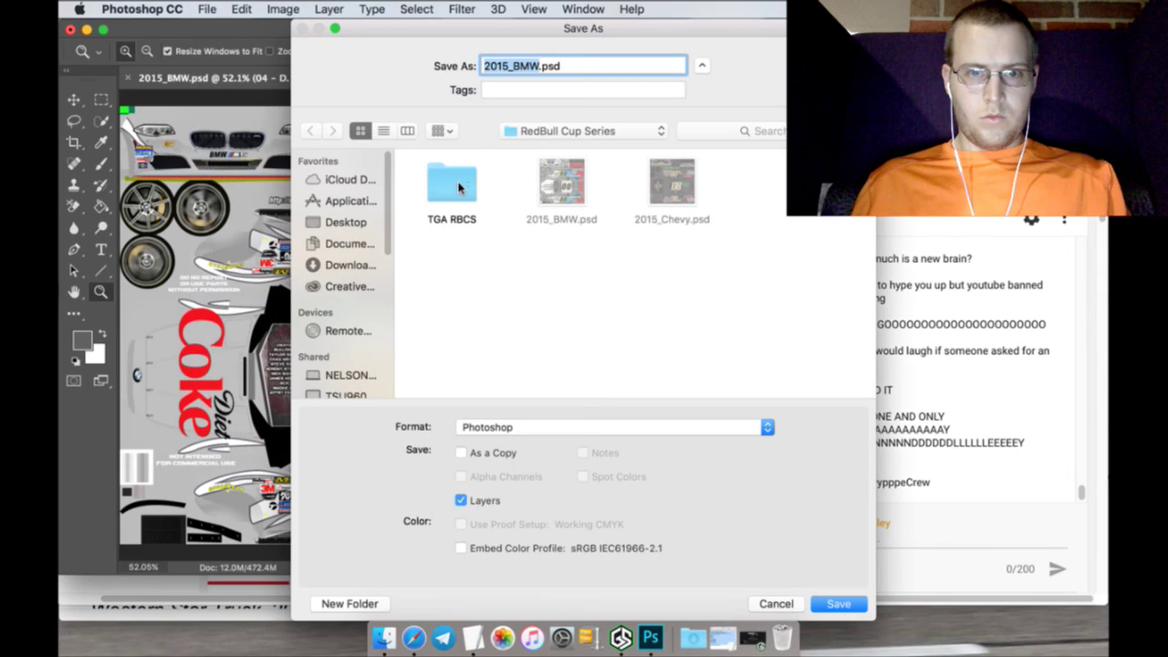
{"action": "double_click", "coordinate": [456, 187]}
{"action": "triple_click", "coordinate": [584, 68]}
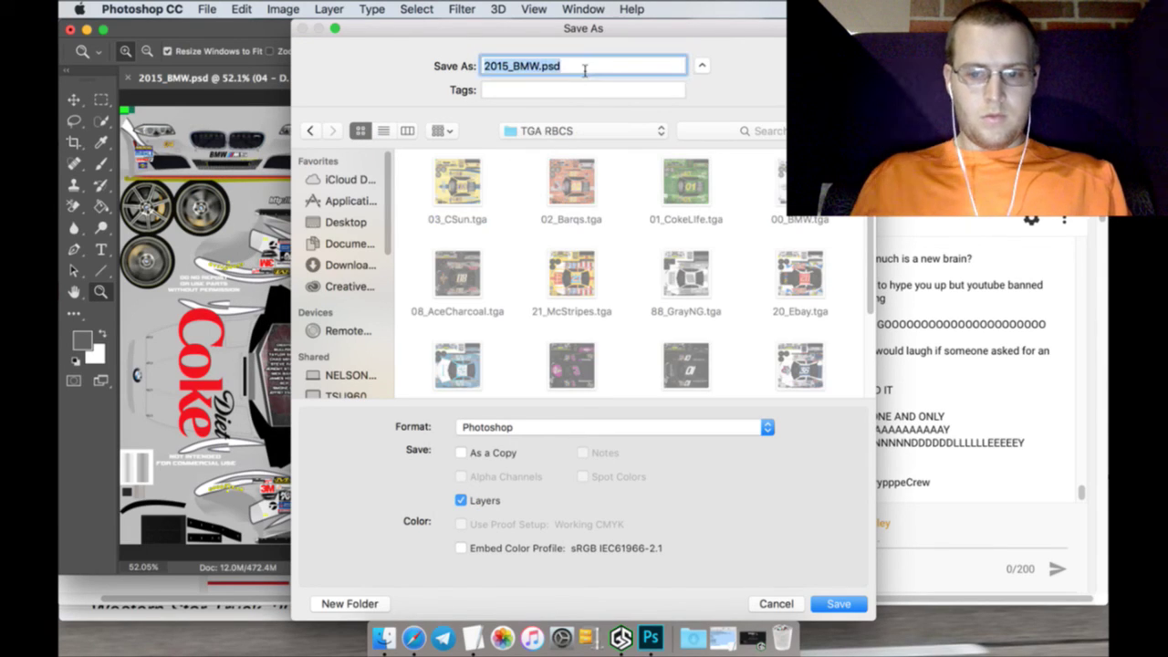
{"action": "type", "text": "04_D"}
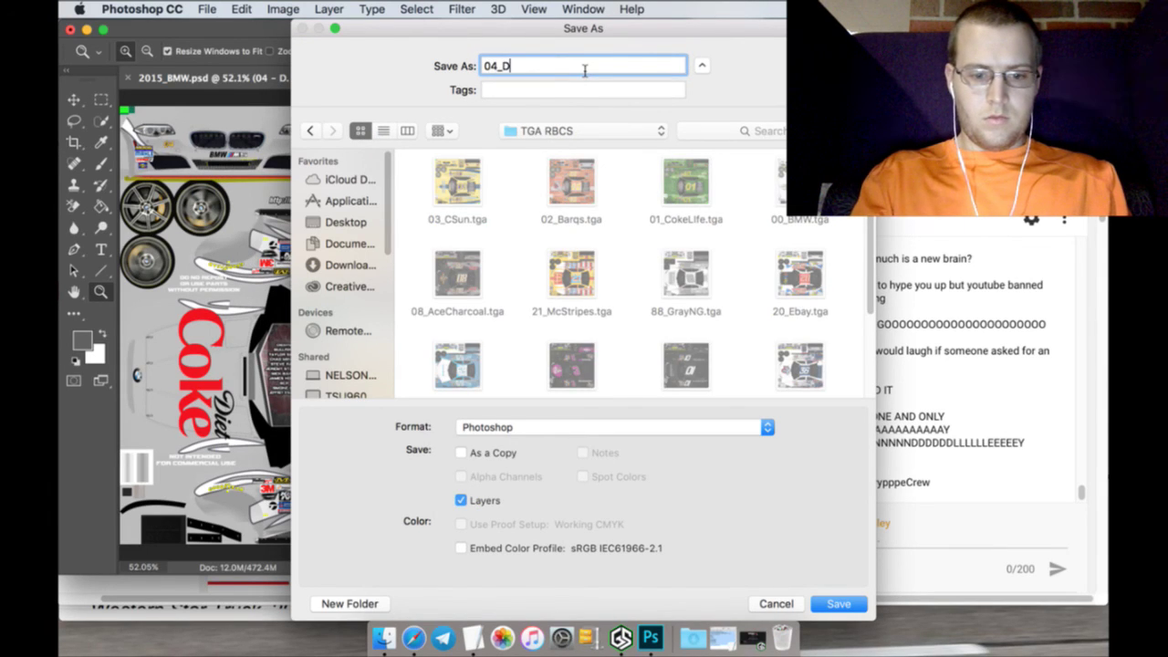
{"action": "type", "text": "coke"}
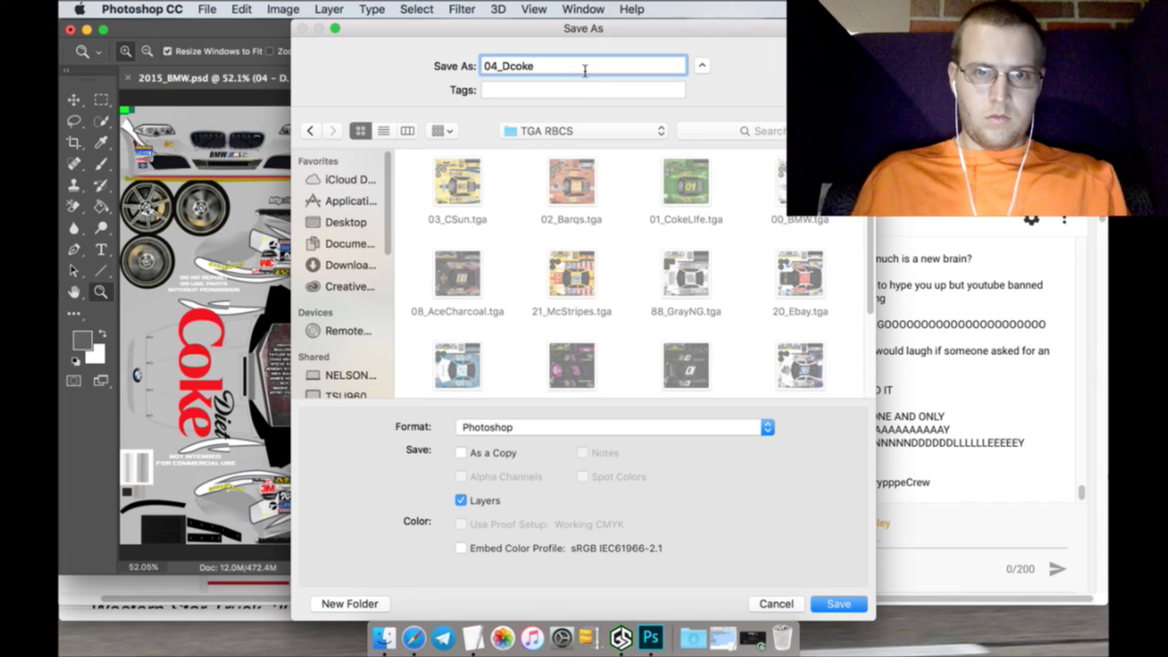
{"action": "left_click", "coordinate": [741, 426]}
{"action": "key", "text": "t"}
{"action": "key", "text": "Return"}
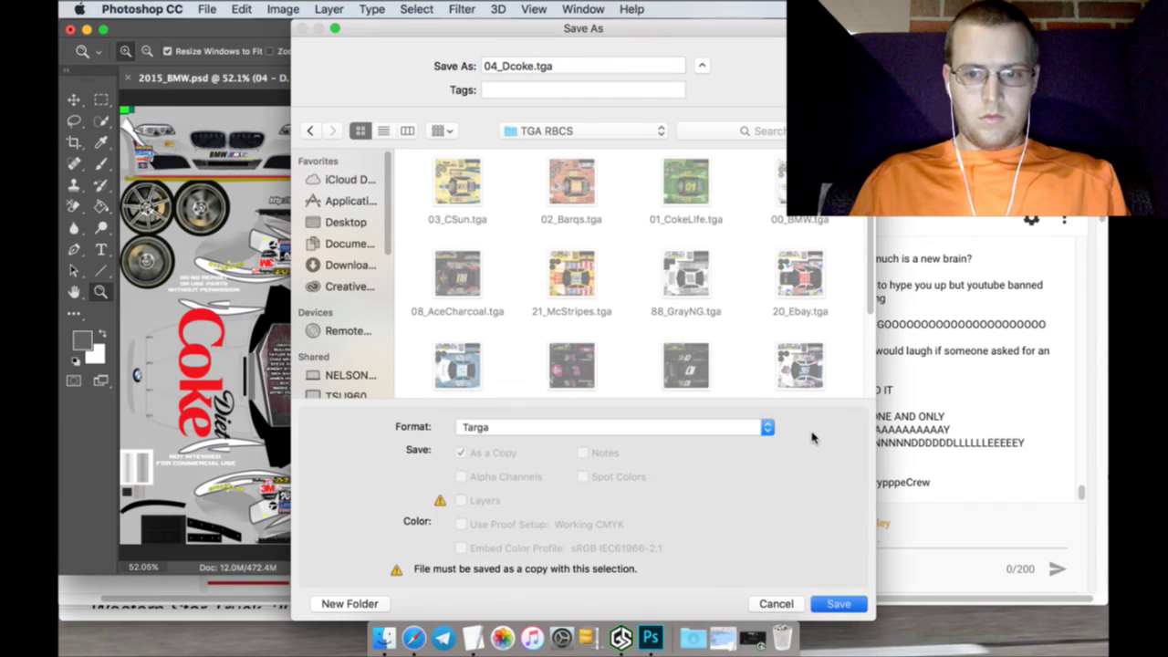
{"action": "key", "text": "Return"}
Switch to Safari and open the Red Bull Cup Series folder in MediaFire's My Files
{"action": "key", "text": "super+Tab"}
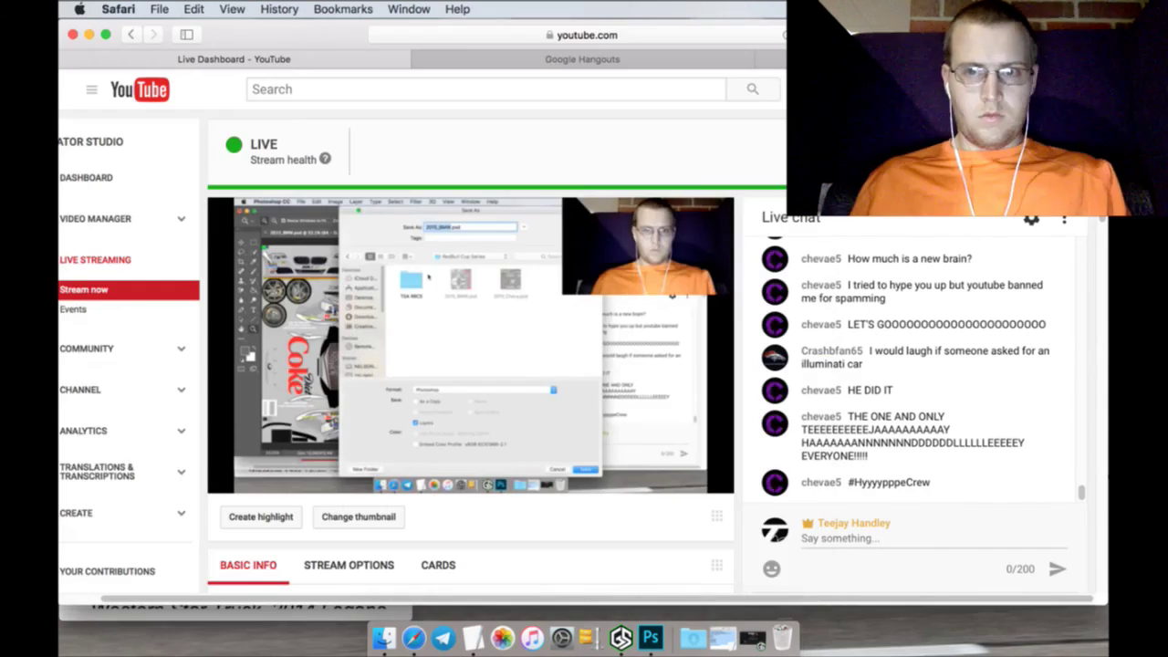
{"action": "key", "text": "super+grave"}
{"action": "left_click", "coordinate": [632, 35]}
{"action": "left_click", "coordinate": [680, 336]}
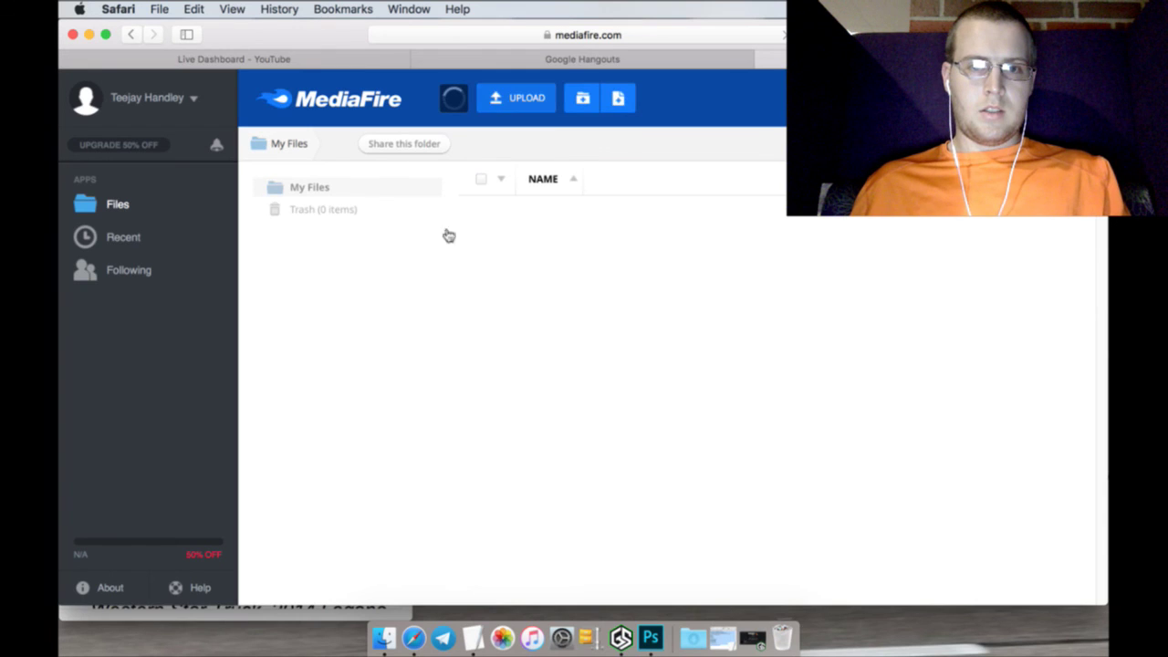
{"action": "scroll", "coordinate": [295, 438], "scroll_direction": "down", "scroll_amount": 10}
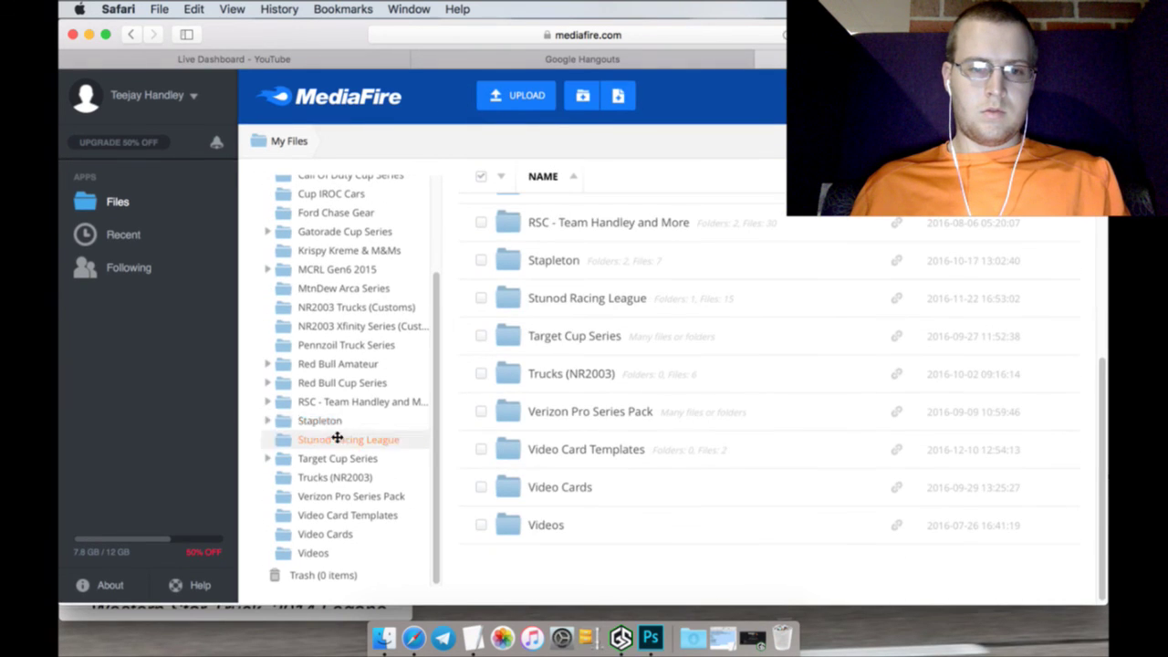
{"action": "left_click", "coordinate": [335, 390]}
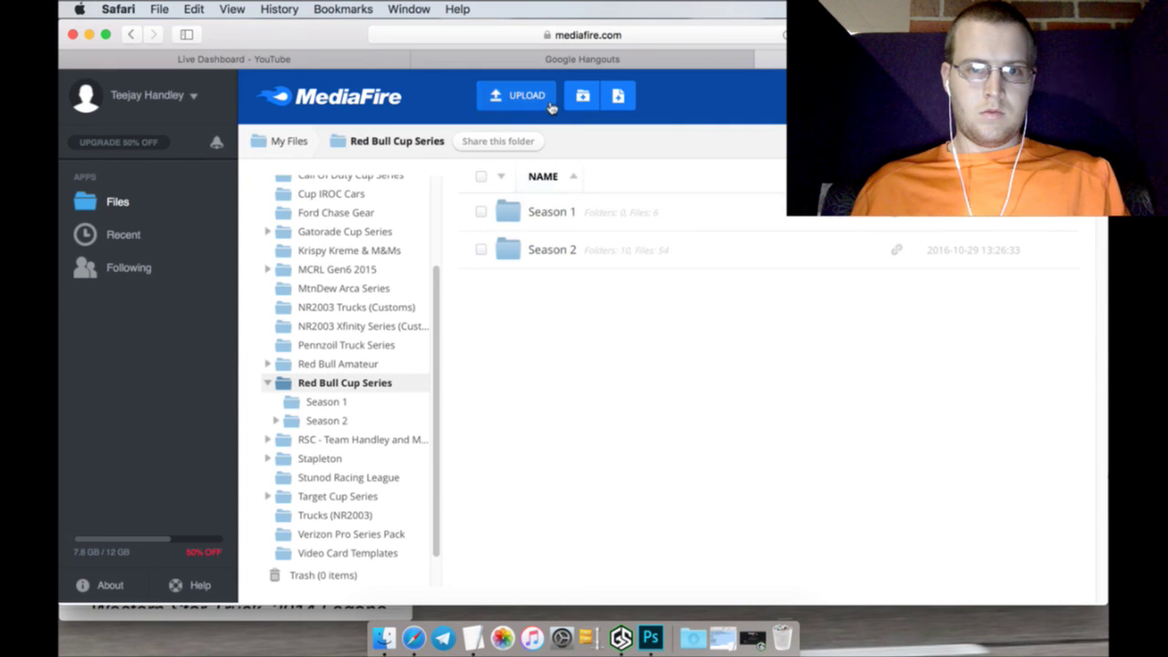
Create a subfolder named "Season 3" inside Red Bull Cup Series and open it
{"action": "left_click", "coordinate": [580, 99]}
{"action": "type", "text": "Season "}
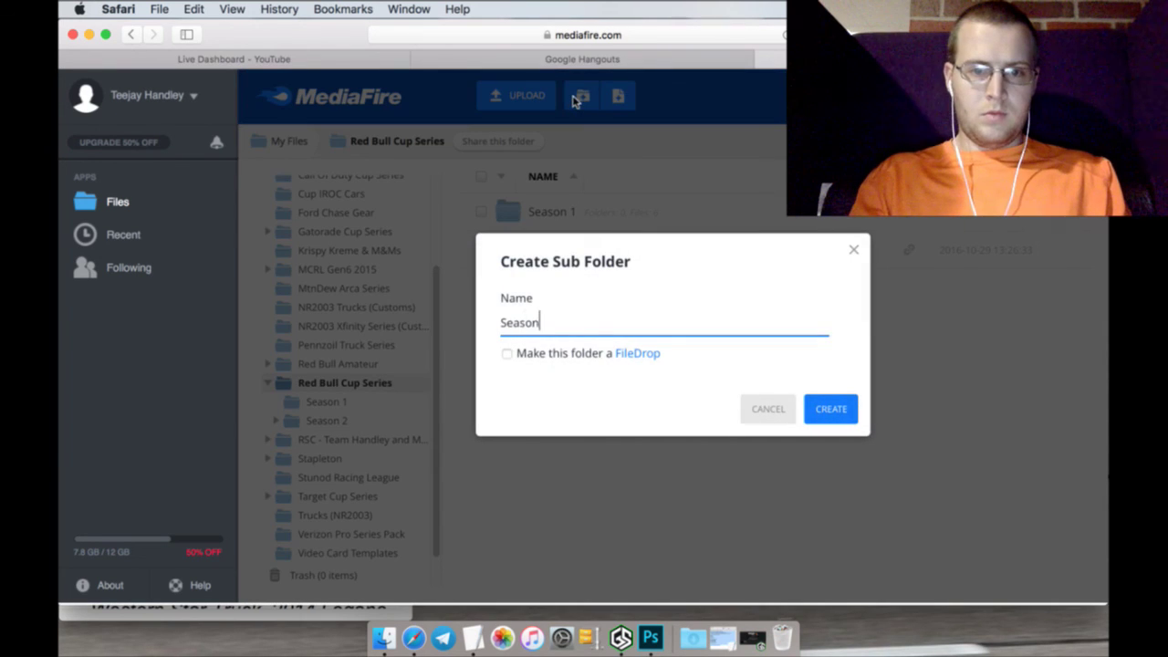
{"action": "type", "text": "3"}
{"action": "key", "text": "Return"}
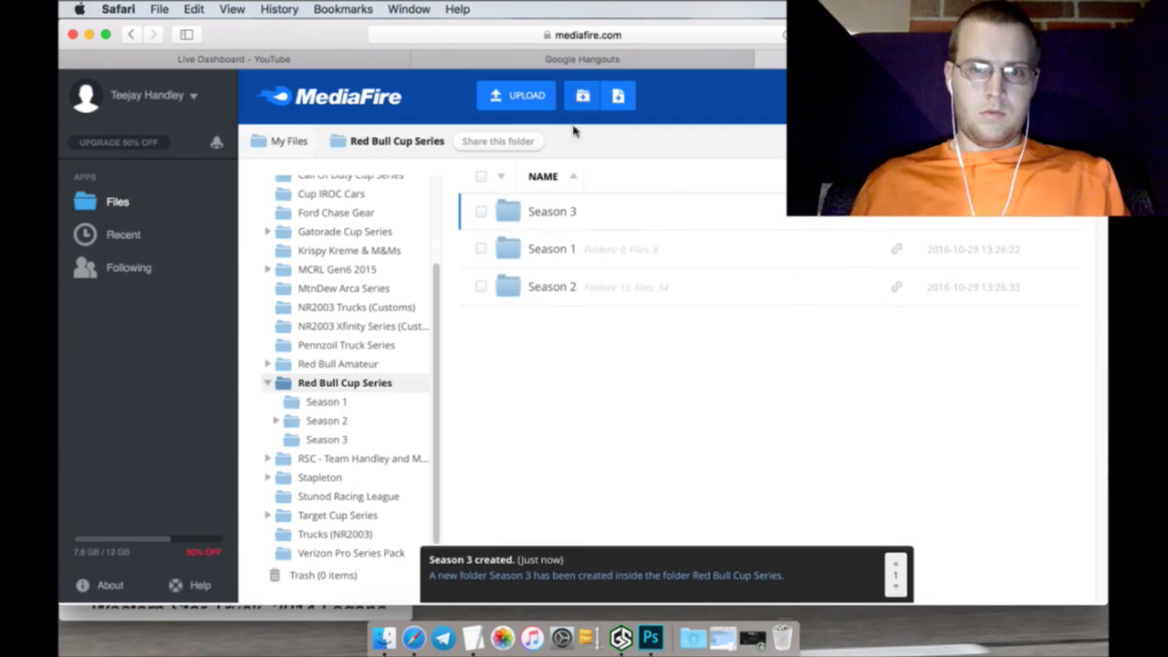
{"action": "left_click", "coordinate": [545, 219]}
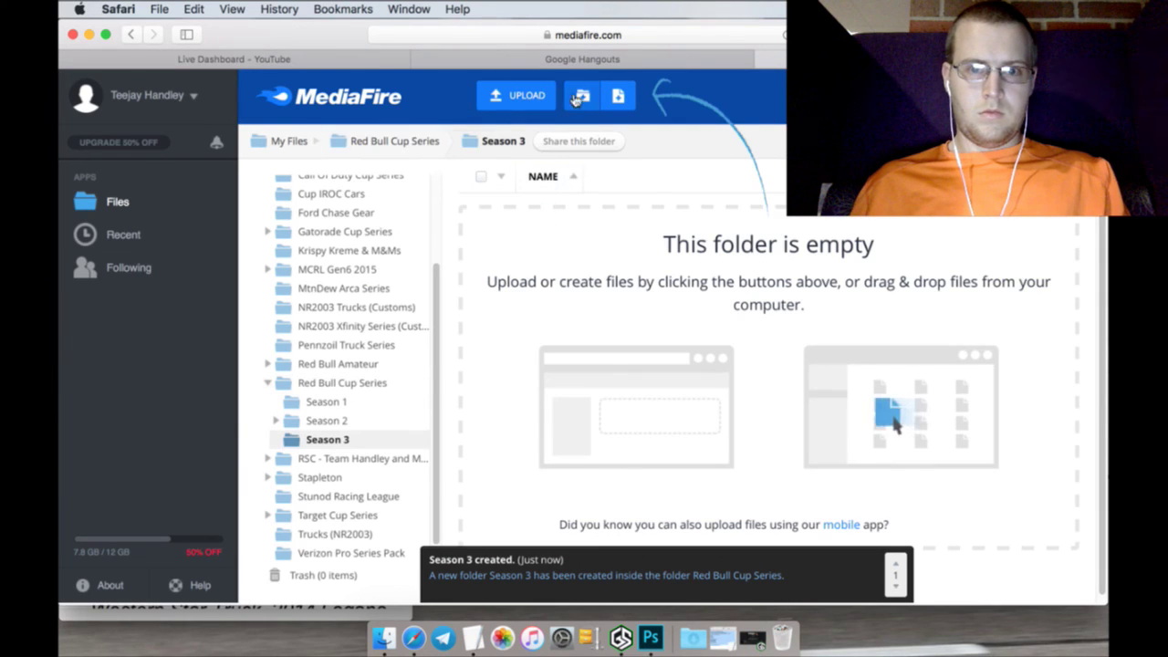
Upload all the files in the computer's TGA RBCS folder to the Season 3 folder
{"action": "left_click", "coordinate": [536, 98]}
{"action": "left_click", "coordinate": [547, 138]}
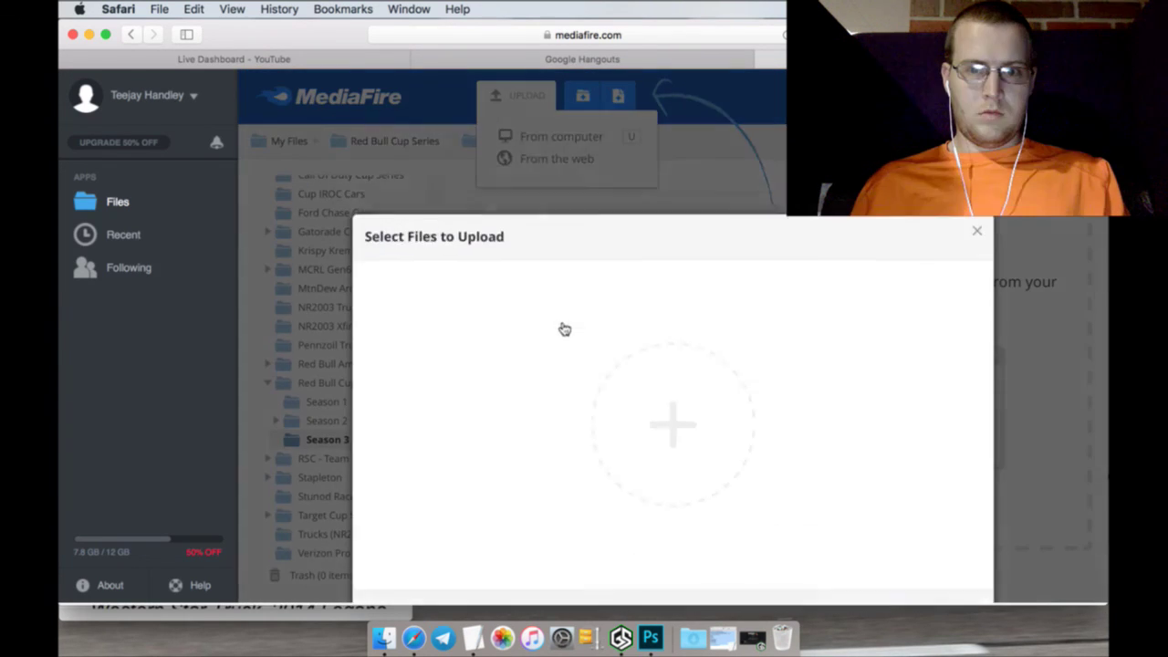
{"action": "left_click", "coordinate": [666, 328]}
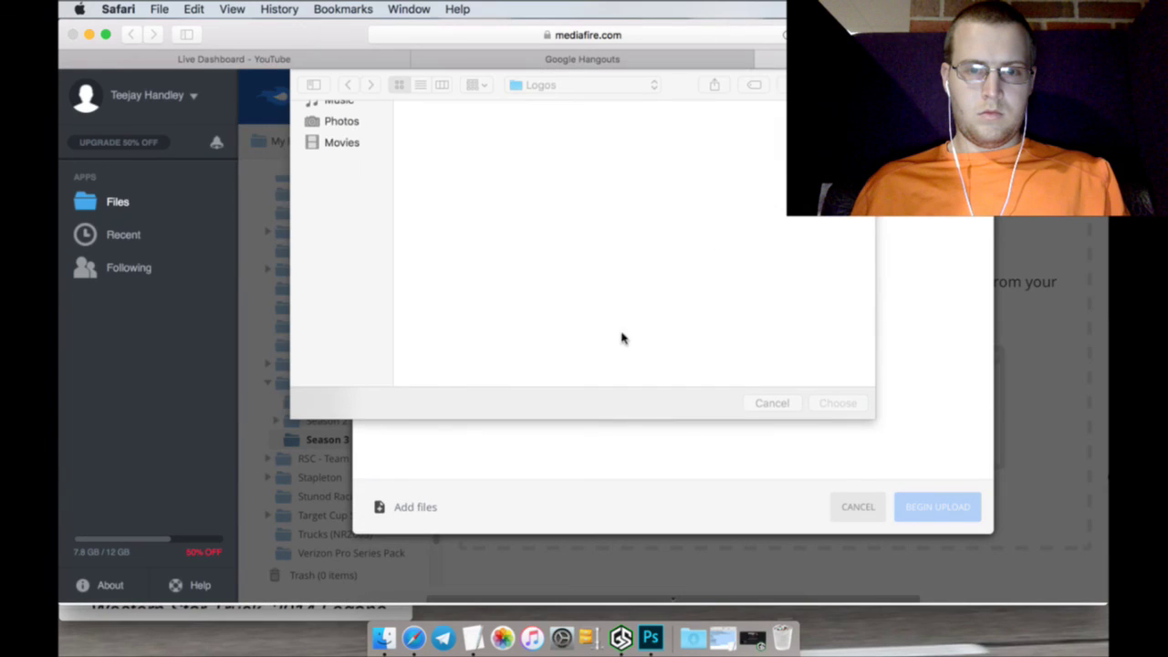
{"action": "left_click", "coordinate": [547, 84]}
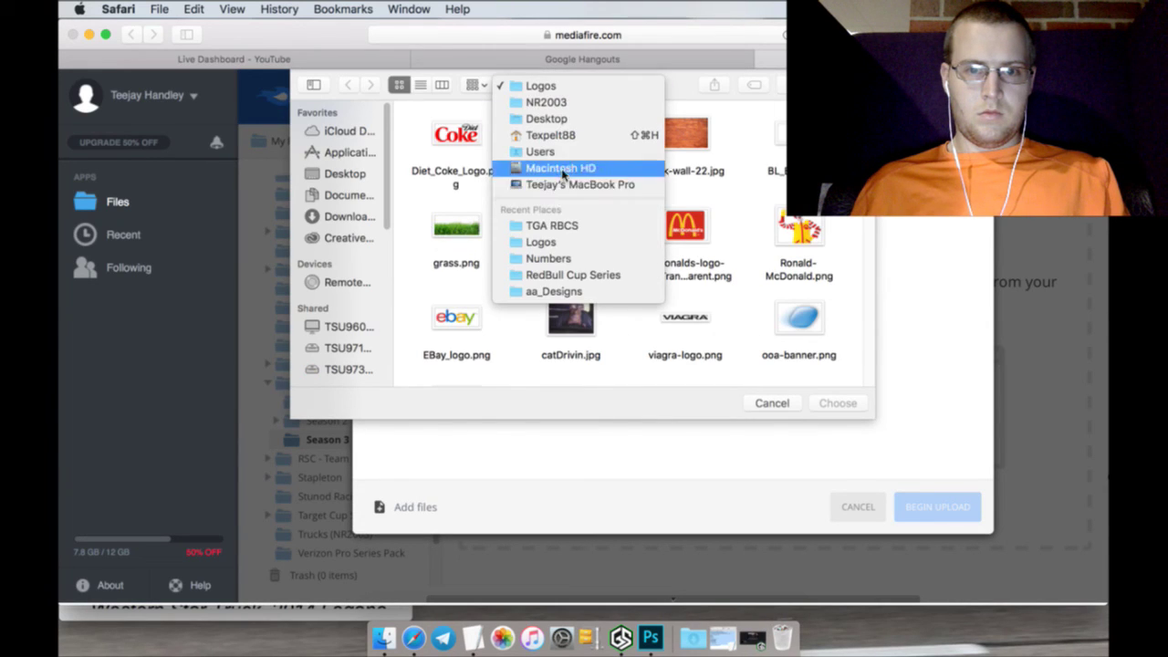
{"action": "left_click", "coordinate": [554, 227]}
{"action": "key", "text": "super+a"}
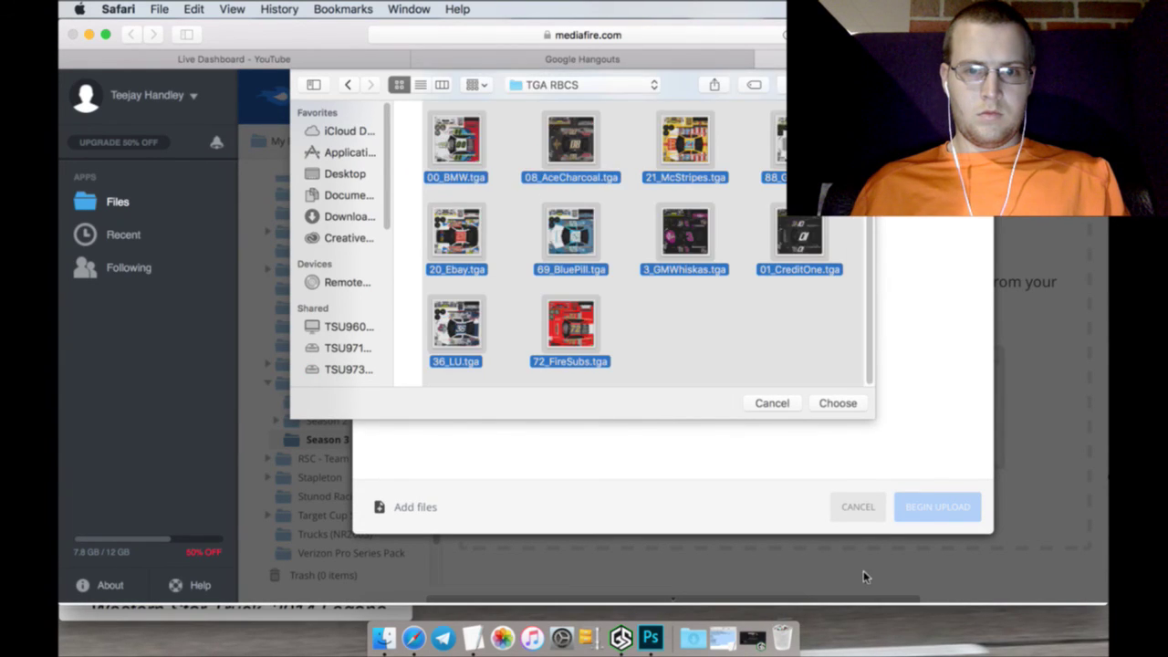
{"action": "left_click", "coordinate": [836, 404]}
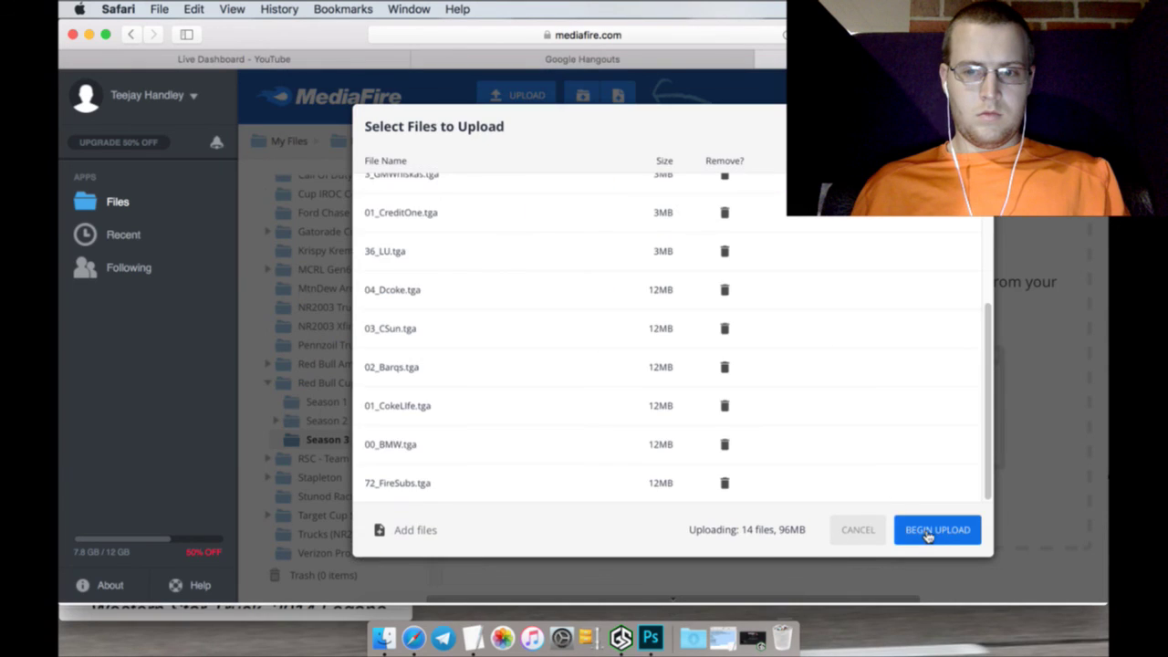
{"action": "left_click", "coordinate": [923, 534]}
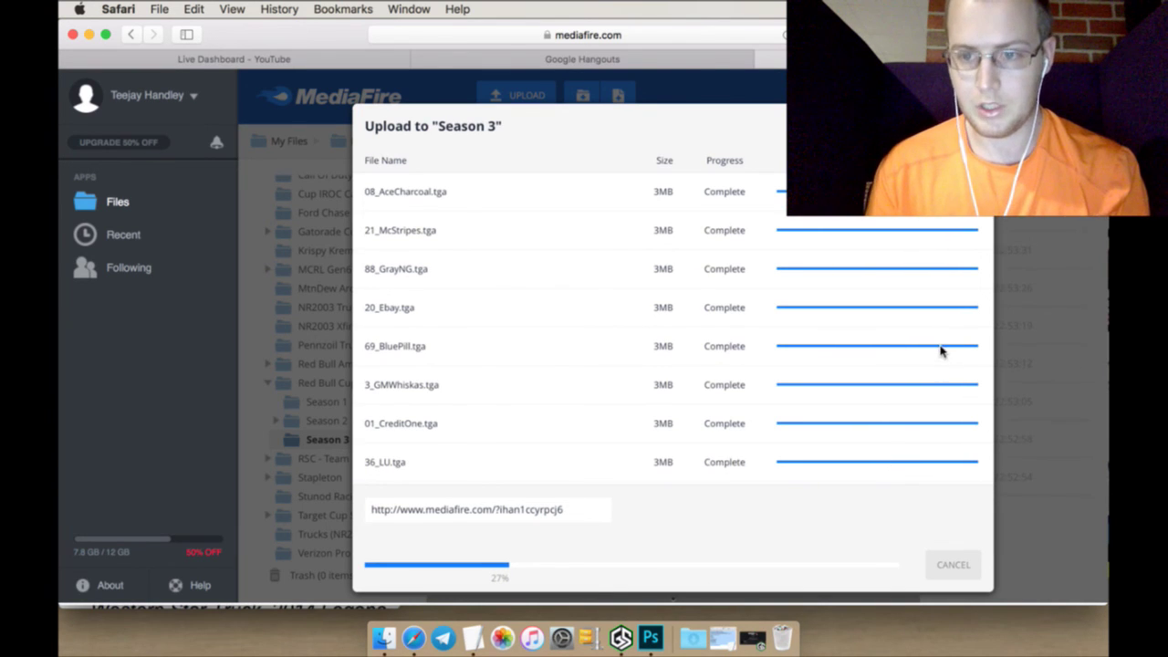
Review the progress of the Season 3 upload and check the live chat on the YouTube Live Dashboard
{"action": "scroll", "coordinate": [940, 351], "scroll_direction": "down", "scroll_amount": 3}
{"action": "scroll", "coordinate": [939, 351], "scroll_direction": "down", "scroll_amount": 2}
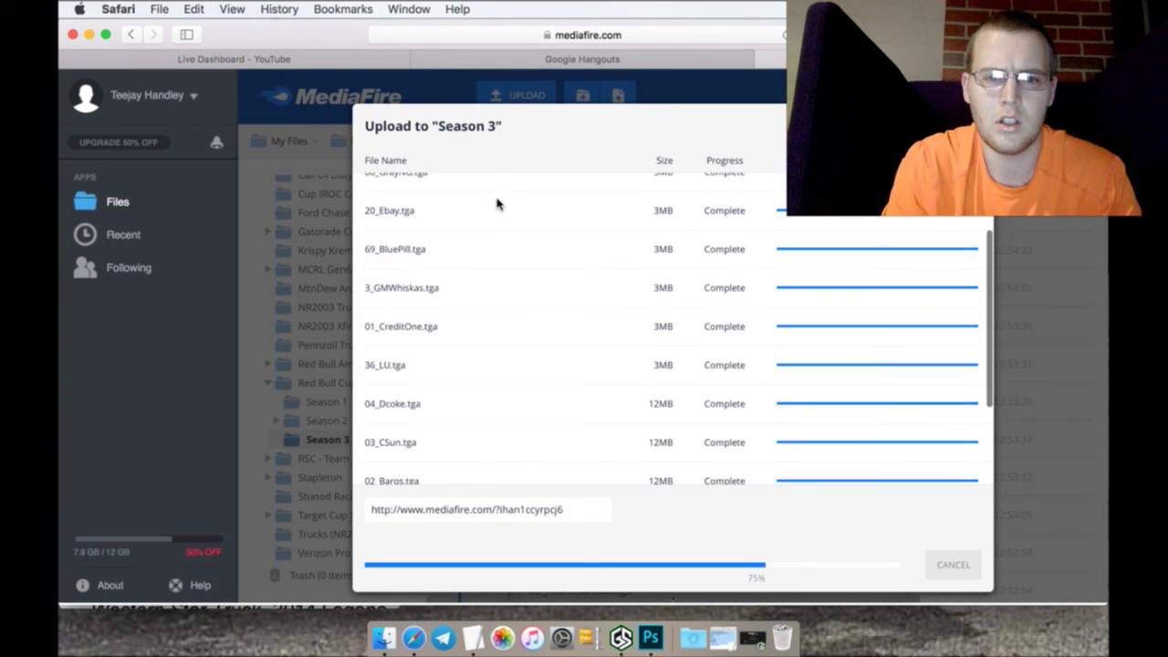
{"action": "scroll", "coordinate": [497, 204], "scroll_direction": "down", "scroll_amount": 4}
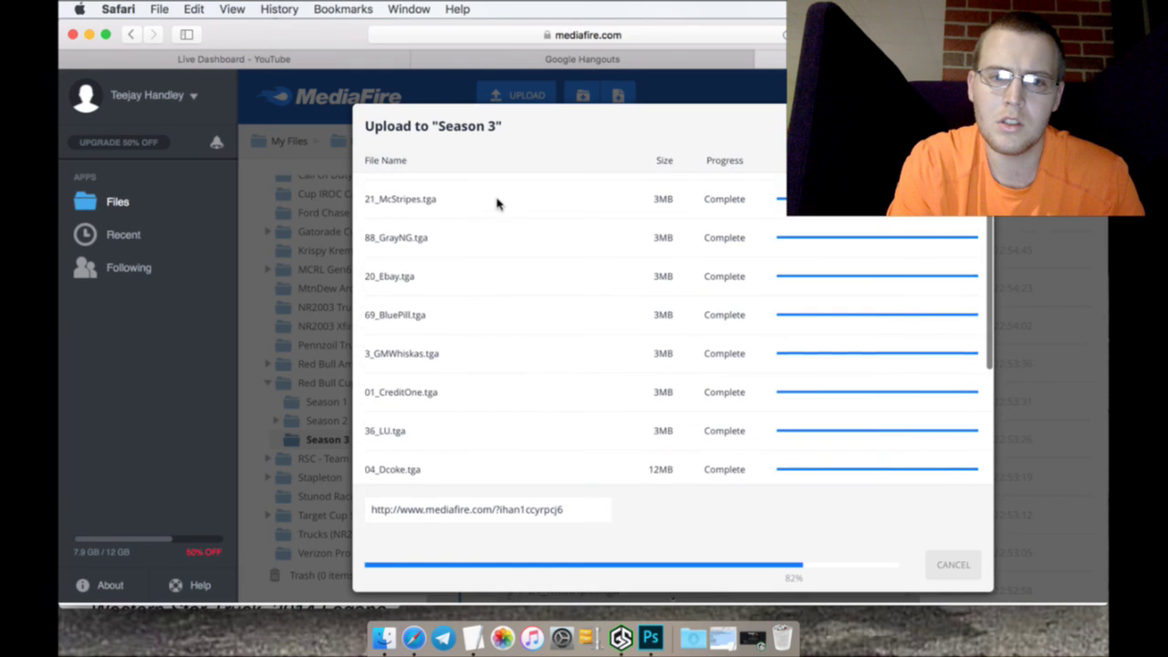
{"action": "scroll", "coordinate": [497, 205], "scroll_direction": "down", "scroll_amount": 3}
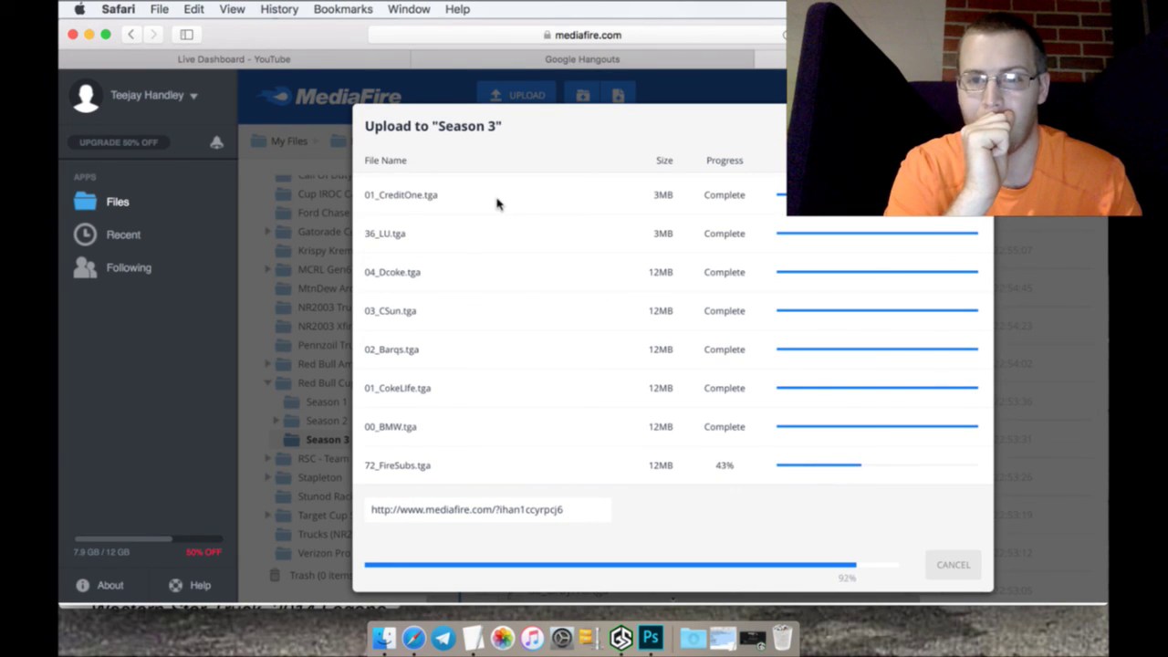
{"action": "left_click", "coordinate": [241, 58]}
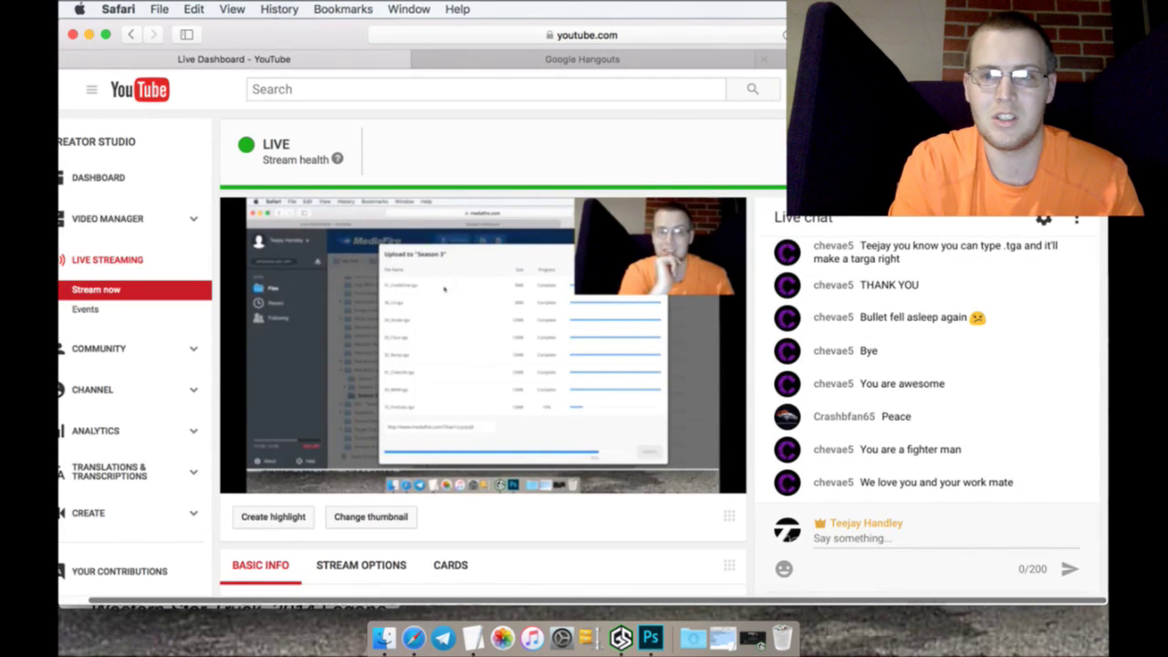
{"action": "left_click", "coordinate": [866, 59]}
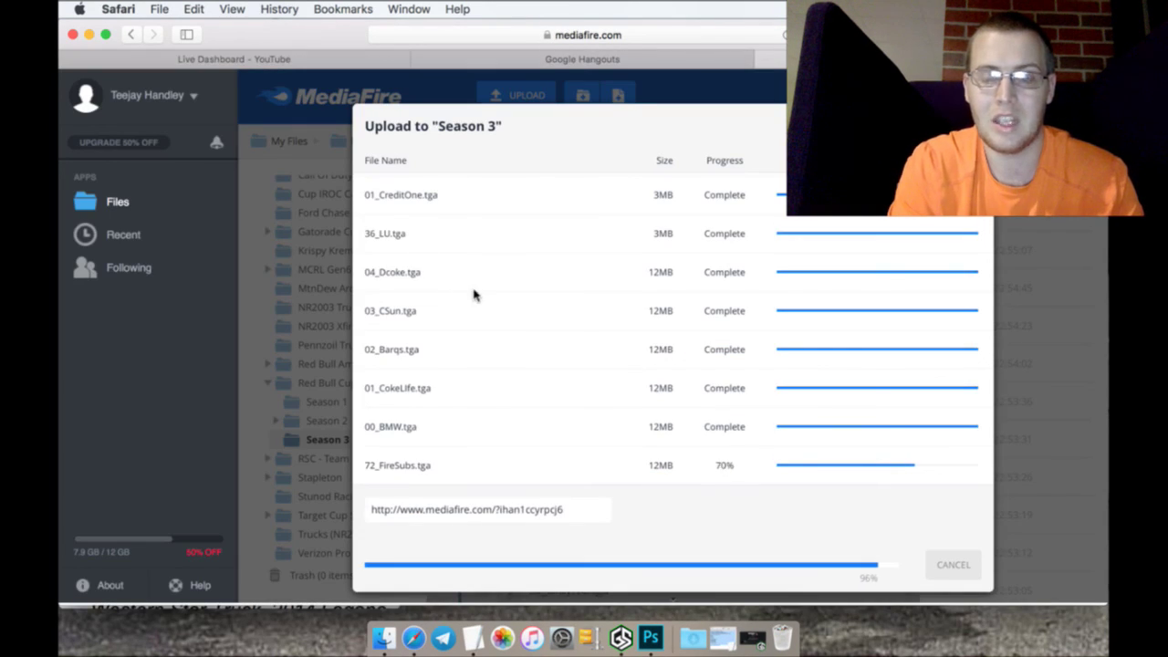